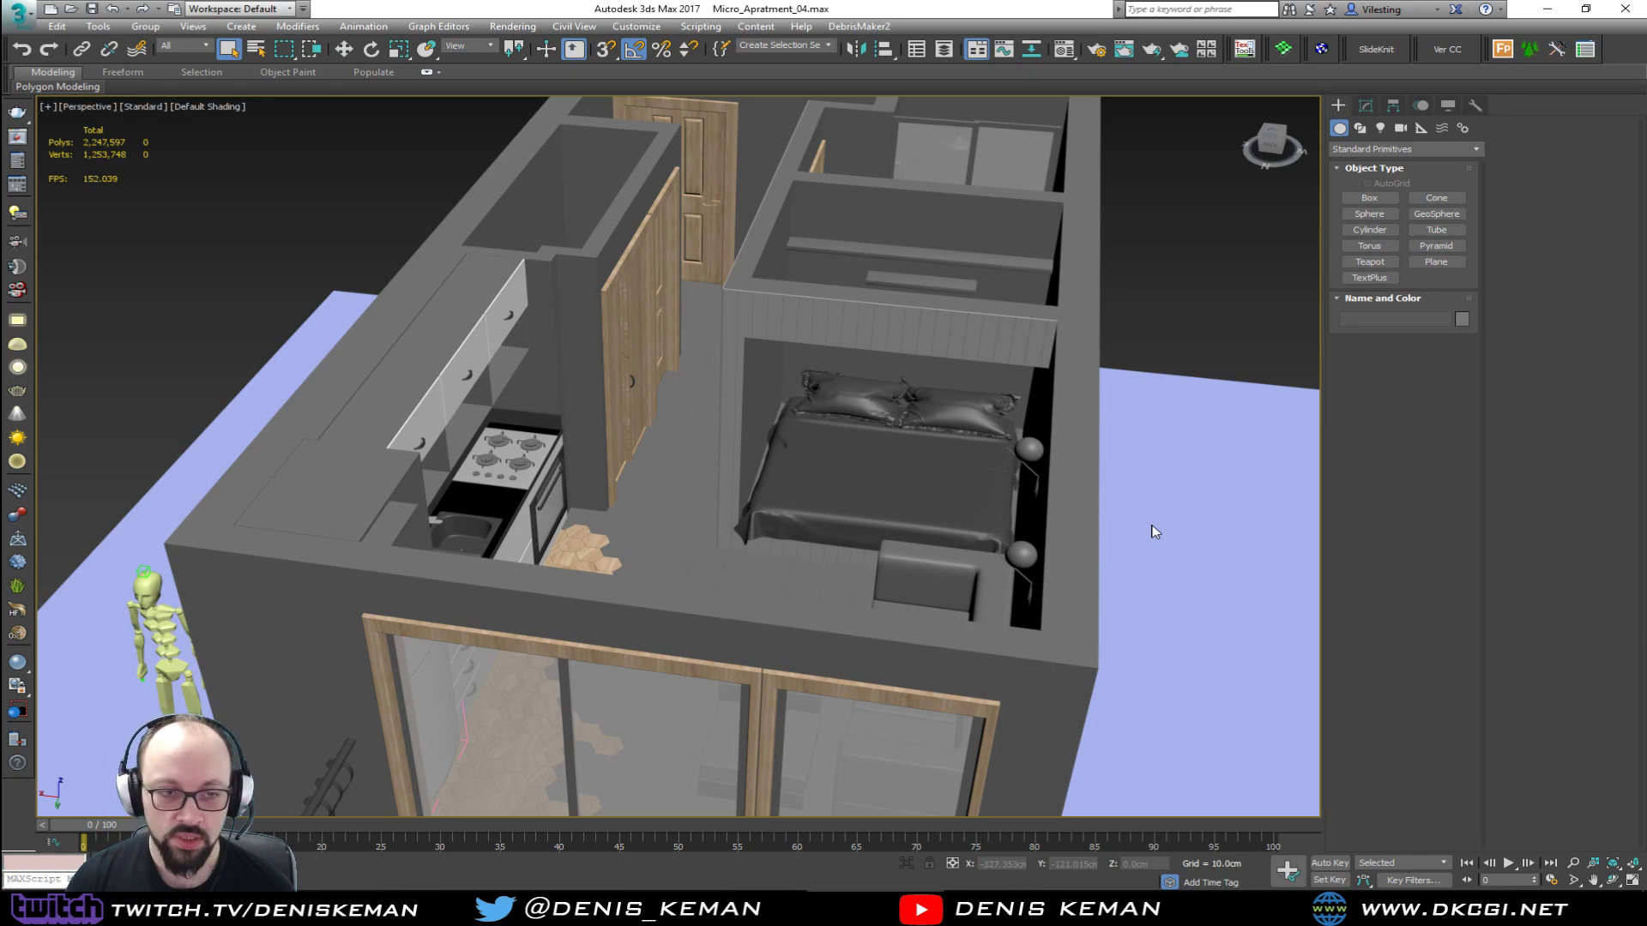
Step: Examine the apartment model's balcony front, kitchen cabinets, appliances and hexagonal floor tiles from several angles
{"action": "middle_click_drag", "start_coordinate": [1235, 532], "coordinate": [863, 448], "text": "alt"}
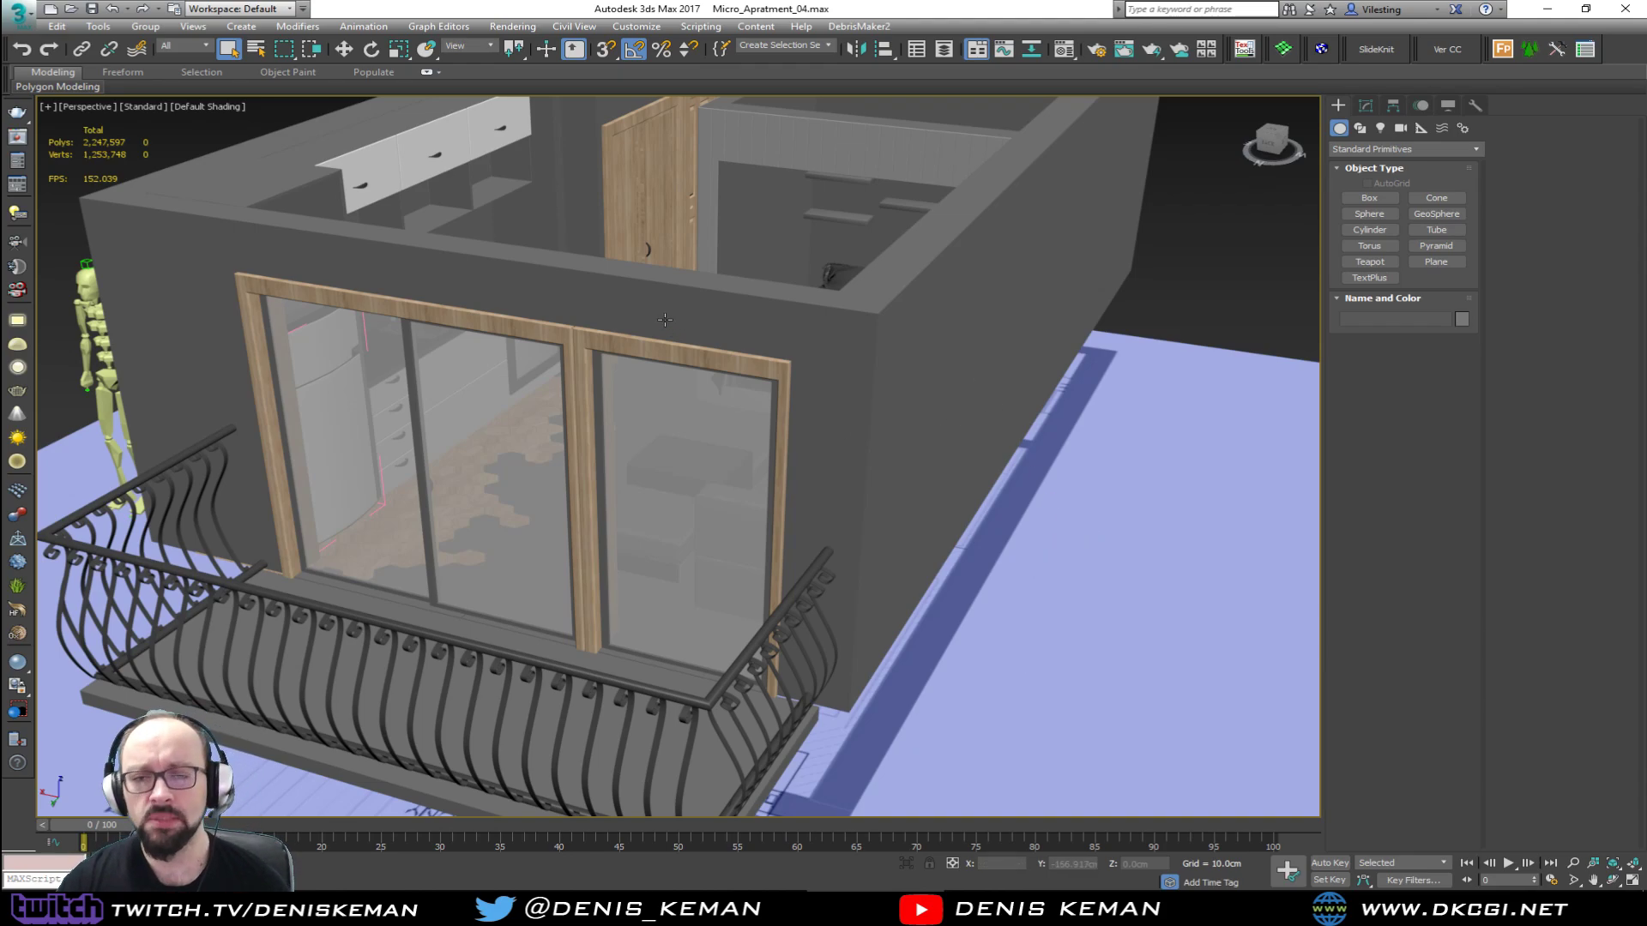
{"action": "middle_click_drag", "start_coordinate": [665, 319], "coordinate": [717, 605], "text": "alt"}
{"action": "scroll", "coordinate": [590, 358], "scroll_direction": "up", "scroll_amount": 5}
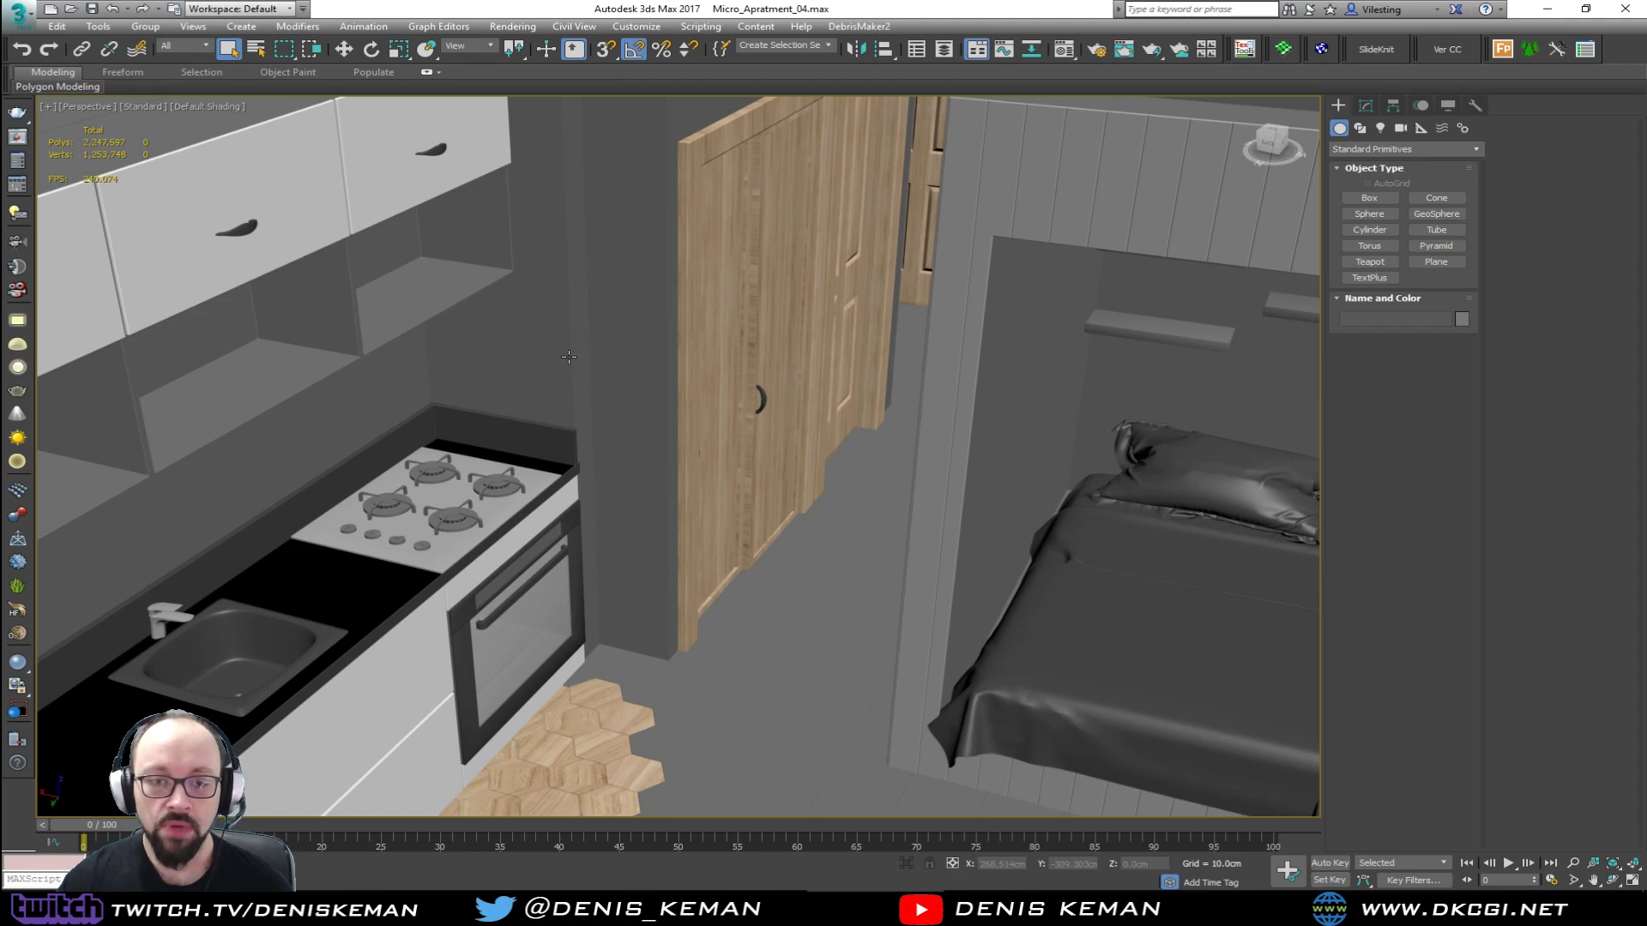
{"action": "middle_click_drag", "start_coordinate": [690, 348], "coordinate": [796, 449], "text": "alt"}
{"action": "middle_click_drag", "start_coordinate": [766, 394], "coordinate": [591, 435]}
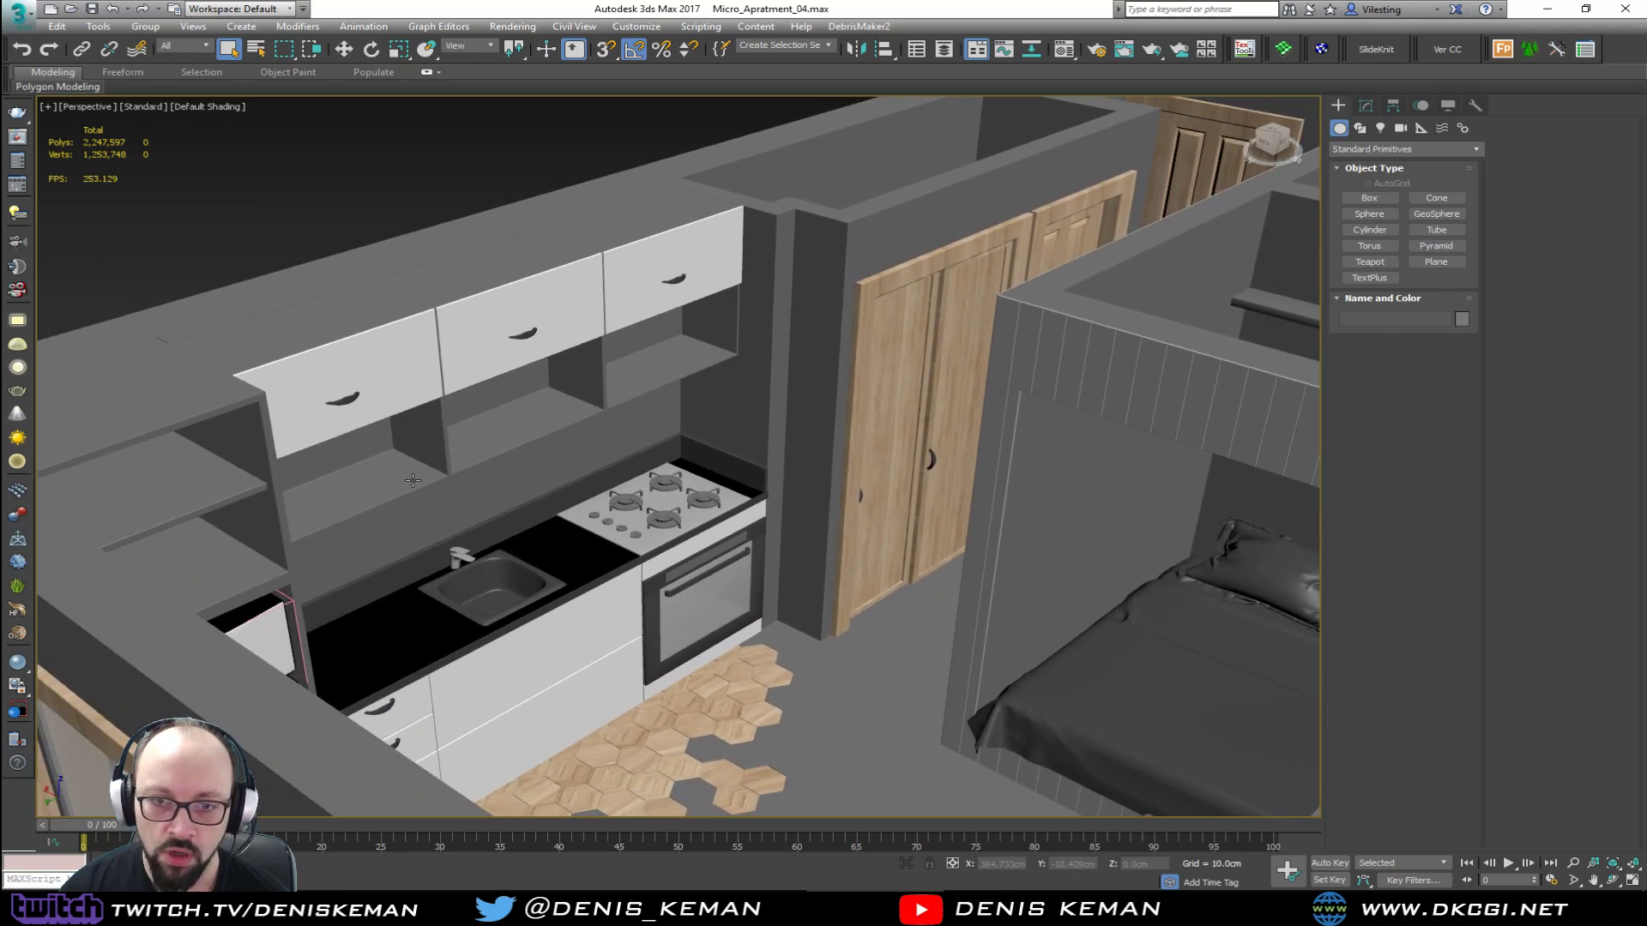
{"action": "middle_click_drag", "start_coordinate": [414, 480], "coordinate": [357, 525], "text": "alt"}
{"action": "middle_click_drag", "start_coordinate": [956, 279], "coordinate": [918, 425]}
{"action": "scroll", "coordinate": [766, 501], "scroll_direction": "up", "scroll_amount": 5}
{"action": "scroll", "coordinate": [960, 394], "scroll_direction": "up", "scroll_amount": 5}
{"action": "middle_click_drag", "start_coordinate": [1026, 357], "coordinate": [911, 398]}
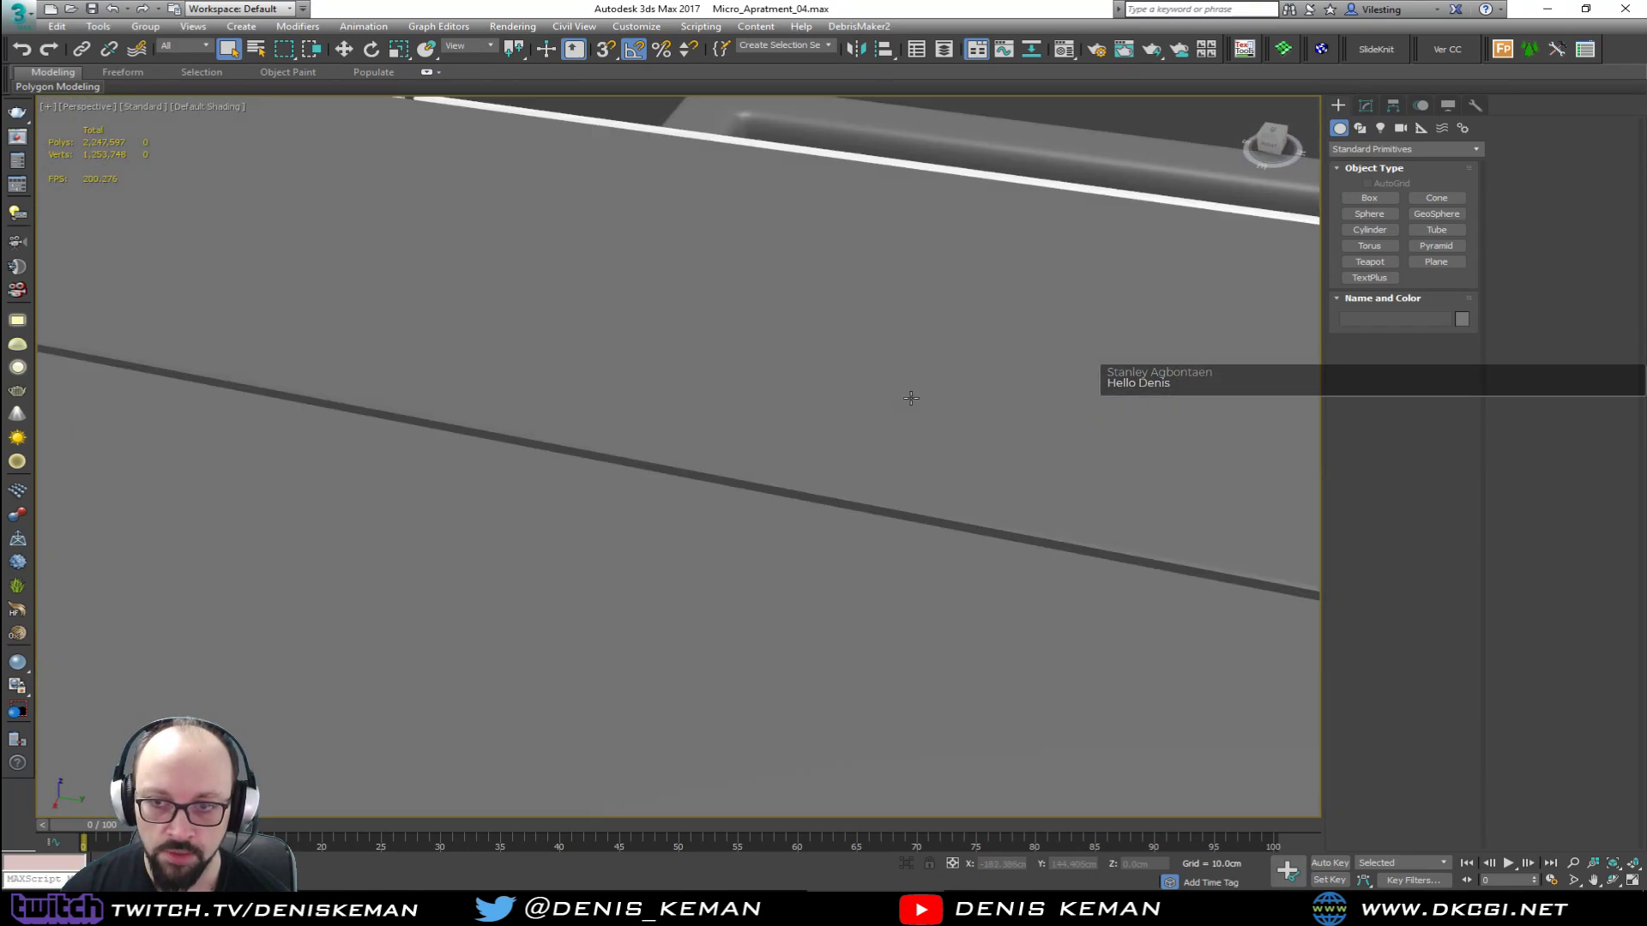
{"action": "scroll", "coordinate": [911, 398], "scroll_direction": "down", "scroll_amount": 5}
{"action": "middle_click_drag", "start_coordinate": [1021, 386], "coordinate": [702, 401], "text": "alt"}
{"action": "scroll", "coordinate": [857, 552], "scroll_direction": "down", "scroll_amount": 2}
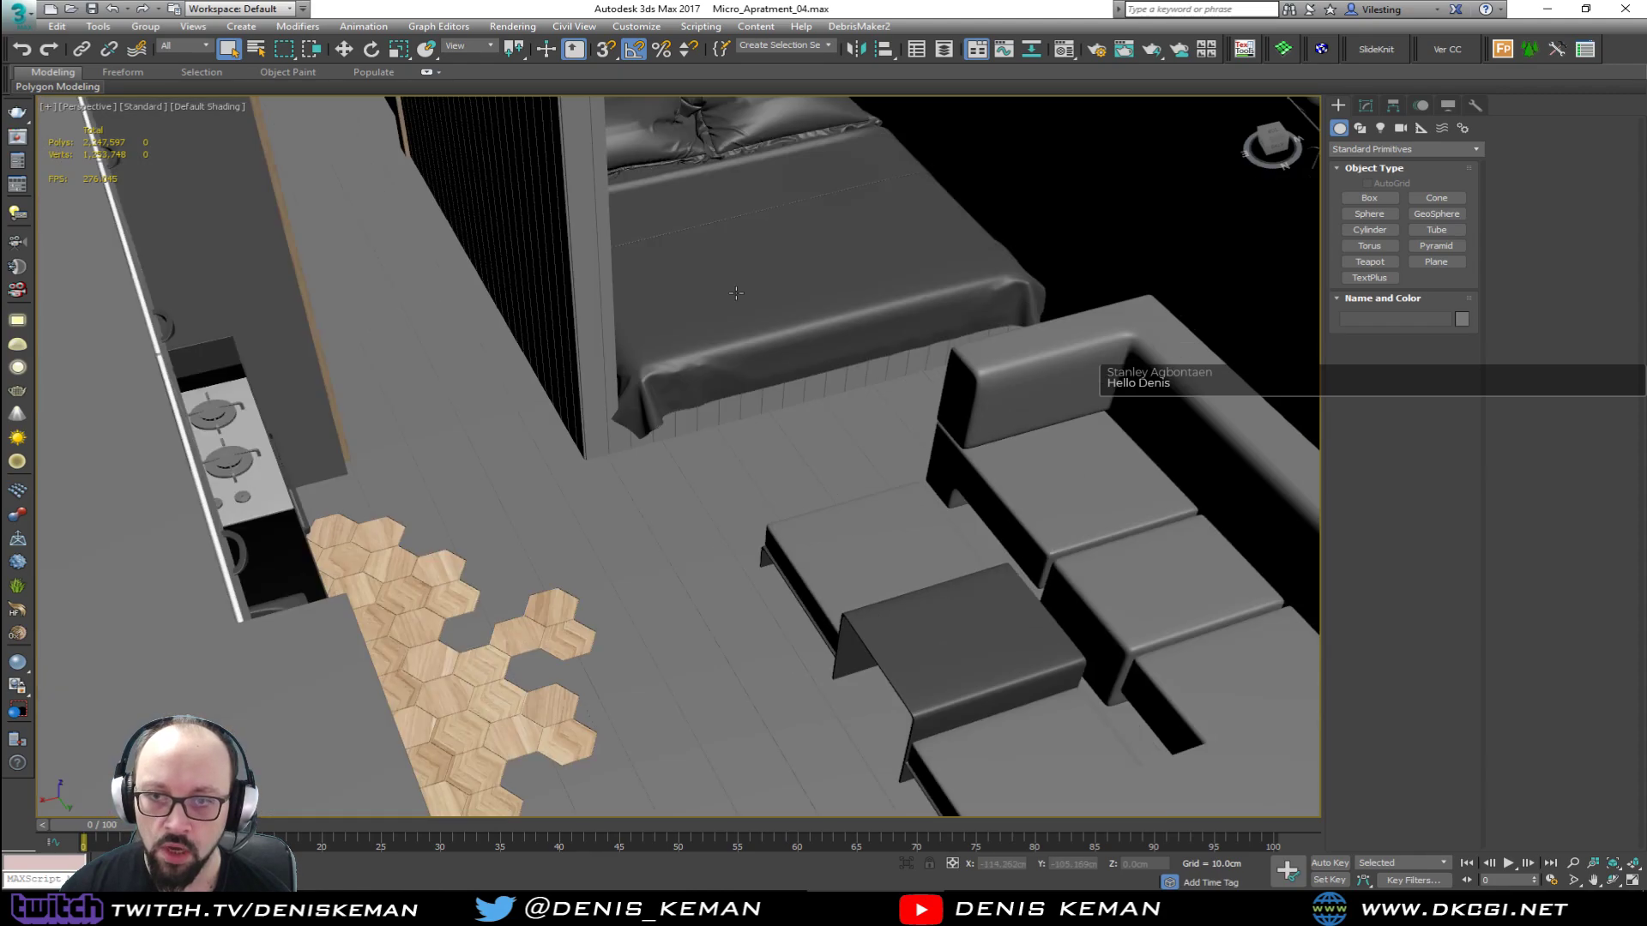
Step: Examine the bedroom shelves, the bathroom fixtures and the entrance hall doors of the apartment model
{"action": "middle_click_drag", "start_coordinate": [736, 293], "coordinate": [716, 592]}
{"action": "middle_click_drag", "start_coordinate": [1115, 295], "coordinate": [835, 405], "text": "alt"}
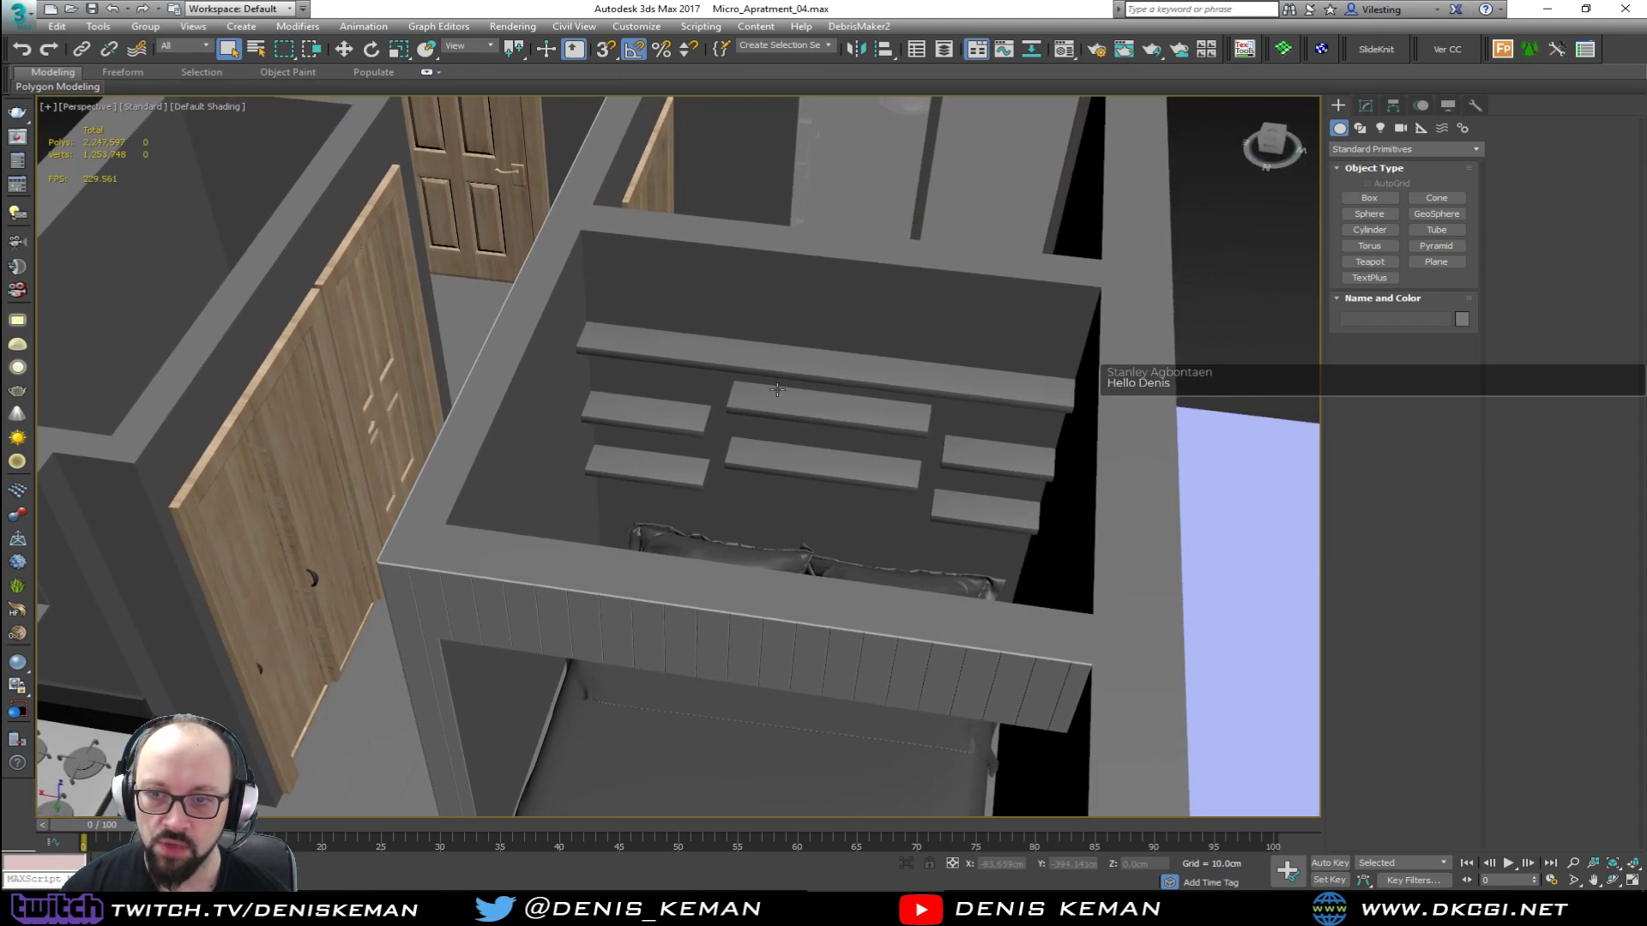
{"action": "scroll", "coordinate": [978, 422], "scroll_direction": "down", "scroll_amount": 2}
{"action": "middle_click_drag", "start_coordinate": [871, 322], "coordinate": [1064, 493]}
{"action": "scroll", "coordinate": [869, 549], "scroll_direction": "up", "scroll_amount": 1}
{"action": "middle_click_drag", "start_coordinate": [1064, 493], "coordinate": [969, 517]}
{"action": "middle_click_drag", "start_coordinate": [675, 553], "coordinate": [580, 202], "text": "alt"}
{"action": "middle_click_drag", "start_coordinate": [573, 549], "coordinate": [621, 598], "text": "alt"}
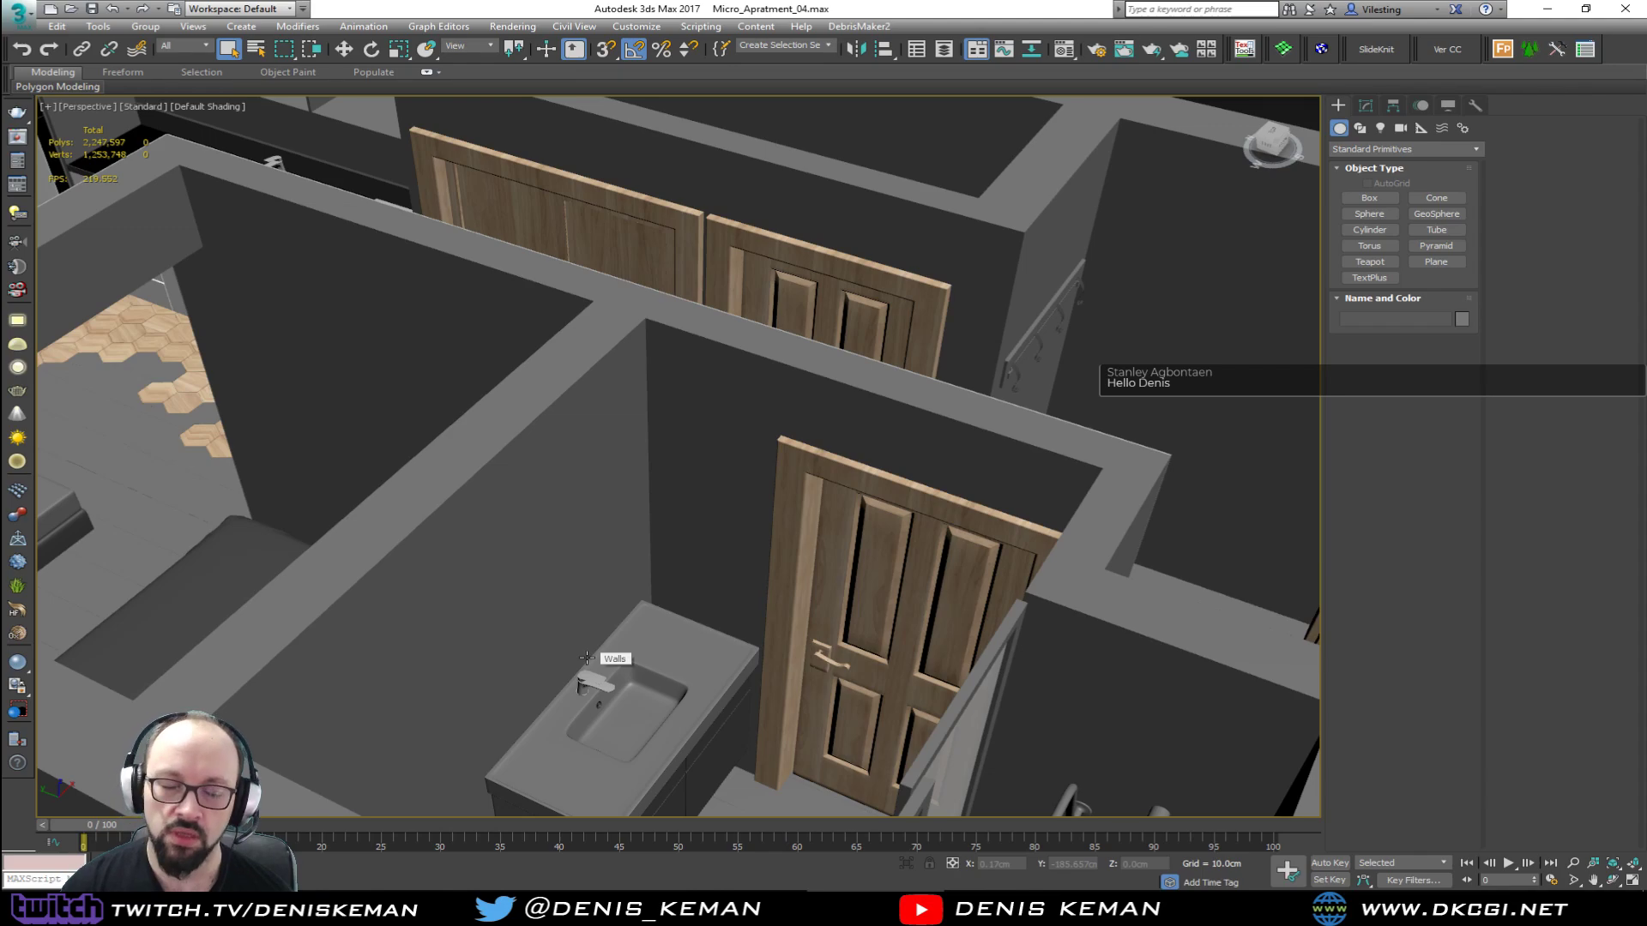
{"action": "scroll", "coordinate": [518, 518], "scroll_direction": "down", "scroll_amount": 5}
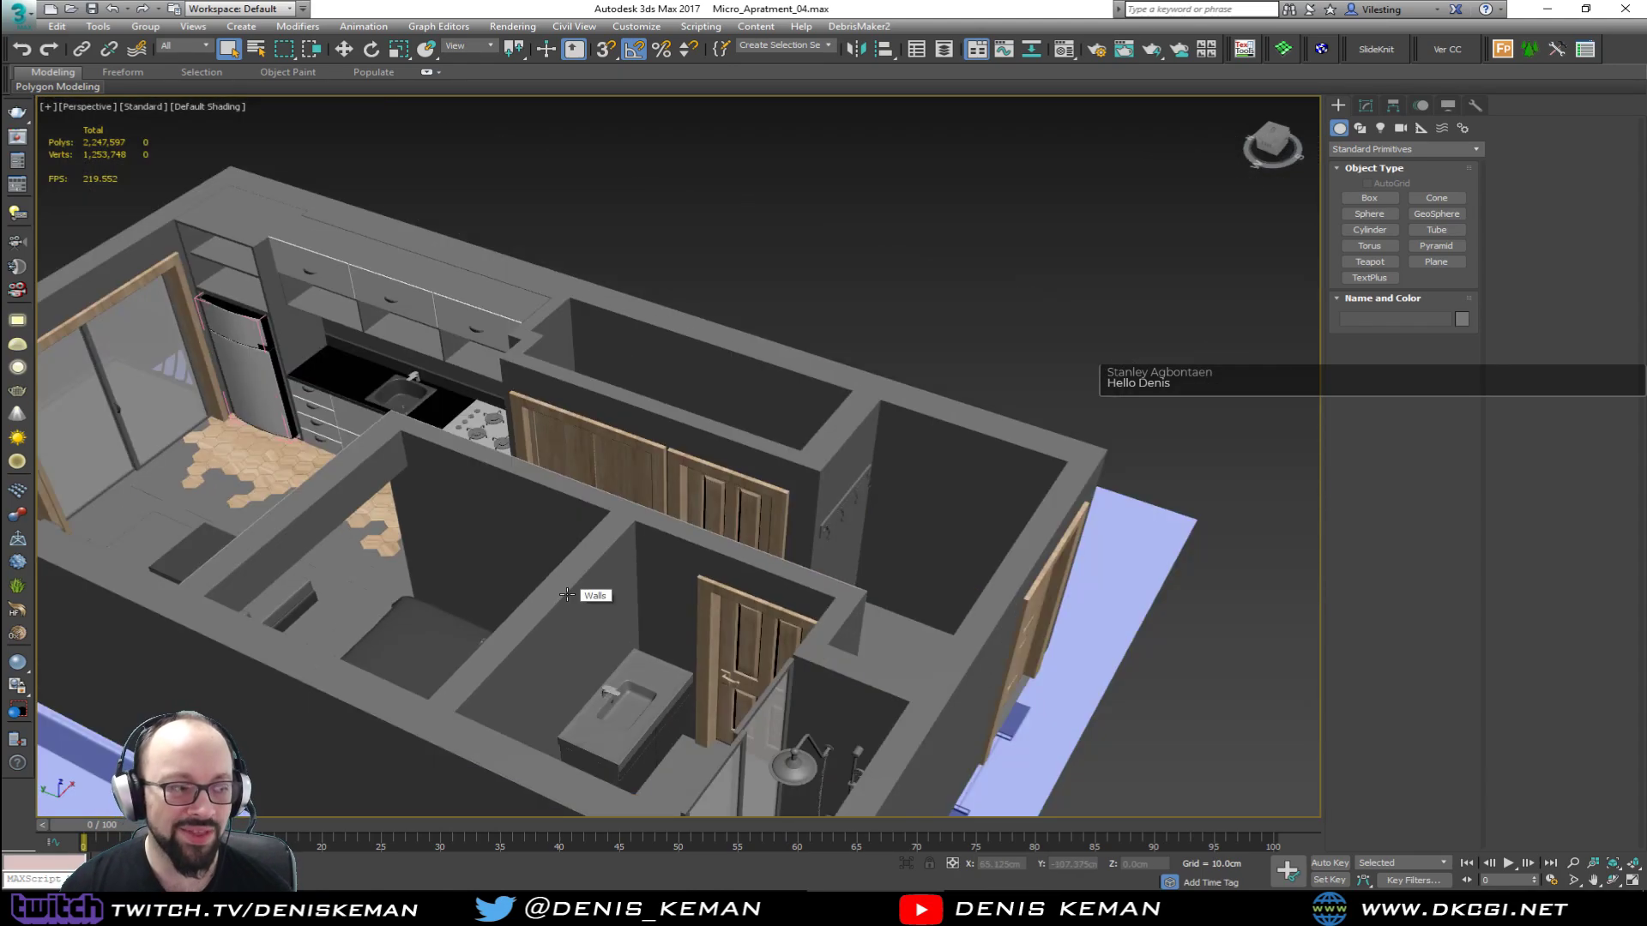
{"action": "middle_click_drag", "start_coordinate": [748, 260], "coordinate": [584, 283], "text": "alt"}
{"action": "middle_click_drag", "start_coordinate": [822, 395], "coordinate": [773, 362], "text": "alt"}
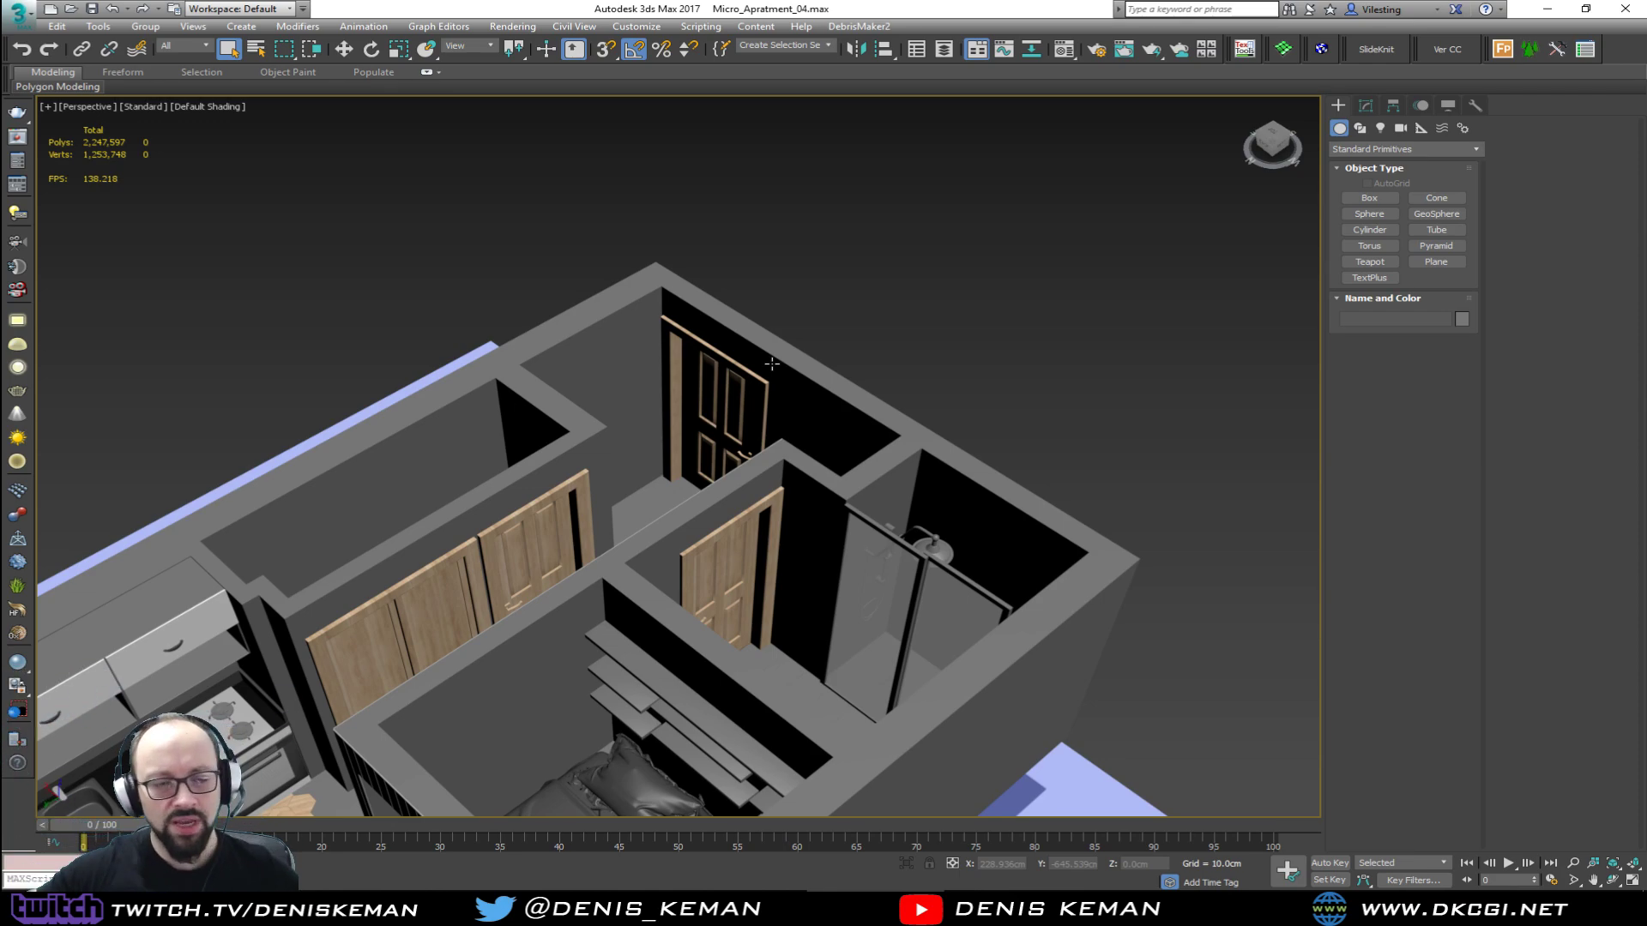
{"action": "middle_click_drag", "start_coordinate": [723, 396], "coordinate": [899, 366]}
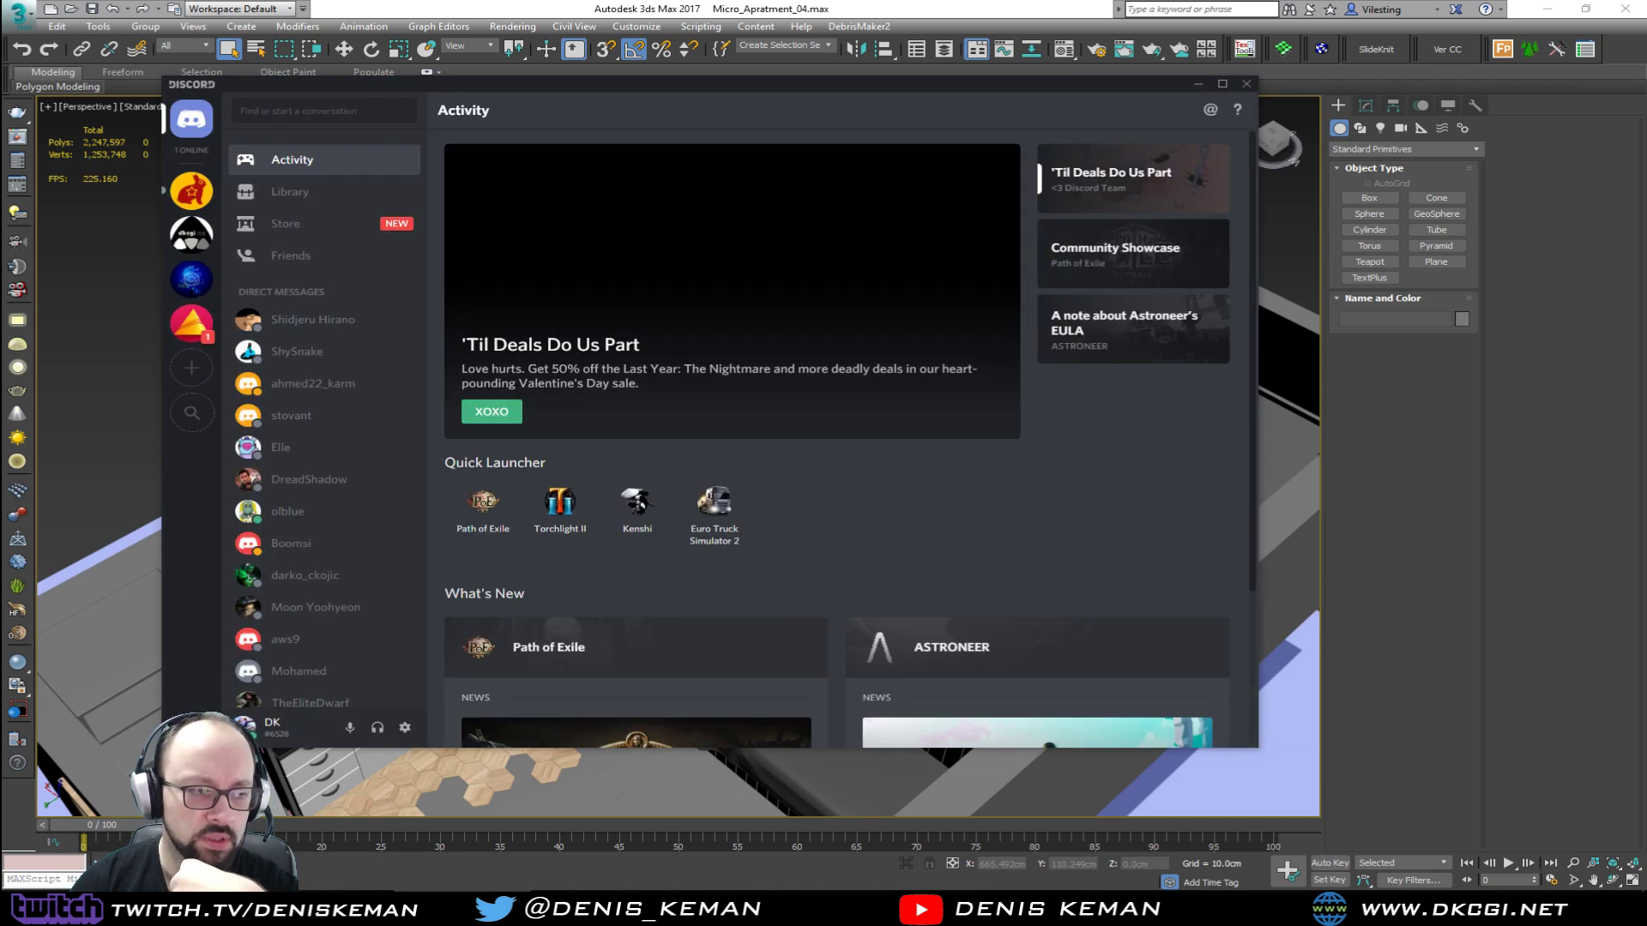
Step: In Discord, open the DKCGI server's streaming_related channel, dismiss the Streamer Mode notice and browse the shared reference images
{"action": "left_click", "coordinate": [197, 247]}
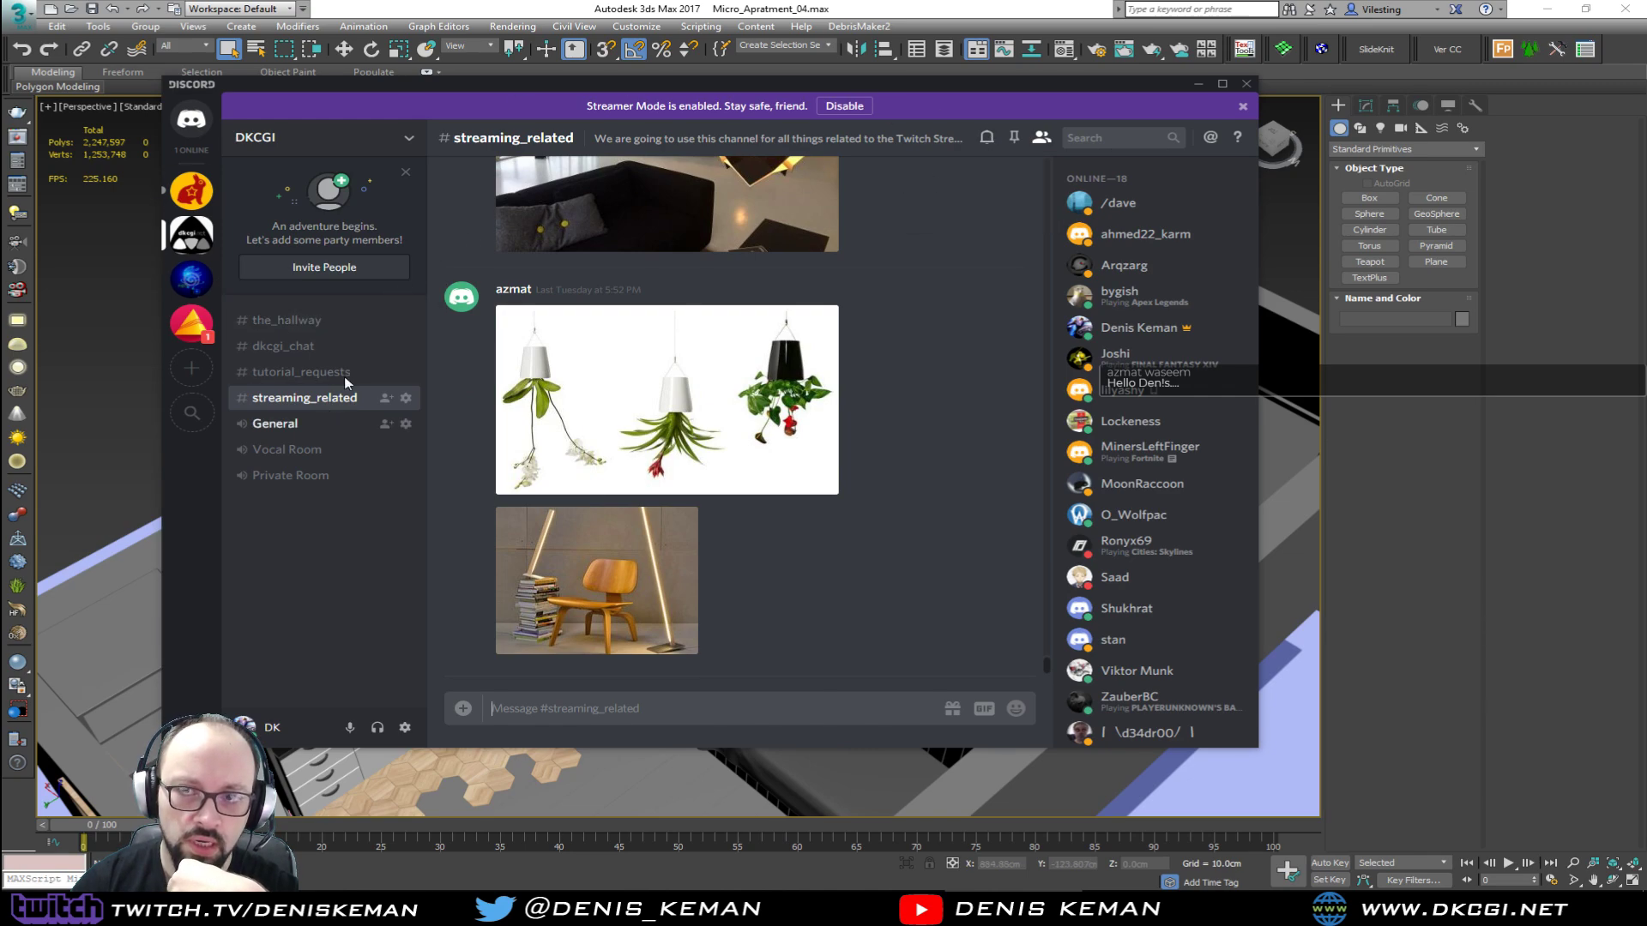
{"action": "left_click", "coordinate": [1242, 106]}
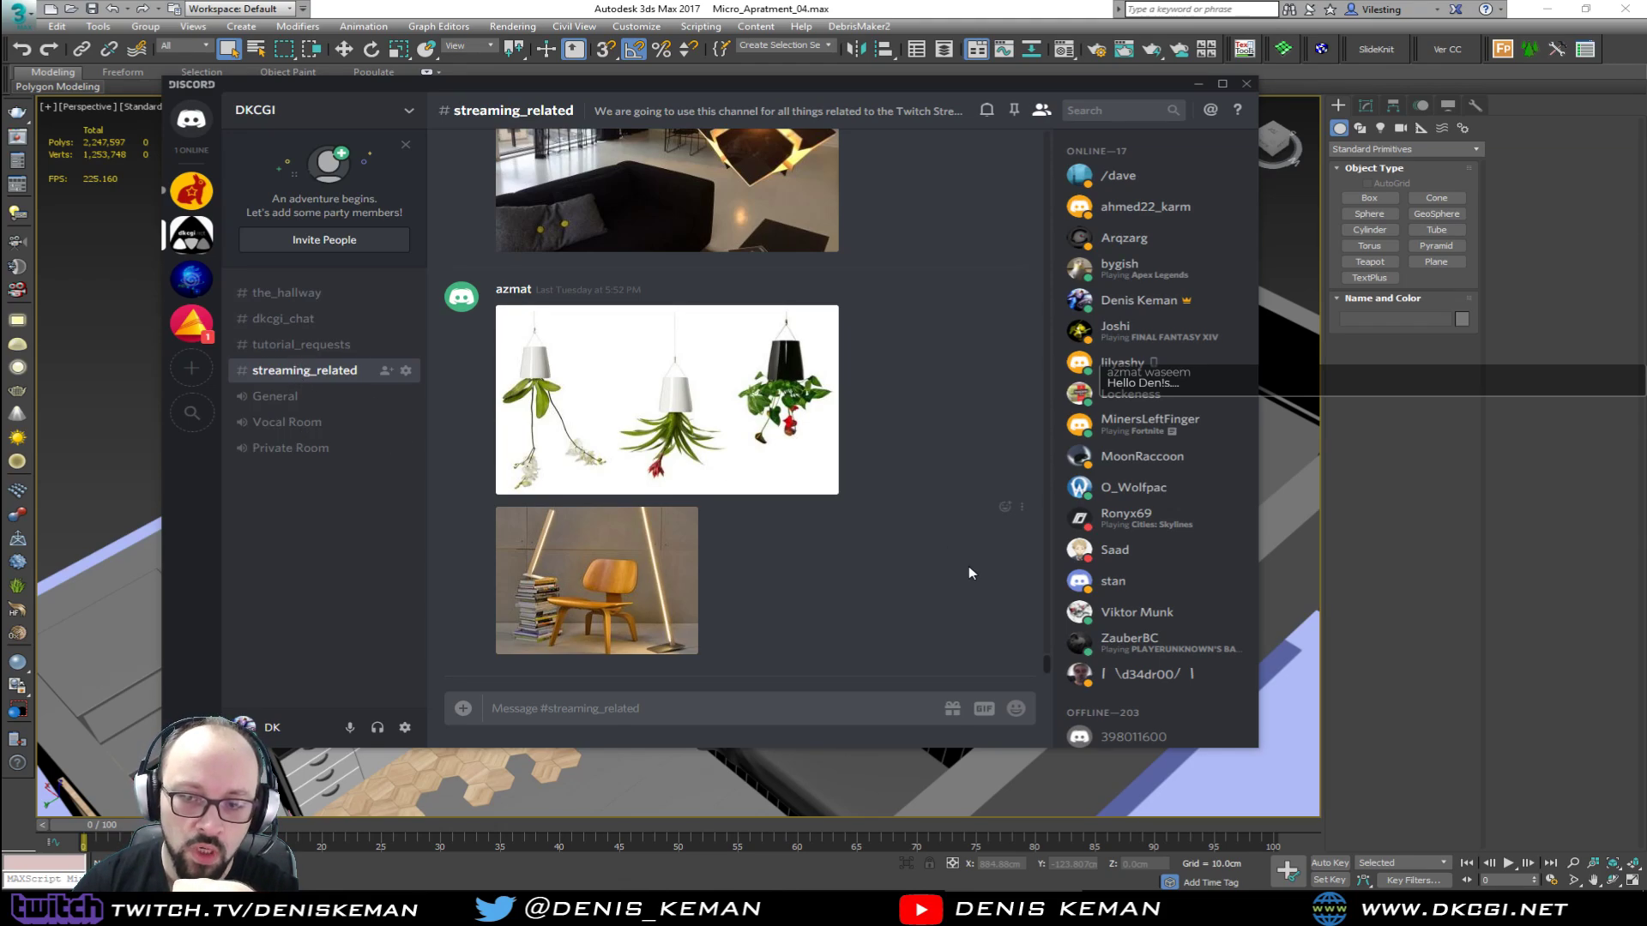
{"action": "scroll", "coordinate": [925, 570], "scroll_direction": "up", "scroll_amount": 10}
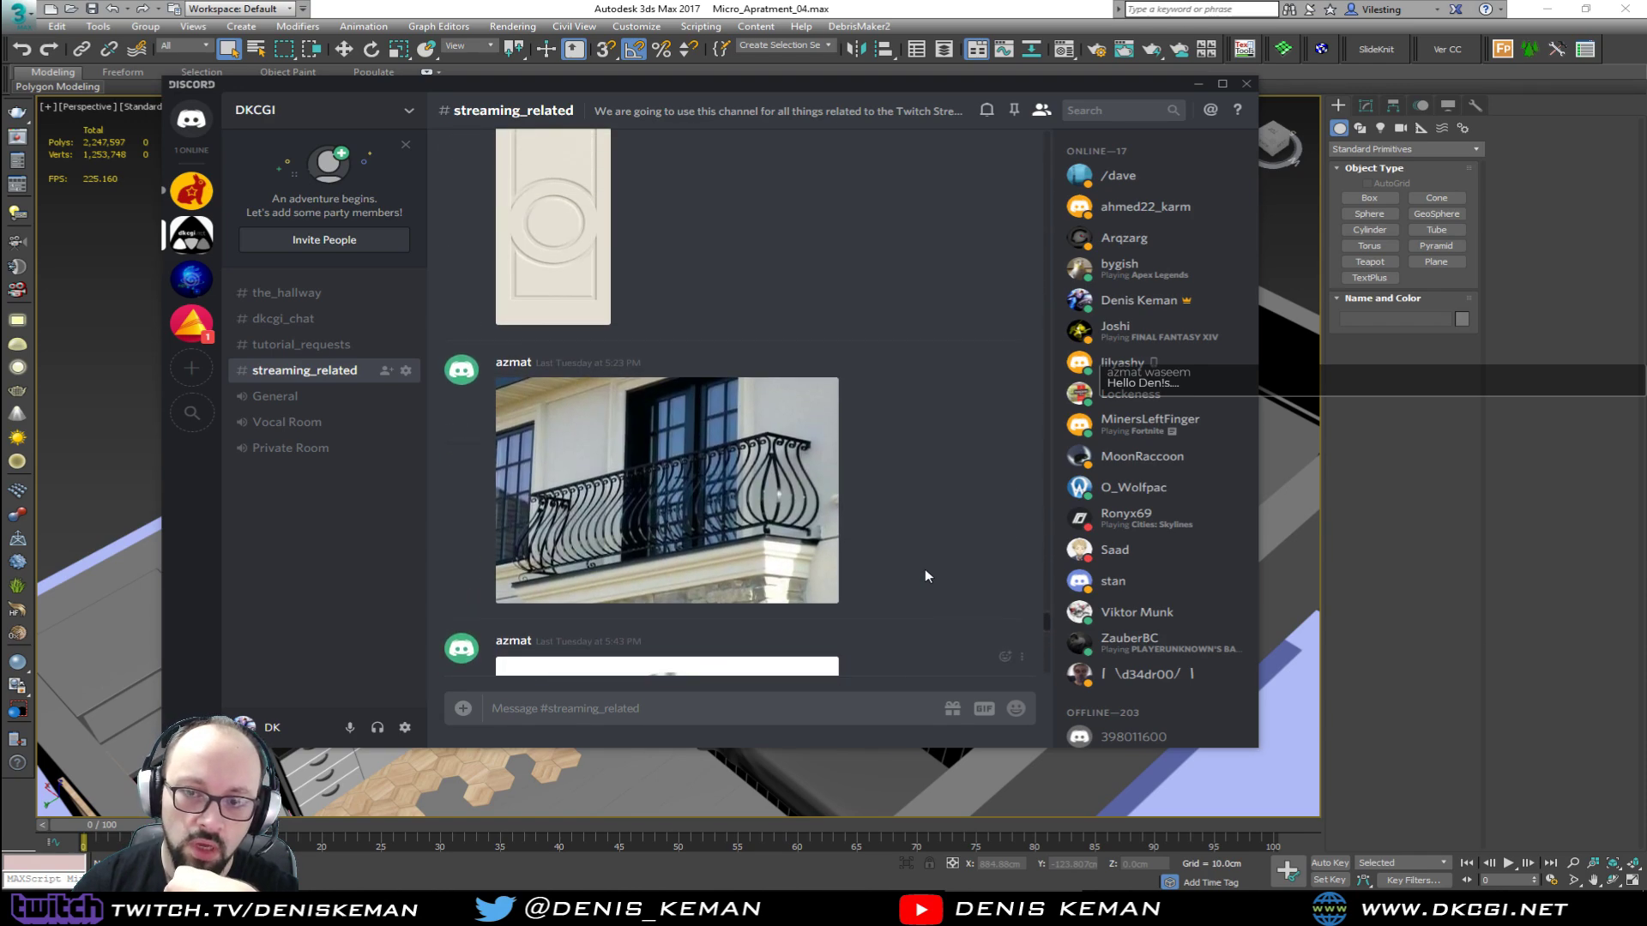
{"action": "scroll", "coordinate": [925, 569], "scroll_direction": "down", "scroll_amount": 15}
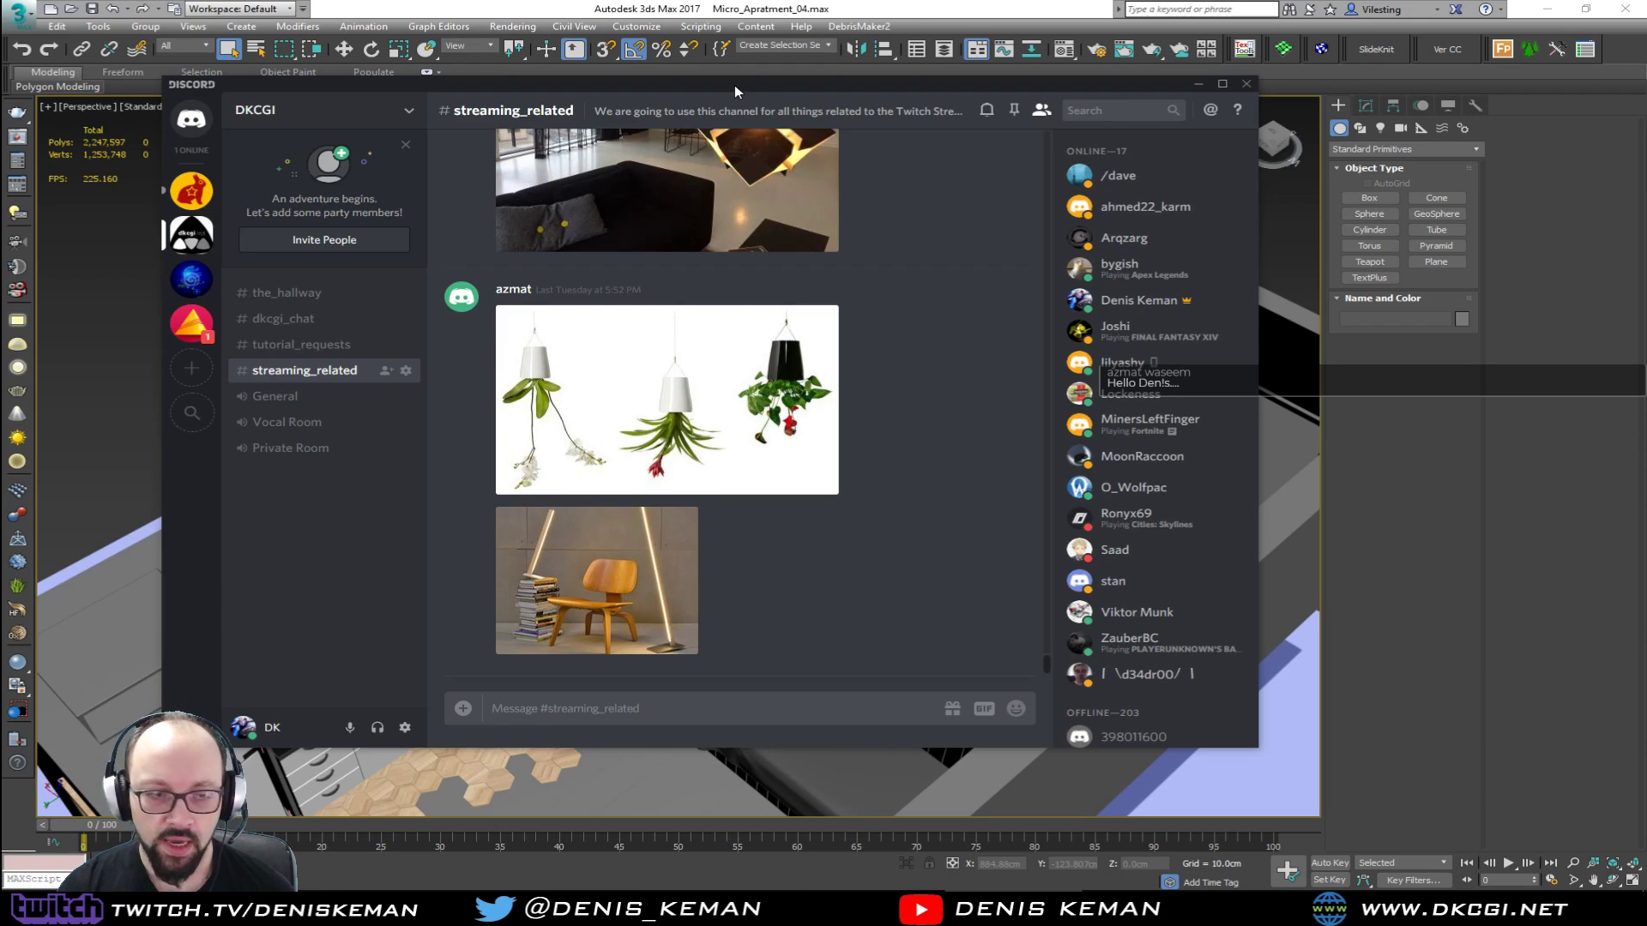
{"action": "left_click_drag", "start_coordinate": [735, 85], "coordinate": [769, 131]}
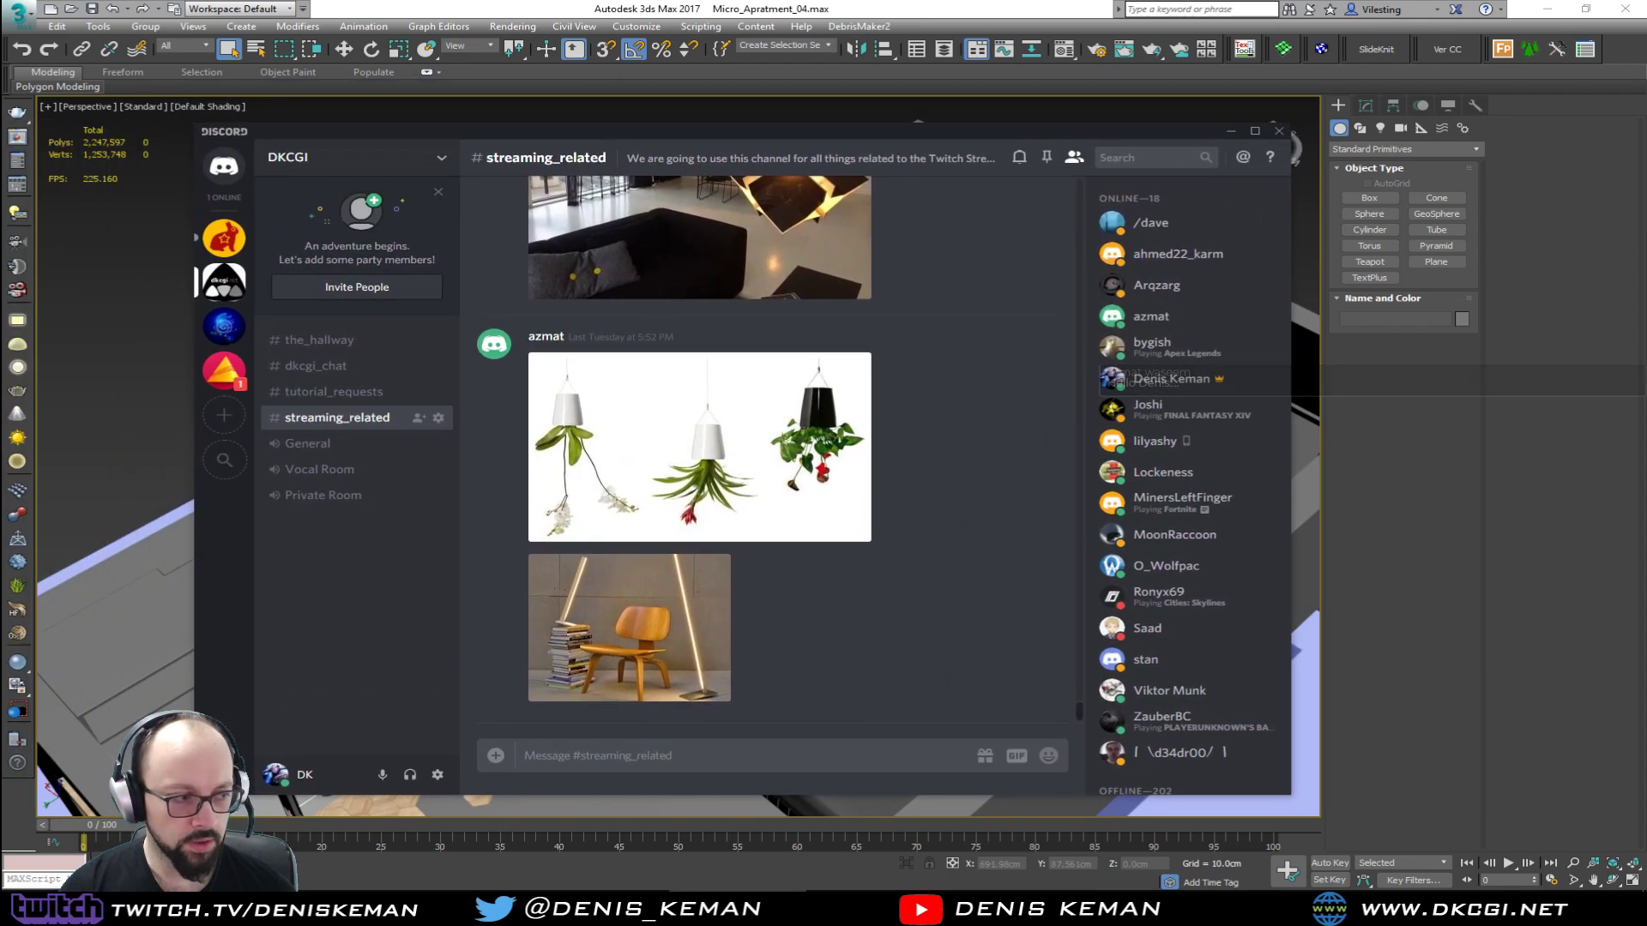
Step: Switch back to 3ds Max and examine the kitchen, sofa area and overall apartment layout from above
{"action": "left_click_drag", "start_coordinate": [764, 128], "coordinate": [0, 172]}
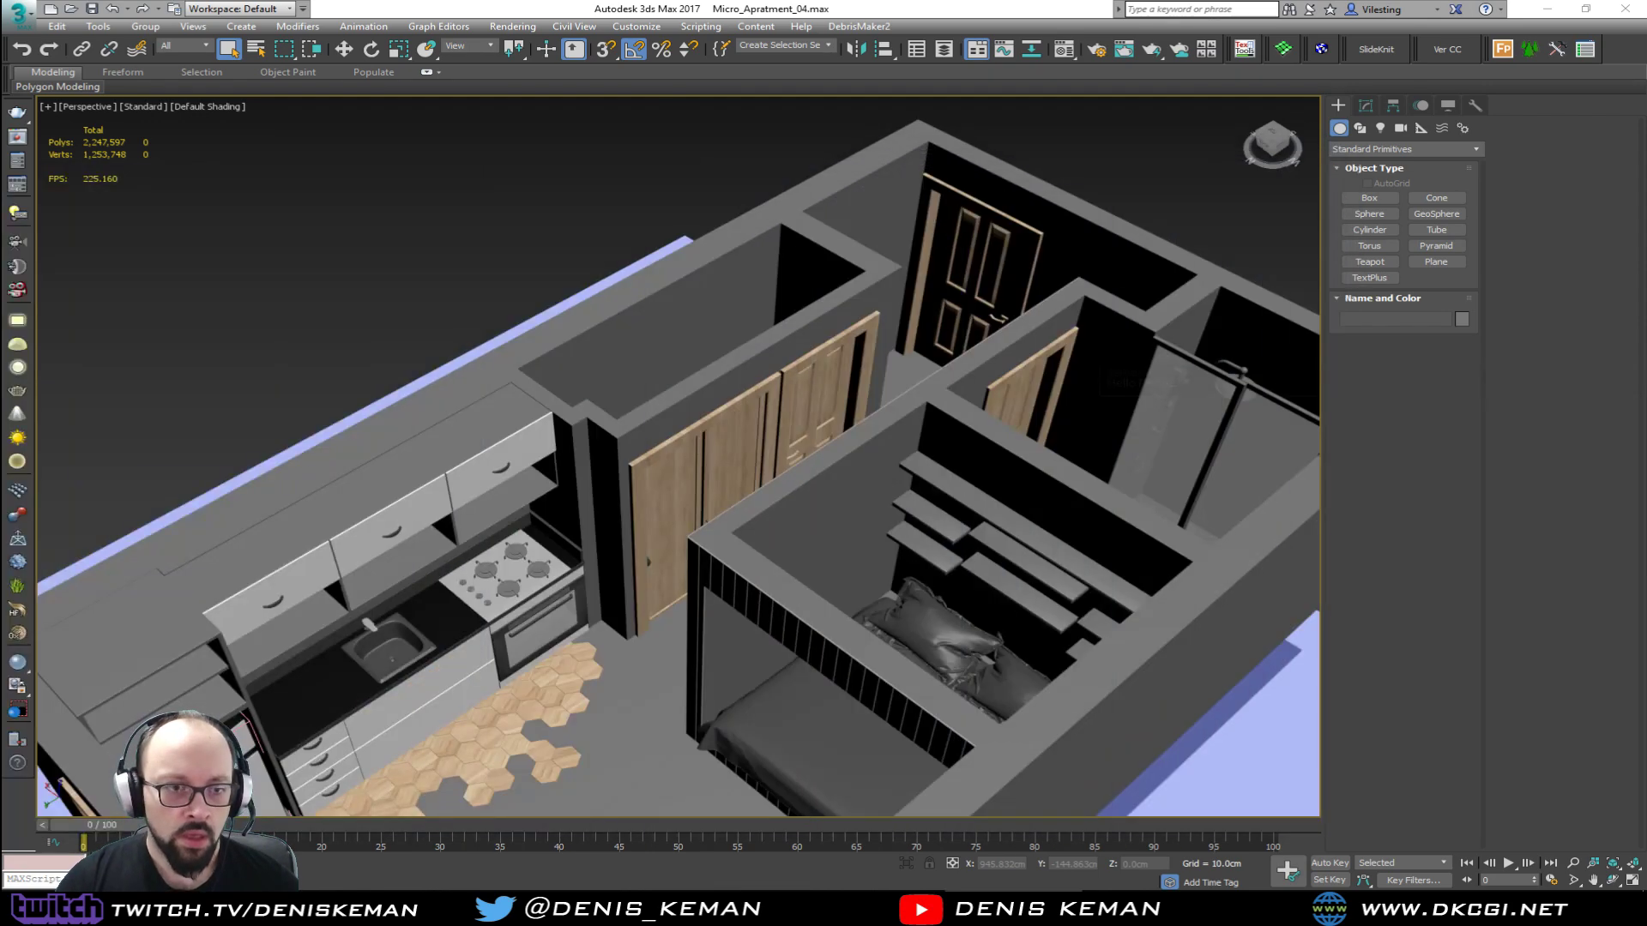
{"action": "middle_click_drag", "start_coordinate": [391, 587], "coordinate": [655, 487]}
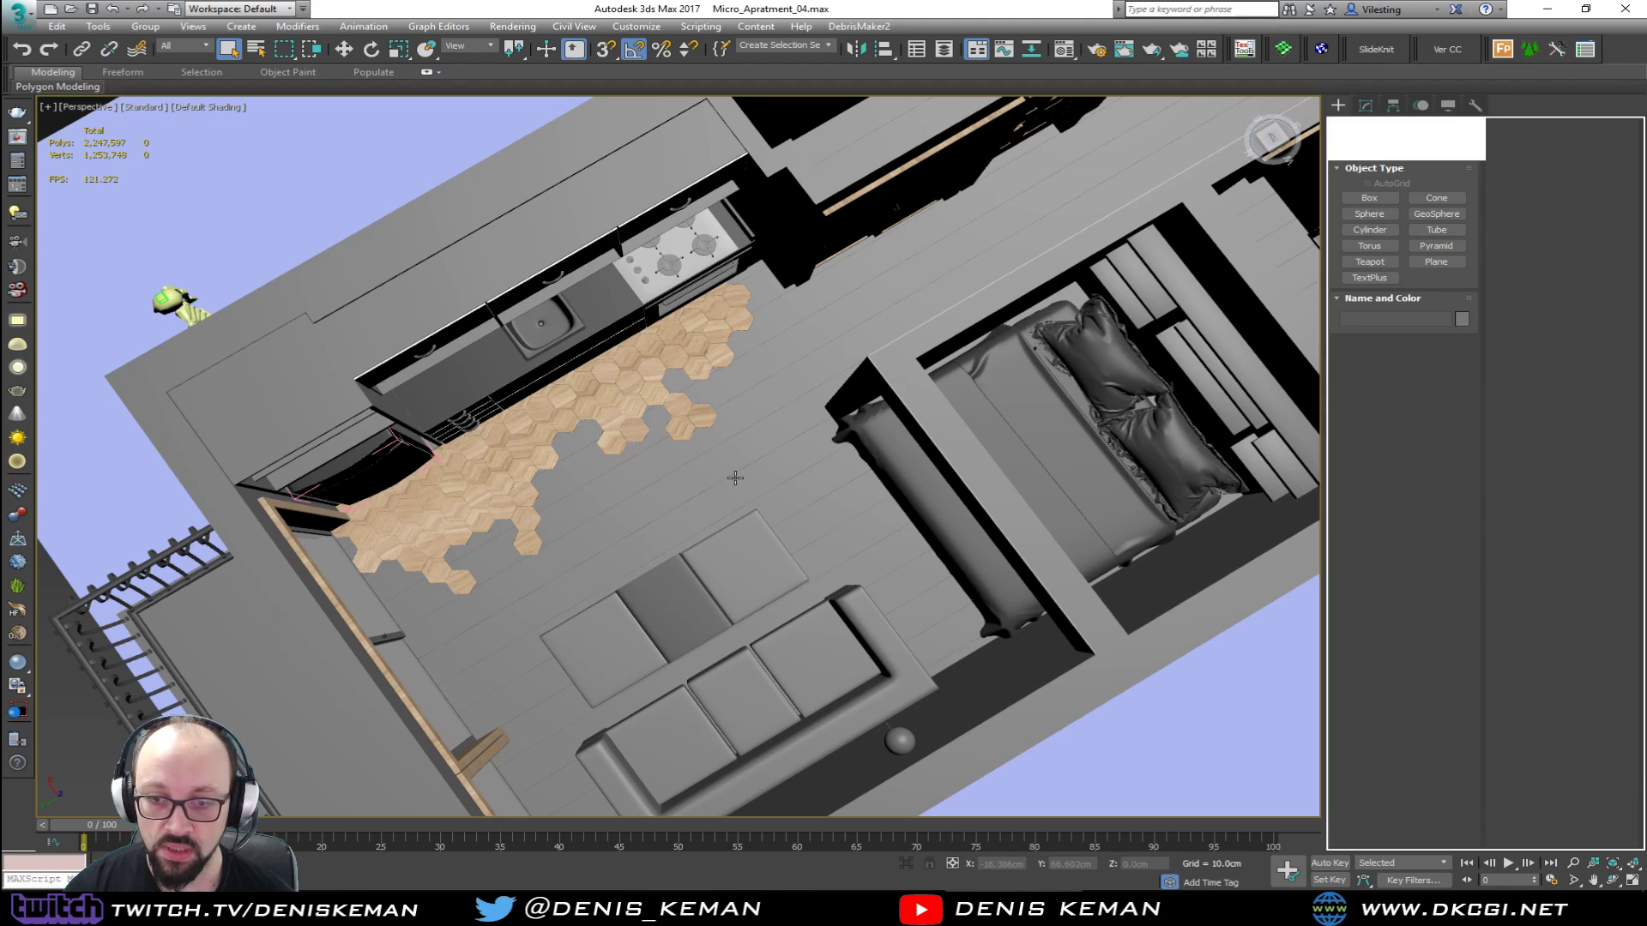
{"action": "middle_click_drag", "start_coordinate": [677, 594], "coordinate": [503, 571], "text": "alt"}
{"action": "scroll", "coordinate": [817, 515], "scroll_direction": "up", "scroll_amount": 5}
{"action": "scroll", "coordinate": [813, 533], "scroll_direction": "down", "scroll_amount": 6}
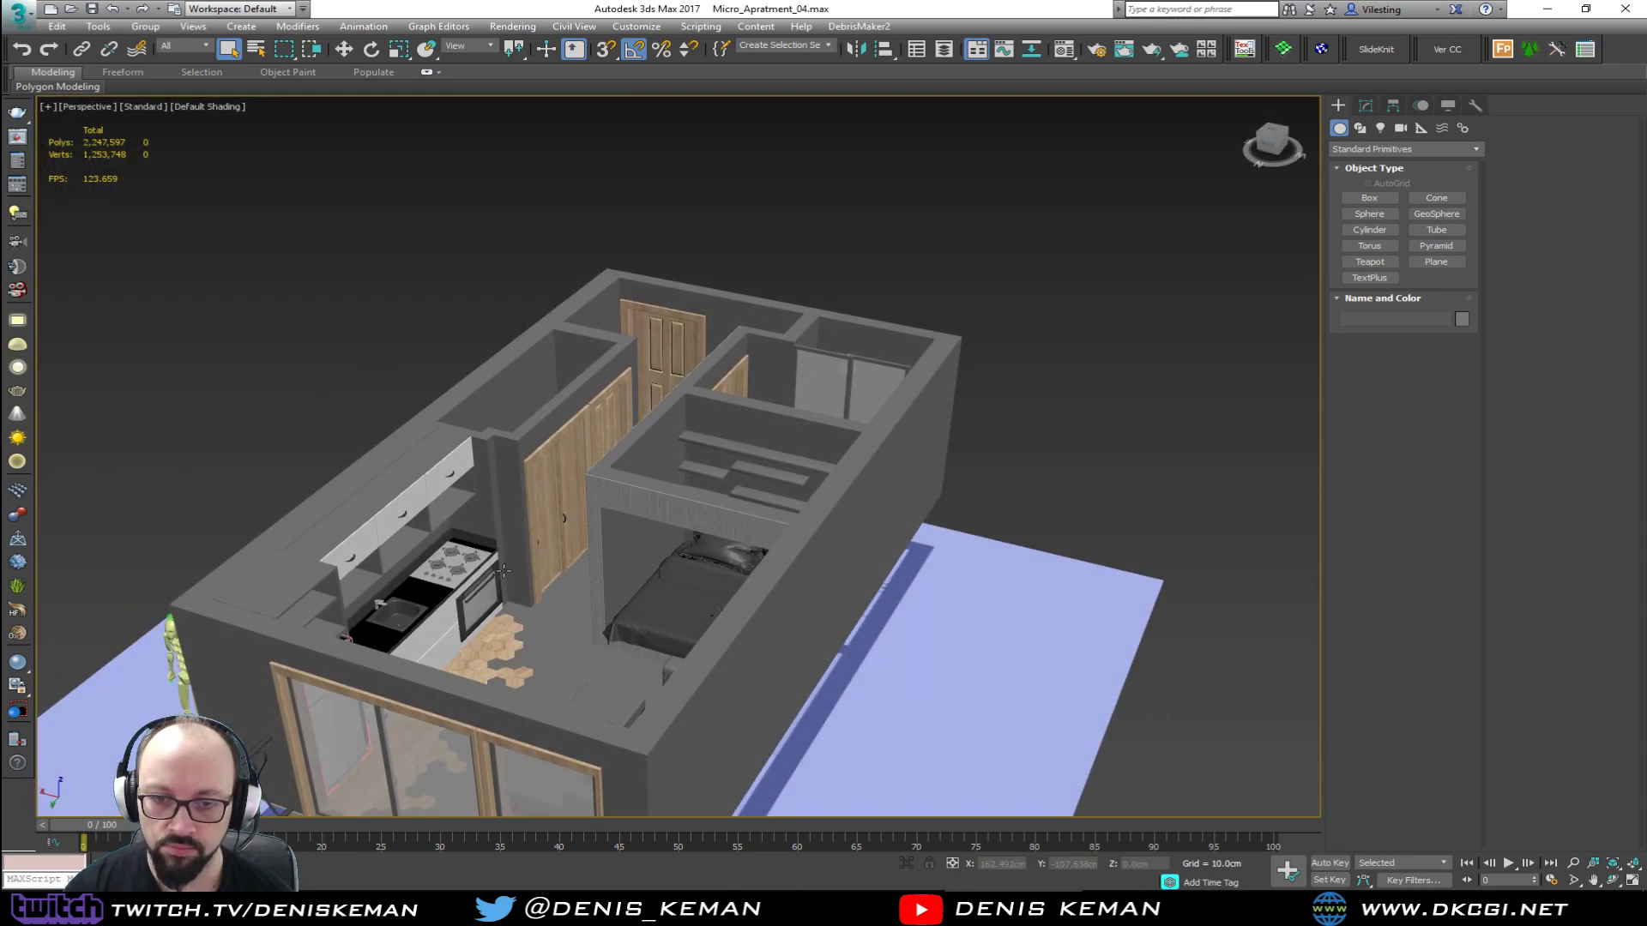
Step: Return to Discord's streaming_related channel, browse the references and view the kitchen wall organizer picture enlarged
{"action": "left_click_drag", "start_coordinate": [0, 134], "coordinate": [841, 131]}
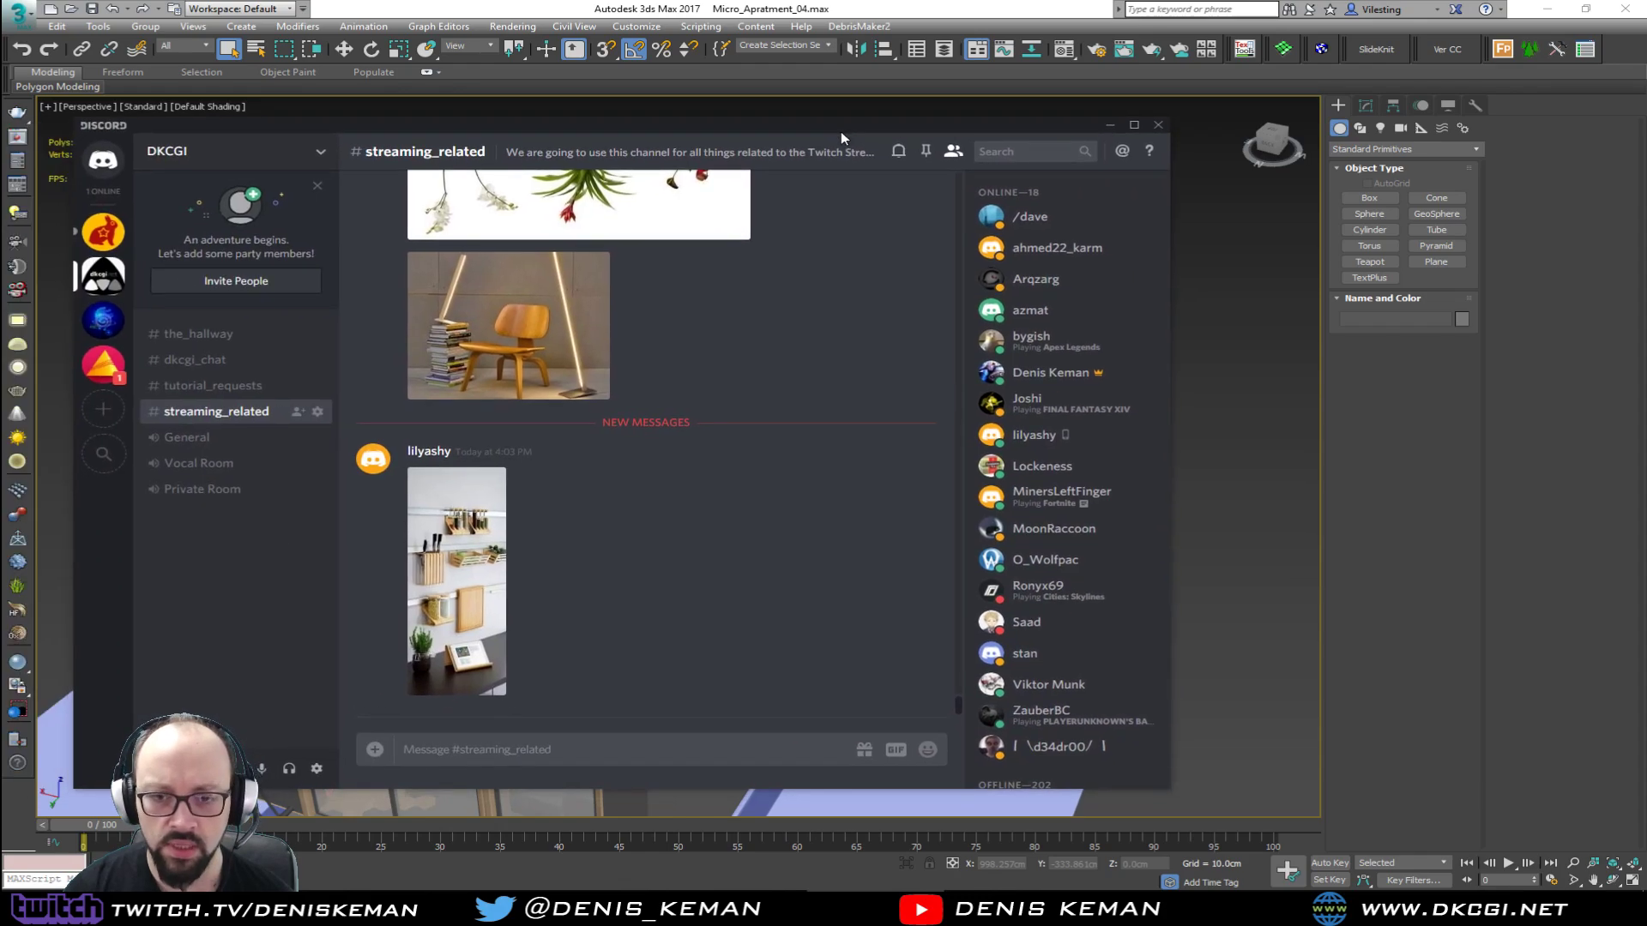
{"action": "scroll", "coordinate": [657, 362], "scroll_direction": "up", "scroll_amount": 10}
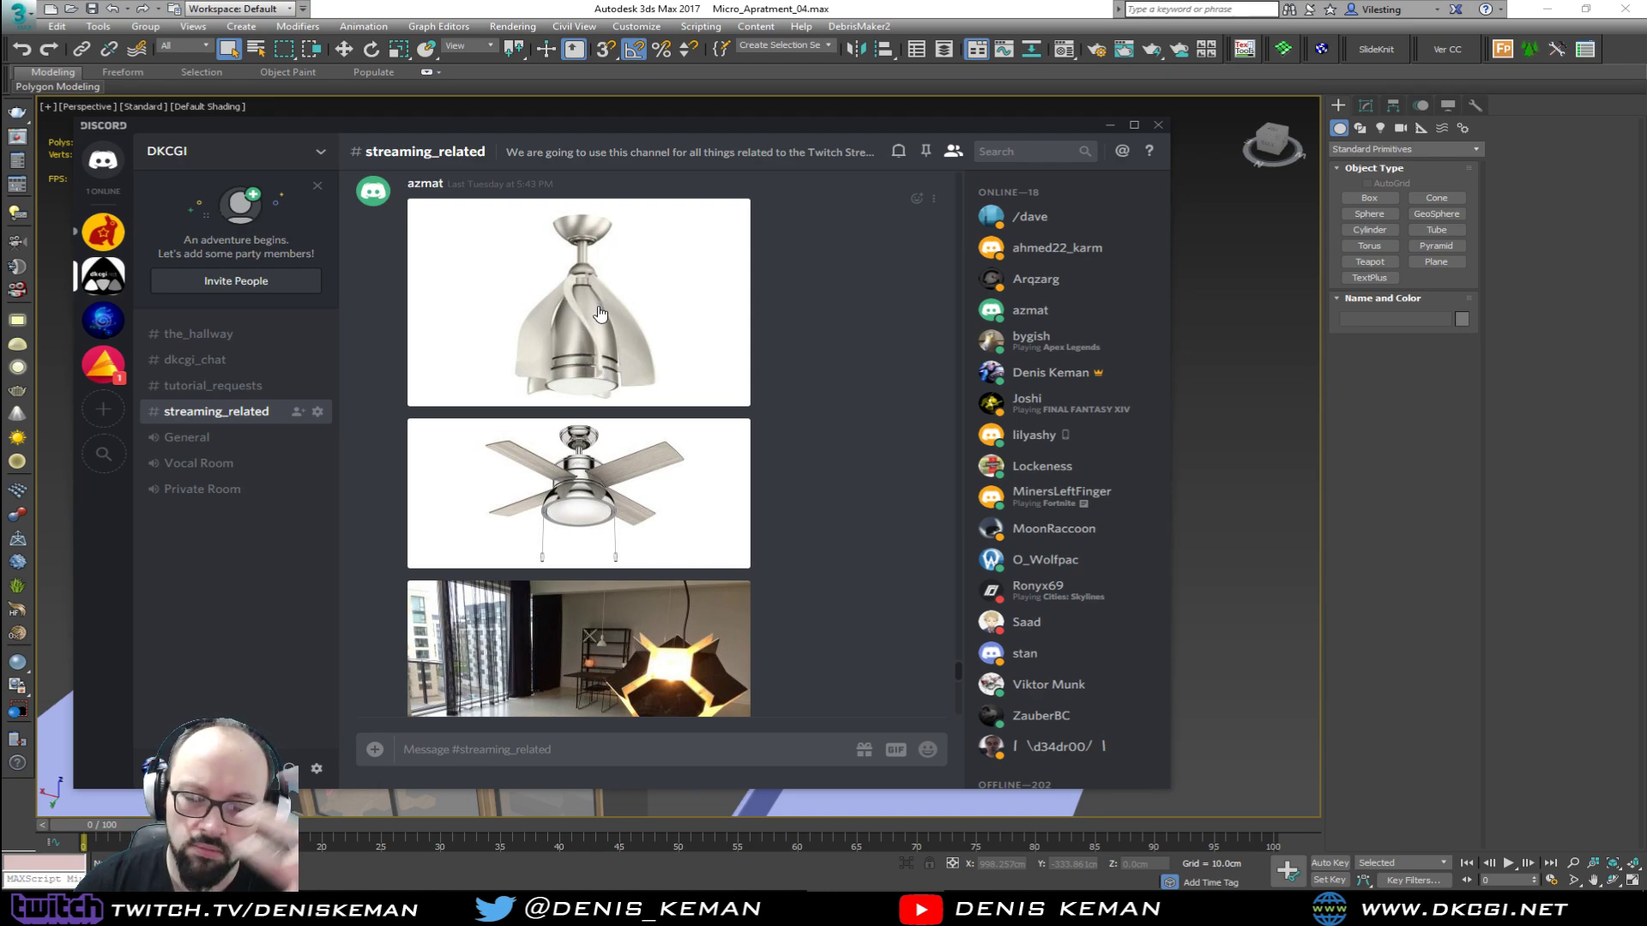
{"action": "scroll", "coordinate": [608, 347], "scroll_direction": "down", "scroll_amount": 5}
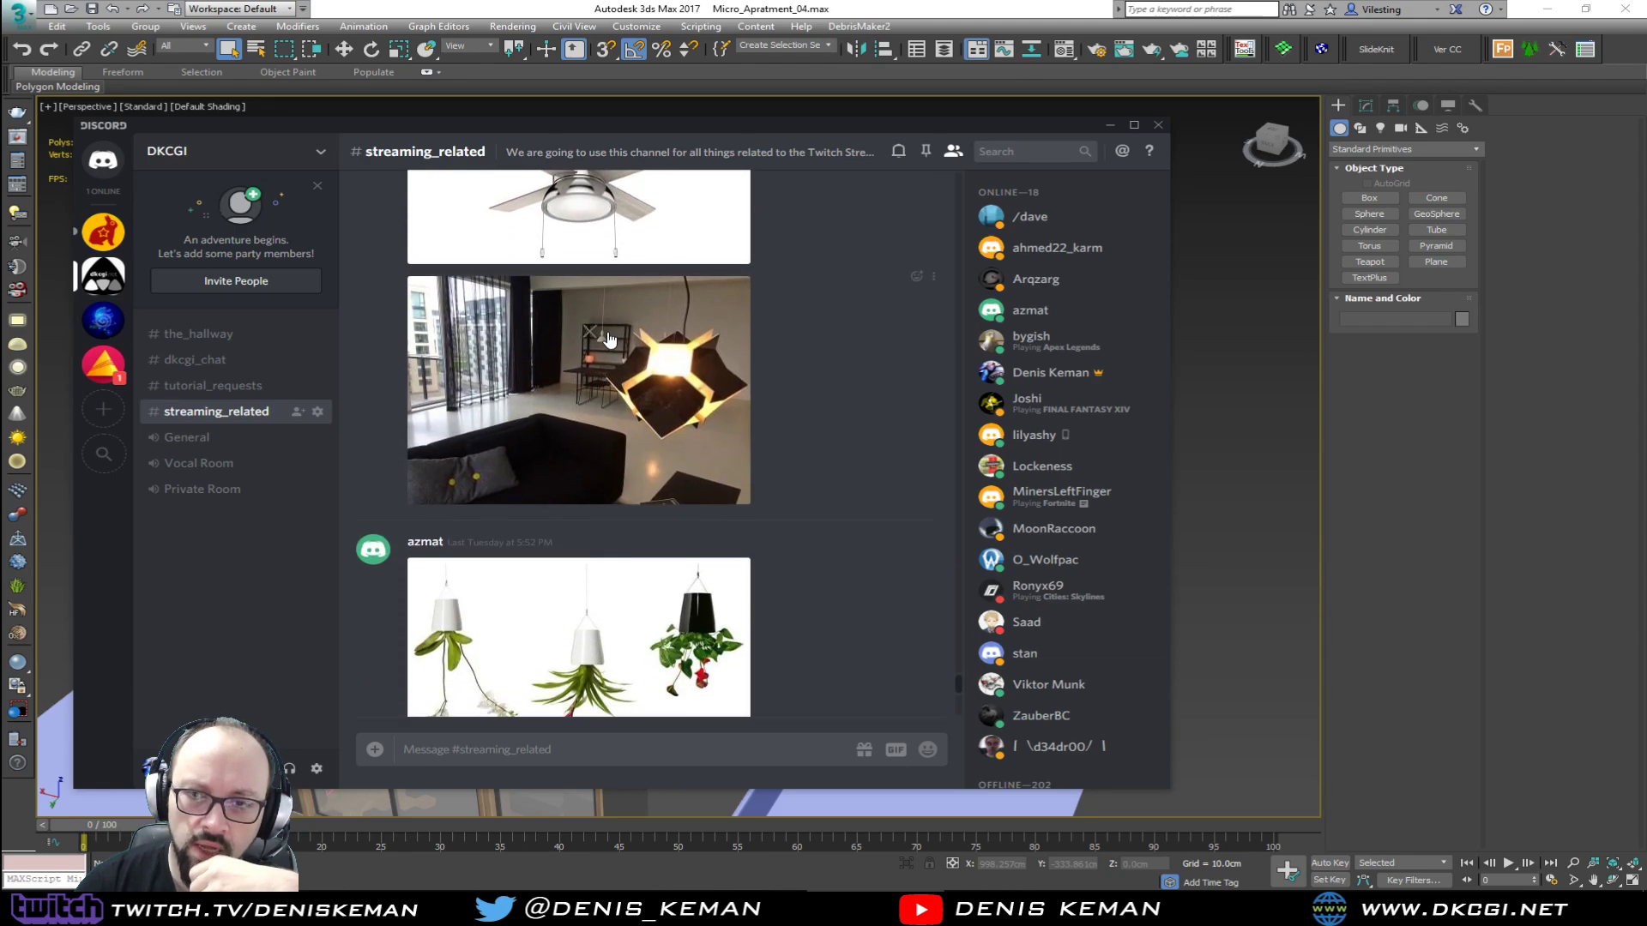
{"action": "scroll", "coordinate": [609, 352], "scroll_direction": "down", "scroll_amount": 4}
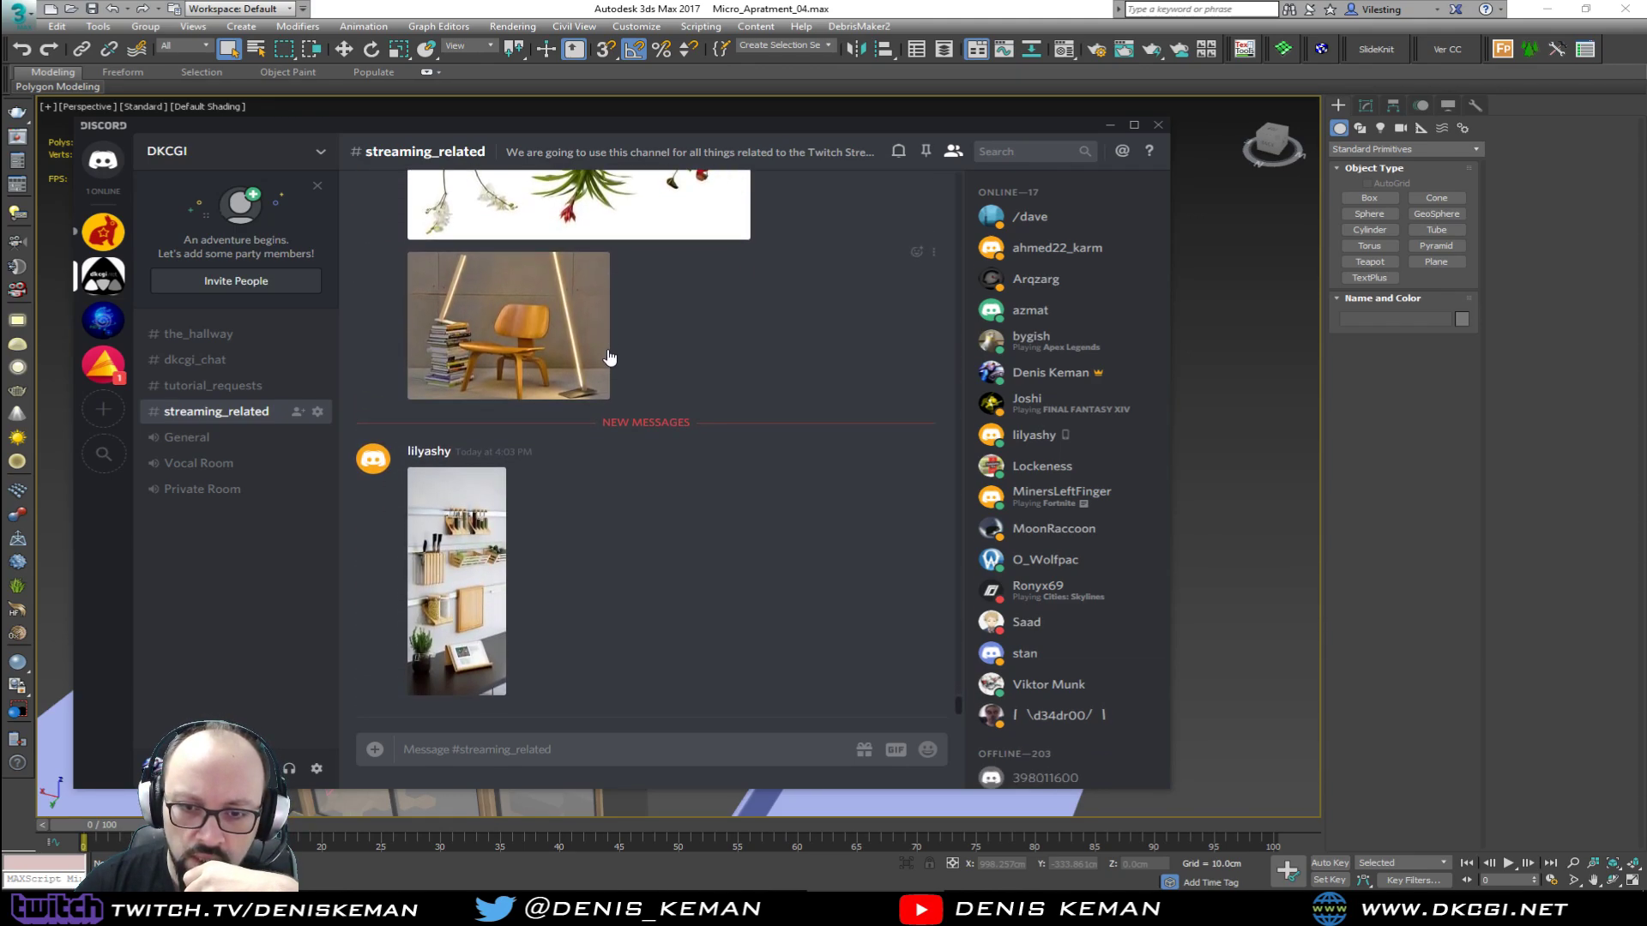
{"action": "left_click", "coordinate": [477, 566]}
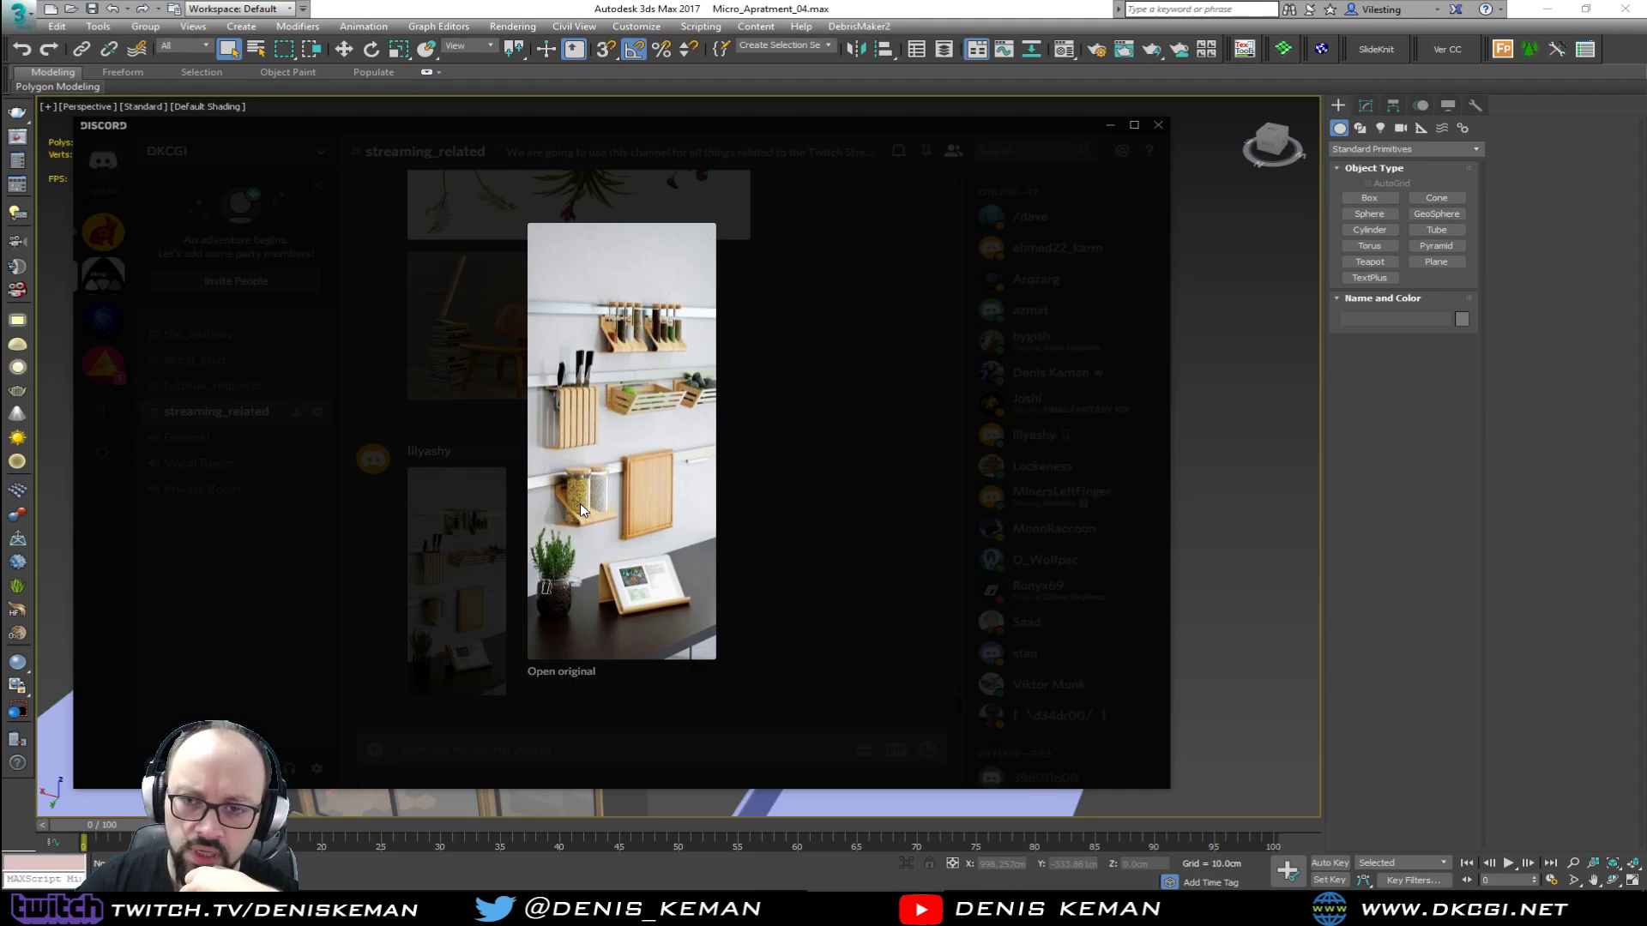
{"action": "left_click", "coordinate": [810, 531]}
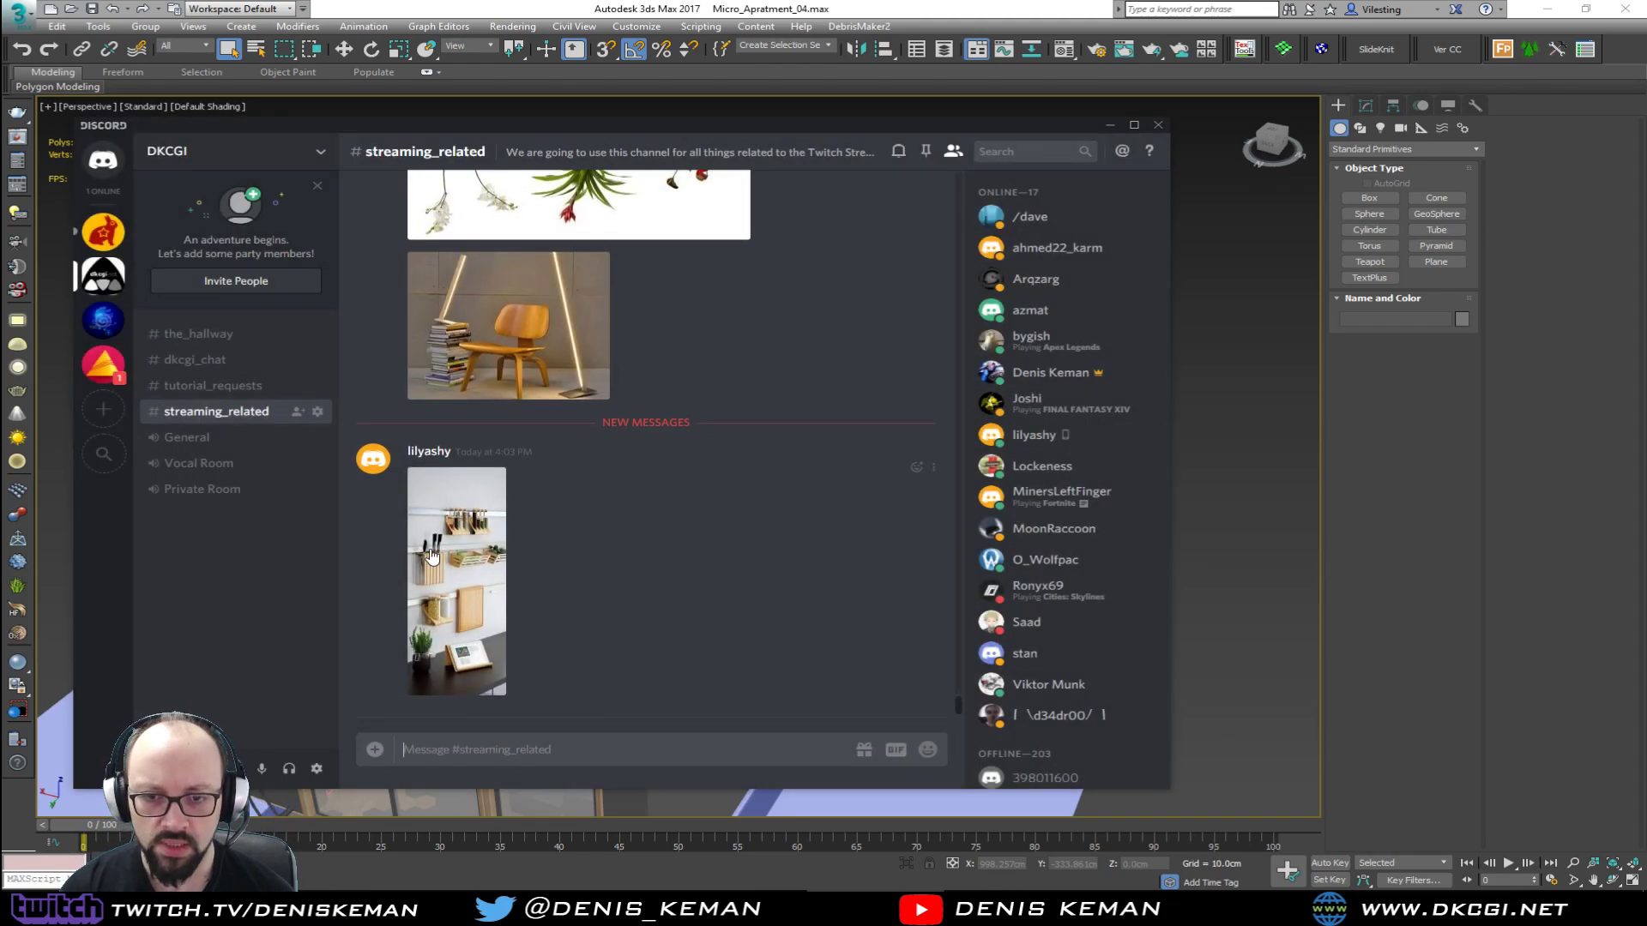
Step: Look through the ceiling fan references in the channel and view the Wave 132cm fan picture enlarged
{"action": "scroll", "coordinate": [612, 554], "scroll_direction": "up", "scroll_amount": 10}
{"action": "scroll", "coordinate": [612, 555], "scroll_direction": "up", "scroll_amount": 5}
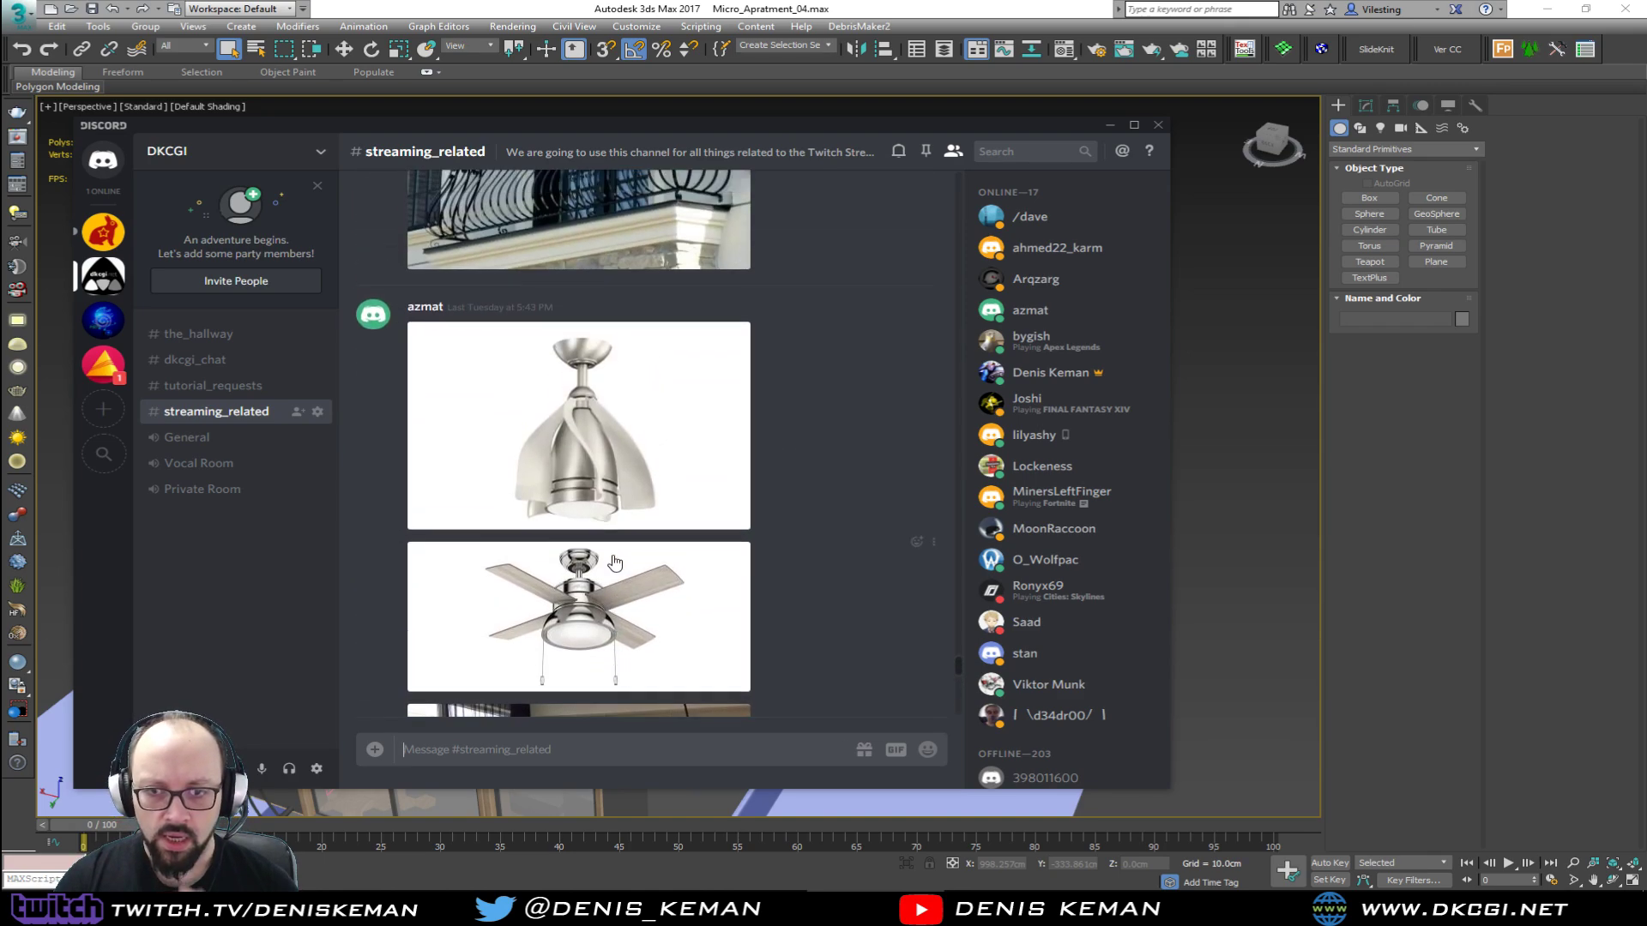
{"action": "scroll", "coordinate": [581, 485], "scroll_direction": "down", "scroll_amount": 3}
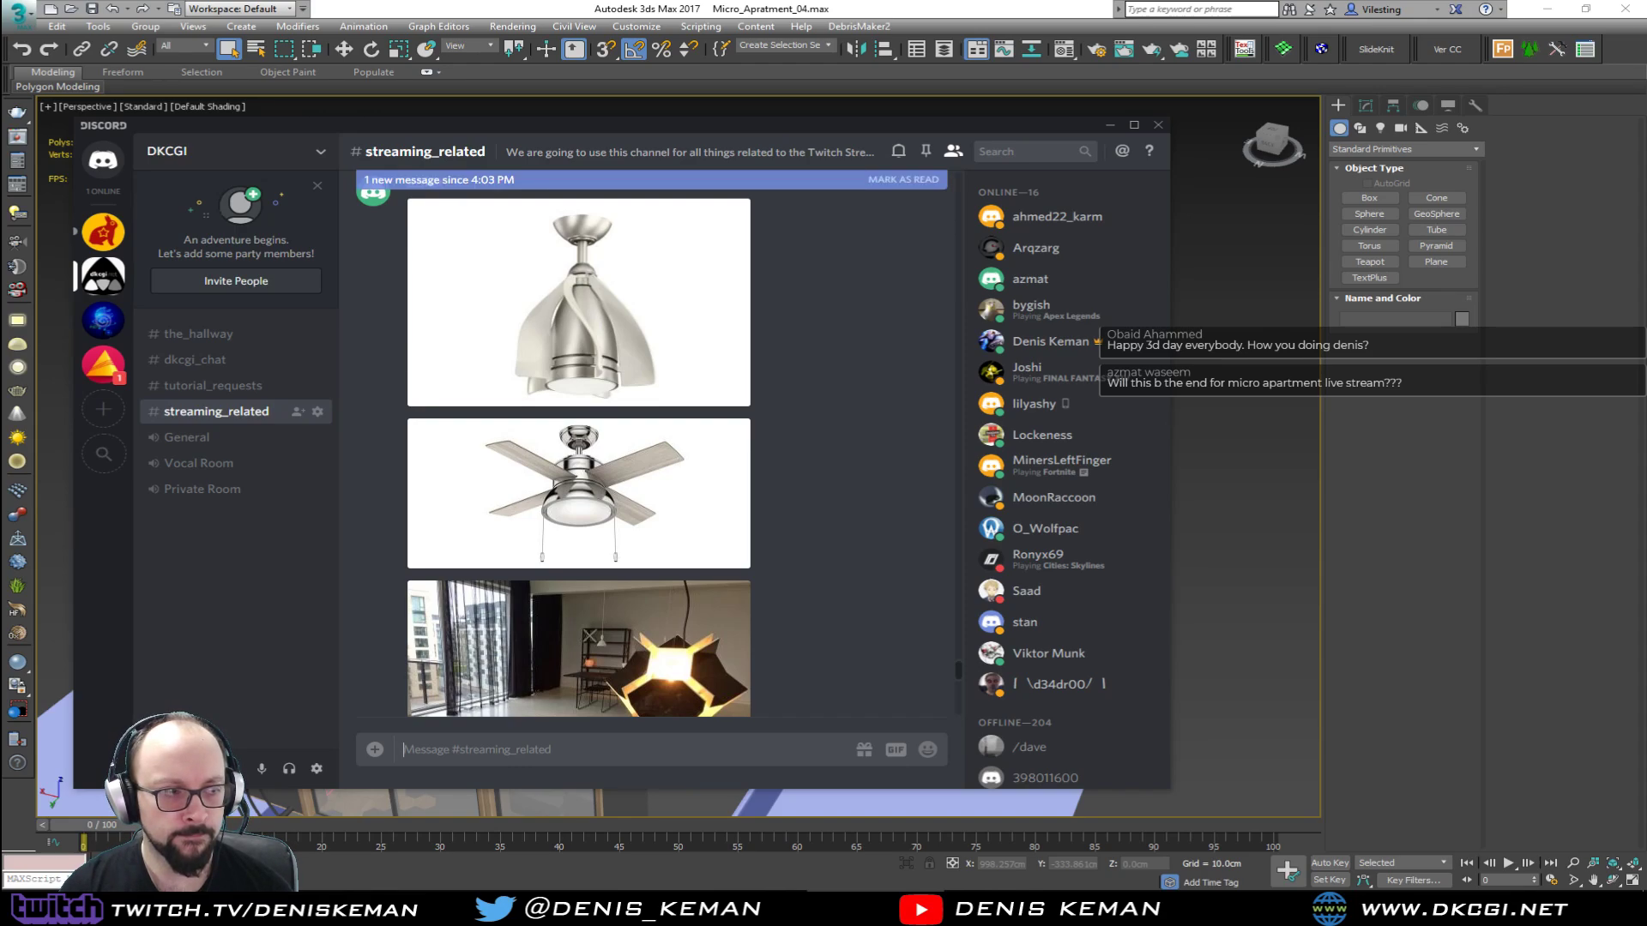
{"action": "scroll", "coordinate": [772, 465], "scroll_direction": "down", "scroll_amount": 5}
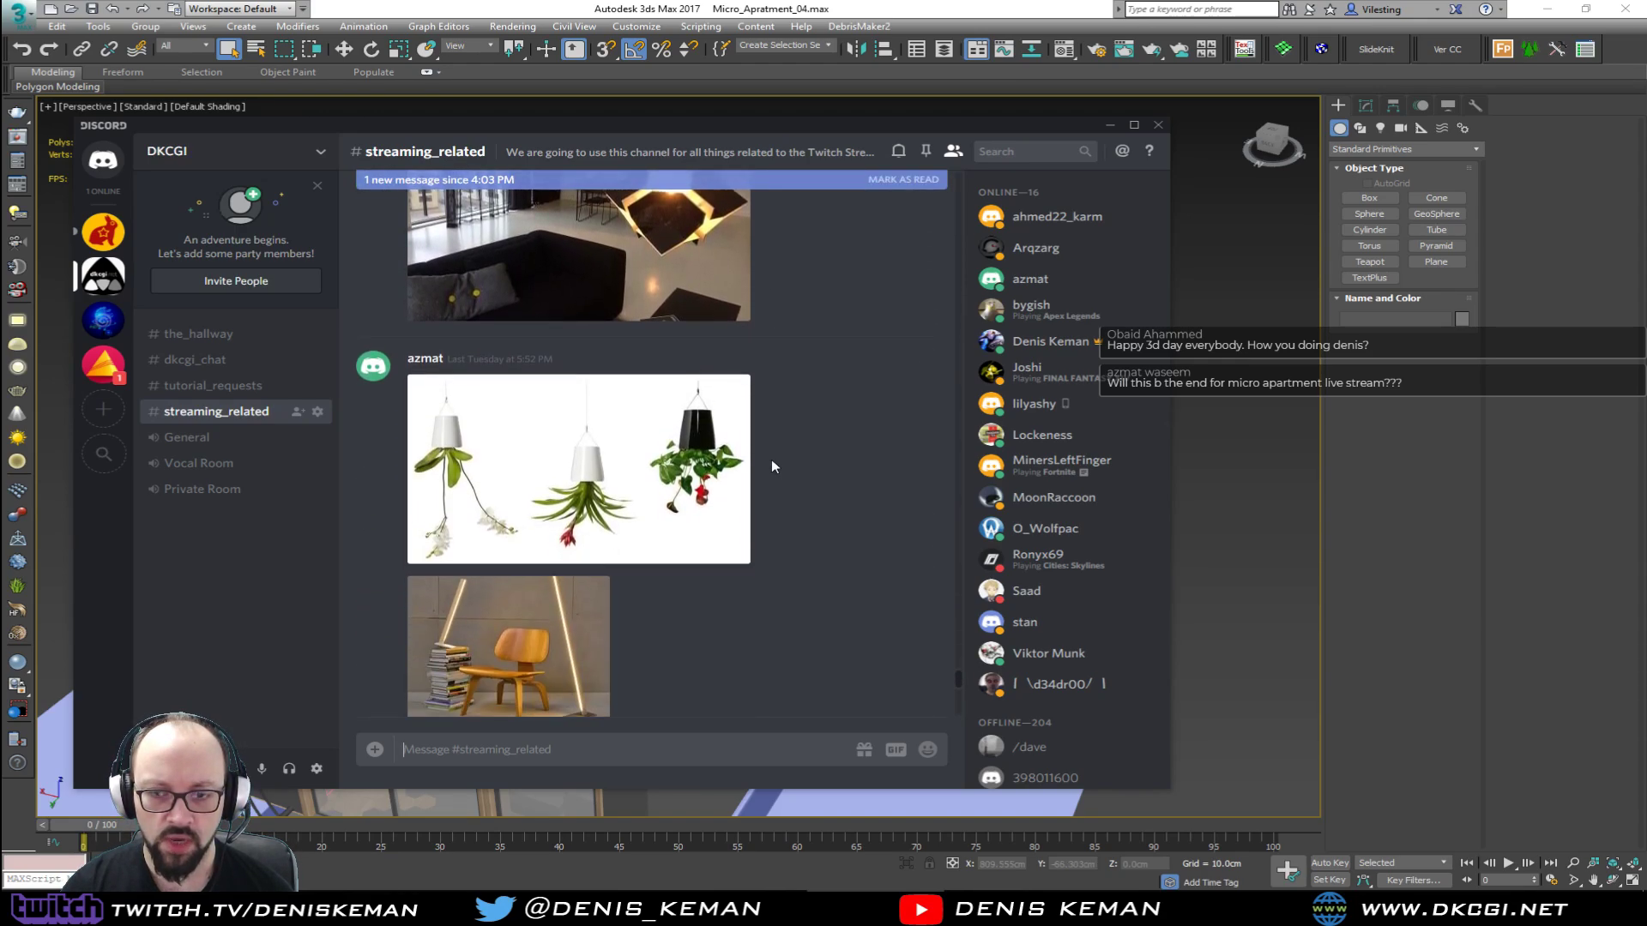
{"action": "scroll", "coordinate": [772, 466], "scroll_direction": "down", "scroll_amount": 5}
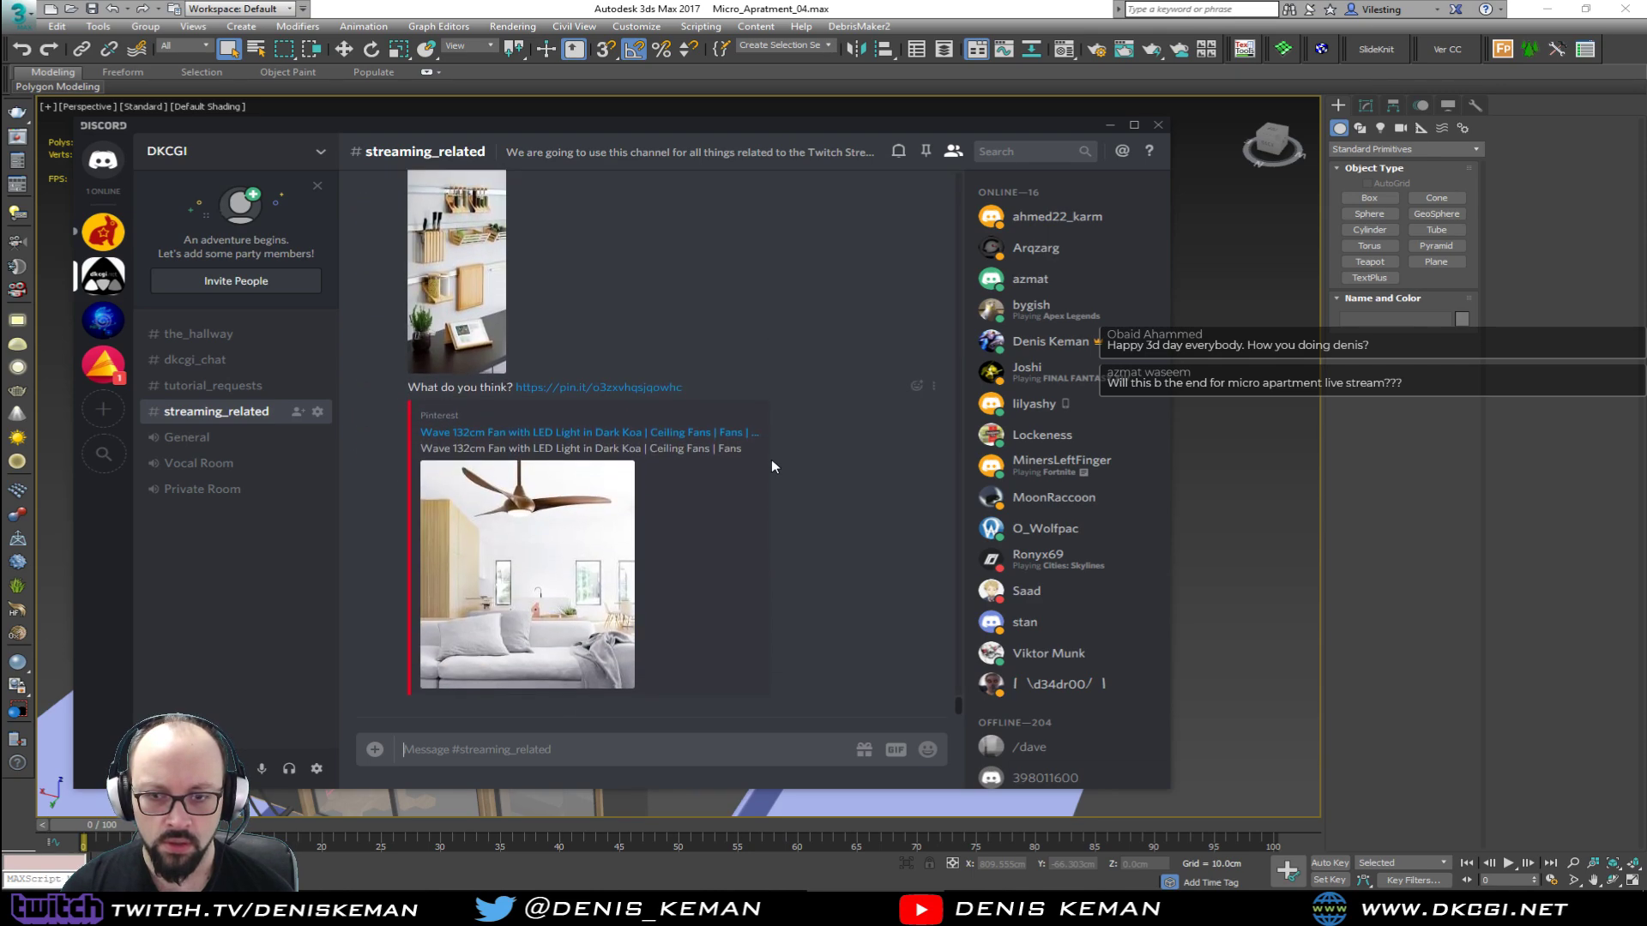
{"action": "left_click", "coordinate": [521, 512]}
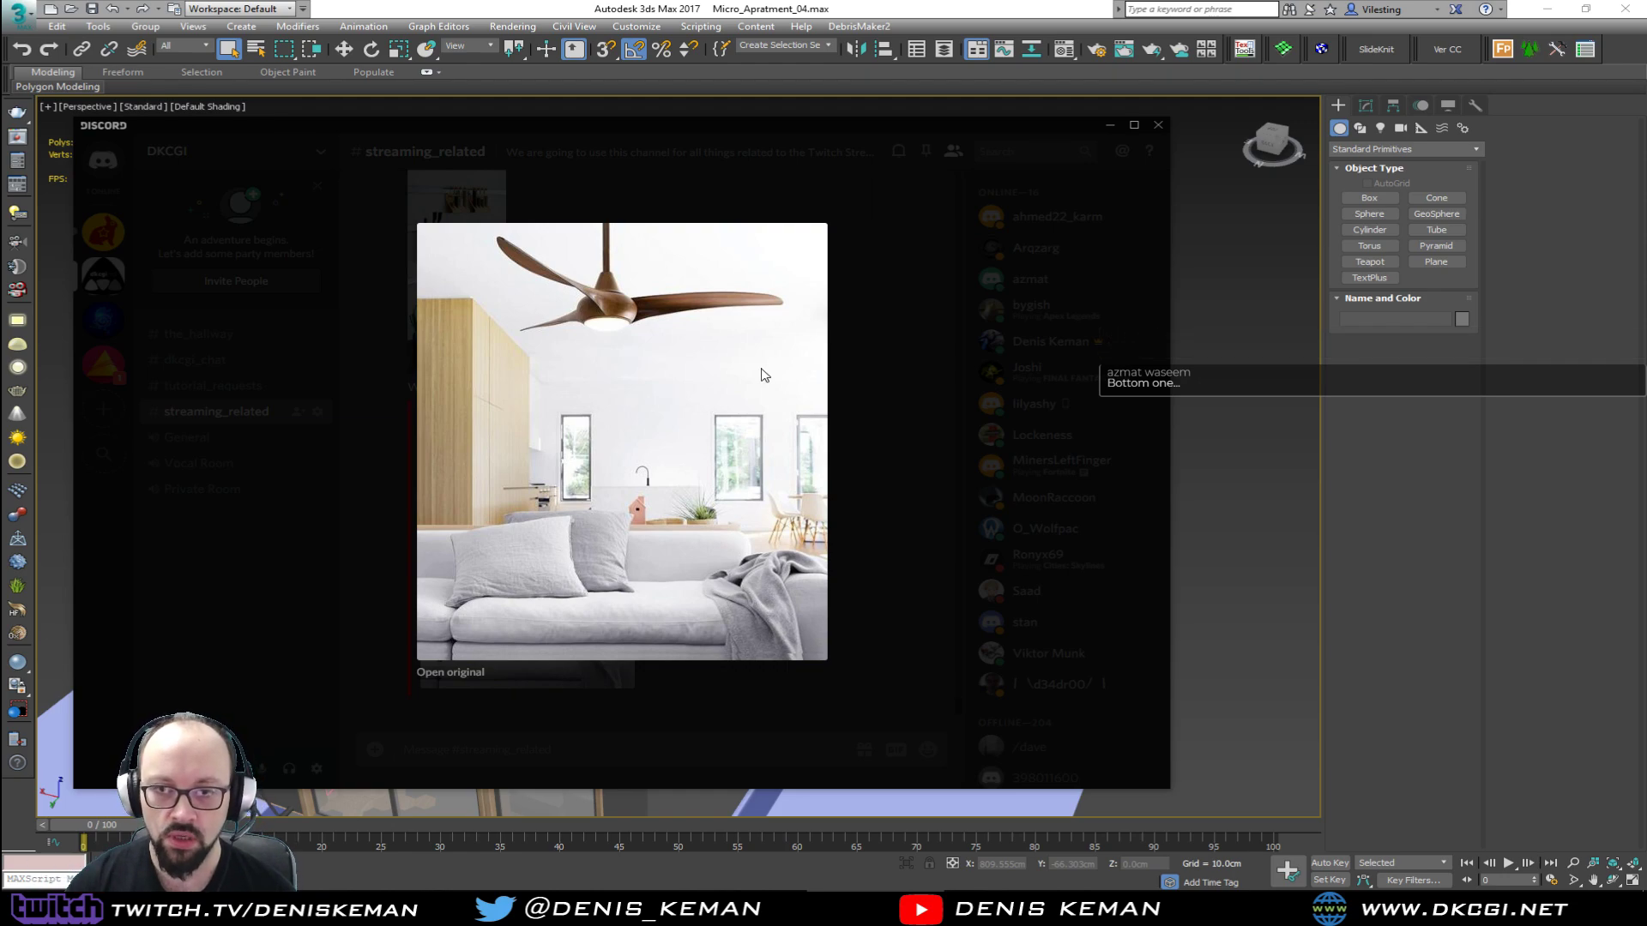
{"action": "left_click", "coordinate": [911, 439]}
Step: Compare the earlier ceiling fan, hanging plant and chair references with the newly posted kitchen organizer and Wave fan pictures
{"action": "scroll", "coordinate": [662, 439], "scroll_direction": "up", "scroll_amount": 3}
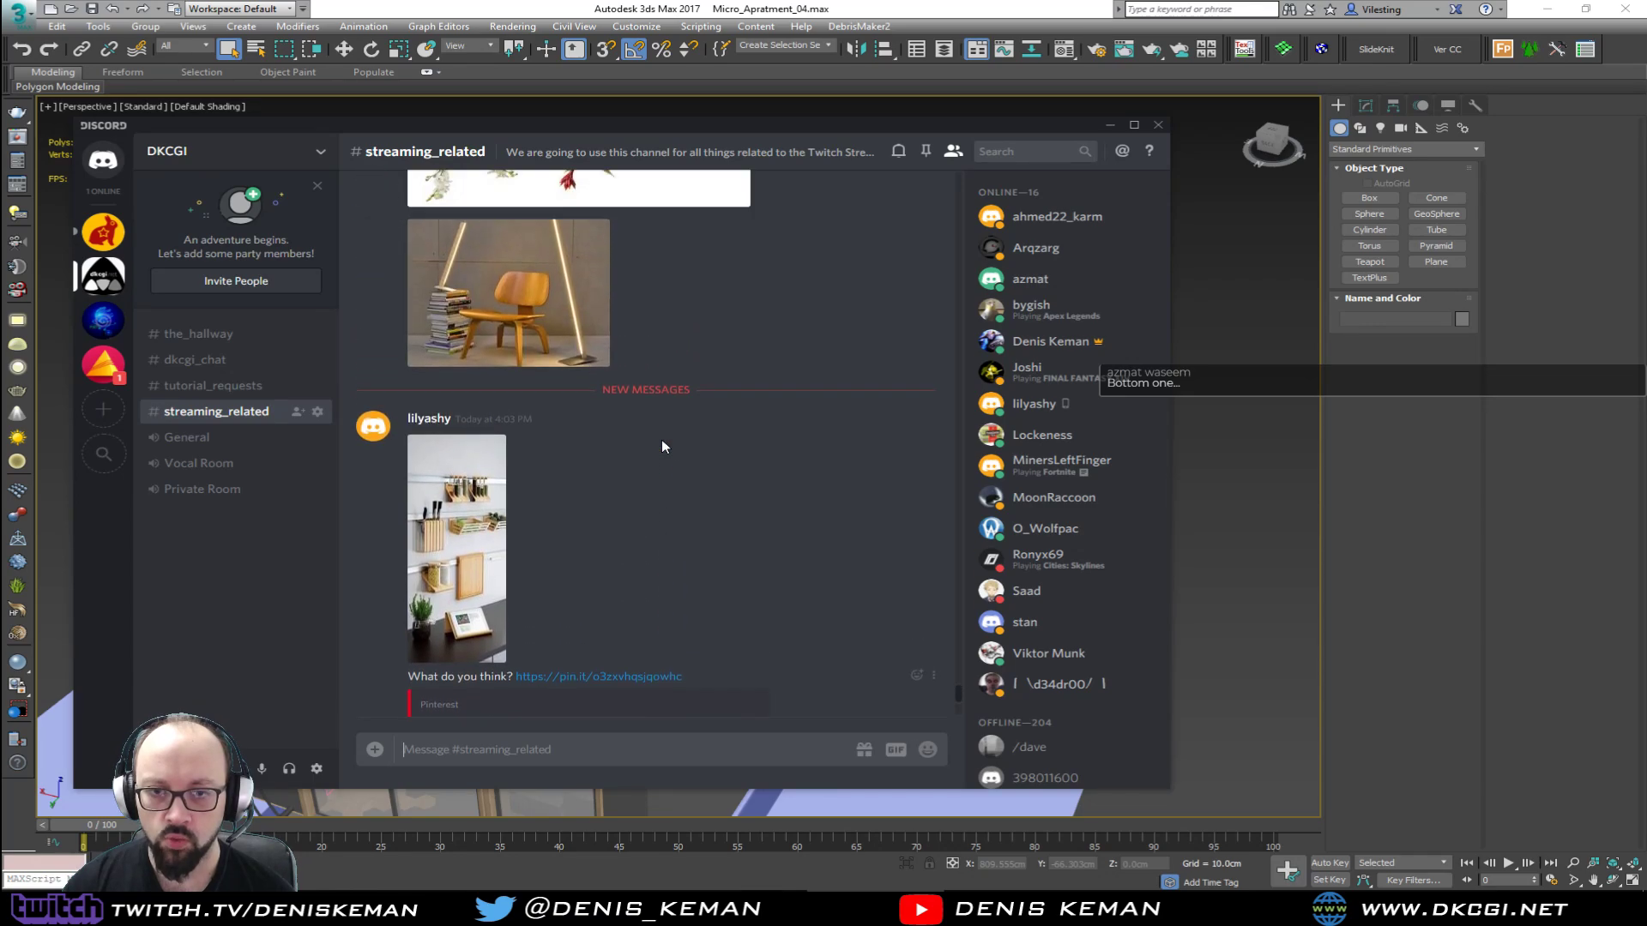
{"action": "scroll", "coordinate": [661, 439], "scroll_direction": "up", "scroll_amount": 10}
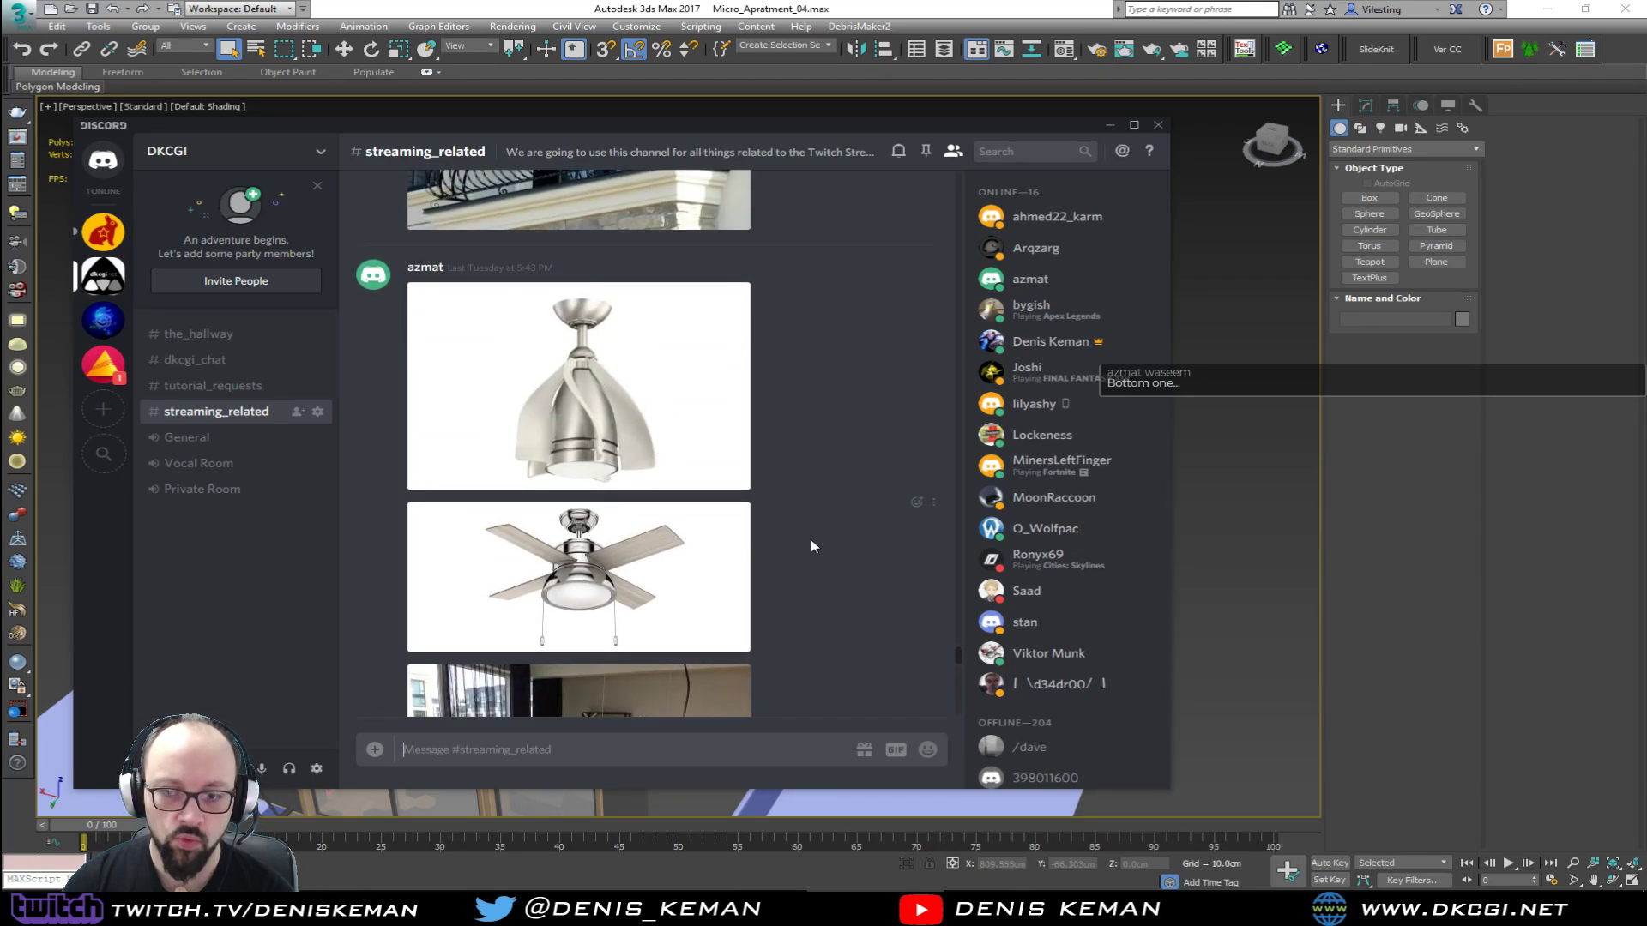
{"action": "scroll", "coordinate": [812, 539], "scroll_direction": "down", "scroll_amount": 5}
{"action": "scroll", "coordinate": [811, 538], "scroll_direction": "down", "scroll_amount": 4}
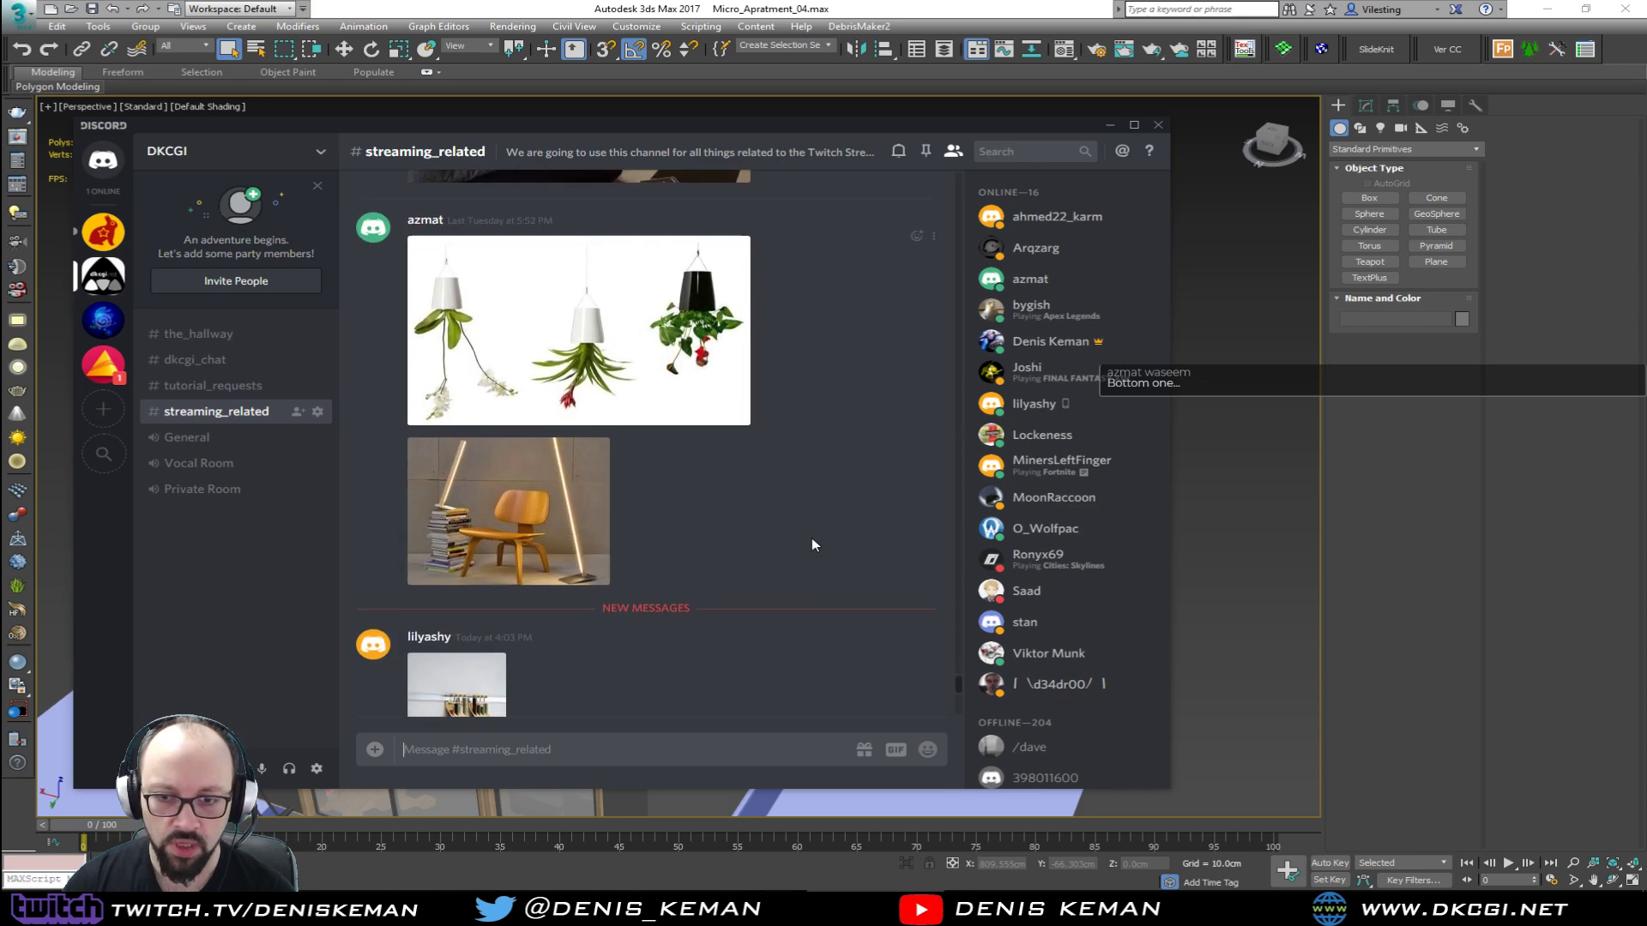
{"action": "scroll", "coordinate": [783, 591], "scroll_direction": "down", "scroll_amount": 5}
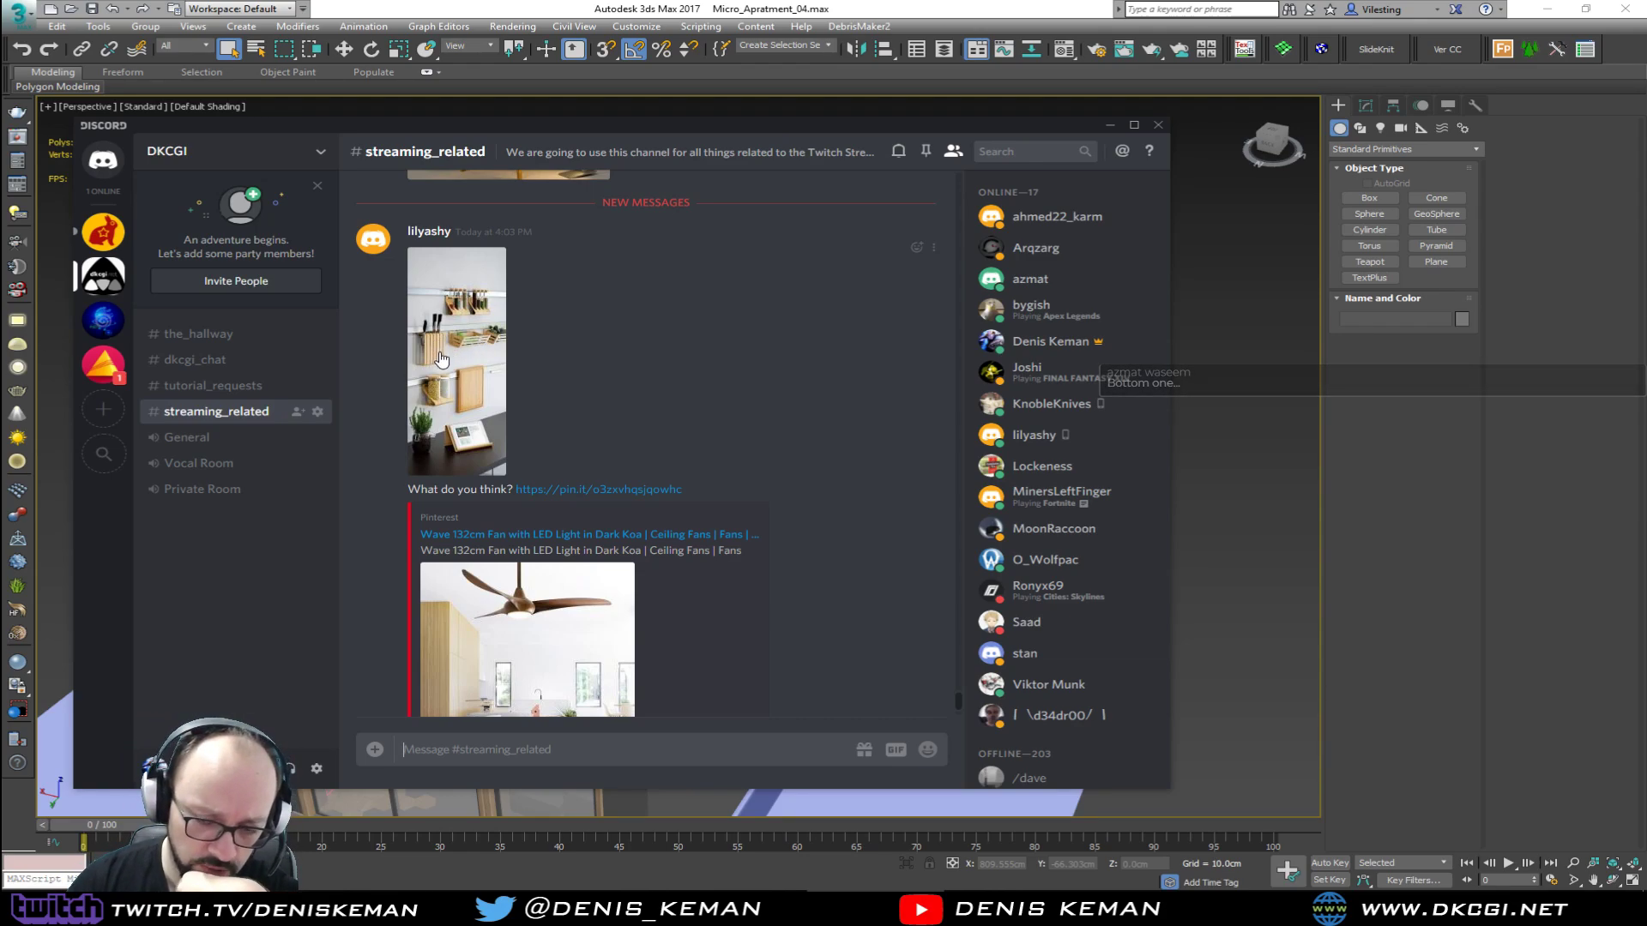
{"action": "scroll", "coordinate": [743, 472], "scroll_direction": "down", "scroll_amount": 1}
{"action": "scroll", "coordinate": [786, 511], "scroll_direction": "up", "scroll_amount": 1}
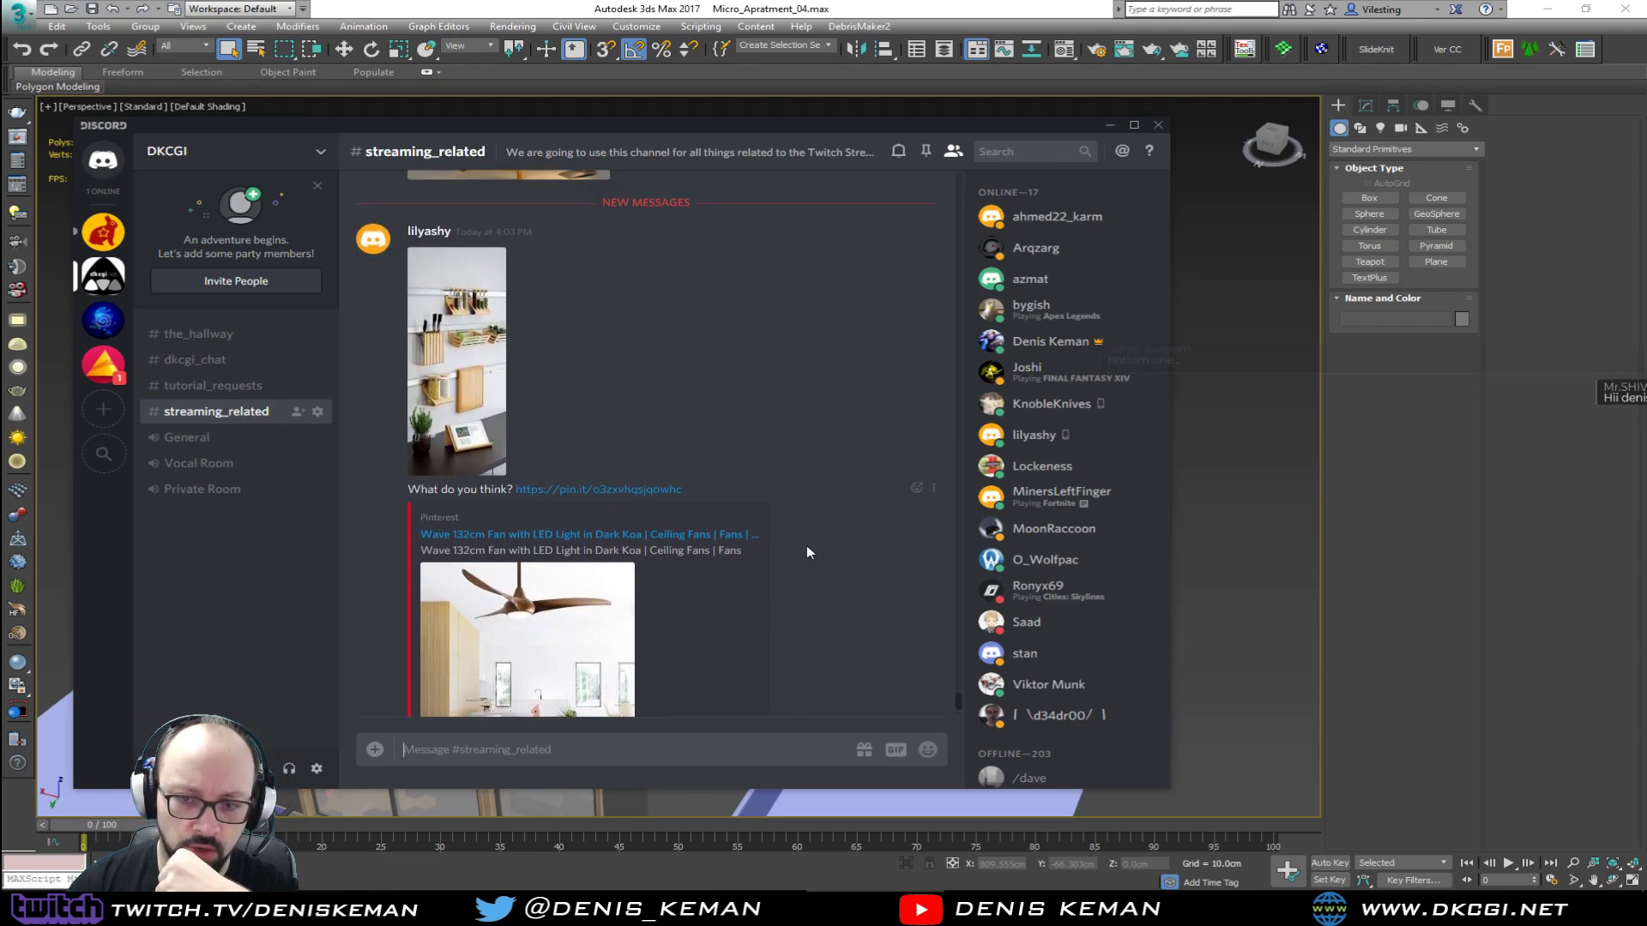
{"action": "scroll", "coordinate": [789, 575], "scroll_direction": "down", "scroll_amount": 1}
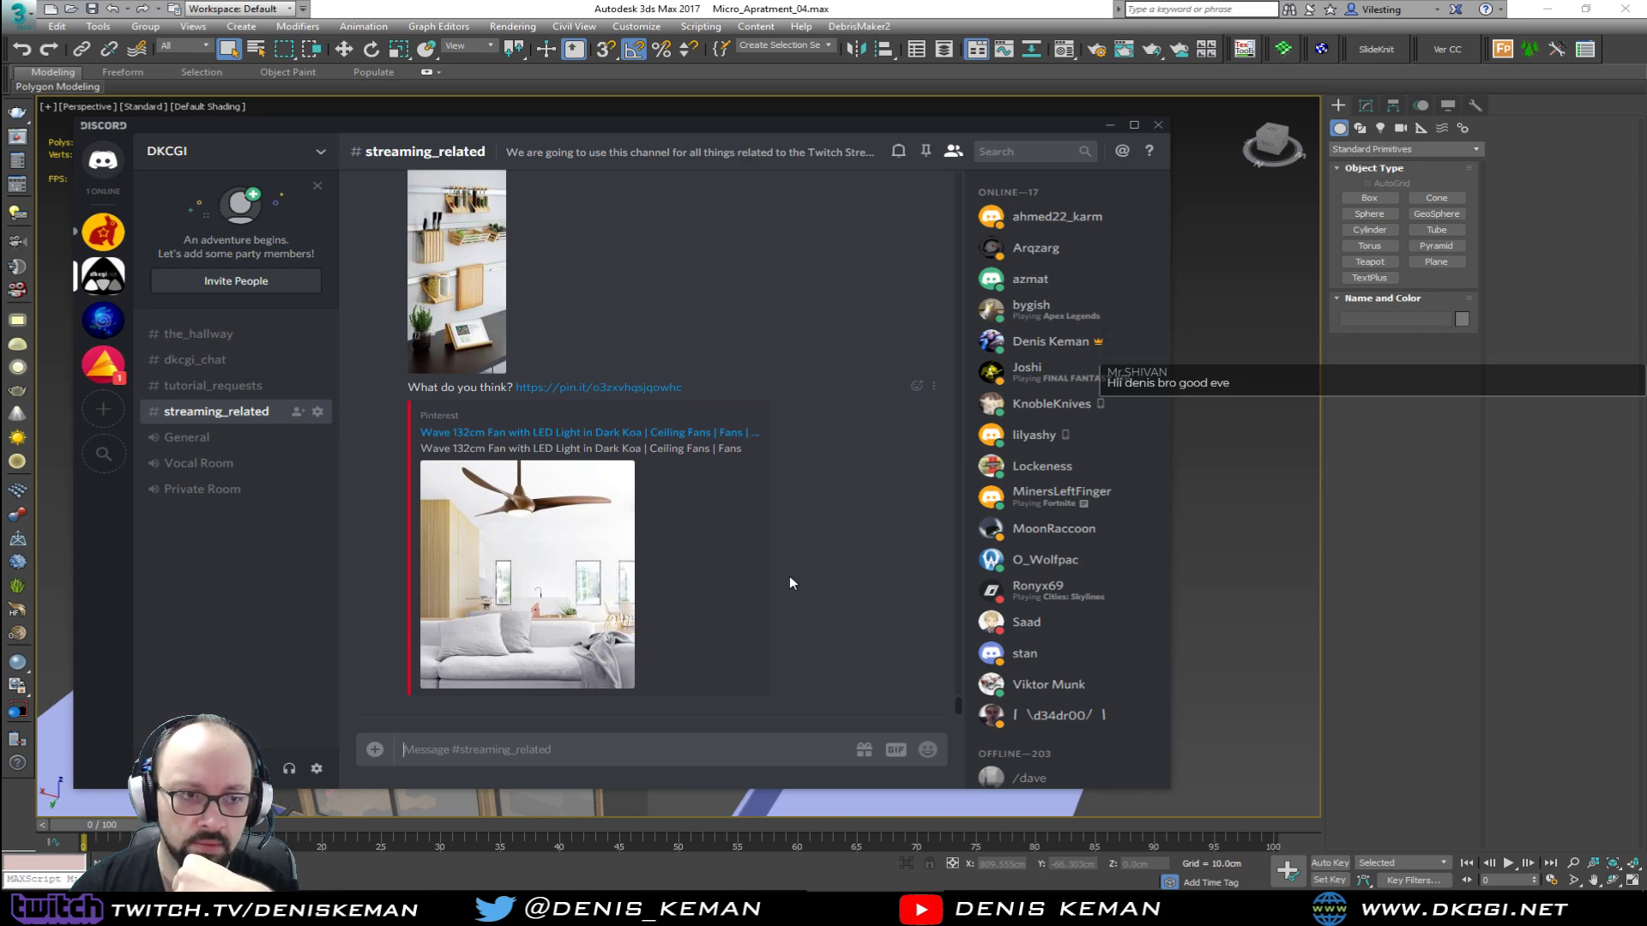
Step: Look through the earlier and newly posted ceiling fan references in the channel and view the Torto Ceiling Fan picture enlarged
{"action": "scroll", "coordinate": [789, 584], "scroll_direction": "up", "scroll_amount": 5}
{"action": "scroll", "coordinate": [789, 575], "scroll_direction": "up", "scroll_amount": 6}
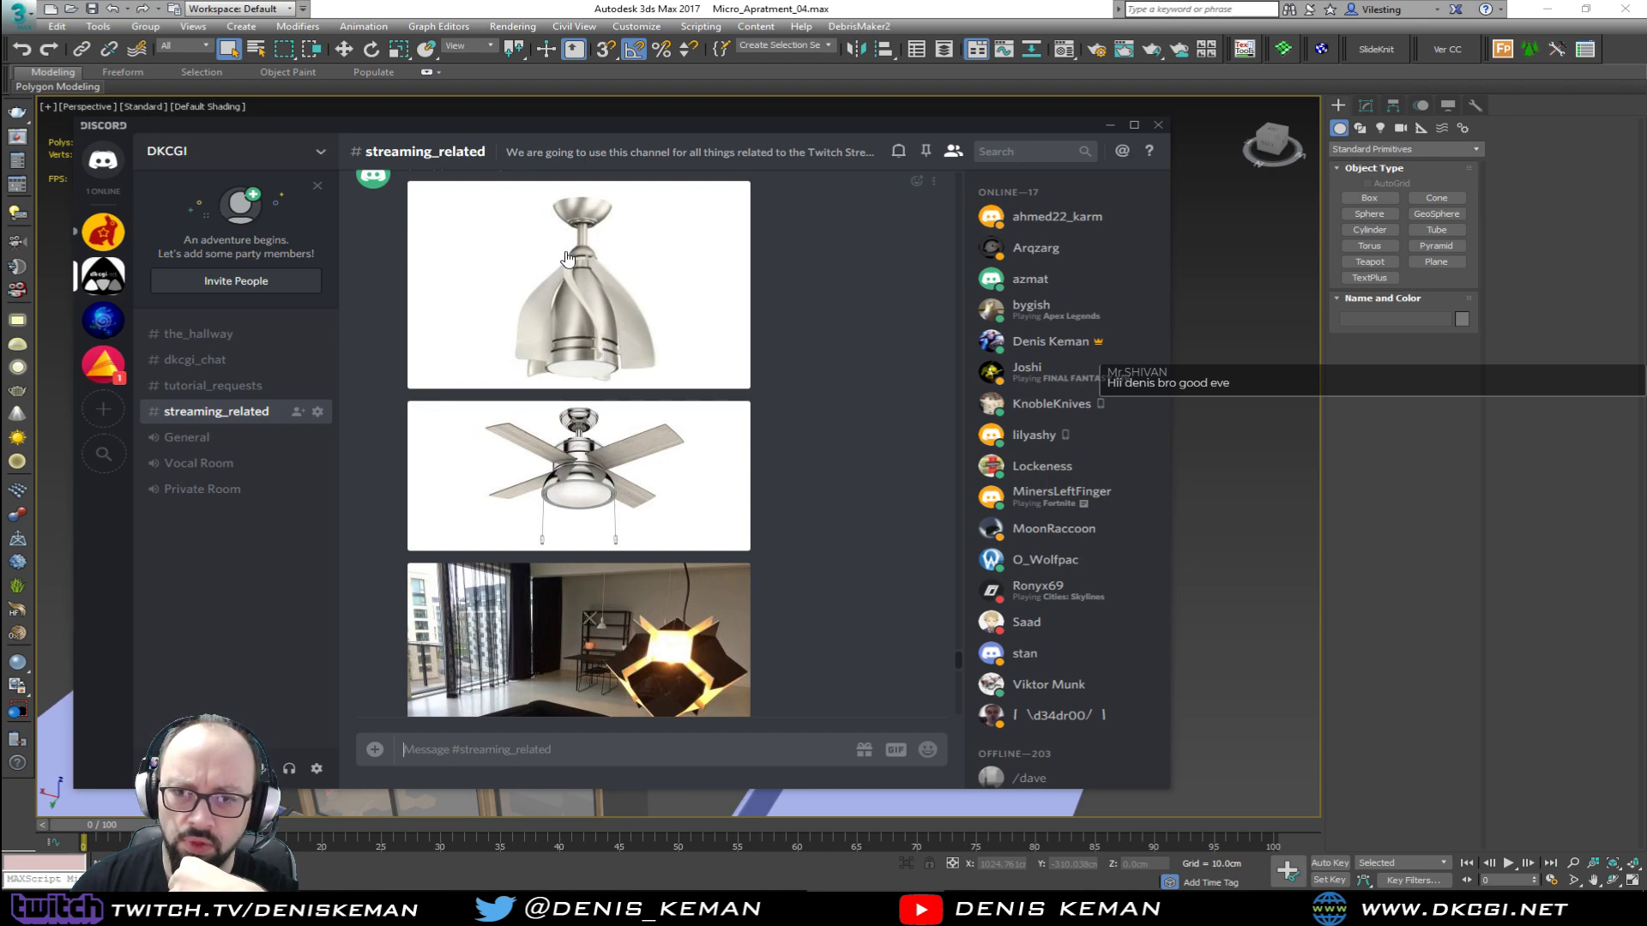
{"action": "scroll", "coordinate": [758, 576], "scroll_direction": "down", "scroll_amount": 6}
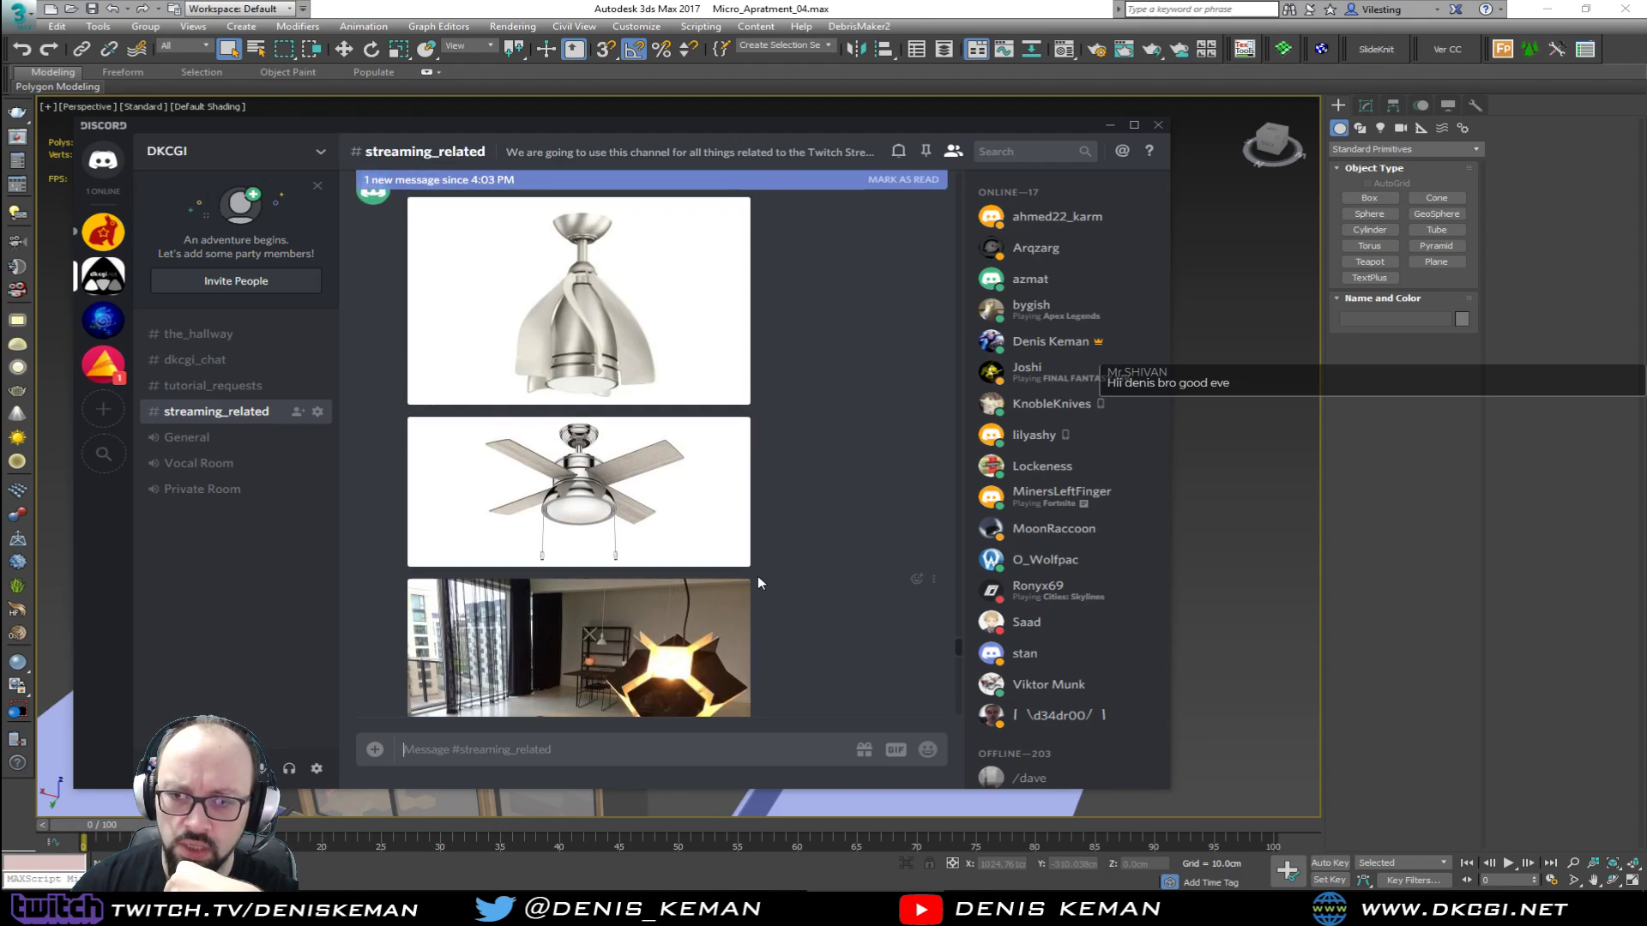
{"action": "scroll", "coordinate": [758, 576], "scroll_direction": "down", "scroll_amount": 1}
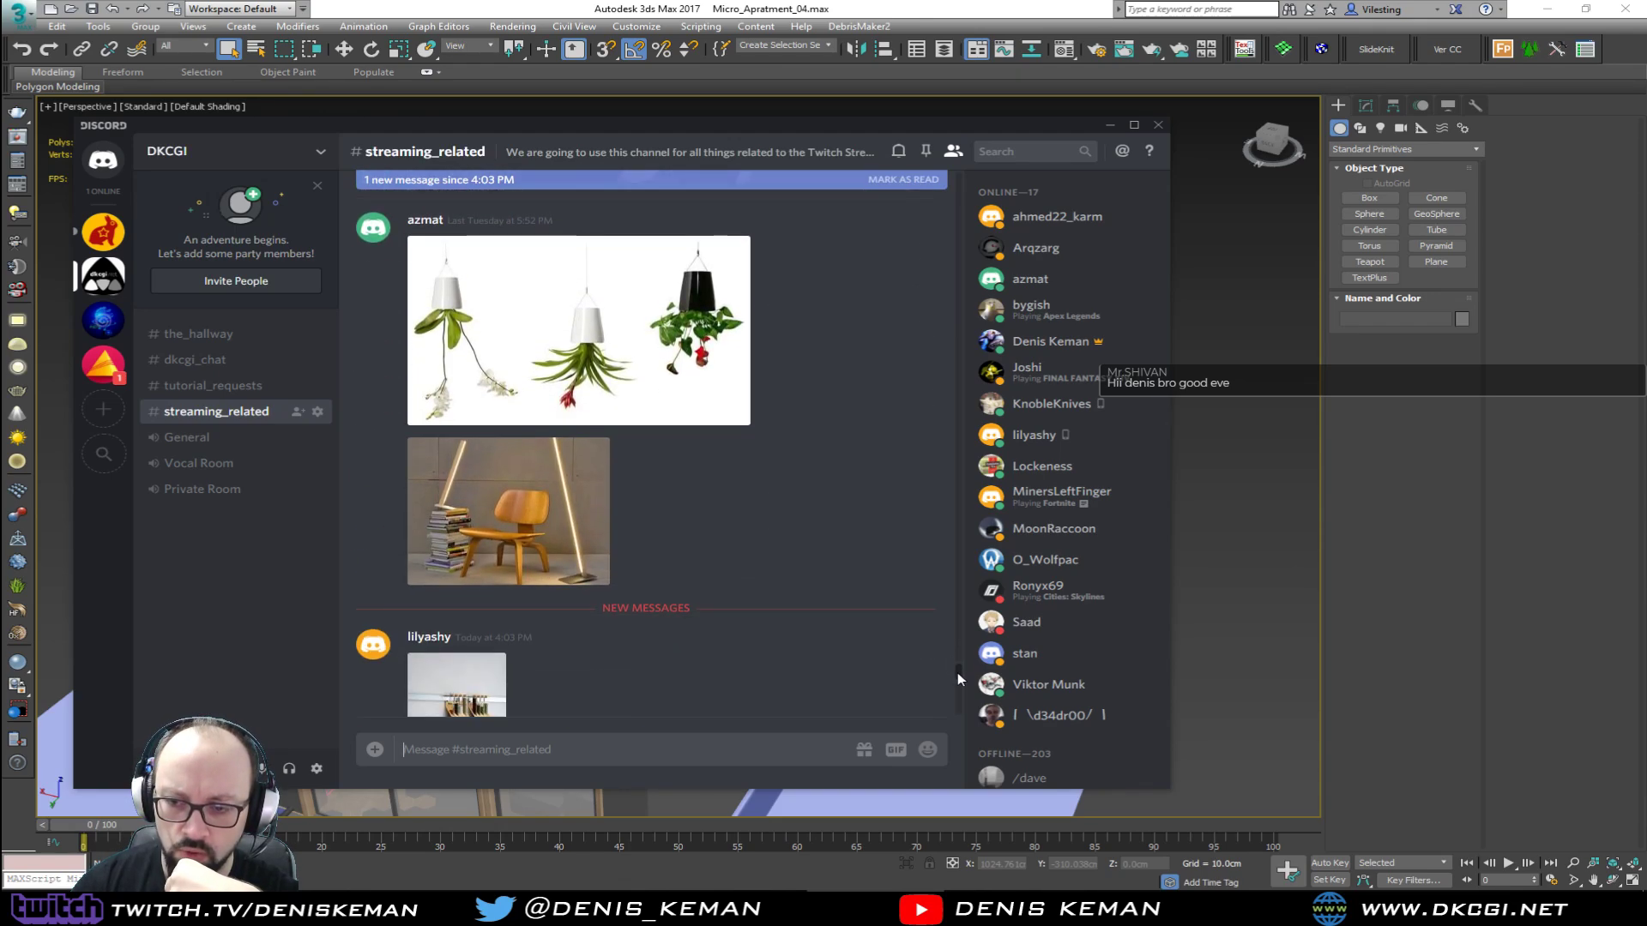
{"action": "left_click_drag", "start_coordinate": [959, 674], "coordinate": [951, 717]}
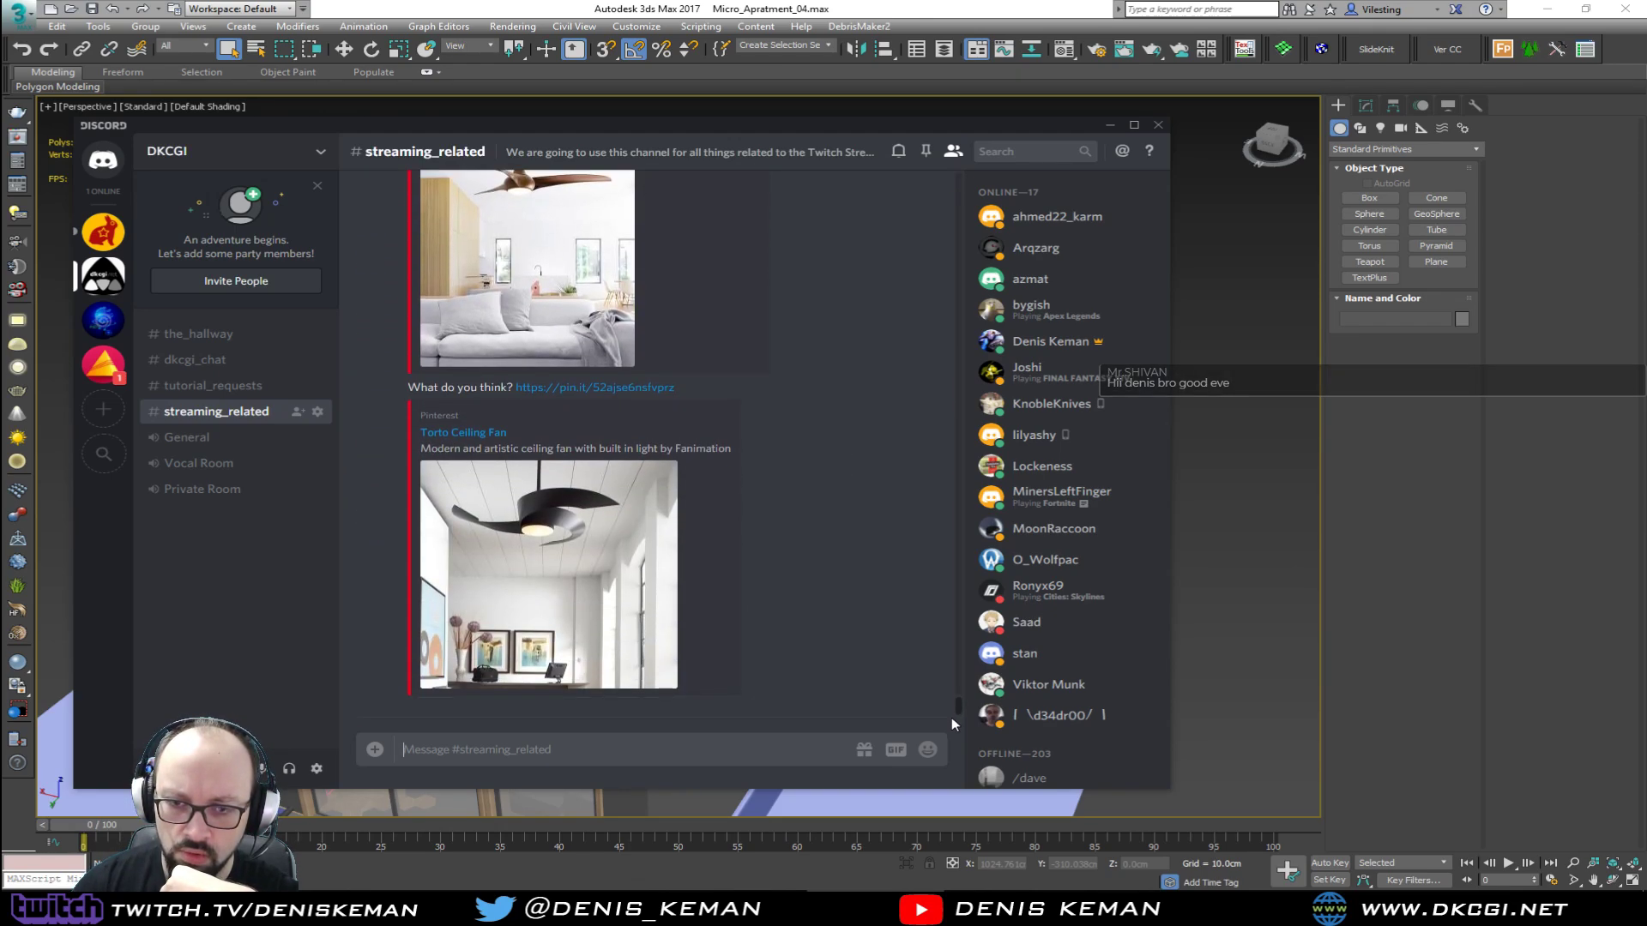
{"action": "left_click", "coordinate": [551, 541]}
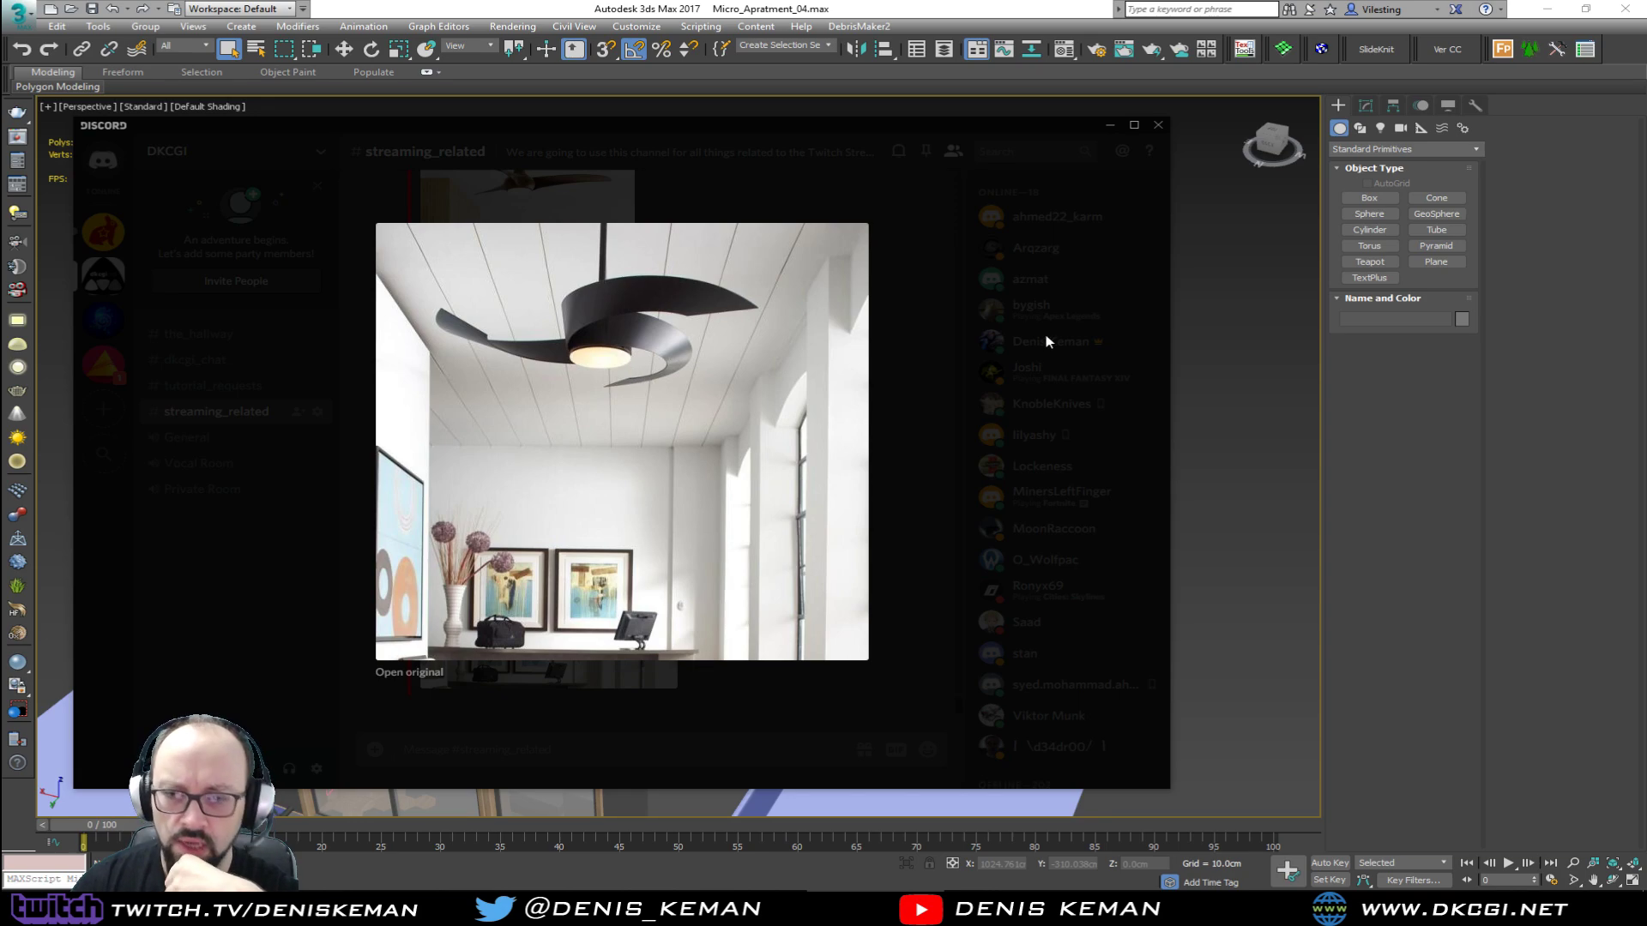
{"action": "left_click", "coordinate": [996, 479]}
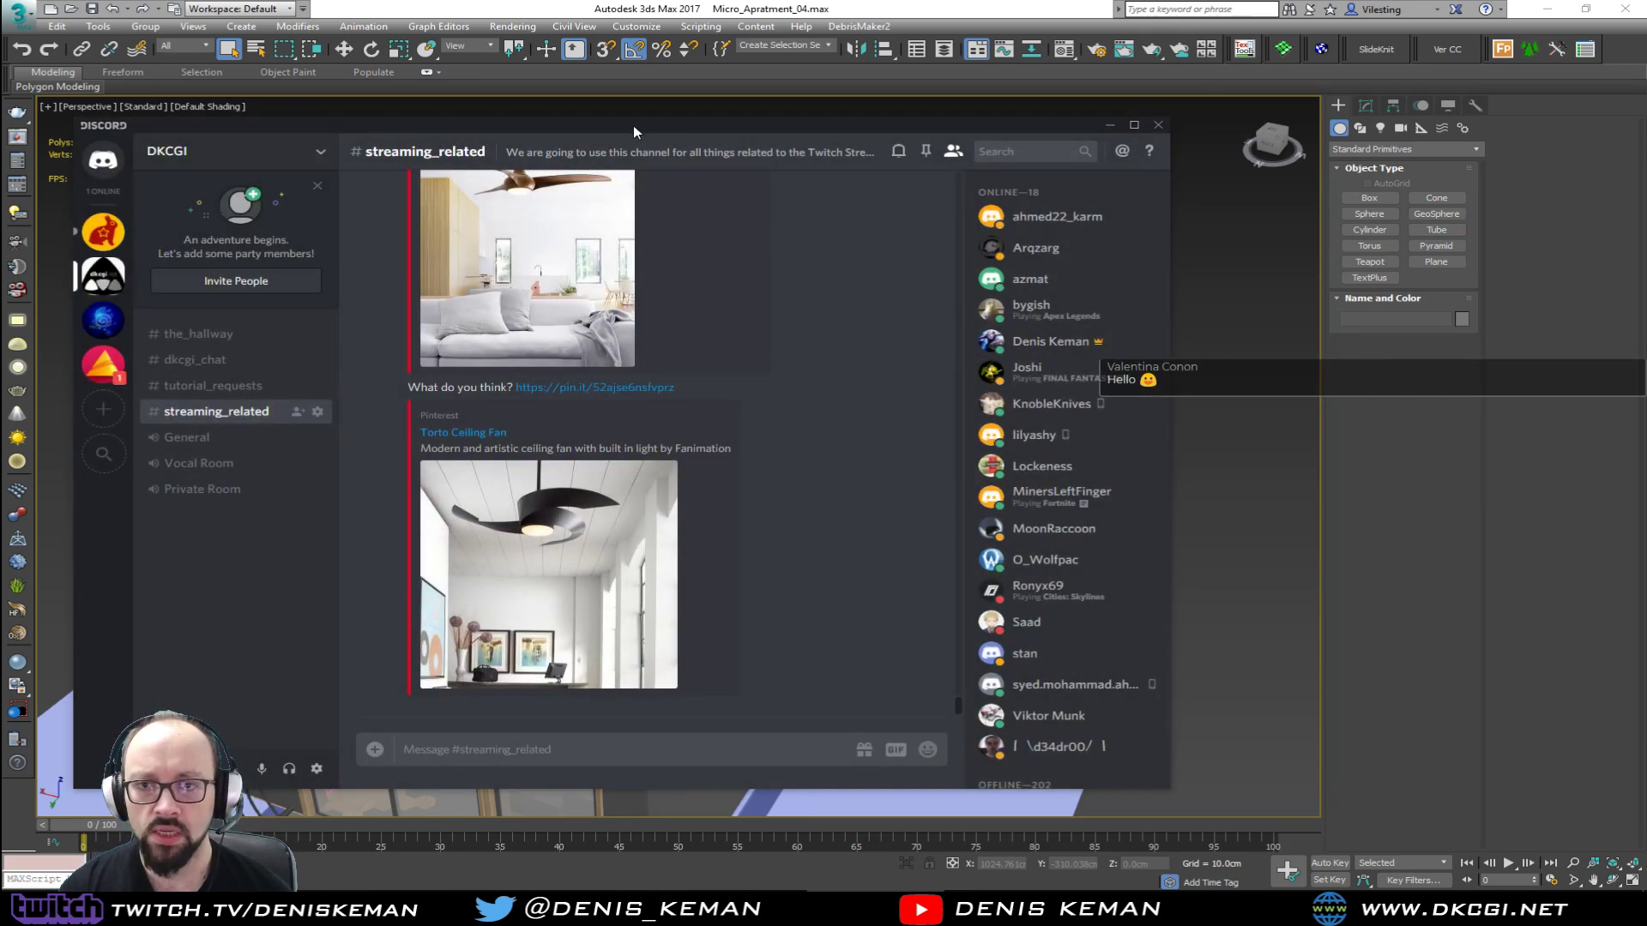
Step: Move Discord out of the way, view the apartment from above in 3ds Max and save the scene
{"action": "left_click_drag", "start_coordinate": [643, 112], "coordinate": [678, 121]}
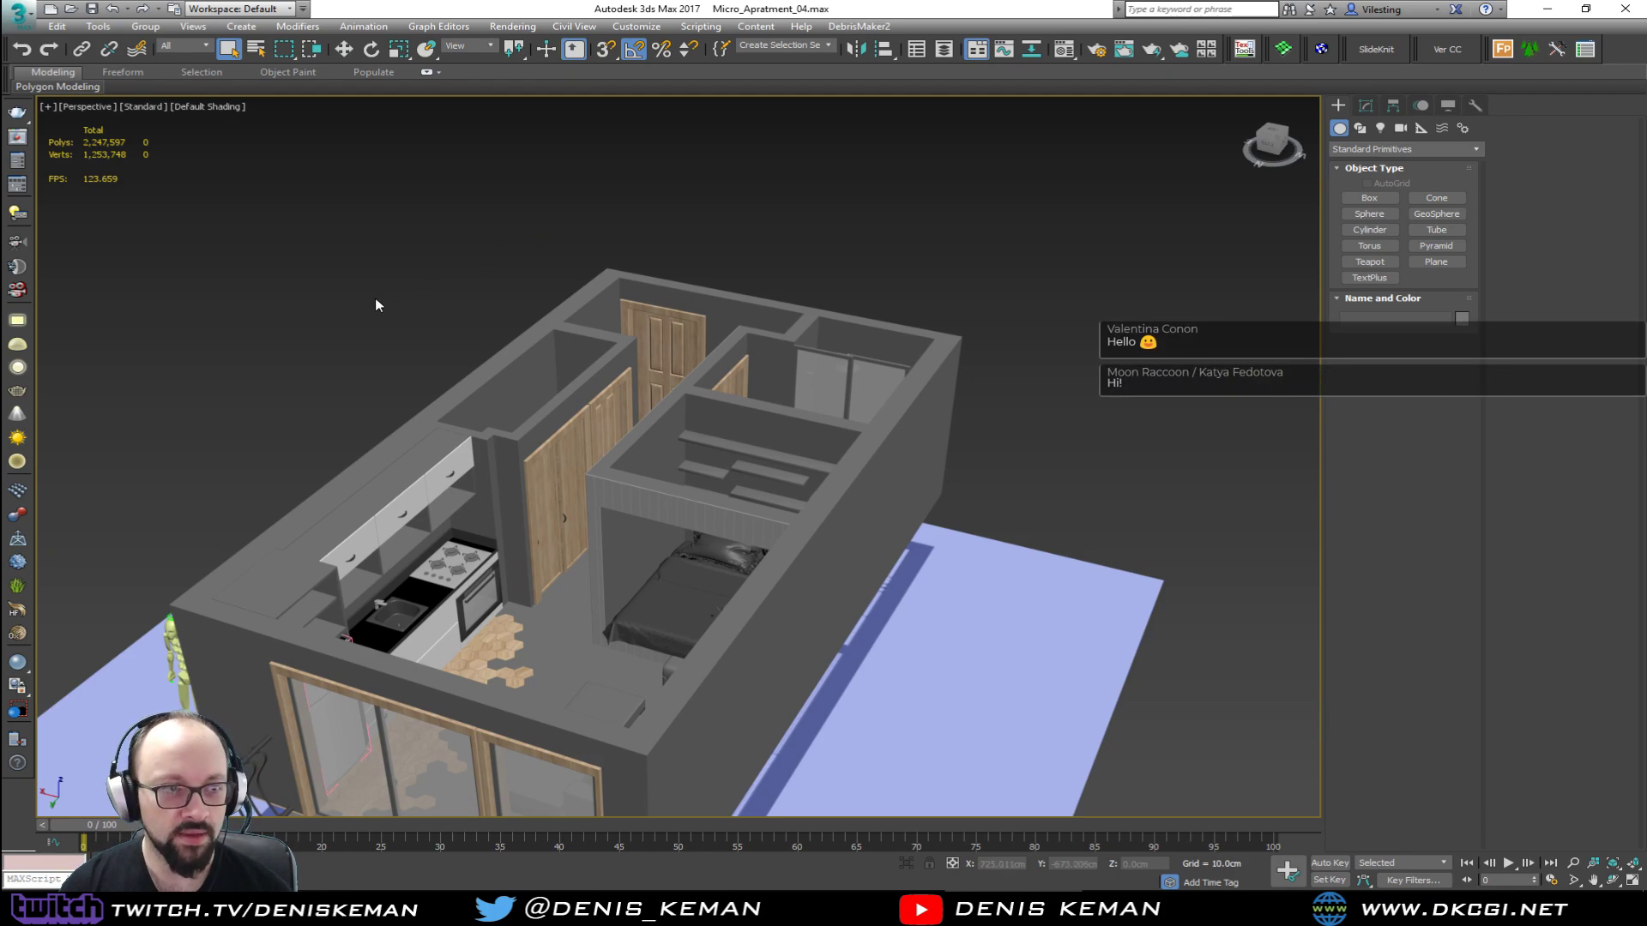
{"action": "middle_click_drag", "start_coordinate": [371, 405], "coordinate": [466, 440], "text": "alt"}
{"action": "left_click", "coordinate": [17, 12]}
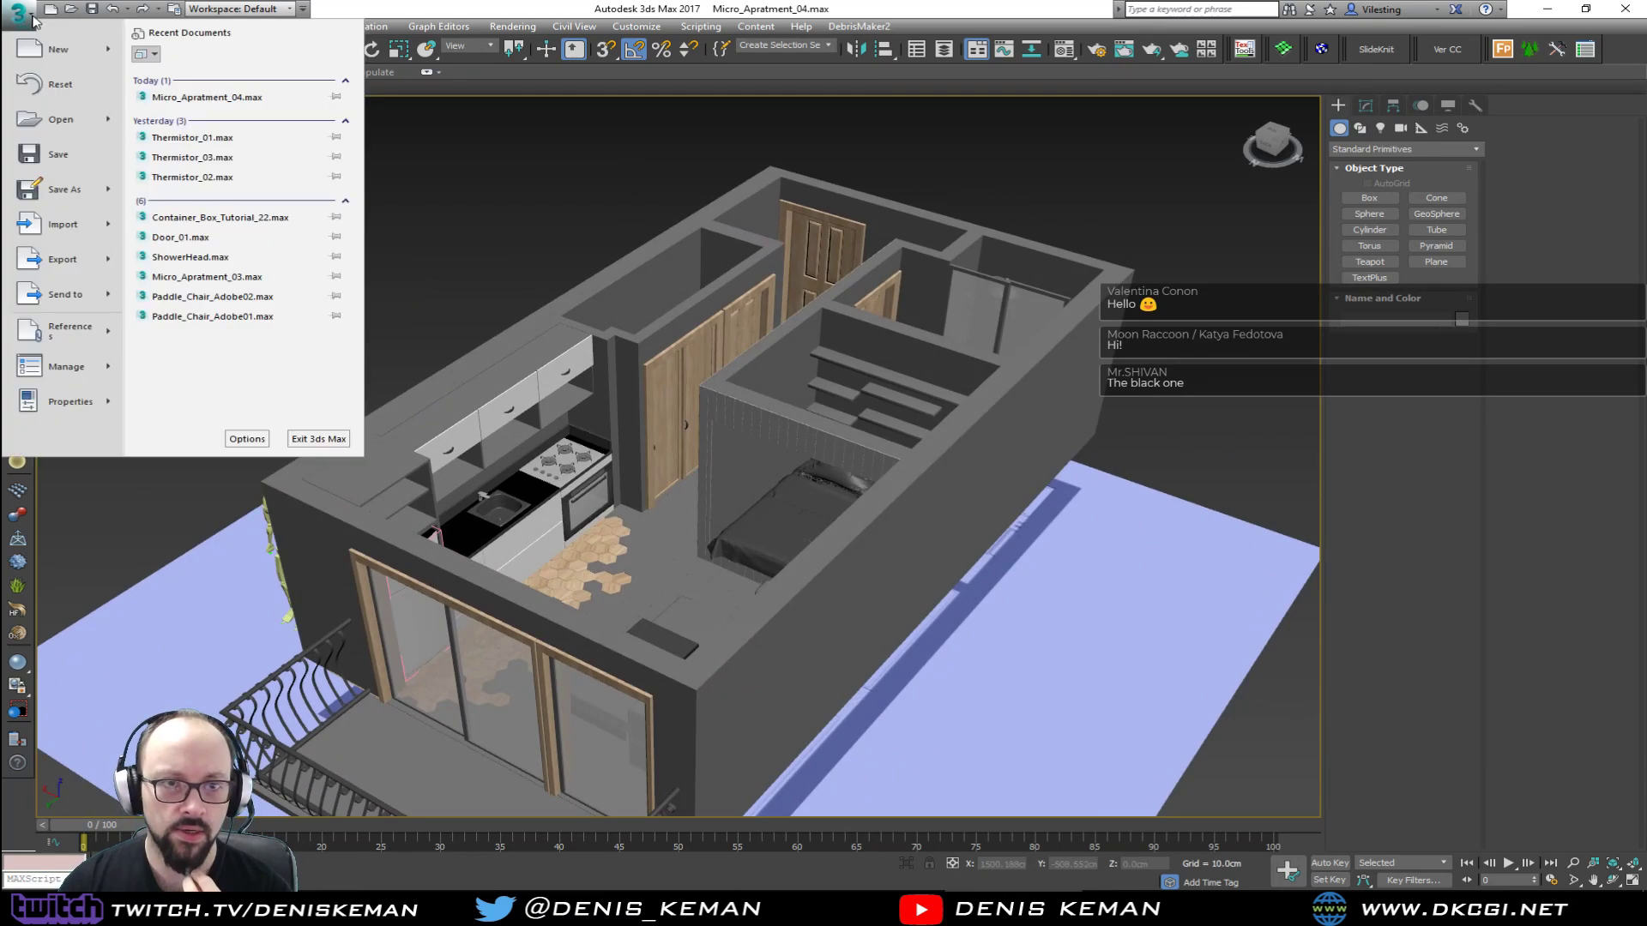
{"action": "left_click", "coordinate": [32, 151]}
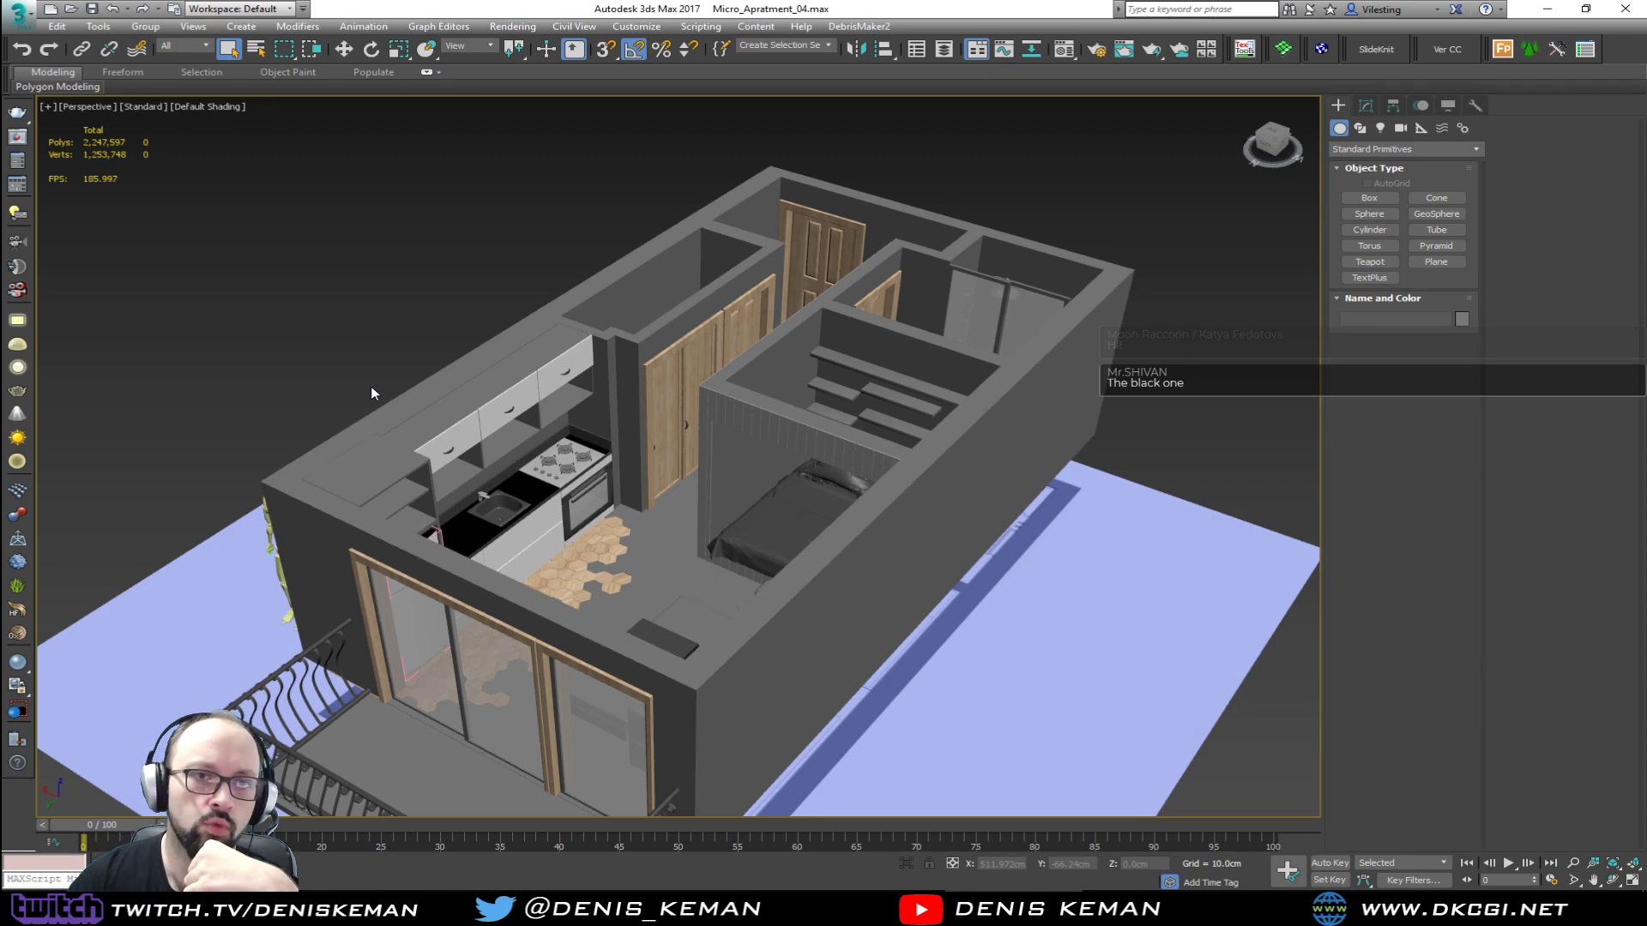
Step: Reset 3ds Max to a new empty scene with the default four viewports
{"action": "left_click", "coordinate": [24, 13]}
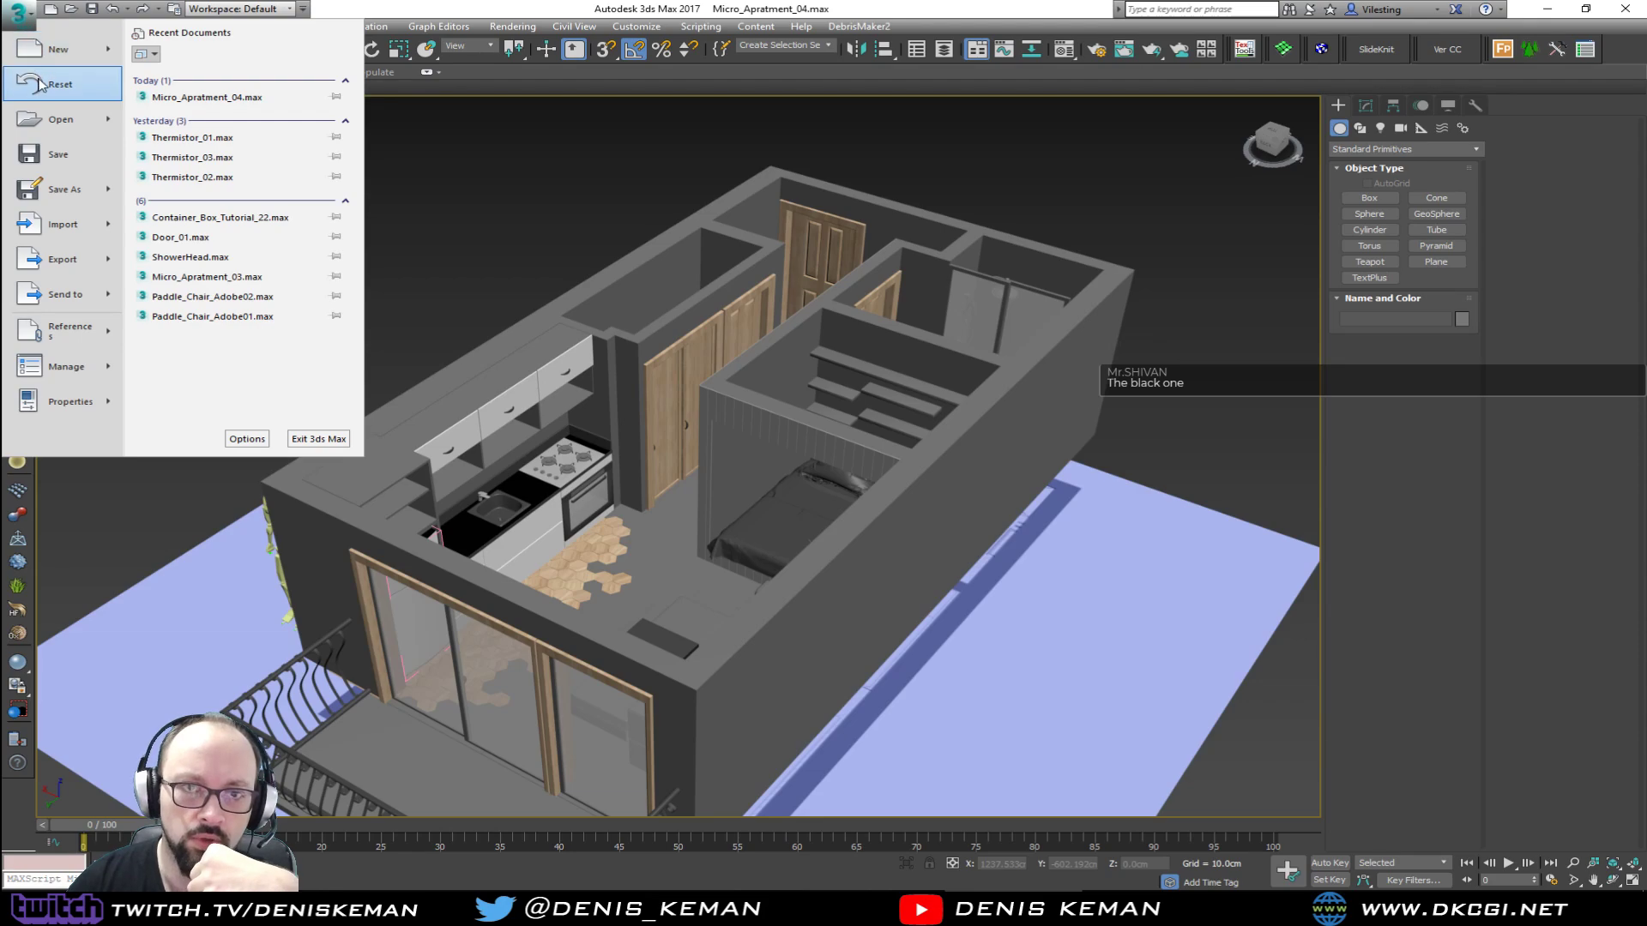
{"action": "left_click", "coordinate": [24, 15]}
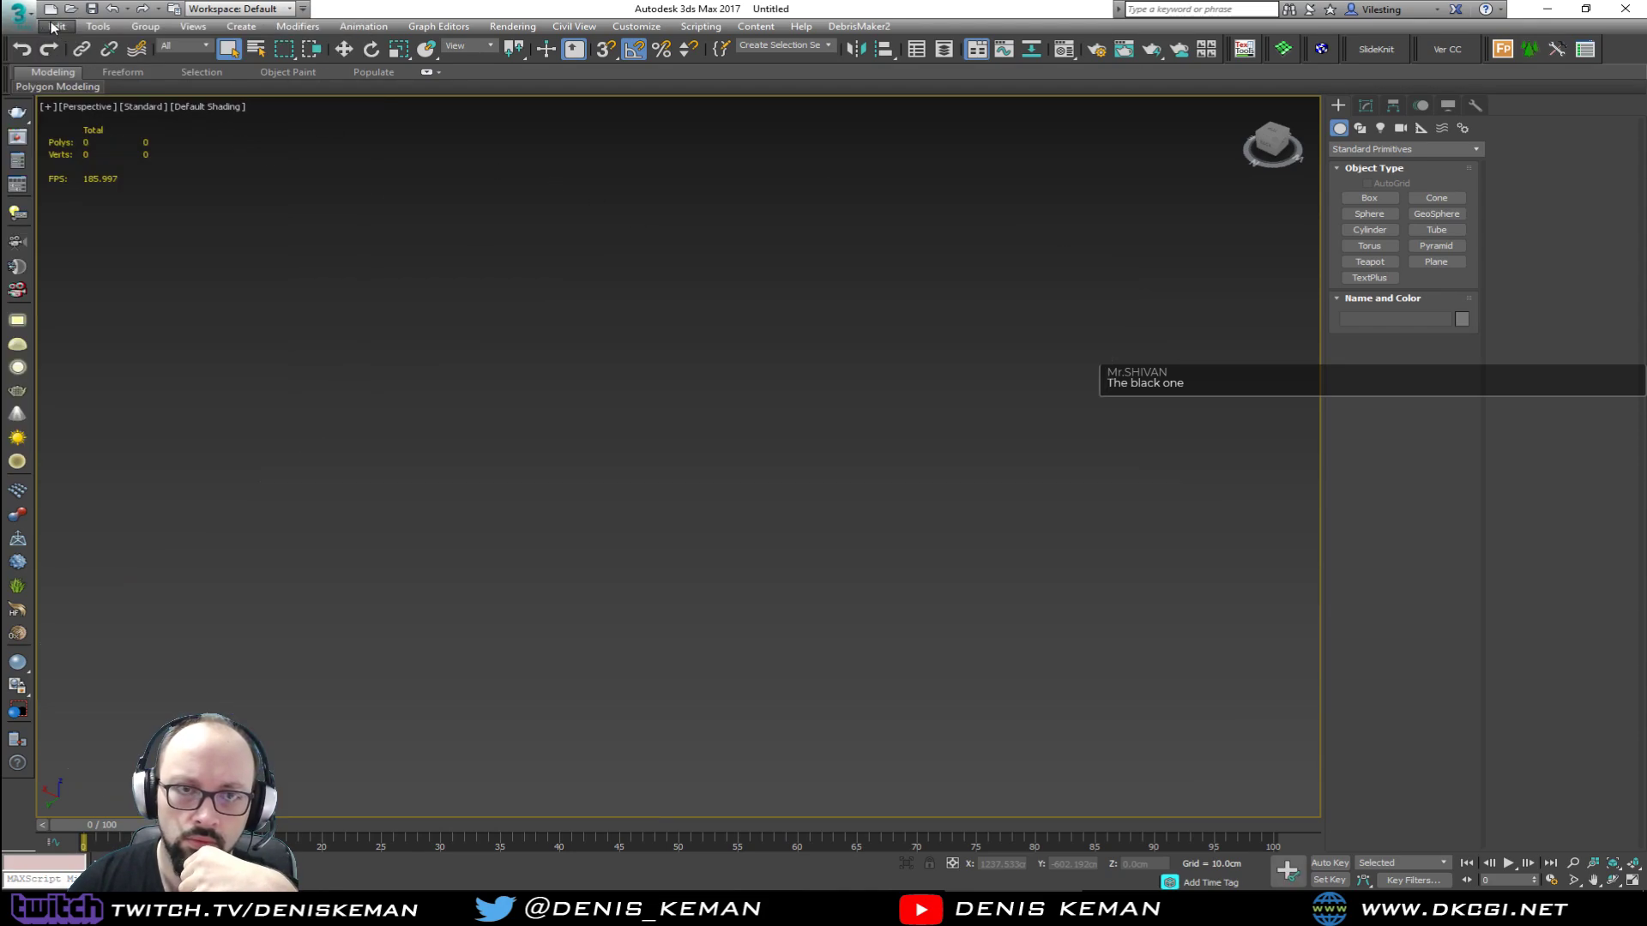
{"action": "left_click", "coordinate": [24, 13]}
{"action": "left_click", "coordinate": [62, 84]}
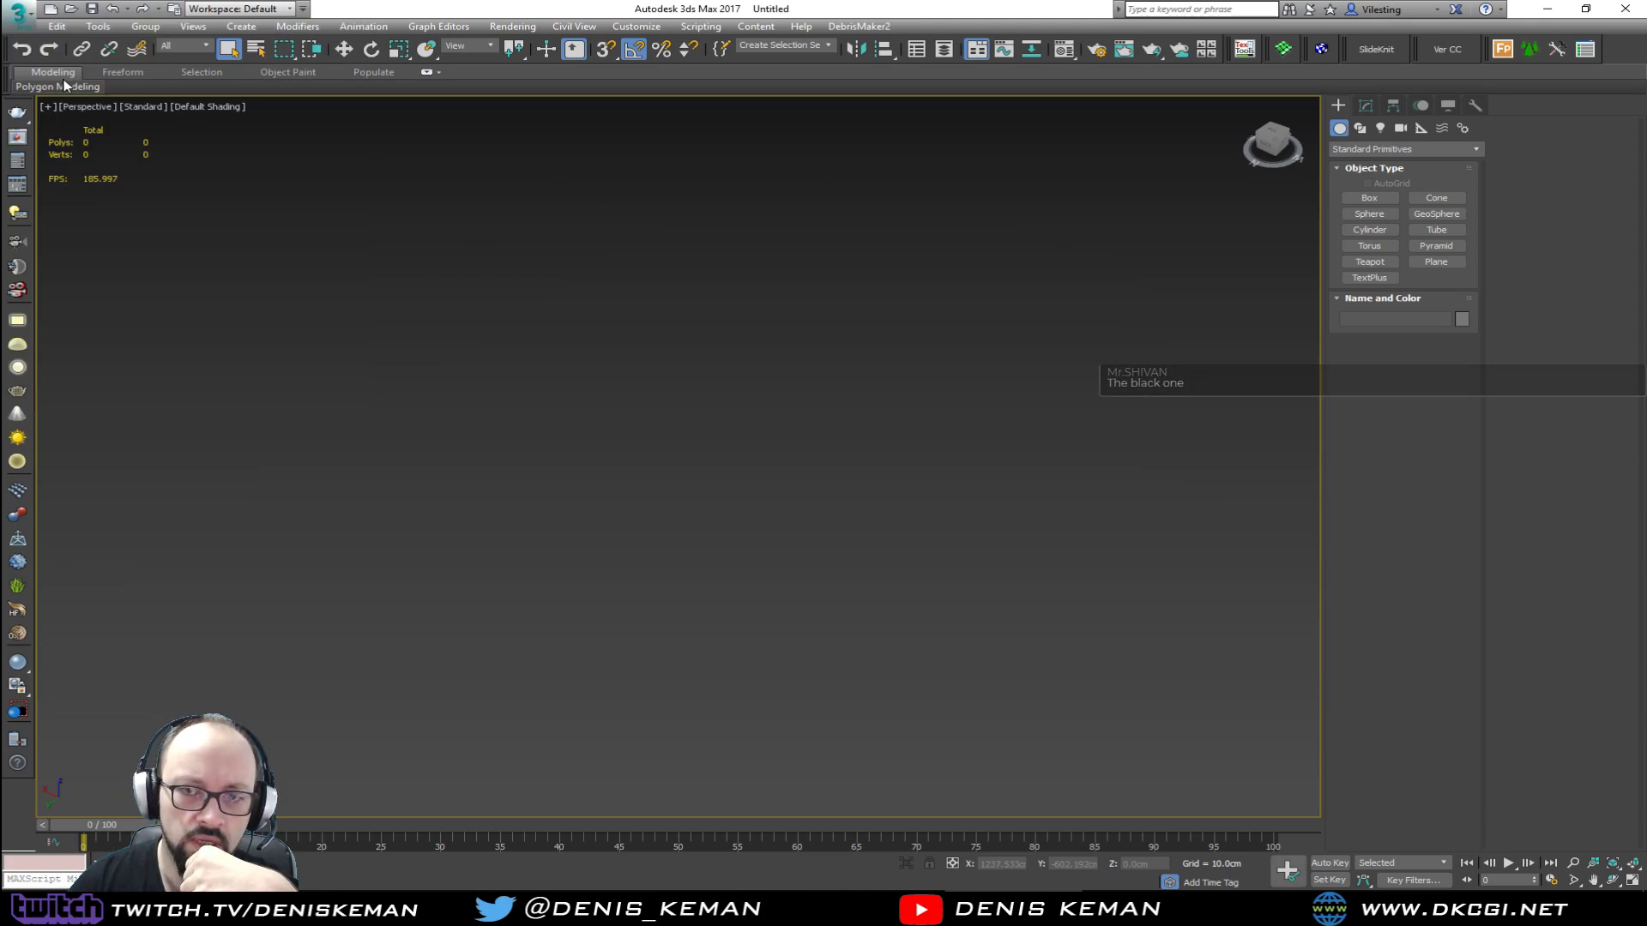
{"action": "left_click", "coordinate": [772, 478]}
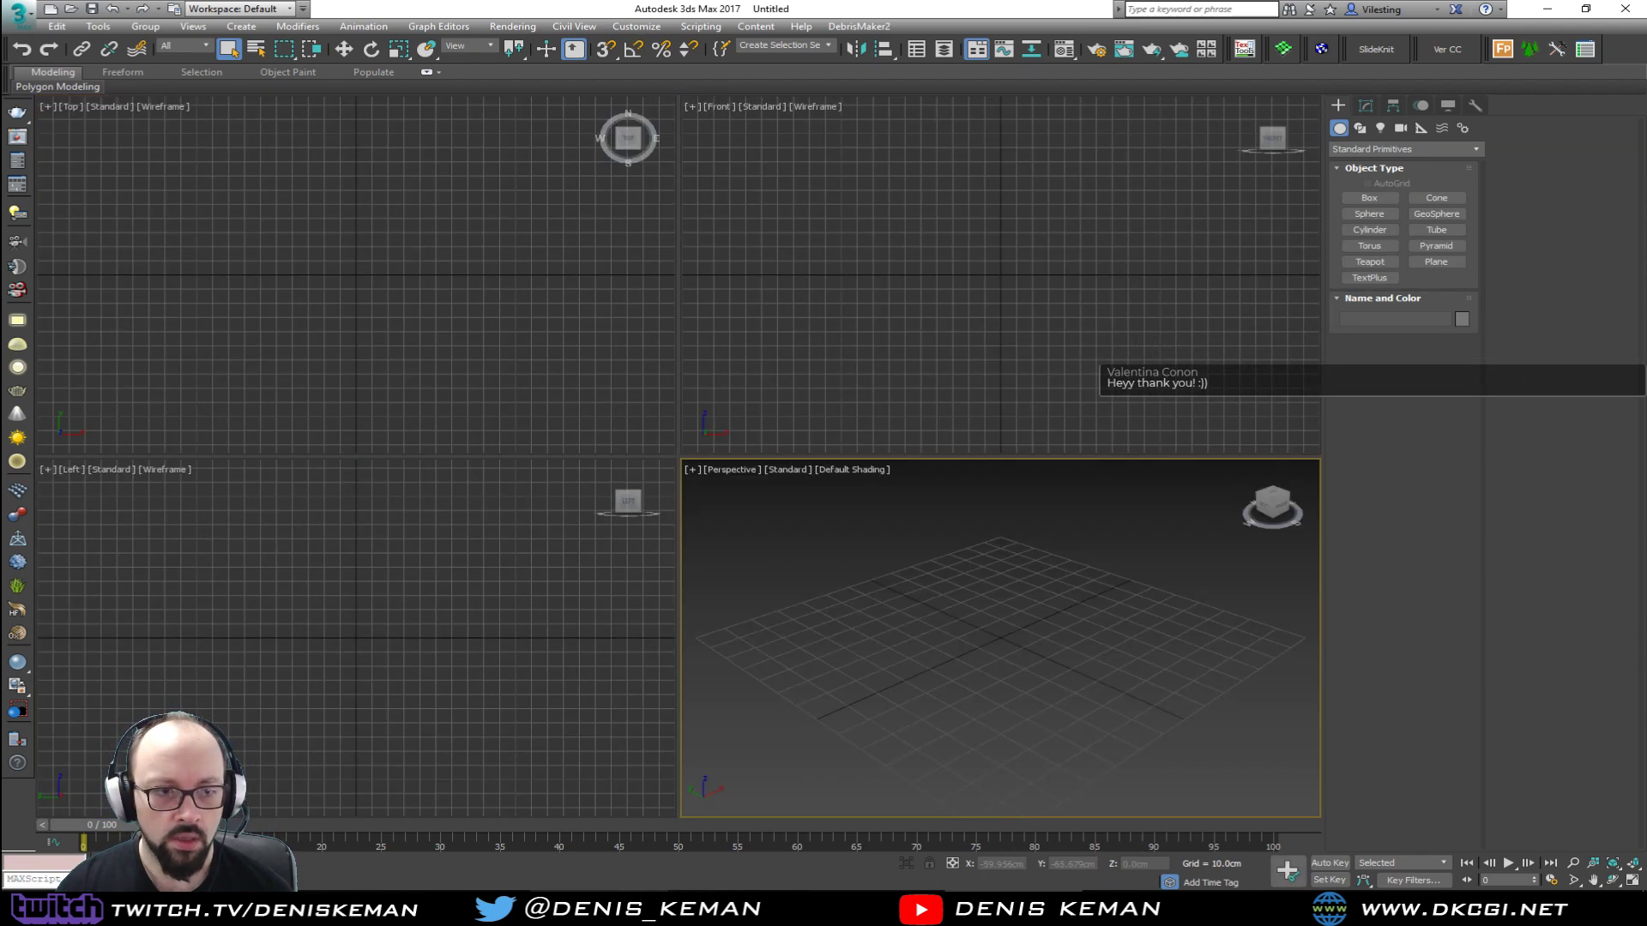
Step: Switch to Discord and review the fan references, from the two brushed-metal fans down to the Wave and Torto fans
{"action": "left_click", "coordinate": [502, 909]}
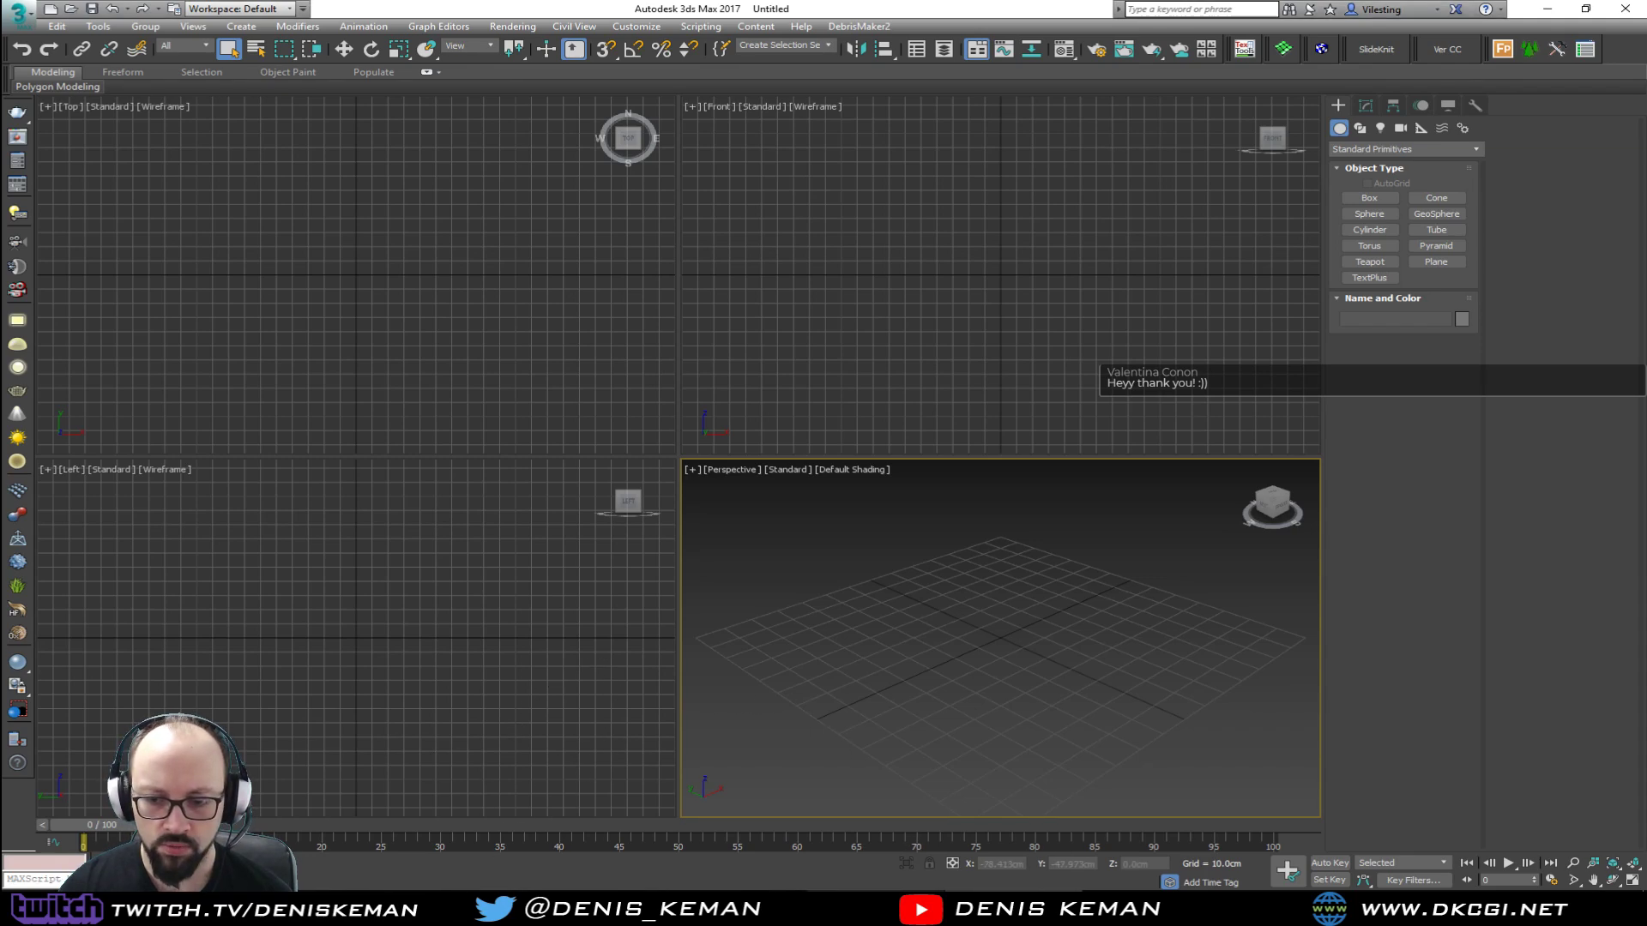
{"action": "left_click", "coordinate": [875, 909]}
{"action": "scroll", "coordinate": [772, 554], "scroll_direction": "up", "scroll_amount": 3}
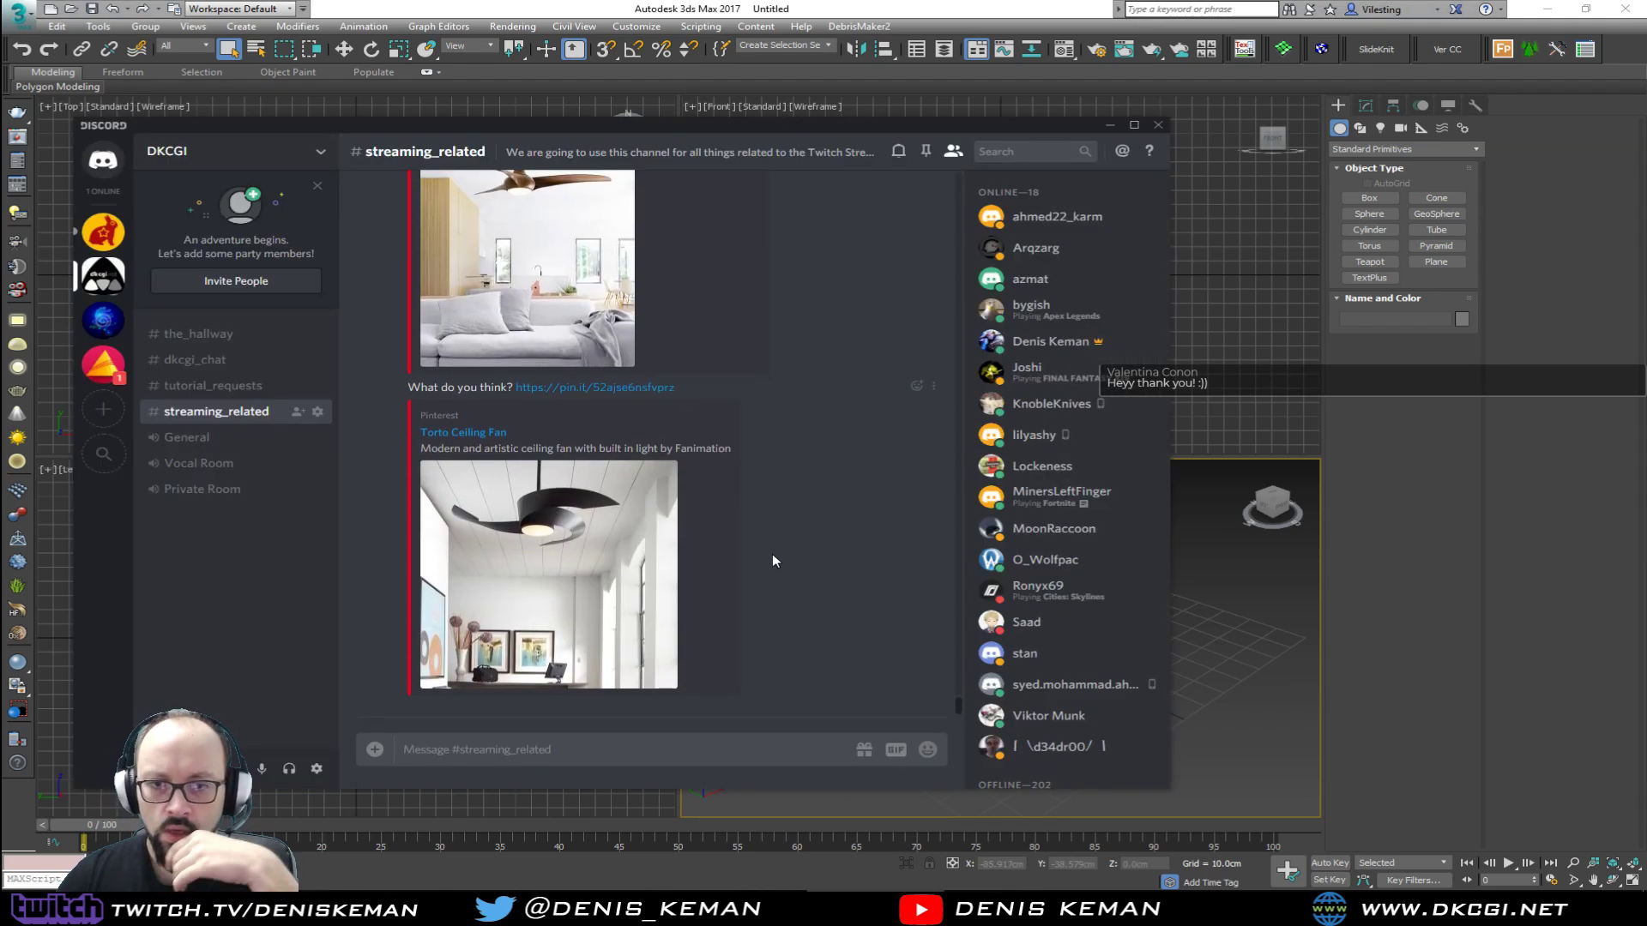
{"action": "scroll", "coordinate": [772, 561], "scroll_direction": "up", "scroll_amount": 10}
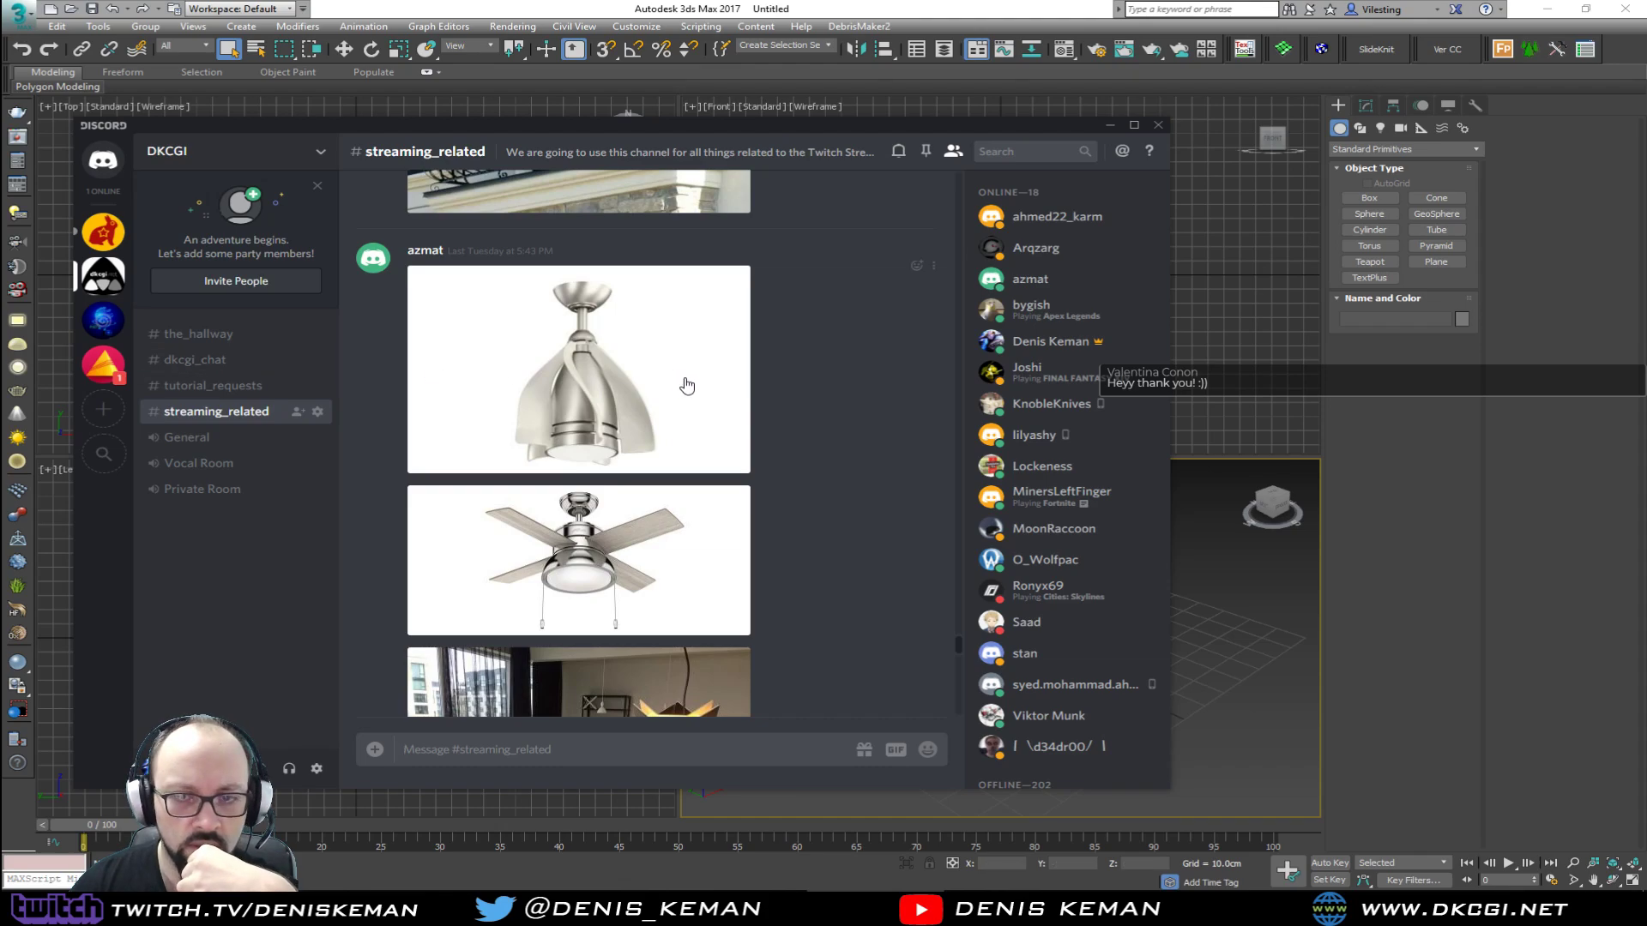
{"action": "scroll", "coordinate": [857, 455], "scroll_direction": "up", "scroll_amount": 3}
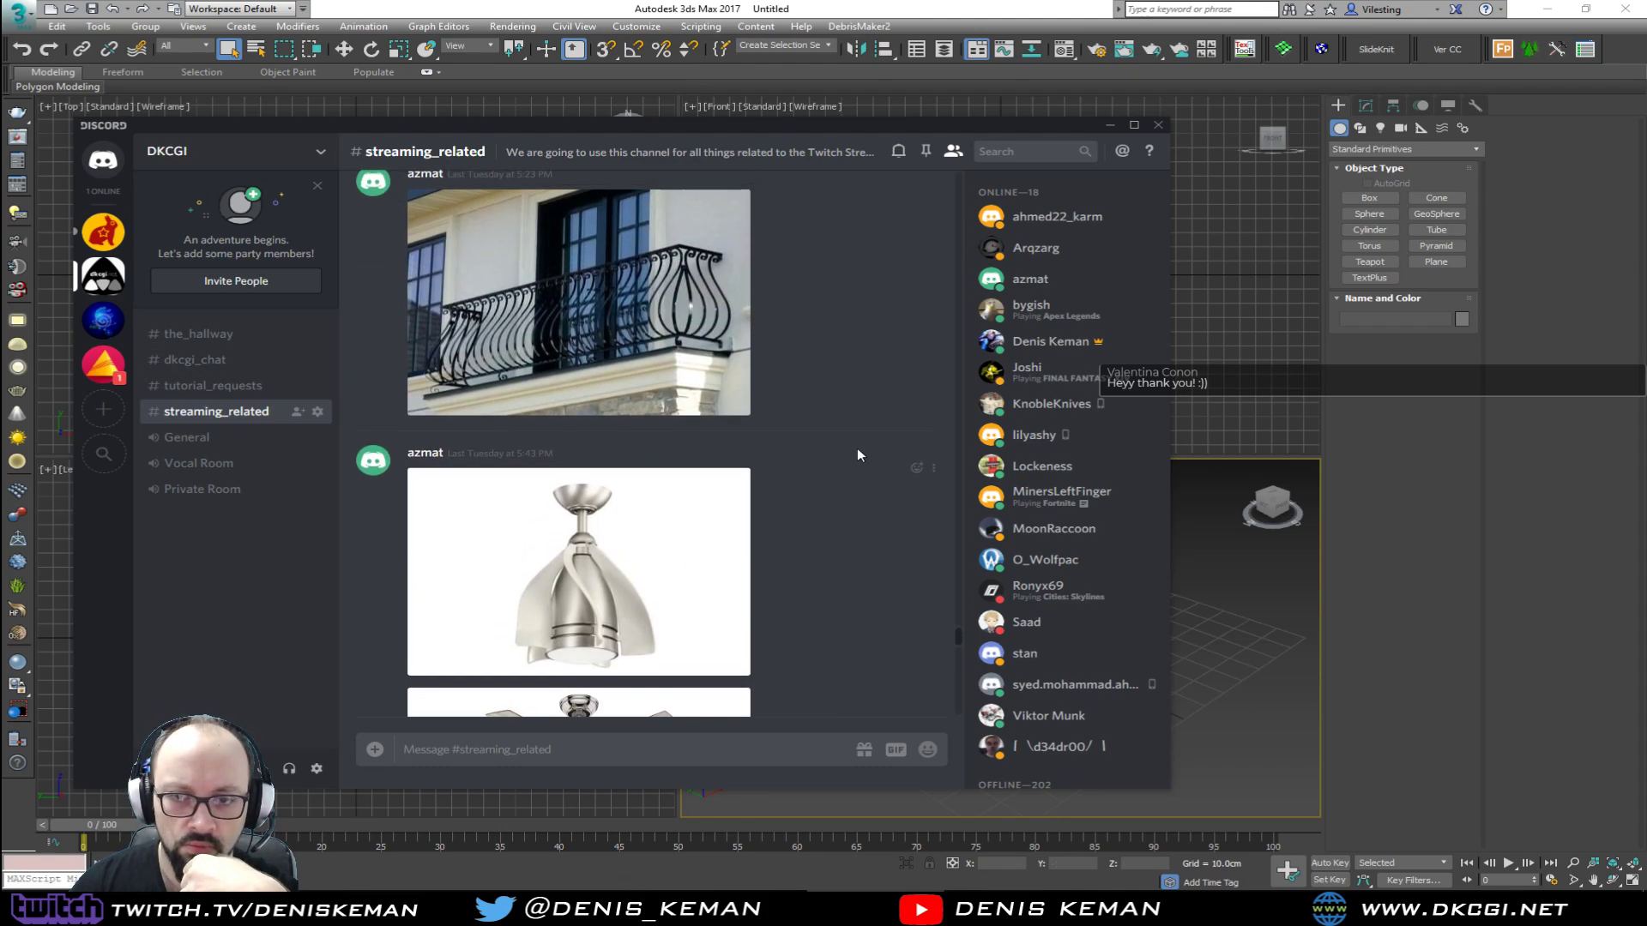
{"action": "scroll", "coordinate": [857, 448], "scroll_direction": "down", "scroll_amount": 3}
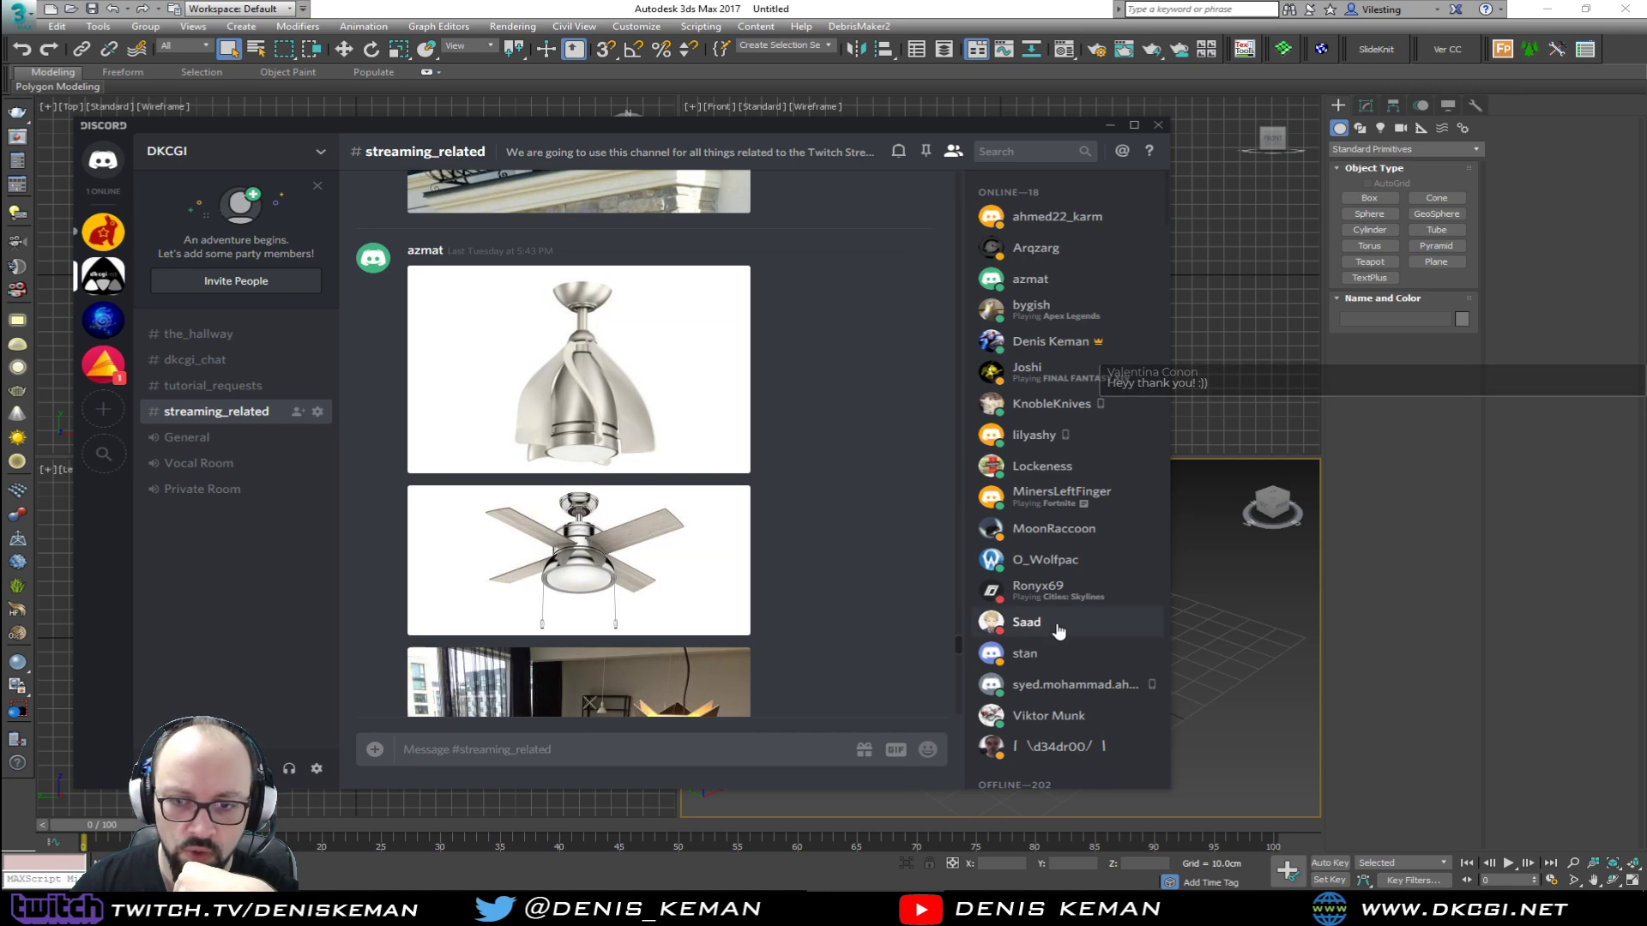
{"action": "scroll", "coordinate": [1048, 625], "scroll_direction": "down", "scroll_amount": 2}
{"action": "scroll", "coordinate": [891, 625], "scroll_direction": "down", "scroll_amount": 12}
{"action": "scroll", "coordinate": [893, 628], "scroll_direction": "down", "scroll_amount": 5}
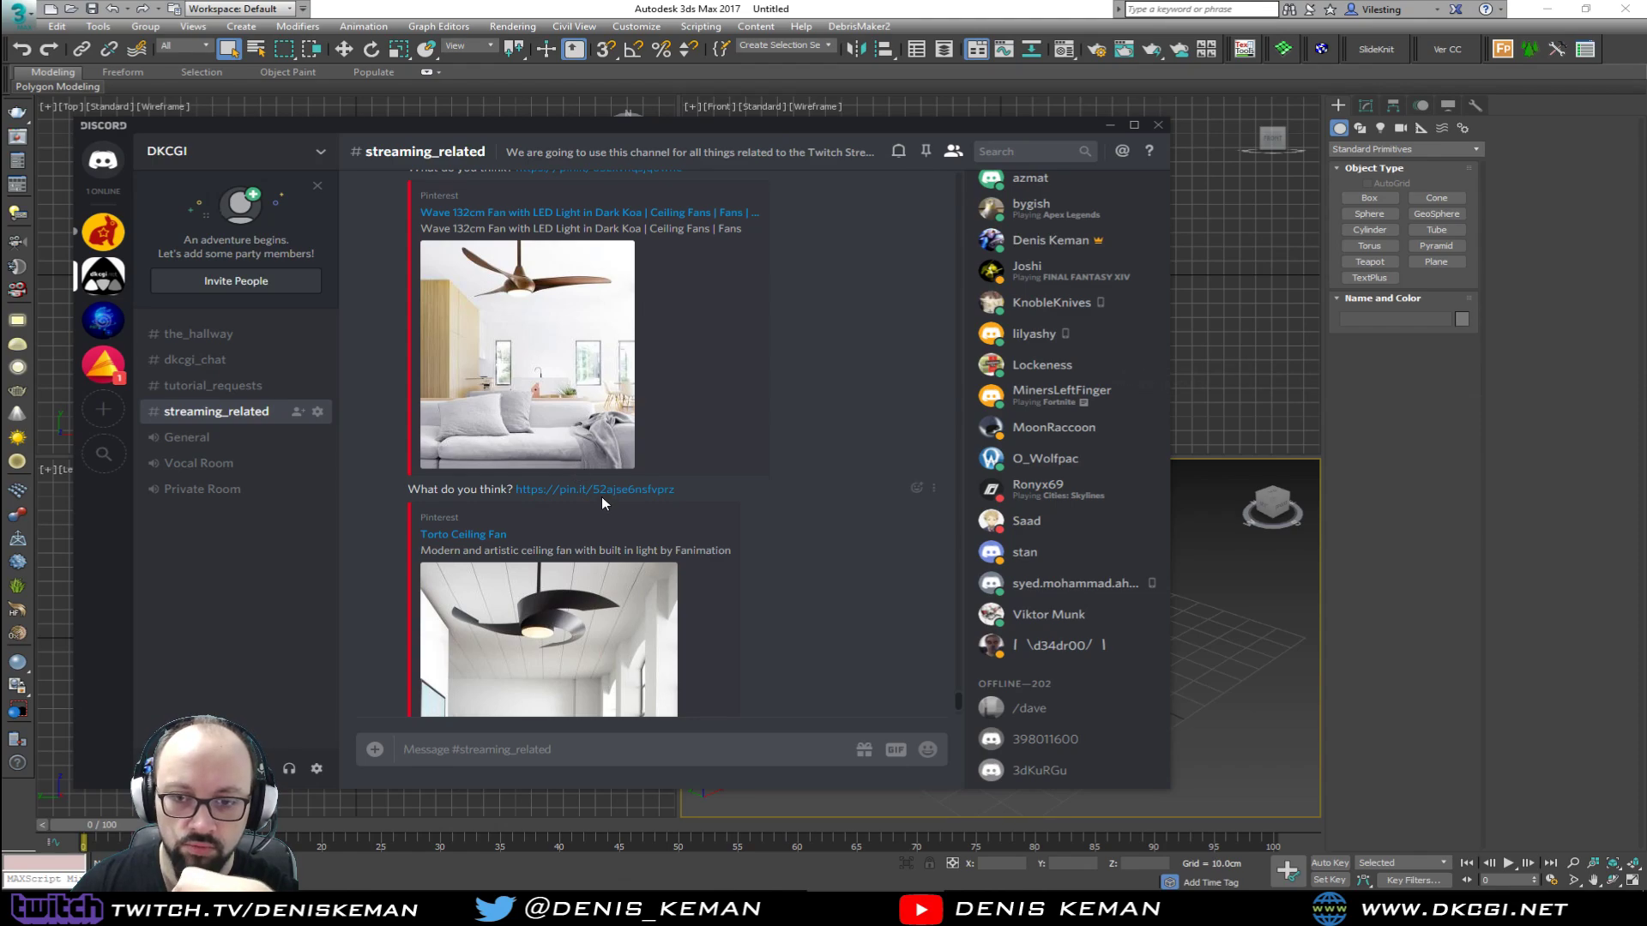
{"action": "scroll", "coordinate": [892, 539], "scroll_direction": "down", "scroll_amount": 1}
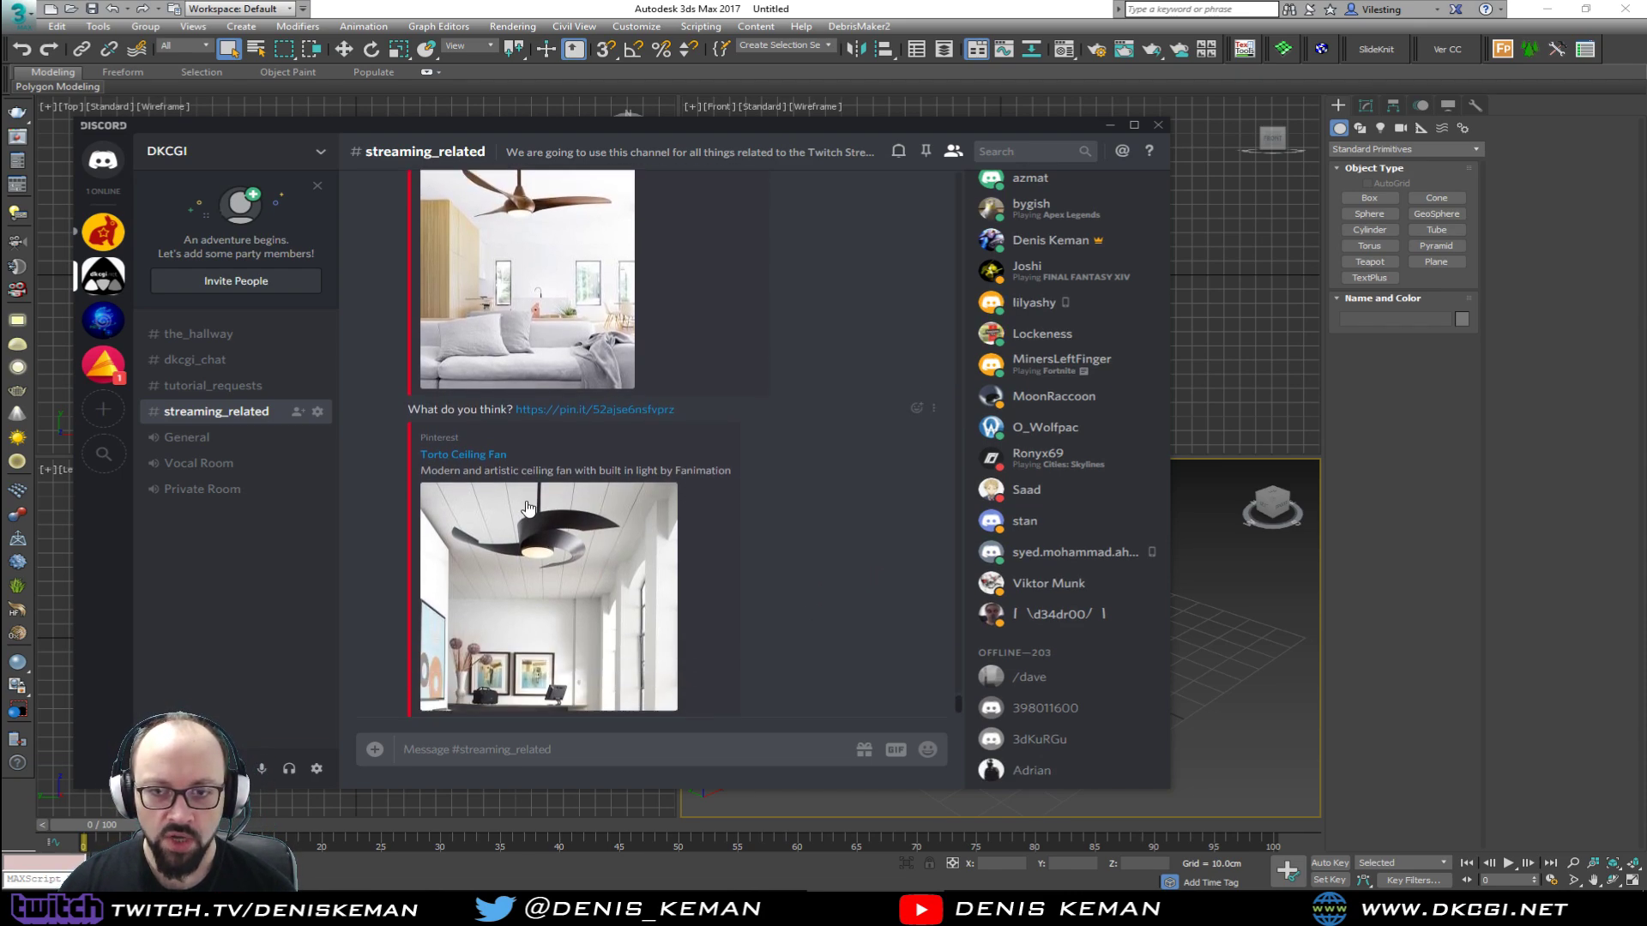
Step: Go back through the four-blade fan, pendant lamp and kitchen organizer pictures down to the Torto Ceiling Fan
{"action": "scroll", "coordinate": [803, 529], "scroll_direction": "up", "scroll_amount": 15}
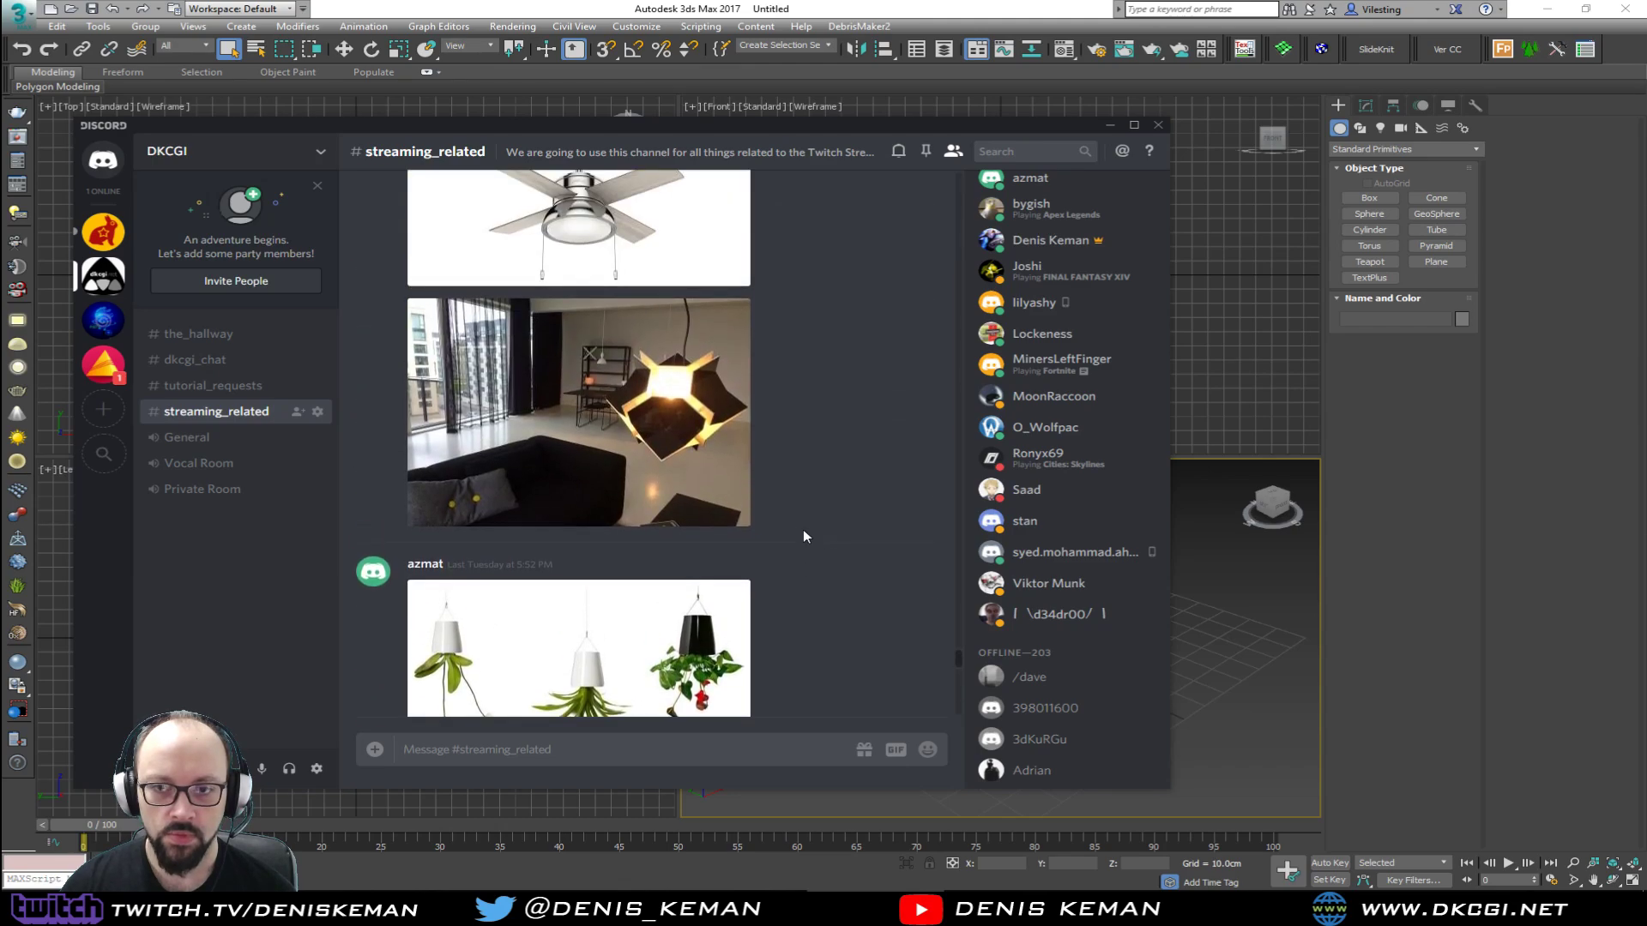
{"action": "scroll", "coordinate": [803, 529], "scroll_direction": "up", "scroll_amount": 2}
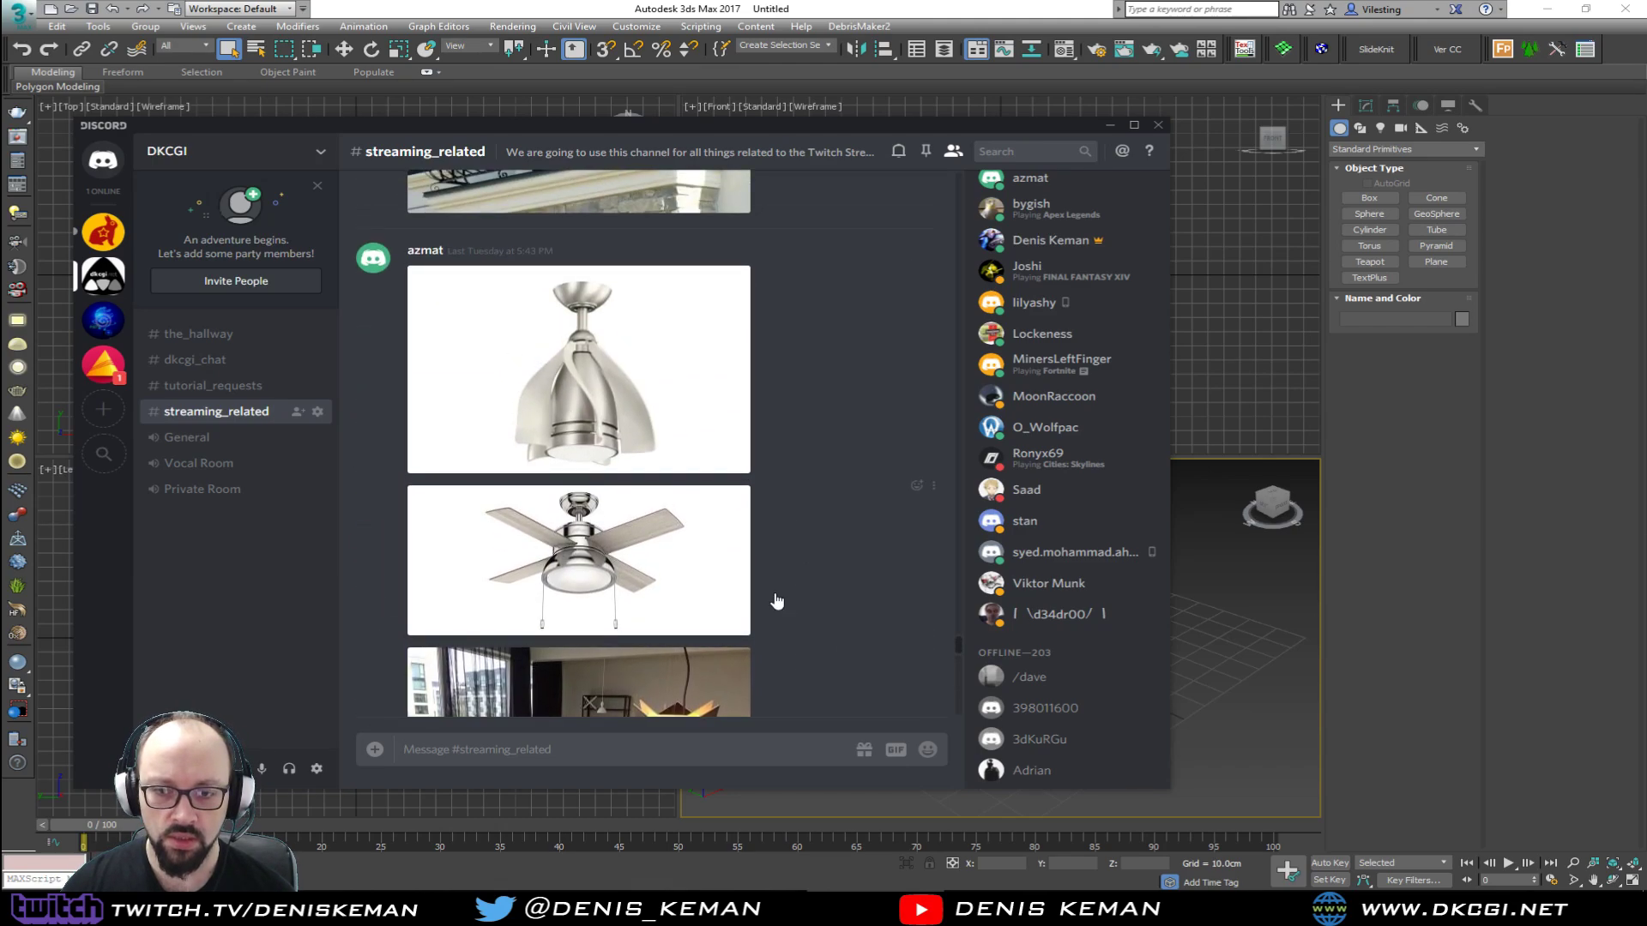
{"action": "scroll", "coordinate": [776, 601], "scroll_direction": "down", "scroll_amount": 1}
{"action": "scroll", "coordinate": [841, 599], "scroll_direction": "down", "scroll_amount": 10}
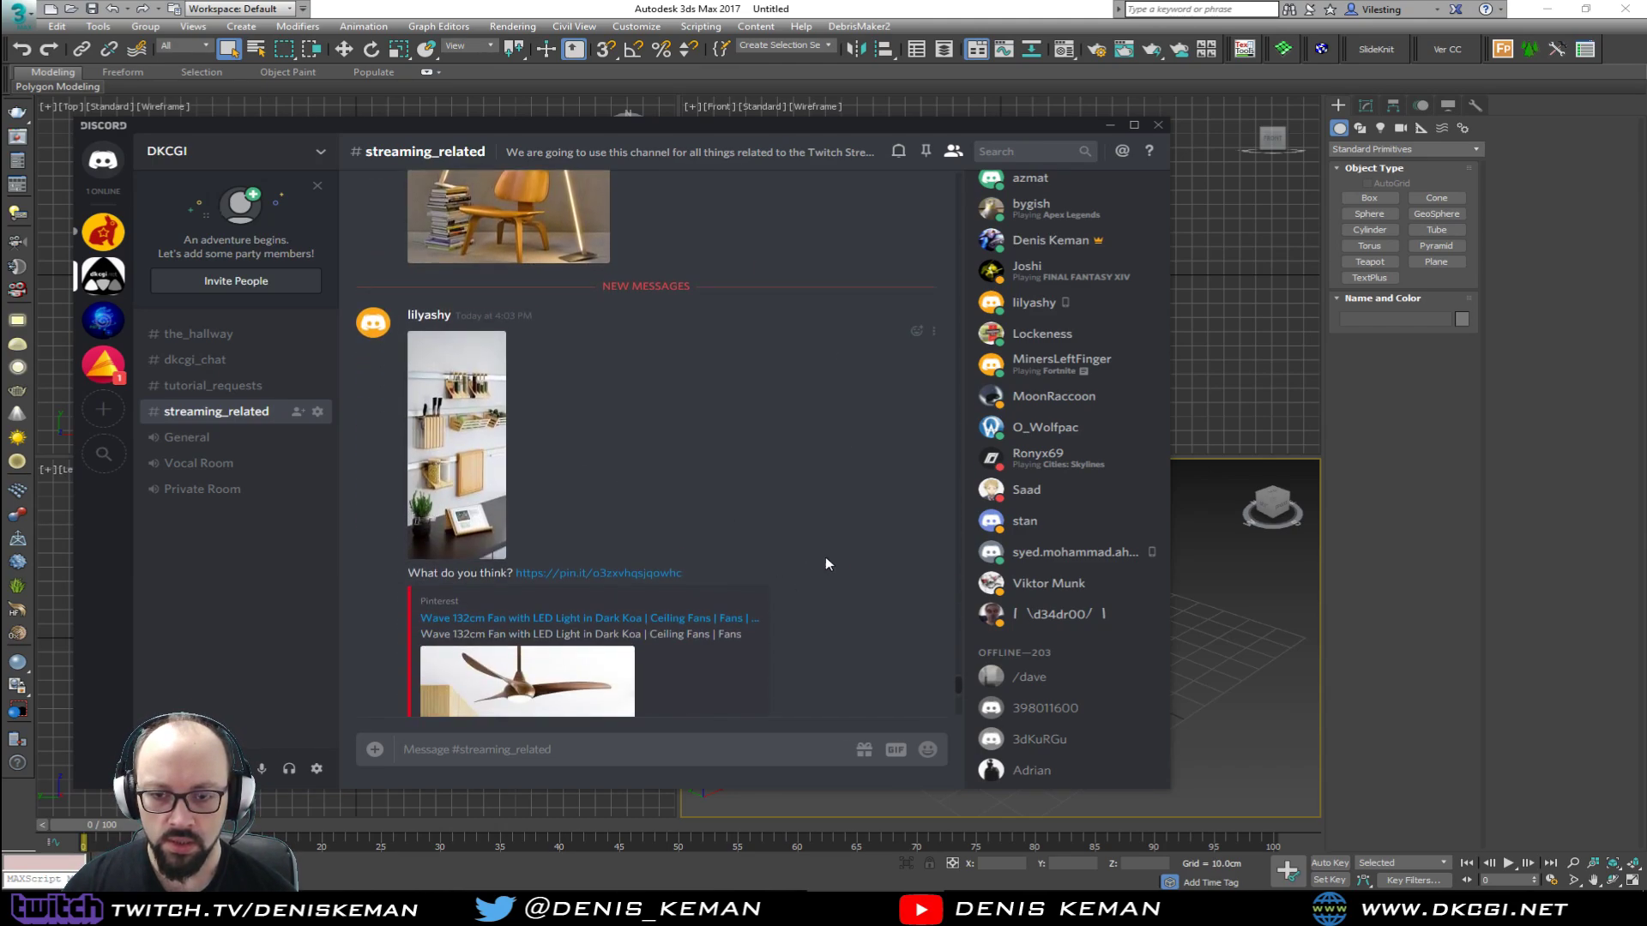
{"action": "scroll", "coordinate": [825, 559], "scroll_direction": "up", "scroll_amount": 1}
{"action": "scroll", "coordinate": [985, 592], "scroll_direction": "down", "scroll_amount": 2}
{"action": "scroll", "coordinate": [804, 573], "scroll_direction": "down", "scroll_amount": 4}
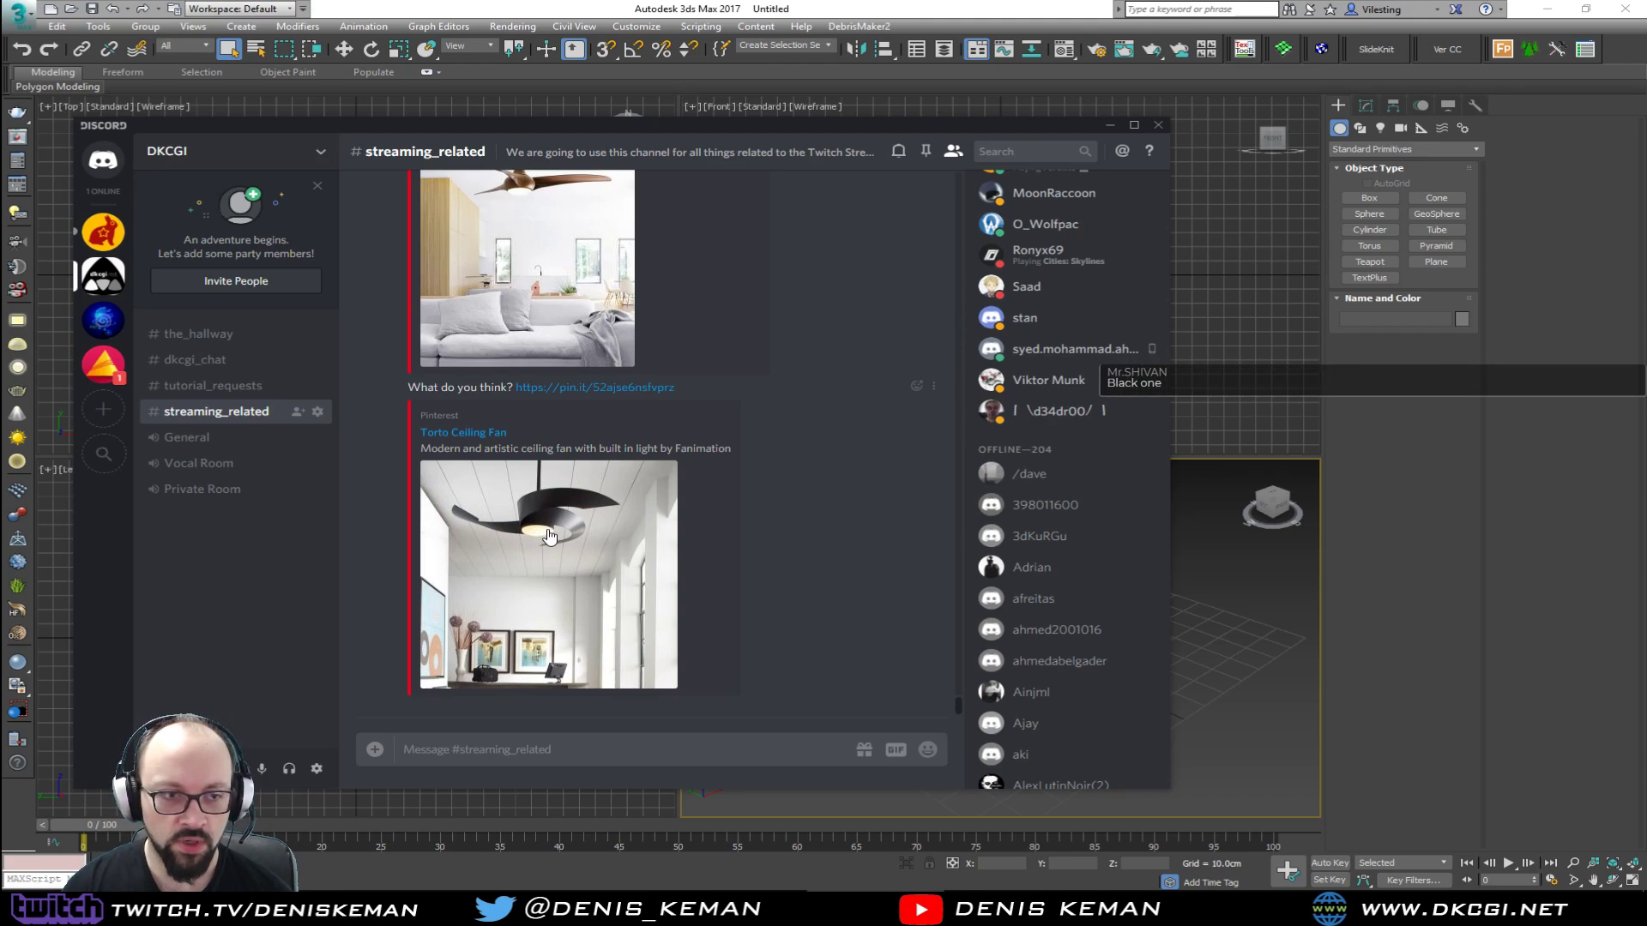
Step: Compare the wooden Wave 132cm fan with the black Torto Ceiling Fan to choose which one to model
{"action": "scroll", "coordinate": [813, 544], "scroll_direction": "up", "scroll_amount": 3}
{"action": "scroll", "coordinate": [813, 550], "scroll_direction": "up", "scroll_amount": 6}
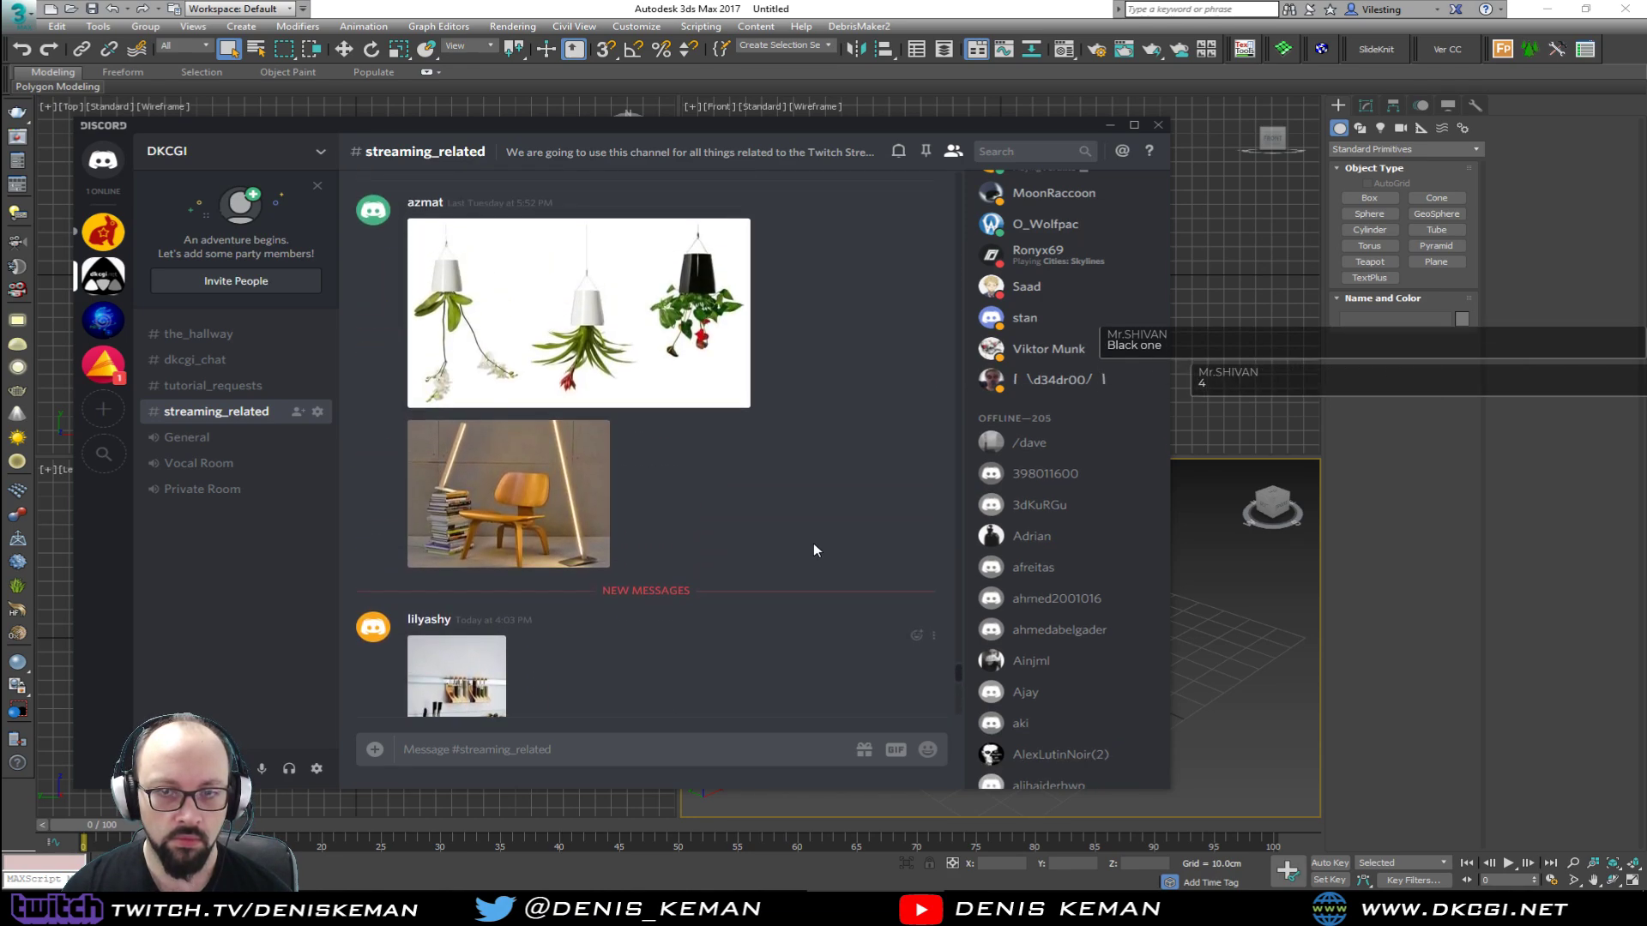
{"action": "scroll", "coordinate": [813, 550], "scroll_direction": "down", "scroll_amount": 2}
{"action": "scroll", "coordinate": [813, 550], "scroll_direction": "down", "scroll_amount": 6}
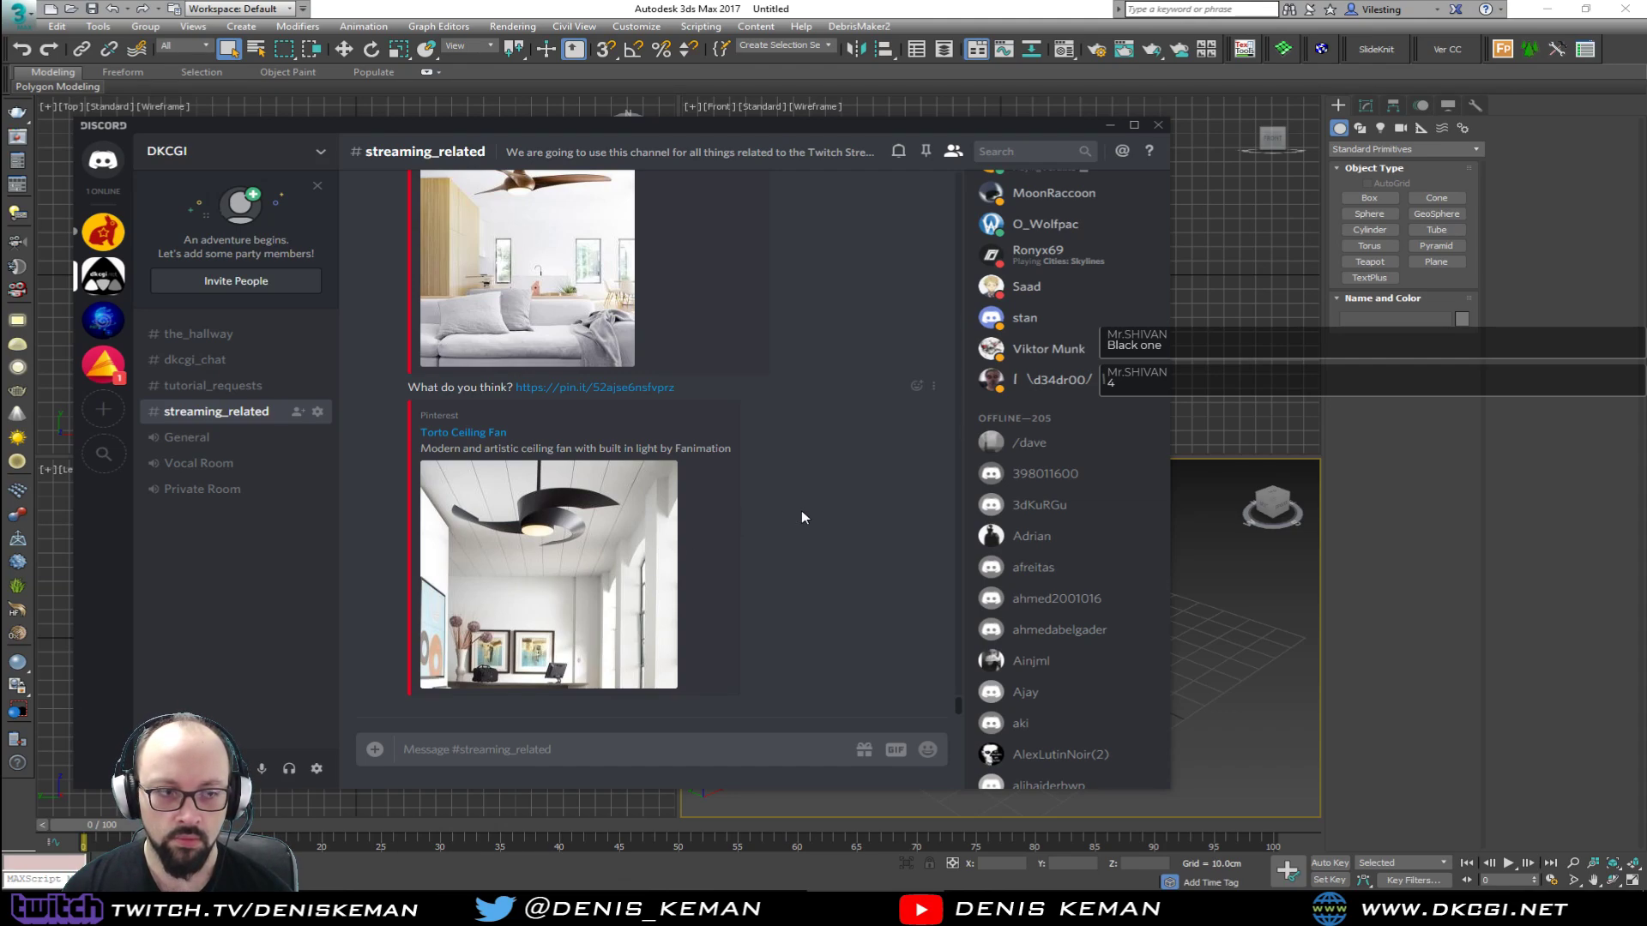
{"action": "scroll", "coordinate": [802, 512], "scroll_direction": "up", "scroll_amount": 5}
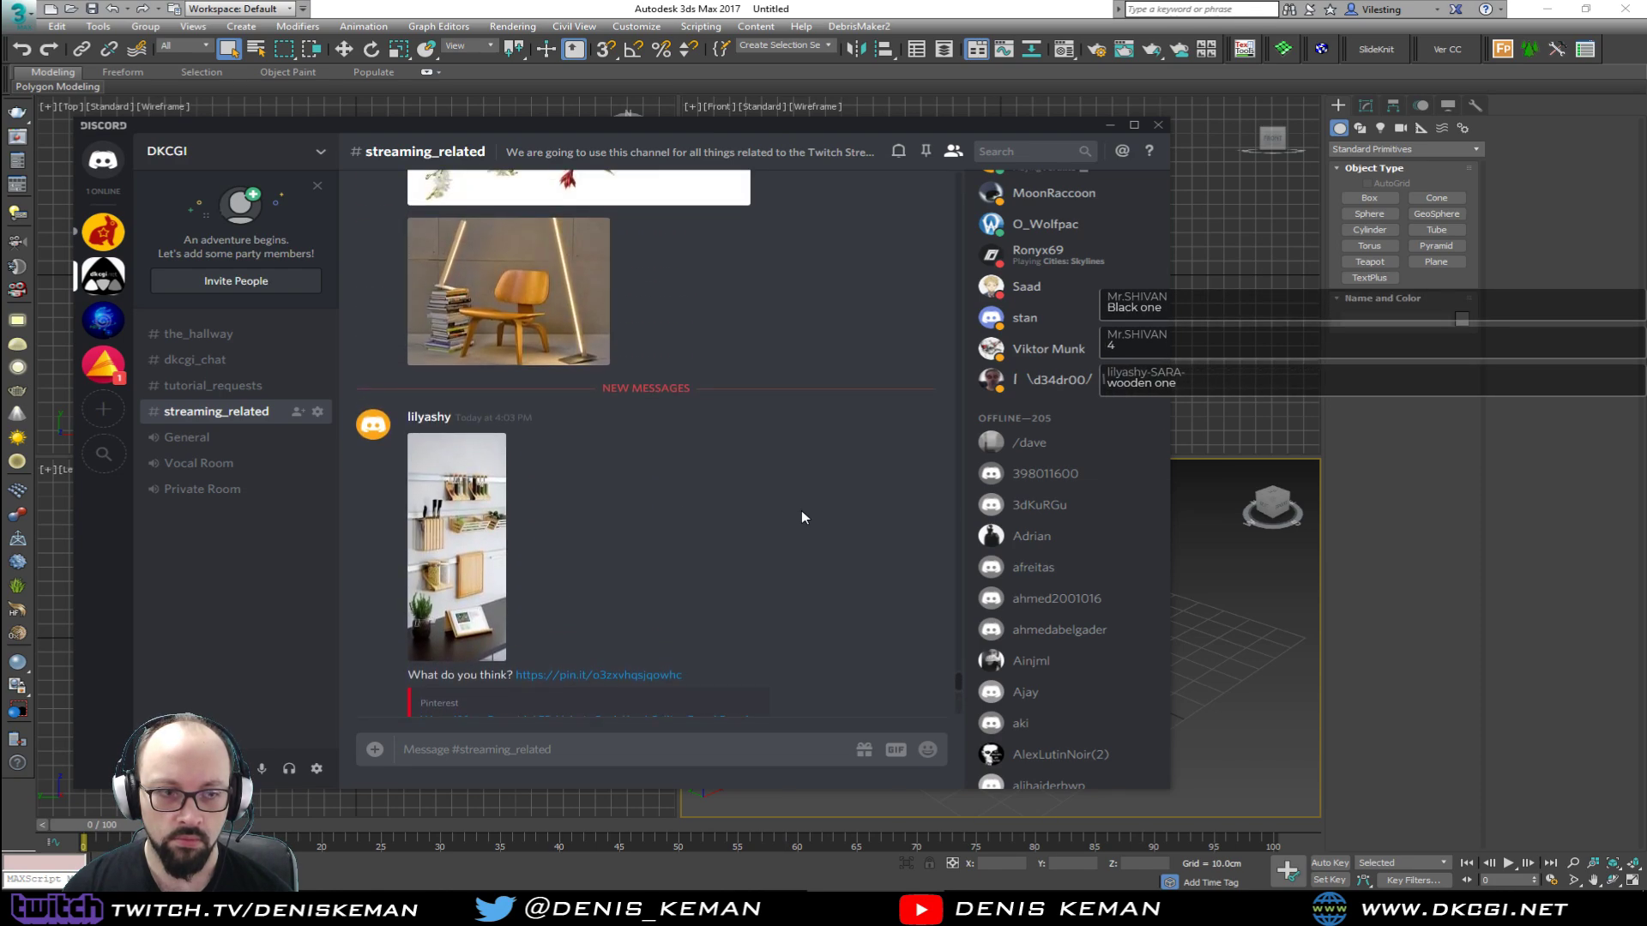
{"action": "scroll", "coordinate": [802, 513], "scroll_direction": "up", "scroll_amount": 3}
{"action": "scroll", "coordinate": [802, 512], "scroll_direction": "down", "scroll_amount": 6}
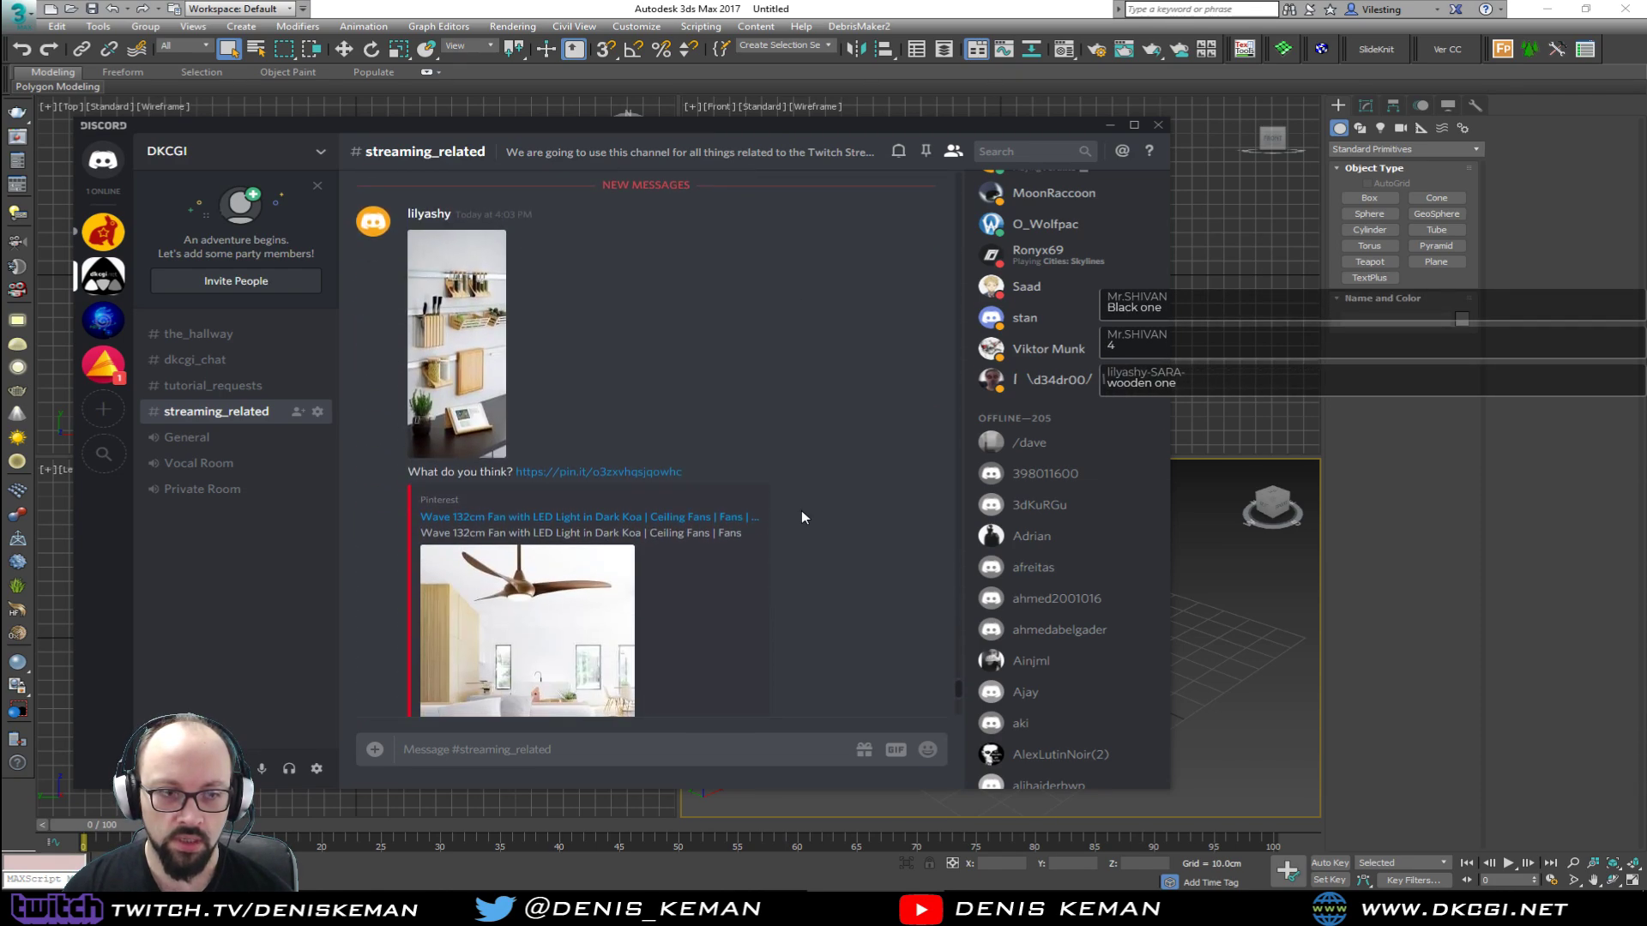
{"action": "scroll", "coordinate": [801, 512], "scroll_direction": "down", "scroll_amount": 3}
{"action": "scroll", "coordinate": [600, 386], "scroll_direction": "down", "scroll_amount": 1}
{"action": "scroll", "coordinate": [532, 347], "scroll_direction": "up", "scroll_amount": 1}
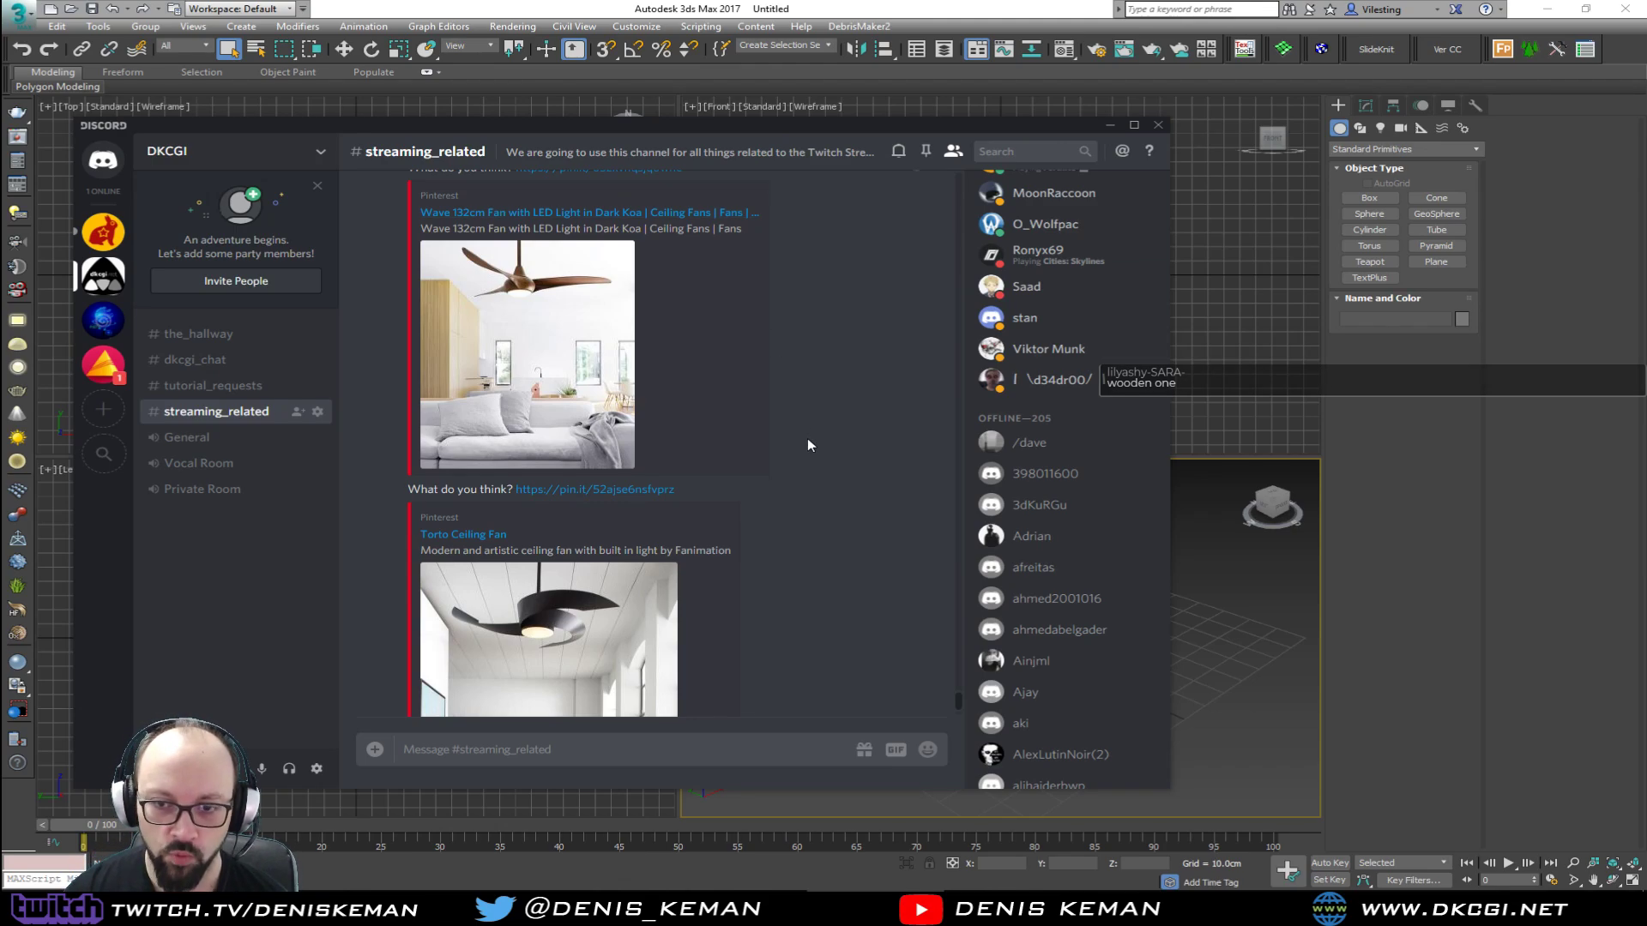
{"action": "scroll", "coordinate": [808, 444], "scroll_direction": "down", "scroll_amount": 1}
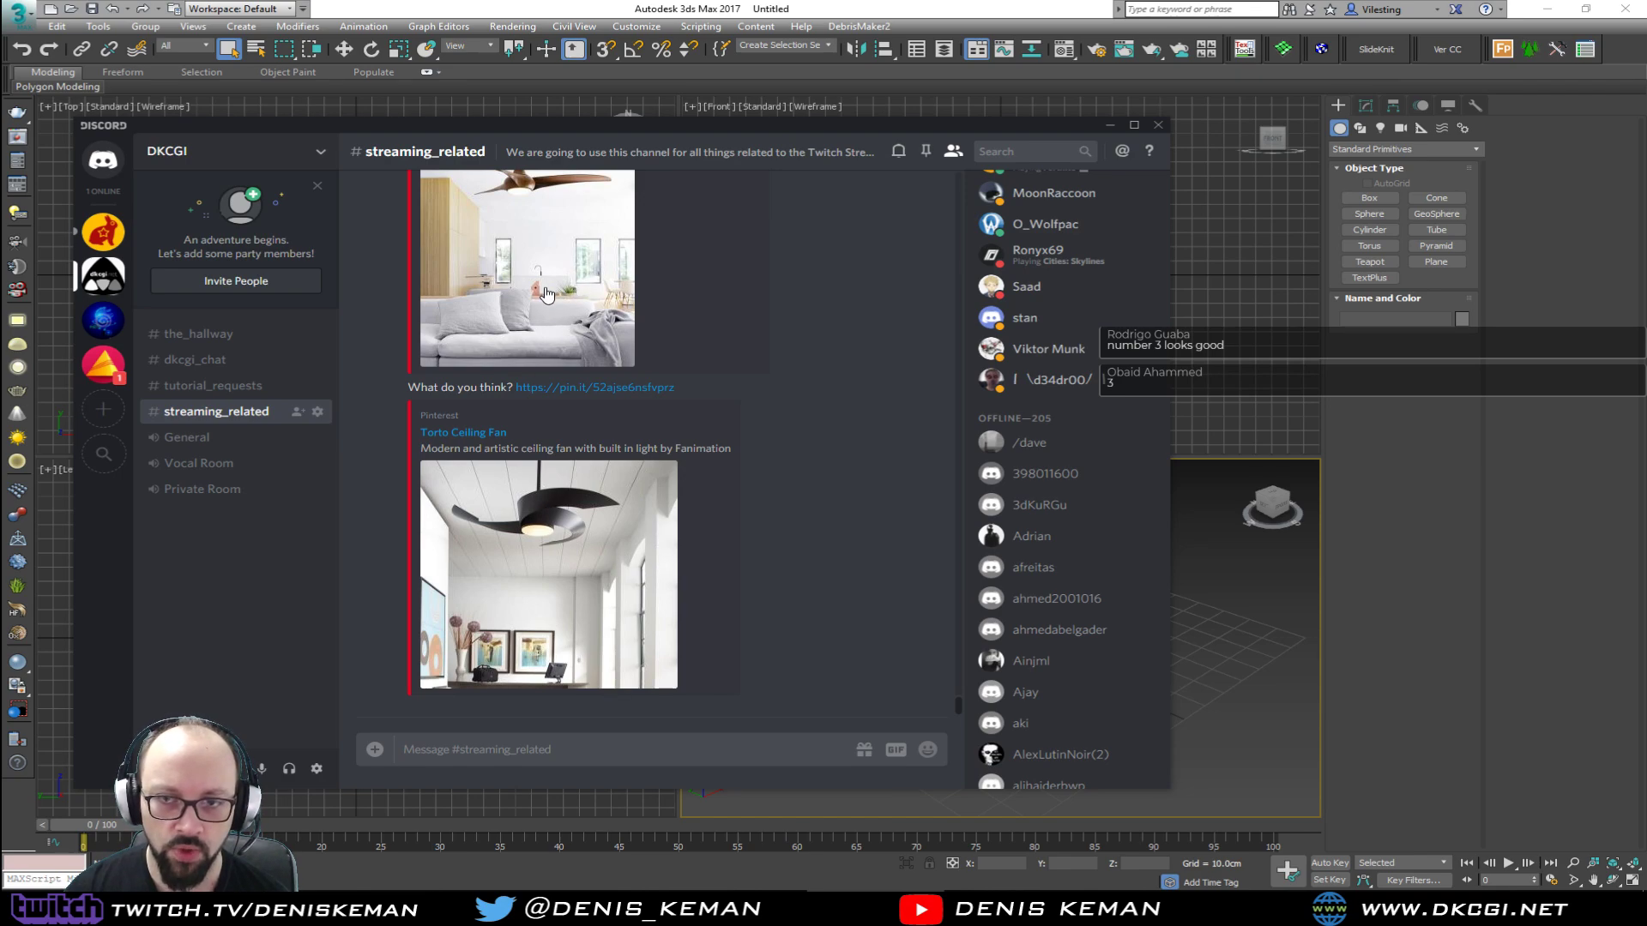
{"action": "scroll", "coordinate": [553, 296], "scroll_direction": "up", "scroll_amount": 2}
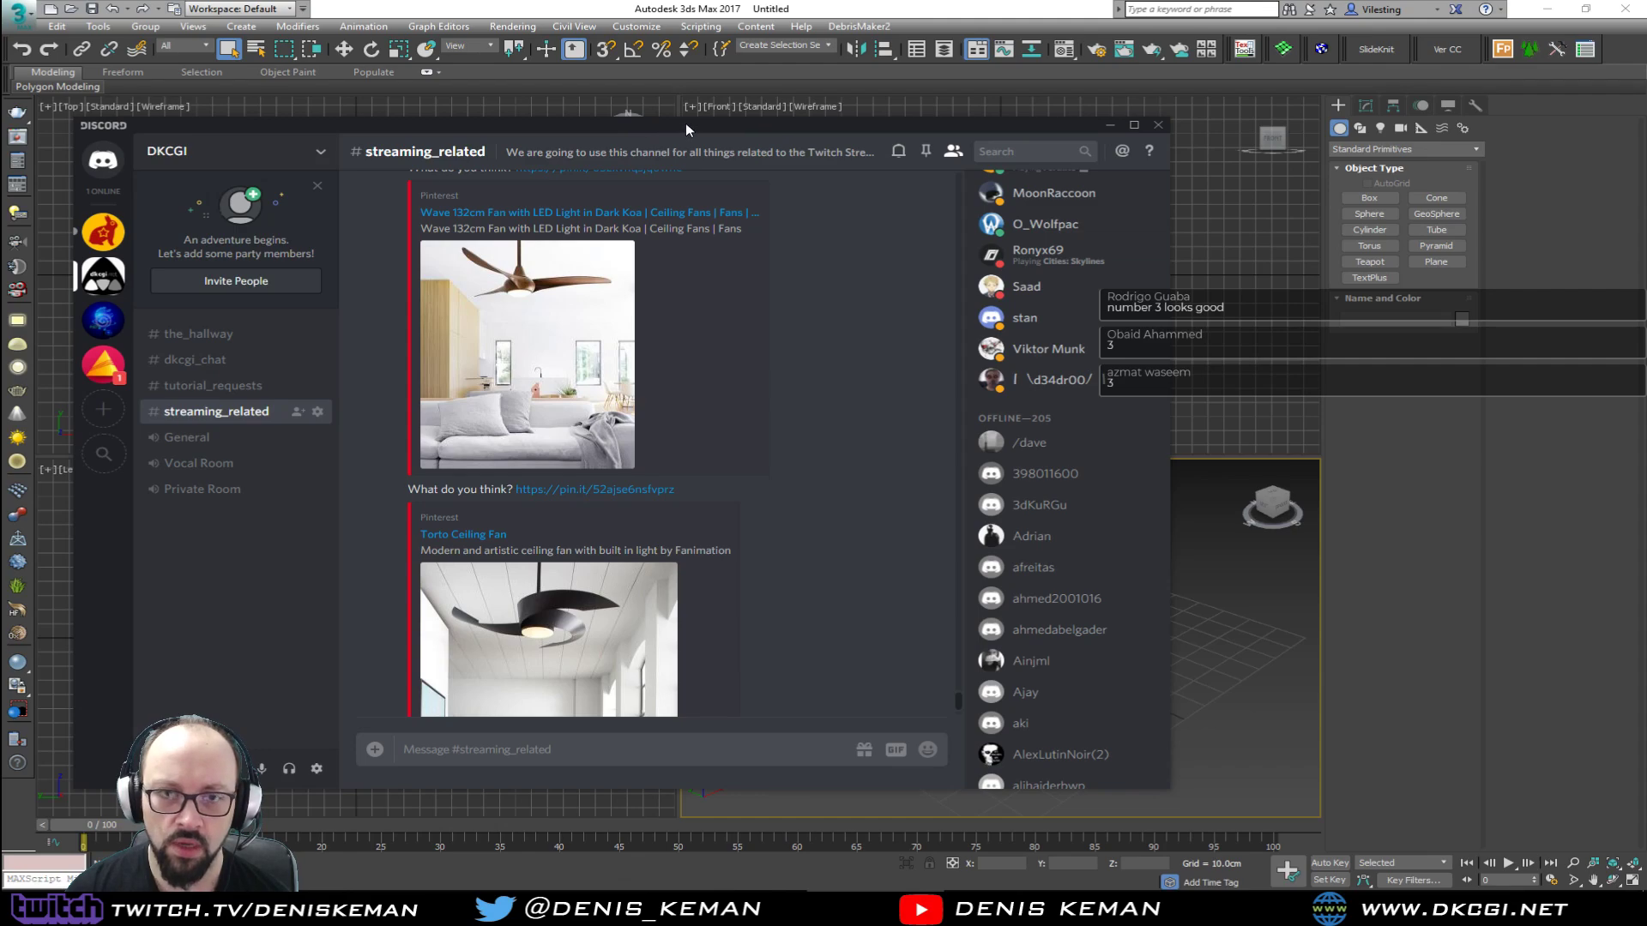
Step: Move Discord off the 3ds Max workspace and create a cylinder about 15.4 cm in radius and 58.4 cm high near the grid origin
{"action": "left_click_drag", "start_coordinate": [686, 121], "coordinate": [0, 189]}
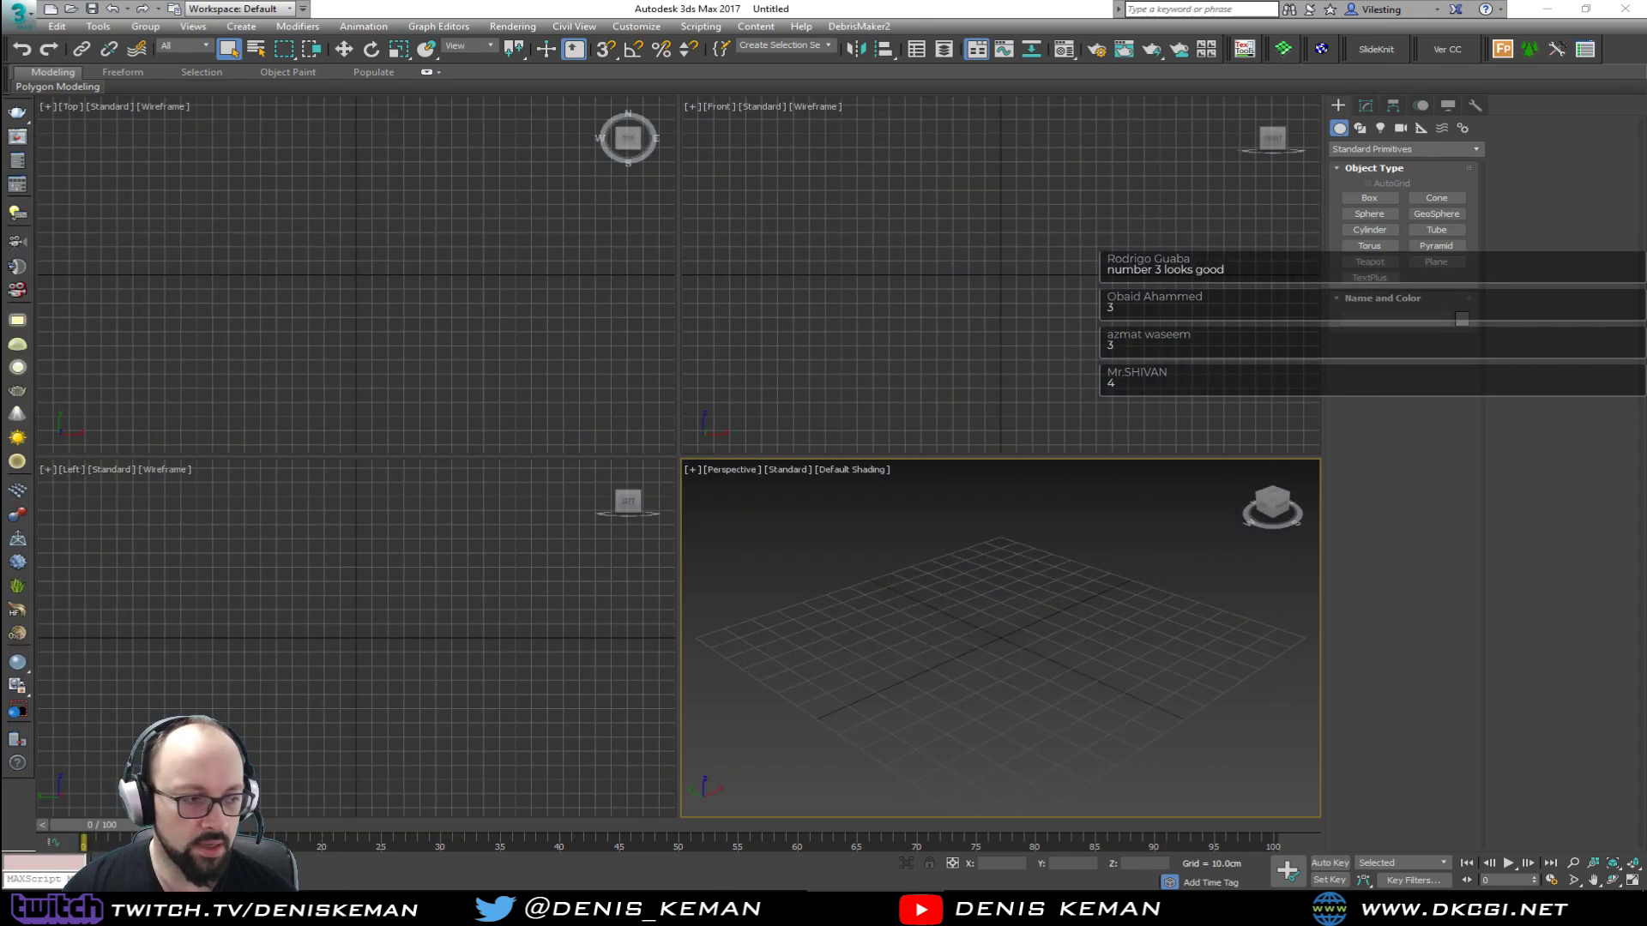
{"action": "middle_click_drag", "start_coordinate": [908, 604], "coordinate": [867, 601]}
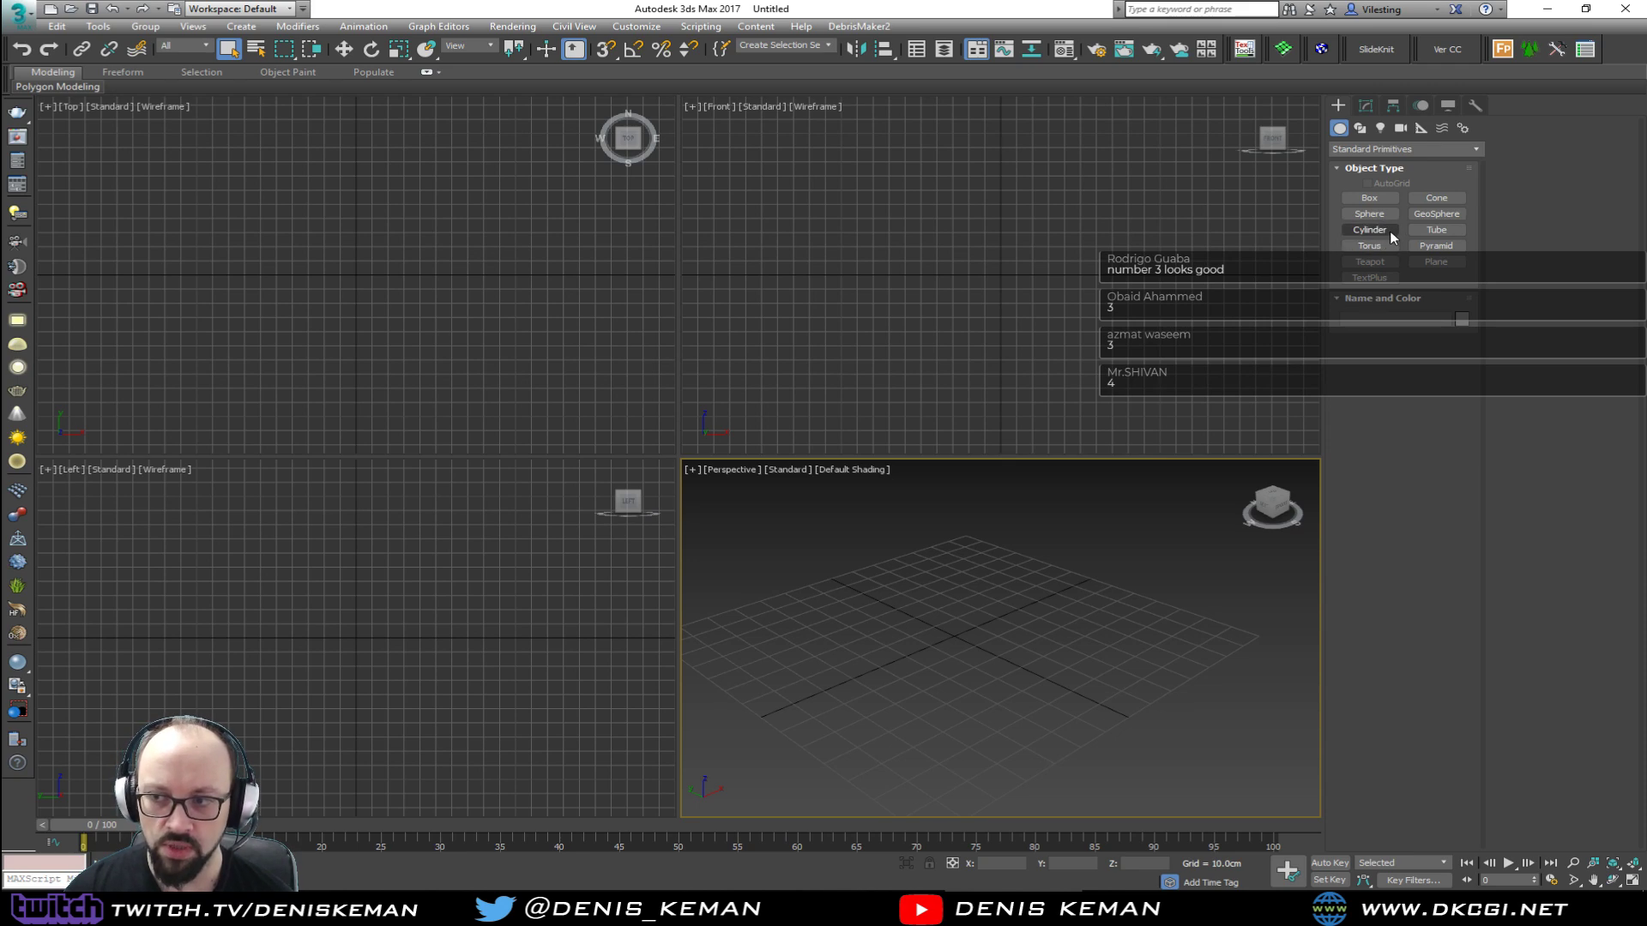
{"action": "left_click_drag", "start_coordinate": [0, 129], "coordinate": [0, 129]}
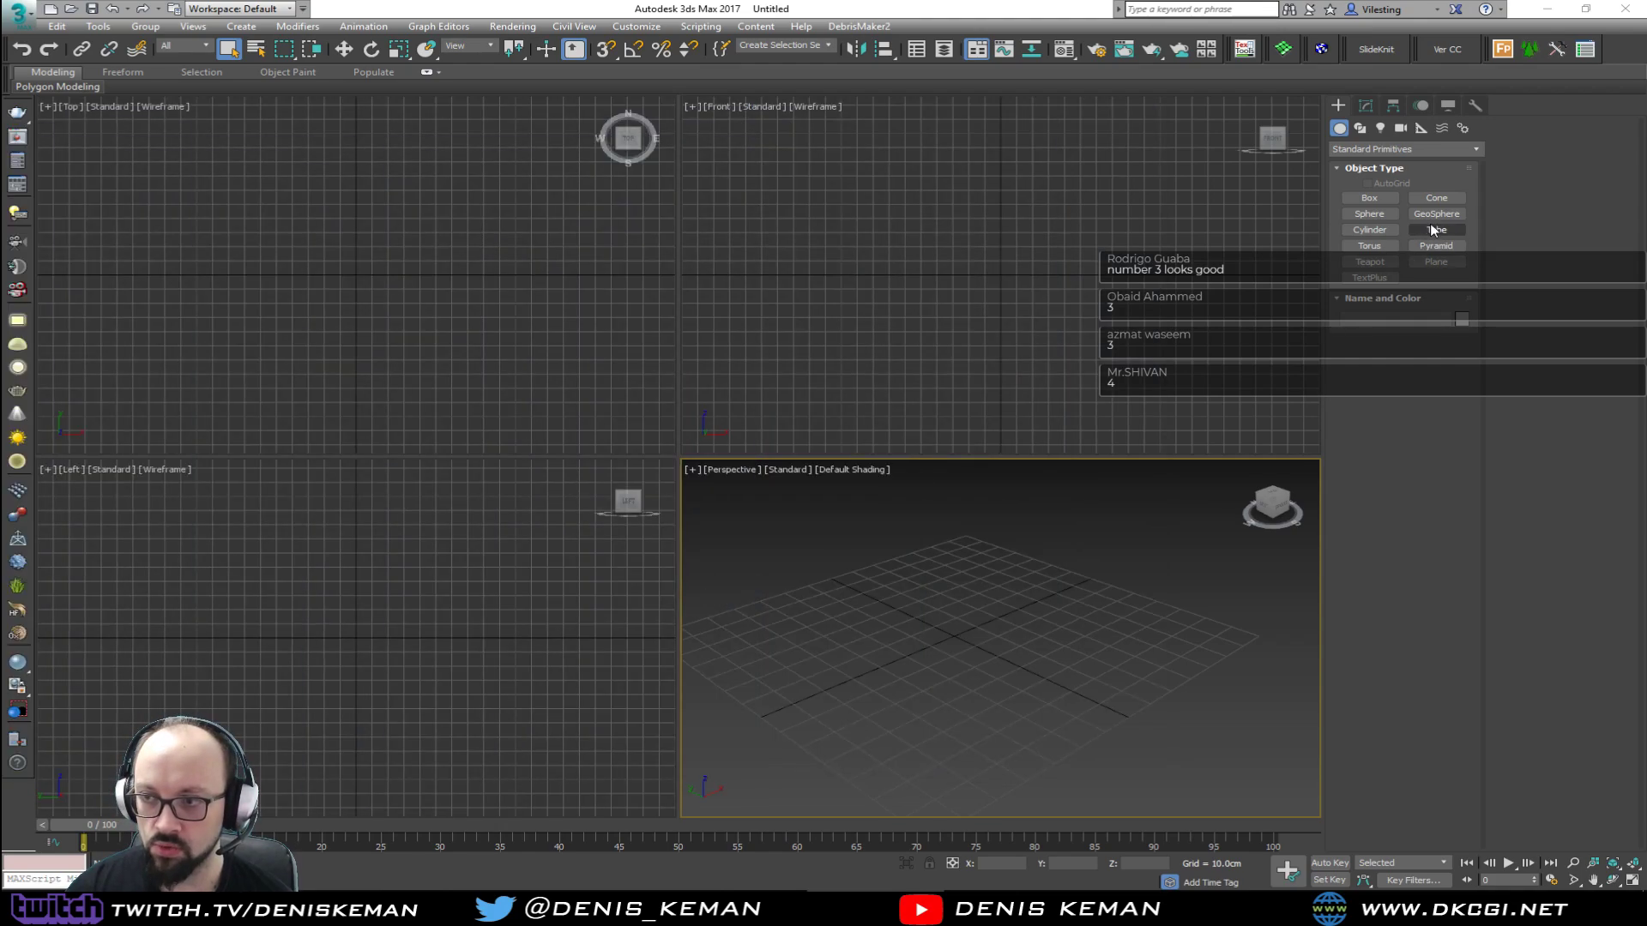
{"action": "left_click", "coordinate": [1383, 229]}
{"action": "left_click_drag", "start_coordinate": [959, 633], "coordinate": [990, 645]}
{"action": "left_click", "coordinate": [953, 464]}
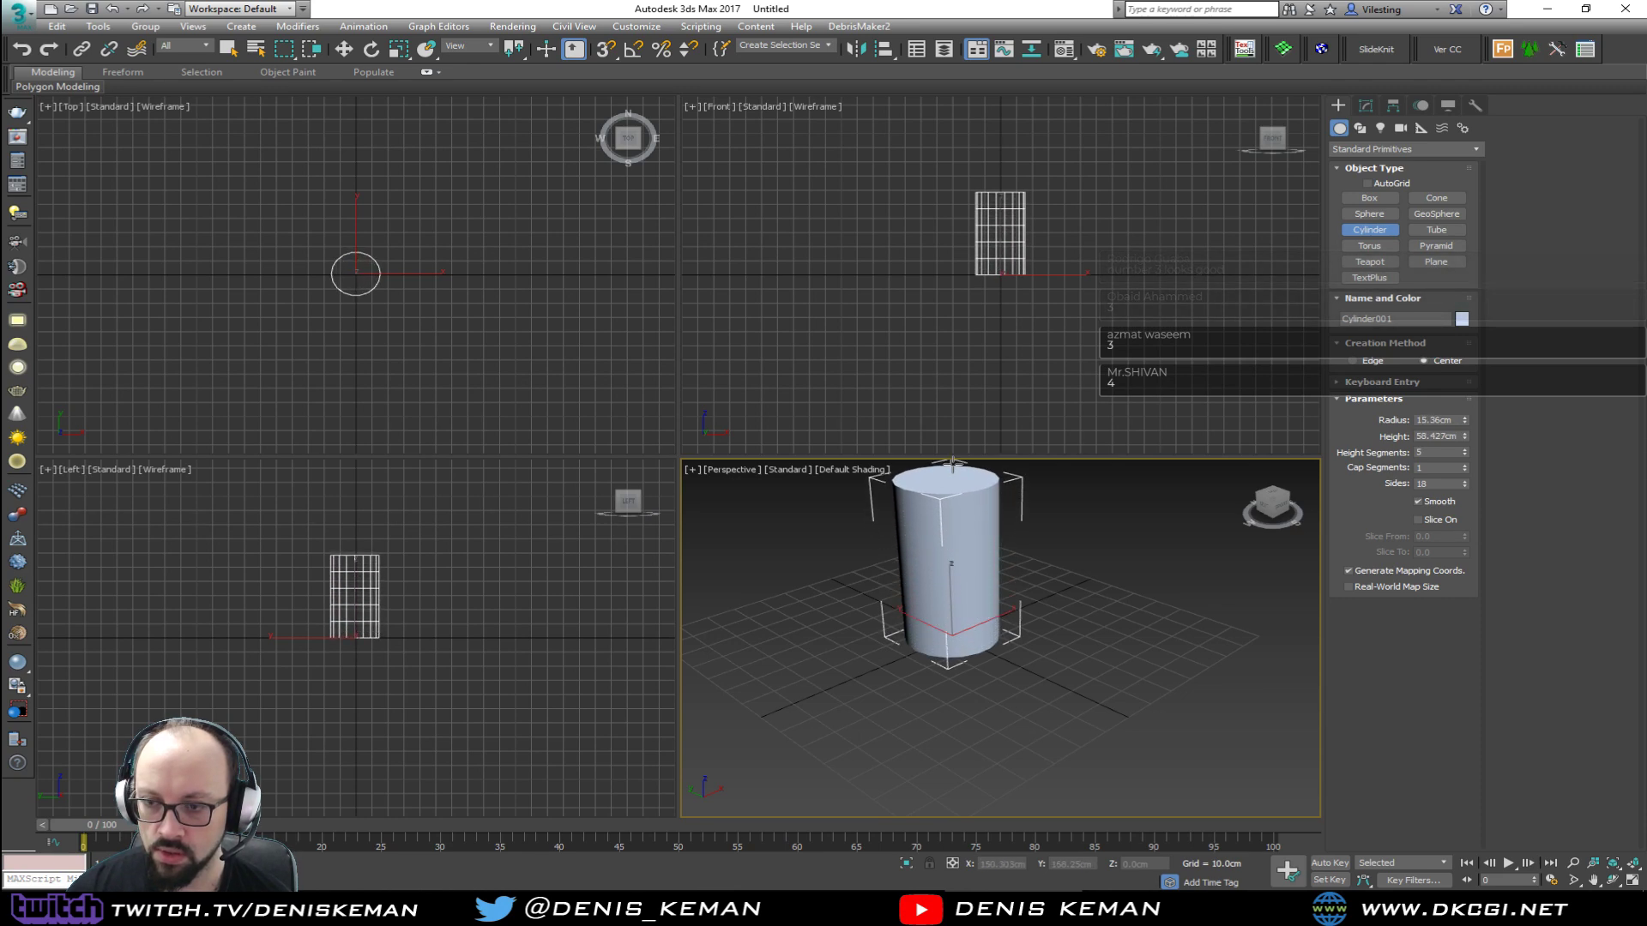
Step: Set the cylinder's radius to 15 cm and maximize the Perspective view
{"action": "left_click", "coordinate": [1426, 420]}
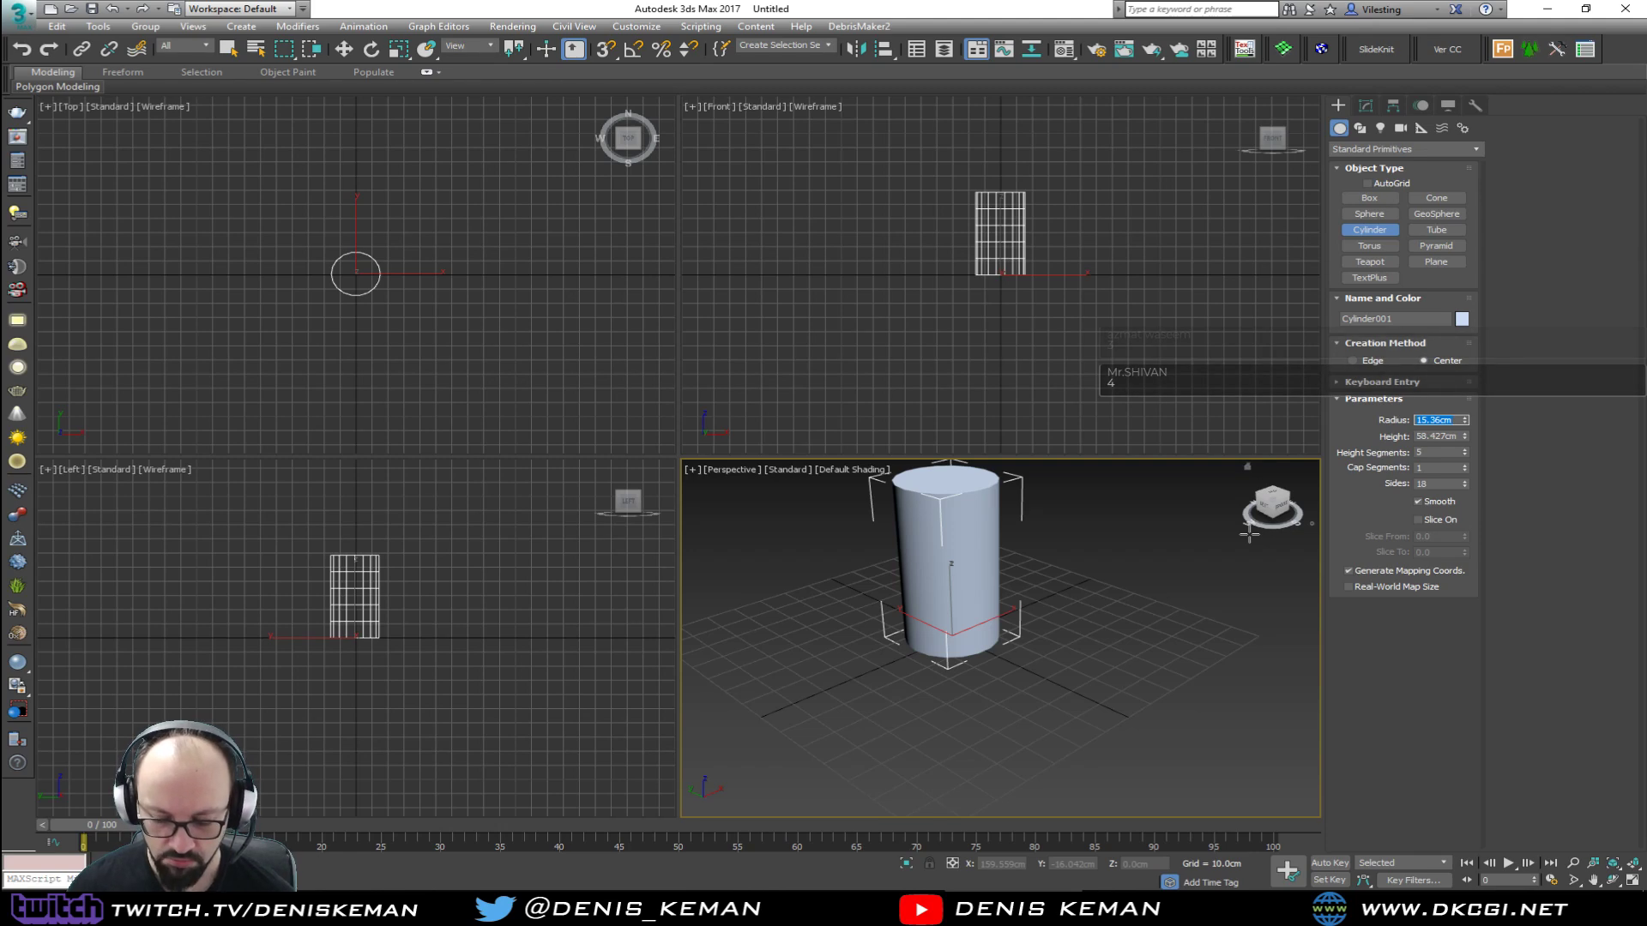
{"action": "type", "text": "15"}
{"action": "key", "text": "Return"}
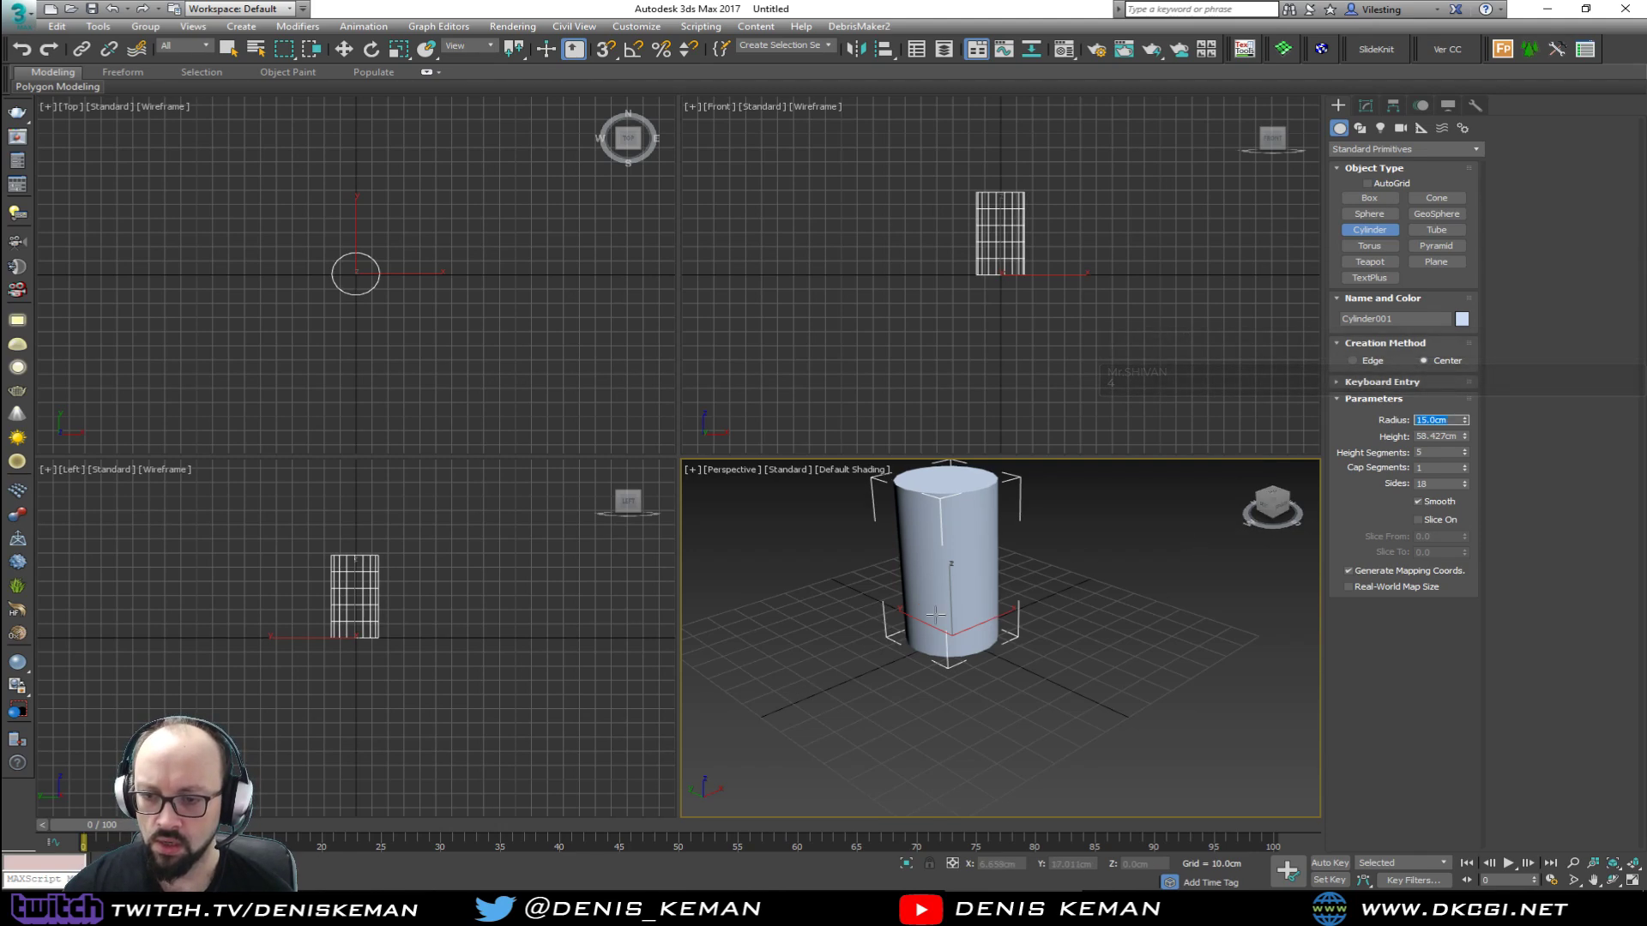
{"action": "scroll", "coordinate": [937, 615], "scroll_direction": "up", "scroll_amount": 3}
{"action": "key", "text": "alt+w"}
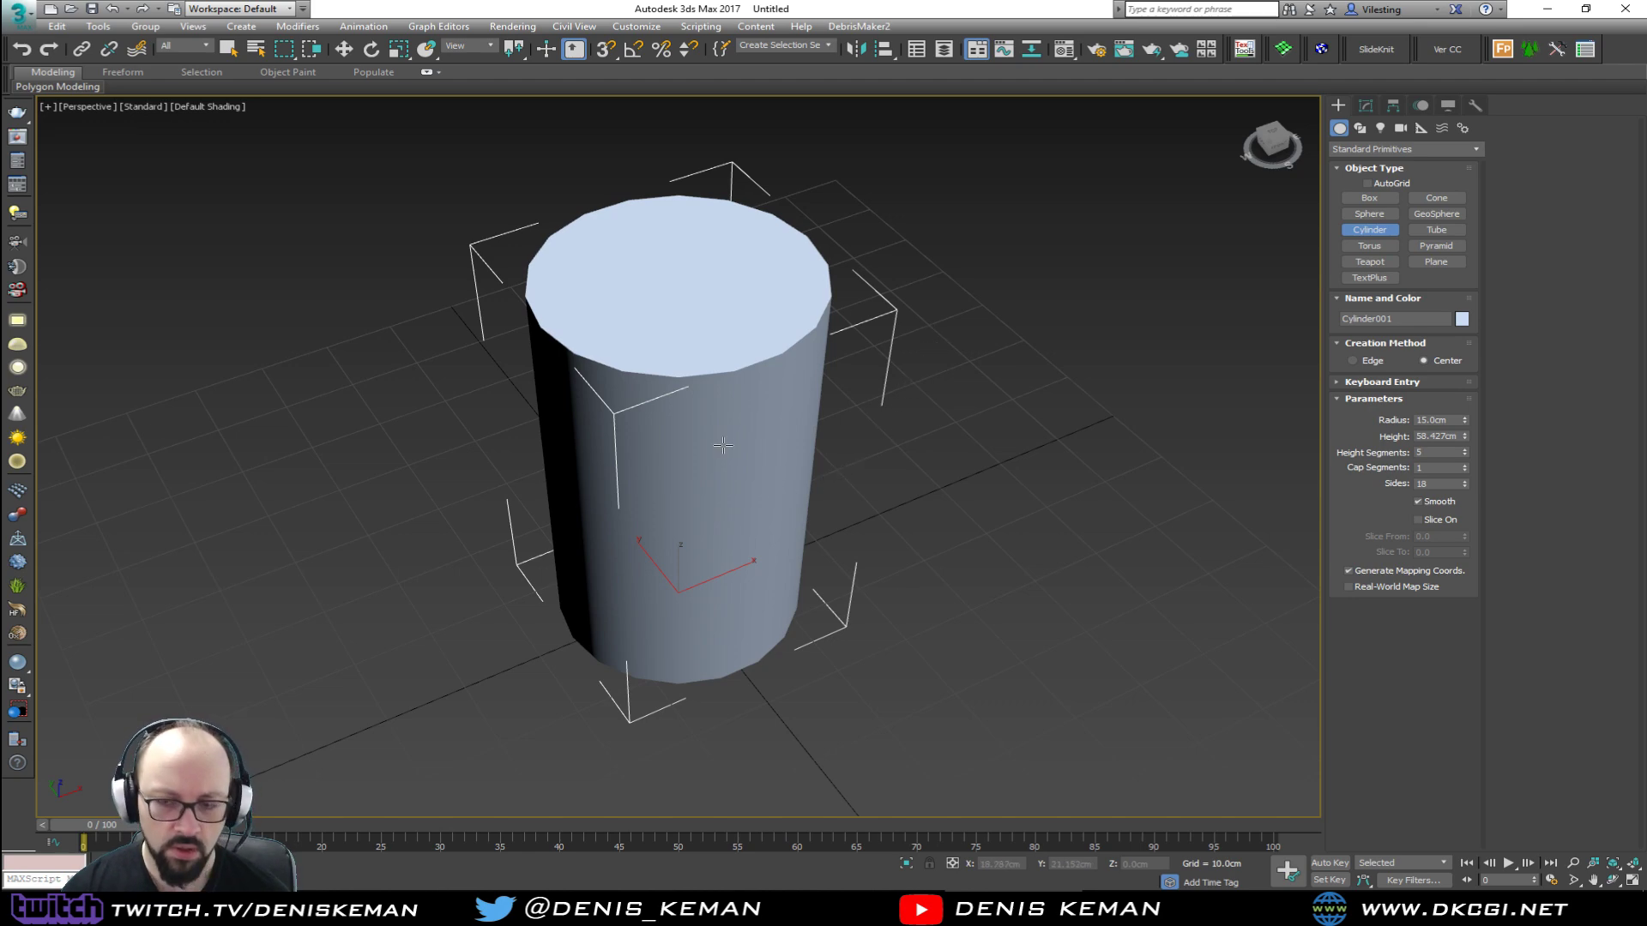
Step: Show the cylinder with edged faces and reduce its height segments to 1
{"action": "key", "text": "j"}
{"action": "key", "text": "F4"}
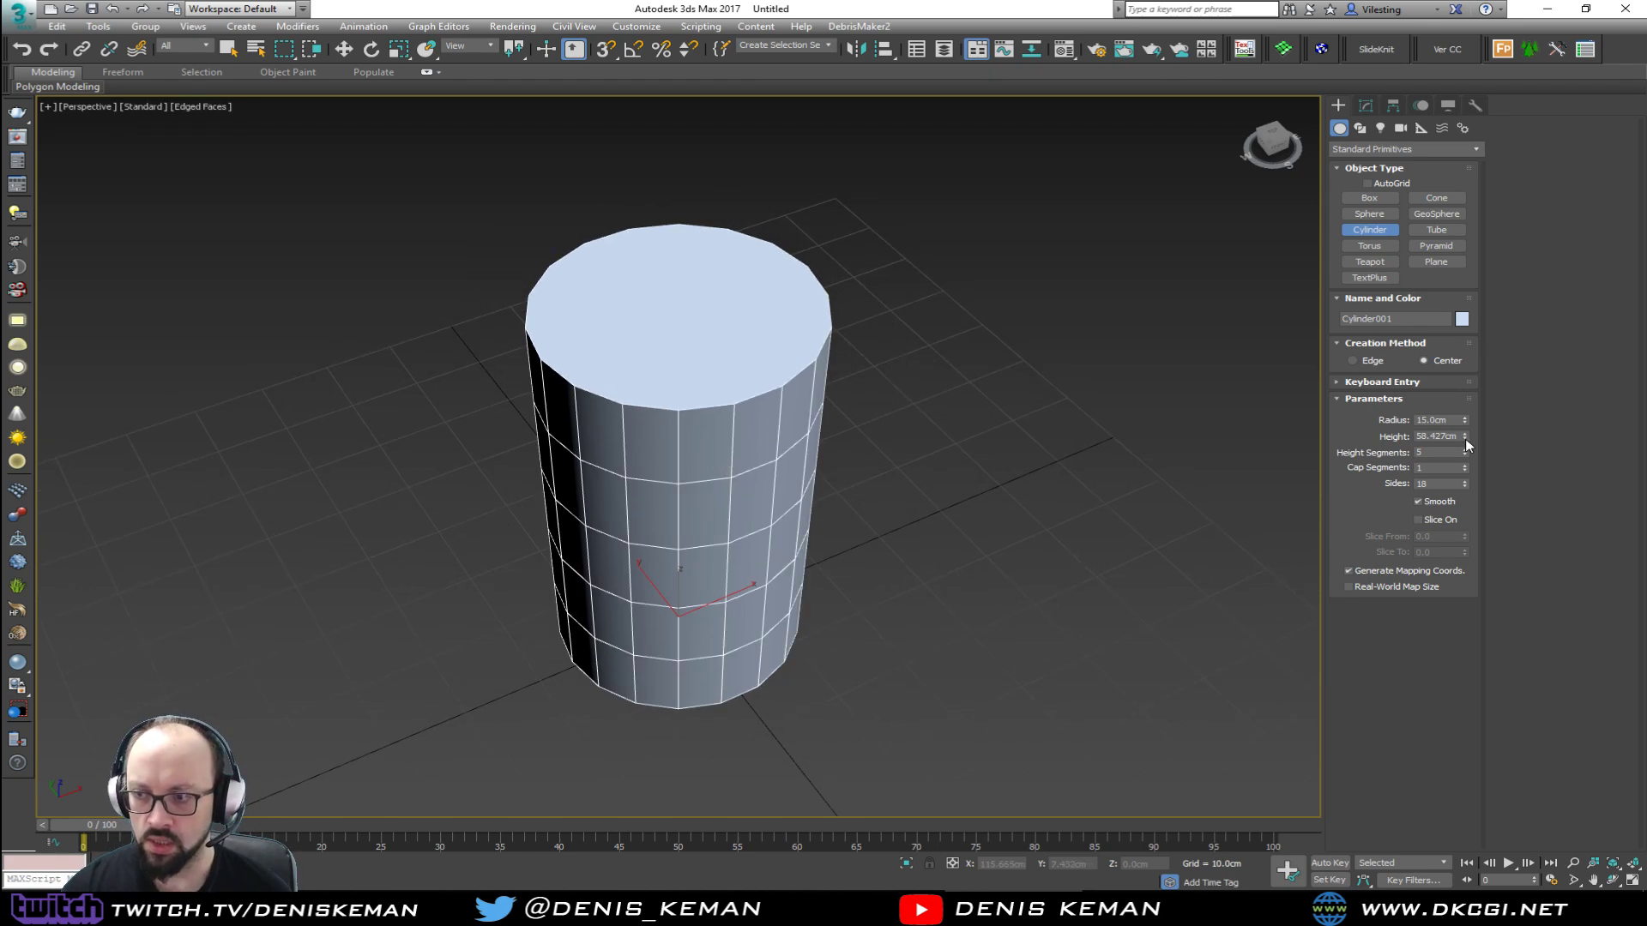
{"action": "left_click_drag", "start_coordinate": [1466, 447], "coordinate": [1465, 458]}
{"action": "middle_click_drag", "start_coordinate": [872, 476], "coordinate": [825, 409], "text": "alt"}
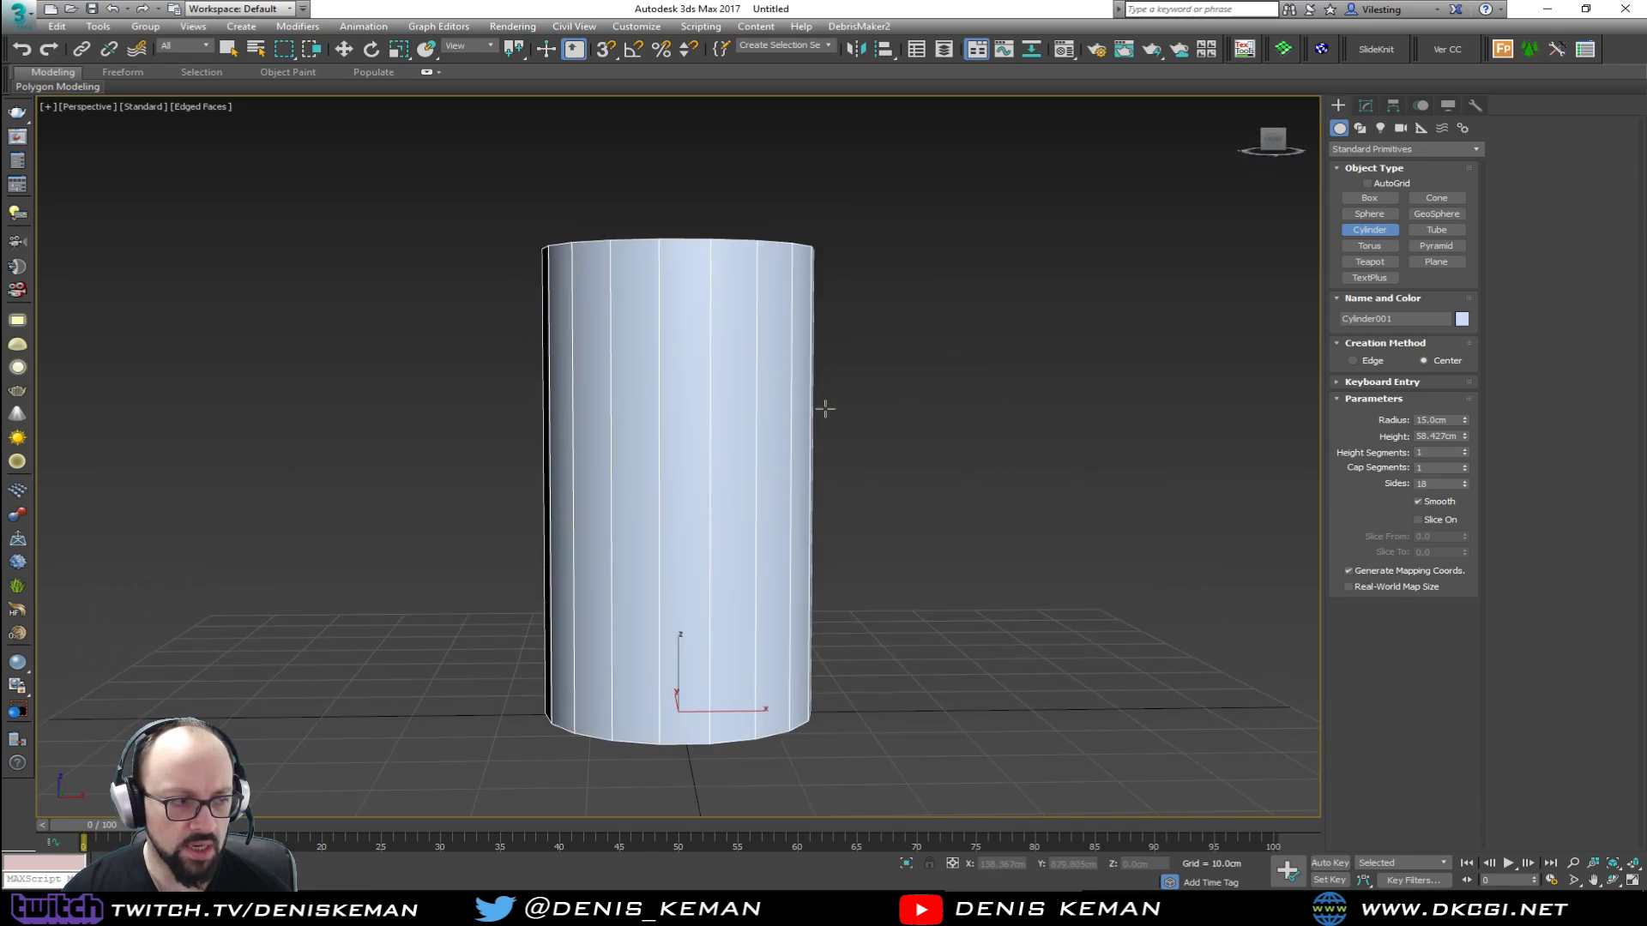
{"action": "middle_click_drag", "start_coordinate": [825, 409], "coordinate": [834, 475], "text": "alt"}
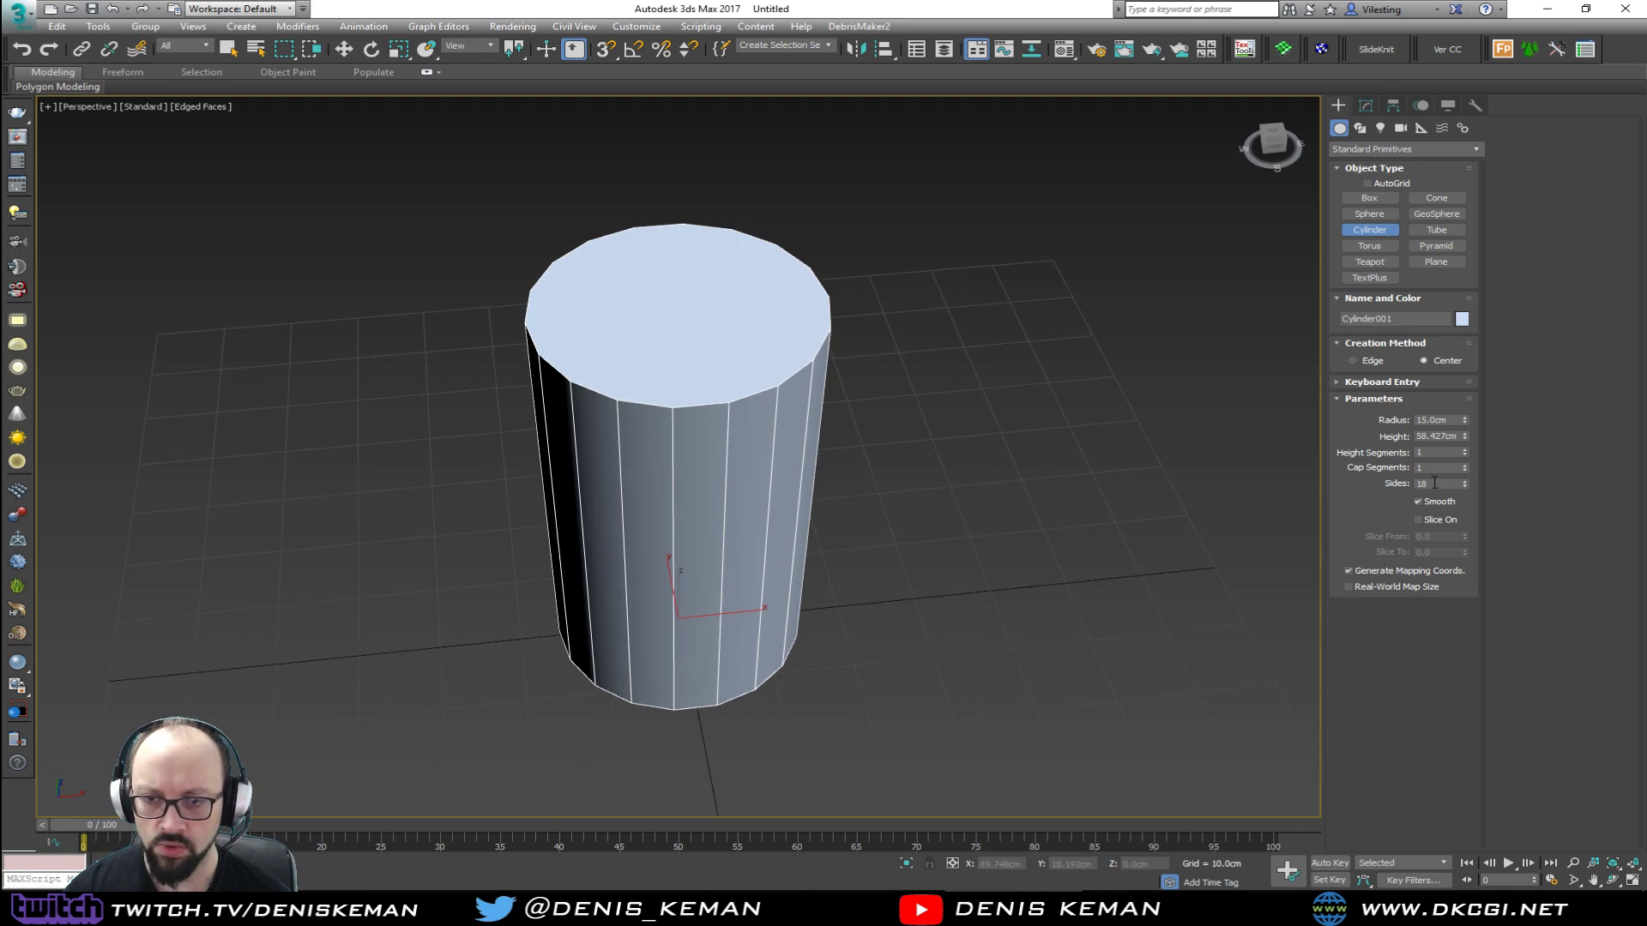
Step: Add an Edit Poly modifier to the cylinder and select three evenly spaced vertical edges around its wall
{"action": "left_click", "coordinate": [1366, 104]}
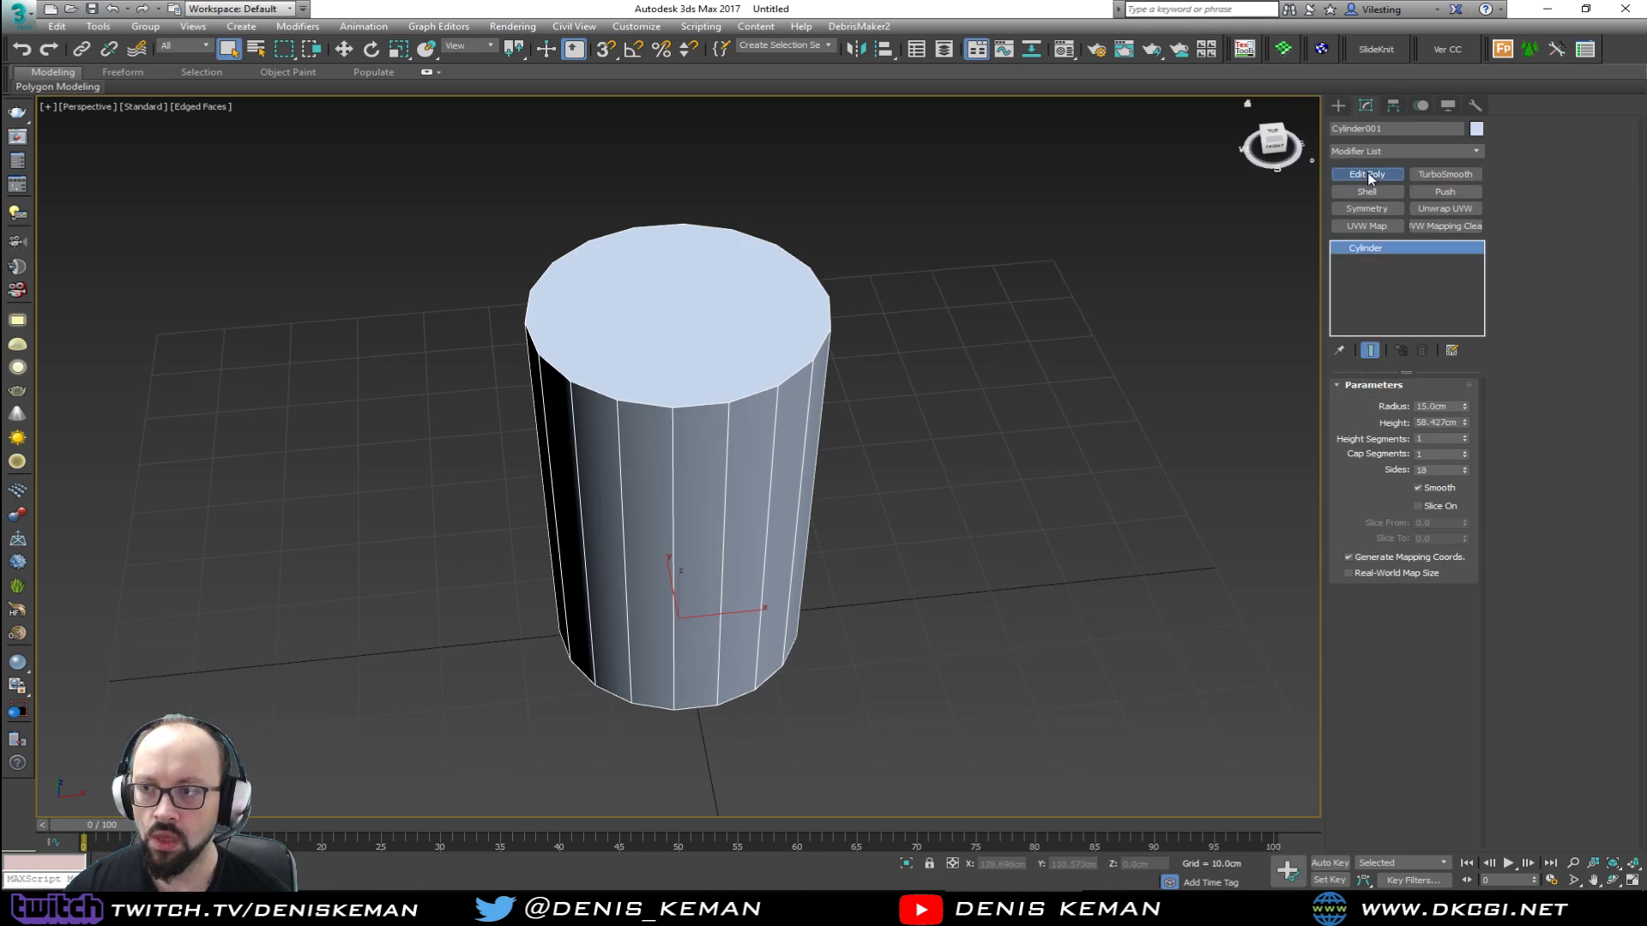
{"action": "left_click", "coordinate": [1368, 175]}
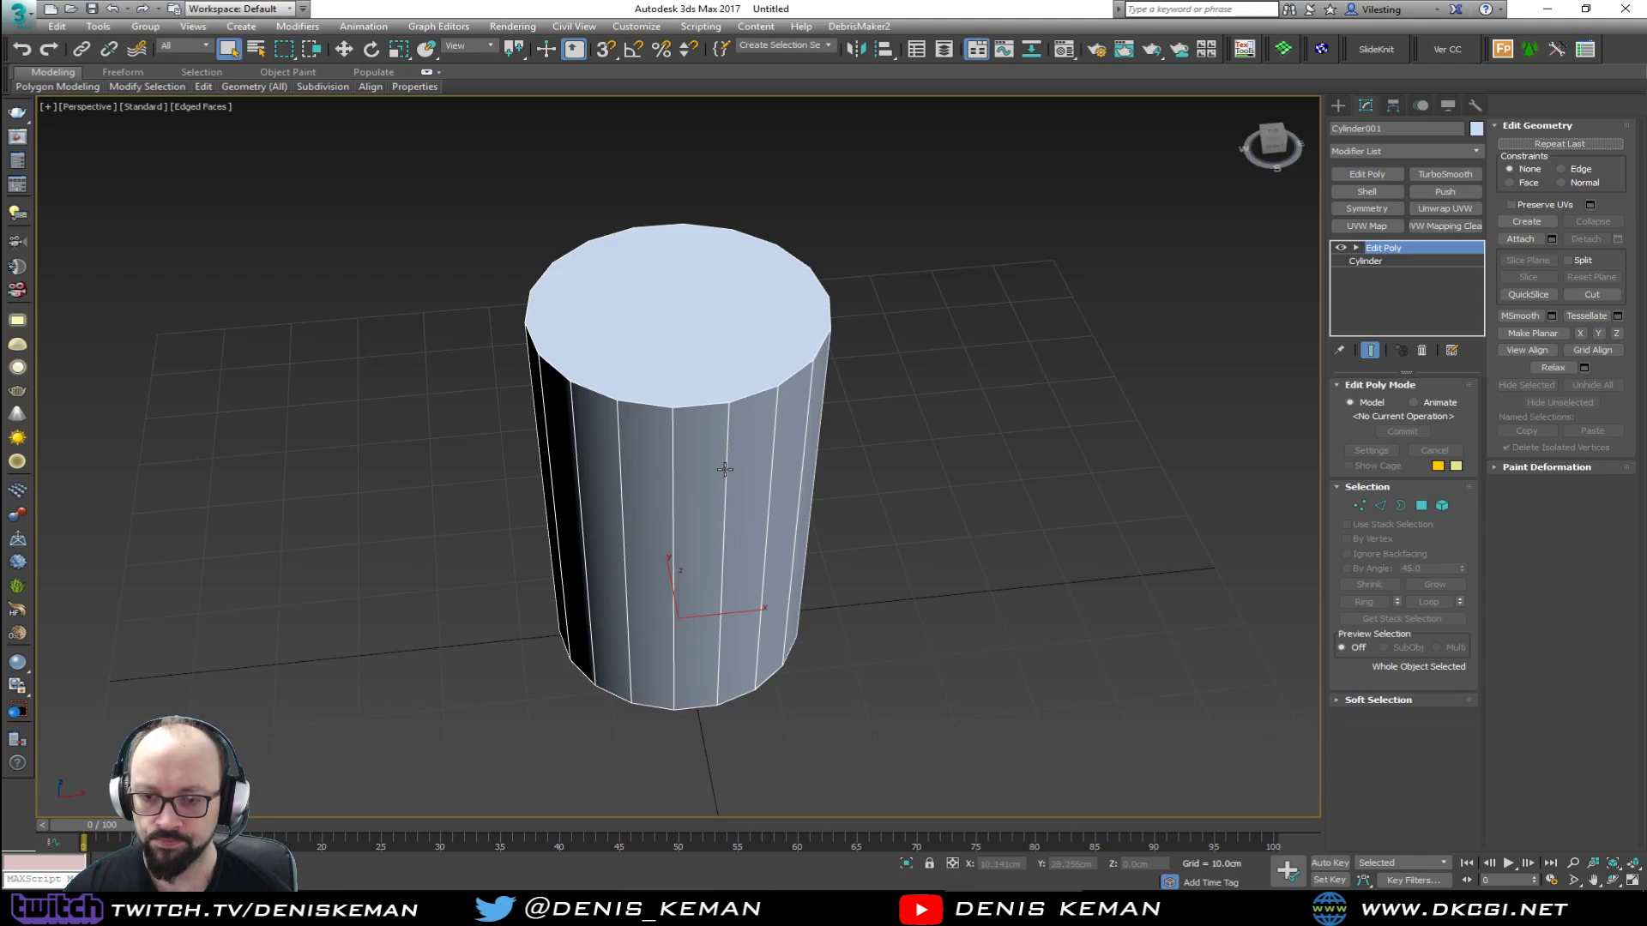
{"action": "key", "text": "2"}
{"action": "middle_click_drag", "start_coordinate": [713, 515], "coordinate": [698, 578], "text": "alt"}
{"action": "left_click", "coordinate": [663, 582]}
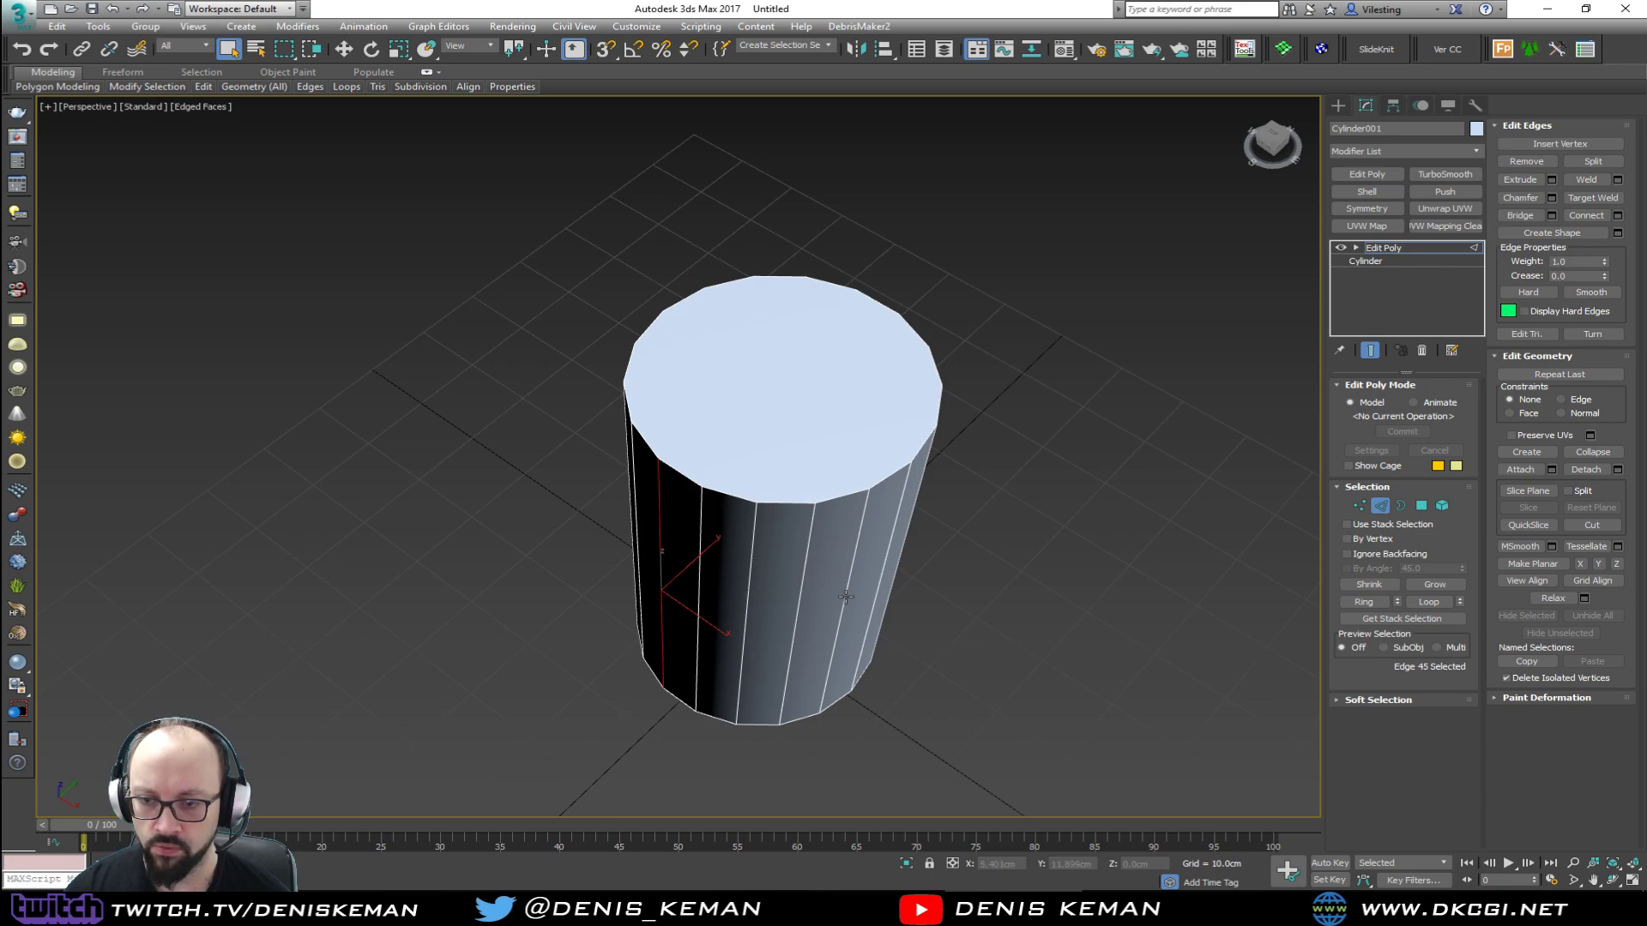
{"action": "middle_click_drag", "start_coordinate": [879, 596], "coordinate": [825, 599], "text": "alt"}
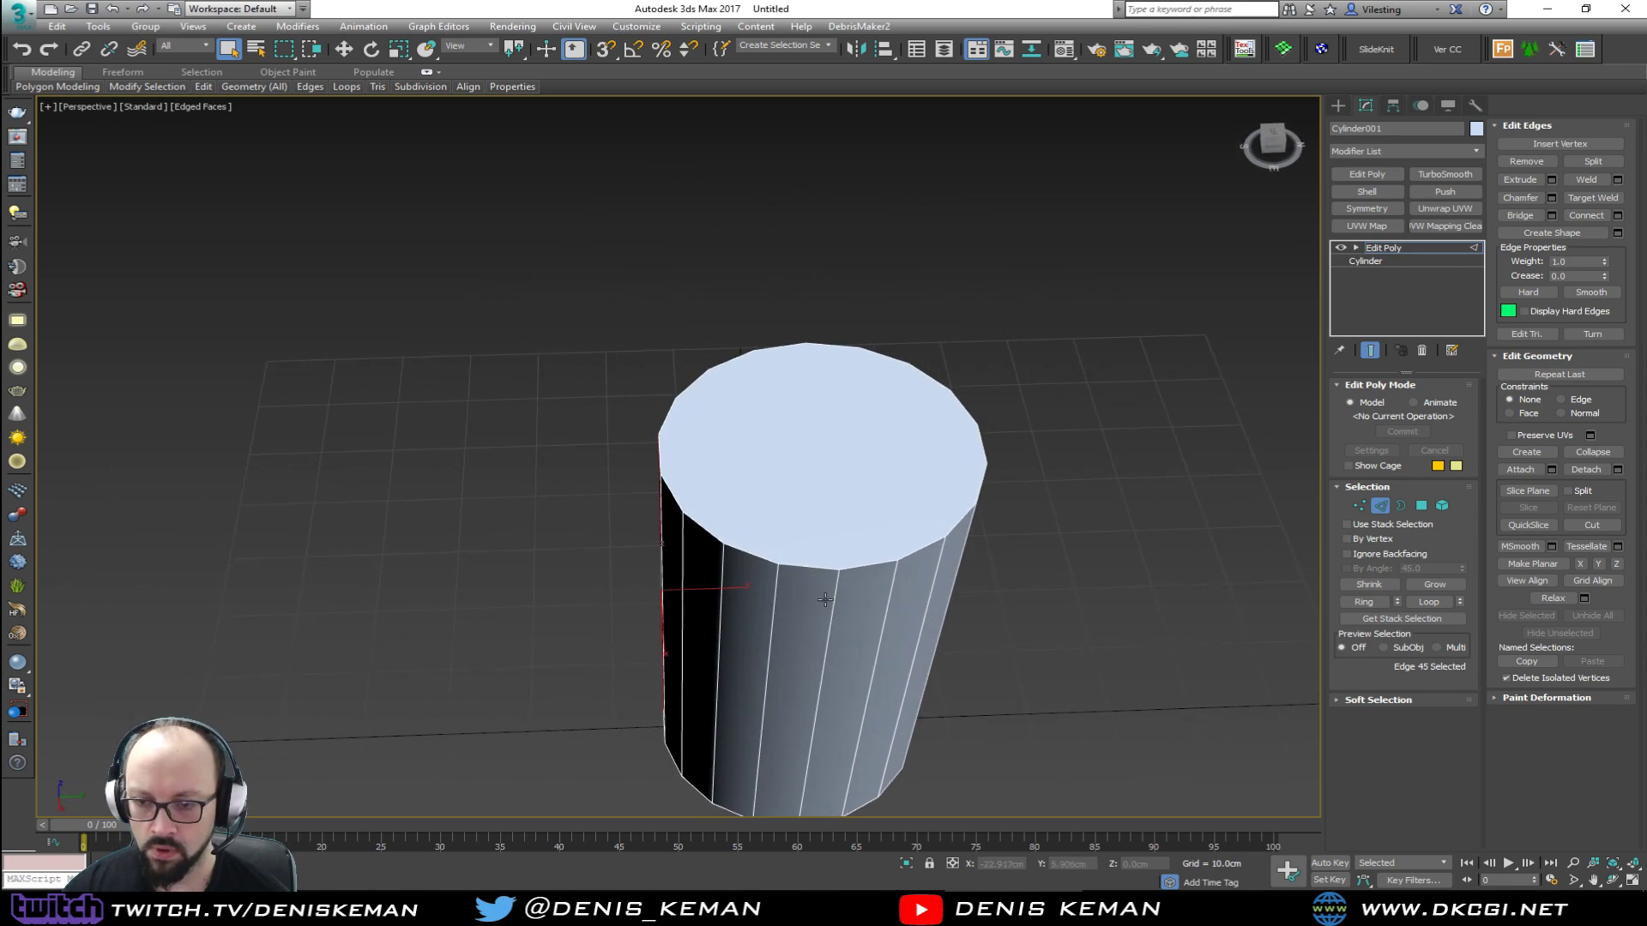
{"action": "left_click", "coordinate": [879, 652], "text": "ctrl"}
{"action": "middle_click_drag", "start_coordinate": [879, 652], "coordinate": [650, 509]}
{"action": "scroll", "coordinate": [746, 549], "scroll_direction": "down", "scroll_amount": 3}
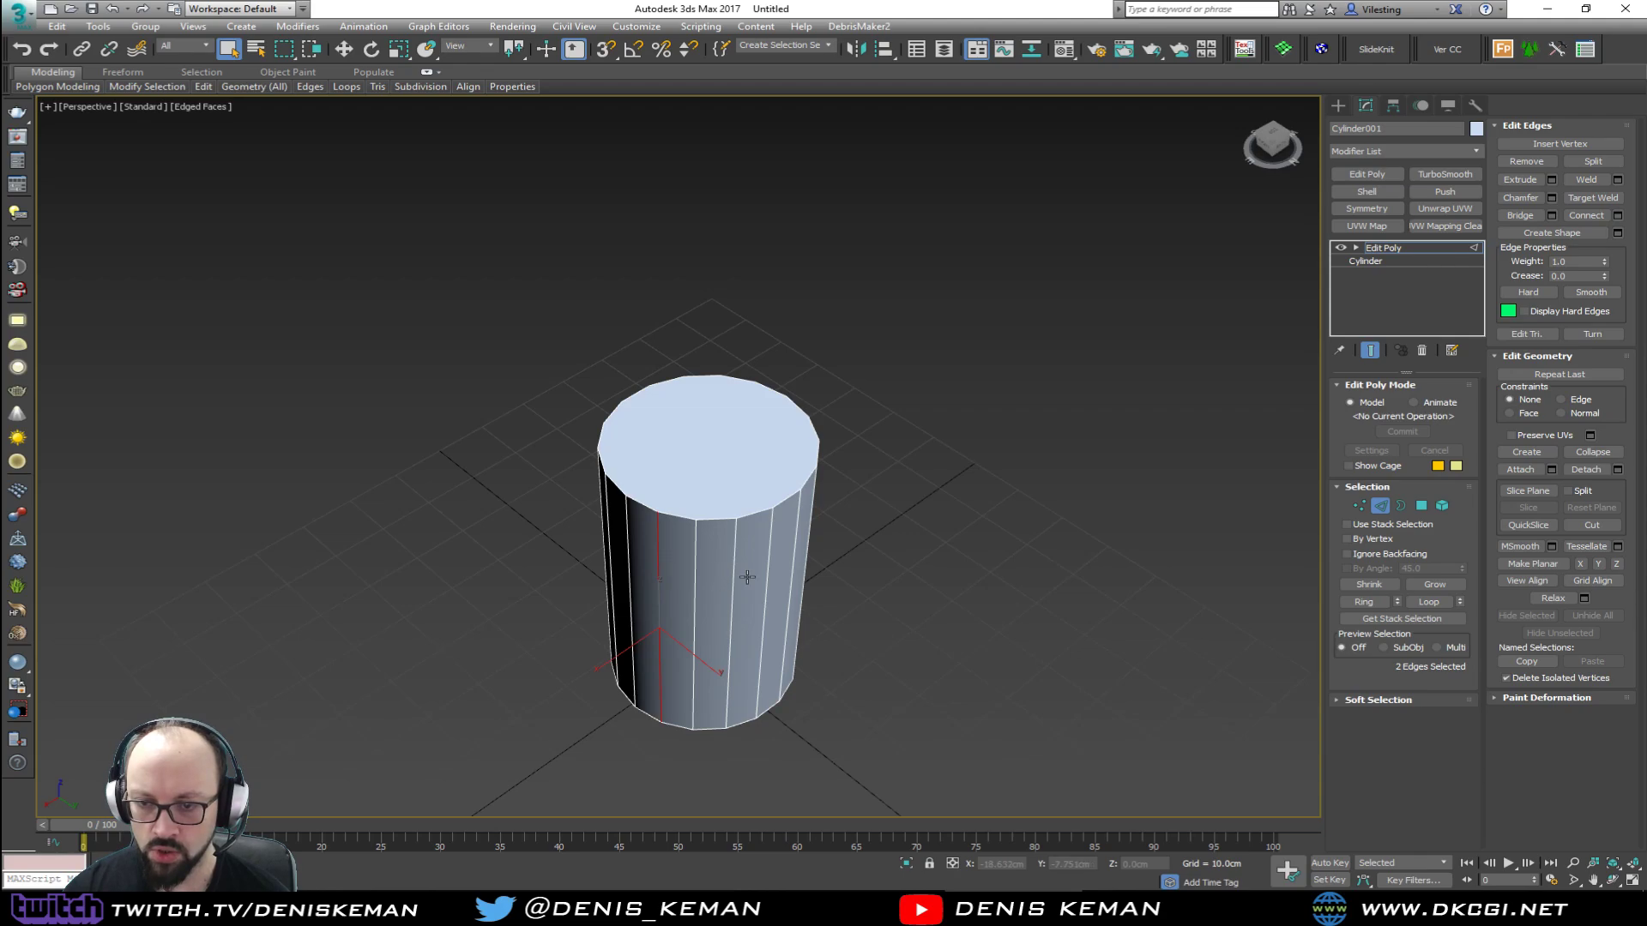
{"action": "middle_click_drag", "start_coordinate": [812, 565], "coordinate": [615, 574], "text": "alt"}
{"action": "left_click", "coordinate": [723, 573], "text": "ctrl"}
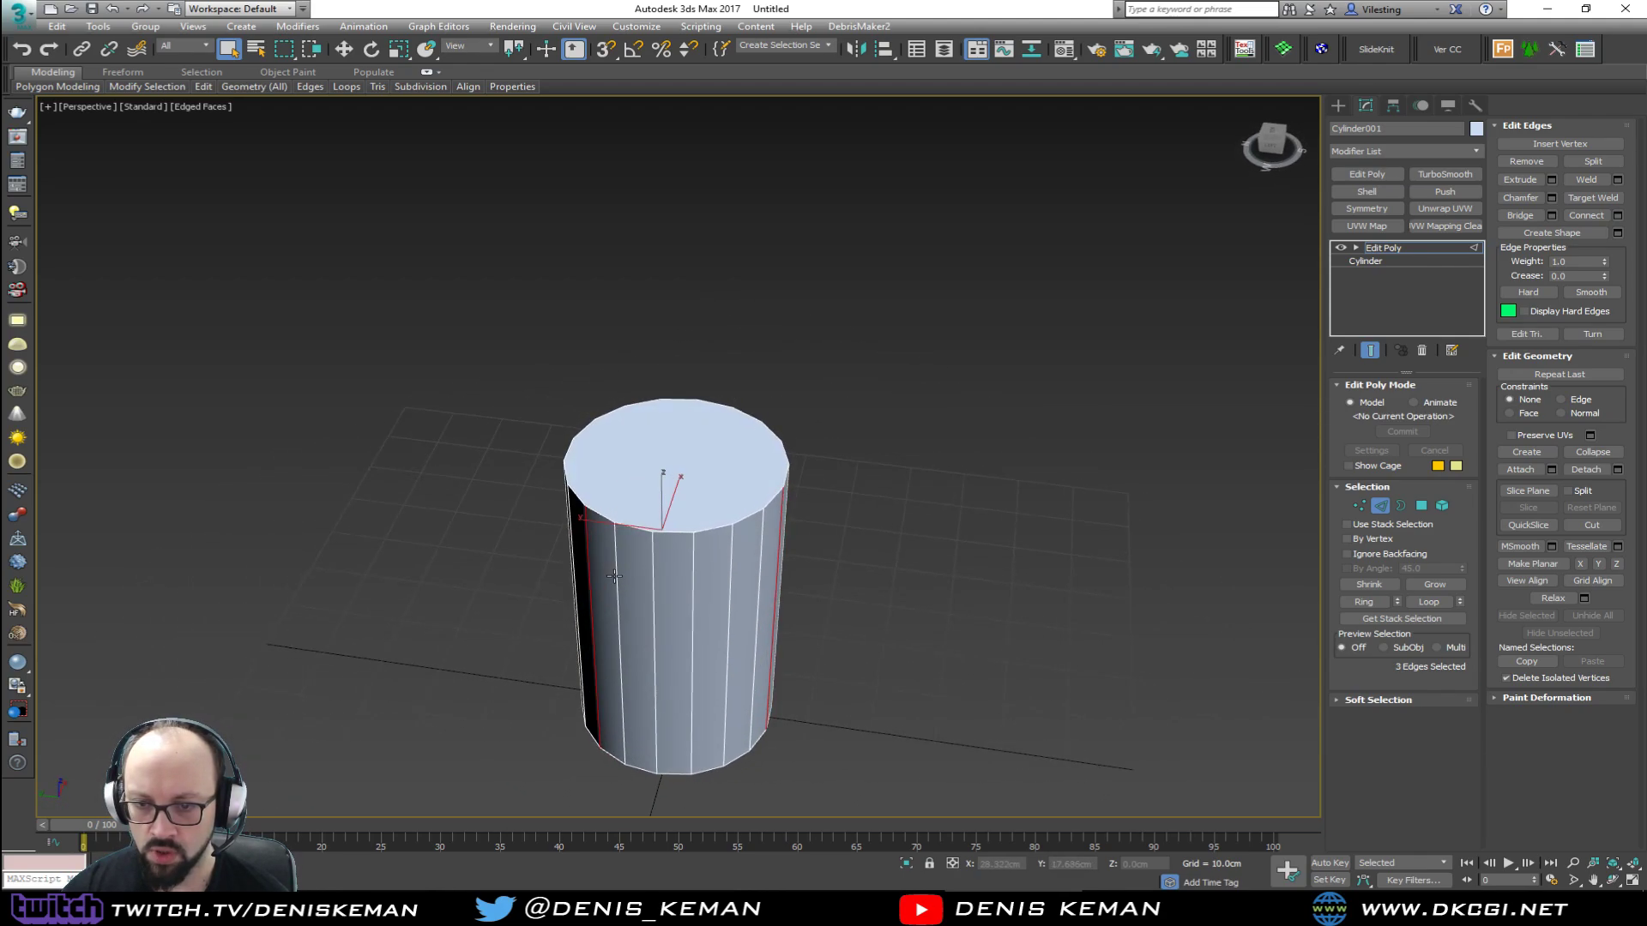
{"action": "middle_click_drag", "start_coordinate": [765, 585], "coordinate": [899, 554], "text": "alt"}
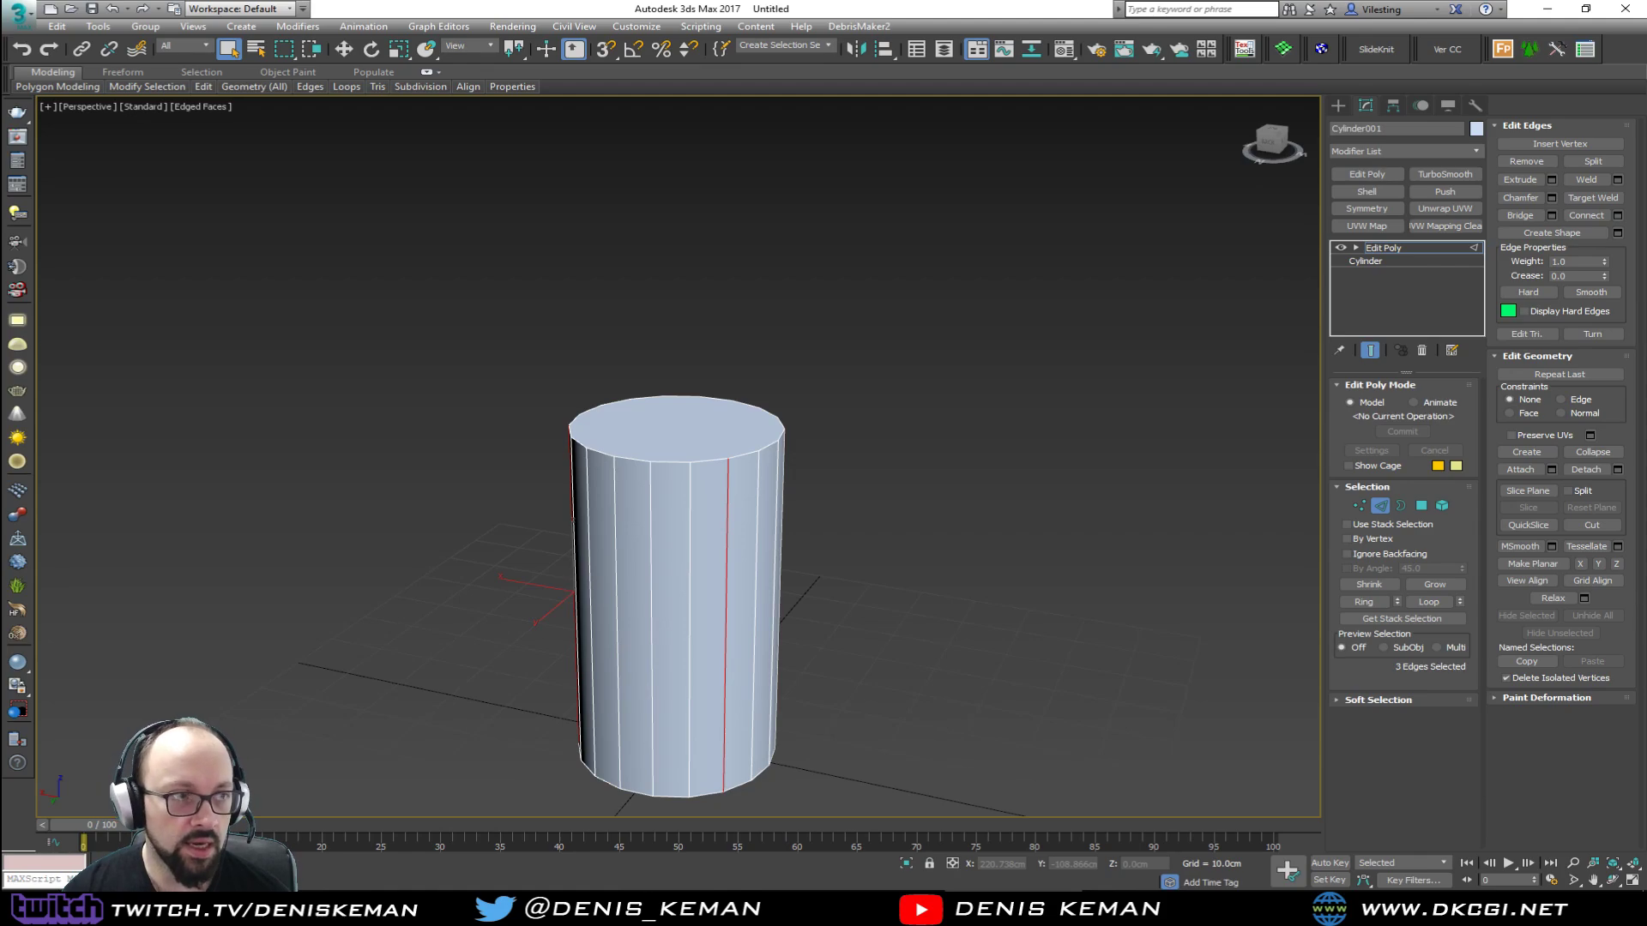
Step: Check the blade arrangement of the Torto Ceiling Fan reference in Discord, and return to the cylinder in 3ds Max
{"action": "left_click_drag", "start_coordinate": [0, 109], "coordinate": [749, 125]}
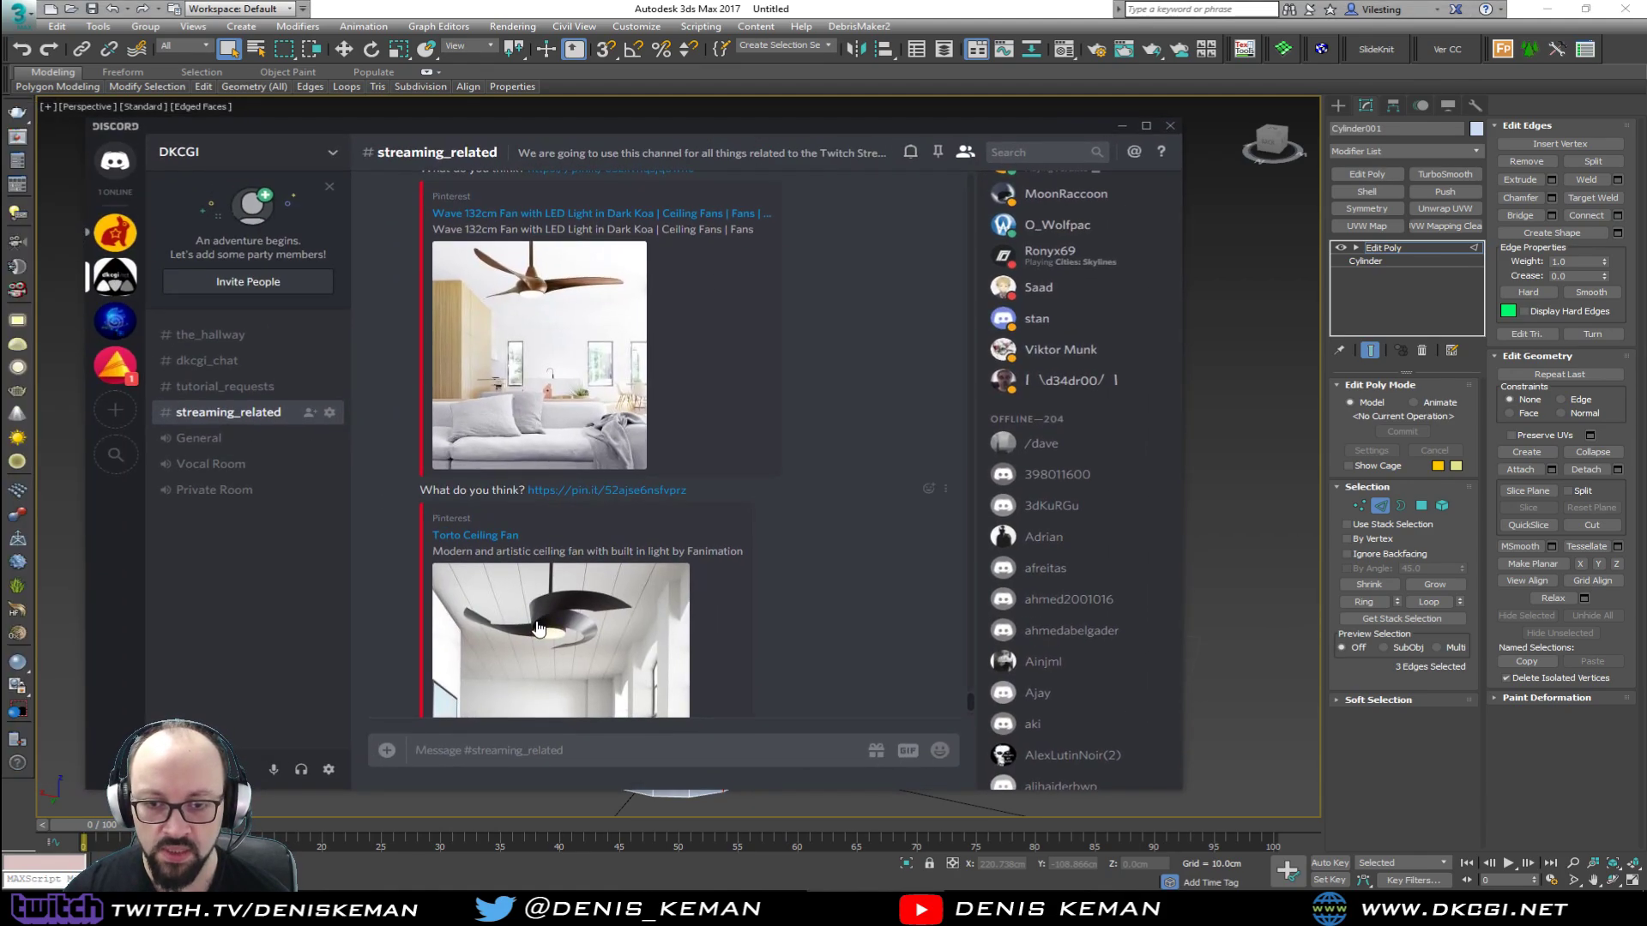
{"action": "left_click_drag", "start_coordinate": [592, 127], "coordinate": [0, 127]}
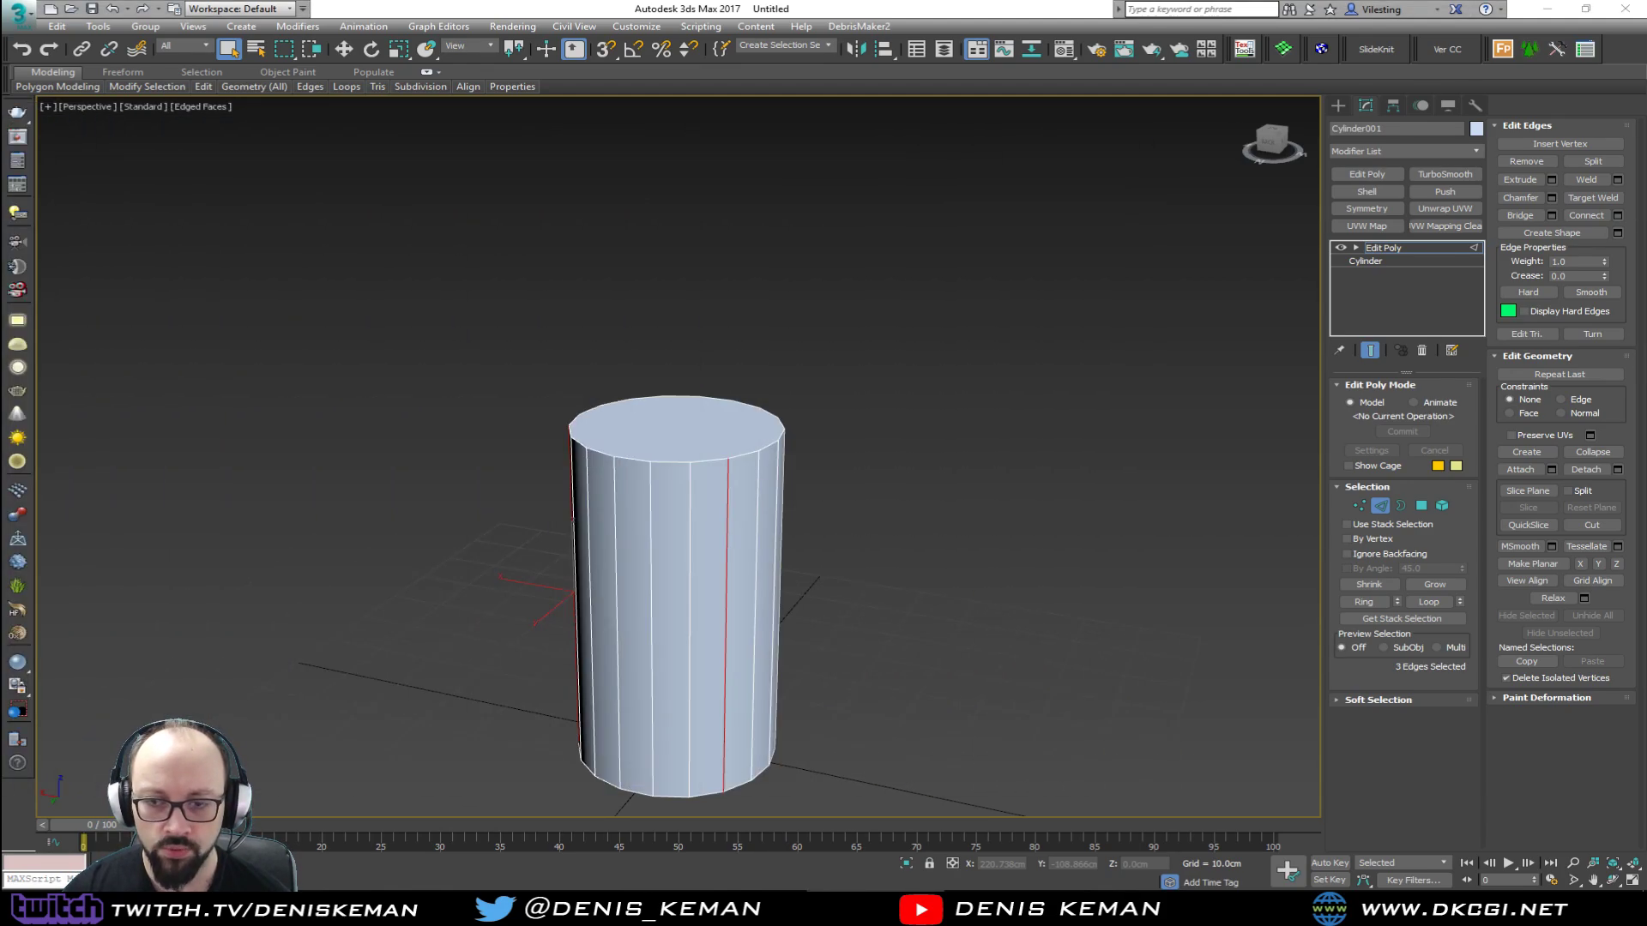
{"action": "middle_click_drag", "start_coordinate": [529, 410], "coordinate": [677, 429], "text": "alt"}
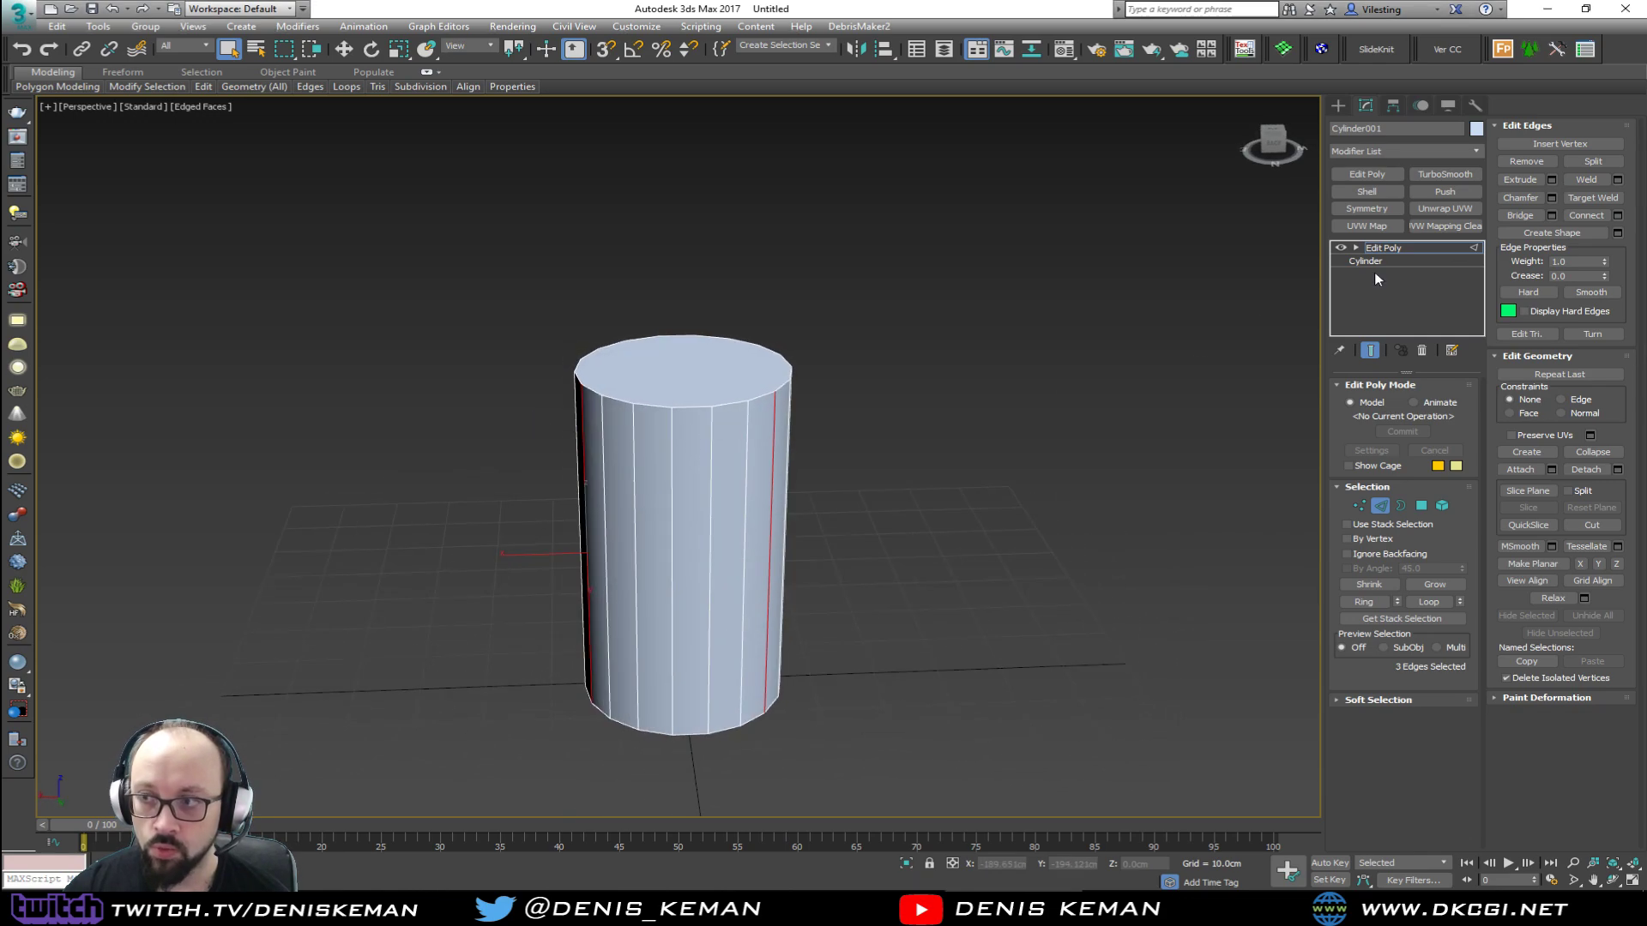
Step: Extrude the three selected edges outward by about 29 cm with zero width to form three flat blades
{"action": "left_click", "coordinate": [1551, 179]}
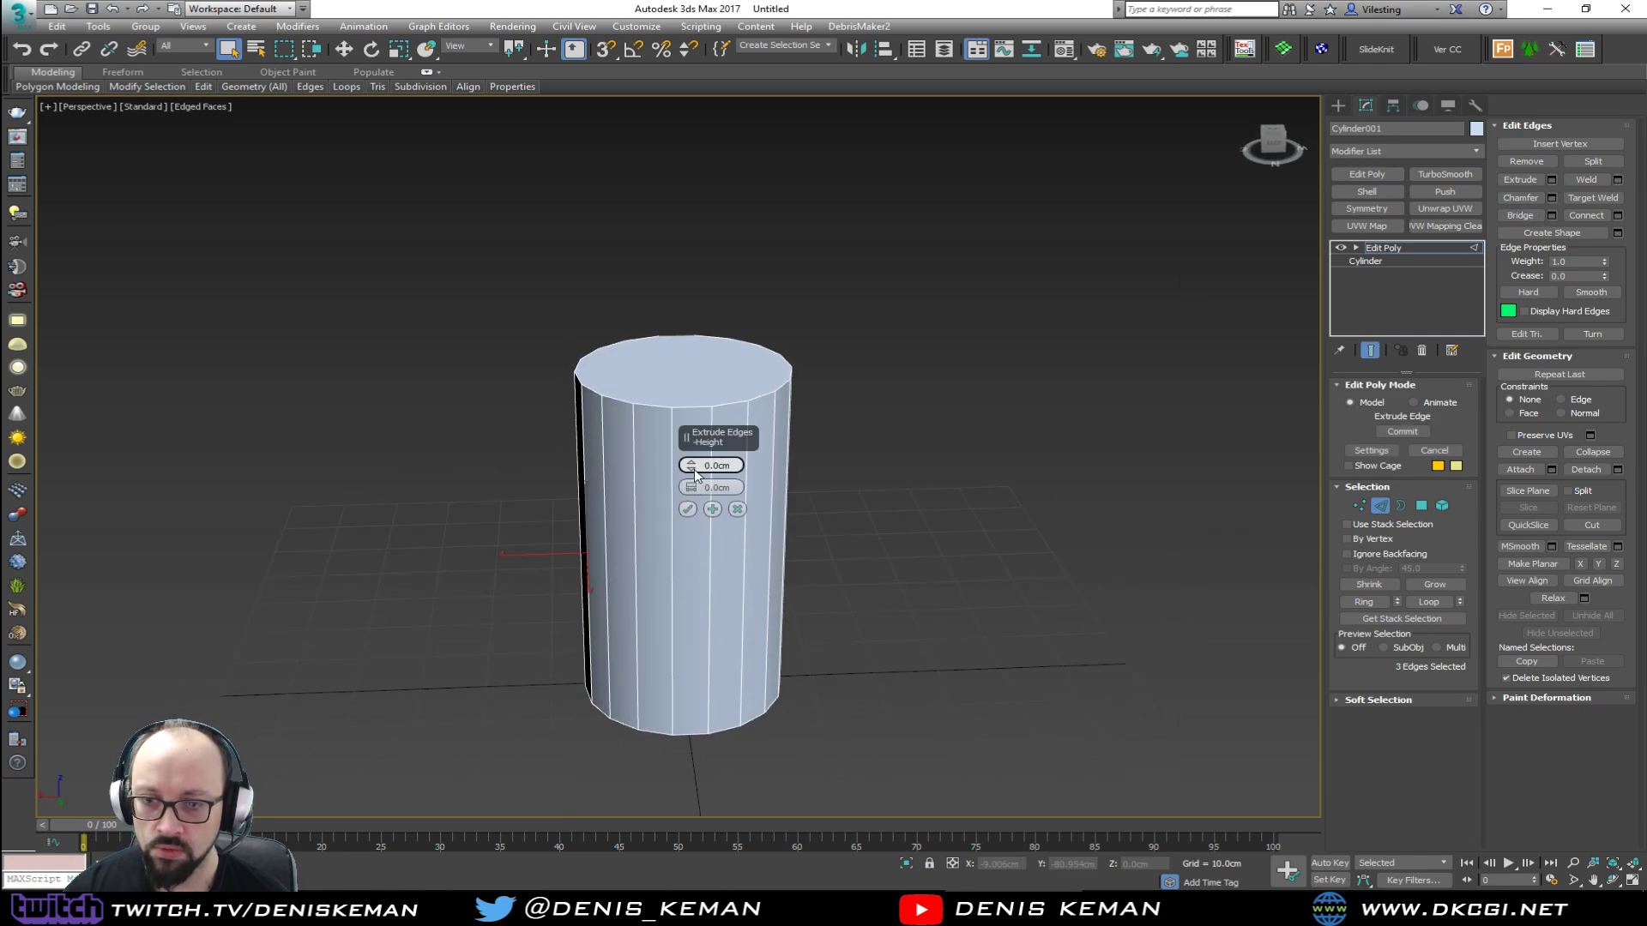
{"action": "left_click_drag", "start_coordinate": [695, 477], "coordinate": [685, 355]}
{"action": "left_click_drag", "start_coordinate": [683, 307], "coordinate": [683, 267]}
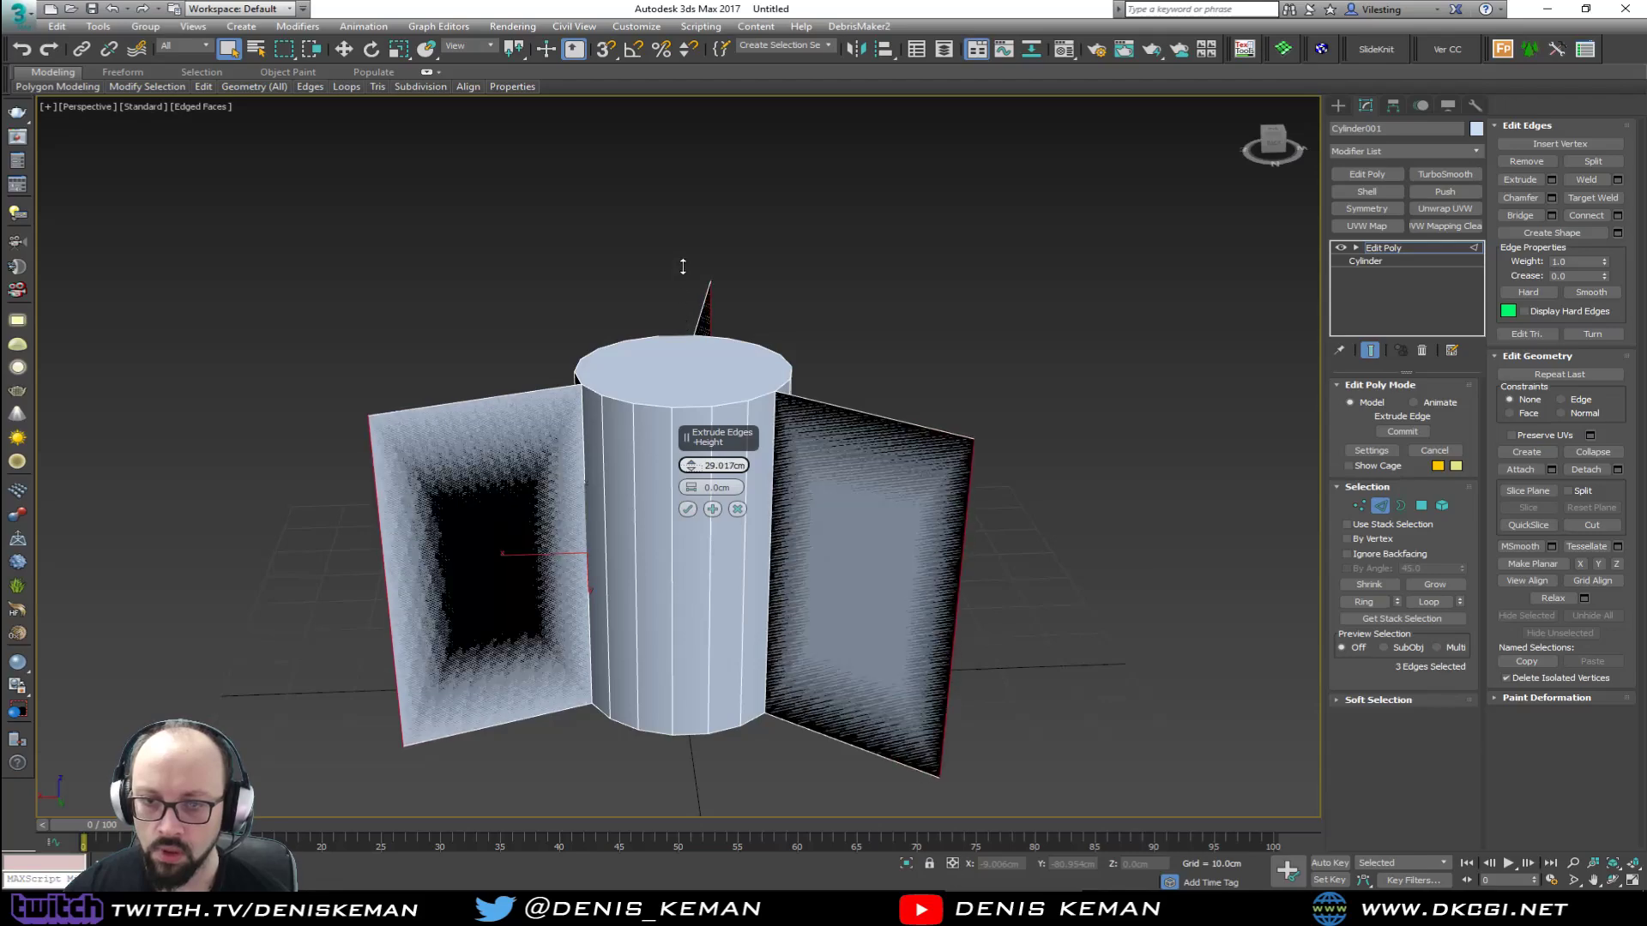
{"action": "left_click", "coordinate": [688, 510]}
{"action": "middle_click_drag", "start_coordinate": [691, 511], "coordinate": [864, 525], "text": "alt"}
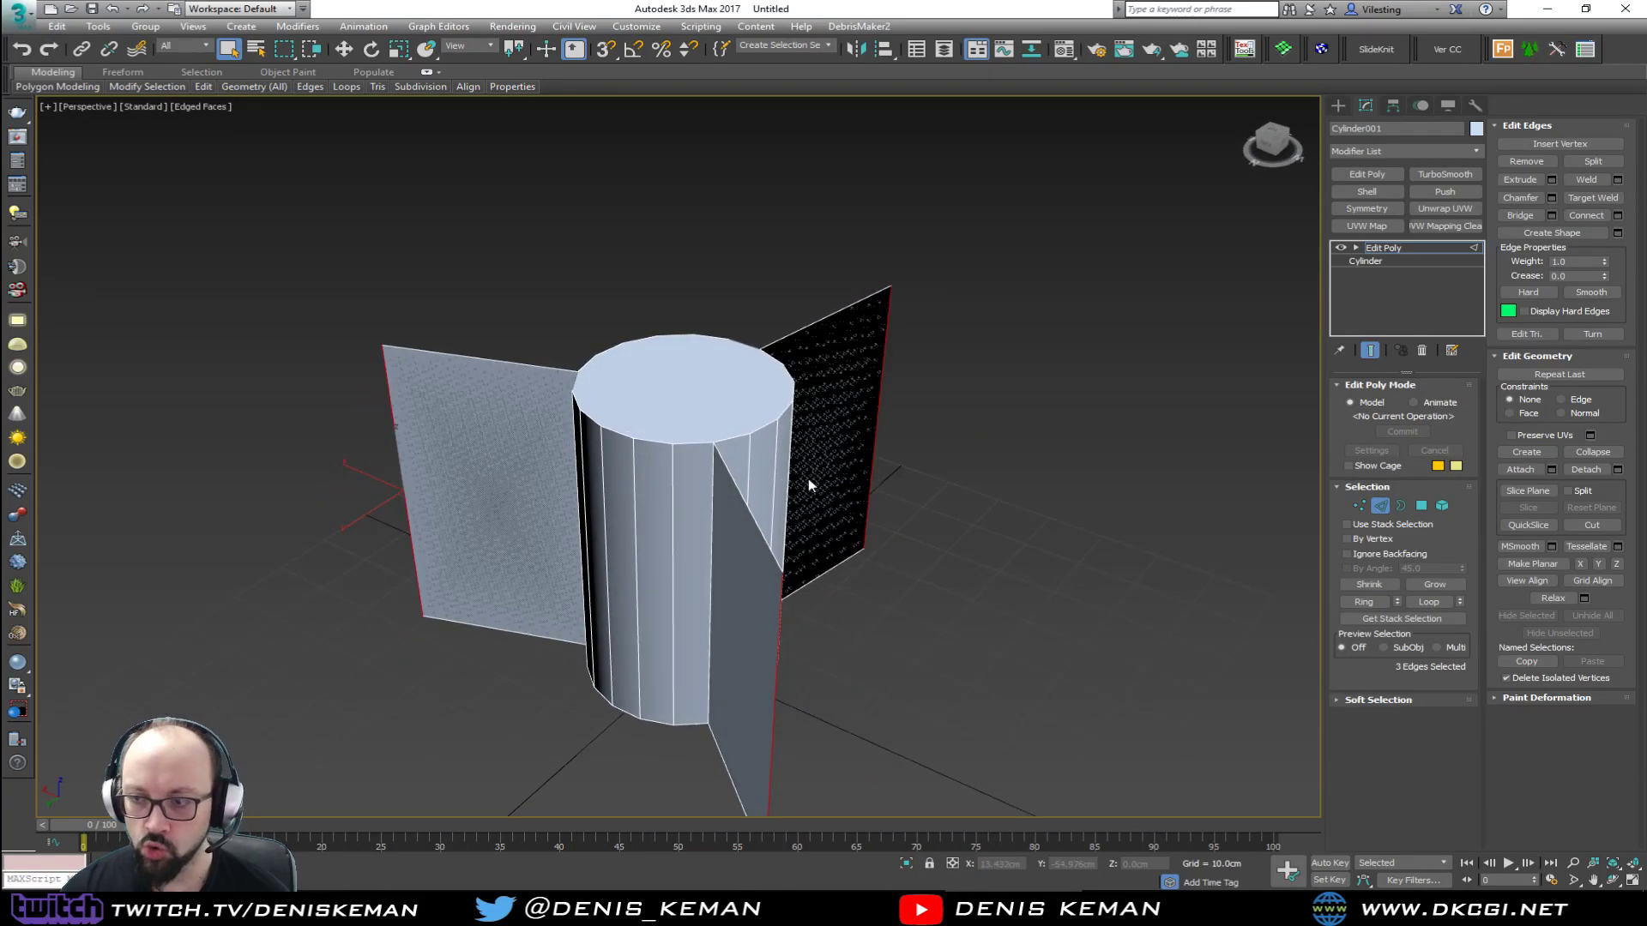
Step: Delete both cylinder caps, two of the blades and the matching two thirds of the wall polygons
{"action": "left_click", "coordinate": [1420, 508]}
{"action": "left_click", "coordinate": [725, 418]}
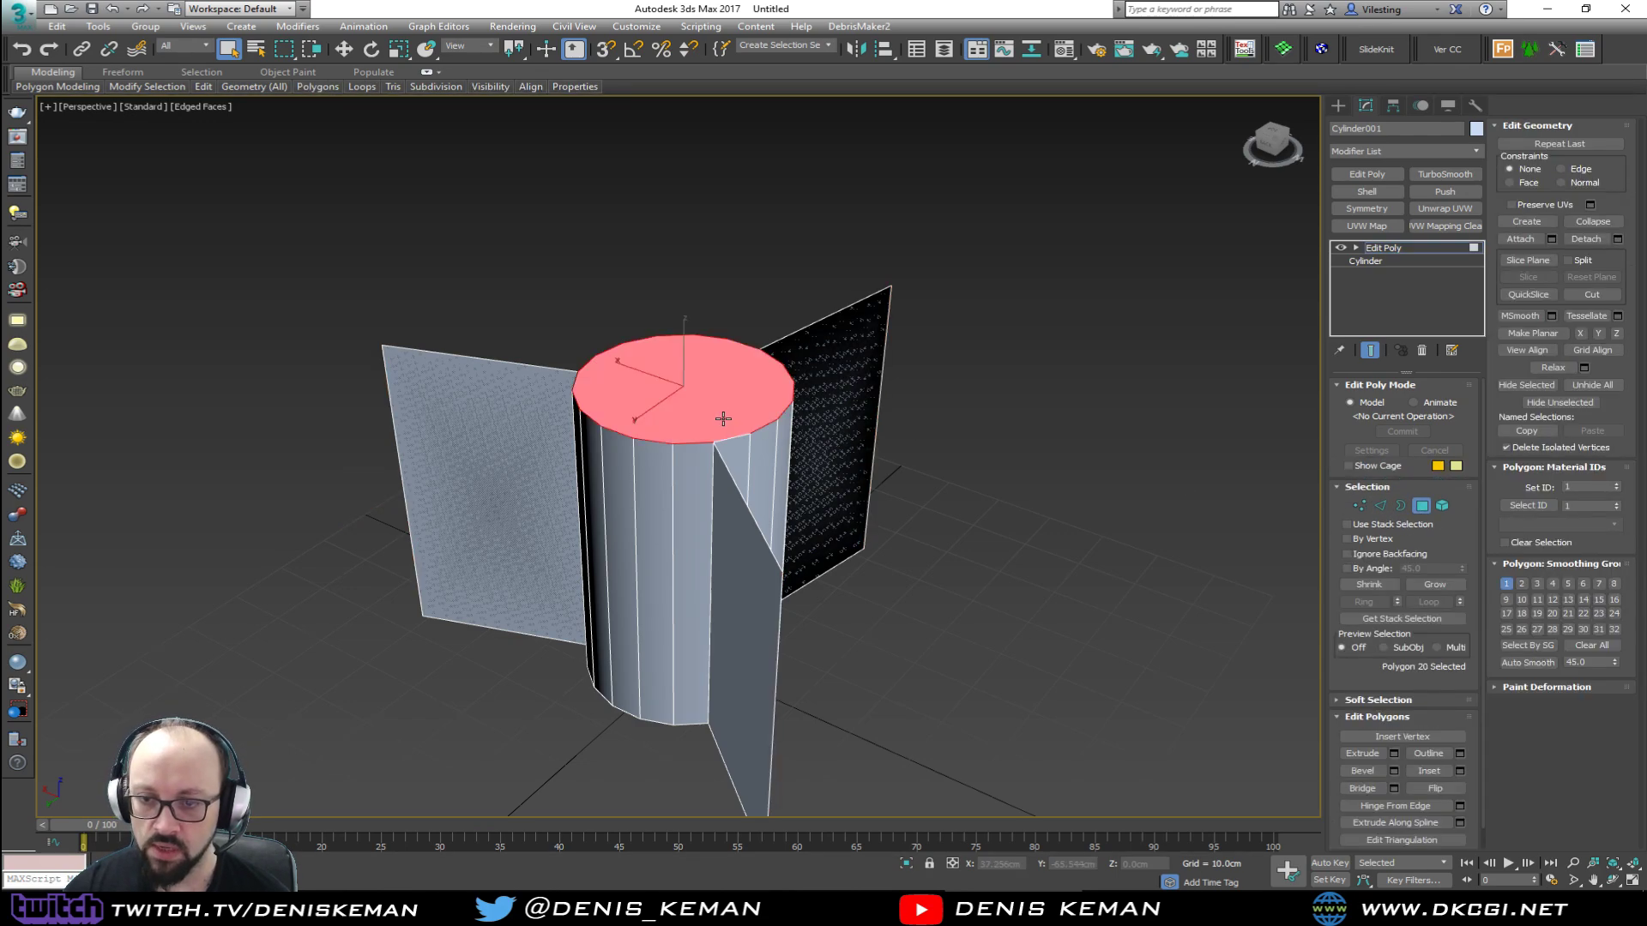
{"action": "middle_click_drag", "start_coordinate": [725, 418], "coordinate": [691, 569], "text": "alt"}
{"action": "left_click", "coordinate": [680, 637], "text": "ctrl"}
{"action": "middle_click_drag", "start_coordinate": [681, 637], "coordinate": [791, 755], "text": "alt"}
{"action": "scroll", "coordinate": [805, 652], "scroll_direction": "down", "scroll_amount": 3}
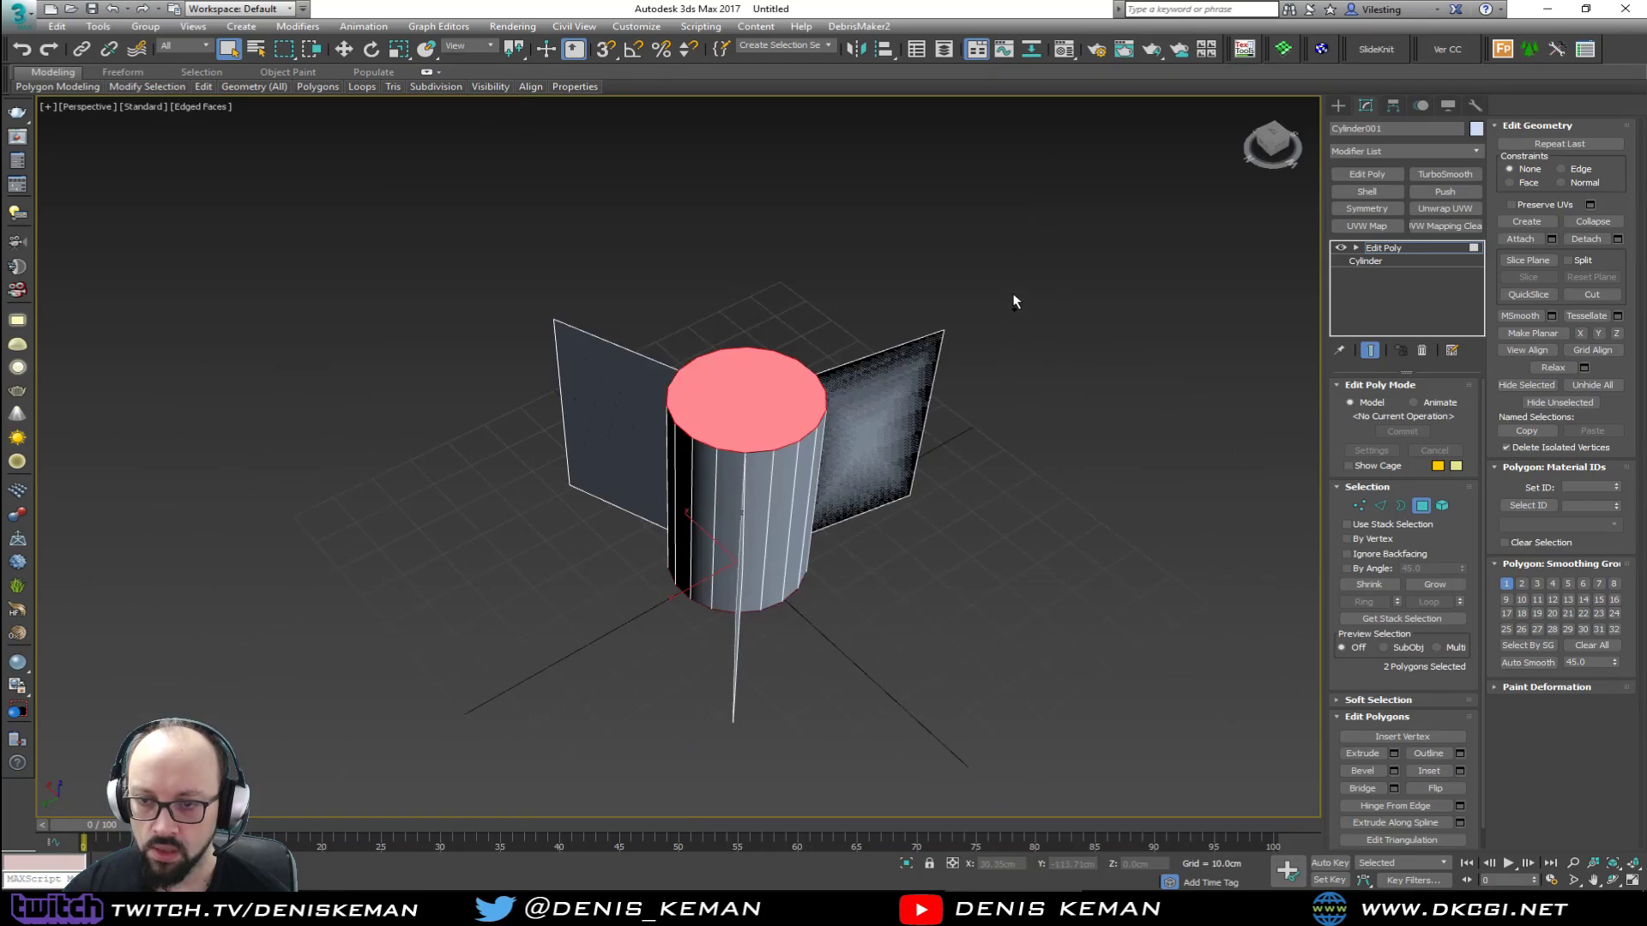
{"action": "left_click_drag", "start_coordinate": [785, 500], "coordinate": [765, 492], "text": "ctrl"}
{"action": "middle_click_drag", "start_coordinate": [765, 492], "coordinate": [944, 497], "text": "alt"}
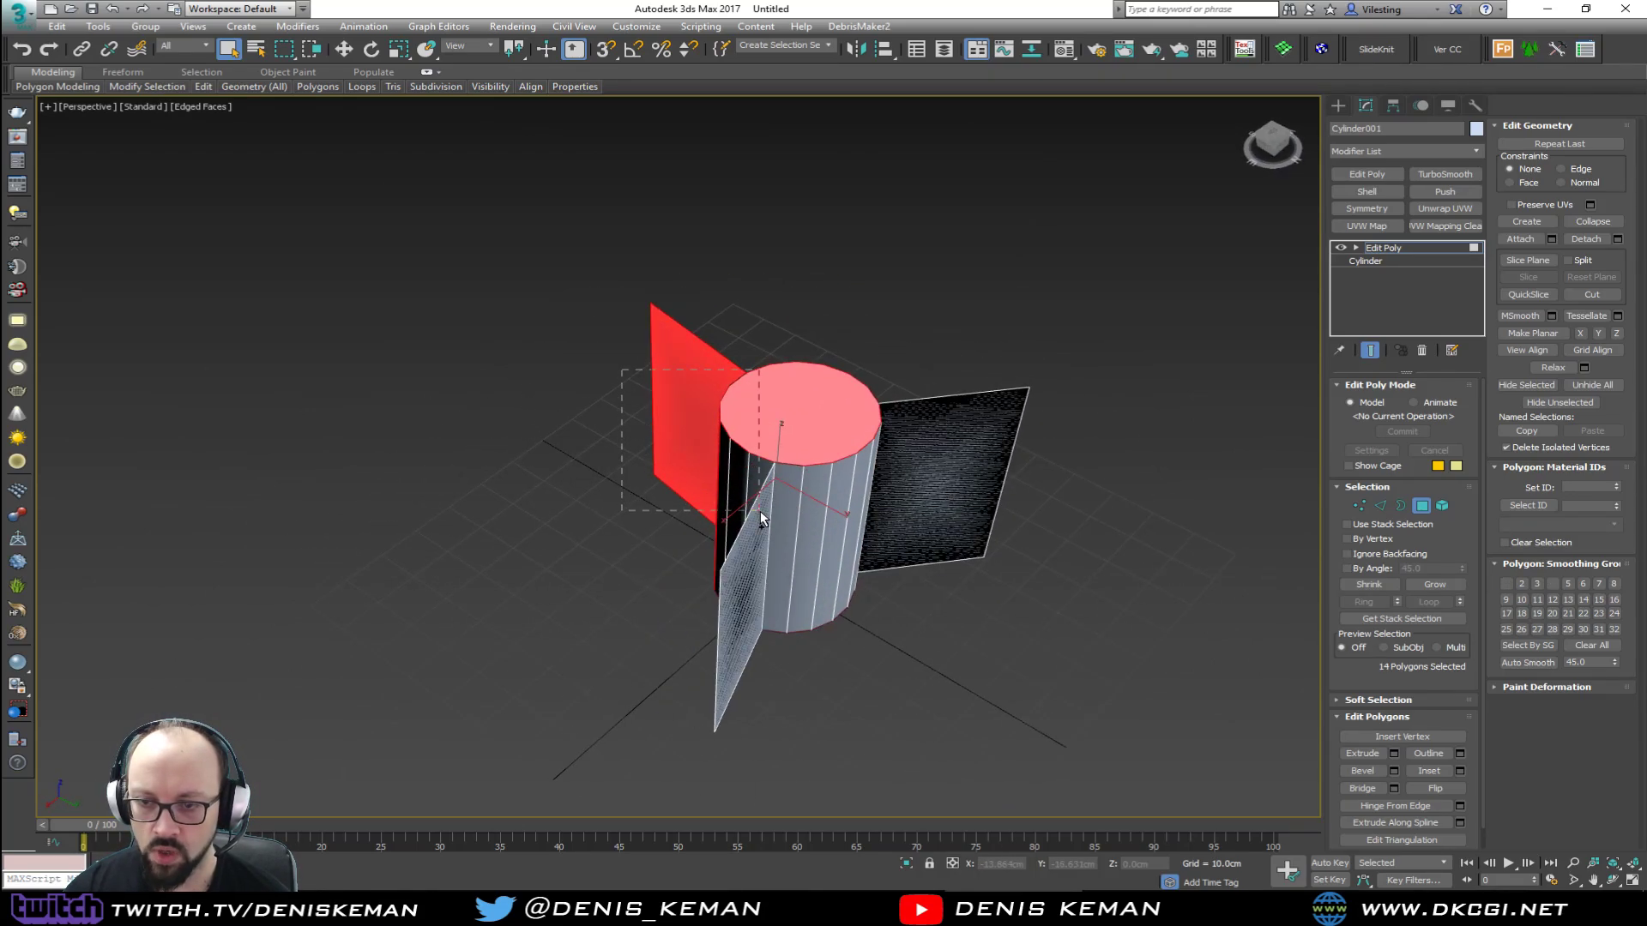
{"action": "left_click_drag", "start_coordinate": [761, 517], "coordinate": [761, 517], "text": "ctrl"}
{"action": "middle_click_drag", "start_coordinate": [761, 518], "coordinate": [692, 495], "text": "alt"}
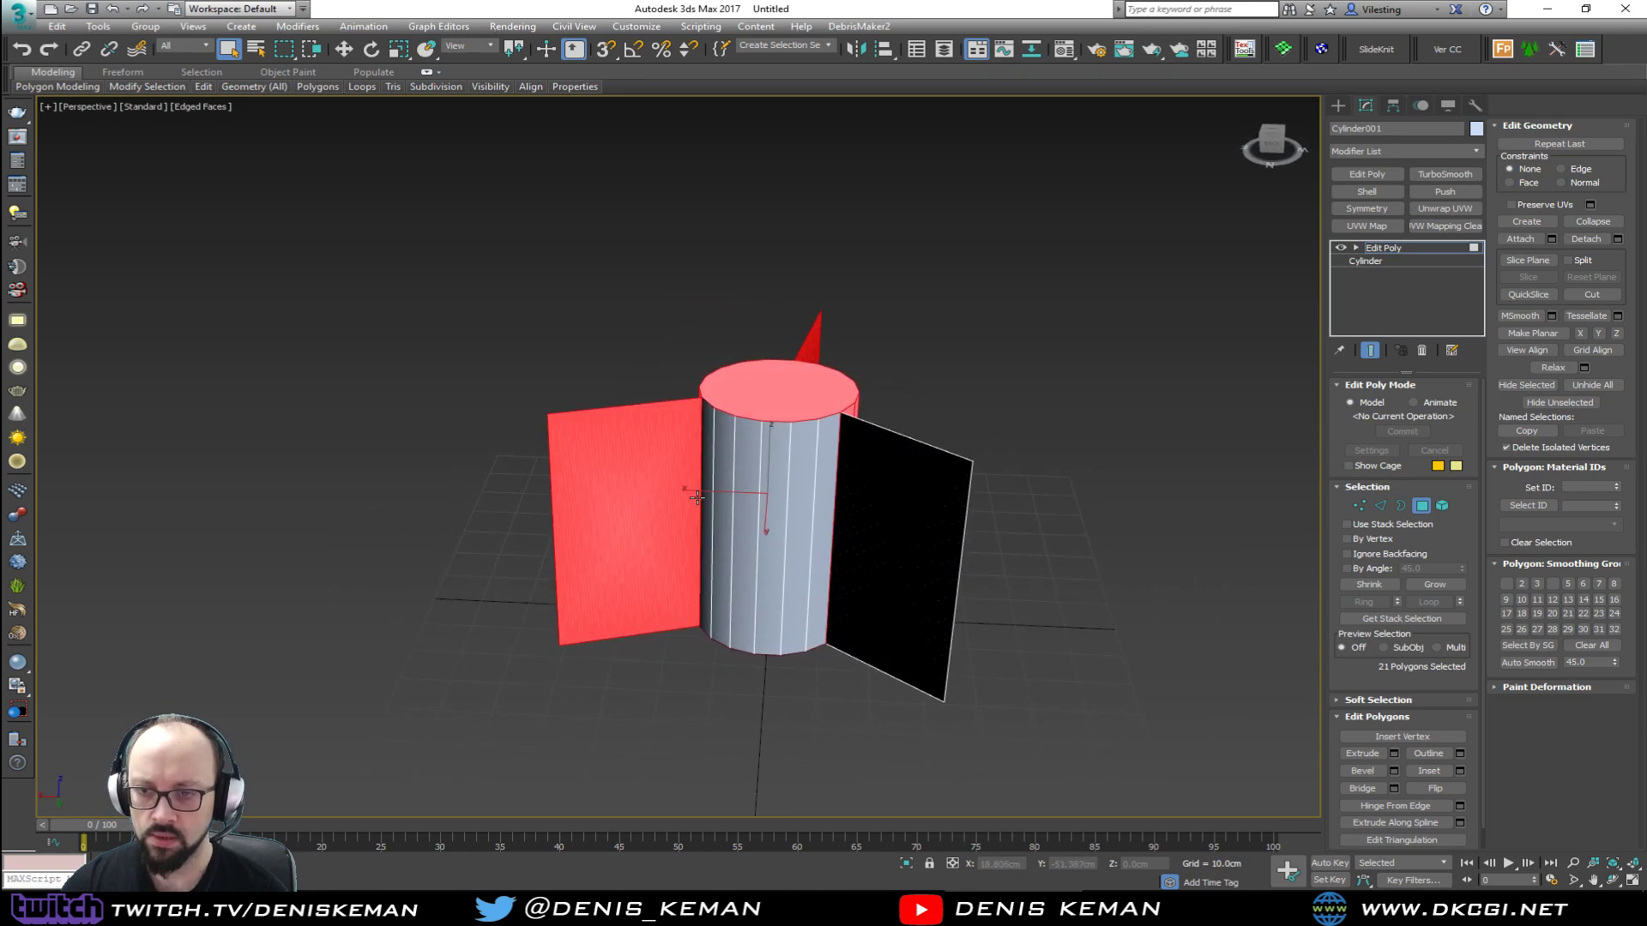
{"action": "key", "text": "Delete"}
Step: Delete the duplicate face of the remaining blade, flip the normal of its other face, and leave polygon editing
{"action": "middle_click_drag", "start_coordinate": [623, 632], "coordinate": [573, 627], "text": "alt"}
{"action": "left_click", "coordinate": [683, 610]}
{"action": "key", "text": "Delete"}
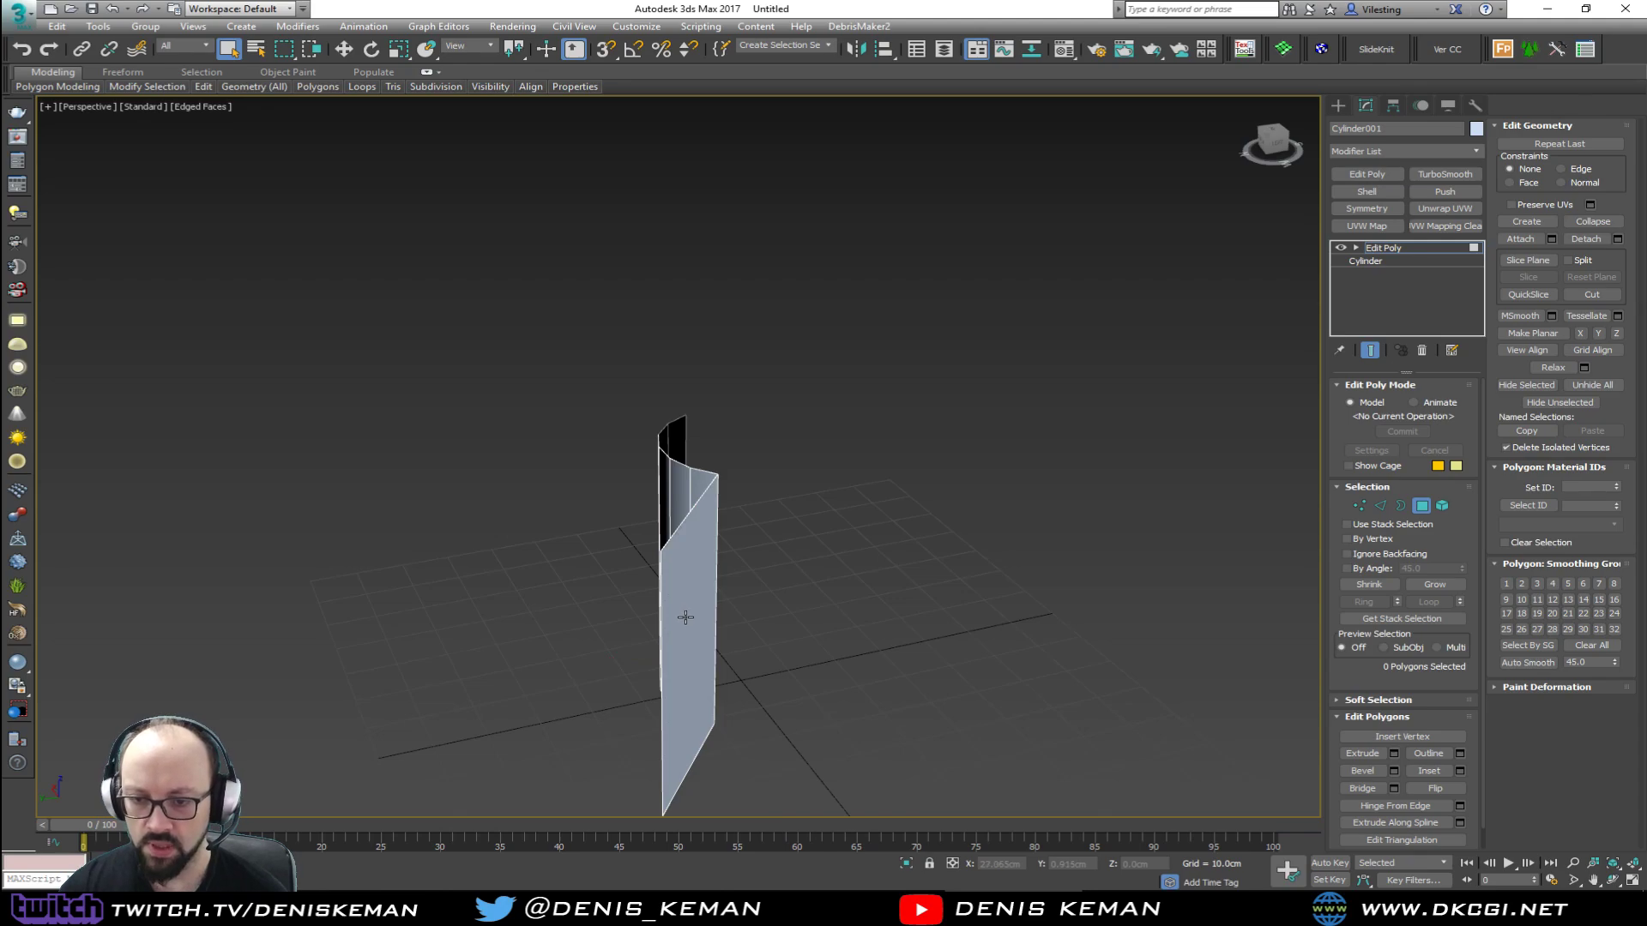
{"action": "middle_click_drag", "start_coordinate": [685, 618], "coordinate": [1022, 675], "text": "alt"}
{"action": "left_click", "coordinate": [657, 621]}
{"action": "left_click", "coordinate": [1433, 788]}
{"action": "middle_click_drag", "start_coordinate": [1029, 531], "coordinate": [1108, 523], "text": "alt"}
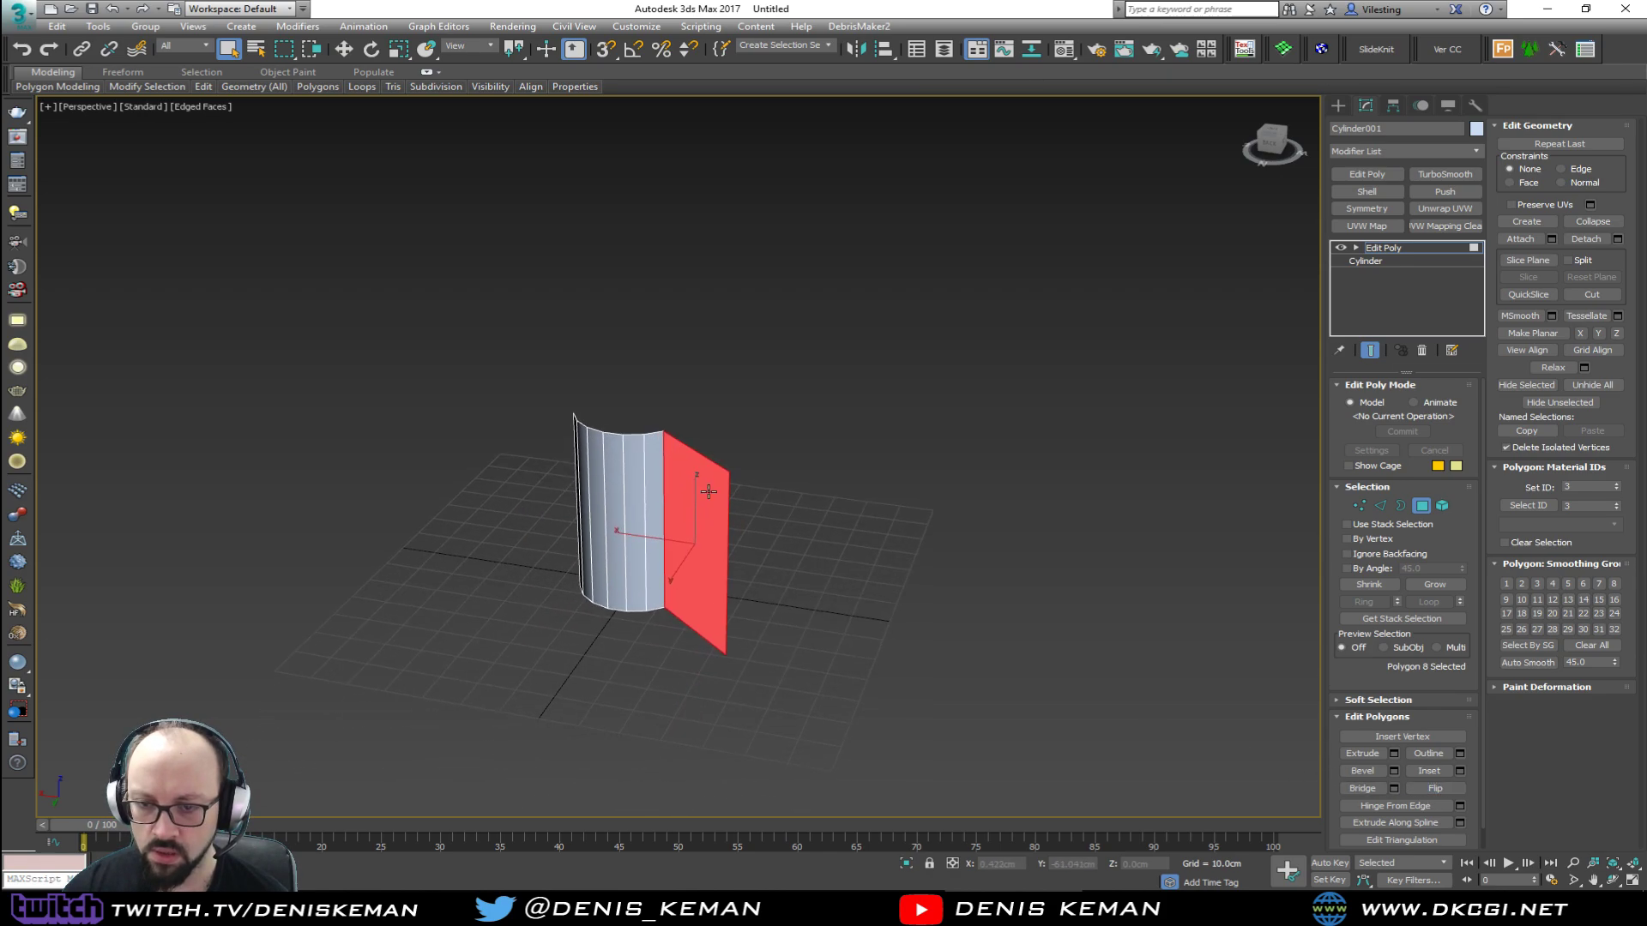
{"action": "left_click", "coordinate": [1109, 523]}
{"action": "left_click", "coordinate": [1426, 506]}
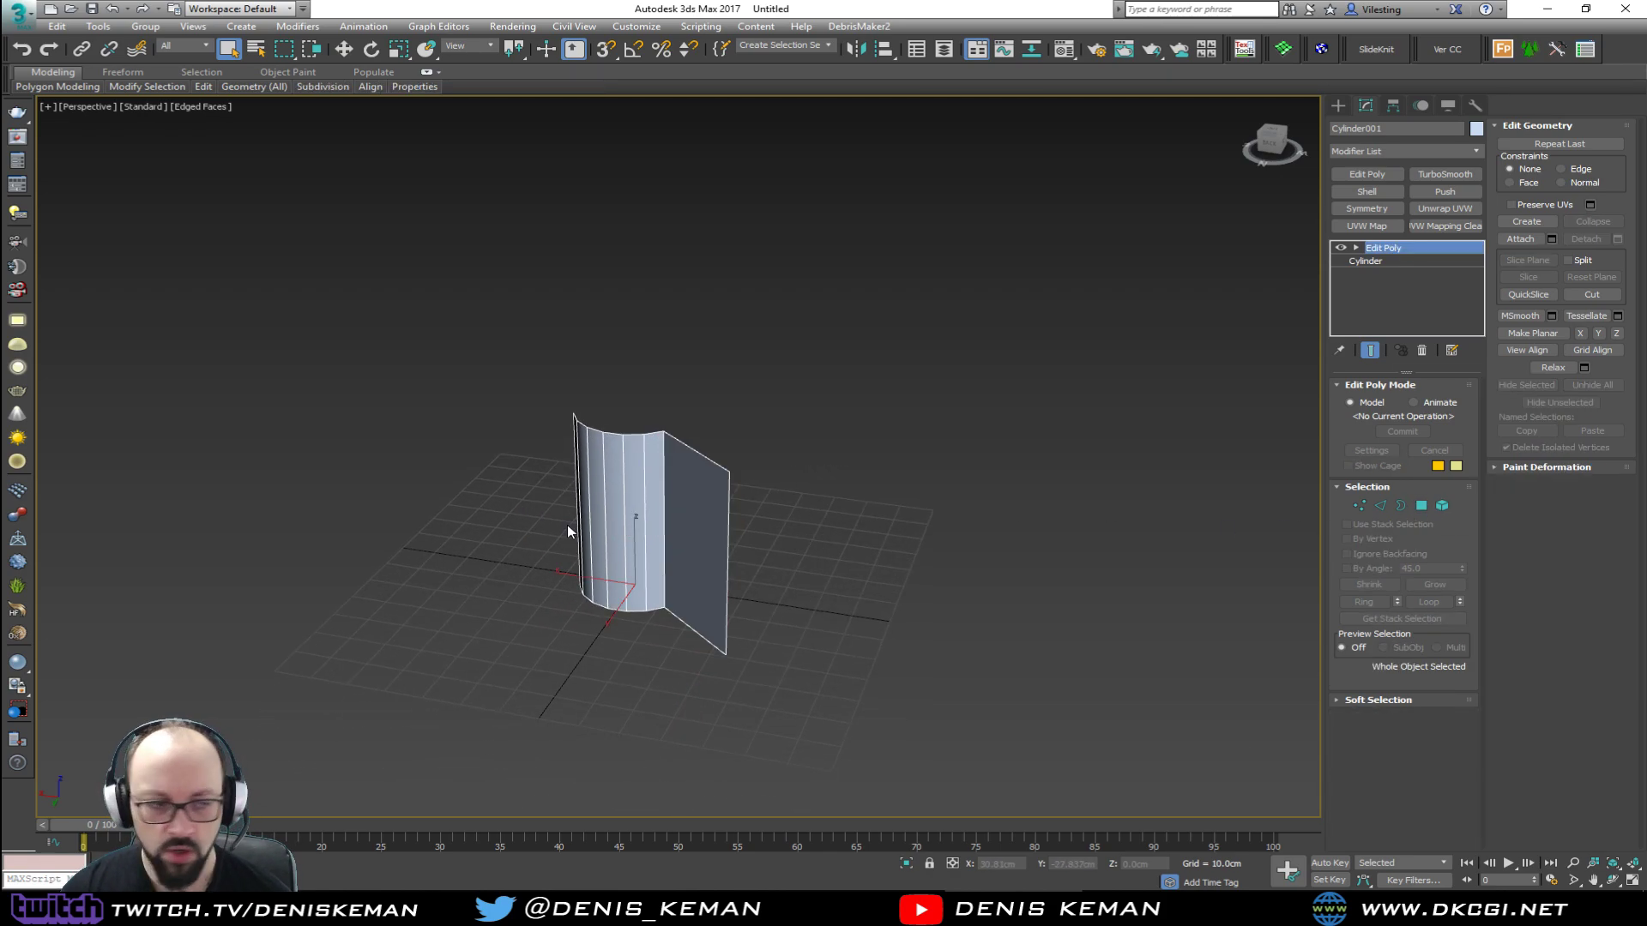
Step: Prepare to rotate-clone the blade section by turning on angle snapping, cancelling the unsnapped clone
{"action": "key", "text": "z"}
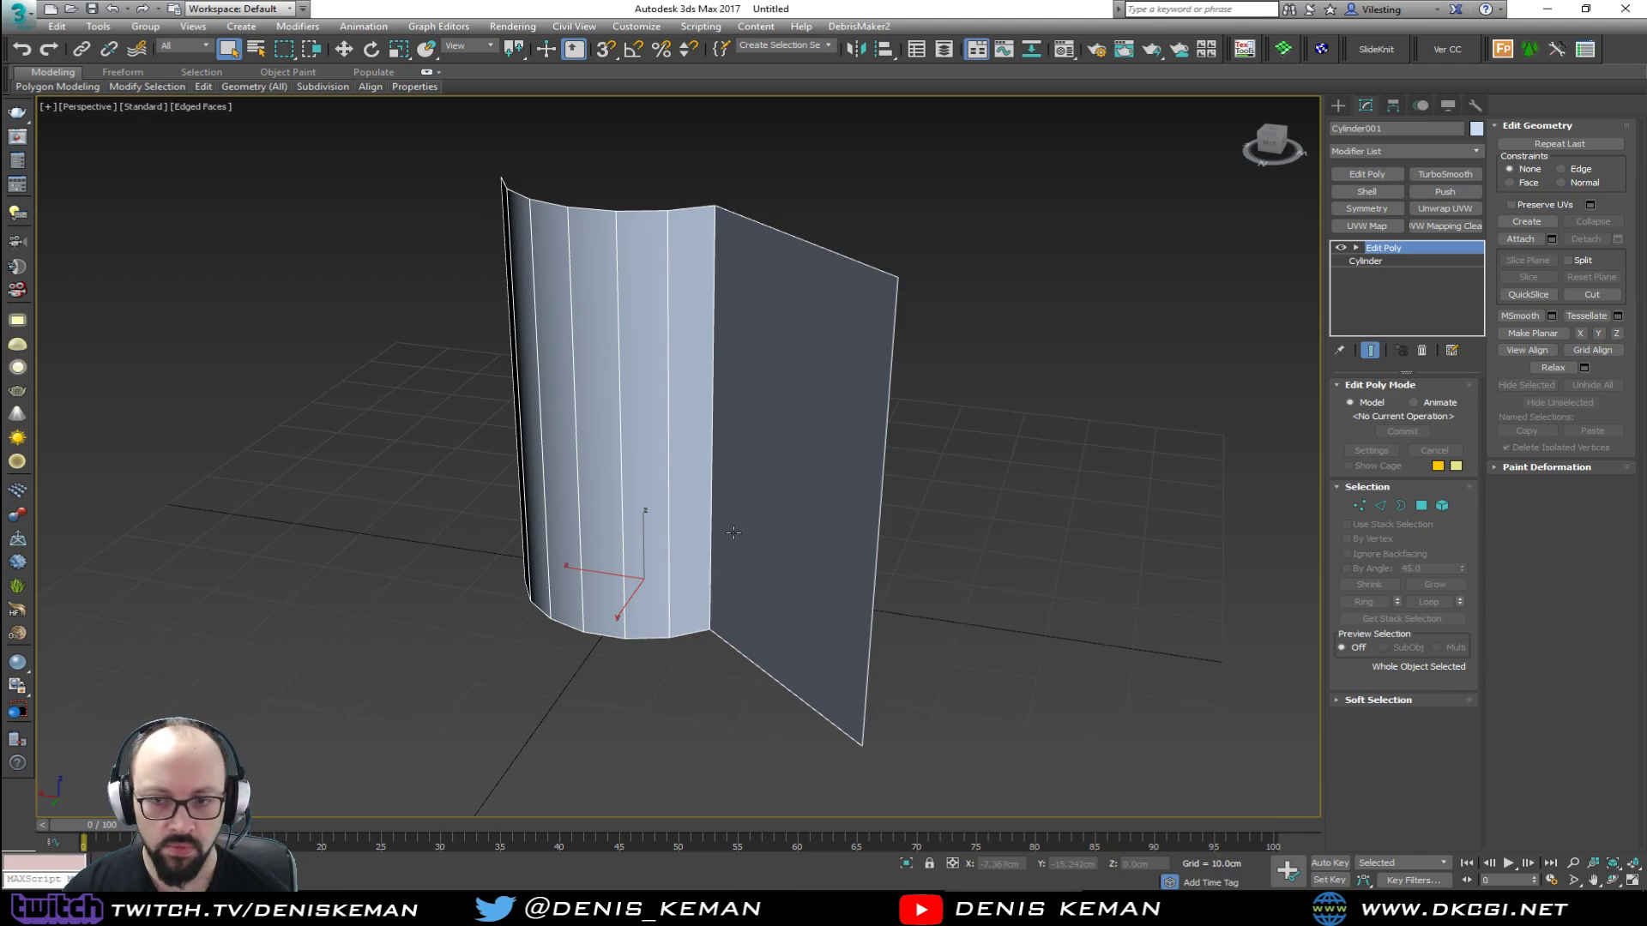
{"action": "scroll", "coordinate": [733, 533], "scroll_direction": "down", "scroll_amount": 5}
{"action": "middle_click_drag", "start_coordinate": [734, 533], "coordinate": [666, 559], "text": "alt"}
{"action": "key", "text": "e"}
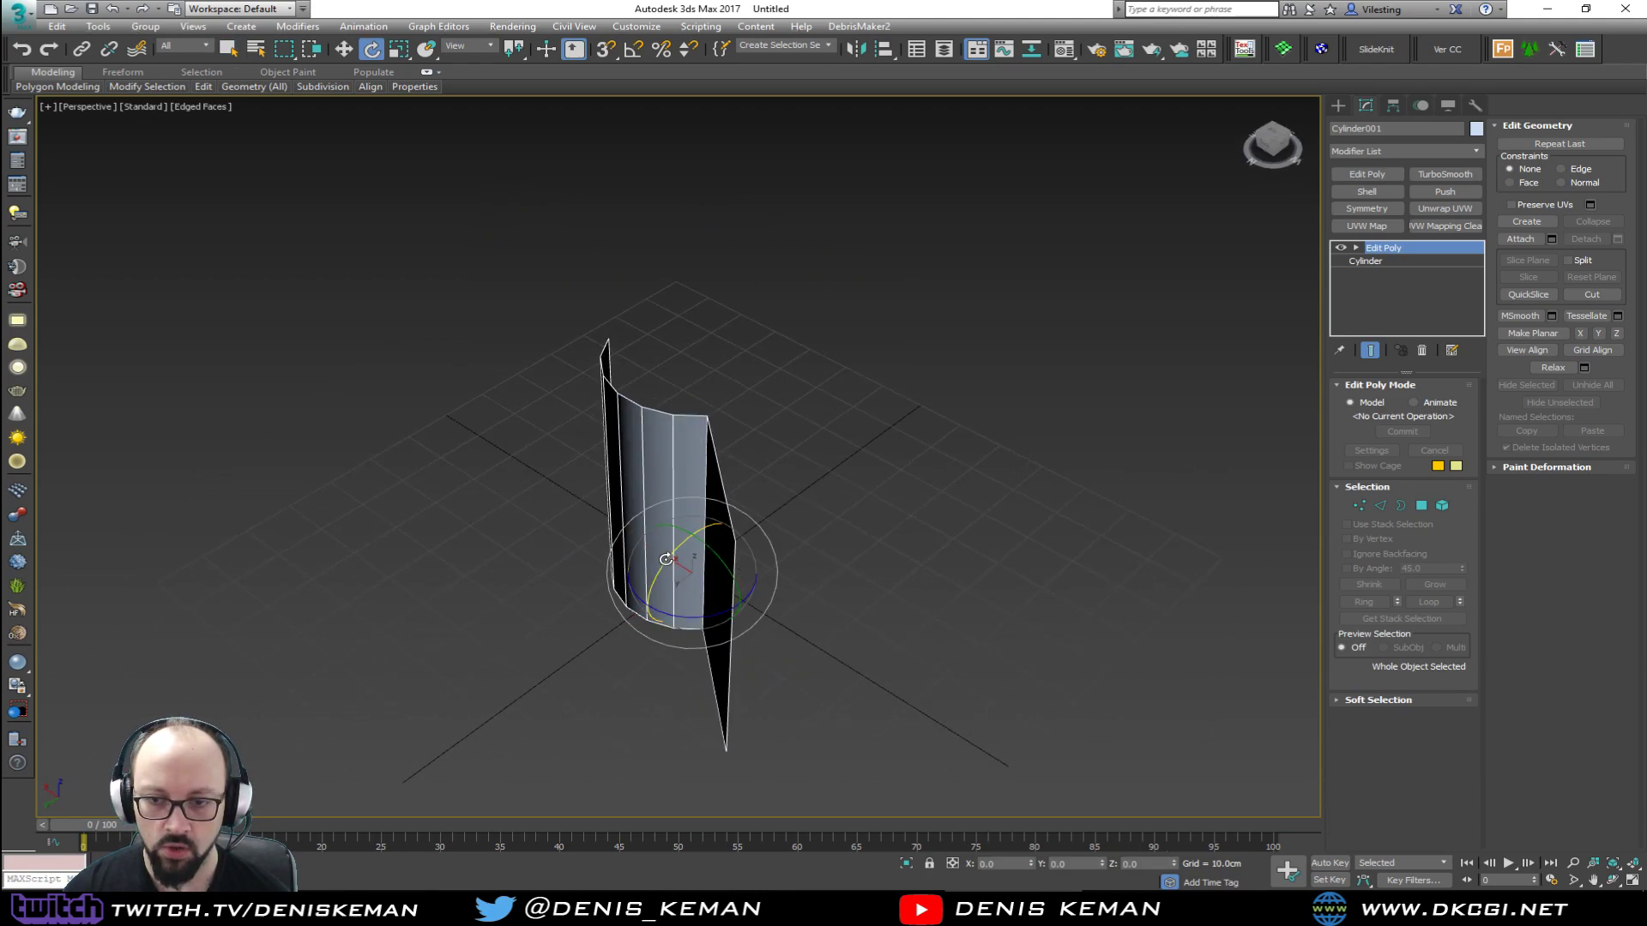
{"action": "mouse_move", "coordinate": [688, 617]}
{"action": "left_mouse_down", "text": "shift"}
{"action": "mouse_move", "coordinate": [756, 619]}
{"action": "mouse_move", "coordinate": [778, 598]}
{"action": "left_mouse_up", "text": "shift"}
{"action": "left_click", "coordinate": [893, 520]}
{"action": "key", "text": "a"}
Step: Clone the blade section as two independent copies rotated in 120° steps about the Z axis
{"action": "left_click", "coordinate": [867, 458]}
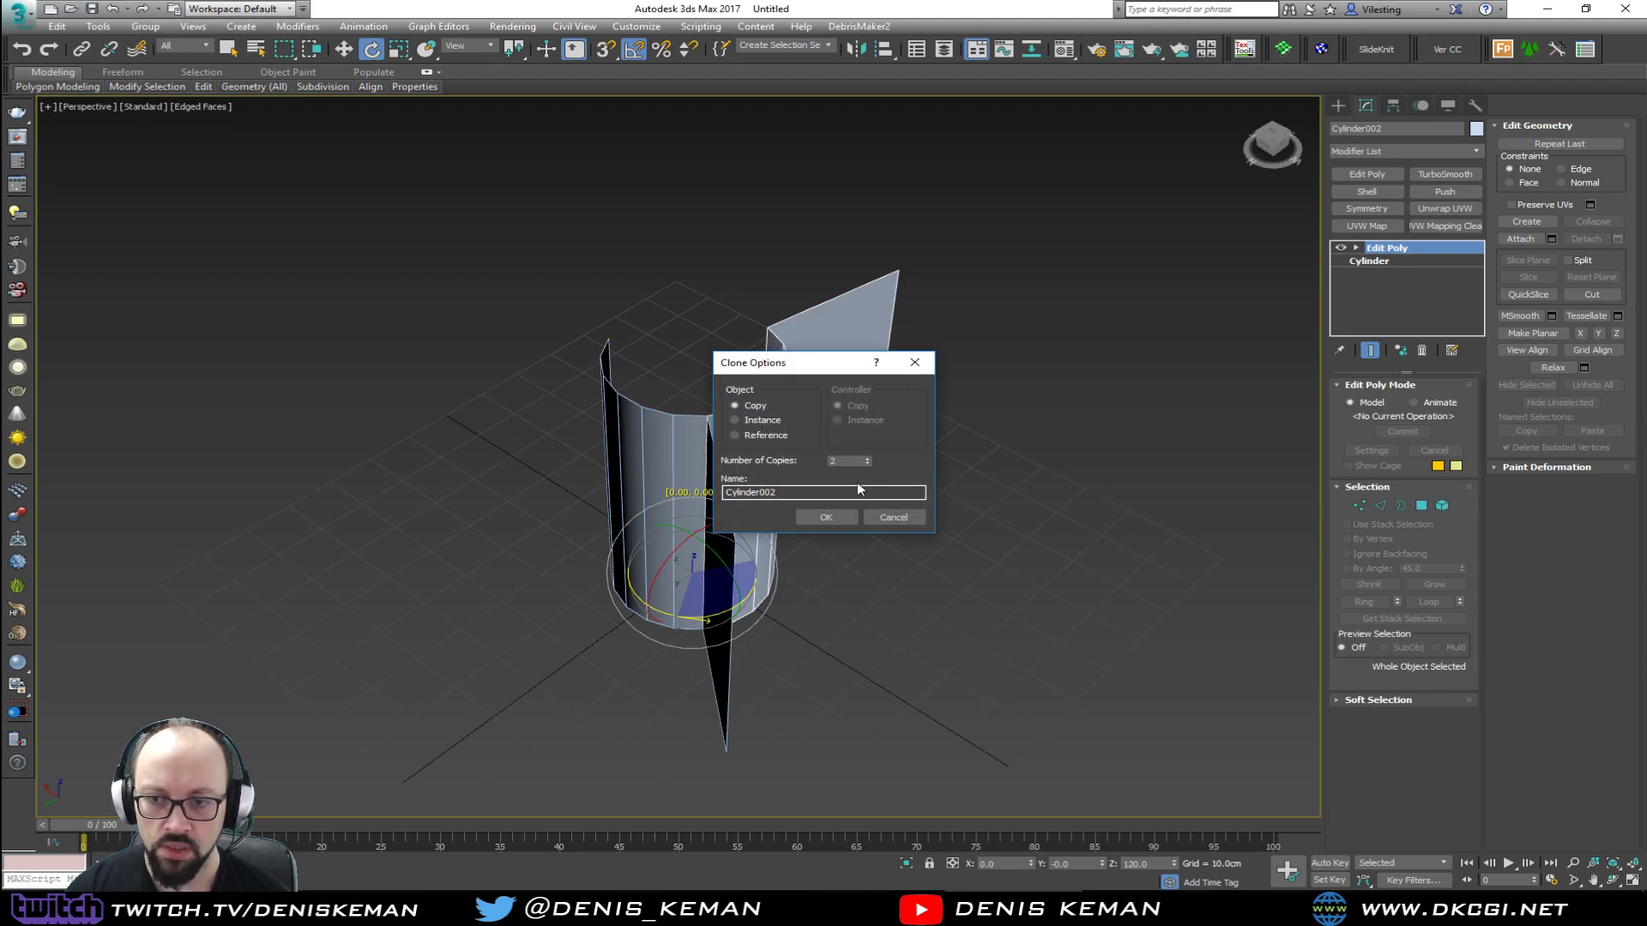
{"action": "left_click", "coordinate": [845, 514]}
{"action": "mouse_move", "coordinate": [795, 451]}
{"action": "middle_mouse_down"}
{"action": "mouse_move", "coordinate": [756, 471]}
{"action": "mouse_move", "coordinate": [574, 471]}
{"action": "mouse_move", "coordinate": [677, 496]}
{"action": "middle_mouse_up"}
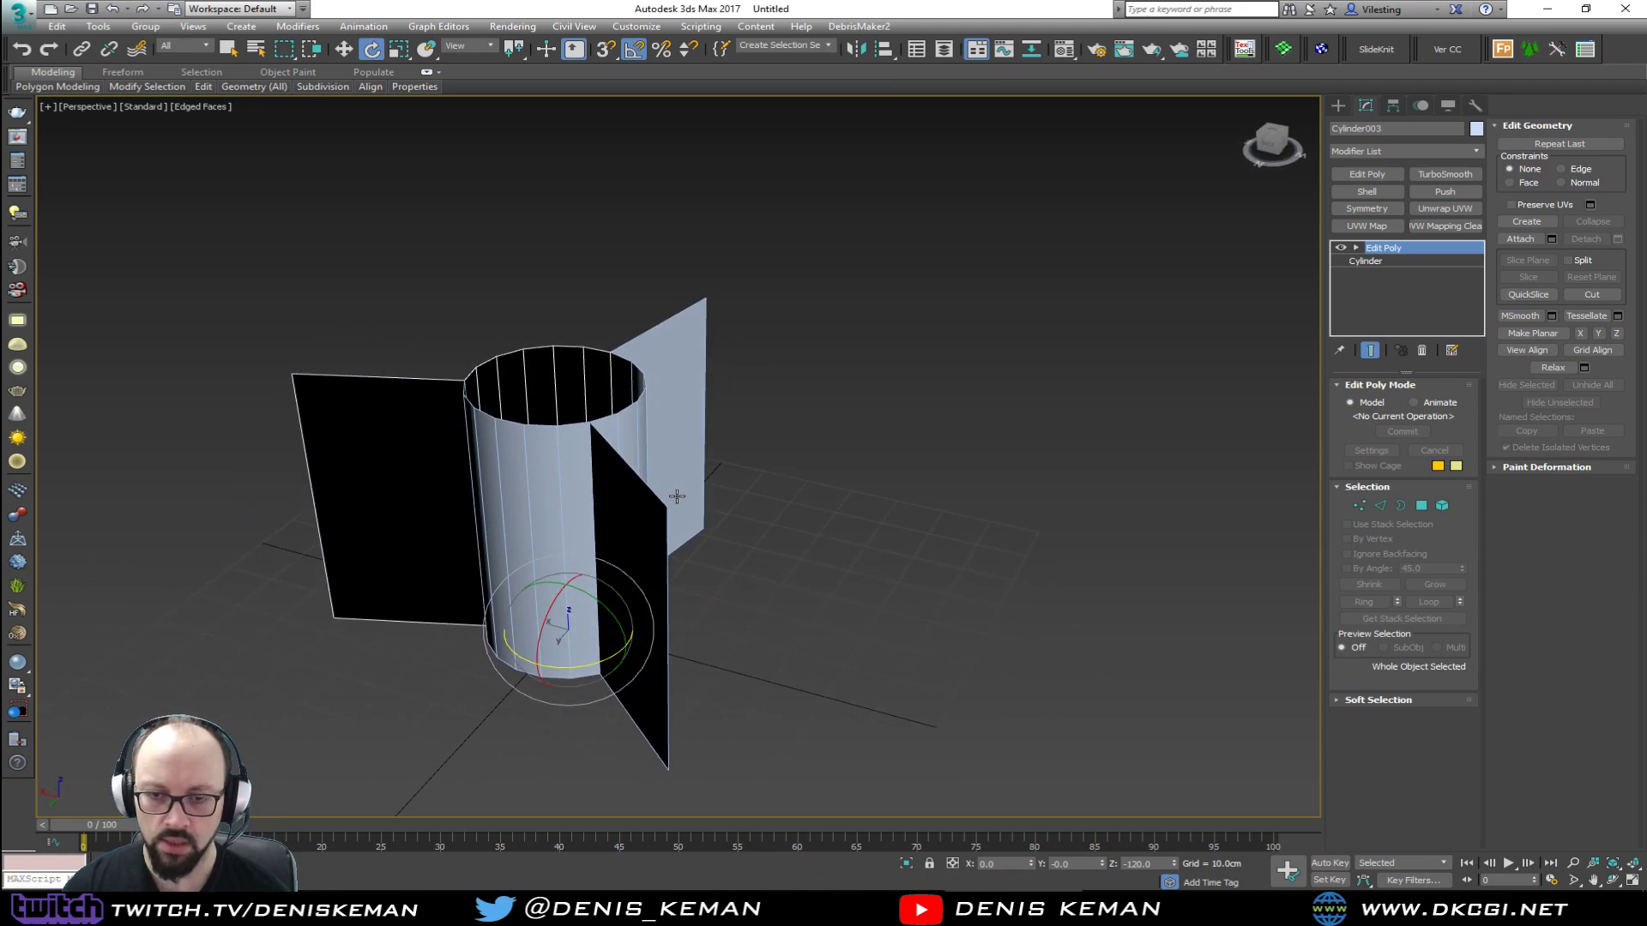
Step: Delete the two rotated copies, keeping only the original blade section
{"action": "key", "text": "Delete"}
{"action": "key", "text": "ctrl+a"}
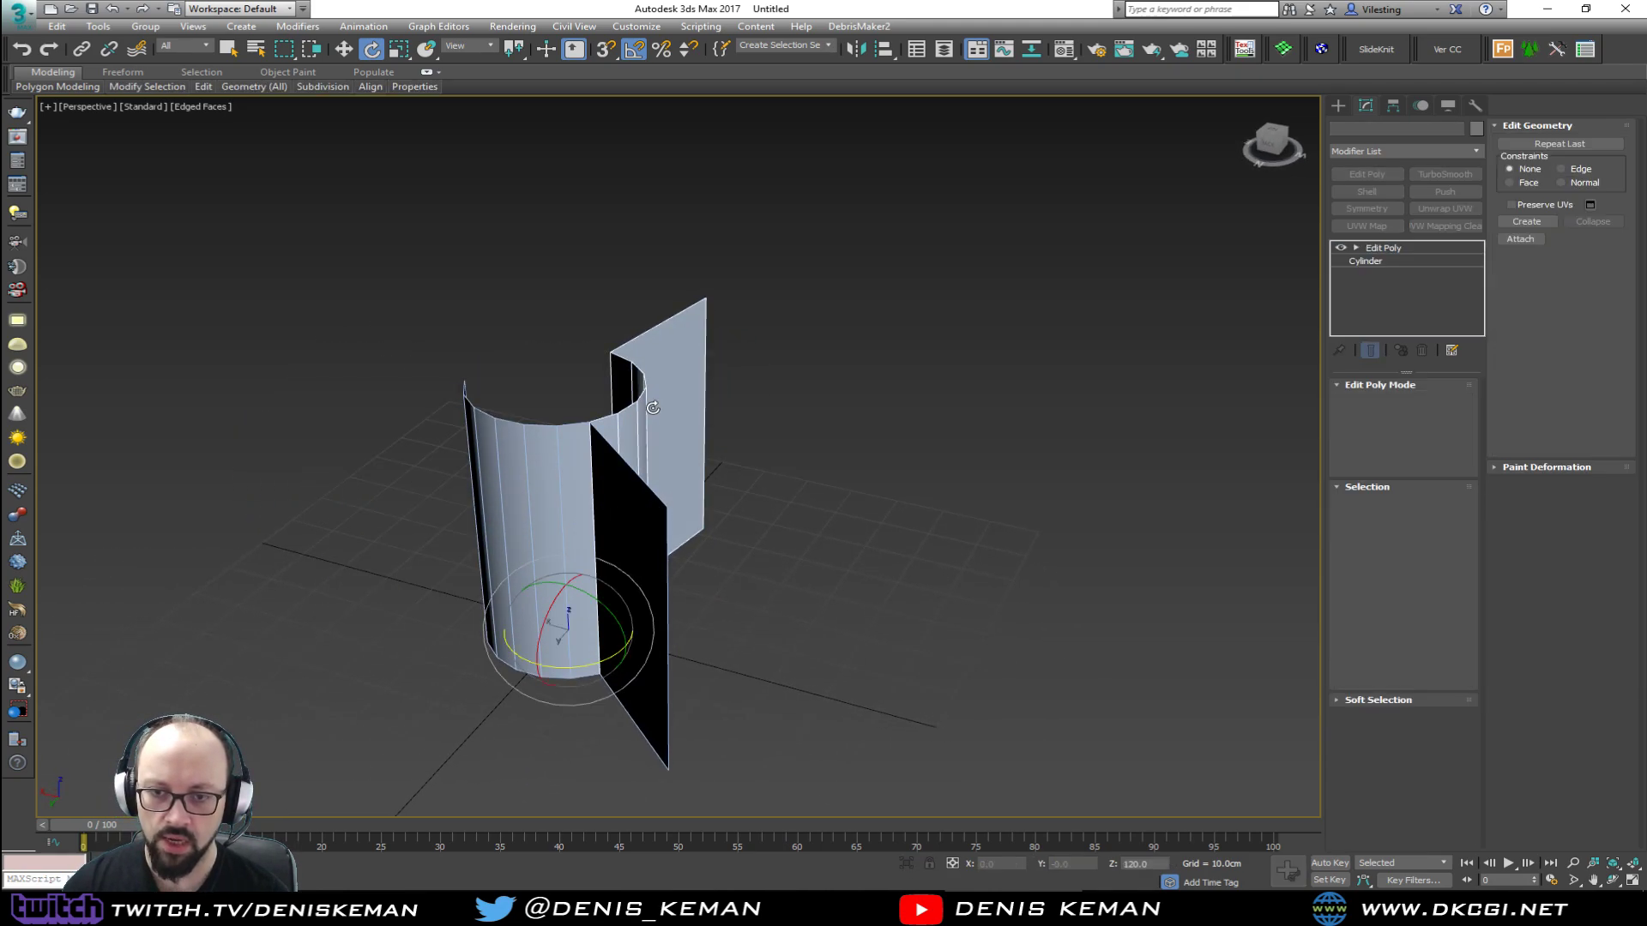
{"action": "left_click", "coordinate": [652, 408]}
{"action": "key", "text": "Delete"}
Step: Clone the blade section as two instances rotated in 120° steps about the Z axis, and clear the selection
{"action": "left_click", "coordinate": [566, 667]}
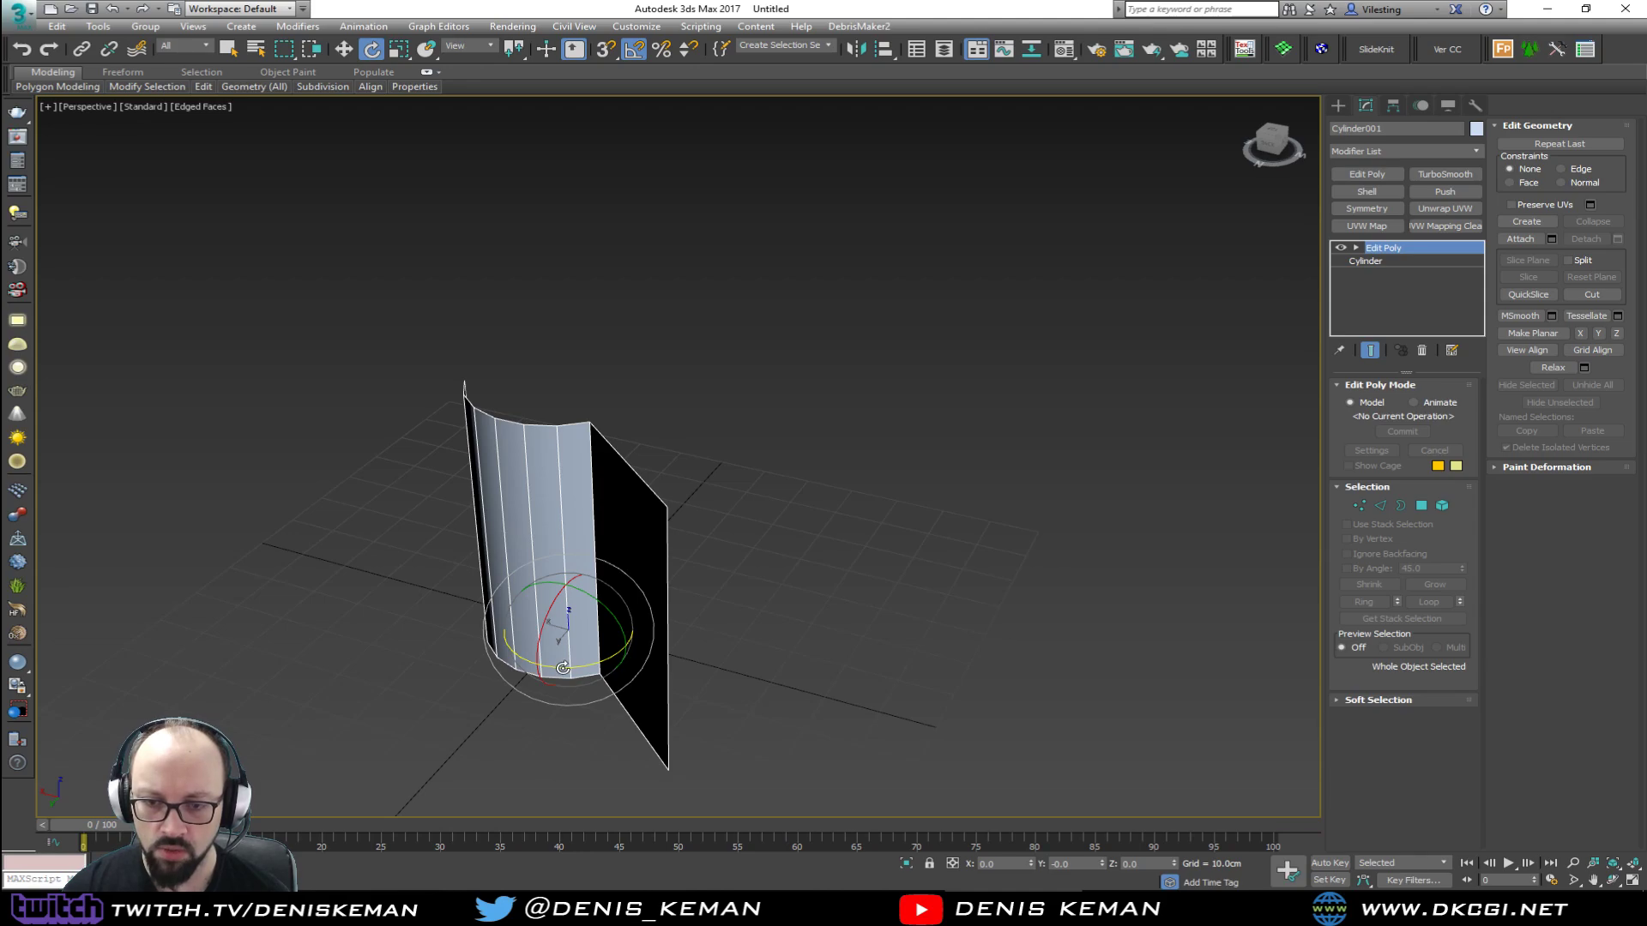
{"action": "left_click_drag", "start_coordinate": [563, 667], "coordinate": [665, 662], "text": "shift"}
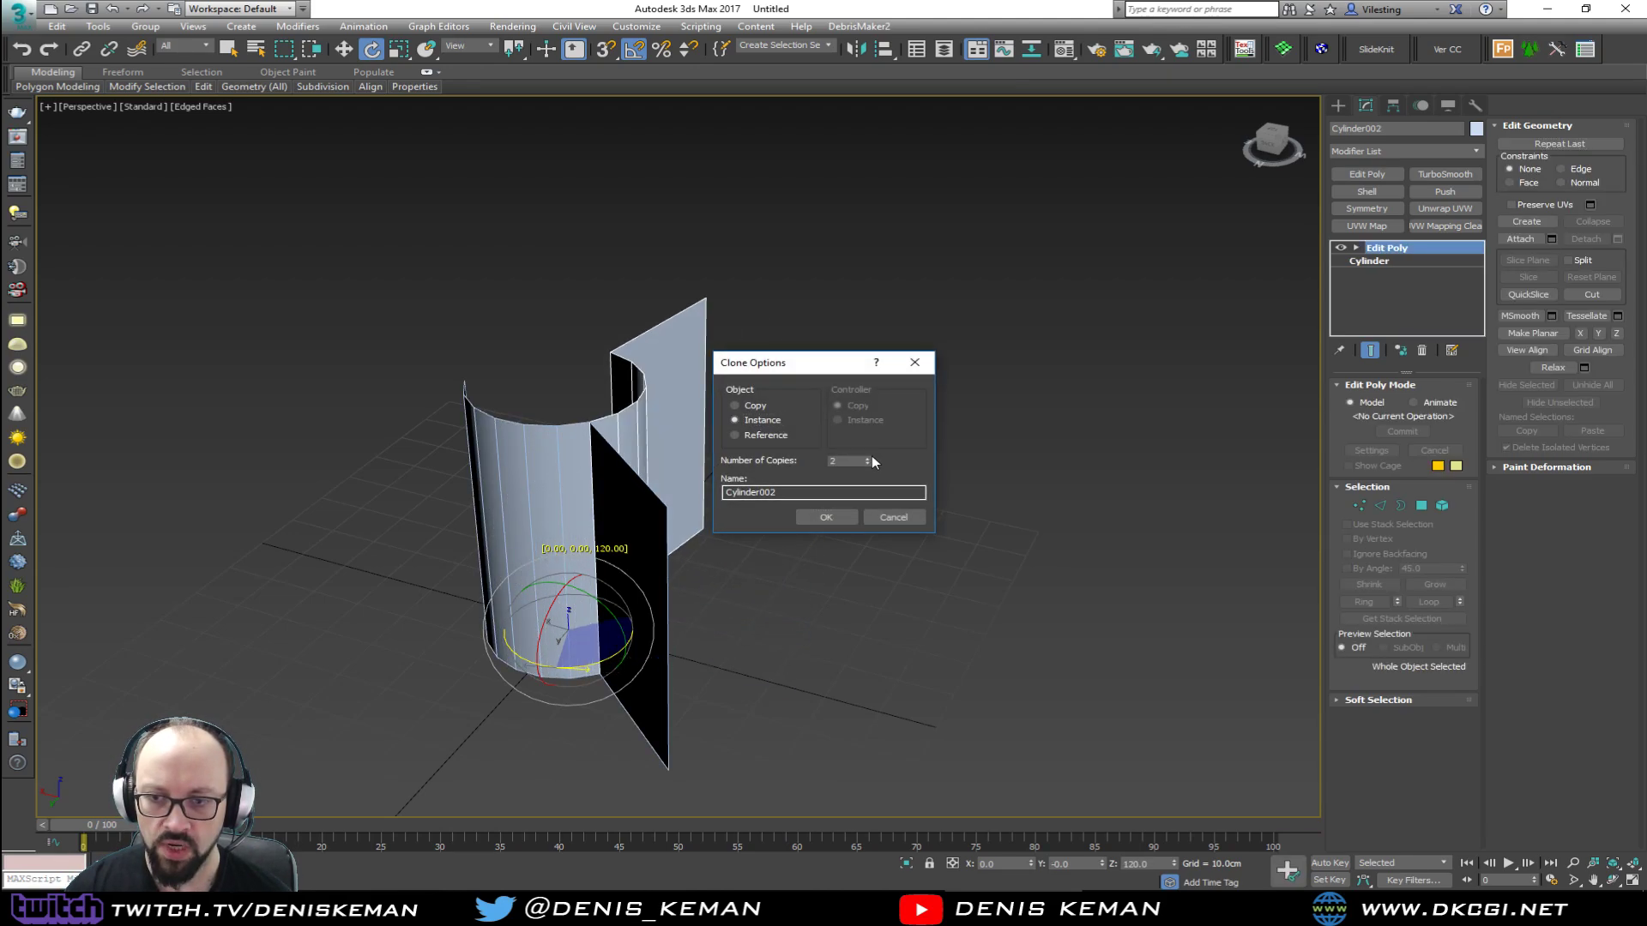
{"action": "left_click", "coordinate": [837, 513]}
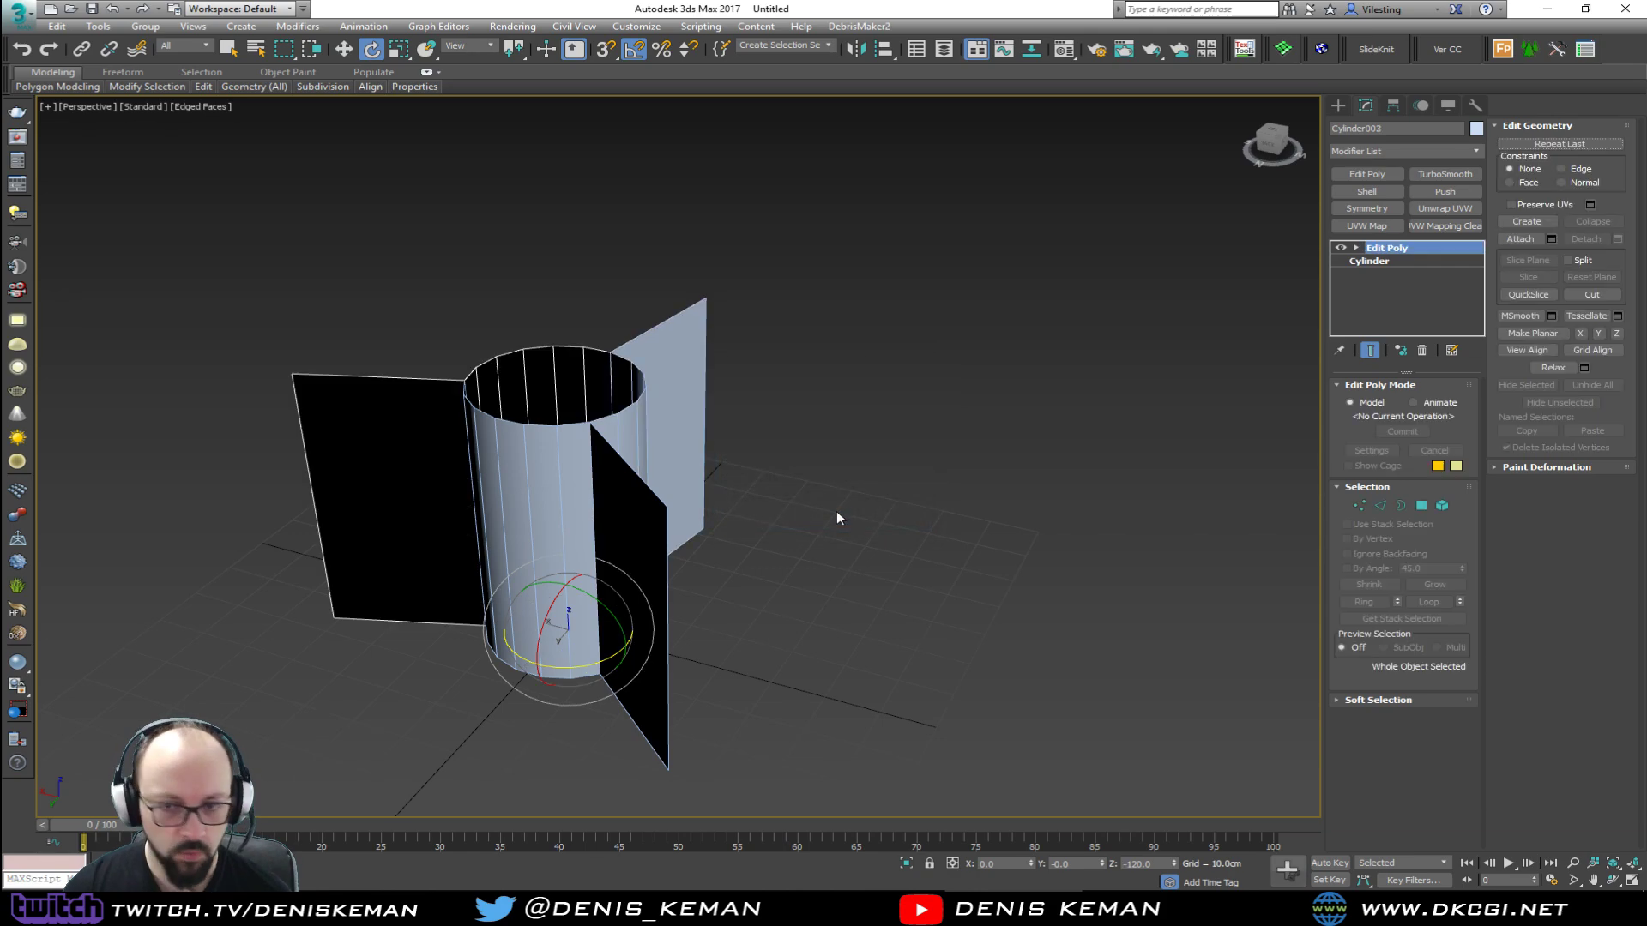
{"action": "left_click", "coordinate": [846, 568]}
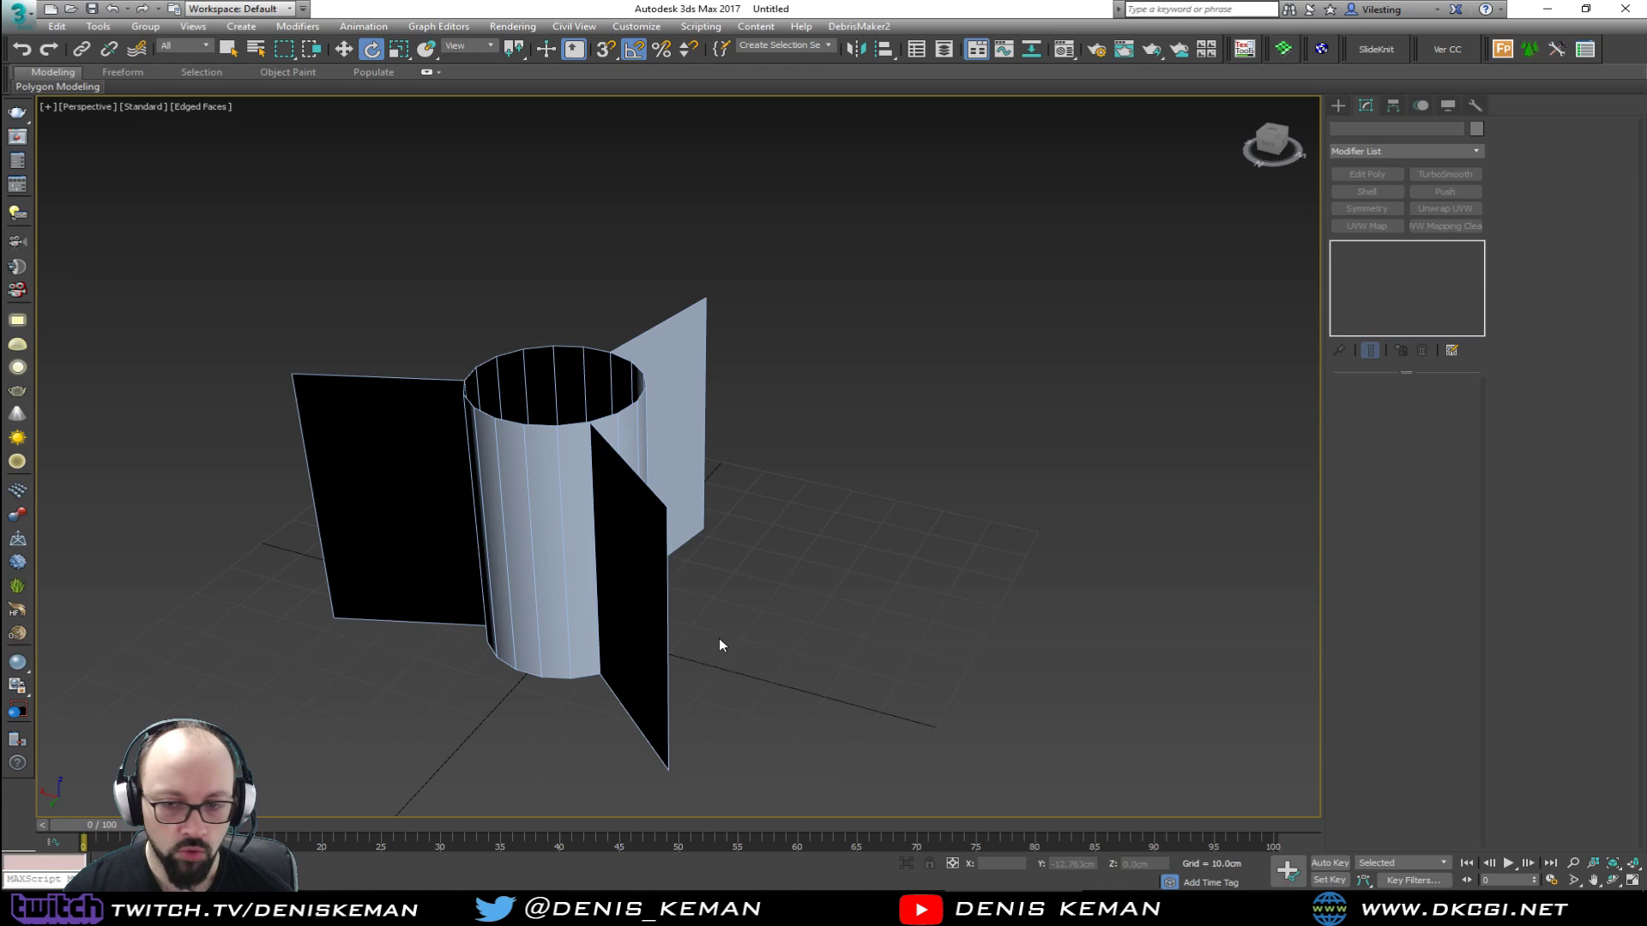
Step: Select the outer vertical edge of the original section's blade panel for edge-level editing
{"action": "left_click", "coordinate": [663, 645]}
{"action": "middle_click_drag", "start_coordinate": [662, 642], "coordinate": [559, 632], "text": "alt"}
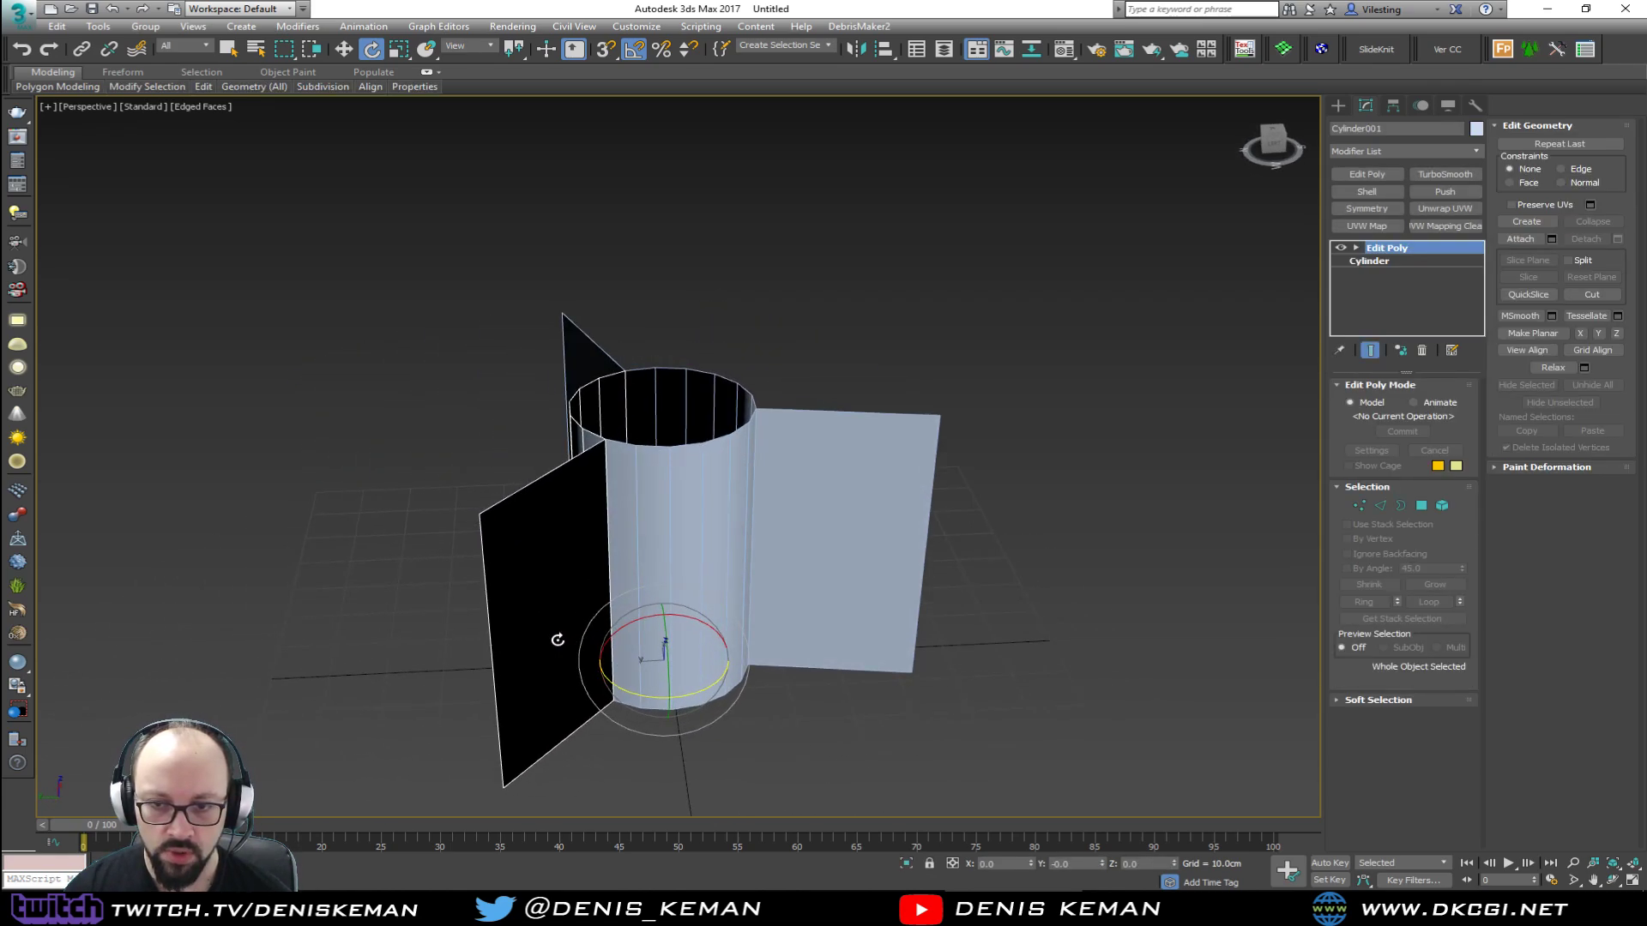
{"action": "key", "text": "2"}
{"action": "left_click", "coordinate": [494, 662]}
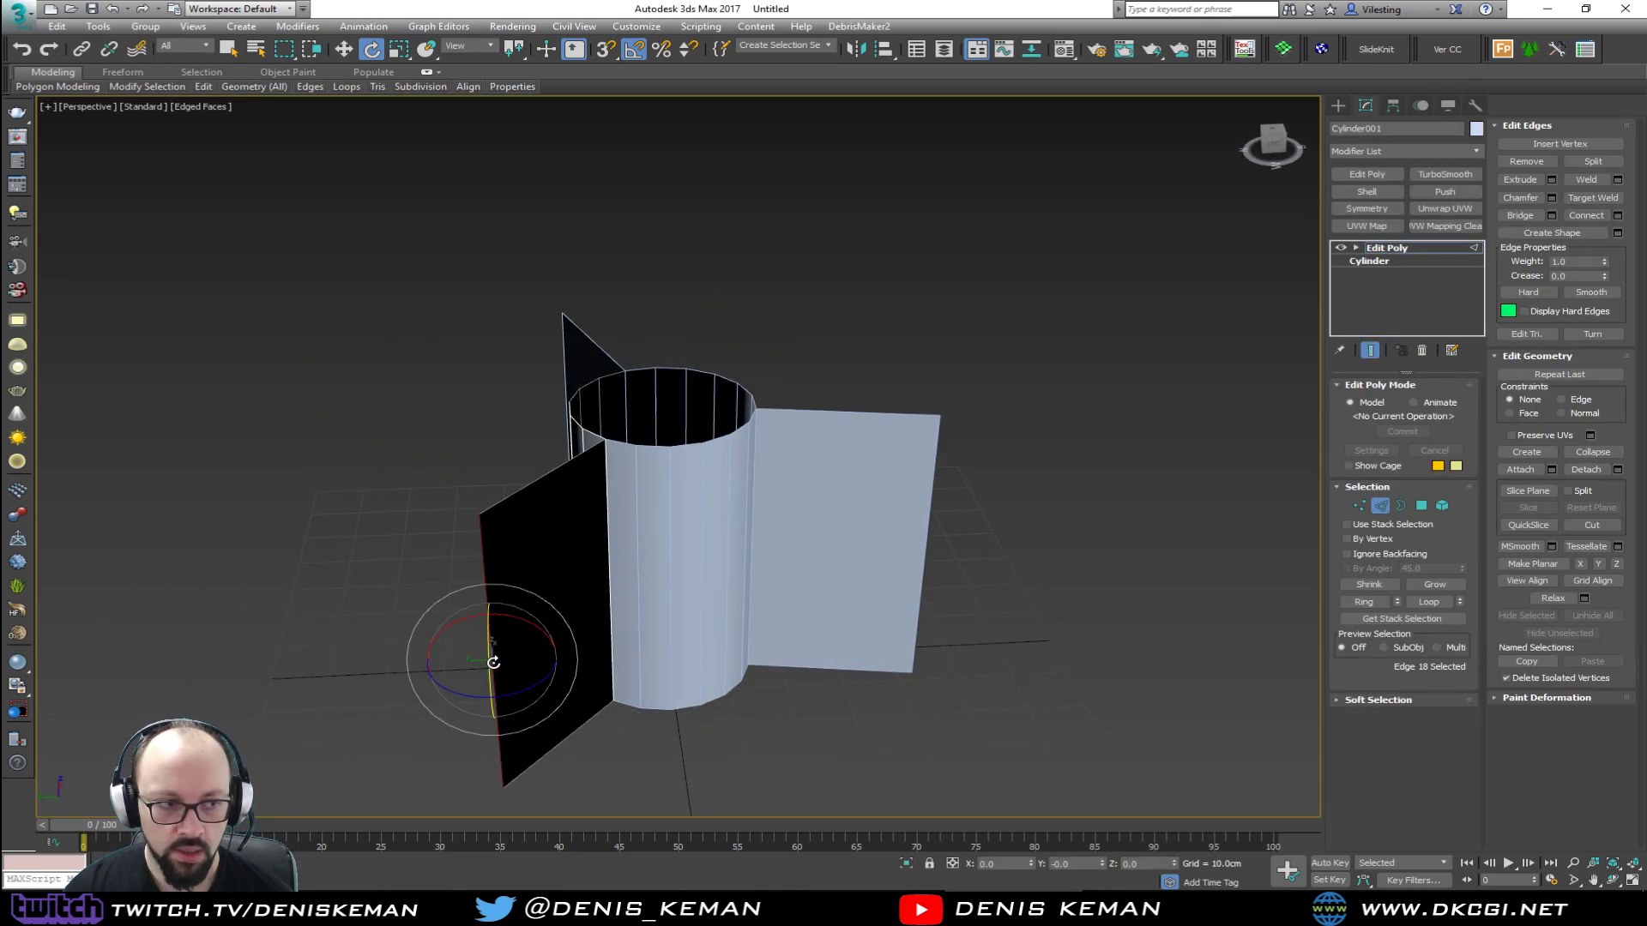
Step: Try to move the blade's outer edge away from the hub and rotate it, and undo these transforms
{"action": "middle_click_drag", "start_coordinate": [499, 657], "coordinate": [551, 680], "text": "alt"}
{"action": "key", "text": "w"}
{"action": "left_click_drag", "start_coordinate": [456, 656], "coordinate": [701, 375]}
{"action": "middle_click_drag", "start_coordinate": [702, 420], "coordinate": [632, 397], "text": "alt"}
{"action": "key", "text": "e"}
{"action": "mouse_move", "coordinate": [725, 348]}
{"action": "left_mouse_down"}
{"action": "mouse_move", "coordinate": [783, 341]}
{"action": "mouse_move", "coordinate": [760, 376]}
{"action": "mouse_move", "coordinate": [734, 369]}
{"action": "left_mouse_up"}
{"action": "key", "text": "w"}
{"action": "key", "text": "r"}
{"action": "middle_click_drag", "start_coordinate": [733, 369], "coordinate": [773, 389], "text": "alt"}
{"action": "key", "text": "ctrl+z"}
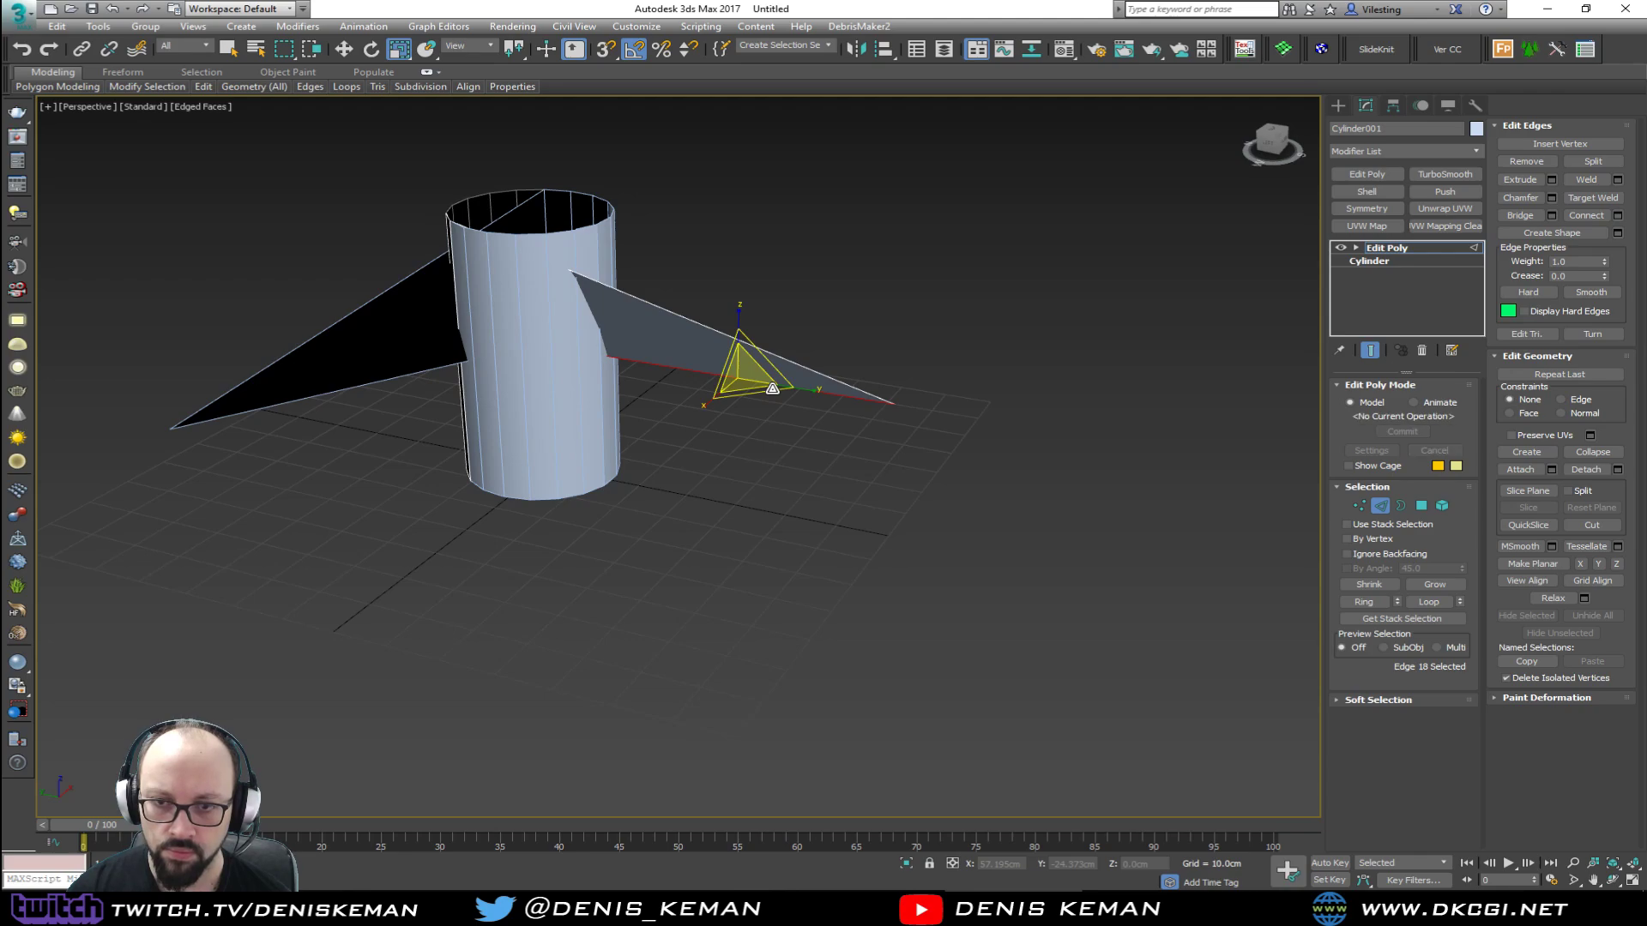
{"action": "key", "text": "ctrl+z"}
{"action": "middle_click_drag", "start_coordinate": [739, 410], "coordinate": [760, 469], "text": "alt"}
{"action": "key", "text": "w"}
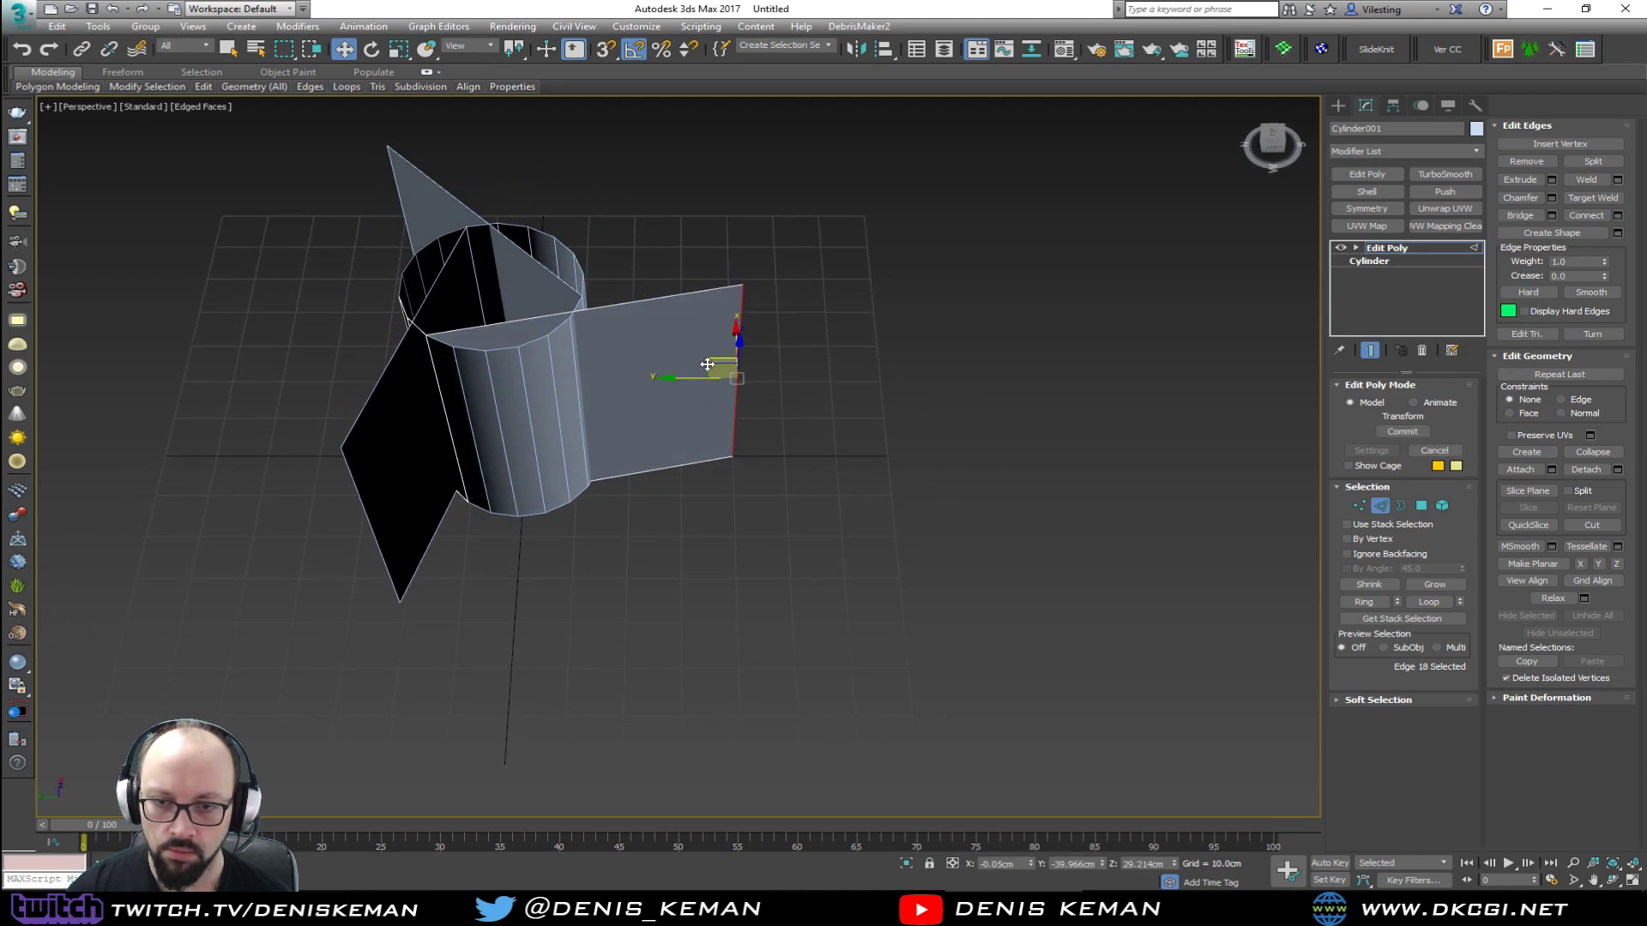
{"action": "key", "text": "ctrl+z"}
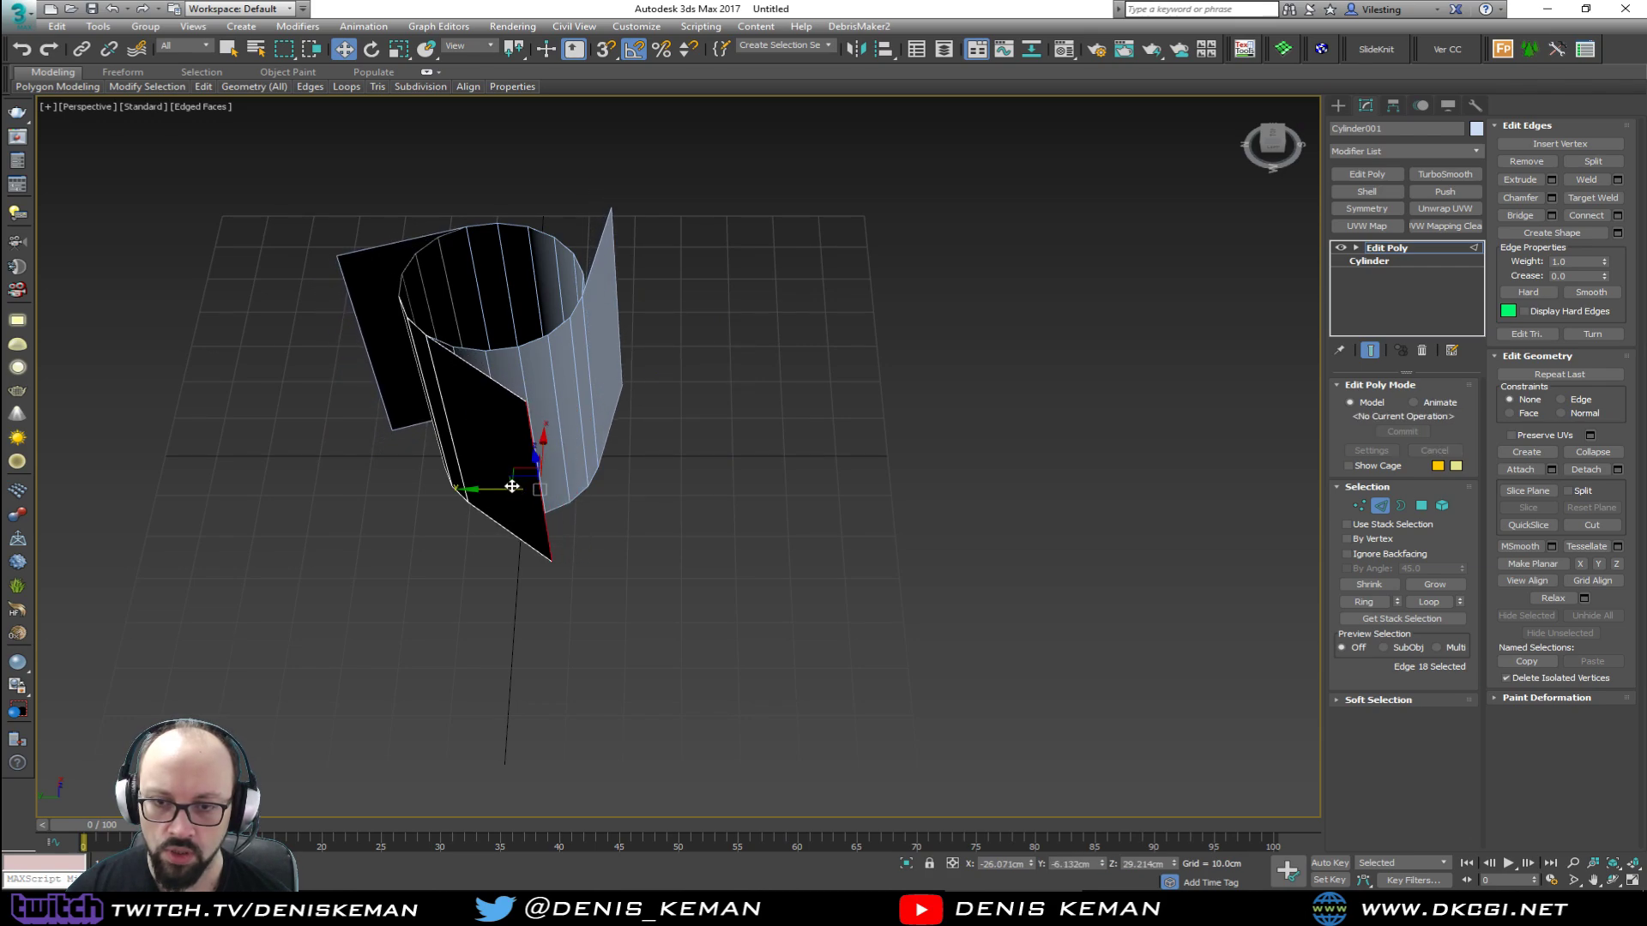
Step: Extrude the blade's outer edge into a second panel sweeping around the hub, and rotate the new end edge to horizontal
{"action": "left_click_drag", "start_coordinate": [512, 470], "coordinate": [710, 357], "text": "shift"}
{"action": "key", "text": "e"}
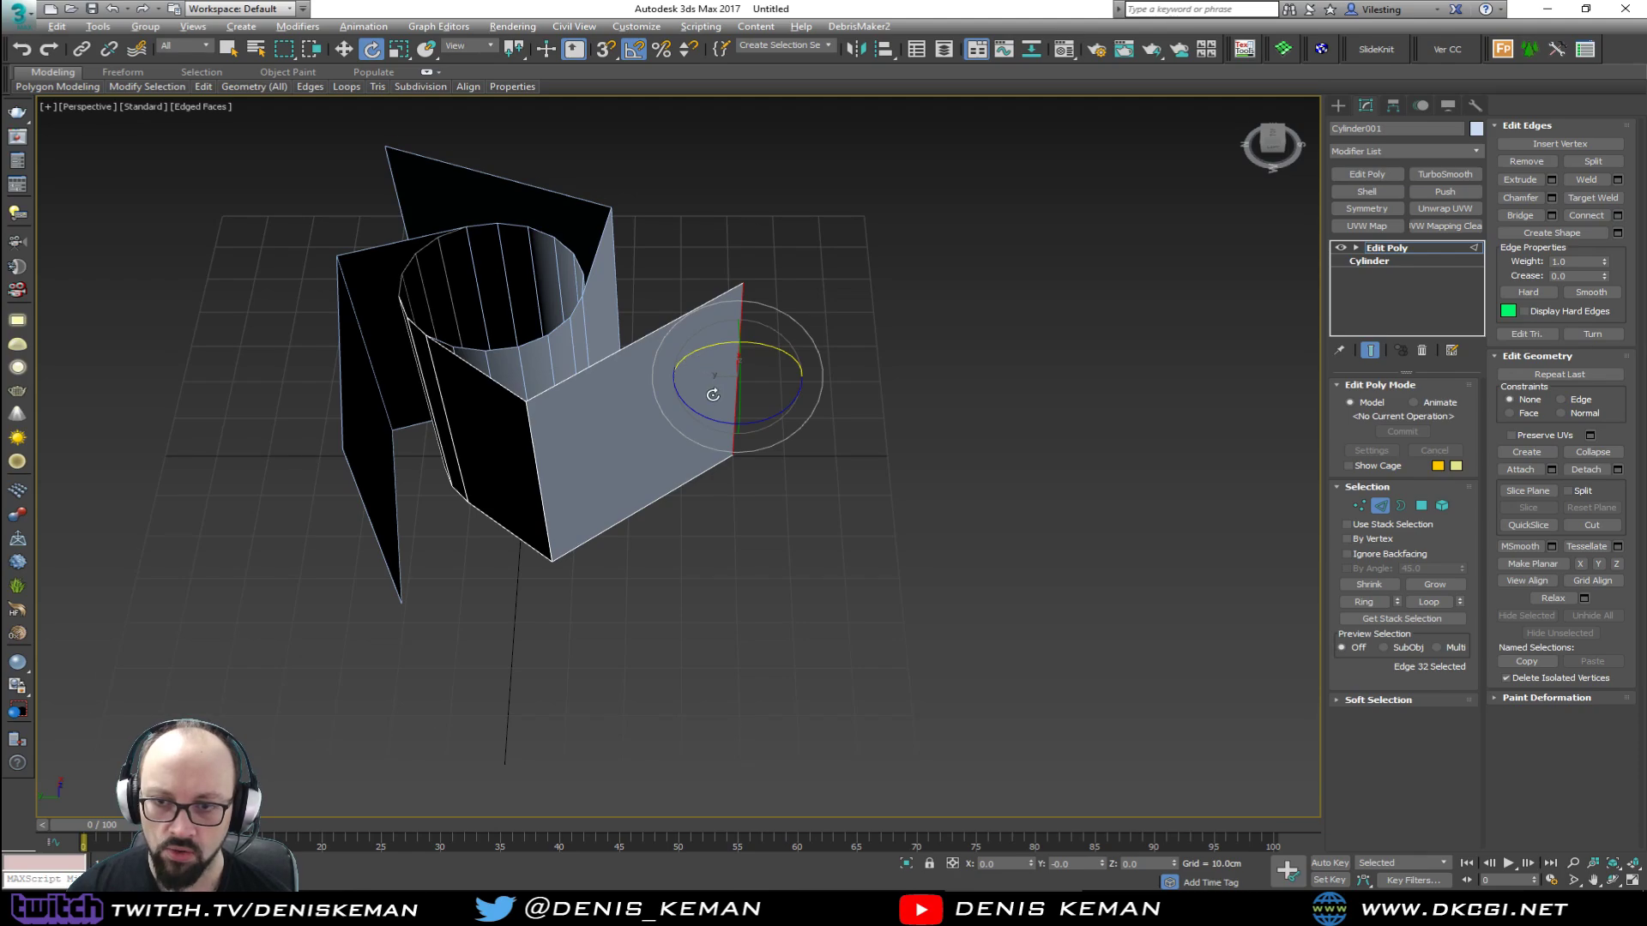
{"action": "middle_click_drag", "start_coordinate": [713, 395], "coordinate": [714, 369], "text": "alt"}
{"action": "left_click_drag", "start_coordinate": [715, 369], "coordinate": [791, 413]}
Step: Shorten the second panel's horizontal end edge by scaling, and lower it to about 0 cm in Z
{"action": "key", "text": "q"}
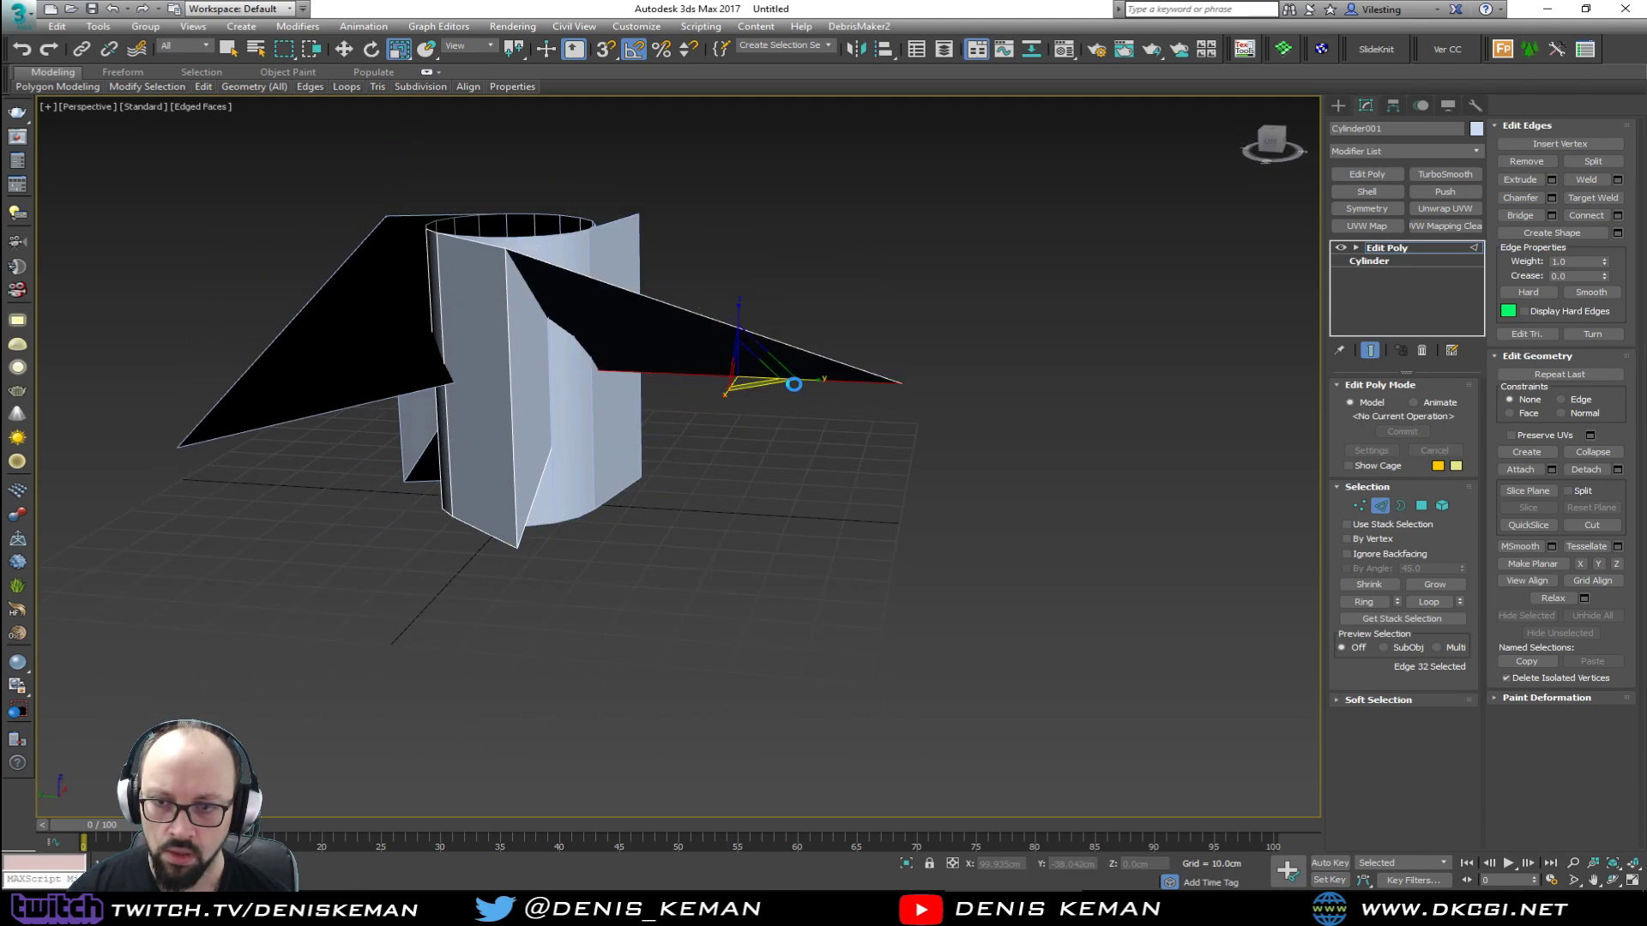
{"action": "middle_click_drag", "start_coordinate": [807, 384], "coordinate": [632, 357], "text": "alt"}
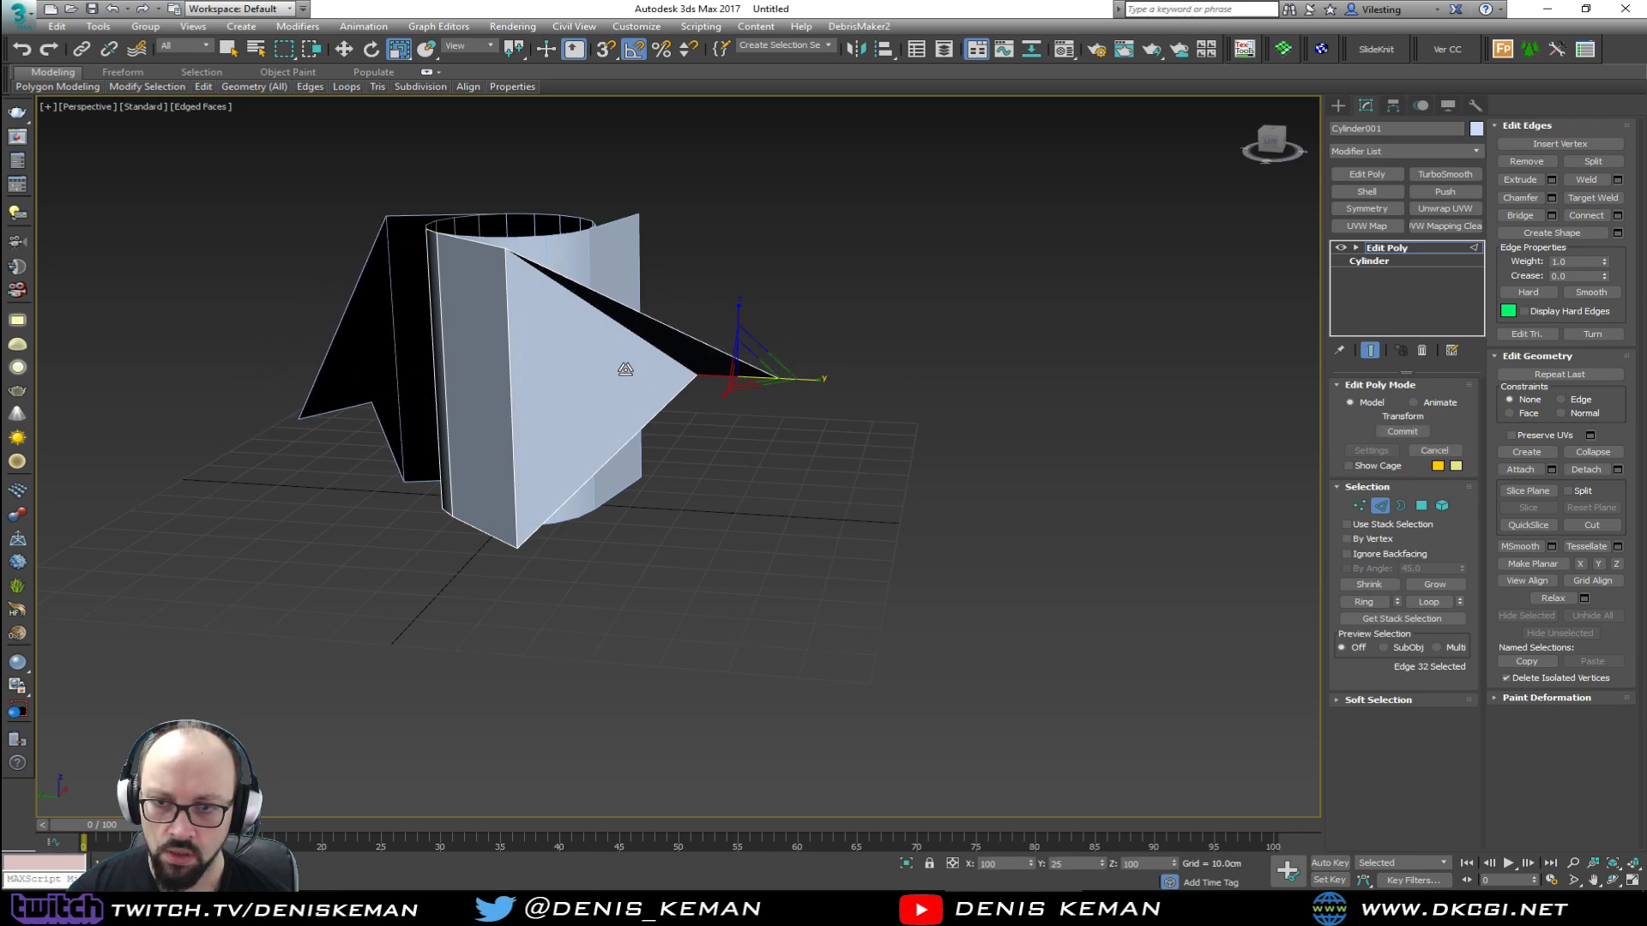
{"action": "middle_click_drag", "start_coordinate": [697, 502], "coordinate": [759, 407], "text": "alt"}
{"action": "left_click_drag", "start_coordinate": [665, 381], "coordinate": [609, 382]}
{"action": "key", "text": "w"}
{"action": "left_click_drag", "start_coordinate": [738, 350], "coordinate": [754, 470]}
{"action": "middle_click_drag", "start_coordinate": [751, 470], "coordinate": [714, 528], "text": "alt"}
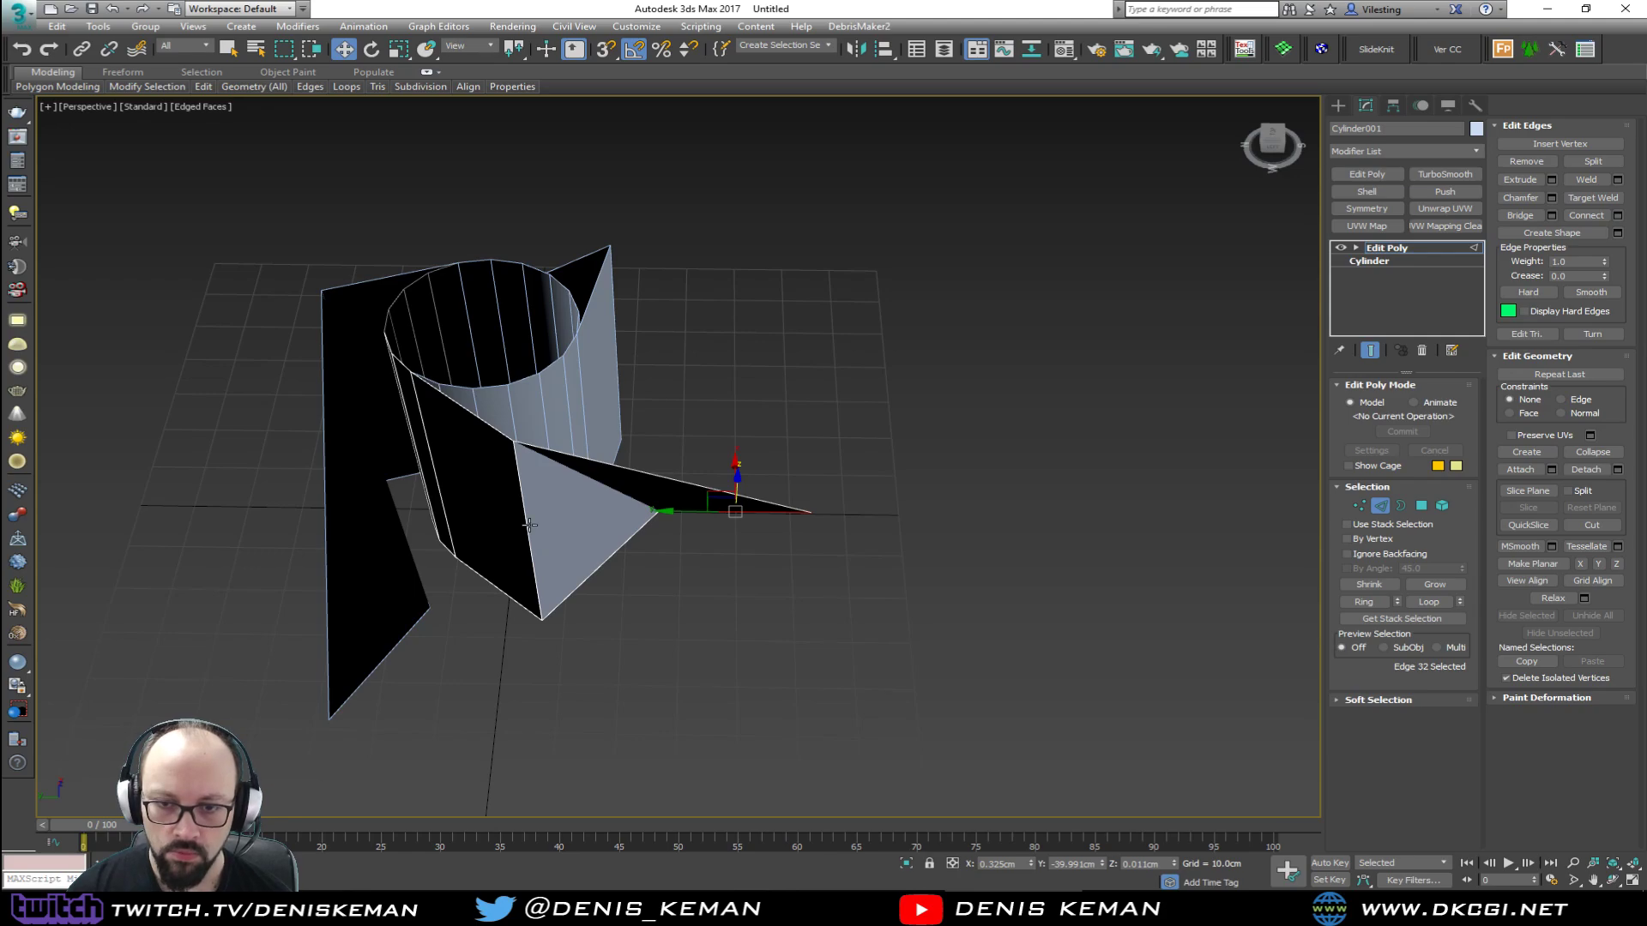
Step: Try to apply Set Flow to the fold edge between the two blade panels
{"action": "left_click", "coordinate": [527, 529]}
{"action": "middle_click_drag", "start_coordinate": [527, 529], "coordinate": [555, 513], "text": "alt"}
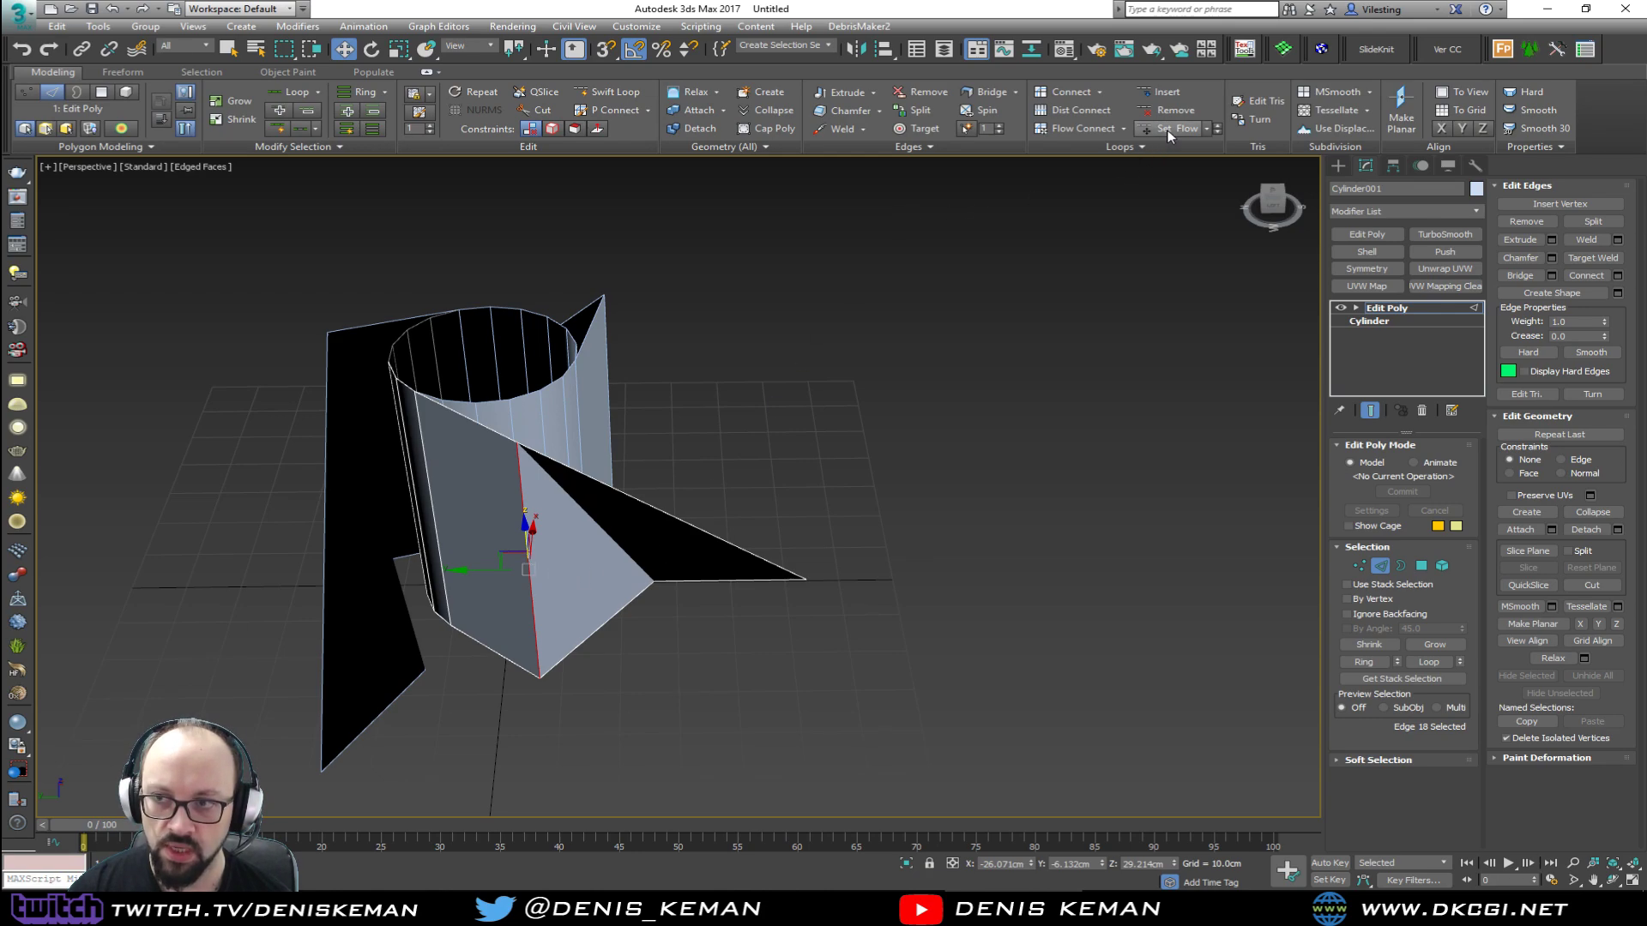
{"action": "left_click", "coordinate": [1169, 136]}
{"action": "middle_click_drag", "start_coordinate": [901, 304], "coordinate": [520, 424], "text": "alt"}
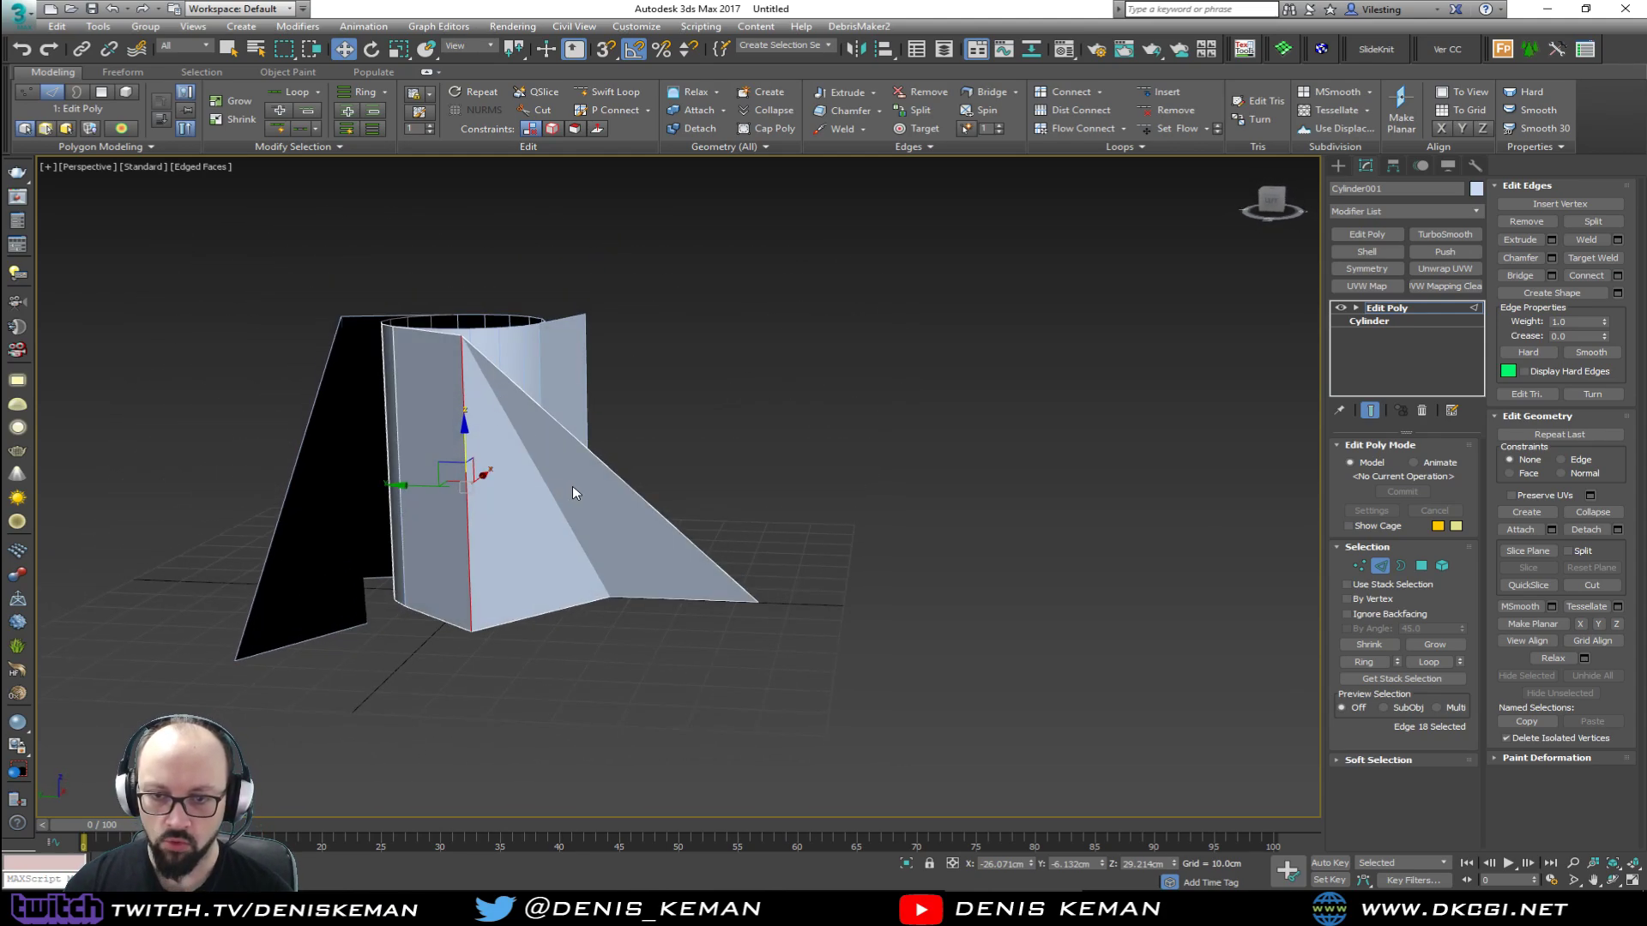
Step: Insert two edge loops across the outer blade panel with Swift Loop
{"action": "key", "text": "shift+alt+w"}
{"action": "left_click", "coordinate": [605, 478]}
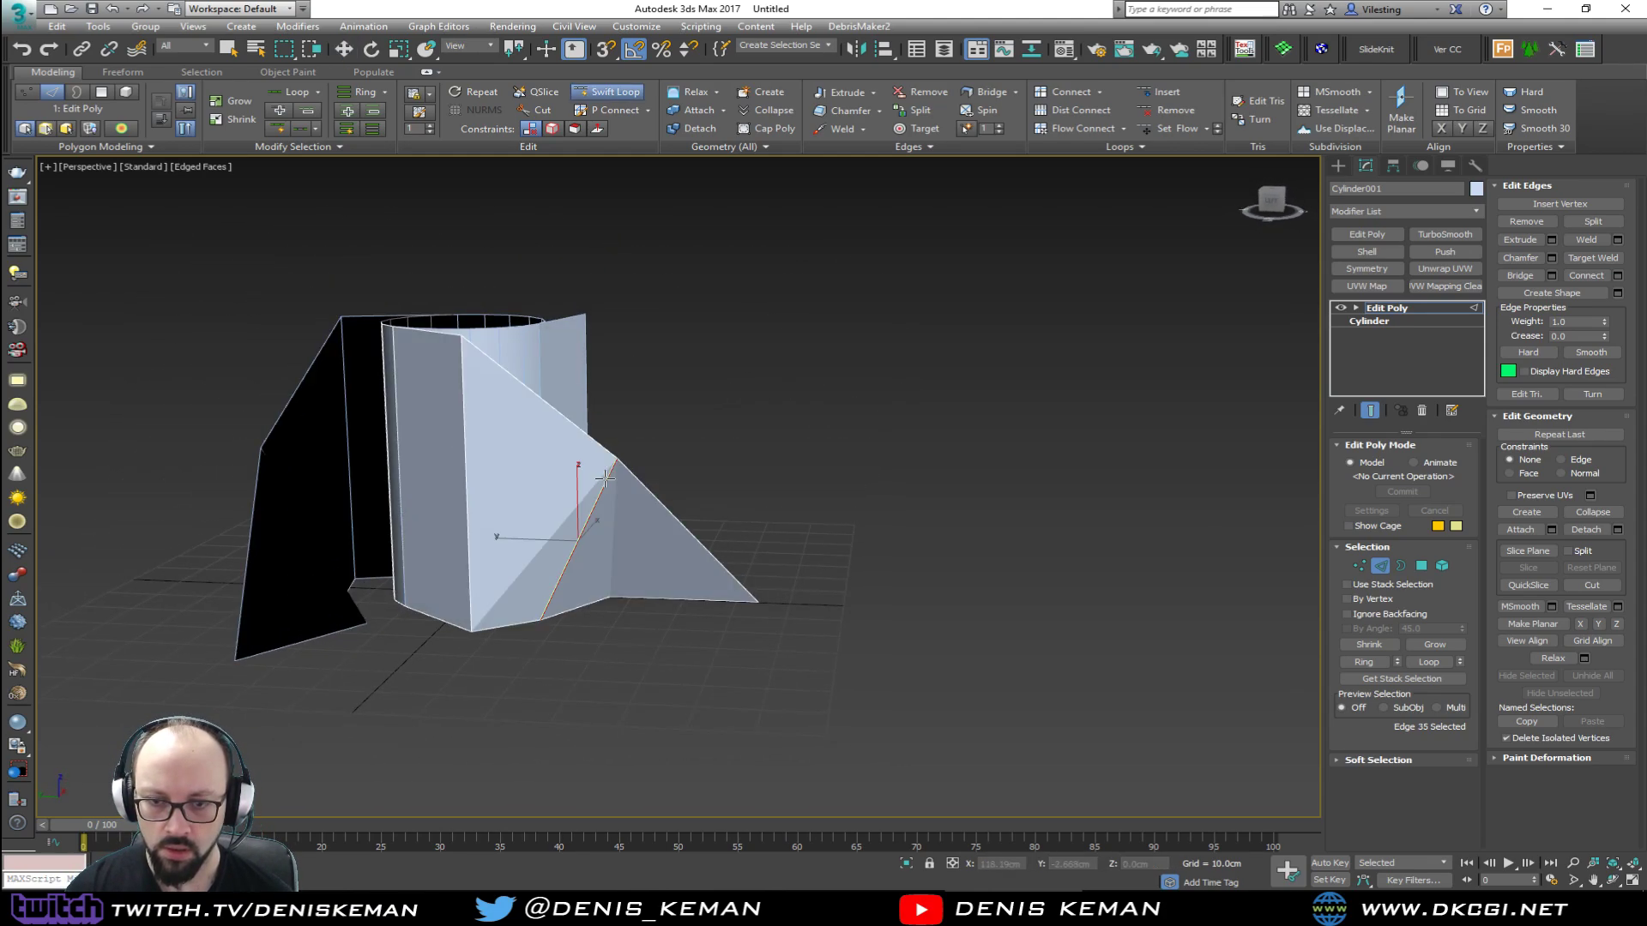
{"action": "middle_click_drag", "start_coordinate": [650, 490], "coordinate": [553, 543], "text": "alt"}
{"action": "left_click", "coordinate": [678, 534]}
{"action": "key", "text": "w"}
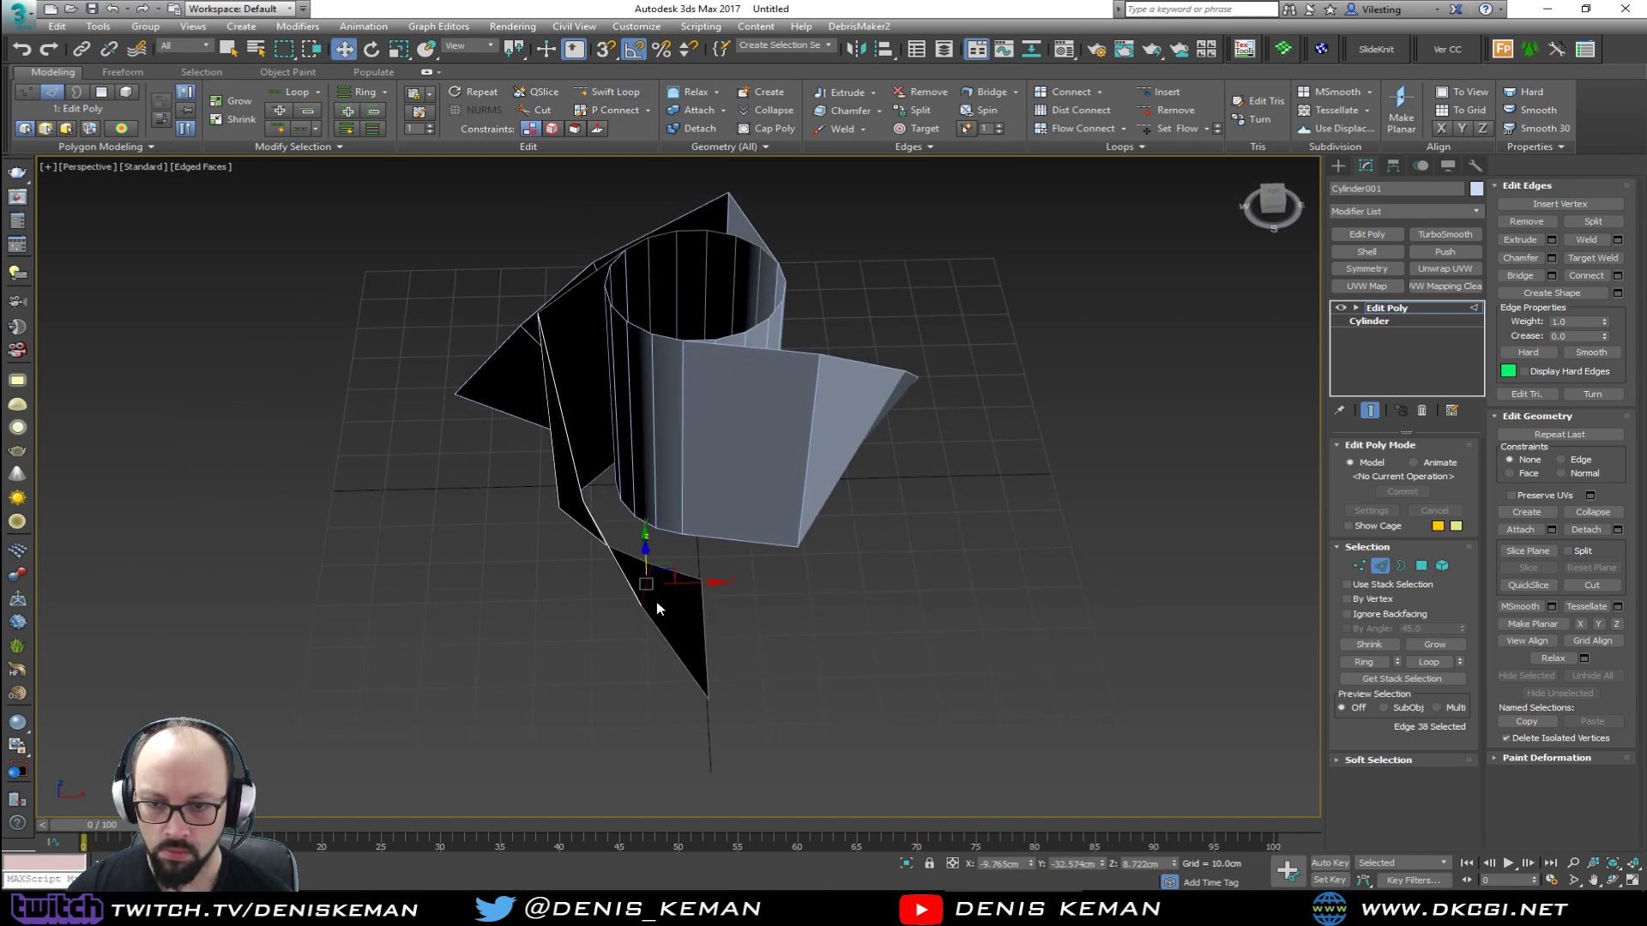
{"action": "middle_click_drag", "start_coordinate": [646, 597], "coordinate": [712, 566], "text": "alt"}
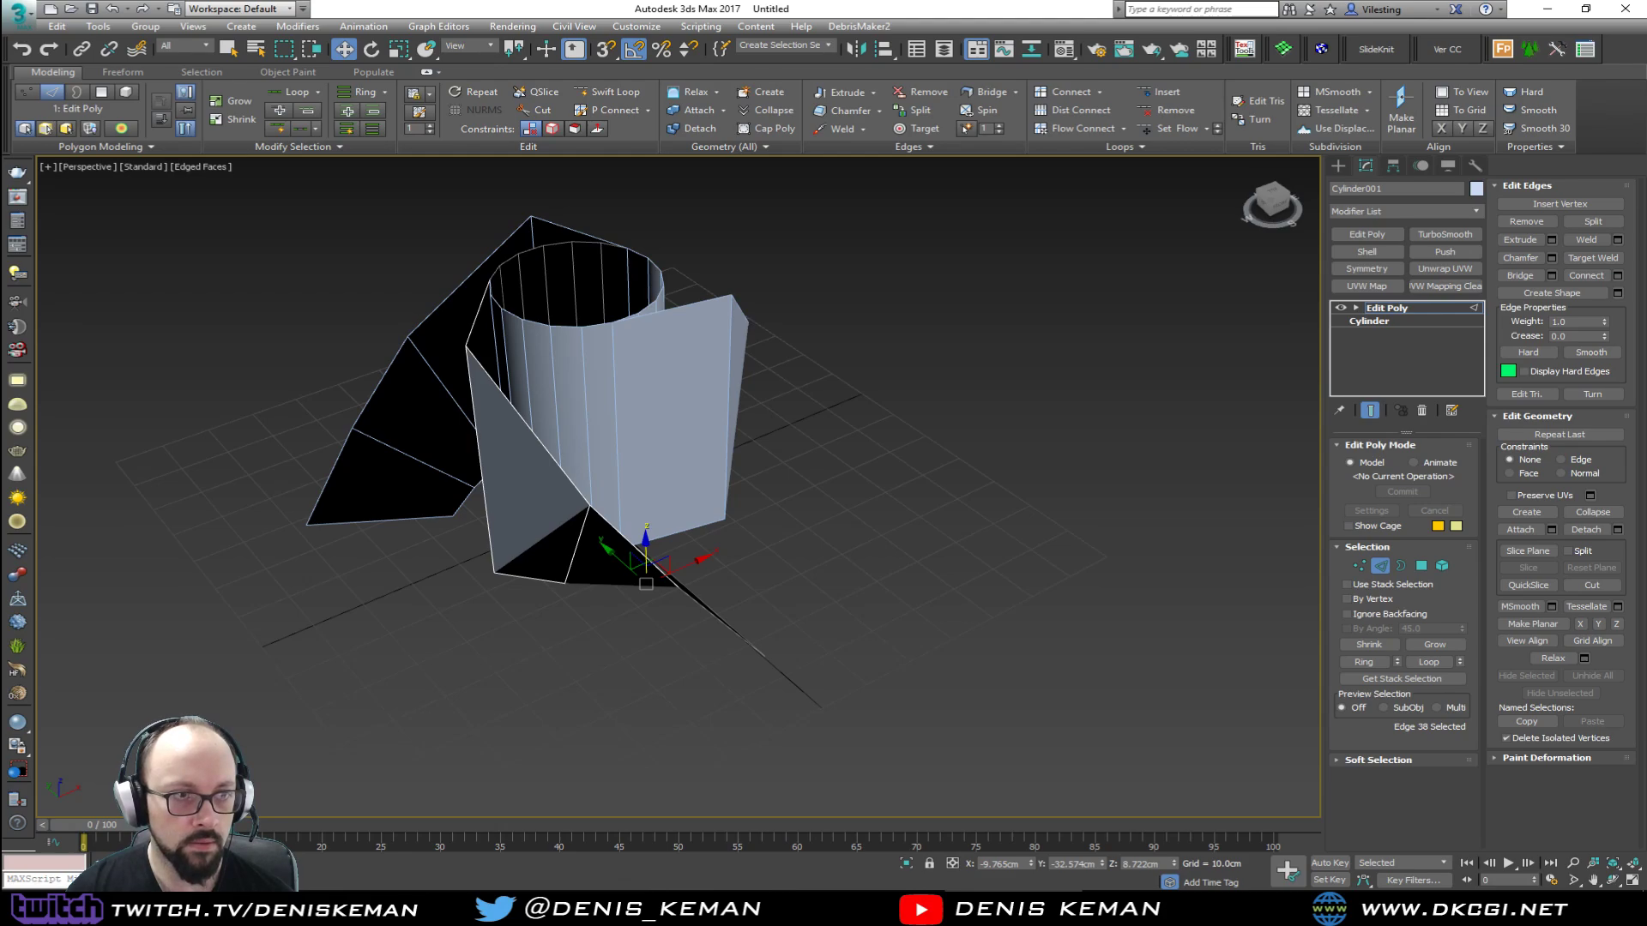
{"action": "middle_click_drag", "start_coordinate": [281, 455], "coordinate": [539, 358], "text": "alt"}
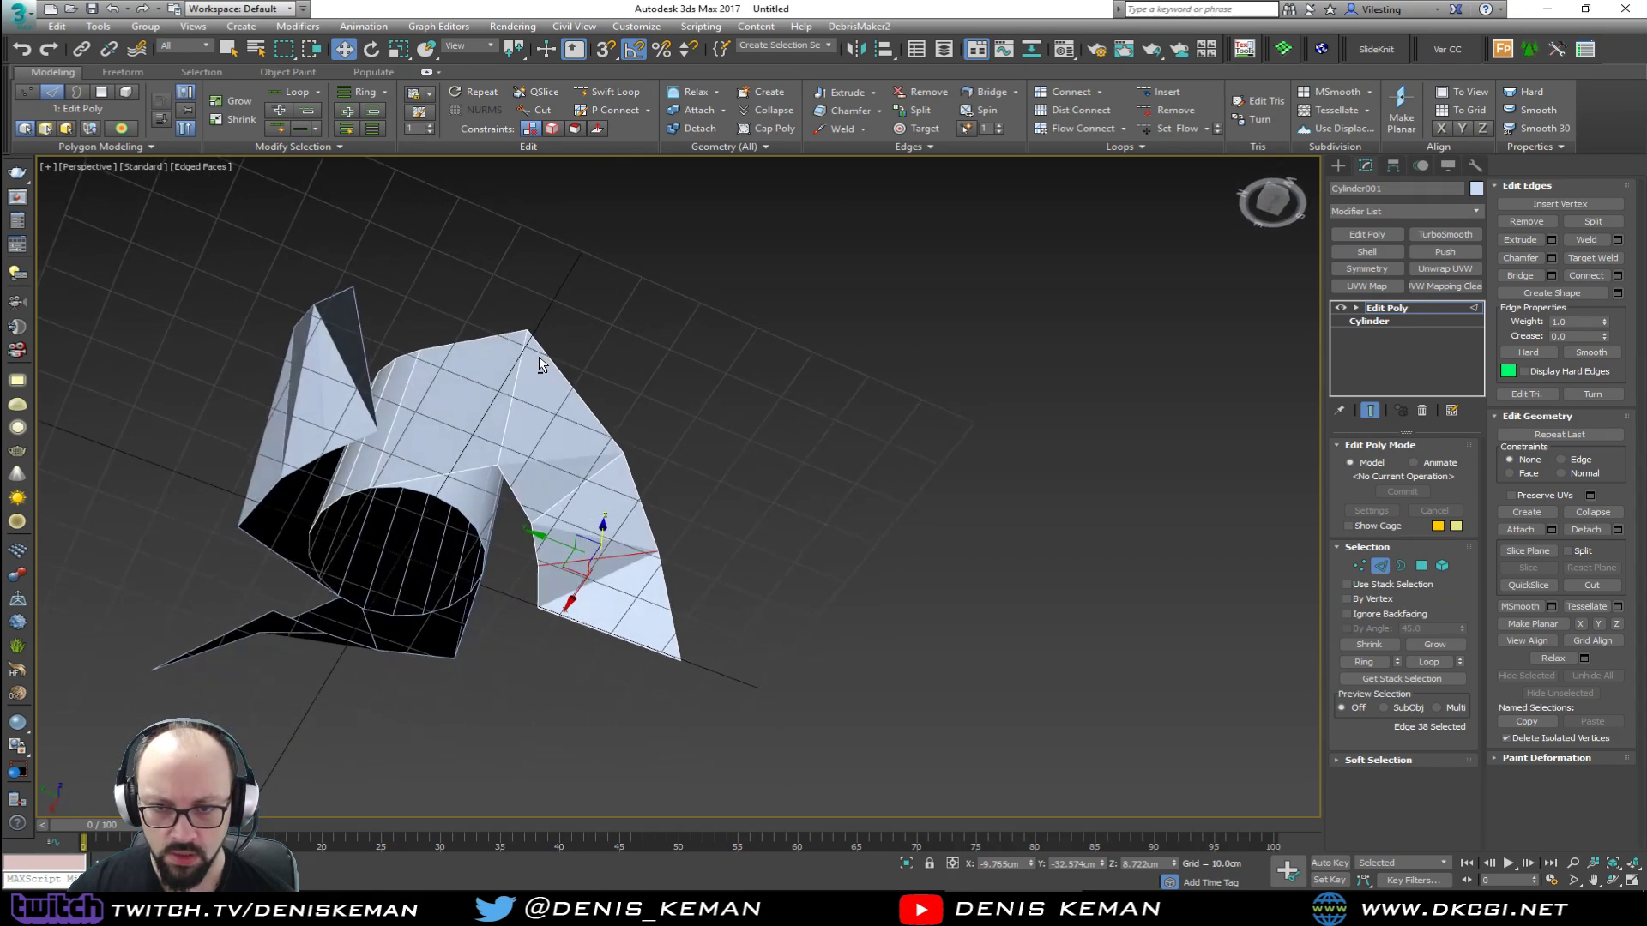
Step: Examine the vertices and face around the blade's fold for overlapping points
{"action": "key", "text": "1"}
{"action": "left_click", "coordinate": [498, 465]}
{"action": "middle_click_drag", "start_coordinate": [502, 446], "coordinate": [477, 585], "text": "alt"}
{"action": "left_click", "coordinate": [532, 517]}
{"action": "left_click", "coordinate": [497, 465]}
{"action": "left_click", "coordinate": [491, 482]}
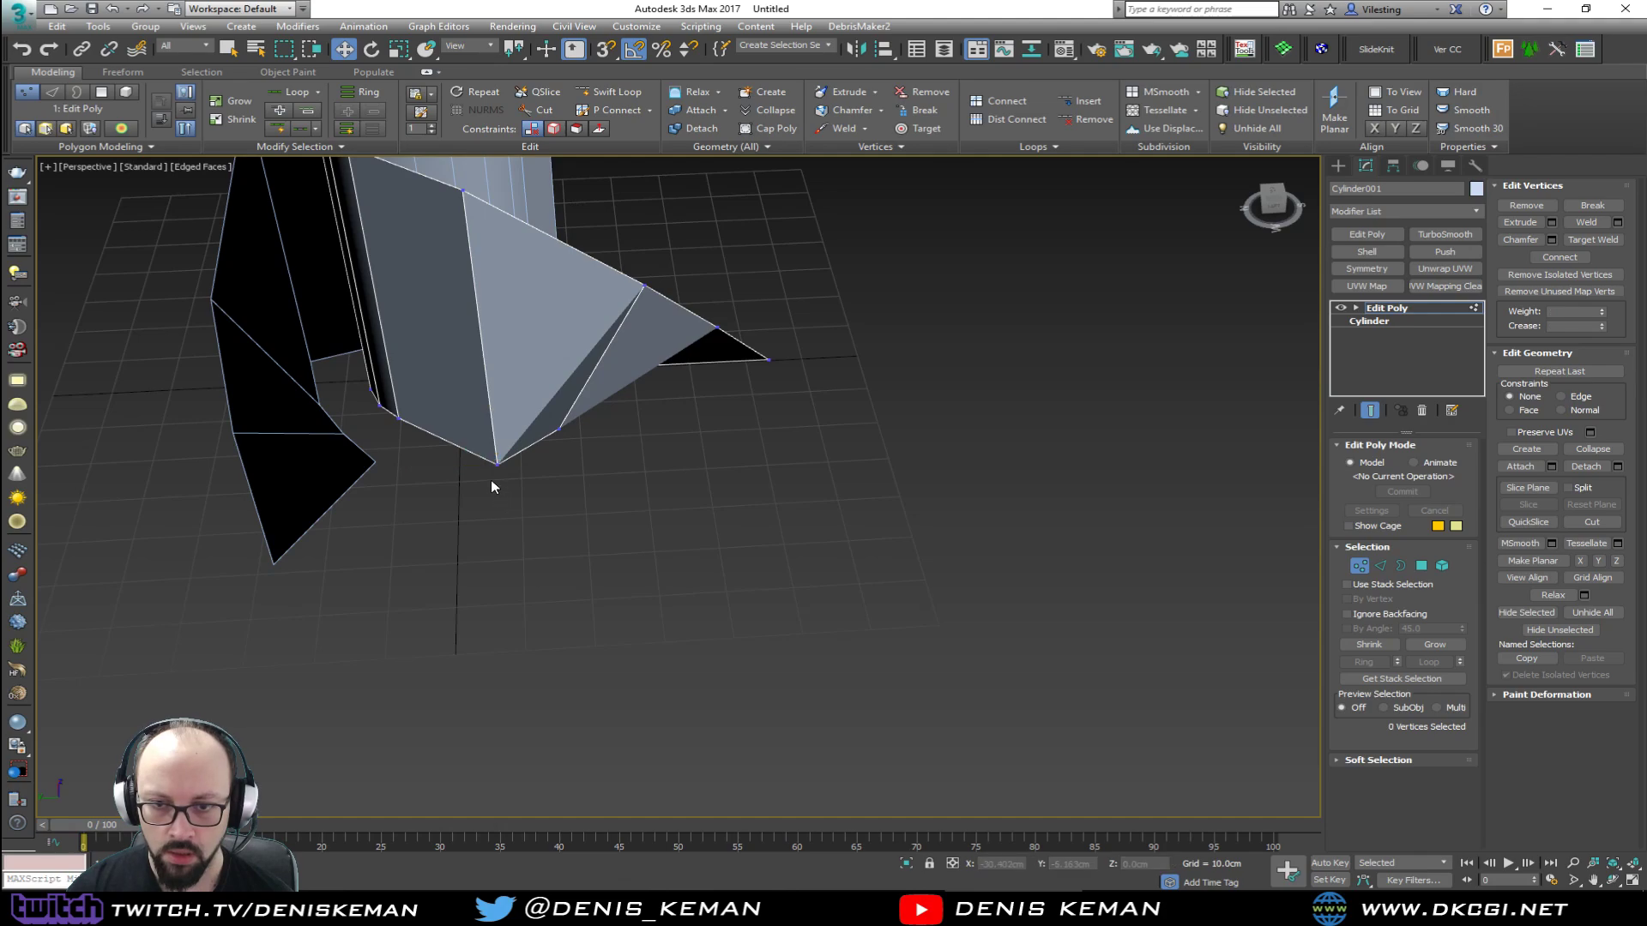
{"action": "middle_click_drag", "start_coordinate": [460, 351], "coordinate": [295, 376], "text": "alt"}
{"action": "key", "text": "4"}
{"action": "left_click", "coordinate": [527, 419]}
{"action": "key", "text": "1"}
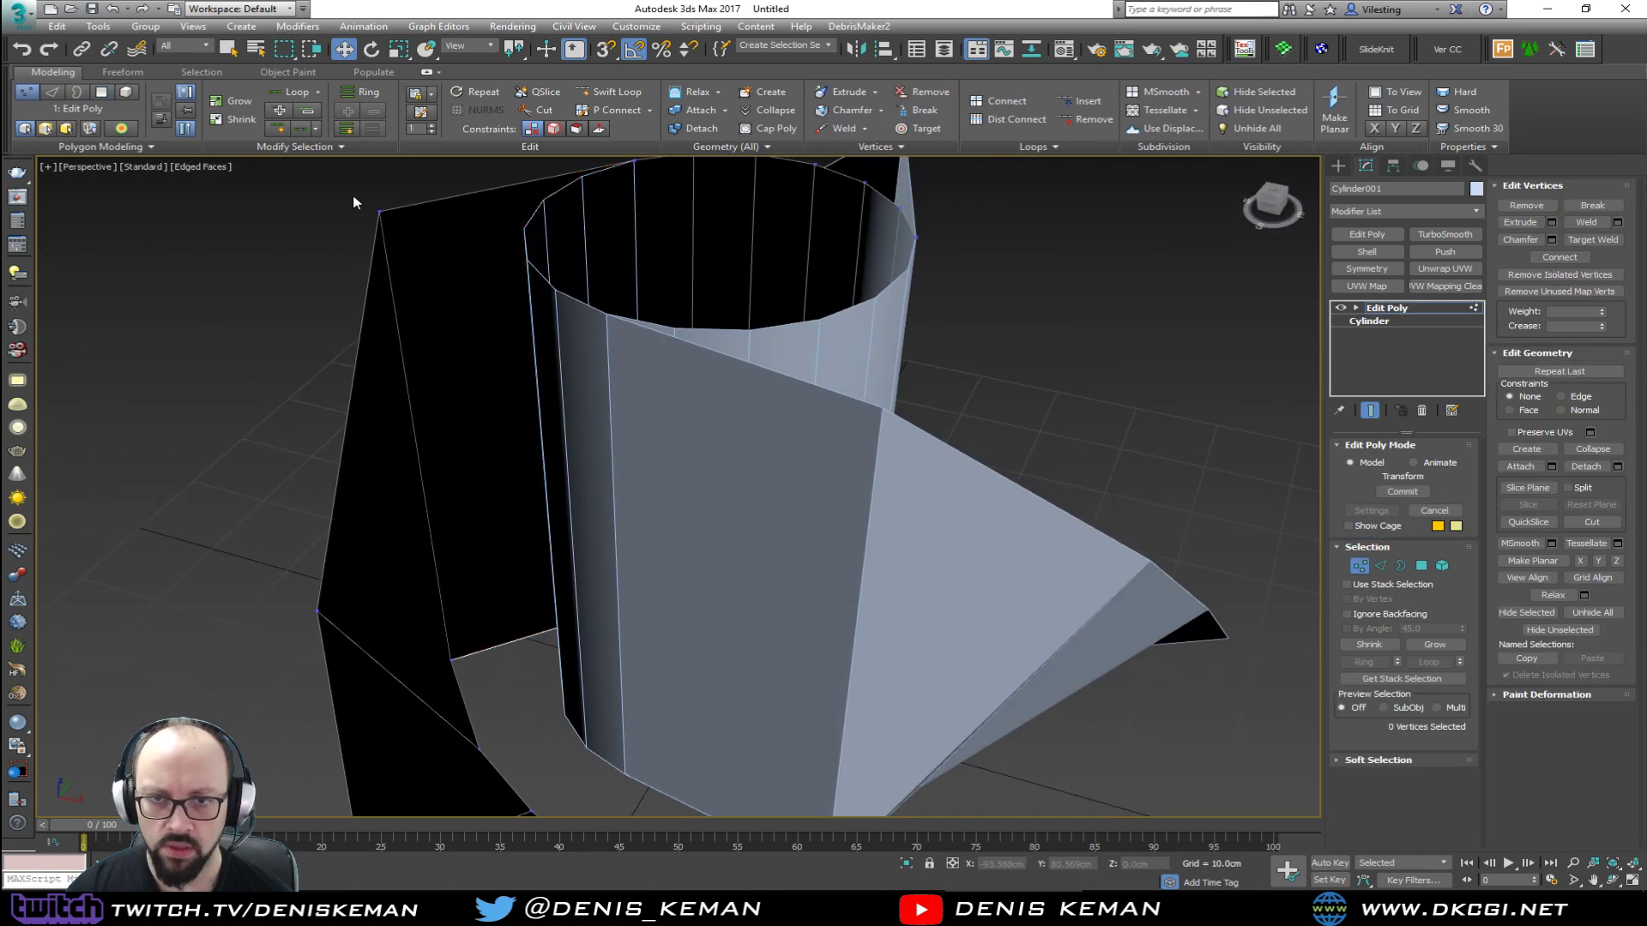
Step: Weld all vertices of the blade section with a 0.1 cm threshold, and clear the object selection
{"action": "middle_click_drag", "start_coordinate": [352, 203], "coordinate": [674, 373]}
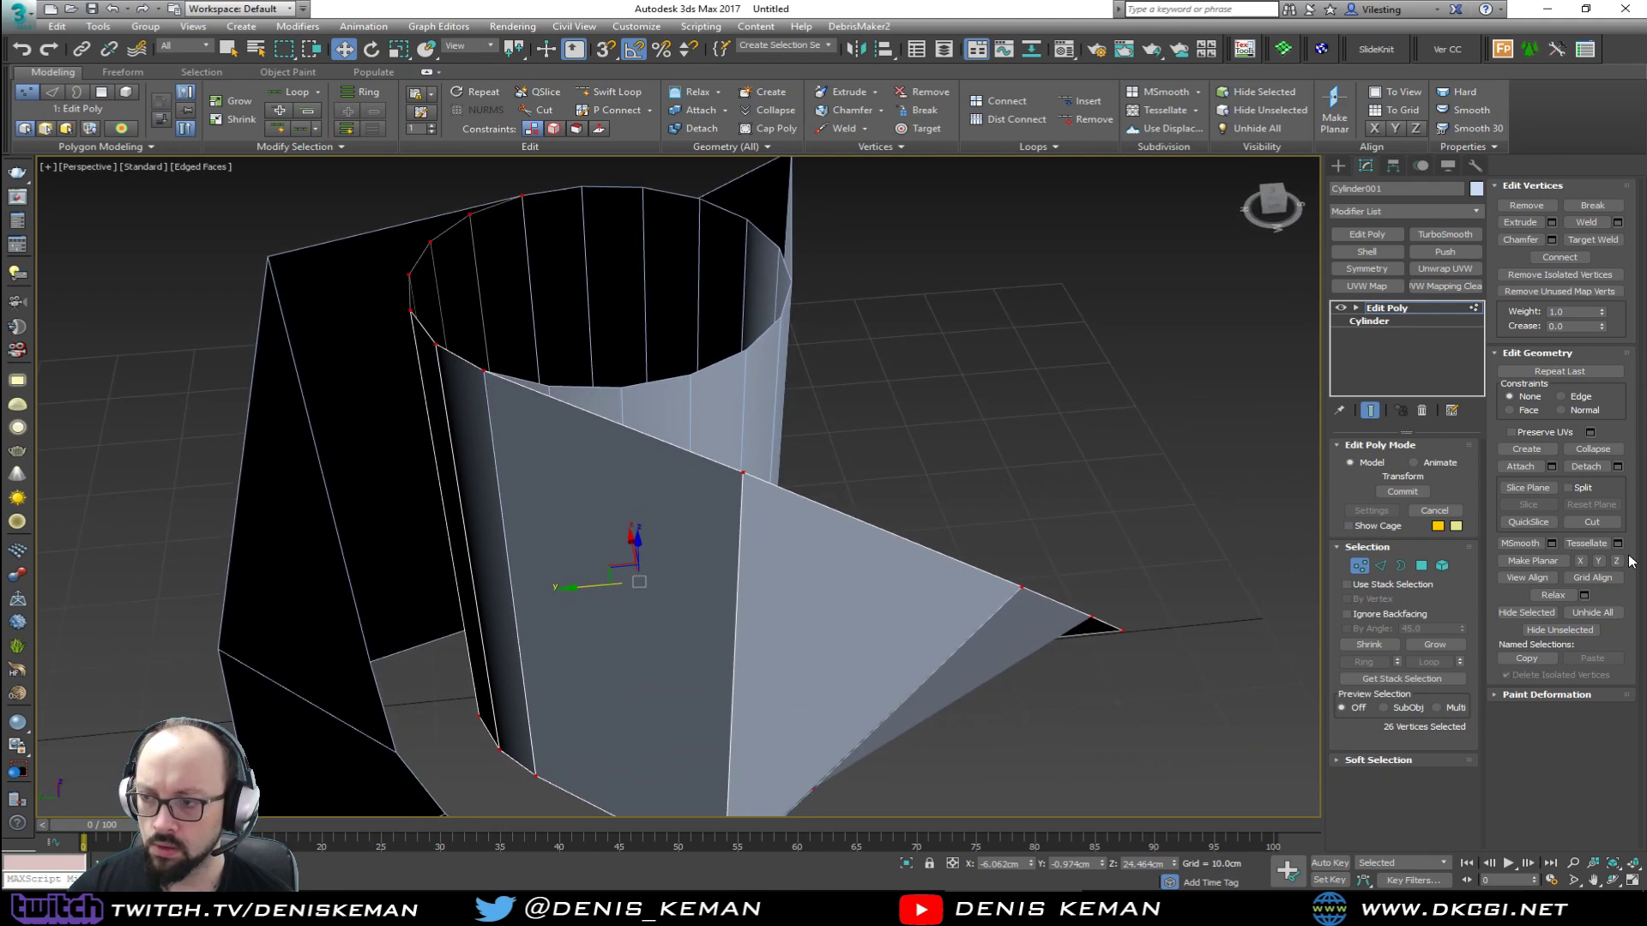
{"action": "left_click", "coordinate": [1618, 224]}
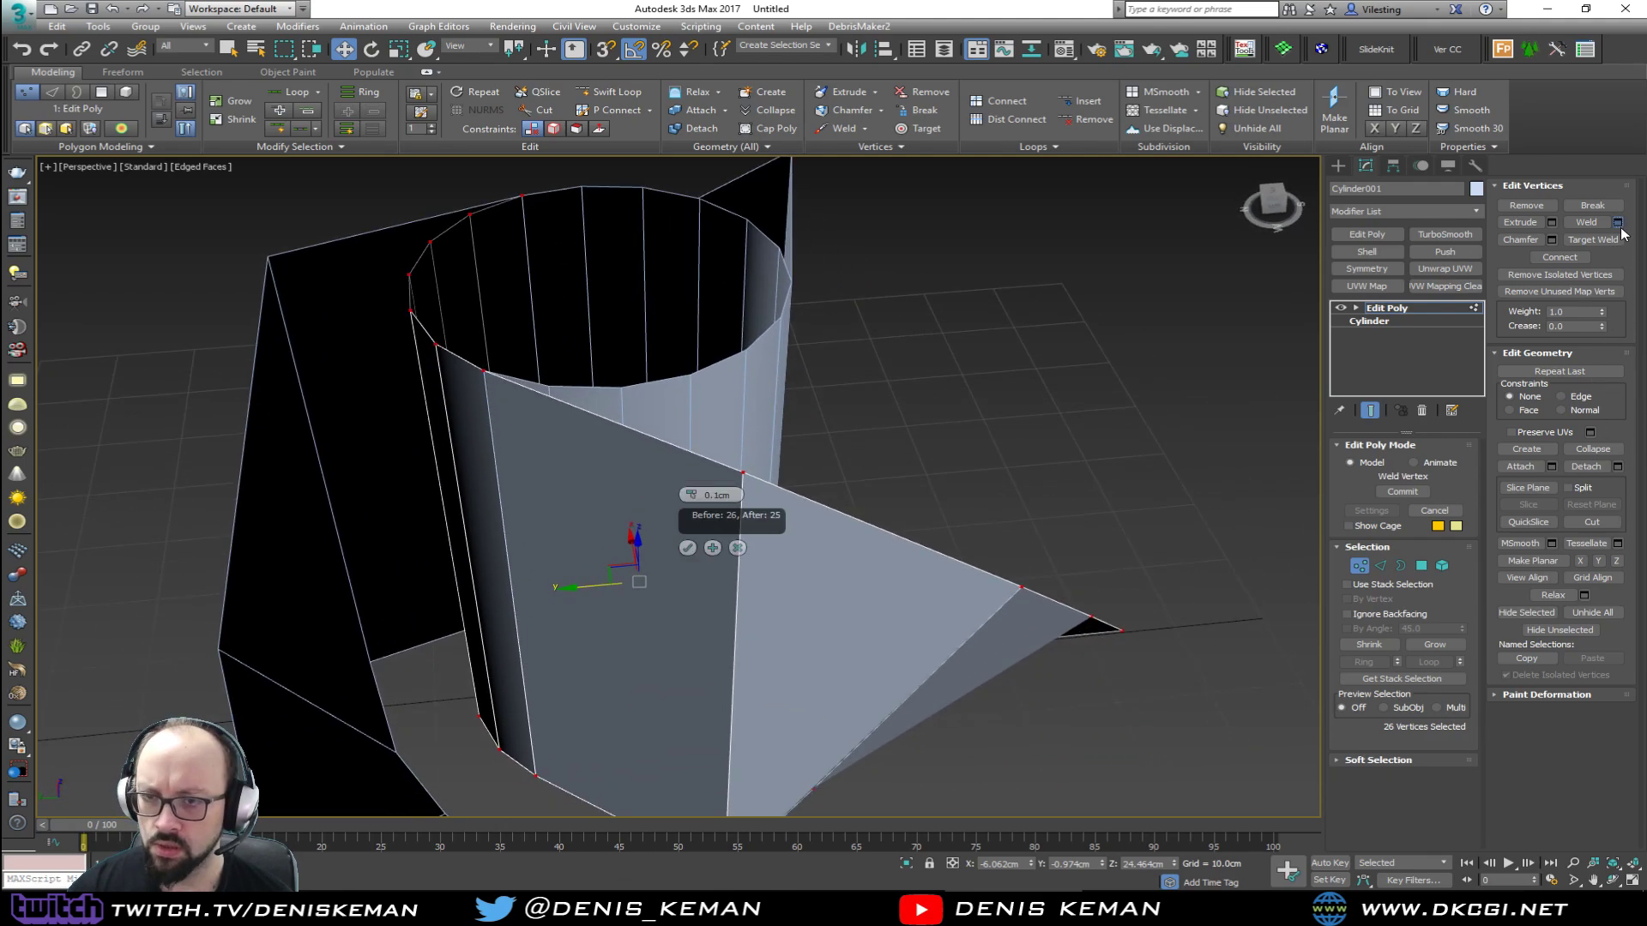
{"action": "left_click", "coordinate": [688, 548]}
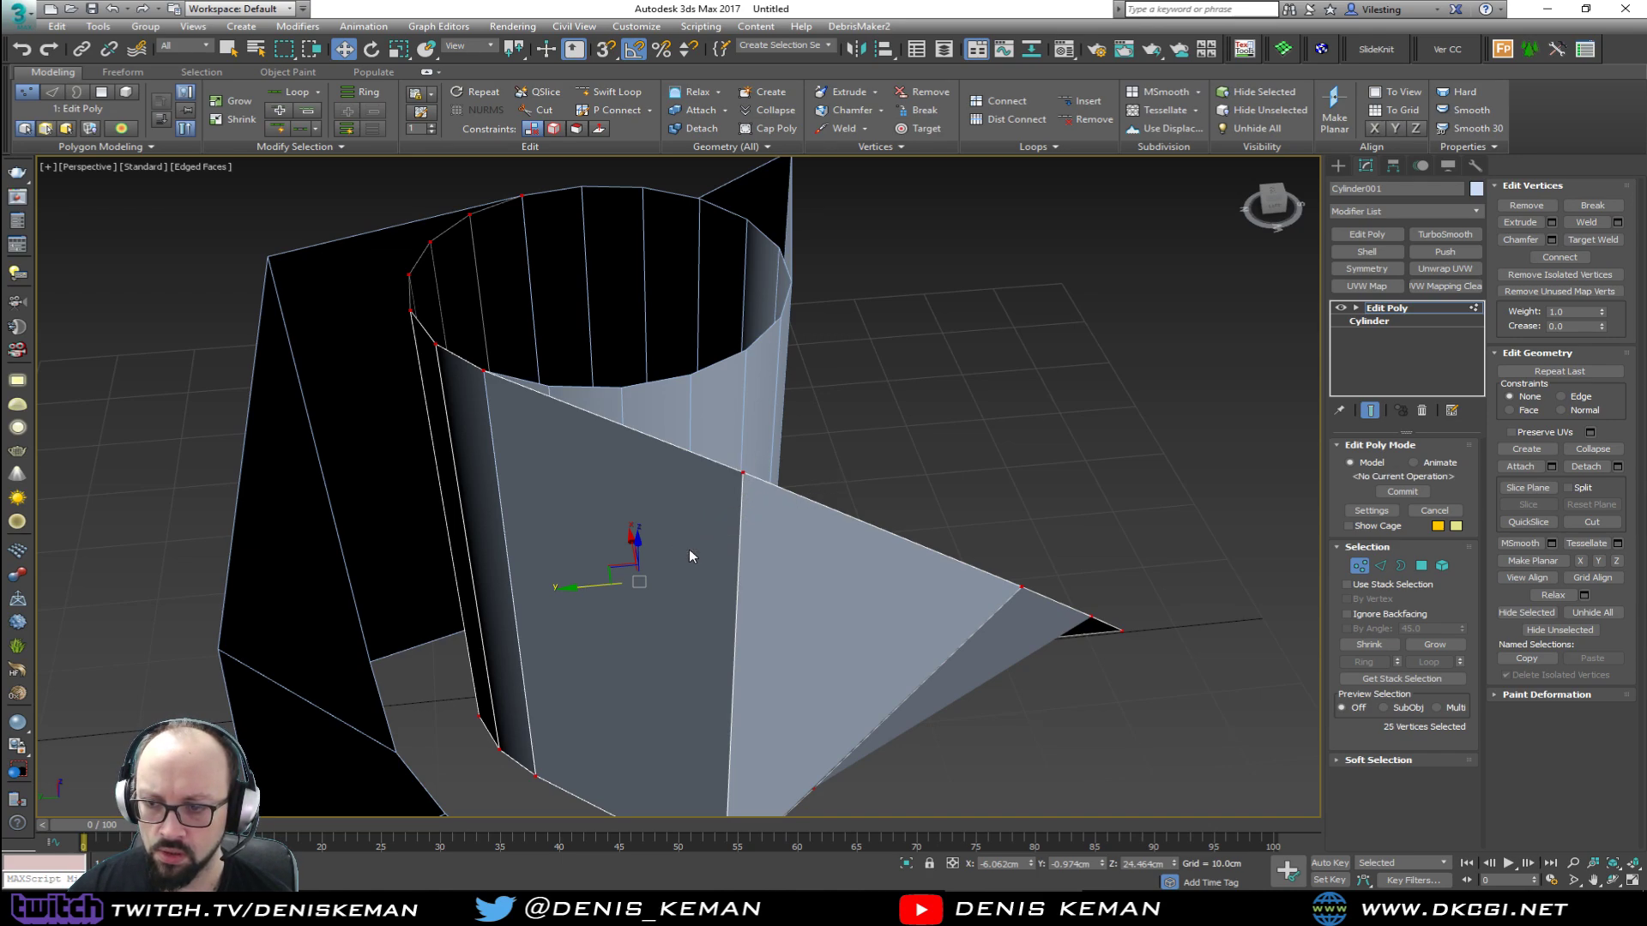
{"action": "left_click", "coordinate": [1360, 567]}
{"action": "left_click", "coordinate": [883, 434]}
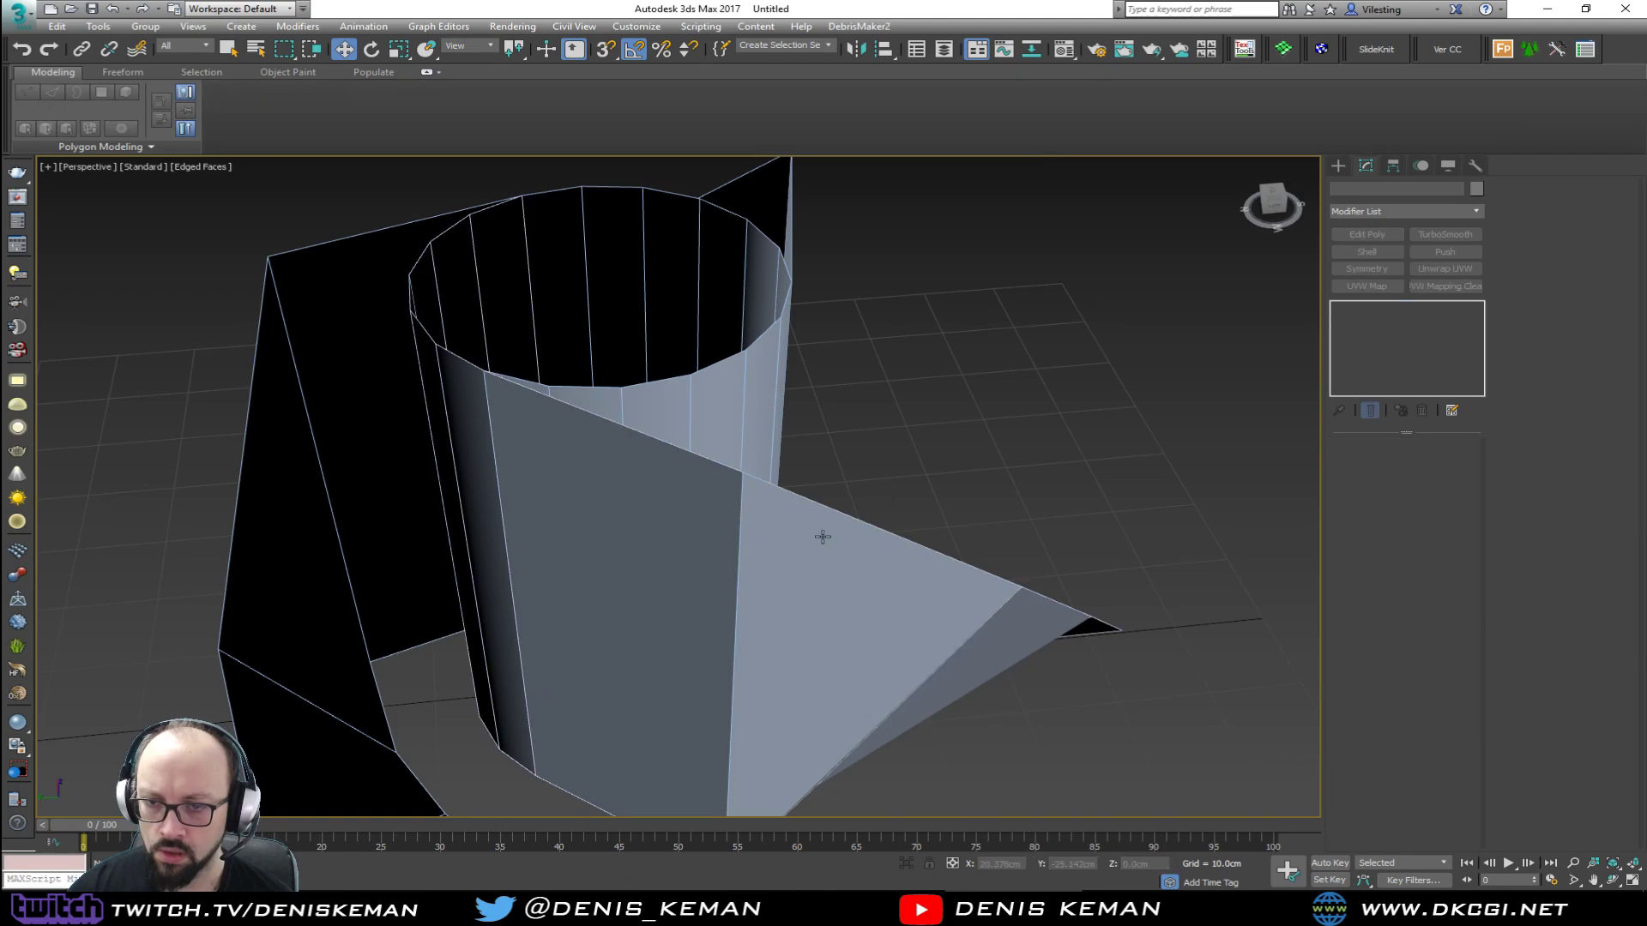
Step: Reselect the blade section and shift the bottom vertex of the blade's fold in the horizontal plane
{"action": "scroll", "coordinate": [815, 533], "scroll_direction": "up", "scroll_amount": 3}
{"action": "left_click", "coordinate": [721, 552]}
{"action": "key", "text": "1"}
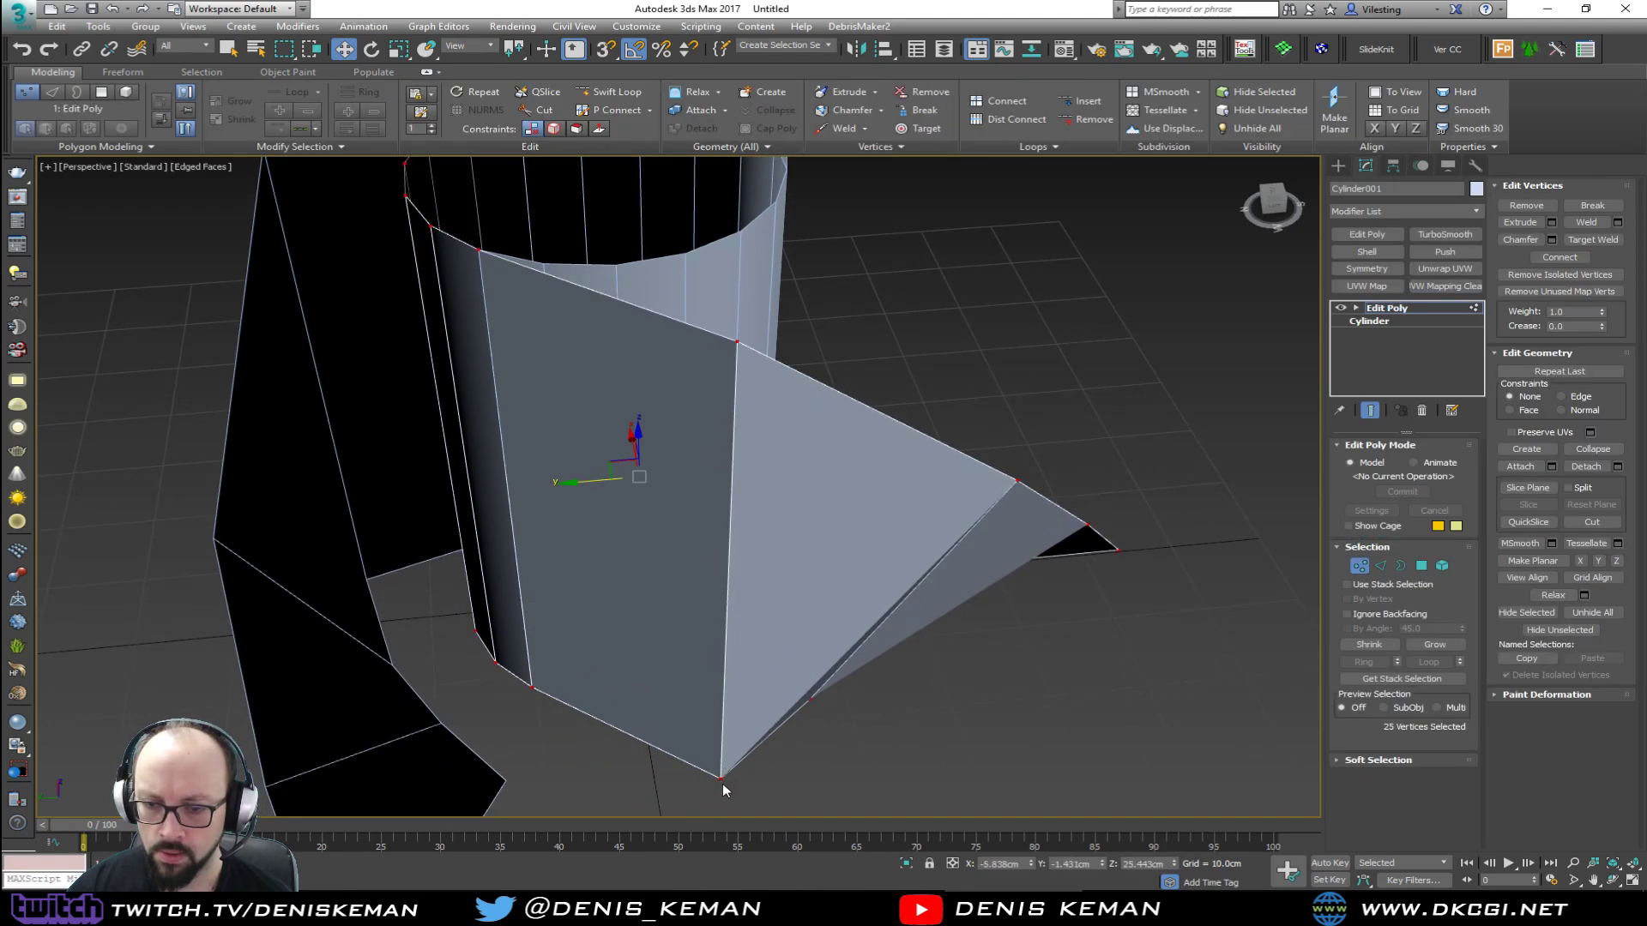
{"action": "left_click", "coordinate": [723, 786]}
{"action": "left_click", "coordinate": [722, 779]}
{"action": "middle_click_drag", "start_coordinate": [726, 754], "coordinate": [690, 759], "text": "alt"}
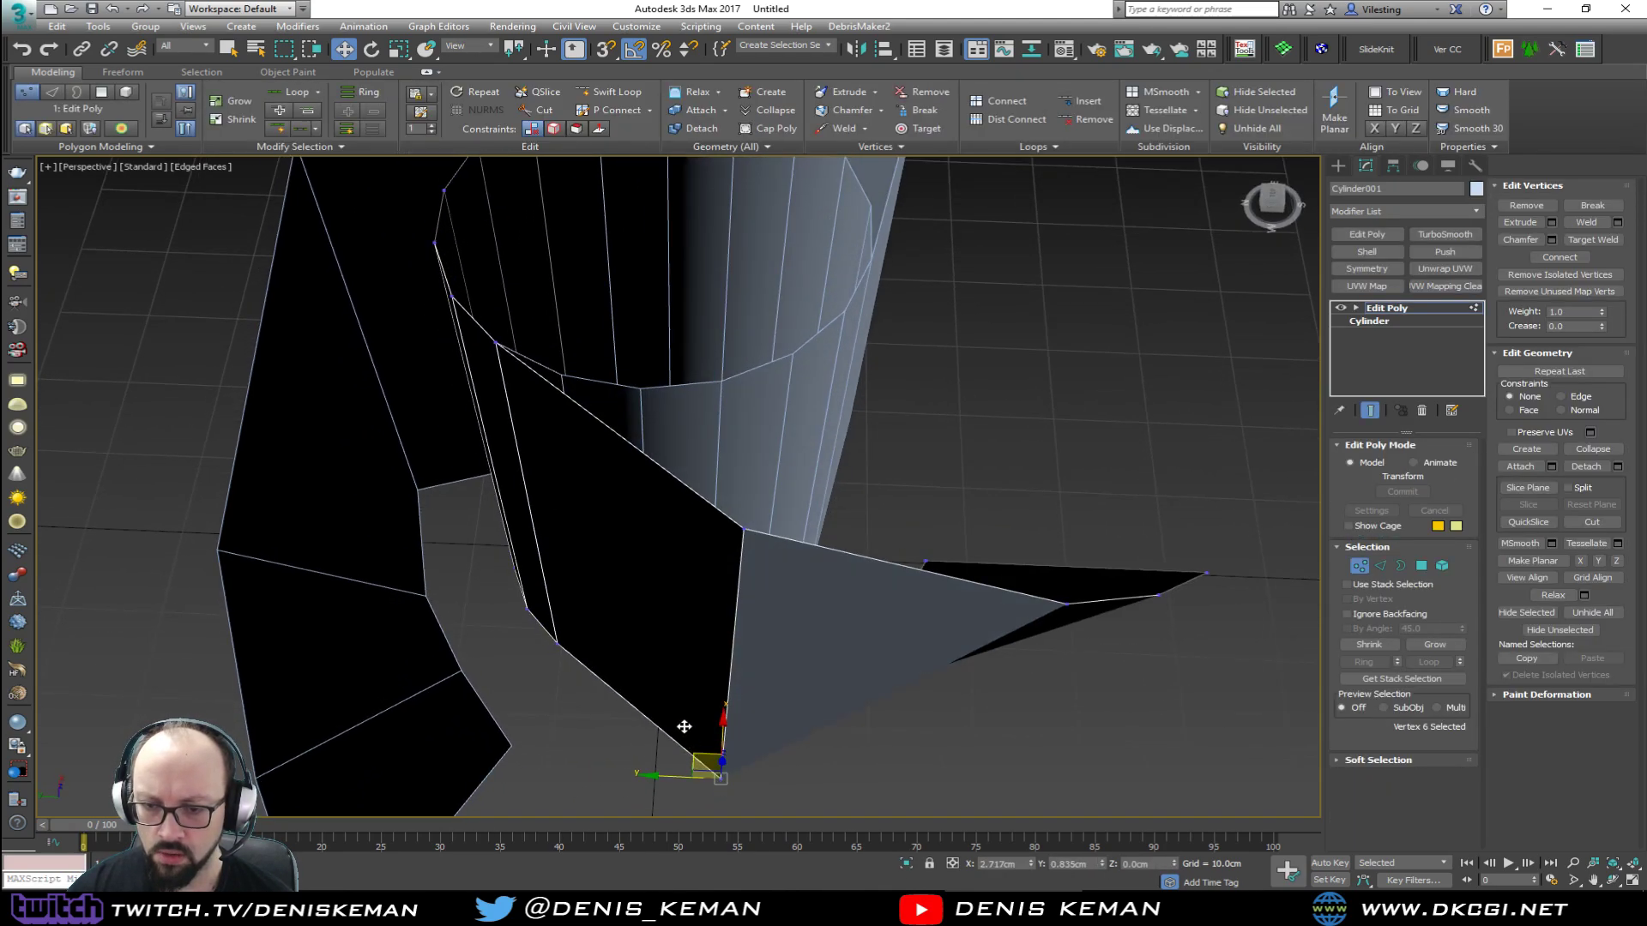
{"action": "left_click_drag", "start_coordinate": [684, 726], "coordinate": [674, 707]}
{"action": "middle_click_drag", "start_coordinate": [698, 759], "coordinate": [757, 386], "text": "alt"}
Step: Reposition the top vertex of the blade's fold in the horizontal plane
{"action": "left_click", "coordinate": [687, 741]}
{"action": "left_click", "coordinate": [642, 745]}
{"action": "left_click", "coordinate": [742, 393]}
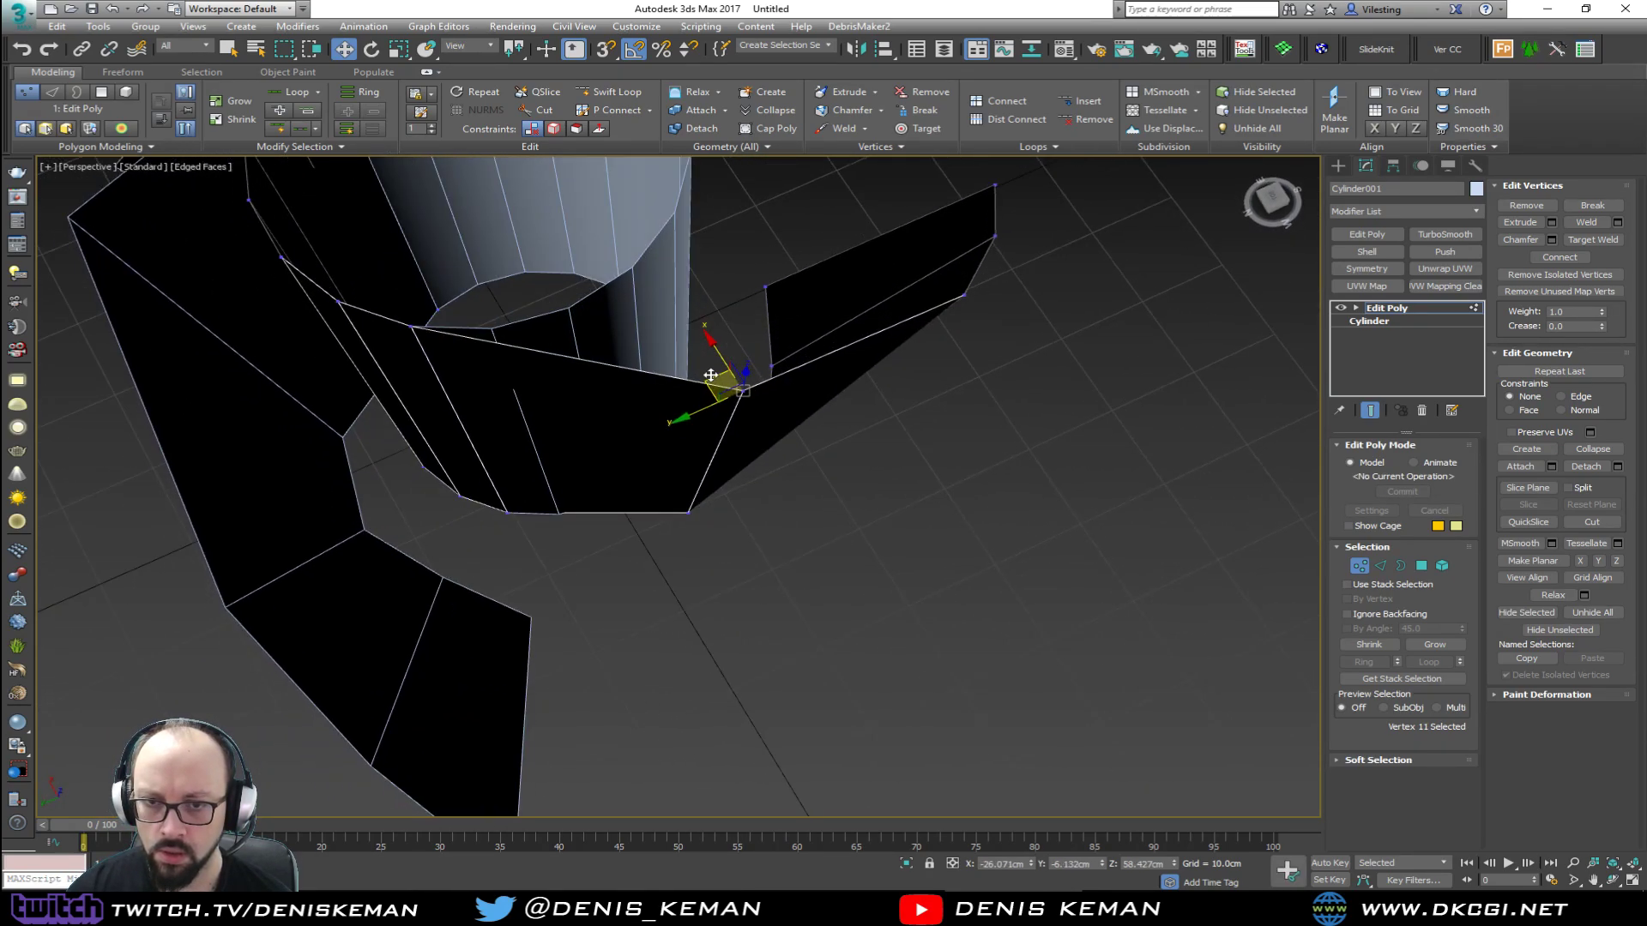
{"action": "mouse_move", "coordinate": [710, 378]}
{"action": "left_mouse_down"}
{"action": "mouse_move", "coordinate": [745, 392]}
{"action": "mouse_move", "coordinate": [729, 405]}
{"action": "left_mouse_up"}
{"action": "key", "text": "Delete"}
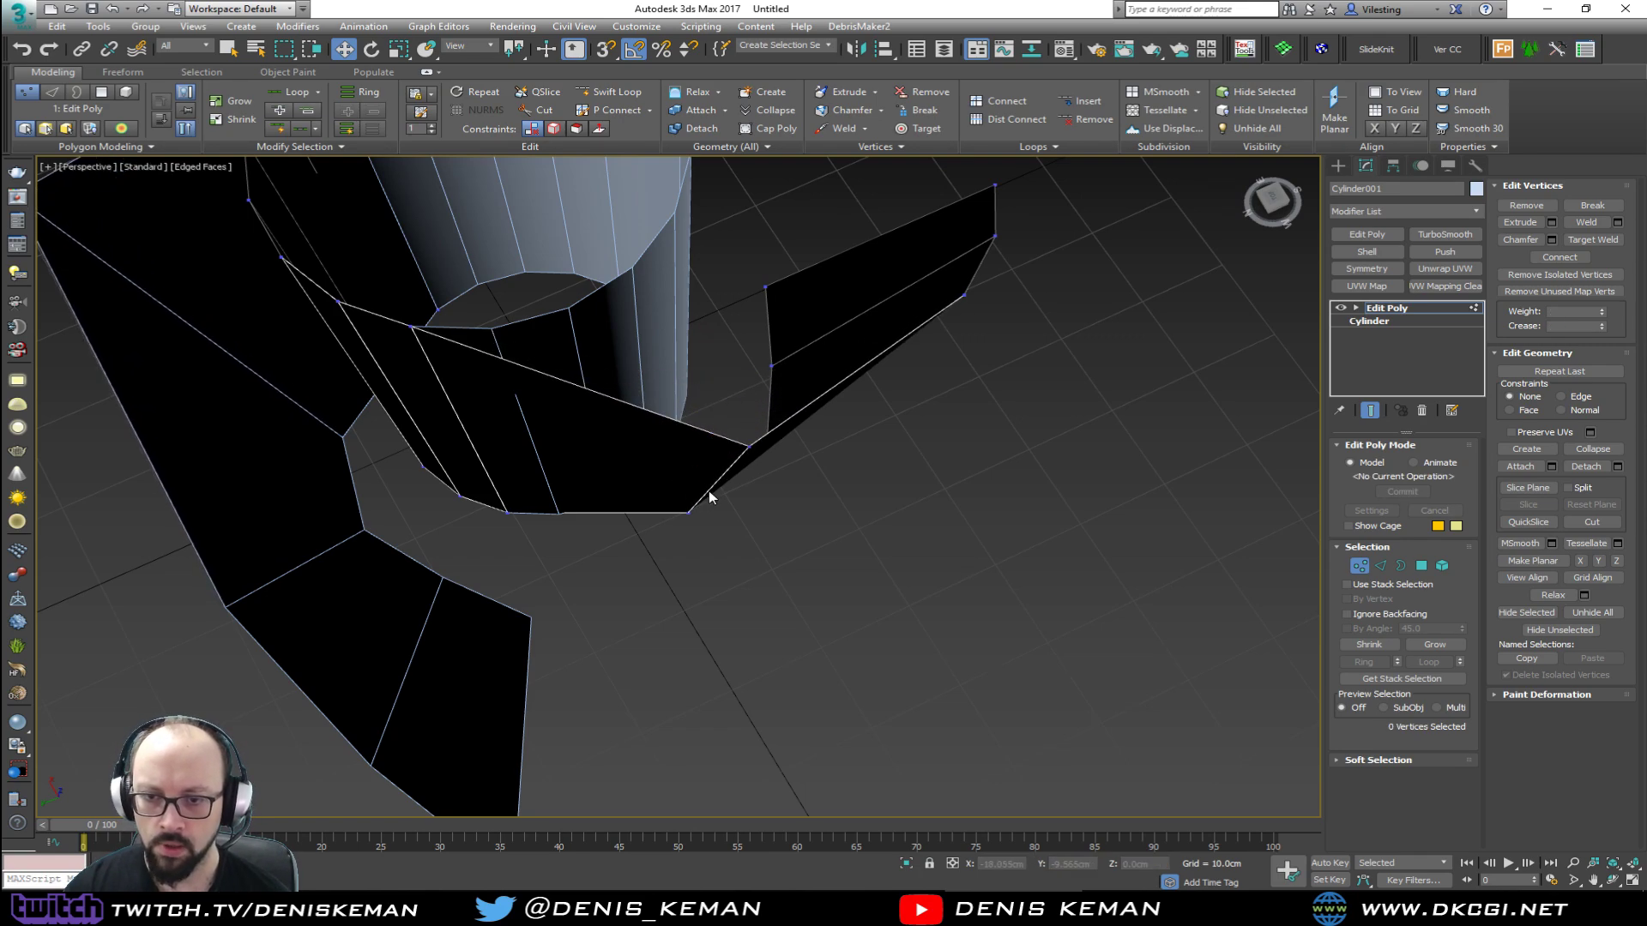
Step: Move the fold's bottom vertex to about X -30.4 cm, Y 0 cm, and shift its top vertex the same way
{"action": "left_click", "coordinate": [691, 512]}
{"action": "left_click_drag", "start_coordinate": [678, 520], "coordinate": [631, 518]}
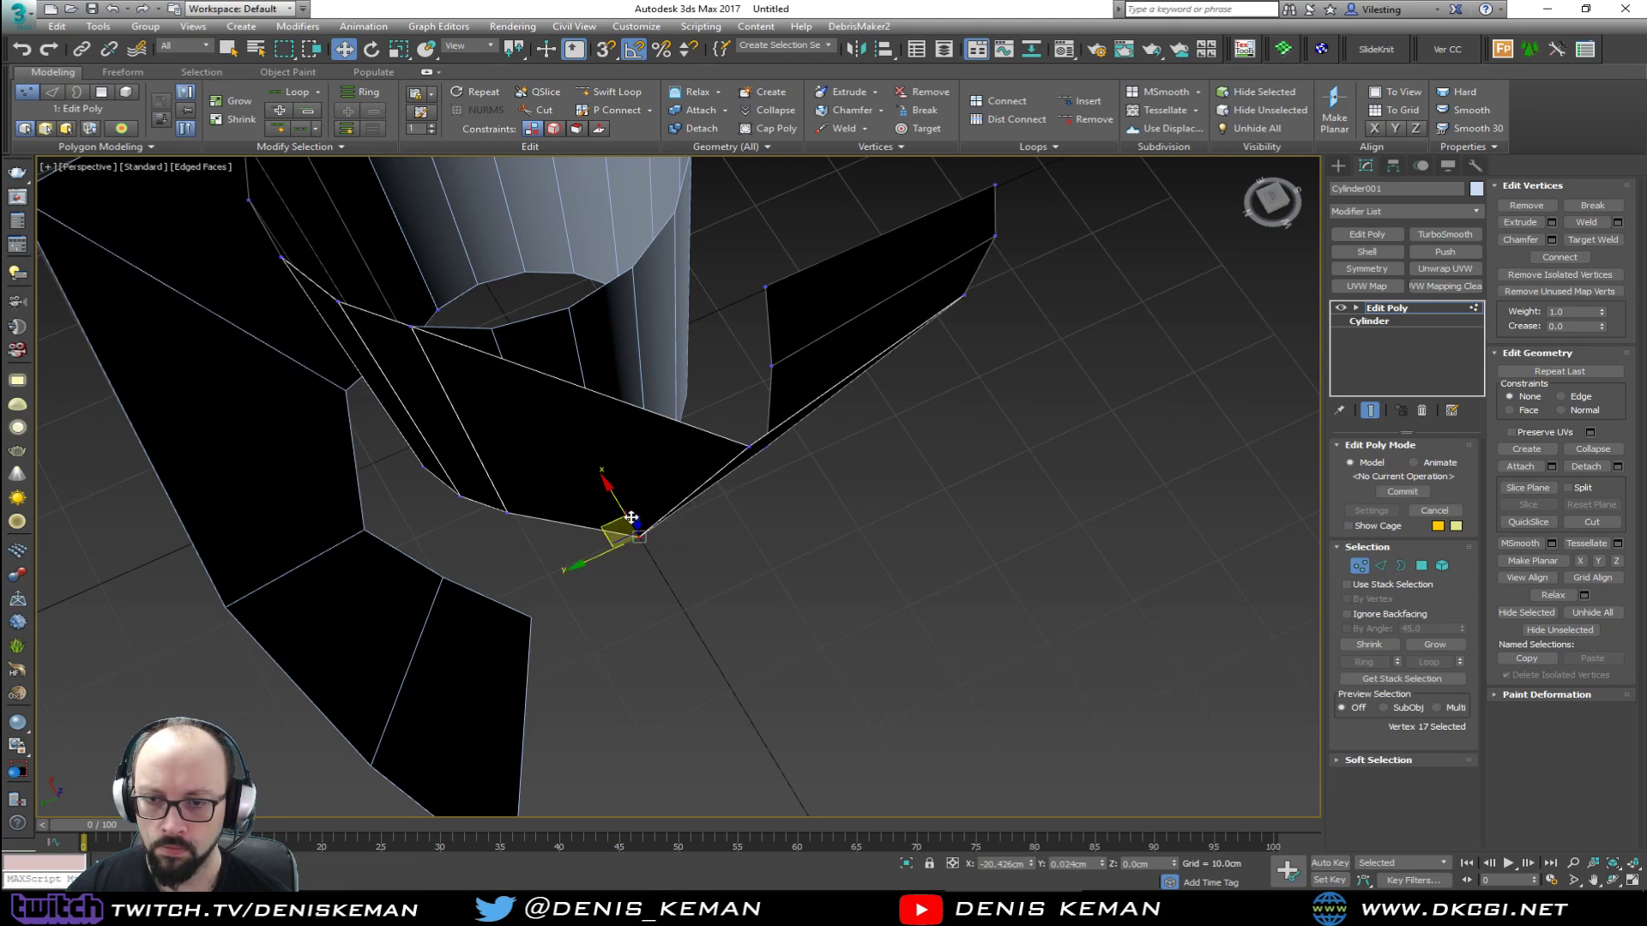
{"action": "left_click", "coordinate": [745, 447]}
{"action": "left_click_drag", "start_coordinate": [714, 437], "coordinate": [636, 412]}
{"action": "middle_click_drag", "start_coordinate": [784, 433], "coordinate": [762, 405], "text": "alt"}
Step: In the Top view, reshape the blade's outer curve by moving a loop vertex and the end vertex, the latter to about Y -42.9 cm
{"action": "left_click", "coordinate": [1091, 639]}
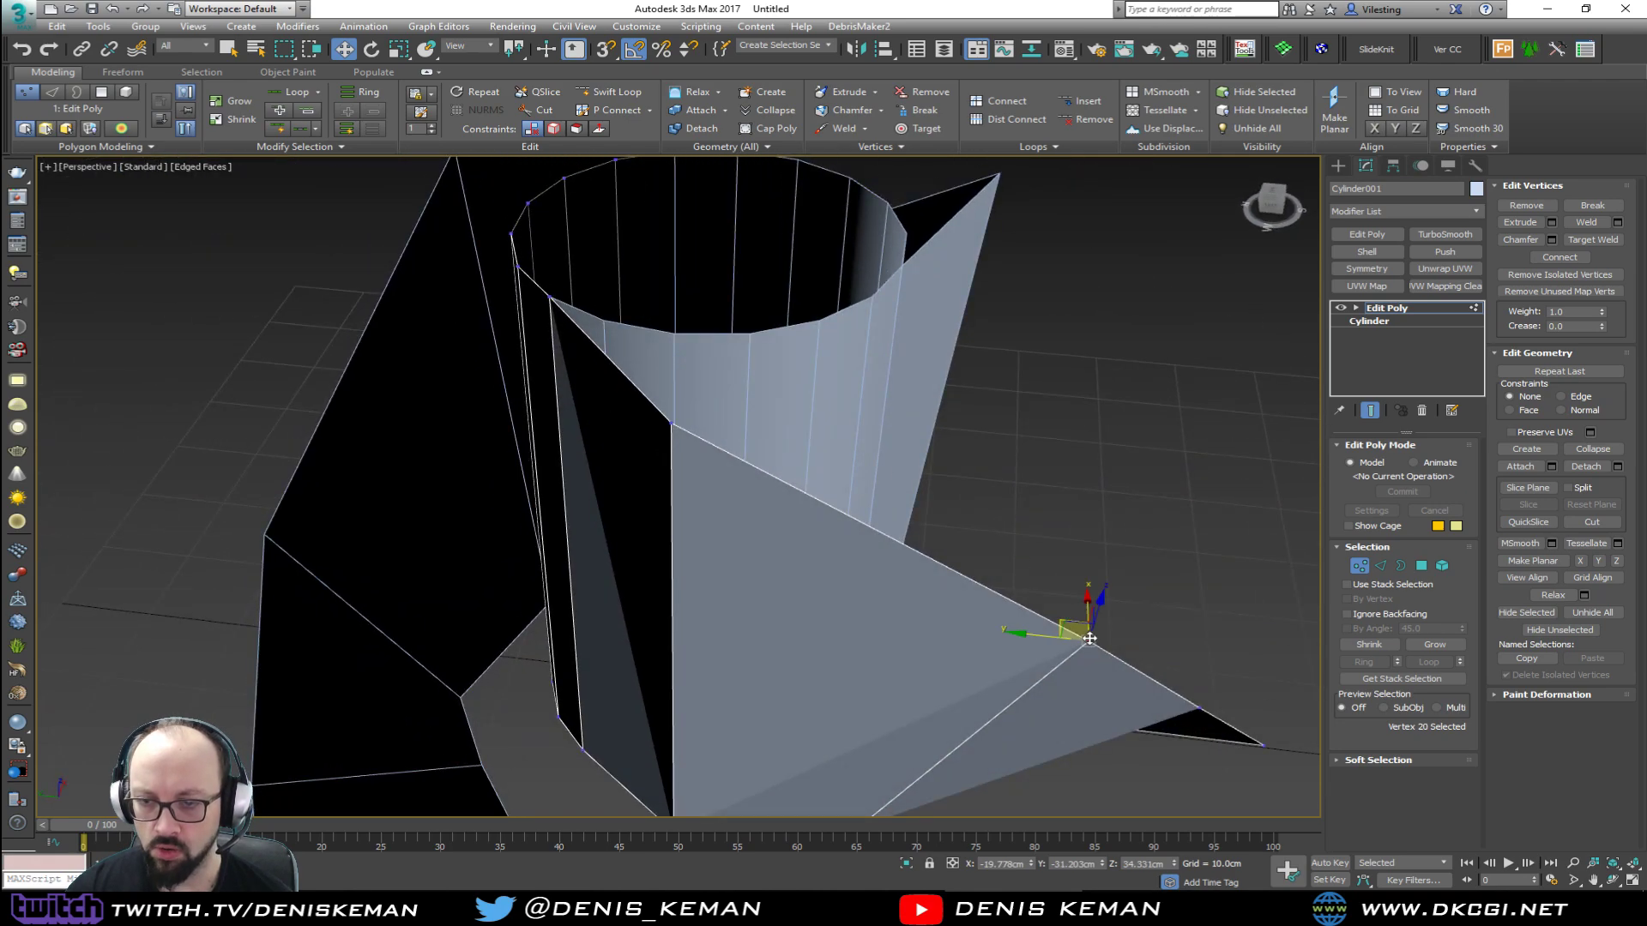
{"action": "key", "text": "alt+w"}
{"action": "key", "text": "alt+w"}
{"action": "scroll", "coordinate": [718, 424], "scroll_direction": "up", "scroll_amount": 5}
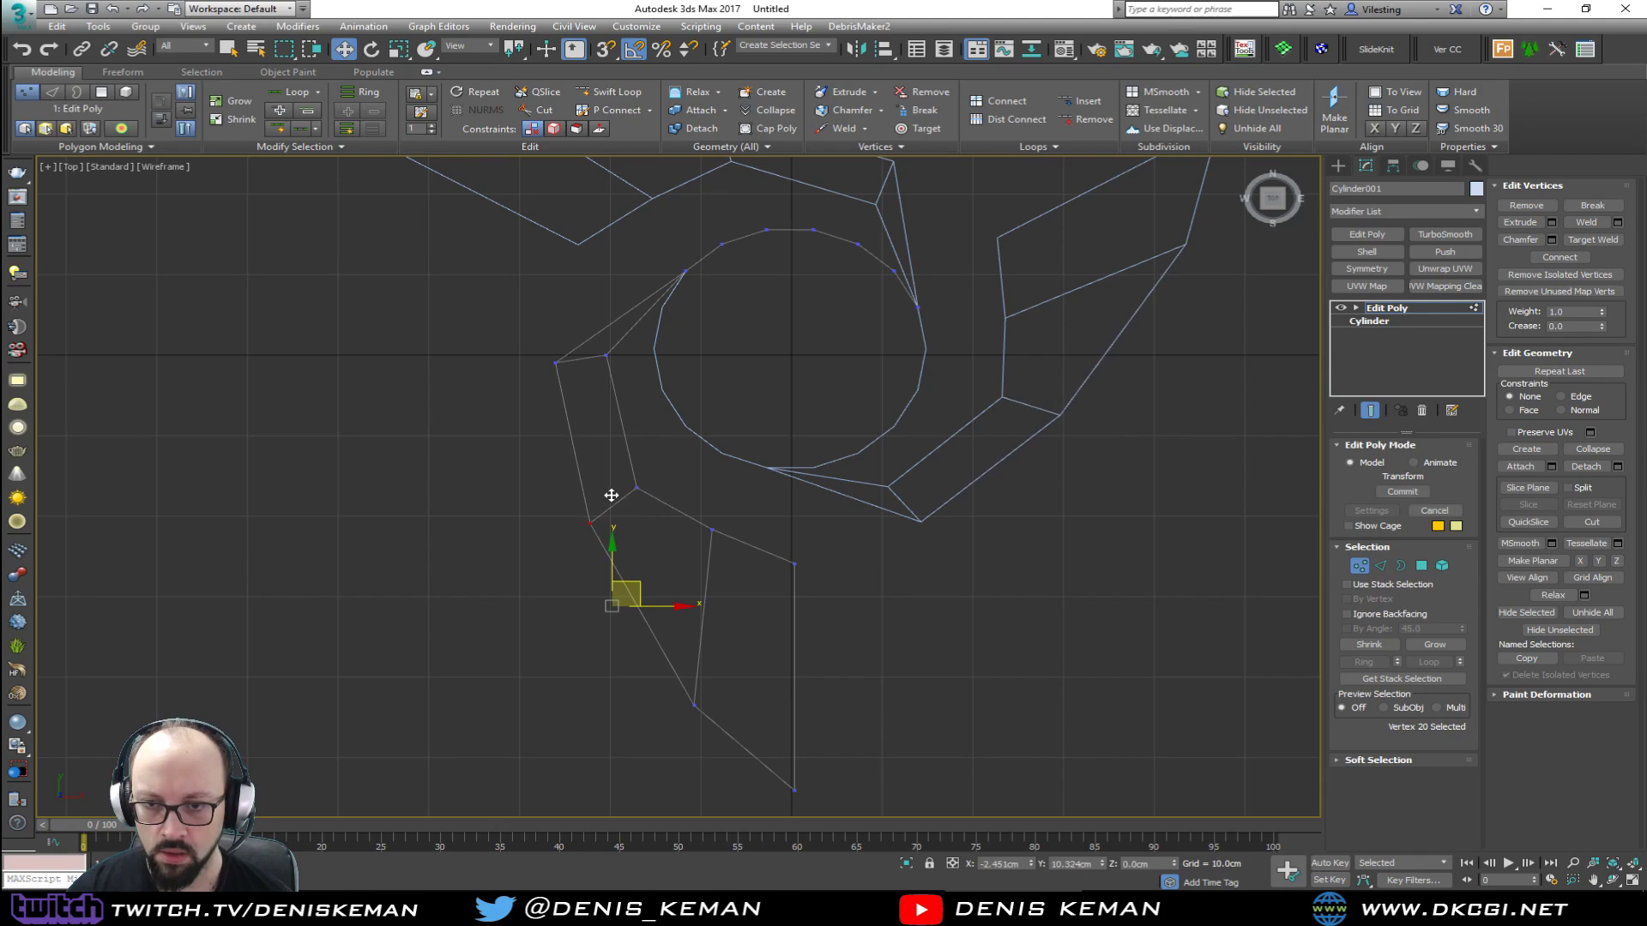
{"action": "left_click_drag", "start_coordinate": [610, 490], "coordinate": [681, 594]}
{"action": "left_click_drag", "start_coordinate": [766, 755], "coordinate": [783, 651]}
{"action": "key", "text": "alt+w"}
{"action": "key", "text": "alt+w"}
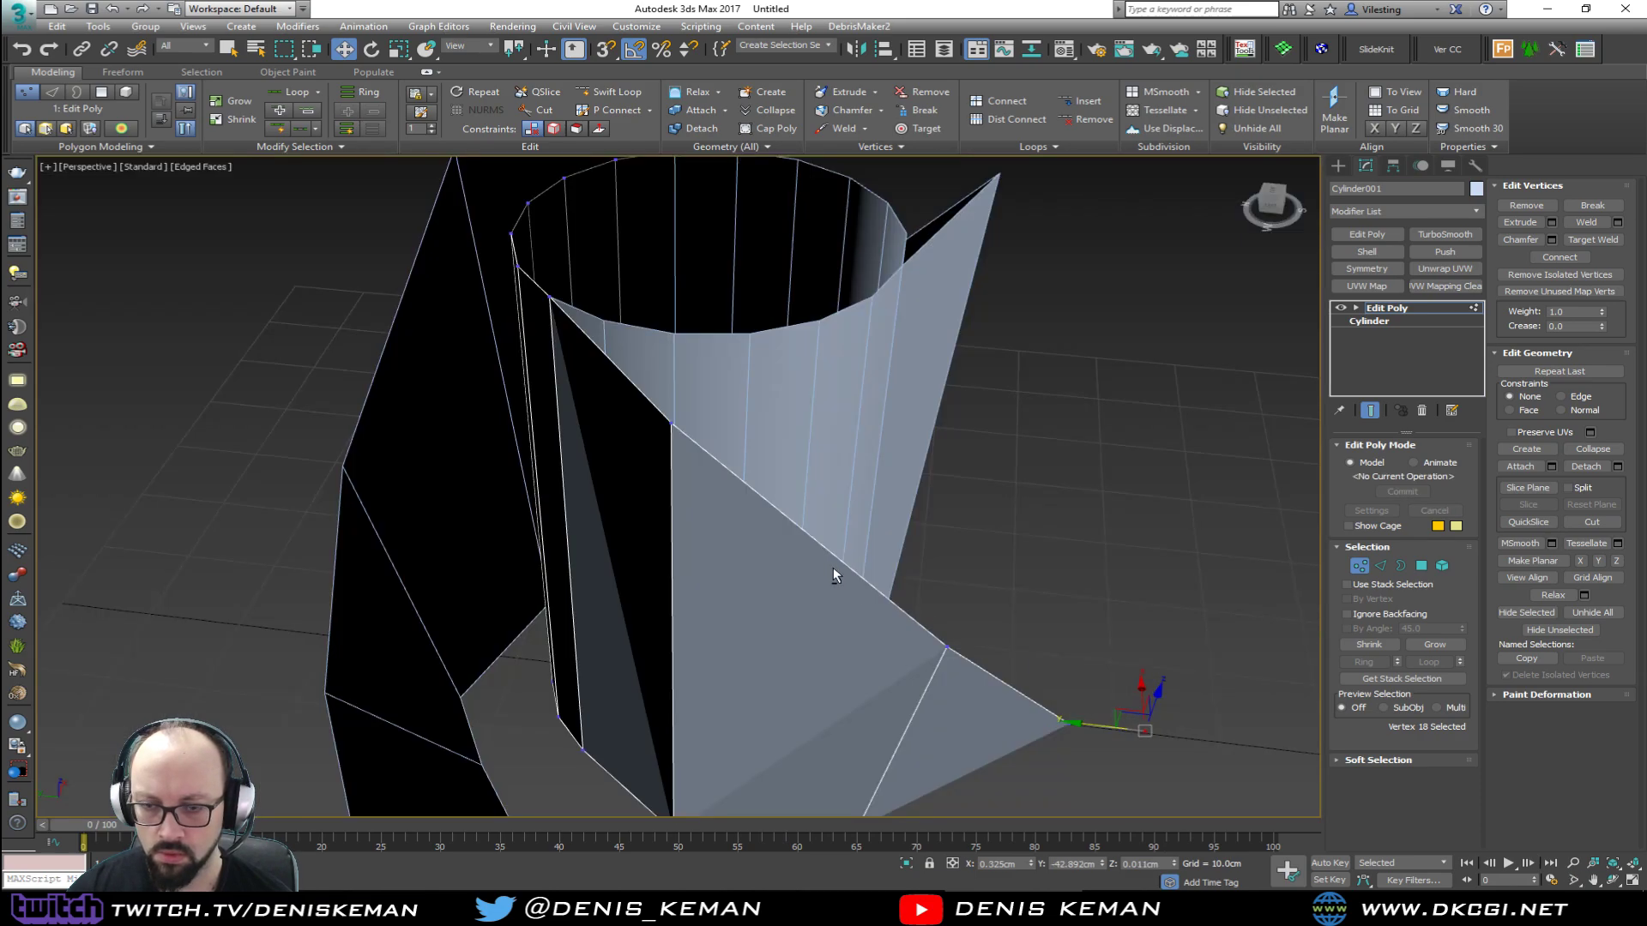
Step: Move the fold's top and bottom vertices together horizontally to refine the blade's bend
{"action": "scroll", "coordinate": [919, 563], "scroll_direction": "up", "scroll_amount": 3}
{"action": "middle_click_drag", "start_coordinate": [832, 568], "coordinate": [772, 610], "text": "alt"}
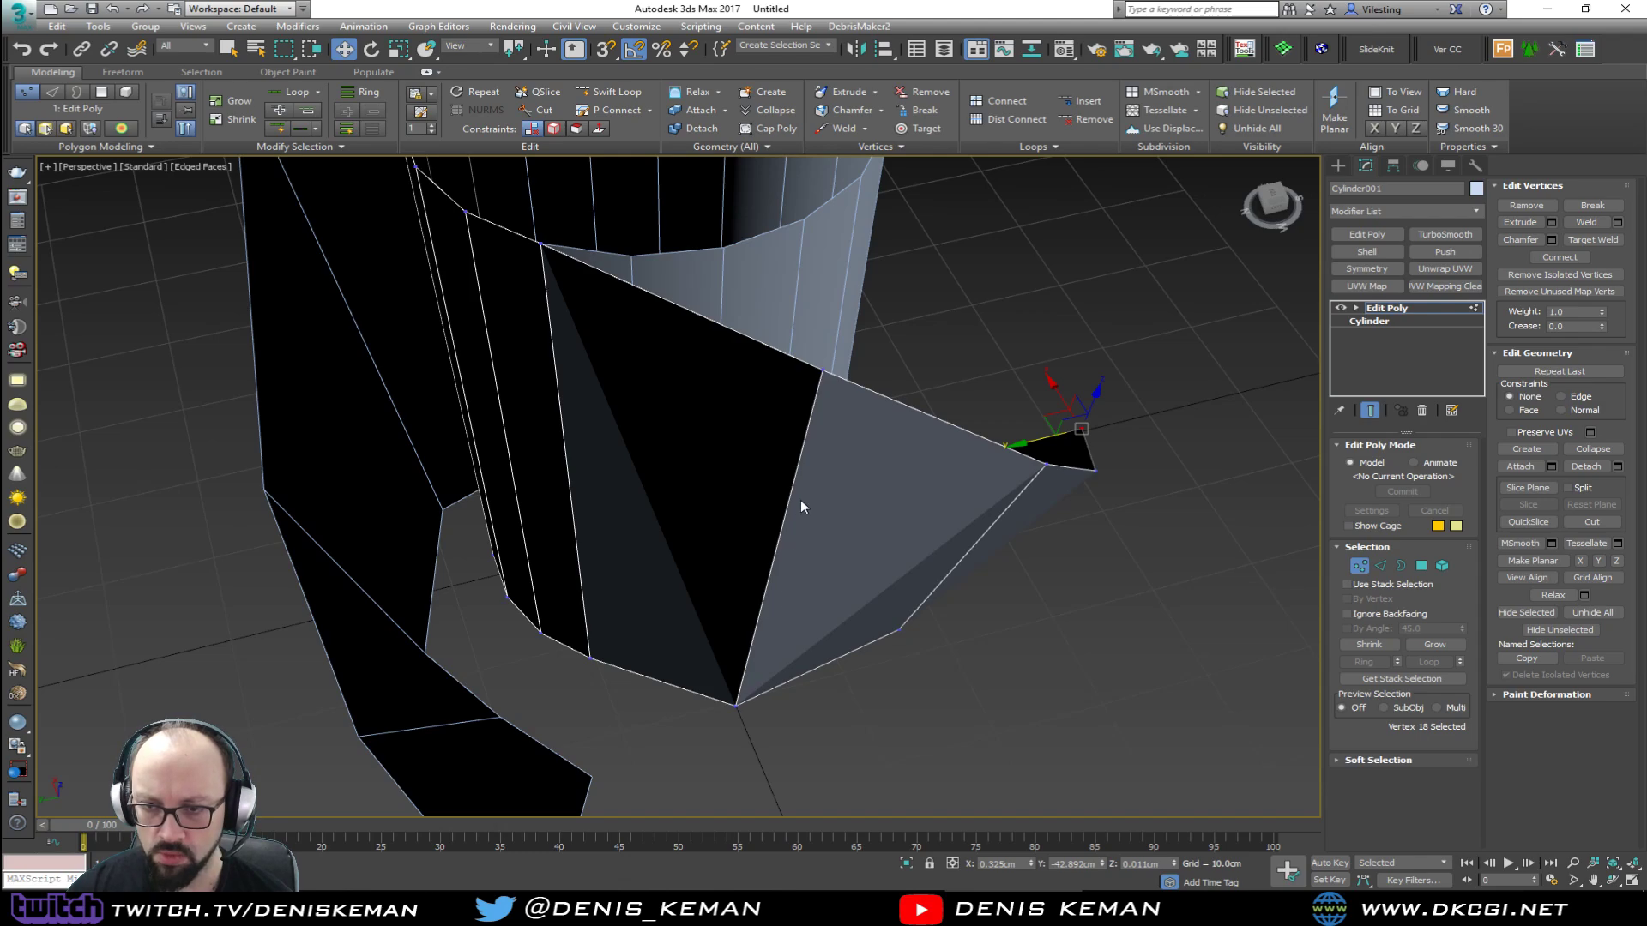
{"action": "left_click", "coordinate": [813, 378]}
{"action": "left_click_drag", "start_coordinate": [710, 719], "coordinate": [712, 722], "text": "ctrl"}
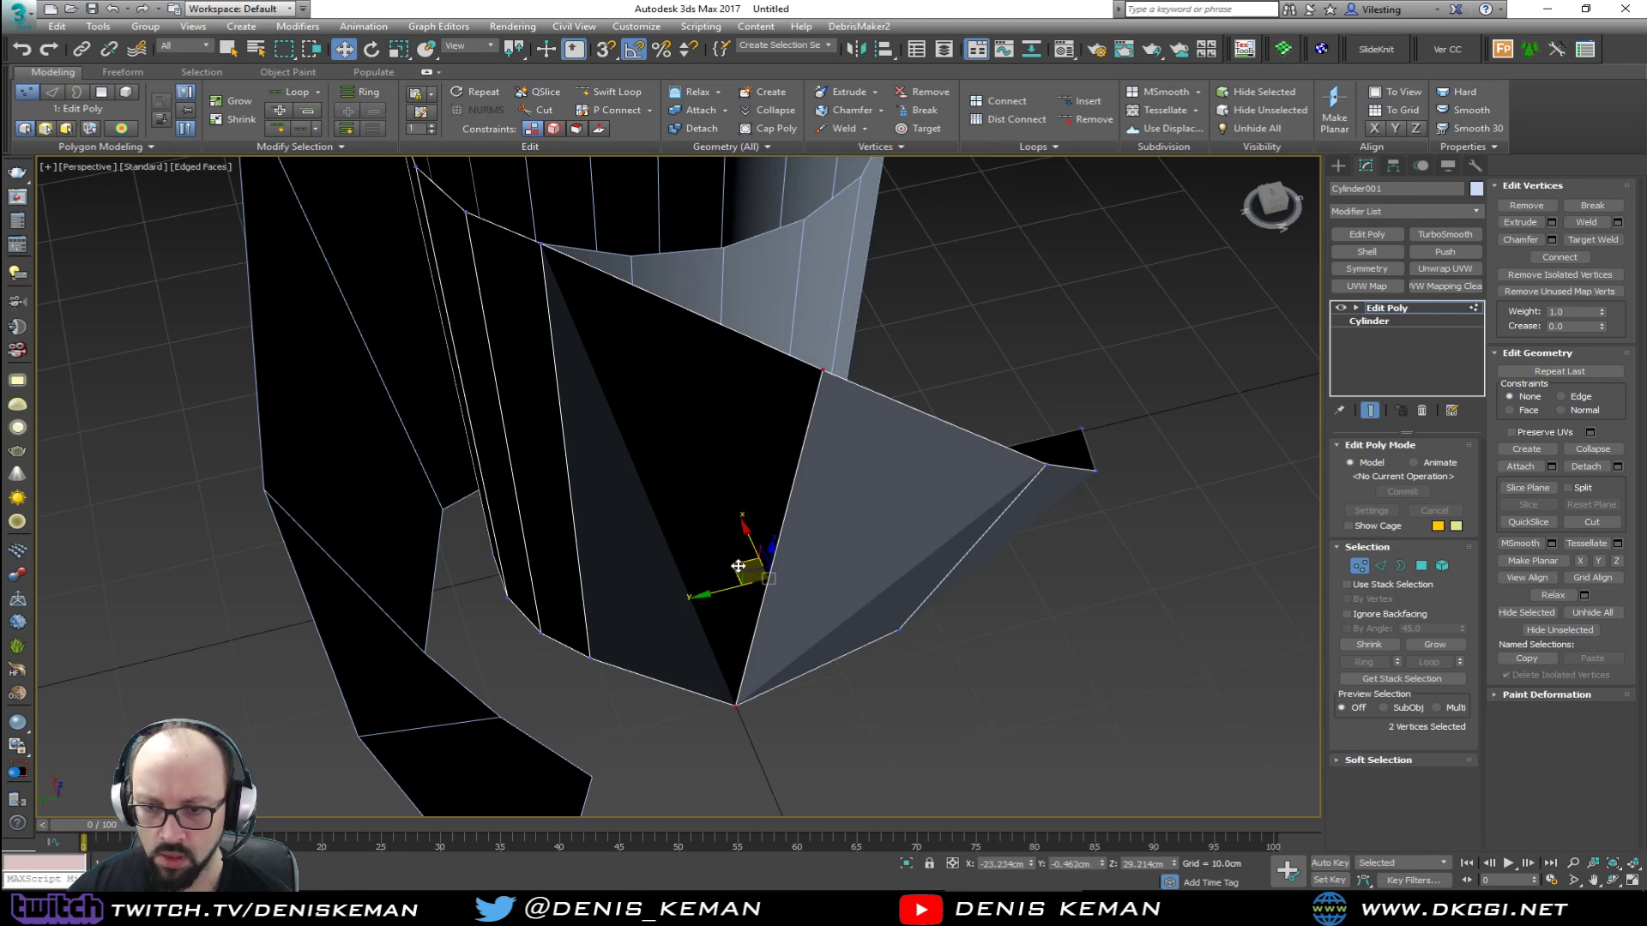
{"action": "left_click_drag", "start_coordinate": [740, 567], "coordinate": [711, 581]}
{"action": "middle_click_drag", "start_coordinate": [710, 580], "coordinate": [760, 490], "text": "alt"}
Step: Insert another vertical edge loop in the blade panel beyond the fold with Swift Loop
{"action": "key", "text": "alt+shift+w"}
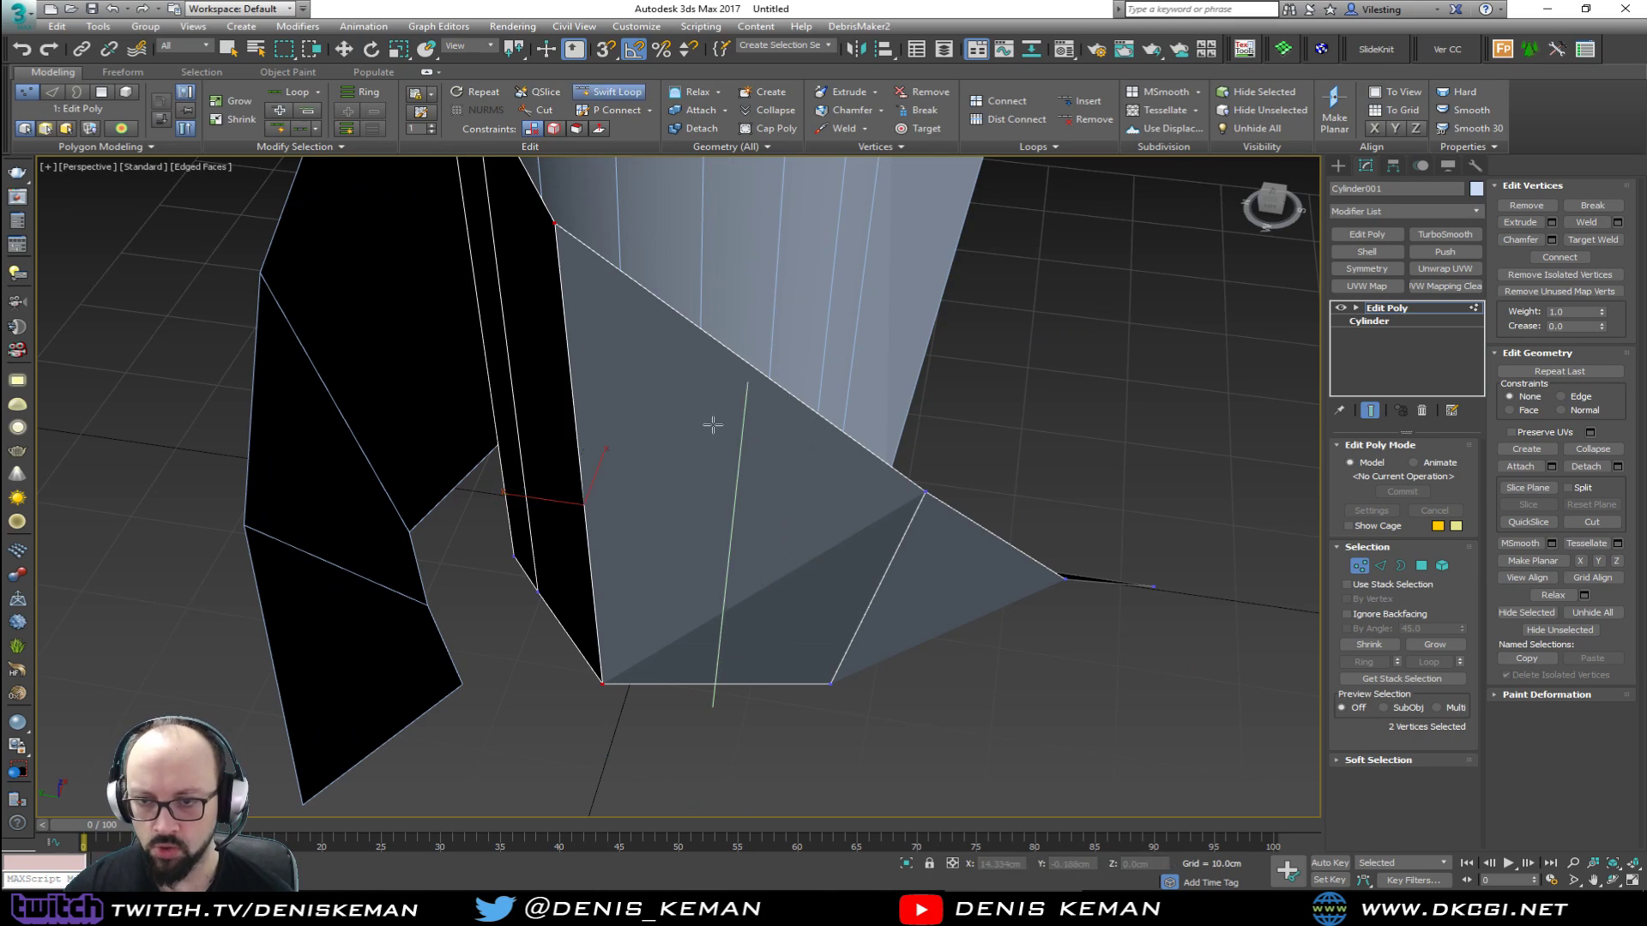
{"action": "left_click", "coordinate": [725, 433]}
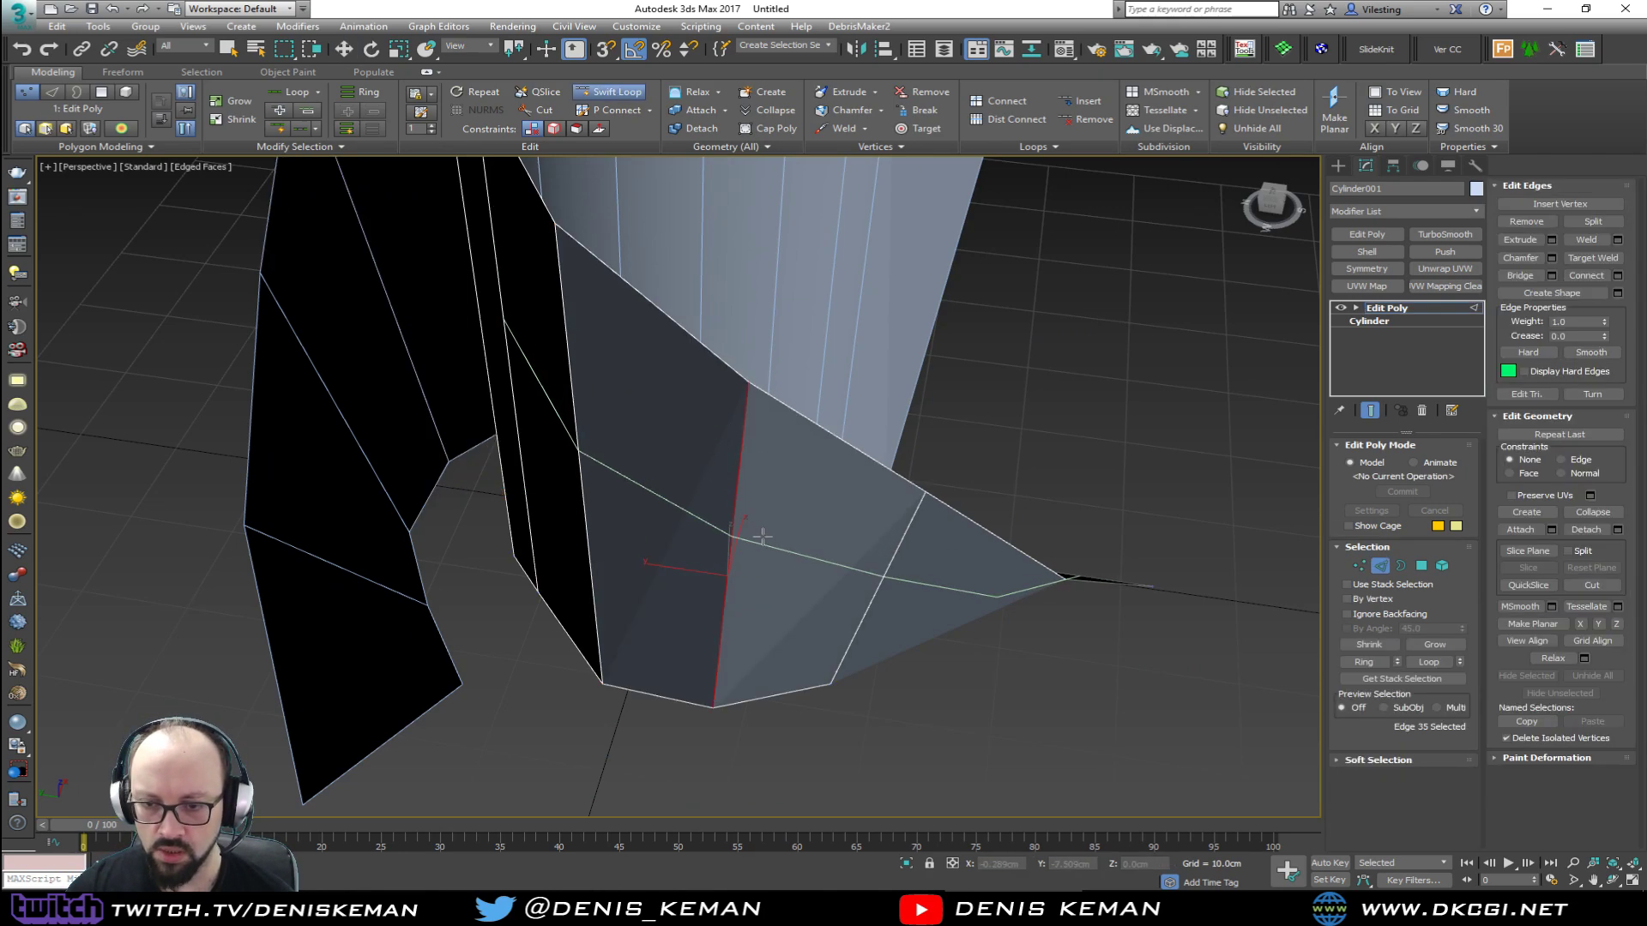
{"action": "middle_click_drag", "start_coordinate": [726, 433], "coordinate": [587, 443], "text": "alt"}
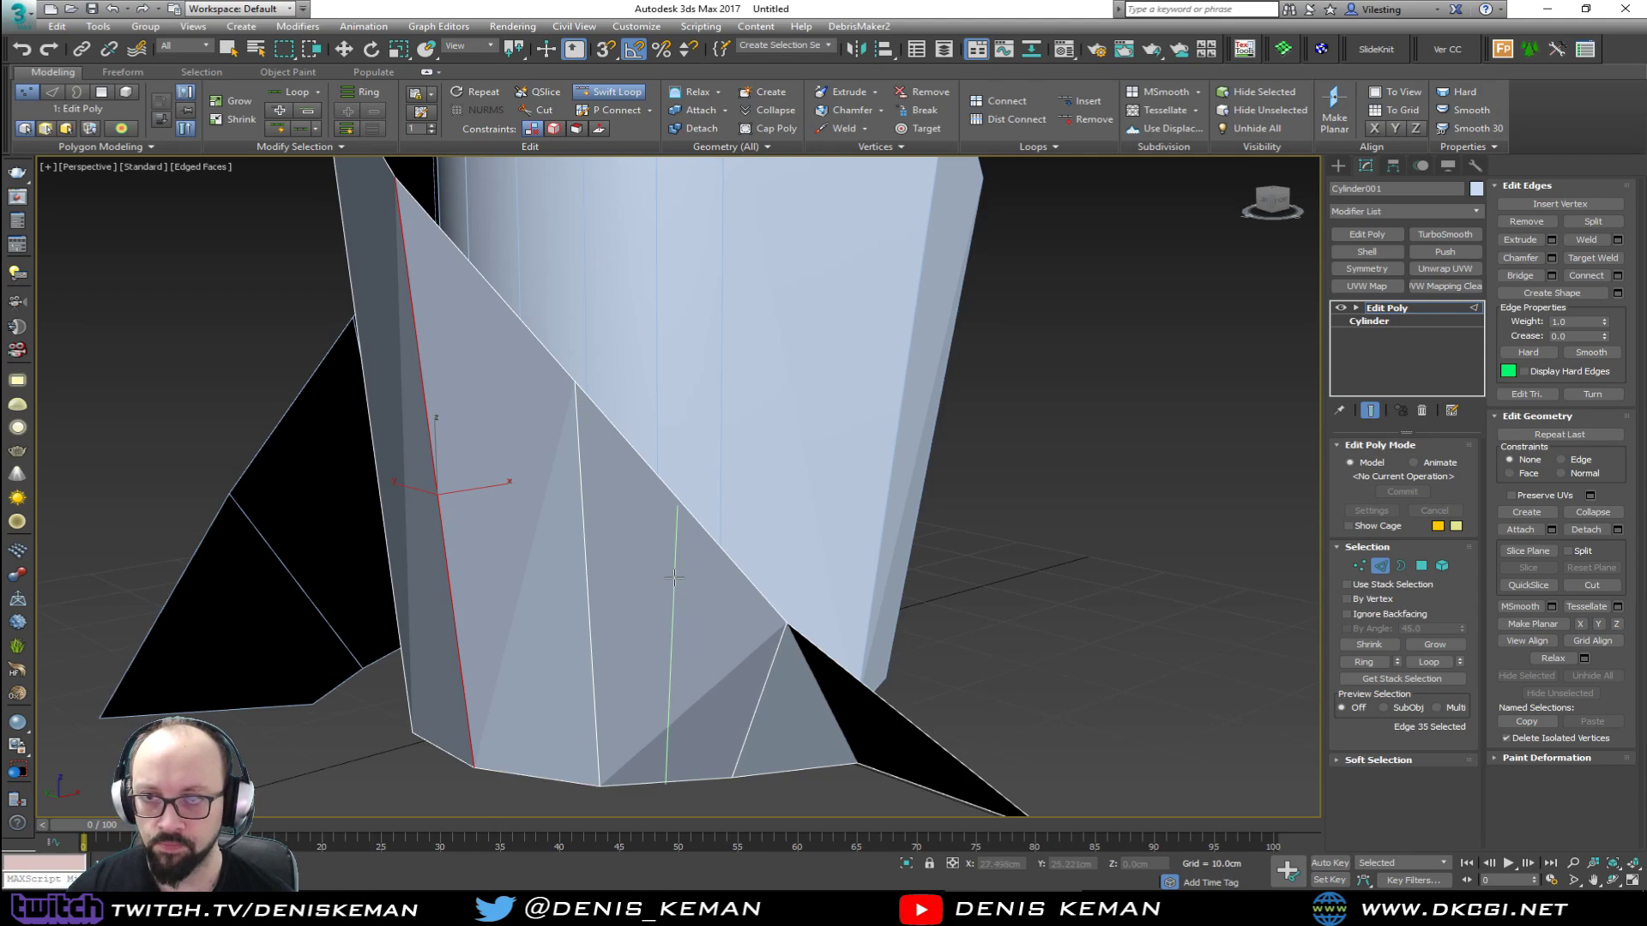
{"action": "key", "text": "w"}
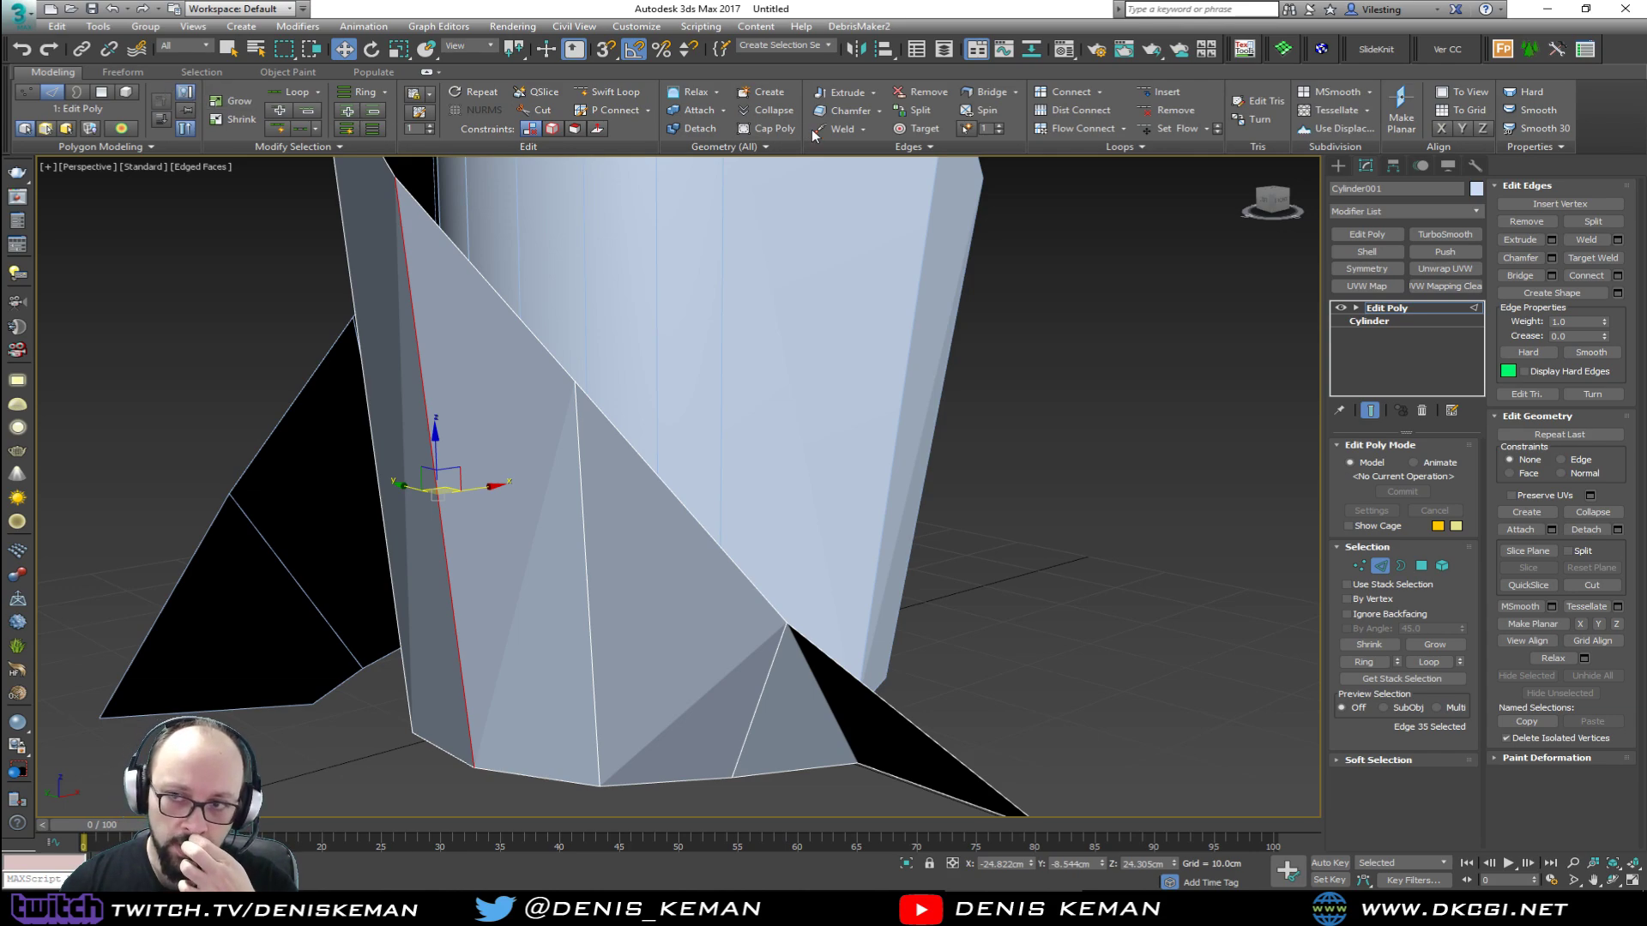
Step: Pull the outermost bottom vertex of the blade inward and raise it to about X 10.3 cm, Y -23.7 cm, Z 8.2 cm
{"action": "middle_click_drag", "start_coordinate": [779, 603], "coordinate": [615, 471]}
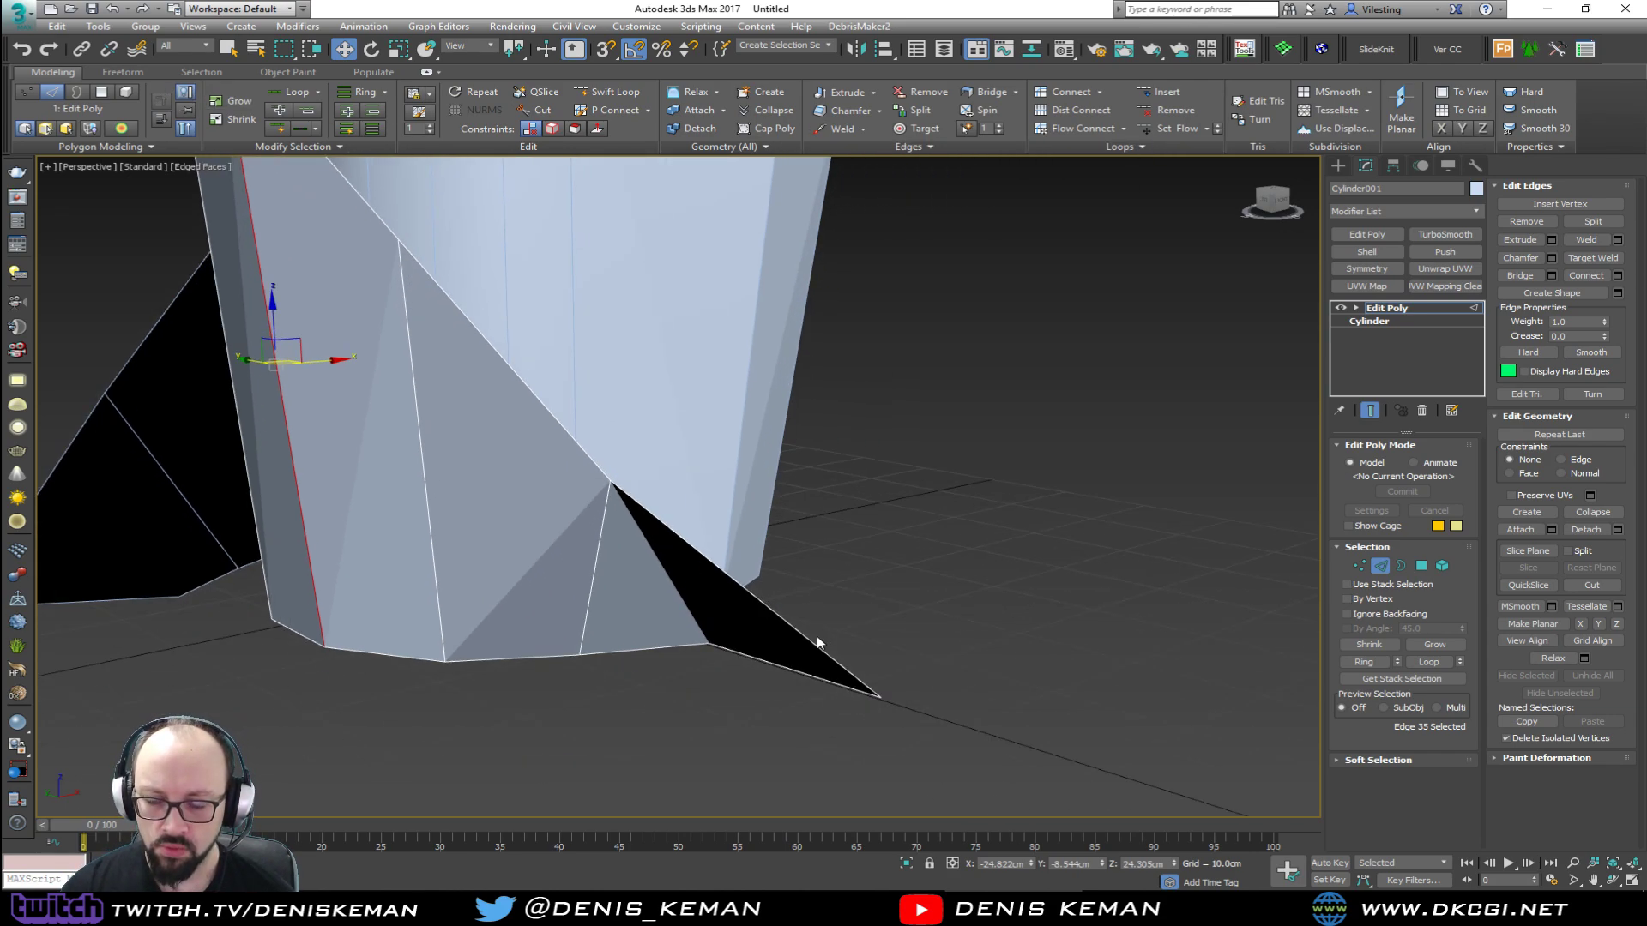
{"action": "middle_click_drag", "start_coordinate": [817, 639], "coordinate": [836, 610], "text": "alt"}
{"action": "key", "text": "1"}
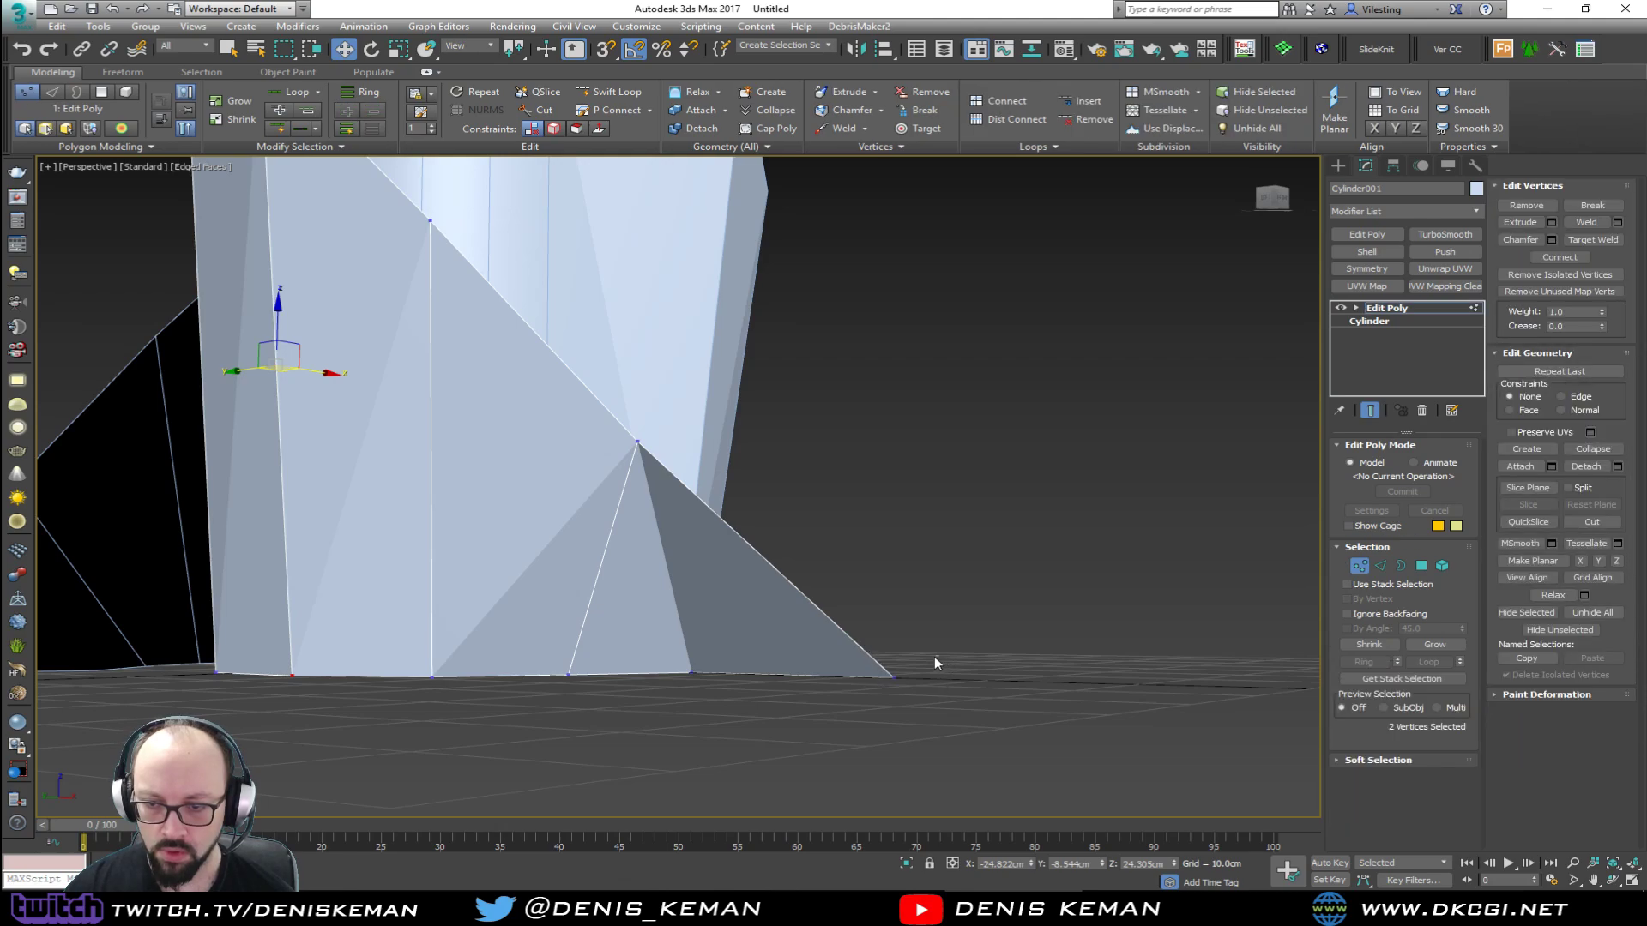
{"action": "left_click_drag", "start_coordinate": [932, 656], "coordinate": [863, 690]}
{"action": "middle_click_drag", "start_coordinate": [863, 682], "coordinate": [848, 736], "text": "alt"}
{"action": "left_click_drag", "start_coordinate": [889, 655], "coordinate": [810, 480]}
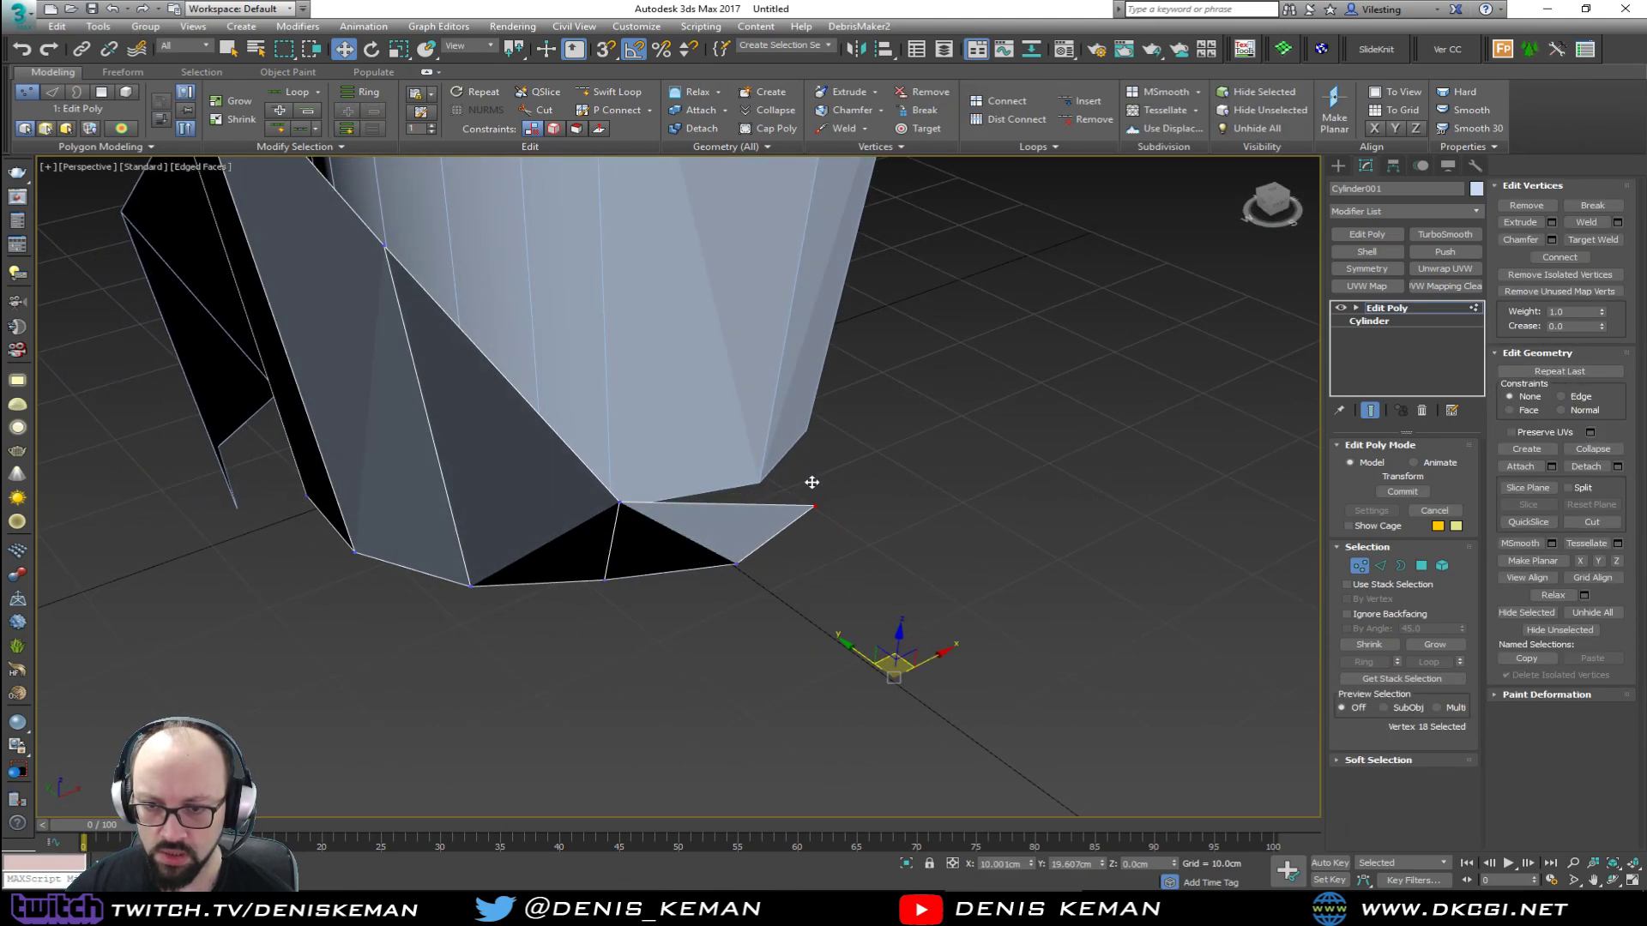
{"action": "mouse_move", "coordinate": [810, 481]}
{"action": "middle_mouse_down", "text": "alt"}
{"action": "mouse_move", "coordinate": [850, 438]}
{"action": "mouse_move", "coordinate": [820, 458]}
{"action": "middle_mouse_up", "text": "alt"}
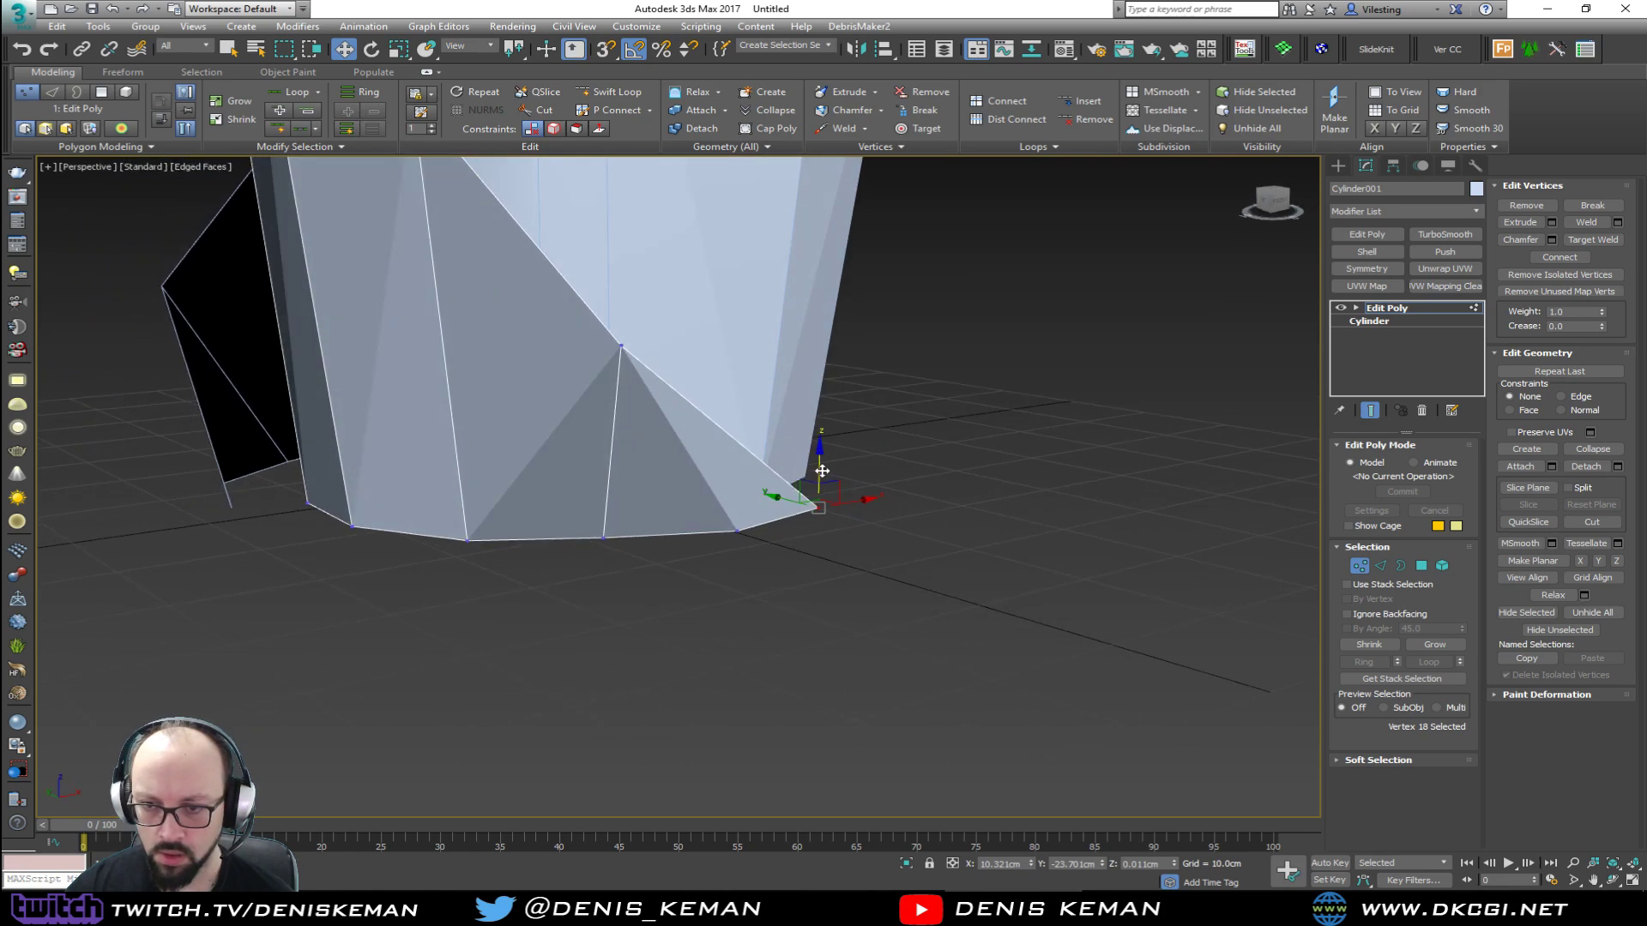
{"action": "left_click_drag", "start_coordinate": [819, 458], "coordinate": [788, 405]}
Step: Reshape the blade's end edge by shifting its bottom vertex and its raised outer vertex horizontally
{"action": "middle_click_drag", "start_coordinate": [787, 405], "coordinate": [684, 434], "text": "alt"}
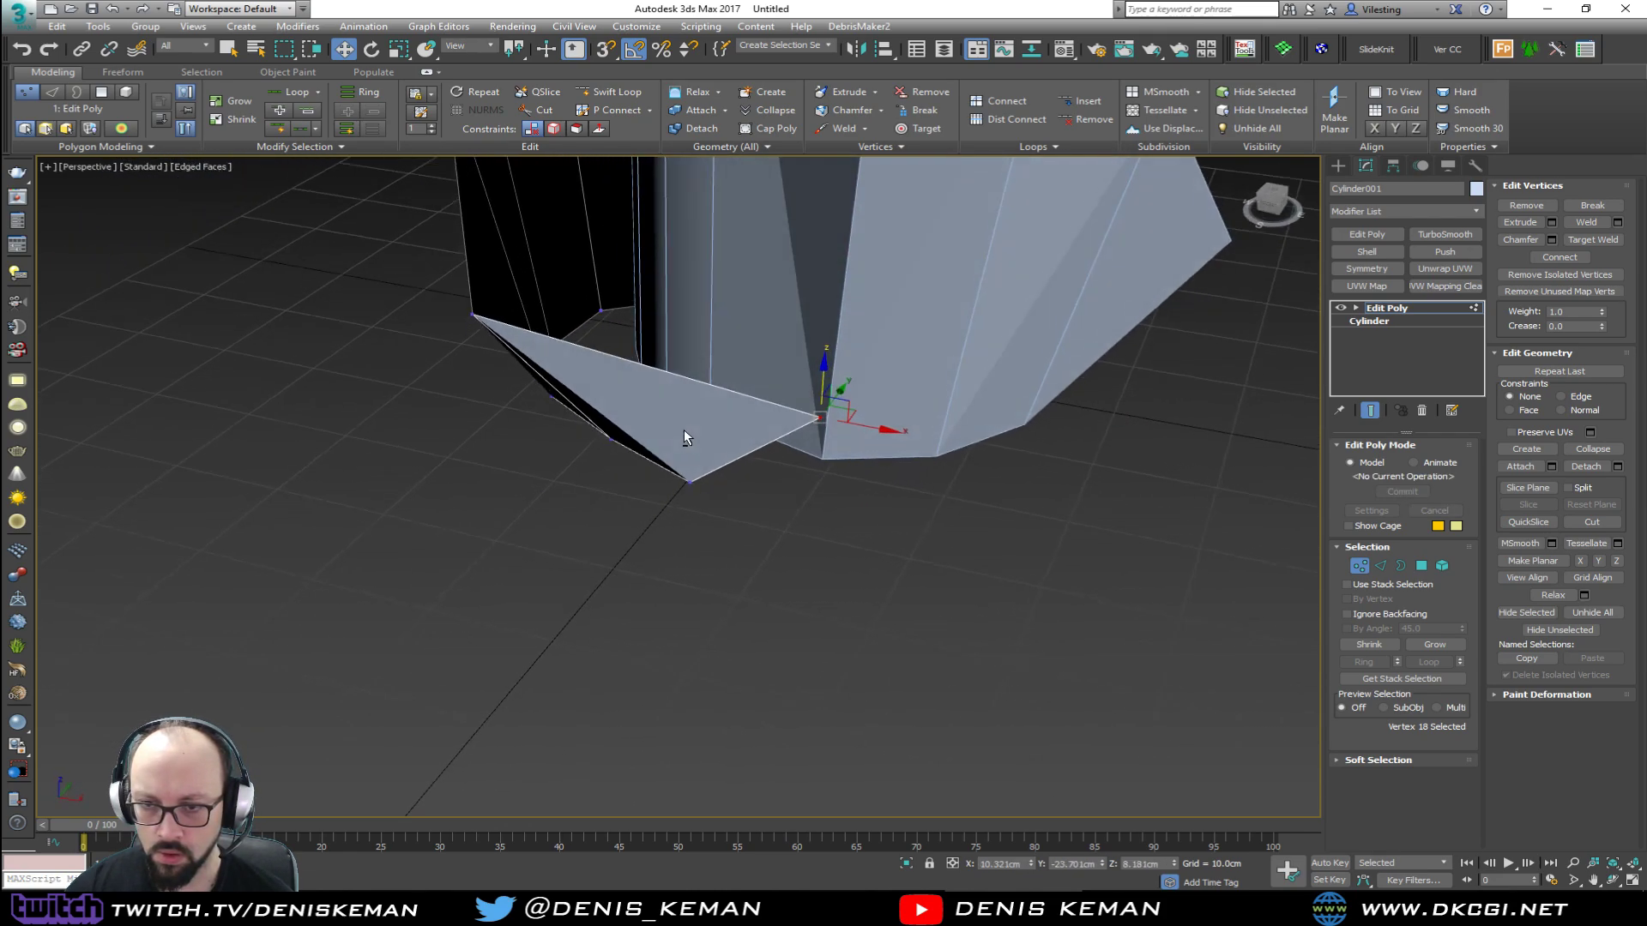
{"action": "left_click_drag", "start_coordinate": [836, 418], "coordinate": [708, 435]}
{"action": "left_click", "coordinate": [689, 480]}
{"action": "left_click_drag", "start_coordinate": [744, 497], "coordinate": [717, 495]}
{"action": "middle_click_drag", "start_coordinate": [716, 496], "coordinate": [681, 476], "text": "alt"}
{"action": "left_click", "coordinate": [719, 405]}
{"action": "left_click_drag", "start_coordinate": [755, 402], "coordinate": [698, 423]}
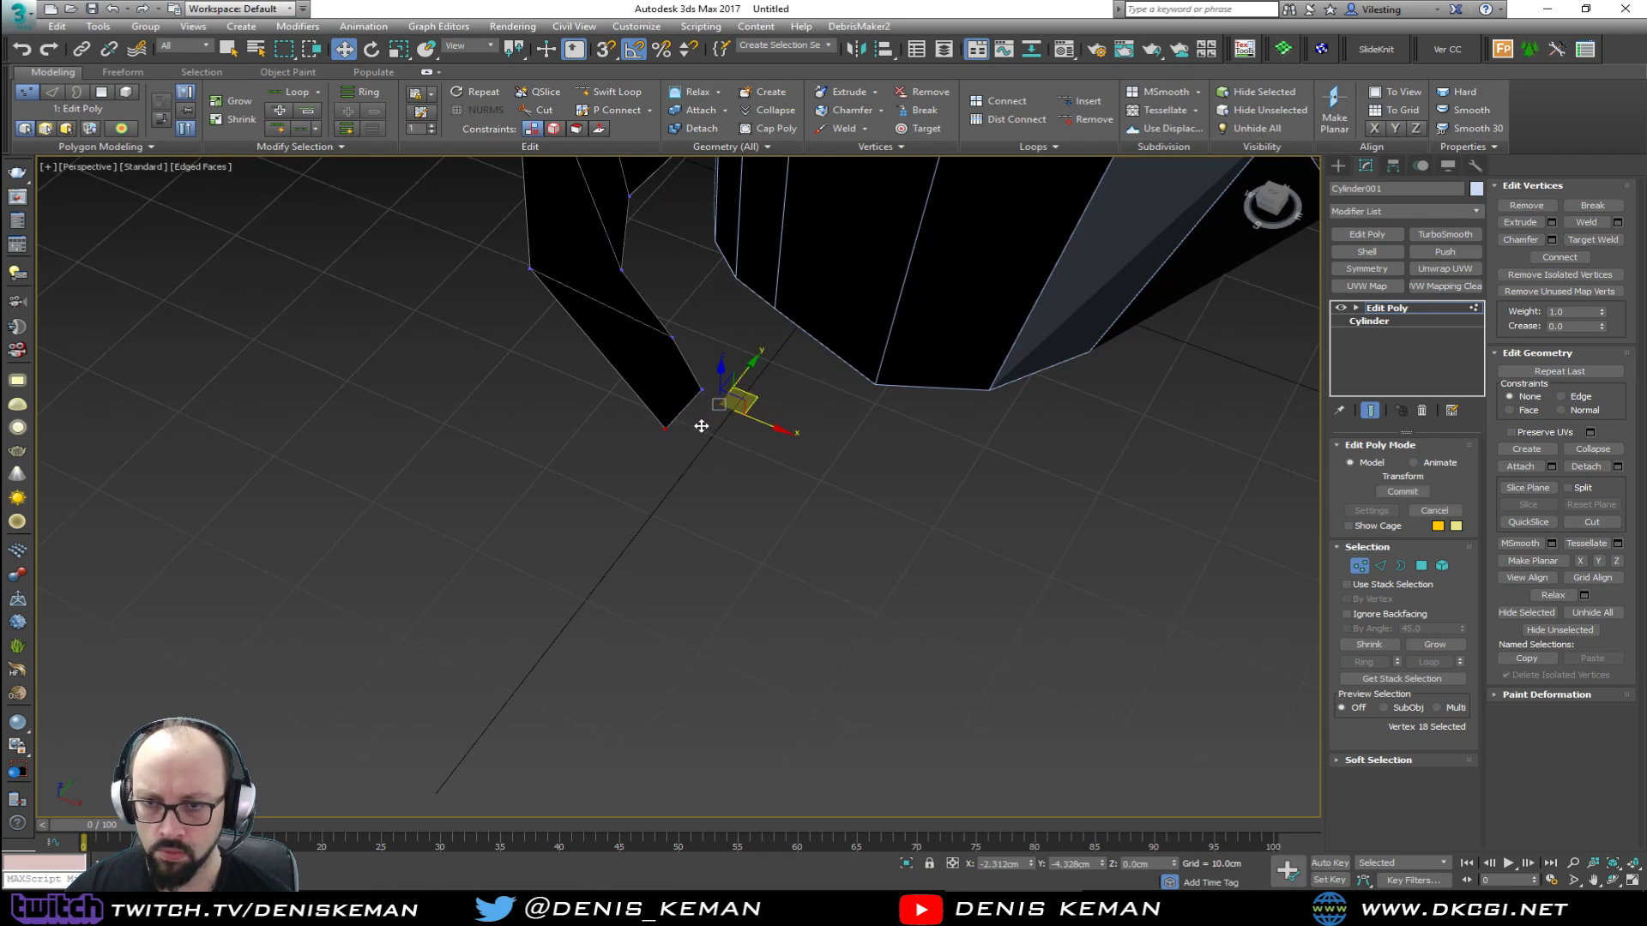
Step: Move the bottom vertex one section before the blade's end to about X -10.1 cm, Y -22.7 cm
{"action": "middle_click_drag", "start_coordinate": [698, 423], "coordinate": [441, 489], "text": "alt"}
{"action": "left_click", "coordinate": [438, 491]}
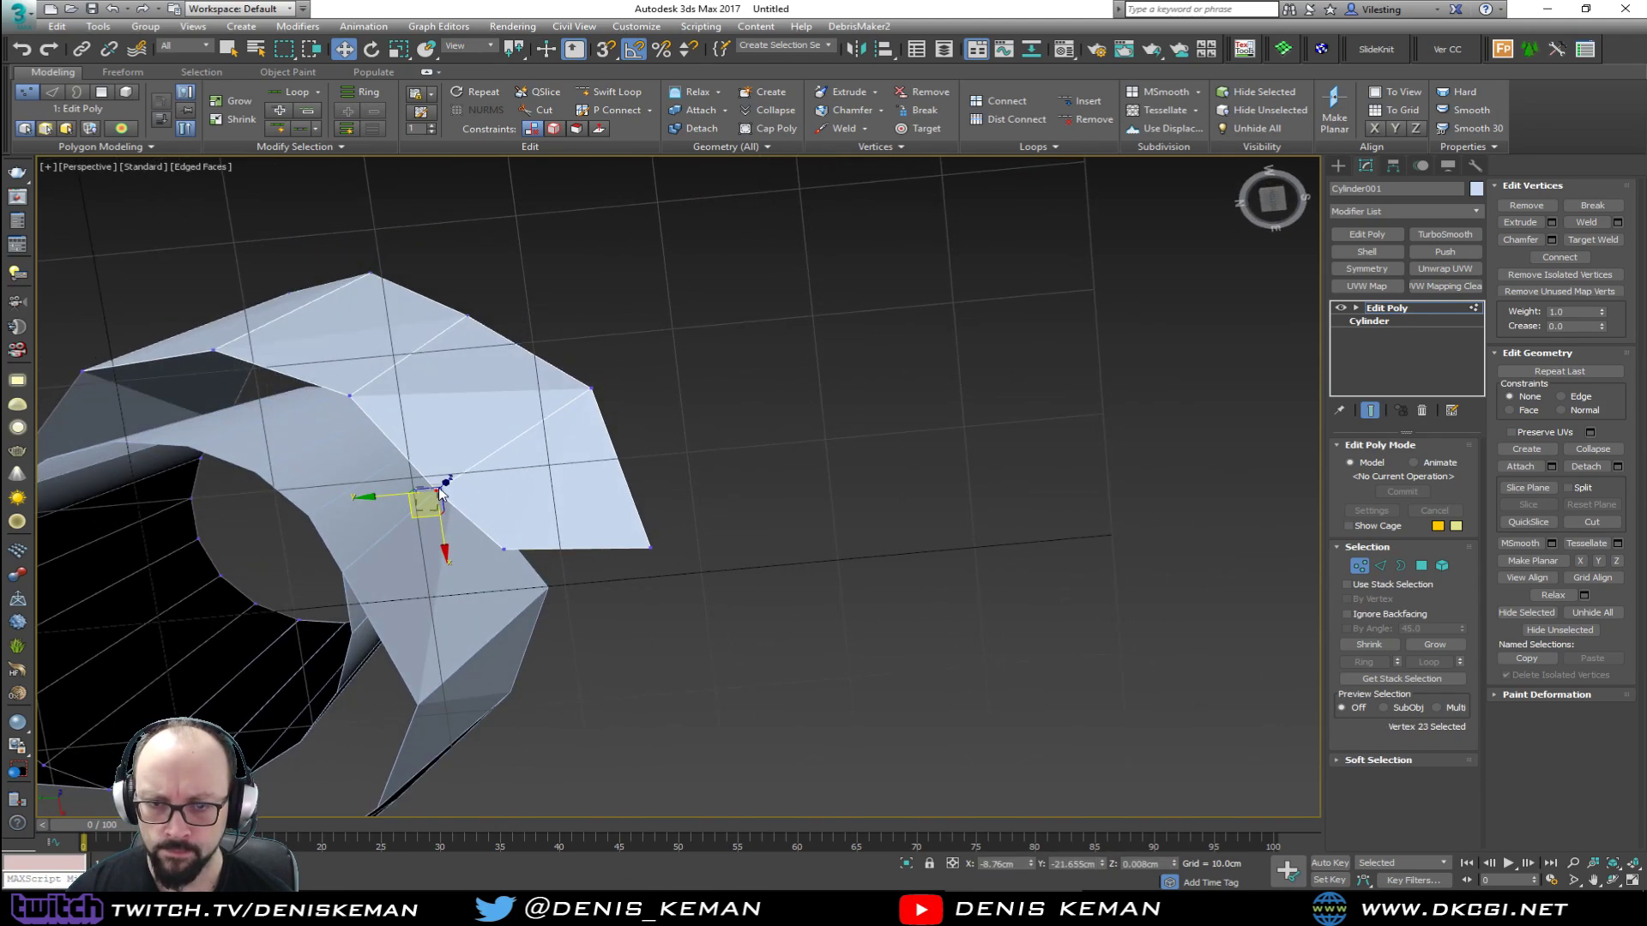
{"action": "left_click_drag", "start_coordinate": [439, 492], "coordinate": [450, 507]}
{"action": "middle_click_drag", "start_coordinate": [451, 507], "coordinate": [356, 724], "text": "alt"}
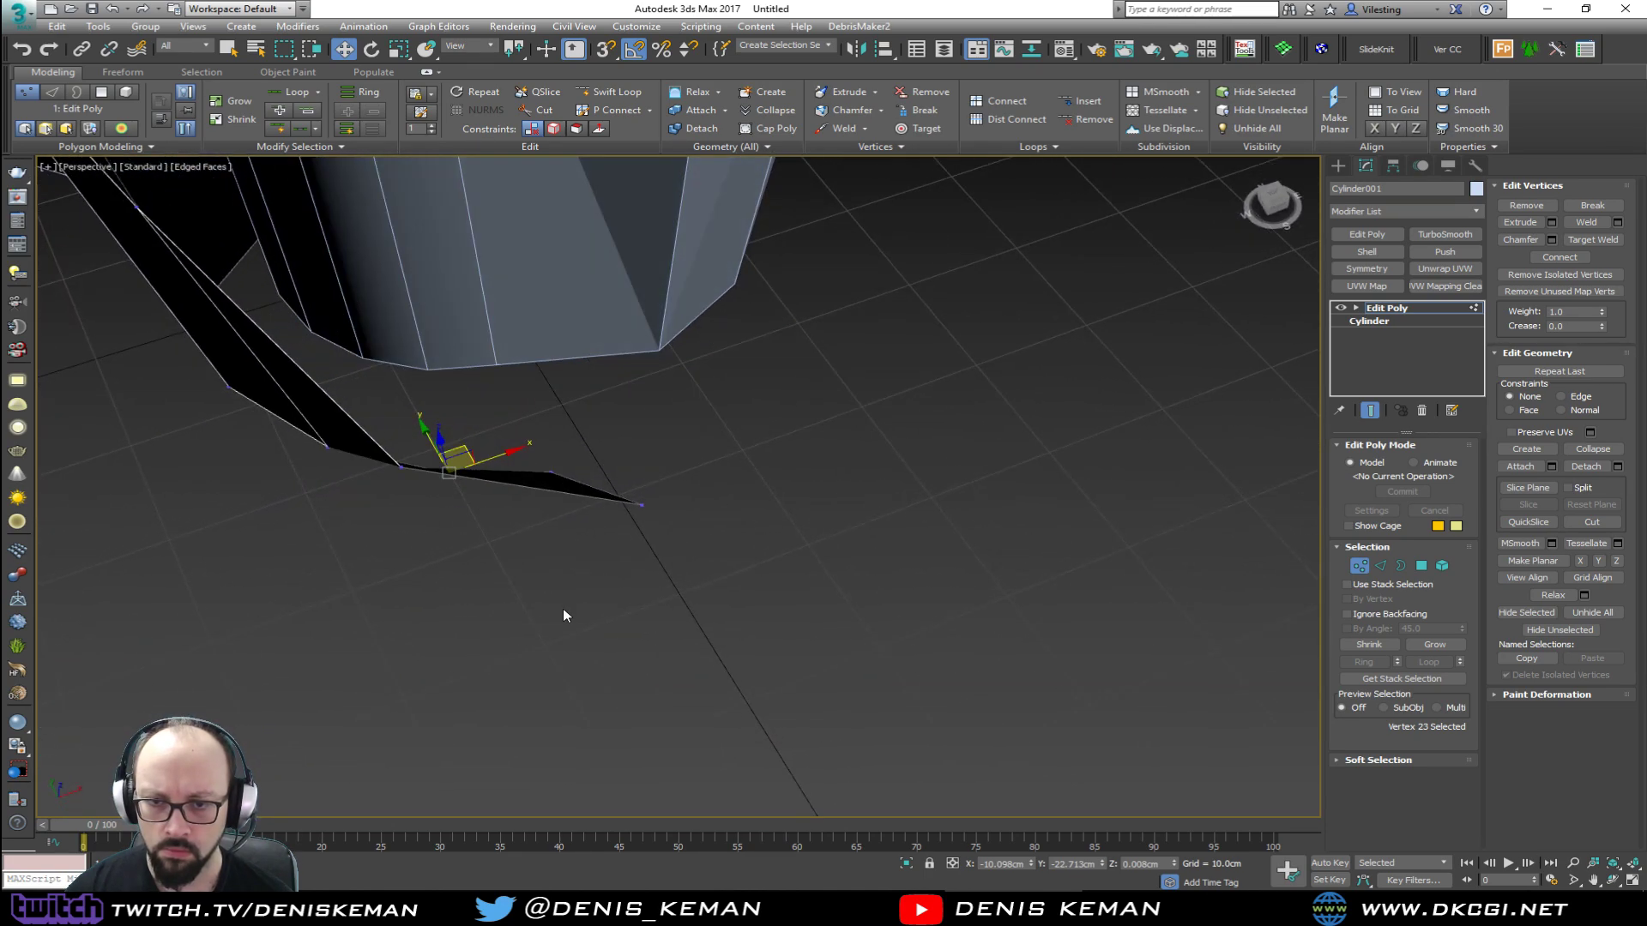
Step: In the Top view, move the raised end vertex of the blade to about X -2.1 cm, Y -35.6 cm, and return to Perspective
{"action": "left_click", "coordinate": [641, 505]}
{"action": "key", "text": "alt+w"}
{"action": "key", "text": "alt+w"}
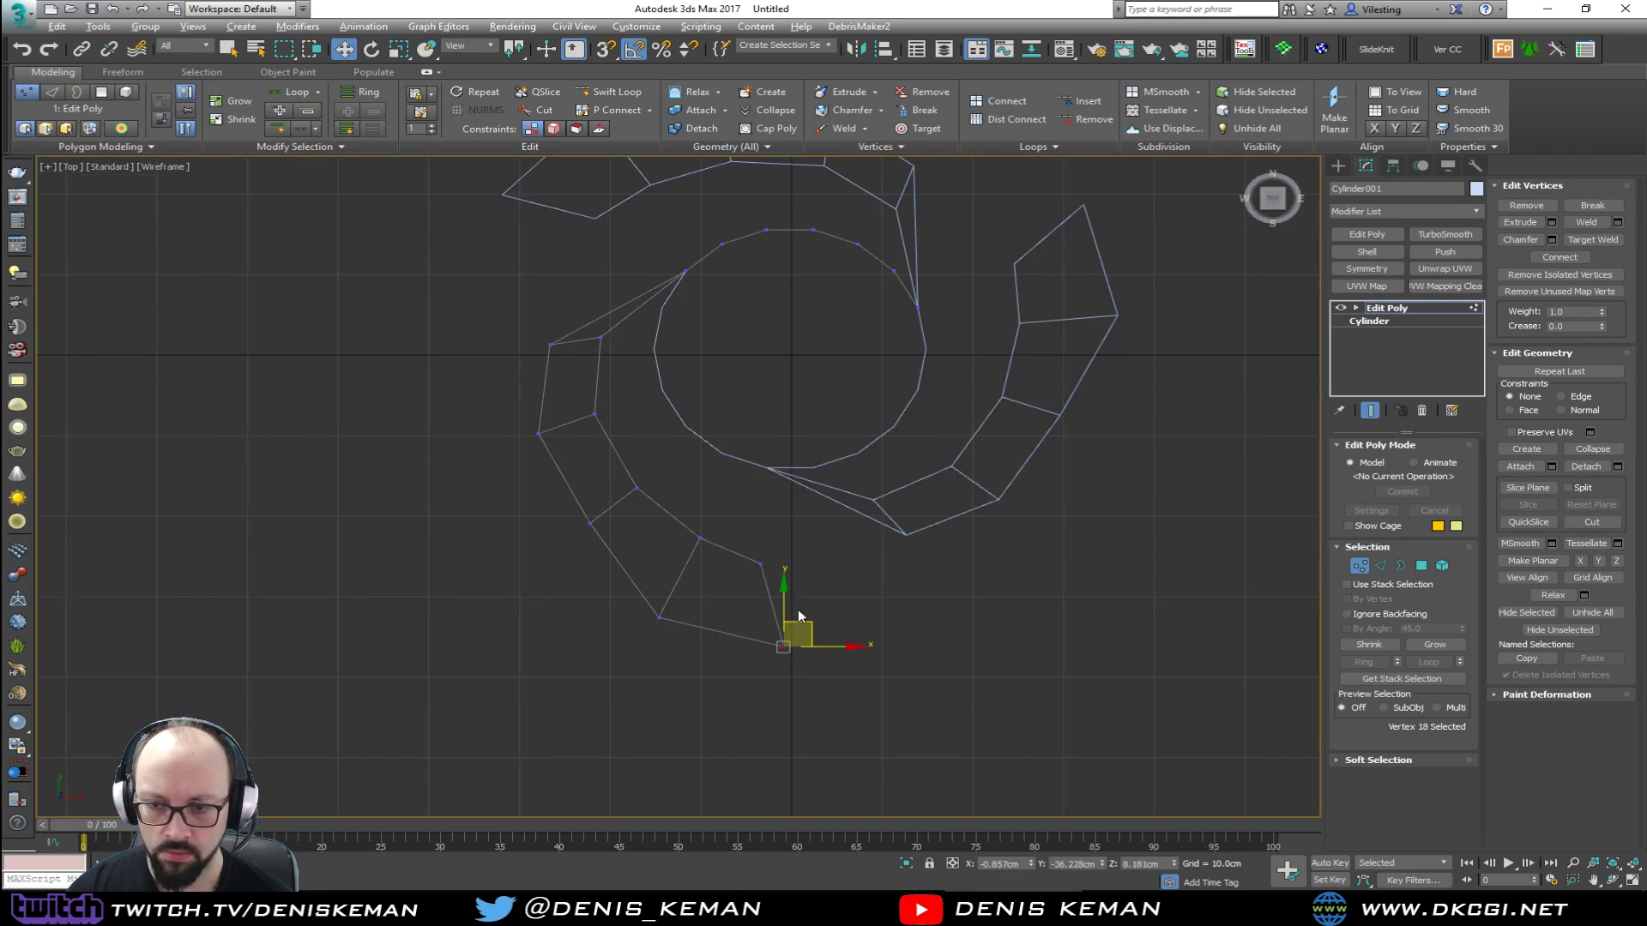
{"action": "left_click_drag", "start_coordinate": [806, 623], "coordinate": [794, 618]}
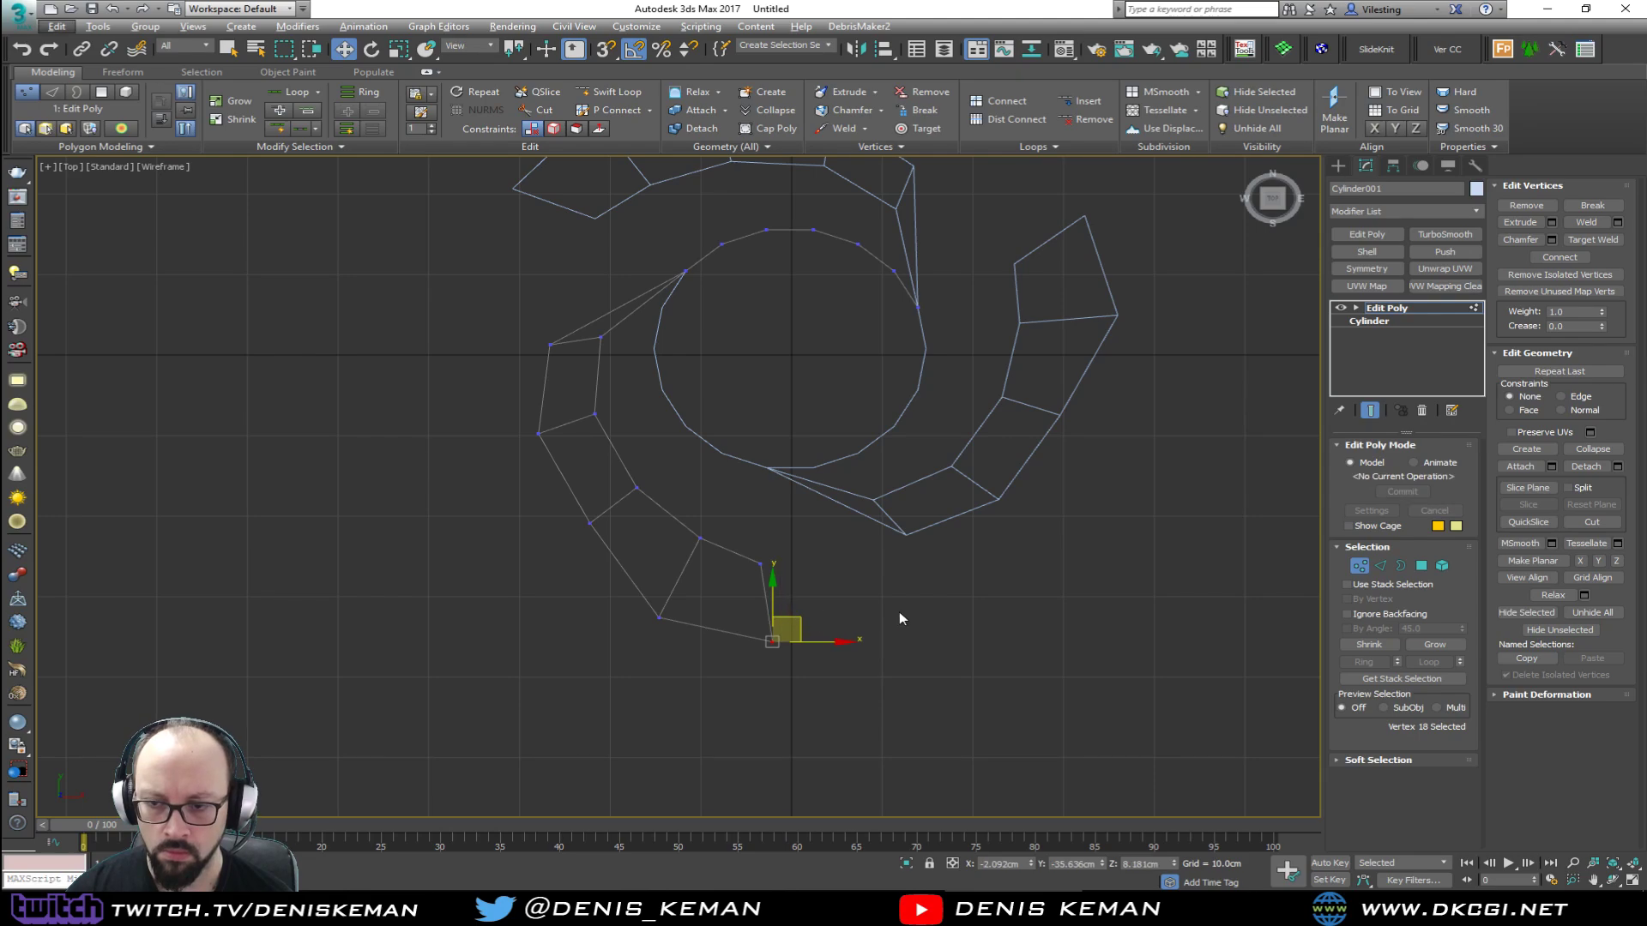
{"action": "key", "text": "alt+w"}
{"action": "scroll", "coordinate": [902, 621], "scroll_direction": "down", "scroll_amount": 5}
{"action": "key", "text": "alt+w"}
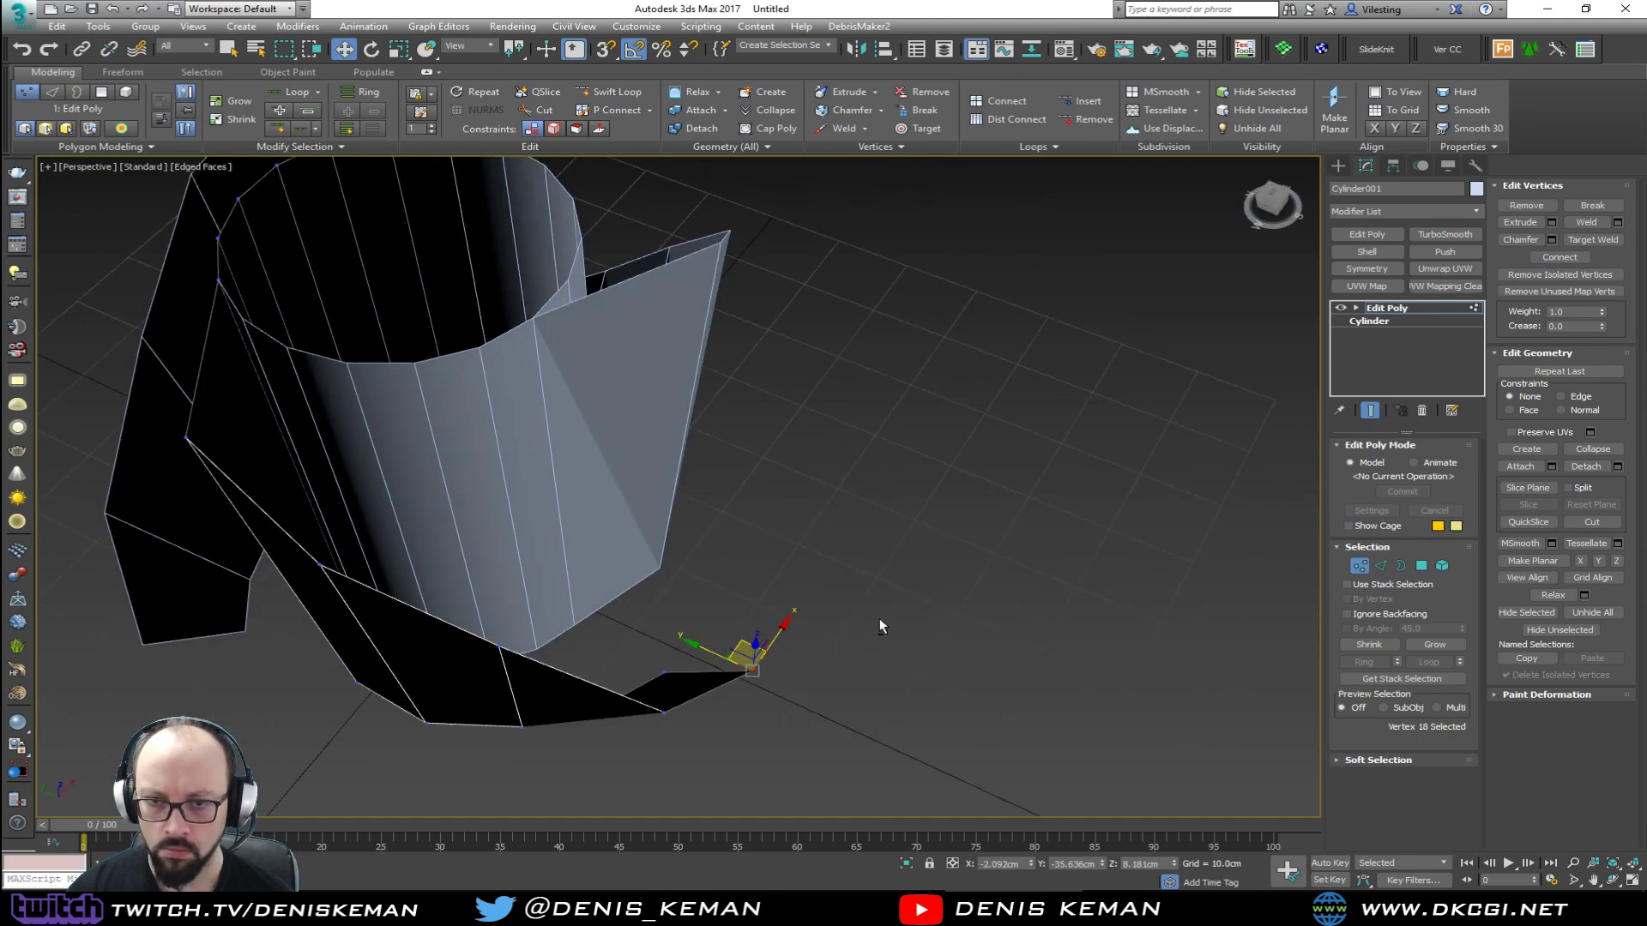
Step: Preview the smoothed blade with a TurboSmooth modifier, inspect its curvature, and delete the modifier
{"action": "middle_click_drag", "start_coordinate": [880, 619], "coordinate": [878, 580], "text": "alt"}
{"action": "scroll", "coordinate": [879, 580], "scroll_direction": "down", "scroll_amount": 3}
{"action": "left_click", "coordinate": [1361, 566]}
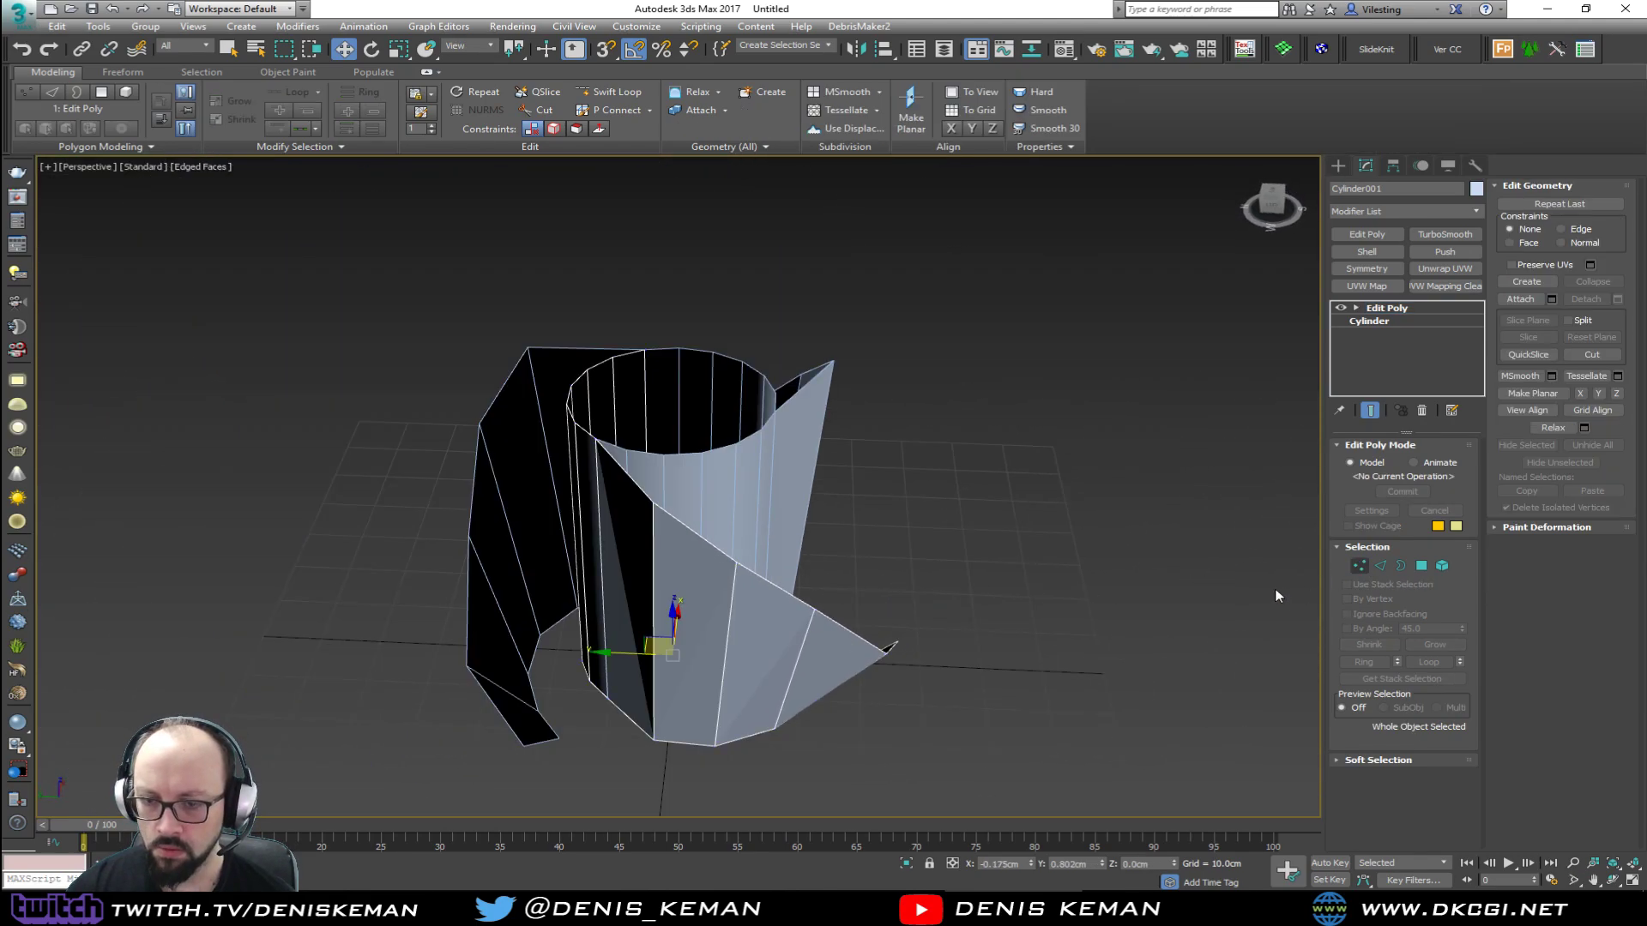
{"action": "middle_click_drag", "start_coordinate": [1276, 595], "coordinate": [926, 549], "text": "alt"}
{"action": "left_click", "coordinate": [1446, 233]}
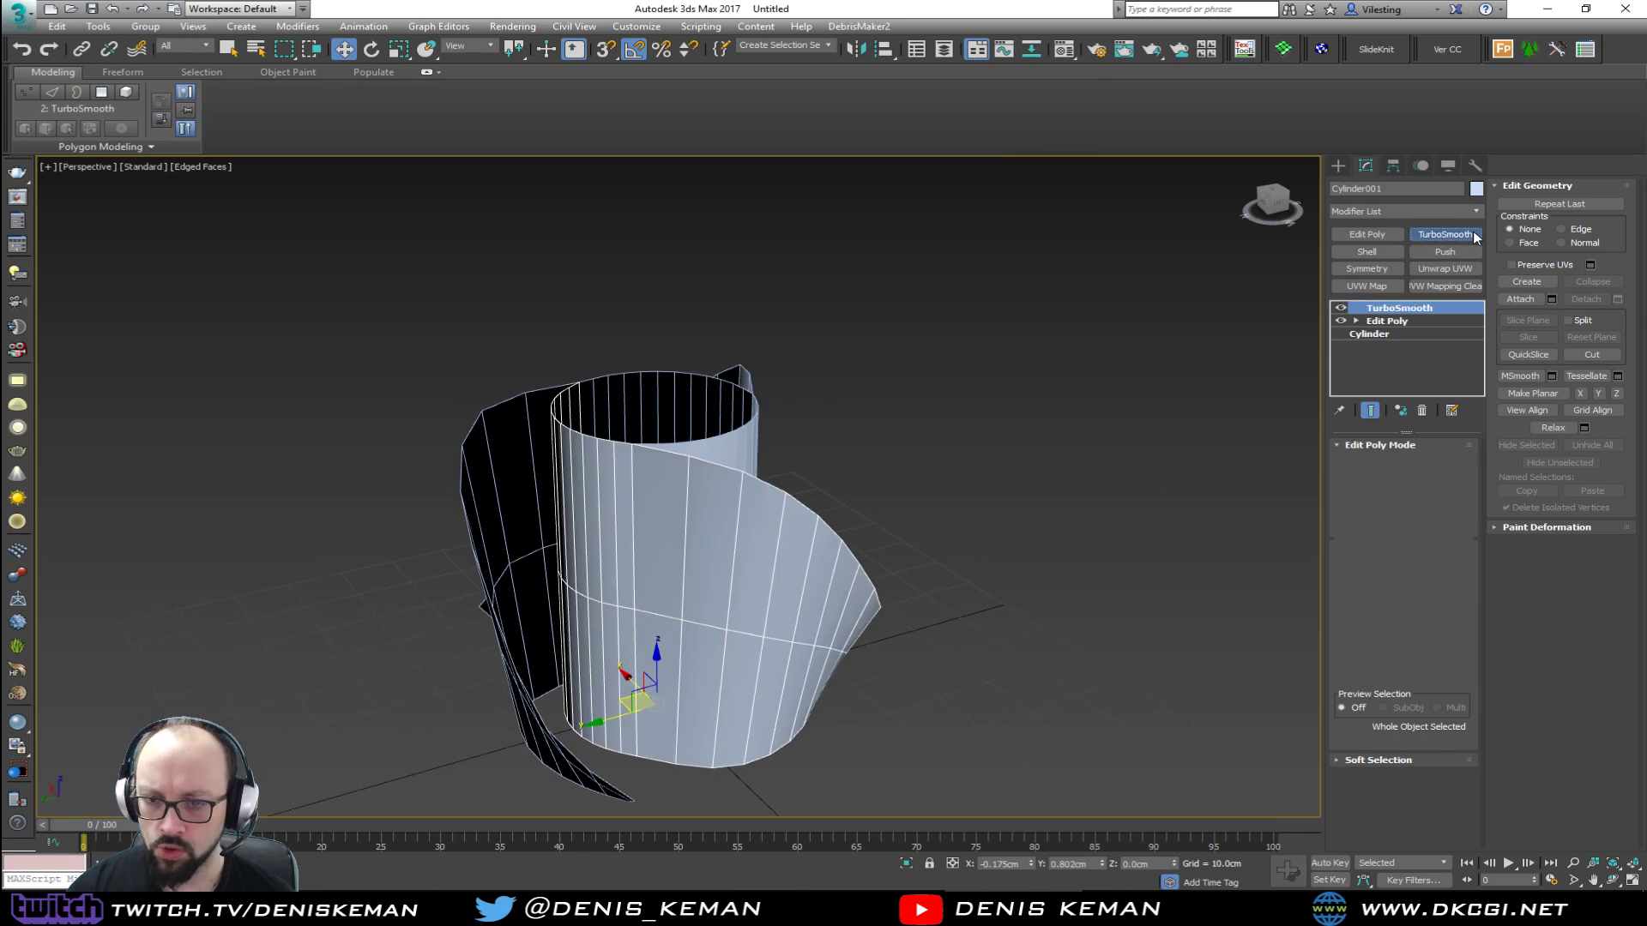
{"action": "middle_click_drag", "start_coordinate": [1055, 460], "coordinate": [885, 456], "text": "alt"}
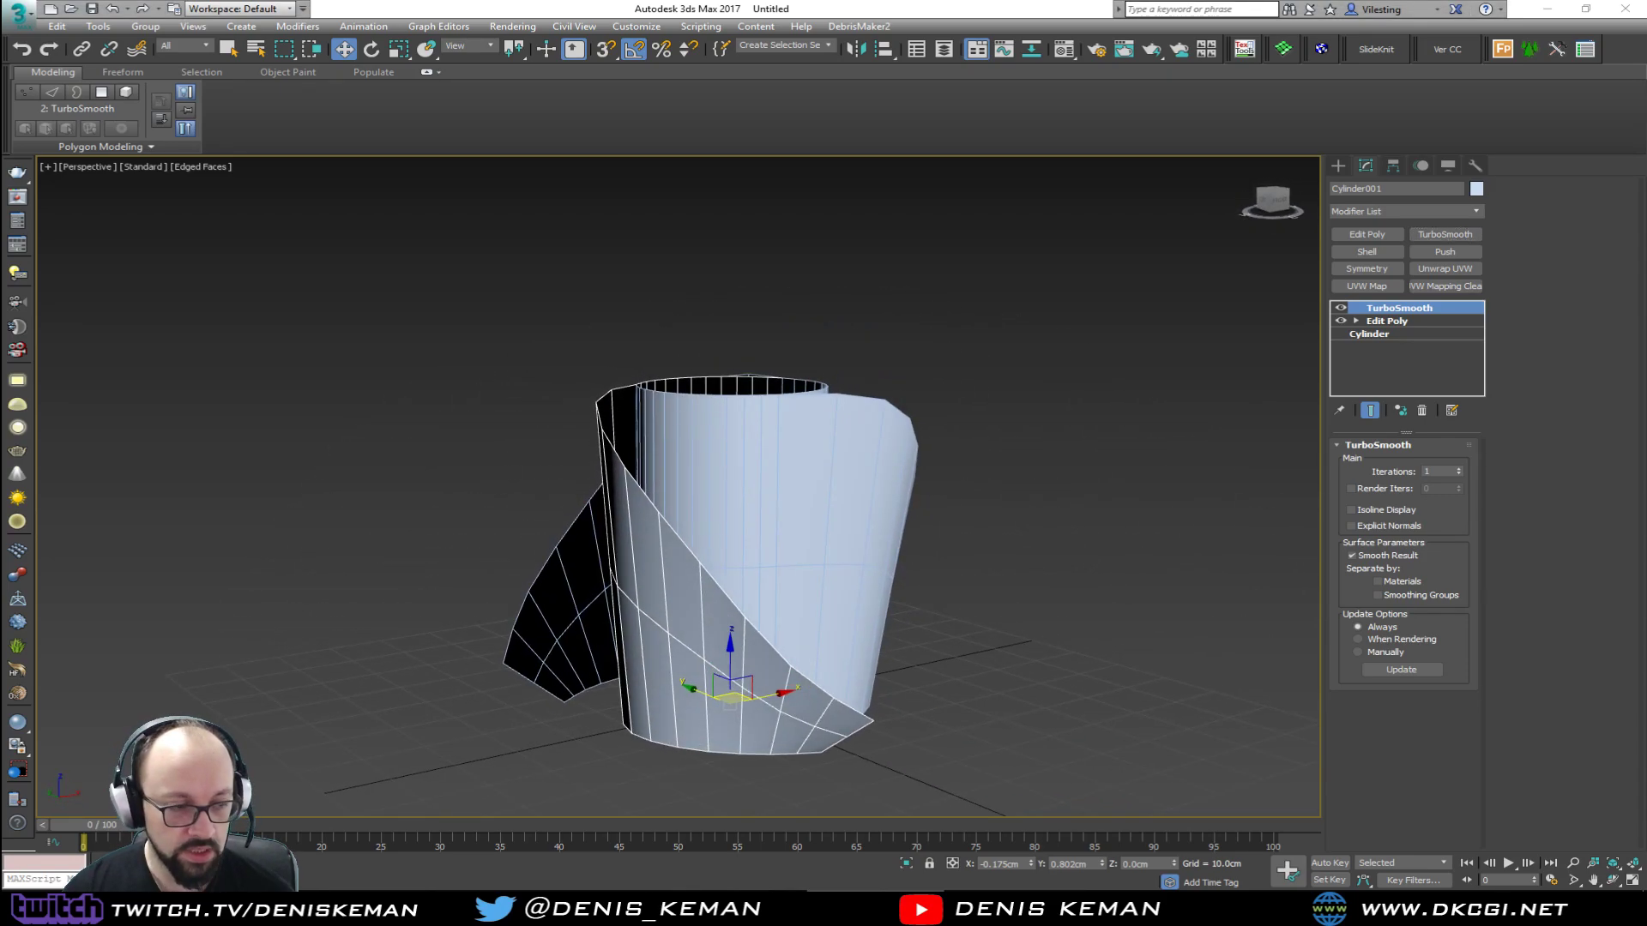
{"action": "middle_click_drag", "start_coordinate": [758, 616], "coordinate": [973, 699], "text": "alt"}
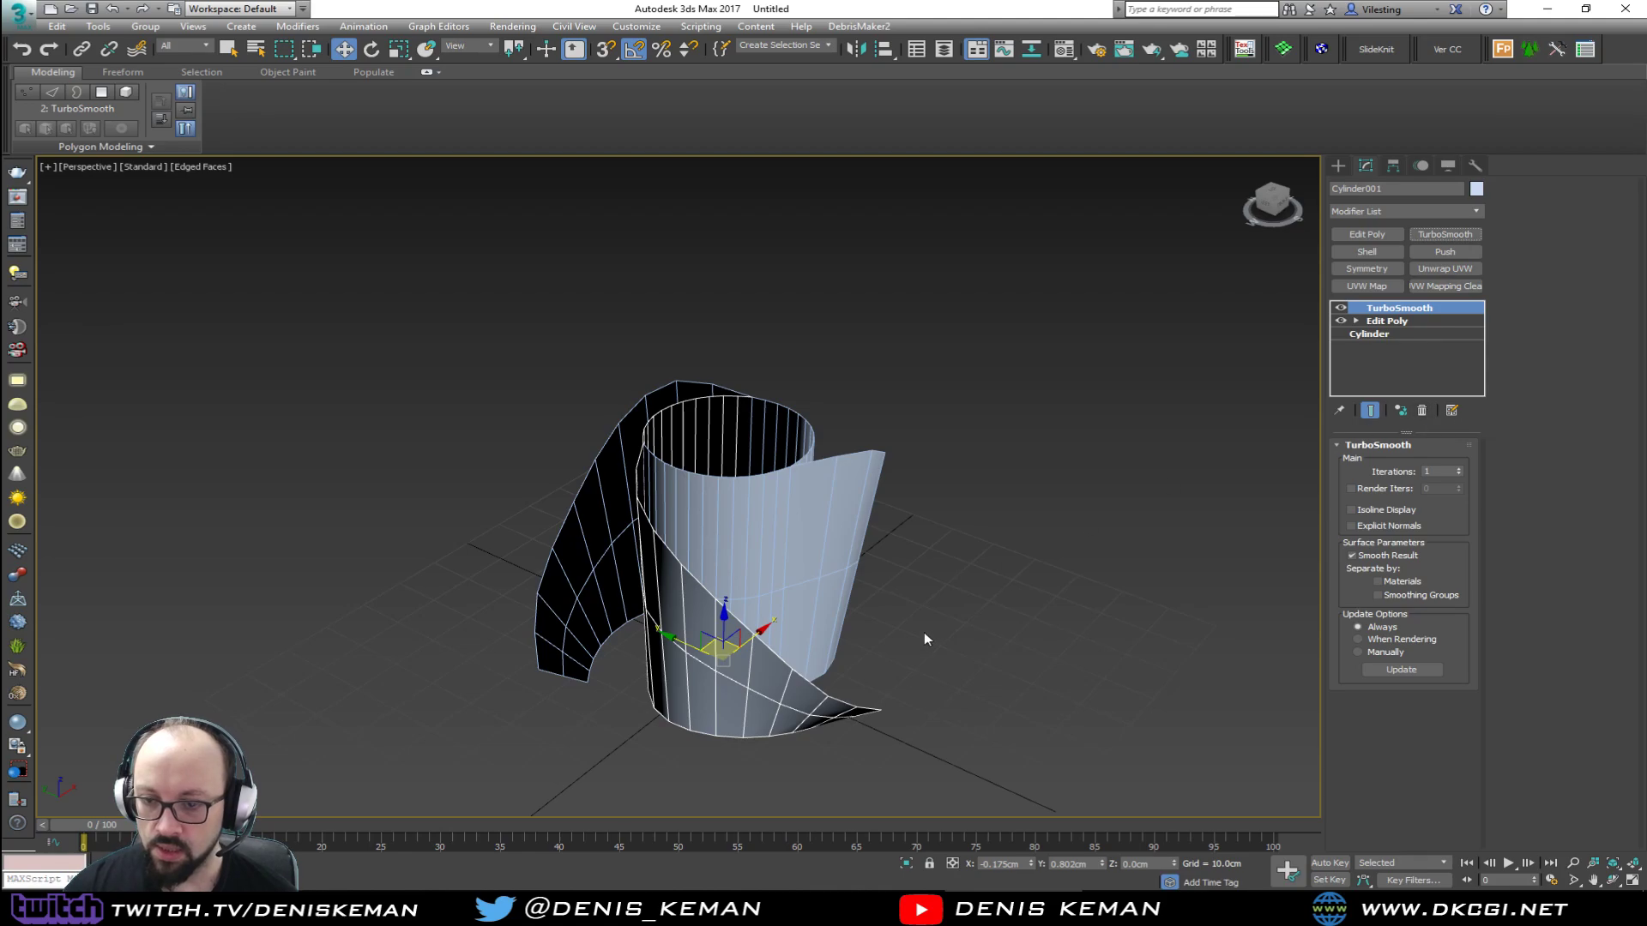
{"action": "left_click", "coordinate": [1421, 410]}
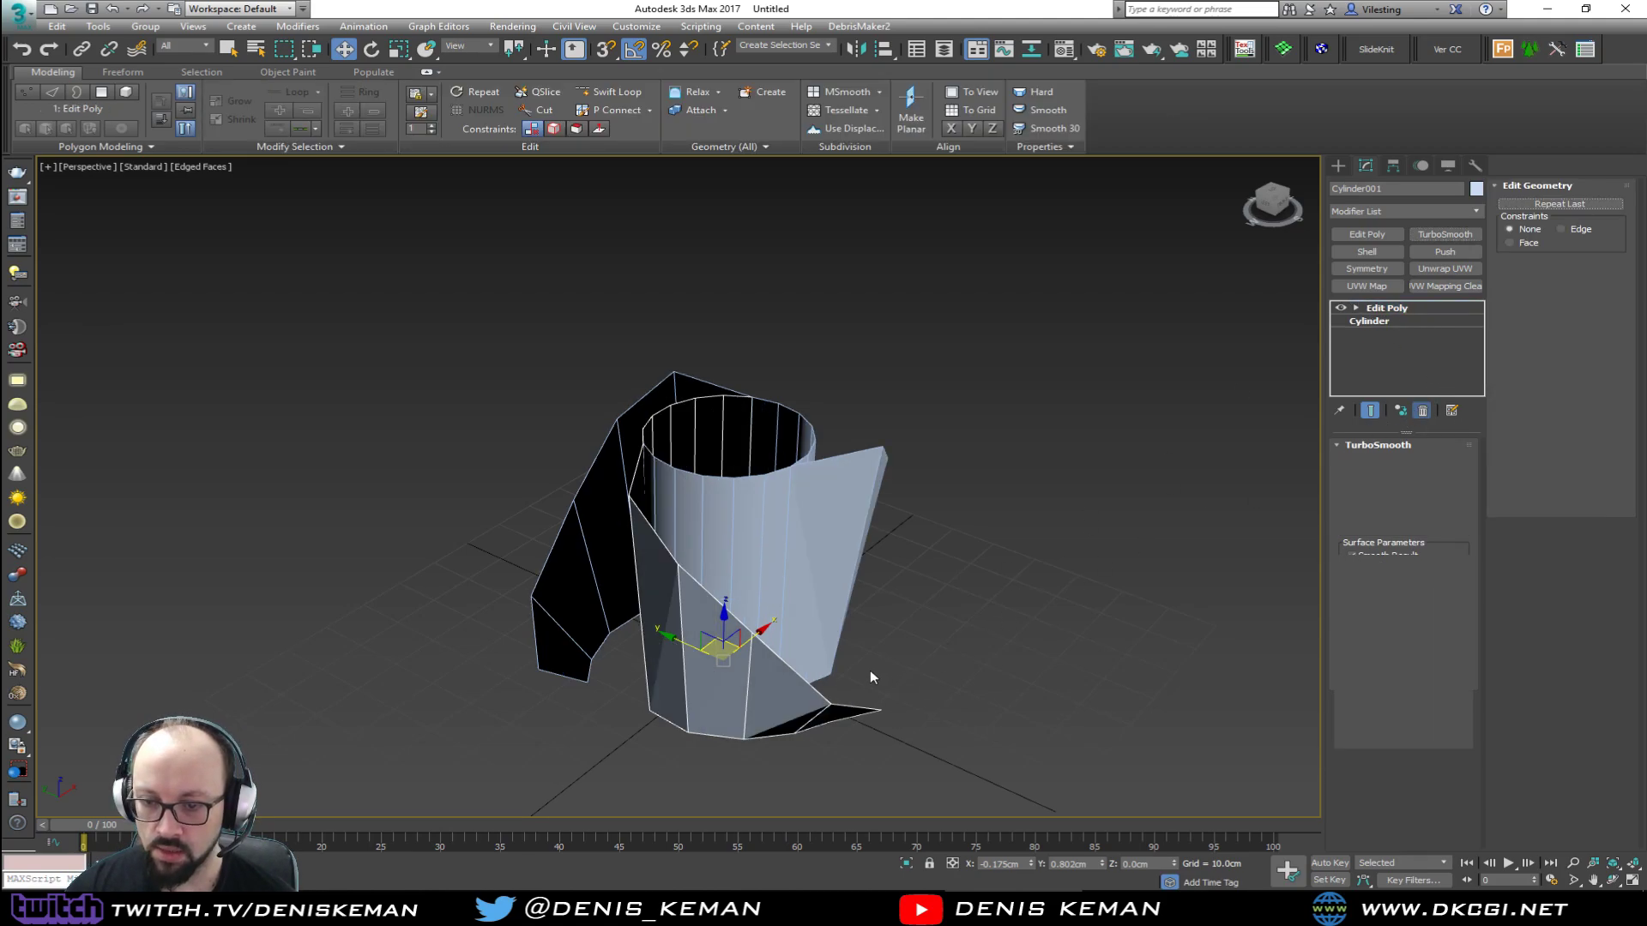
Step: Lengthen the blade by moving its two end vertices outward along Y to about -67.5 cm
{"action": "middle_click_drag", "start_coordinate": [870, 671], "coordinate": [705, 615], "text": "alt"}
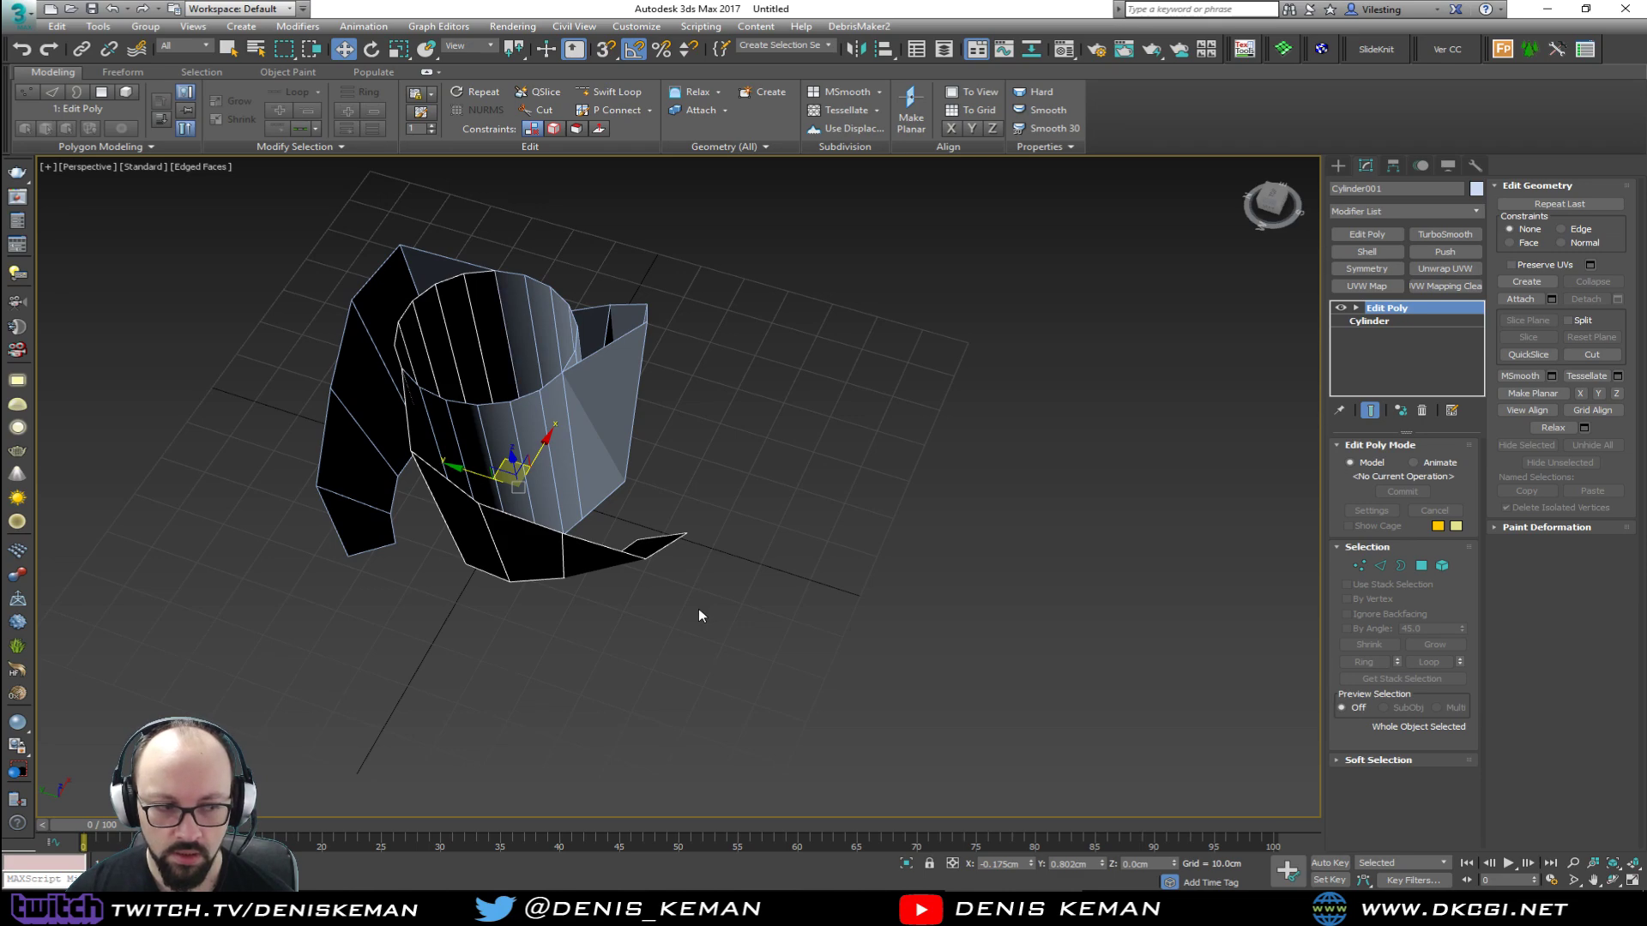
{"action": "middle_click_drag", "start_coordinate": [684, 600], "coordinate": [604, 585], "text": "alt"}
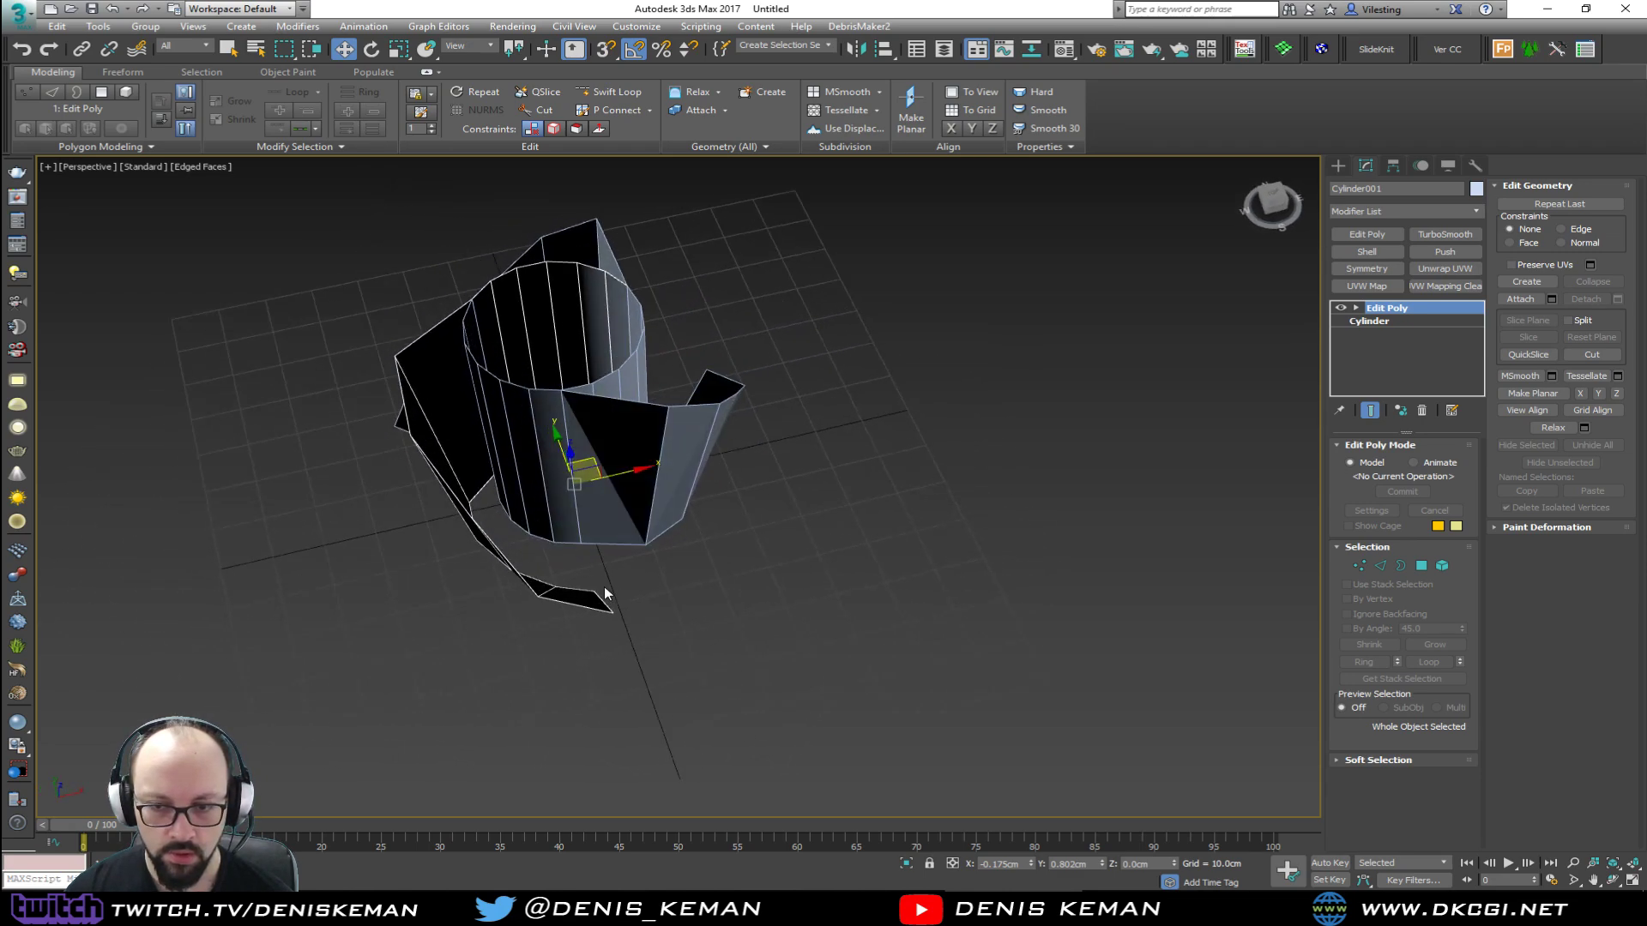
{"action": "key", "text": "1"}
{"action": "left_click_drag", "start_coordinate": [594, 637], "coordinate": [592, 636]}
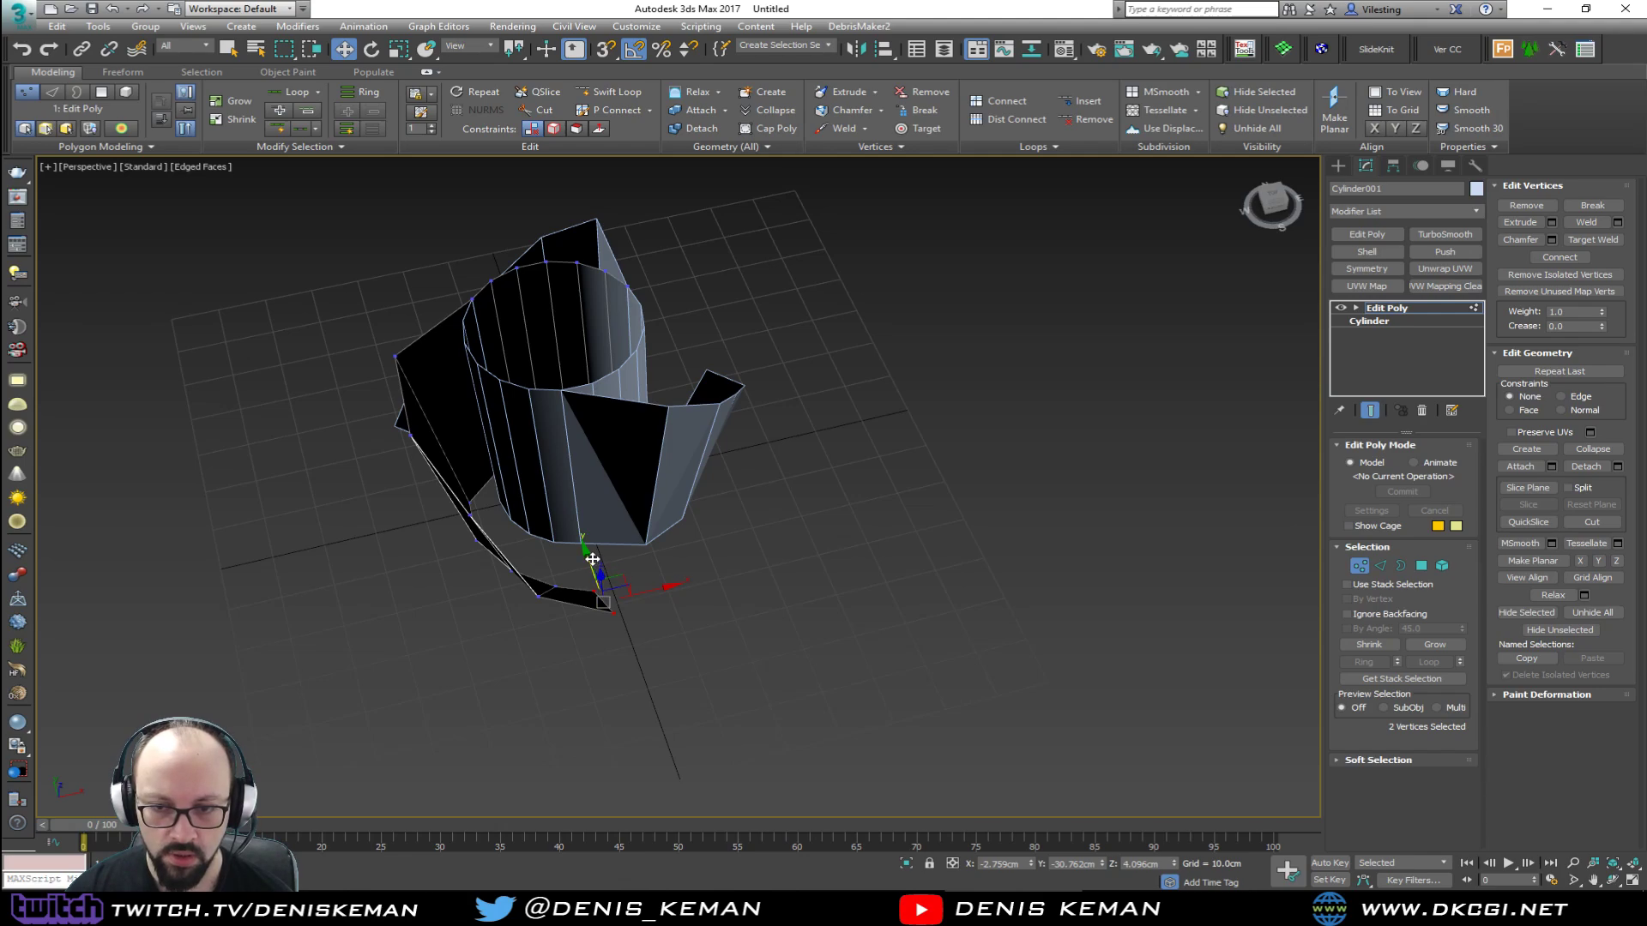
{"action": "left_click_drag", "start_coordinate": [589, 560], "coordinate": [643, 725]}
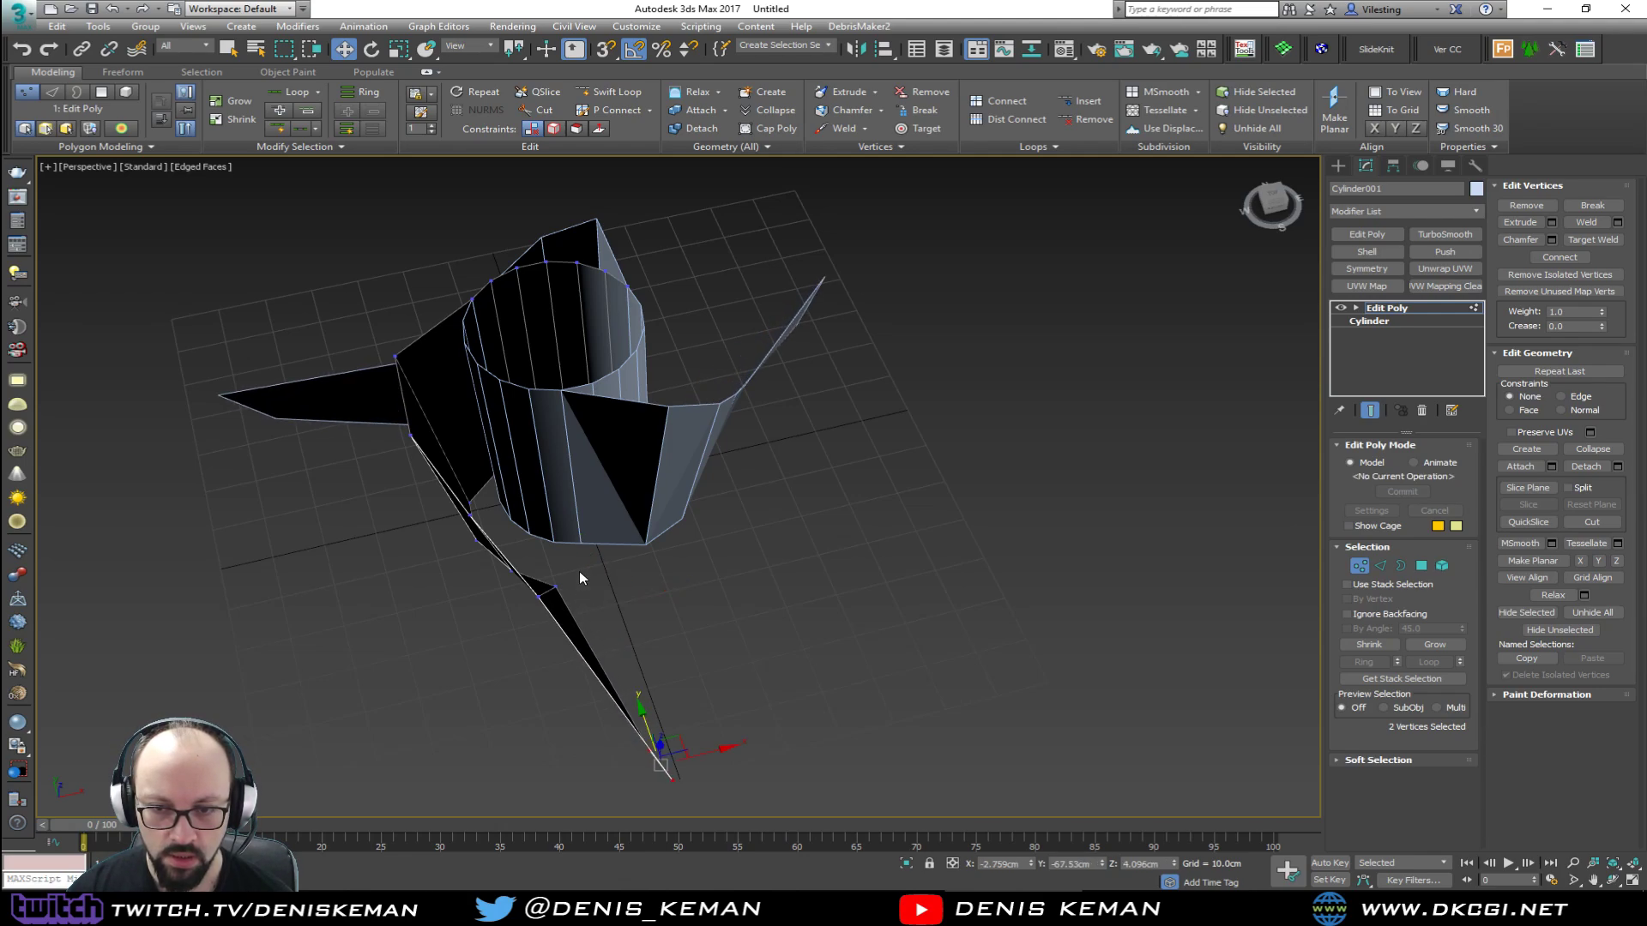
Step: Spread the next vertex pairs along the lengthened blade, to about X -21.5, Y -48.7 cm and X -29.6, Y -27.3 cm
{"action": "left_click_drag", "start_coordinate": [517, 632], "coordinate": [547, 673]}
{"action": "middle_click_drag", "start_coordinate": [568, 657], "coordinate": [633, 658], "text": "alt"}
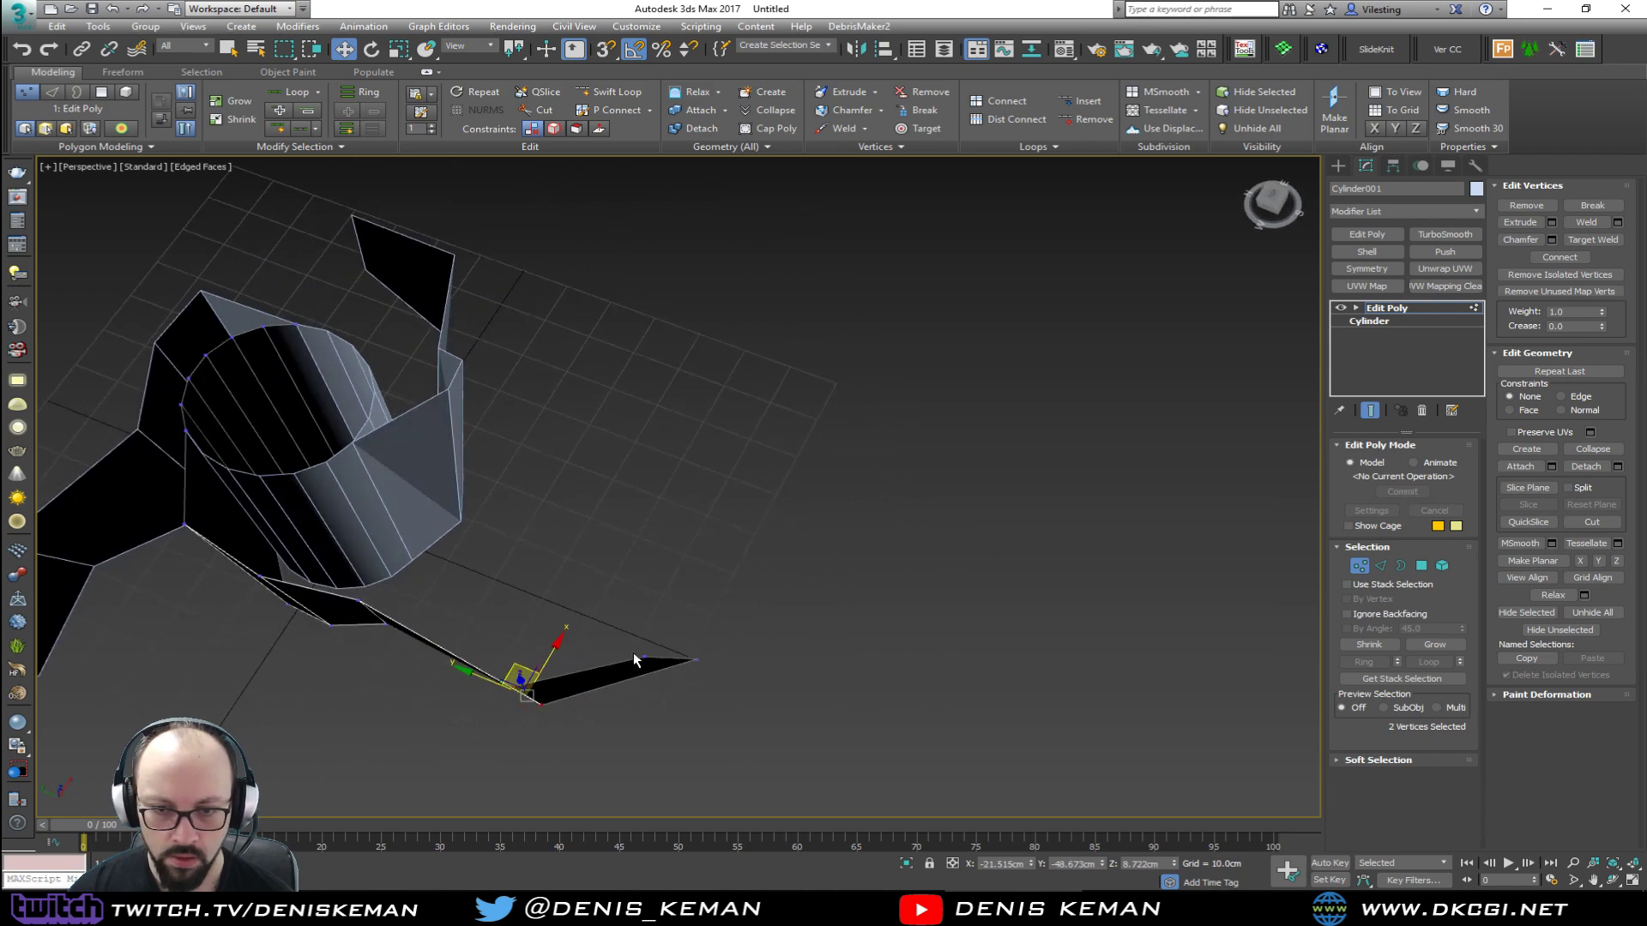
{"action": "mouse_move", "coordinate": [374, 635]}
{"action": "left_mouse_down"}
{"action": "mouse_move", "coordinate": [377, 601]}
{"action": "mouse_move", "coordinate": [386, 651]}
{"action": "left_mouse_up"}
{"action": "middle_click_drag", "start_coordinate": [386, 650], "coordinate": [599, 581], "text": "alt"}
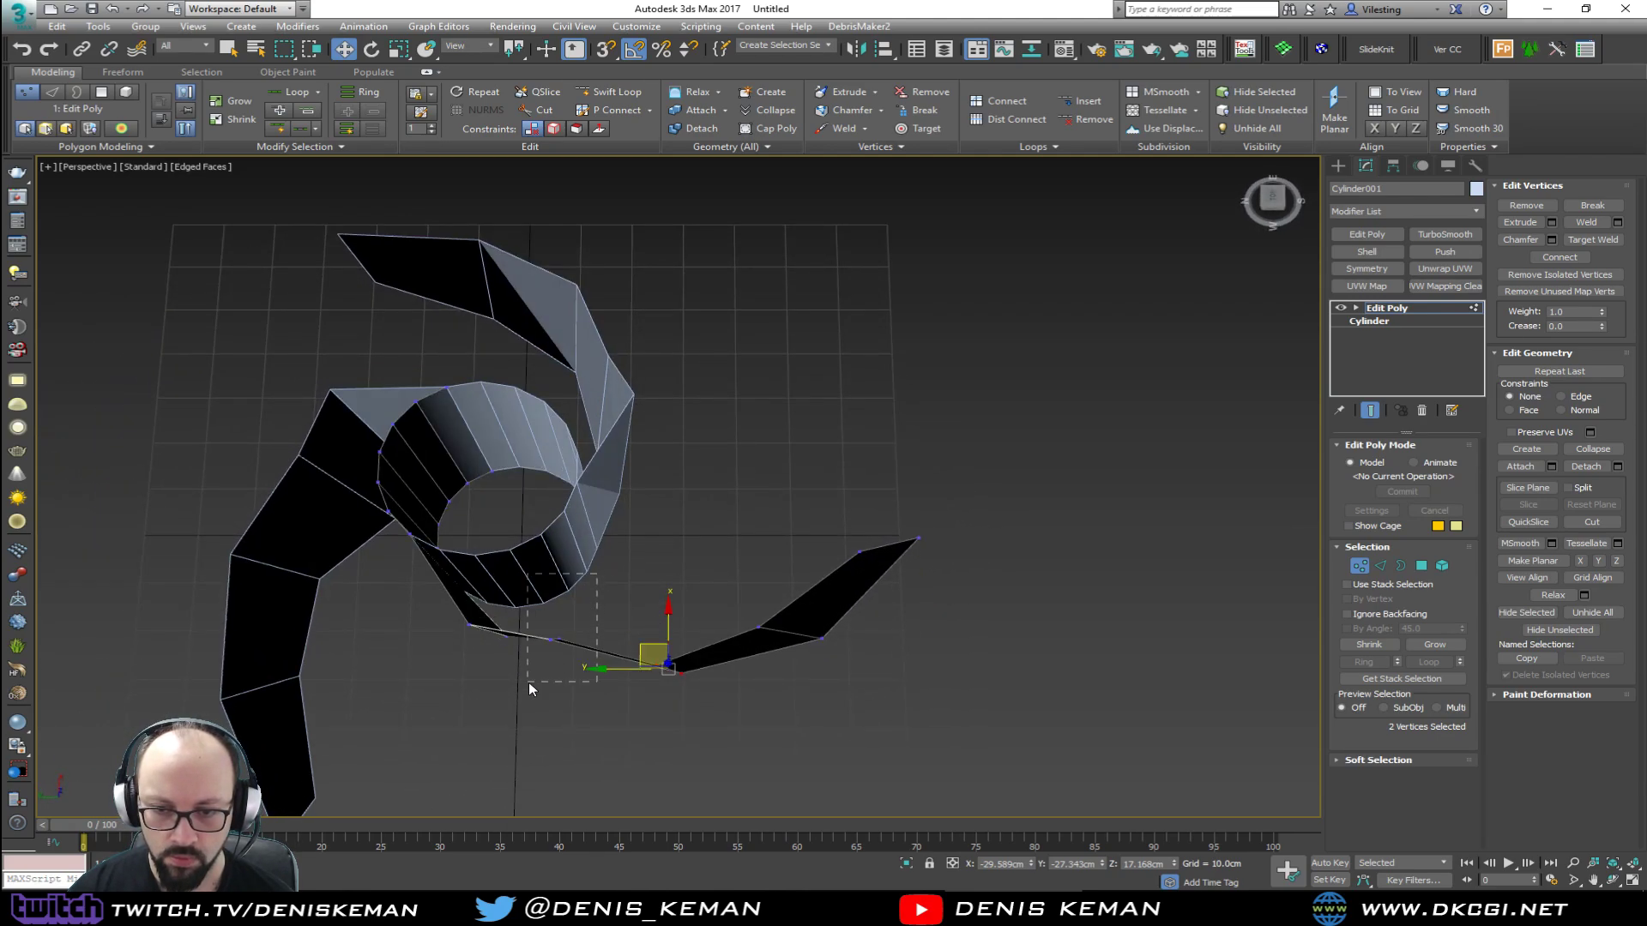
{"action": "left_click_drag", "start_coordinate": [528, 682], "coordinate": [529, 683]}
{"action": "middle_click_drag", "start_coordinate": [549, 671], "coordinate": [553, 648], "text": "alt"}
Step: Adjust the blade's vertical edge near the hub to about X -22.9 cm, Y -0.4 cm, Z 27.2 cm
{"action": "key", "text": "2"}
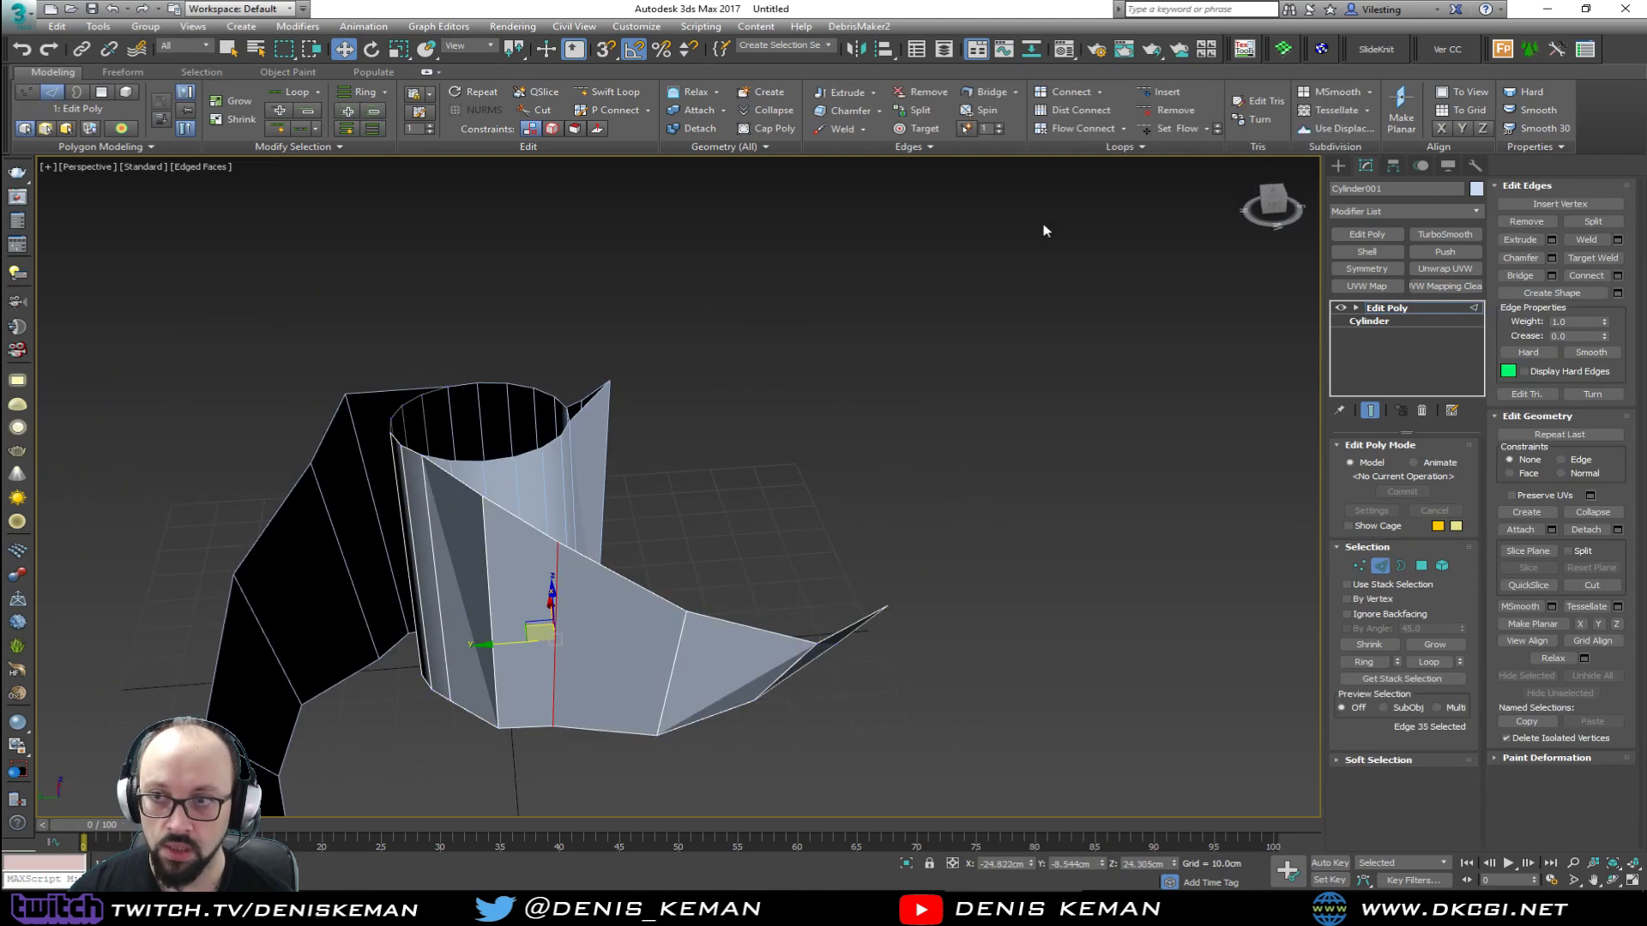
{"action": "middle_click_drag", "start_coordinate": [661, 412], "coordinate": [737, 431], "text": "alt"}
{"action": "left_click", "coordinate": [482, 637]}
{"action": "left_click", "coordinate": [484, 637]}
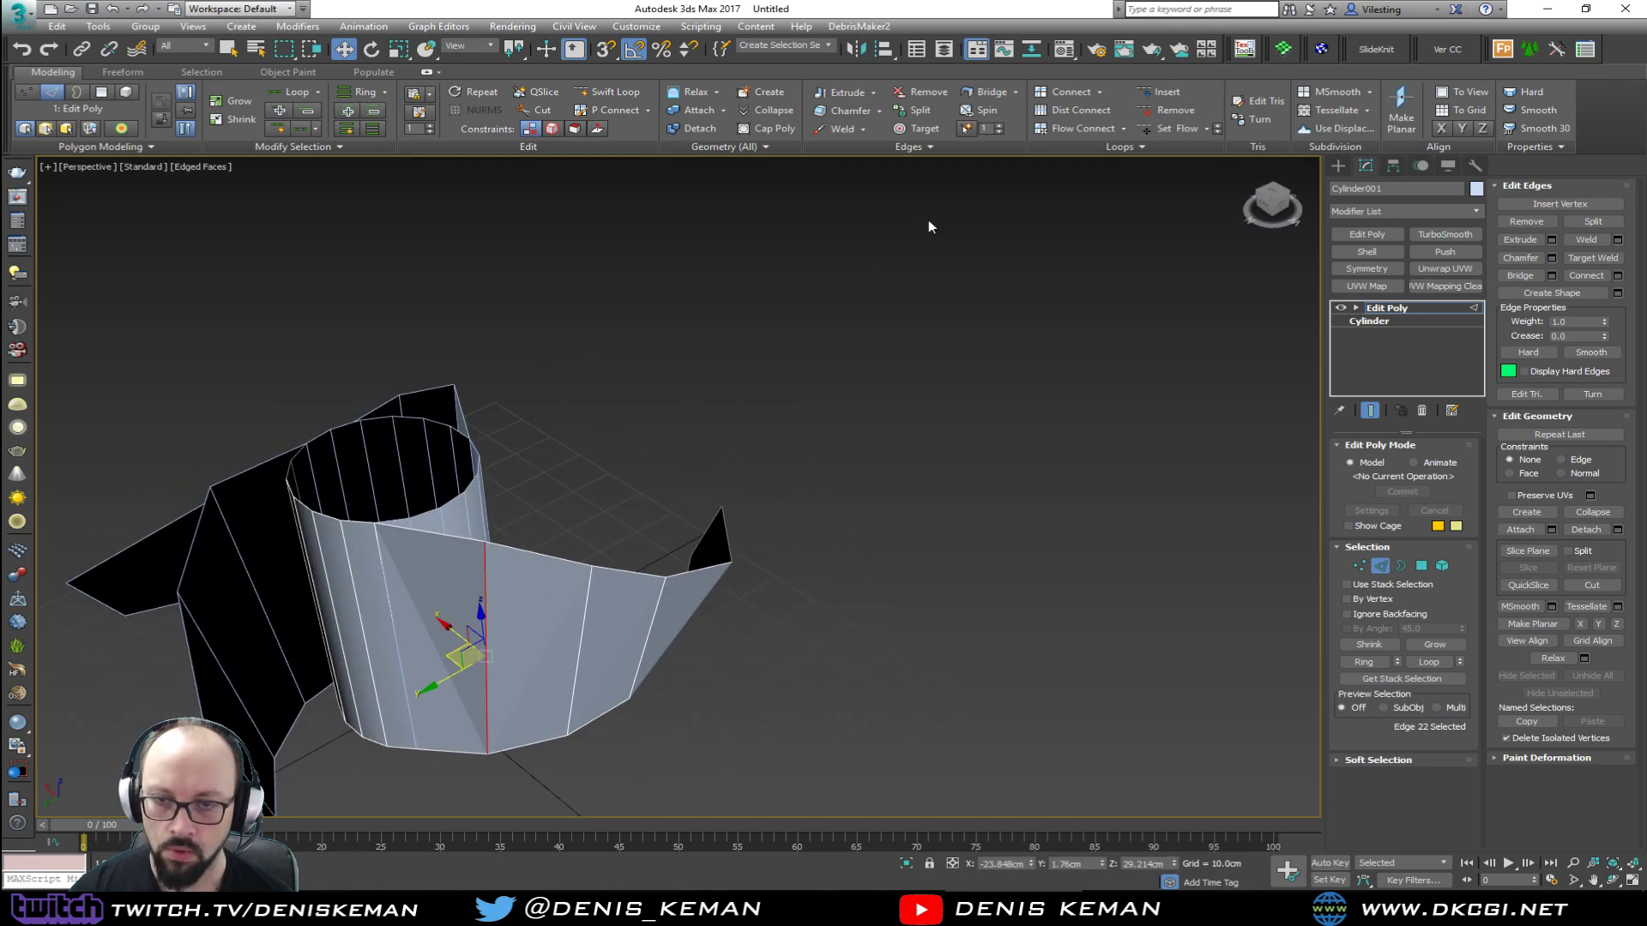
{"action": "middle_click_drag", "start_coordinate": [646, 392], "coordinate": [547, 348], "text": "alt"}
{"action": "middle_click_drag", "start_coordinate": [535, 421], "coordinate": [502, 327]}
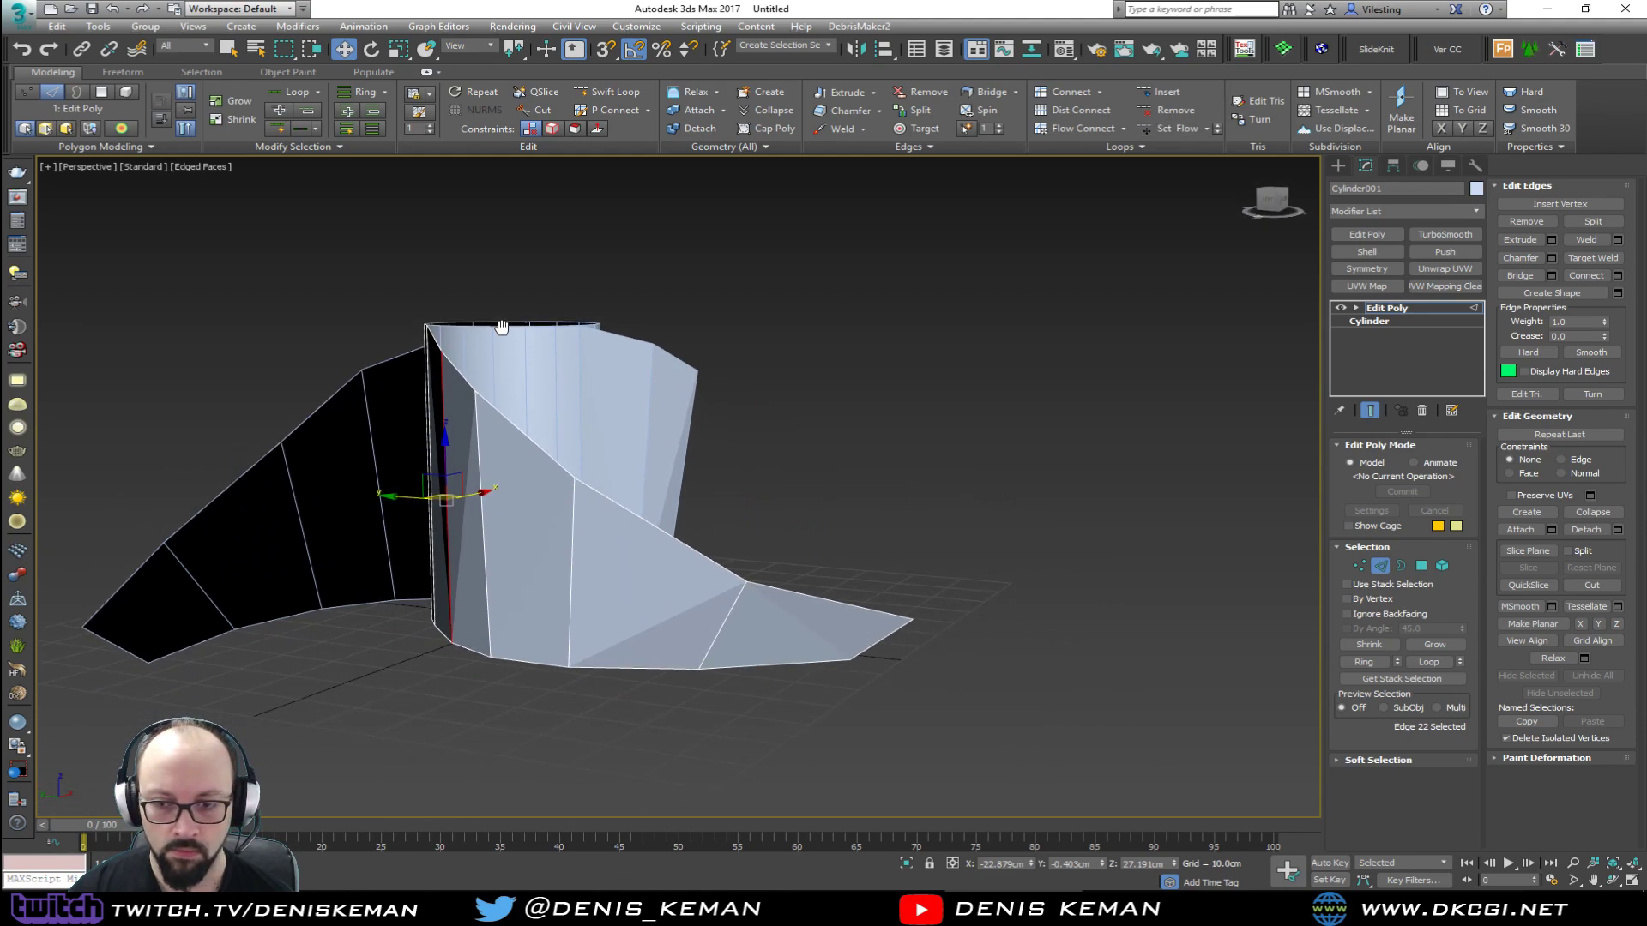
{"action": "middle_click_drag", "start_coordinate": [657, 509], "coordinate": [641, 481], "text": "alt"}
{"action": "key", "text": "2"}
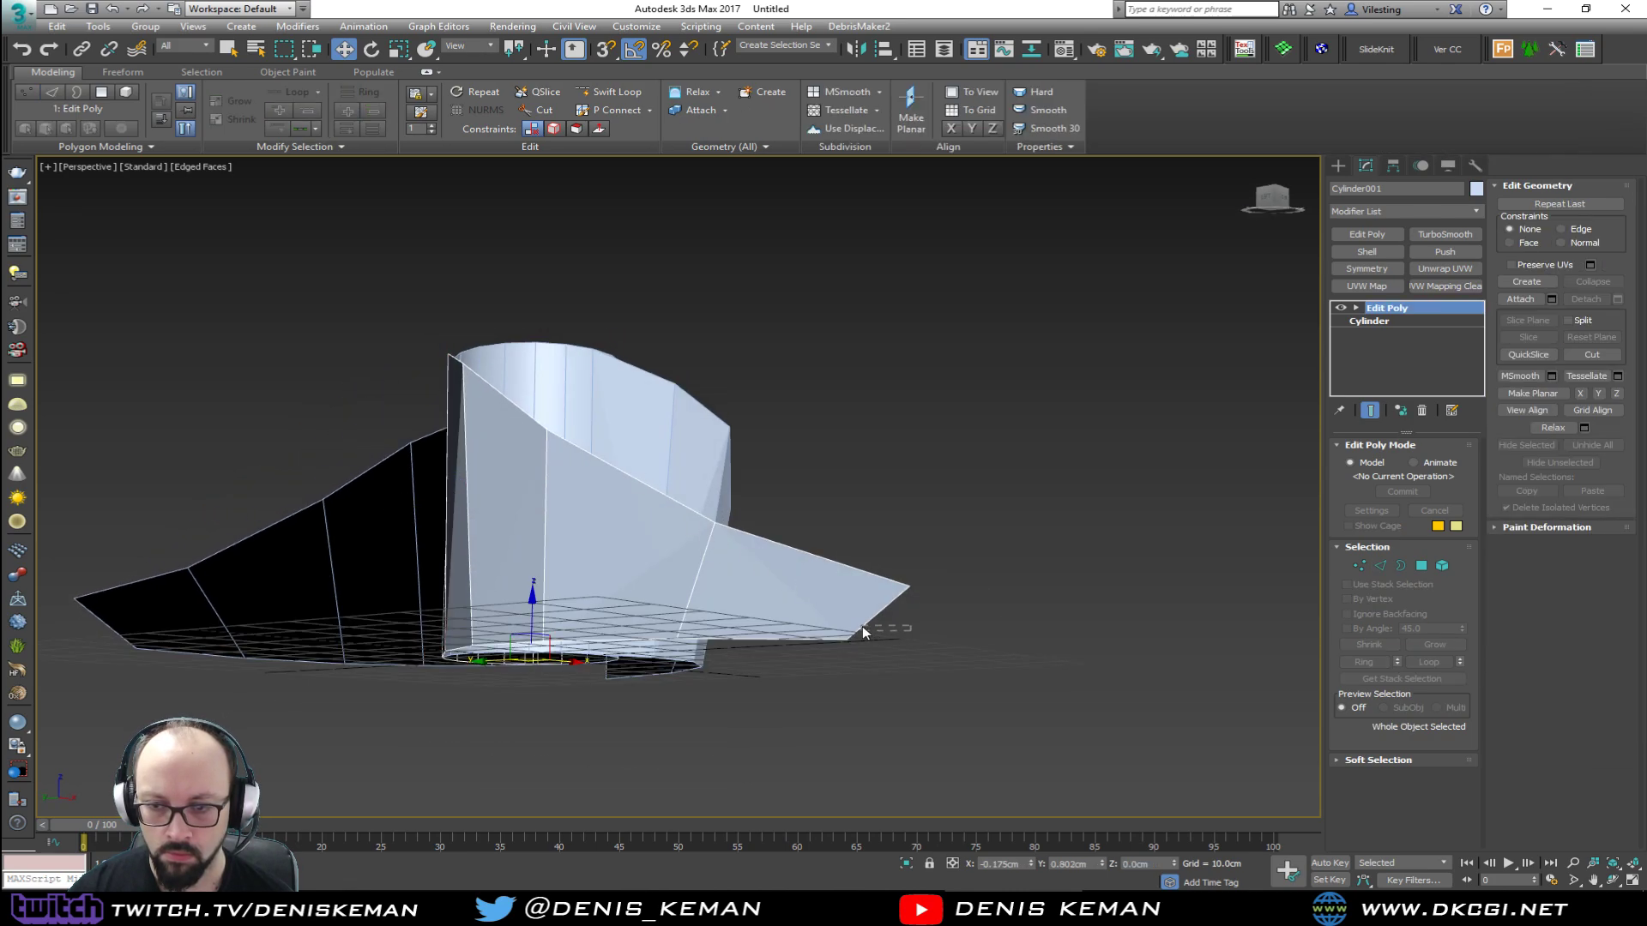
Step: Add another section to the blade by extruding a copy of its end edge outward
{"action": "key", "text": "2"}
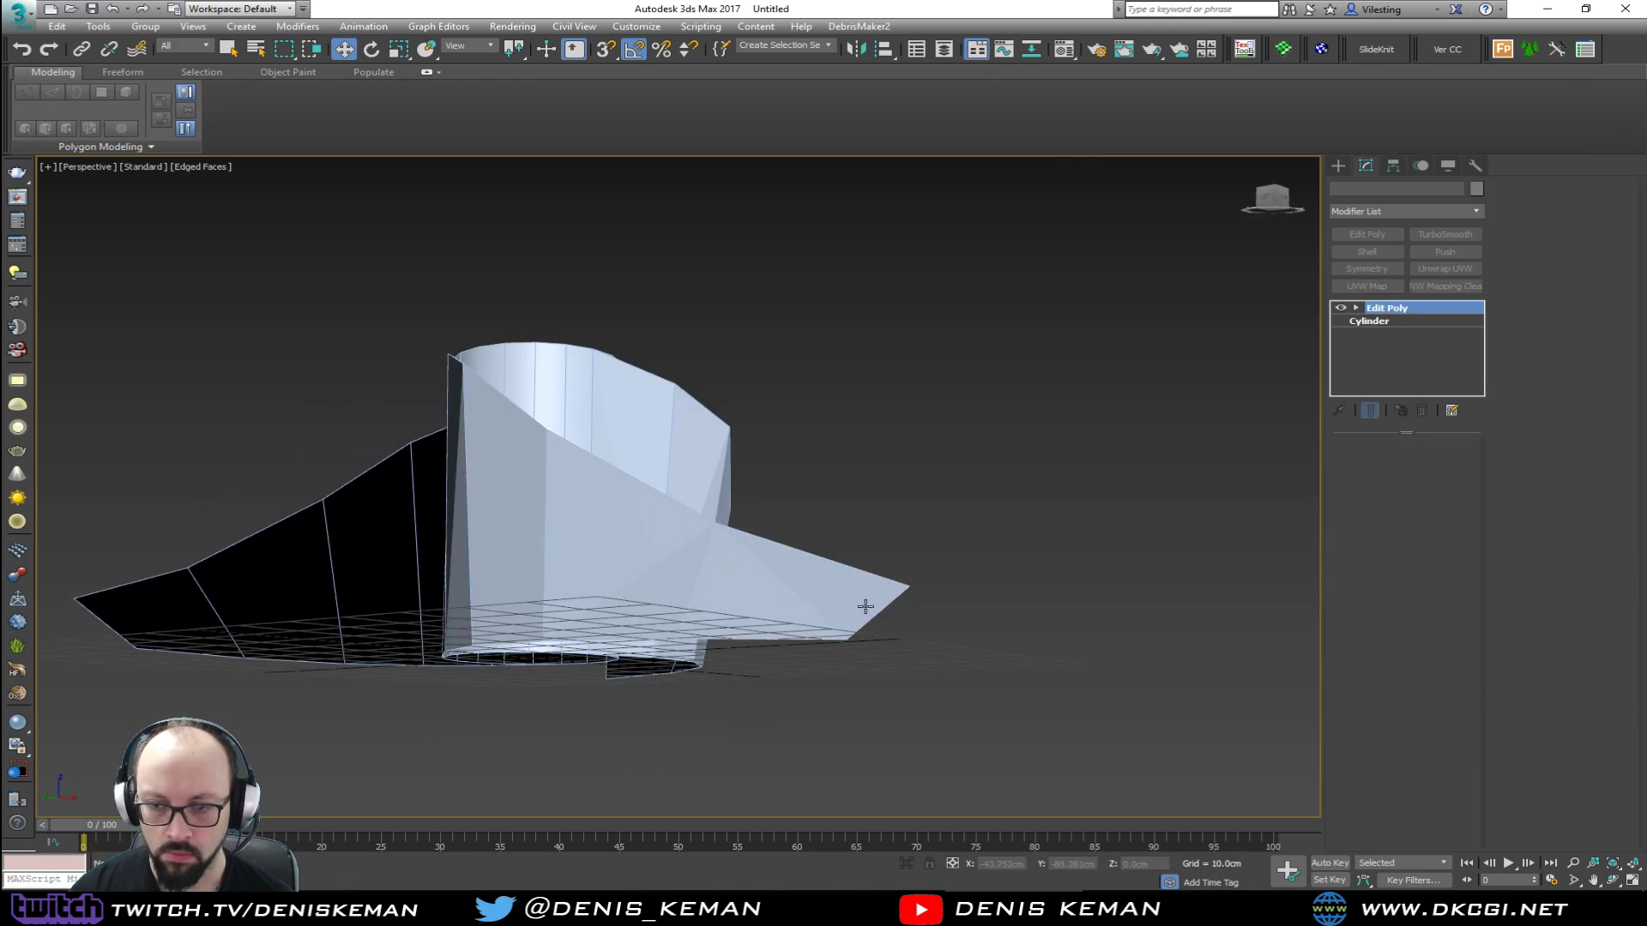
{"action": "left_click", "coordinate": [888, 633]}
{"action": "mouse_move", "coordinate": [888, 634]}
{"action": "middle_mouse_down", "text": "alt"}
{"action": "mouse_move", "coordinate": [840, 646]}
{"action": "mouse_move", "coordinate": [865, 639]}
{"action": "middle_mouse_up", "text": "alt"}
{"action": "left_click_drag", "start_coordinate": [883, 596], "coordinate": [989, 608], "text": "shift"}
{"action": "middle_click_drag", "start_coordinate": [989, 608], "coordinate": [1021, 576], "text": "alt"}
Step: Lower the top vertex of the new blade end to about Z 4.1 cm and shift it horizontally to continue the curve
{"action": "key", "text": "1"}
{"action": "left_click_drag", "start_coordinate": [1035, 571], "coordinate": [987, 611]}
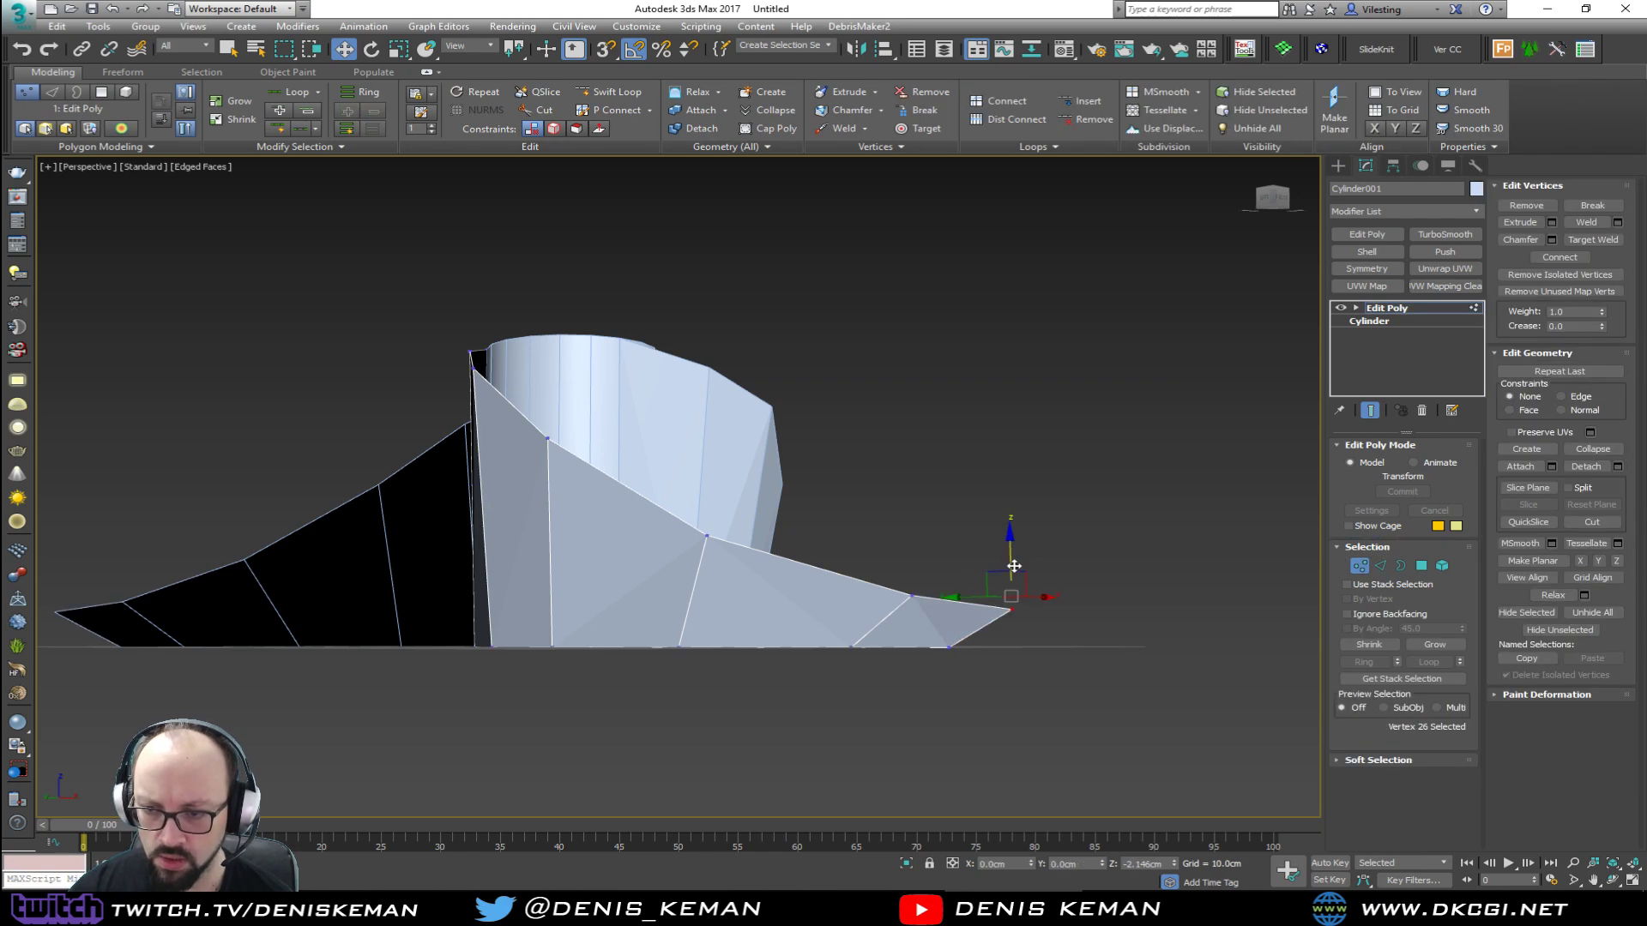
{"action": "middle_click_drag", "start_coordinate": [987, 610], "coordinate": [892, 623], "text": "alt"}
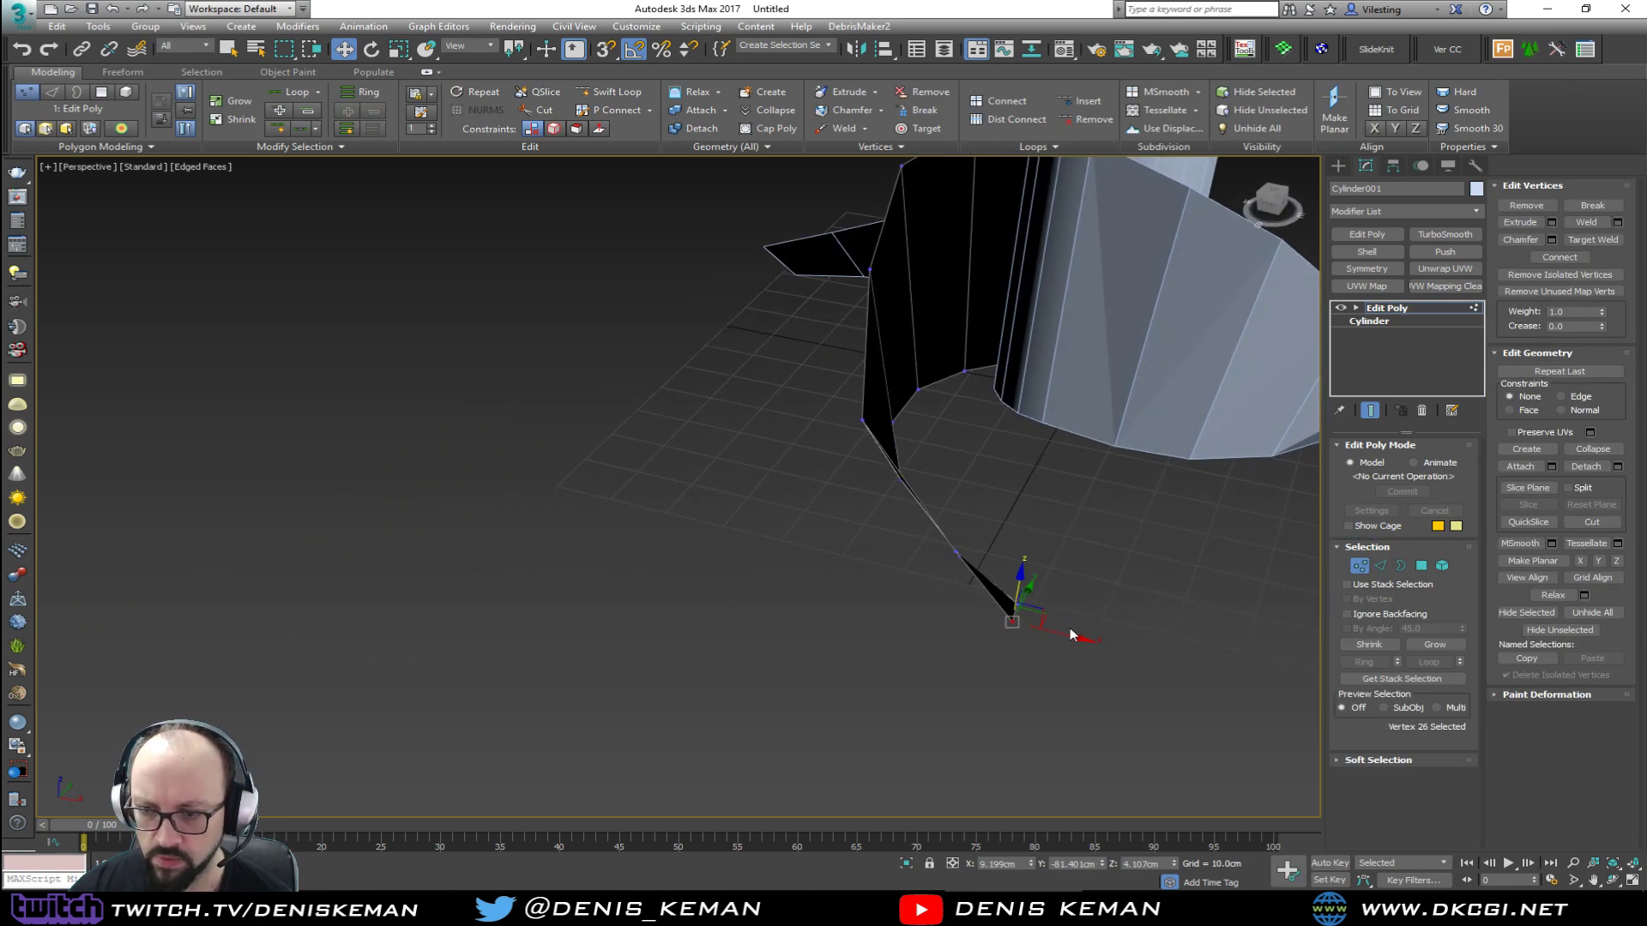
{"action": "left_click_drag", "start_coordinate": [1056, 624], "coordinate": [1071, 600]}
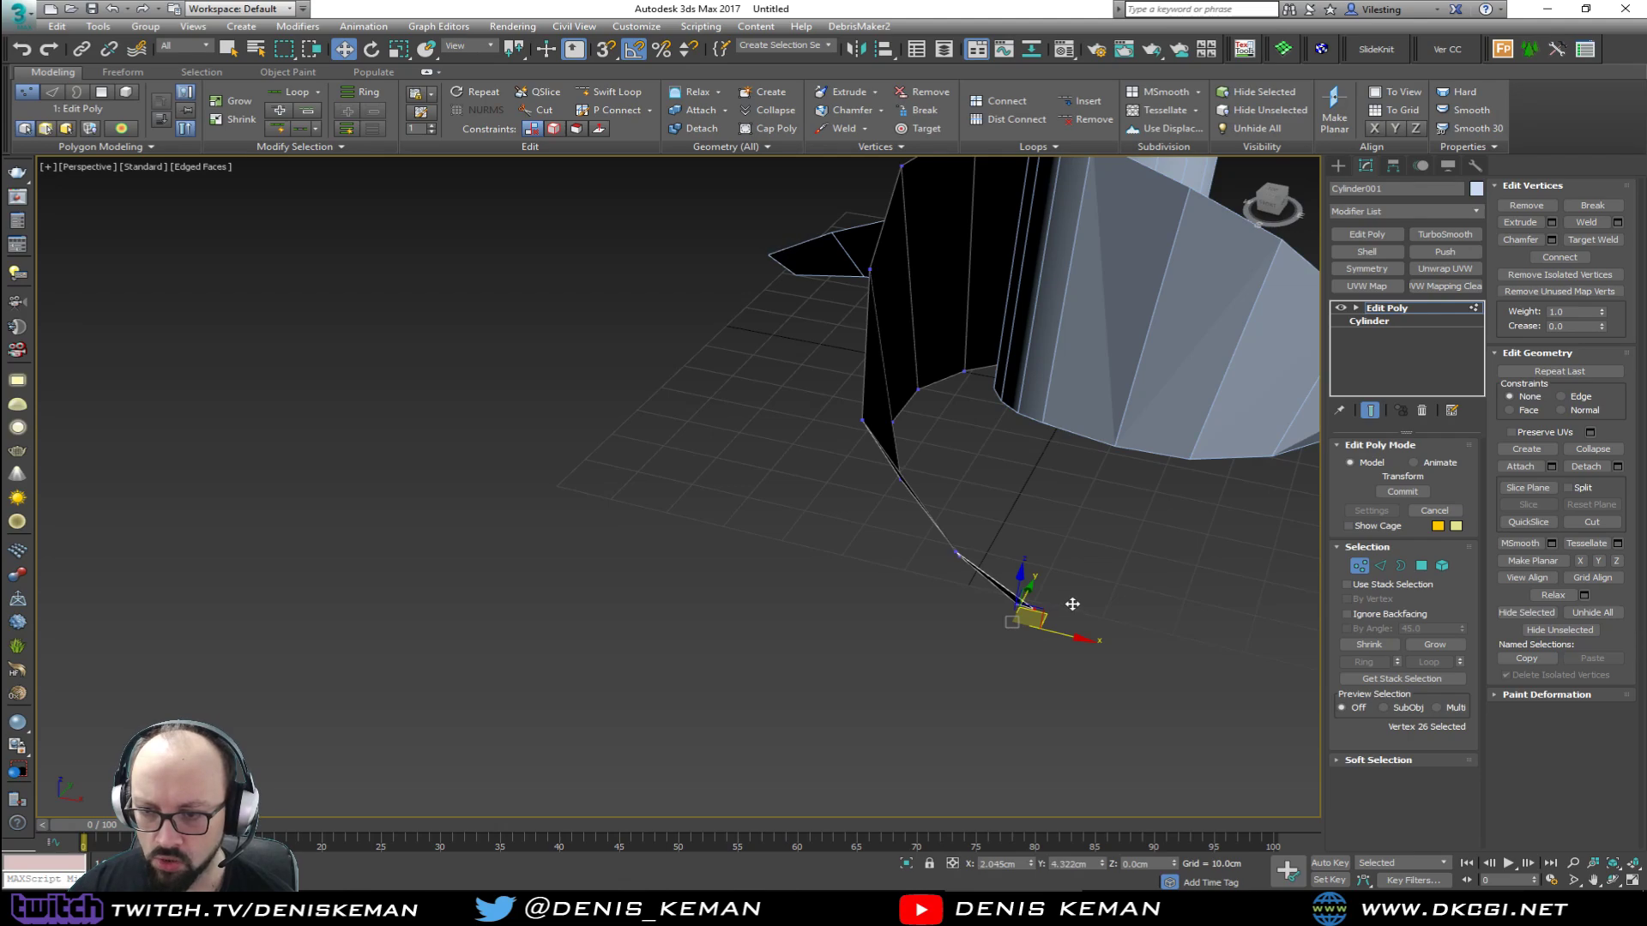
Step: Move the top vertex one section before the blade's new end to about X -3.5 cm, Y -67.3 cm
{"action": "left_click", "coordinate": [959, 557]}
{"action": "middle_click_drag", "start_coordinate": [959, 557], "coordinate": [1005, 569], "text": "alt"}
{"action": "left_click", "coordinate": [1003, 564]}
{"action": "left_click_drag", "start_coordinate": [1025, 543], "coordinate": [995, 524]}
{"action": "middle_click_drag", "start_coordinate": [995, 525], "coordinate": [1137, 486], "text": "alt"}
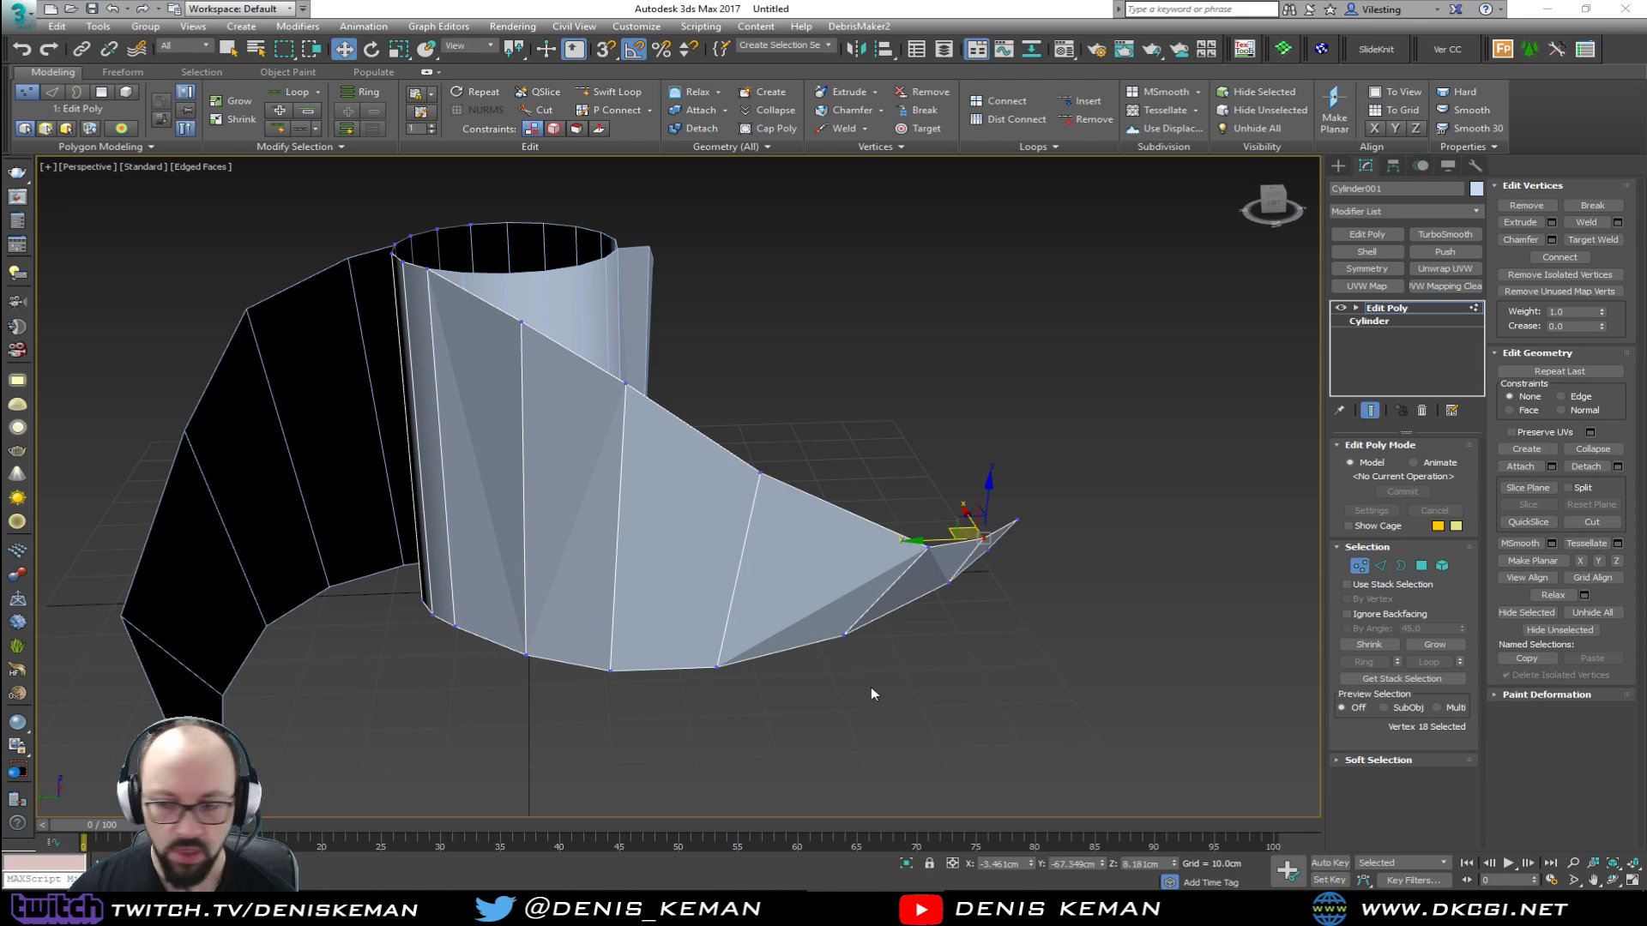
Step: Apply a TurboSmooth modifier to the whole blade section and inspect the lengthened curve
{"action": "left_click", "coordinate": [1360, 567]}
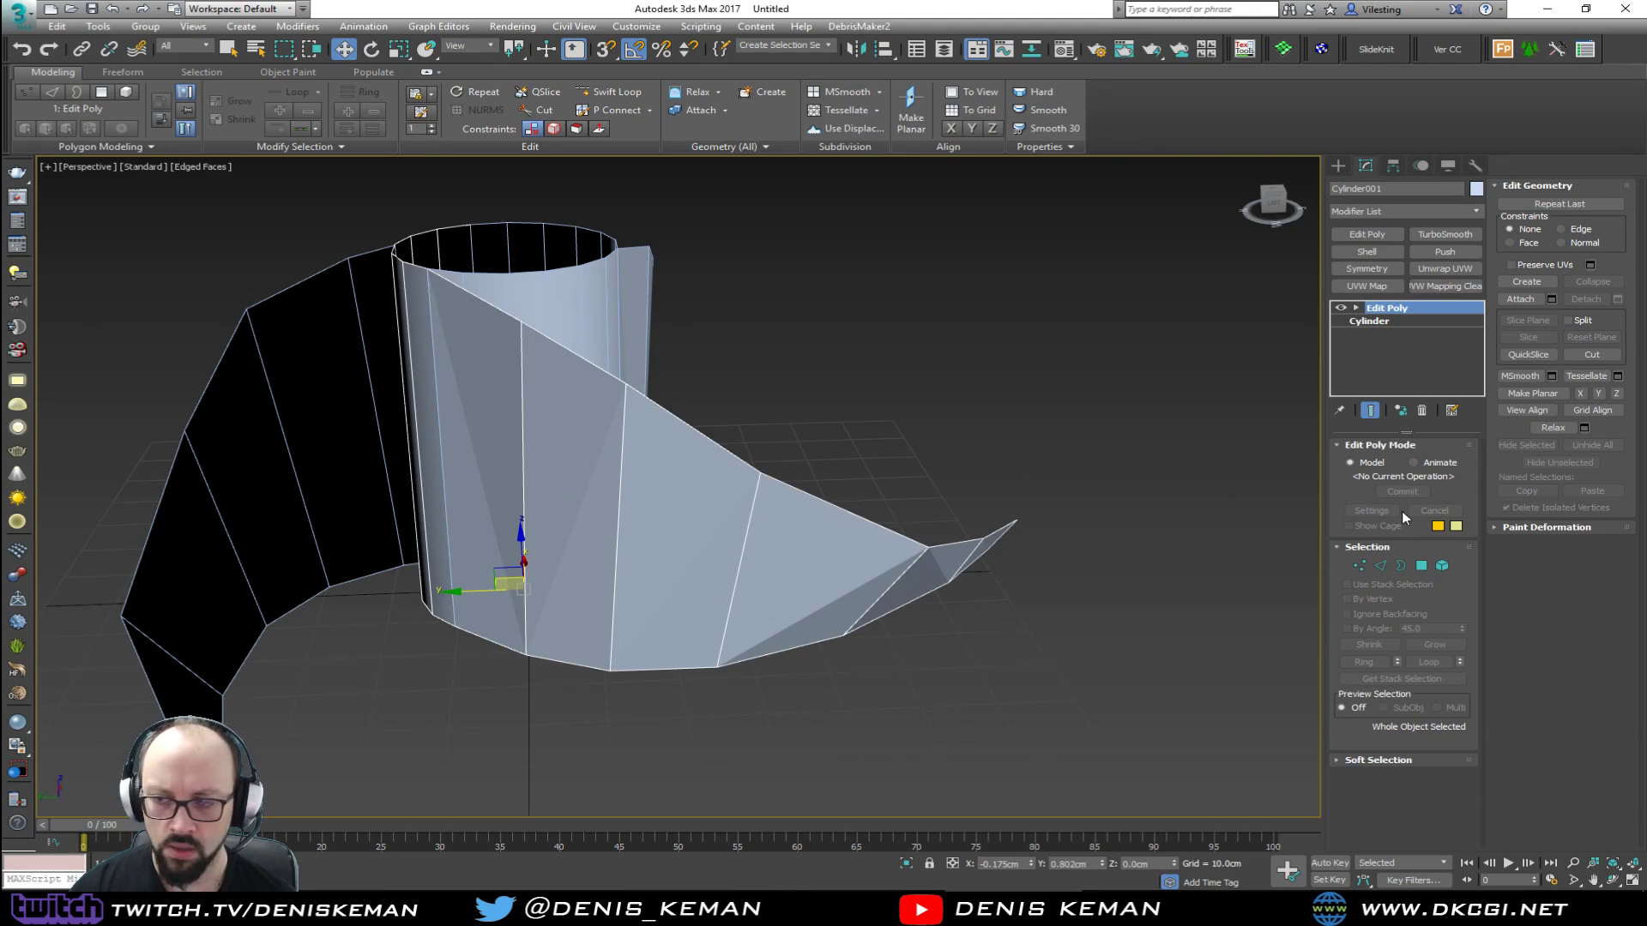
{"action": "left_click", "coordinate": [847, 347]}
{"action": "left_click", "coordinate": [554, 295]}
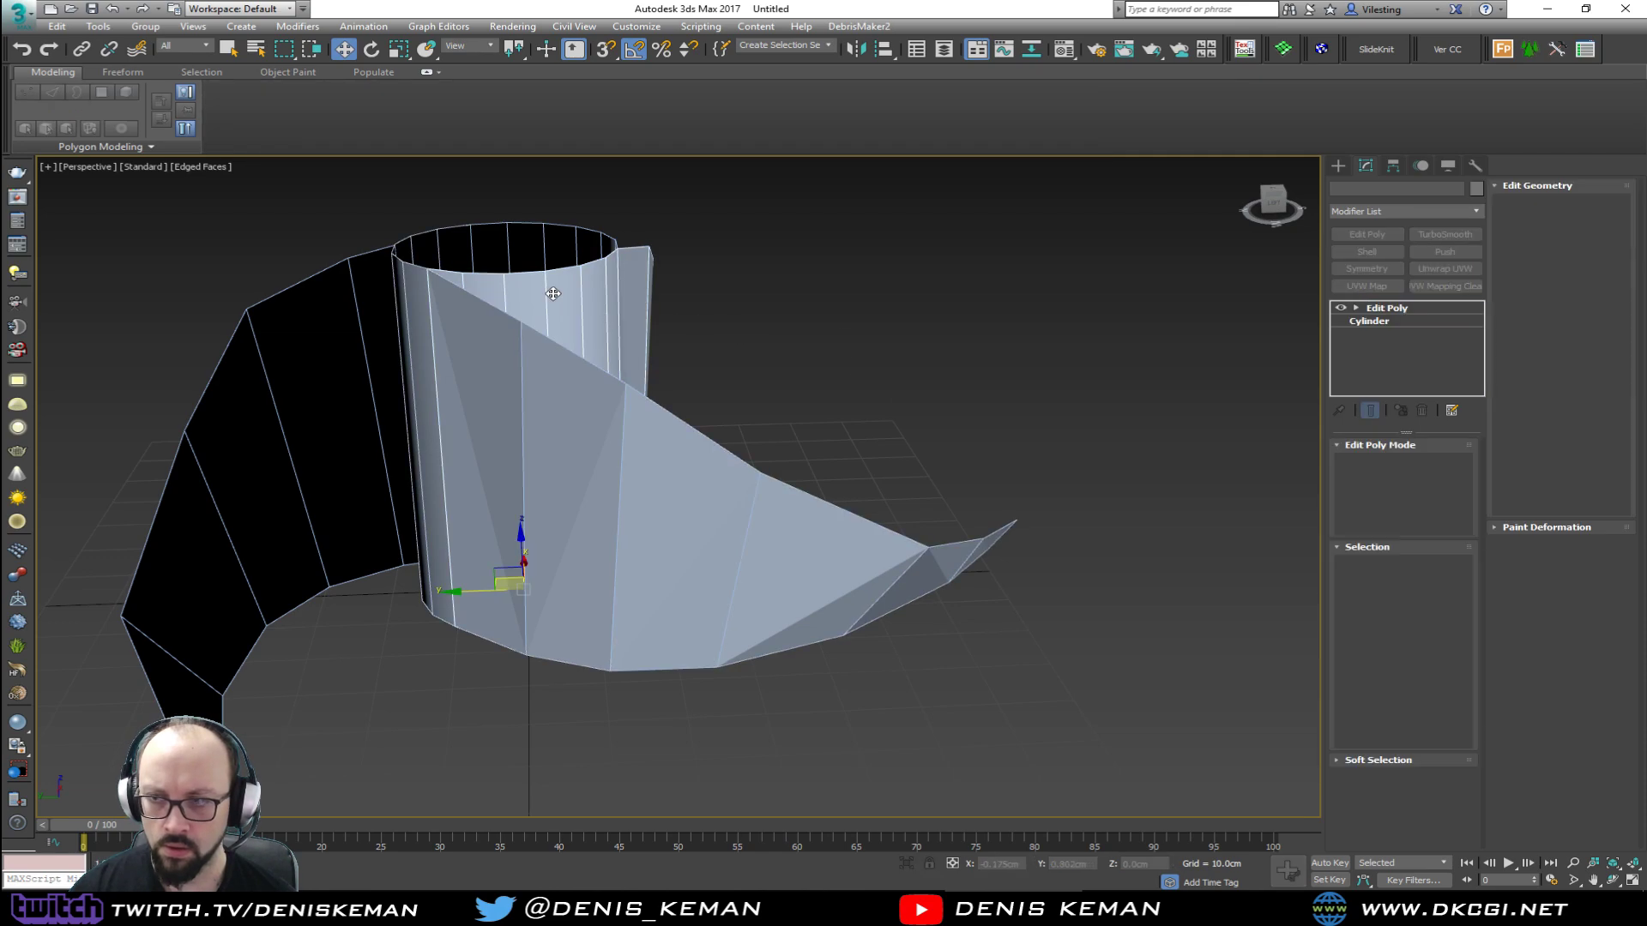
{"action": "left_click", "coordinate": [510, 444]}
{"action": "left_click", "coordinate": [509, 444]}
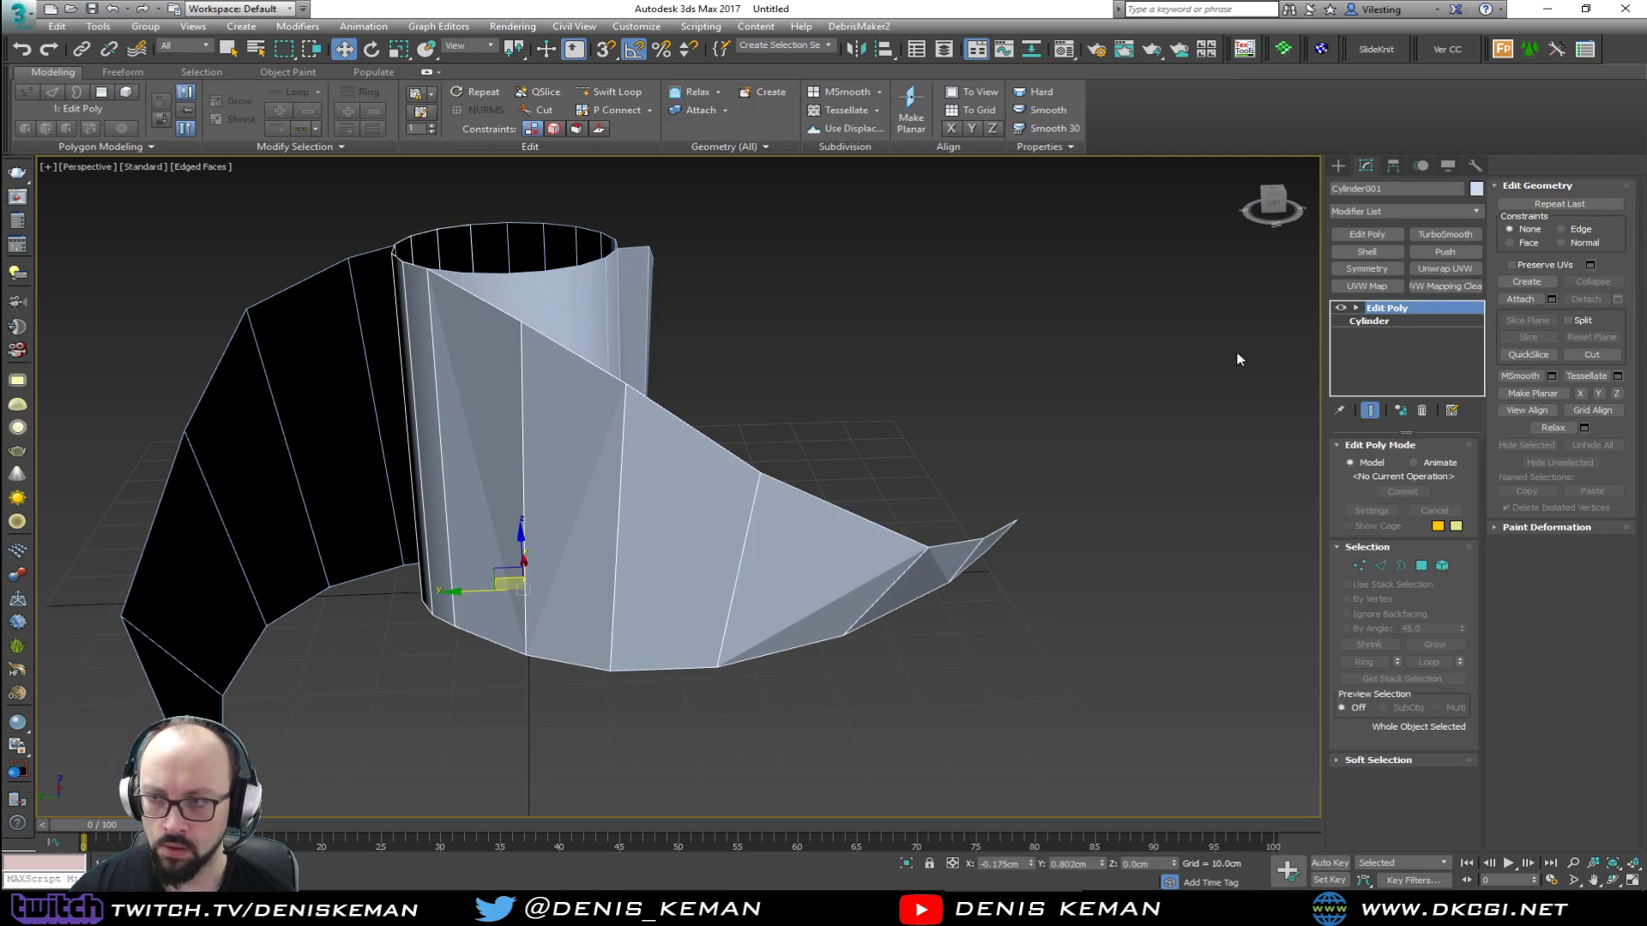
{"action": "left_click", "coordinate": [1435, 237]}
{"action": "middle_click_drag", "start_coordinate": [1073, 451], "coordinate": [963, 456], "text": "alt"}
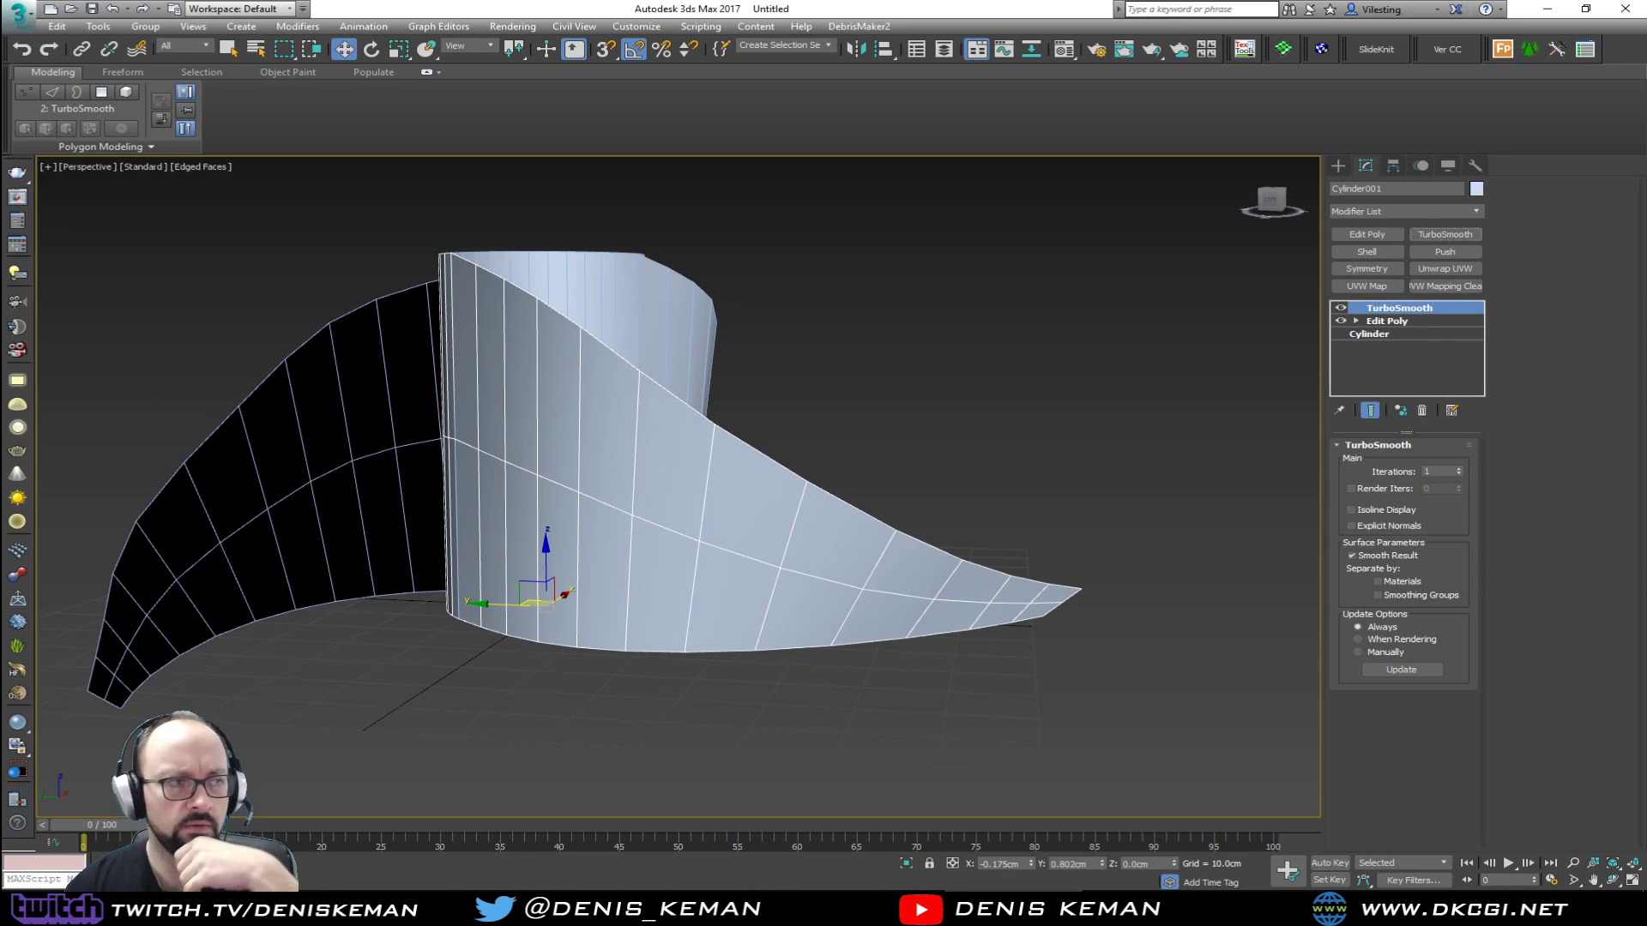
Step: Look at the Torto Ceiling Fan reference image in the Discord channel and compare it with the modelled blades
{"action": "left_click_drag", "start_coordinate": [0, 193], "coordinate": [1139, 122]}
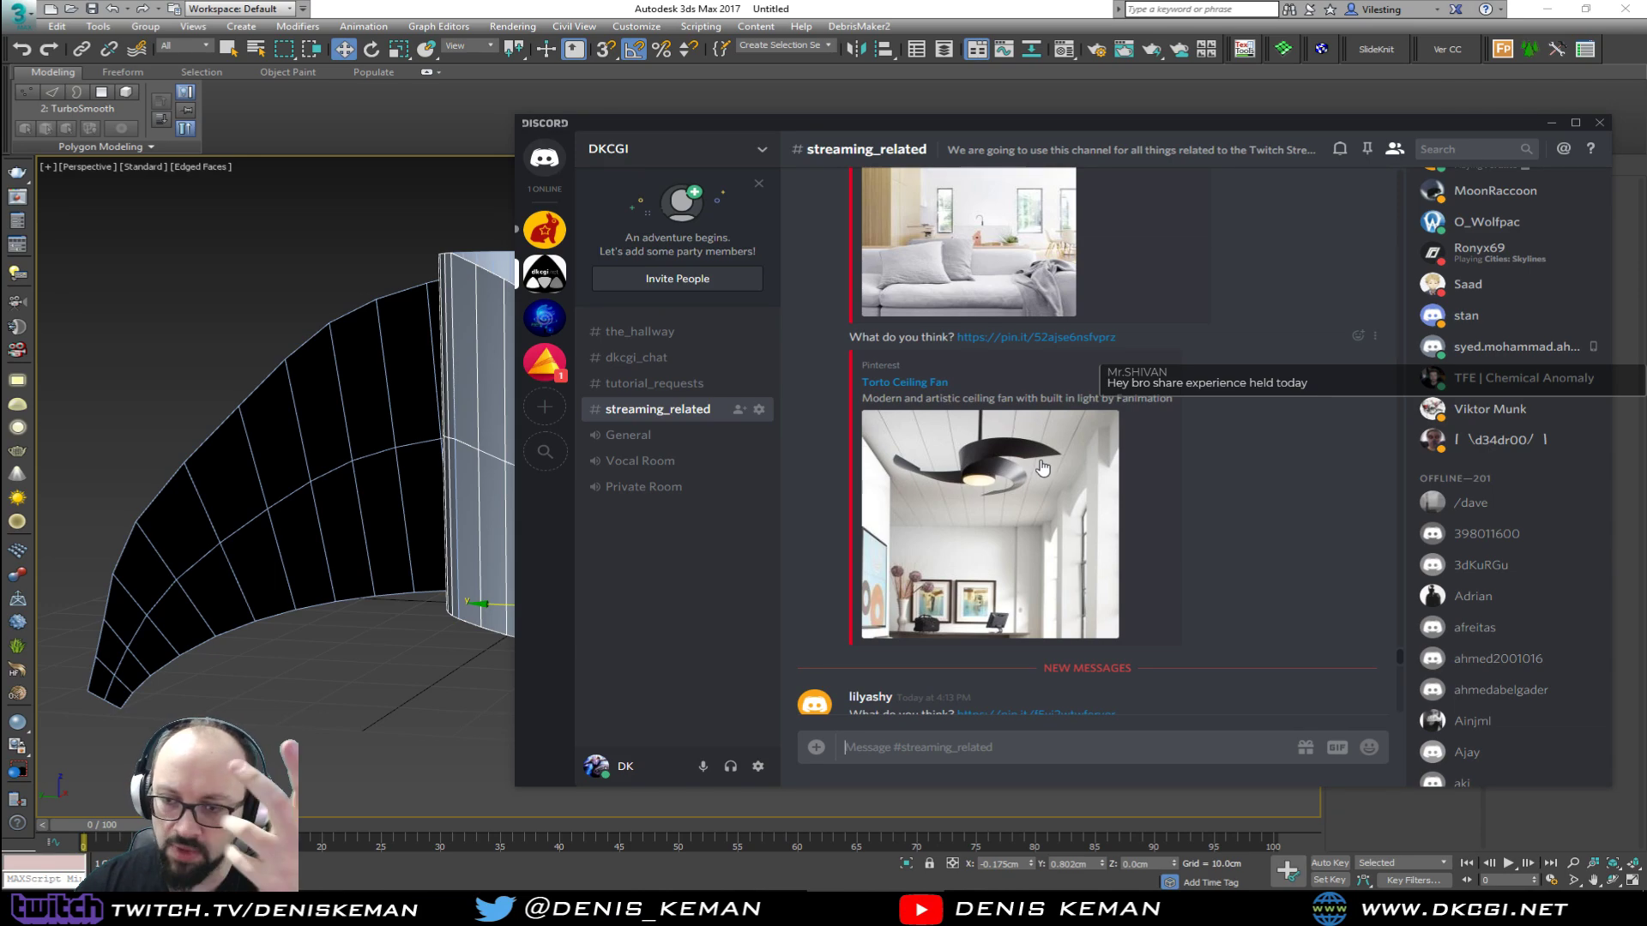
{"action": "left_click_drag", "start_coordinate": [986, 125], "coordinate": [0, 283]}
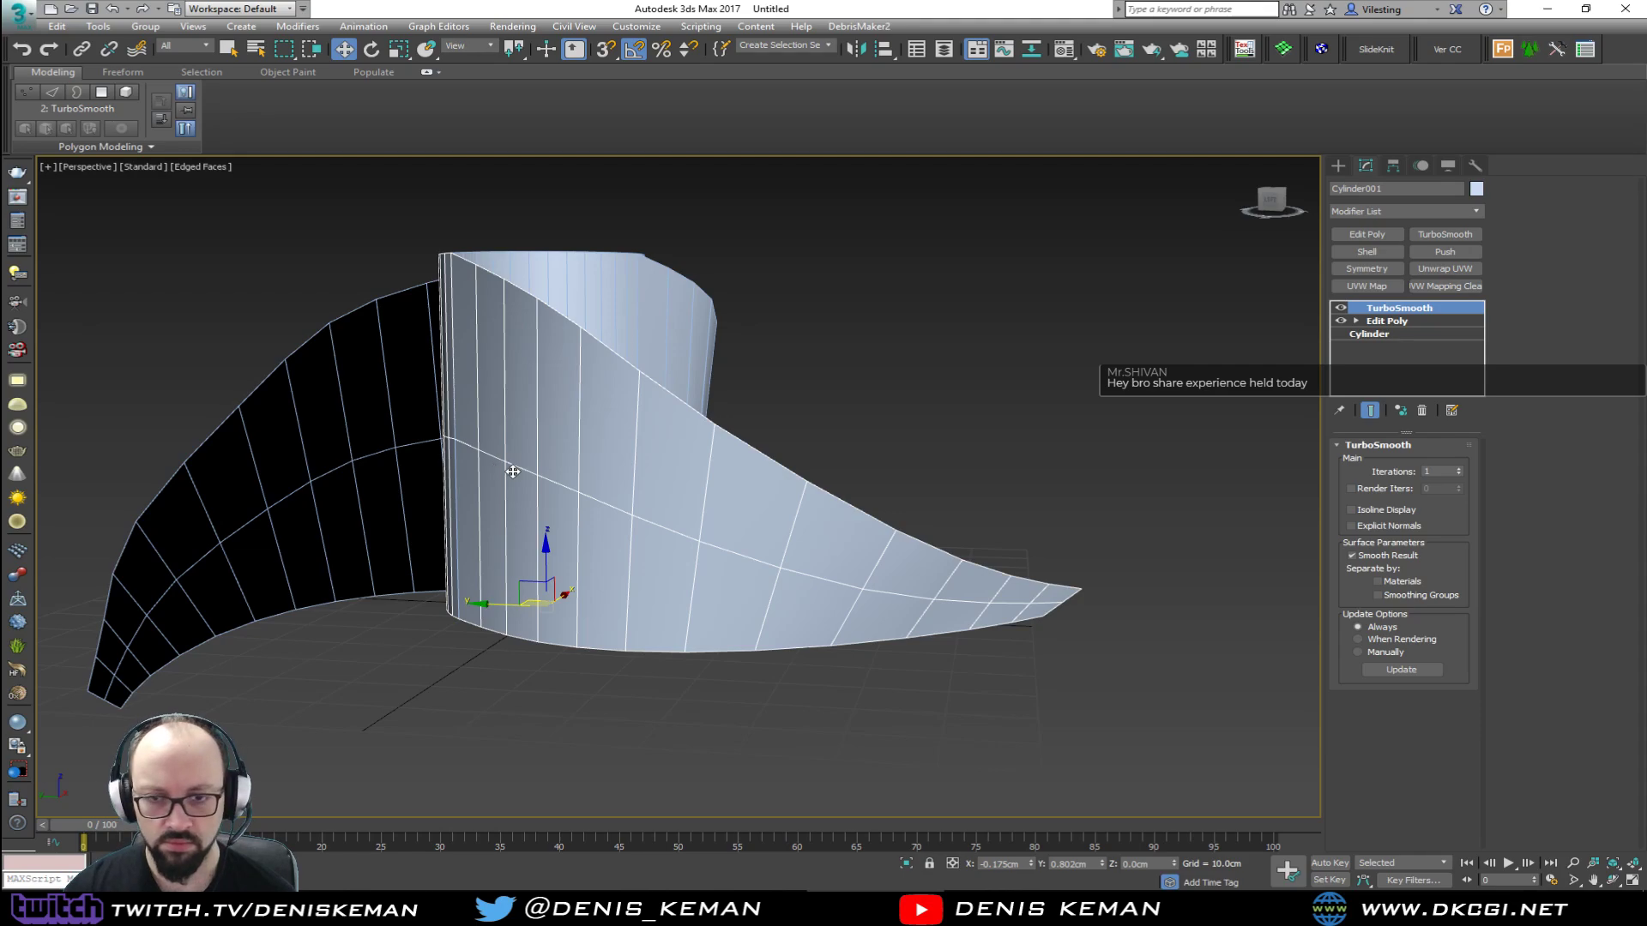
{"action": "middle_click_drag", "start_coordinate": [513, 472], "coordinate": [625, 489], "text": "alt"}
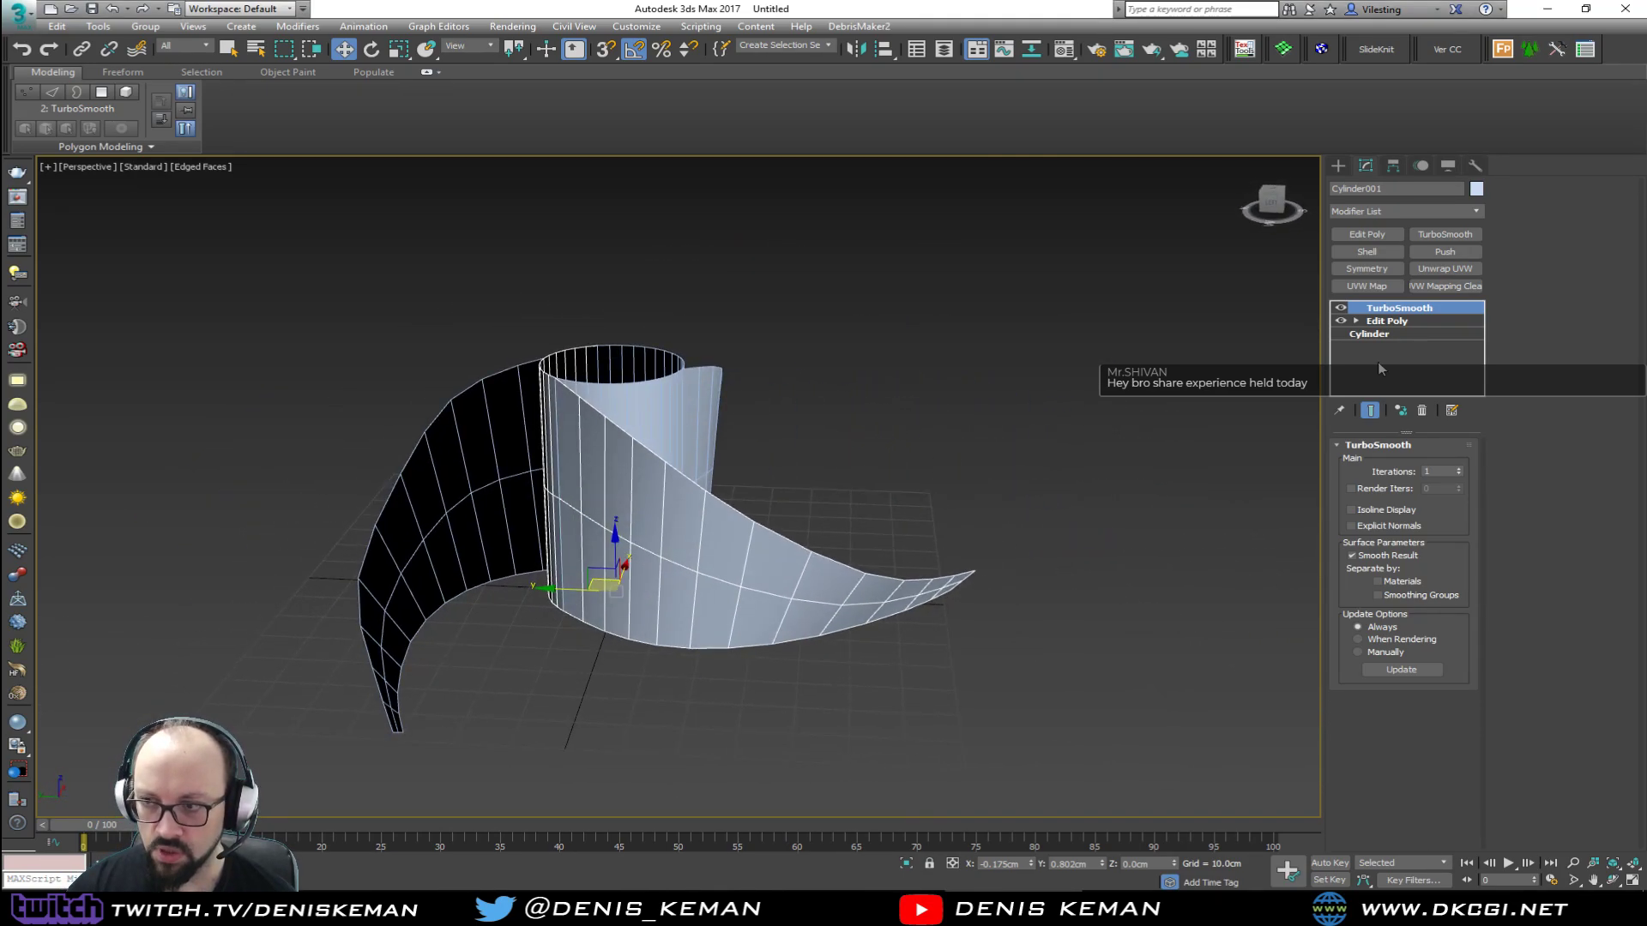
Step: In the Edit Poly modifier, apply Set Flow to the cross edge two sections before the blade's tip
{"action": "left_click", "coordinate": [1396, 323]}
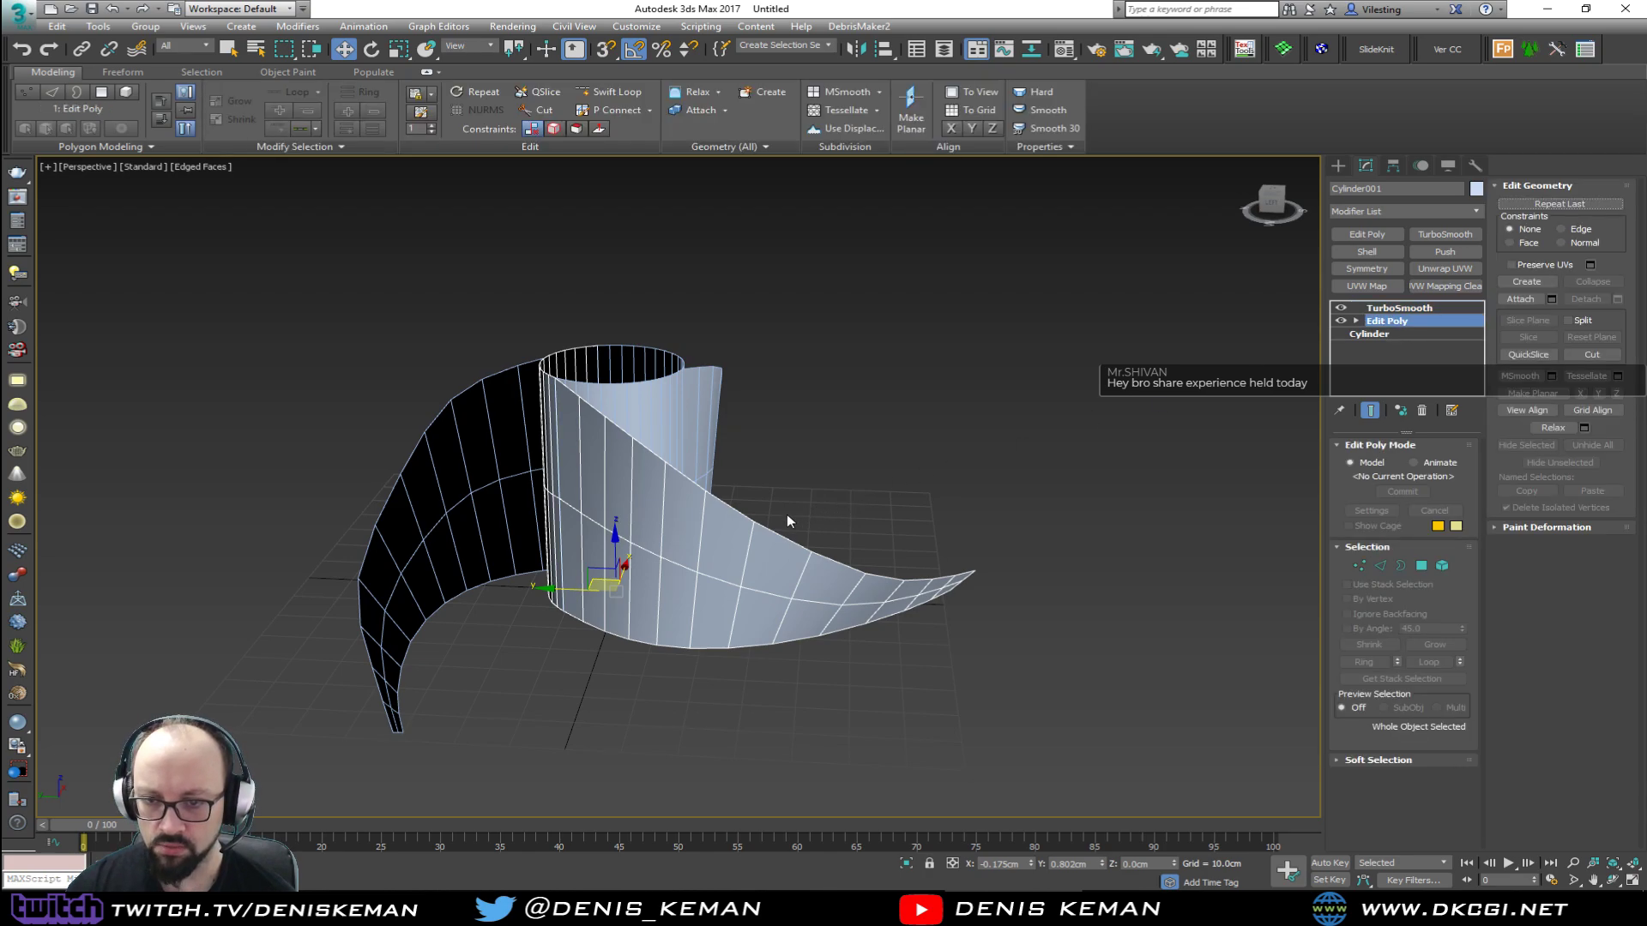
{"action": "scroll", "coordinate": [785, 513], "scroll_direction": "up", "scroll_amount": 3}
{"action": "key", "text": "1"}
{"action": "key", "text": "ctrl+e"}
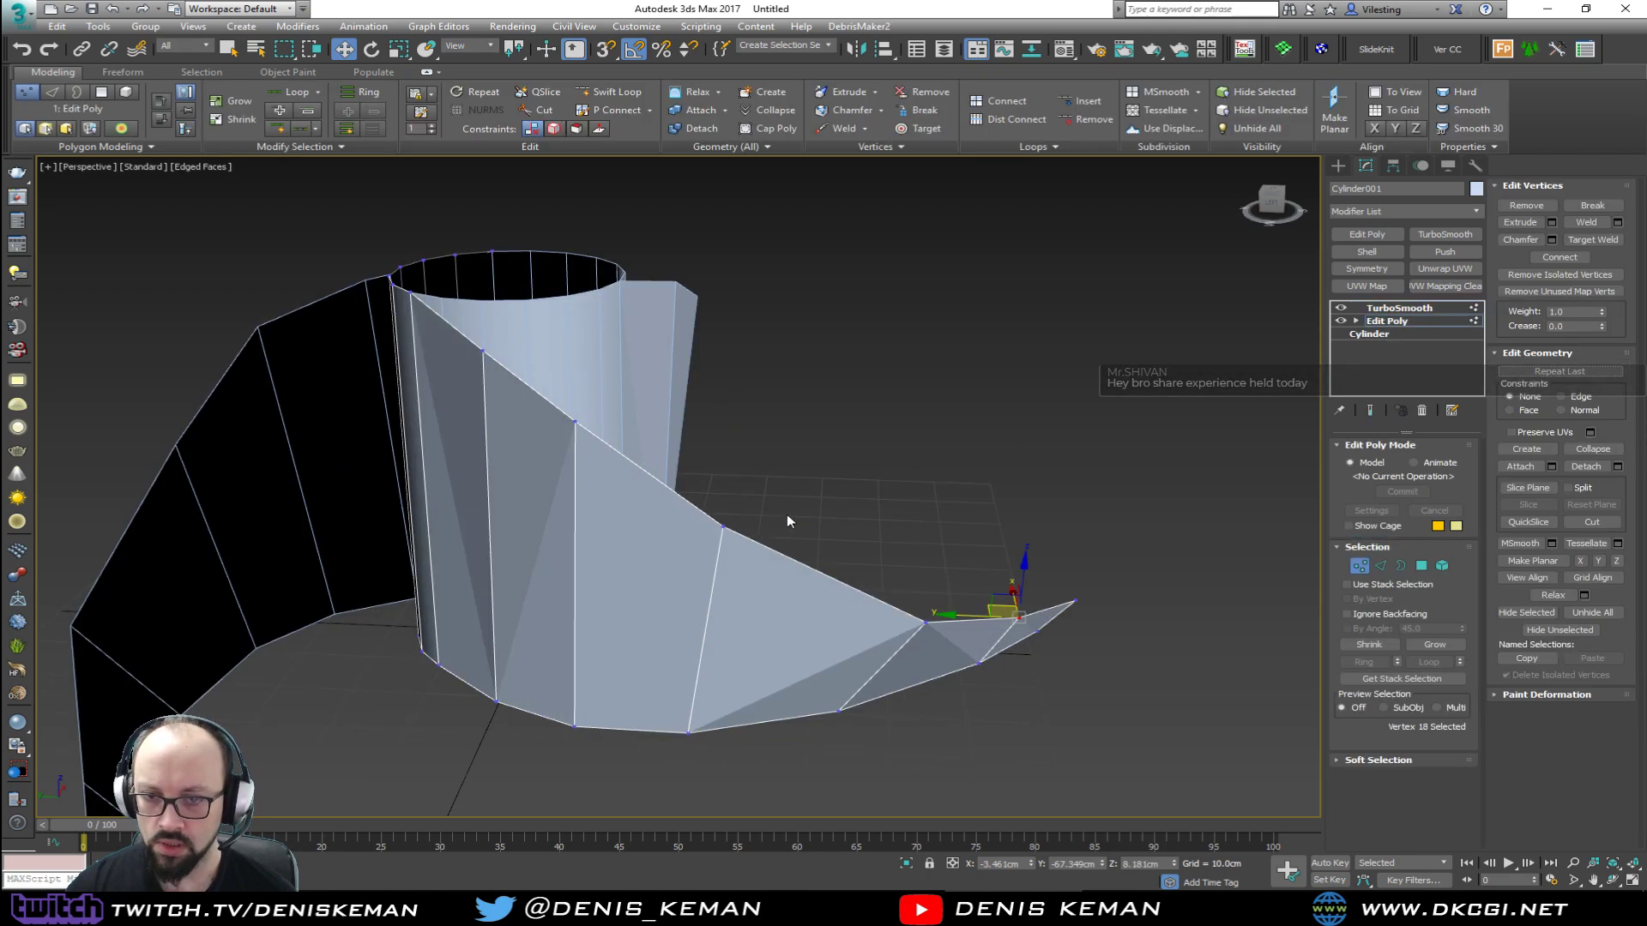
{"action": "middle_click_drag", "start_coordinate": [764, 537], "coordinate": [831, 598], "text": "alt"}
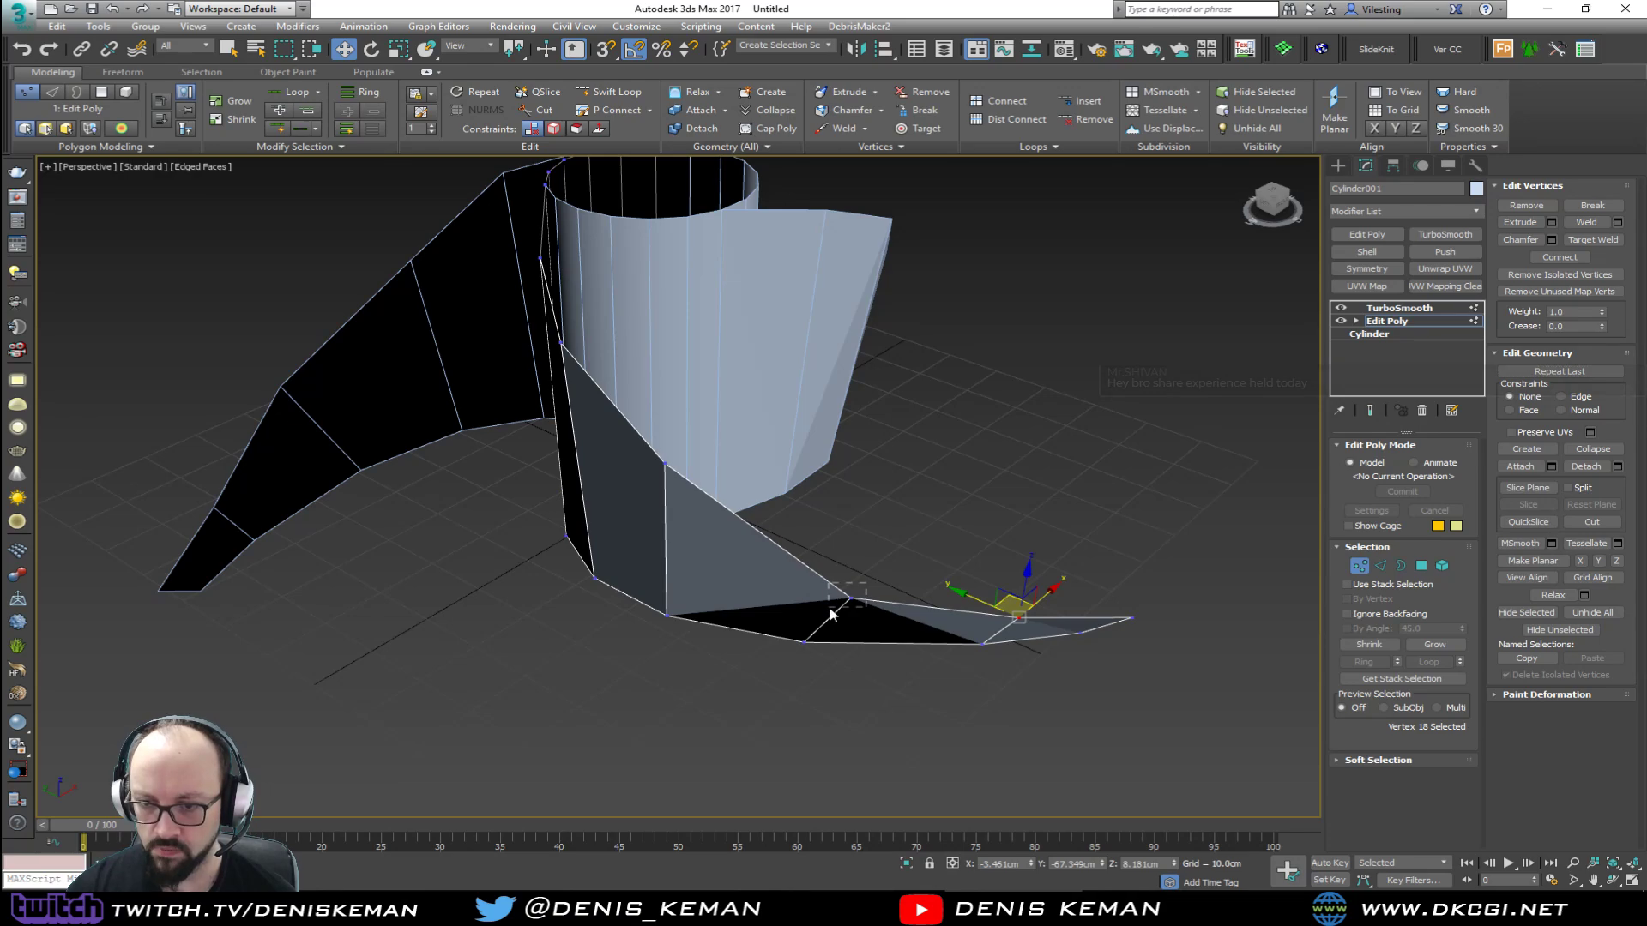
{"action": "left_click_drag", "start_coordinate": [830, 614], "coordinate": [829, 616]}
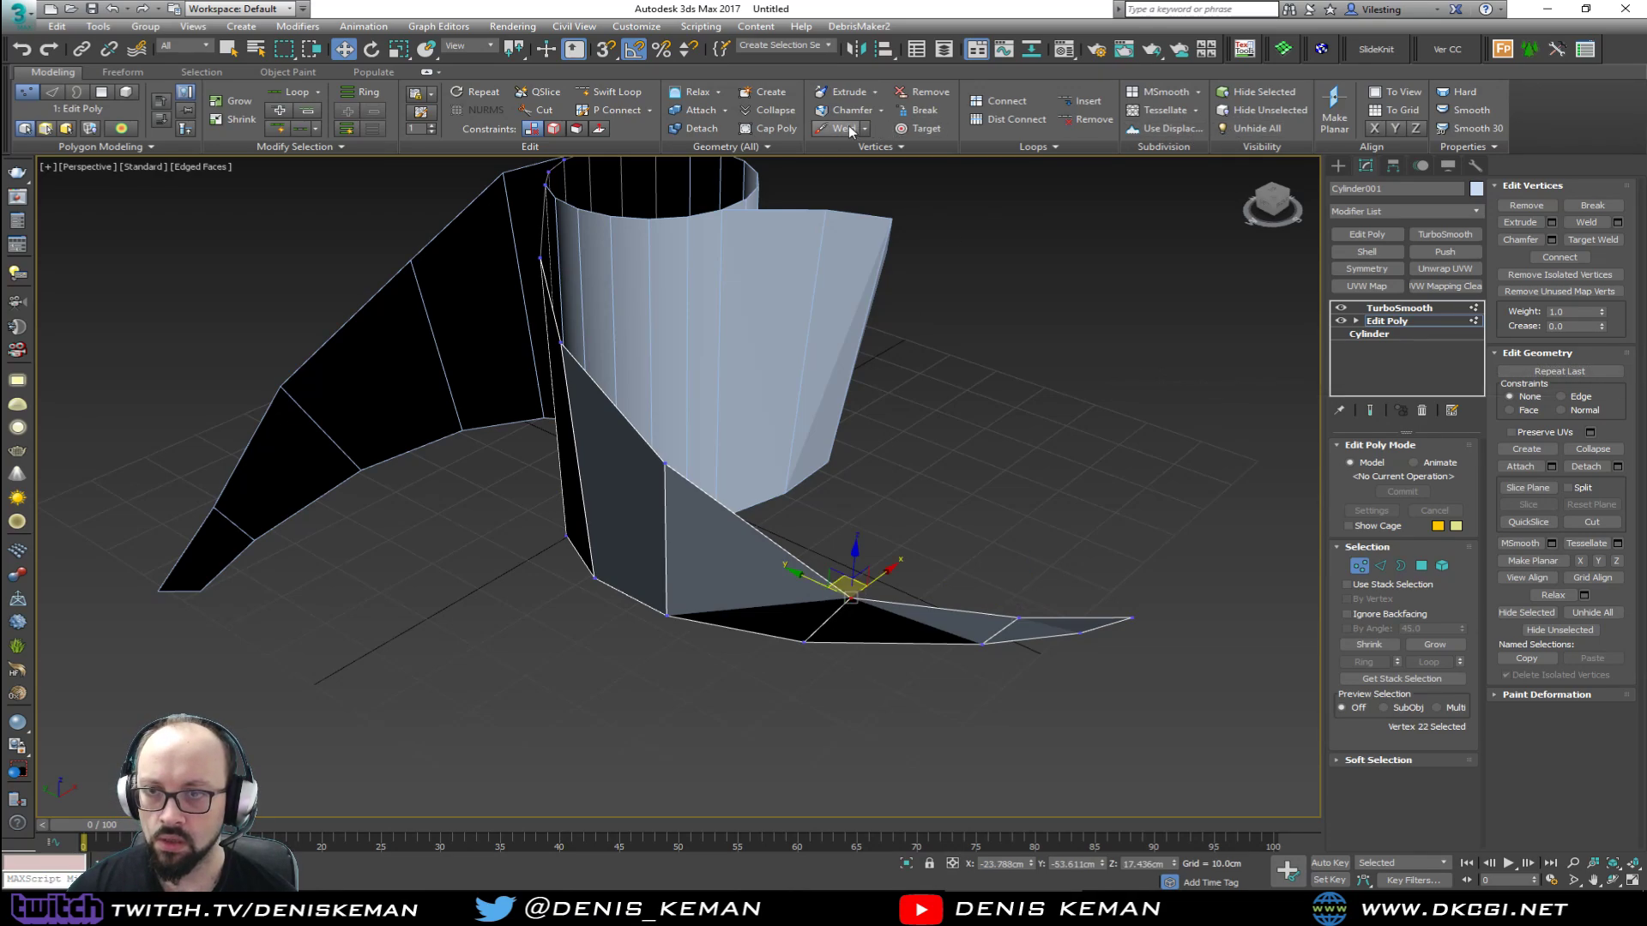
{"action": "middle_click_drag", "start_coordinate": [842, 311], "coordinate": [871, 419], "text": "alt"}
{"action": "key", "text": "2"}
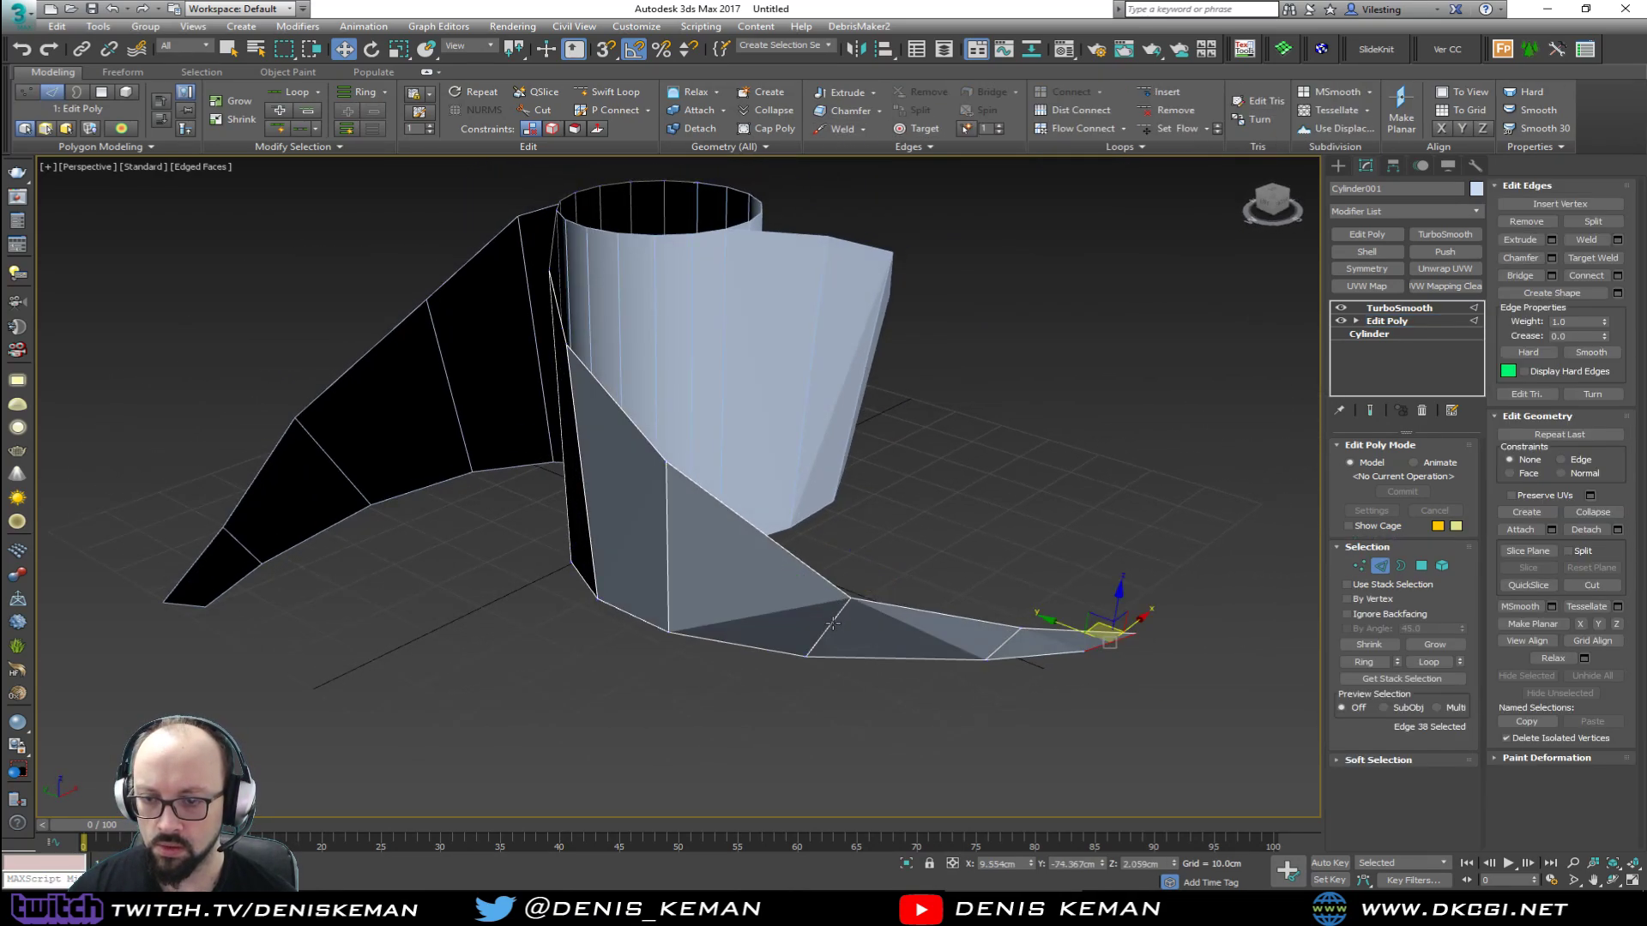
{"action": "left_click", "coordinate": [833, 624]}
{"action": "left_click", "coordinate": [1155, 130]}
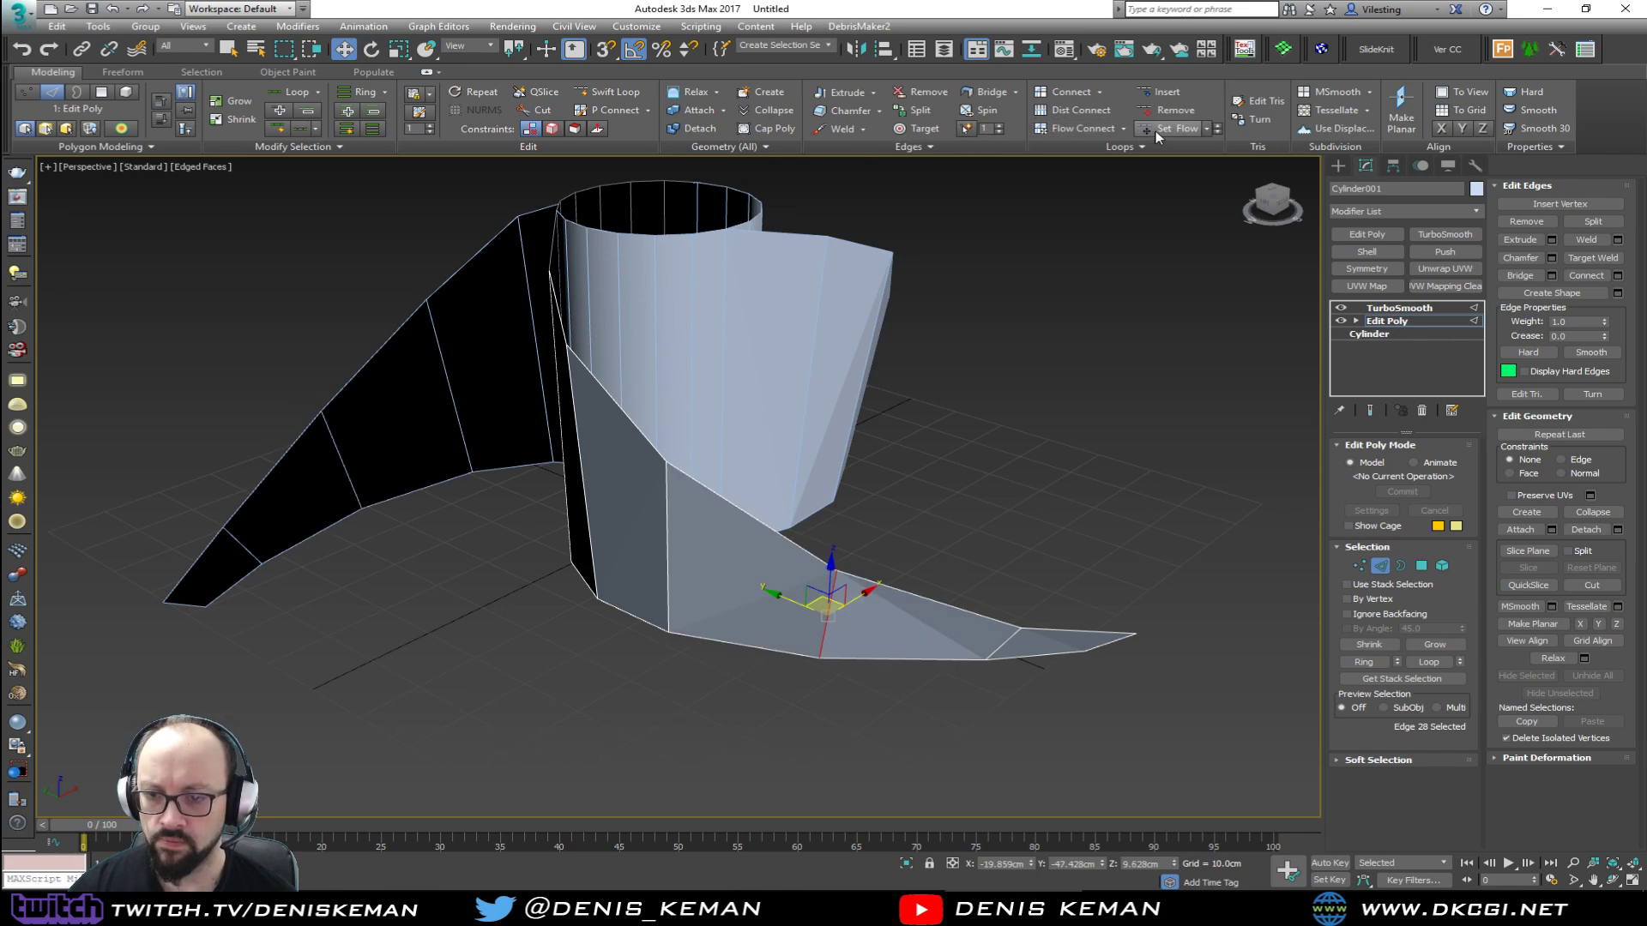
Step: Apply Set Flow to the cross edge just before the blade's tip
{"action": "middle_click_drag", "start_coordinate": [983, 251], "coordinate": [901, 240], "text": "alt"}
{"action": "left_click", "coordinate": [1008, 667]}
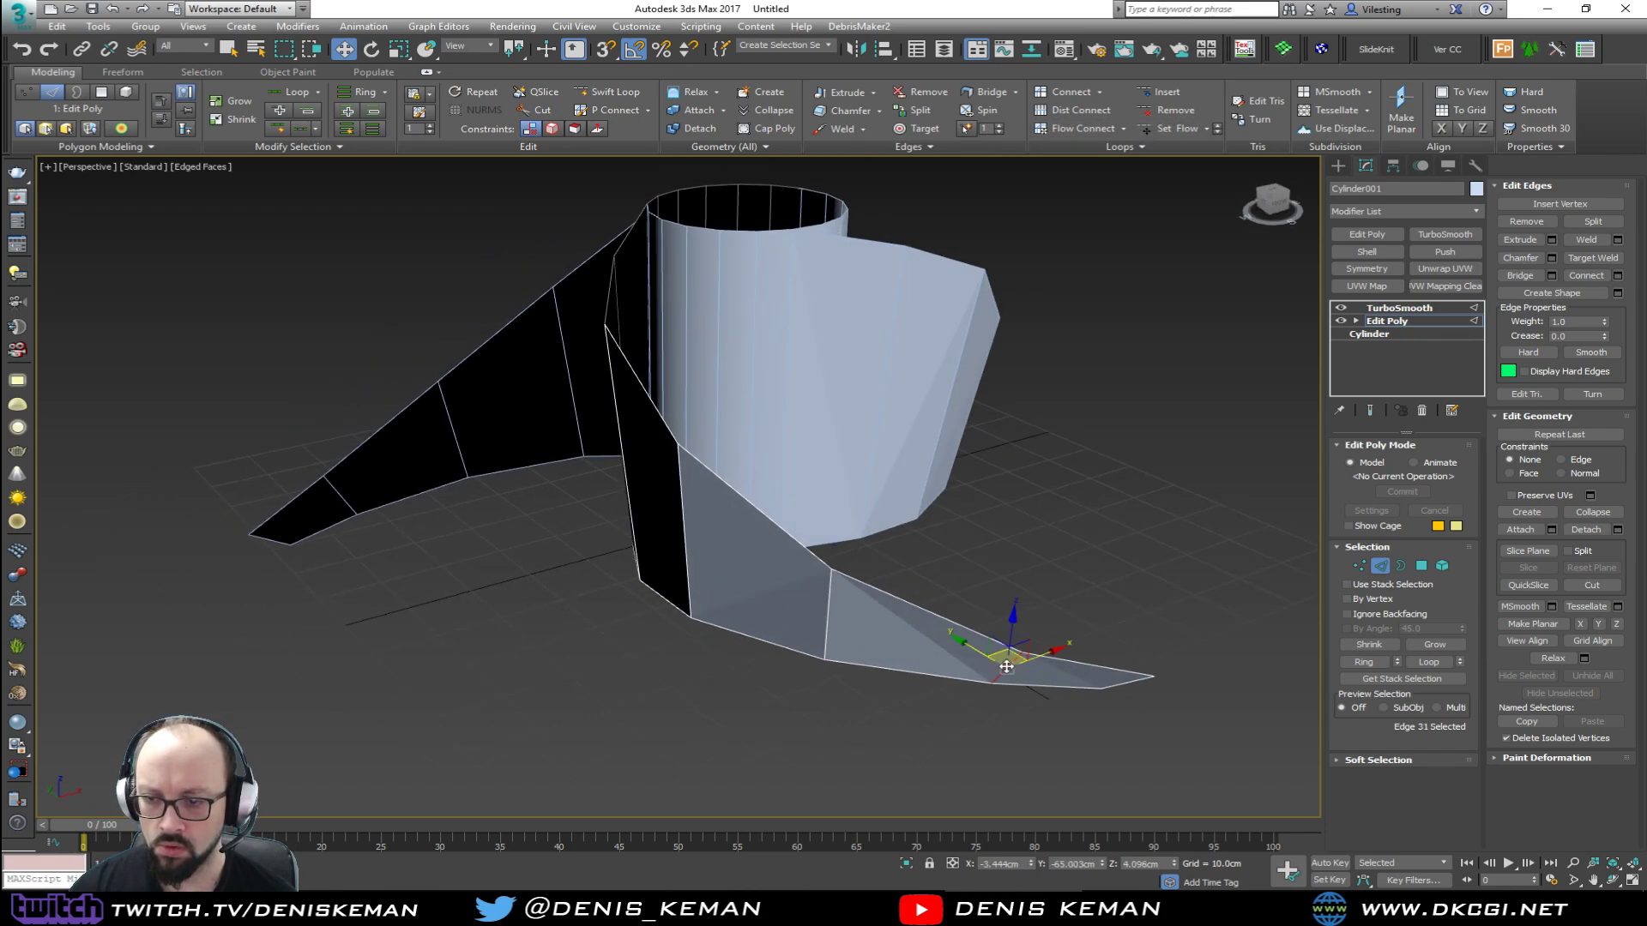
{"action": "left_click", "coordinate": [1155, 131]}
{"action": "left_click", "coordinate": [1127, 684]}
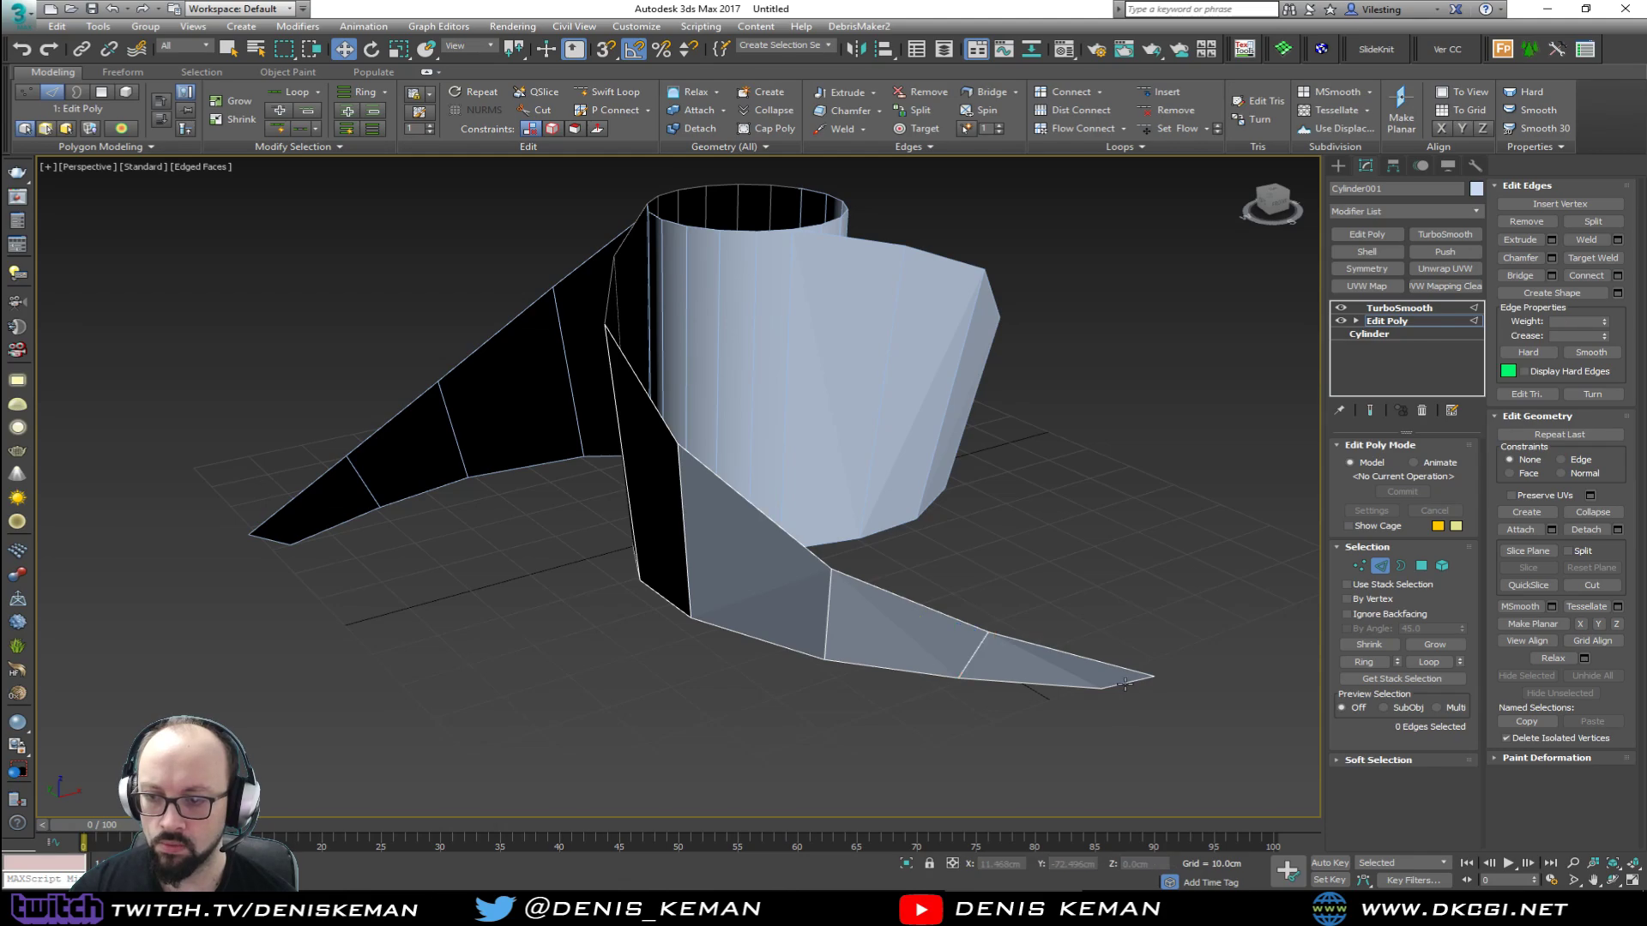
Step: Apply Set Flow in turn to the next three cross edges of the blade towards the hub
{"action": "middle_click_drag", "start_coordinate": [1072, 511], "coordinate": [1210, 510], "text": "alt"}
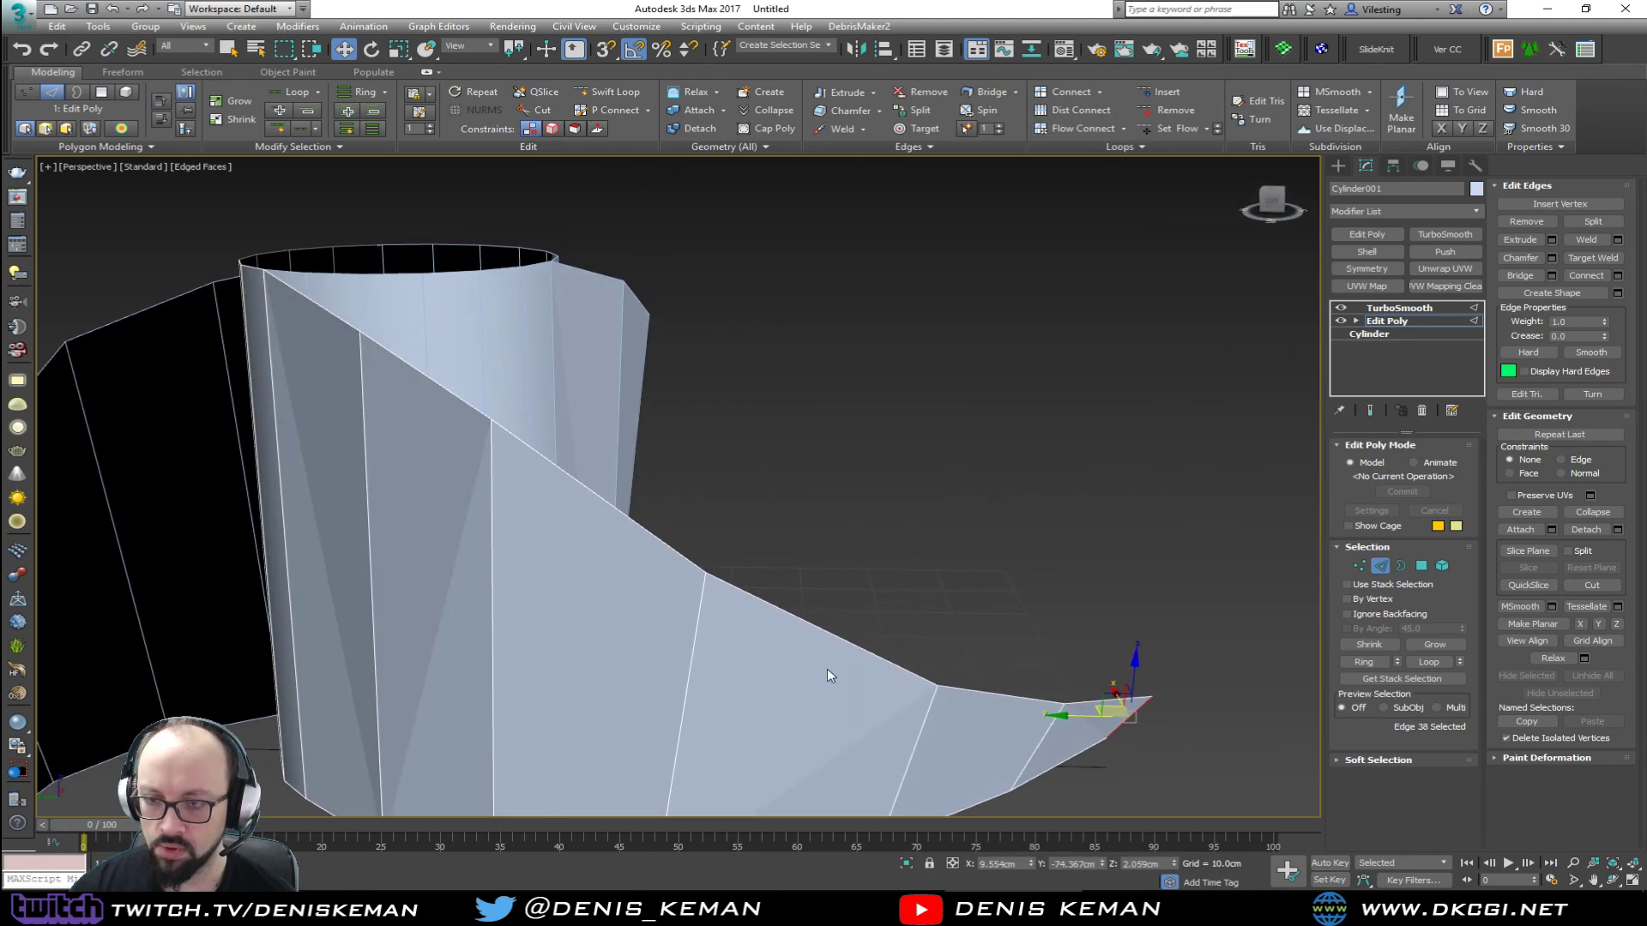
{"action": "left_click", "coordinate": [677, 683]}
{"action": "middle_click_drag", "start_coordinate": [749, 606], "coordinate": [891, 501]}
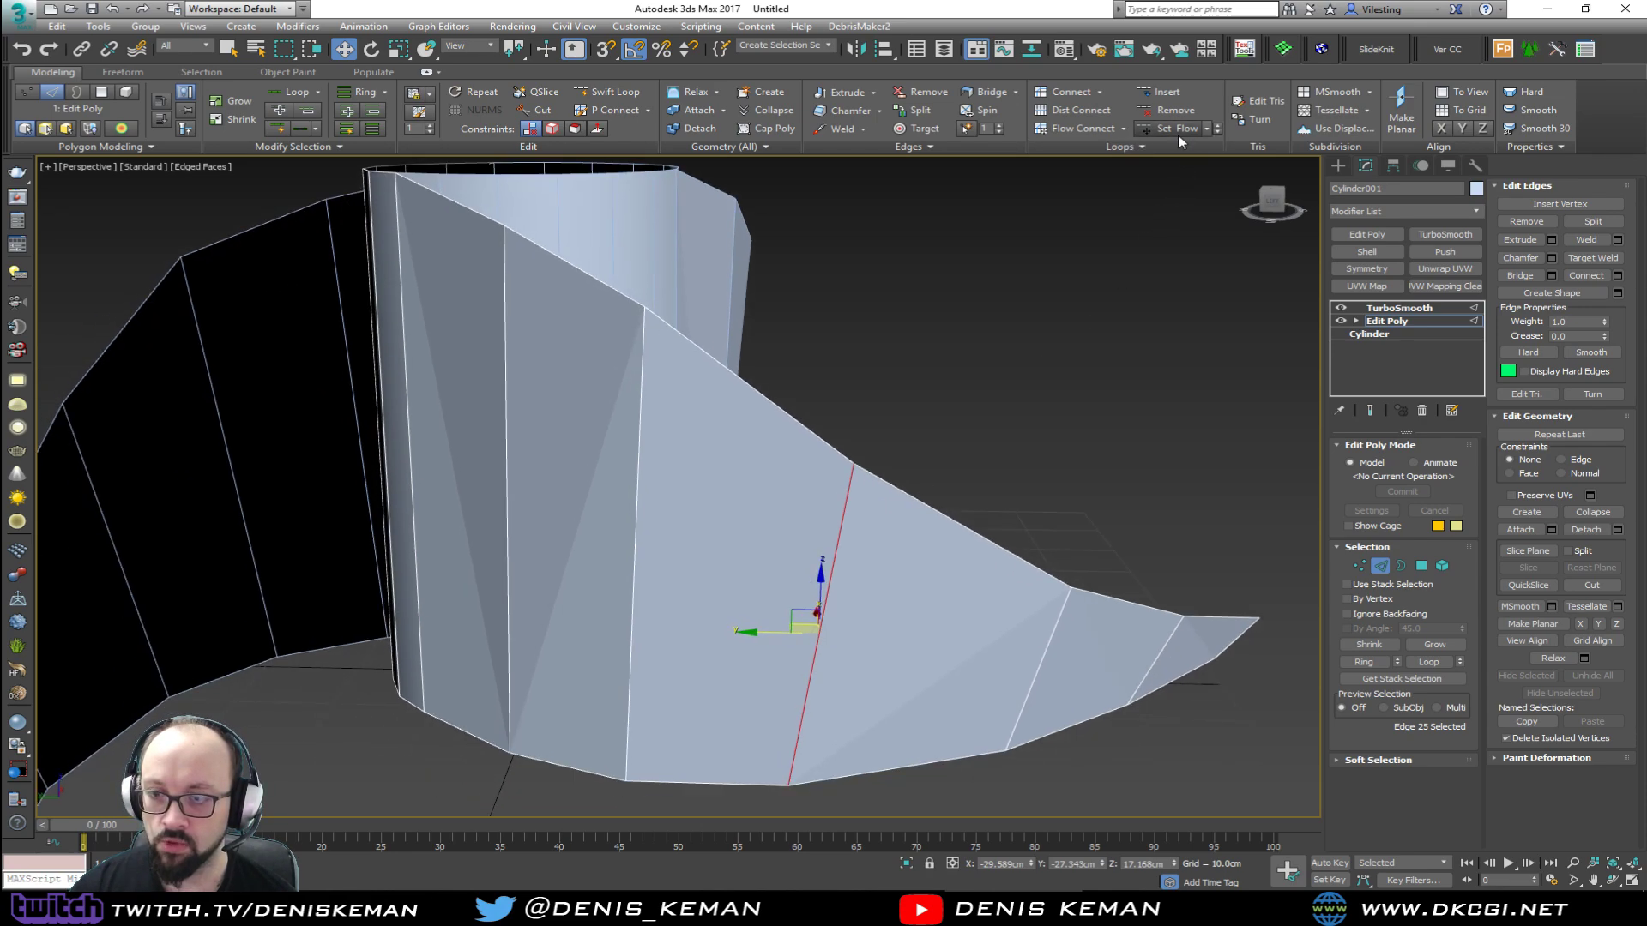
{"action": "left_click", "coordinate": [1178, 130]}
{"action": "left_click", "coordinate": [638, 560]}
{"action": "left_click", "coordinate": [1179, 130]}
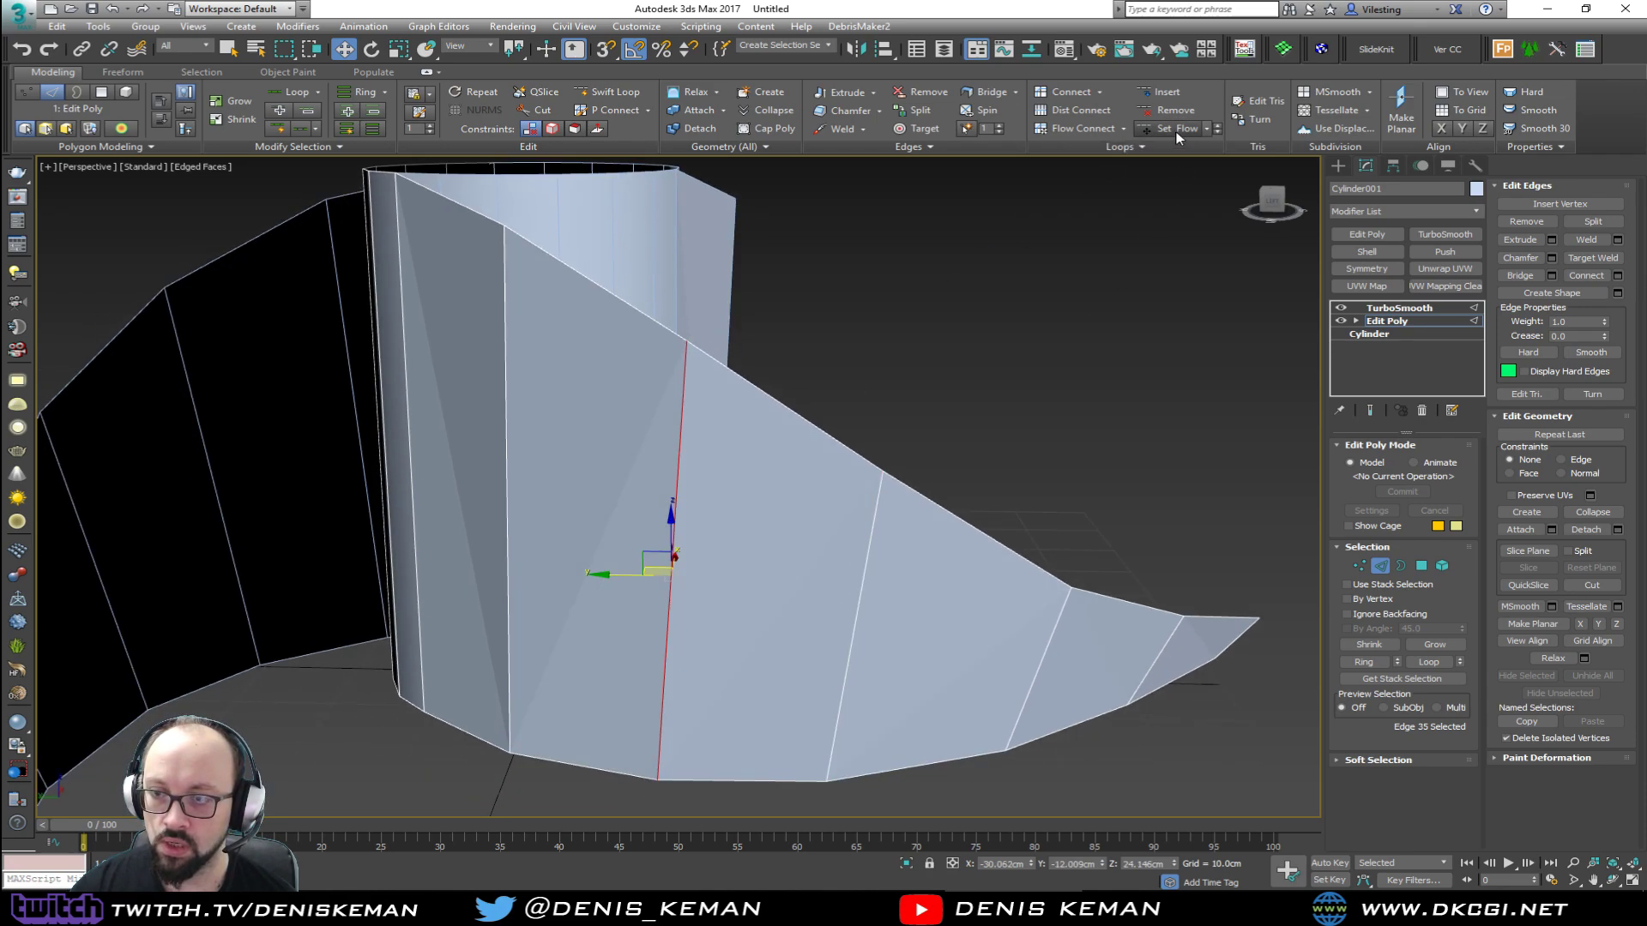
{"action": "left_click", "coordinate": [508, 460]}
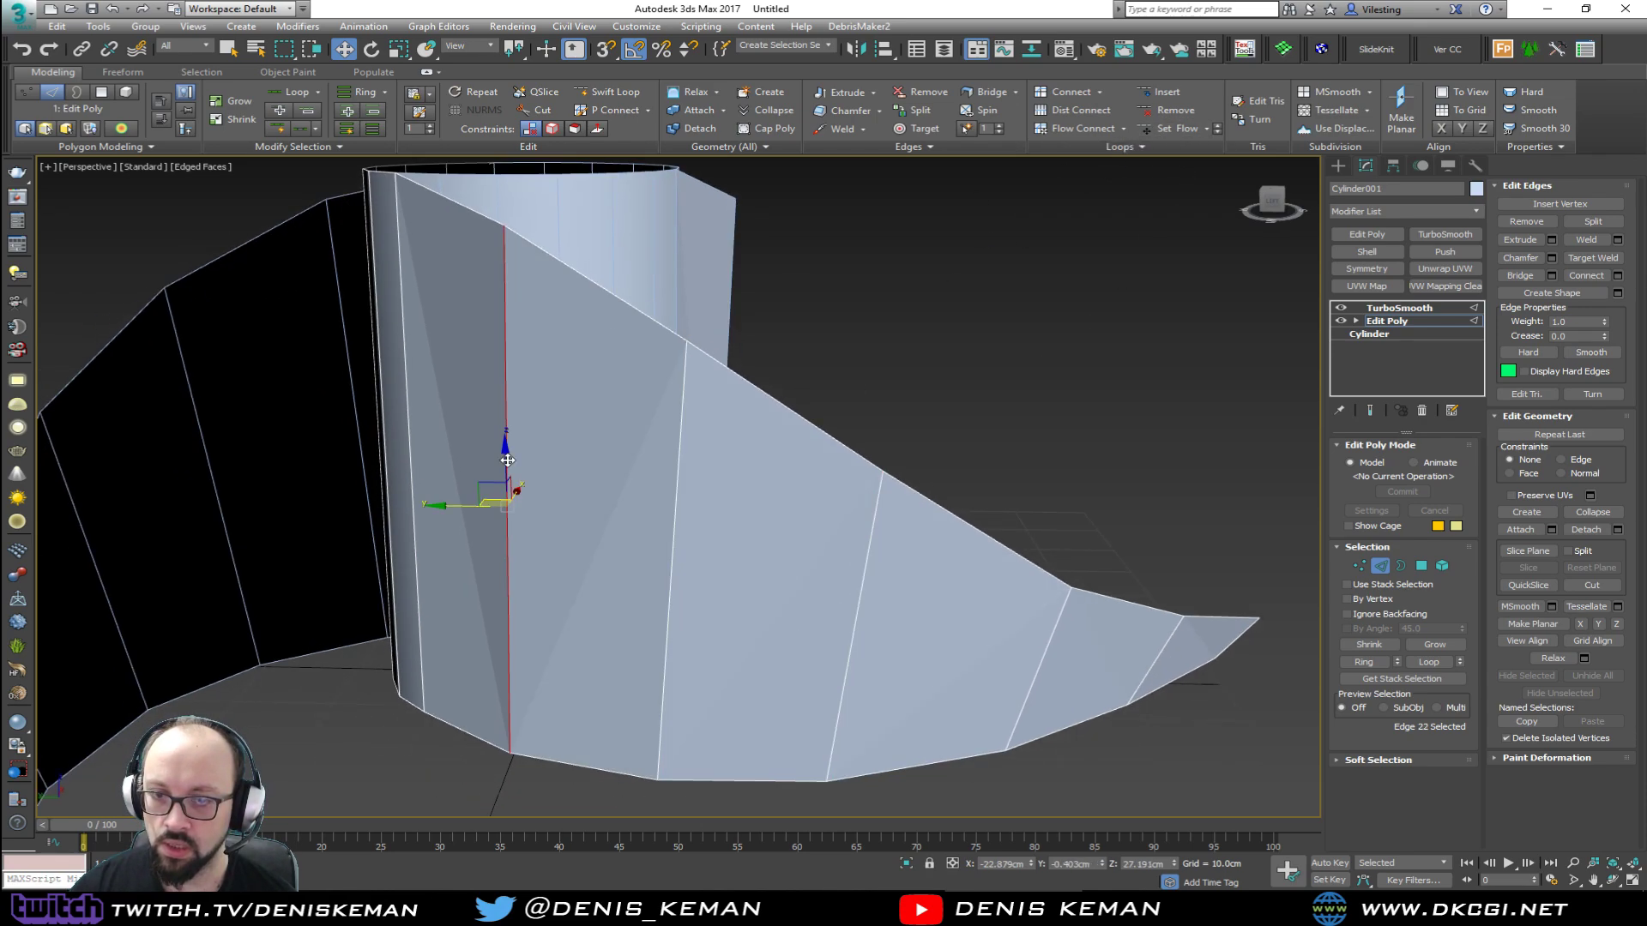
{"action": "left_click", "coordinate": [1160, 131]}
Step: Examine the blade curve from several sides with TurboSmooth shown, and leave edge editing
{"action": "middle_click_drag", "start_coordinate": [931, 255], "coordinate": [892, 327], "text": "alt"}
{"action": "key", "text": "grave"}
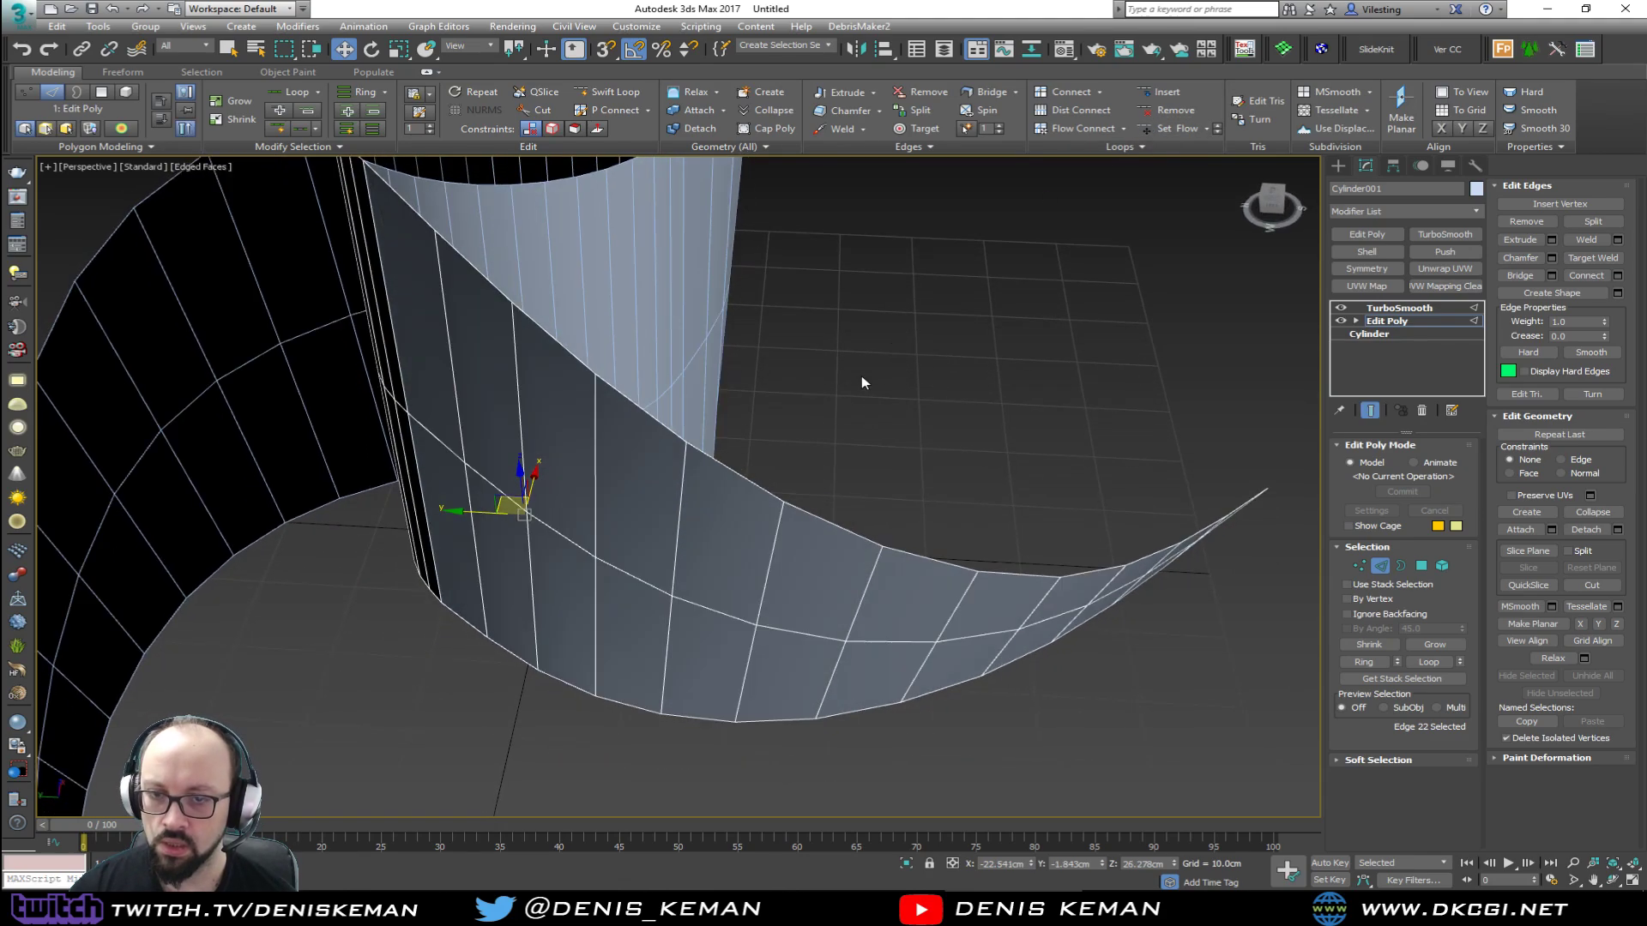
{"action": "middle_click_drag", "start_coordinate": [864, 382], "coordinate": [1158, 519], "text": "alt"}
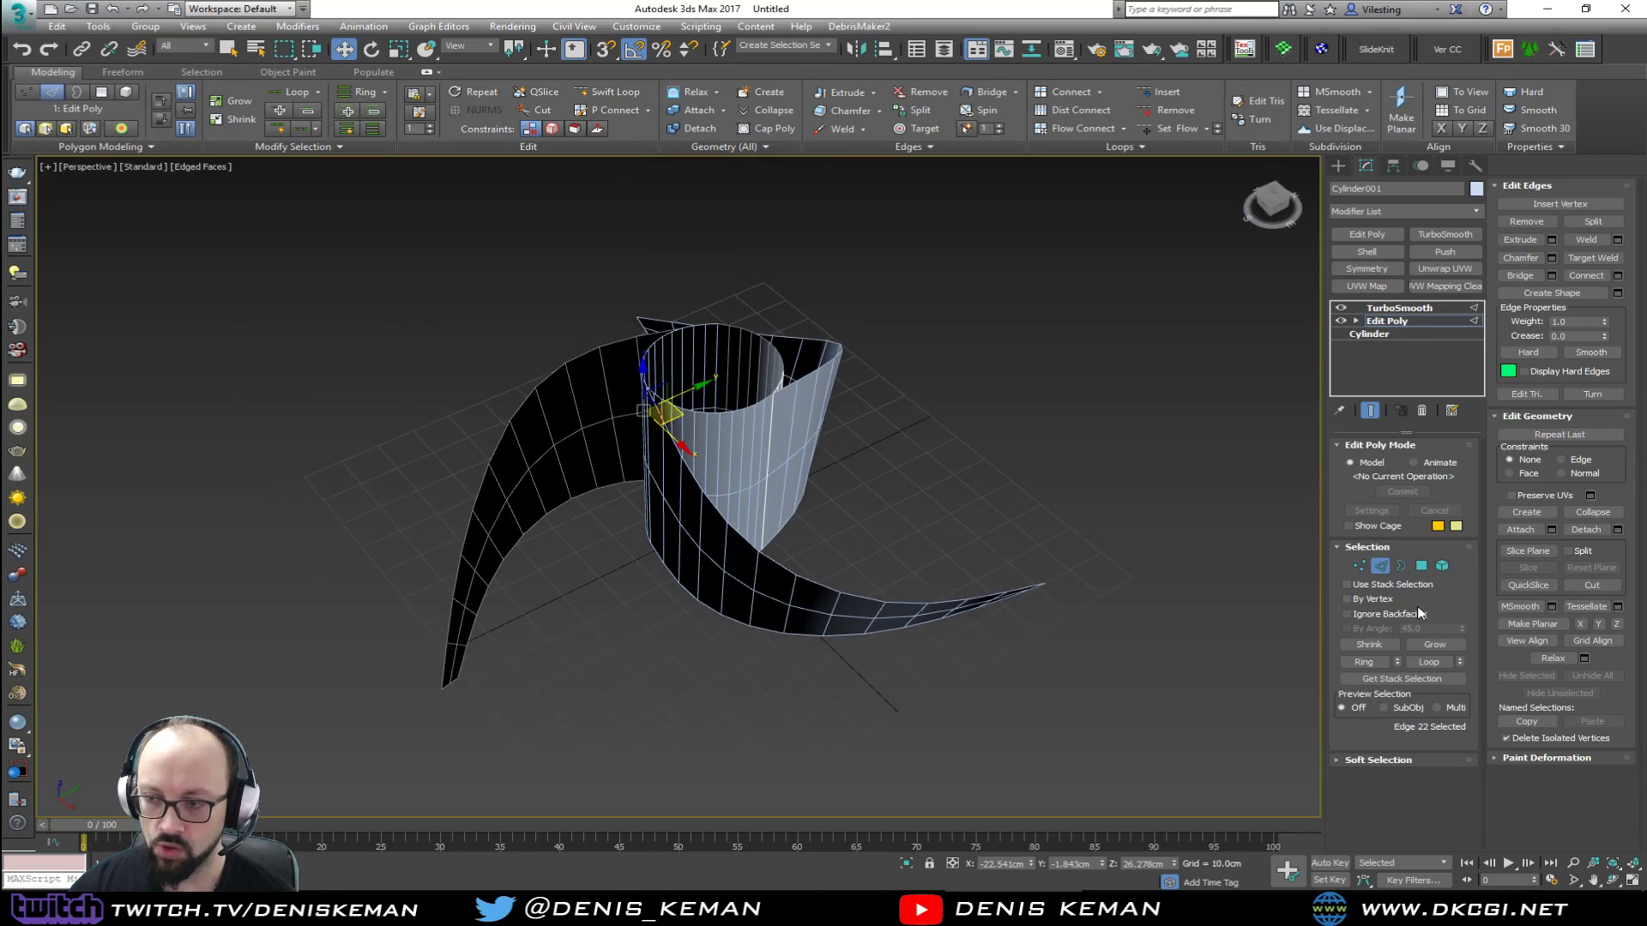
{"action": "left_click", "coordinate": [1384, 569]}
{"action": "middle_click_drag", "start_coordinate": [972, 487], "coordinate": [830, 466], "text": "alt"}
{"action": "key", "text": "grave"}
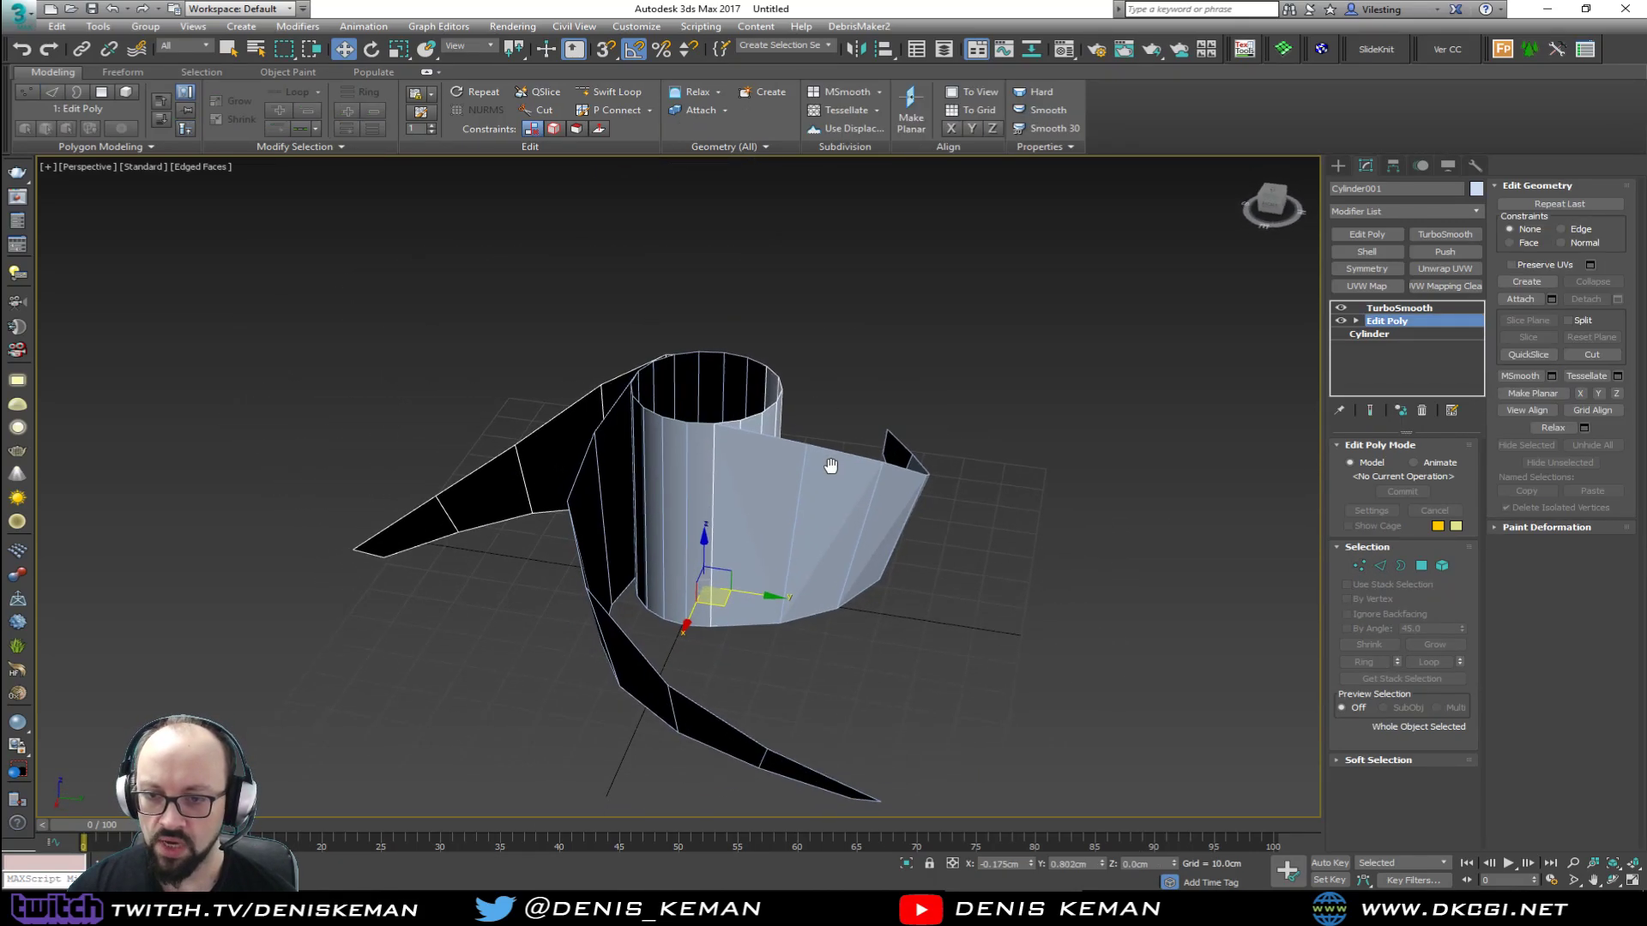
Step: Select the Cylinder003 blade and delete its TurboSmooth modifier
{"action": "scroll", "coordinate": [830, 466], "scroll_direction": "up", "scroll_amount": 3}
{"action": "left_click", "coordinate": [913, 273]}
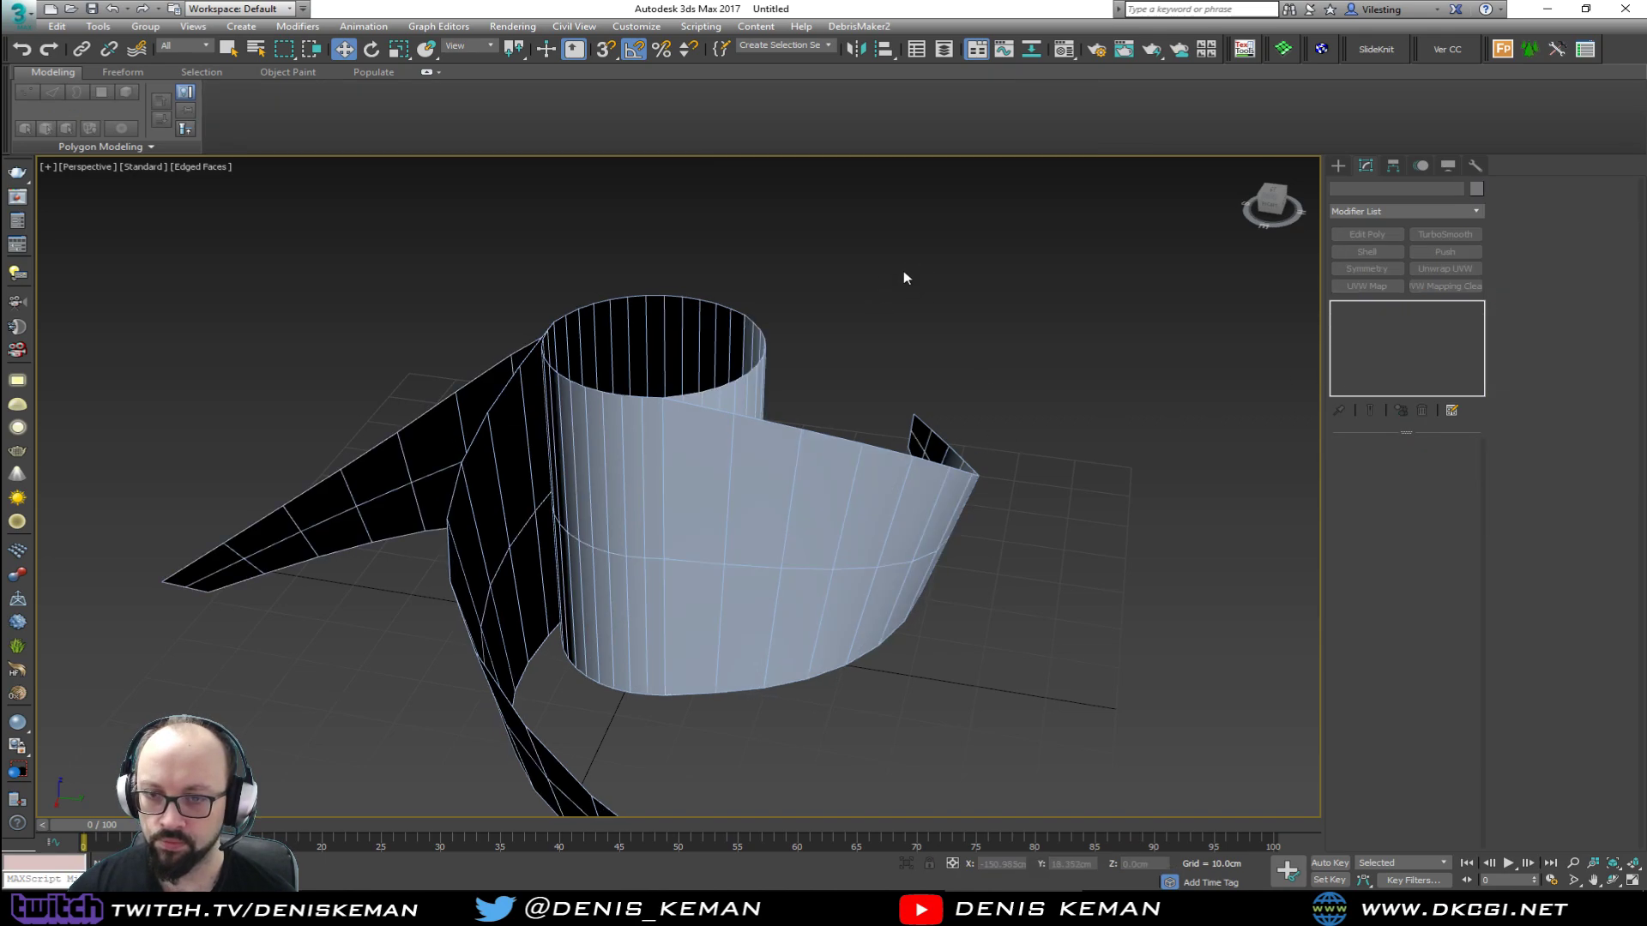
{"action": "left_click", "coordinate": [771, 505]}
{"action": "middle_click_drag", "start_coordinate": [772, 491], "coordinate": [772, 532], "text": "alt"}
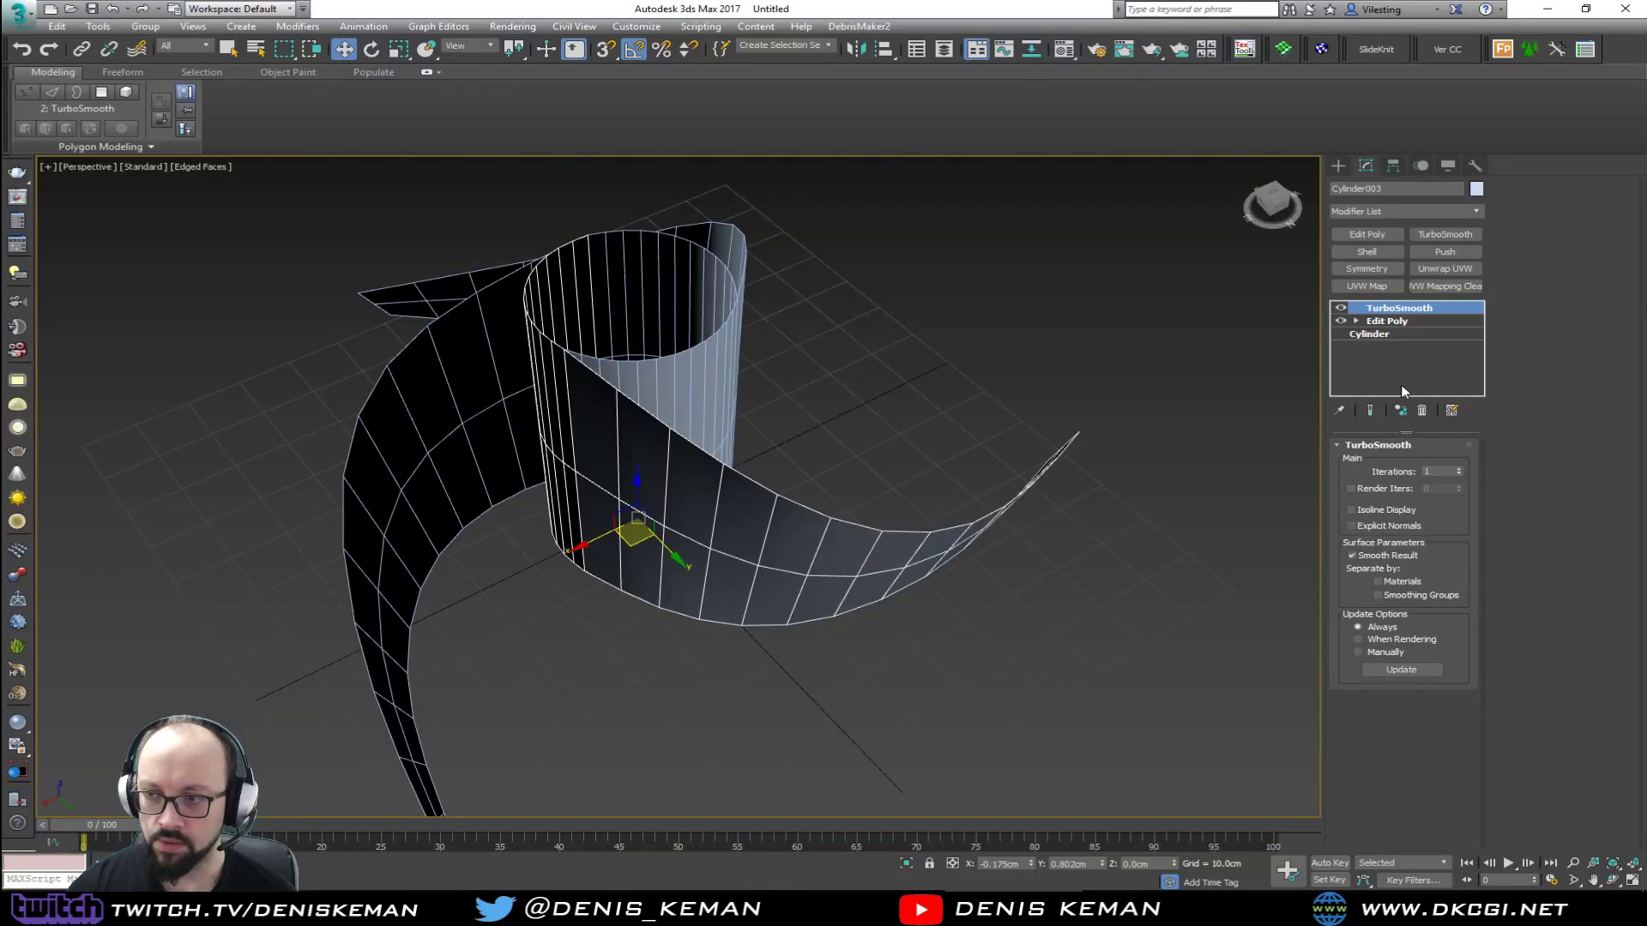
{"action": "left_click", "coordinate": [1423, 410]}
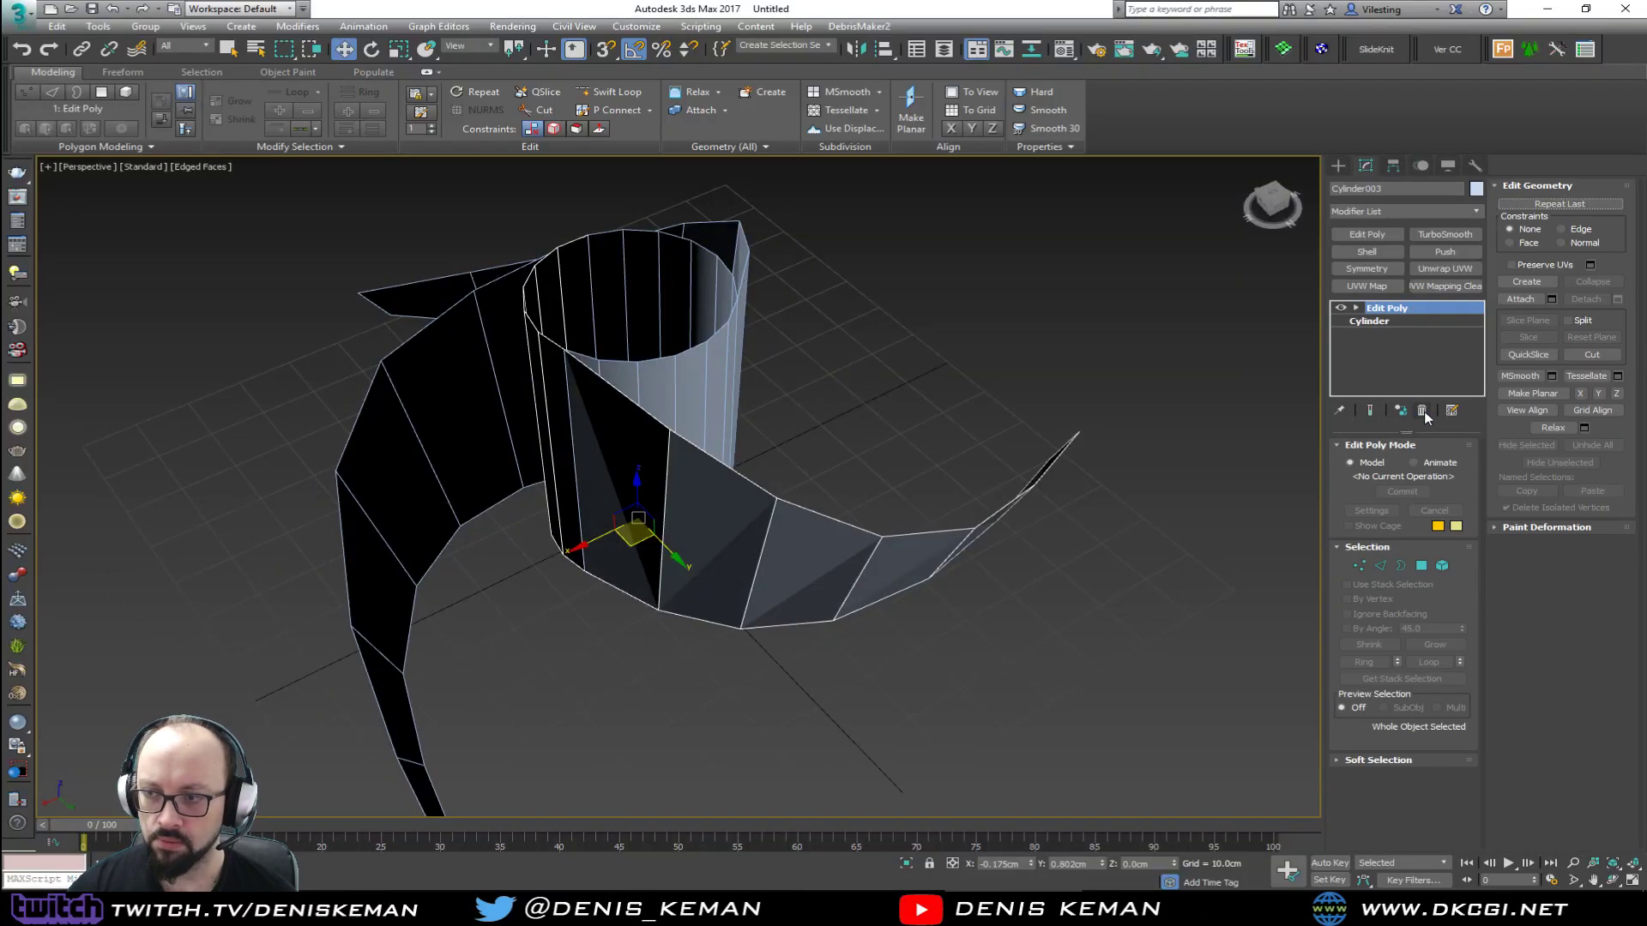
Step: Make the three blades unique with respect to each other, and minimize the modeling ribbon
{"action": "key", "text": "ctrl+a"}
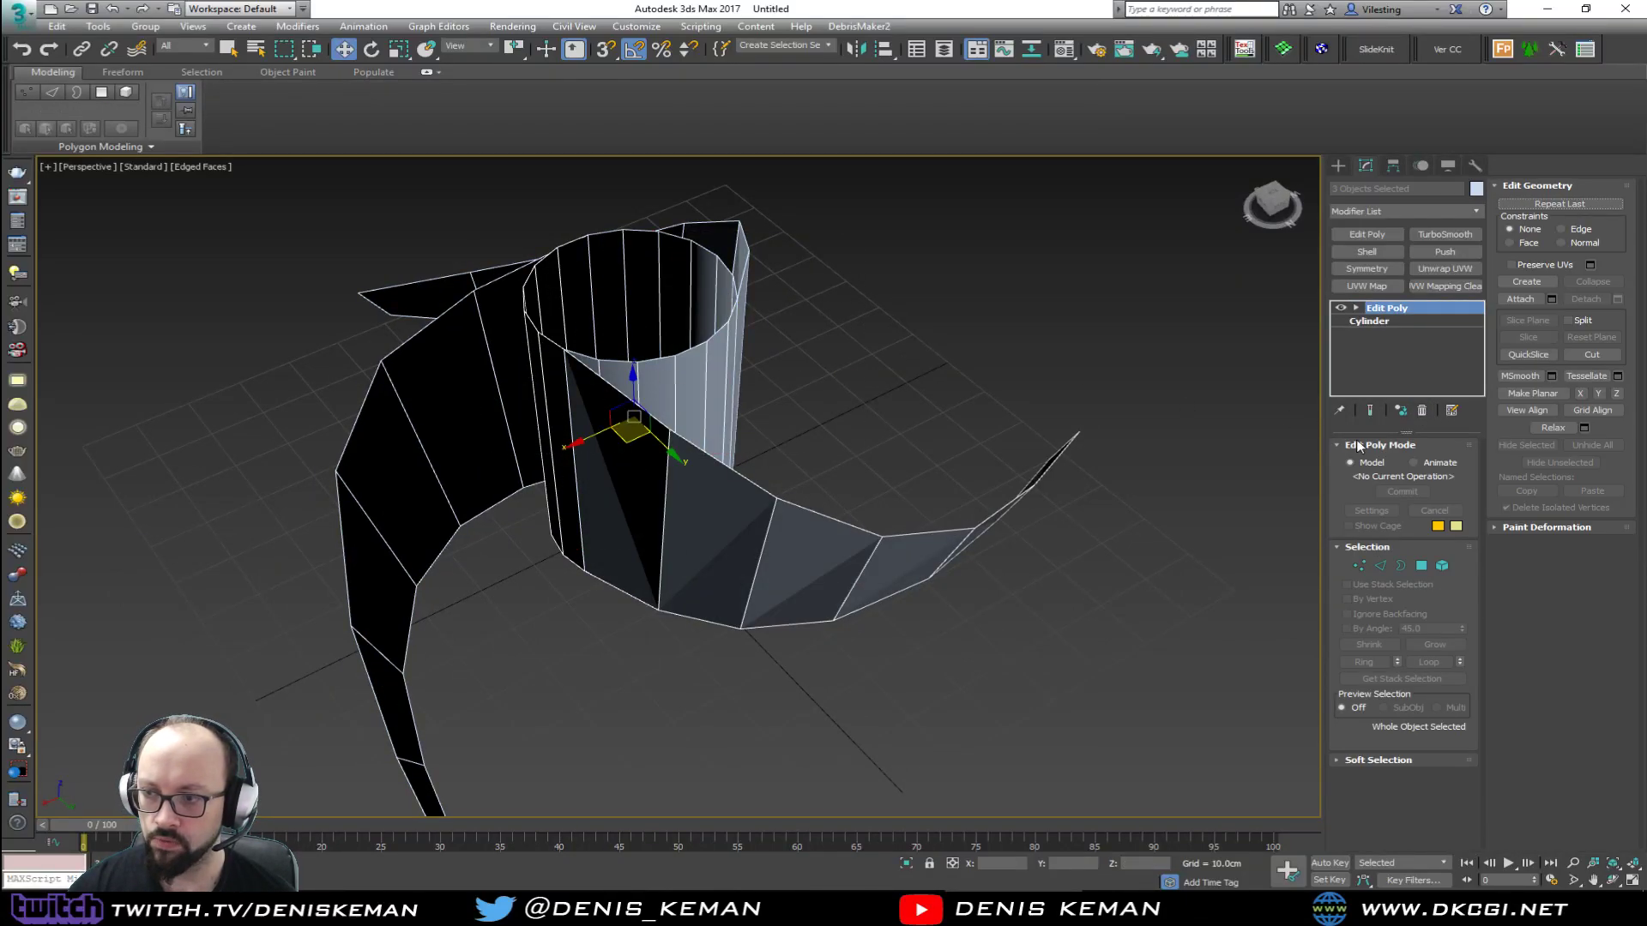
{"action": "left_click", "coordinate": [1401, 410]}
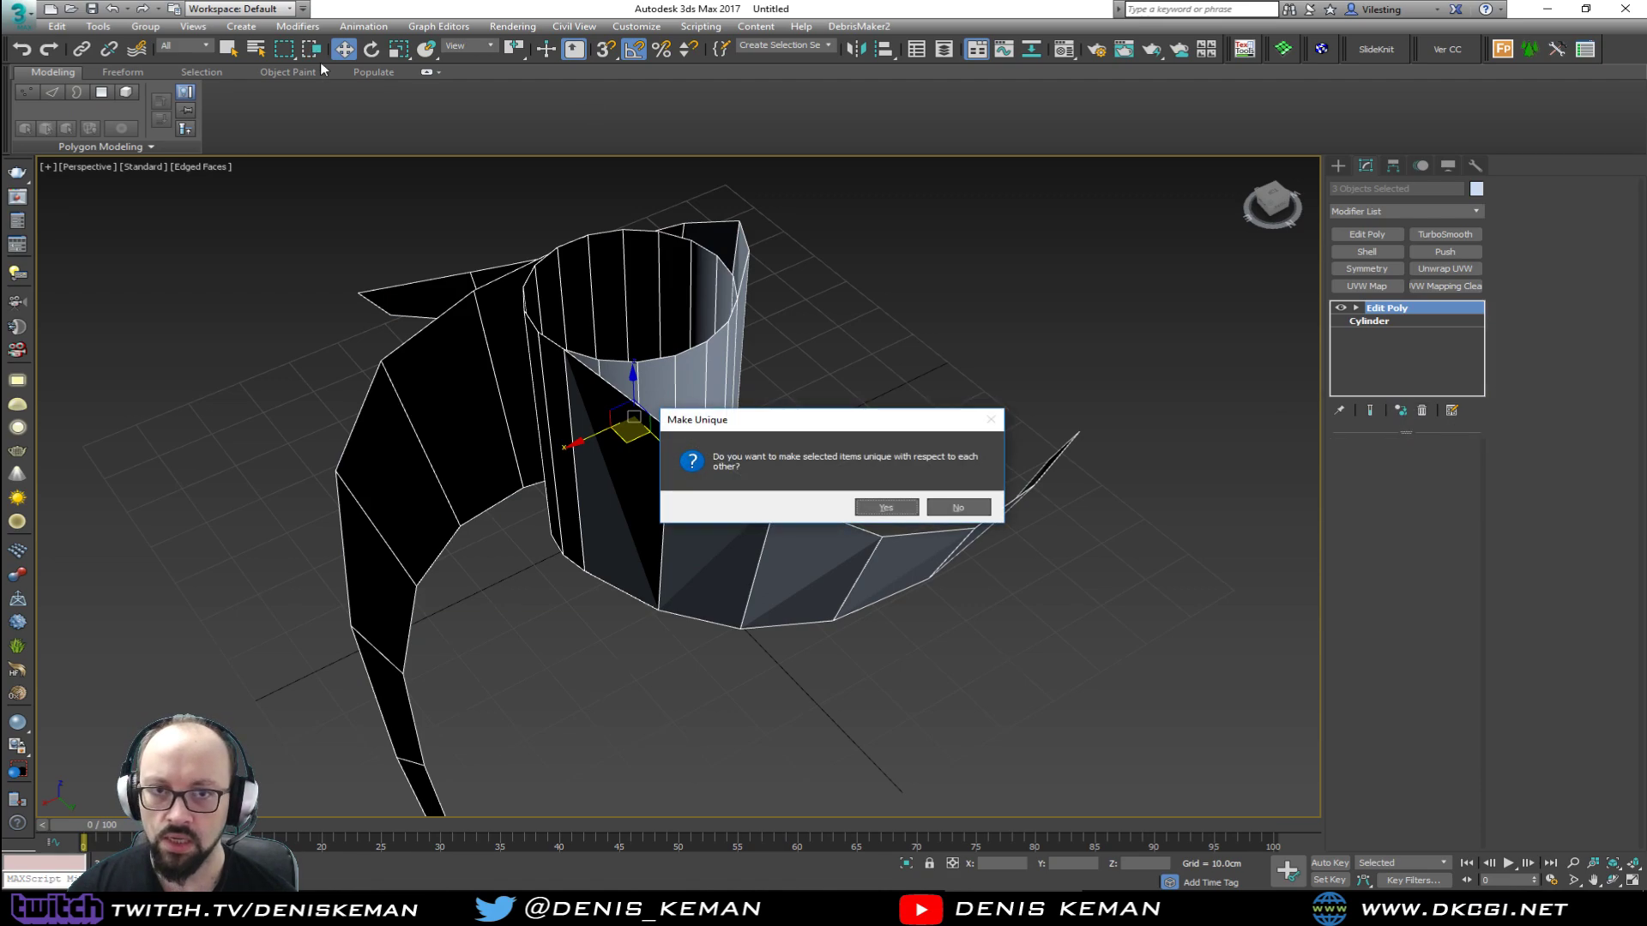
{"action": "left_click", "coordinate": [887, 508]}
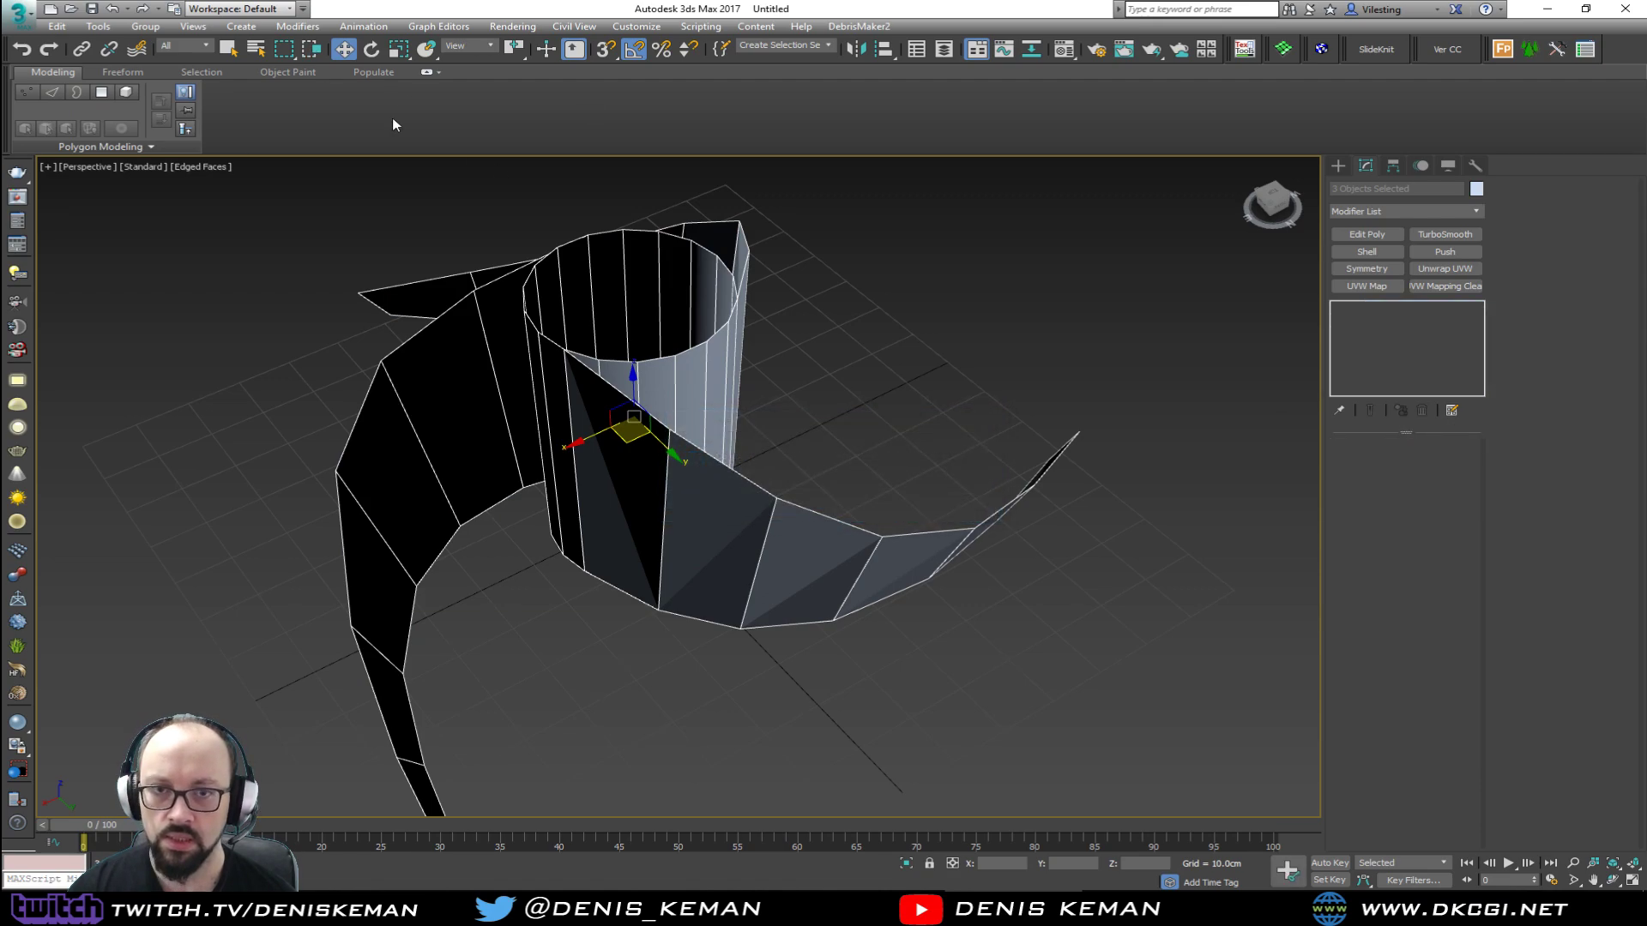
{"action": "left_click", "coordinate": [426, 73]}
{"action": "left_click", "coordinate": [908, 428]}
Step: Delete the two other blades and select the remaining Cylinder003 blade
{"action": "left_click", "coordinate": [695, 448]}
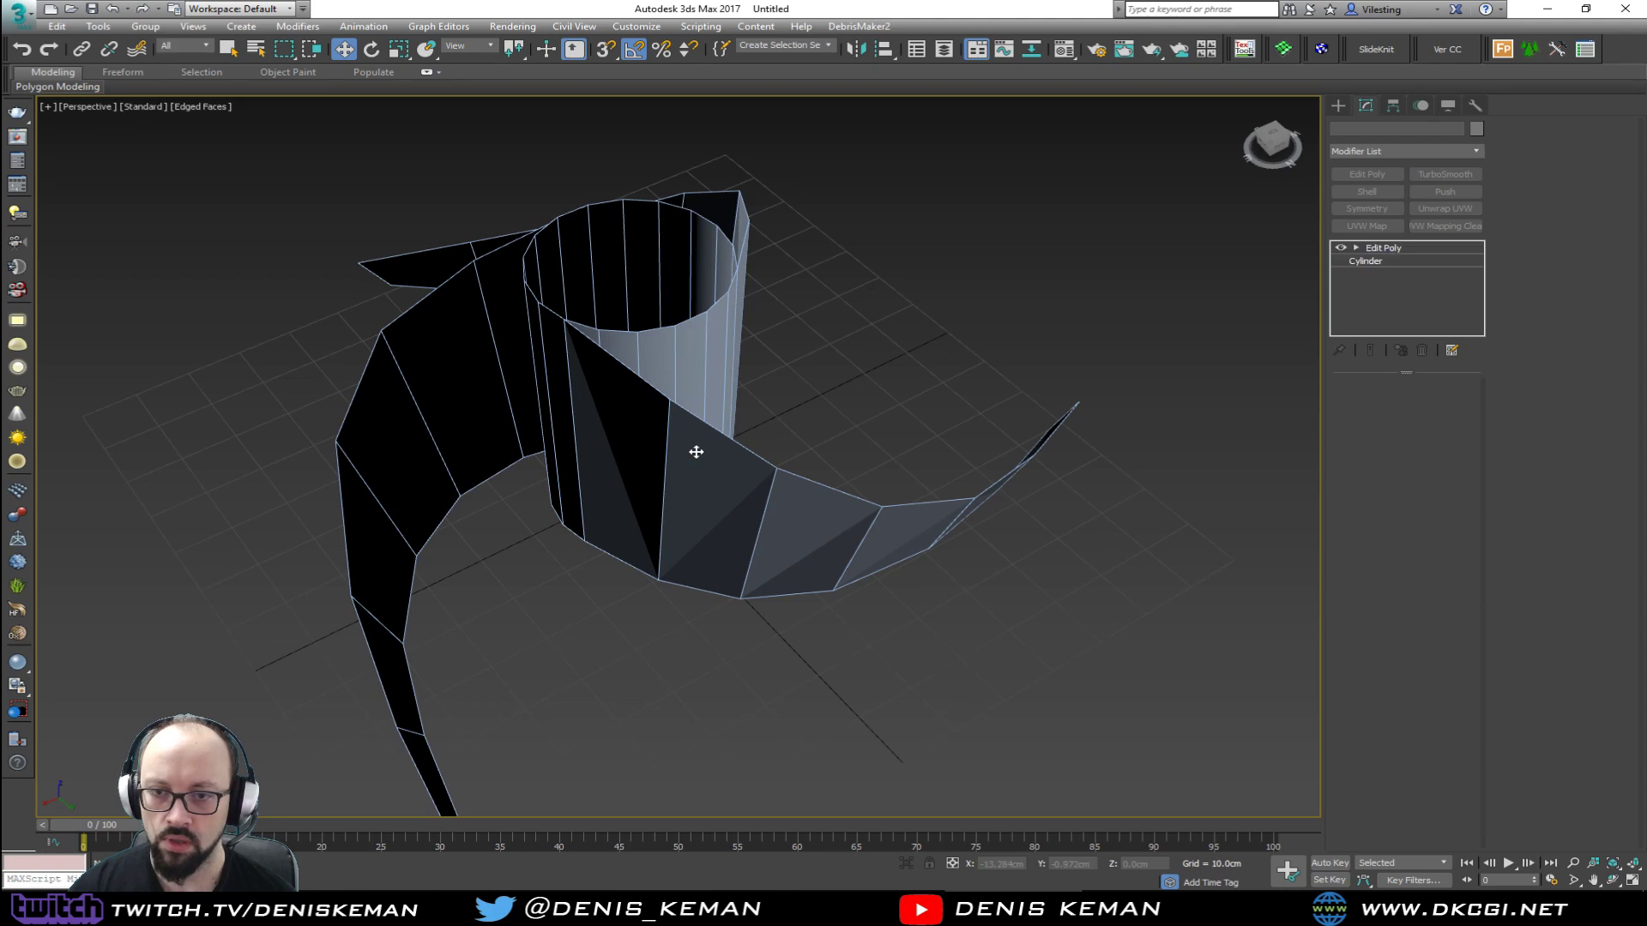
{"action": "scroll", "coordinate": [674, 440], "scroll_direction": "up", "scroll_amount": 3}
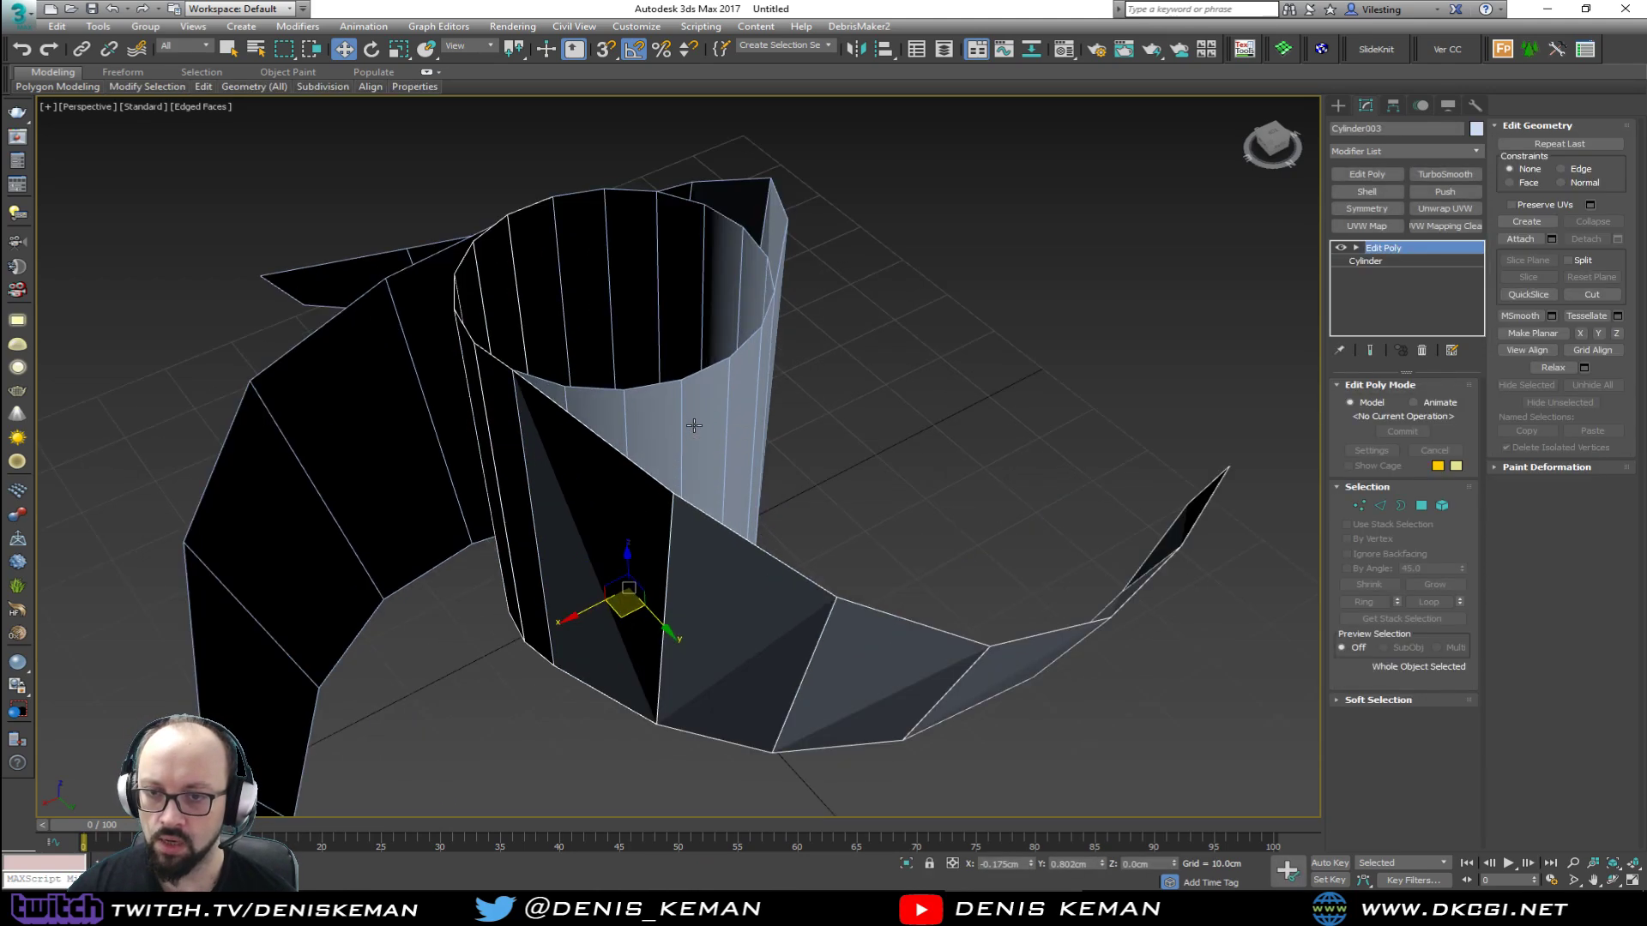
{"action": "left_click", "coordinate": [695, 427]}
{"action": "key", "text": "Delete"}
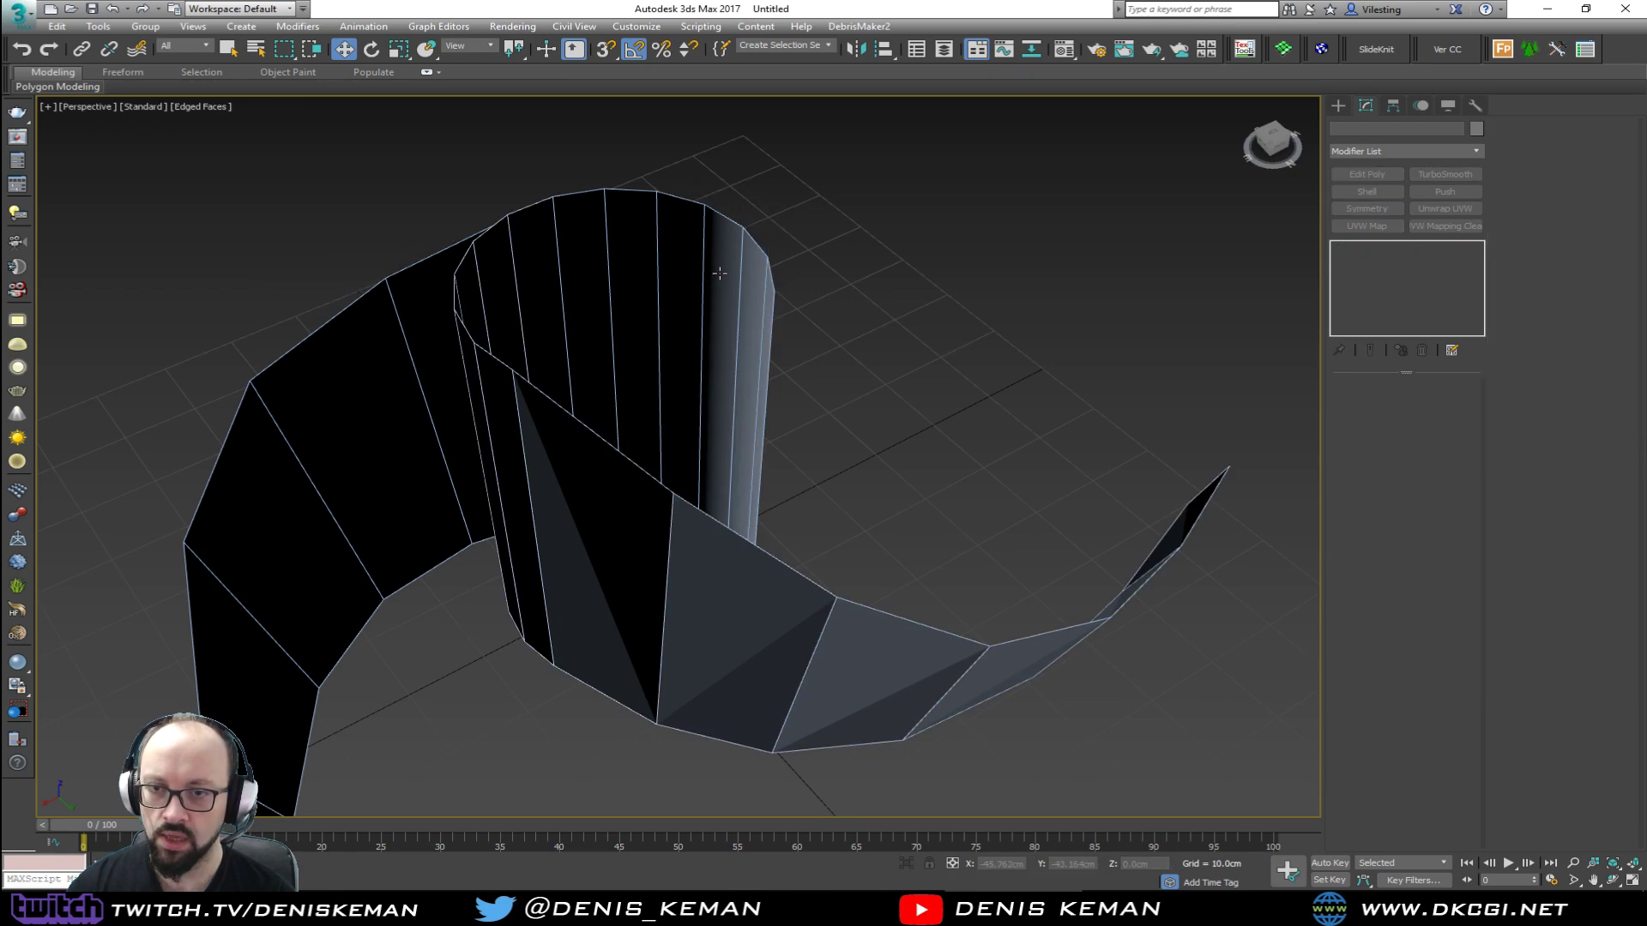
{"action": "left_click", "coordinate": [717, 269]}
{"action": "key", "text": "Delete"}
{"action": "left_click", "coordinate": [586, 405]}
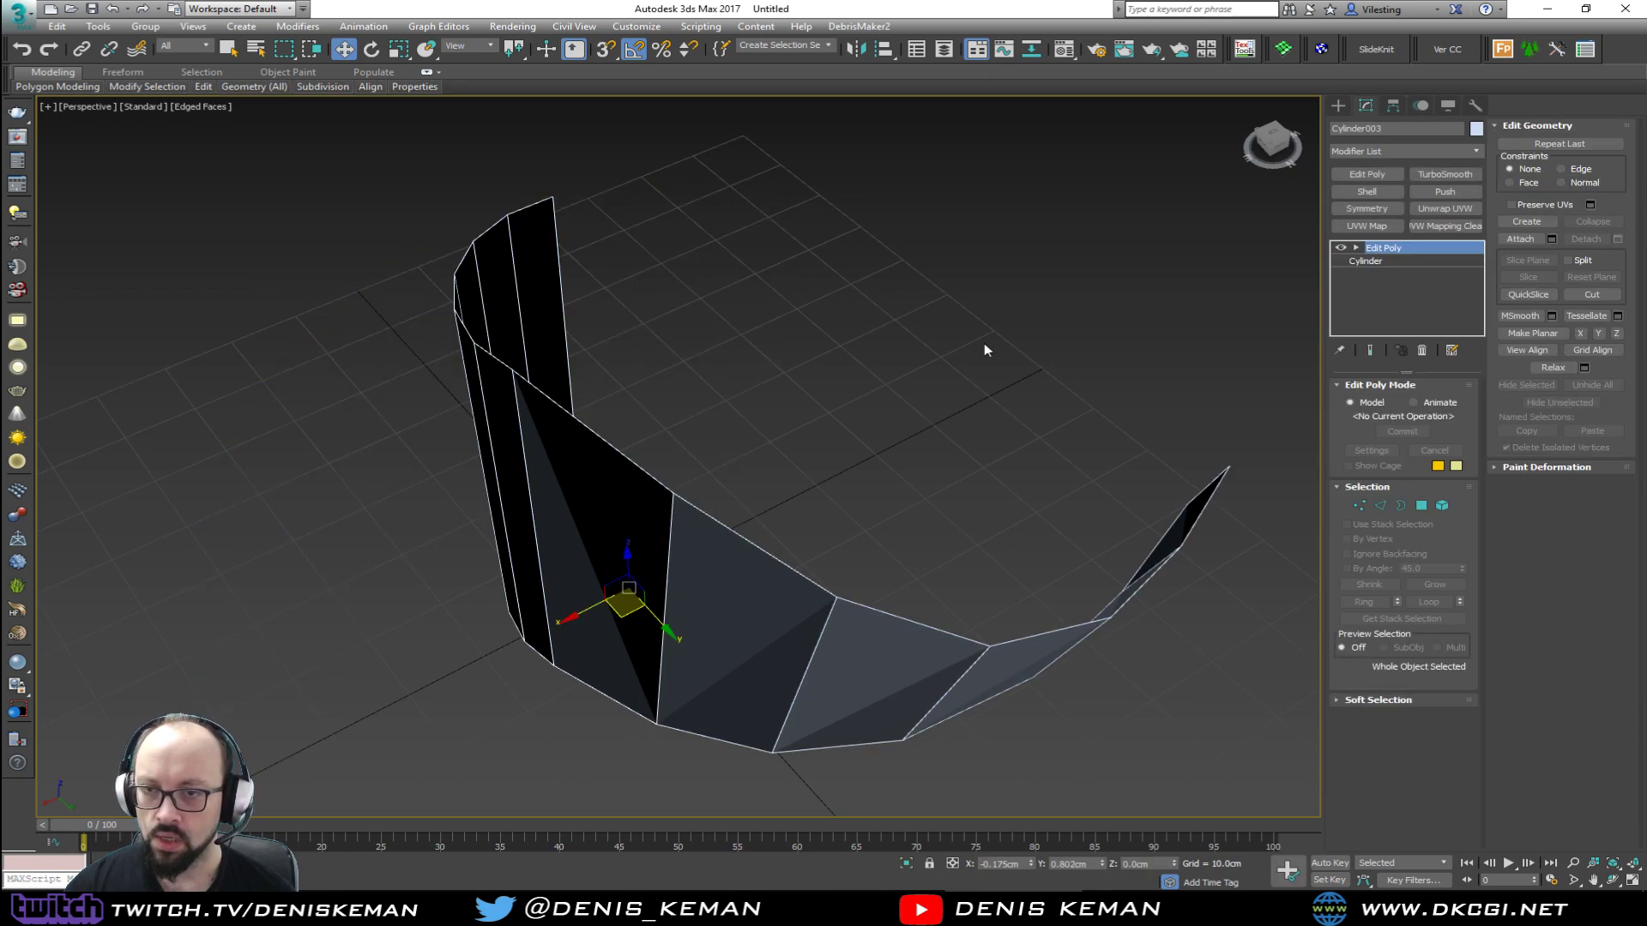
{"action": "left_click", "coordinate": [1367, 192]}
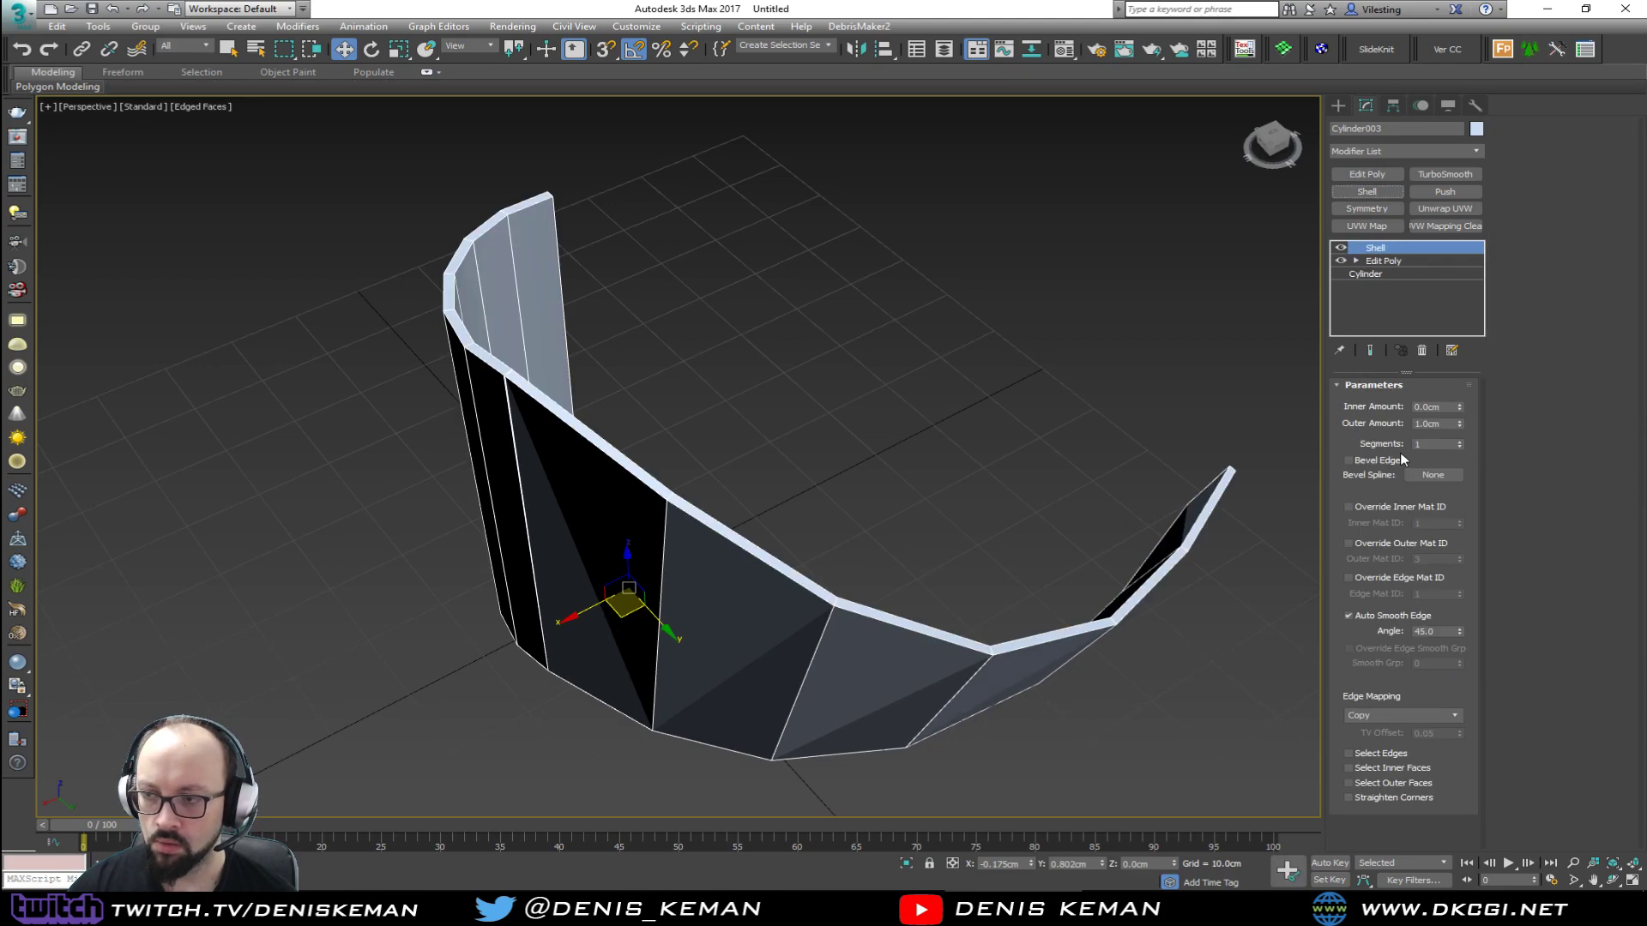
{"action": "key", "text": "e"}
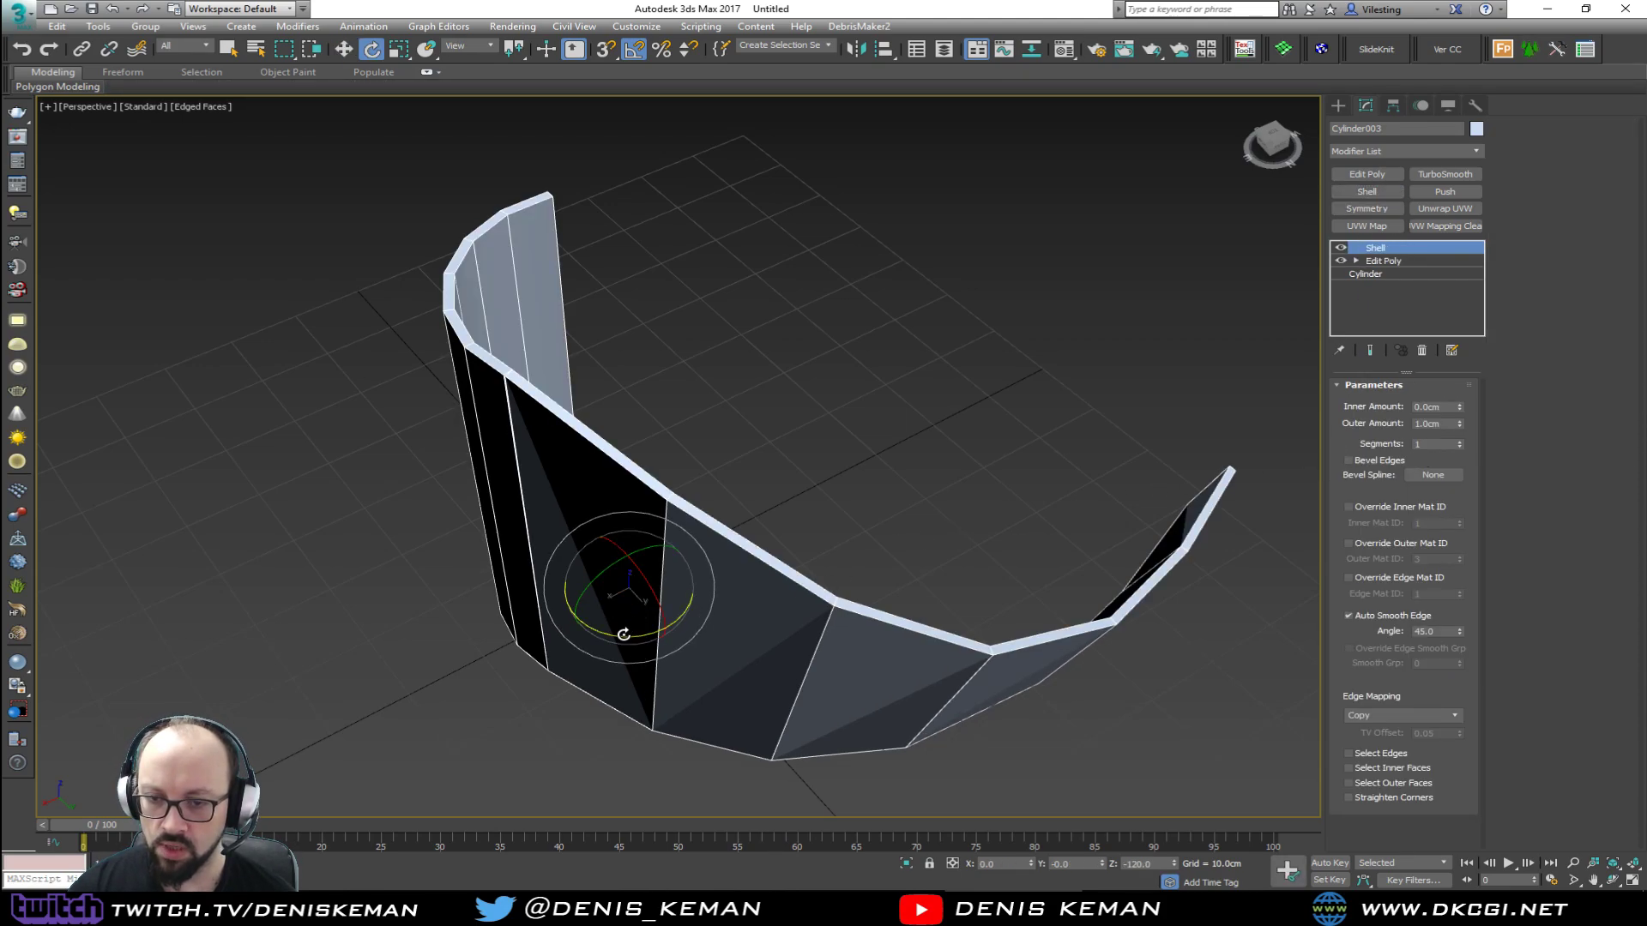
{"action": "left_click_drag", "start_coordinate": [624, 635], "coordinate": [725, 635], "text": "shift"}
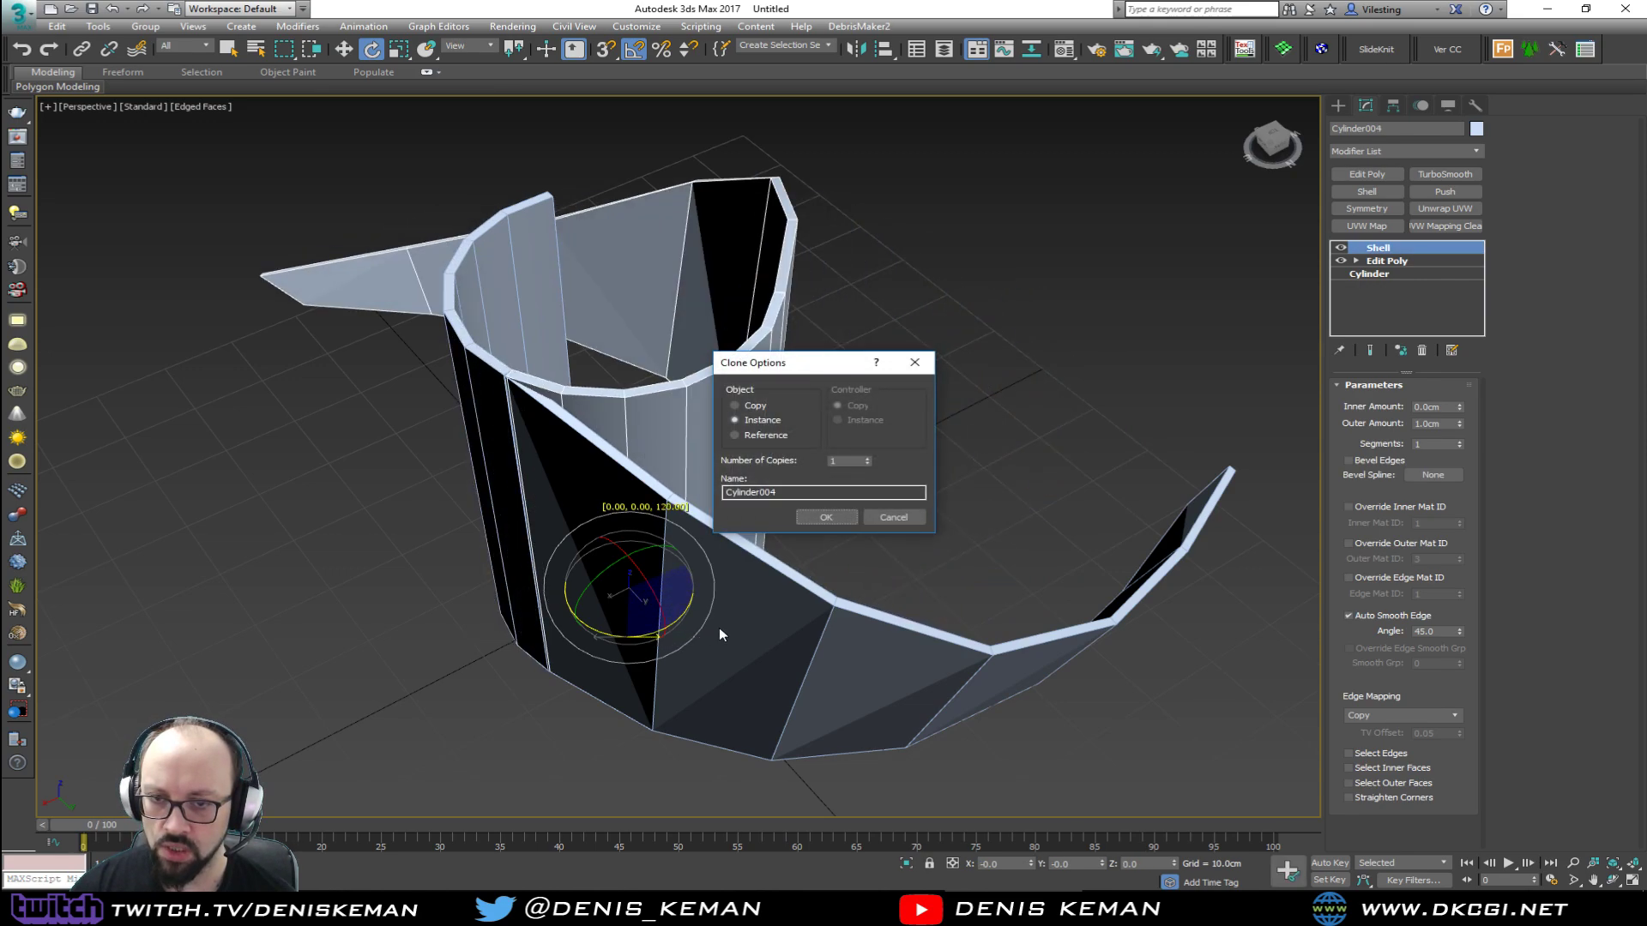
{"action": "left_click", "coordinate": [888, 516]}
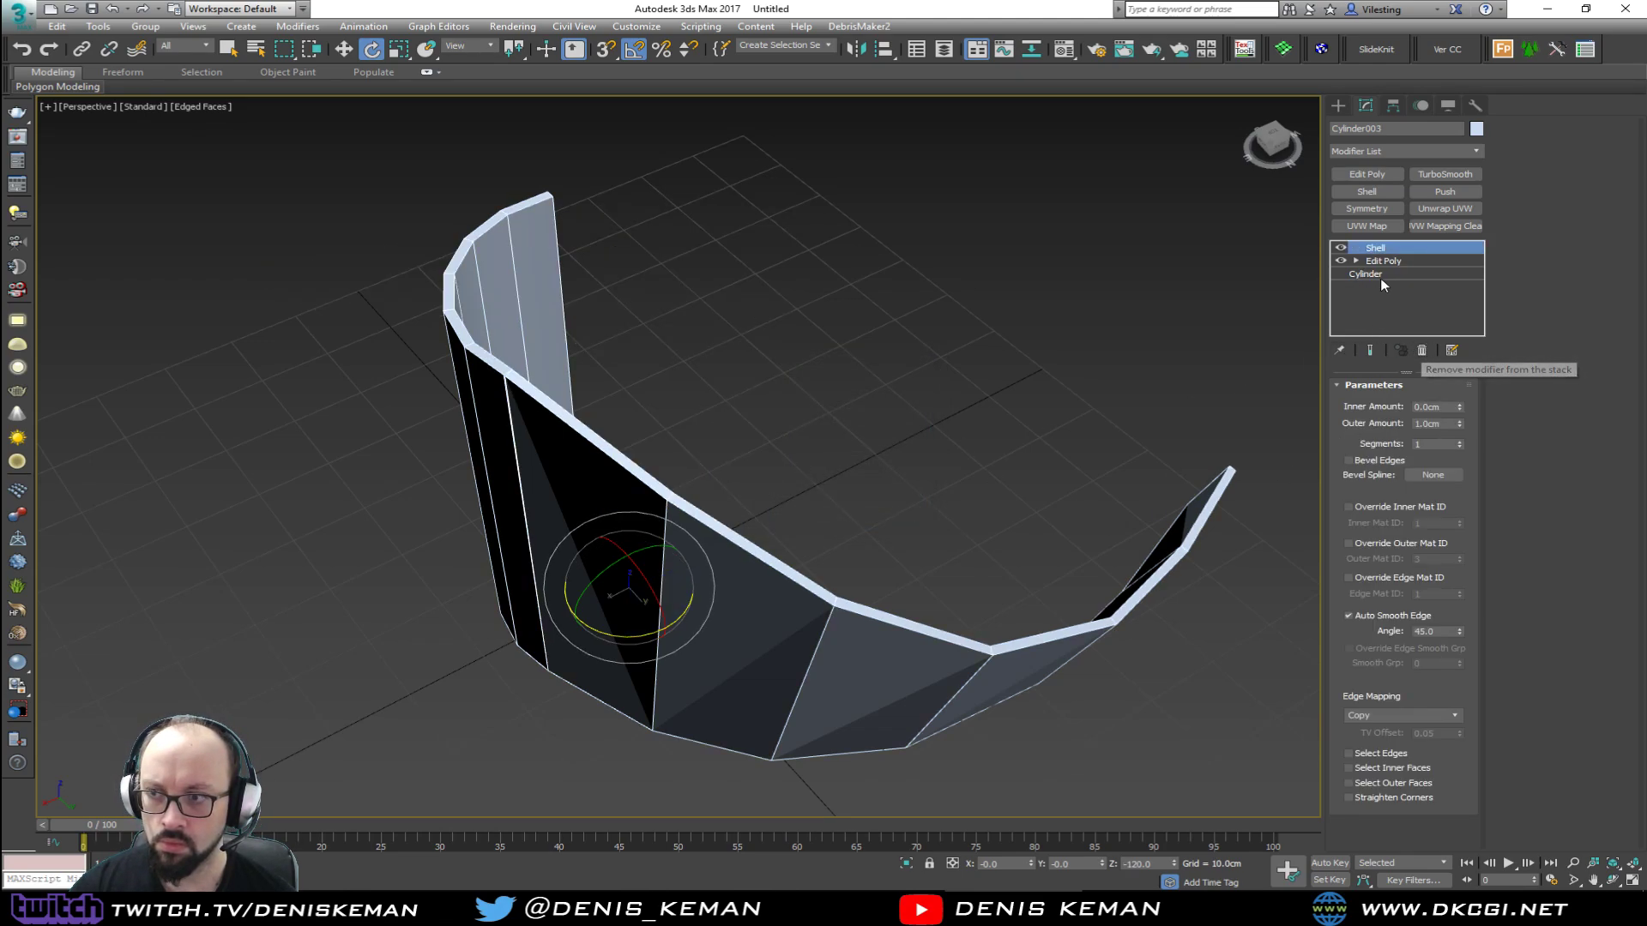
{"action": "left_click", "coordinate": [1421, 351]}
Step: Save the scene as Fan_Light.max
{"action": "left_click", "coordinate": [19, 14]}
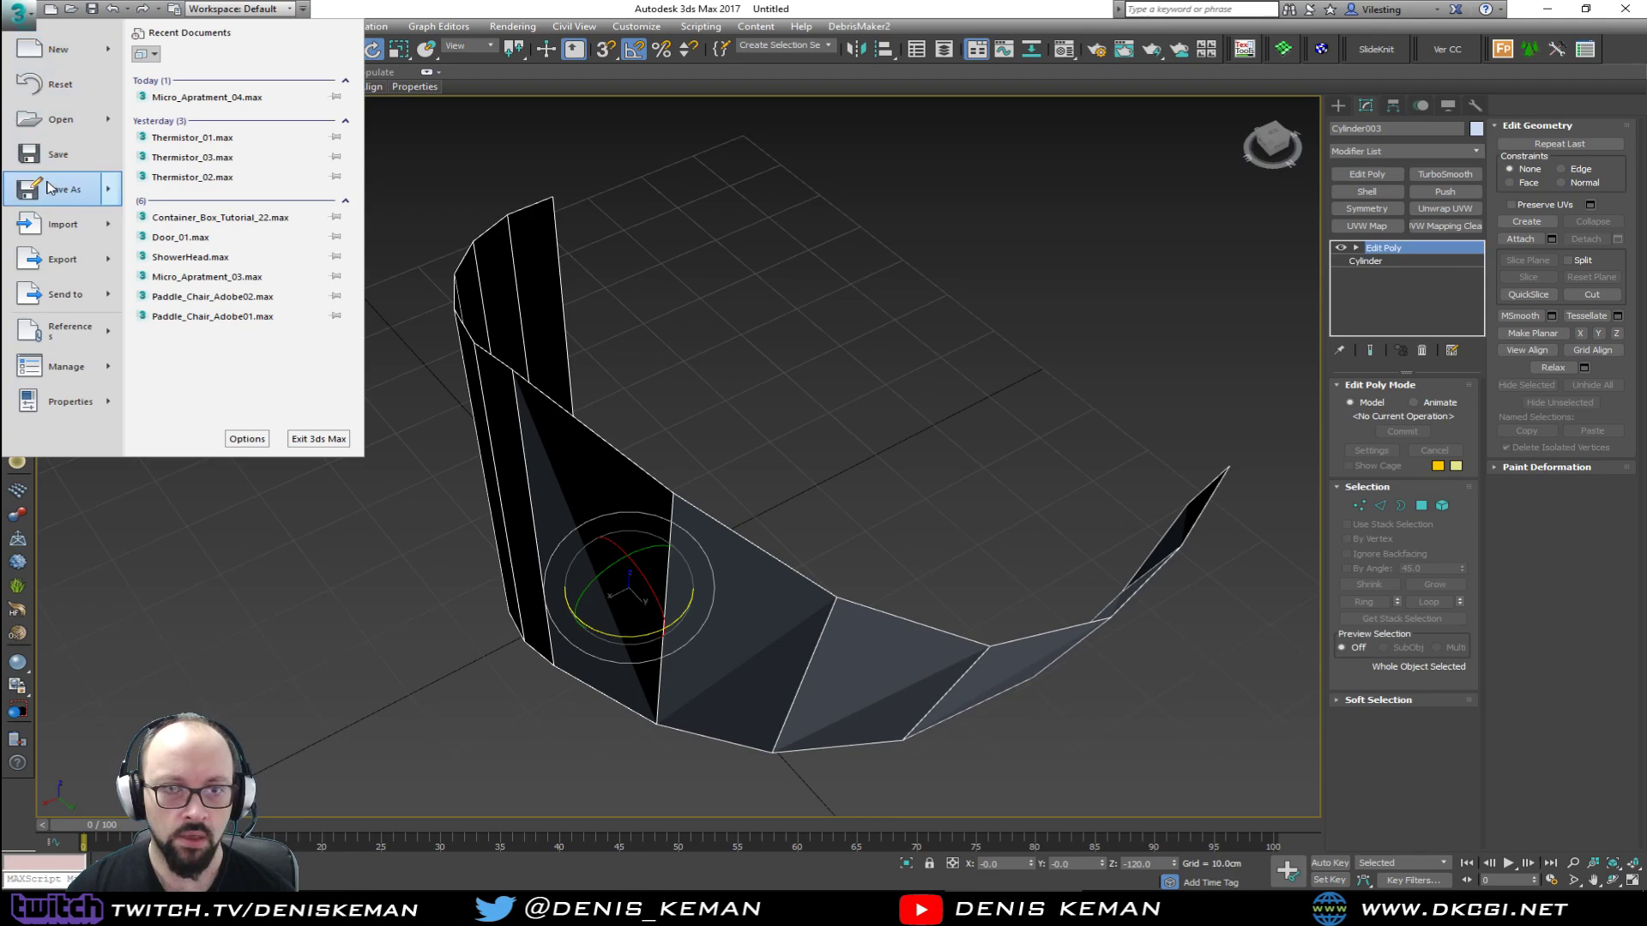
{"action": "key", "text": "Escape"}
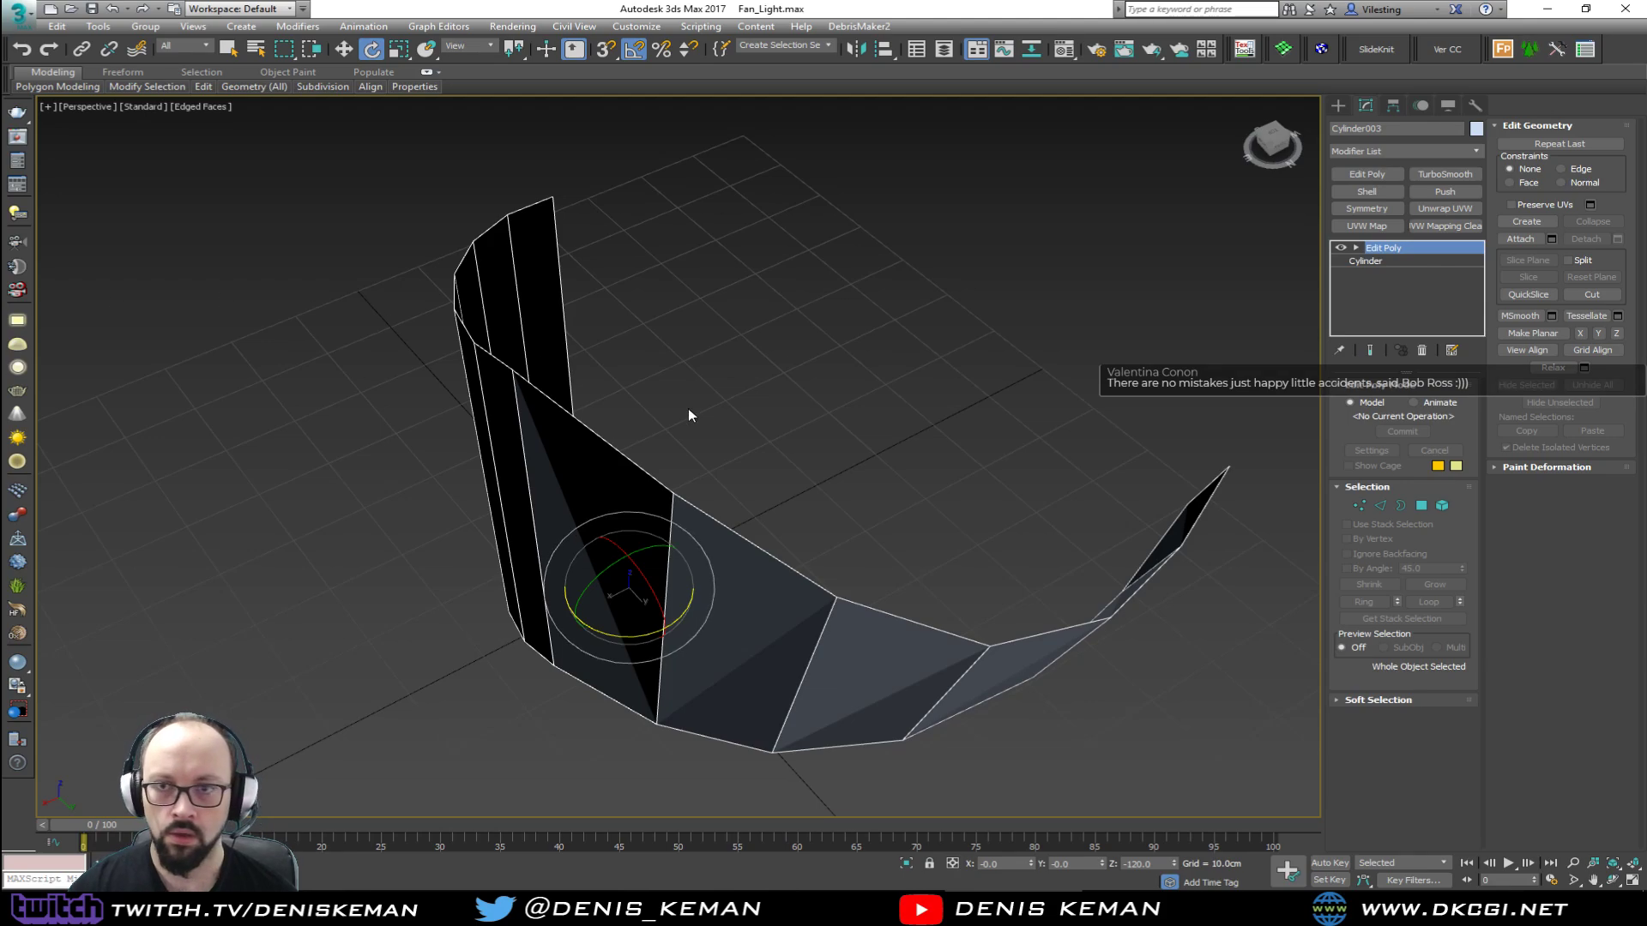
Step: Clone the Cylinder003 blade as two instances, rotated in 120-degree steps around the hub's Z axis
{"action": "left_click_drag", "start_coordinate": [632, 632], "coordinate": [727, 636], "text": "shift"}
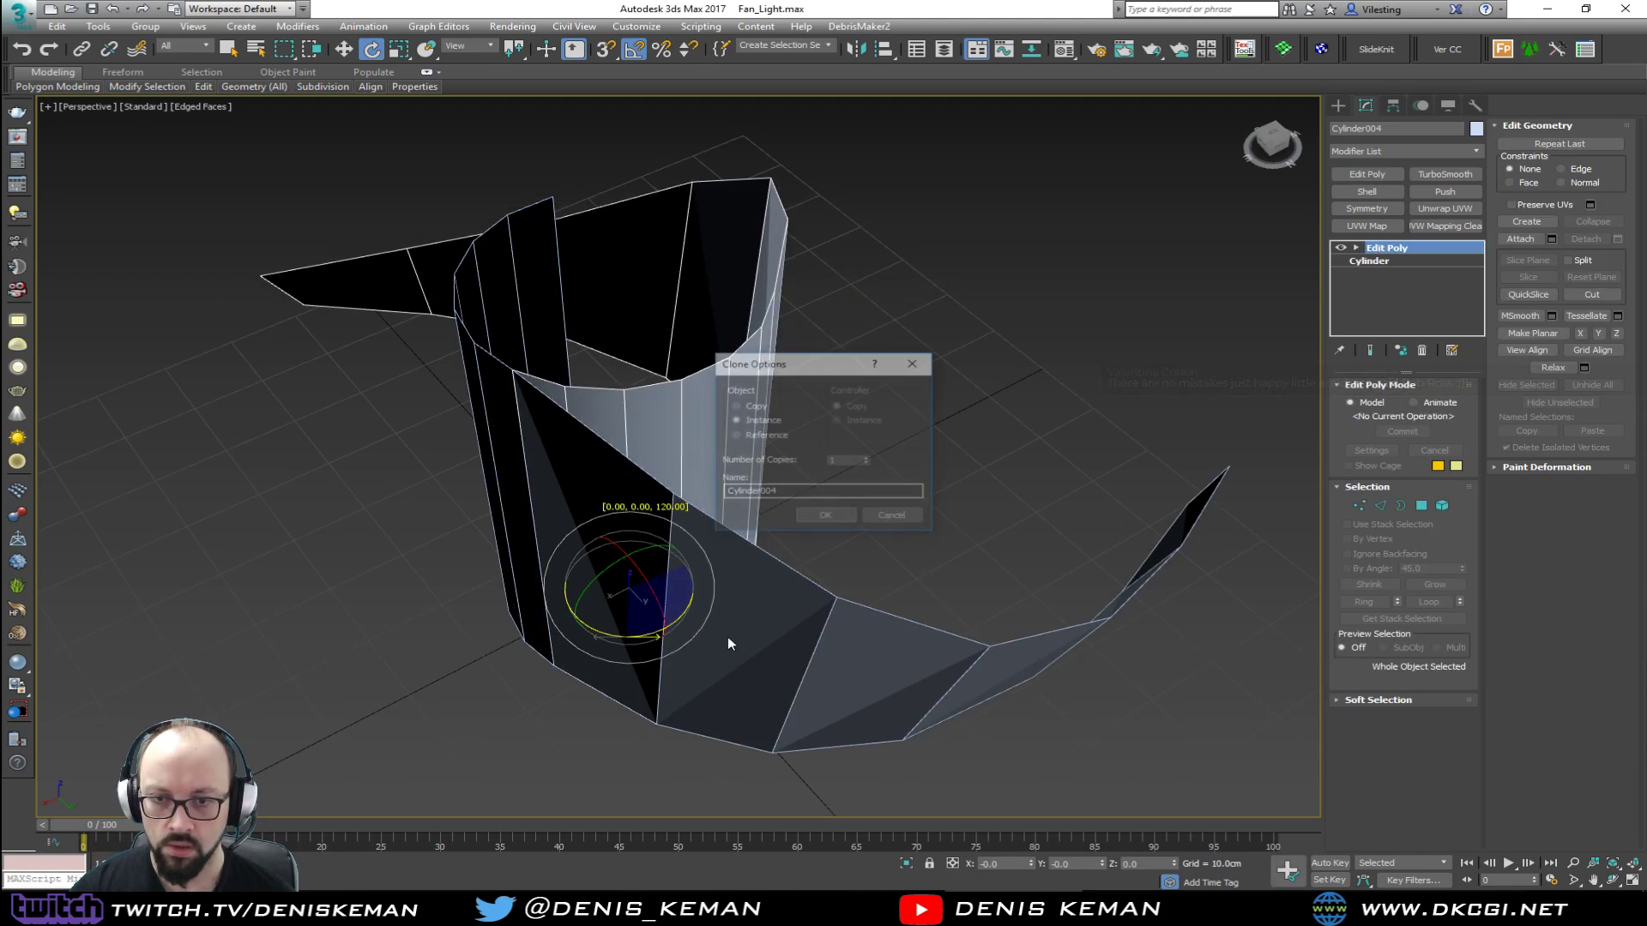
{"action": "left_click", "coordinate": [827, 517]}
{"action": "mouse_move", "coordinate": [719, 461]}
{"action": "middle_mouse_down", "text": "alt"}
{"action": "mouse_move", "coordinate": [610, 467]}
{"action": "mouse_move", "coordinate": [603, 448]}
{"action": "mouse_move", "coordinate": [659, 451]}
{"action": "middle_mouse_up", "text": "alt"}
{"action": "scroll", "coordinate": [652, 495], "scroll_direction": "up", "scroll_amount": 5}
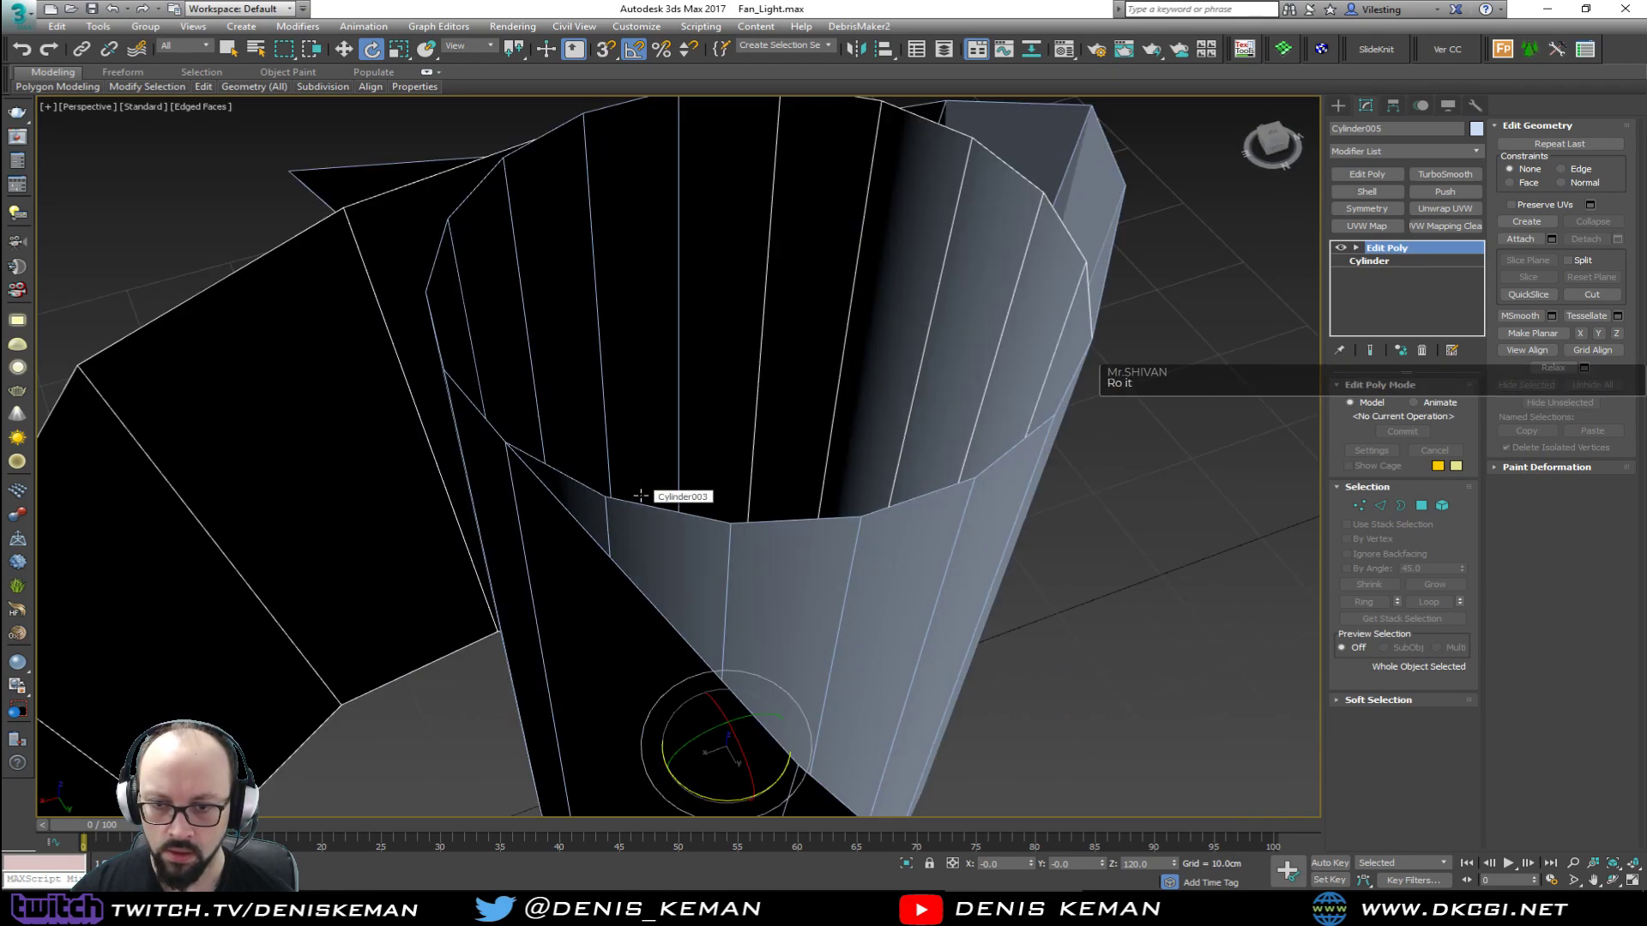
{"action": "scroll", "coordinate": [652, 495], "scroll_direction": "down", "scroll_amount": 2}
{"action": "middle_click_drag", "start_coordinate": [647, 540], "coordinate": [794, 483], "text": "alt"}
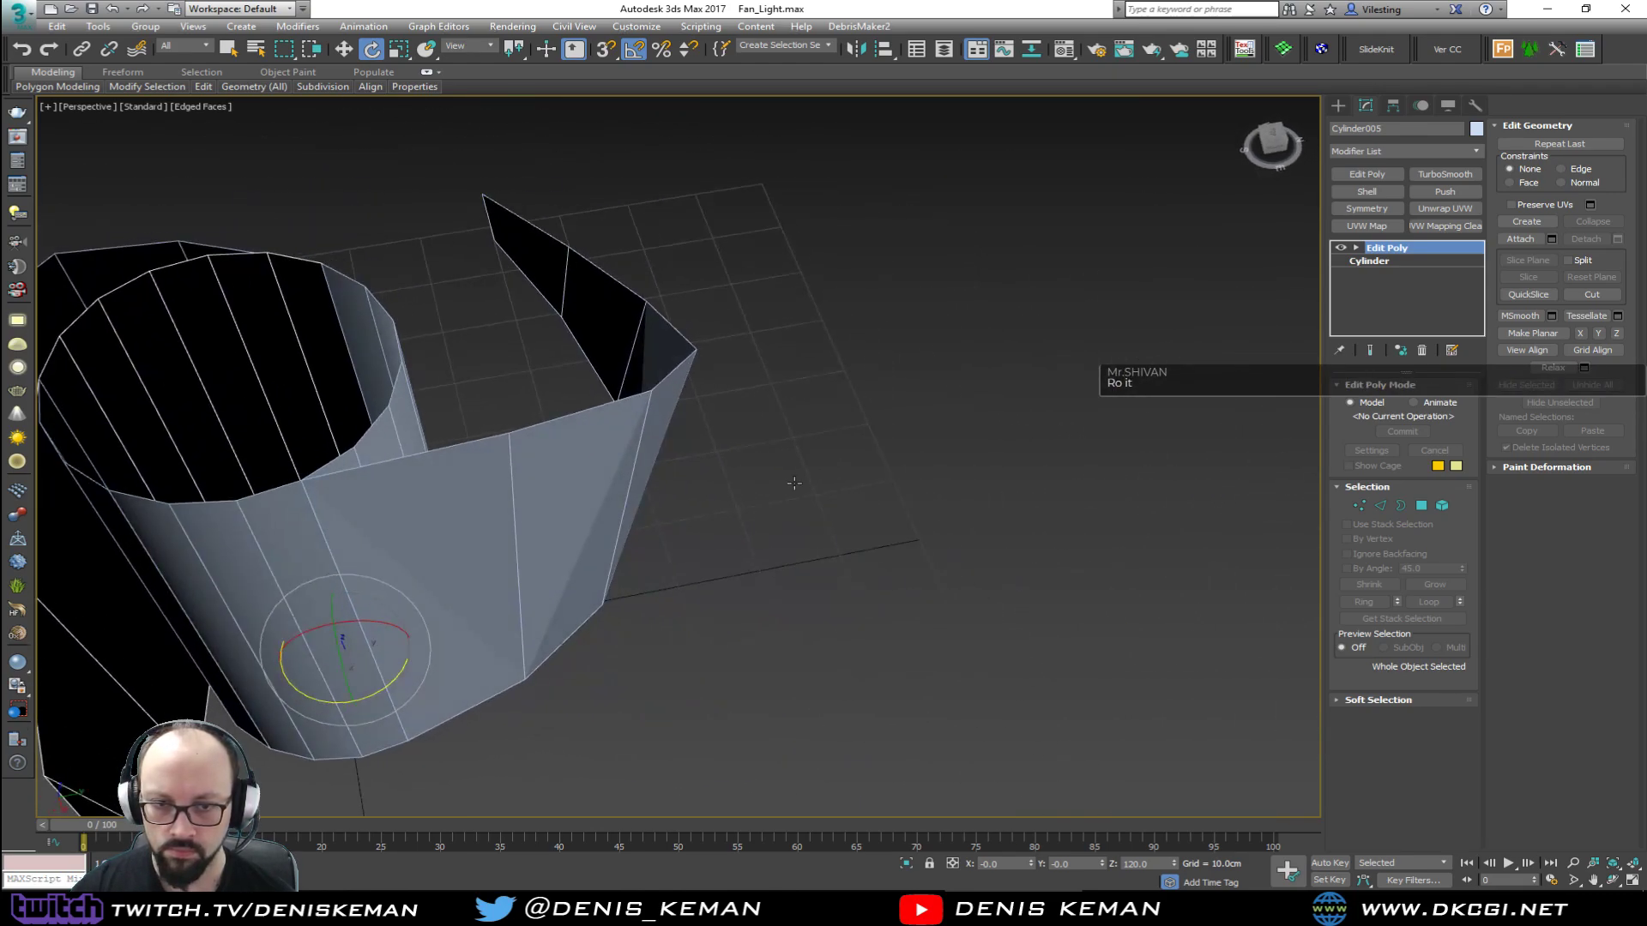
Step: Select Cylinder003 and one of its vertical hub edges, and examine where it meets the neighbouring blade
{"action": "left_click", "coordinate": [558, 473]}
{"action": "middle_click_drag", "start_coordinate": [330, 457], "coordinate": [801, 476]}
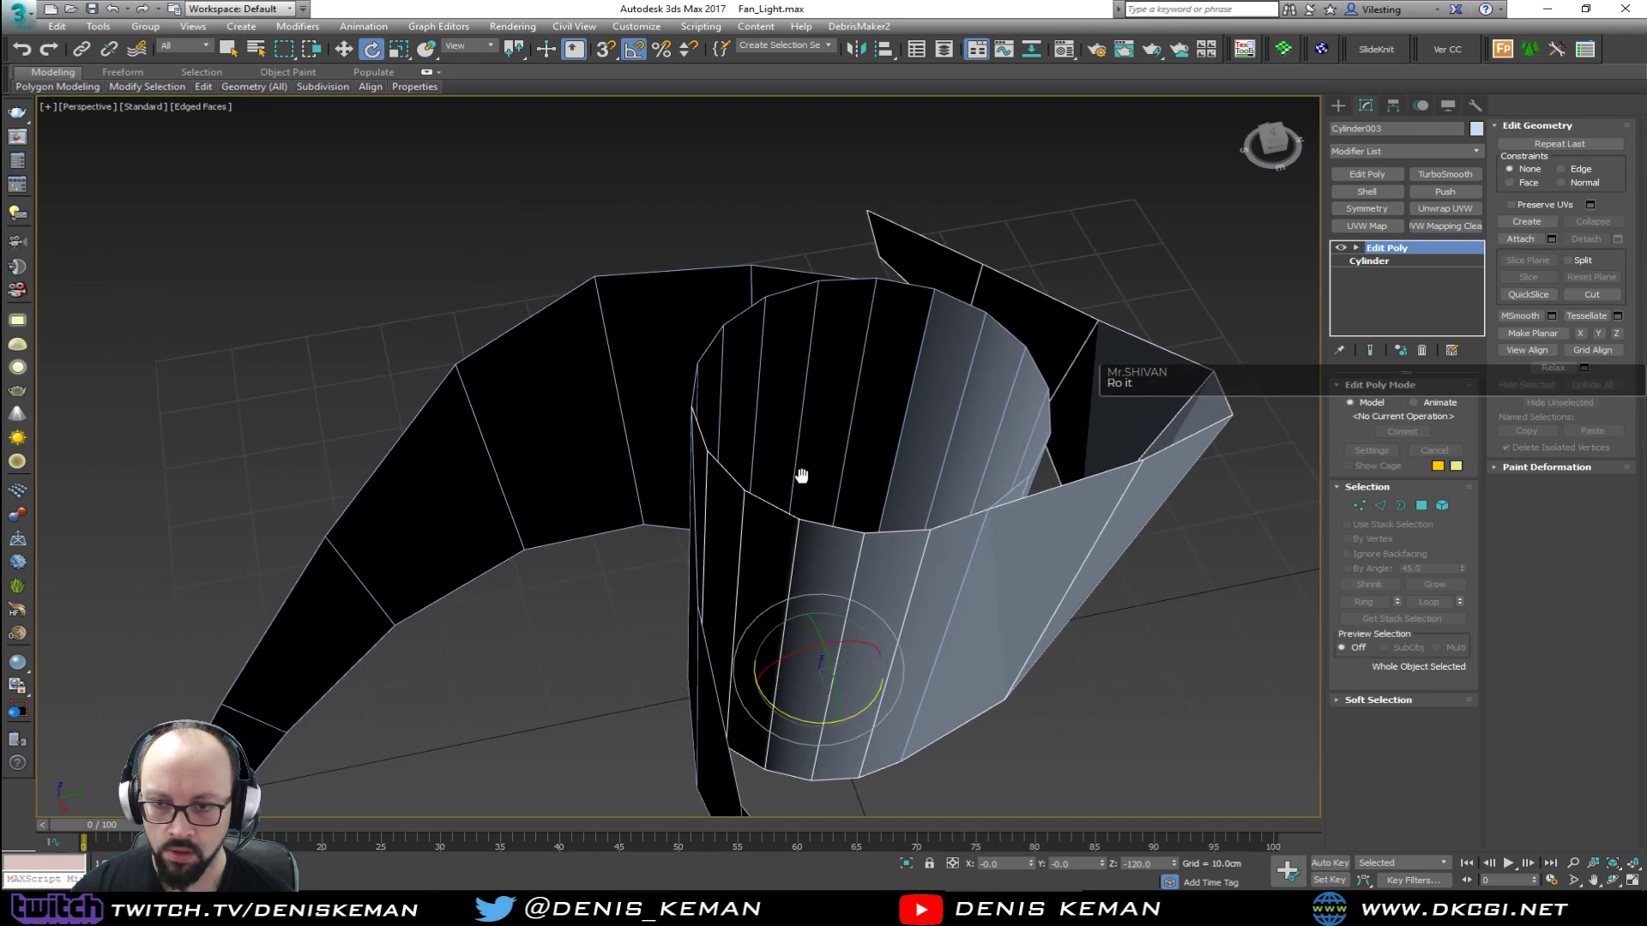
{"action": "key", "text": "1"}
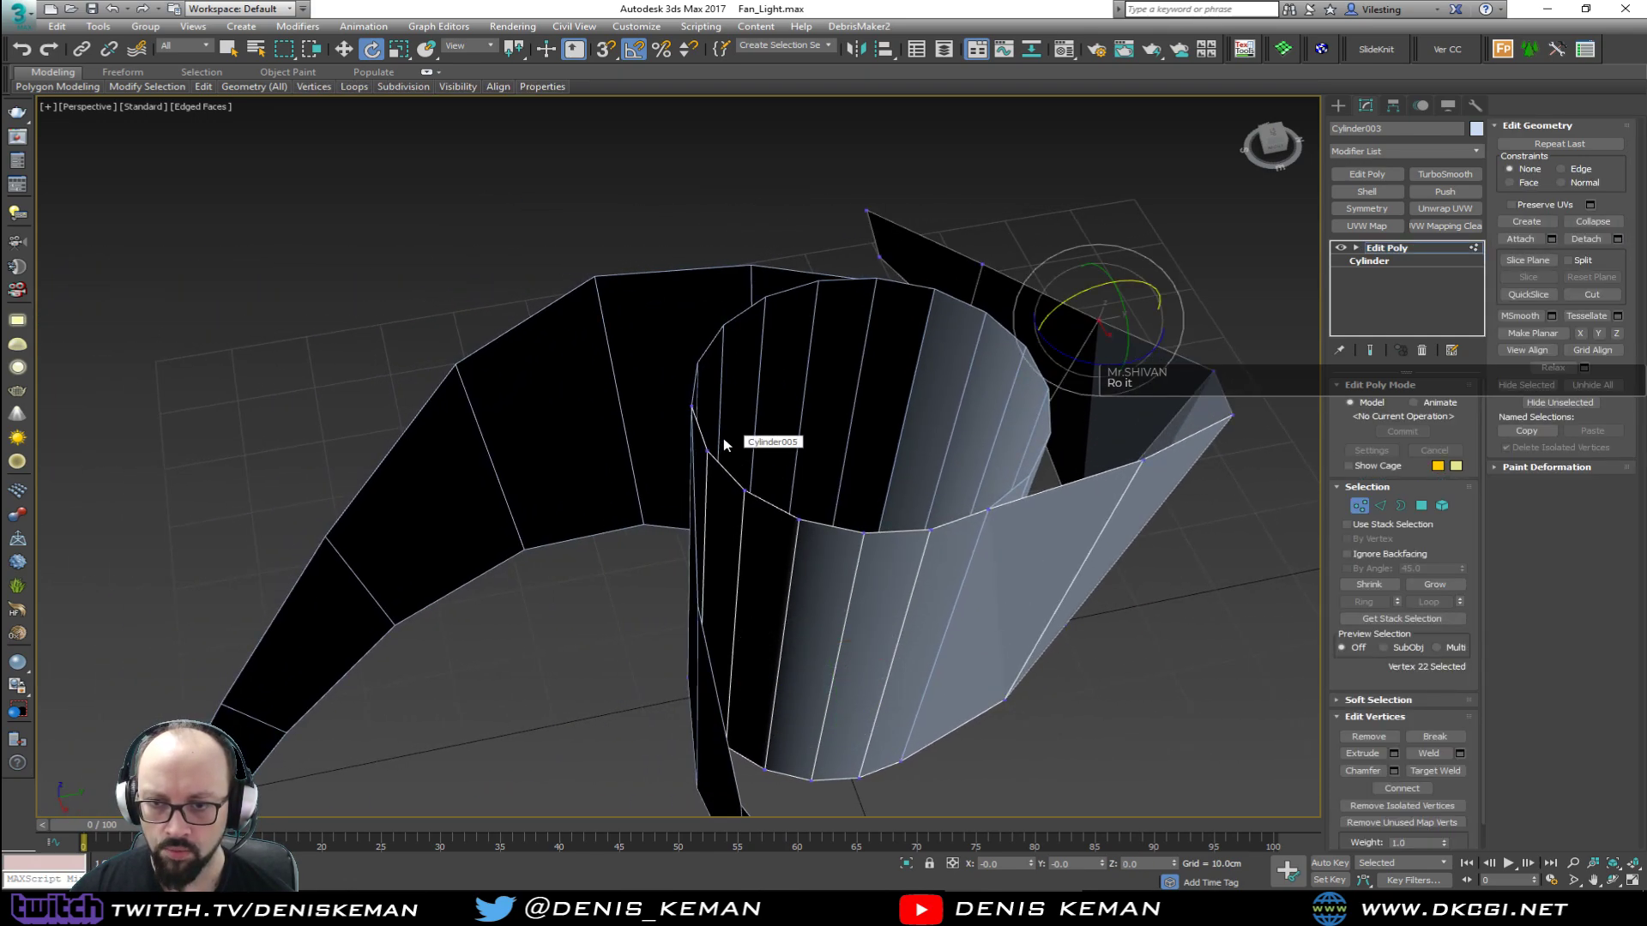
{"action": "scroll", "coordinate": [788, 441], "scroll_direction": "up", "scroll_amount": 4}
{"action": "middle_click_drag", "start_coordinate": [976, 606], "coordinate": [866, 566], "text": "alt"}
{"action": "key", "text": "2"}
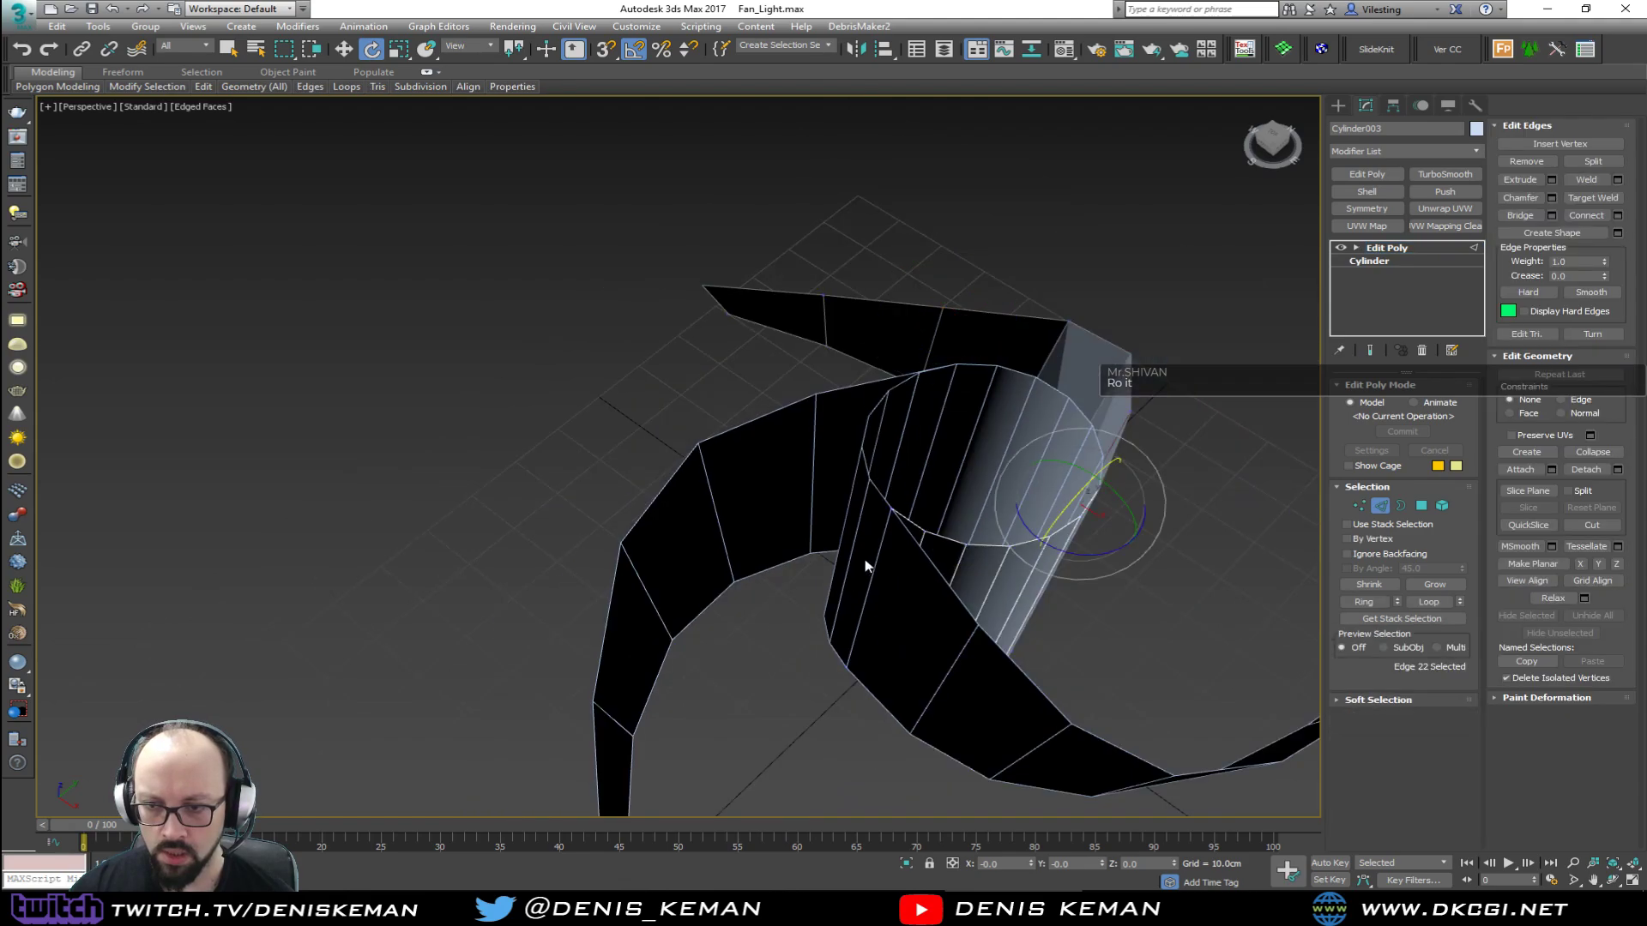
{"action": "left_click", "coordinate": [883, 570]}
{"action": "scroll", "coordinate": [883, 570], "scroll_direction": "up", "scroll_amount": 3}
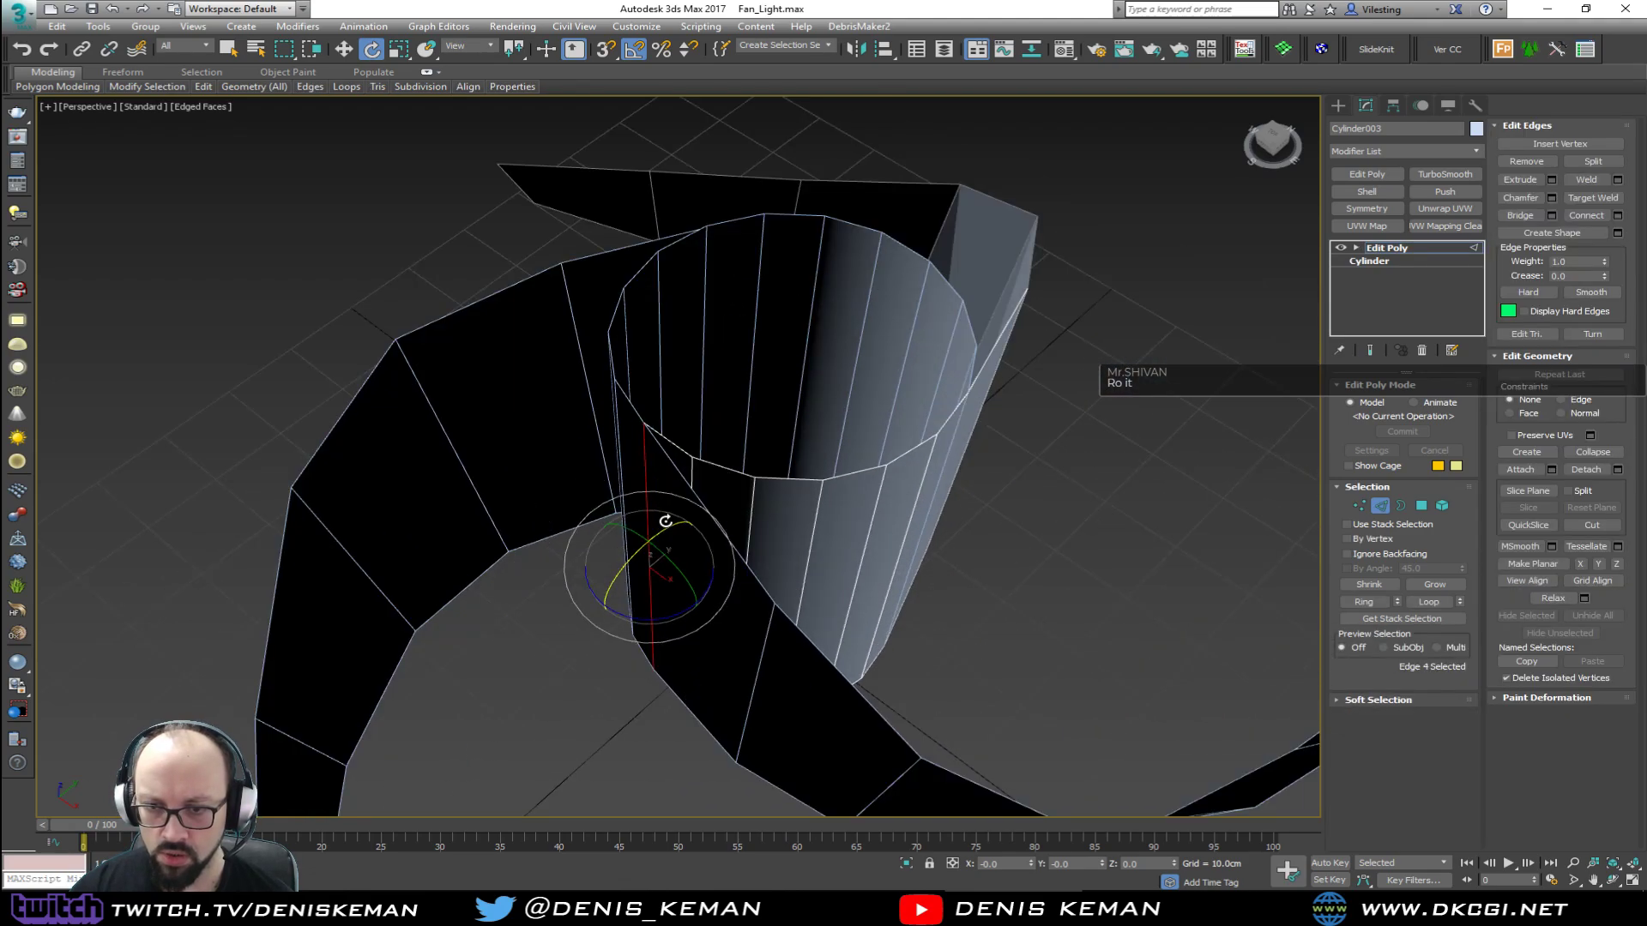
{"action": "middle_click_drag", "start_coordinate": [666, 521], "coordinate": [595, 524], "text": "alt"}
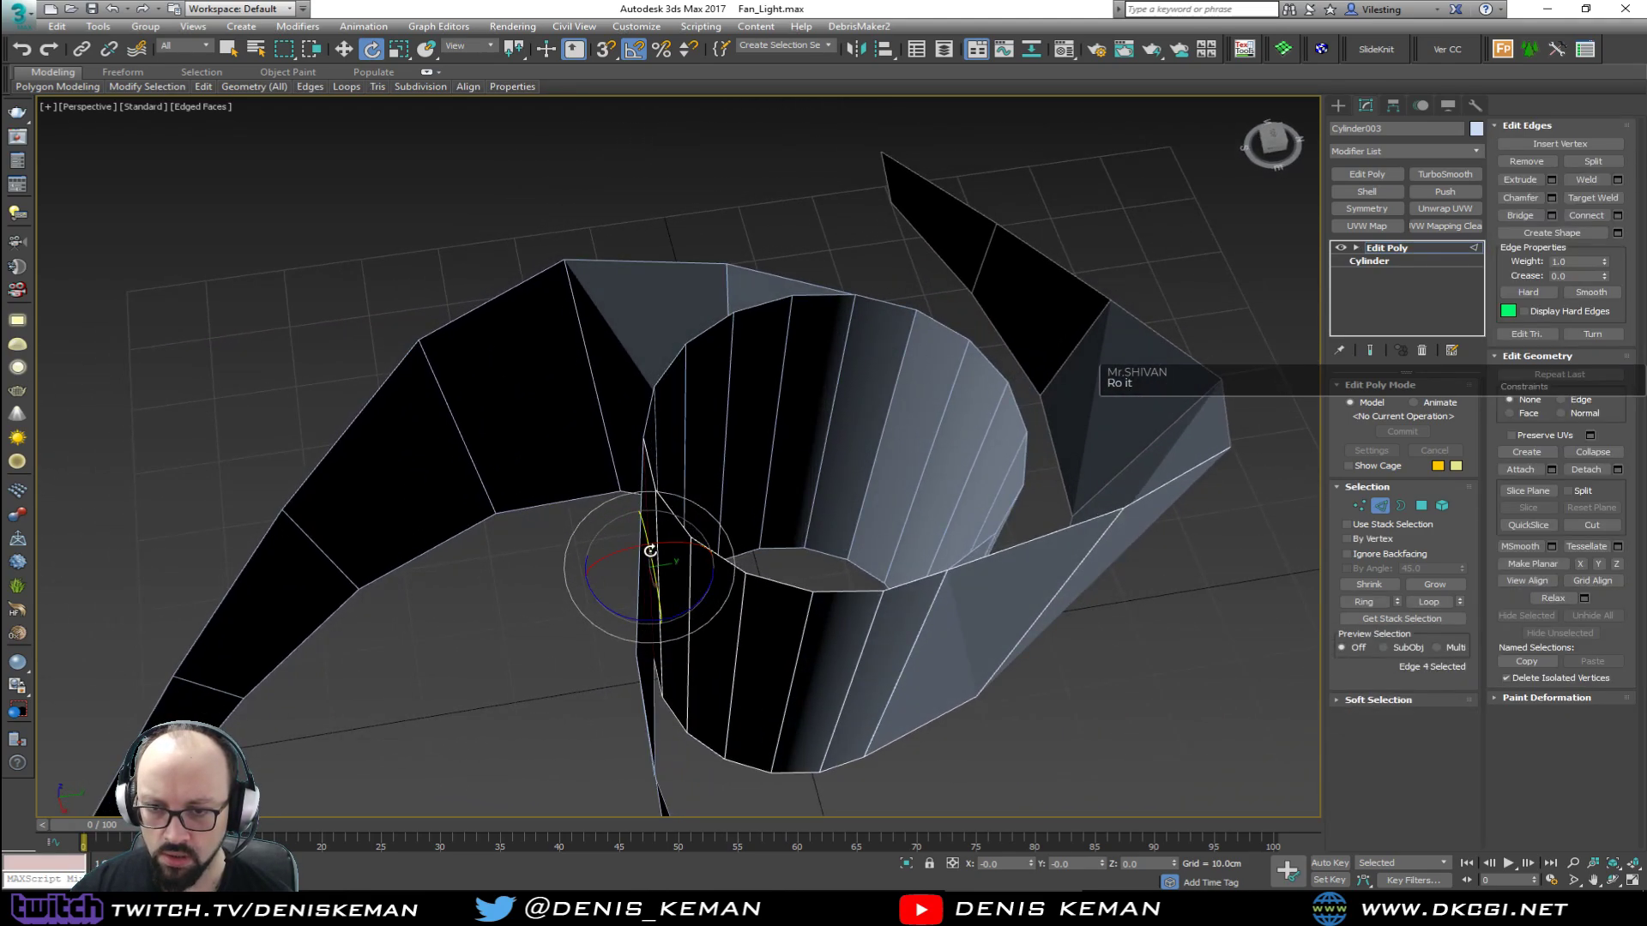
{"action": "scroll", "coordinate": [605, 531], "scroll_direction": "up", "scroll_amount": 5}
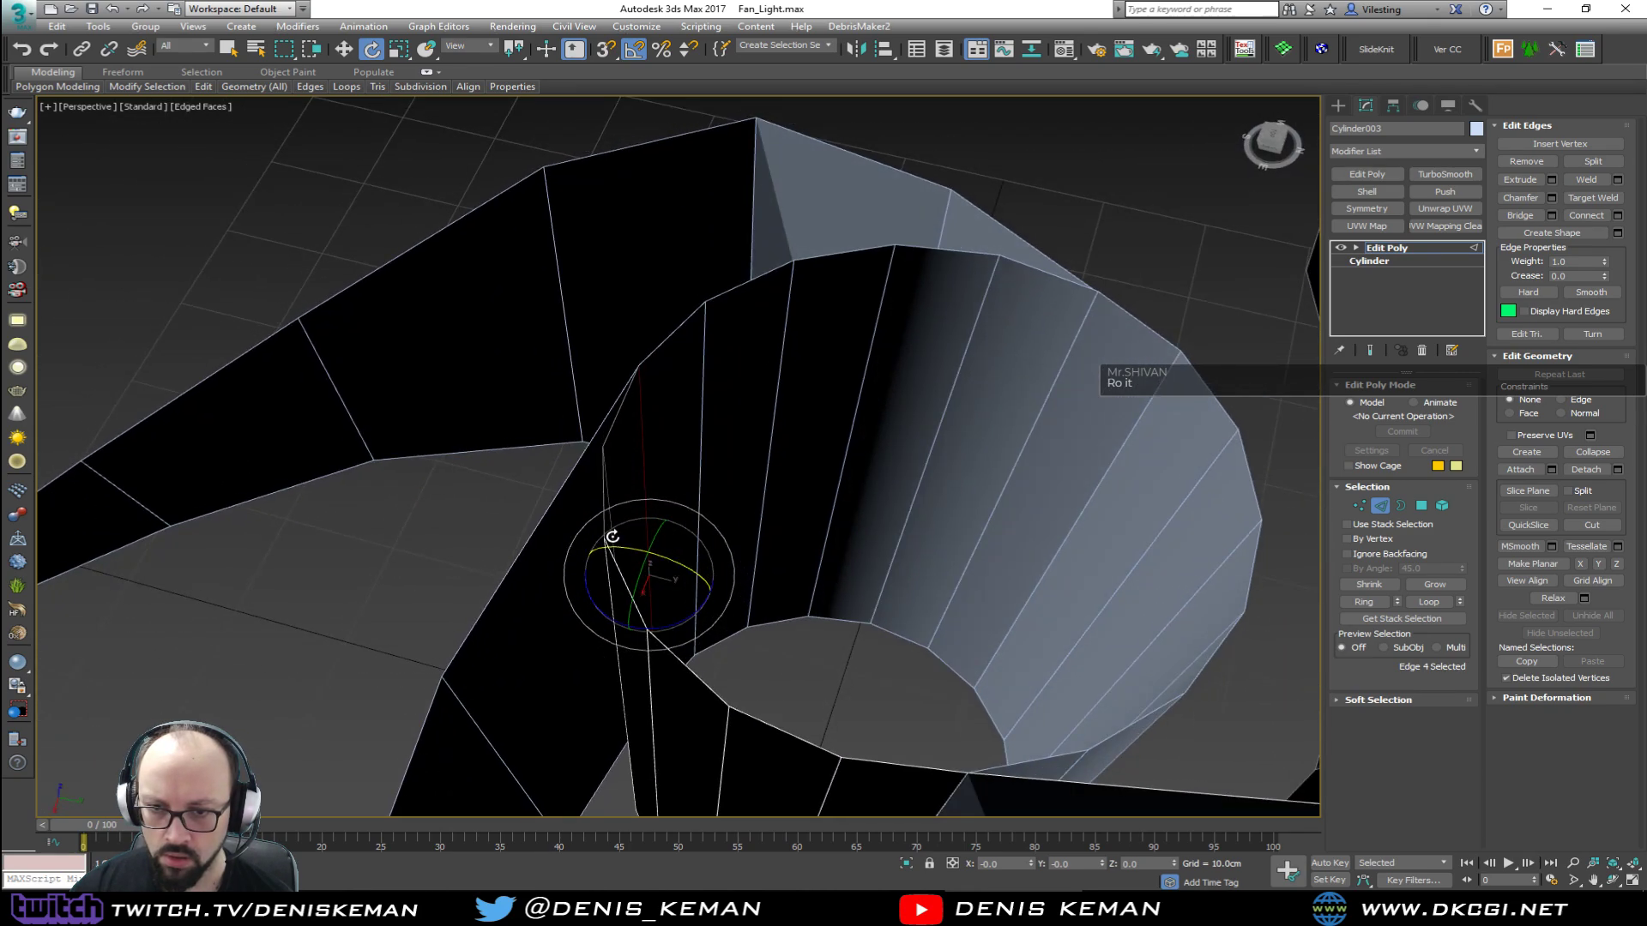
{"action": "middle_click_drag", "start_coordinate": [612, 537], "coordinate": [783, 368], "text": "alt"}
Step: Select the vertical edge at the other end of Cylinder003's hub section and examine its overlap with the adjacent blade
{"action": "key", "text": "q"}
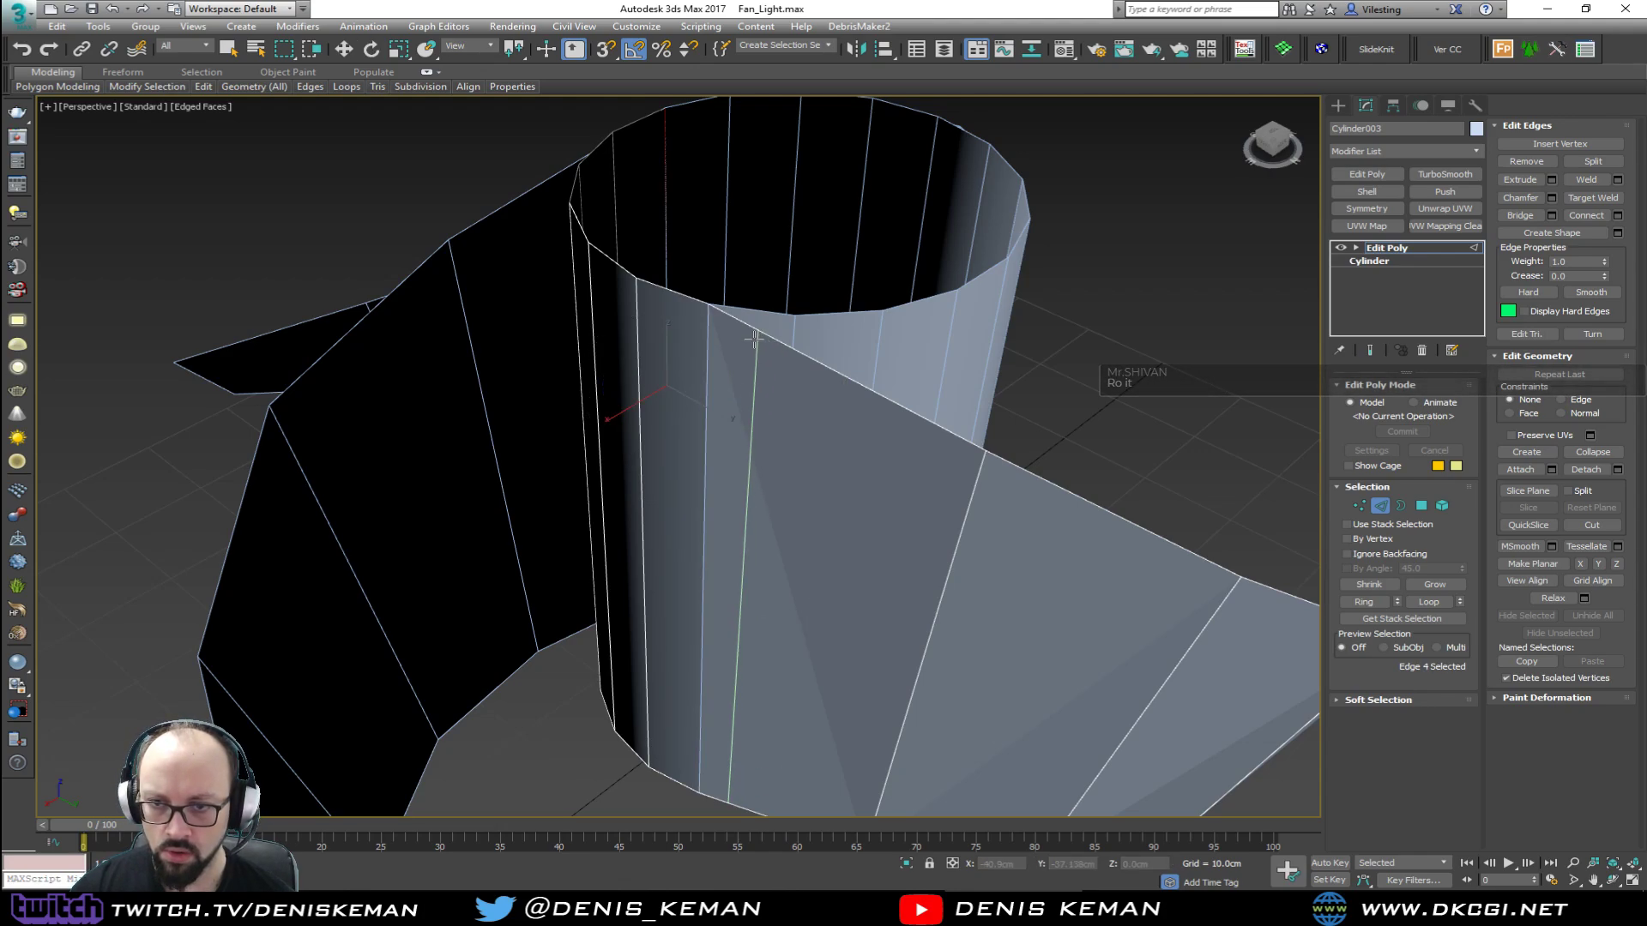
{"action": "left_click", "coordinate": [754, 342]}
{"action": "key", "text": "w"}
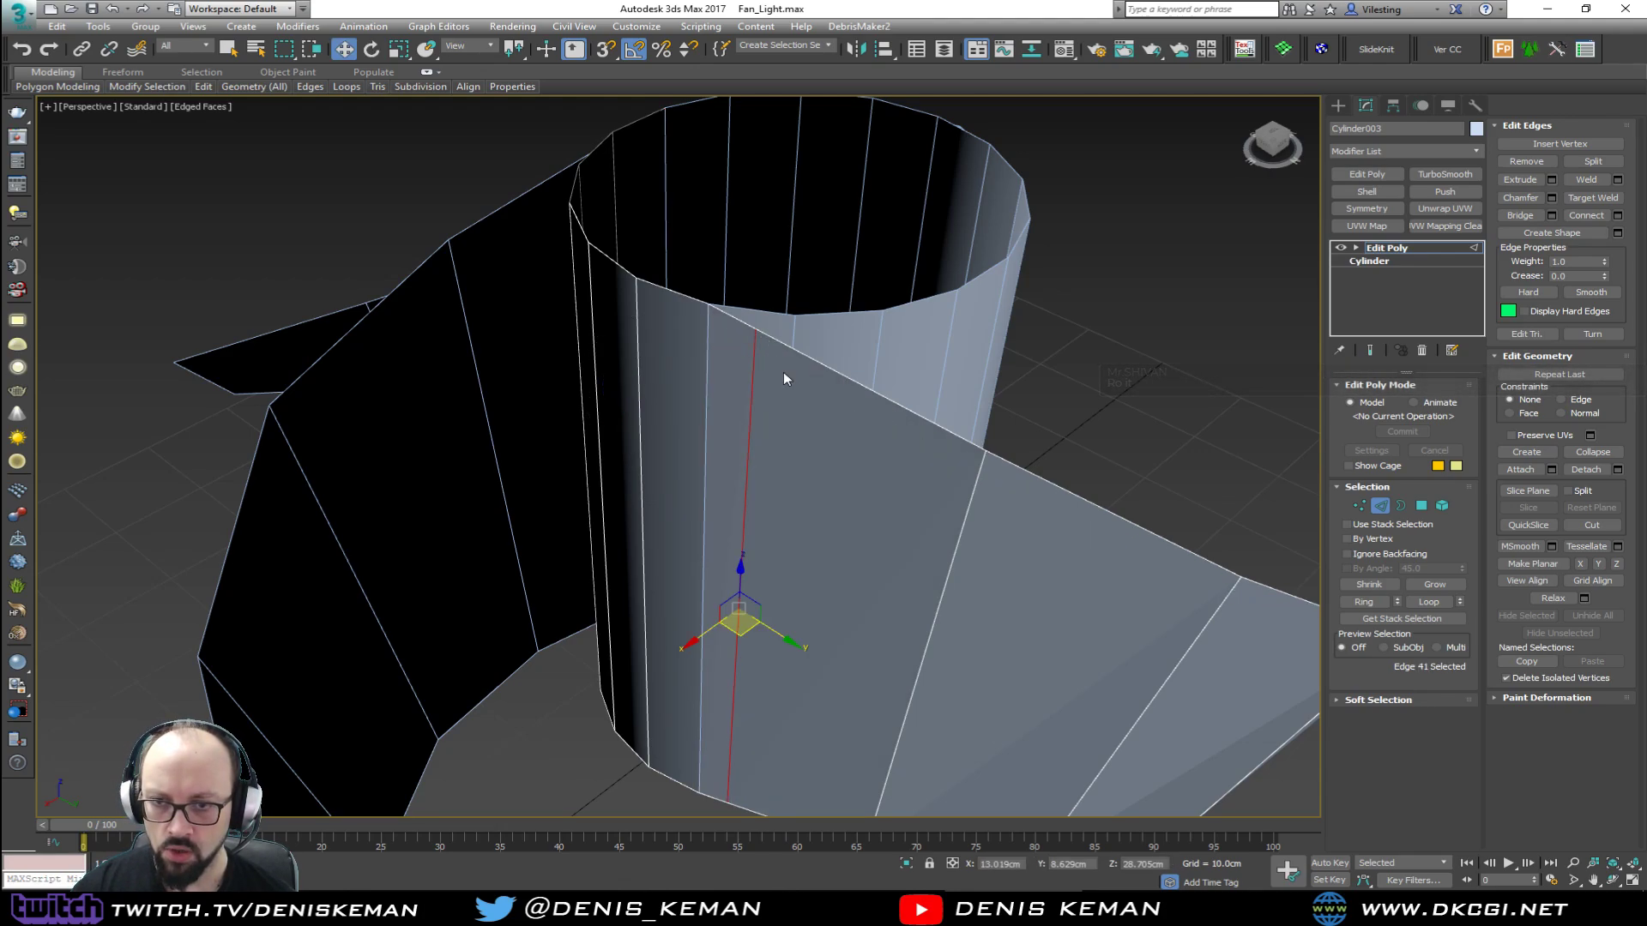
{"action": "middle_click_drag", "start_coordinate": [784, 373], "coordinate": [964, 442], "text": "alt"}
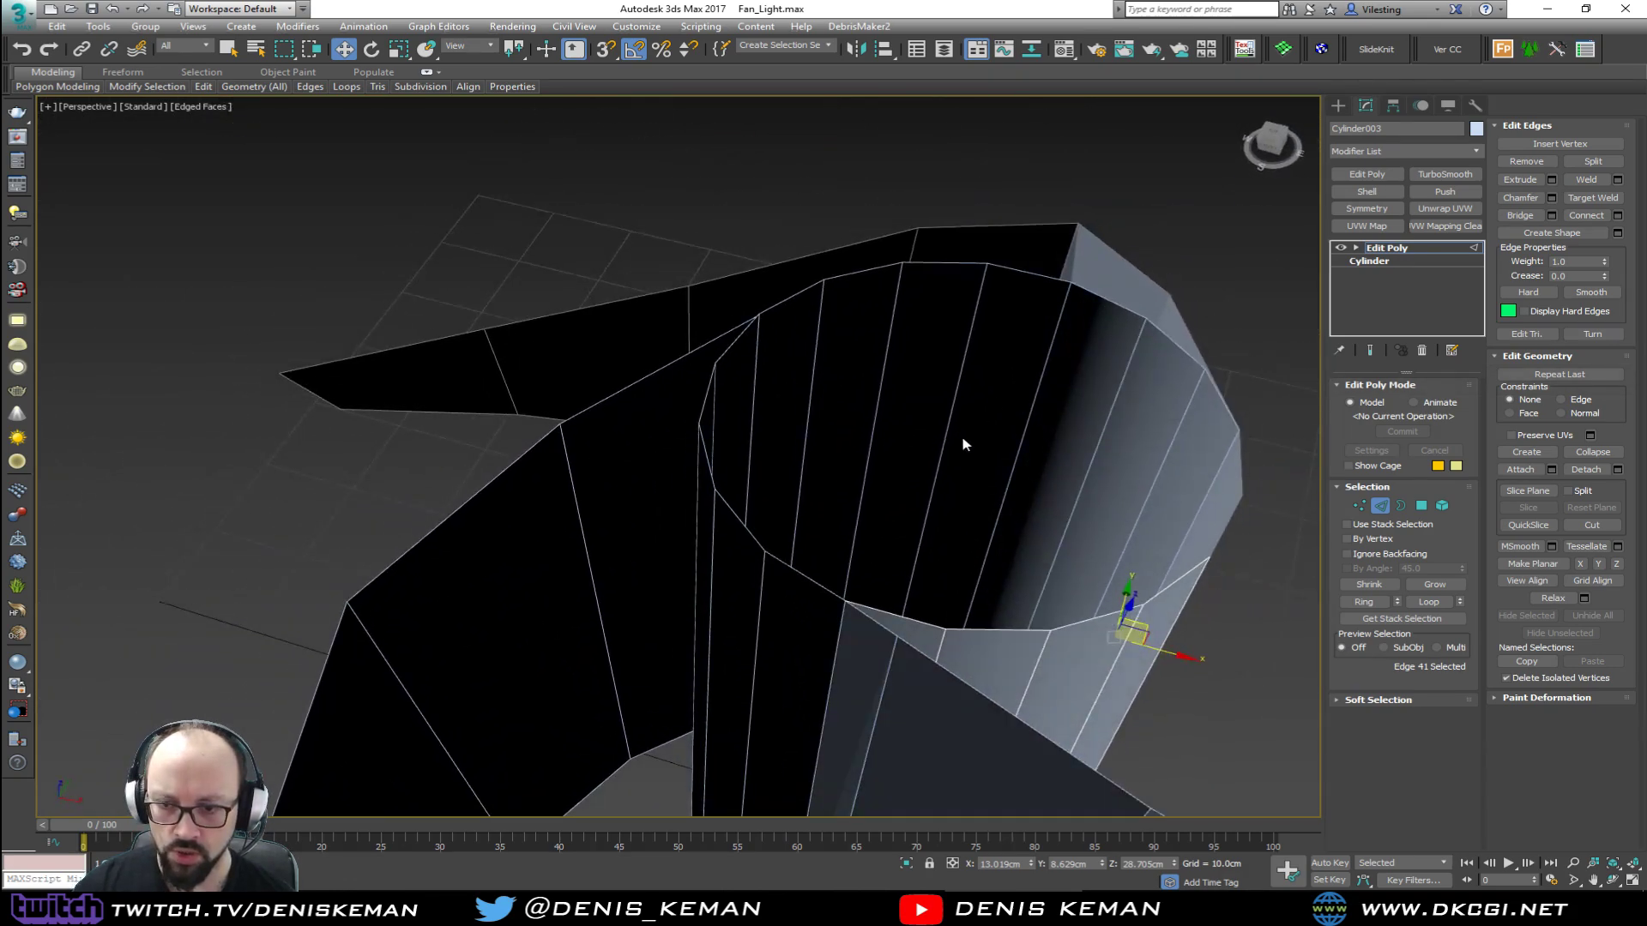
{"action": "middle_click_drag", "start_coordinate": [899, 657], "coordinate": [784, 527], "text": "alt"}
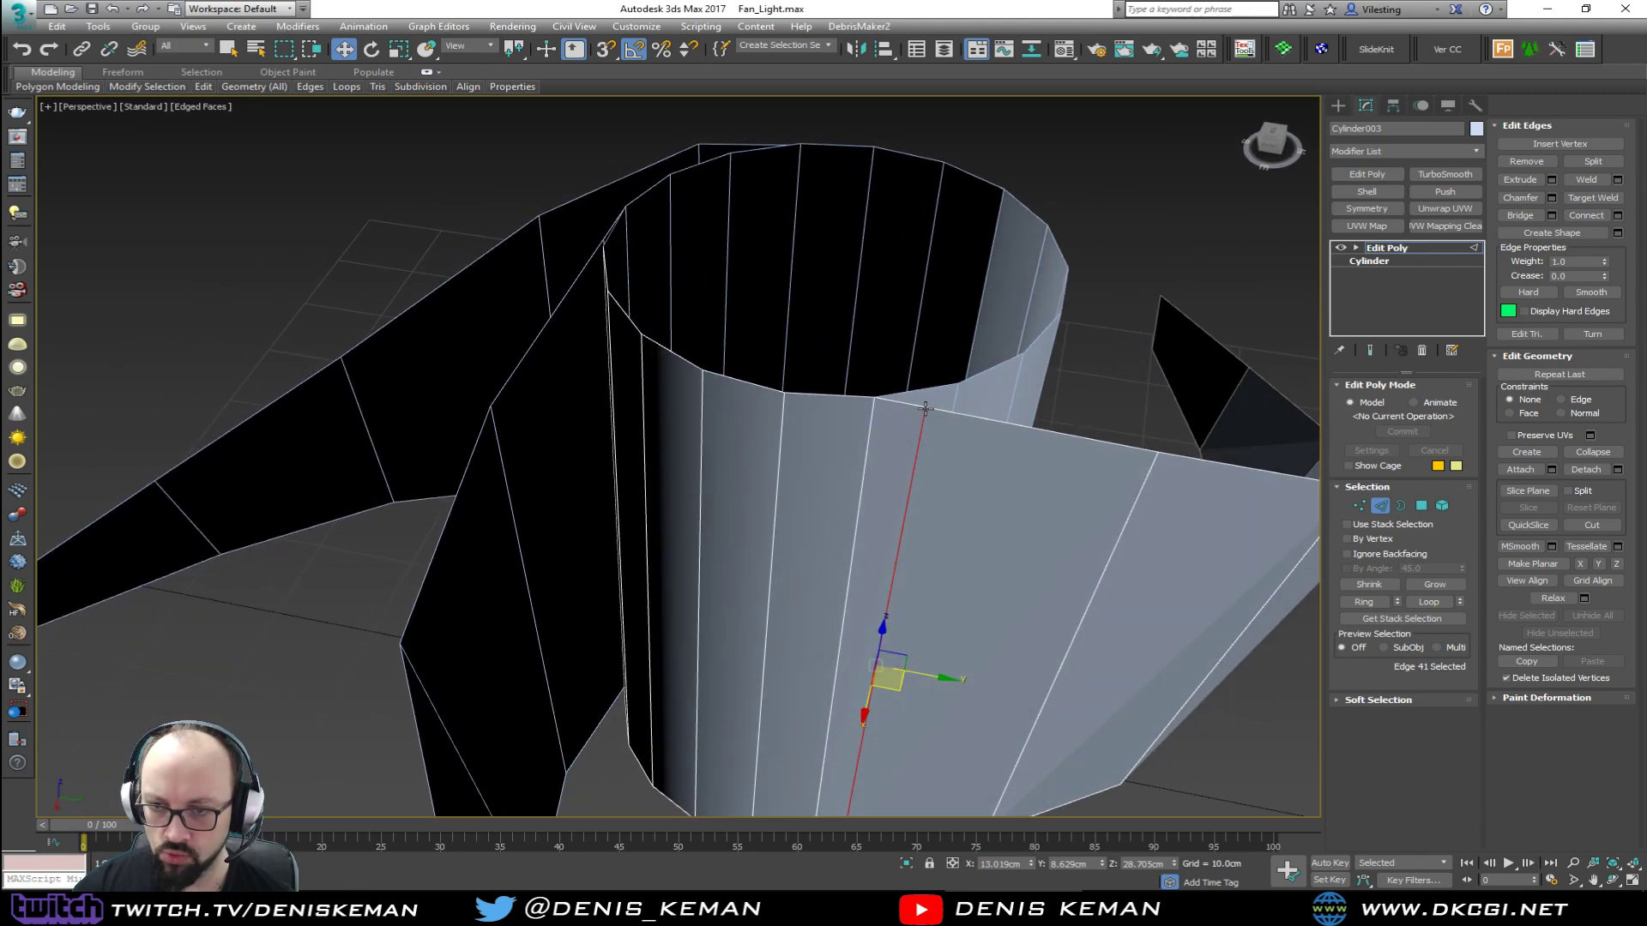
{"action": "middle_click_drag", "start_coordinate": [784, 379], "coordinate": [1317, 472], "text": "alt"}
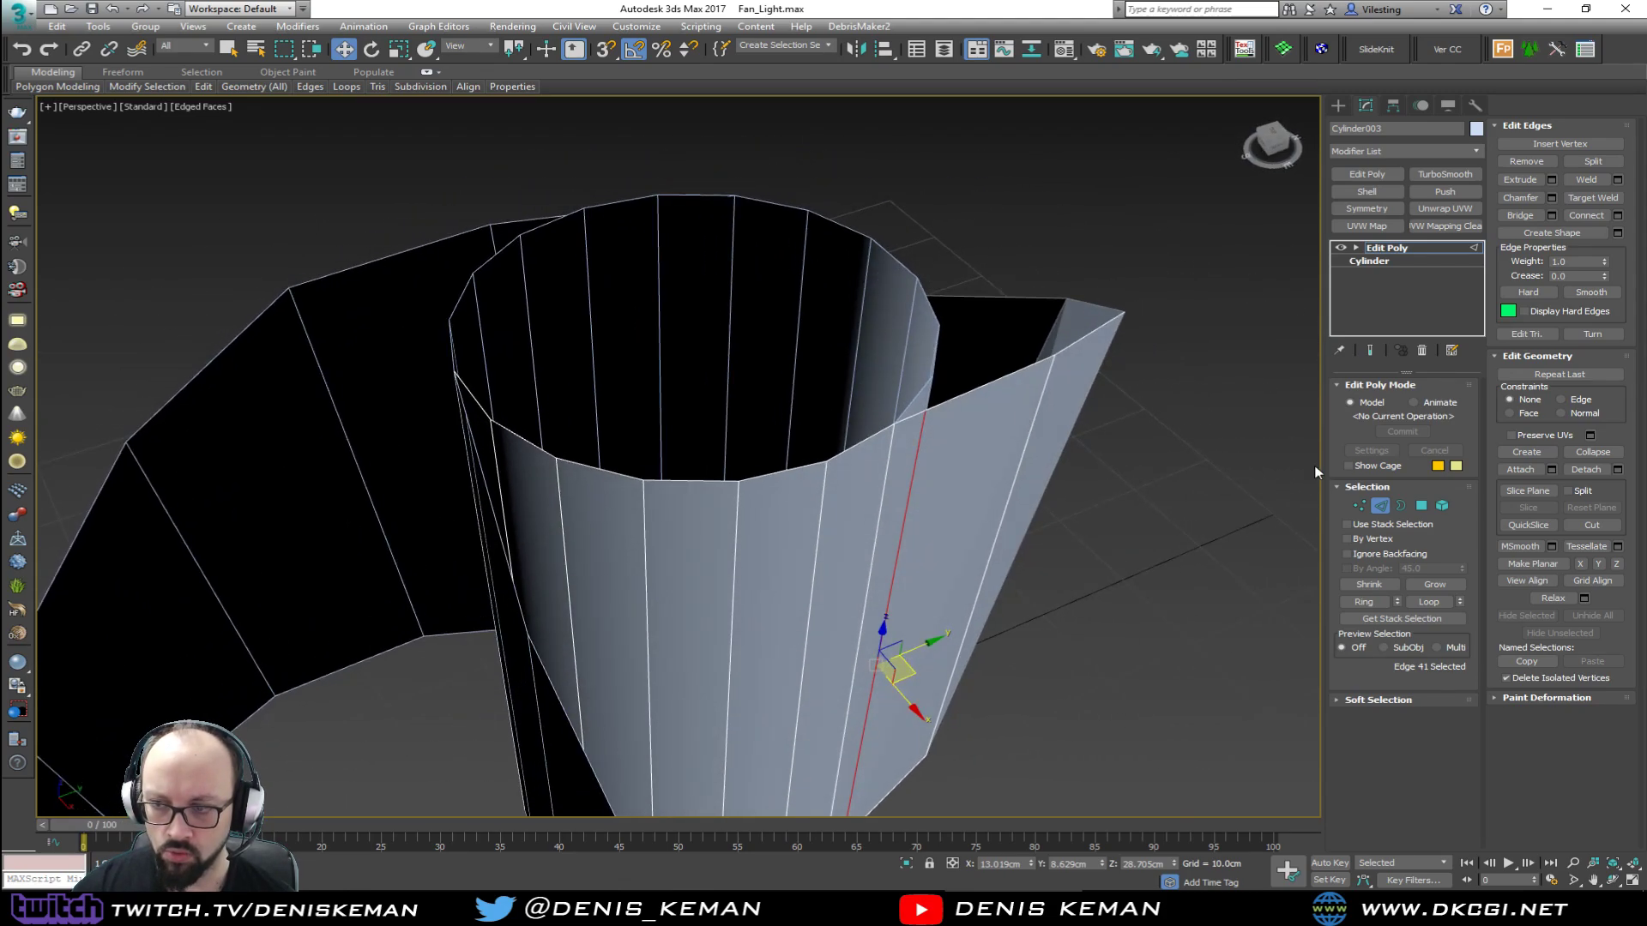
{"action": "left_click", "coordinate": [1381, 506]}
Step: Move Cylinder003's vertical seam edge with snapping onto the neighbouring blade's edge
{"action": "middle_click_drag", "start_coordinate": [506, 427], "coordinate": [573, 420], "text": "alt"}
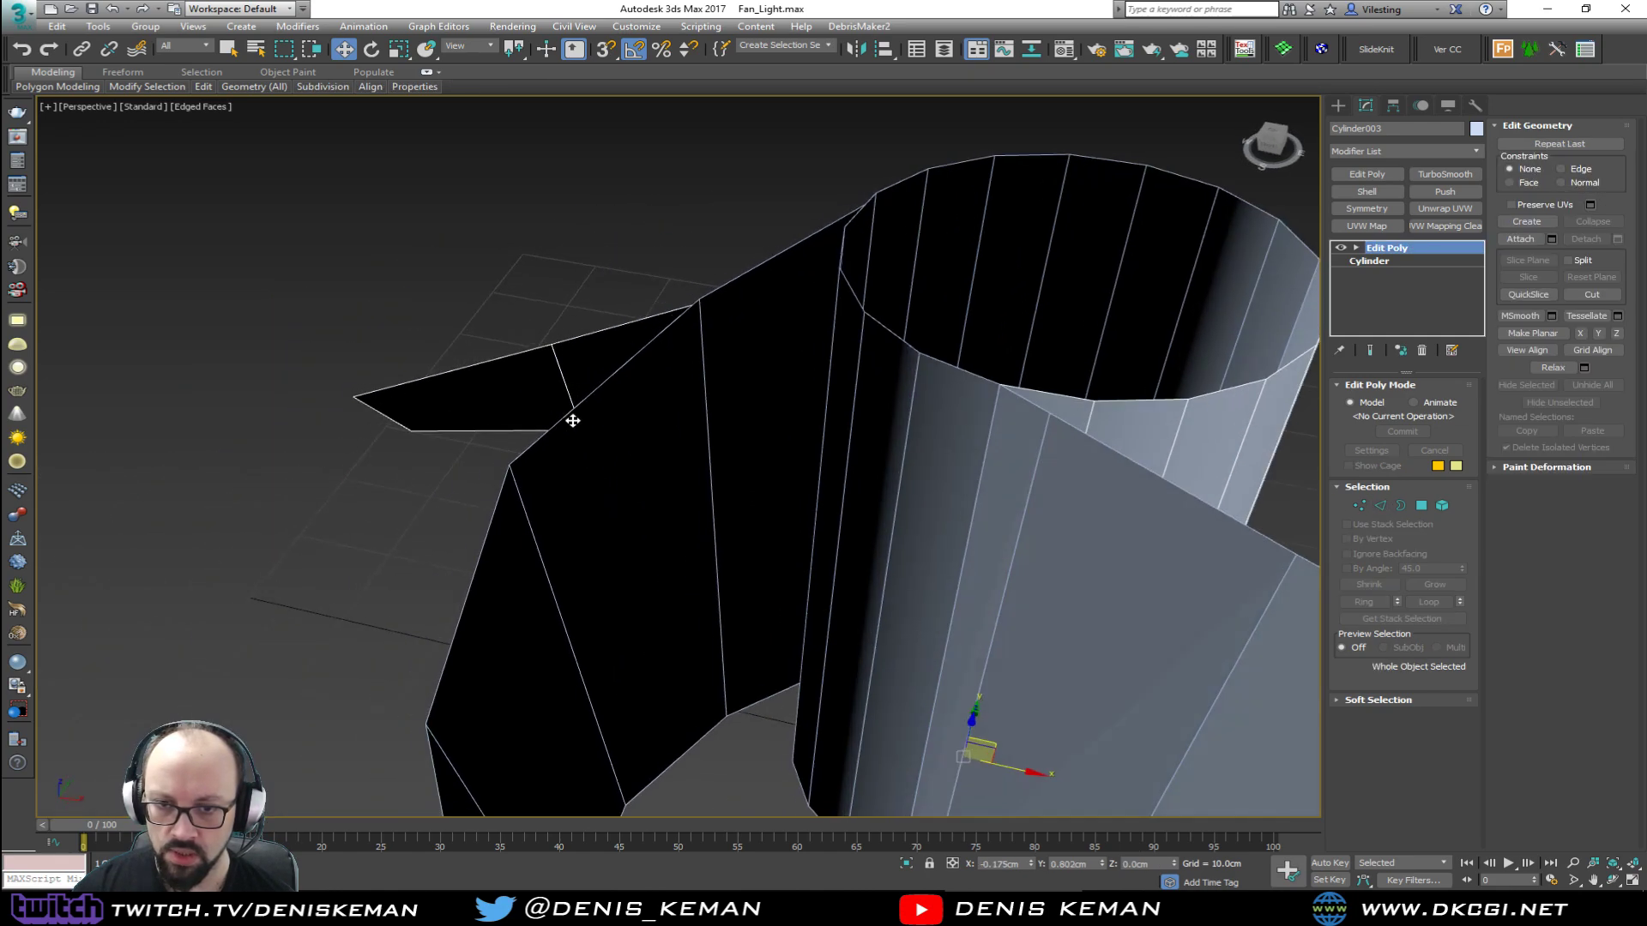
{"action": "key", "text": "2"}
{"action": "left_click", "coordinate": [1000, 451]}
{"action": "middle_click_drag", "start_coordinate": [1002, 451], "coordinate": [952, 466], "text": "alt"}
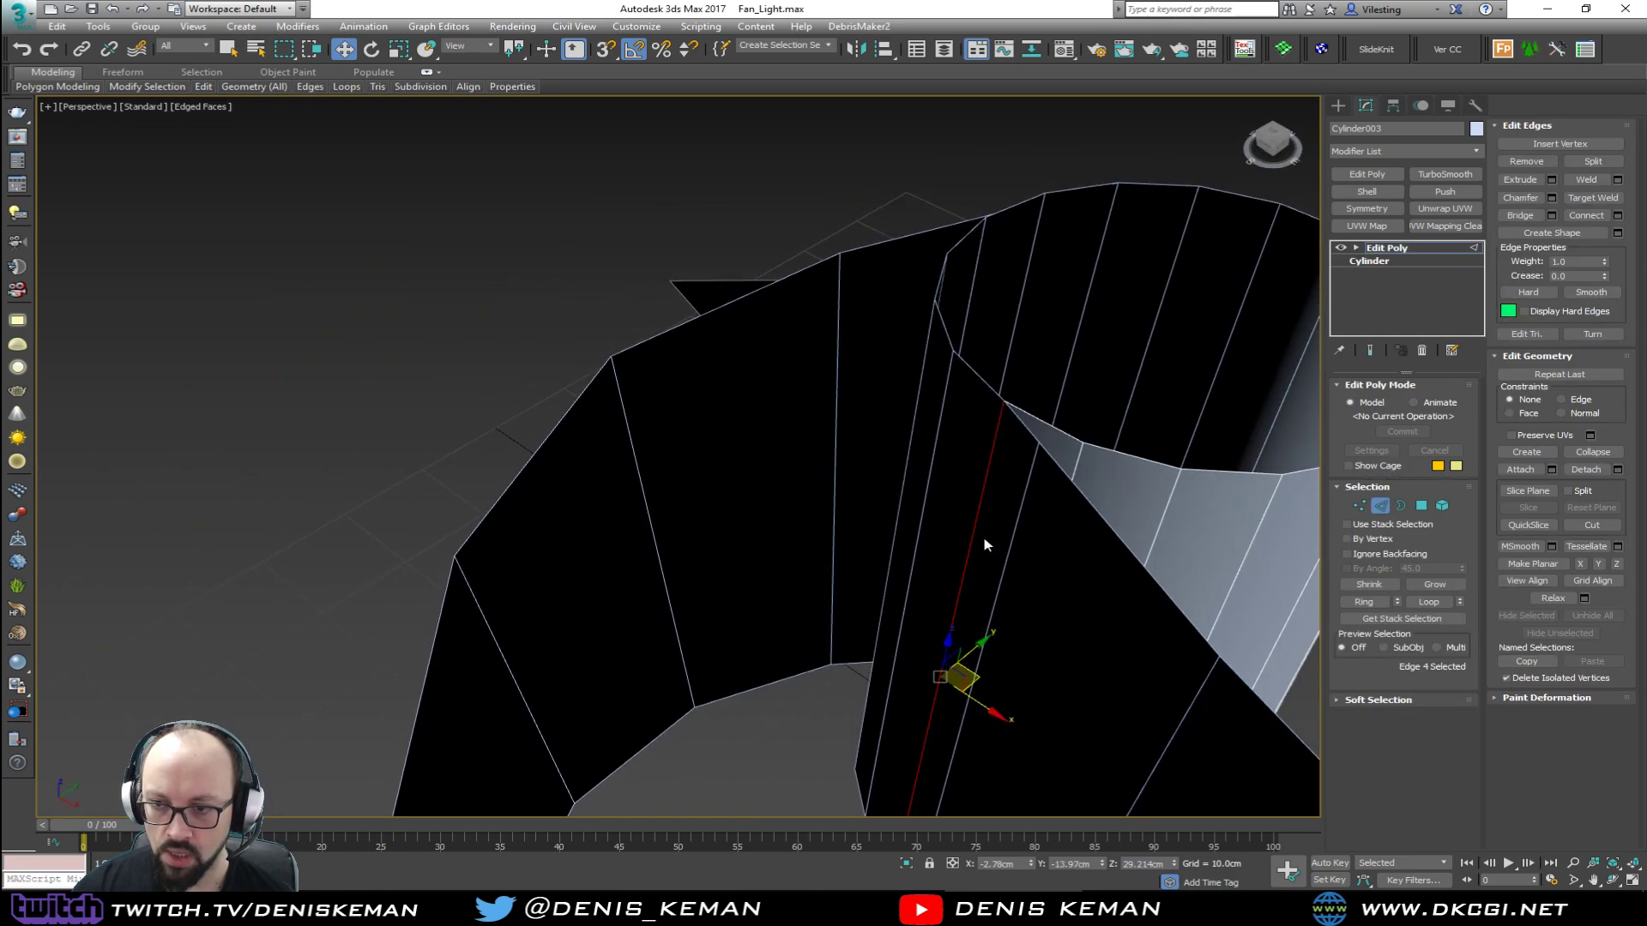
{"action": "key", "text": "s"}
{"action": "left_click_drag", "start_coordinate": [1001, 411], "coordinate": [1032, 444]}
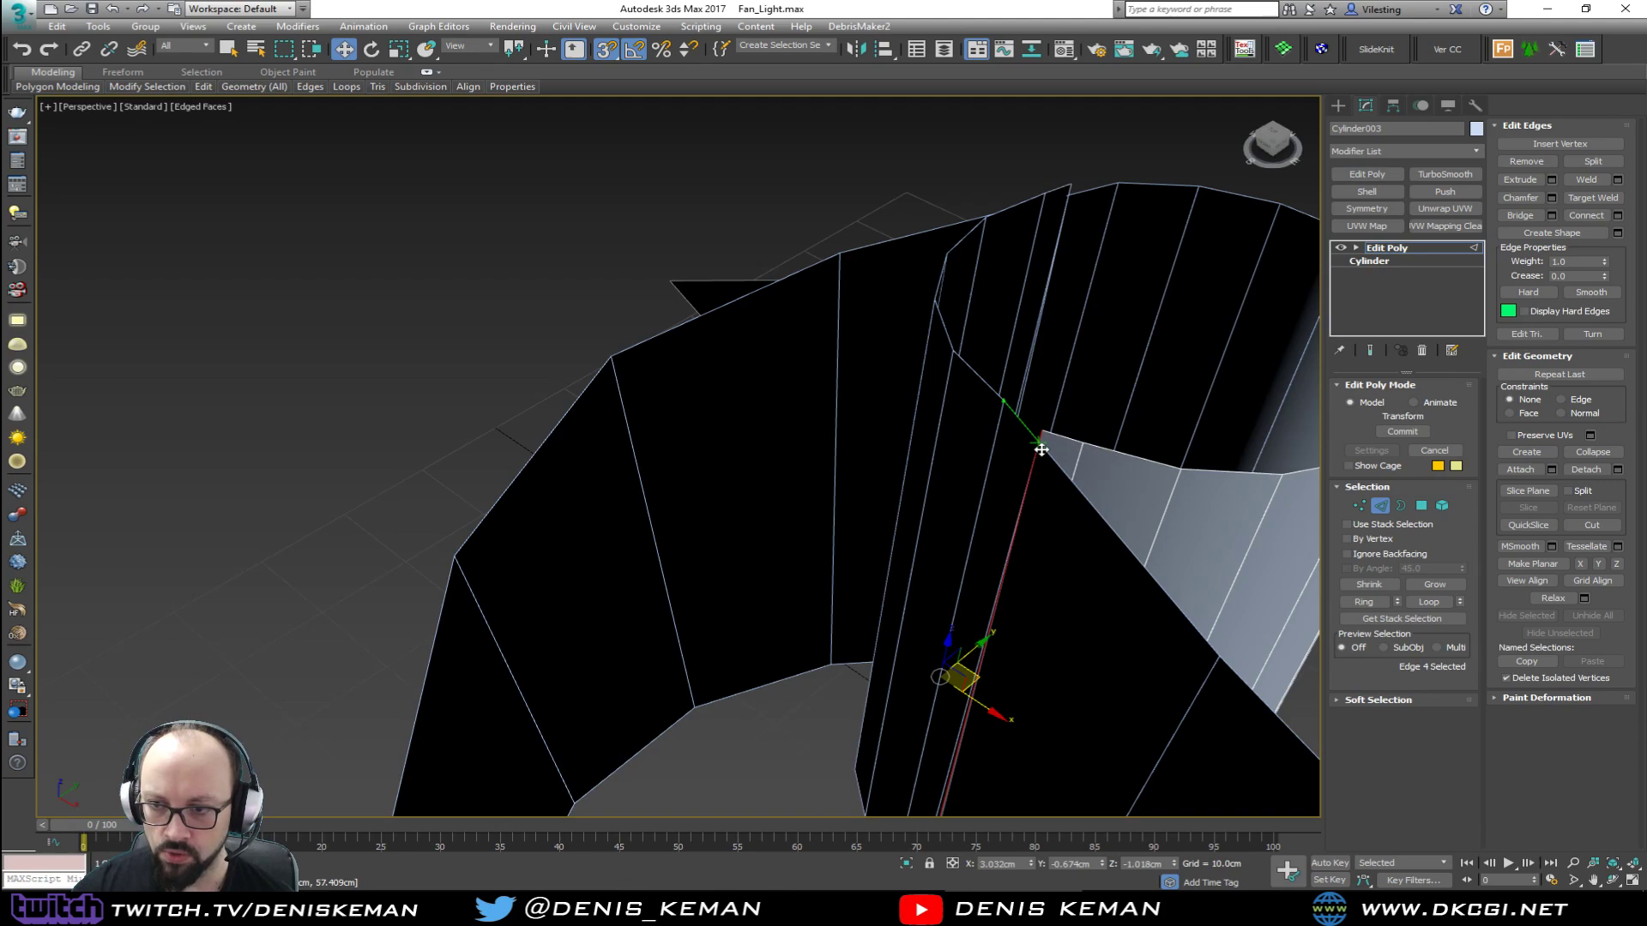
{"action": "middle_click_drag", "start_coordinate": [1041, 450], "coordinate": [552, 418], "text": "alt"}
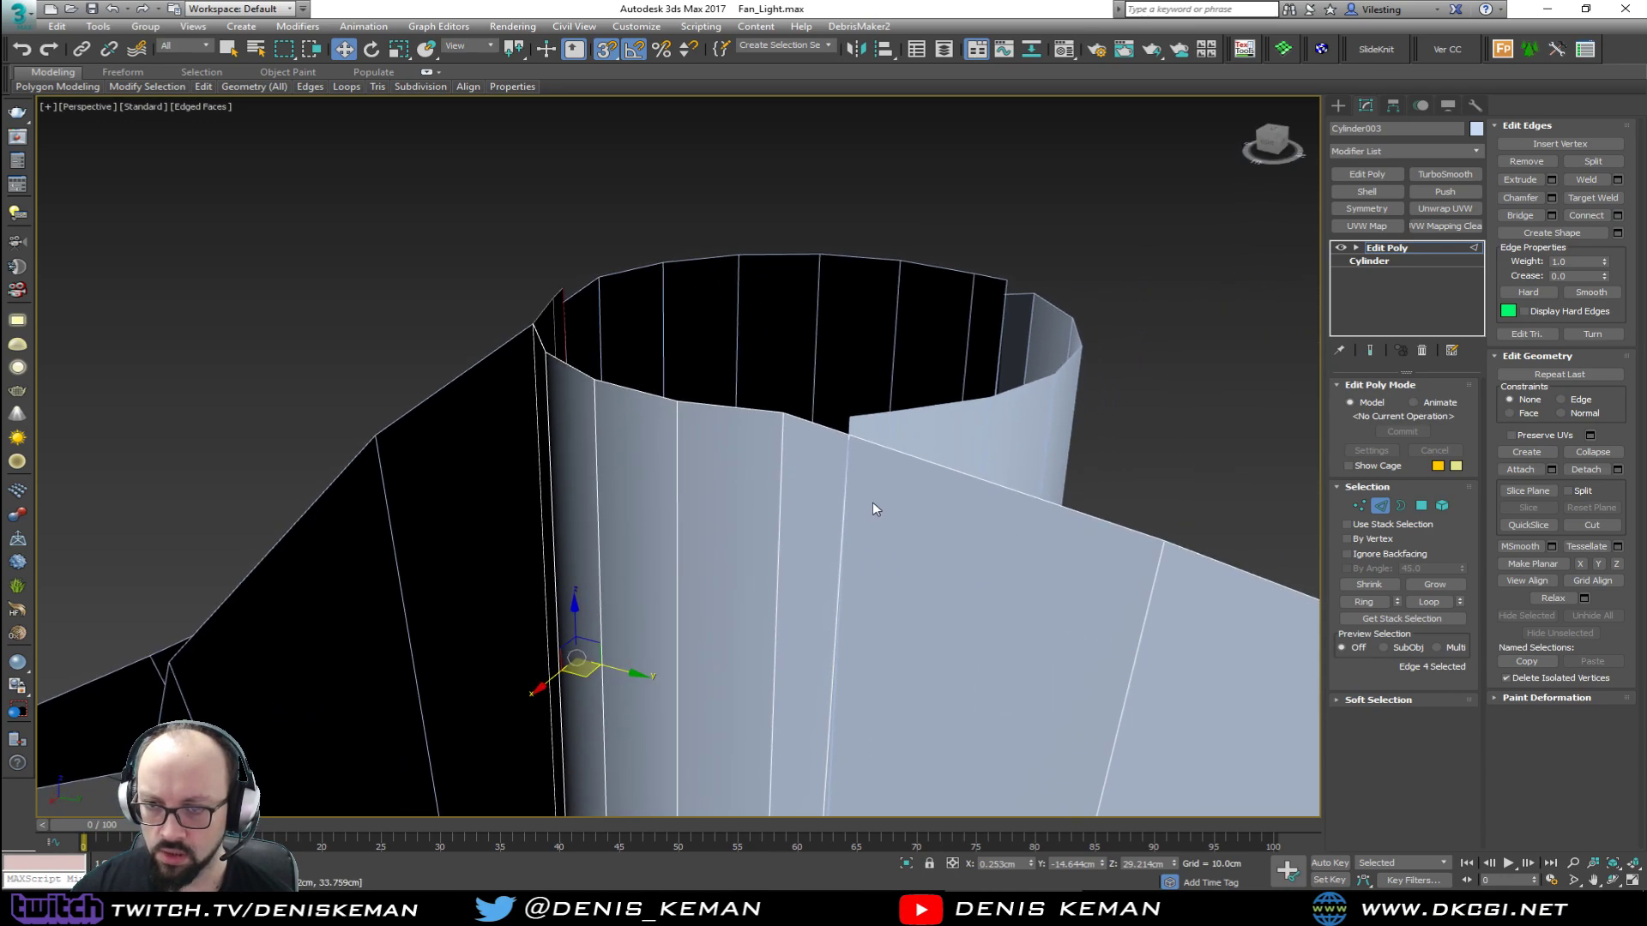
Step: Snap the upper and lower vertices of Cylinder003's opposite hub edge to the adjoining blade's corners
{"action": "key", "text": "1"}
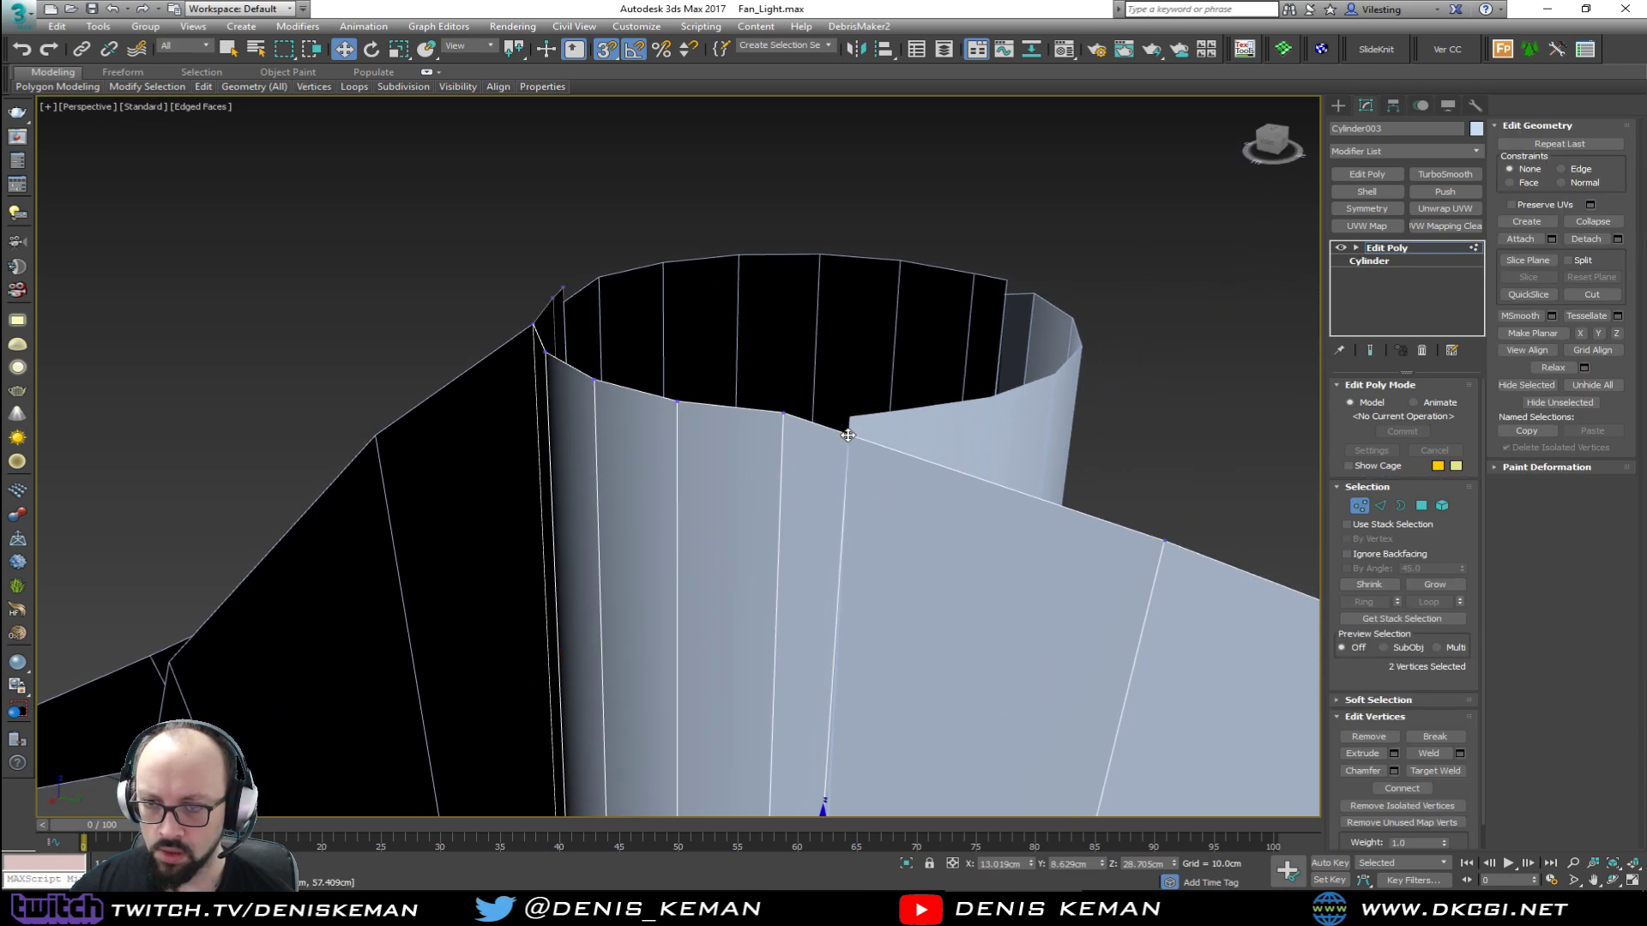
{"action": "left_click", "coordinate": [847, 435]}
{"action": "middle_click_drag", "start_coordinate": [887, 500], "coordinate": [736, 461], "text": "alt"}
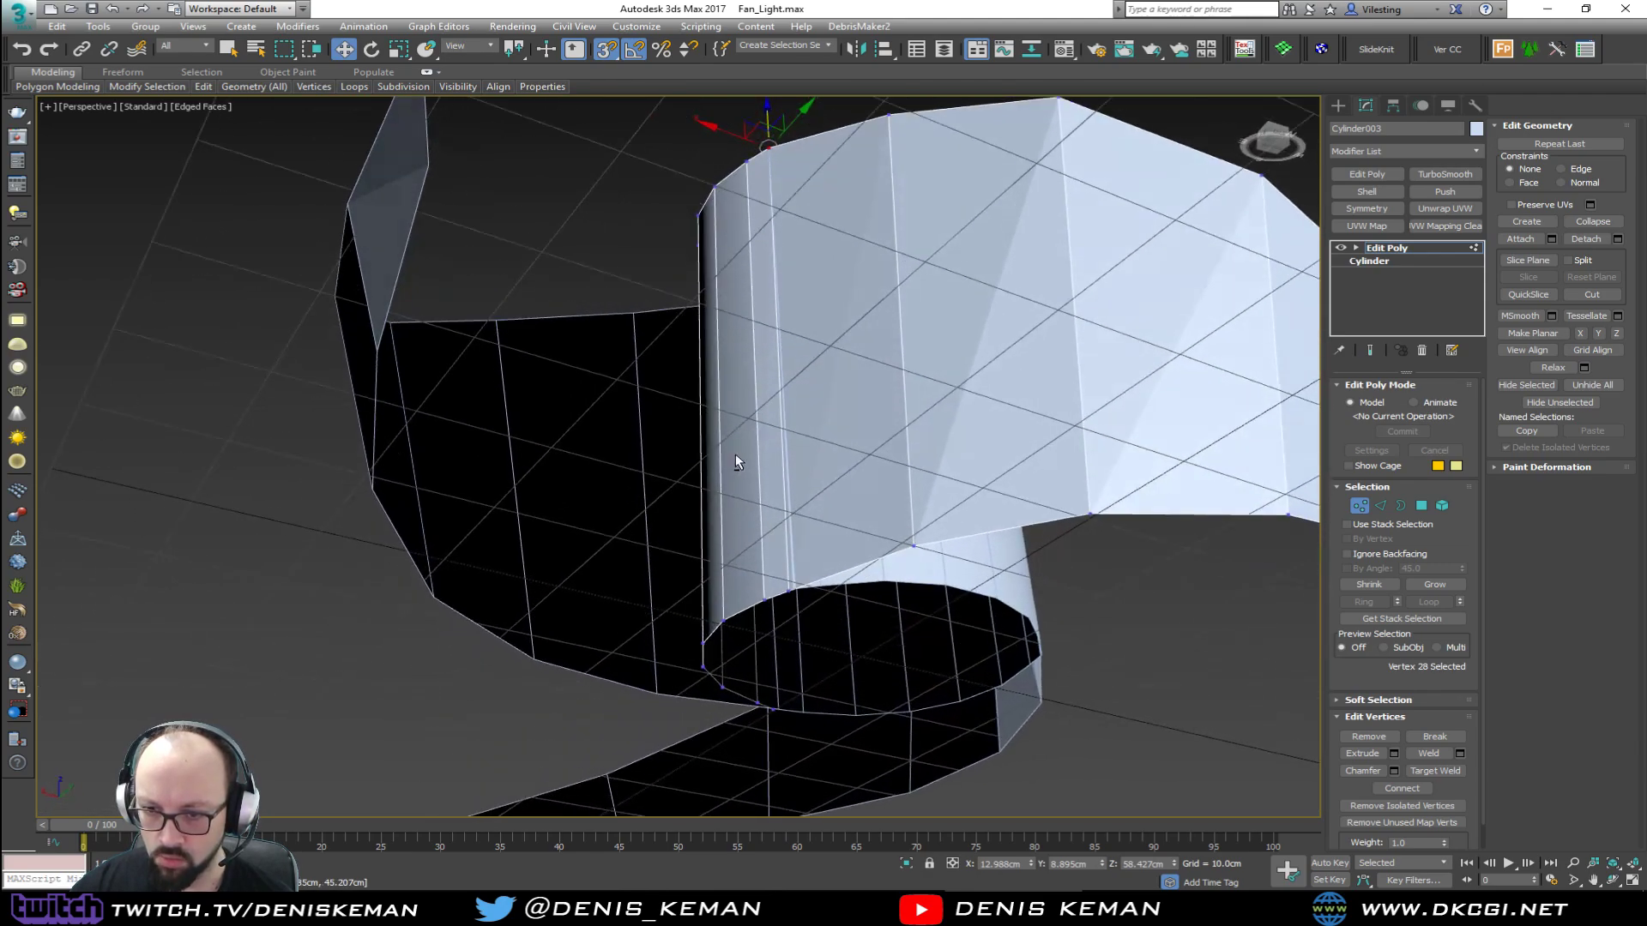
{"action": "scroll", "coordinate": [735, 462], "scroll_direction": "up", "scroll_amount": 4}
{"action": "middle_click_drag", "start_coordinate": [805, 600], "coordinate": [788, 583], "text": "alt"}
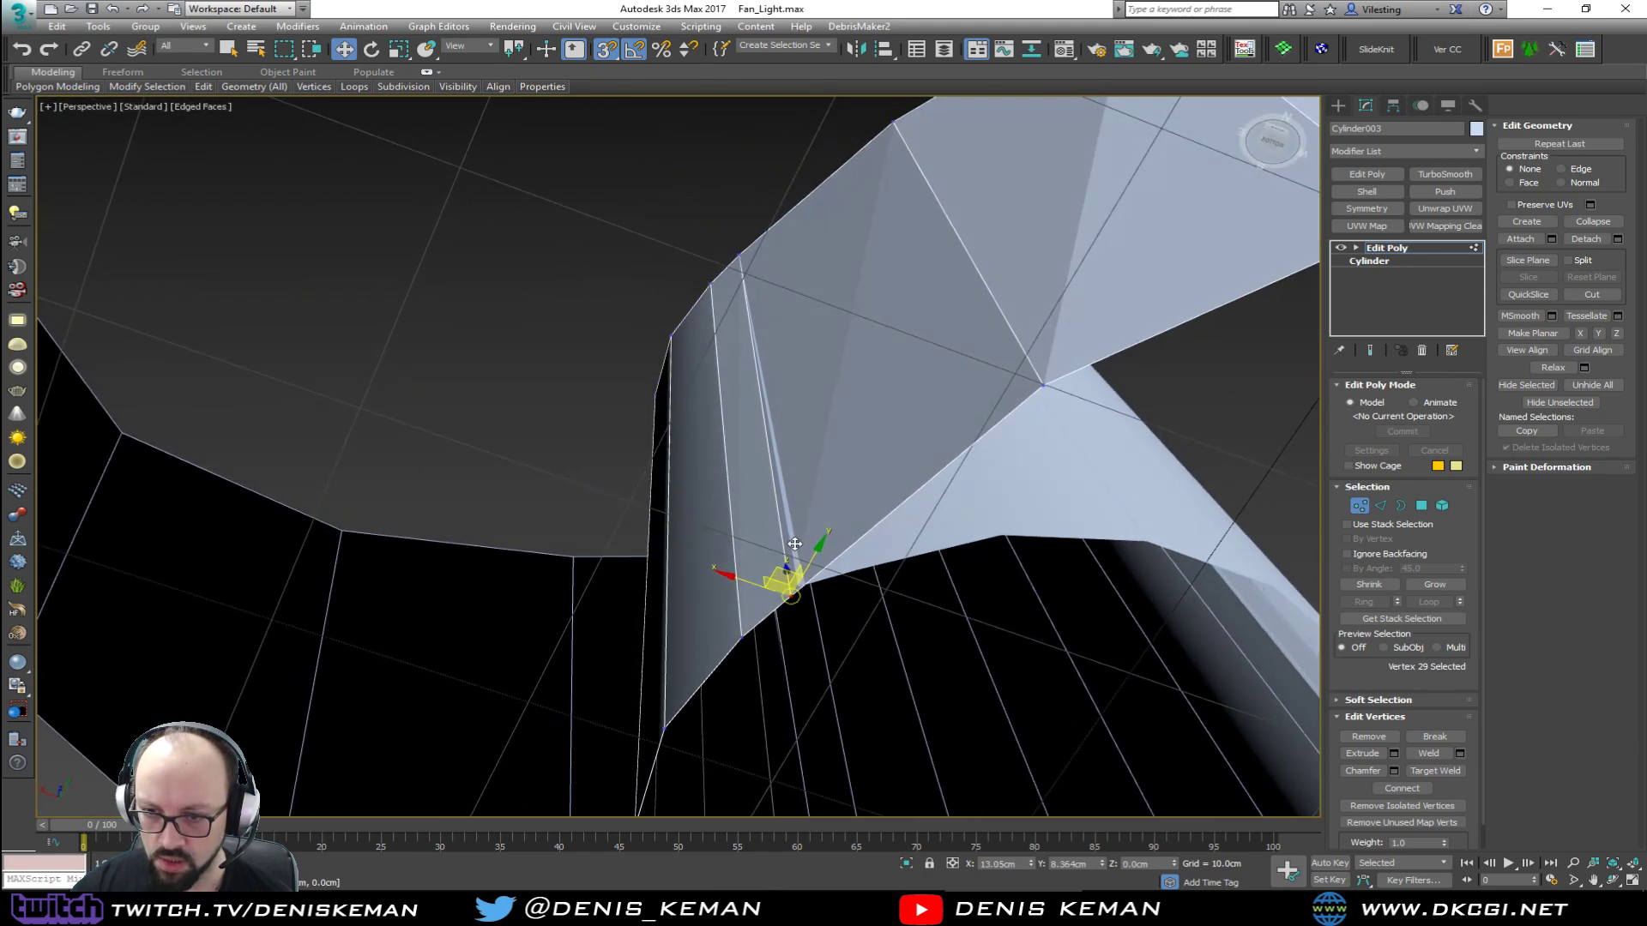
{"action": "left_click_drag", "start_coordinate": [774, 579], "coordinate": [801, 583]}
{"action": "middle_click_drag", "start_coordinate": [800, 582], "coordinate": [837, 645], "text": "alt"}
{"action": "scroll", "coordinate": [837, 646], "scroll_direction": "down", "scroll_amount": 4}
{"action": "middle_click_drag", "start_coordinate": [853, 517], "coordinate": [779, 598], "text": "alt"}
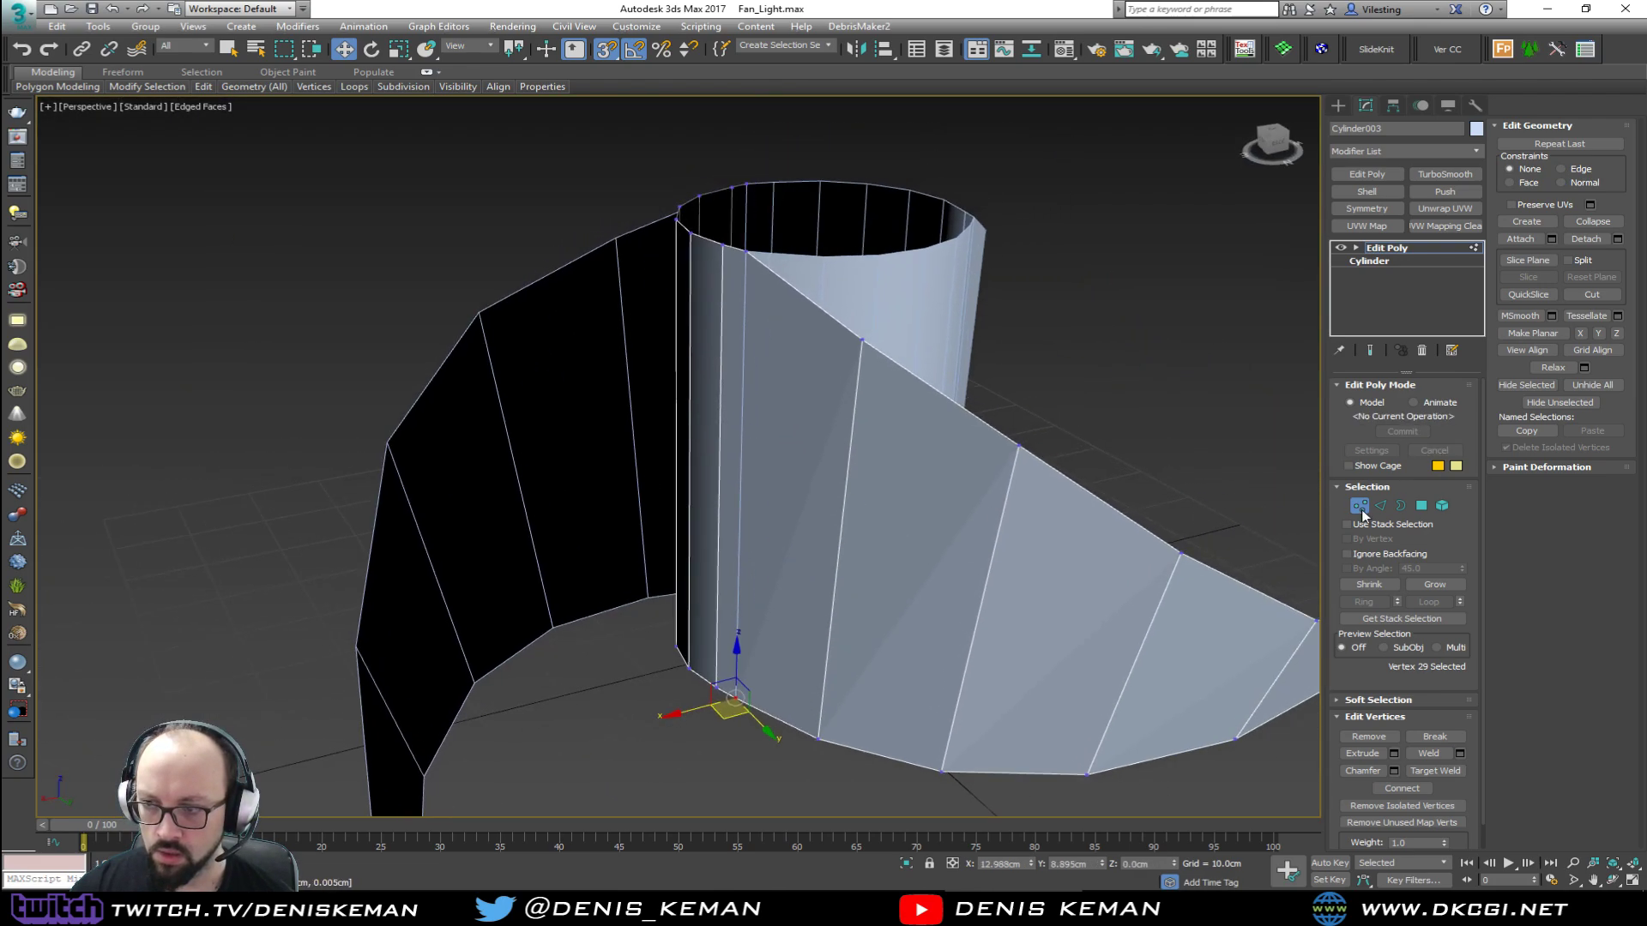
Step: Leave vertex editing and undo the seam edge and vertex moves on the blade
{"action": "left_click", "coordinate": [1361, 506]}
{"action": "middle_click_drag", "start_coordinate": [1041, 444], "coordinate": [931, 398], "text": "alt"}
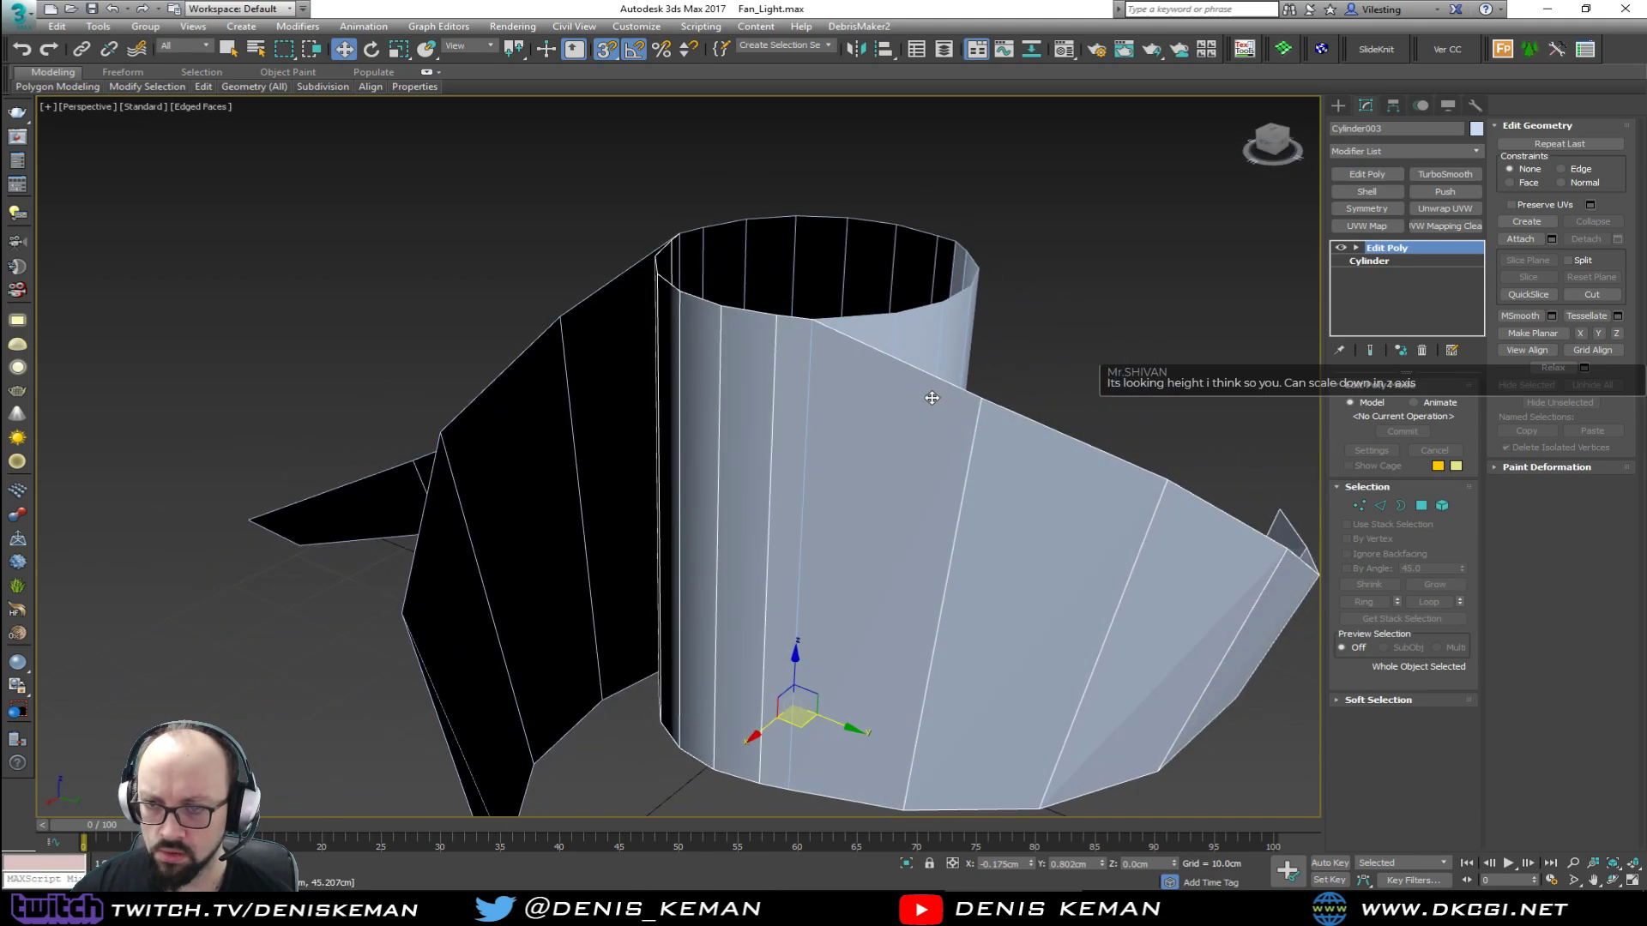
{"action": "key", "text": "ctrl+z"}
{"action": "key", "text": "ctrl+z"}
{"action": "key", "text": "ctrl+z"}
{"action": "key", "text": "ctrl+z"}
{"action": "key", "text": "ctrl+z"}
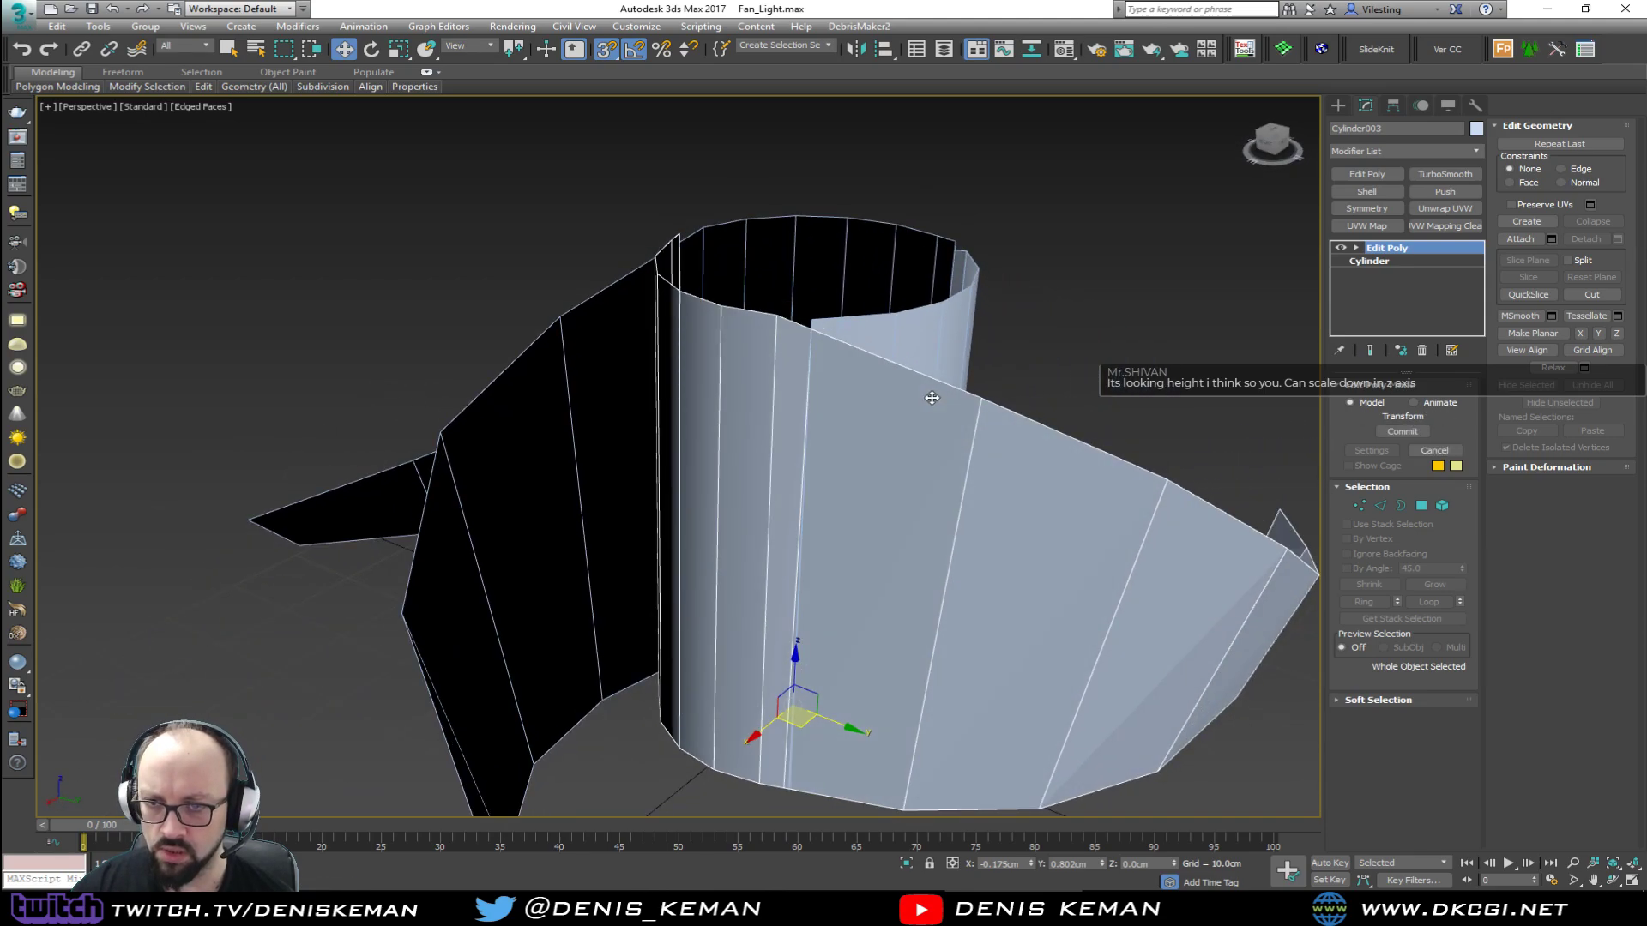
{"action": "key", "text": "ctrl+z"}
{"action": "key", "text": "ctrl+z"}
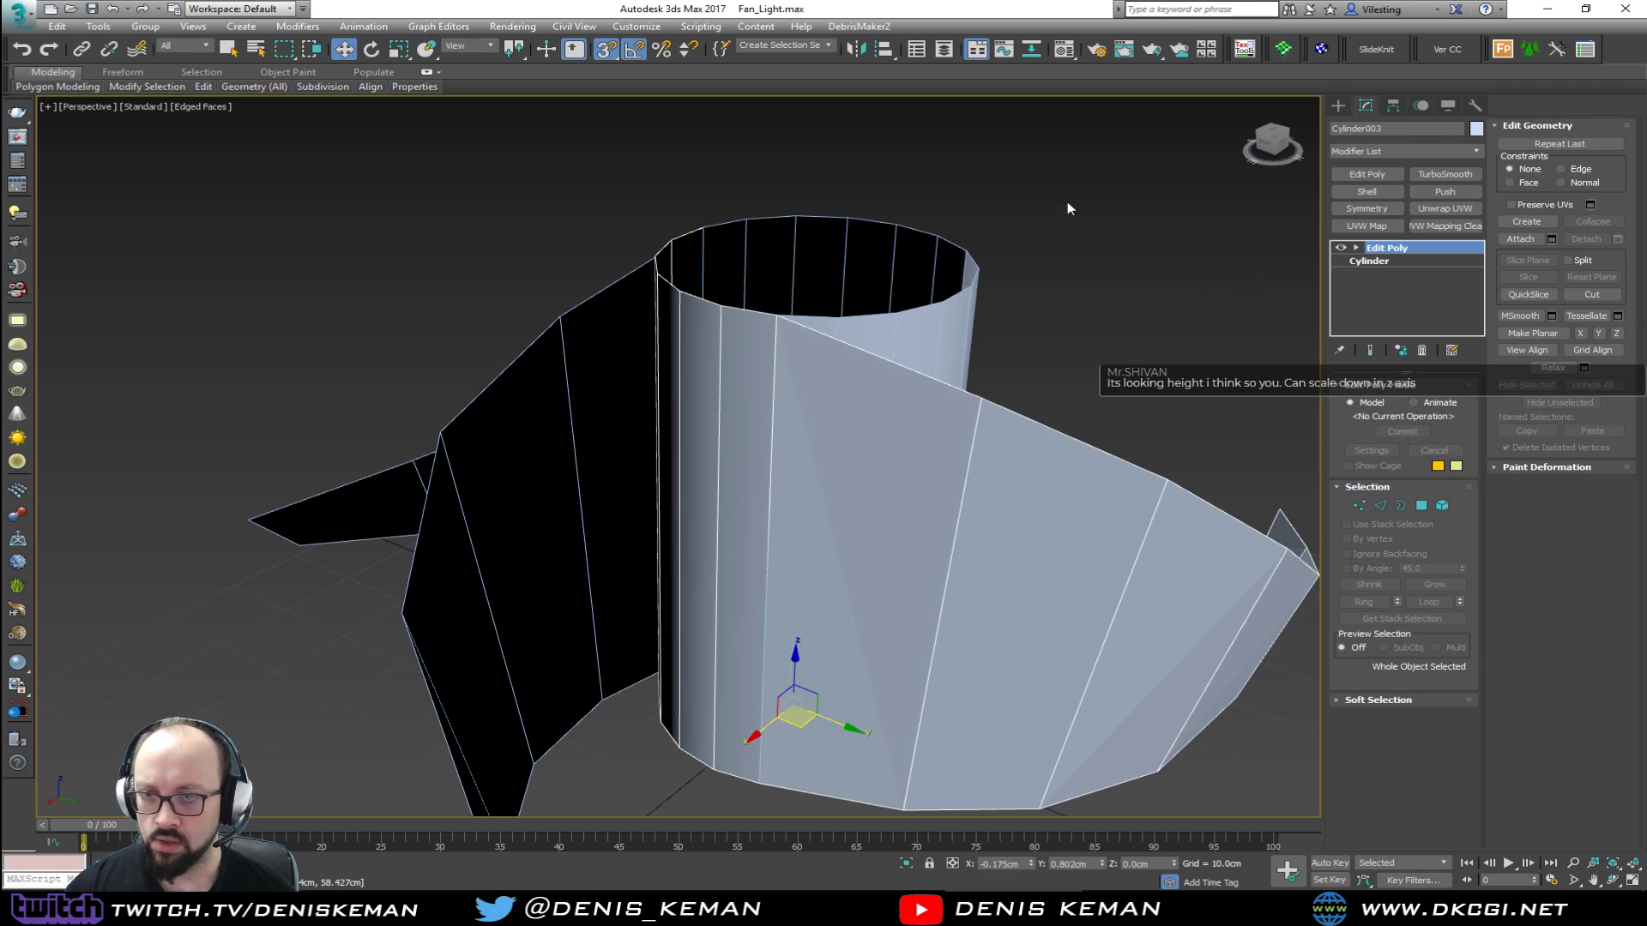
Step: Select all three blades, make them unique, and select only Cylinder003
{"action": "left_click_drag", "start_coordinate": [564, 456], "coordinate": [564, 456]}
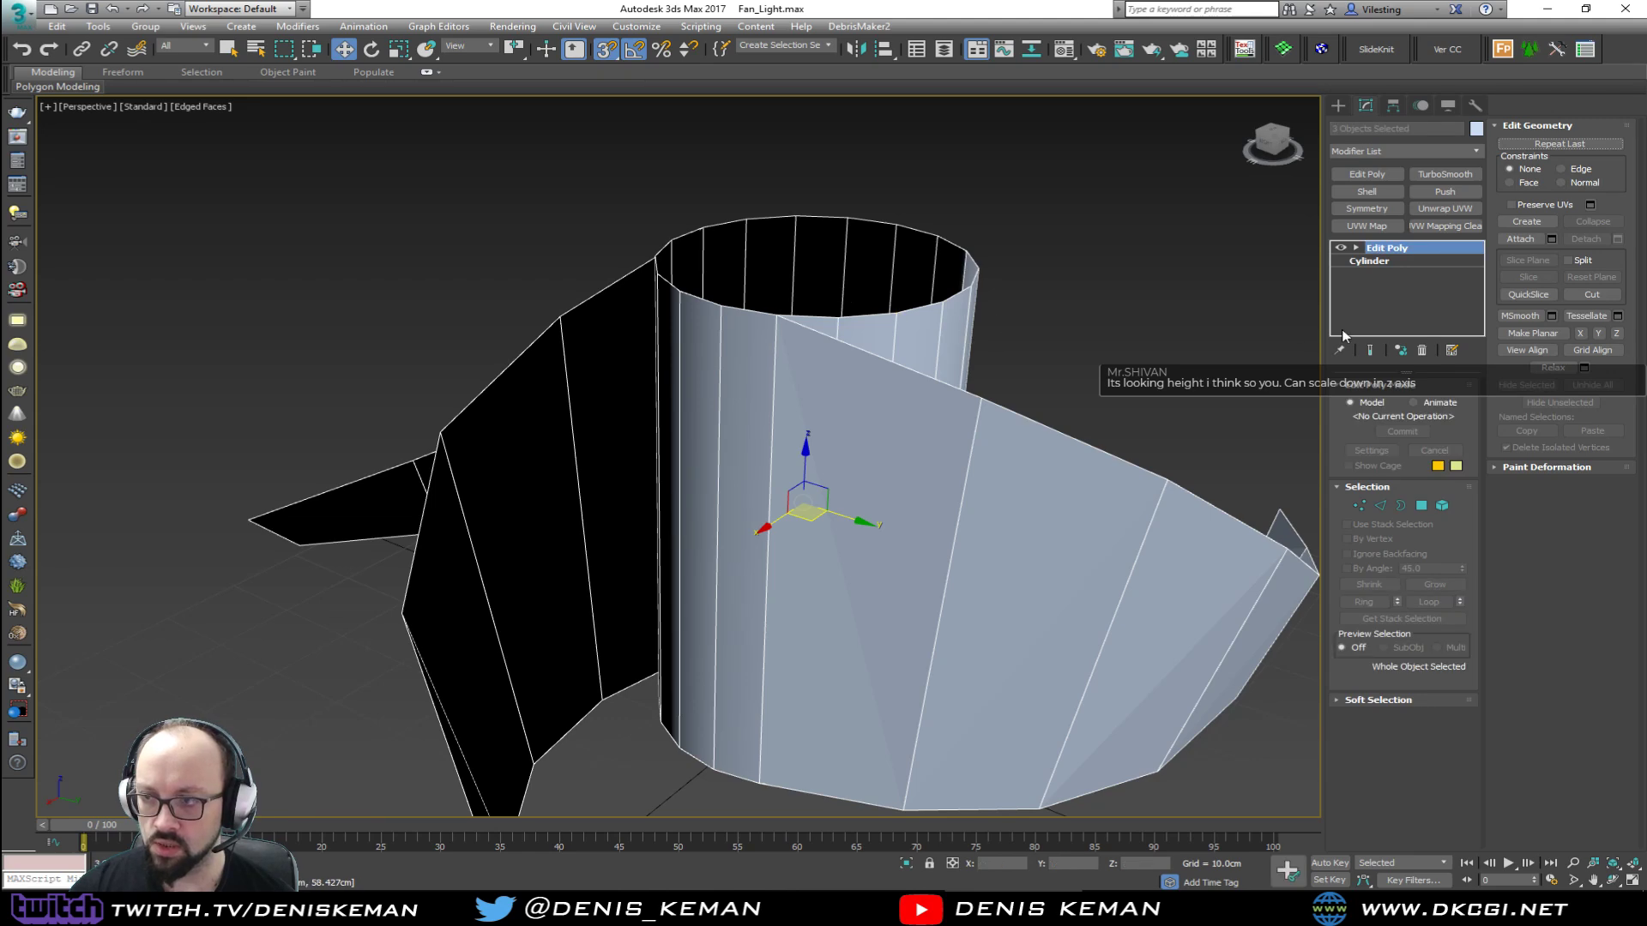
{"action": "left_click", "coordinate": [1400, 350]}
{"action": "left_click", "coordinate": [905, 513]}
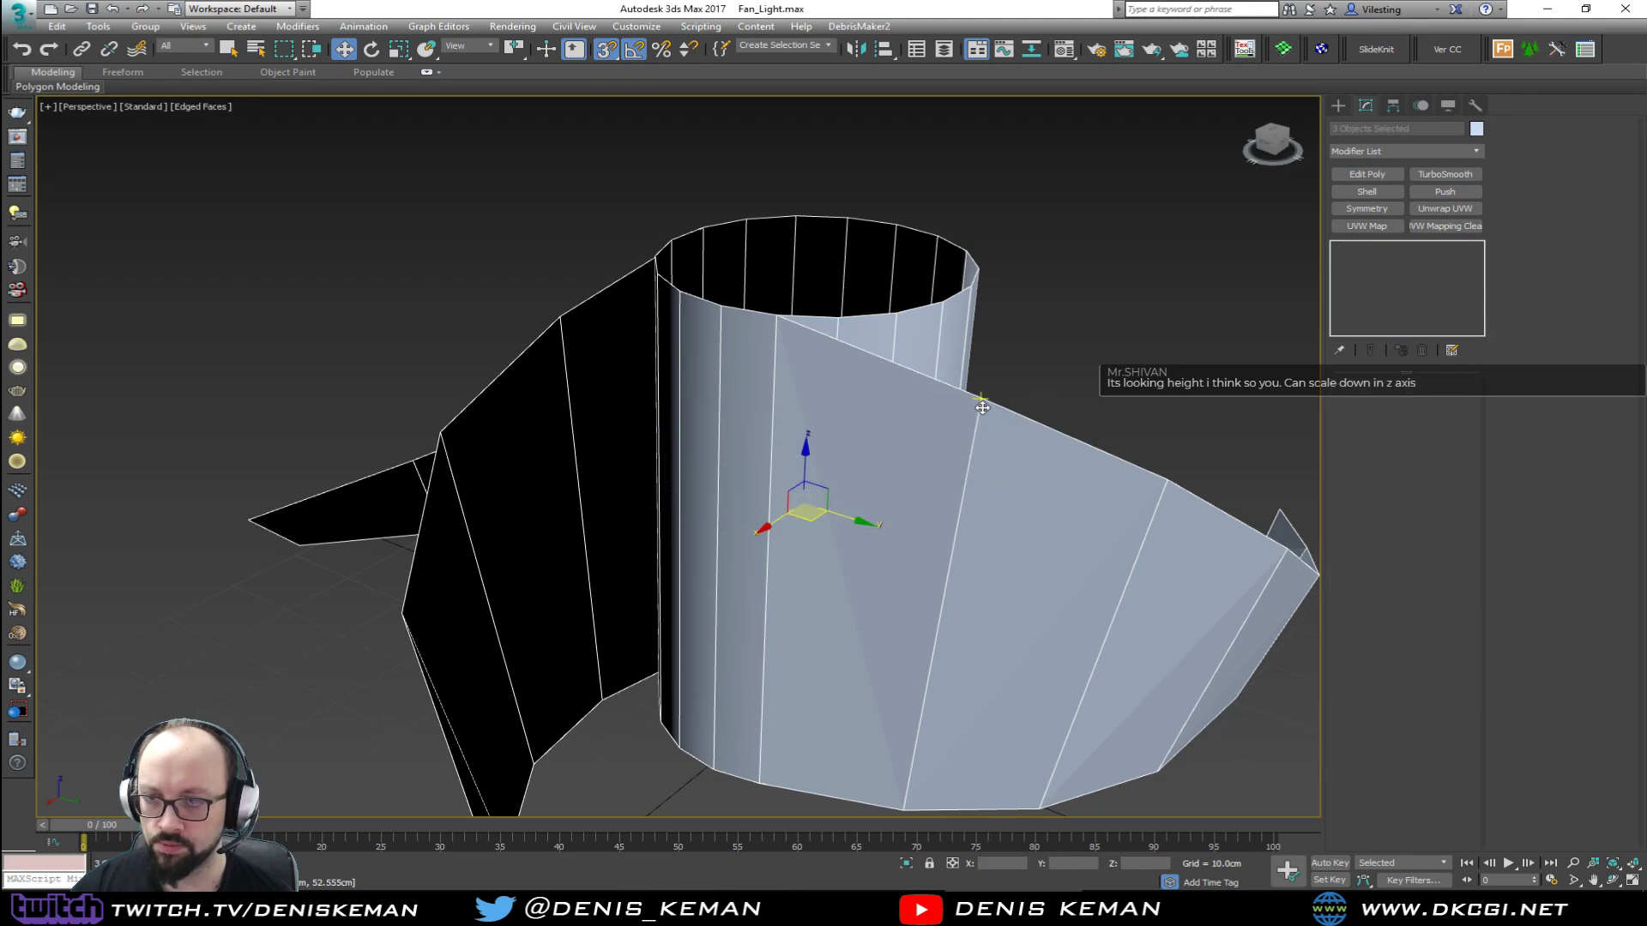
{"action": "left_click", "coordinate": [1053, 408]}
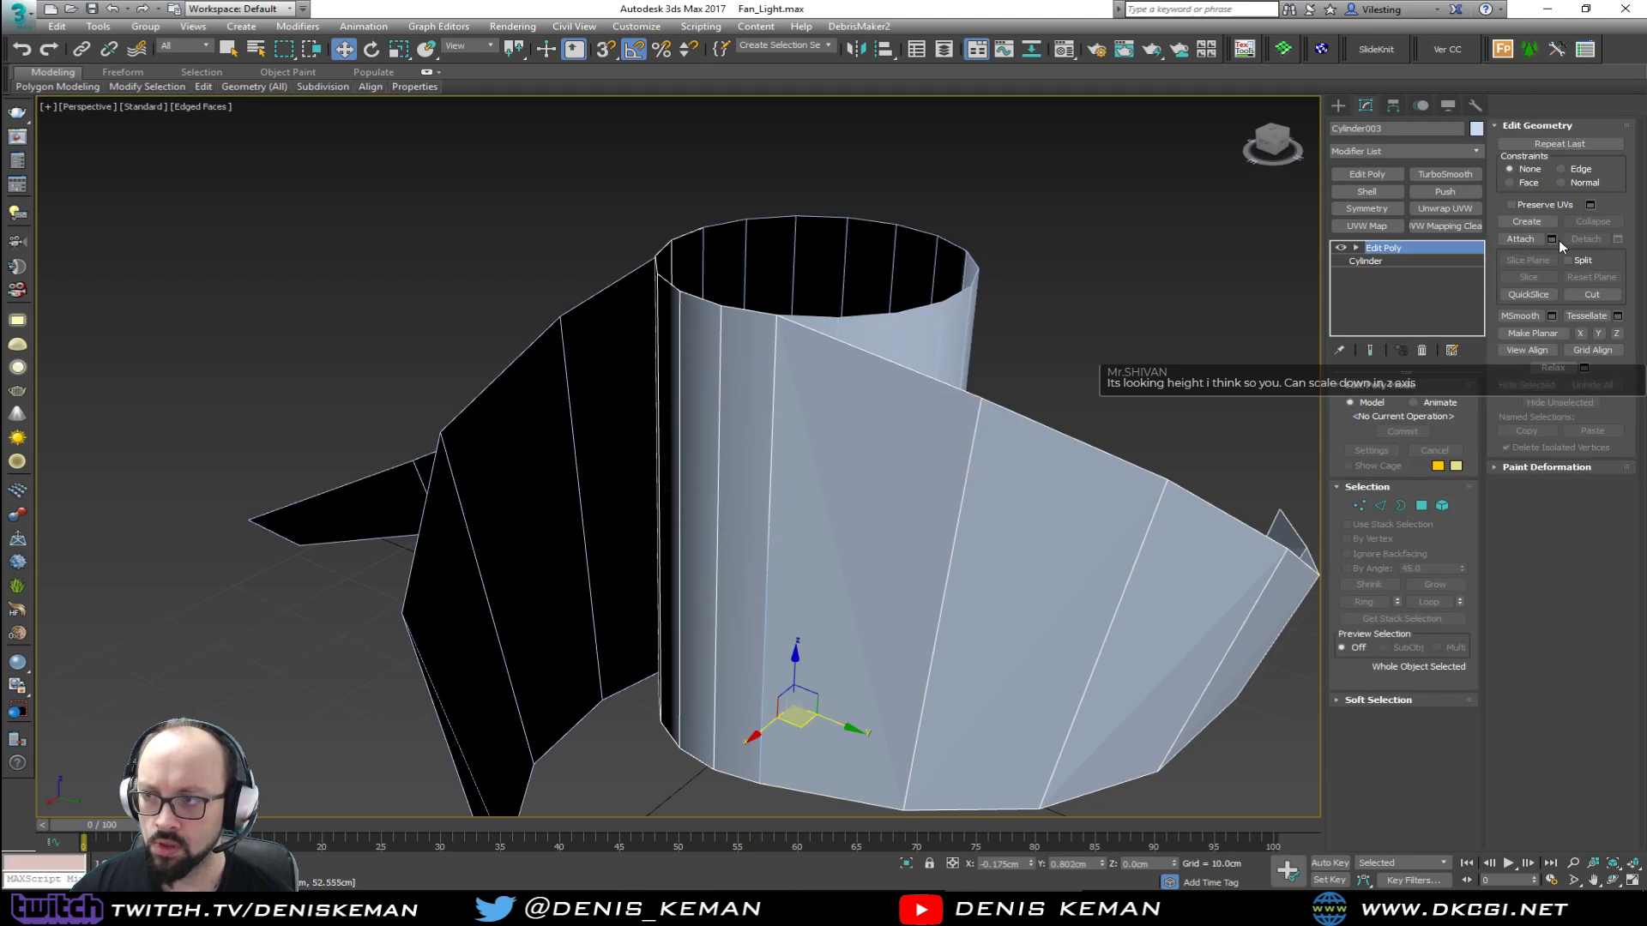
Step: Try to attach the other blades to Cylinder003 and check its vertices
{"action": "key", "text": "h"}
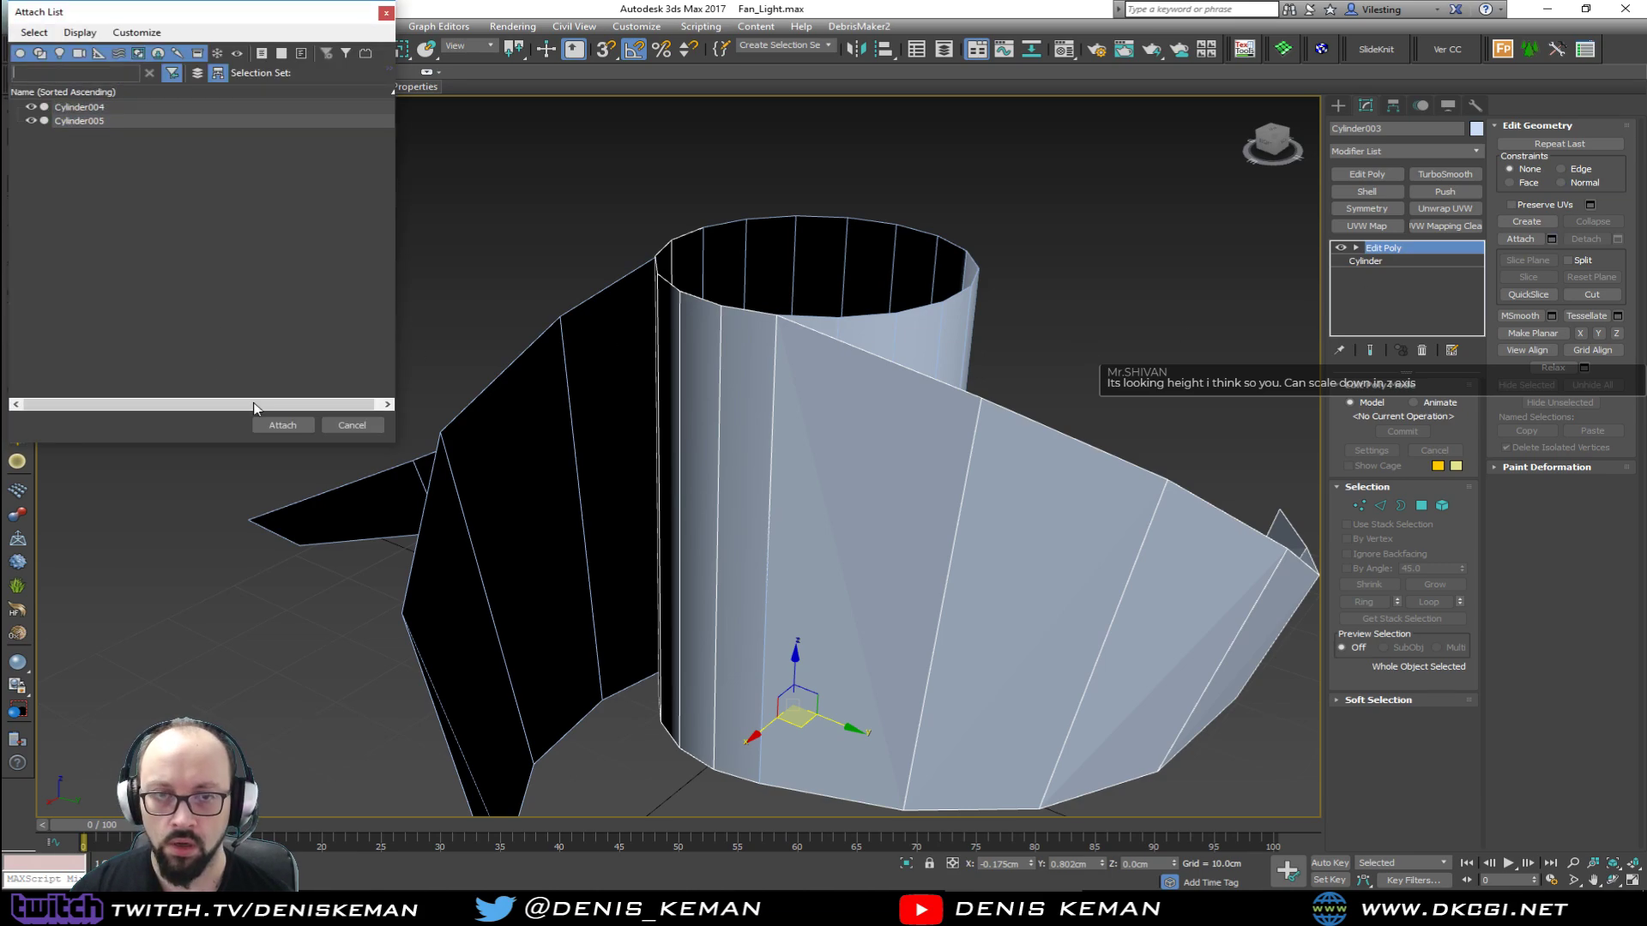
{"action": "left_click", "coordinate": [276, 425]}
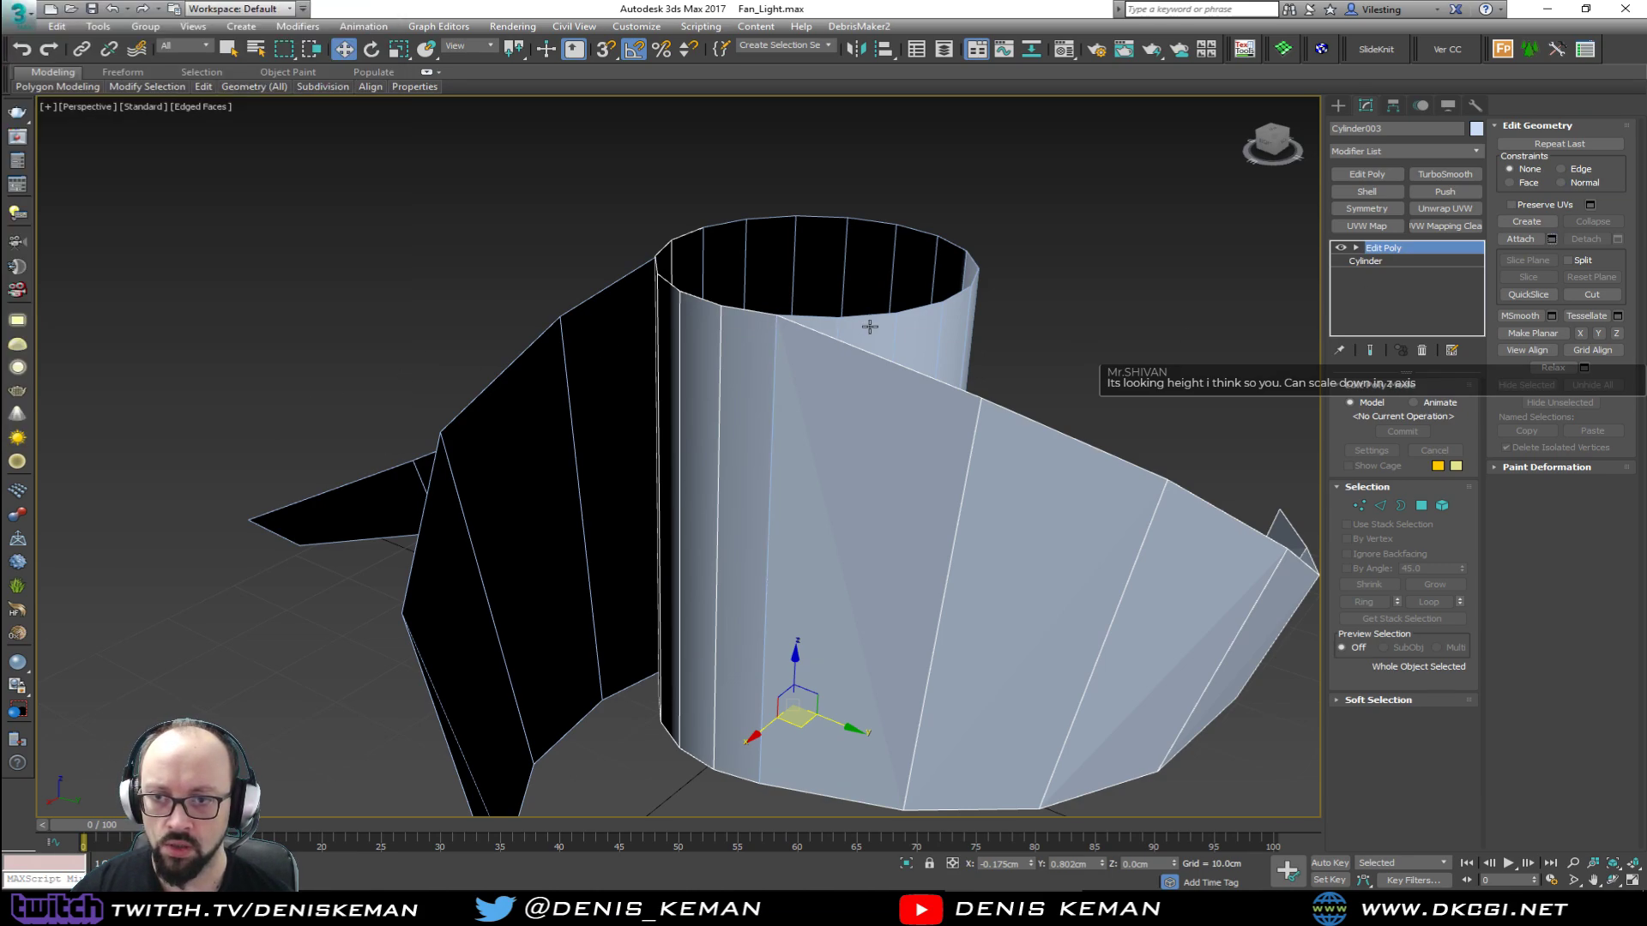
{"action": "middle_click_drag", "start_coordinate": [870, 327], "coordinate": [811, 415]}
{"action": "key", "text": "1"}
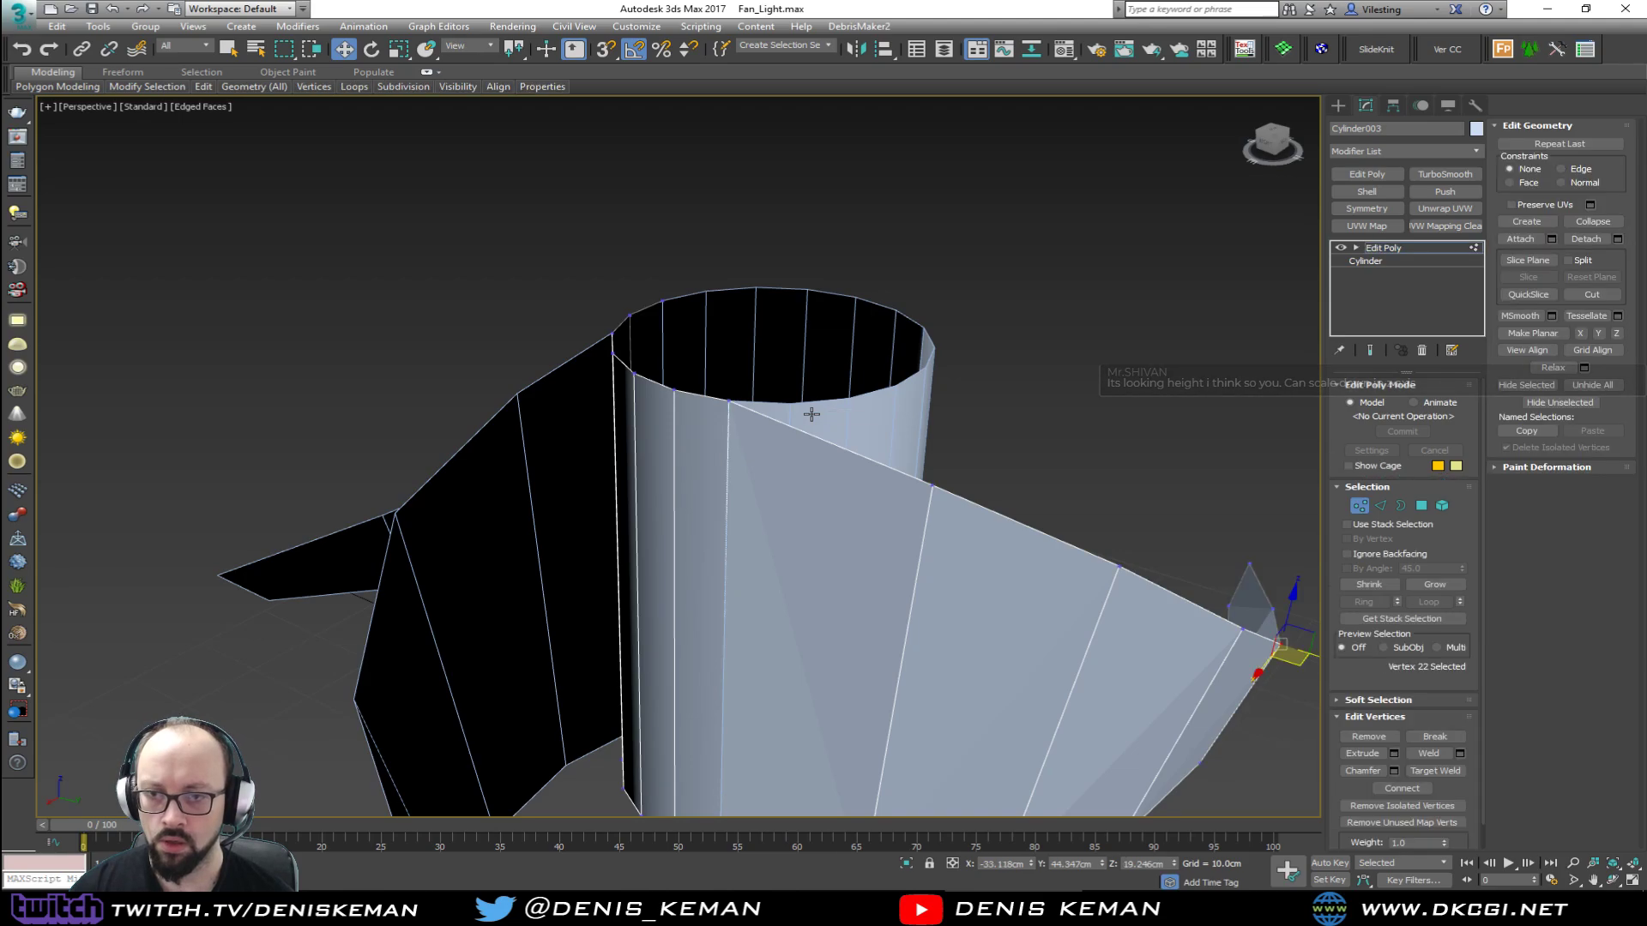
{"action": "key", "text": "1"}
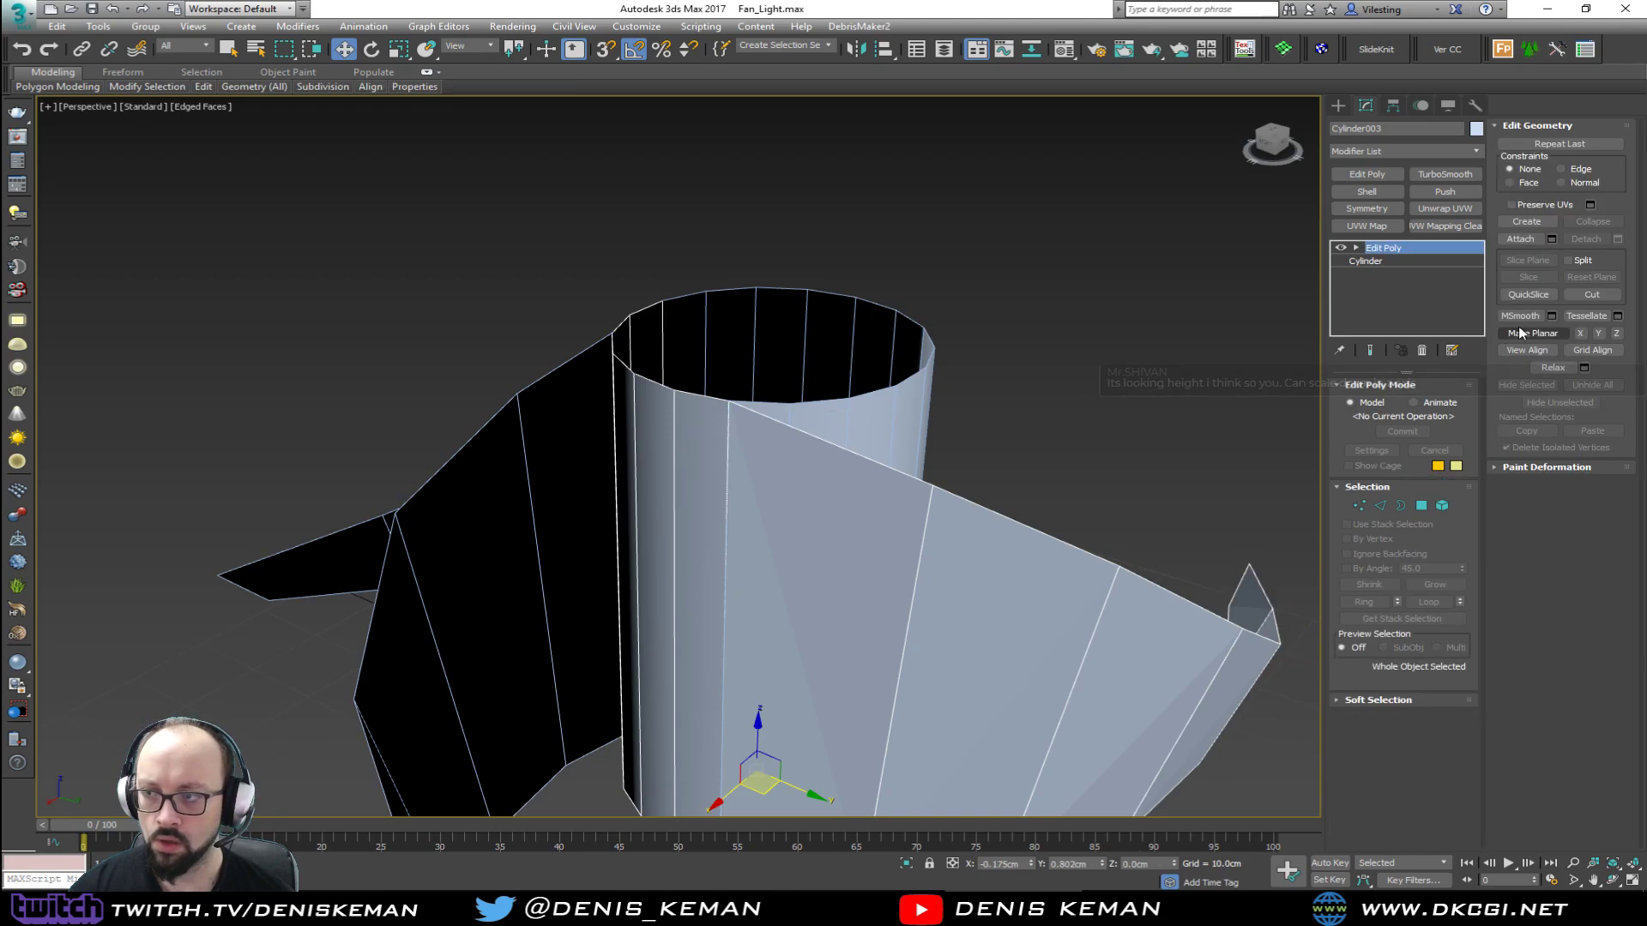
Step: Attach Cylinder004 and Cylinder005 to the Cylinder003 blade
{"action": "left_click", "coordinate": [1551, 240]}
{"action": "left_click", "coordinate": [116, 107]}
{"action": "left_click", "coordinate": [116, 120], "text": "shift"}
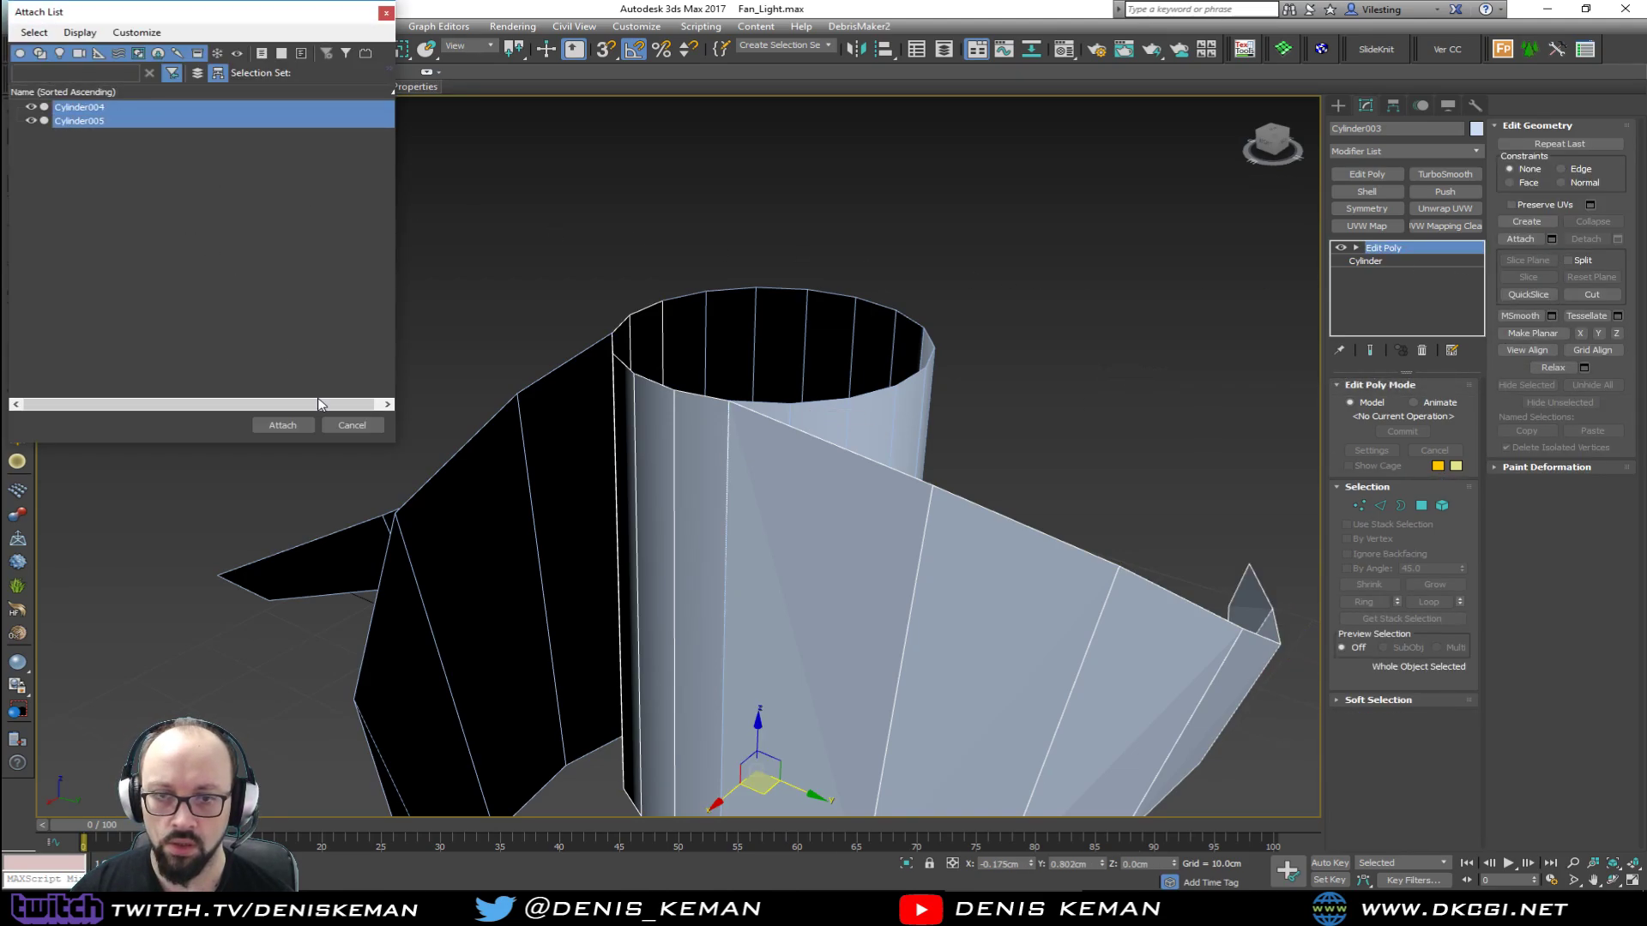
{"action": "left_click", "coordinate": [283, 426]}
Step: Weld all vertices of the attached three-blade mesh with a 0.1 cm threshold, and deselect the object
{"action": "key", "text": "1"}
{"action": "key", "text": "ctrl+a"}
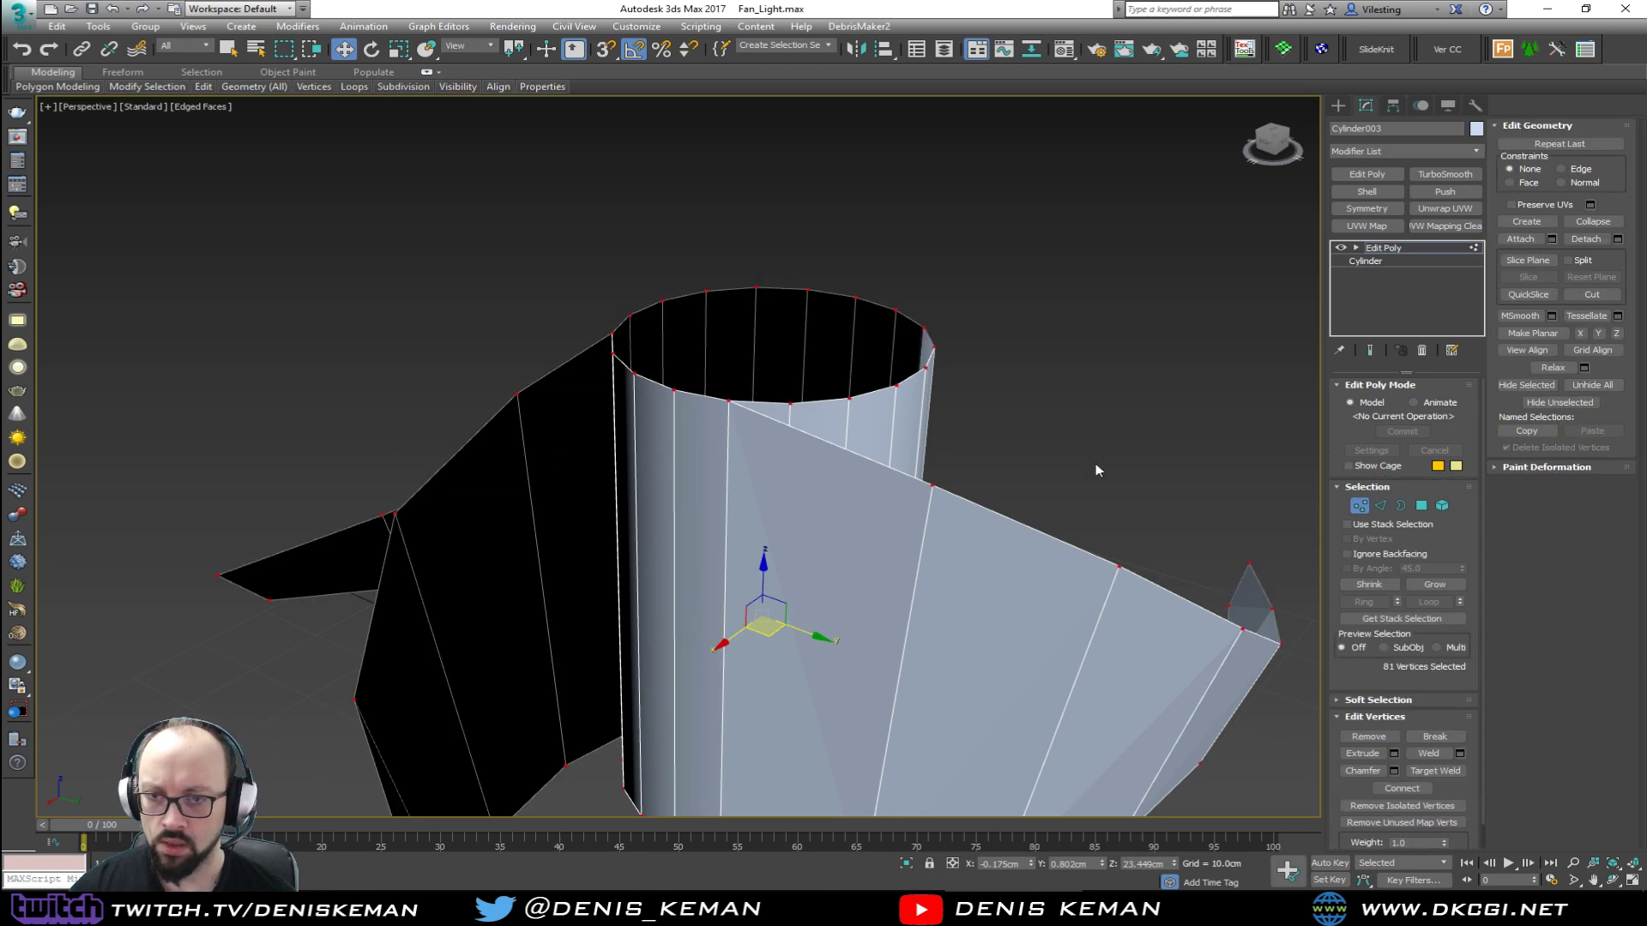
{"action": "left_click", "coordinate": [1460, 754]}
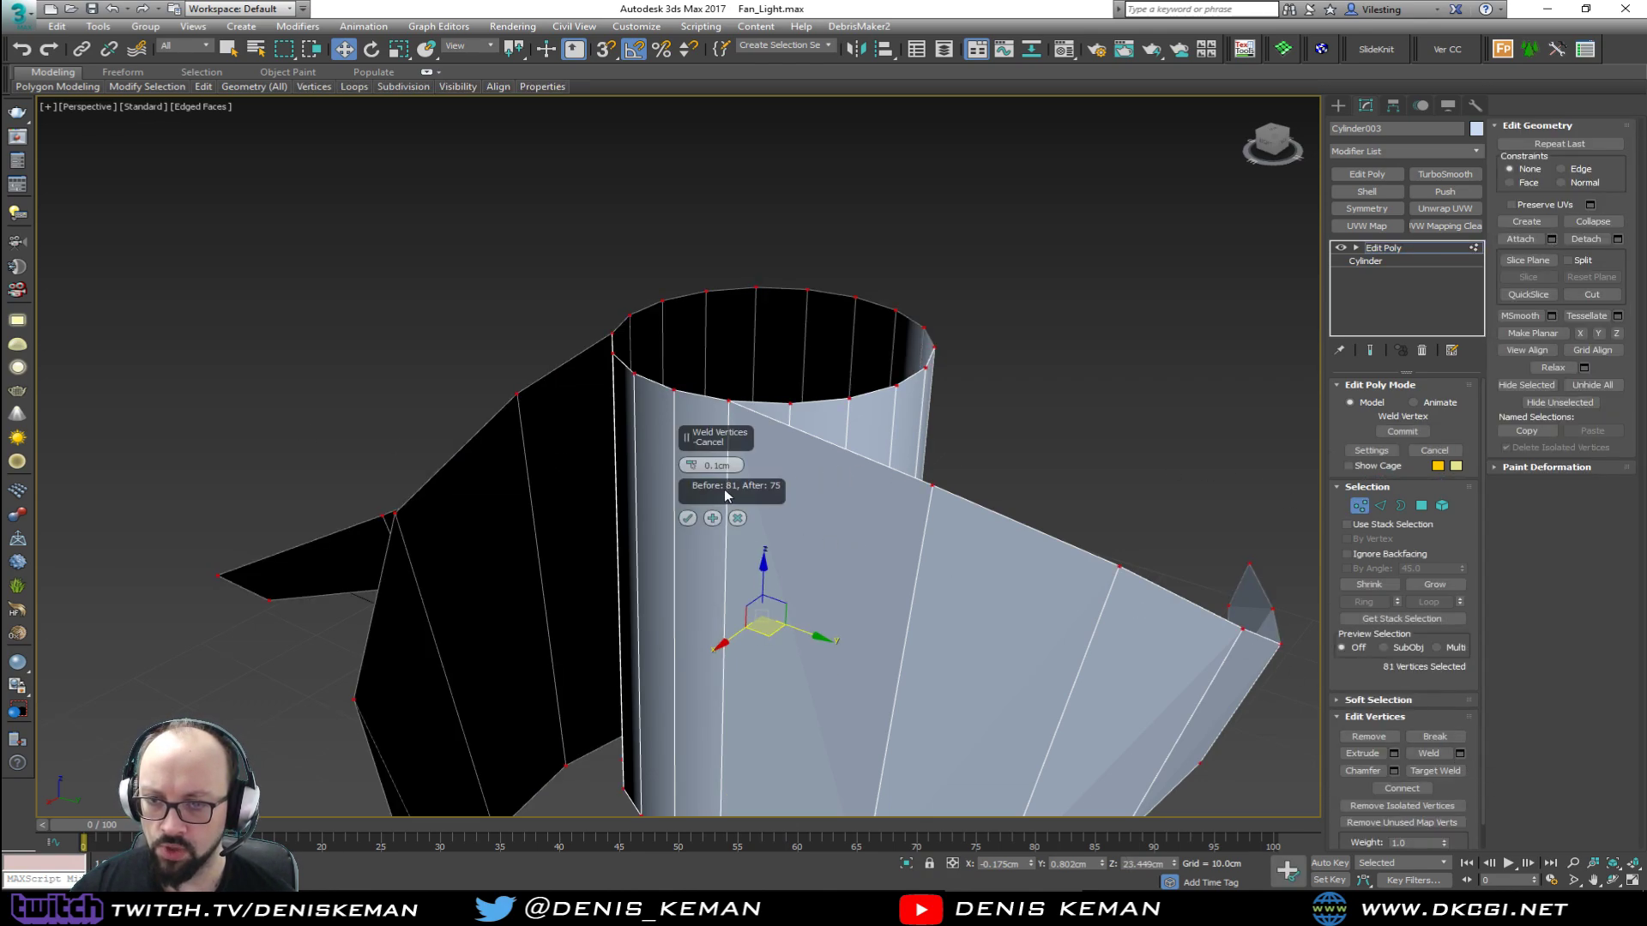
{"action": "left_click", "coordinate": [687, 518]}
{"action": "key", "text": "1"}
{"action": "left_click", "coordinate": [1033, 431]}
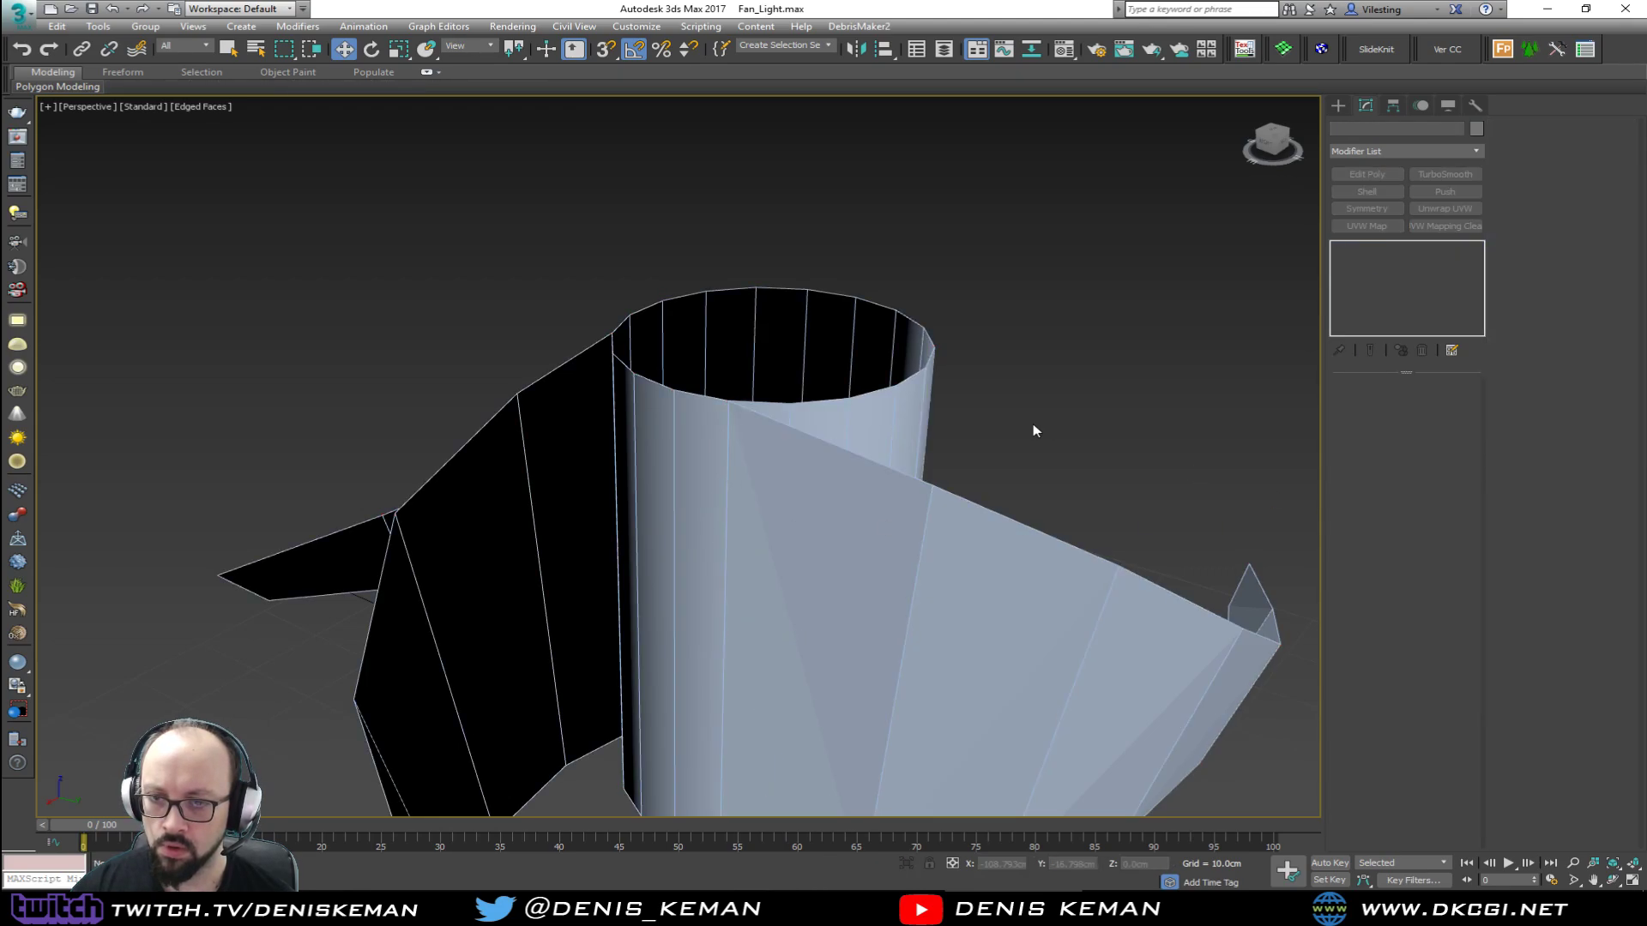
Step: Add a Shell modifier to the joined blades with an inner amount of 1.0 cm and an outer amount of 0.0 cm
{"action": "middle_click_drag", "start_coordinate": [888, 480], "coordinate": [881, 326]}
{"action": "left_click", "coordinate": [881, 460]}
{"action": "middle_click_drag", "start_coordinate": [890, 461], "coordinate": [853, 496], "text": "alt"}
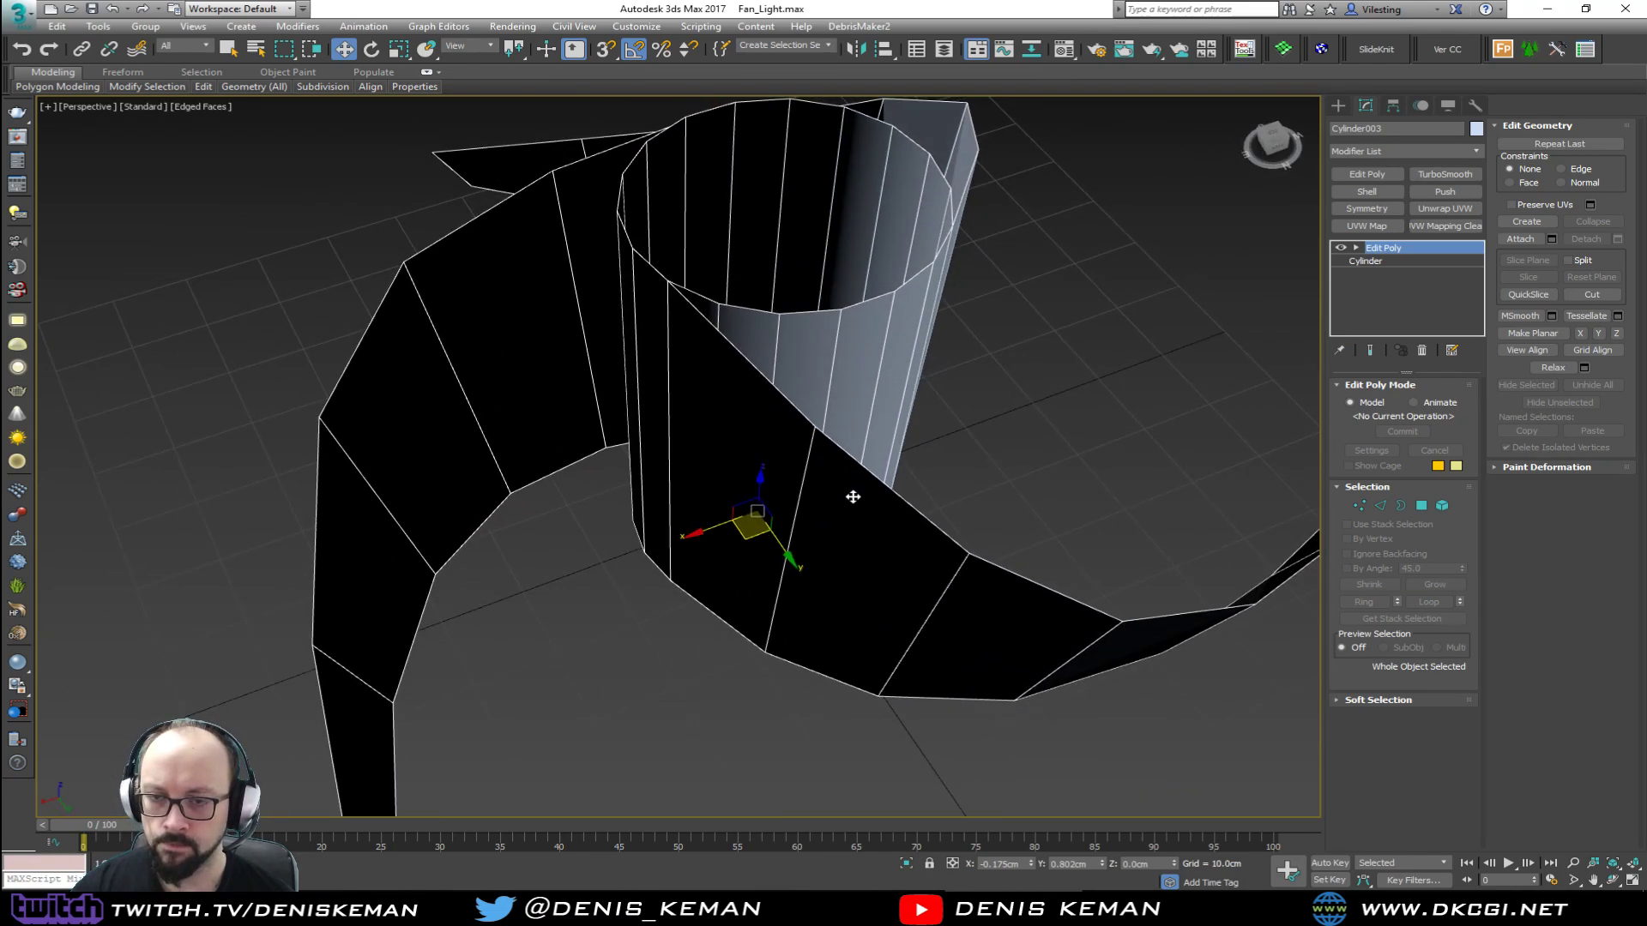
{"action": "left_click", "coordinate": [1378, 195]}
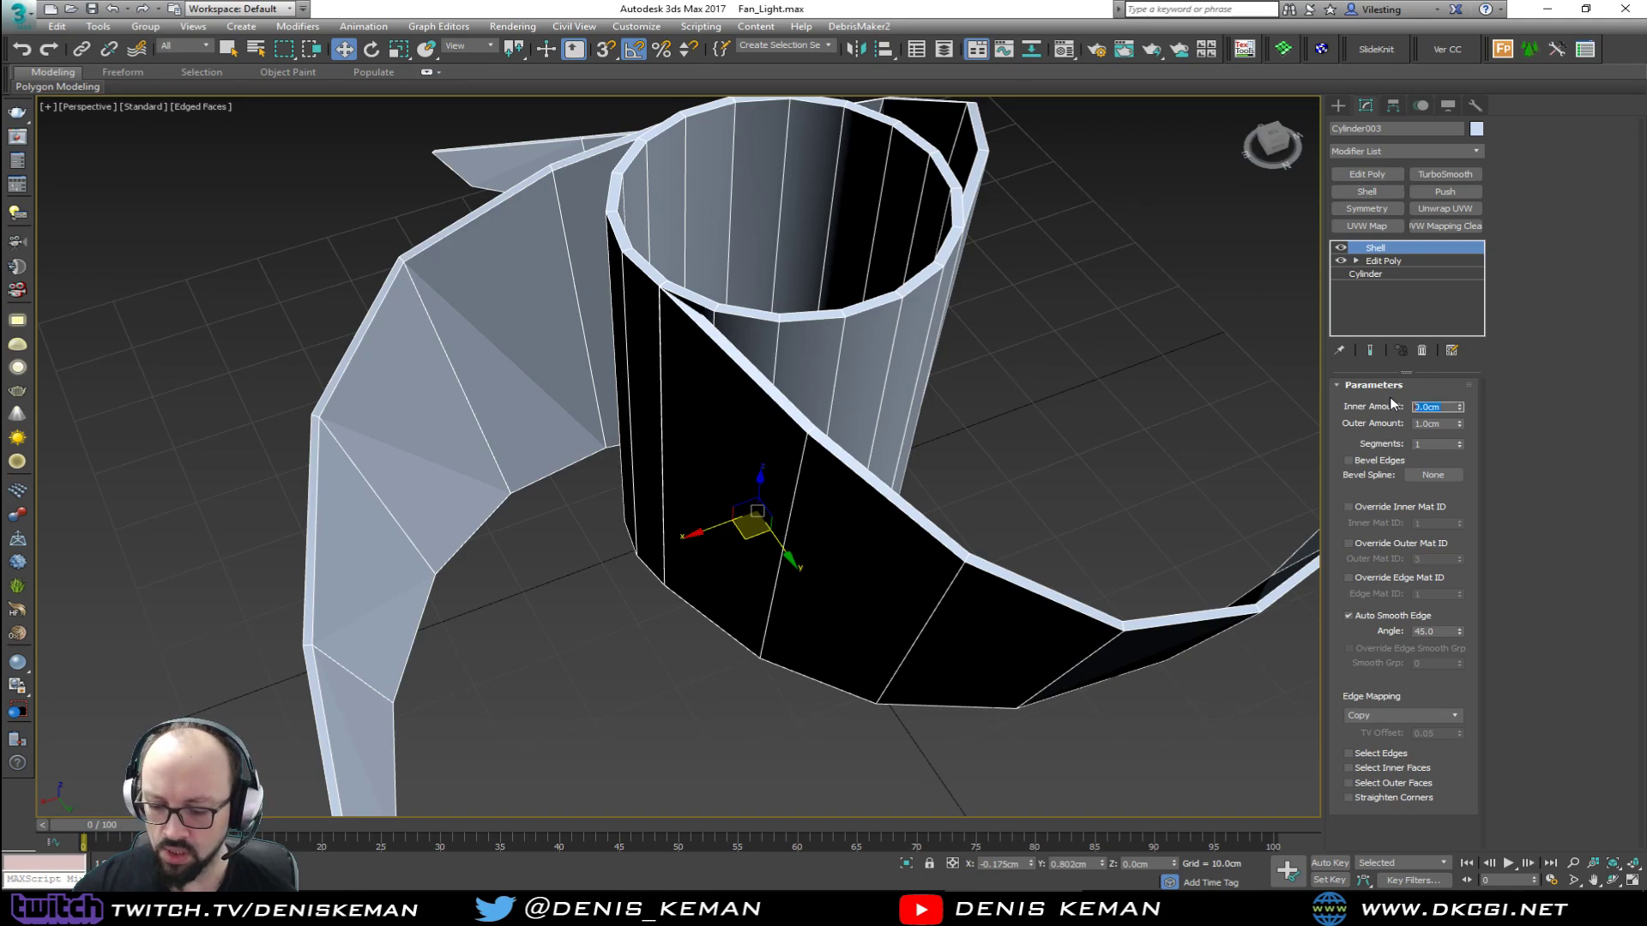
{"action": "key", "text": "Return"}
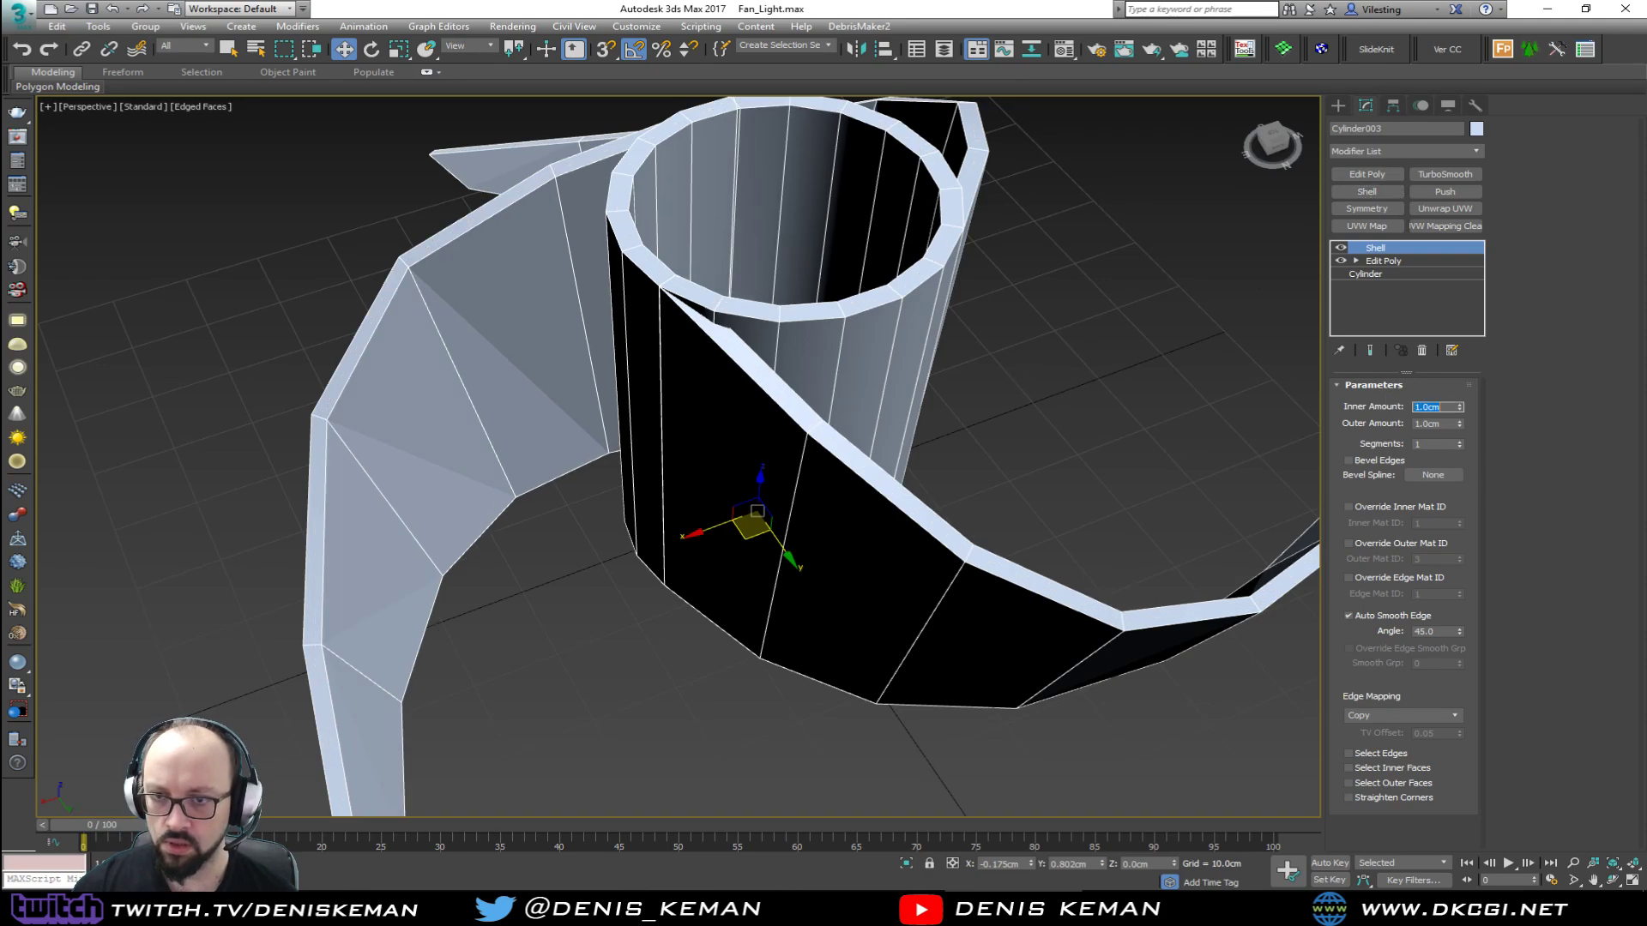
{"action": "right_click", "coordinate": [1459, 425]}
Step: Add an Edit Poly modifier above the Shell and delete the ring of polygons on the hub segment beside the blade junction
{"action": "middle_click_drag", "start_coordinate": [917, 410], "coordinate": [823, 404], "text": "alt"}
{"action": "scroll", "coordinate": [824, 404], "scroll_direction": "up", "scroll_amount": 5}
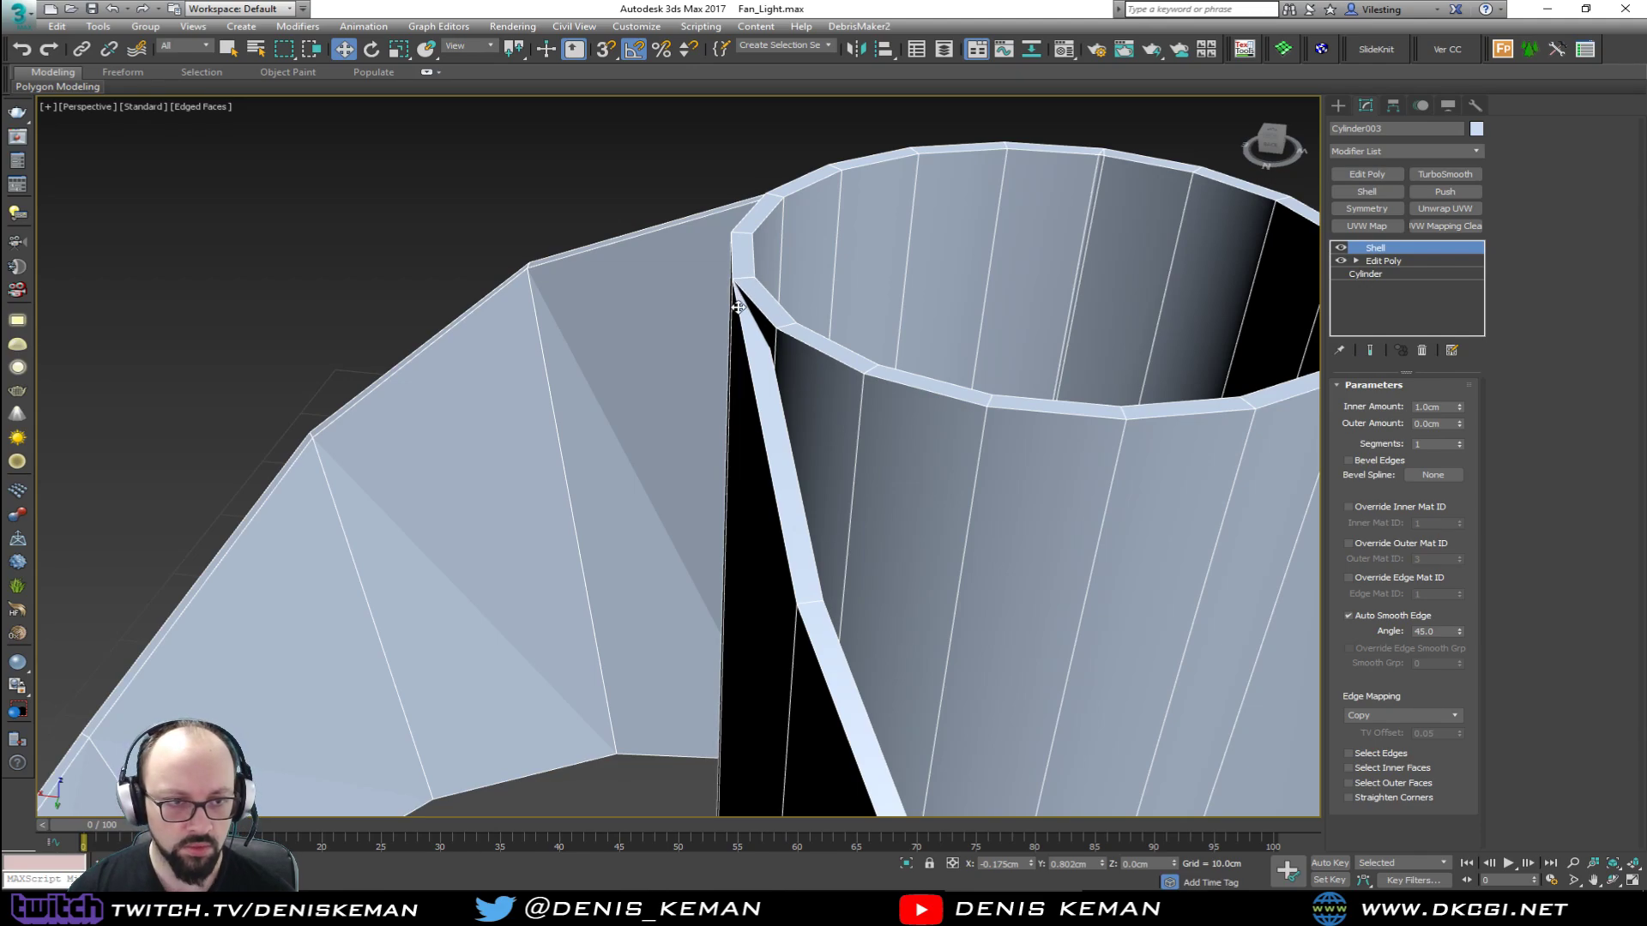
{"action": "scroll", "coordinate": [756, 394], "scroll_direction": "down", "scroll_amount": 3}
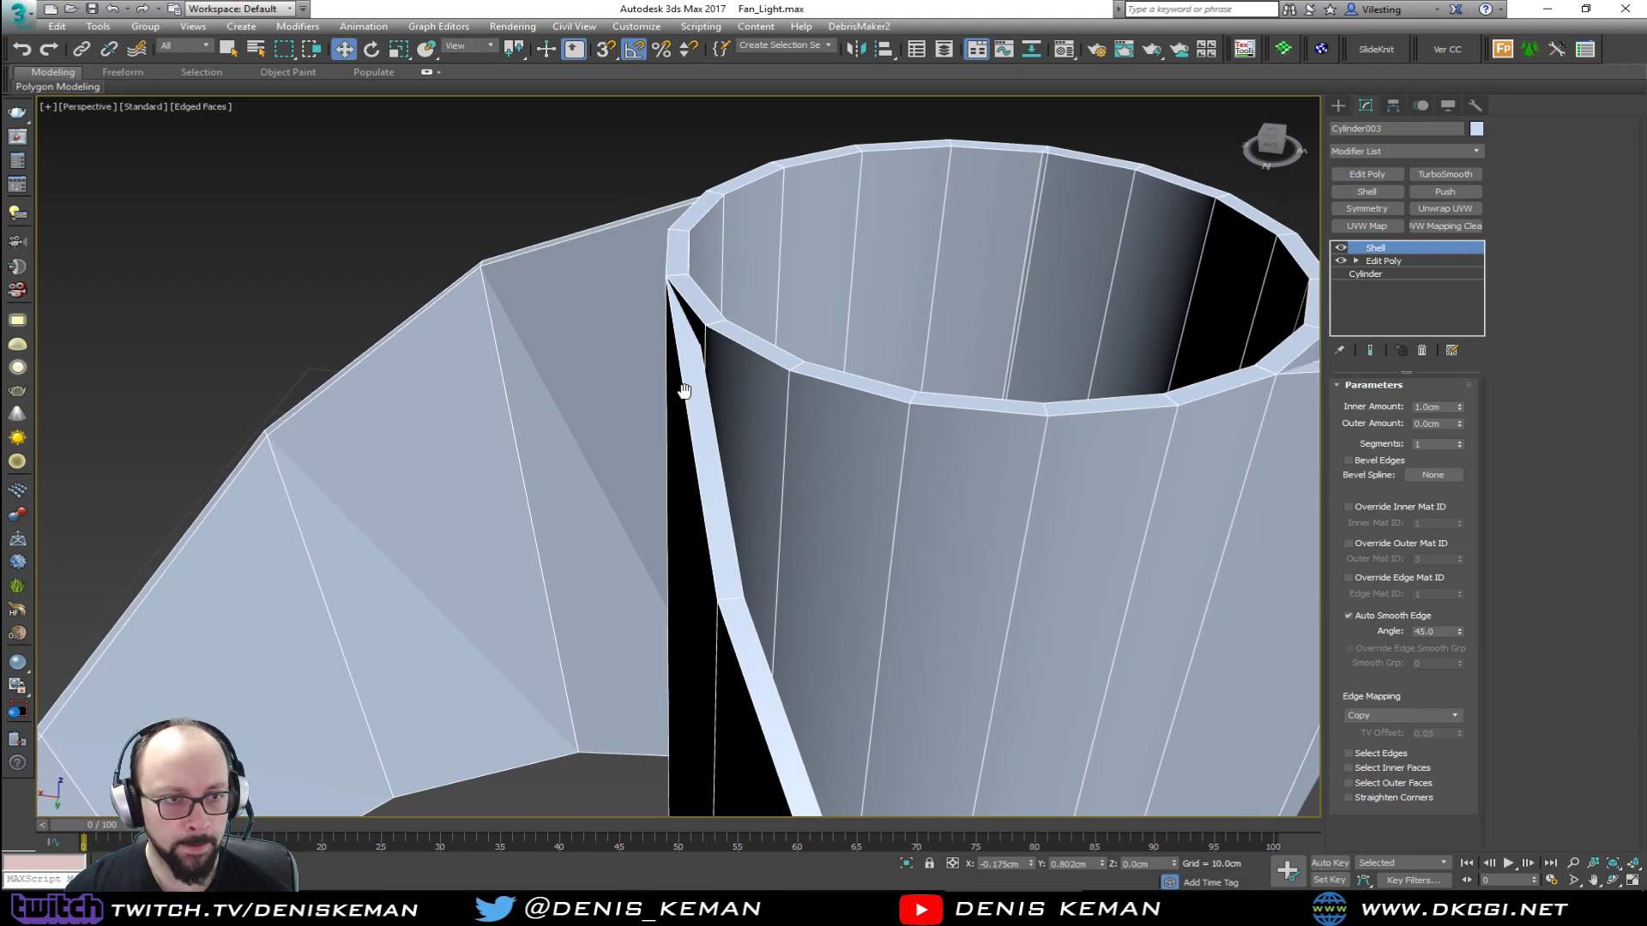
{"action": "middle_click_drag", "start_coordinate": [686, 392], "coordinate": [717, 404], "text": "alt"}
{"action": "scroll", "coordinate": [660, 403], "scroll_direction": "up", "scroll_amount": 2}
{"action": "scroll", "coordinate": [654, 399], "scroll_direction": "up", "scroll_amount": 2}
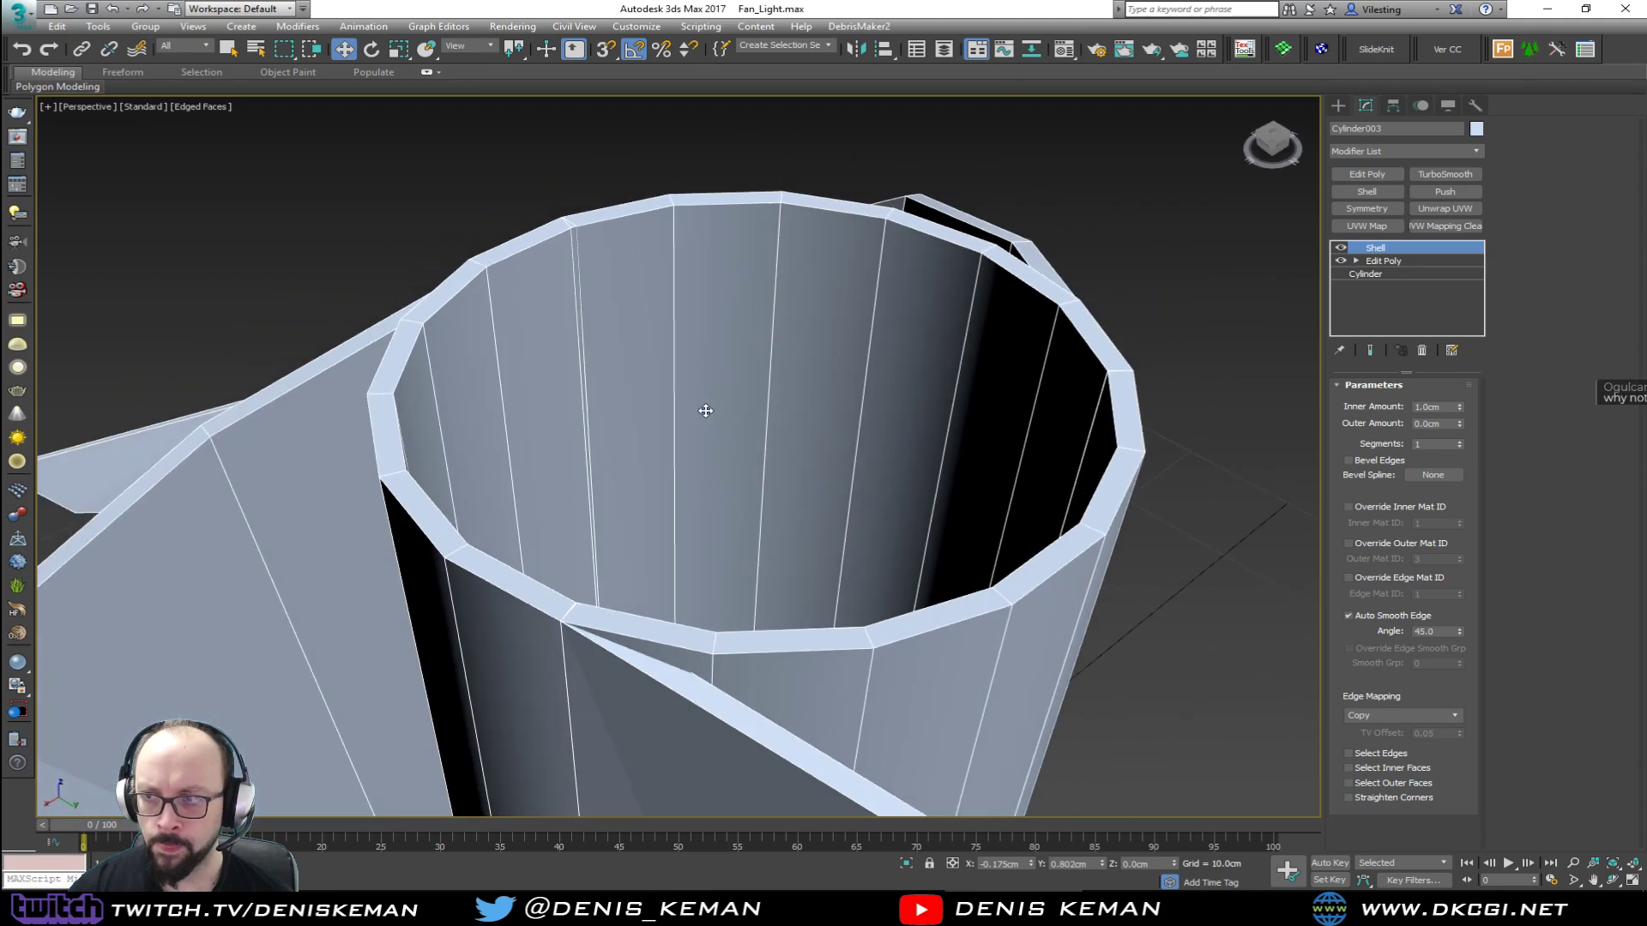
{"action": "left_click", "coordinate": [1356, 175]}
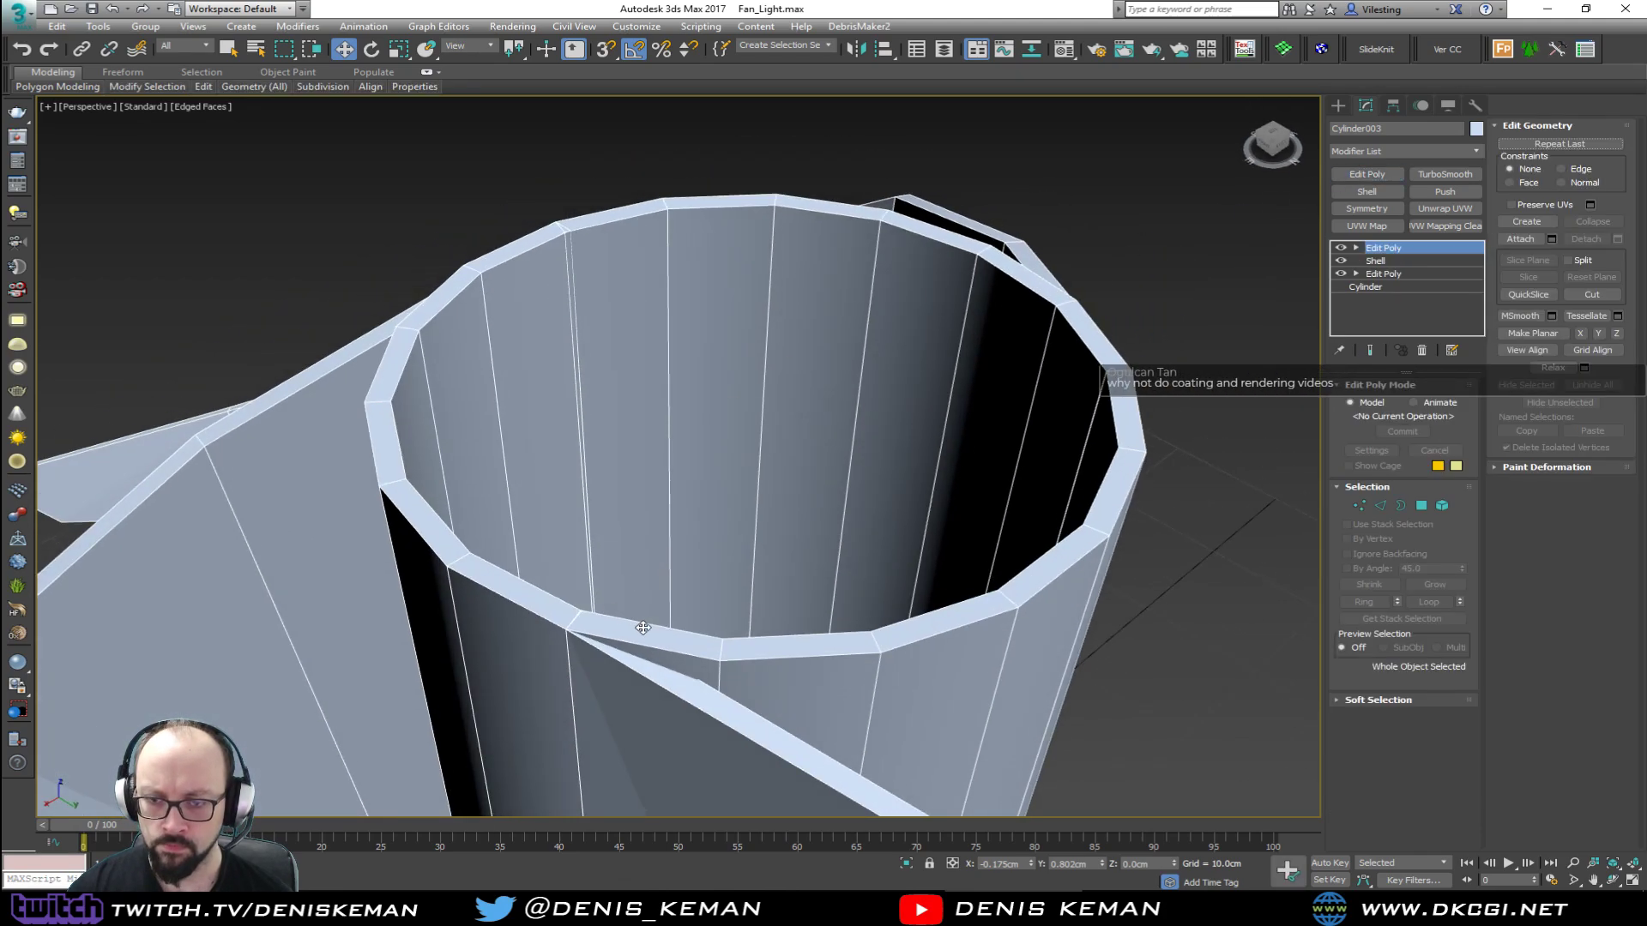
{"action": "key", "text": "2"}
{"action": "left_click", "coordinate": [696, 655]}
{"action": "key", "text": "alt+r"}
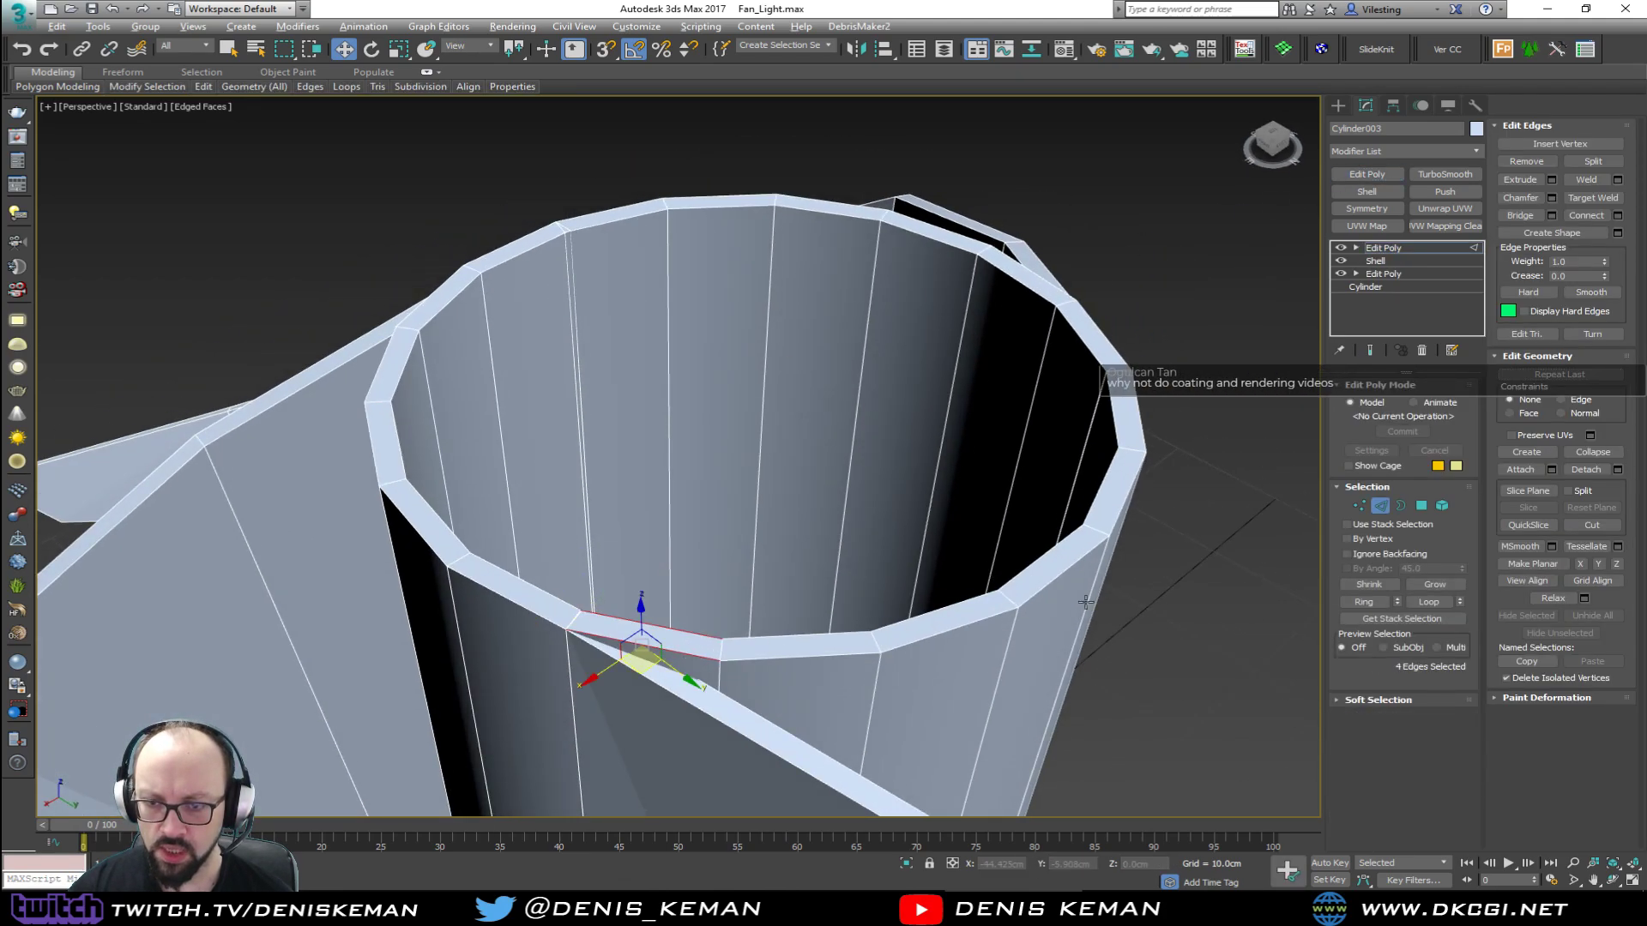
{"action": "left_click", "coordinate": [1423, 506], "text": "ctrl"}
{"action": "key", "text": "Delete"}
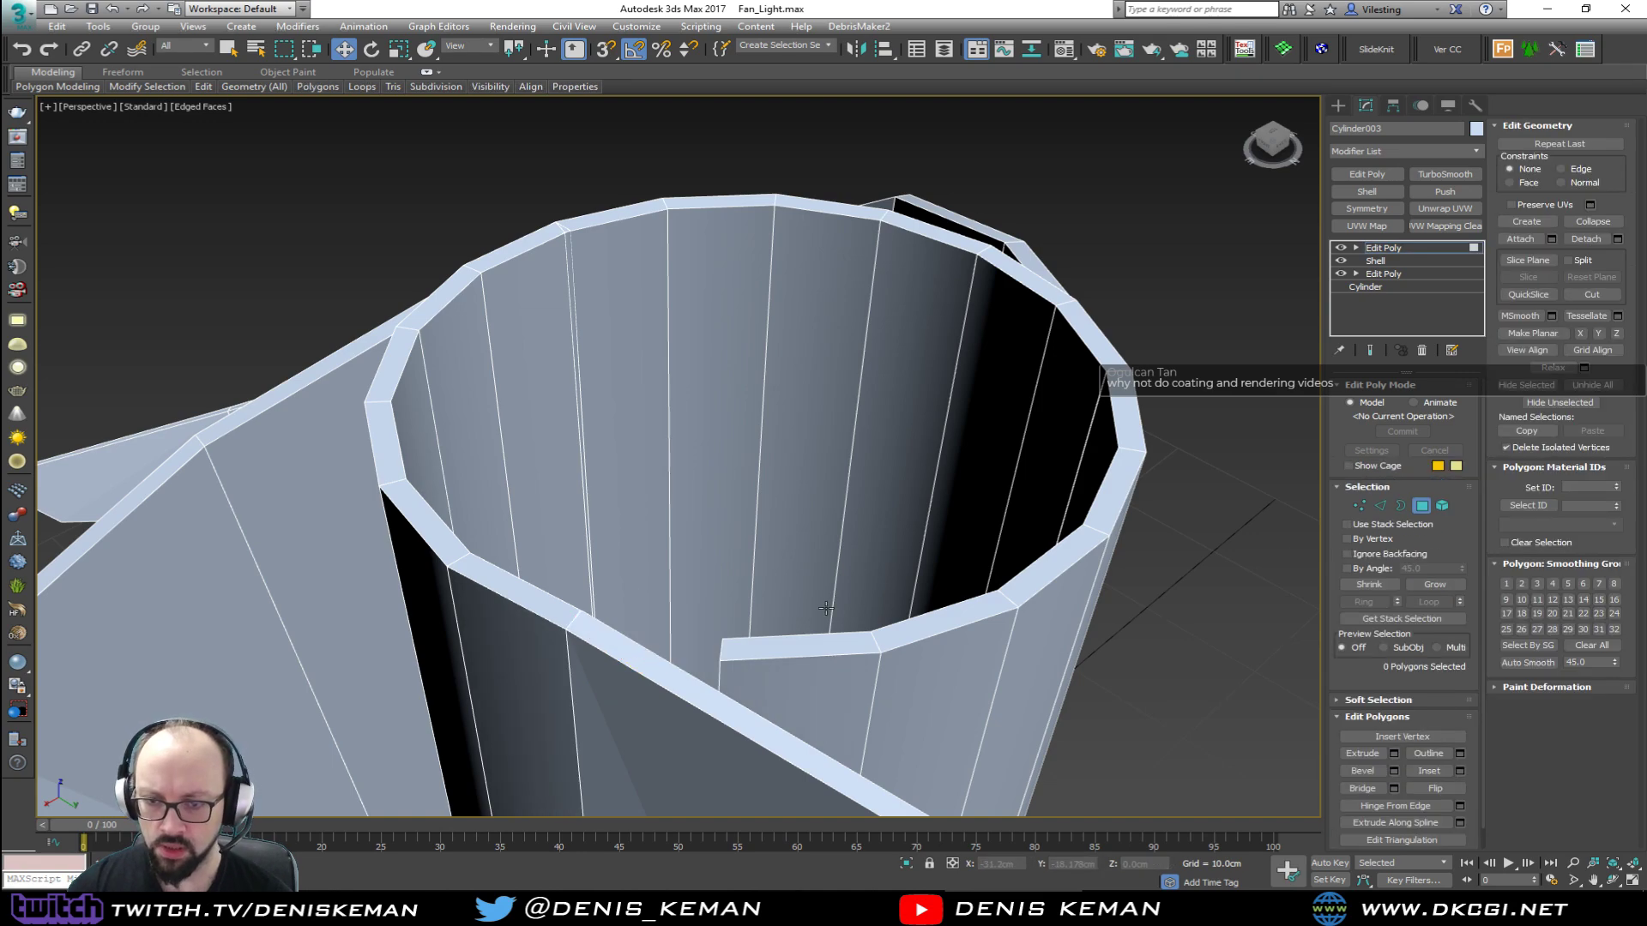
Step: Insert two vertical edge loops with SwiftLoop into the blade next to the opened hub segment
{"action": "middle_click_drag", "start_coordinate": [774, 671], "coordinate": [896, 525]}
{"action": "key", "text": "alt+1"}
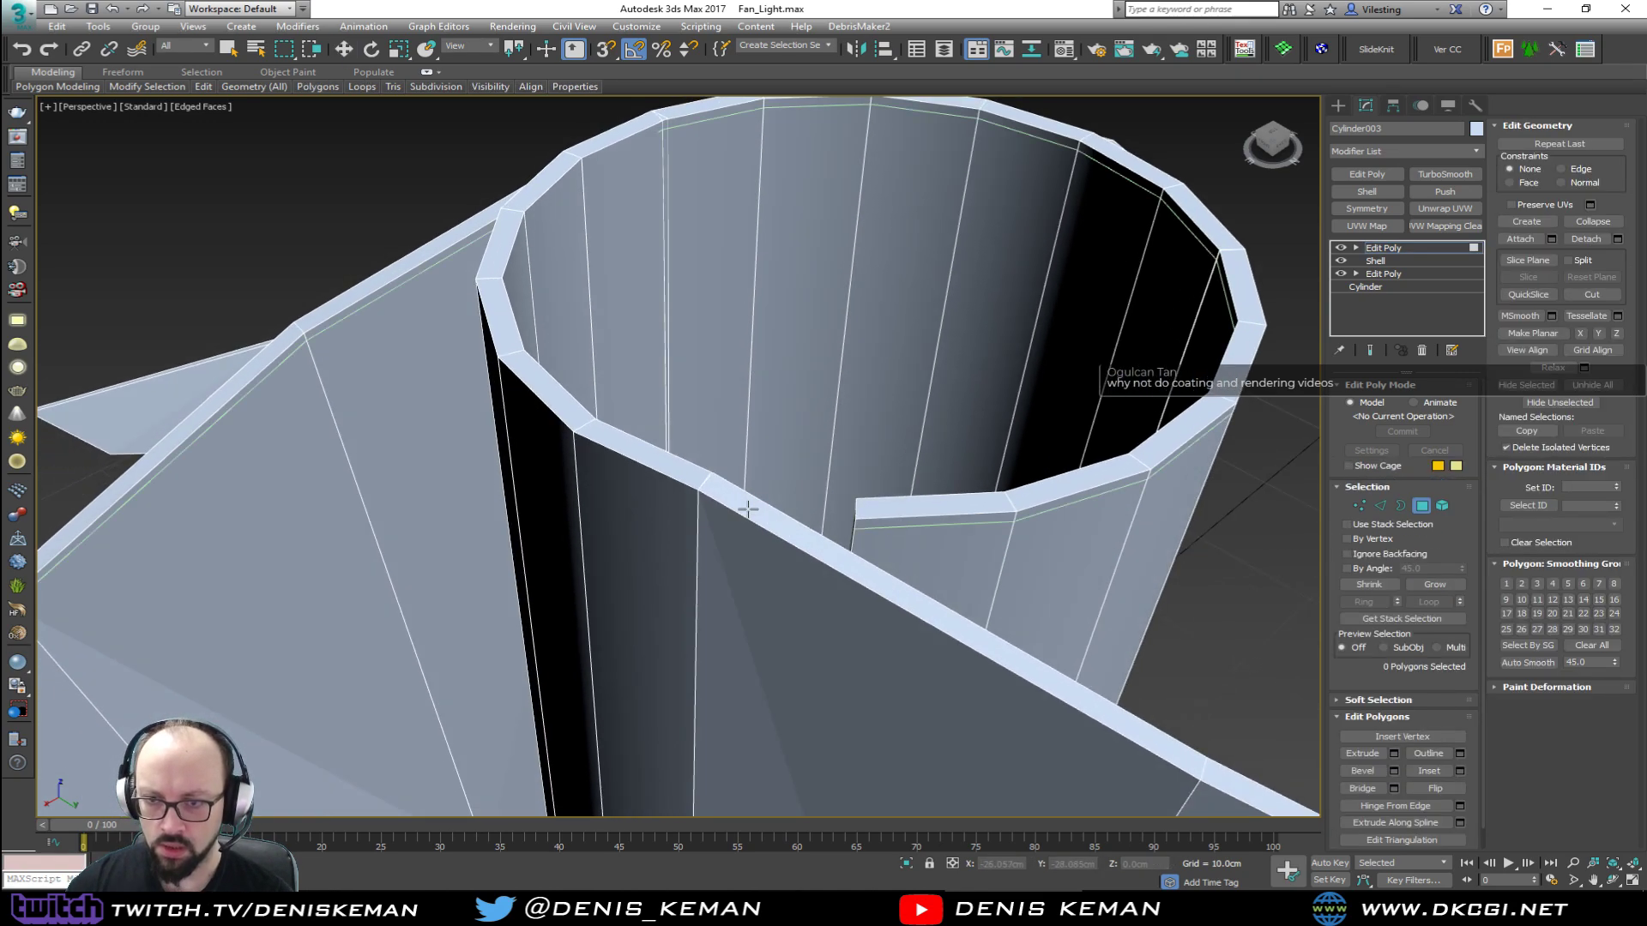
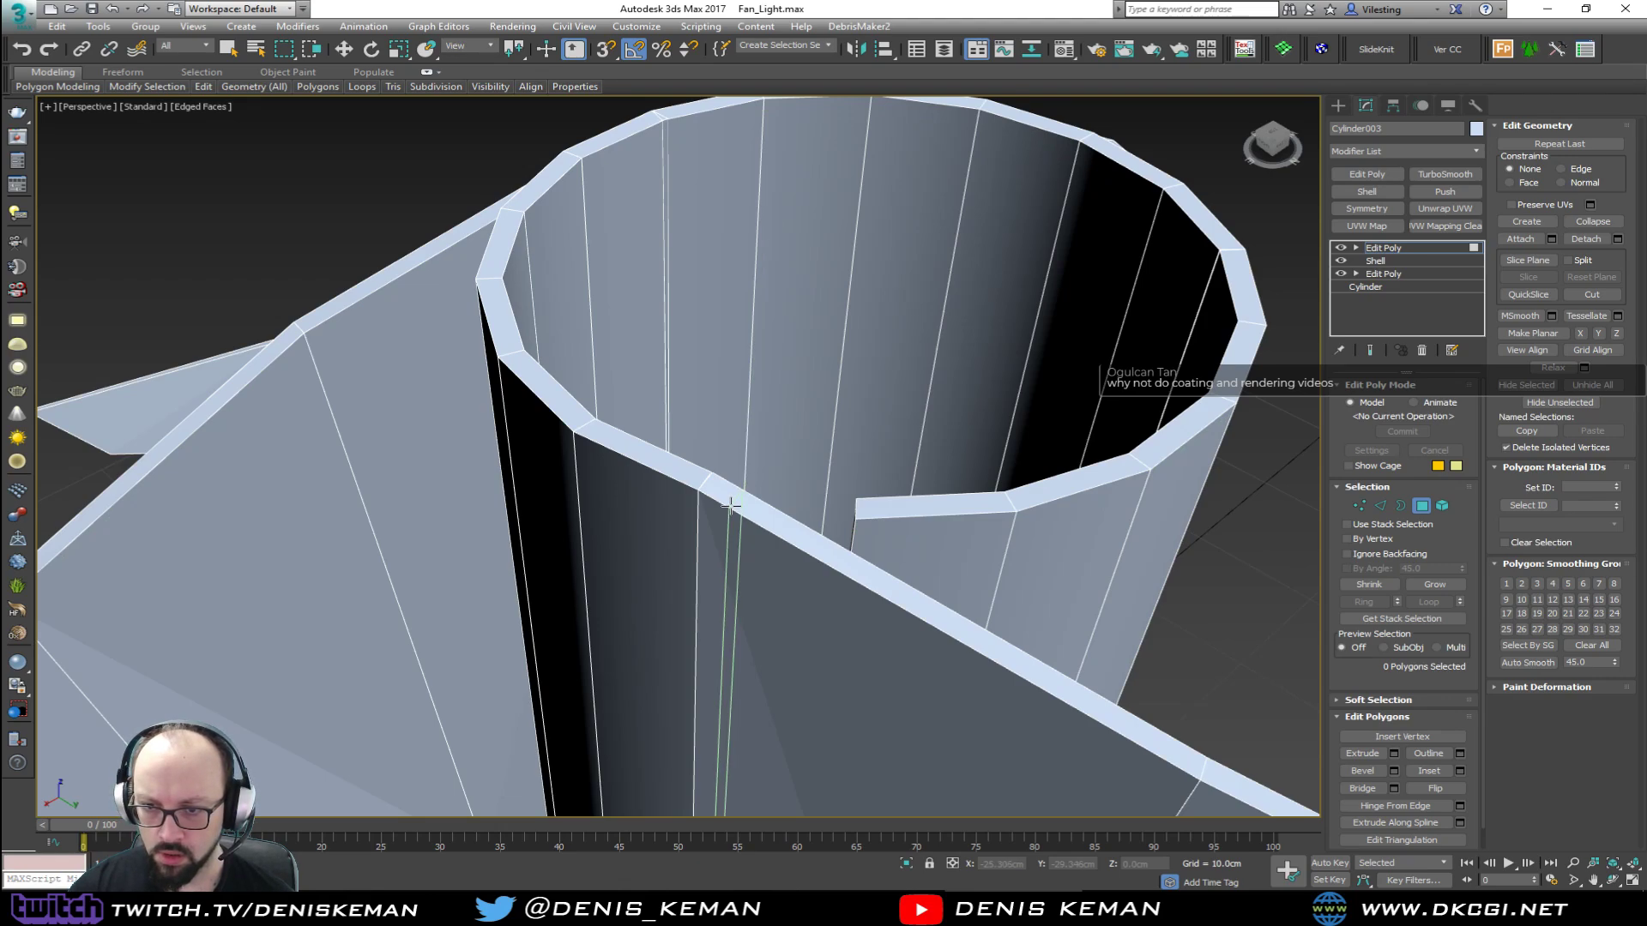
{"action": "left_click", "coordinate": [730, 506]}
{"action": "middle_click_drag", "start_coordinate": [730, 506], "coordinate": [617, 532], "text": "alt"}
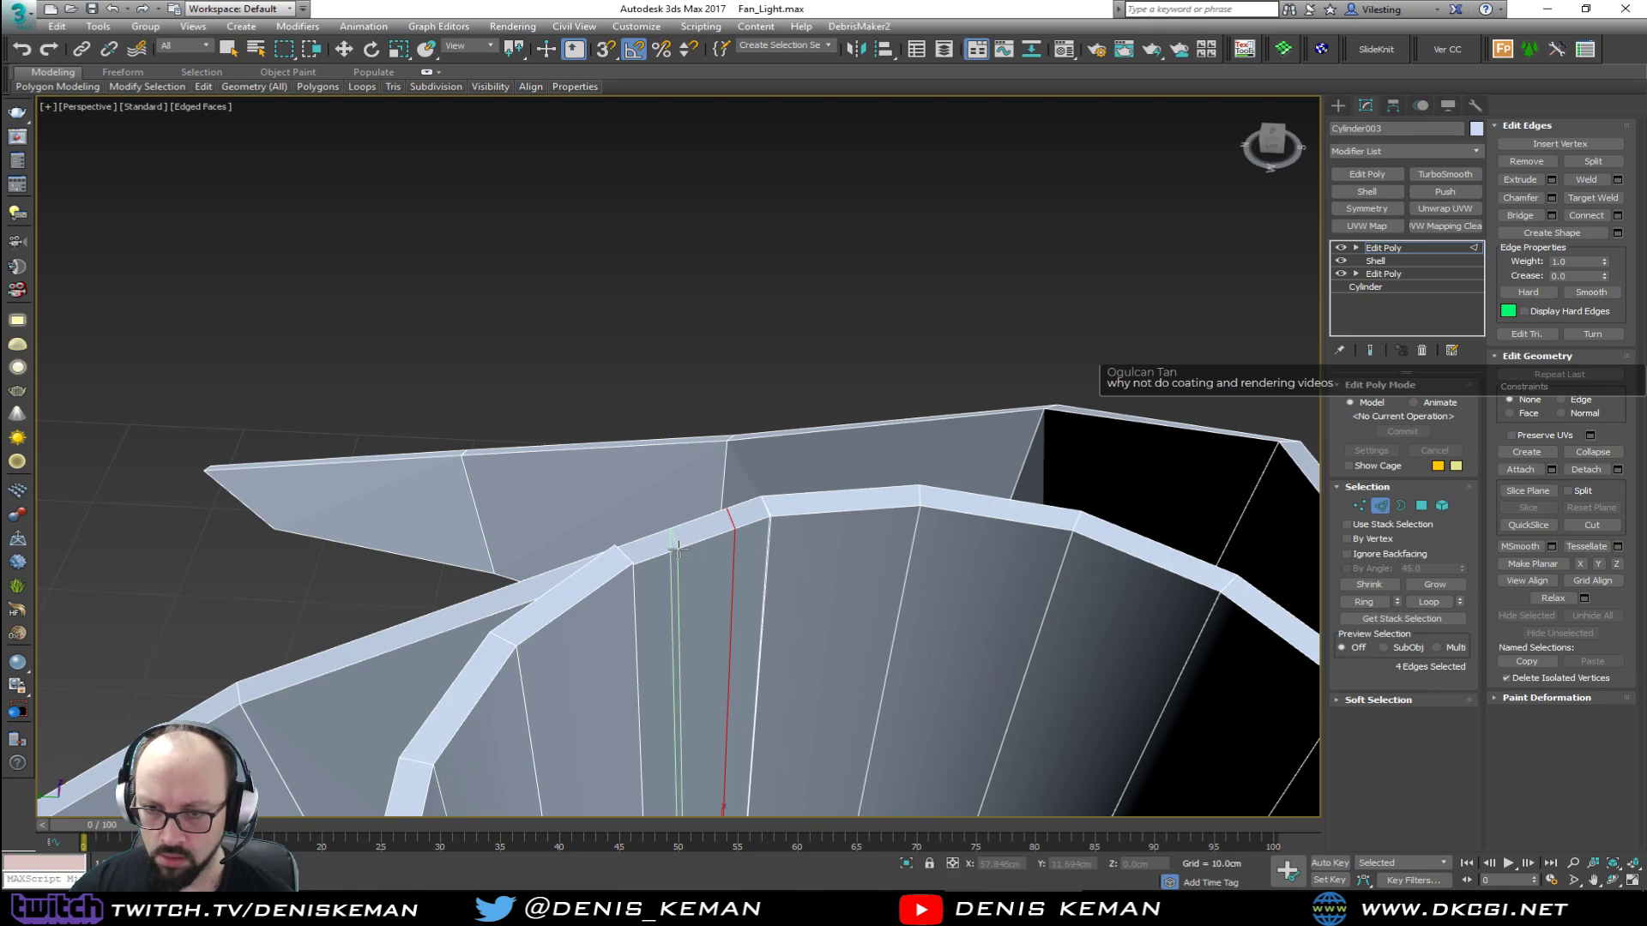
{"action": "left_click", "coordinate": [678, 549]}
{"action": "key", "text": "w"}
Step: Delete the inner wall polygon strip between the two new edge loops
{"action": "key", "text": "4"}
{"action": "left_click", "coordinate": [708, 574]}
{"action": "middle_click_drag", "start_coordinate": [709, 574], "coordinate": [667, 555], "text": "alt"}
{"action": "key", "text": "Delete"}
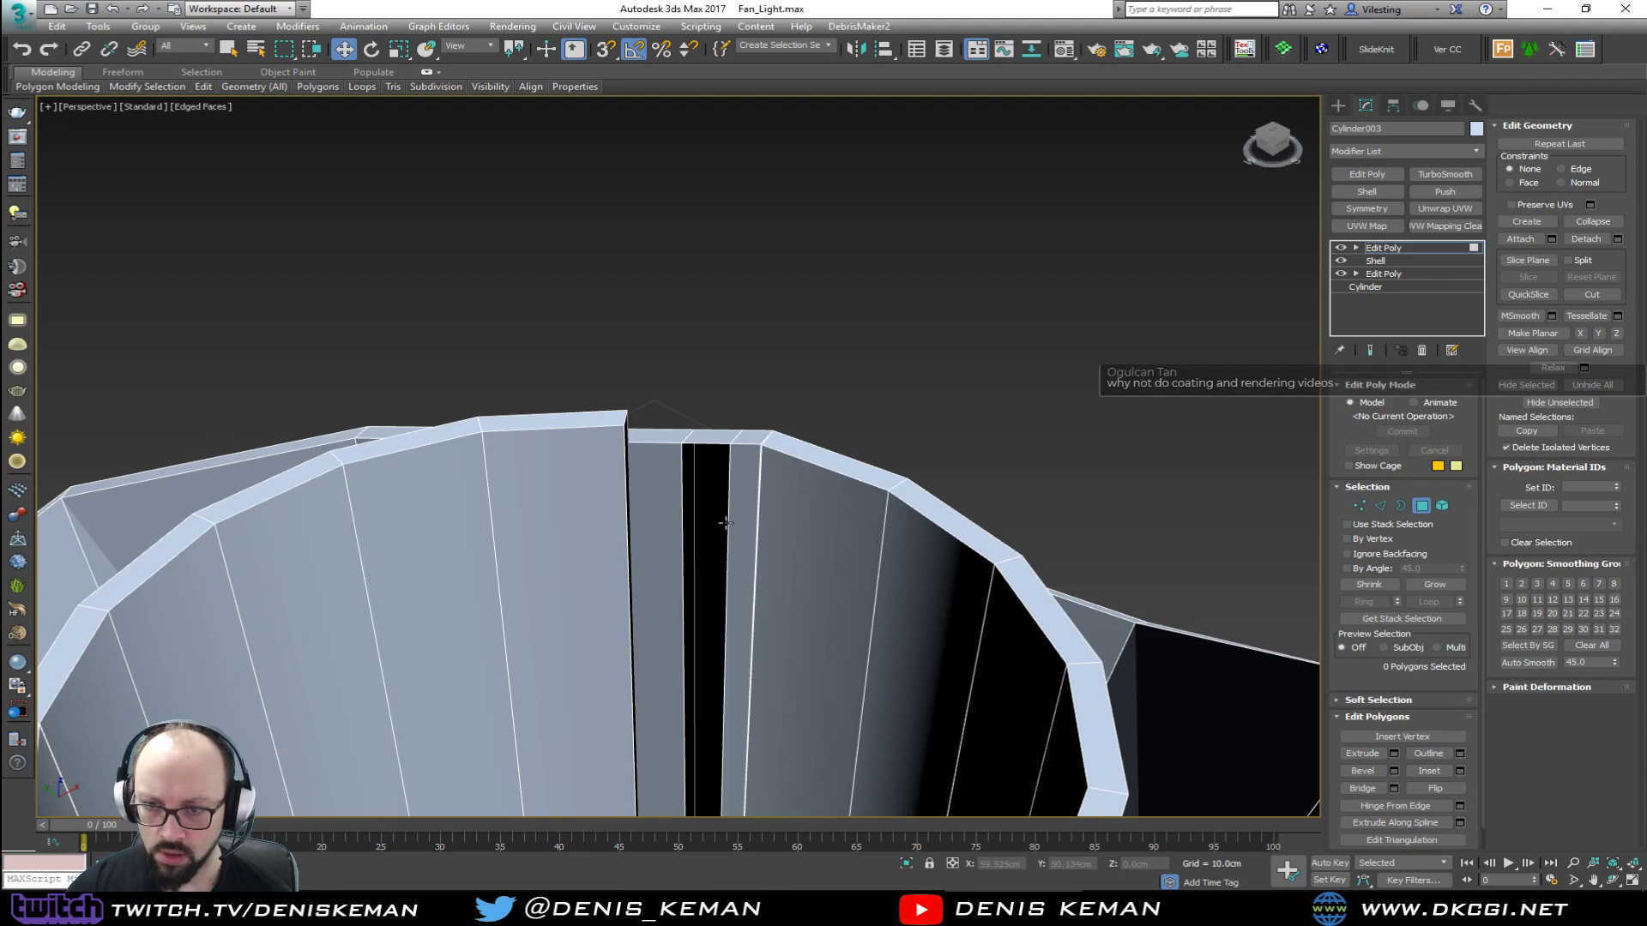
Step: Select the open borders of the hub wall and the blade strip and bridge them
{"action": "key", "text": "3"}
{"action": "left_click", "coordinate": [725, 523]}
{"action": "left_click", "coordinate": [627, 518], "text": "ctrl"}
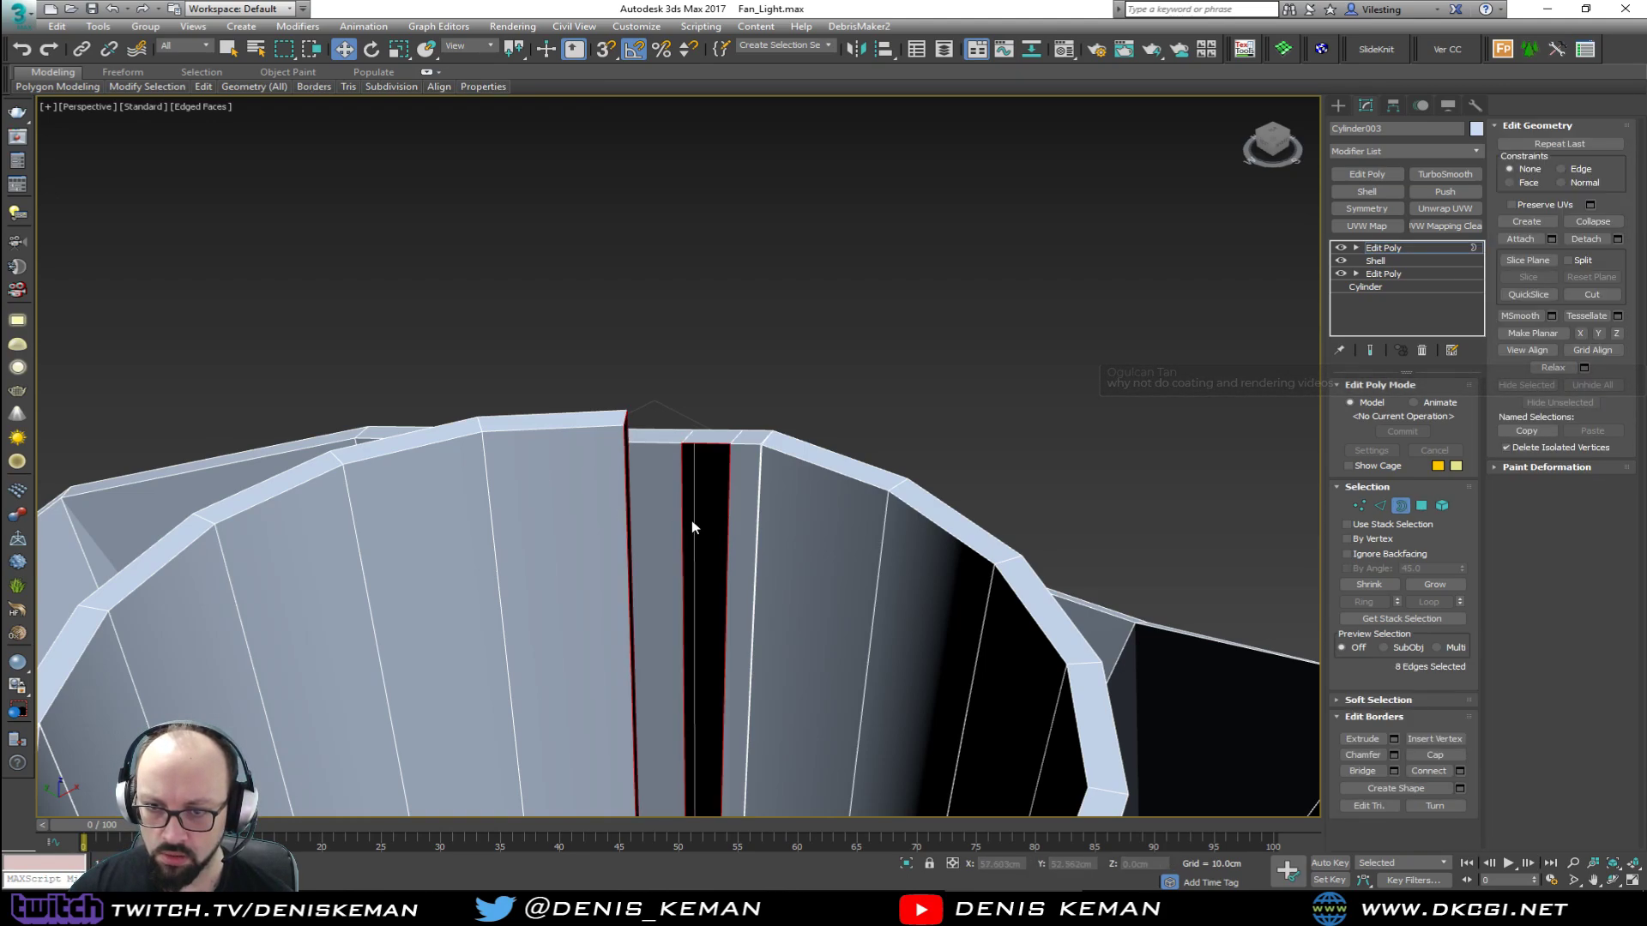
{"action": "middle_click_drag", "start_coordinate": [692, 519], "coordinate": [620, 530], "text": "alt"}
{"action": "left_click", "coordinate": [1363, 771]}
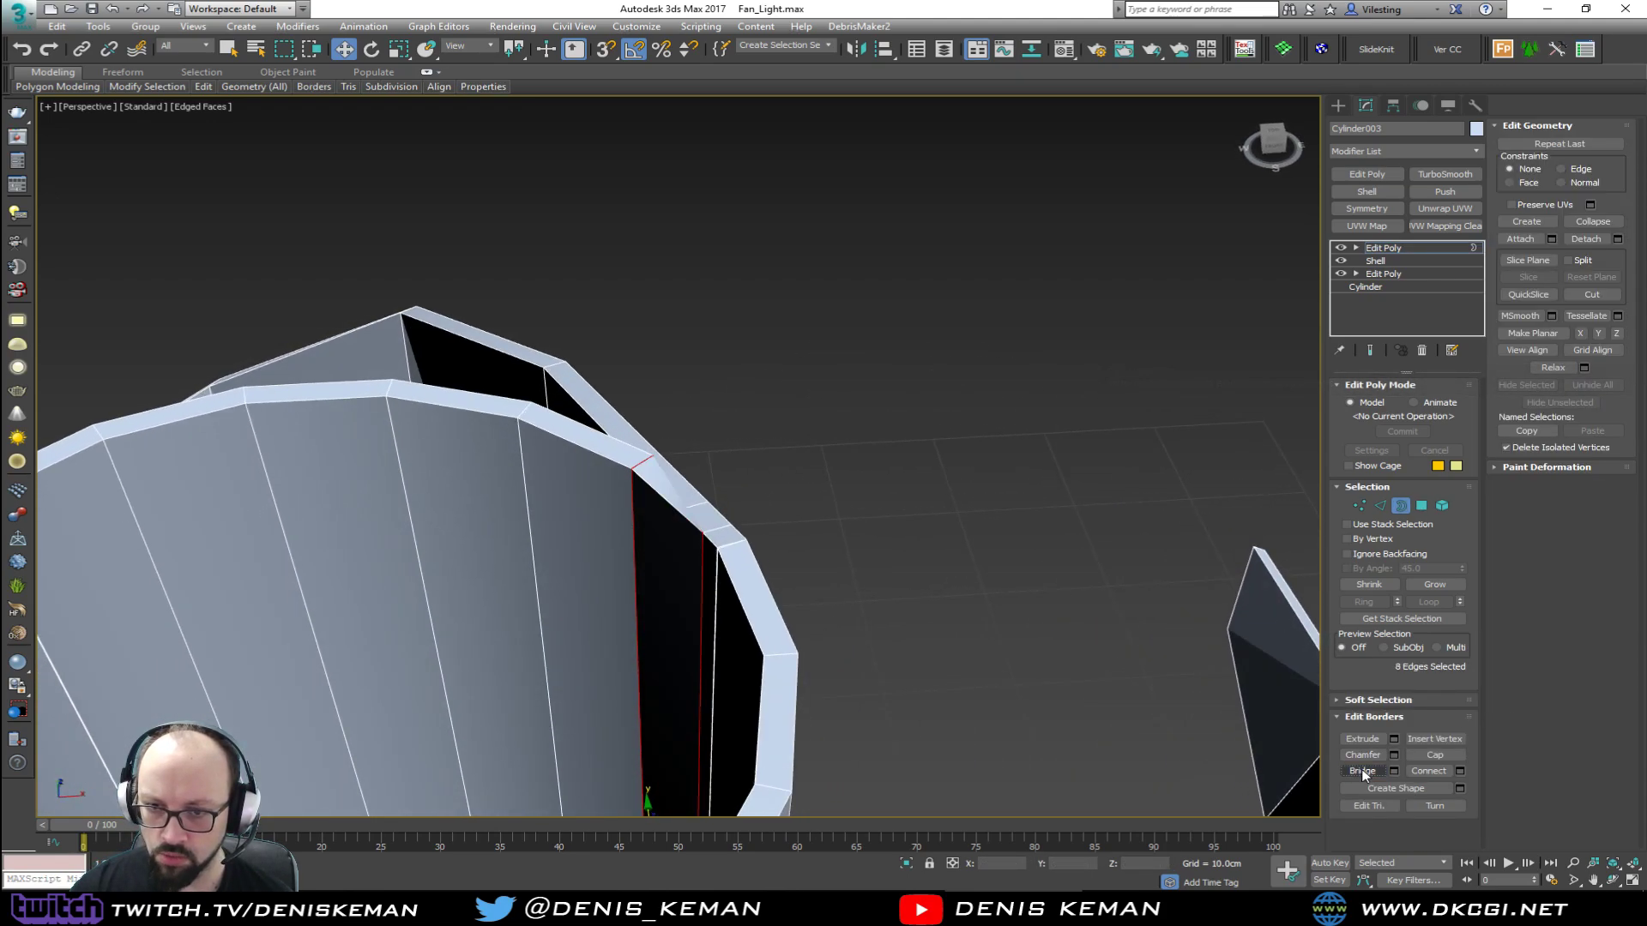
Step: Raise the blade's top vertex at the junction to the hub rim height of 58.427 cm and shift it sideways along the blade
{"action": "middle_click_drag", "start_coordinate": [892, 530], "coordinate": [706, 498], "text": "alt"}
{"action": "scroll", "coordinate": [697, 547], "scroll_direction": "up", "scroll_amount": 3}
{"action": "middle_click_drag", "start_coordinate": [724, 332], "coordinate": [653, 490]}
{"action": "key", "text": "1"}
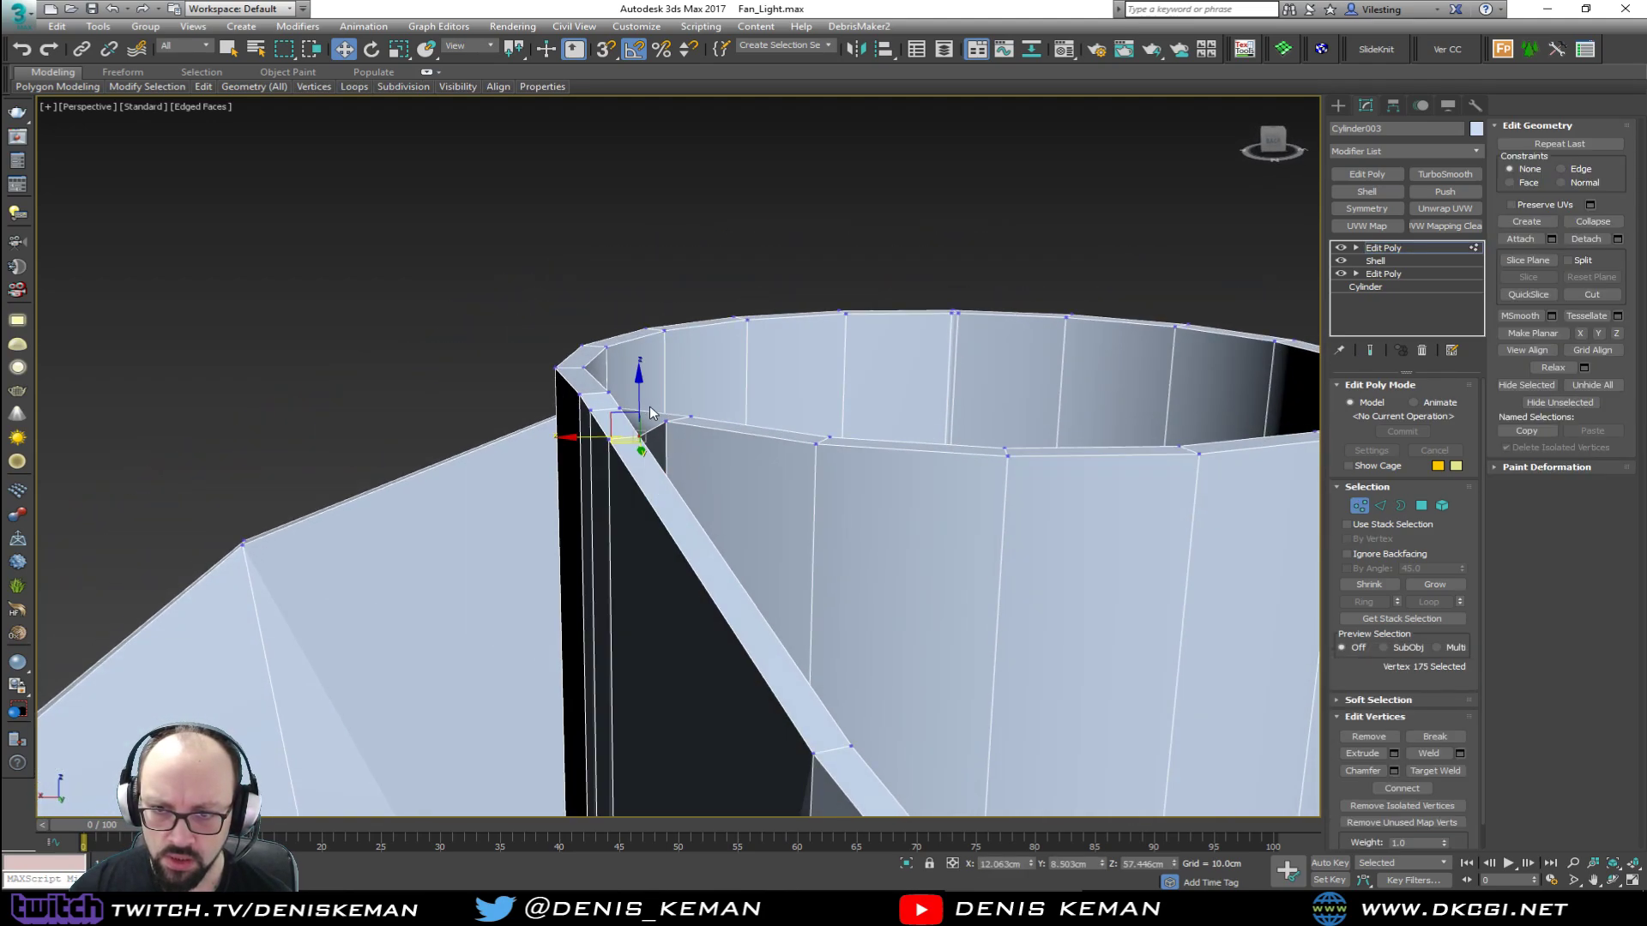
{"action": "key", "text": "s"}
{"action": "middle_click_drag", "start_coordinate": [652, 417], "coordinate": [673, 495], "text": "alt"}
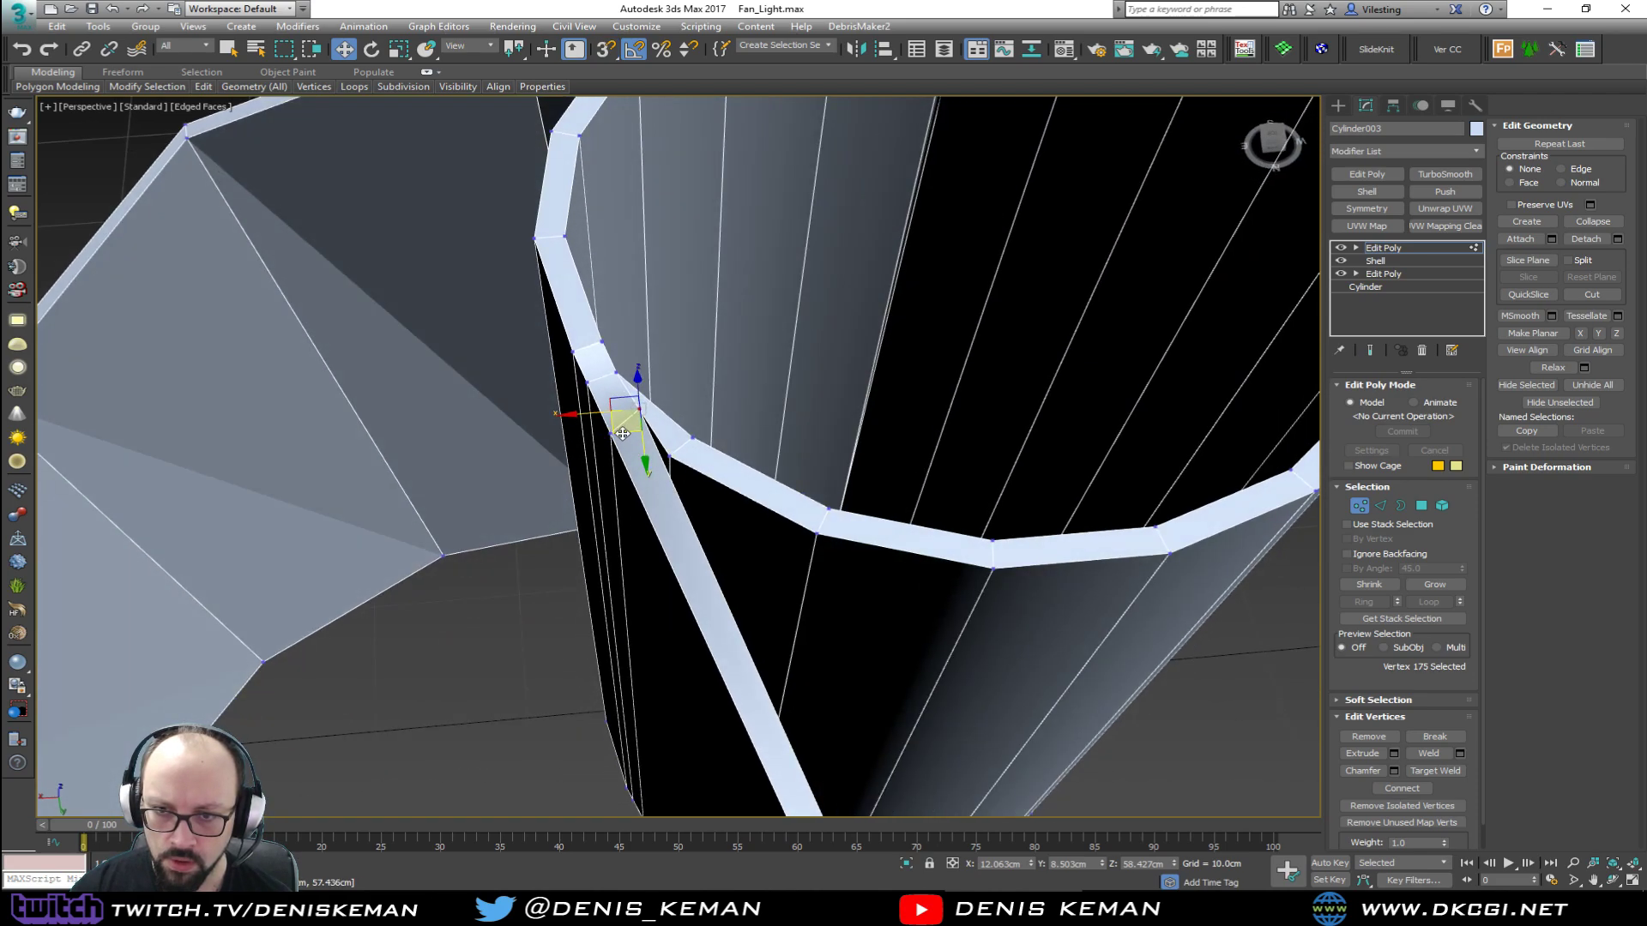
{"action": "left_click_drag", "start_coordinate": [623, 434], "coordinate": [627, 453]}
{"action": "middle_click_drag", "start_coordinate": [627, 453], "coordinate": [653, 410], "text": "alt"}
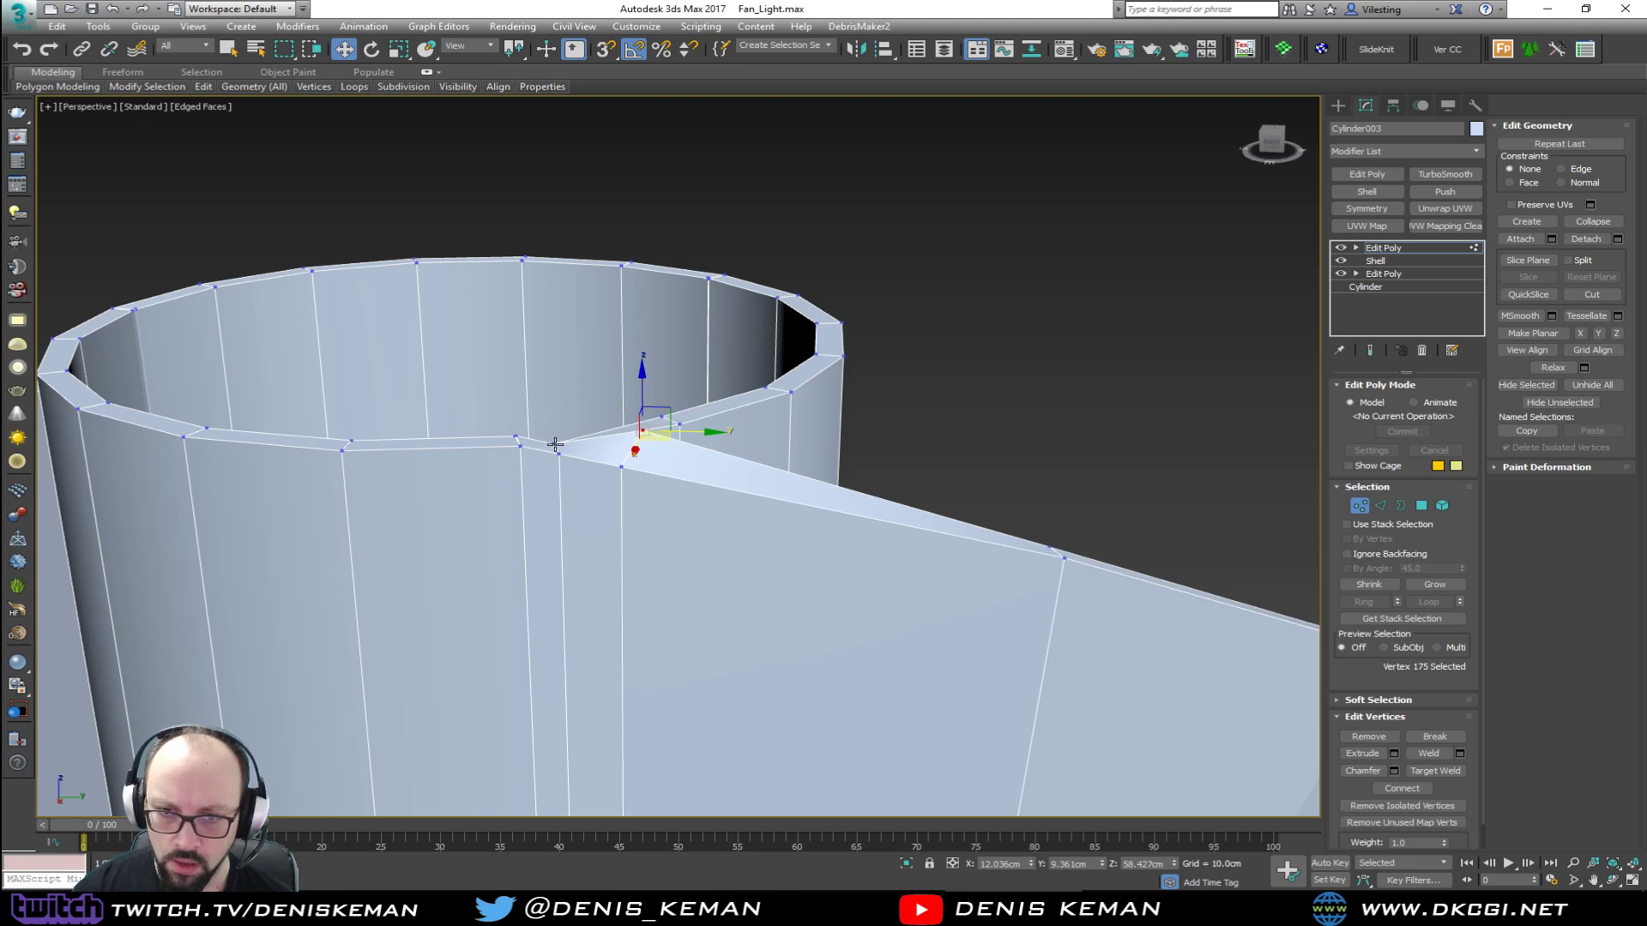
Step: Level the neighbouring top vertices of the junction with the hub rim using snapping, and leave vertex editing
{"action": "left_click", "coordinate": [555, 444]}
{"action": "key", "text": "s"}
{"action": "left_click_drag", "start_coordinate": [650, 406], "coordinate": [662, 416]}
{"action": "left_click", "coordinate": [562, 458]}
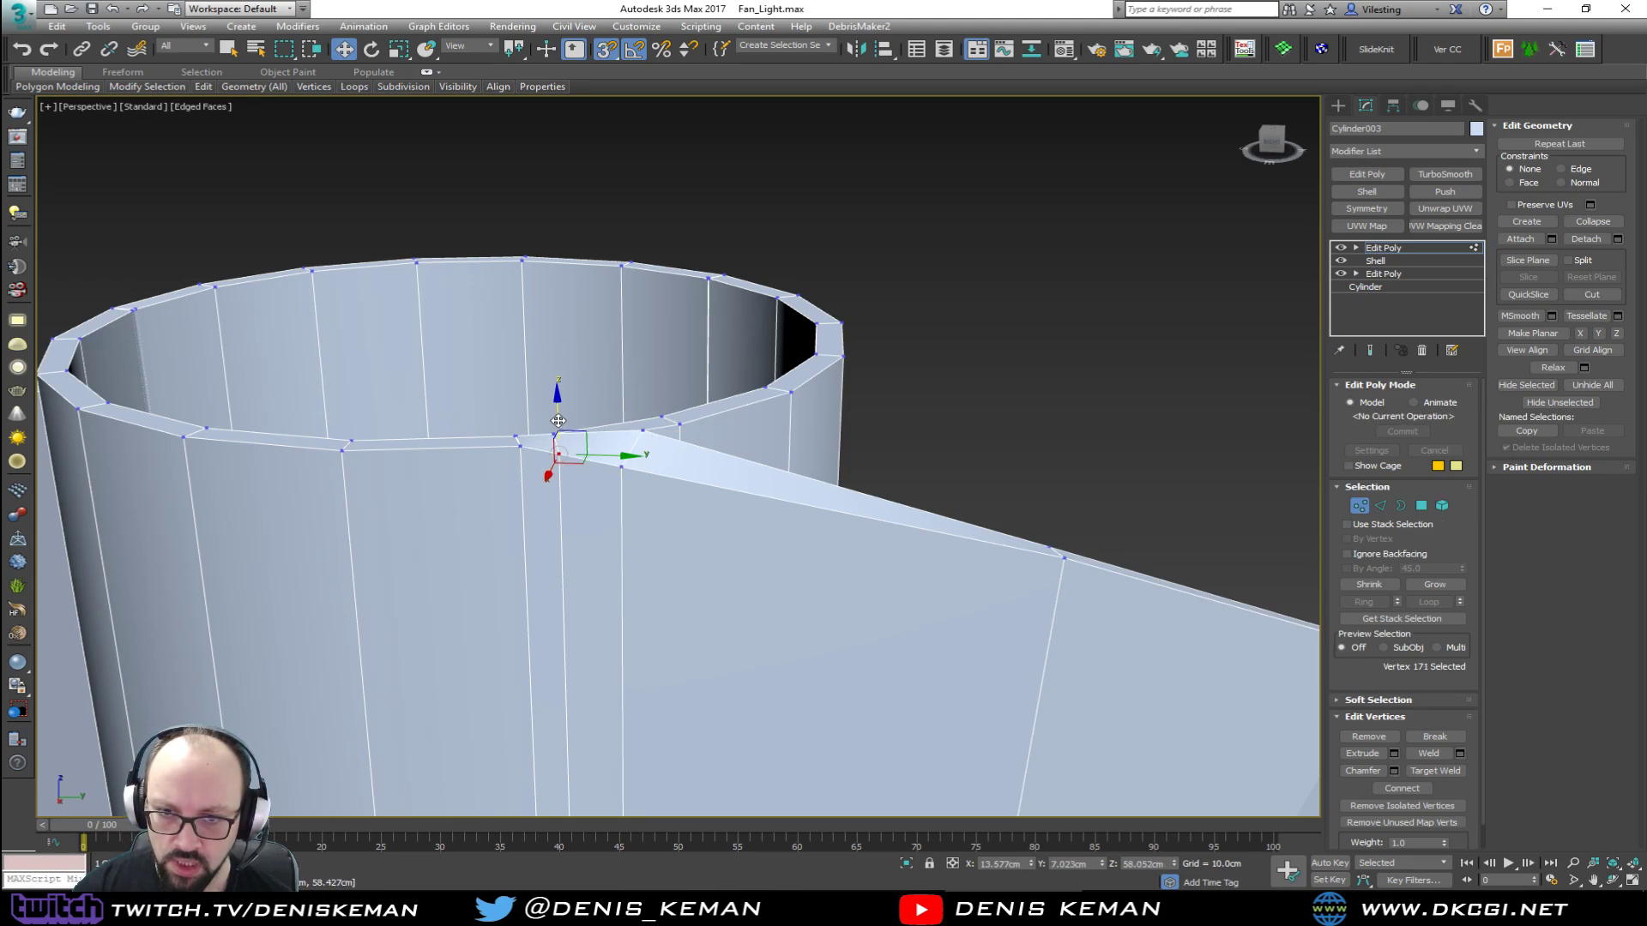
{"action": "left_click_drag", "start_coordinate": [559, 421], "coordinate": [636, 414]}
{"action": "key", "text": "s"}
{"action": "left_click", "coordinate": [623, 469]}
{"action": "mouse_move", "coordinate": [655, 424]}
{"action": "middle_mouse_down", "text": "alt"}
{"action": "mouse_move", "coordinate": [754, 464]}
{"action": "mouse_move", "coordinate": [832, 456]}
{"action": "mouse_move", "coordinate": [659, 451]}
{"action": "mouse_move", "coordinate": [678, 431]}
{"action": "middle_mouse_up", "text": "alt"}
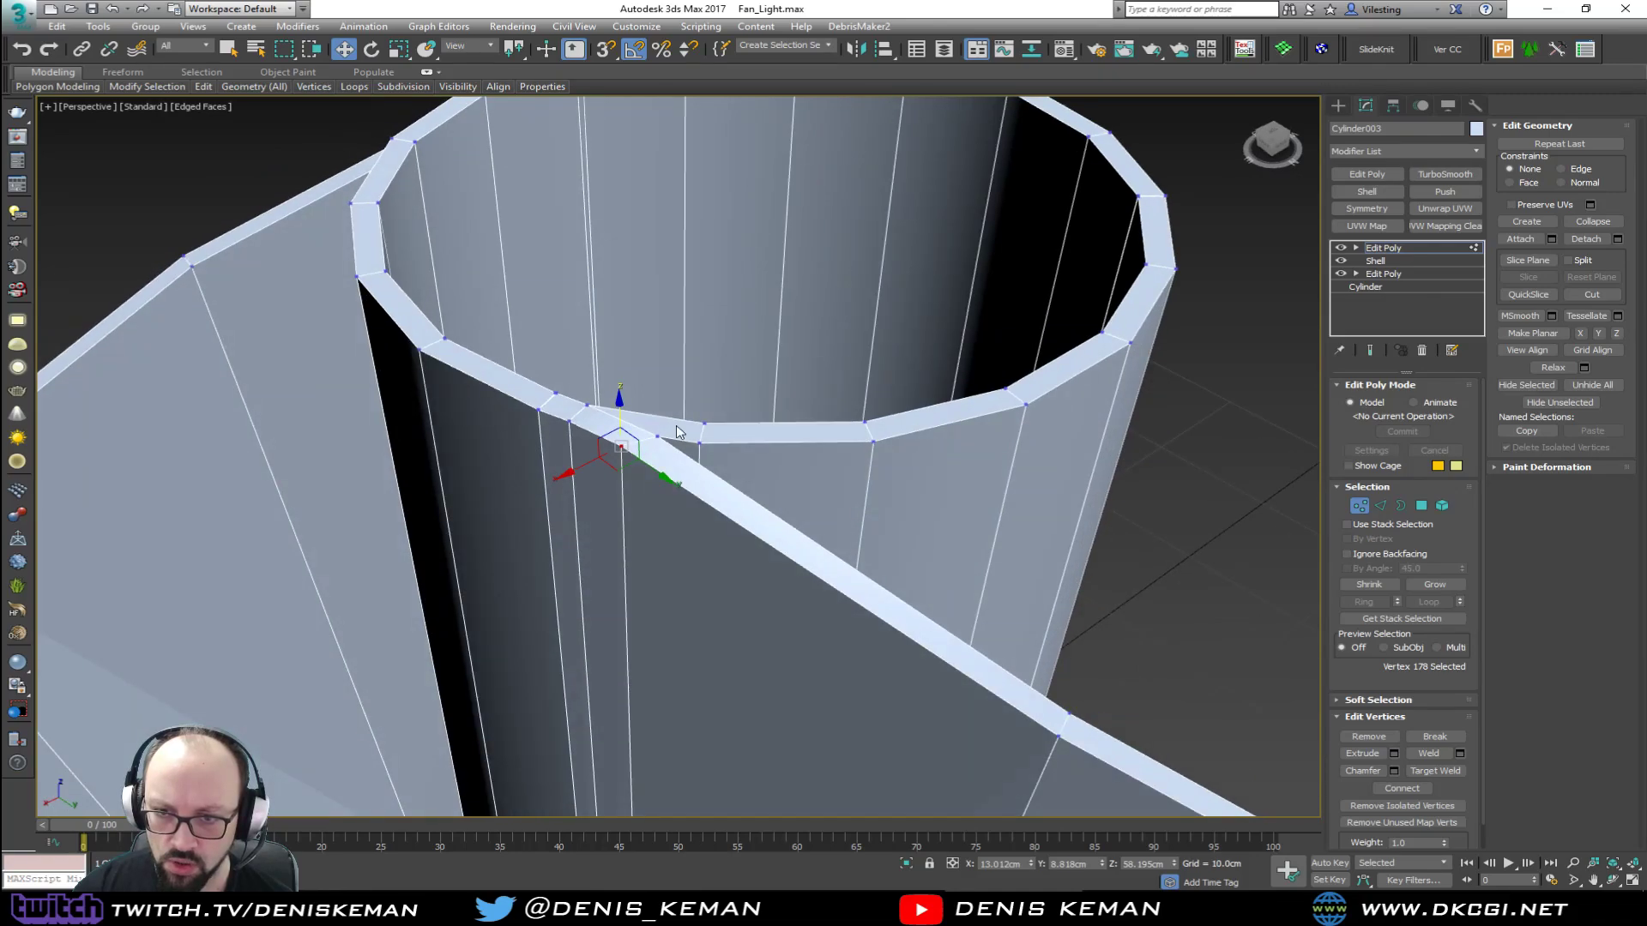
{"action": "left_click", "coordinate": [1362, 507]}
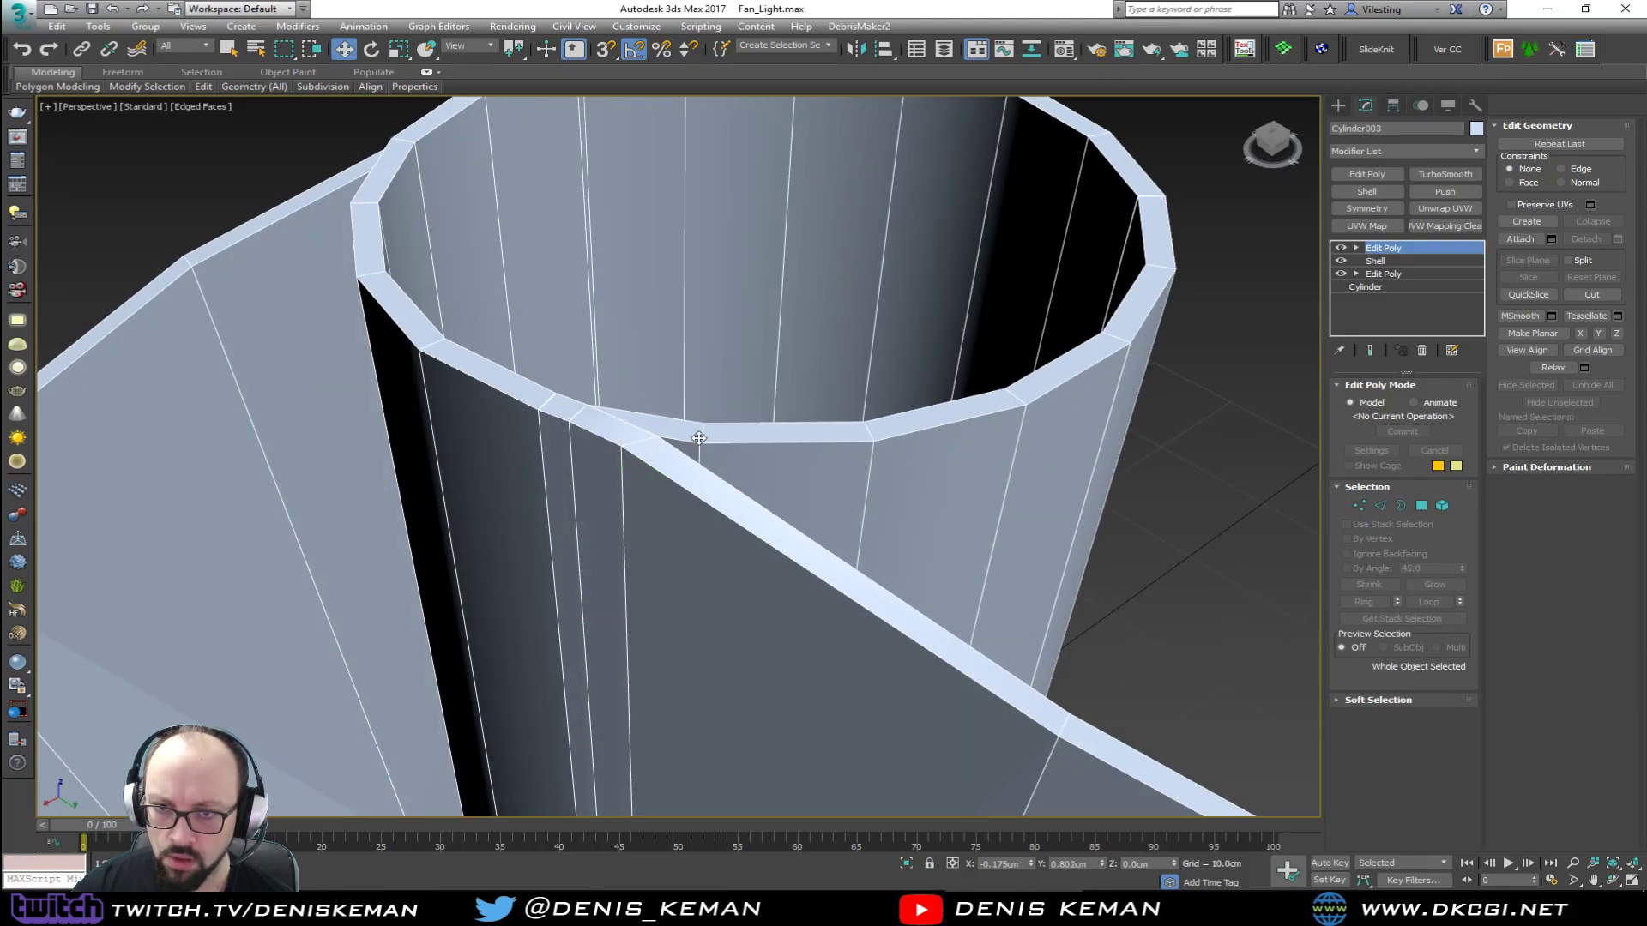
Step: Select the vertical edge loop beside the blade junction and check its inner seam for an open border
{"action": "key", "text": "2"}
{"action": "double_click", "coordinate": [543, 447]}
{"action": "scroll", "coordinate": [605, 395], "scroll_direction": "down", "scroll_amount": 6}
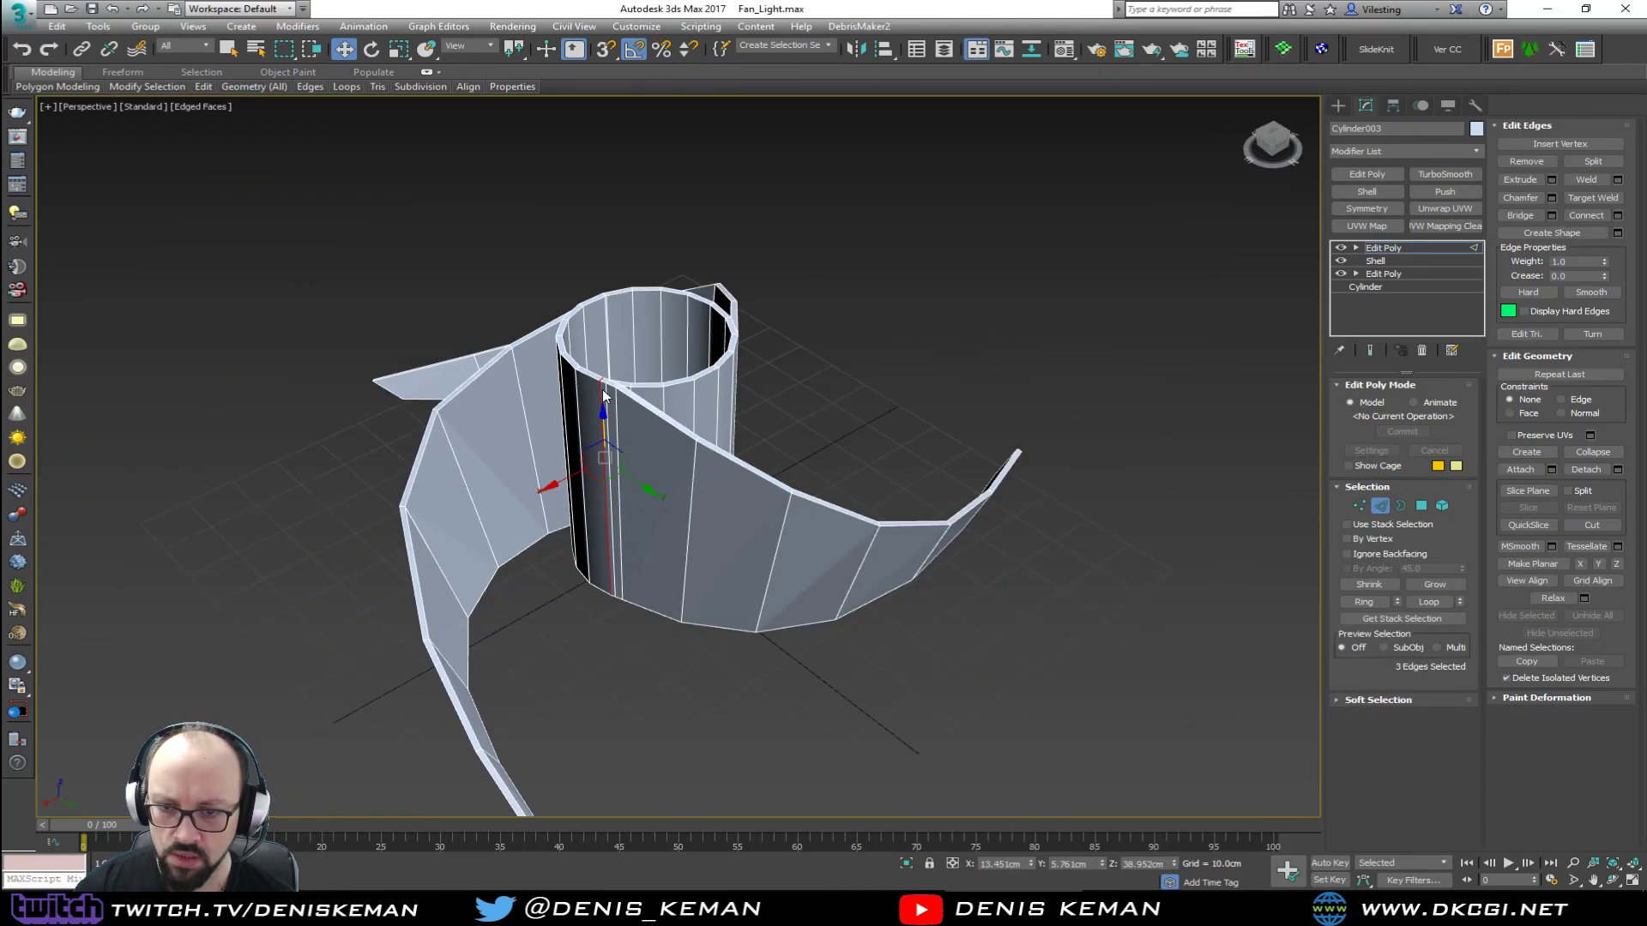
{"action": "scroll", "coordinate": [605, 395], "scroll_direction": "up", "scroll_amount": 2}
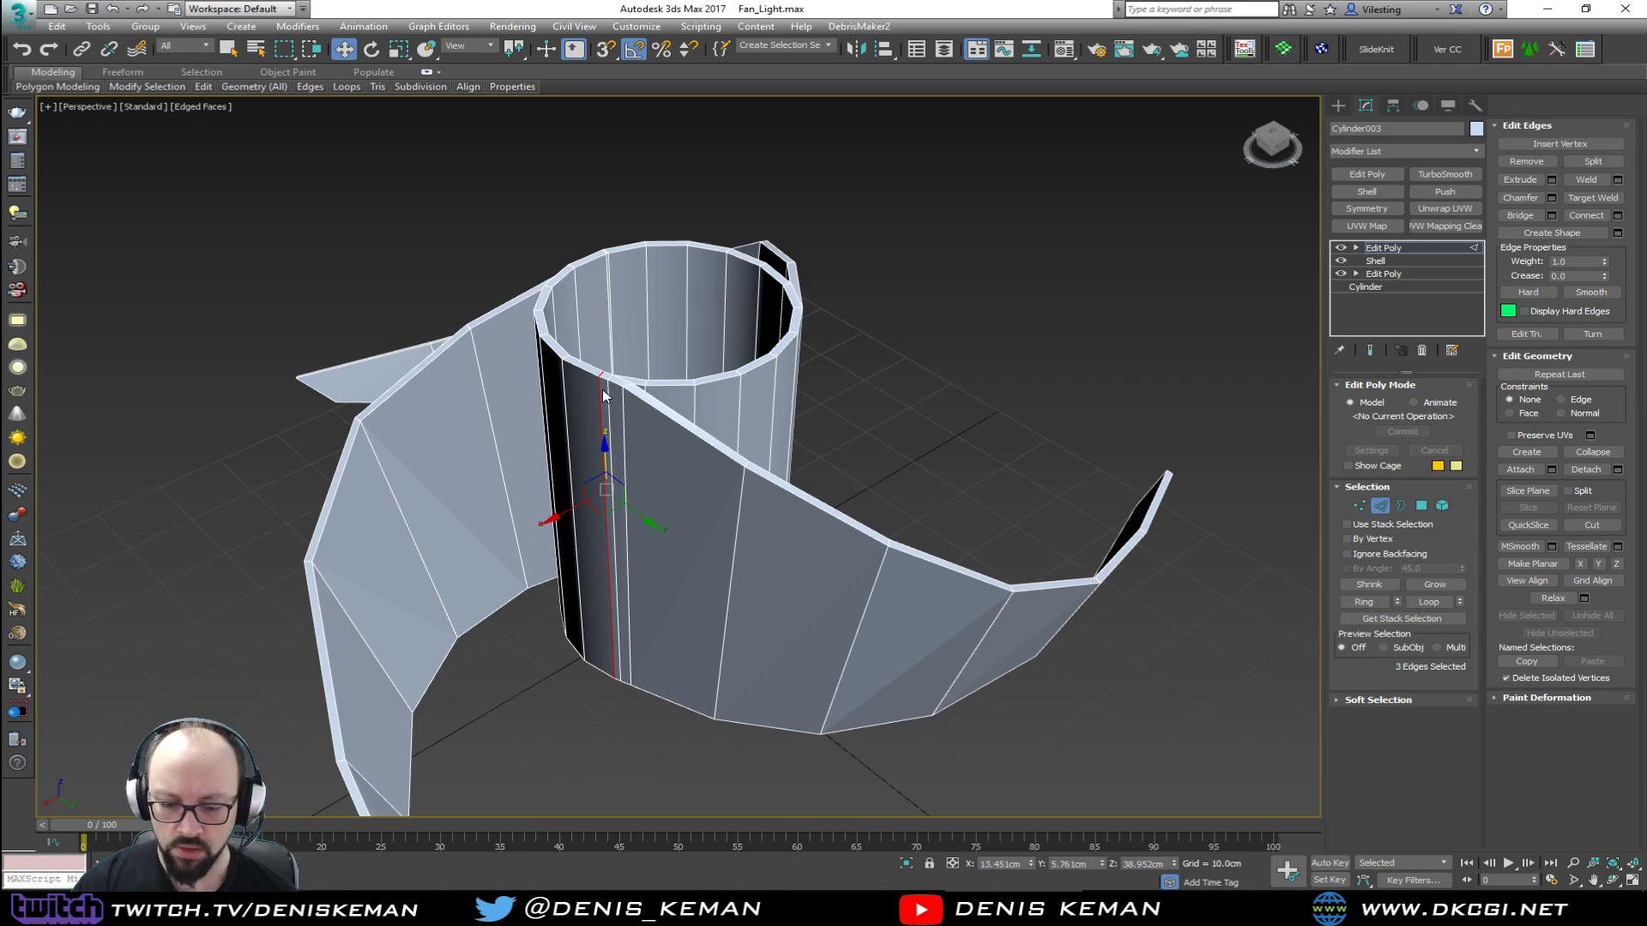
{"action": "middle_click_drag", "start_coordinate": [725, 383], "coordinate": [614, 415], "text": "alt"}
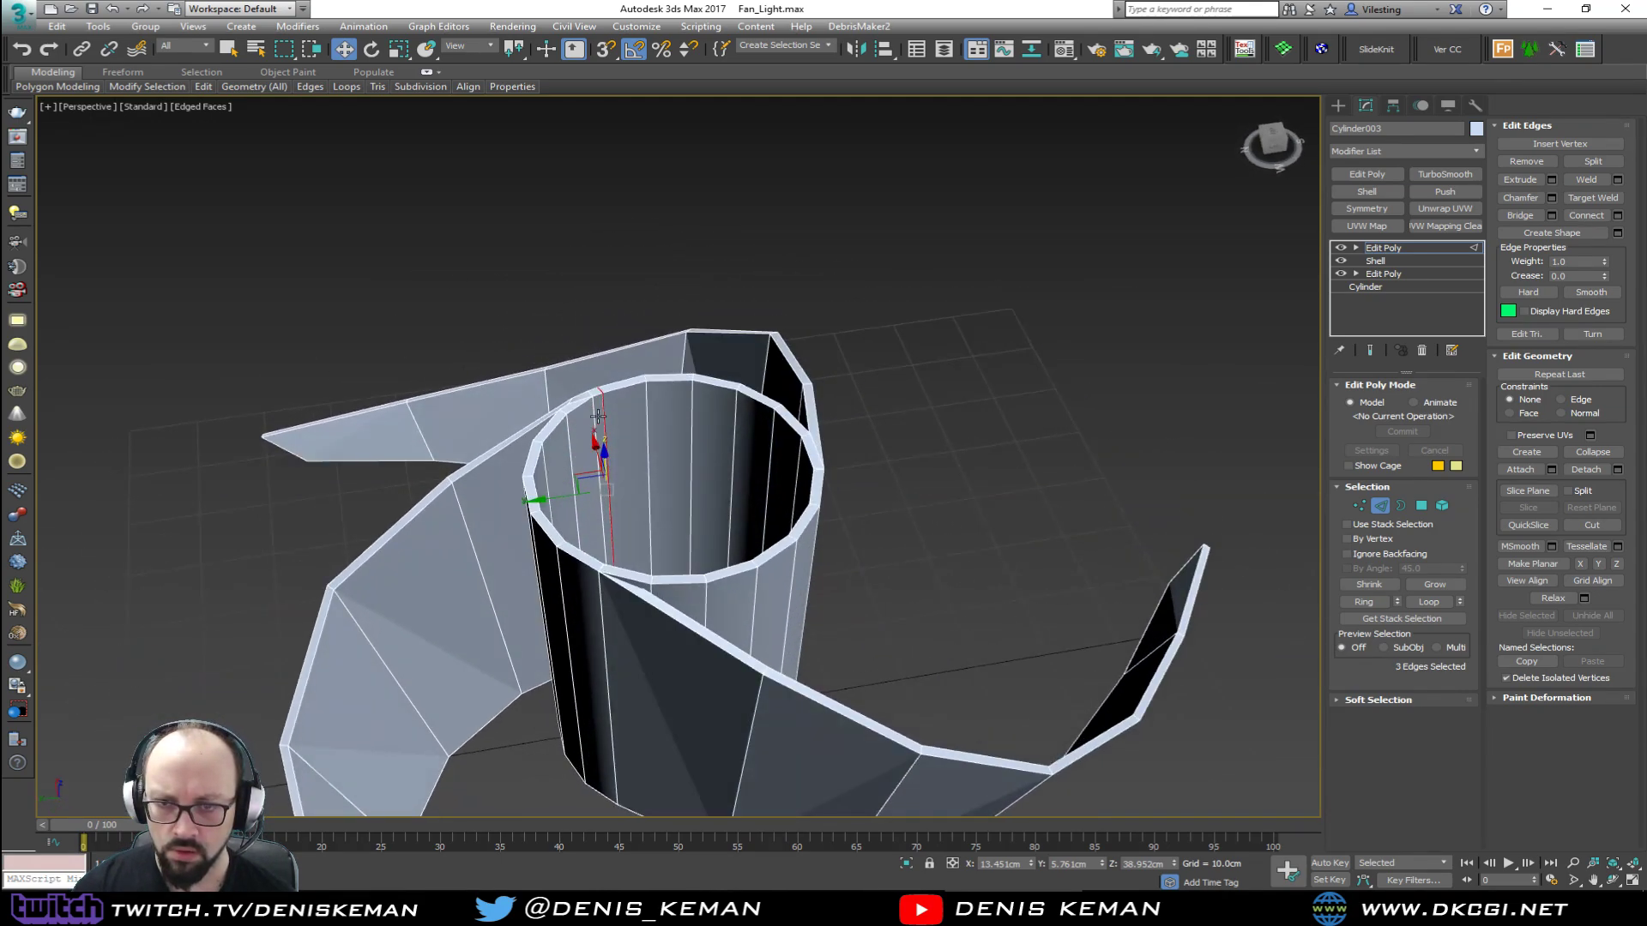
{"action": "scroll", "coordinate": [614, 415], "scroll_direction": "up", "scroll_amount": 3}
{"action": "scroll", "coordinate": [614, 415], "scroll_direction": "up", "scroll_amount": 8}
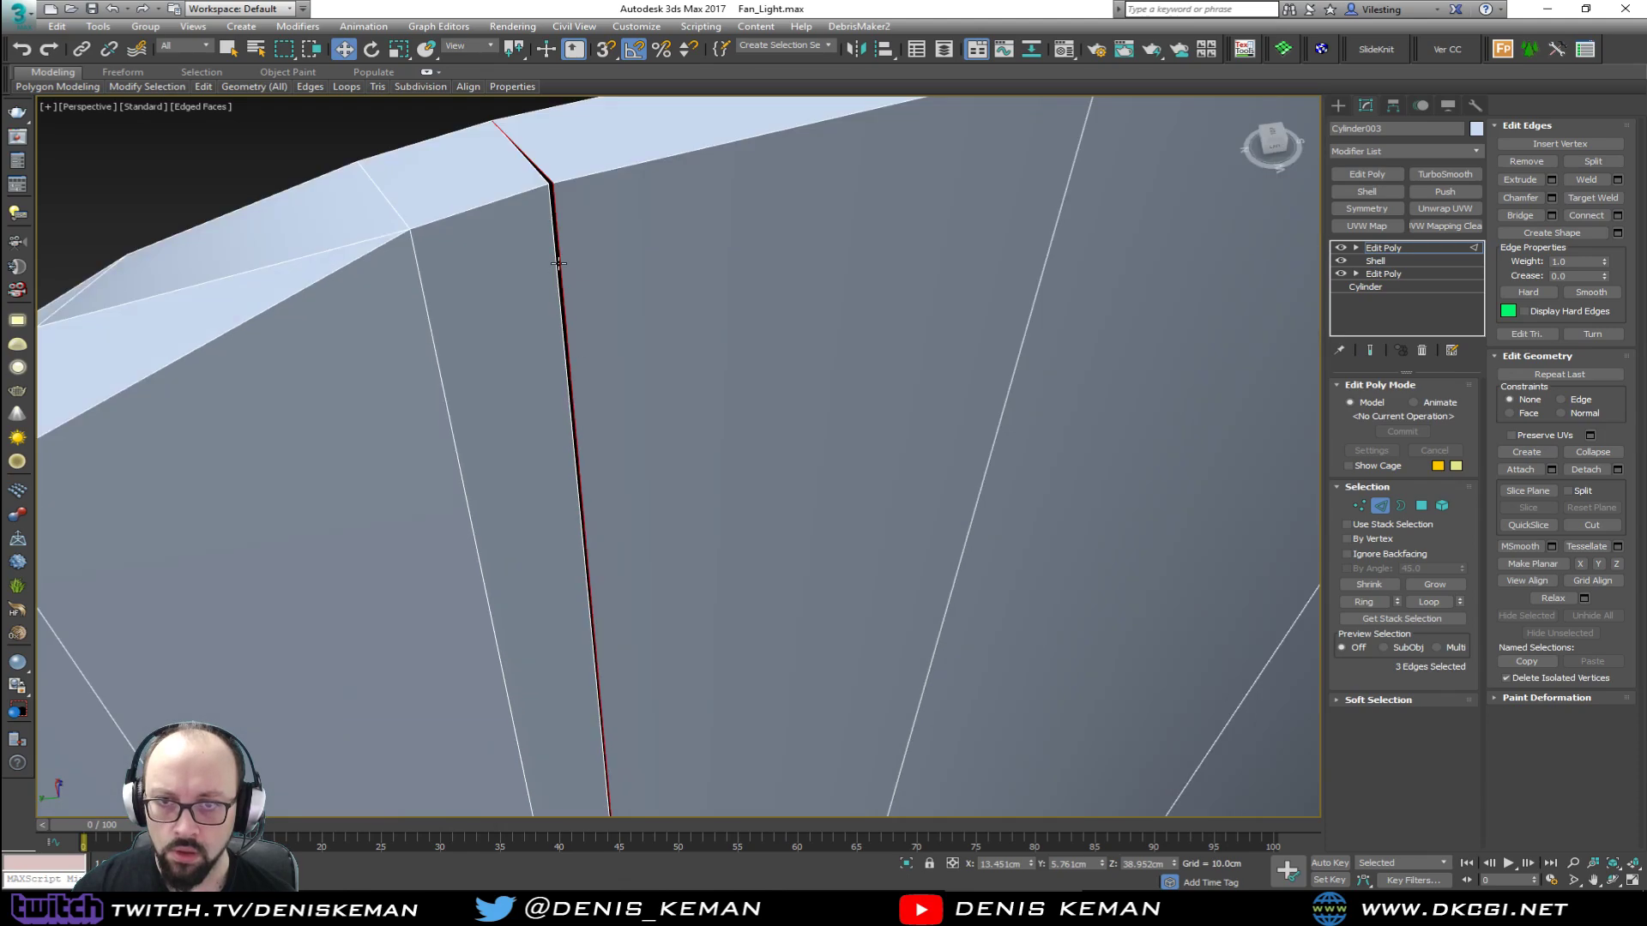
{"action": "key", "text": "3"}
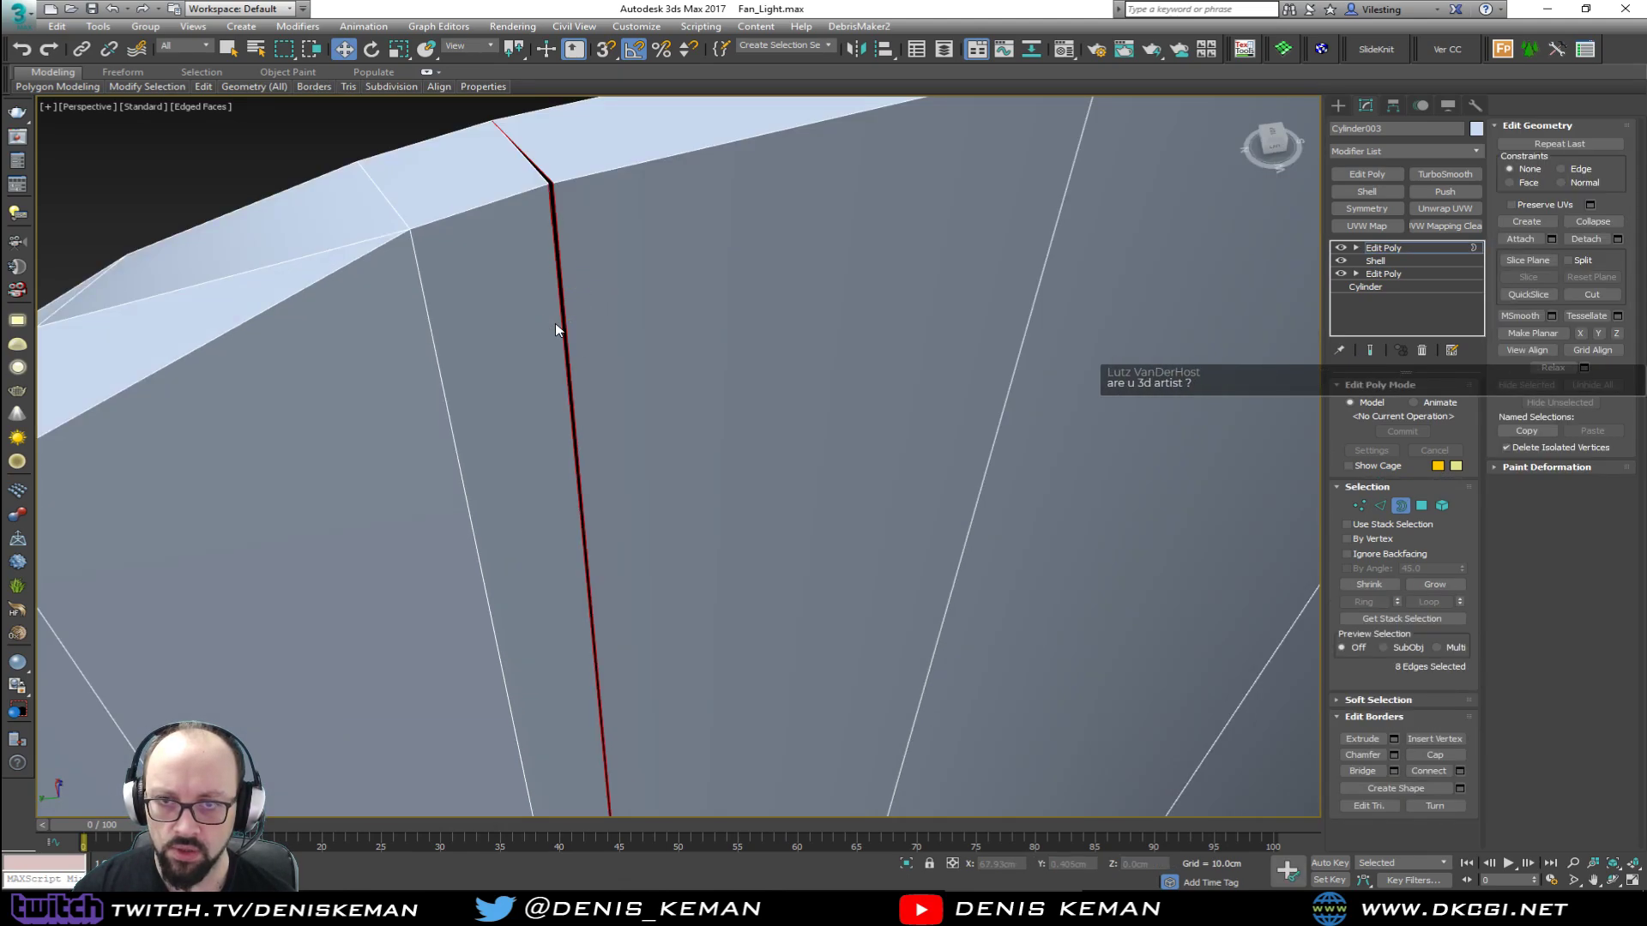
{"action": "middle_click_drag", "start_coordinate": [556, 331], "coordinate": [604, 382]}
Step: Select the 11 vertices along the open seam and weld them with a 0.1 cm threshold, switching to edge editing
{"action": "key", "text": "1"}
{"action": "key", "text": "F3"}
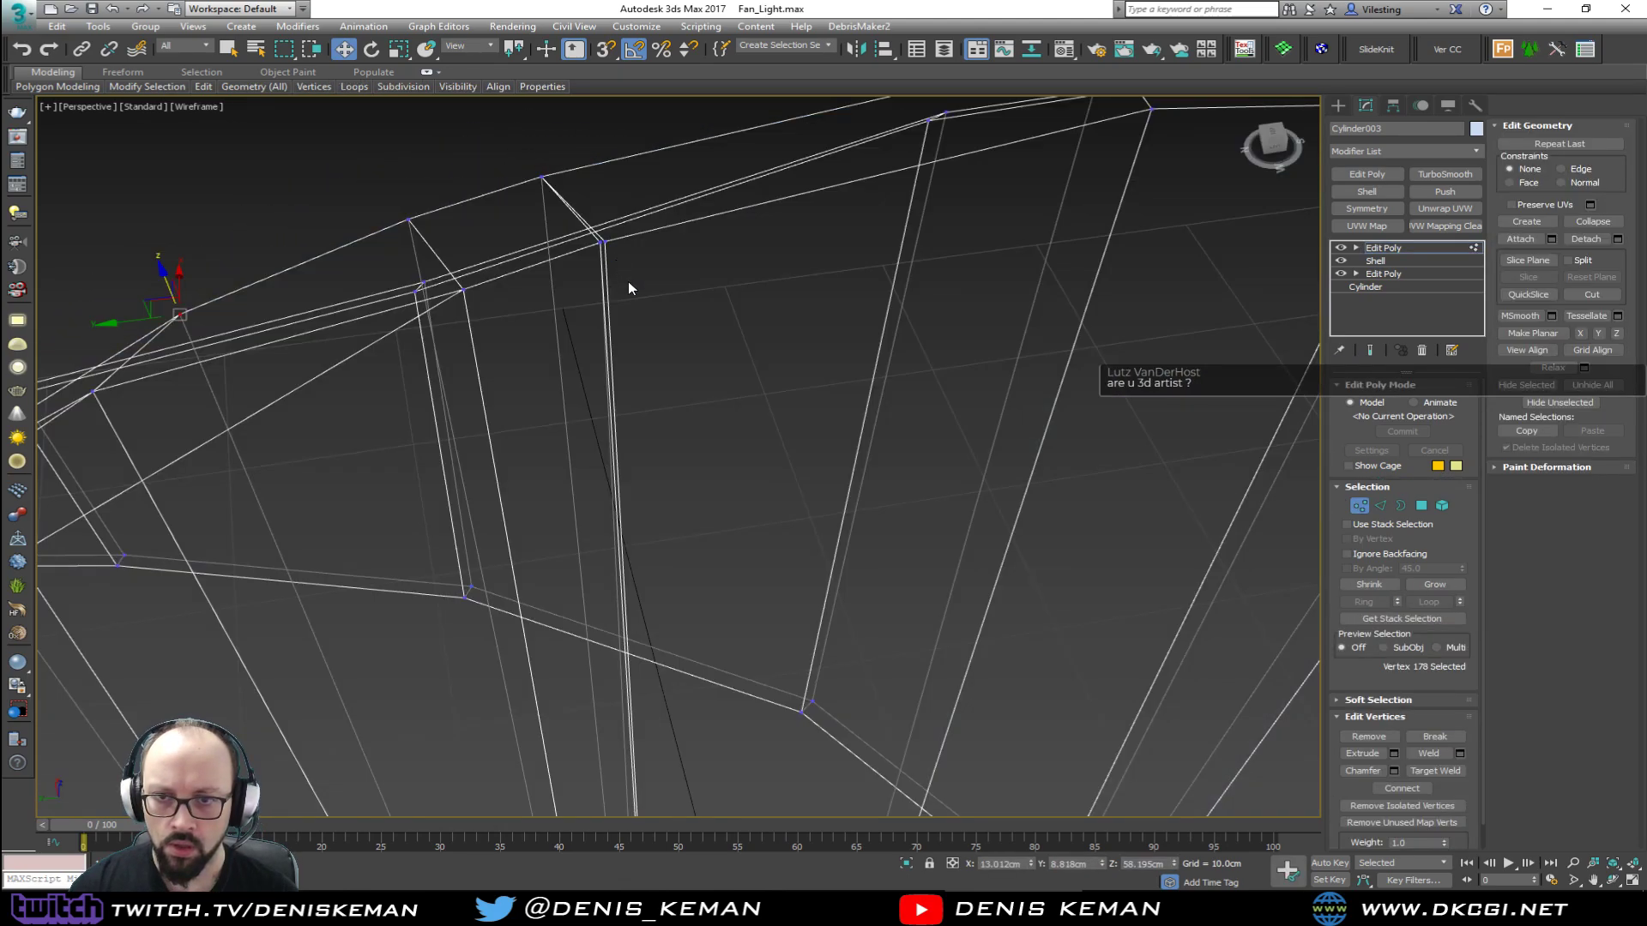
{"action": "scroll", "coordinate": [628, 281], "scroll_direction": "down", "scroll_amount": 6}
{"action": "middle_click_drag", "start_coordinate": [614, 302], "coordinate": [645, 281], "text": "alt"}
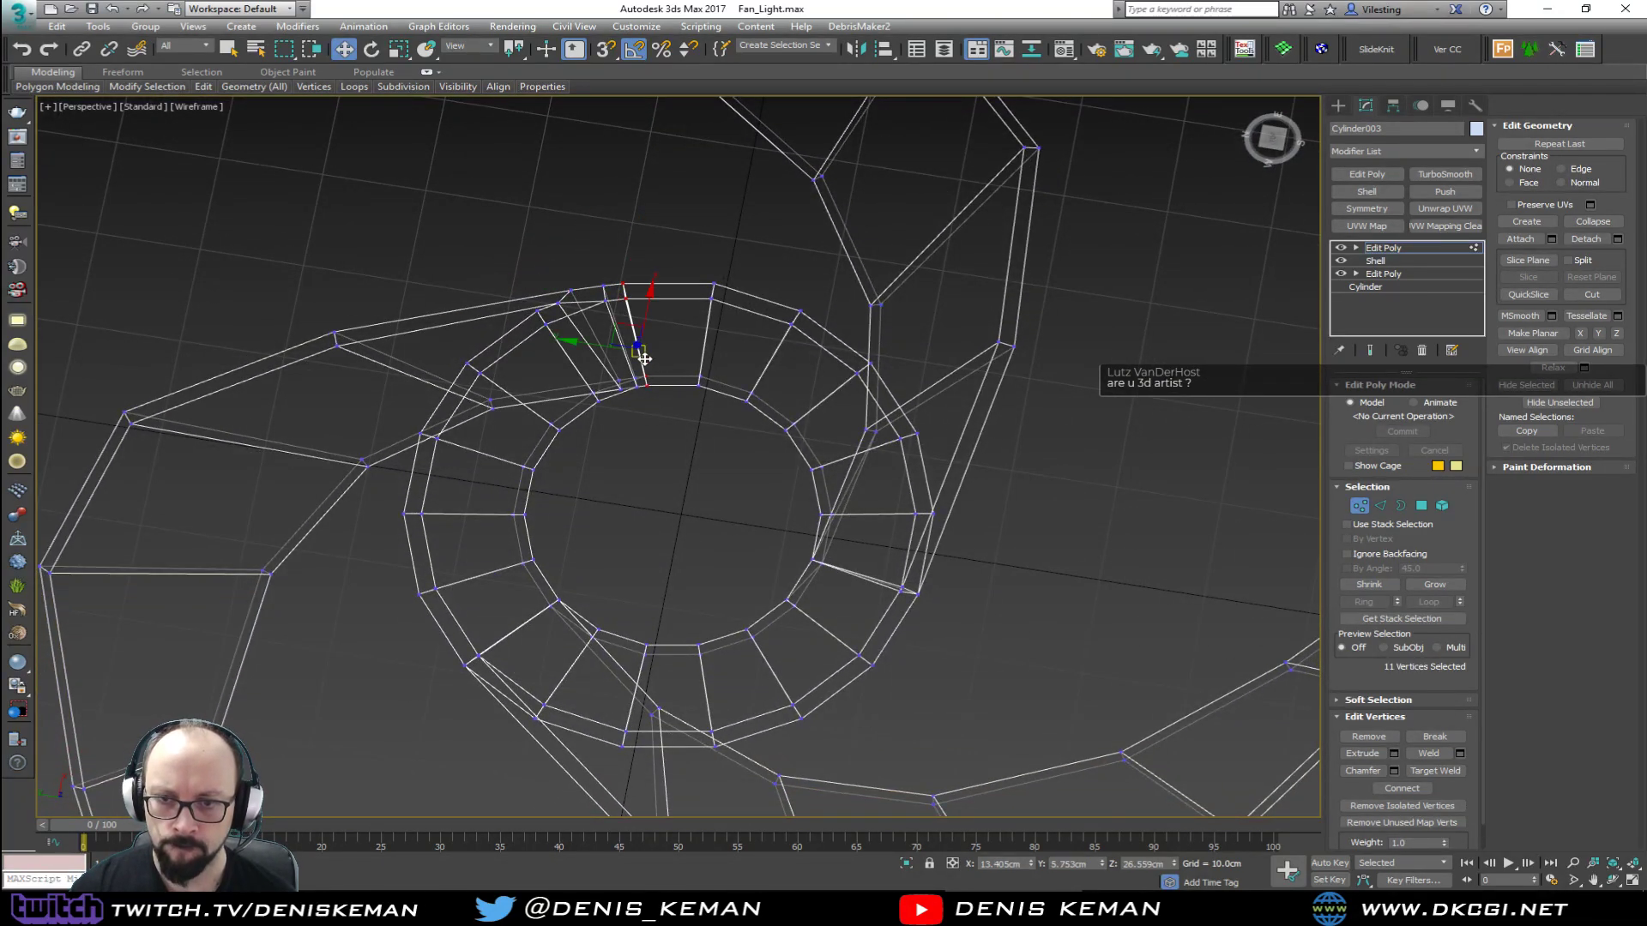
{"action": "scroll", "coordinate": [644, 358], "scroll_direction": "up", "scroll_amount": 8}
{"action": "key", "text": "F3"}
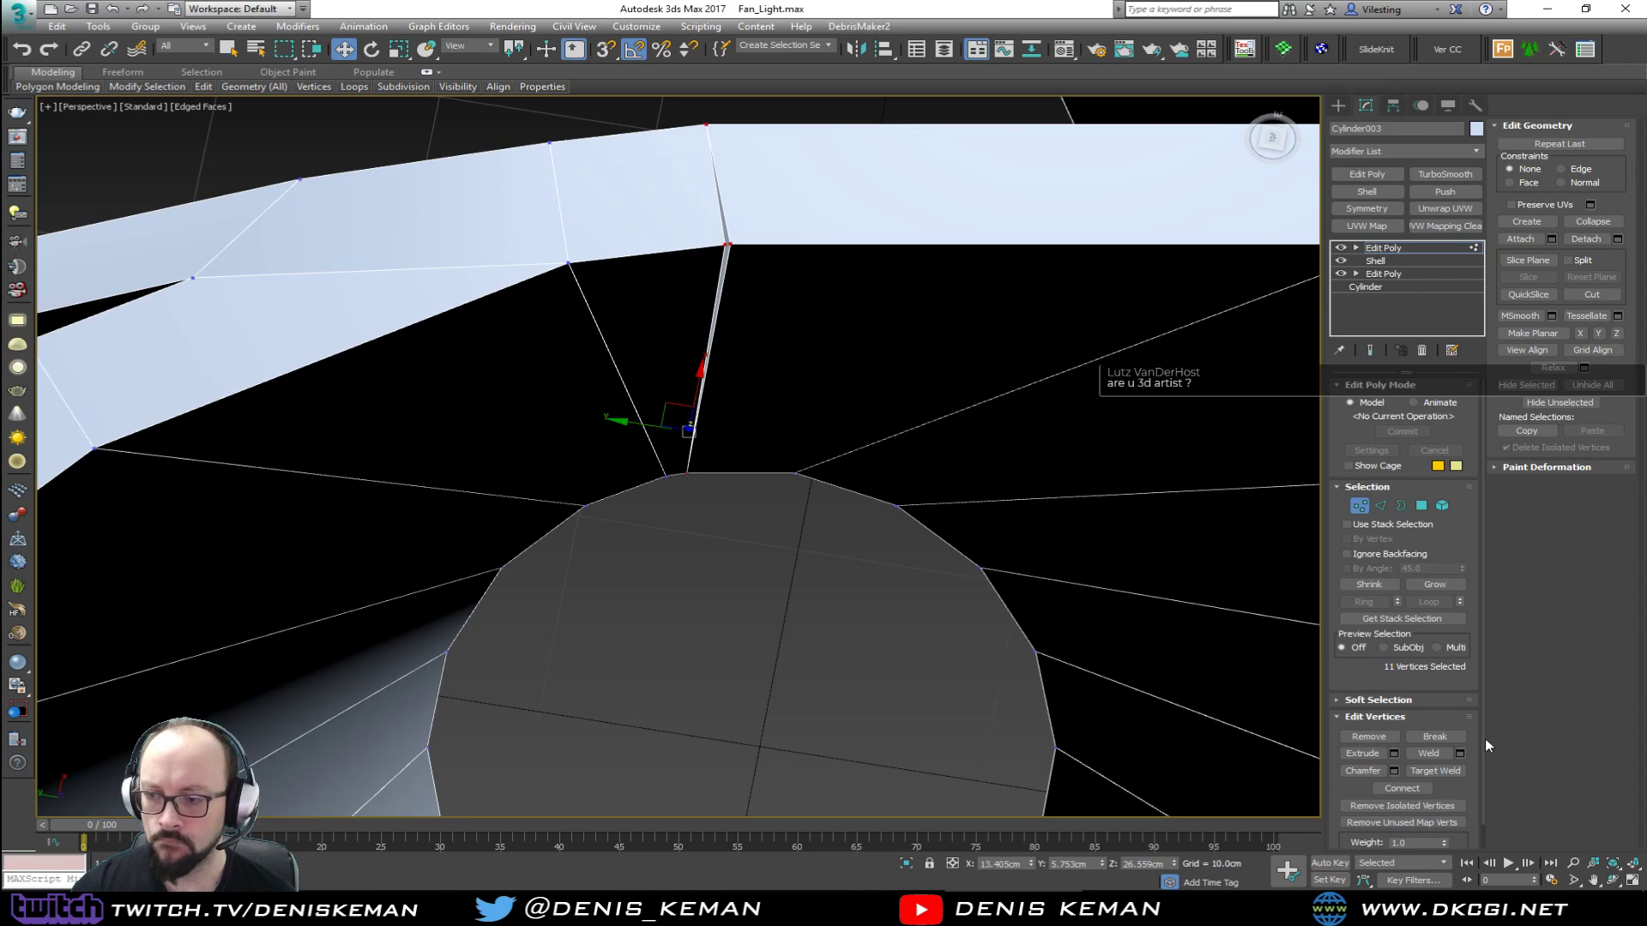
{"action": "left_click", "coordinate": [1461, 754]}
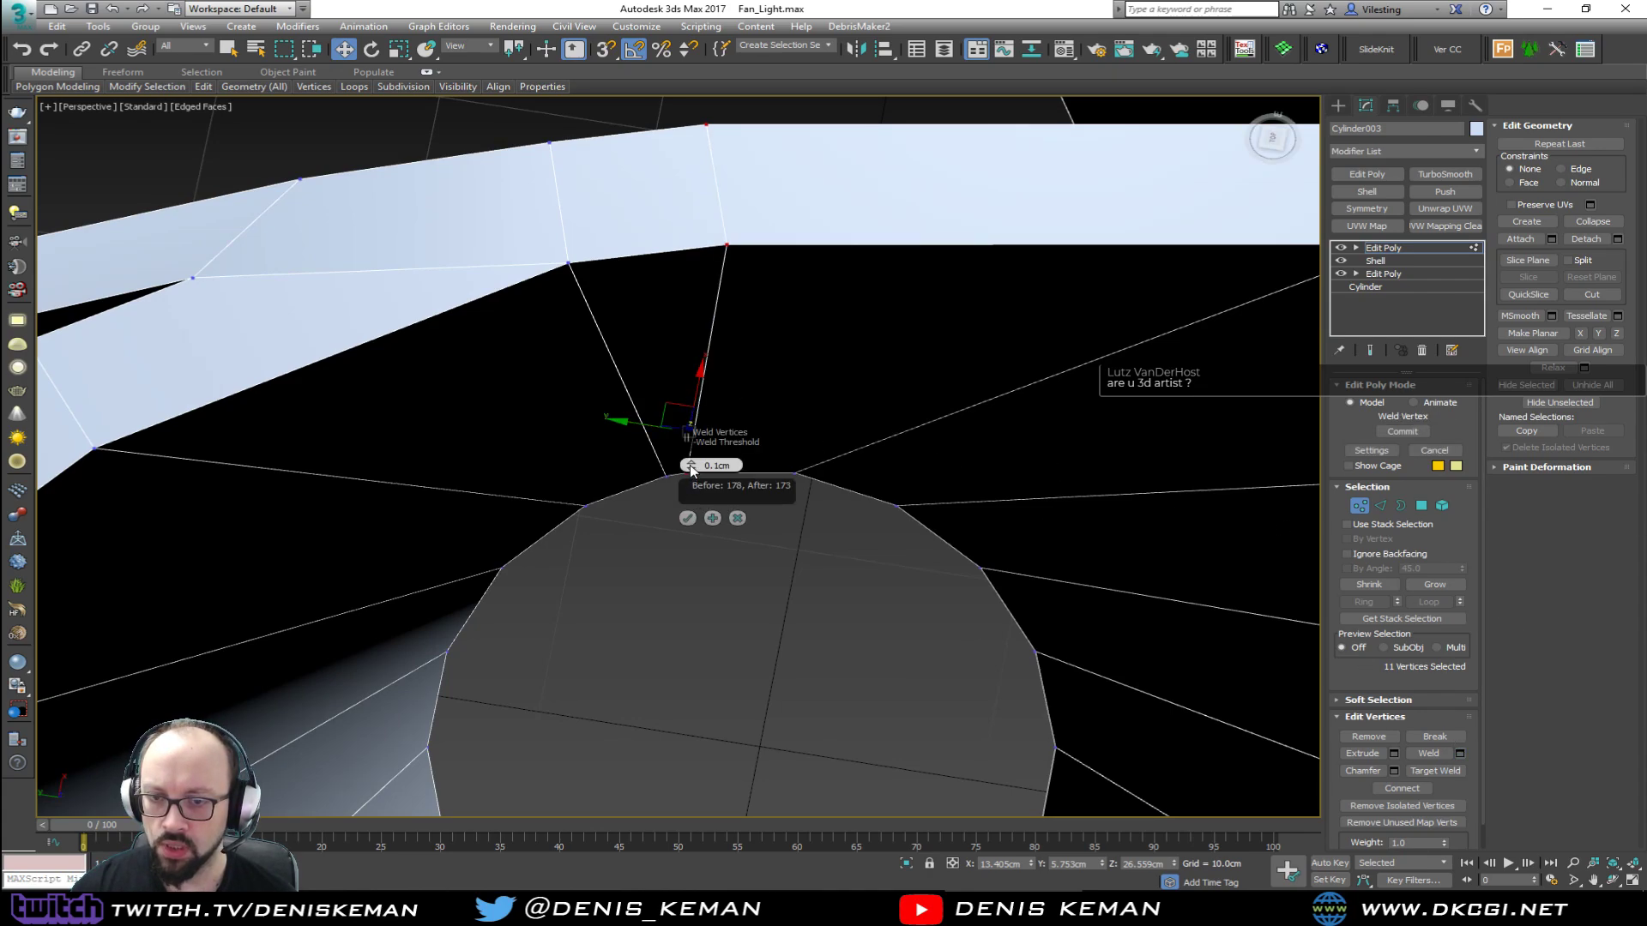
{"action": "left_click", "coordinate": [687, 518]}
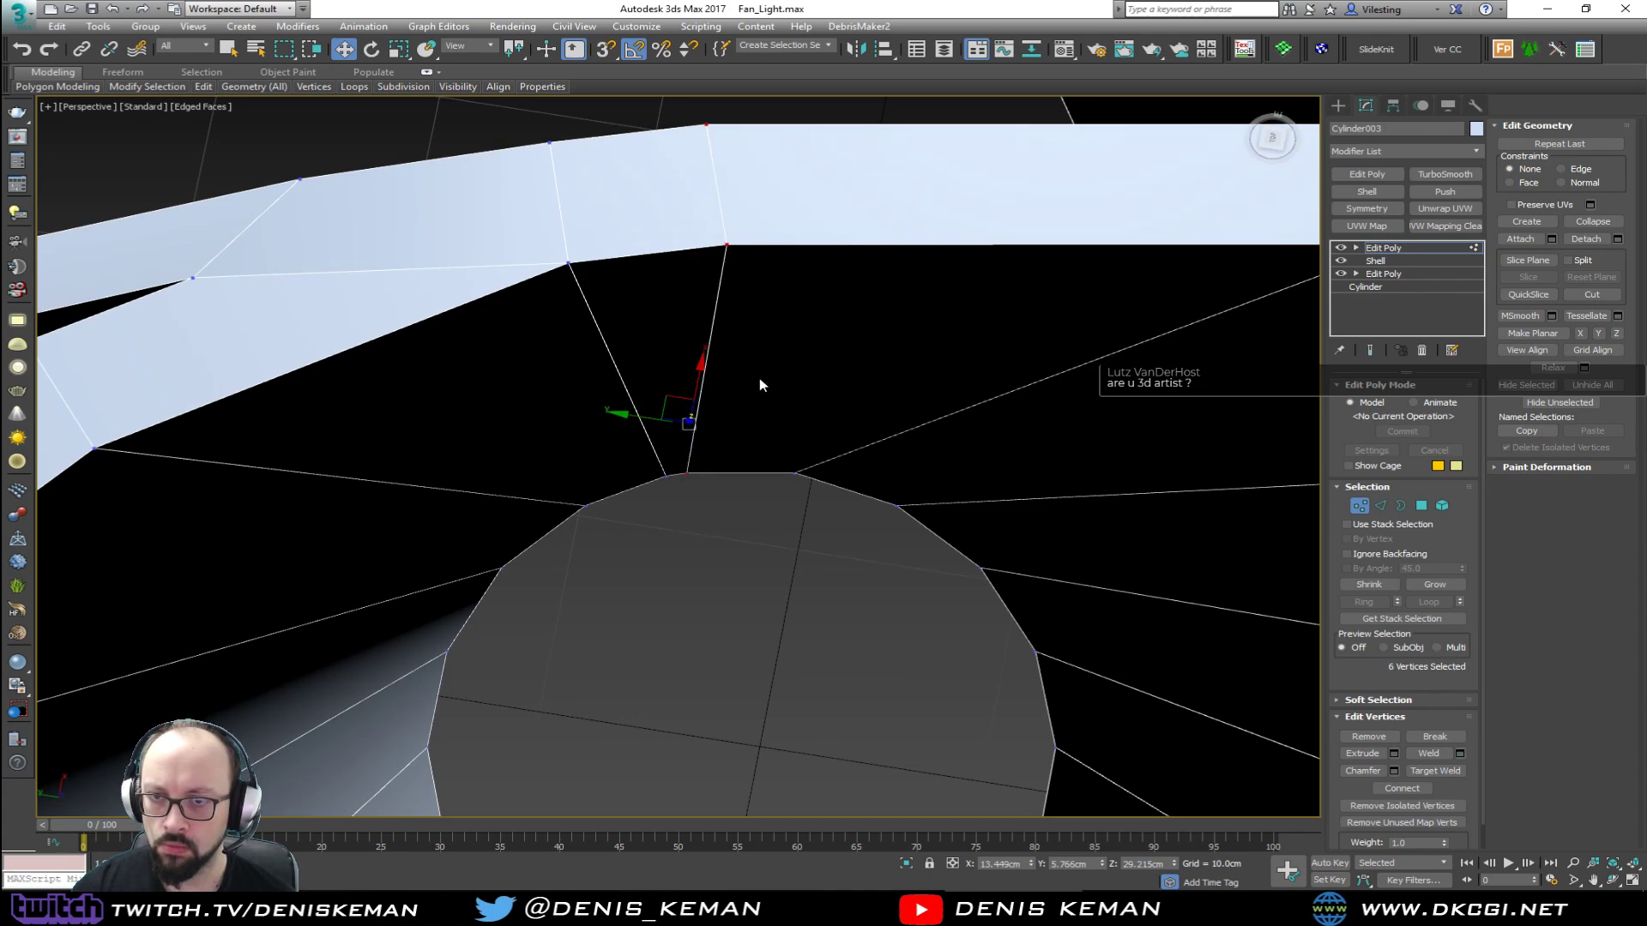
{"action": "key", "text": "2"}
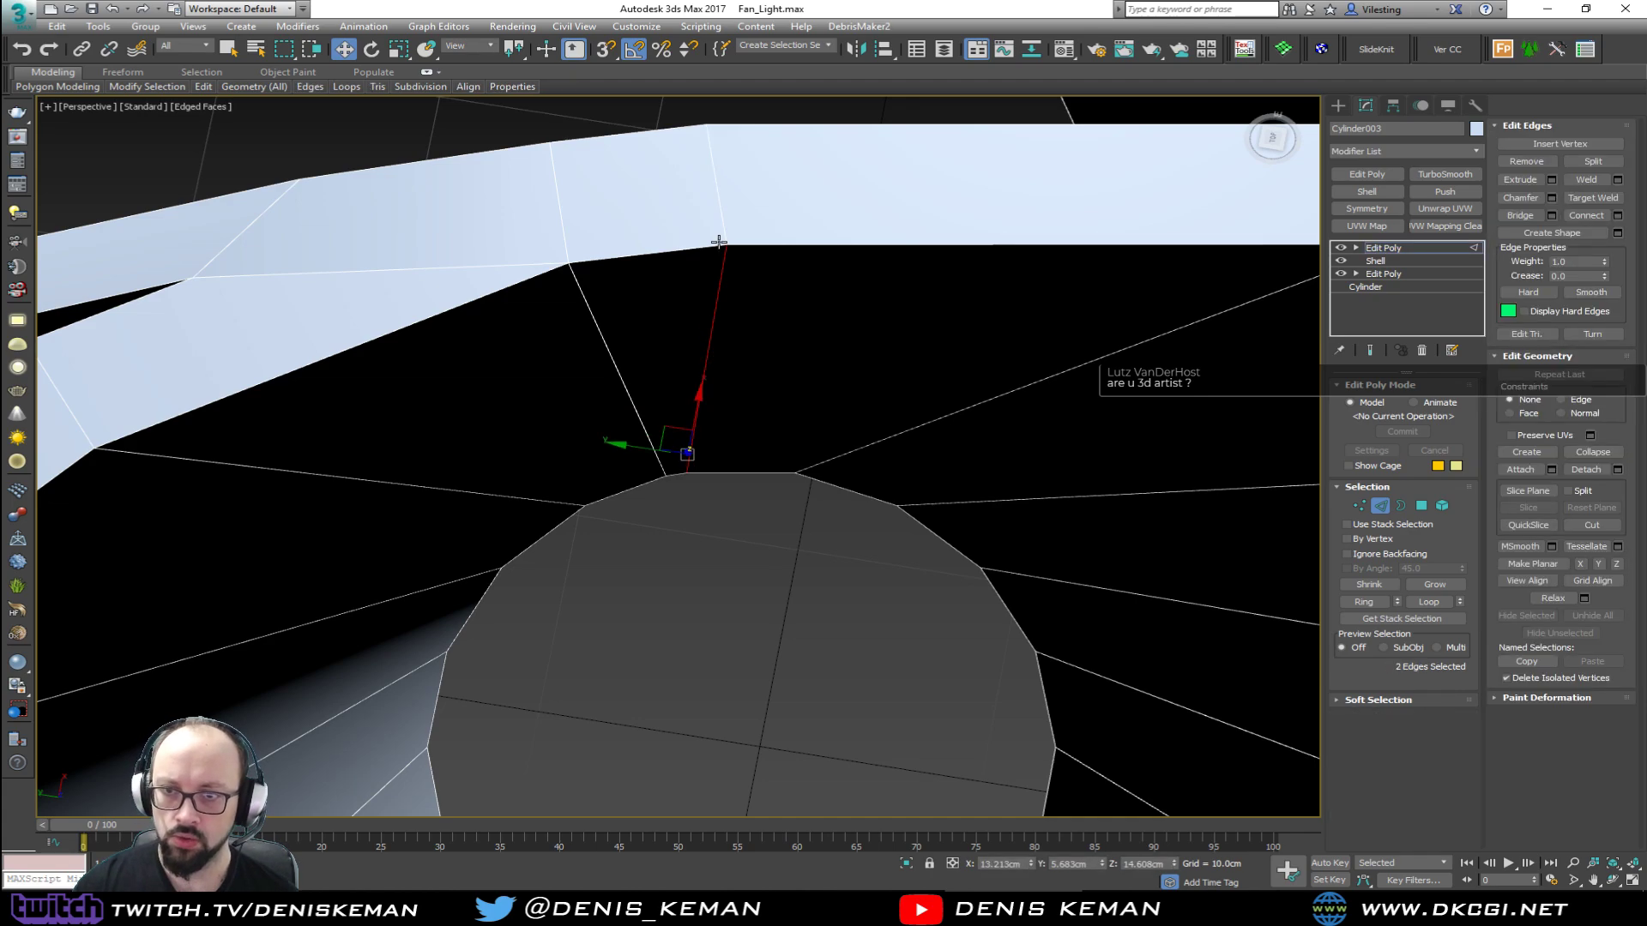
Step: Undo the latest edge selections and edits along the seam between the blade and the hub
{"action": "left_click", "coordinate": [719, 243], "text": "ctrl"}
{"action": "middle_click_drag", "start_coordinate": [719, 243], "coordinate": [1081, 467], "text": "alt"}
{"action": "key", "text": "ctrl+z"}
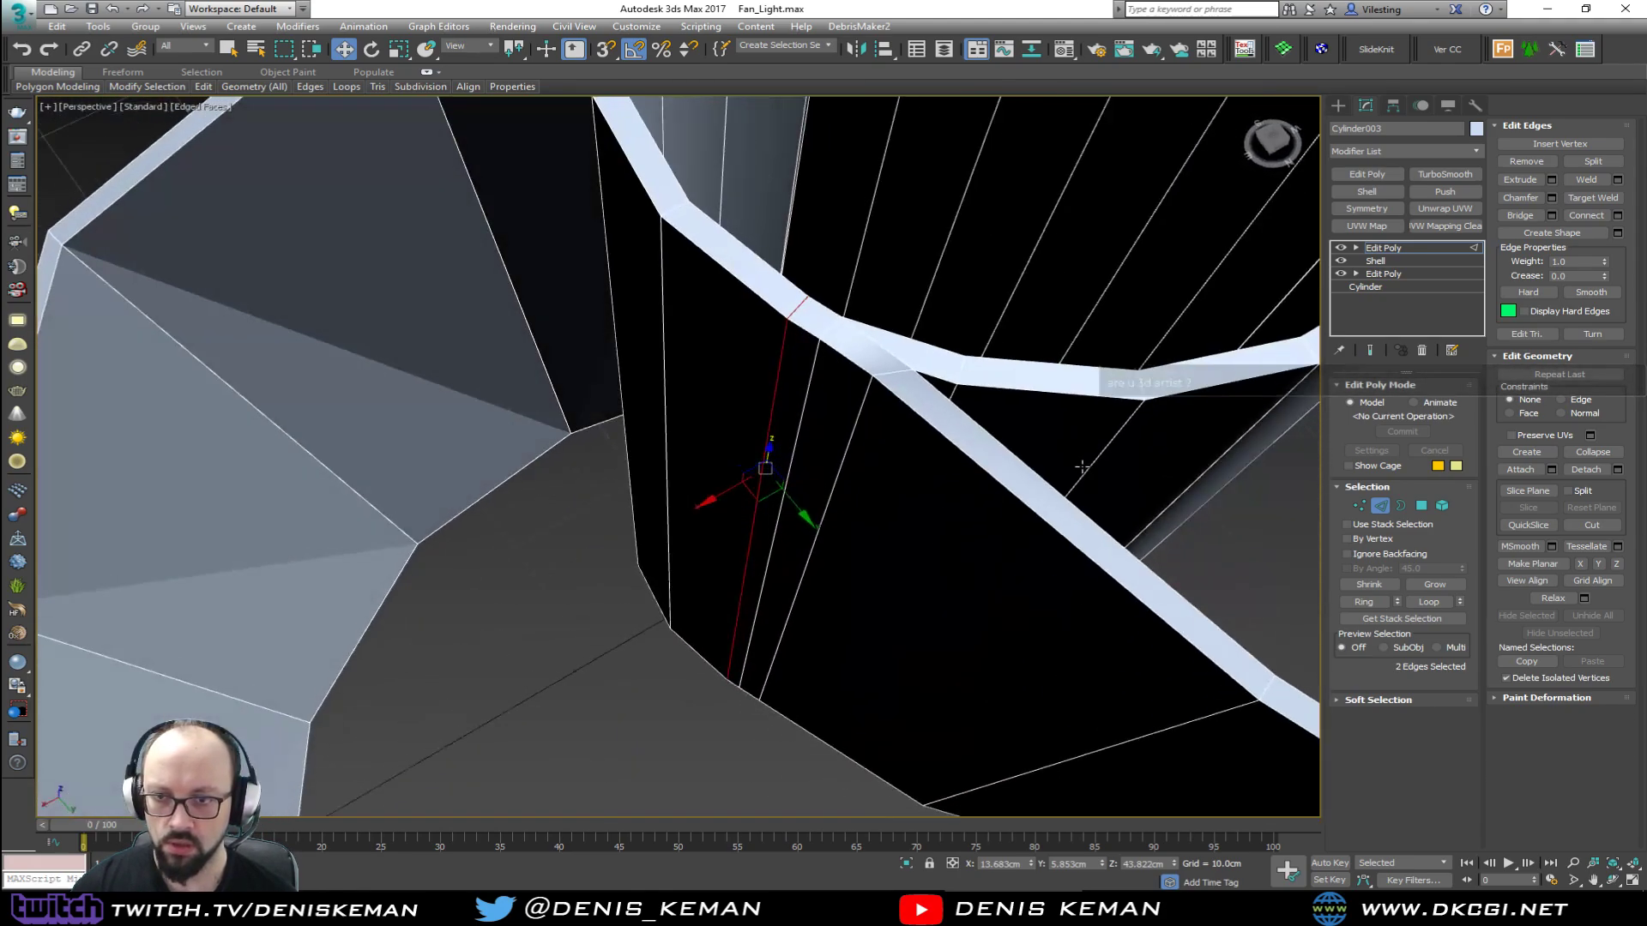
{"action": "scroll", "coordinate": [805, 328], "scroll_direction": "up", "scroll_amount": 3}
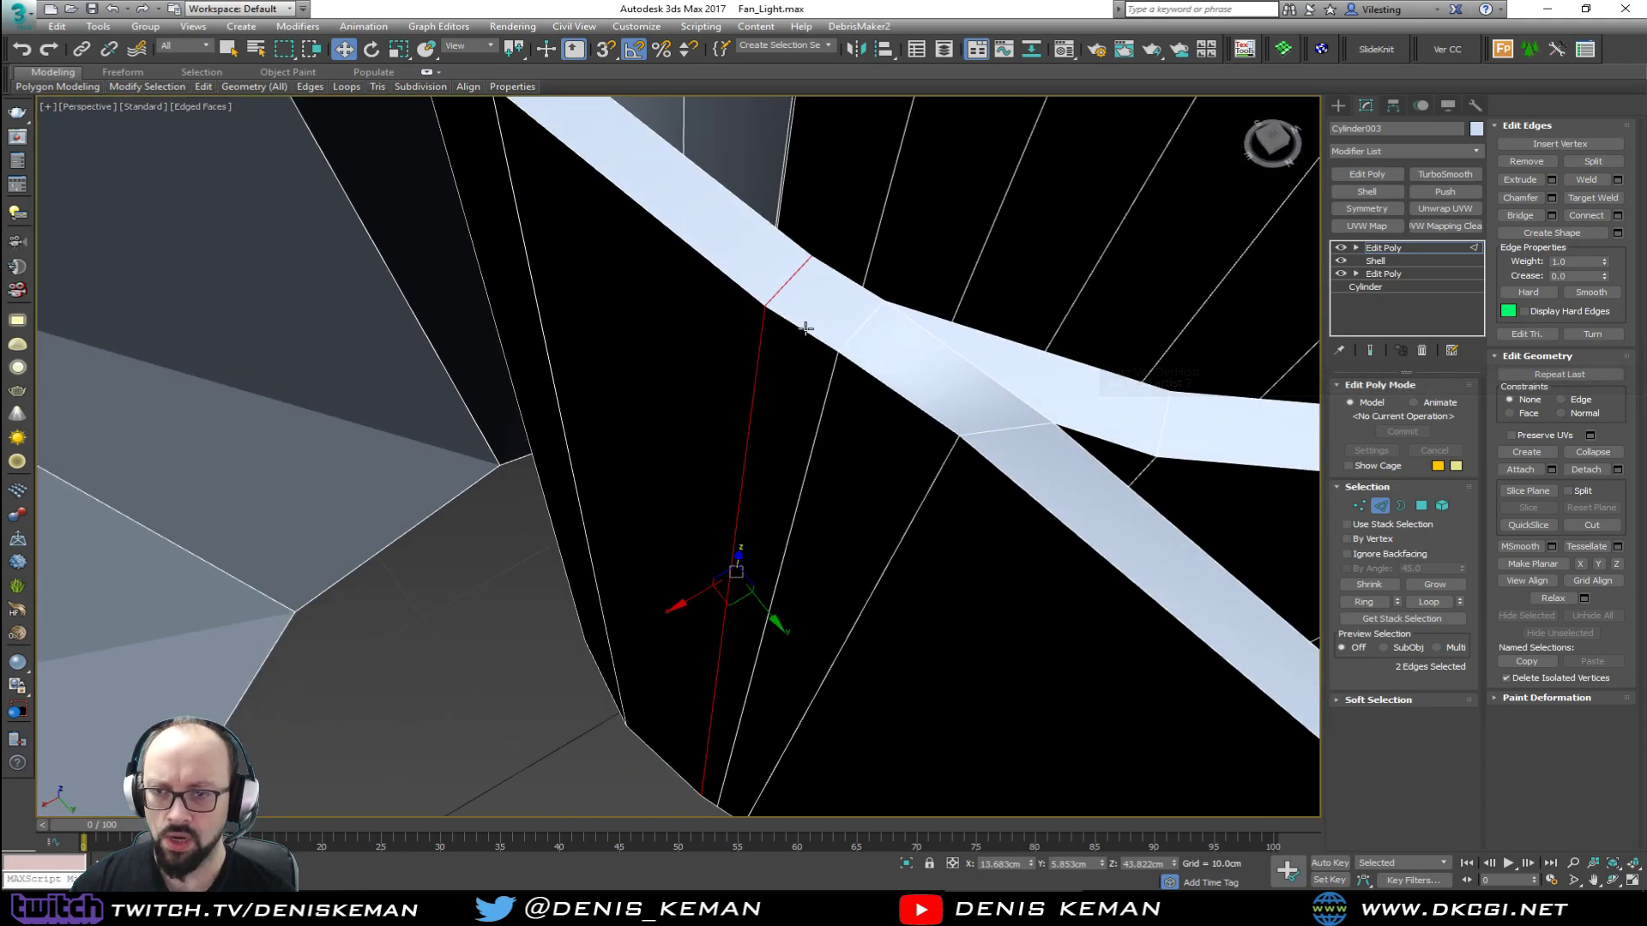
{"action": "key", "text": "ctrl+z"}
{"action": "scroll", "coordinate": [805, 327], "scroll_direction": "up", "scroll_amount": 1}
{"action": "middle_click_drag", "start_coordinate": [806, 328], "coordinate": [583, 409]}
{"action": "scroll", "coordinate": [857, 449], "scroll_direction": "down", "scroll_amount": 2}
{"action": "key", "text": "ctrl+z"}
Step: Delete the polygons of the hub wall segment beside the blade junction, including its small rim face
{"action": "key", "text": "4"}
{"action": "left_click", "coordinate": [769, 398]}
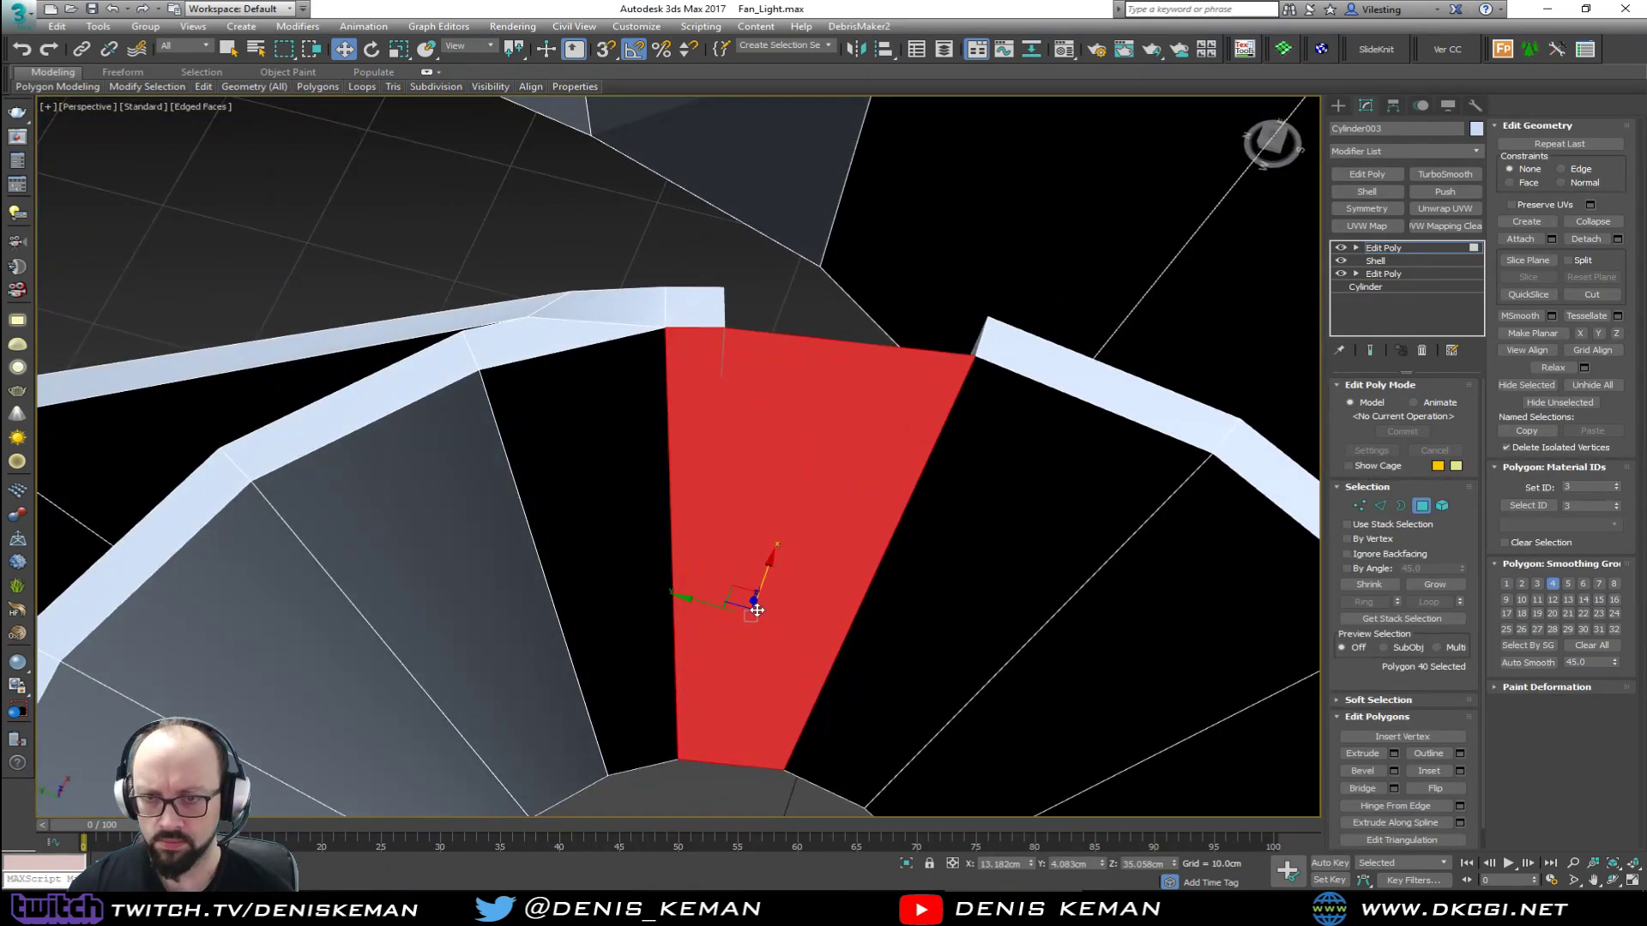
{"action": "key", "text": "Delete"}
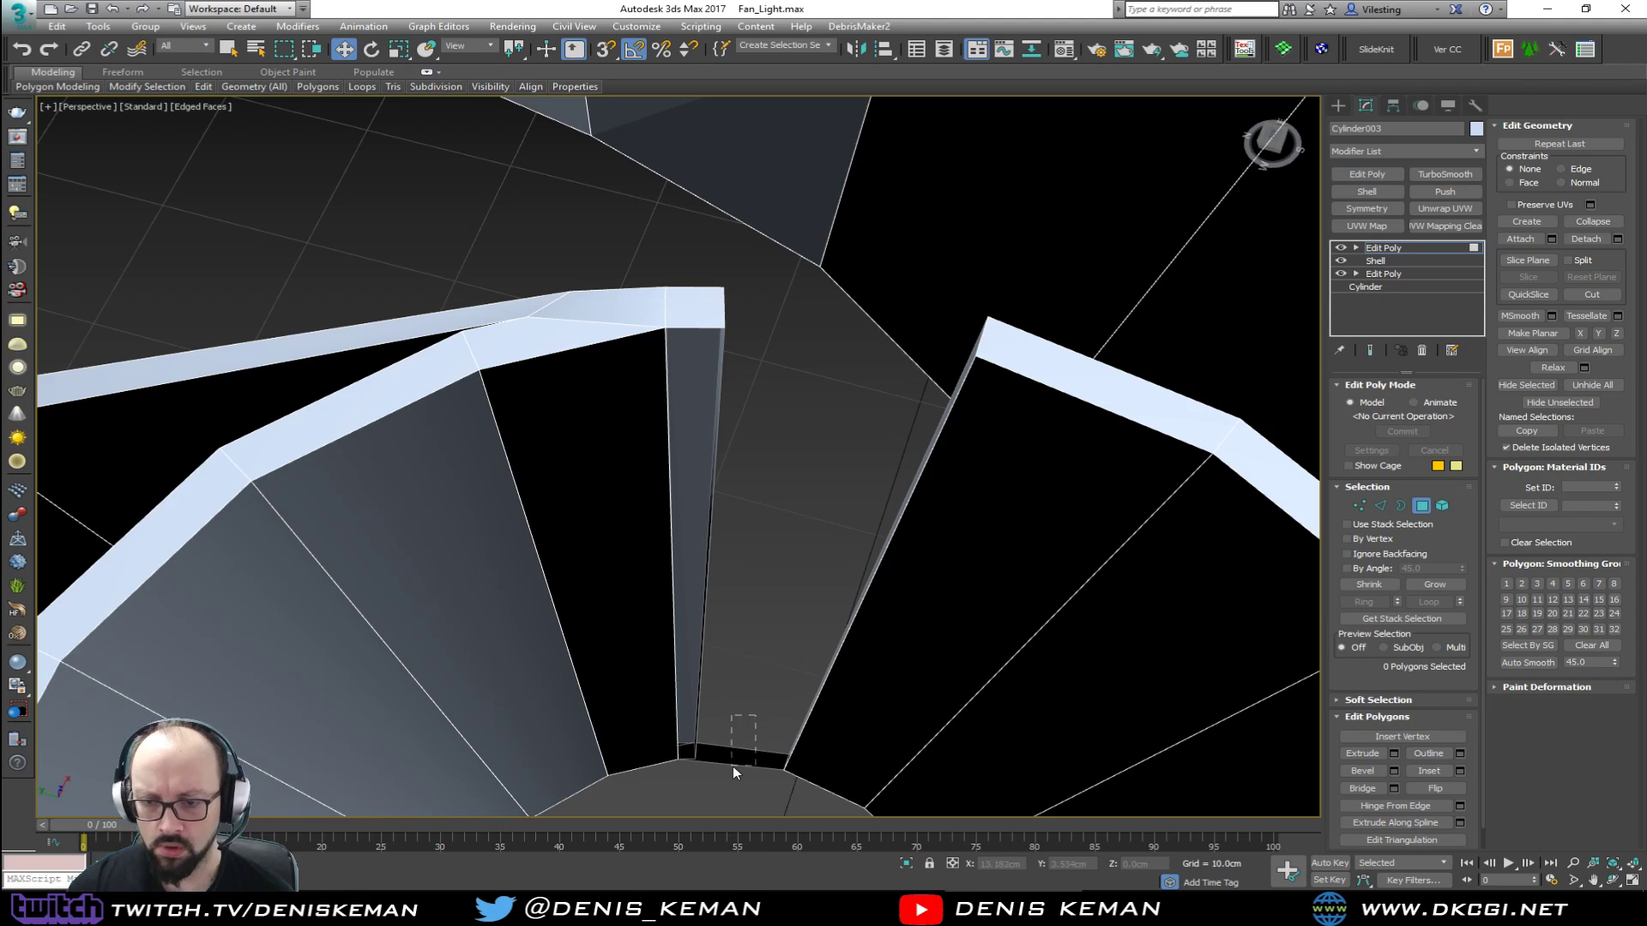
{"action": "key", "text": "Delete"}
{"action": "left_click_drag", "start_coordinate": [733, 765], "coordinate": [712, 744]}
Step: Select the end vertices beside the gap, examine the opened junction and whole fan from several sides, and leave vertex editing
{"action": "key", "text": "1"}
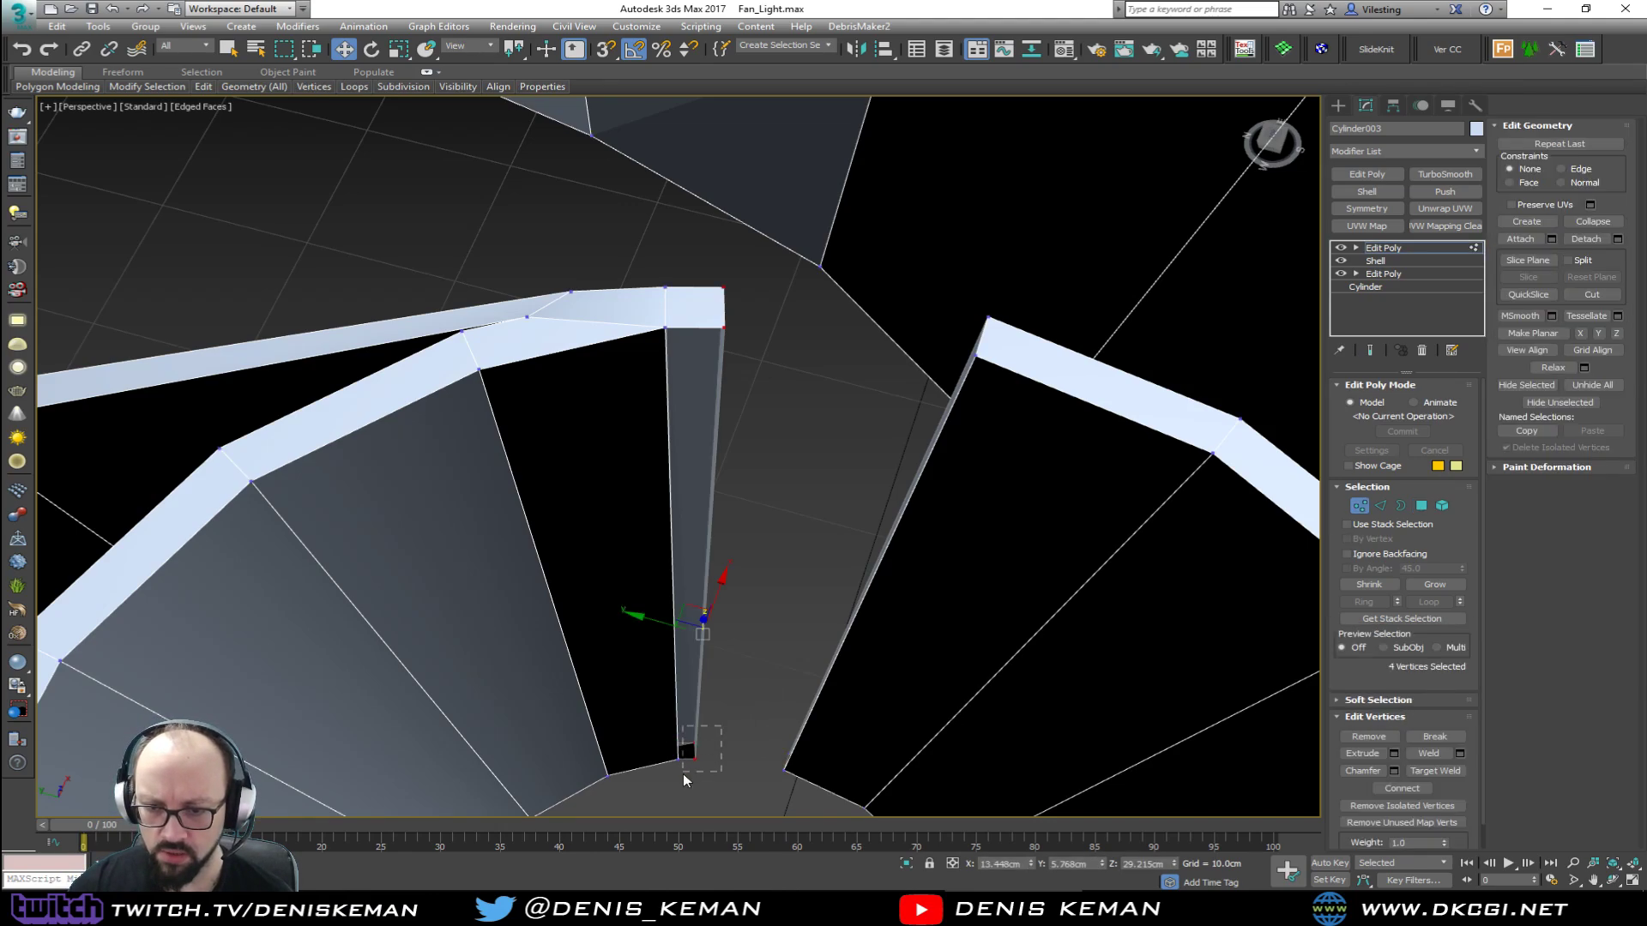
{"action": "middle_click_drag", "start_coordinate": [683, 773], "coordinate": [700, 503], "text": "alt"}
{"action": "scroll", "coordinate": [736, 573], "scroll_direction": "up", "scroll_amount": 5}
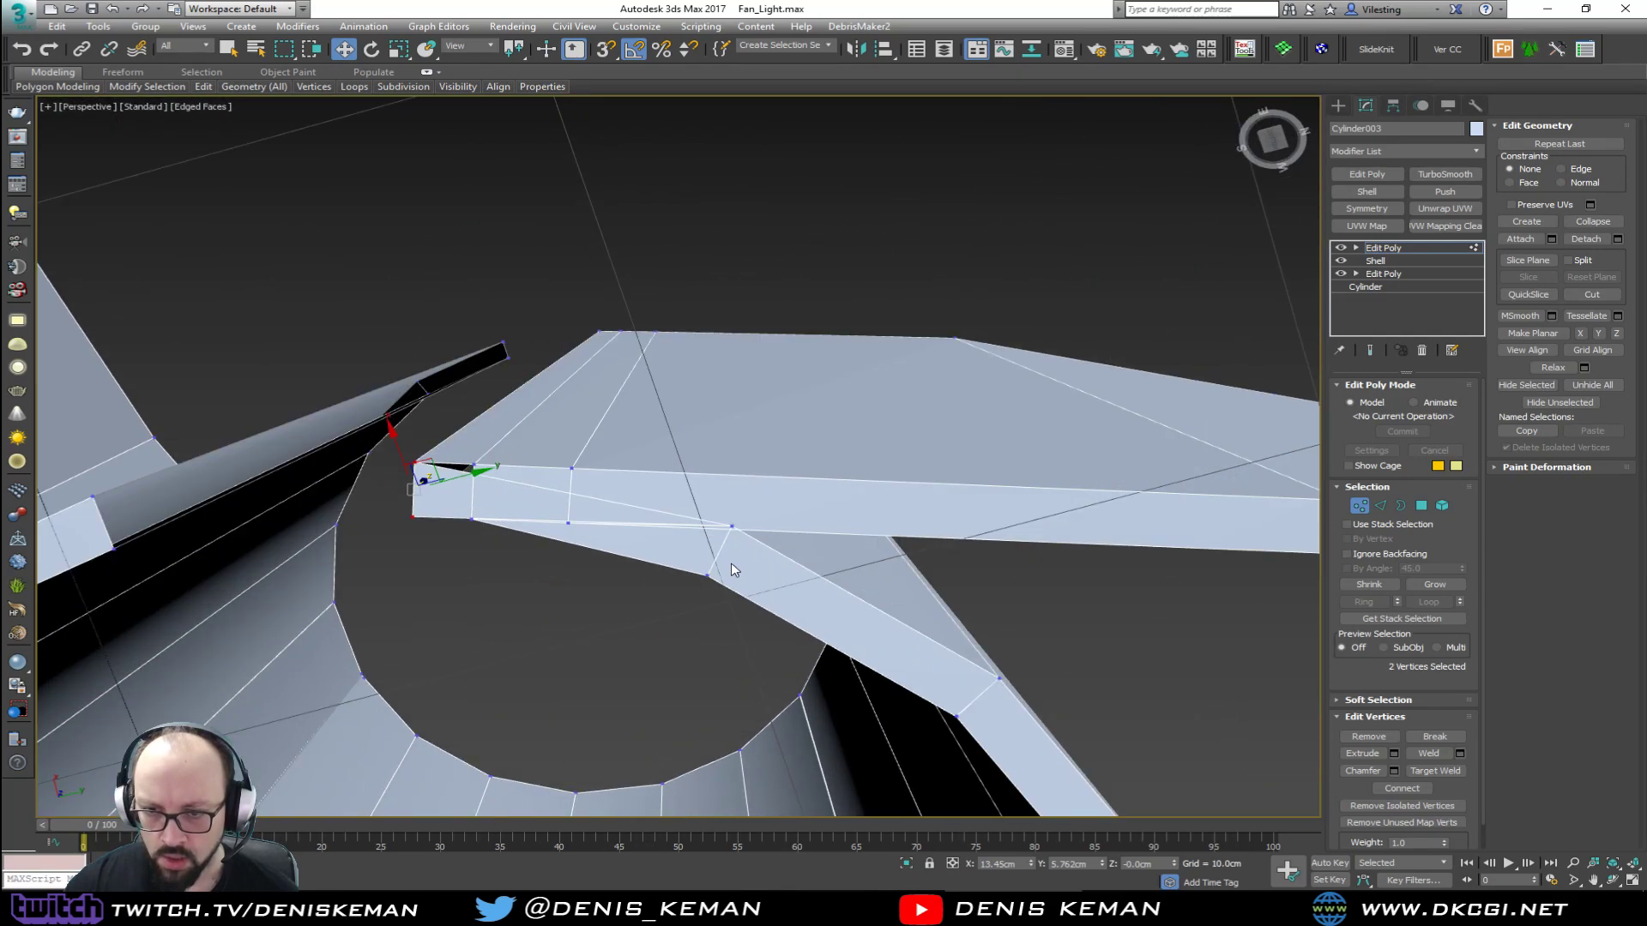
{"action": "middle_click_drag", "start_coordinate": [697, 410], "coordinate": [690, 583], "text": "alt"}
{"action": "middle_click_drag", "start_coordinate": [690, 480], "coordinate": [688, 577]}
{"action": "scroll", "coordinate": [689, 576], "scroll_direction": "down", "scroll_amount": 2}
{"action": "scroll", "coordinate": [702, 480], "scroll_direction": "down", "scroll_amount": 1}
{"action": "scroll", "coordinate": [702, 480], "scroll_direction": "down", "scroll_amount": 4}
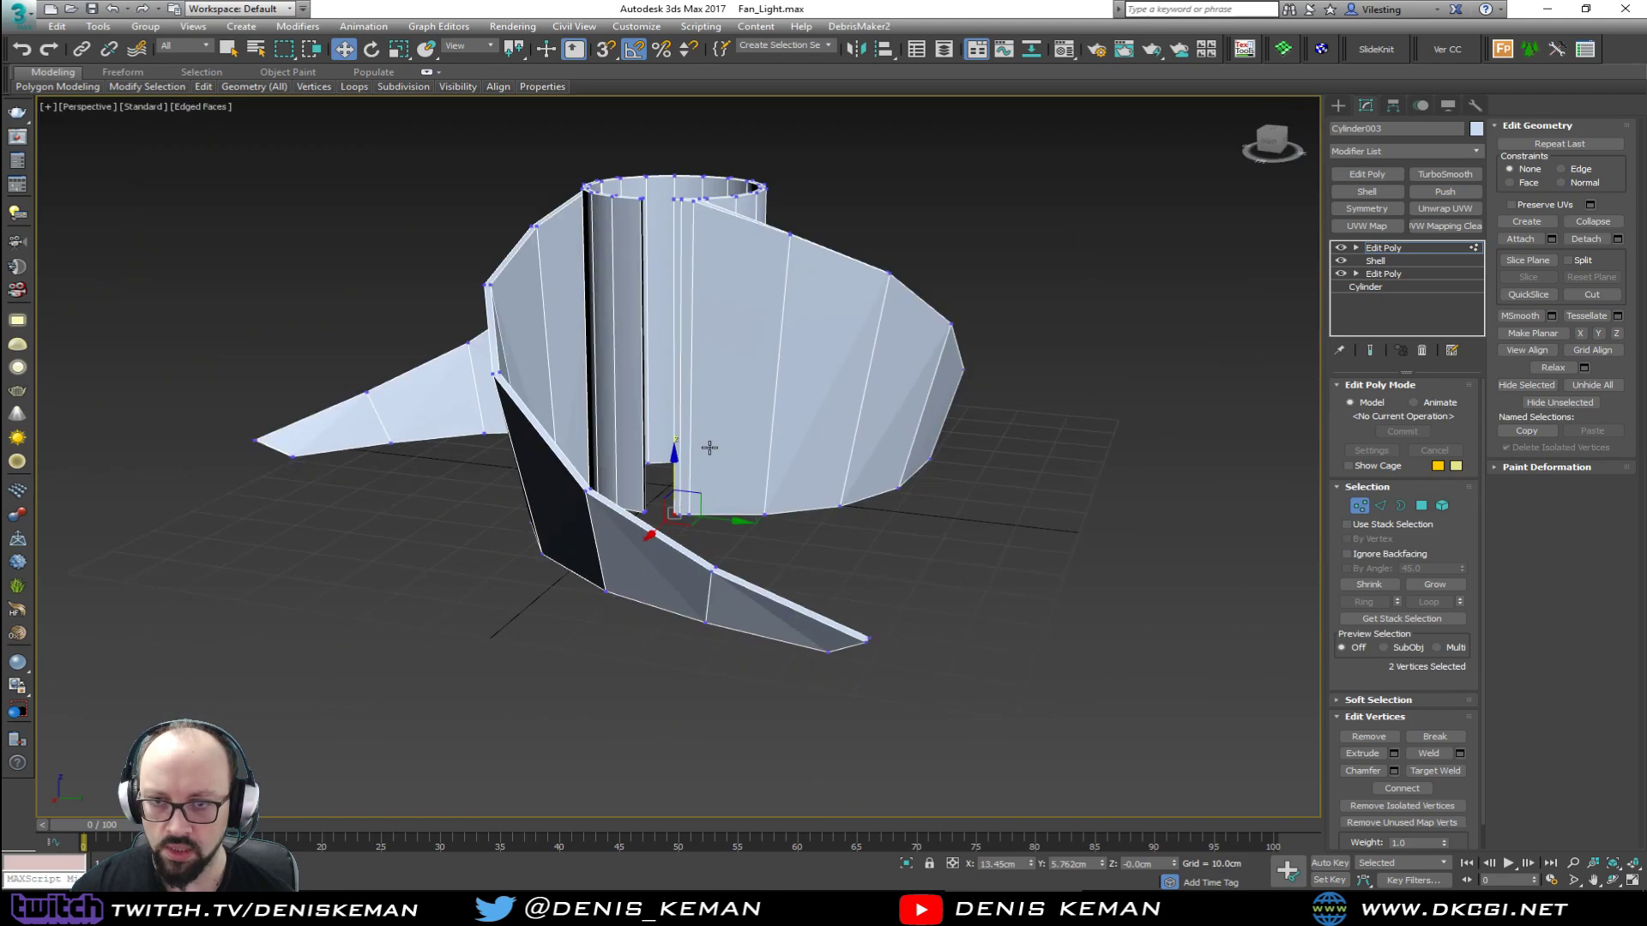
{"action": "left_click", "coordinate": [1360, 505]}
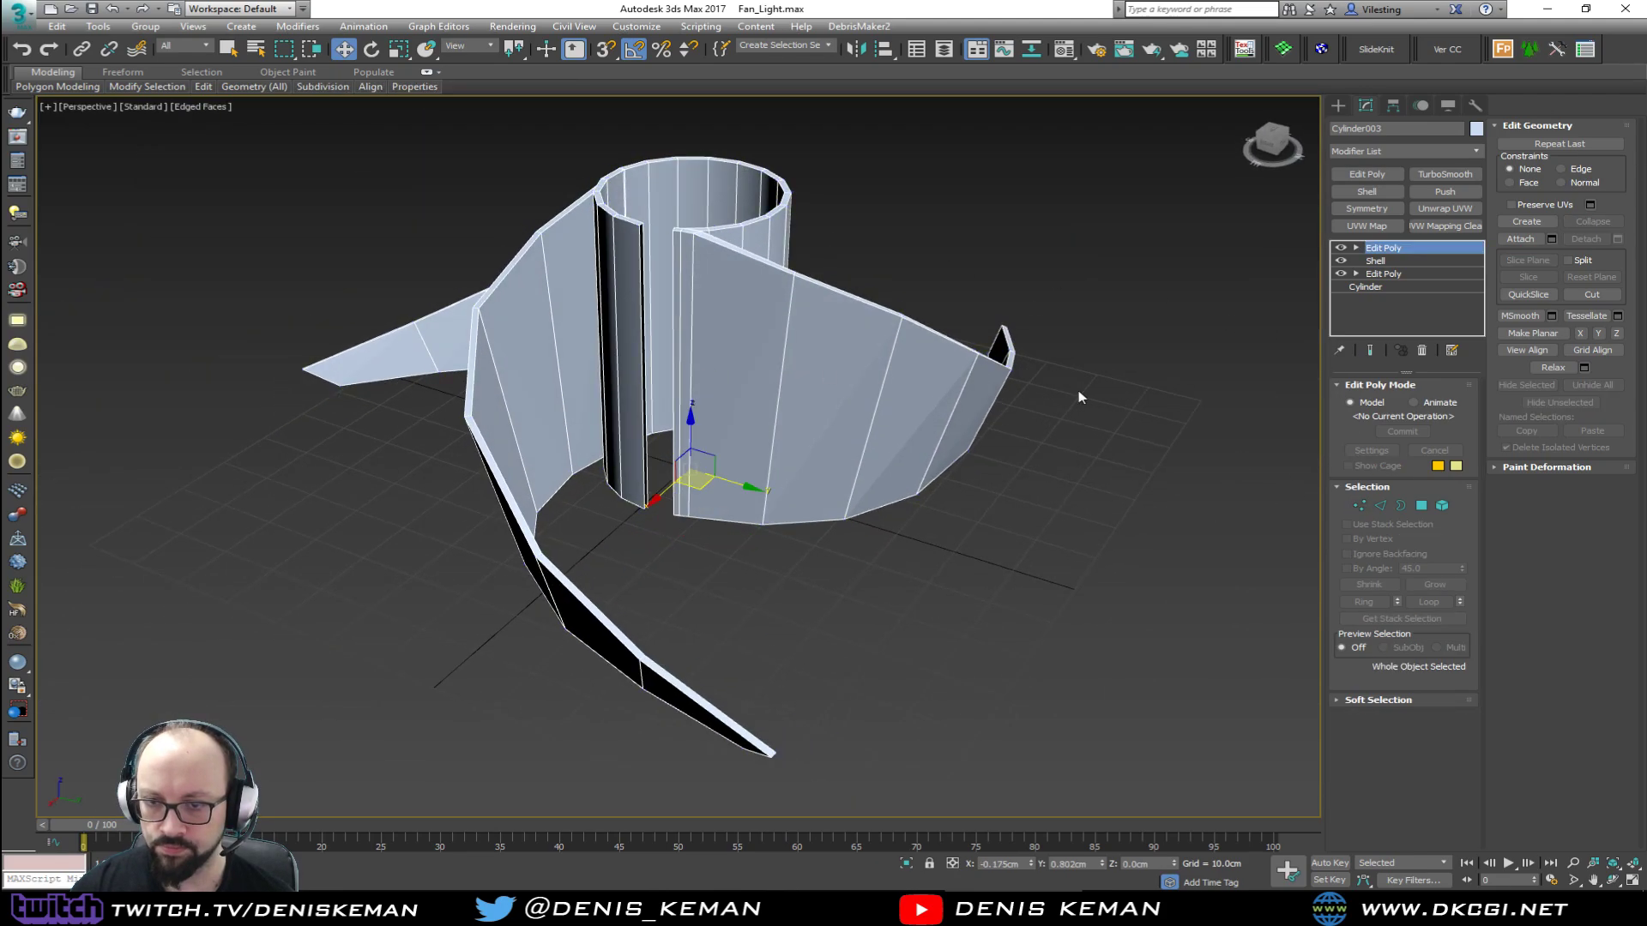
{"action": "left_click", "coordinate": [1393, 105]}
{"action": "left_click", "coordinate": [1392, 211]}
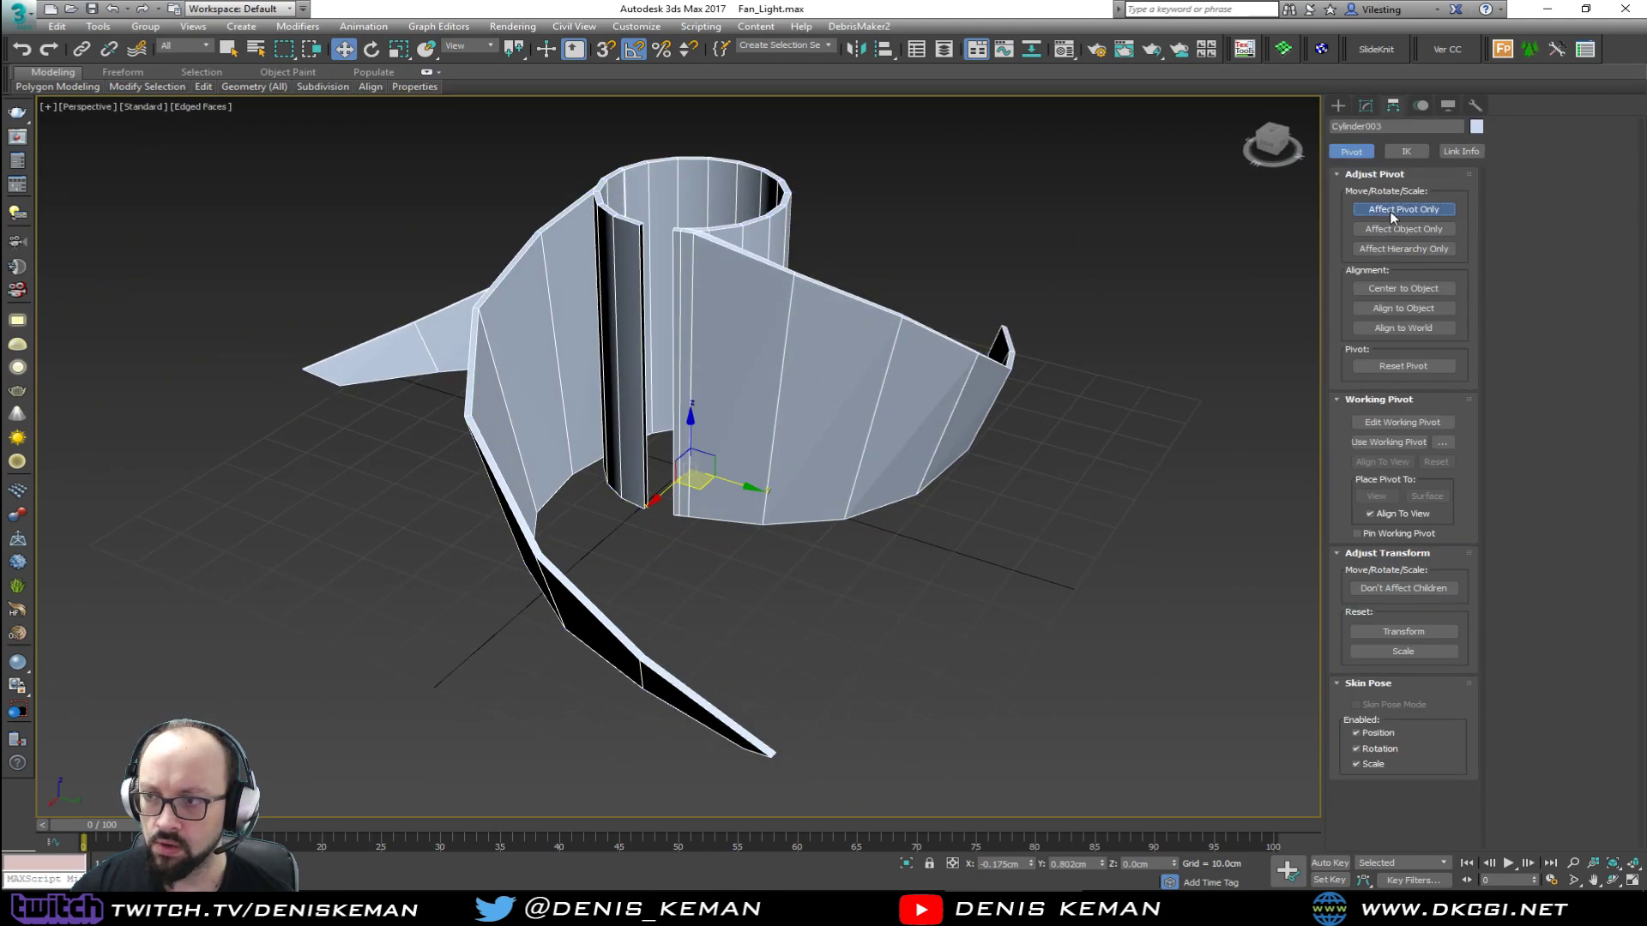
{"action": "left_click", "coordinate": [1402, 209]}
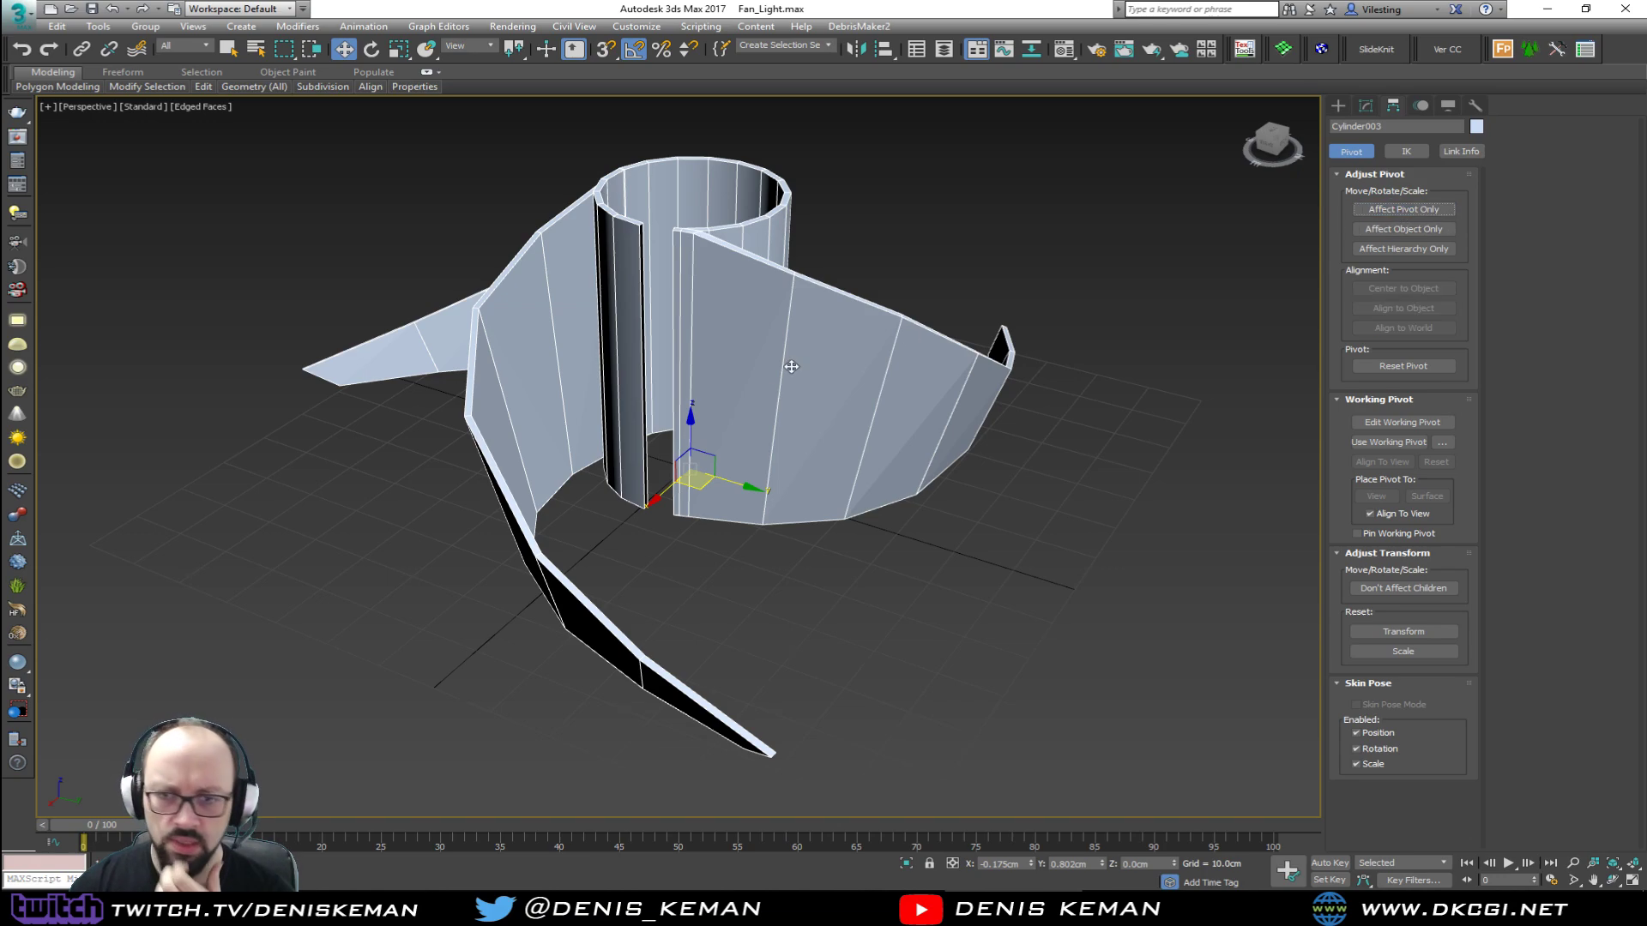
Step: Delete the three overlapping thin rim polygons on the underside of the blade junction
{"action": "middle_click_drag", "start_coordinate": [703, 445], "coordinate": [750, 484], "text": "alt"}
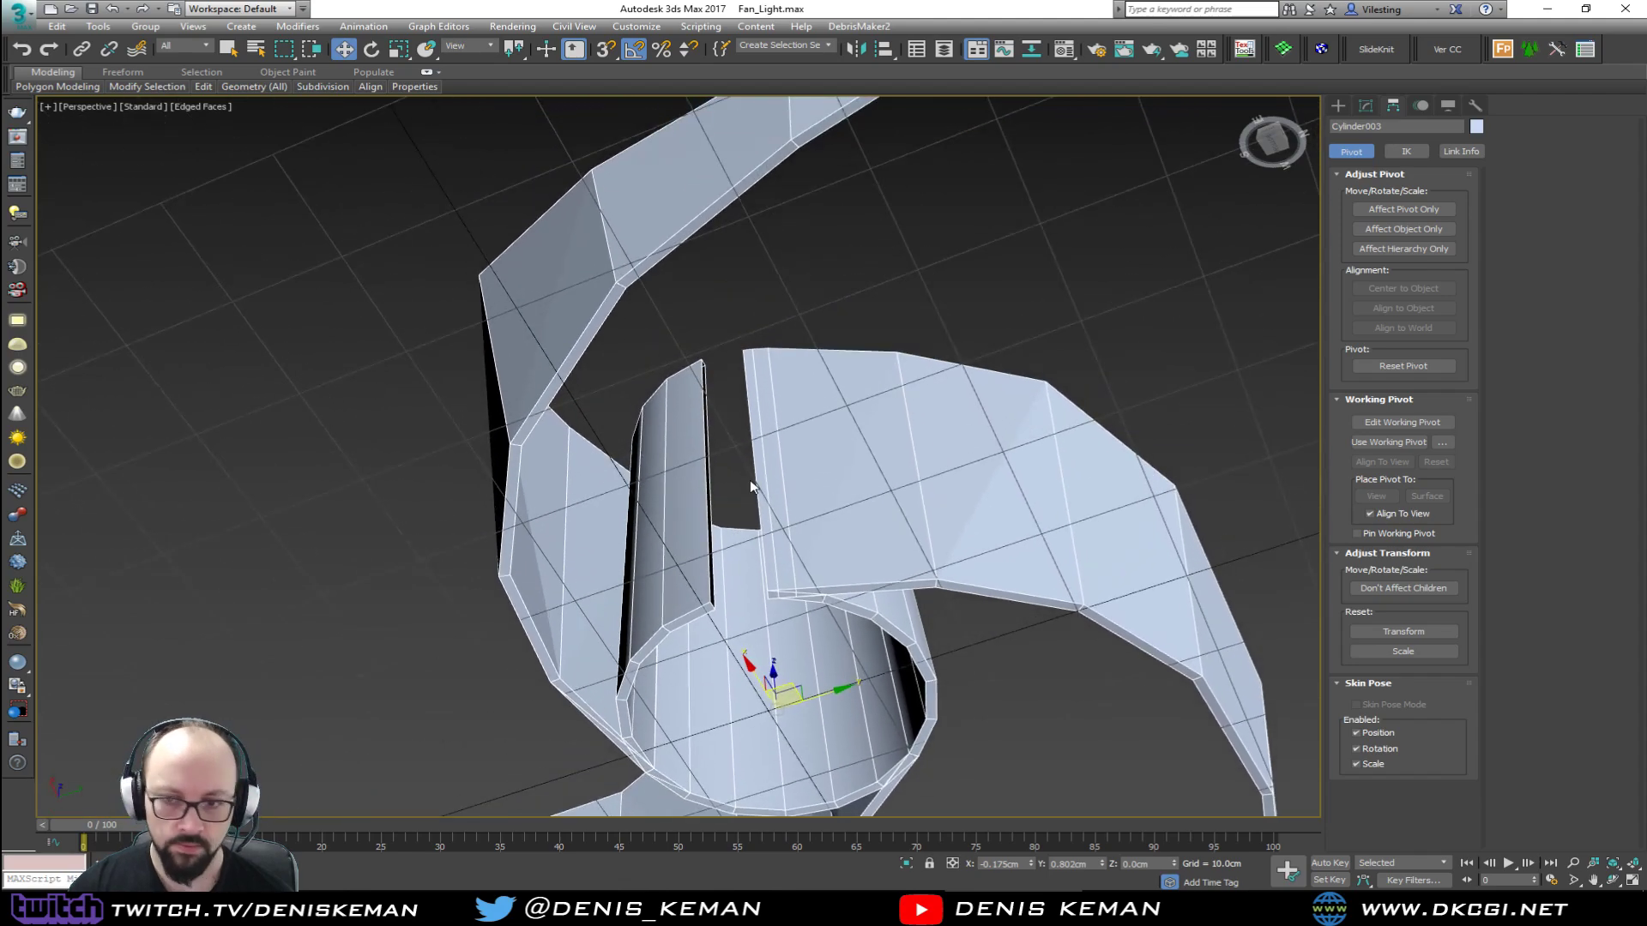
{"action": "scroll", "coordinate": [771, 592], "scroll_direction": "up", "scroll_amount": 8}
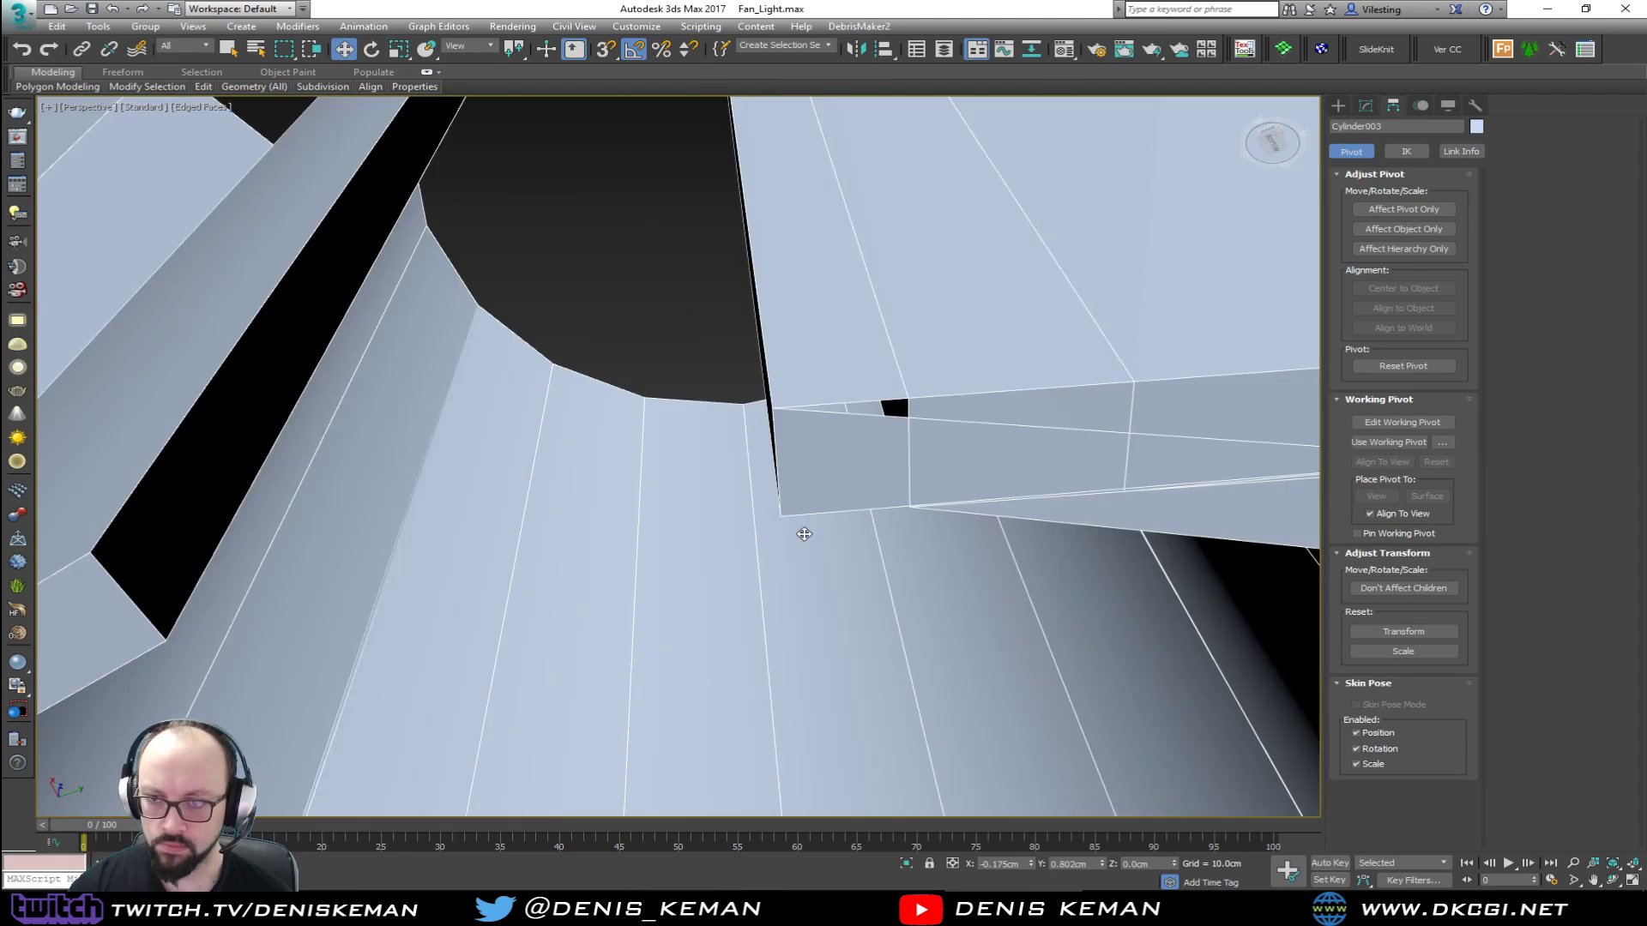
{"action": "middle_click_drag", "start_coordinate": [973, 499], "coordinate": [472, 436]}
{"action": "key", "text": "1"}
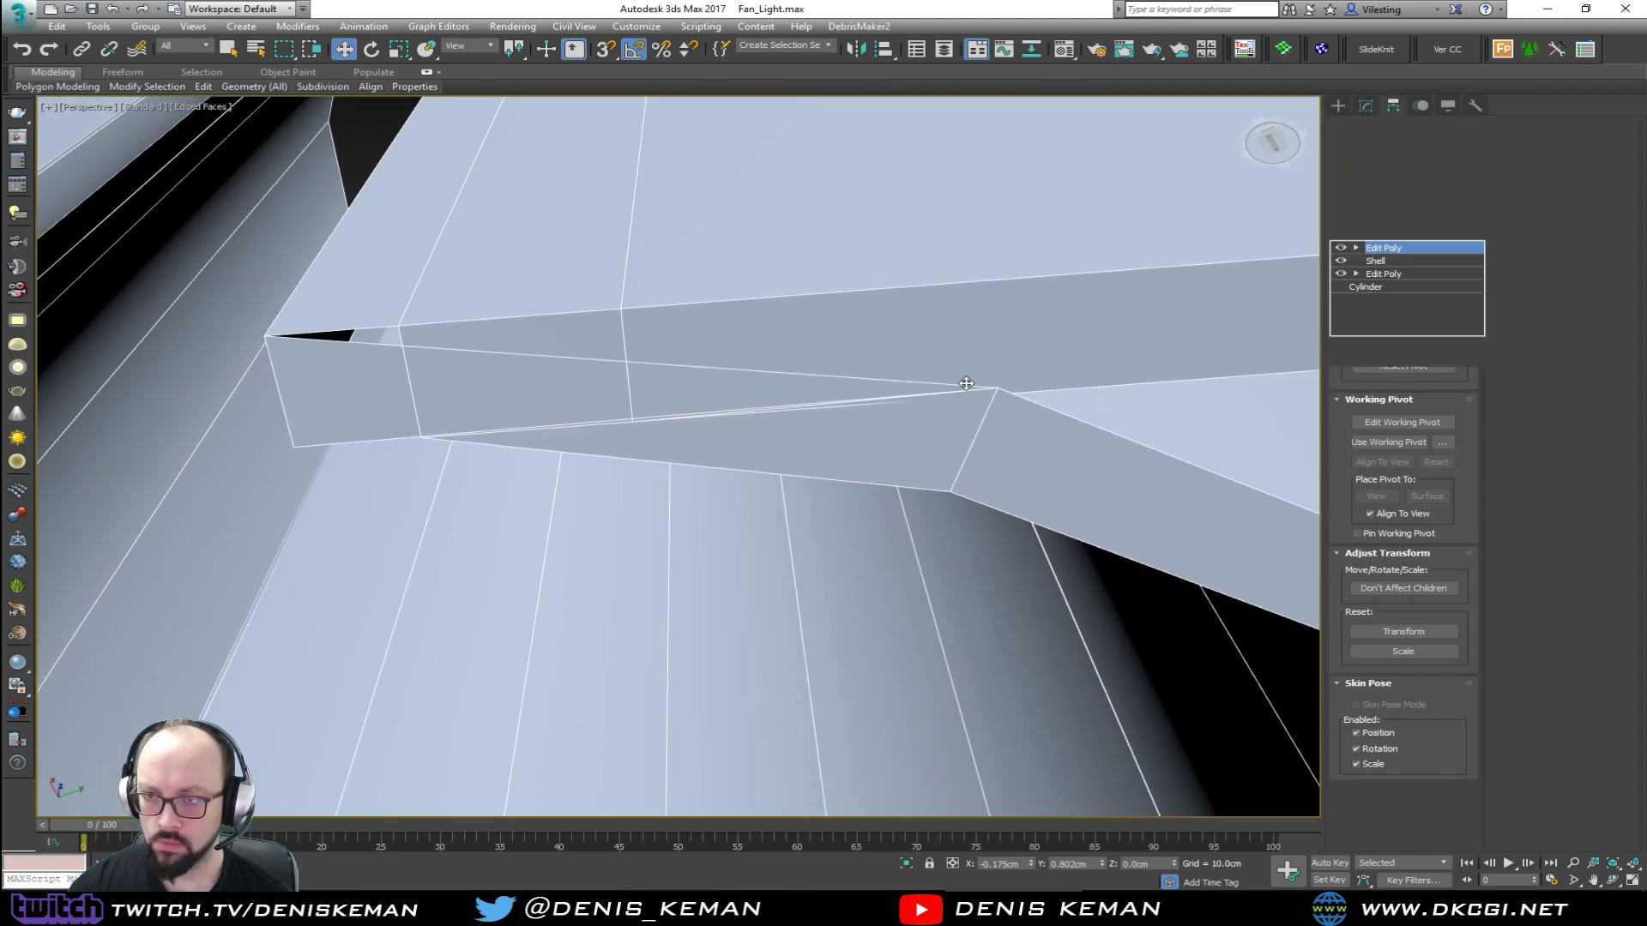
{"action": "left_click", "coordinate": [632, 421]}
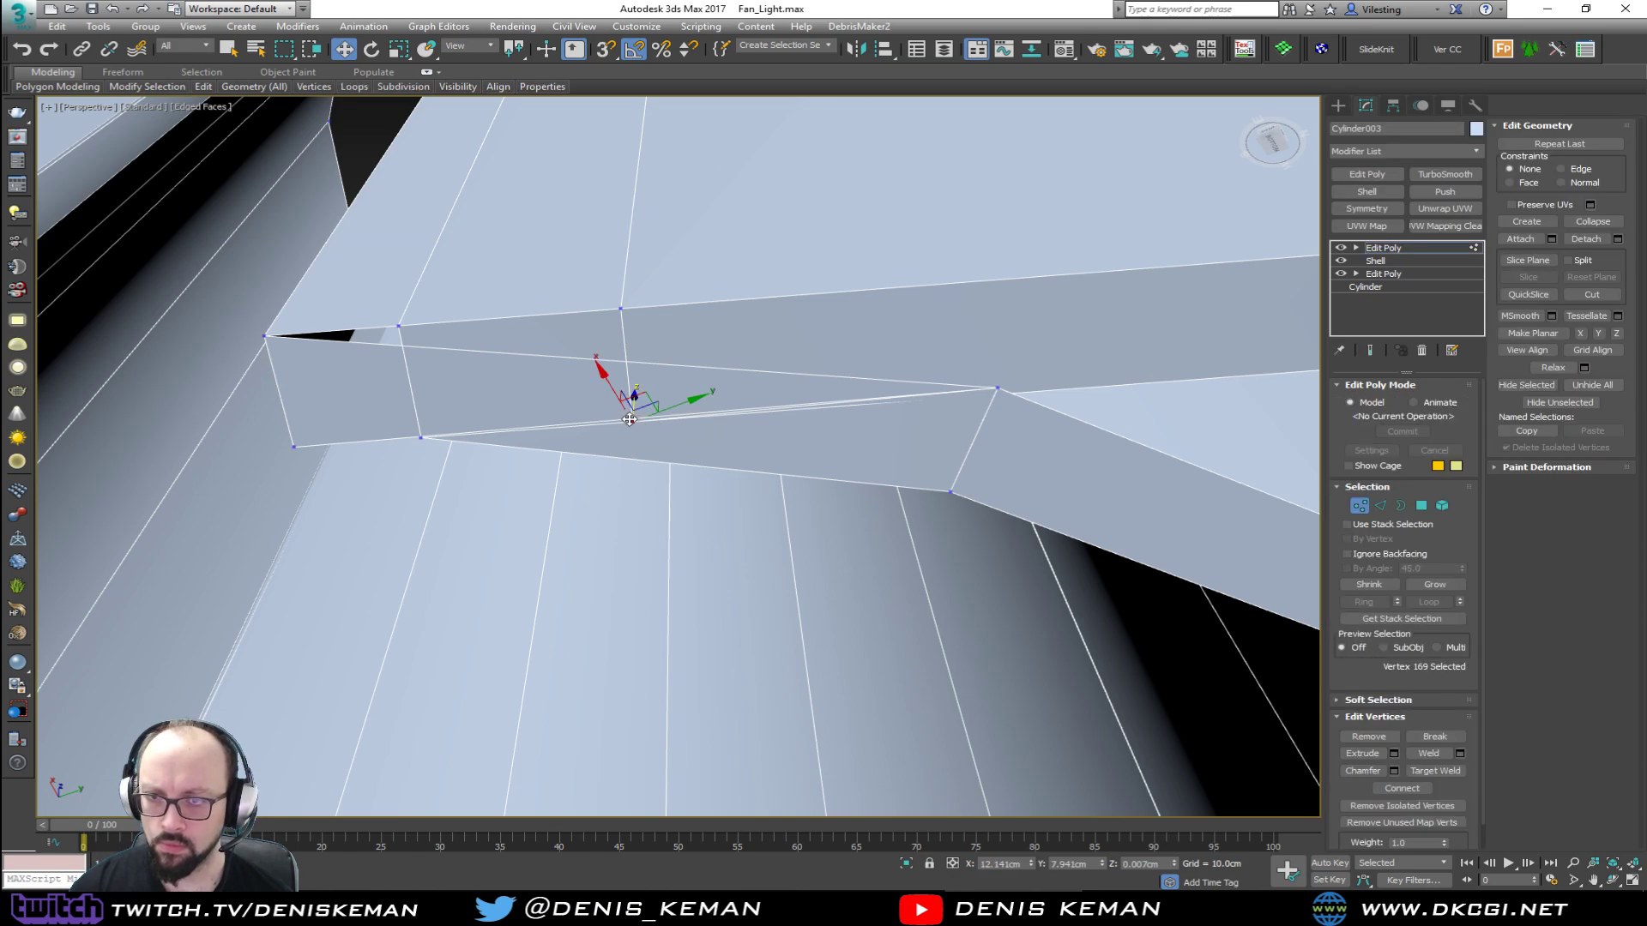
{"action": "middle_click_drag", "start_coordinate": [632, 421], "coordinate": [782, 499], "text": "alt"}
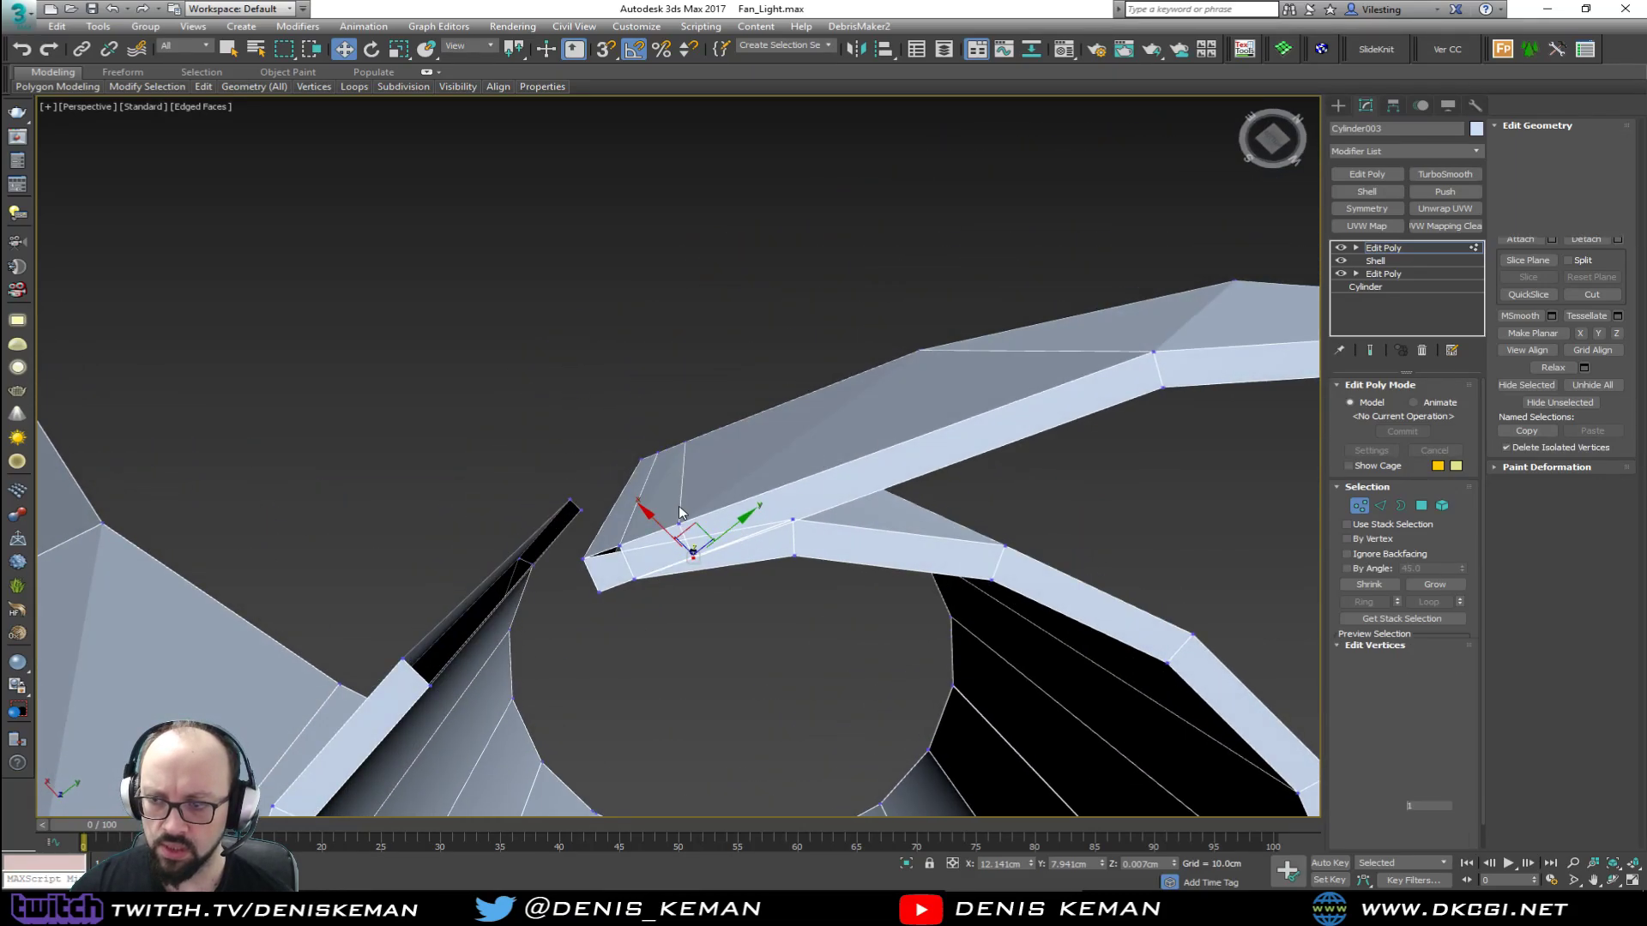
{"action": "key", "text": "4"}
{"action": "left_click", "coordinate": [676, 546]}
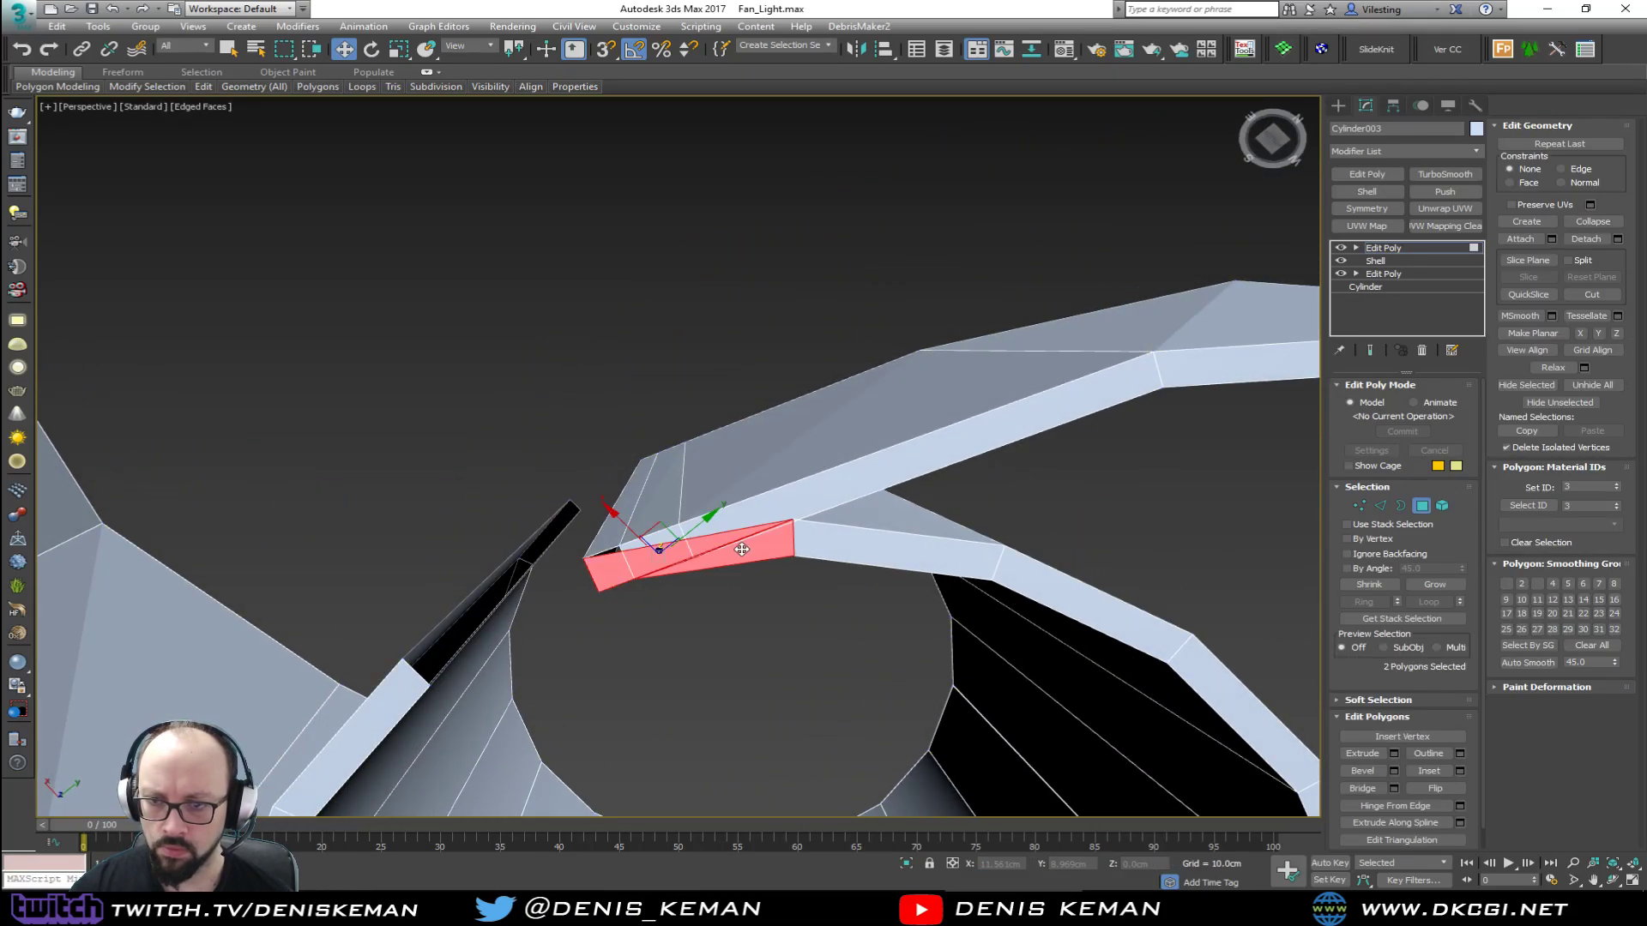
{"action": "key", "text": "Delete"}
{"action": "left_click", "coordinate": [662, 547]}
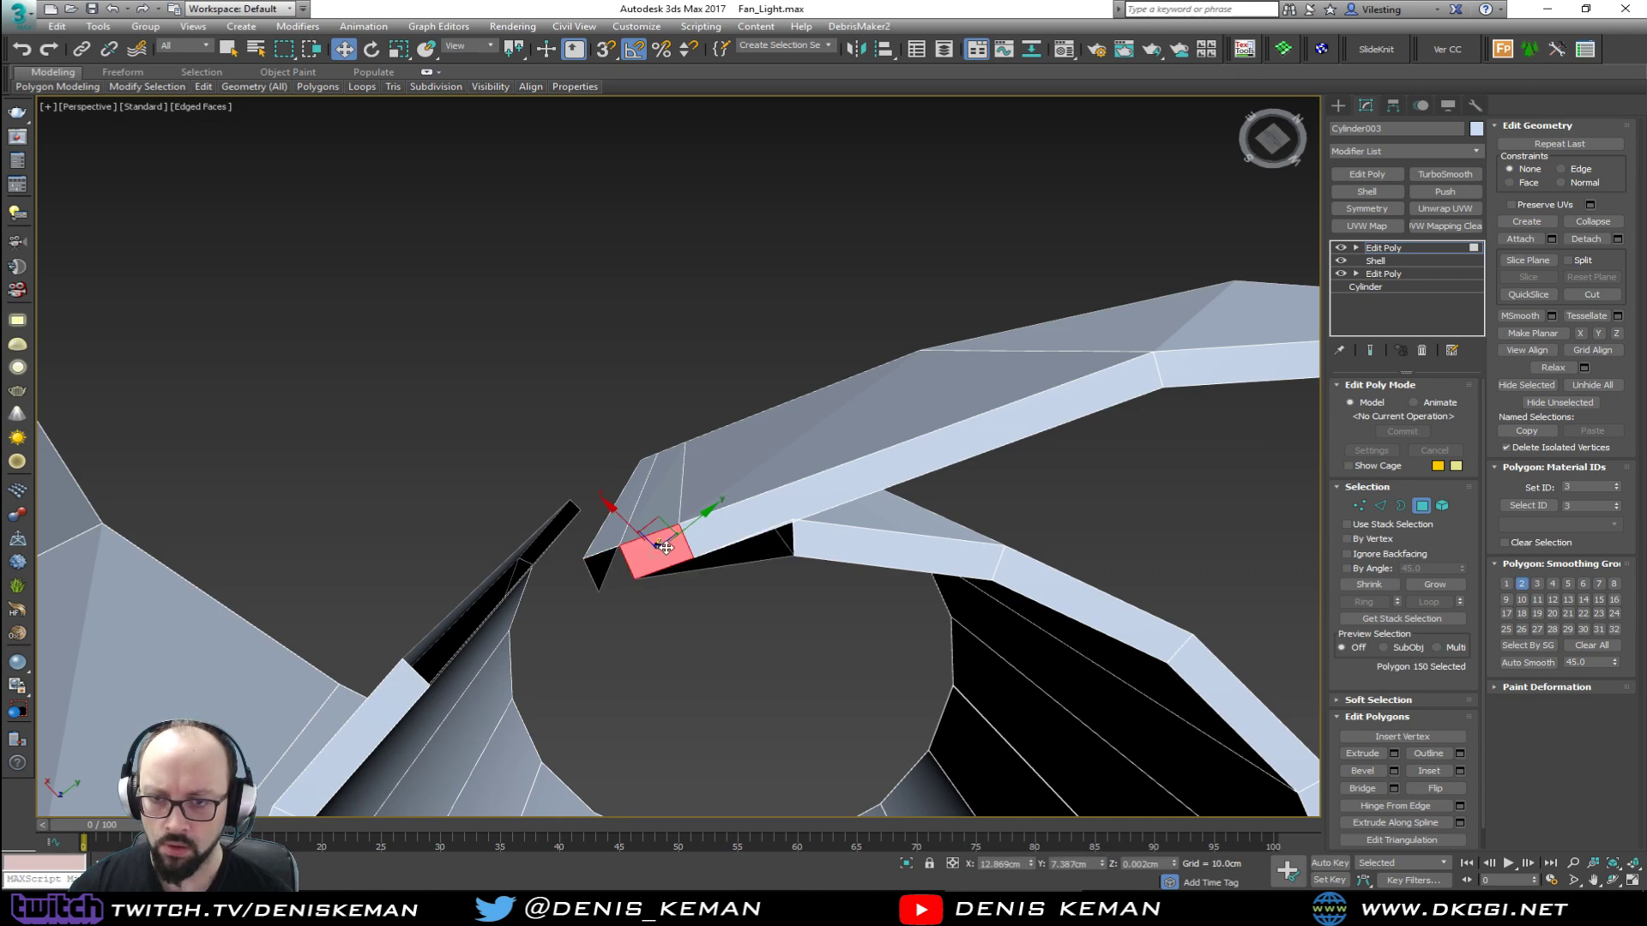
{"action": "key", "text": "Delete"}
Step: Snap the blade's loose underside corner vertex onto the inner corner where the blade meets the hub rim
{"action": "middle_click_drag", "start_coordinate": [761, 515], "coordinate": [857, 462], "text": "alt"}
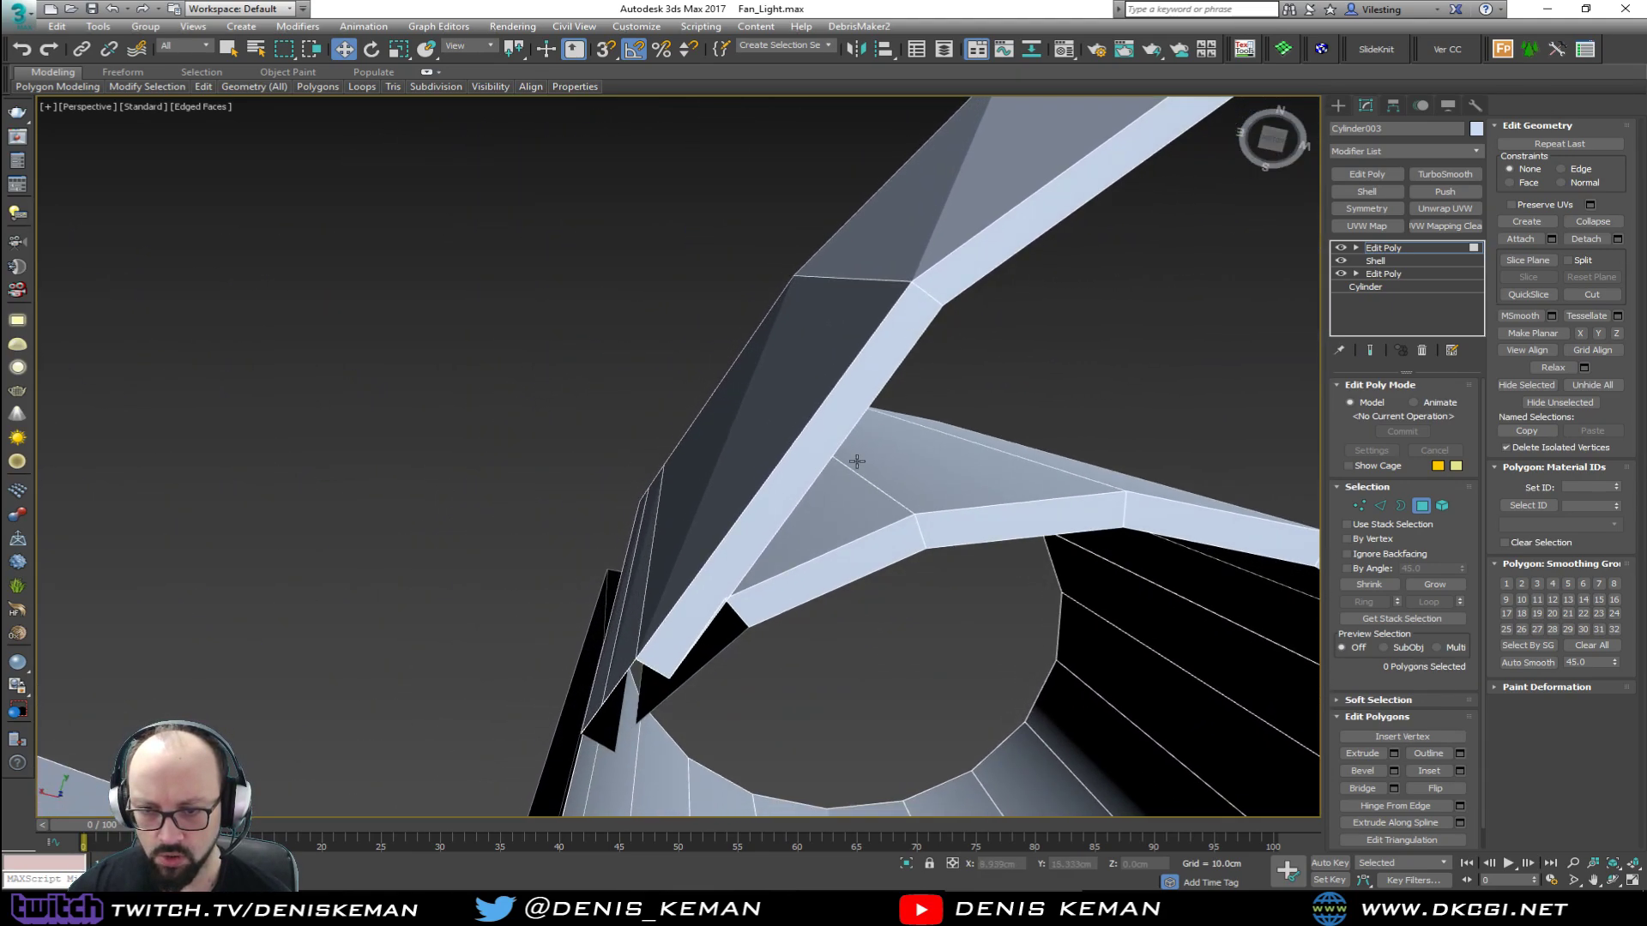
{"action": "middle_click_drag", "start_coordinate": [699, 613], "coordinate": [660, 686], "text": "alt"}
{"action": "key", "text": "1"}
{"action": "left_click", "coordinate": [657, 705]}
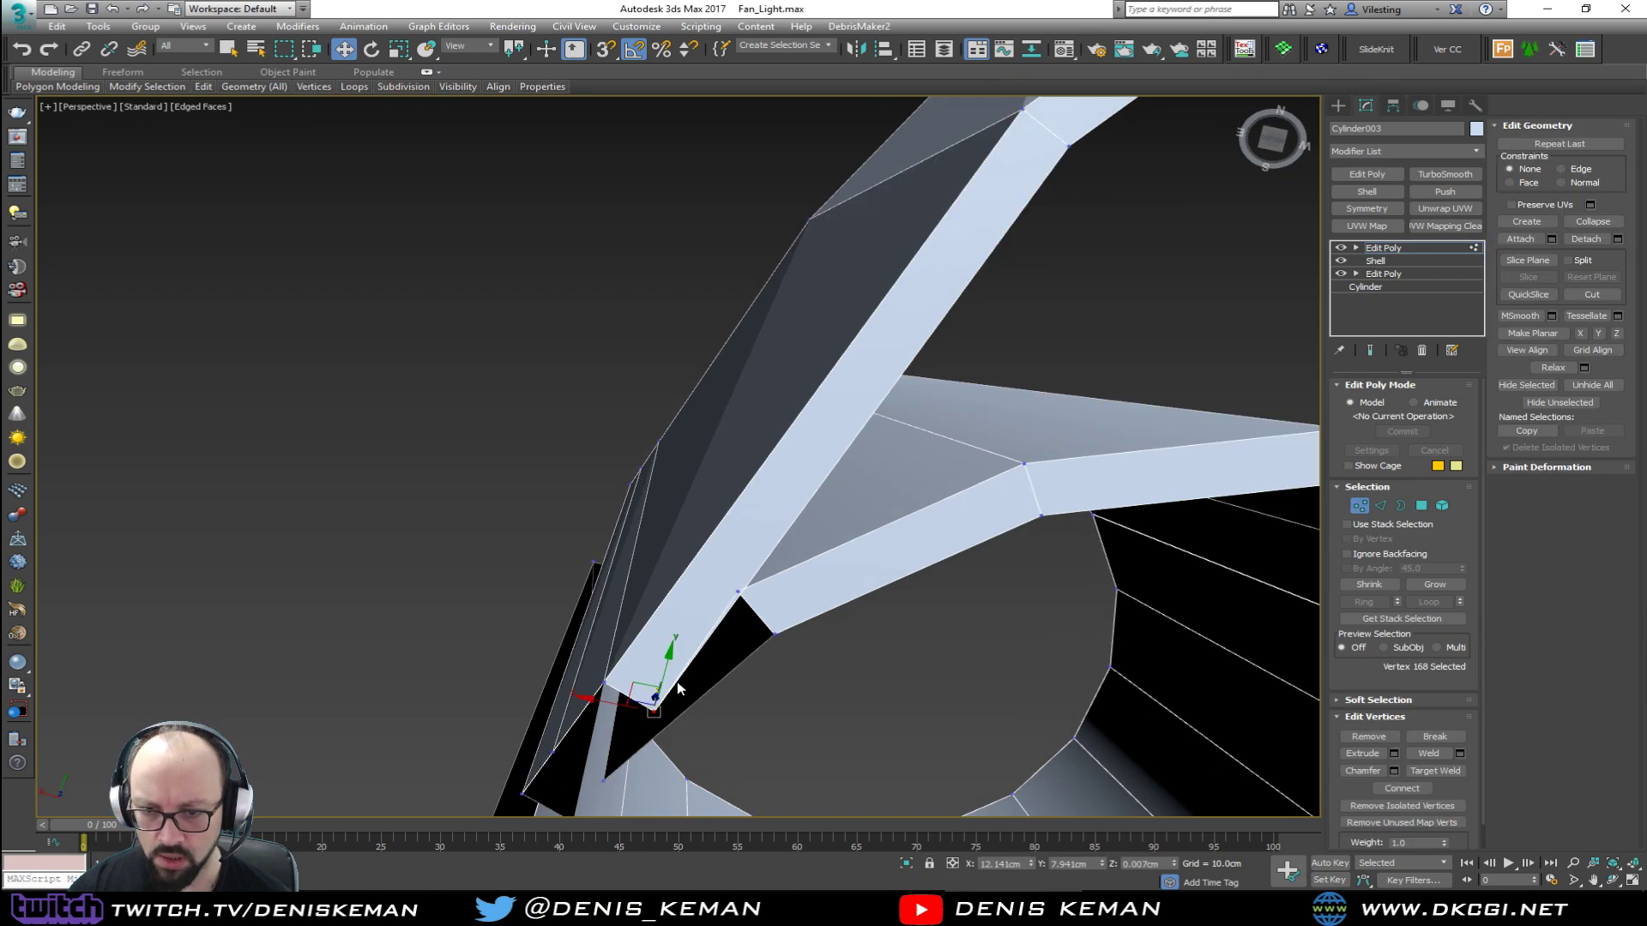
{"action": "key", "text": "s"}
{"action": "left_click_drag", "start_coordinate": [638, 689], "coordinate": [736, 592]}
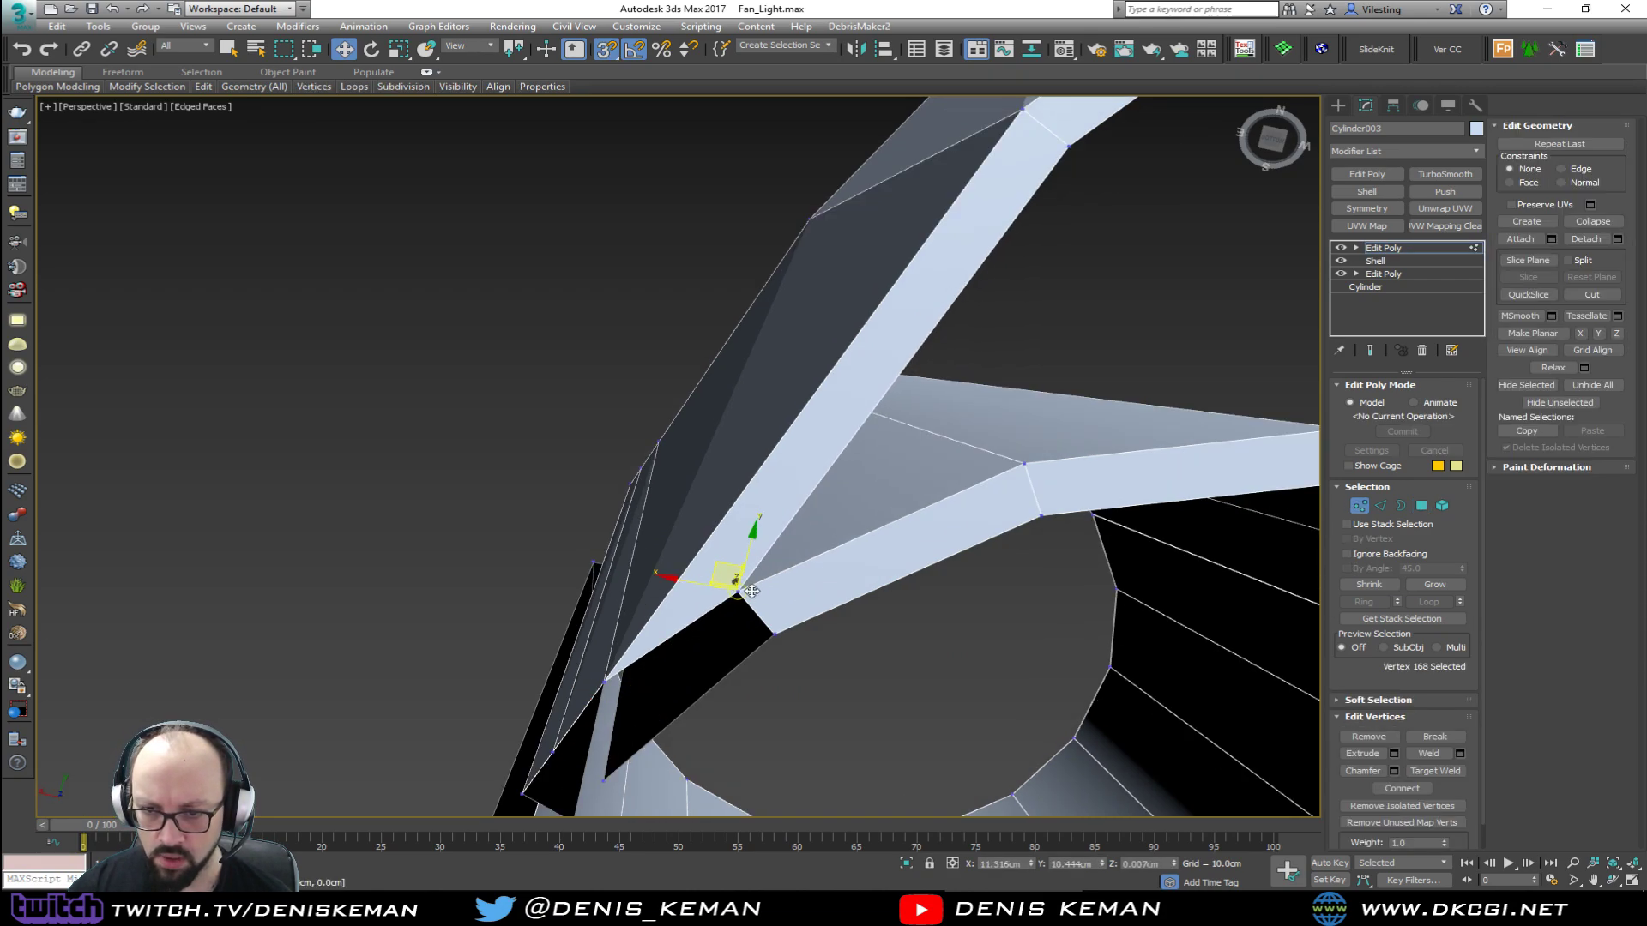
Step: Bridge the two open vertical edges at the end of the junction to close the inner wall
{"action": "middle_click_drag", "start_coordinate": [736, 592], "coordinate": [947, 602], "text": "alt"}
{"action": "middle_click_drag", "start_coordinate": [620, 393], "coordinate": [754, 433], "text": "alt"}
{"action": "key", "text": "2"}
{"action": "left_click", "coordinate": [863, 328]}
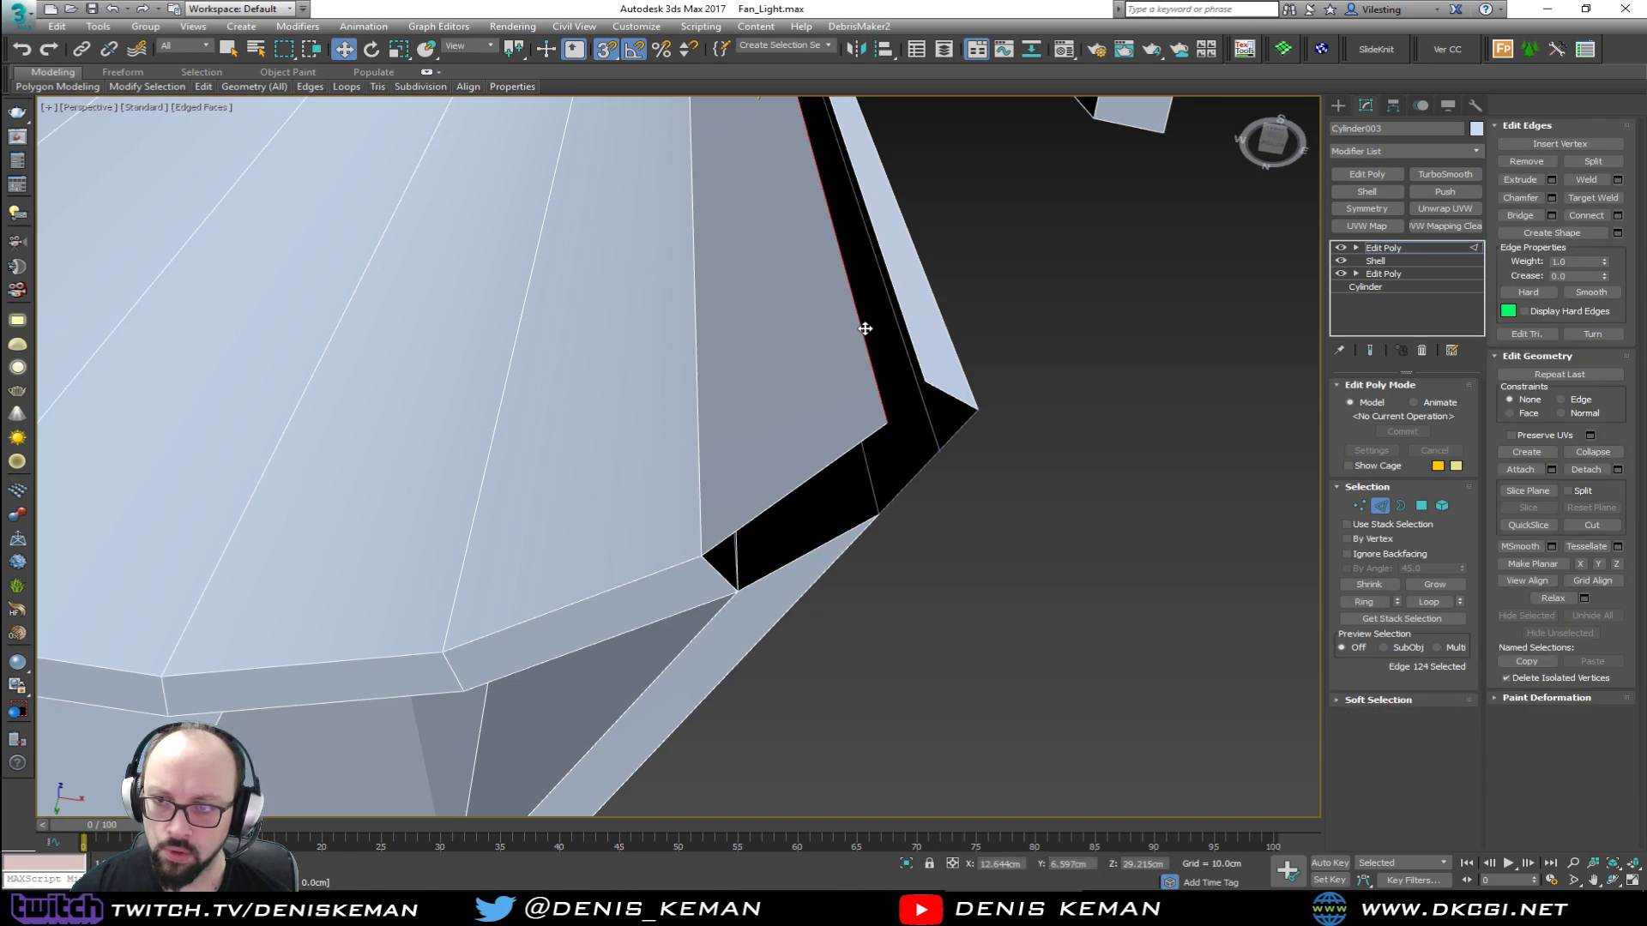
{"action": "left_click", "coordinate": [908, 312], "text": "ctrl"}
{"action": "middle_click_drag", "start_coordinate": [908, 312], "coordinate": [909, 474], "text": "alt"}
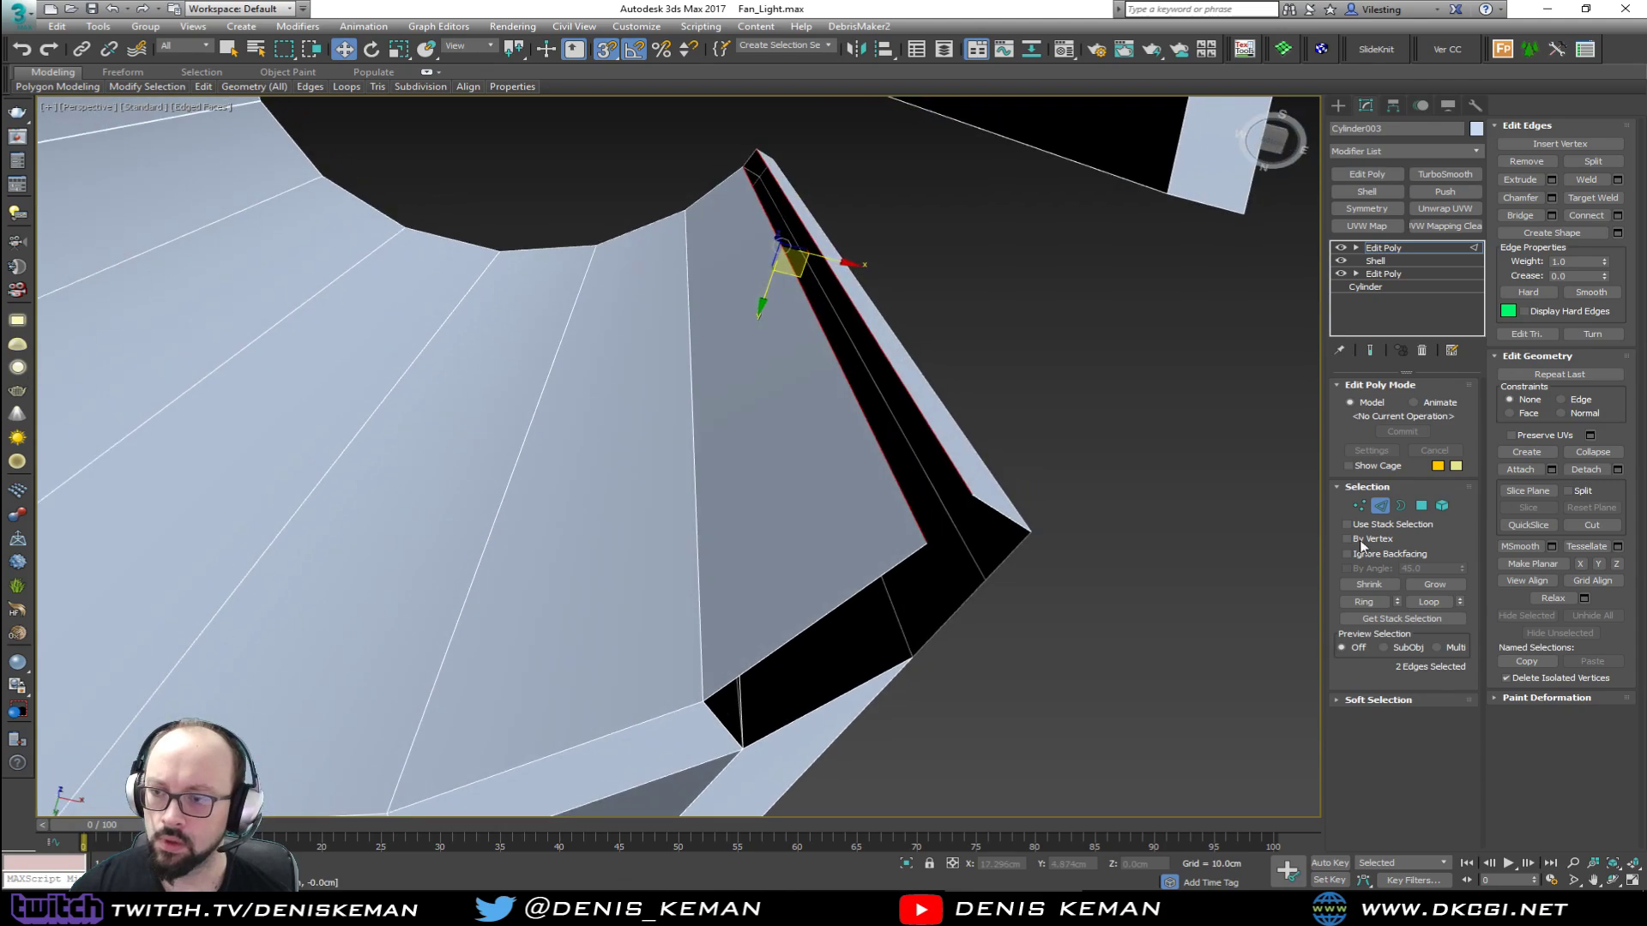
{"action": "left_click", "coordinate": [1512, 215]}
Step: Delete the narrow vertical end polygon next to the newly bridged face
{"action": "key", "text": "4"}
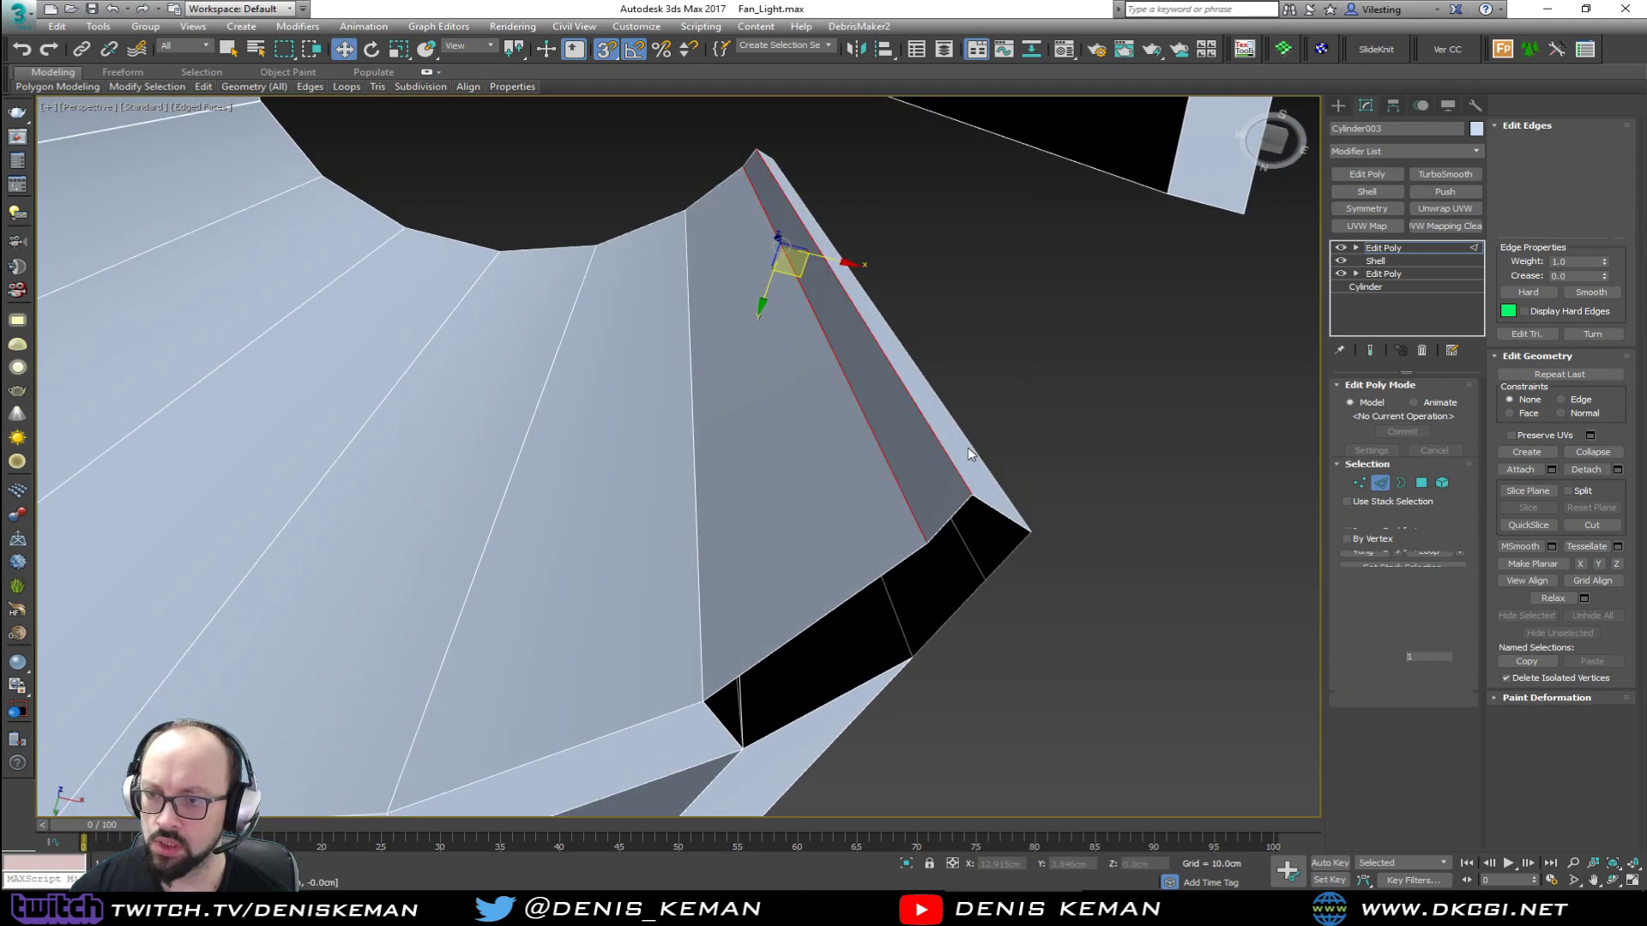
{"action": "left_click", "coordinate": [973, 453]}
{"action": "left_click", "coordinate": [1070, 219]}
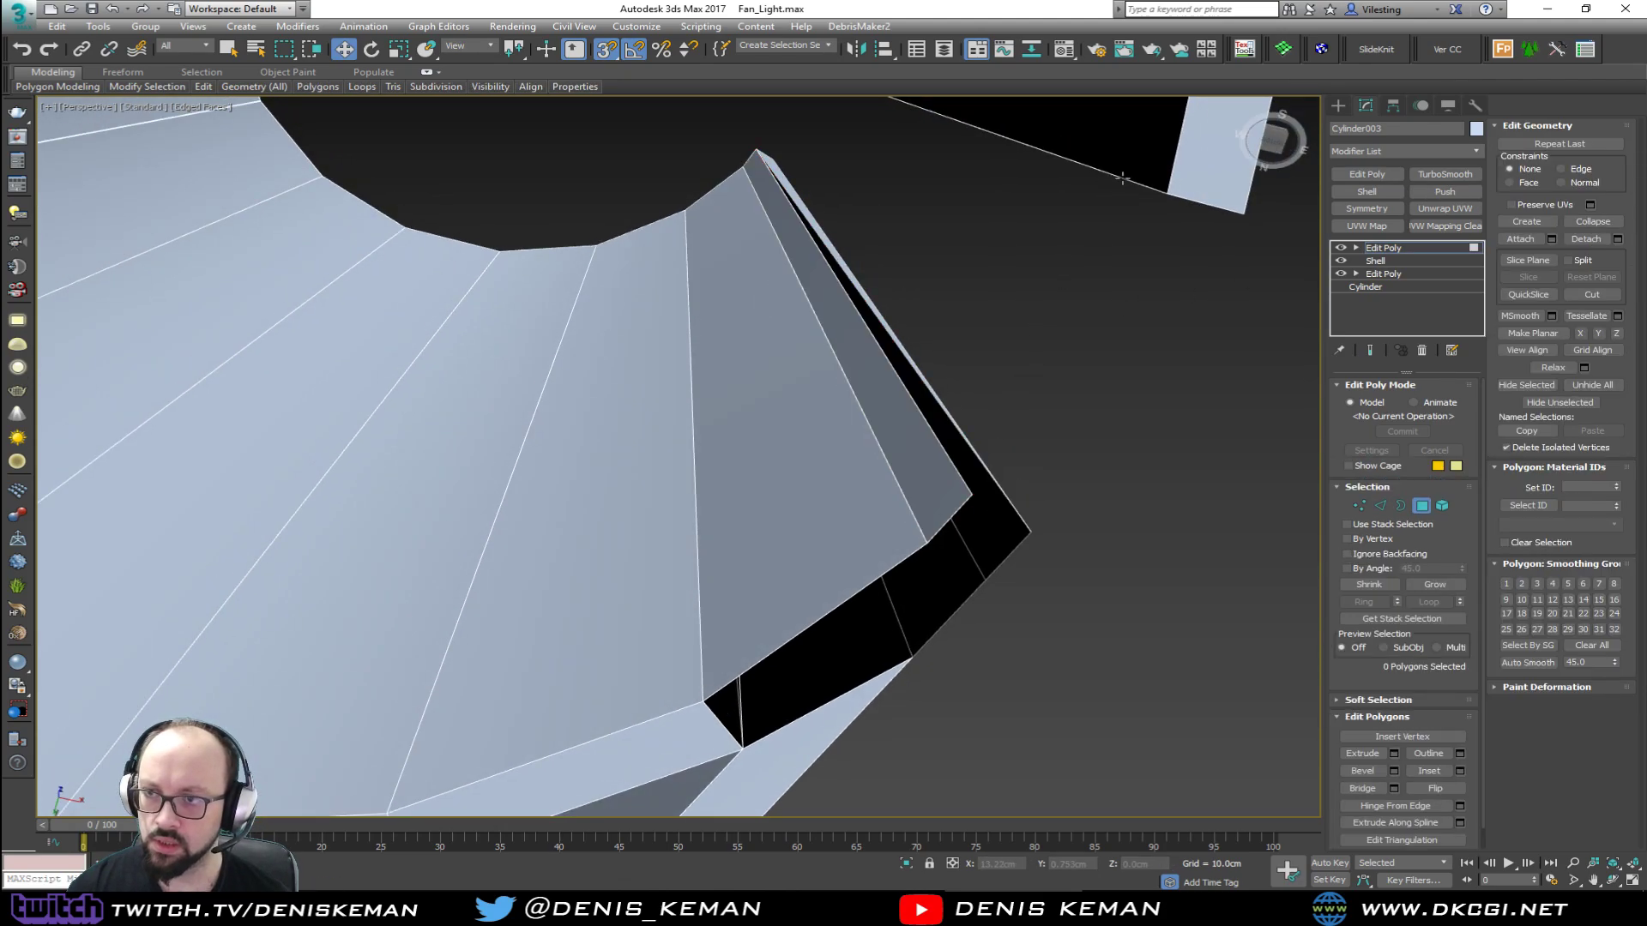
Step: Bridge the two short open edges on the underside at the end of the junction
{"action": "key", "text": "3"}
{"action": "left_click", "coordinate": [1121, 176]}
{"action": "middle_click_drag", "start_coordinate": [1111, 262], "coordinate": [1053, 256], "text": "alt"}
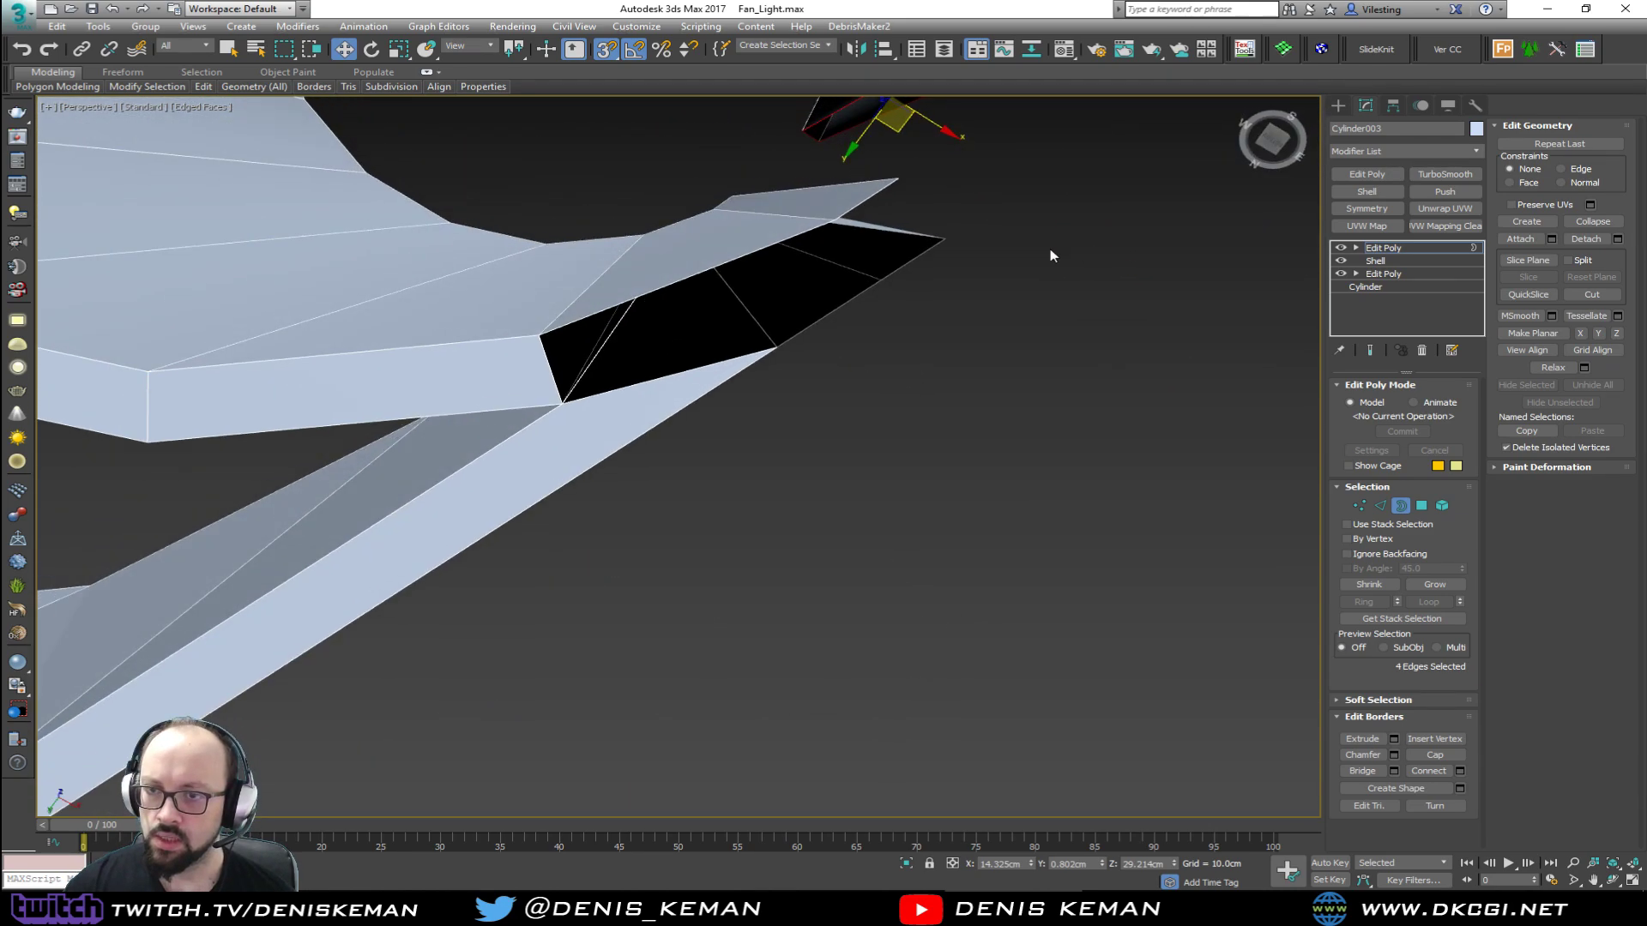
{"action": "key", "text": "2"}
{"action": "left_click", "coordinate": [864, 200]}
{"action": "left_click", "coordinate": [907, 260], "text": "ctrl"}
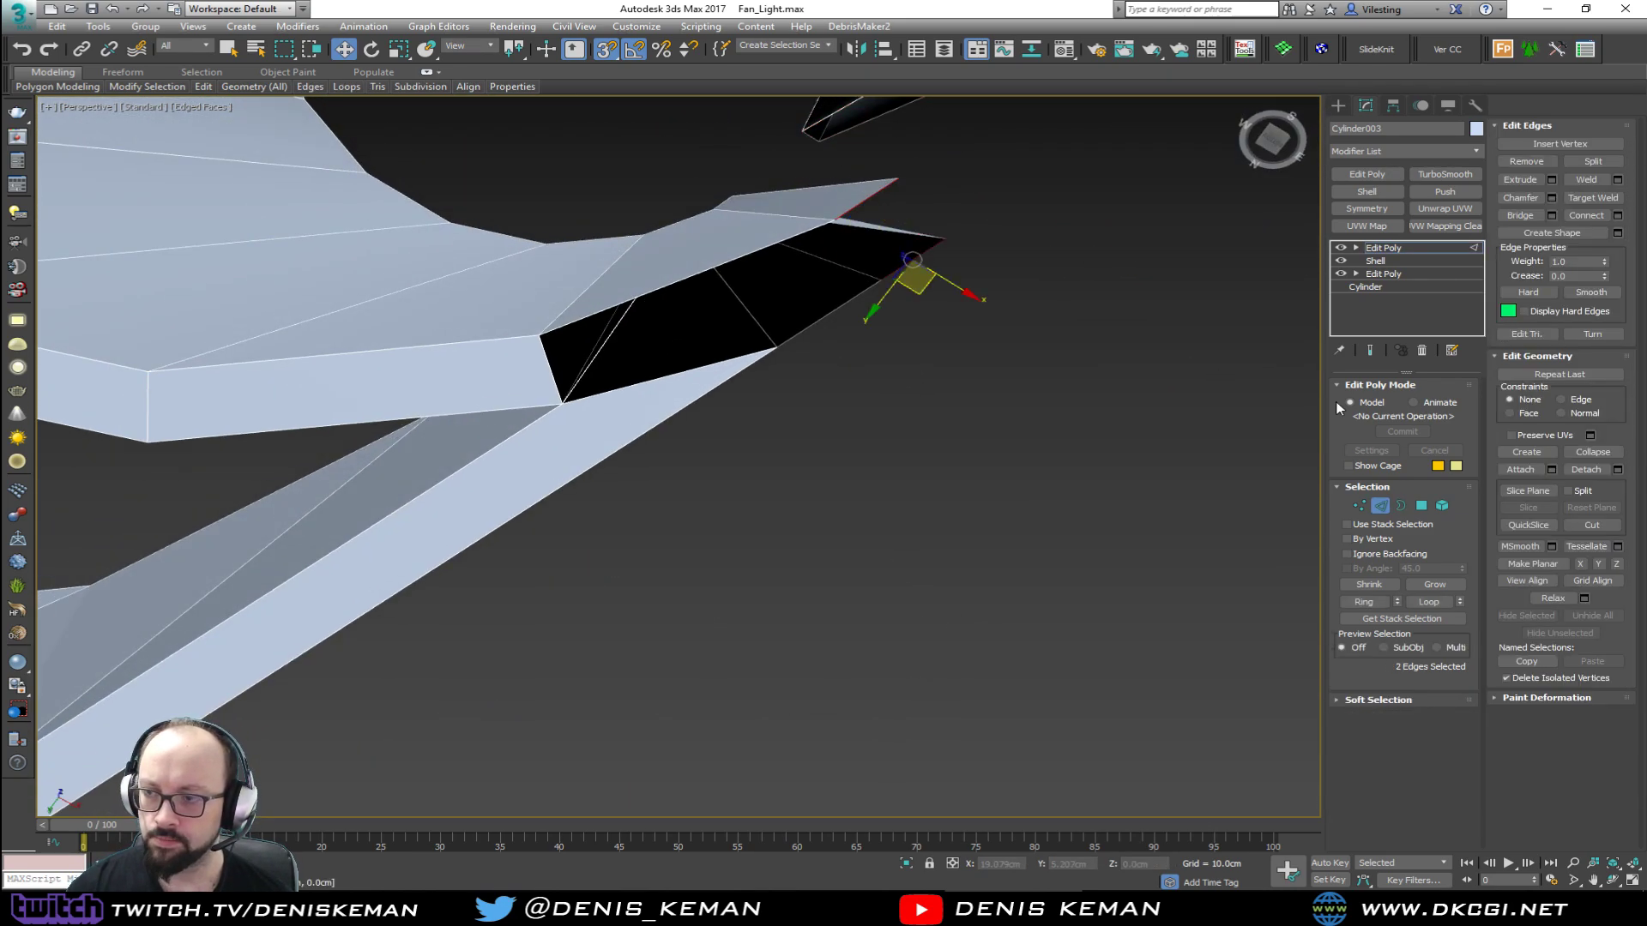
{"action": "left_click", "coordinate": [1518, 216]}
Step: Delete the remaining narrow vertical polygon that caps the junction's end facing the hub gap
{"action": "middle_click_drag", "start_coordinate": [895, 385], "coordinate": [874, 364]}
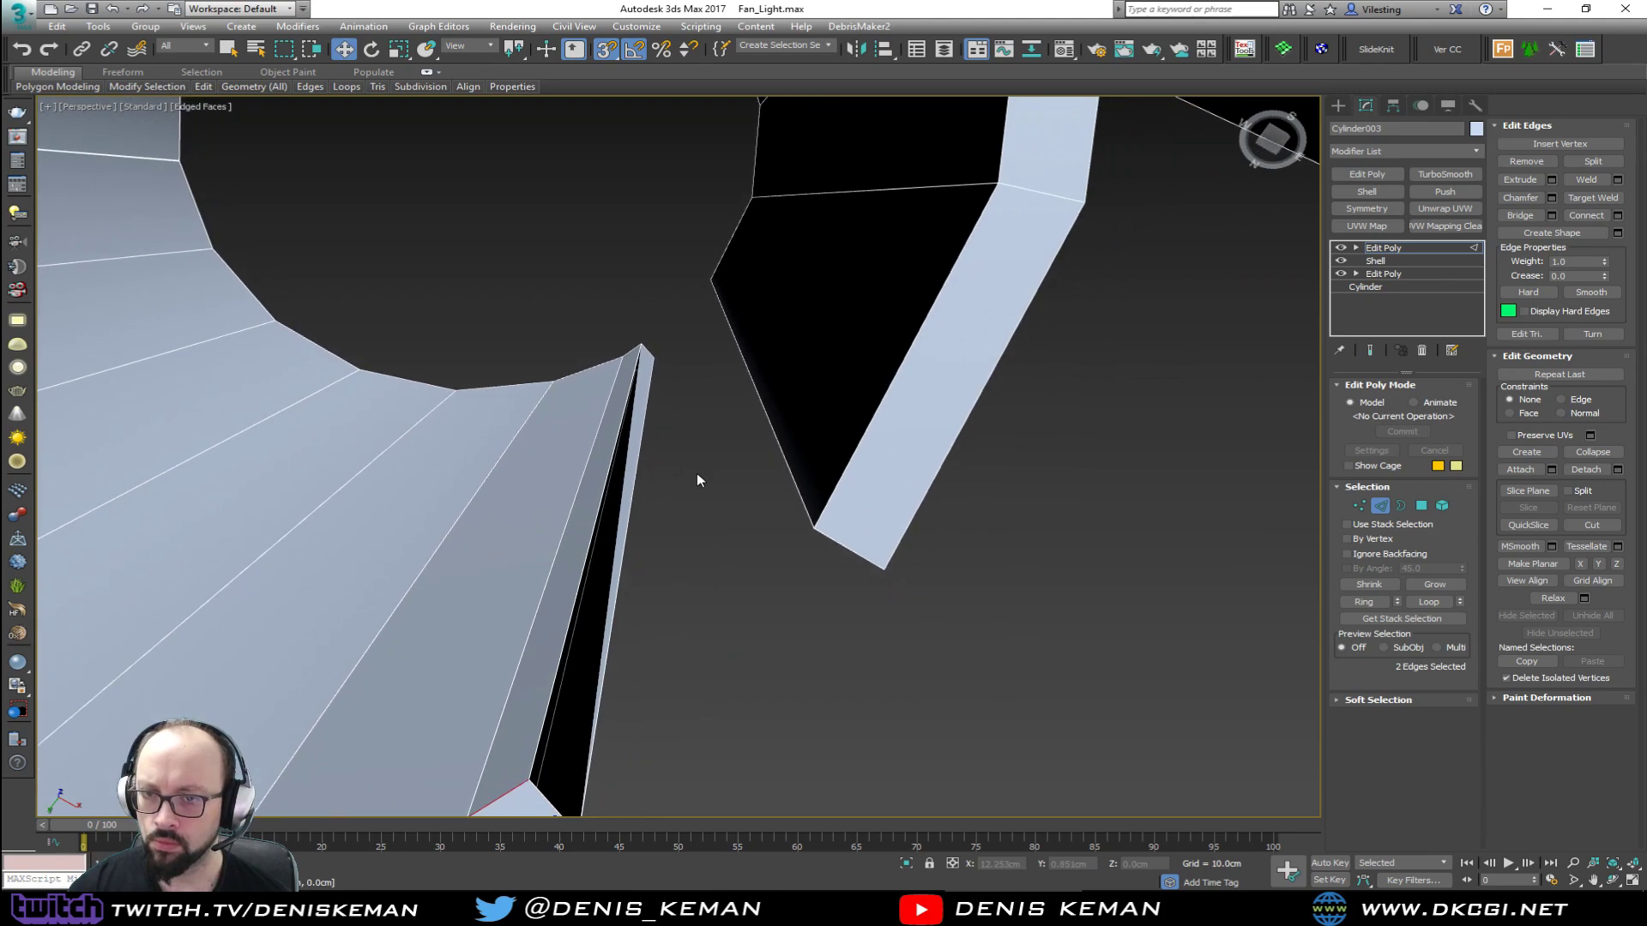
{"action": "key", "text": "4"}
{"action": "left_click", "coordinate": [621, 537]}
{"action": "middle_click_drag", "start_coordinate": [686, 467], "coordinate": [736, 583], "text": "alt"}
{"action": "key", "text": "Delete"}
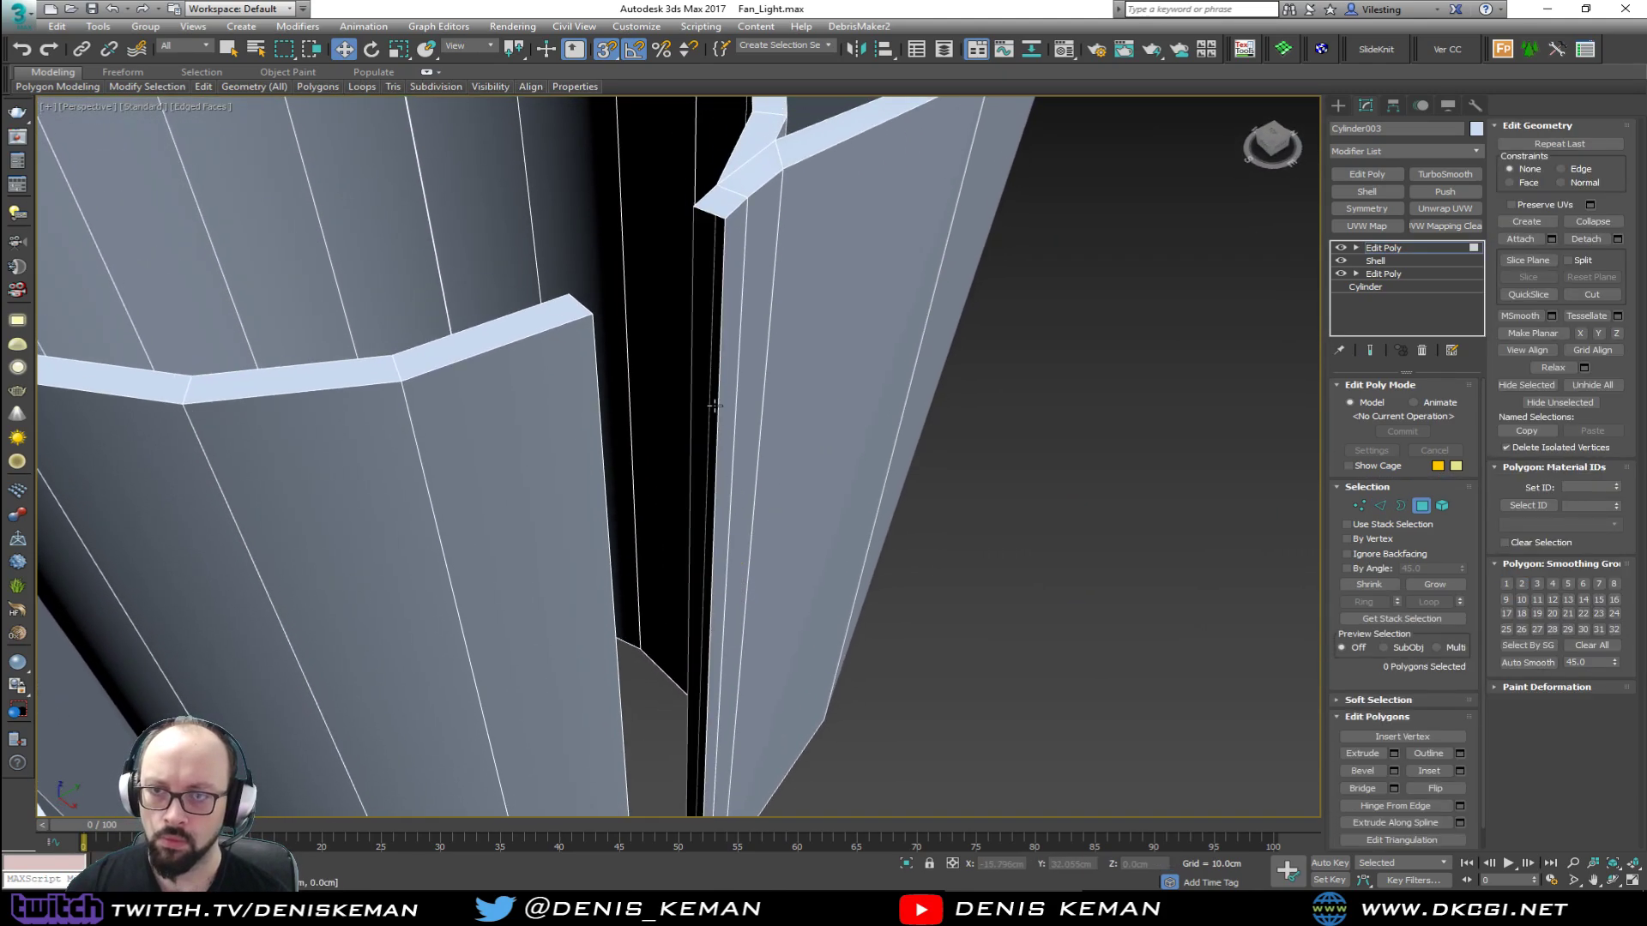
Step: Bridge the open borders on both sides of the hub gap to rebuild the missing wall segment
{"action": "key", "text": "3"}
{"action": "left_click", "coordinate": [718, 305]}
{"action": "middle_click_drag", "start_coordinate": [719, 304], "coordinate": [543, 394], "text": "alt"}
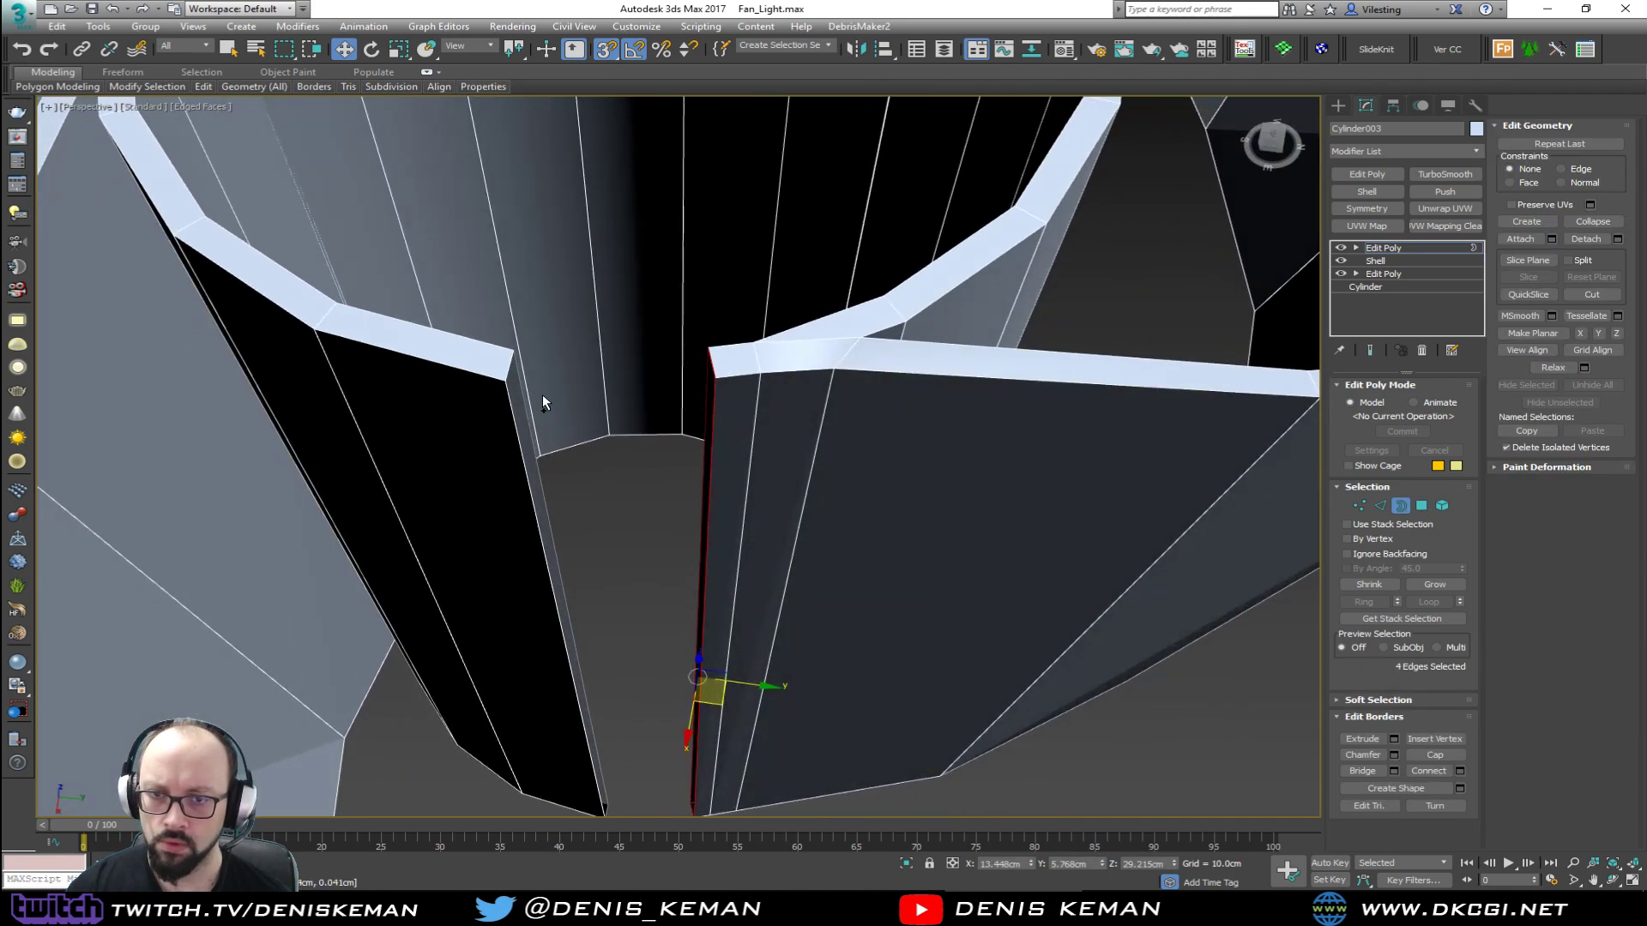
{"action": "left_click", "coordinate": [1363, 771]}
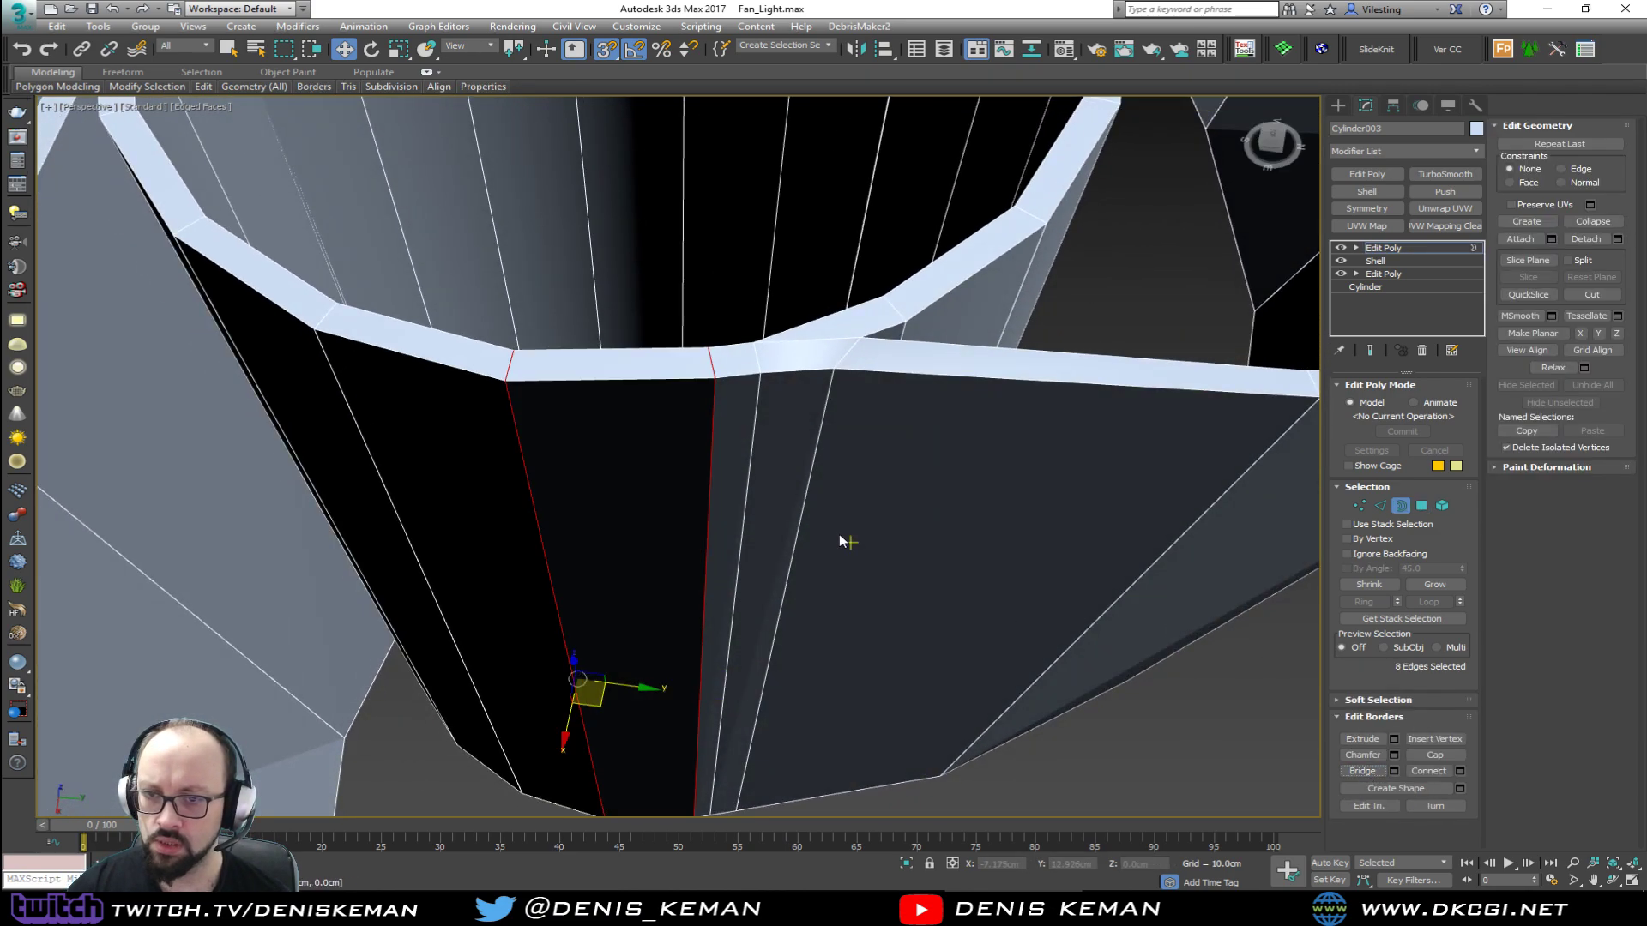
Step: Select the outer underside vertex at the remaining rim opening and examine the blade junction from several sides
{"action": "middle_click_drag", "start_coordinate": [839, 533], "coordinate": [840, 431], "text": "alt"}
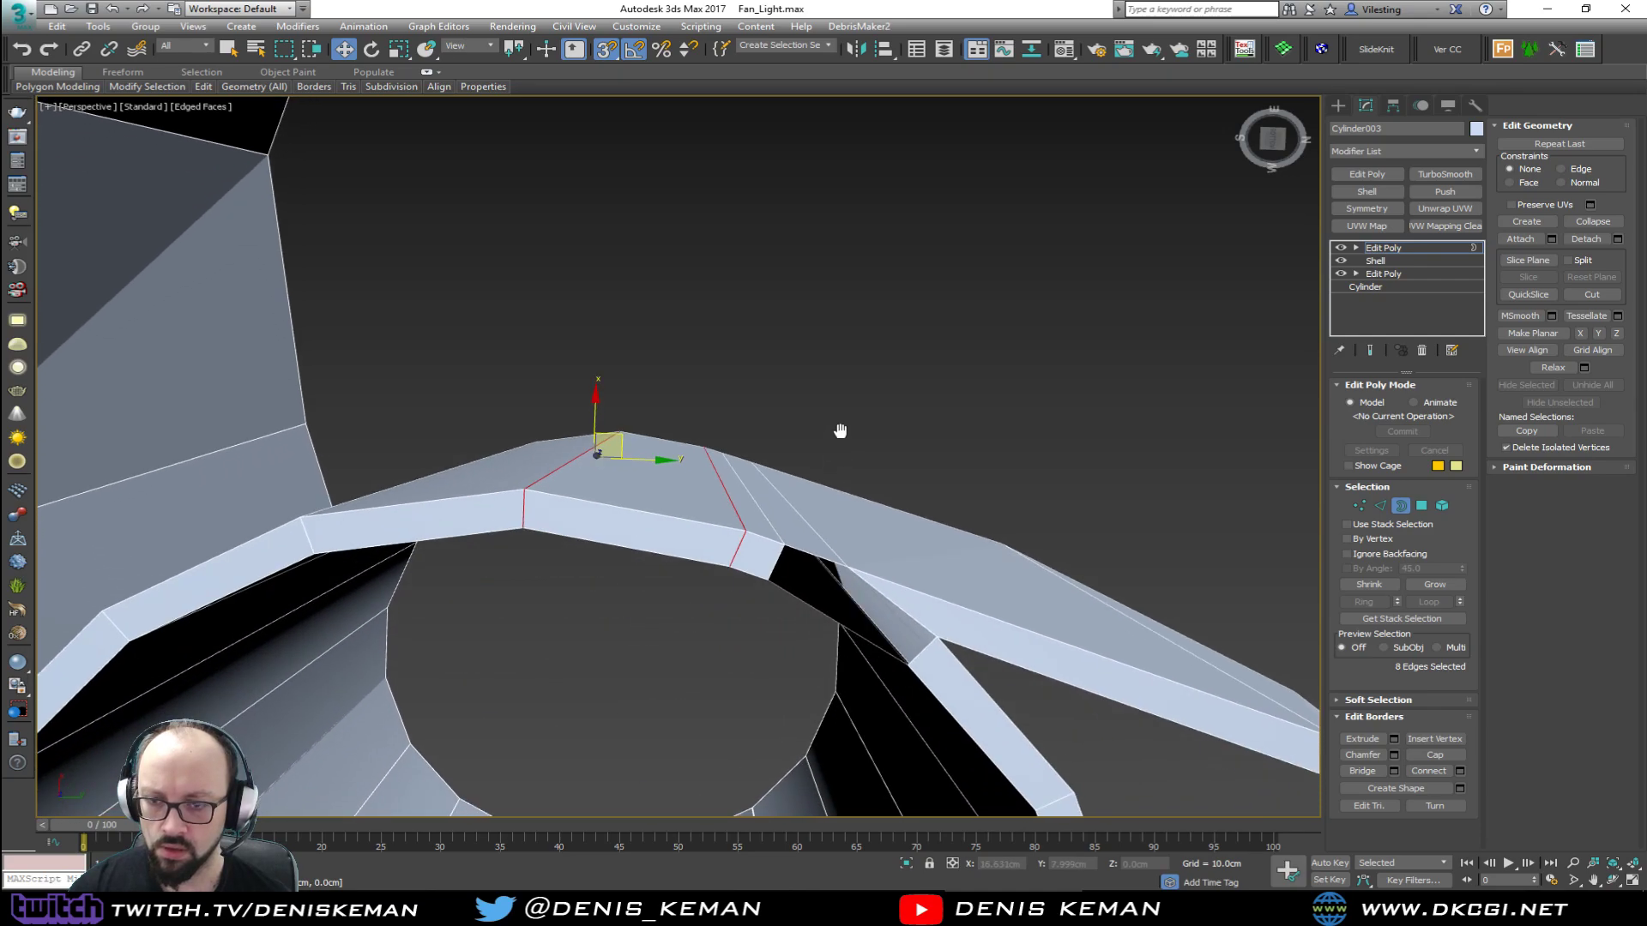
{"action": "middle_click_drag", "start_coordinate": [883, 539], "coordinate": [795, 518]}
{"action": "key", "text": "1"}
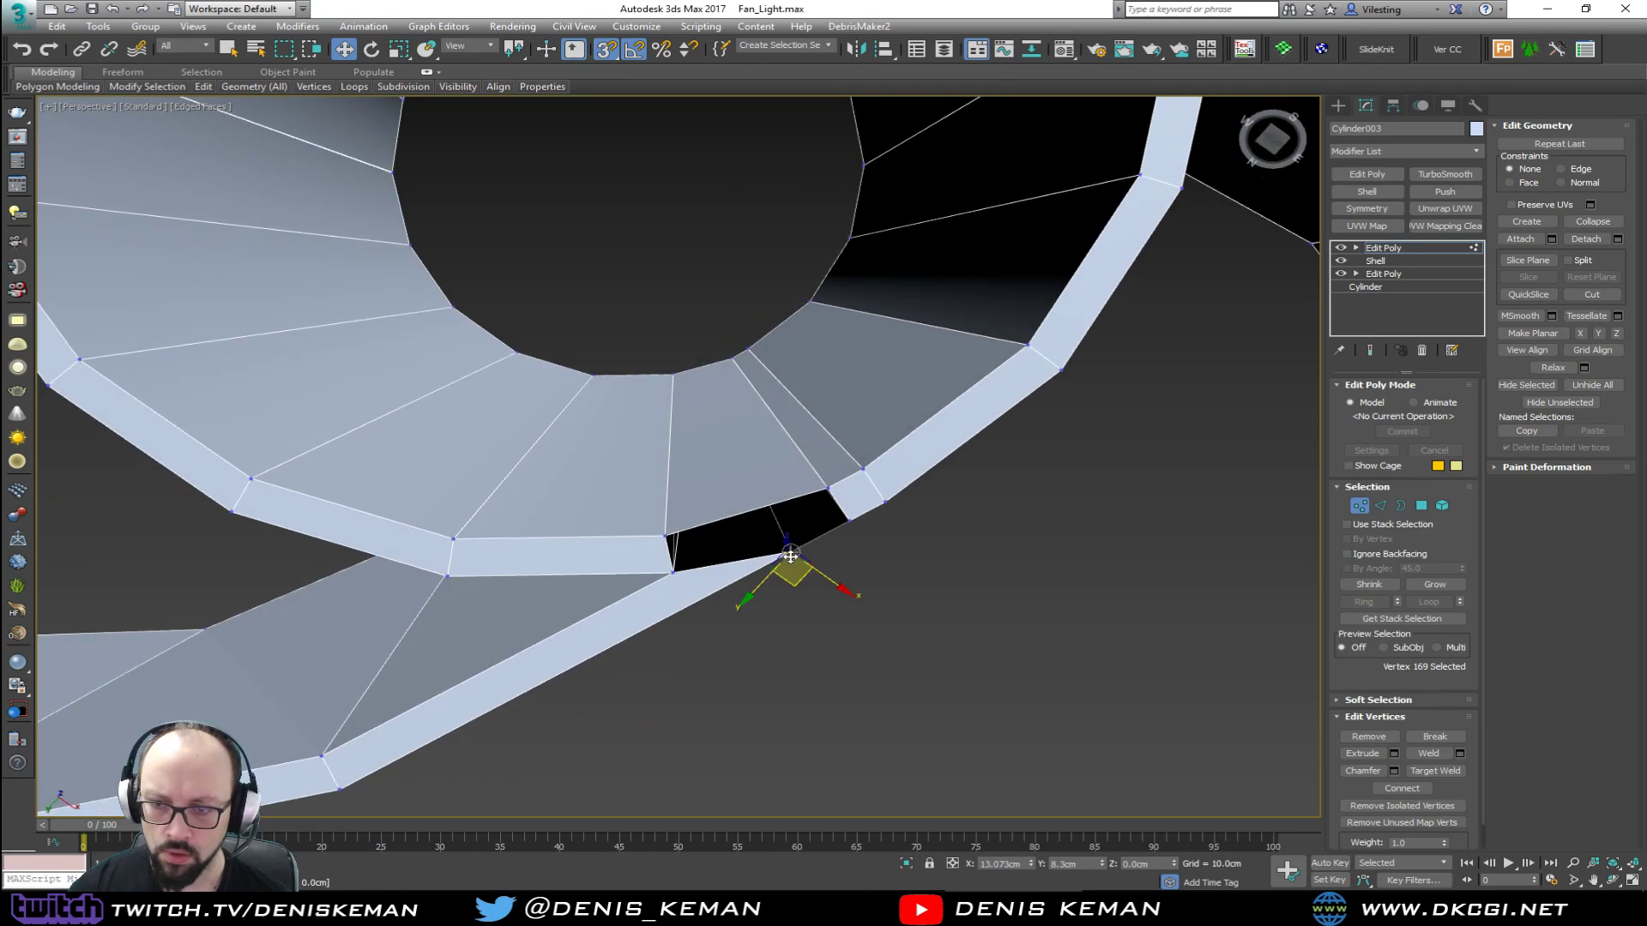
{"action": "middle_click_drag", "start_coordinate": [798, 573], "coordinate": [813, 643], "text": "alt"}
{"action": "scroll", "coordinate": [813, 639], "scroll_direction": "up", "scroll_amount": 2}
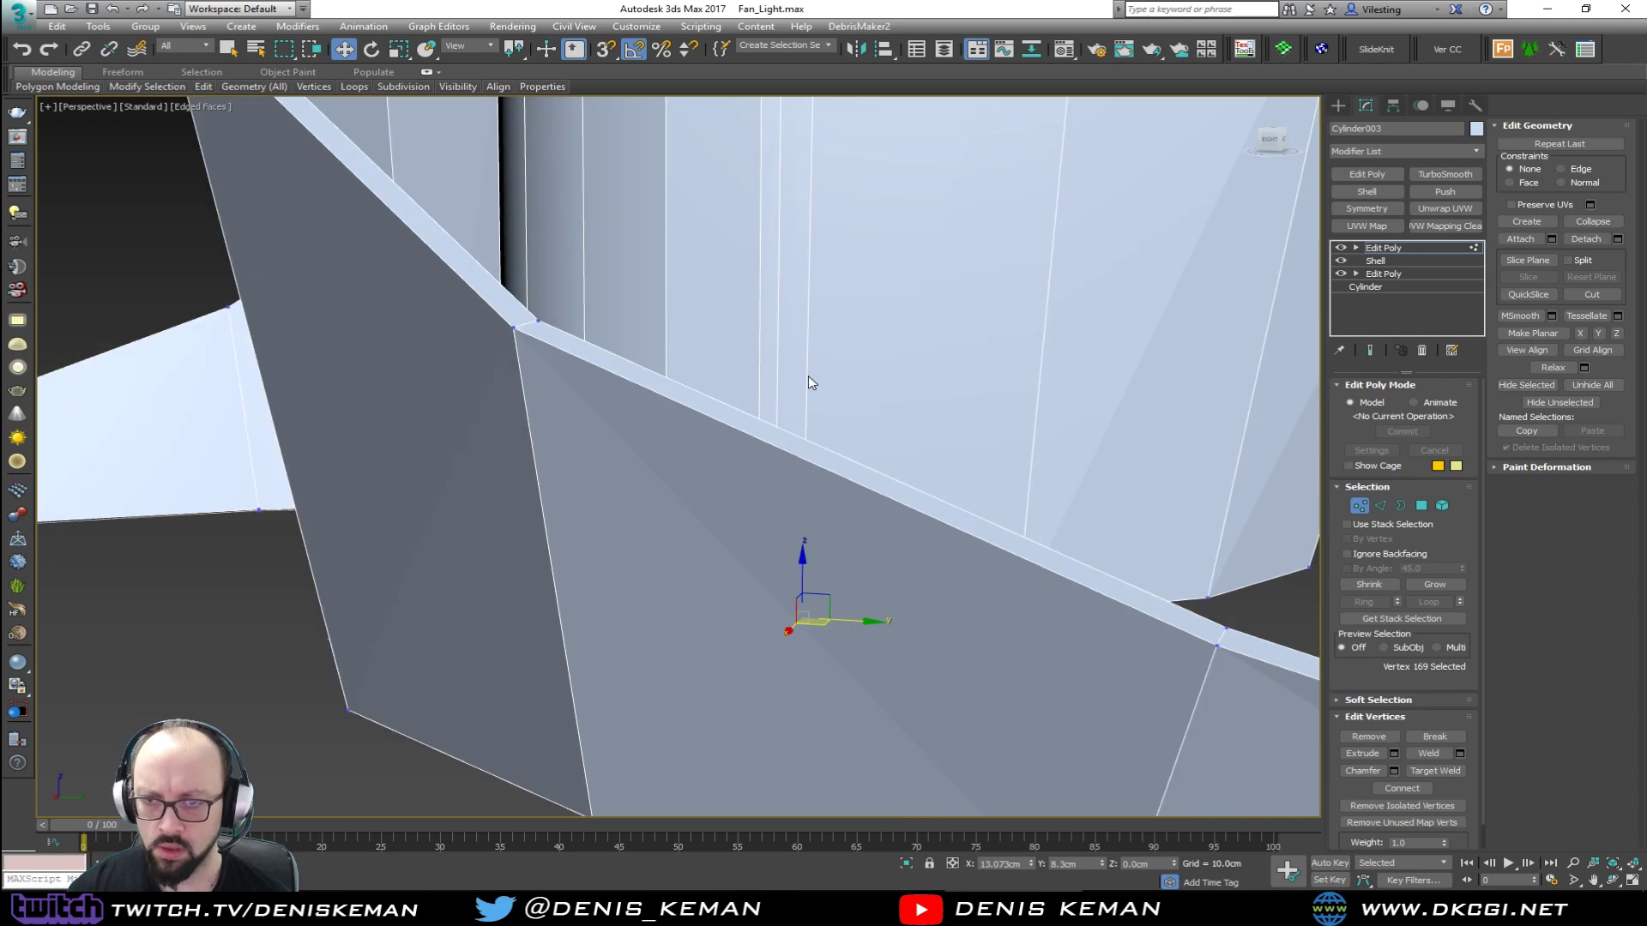
{"action": "scroll", "coordinate": [808, 377], "scroll_direction": "down", "scroll_amount": 6}
{"action": "middle_click_drag", "start_coordinate": [813, 382], "coordinate": [808, 447], "text": "alt"}
{"action": "scroll", "coordinate": [844, 249], "scroll_direction": "up", "scroll_amount": 10}
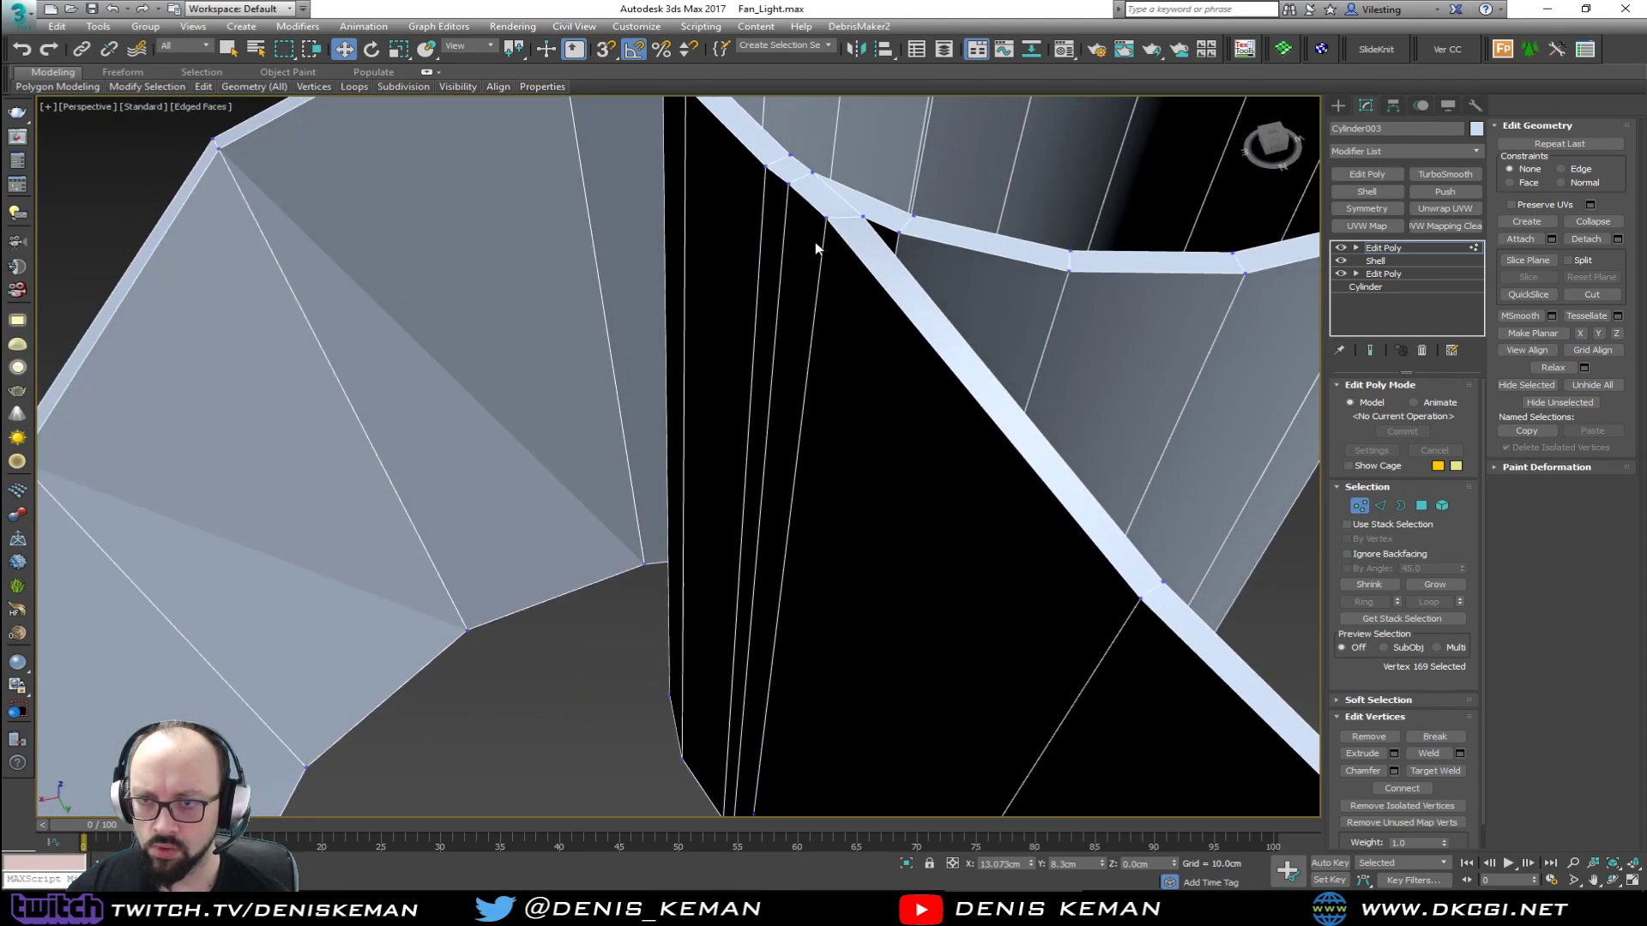
{"action": "middle_click_drag", "start_coordinate": [826, 363], "coordinate": [850, 215], "text": "alt"}
{"action": "middle_click_drag", "start_coordinate": [817, 592], "coordinate": [882, 260]}
{"action": "scroll", "coordinate": [845, 493], "scroll_direction": "up", "scroll_amount": 3}
{"action": "scroll", "coordinate": [845, 493], "scroll_direction": "up", "scroll_amount": 2}
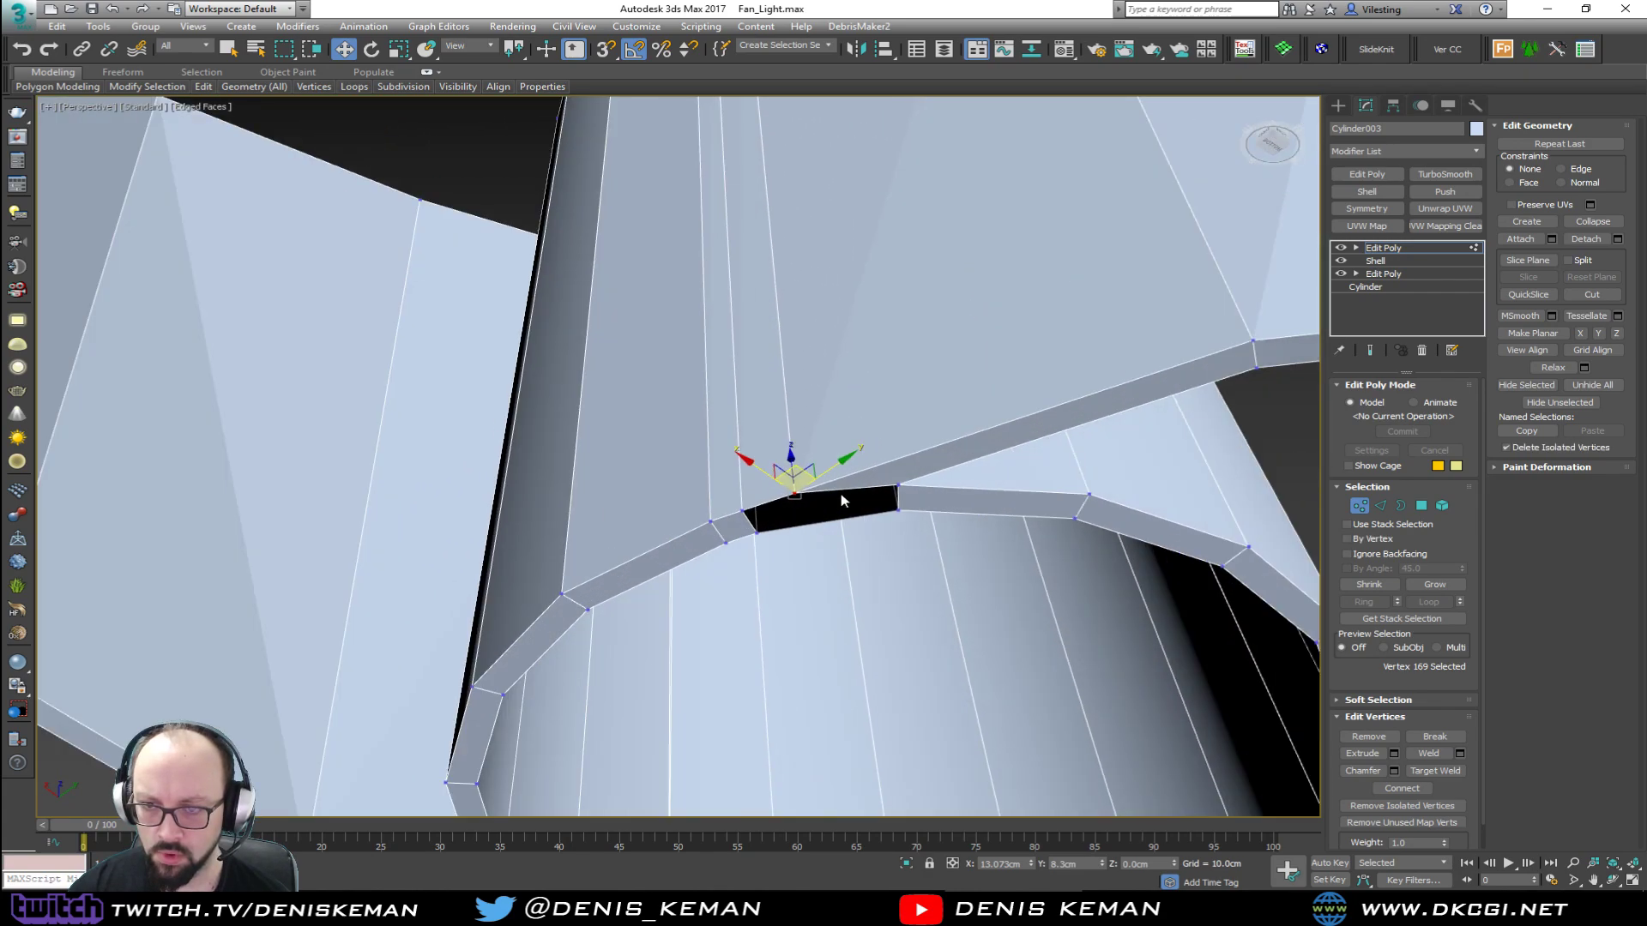
Step: Cap the open border in the underside rim where the blade meets the hub
{"action": "key", "text": "3"}
{"action": "left_click", "coordinate": [842, 493]}
{"action": "middle_click_drag", "start_coordinate": [842, 493], "coordinate": [1164, 486], "text": "alt"}
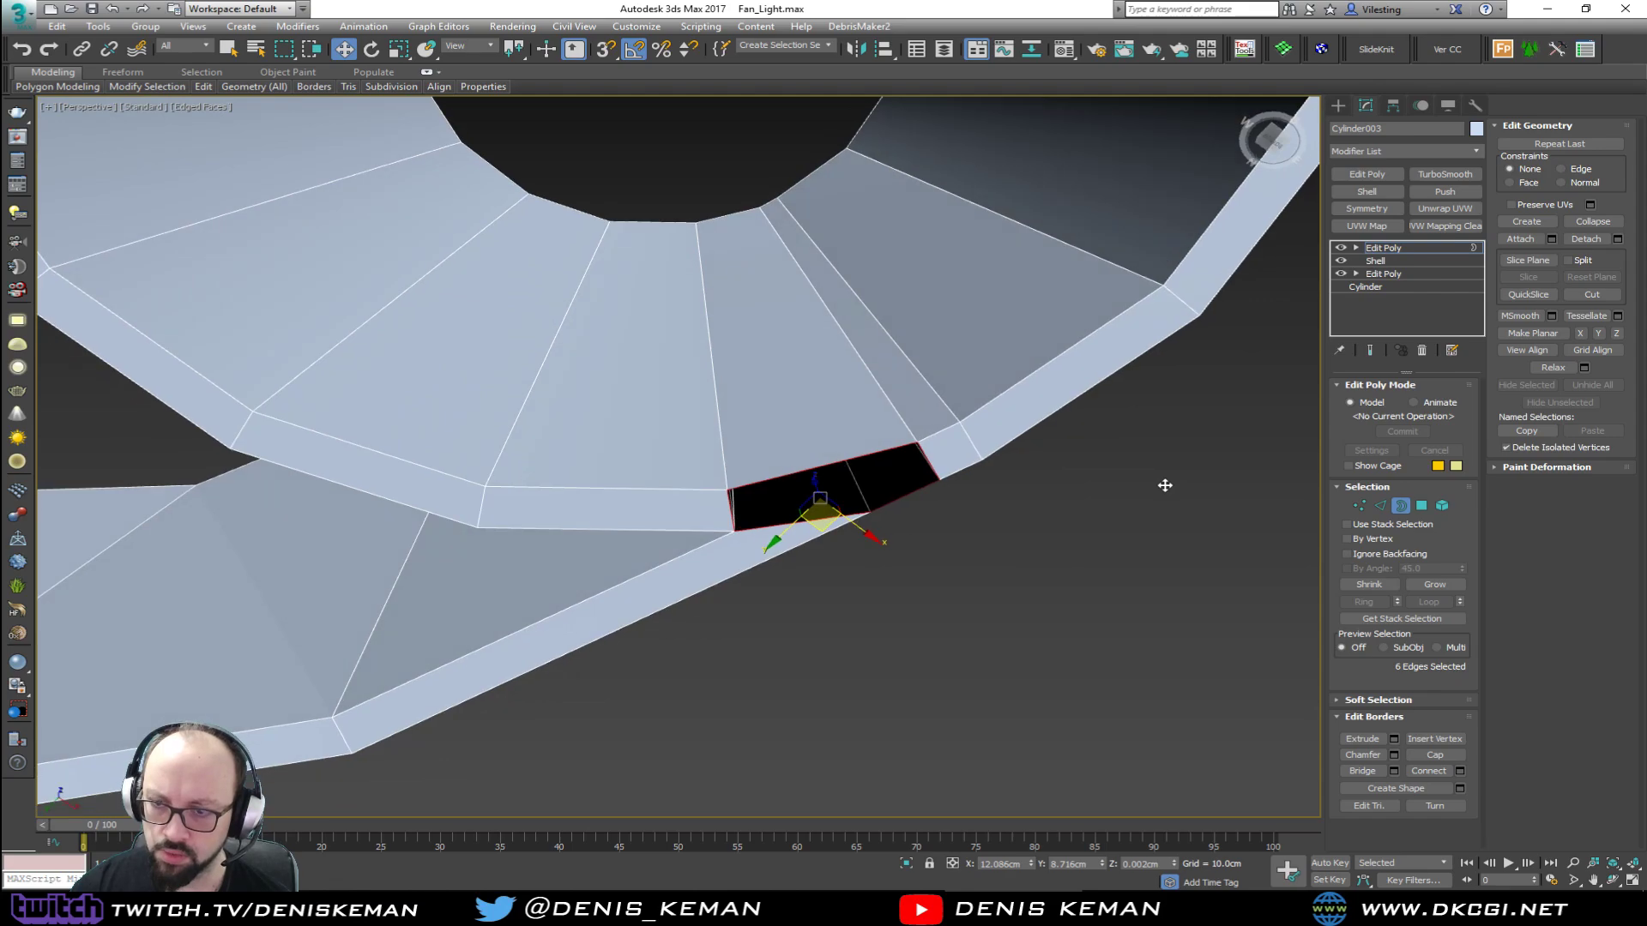
{"action": "left_click", "coordinate": [1435, 755]}
Step: Nudge the vertex on the upper rim at the point where the blade meets the hub
{"action": "middle_click_drag", "start_coordinate": [867, 404], "coordinate": [716, 291], "text": "alt"}
{"action": "key", "text": "1"}
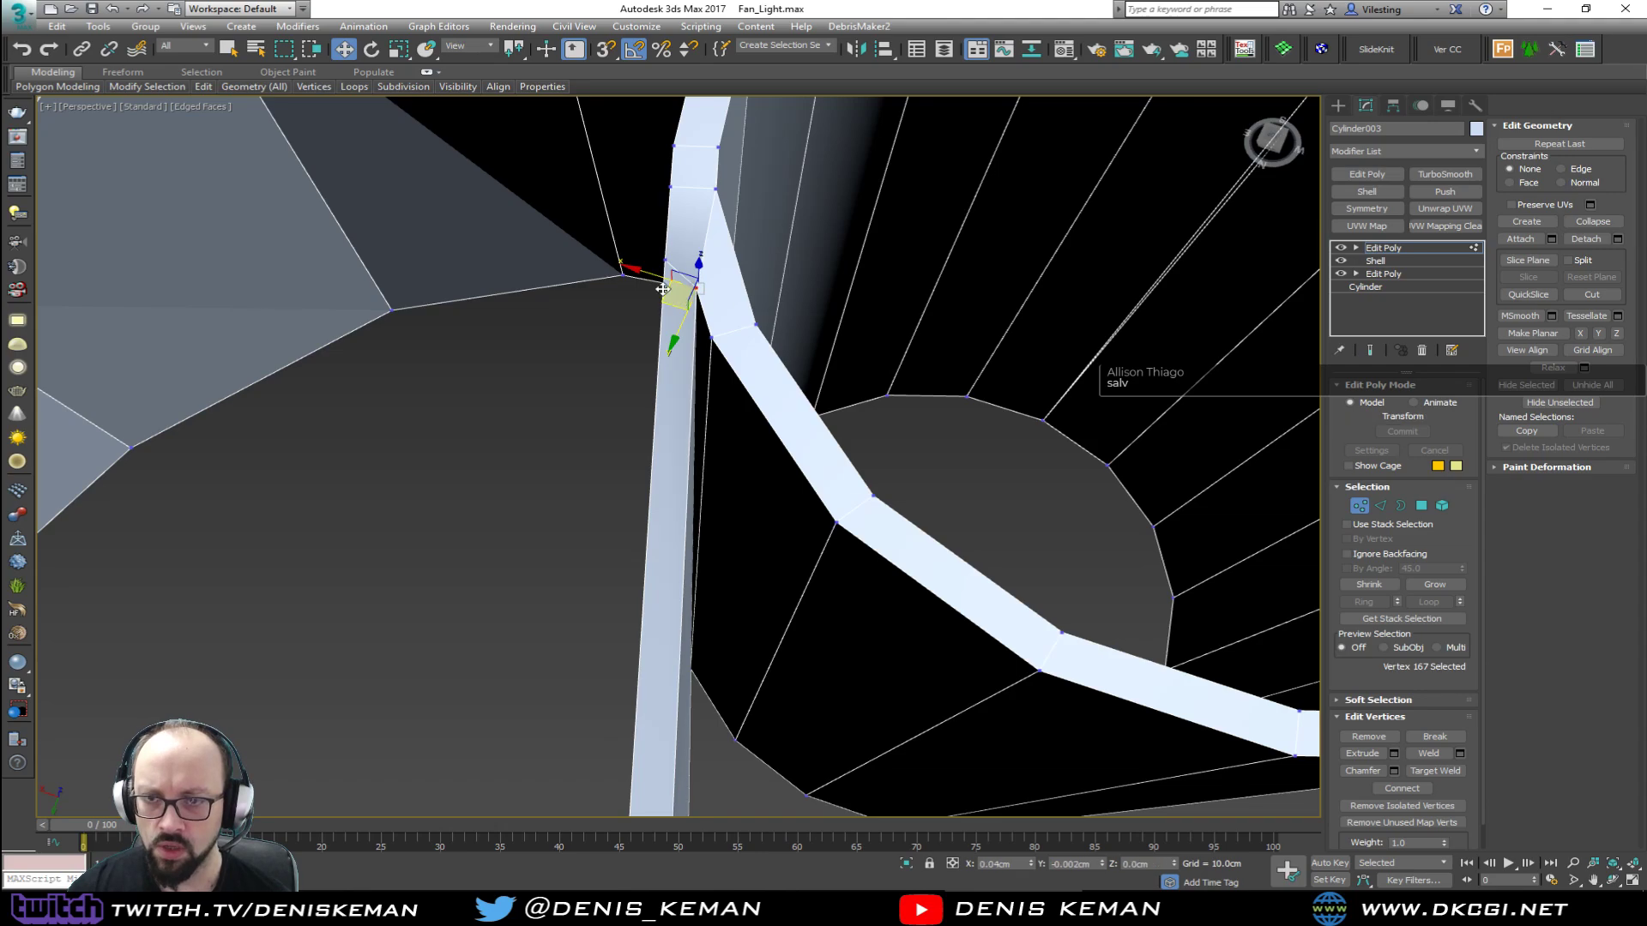
{"action": "mouse_move", "coordinate": [663, 289]}
{"action": "left_mouse_down"}
{"action": "mouse_move", "coordinate": [661, 262]}
{"action": "mouse_move", "coordinate": [677, 272]}
{"action": "left_mouse_up"}
{"action": "right_click", "coordinate": [677, 272]}
Step: Examine the upper and lower ends of the blade-to-hub junction in shaded and wireframe display
{"action": "middle_click_drag", "start_coordinate": [679, 319], "coordinate": [699, 225], "text": "alt"}
{"action": "middle_click_drag", "start_coordinate": [729, 600], "coordinate": [732, 176]}
{"action": "scroll", "coordinate": [745, 496], "scroll_direction": "up", "scroll_amount": 3}
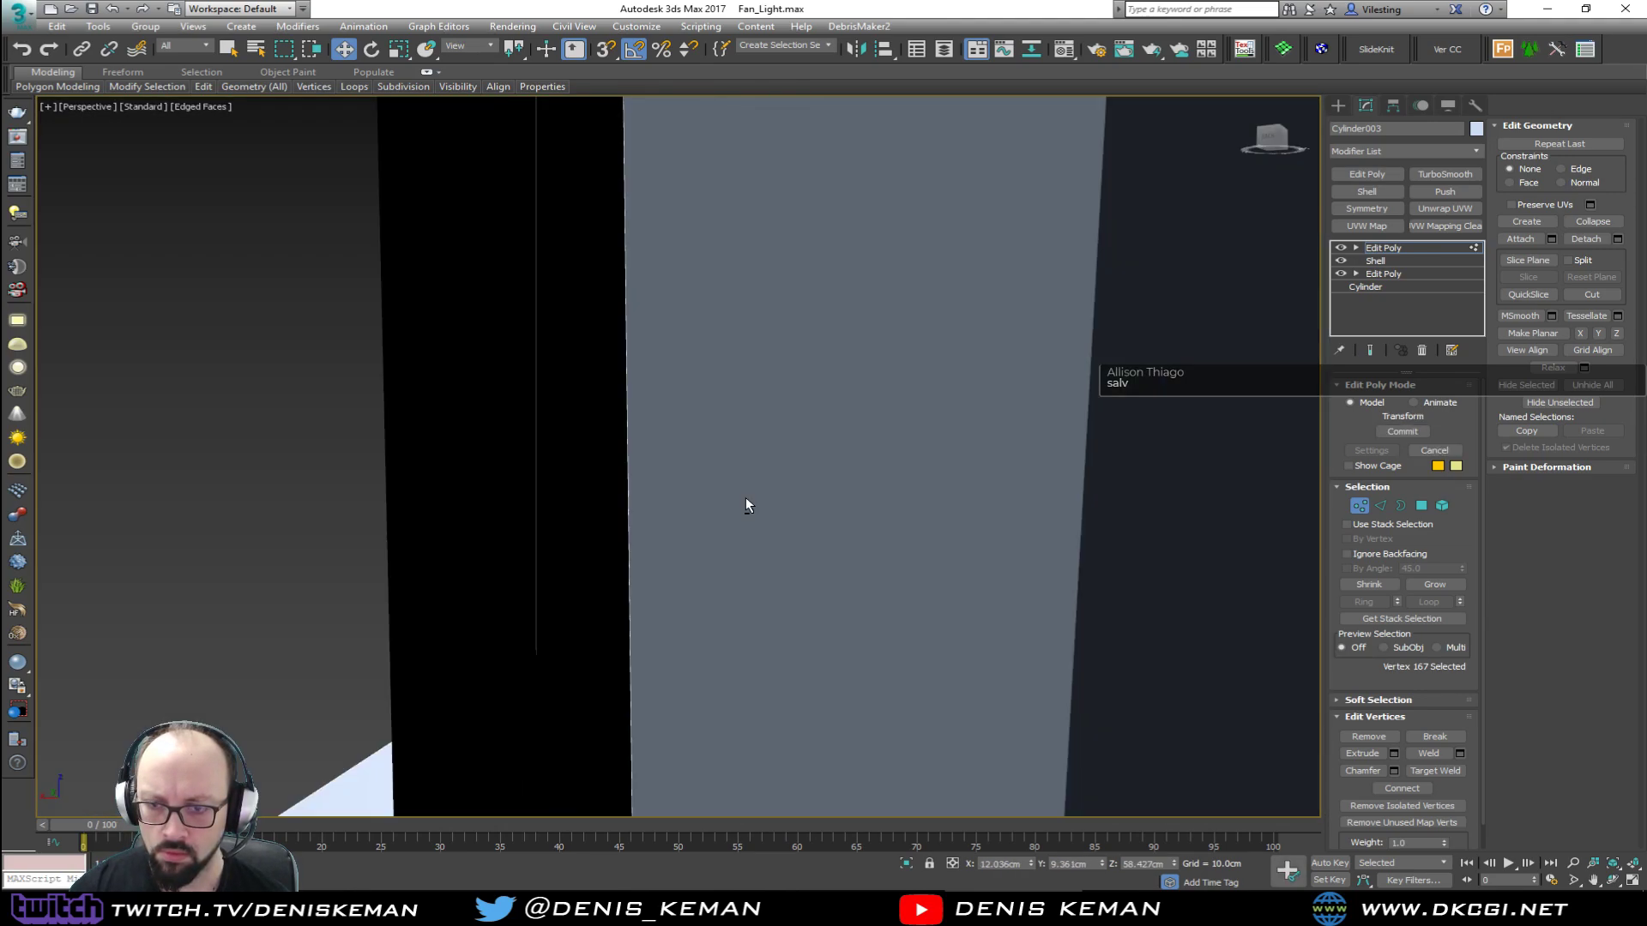
{"action": "scroll", "coordinate": [744, 496], "scroll_direction": "down", "scroll_amount": 2}
{"action": "middle_click_drag", "start_coordinate": [745, 496], "coordinate": [708, 489], "text": "alt"}
{"action": "scroll", "coordinate": [748, 480], "scroll_direction": "down", "scroll_amount": 1}
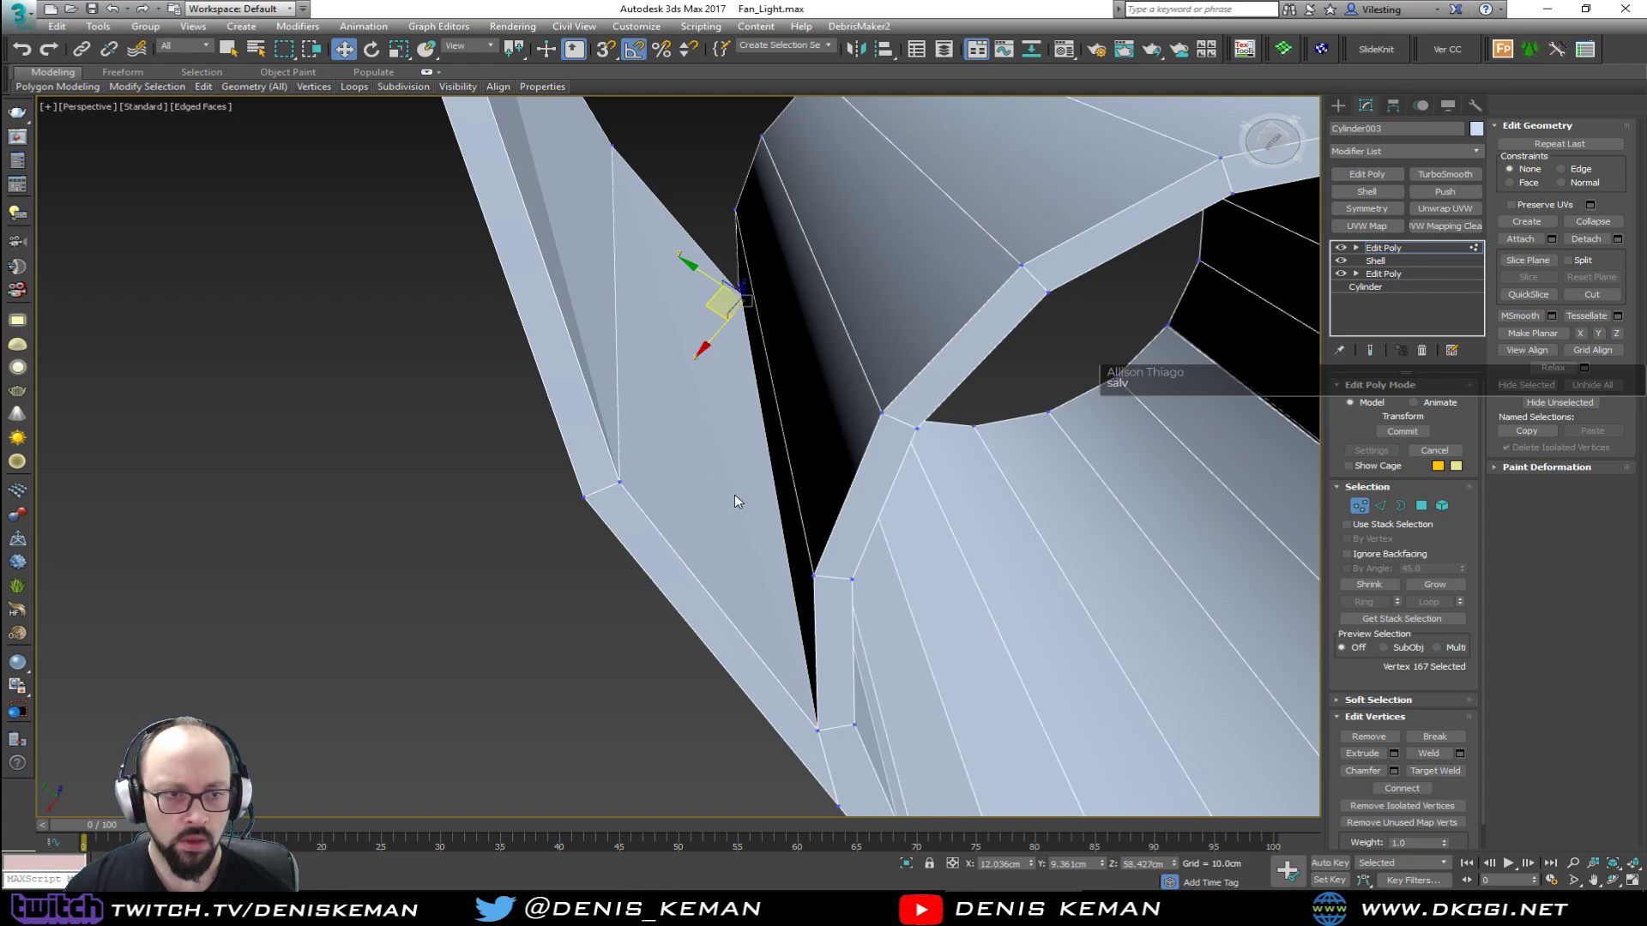
{"action": "middle_click_drag", "start_coordinate": [775, 592], "coordinate": [973, 734], "text": "alt"}
{"action": "key", "text": "F3"}
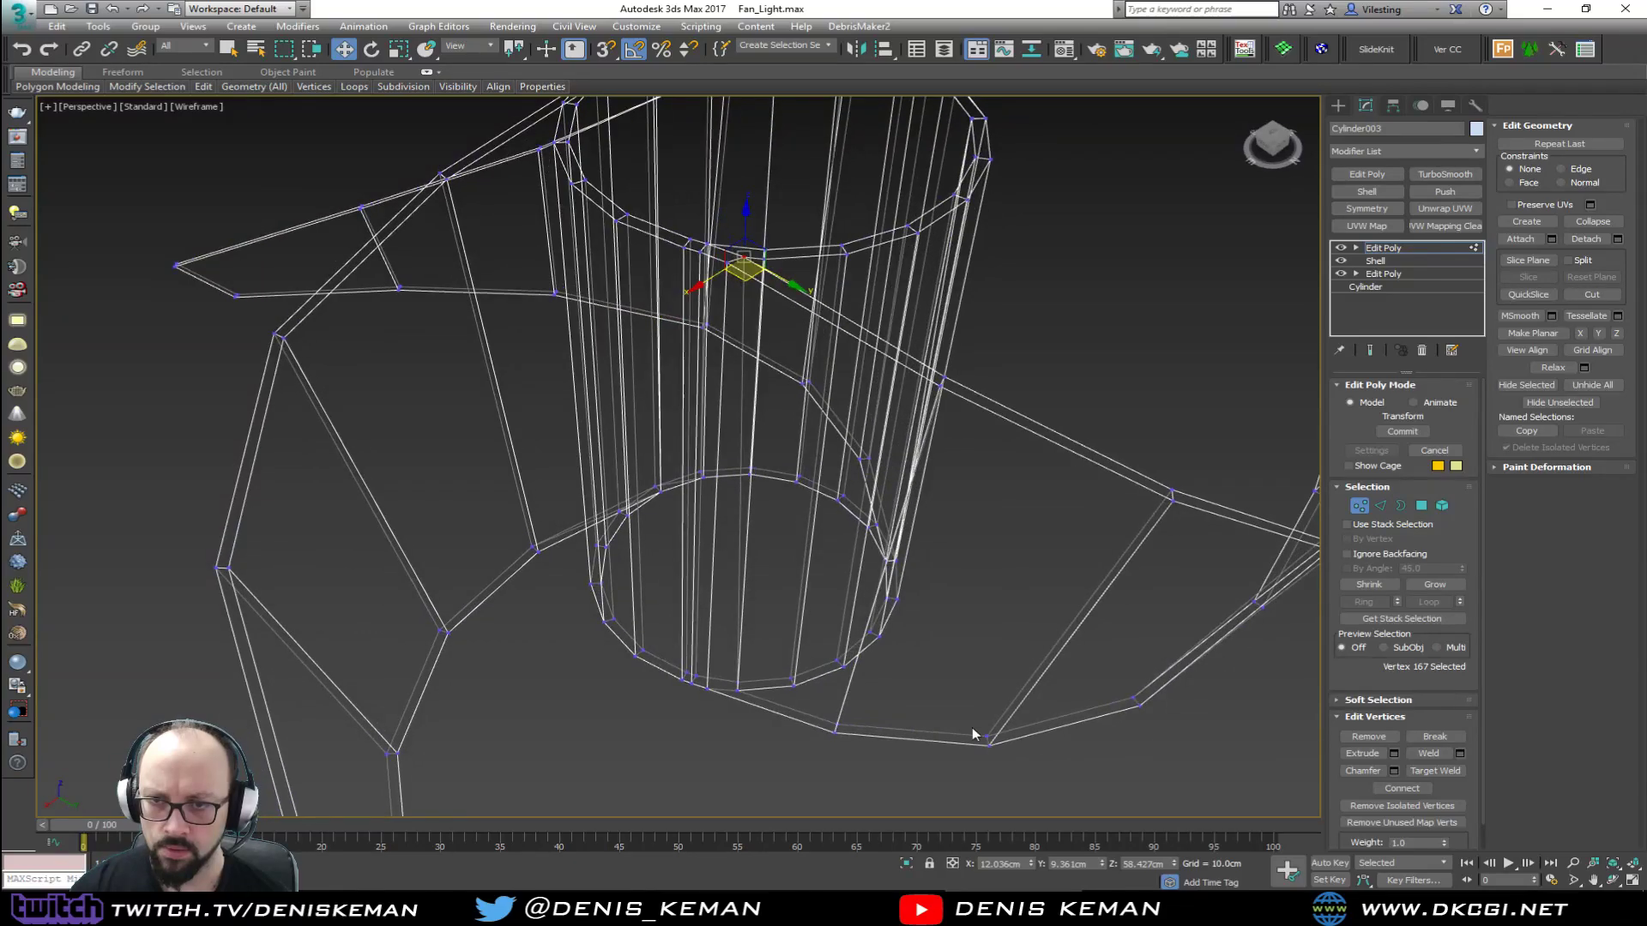
{"action": "middle_click_drag", "start_coordinate": [766, 318], "coordinate": [669, 363], "text": "alt"}
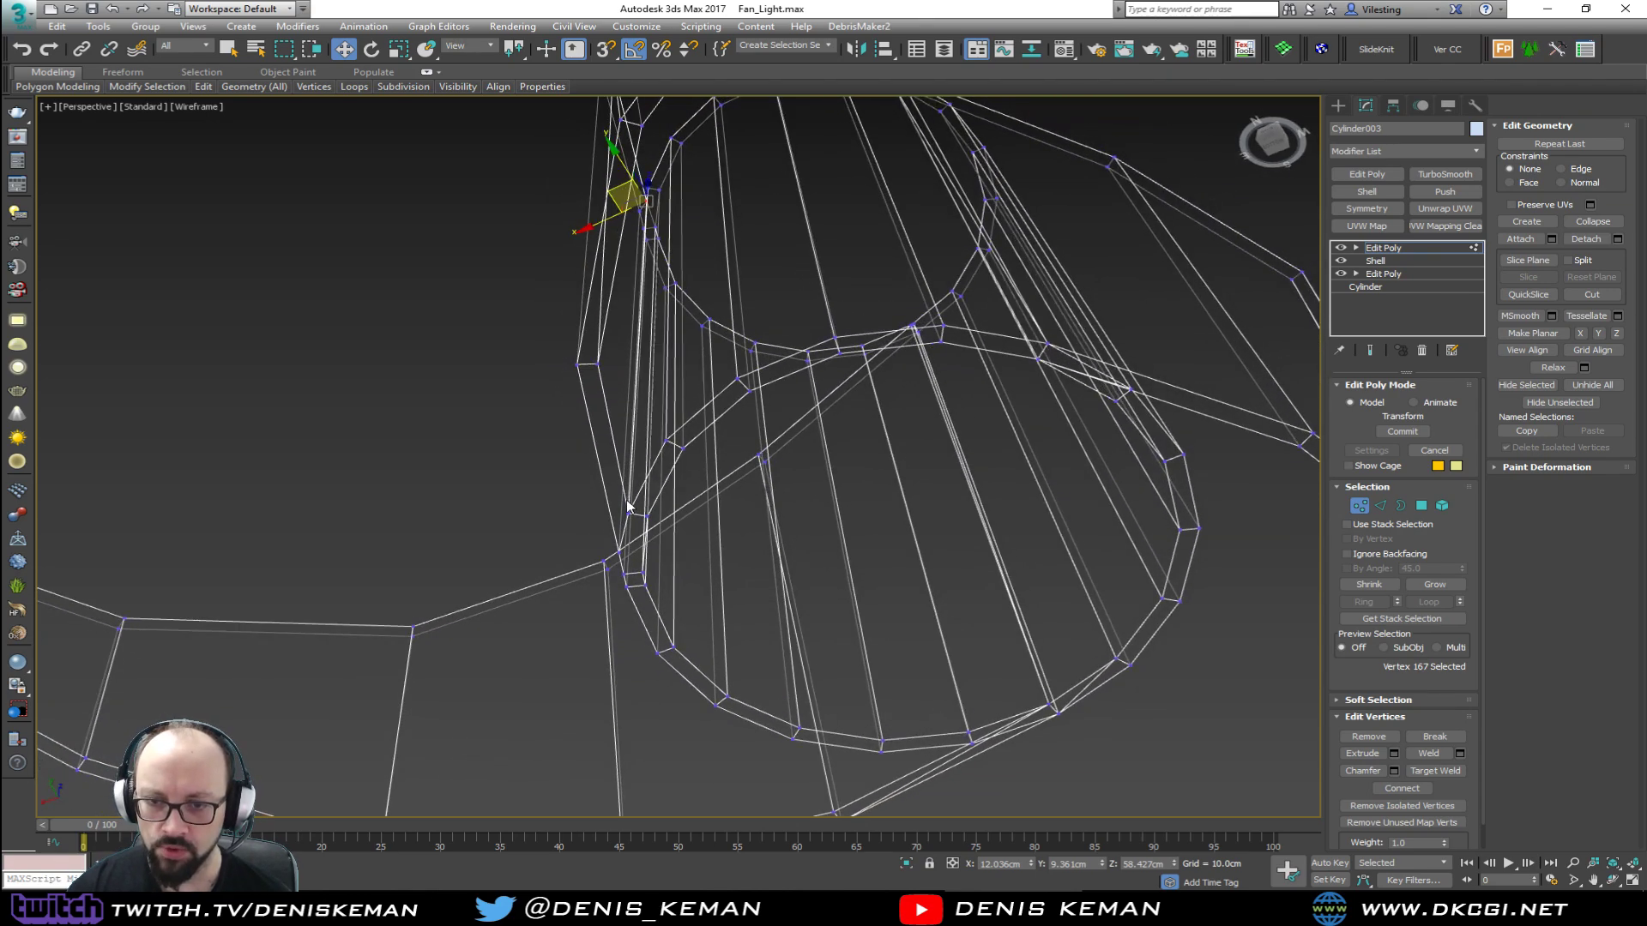
{"action": "mouse_move", "coordinate": [629, 514]}
{"action": "middle_mouse_down", "text": "alt"}
{"action": "mouse_move", "coordinate": [761, 558]}
{"action": "mouse_move", "coordinate": [754, 643]}
{"action": "mouse_move", "coordinate": [603, 505]}
{"action": "mouse_move", "coordinate": [639, 463]}
{"action": "mouse_move", "coordinate": [669, 331]}
{"action": "mouse_move", "coordinate": [655, 354]}
{"action": "mouse_move", "coordinate": [684, 415]}
{"action": "mouse_move", "coordinate": [720, 429]}
{"action": "mouse_move", "coordinate": [703, 401]}
{"action": "mouse_move", "coordinate": [669, 412]}
{"action": "mouse_move", "coordinate": [694, 457]}
{"action": "mouse_move", "coordinate": [748, 485]}
{"action": "mouse_move", "coordinate": [671, 457]}
{"action": "middle_mouse_up", "text": "alt"}
{"action": "key", "text": "F3"}
Step: Delete the cap polygon on the underside rim at the blade-to-hub junction
{"action": "key", "text": "4"}
{"action": "left_click", "coordinate": [672, 456]}
{"action": "key", "text": "Delete"}
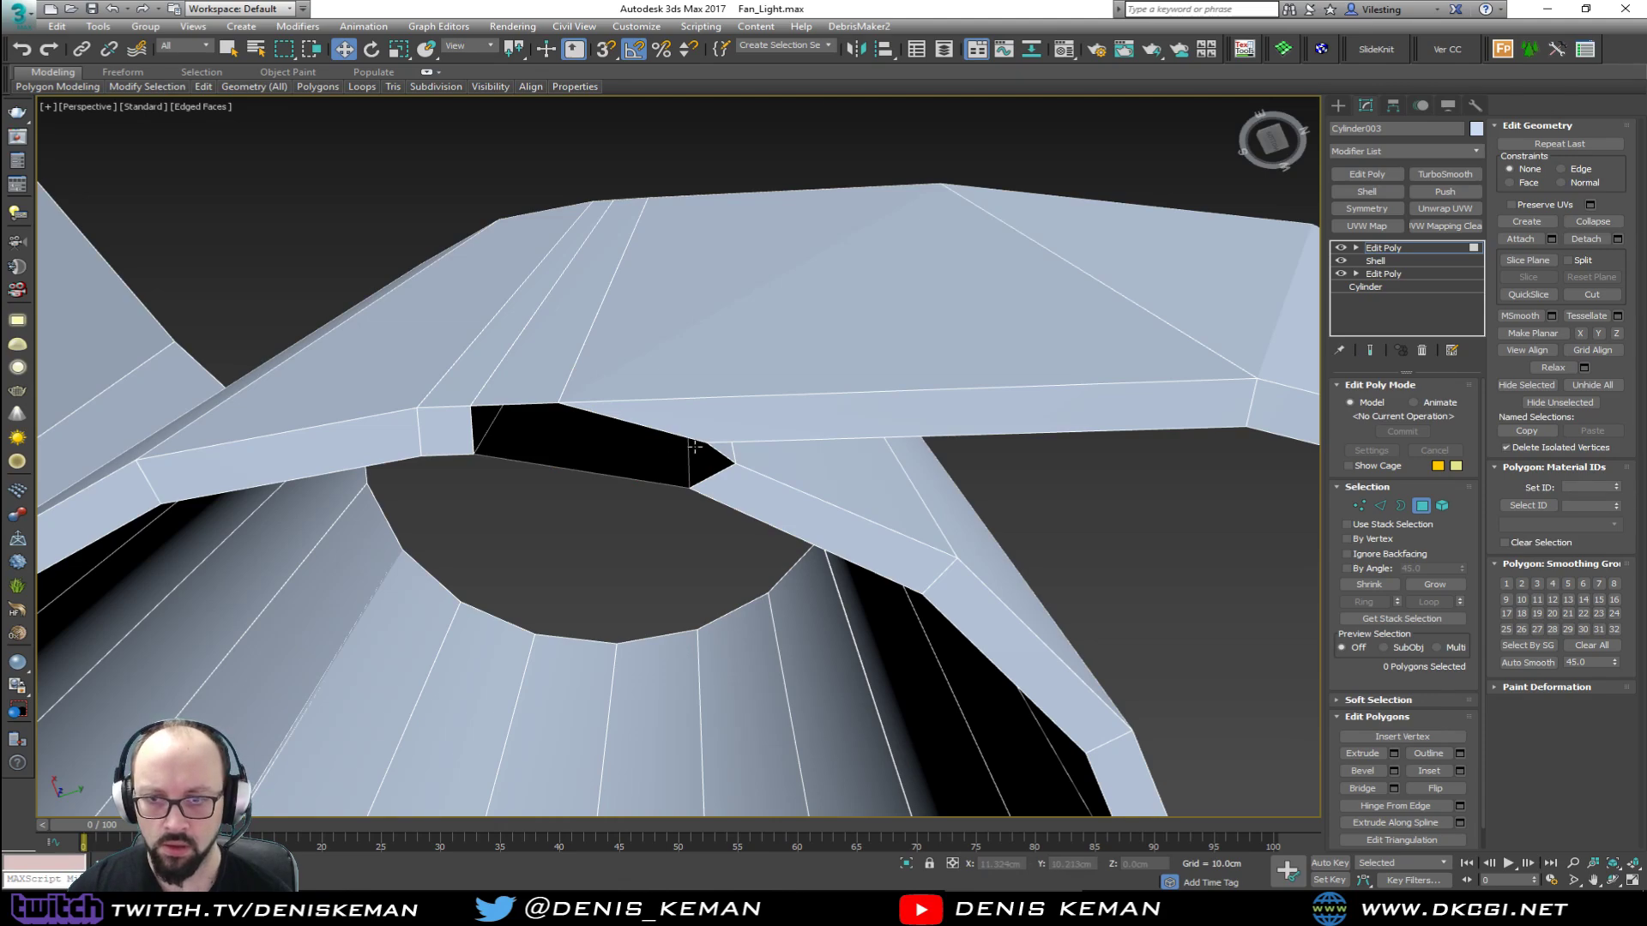
Step: Bridge the inner hub rim edge to the short outer edge opposite and cap the remaining four-edge opening on the underside
{"action": "key", "text": "1"}
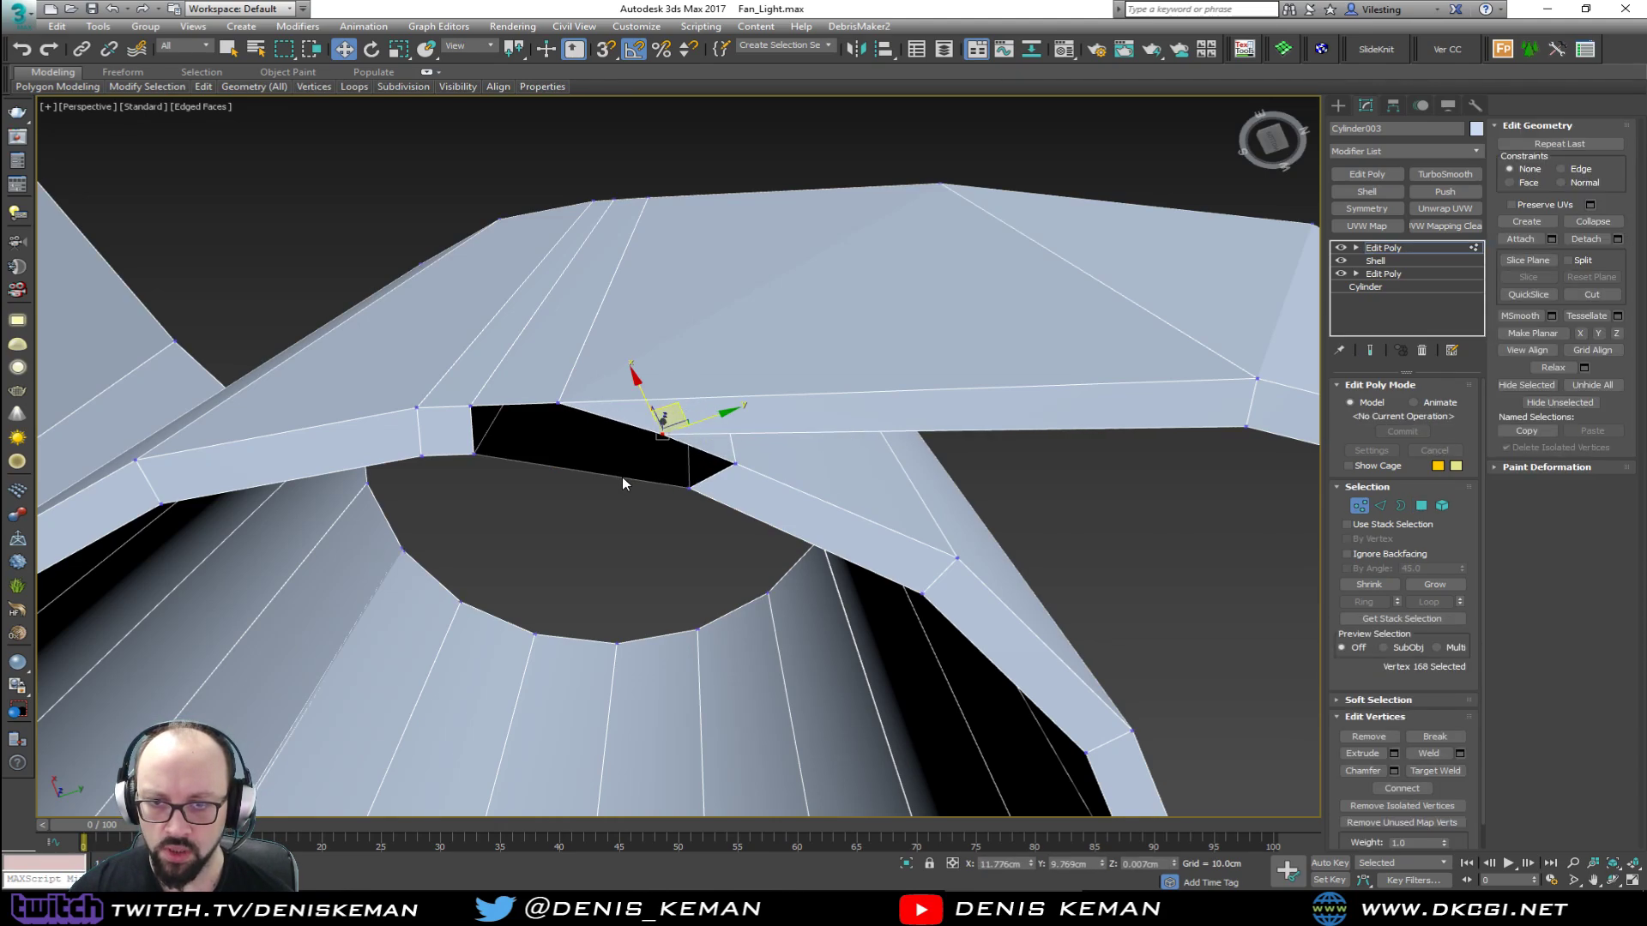
{"action": "key", "text": "2"}
{"action": "double_click", "coordinate": [531, 462]}
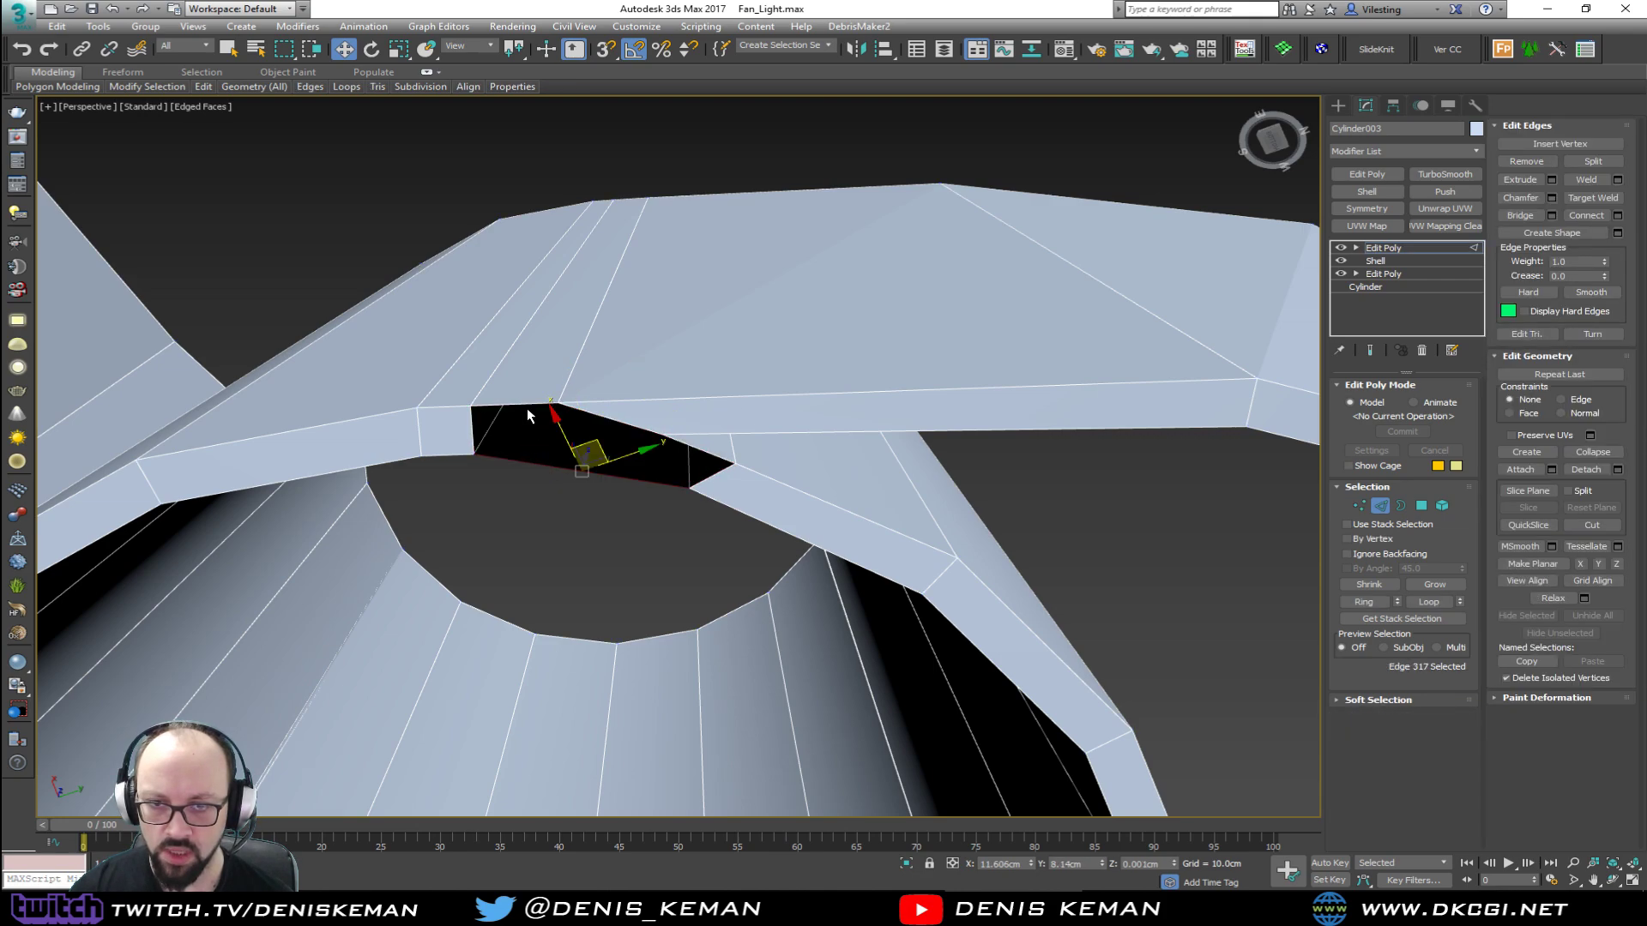
{"action": "left_click", "coordinate": [527, 408], "text": "ctrl"}
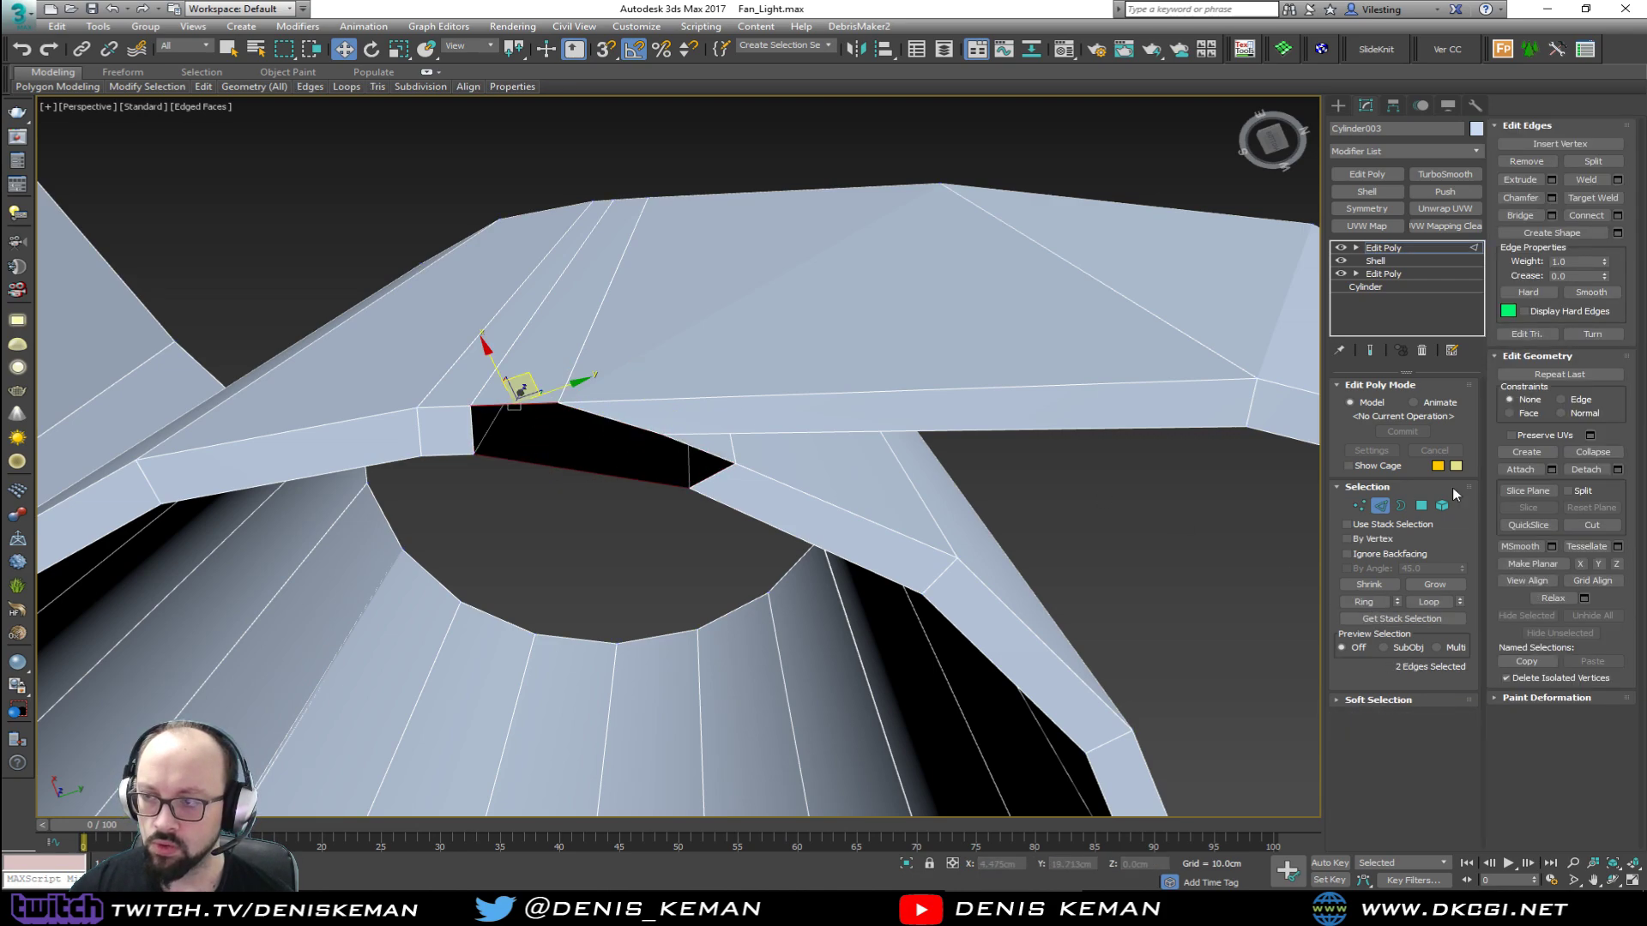
{"action": "left_click", "coordinate": [1520, 215]}
{"action": "key", "text": "3"}
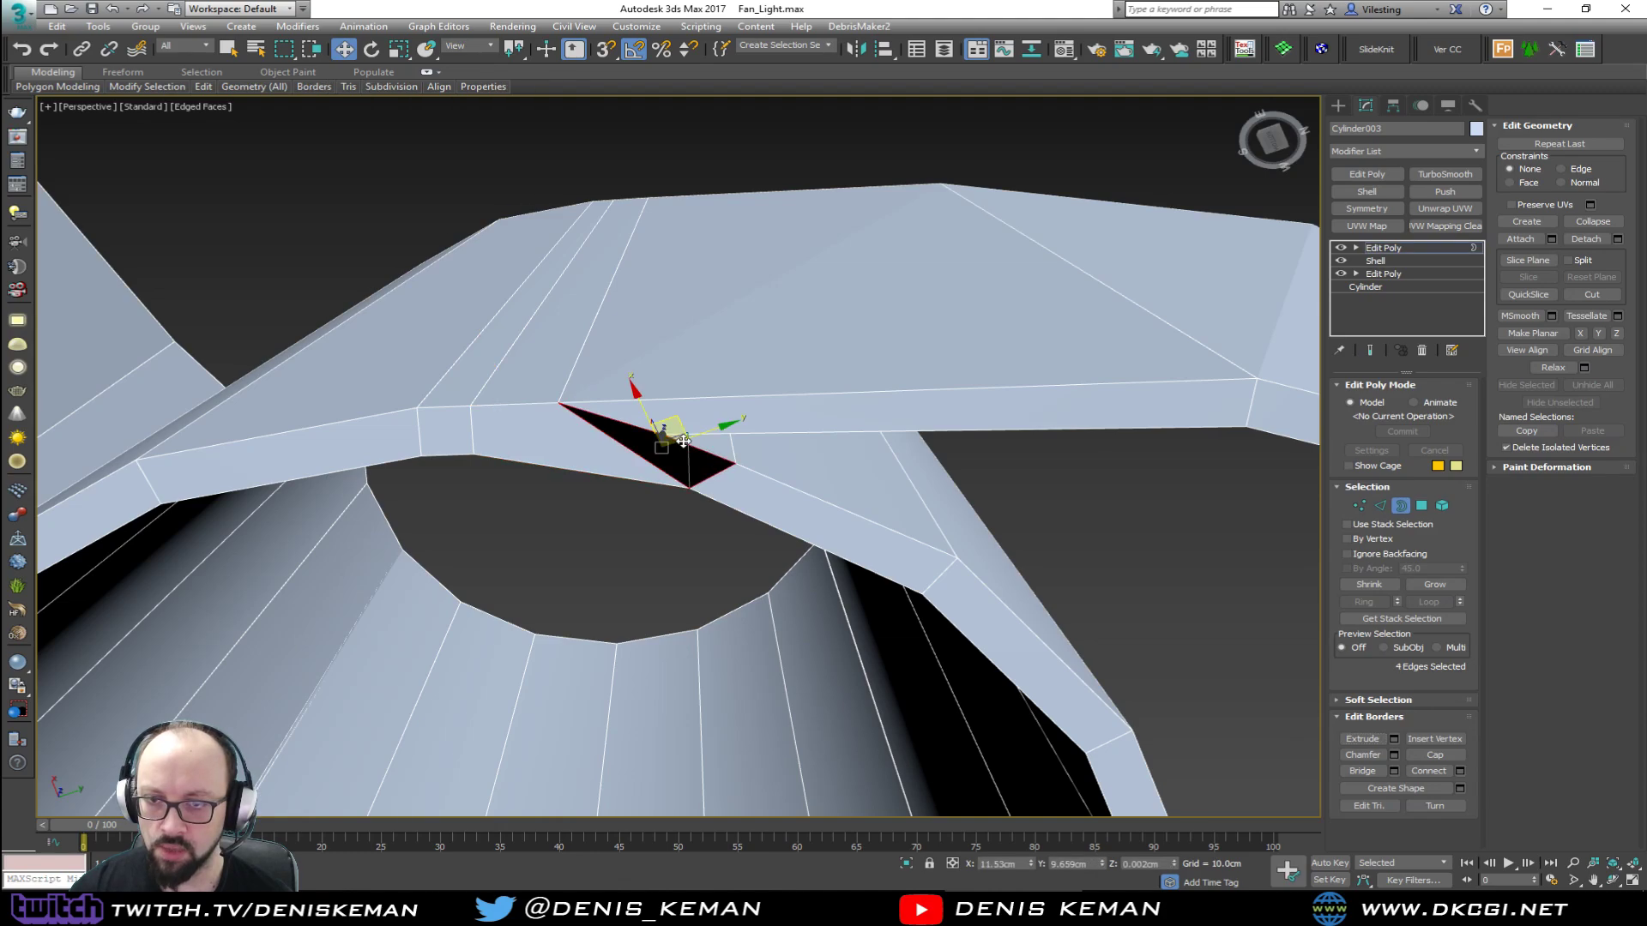
Step: Reposition the inner hub rim vertex and the blade's inner vertex on the underside of the junction
{"action": "key", "text": "1"}
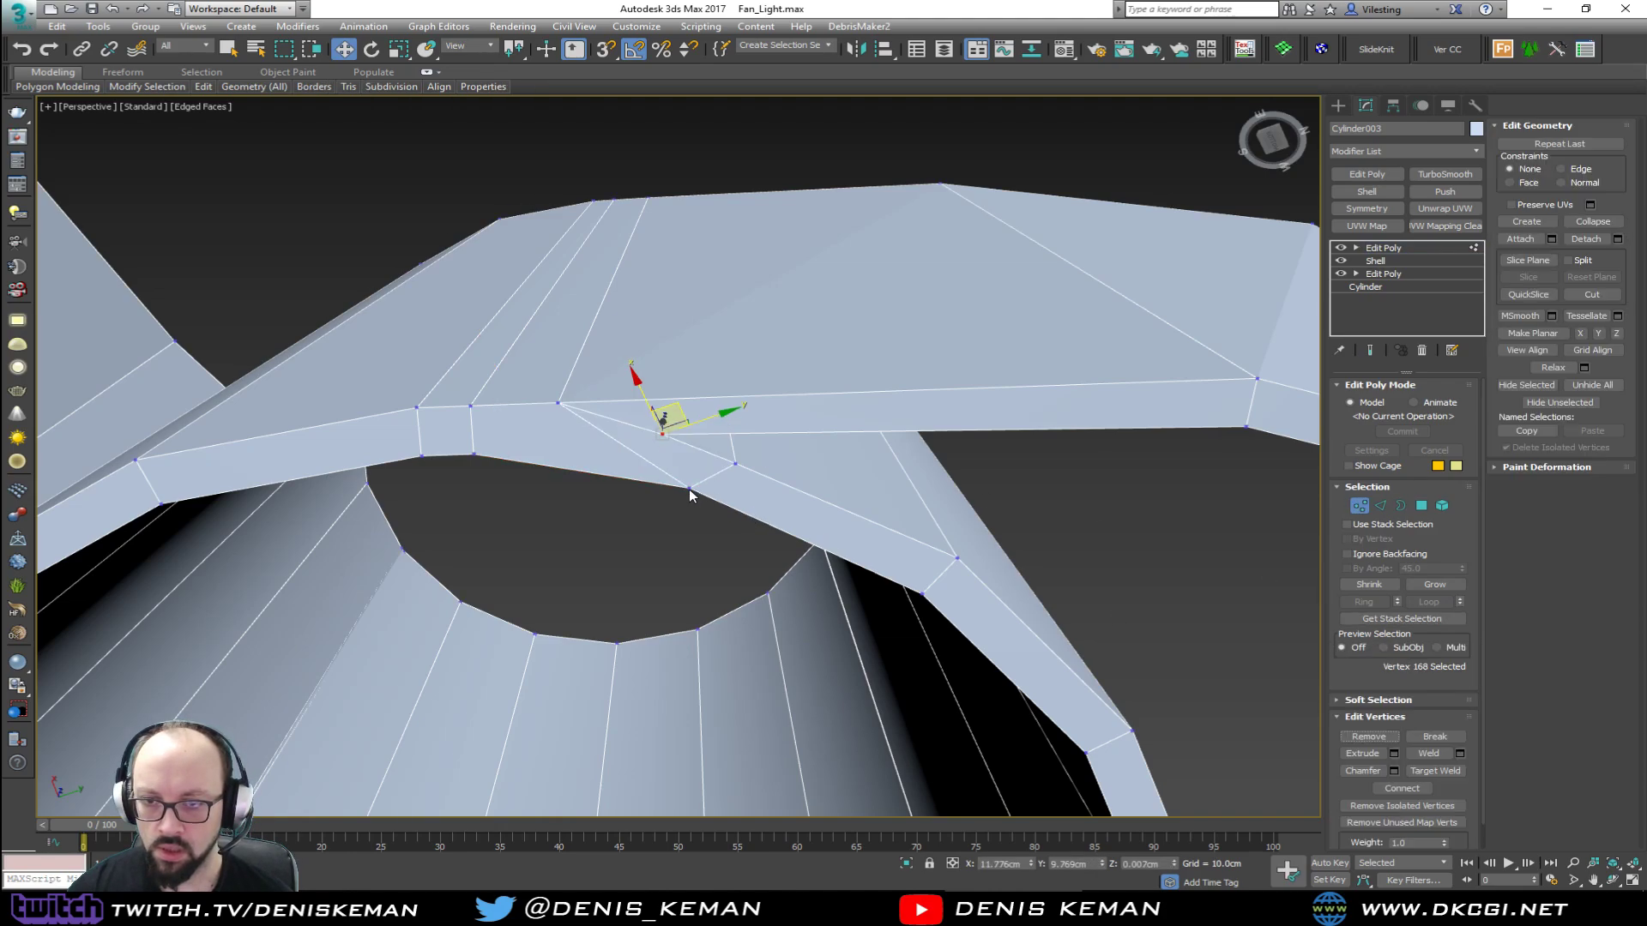
{"action": "left_click", "coordinate": [688, 489]}
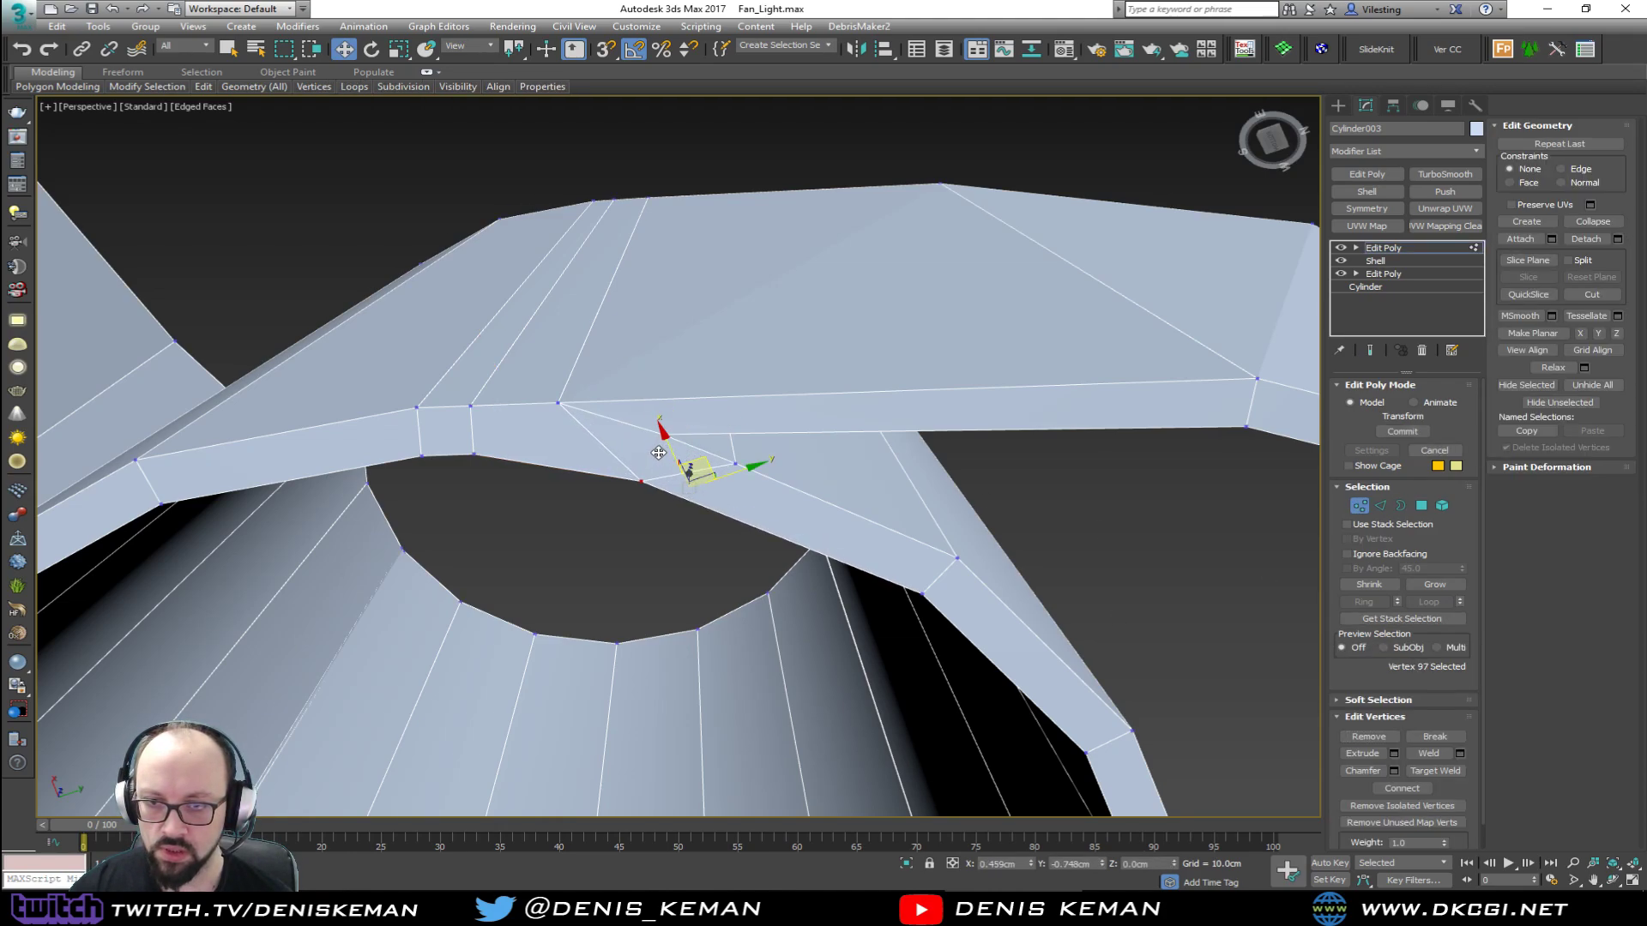
{"action": "middle_click_drag", "start_coordinate": [652, 434], "coordinate": [730, 421], "text": "alt"}
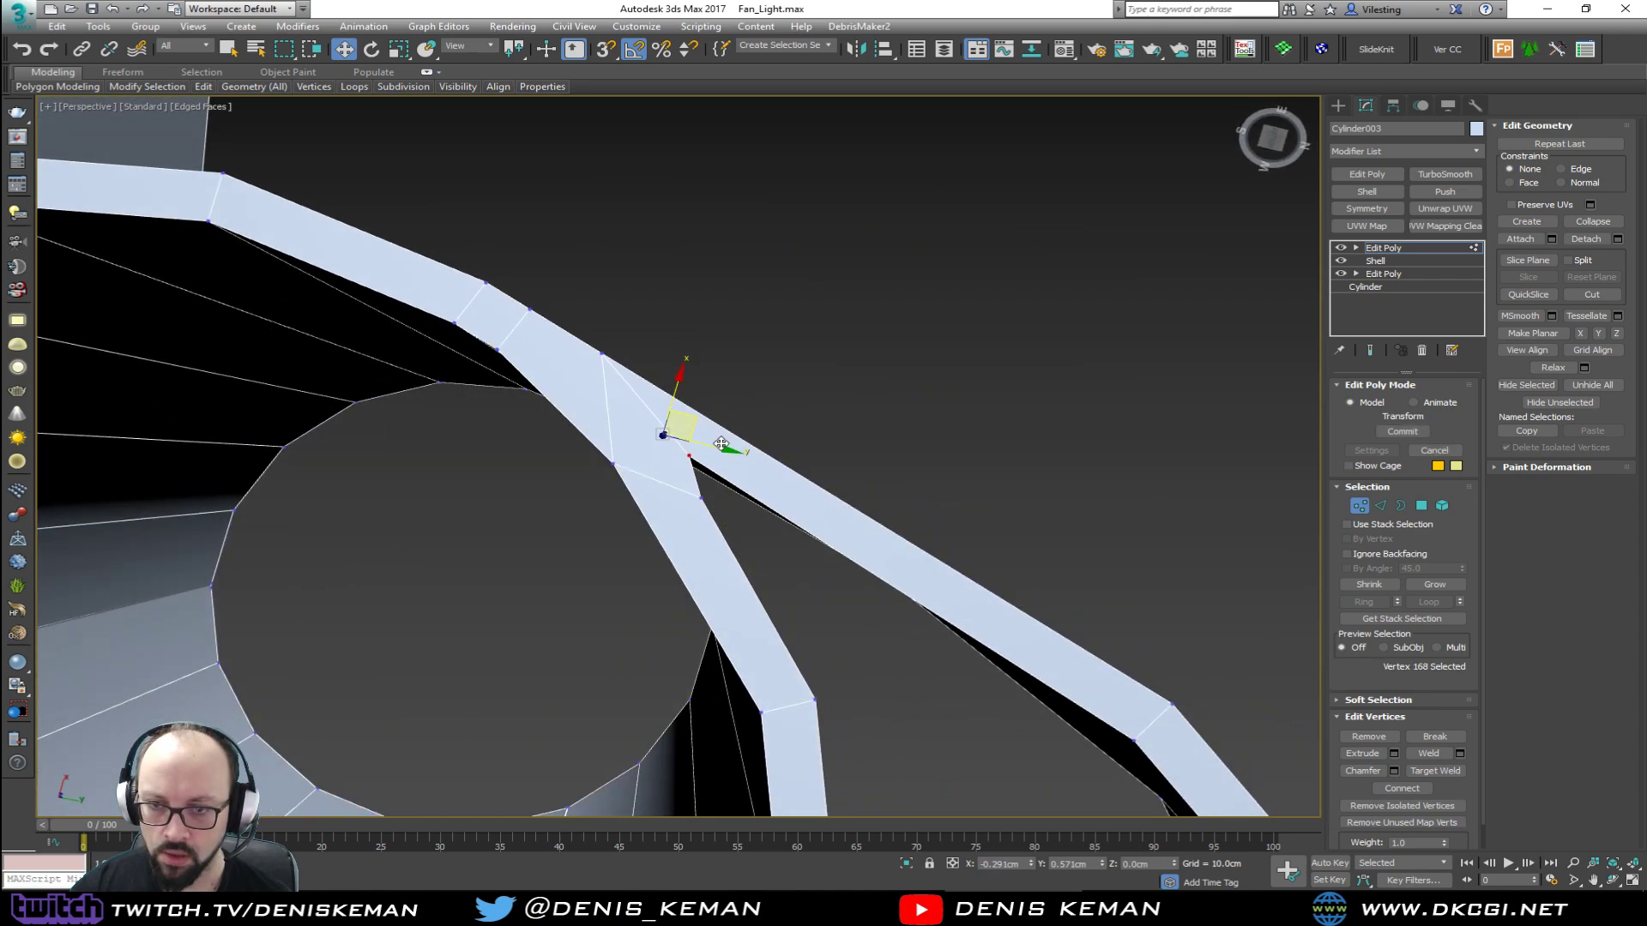
{"action": "middle_click_drag", "start_coordinate": [738, 439], "coordinate": [1324, 526], "text": "alt"}
{"action": "left_click", "coordinate": [1362, 507]}
Step: Delete the polygons of the other two blades and their hub walls, keeping the rebuilt blade with its third of the hub
{"action": "middle_click_drag", "start_coordinate": [739, 342], "coordinate": [776, 573], "text": "alt"}
{"action": "middle_click_drag", "start_coordinate": [775, 426], "coordinate": [781, 573], "text": "alt"}
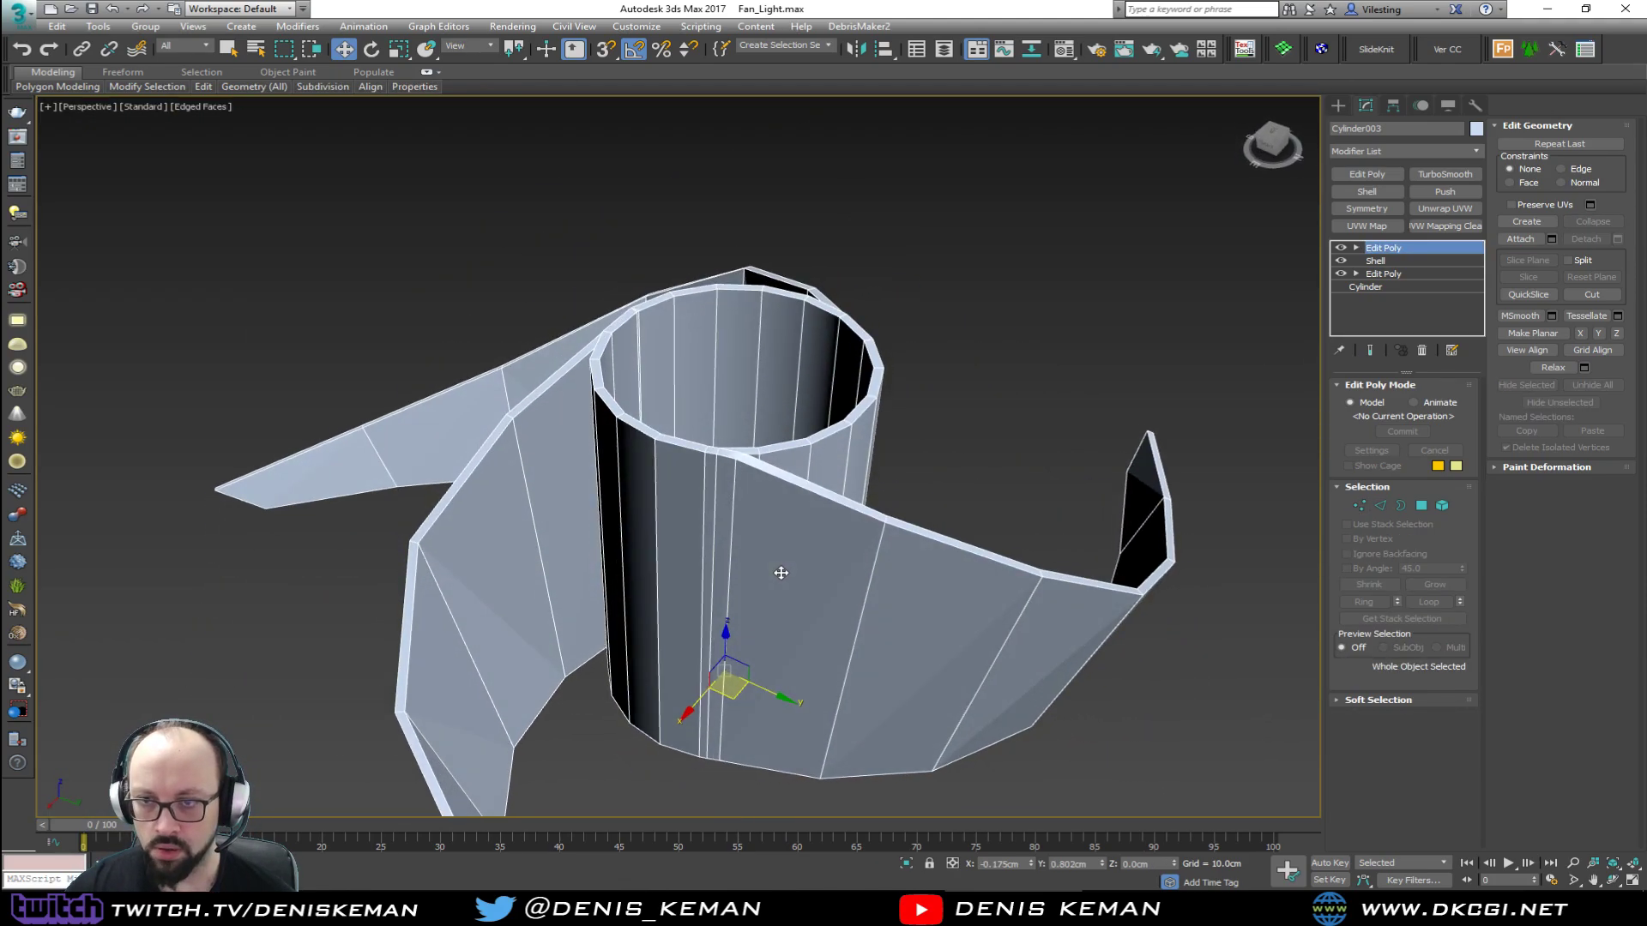
{"action": "key", "text": "4"}
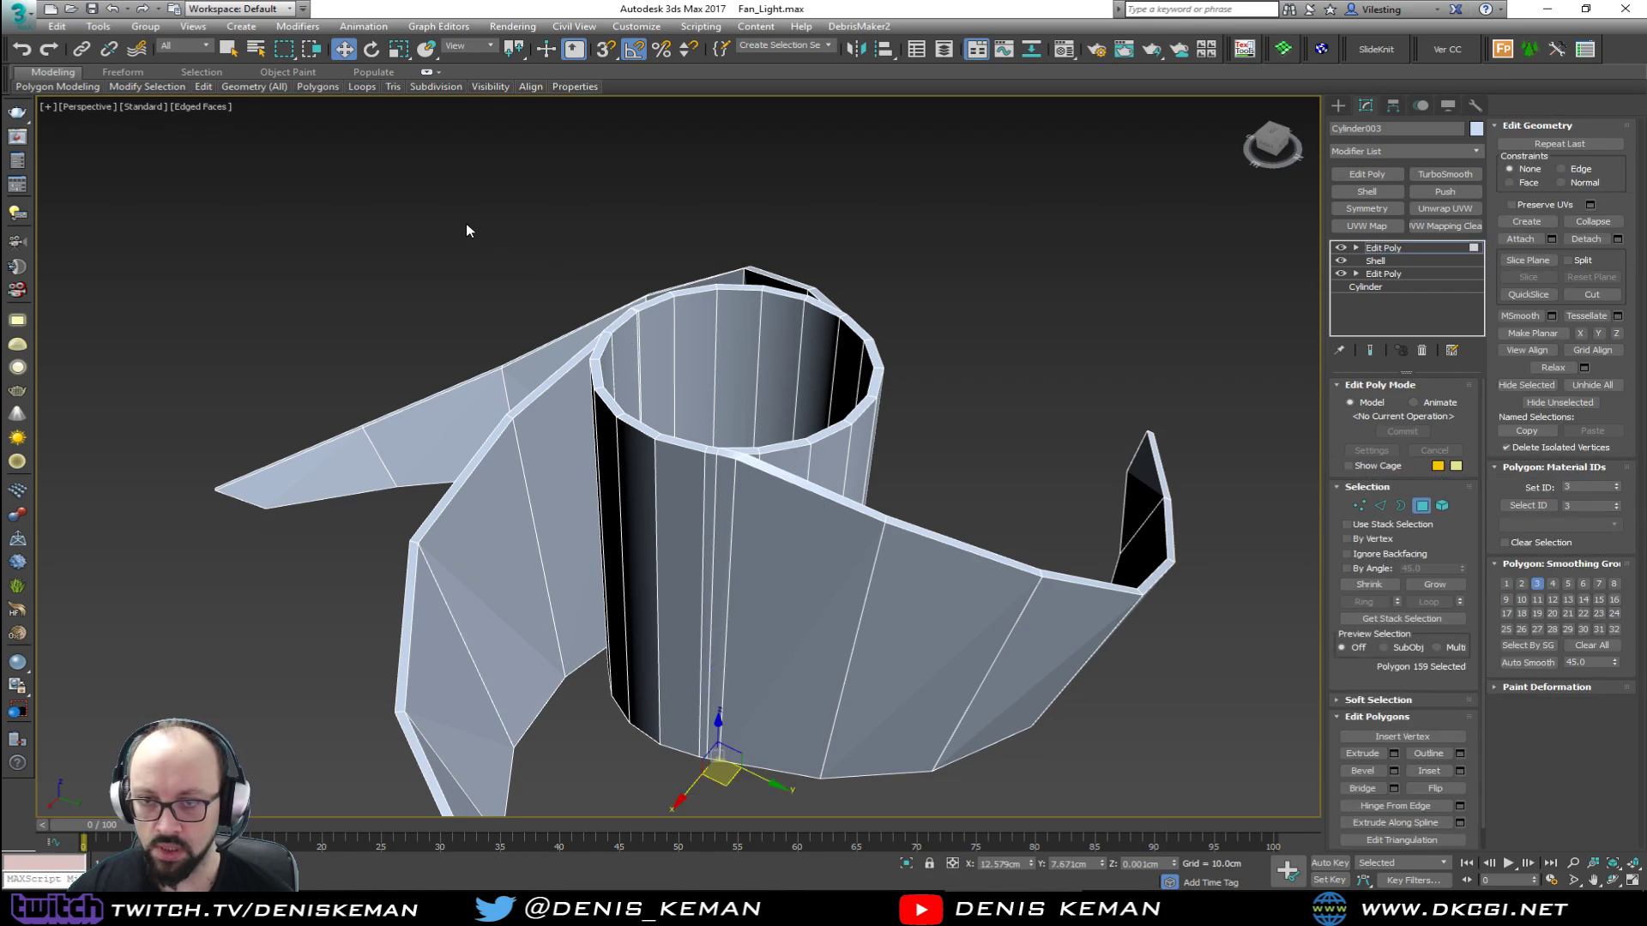
{"action": "left_click_drag", "start_coordinate": [676, 497], "coordinate": [676, 497]}
{"action": "middle_click_drag", "start_coordinate": [676, 496], "coordinate": [693, 442], "text": "alt"}
{"action": "scroll", "coordinate": [695, 442], "scroll_direction": "down", "scroll_amount": 2}
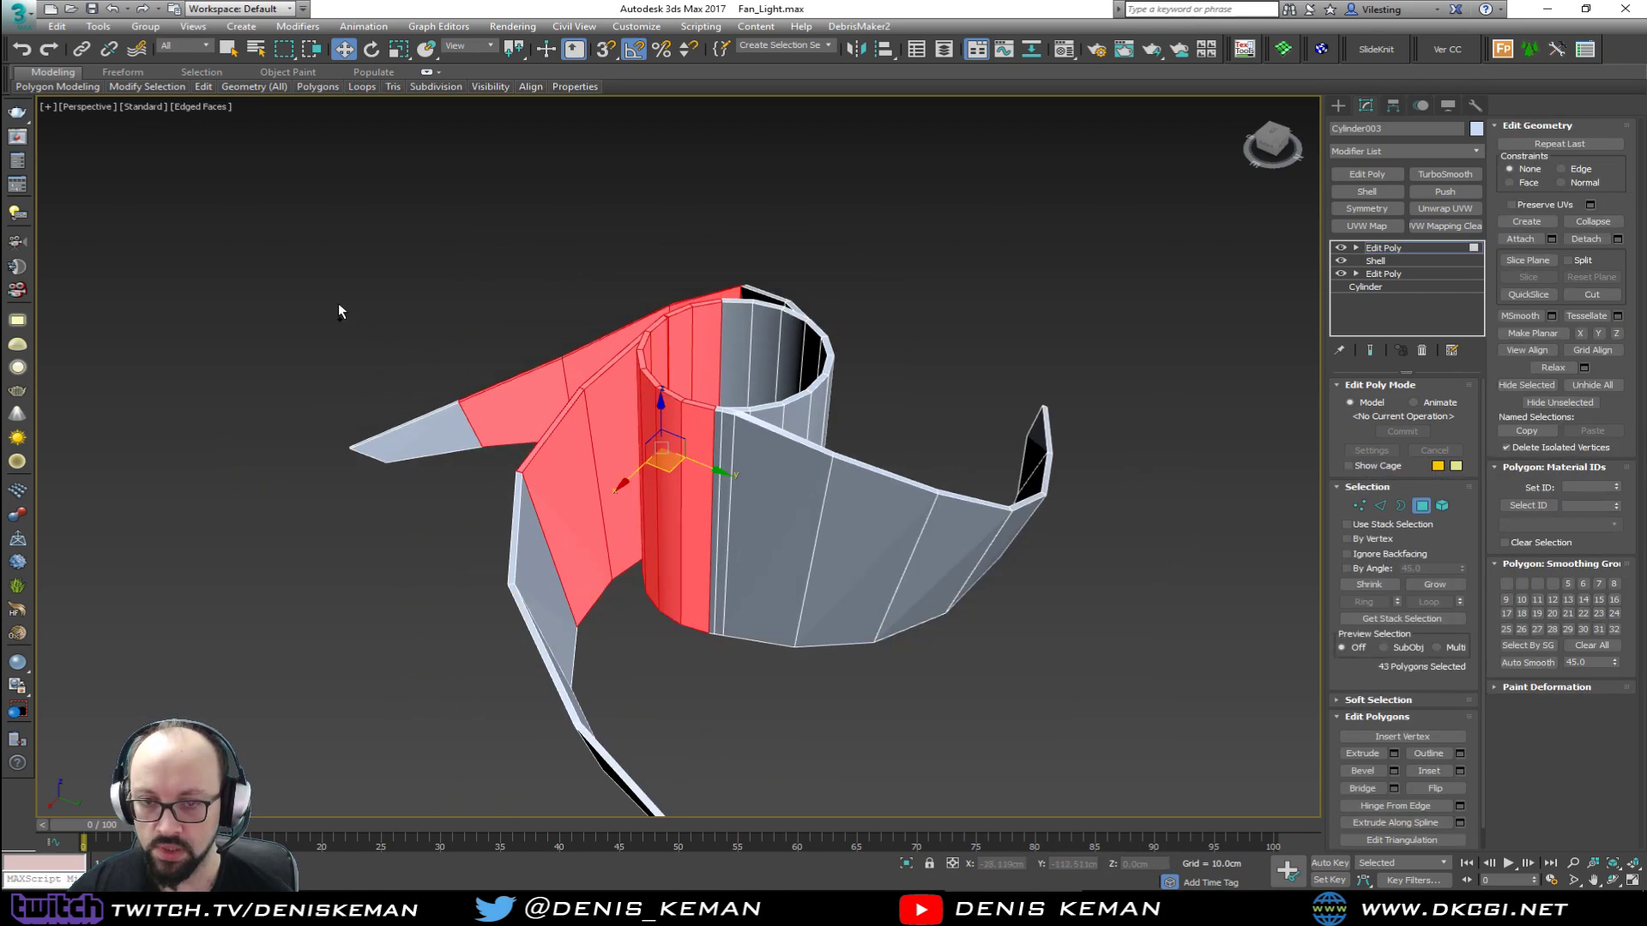
{"action": "left_click_drag", "start_coordinate": [569, 680], "coordinate": [568, 680], "text": "ctrl"}
{"action": "middle_click_drag", "start_coordinate": [568, 680], "coordinate": [550, 537], "text": "alt"}
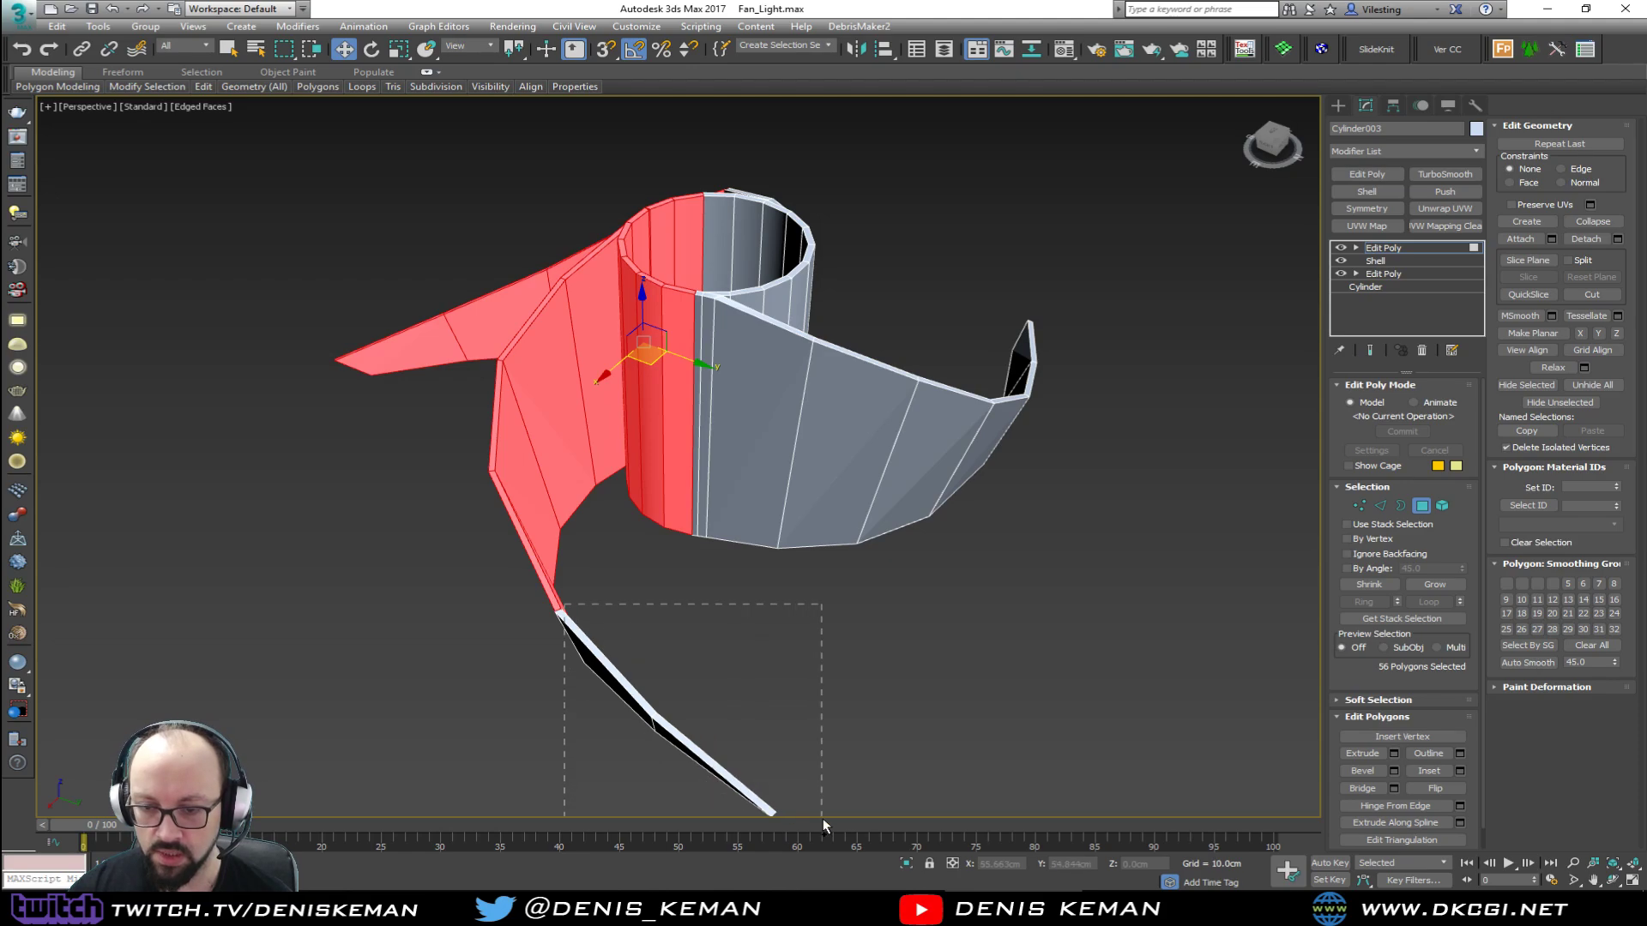
{"action": "left_click_drag", "start_coordinate": [822, 818], "coordinate": [822, 818], "text": "ctrl"}
{"action": "middle_click_drag", "start_coordinate": [800, 666], "coordinate": [1080, 414], "text": "alt"}
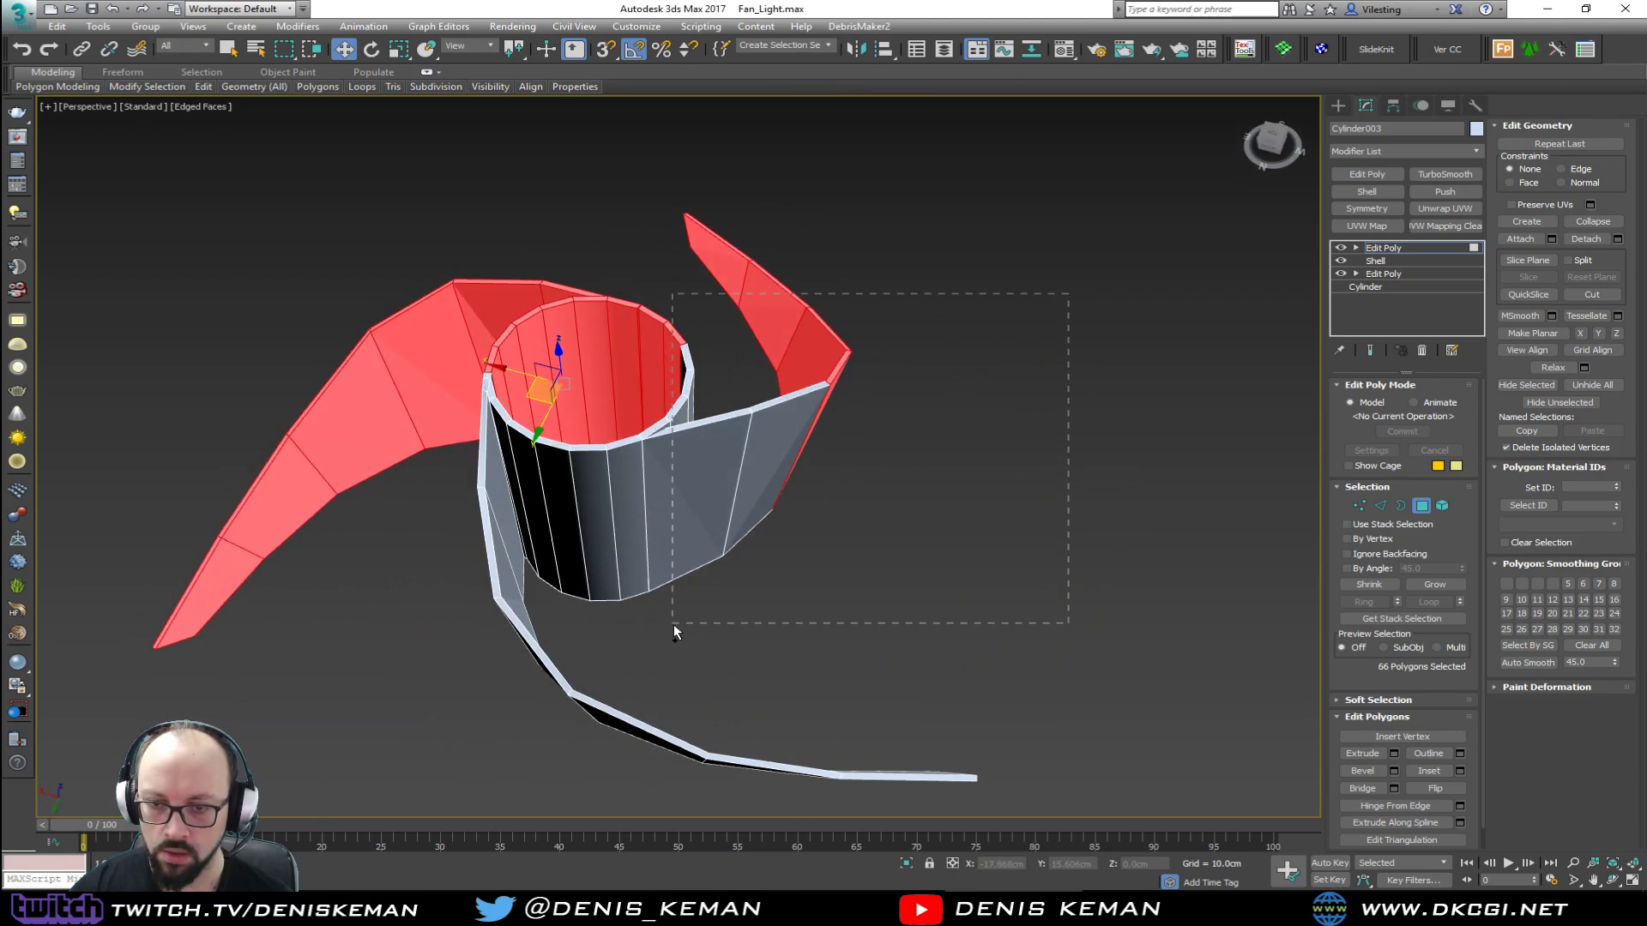
{"action": "left_click_drag", "start_coordinate": [674, 632], "coordinate": [666, 636], "text": "ctrl"}
{"action": "middle_click_drag", "start_coordinate": [666, 636], "coordinate": [821, 635], "text": "alt"}
{"action": "left_click_drag", "start_coordinate": [834, 445], "coordinate": [779, 479], "text": "ctrl"}
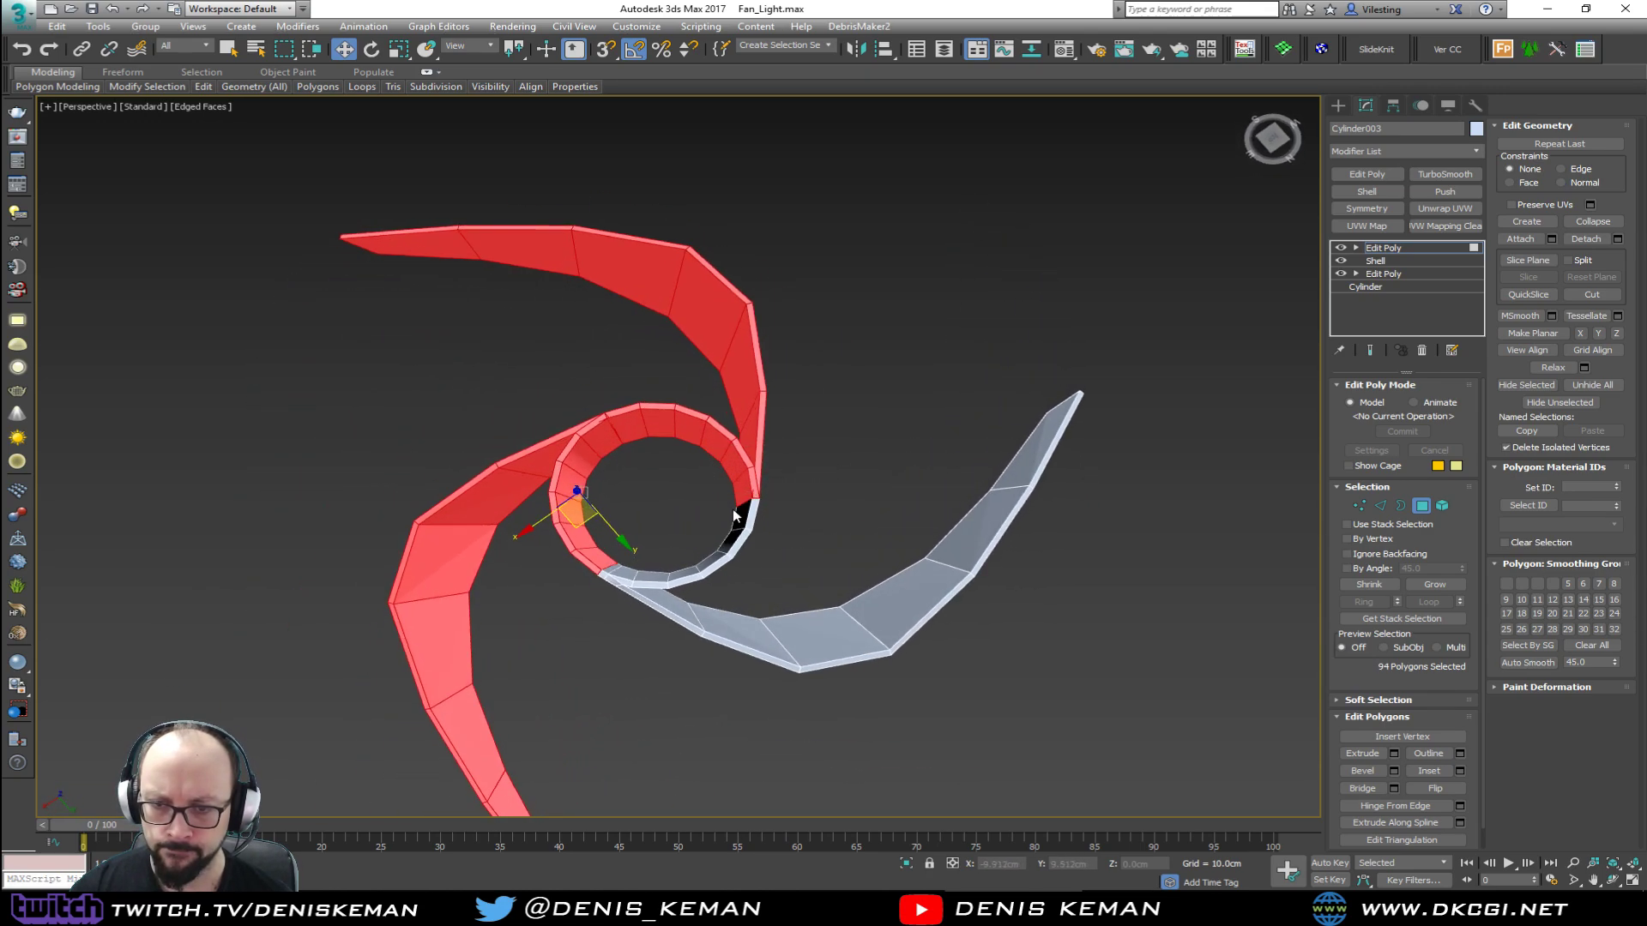
{"action": "middle_click_drag", "start_coordinate": [734, 515], "coordinate": [574, 453], "text": "alt"}
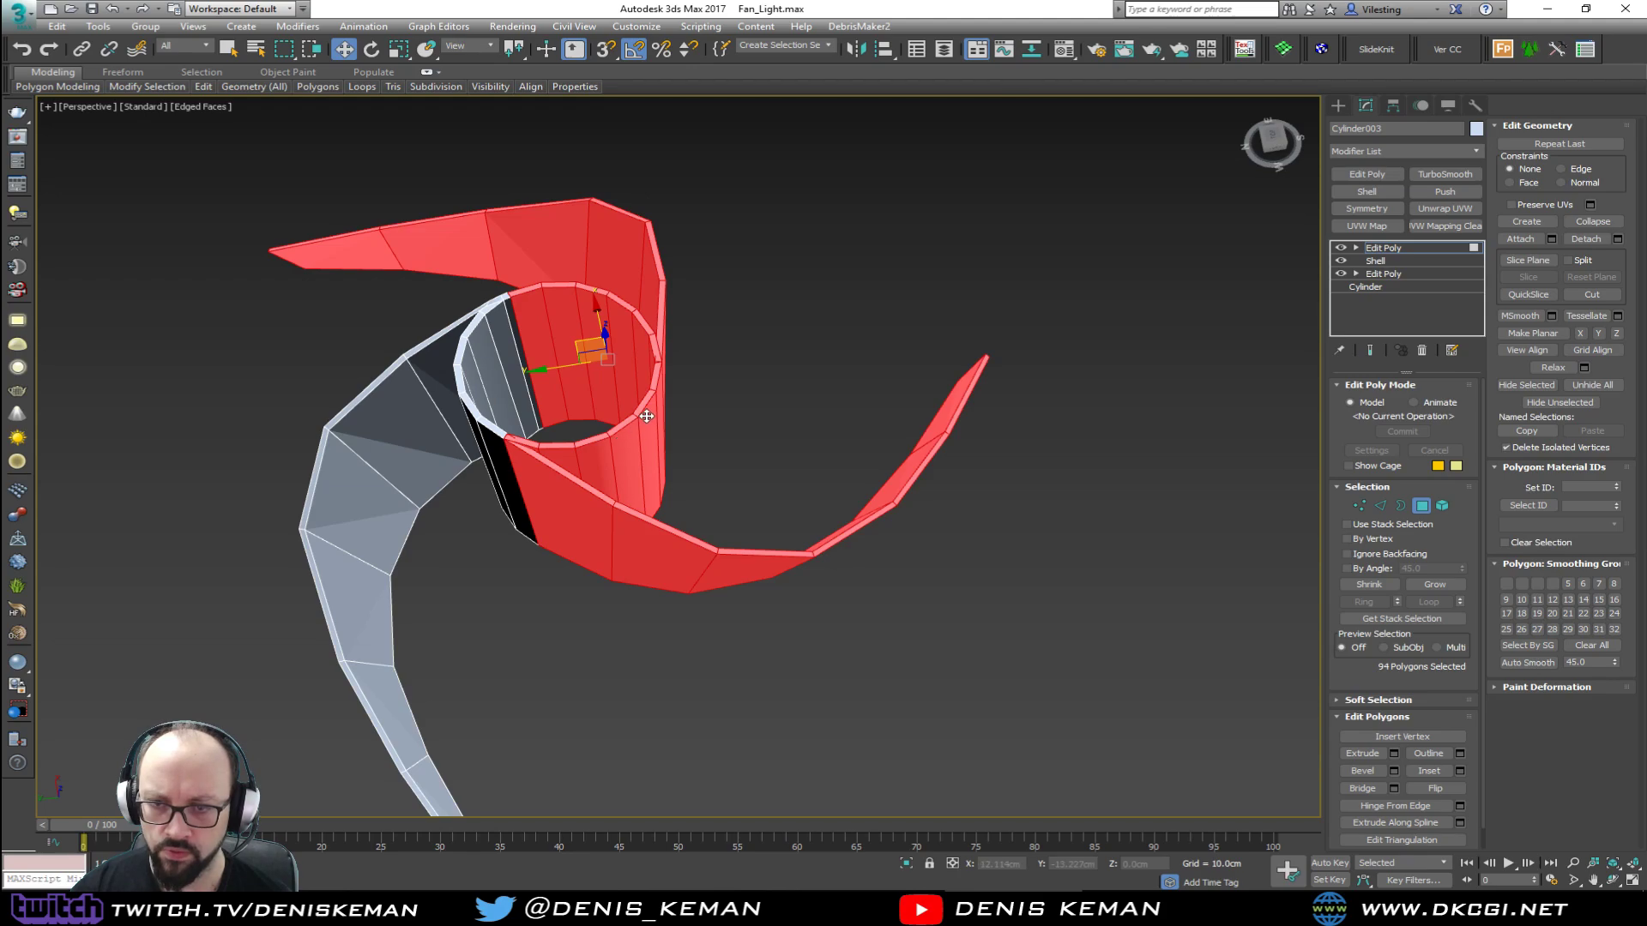
{"action": "middle_click_drag", "start_coordinate": [668, 395], "coordinate": [857, 386], "text": "alt"}
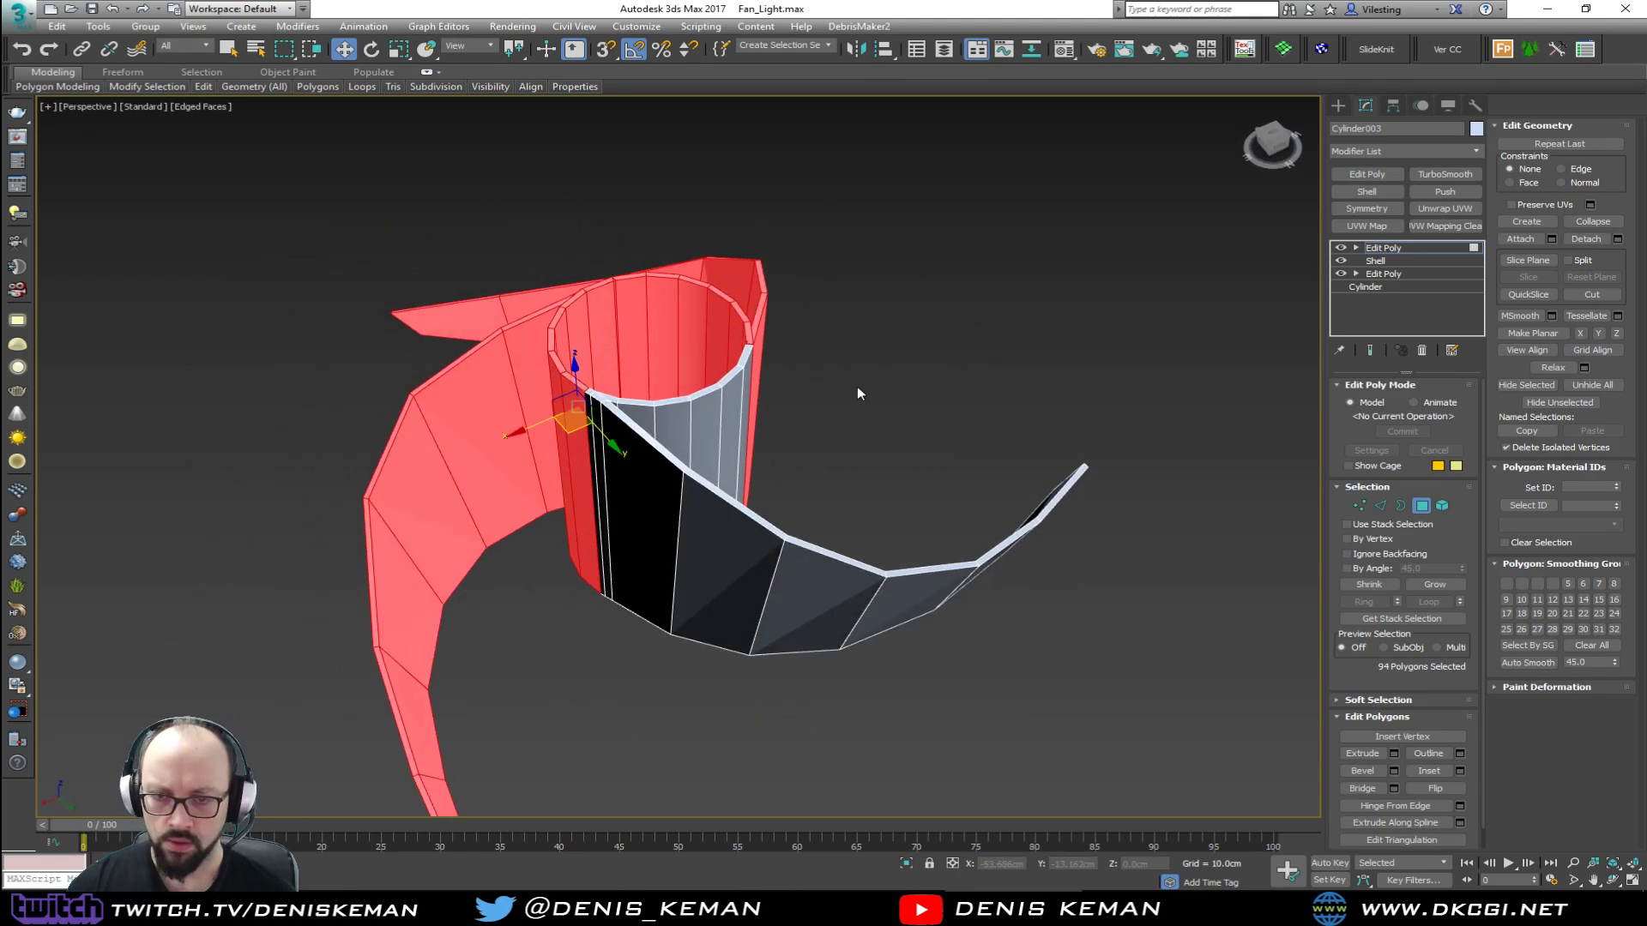
{"action": "left_click", "coordinate": [1419, 508]}
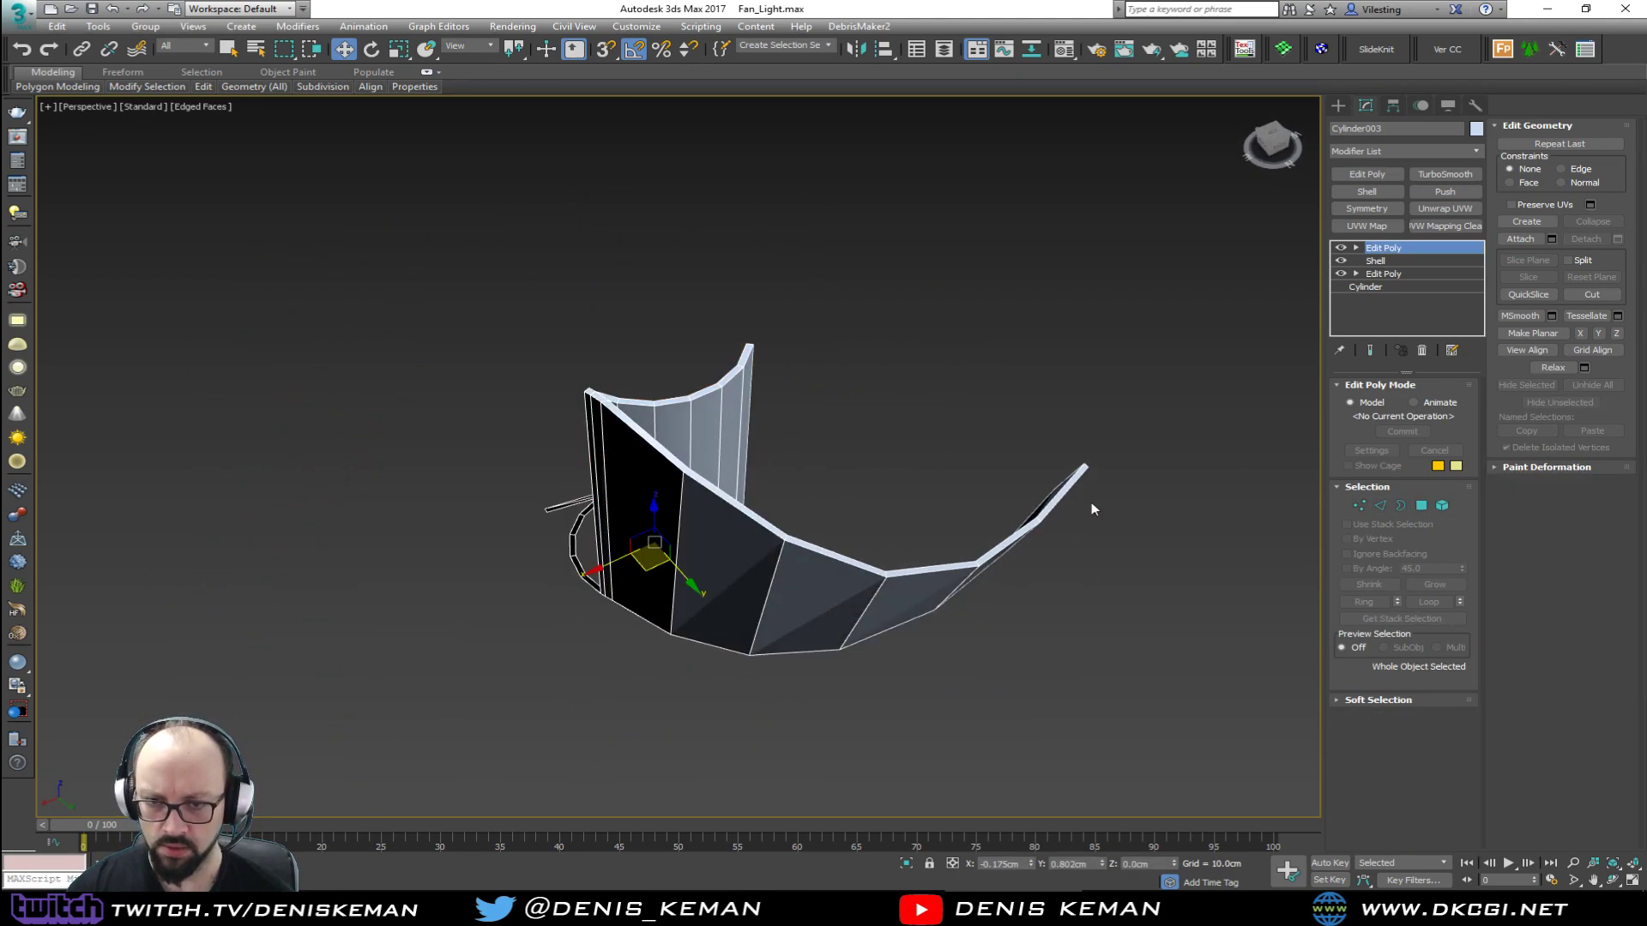
Step: Delete the leftover underside rim polygons that extend beyond the kept blade section
{"action": "middle_click_drag", "start_coordinate": [1090, 503], "coordinate": [941, 519], "text": "alt"}
{"action": "key", "text": "4"}
{"action": "scroll", "coordinate": [689, 492], "scroll_direction": "down", "scroll_amount": 3}
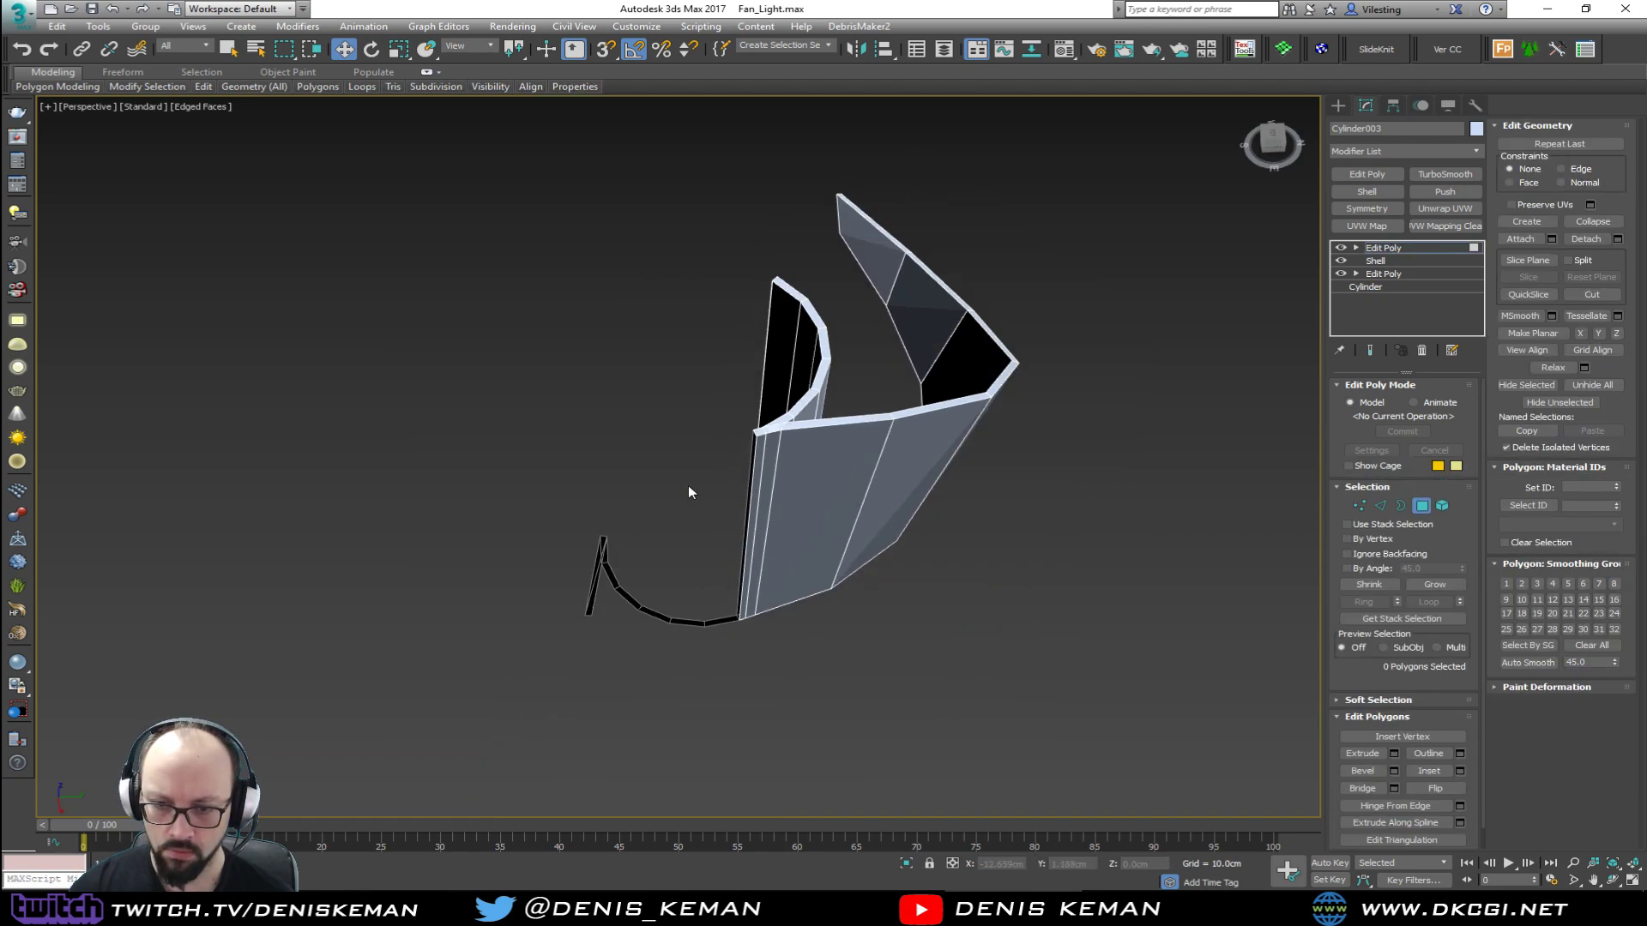
{"action": "left_click", "coordinate": [714, 649]}
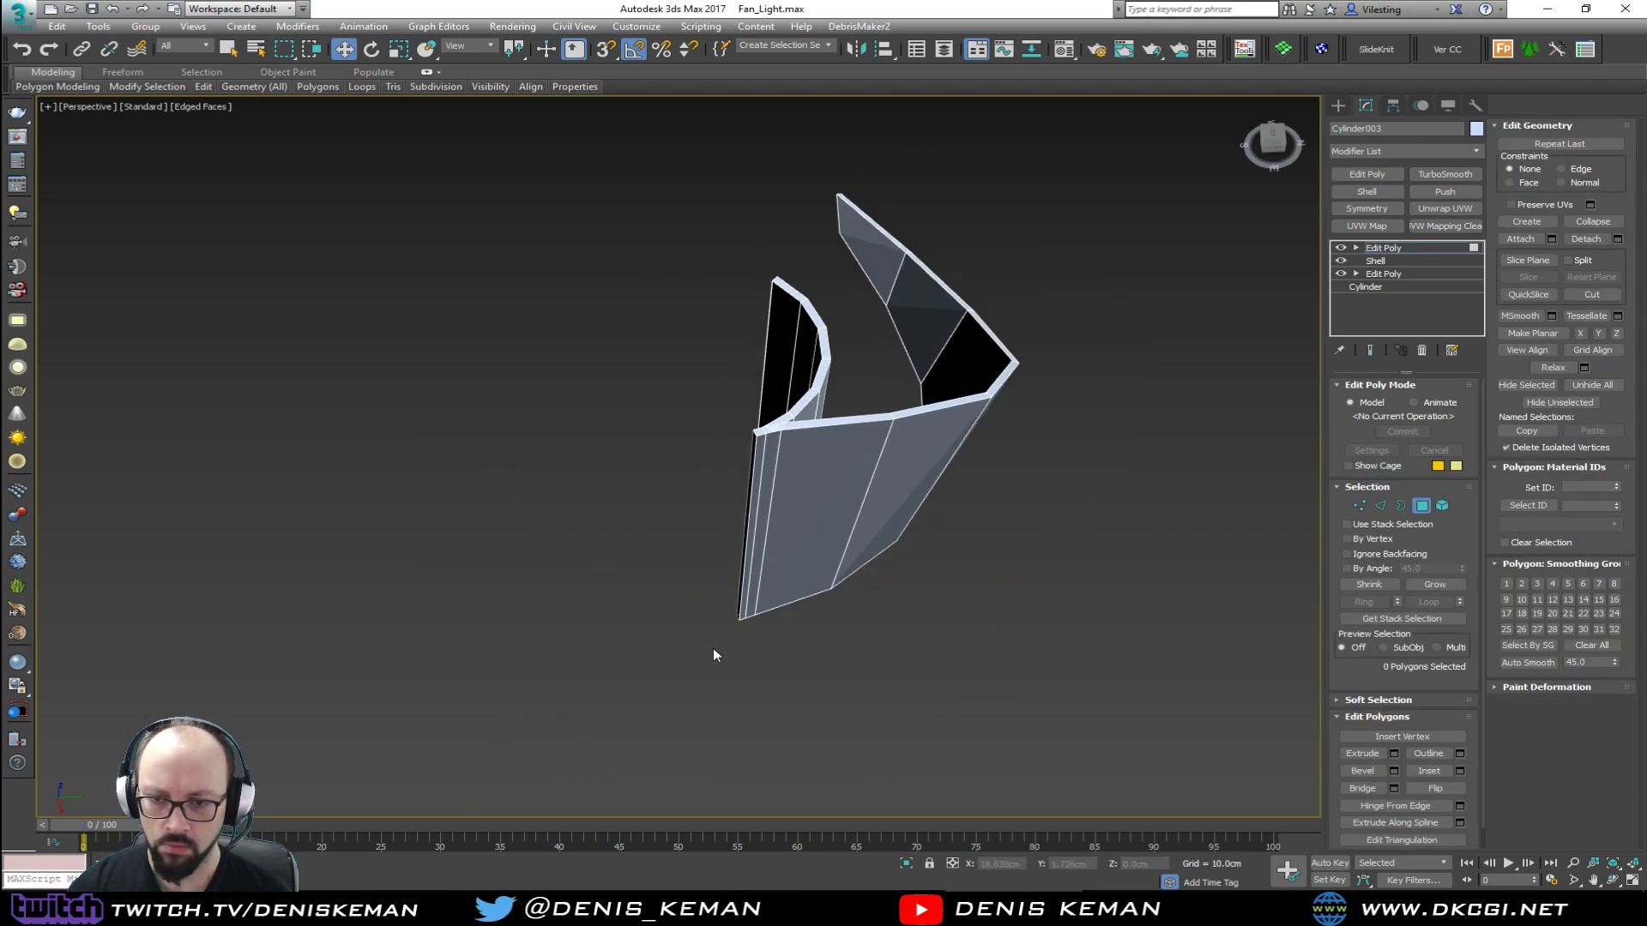
{"action": "left_click", "coordinate": [1424, 506]}
Step: Clone the blade section as two instances rotated at 120° intervals around the hub's vertical axis
{"action": "middle_click_drag", "start_coordinate": [910, 463], "coordinate": [774, 485], "text": "alt"}
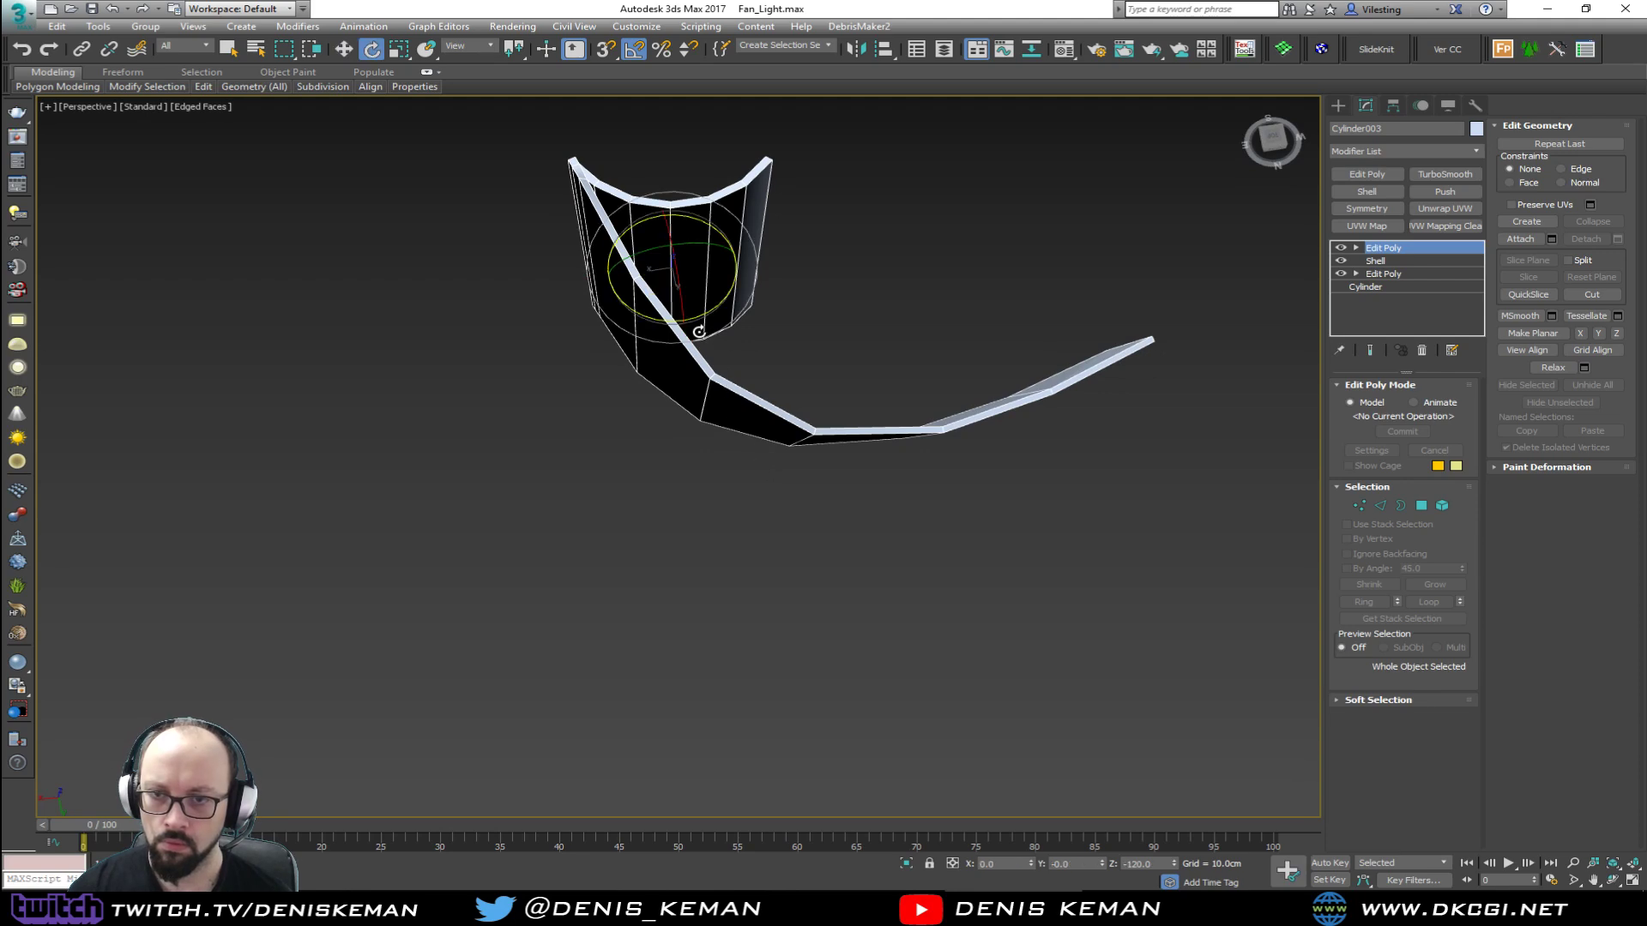
{"action": "left_click_drag", "start_coordinate": [687, 321], "coordinate": [767, 309], "text": "shift"}
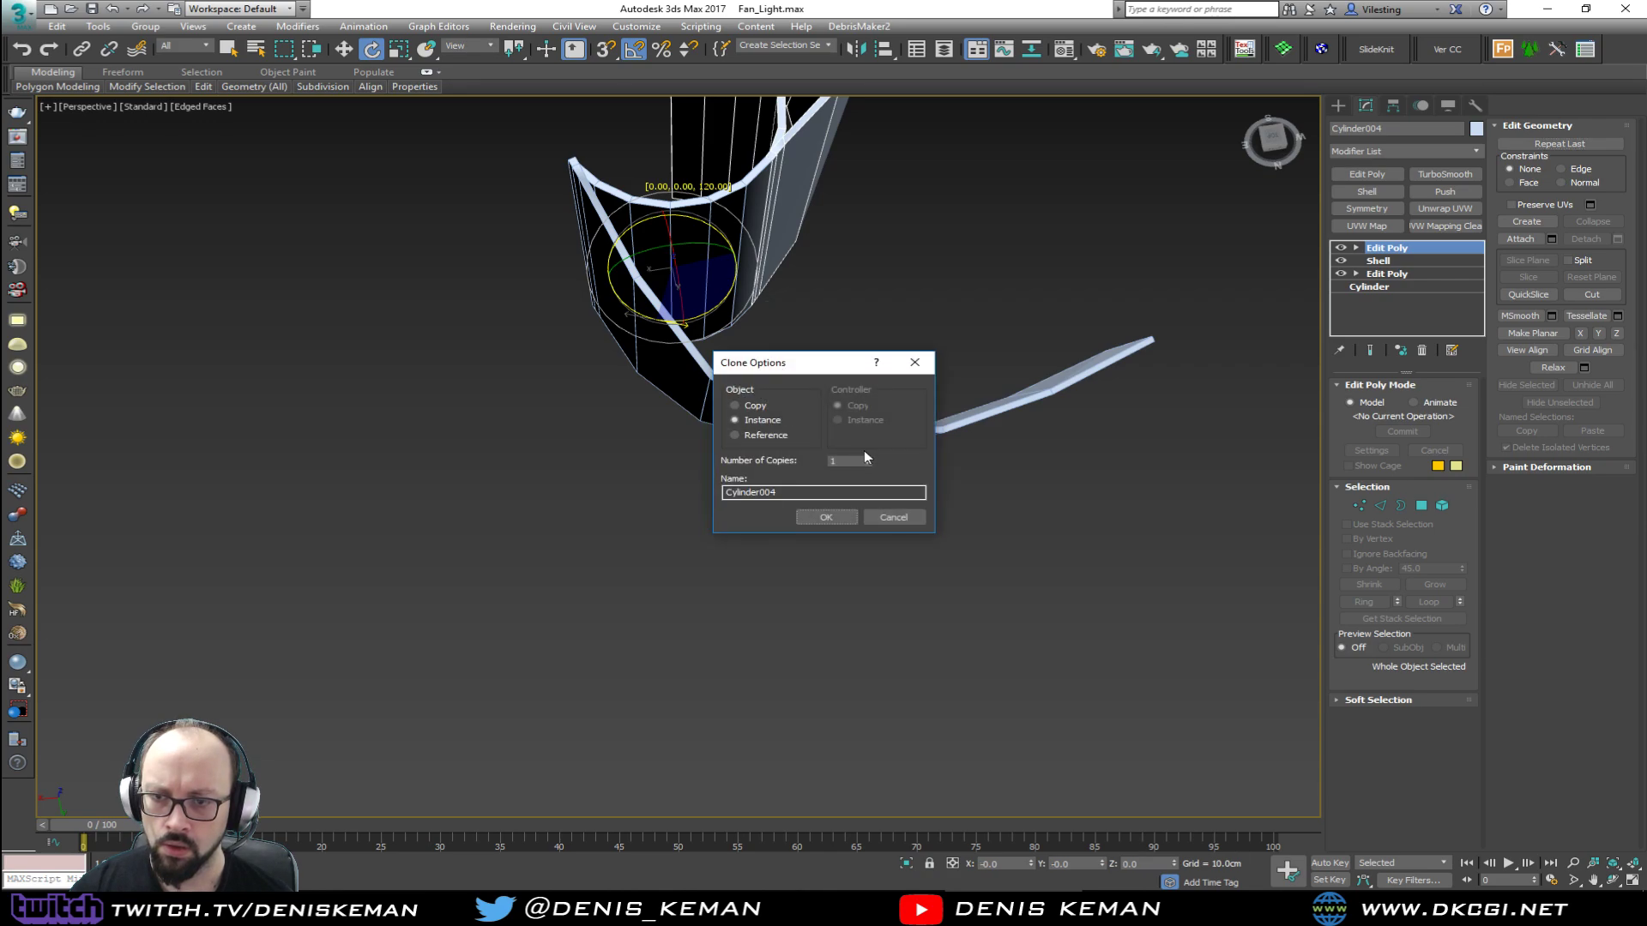
{"action": "left_click", "coordinate": [834, 518]}
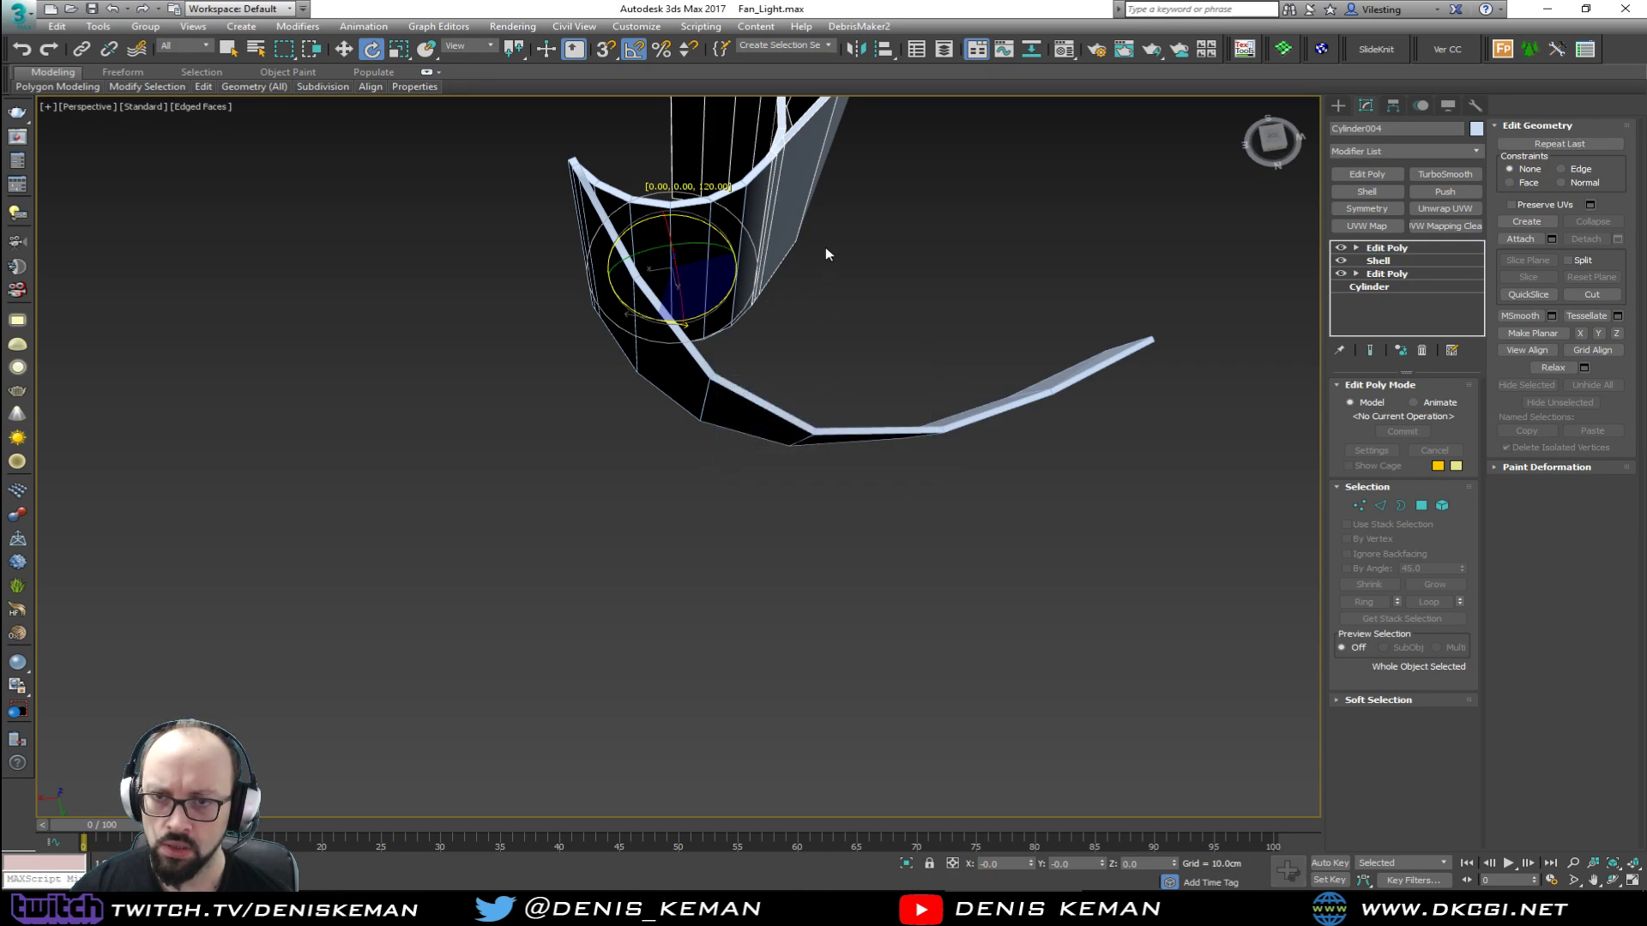
Step: Select all three blade sections and make them unique with respect to each other
{"action": "mouse_move", "coordinate": [729, 234]}
{"action": "middle_mouse_down"}
{"action": "mouse_move", "coordinate": [749, 474]}
{"action": "mouse_move", "coordinate": [732, 380]}
{"action": "mouse_move", "coordinate": [687, 381]}
{"action": "mouse_move", "coordinate": [857, 397]}
{"action": "mouse_move", "coordinate": [893, 383]}
{"action": "mouse_move", "coordinate": [857, 353]}
{"action": "mouse_move", "coordinate": [846, 239]}
{"action": "mouse_move", "coordinate": [826, 289]}
{"action": "middle_mouse_up"}
{"action": "mouse_move", "coordinate": [660, 545]}
{"action": "middle_mouse_down", "text": "alt"}
{"action": "mouse_move", "coordinate": [661, 643]}
{"action": "mouse_move", "coordinate": [655, 522]}
{"action": "middle_mouse_up", "text": "alt"}
{"action": "left_click_drag", "start_coordinate": [404, 477], "coordinate": [403, 477]}
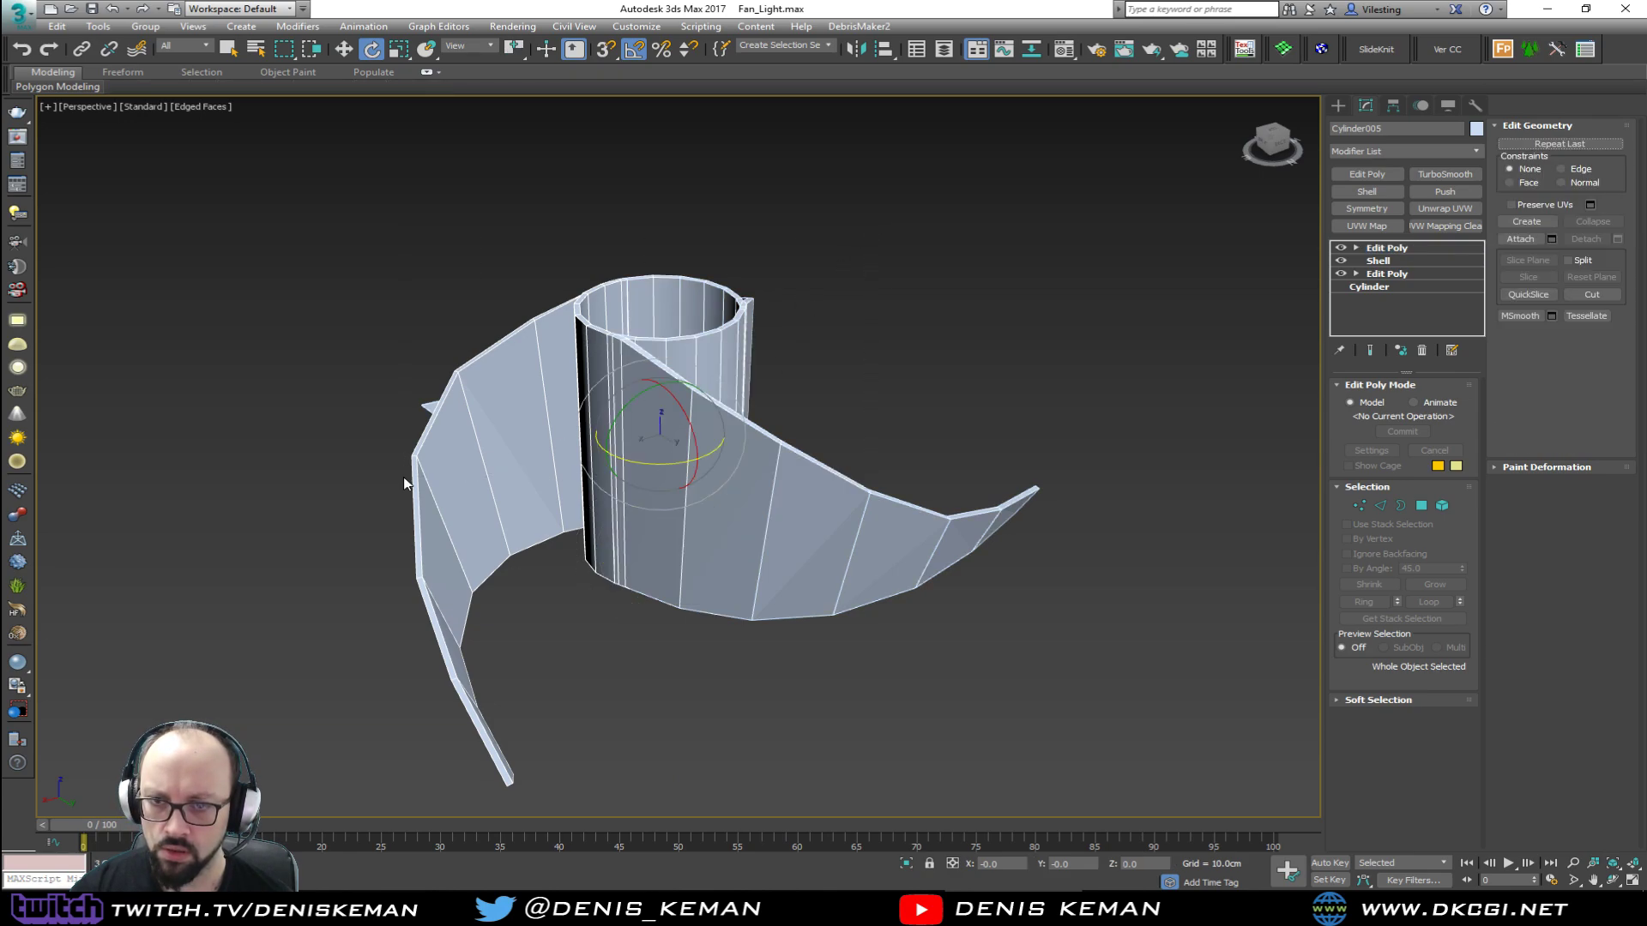
{"action": "middle_click_drag", "start_coordinate": [515, 410], "coordinate": [514, 459]}
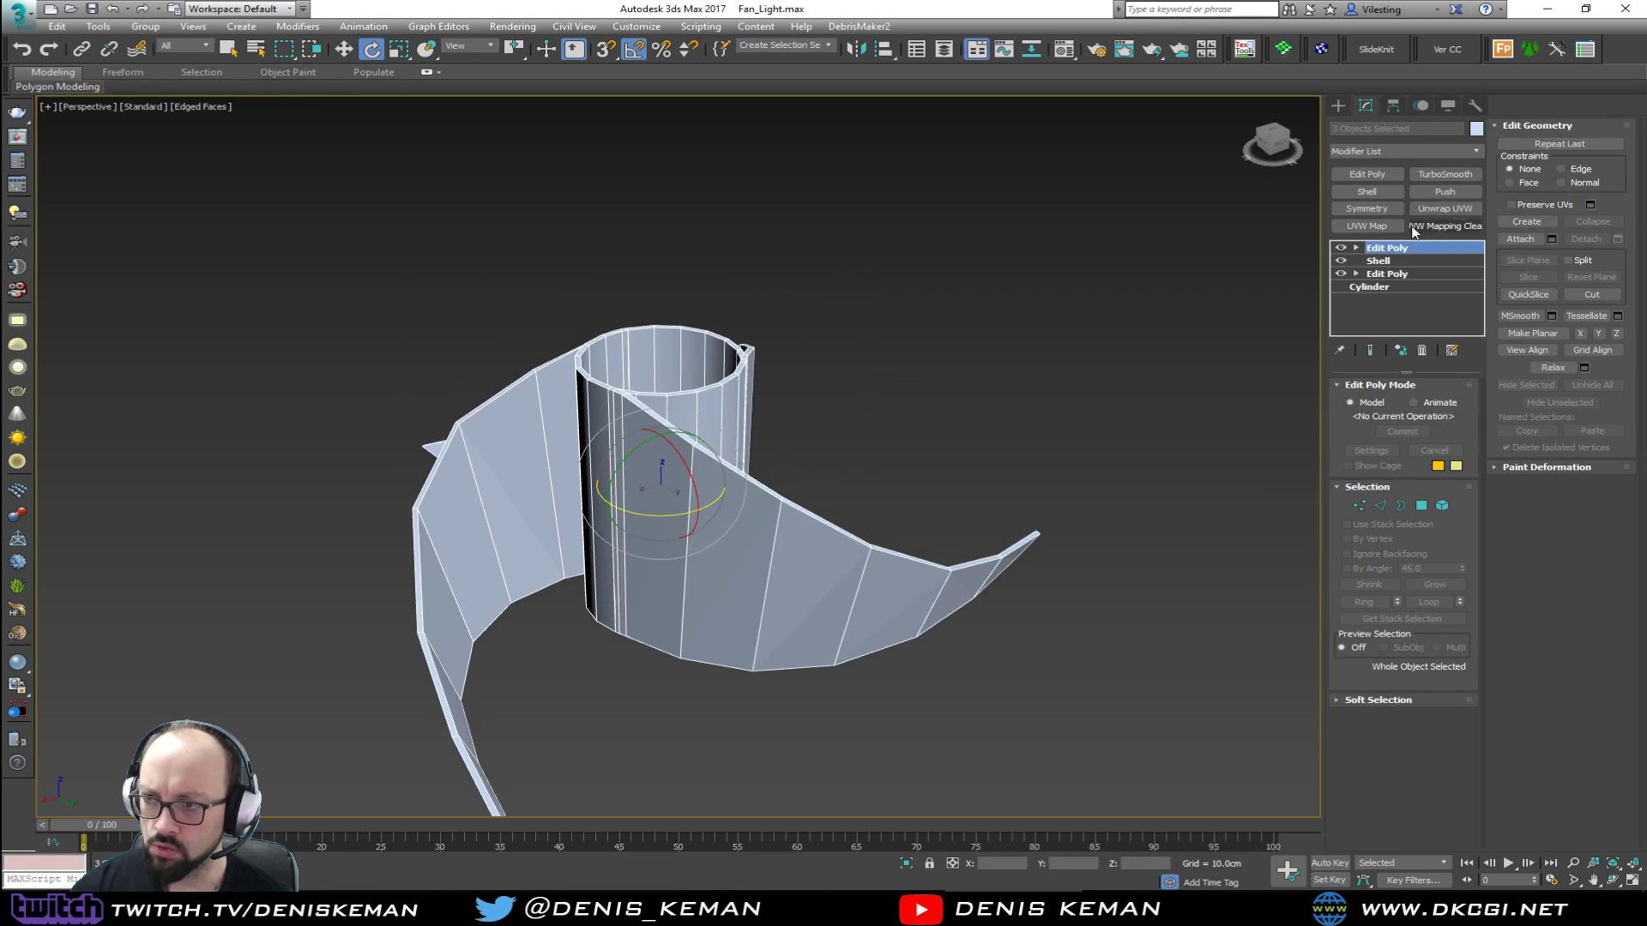
{"action": "left_click", "coordinate": [1401, 350]}
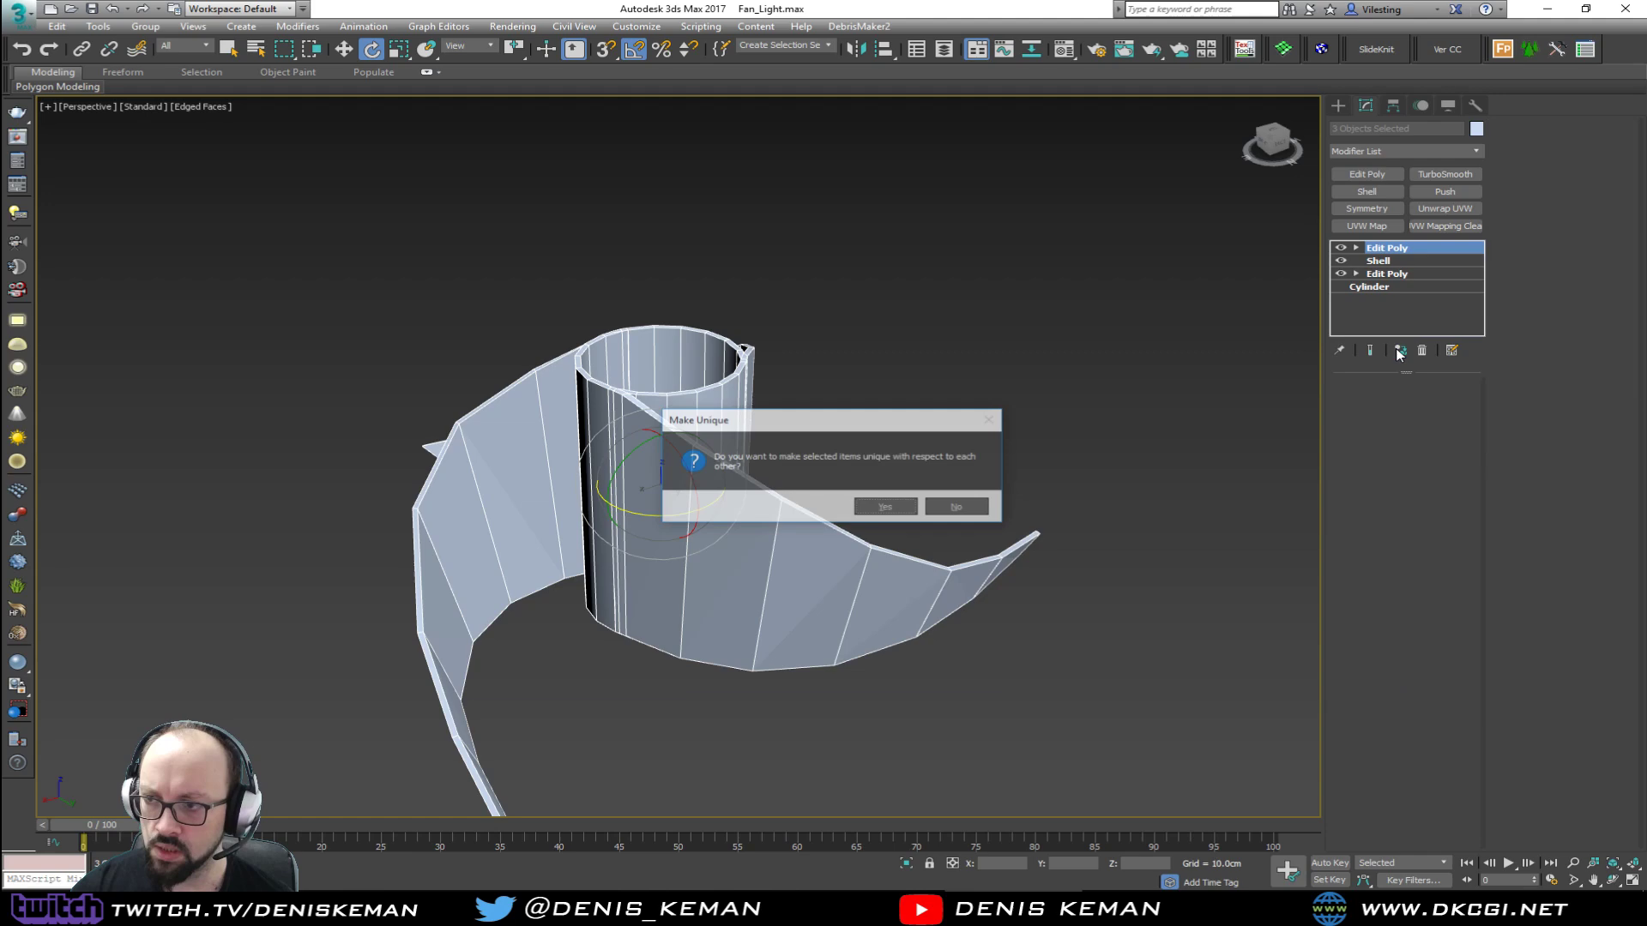
{"action": "left_click", "coordinate": [911, 510]}
Step: Attach Cylinder004 and Cylinder005 to the original blade section Cylinder003
{"action": "left_click", "coordinate": [869, 444]}
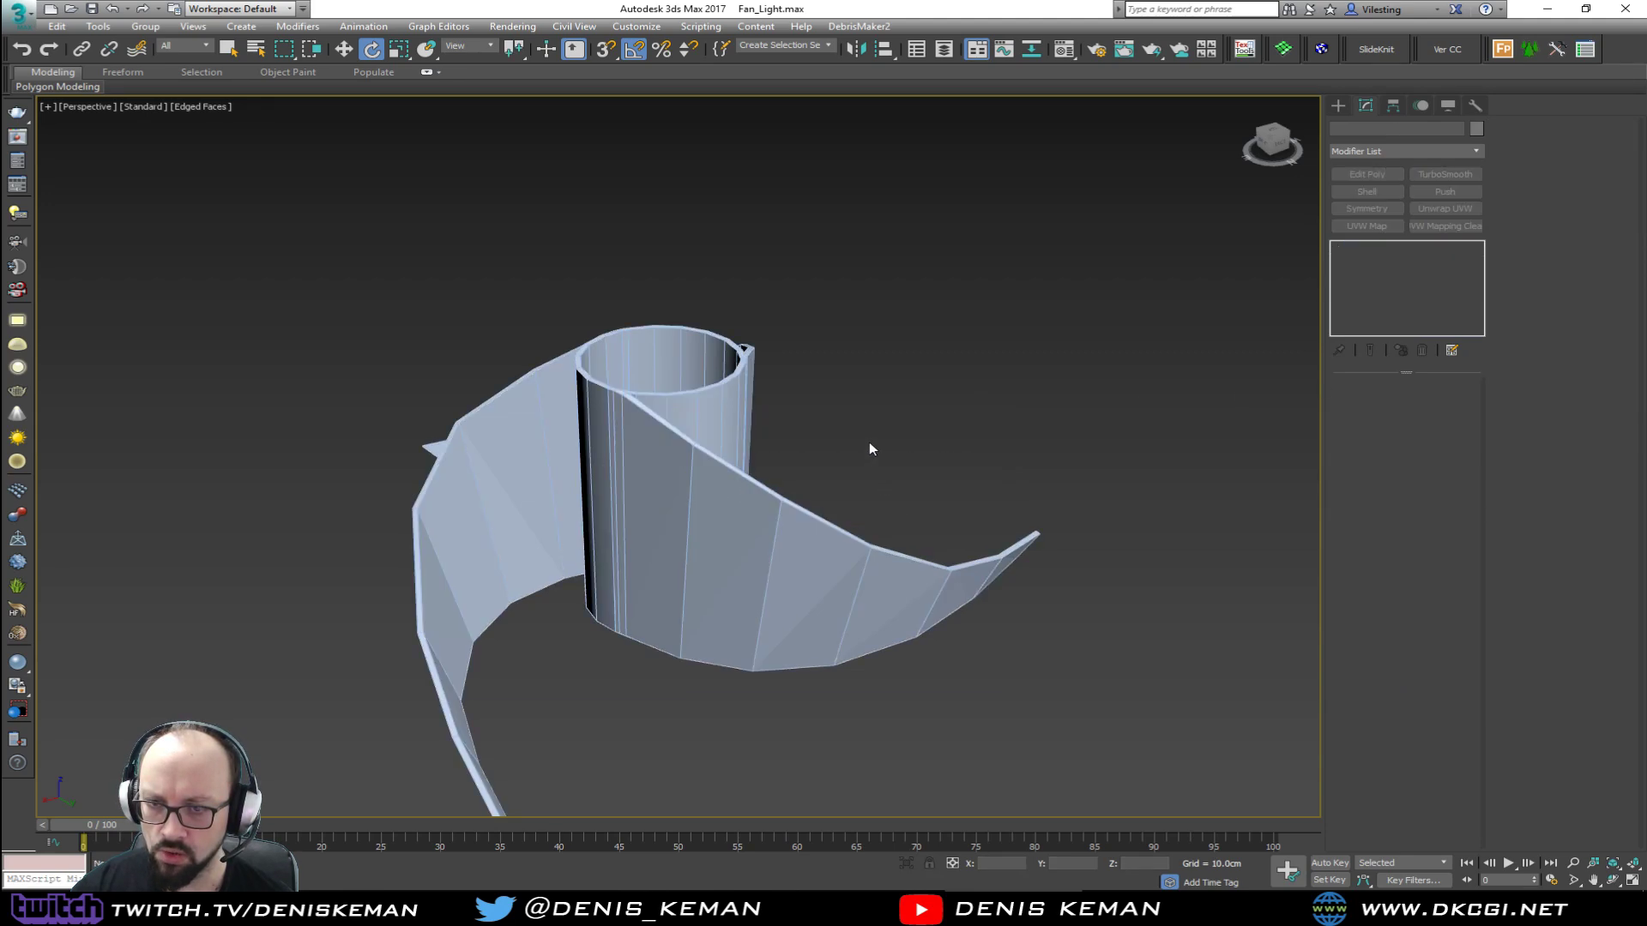
{"action": "left_click", "coordinate": [722, 536]}
{"action": "left_click", "coordinate": [1550, 239]}
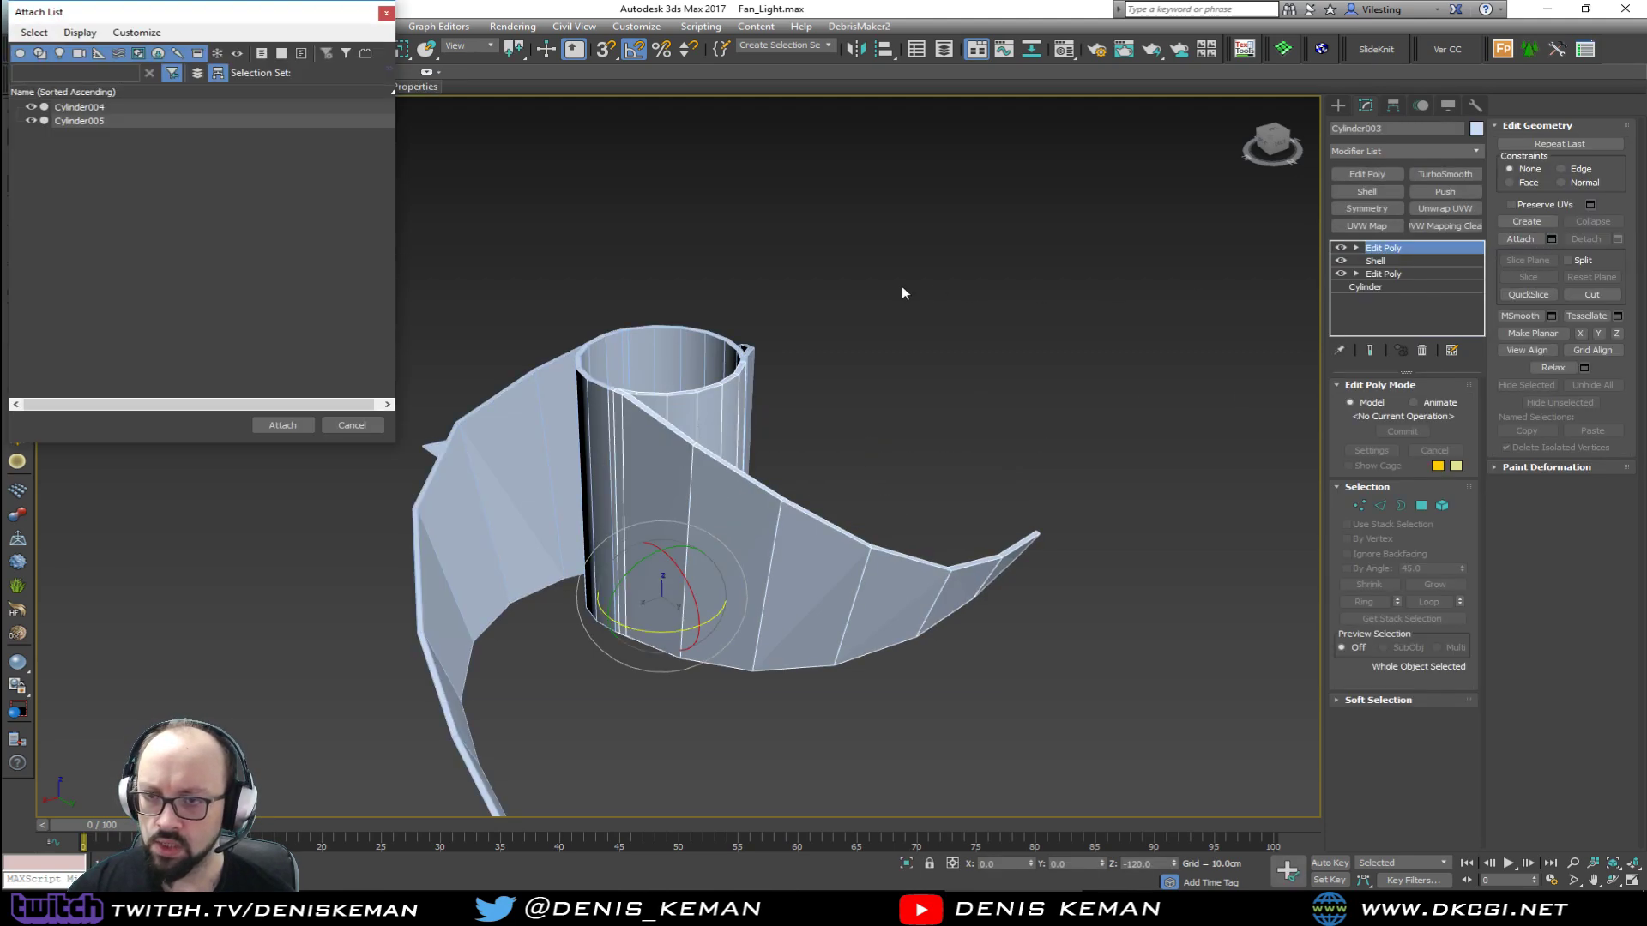
{"action": "key", "text": "ctrl+a"}
{"action": "left_click", "coordinate": [282, 425]}
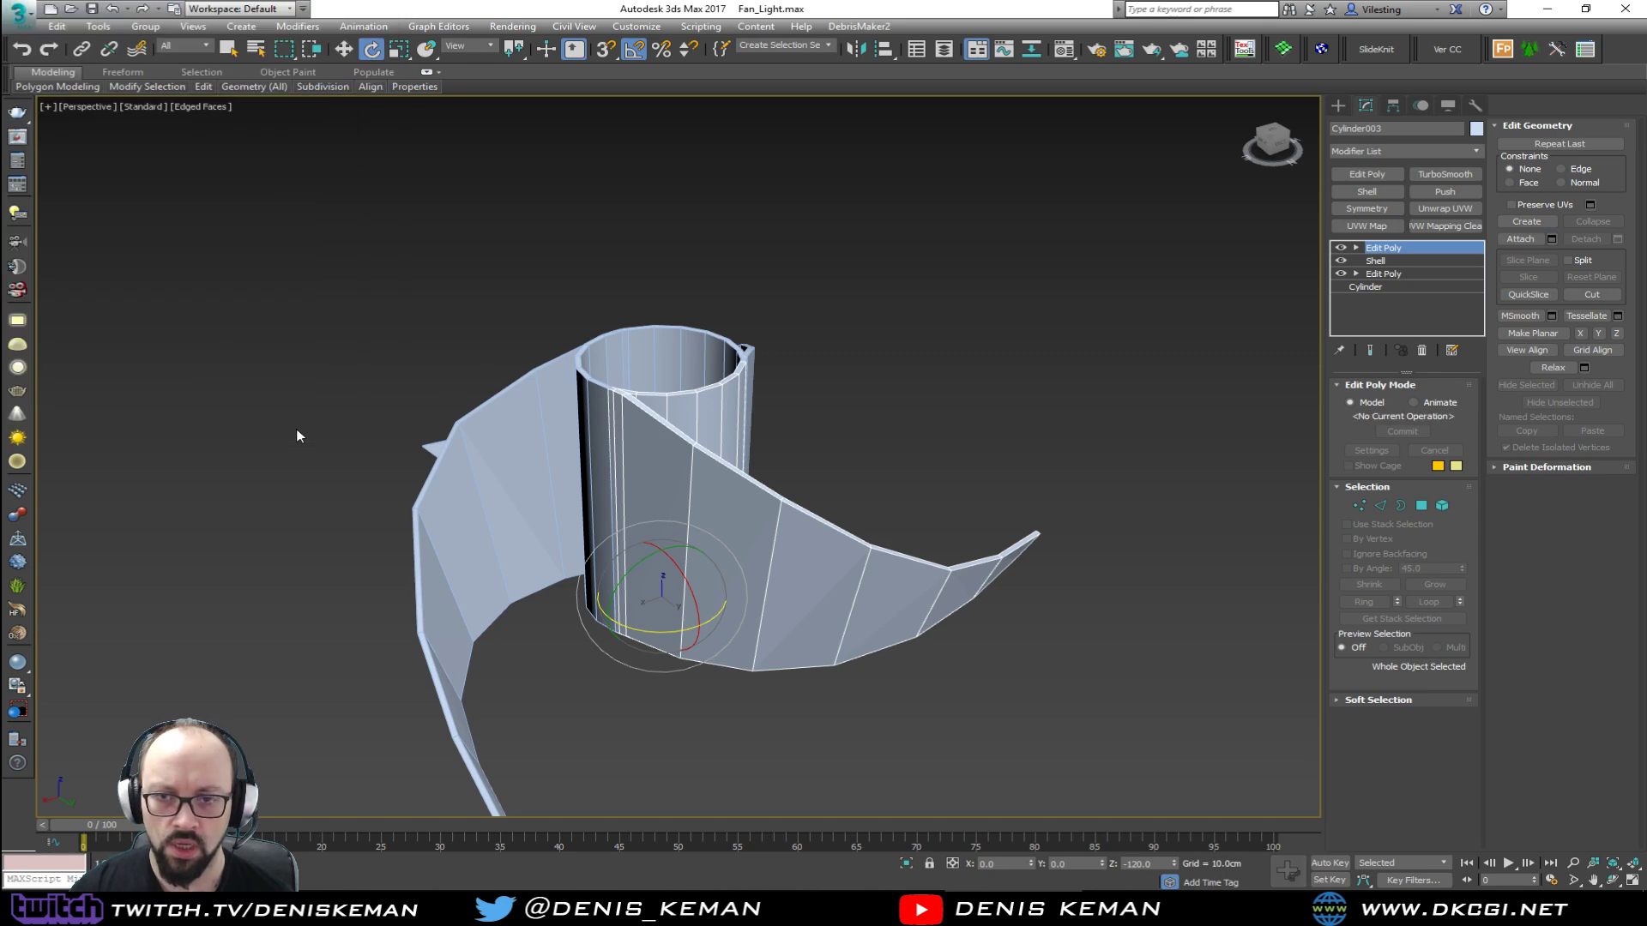
Step: Weld all vertices of the attached blade sections with a 0.03 cm threshold
{"action": "key", "text": "1"}
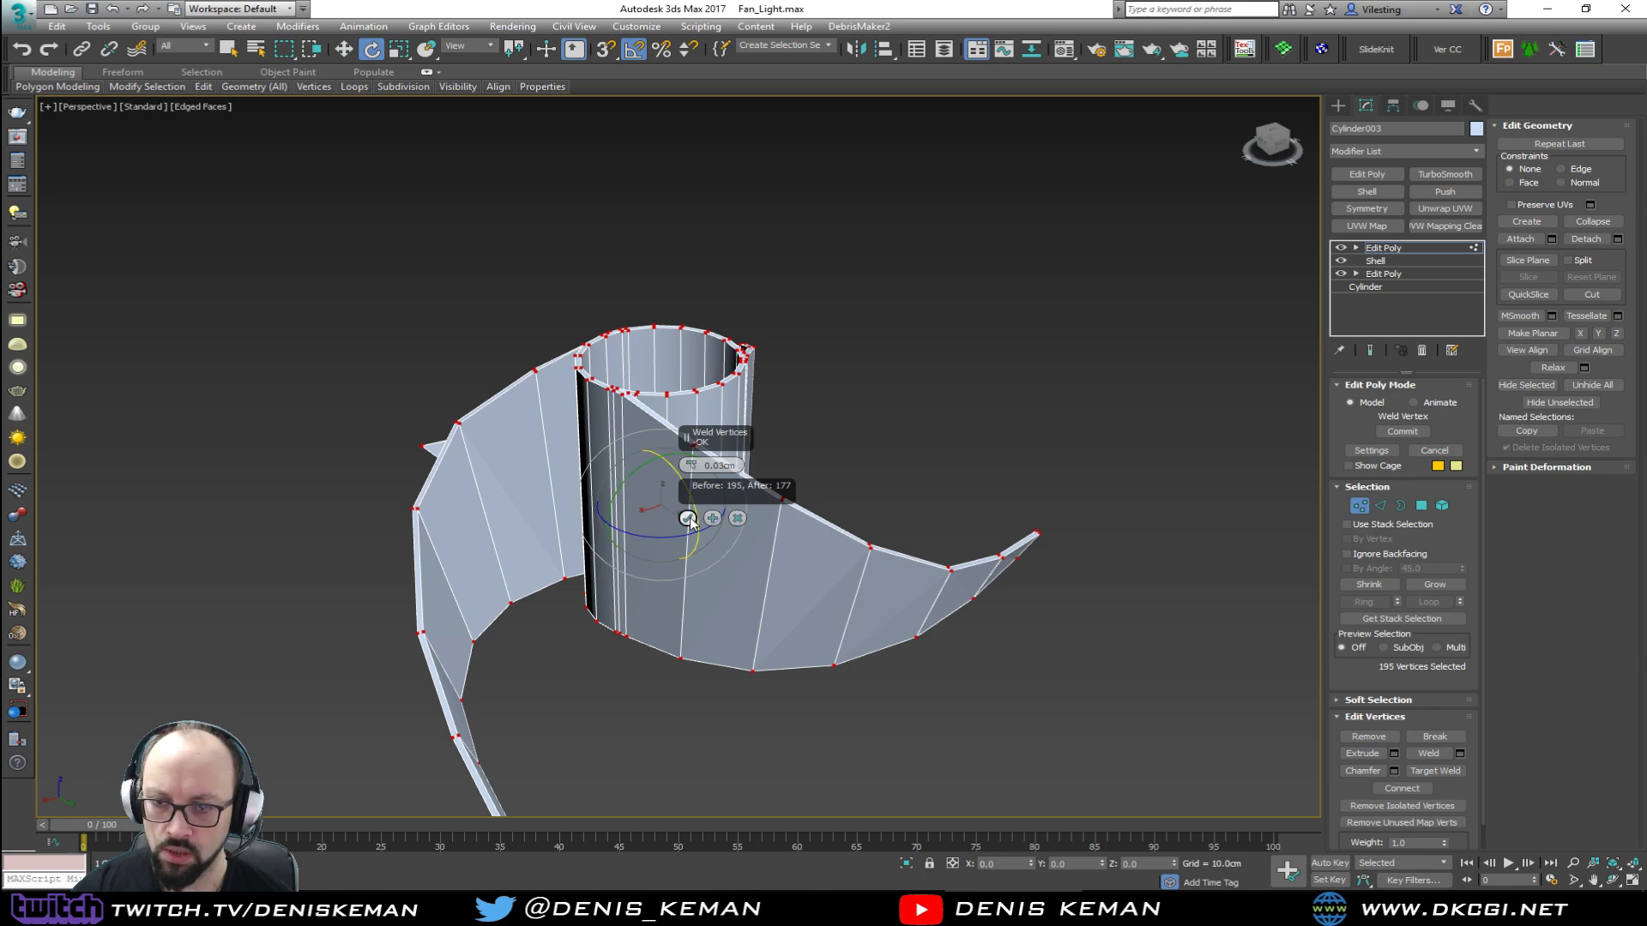
{"action": "left_click", "coordinate": [1359, 506]}
{"action": "left_click", "coordinate": [945, 382]}
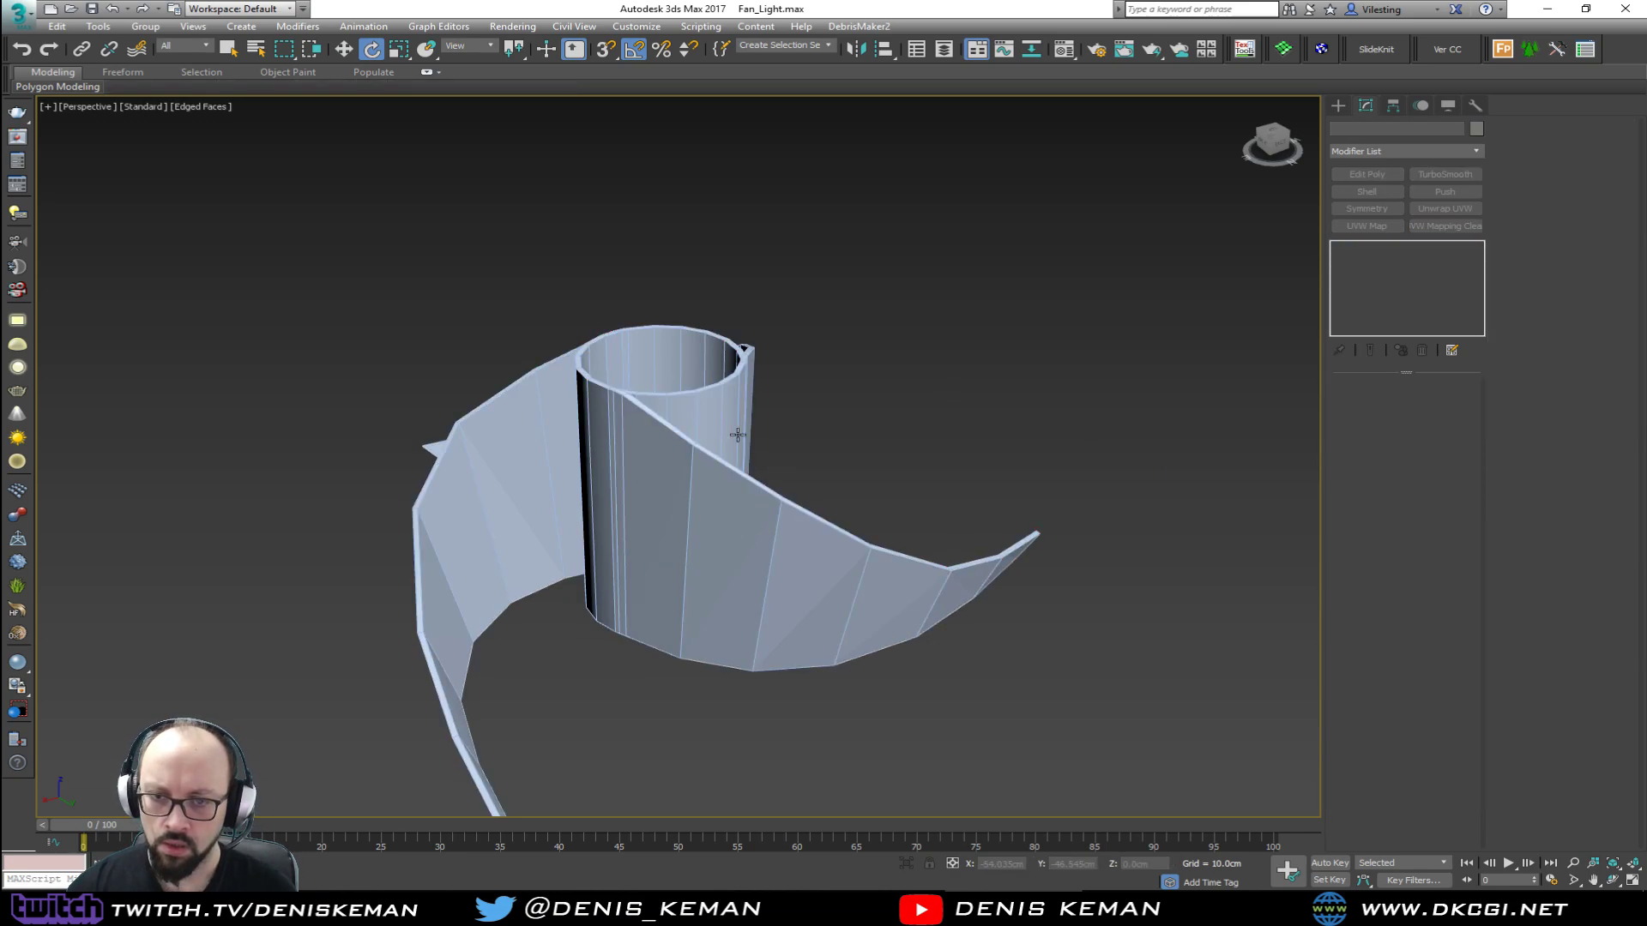
Step: Hide the edge display, try a TurboSmooth on the welded fan mesh and remove it again
{"action": "key", "text": "F4"}
{"action": "left_click", "coordinate": [814, 523]}
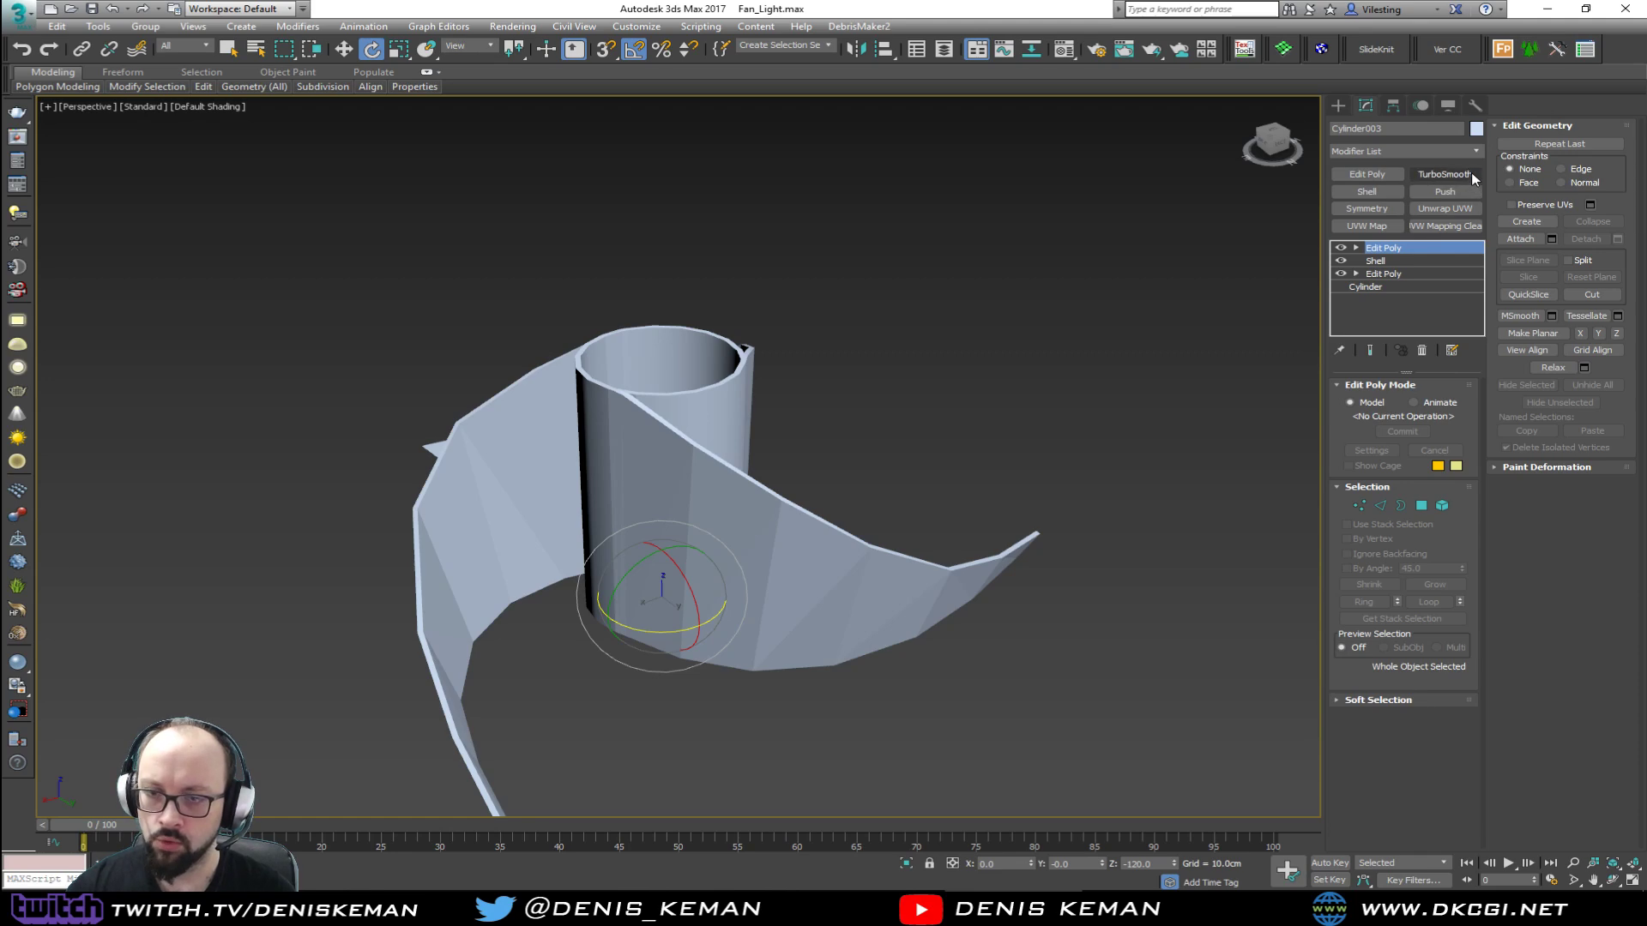
{"action": "left_click", "coordinate": [1470, 172]}
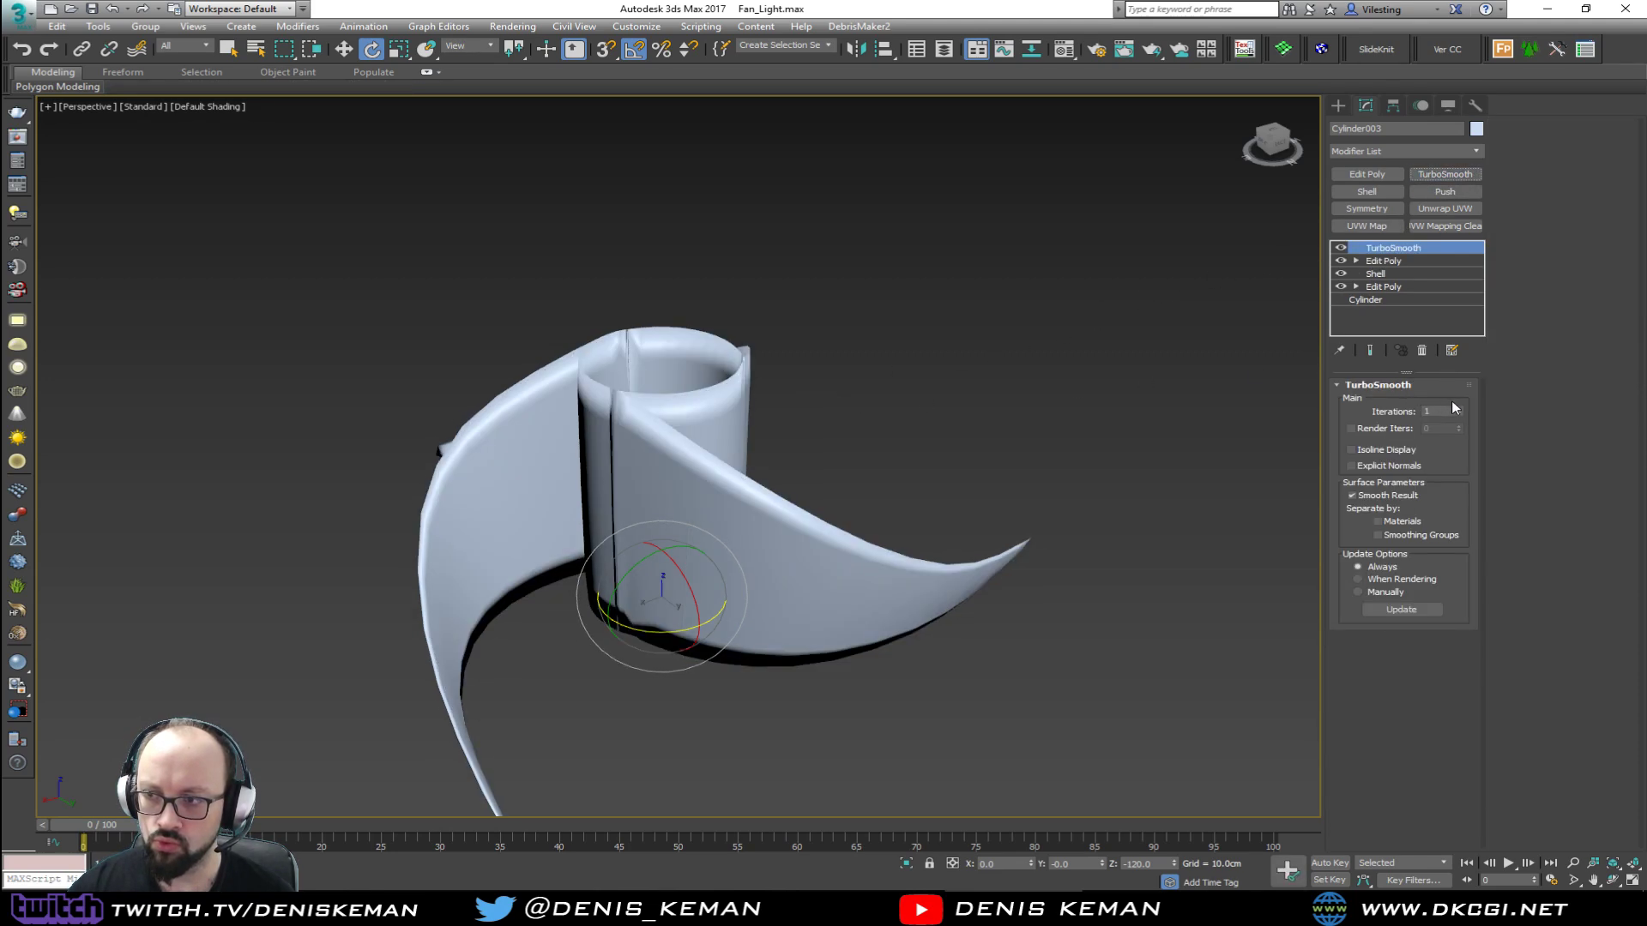
{"action": "left_click", "coordinate": [1428, 351]}
Step: Show the edges again and delete the stray internal polygon at the seam on the hub's upper rim
{"action": "scroll", "coordinate": [877, 383], "scroll_direction": "up", "scroll_amount": 2}
{"action": "middle_click_drag", "start_coordinate": [877, 382], "coordinate": [986, 390], "text": "alt"}
{"action": "scroll", "coordinate": [705, 497], "scroll_direction": "up", "scroll_amount": 3}
{"action": "scroll", "coordinate": [704, 496], "scroll_direction": "up", "scroll_amount": 2}
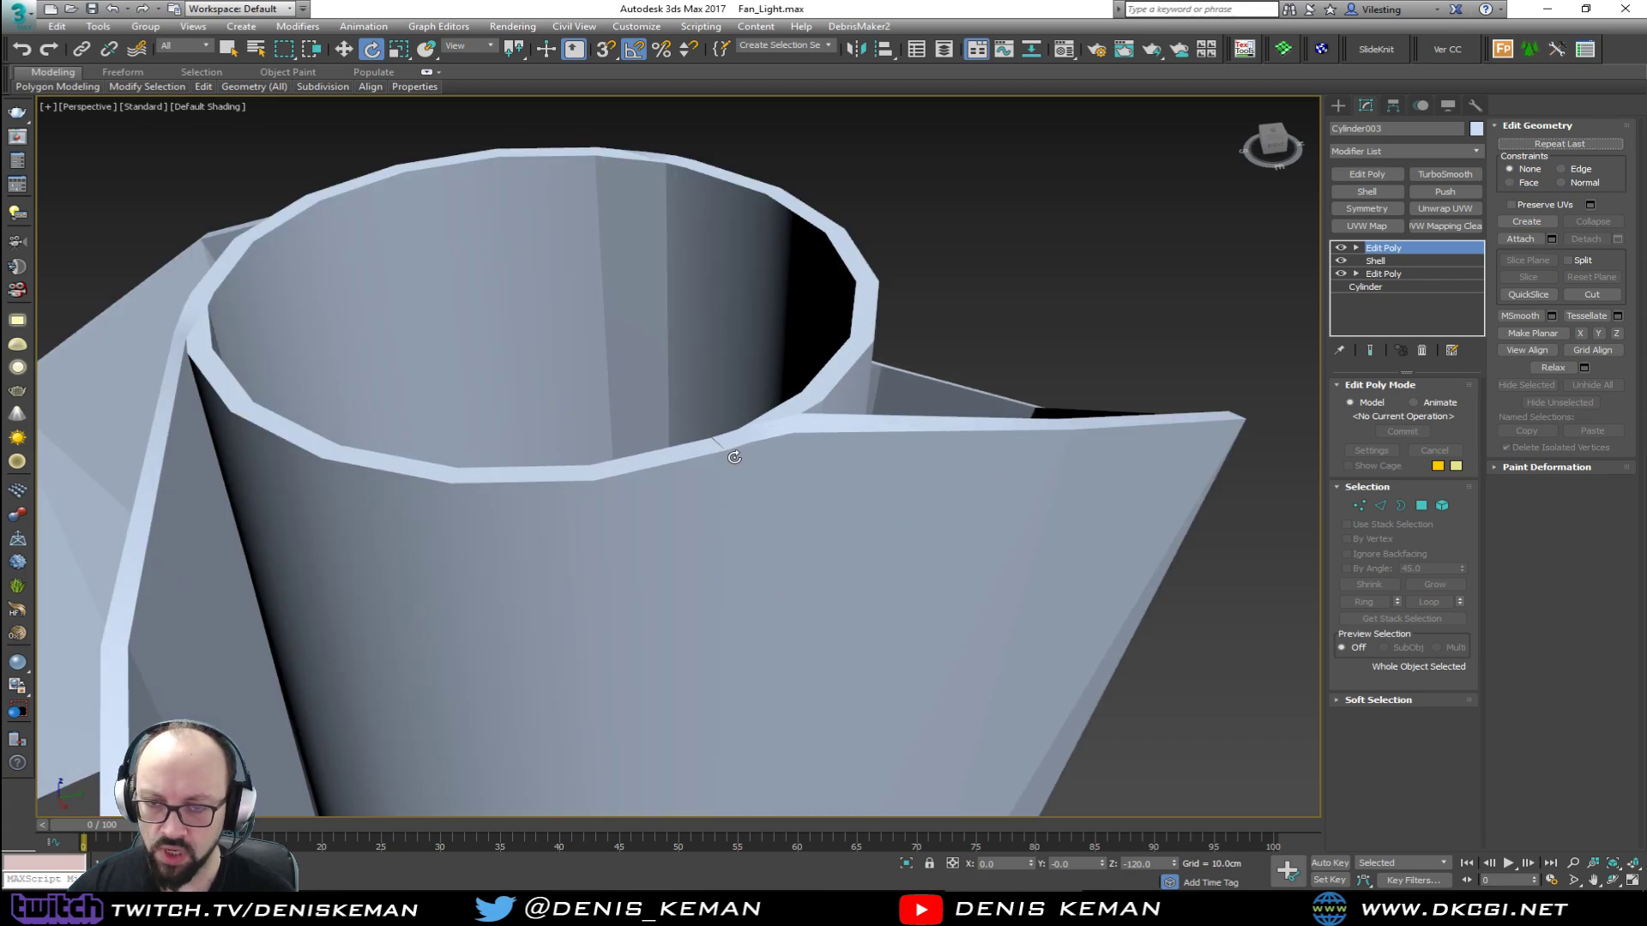
{"action": "key", "text": "F4"}
{"action": "scroll", "coordinate": [734, 457], "scroll_direction": "up", "scroll_amount": 4}
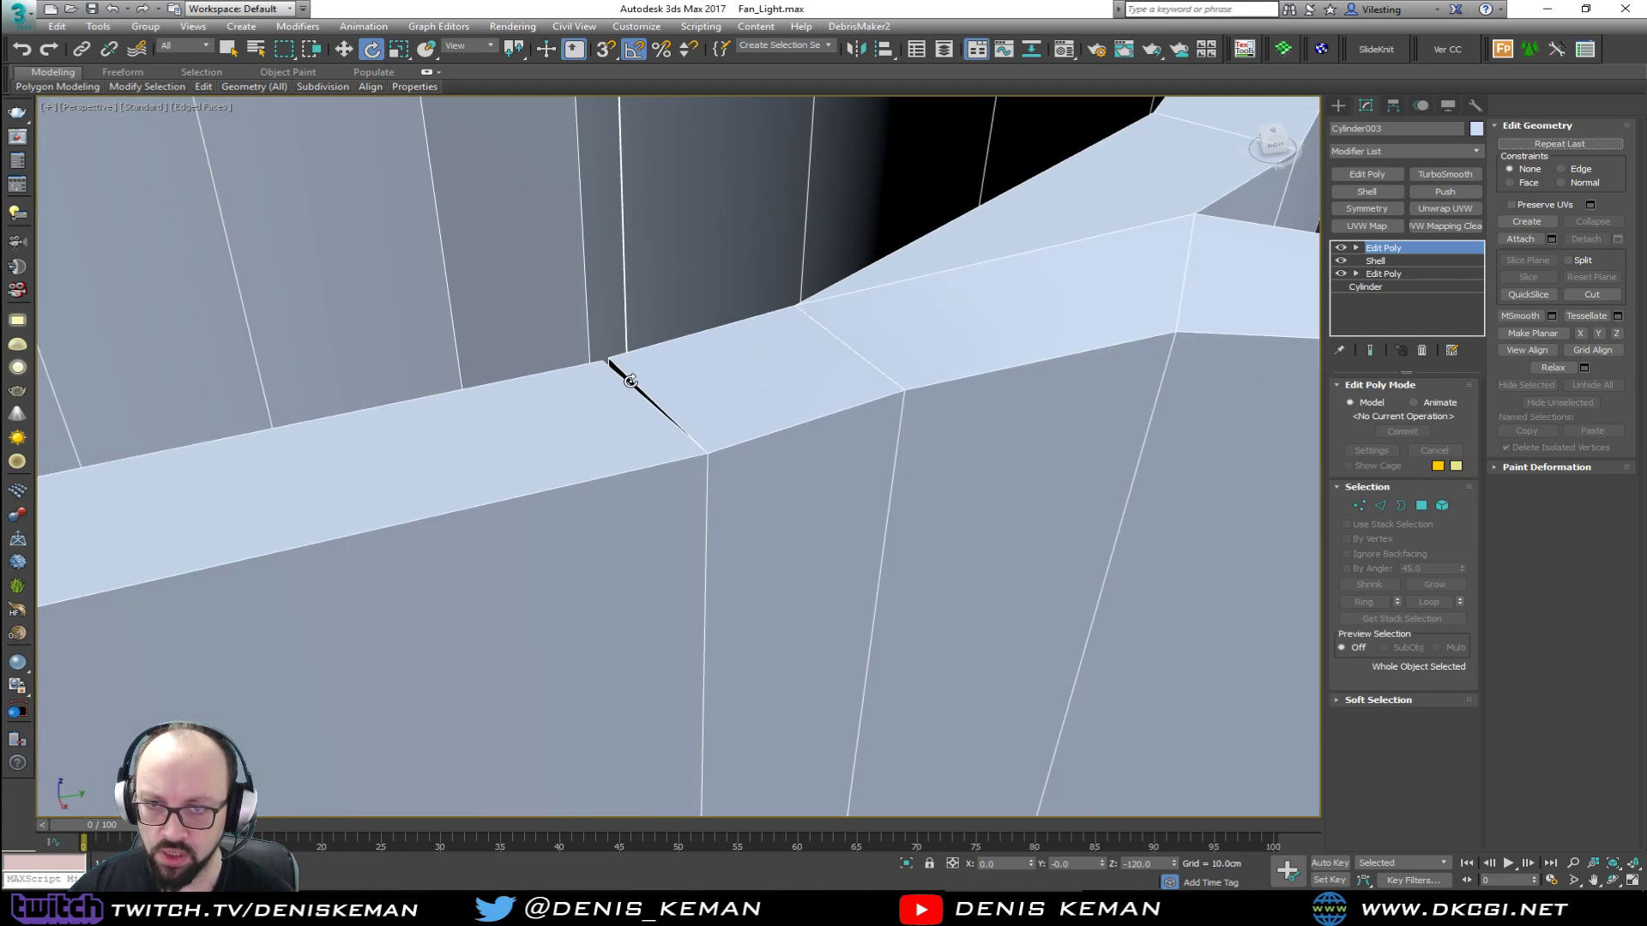
{"action": "key", "text": "1"}
{"action": "middle_click_drag", "start_coordinate": [596, 376], "coordinate": [681, 662], "text": "alt"}
{"action": "scroll", "coordinate": [628, 376], "scroll_direction": "up", "scroll_amount": 3}
{"action": "key", "text": "4"}
{"action": "left_click", "coordinate": [559, 375]}
{"action": "key", "text": "Delete"}
Step: Select and delete the remaining thin internal cap polygon between the blade sections at this hub seam
{"action": "left_click", "coordinate": [726, 299]}
{"action": "scroll", "coordinate": [812, 528], "scroll_direction": "up", "scroll_amount": 3}
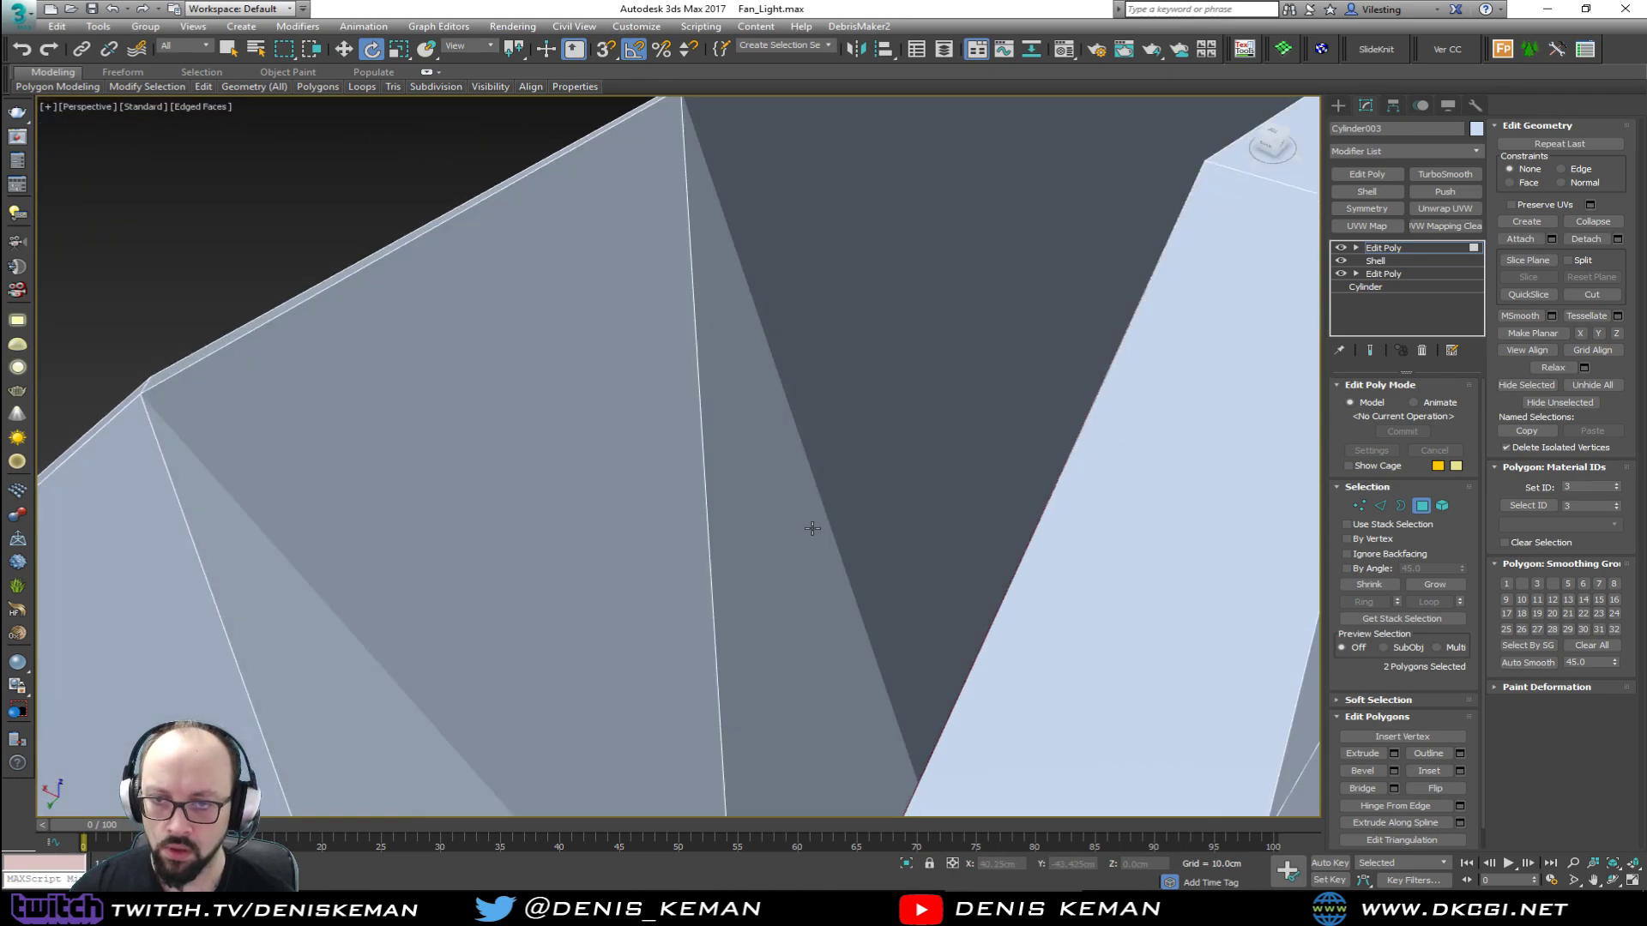
{"action": "middle_click_drag", "start_coordinate": [812, 528], "coordinate": [526, 507], "text": "alt"}
{"action": "scroll", "coordinate": [912, 504], "scroll_direction": "down", "scroll_amount": 3}
{"action": "left_click", "coordinate": [835, 500]}
{"action": "middle_click_drag", "start_coordinate": [619, 542], "coordinate": [731, 399]}
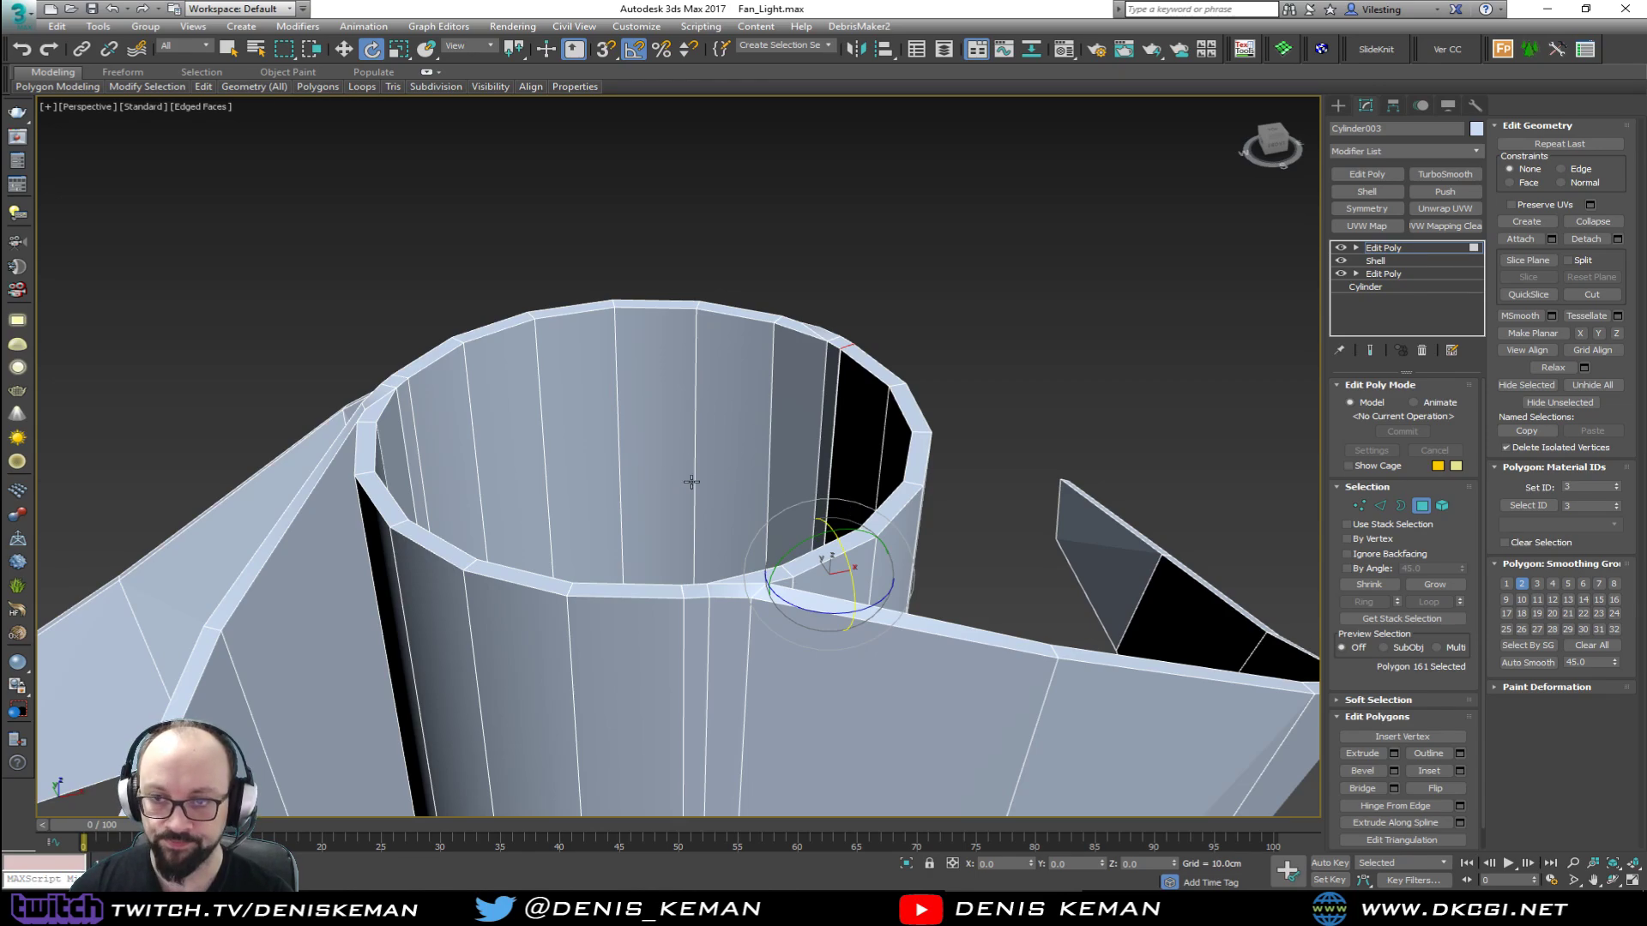
{"action": "key", "text": "Delete"}
Step: Delete the thin internal polygon at another blade seam on the hub rim
{"action": "middle_click_drag", "start_coordinate": [683, 477], "coordinate": [929, 491], "text": "alt"}
{"action": "scroll", "coordinate": [444, 352], "scroll_direction": "up", "scroll_amount": 6}
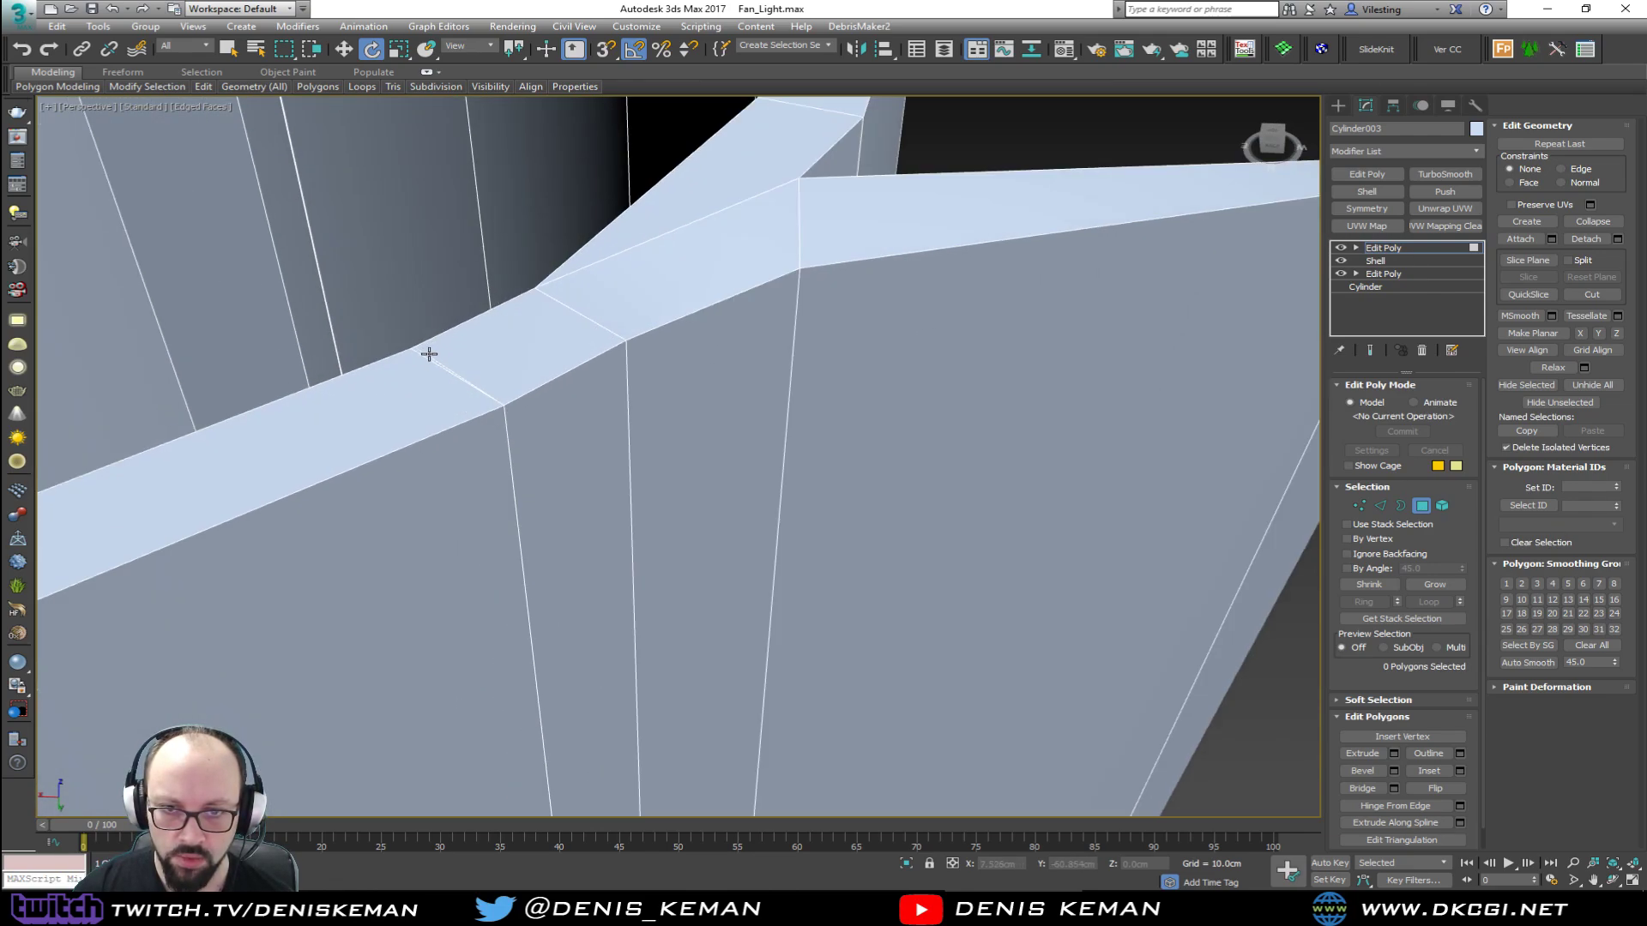
{"action": "left_click", "coordinate": [430, 356]}
{"action": "middle_click_drag", "start_coordinate": [433, 358], "coordinate": [613, 359], "text": "alt"}
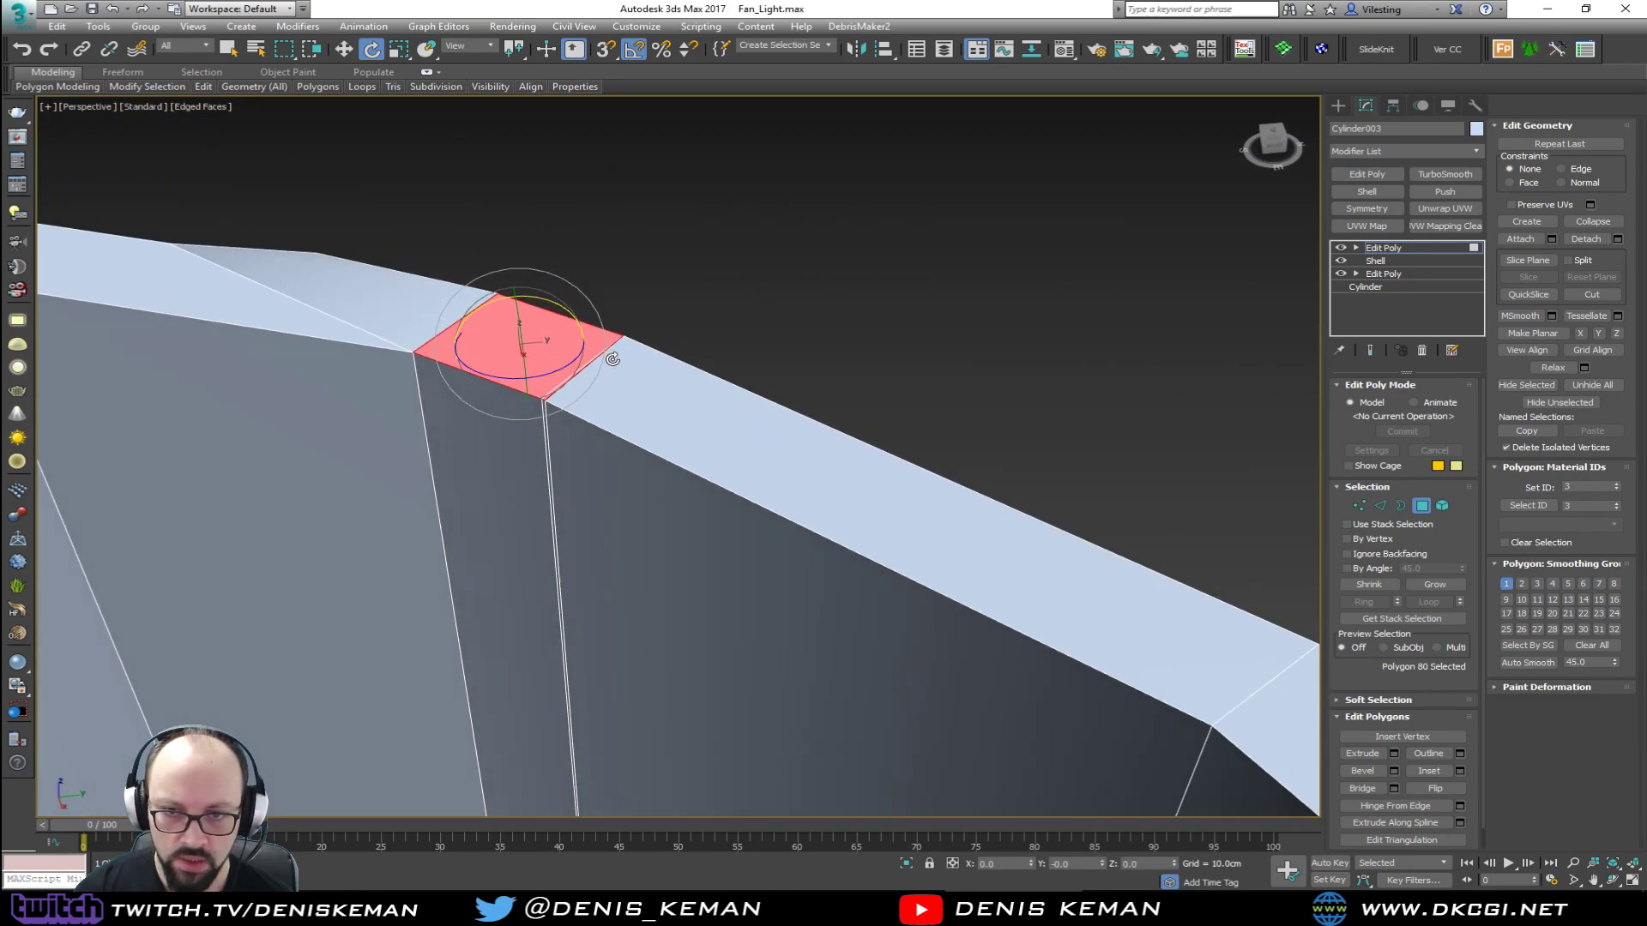
{"action": "left_click", "coordinate": [545, 421]}
{"action": "left_click", "coordinate": [545, 423]}
{"action": "middle_click_drag", "start_coordinate": [545, 421], "coordinate": [749, 510], "text": "alt"}
{"action": "scroll", "coordinate": [564, 429], "scroll_direction": "down", "scroll_amount": 2}
{"action": "key", "text": "Delete"}
Step: Examine the rim polygons beside the hub seams for gaps between the blade sections
{"action": "left_click", "coordinate": [744, 506]}
{"action": "key", "text": "z"}
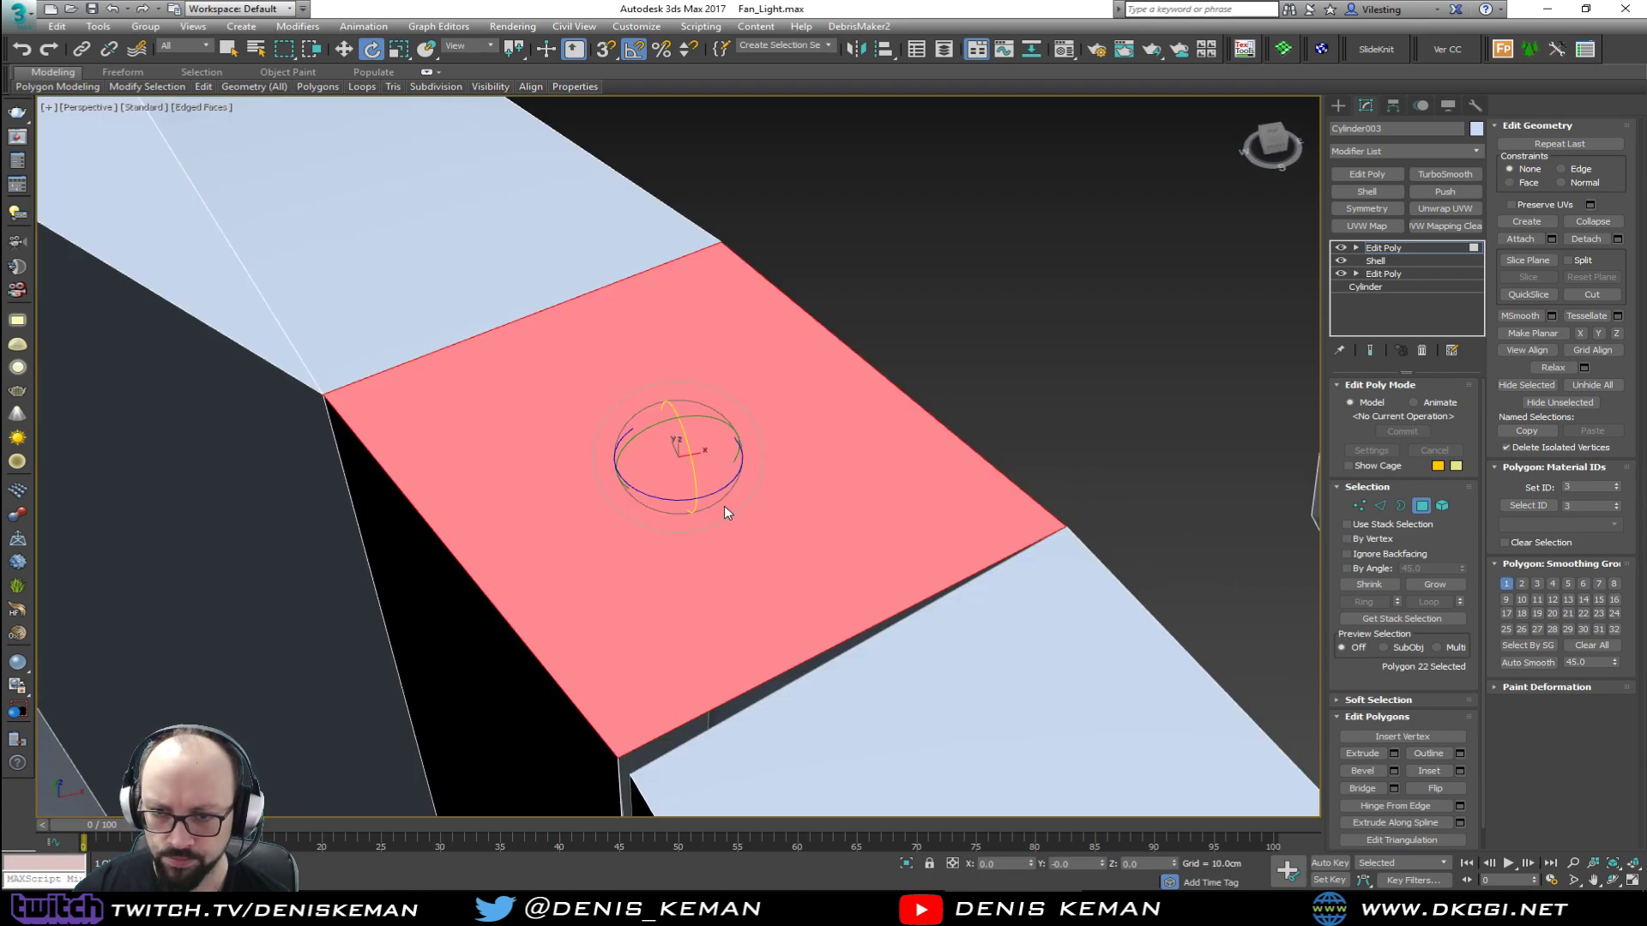
{"action": "middle_click_drag", "start_coordinate": [724, 507], "coordinate": [844, 693], "text": "alt"}
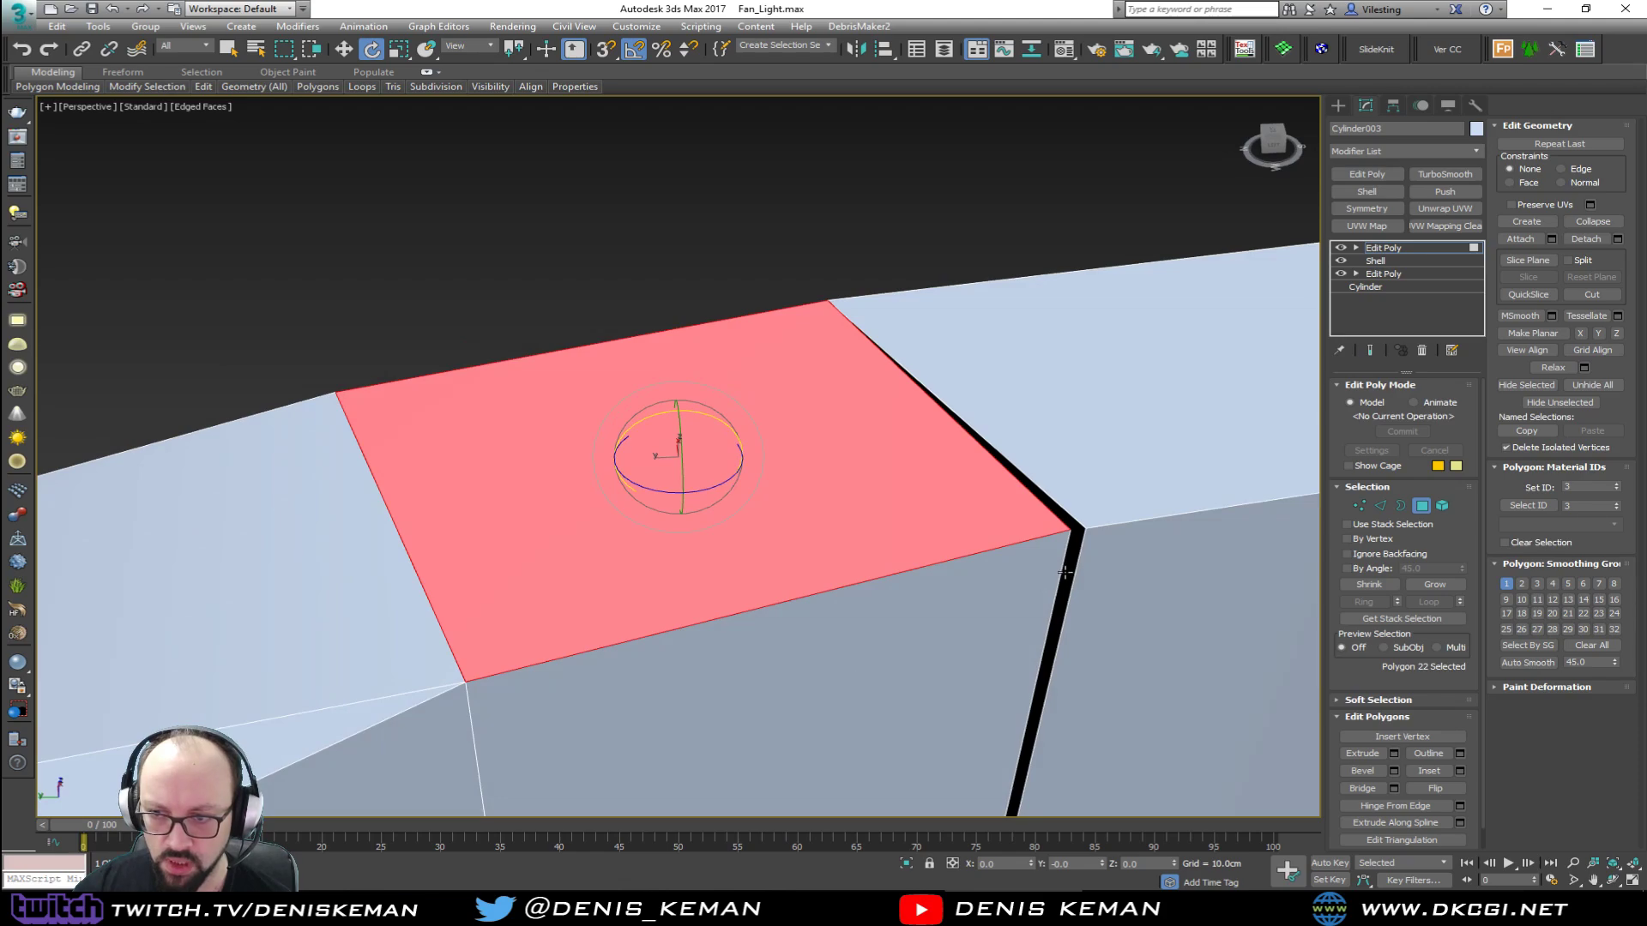
{"action": "scroll", "coordinate": [865, 571], "scroll_direction": "down", "scroll_amount": 10}
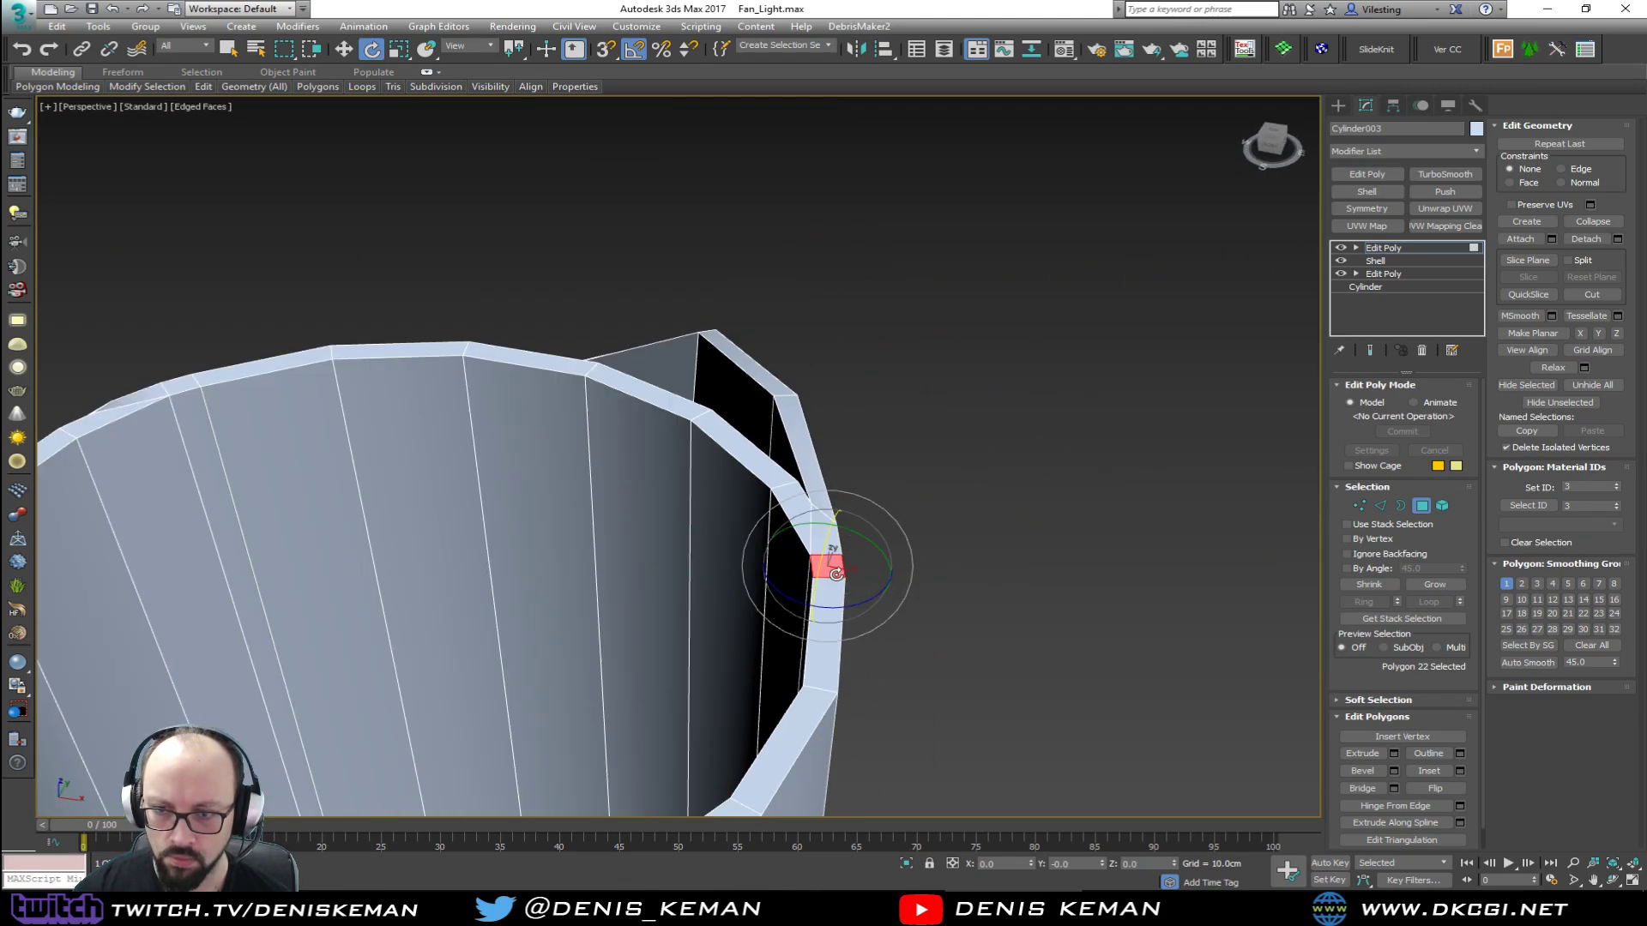
{"action": "scroll", "coordinate": [721, 526], "scroll_direction": "up", "scroll_amount": 6}
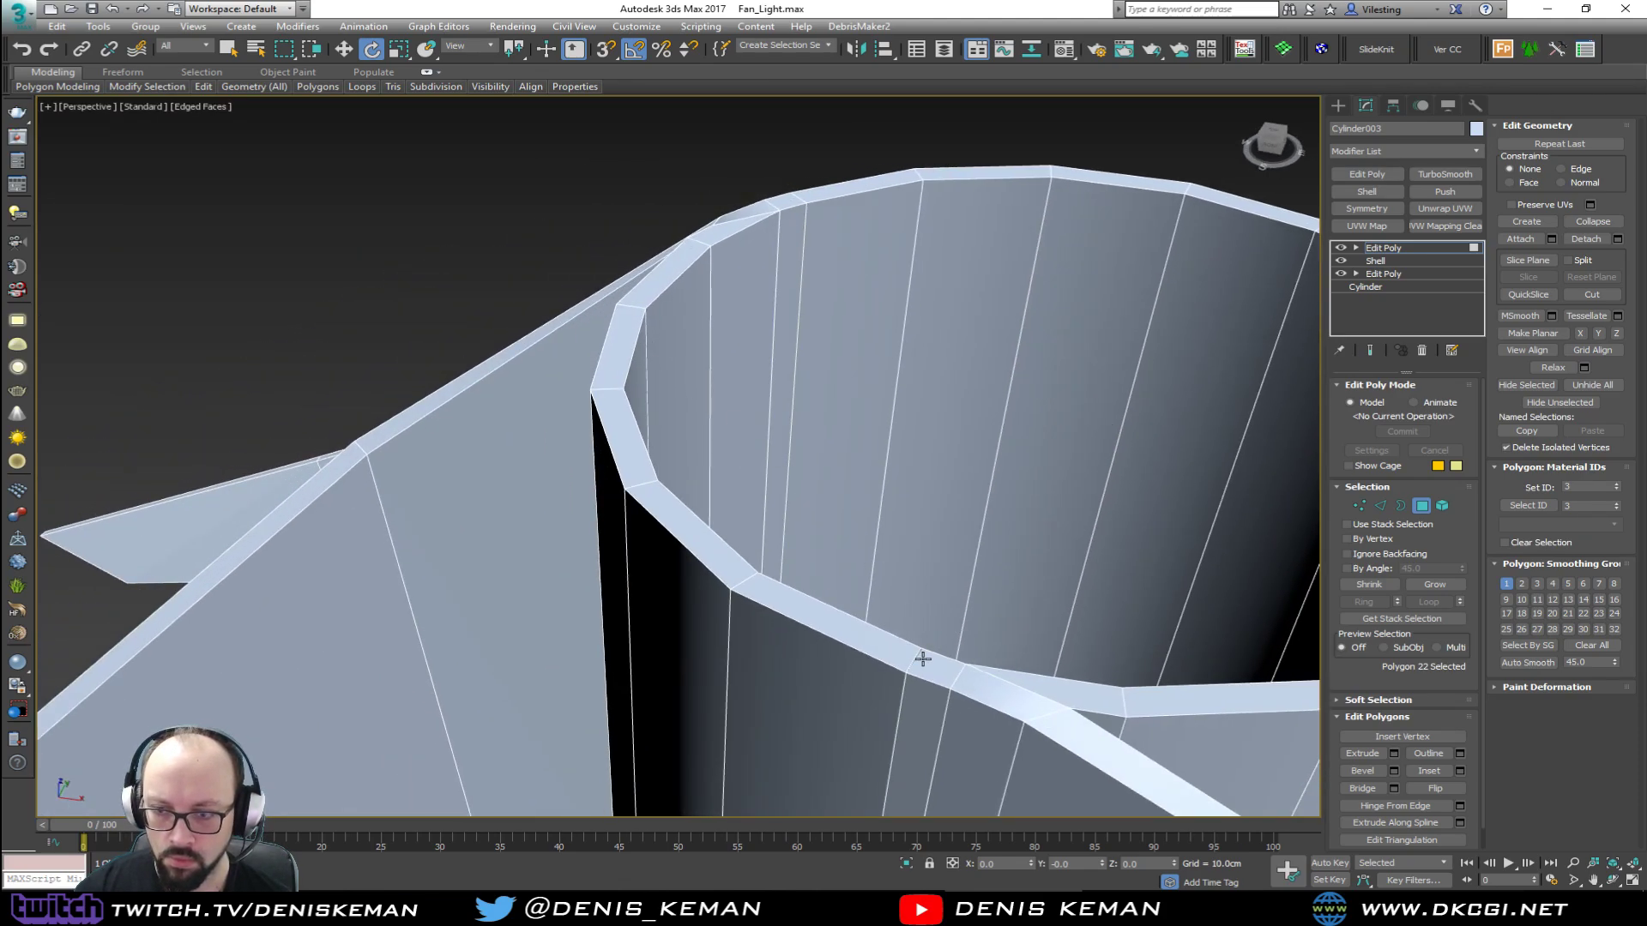
{"action": "left_click", "coordinate": [923, 659]}
{"action": "middle_click_drag", "start_coordinate": [923, 659], "coordinate": [944, 705], "text": "alt"}
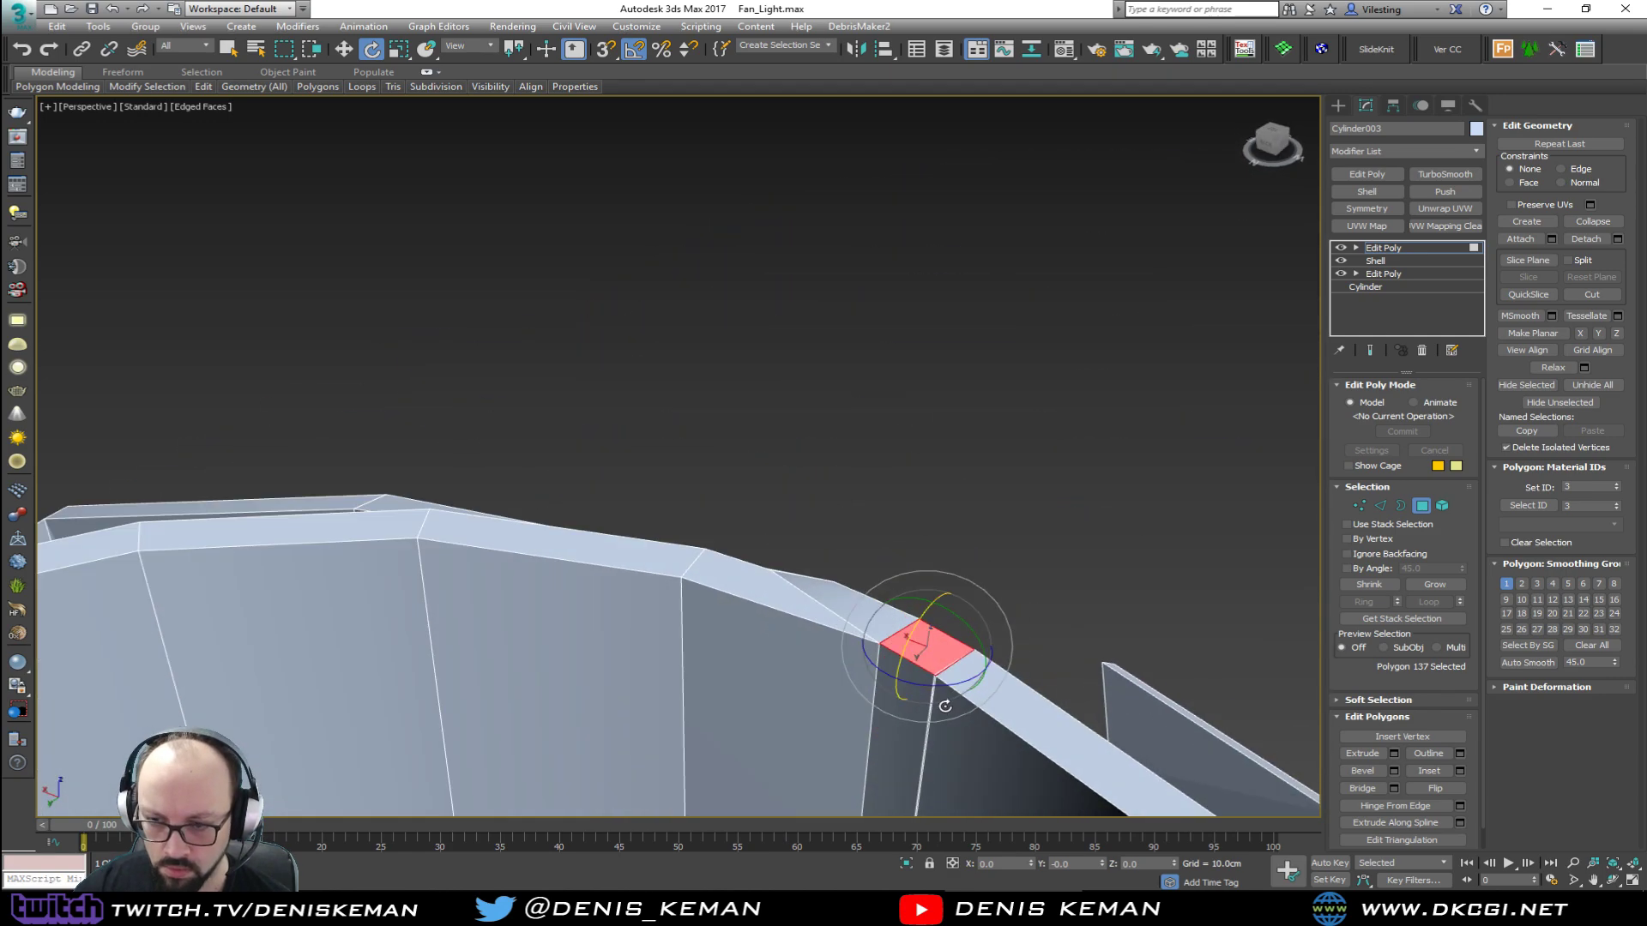
{"action": "scroll", "coordinate": [942, 690], "scroll_direction": "up", "scroll_amount": 5}
Step: Select the hub wall polygons next to the doubled seam edges and check their extent in wireframe display
{"action": "left_click", "coordinate": [911, 637]}
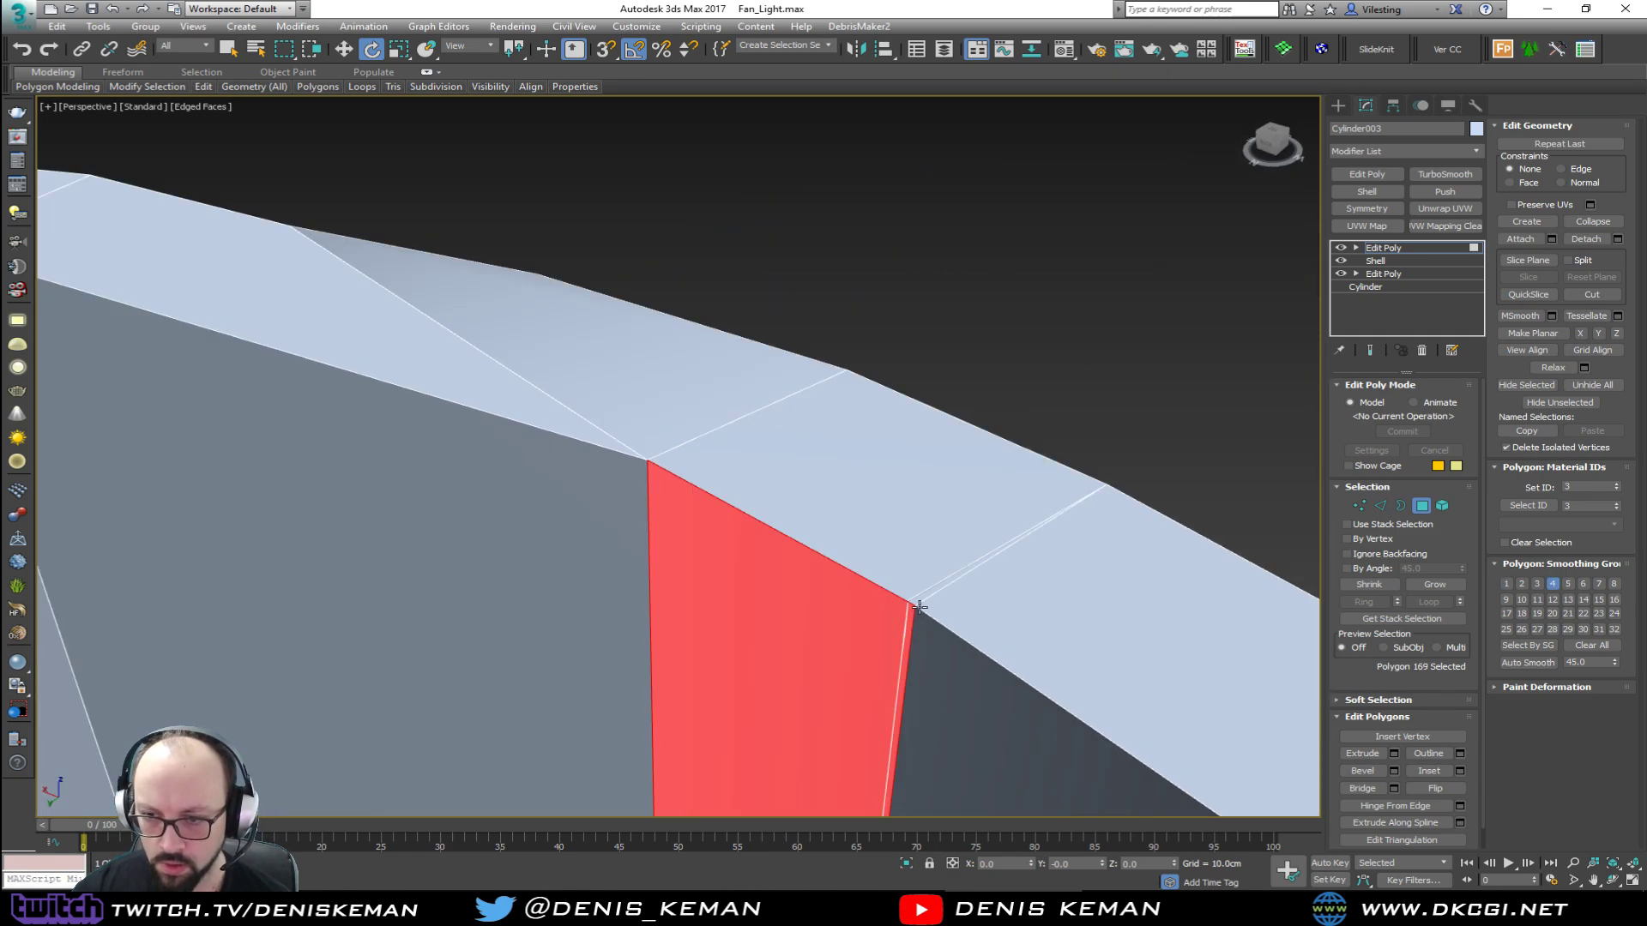
{"action": "left_click", "coordinate": [918, 598]}
{"action": "left_click", "coordinate": [915, 597]}
{"action": "middle_click_drag", "start_coordinate": [915, 597], "coordinate": [816, 528], "text": "alt"}
{"action": "left_click", "coordinate": [1003, 682]}
{"action": "left_click", "coordinate": [815, 529]}
{"action": "key", "text": "F3"}
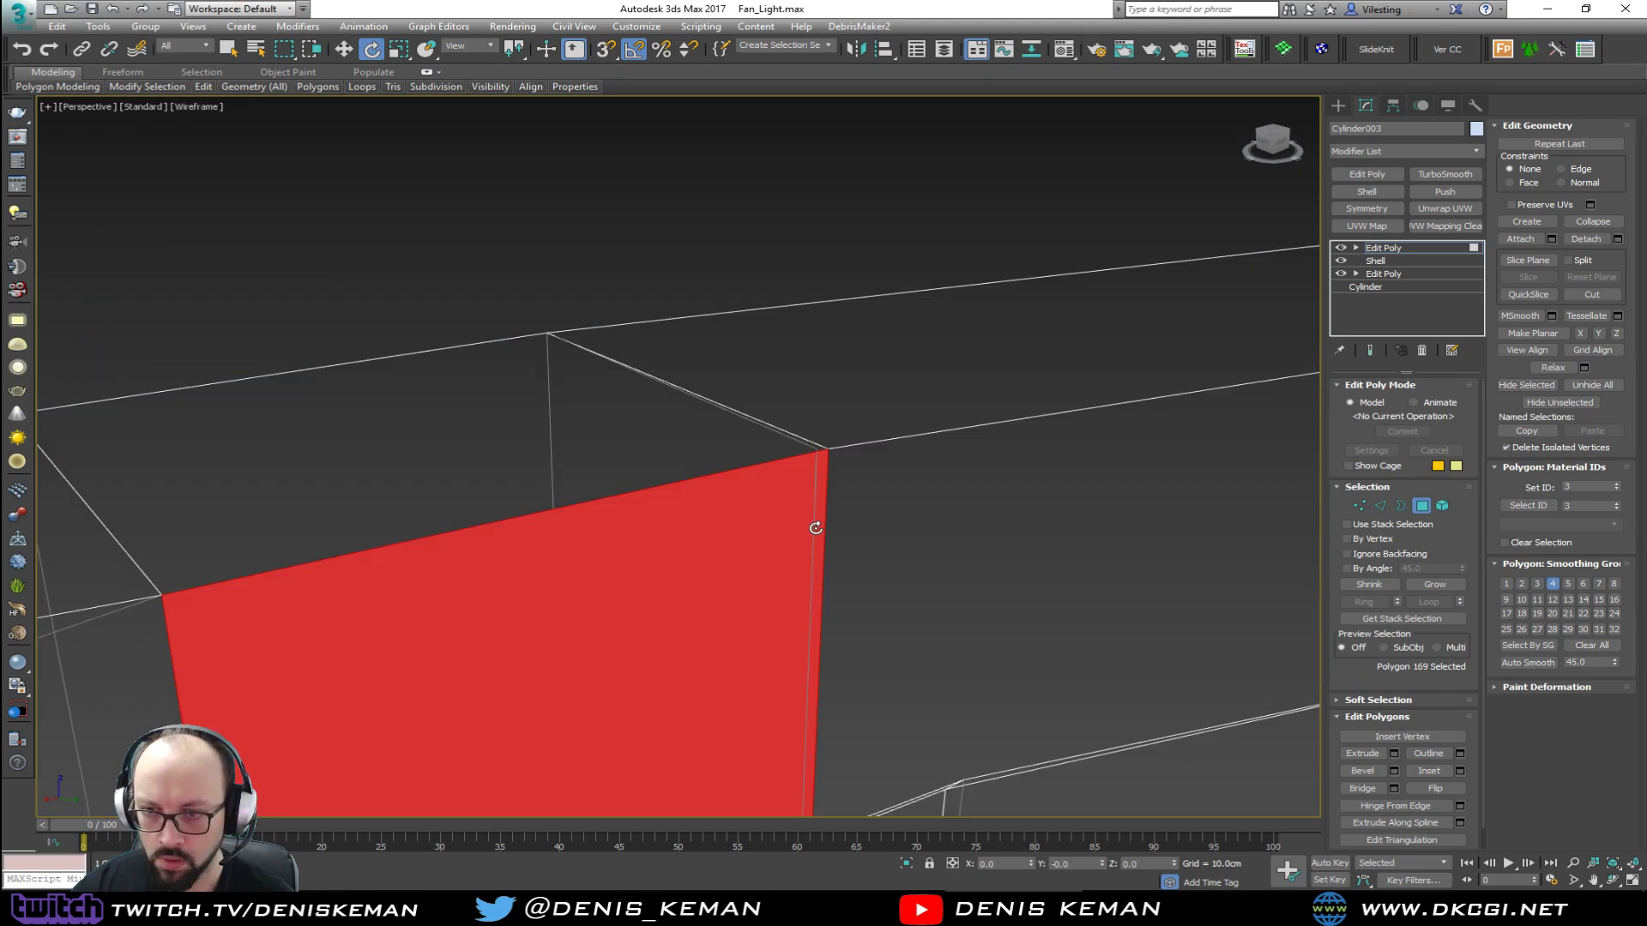
{"action": "left_click", "coordinate": [805, 447]}
{"action": "middle_click_drag", "start_coordinate": [806, 448], "coordinate": [782, 567], "text": "alt"}
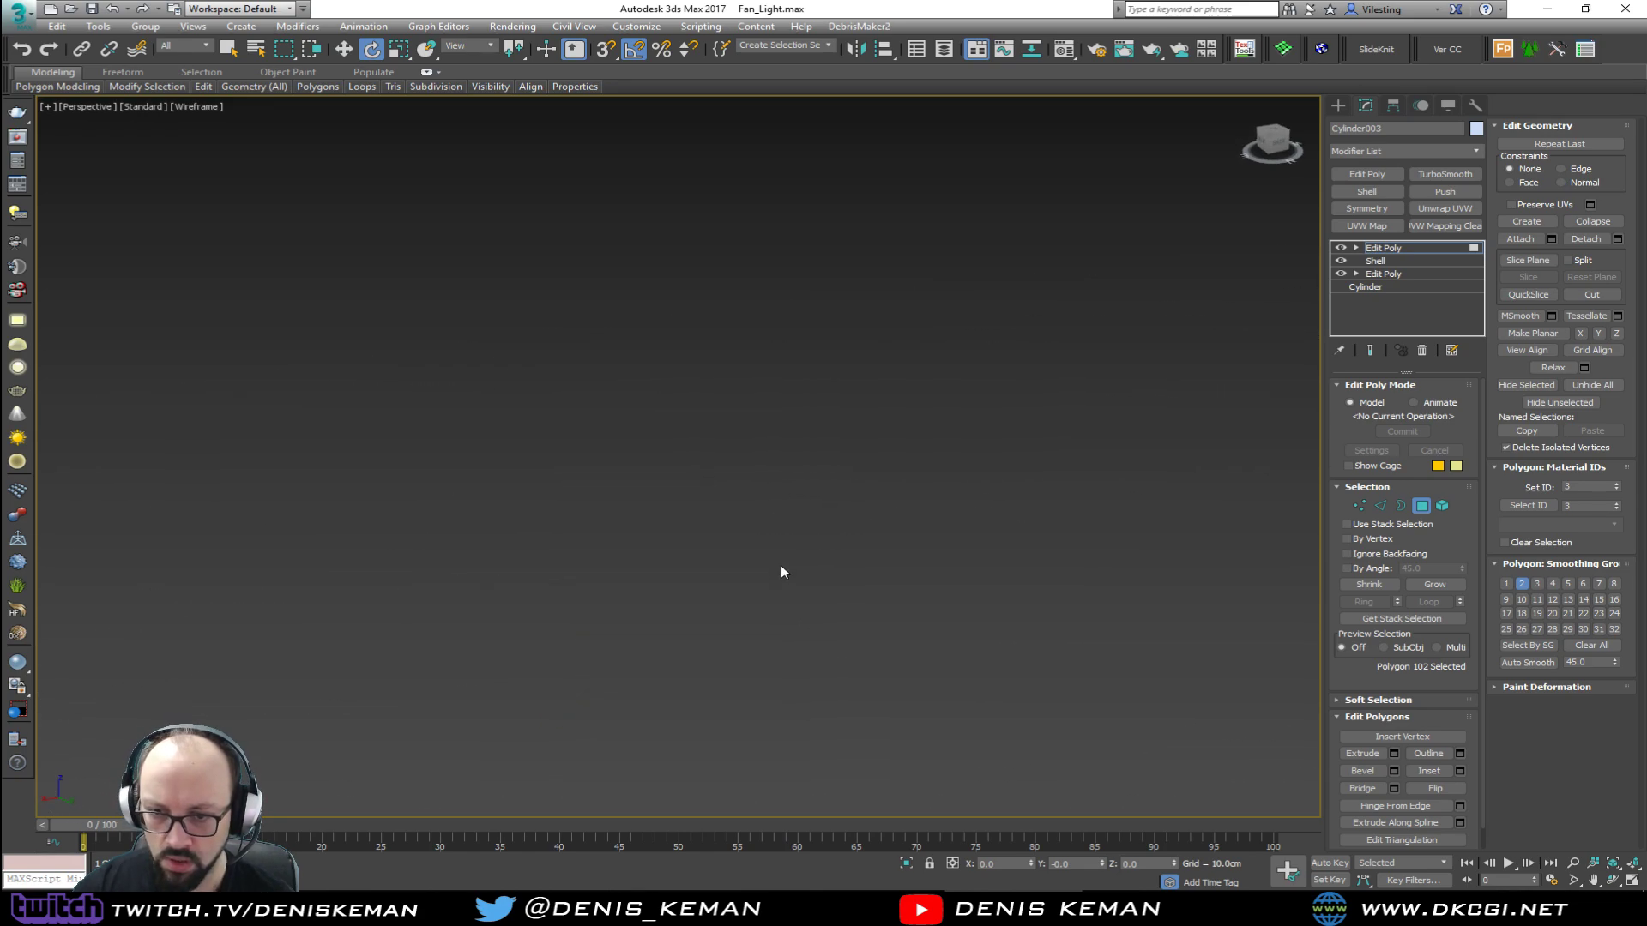
Step: Check the overlapping hub wall polygons at the seam one by one and frame the selected one
{"action": "scroll", "coordinate": [784, 573], "scroll_direction": "down", "scroll_amount": 2}
{"action": "left_click", "coordinate": [777, 594]}
{"action": "scroll", "coordinate": [755, 613], "scroll_direction": "up", "scroll_amount": 4}
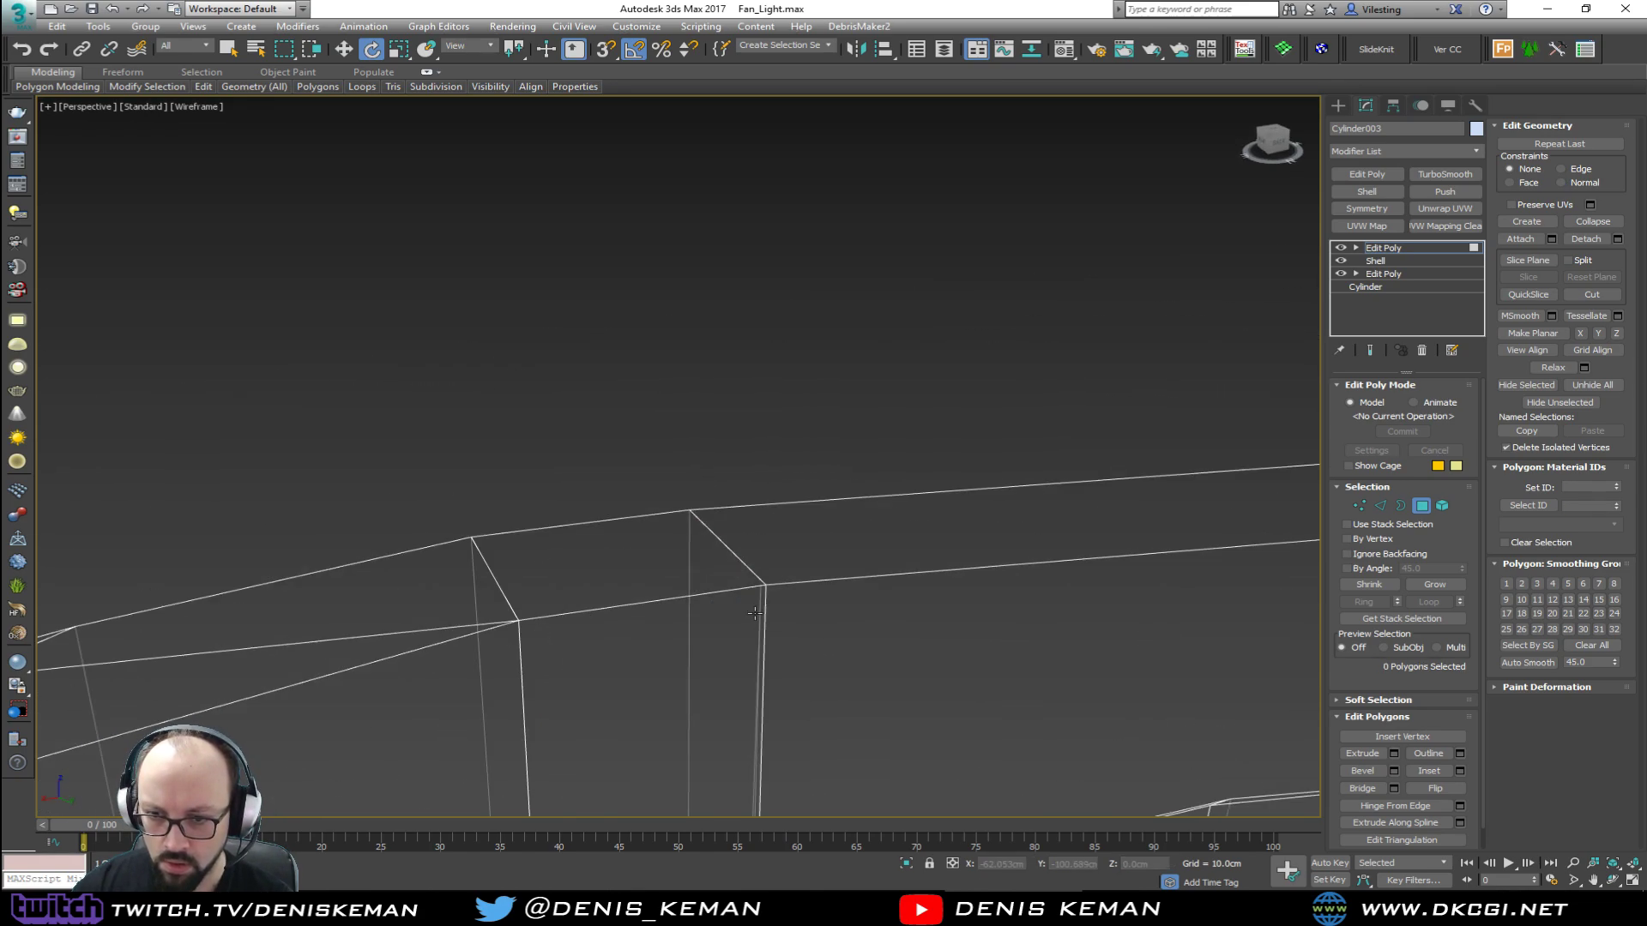
{"action": "left_click", "coordinate": [757, 615]}
{"action": "left_click", "coordinate": [758, 614]}
{"action": "left_click", "coordinate": [758, 615]}
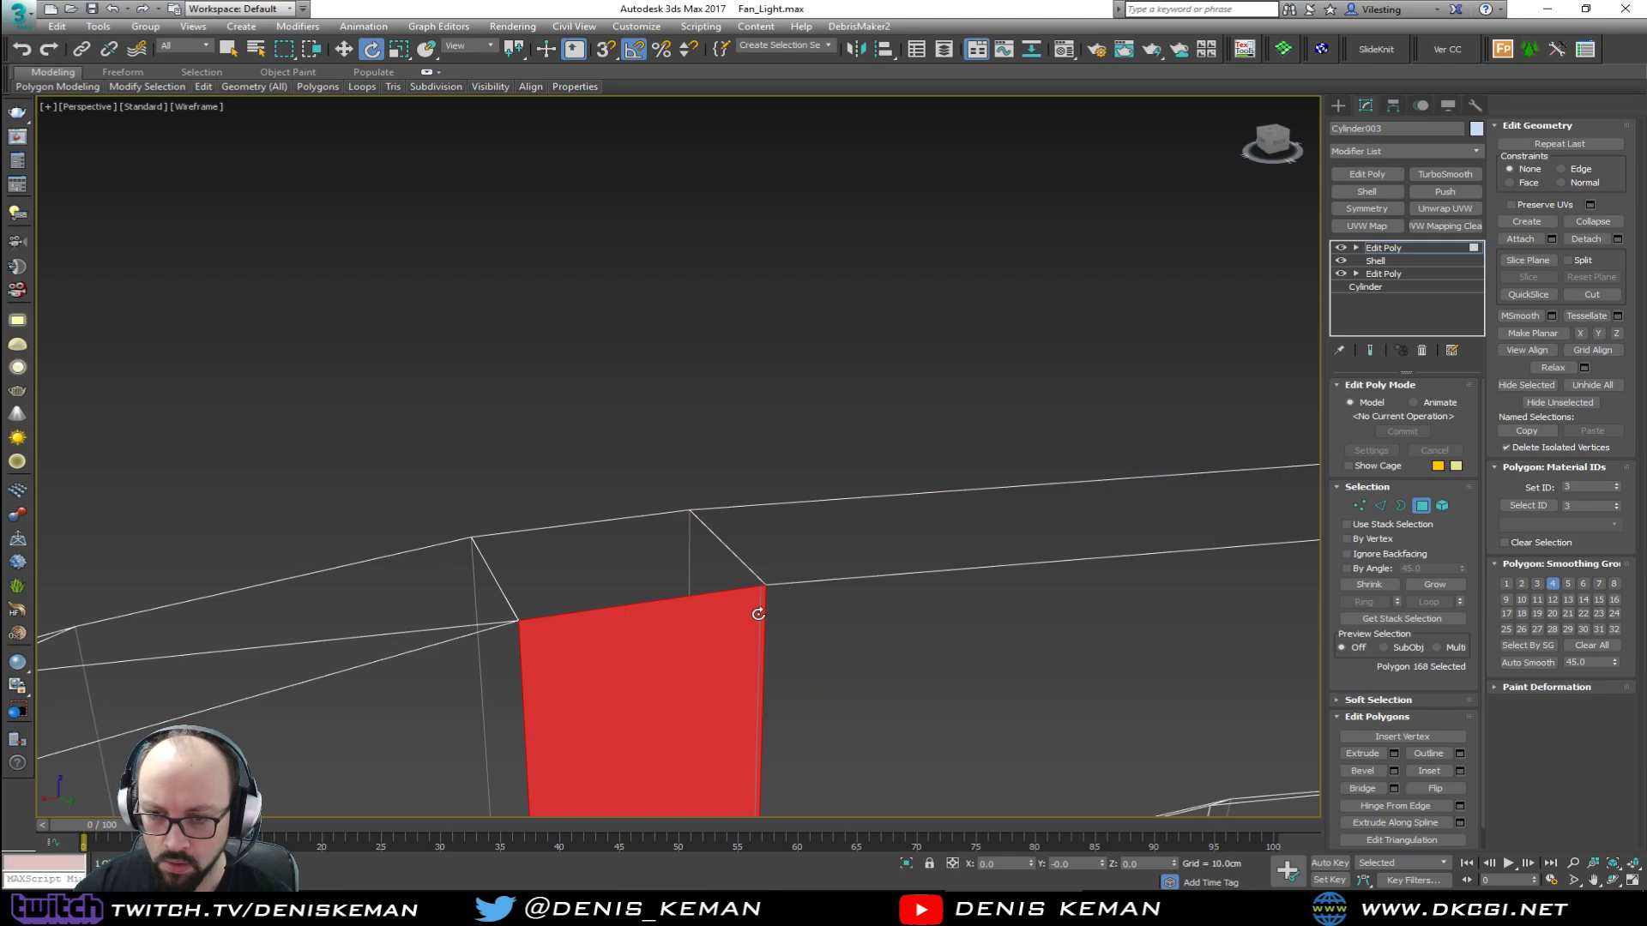
{"action": "left_click", "coordinate": [757, 613]}
{"action": "scroll", "coordinate": [785, 631], "scroll_direction": "up", "scroll_amount": 3}
{"action": "key", "text": "z"}
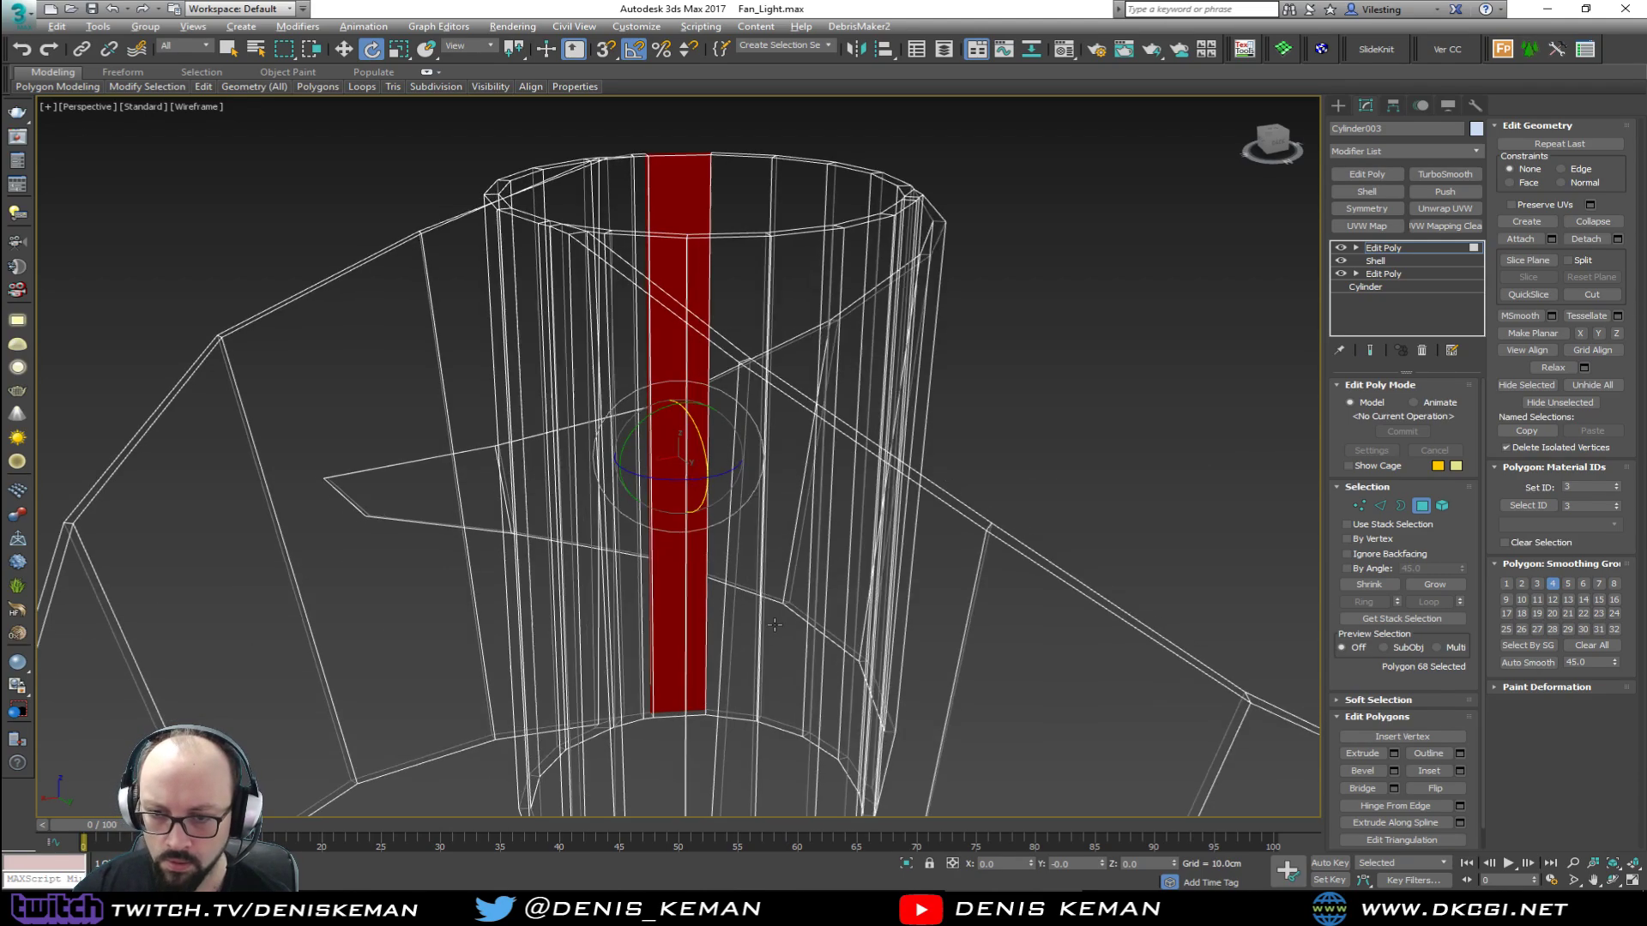
Step: Examine the rim polygon and doubled vertical edges at the seam from inside and outside in shaded display
{"action": "middle_click_drag", "start_coordinate": [778, 601], "coordinate": [688, 356], "text": "alt"}
{"action": "mouse_move", "coordinate": [688, 356]}
{"action": "middle_mouse_down"}
{"action": "mouse_move", "coordinate": [669, 534]}
{"action": "mouse_move", "coordinate": [672, 249]}
{"action": "middle_mouse_up"}
{"action": "scroll", "coordinate": [721, 534], "scroll_direction": "up", "scroll_amount": 6}
{"action": "key", "text": "F3"}
{"action": "left_click", "coordinate": [712, 321]}
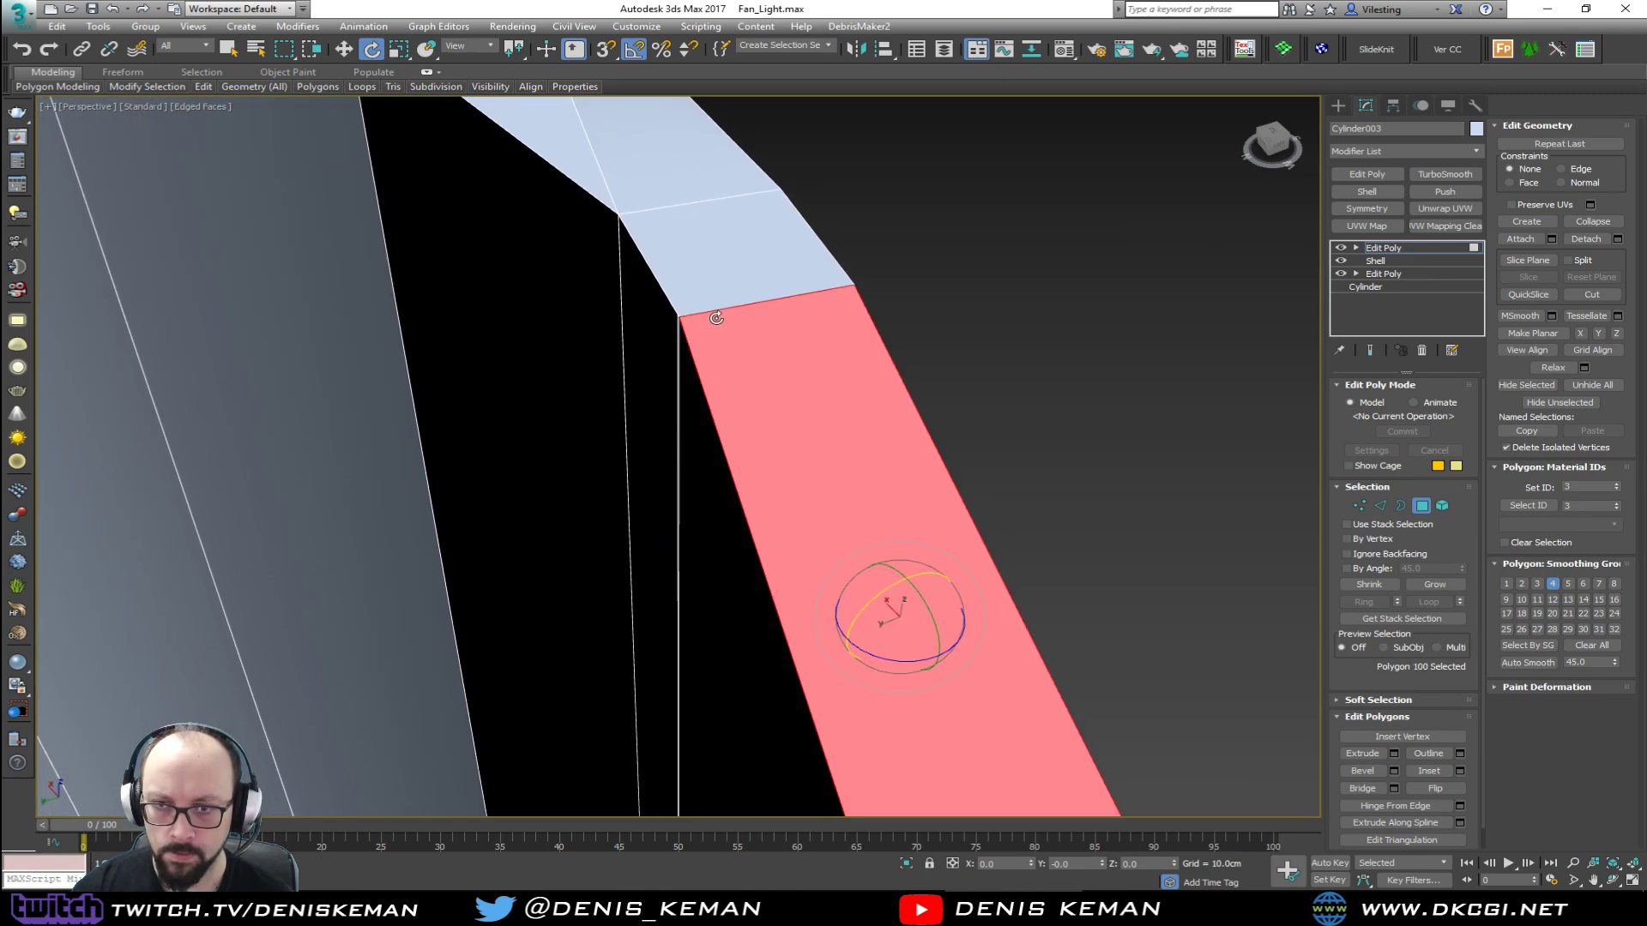
{"action": "middle_click_drag", "start_coordinate": [712, 321], "coordinate": [846, 340], "text": "alt"}
{"action": "middle_click_drag", "start_coordinate": [426, 540], "coordinate": [552, 526], "text": "alt"}
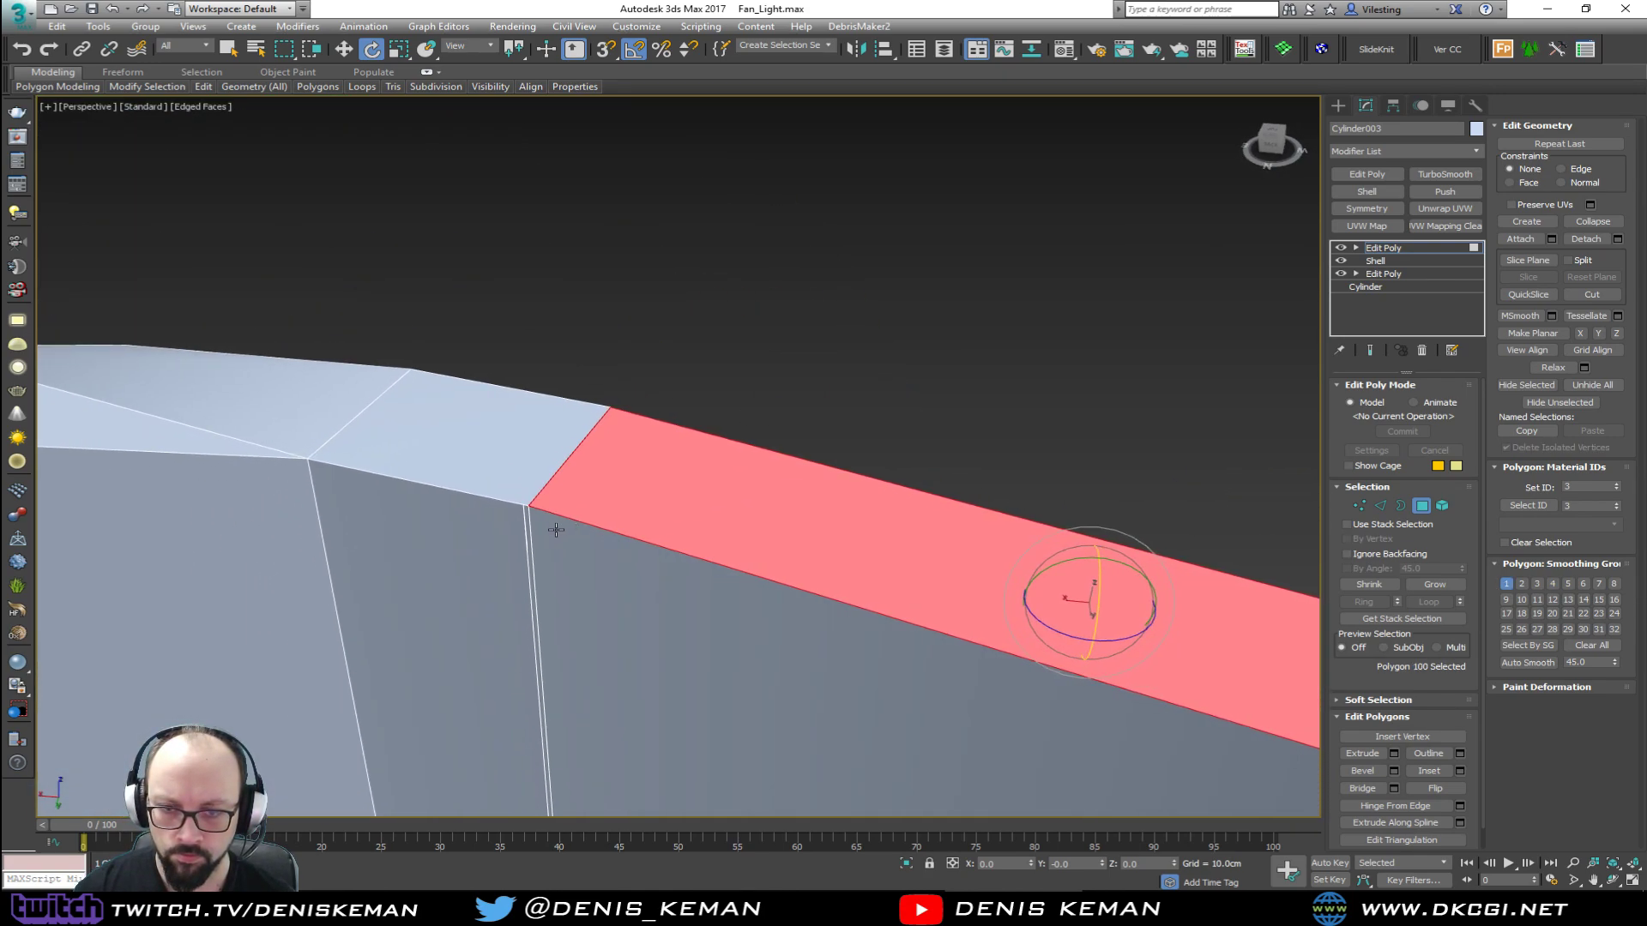
Step: Try to weld all vertices at a 0.08 cm threshold and the two seam vertices at 5.98 cm
{"action": "key", "text": "F3"}
{"action": "key", "text": "1"}
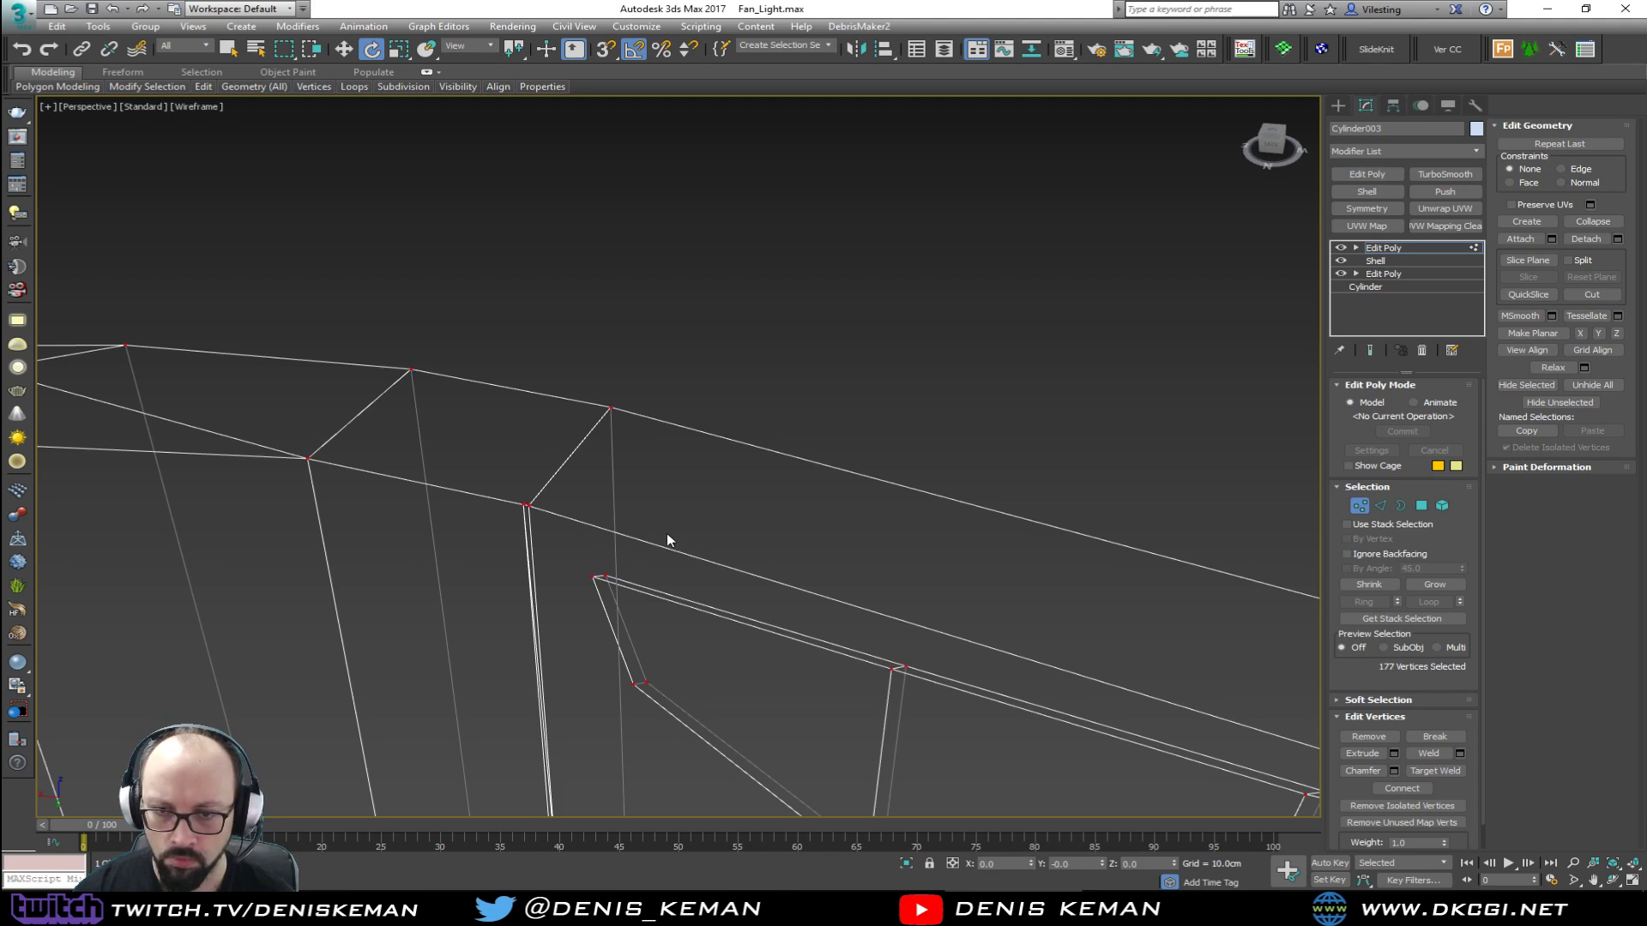
{"action": "left_click", "coordinate": [1460, 752]}
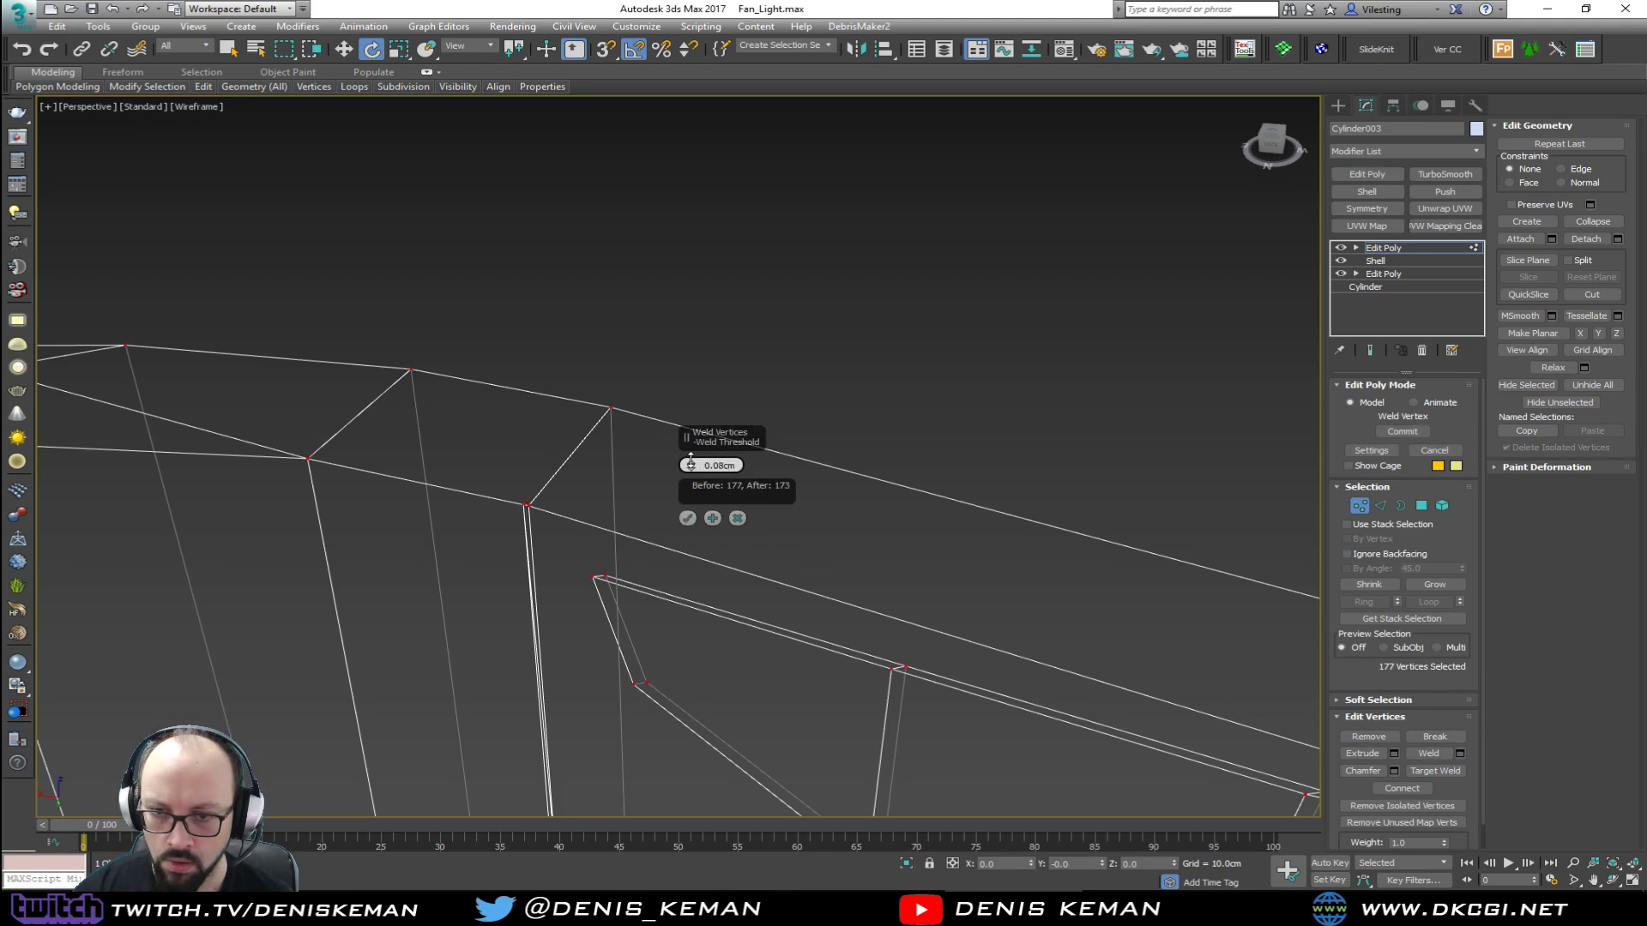
{"action": "left_click", "coordinate": [737, 518]}
{"action": "left_click_drag", "start_coordinate": [505, 529], "coordinate": [506, 527]}
{"action": "middle_click_drag", "start_coordinate": [507, 526], "coordinate": [576, 522], "text": "alt"}
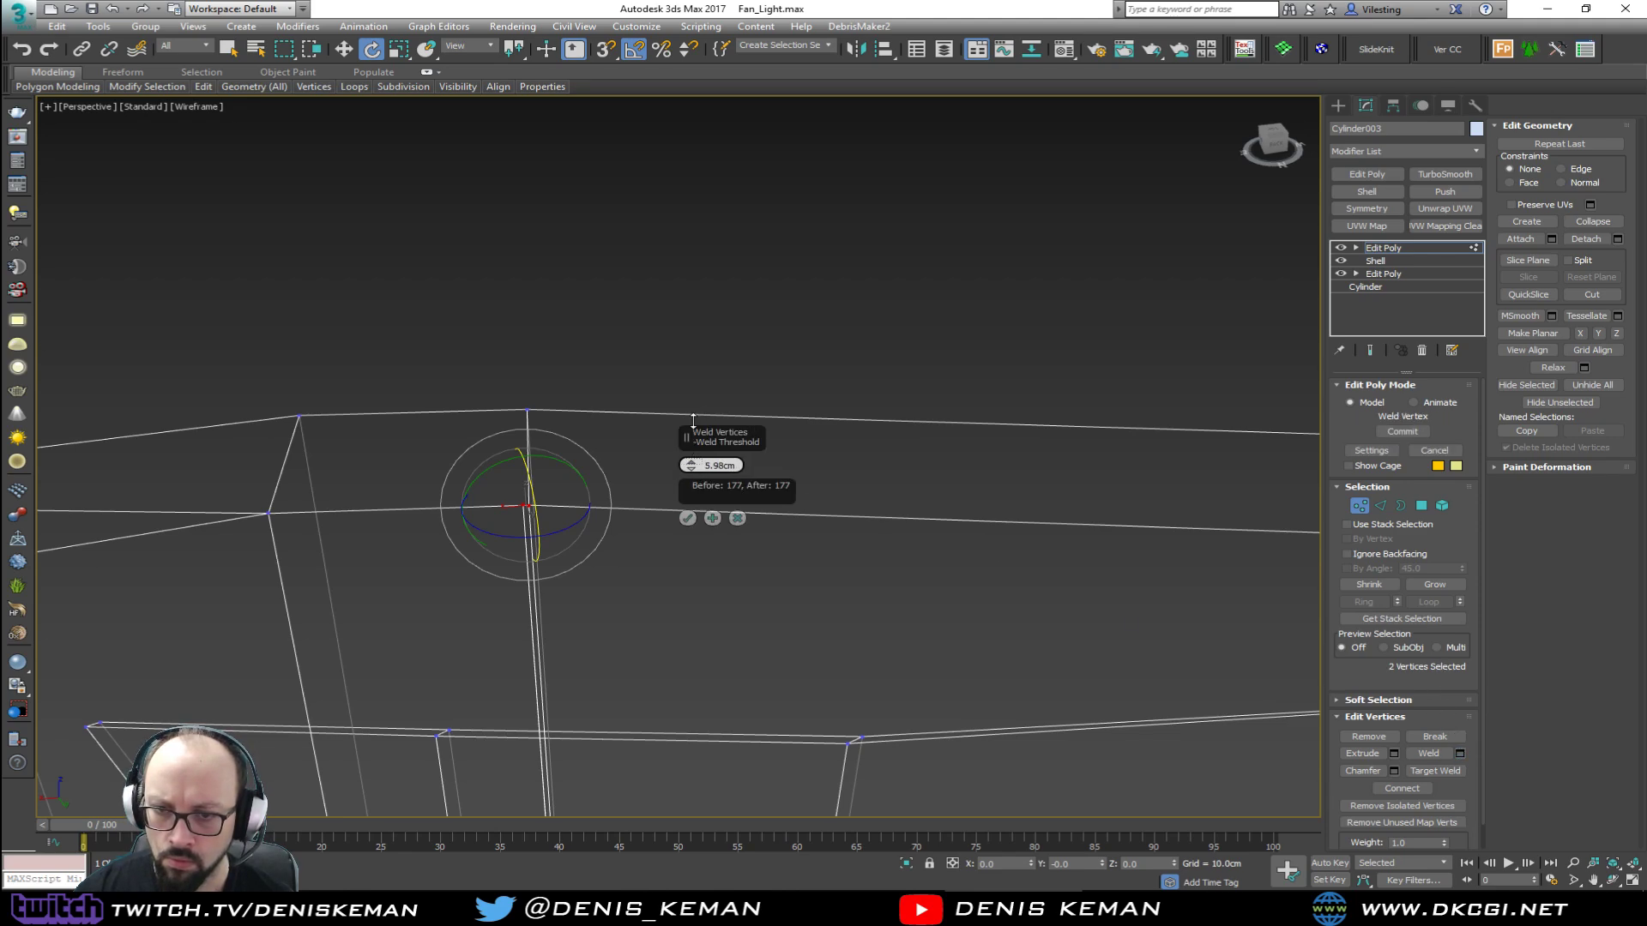
{"action": "left_click", "coordinate": [737, 517]}
Step: Move one of the two nearly coincident vertices at the hub's upper rim seam in shaded display
{"action": "key", "text": "F3"}
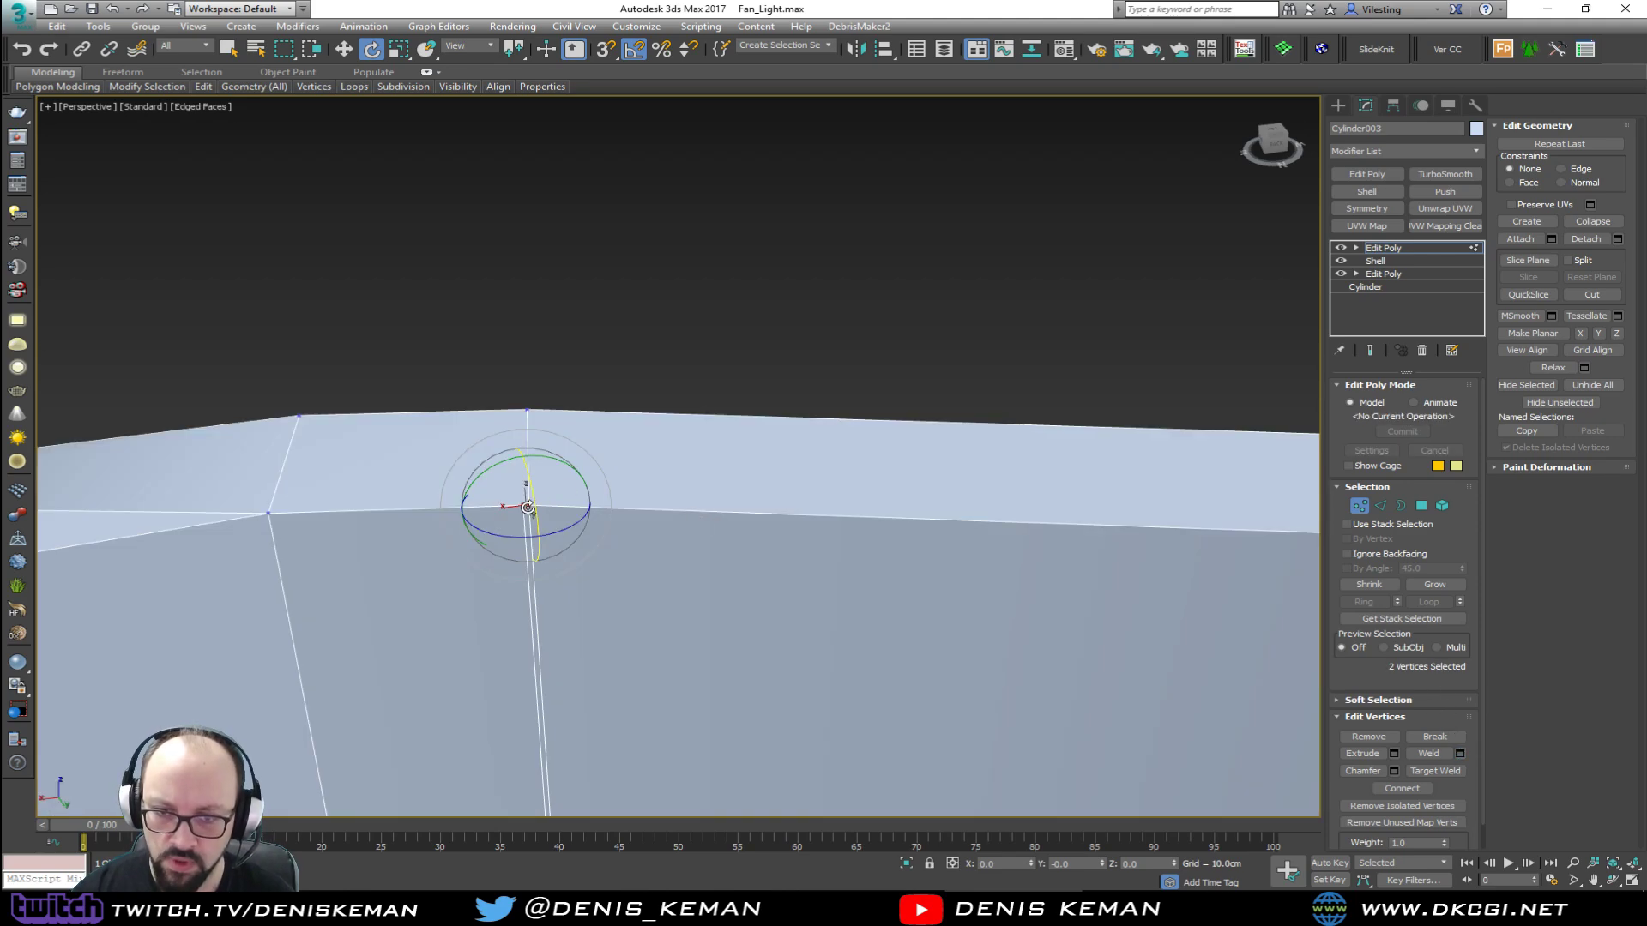
{"action": "key", "text": "w"}
{"action": "left_click_drag", "start_coordinate": [512, 520], "coordinate": [520, 568]}
{"action": "middle_click_drag", "start_coordinate": [519, 568], "coordinate": [537, 381], "text": "alt"}
{"action": "scroll", "coordinate": [538, 381], "scroll_direction": "down", "scroll_amount": 3}
{"action": "scroll", "coordinate": [537, 379], "scroll_direction": "down", "scroll_amount": 5}
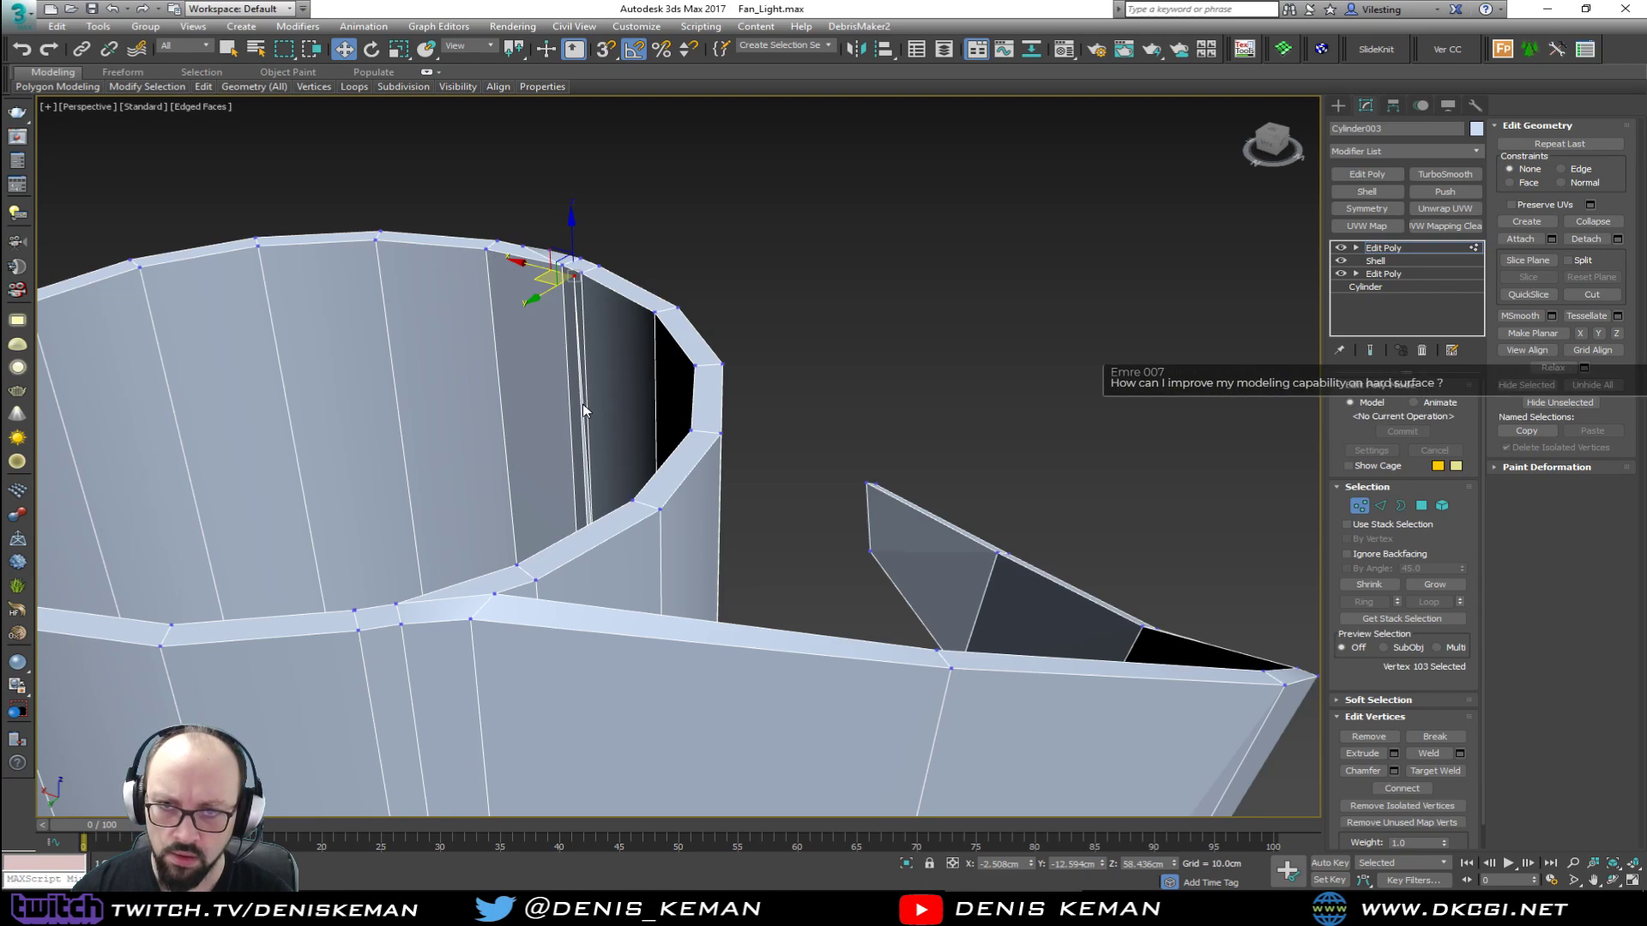
Step: Examine the blade seams along the hub's upper and lower rims
{"action": "left_click", "coordinate": [583, 410]}
{"action": "middle_click_drag", "start_coordinate": [623, 520], "coordinate": [636, 219], "text": "alt"}
{"action": "scroll", "coordinate": [639, 257], "scroll_direction": "down", "scroll_amount": 8}
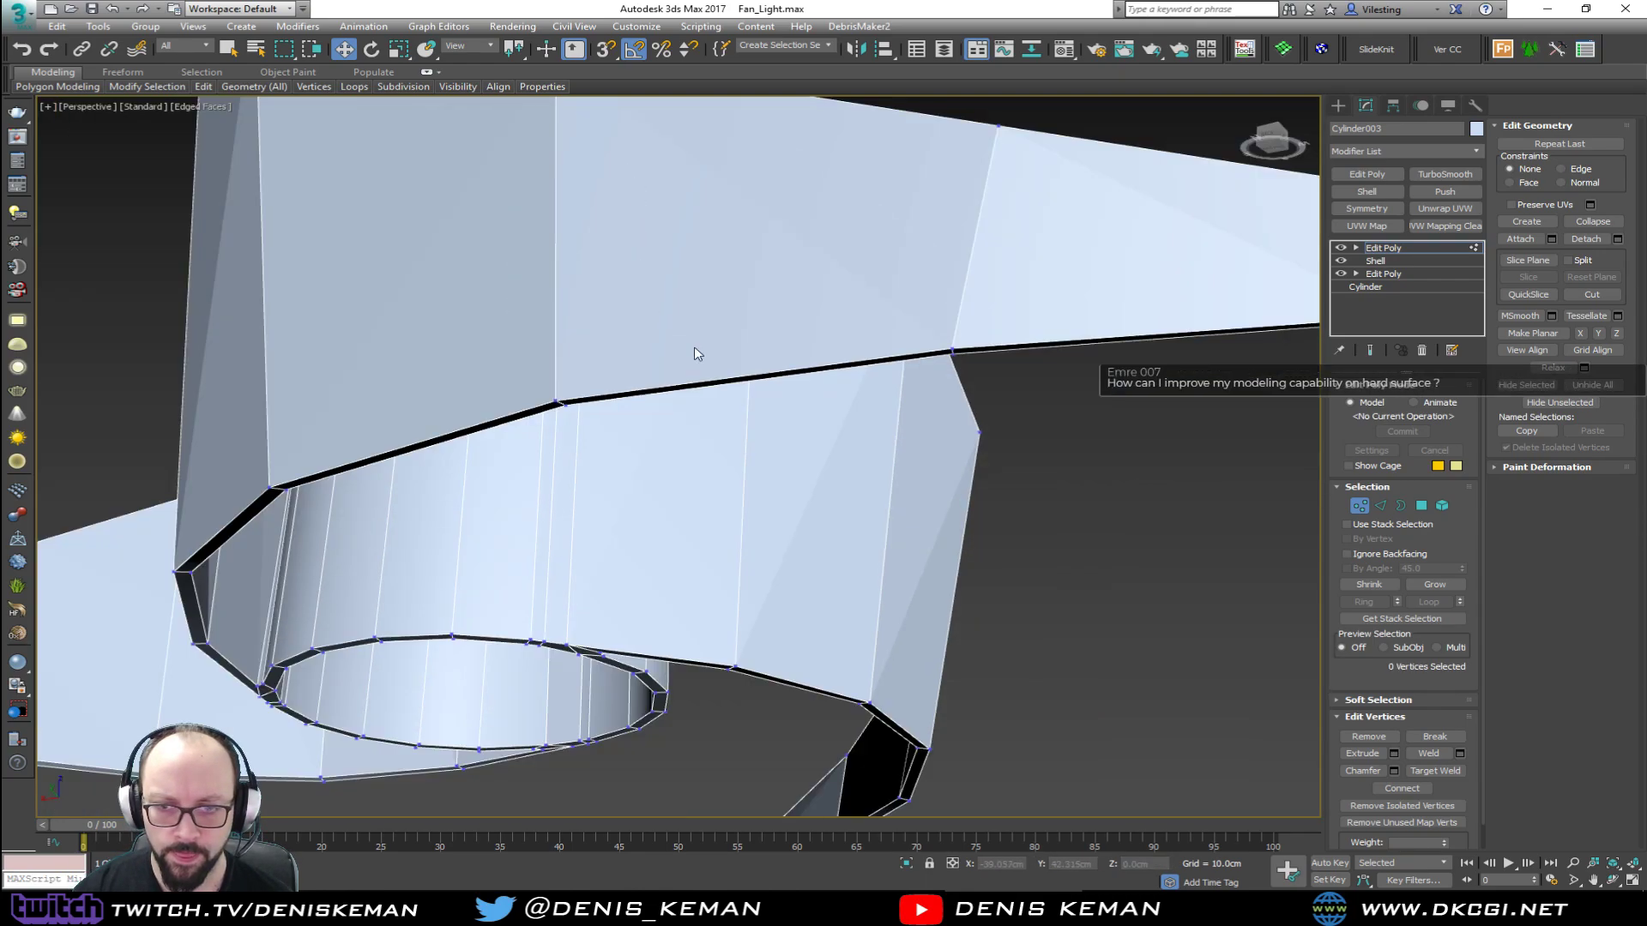
{"action": "middle_click_drag", "start_coordinate": [709, 407], "coordinate": [662, 479], "text": "alt"}
{"action": "middle_click_drag", "start_coordinate": [806, 354], "coordinate": [760, 503]}
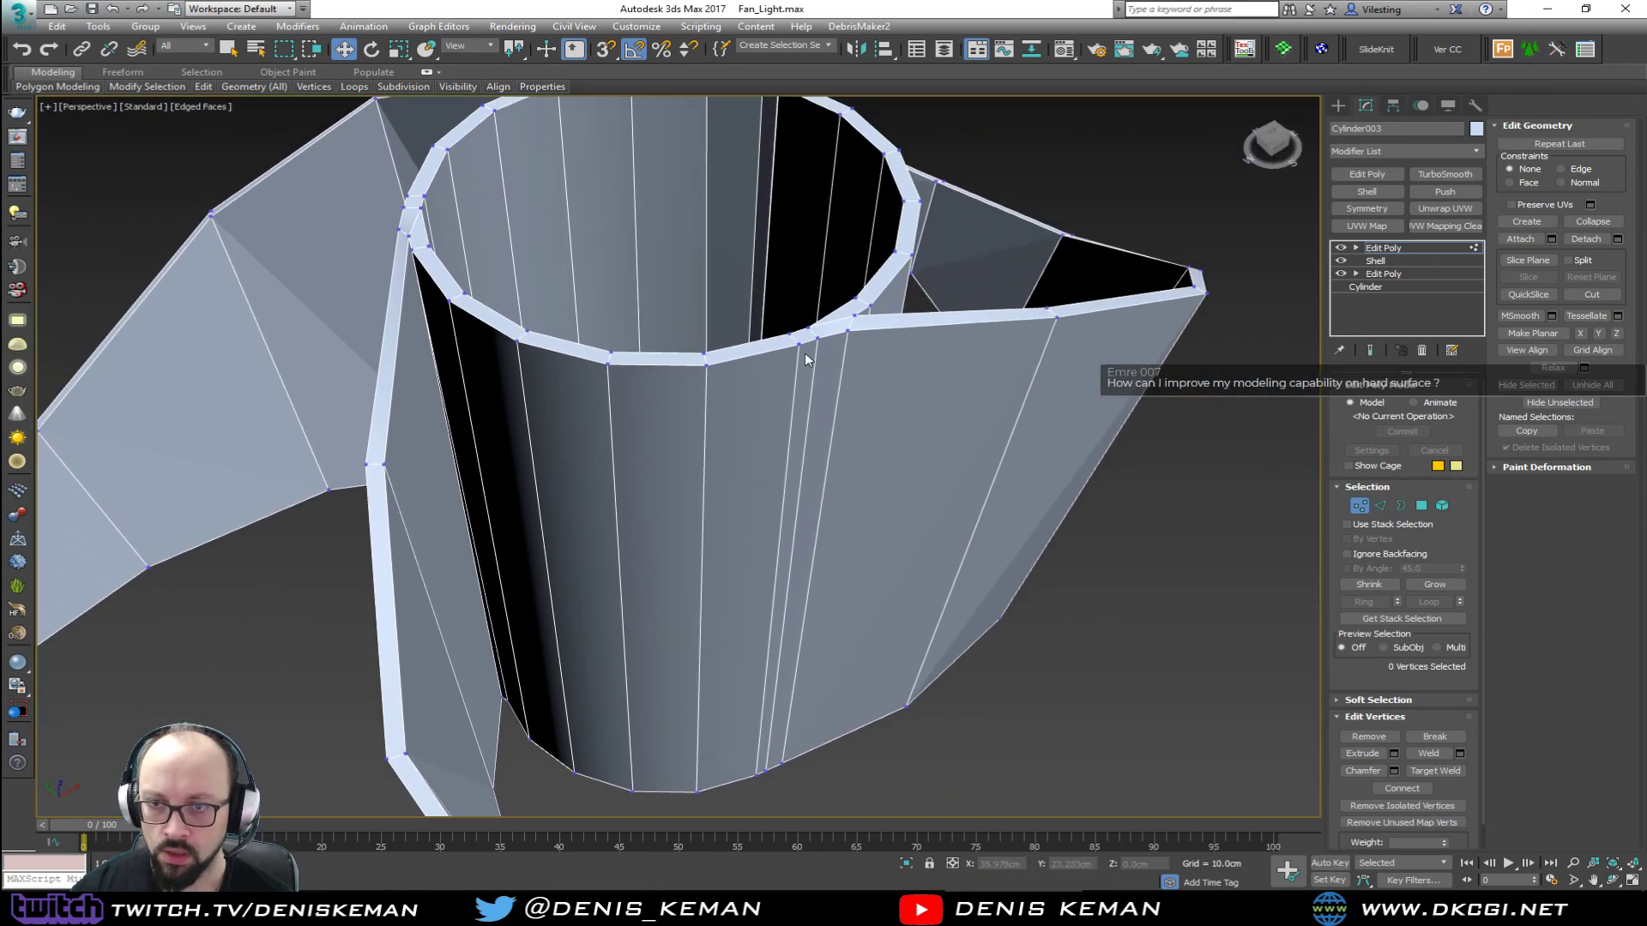
{"action": "middle_click_drag", "start_coordinate": [640, 304], "coordinate": [818, 197], "text": "alt"}
{"action": "middle_click_drag", "start_coordinate": [555, 546], "coordinate": [687, 399], "text": "alt"}
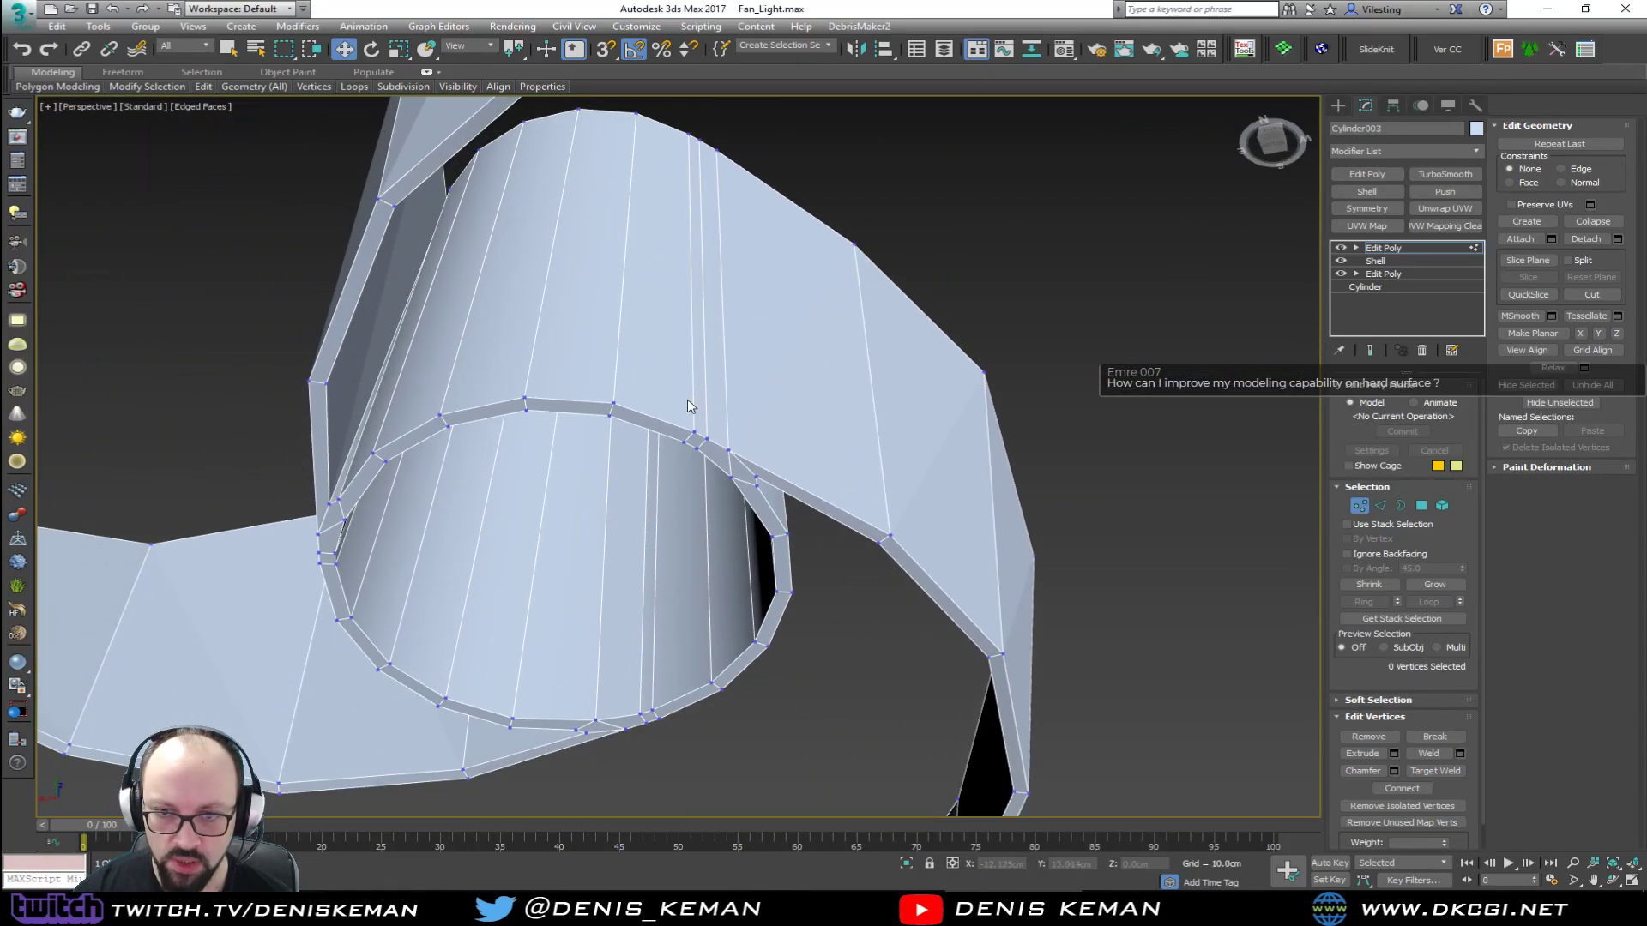
{"action": "scroll", "coordinate": [688, 446], "scroll_direction": "up", "scroll_amount": 5}
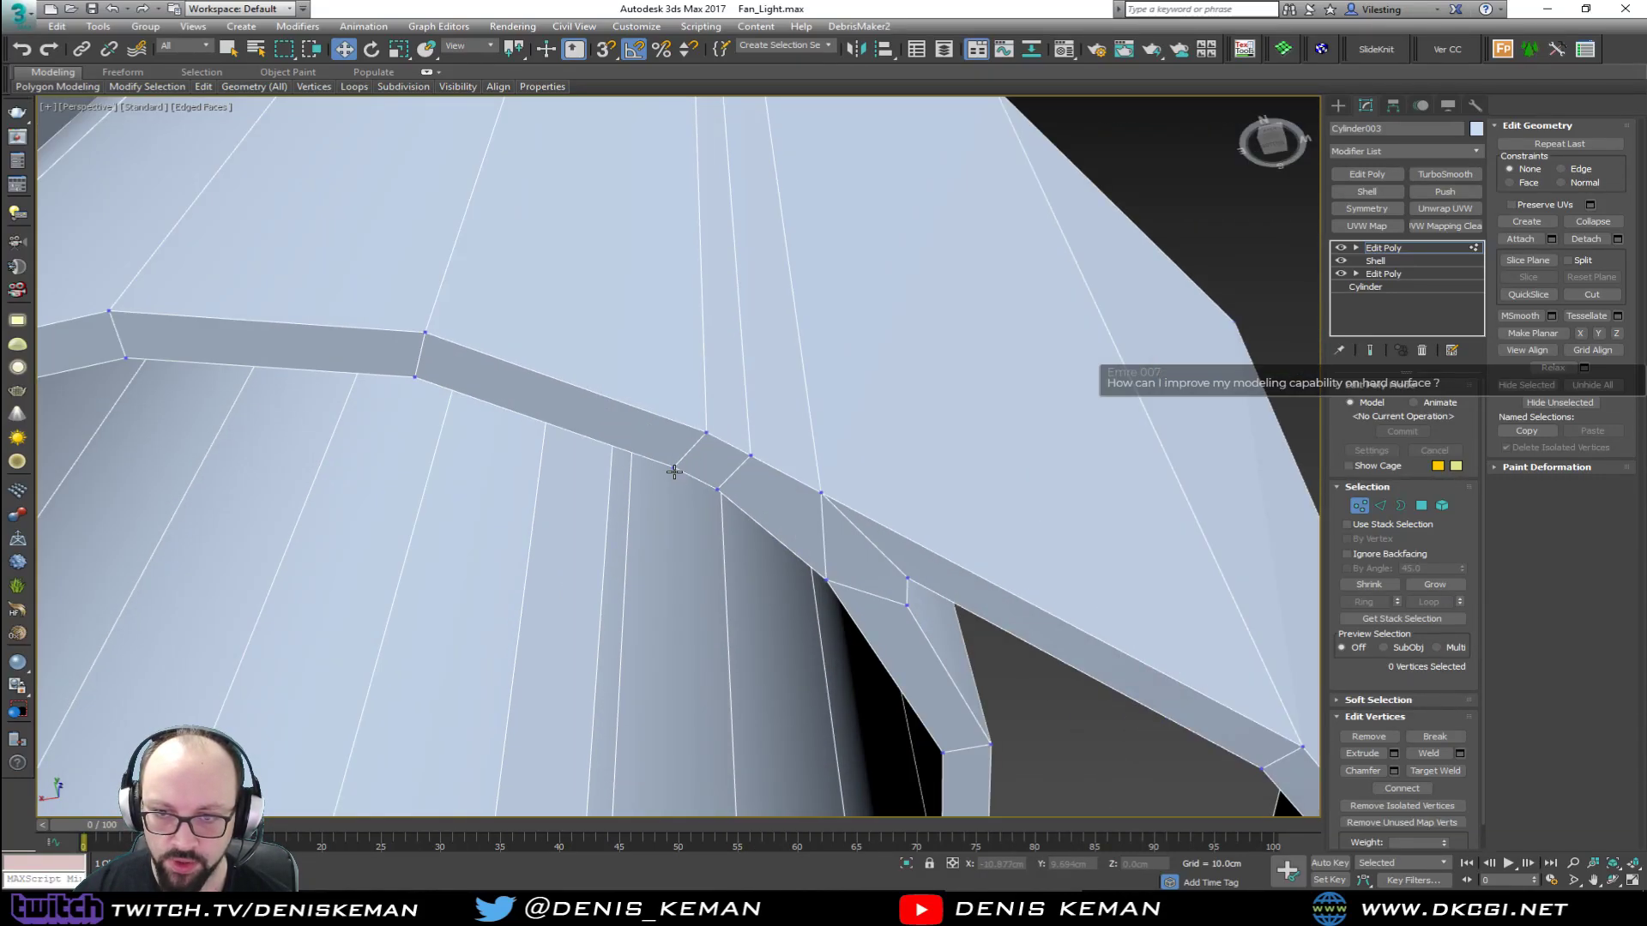
Step: Adjust the positions of the doubled seam vertices on the hub's lower rim
{"action": "left_click", "coordinate": [674, 471]}
{"action": "middle_click_drag", "start_coordinate": [674, 471], "coordinate": [781, 549], "text": "alt"}
{"action": "left_click_drag", "start_coordinate": [699, 432], "coordinate": [744, 446]}
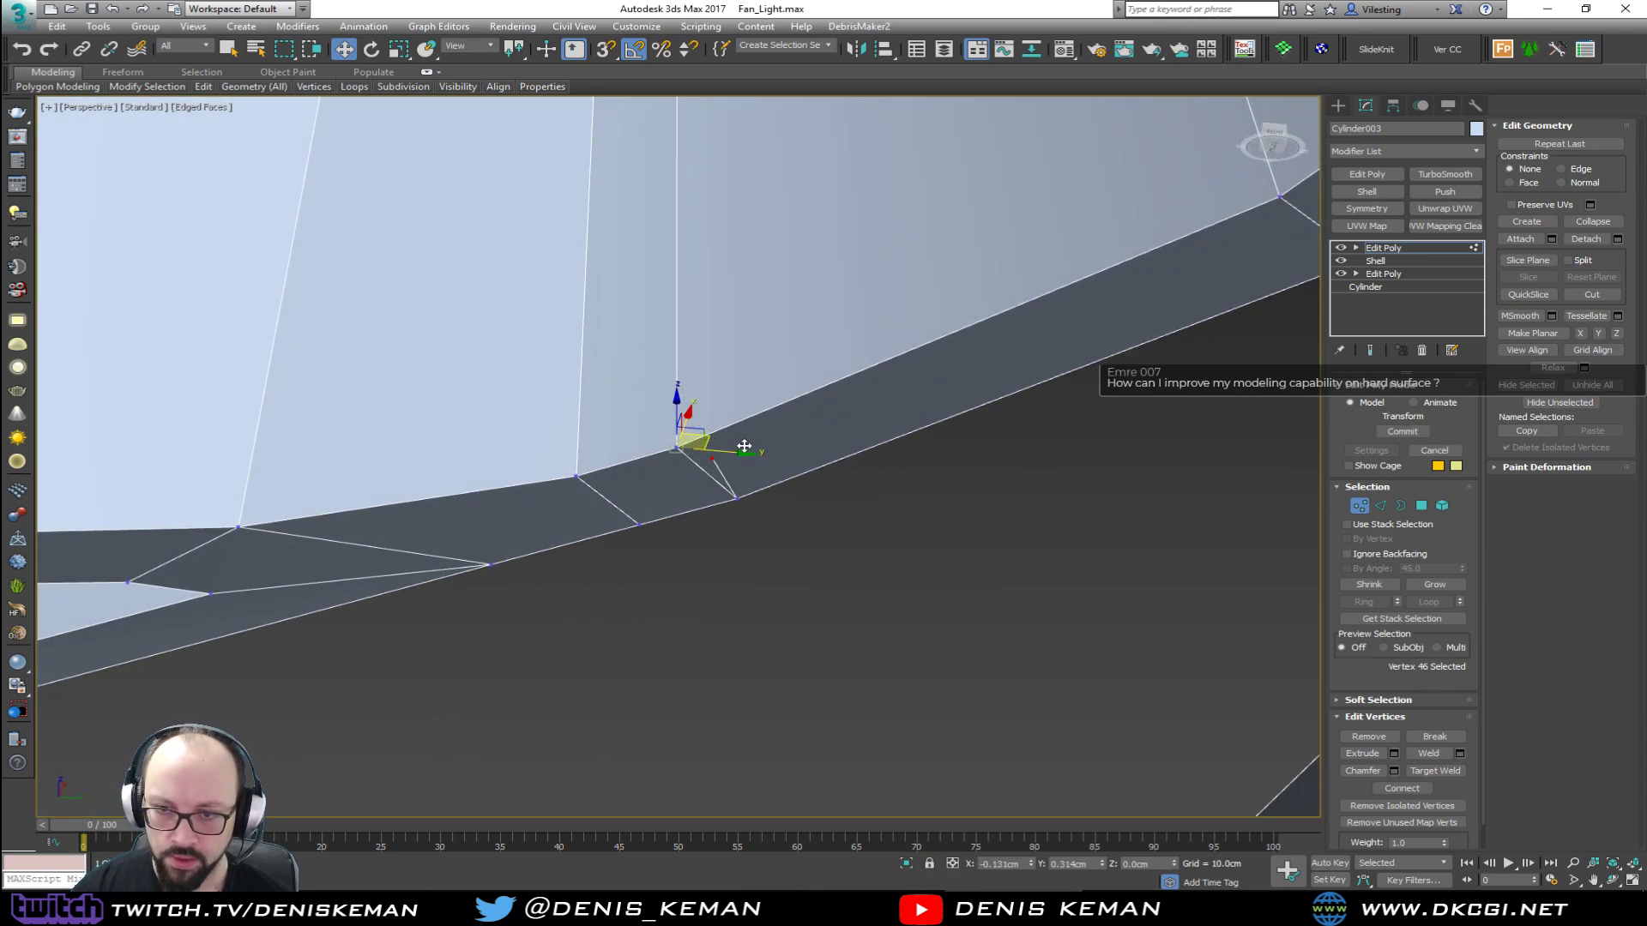
{"action": "left_click", "coordinate": [736, 498]}
{"action": "mouse_move", "coordinate": [736, 497]}
{"action": "middle_mouse_down", "text": "alt"}
{"action": "mouse_move", "coordinate": [650, 496]}
{"action": "mouse_move", "coordinate": [705, 487]}
{"action": "middle_mouse_up", "text": "alt"}
{"action": "left_click", "coordinate": [711, 477]}
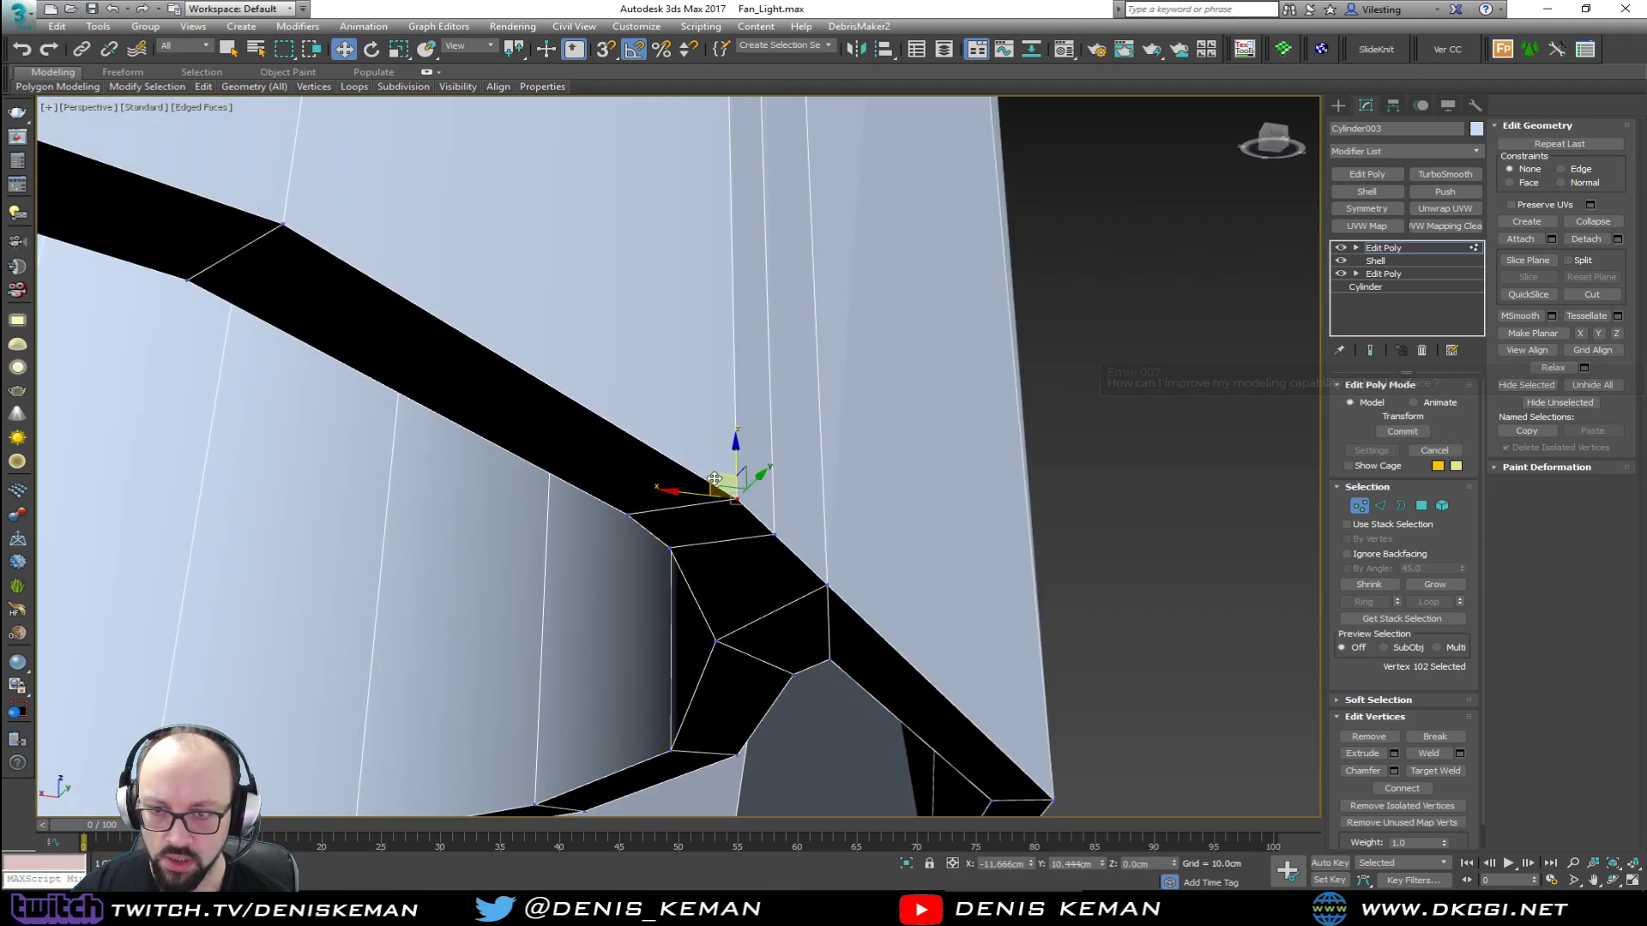
Step: Weld the two nearly coincident outer vertices at the open seam on the tube's upper rim
{"action": "left_click_drag", "start_coordinate": [723, 473], "coordinate": [688, 404]}
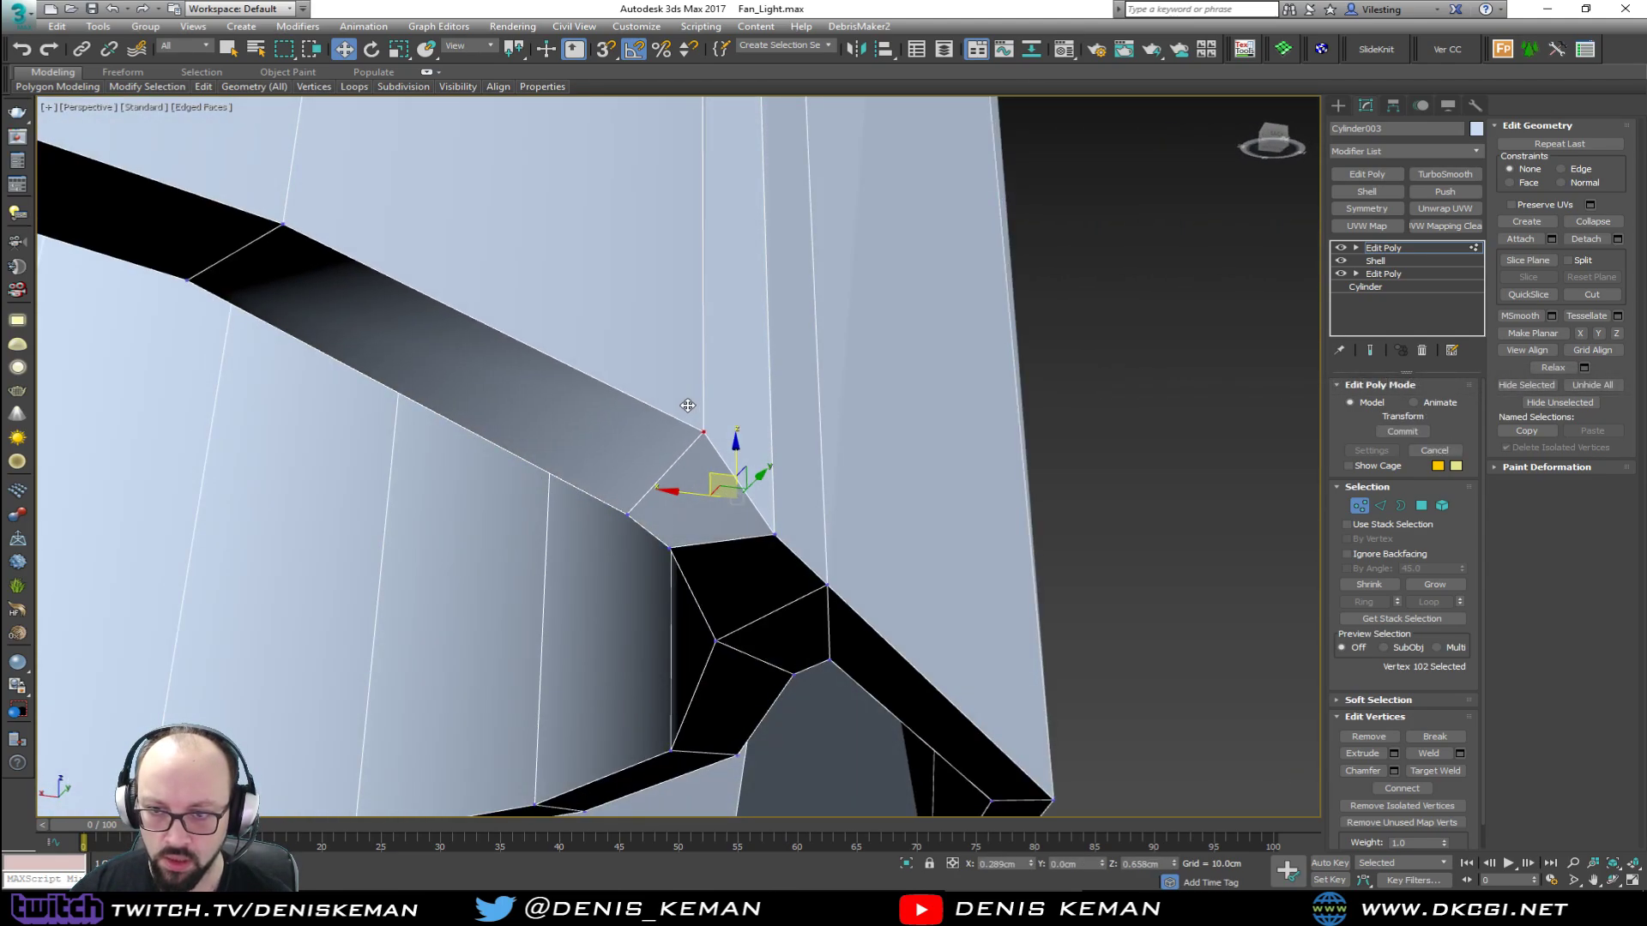
{"action": "right_click", "coordinate": [688, 405]}
{"action": "middle_click_drag", "start_coordinate": [654, 471], "coordinate": [577, 627], "text": "alt"}
{"action": "scroll", "coordinate": [577, 624], "scroll_direction": "down", "scroll_amount": 8}
{"action": "middle_click_drag", "start_coordinate": [573, 467], "coordinate": [681, 477], "text": "alt"}
{"action": "scroll", "coordinate": [637, 504], "scroll_direction": "down", "scroll_amount": 2}
{"action": "scroll", "coordinate": [589, 468], "scroll_direction": "up", "scroll_amount": 4}
{"action": "left_click", "coordinate": [559, 446]}
{"action": "scroll", "coordinate": [573, 434], "scroll_direction": "up", "scroll_amount": 5}
{"action": "key", "text": "z"}
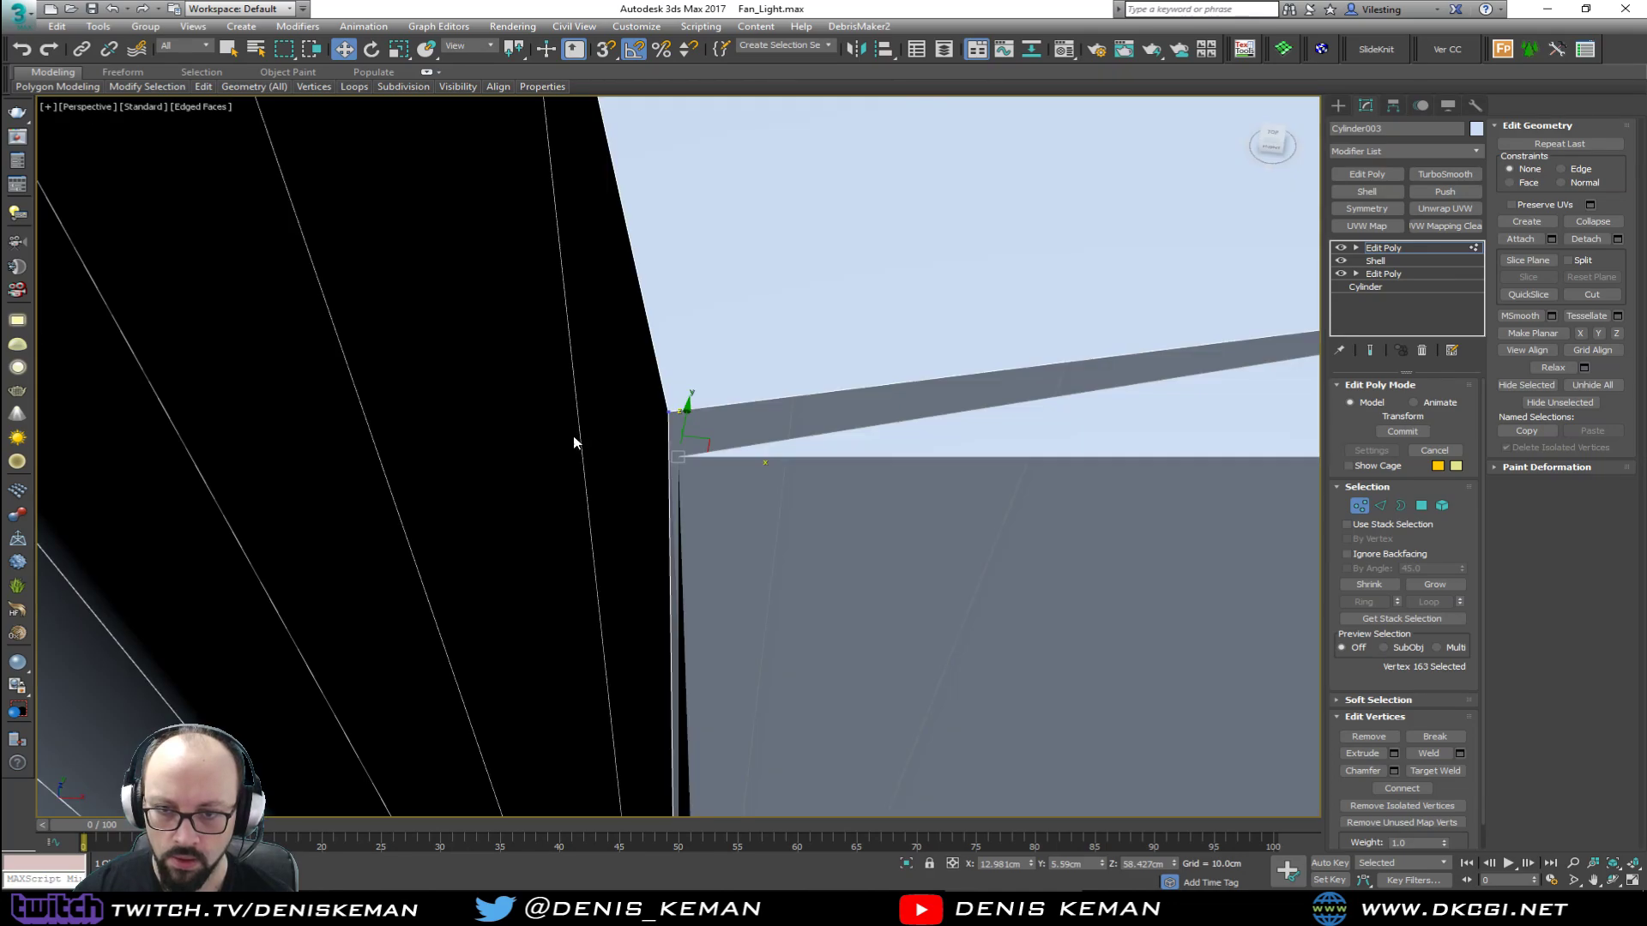
{"action": "middle_click_drag", "start_coordinate": [573, 435], "coordinate": [664, 444], "text": "alt"}
{"action": "left_click_drag", "start_coordinate": [598, 440], "coordinate": [668, 478]}
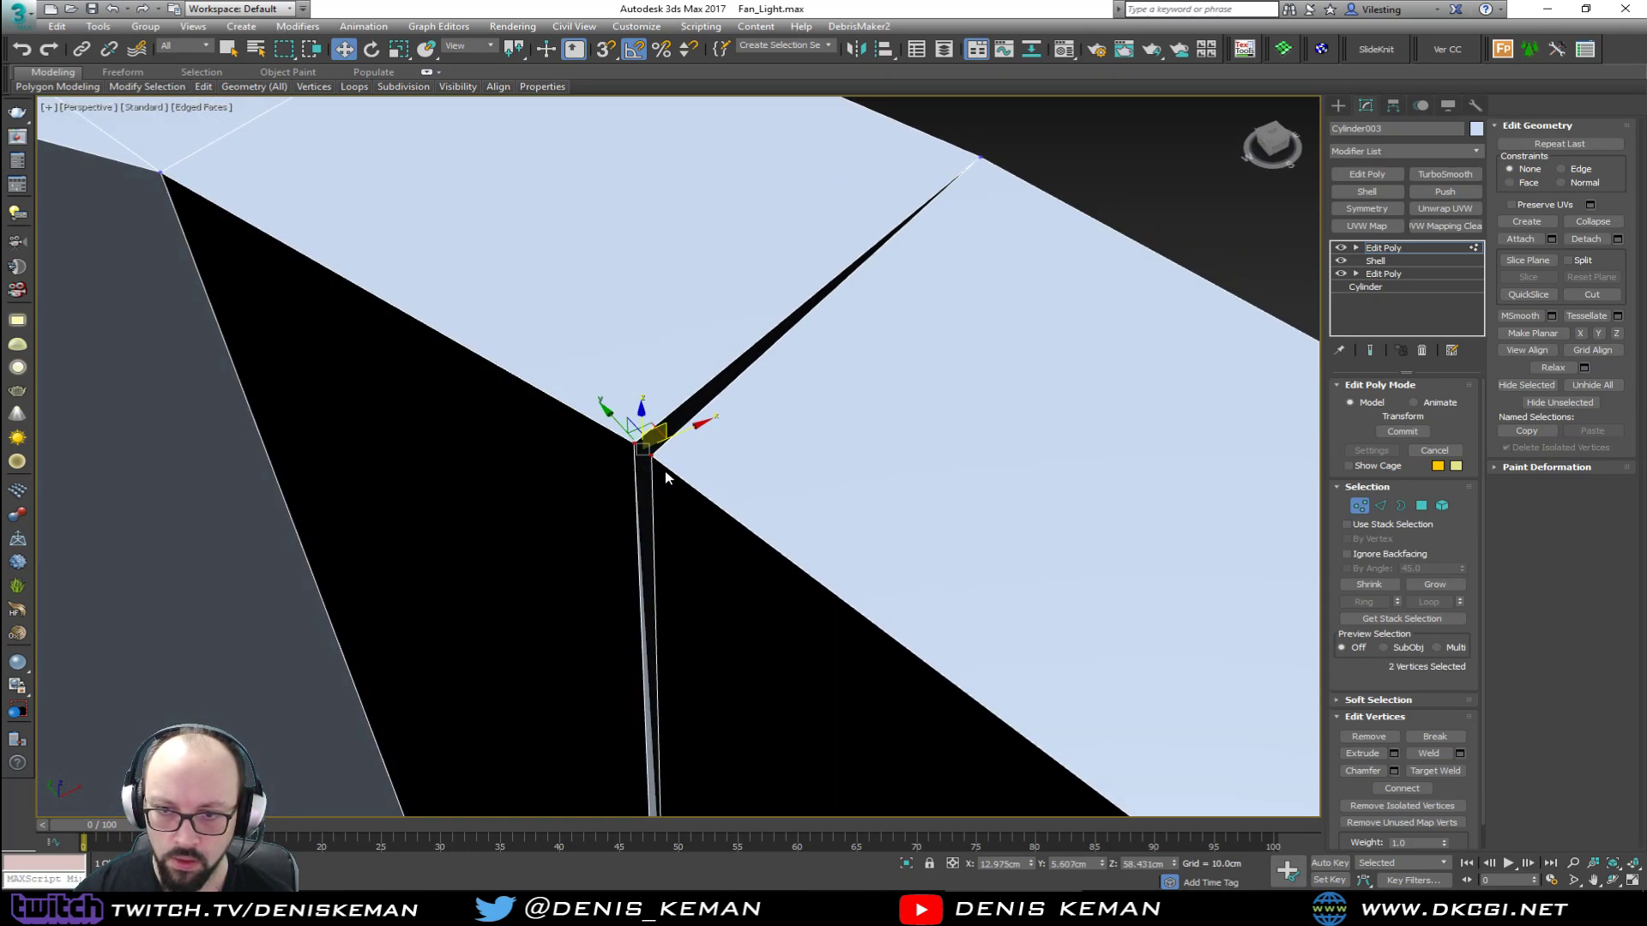
{"action": "left_click", "coordinate": [1461, 754]}
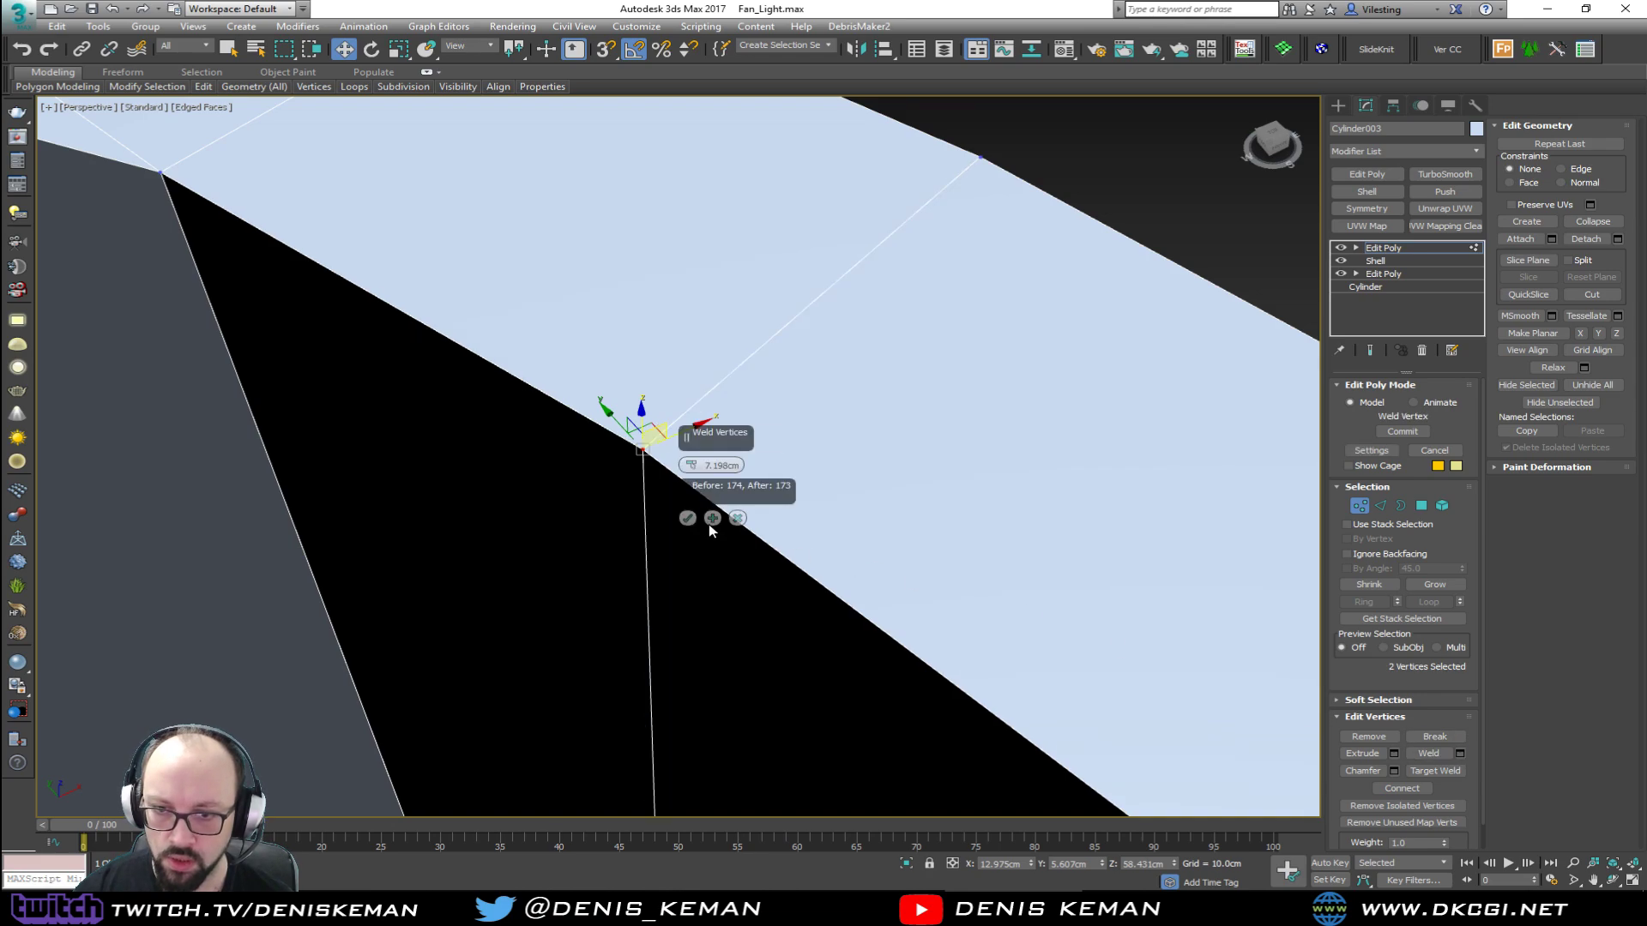
{"action": "left_click", "coordinate": [687, 518]}
{"action": "middle_click_drag", "start_coordinate": [687, 523], "coordinate": [755, 625], "text": "alt"}
{"action": "key", "text": "F3"}
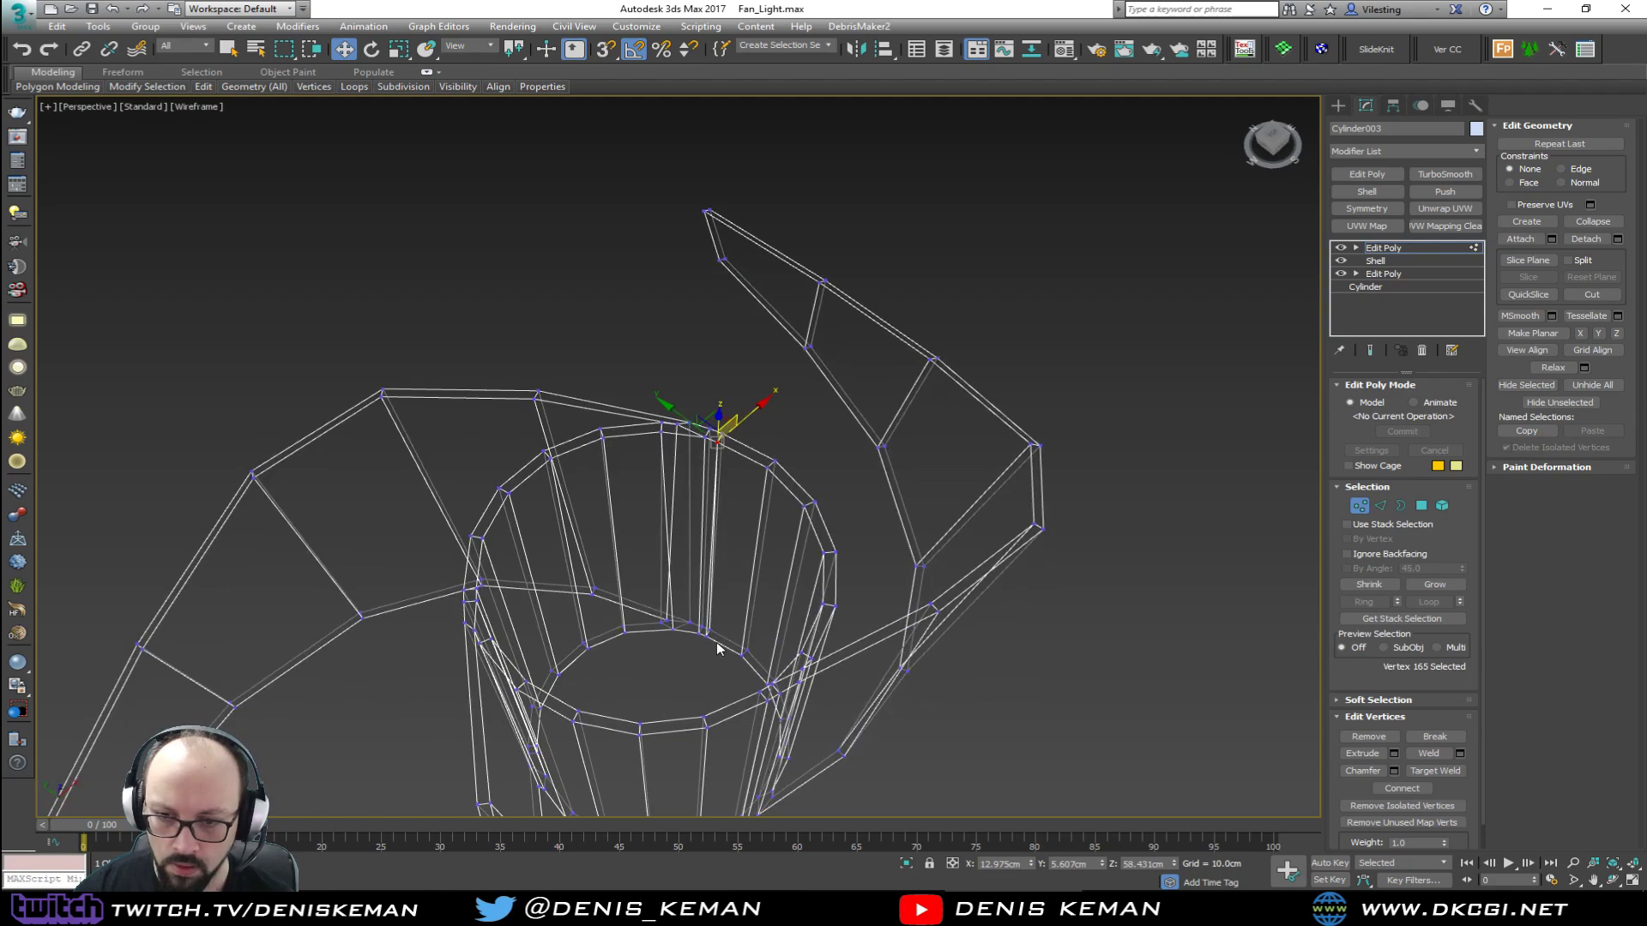
{"action": "scroll", "coordinate": [710, 628], "scroll_direction": "up", "scroll_amount": 6}
{"action": "scroll", "coordinate": [712, 629], "scroll_direction": "down", "scroll_amount": 3}
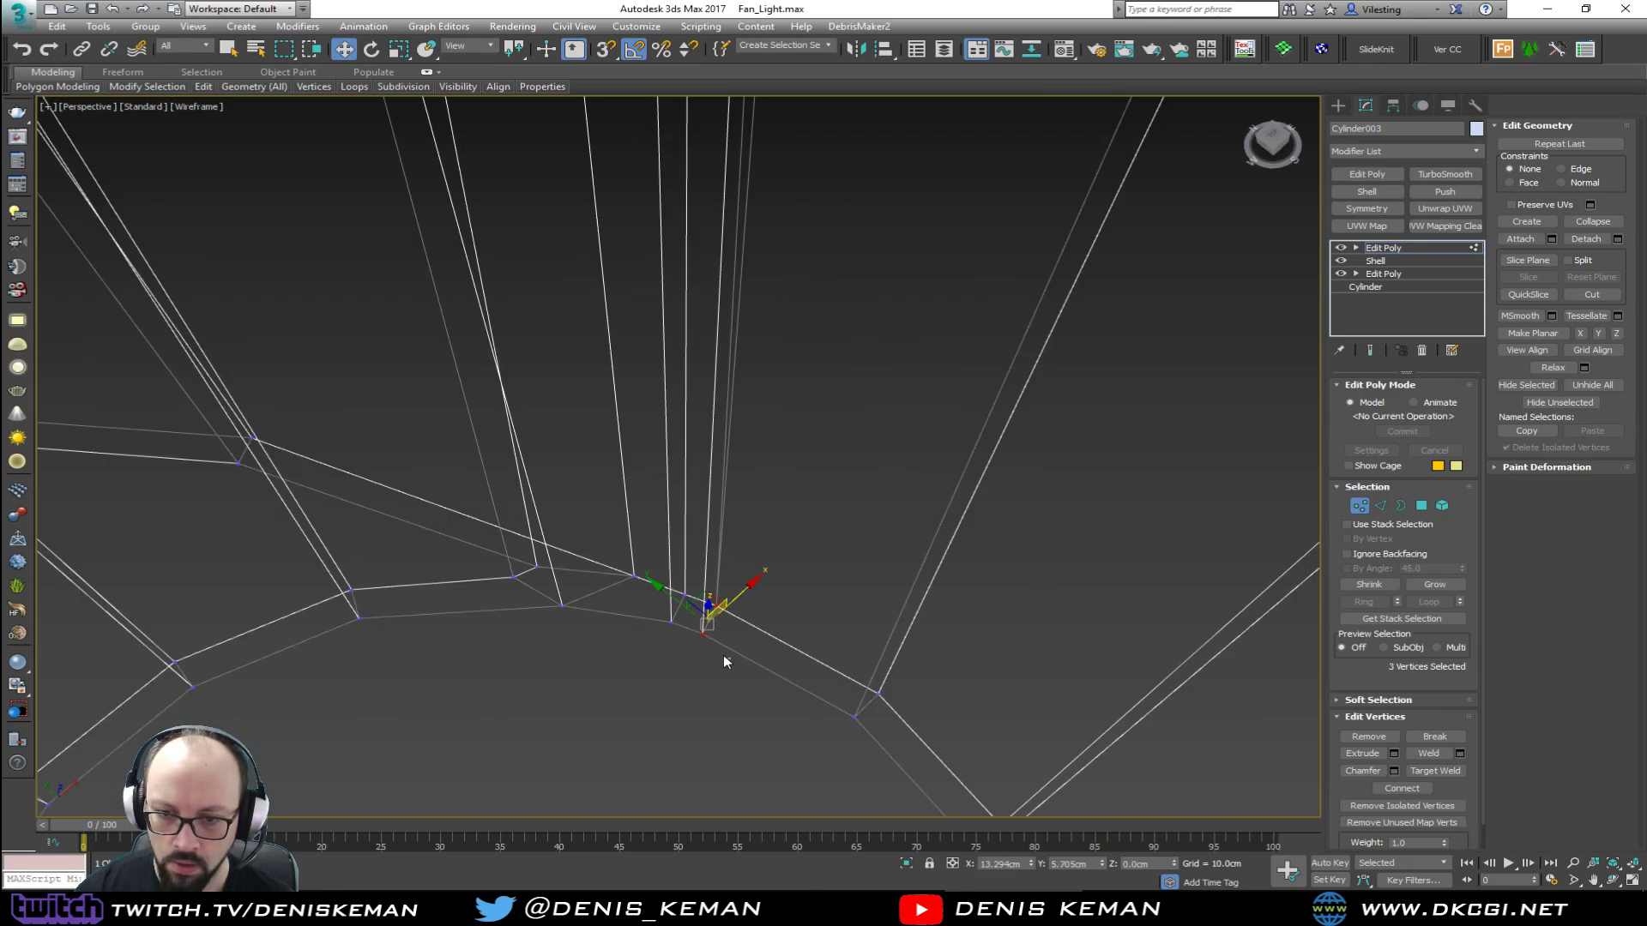
{"action": "left_click", "coordinate": [1460, 753]}
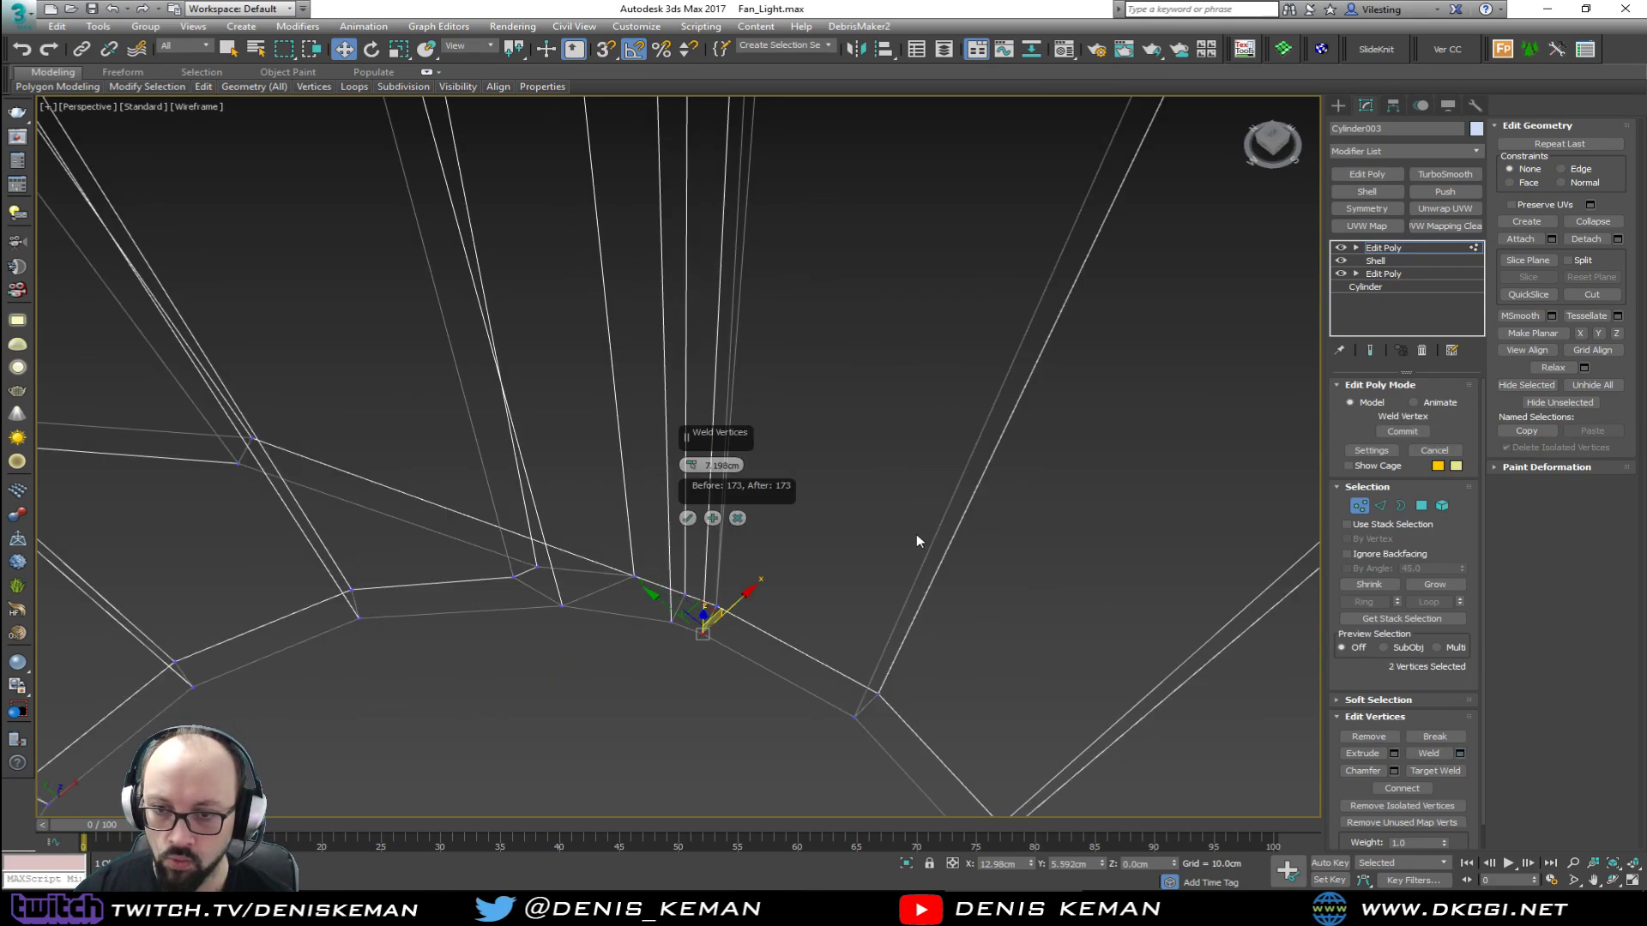
{"action": "left_click", "coordinate": [737, 518]}
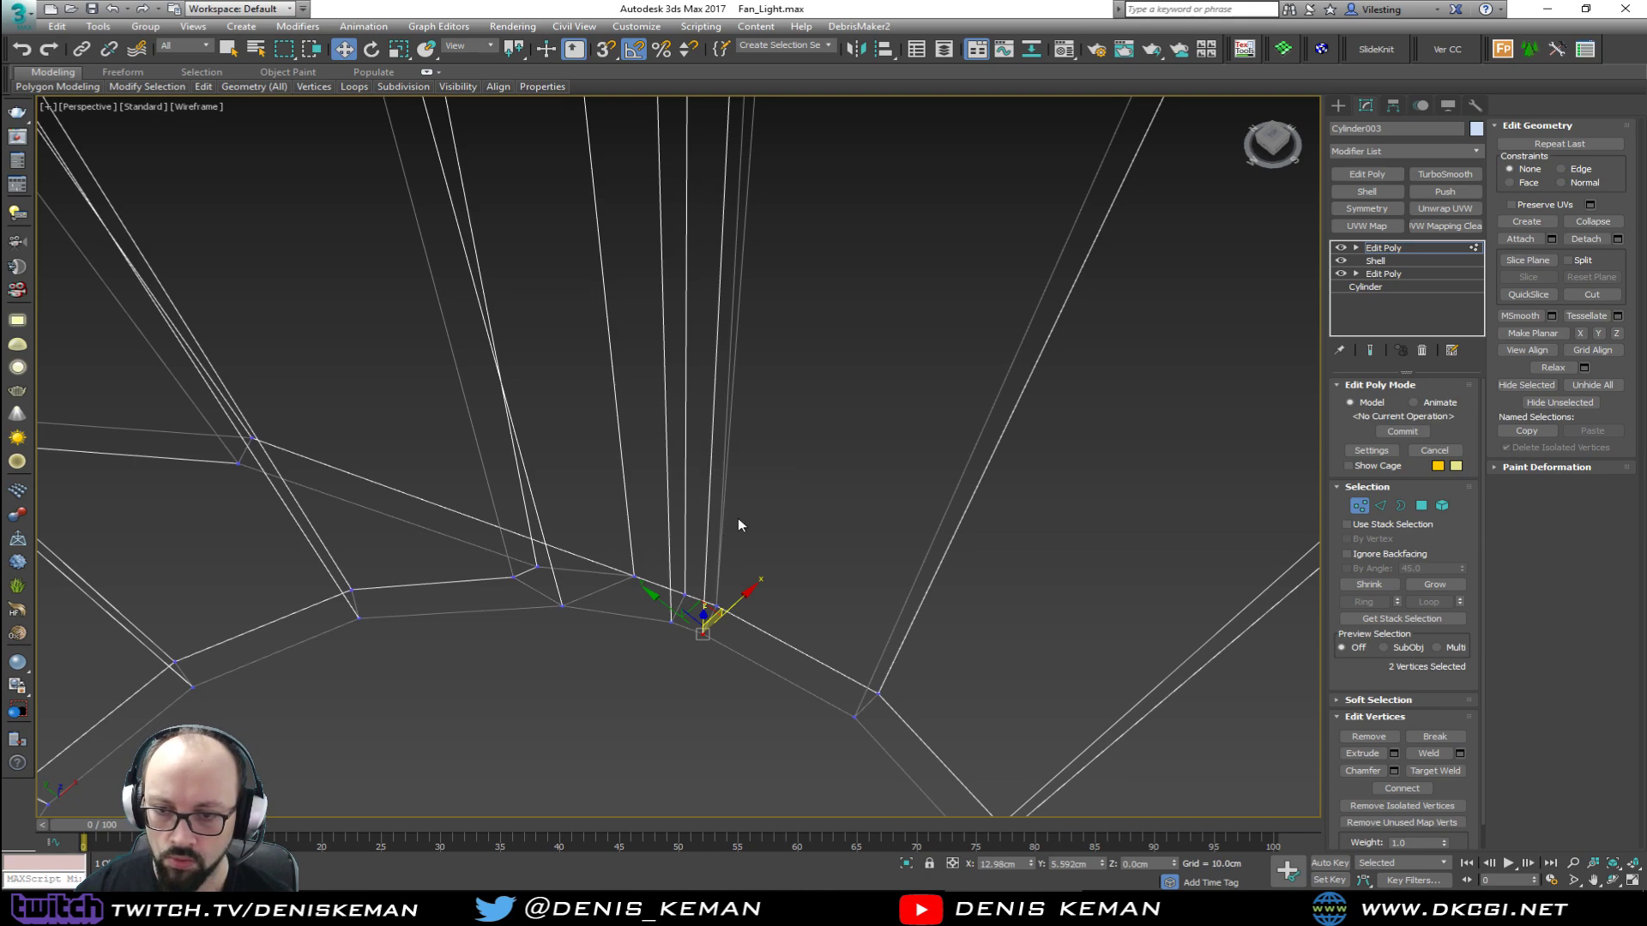
{"action": "key", "text": "F3"}
Step: Pull the inner rim vertex at the seam aside and delete the thin polygon beside the opened gap
{"action": "middle_click_drag", "start_coordinate": [739, 556], "coordinate": [769, 348], "text": "alt"}
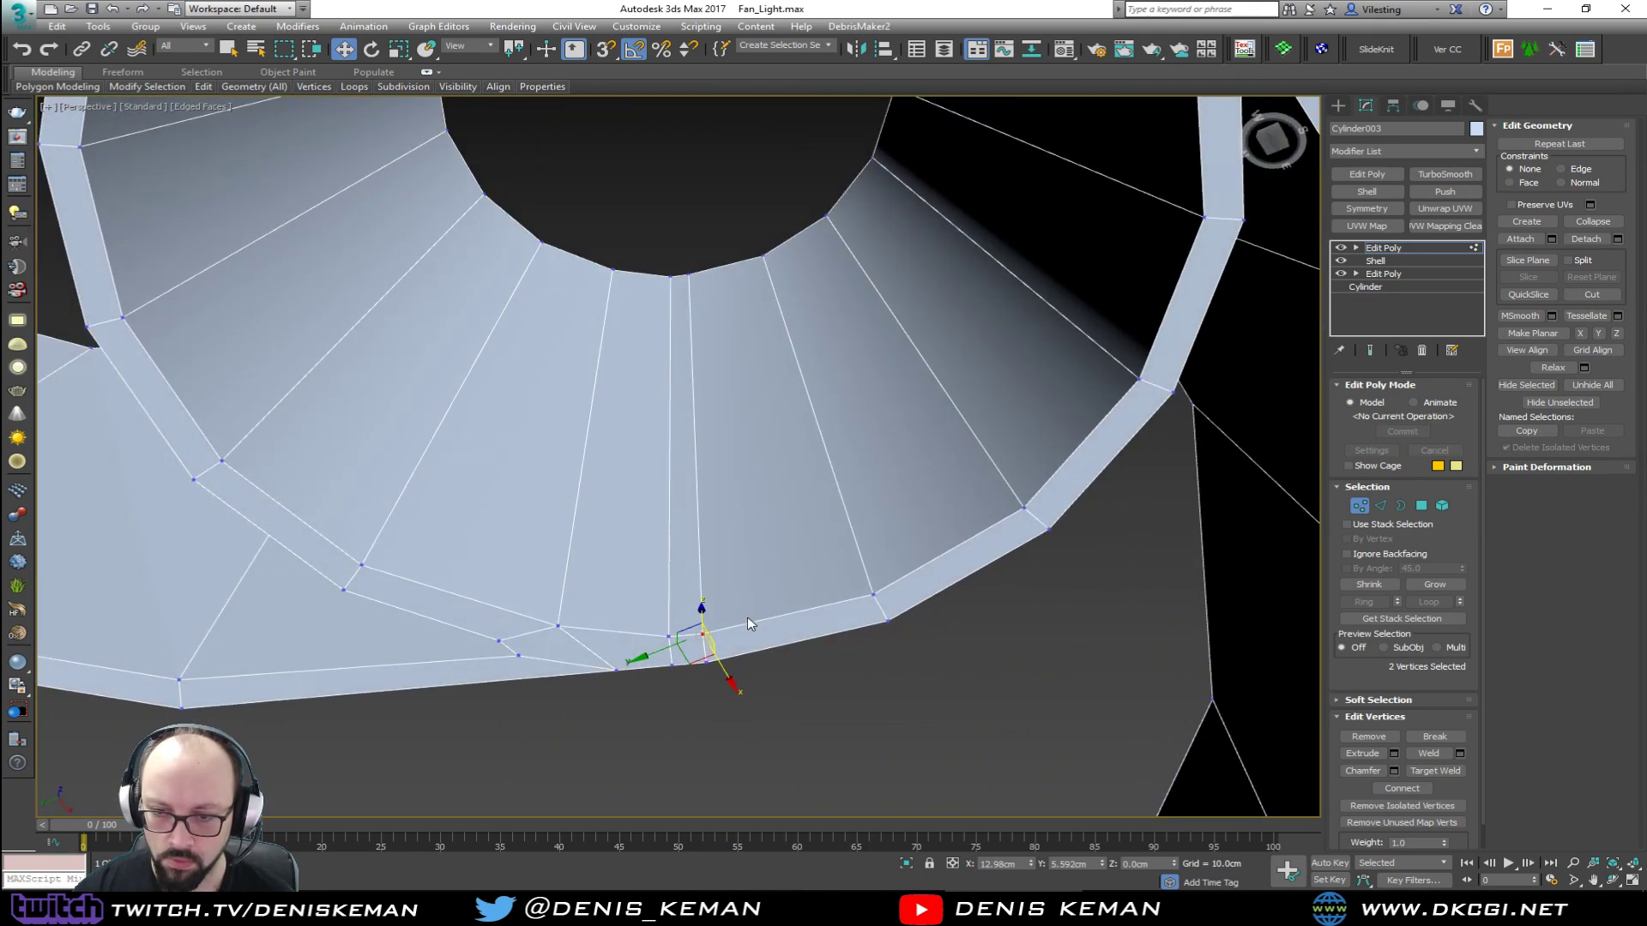
{"action": "left_click", "coordinate": [703, 635]}
{"action": "left_click_drag", "start_coordinate": [693, 650], "coordinate": [738, 654]}
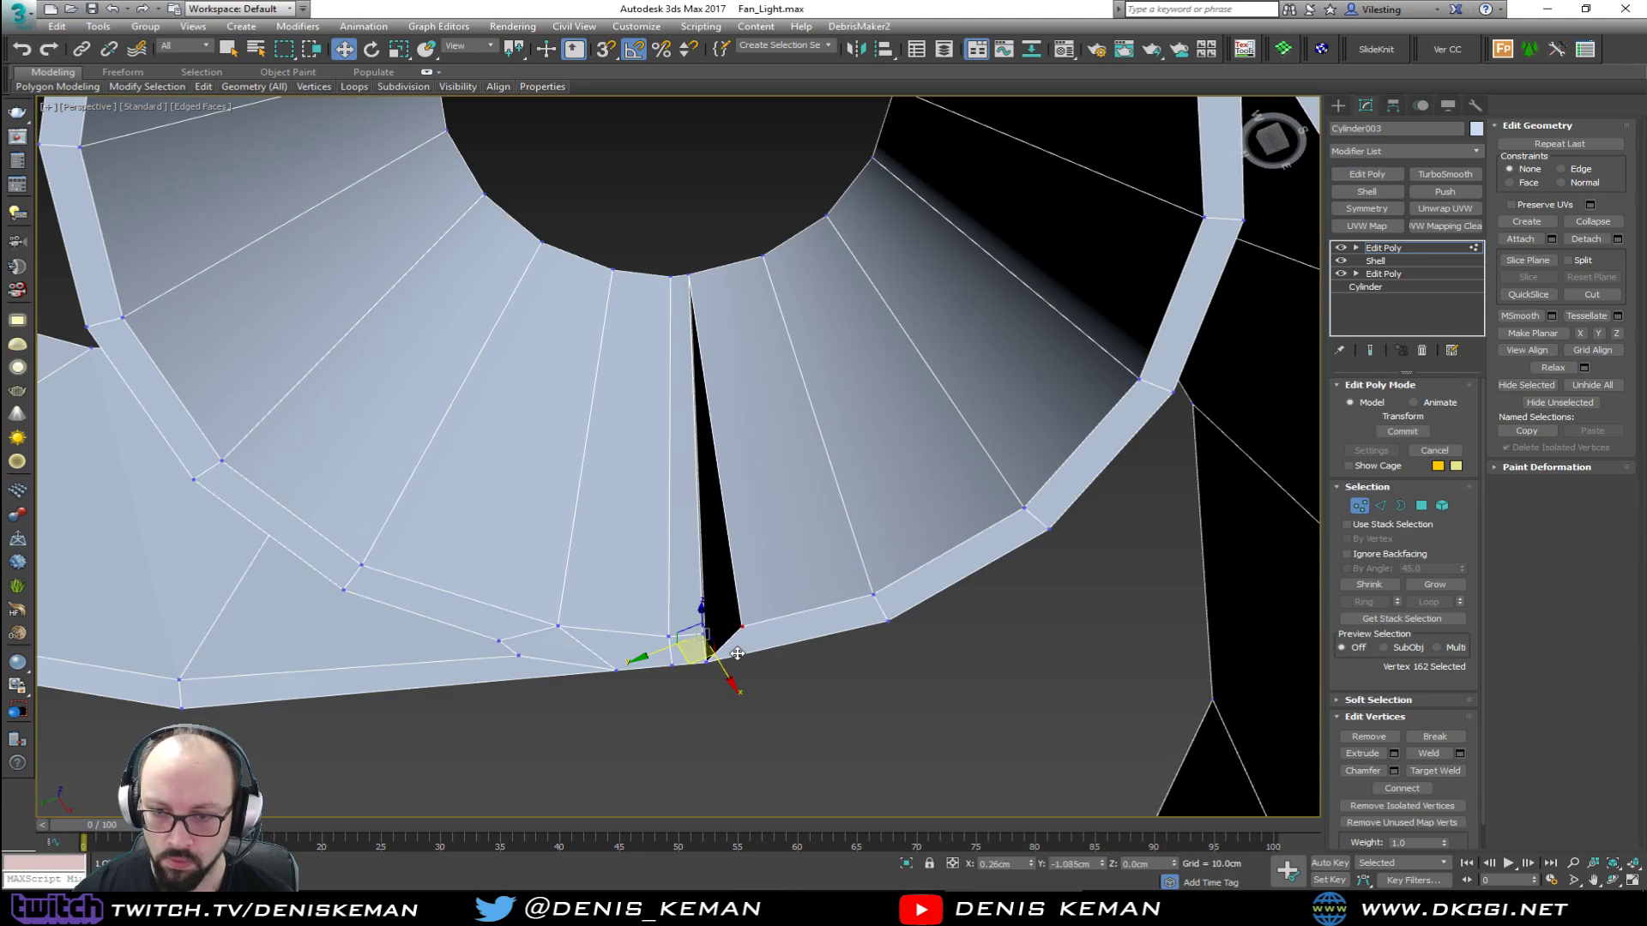
{"action": "middle_click_drag", "start_coordinate": [738, 654], "coordinate": [721, 644], "text": "alt"}
{"action": "key", "text": "4"}
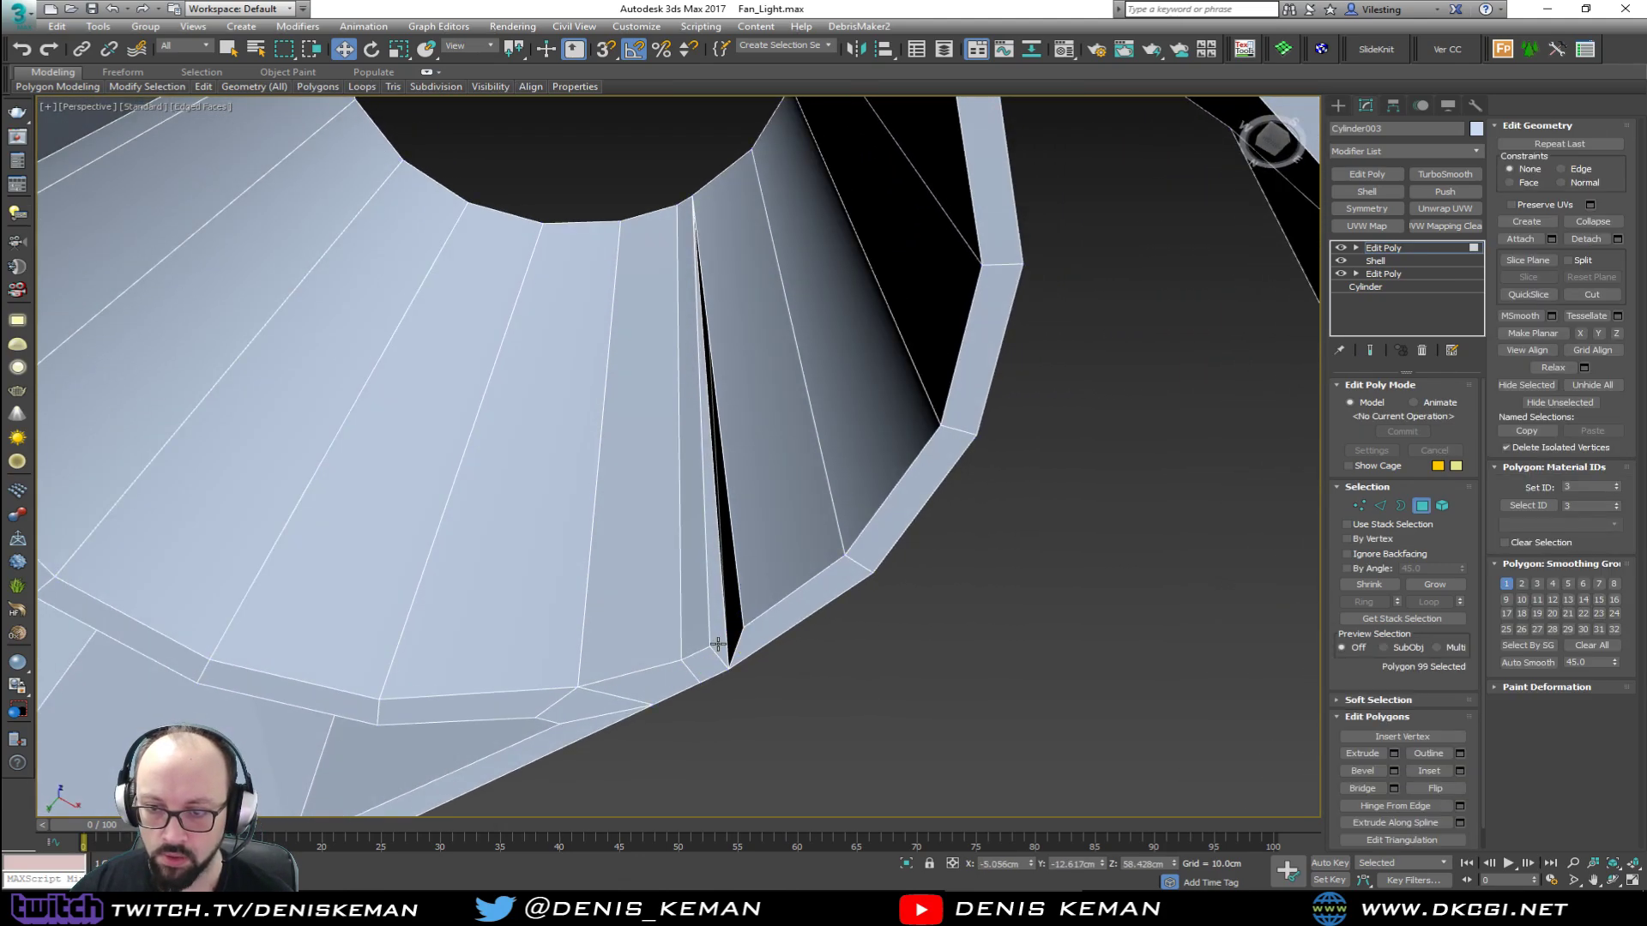
{"action": "left_click", "coordinate": [718, 643]}
{"action": "key", "text": "Delete"}
Step: Target weld the displaced inner rim vertex to the neighbouring vertex across the gap and check the joint
{"action": "key", "text": "1"}
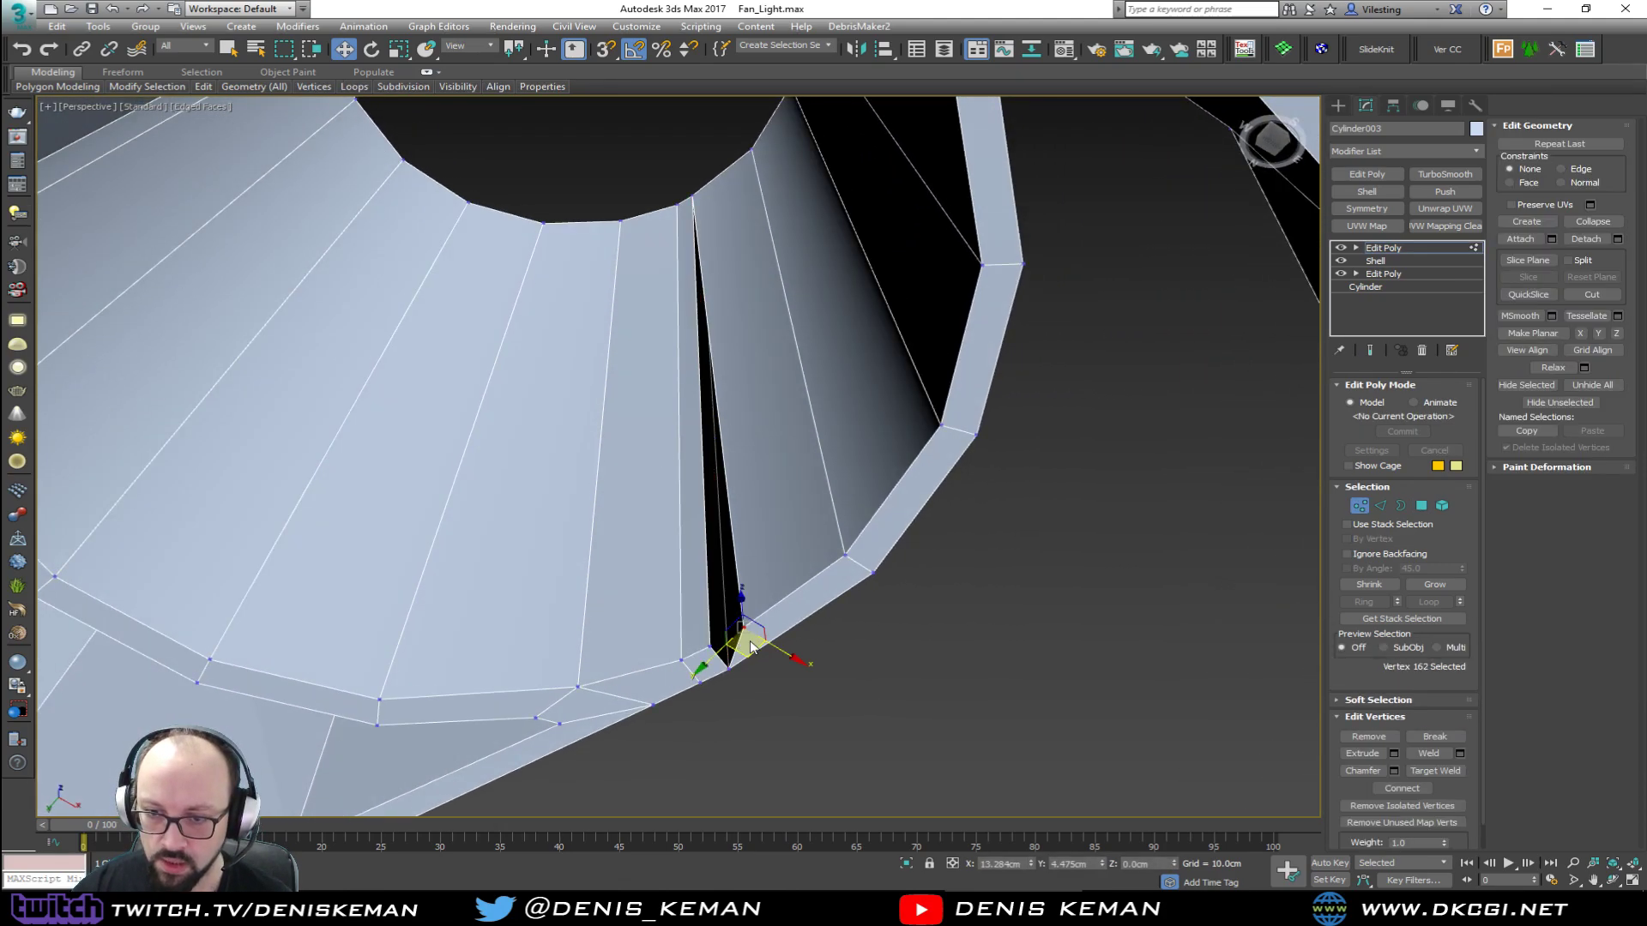
{"action": "left_click", "coordinate": [1452, 772]}
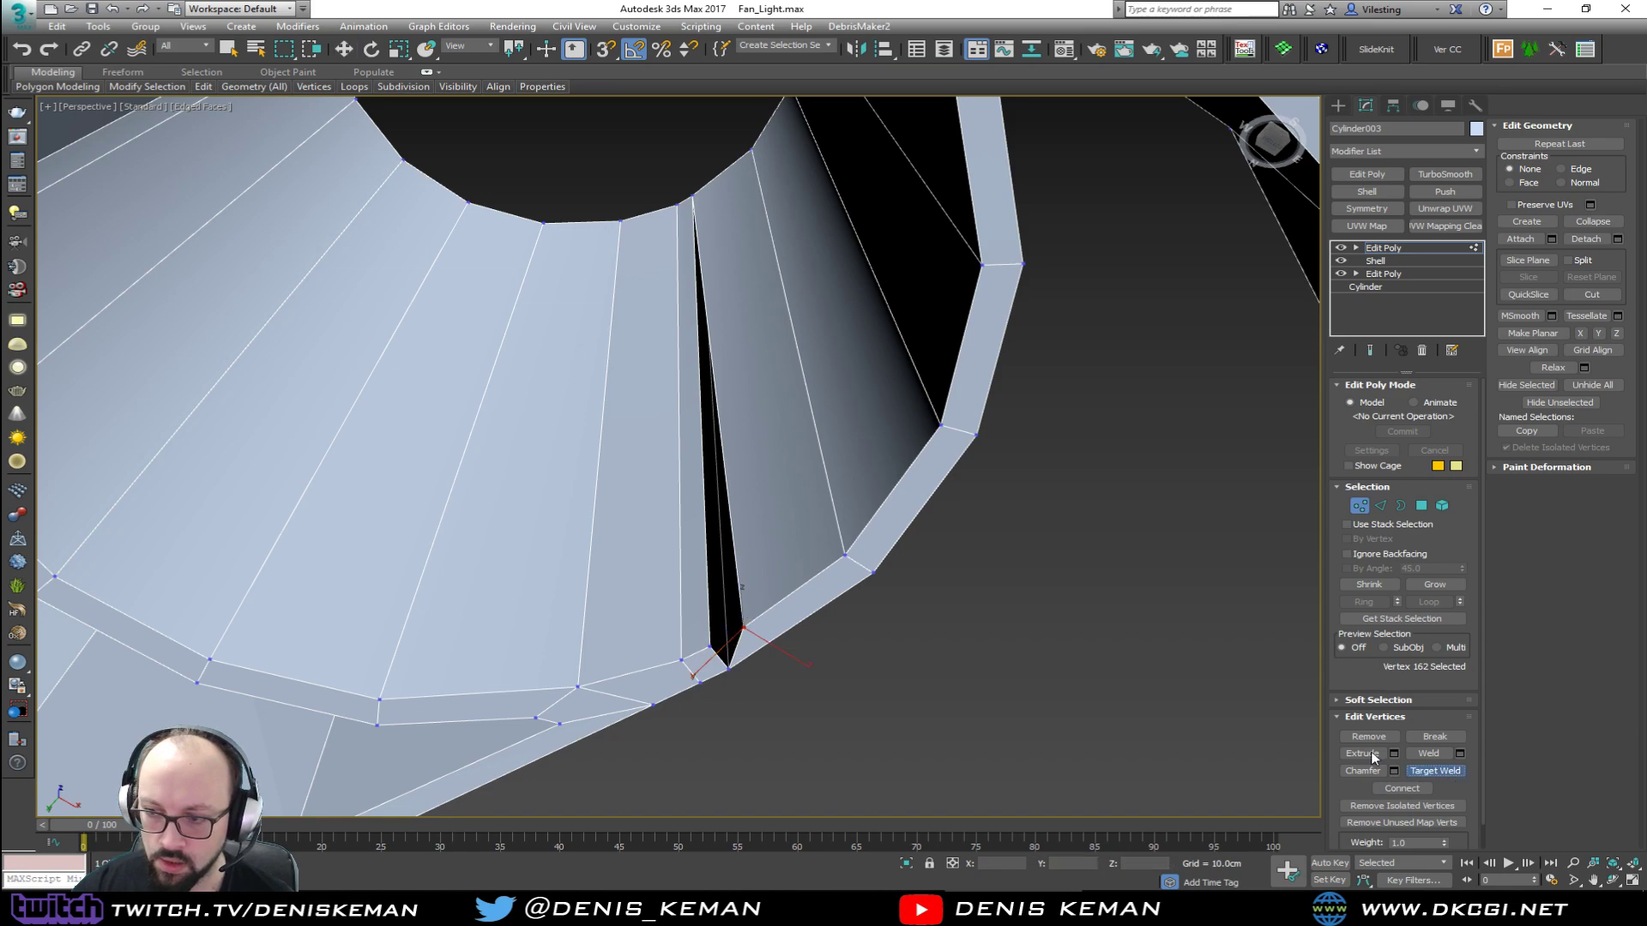
{"action": "left_click", "coordinate": [711, 644]}
{"action": "right_click", "coordinate": [837, 647]}
{"action": "left_click", "coordinate": [821, 657]}
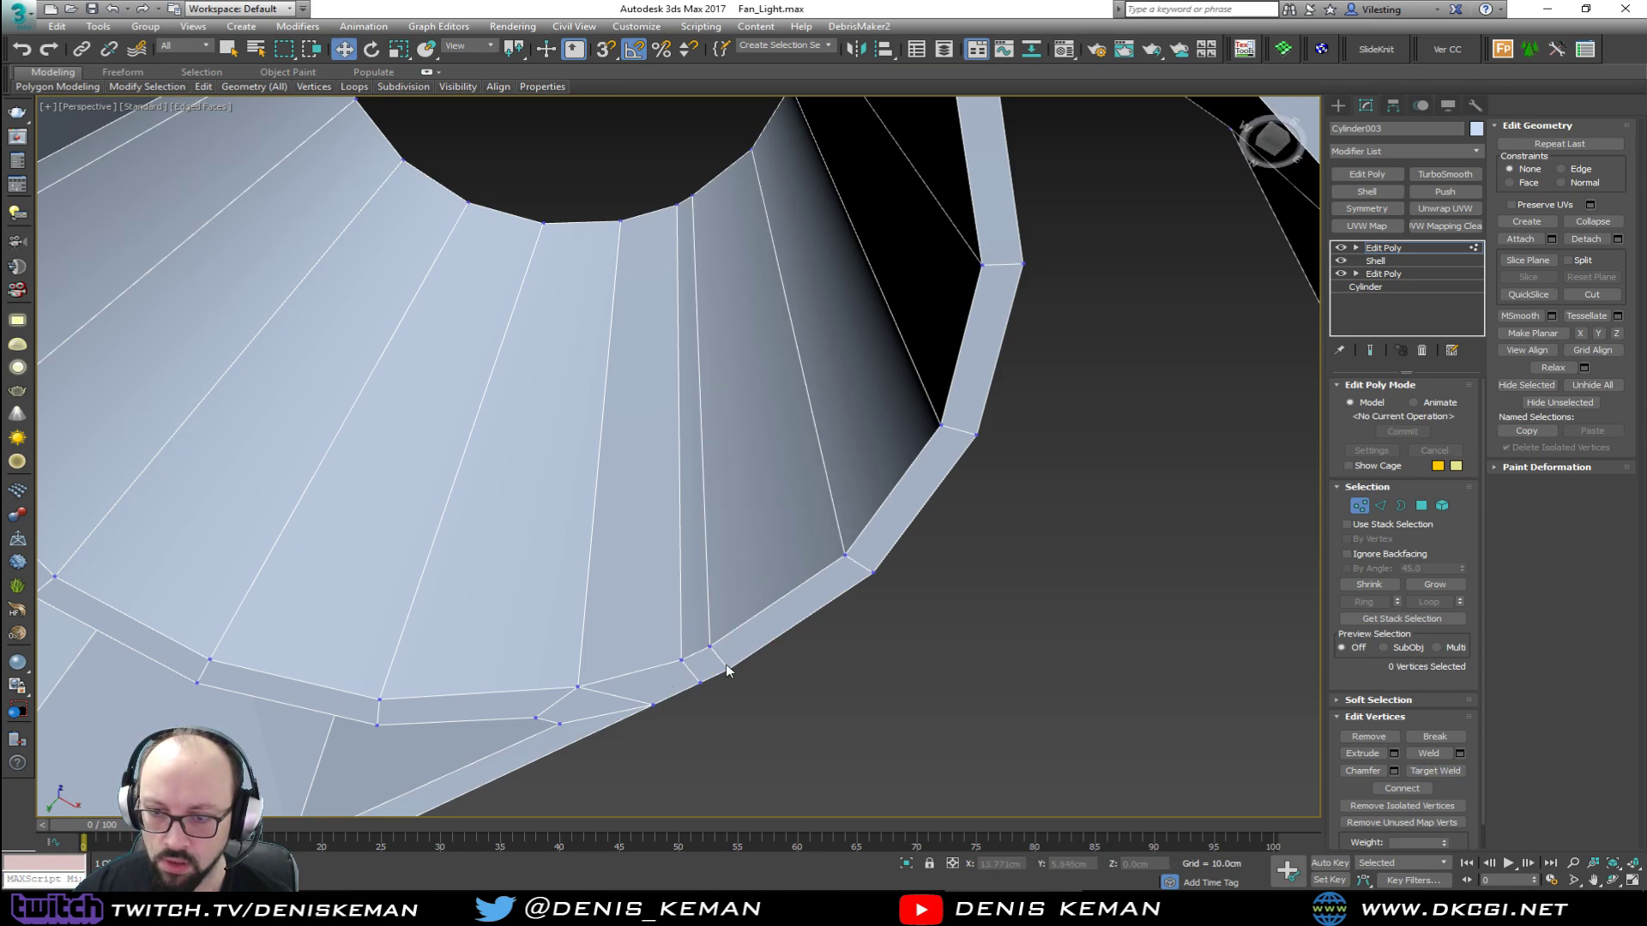
{"action": "left_click_drag", "start_coordinate": [715, 671], "coordinate": [716, 661]}
{"action": "right_click", "coordinate": [716, 661]}
Step: Examine the rim vertices where the other blades join the tube for unwelded gaps
{"action": "scroll", "coordinate": [666, 466], "scroll_direction": "down", "scroll_amount": 4}
{"action": "middle_click_drag", "start_coordinate": [666, 467], "coordinate": [754, 573]}
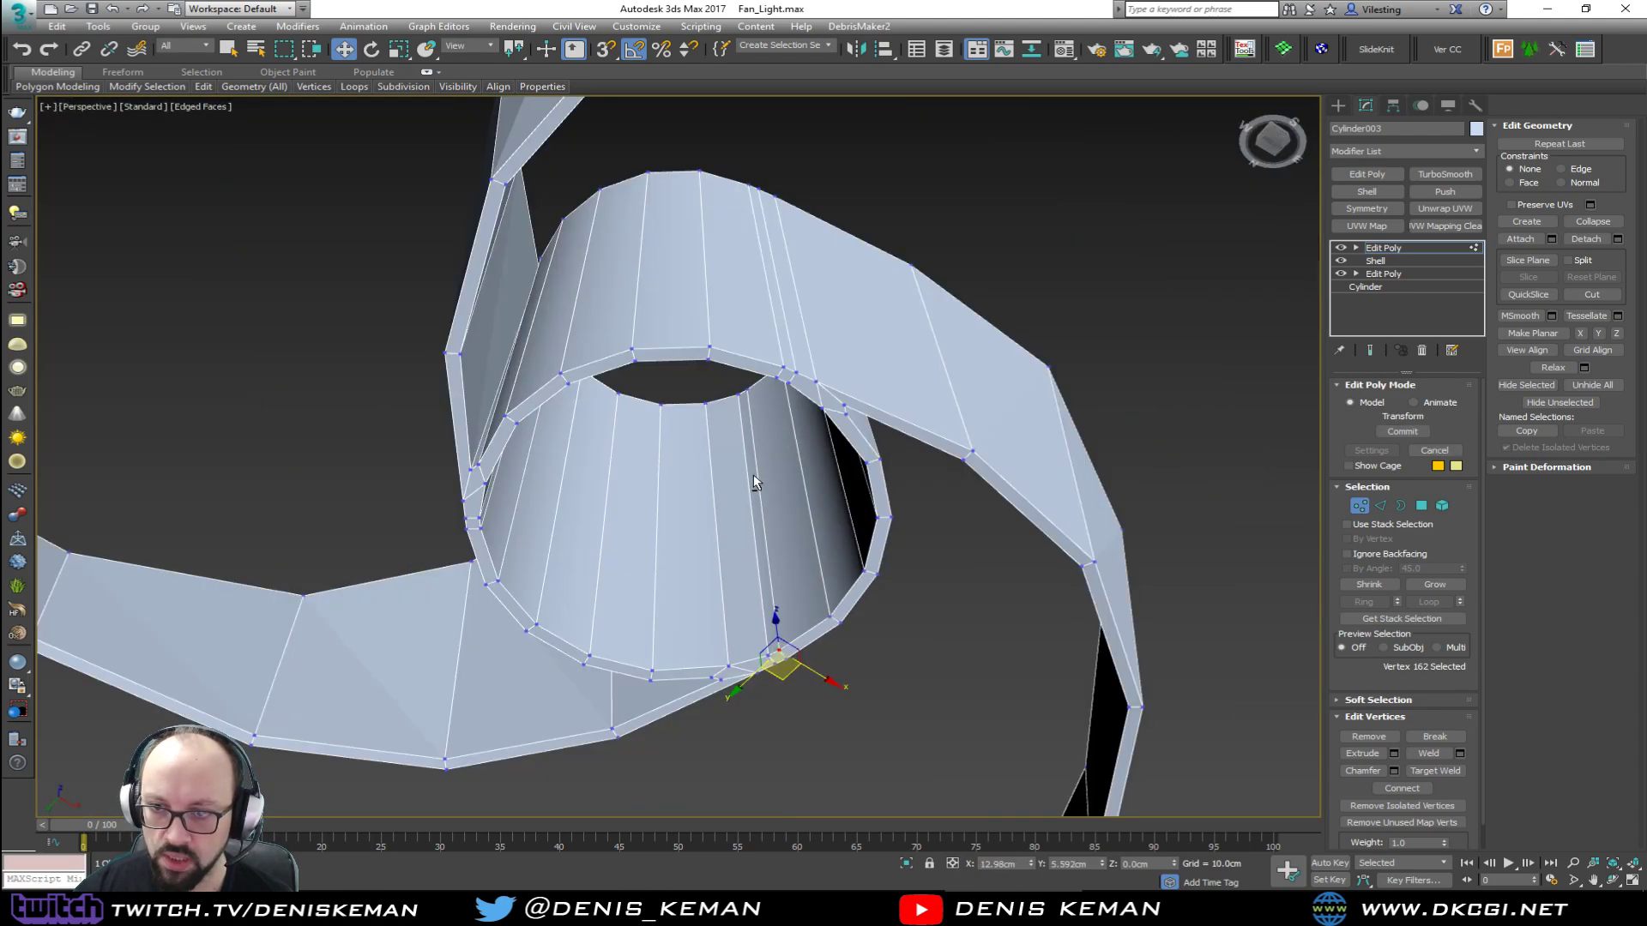
{"action": "left_click", "coordinate": [748, 388]}
{"action": "scroll", "coordinate": [747, 393], "scroll_direction": "up", "scroll_amount": 4}
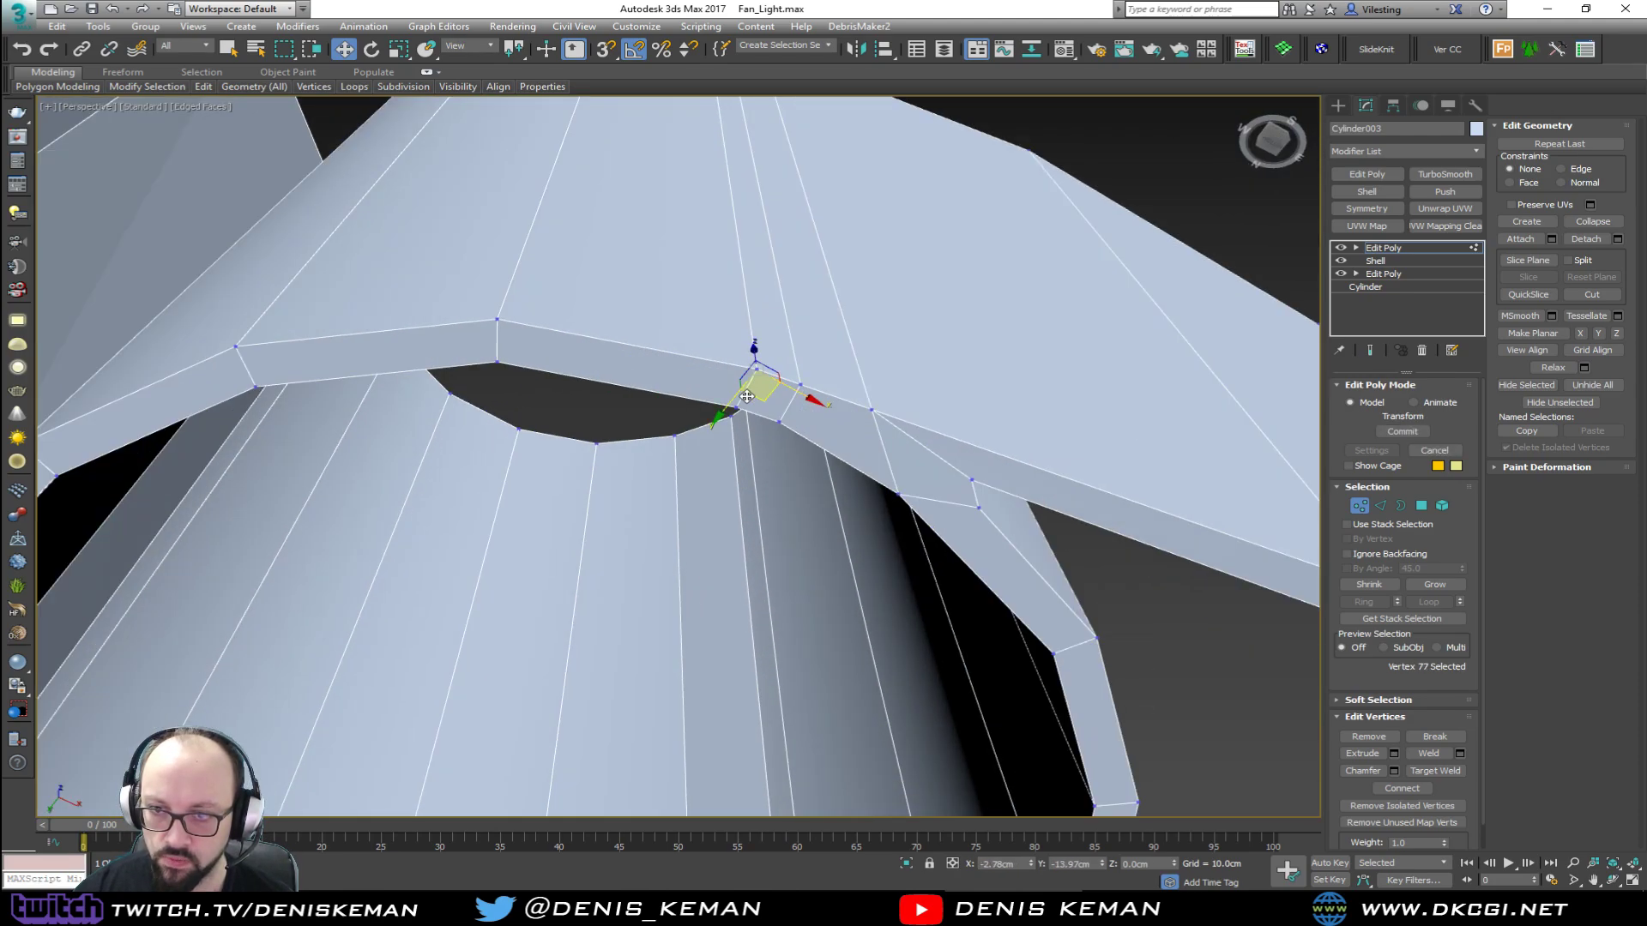
{"action": "left_click", "coordinate": [739, 409]}
{"action": "middle_click_drag", "start_coordinate": [742, 412], "coordinate": [640, 364], "text": "alt"}
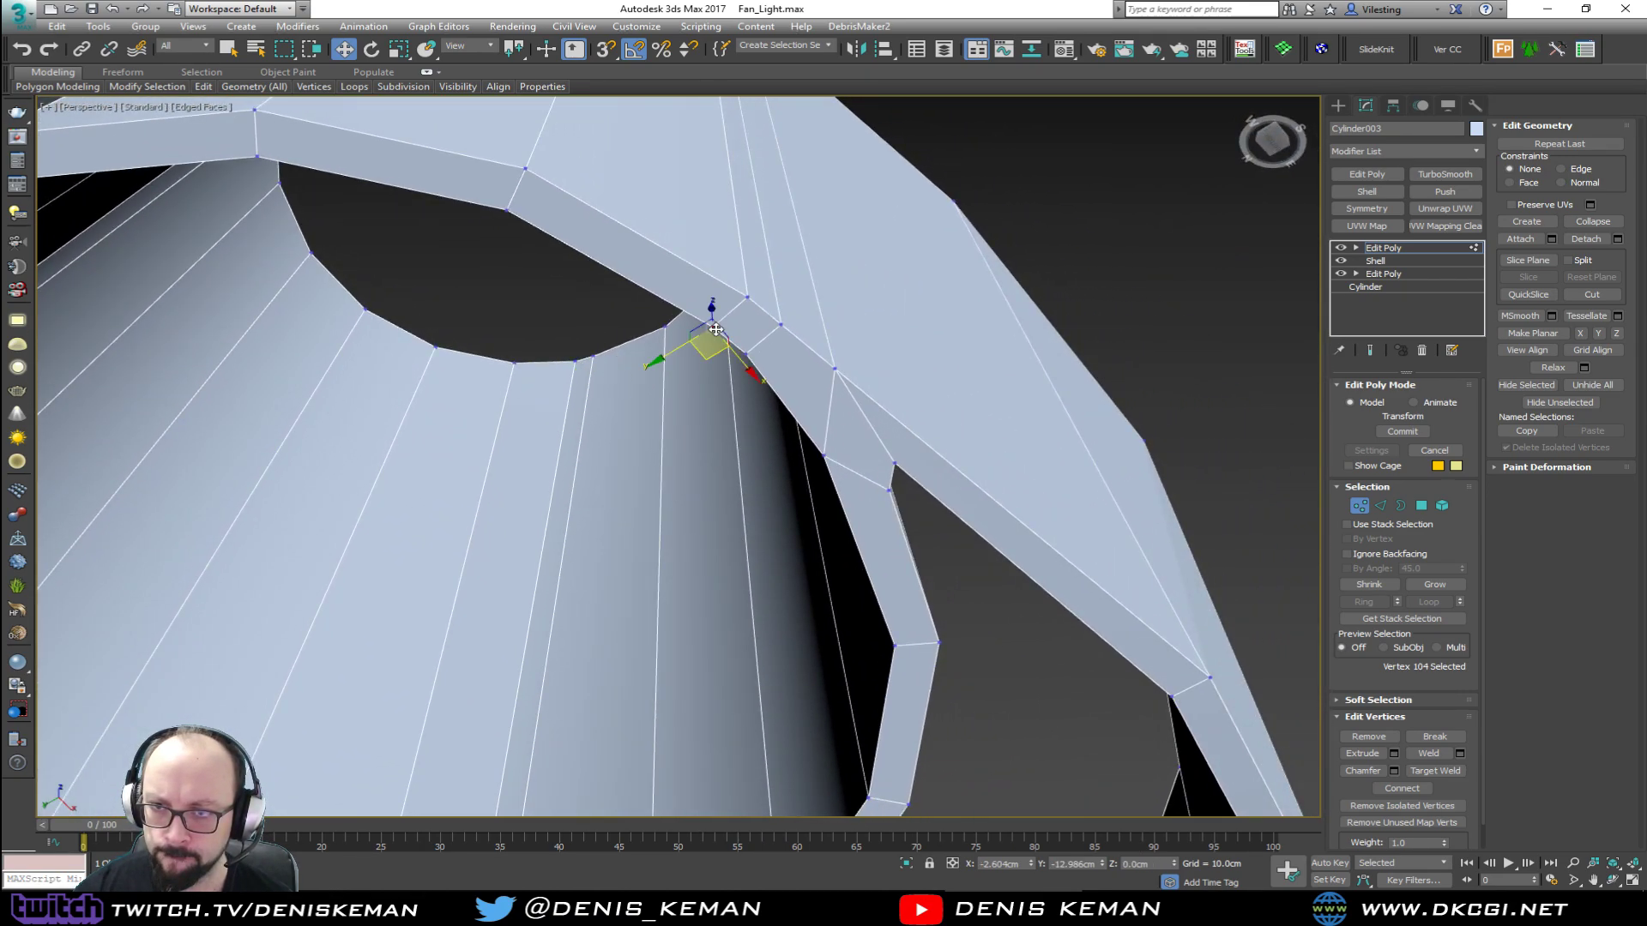
{"action": "middle_click_drag", "start_coordinate": [709, 354], "coordinate": [942, 370], "text": "alt"}
{"action": "left_click_drag", "start_coordinate": [711, 317], "coordinate": [707, 308]}
{"action": "middle_click_drag", "start_coordinate": [726, 293], "coordinate": [748, 351]}
{"action": "scroll", "coordinate": [700, 374], "scroll_direction": "down", "scroll_amount": 6}
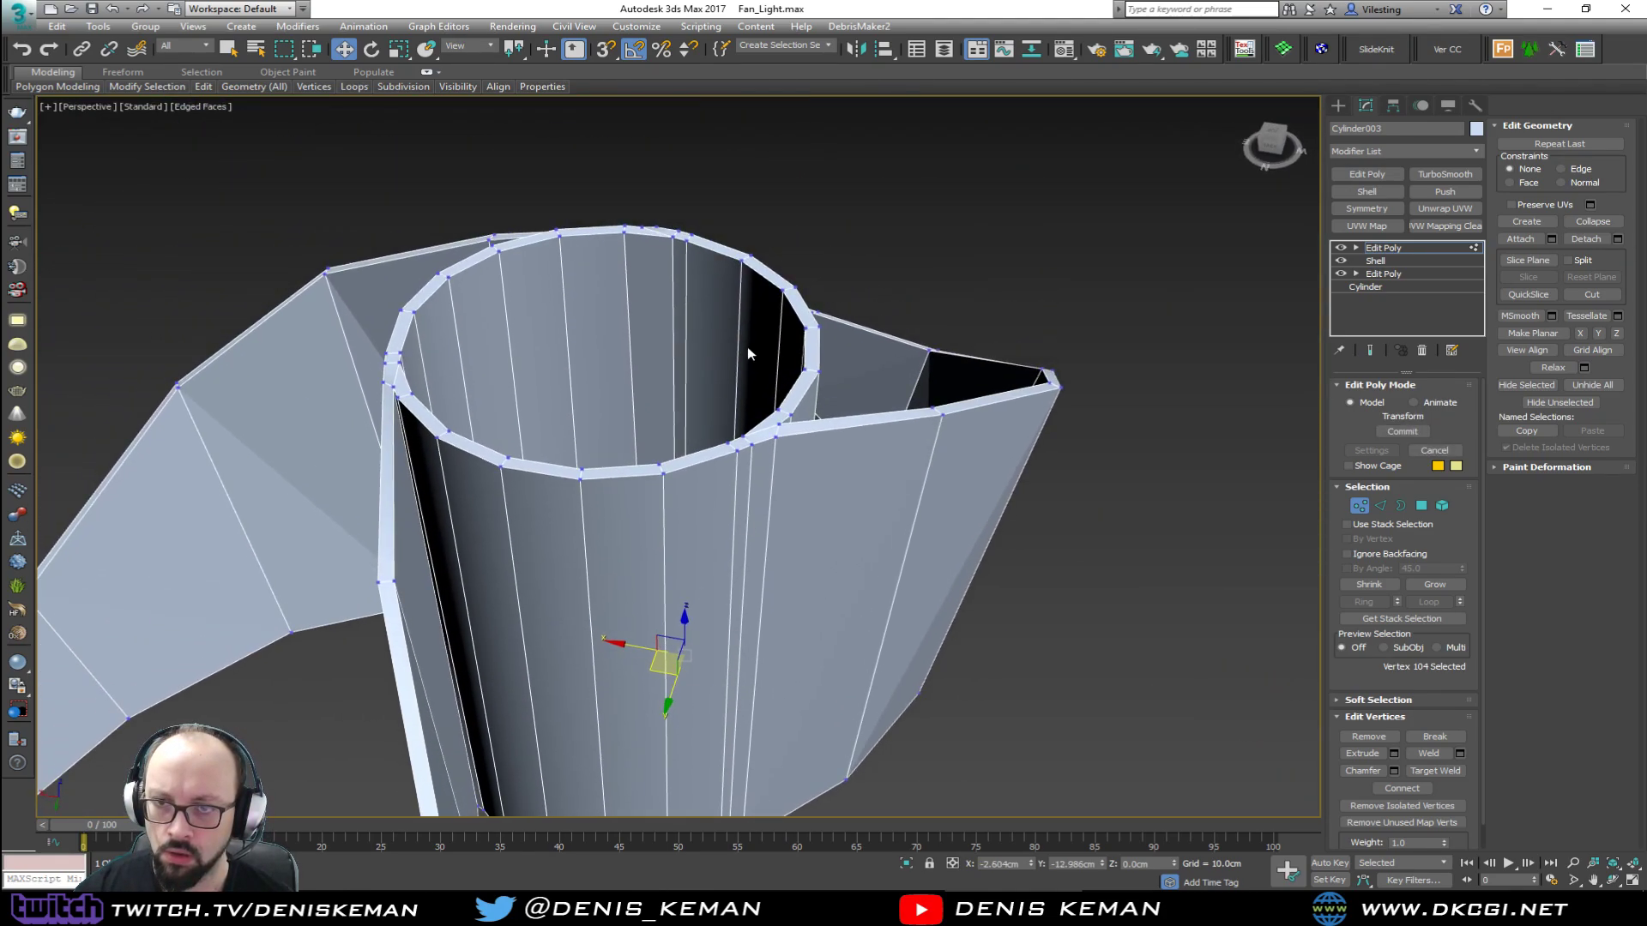
Step: Test-move rim vertices at the remaining blade junctions to check their connection, restoring their positions
{"action": "scroll", "coordinate": [686, 240], "scroll_direction": "up", "scroll_amount": 5}
{"action": "mouse_move", "coordinate": [678, 267]}
{"action": "left_mouse_down"}
{"action": "mouse_move", "coordinate": [689, 281]}
{"action": "mouse_move", "coordinate": [674, 273]}
{"action": "left_mouse_up"}
{"action": "key", "text": "ctrl+z"}
{"action": "scroll", "coordinate": [728, 342], "scroll_direction": "down", "scroll_amount": 5}
{"action": "middle_click_drag", "start_coordinate": [781, 530], "coordinate": [785, 401]}
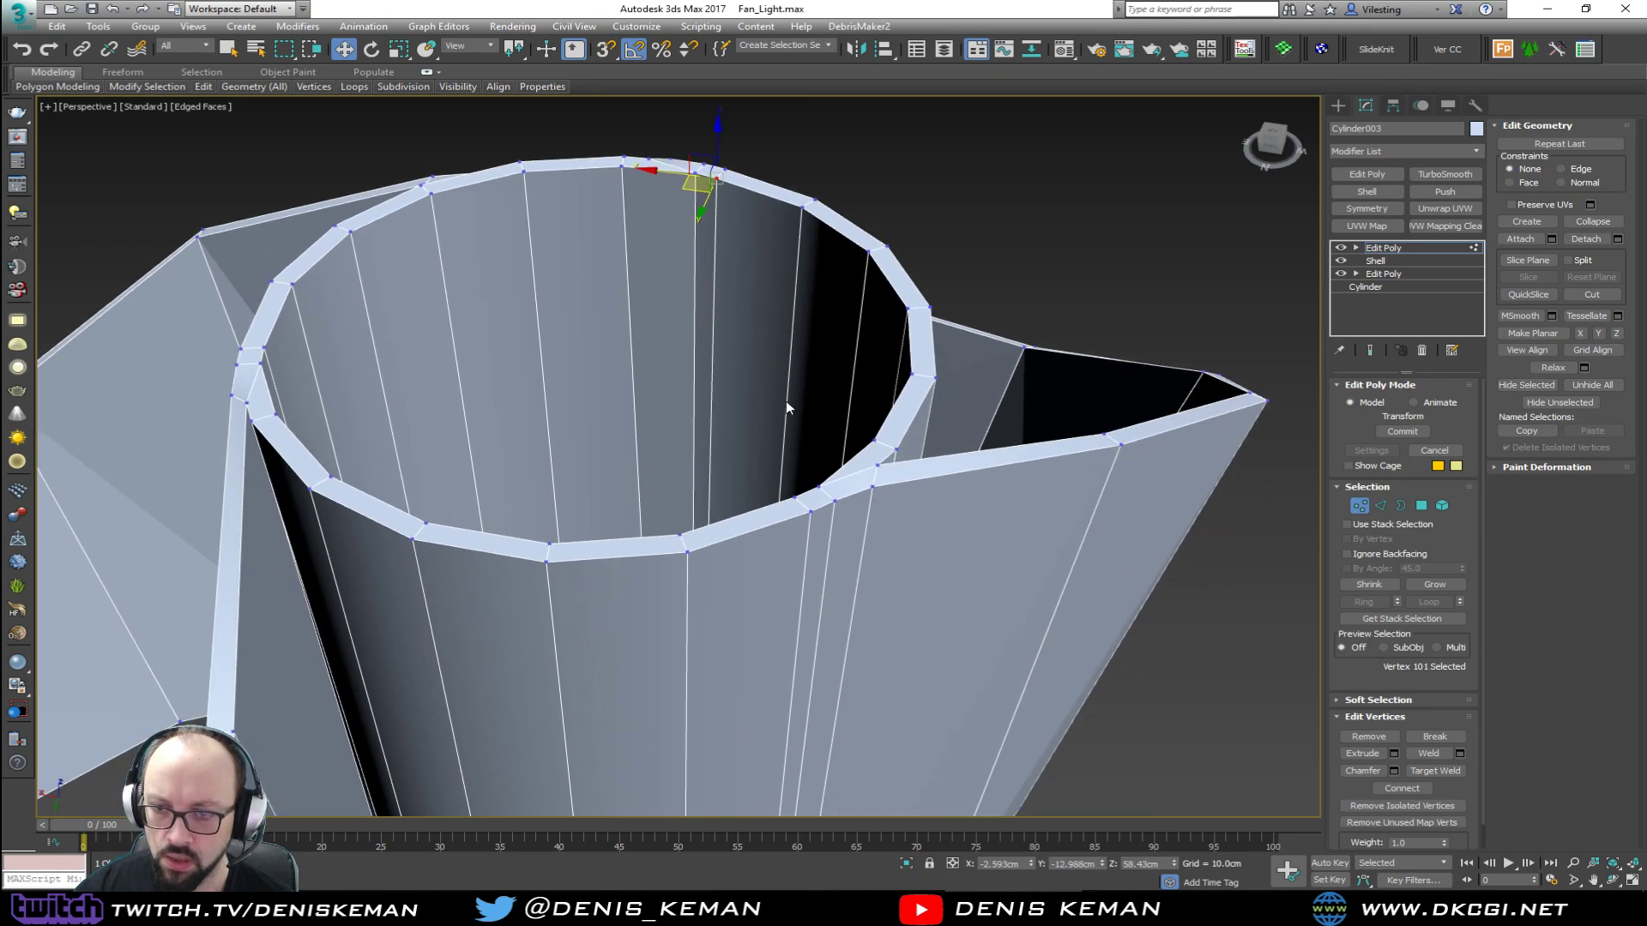
{"action": "left_click", "coordinate": [793, 495]}
{"action": "middle_click_drag", "start_coordinate": [796, 493], "coordinate": [926, 504], "text": "alt"}
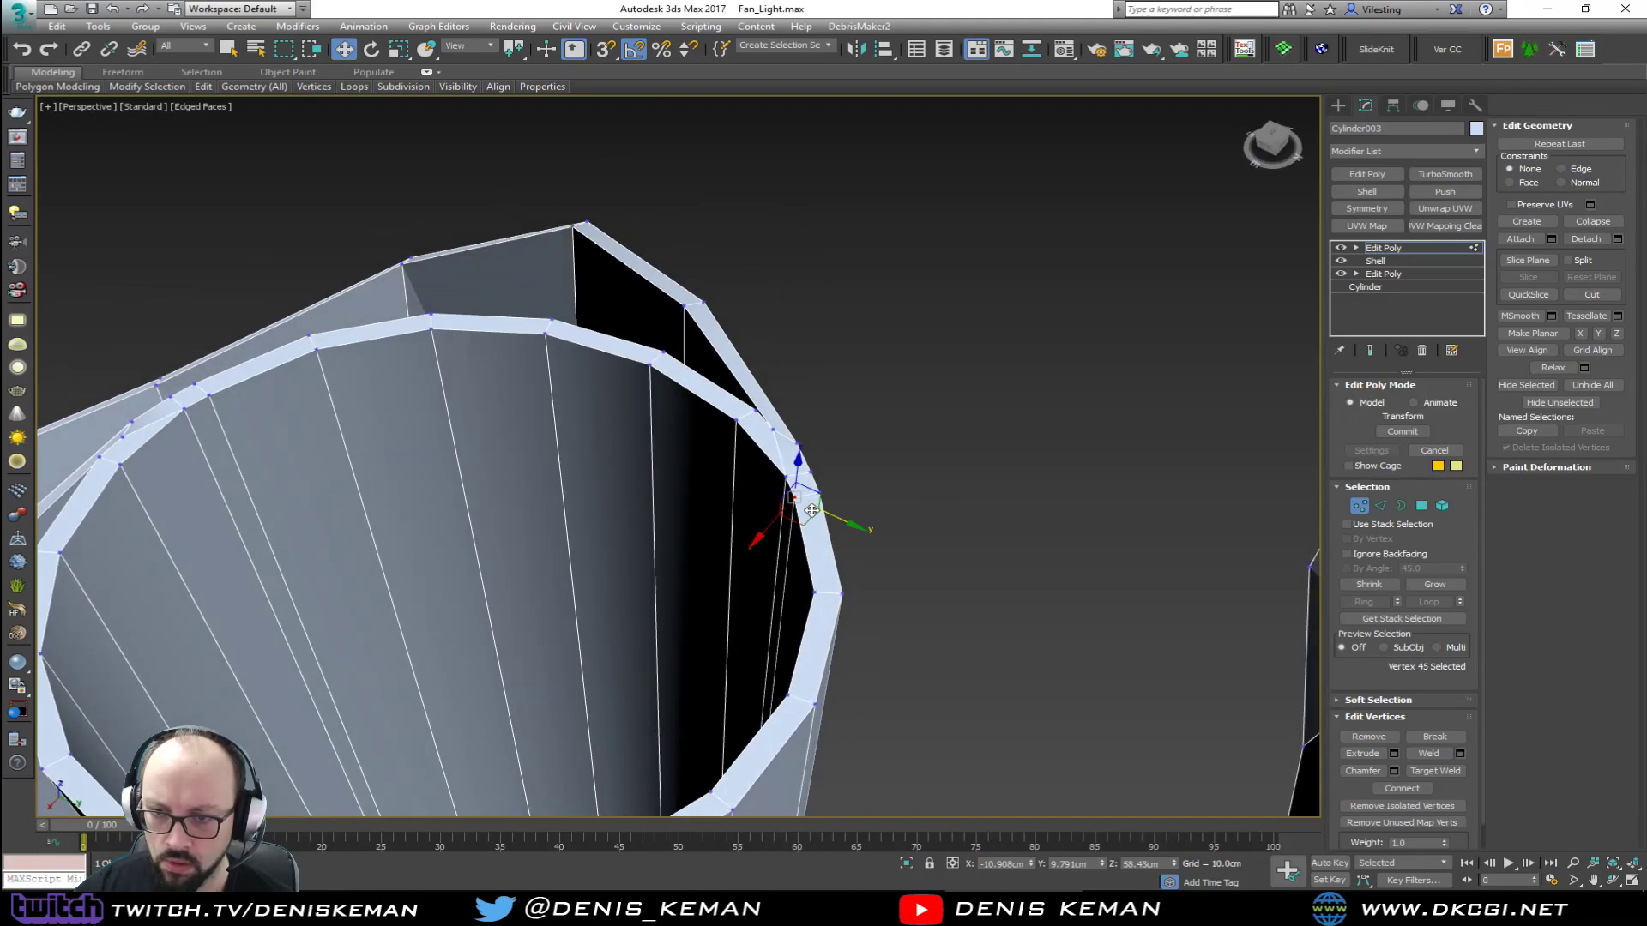
{"action": "mouse_move", "coordinate": [804, 519]}
{"action": "left_mouse_down"}
{"action": "mouse_move", "coordinate": [838, 526]}
{"action": "mouse_move", "coordinate": [819, 531]}
{"action": "left_mouse_up"}
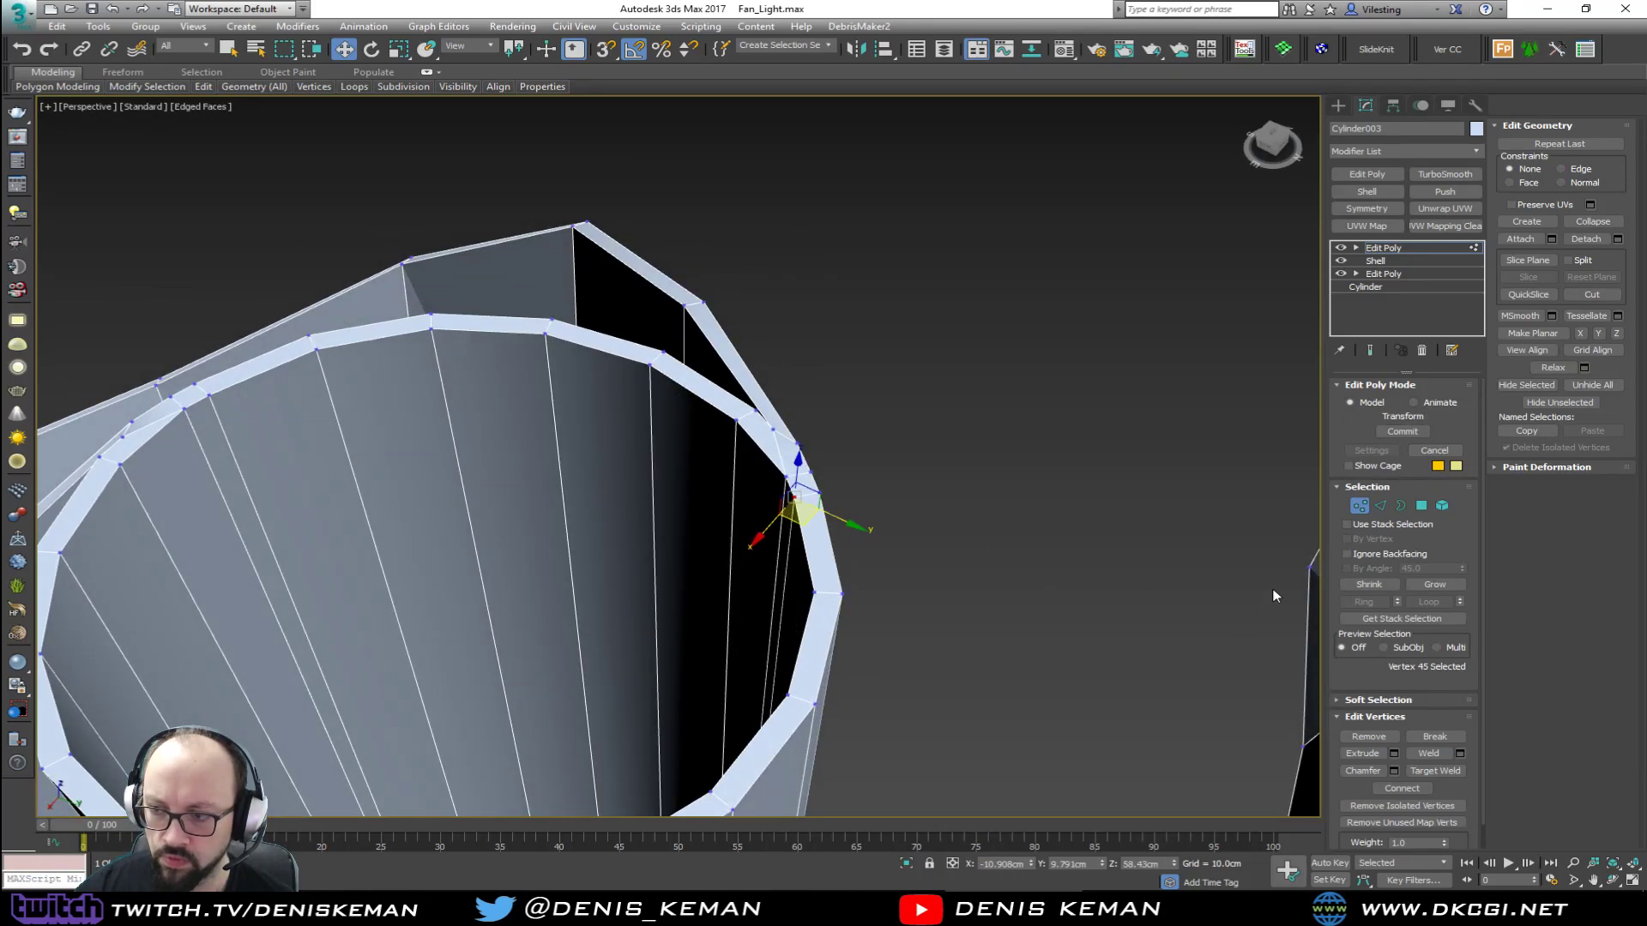
Step: Preview the whole fan with TurboSmooth and without edge lines, and delete the modifier after inspecting it
{"action": "left_click", "coordinate": [1358, 505]}
{"action": "left_click", "coordinate": [1440, 178]}
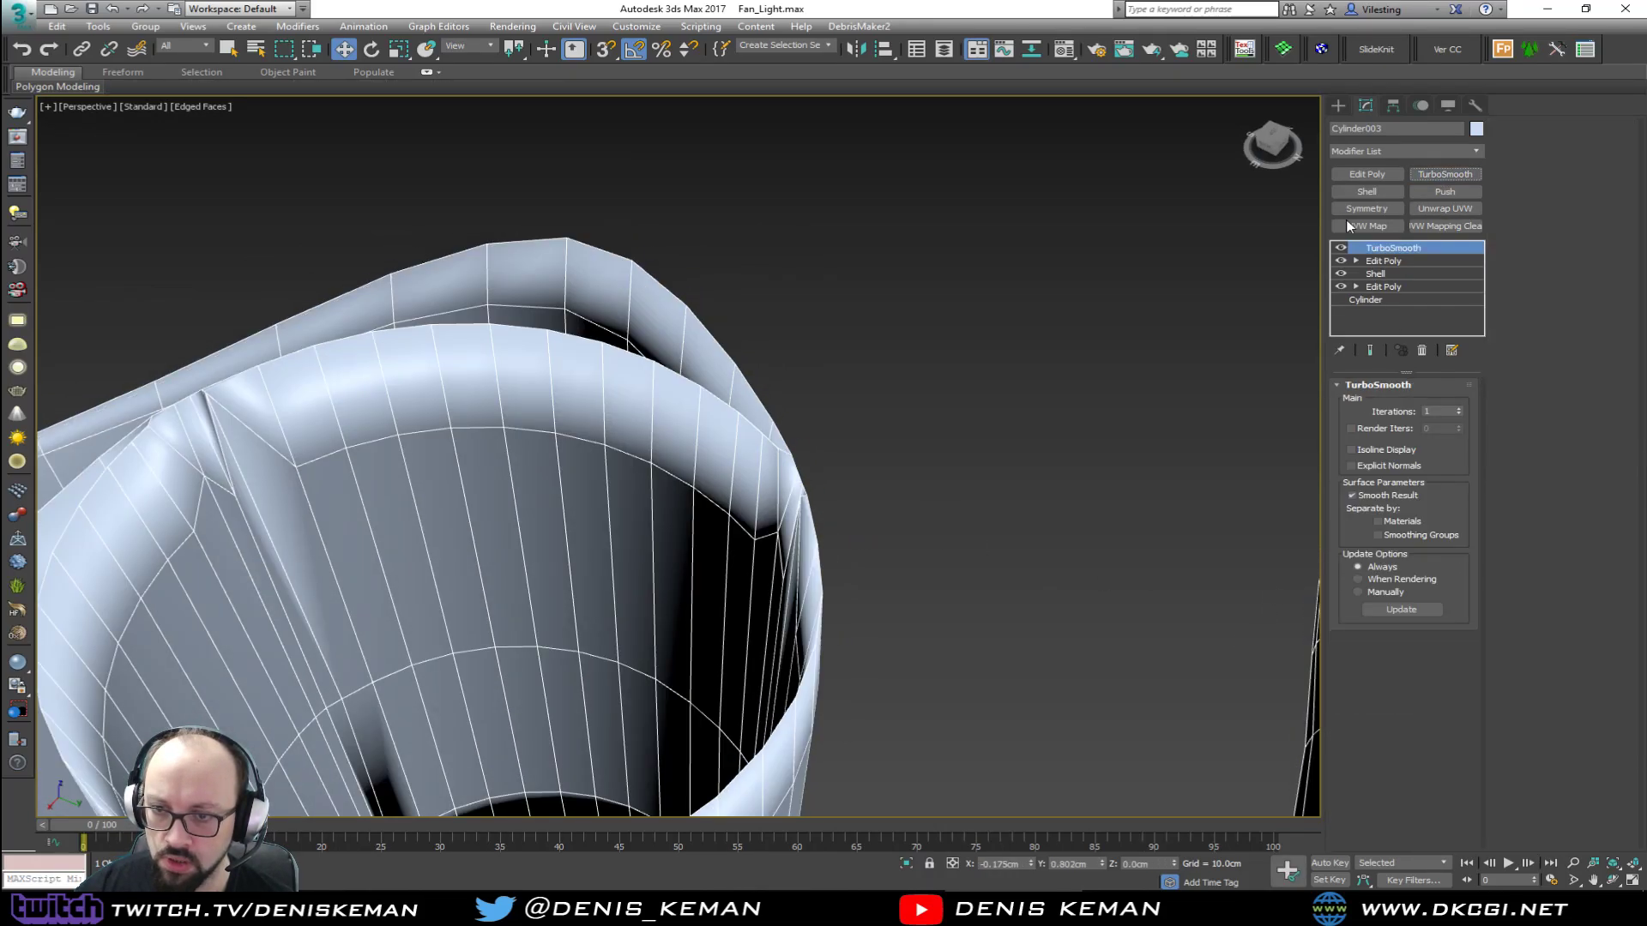
{"action": "mouse_move", "coordinate": [814, 551]}
{"action": "middle_mouse_down"}
{"action": "mouse_move", "coordinate": [809, 349]}
{"action": "mouse_move", "coordinate": [654, 336]}
{"action": "mouse_move", "coordinate": [603, 301]}
{"action": "mouse_move", "coordinate": [603, 257]}
{"action": "mouse_move", "coordinate": [577, 265]}
{"action": "mouse_move", "coordinate": [591, 307]}
{"action": "mouse_move", "coordinate": [618, 317]}
{"action": "middle_mouse_up"}
{"action": "scroll", "coordinate": [808, 349], "scroll_direction": "down", "scroll_amount": 6}
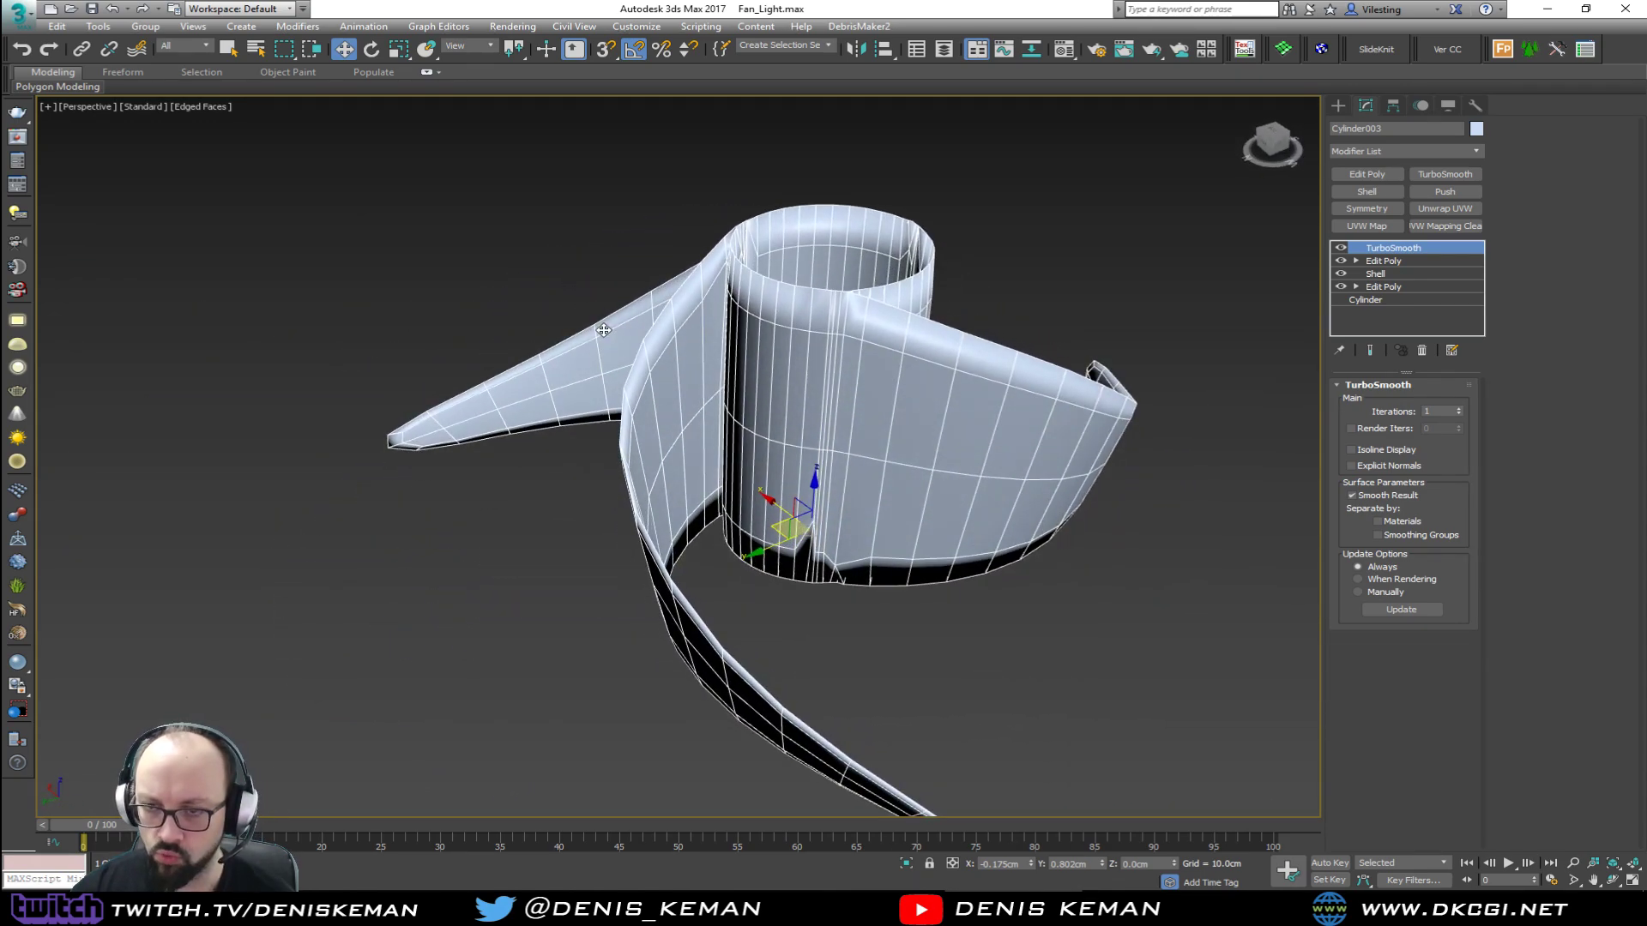
{"action": "key", "text": "F4"}
{"action": "scroll", "coordinate": [720, 377], "scroll_direction": "up", "scroll_amount": 4}
{"action": "mouse_move", "coordinate": [721, 378]}
{"action": "middle_mouse_down"}
{"action": "mouse_move", "coordinate": [781, 425]}
{"action": "mouse_move", "coordinate": [770, 464]}
{"action": "middle_mouse_up"}
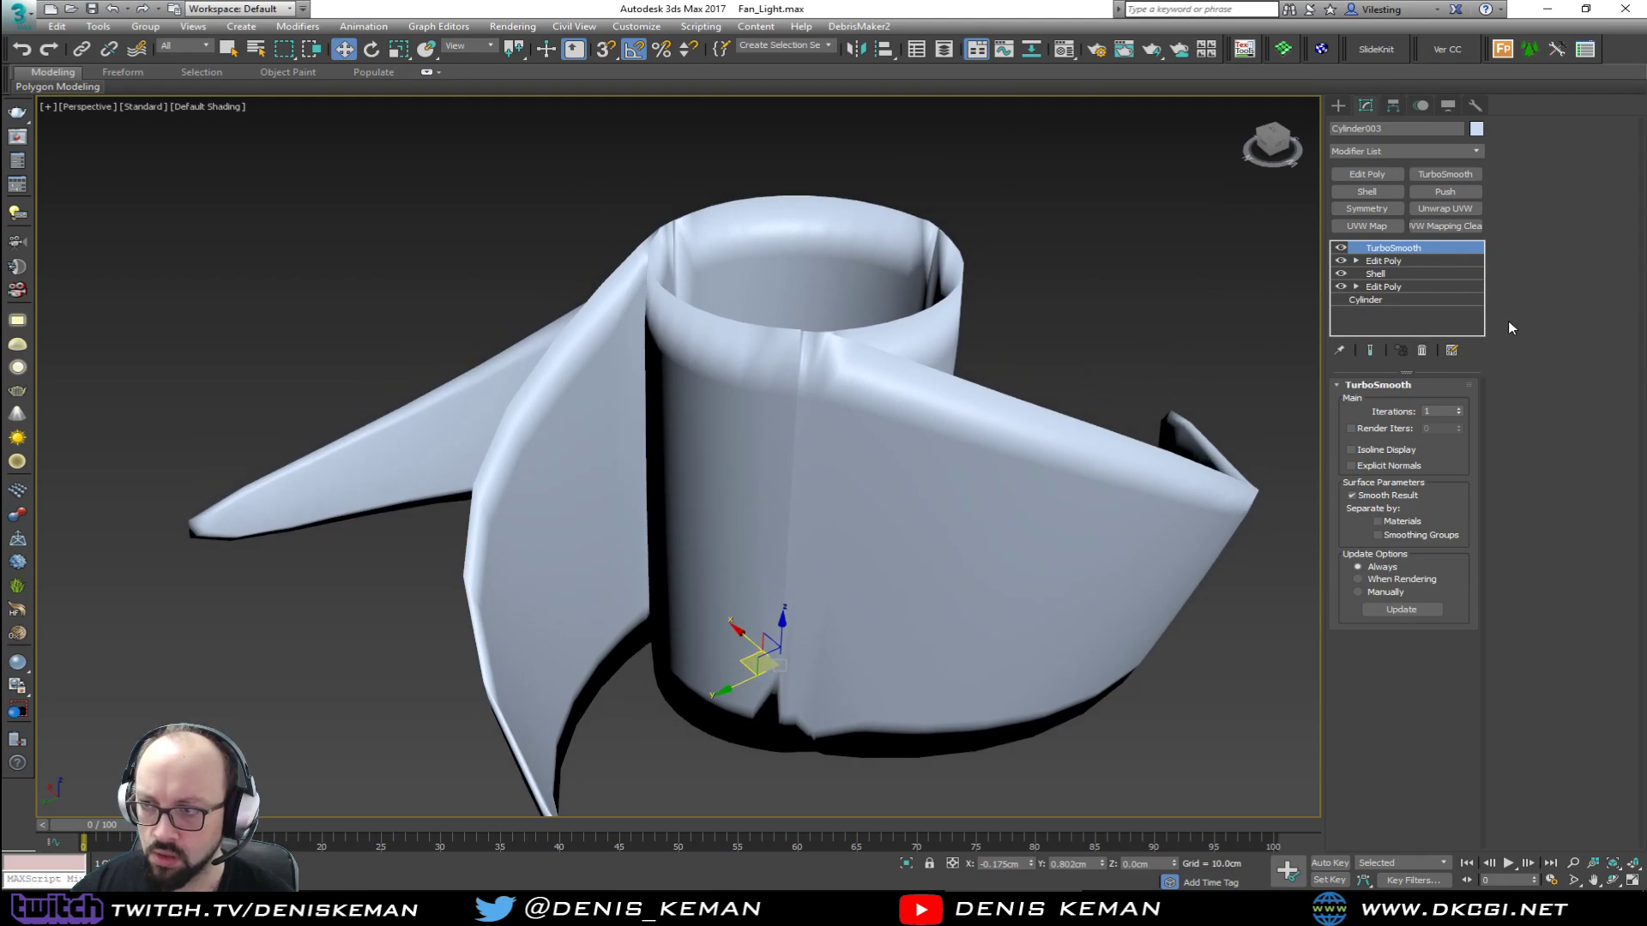
{"action": "left_click", "coordinate": [1422, 351]}
{"action": "key", "text": "F4"}
Step: Inspect the doubled vertical seam edge beside the blade junction and check the tube wall for an open border
{"action": "scroll", "coordinate": [805, 342], "scroll_direction": "up", "scroll_amount": 6}
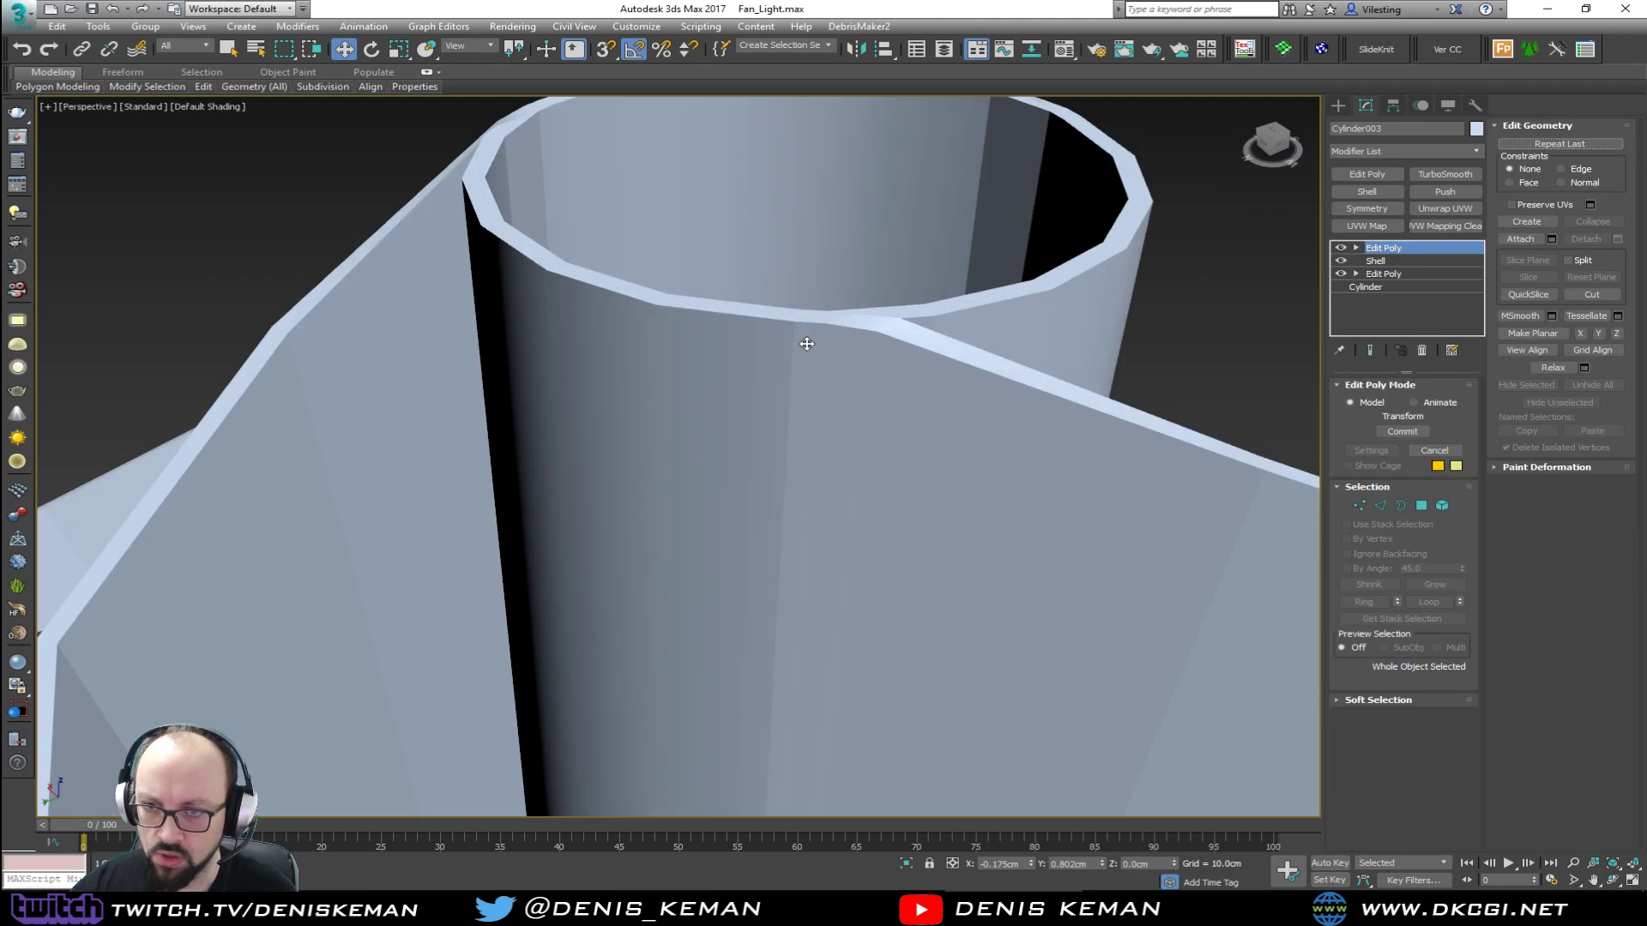
{"action": "key", "text": "2"}
{"action": "left_click", "coordinate": [785, 333]}
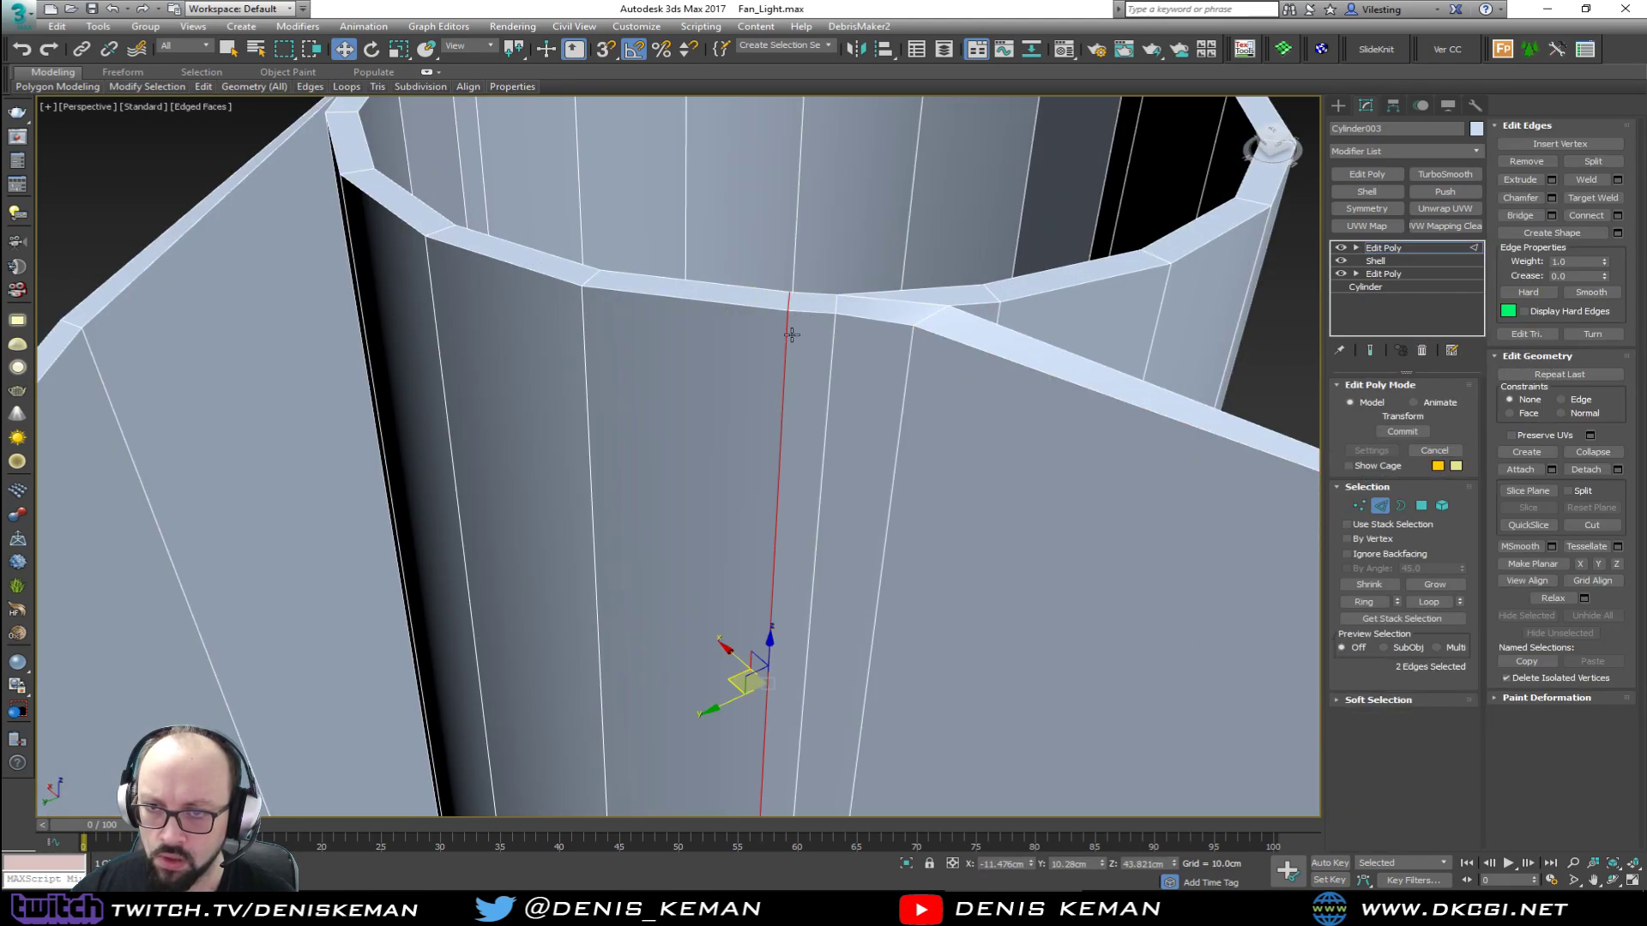
{"action": "middle_click_drag", "start_coordinate": [786, 332], "coordinate": [454, 376], "text": "alt"}
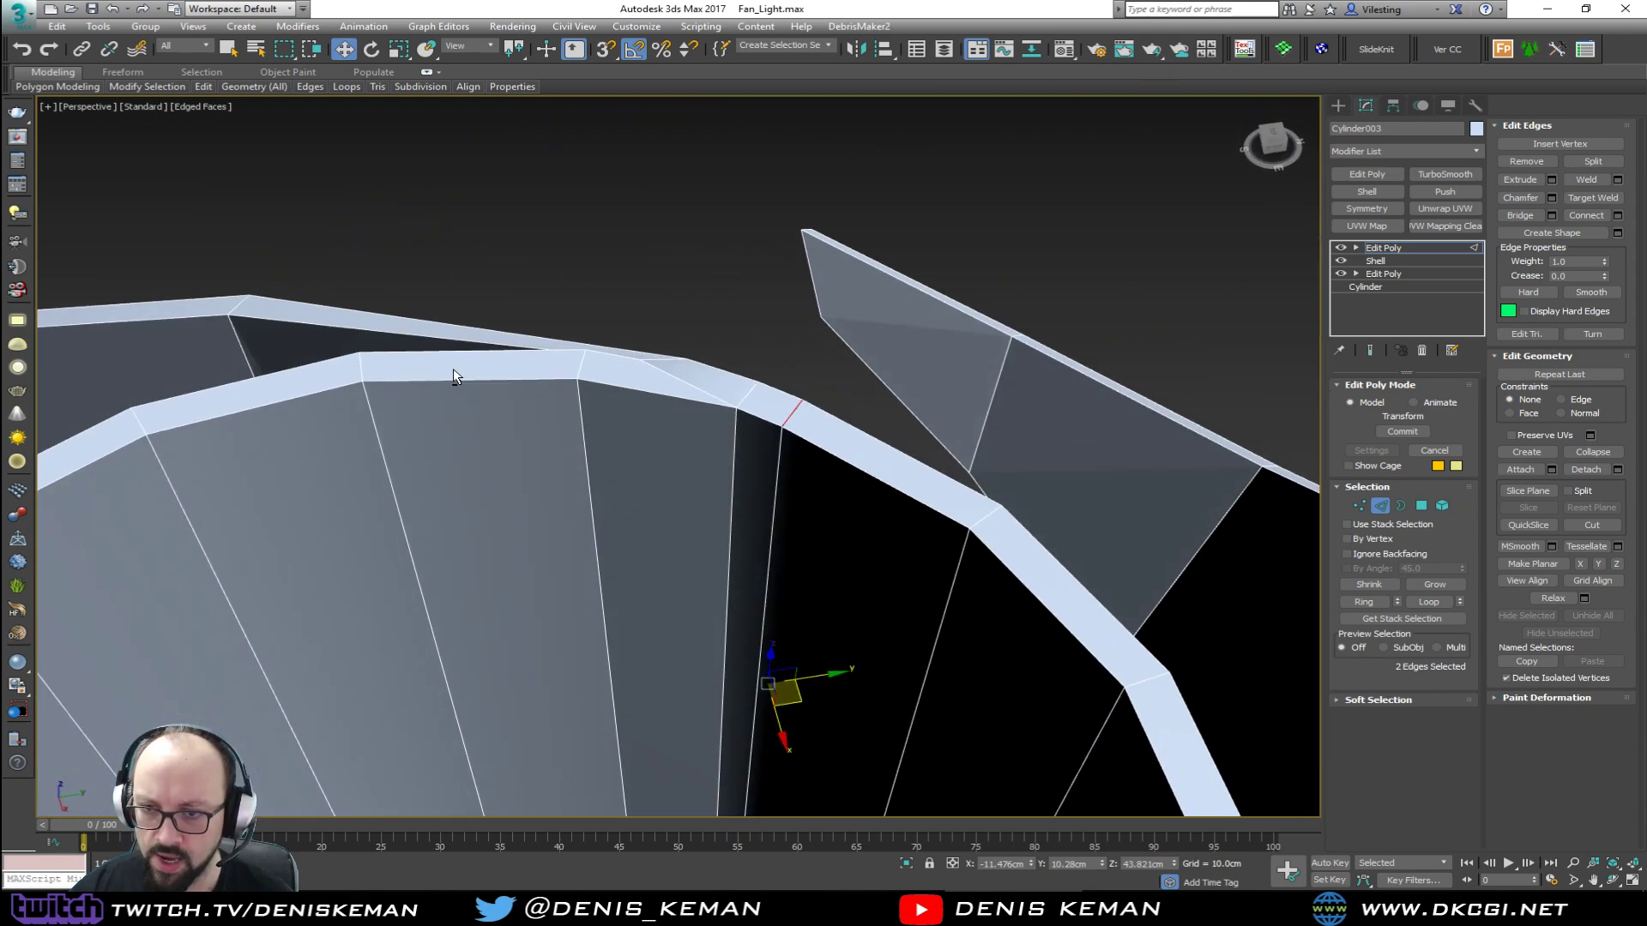
{"action": "scroll", "coordinate": [782, 433], "scroll_direction": "up", "scroll_amount": 2}
{"action": "middle_click_drag", "start_coordinate": [813, 480], "coordinate": [911, 396]}
{"action": "scroll", "coordinate": [817, 386], "scroll_direction": "down", "scroll_amount": 3}
{"action": "key", "text": "Delete"}
{"action": "scroll", "coordinate": [841, 352], "scroll_direction": "down", "scroll_amount": 5}
{"action": "key", "text": "3"}
{"action": "left_click", "coordinate": [866, 358]}
{"action": "left_click", "coordinate": [844, 380]}
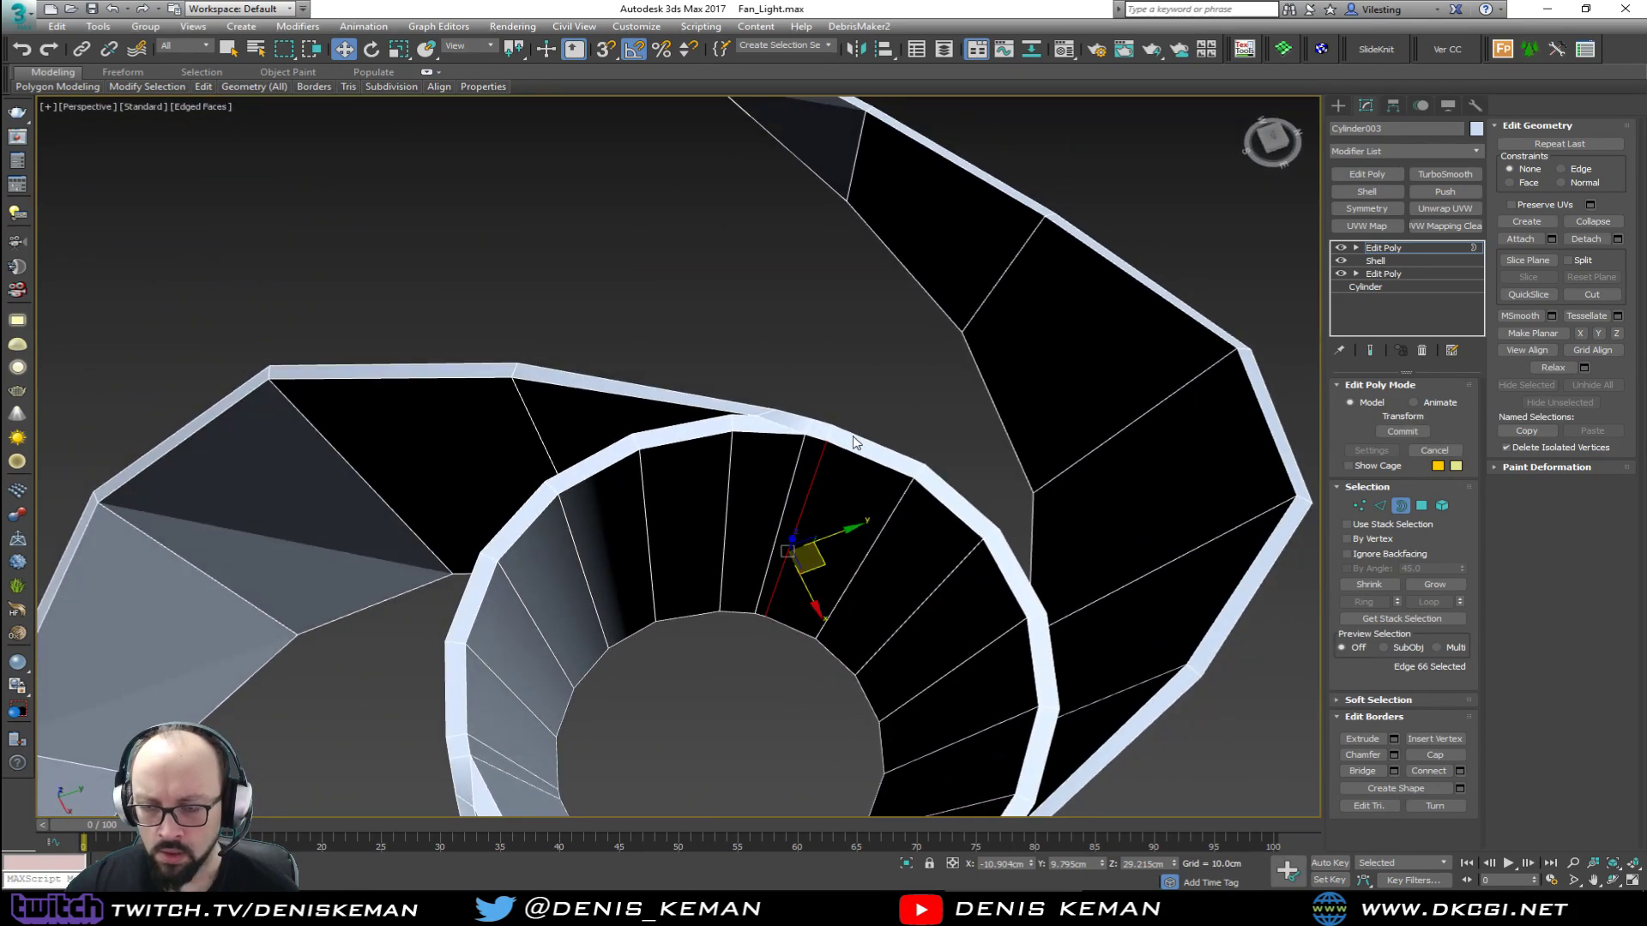
Step: Weld all vertices of the fan object with a threshold of 0.02 cm
{"action": "key", "text": "1"}
{"action": "key", "text": "ctrl+a"}
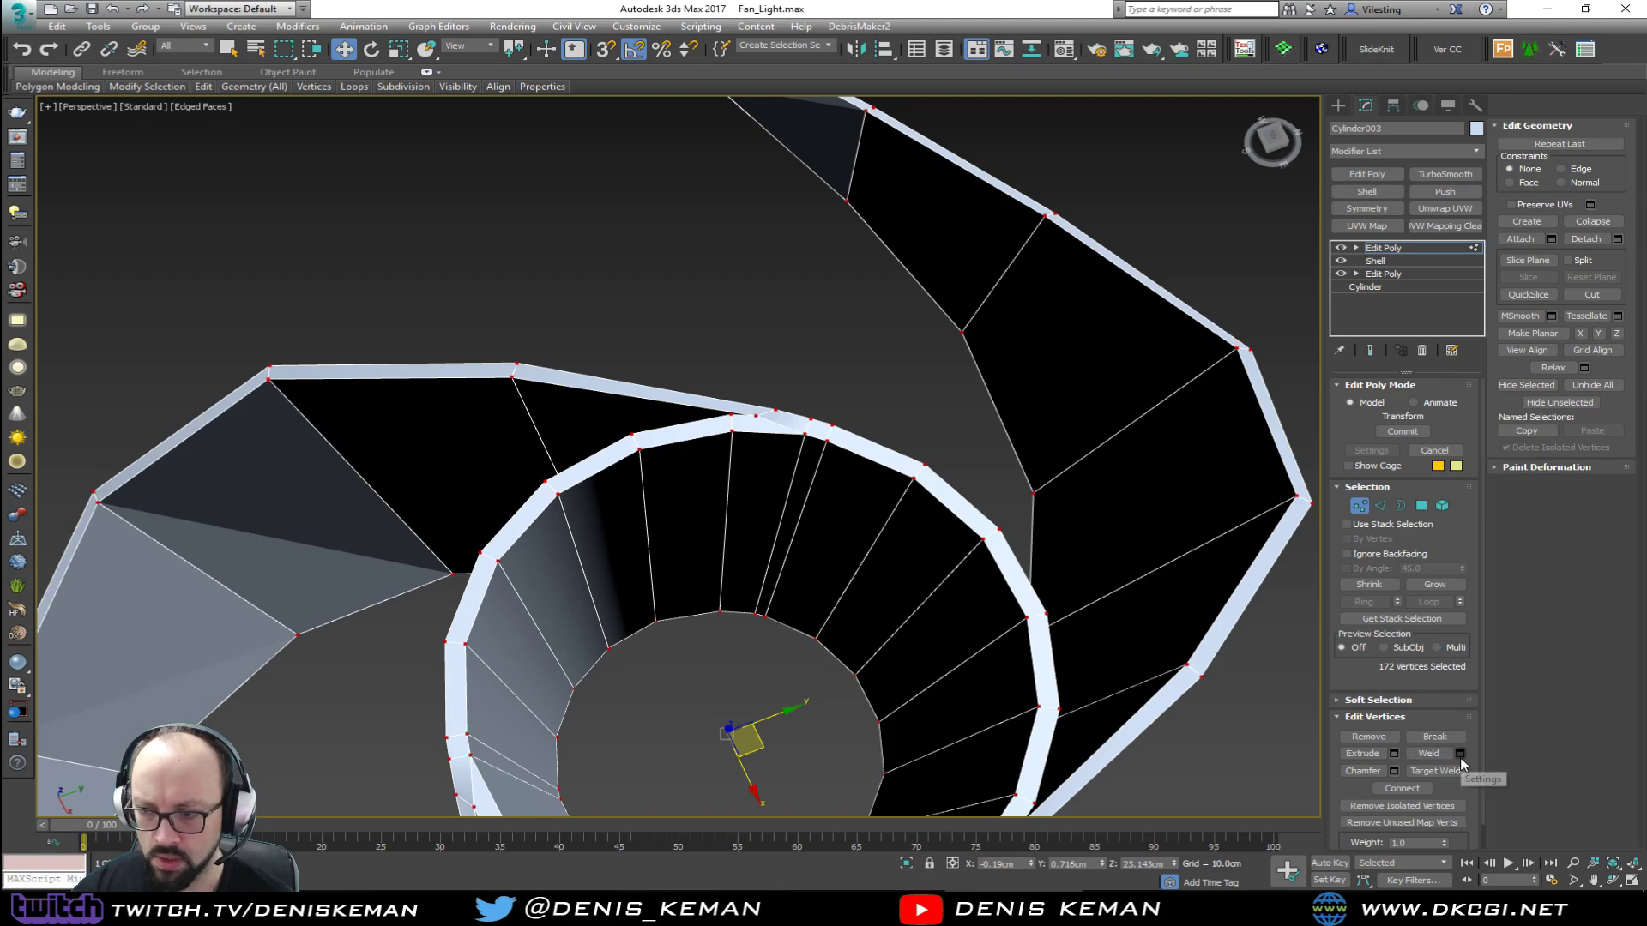
{"action": "left_click", "coordinate": [1460, 756]}
{"action": "right_click", "coordinate": [690, 466]}
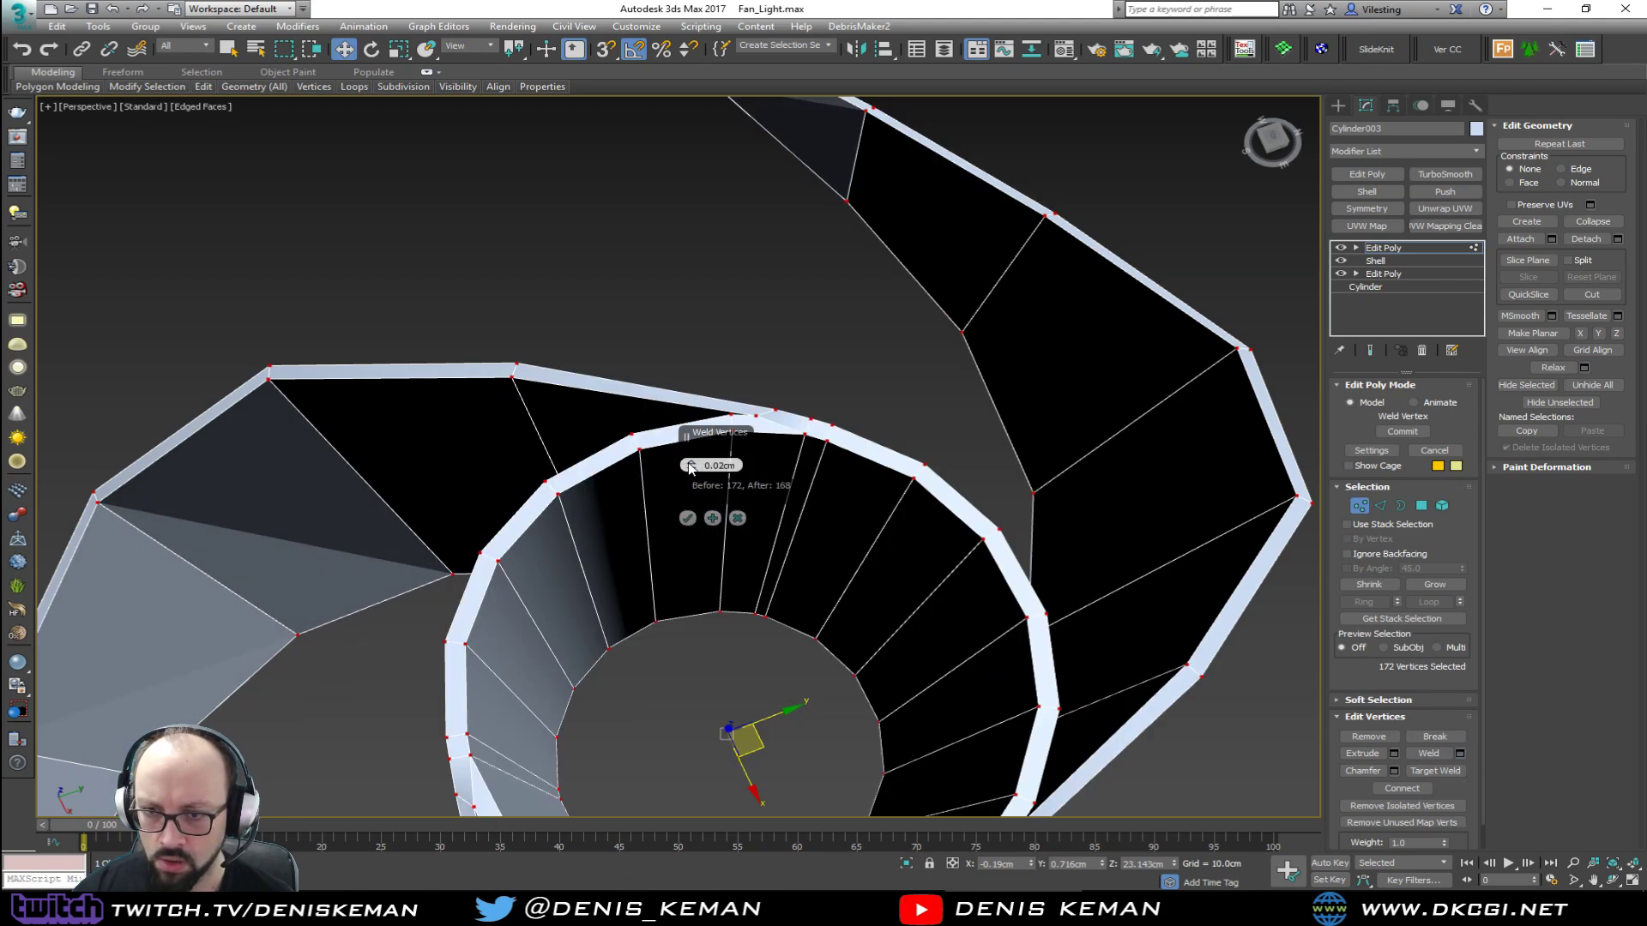
{"action": "left_click", "coordinate": [688, 519]}
{"action": "left_click", "coordinate": [1361, 507]}
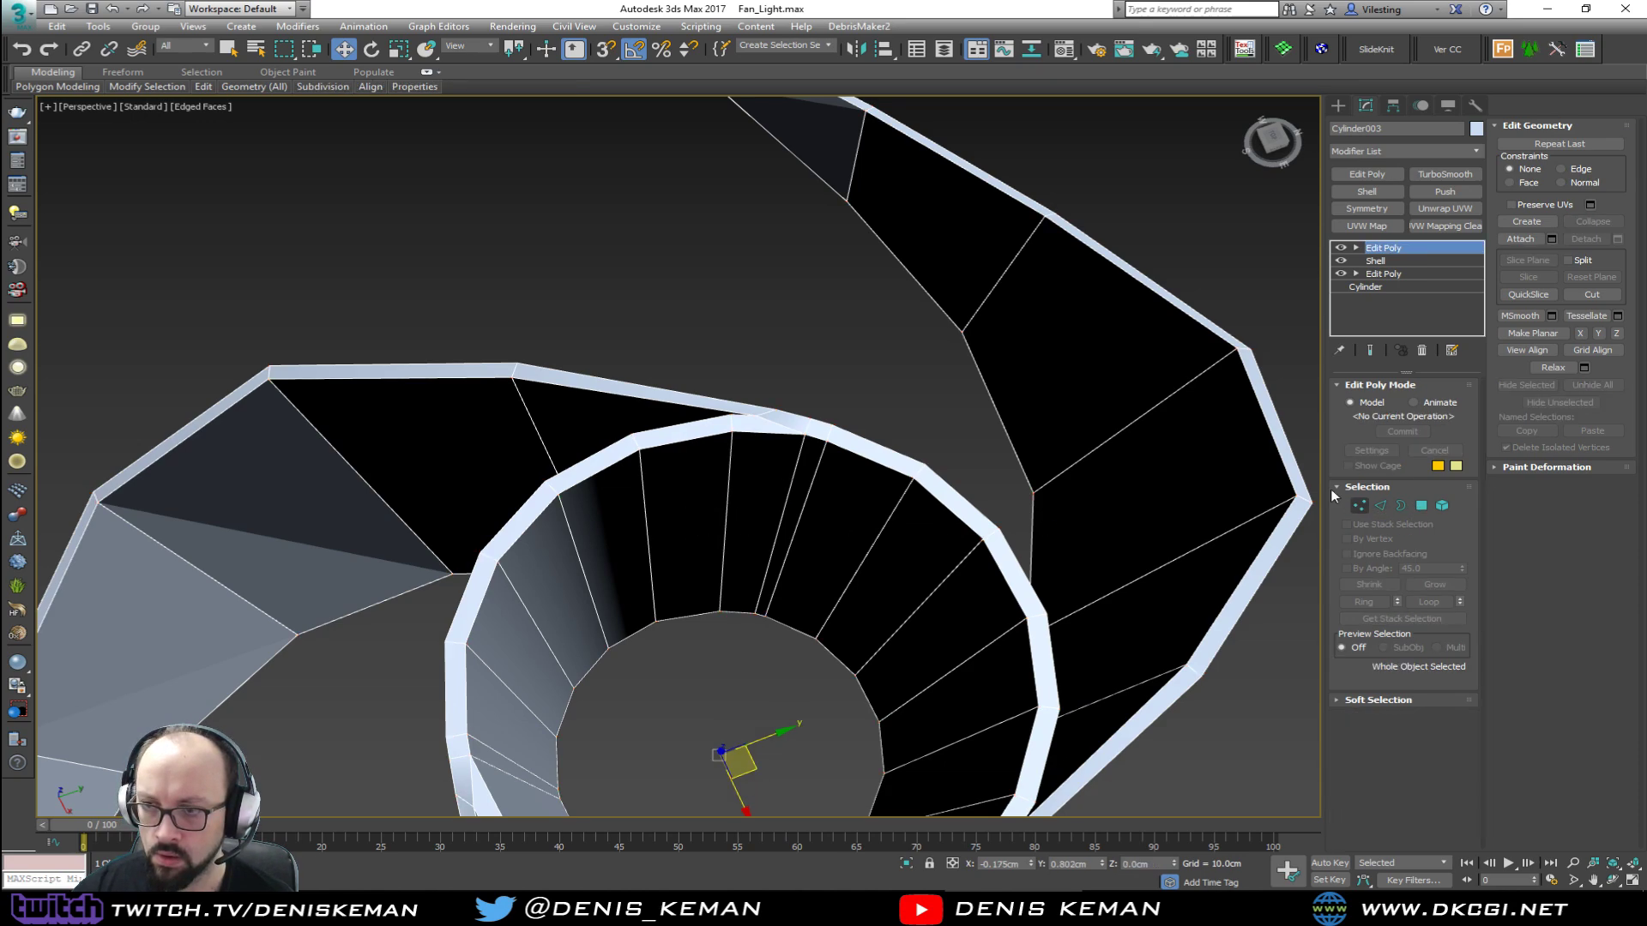
Step: Apply TurboSmooth again to check the welded seam's shading, and remove the modifier
{"action": "left_click", "coordinate": [1460, 175]}
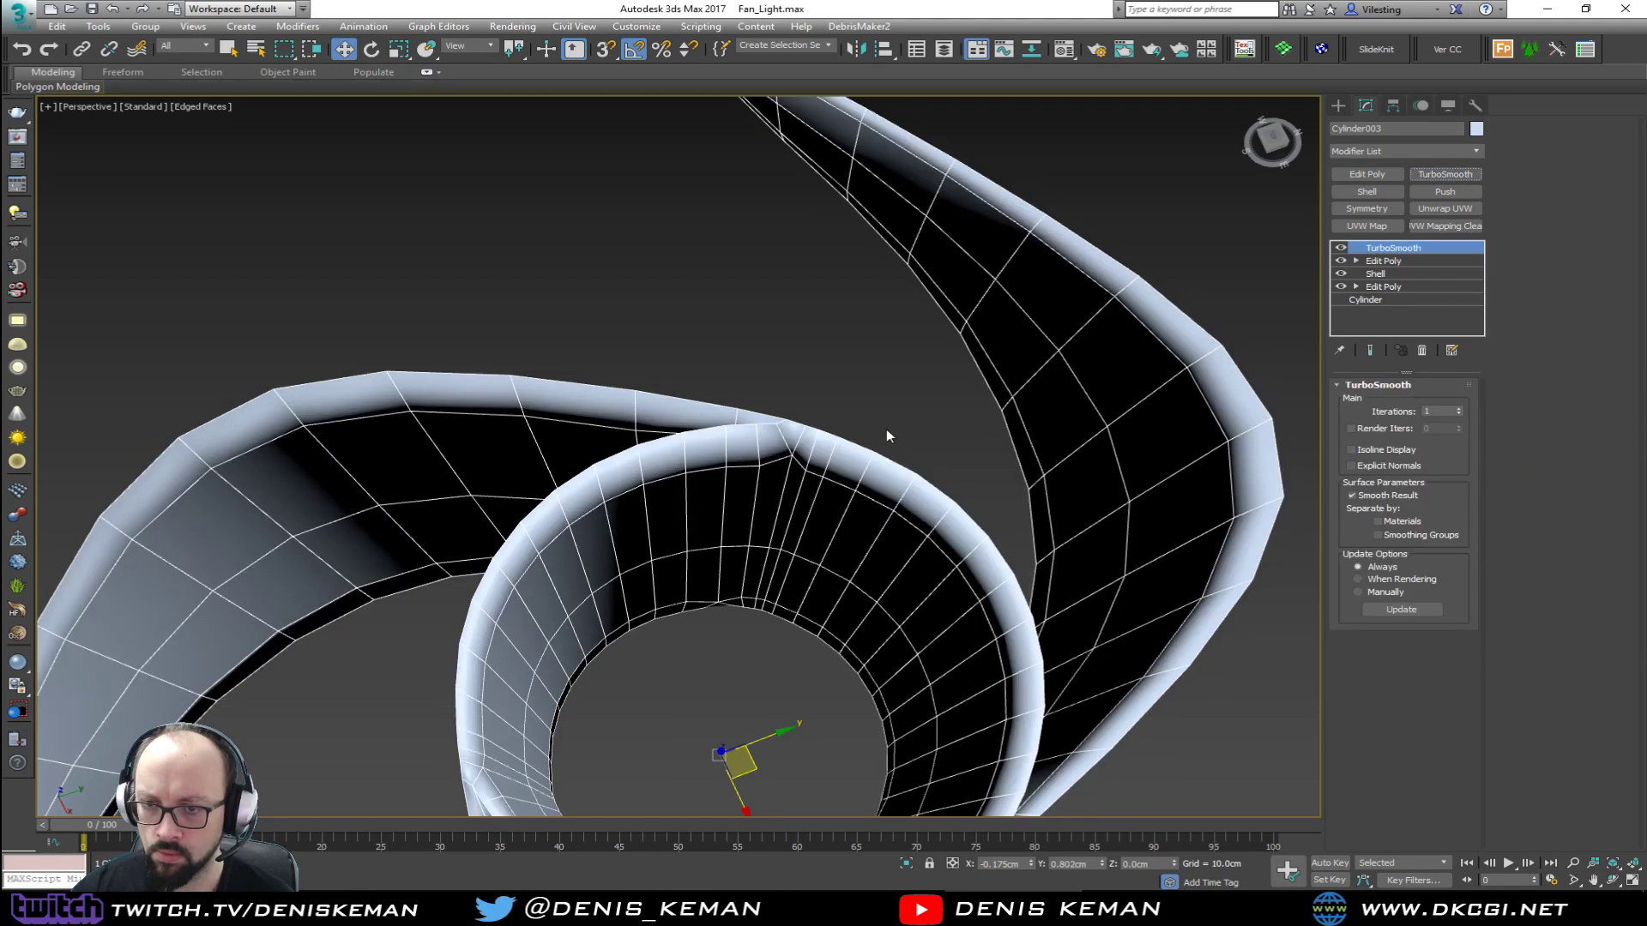
{"action": "key", "text": "F4"}
{"action": "scroll", "coordinate": [869, 453], "scroll_direction": "down", "scroll_amount": 5}
{"action": "middle_click_drag", "start_coordinate": [869, 453], "coordinate": [772, 444], "text": "alt"}
{"action": "left_click", "coordinate": [1422, 351]}
{"action": "key", "text": "F4"}
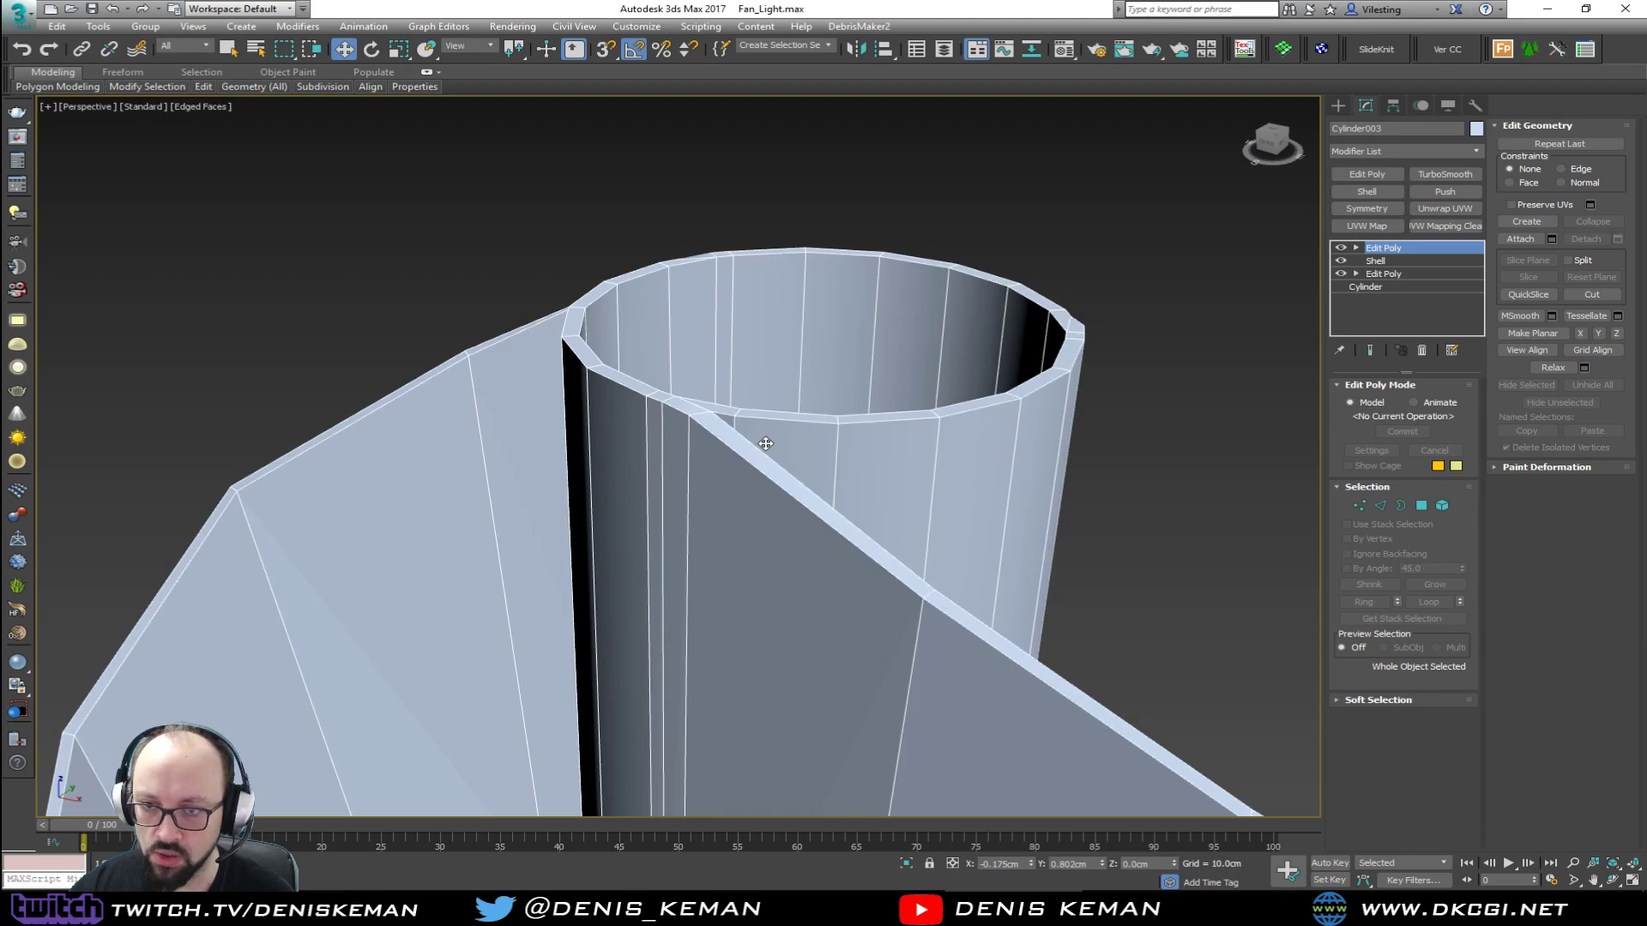
{"action": "scroll", "coordinate": [739, 448], "scroll_direction": "up", "scroll_amount": 1}
{"action": "scroll", "coordinate": [725, 459], "scroll_direction": "up", "scroll_amount": 2}
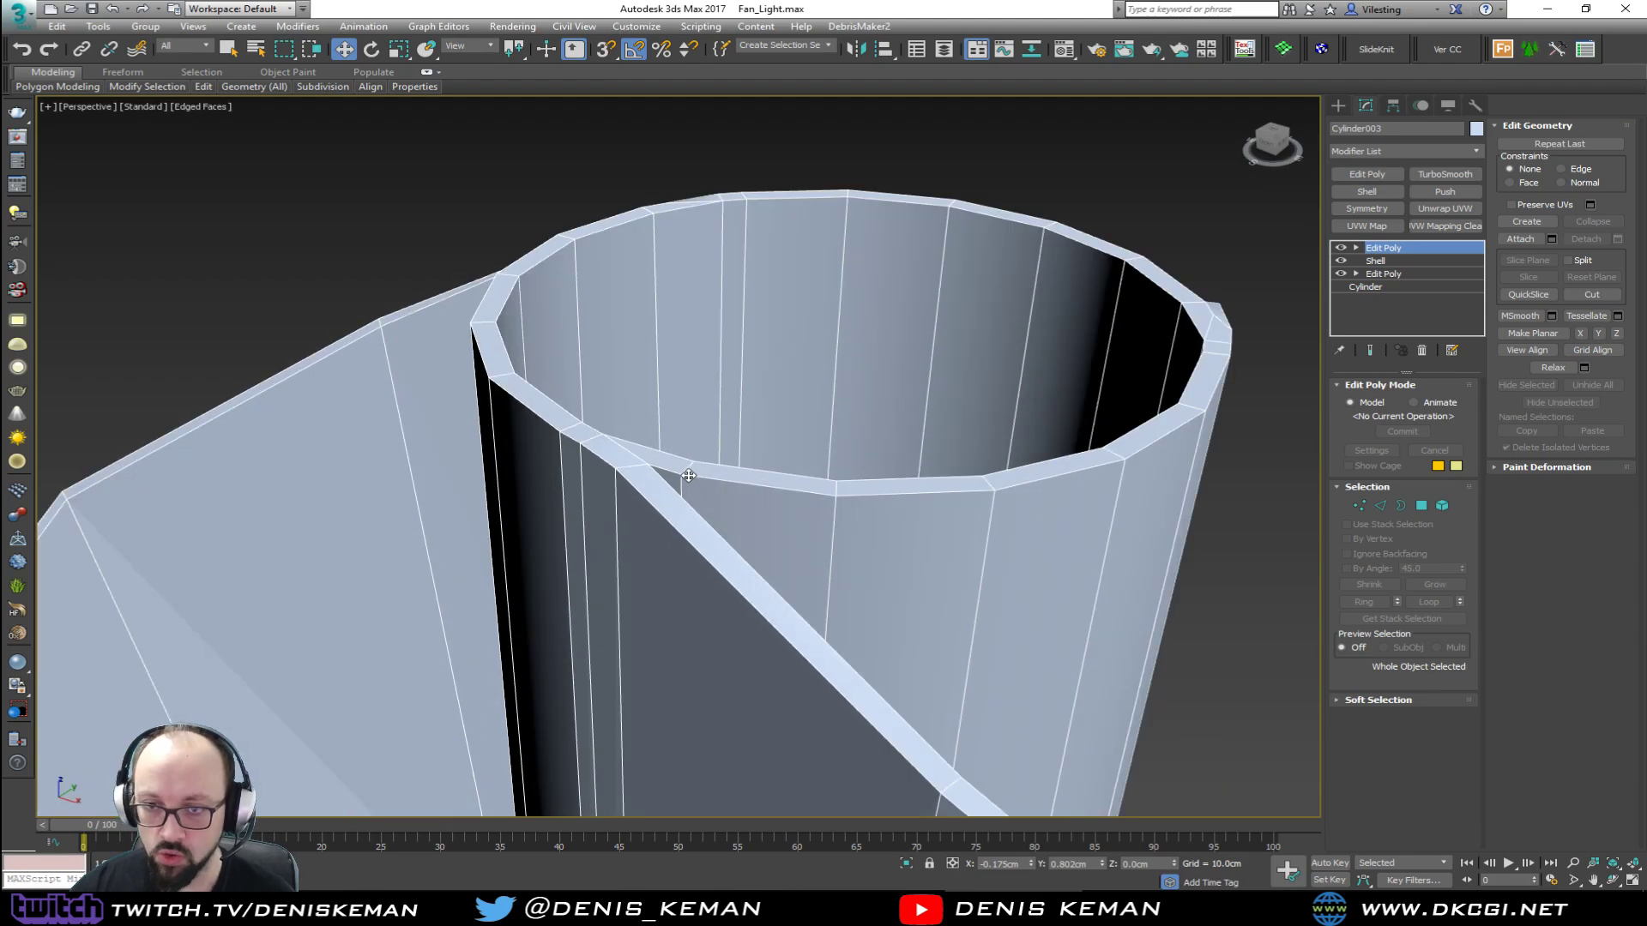
{"action": "key", "text": "alt+s"}
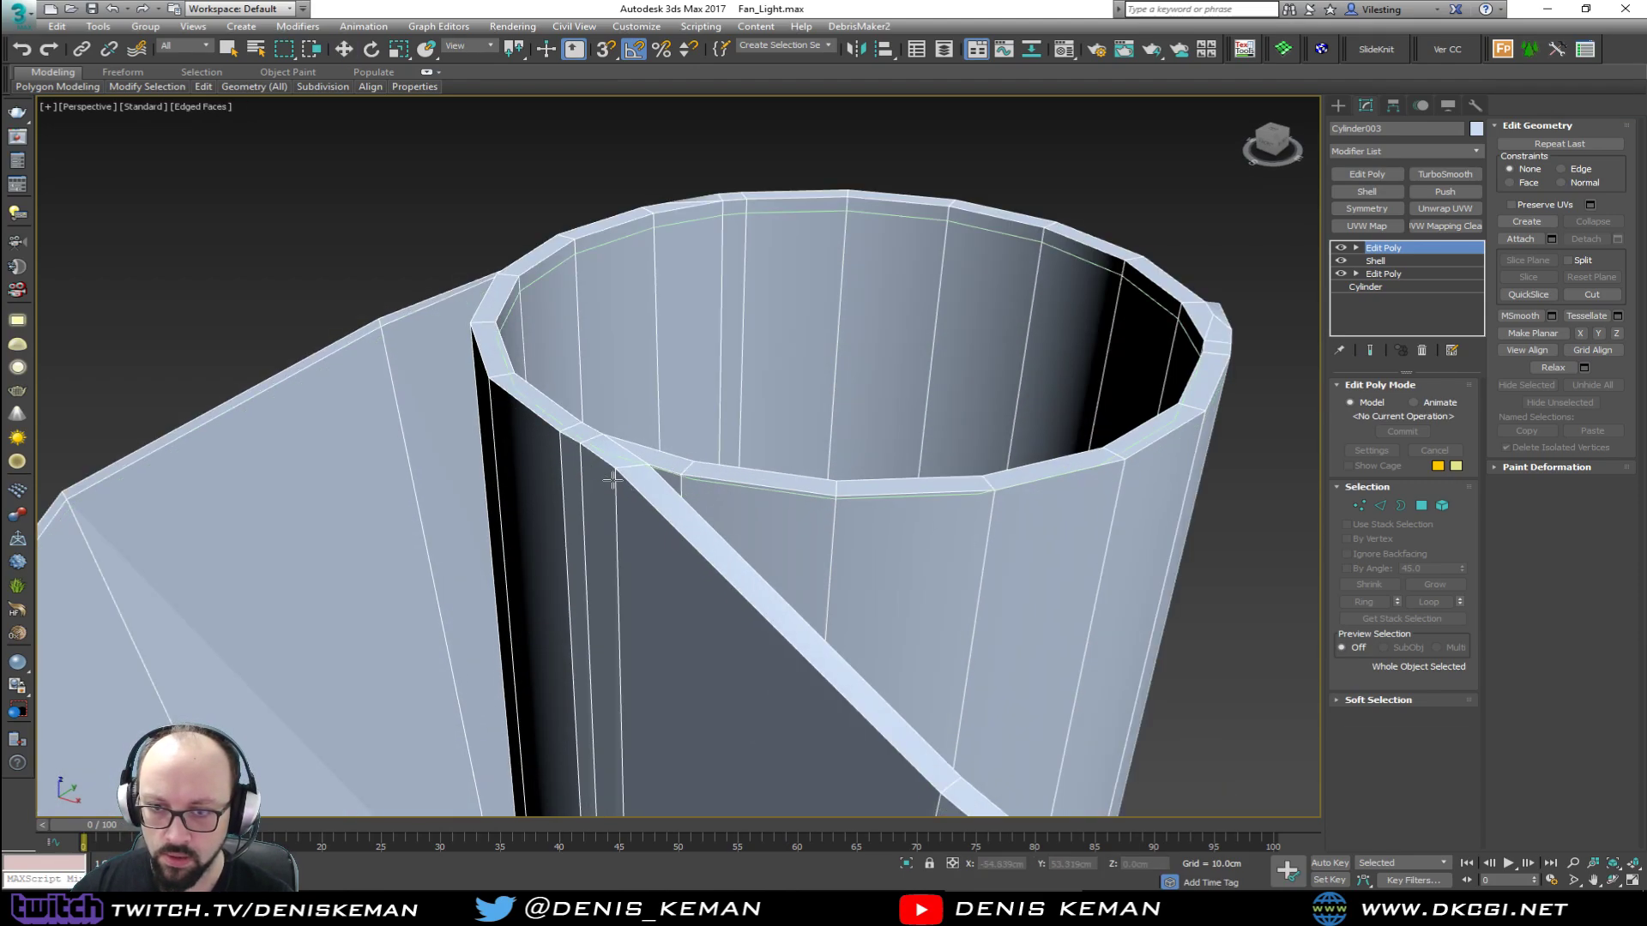
{"action": "right_click", "coordinate": [988, 507]}
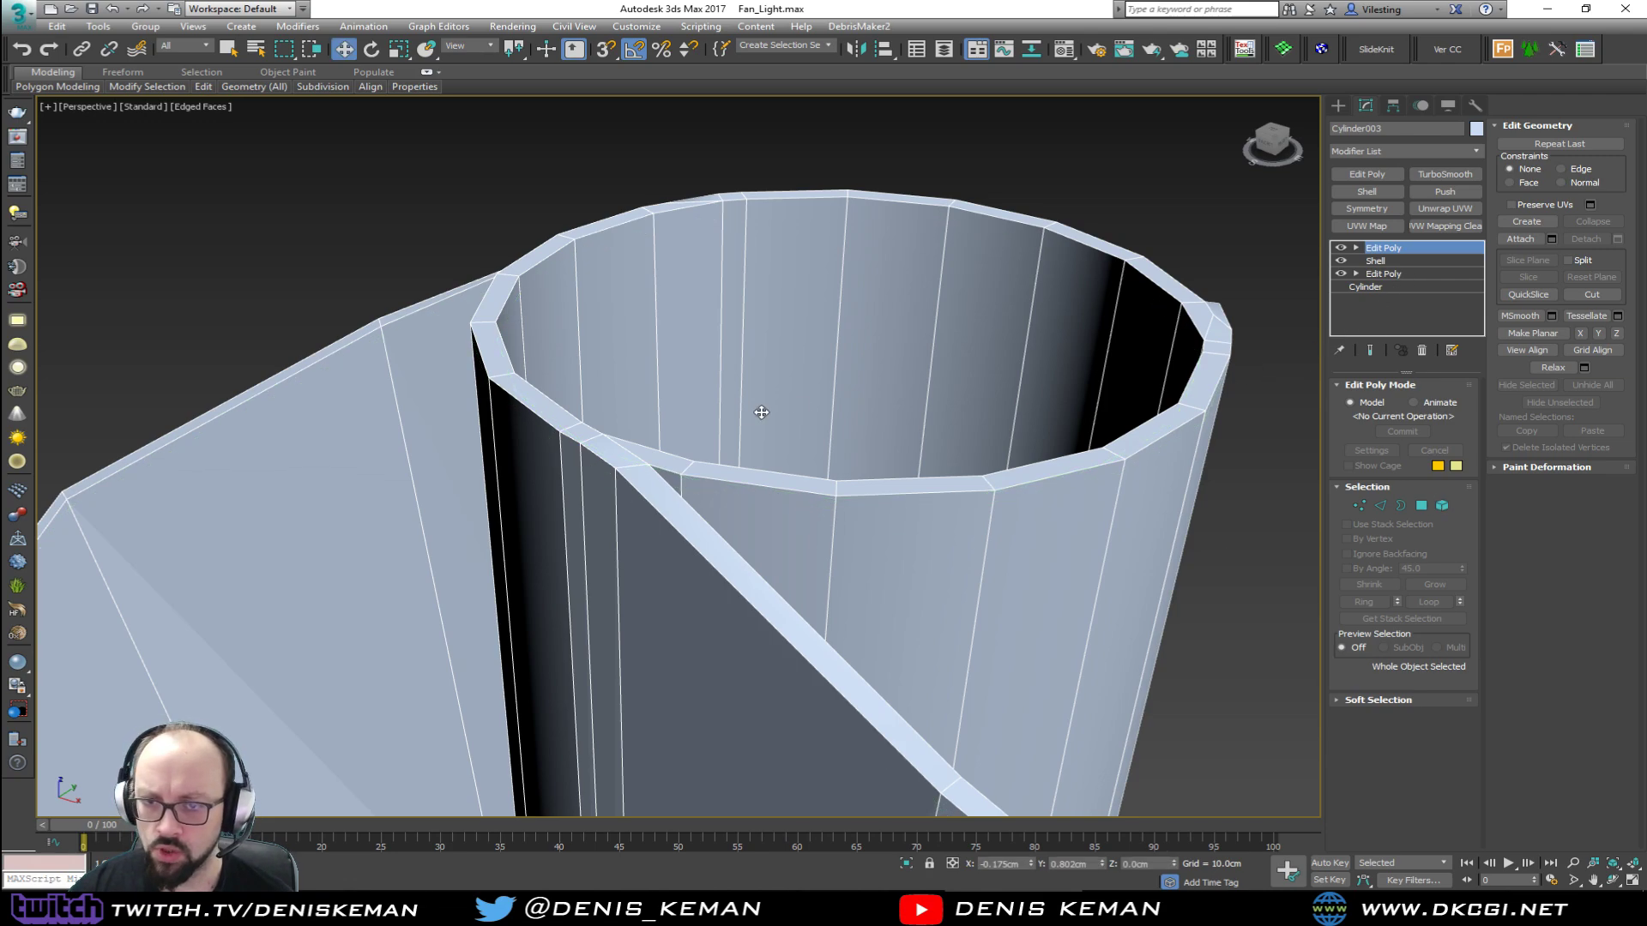
Step: Select the narrow rim polygons along the upper and lower edges of the tube and blades, using By Angle selection at 45
{"action": "key", "text": "4"}
{"action": "left_click", "coordinate": [689, 467]}
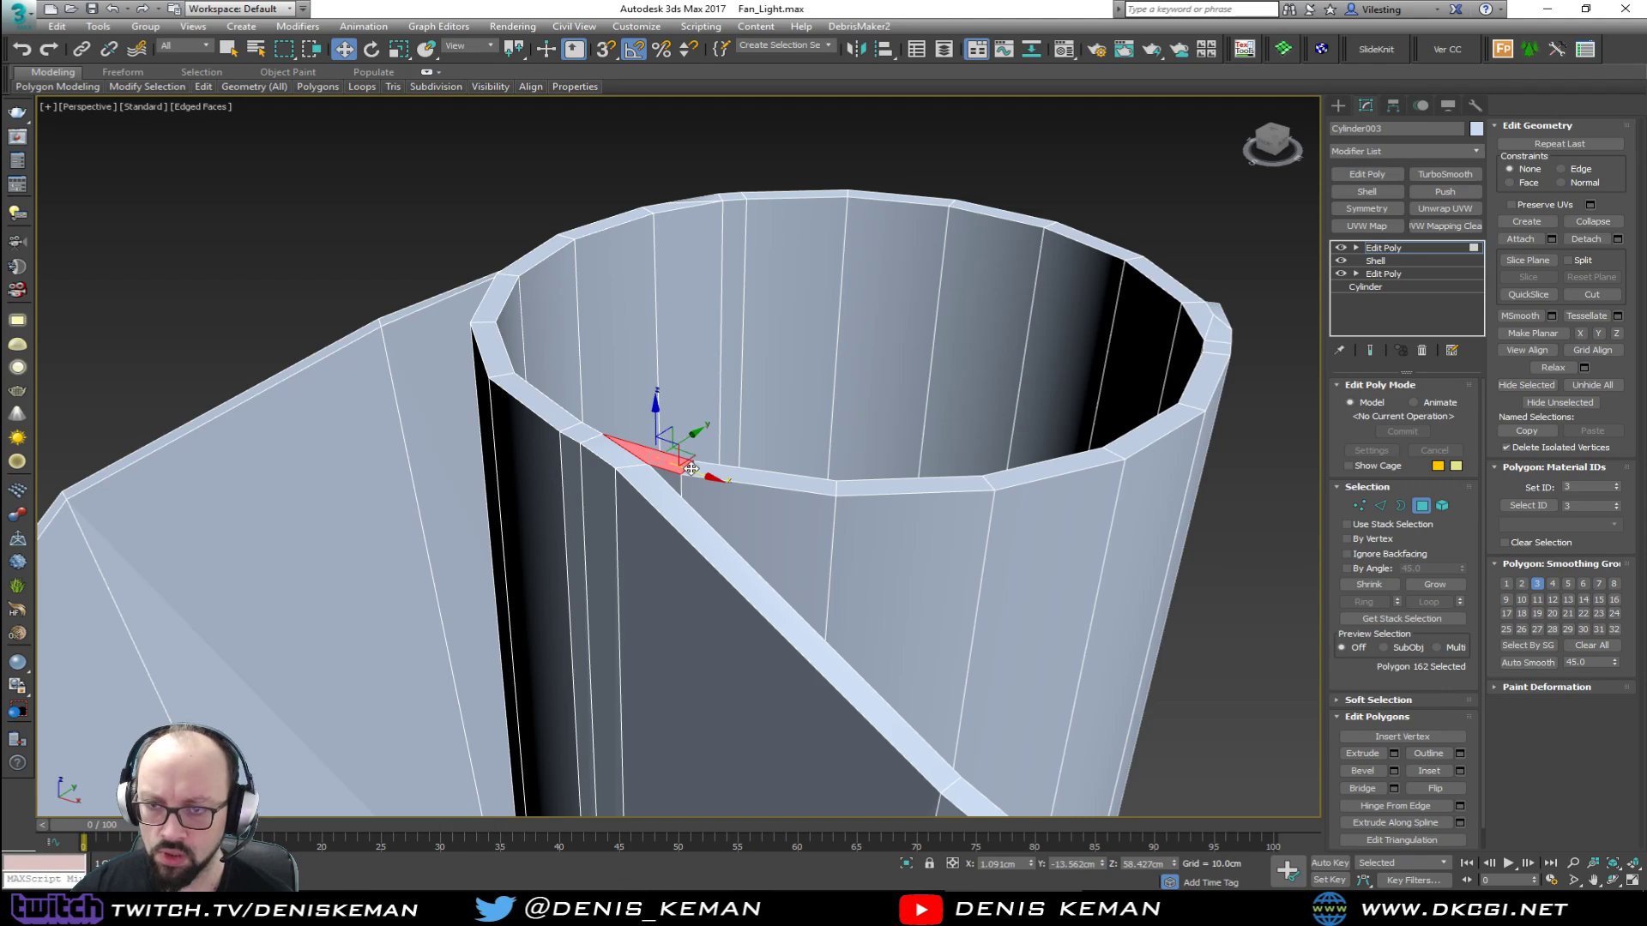
{"action": "left_click", "coordinate": [1067, 471], "text": "shift"}
{"action": "middle_click_drag", "start_coordinate": [1072, 480], "coordinate": [815, 476], "text": "alt"}
{"action": "middle_click_drag", "start_coordinate": [709, 424], "coordinate": [706, 375], "text": "alt"}
{"action": "scroll", "coordinate": [772, 440], "scroll_direction": "down", "scroll_amount": 3}
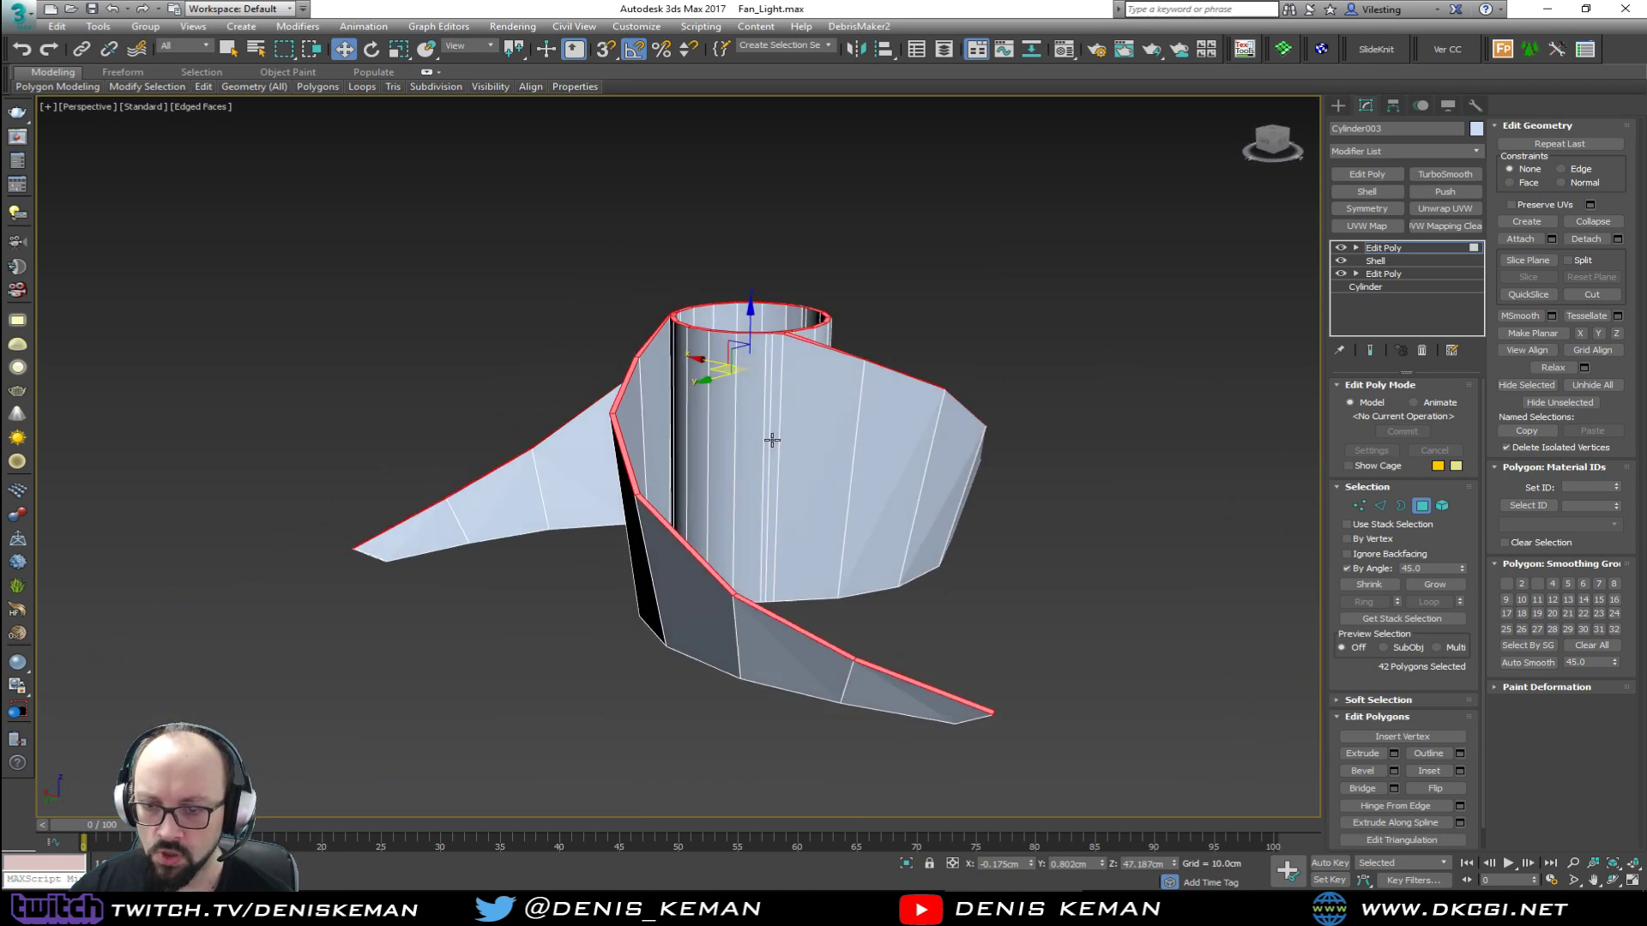
{"action": "middle_click_drag", "start_coordinate": [772, 440], "coordinate": [749, 369], "text": "alt"}
{"action": "scroll", "coordinate": [853, 343], "scroll_direction": "up", "scroll_amount": 5}
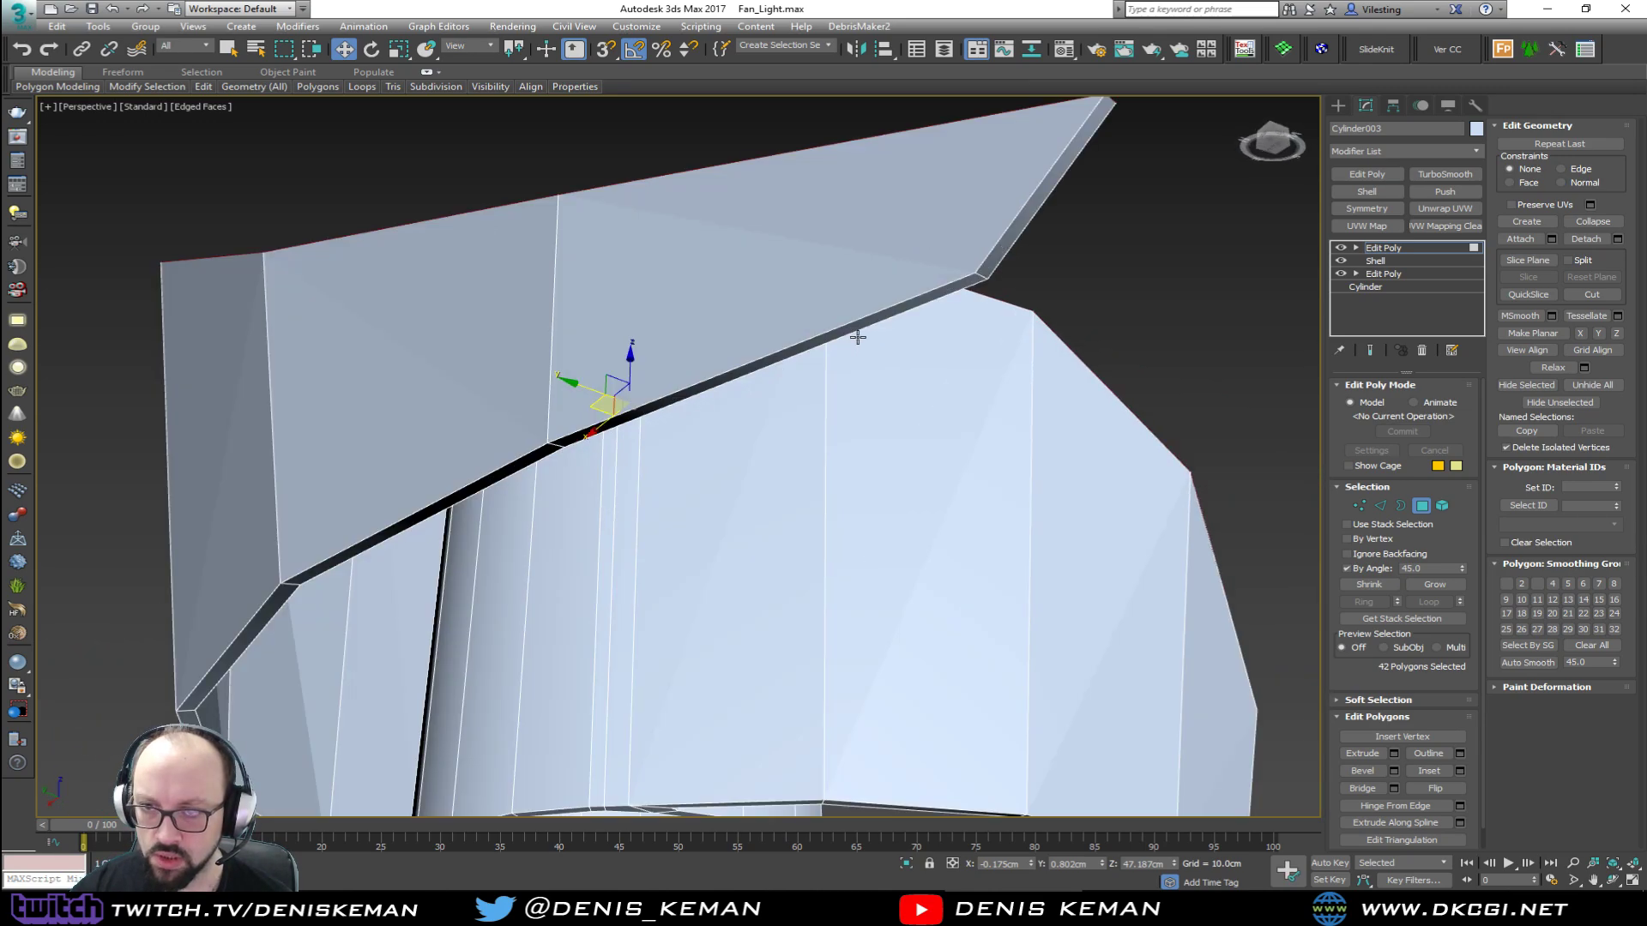
{"action": "scroll", "coordinate": [856, 326], "scroll_direction": "down", "scroll_amount": 5}
{"action": "middle_click_drag", "start_coordinate": [860, 349], "coordinate": [909, 411], "text": "alt"}
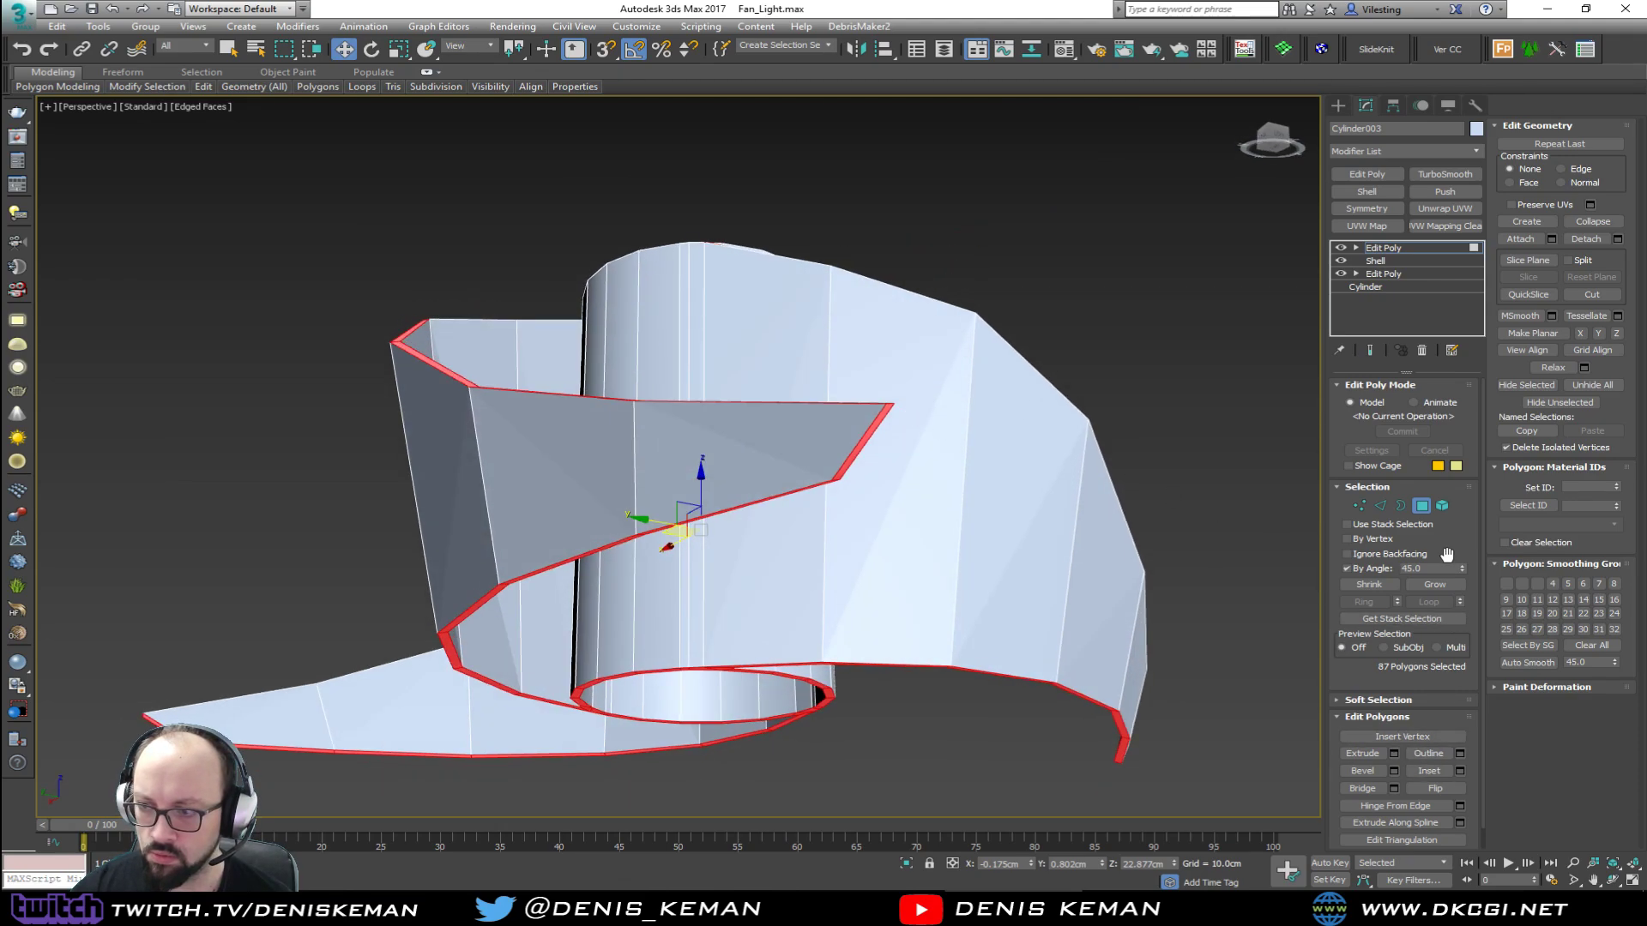
Step: Turn off By Angle selection and remove the end polygons at the blade tips from the rim selection
{"action": "left_click", "coordinate": [1378, 569]}
{"action": "left_click", "coordinate": [862, 461], "text": "alt"}
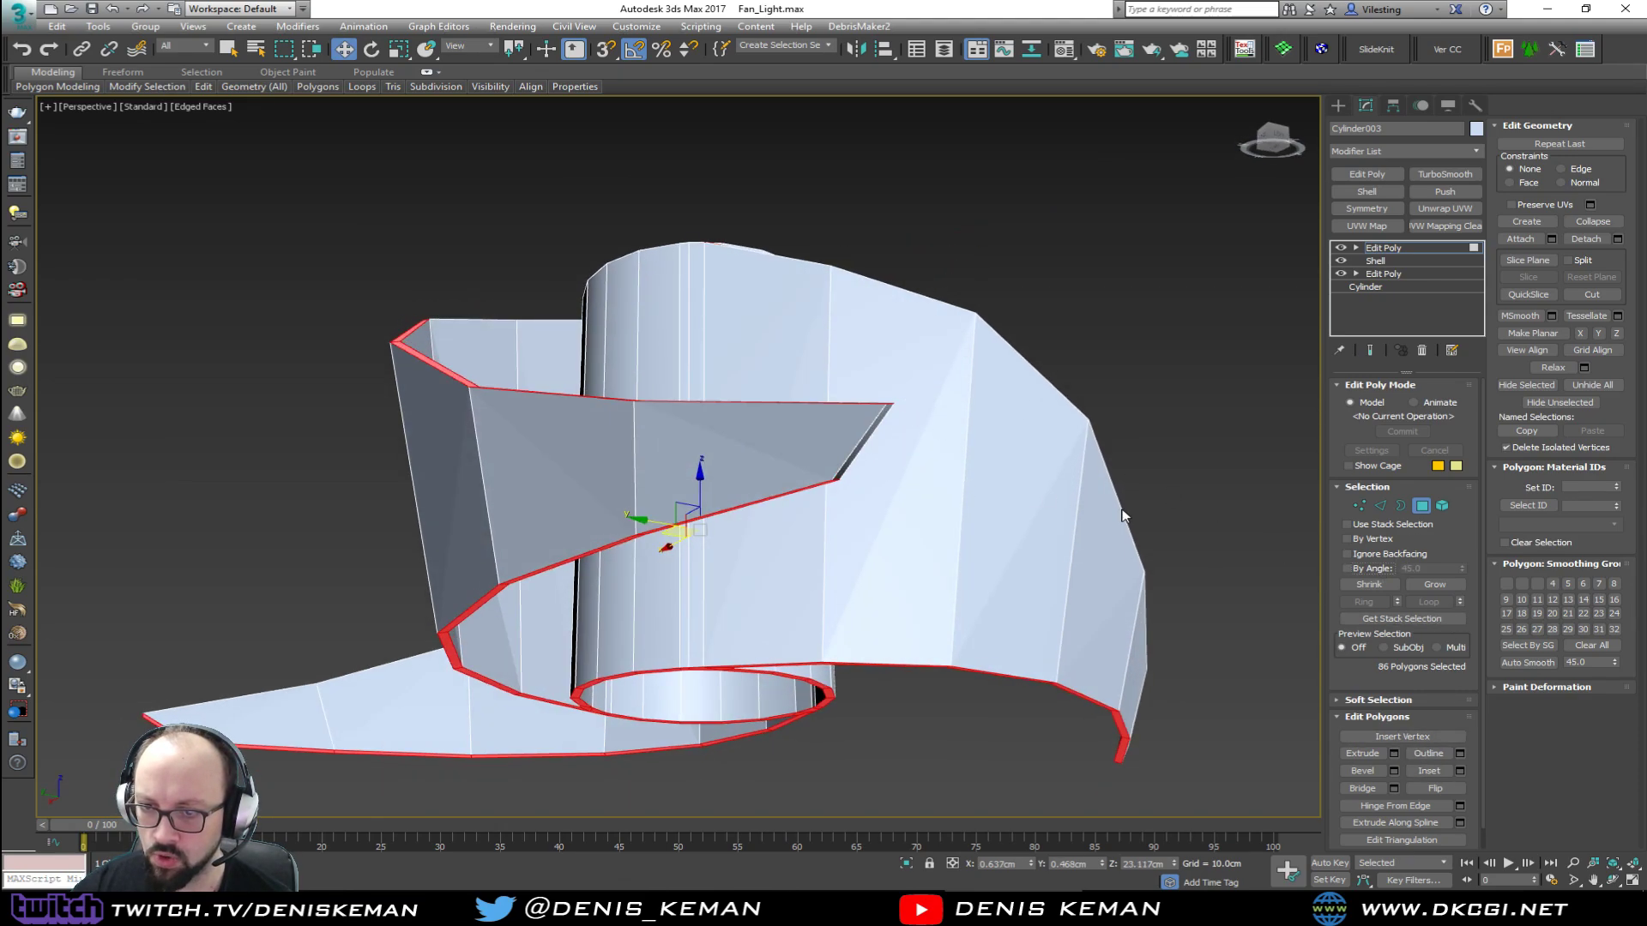
{"action": "middle_click_drag", "start_coordinate": [862, 462], "coordinate": [928, 518], "text": "alt"}
{"action": "left_click", "coordinate": [1068, 546], "text": "alt"}
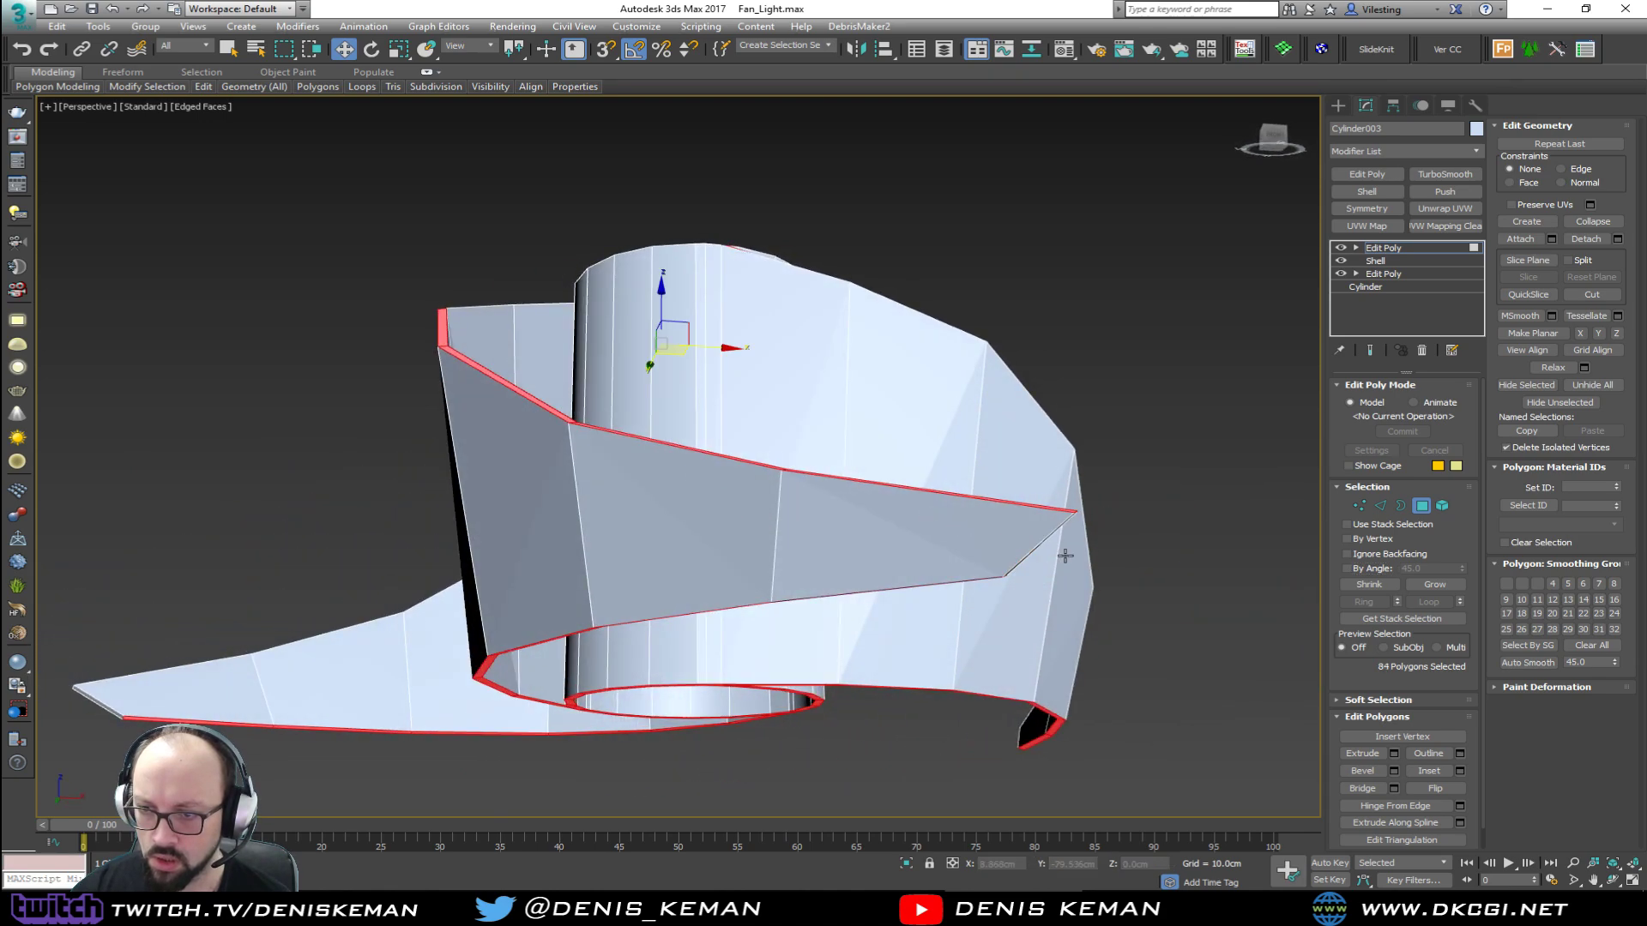
{"action": "middle_click_drag", "start_coordinate": [1068, 546], "coordinate": [898, 545], "text": "alt"}
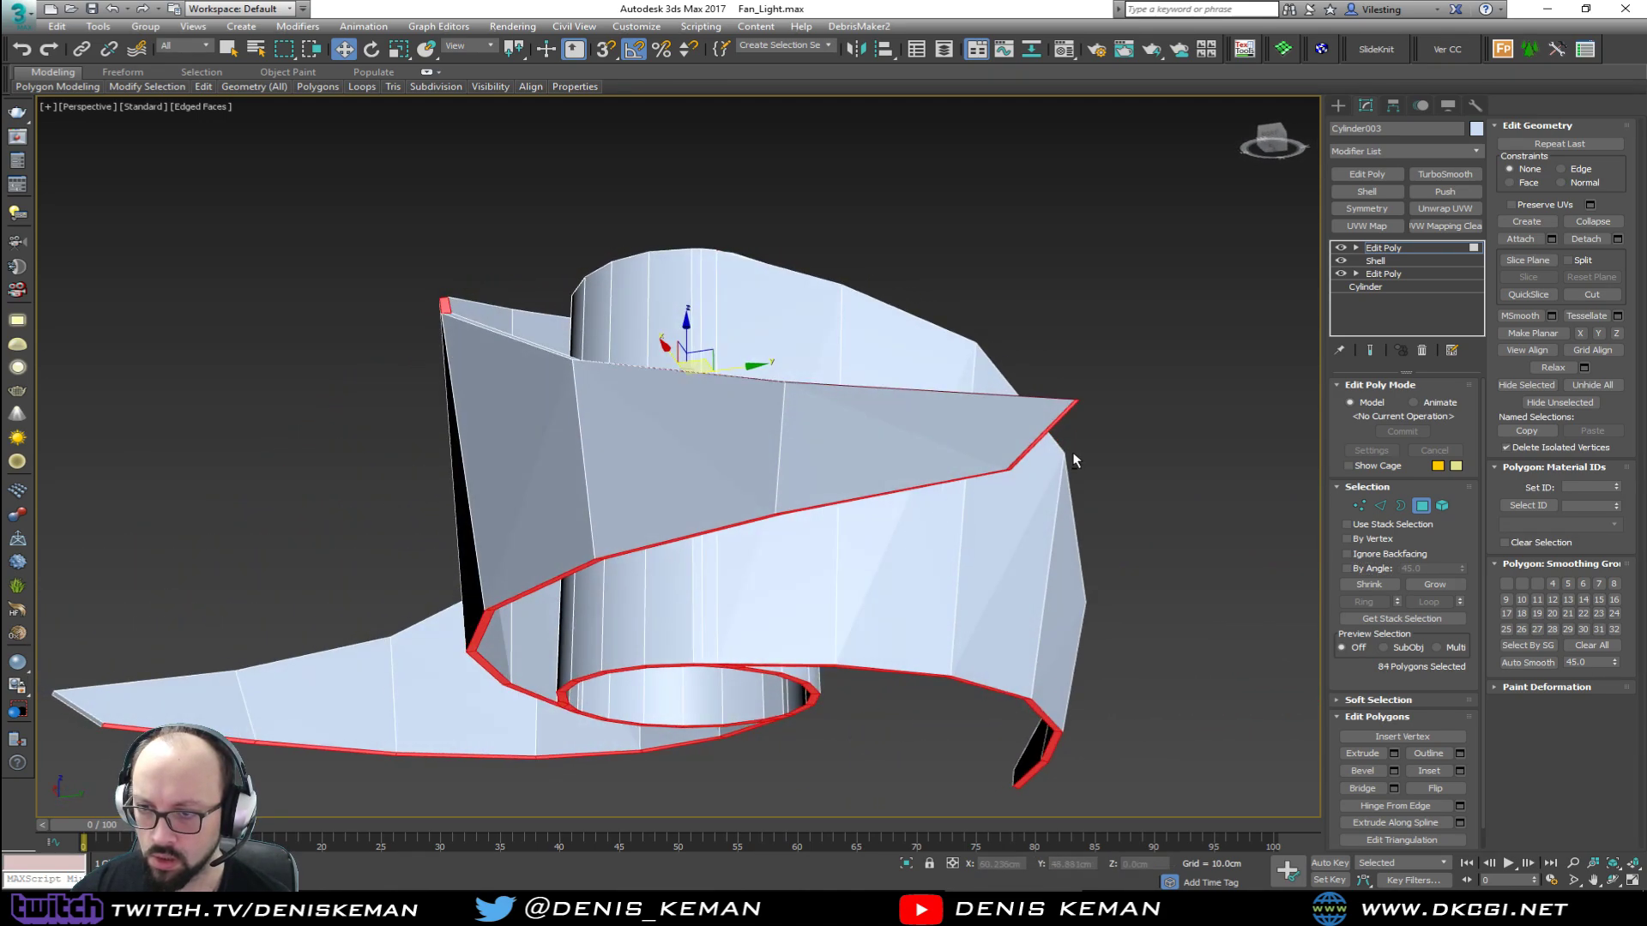
{"action": "left_click", "coordinate": [1019, 457], "text": "alt"}
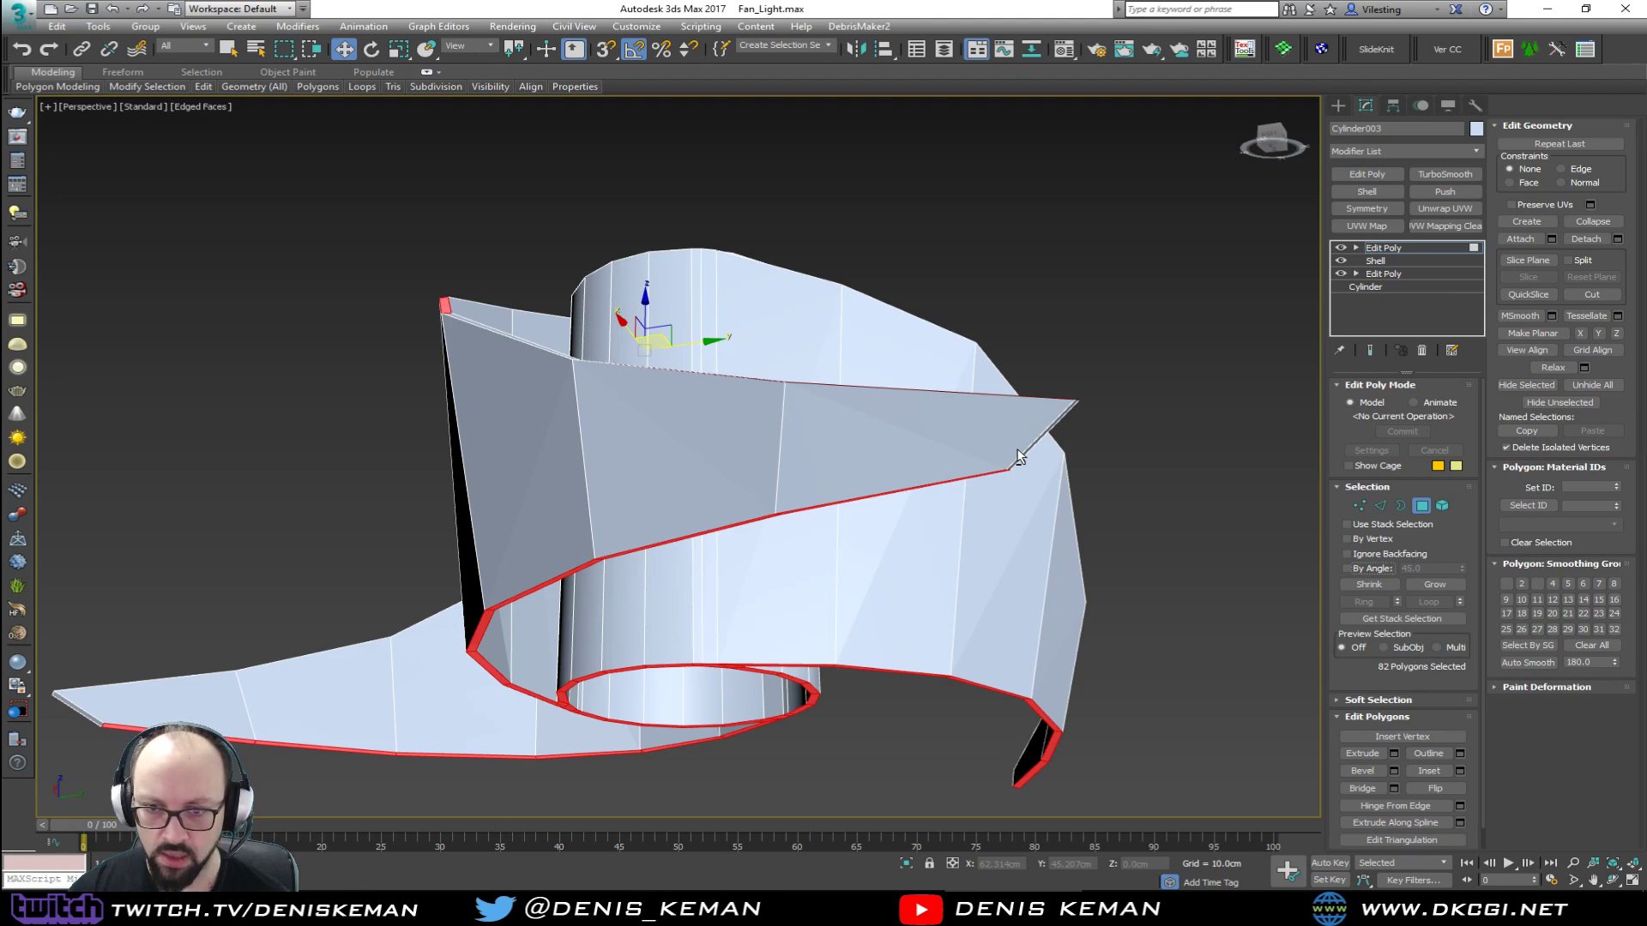
{"action": "middle_click_drag", "start_coordinate": [1019, 455], "coordinate": [1227, 510], "text": "alt"}
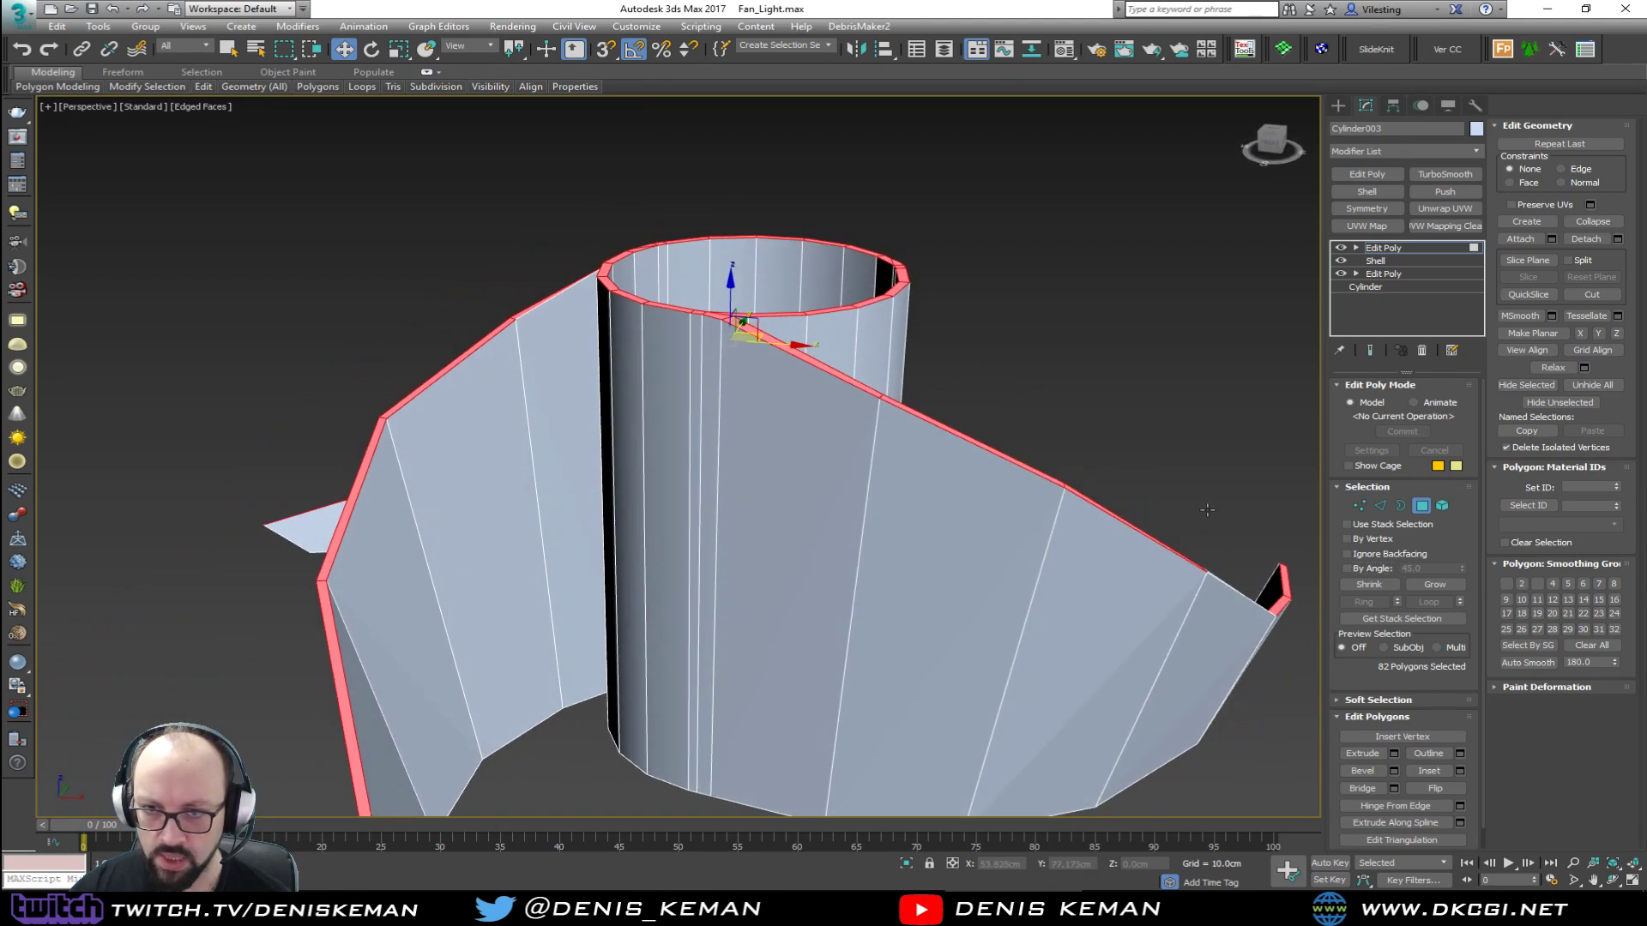
Step: Turn By Angle selection back on at 45 and select the broad side polygons of the blades
{"action": "left_click", "coordinate": [1380, 571]}
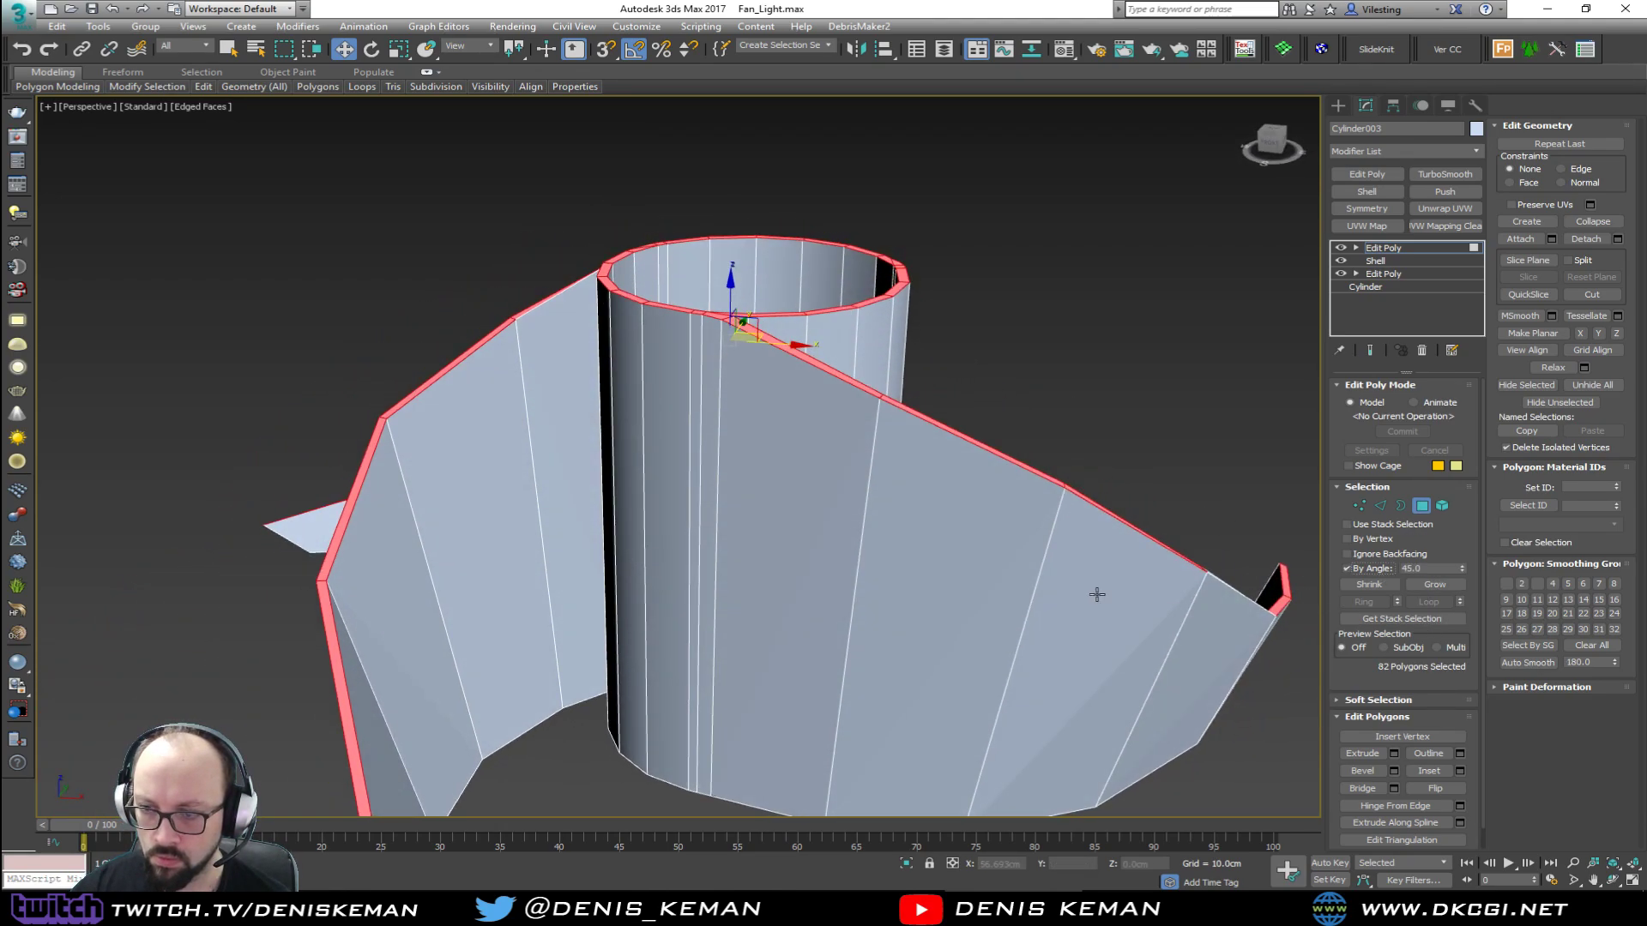
{"action": "left_click", "coordinate": [1025, 601]}
{"action": "scroll", "coordinate": [1037, 584], "scroll_direction": "down", "scroll_amount": 3}
{"action": "middle_click_drag", "start_coordinate": [936, 526], "coordinate": [801, 512], "text": "alt"}
{"action": "left_click", "coordinate": [802, 512], "text": "ctrl"}
{"action": "middle_click_drag", "start_coordinate": [944, 512], "coordinate": [863, 506], "text": "alt"}
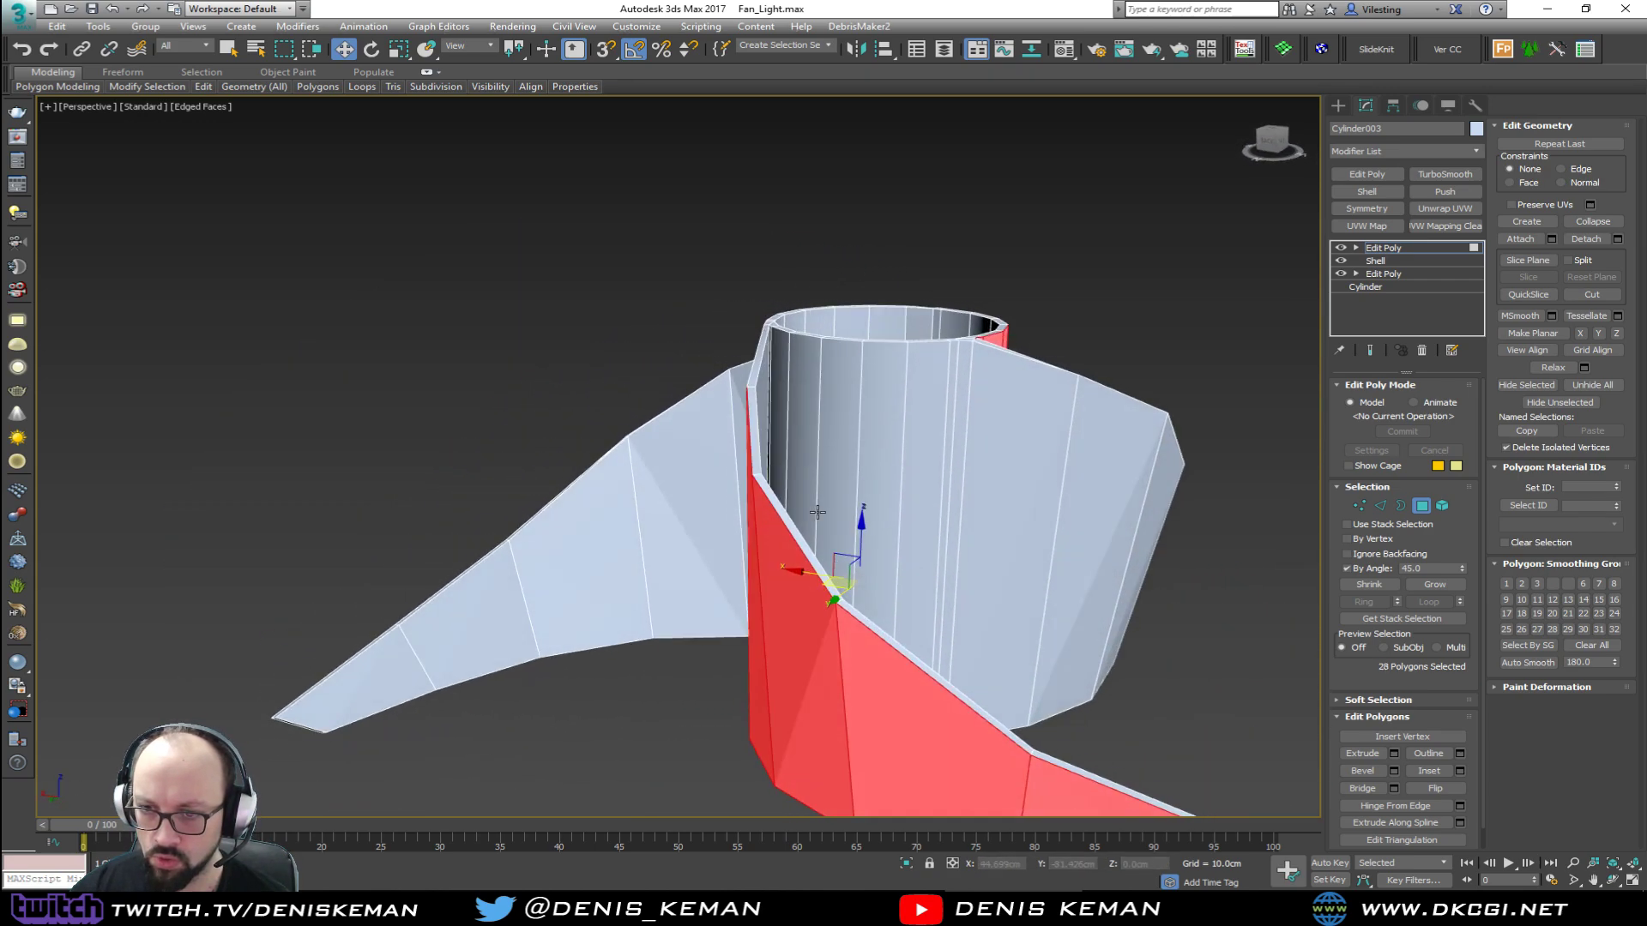
{"action": "left_click", "coordinate": [863, 506], "text": "ctrl"}
Step: Select a fresh set of broad blade-side polygons together with the tube's inner wall
{"action": "middle_click_drag", "start_coordinate": [1001, 507], "coordinate": [635, 462], "text": "alt"}
{"action": "left_click", "coordinate": [546, 461]}
{"action": "middle_click_drag", "start_coordinate": [744, 442], "coordinate": [295, 434], "text": "alt"}
{"action": "left_click", "coordinate": [541, 588], "text": "ctrl"}
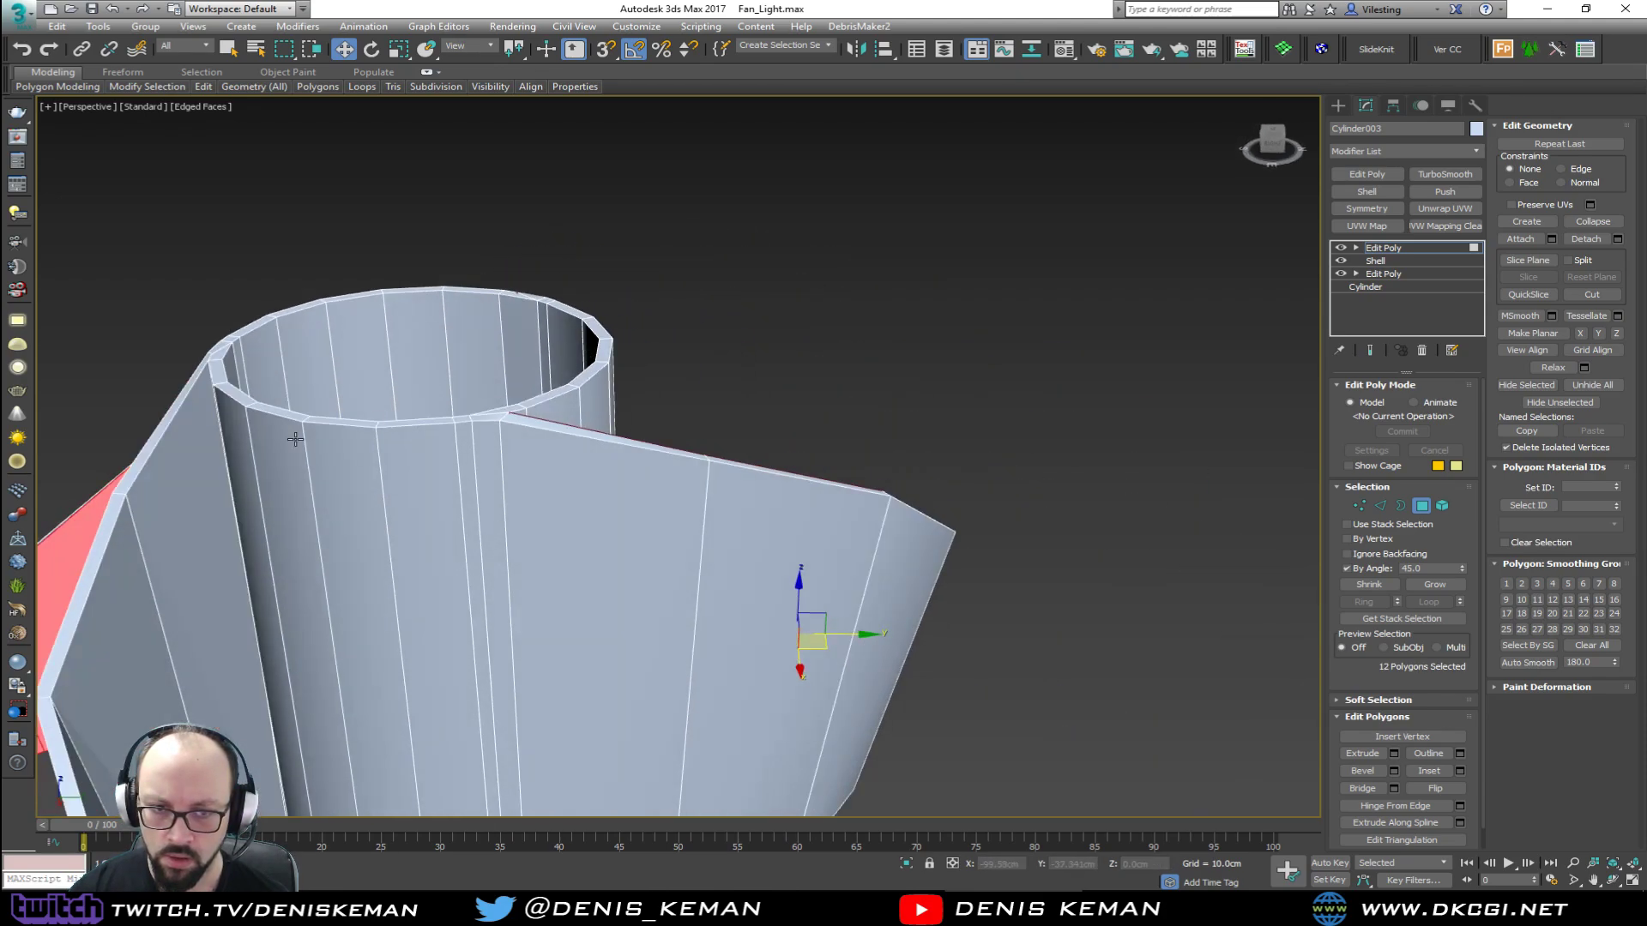
{"action": "left_click", "coordinate": [222, 477], "text": "ctrl"}
{"action": "left_click", "coordinate": [355, 380], "text": "ctrl"}
{"action": "middle_click_drag", "start_coordinate": [355, 380], "coordinate": [521, 298], "text": "alt"}
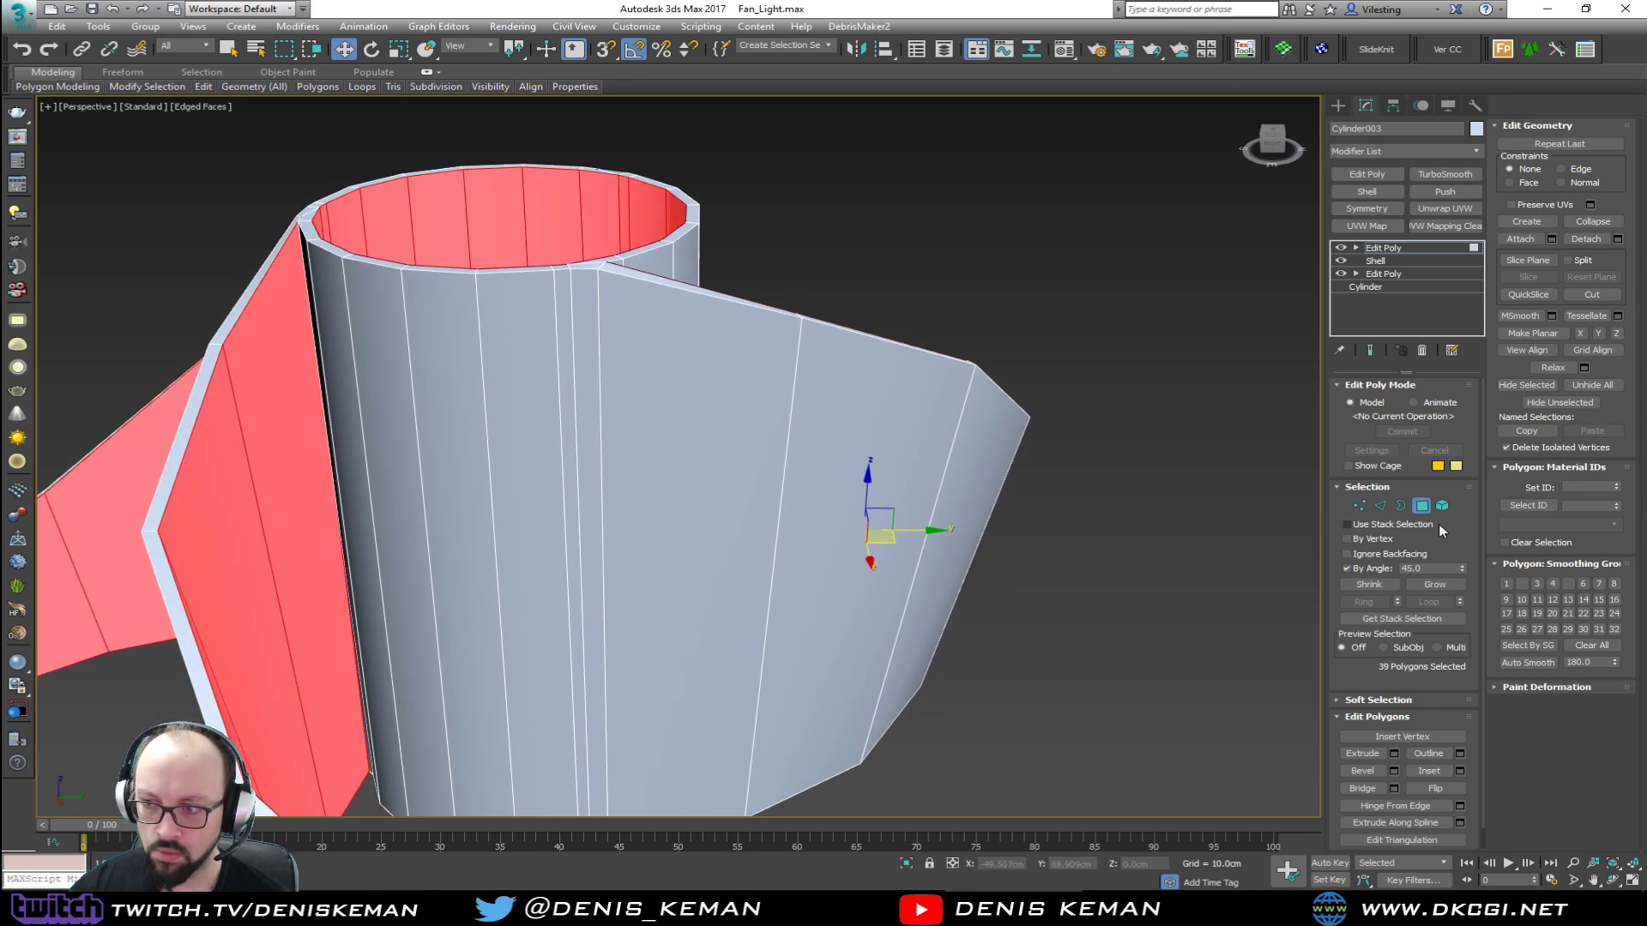
Step: Apply TurboSmooth to the whole fan, separated by smoothing groups, and hide the edge lines
{"action": "left_click", "coordinate": [1422, 506]}
{"action": "left_click", "coordinate": [1445, 174]}
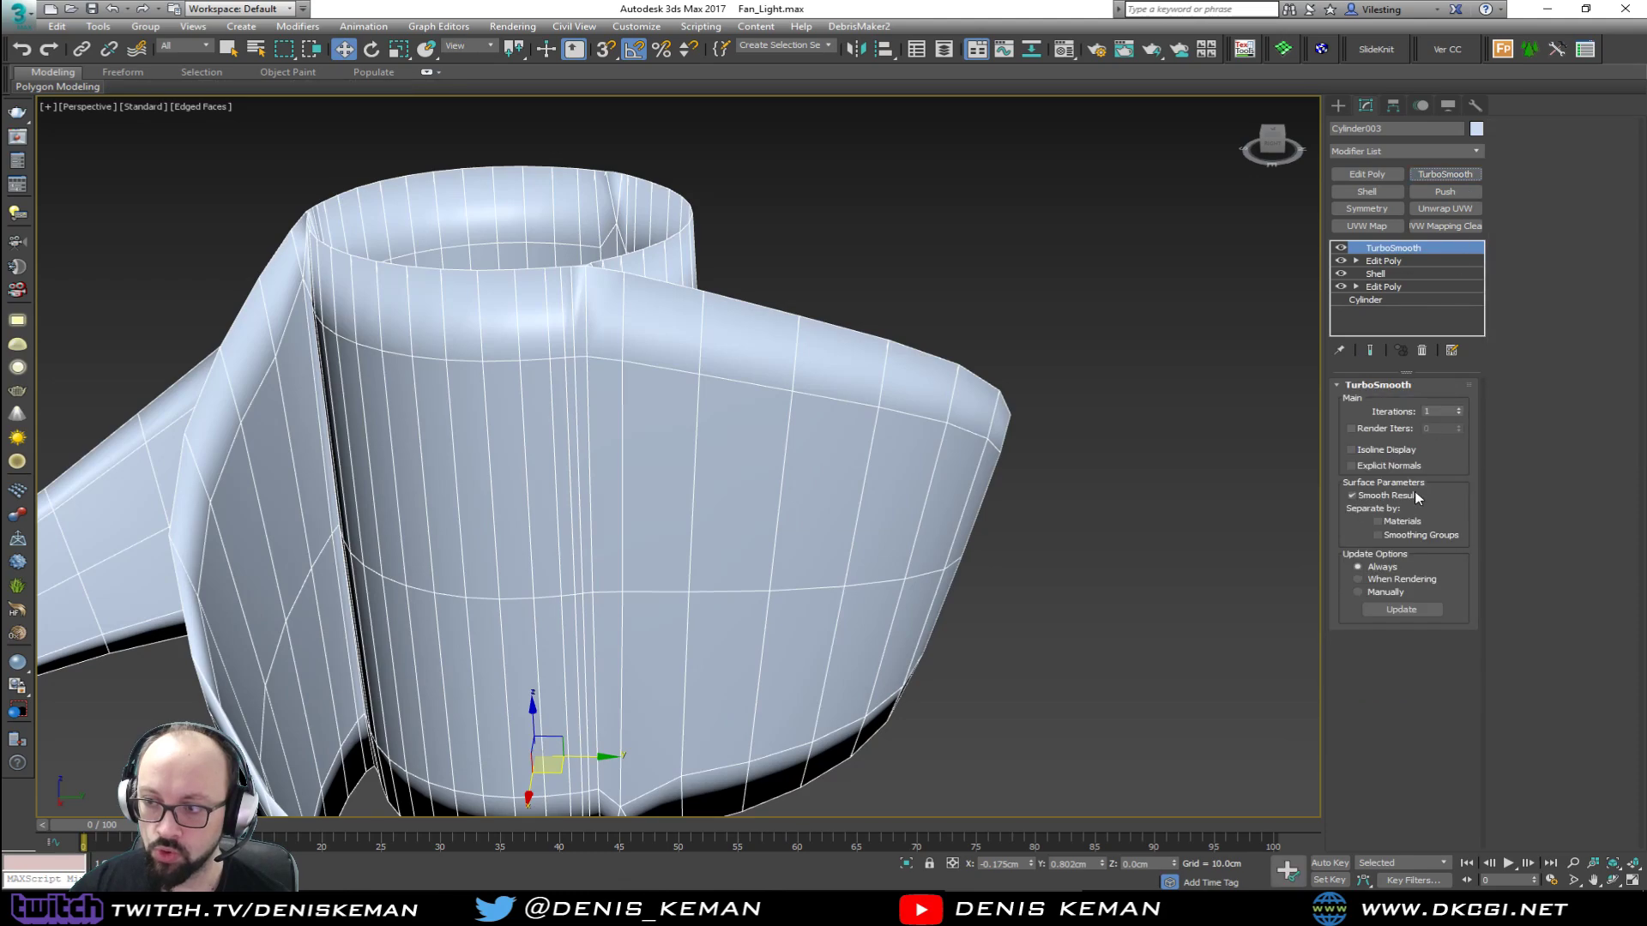
{"action": "left_click", "coordinate": [1417, 536]}
{"action": "left_click", "coordinate": [1038, 307]}
{"action": "key", "text": "F4"}
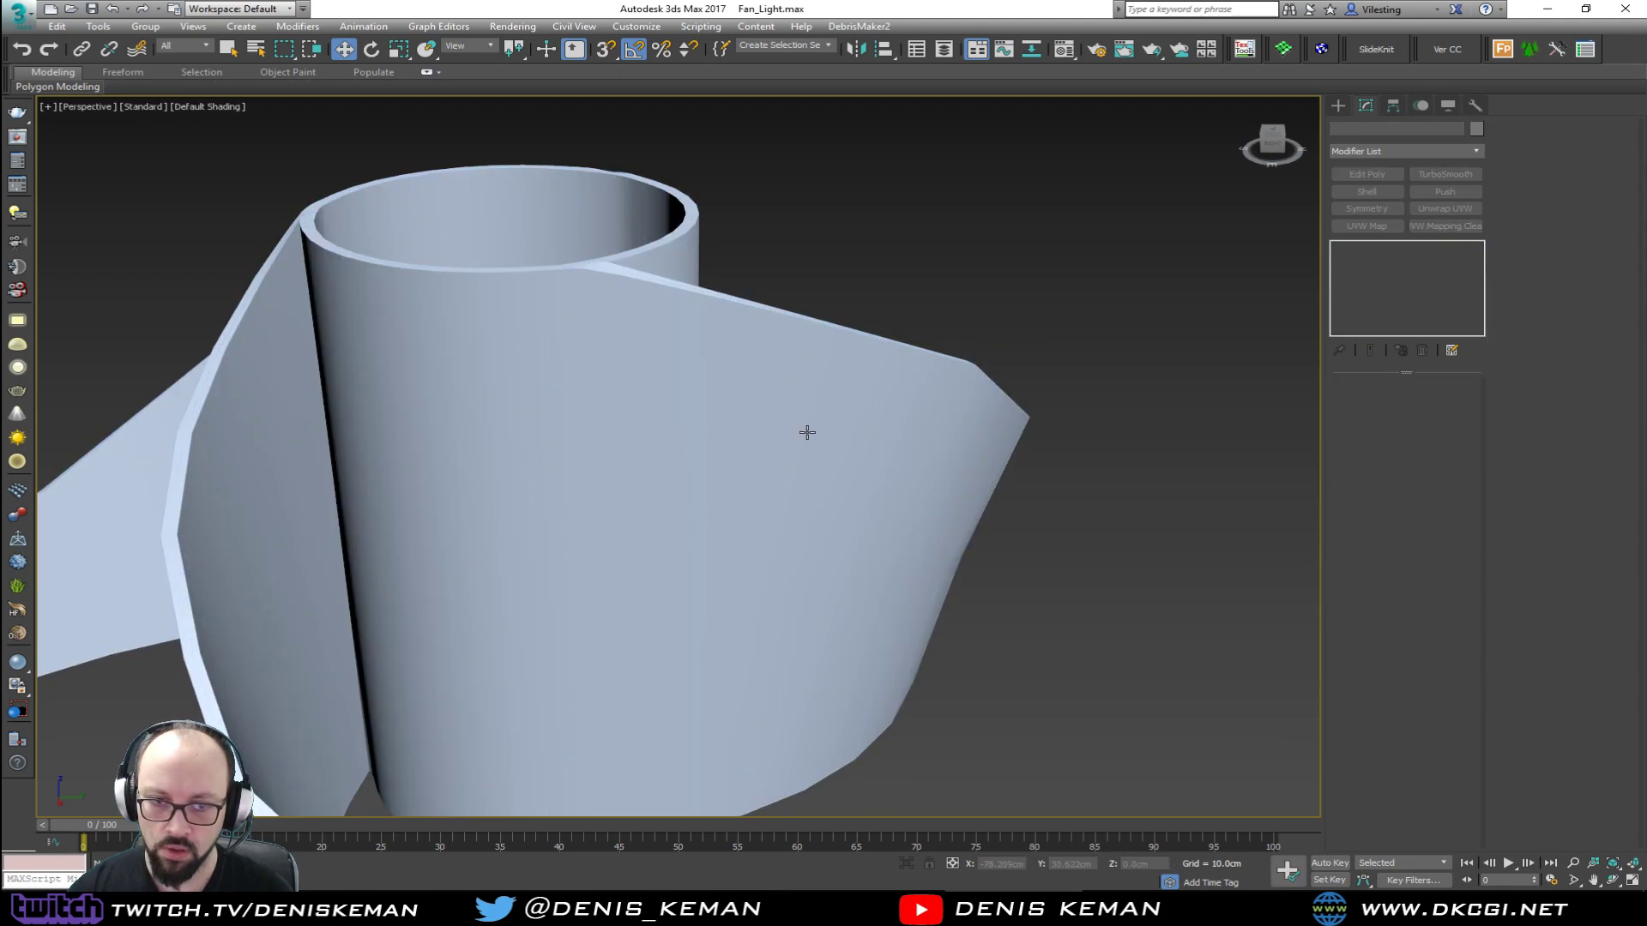
Step: Set the TurboSmooth iterations to 3 and show the edge lines again to examine the blade's outer edge
{"action": "scroll", "coordinate": [784, 464], "scroll_direction": "down", "scroll_amount": 5}
{"action": "middle_click_drag", "start_coordinate": [784, 463], "coordinate": [1072, 442], "text": "alt"}
{"action": "left_click", "coordinate": [1111, 439]}
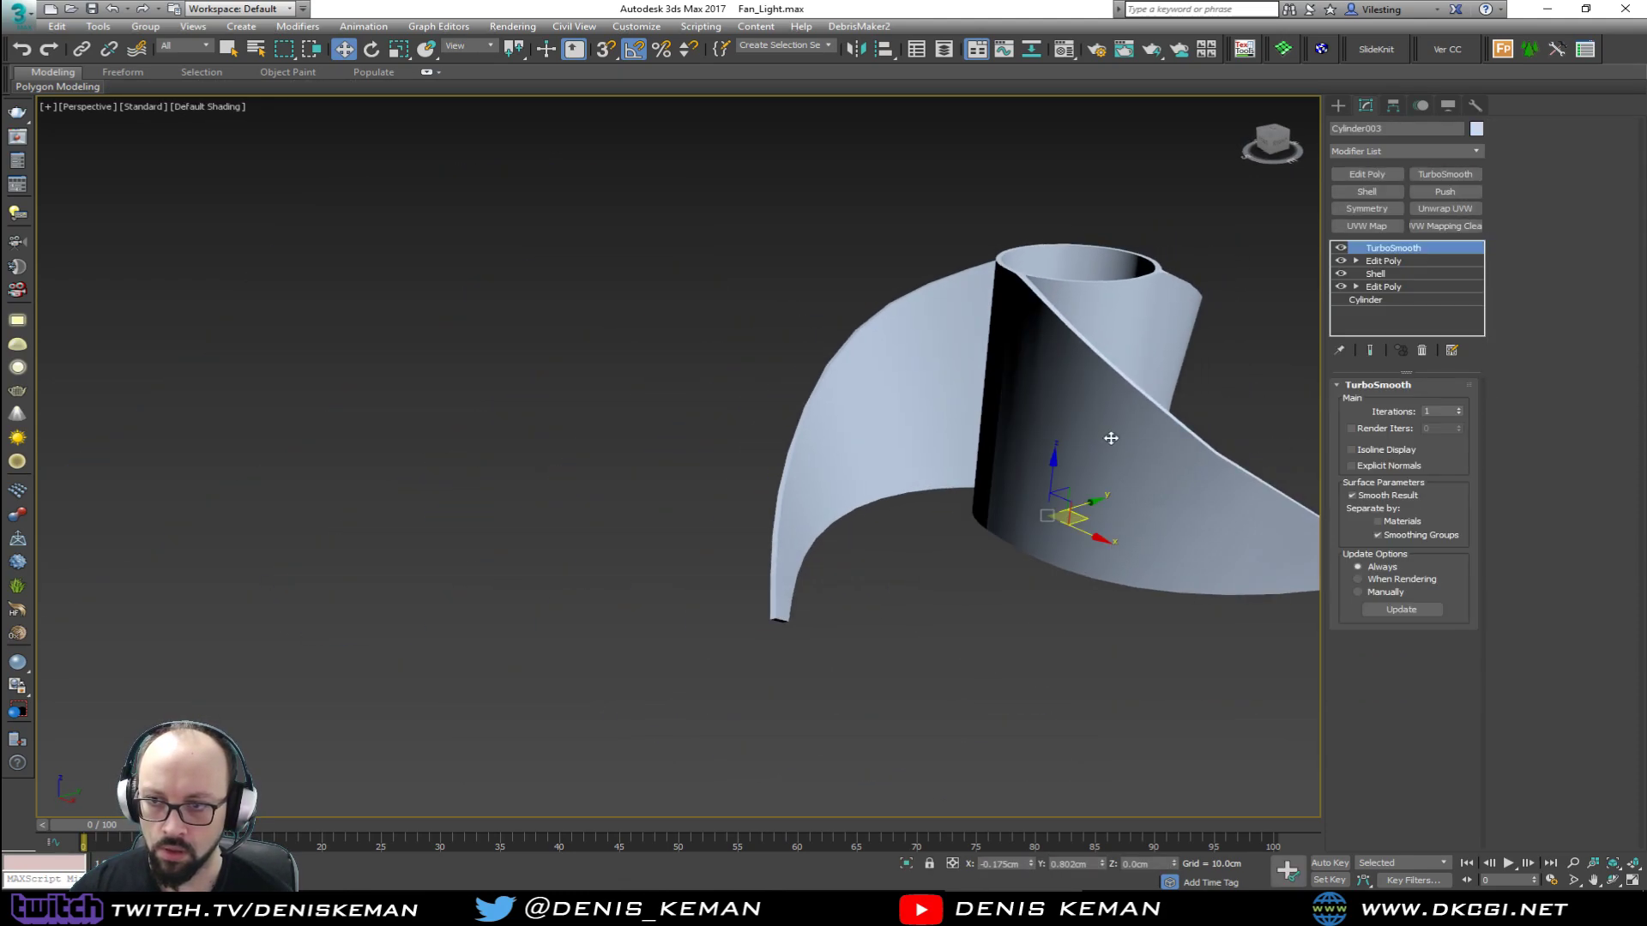
{"action": "left_click", "coordinate": [1458, 408]}
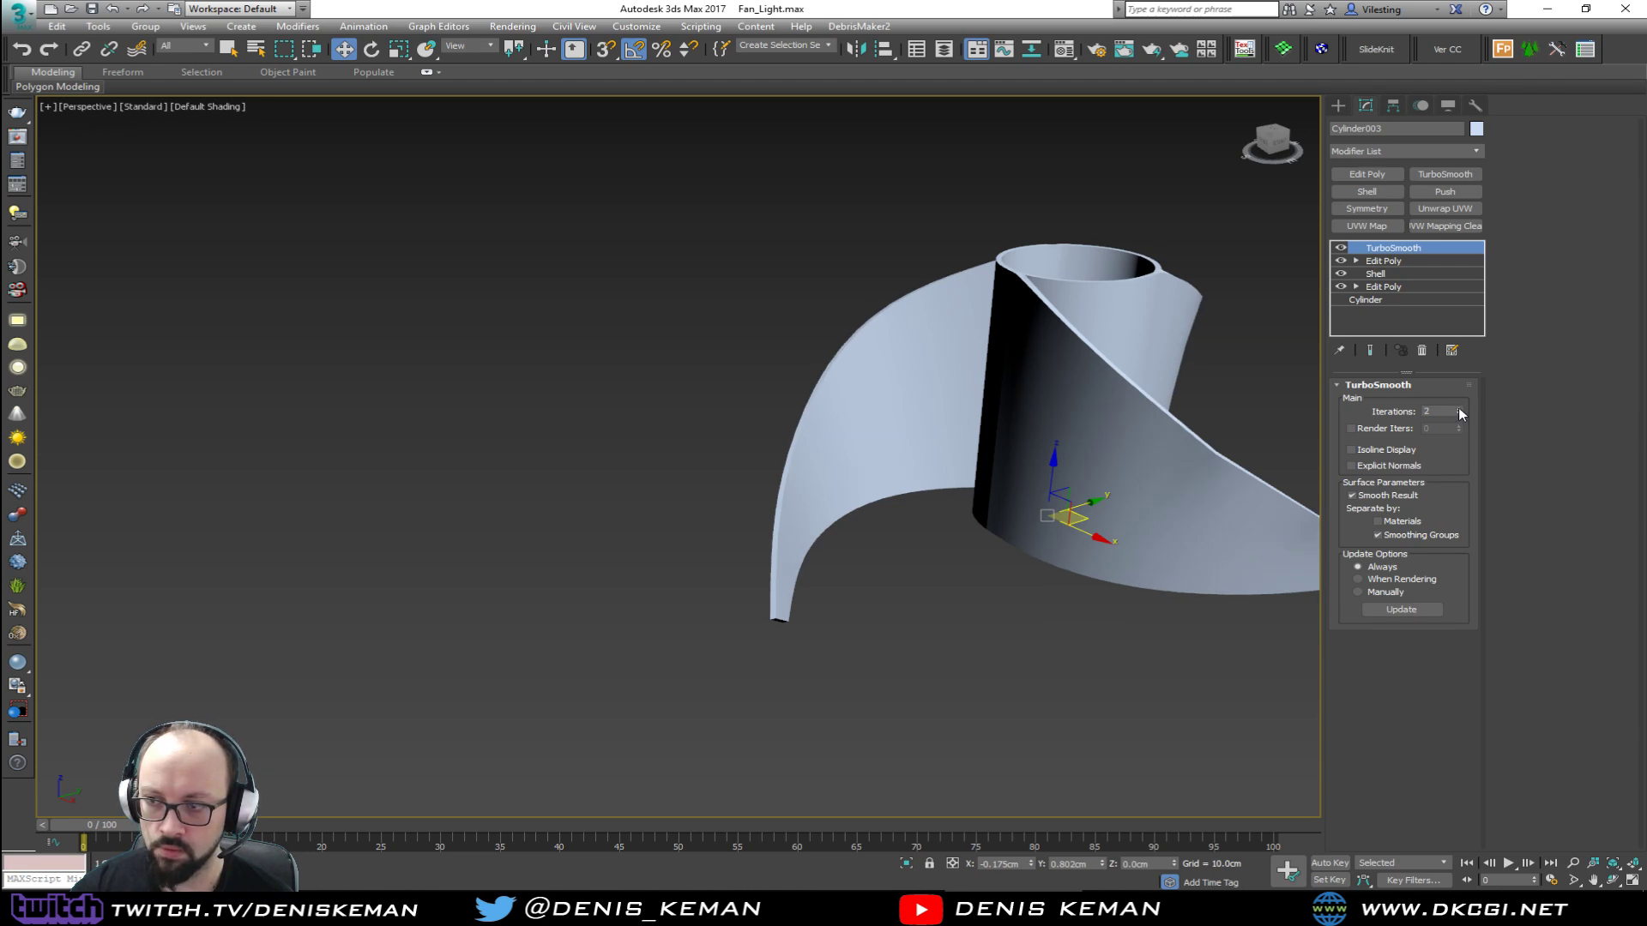
{"action": "left_click", "coordinate": [1459, 408]}
{"action": "mouse_move", "coordinate": [1235, 414]}
{"action": "middle_mouse_down"}
{"action": "mouse_move", "coordinate": [955, 412]}
{"action": "mouse_move", "coordinate": [1014, 397]}
{"action": "mouse_move", "coordinate": [967, 448]}
{"action": "middle_mouse_up"}
{"action": "scroll", "coordinate": [972, 424], "scroll_direction": "down", "scroll_amount": 3}
{"action": "scroll", "coordinate": [770, 527], "scroll_direction": "up", "scroll_amount": 5}
{"action": "key", "text": "F4"}
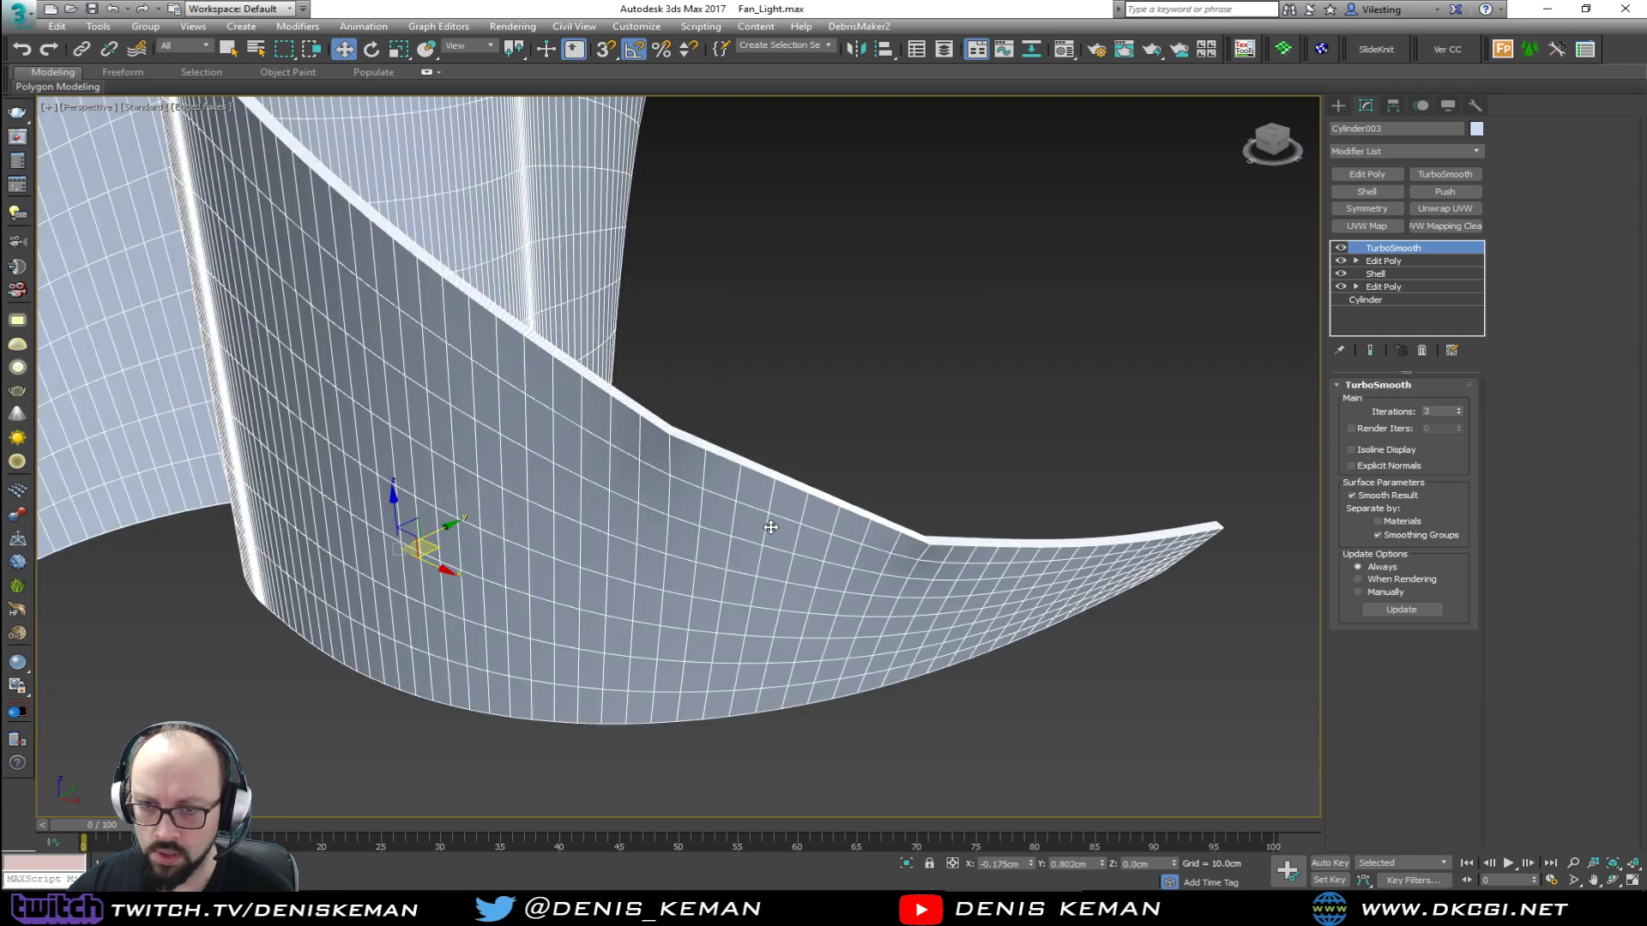
Step: Return to the Edit Poly level below TurboSmooth and insert an edge loop across the outer half of the first blade
{"action": "left_click", "coordinate": [1386, 262]}
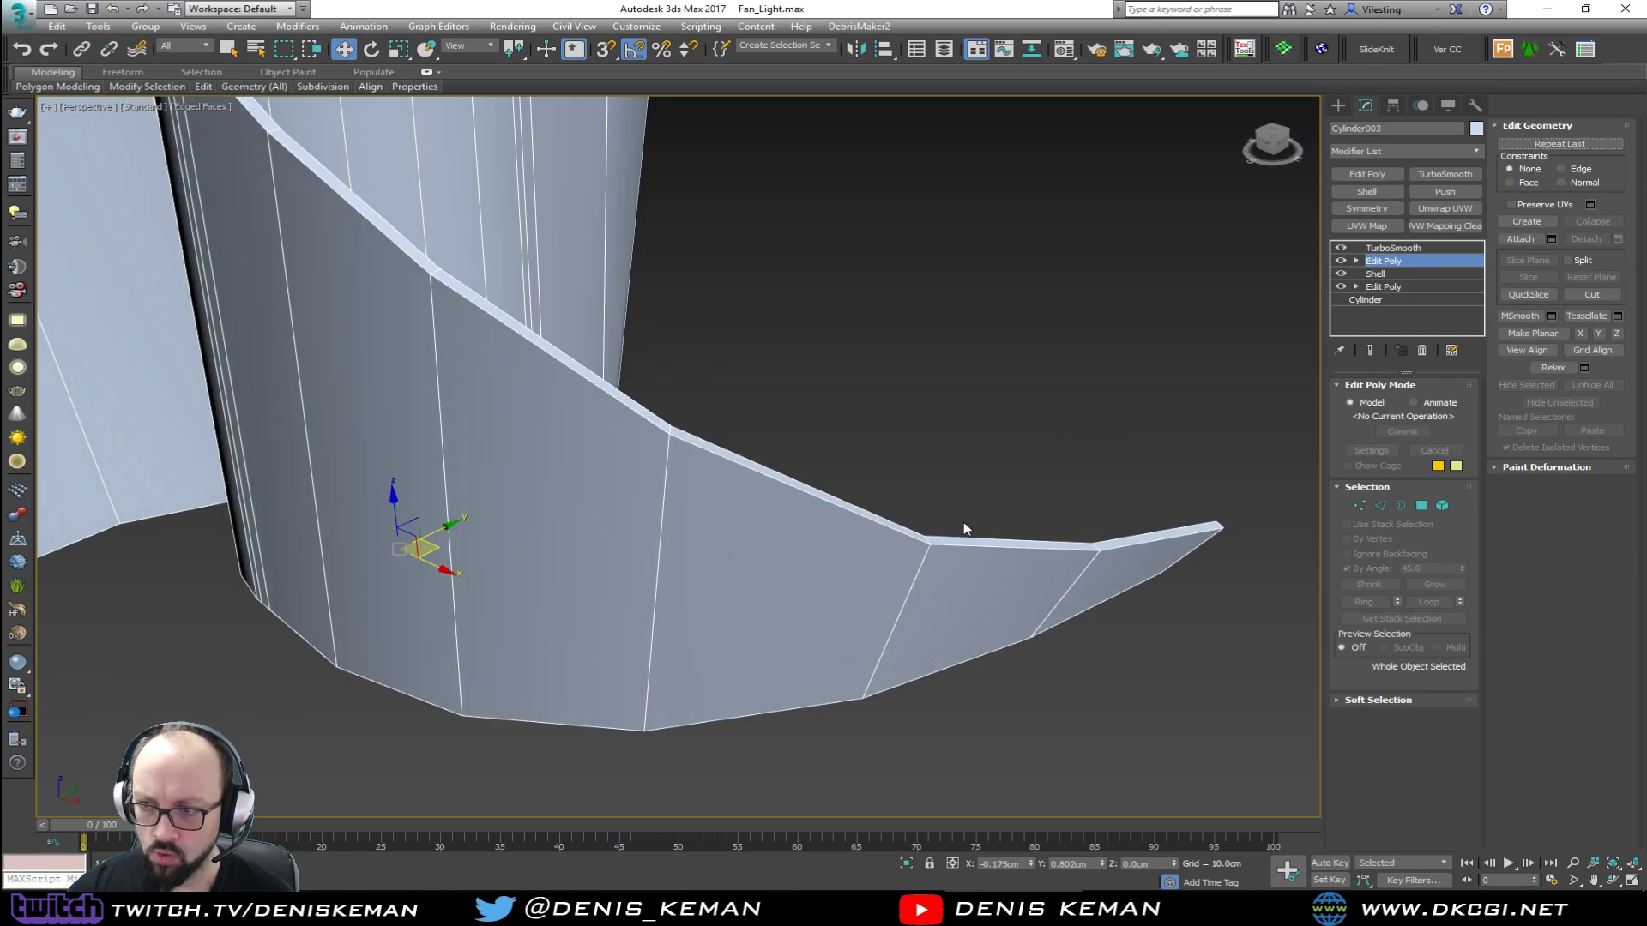
{"action": "key", "text": "4"}
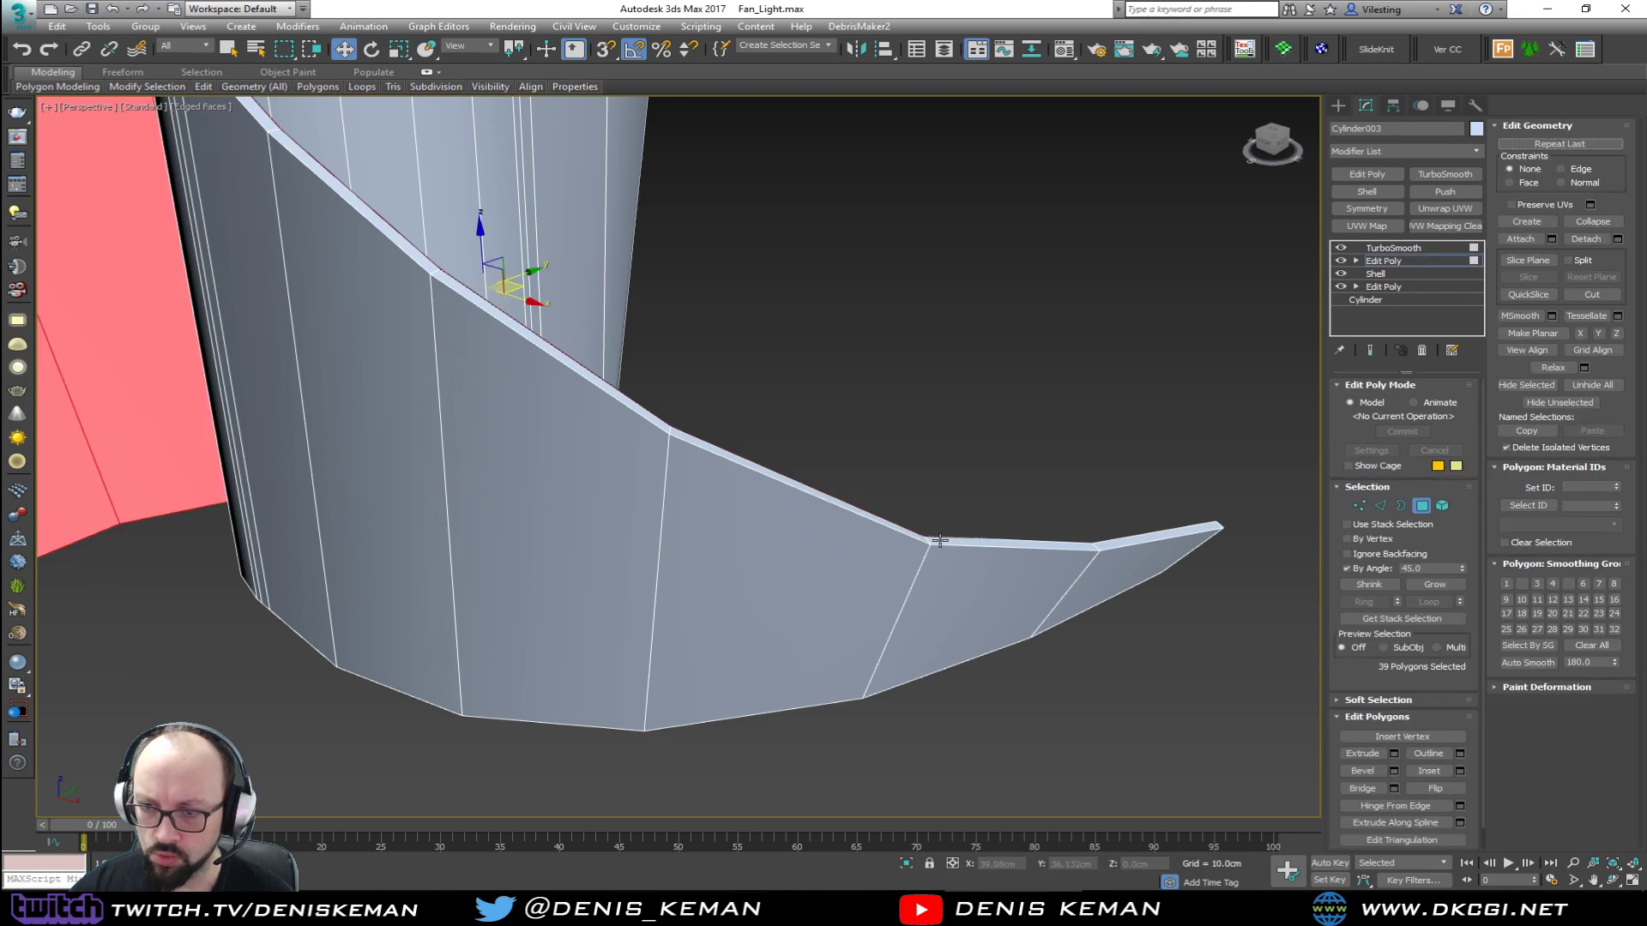
{"action": "middle_click_drag", "start_coordinate": [940, 541], "coordinate": [952, 493], "text": "alt"}
{"action": "scroll", "coordinate": [907, 559], "scroll_direction": "down", "scroll_amount": 4}
{"action": "key", "text": "alt+1"}
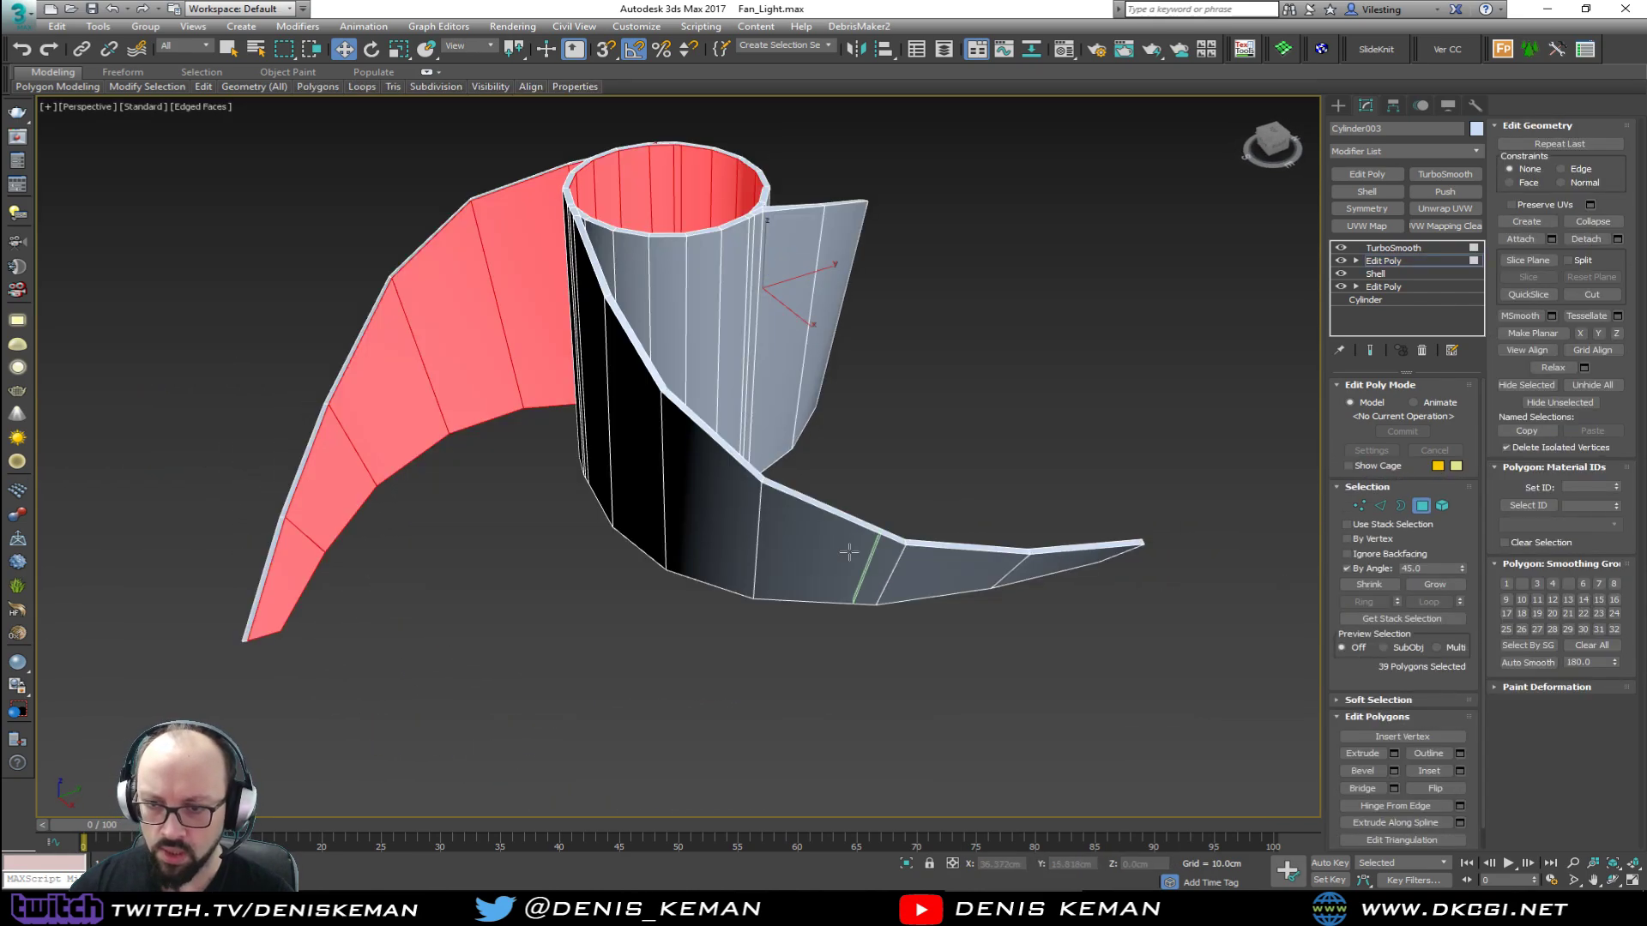
{"action": "left_click", "coordinate": [817, 562]}
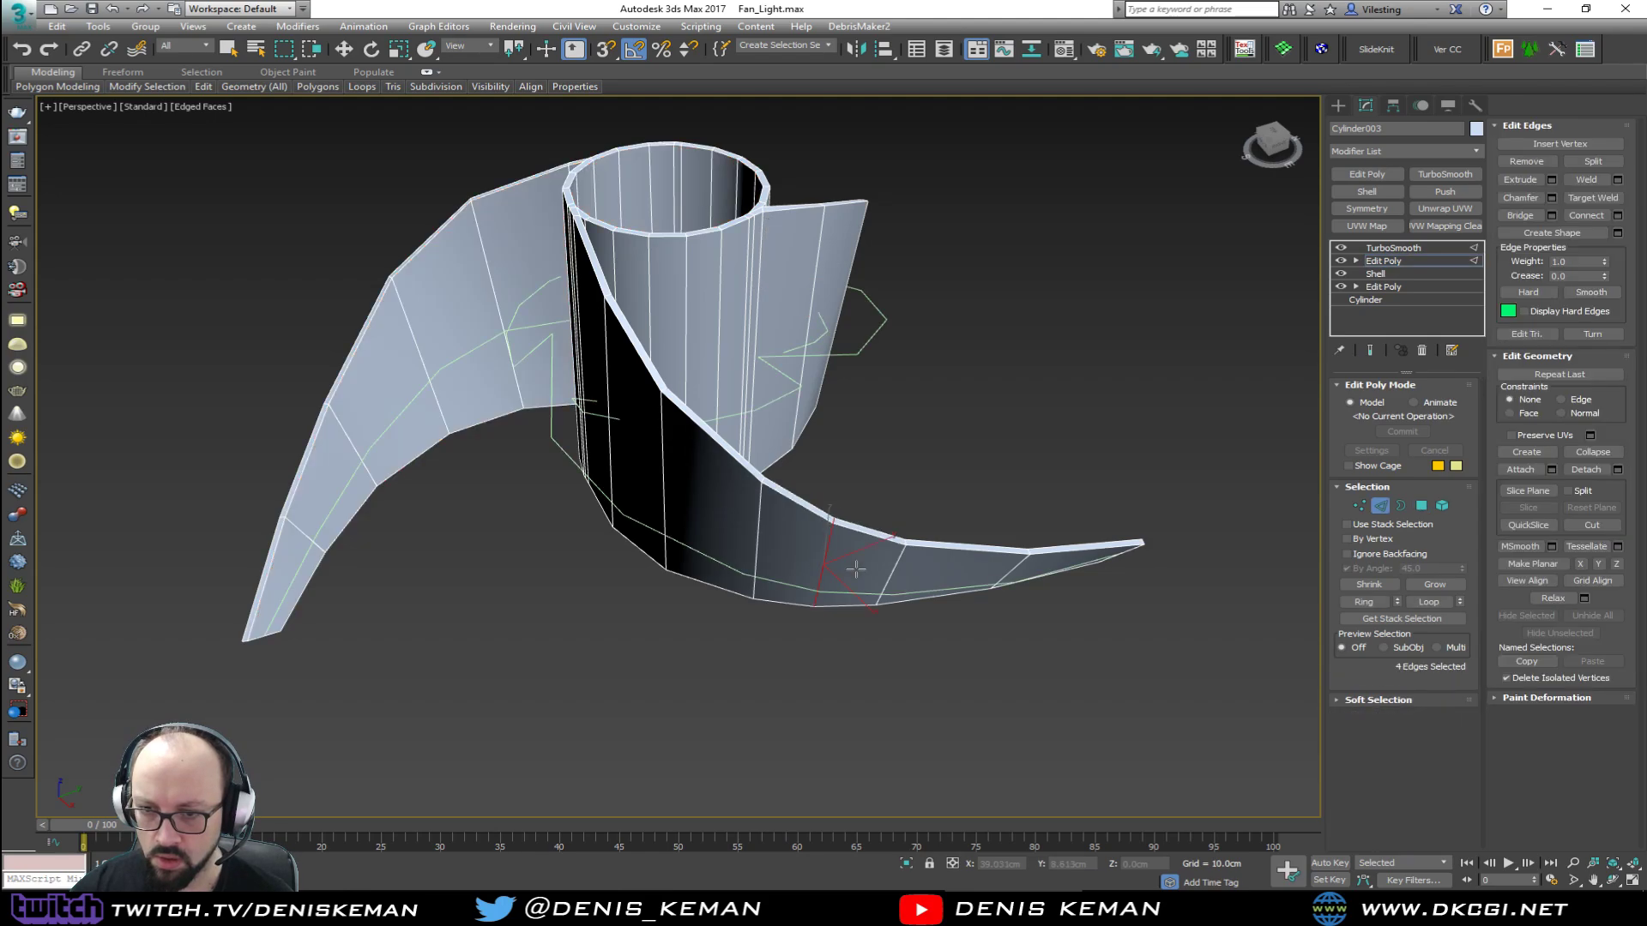
Step: Insert two edge loops across the next blade, one in its outer half and one nearer the tube
{"action": "middle_click_drag", "start_coordinate": [822, 559], "coordinate": [875, 523], "text": "alt"}
{"action": "middle_click_drag", "start_coordinate": [875, 524], "coordinate": [765, 363]}
{"action": "scroll", "coordinate": [785, 600], "scroll_direction": "up", "scroll_amount": 2}
{"action": "middle_click_drag", "start_coordinate": [798, 673], "coordinate": [801, 571]}
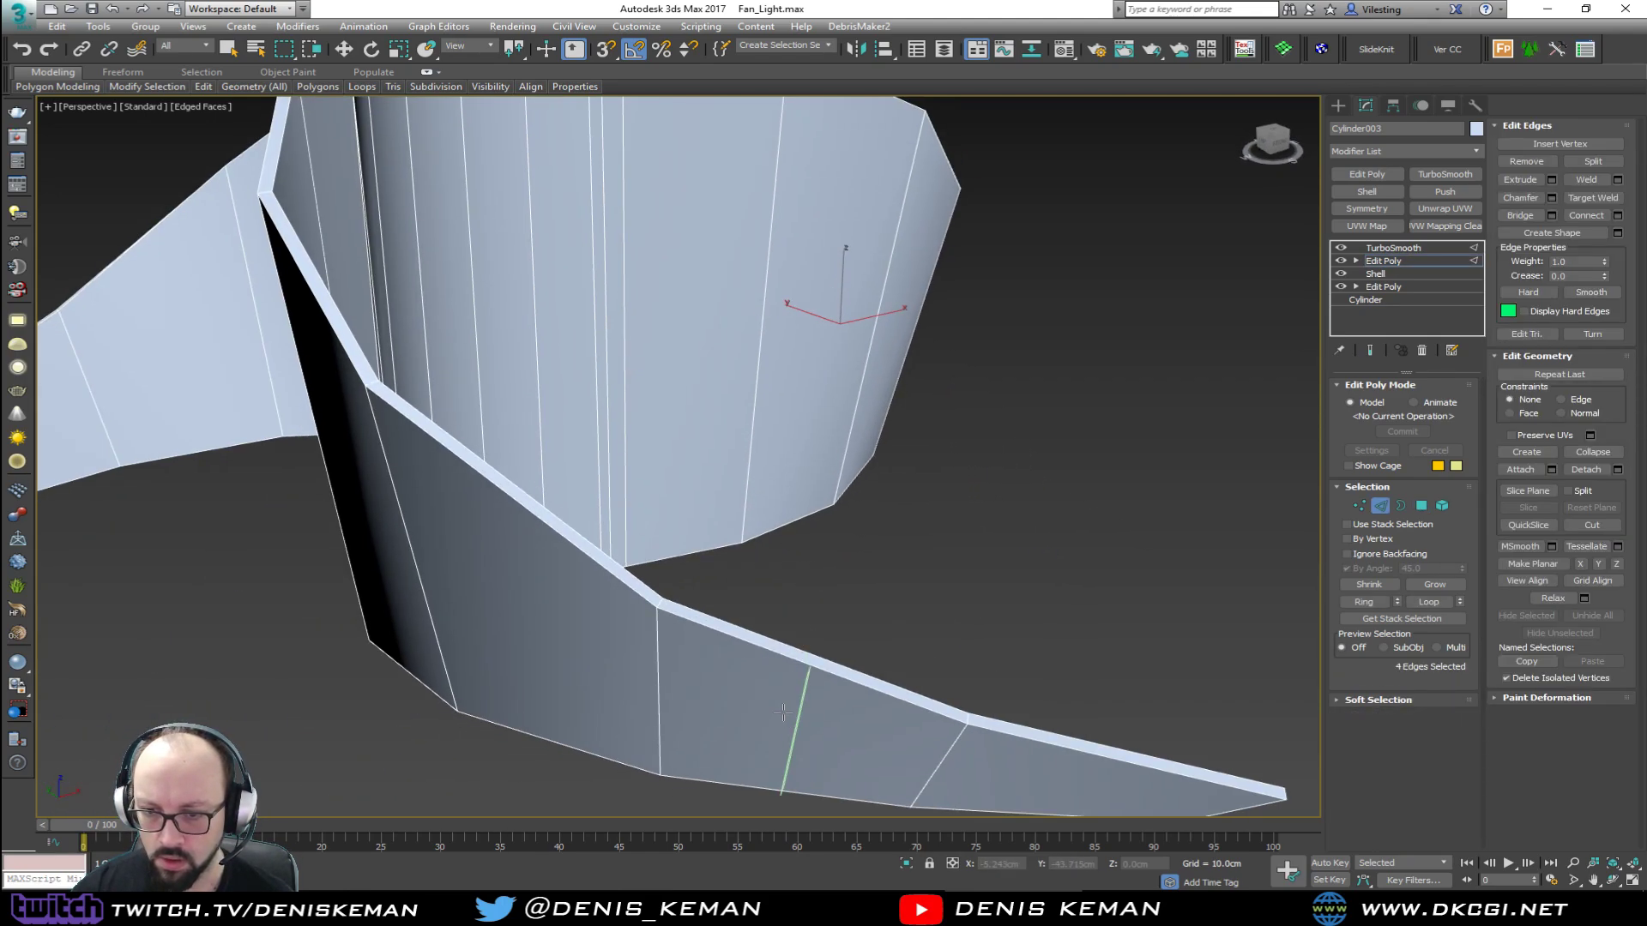
{"action": "left_click", "coordinate": [555, 598]}
{"action": "scroll", "coordinate": [557, 590], "scroll_direction": "down", "scroll_amount": 4}
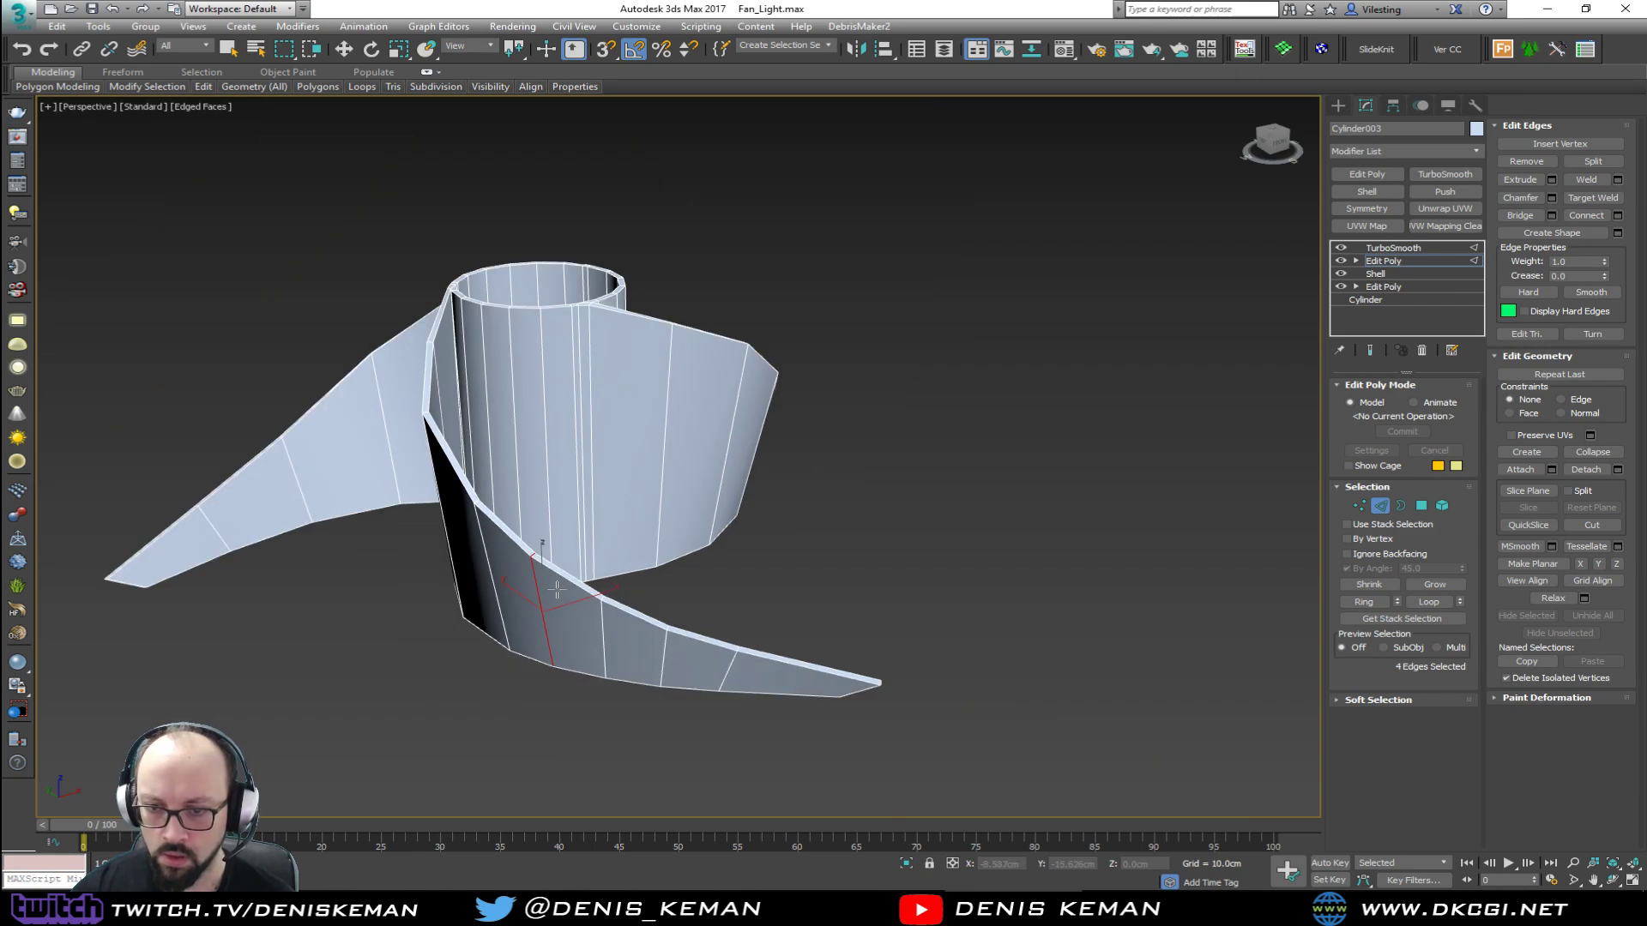
Step: Insert matching edge loops across the remaining blade at its outer and middle segments, and end loop insertion
{"action": "middle_click_drag", "start_coordinate": [557, 590], "coordinate": [779, 555], "text": "alt"}
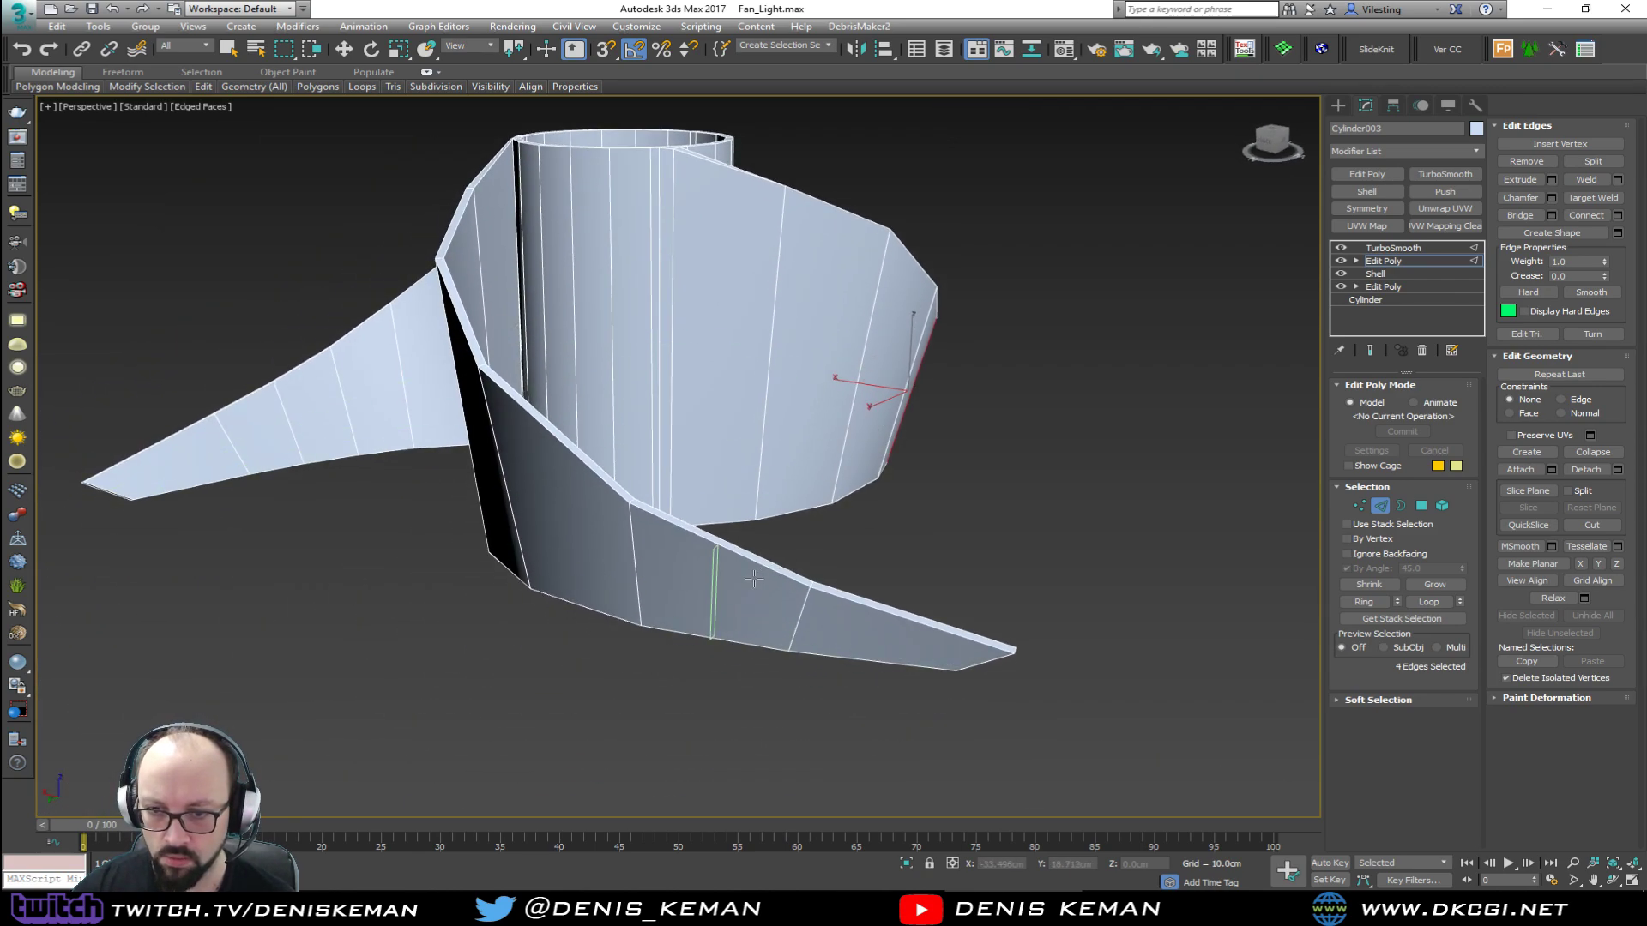
{"action": "left_click", "coordinate": [753, 579]}
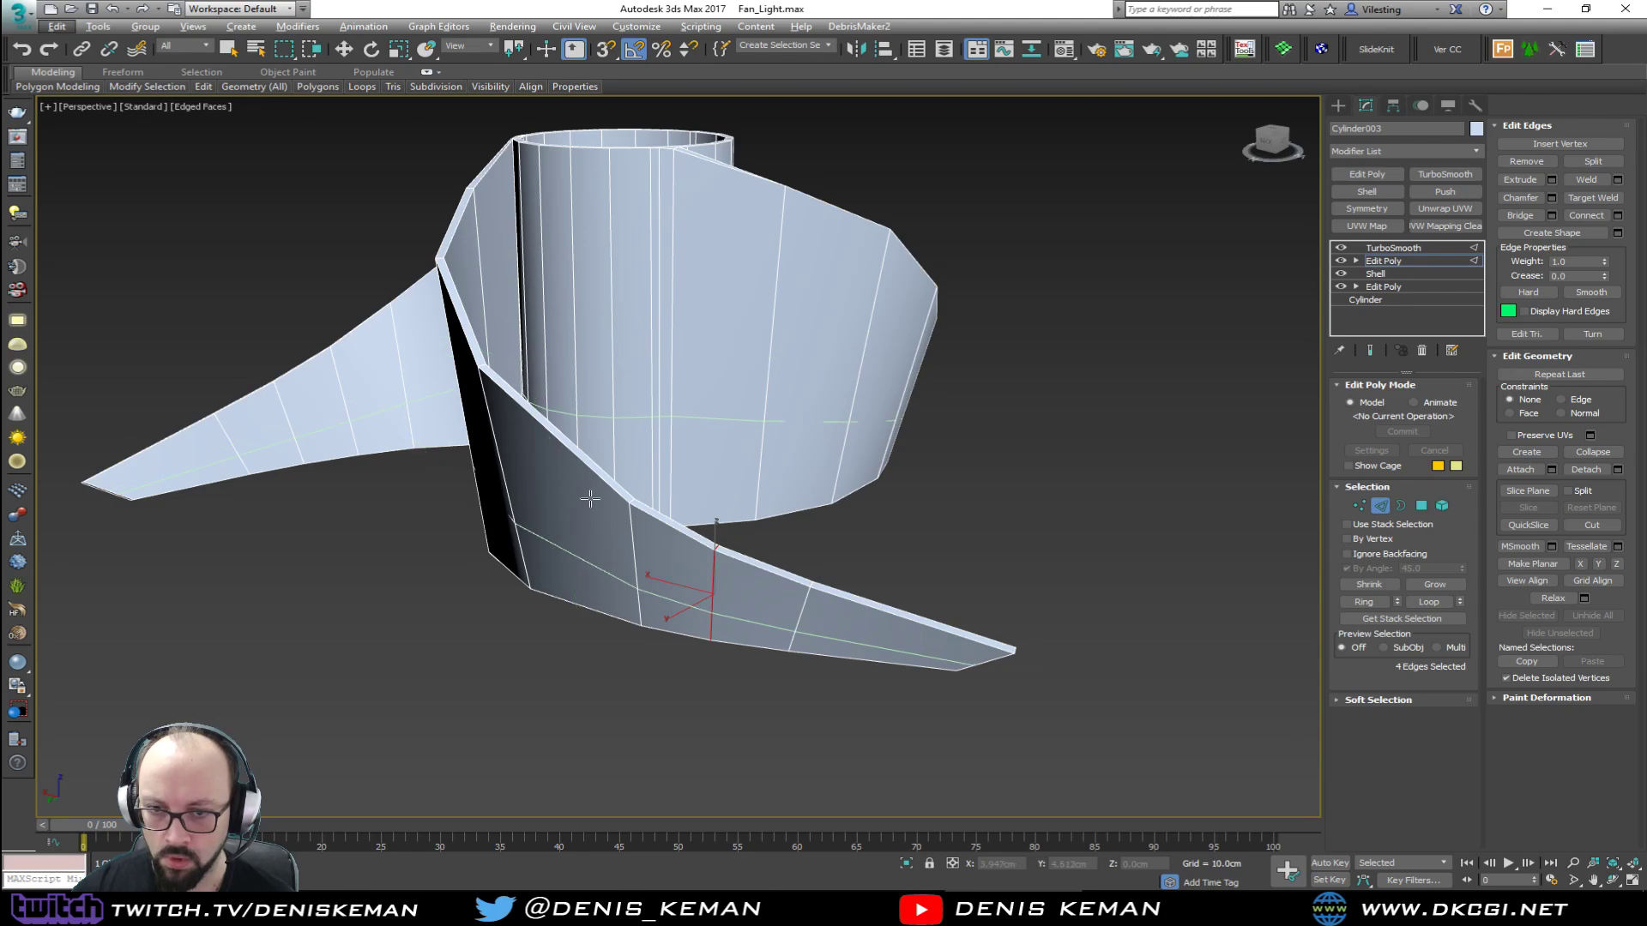
{"action": "middle_click_drag", "start_coordinate": [589, 497], "coordinate": [685, 531], "text": "alt"}
{"action": "left_click", "coordinate": [554, 595]}
{"action": "key", "text": "w"}
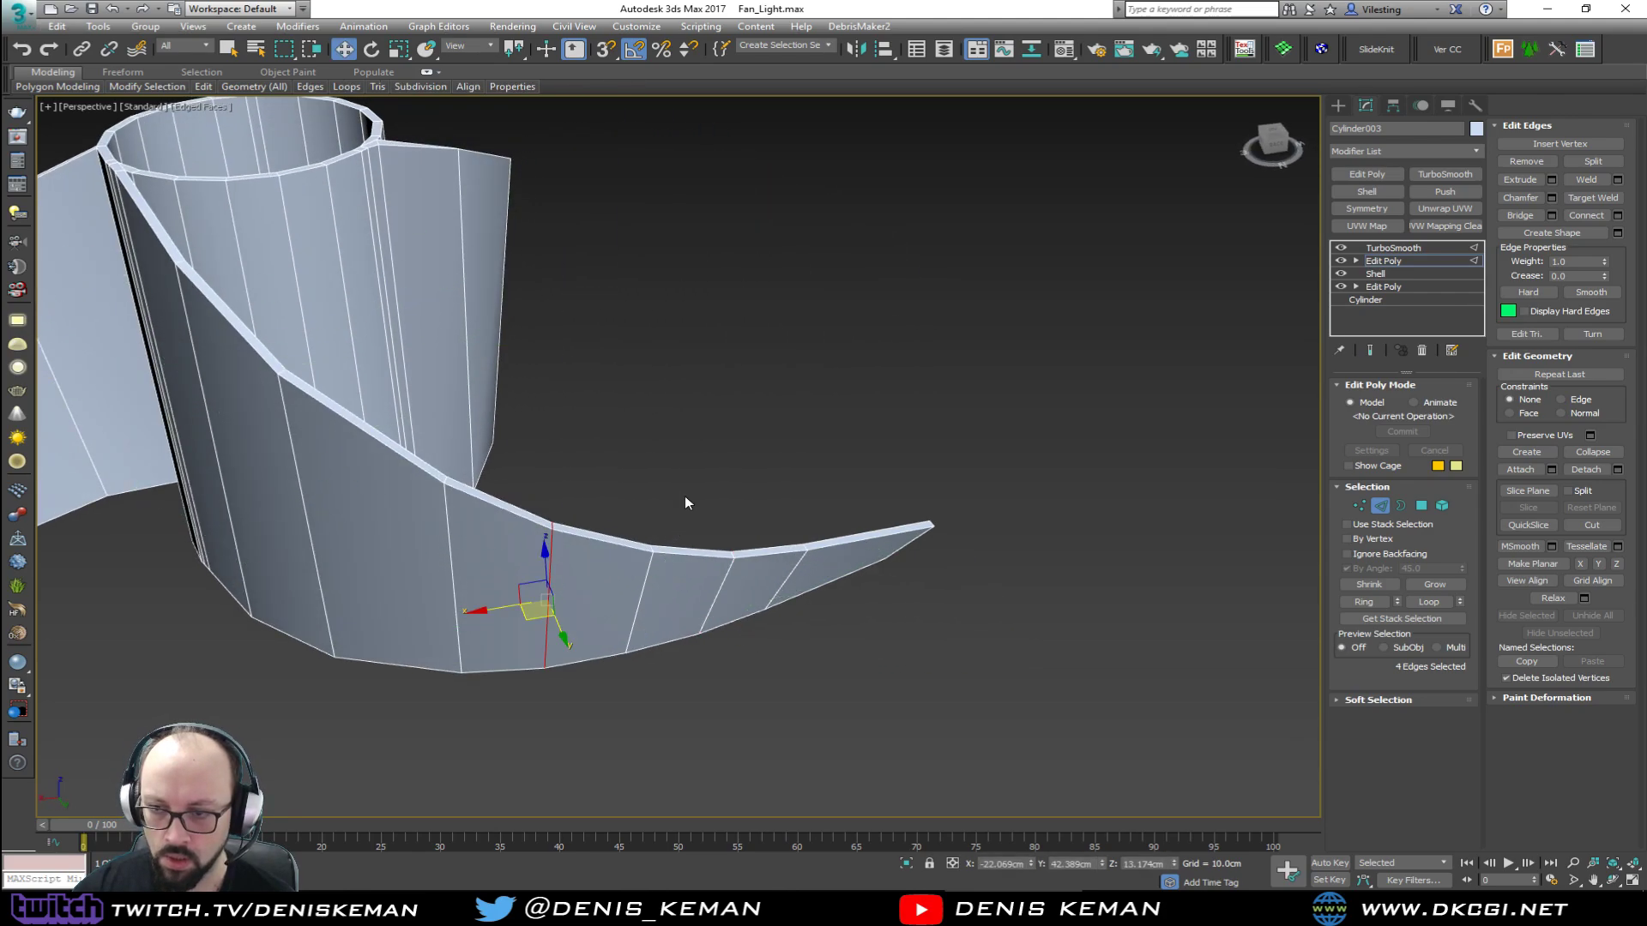
Step: Leave edge editing and check the whole fan's smoothed blade shape at the TurboSmooth level
{"action": "left_click", "coordinate": [1375, 504]}
{"action": "left_click", "coordinate": [1419, 248]}
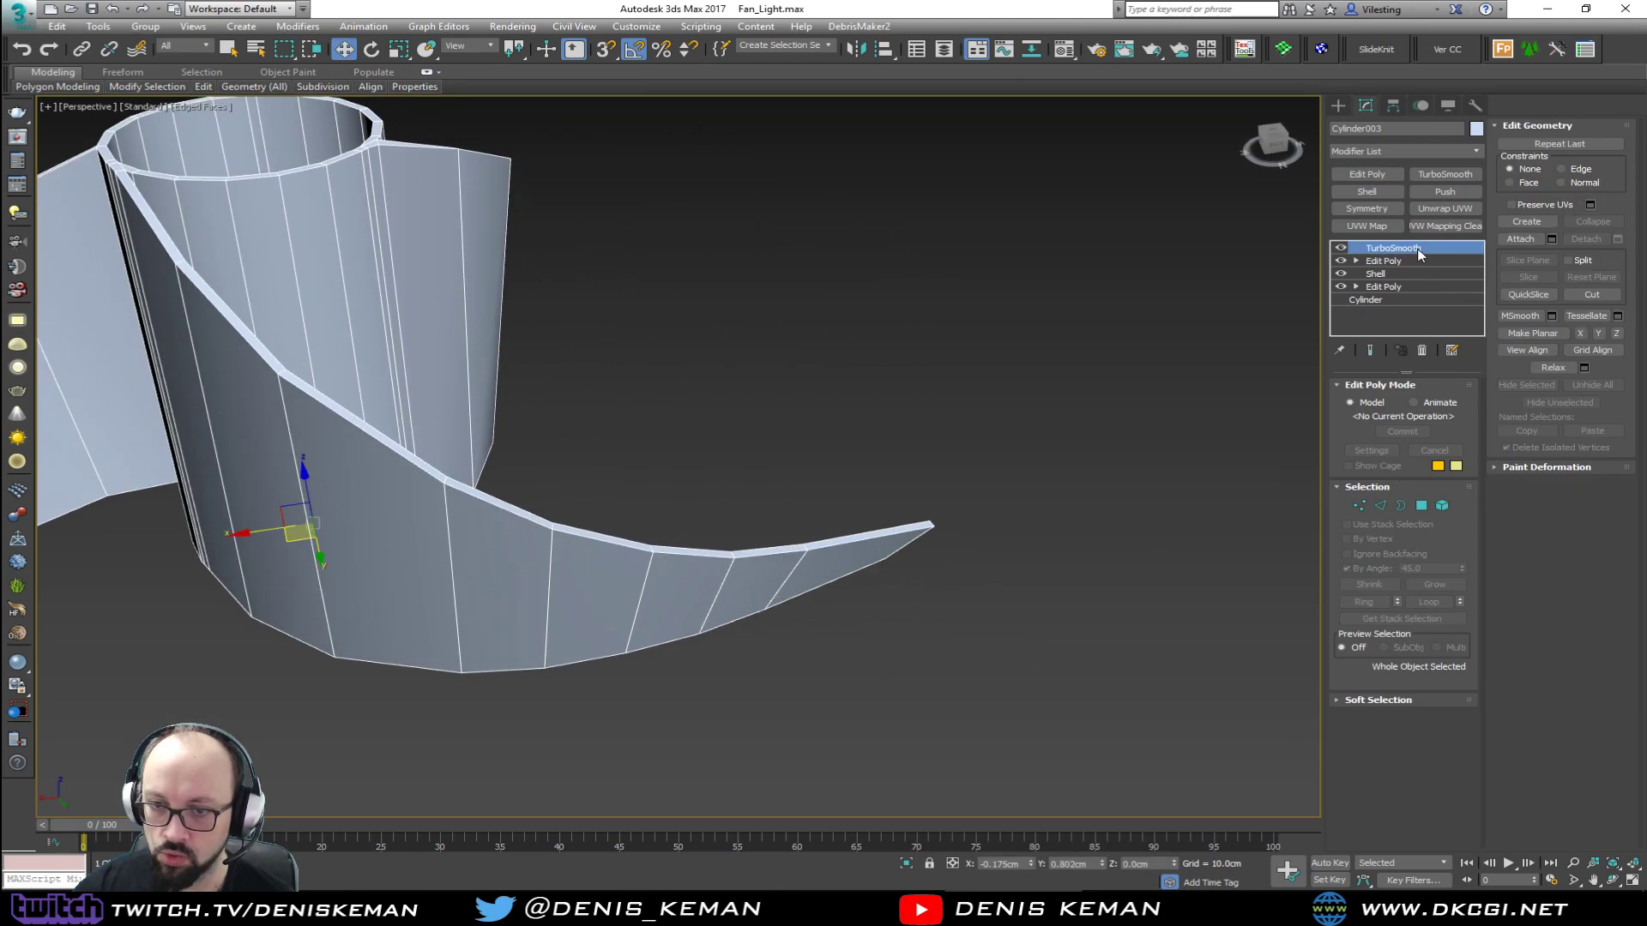
{"action": "left_click", "coordinate": [883, 365]}
{"action": "middle_click_drag", "start_coordinate": [519, 347], "coordinate": [771, 444]}
{"action": "scroll", "coordinate": [739, 446], "scroll_direction": "down", "scroll_amount": 5}
{"action": "left_click", "coordinate": [750, 497]}
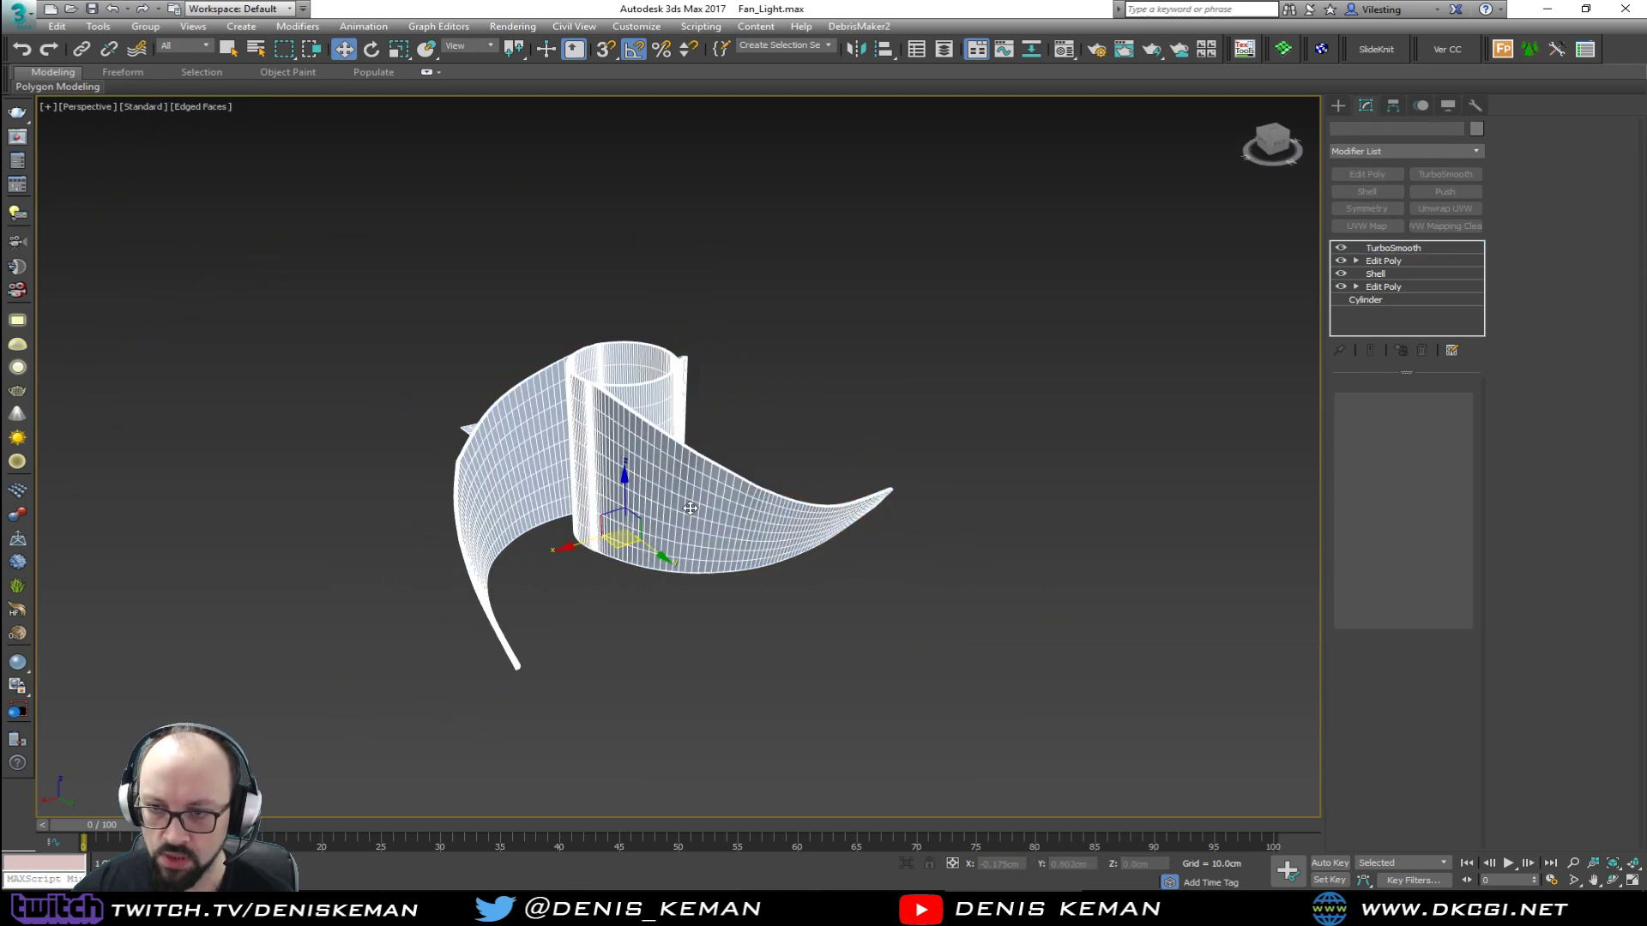
Step: Return to the Edit Poly level and insert two more edge loops across the front blade's wide middle segments
{"action": "left_click", "coordinate": [1398, 260]}
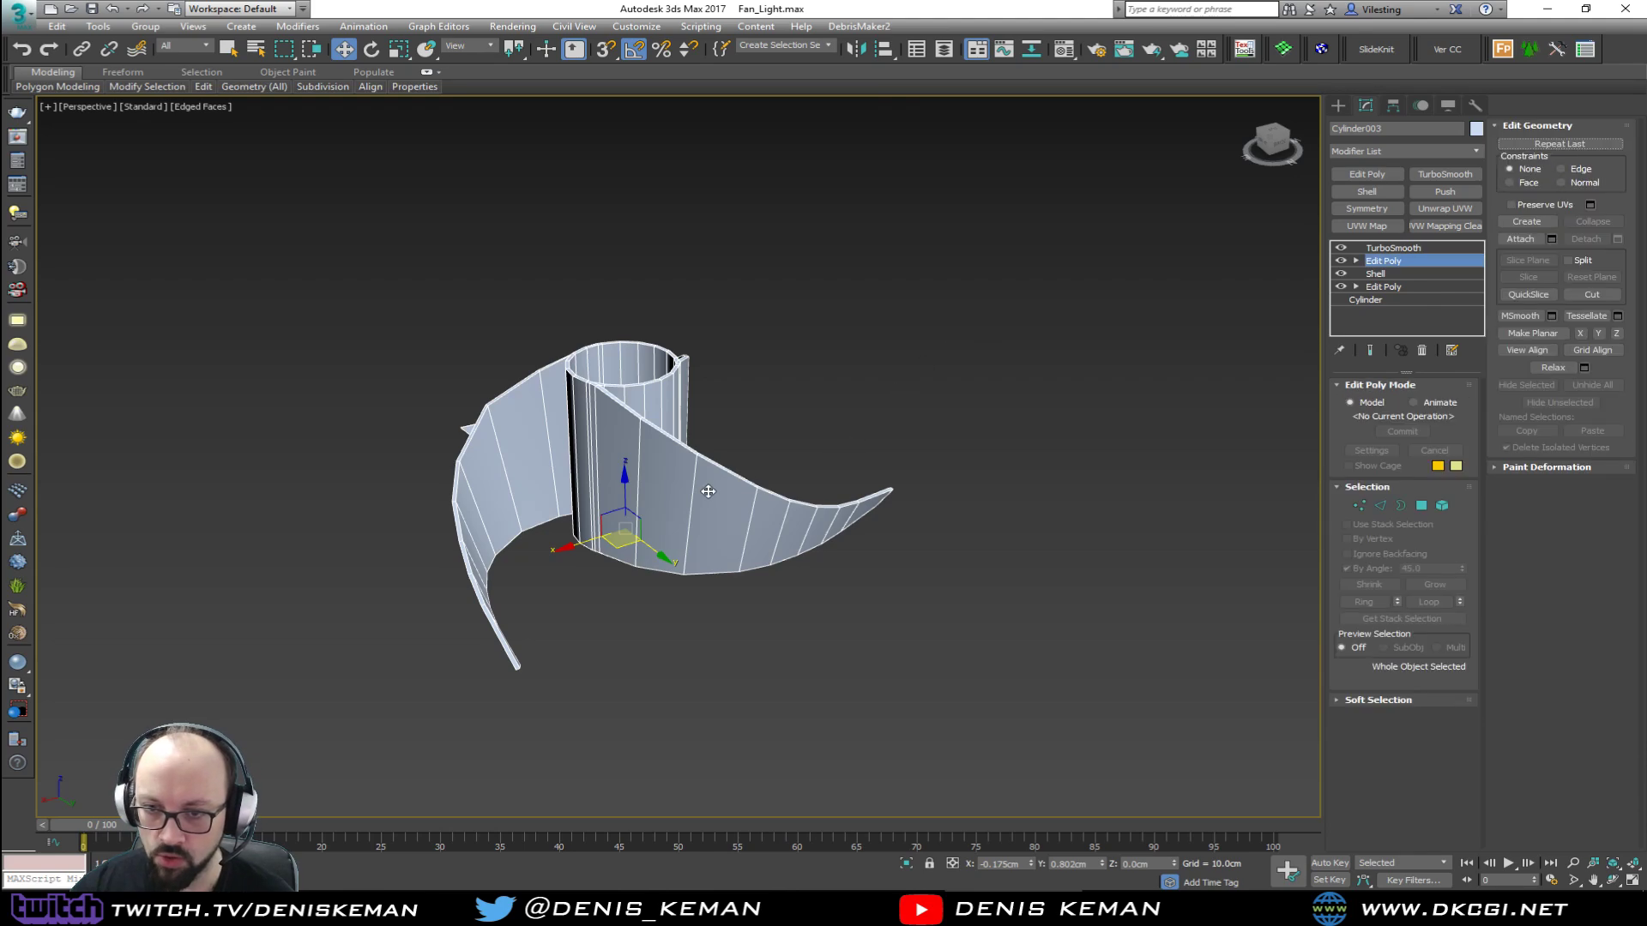
{"action": "scroll", "coordinate": [724, 504], "scroll_direction": "up", "scroll_amount": 3}
{"action": "key", "text": "2"}
{"action": "double_click", "coordinate": [709, 600]}
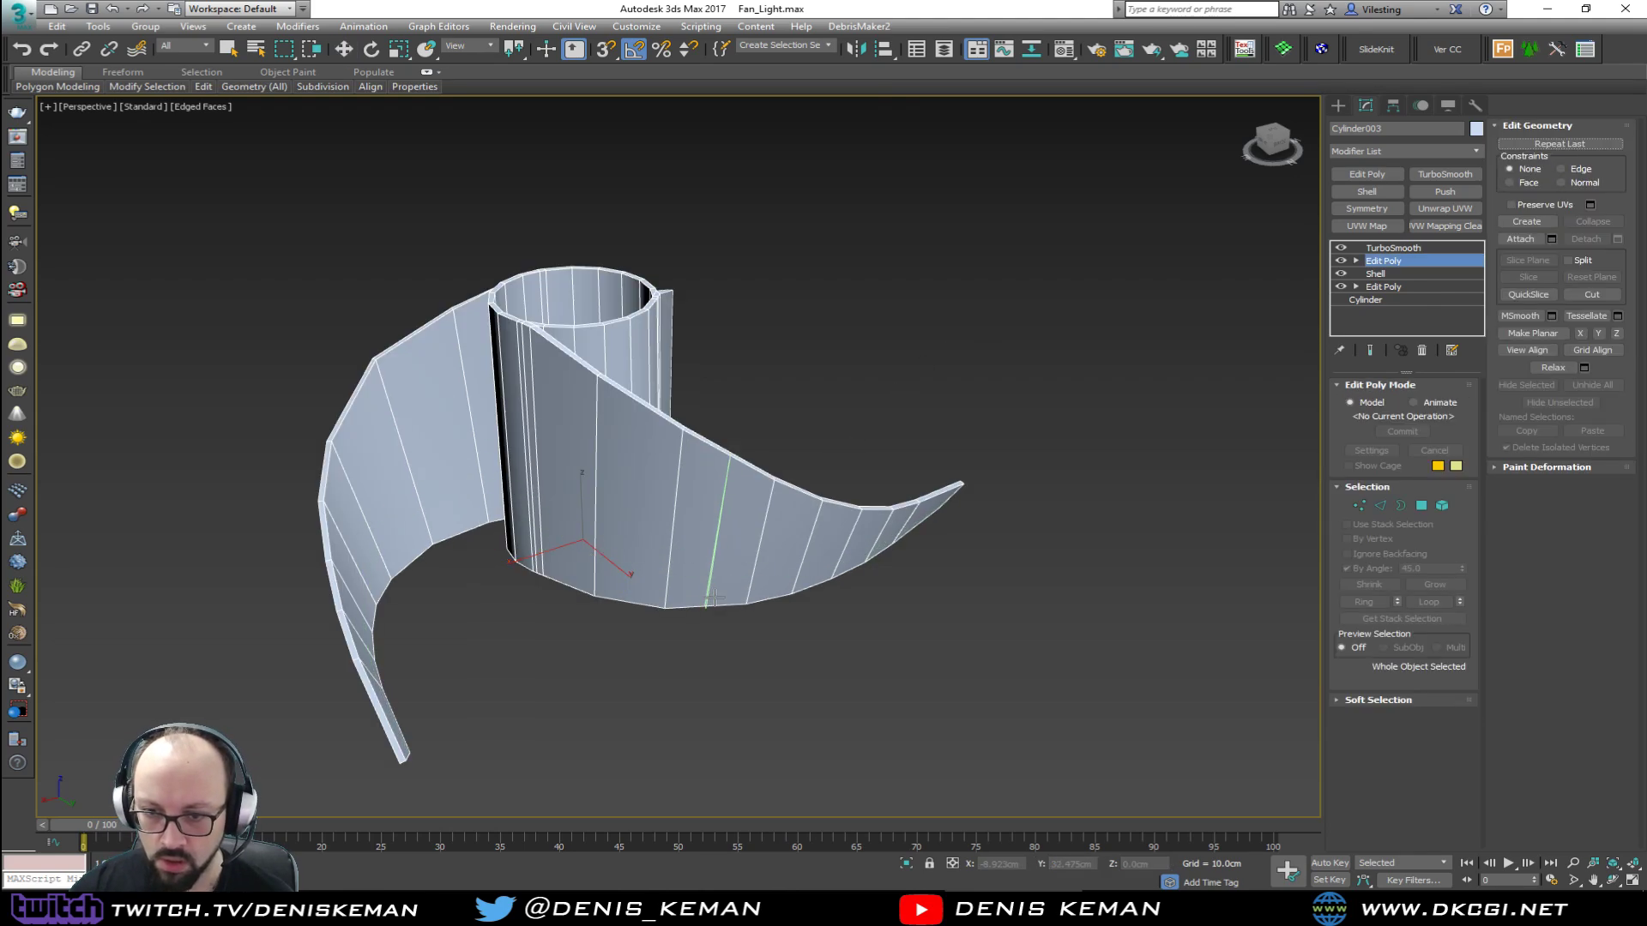
{"action": "left_click", "coordinate": [634, 598]}
Step: Insert the same two additional edge loops across the wide middle segments of the neighbouring blade
{"action": "middle_click_drag", "start_coordinate": [637, 596], "coordinate": [918, 570], "text": "alt"}
{"action": "left_click", "coordinate": [650, 729]}
{"action": "left_click", "coordinate": [557, 725]}
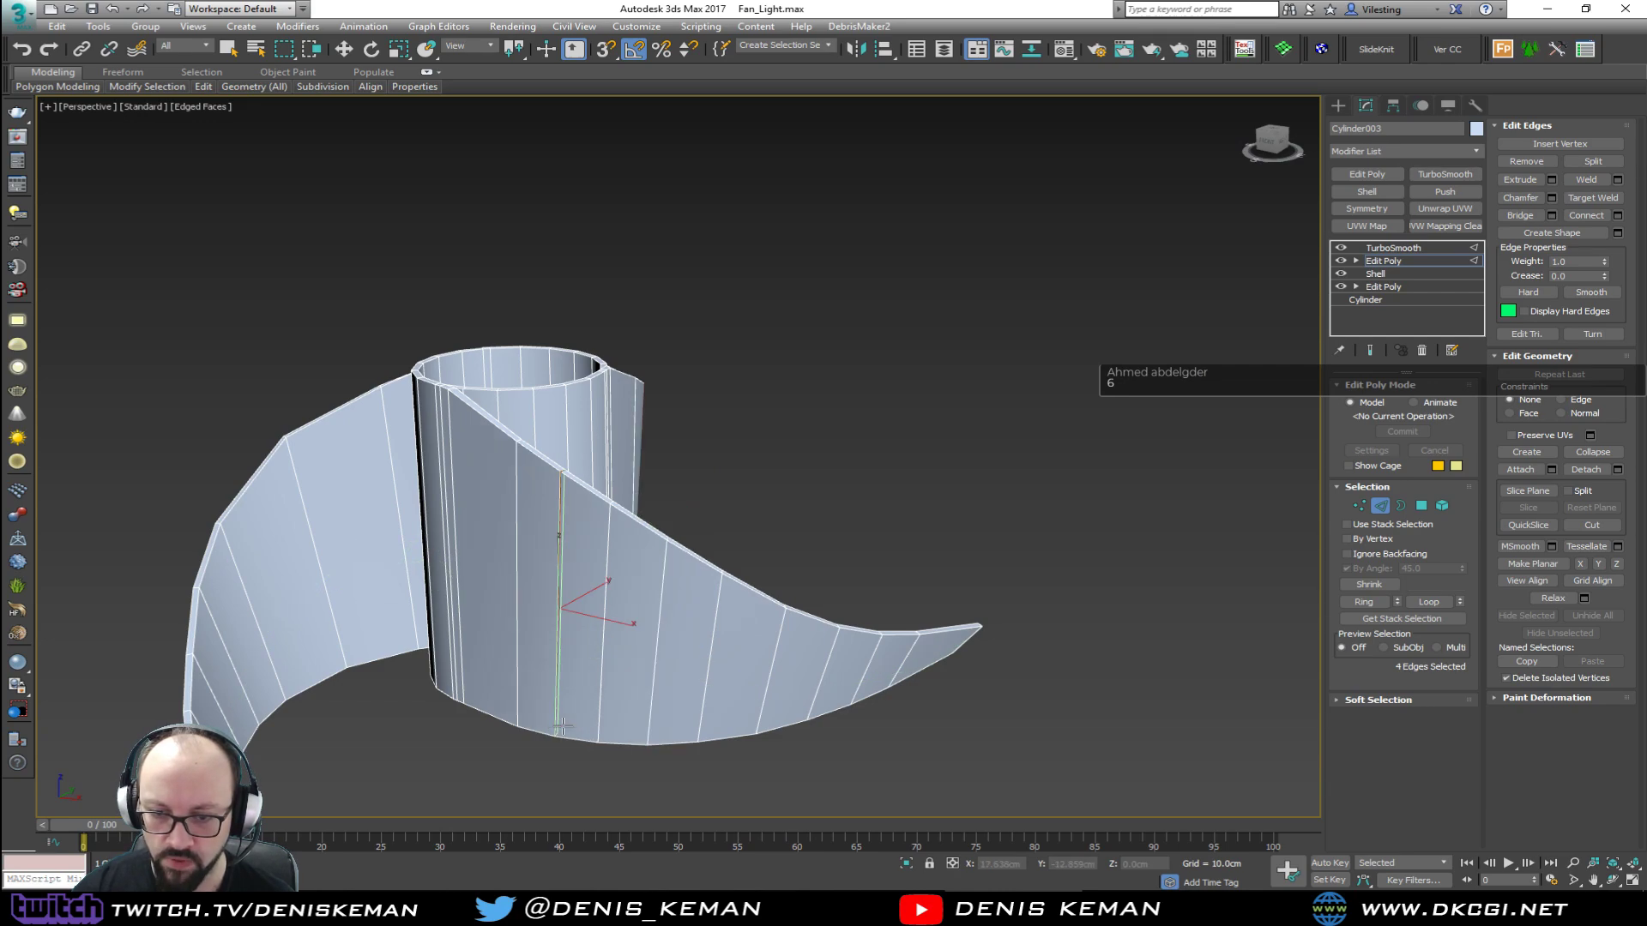
Step: Insert one more edge loop across the wide middle of the remaining blade and leave edge editing
{"action": "middle_click_drag", "start_coordinate": [549, 696], "coordinate": [631, 632], "text": "alt"}
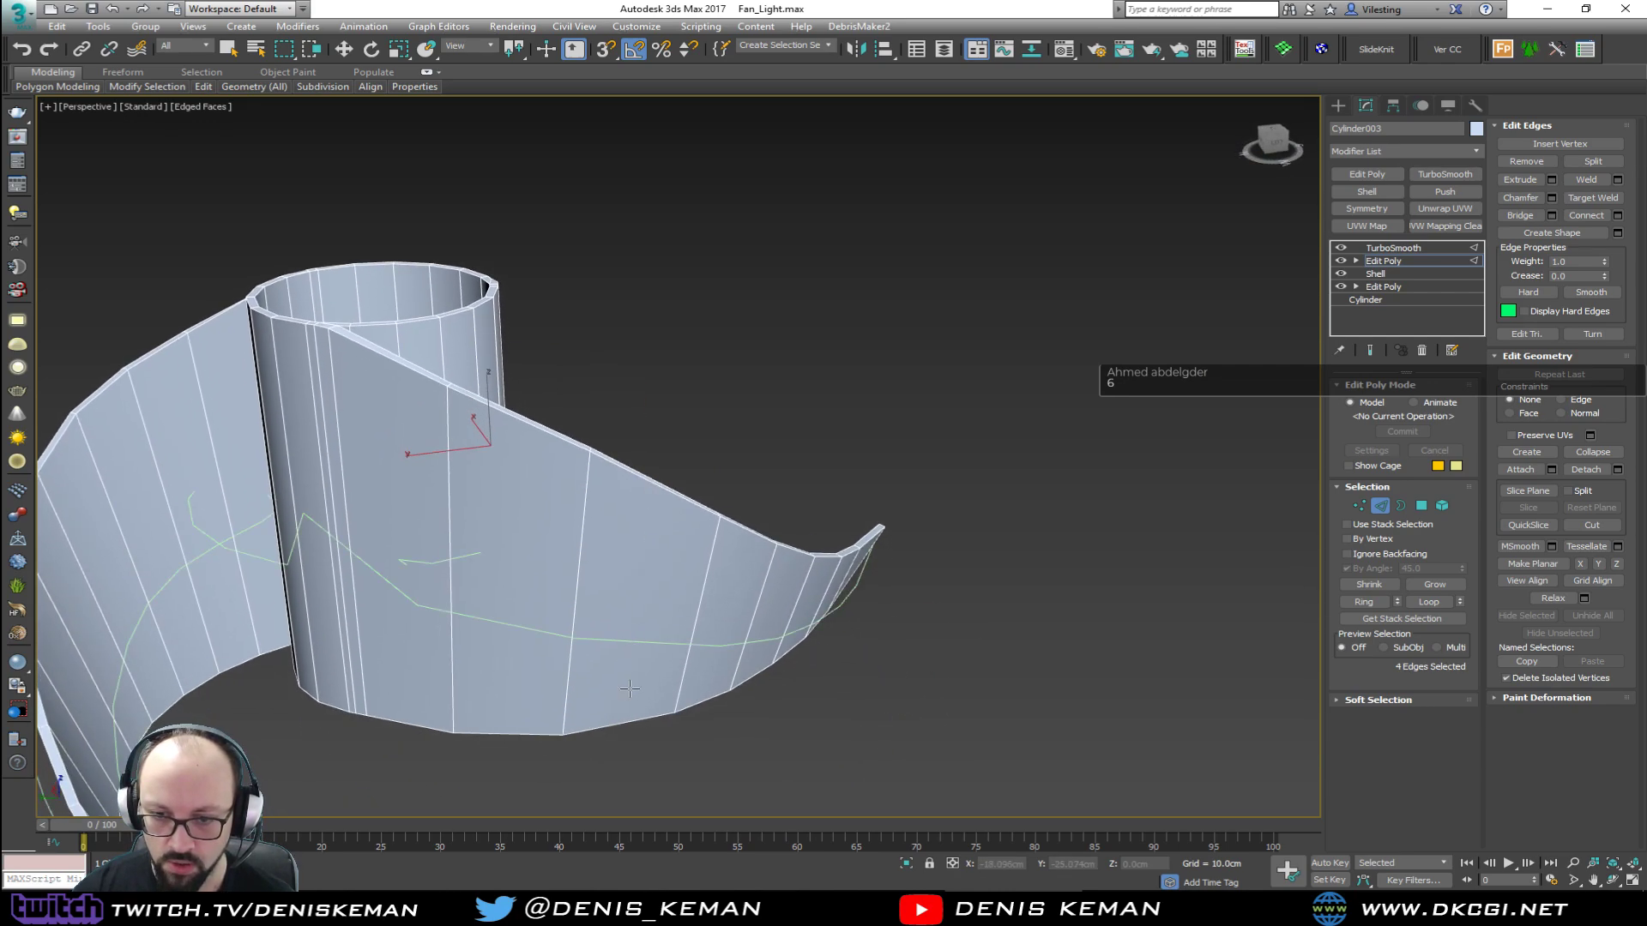
{"action": "left_click", "coordinate": [512, 669]}
{"action": "key", "text": "w"}
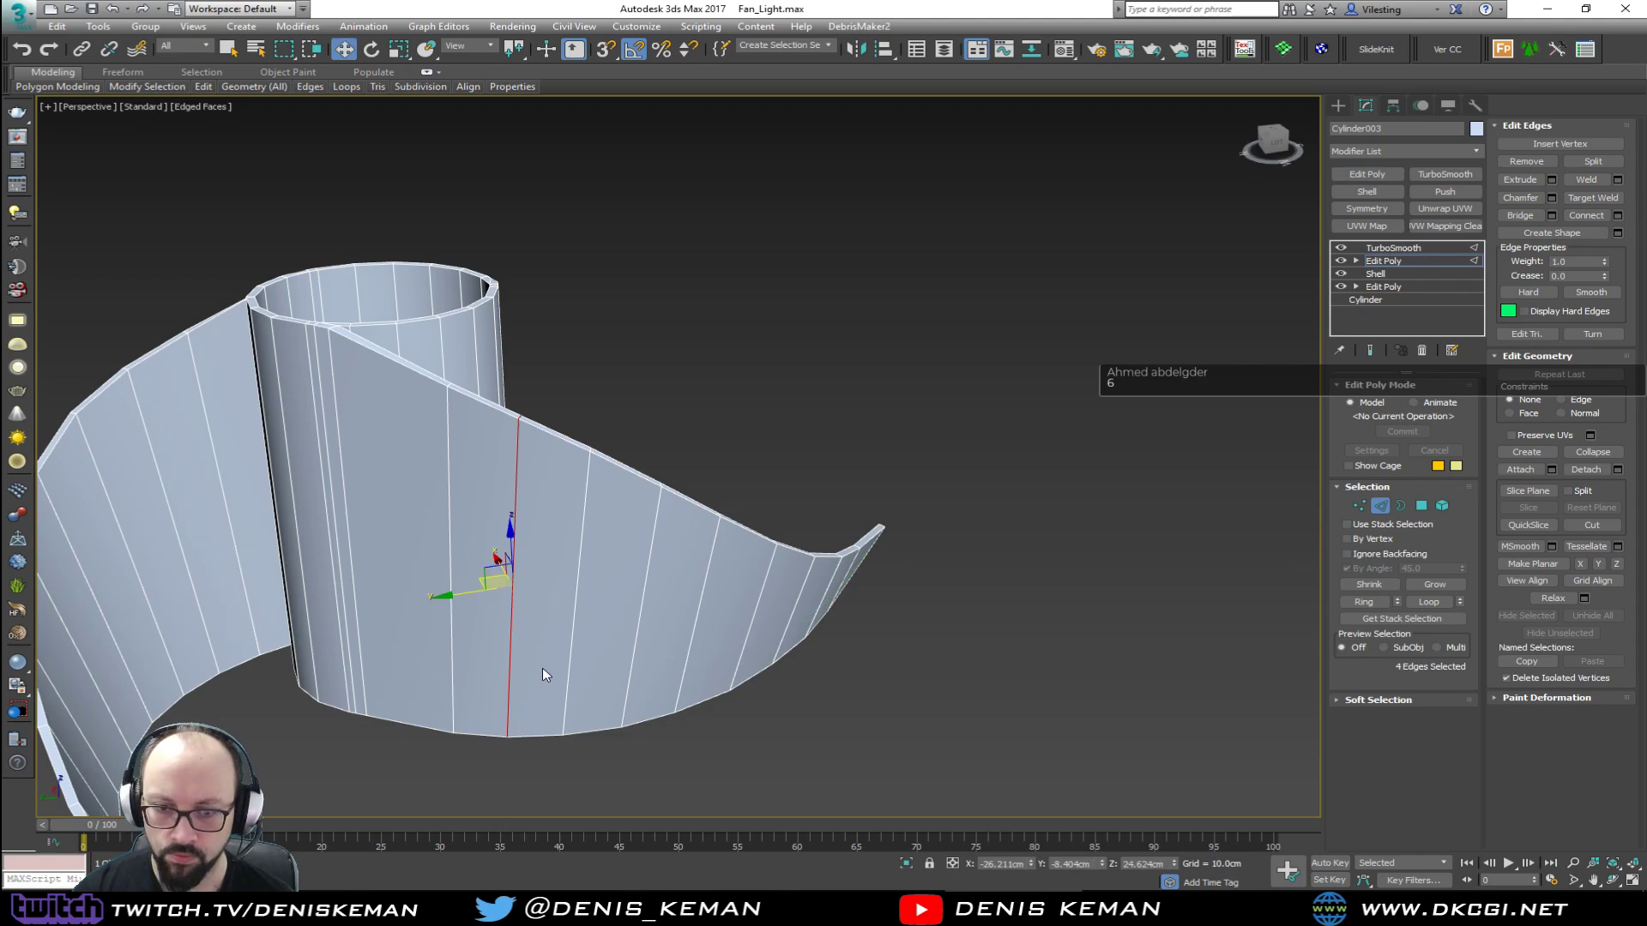
{"action": "middle_click_drag", "start_coordinate": [542, 669], "coordinate": [562, 694], "text": "alt"}
{"action": "left_click", "coordinate": [1379, 506]}
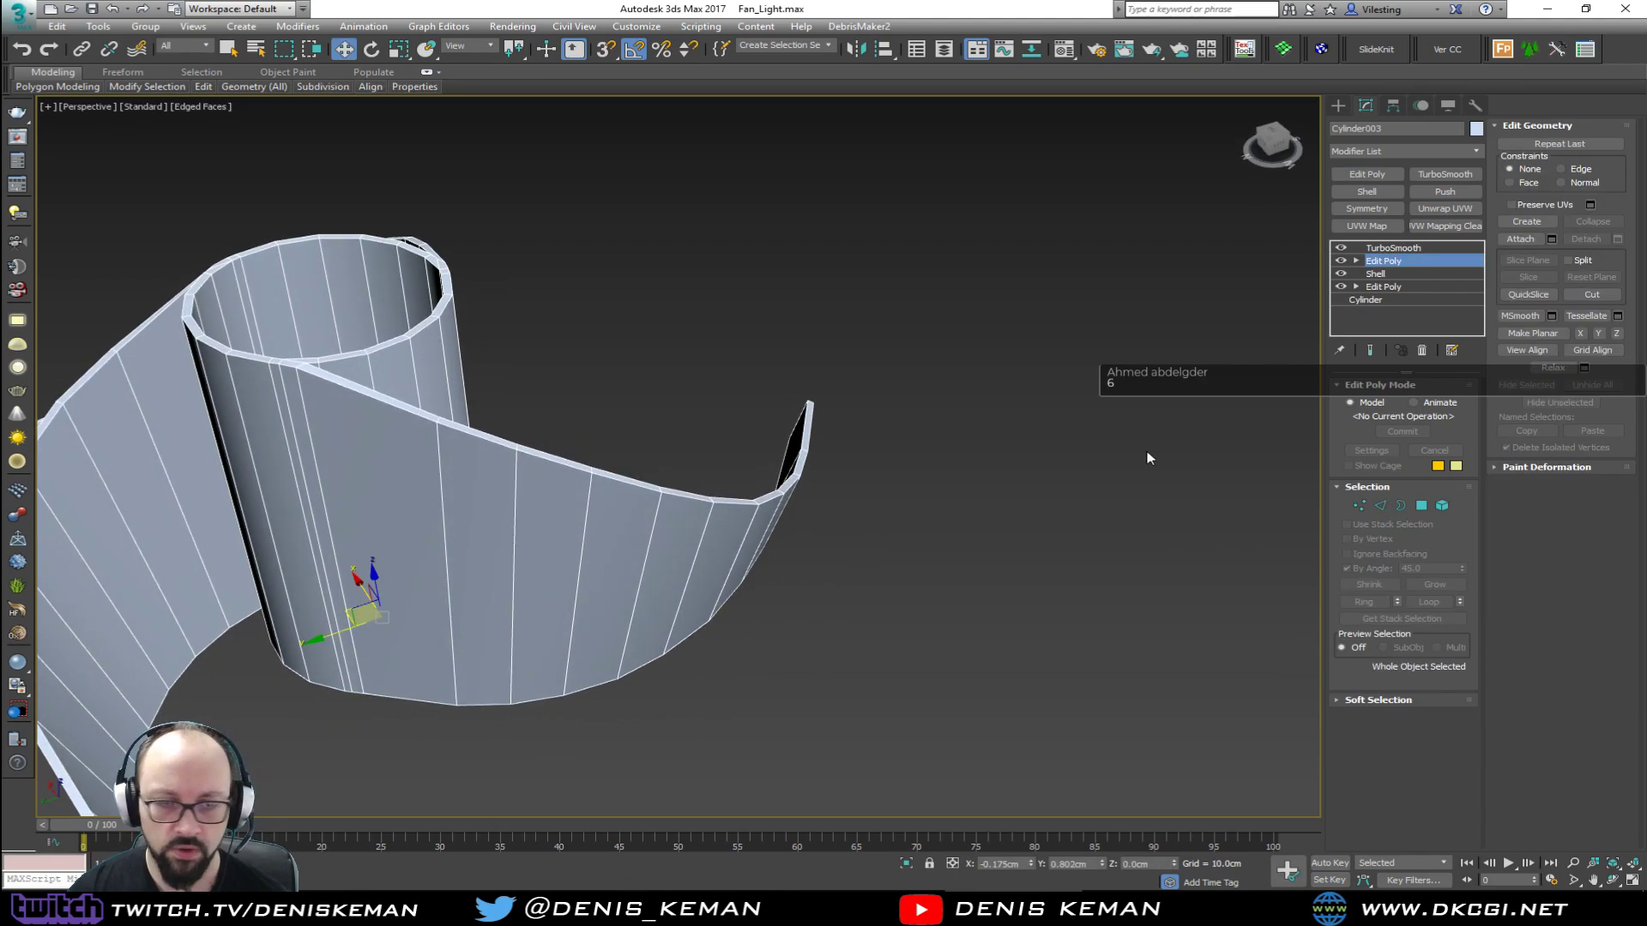
Step: Inspect the whole fan's final TurboSmooth result without edge lines and save the scene
{"action": "left_click", "coordinate": [1370, 350]}
{"action": "left_click", "coordinate": [720, 388]}
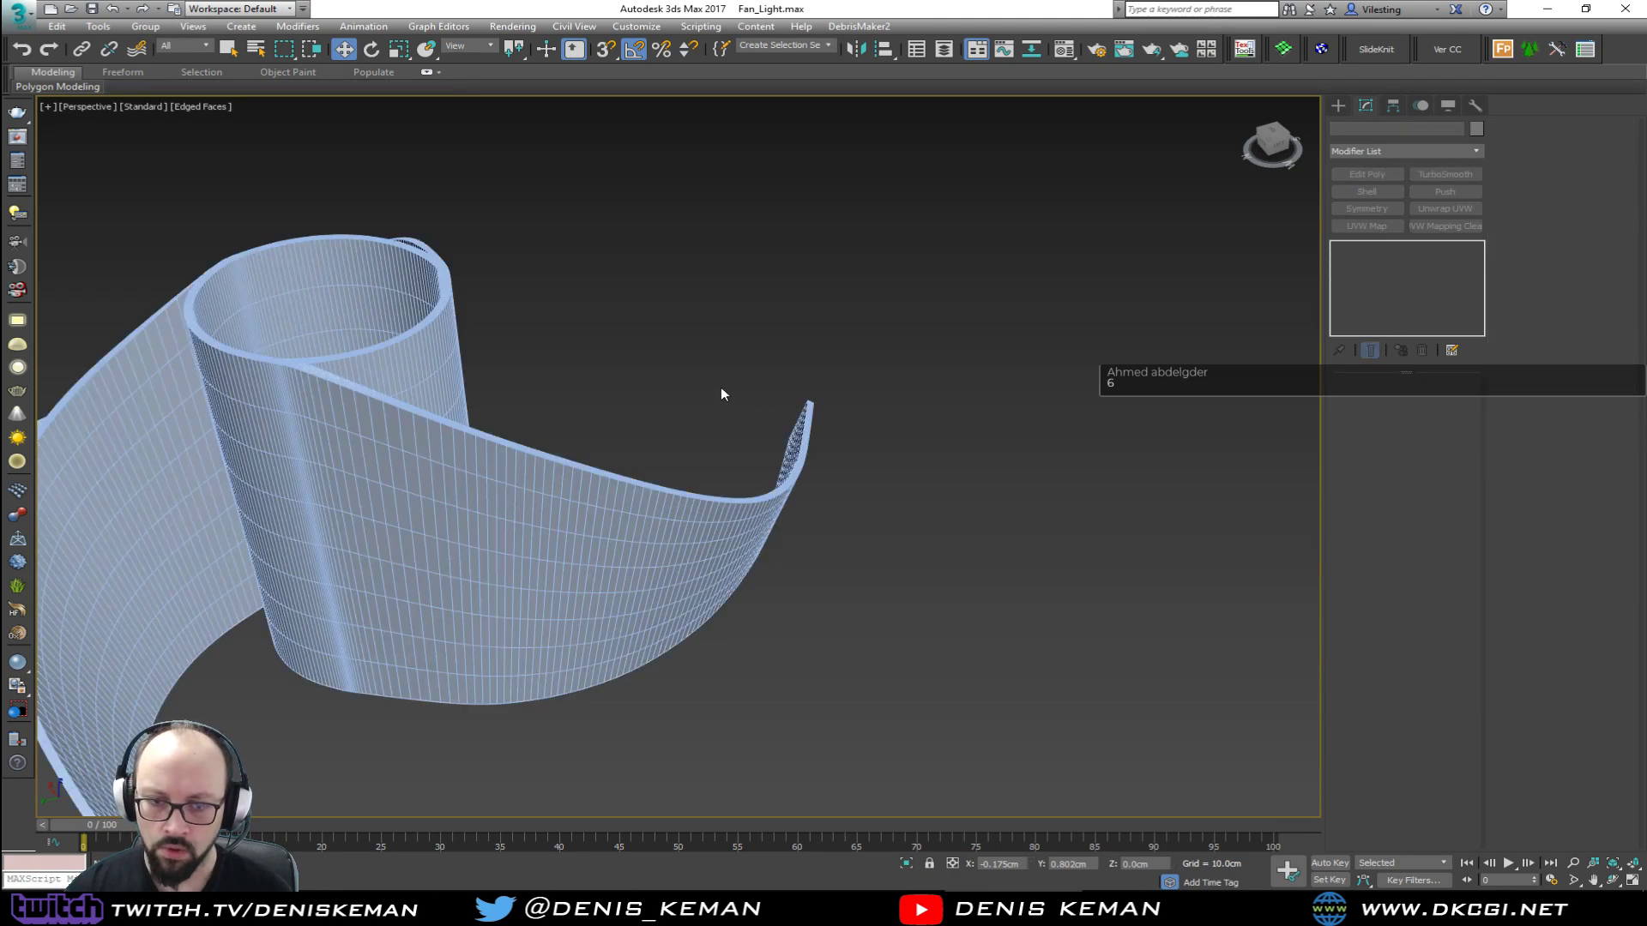
{"action": "key", "text": "F4"}
{"action": "scroll", "coordinate": [729, 437], "scroll_direction": "down", "scroll_amount": 3}
{"action": "middle_click_drag", "start_coordinate": [729, 444], "coordinate": [558, 400], "text": "alt"}
{"action": "key", "text": "z"}
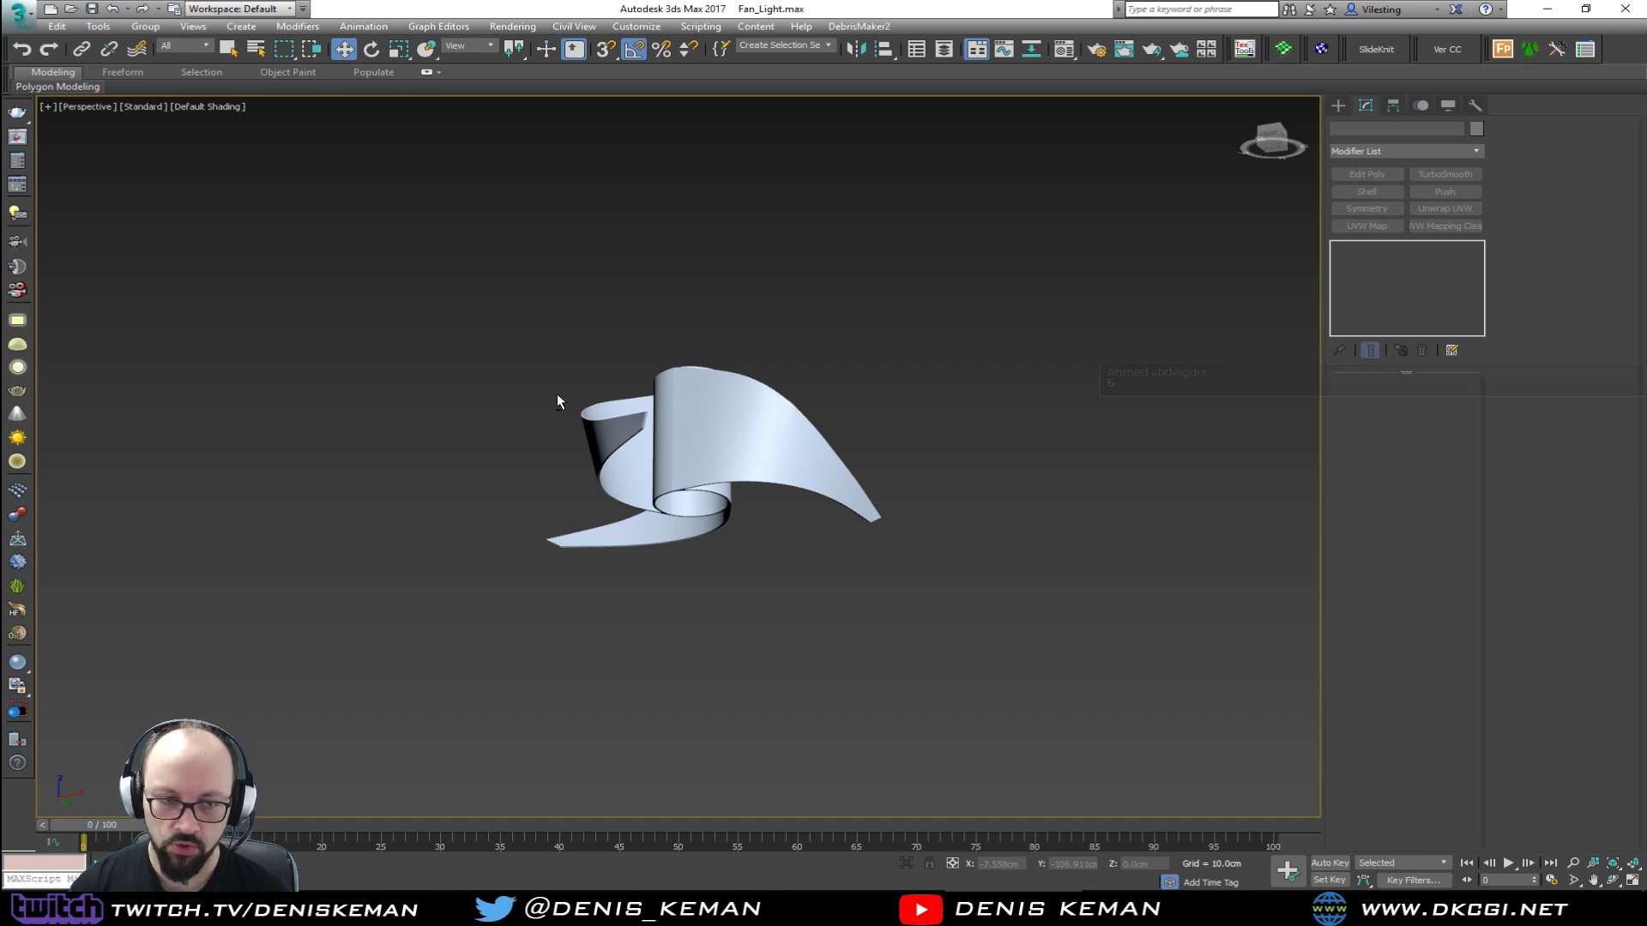
{"action": "left_click", "coordinate": [687, 433]}
{"action": "scroll", "coordinate": [697, 442], "scroll_direction": "up", "scroll_amount": 3}
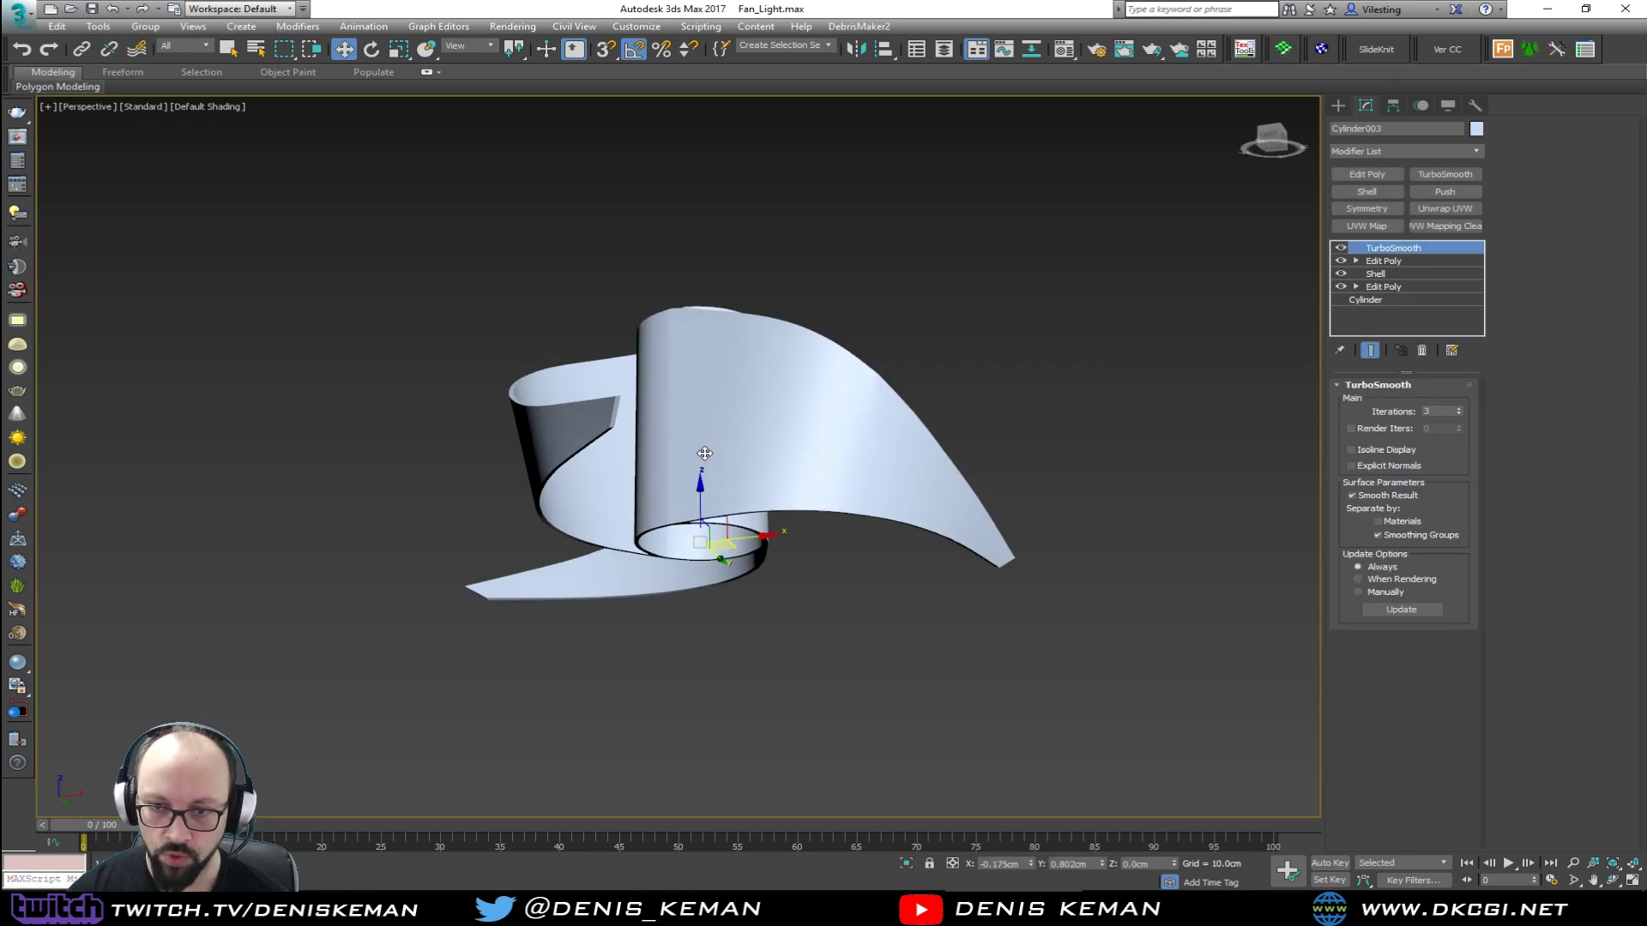
{"action": "middle_click_drag", "start_coordinate": [704, 453], "coordinate": [1139, 452], "text": "alt"}
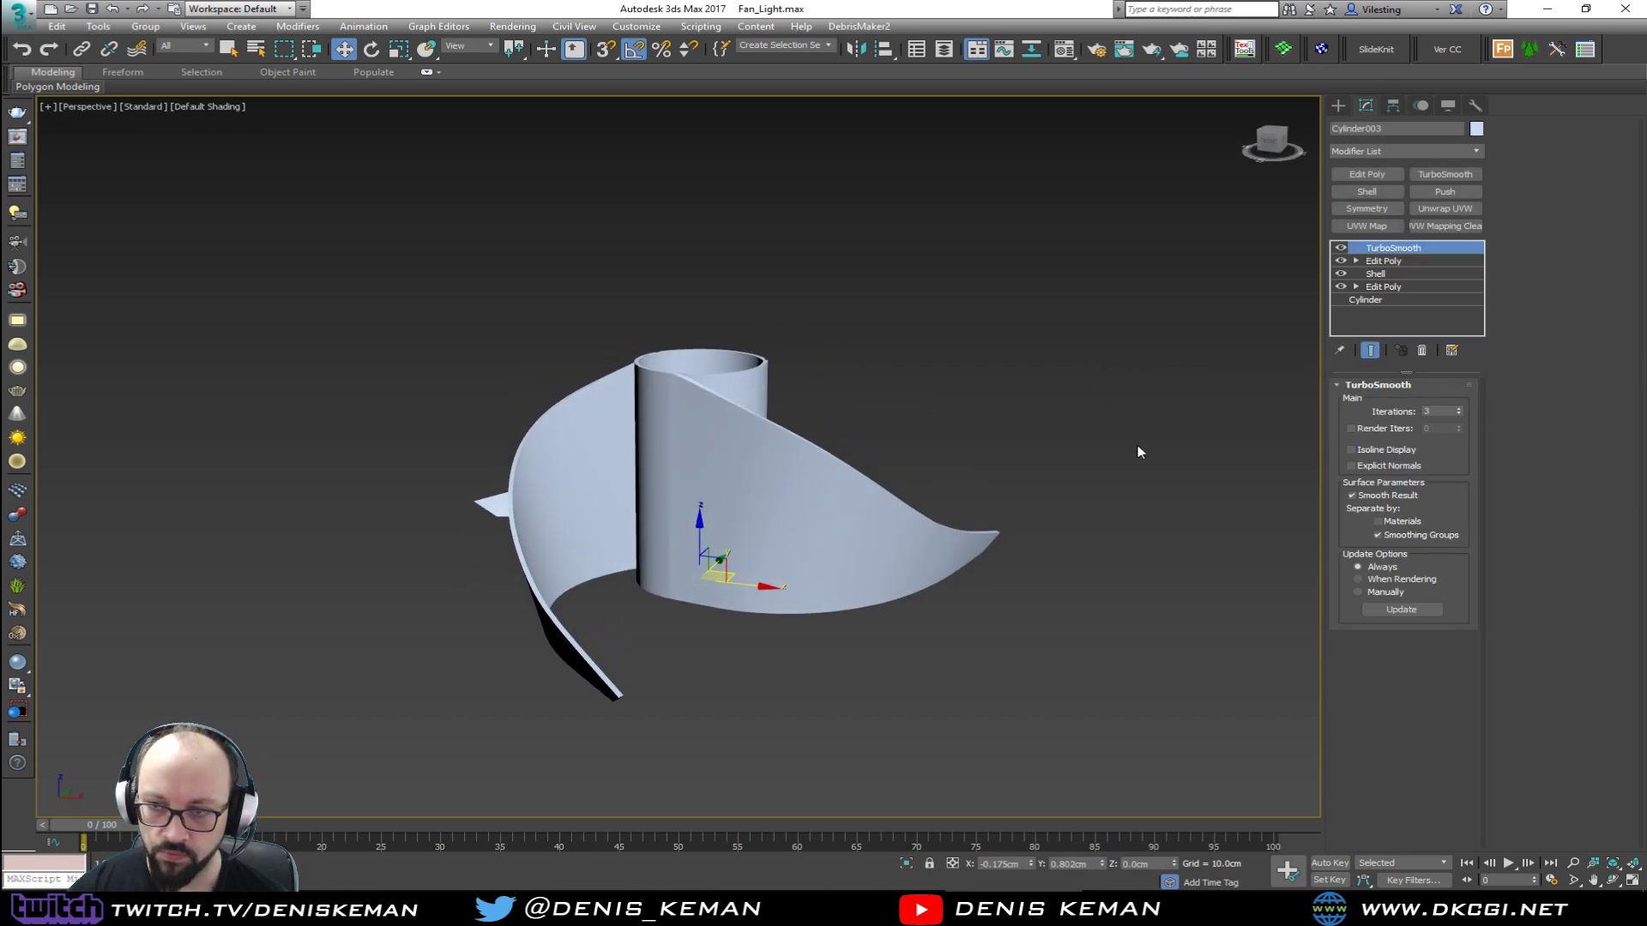
{"action": "left_click", "coordinate": [17, 13]}
{"action": "left_click", "coordinate": [61, 152]}
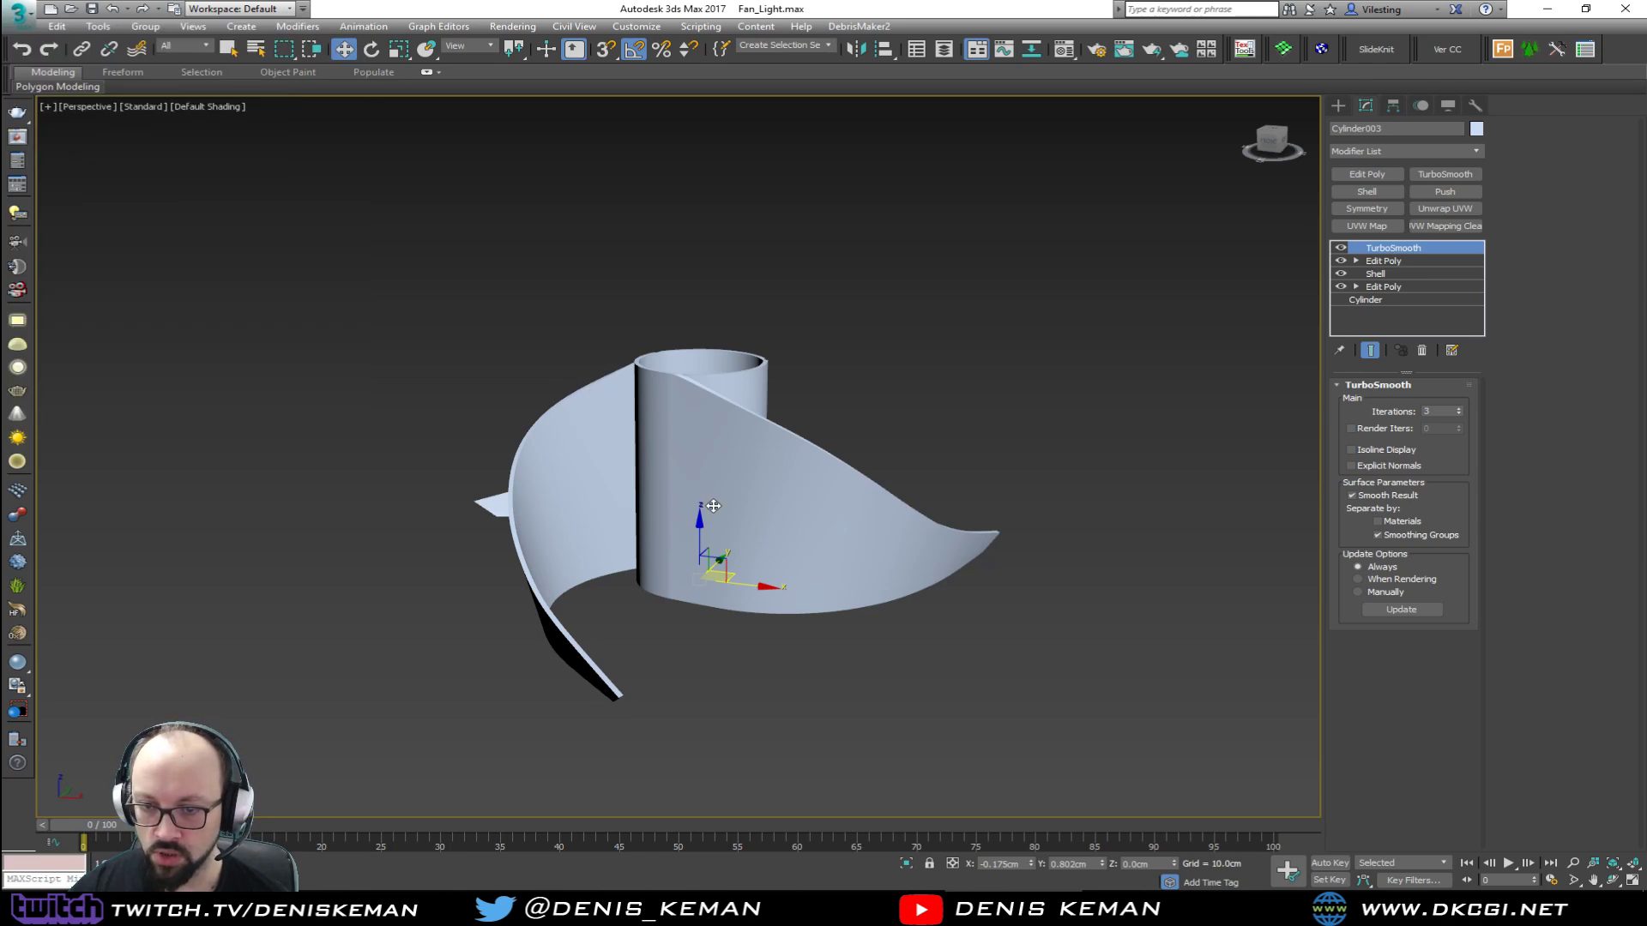
Step: Try to flatten the fan by scaling it to 80% along its Z axis
{"action": "key", "text": "r"}
{"action": "left_click_drag", "start_coordinate": [702, 525], "coordinate": [701, 541]}
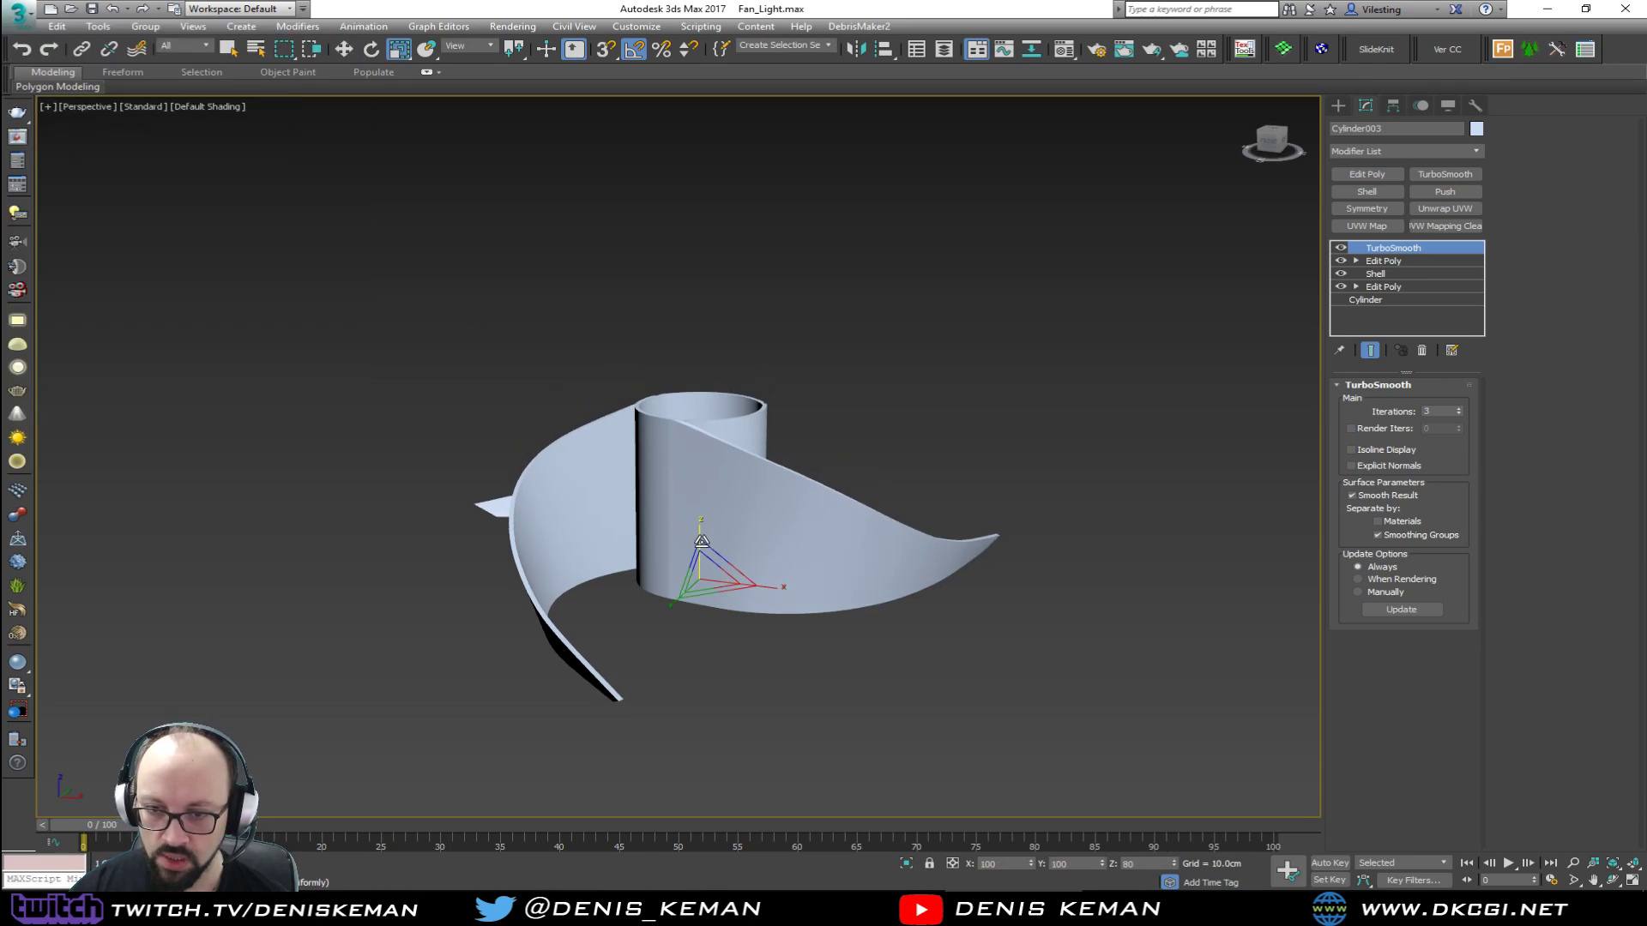
{"action": "key", "text": "ctrl+z"}
{"action": "middle_click_drag", "start_coordinate": [702, 542], "coordinate": [697, 480], "text": "alt"}
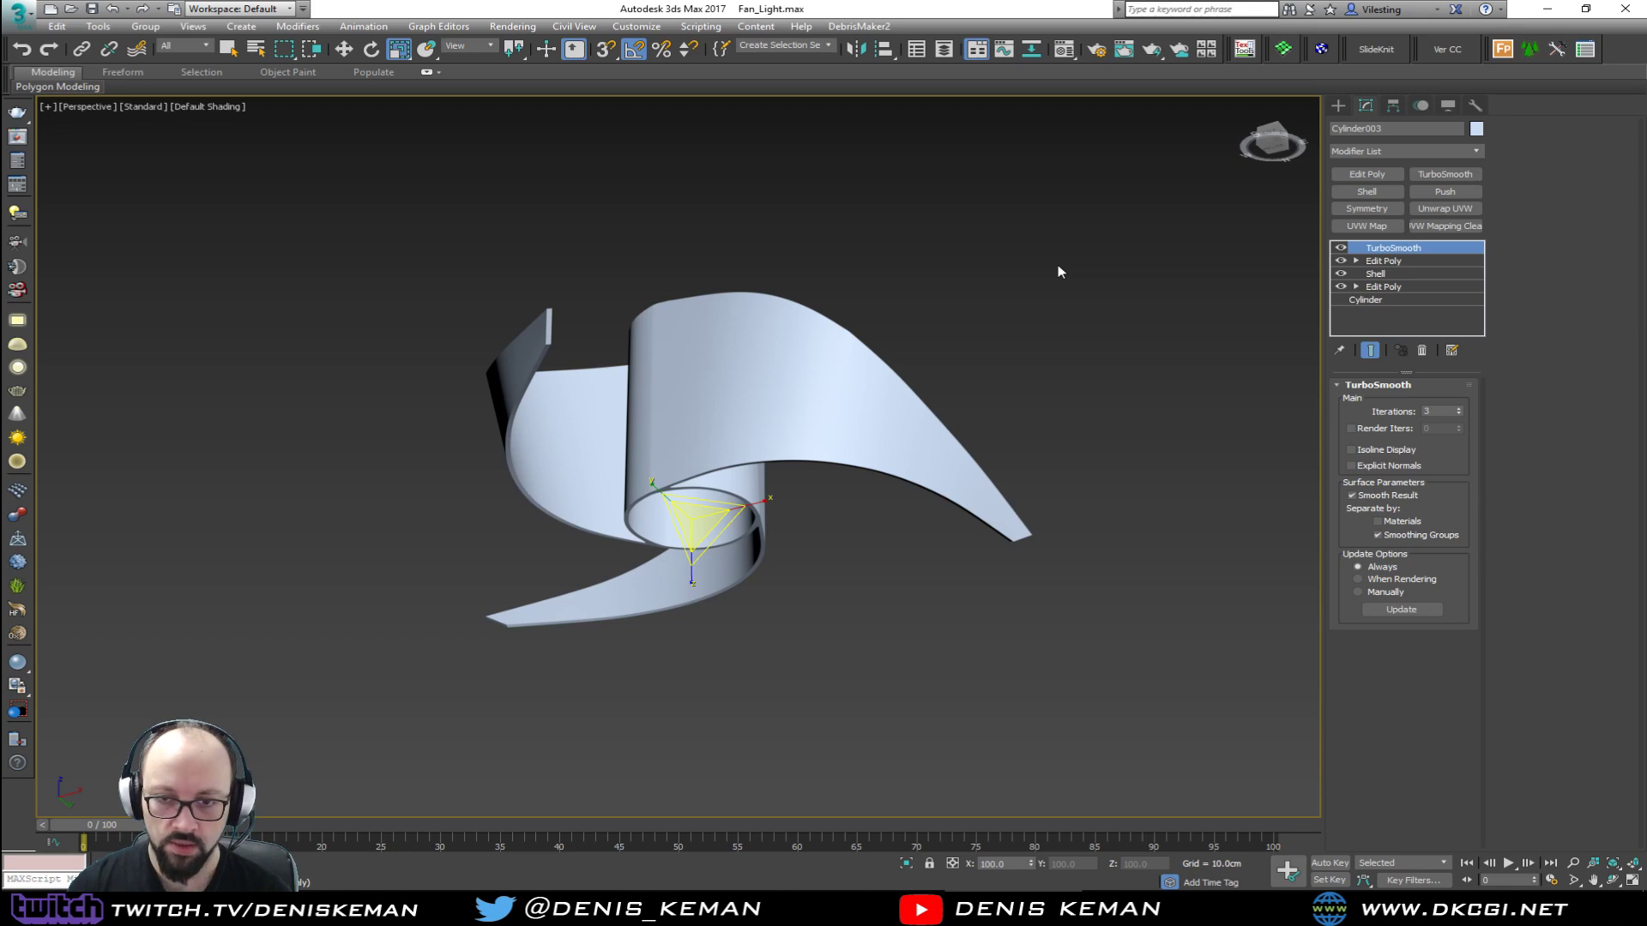
{"action": "middle_click_drag", "start_coordinate": [1058, 266], "coordinate": [970, 434], "text": "alt"}
{"action": "key", "text": "w"}
Step: Create a cylinder in the Top view from the hub's centre, about 13.2 cm in radius and about 0.5 cm high
{"action": "left_click", "coordinate": [881, 428]}
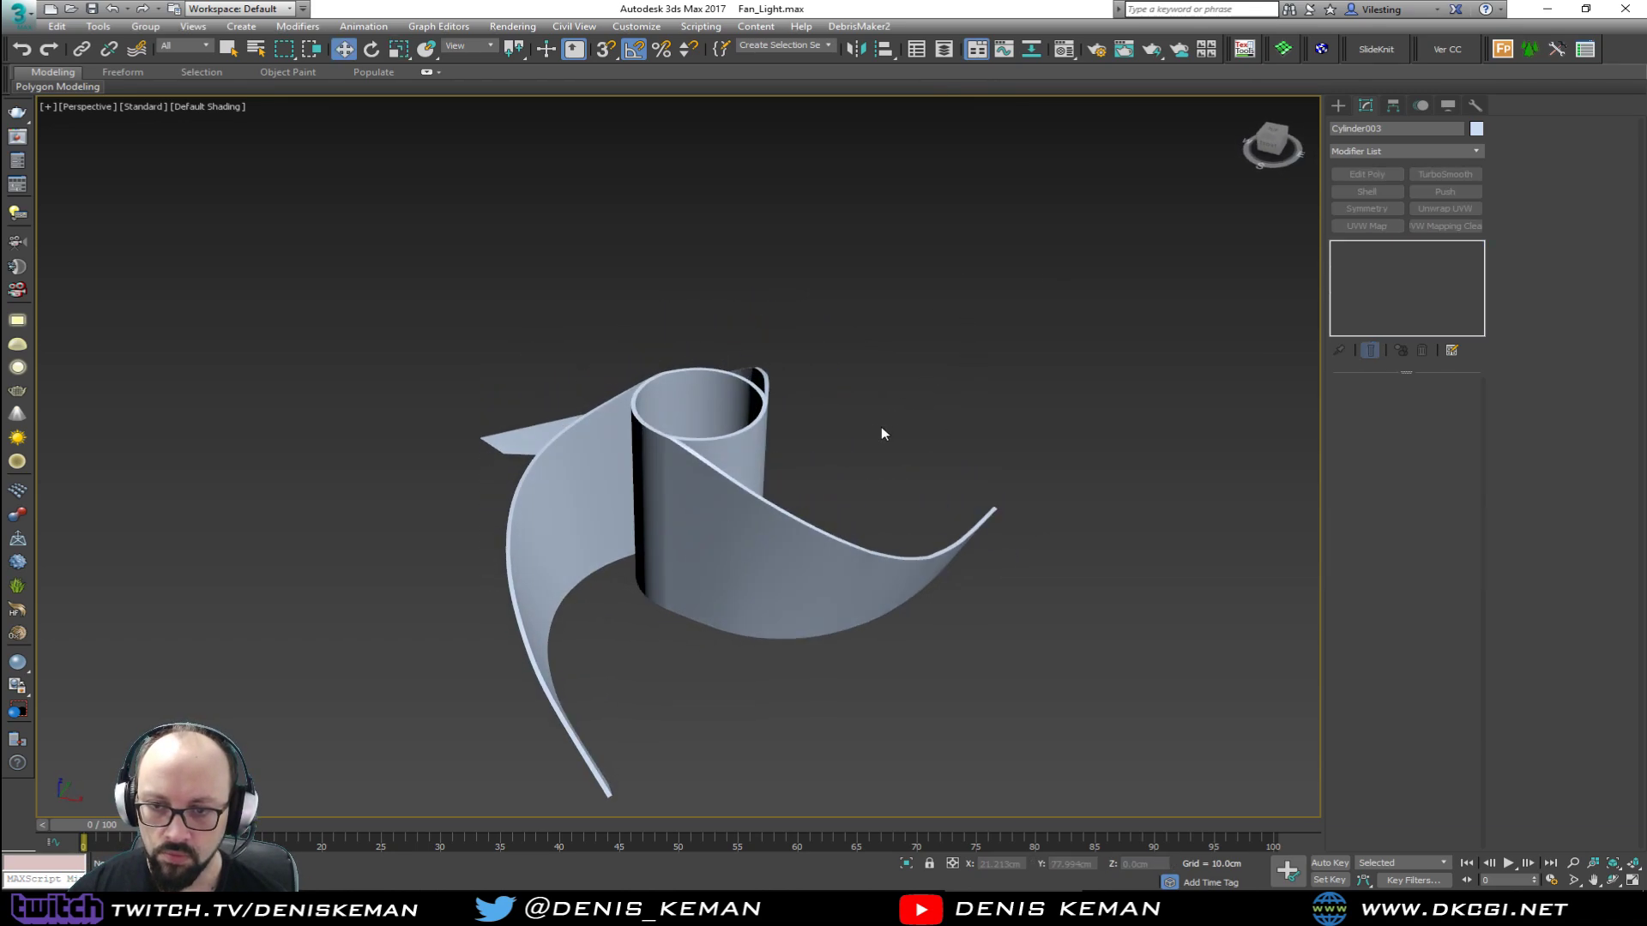
{"action": "key", "text": "alt+w"}
{"action": "left_click", "coordinate": [448, 327]}
{"action": "key", "text": "alt+w"}
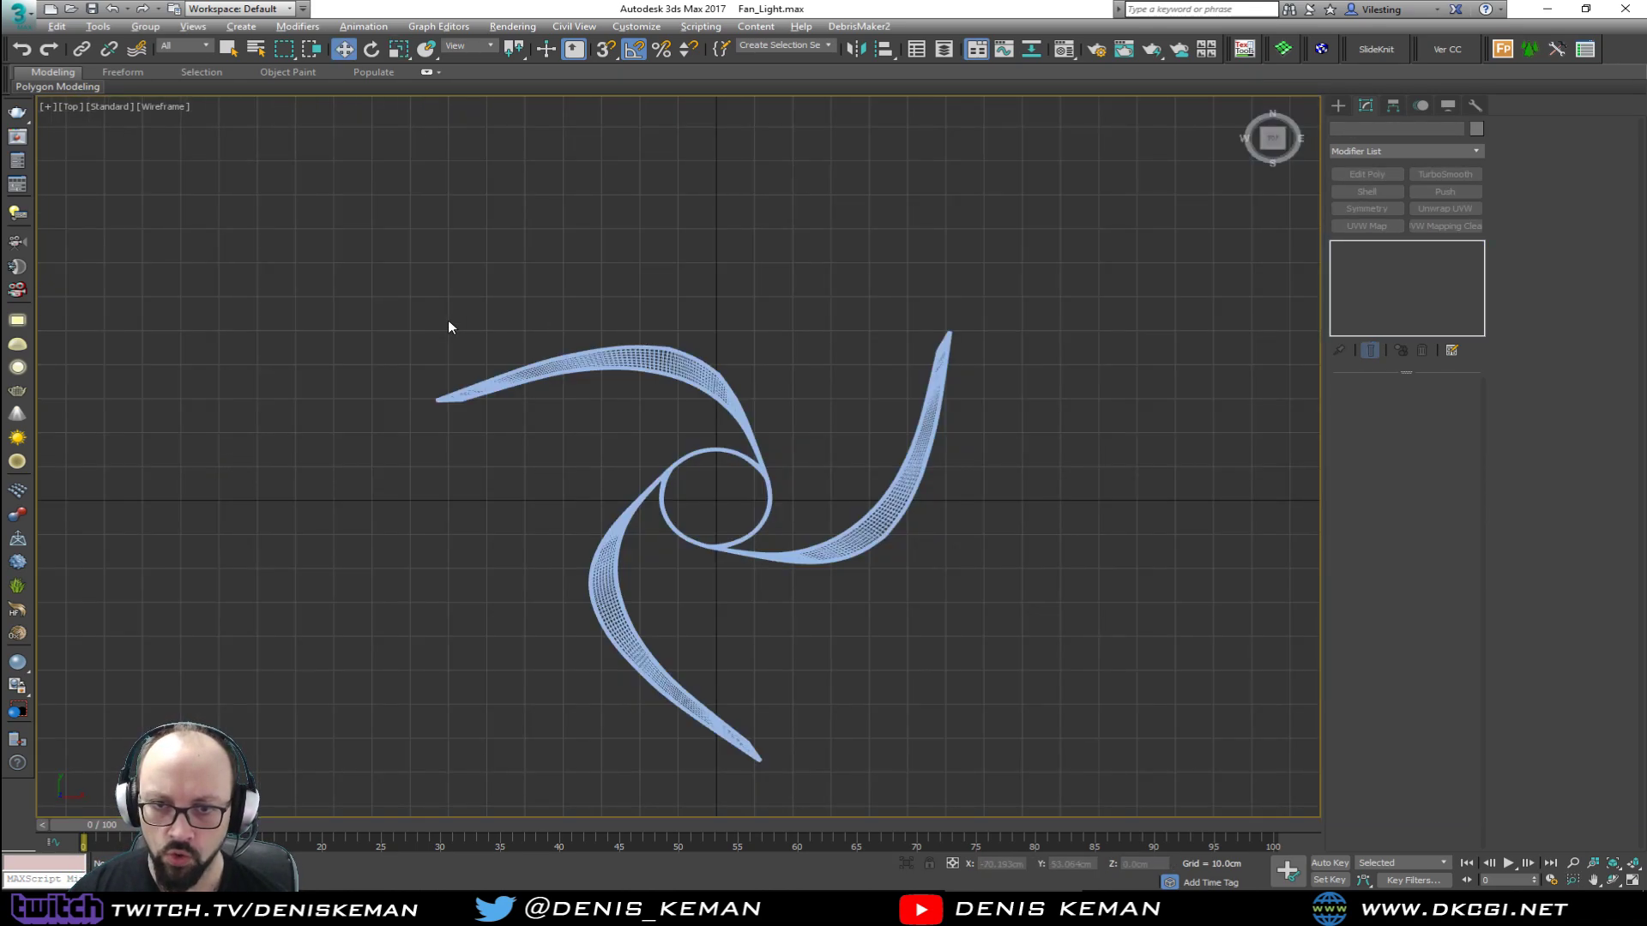
{"action": "scroll", "coordinate": [669, 479], "scroll_direction": "up", "scroll_amount": 5}
{"action": "left_click", "coordinate": [1338, 105]}
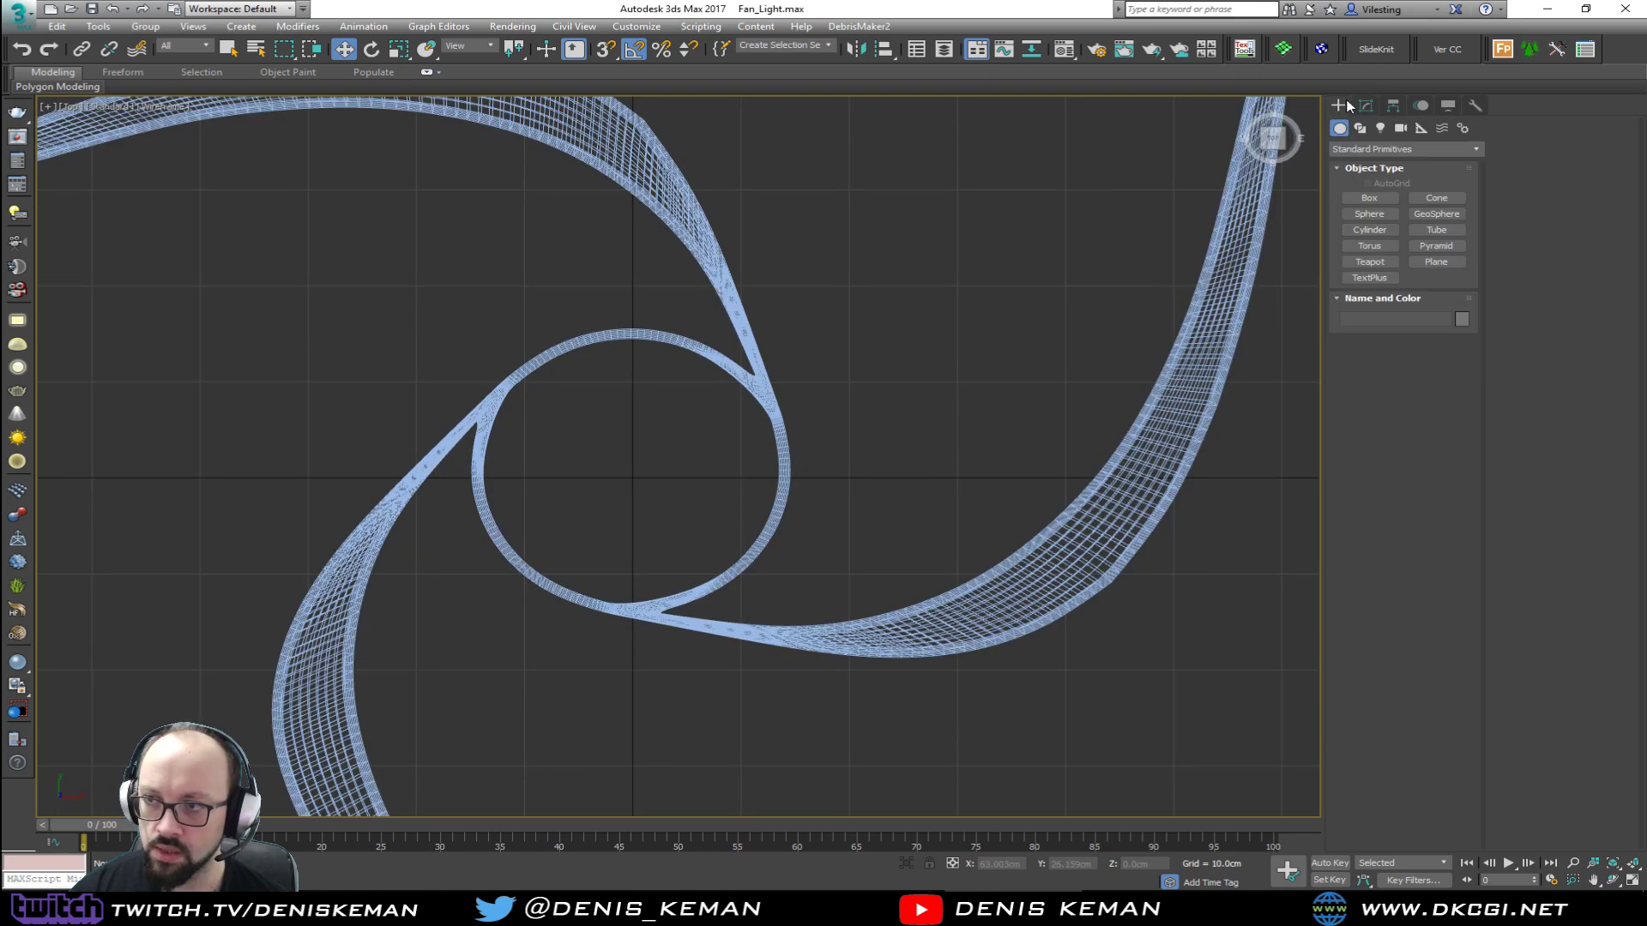
{"action": "left_click", "coordinate": [1369, 229]}
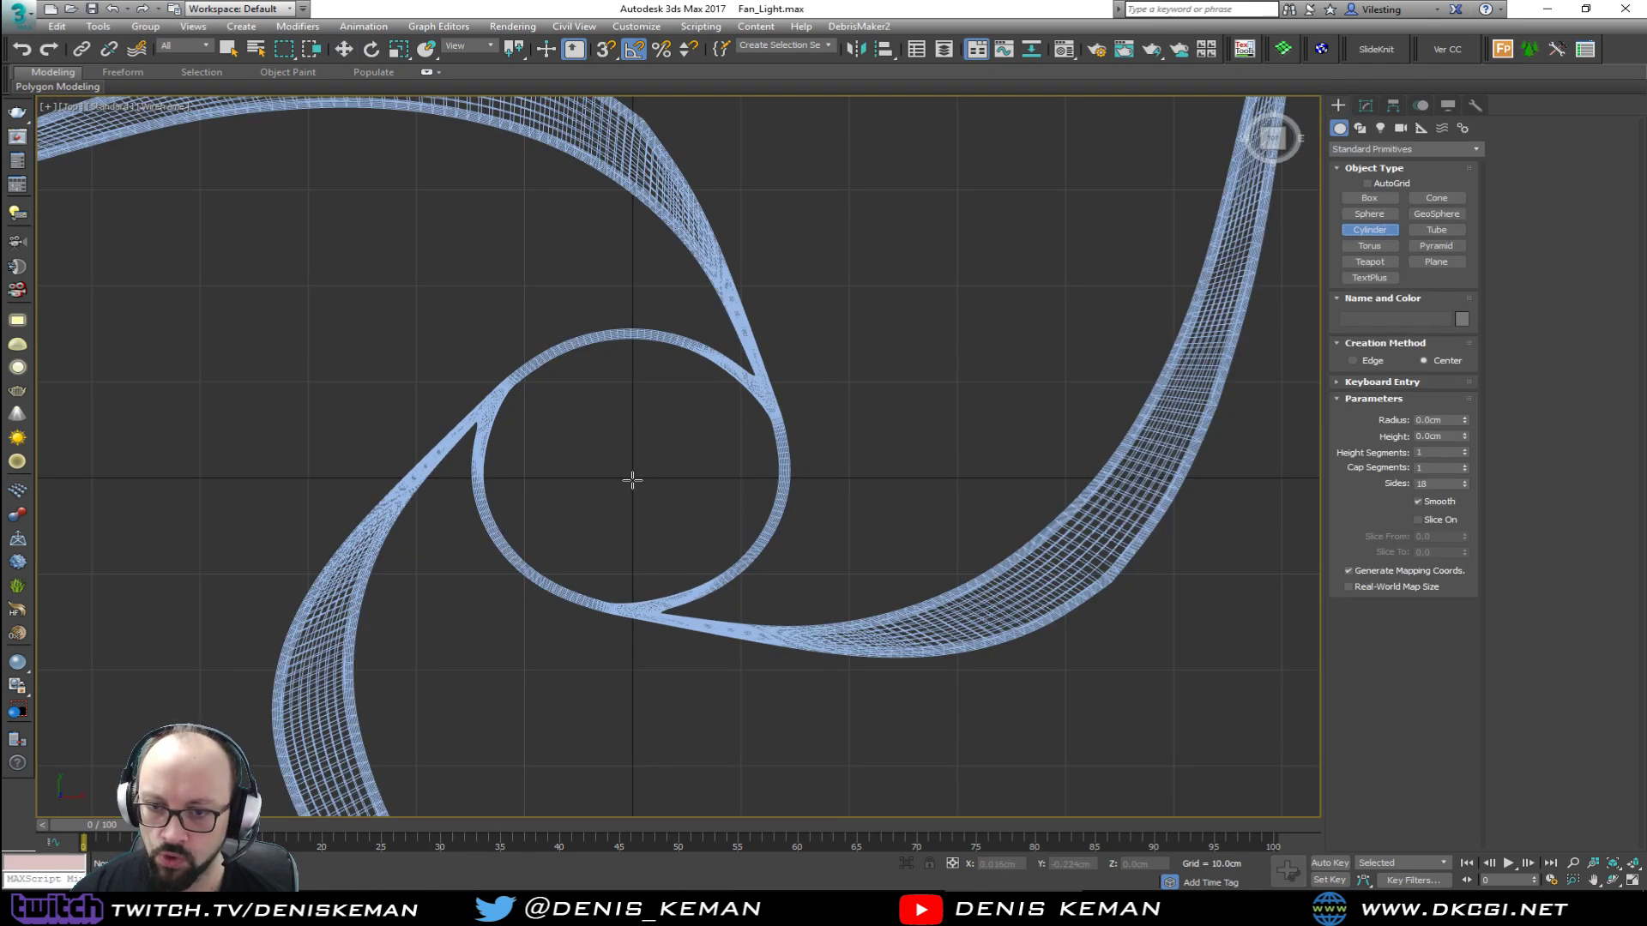
{"action": "left_click_drag", "start_coordinate": [633, 477], "coordinate": [772, 481]}
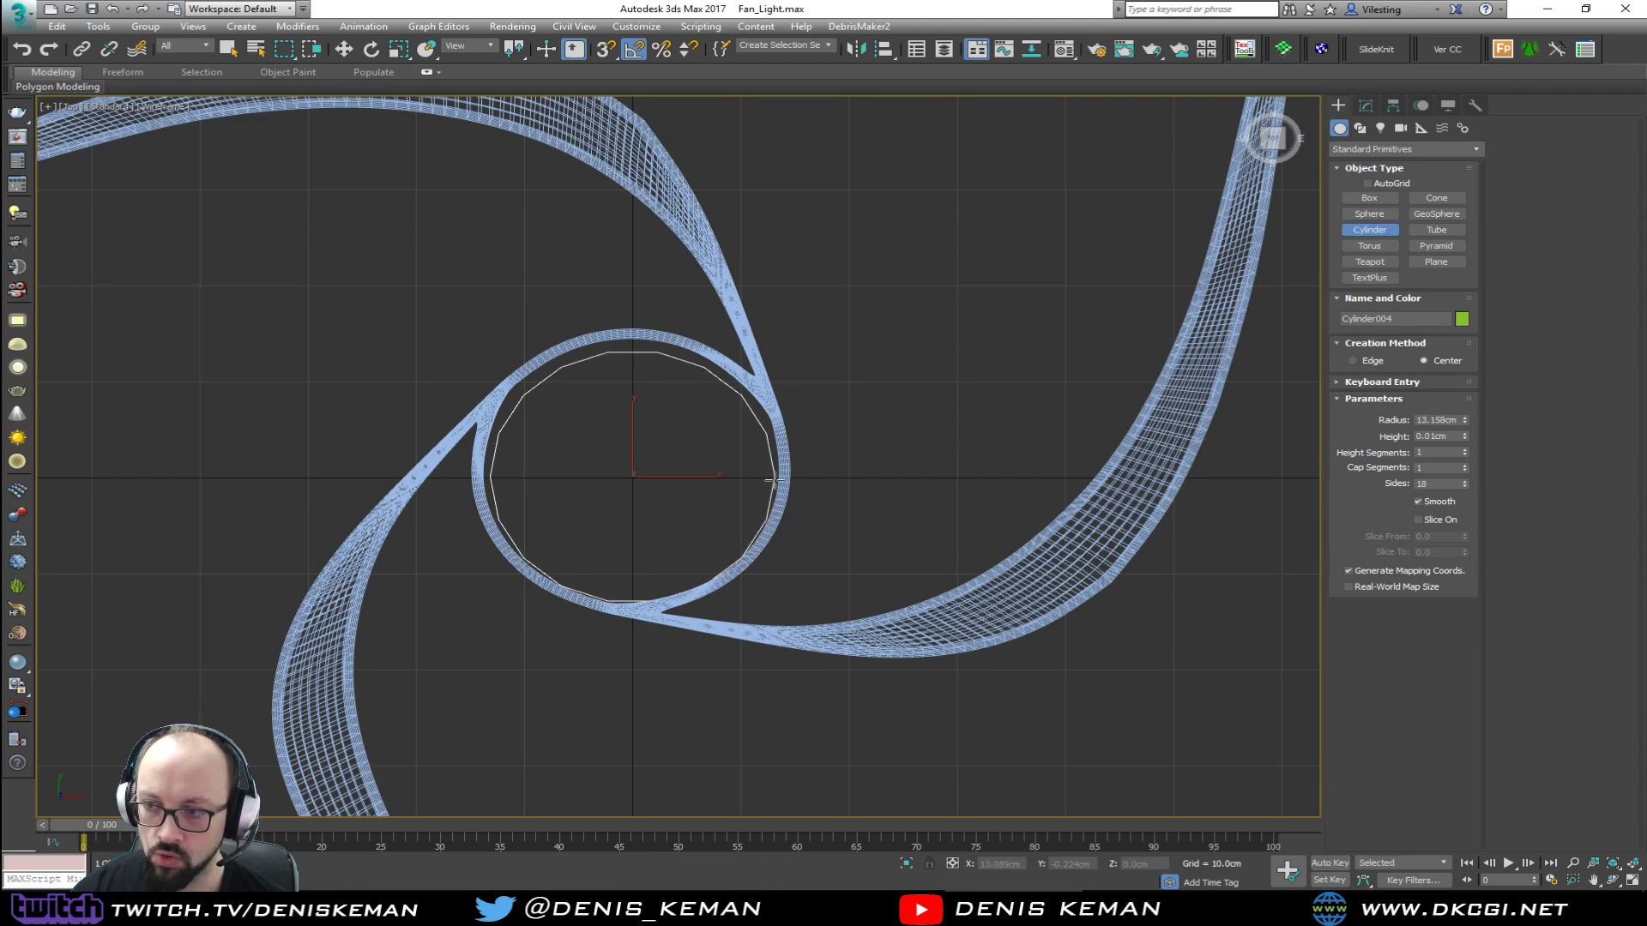
{"action": "left_click", "coordinate": [773, 477]}
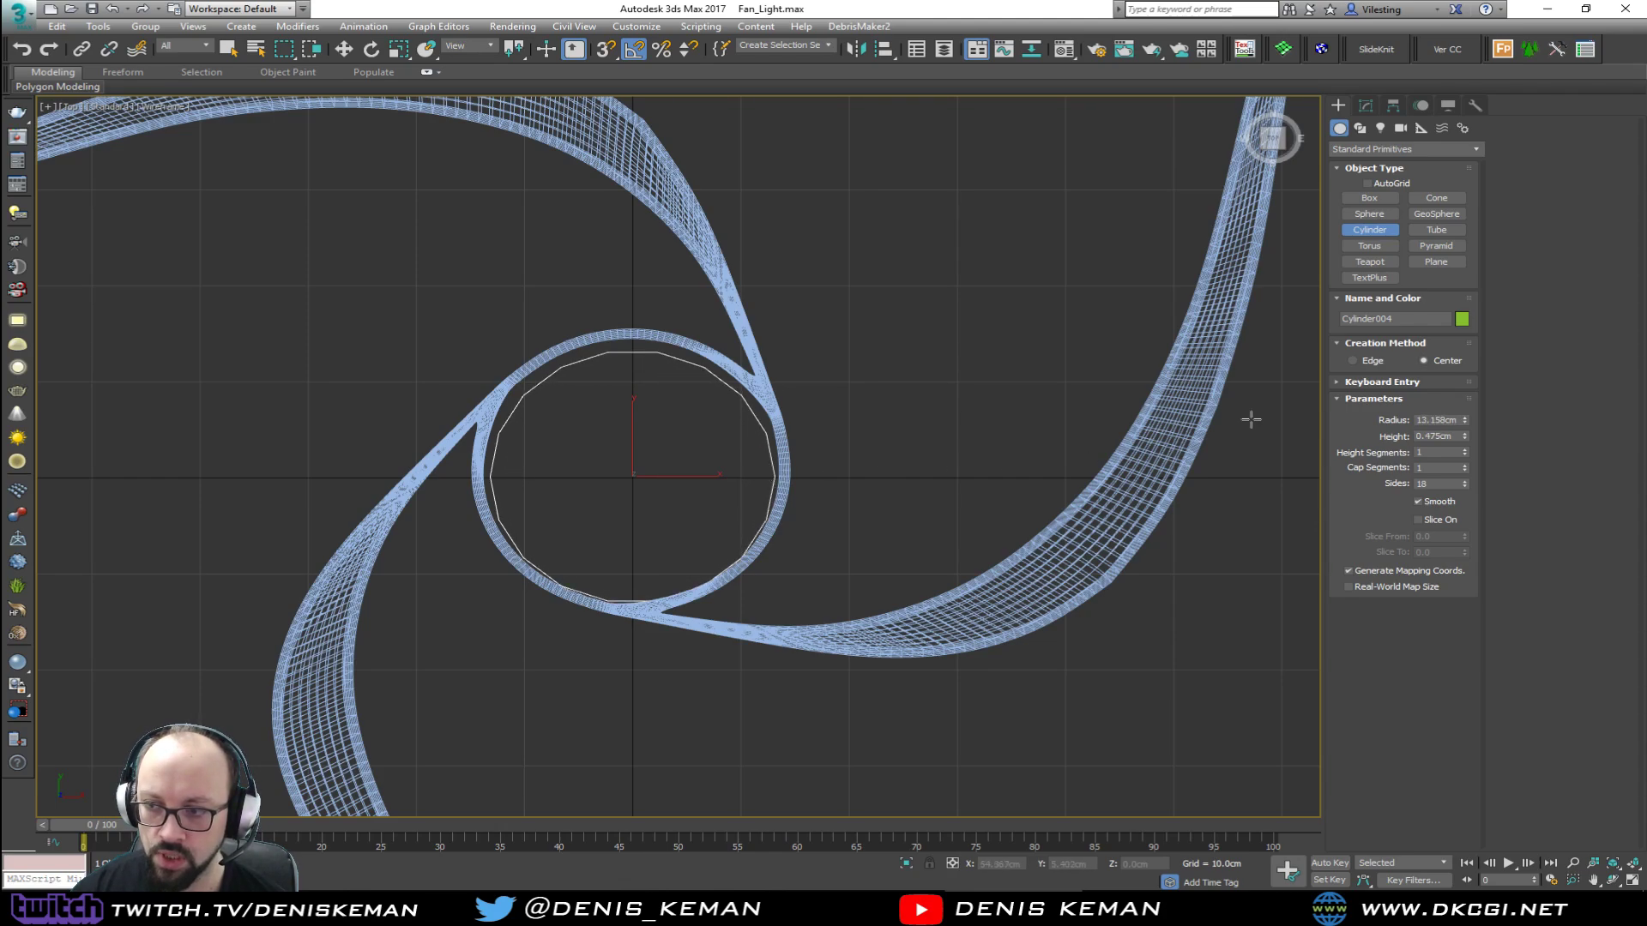
Step: Set the new cylinder's radius to 13 cm and its height to 1 cm
{"action": "double_click", "coordinate": [1425, 421]}
{"action": "type", "text": "13"}
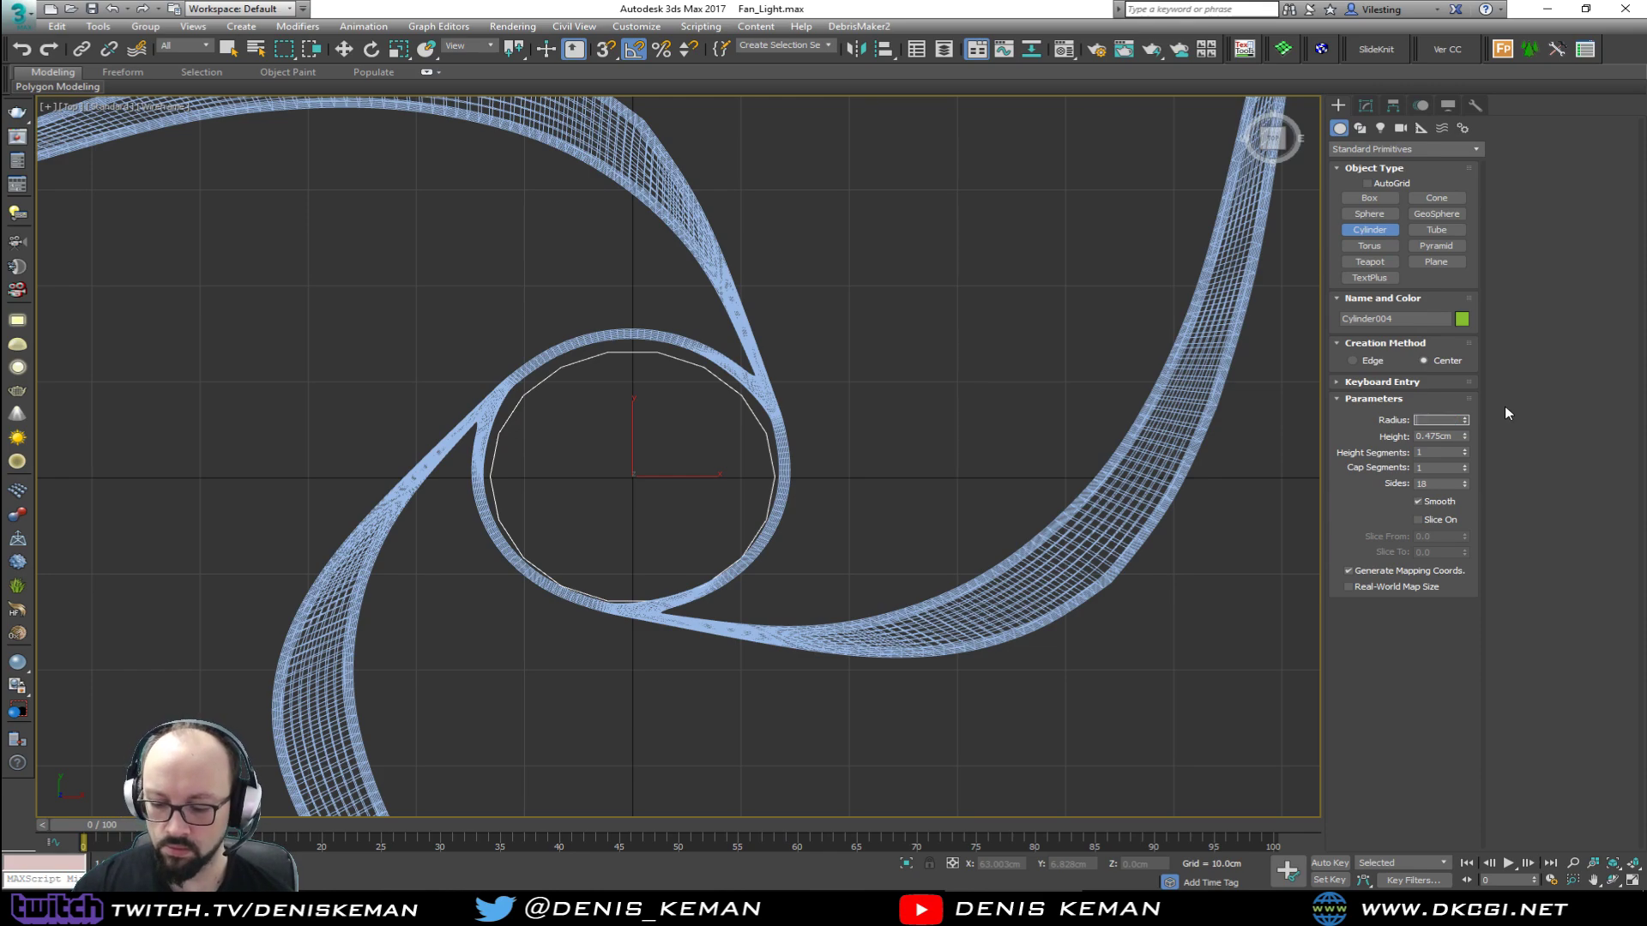
{"action": "key", "text": "Tab"}
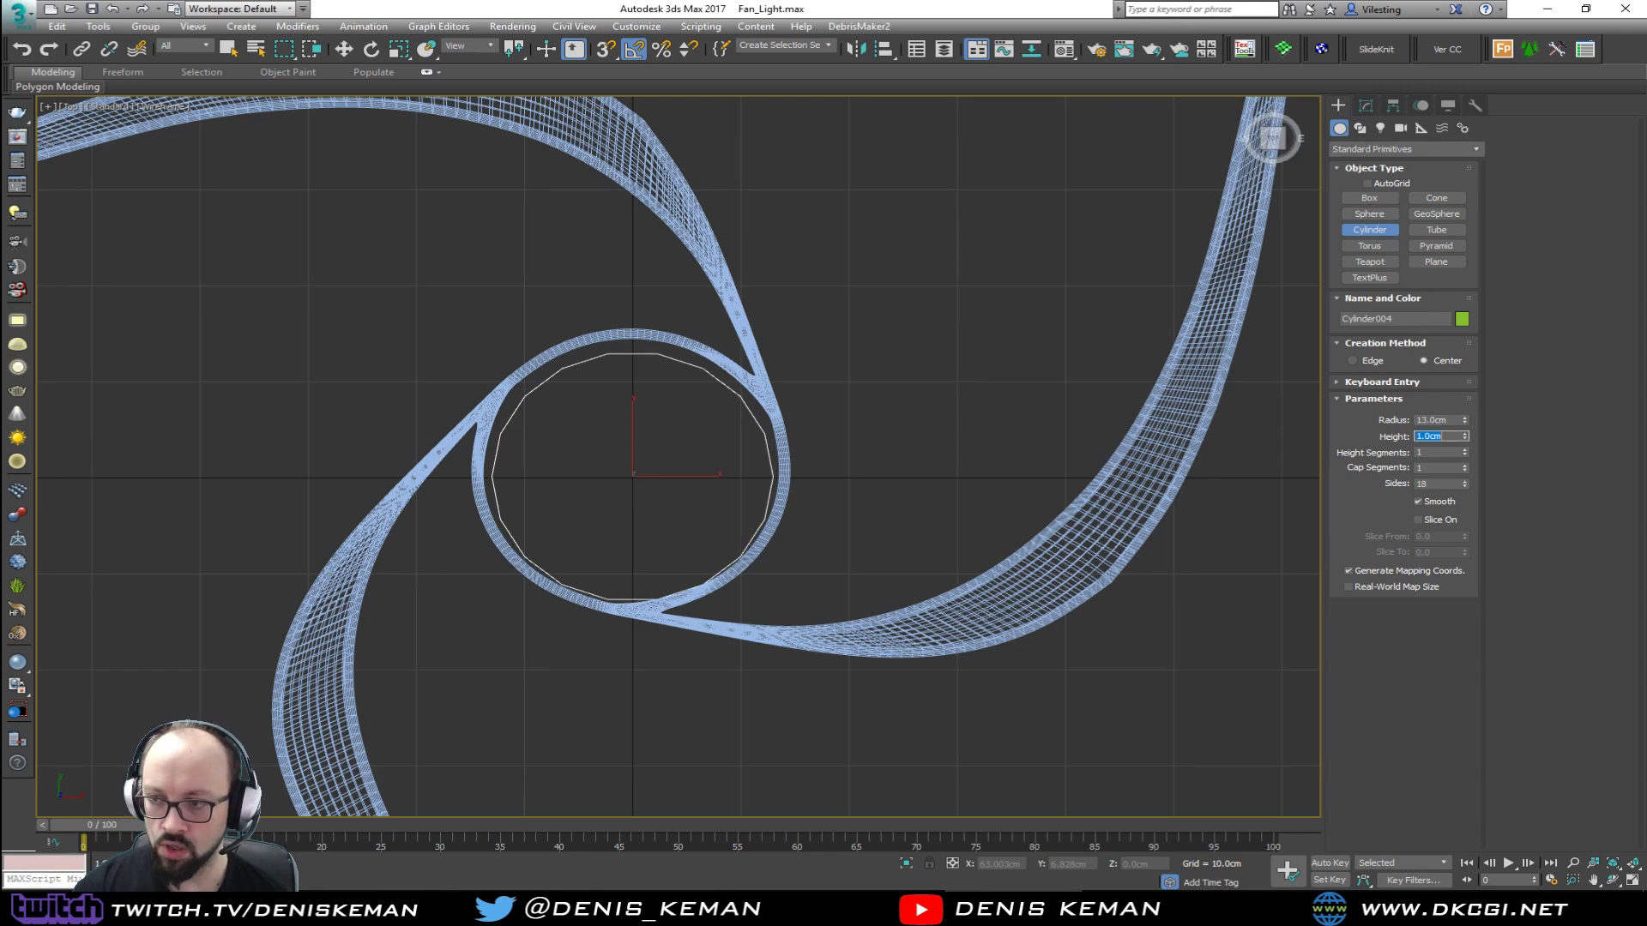
Step: Set the cylinder's X and Y position to 0 so it sits at the world origin
{"action": "key", "text": "alt+w"}
{"action": "middle_click", "coordinate": [1039, 657]}
{"action": "key", "text": "z"}
{"action": "key", "text": "alt+w"}
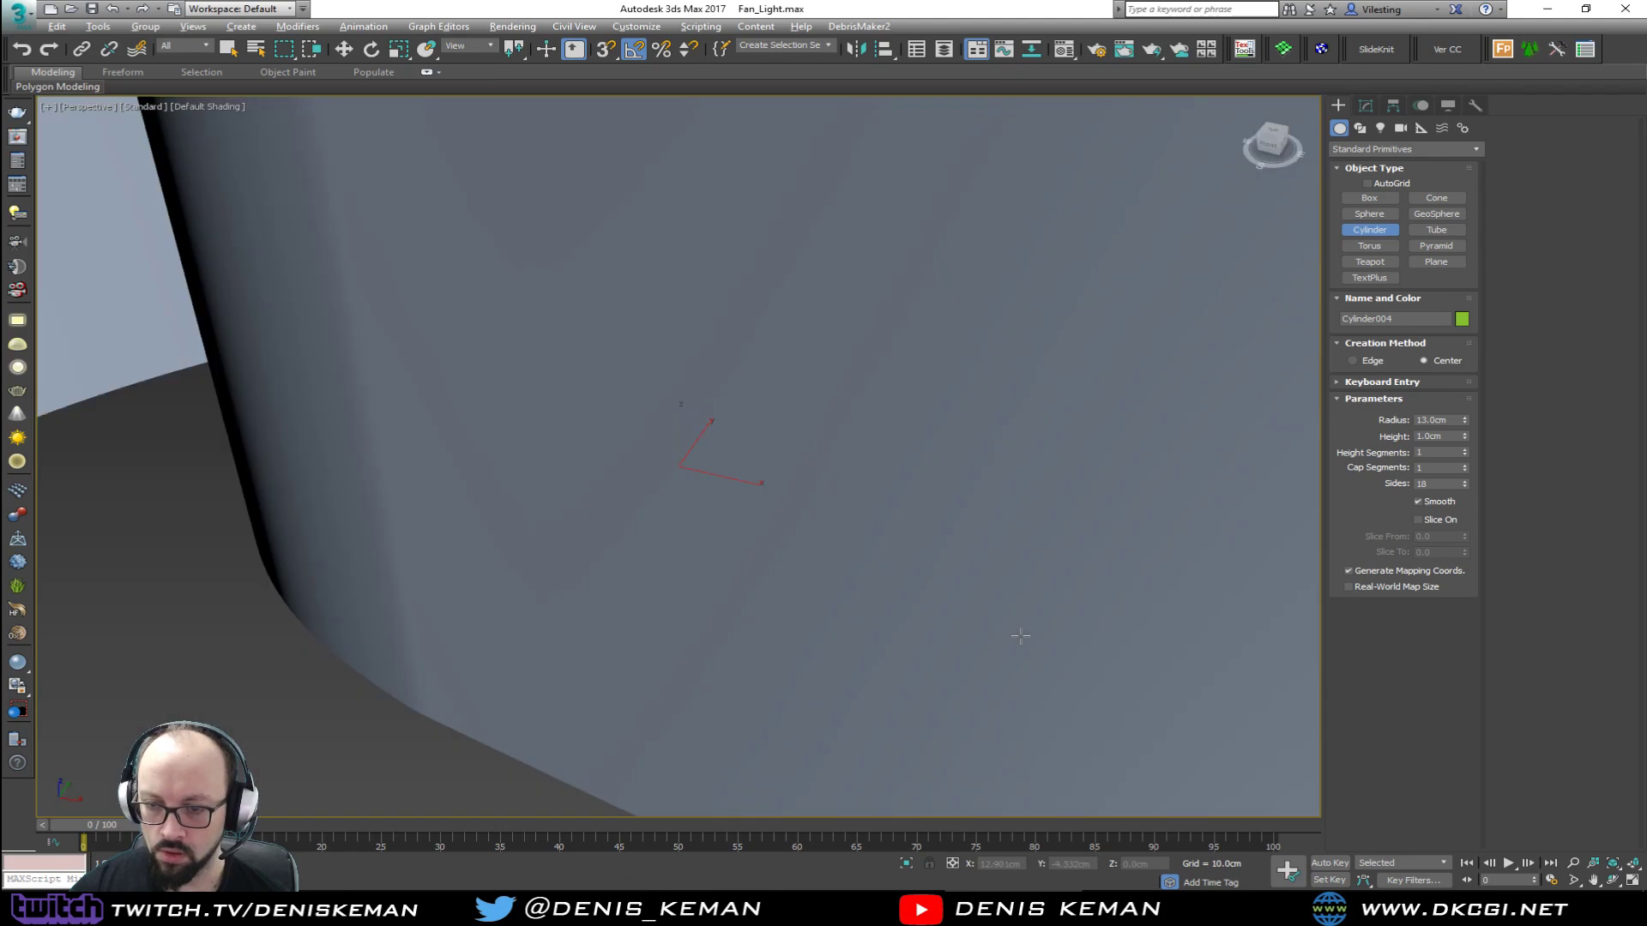
{"action": "key", "text": "w"}
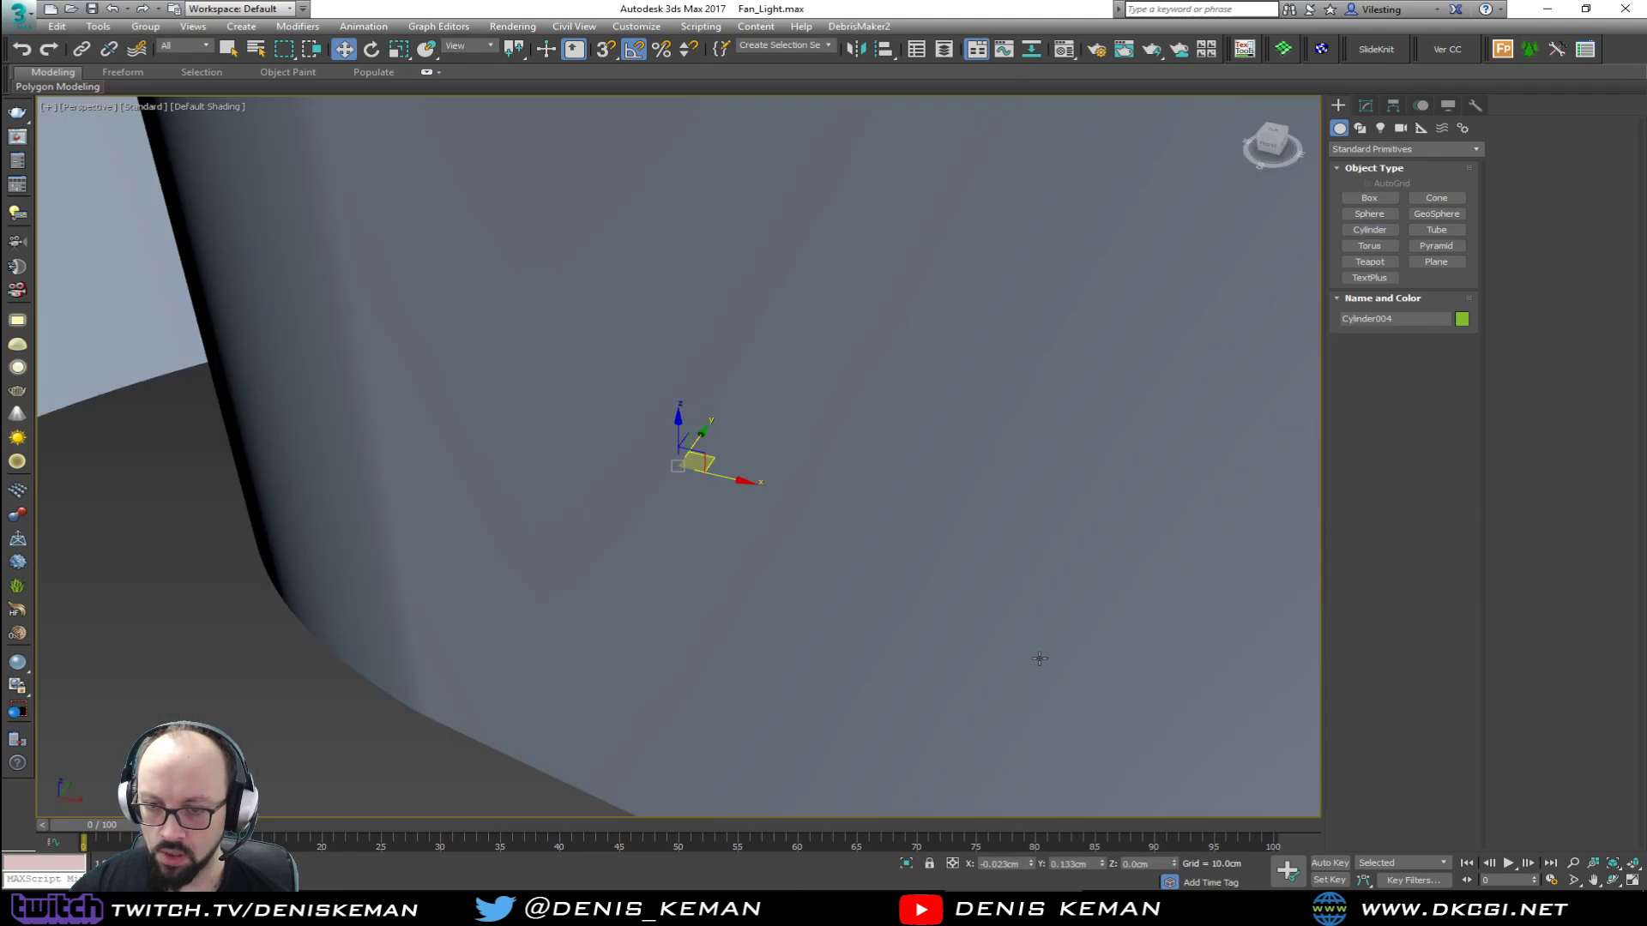
{"action": "right_click", "coordinate": [1103, 863]}
Step: Try to align the fan to the green cylinder centre to centre in X, Y and Z
{"action": "left_click", "coordinate": [863, 592]}
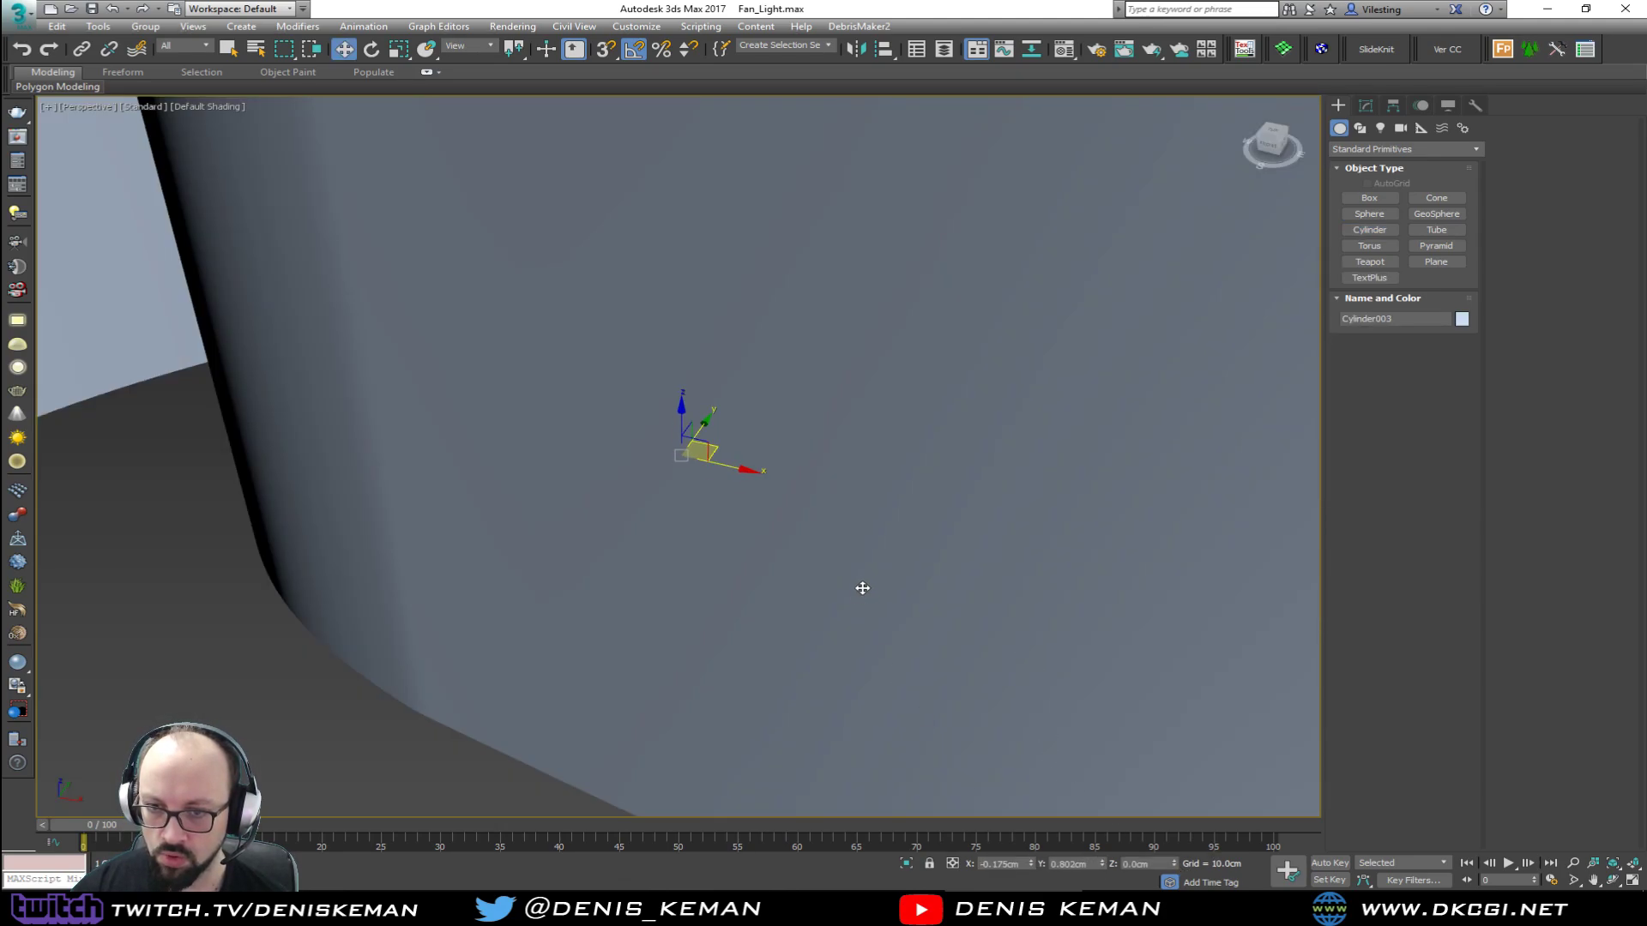
{"action": "middle_click_drag", "start_coordinate": [860, 588], "coordinate": [835, 685], "text": "alt"}
{"action": "middle_click_drag", "start_coordinate": [836, 452], "coordinate": [772, 446], "text": "alt"}
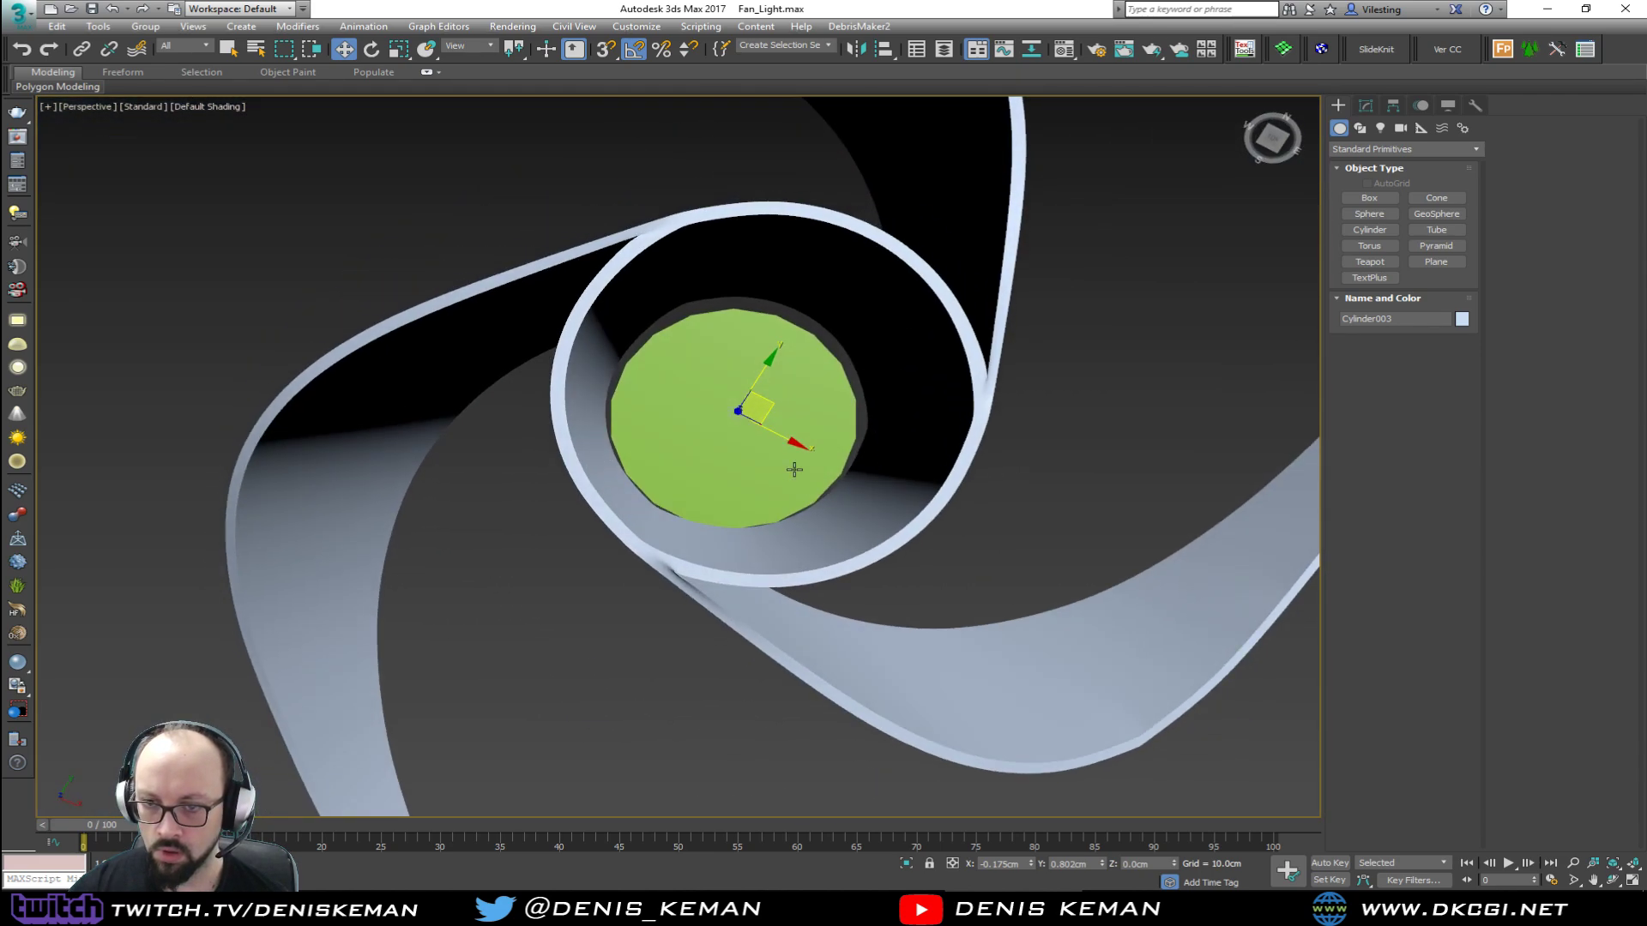
{"action": "key", "text": "alt+a"}
{"action": "left_click", "coordinate": [761, 463]}
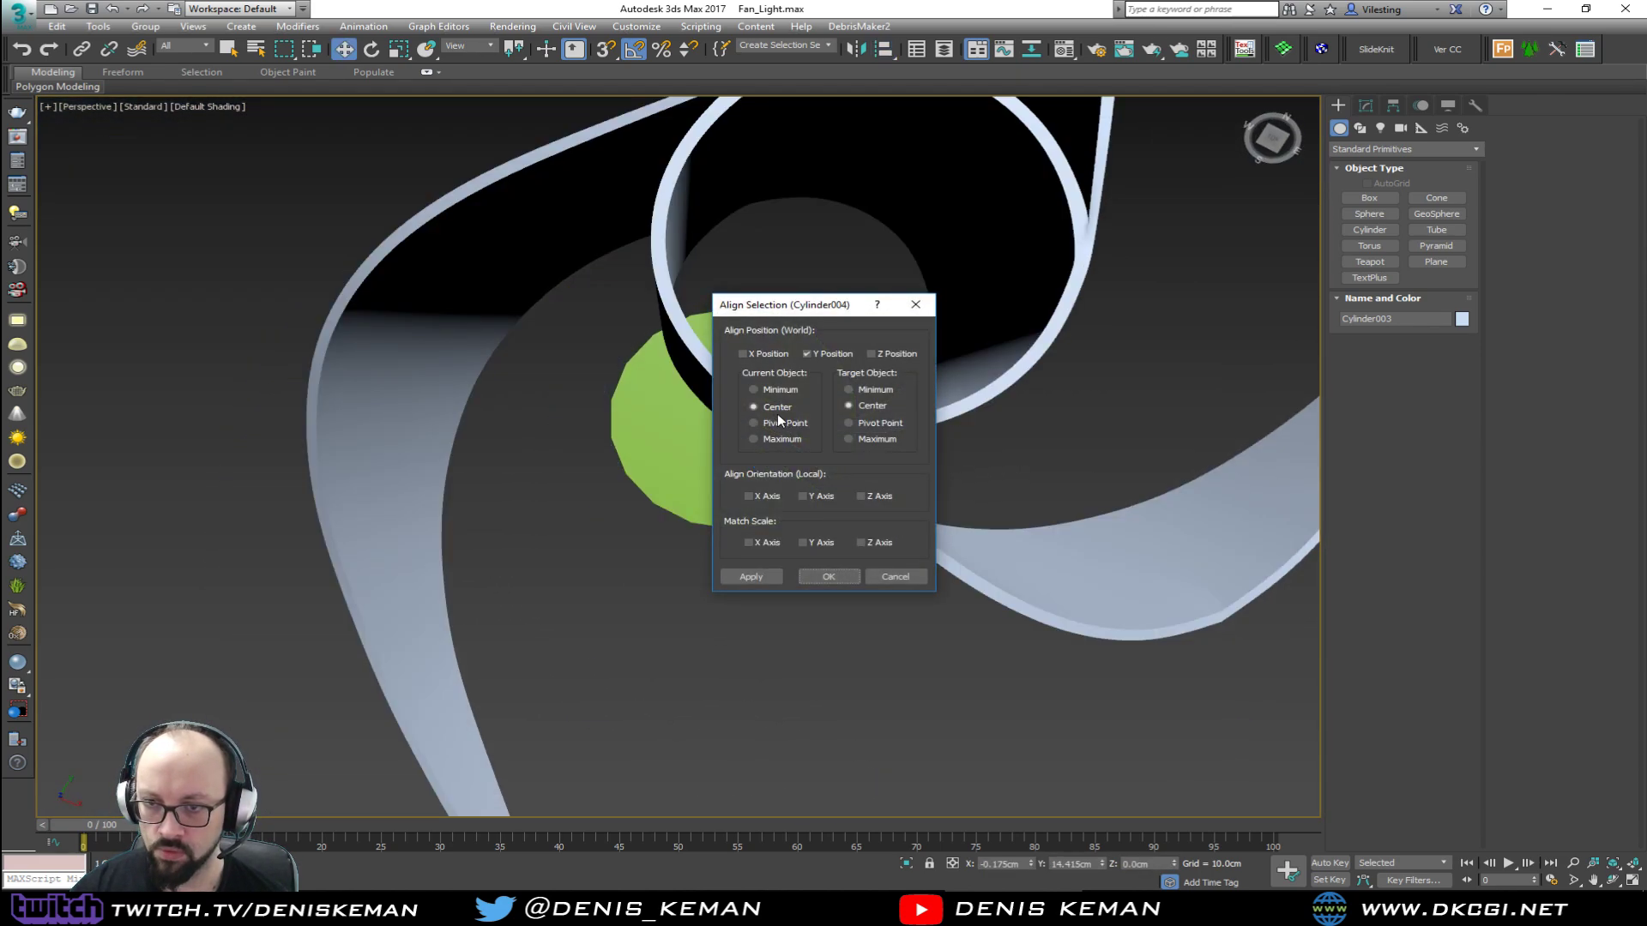
{"action": "left_click", "coordinate": [785, 355]}
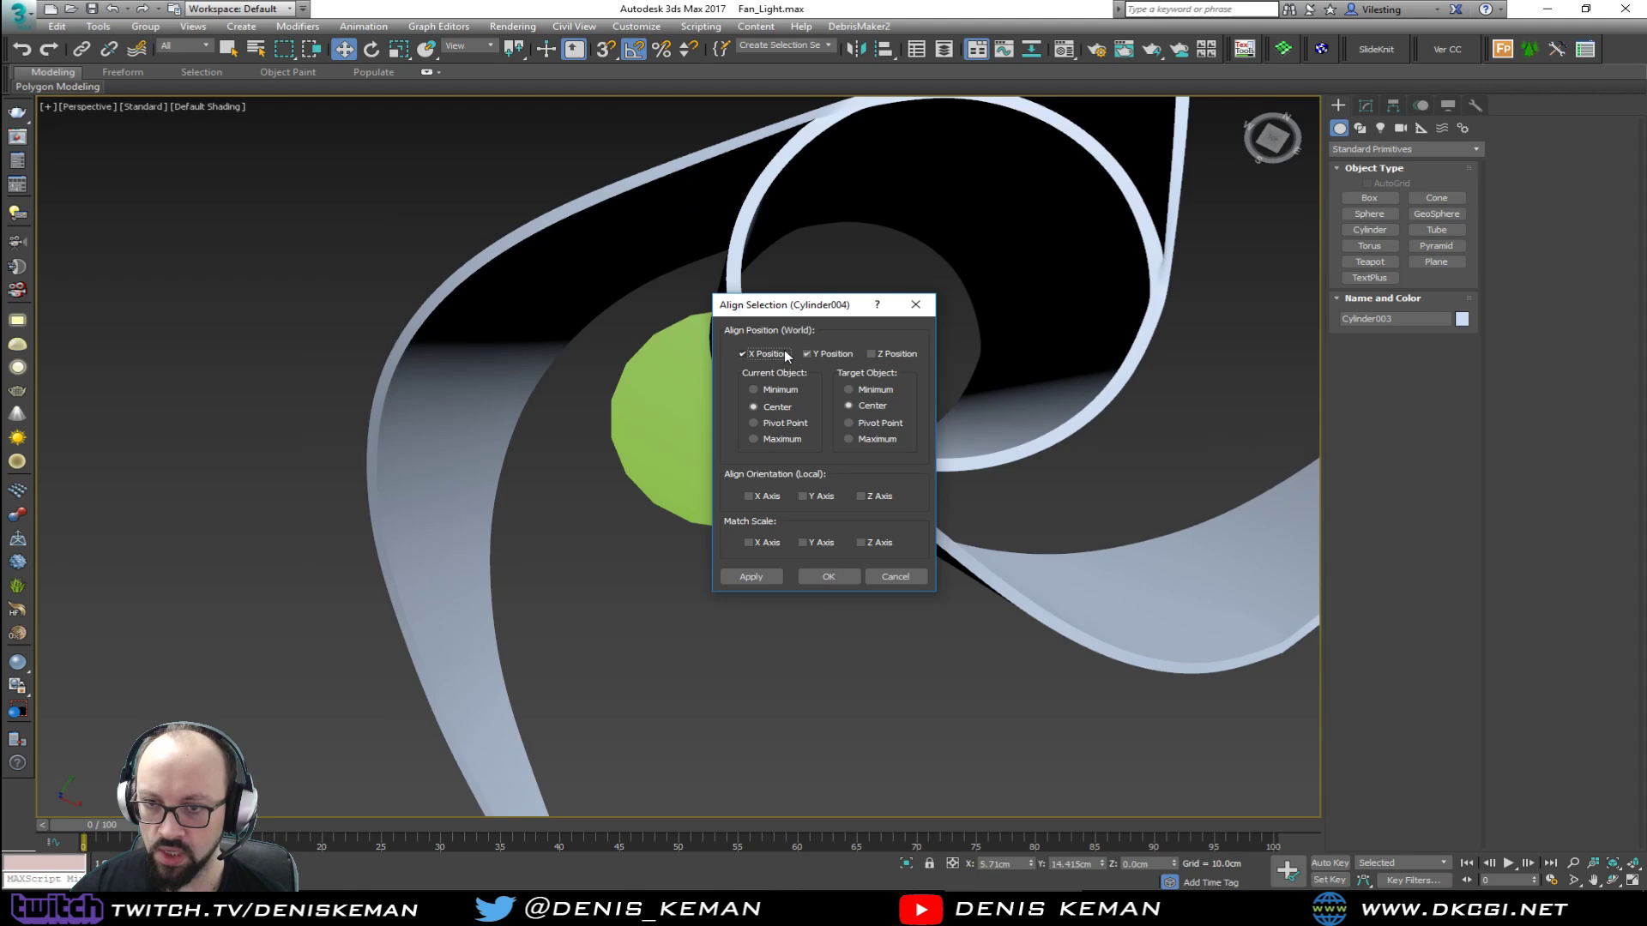
{"action": "left_click", "coordinate": [886, 355]}
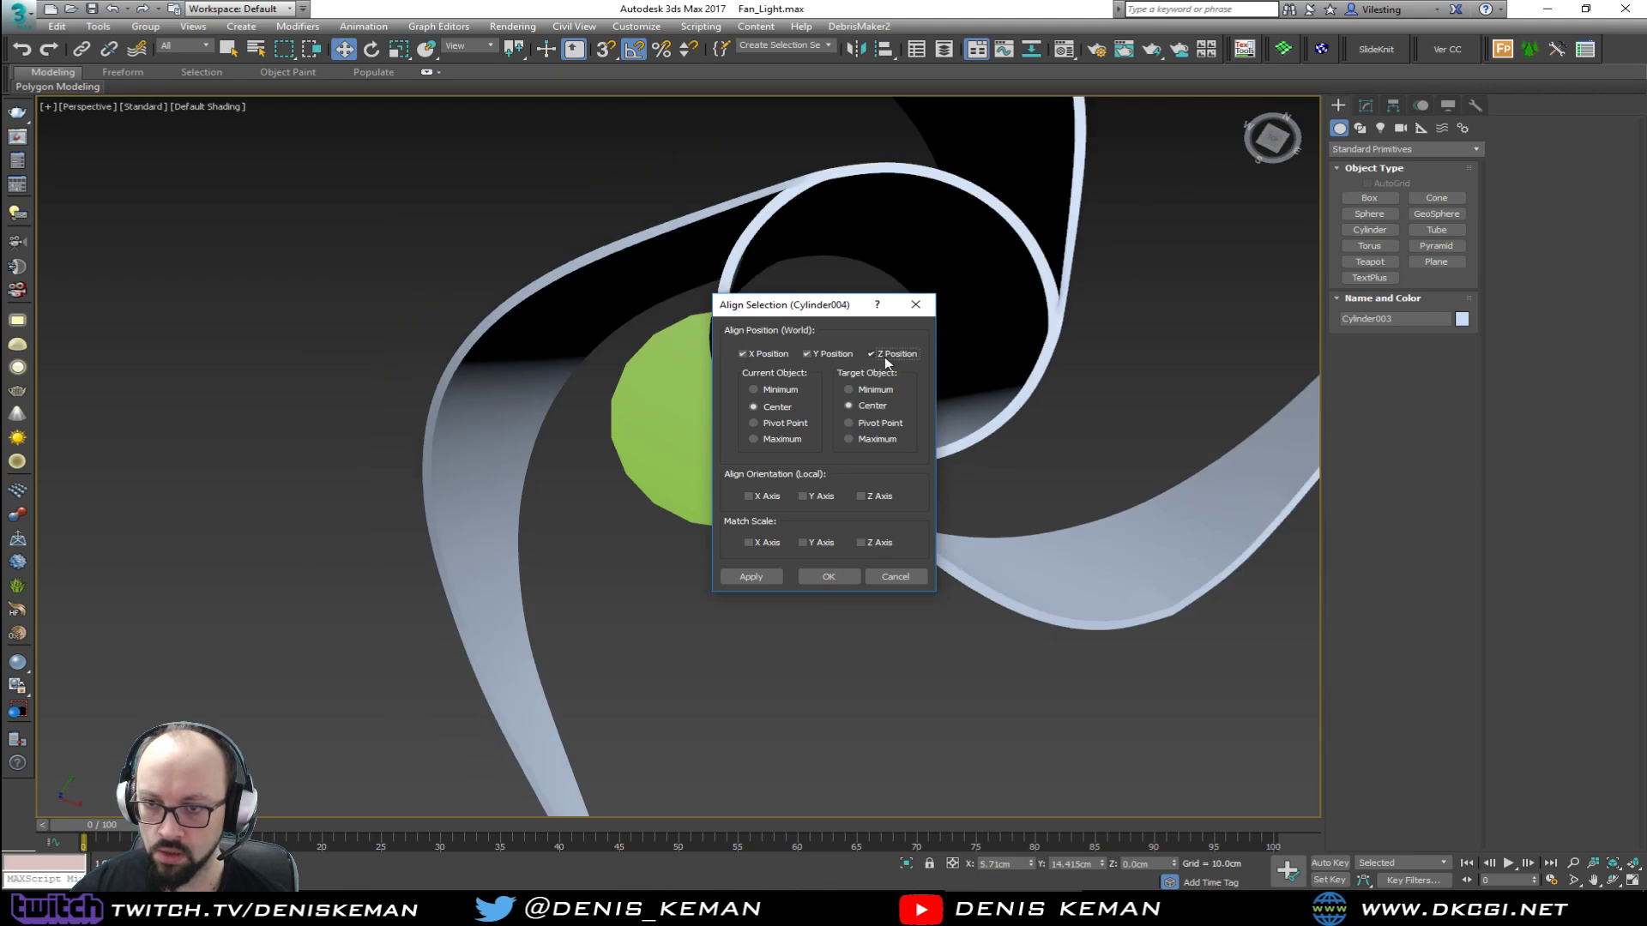
{"action": "left_click", "coordinate": [896, 577]}
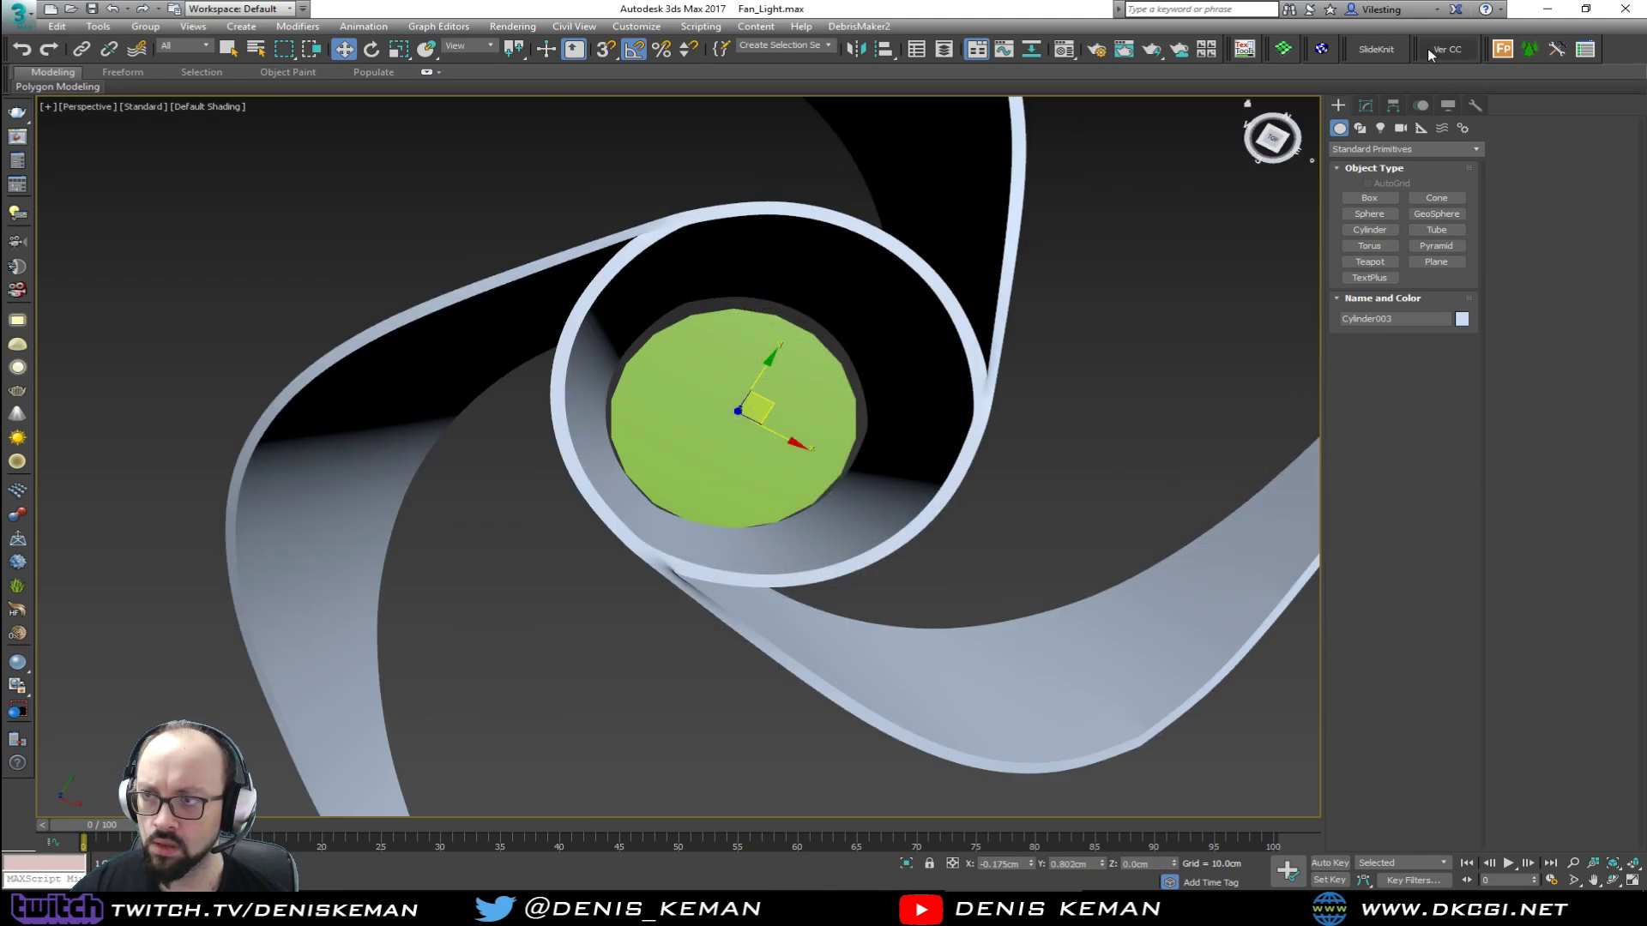
Step: Move only the fan's pivot to the world origin, setting its X, Y and Z to 0
{"action": "left_click", "coordinate": [1393, 105]}
{"action": "left_click", "coordinate": [1396, 210]}
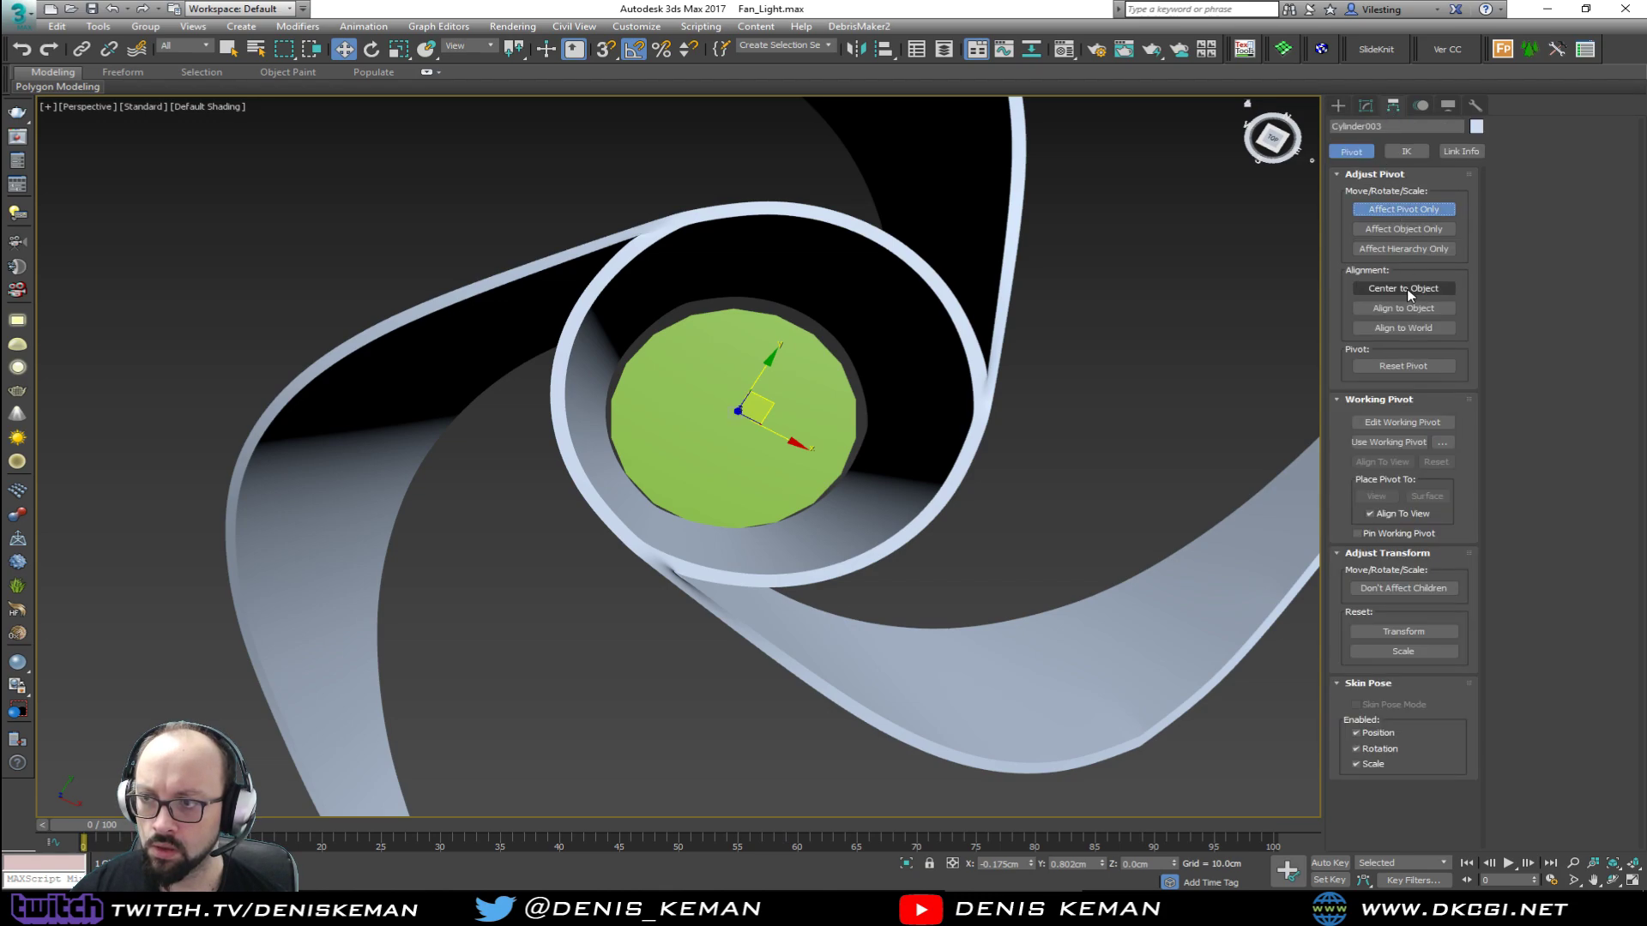
{"action": "middle_click_drag", "start_coordinate": [890, 275], "coordinate": [748, 305], "text": "alt"}
{"action": "key", "text": "alt+w"}
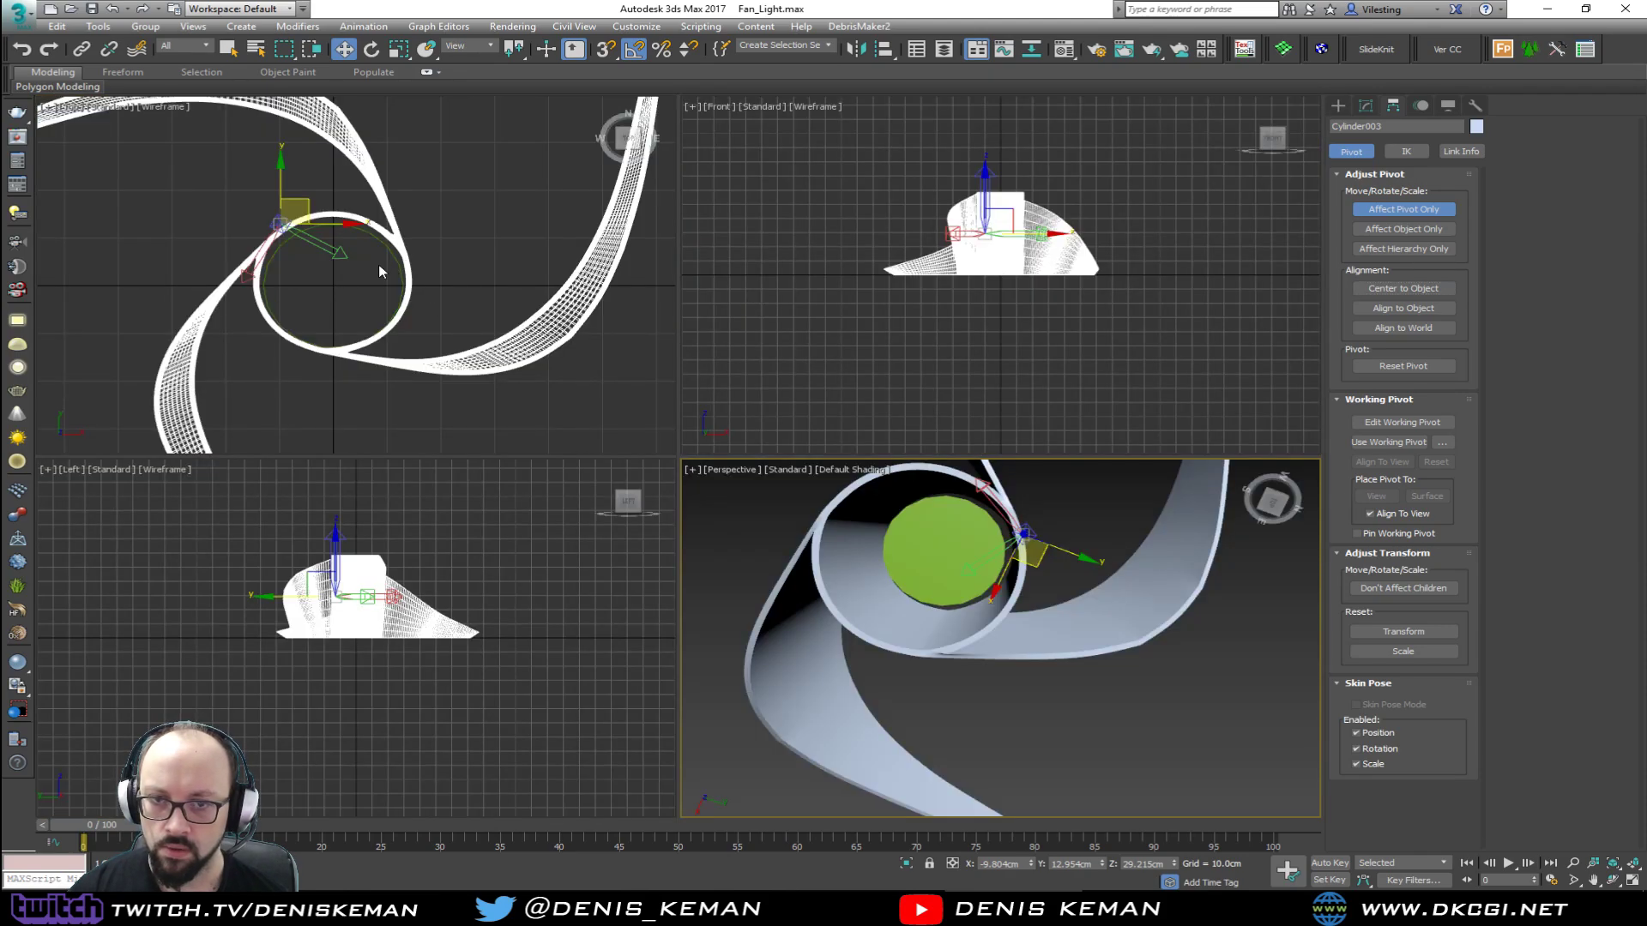
{"action": "middle_click_drag", "start_coordinate": [1139, 549], "coordinate": [1113, 731], "text": "alt"}
{"action": "right_click", "coordinate": [1174, 866]}
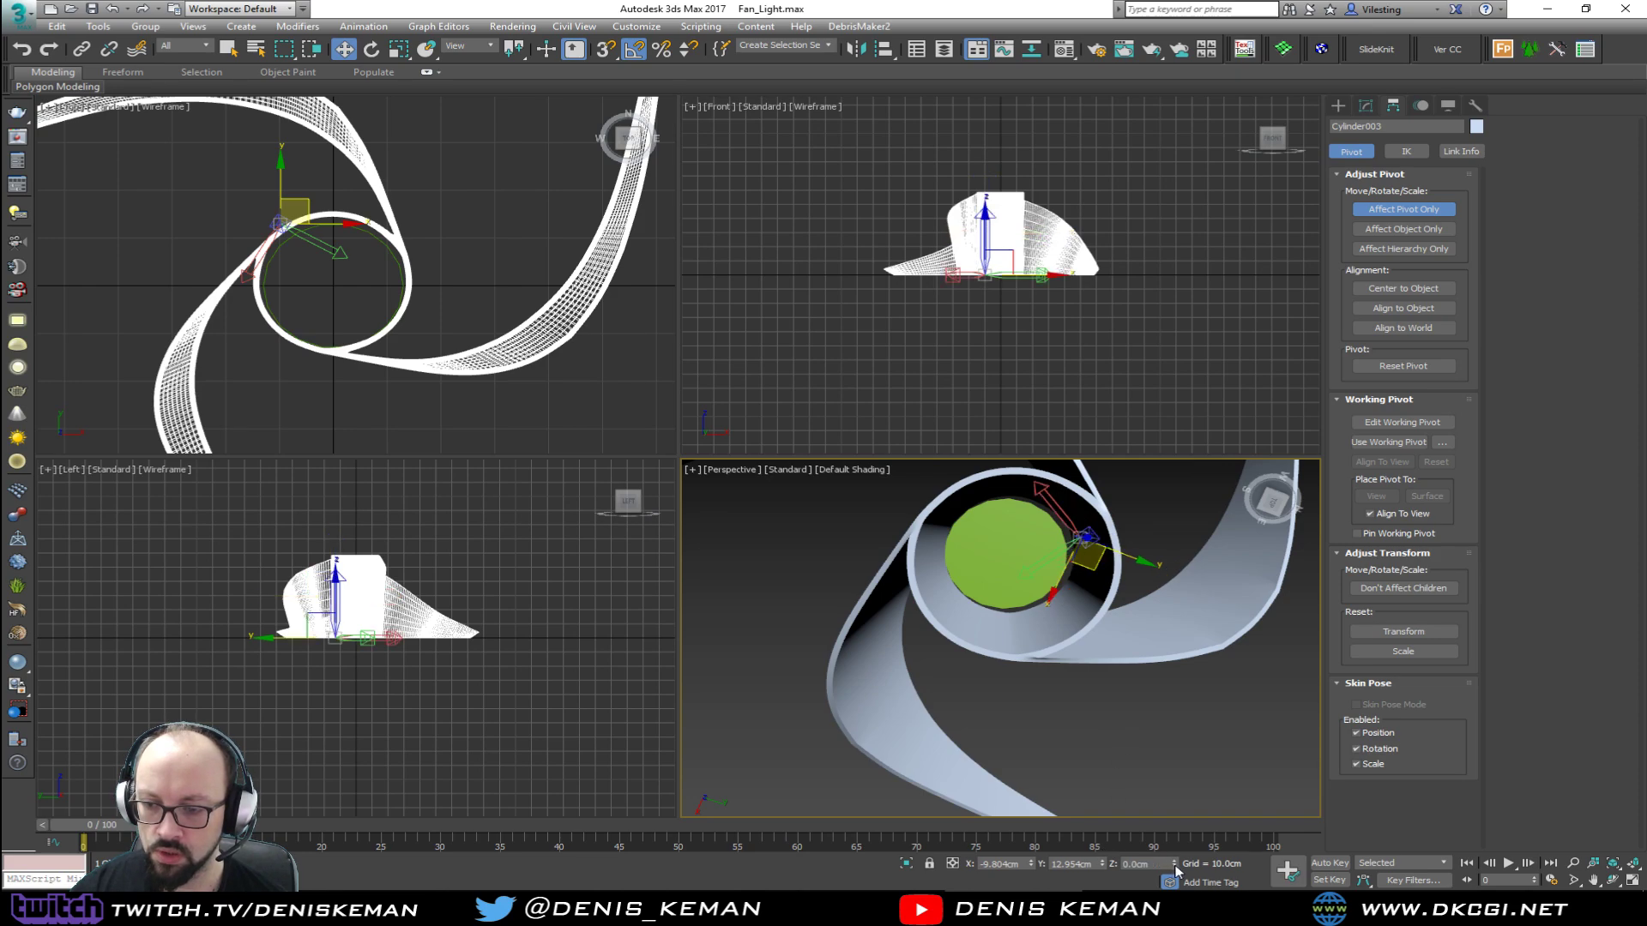
{"action": "right_click", "coordinate": [1102, 866]}
{"action": "right_click", "coordinate": [1030, 865]}
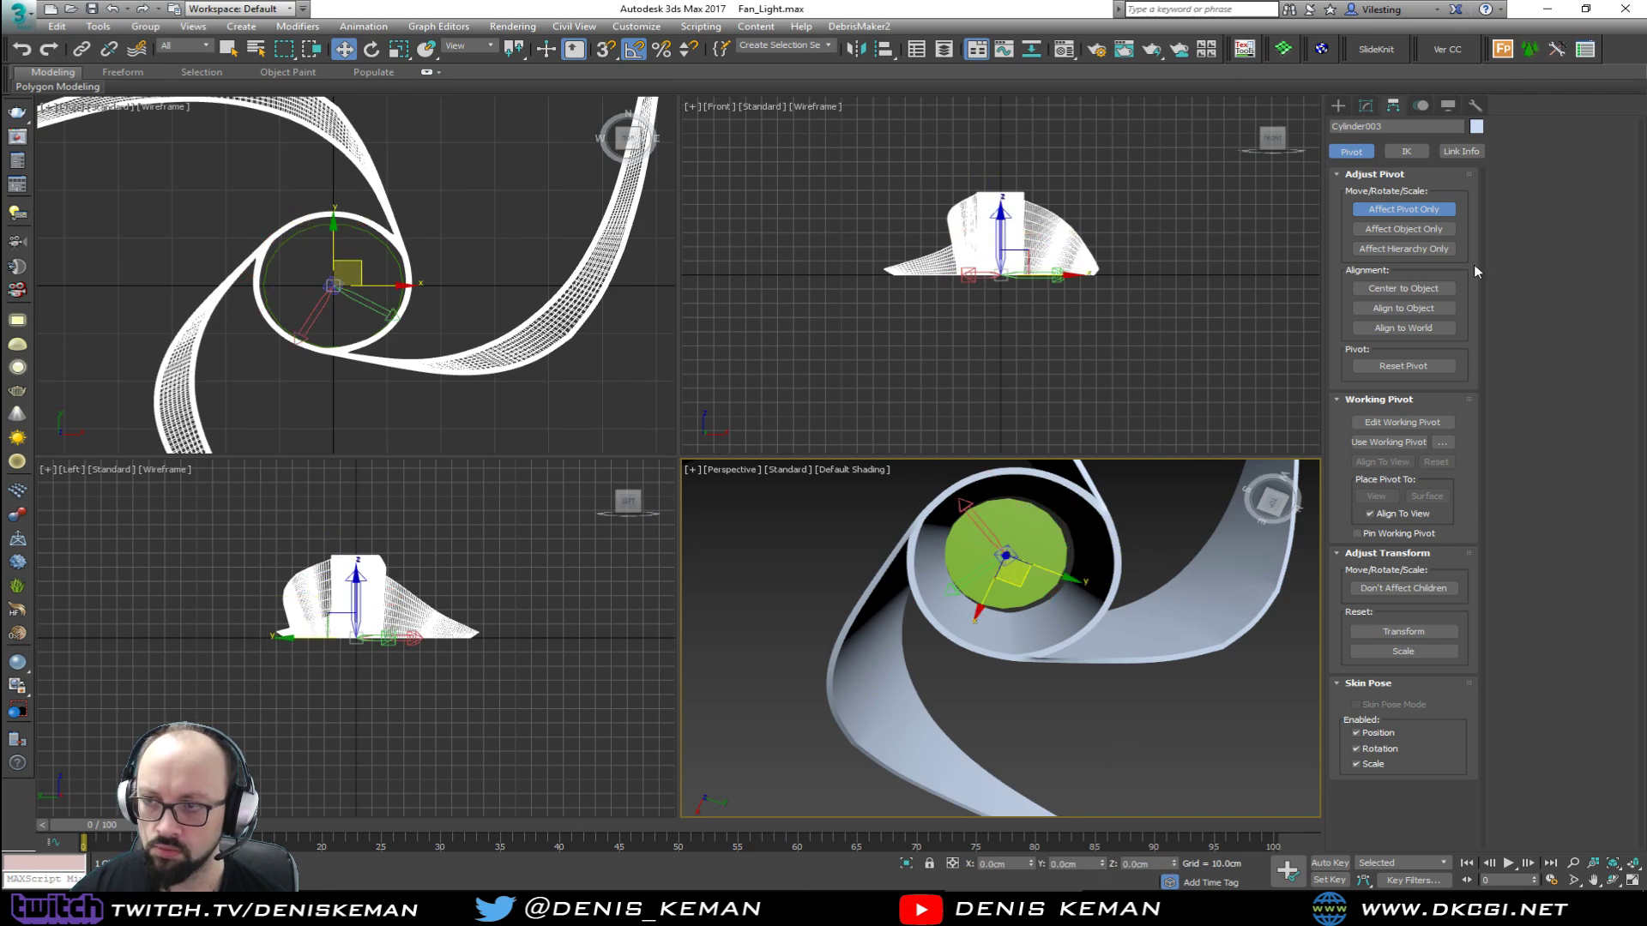
{"action": "left_click", "coordinate": [1439, 215]}
Step: Align the fan to the green cylinder, pivot point to pivot point, in X, Y and Z position
{"action": "middle_click_drag", "start_coordinate": [1062, 586], "coordinate": [1082, 554], "text": "alt"}
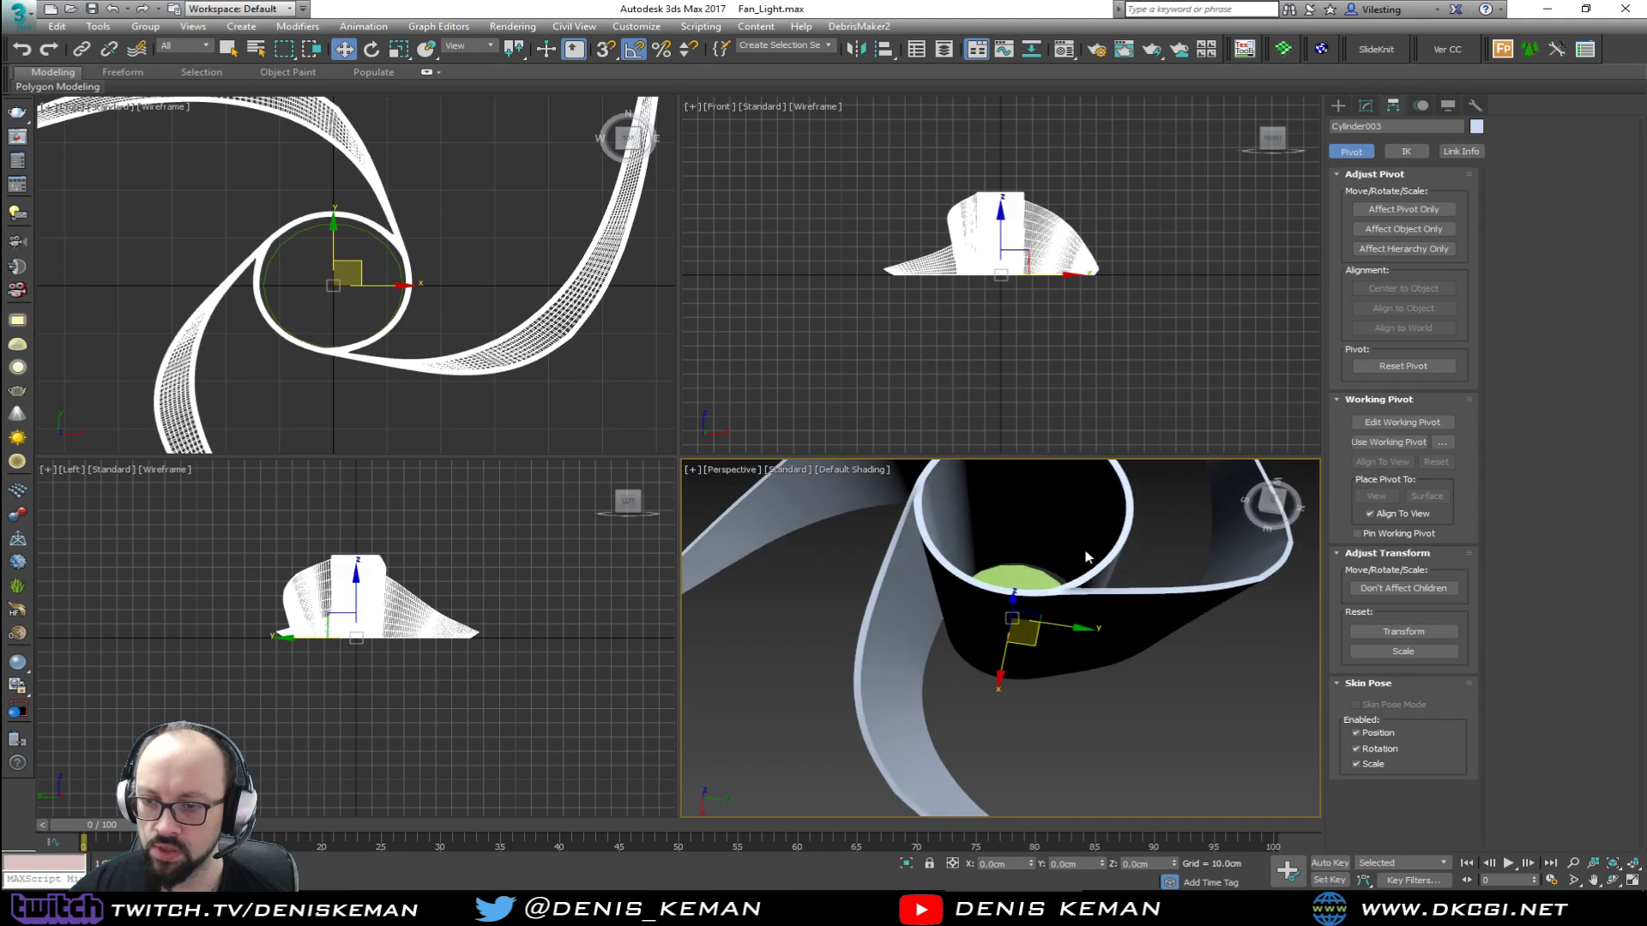
{"action": "key", "text": "alt+w"}
{"action": "scroll", "coordinate": [878, 574], "scroll_direction": "down", "scroll_amount": 3}
{"action": "scroll", "coordinate": [824, 498], "scroll_direction": "down", "scroll_amount": 4}
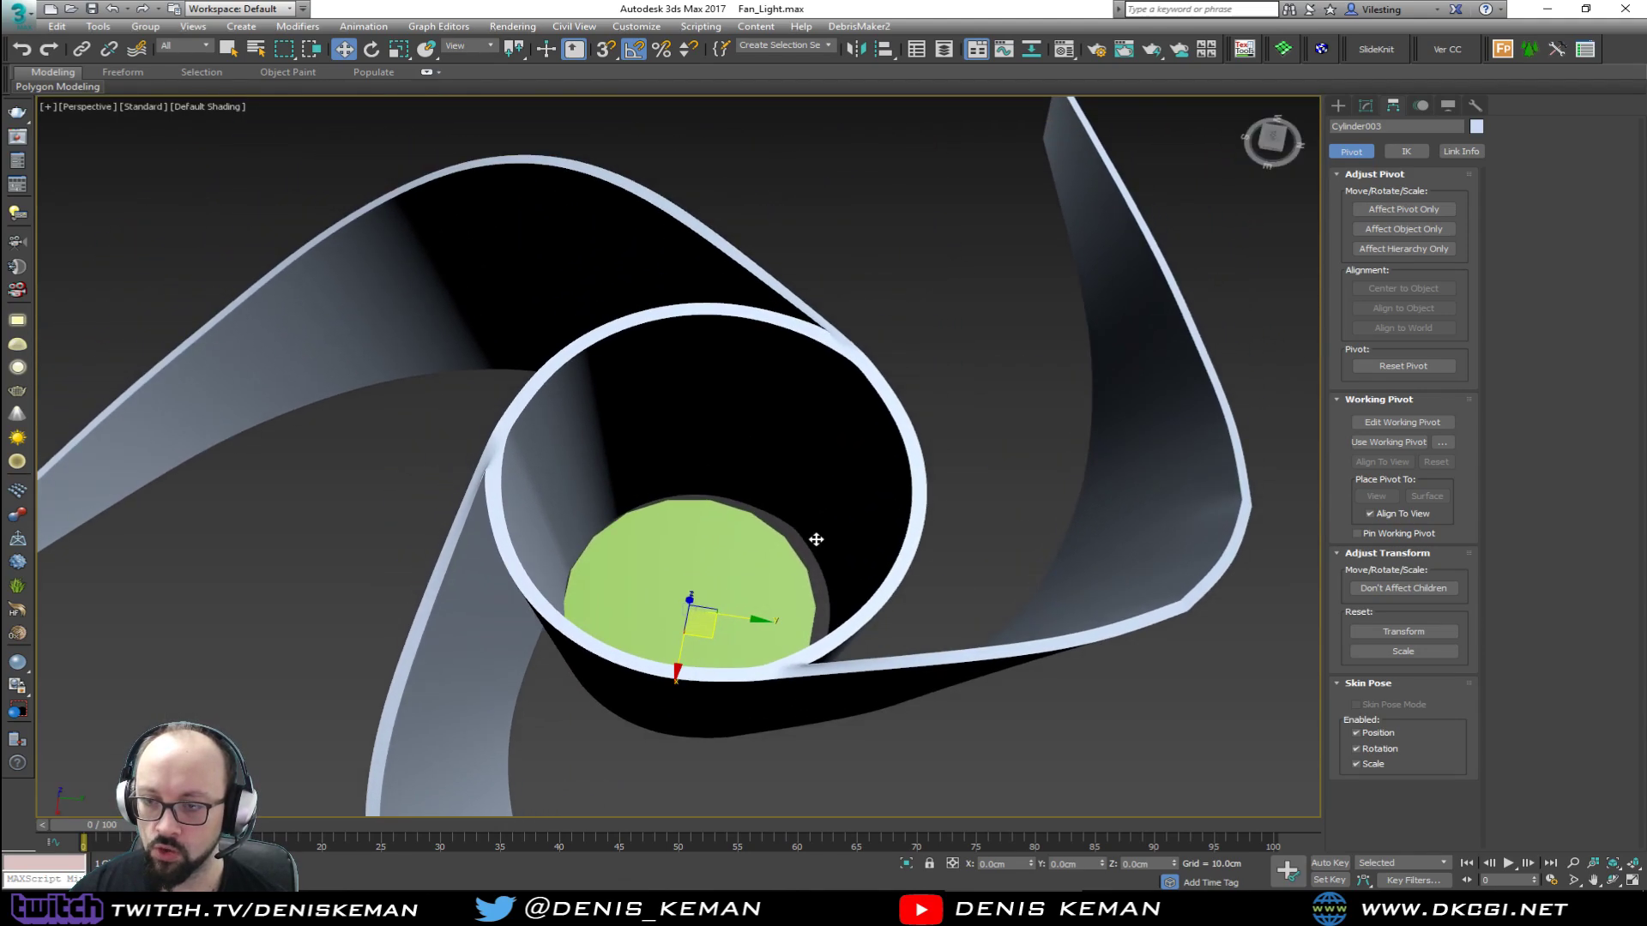
{"action": "key", "text": "alt"}
{"action": "key", "text": "alt+a"}
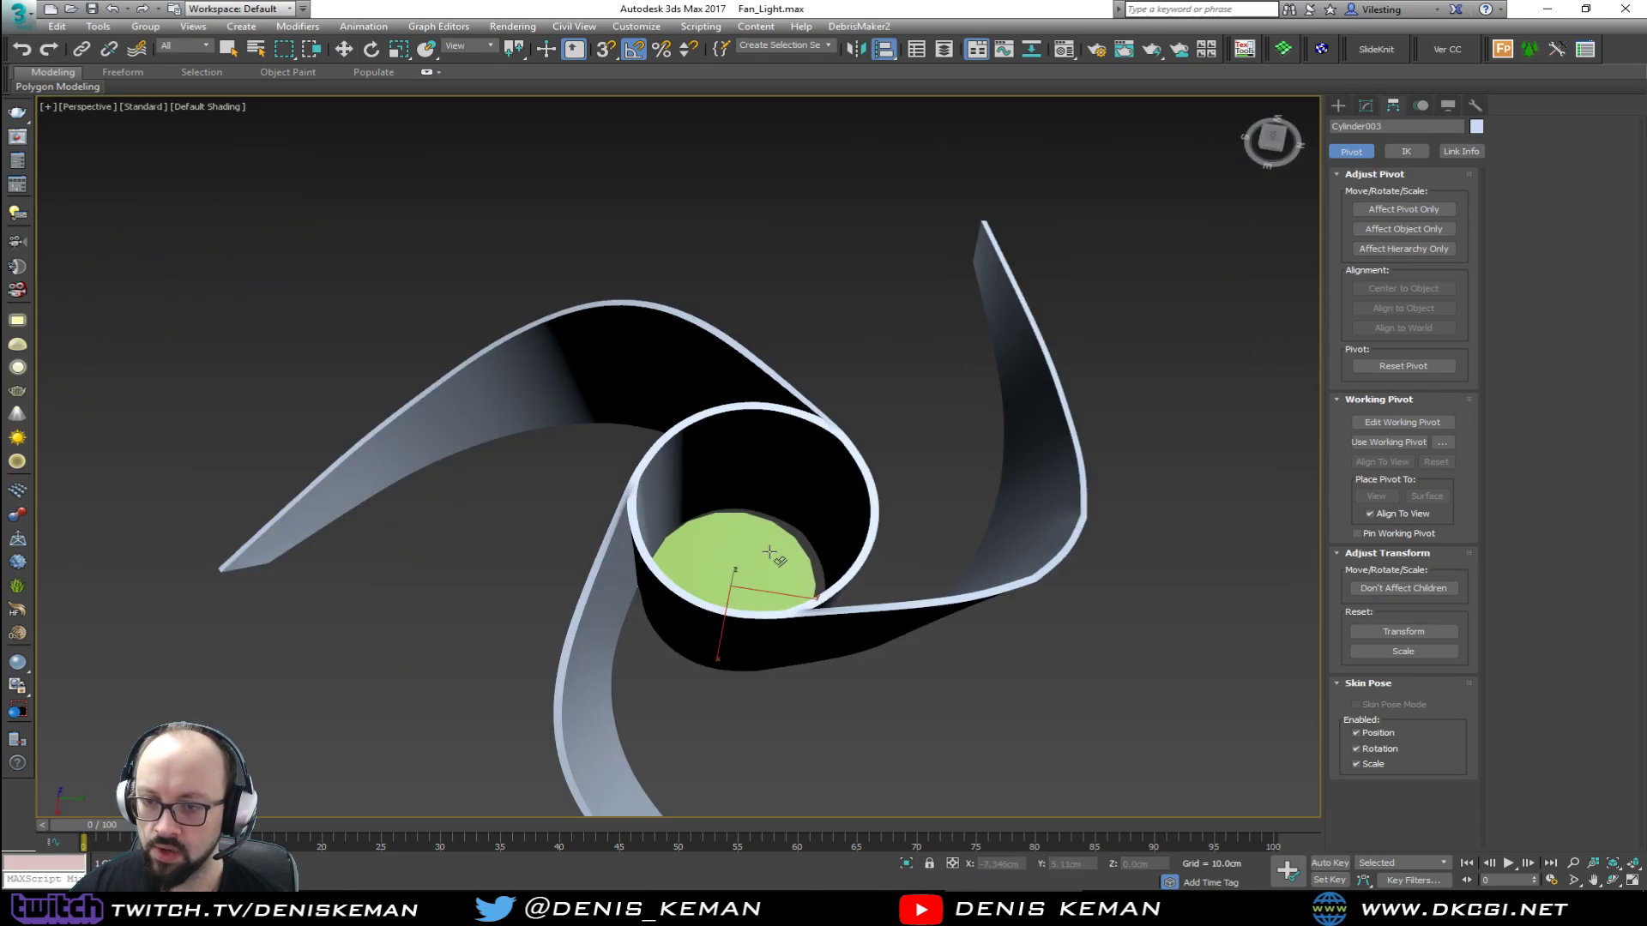
{"action": "left_click", "coordinate": [772, 558]}
{"action": "left_click", "coordinate": [786, 423]}
{"action": "left_click", "coordinate": [864, 423]}
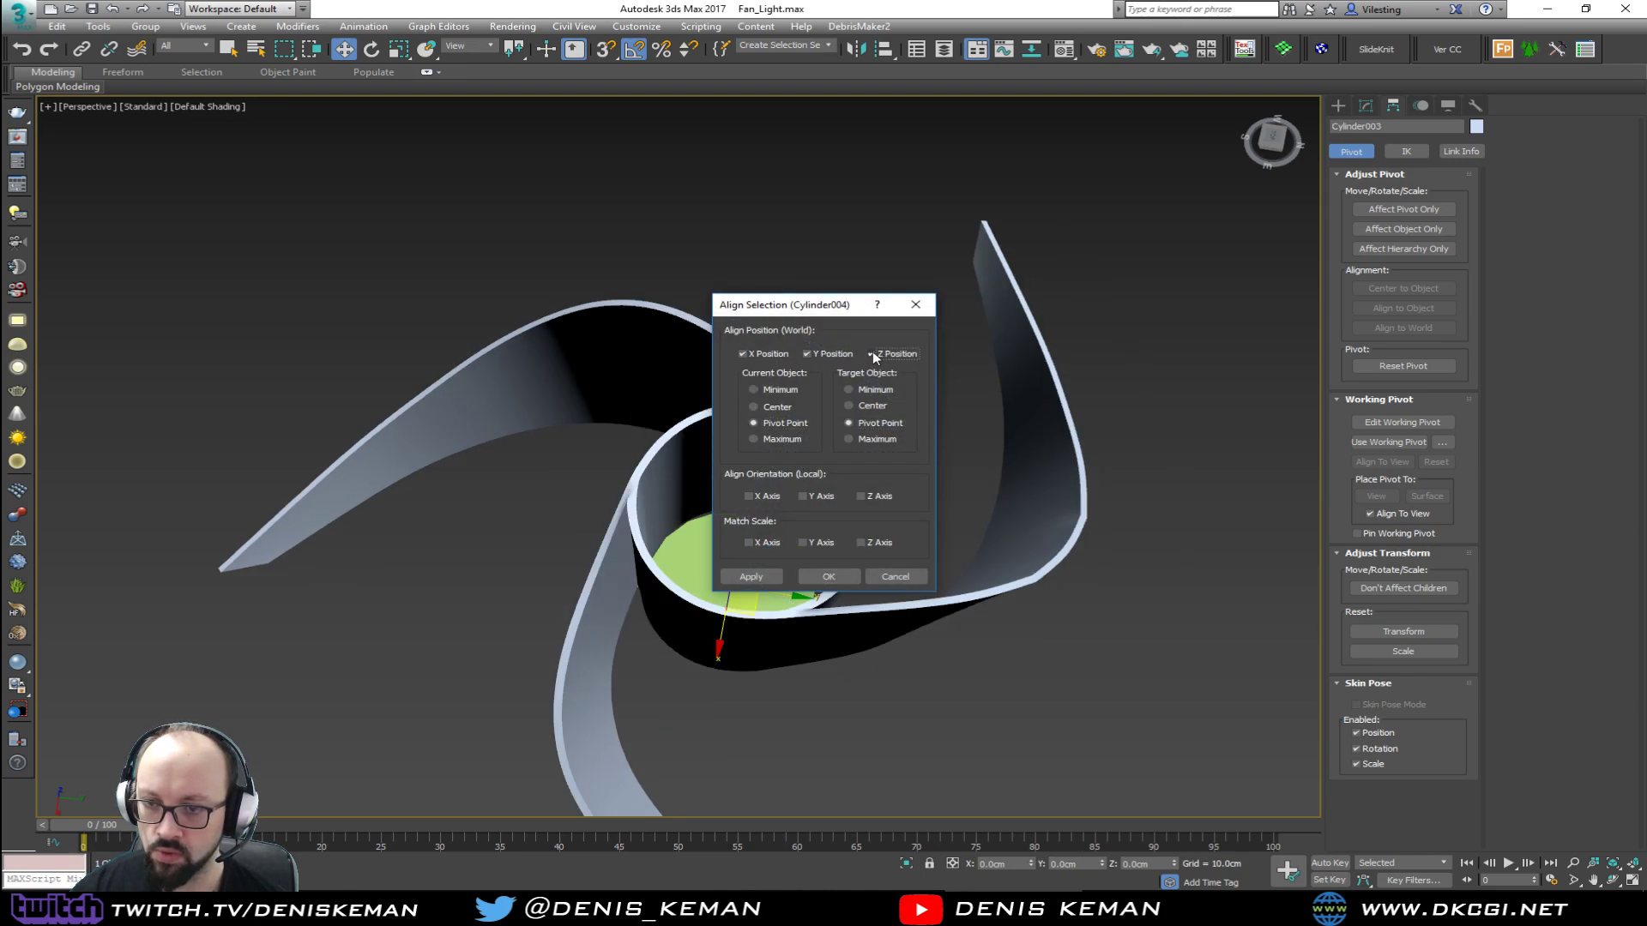
{"action": "left_click", "coordinate": [829, 576]}
Step: Shift the fan along Y to about -0.71 cm so its hub sits evenly around the green cylinder
{"action": "middle_click_drag", "start_coordinate": [829, 576], "coordinate": [821, 422], "text": "alt"}
{"action": "left_click", "coordinate": [791, 598]}
{"action": "key", "text": "alt+w"}
{"action": "right_click", "coordinate": [386, 309]}
{"action": "key", "text": "alt+w"}
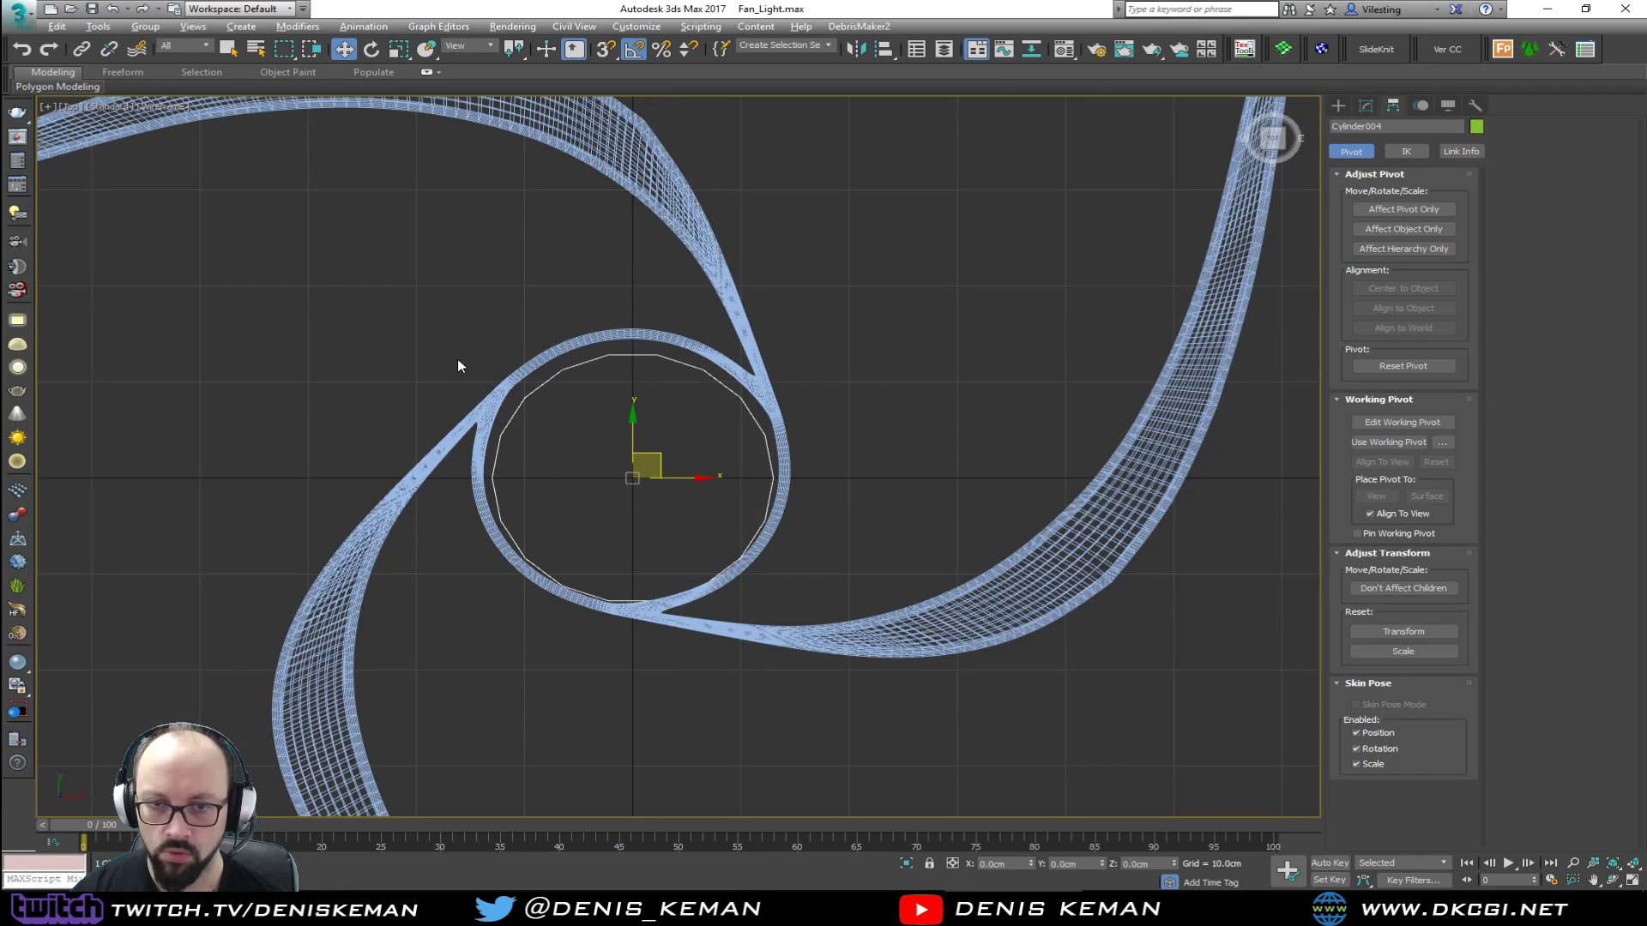
{"action": "left_click", "coordinate": [731, 368]}
{"action": "left_click_drag", "start_coordinate": [630, 437], "coordinate": [629, 444]}
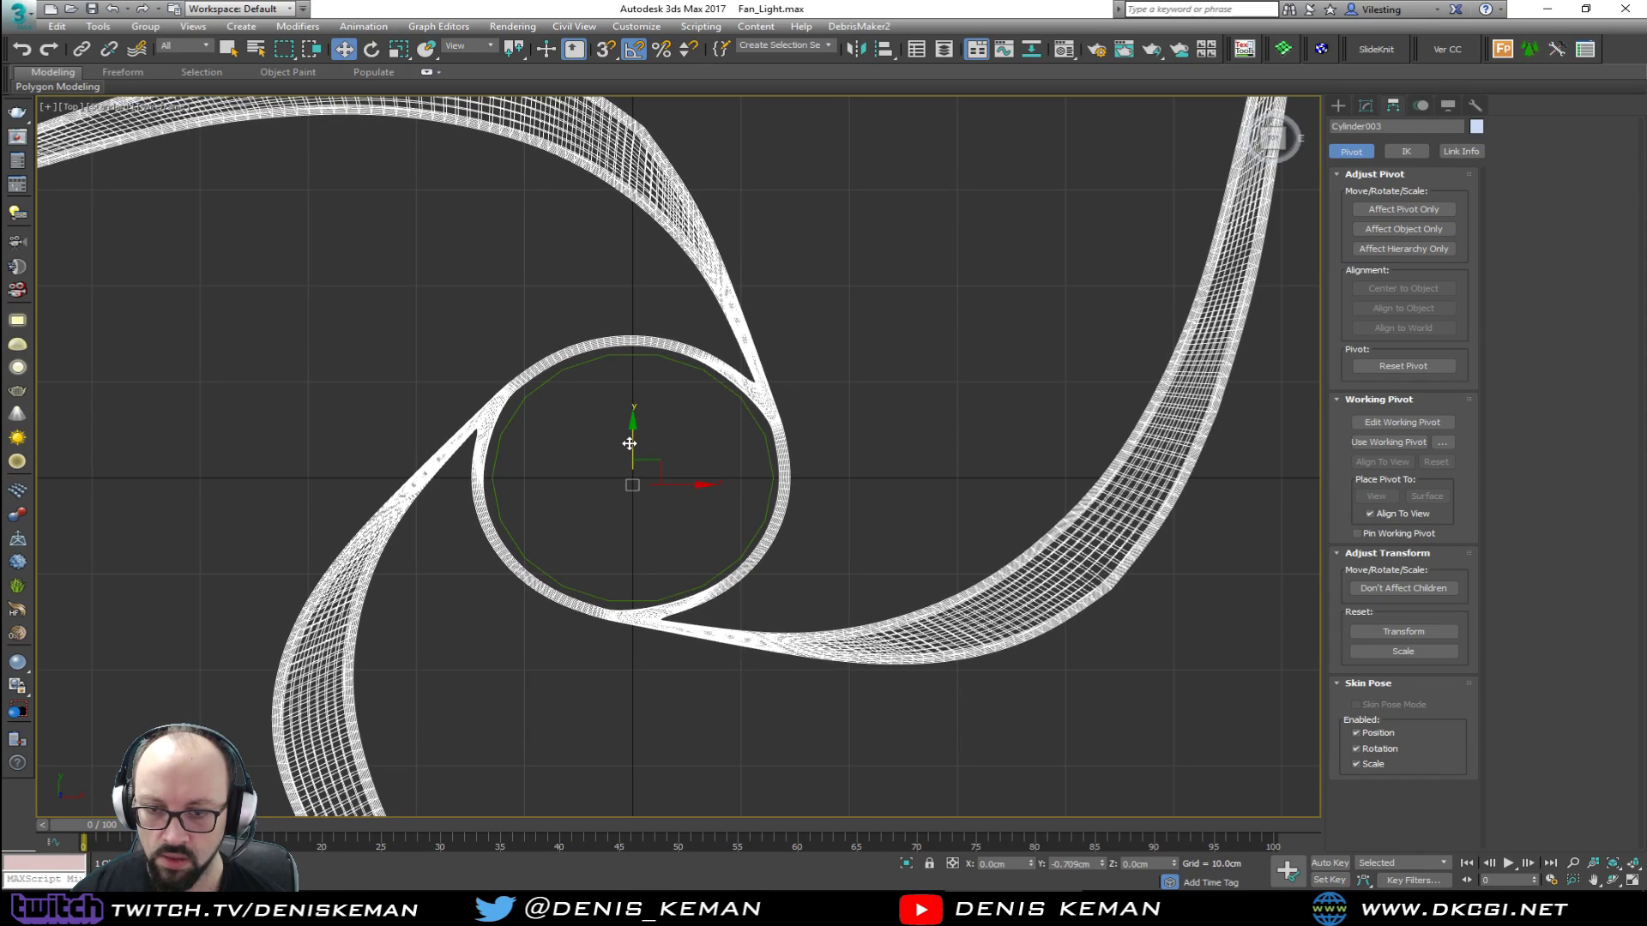
Step: Raise the green cylinder to the hub's upper rim, about Z 58.19 cm, and enlarge its radius to about 13.78 cm
{"action": "left_click", "coordinate": [499, 481]}
{"action": "left_click", "coordinate": [496, 477]}
{"action": "key", "text": "alt+w"}
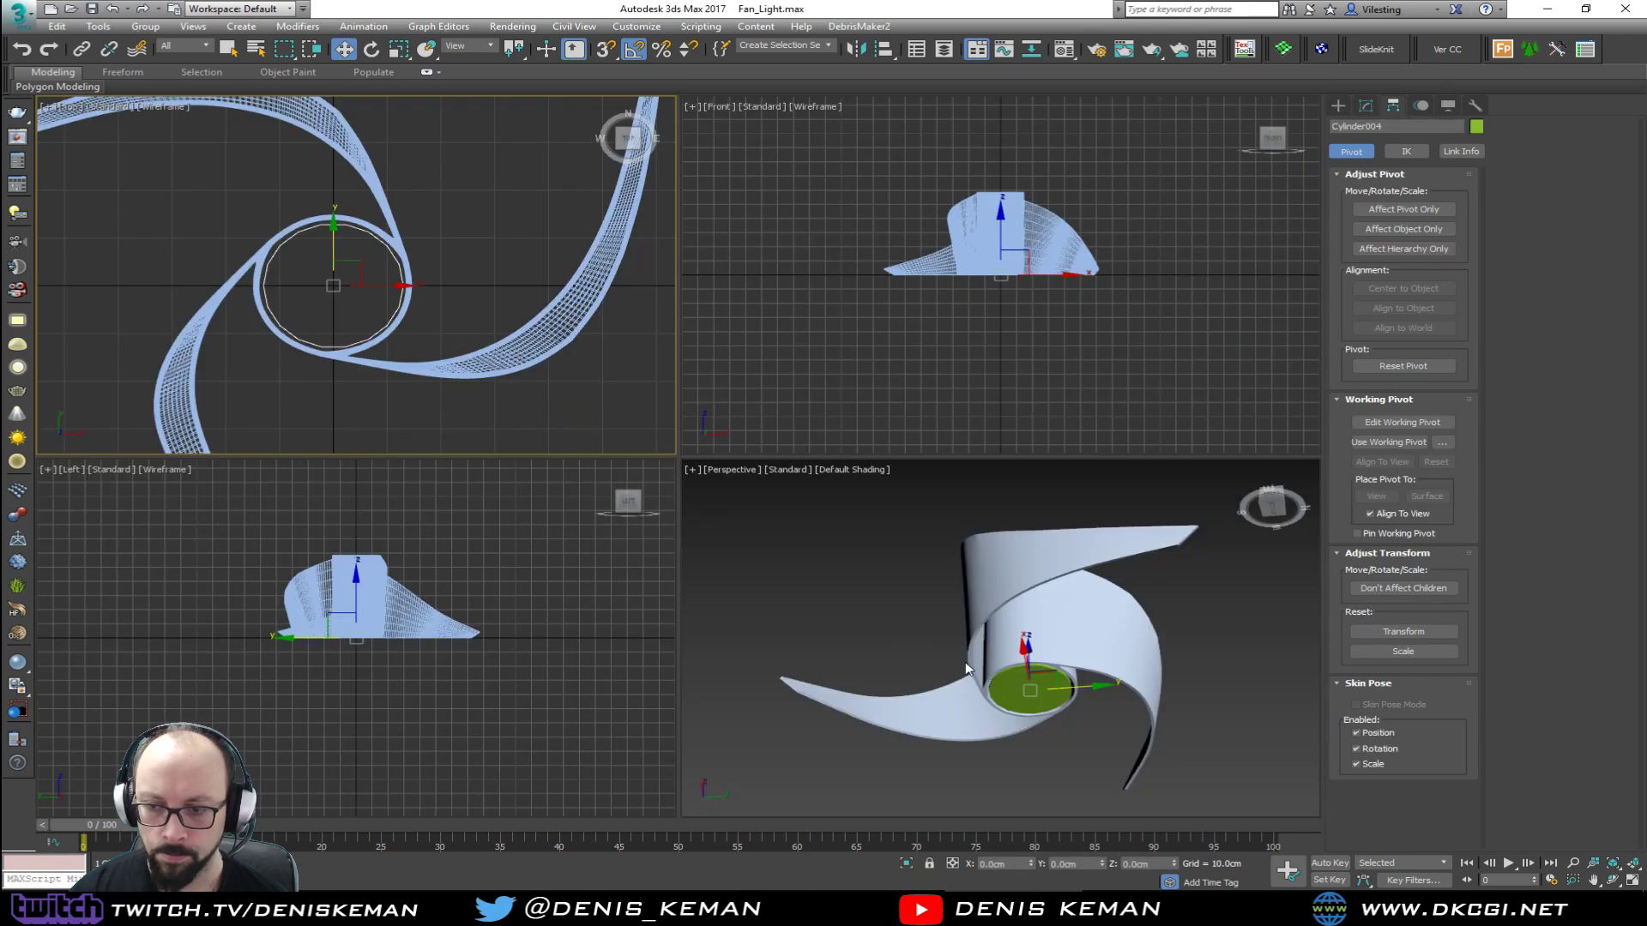
{"action": "right_click", "coordinate": [954, 618]}
{"action": "key", "text": "alt+w"}
{"action": "middle_click_drag", "start_coordinate": [954, 615], "coordinate": [826, 496], "text": "alt"}
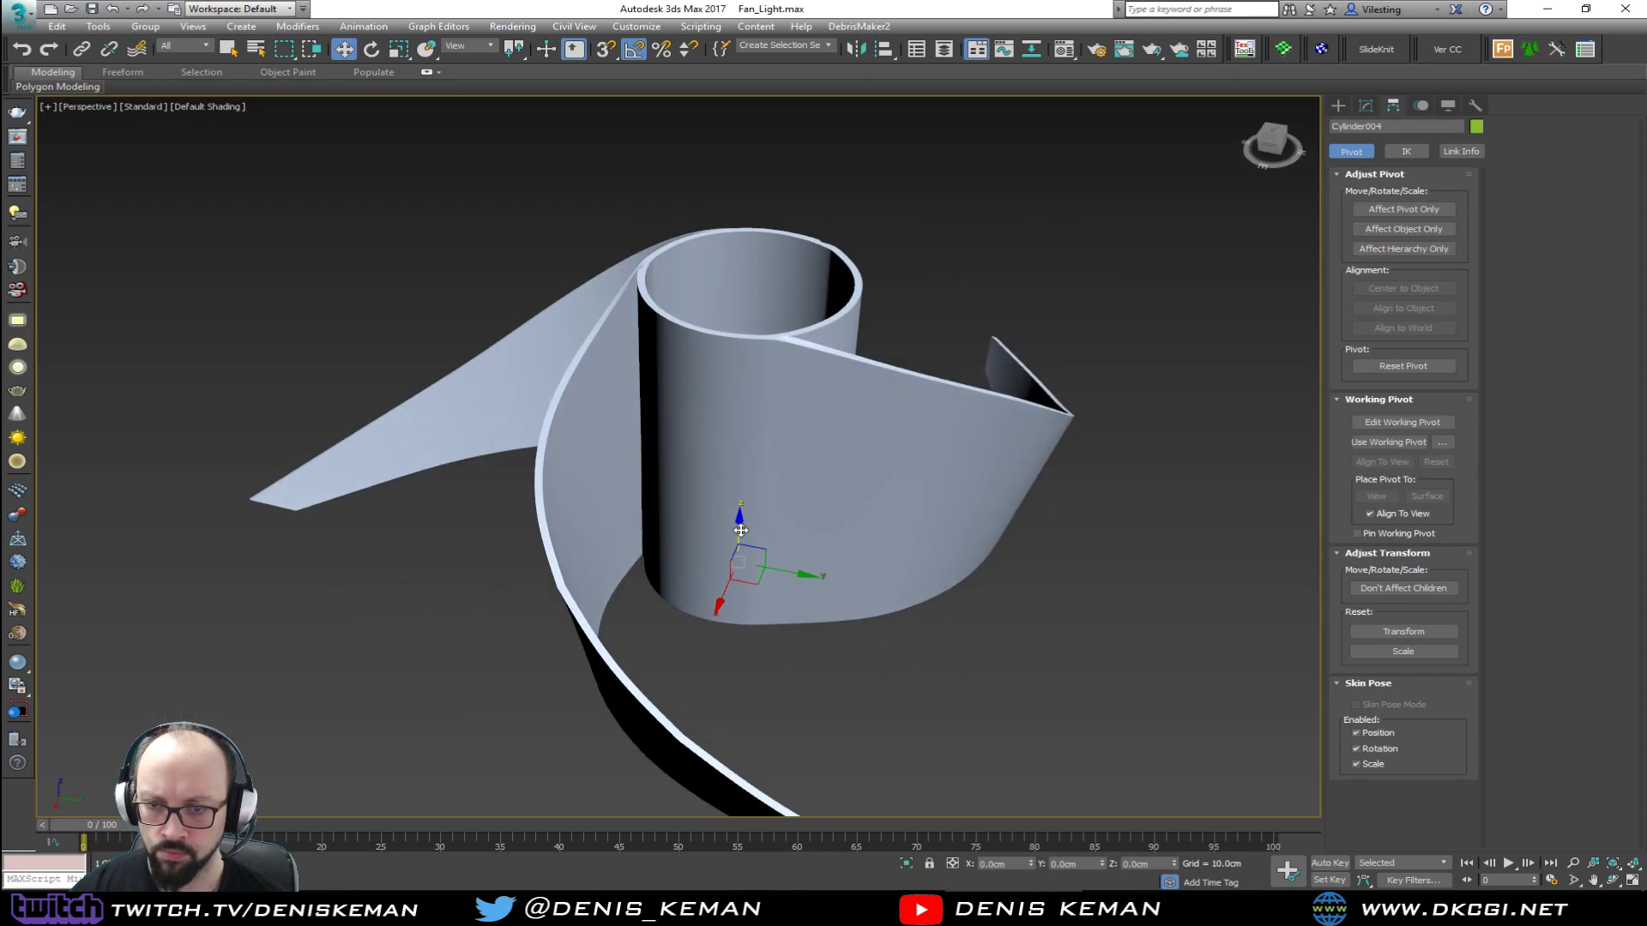
{"action": "left_click_drag", "start_coordinate": [741, 530], "coordinate": [761, 252]}
{"action": "key", "text": "z"}
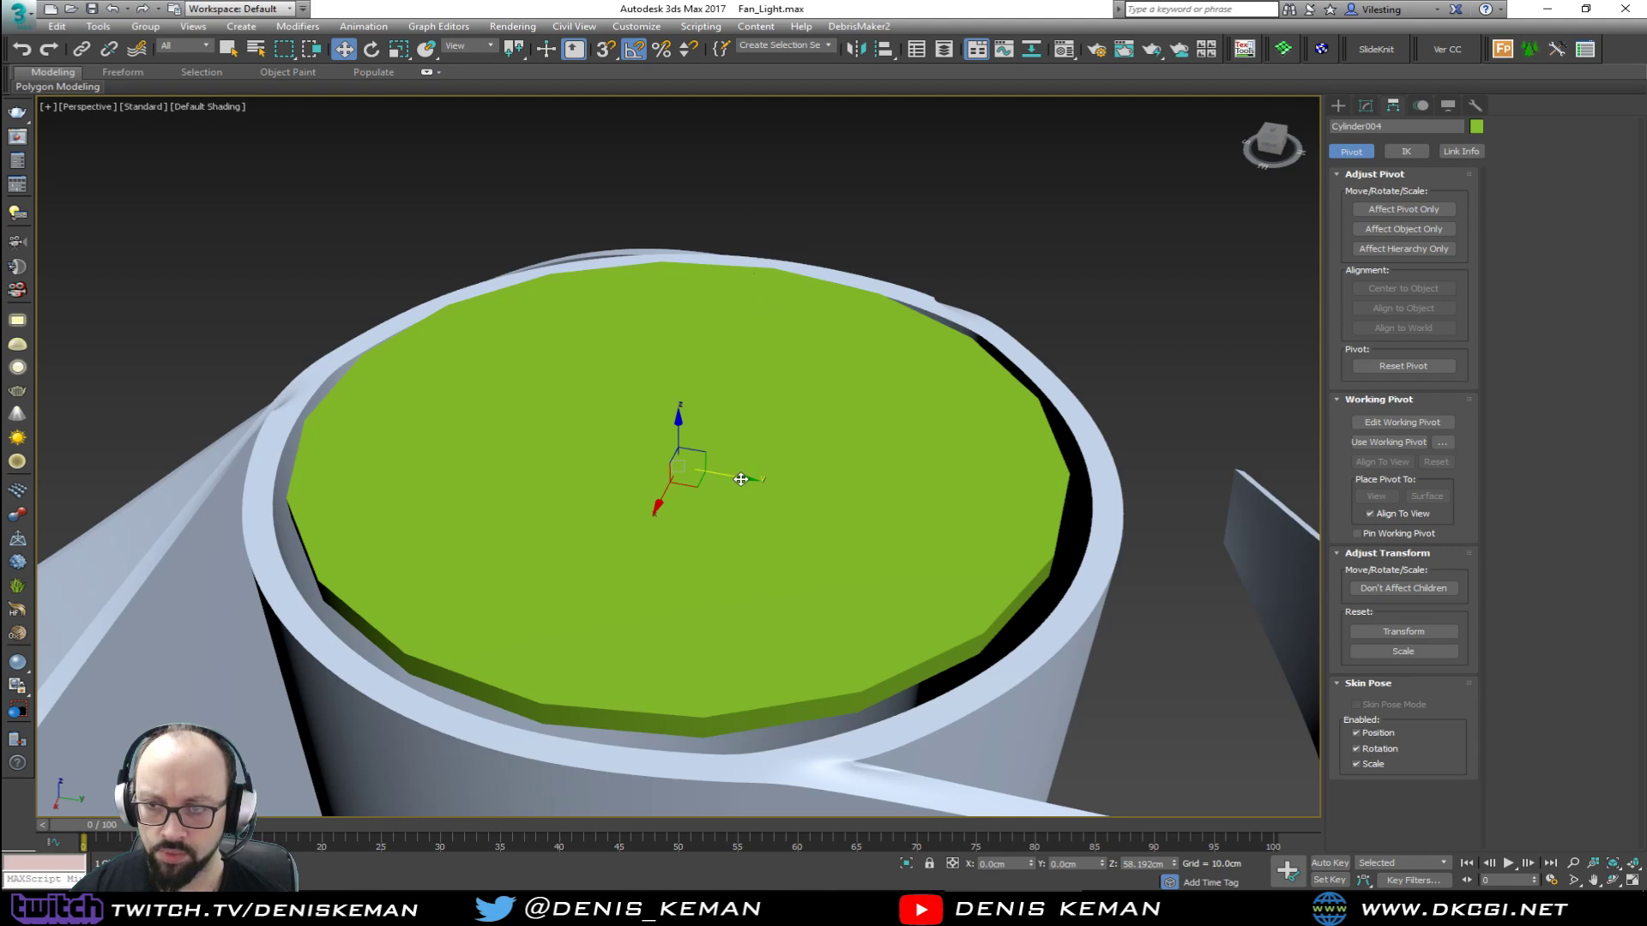
{"action": "left_click", "coordinate": [1366, 105]}
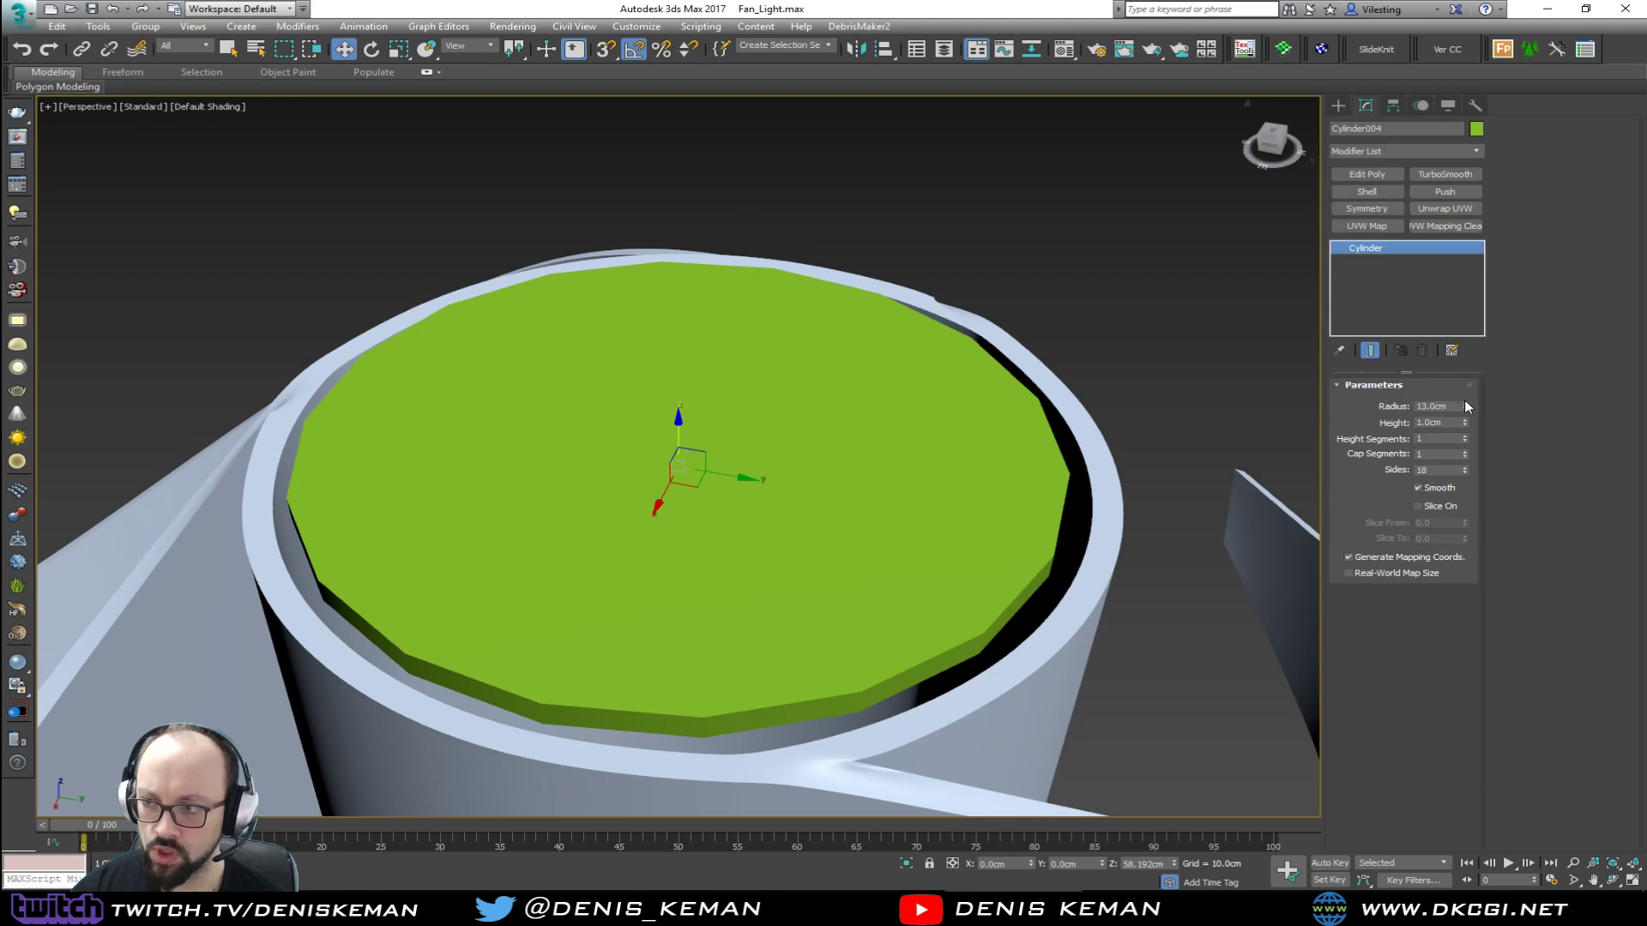
{"action": "left_click_drag", "start_coordinate": [1465, 404], "coordinate": [1467, 401]}
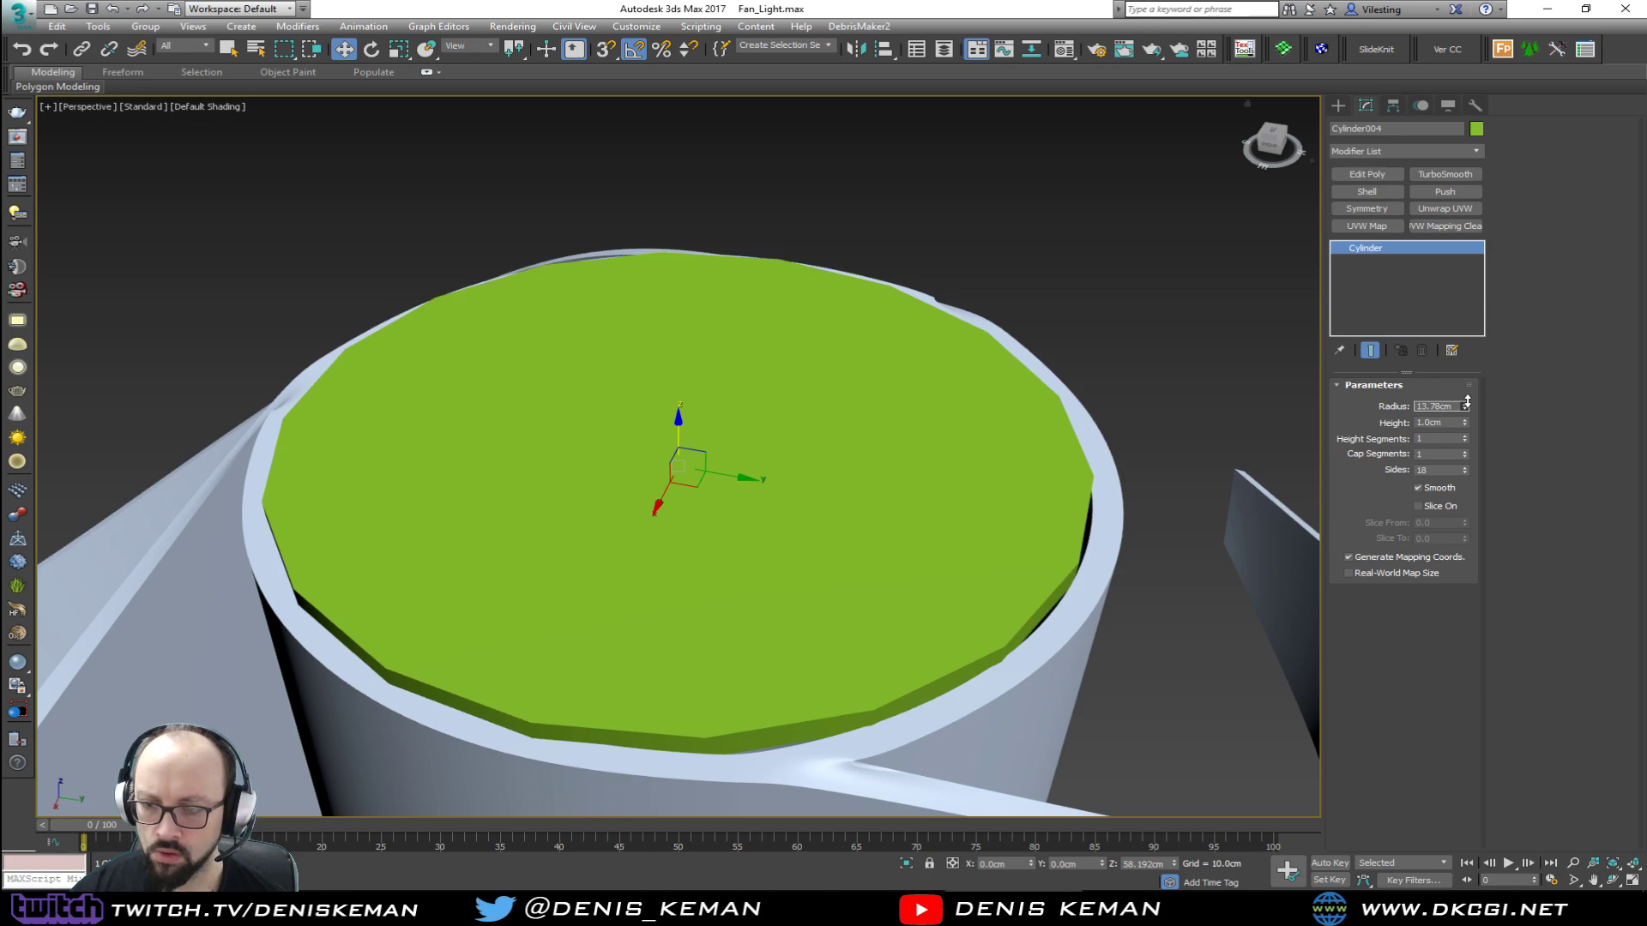
Step: Delete the green cylinder, then show the fan's edges and disable its TurboSmooth
{"action": "key", "text": "Delete"}
{"action": "left_click", "coordinate": [1055, 472]}
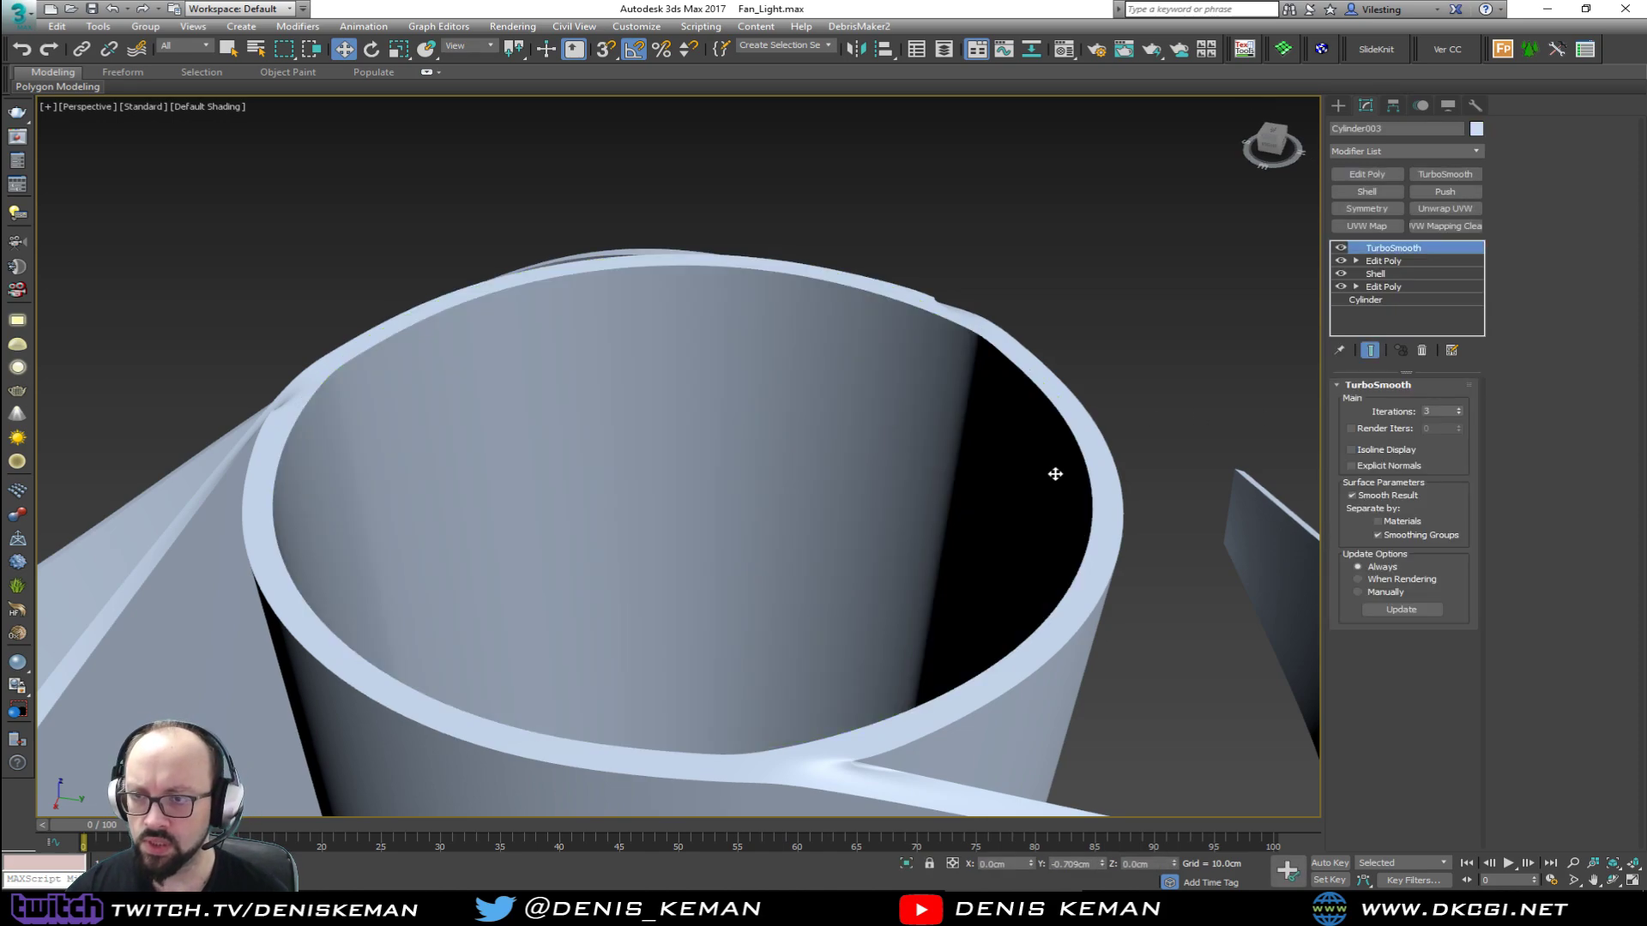
{"action": "key", "text": "F4"}
{"action": "left_click", "coordinate": [1342, 248]}
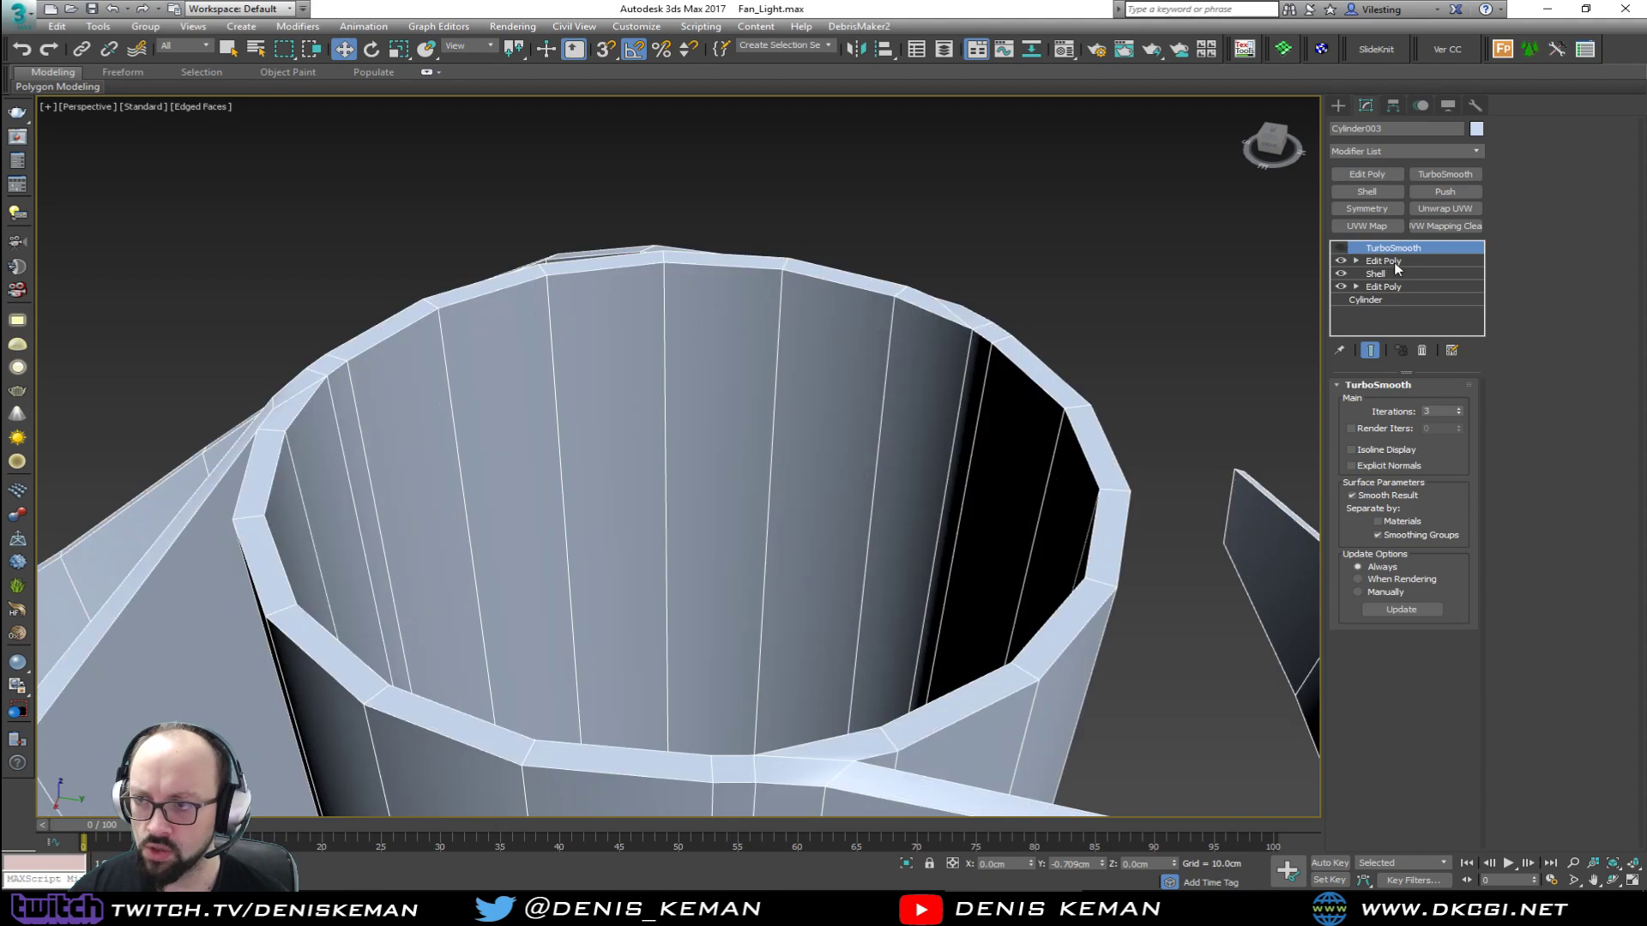
Step: In the fan's upper Edit Poly, select the ring of vertical edges inside the hub and convert it to a polygon selection
{"action": "left_click", "coordinate": [1383, 261]}
{"action": "key", "text": "2"}
{"action": "left_click", "coordinate": [892, 345]}
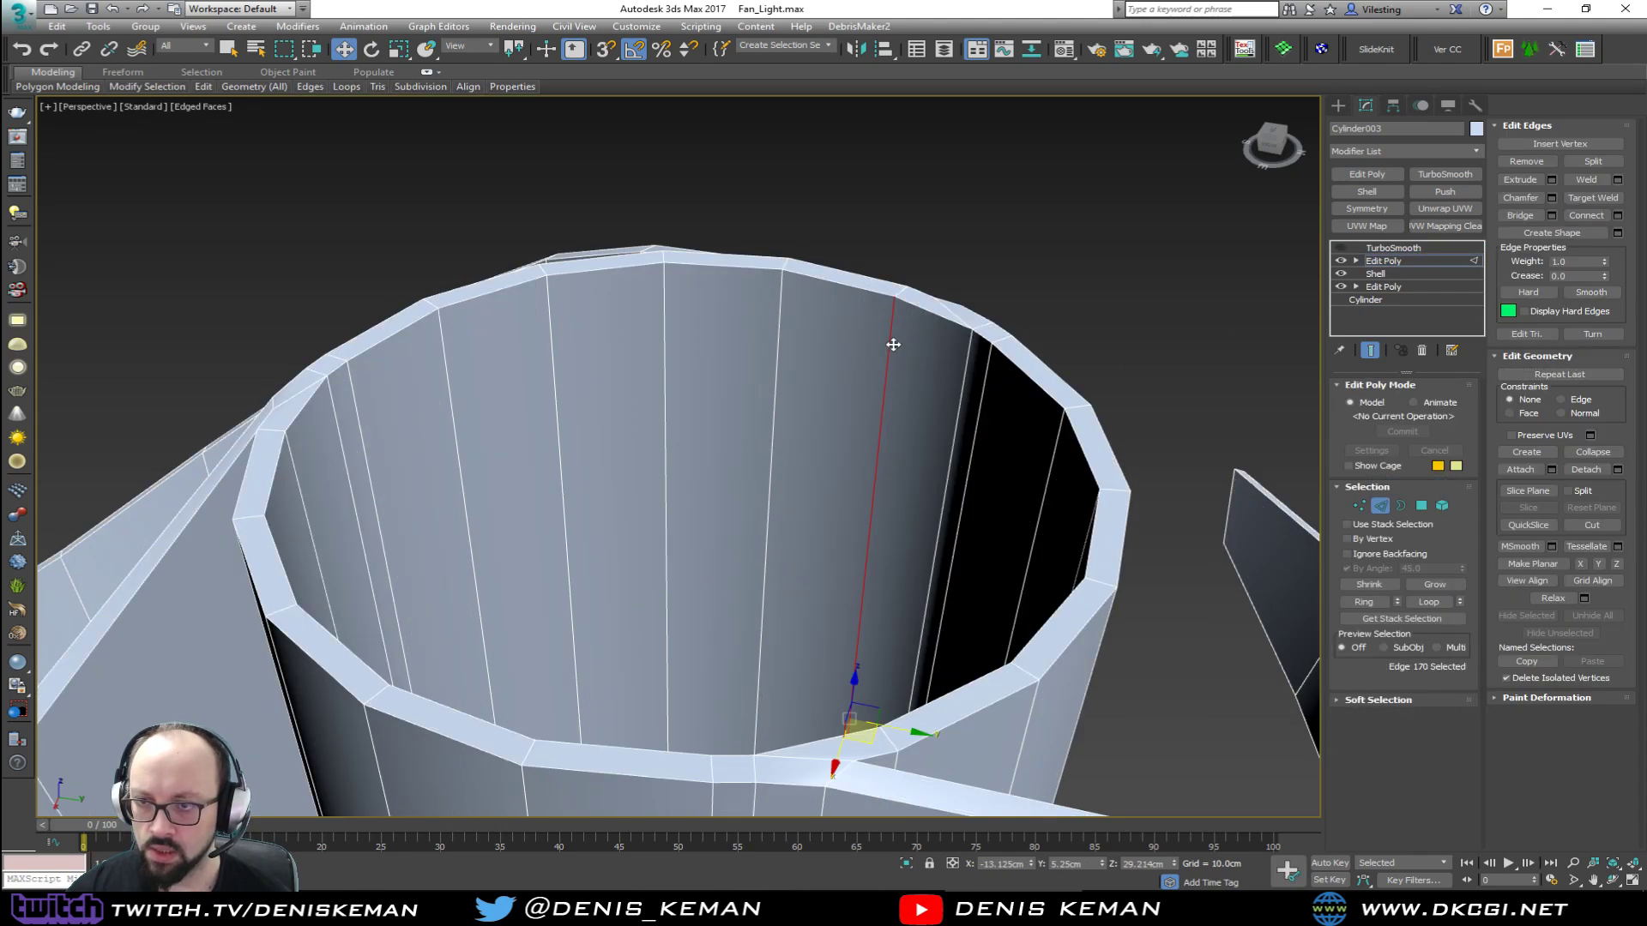
{"action": "key", "text": "alt+r"}
{"action": "left_click", "coordinate": [1420, 506], "text": "ctrl"}
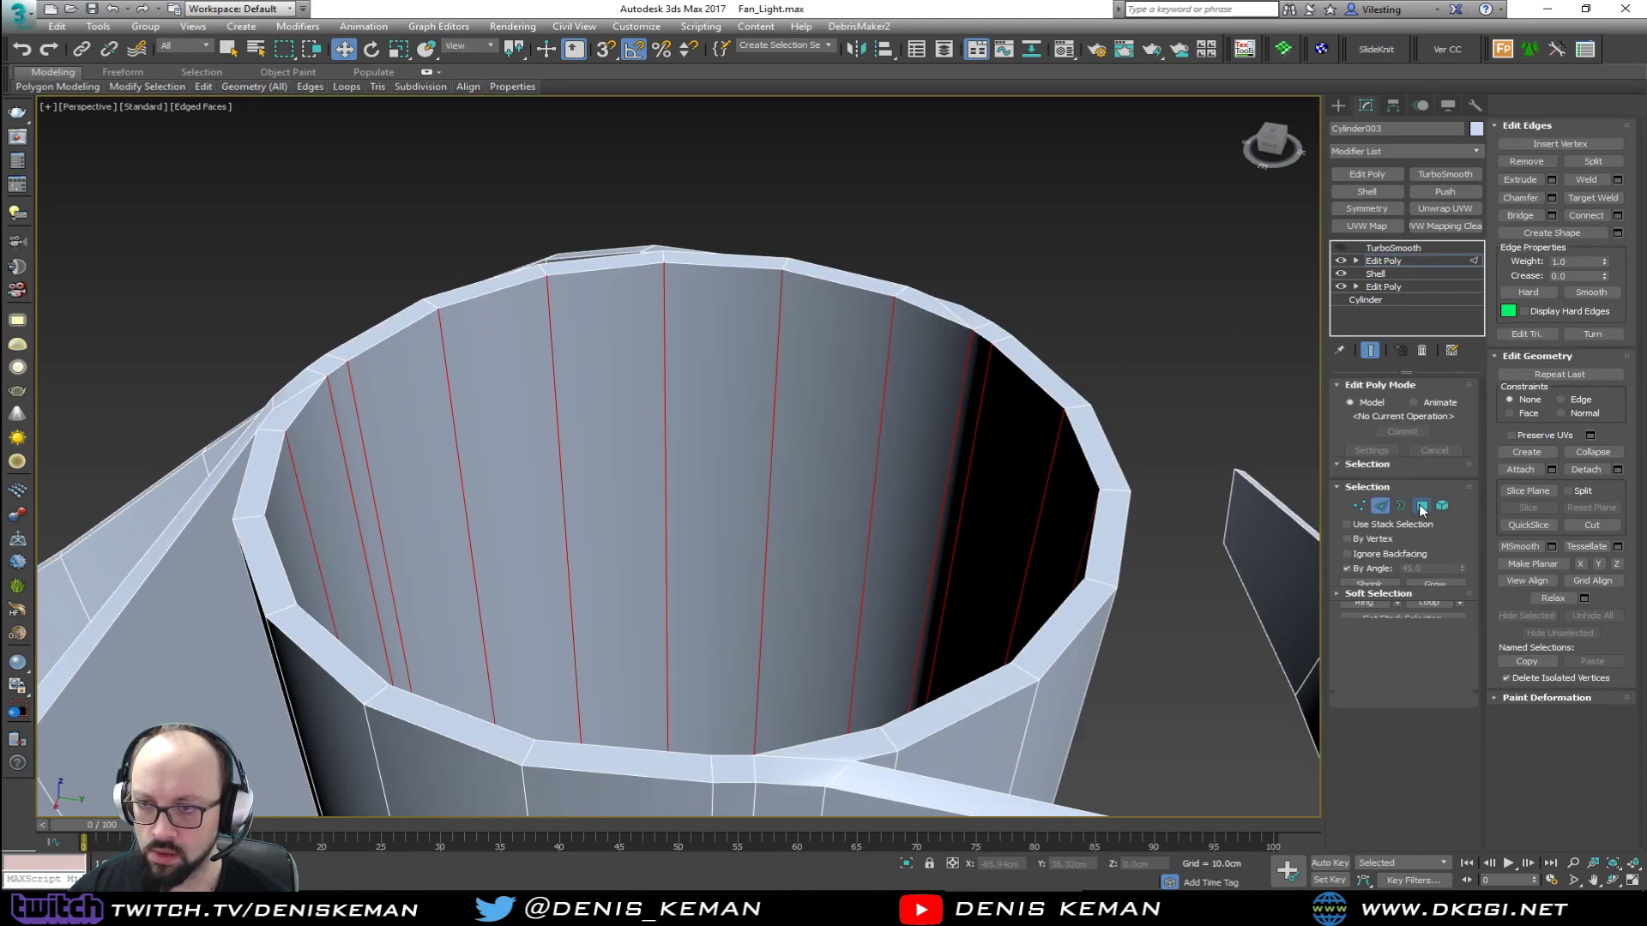
Step: Detach a copy of the selected inner hub polygons as a separate object, keeping the hub wall in the fan
{"action": "scroll", "coordinate": [823, 393], "scroll_direction": "down", "scroll_amount": 3}
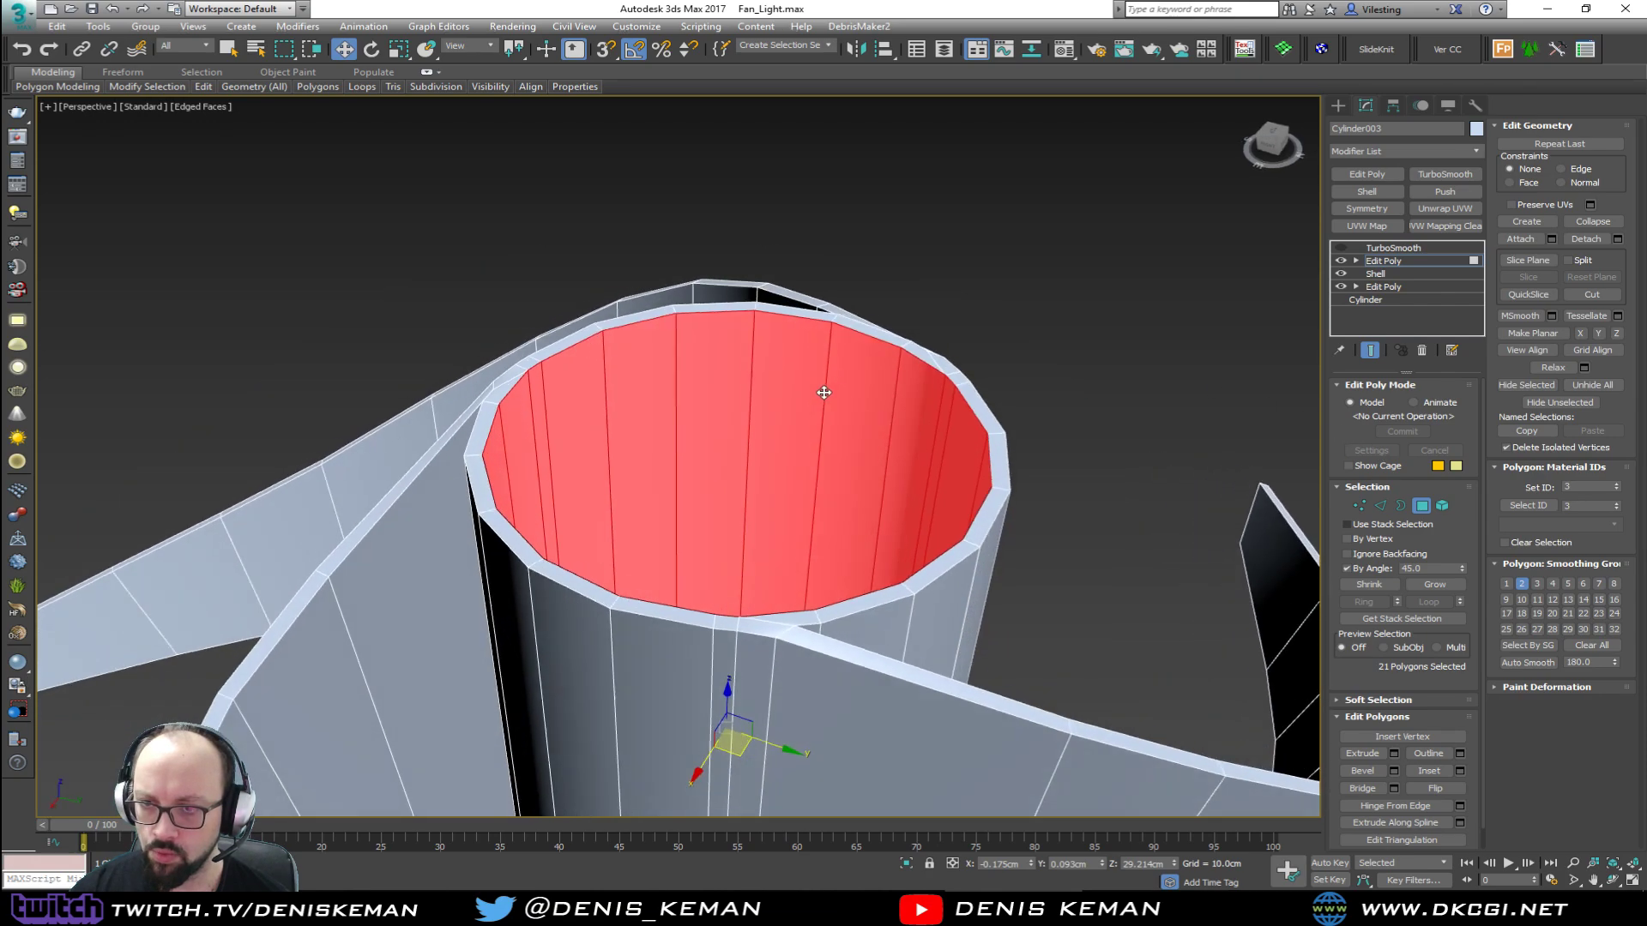
{"action": "middle_click_drag", "start_coordinate": [824, 392], "coordinate": [786, 401], "text": "alt"}
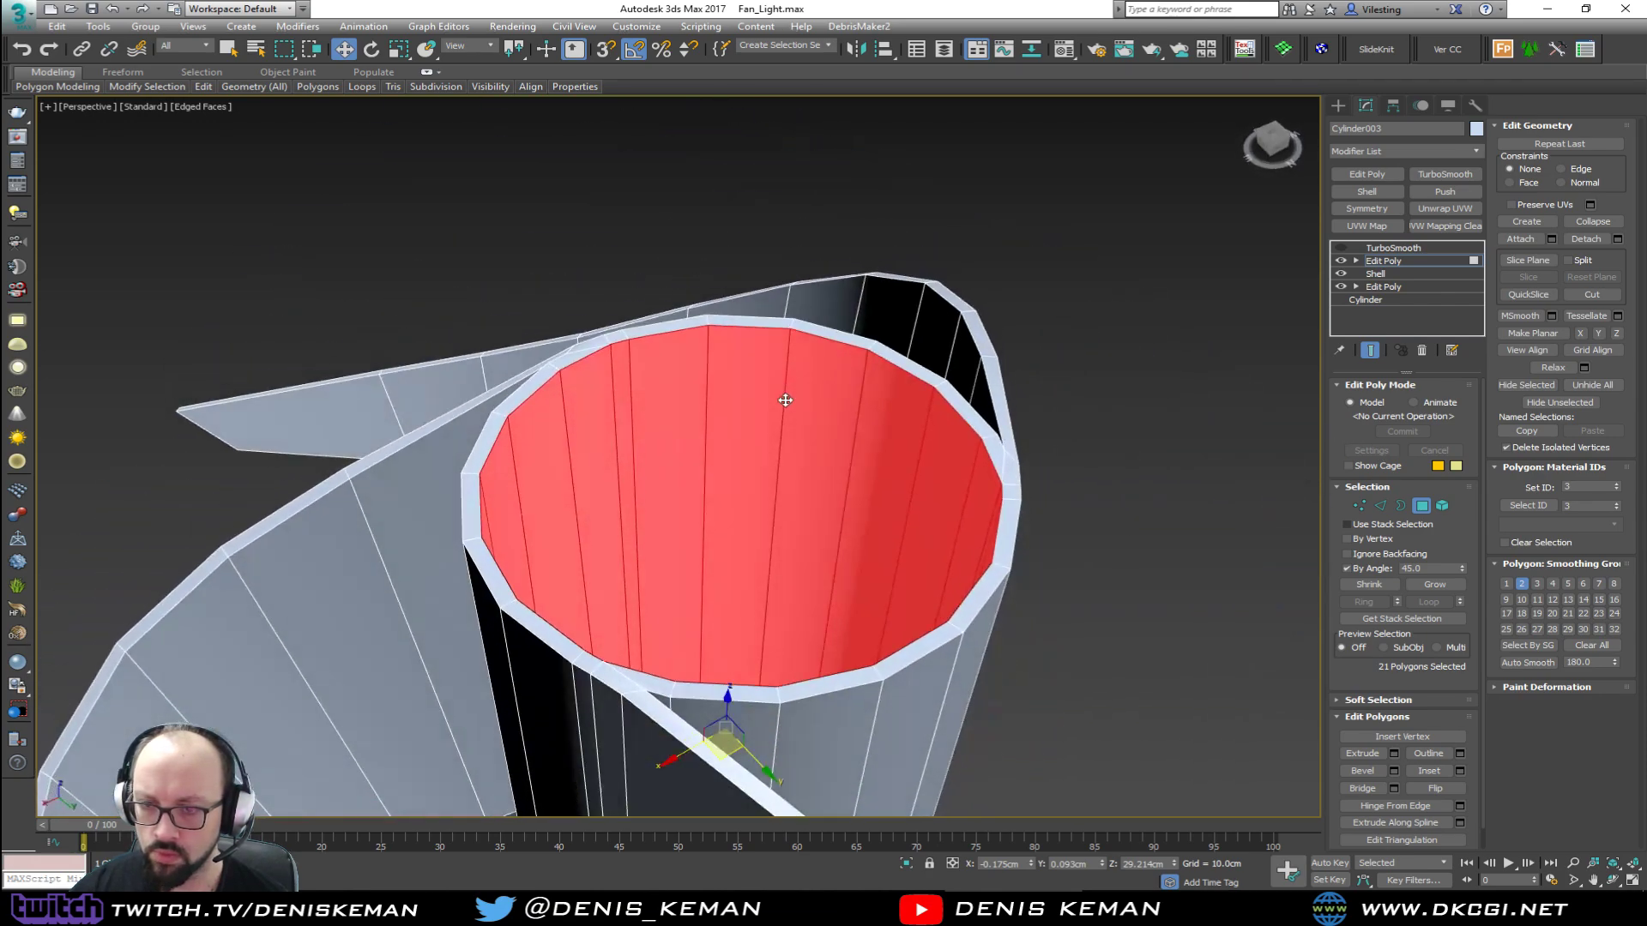
{"action": "left_click", "coordinate": [1616, 240]}
{"action": "left_click", "coordinate": [908, 460]}
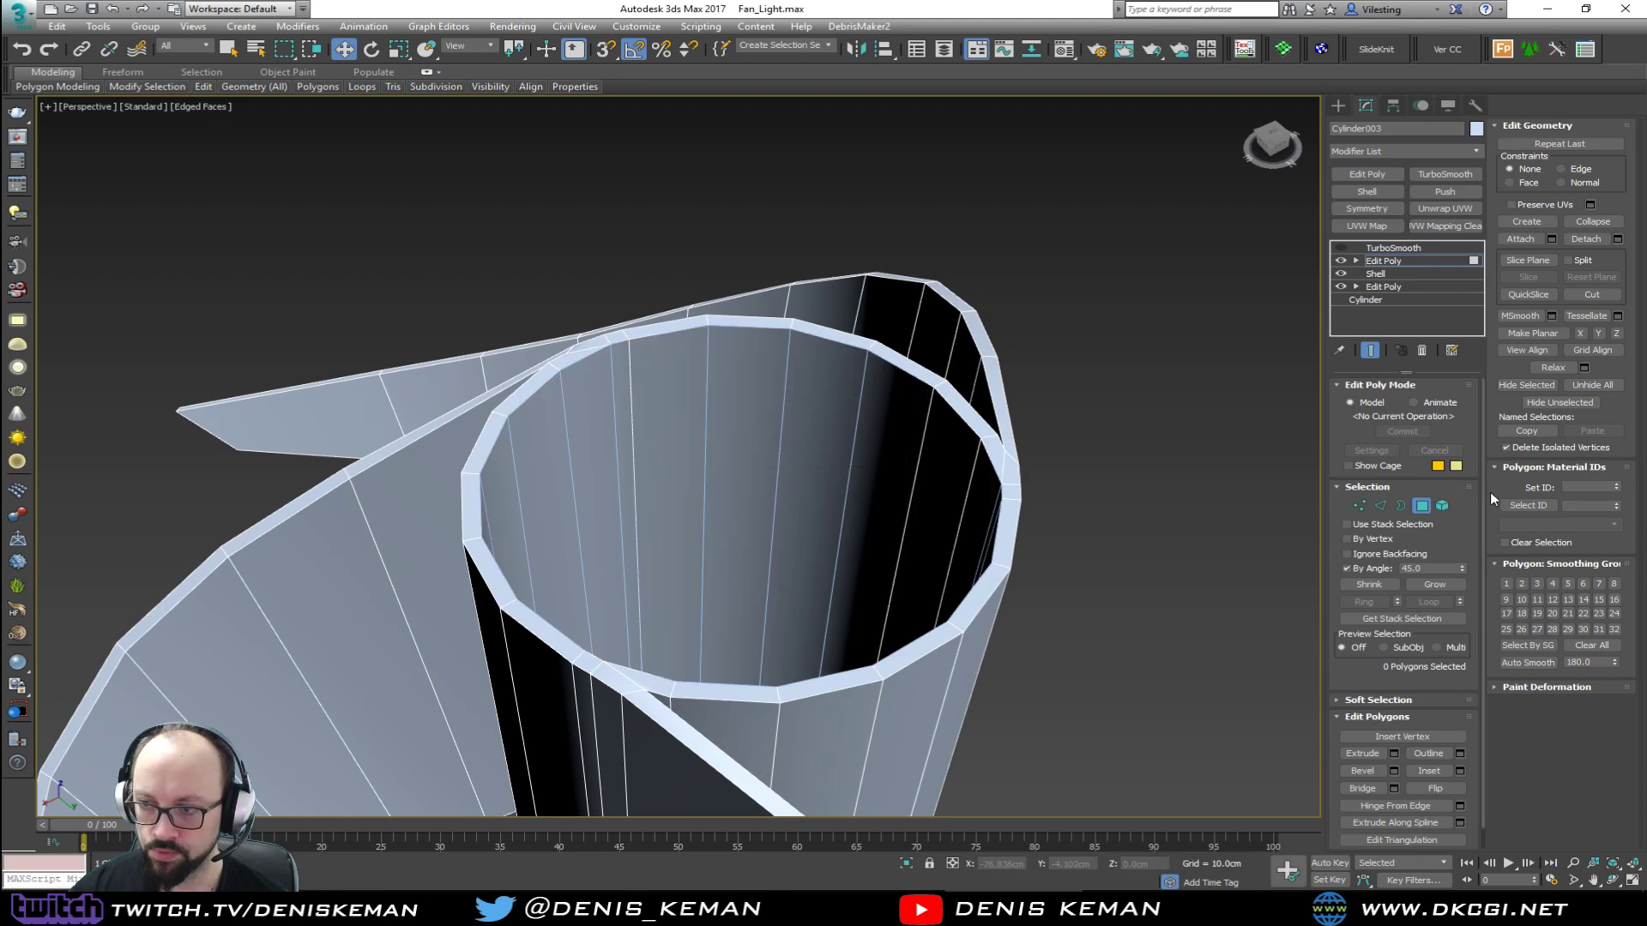
Step: Leave the fan's polygon level and raise the detached tube above the hub, to about Z 64 cm
{"action": "left_click", "coordinate": [1421, 507]}
{"action": "left_click", "coordinate": [927, 463]}
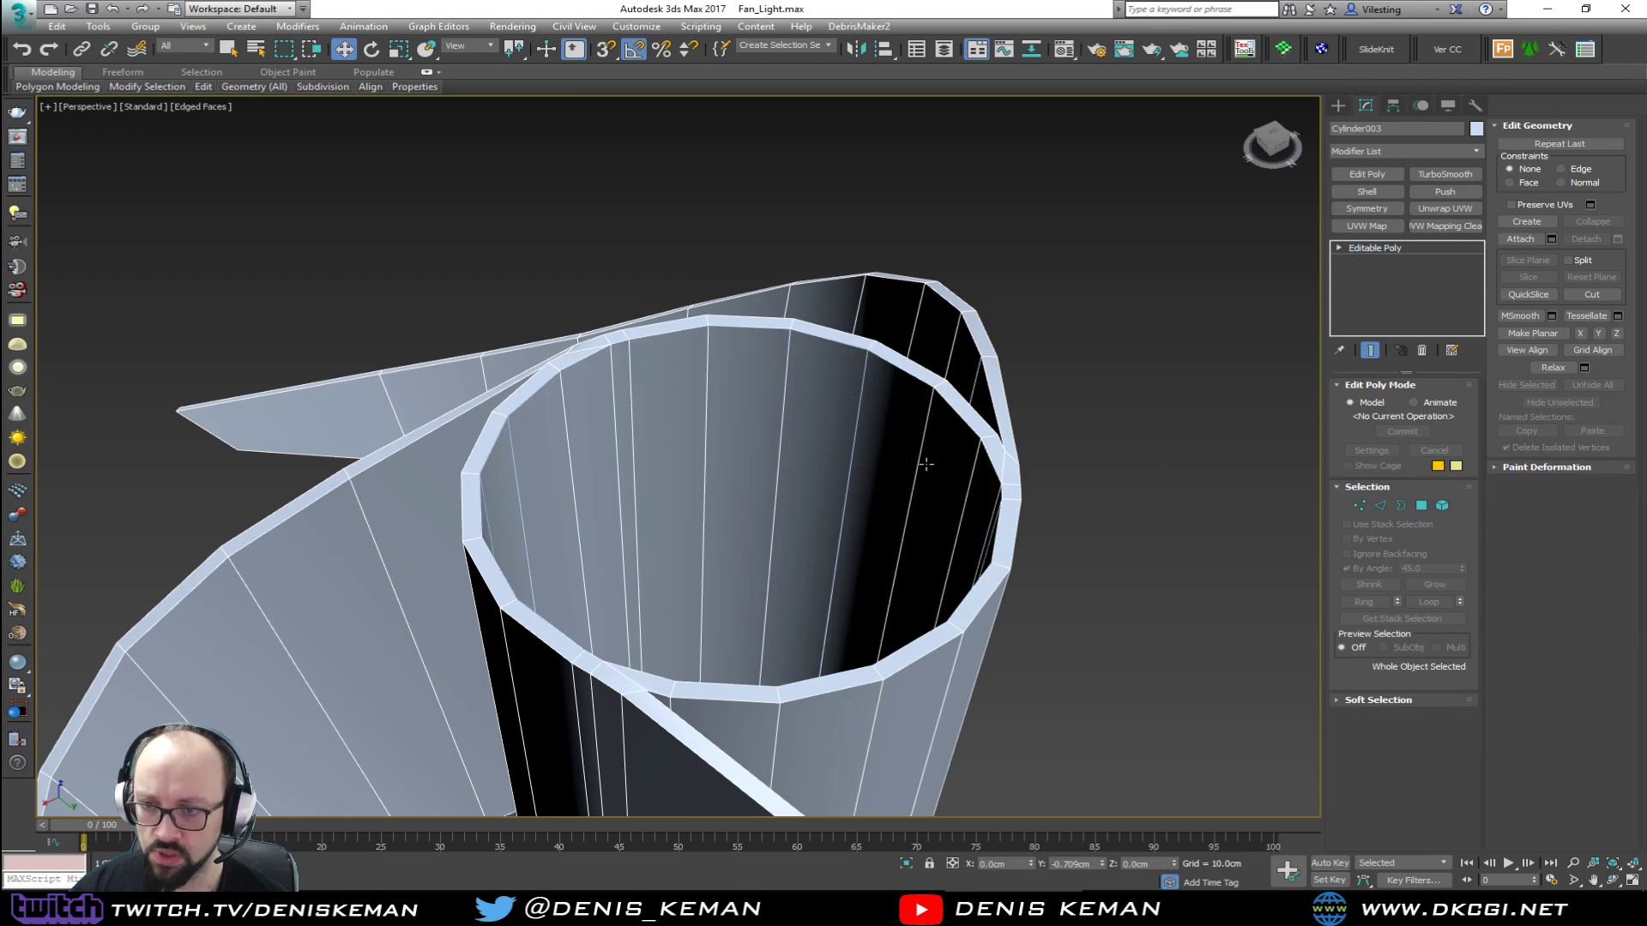
{"action": "scroll", "coordinate": [858, 512], "scroll_direction": "down", "scroll_amount": 6}
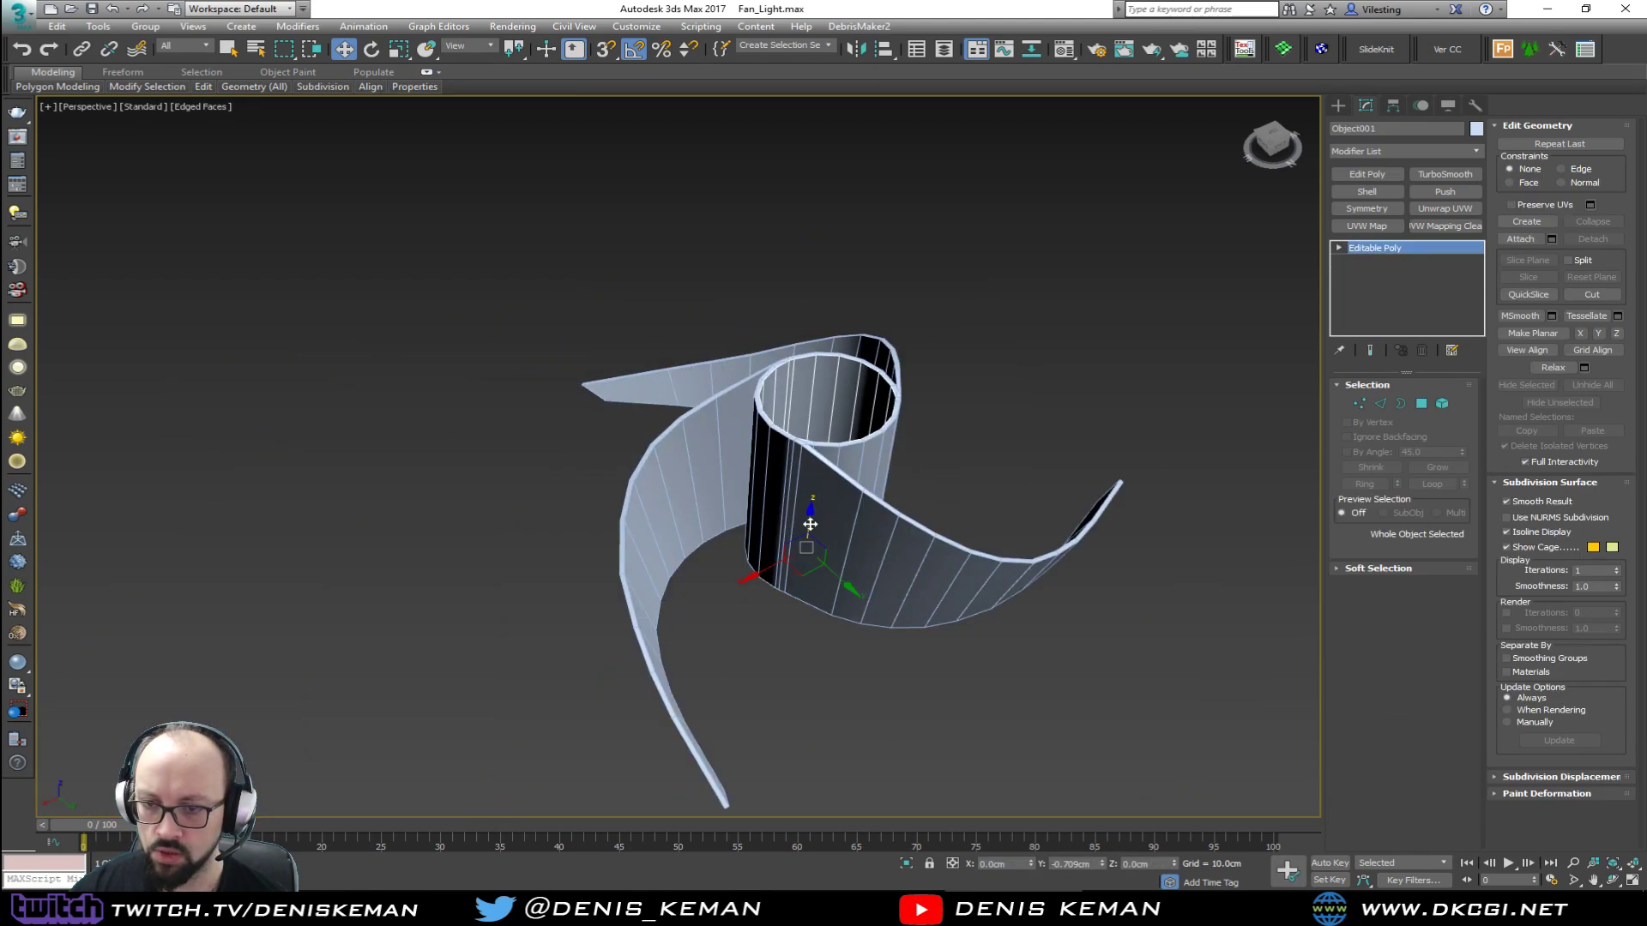
{"action": "left_click_drag", "start_coordinate": [811, 525], "coordinate": [823, 382]}
{"action": "scroll", "coordinate": [824, 361], "scroll_direction": "up", "scroll_amount": 3}
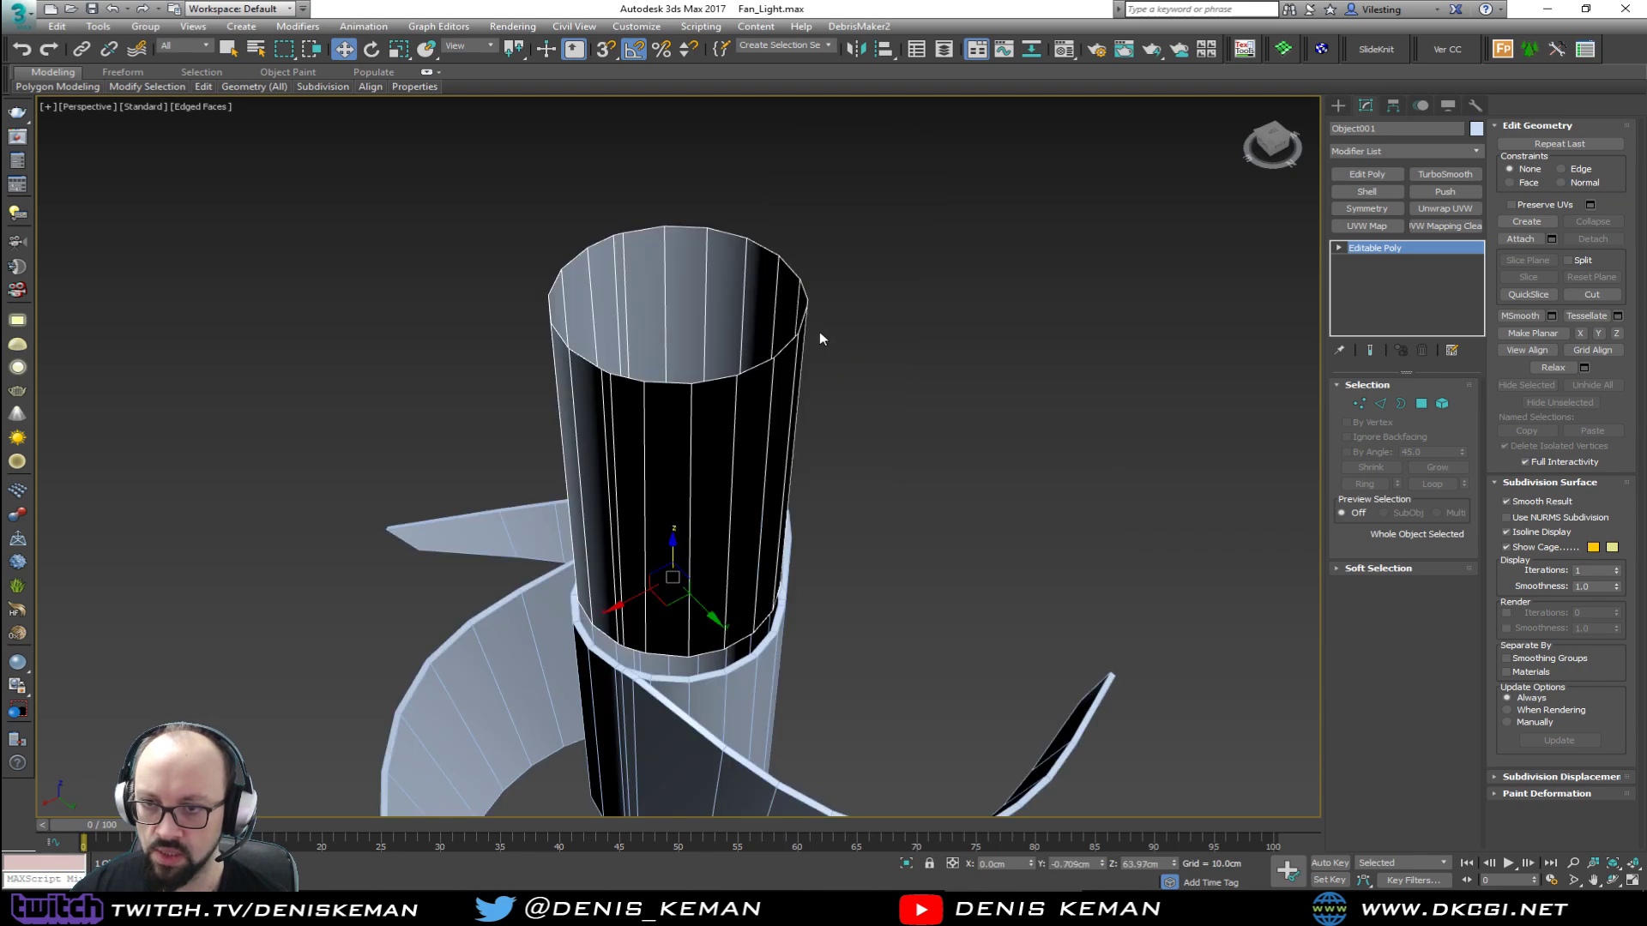
Step: Remove the three extra, closely spaced vertical edges from the detached tube
{"action": "key", "text": "2"}
{"action": "left_click", "coordinate": [605, 393]}
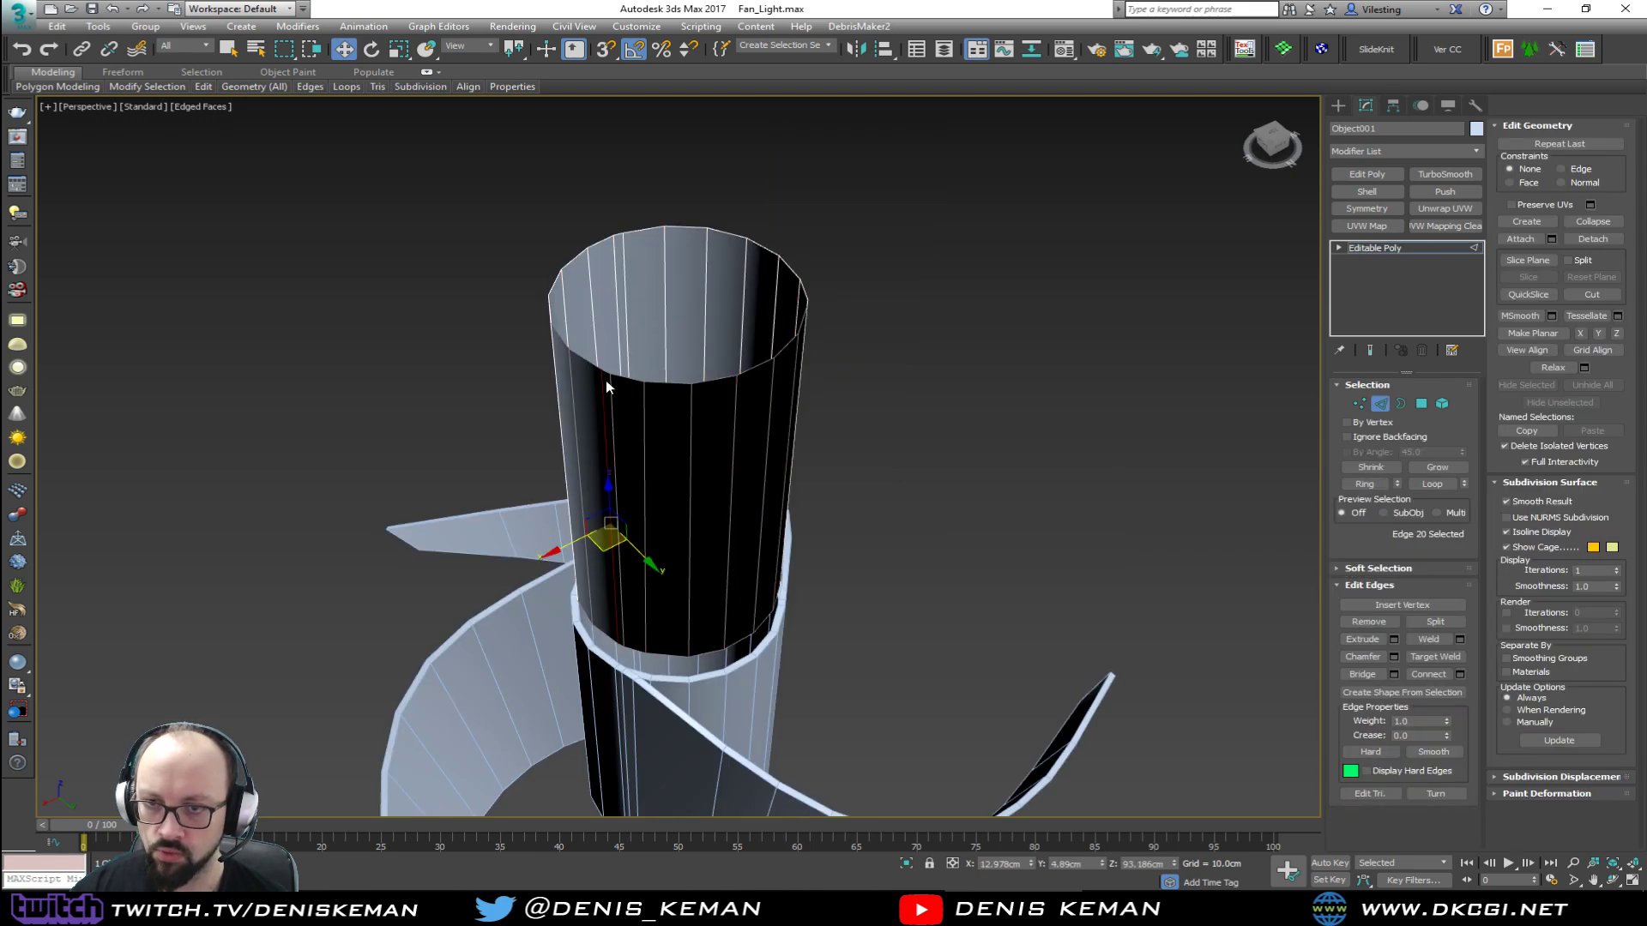
{"action": "left_click", "coordinate": [620, 273], "text": "ctrl"}
{"action": "middle_click_drag", "start_coordinate": [619, 273], "coordinate": [753, 273], "text": "alt"}
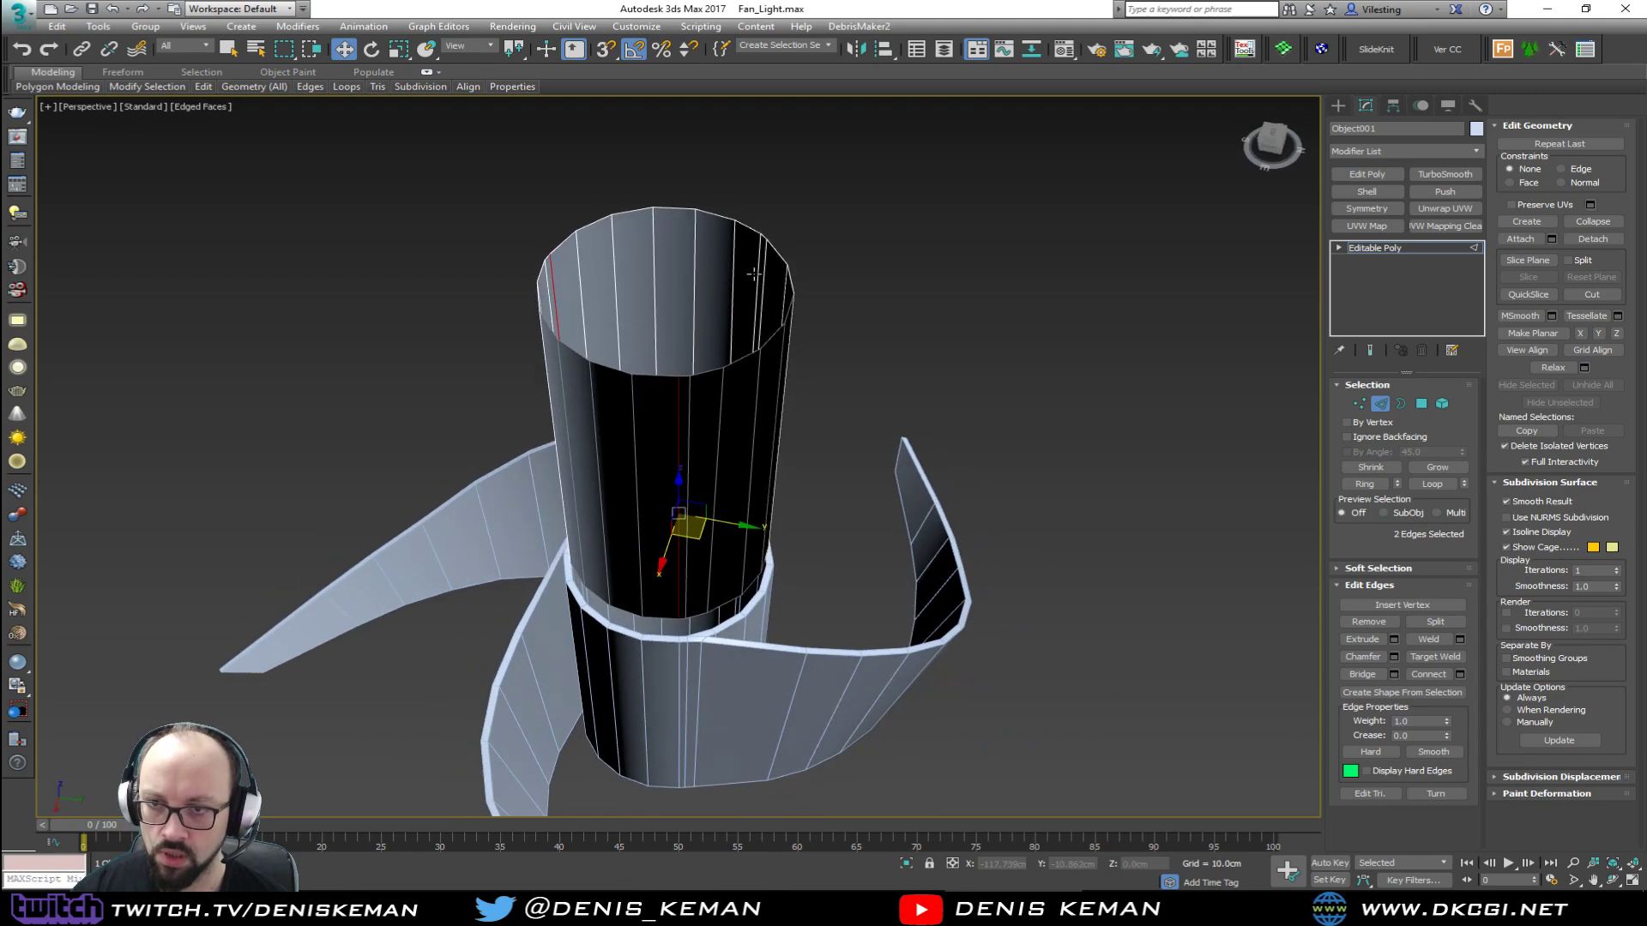
{"action": "left_click", "coordinate": [760, 274], "text": "ctrl"}
{"action": "key", "text": "ctrl+d"}
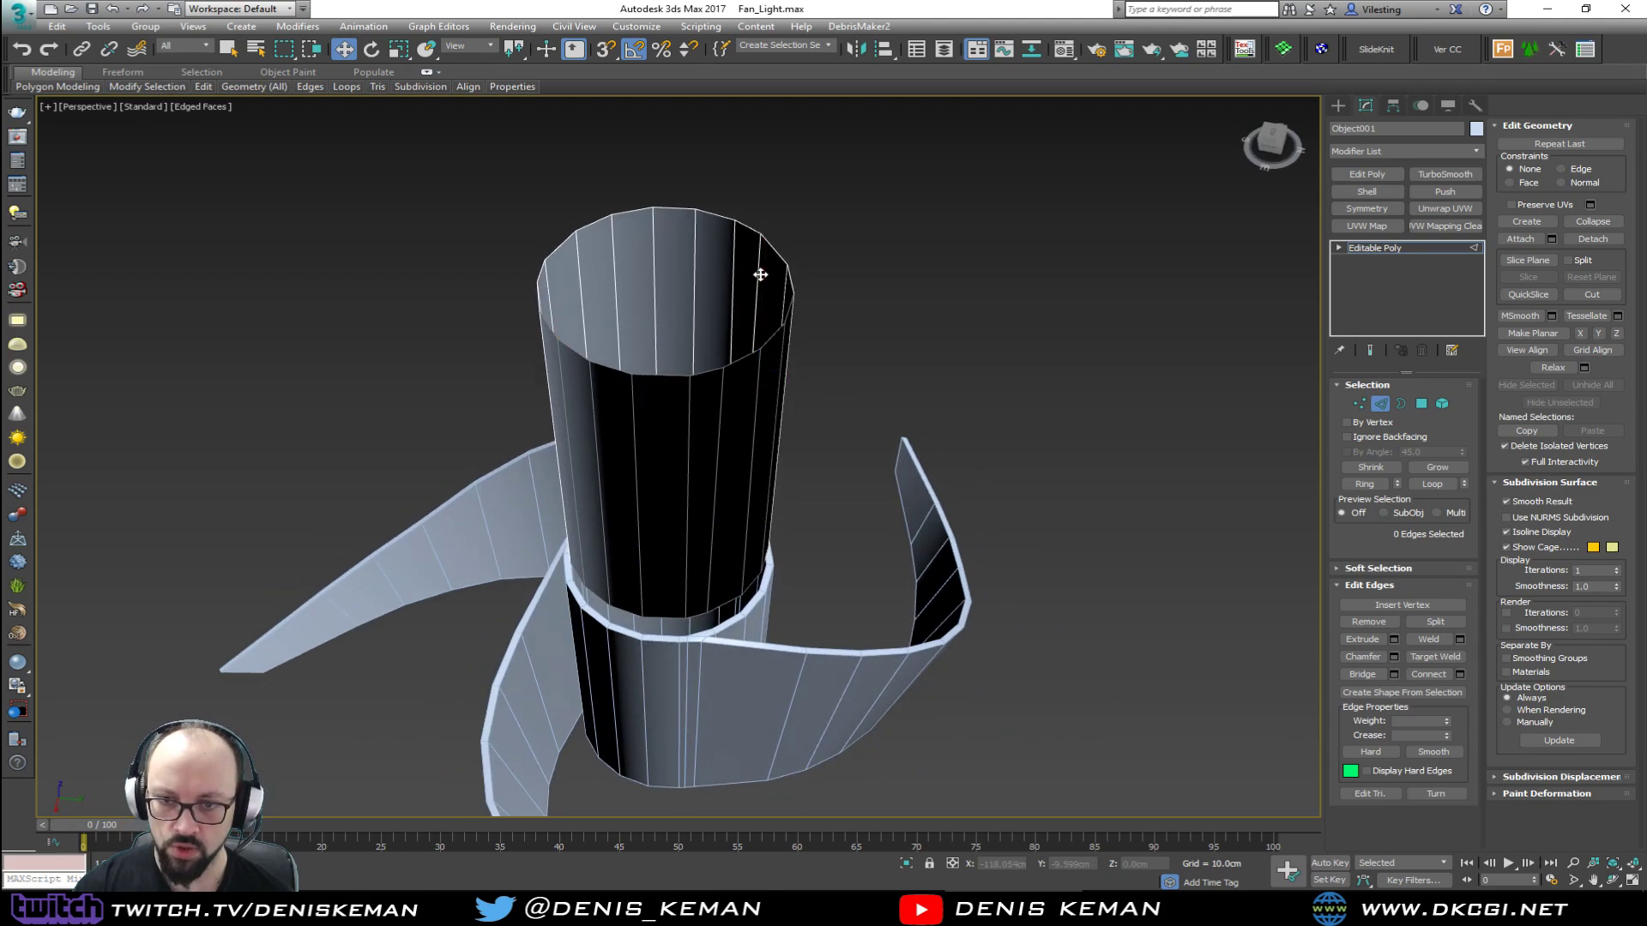
Step: Extend the tube's upper border inward into a narrow flat ring and delete the tube wall below it
{"action": "key", "text": "3"}
{"action": "left_click", "coordinate": [732, 368]}
{"action": "key", "text": "r"}
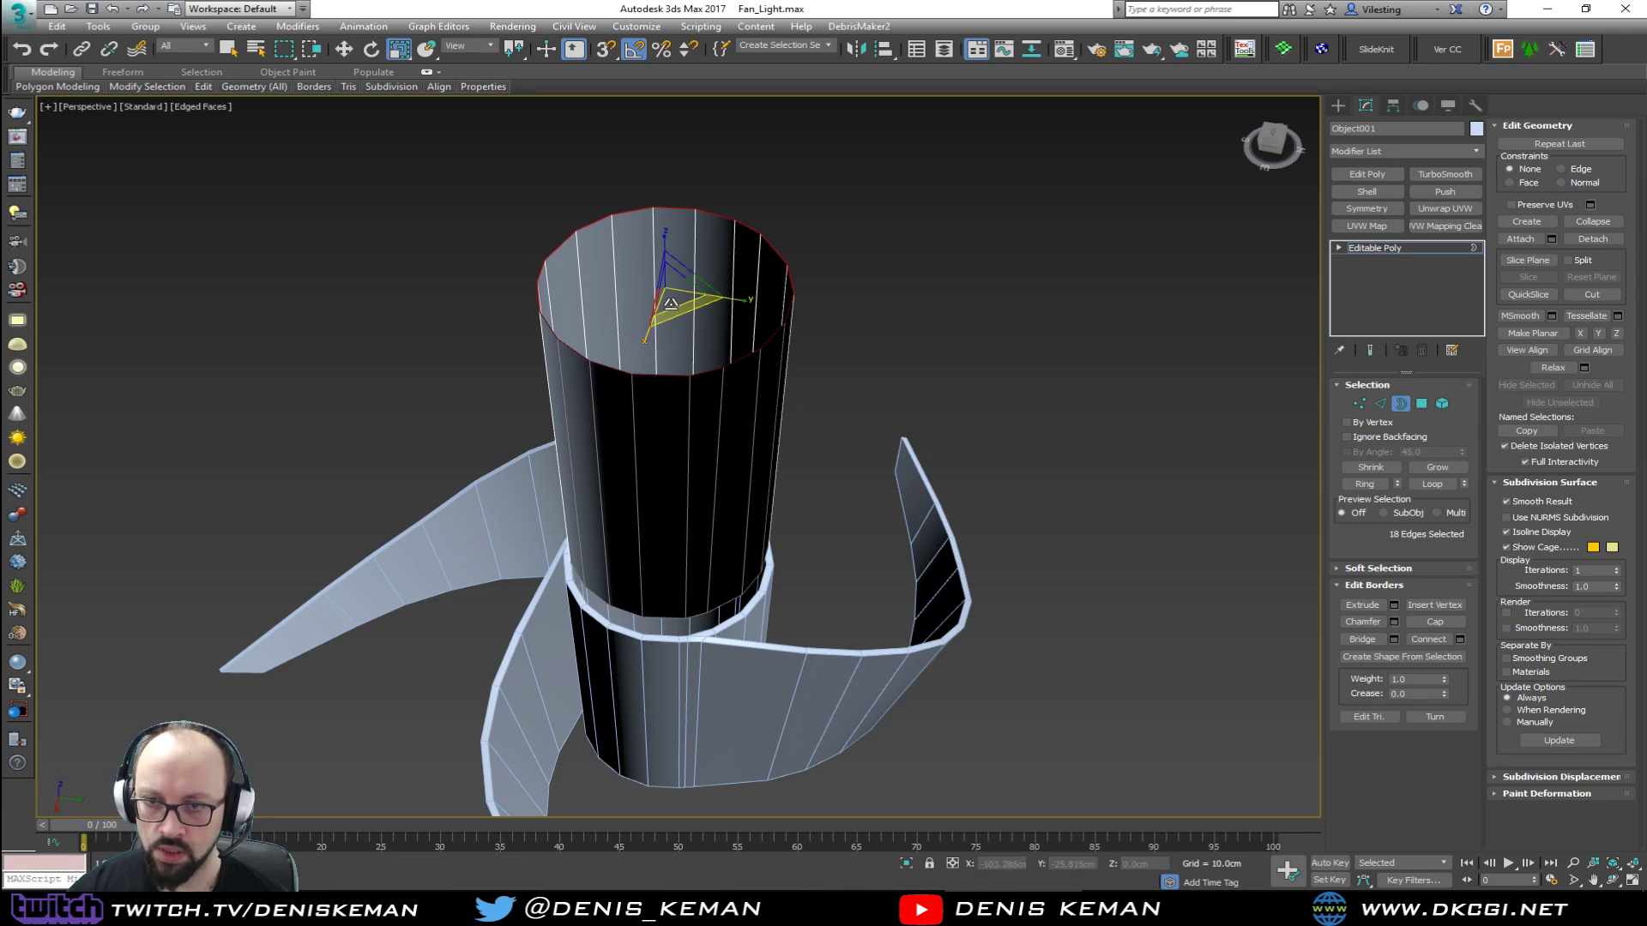
{"action": "left_click_drag", "start_coordinate": [693, 305], "coordinate": [693, 379], "text": "shift"}
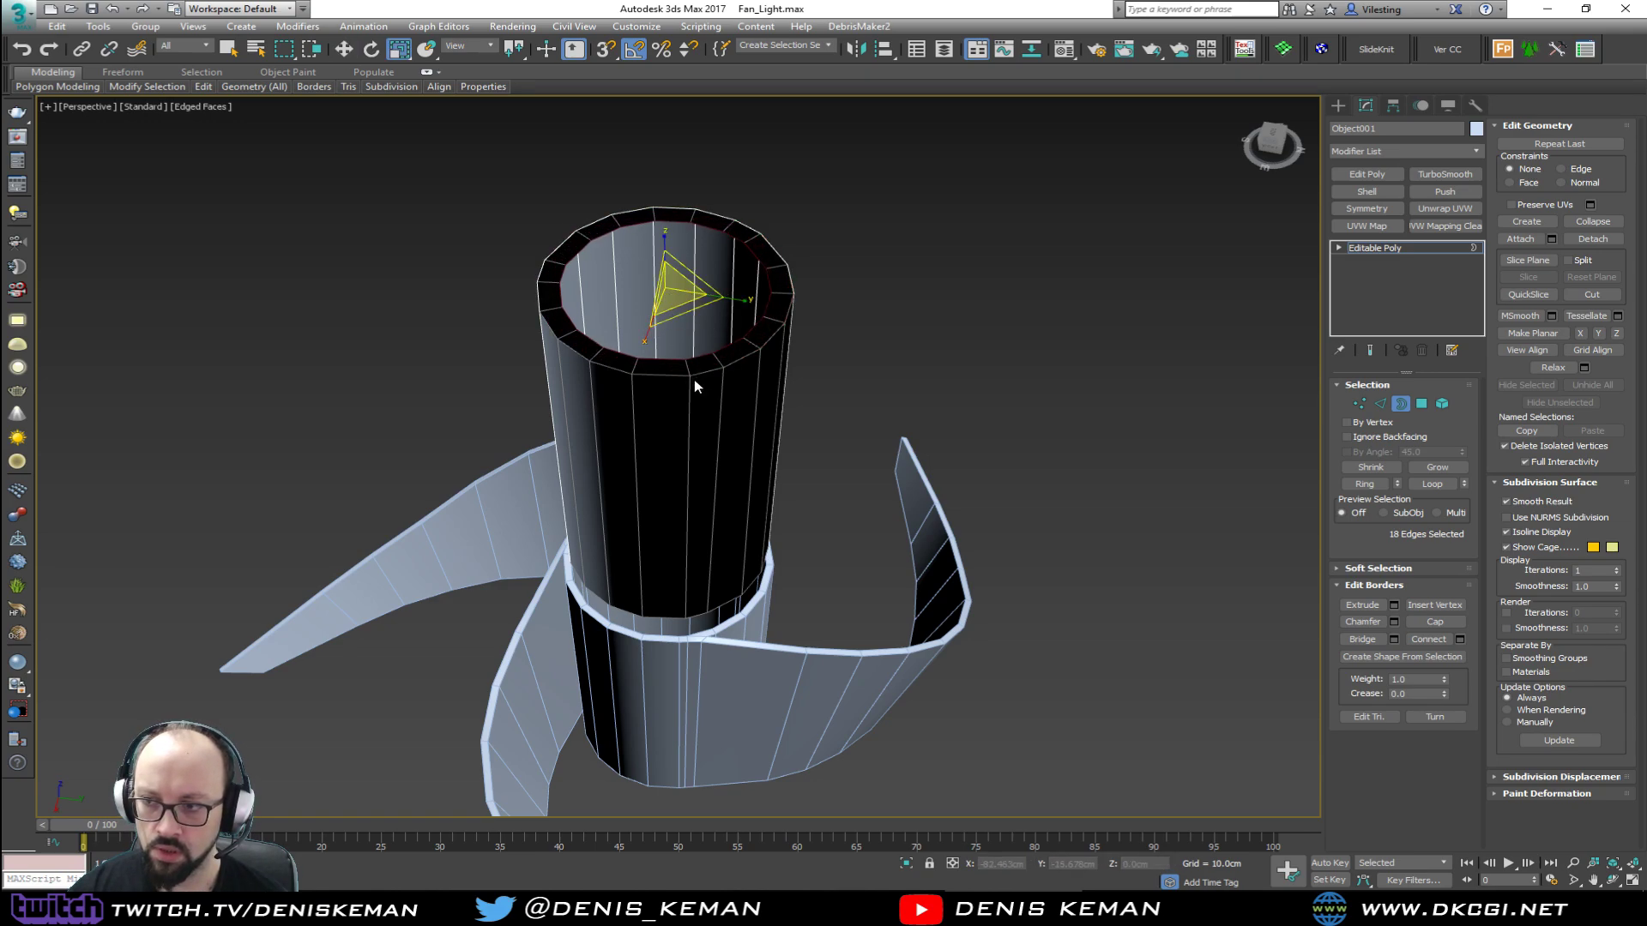
{"action": "left_click", "coordinate": [655, 639]}
{"action": "key", "text": "Delete"}
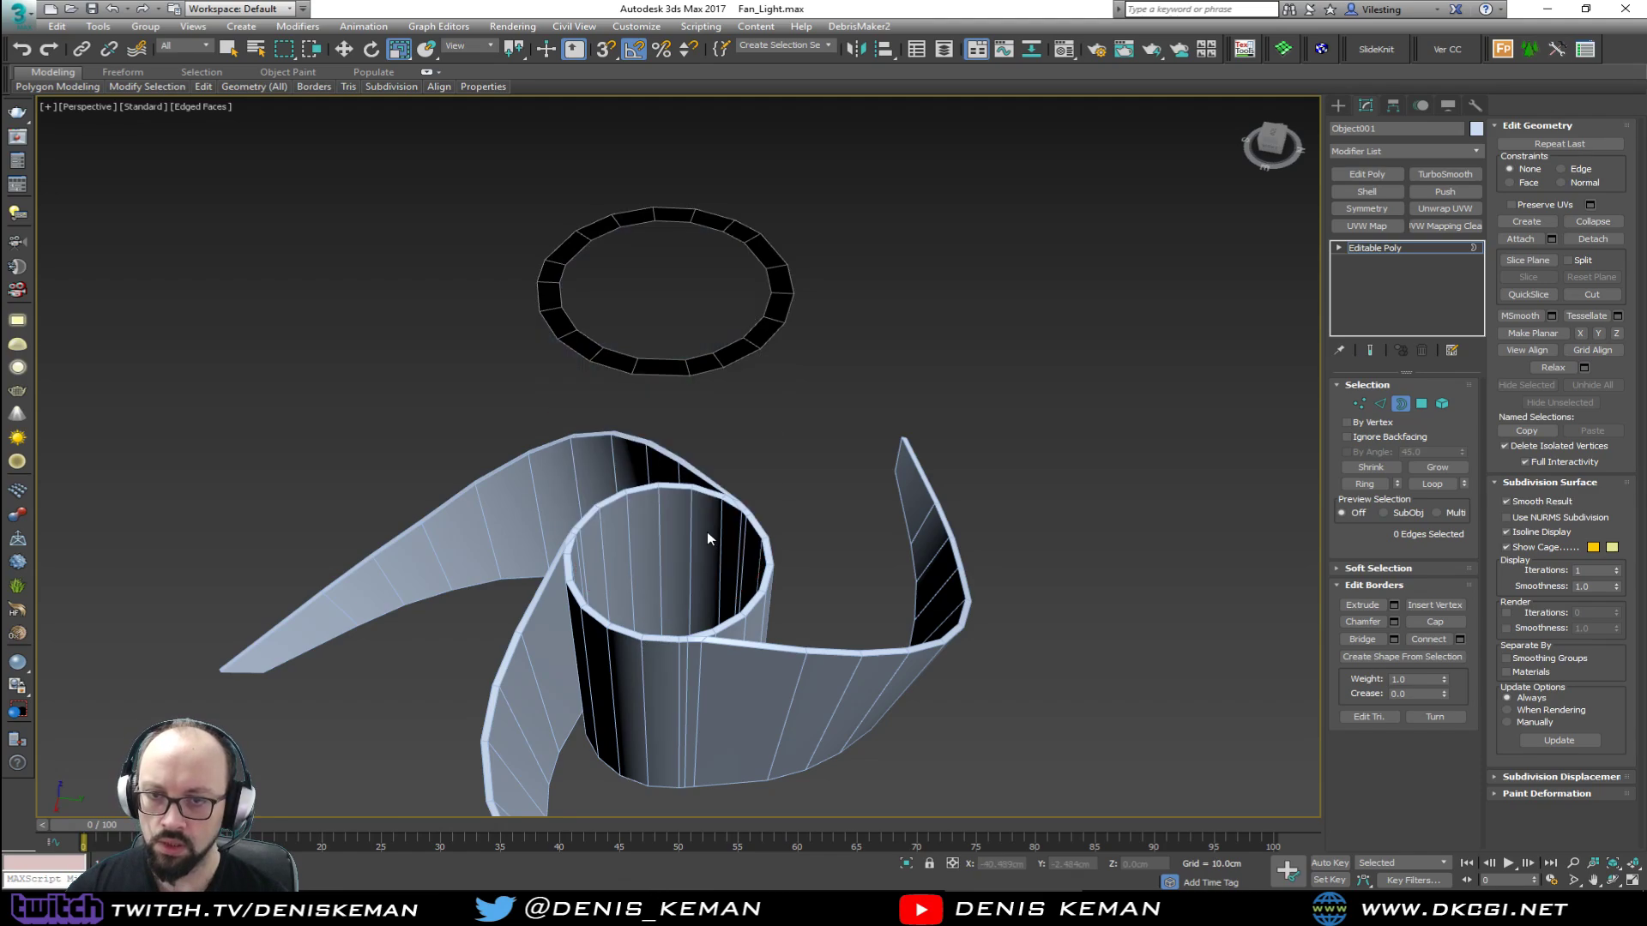
Step: Select all polygons of the flat ring and flip their normals
{"action": "key", "text": "4"}
{"action": "left_click_drag", "start_coordinate": [815, 369], "coordinate": [629, 266]}
{"action": "key", "text": "ctrl+a"}
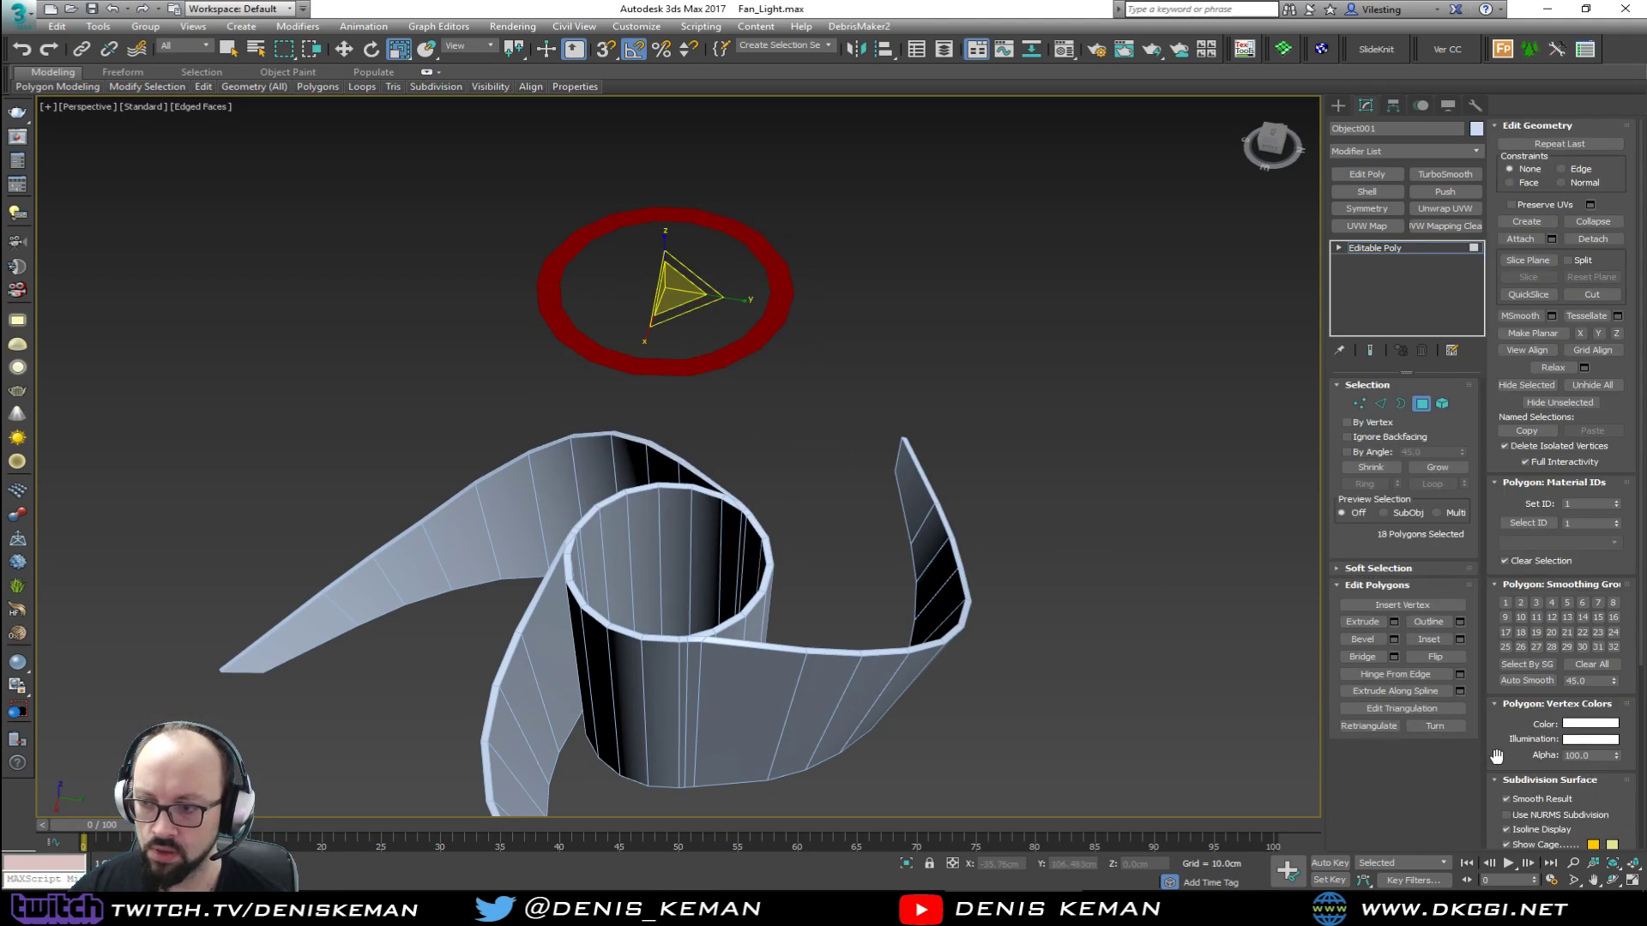
{"action": "left_click", "coordinate": [1435, 656]}
Step: Lower the ring's polygons to just above the hub's upper rim, at about Z 59.48 cm
{"action": "middle_click_drag", "start_coordinate": [736, 378], "coordinate": [751, 397]}
{"action": "scroll", "coordinate": [751, 396], "scroll_direction": "up", "scroll_amount": 3}
{"action": "key", "text": "w"}
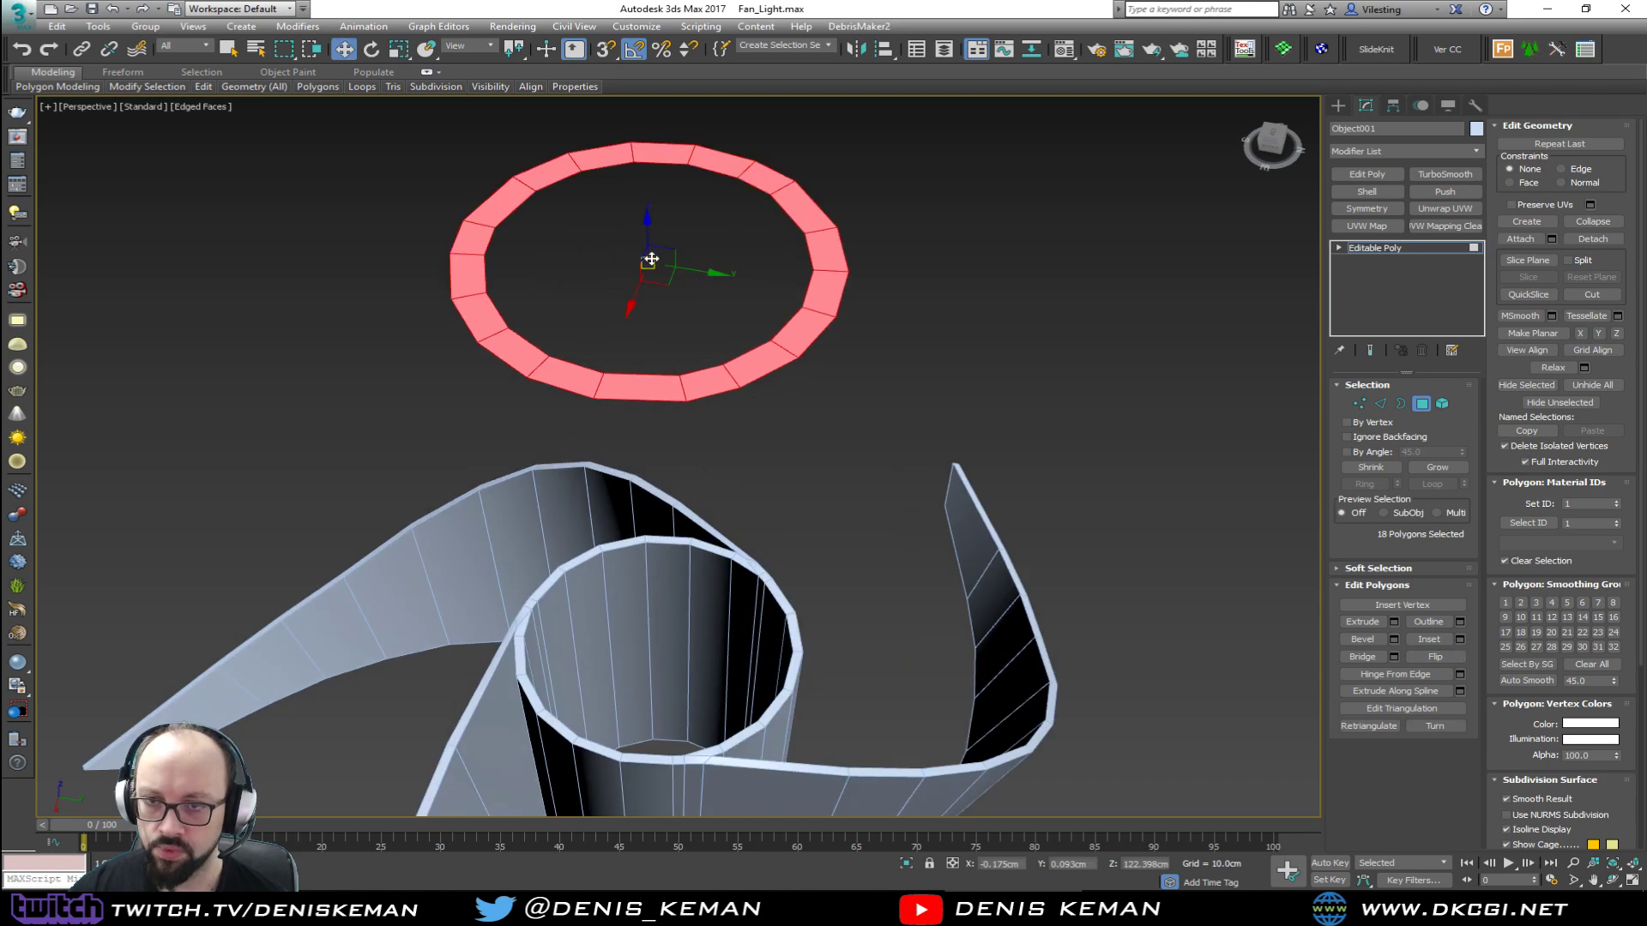
{"action": "left_click_drag", "start_coordinate": [645, 236], "coordinate": [656, 614]}
{"action": "key", "text": "z"}
{"action": "middle_click_drag", "start_coordinate": [657, 615], "coordinate": [642, 580], "text": "alt"}
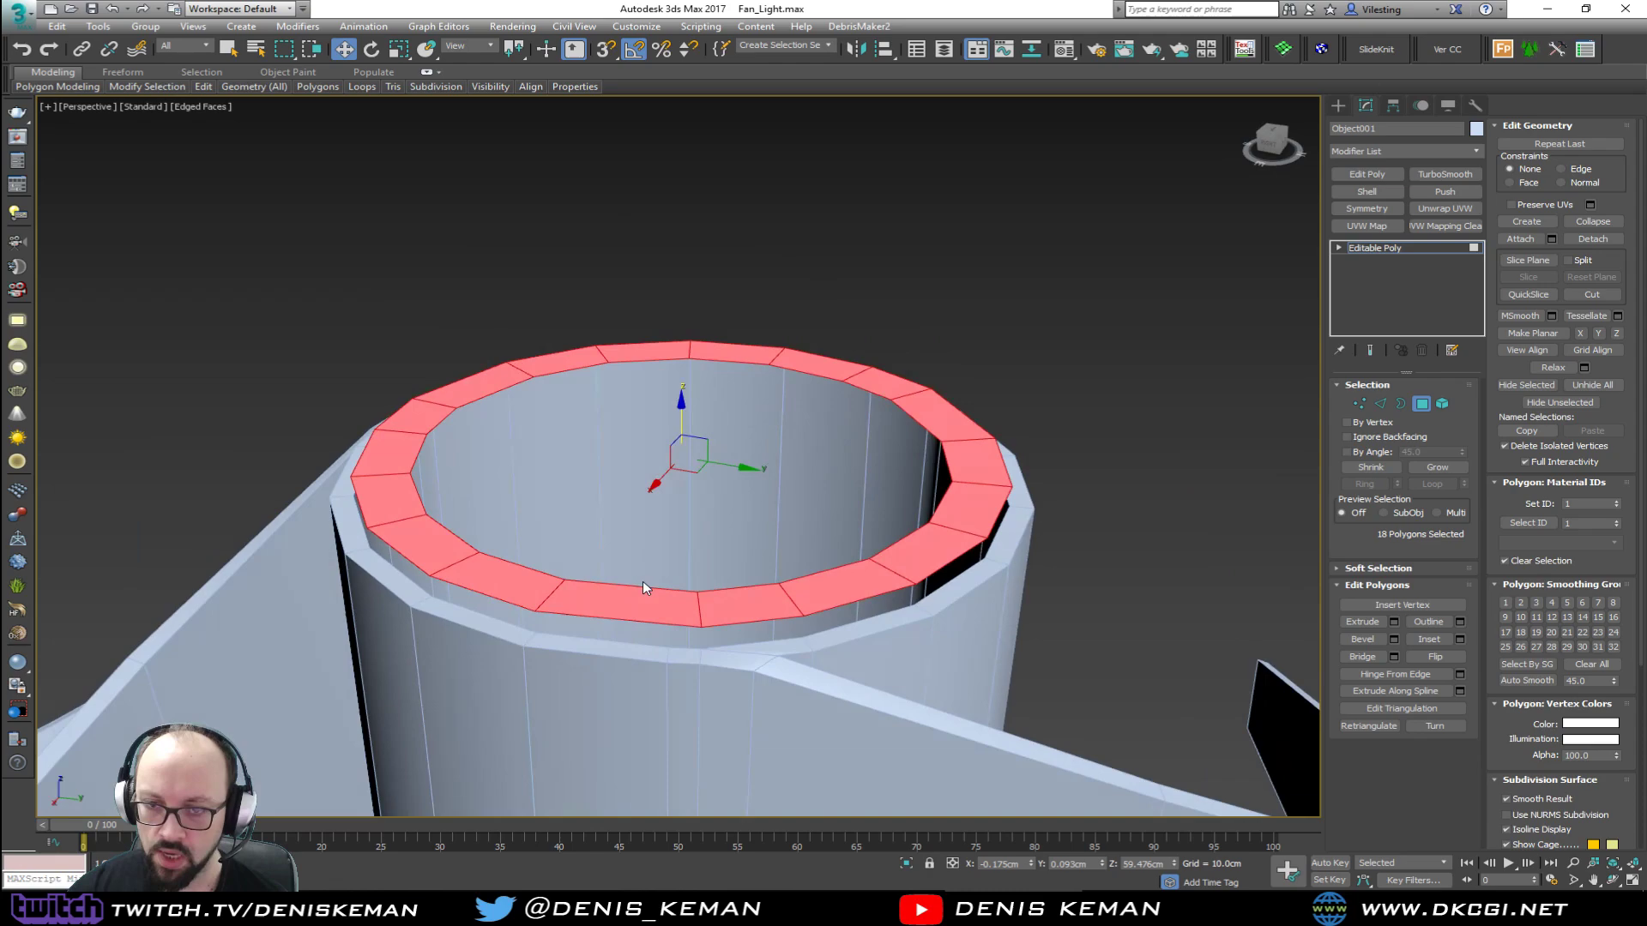
Step: Extend the ring's outer border downward into a short side wall, ending at about Z 56.7 cm
{"action": "key", "text": "3"}
{"action": "left_click", "coordinate": [626, 624]}
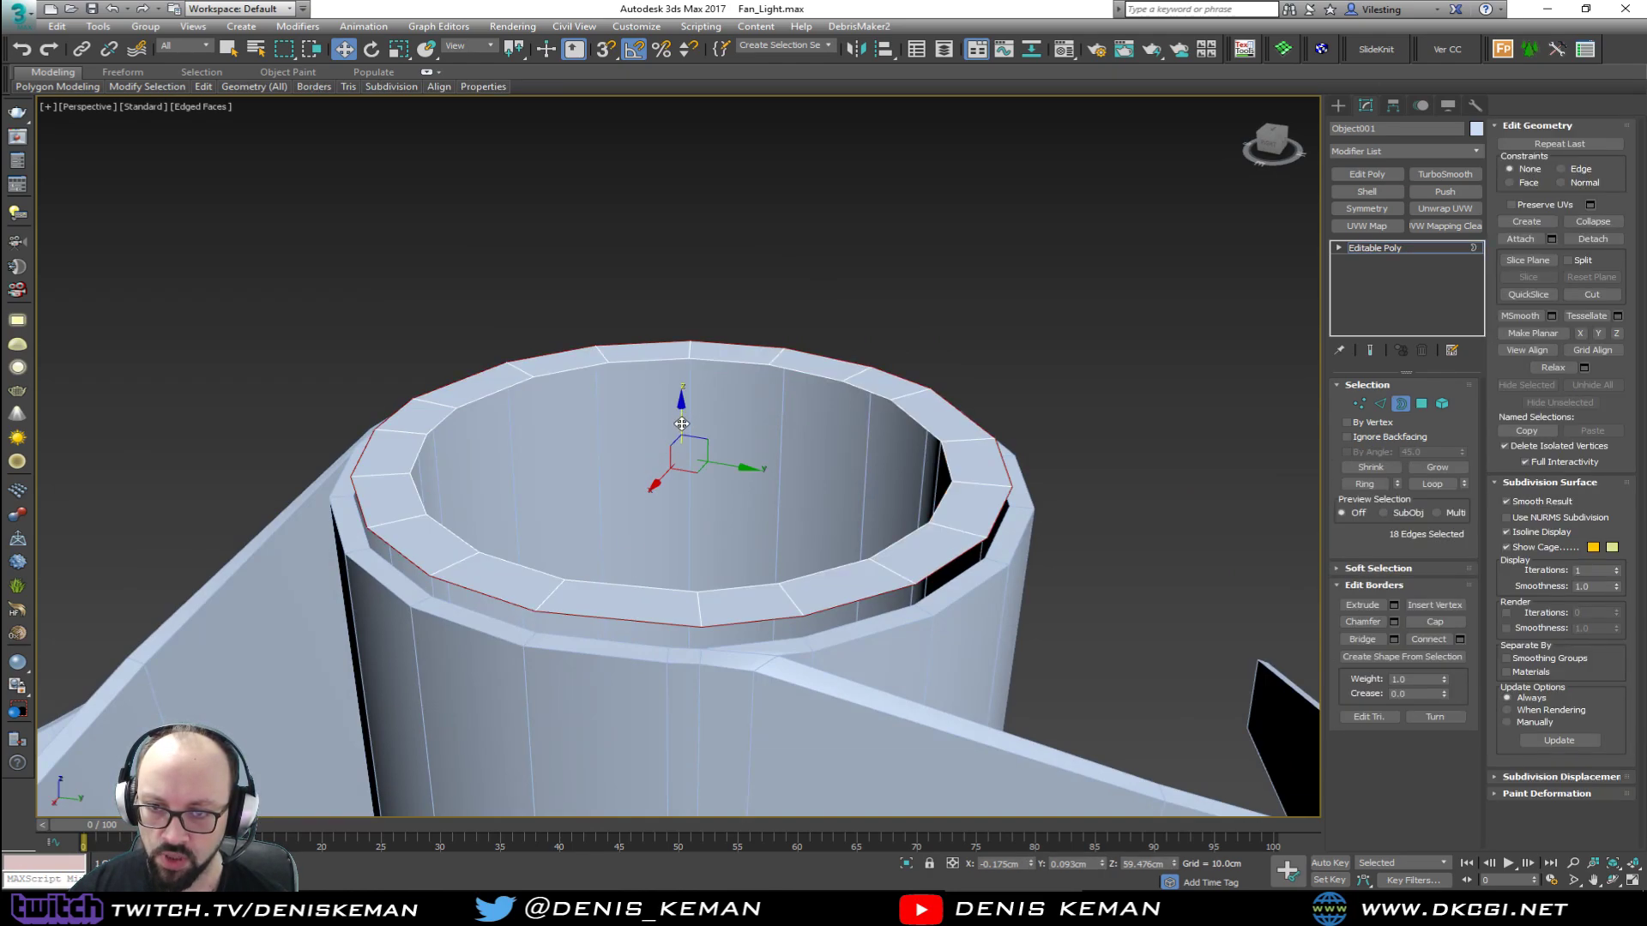
{"action": "left_click_drag", "start_coordinate": [681, 422], "coordinate": [678, 556], "text": "shift"}
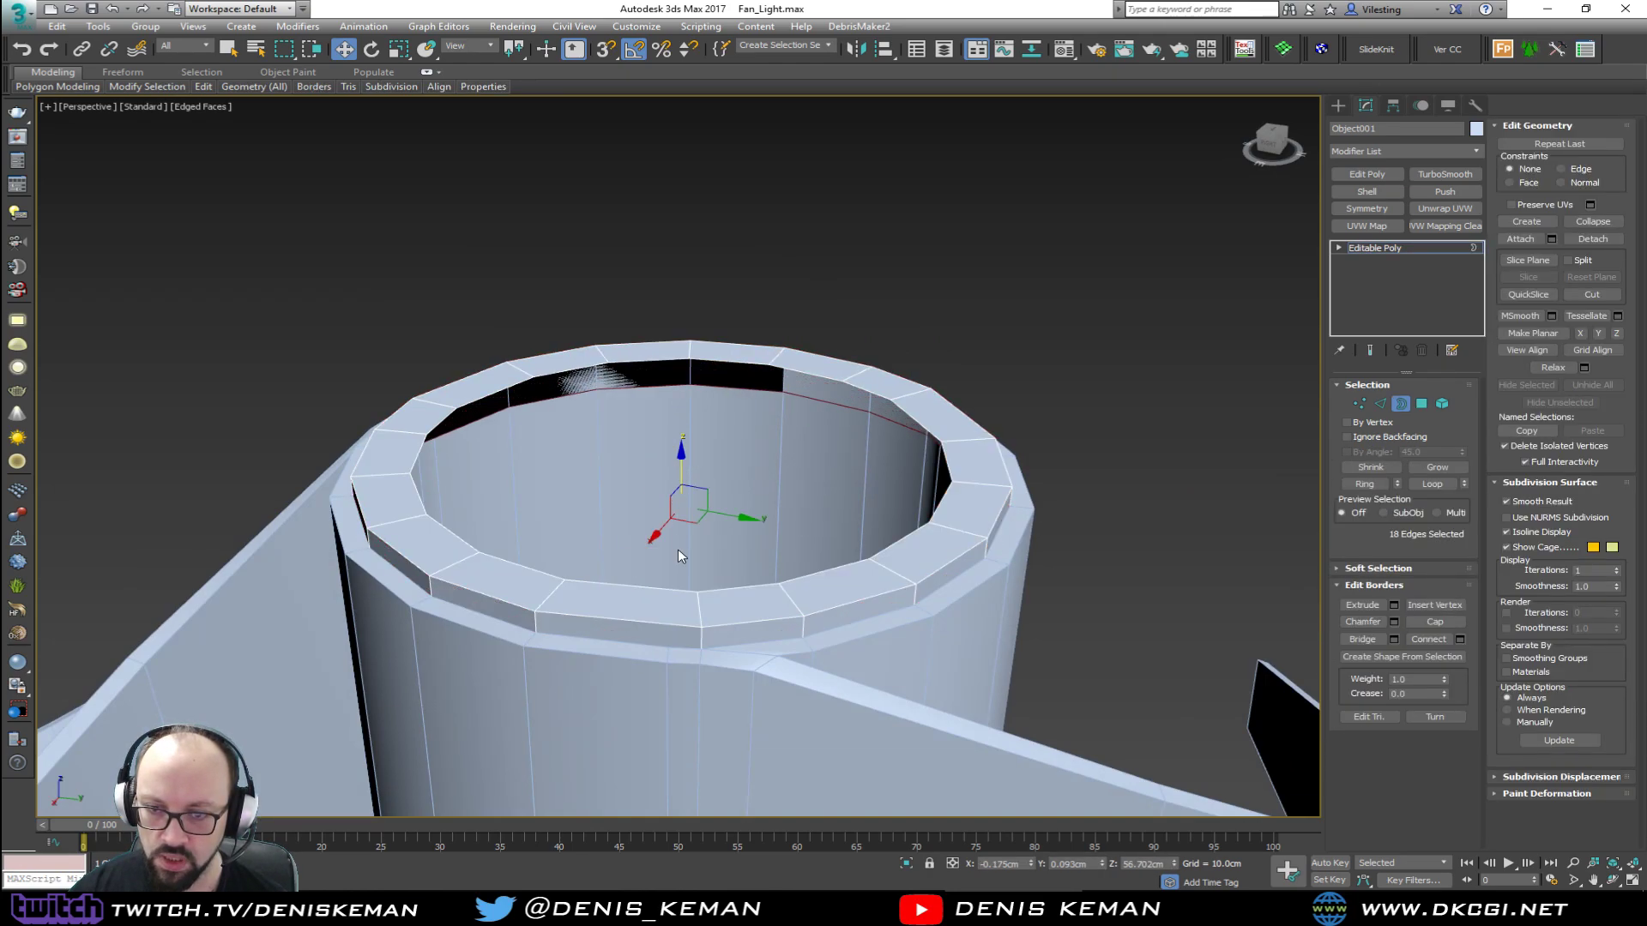
Step: Extend the ring's inner border inward and upward in stages into a sloped, flat-topped cap with a small tapered peg
{"action": "left_click", "coordinate": [677, 591]}
{"action": "key", "text": "r"}
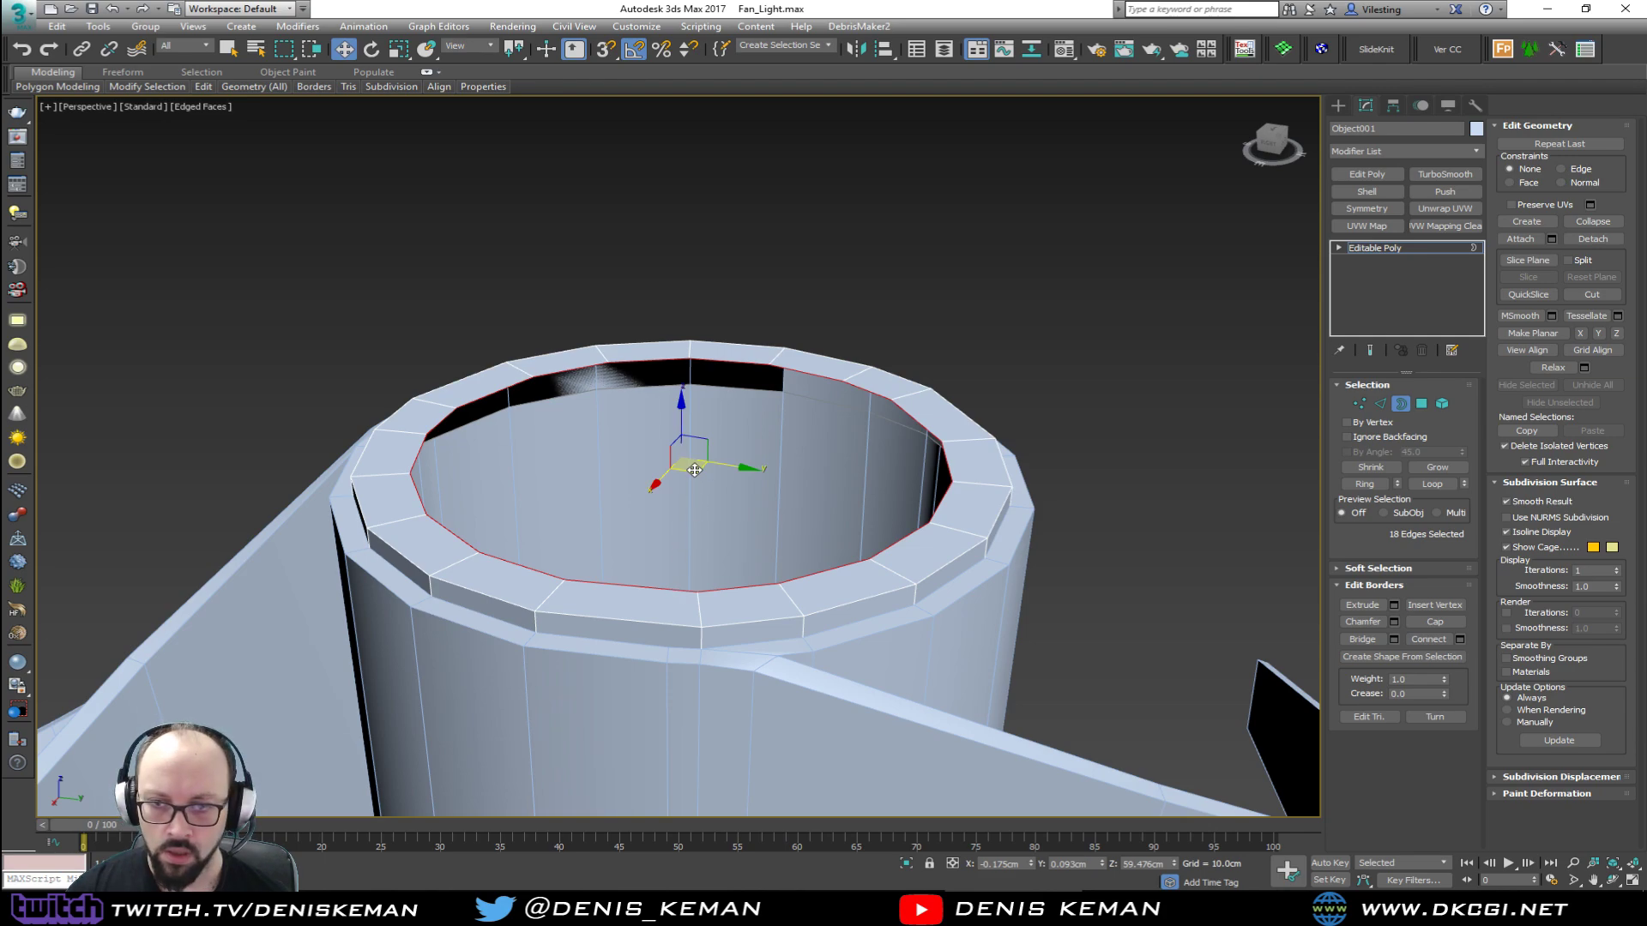
{"action": "left_click_drag", "start_coordinate": [690, 459], "coordinate": [737, 573]}
{"action": "key", "text": "w"}
{"action": "key", "text": "r"}
{"action": "key", "text": "w"}
{"action": "left_click_drag", "start_coordinate": [681, 344], "coordinate": [693, 394], "text": "shift"}
{"action": "key", "text": "r"}
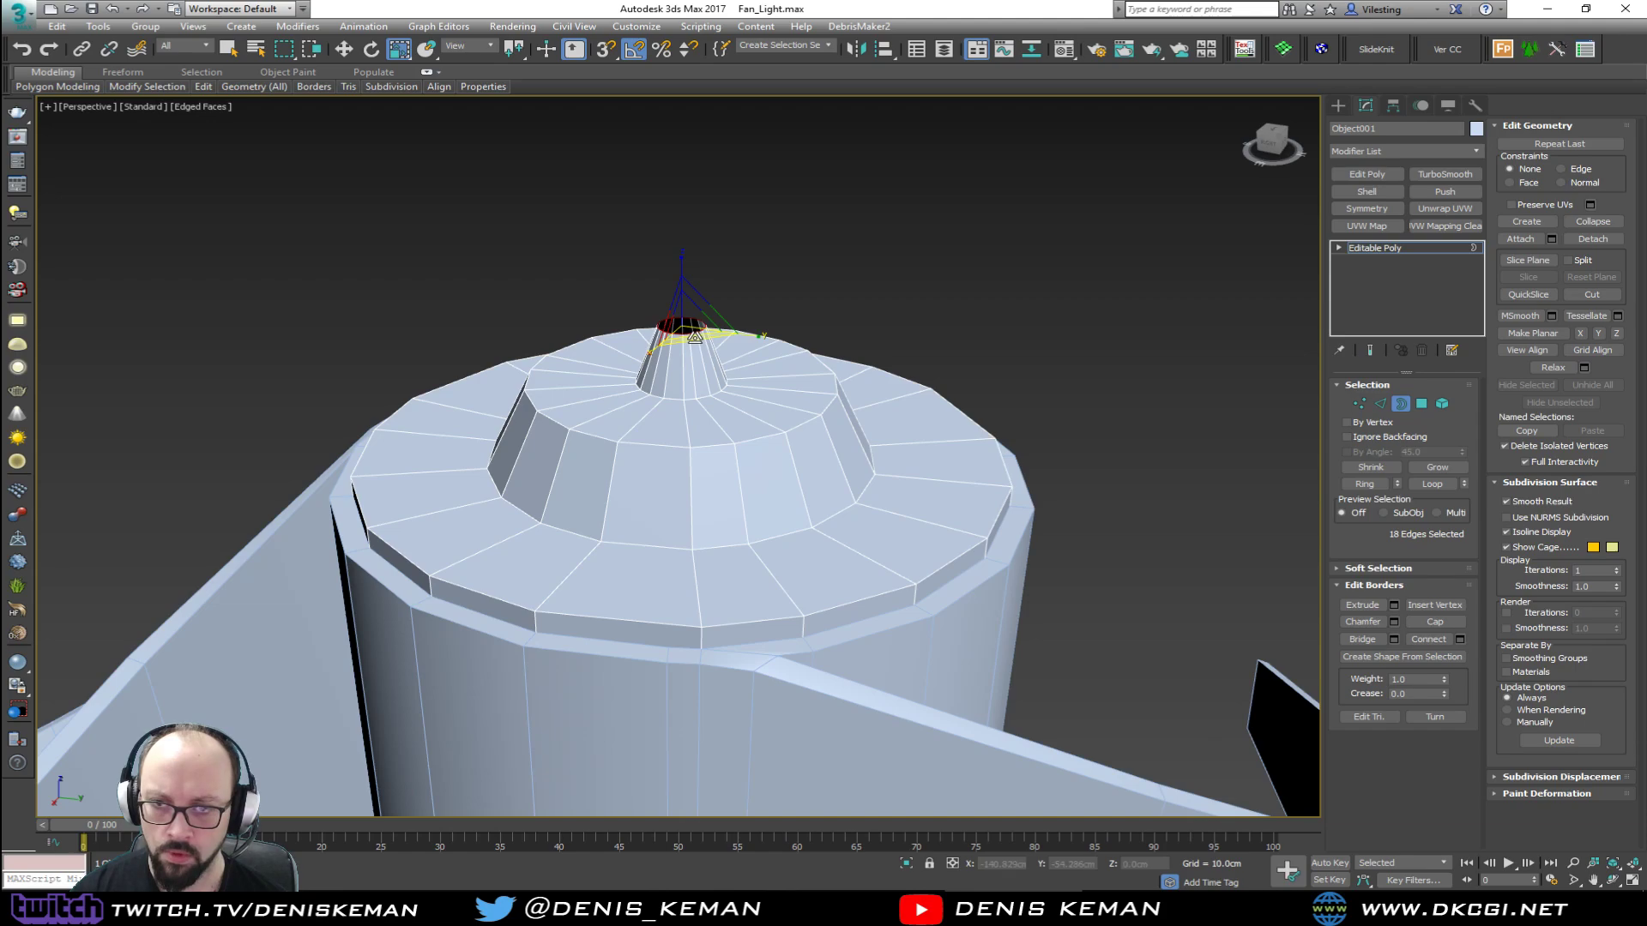
Step: Extend the border at the peg's tip inward into a thin lip and lower the new border slightly into the opening
{"action": "left_click_drag", "start_coordinate": [695, 336], "coordinate": [699, 363], "text": "shift"}
{"action": "key", "text": "w"}
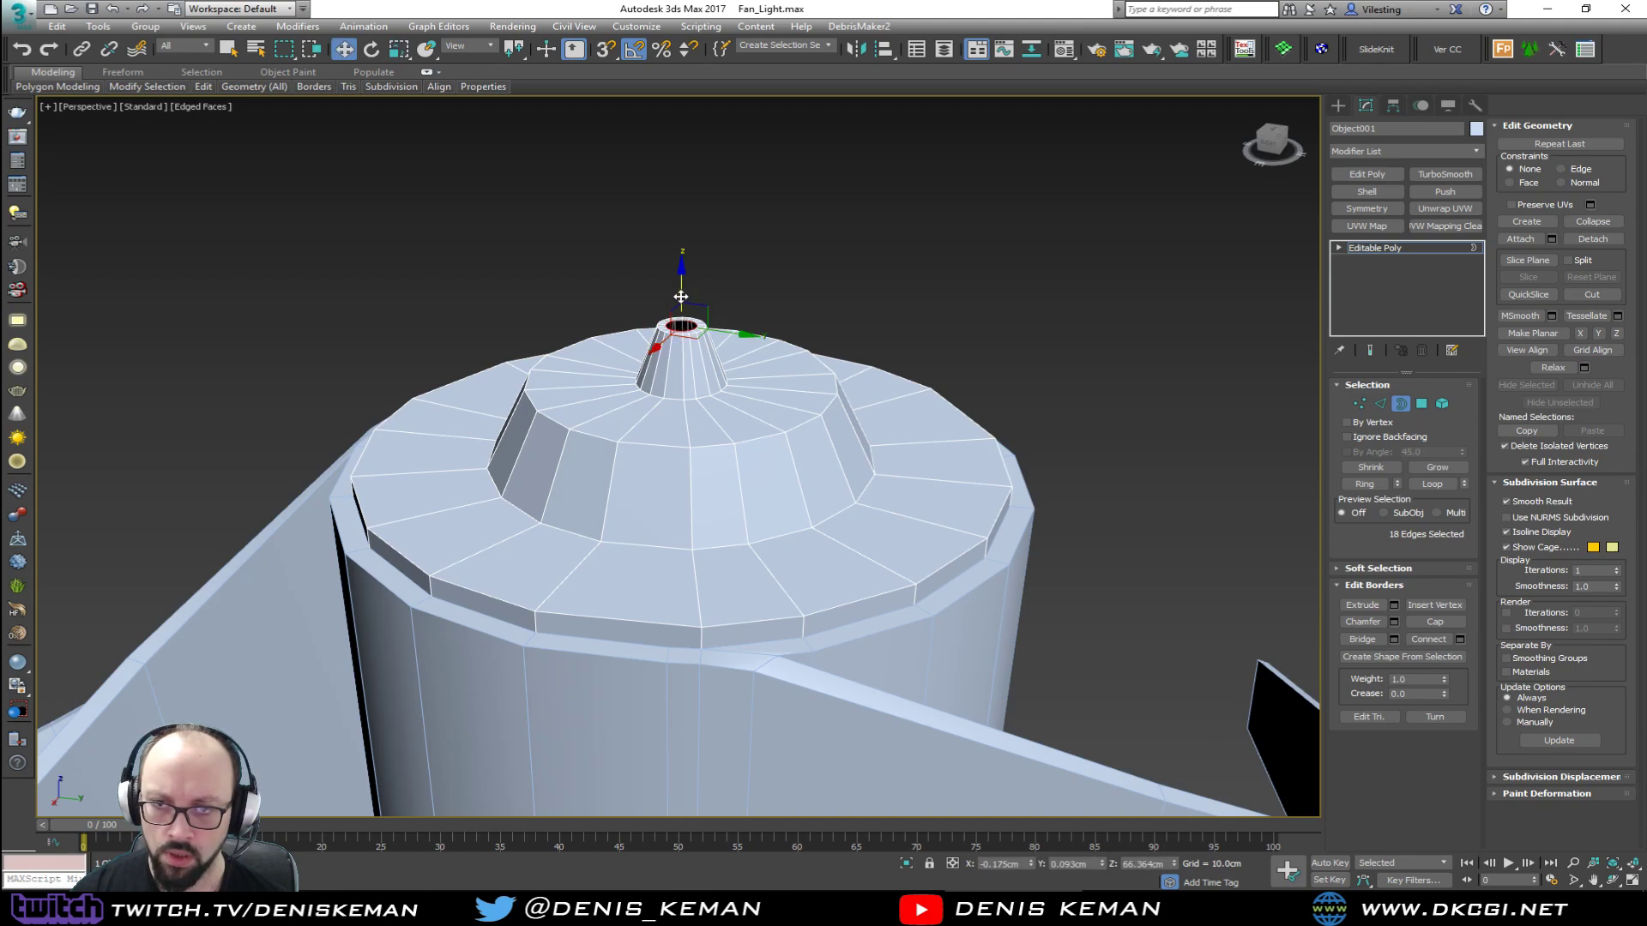
{"action": "left_click_drag", "start_coordinate": [680, 297], "coordinate": [737, 351]}
Step: Insert support edge loops around the cap's outer rim, the base and top of its sloped wall, and the peg's base
{"action": "middle_click_drag", "start_coordinate": [789, 484], "coordinate": [792, 388]}
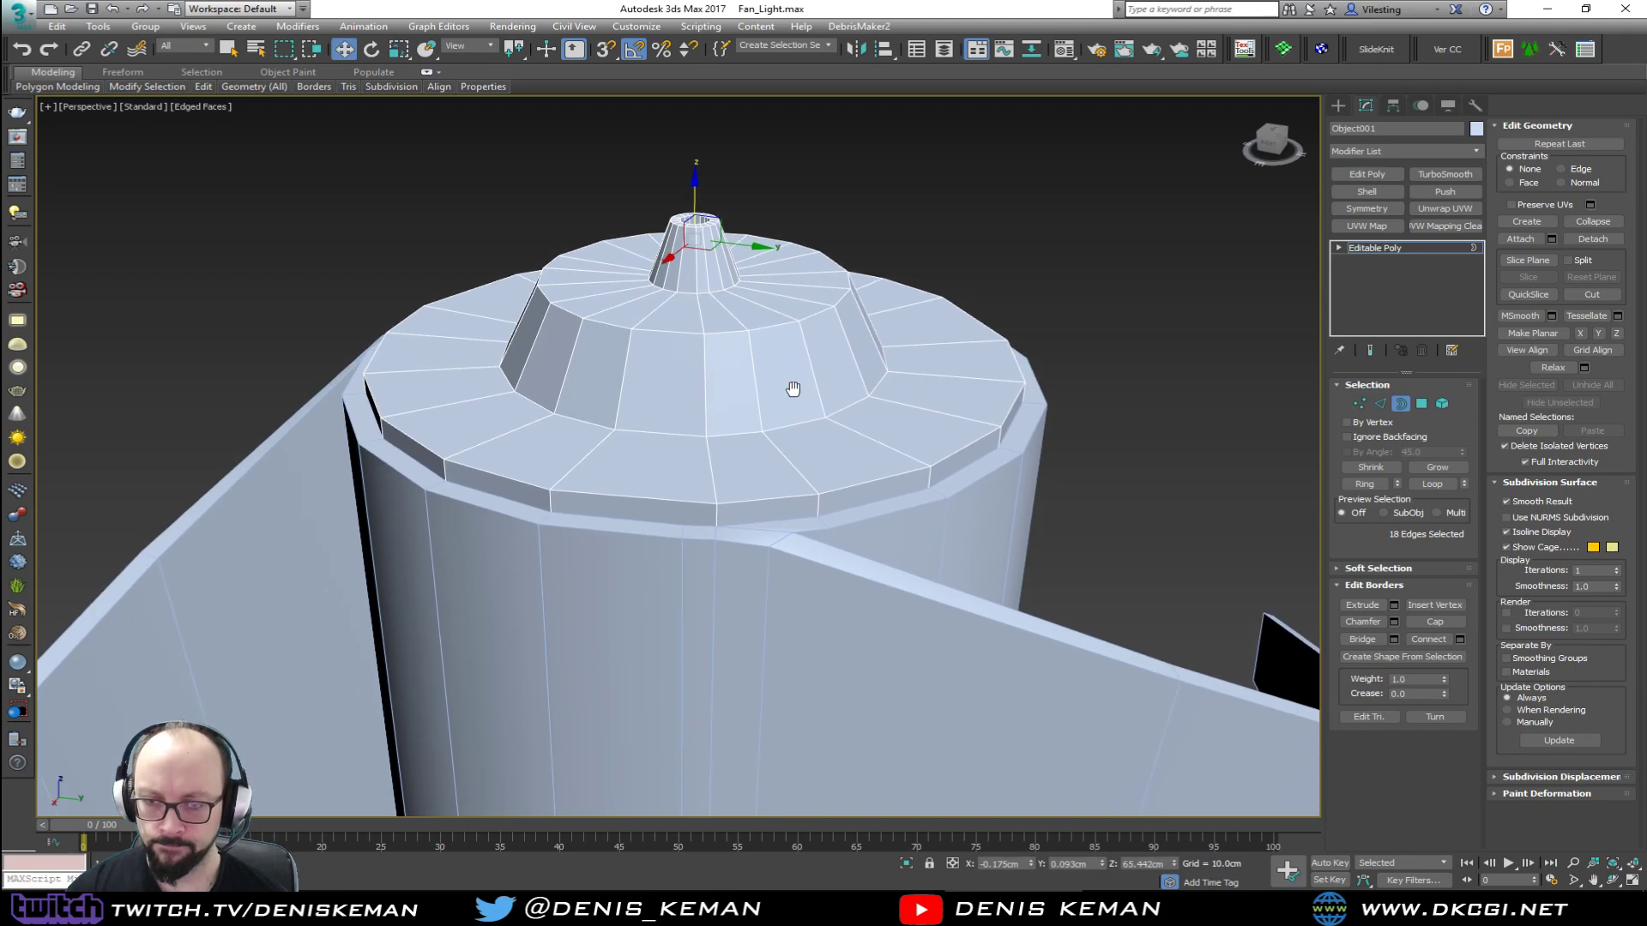
{"action": "double_click", "coordinate": [556, 488]}
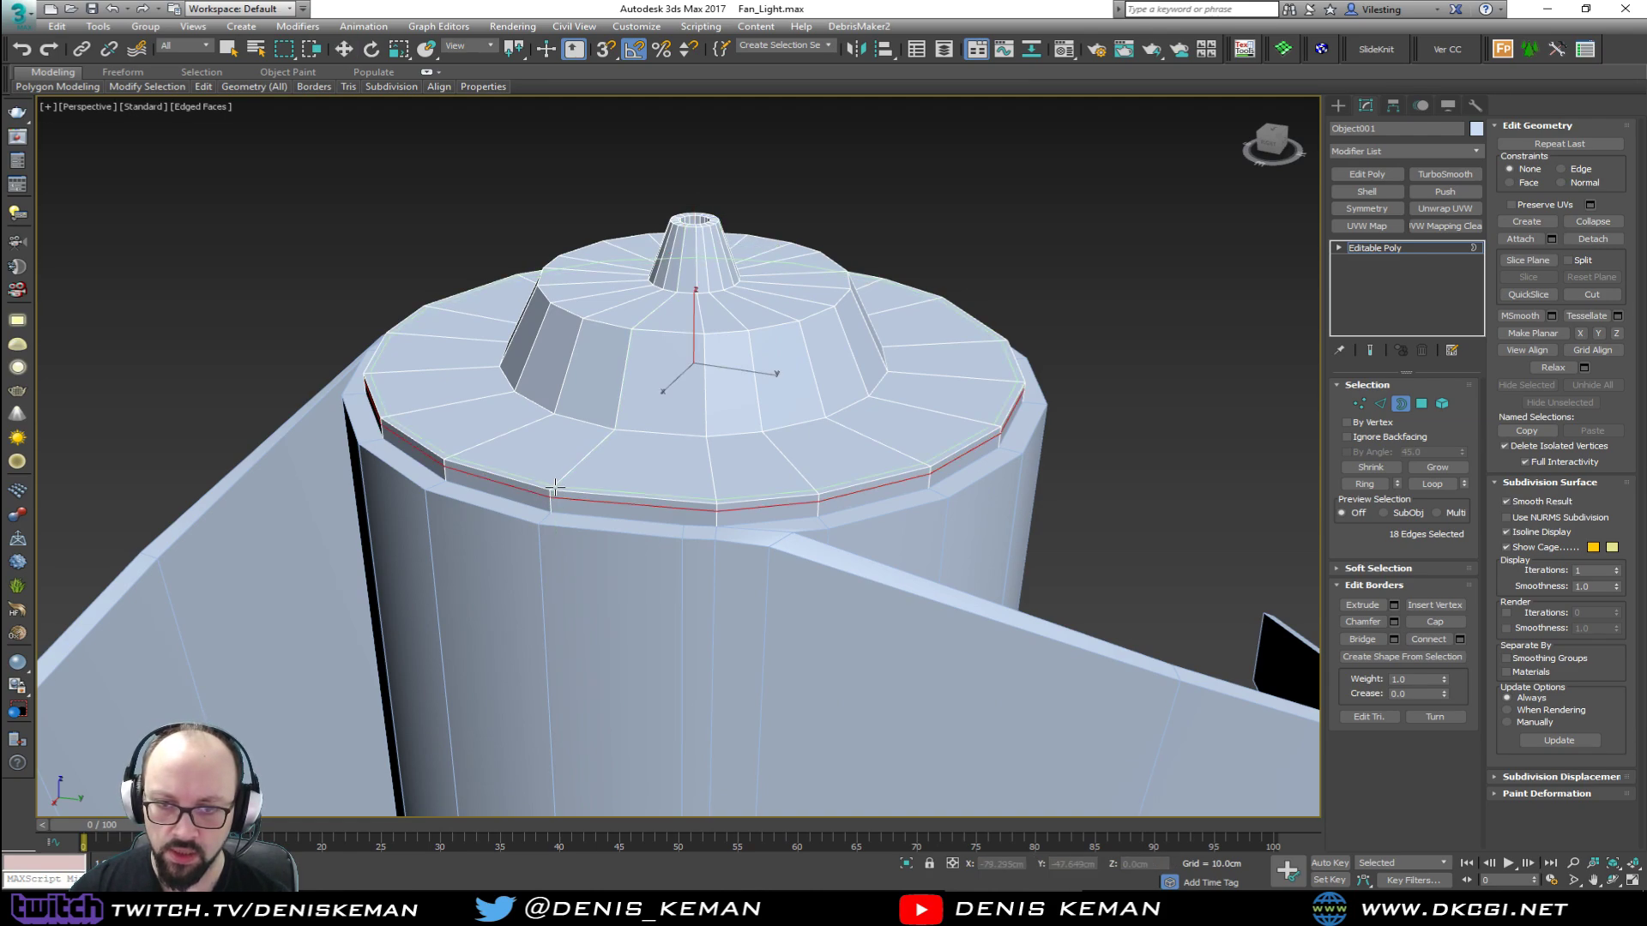
{"action": "double_click", "coordinate": [603, 425]}
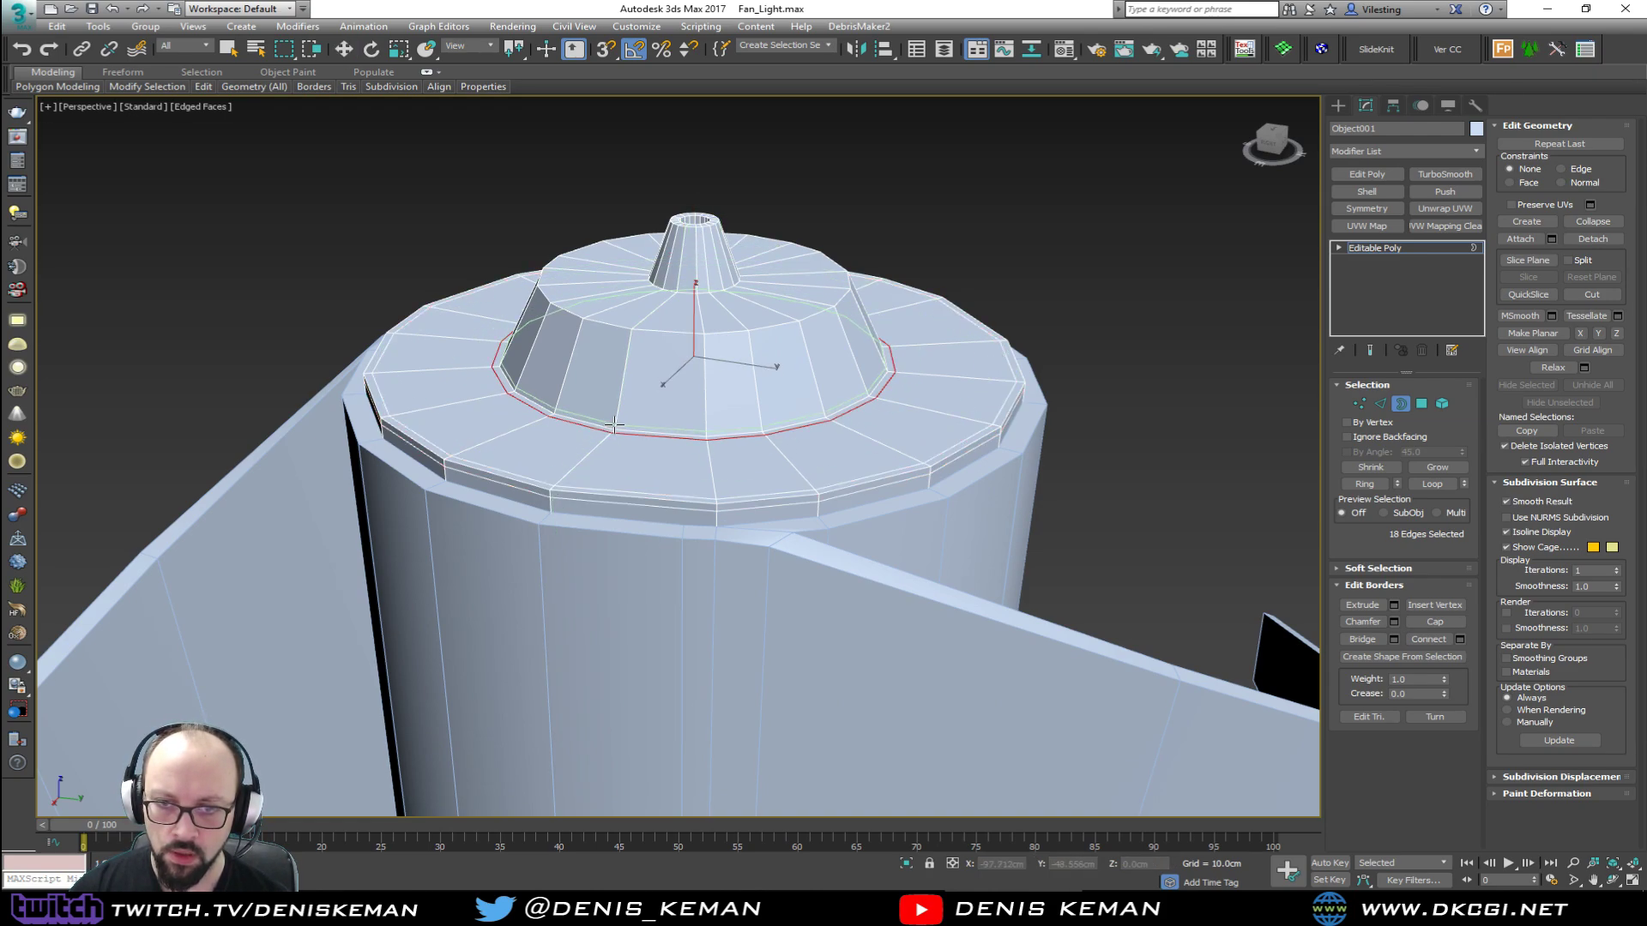
{"action": "double_click", "coordinate": [634, 336]}
{"action": "double_click", "coordinate": [661, 297]}
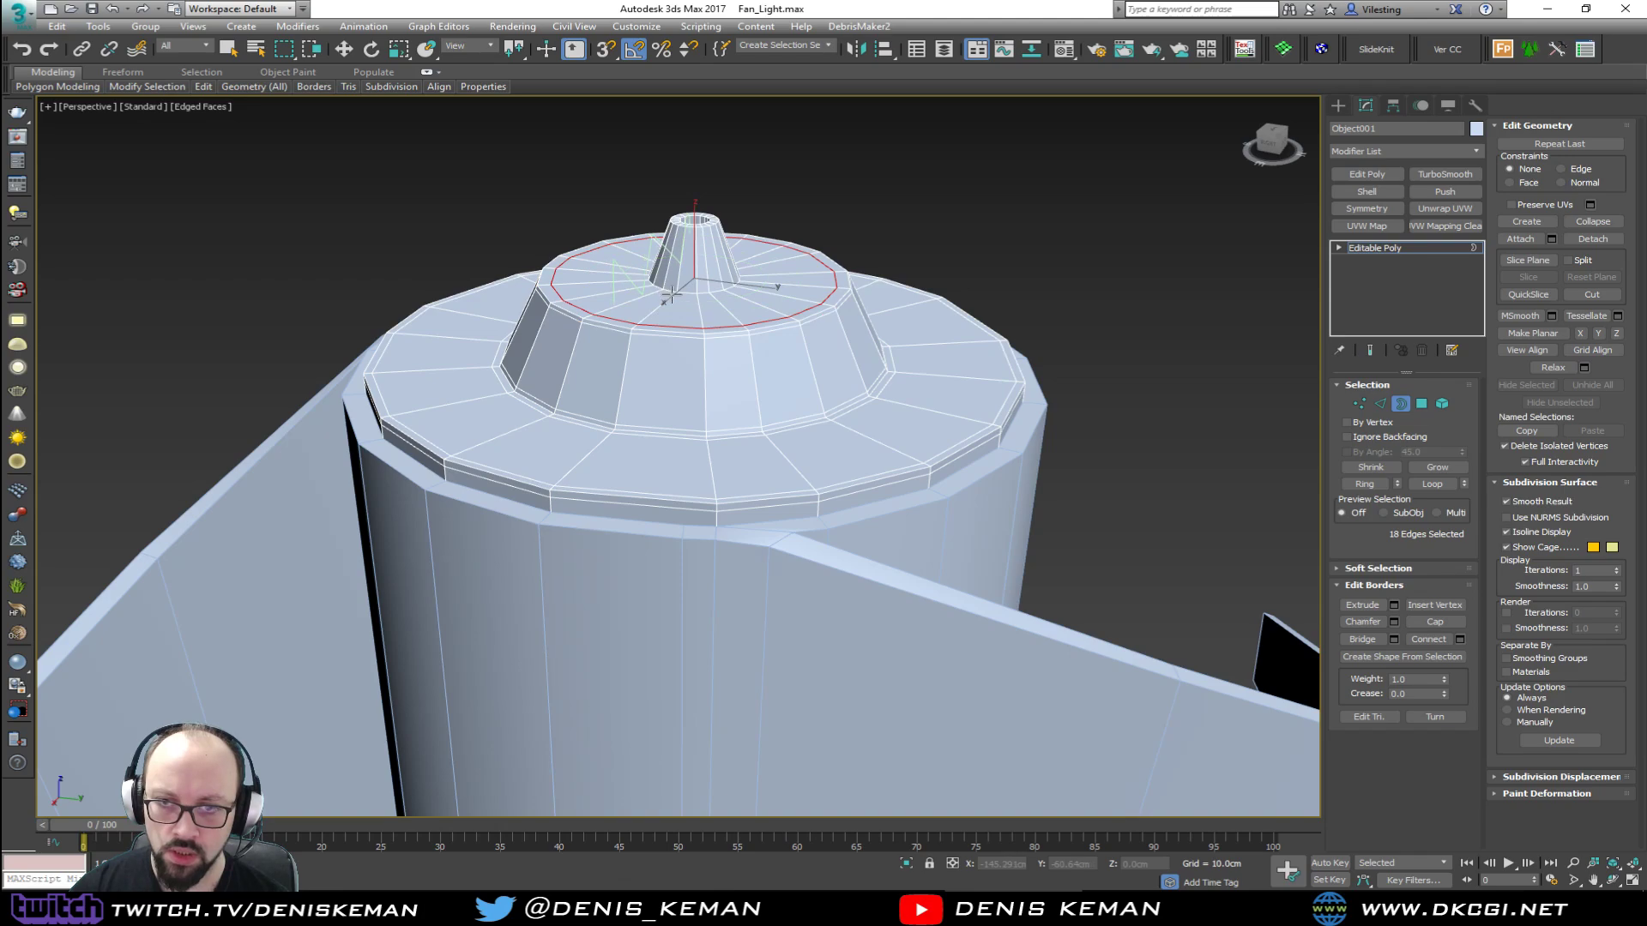
{"action": "double_click", "coordinate": [674, 291]}
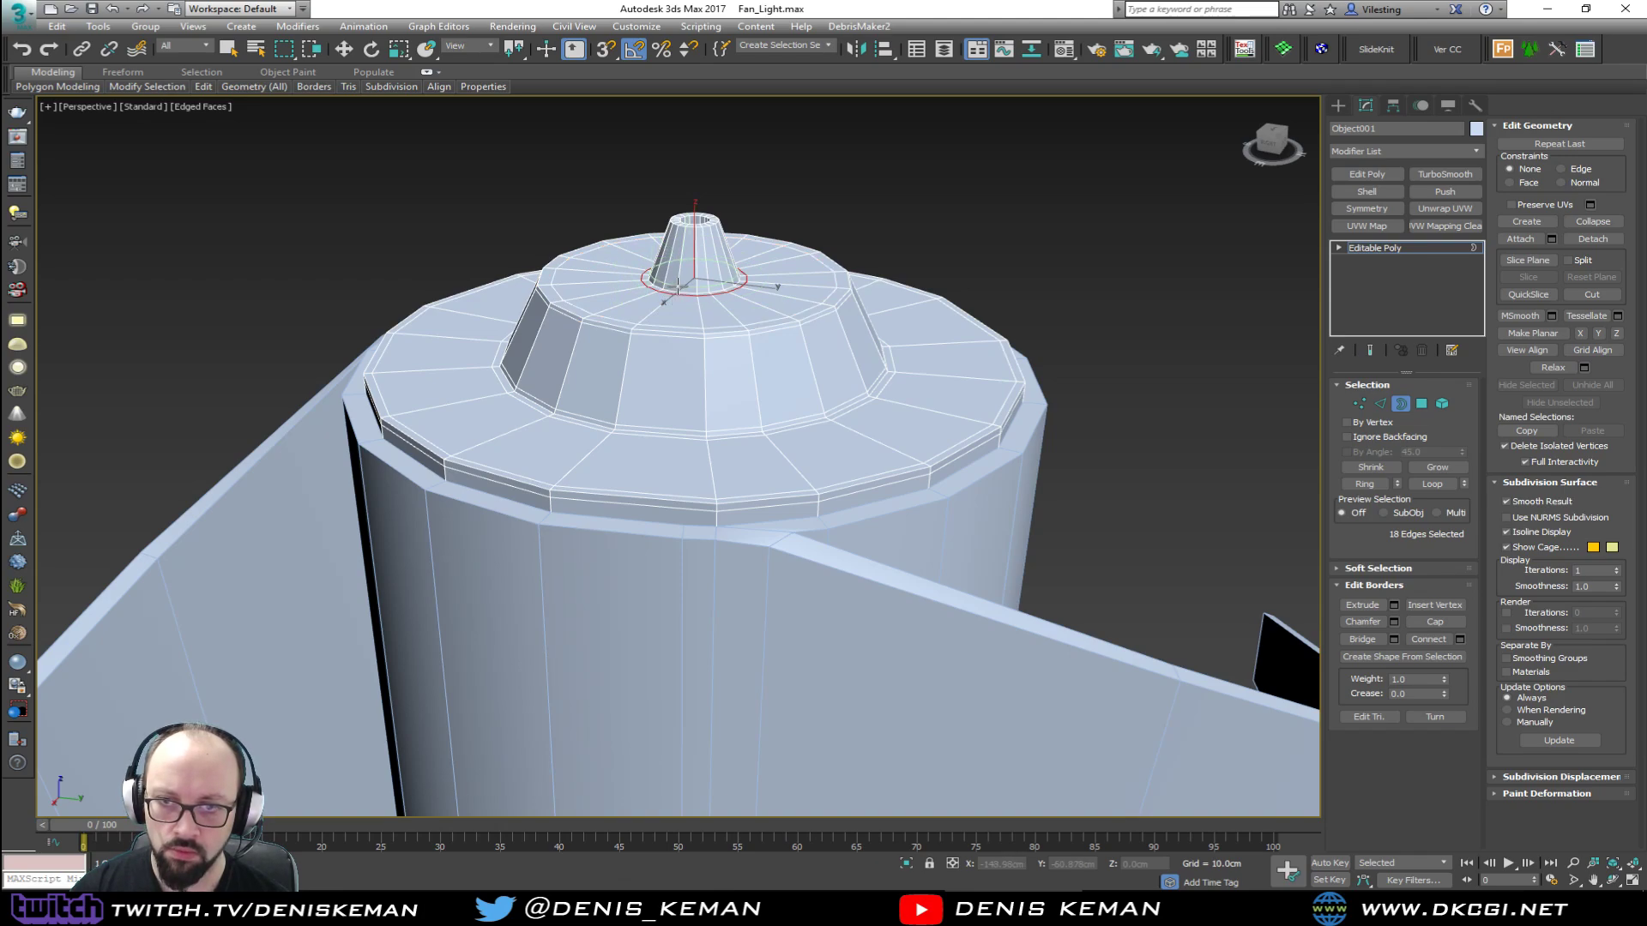
{"action": "scroll", "coordinate": [678, 284], "scroll_direction": "up", "scroll_amount": 5}
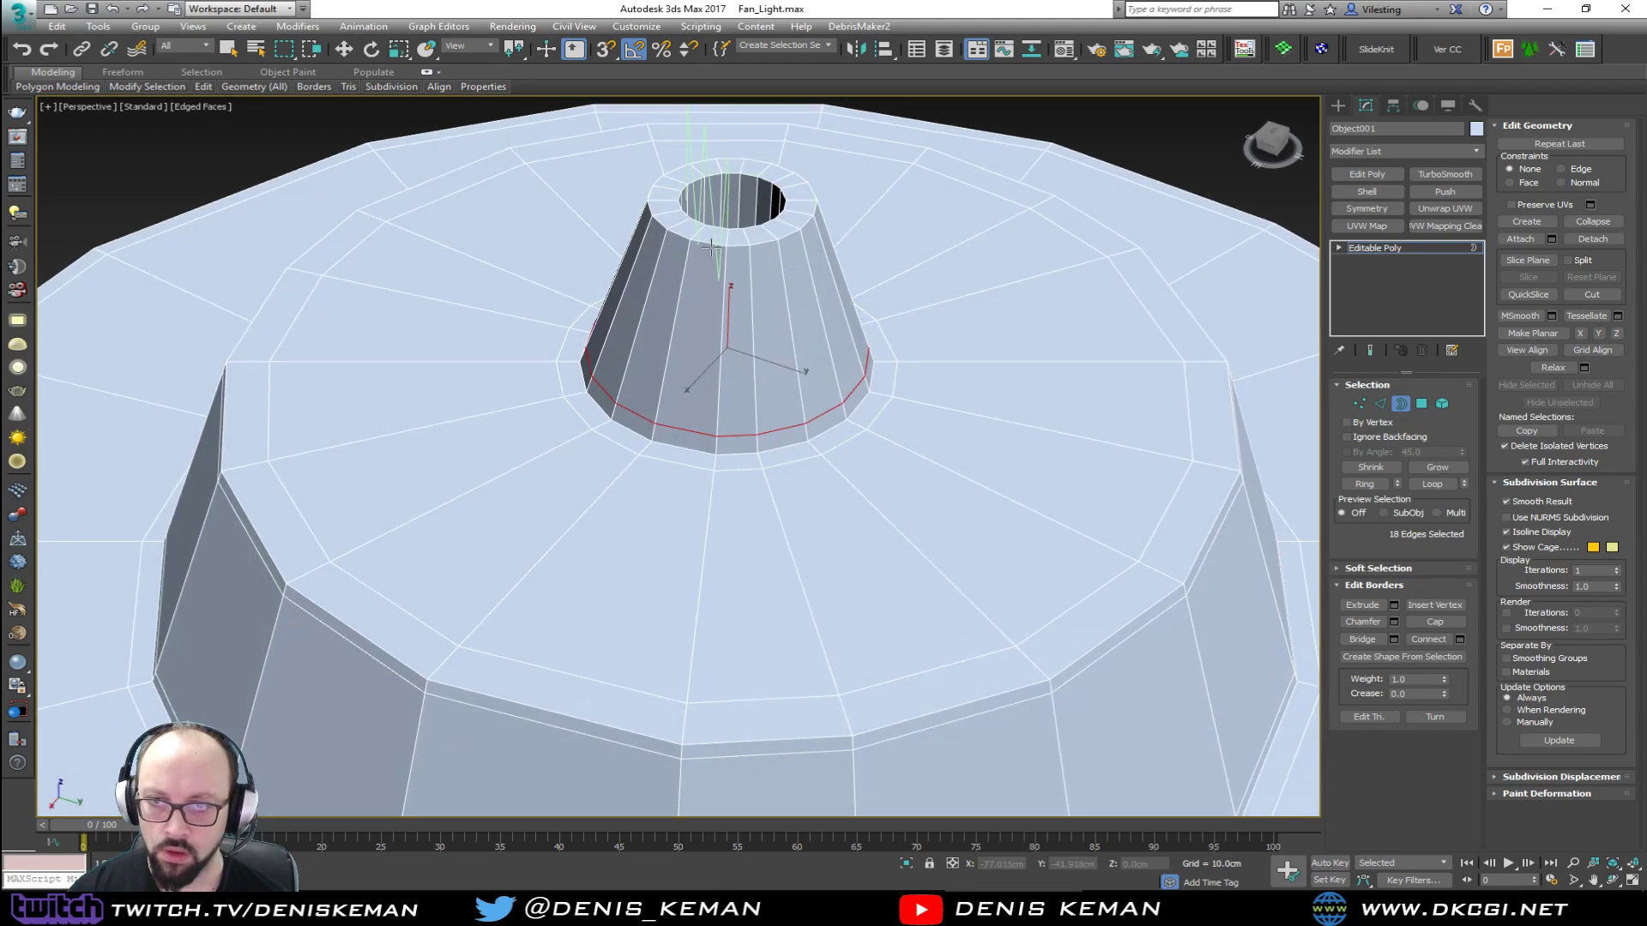
{"action": "key", "text": "w"}
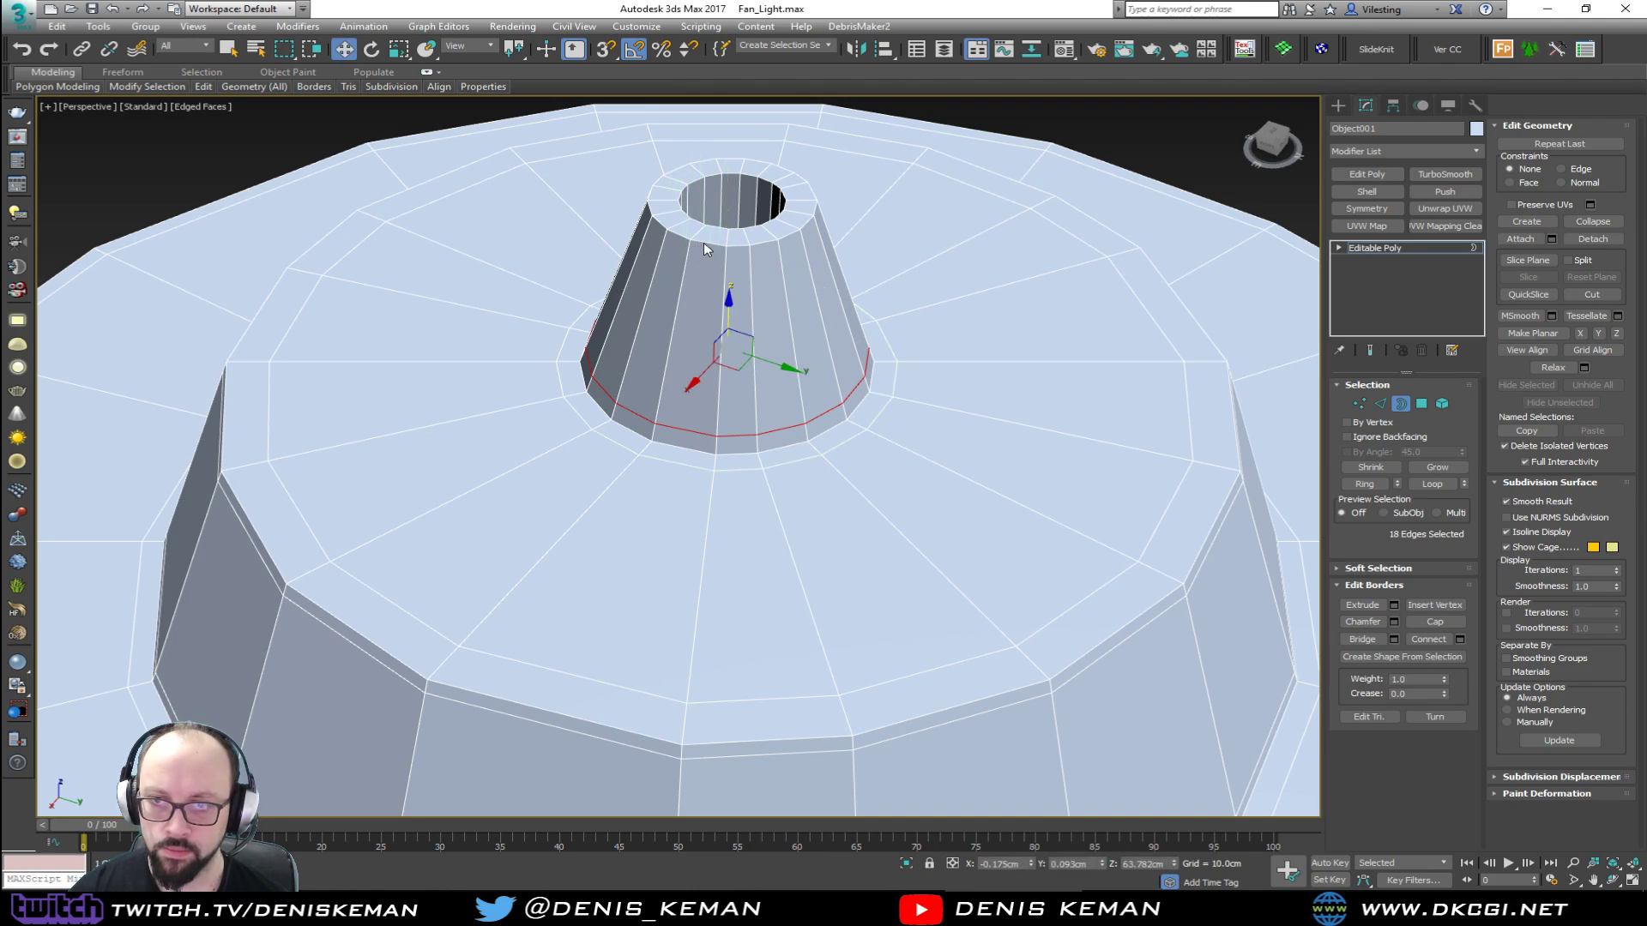
Step: Chamfer the outer and inner edge loops at the peg's tip by 0.03 cm
{"action": "key", "text": "2"}
{"action": "left_click", "coordinate": [713, 234]}
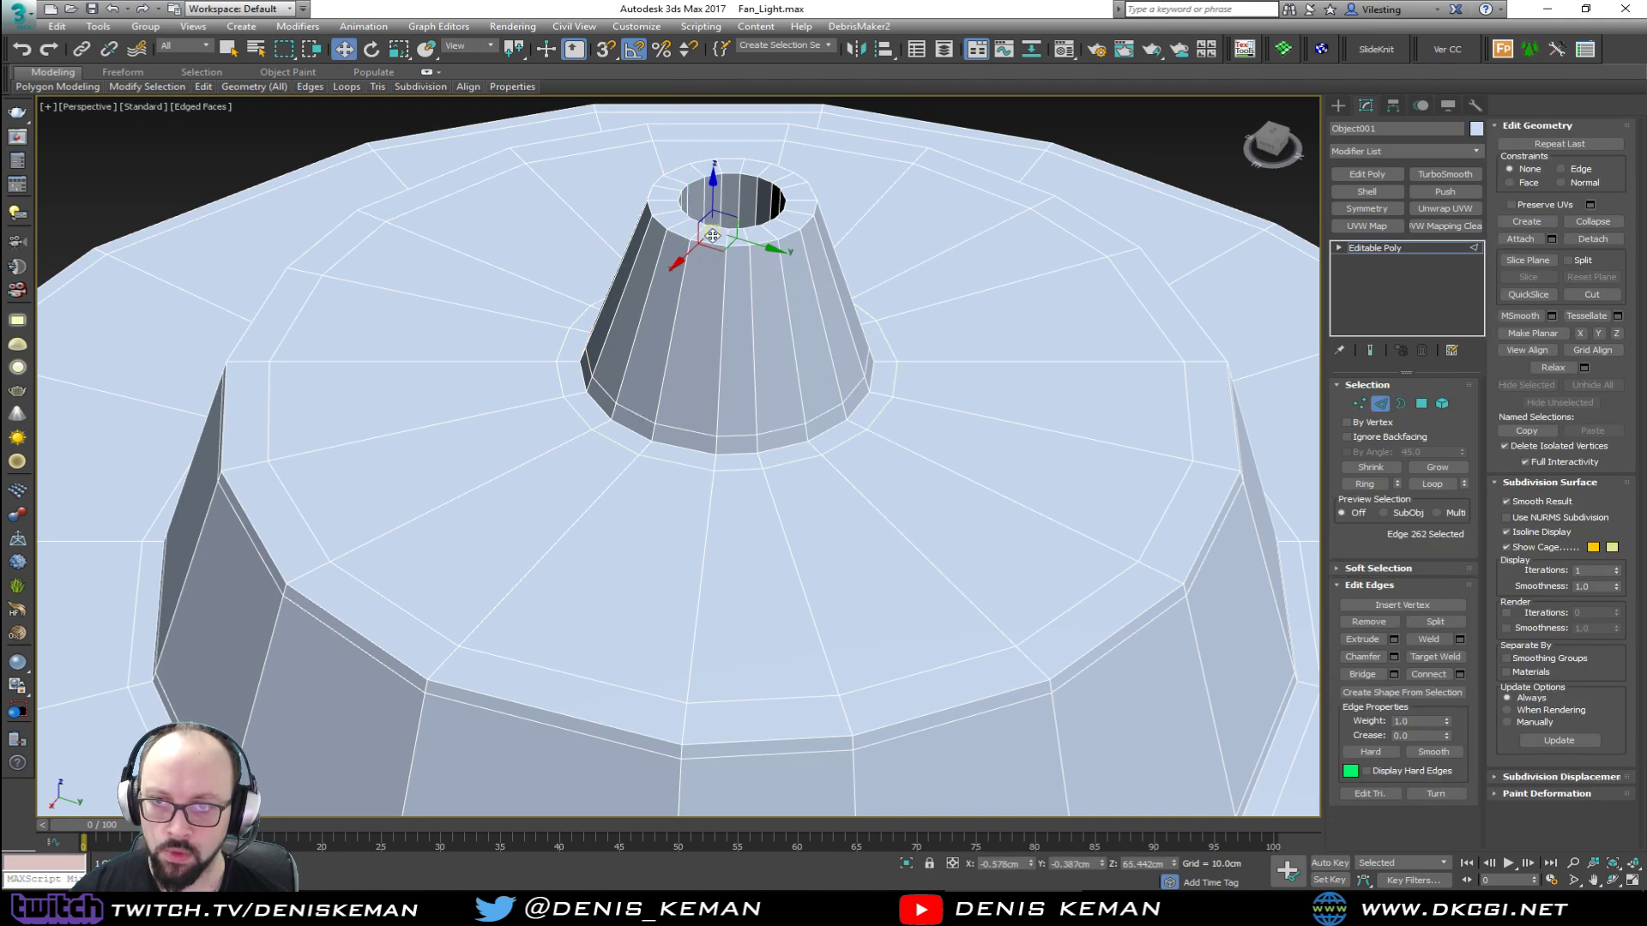
{"action": "double_click", "coordinate": [710, 245]}
{"action": "double_click", "coordinate": [719, 228], "text": "ctrl"}
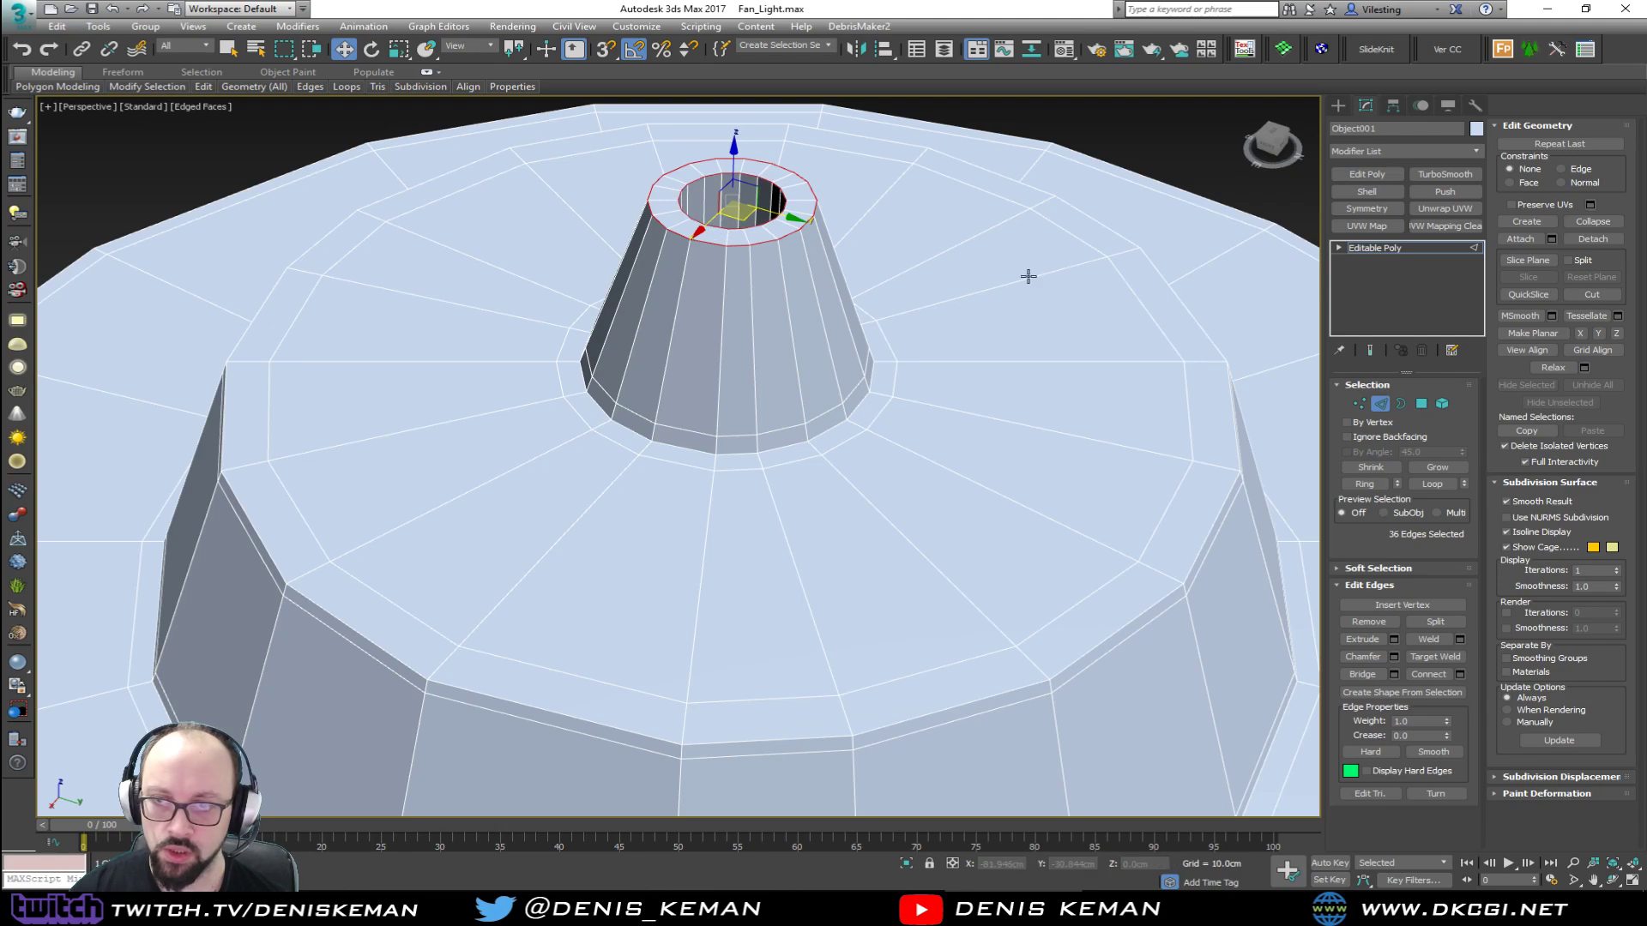
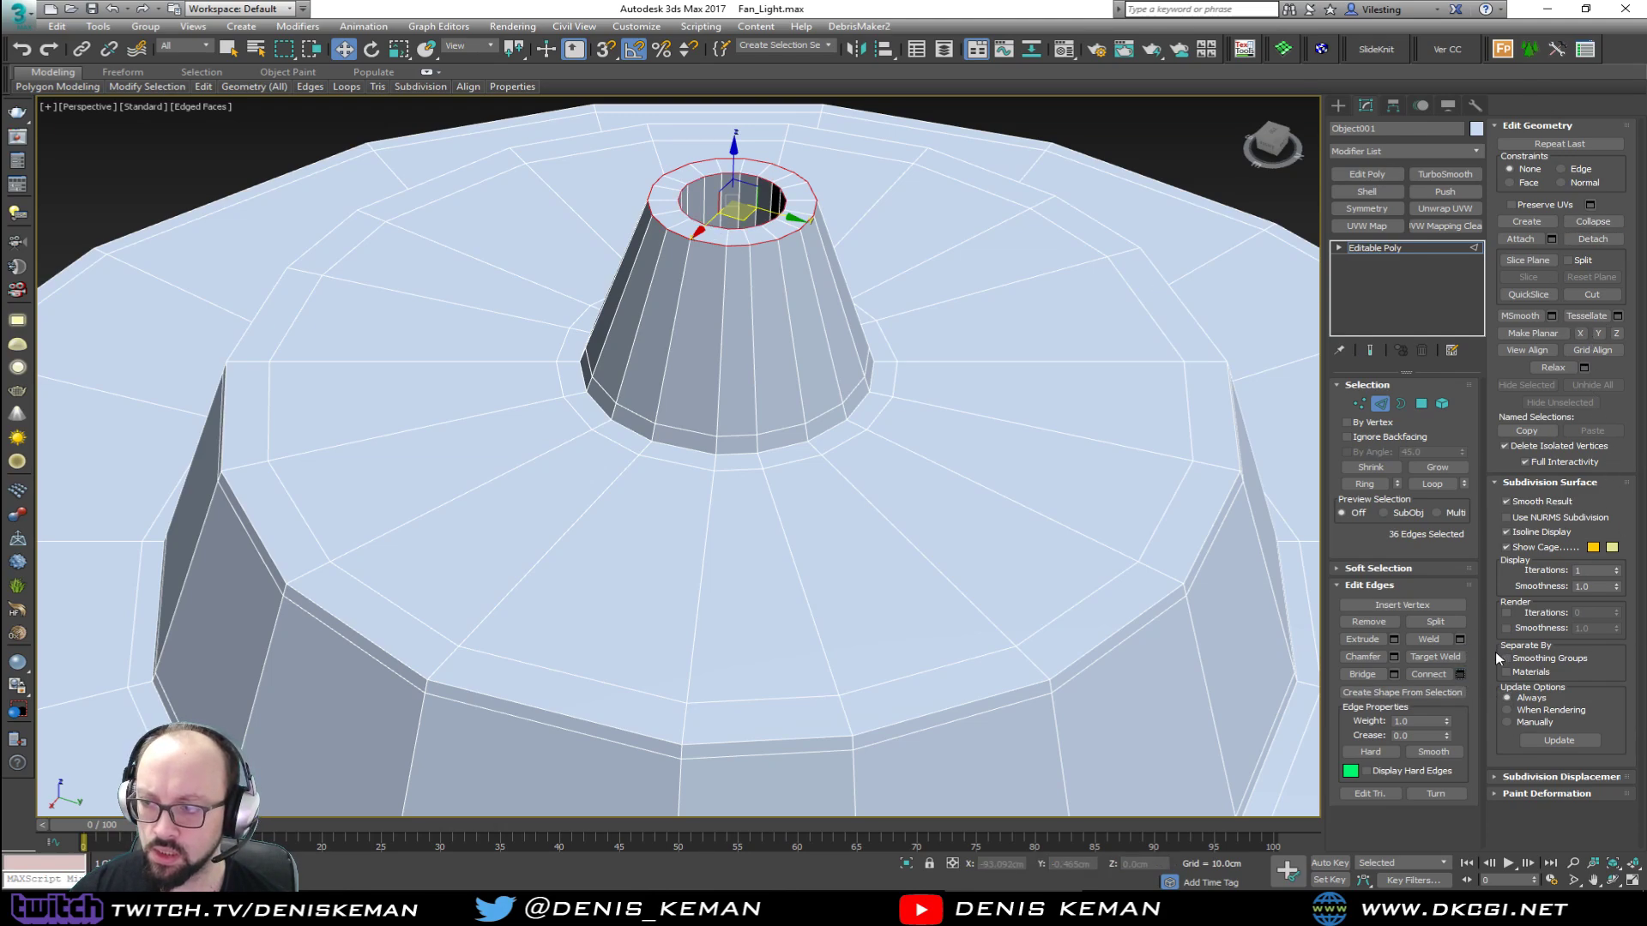
{"action": "left_click", "coordinate": [1394, 657]}
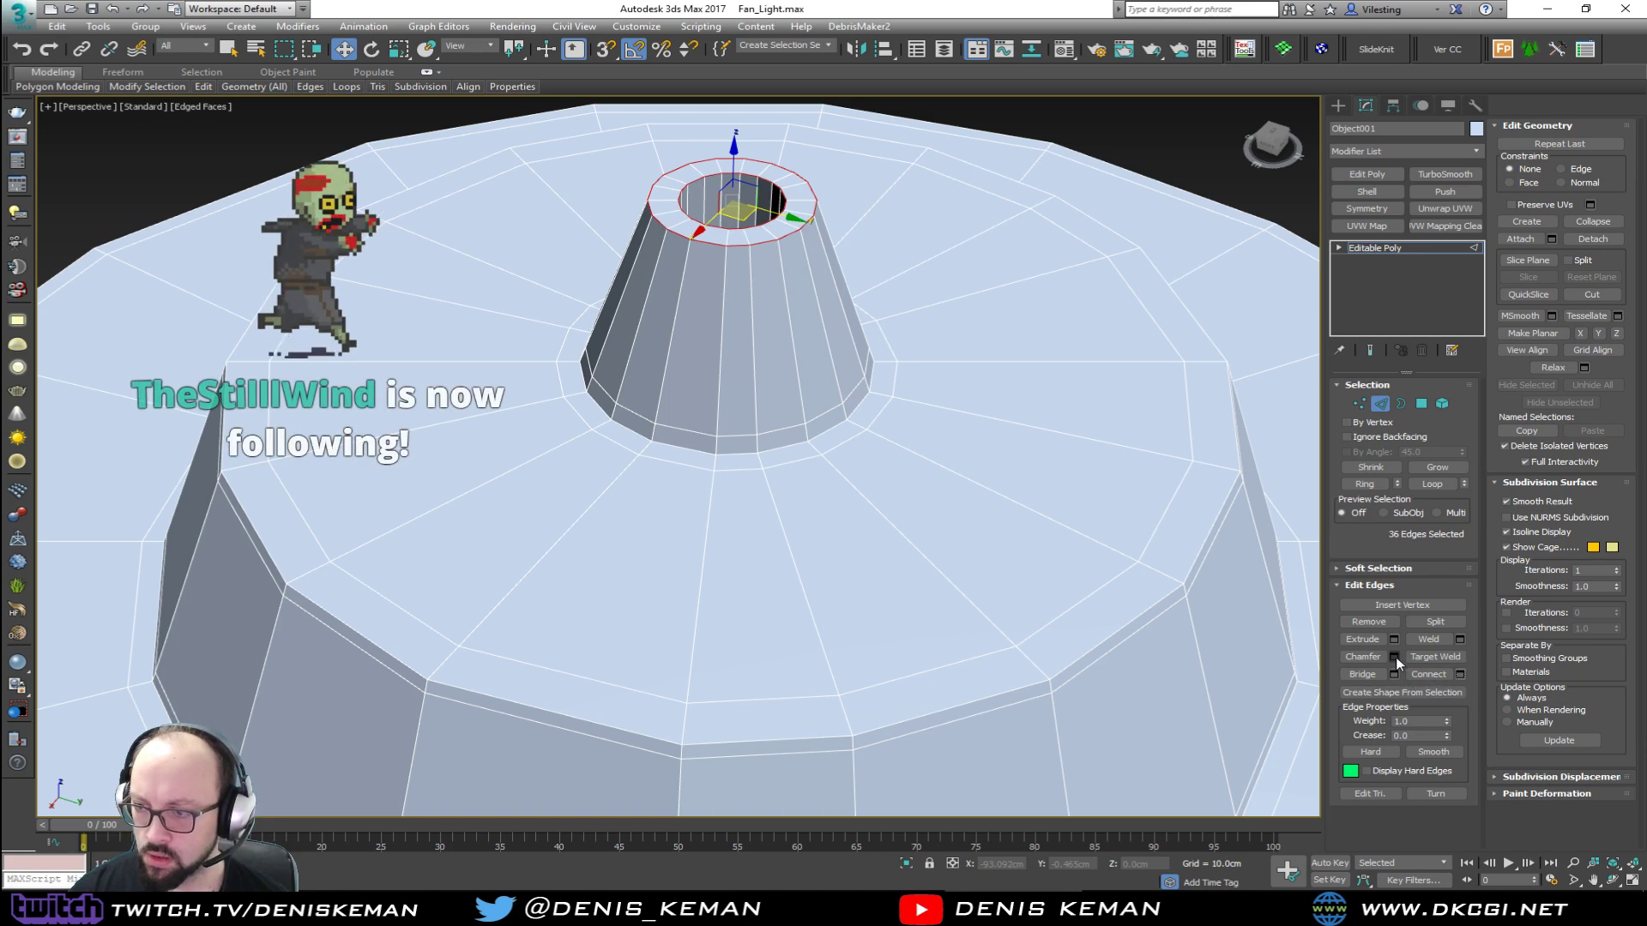
{"action": "right_click", "coordinate": [692, 487]}
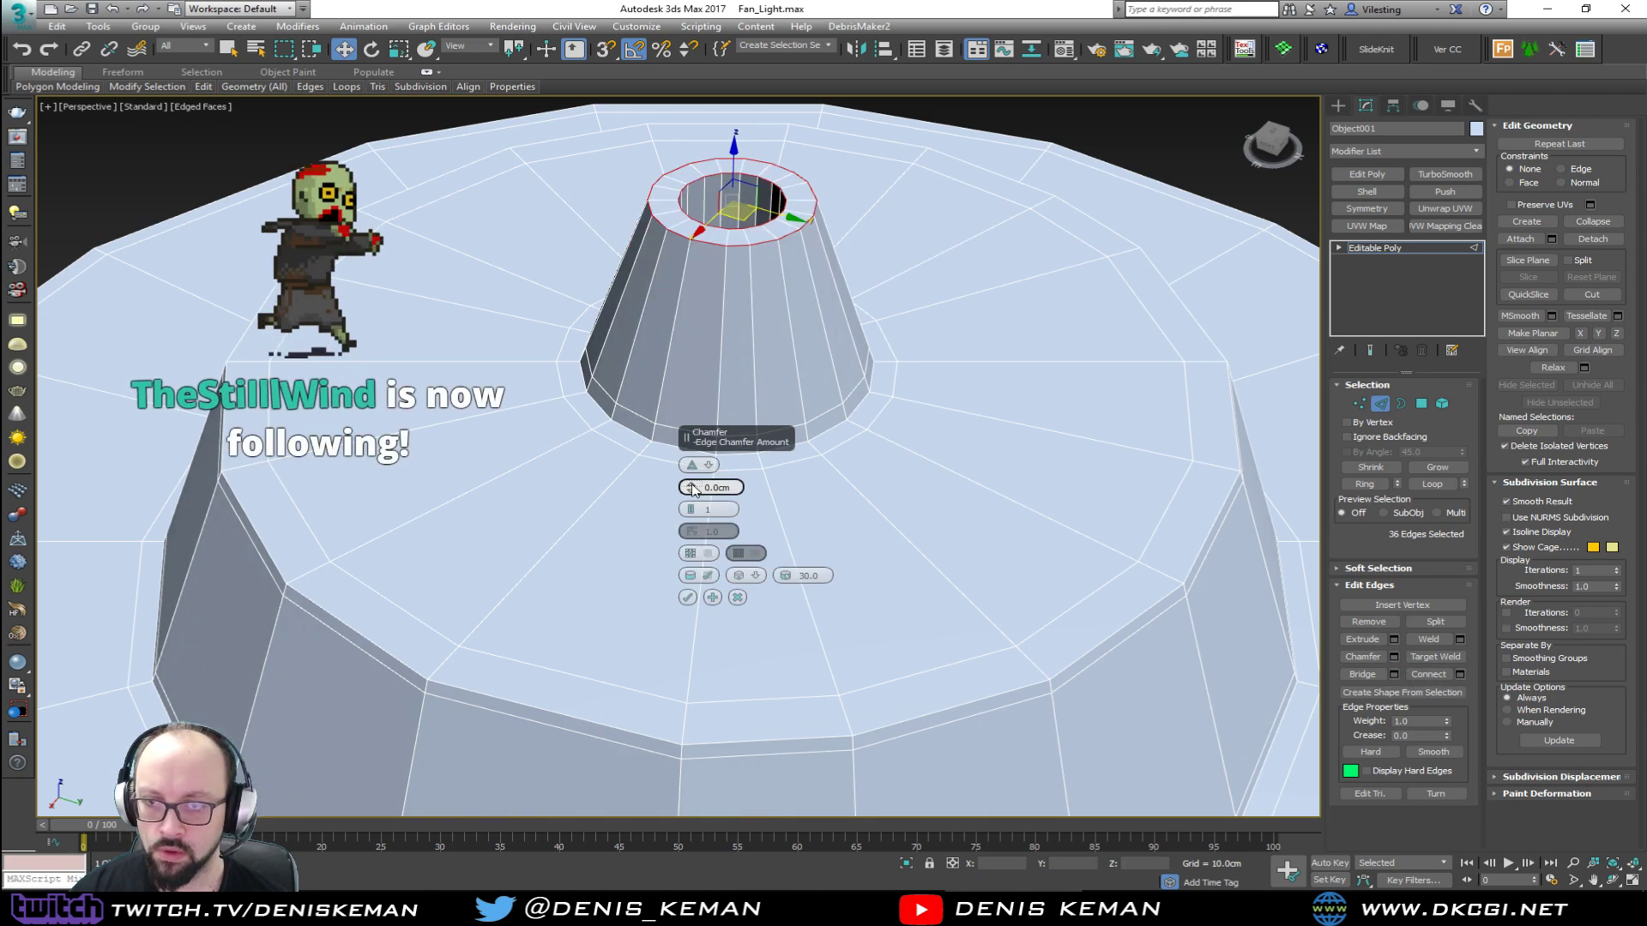
{"action": "left_click_drag", "start_coordinate": [691, 487], "coordinate": [691, 486]}
{"action": "left_click", "coordinate": [691, 485]}
{"action": "left_click", "coordinate": [691, 486]}
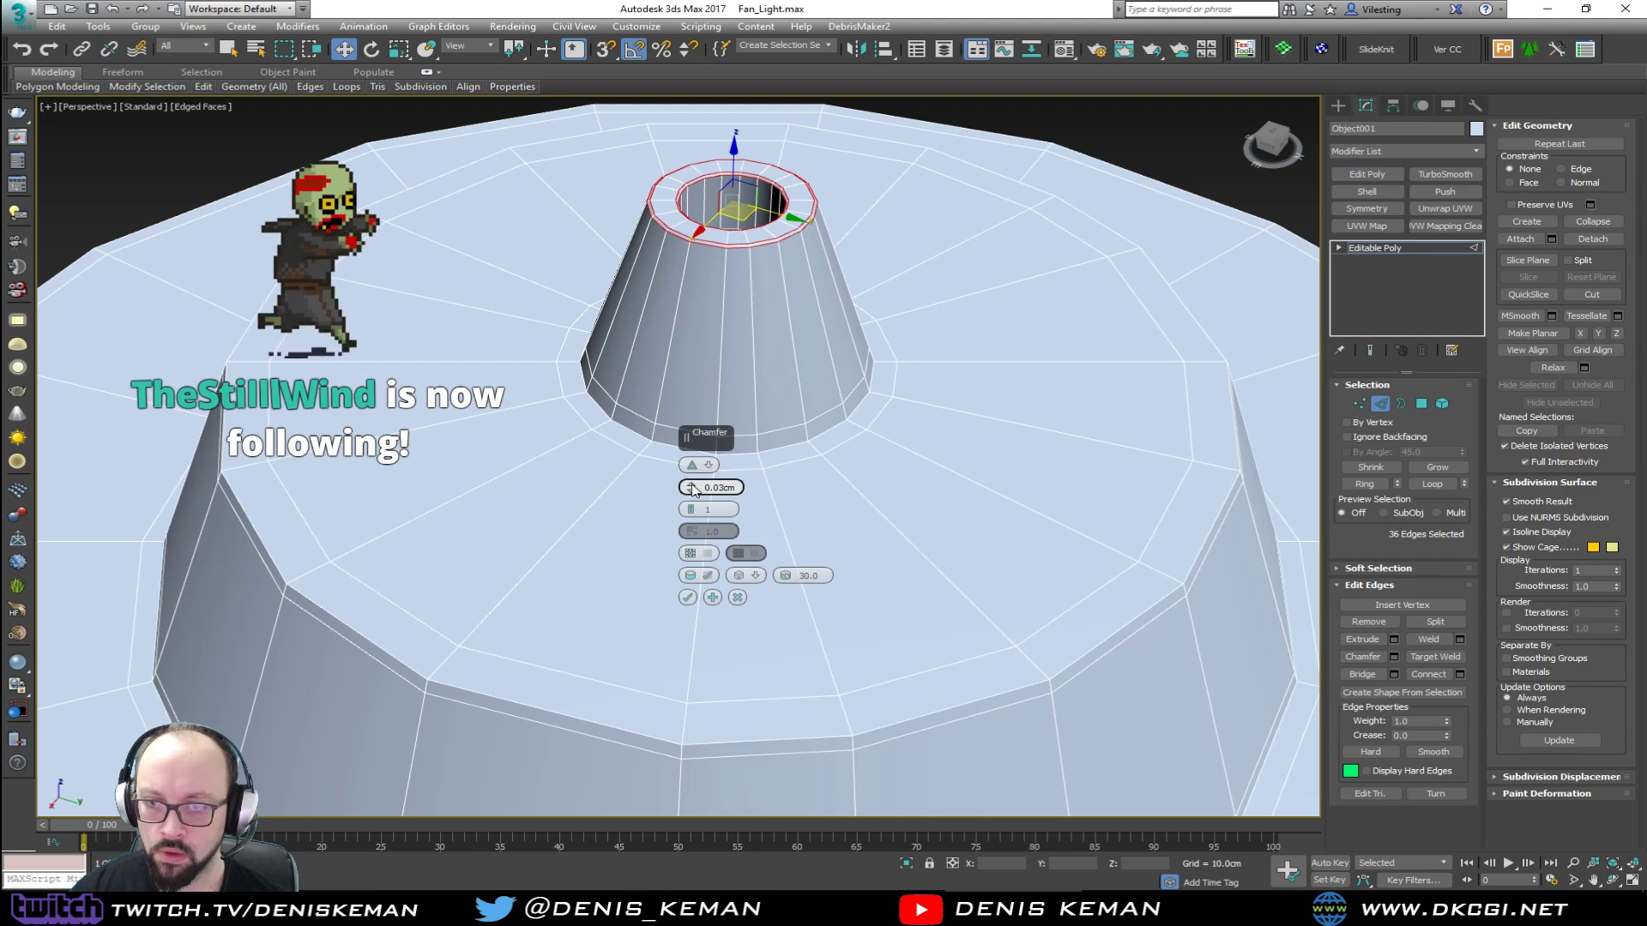
{"action": "left_click", "coordinate": [687, 597]}
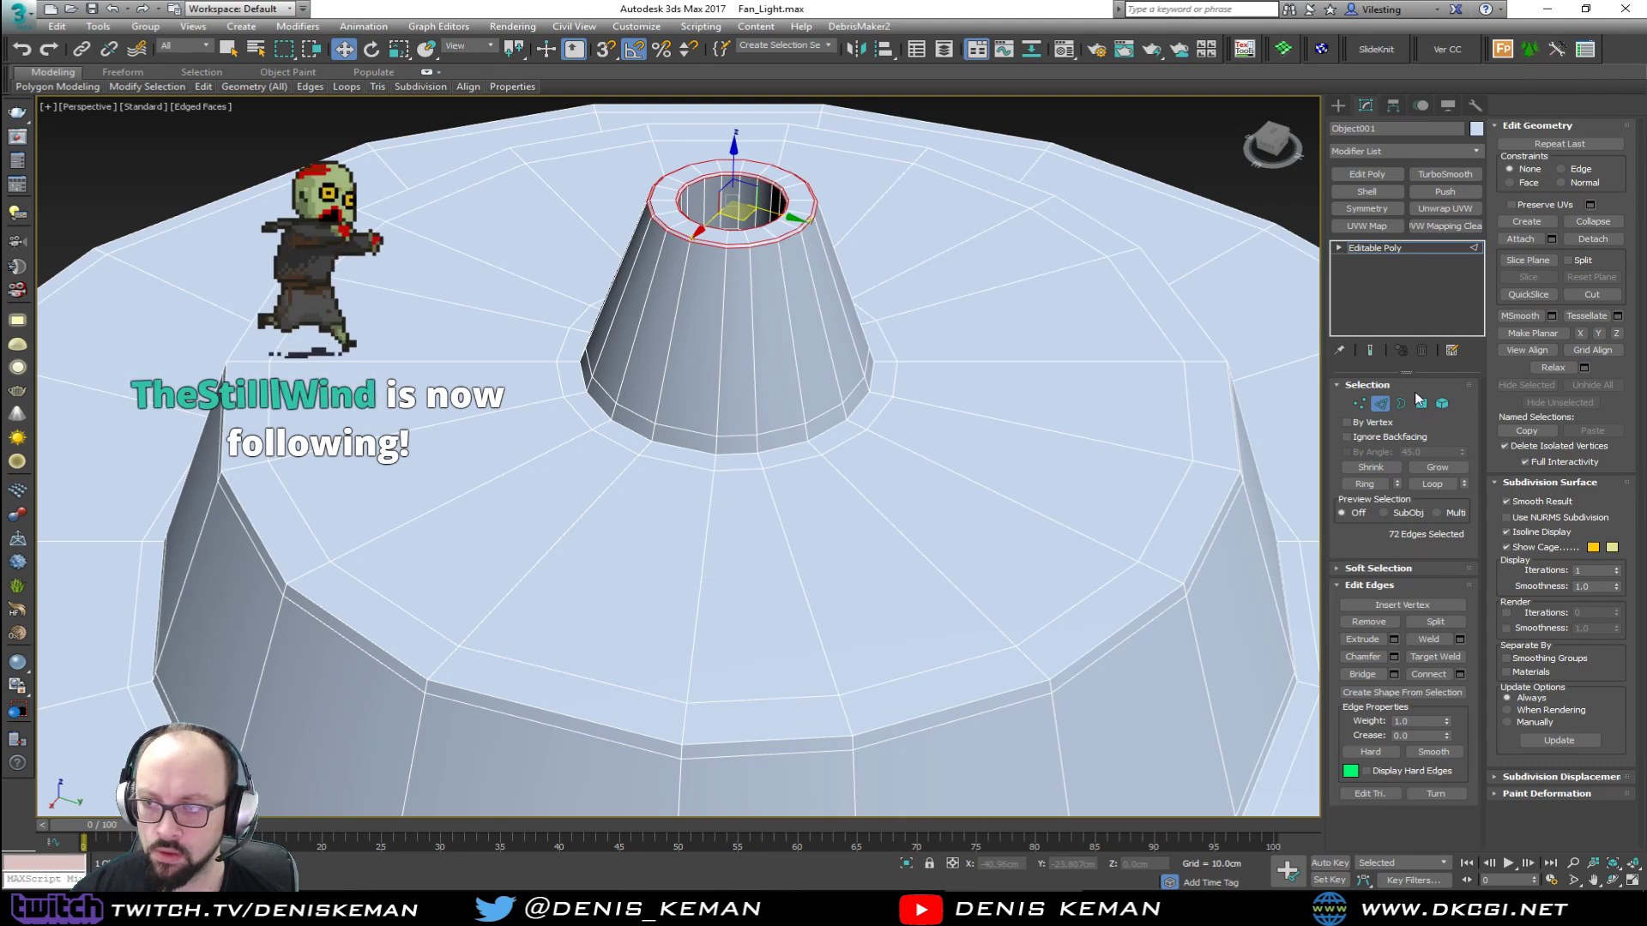
{"action": "left_click", "coordinate": [1383, 407]}
Step: Apply TurboSmooth to the cap with 2 iterations and turn off the edge display in the perspective view
{"action": "scroll", "coordinate": [723, 309], "scroll_direction": "down", "scroll_amount": 6}
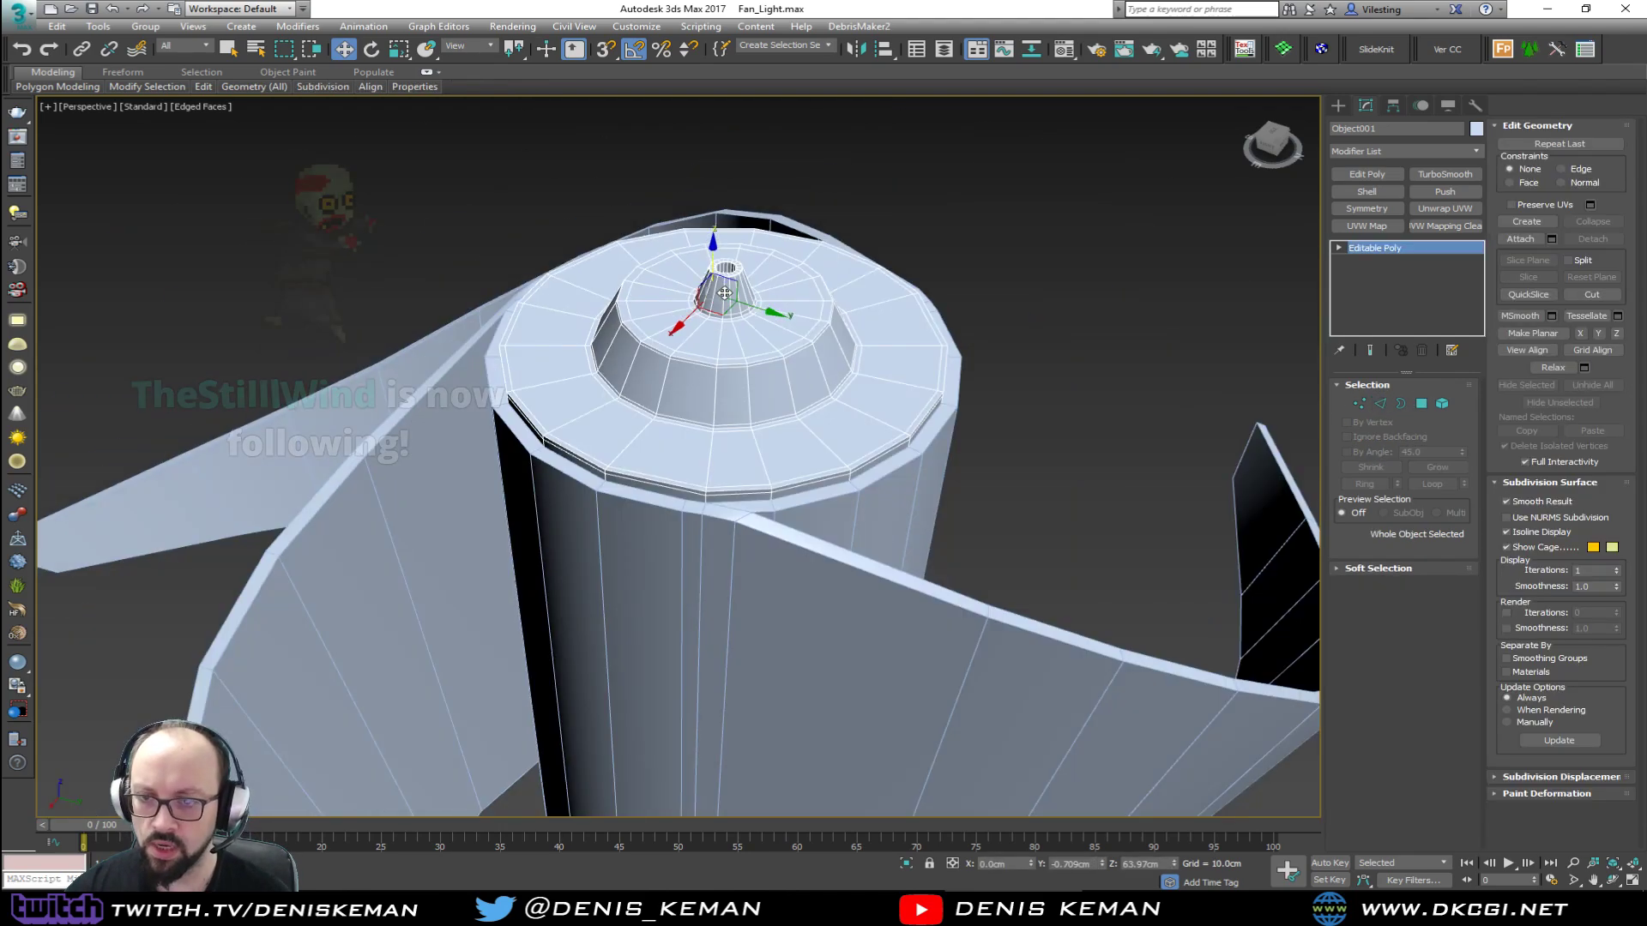
{"action": "left_click", "coordinate": [1446, 174]}
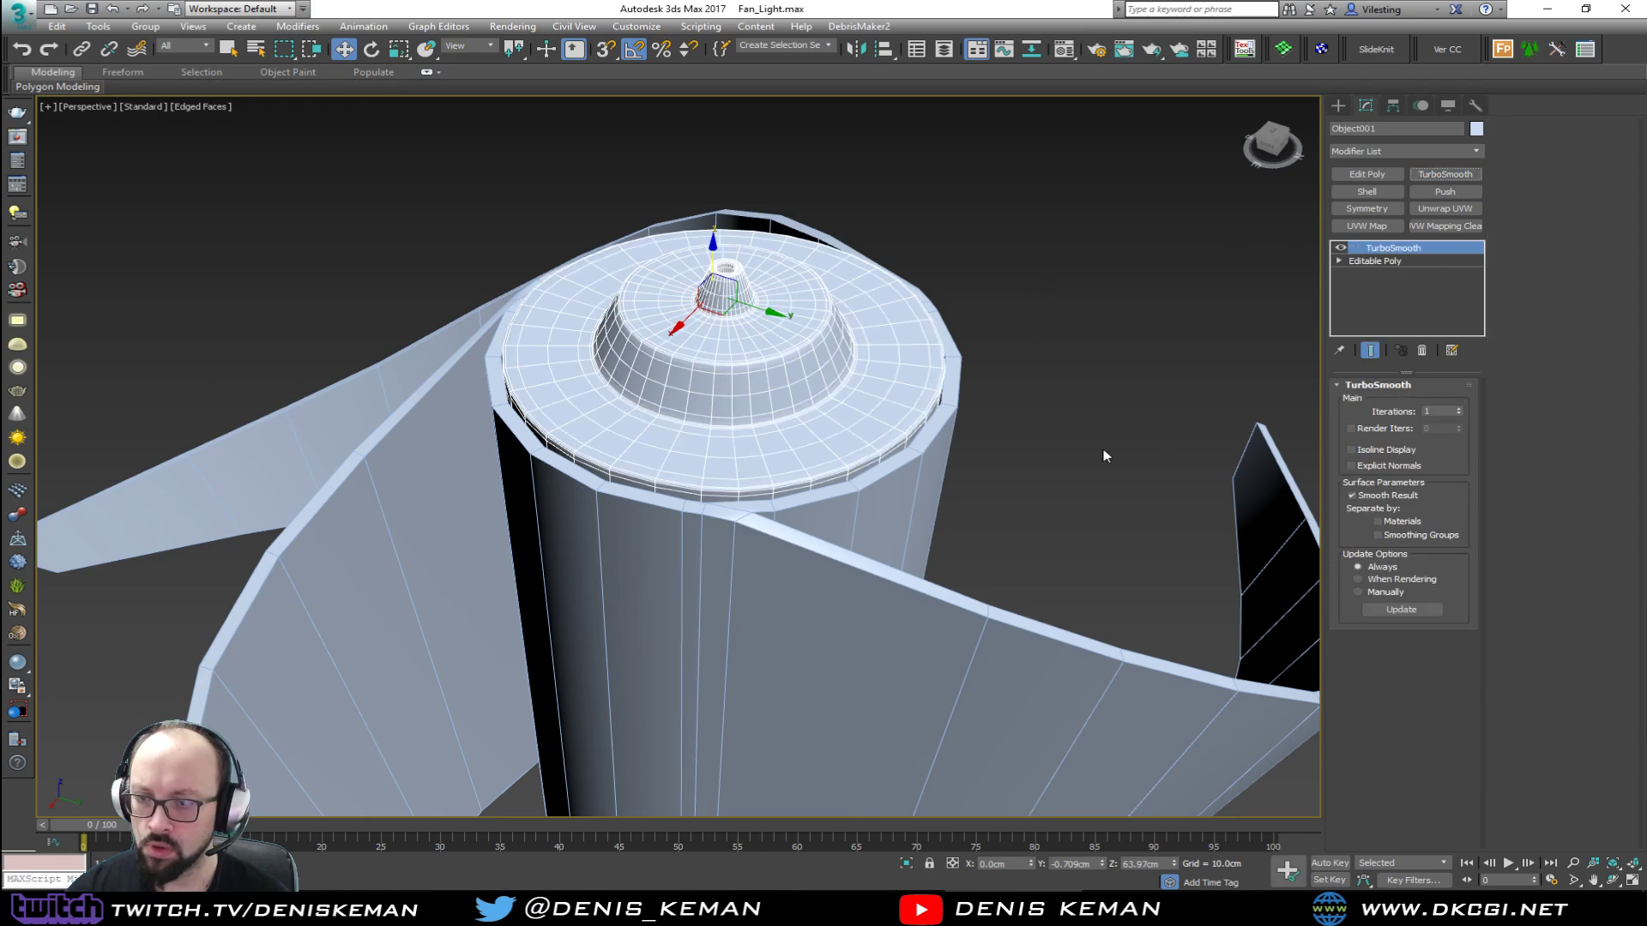
{"action": "left_click", "coordinate": [1094, 217]}
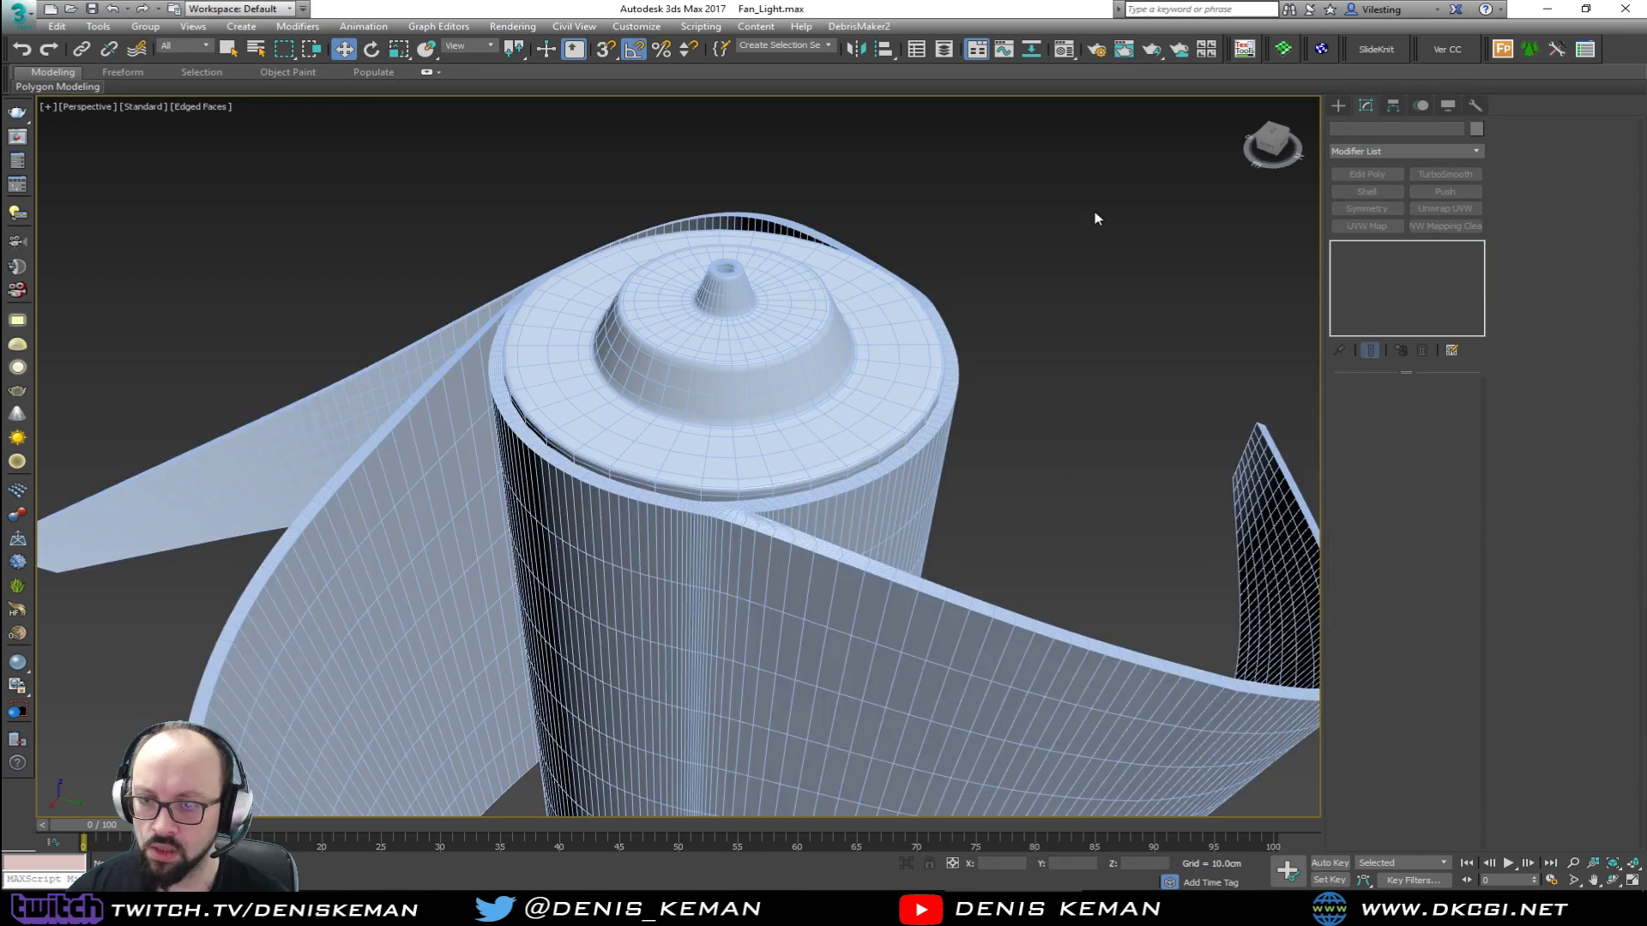
{"action": "key", "text": "F4"}
{"action": "left_click", "coordinate": [820, 365]}
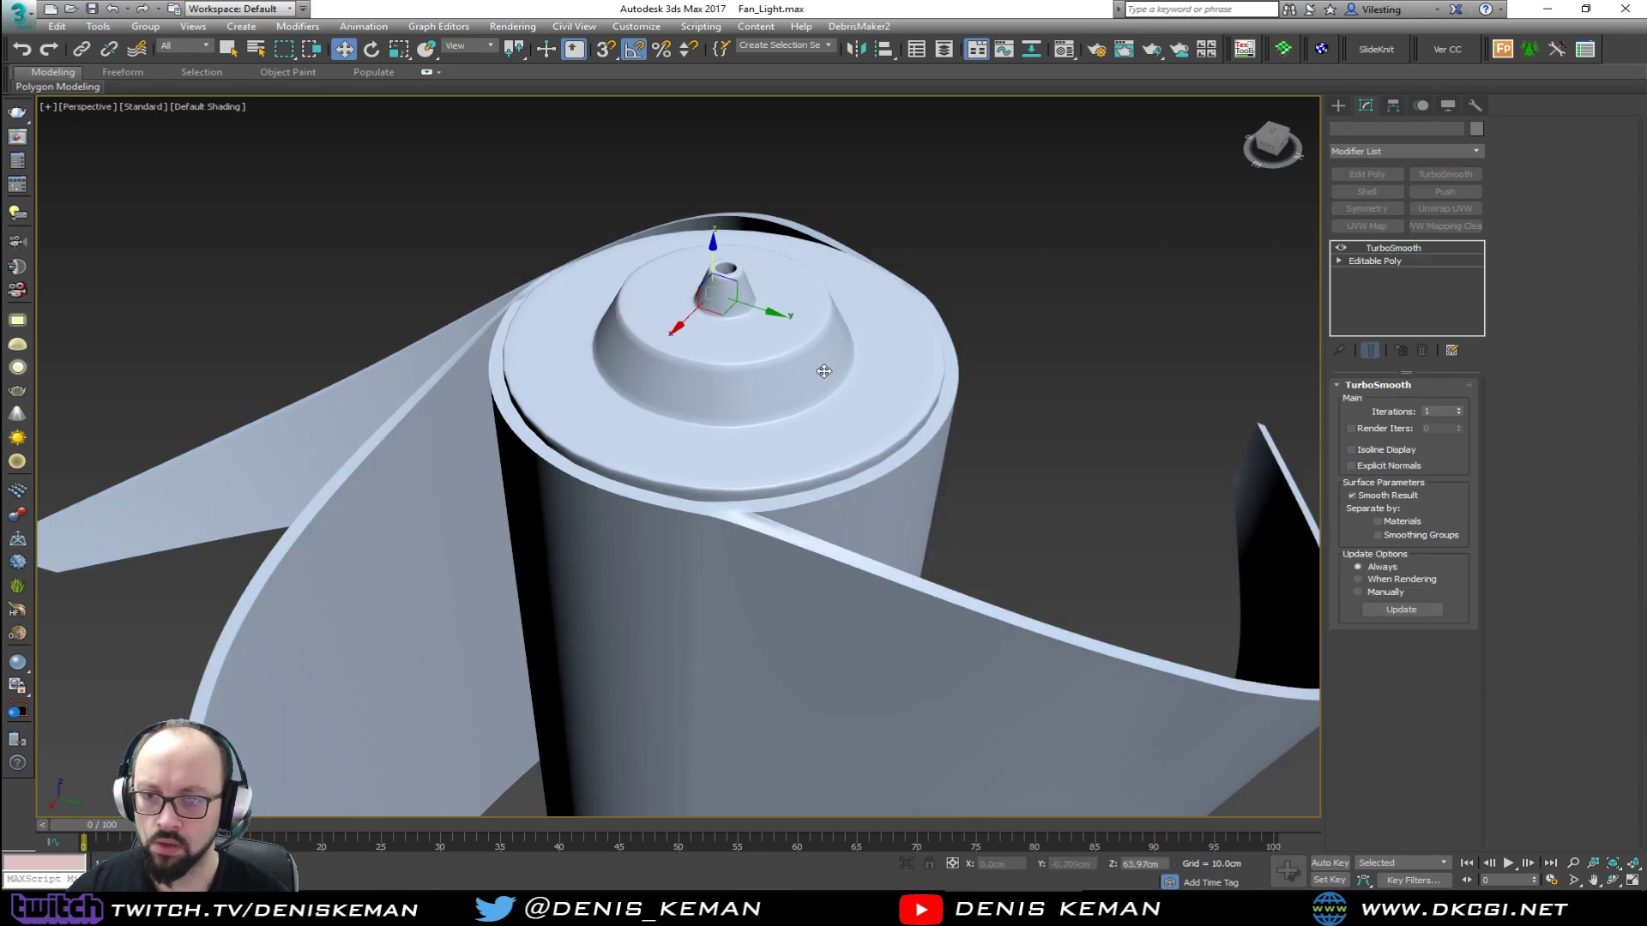
{"action": "left_click", "coordinate": [1459, 408]}
{"action": "scroll", "coordinate": [961, 300], "scroll_direction": "down", "scroll_amount": 3}
{"action": "middle_click_drag", "start_coordinate": [934, 303], "coordinate": [772, 258], "text": "alt"}
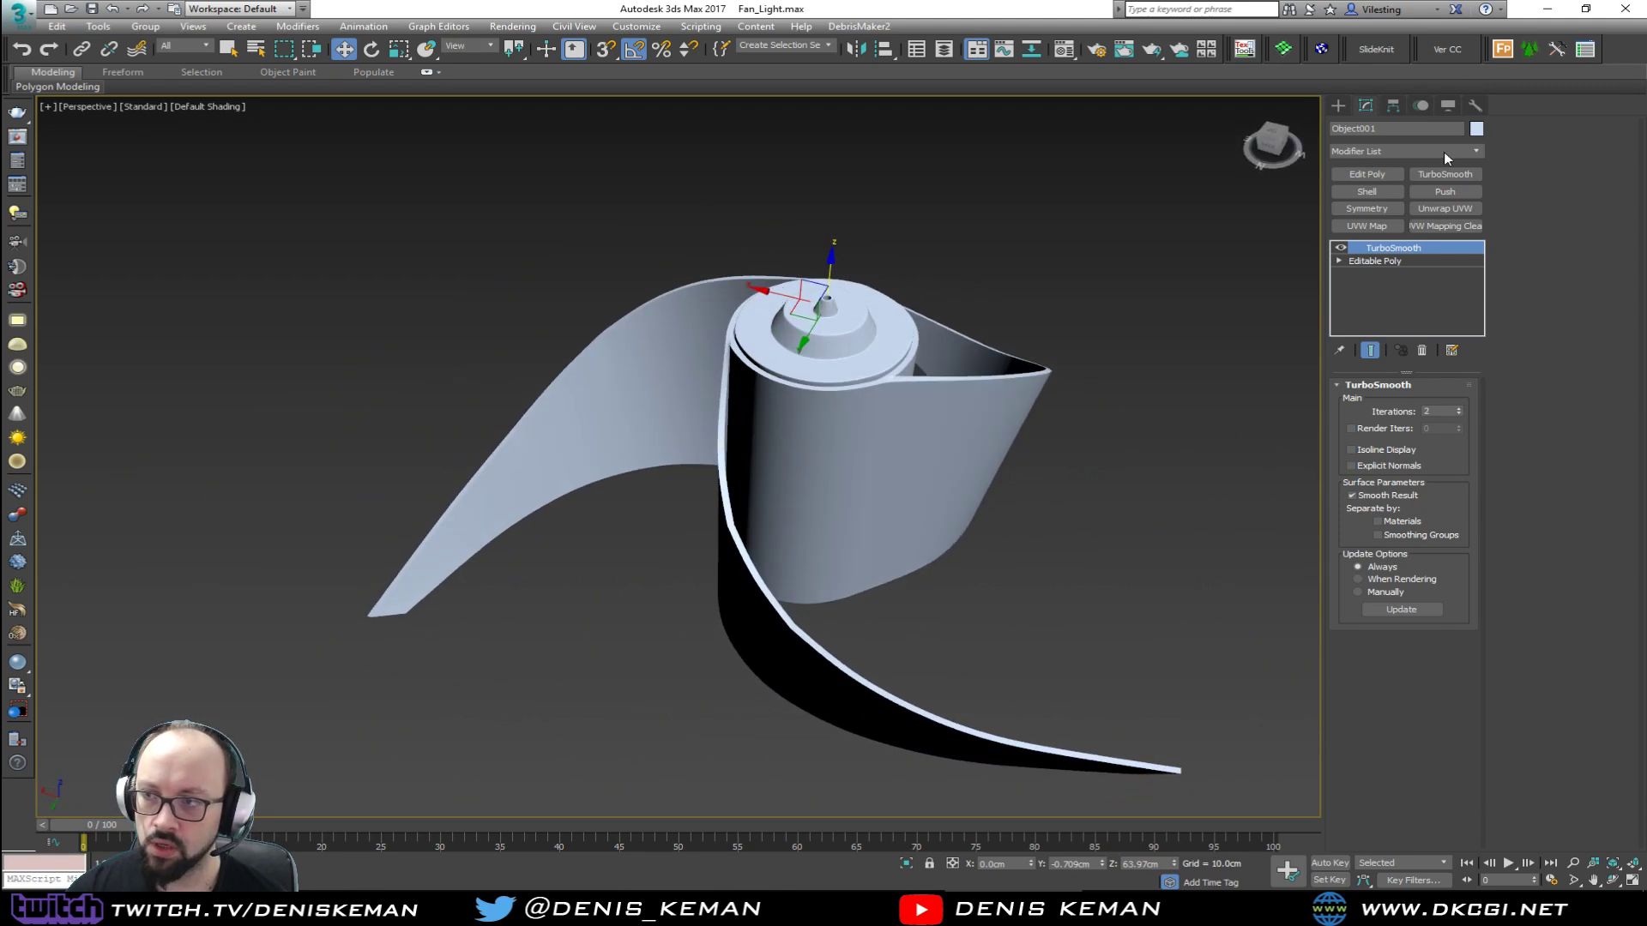
Step: Assign a mid-grey custom object colour to the fan and a darker grey one to the hub cap
{"action": "left_click", "coordinate": [995, 405]}
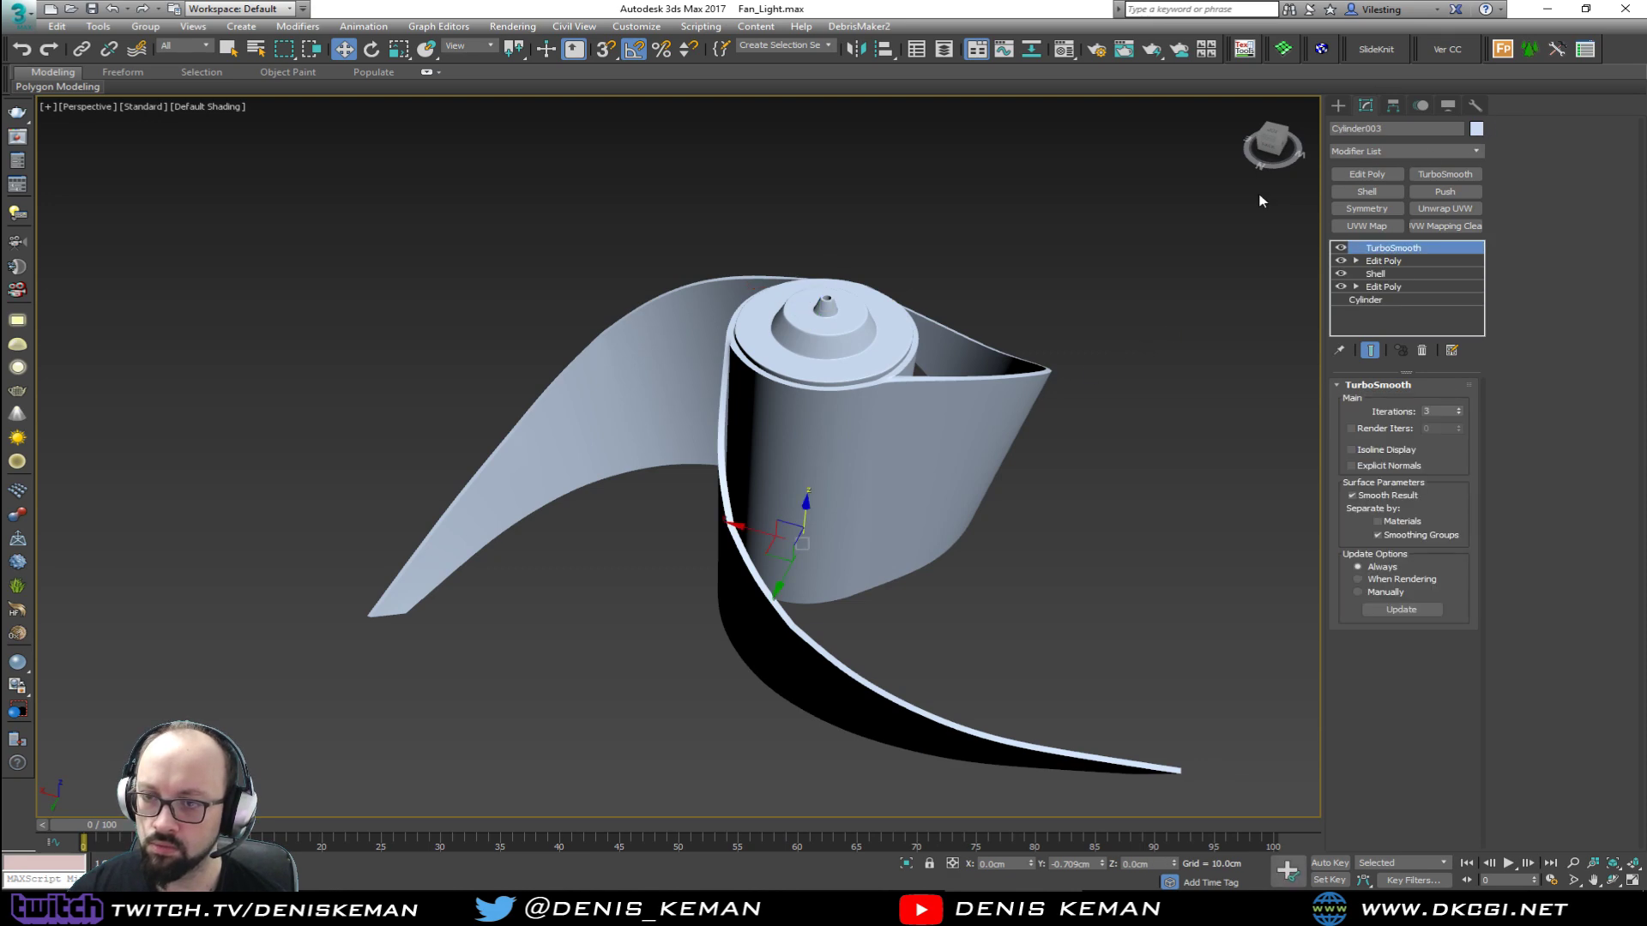
{"action": "left_click", "coordinate": [1476, 129]}
{"action": "left_click", "coordinate": [961, 358]}
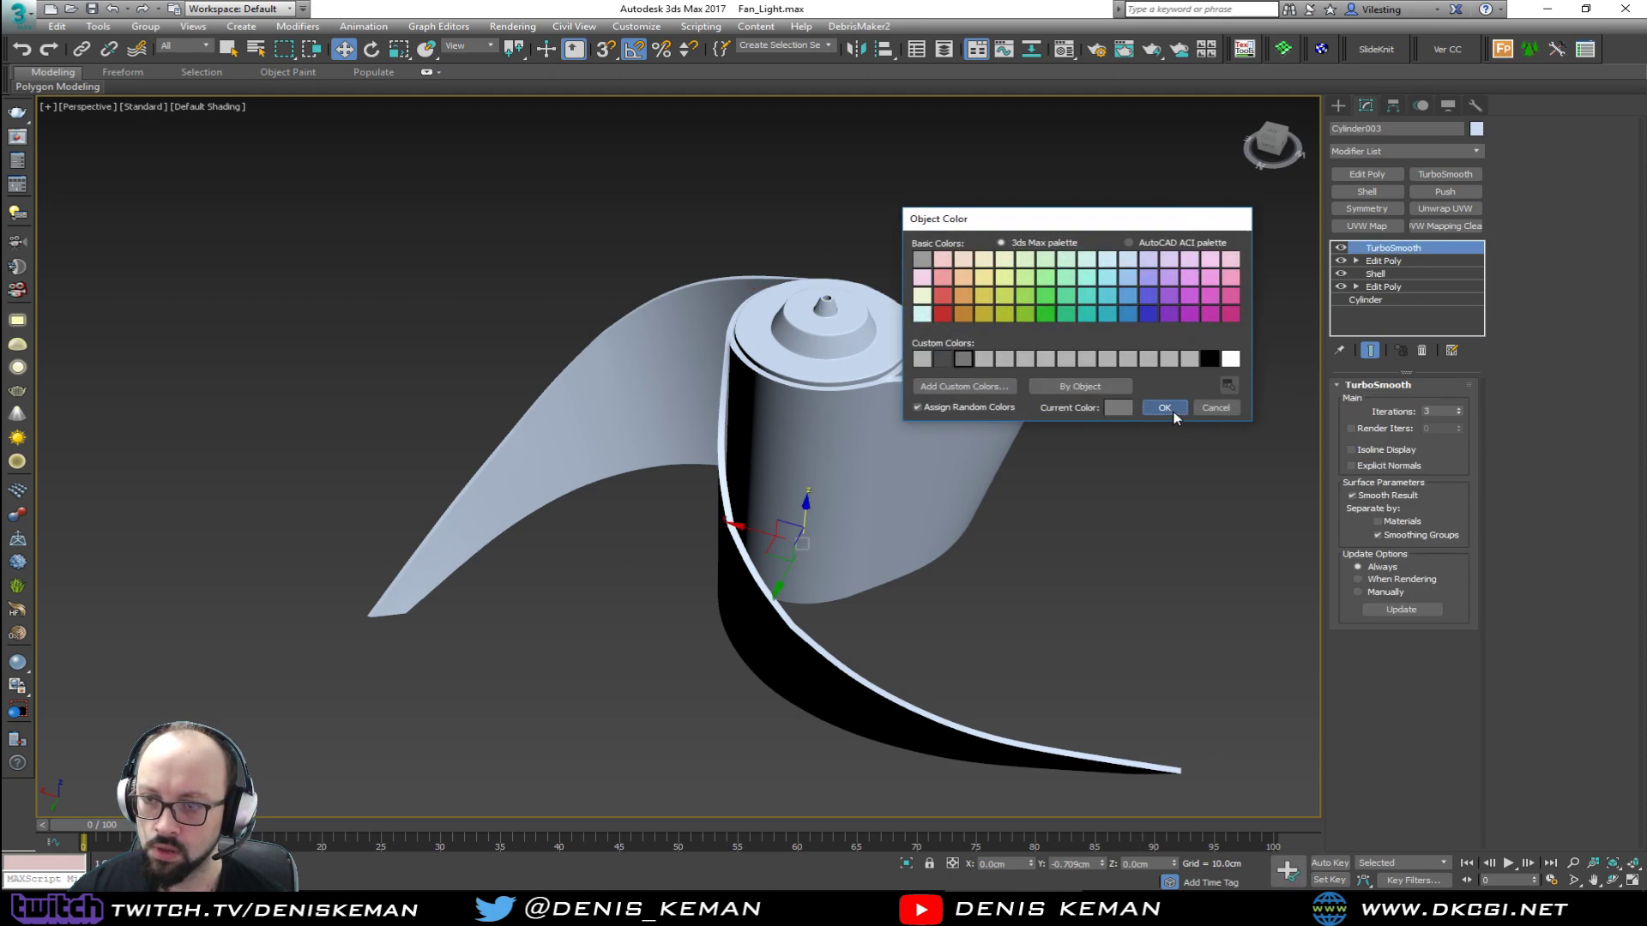
{"action": "left_click", "coordinate": [1173, 416]}
{"action": "left_click", "coordinate": [818, 361]}
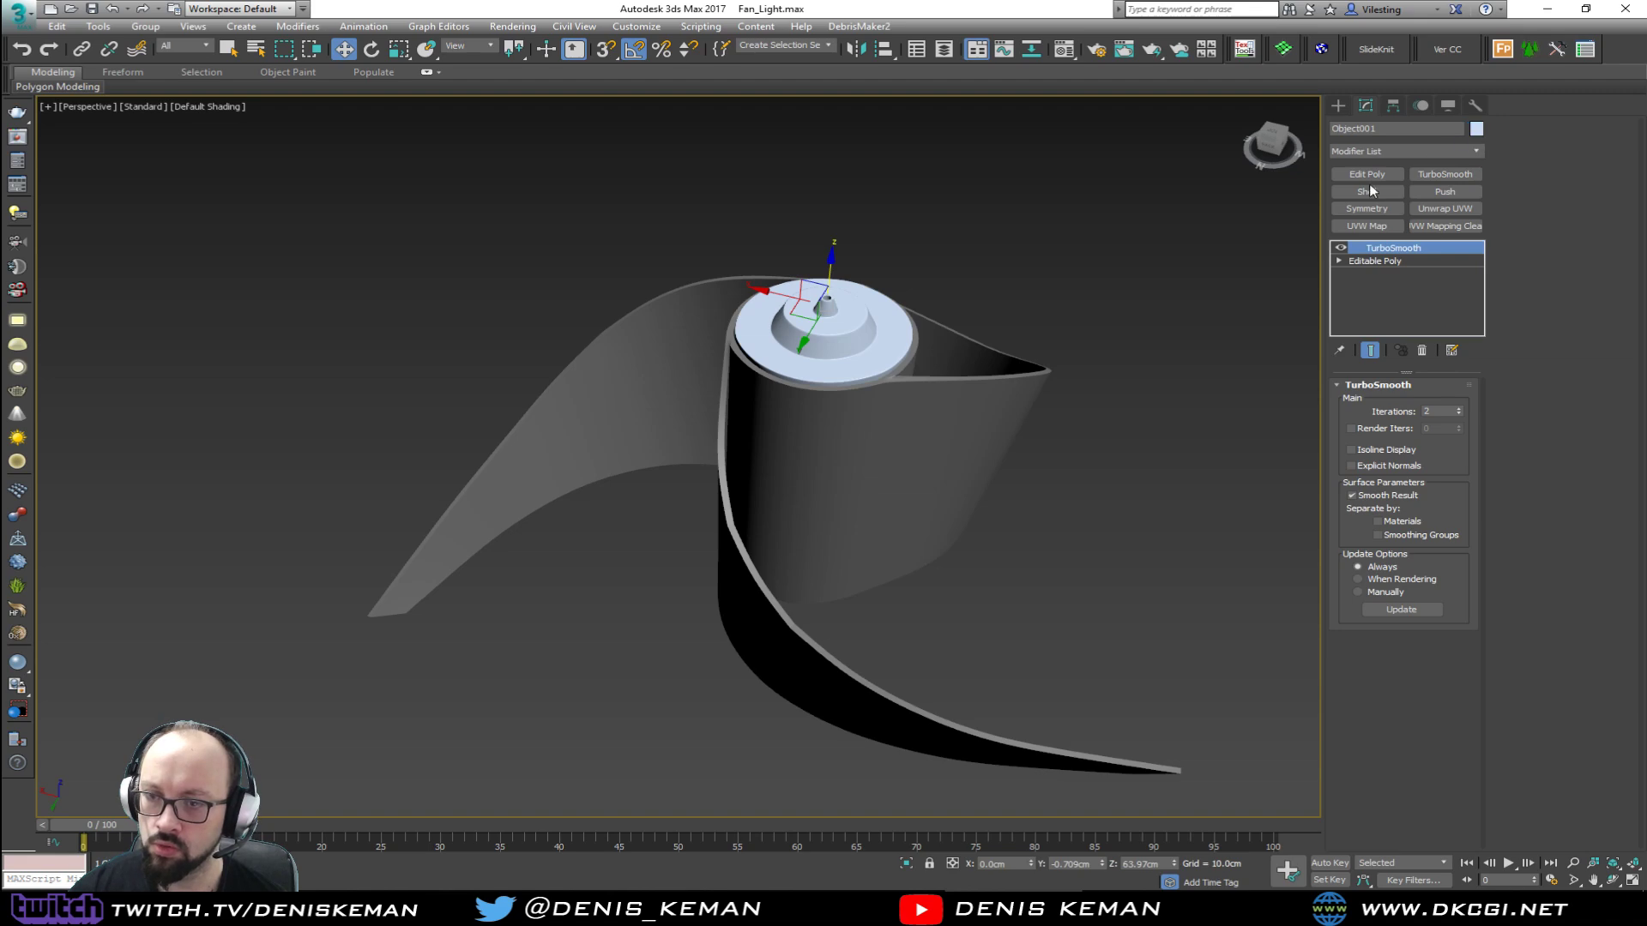
{"action": "left_click", "coordinate": [1477, 129]}
{"action": "left_click", "coordinate": [950, 357]}
{"action": "left_click", "coordinate": [1171, 414]}
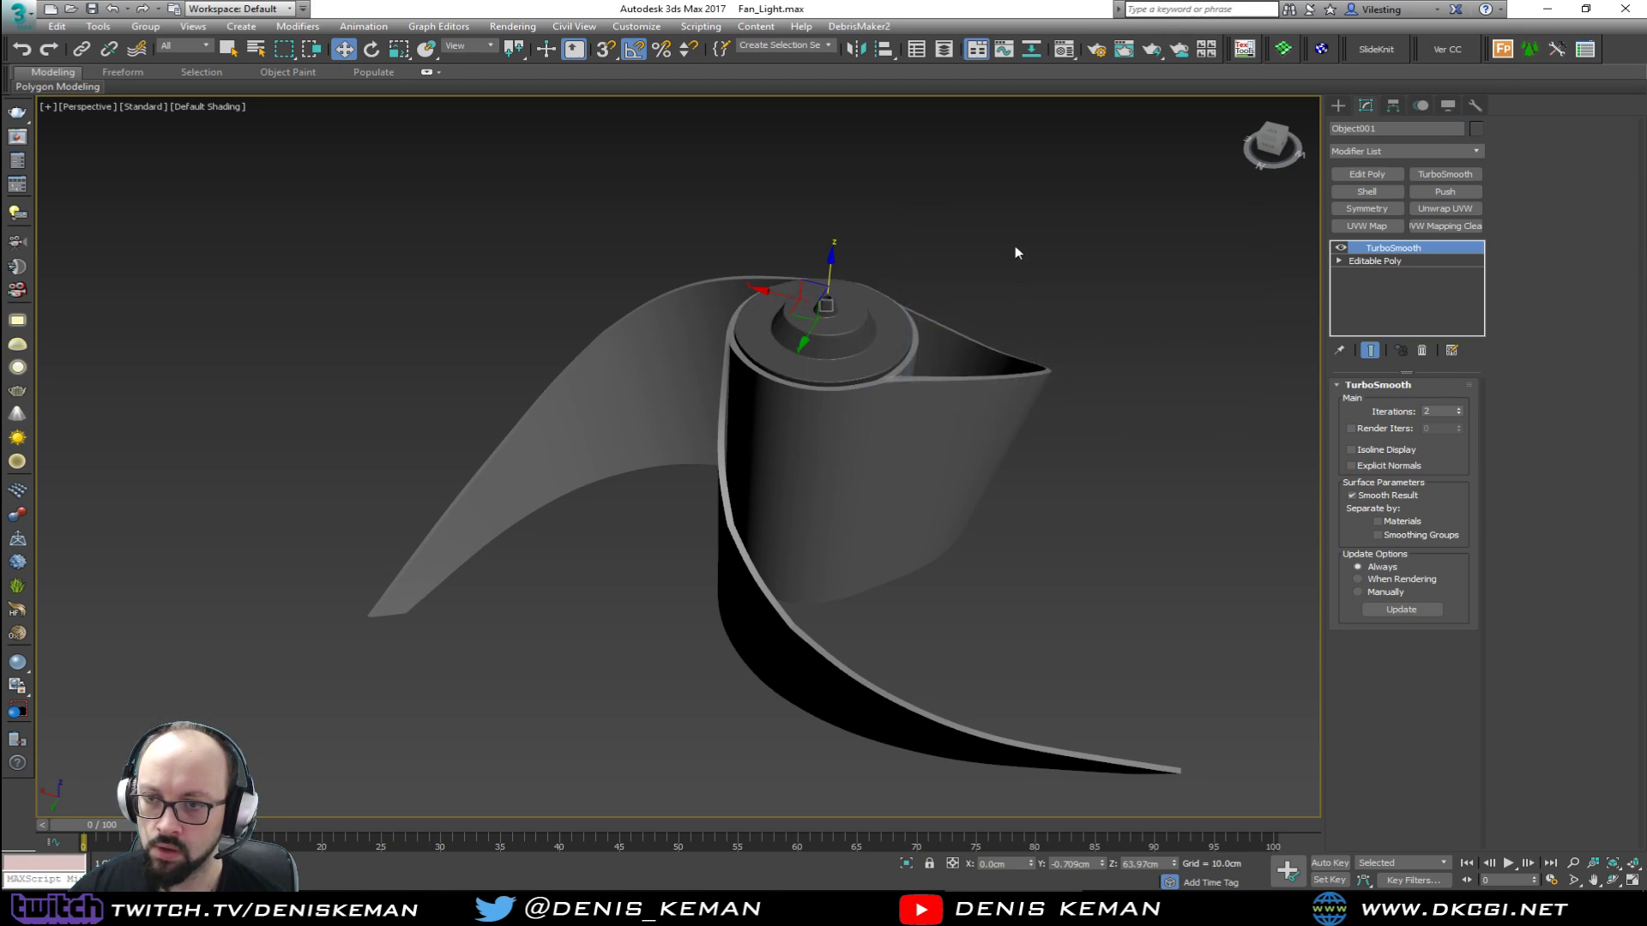
{"action": "left_click", "coordinate": [1015, 252]}
Step: Draw a long vertical line upward from the peg's tip in the front view with the grid hidden
{"action": "middle_click_drag", "start_coordinate": [970, 323], "coordinate": [699, 269], "text": "alt"}
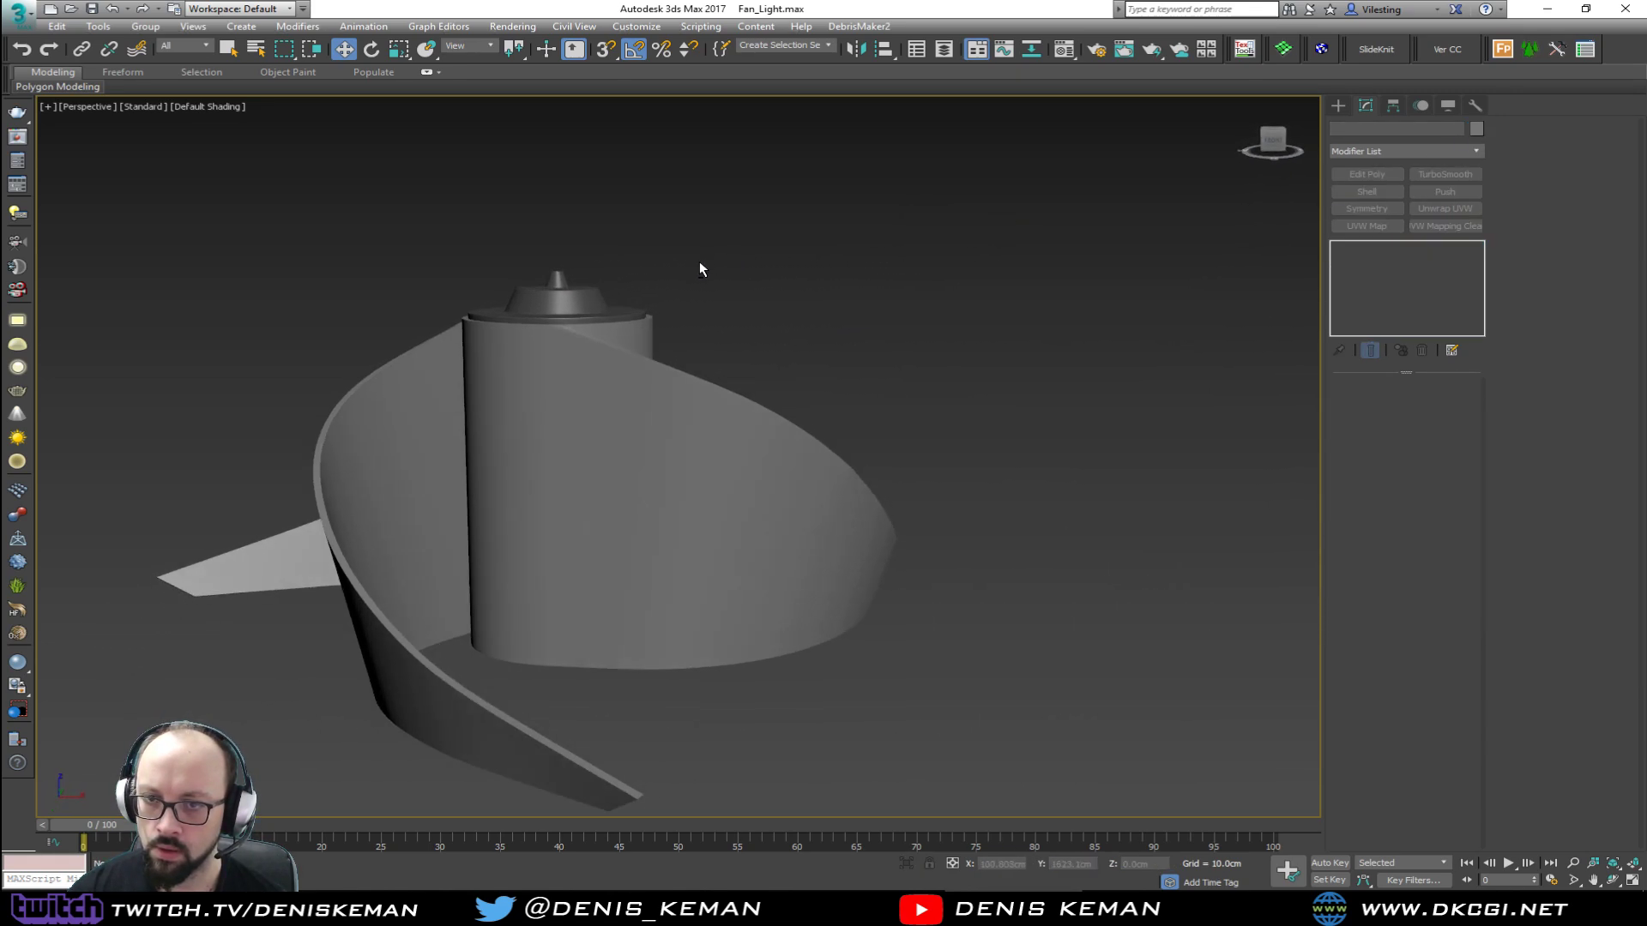
{"action": "key", "text": "alt+w"}
{"action": "middle_click_drag", "start_coordinate": [903, 256], "coordinate": [886, 285]}
{"action": "key", "text": "alt+w"}
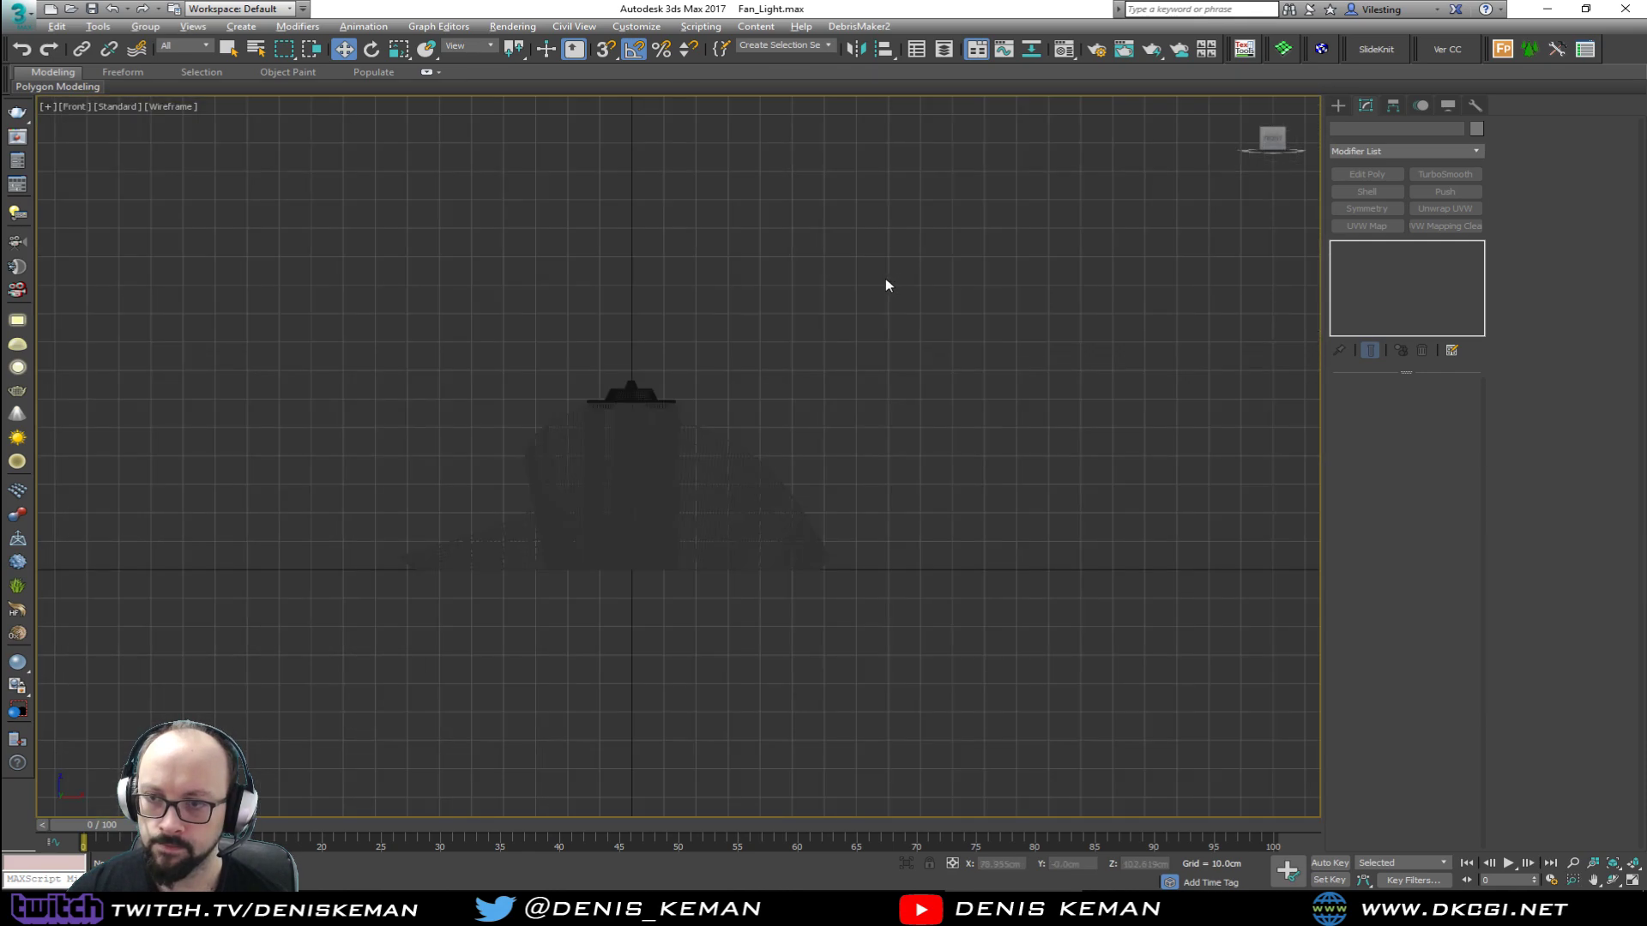
{"action": "middle_click_drag", "start_coordinate": [718, 357], "coordinate": [756, 468]}
{"action": "key", "text": "g"}
{"action": "scroll", "coordinate": [755, 469], "scroll_direction": "down", "scroll_amount": 2}
{"action": "right_click", "coordinate": [729, 342], "text": "ctrl"}
{"action": "left_click", "coordinate": [758, 286]}
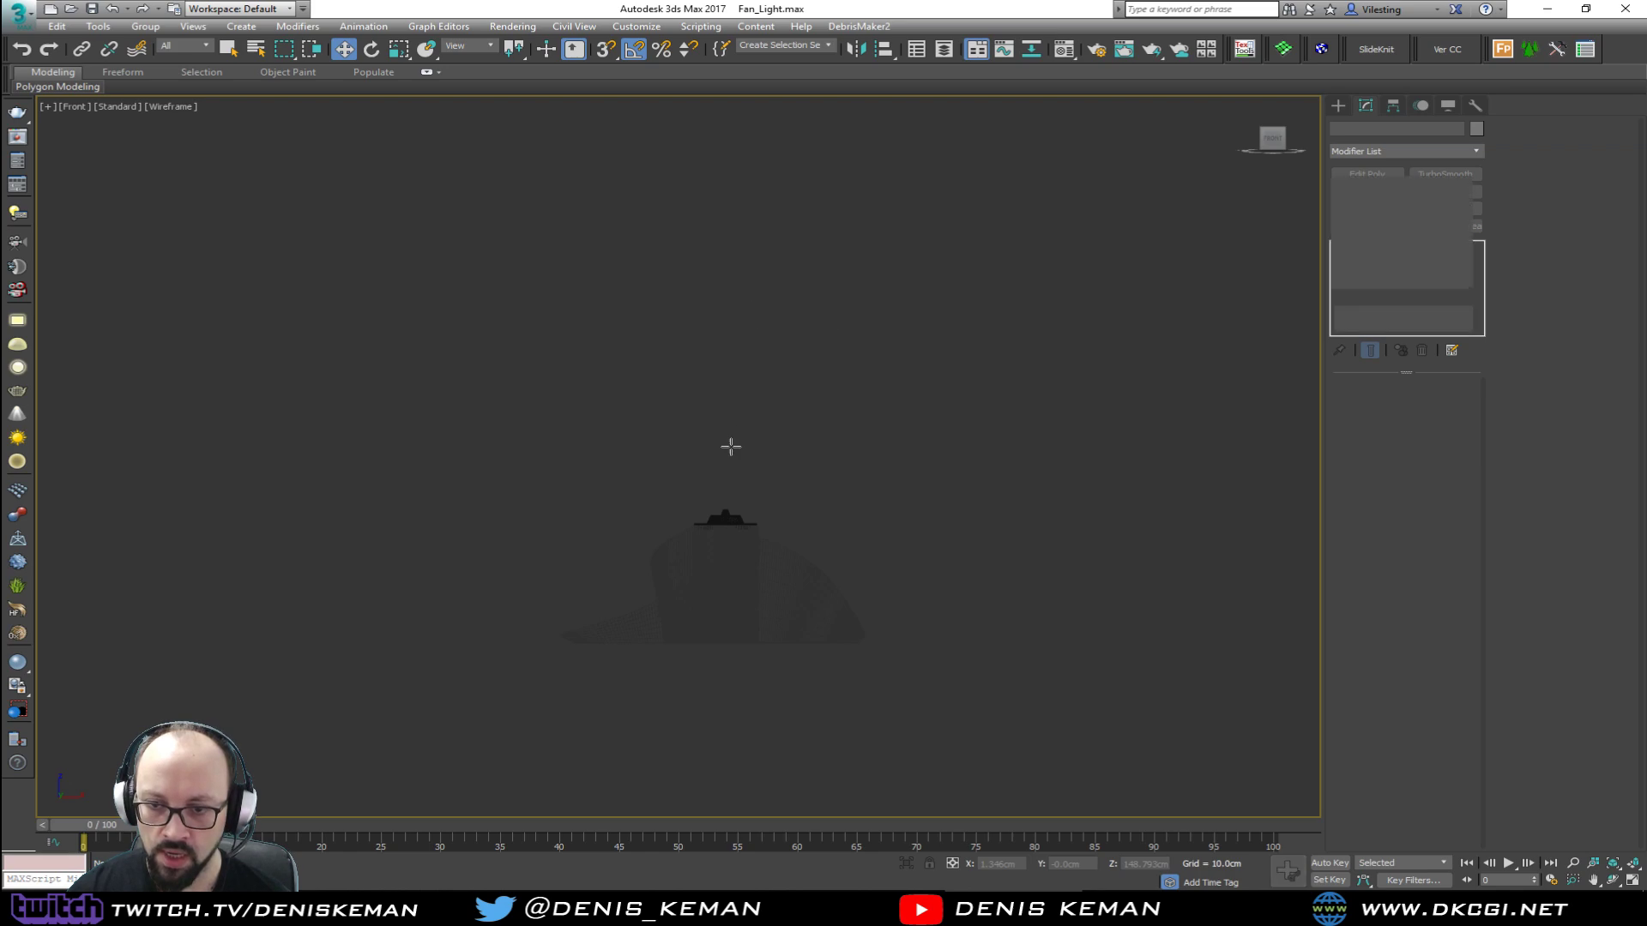
{"action": "left_click", "coordinate": [726, 513]}
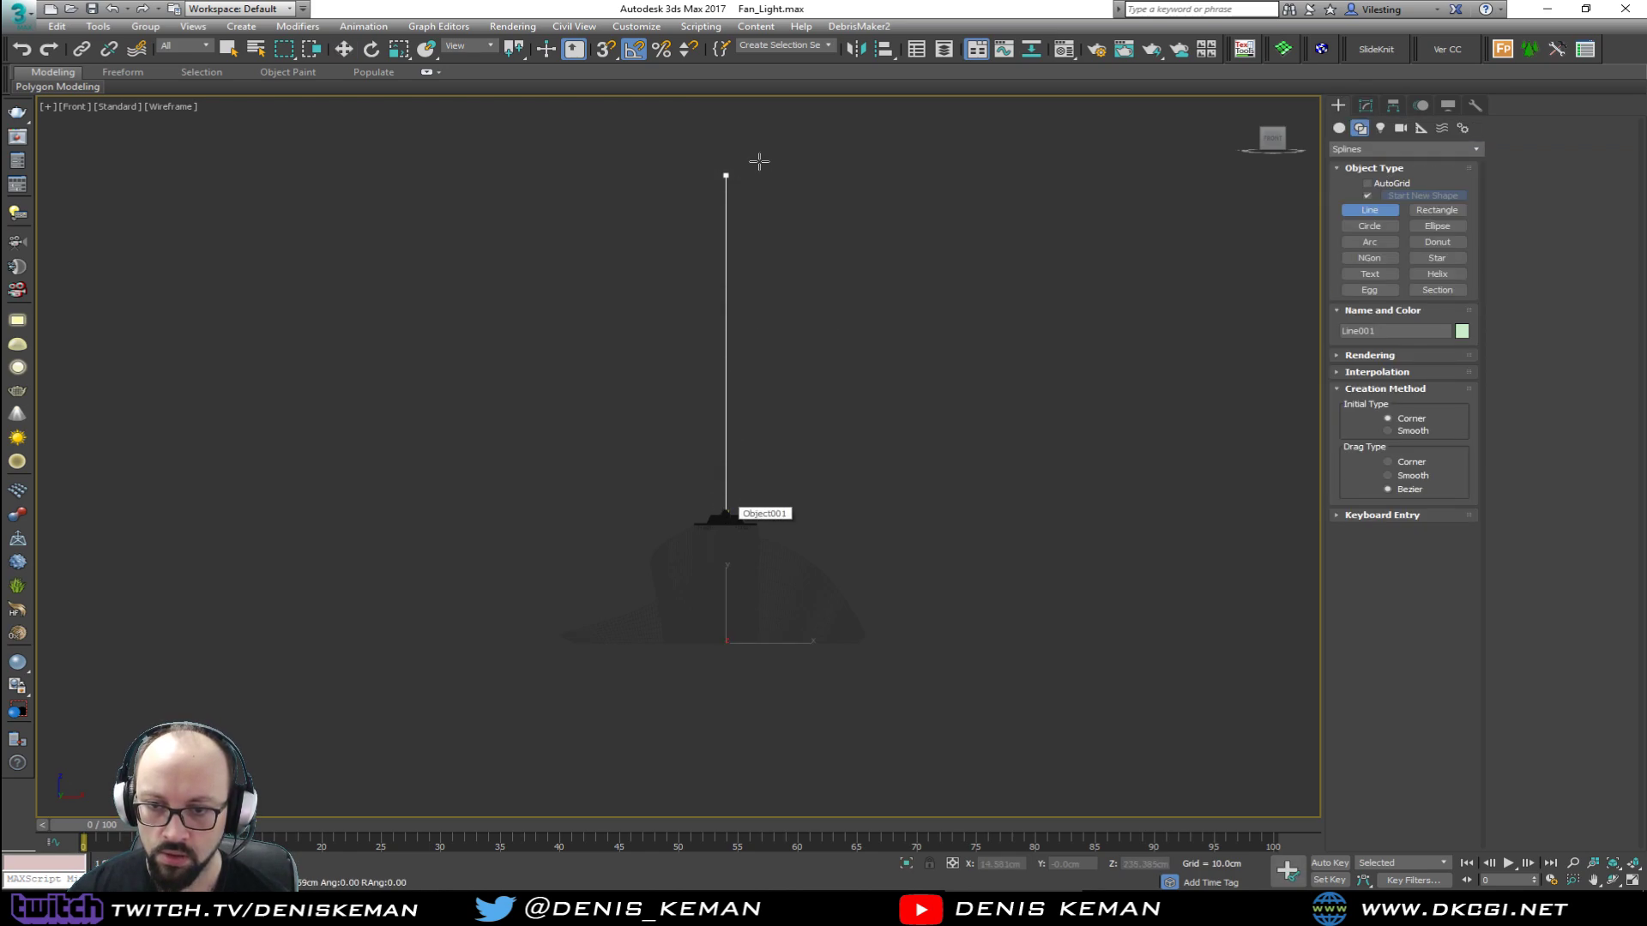
{"action": "right_click", "coordinate": [1317, 186]}
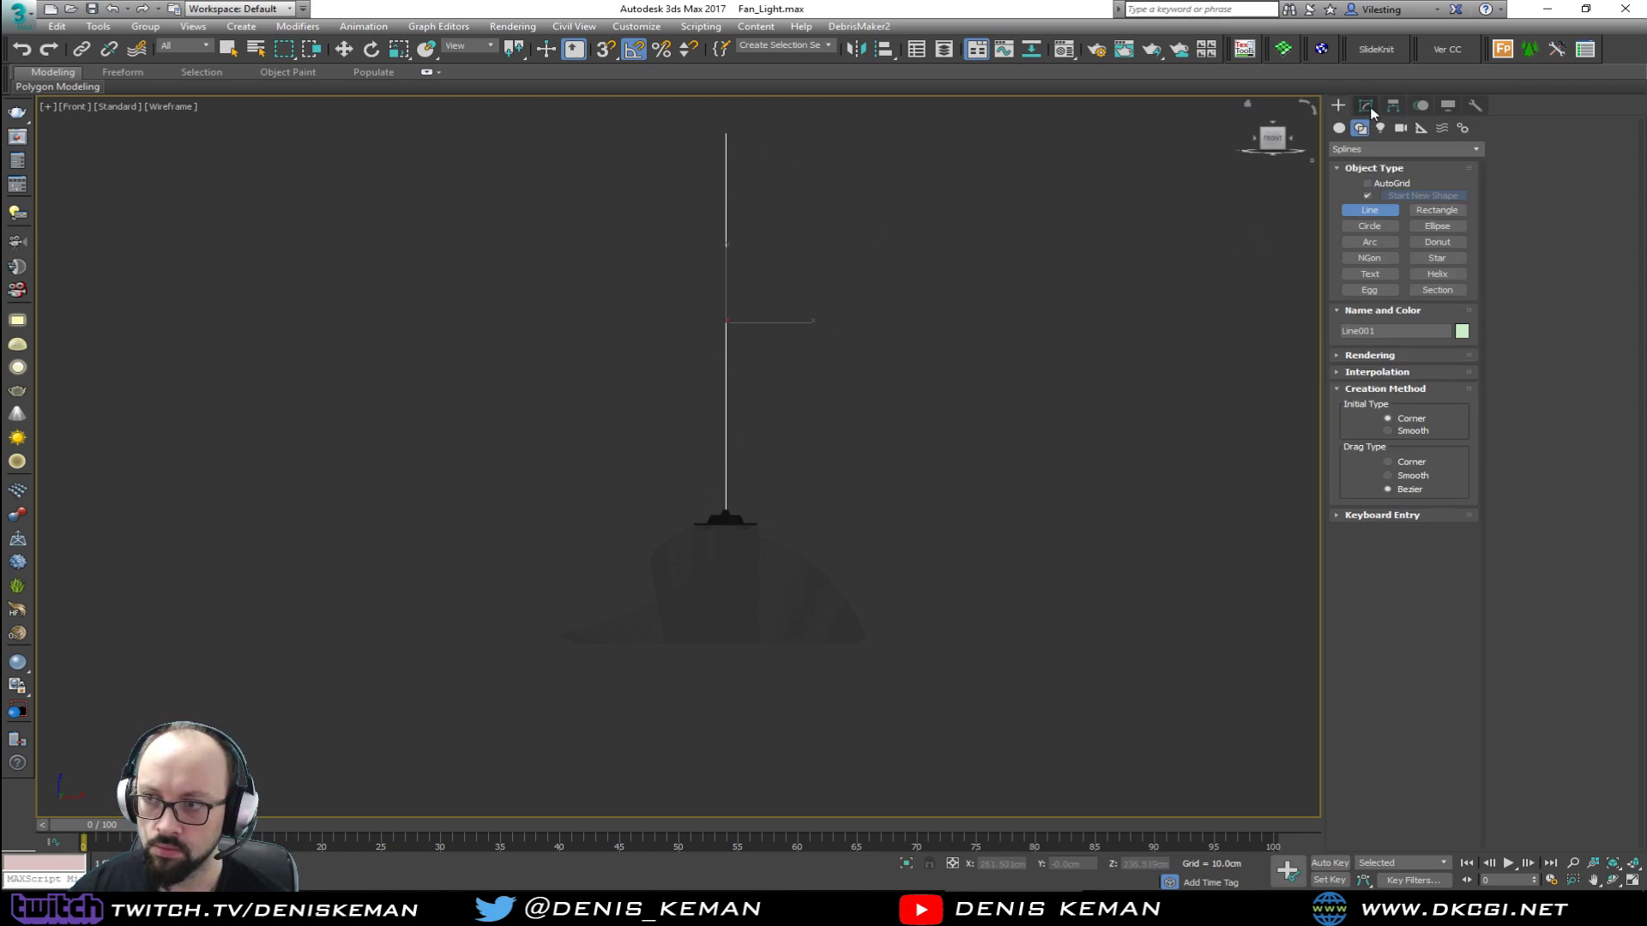
Step: Make the line display as a solid rod in both the renderer and the viewport
{"action": "left_click", "coordinate": [1365, 105]}
{"action": "left_click", "coordinate": [1400, 386]}
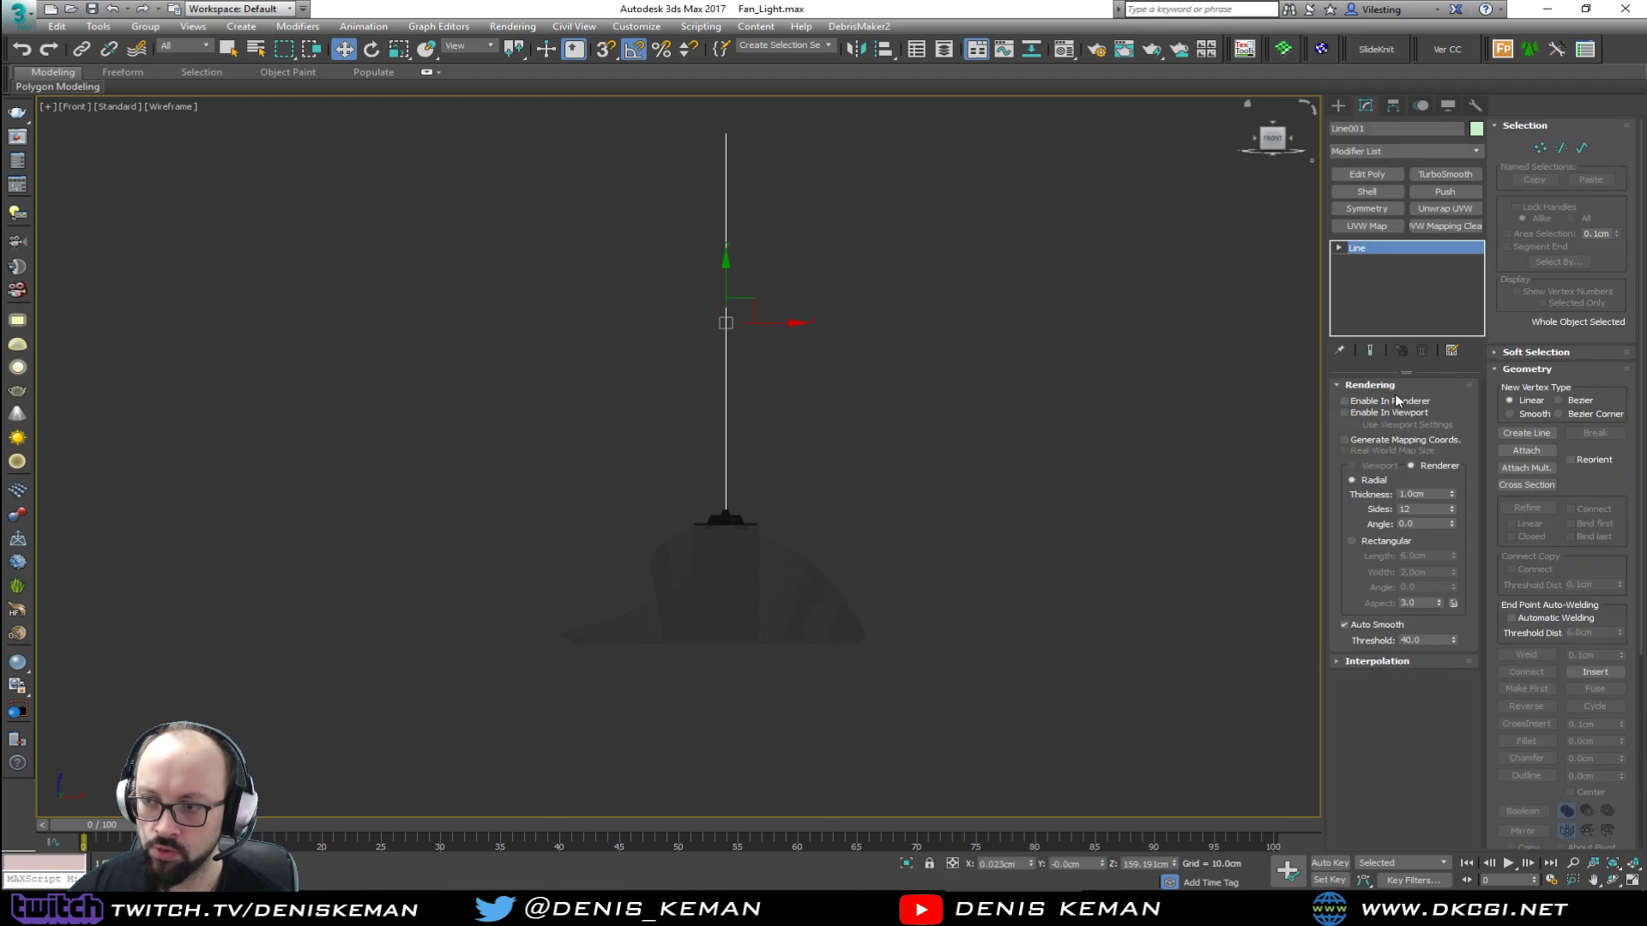
{"action": "left_click", "coordinate": [1344, 400]}
{"action": "left_click", "coordinate": [1344, 413]}
{"action": "key", "text": "alt+w"}
{"action": "right_click", "coordinate": [968, 572]}
{"action": "key", "text": "alt+w"}
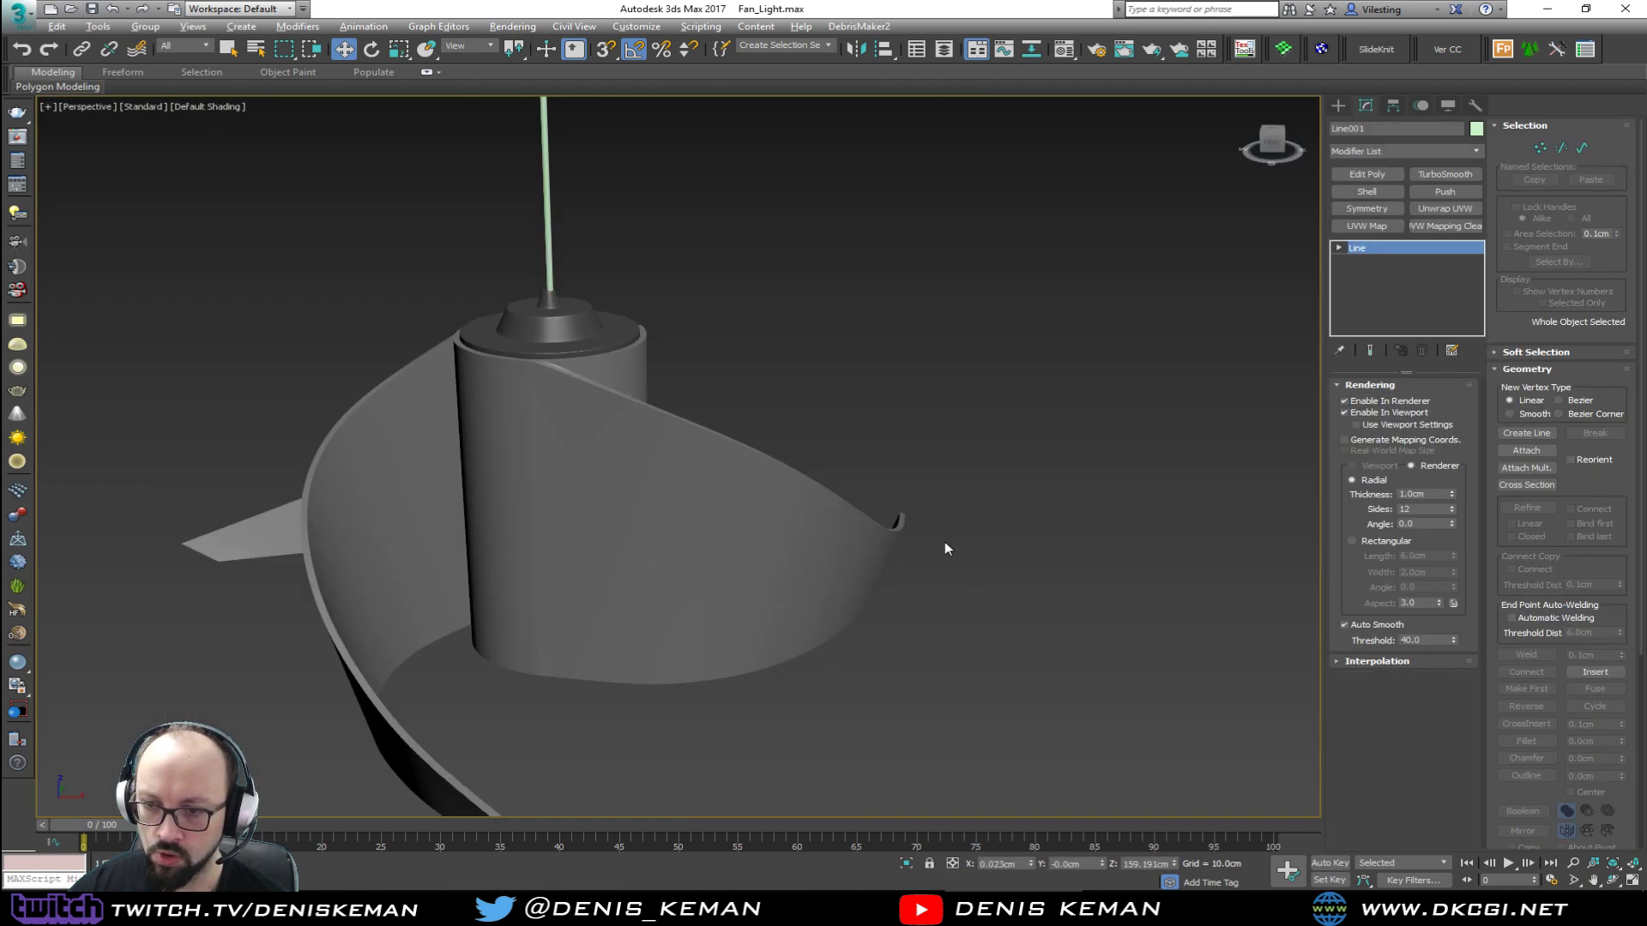
Step: Place the rod line at X 0, Y 0 and Z 0 cm
{"action": "key", "text": "z"}
{"action": "middle_click_drag", "start_coordinate": [647, 353], "coordinate": [677, 393], "text": "alt"}
{"action": "scroll", "coordinate": [679, 663], "scroll_direction": "up", "scroll_amount": 5}
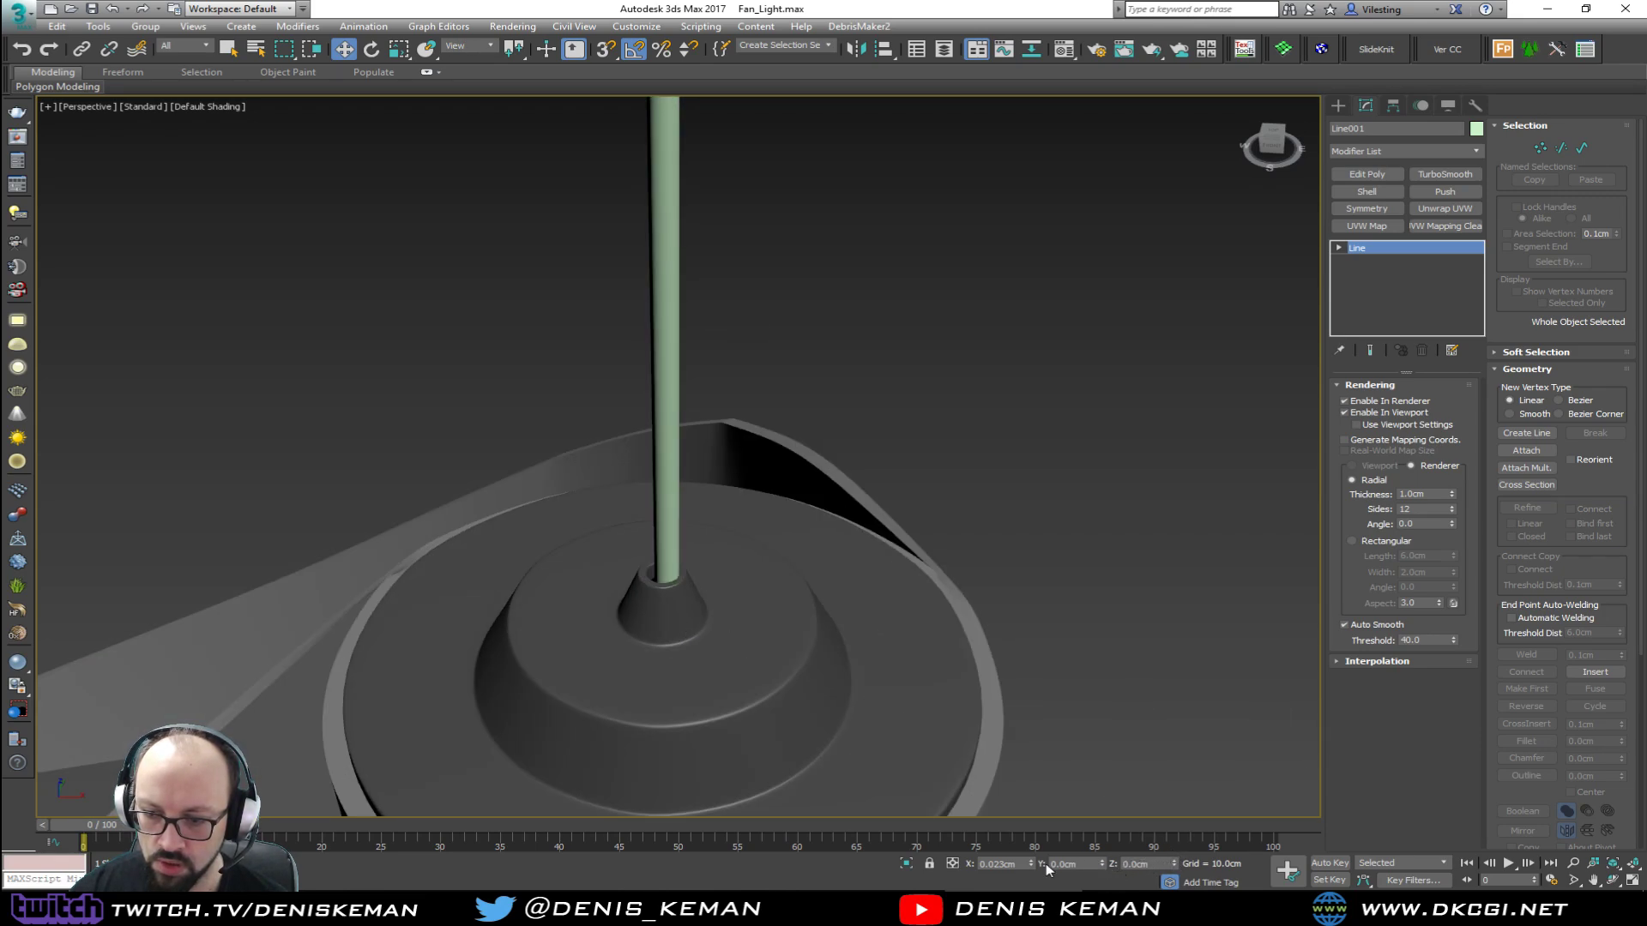
{"action": "scroll", "coordinate": [668, 594], "scroll_direction": "up", "scroll_amount": 4}
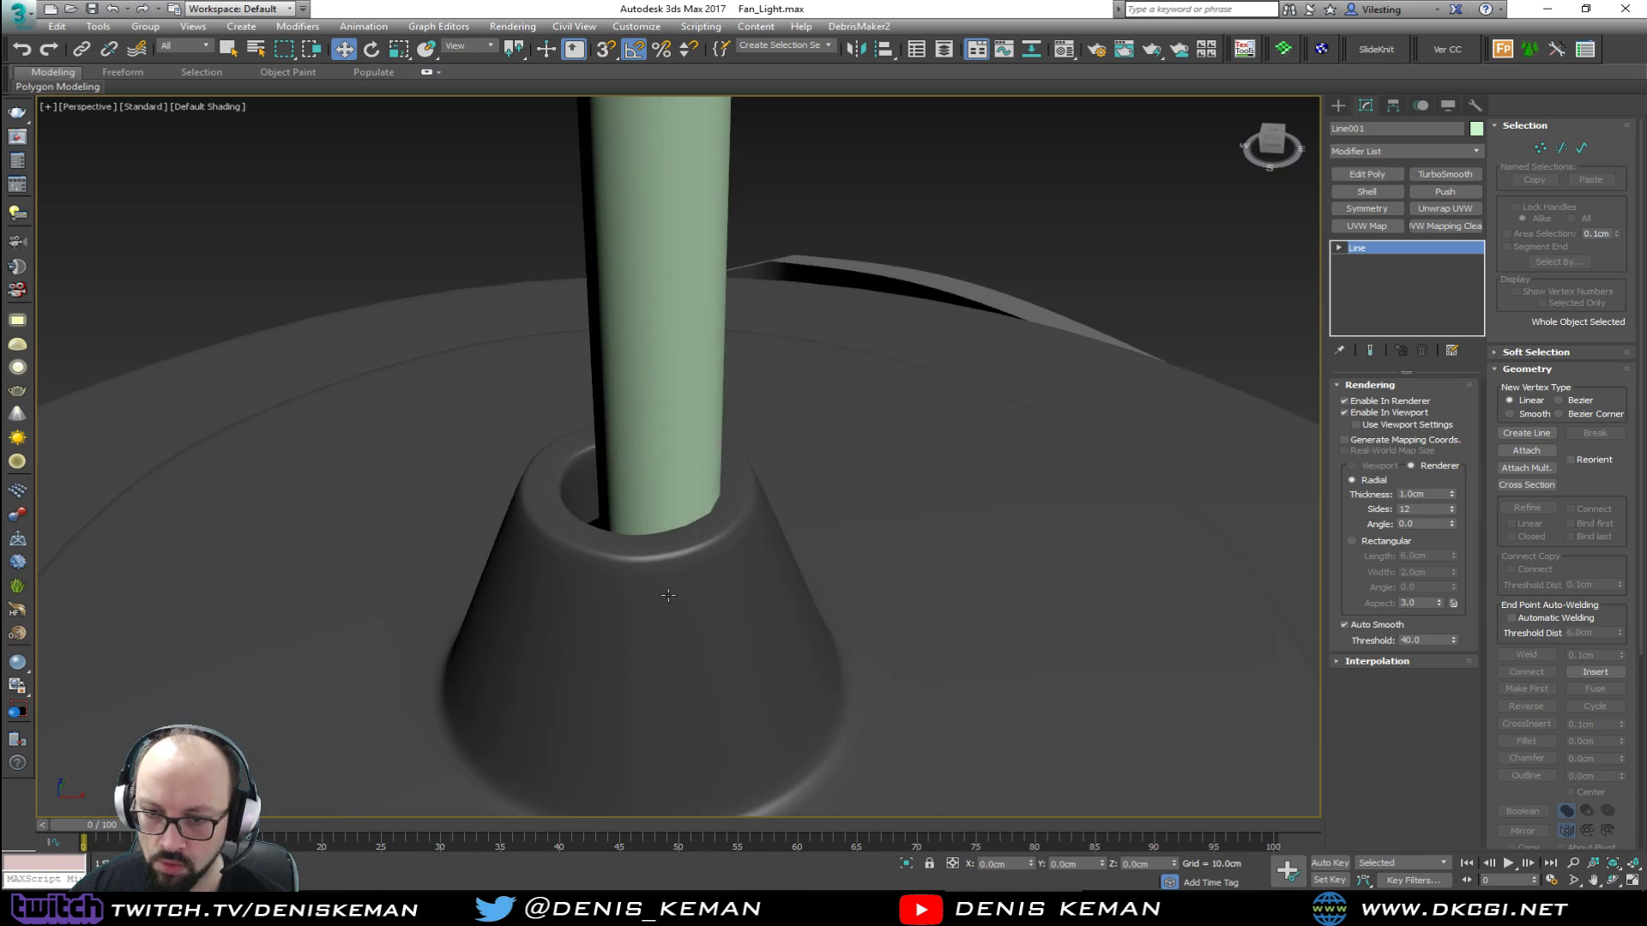
Step: Select the fan and hub cap without the rod and move them in the top view until the peg's hole is centred around the rod
{"action": "key", "text": "alt+w"}
{"action": "right_click", "coordinate": [543, 427]}
{"action": "key", "text": "alt+w"}
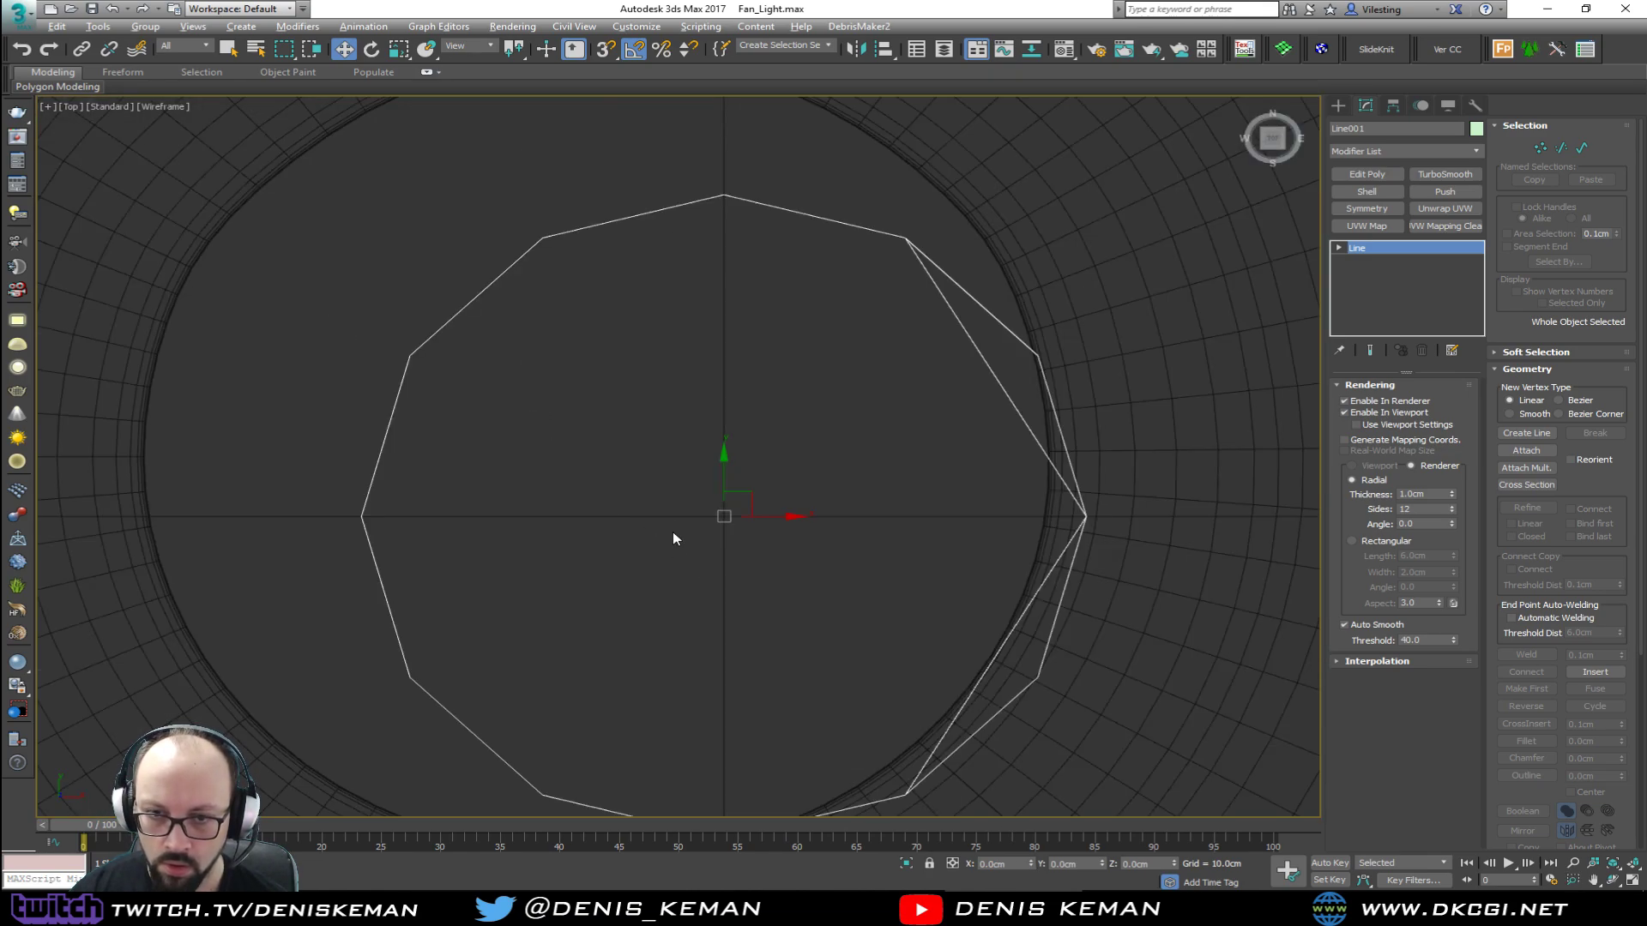
{"action": "scroll", "coordinate": [673, 538], "scroll_direction": "down", "scroll_amount": 3}
{"action": "scroll", "coordinate": [705, 523], "scroll_direction": "down", "scroll_amount": 6}
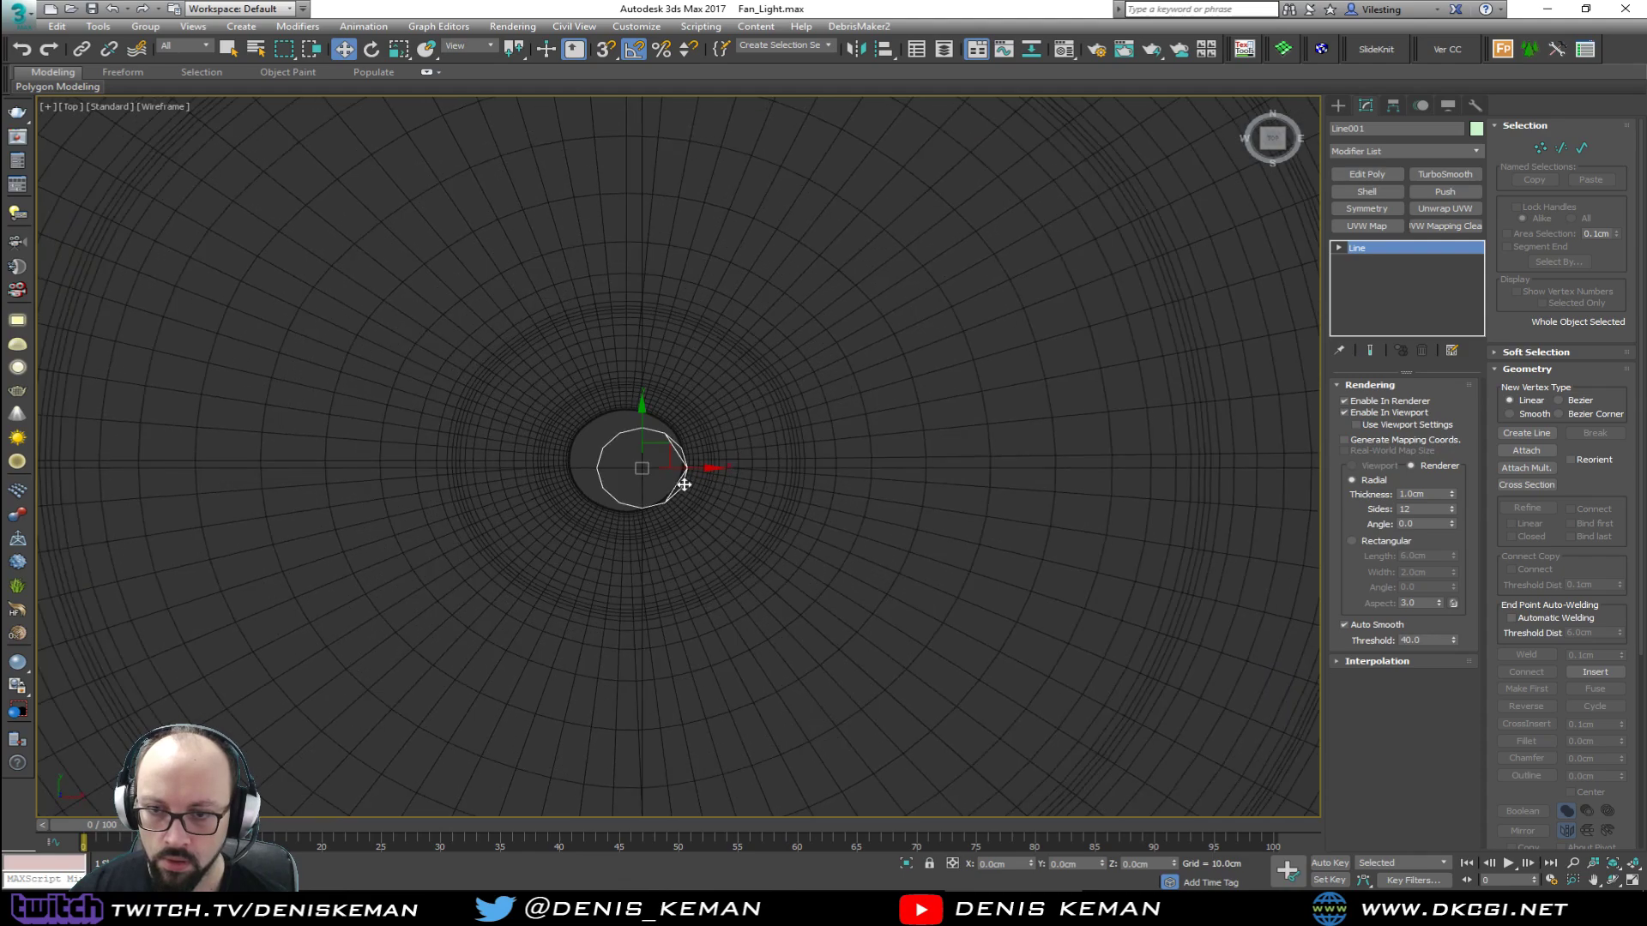
{"action": "scroll", "coordinate": [712, 485], "scroll_direction": "up", "scroll_amount": 4}
{"action": "key", "text": "ctrl+a"}
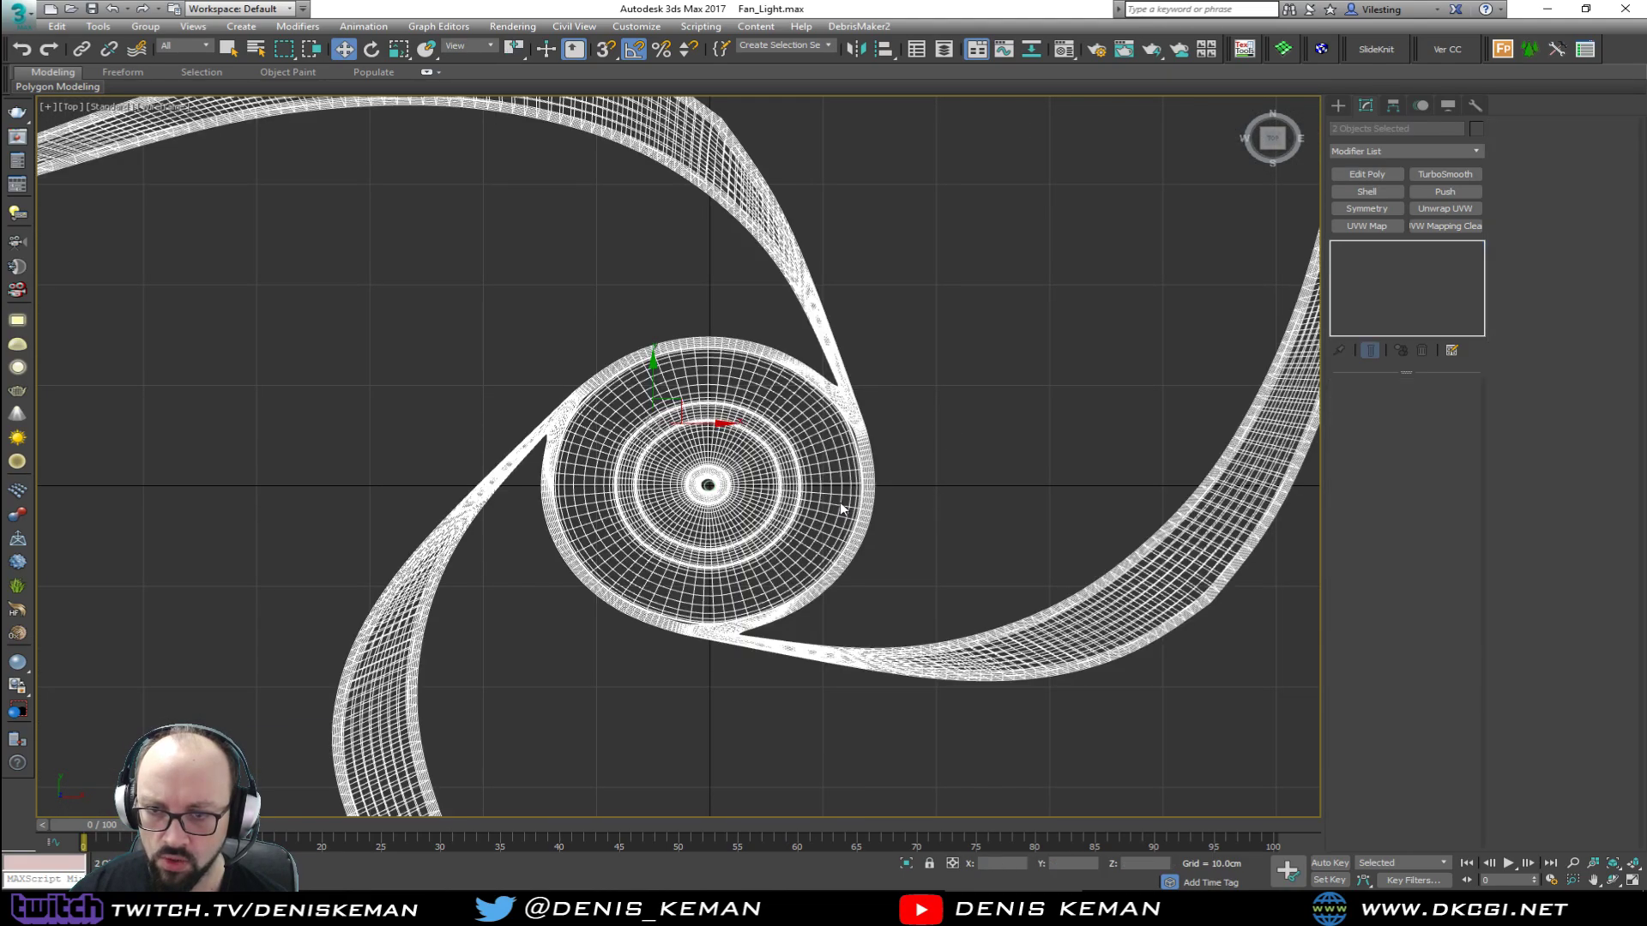
{"action": "scroll", "coordinate": [682, 466], "scroll_direction": "up", "scroll_amount": 8}
{"action": "scroll", "coordinate": [682, 466], "scroll_direction": "up", "scroll_amount": 5}
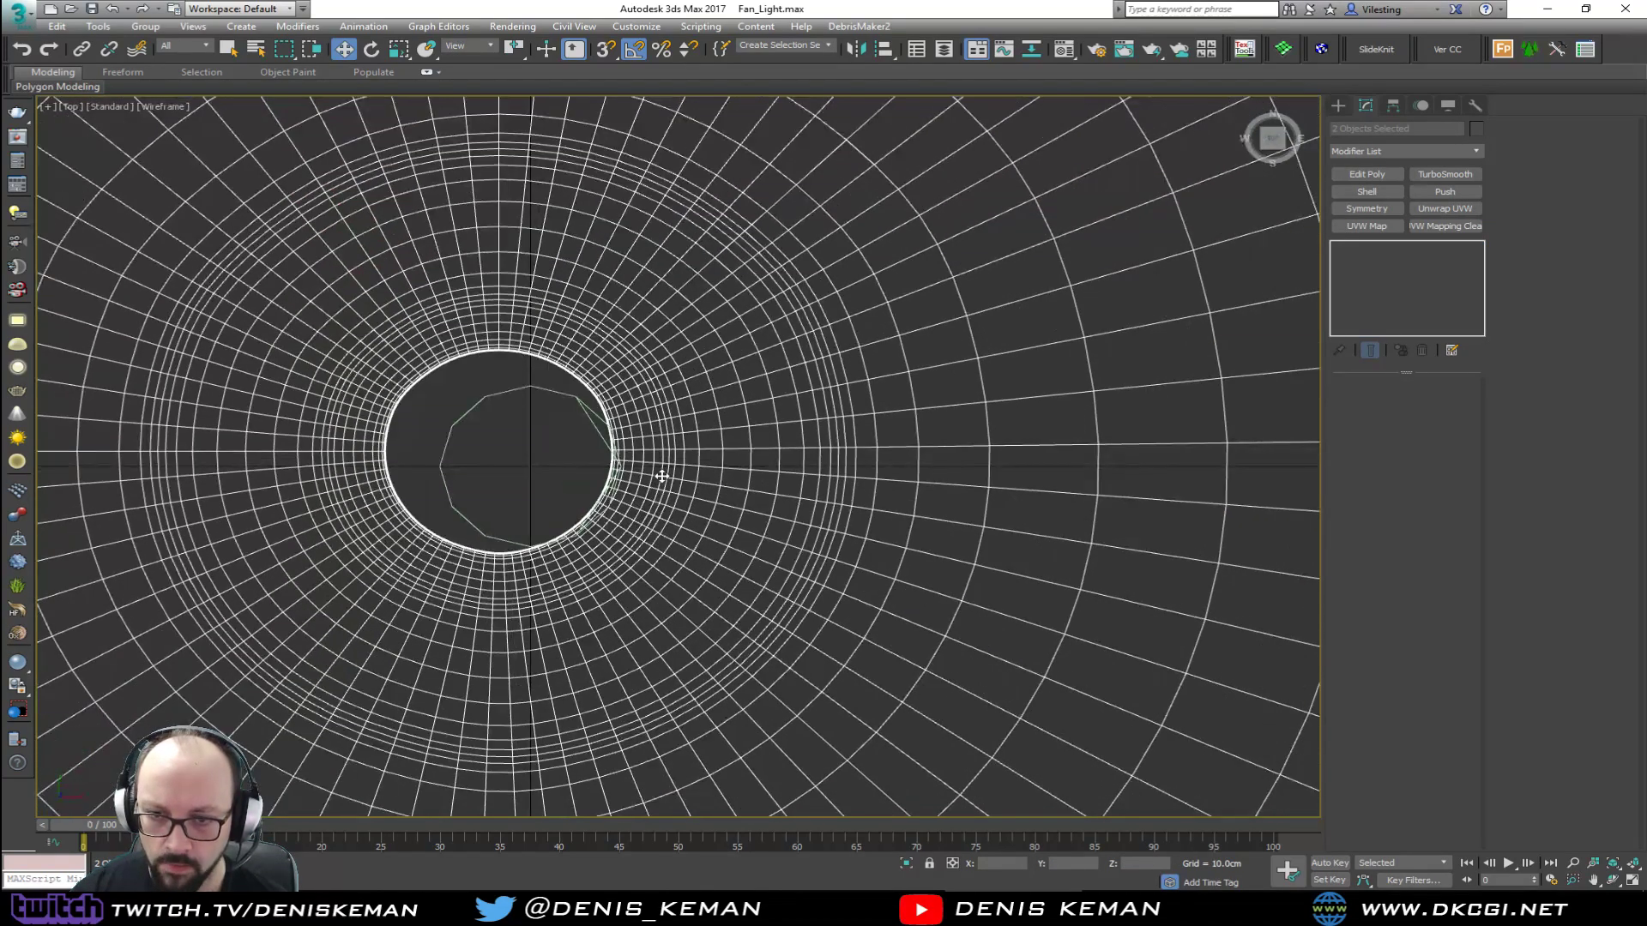
{"action": "scroll", "coordinate": [682, 478], "scroll_direction": "down", "scroll_amount": 12}
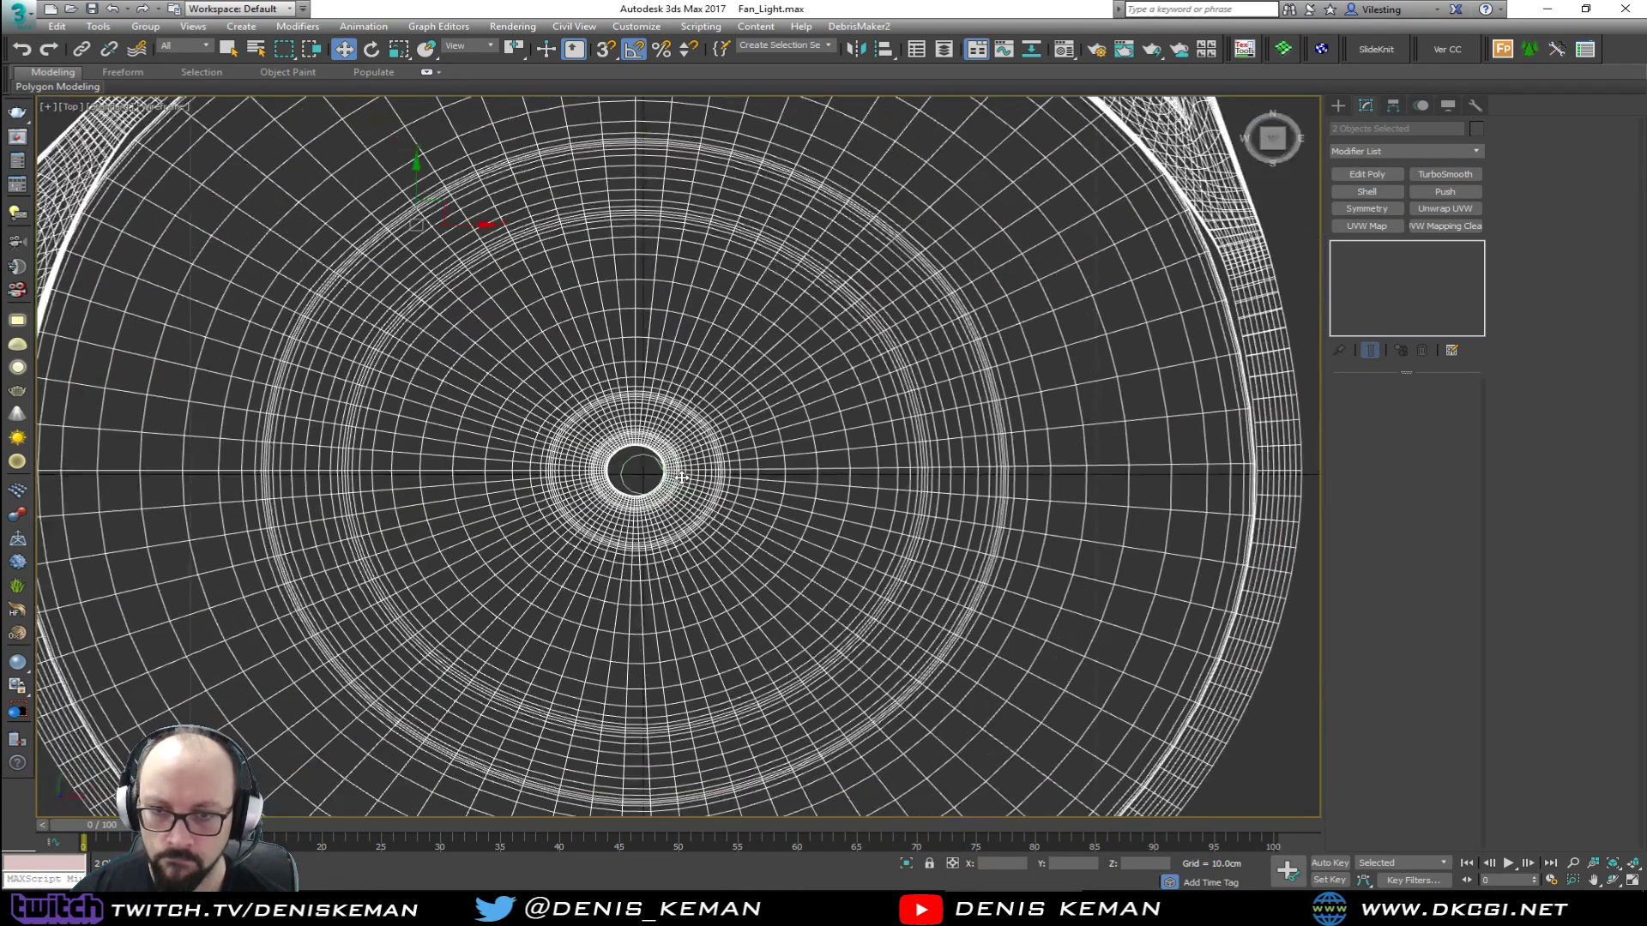
{"action": "scroll", "coordinate": [651, 391], "scroll_direction": "up", "scroll_amount": 10}
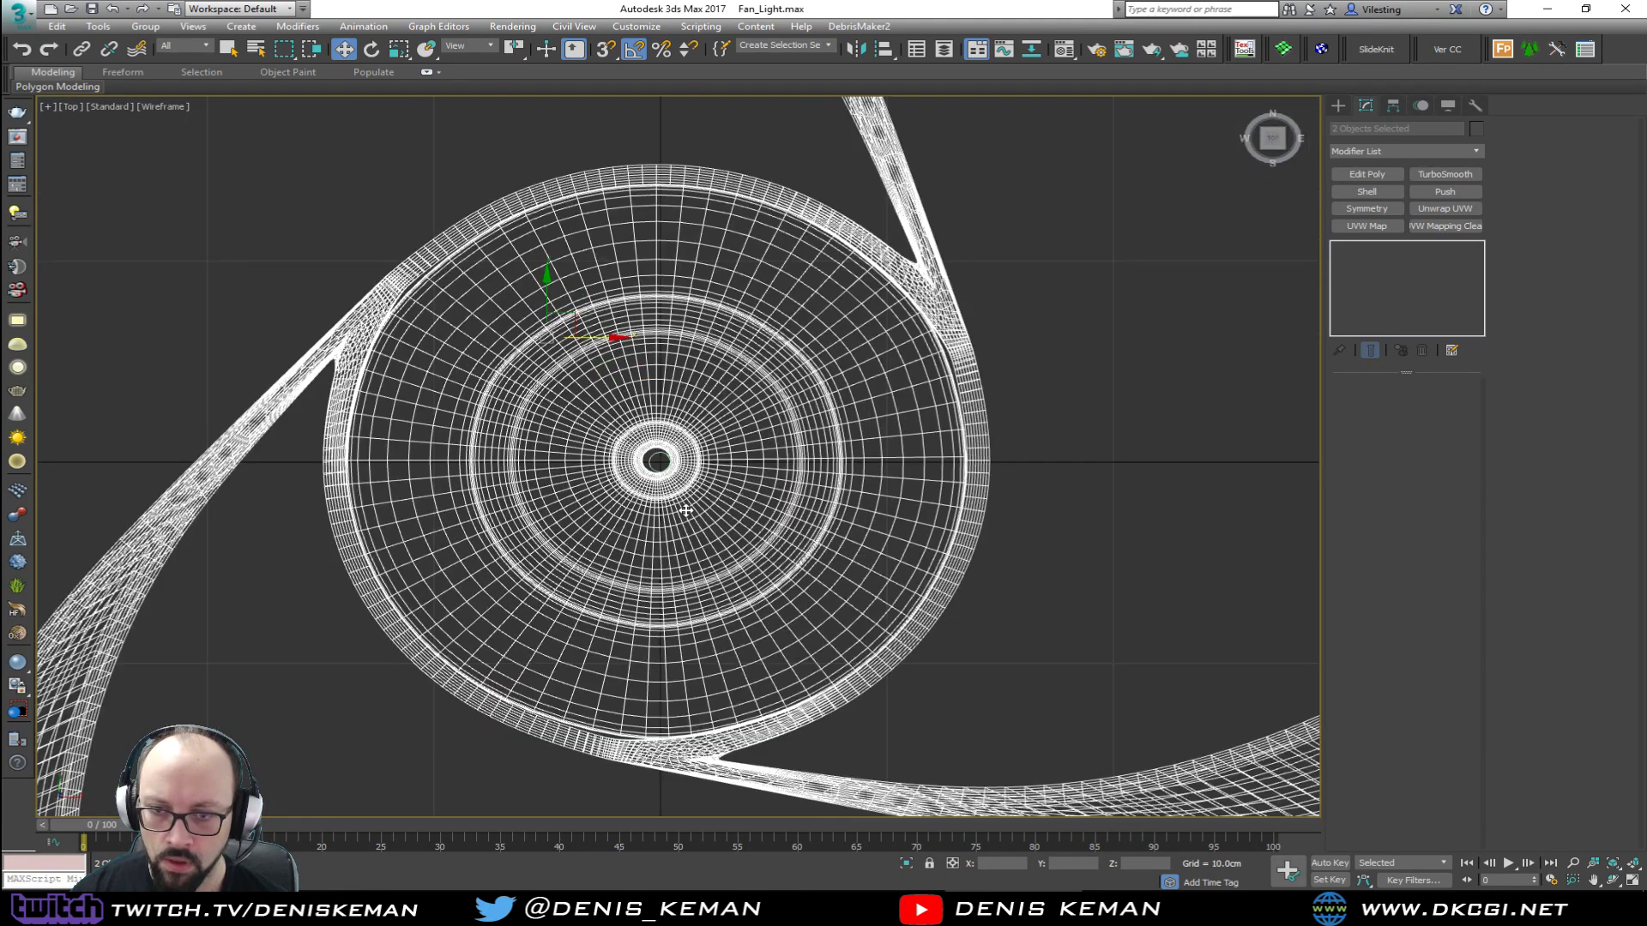
{"action": "left_click_drag", "start_coordinate": [626, 382], "coordinate": [663, 381]}
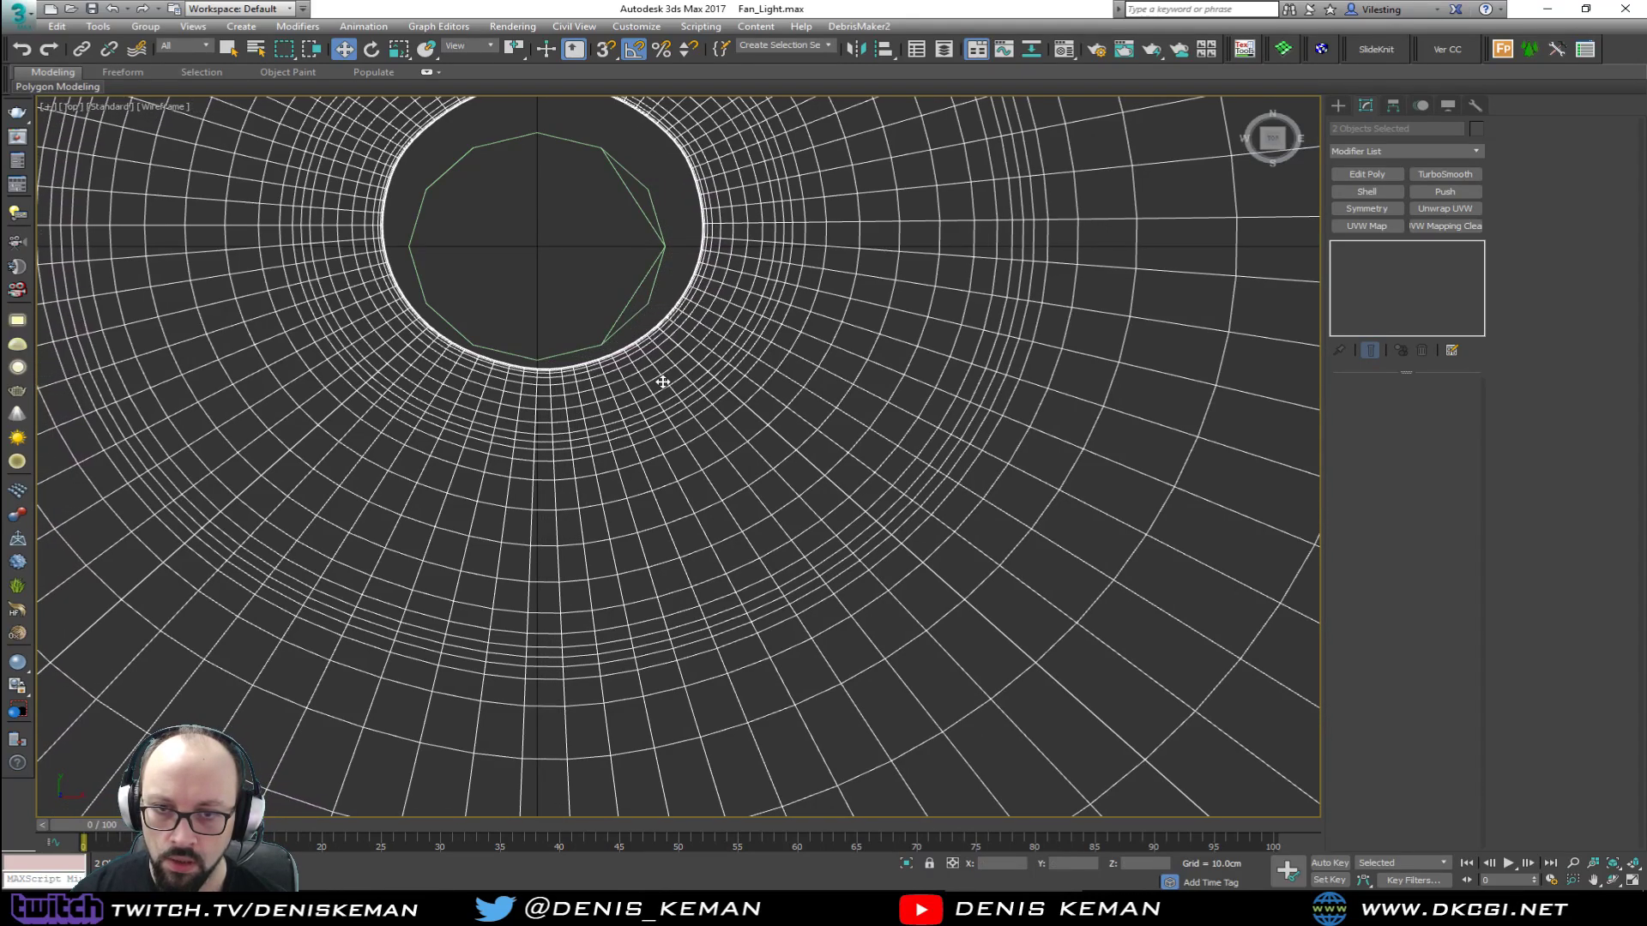
{"action": "scroll", "coordinate": [663, 381], "scroll_direction": "down", "scroll_amount": 8}
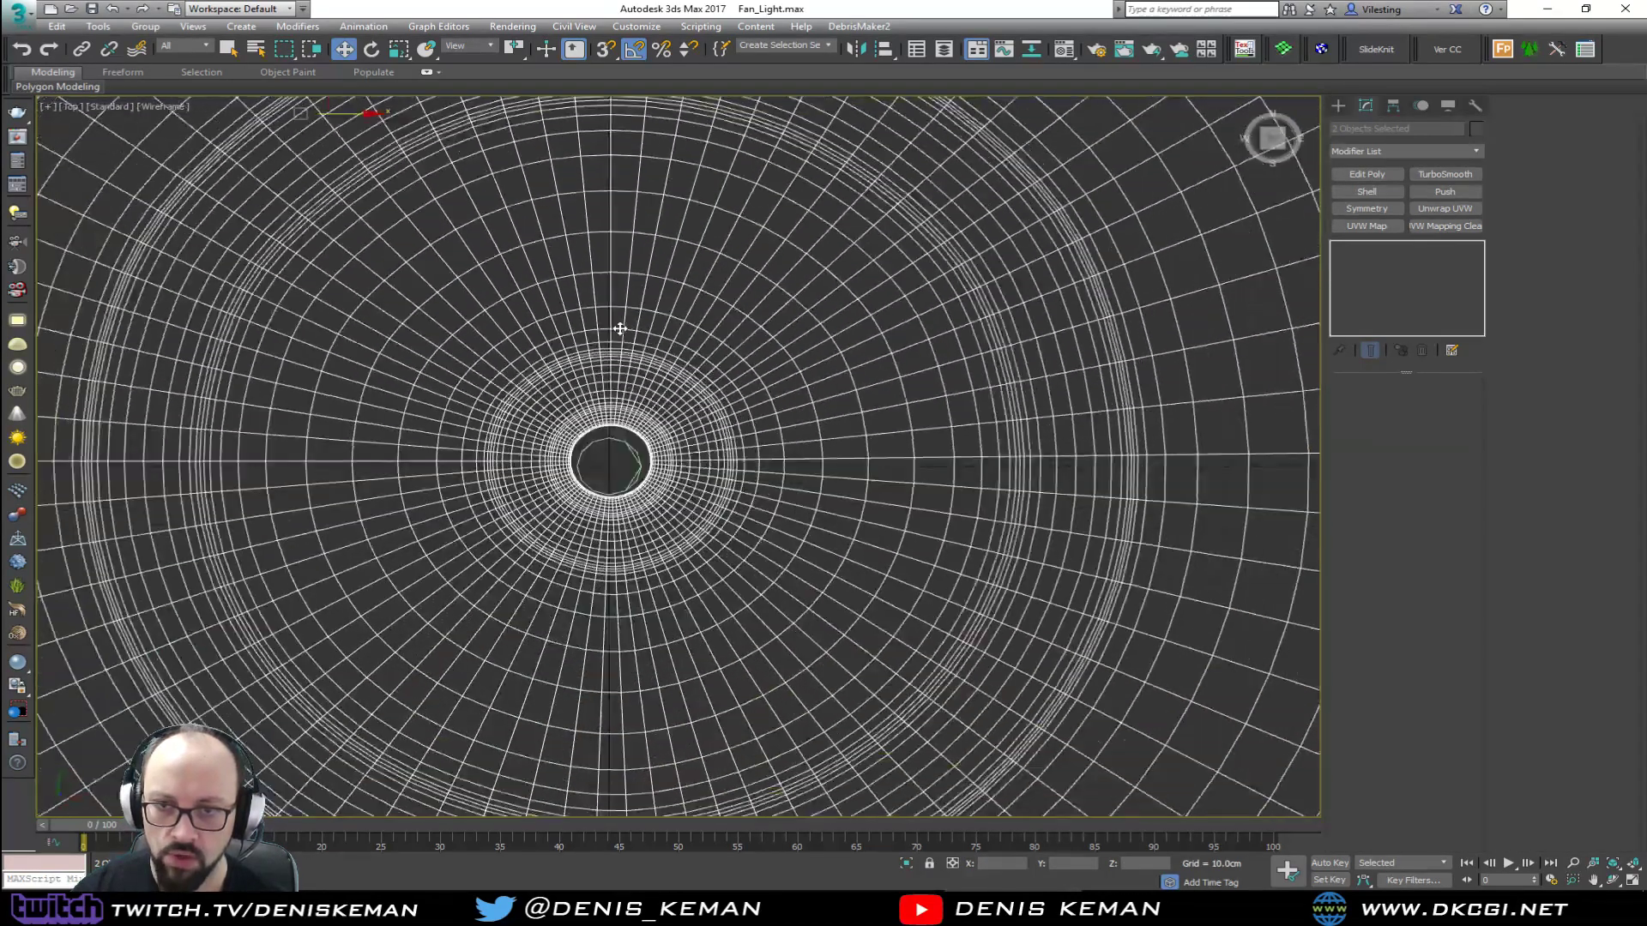
{"action": "scroll", "coordinate": [621, 329], "scroll_direction": "down", "scroll_amount": 3}
{"action": "scroll", "coordinate": [580, 422], "scroll_direction": "up", "scroll_amount": 5}
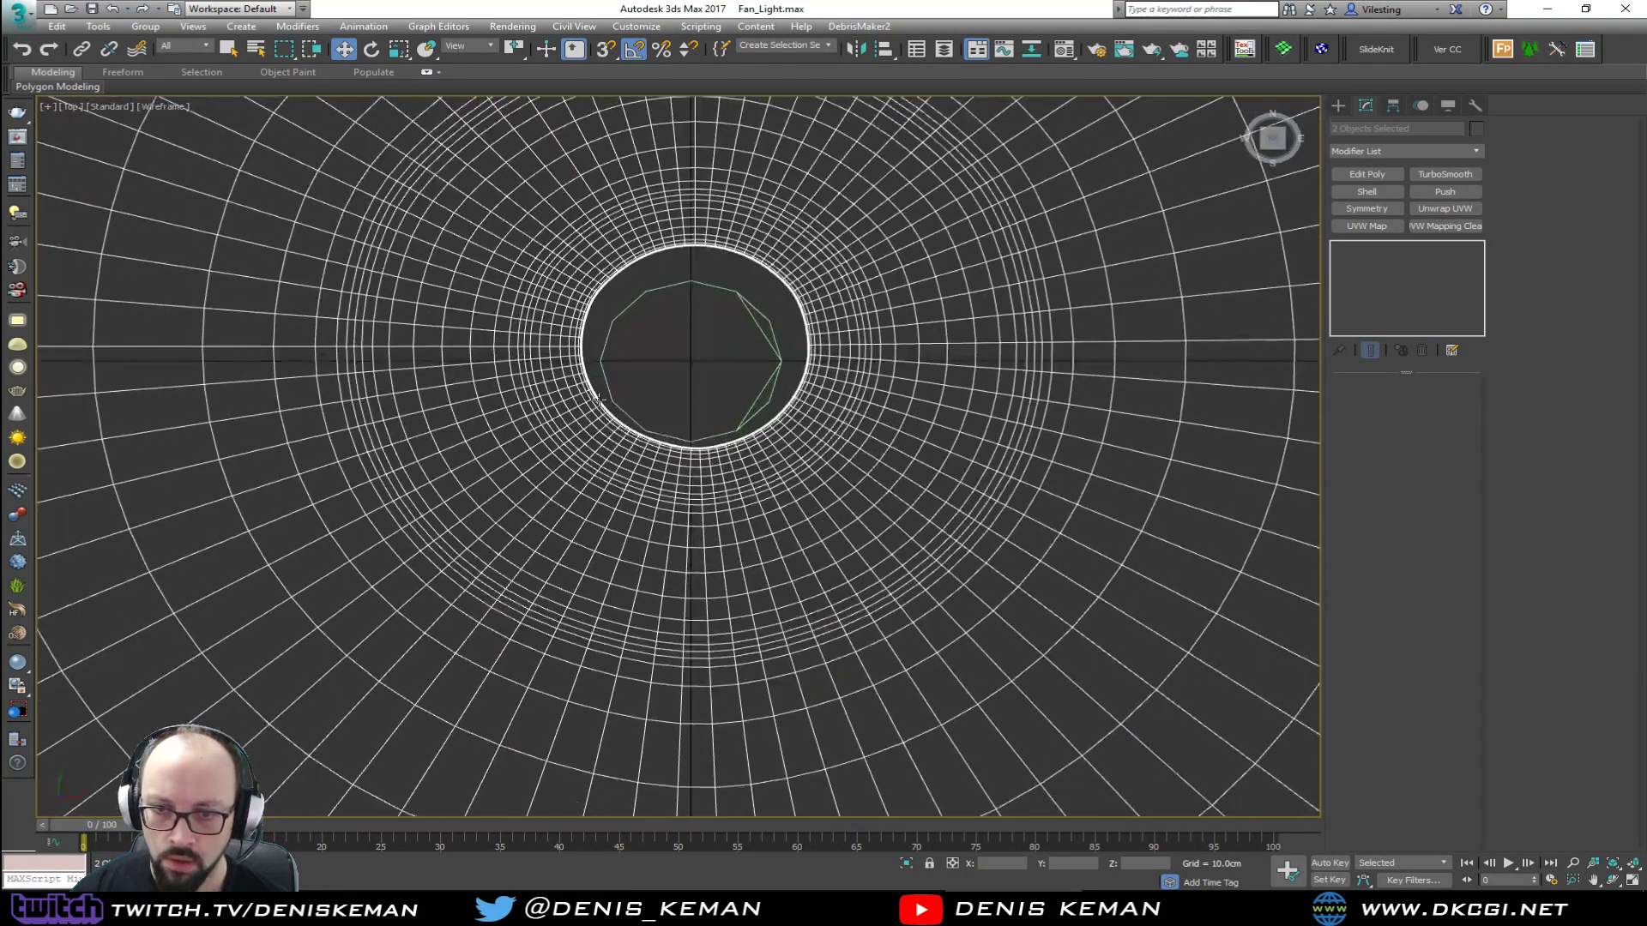
{"action": "scroll", "coordinate": [684, 406], "scroll_direction": "up", "scroll_amount": 3}
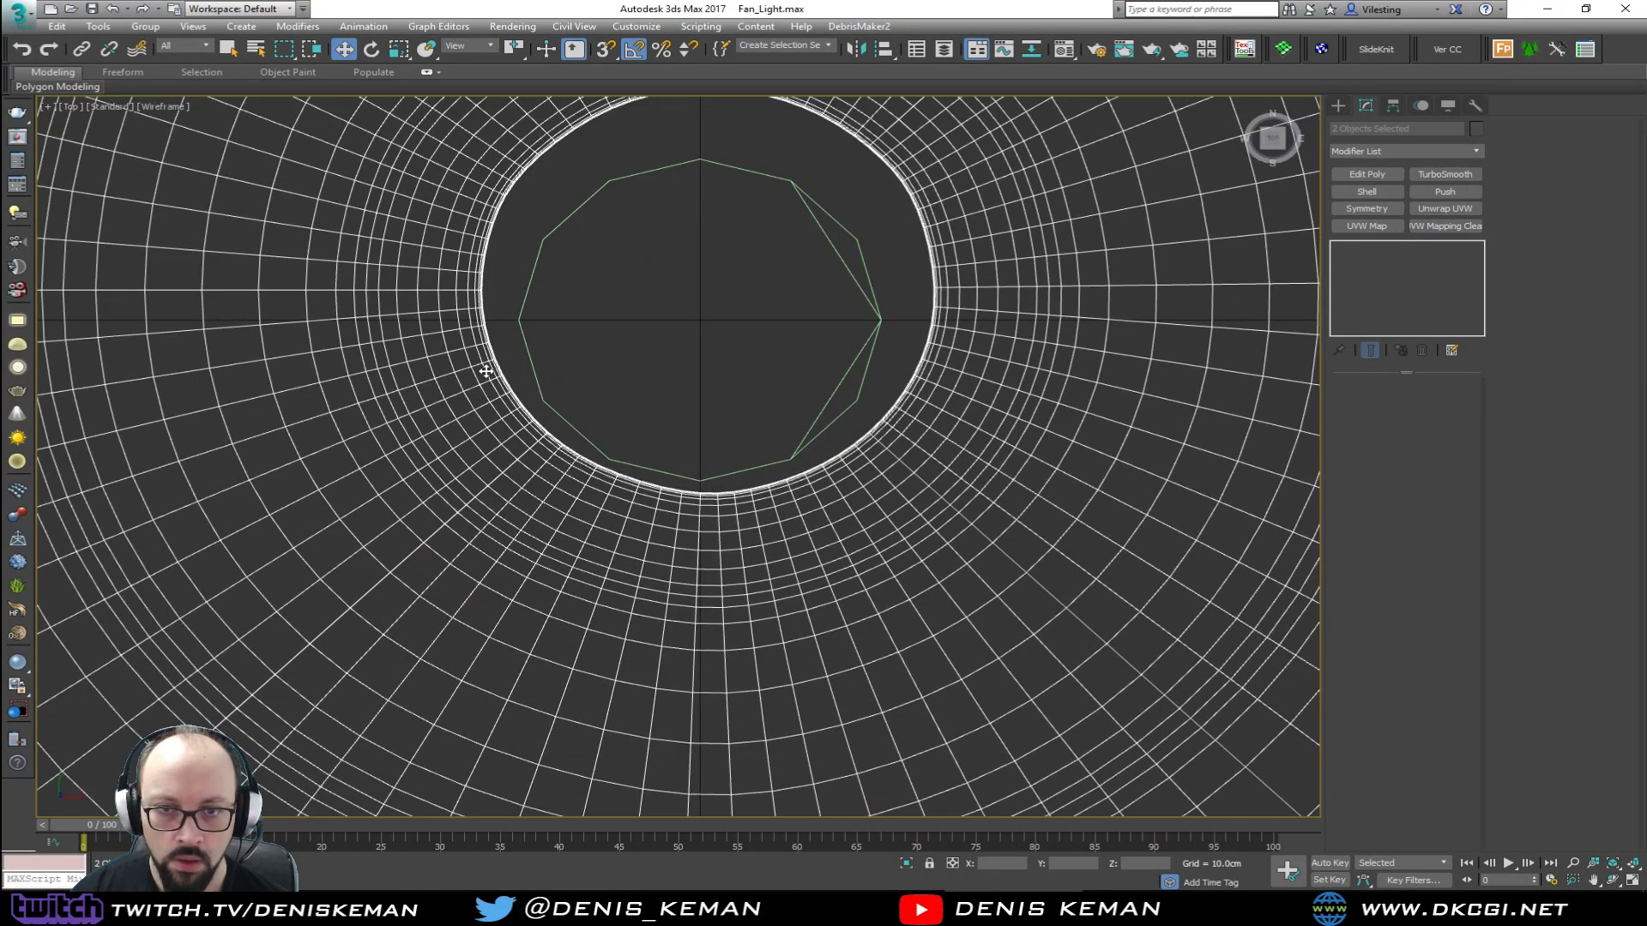
{"action": "left_click_drag", "start_coordinate": [485, 370], "coordinate": [485, 399]}
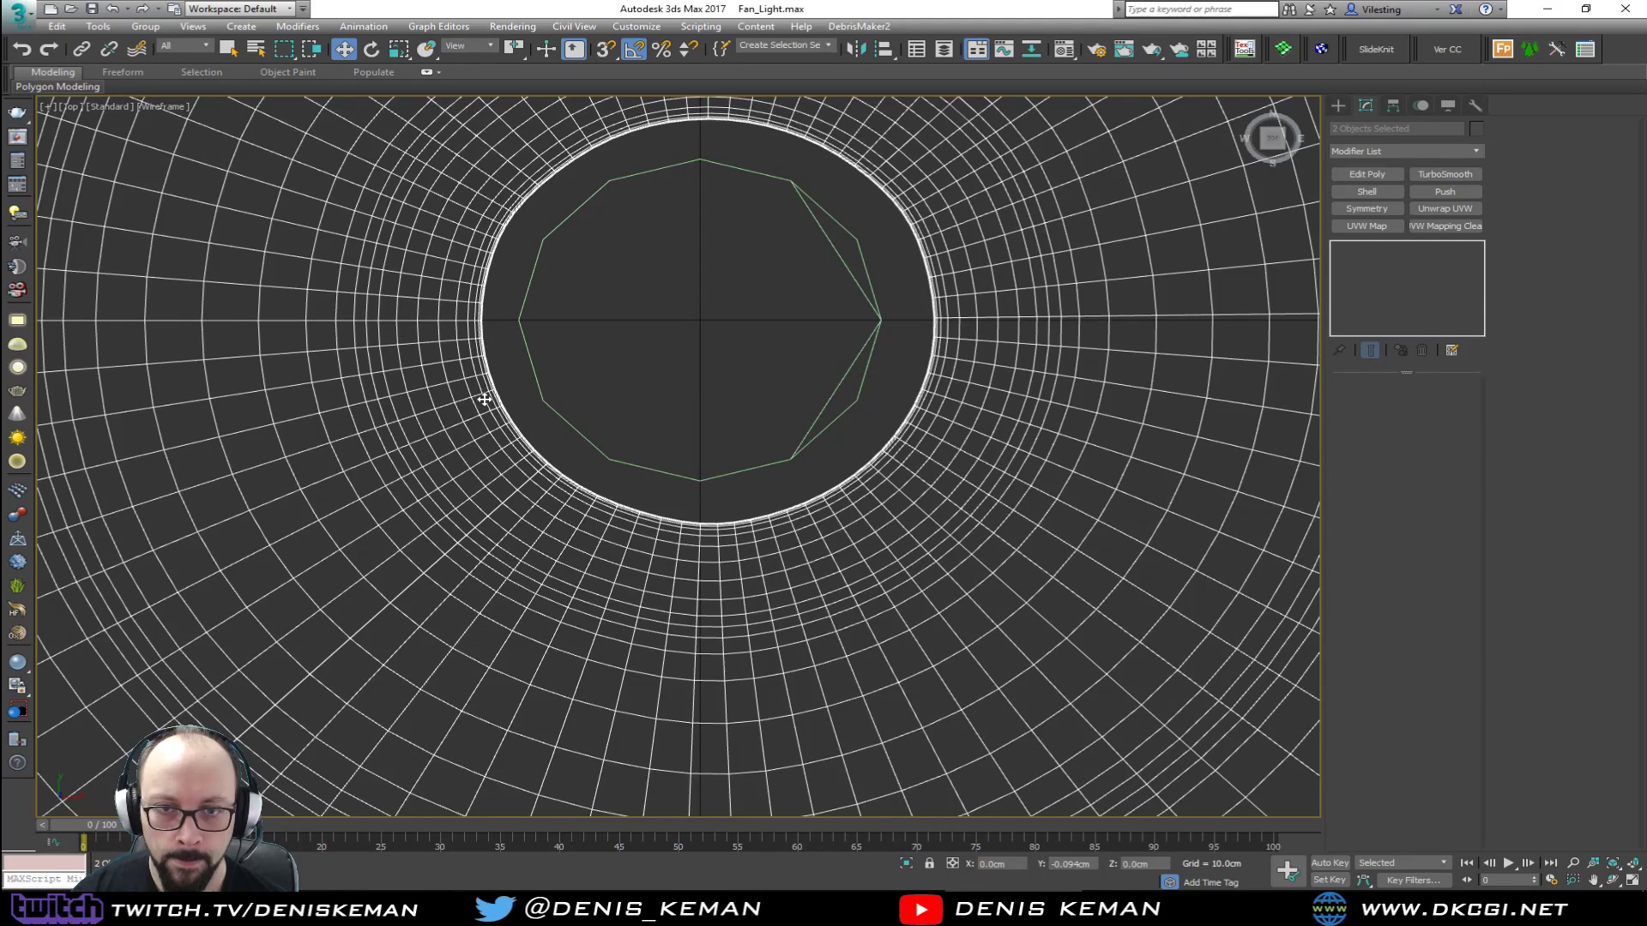
{"action": "middle_click_drag", "start_coordinate": [636, 389], "coordinate": [657, 460]}
Step: Set the rod line's rendering thickness to 1.27 cm so it nearly fills the peg's hole
{"action": "left_click", "coordinate": [656, 389]}
{"action": "left_click_drag", "start_coordinate": [533, 461], "coordinate": [533, 462]}
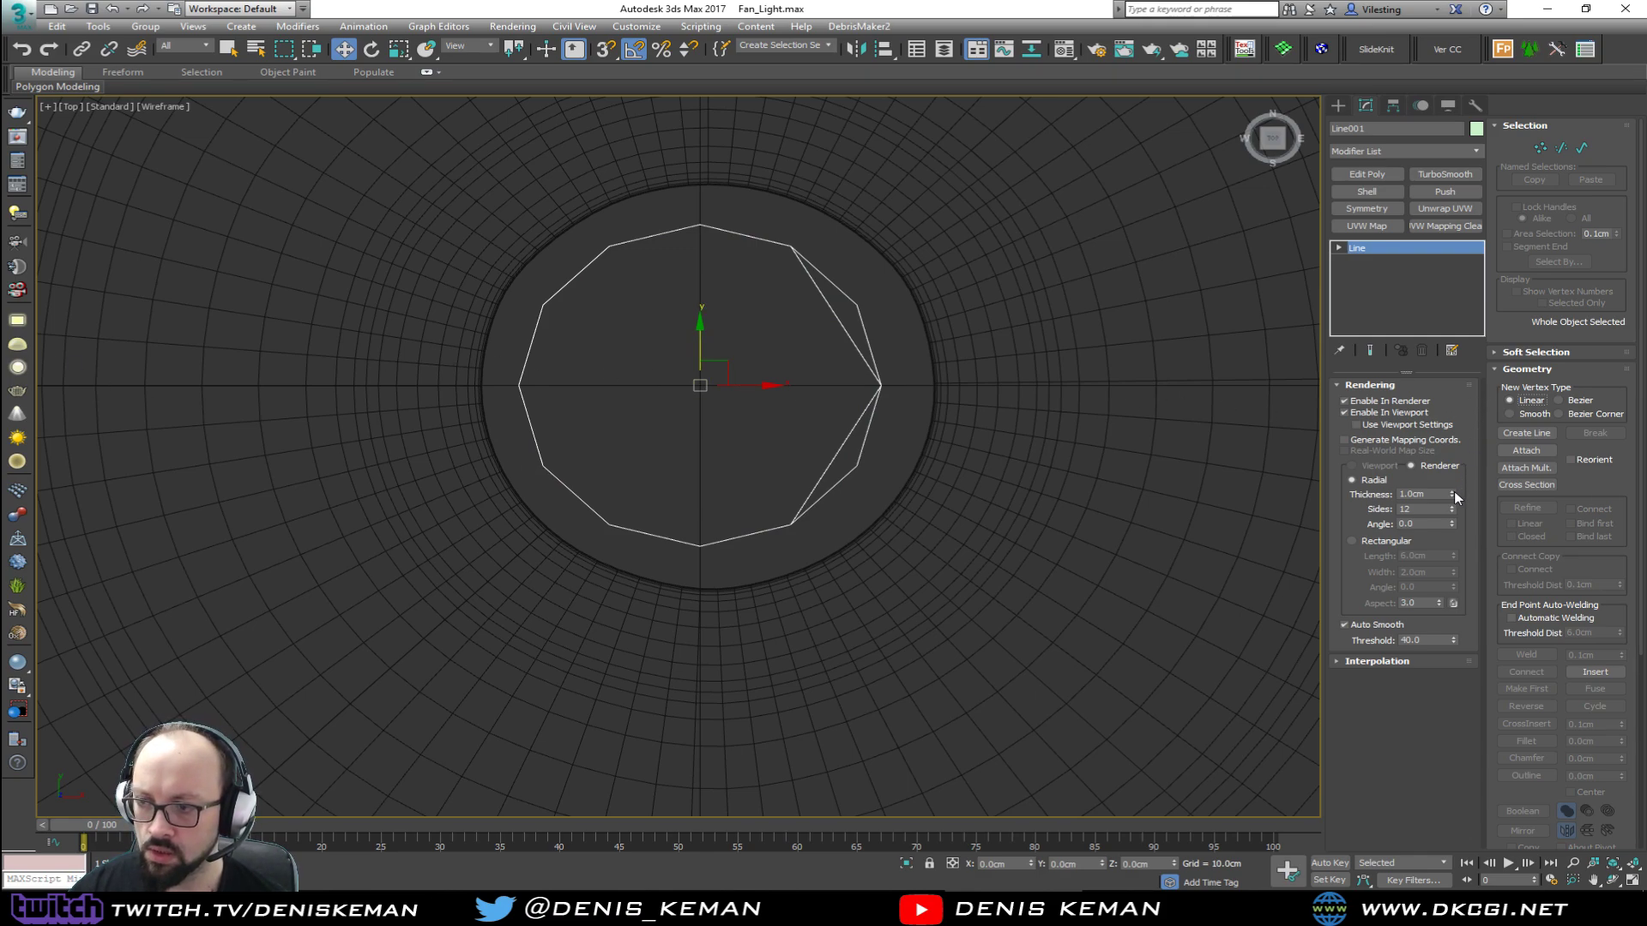
{"action": "left_click_drag", "start_coordinate": [1453, 495], "coordinate": [1452, 471]}
Step: Raise the rod along Z to about 158.9 cm in the perspective view, so that its lower end sits in the hub cap's peg
{"action": "key", "text": "alt+w"}
{"action": "middle_click", "coordinate": [947, 564]}
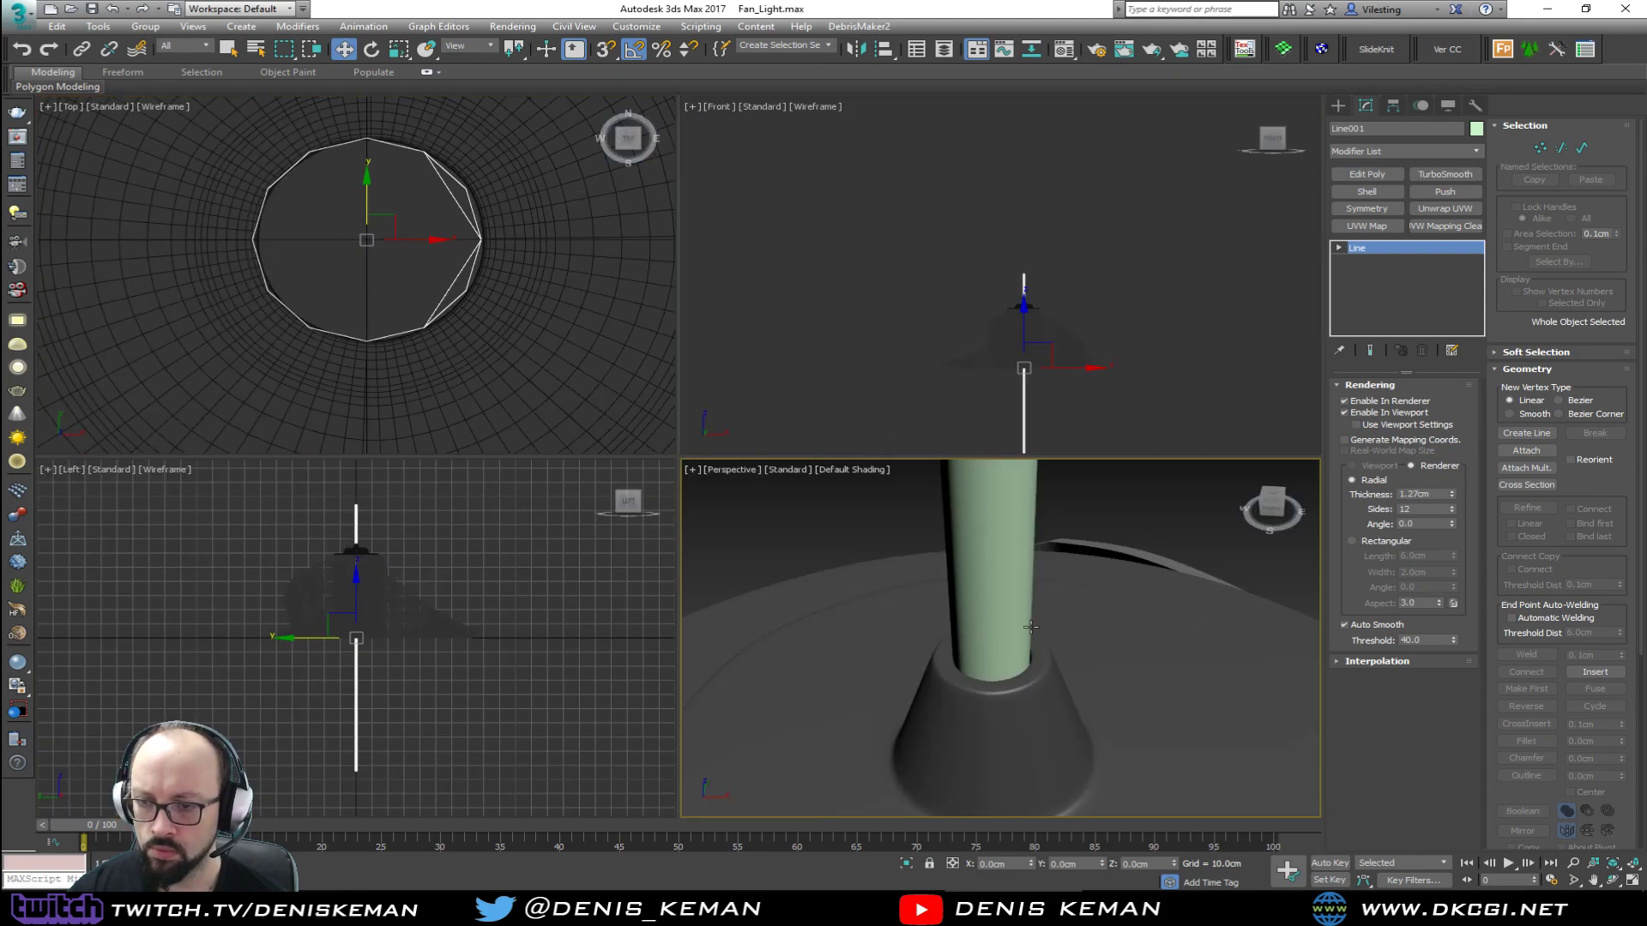
{"action": "key", "text": "alt+w"}
{"action": "scroll", "coordinate": [855, 491], "scroll_direction": "down", "scroll_amount": 6}
{"action": "middle_click_drag", "start_coordinate": [1124, 344], "coordinate": [842, 412]}
{"action": "scroll", "coordinate": [846, 479], "scroll_direction": "down", "scroll_amount": 6}
{"action": "middle_click_drag", "start_coordinate": [860, 515], "coordinate": [851, 393]}
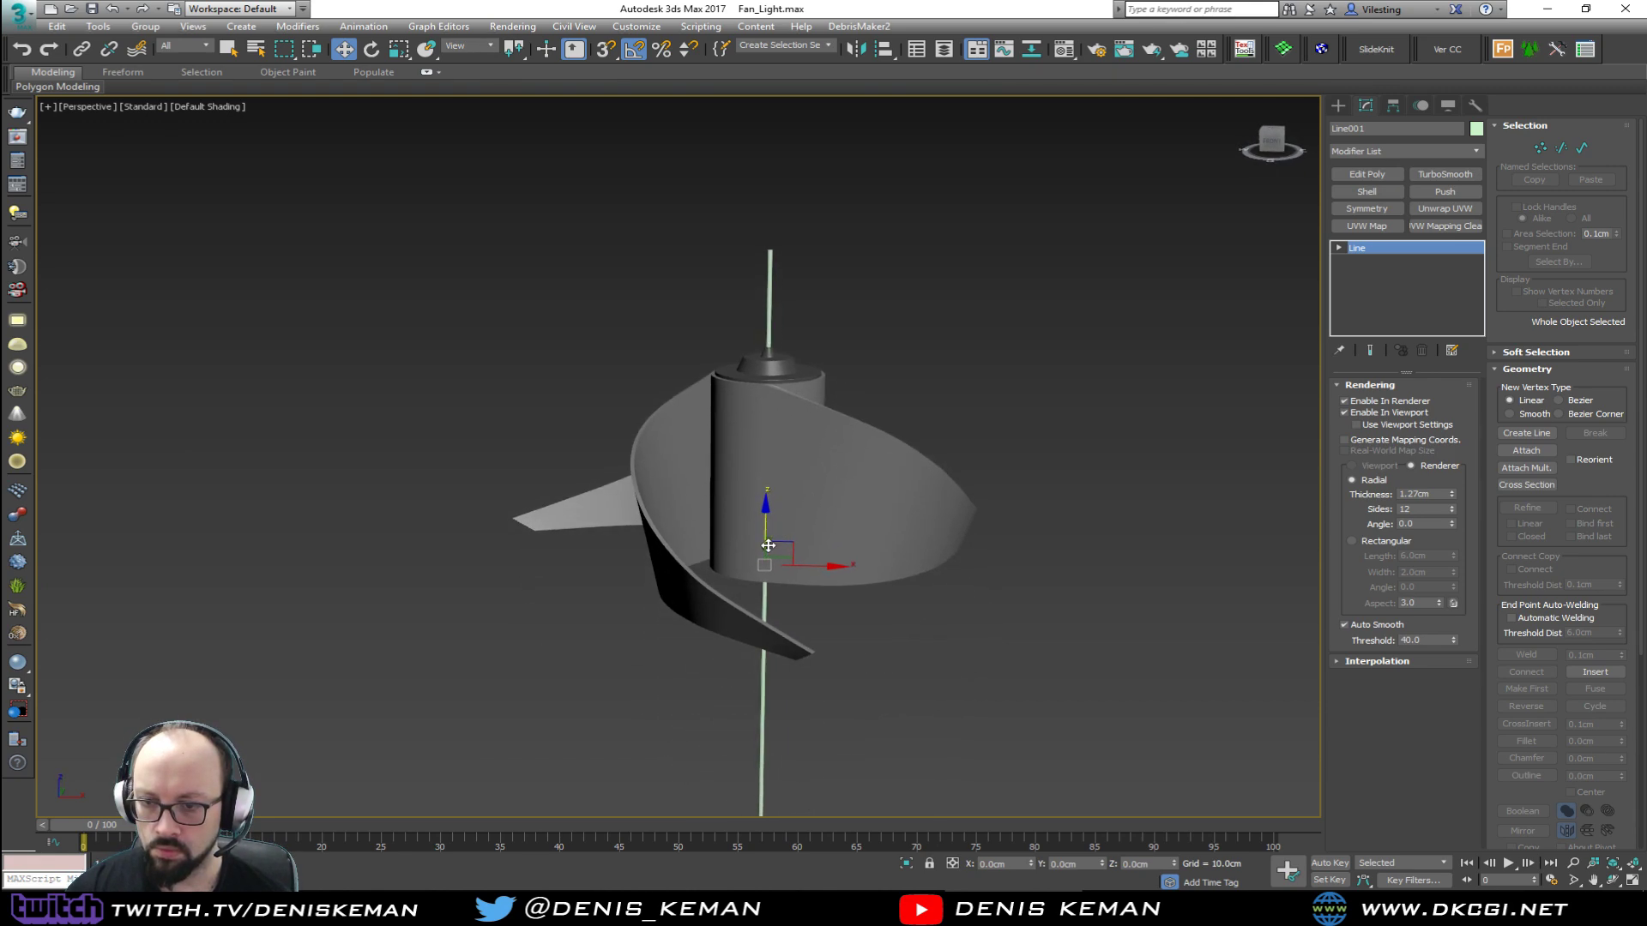
{"action": "left_click_drag", "start_coordinate": [763, 523], "coordinate": [769, 91]}
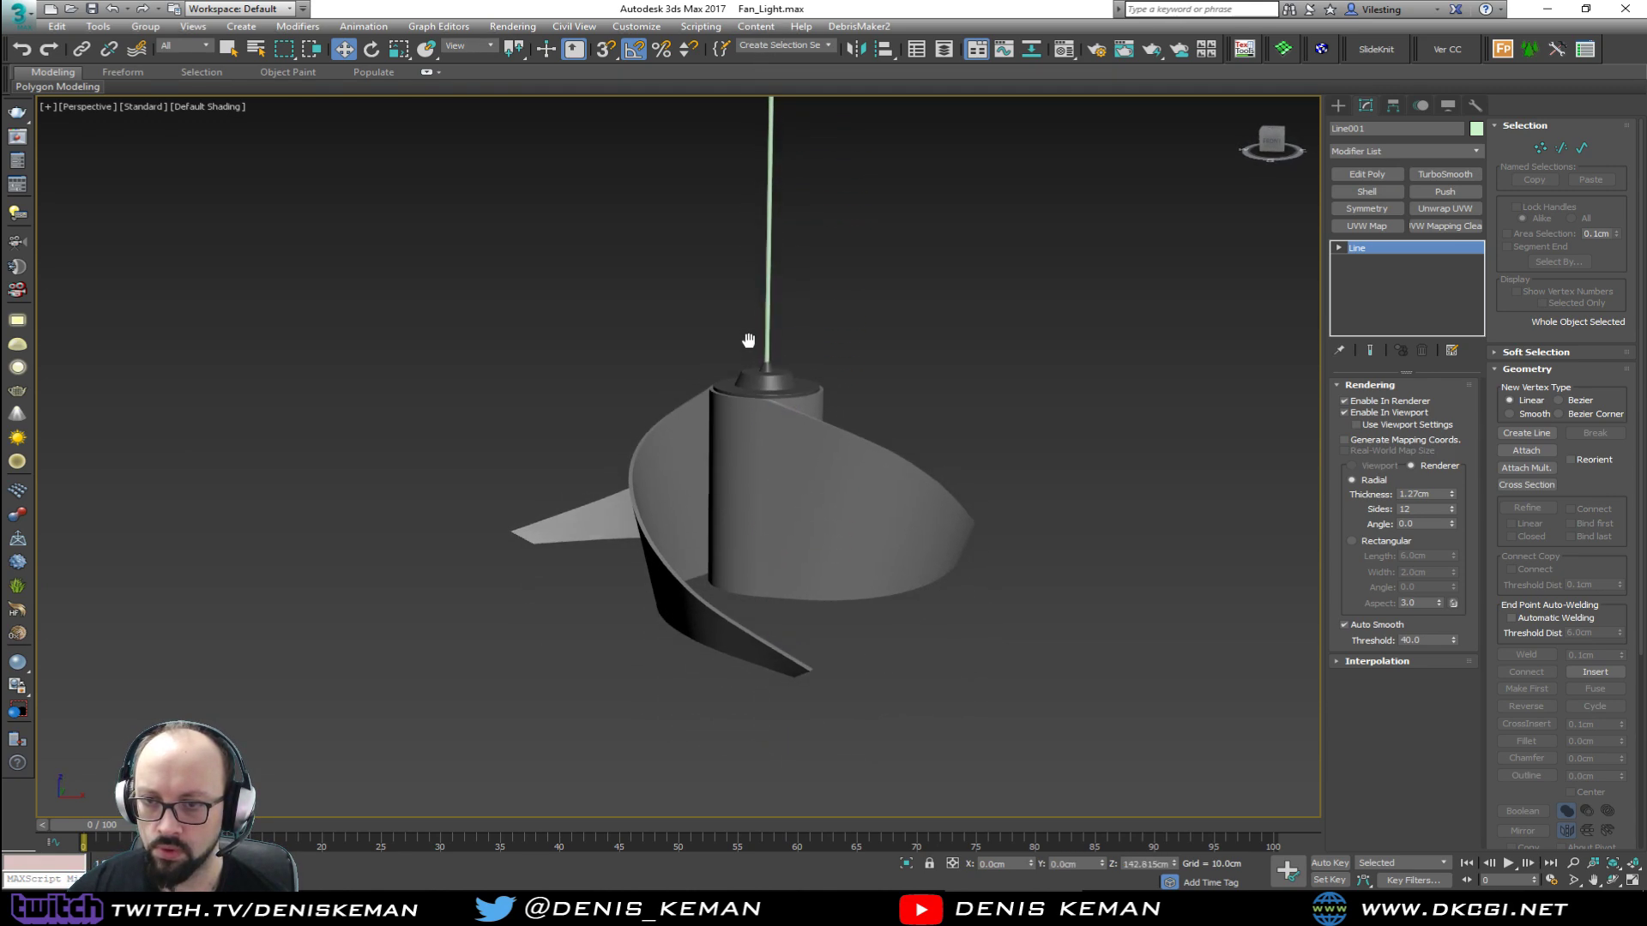
{"action": "middle_click_drag", "start_coordinate": [770, 91], "coordinate": [776, 259]}
{"action": "mouse_move", "coordinate": [779, 197]}
{"action": "left_mouse_down"}
{"action": "mouse_move", "coordinate": [795, 154]}
{"action": "mouse_move", "coordinate": [795, 173]}
{"action": "left_mouse_up"}
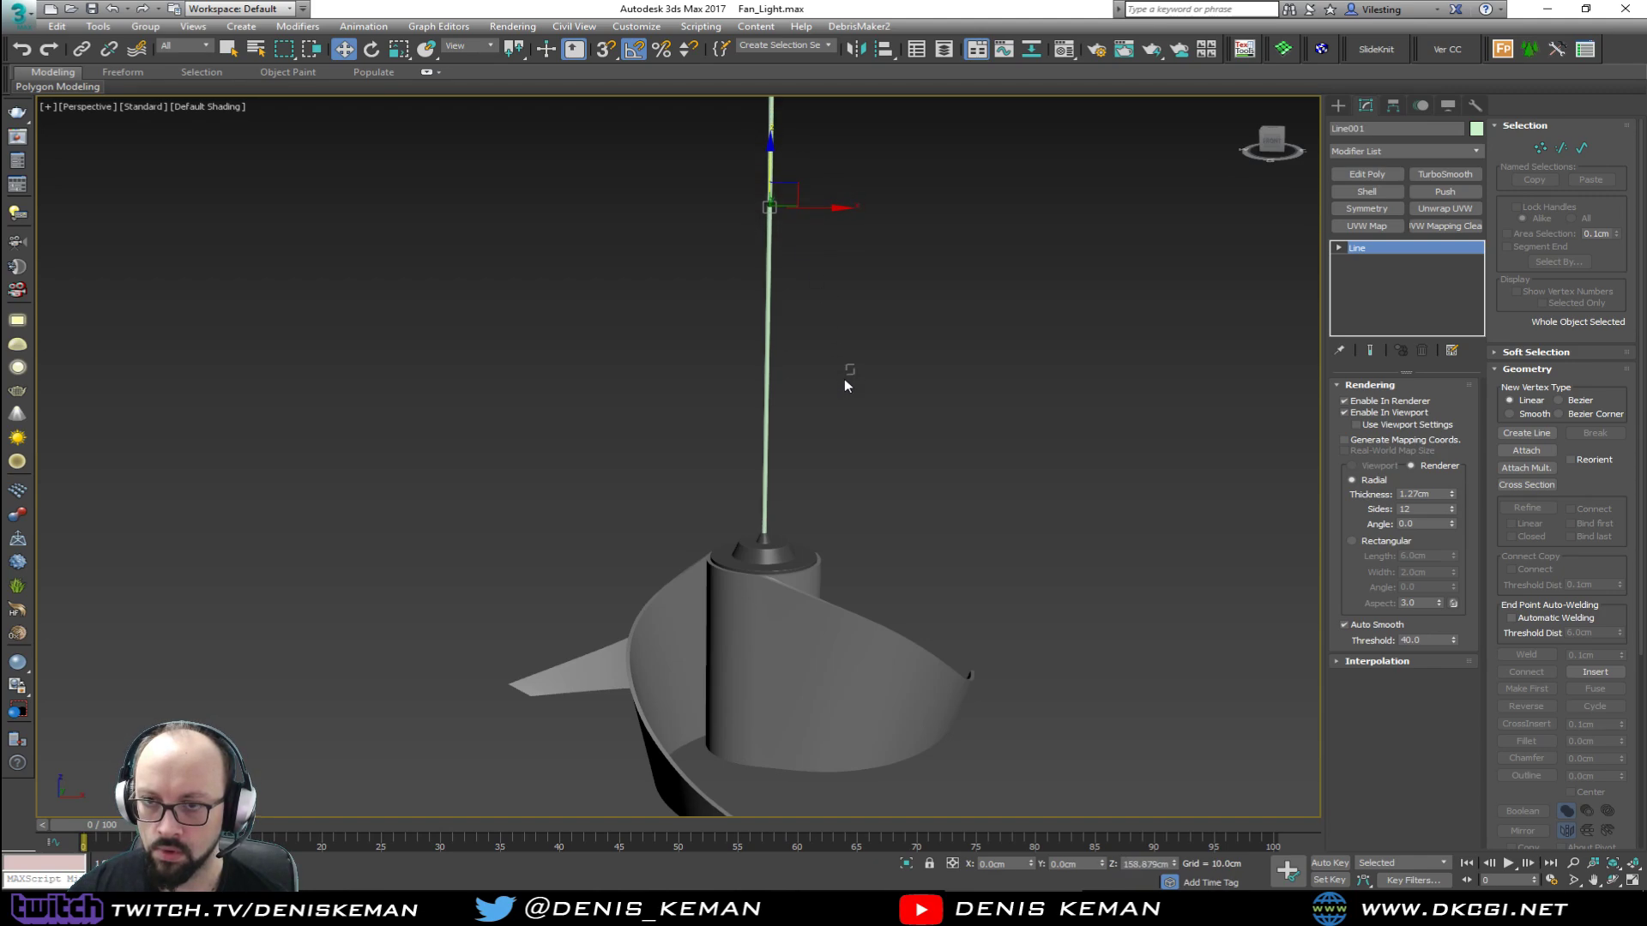
Step: Assign a grey custom object colour to the rod
{"action": "left_click", "coordinate": [844, 378]}
{"action": "middle_click_drag", "start_coordinate": [839, 361], "coordinate": [838, 425]}
{"action": "left_click_drag", "start_coordinate": [869, 340], "coordinate": [691, 403]}
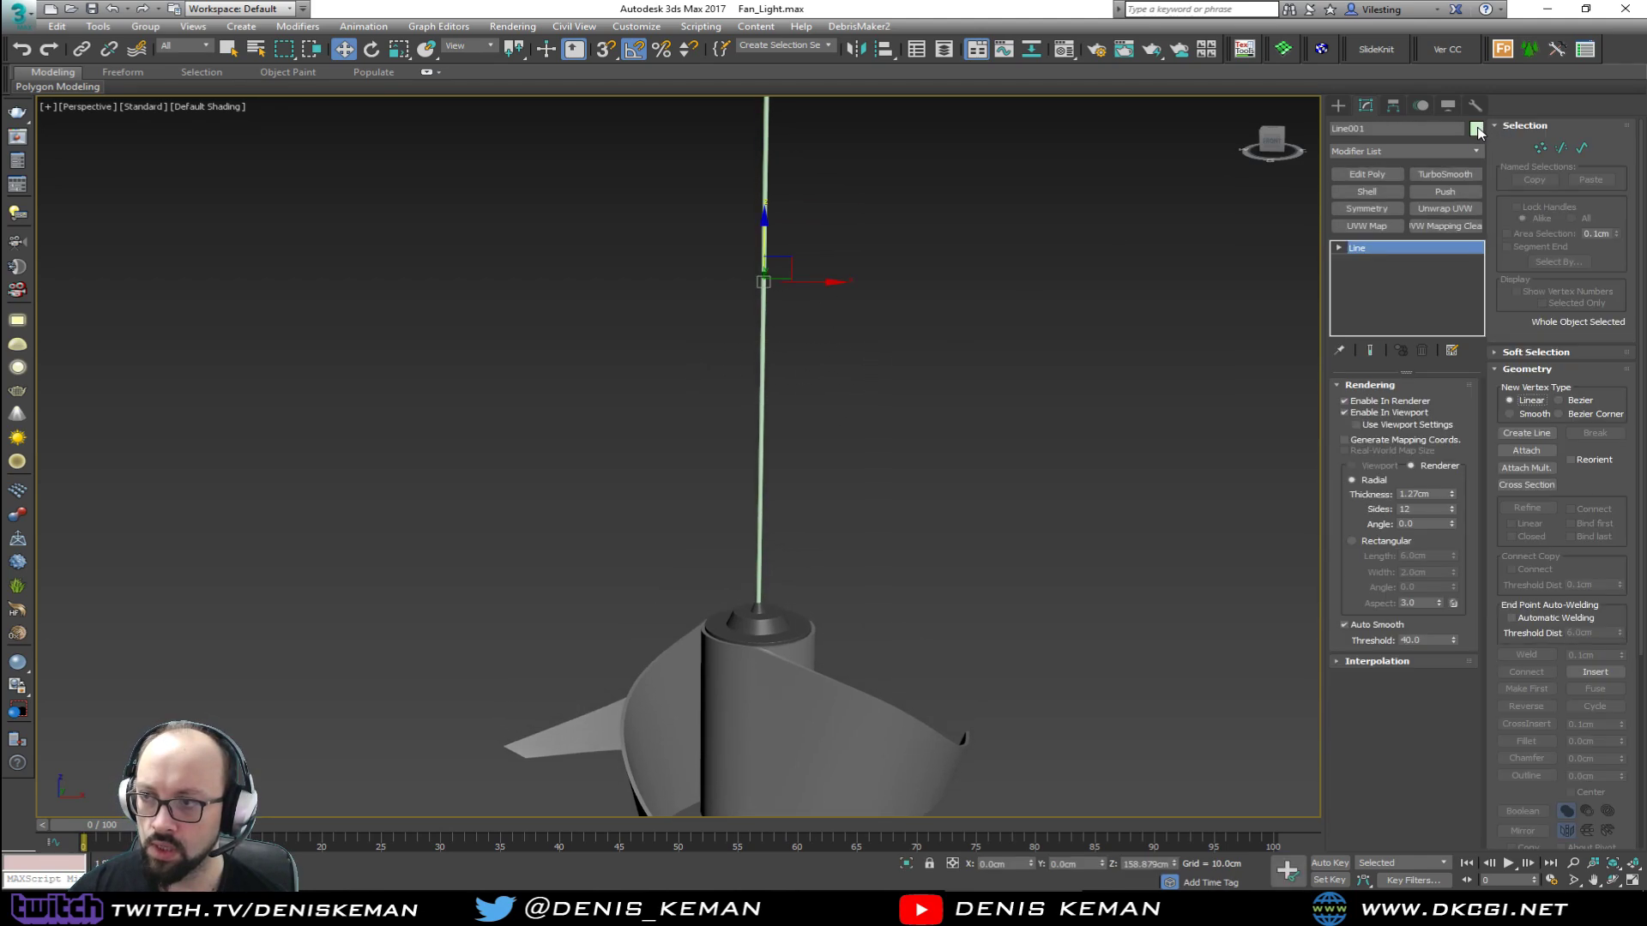
{"action": "left_click", "coordinate": [1476, 128]}
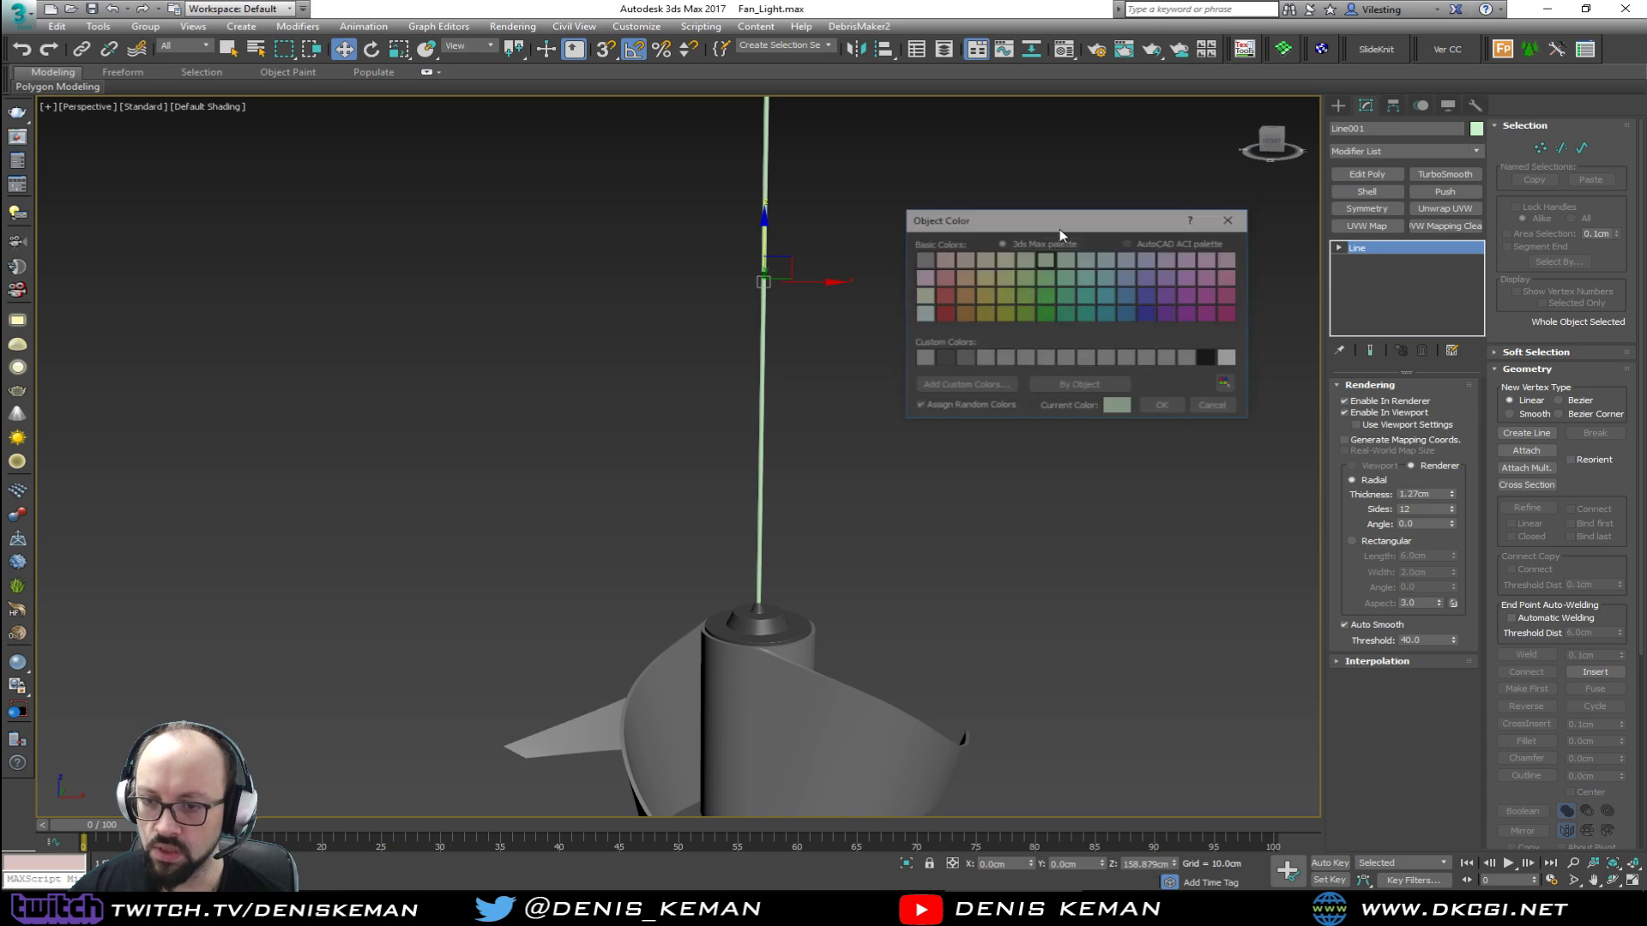
{"action": "left_click", "coordinate": [963, 359]}
{"action": "left_click", "coordinate": [1164, 407]}
{"action": "left_click", "coordinate": [909, 472]}
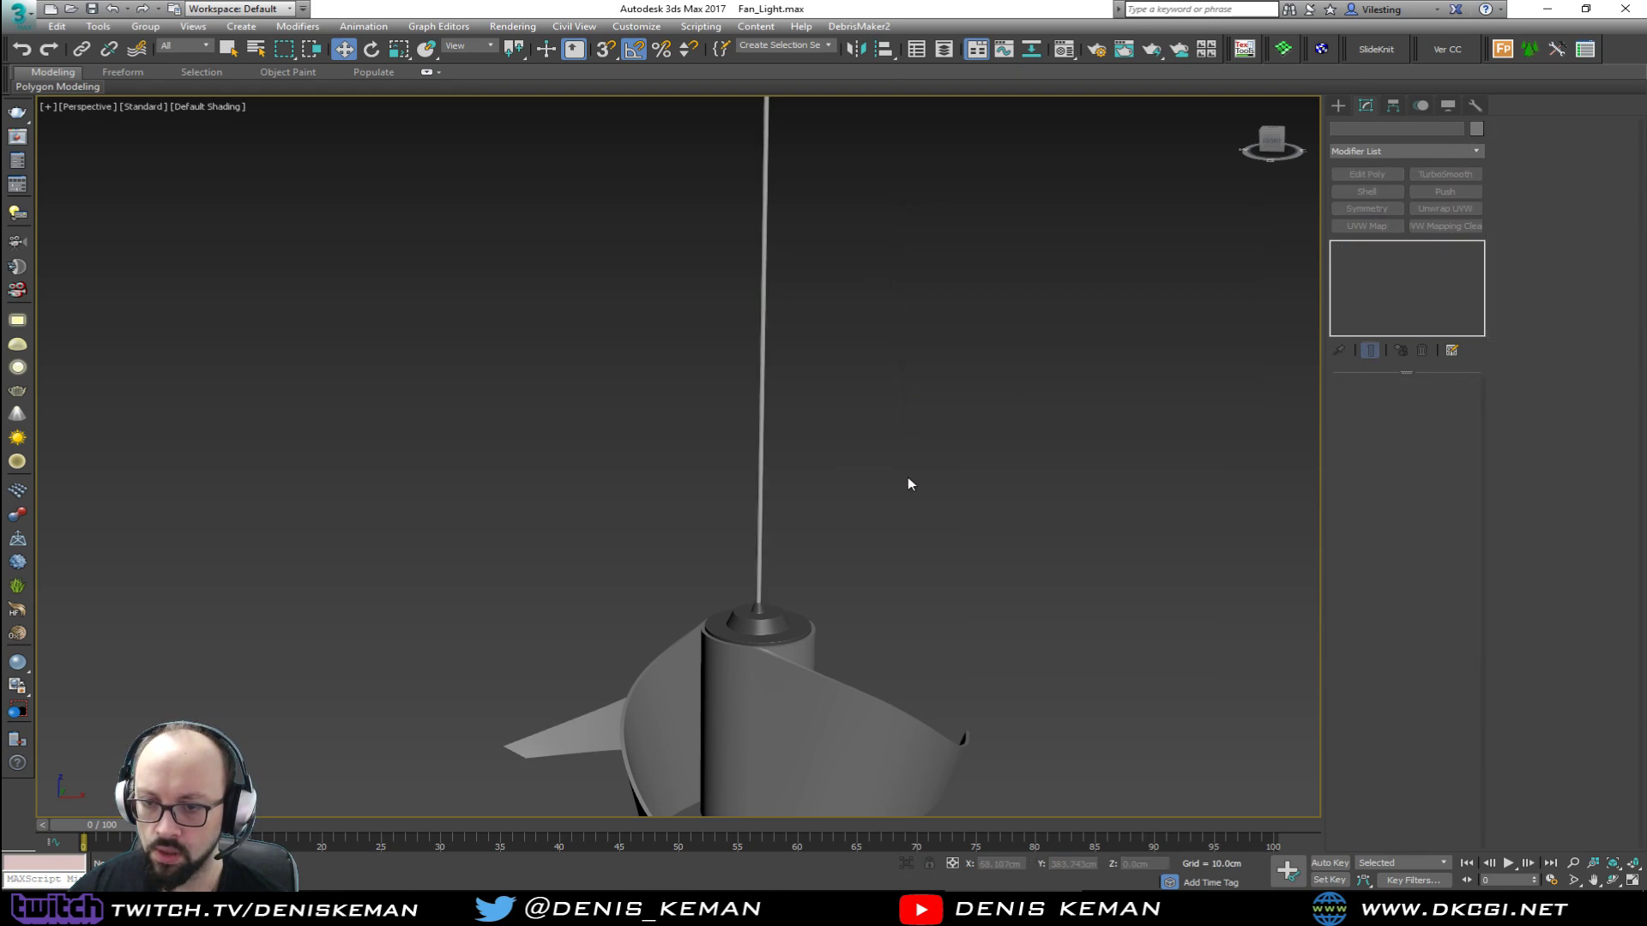
{"action": "middle_click_drag", "start_coordinate": [907, 477], "coordinate": [781, 501]}
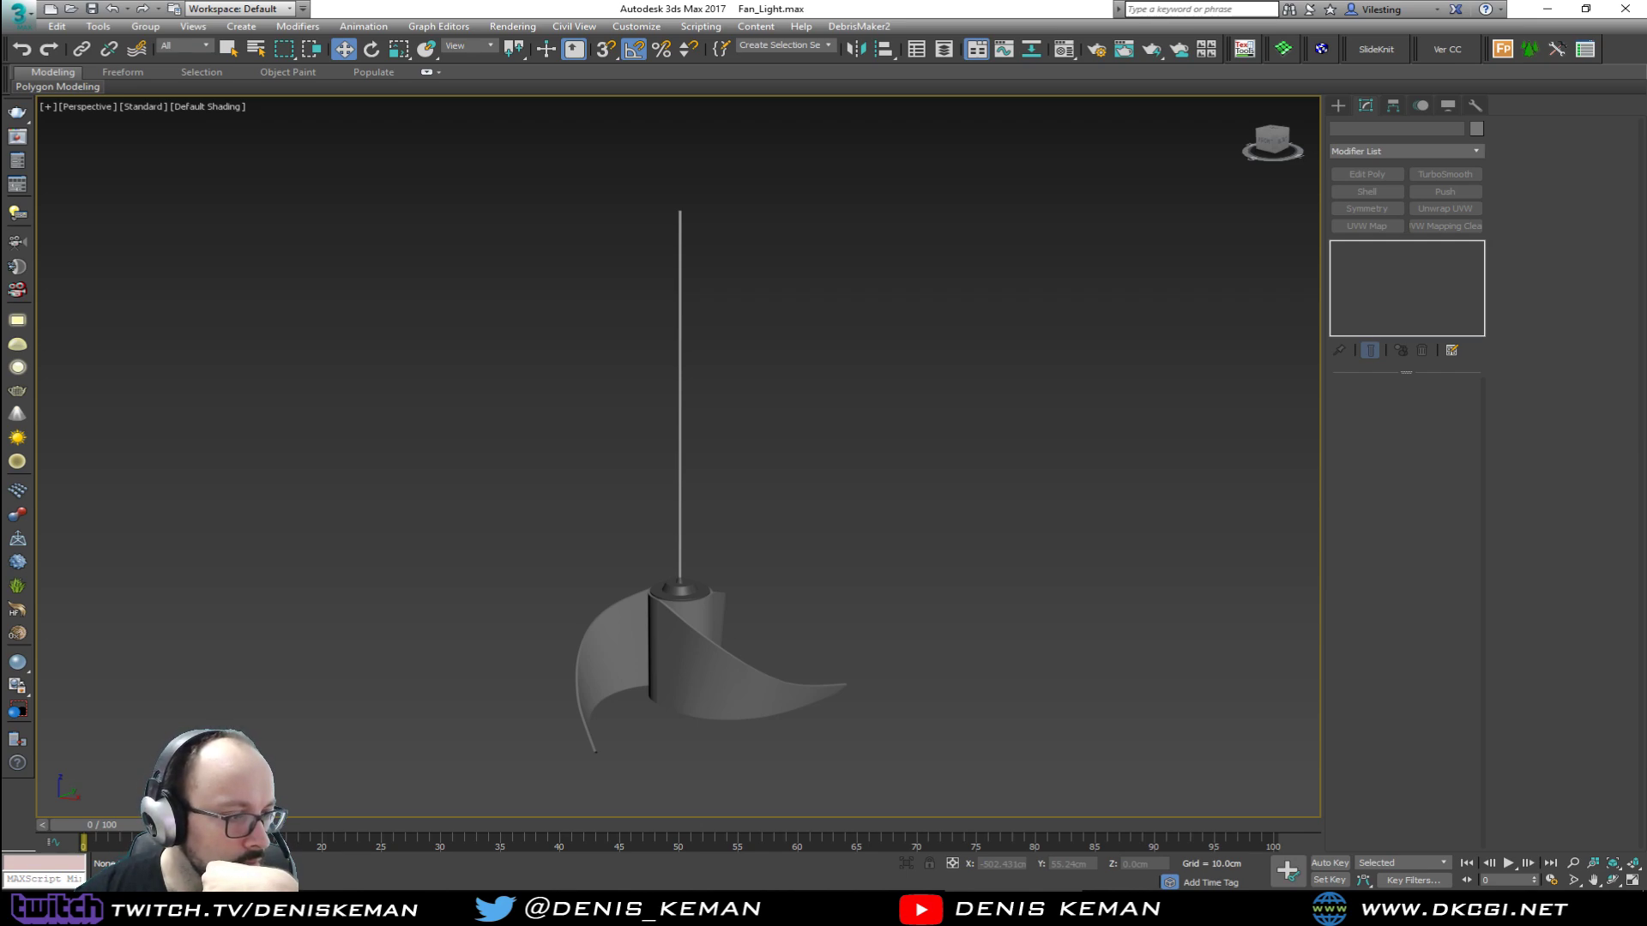
Step: Switch to Discord, look through the furniture and lamp reference images in the streaming_related channel, and move its window out of the way
{"action": "key", "text": "alt+Tab"}
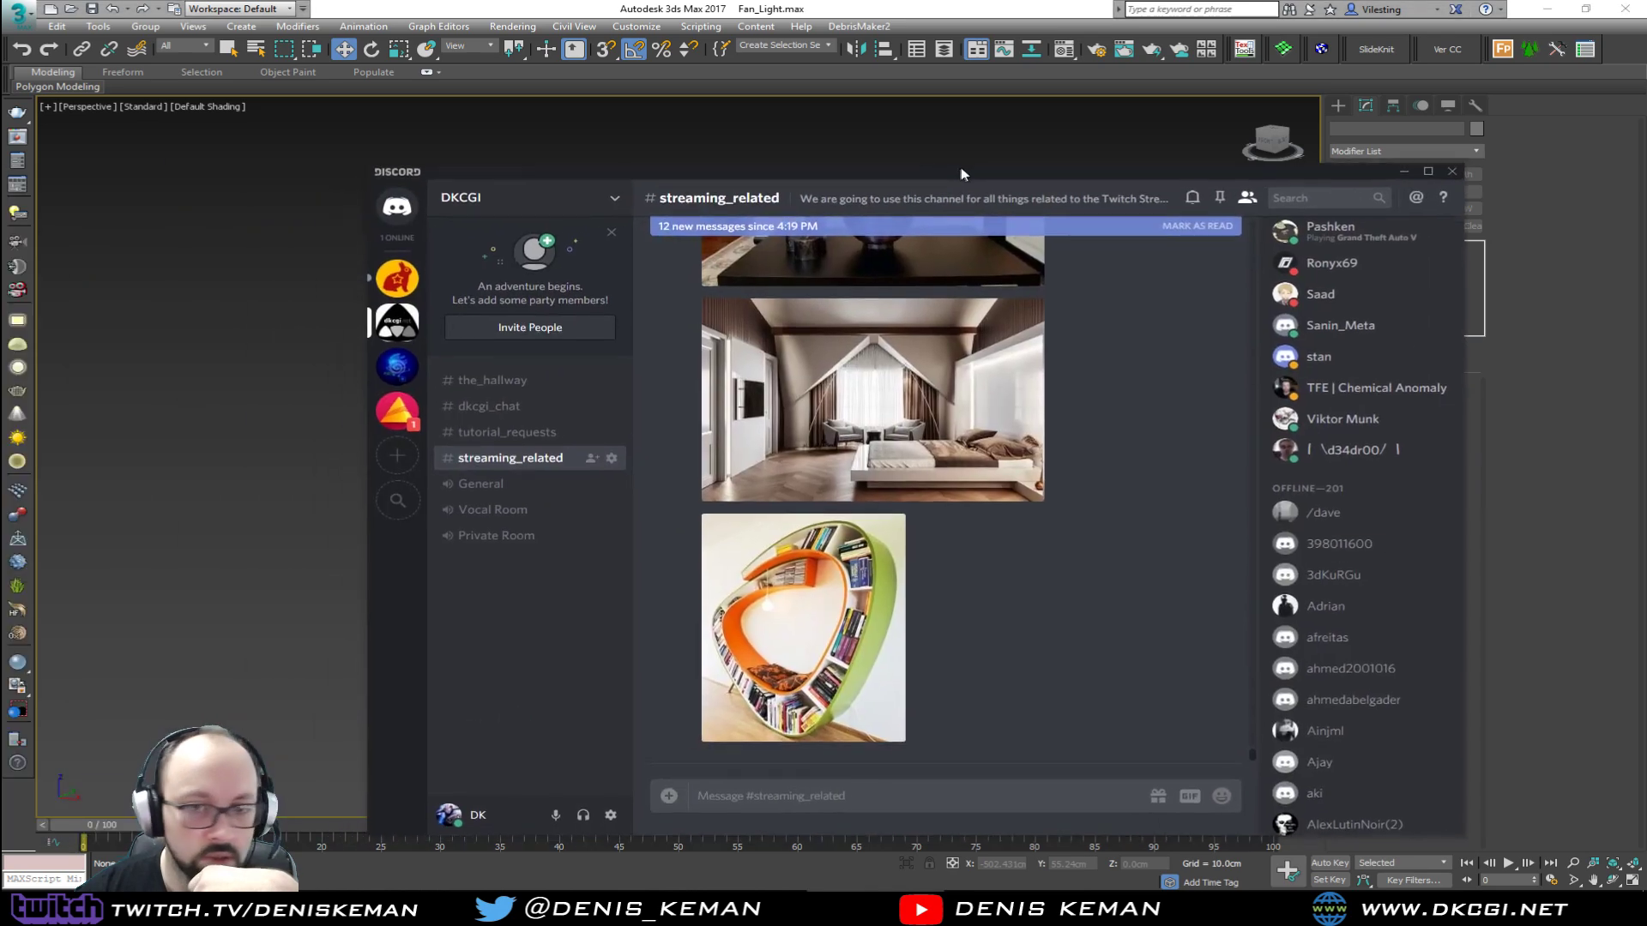
{"action": "left_click_drag", "start_coordinate": [961, 167], "coordinate": [854, 99]}
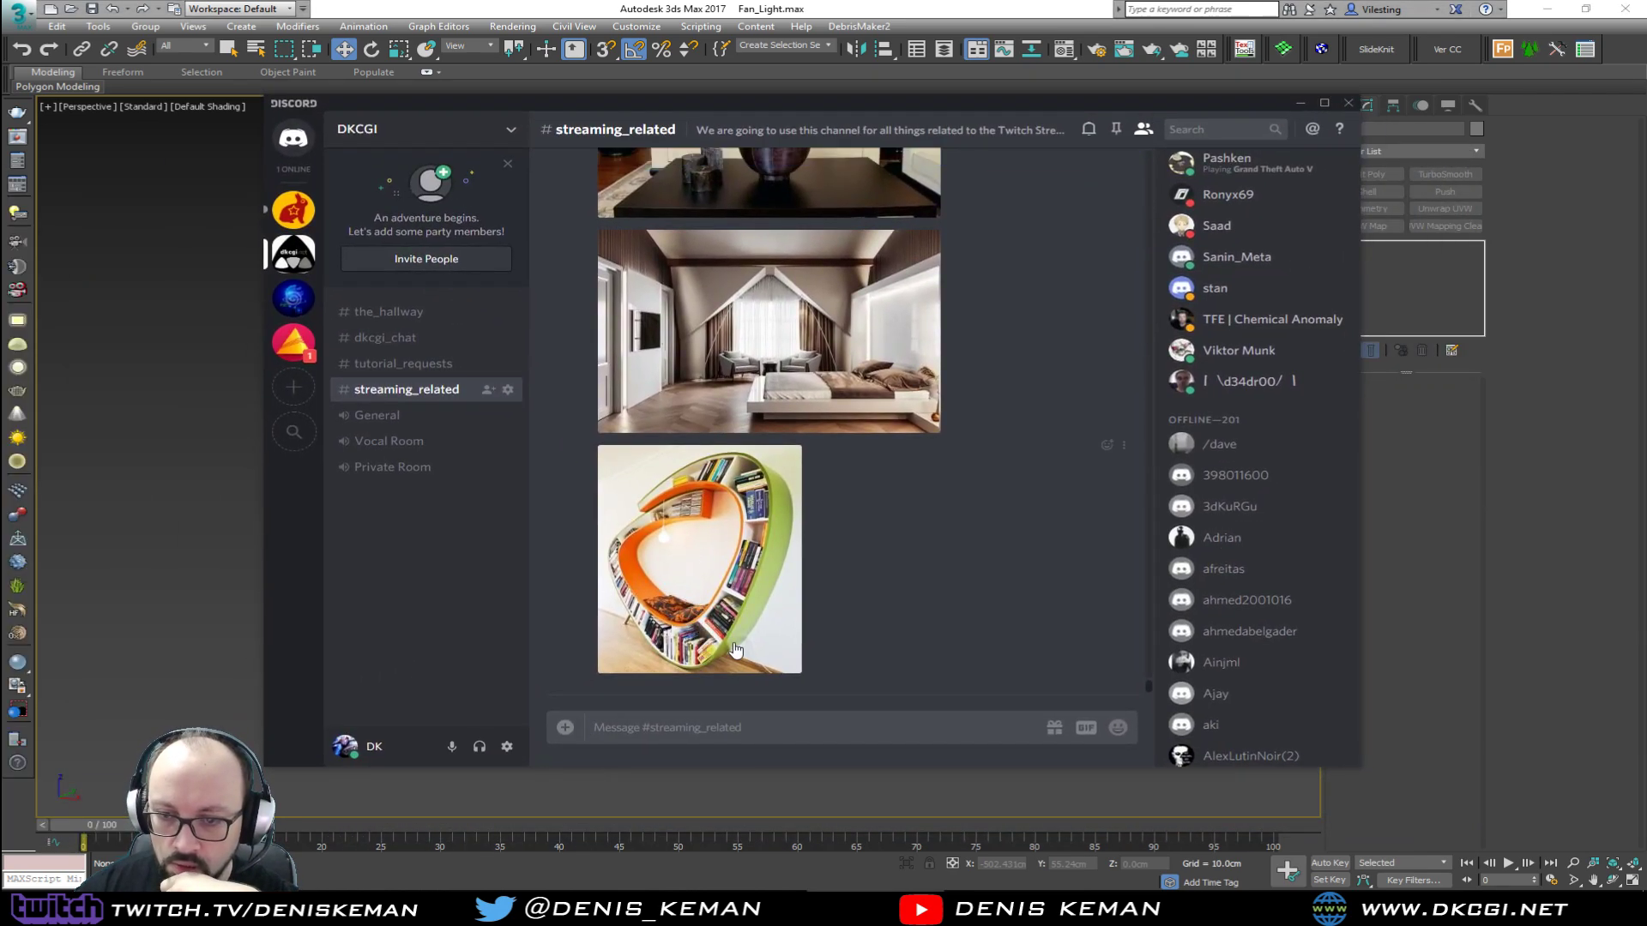
{"action": "scroll", "coordinate": [748, 516], "scroll_direction": "up", "scroll_amount": 4}
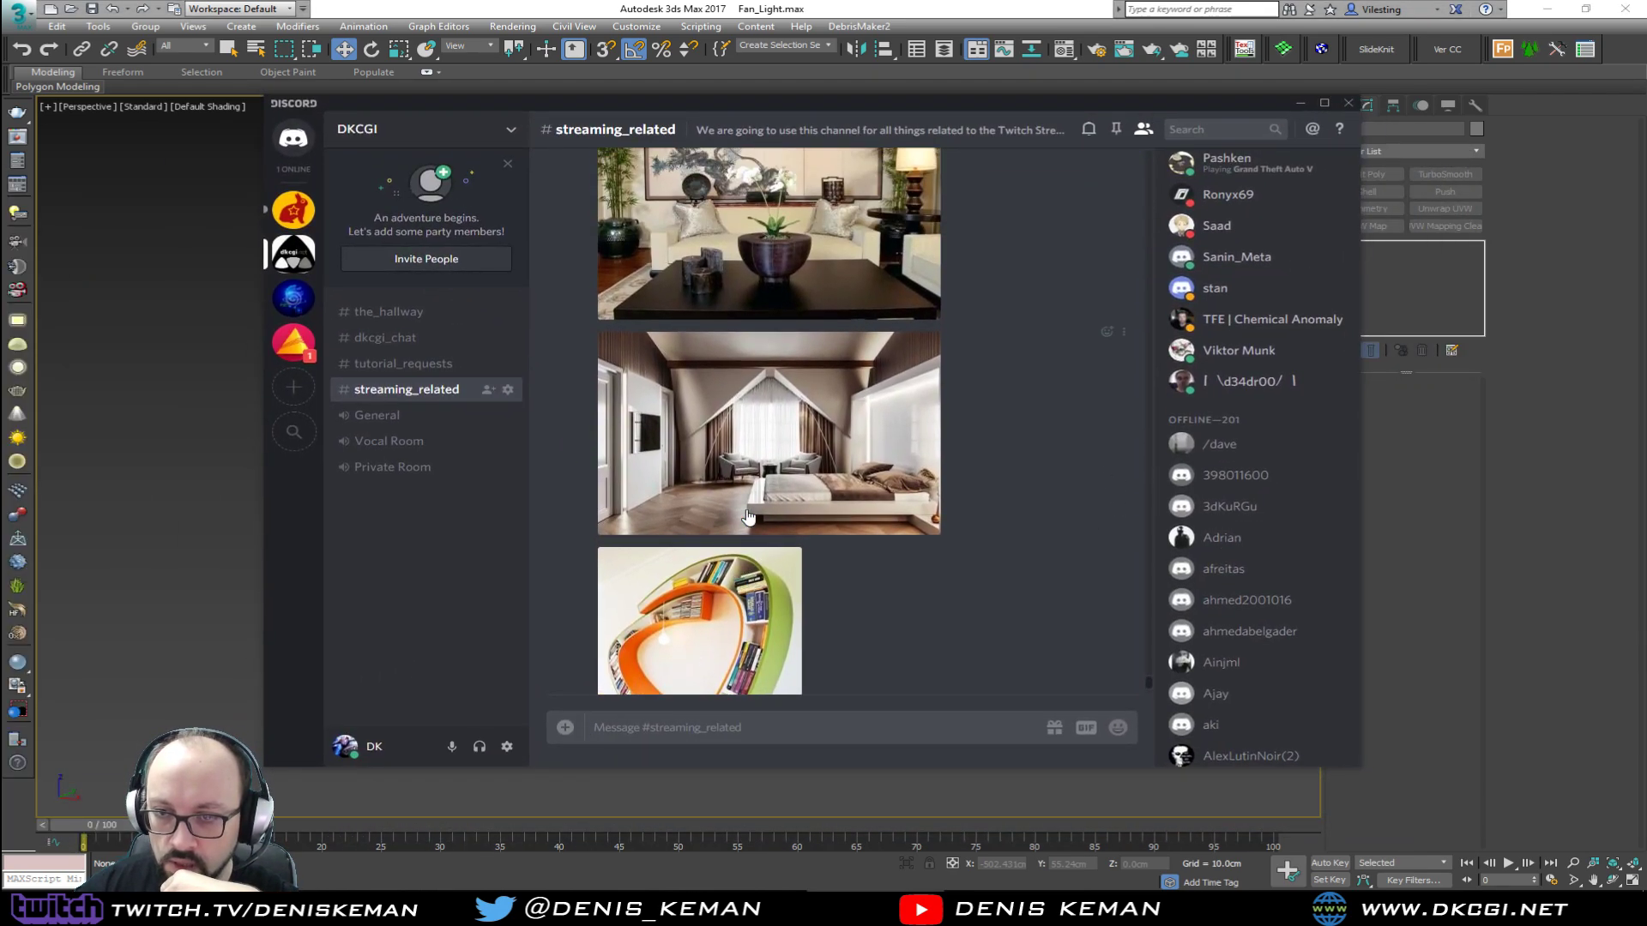
{"action": "scroll", "coordinate": [748, 518], "scroll_direction": "up", "scroll_amount": 10}
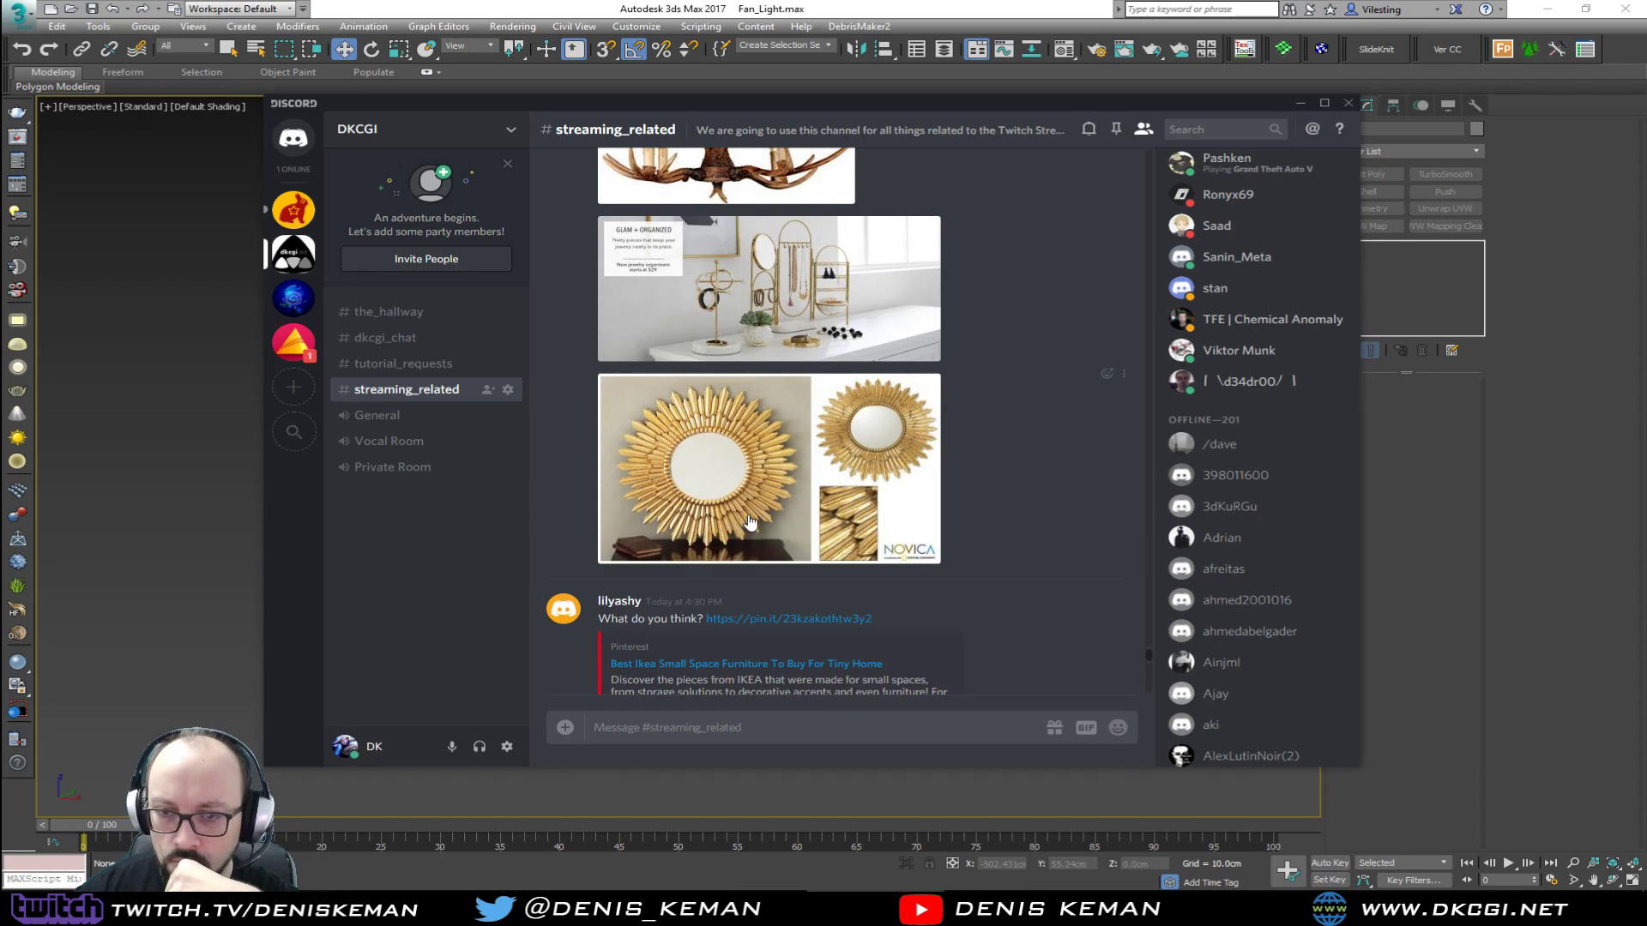
{"action": "scroll", "coordinate": [751, 523], "scroll_direction": "up", "scroll_amount": 3}
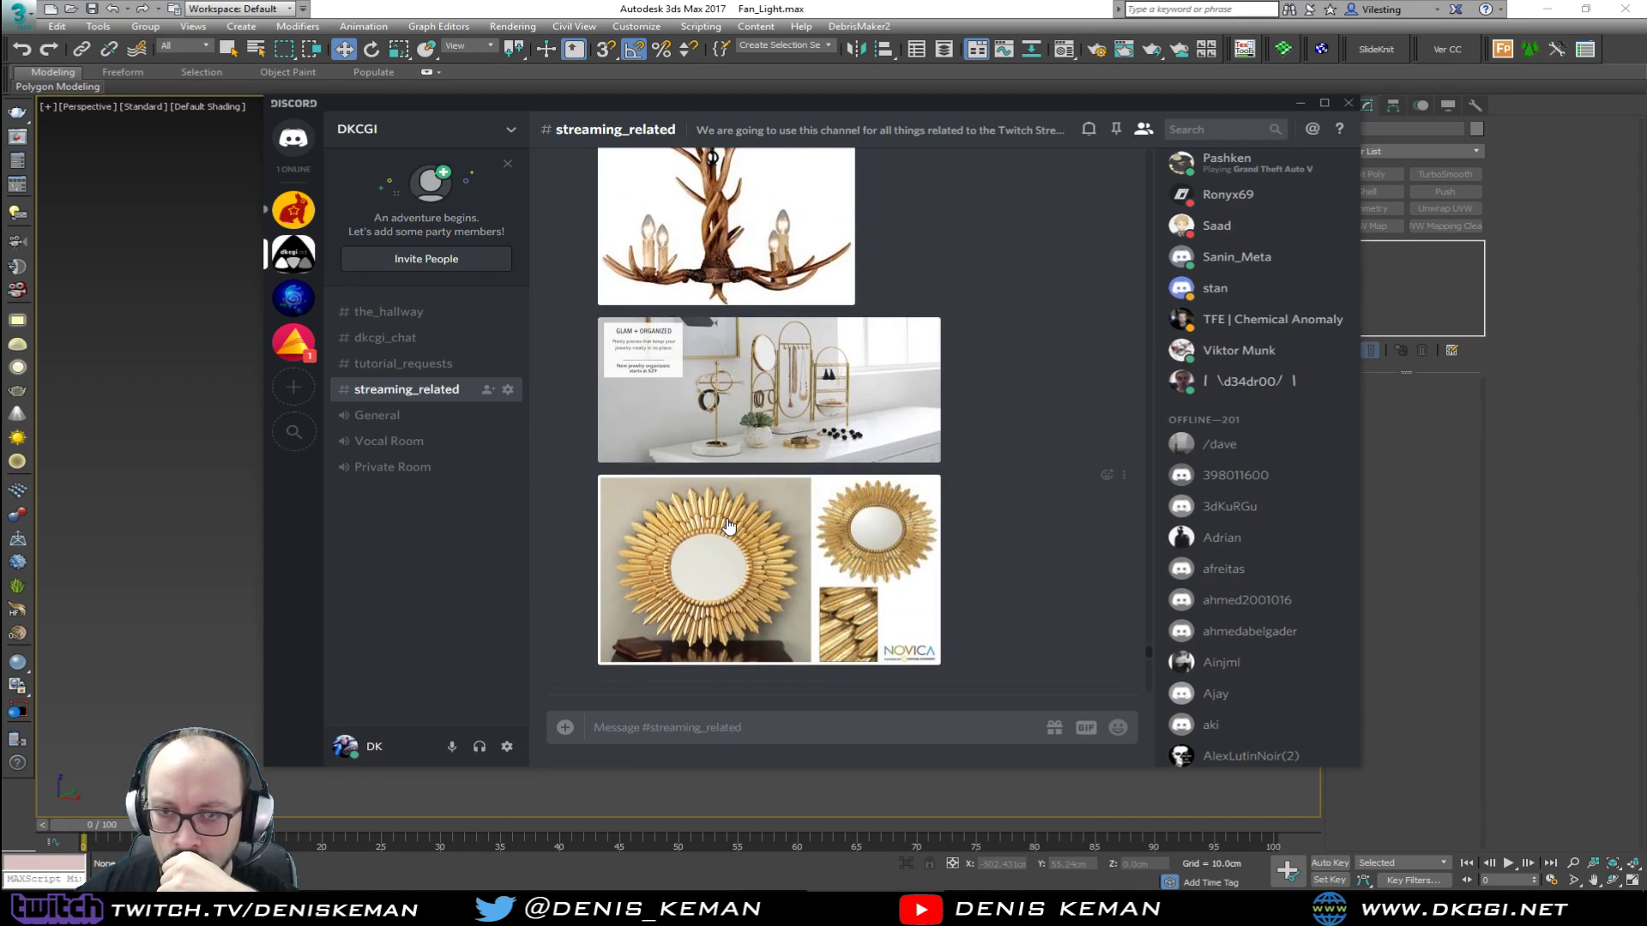
{"action": "scroll", "coordinate": [776, 477], "scroll_direction": "up", "scroll_amount": 6}
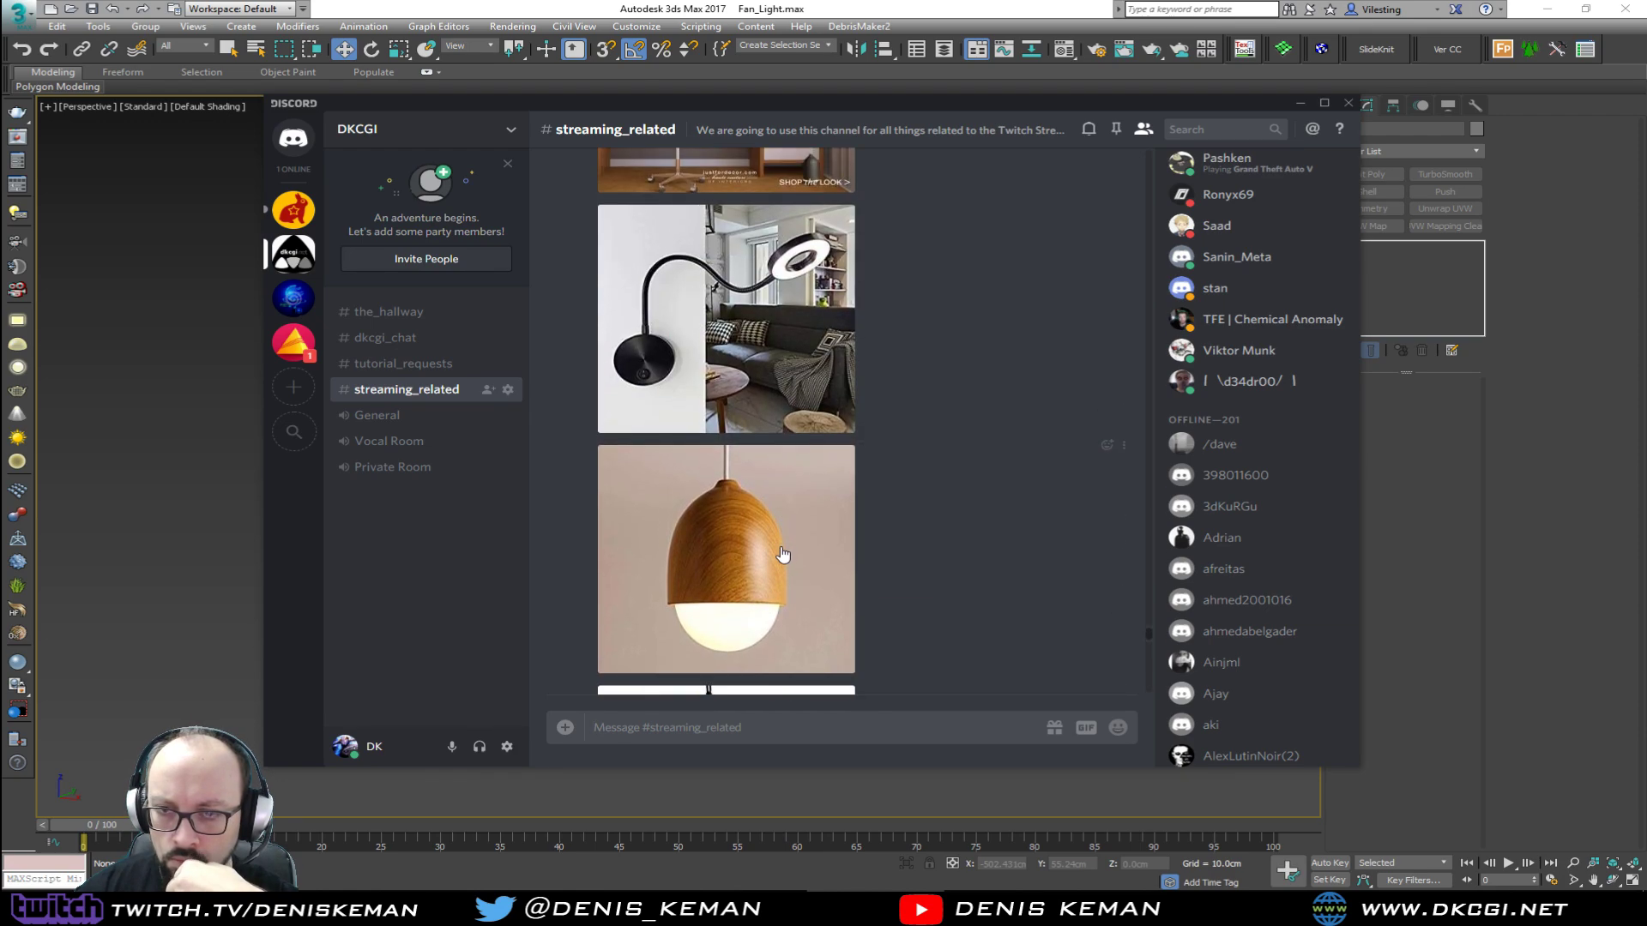
{"action": "scroll", "coordinate": [777, 549], "scroll_direction": "up", "scroll_amount": 3}
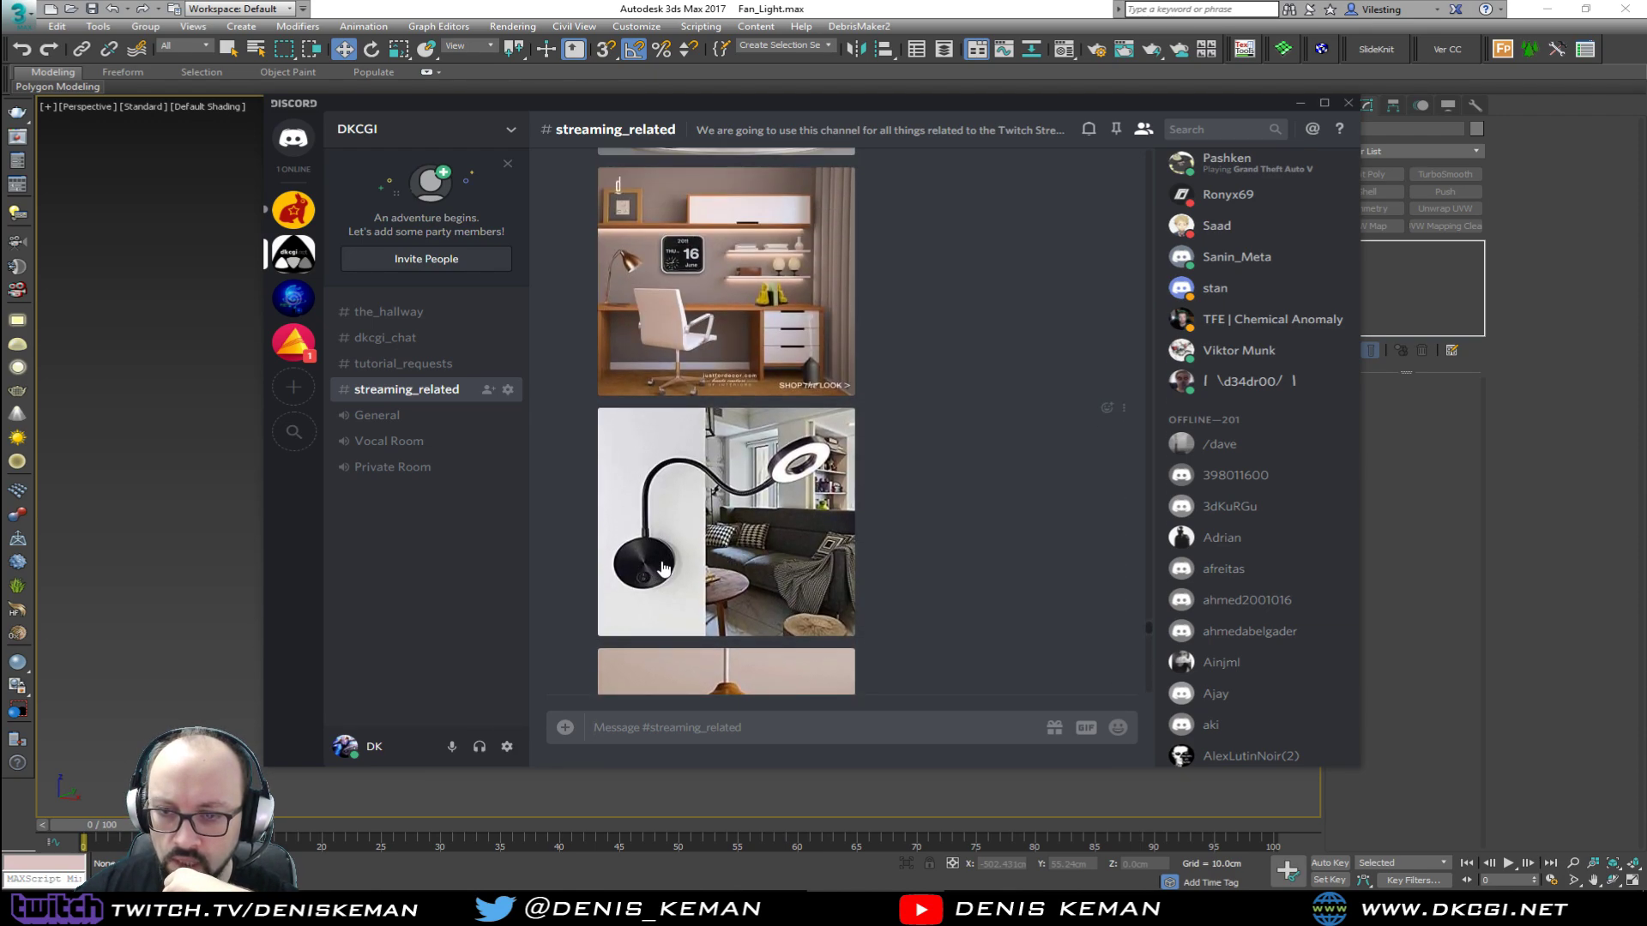
{"action": "scroll", "coordinate": [763, 496], "scroll_direction": "up", "scroll_amount": 2}
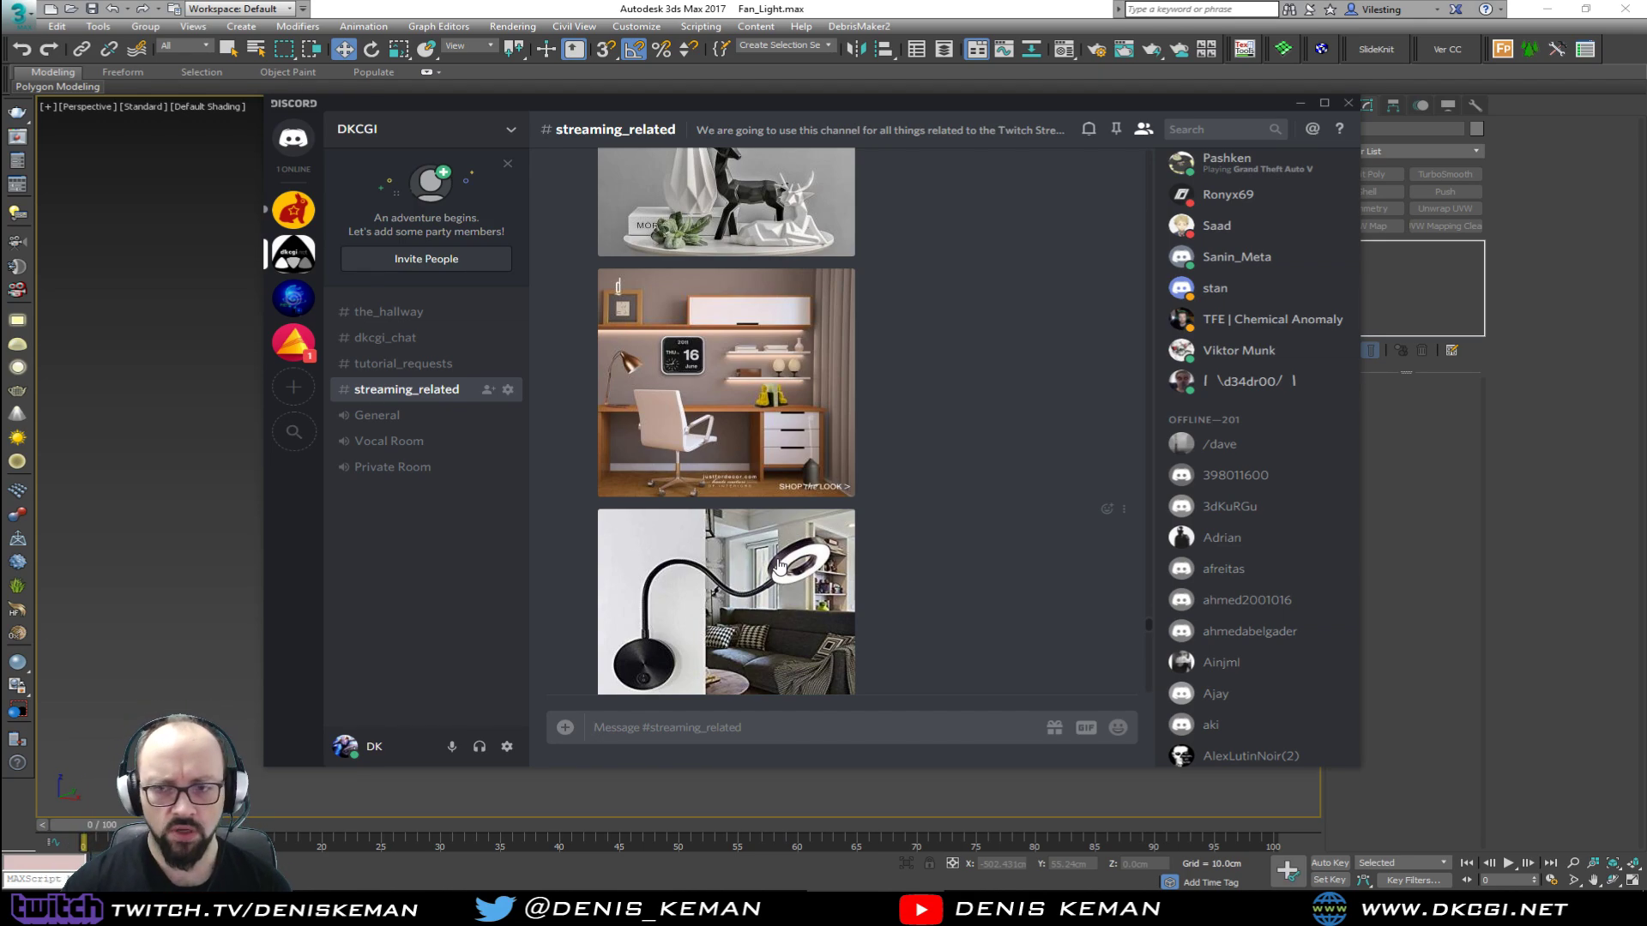
{"action": "scroll", "coordinate": [903, 465], "scroll_direction": "up", "scroll_amount": 4}
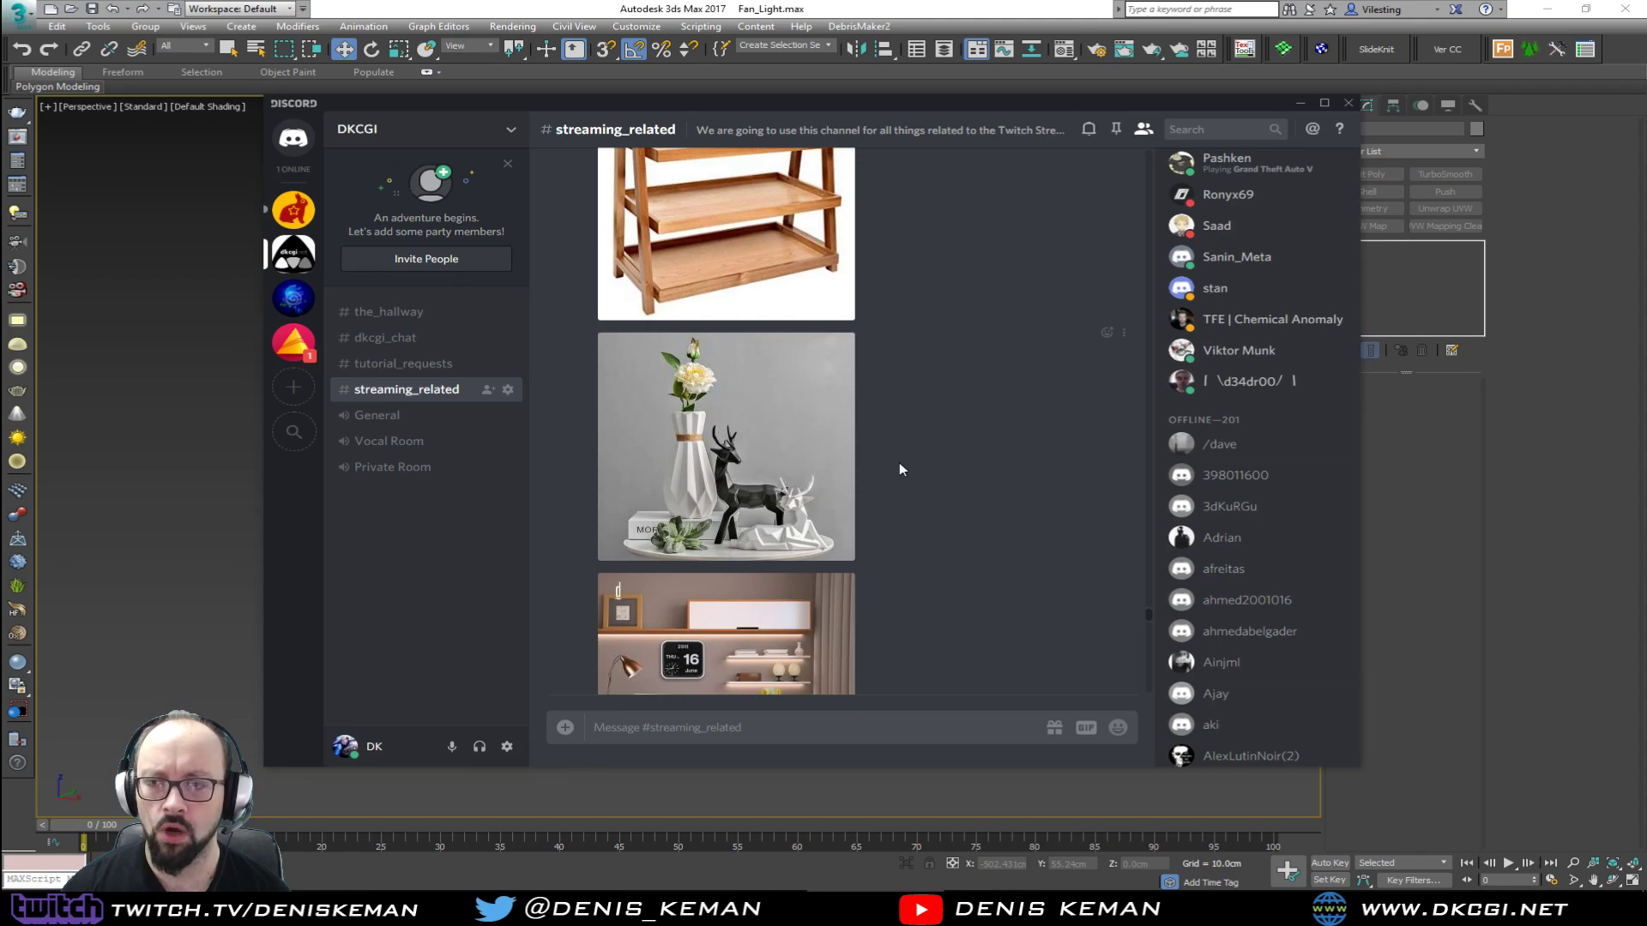
{"action": "scroll", "coordinate": [899, 469], "scroll_direction": "down", "scroll_amount": 10}
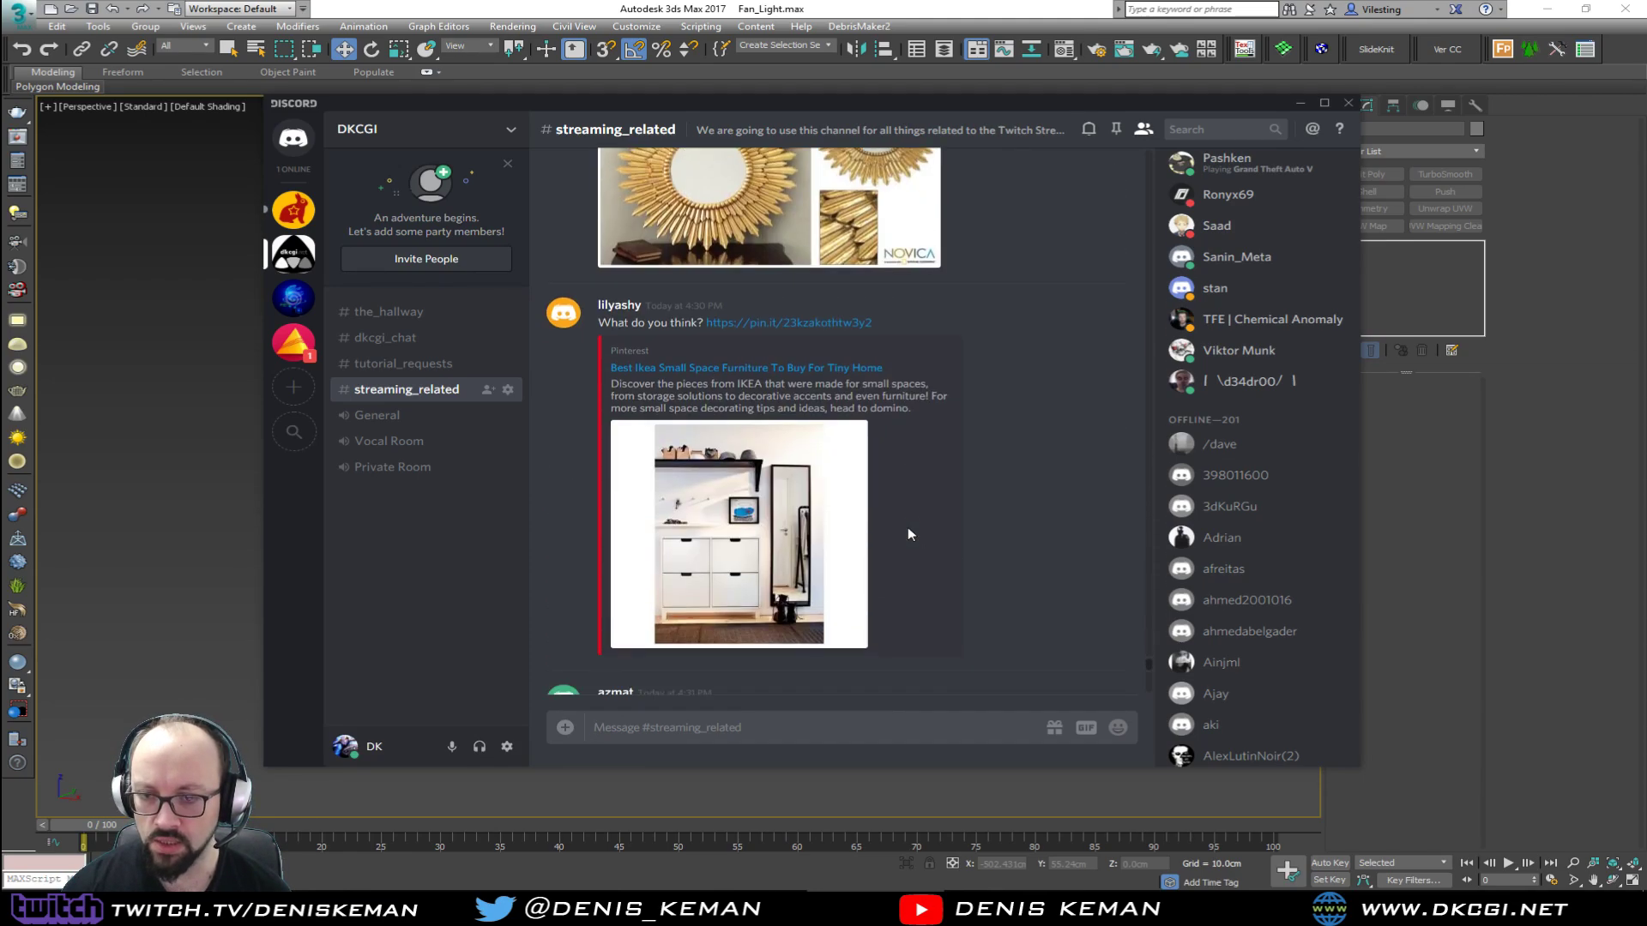
{"action": "scroll", "coordinate": [907, 527], "scroll_direction": "down", "scroll_amount": 8}
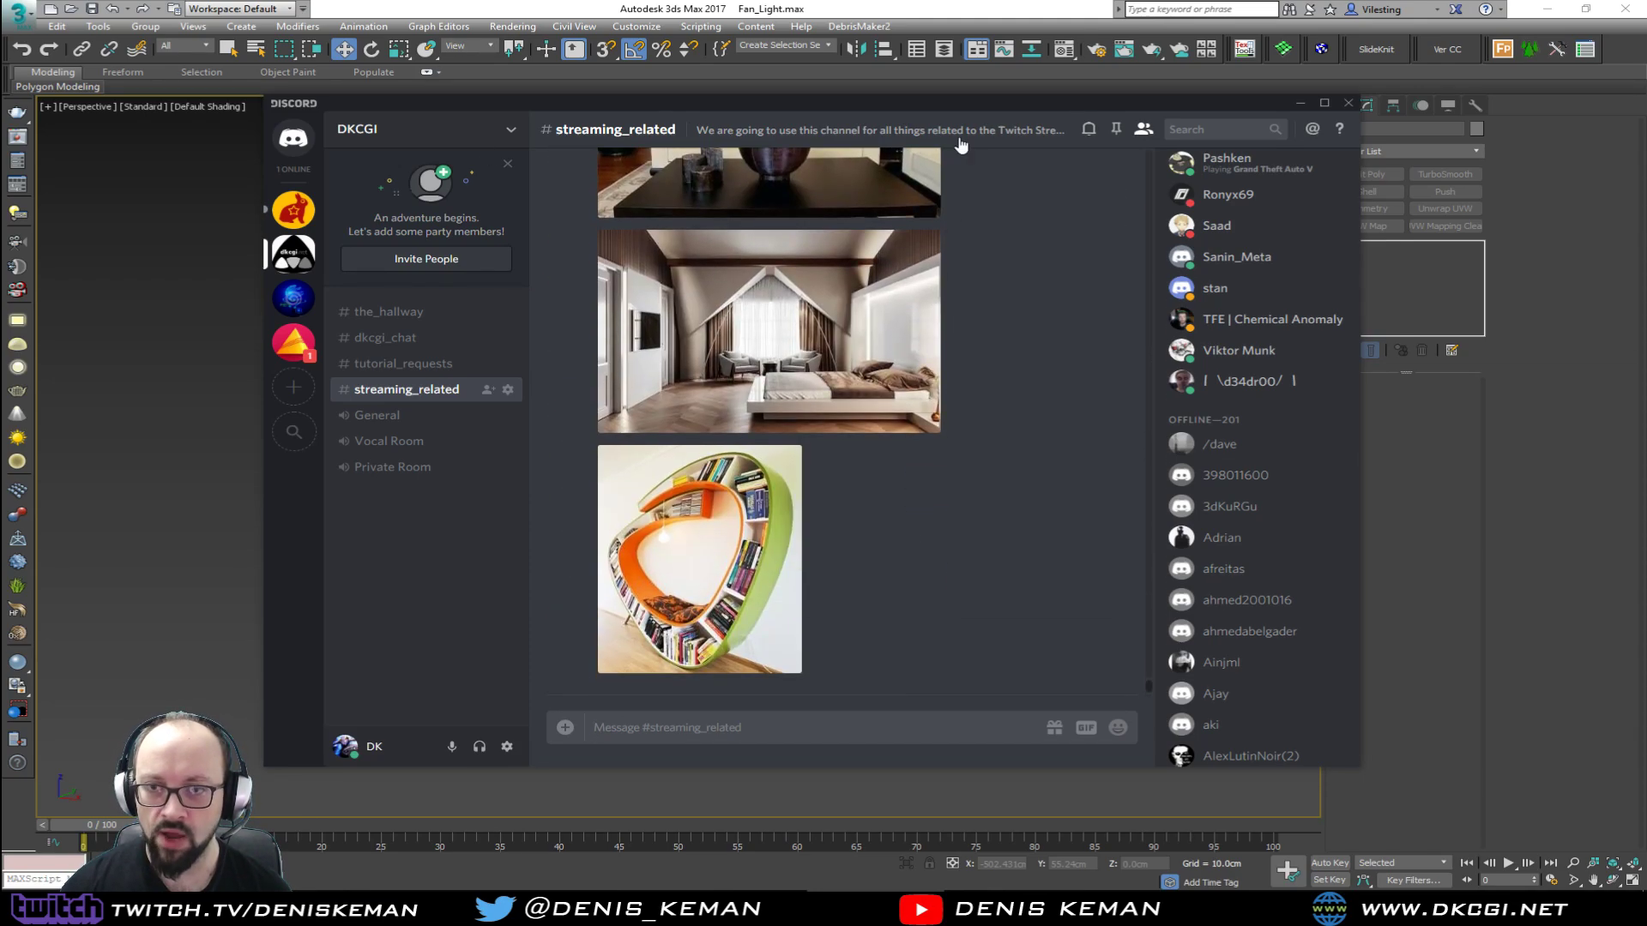
{"action": "left_click_drag", "start_coordinate": [755, 103], "coordinate": [0, 113]}
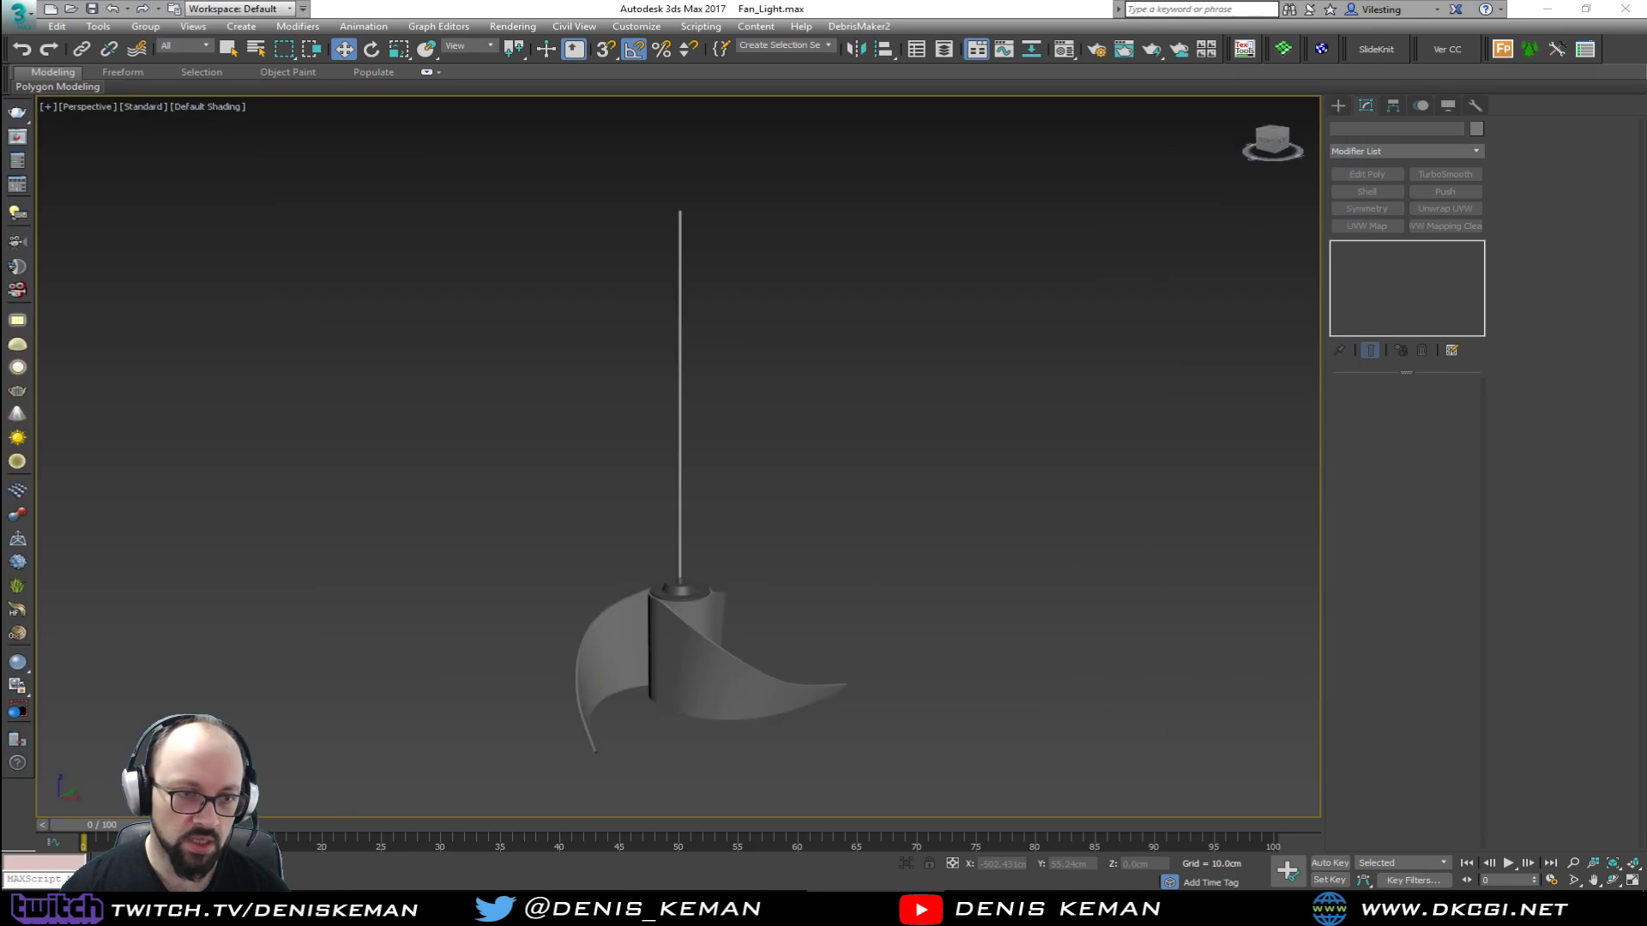
Step: Return to 3ds Max, display edged faces and examine the fan's hollow hub from below
{"action": "left_click", "coordinate": [787, 549]}
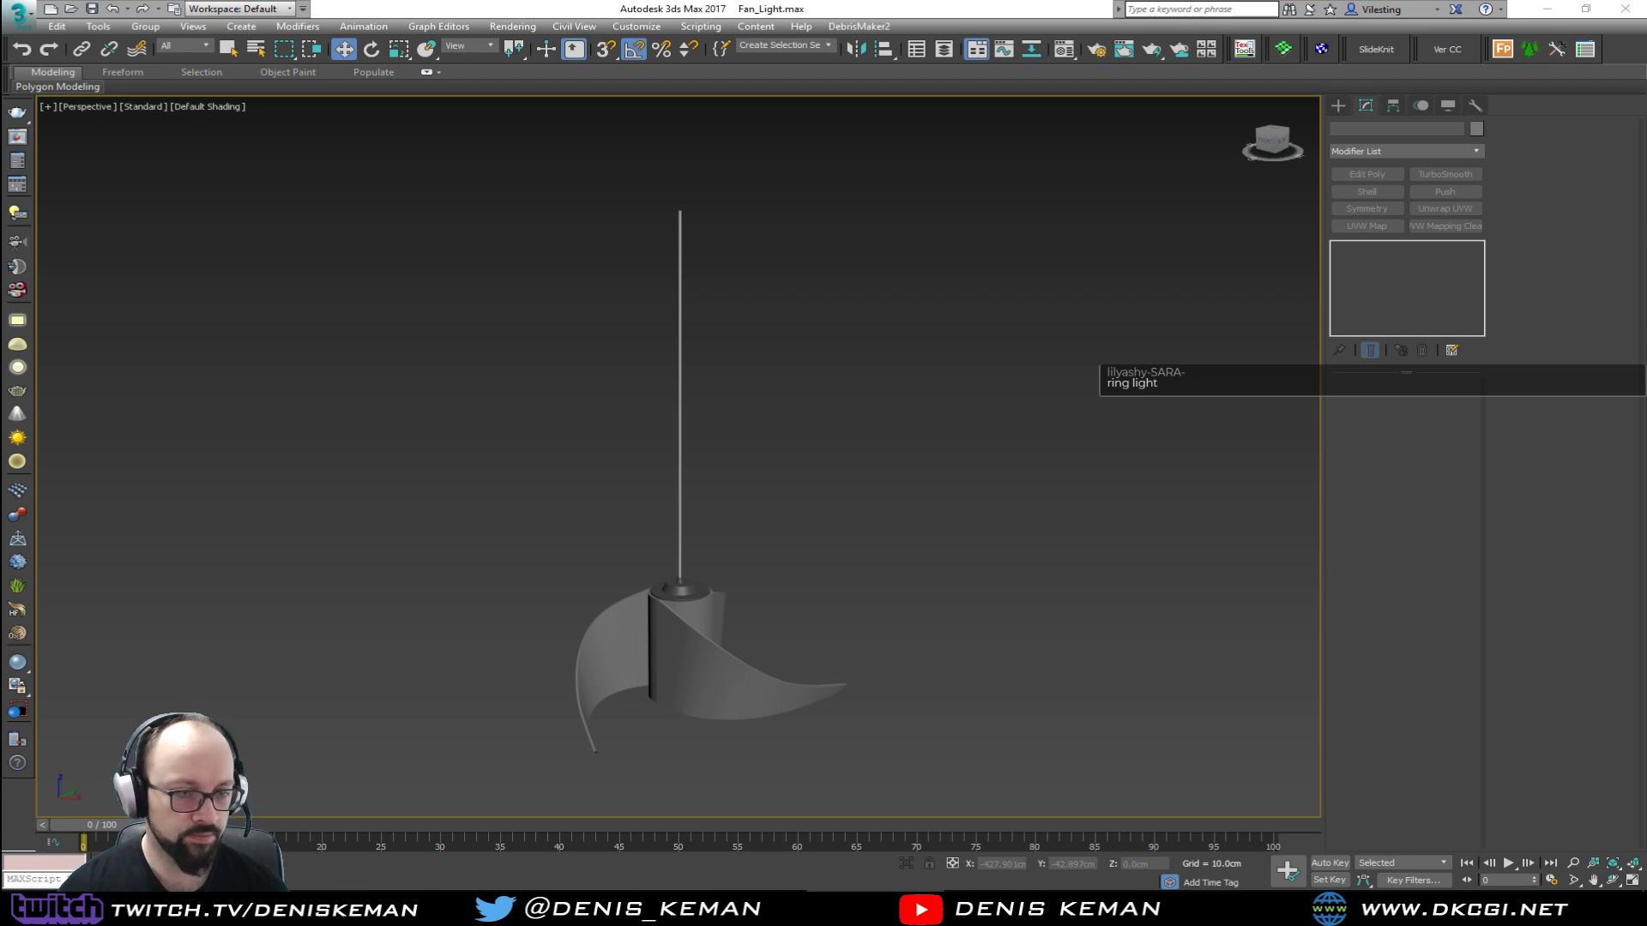
{"action": "mouse_move", "coordinate": [695, 677]}
{"action": "middle_mouse_down", "text": "alt"}
{"action": "mouse_move", "coordinate": [680, 603]}
{"action": "mouse_move", "coordinate": [669, 632]}
{"action": "mouse_move", "coordinate": [689, 517]}
{"action": "mouse_move", "coordinate": [761, 366]}
{"action": "mouse_move", "coordinate": [728, 572]}
{"action": "middle_mouse_up", "text": "alt"}
{"action": "scroll", "coordinate": [670, 626], "scroll_direction": "up", "scroll_amount": 6}
{"action": "scroll", "coordinate": [728, 559], "scroll_direction": "up", "scroll_amount": 8}
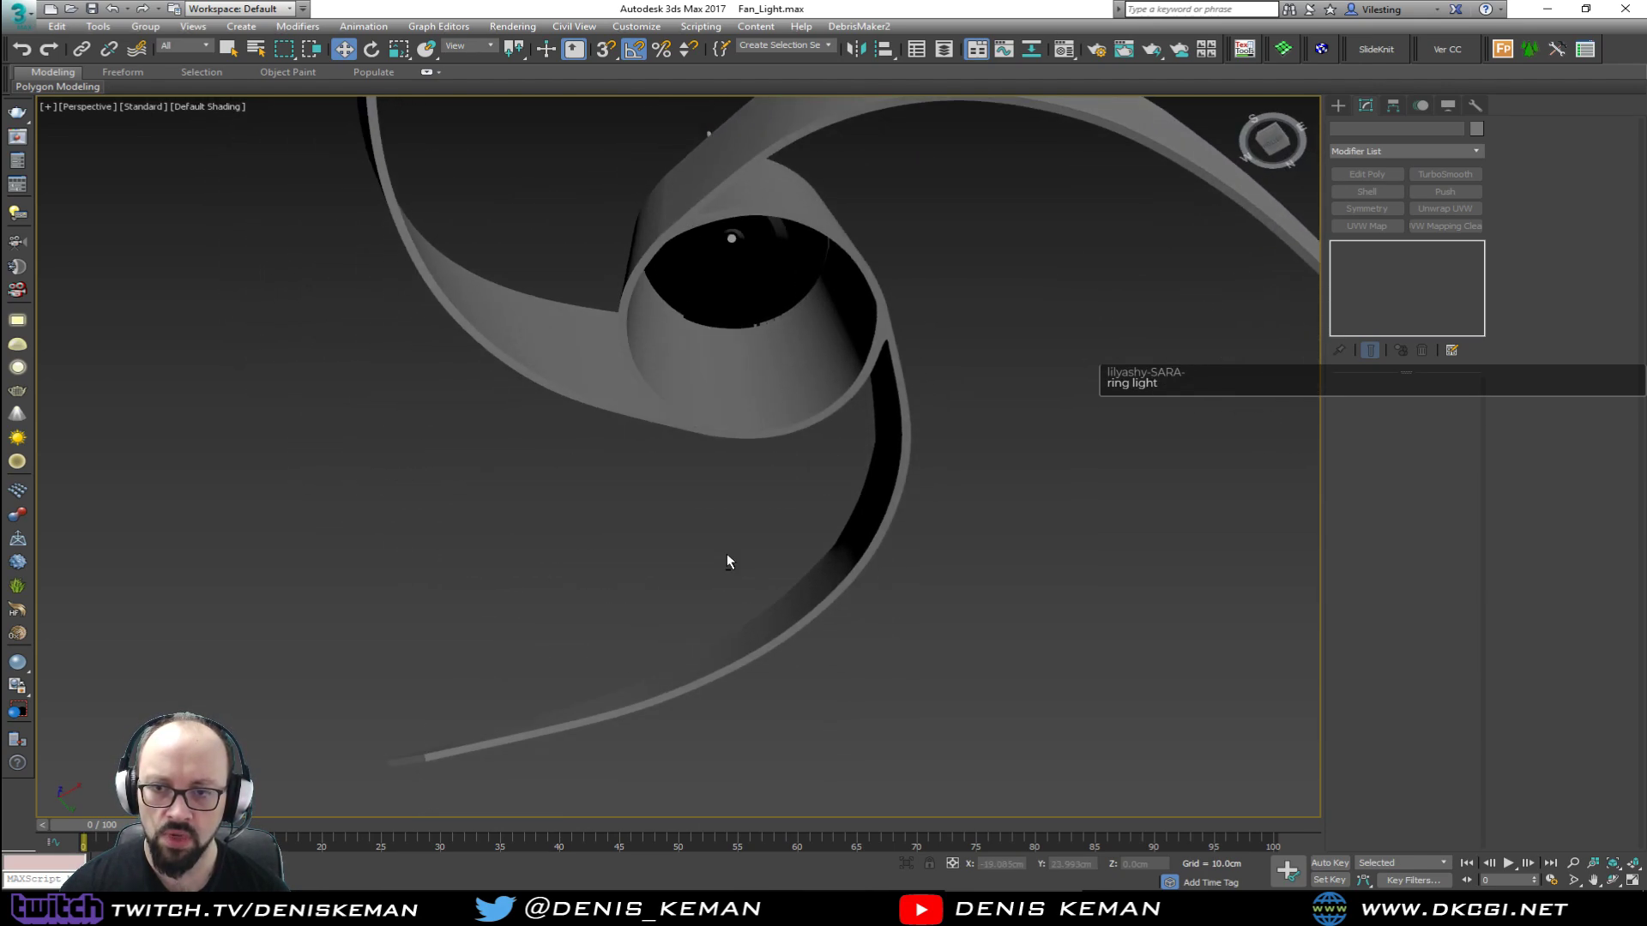
{"action": "key", "text": "F4"}
{"action": "middle_click_drag", "start_coordinate": [727, 244], "coordinate": [696, 381]}
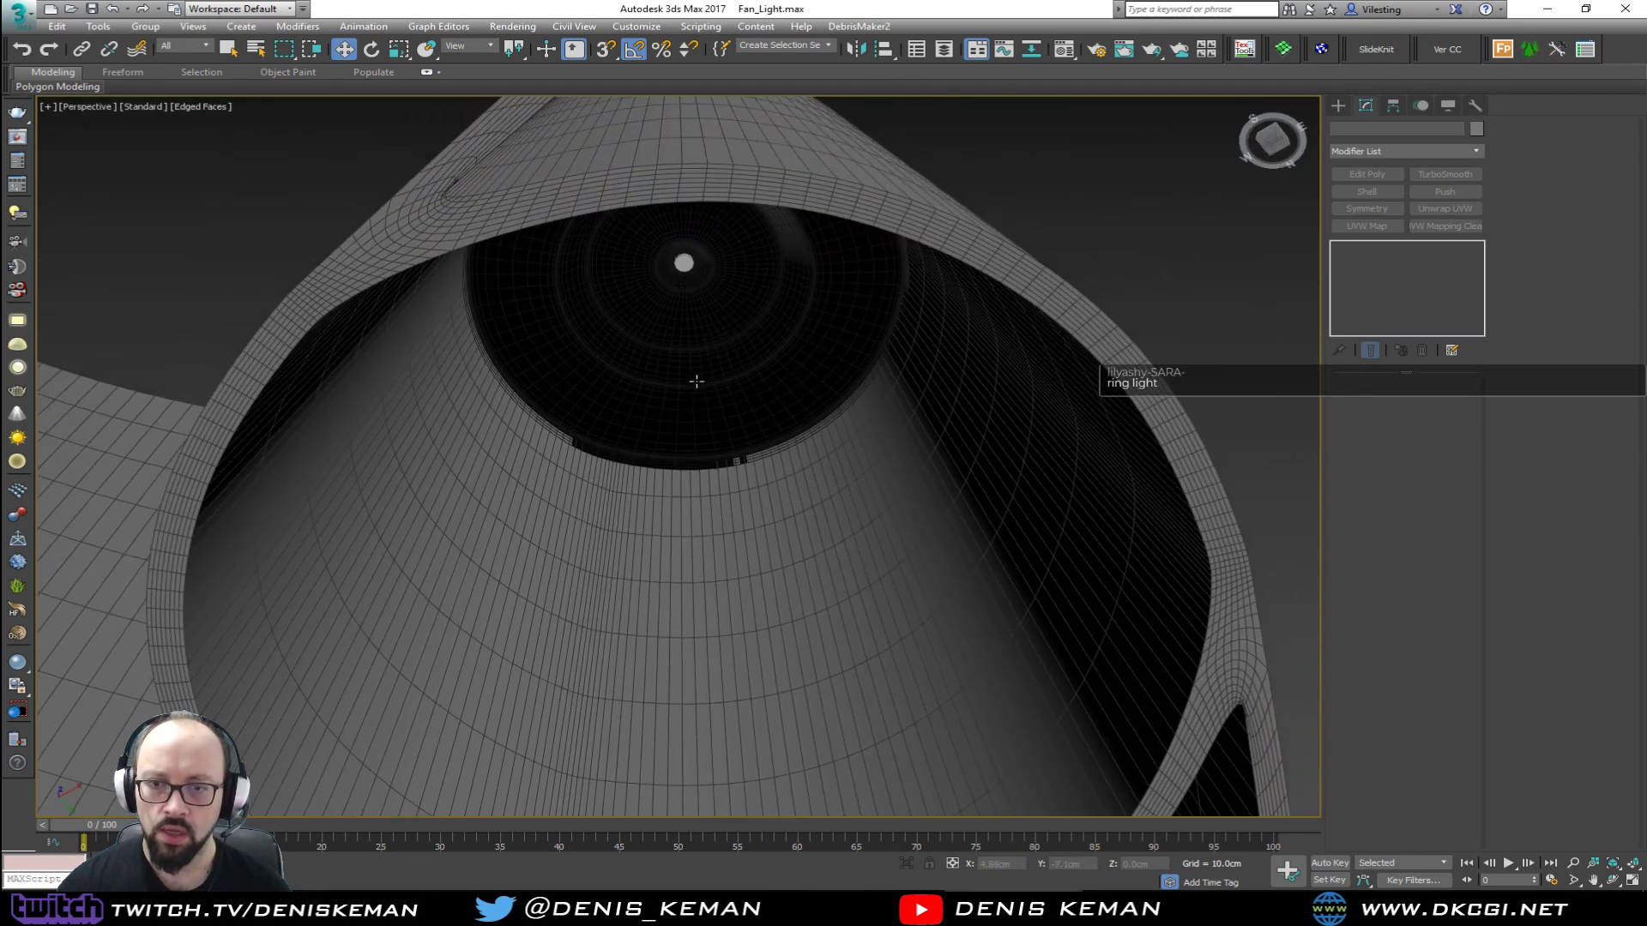
Step: Clone the hub cap once as an instance, raised along Z to about 251.7 cm at the rod's upper end
{"action": "middle_click_drag", "start_coordinate": [682, 267], "coordinate": [724, 357], "text": "alt"}
{"action": "middle_click_drag", "start_coordinate": [731, 439], "coordinate": [744, 611]}
{"action": "scroll", "coordinate": [745, 610], "scroll_direction": "down", "scroll_amount": 5}
{"action": "key", "text": "F4"}
{"action": "middle_click_drag", "start_coordinate": [718, 529], "coordinate": [733, 404], "text": "alt"}
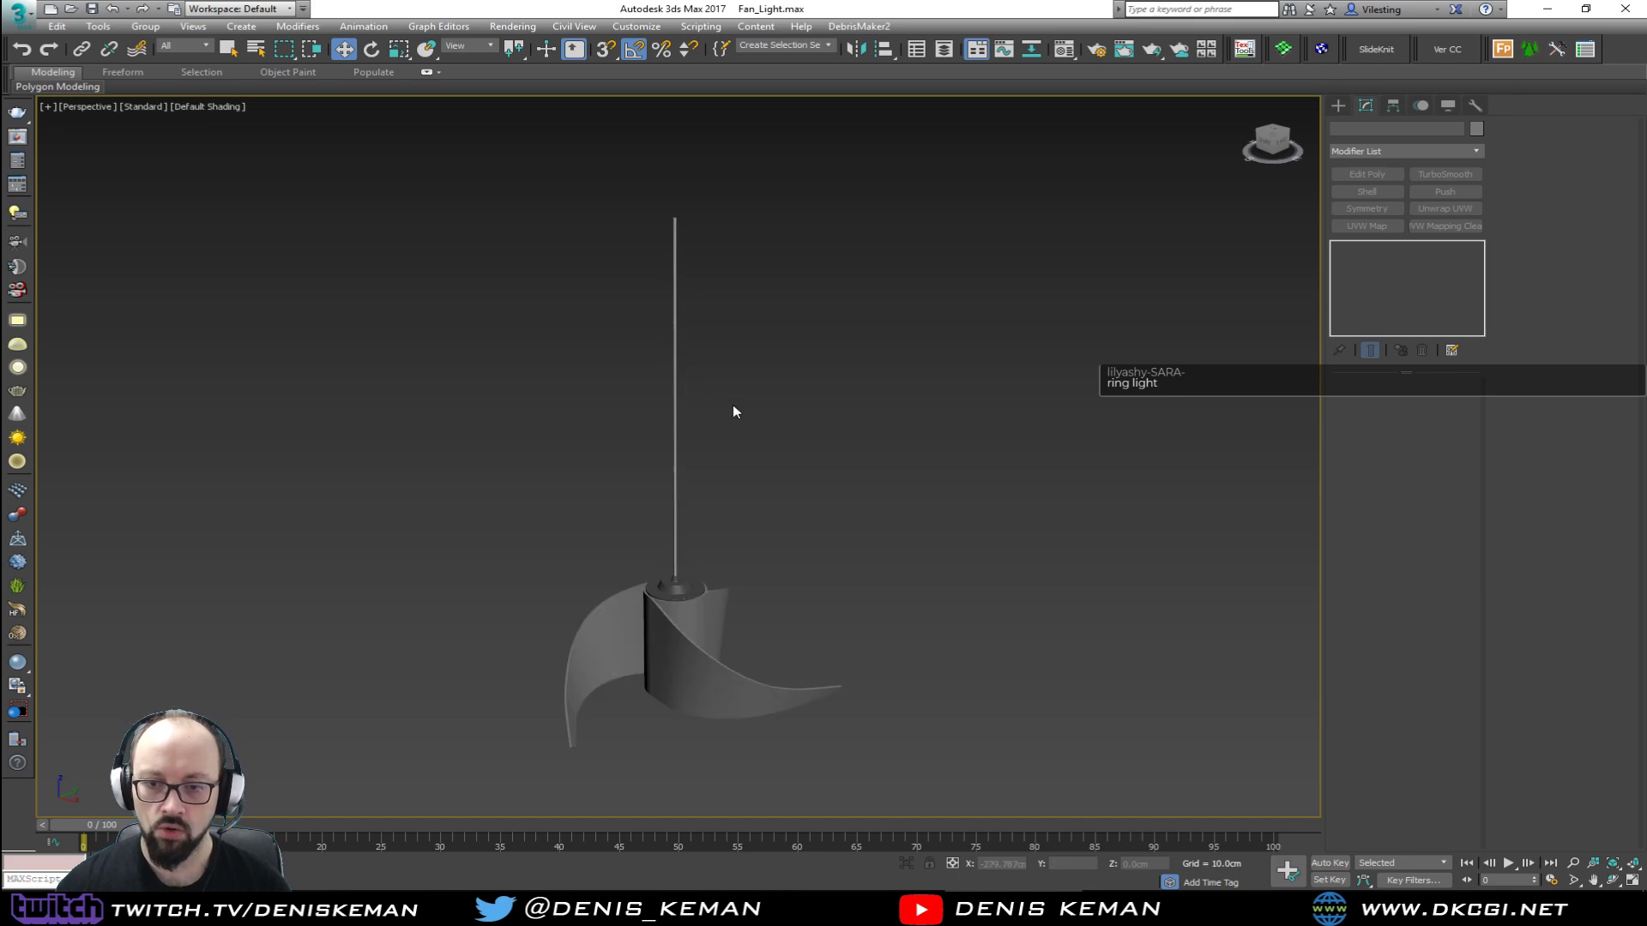
{"action": "left_click", "coordinate": [678, 579]}
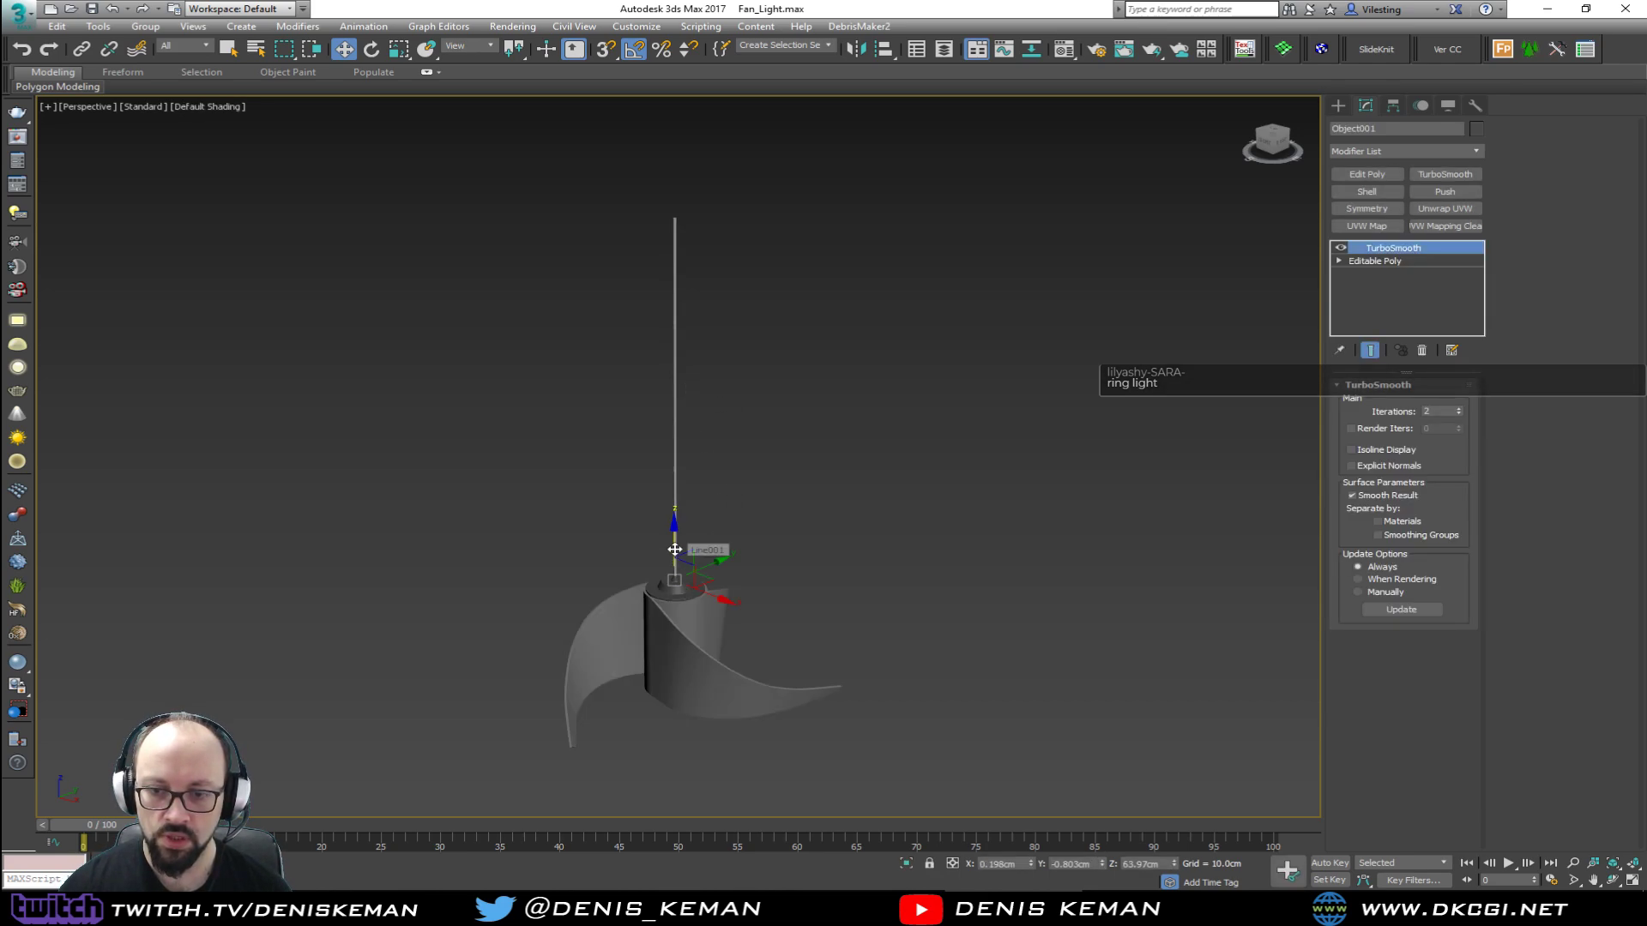
{"action": "left_click_drag", "start_coordinate": [674, 549], "coordinate": [670, 185]}
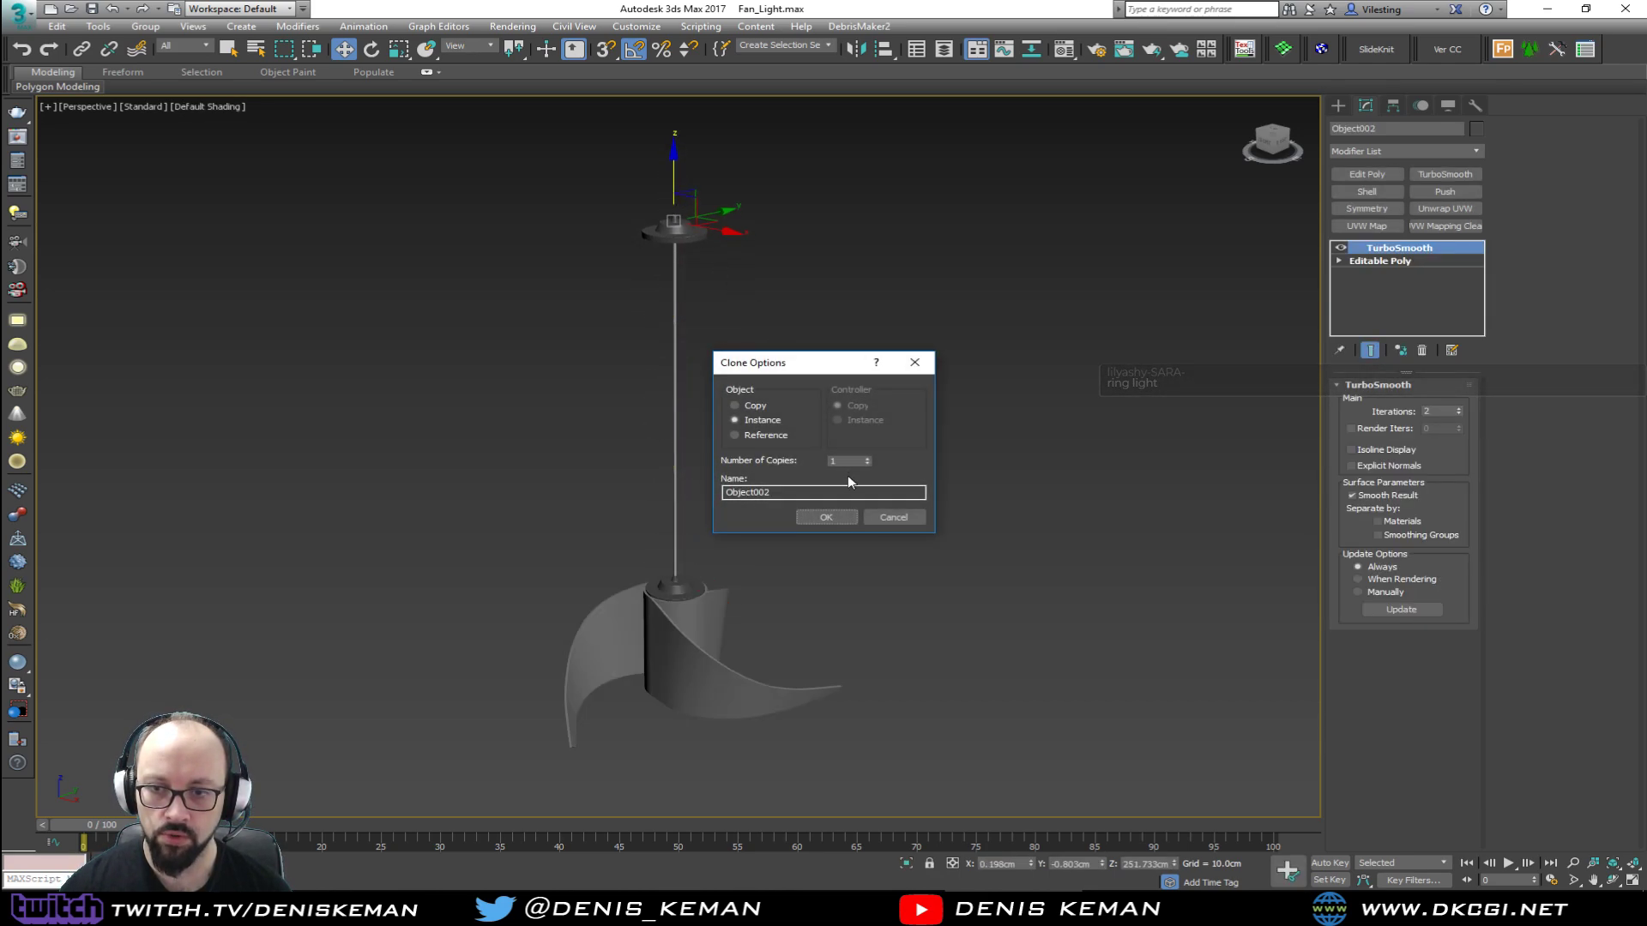
{"action": "left_click", "coordinate": [826, 517]}
Step: Flip the copied cap upside down so its peg faces the rod, and set its height at about Z 254.5 cm
{"action": "key", "text": "e"}
{"action": "left_click_drag", "start_coordinate": [710, 176], "coordinate": [736, 337]}
{"action": "key", "text": "w"}
{"action": "key", "text": "z"}
{"action": "middle_click_drag", "start_coordinate": [739, 363], "coordinate": [731, 278], "text": "alt"}
{"action": "mouse_move", "coordinate": [669, 436]}
{"action": "left_mouse_down"}
{"action": "mouse_move", "coordinate": [684, 389]}
{"action": "mouse_move", "coordinate": [678, 416]}
{"action": "left_mouse_up"}
{"action": "scroll", "coordinate": [678, 416], "scroll_direction": "up", "scroll_amount": 6}
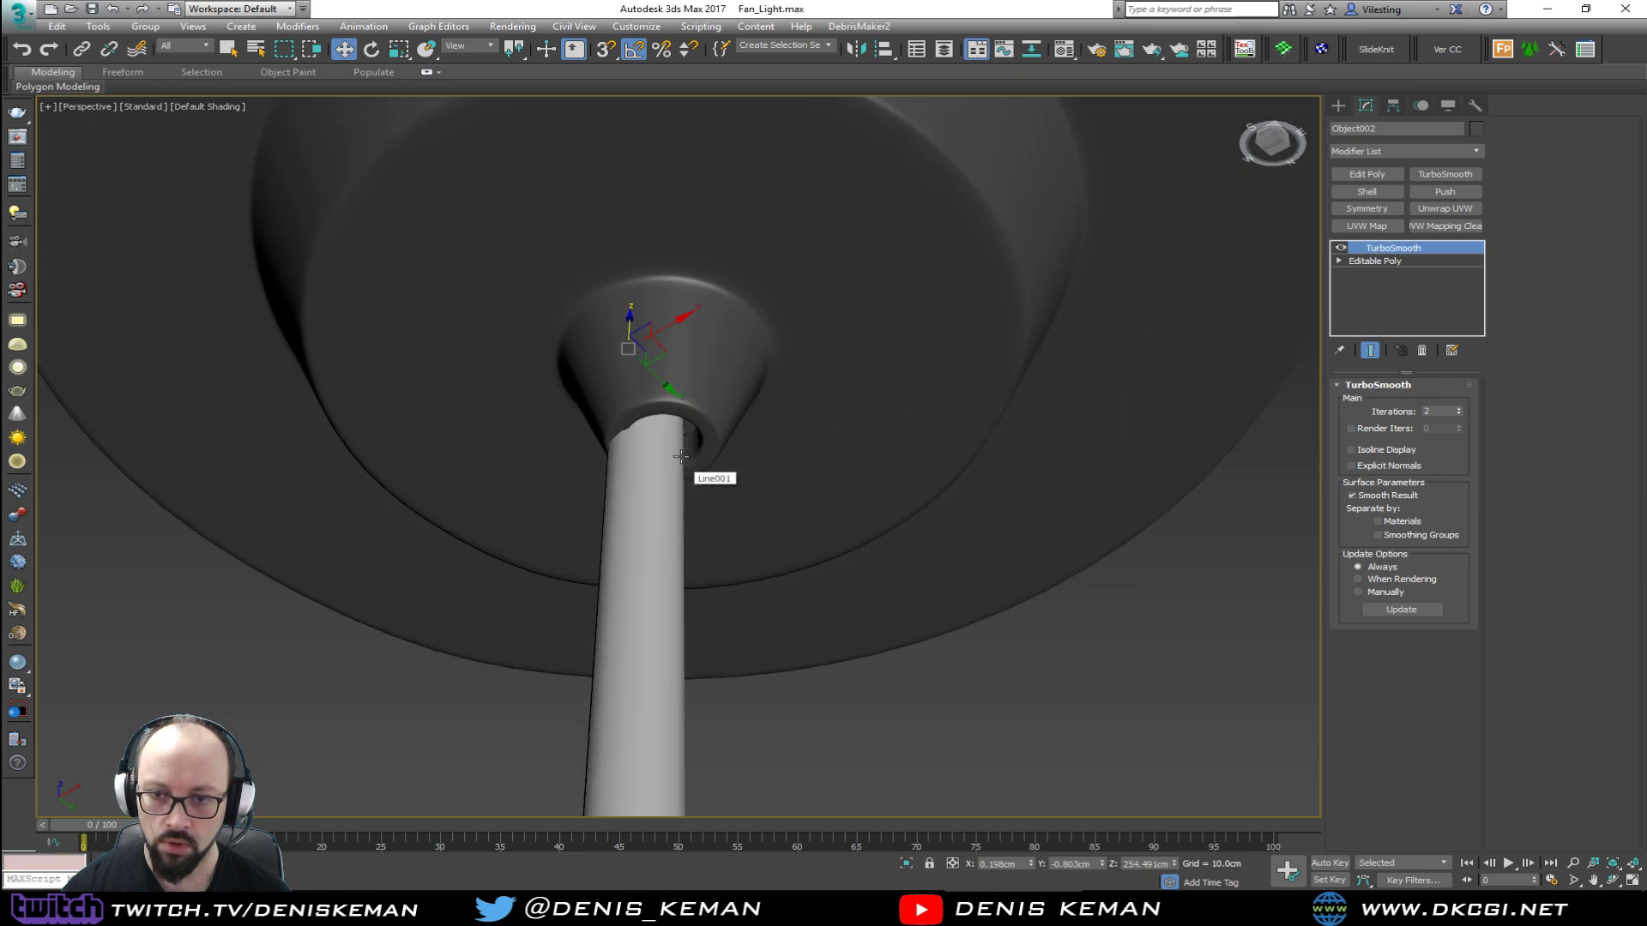
Step: Compare the rod's outline with the upper cap's peg hole in the Top and perspective views
{"action": "left_click", "coordinate": [655, 463]}
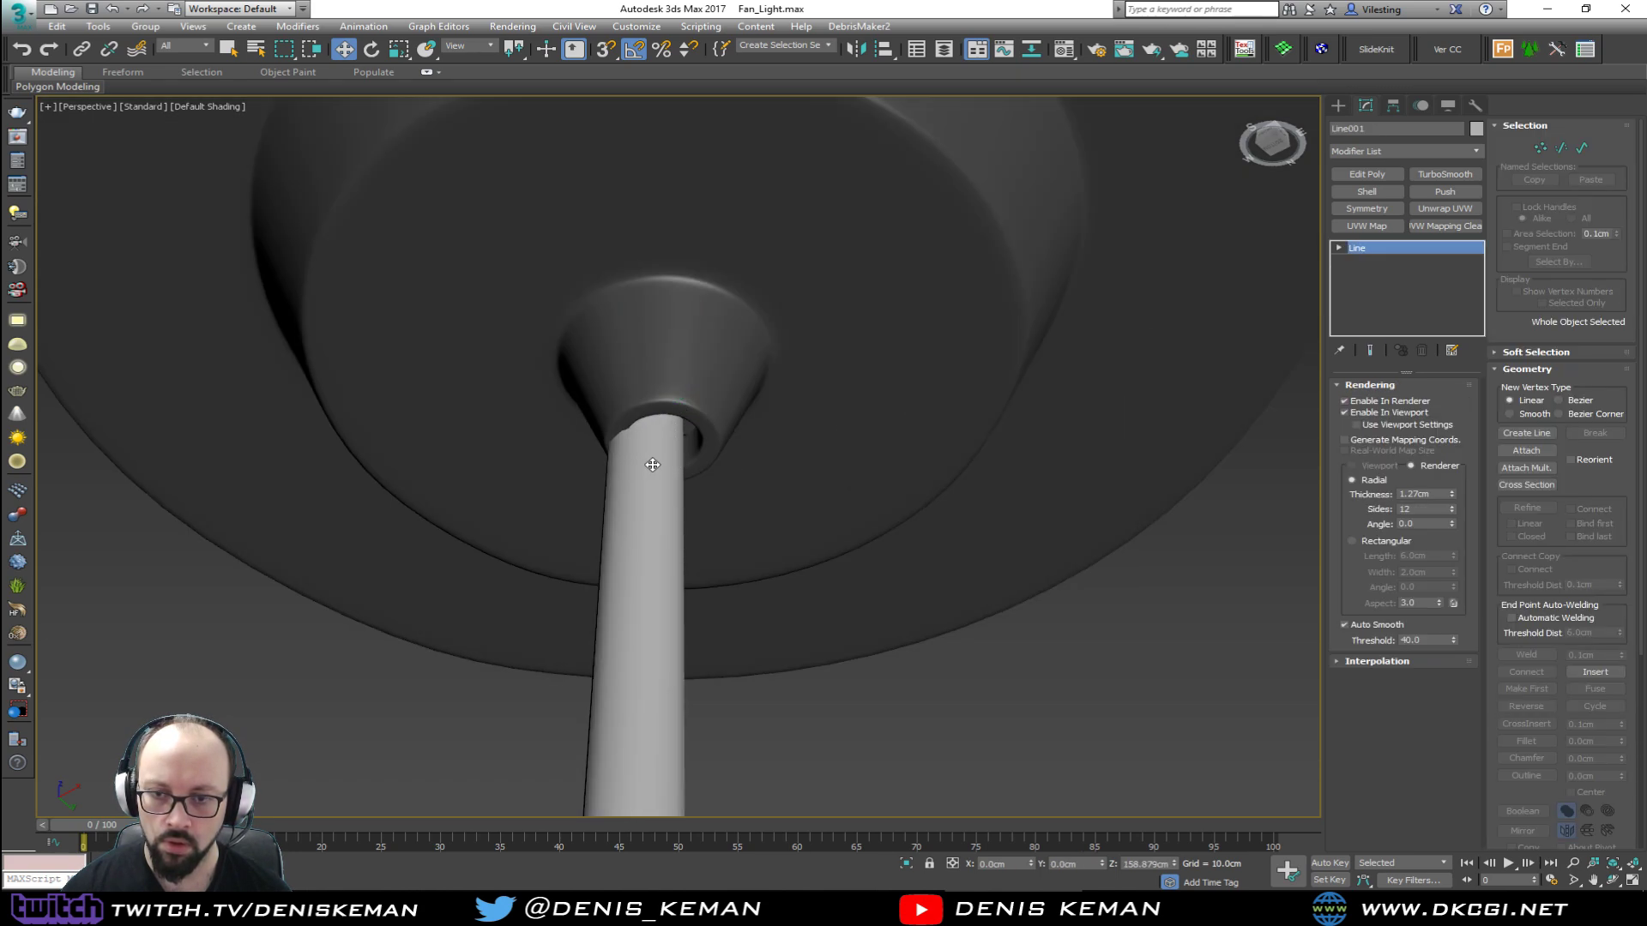
{"action": "scroll", "coordinate": [653, 469], "scroll_direction": "down", "scroll_amount": 3}
{"action": "scroll", "coordinate": [652, 469], "scroll_direction": "down", "scroll_amount": 8}
{"action": "key", "text": "alt+w"}
{"action": "right_click", "coordinate": [480, 321]}
{"action": "key", "text": "z"}
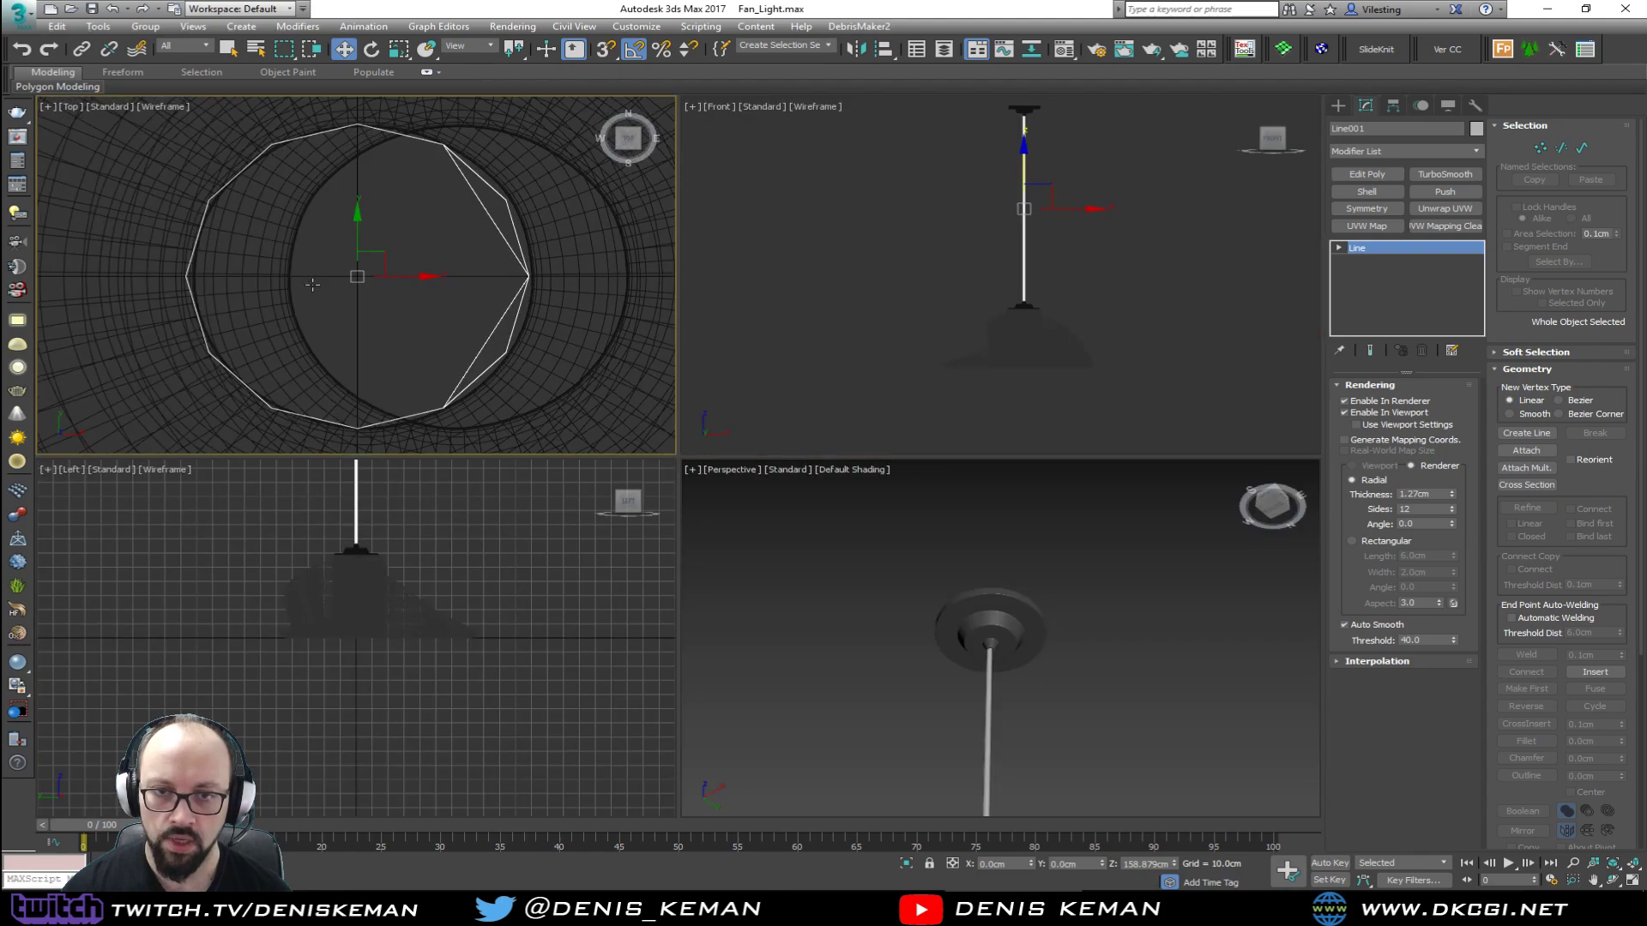
{"action": "key", "text": "alt+w"}
{"action": "key", "text": "alt+w"}
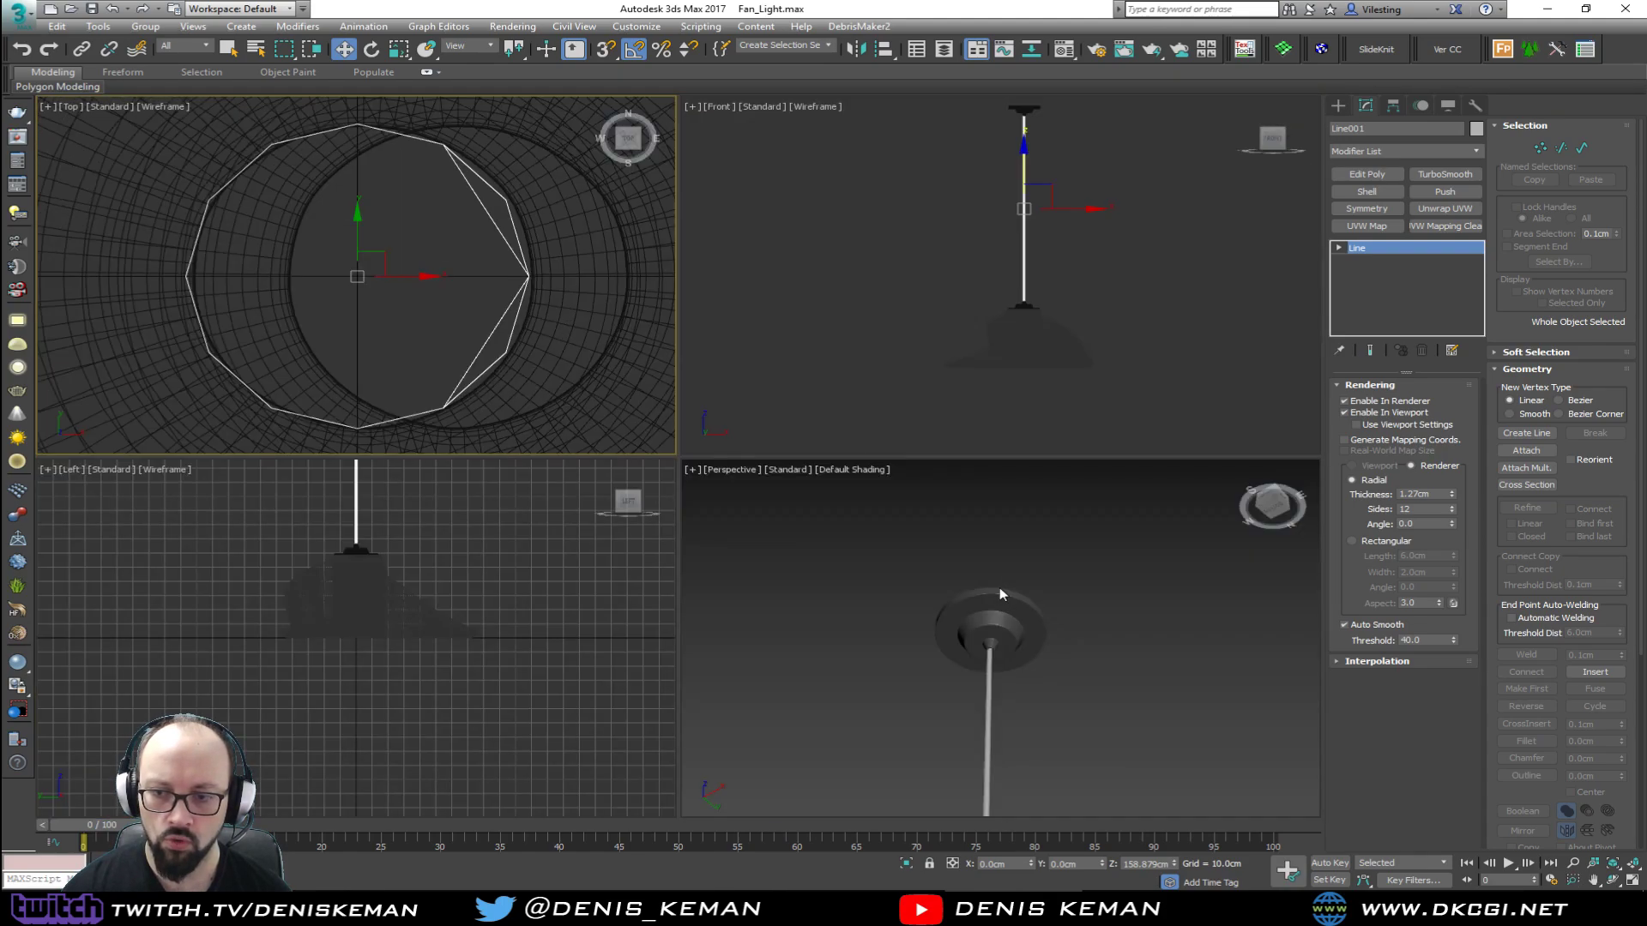
{"action": "scroll", "coordinate": [1002, 596], "scroll_direction": "down", "scroll_amount": 5}
{"action": "middle_click_drag", "start_coordinate": [1002, 595], "coordinate": [962, 523]}
{"action": "scroll", "coordinate": [963, 523], "scroll_direction": "down", "scroll_amount": 4}
{"action": "key", "text": "alt+w"}
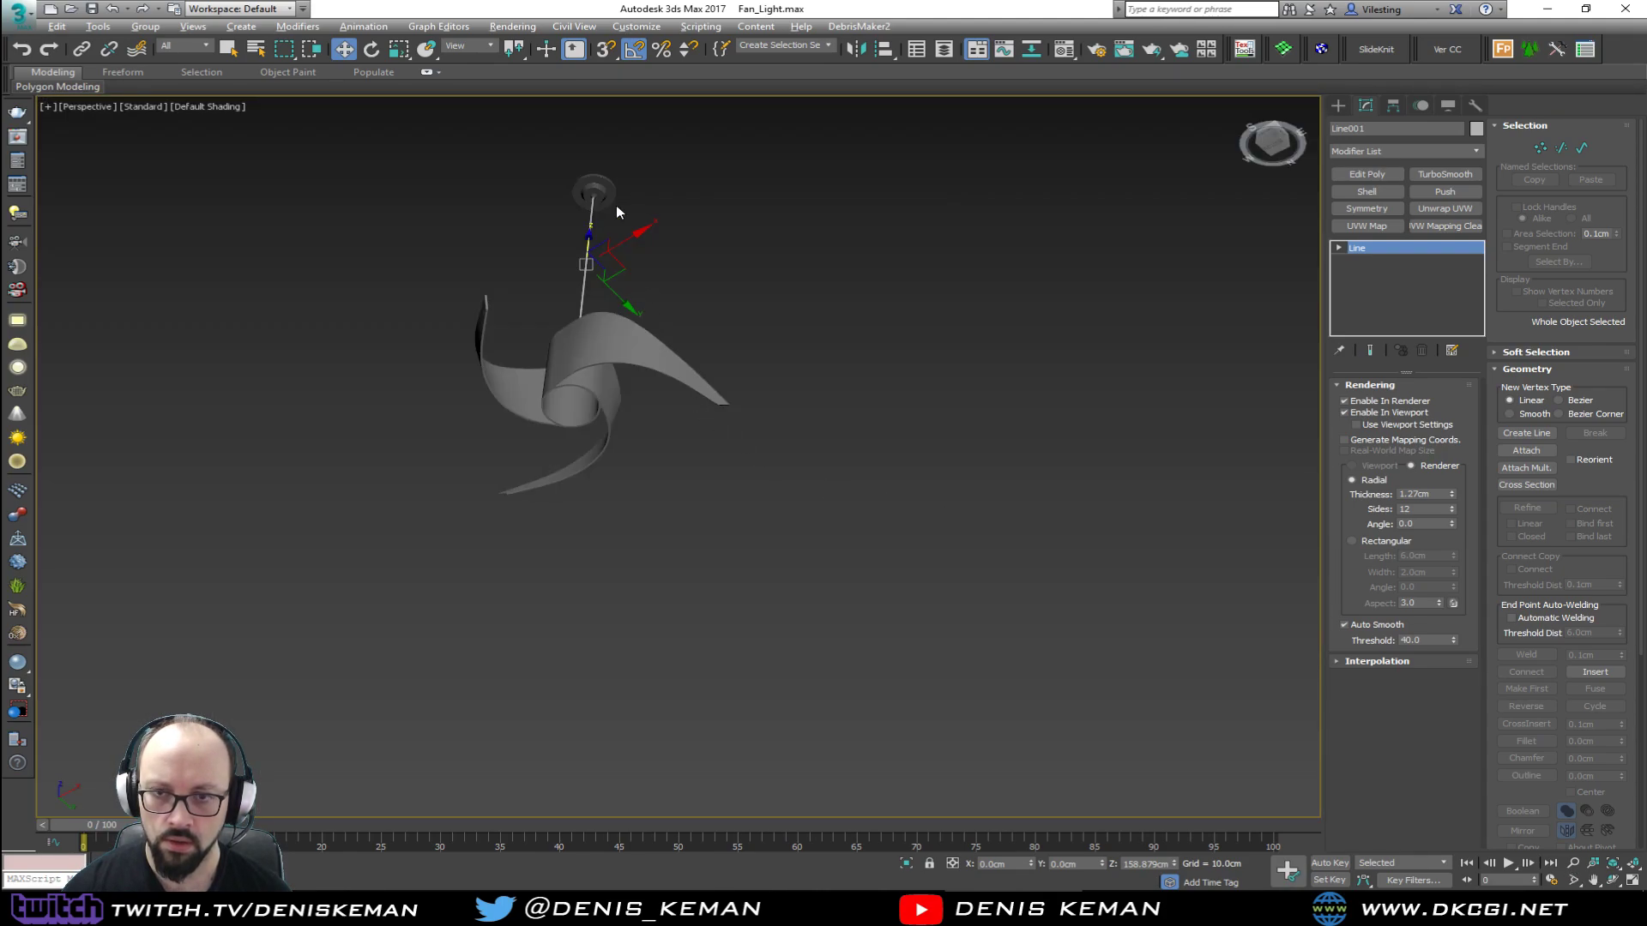
Step: Move the upper cap along X to about -0.155 cm in the Top view, centring its hole on the rod
{"action": "left_click", "coordinate": [590, 187]}
{"action": "key", "text": "alt+w"}
{"action": "right_click", "coordinate": [419, 254]}
{"action": "key", "text": "alt+w"}
{"action": "middle_click_drag", "start_coordinate": [463, 306], "coordinate": [666, 376]}
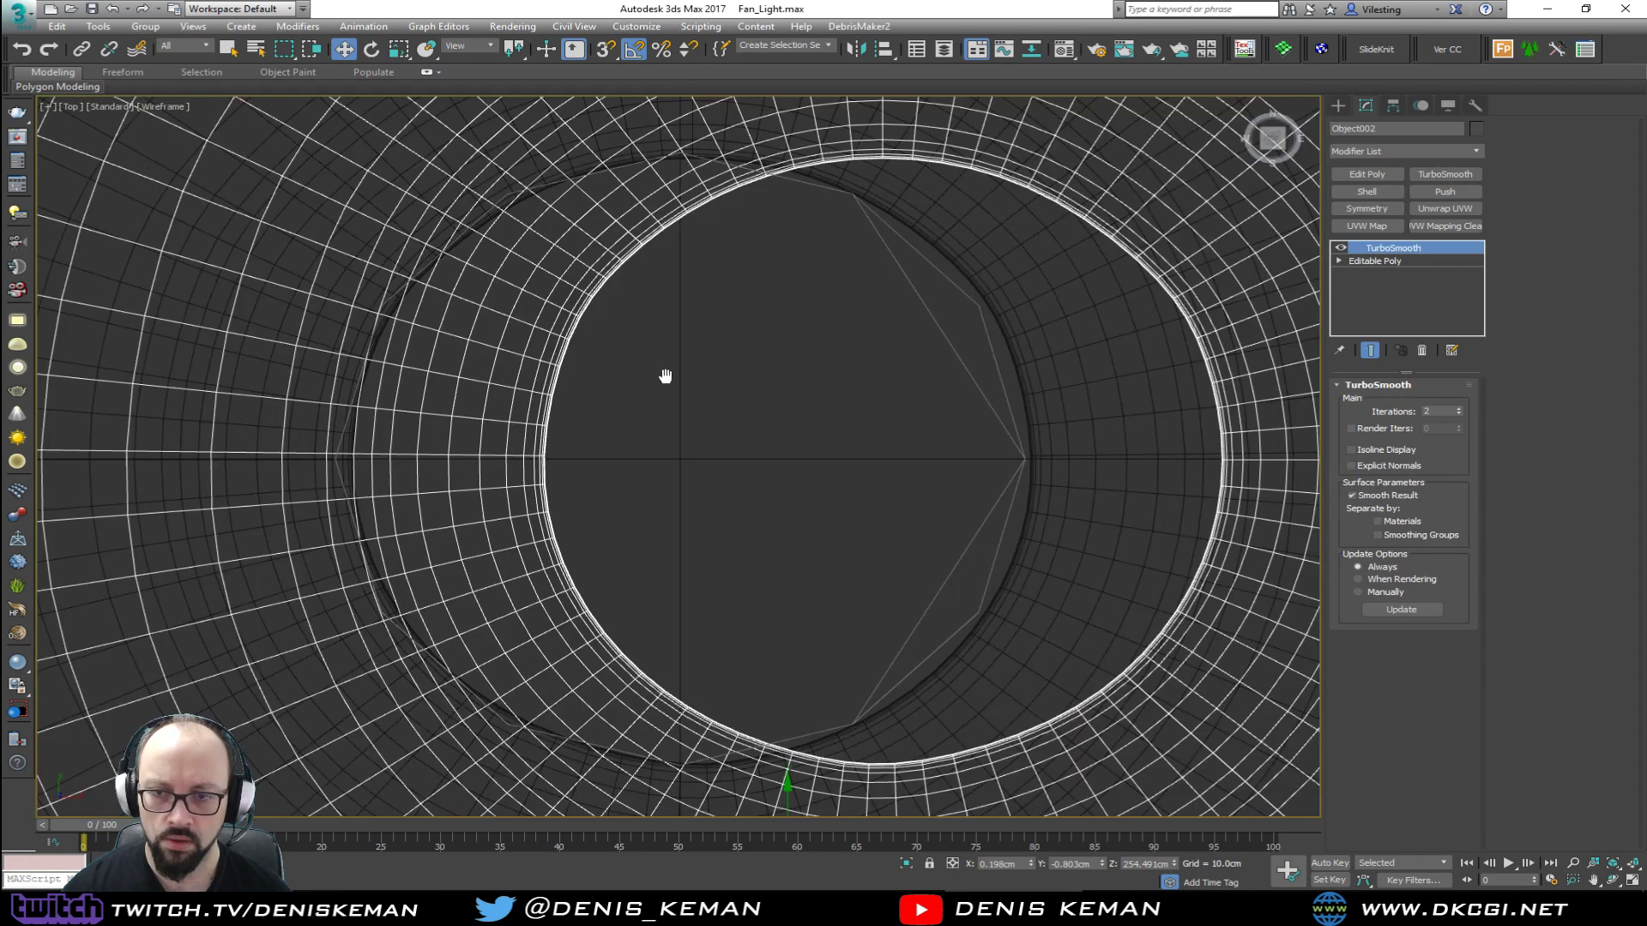
{"action": "scroll", "coordinate": [736, 392], "scroll_direction": "down", "scroll_amount": 4}
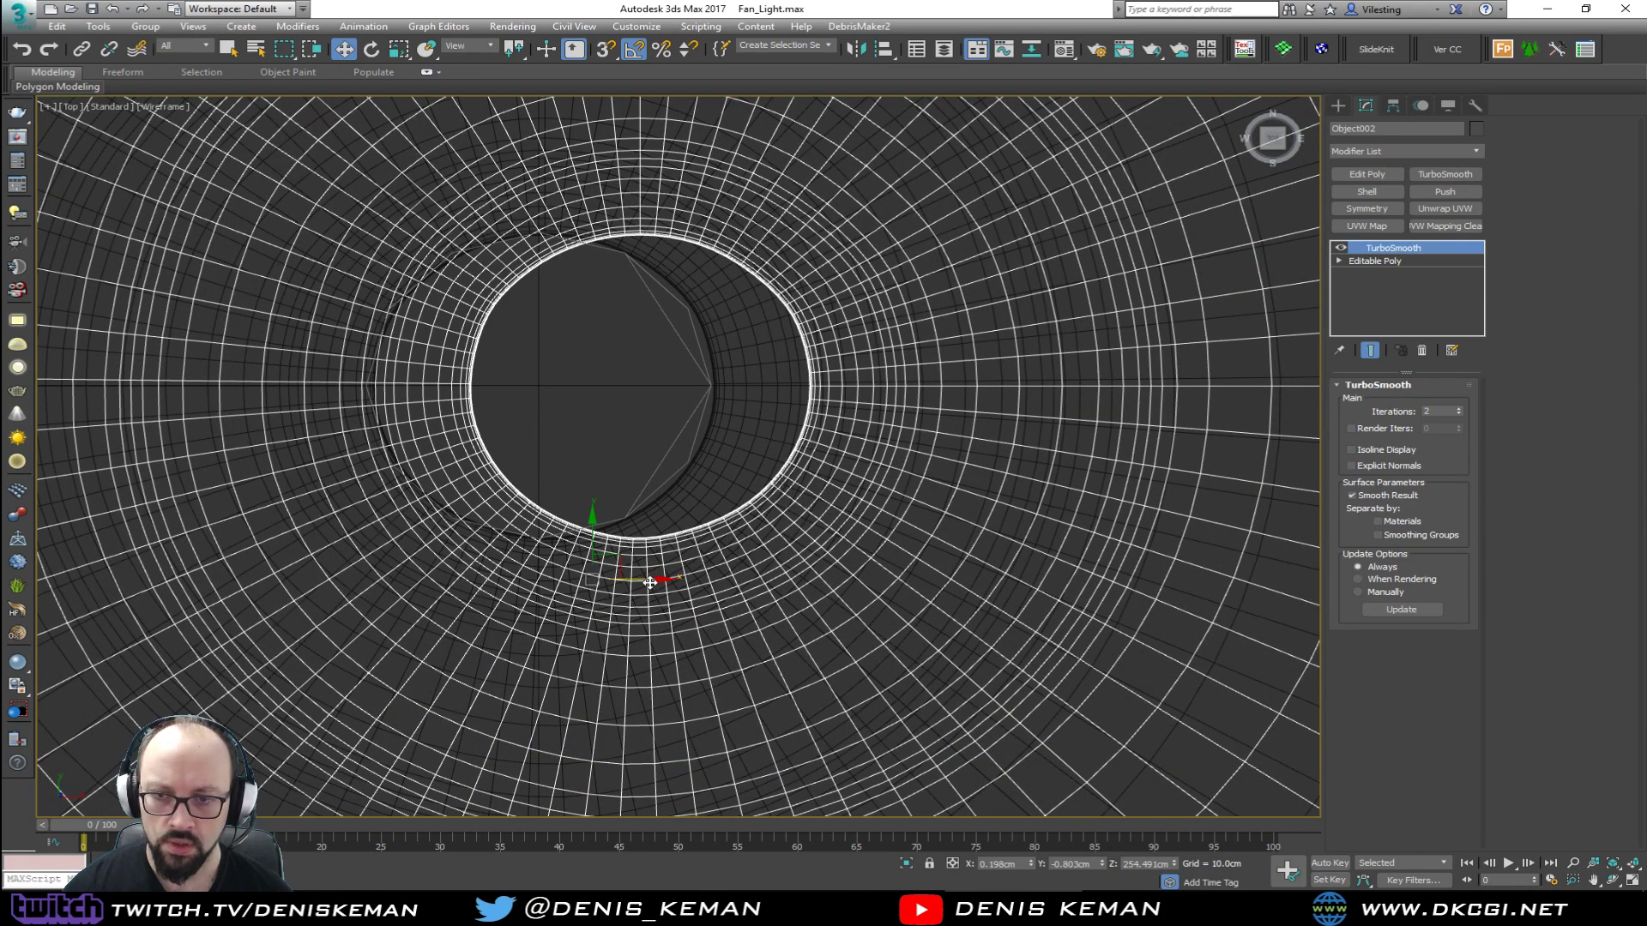
{"action": "middle_click_drag", "start_coordinate": [649, 579], "coordinate": [552, 577]}
{"action": "scroll", "coordinate": [491, 439], "scroll_direction": "up", "scroll_amount": 5}
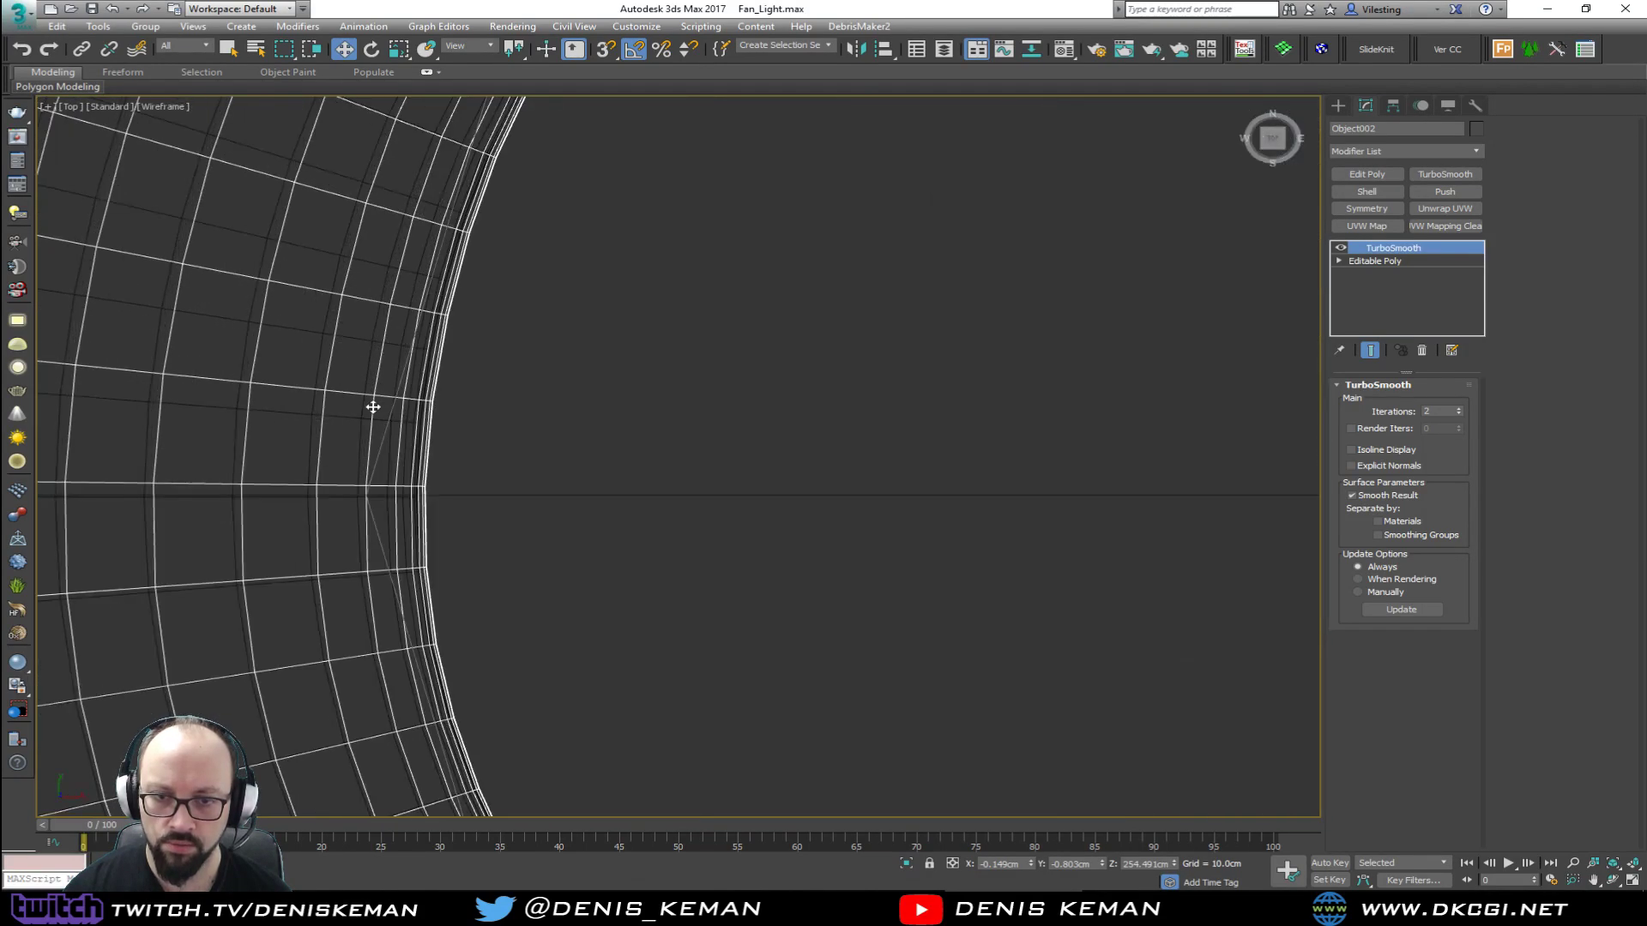
{"action": "left_click_drag", "start_coordinate": [412, 525], "coordinate": [411, 527]}
Step: Examine the complete lamp in the perspective view and check the scene's polygon statistics
{"action": "key", "text": "alt+w"}
{"action": "right_click", "coordinate": [1007, 635]}
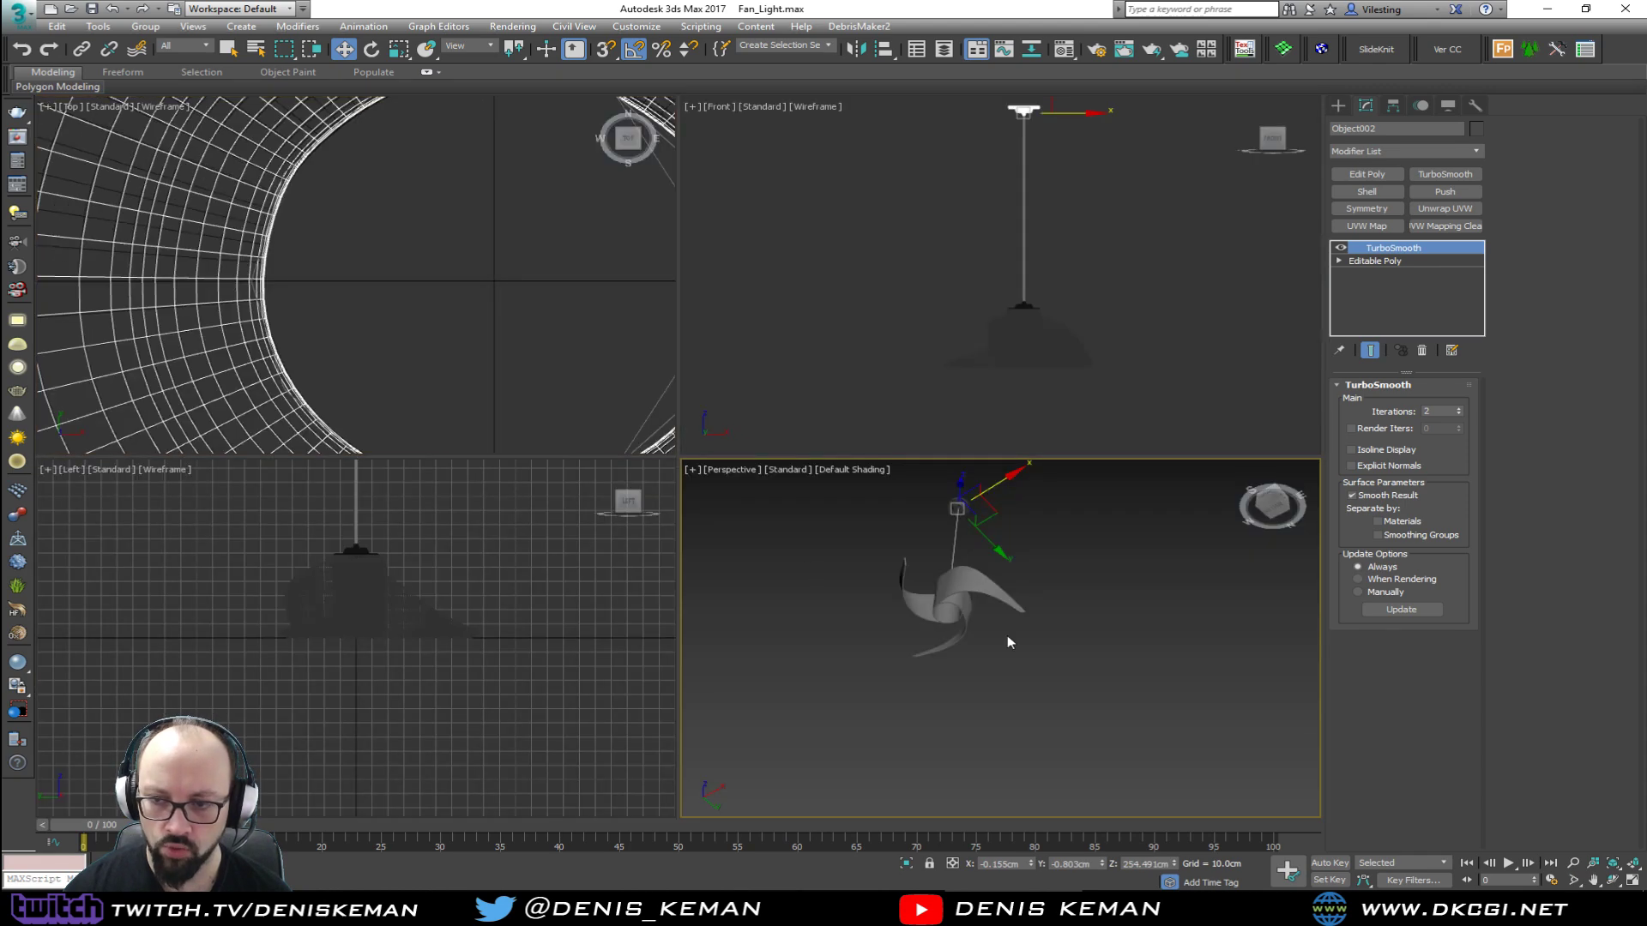
{"action": "left_click", "coordinate": [1062, 521]}
{"action": "key", "text": "alt+w"}
{"action": "middle_click_drag", "start_coordinate": [617, 261], "coordinate": [716, 513]}
{"action": "key", "text": "7"}
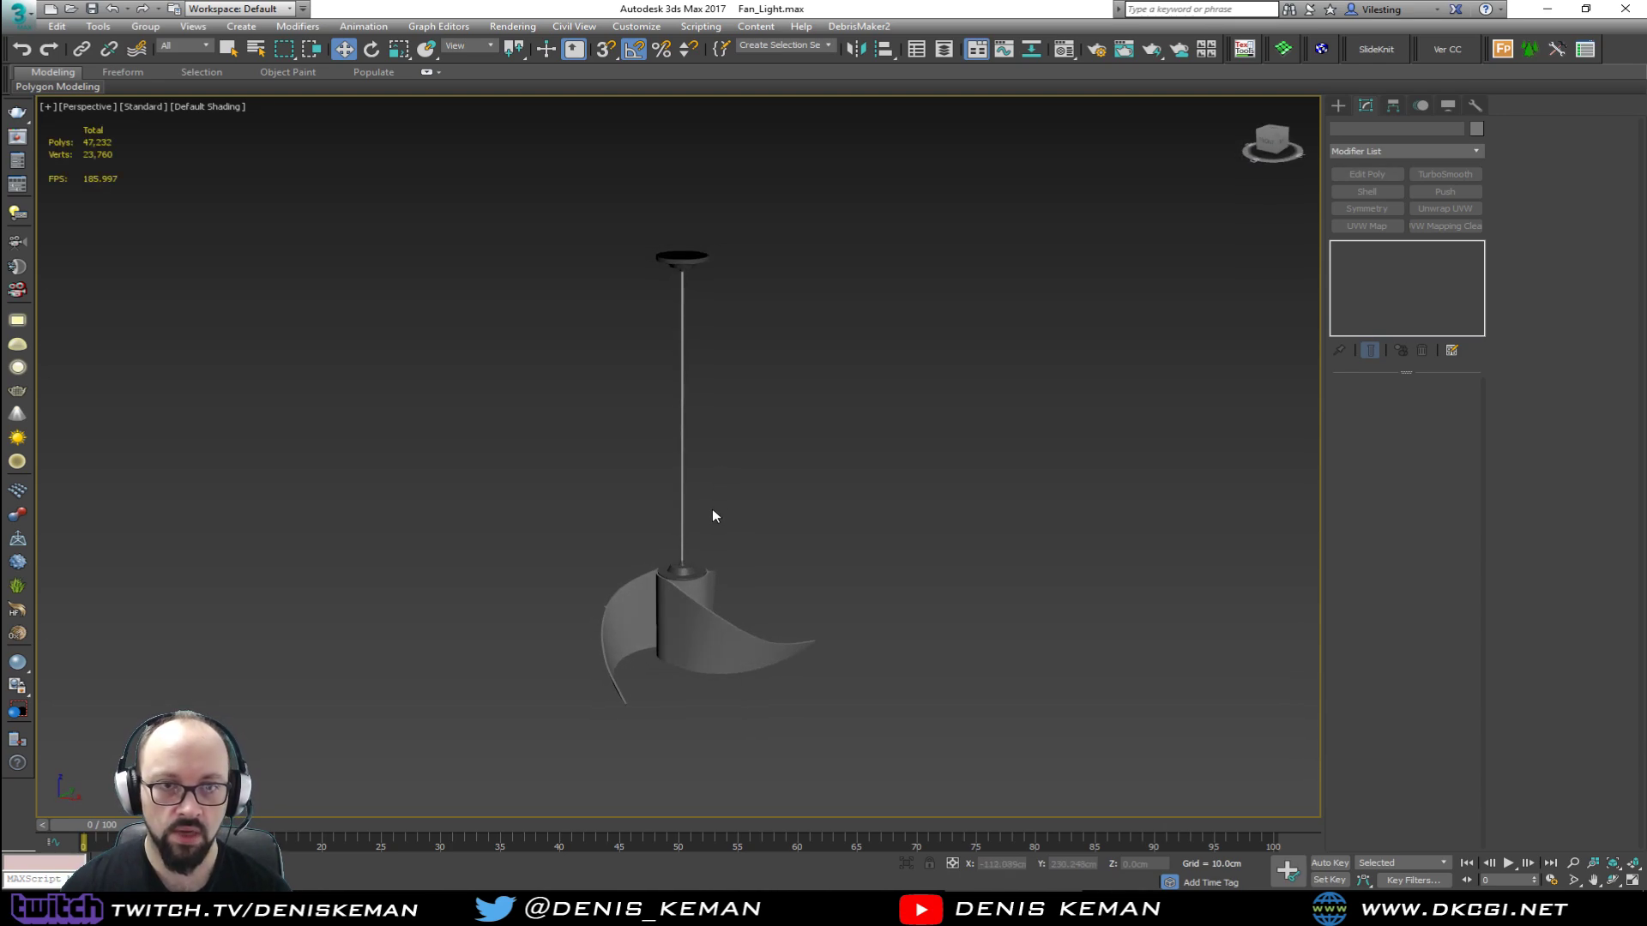
{"action": "key", "text": "7"}
{"action": "middle_click_drag", "start_coordinate": [667, 394], "coordinate": [532, 351], "text": "alt"}
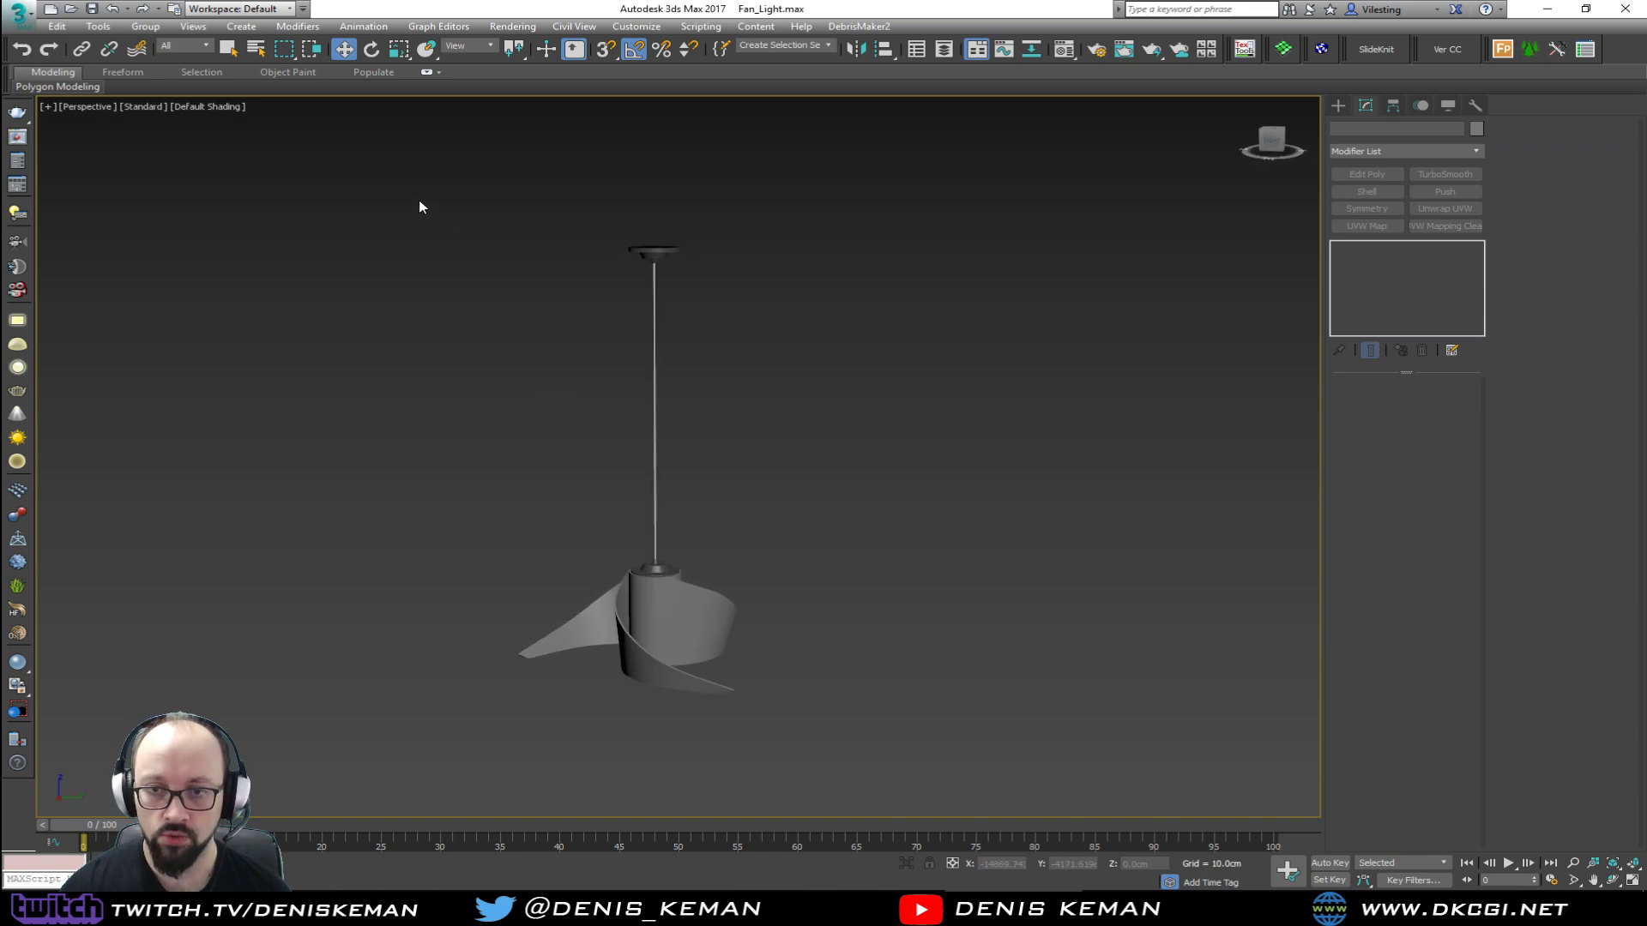
Step: Save the fan light scene and open the apartment scene Micro_Apratment_04.max
{"action": "left_click", "coordinate": [17, 13]}
{"action": "left_click", "coordinate": [58, 160]}
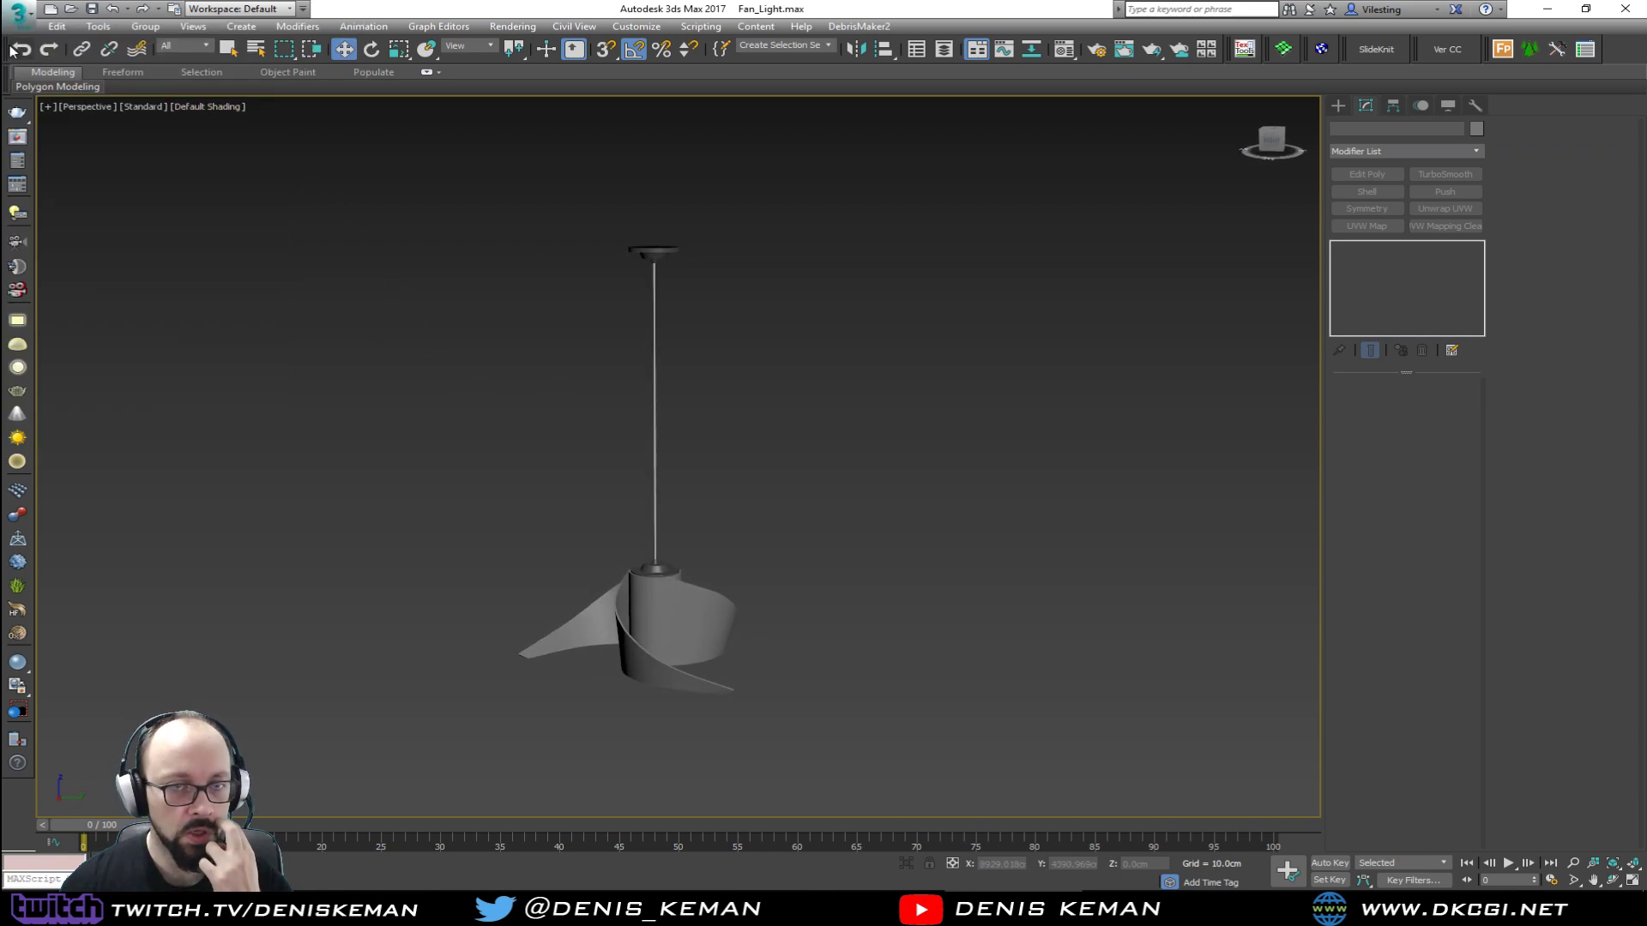
{"action": "left_click", "coordinate": [17, 12]}
{"action": "left_click", "coordinate": [208, 125]}
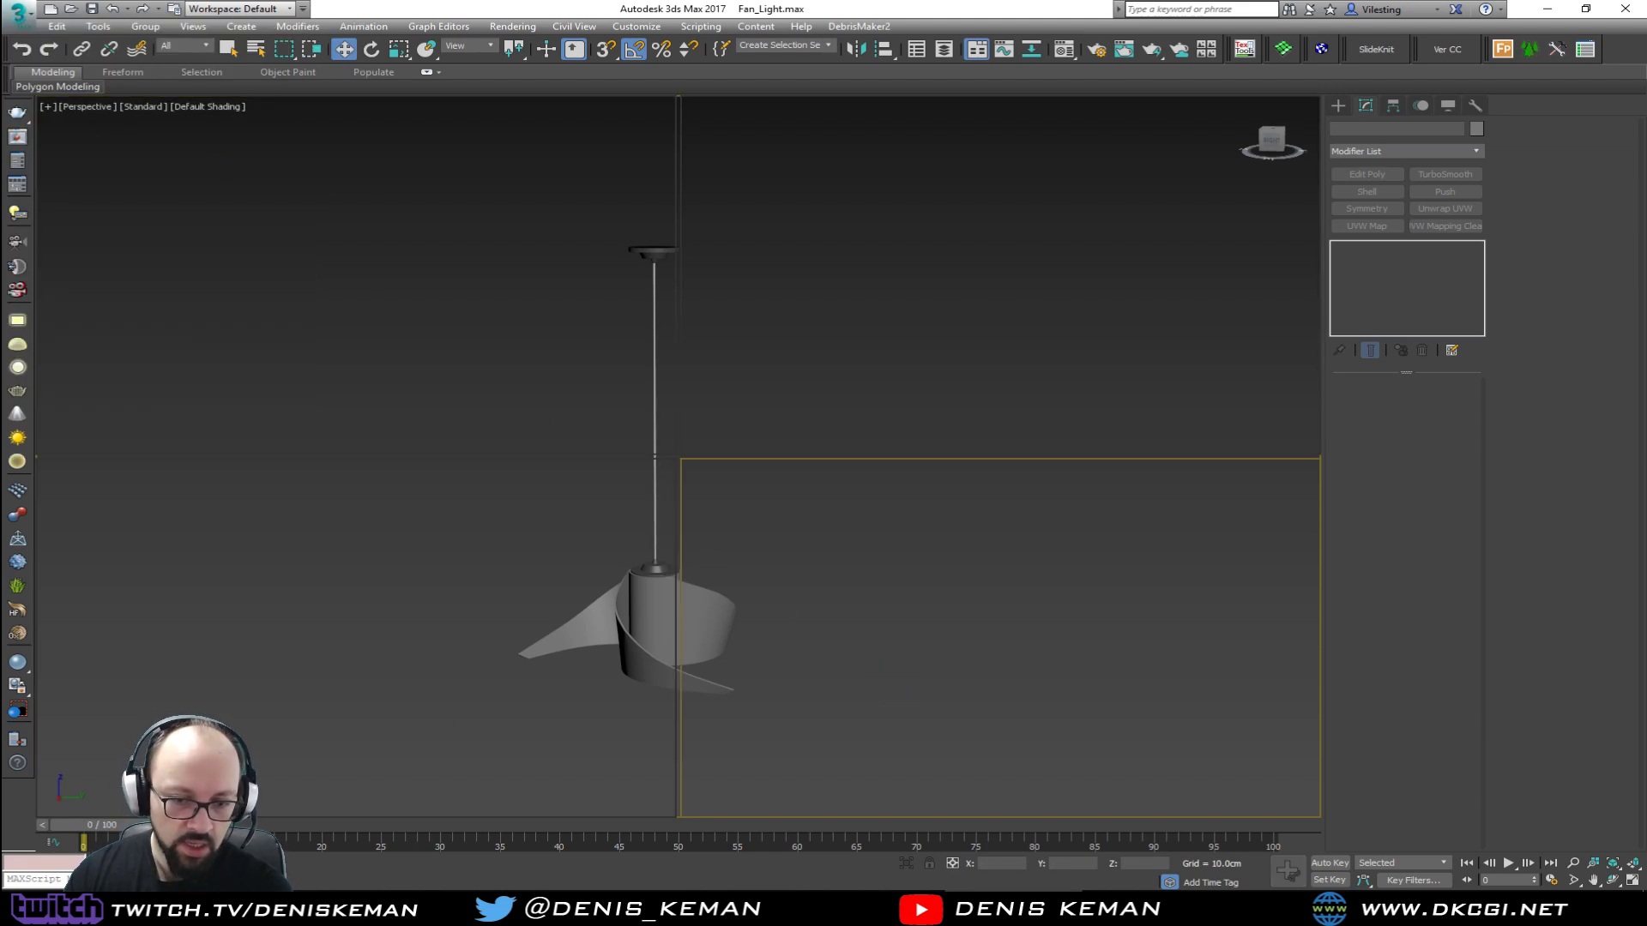
Step: Make 0 (default) the active layer and merge the fan light file into the apartment scene, placing the lamp beside the building
{"action": "left_click", "coordinate": [19, 907]}
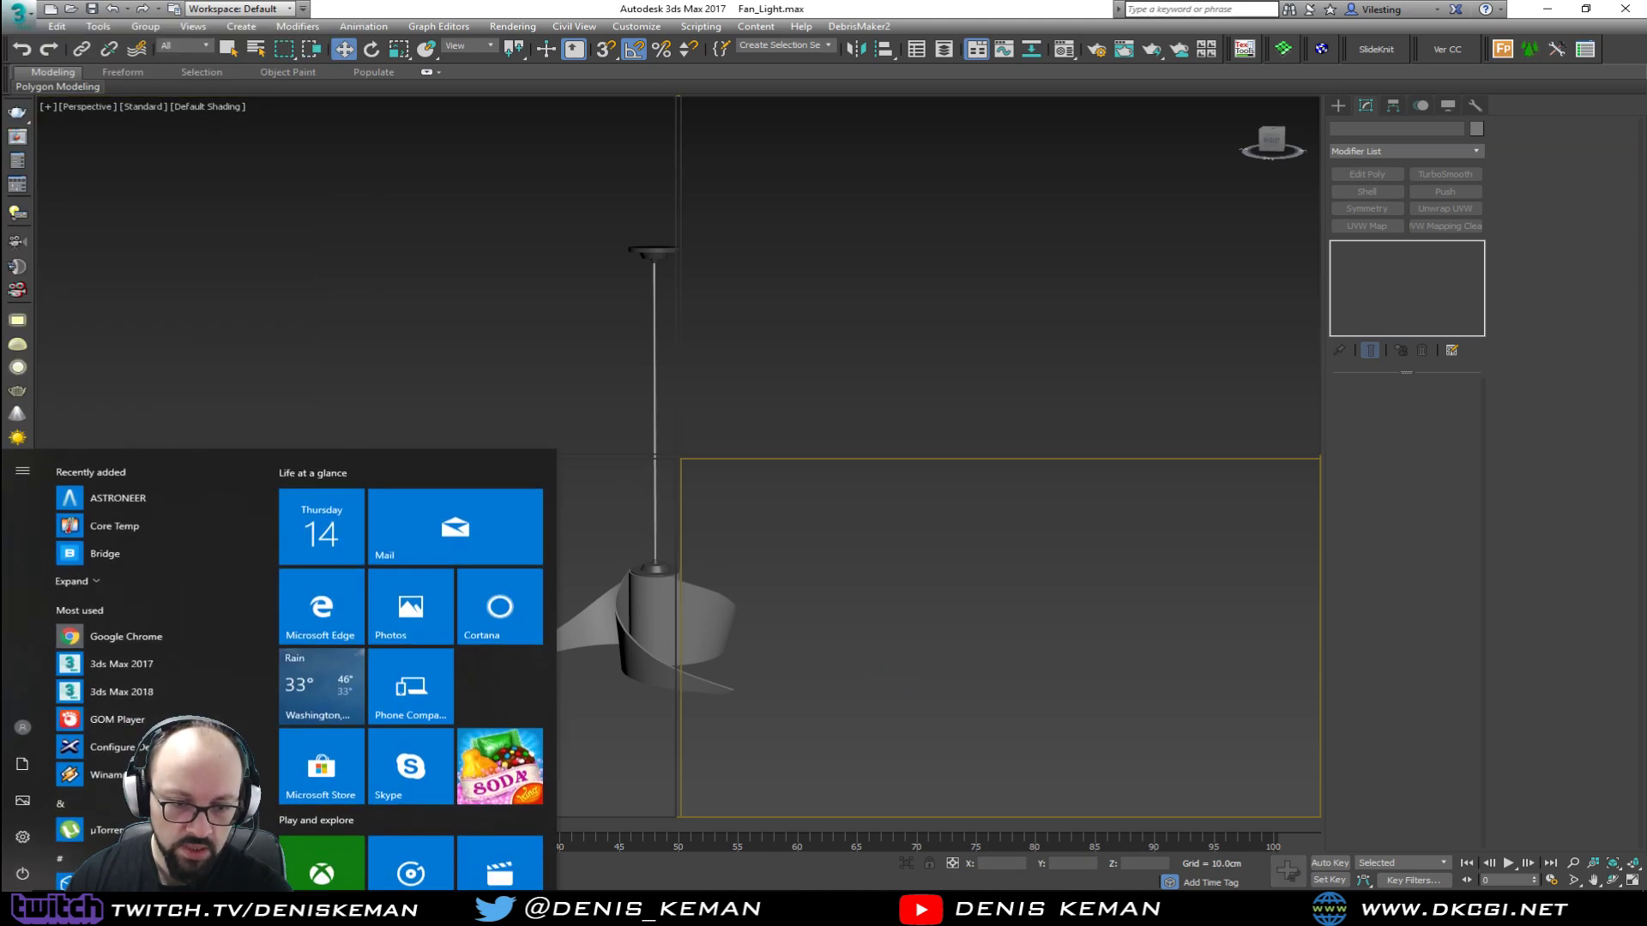
{"action": "left_click", "coordinate": [10, 766]}
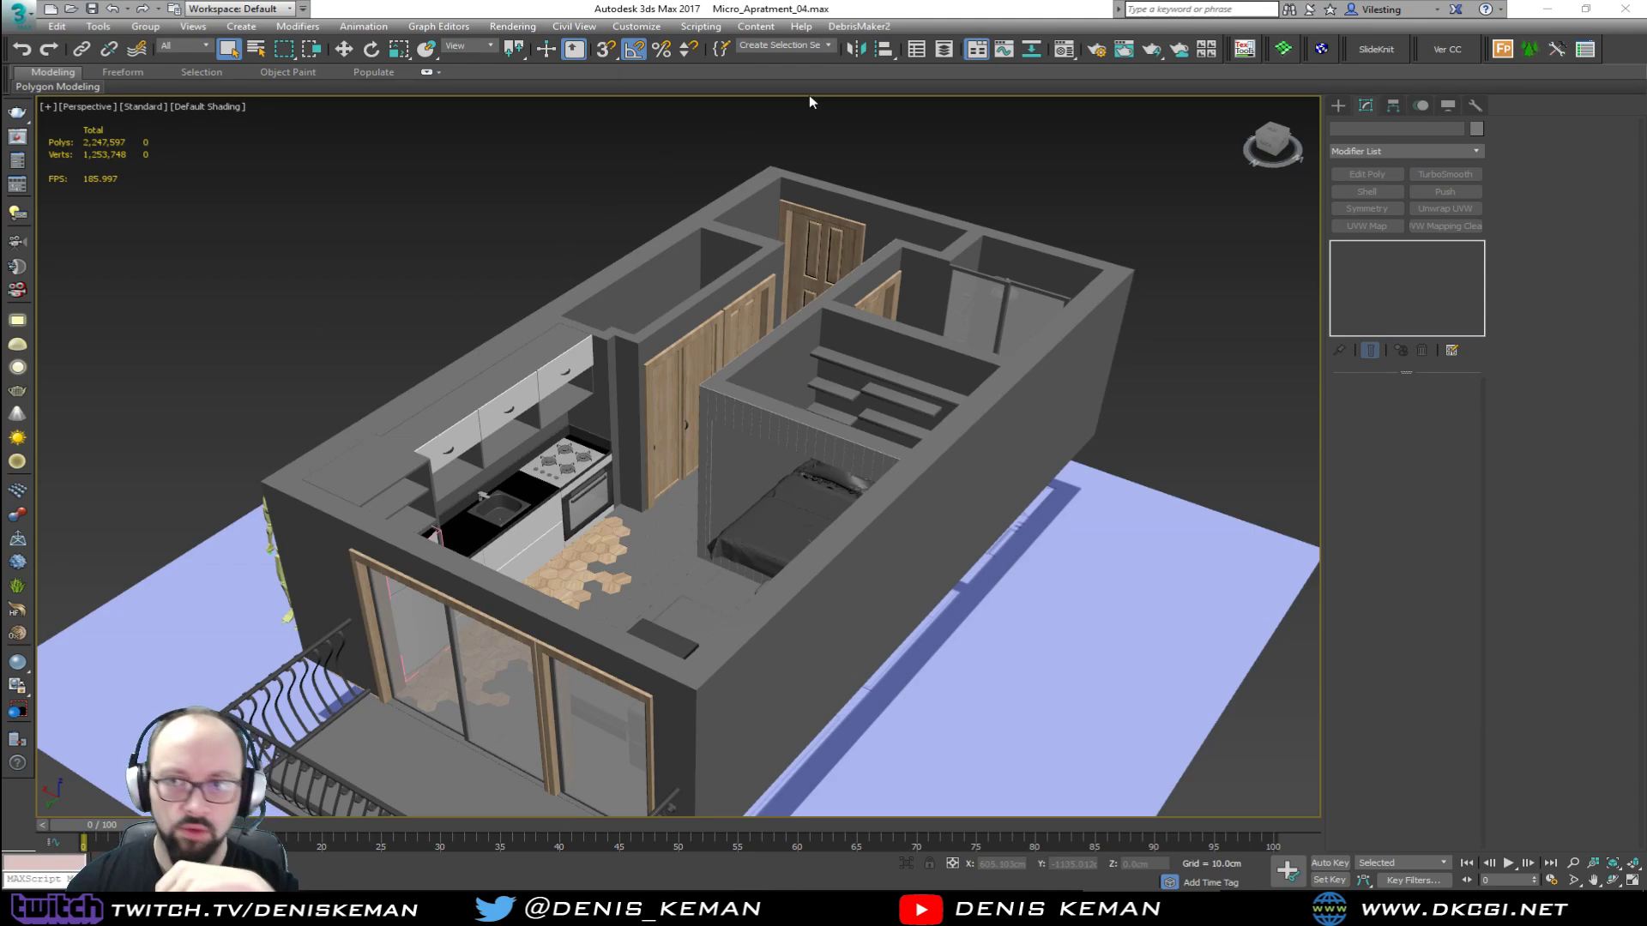
{"action": "left_click", "coordinate": [946, 51]}
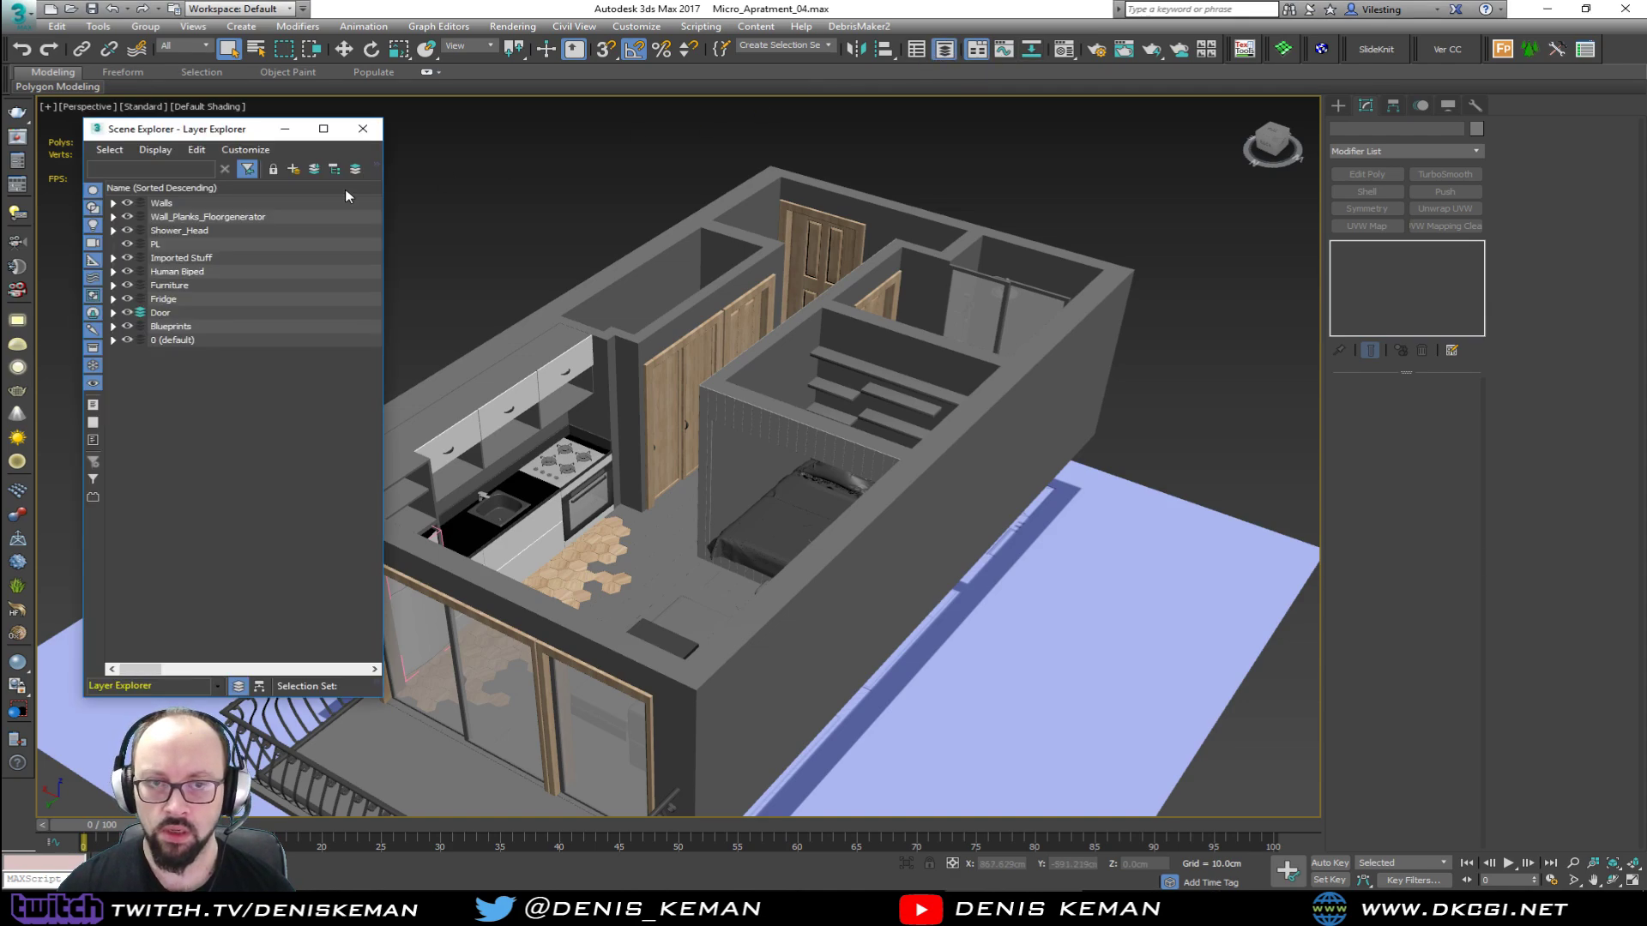
{"action": "left_click", "coordinate": [142, 341]}
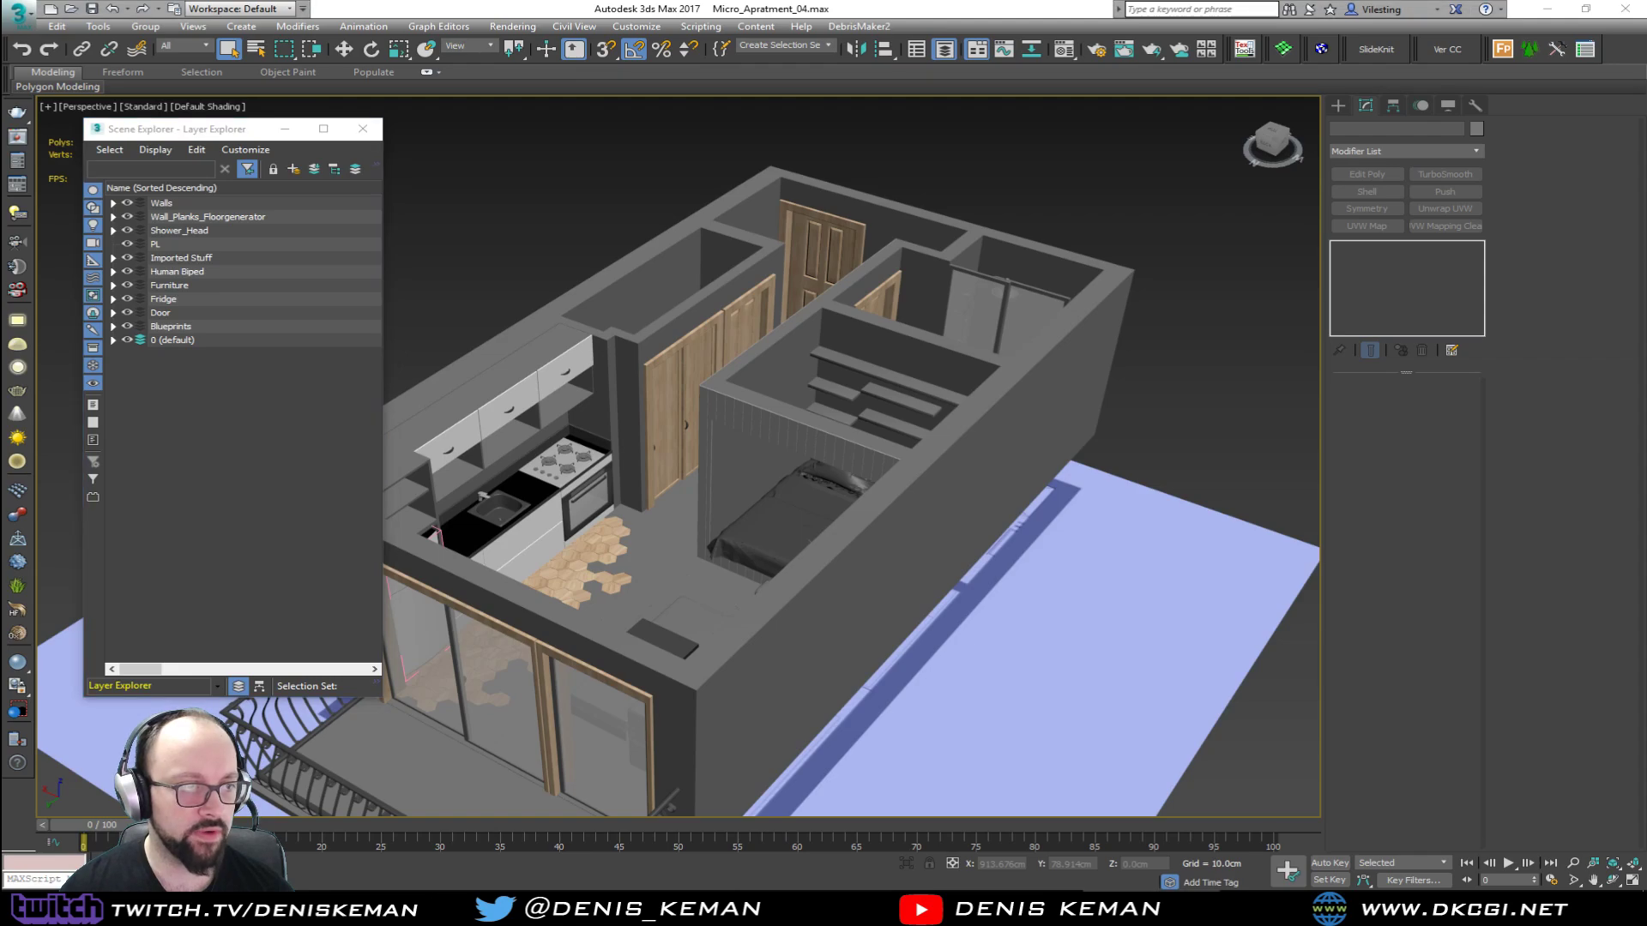
{"action": "left_click_drag", "start_coordinate": [901, 549], "coordinate": [1091, 622]}
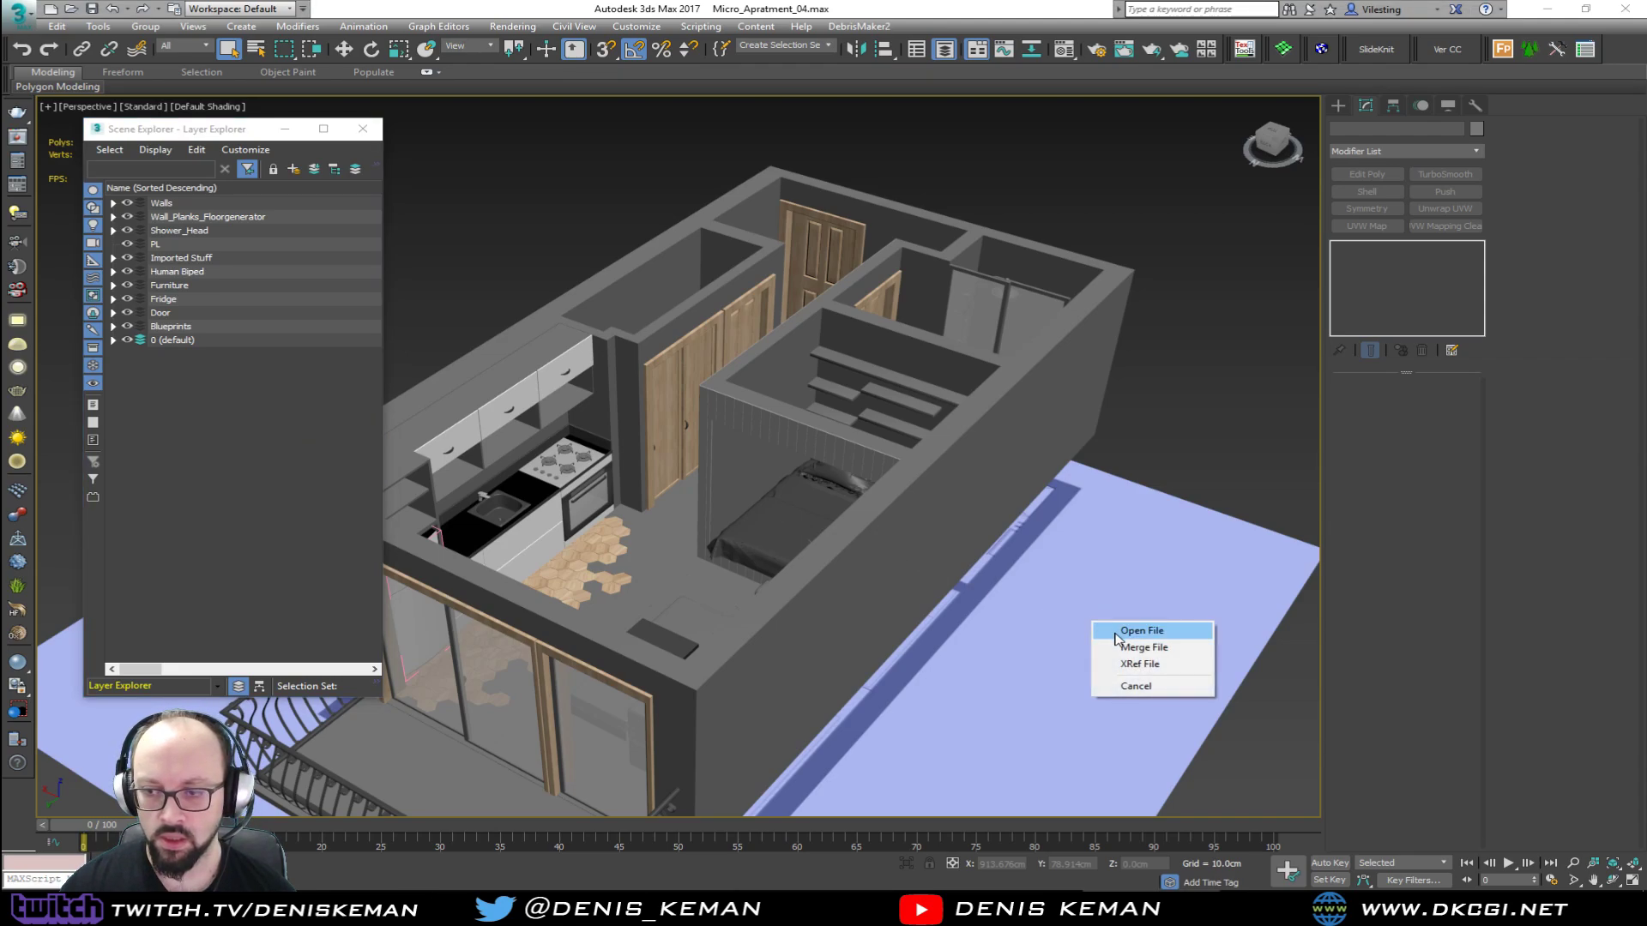
{"action": "left_click", "coordinate": [1129, 648]}
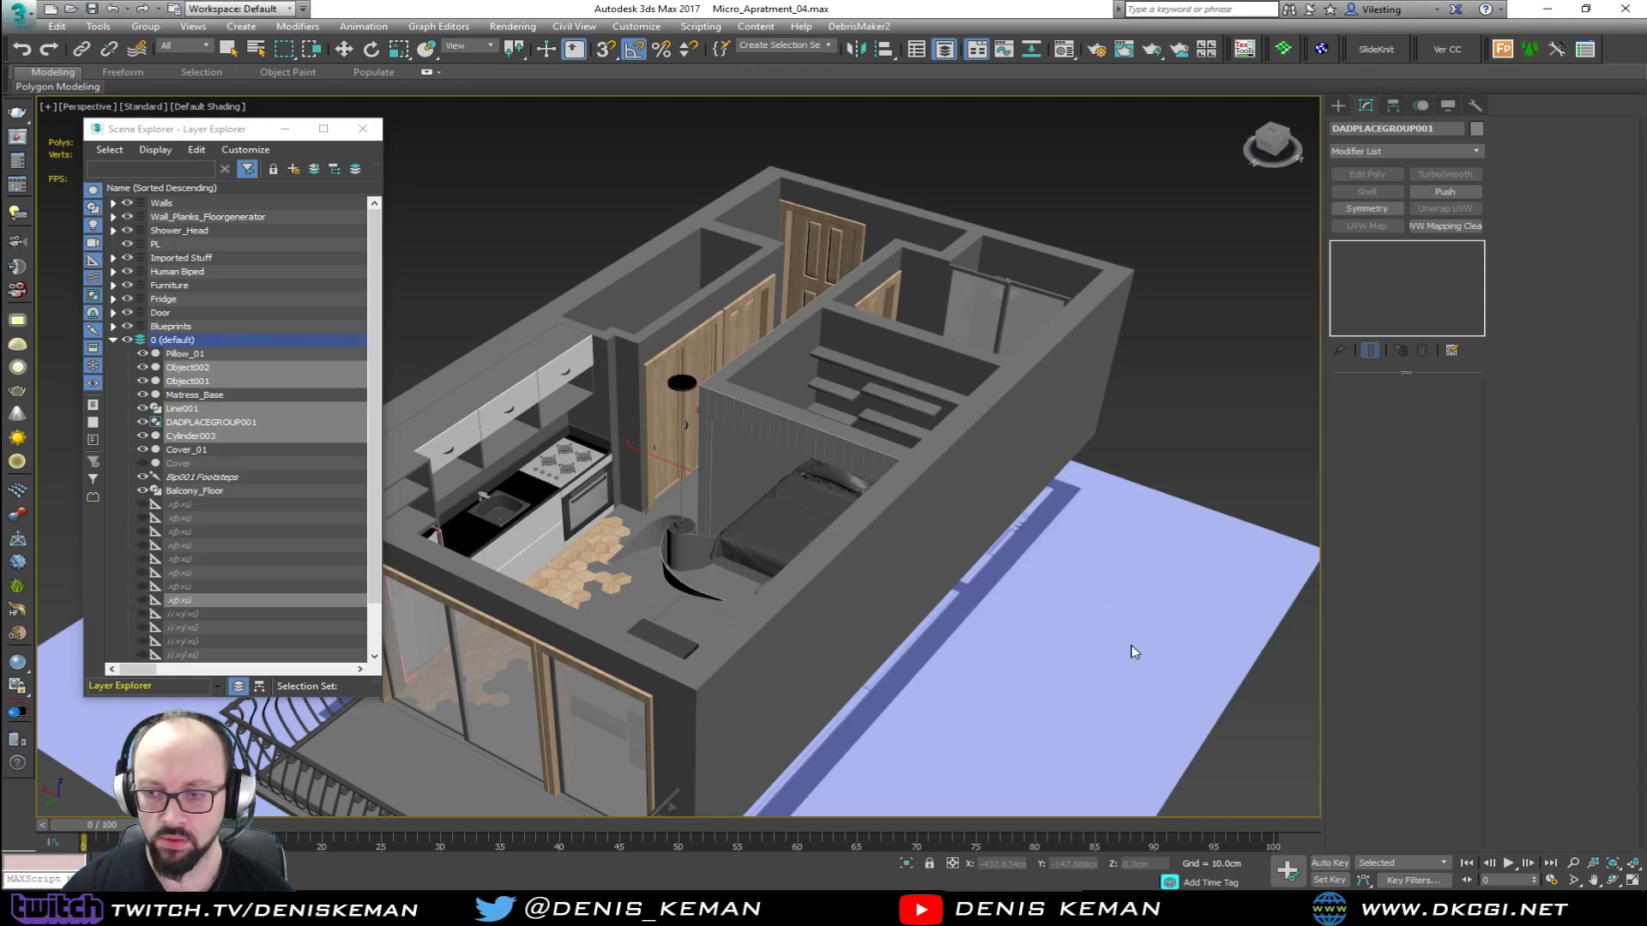
{"action": "left_click", "coordinate": [1057, 684]}
Step: Move the merged lamp farther from the apartment, clear of the blue ground plane, to about X -615.7 cm, Y -10.1 cm
{"action": "middle_click_drag", "start_coordinate": [1015, 687], "coordinate": [1070, 716], "text": "alt"}
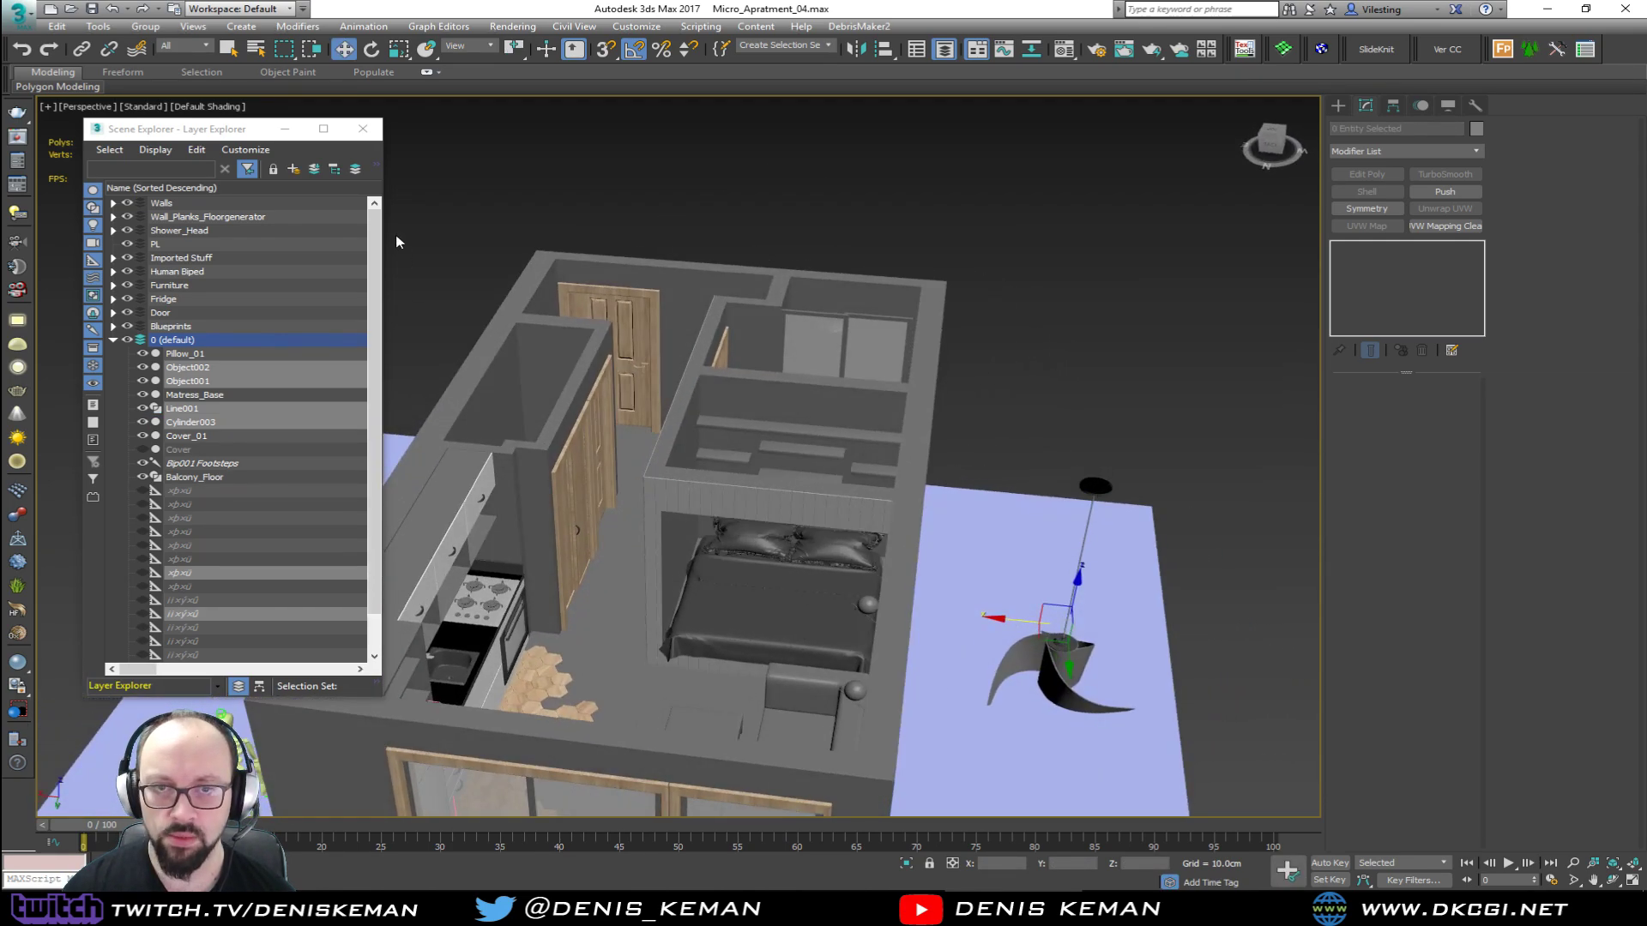
{"action": "middle_click_drag", "start_coordinate": [1163, 696], "coordinate": [924, 614]}
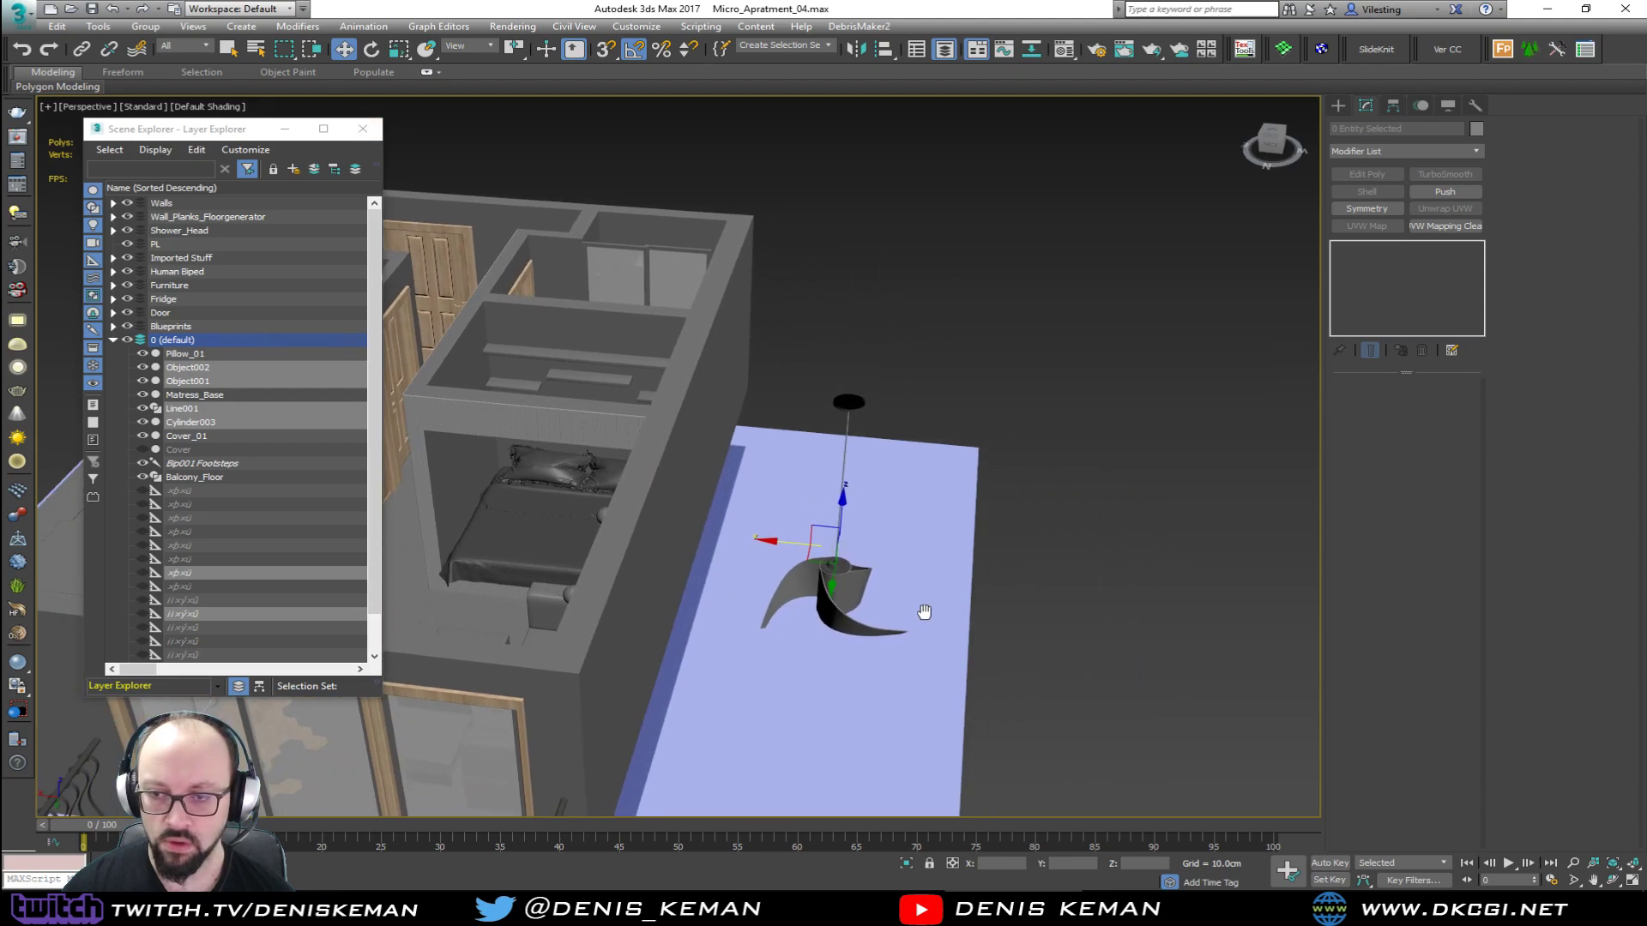
{"action": "left_click_drag", "start_coordinate": [820, 562], "coordinate": [1064, 662]}
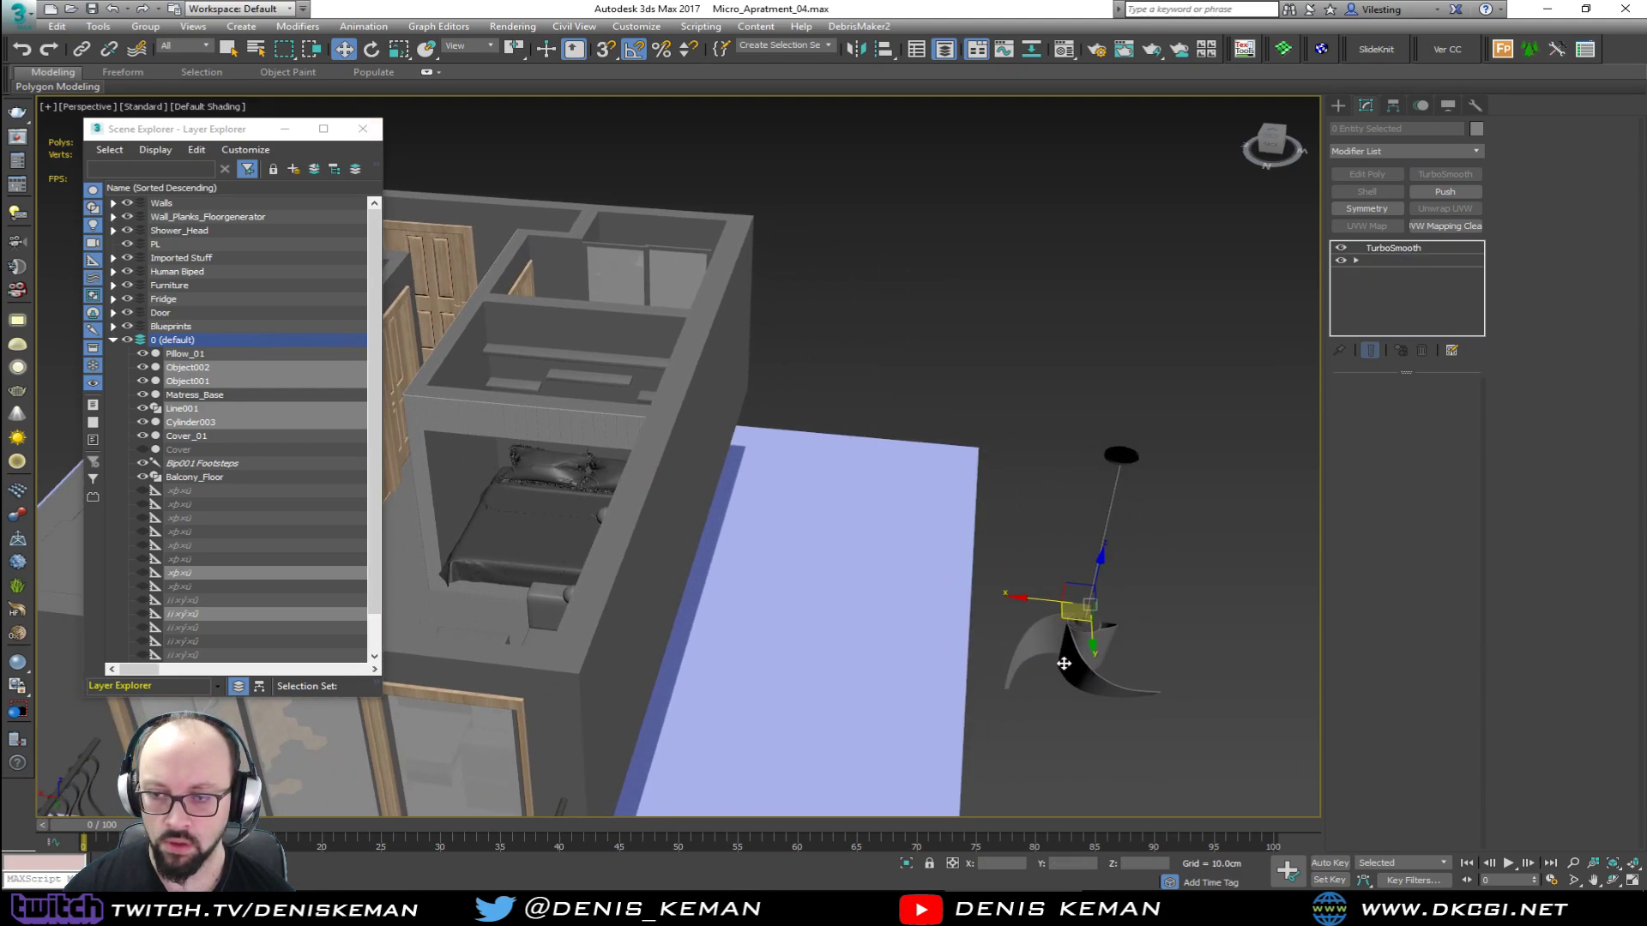
Step: Rename the fan blade object as Fanlight_01
{"action": "key", "text": "z"}
{"action": "left_click", "coordinate": [1441, 129]}
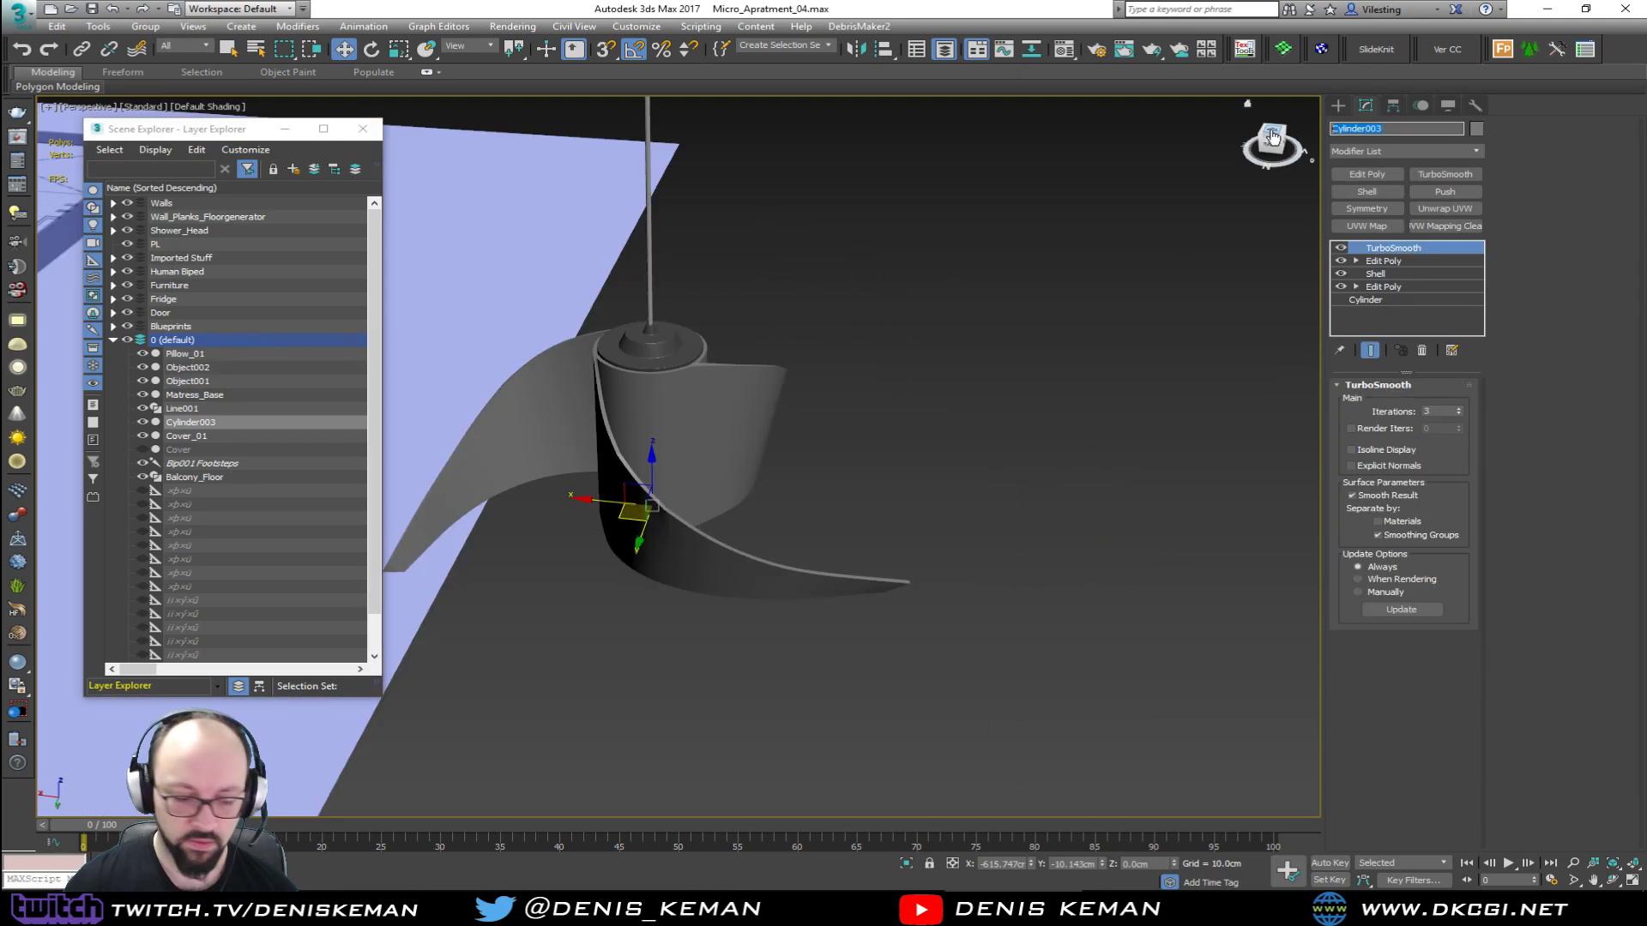
{"action": "type", "text": "Fanlight_01"}
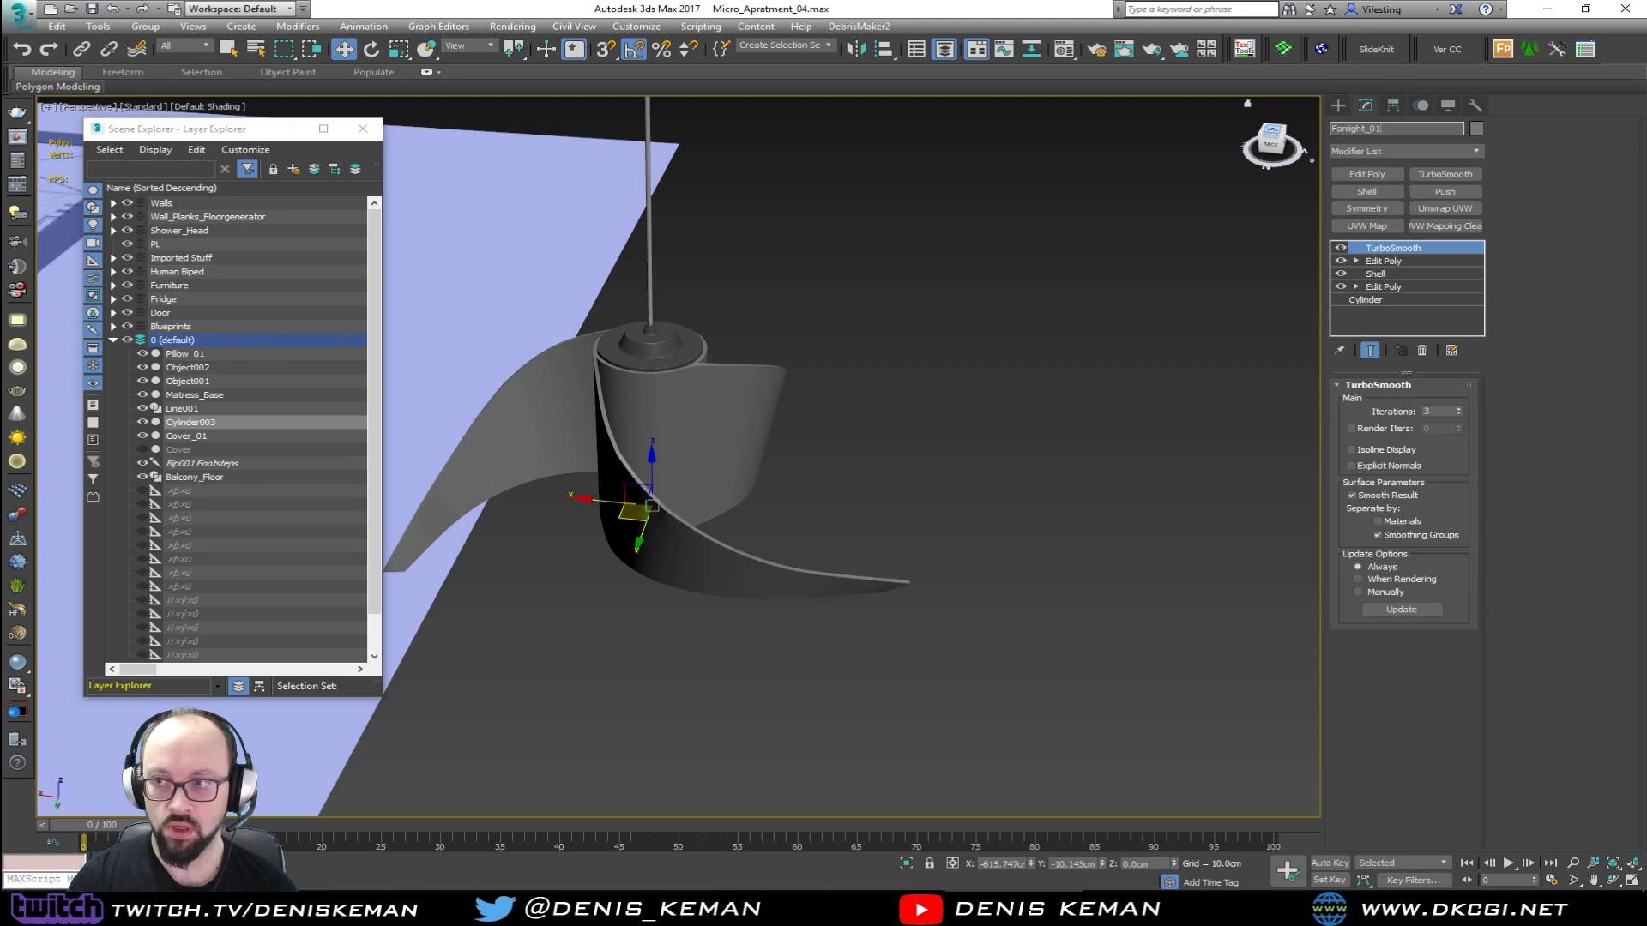
{"action": "key", "text": "Return"}
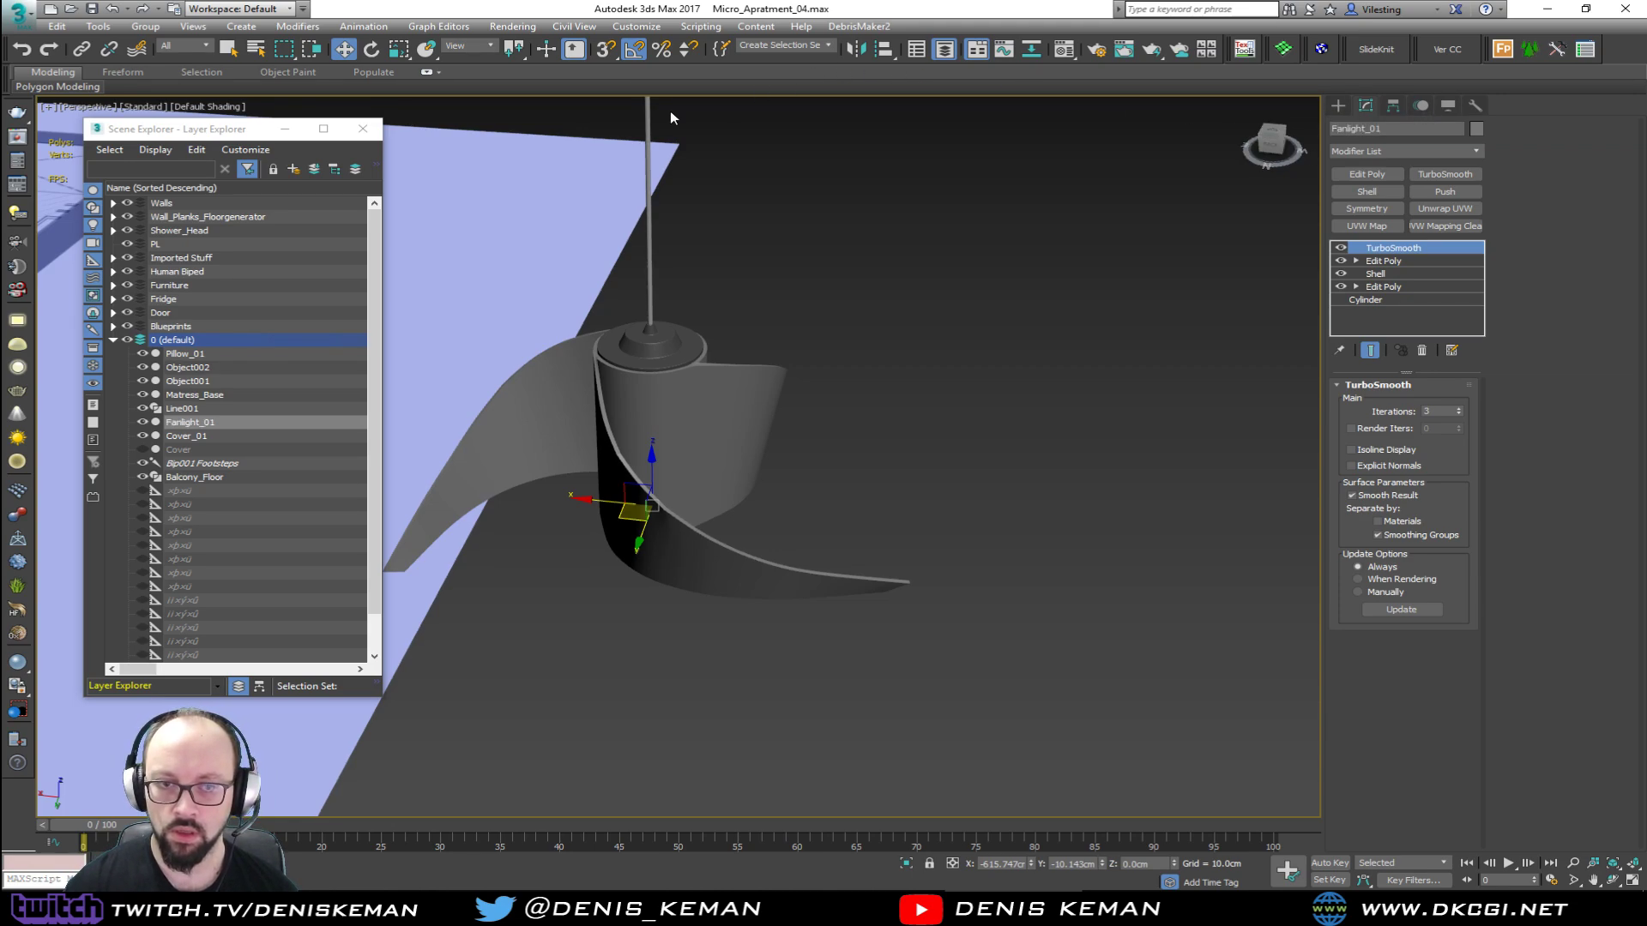
{"action": "middle_click_drag", "start_coordinate": [882, 279], "coordinate": [952, 387]}
{"action": "left_click", "coordinate": [943, 439]}
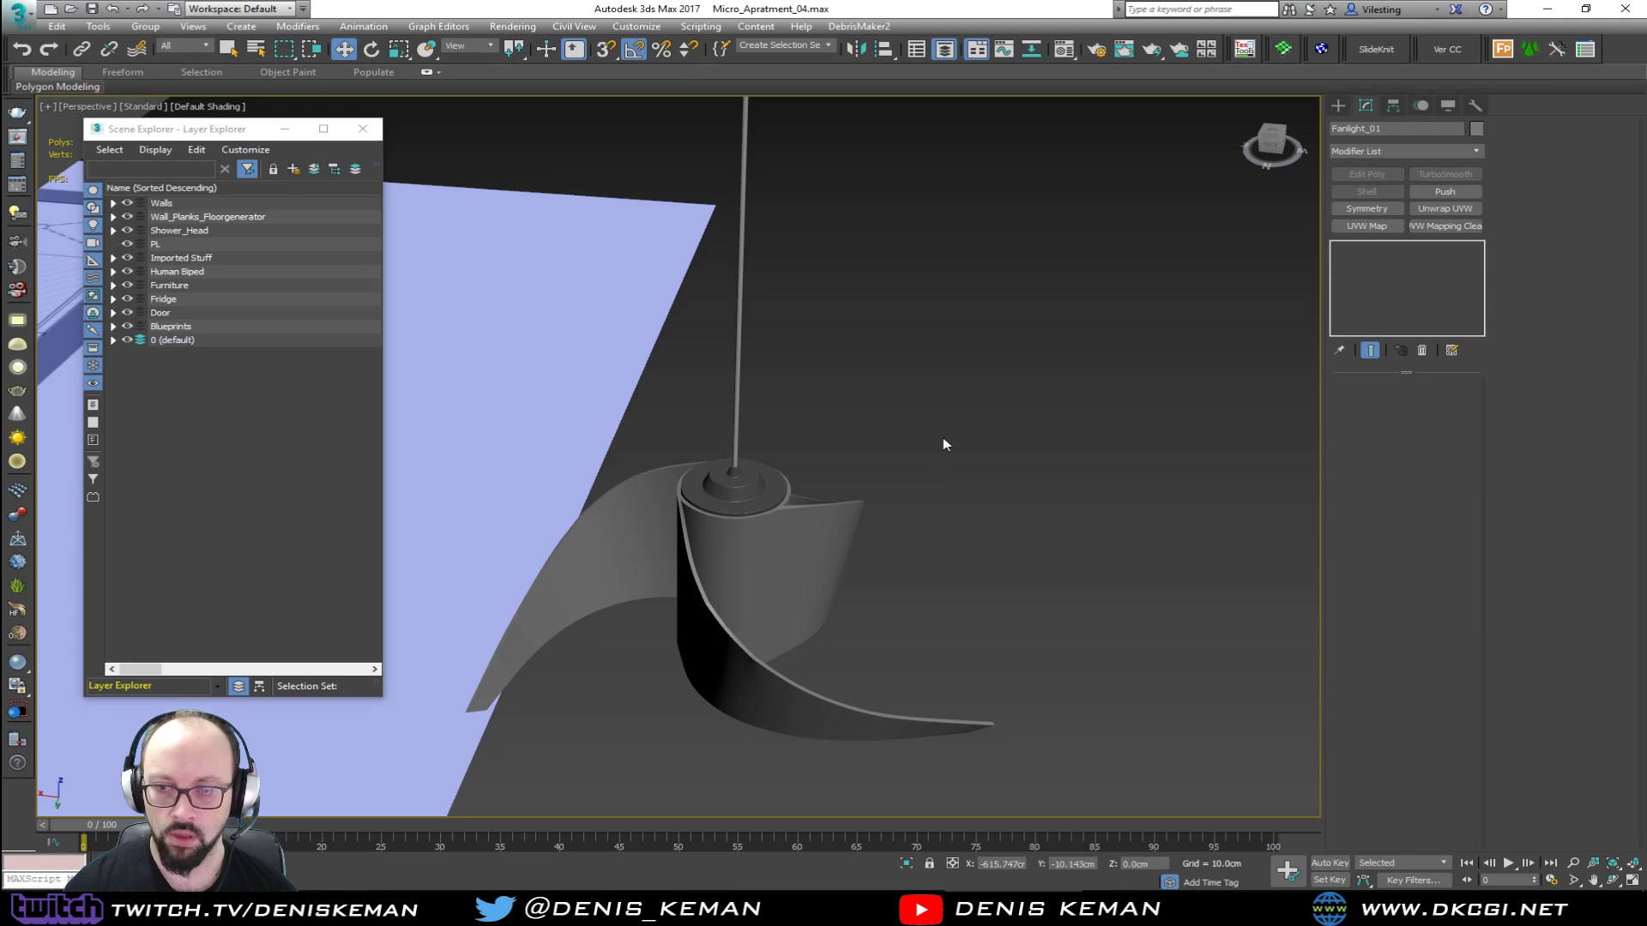
Step: Delete the TurboSmooth modifier from both the hub cap and the upper cap
{"action": "left_click", "coordinate": [764, 499]}
{"action": "middle_click_drag", "start_coordinate": [784, 343], "coordinate": [798, 475]}
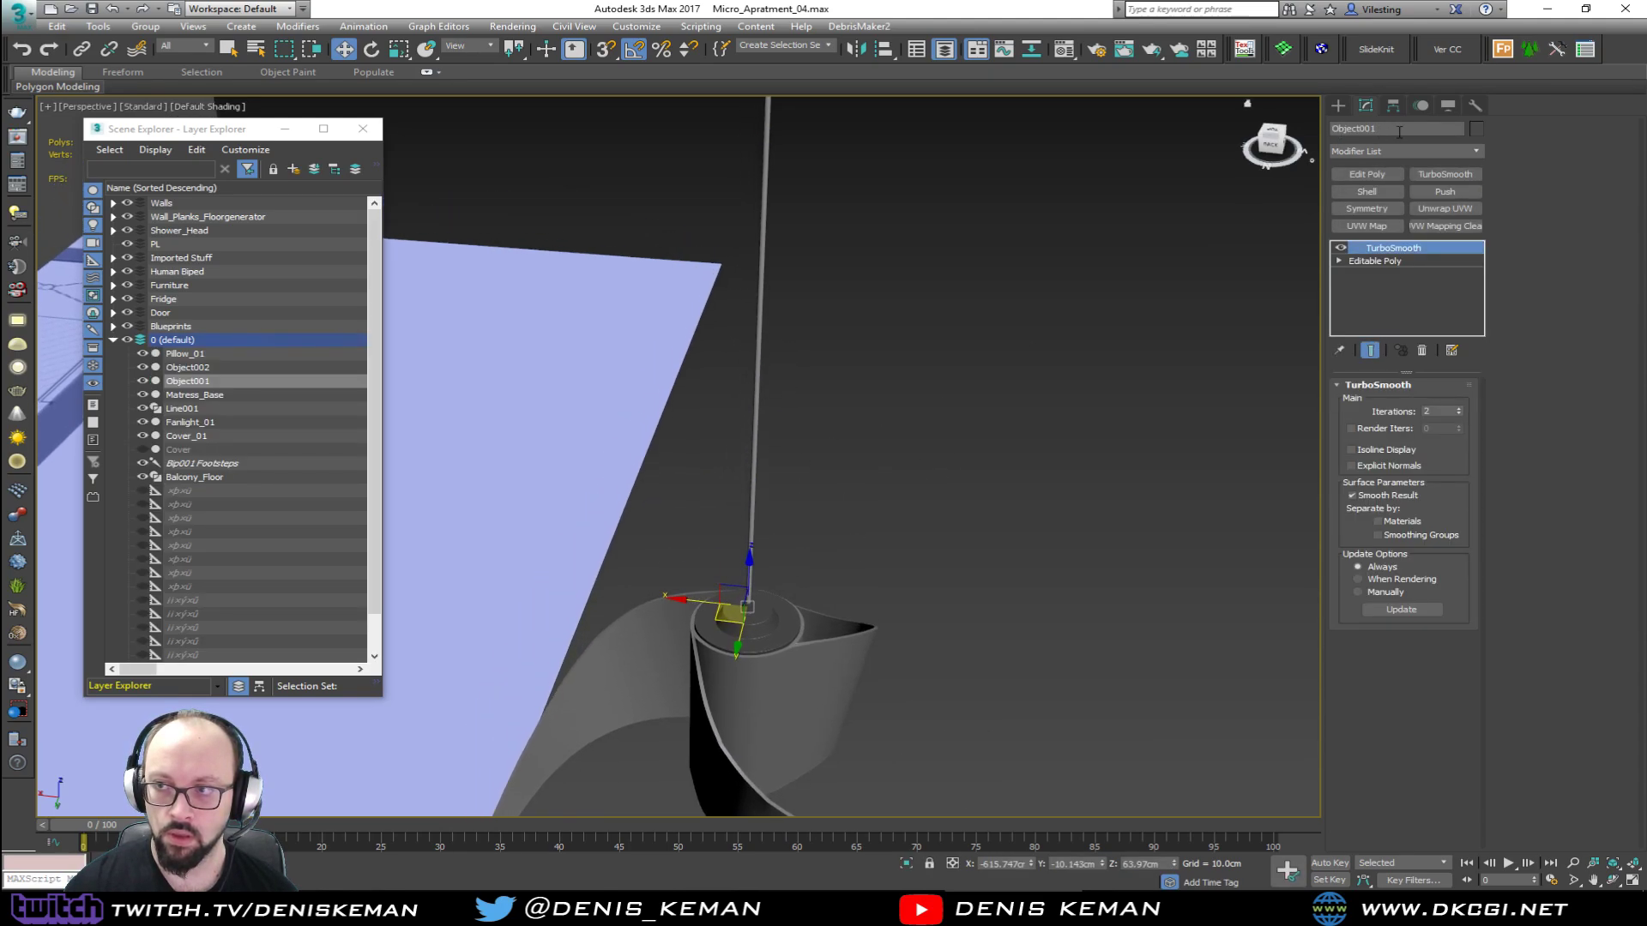
{"action": "middle_click_drag", "start_coordinate": [768, 318], "coordinate": [788, 384], "text": "alt"}
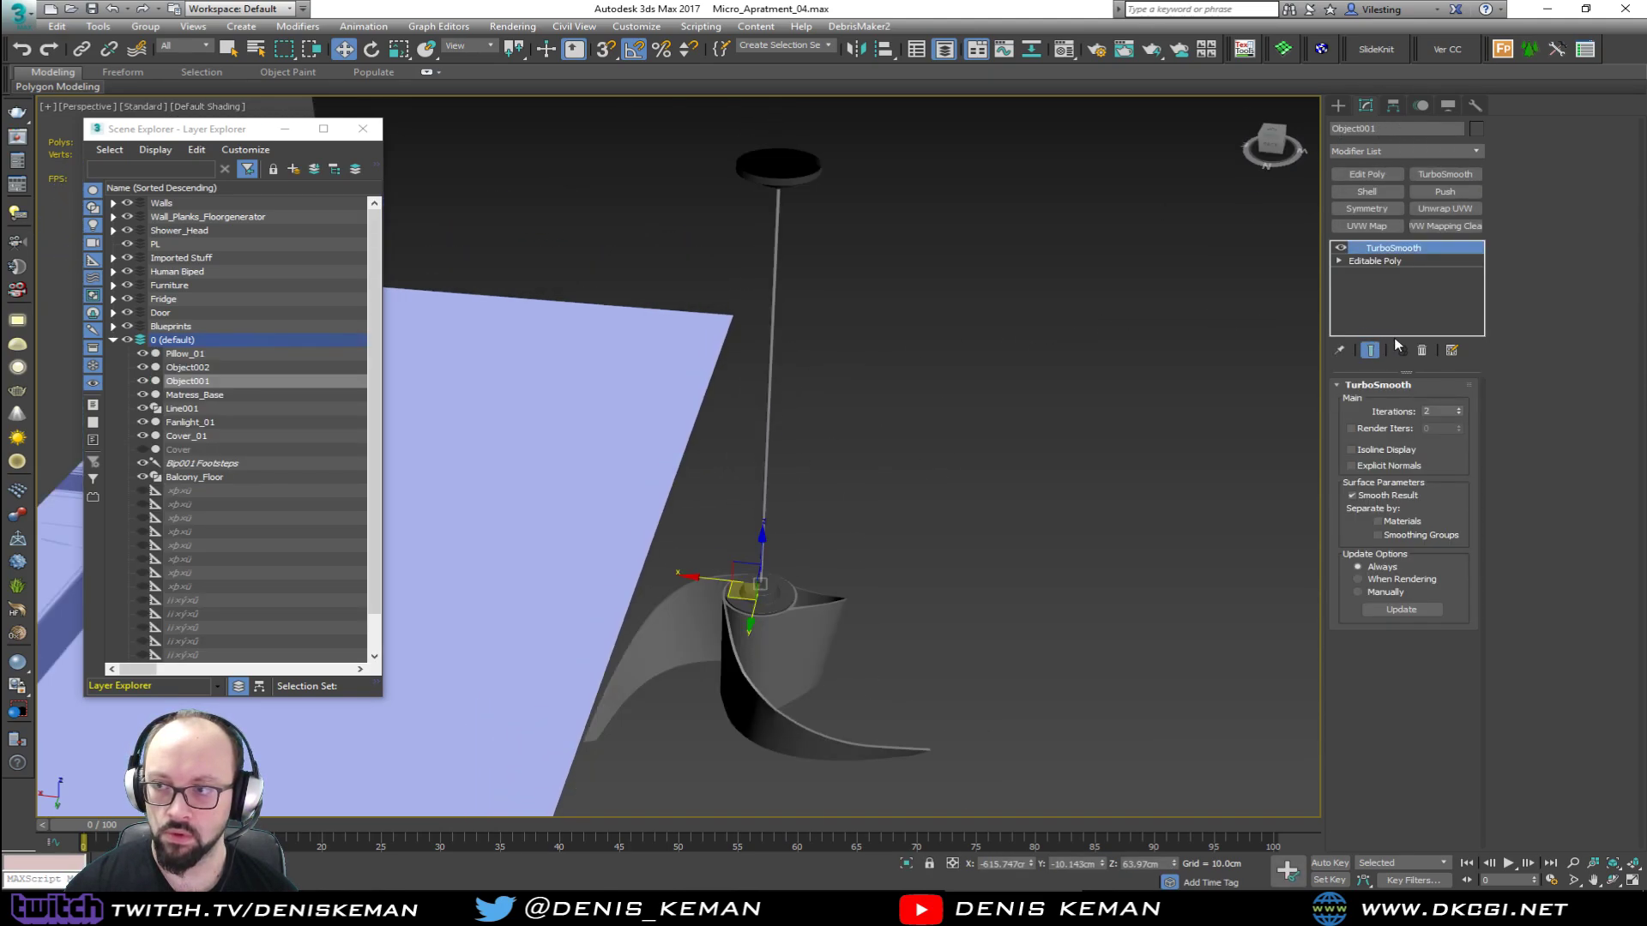
{"action": "left_click", "coordinate": [1421, 350]}
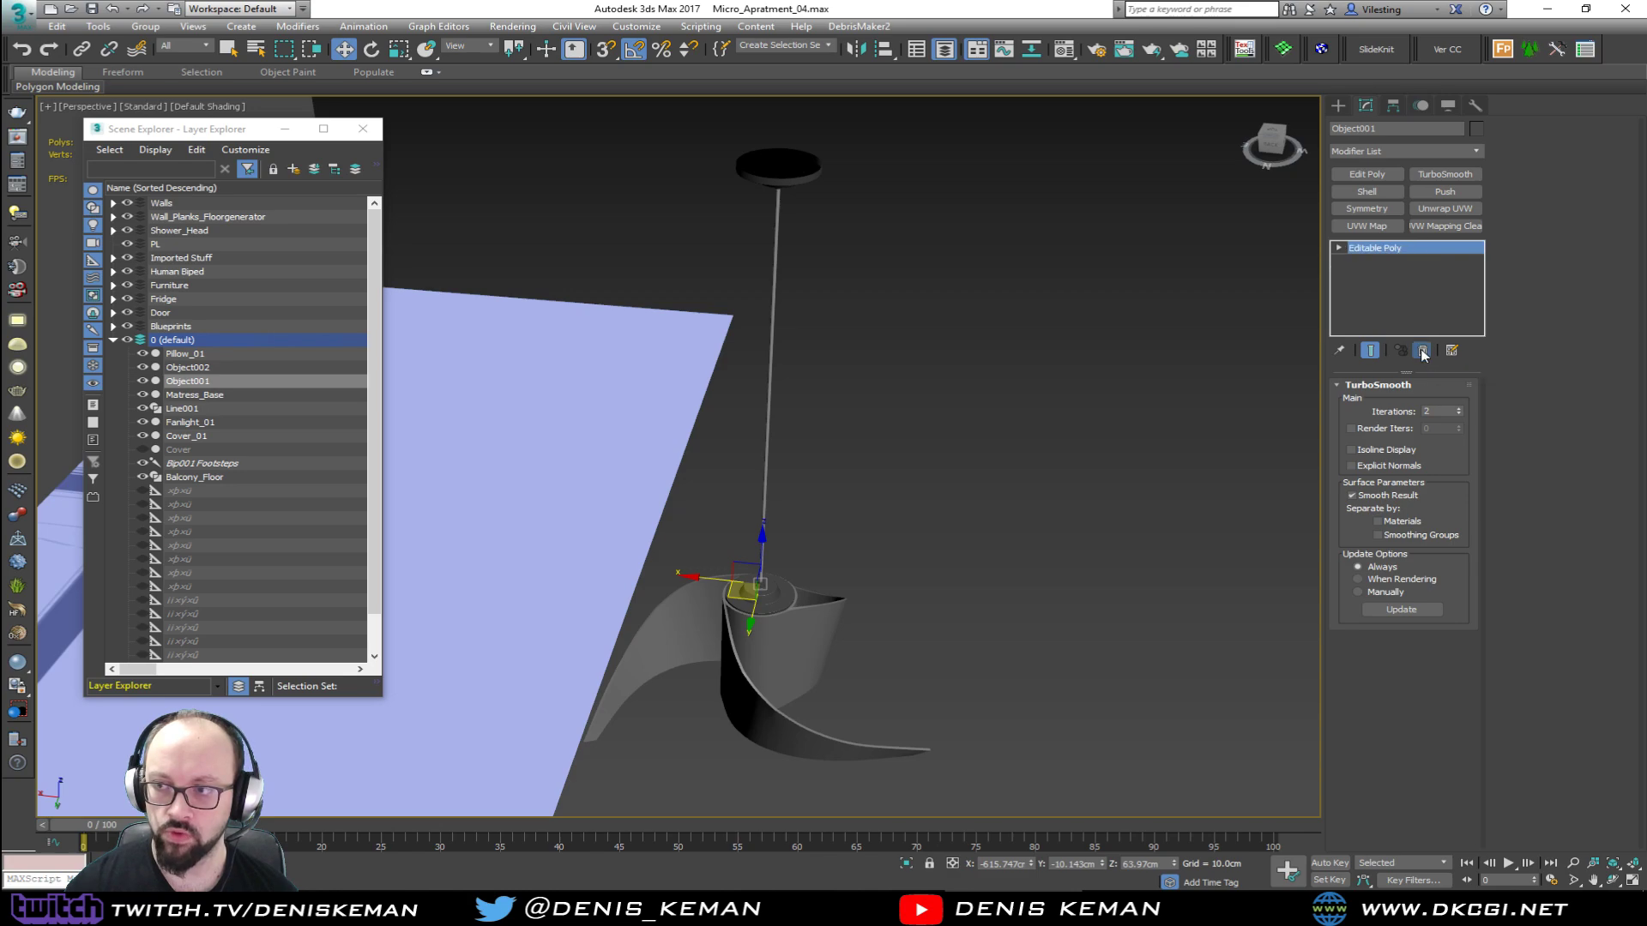
{"action": "left_click", "coordinate": [776, 165]}
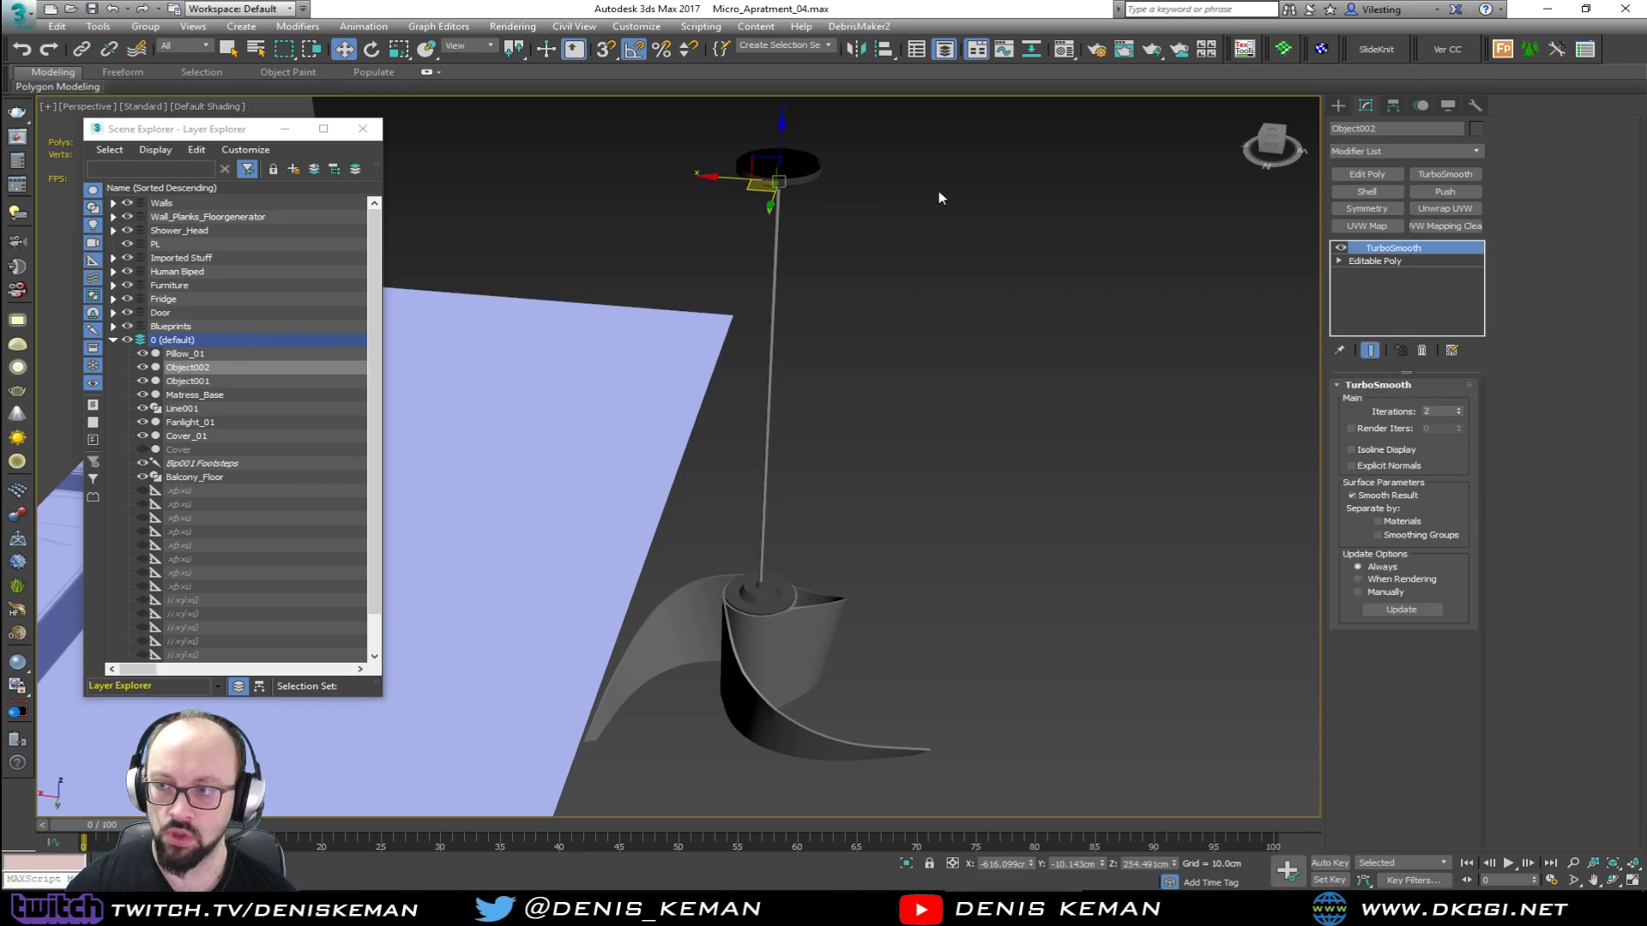
{"action": "left_click", "coordinate": [1421, 350]}
Step: Attach the upper cap to the hub cap as a single editable poly object
{"action": "left_click", "coordinate": [770, 603]}
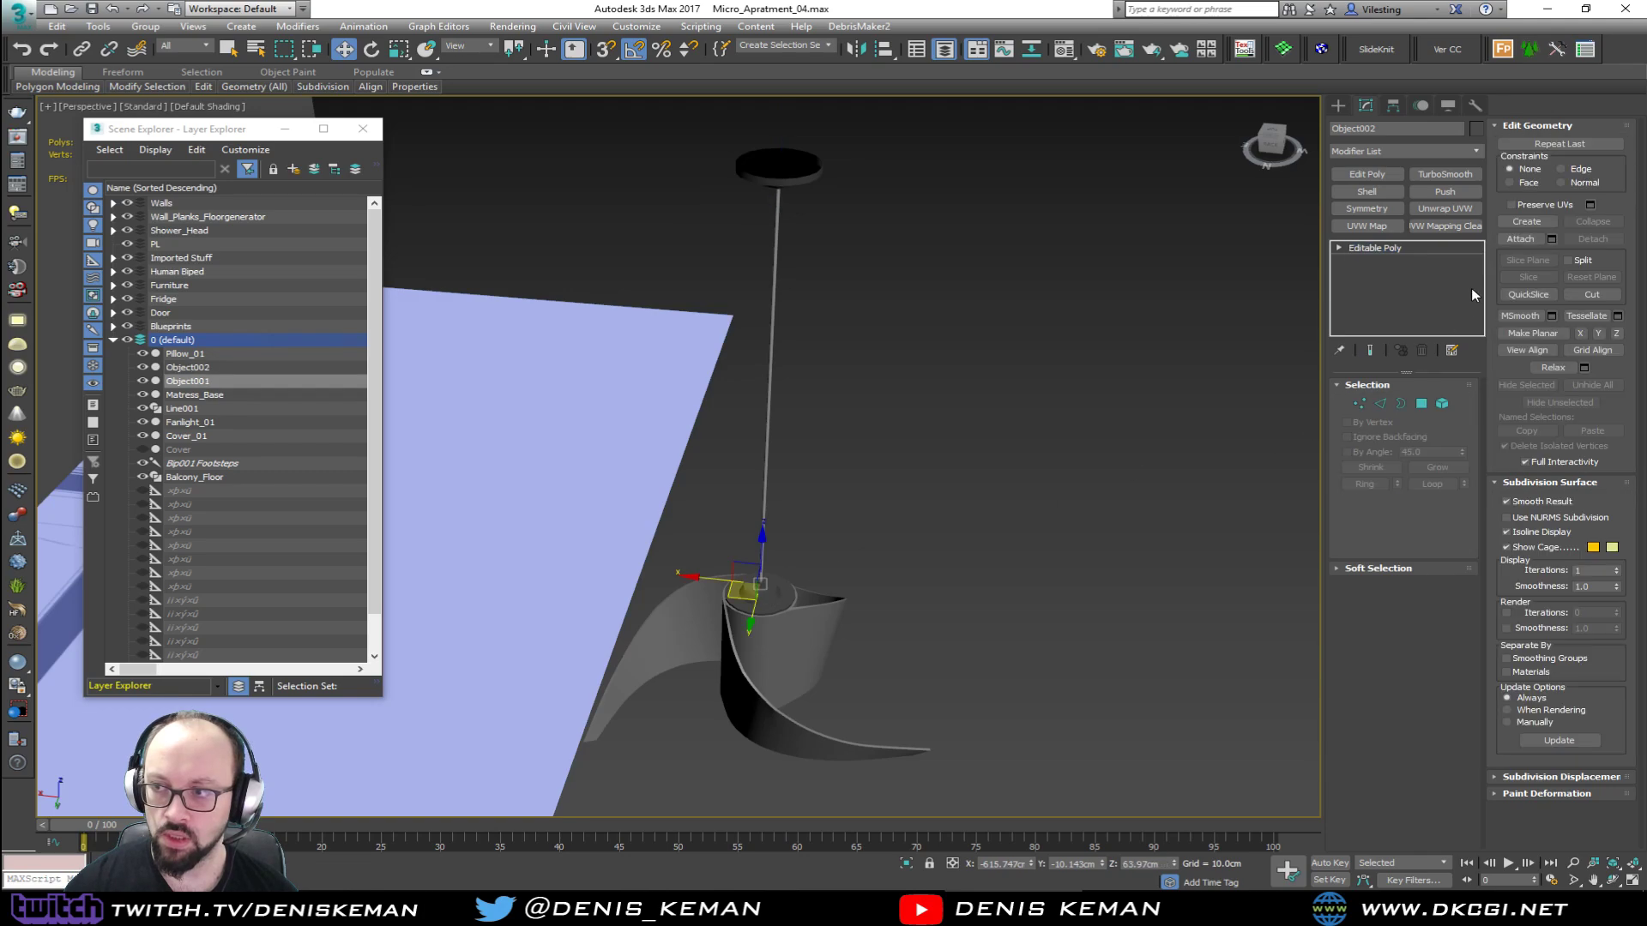
{"action": "left_click", "coordinate": [1520, 240]}
{"action": "left_click", "coordinate": [813, 167]}
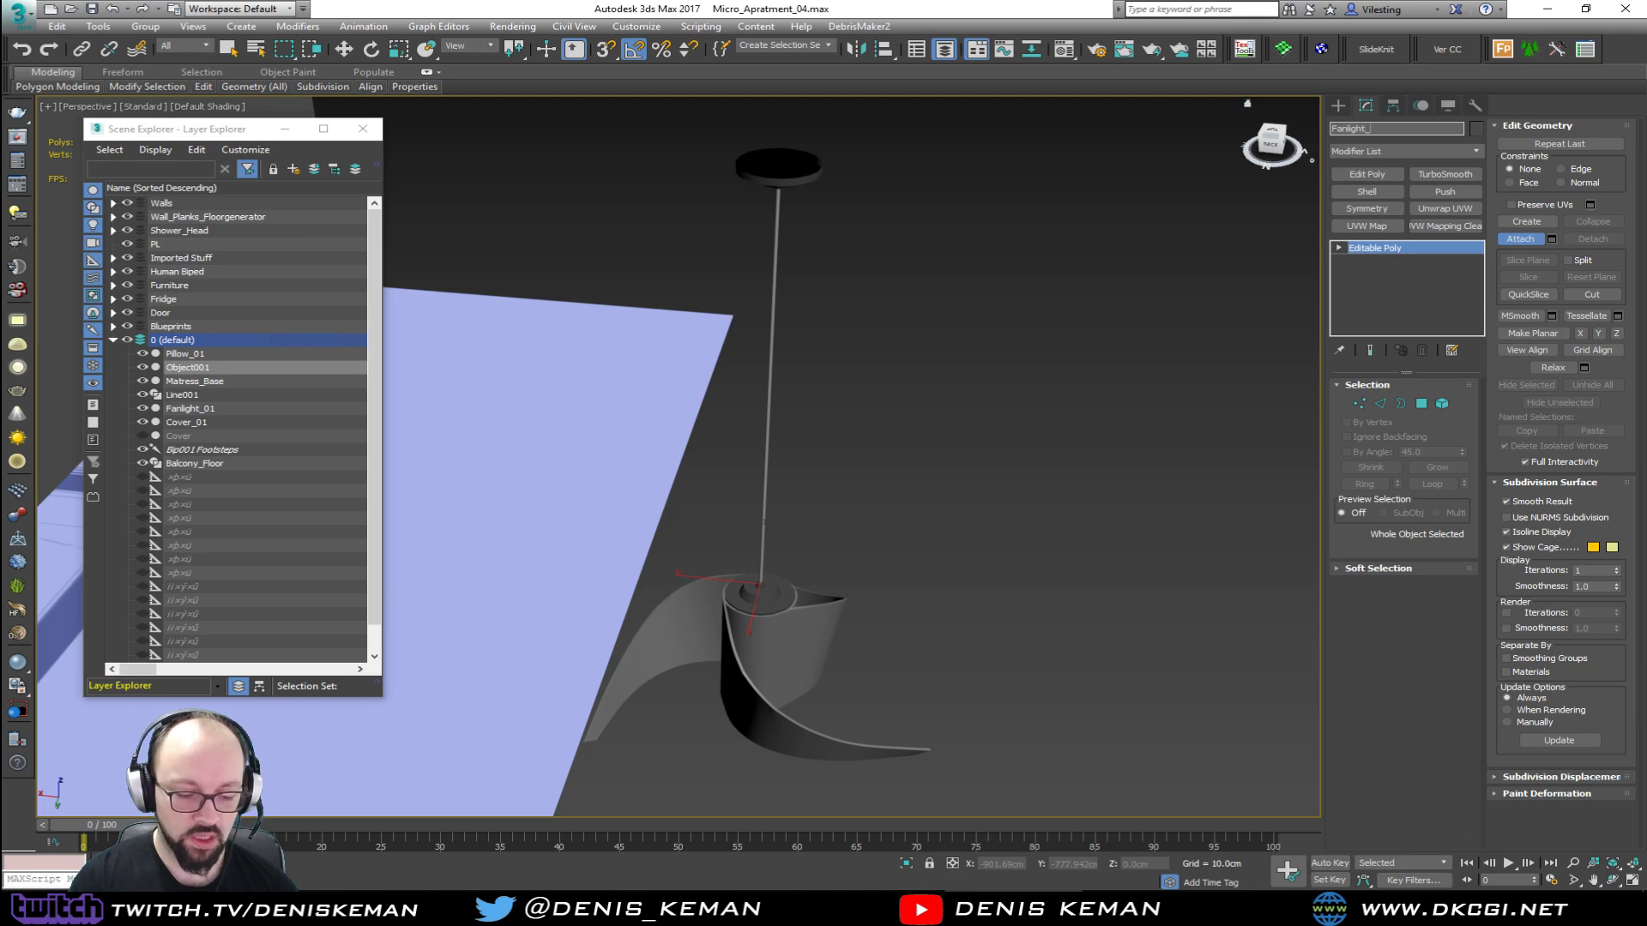
Step: Rename the combined caps as Fanlight_cap and apply a TurboSmooth modifier with 2 iterations to them
{"action": "key", "text": "Return"}
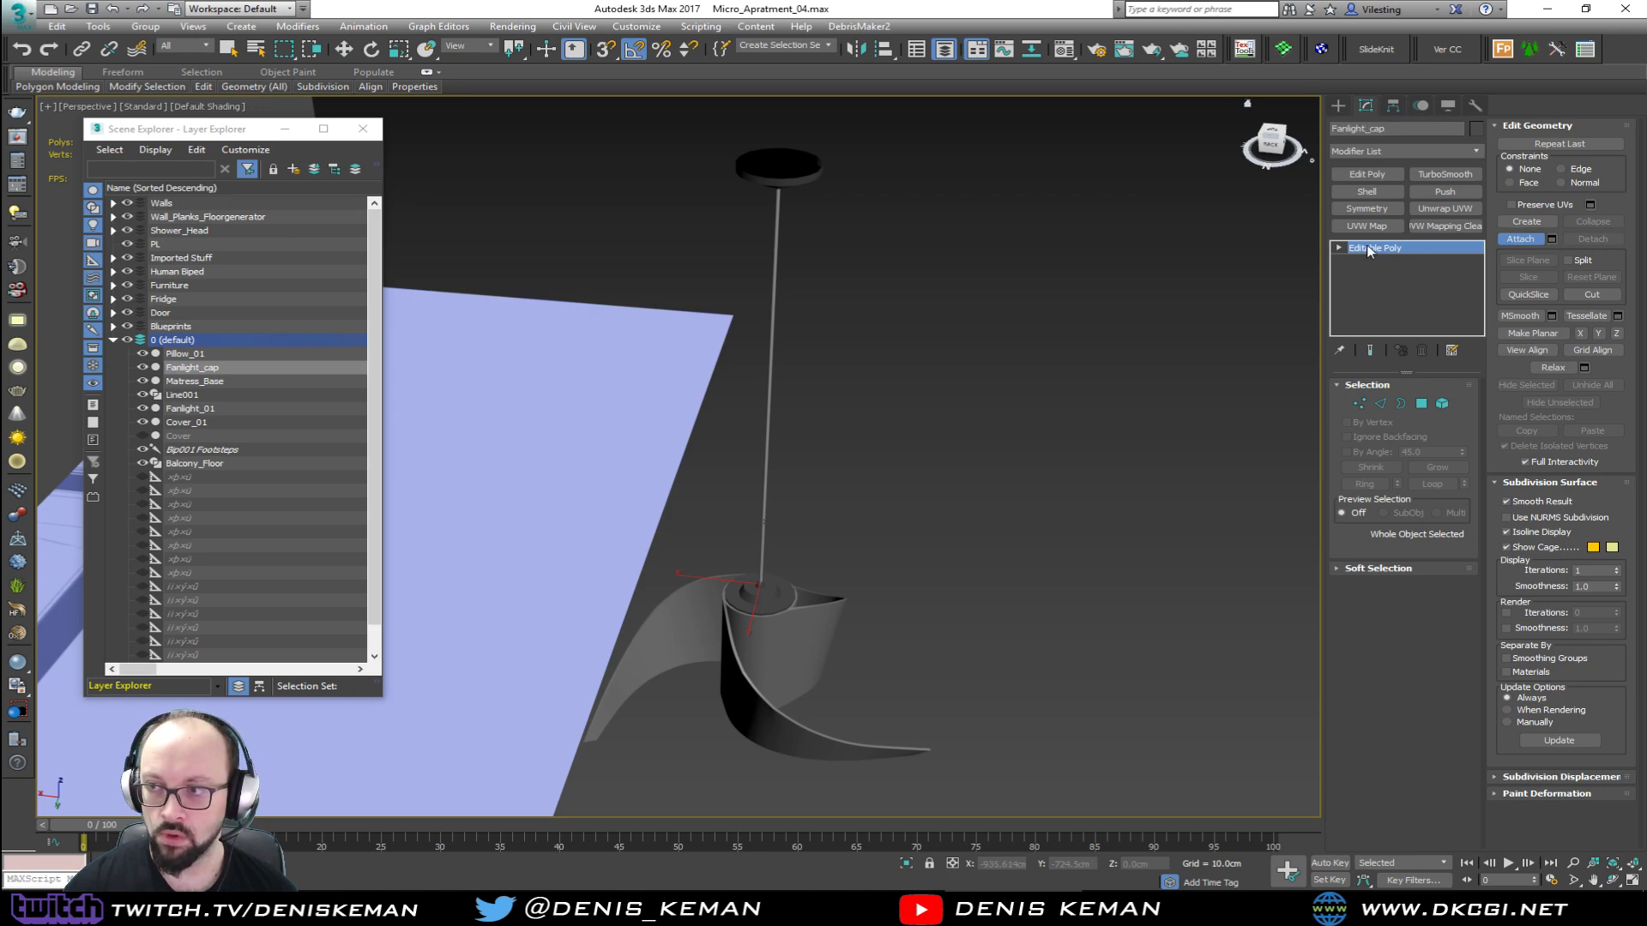
{"action": "key", "text": "w"}
{"action": "left_click", "coordinate": [847, 505]}
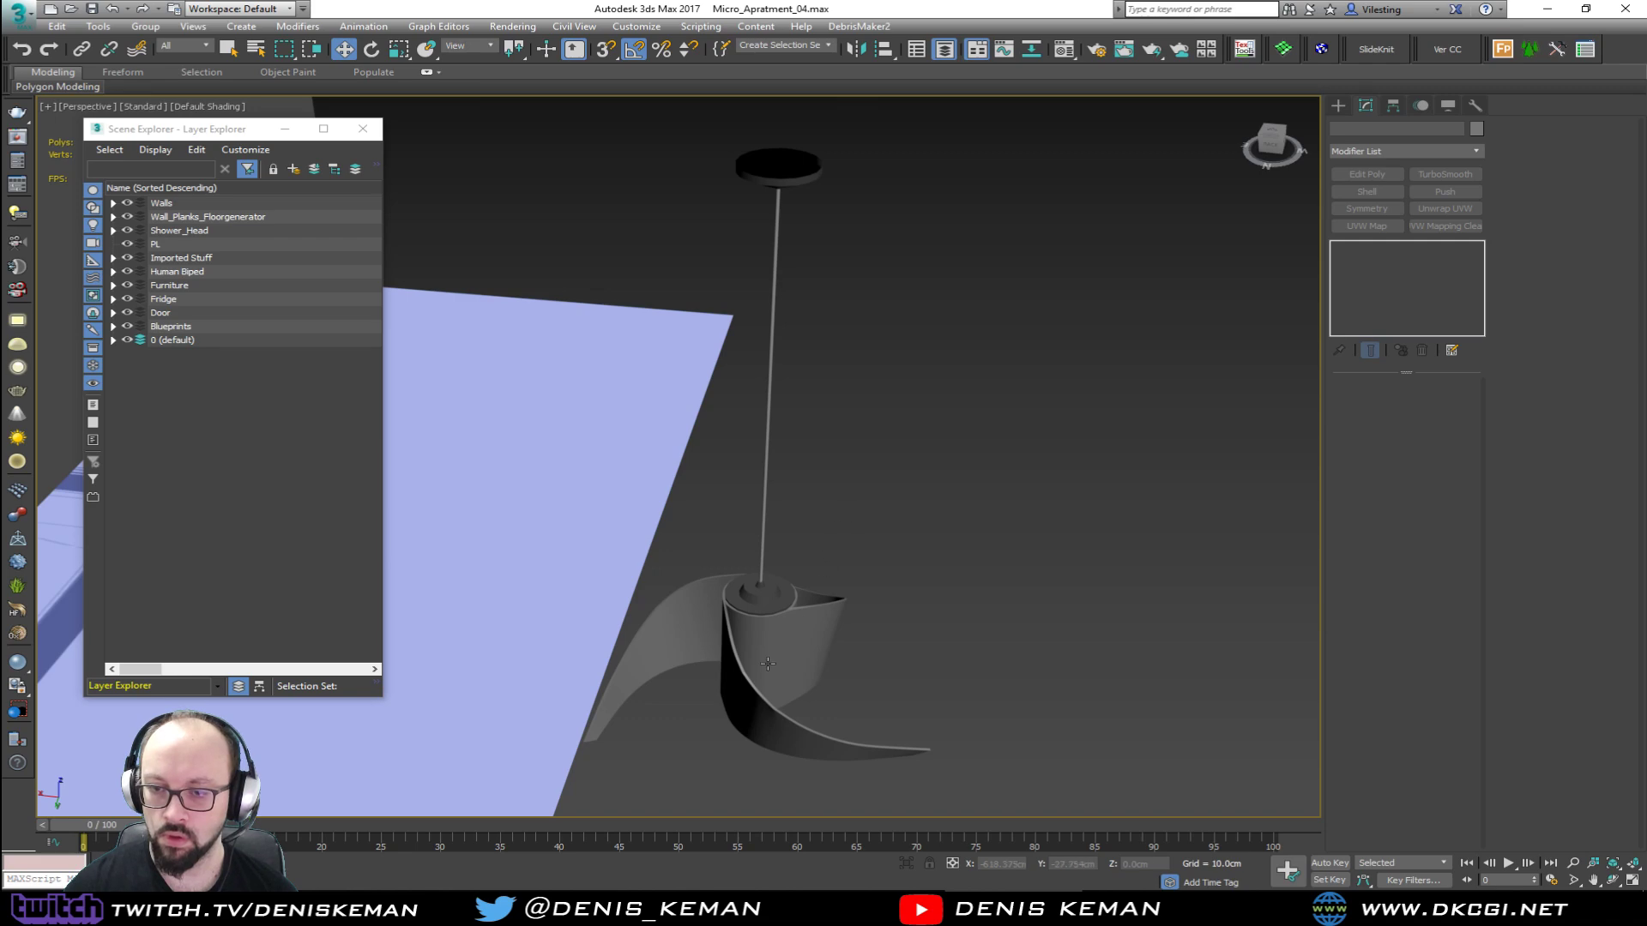
{"action": "left_click", "coordinate": [782, 605]}
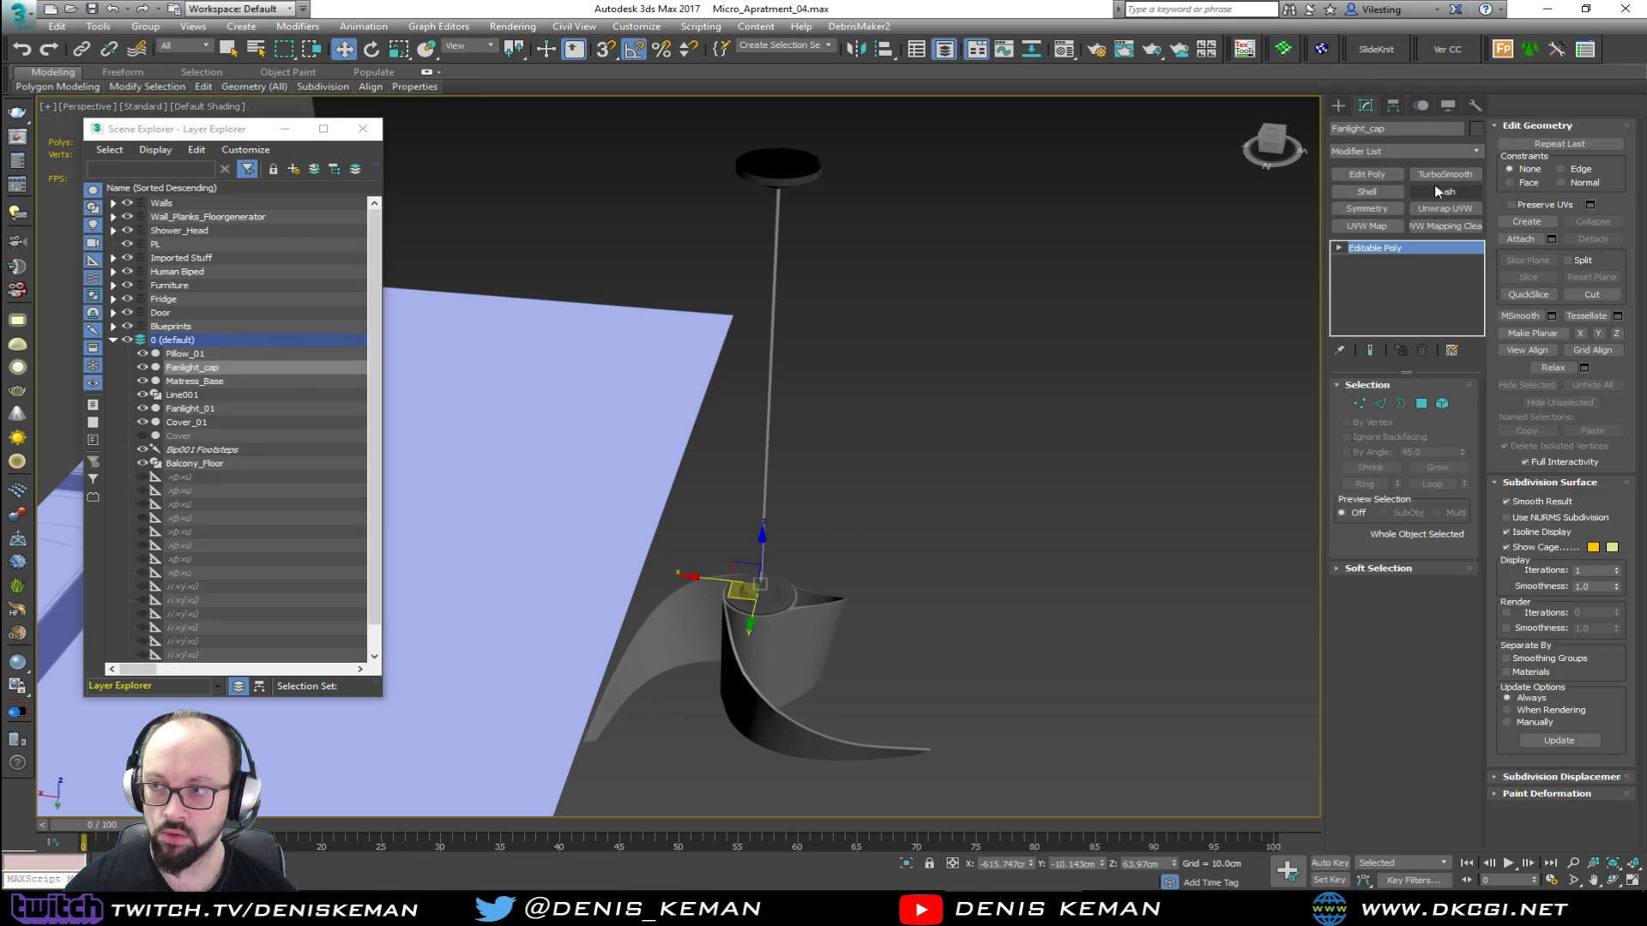
{"action": "left_click", "coordinate": [1444, 174]}
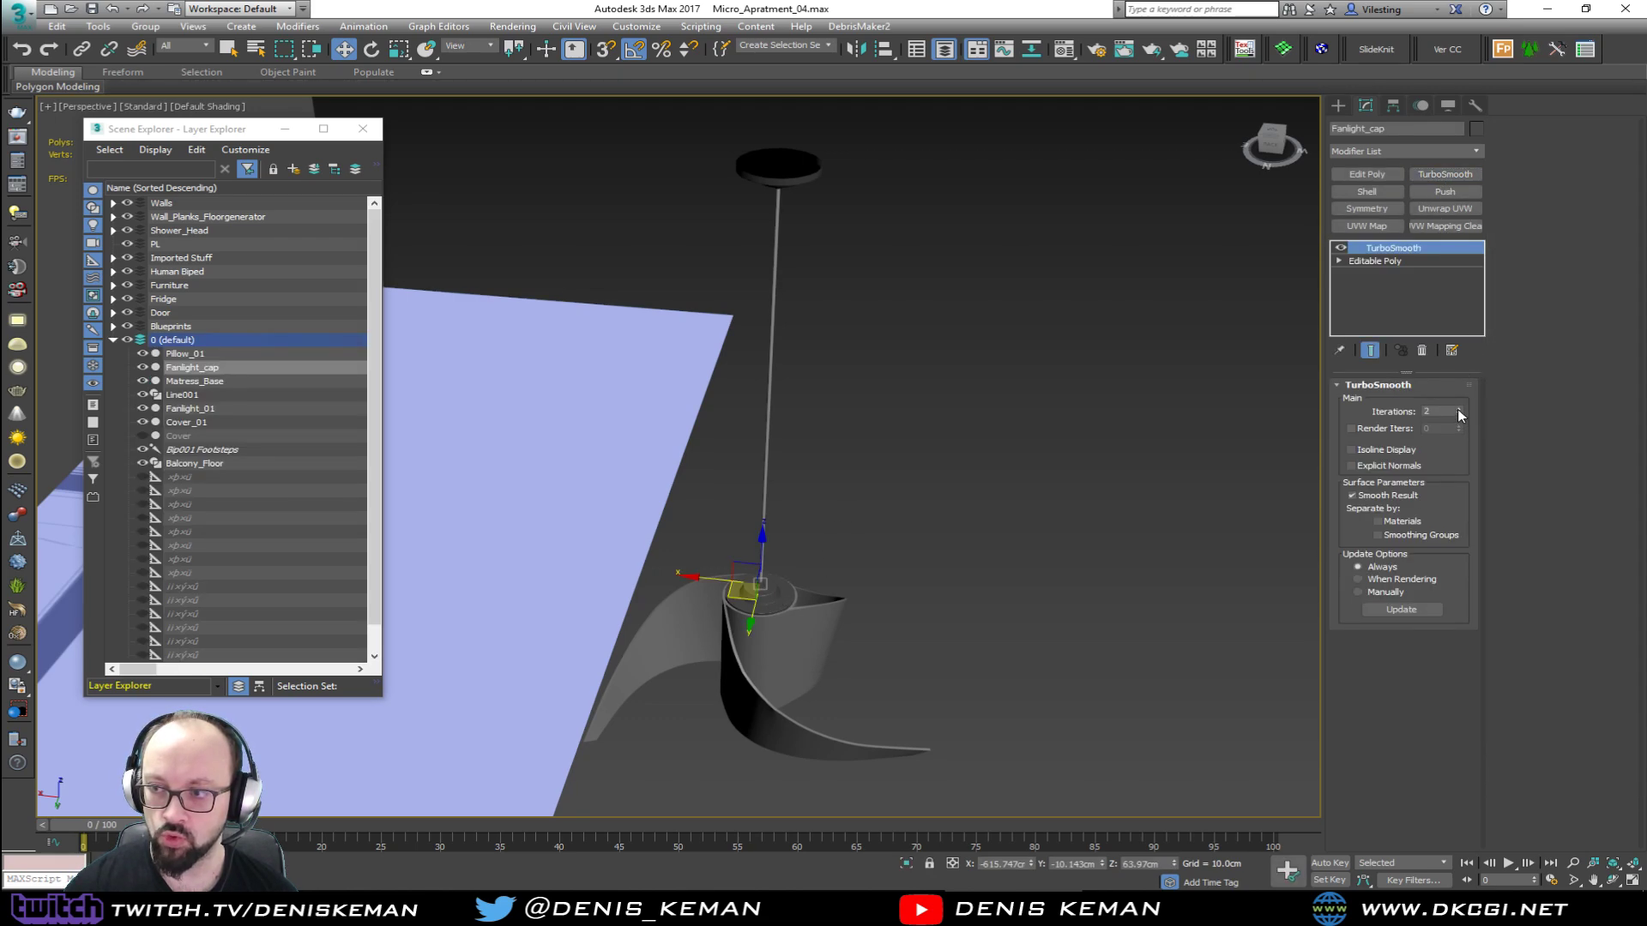
{"action": "left_click", "coordinate": [842, 545]}
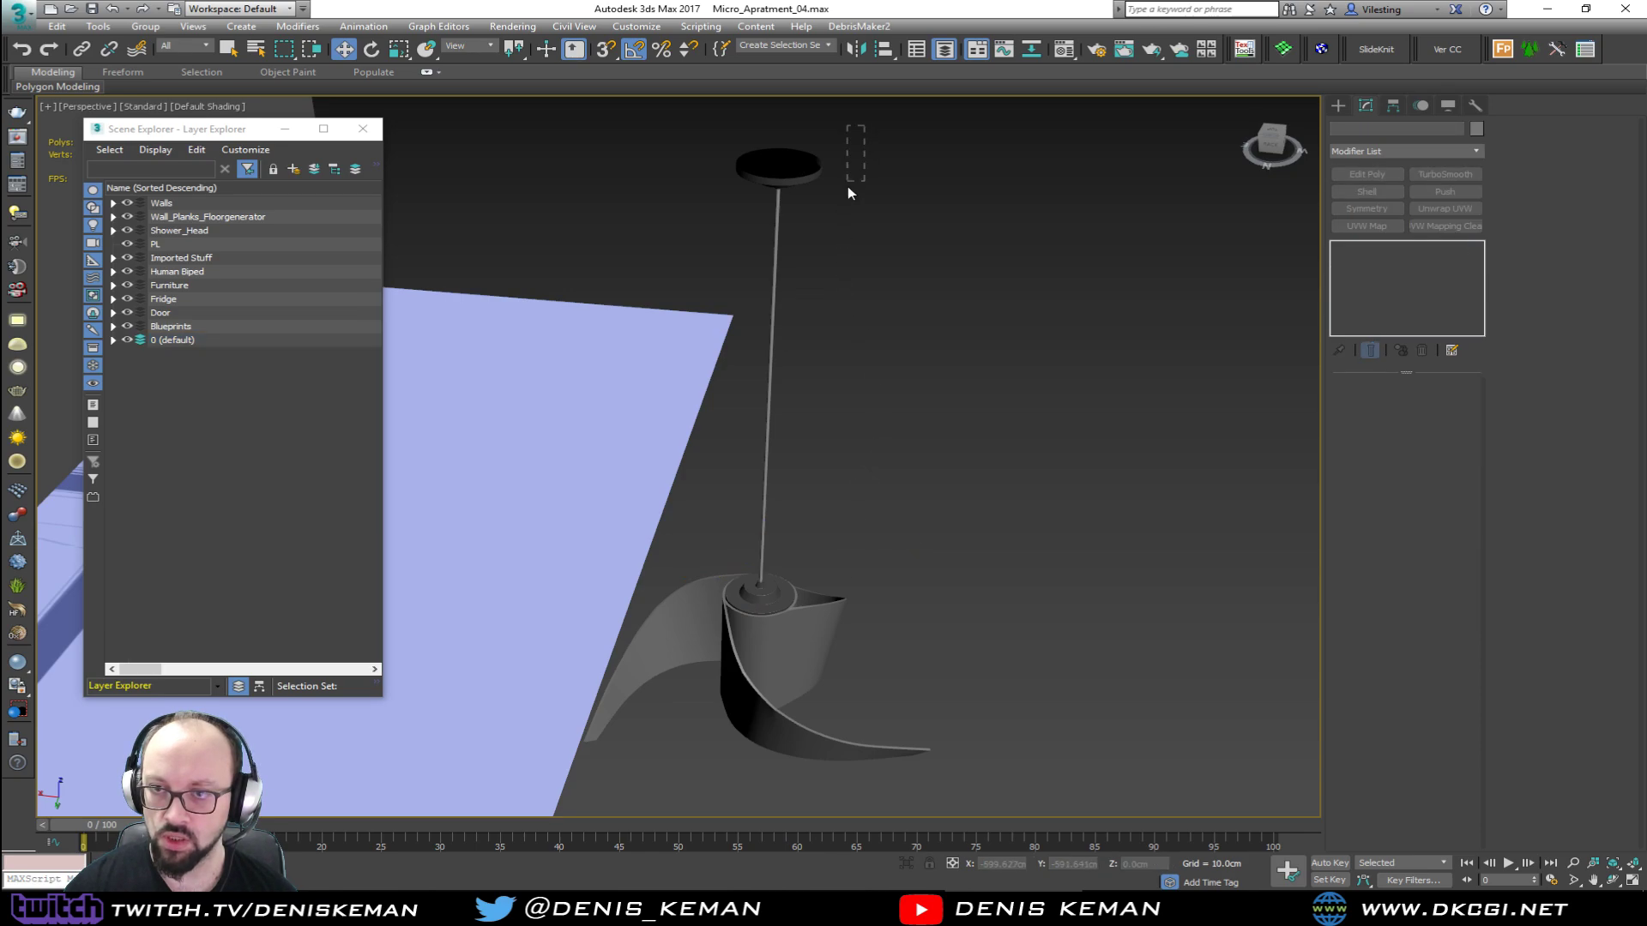
Step: Group the fan blades, caps and hanging rod under the name Fanlight, and close the Scene Explorer
{"action": "left_click_drag", "start_coordinate": [848, 192], "coordinate": [639, 599]}
{"action": "left_click", "coordinate": [146, 27]}
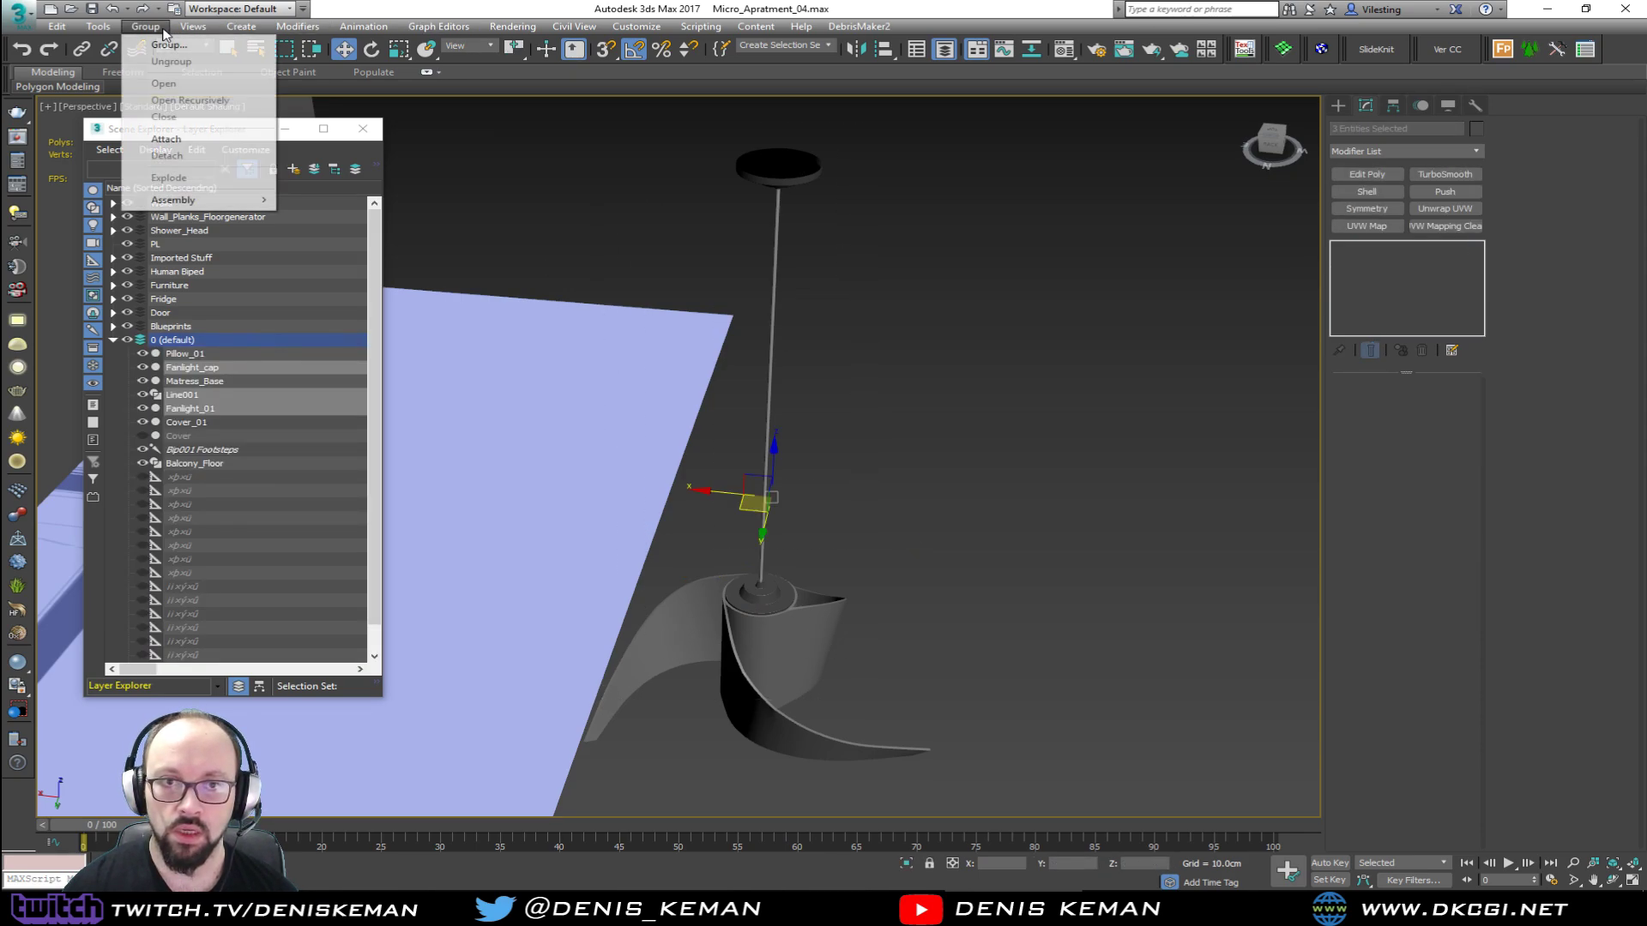
{"action": "left_click", "coordinate": [166, 44]}
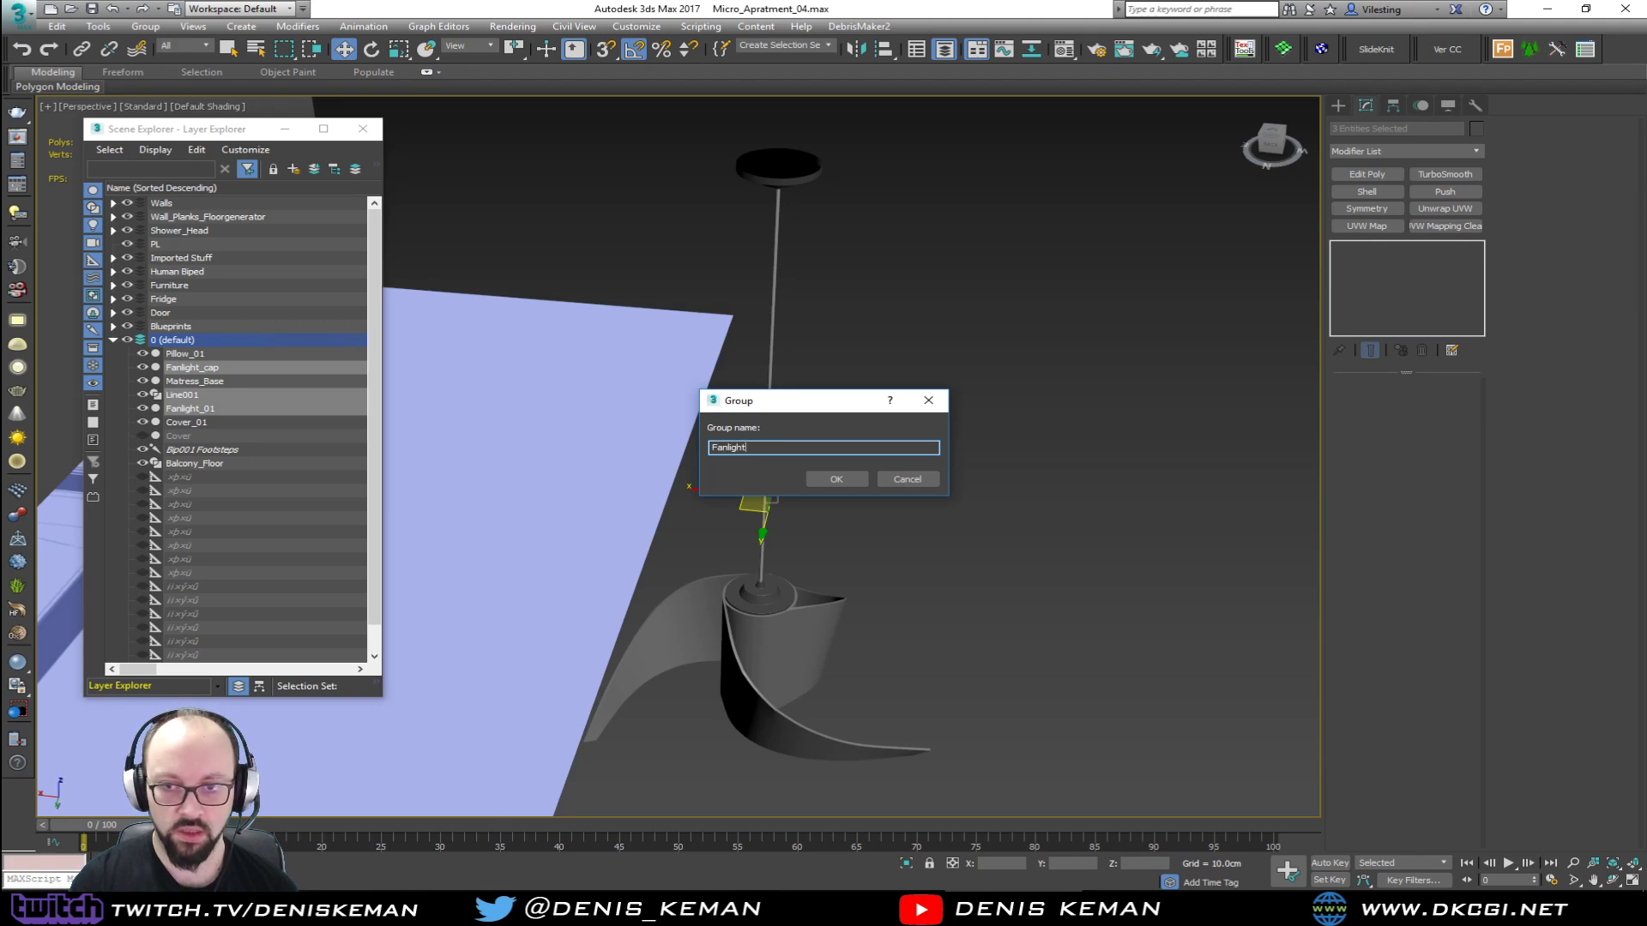
{"action": "key", "text": "Return"}
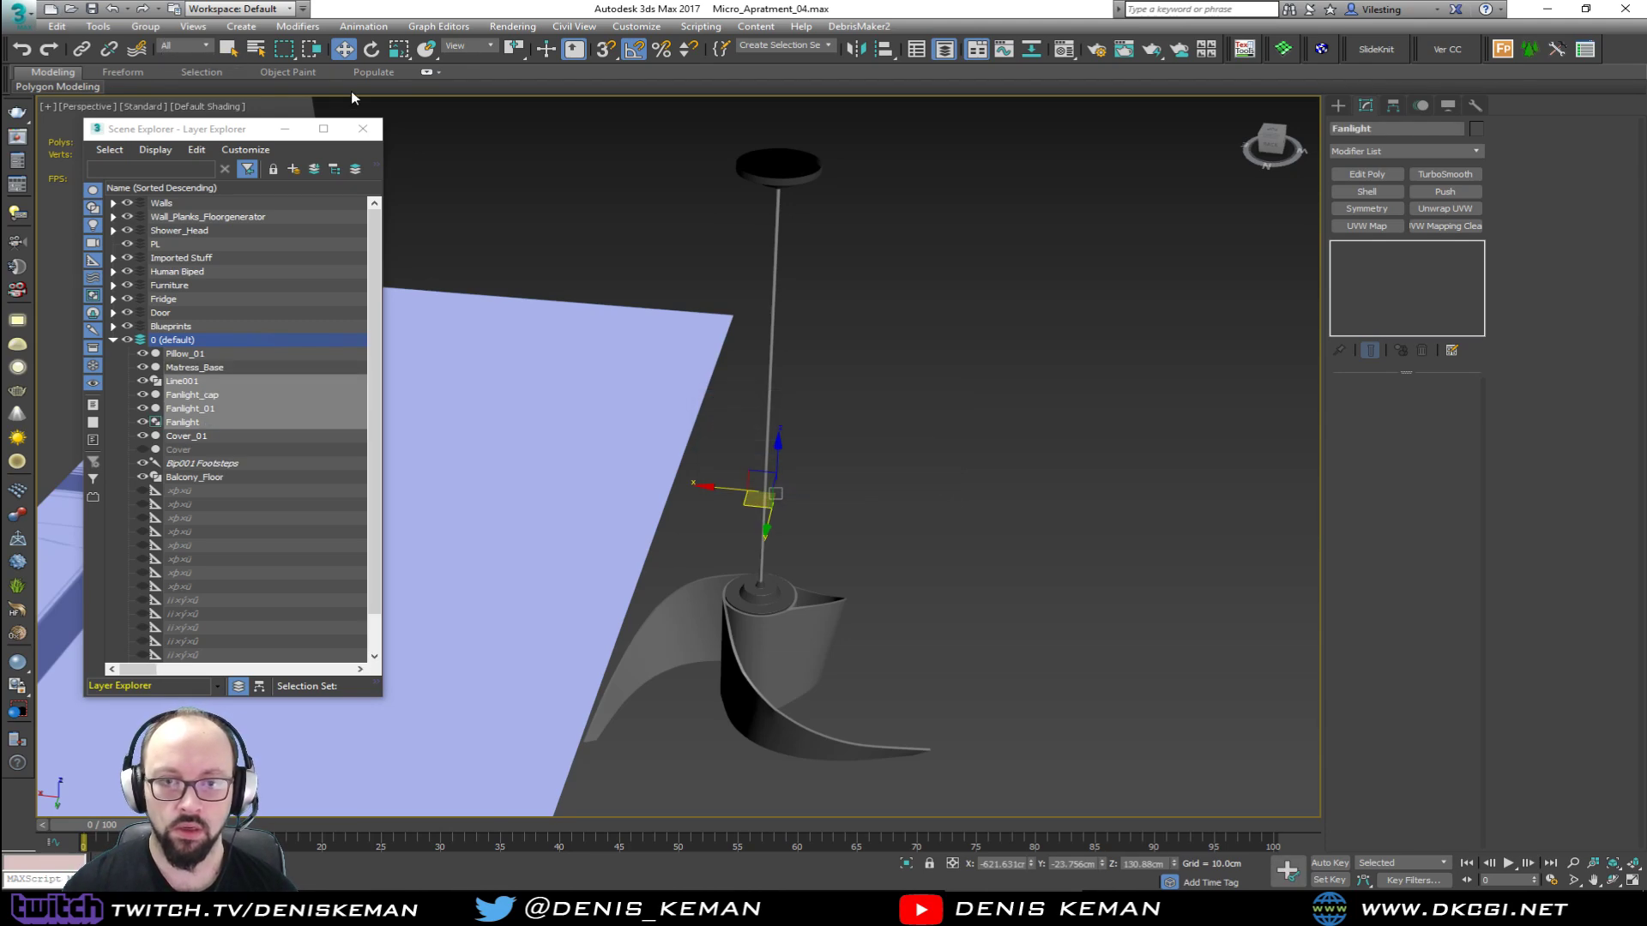
{"action": "left_click", "coordinate": [362, 130]}
Step: Move the Fanlight group horizontally into the apartment's sofa area, to about X -90.5 cm, Y 146.1 cm
{"action": "scroll", "coordinate": [892, 470], "scroll_direction": "down", "scroll_amount": 3}
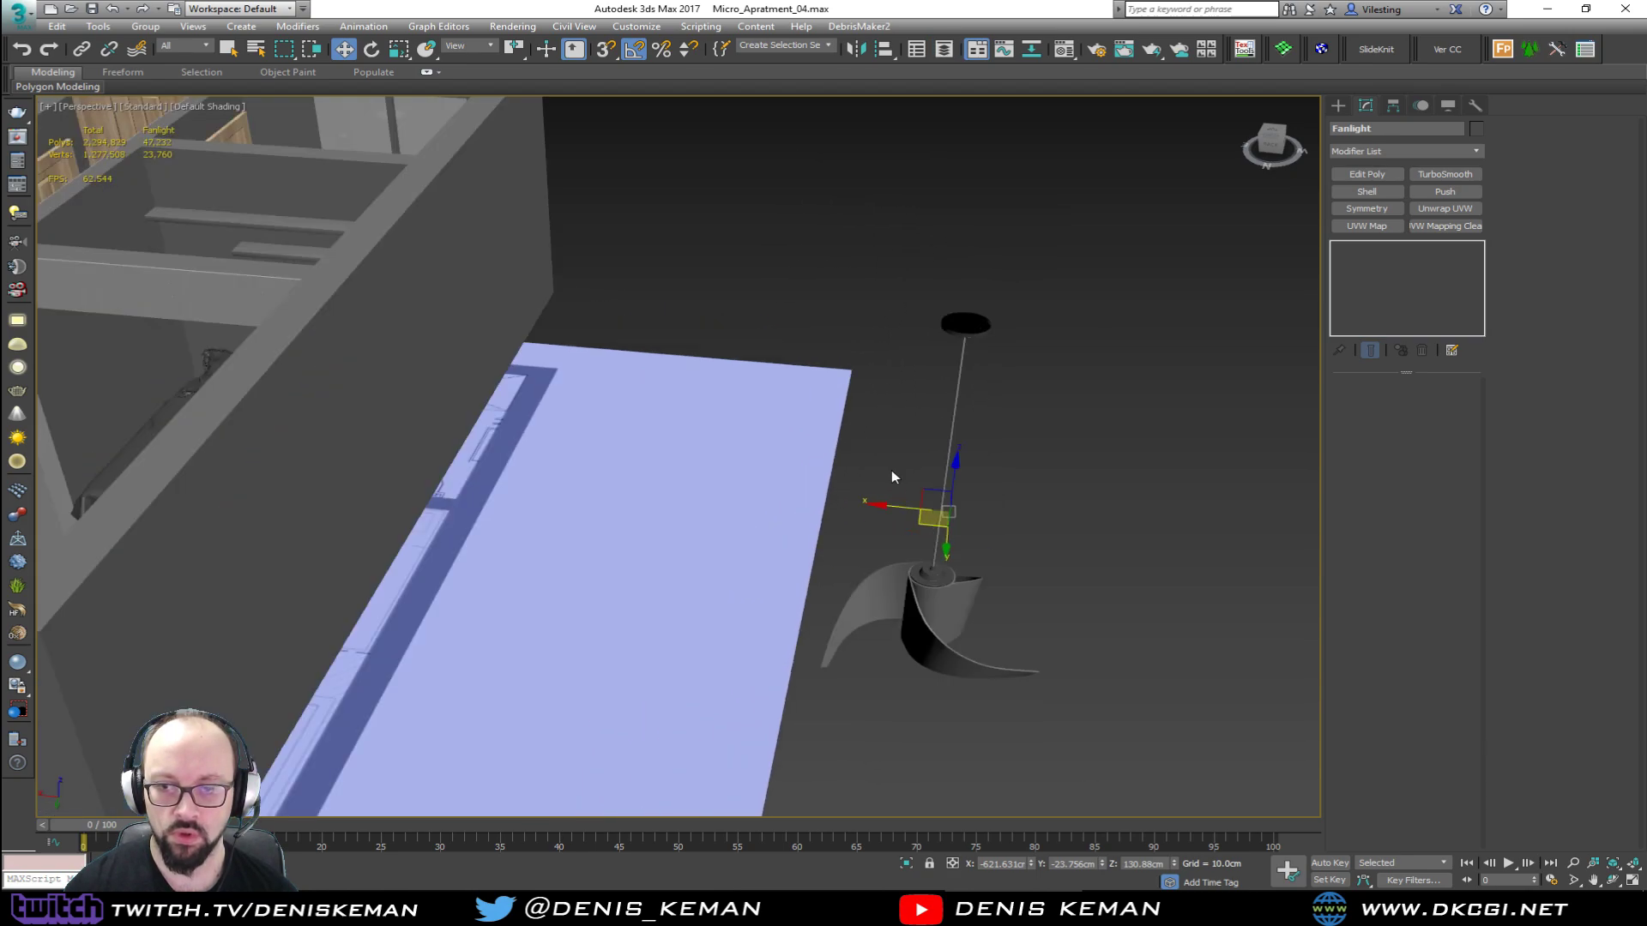
{"action": "scroll", "coordinate": [940, 543], "scroll_direction": "up", "scroll_amount": 5}
{"action": "scroll", "coordinate": [941, 549], "scroll_direction": "down", "scroll_amount": 3}
{"action": "left_click_drag", "start_coordinate": [945, 538], "coordinate": [307, 553]}
{"action": "scroll", "coordinate": [307, 554], "scroll_direction": "up", "scroll_amount": 5}
{"action": "middle_click_drag", "start_coordinate": [341, 571], "coordinate": [689, 493], "text": "alt"}
{"action": "left_click_drag", "start_coordinate": [678, 475], "coordinate": [656, 433]}
{"action": "middle_click_drag", "start_coordinate": [656, 432], "coordinate": [512, 370], "text": "alt"}
{"action": "scroll", "coordinate": [526, 249], "scroll_direction": "up", "scroll_amount": 5}
{"action": "scroll", "coordinate": [553, 250], "scroll_direction": "down", "scroll_amount": 2}
{"action": "middle_click_drag", "start_coordinate": [610, 355], "coordinate": [624, 401], "text": "alt"}
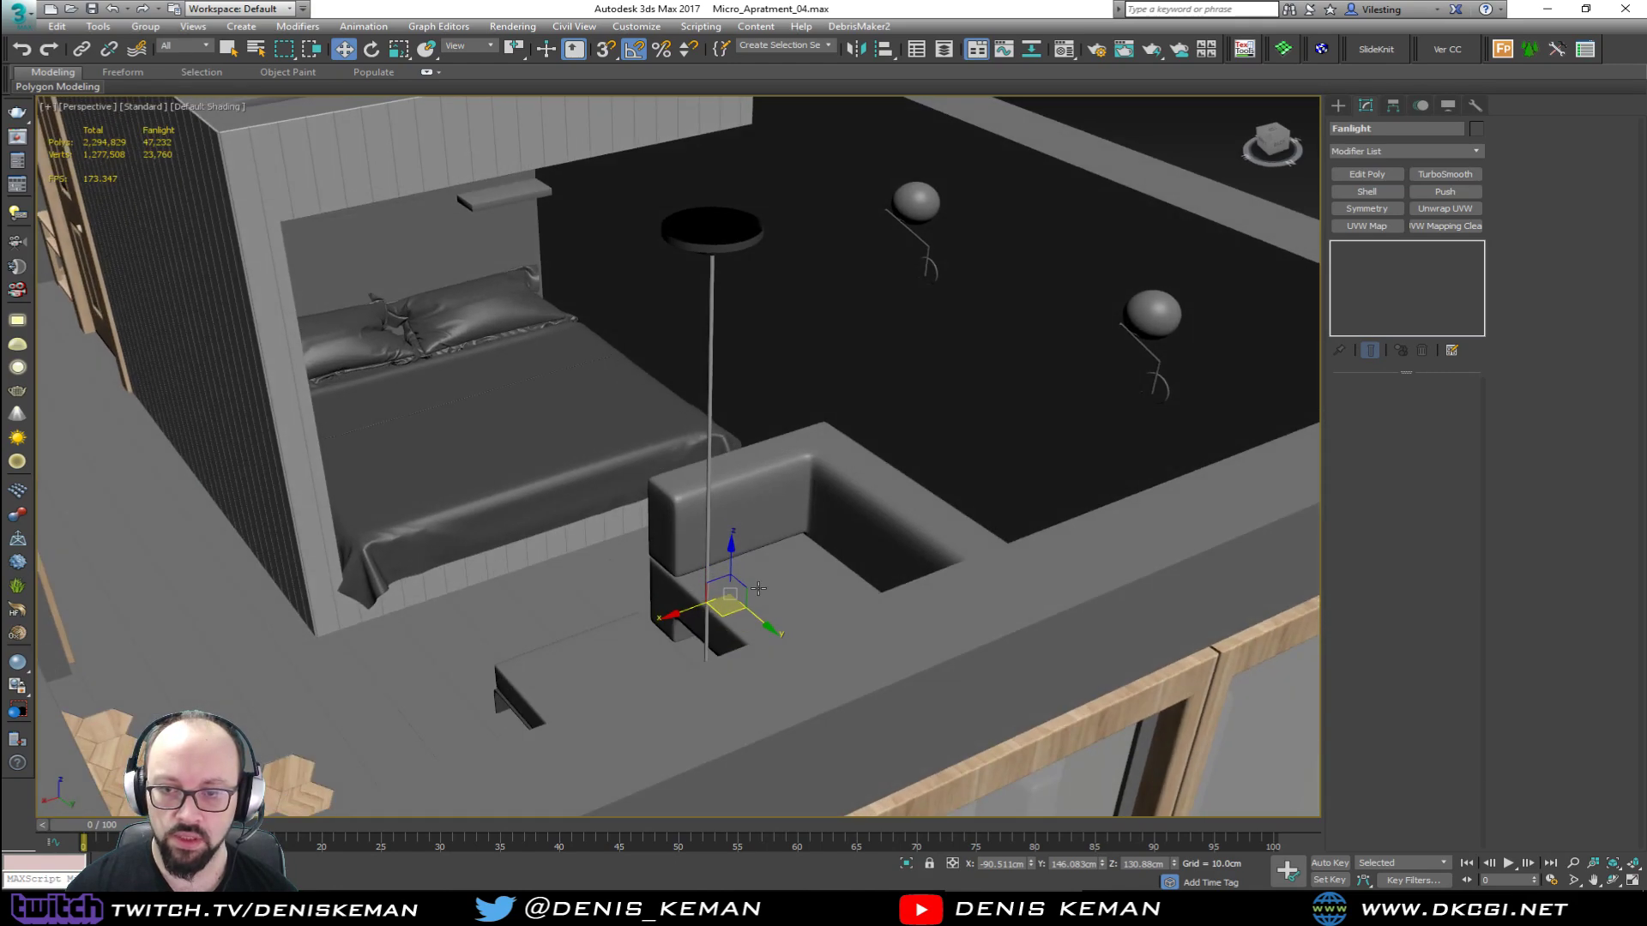
Step: Scale the Fanlight group uniformly to about 56% and raise it to about Z 218.6 cm
{"action": "key", "text": "r"}
{"action": "left_click_drag", "start_coordinate": [732, 593], "coordinate": [740, 649]}
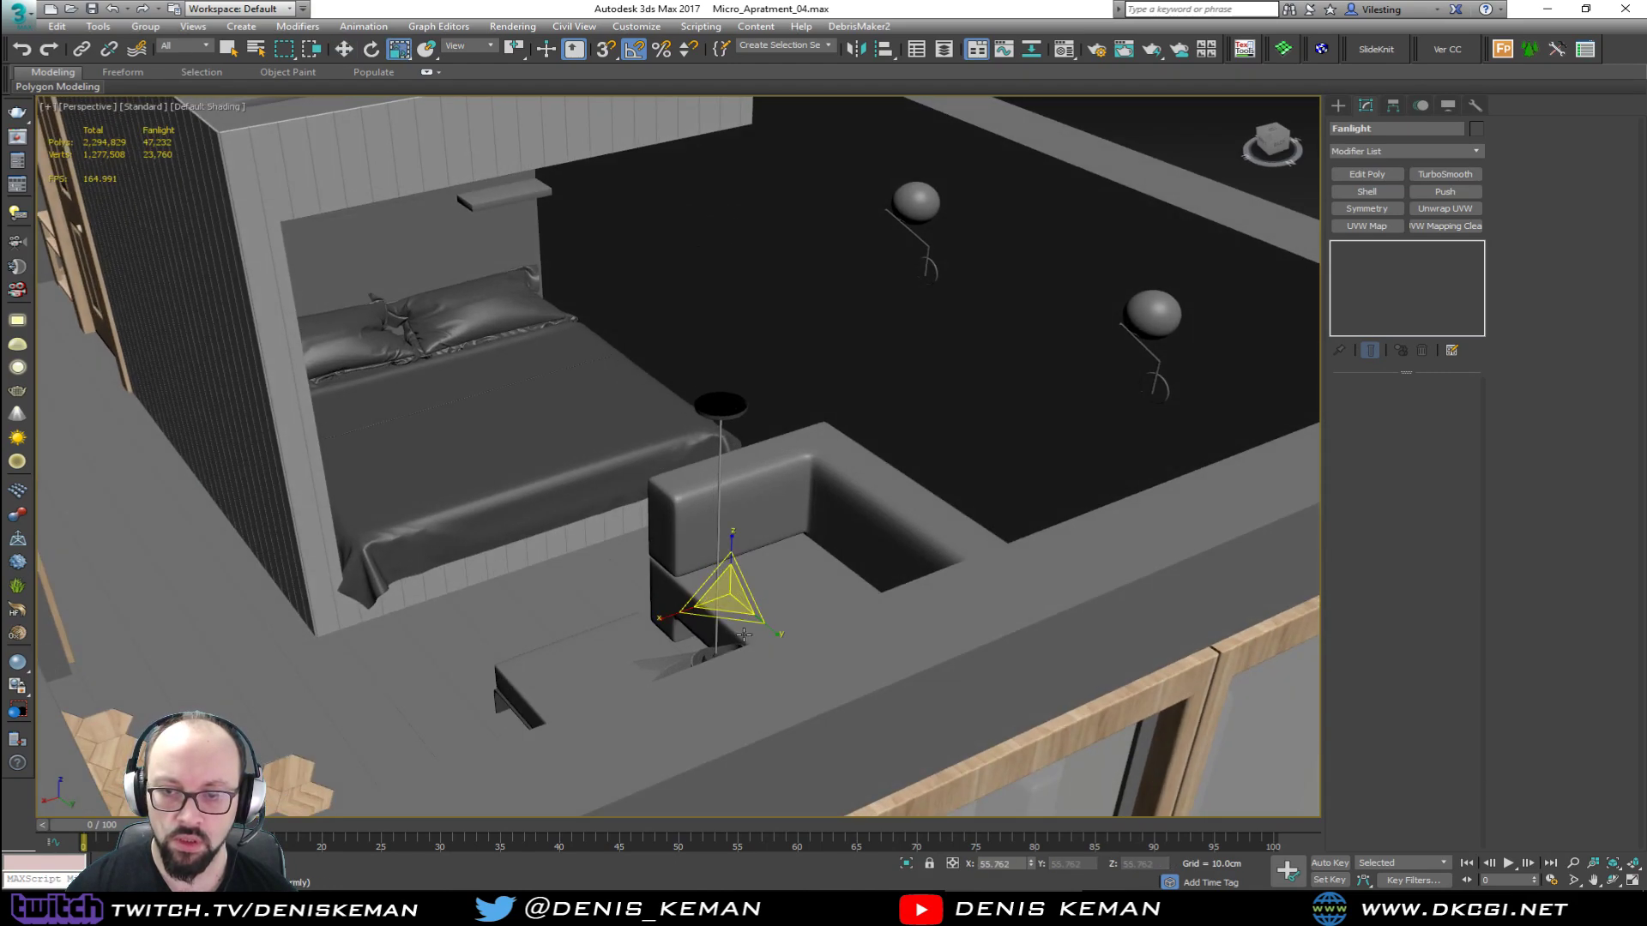
{"action": "key", "text": "w"}
{"action": "left_click_drag", "start_coordinate": [728, 530], "coordinate": [726, 356]}
{"action": "middle_click_drag", "start_coordinate": [726, 356], "coordinate": [671, 507], "text": "alt"}
Step: Center the Fanlight group over the three-part table in front of the sofa and scale it down uniformly to about 44%
{"action": "key", "text": "alt+w"}
{"action": "right_click", "coordinate": [452, 374]}
{"action": "key", "text": "z"}
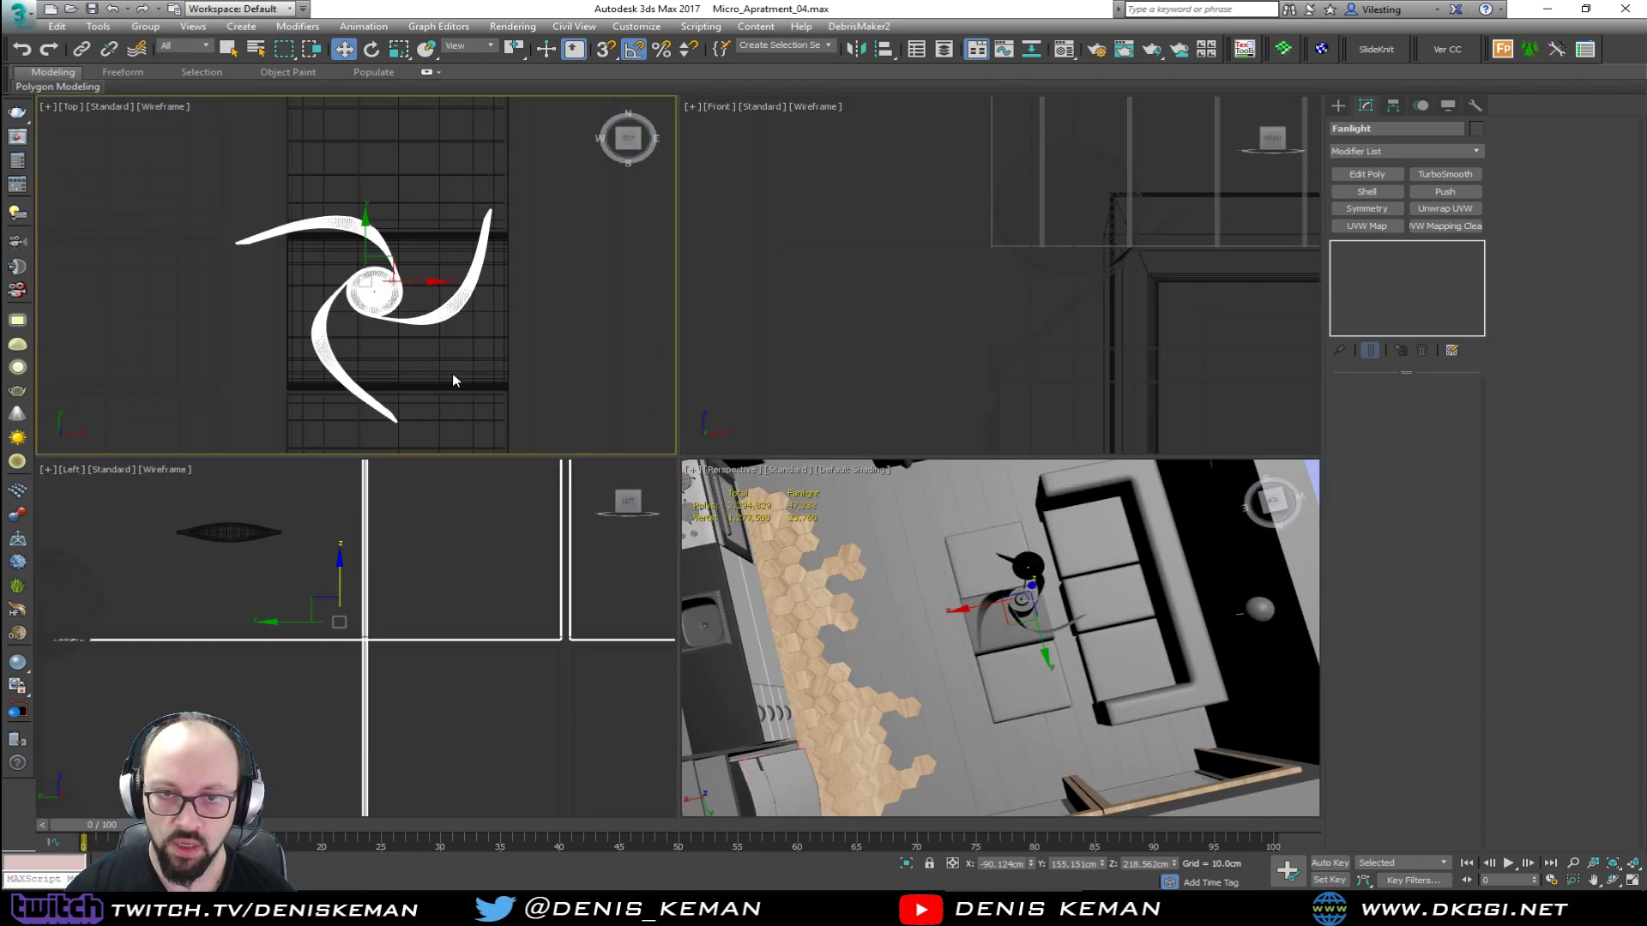
{"action": "key", "text": "alt+w"}
{"action": "scroll", "coordinate": [608, 390], "scroll_direction": "down", "scroll_amount": 4}
{"action": "scroll", "coordinate": [608, 402], "scroll_direction": "down", "scroll_amount": 2}
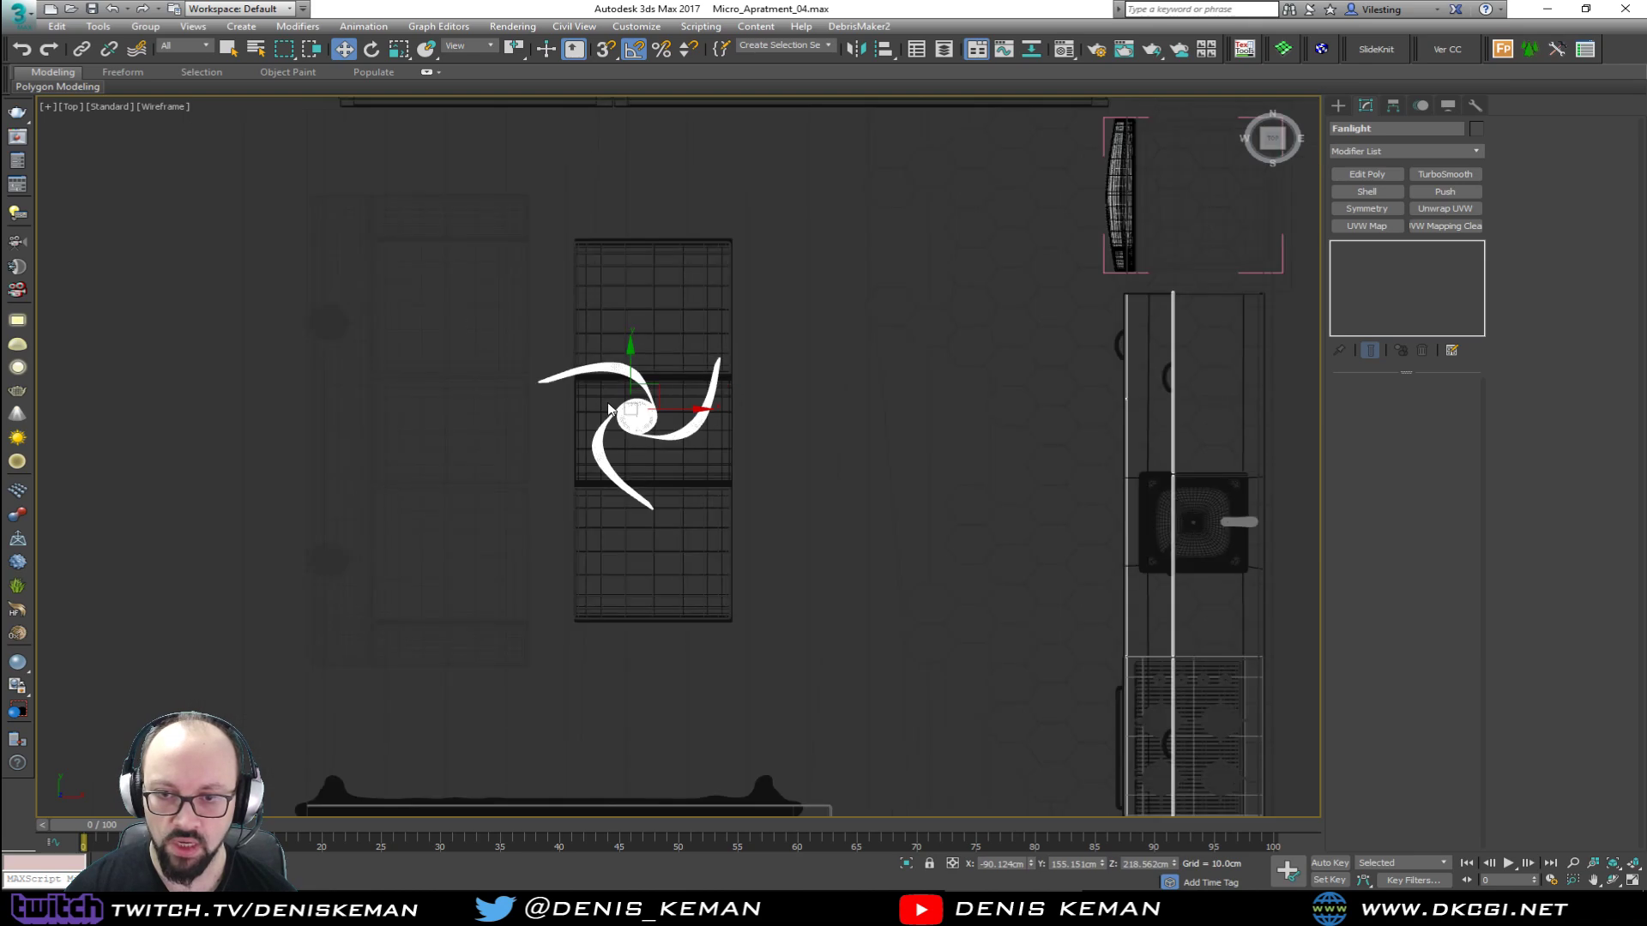
{"action": "mouse_move", "coordinate": [658, 392]}
{"action": "left_mouse_down"}
{"action": "mouse_move", "coordinate": [679, 392]}
{"action": "mouse_move", "coordinate": [656, 422]}
{"action": "left_mouse_up"}
{"action": "key", "text": "r"}
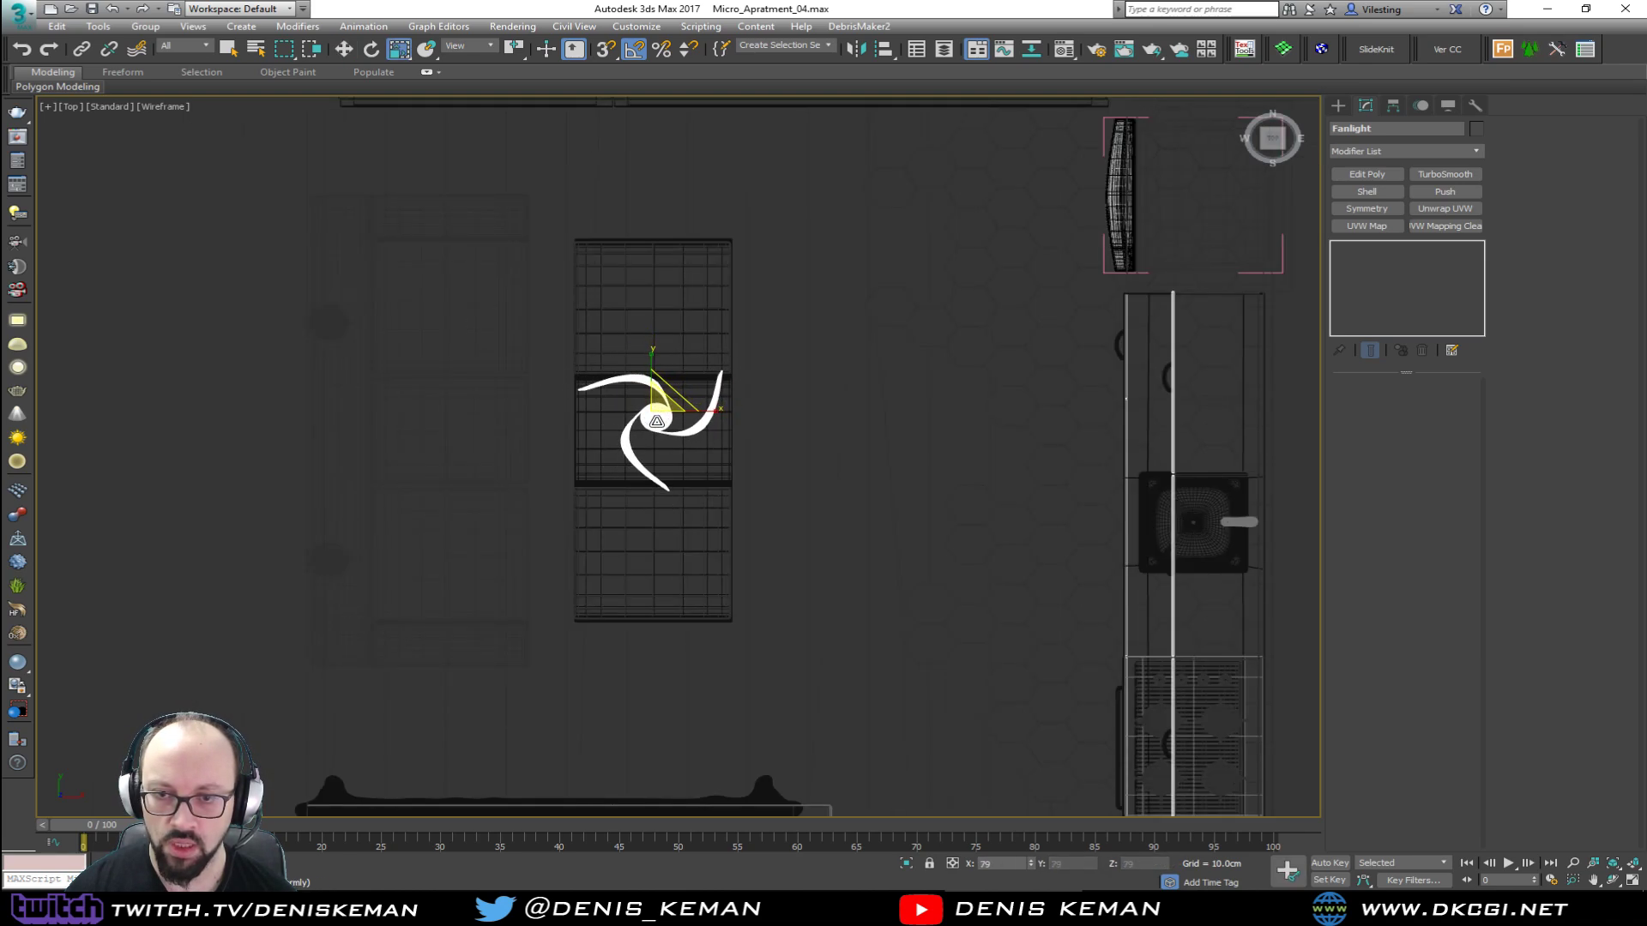
Step: Open the Fanlight group and select the Fanlight_cap object inside it for moving
{"action": "key", "text": "alt+w"}
{"action": "middle_click", "coordinate": [871, 557]}
{"action": "key", "text": "alt+w"}
{"action": "middle_click_drag", "start_coordinate": [871, 555], "coordinate": [748, 225], "text": "alt"}
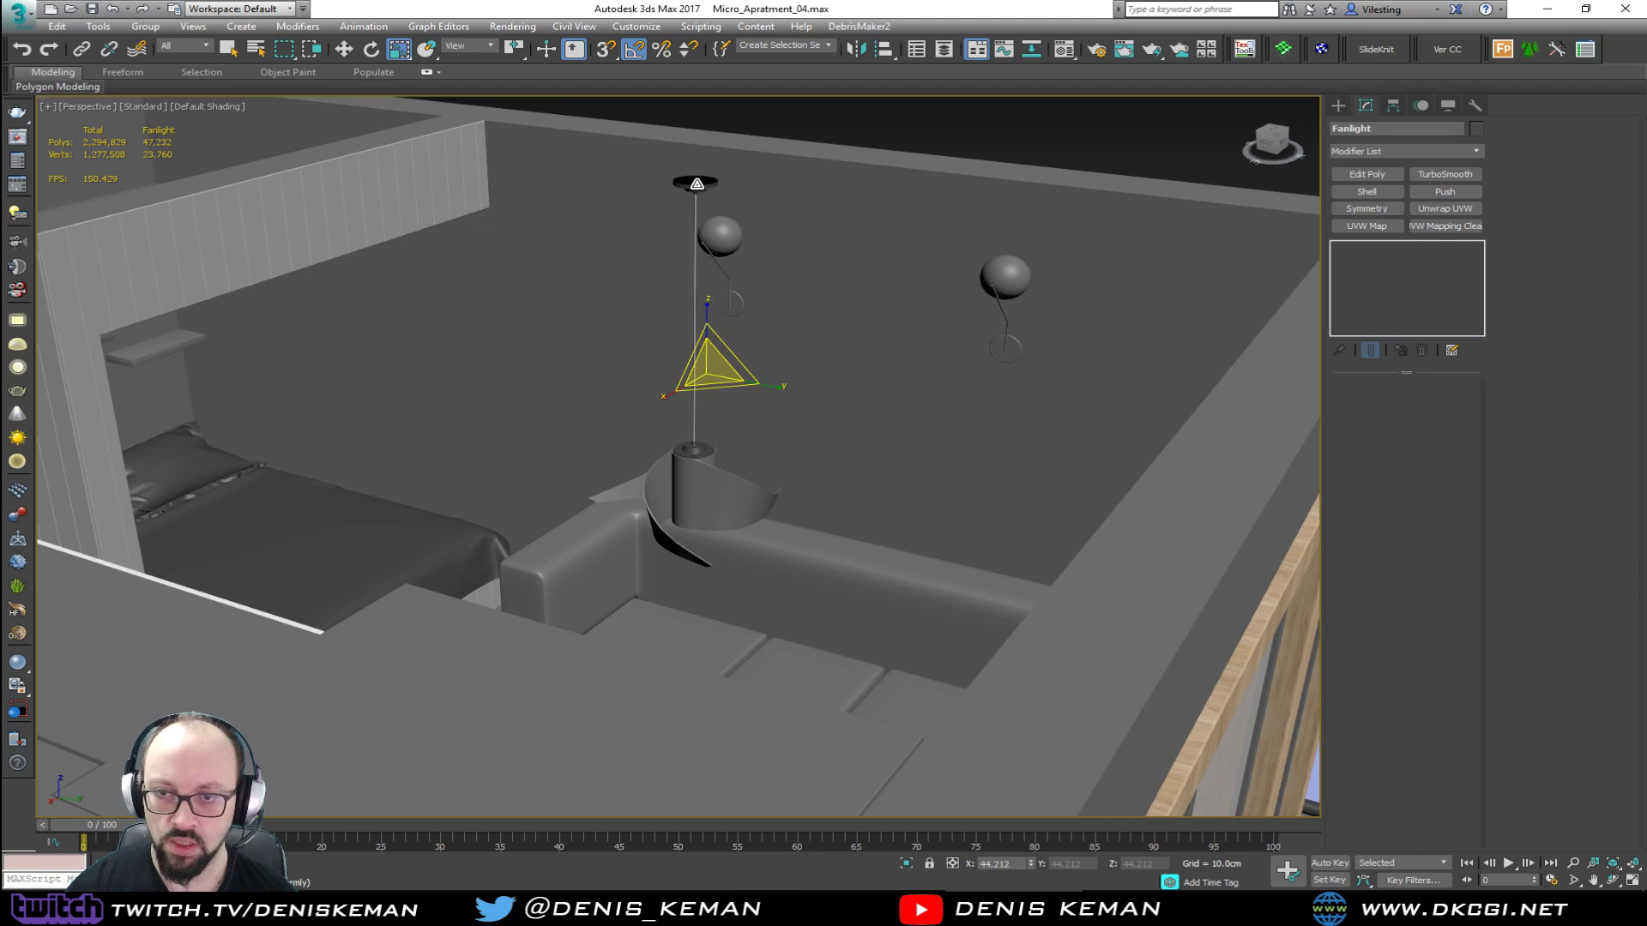
{"action": "left_click", "coordinate": [144, 26]}
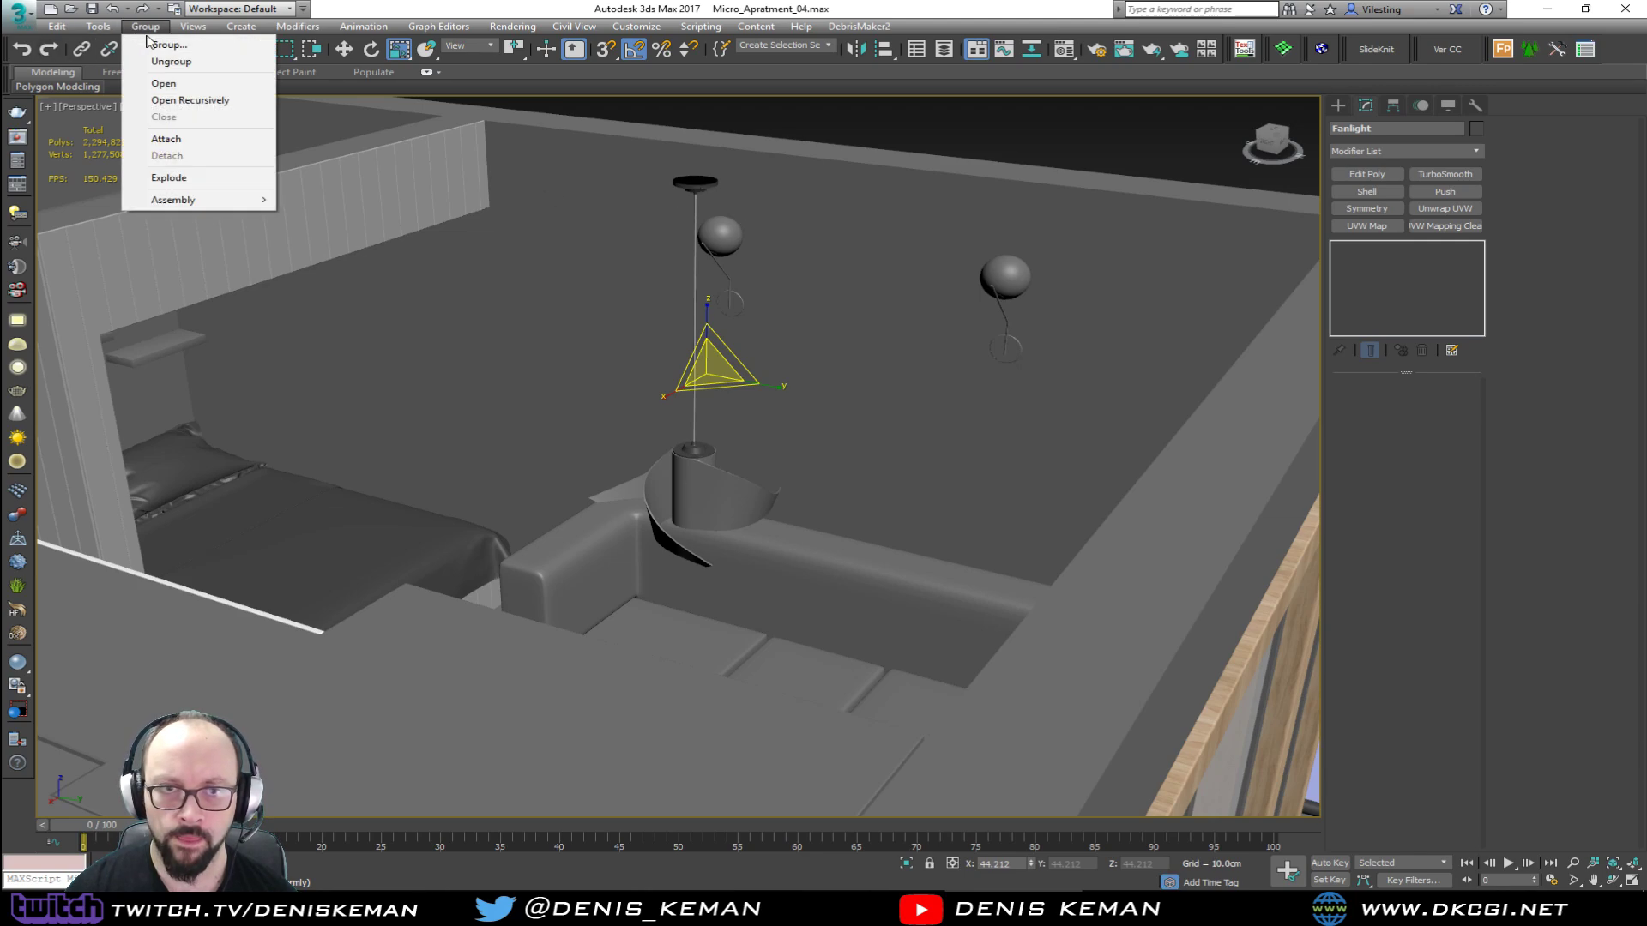
{"action": "left_click", "coordinate": [164, 83]}
{"action": "left_click", "coordinate": [704, 185]}
{"action": "key", "text": "w"}
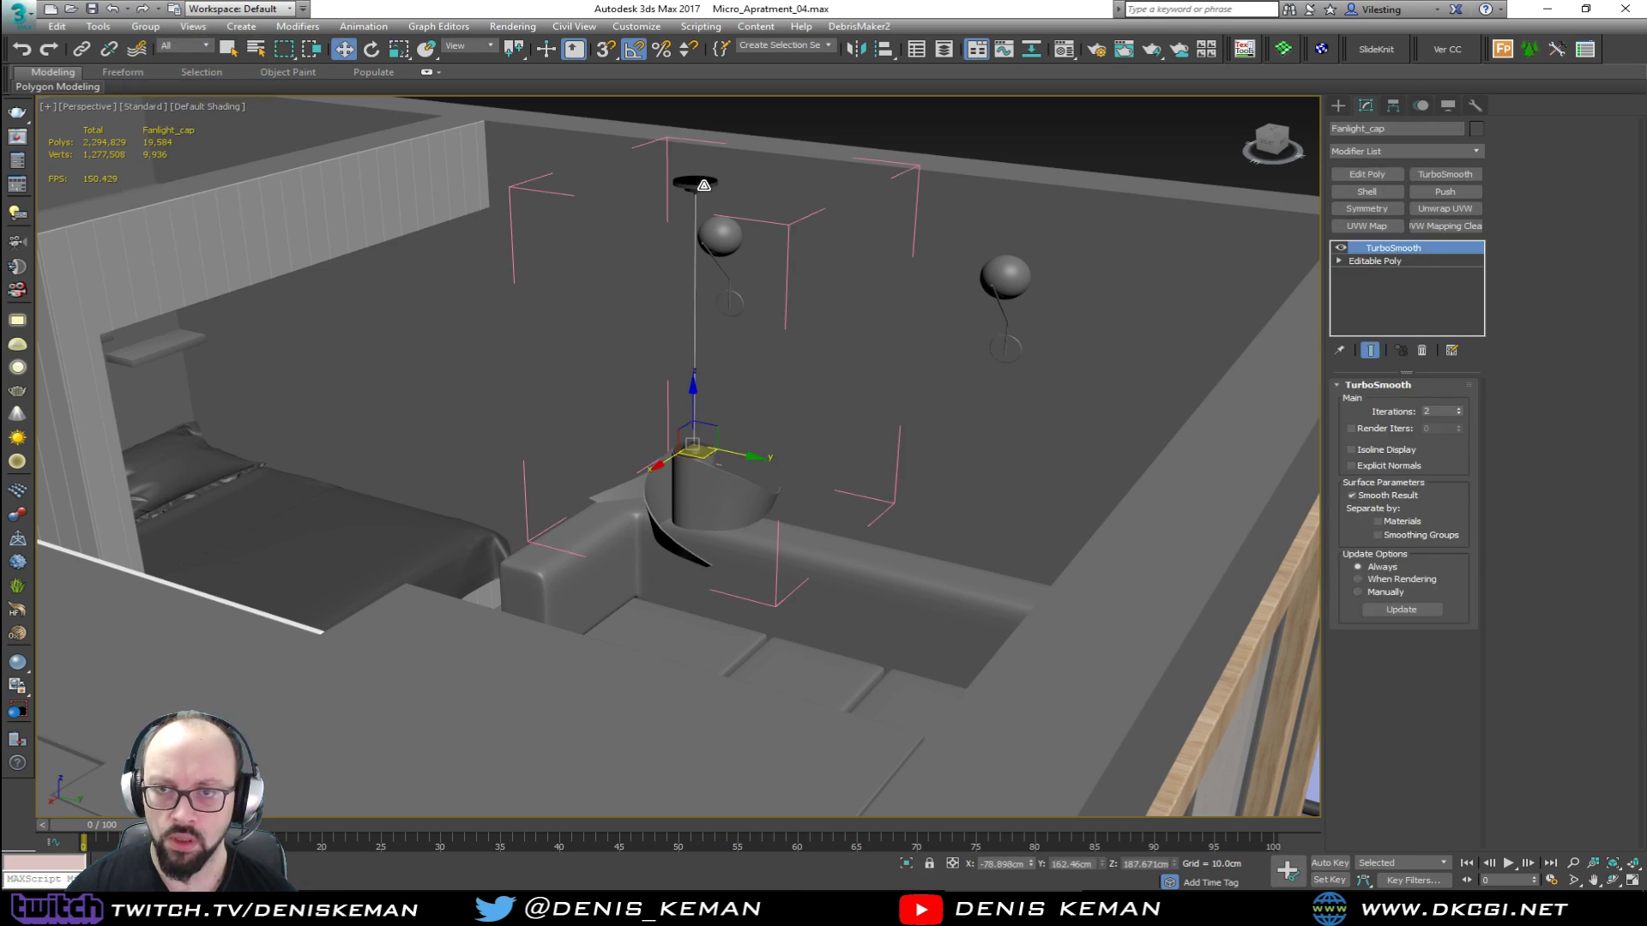
{"action": "left_click", "coordinate": [1383, 261]}
{"action": "left_click", "coordinate": [1442, 405]}
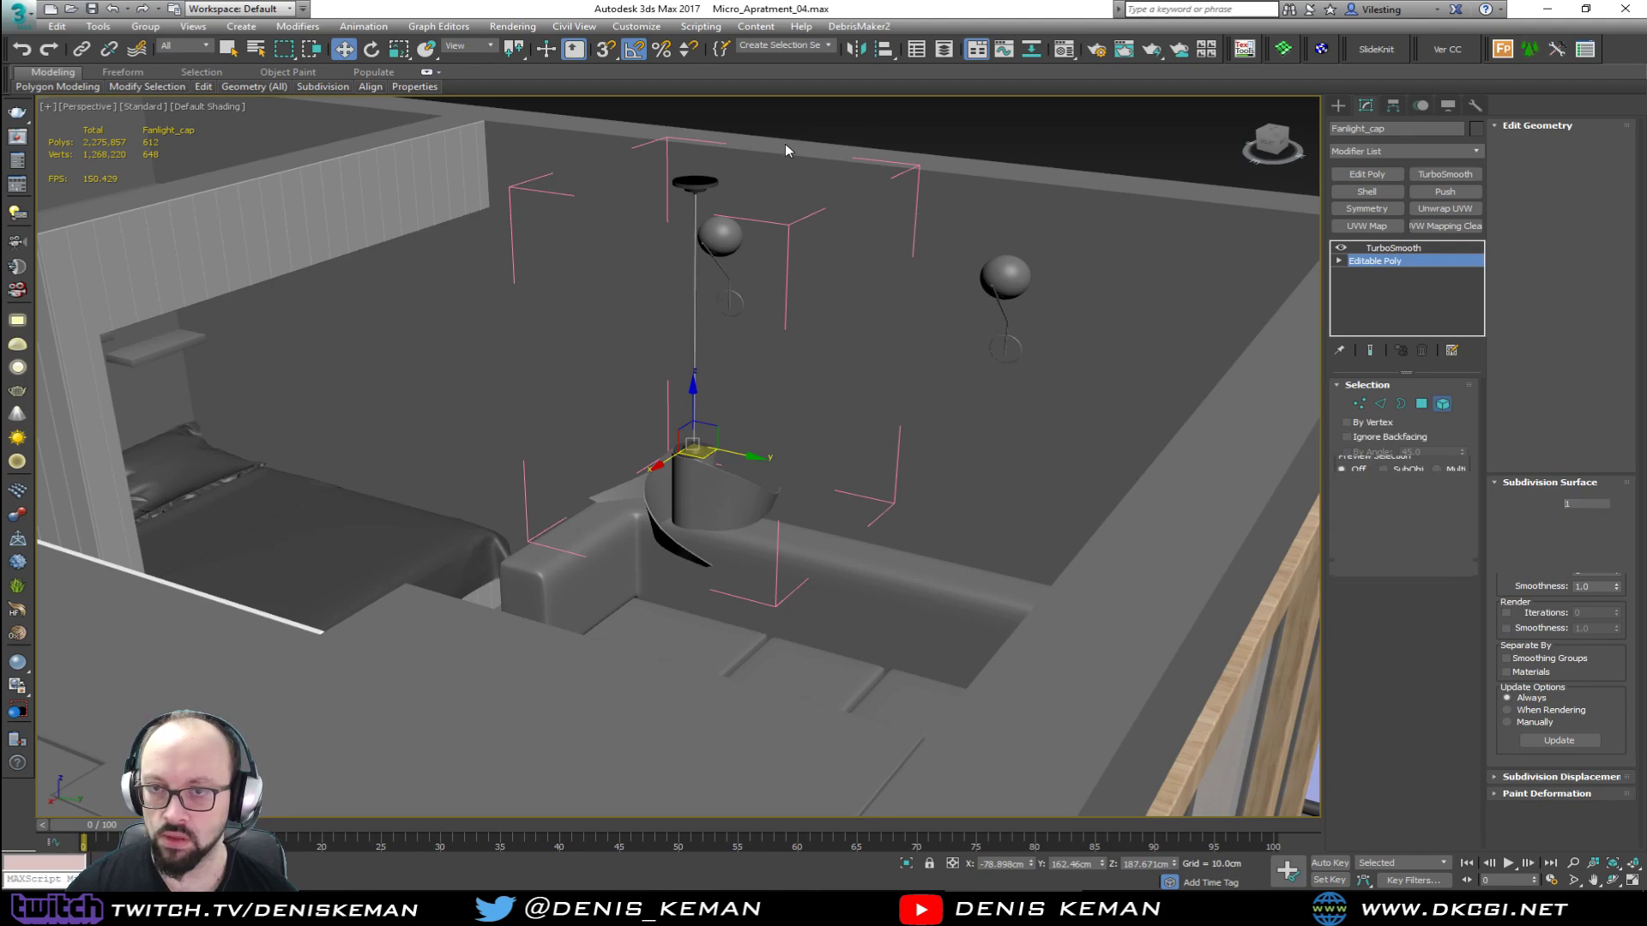
{"action": "key", "text": "ctrl+a"}
{"action": "key", "text": "alt+w"}
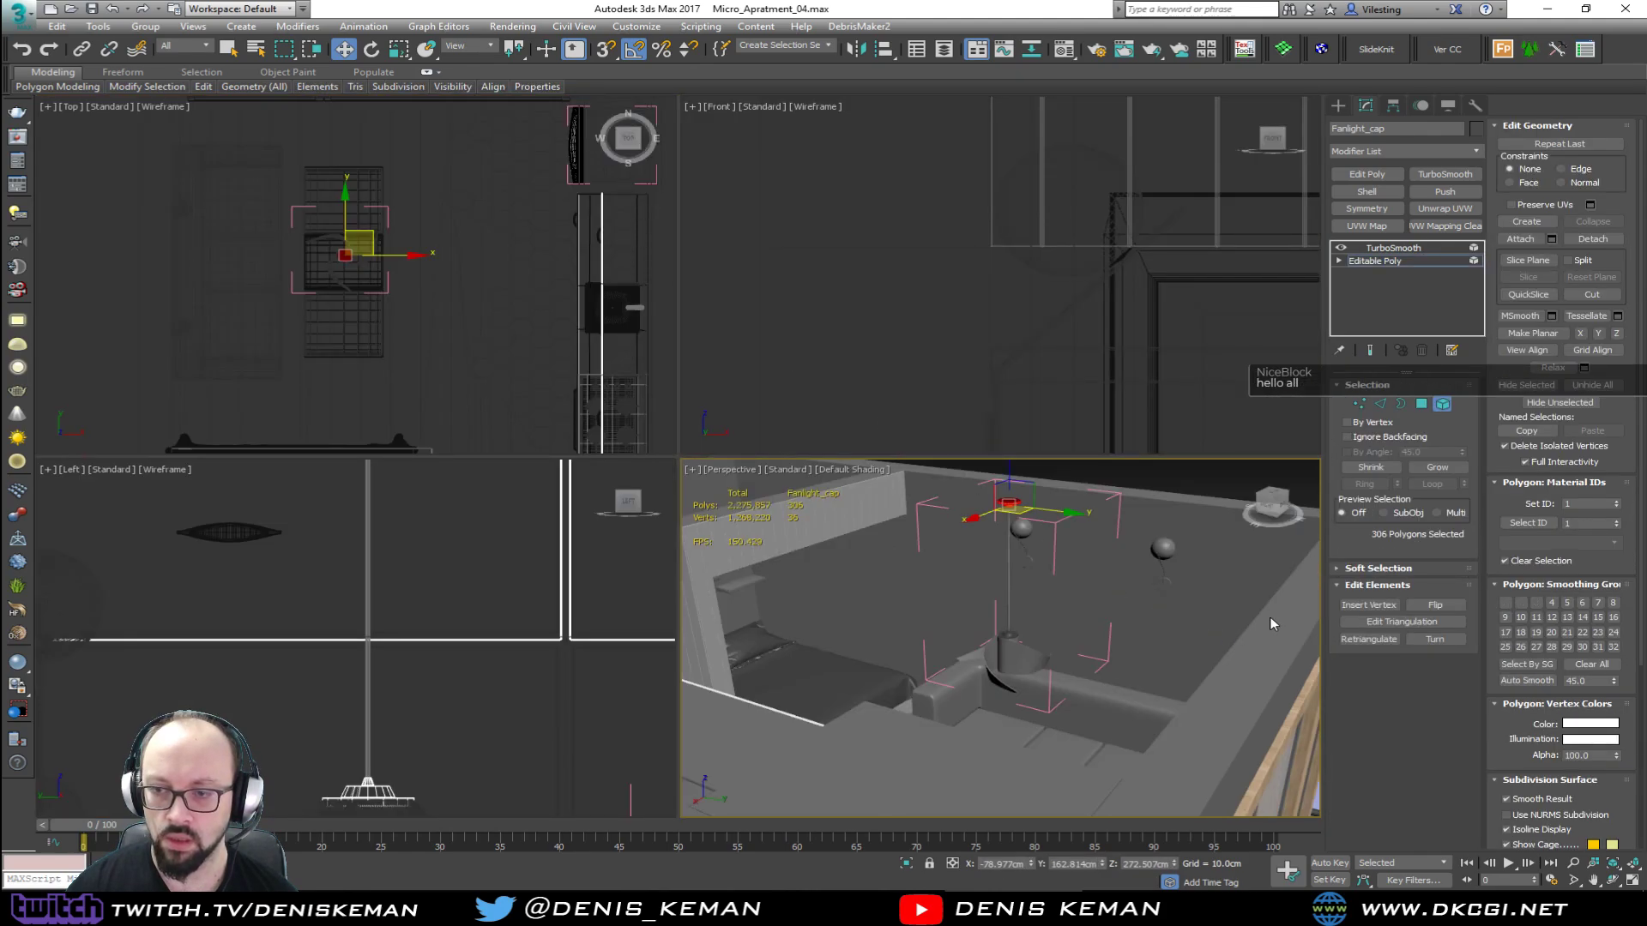
{"action": "left_click", "coordinate": [1441, 404]}
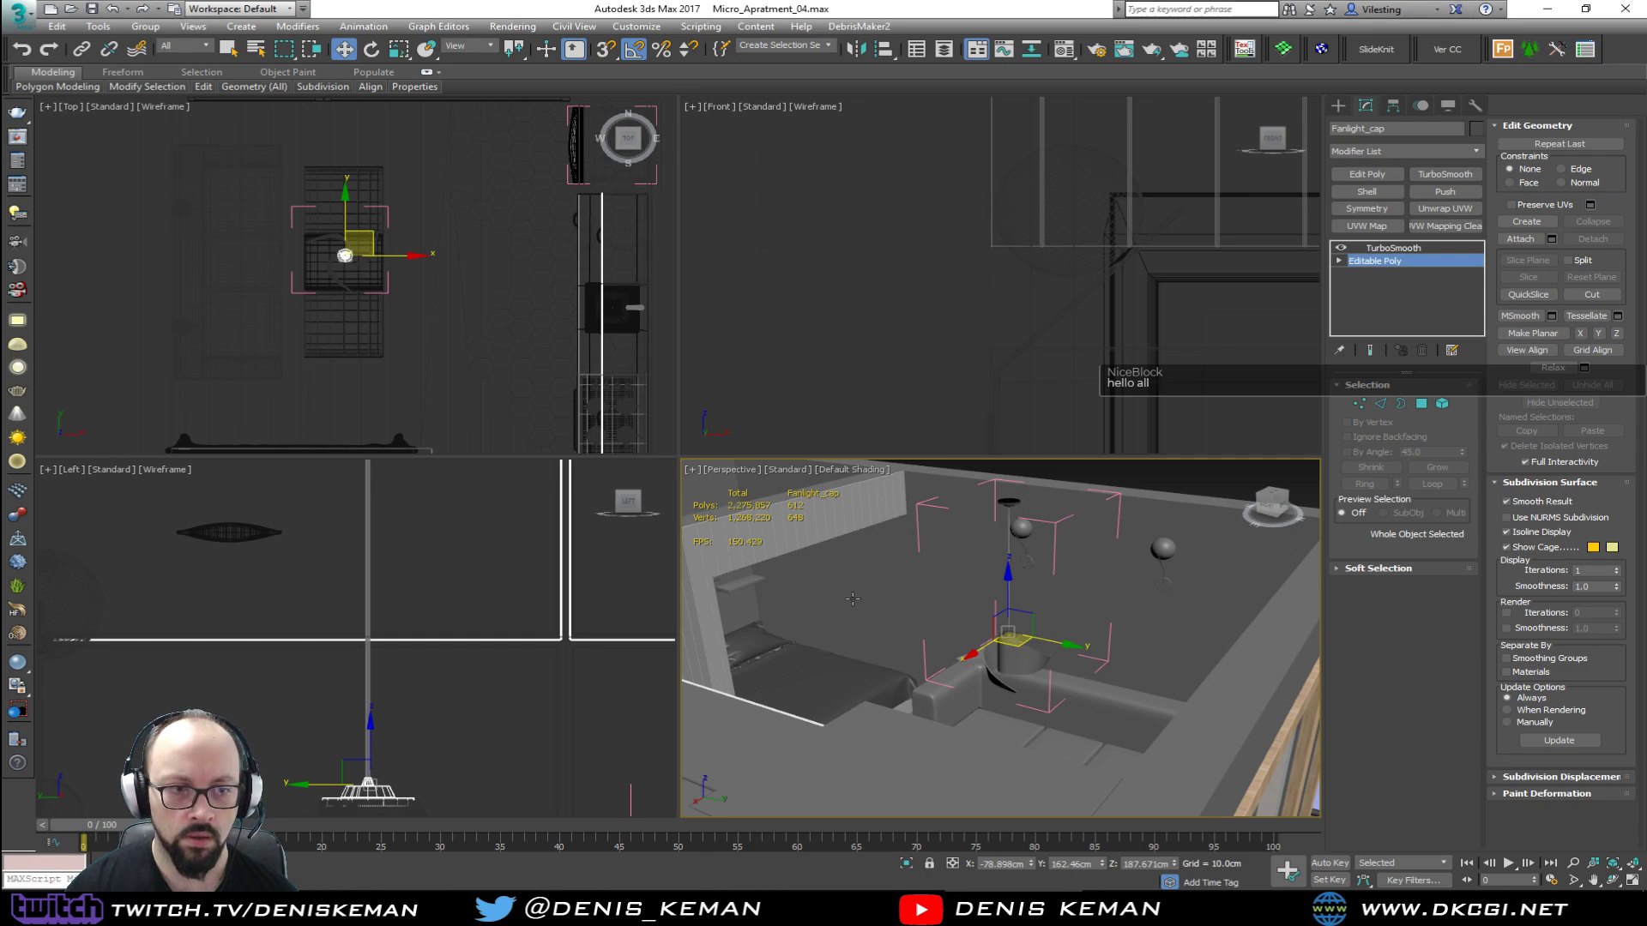
{"action": "key", "text": "alt+w"}
Step: Isolate the fan caps together with the apartment walls, reselect the caps and show them with edged faces in the Left view
{"action": "left_click", "coordinate": [1097, 358], "text": "ctrl"}
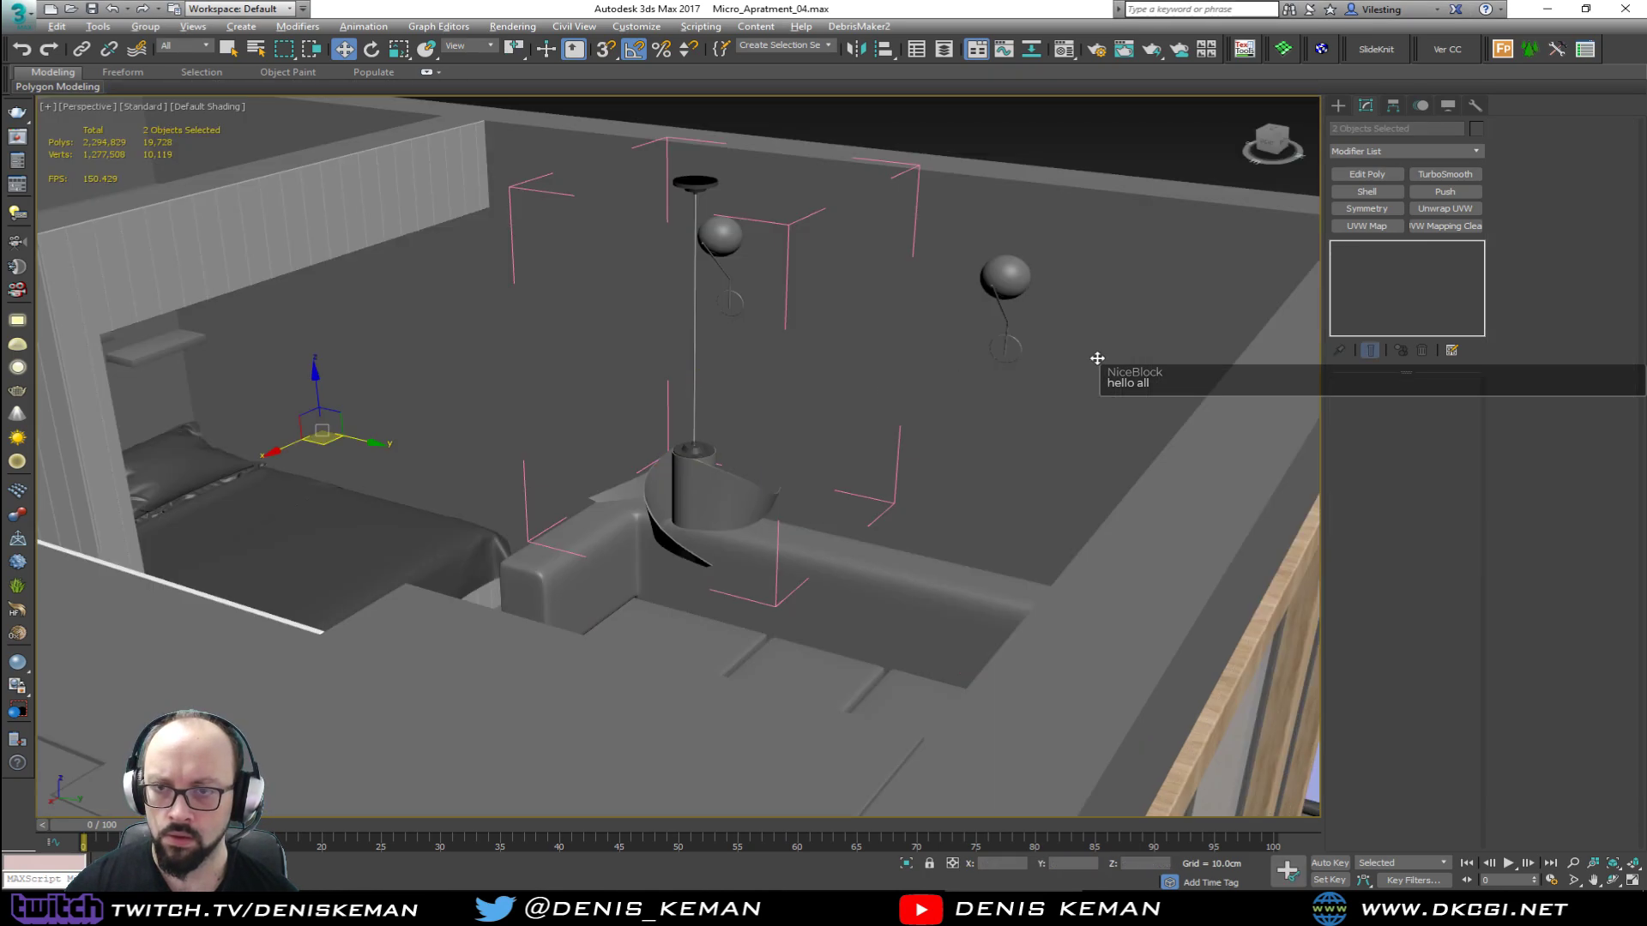
{"action": "key", "text": "alt+q"}
{"action": "left_click", "coordinate": [1073, 223]}
{"action": "left_click", "coordinate": [954, 358]}
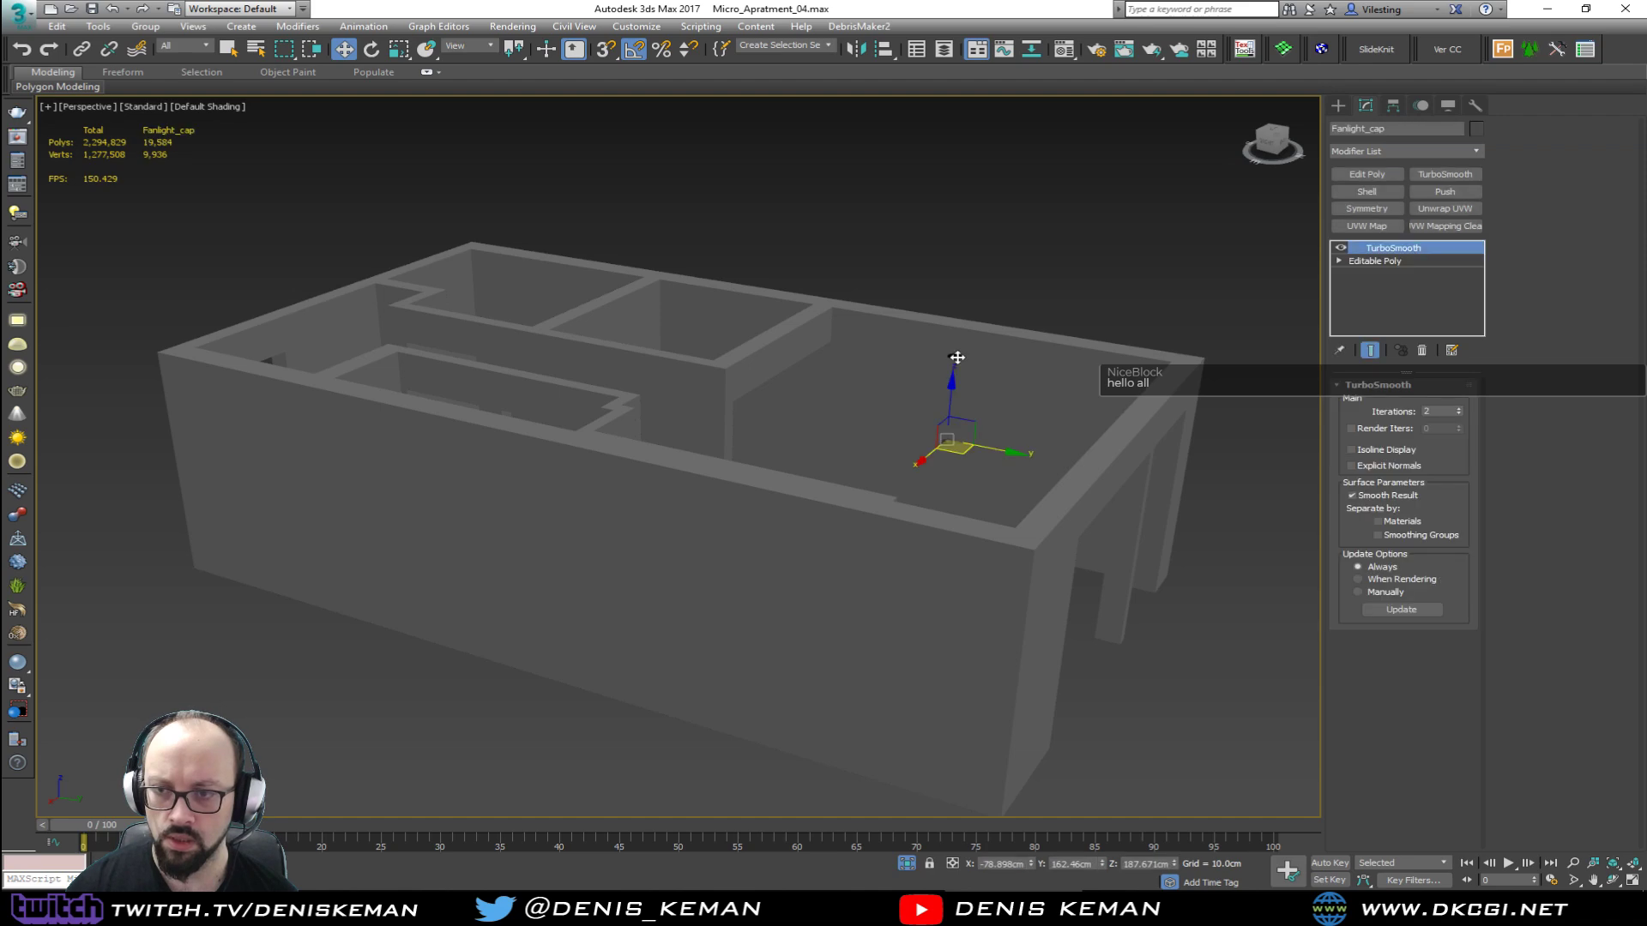
{"action": "key", "text": "alt+w"}
{"action": "right_click", "coordinate": [513, 311]}
{"action": "key", "text": "z"}
{"action": "right_click", "coordinate": [491, 602]}
{"action": "key", "text": "alt+w"}
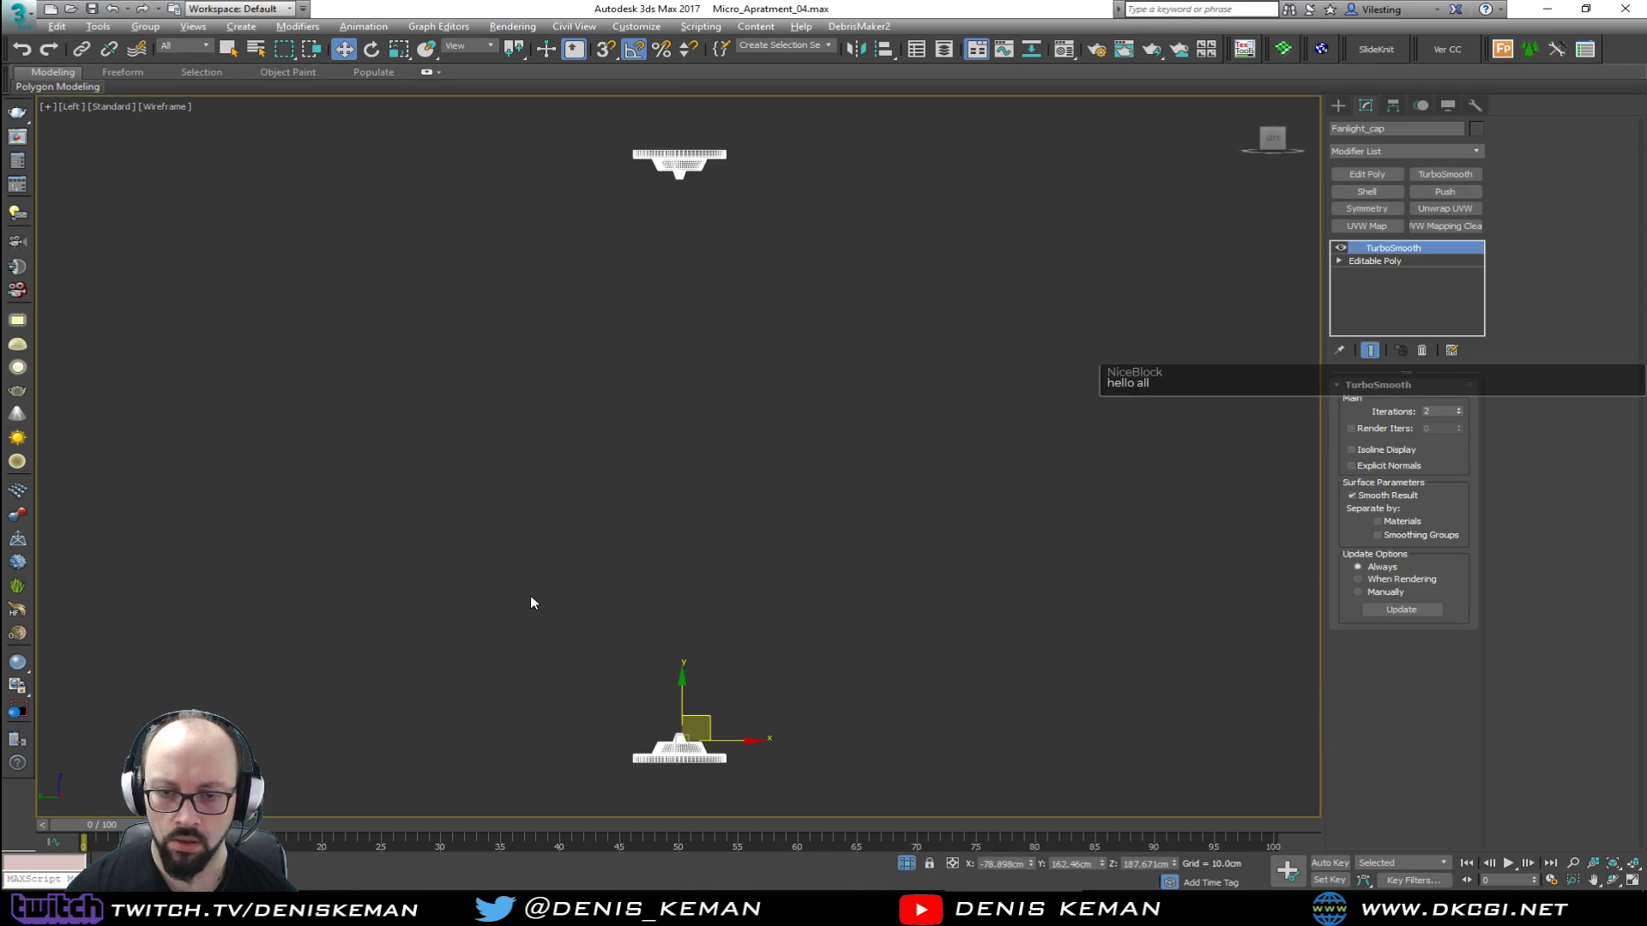
{"action": "key", "text": "F4"}
{"action": "middle_click_drag", "start_coordinate": [640, 574], "coordinate": [621, 485]}
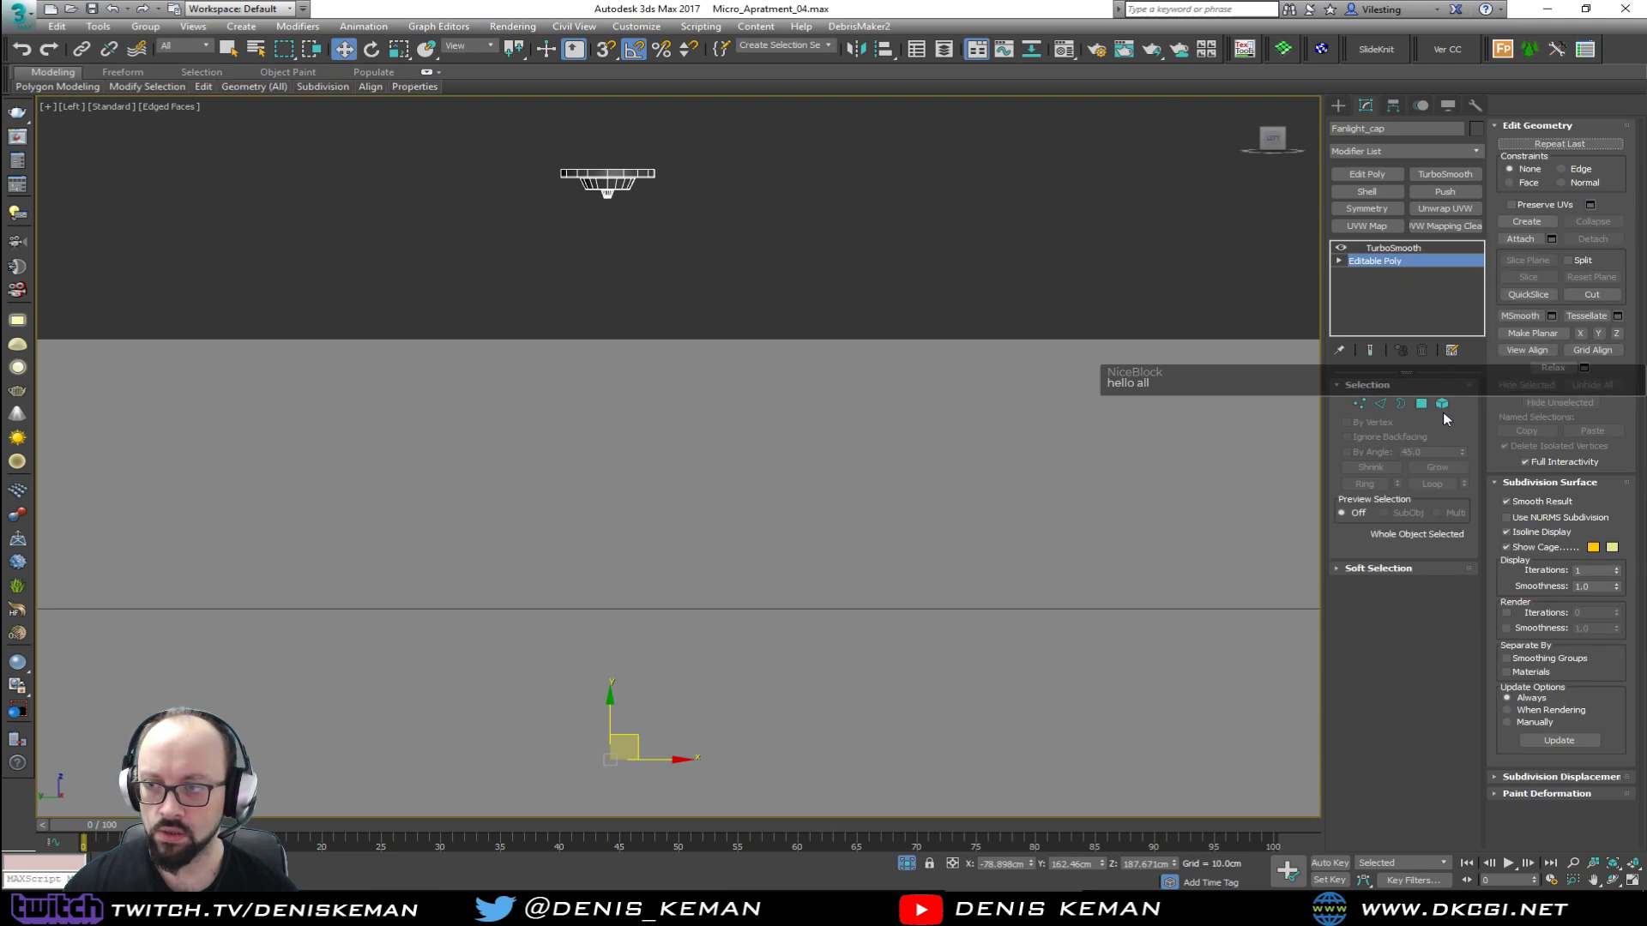
Step: Lower the upper cap element with snapping so its flat top aligns with the top of the apartment walls, about Z 247.4 cm
{"action": "left_click", "coordinate": [1442, 403]}
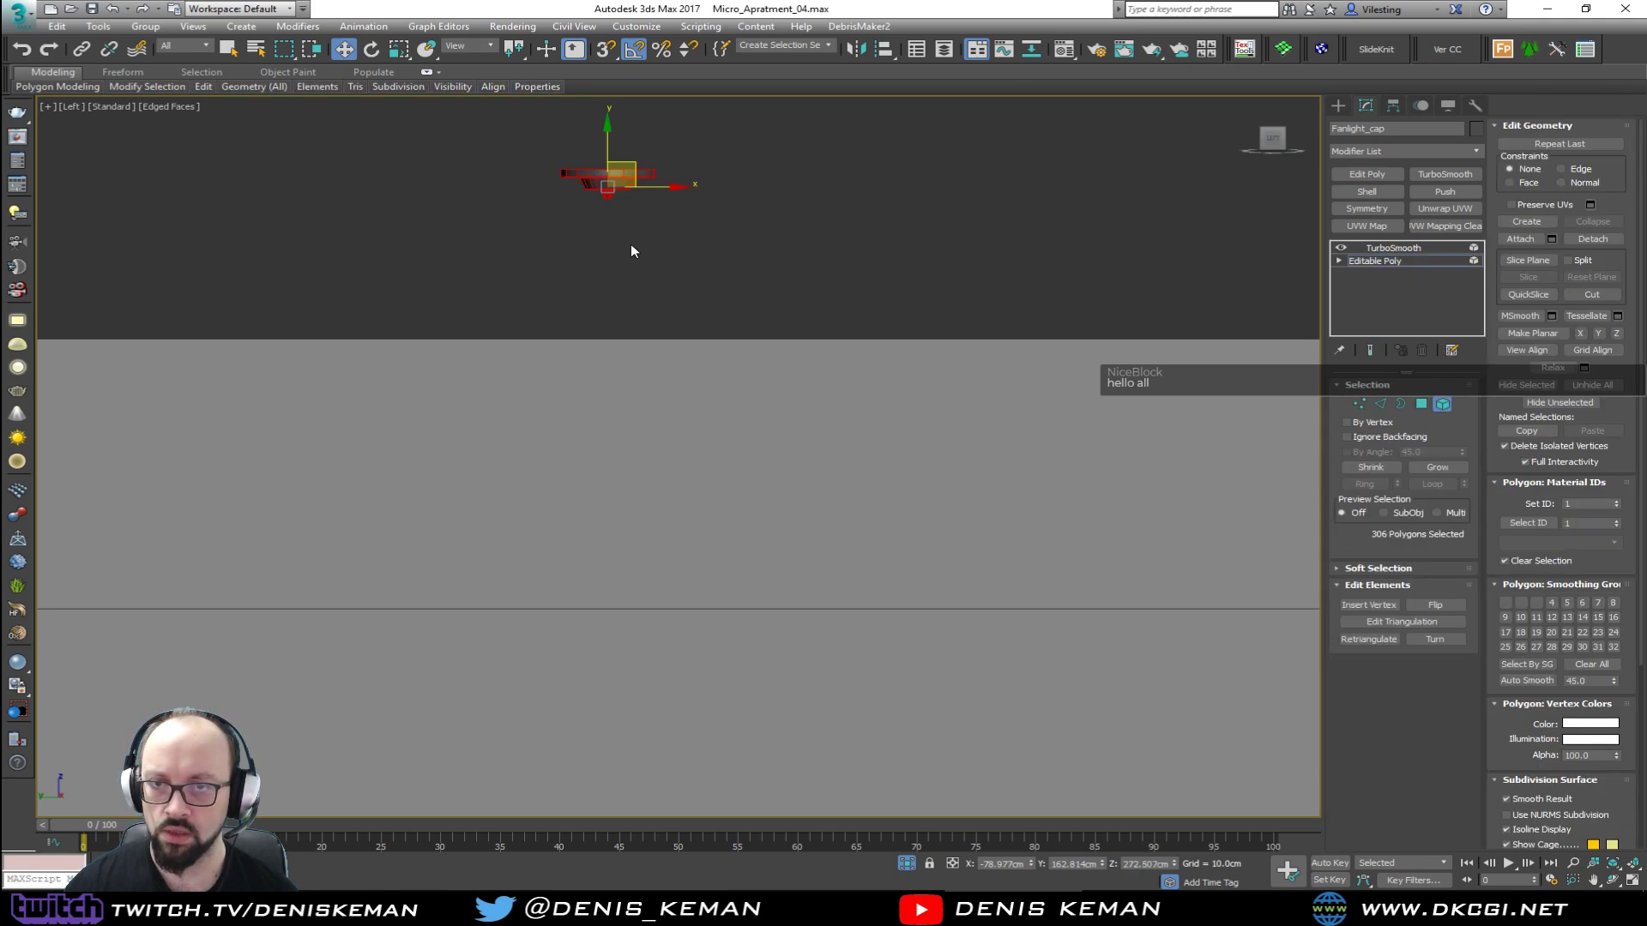
{"action": "middle_click_drag", "start_coordinate": [675, 224], "coordinate": [561, 291]}
{"action": "scroll", "coordinate": [517, 194], "scroll_direction": "down", "scroll_amount": 2}
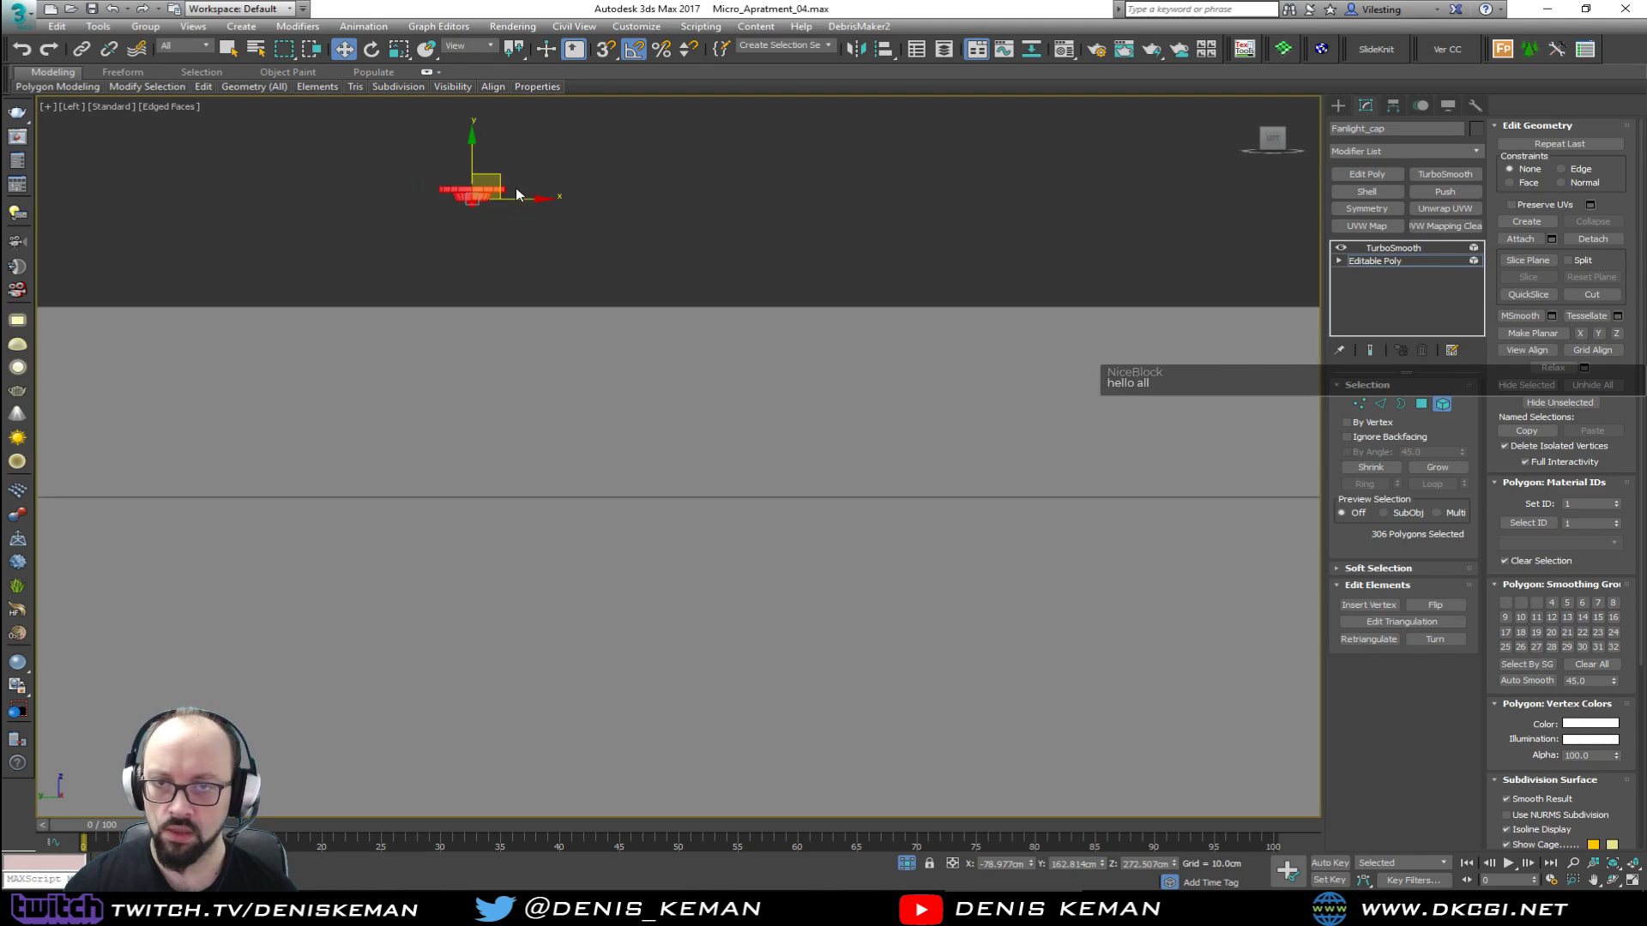
{"action": "key", "text": "s"}
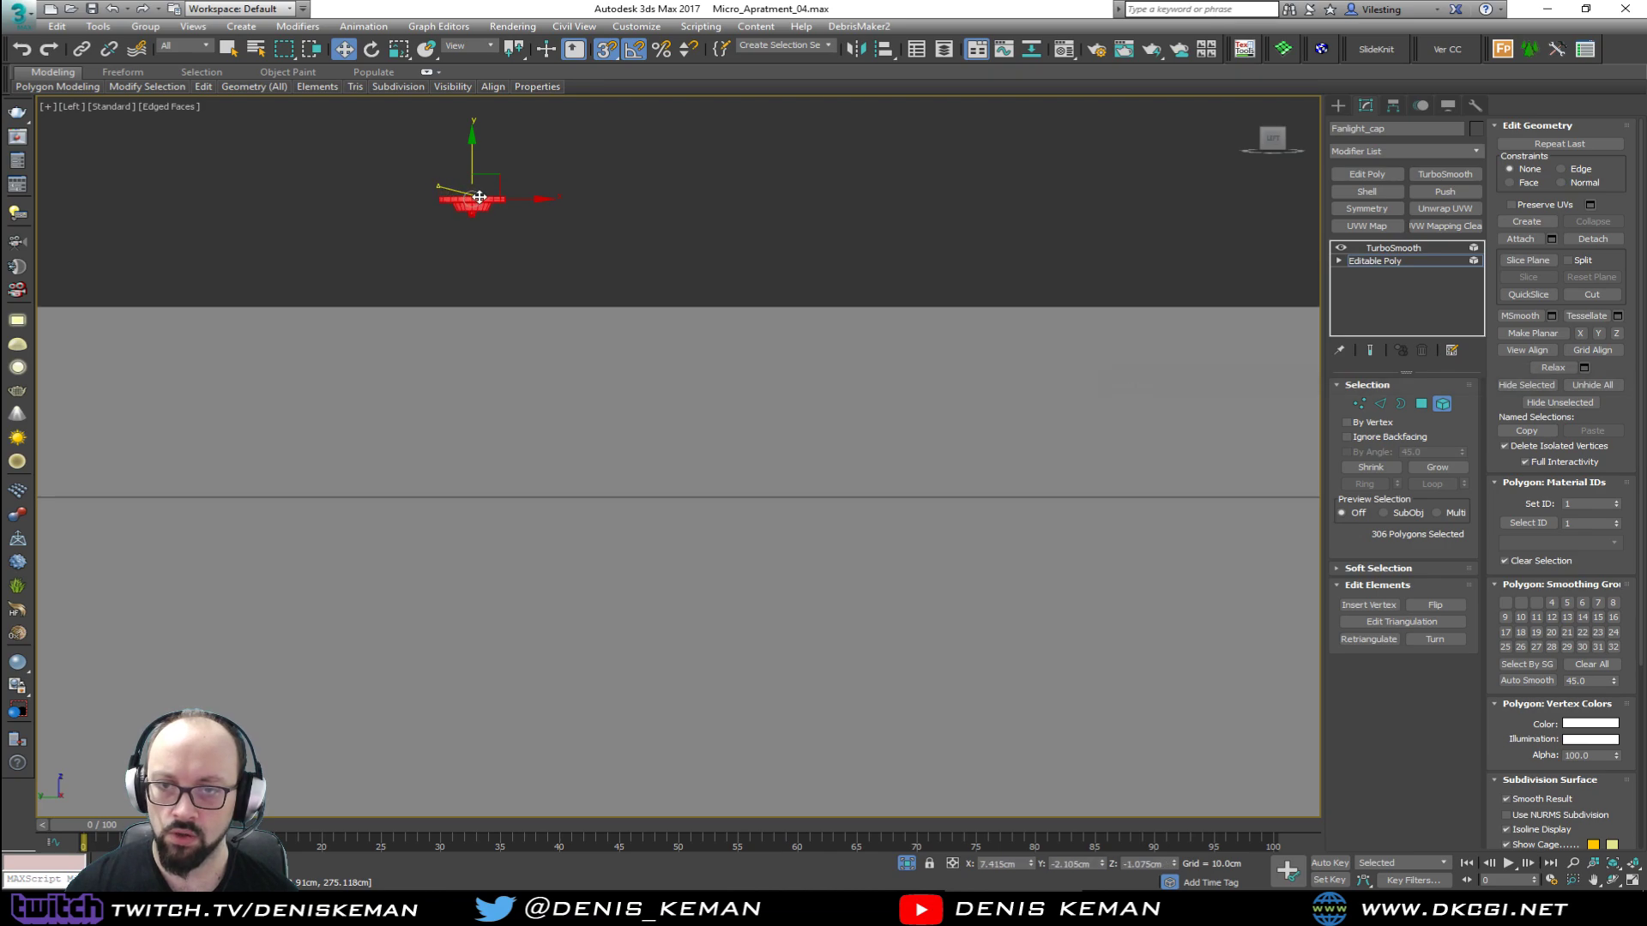
{"action": "left_click_drag", "start_coordinate": [441, 188], "coordinate": [660, 279]}
{"action": "middle_click_drag", "start_coordinate": [686, 271], "coordinate": [643, 378]}
{"action": "scroll", "coordinate": [582, 306], "scroll_direction": "down", "scroll_amount": 2}
{"action": "scroll", "coordinate": [485, 373], "scroll_direction": "down", "scroll_amount": 4}
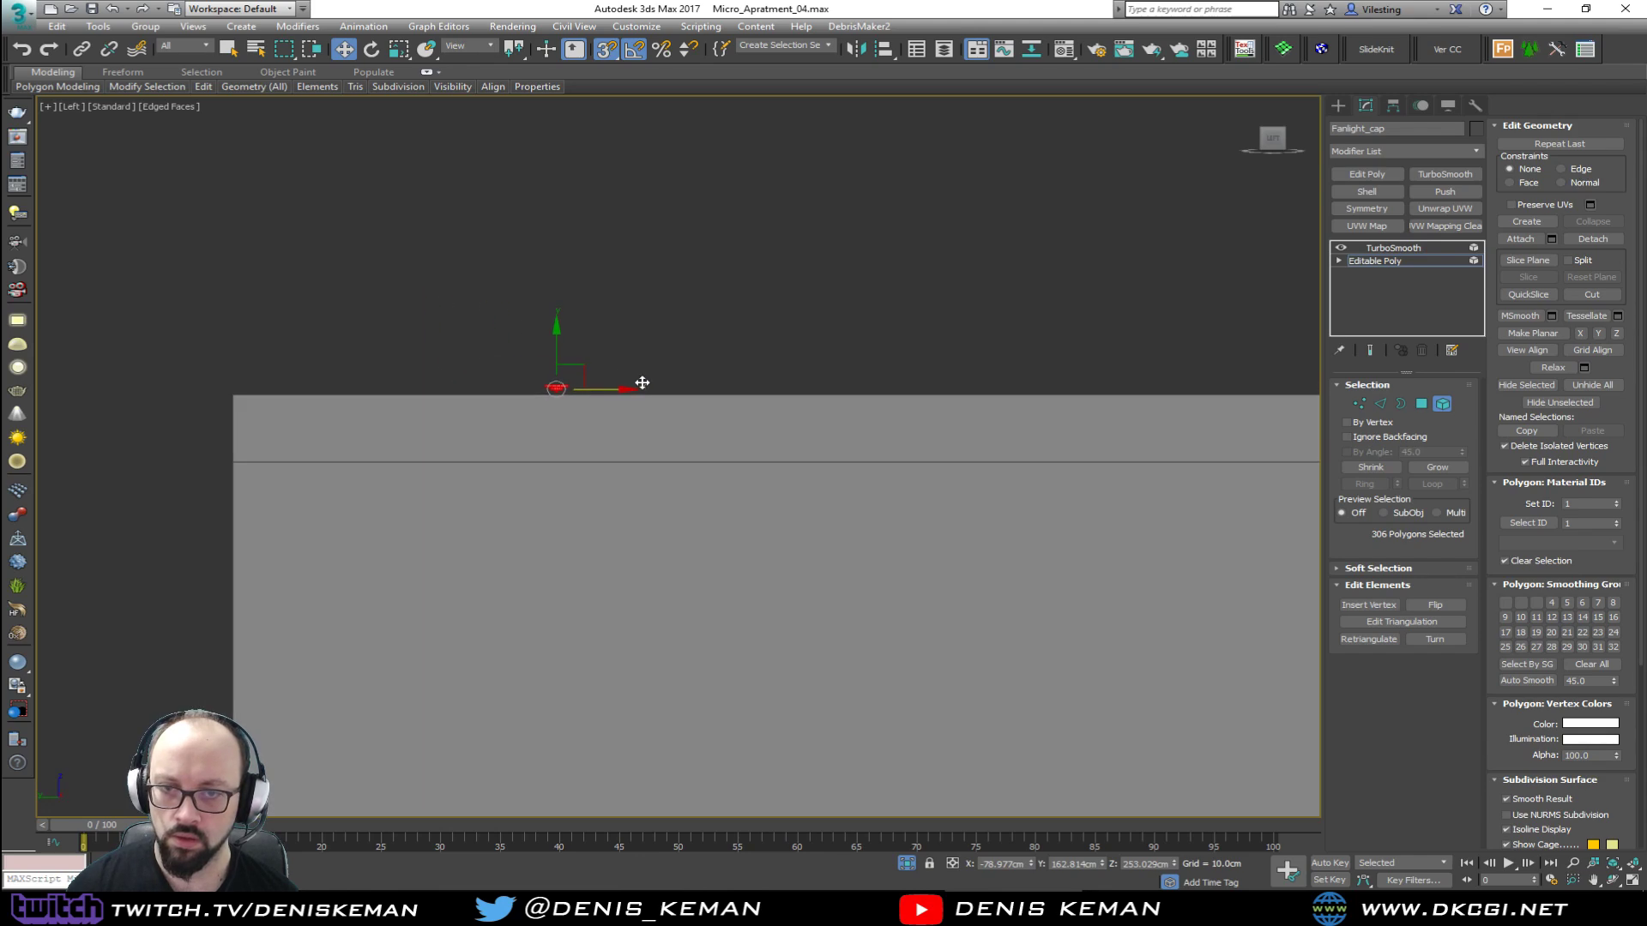
{"action": "scroll", "coordinate": [507, 383], "scroll_direction": "up", "scroll_amount": 3}
{"action": "middle_click_drag", "start_coordinate": [508, 382], "coordinate": [692, 367]}
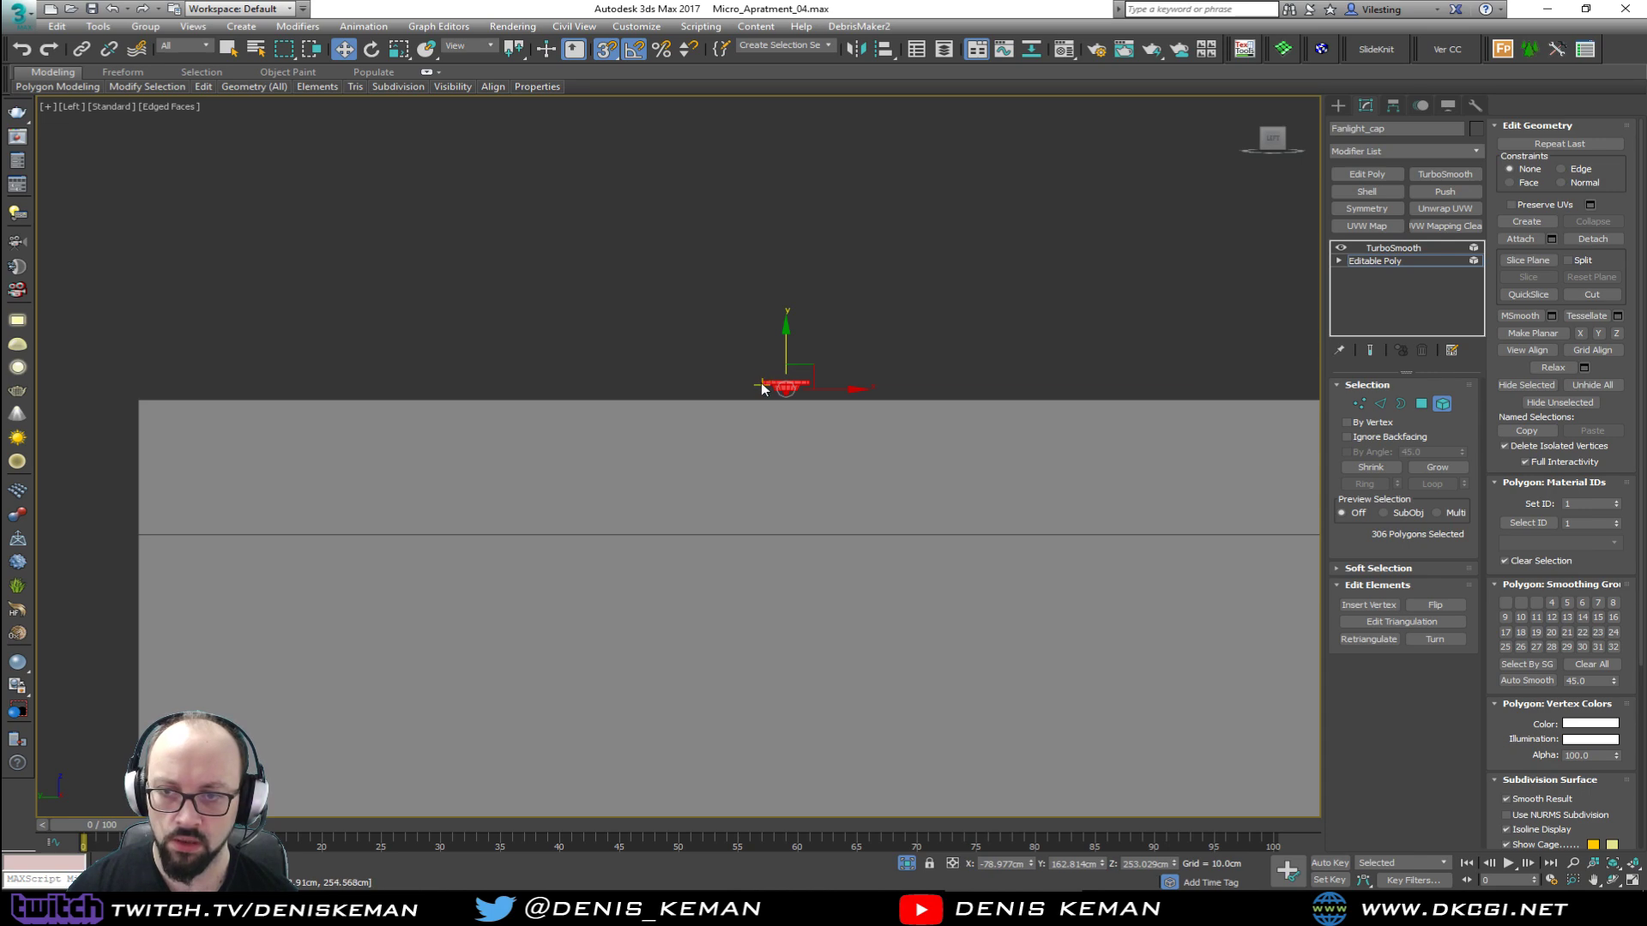
{"action": "scroll", "coordinate": [761, 388], "scroll_direction": "up", "scroll_amount": 2}
{"action": "middle_click_drag", "start_coordinate": [764, 390], "coordinate": [935, 396]}
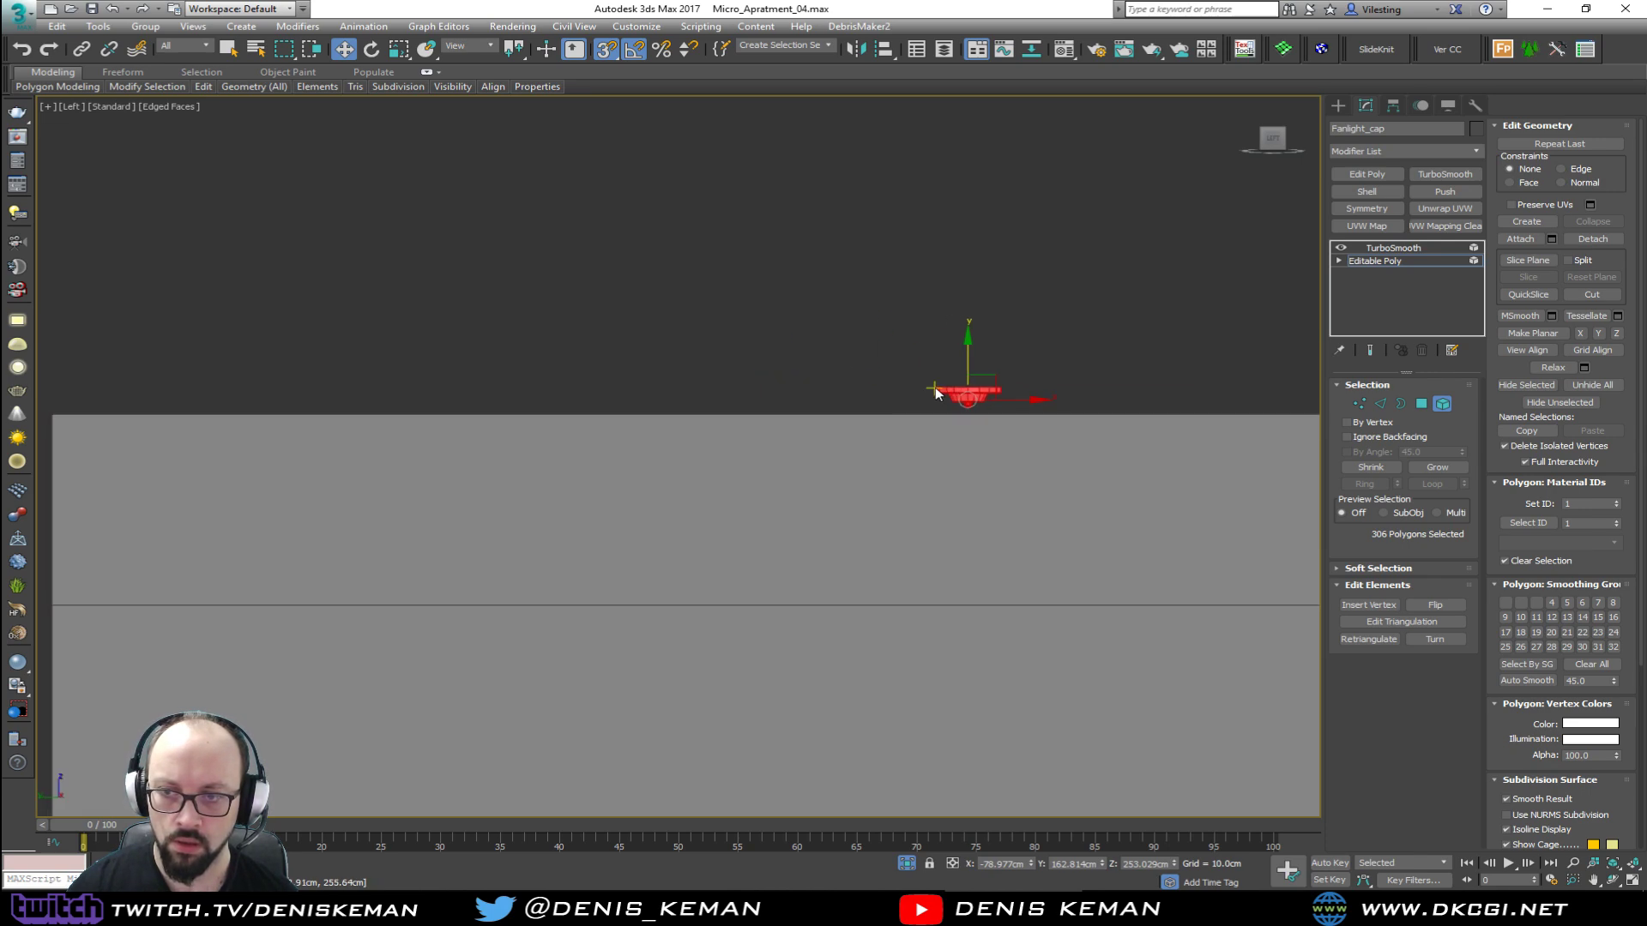
{"action": "left_click_drag", "start_coordinate": [936, 388], "coordinate": [249, 421]}
Step: Return to the Perspective view, leave element editing and end the isolation of the caps and walls
{"action": "middle_click_drag", "start_coordinate": [742, 374], "coordinate": [600, 419]}
{"action": "key", "text": "alt+w"}
{"action": "middle_click", "coordinate": [1028, 607]}
{"action": "key", "text": "alt+w"}
{"action": "middle_click_drag", "start_coordinate": [1029, 605], "coordinate": [957, 583], "text": "alt"}
{"action": "scroll", "coordinate": [1008, 418], "scroll_direction": "up", "scroll_amount": 5}
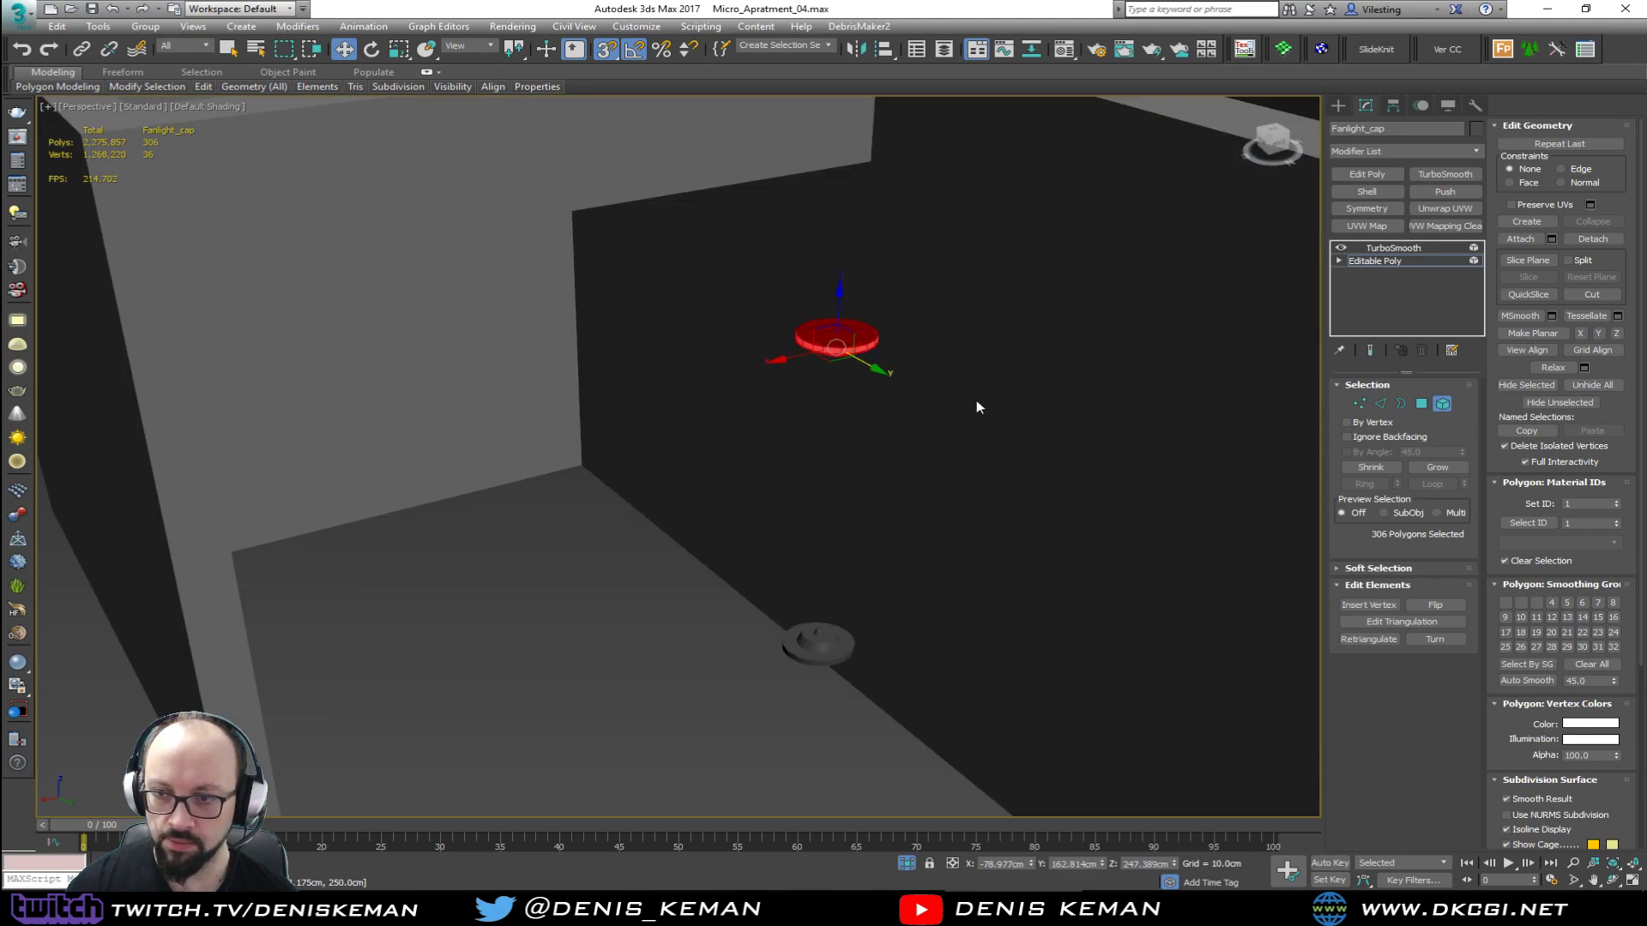
{"action": "left_click", "coordinate": [1442, 405]}
{"action": "right_click", "coordinate": [784, 444]}
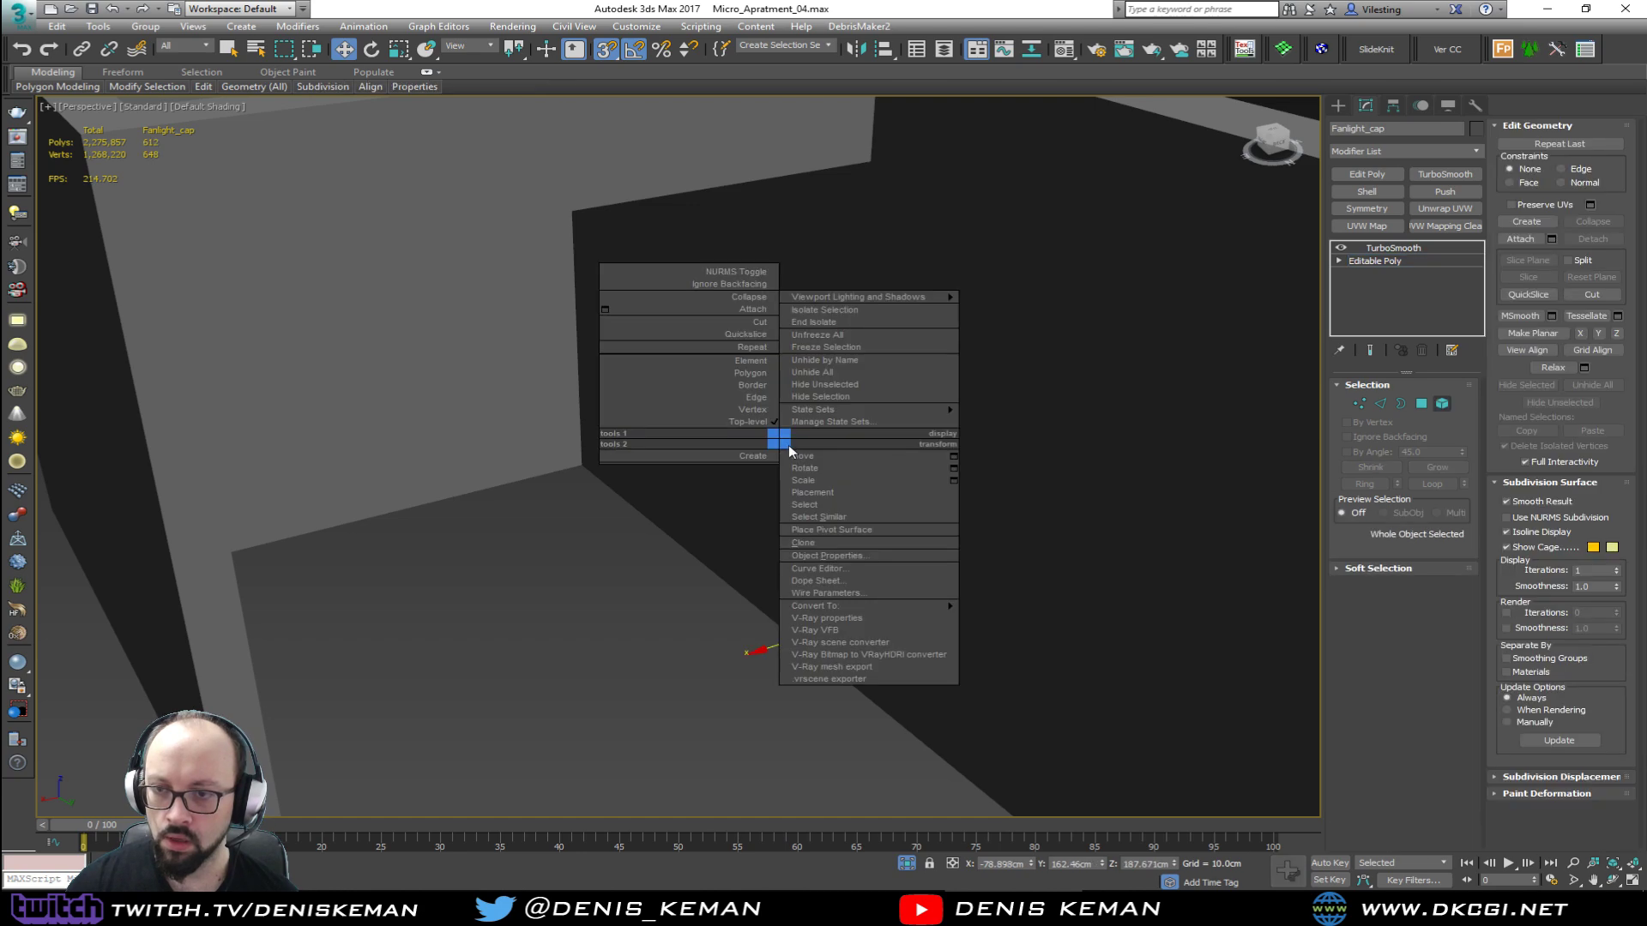
{"action": "left_click", "coordinate": [857, 324]}
Step: Lower the top vertex of the fan's rod line so the rod ends inside the ceiling cap, and leave vertex editing
{"action": "scroll", "coordinate": [705, 268], "scroll_direction": "up", "scroll_amount": 4}
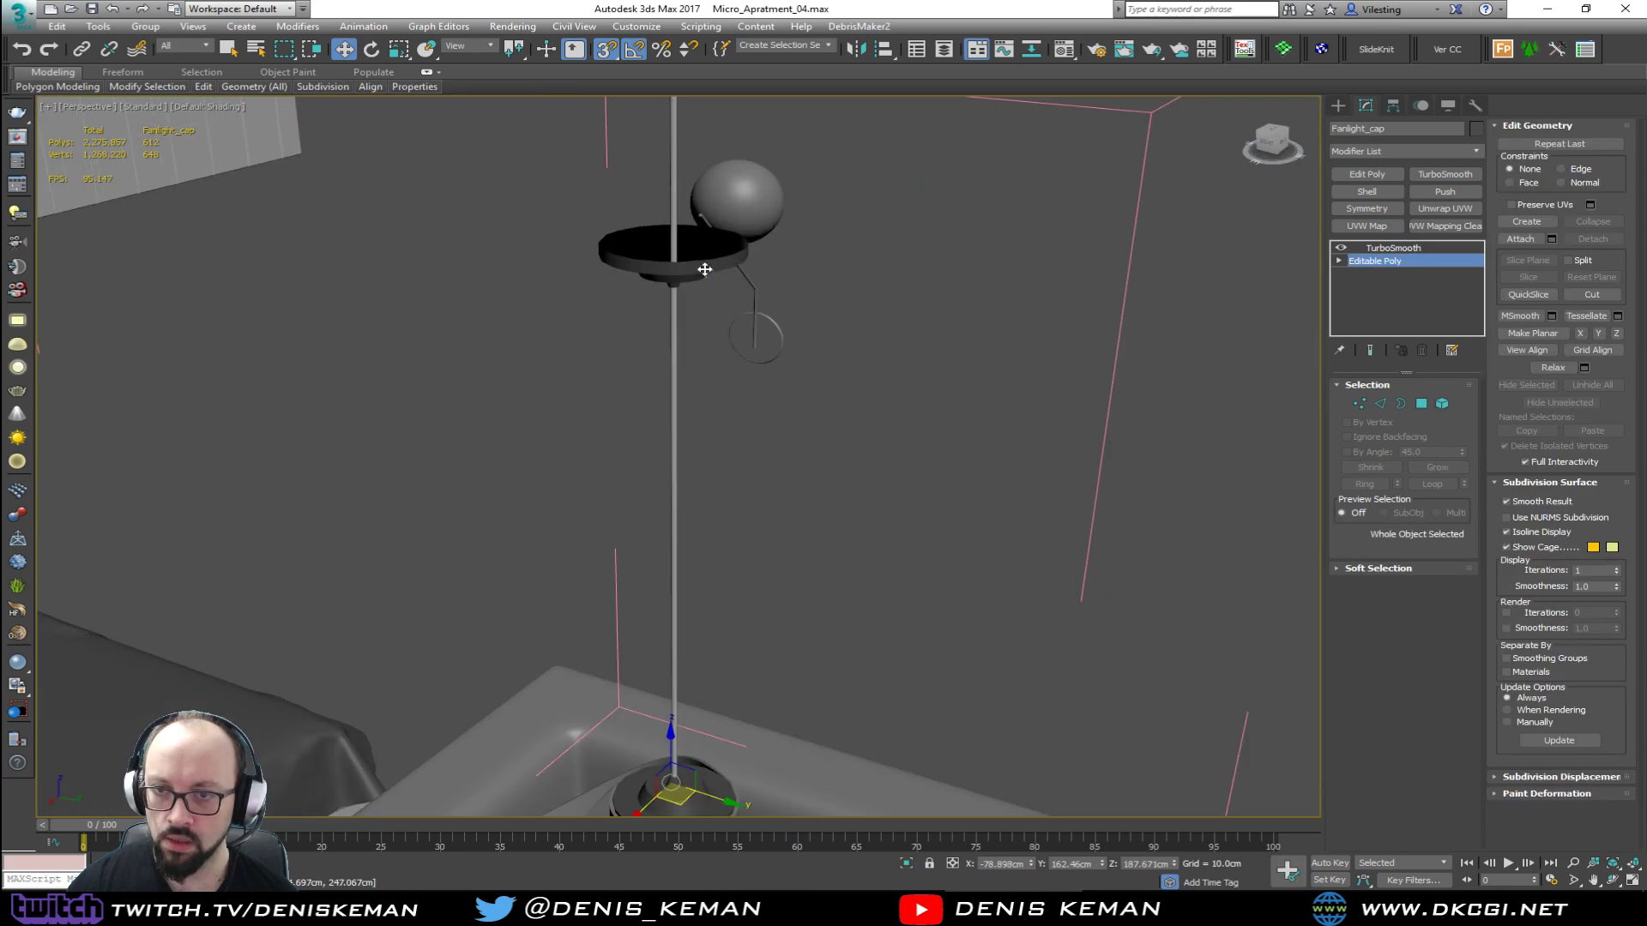
{"action": "left_click", "coordinate": [675, 333]}
{"action": "scroll", "coordinate": [697, 442], "scroll_direction": "down", "scroll_amount": 5}
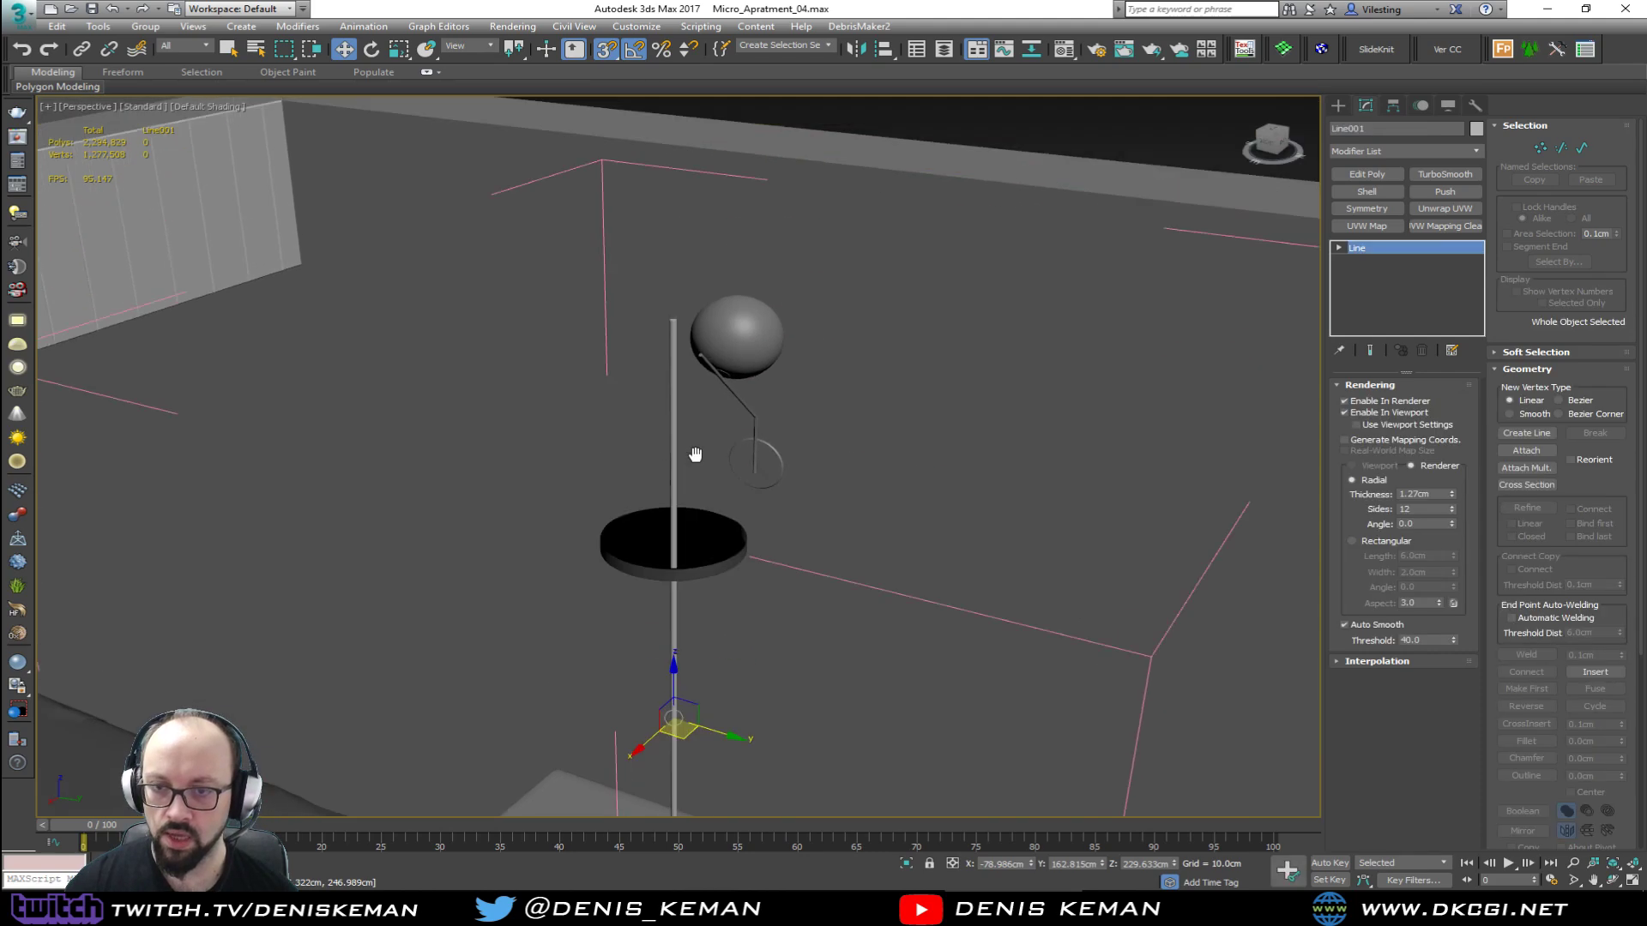
{"action": "key", "text": "1"}
{"action": "left_click", "coordinate": [680, 422]}
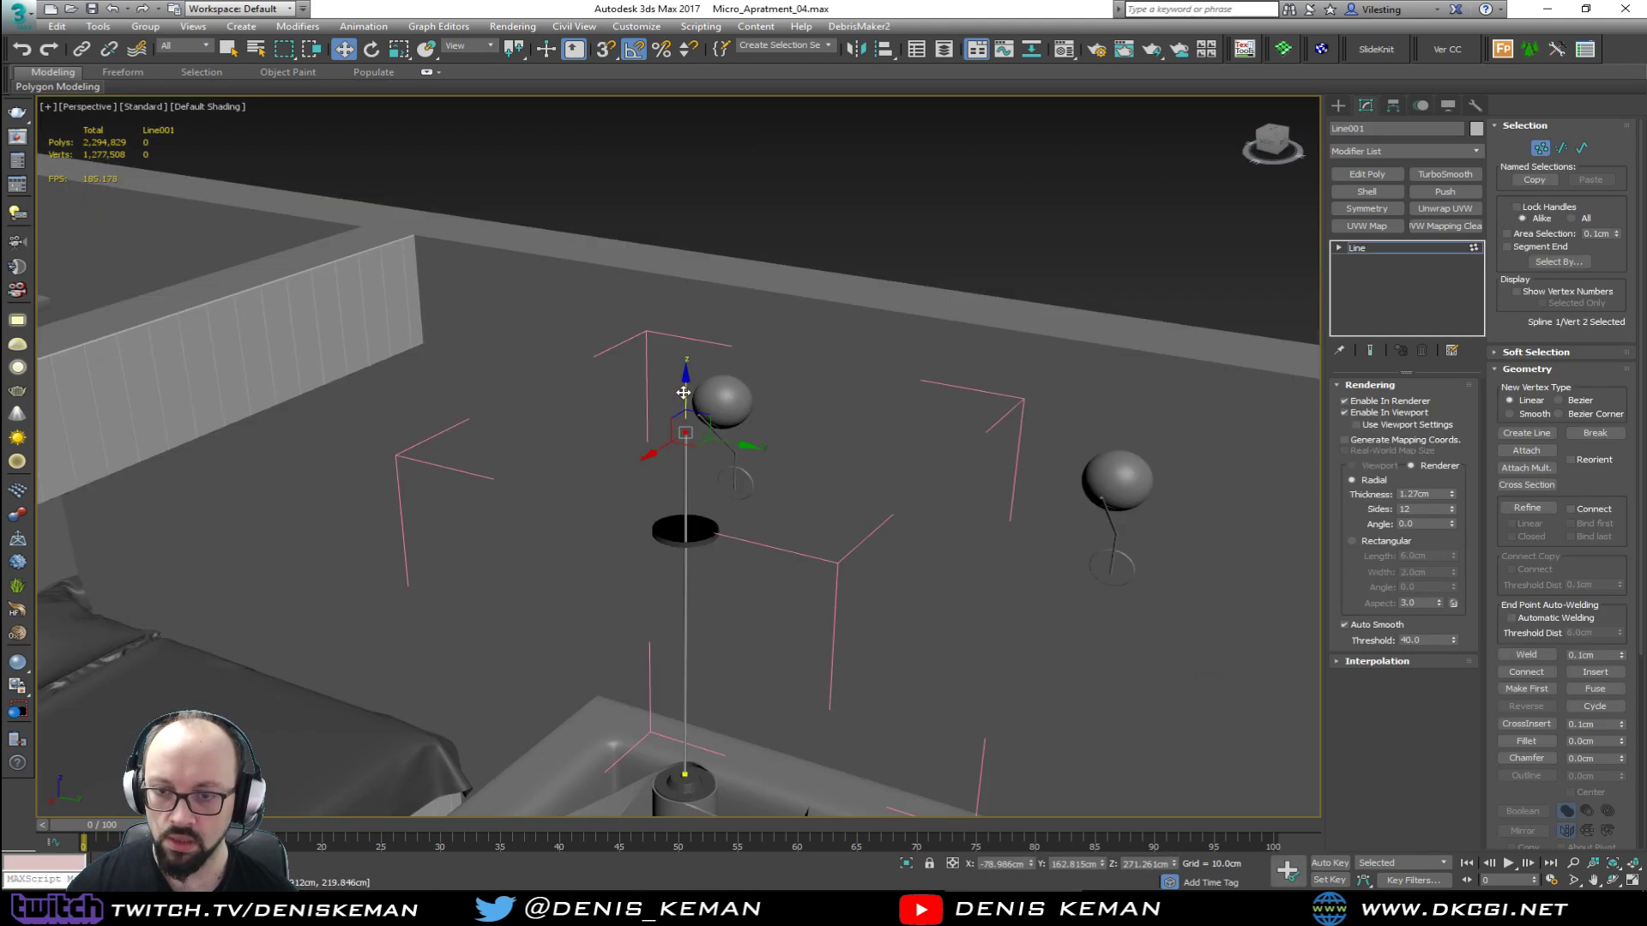
{"action": "left_click_drag", "start_coordinate": [682, 392], "coordinate": [686, 495]}
{"action": "key", "text": "z"}
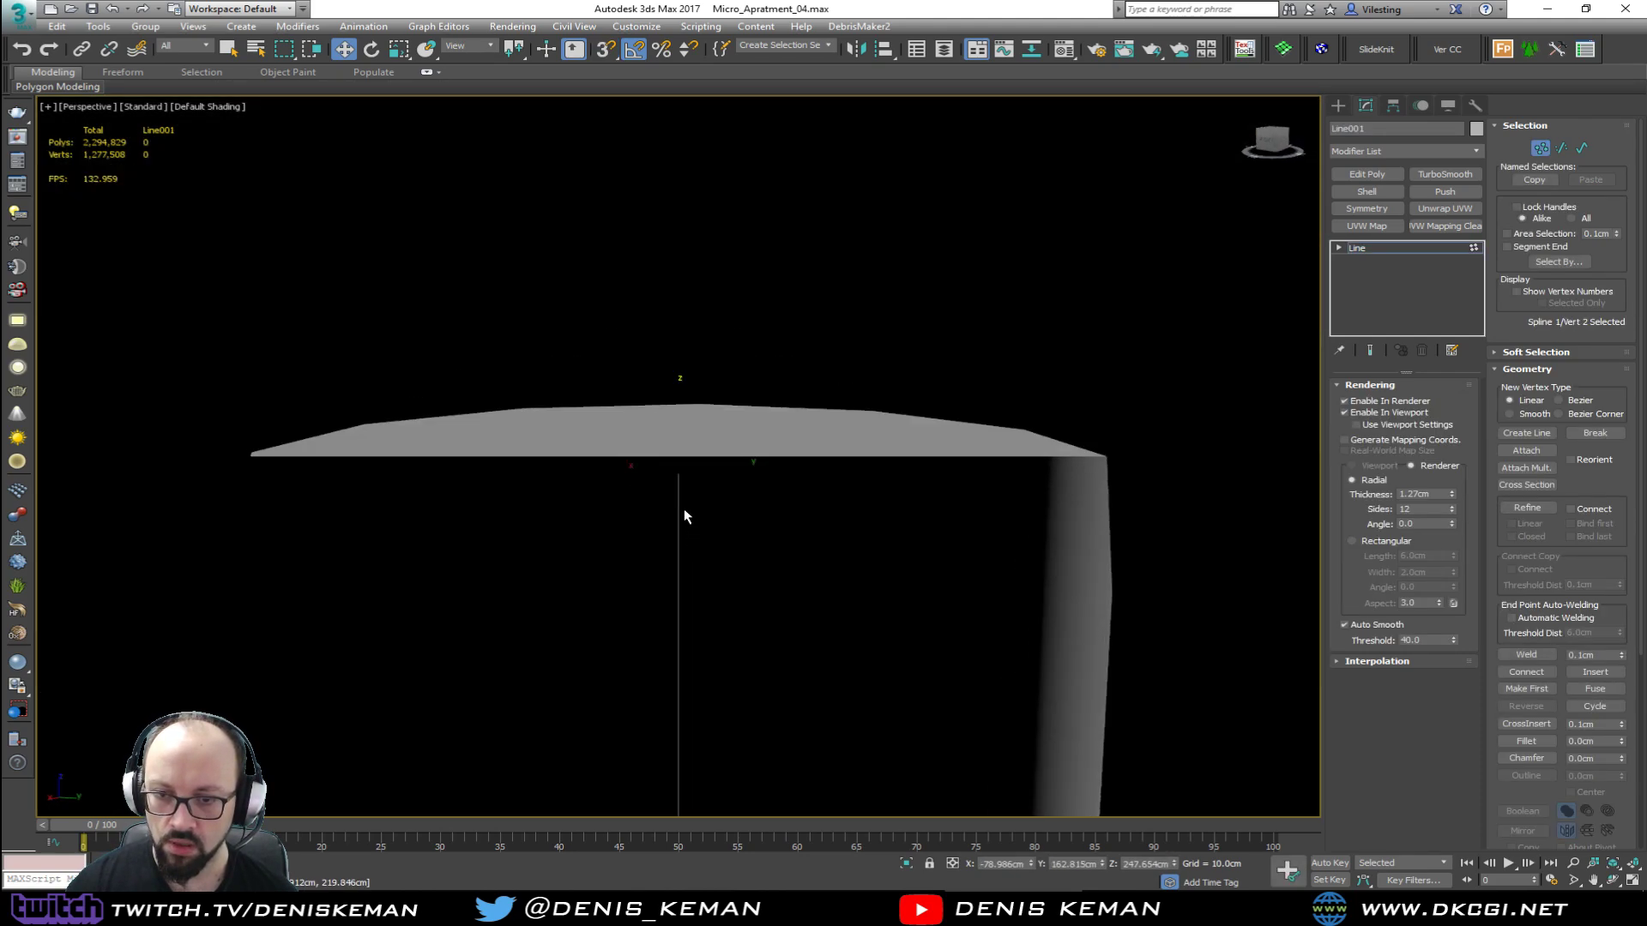
{"action": "scroll", "coordinate": [672, 481], "scroll_direction": "down", "scroll_amount": 6}
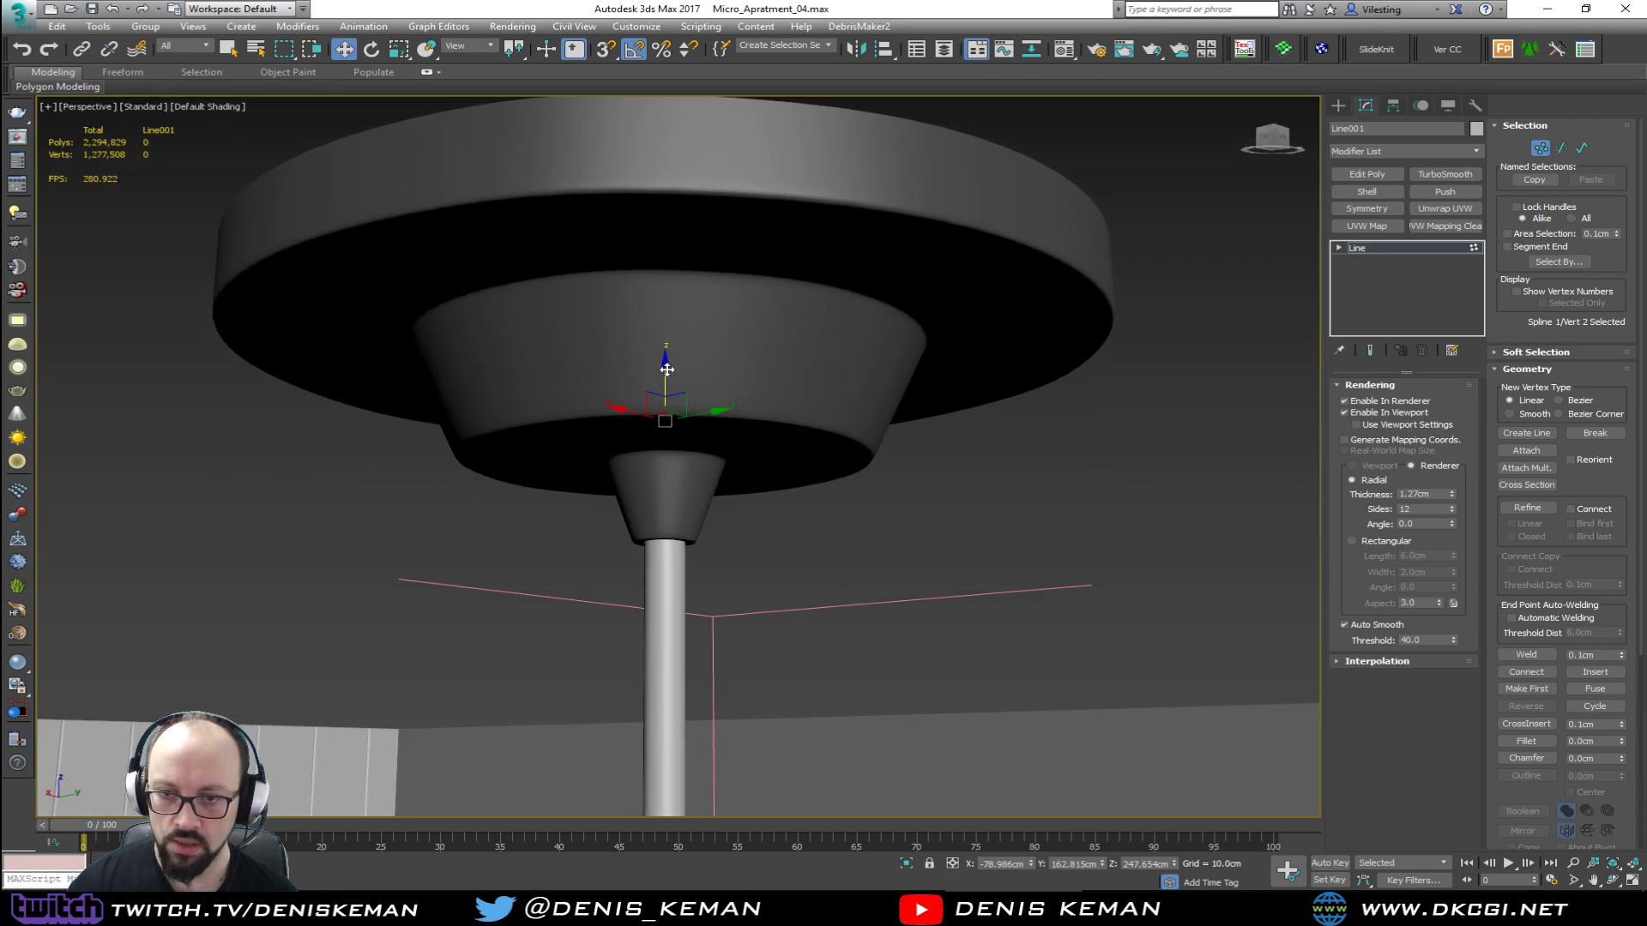
{"action": "left_click_drag", "start_coordinate": [667, 374], "coordinate": [675, 481]}
{"action": "key", "text": "1"}
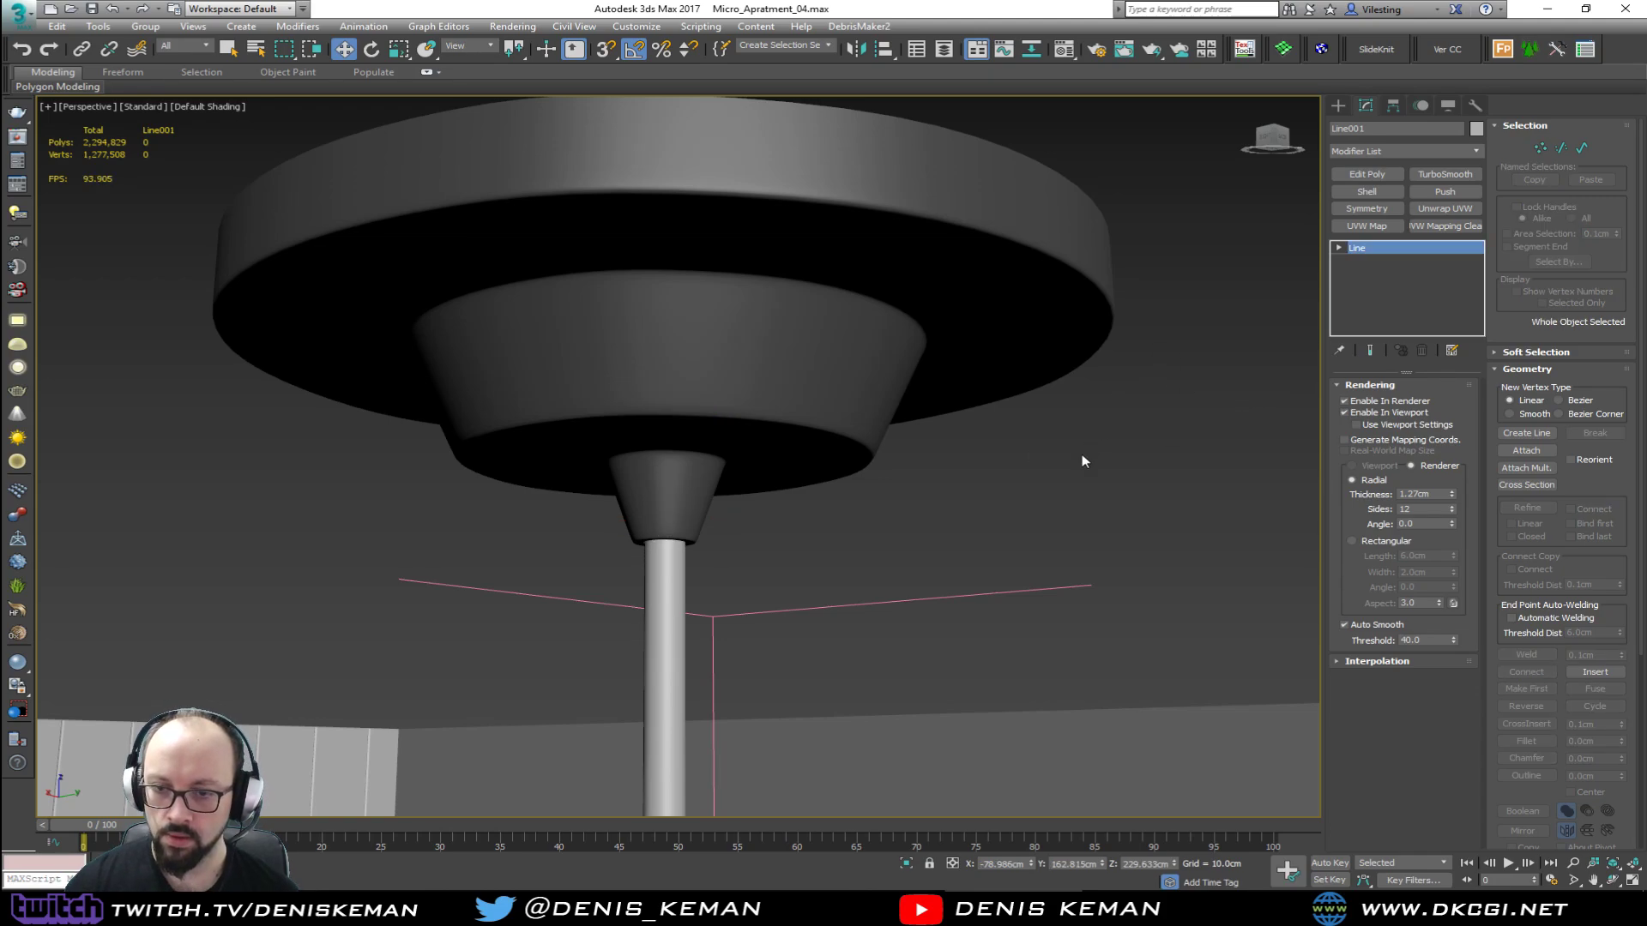
Step: Close the opened Fanlight group and clear the selection
{"action": "left_click", "coordinate": [1082, 455]}
{"action": "scroll", "coordinate": [949, 570], "scroll_direction": "down", "scroll_amount": 8}
{"action": "middle_click_drag", "start_coordinate": [948, 569], "coordinate": [777, 580], "text": "alt"}
{"action": "scroll", "coordinate": [901, 614], "scroll_direction": "down", "scroll_amount": 5}
{"action": "left_click", "coordinate": [772, 602]}
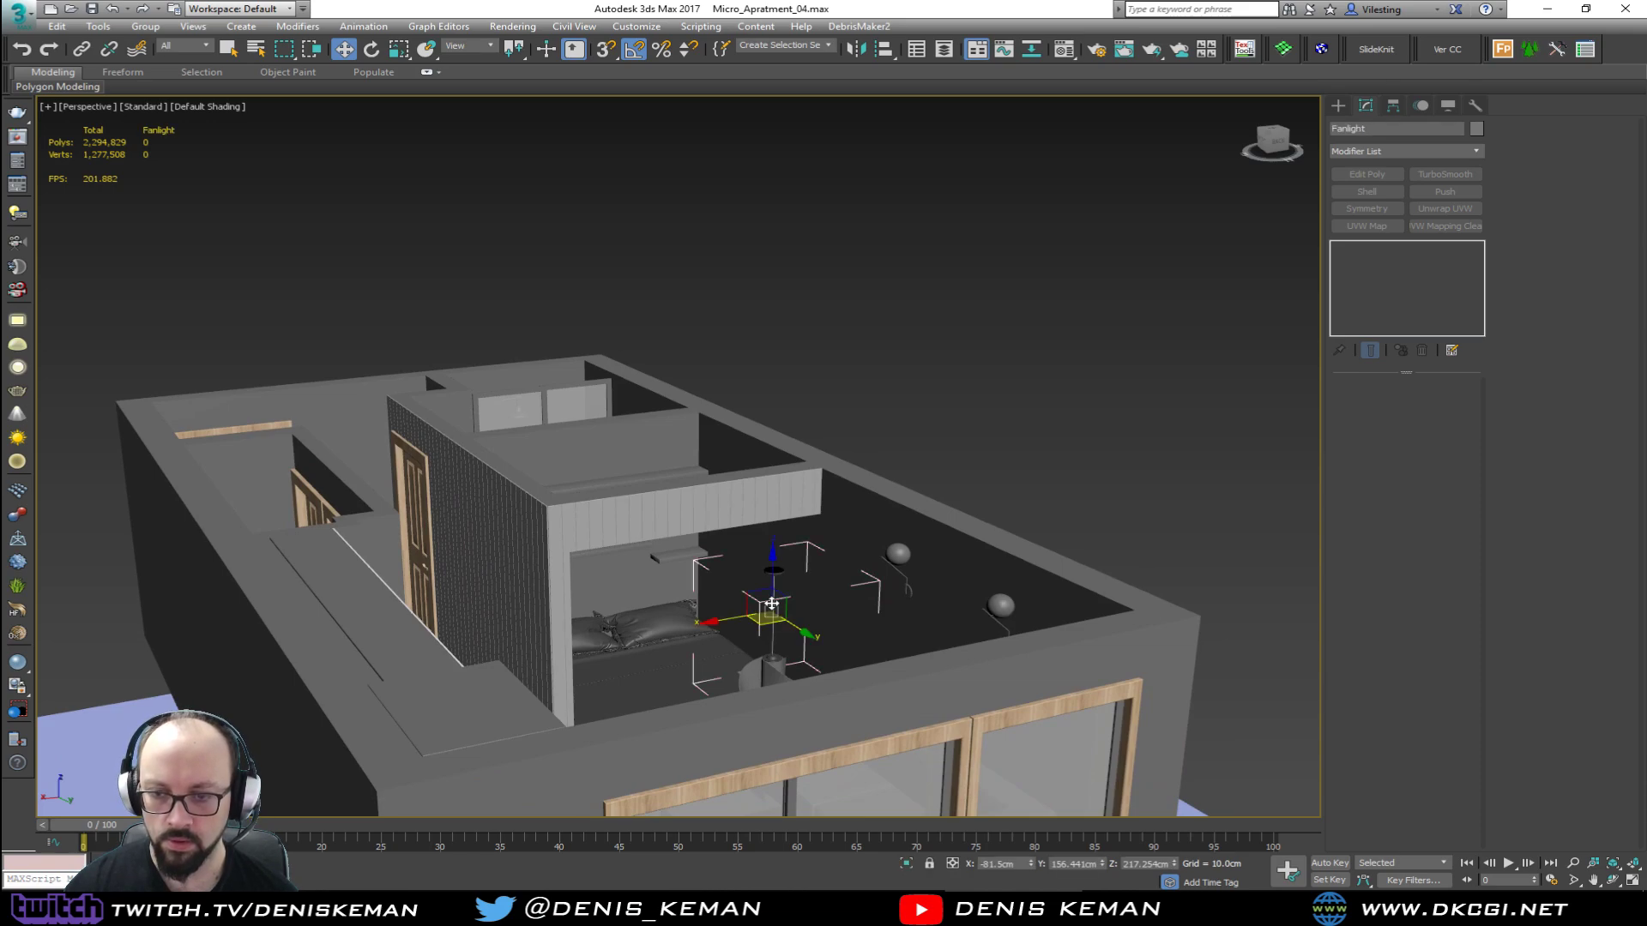
{"action": "left_click", "coordinate": [146, 26]}
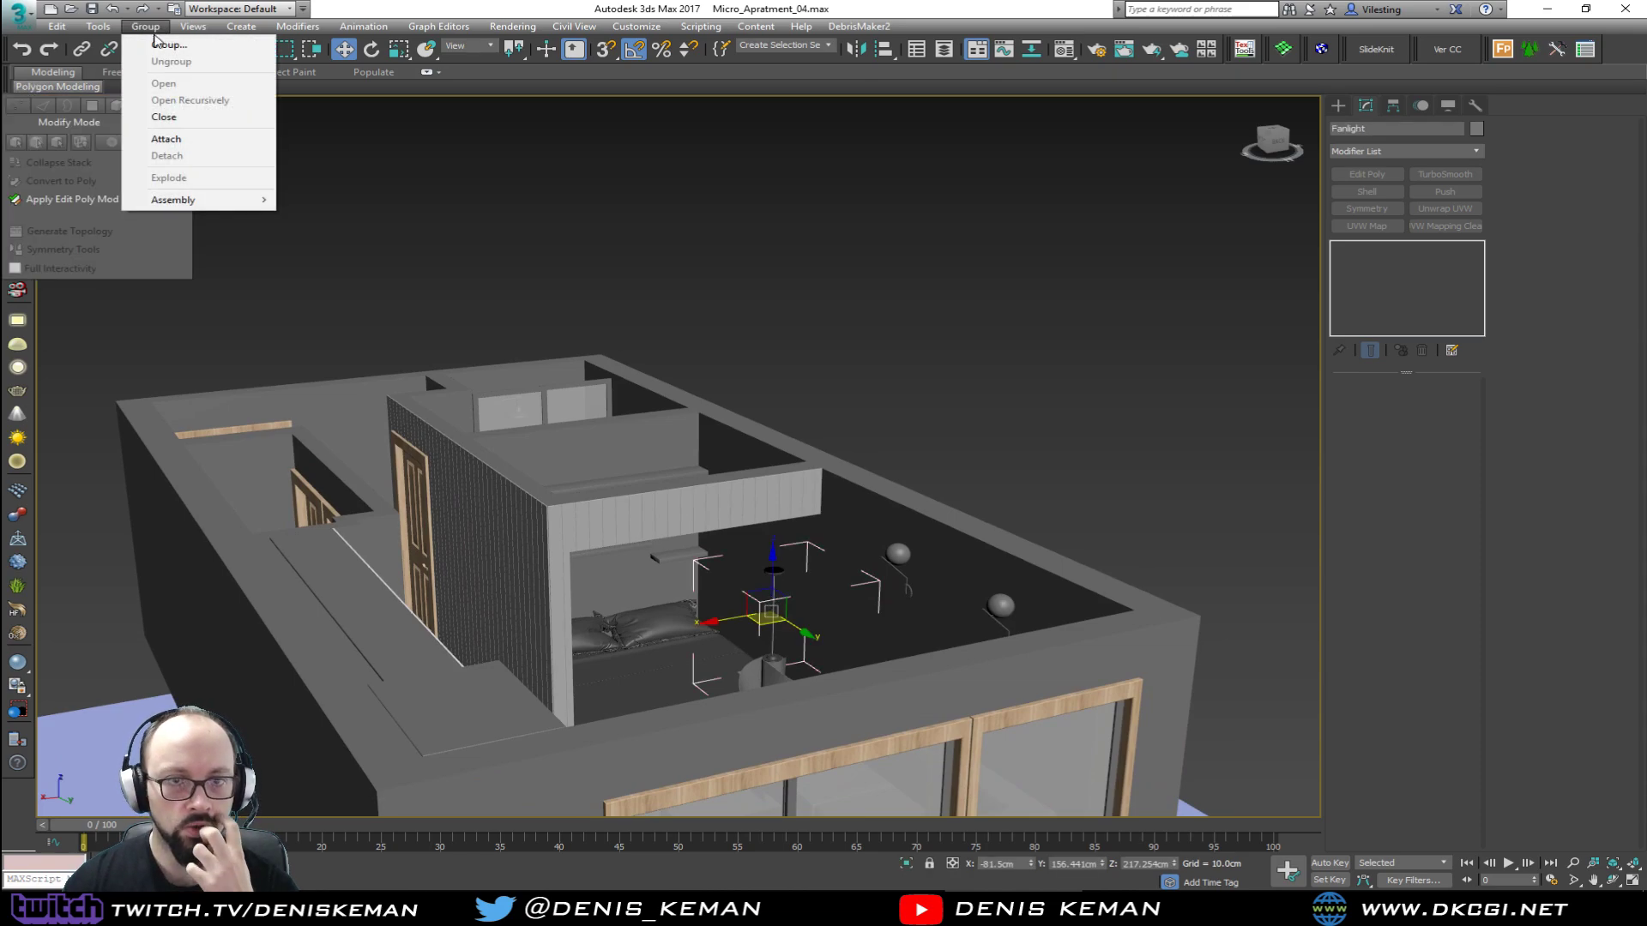
{"action": "left_click", "coordinate": [166, 118]}
{"action": "left_click", "coordinate": [1022, 327]}
Step: Move the Fanlight group in the Top view to about X -80, Y 149 cm, over the middle of the seating area
{"action": "middle_click_drag", "start_coordinate": [858, 459], "coordinate": [908, 509], "text": "alt"}
{"action": "scroll", "coordinate": [823, 532], "scroll_direction": "up", "scroll_amount": 3}
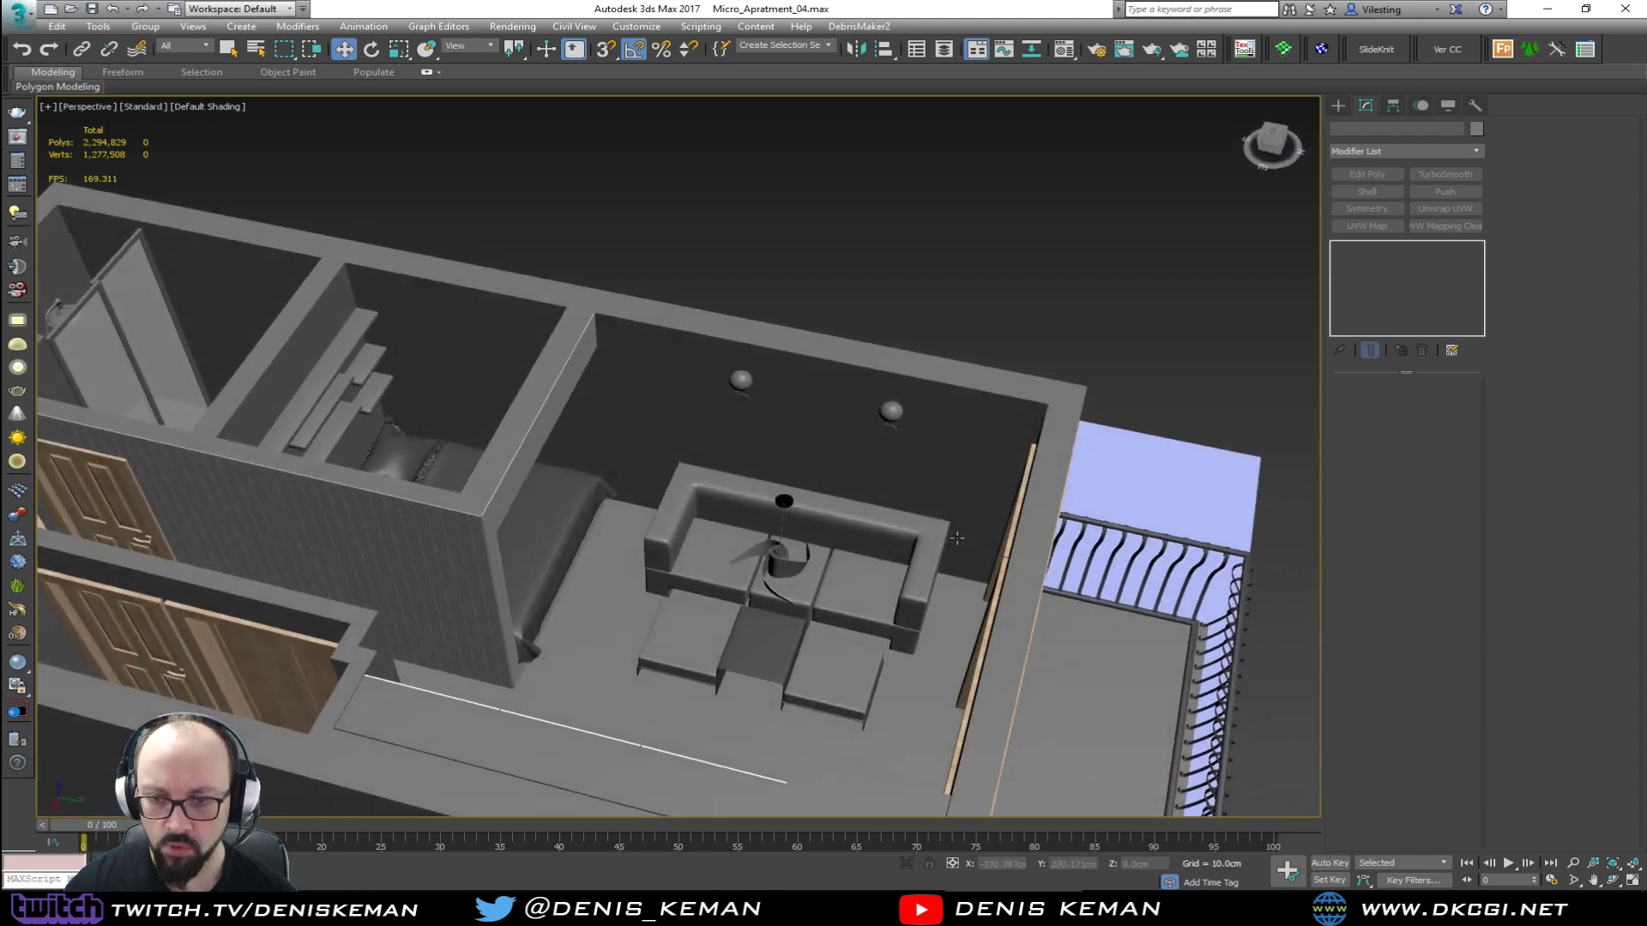
{"action": "scroll", "coordinate": [746, 525], "scroll_direction": "up", "scroll_amount": 3}
{"action": "left_click", "coordinate": [740, 526]}
{"action": "middle_click_drag", "start_coordinate": [750, 526], "coordinate": [783, 543], "text": "alt"}
{"action": "key", "text": "alt+w"}
{"action": "left_click", "coordinate": [261, 282]}
{"action": "key", "text": "alt+w"}
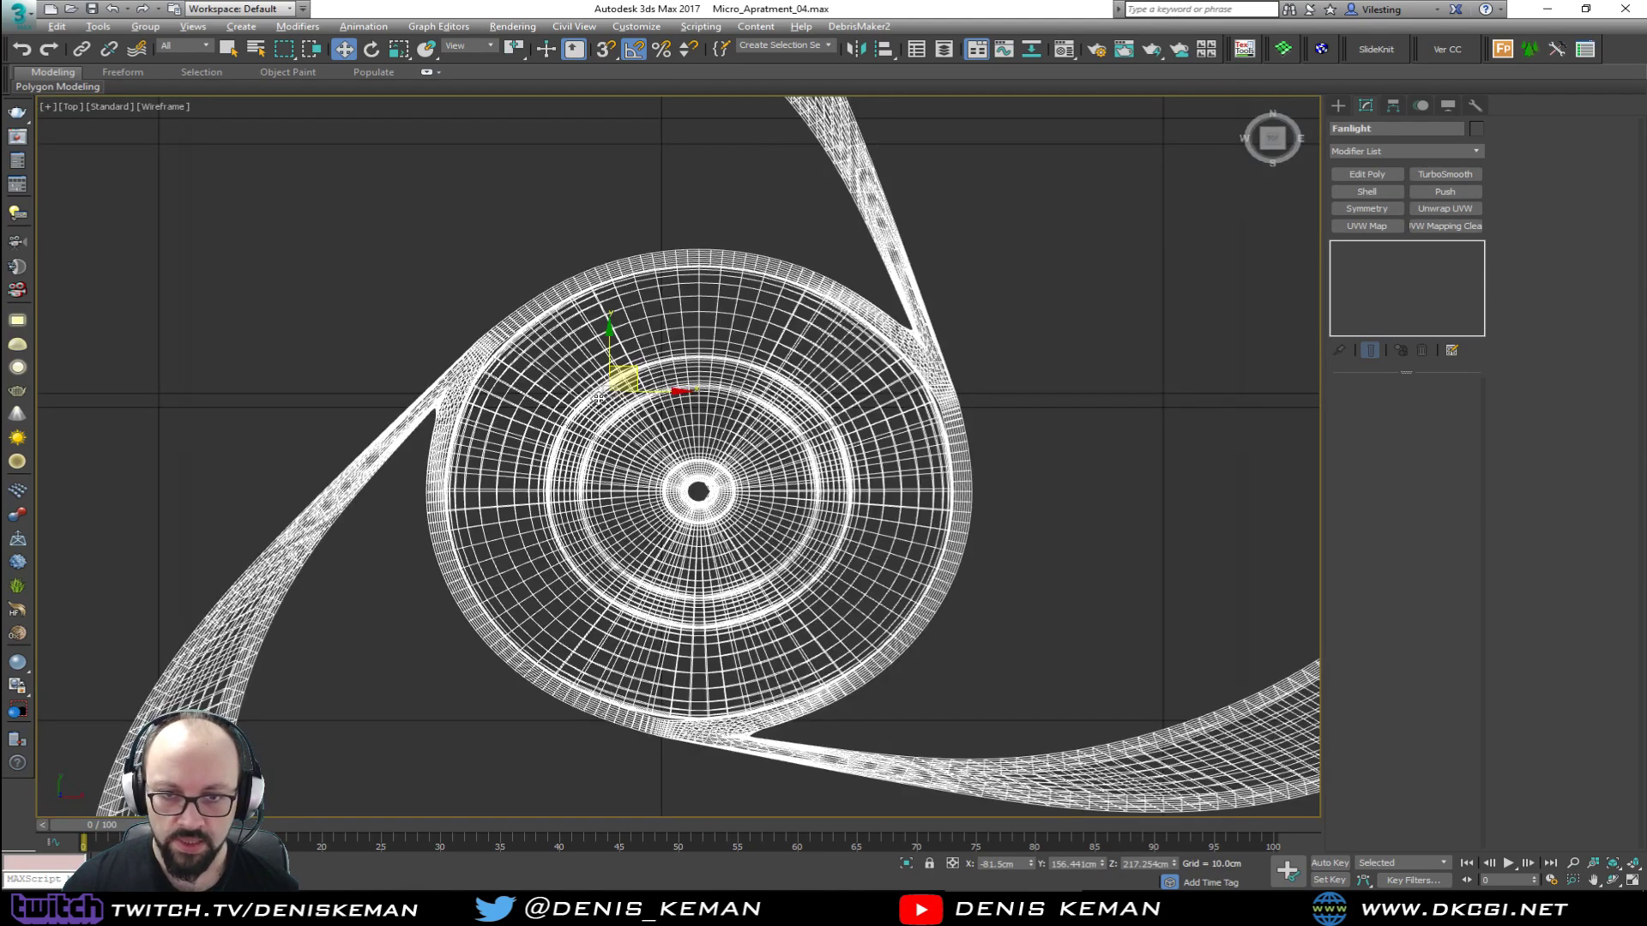
{"action": "scroll", "coordinate": [634, 407], "scroll_direction": "down", "scroll_amount": 8}
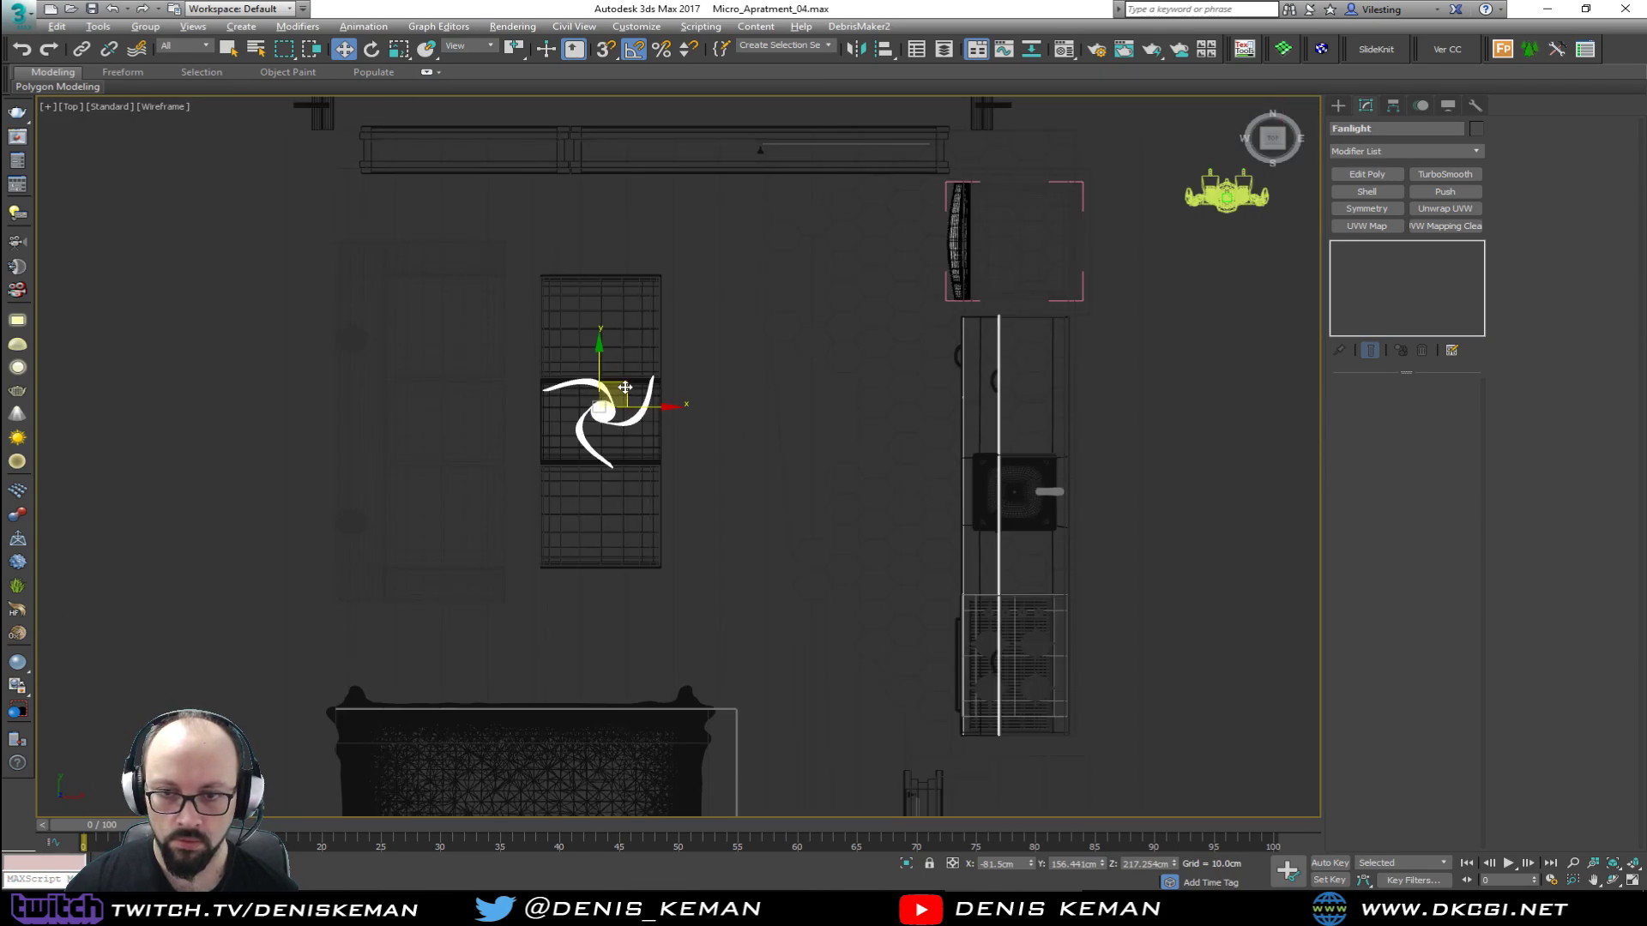
{"action": "left_click_drag", "start_coordinate": [625, 388], "coordinate": [627, 400]}
{"action": "key", "text": "alt+w"}
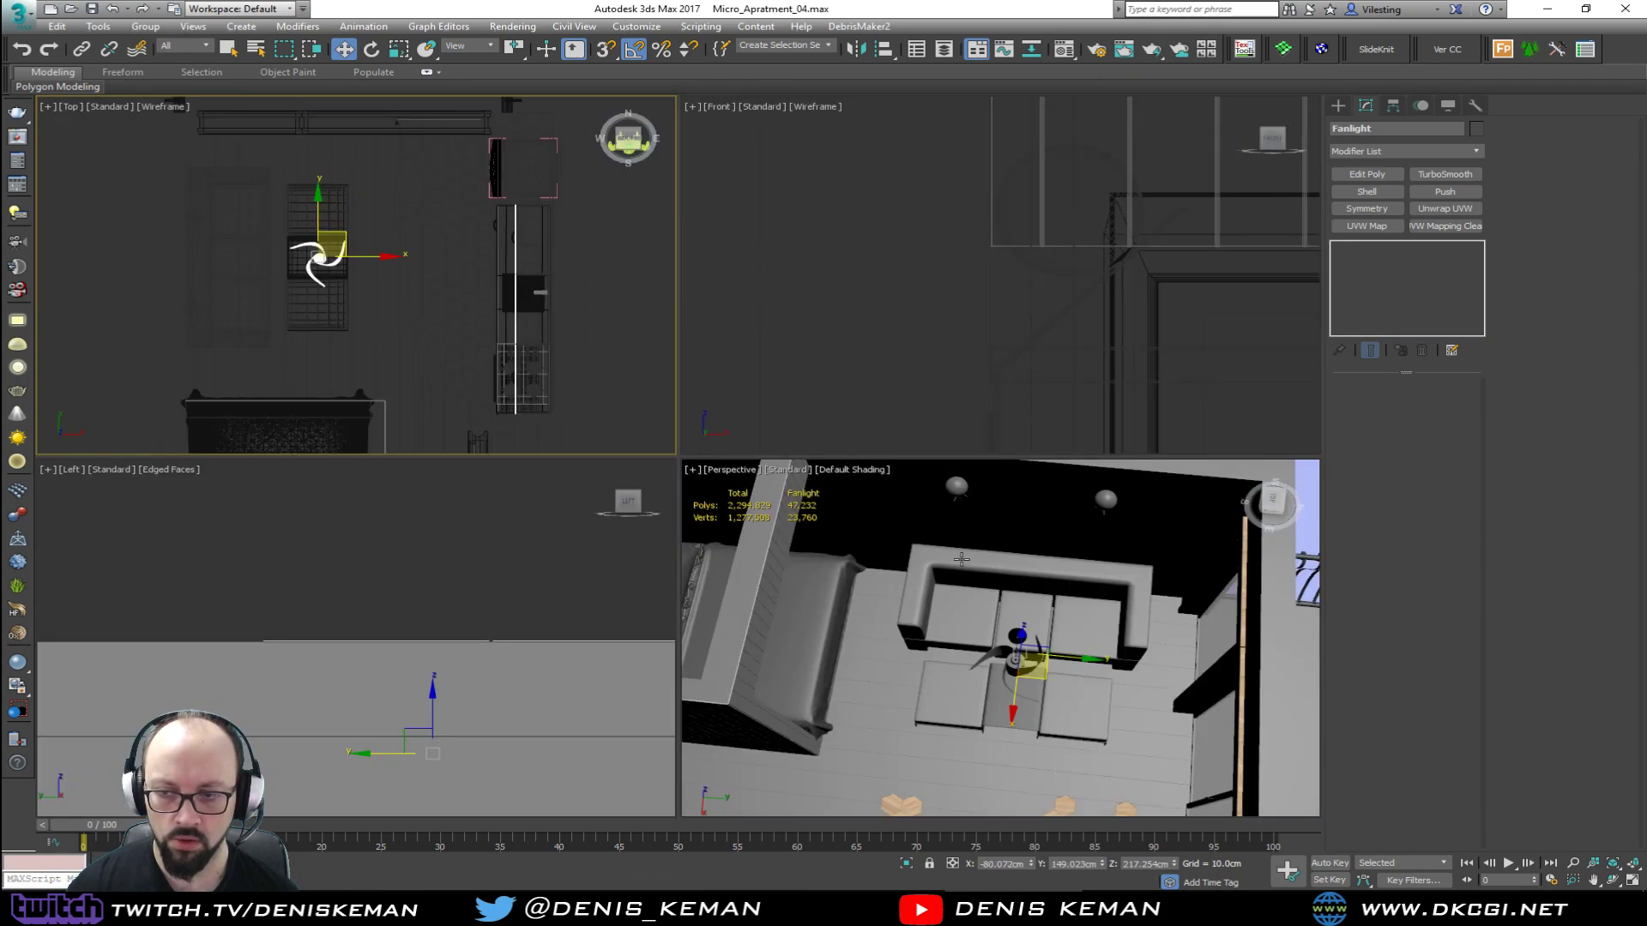
Step: Return to the maximised Perspective view and deselect the fan light
{"action": "right_click", "coordinate": [970, 566]}
{"action": "key", "text": "alt+w"}
{"action": "middle_click_drag", "start_coordinate": [970, 566], "coordinate": [1312, 377], "text": "alt"}
{"action": "left_click", "coordinate": [1064, 139]}
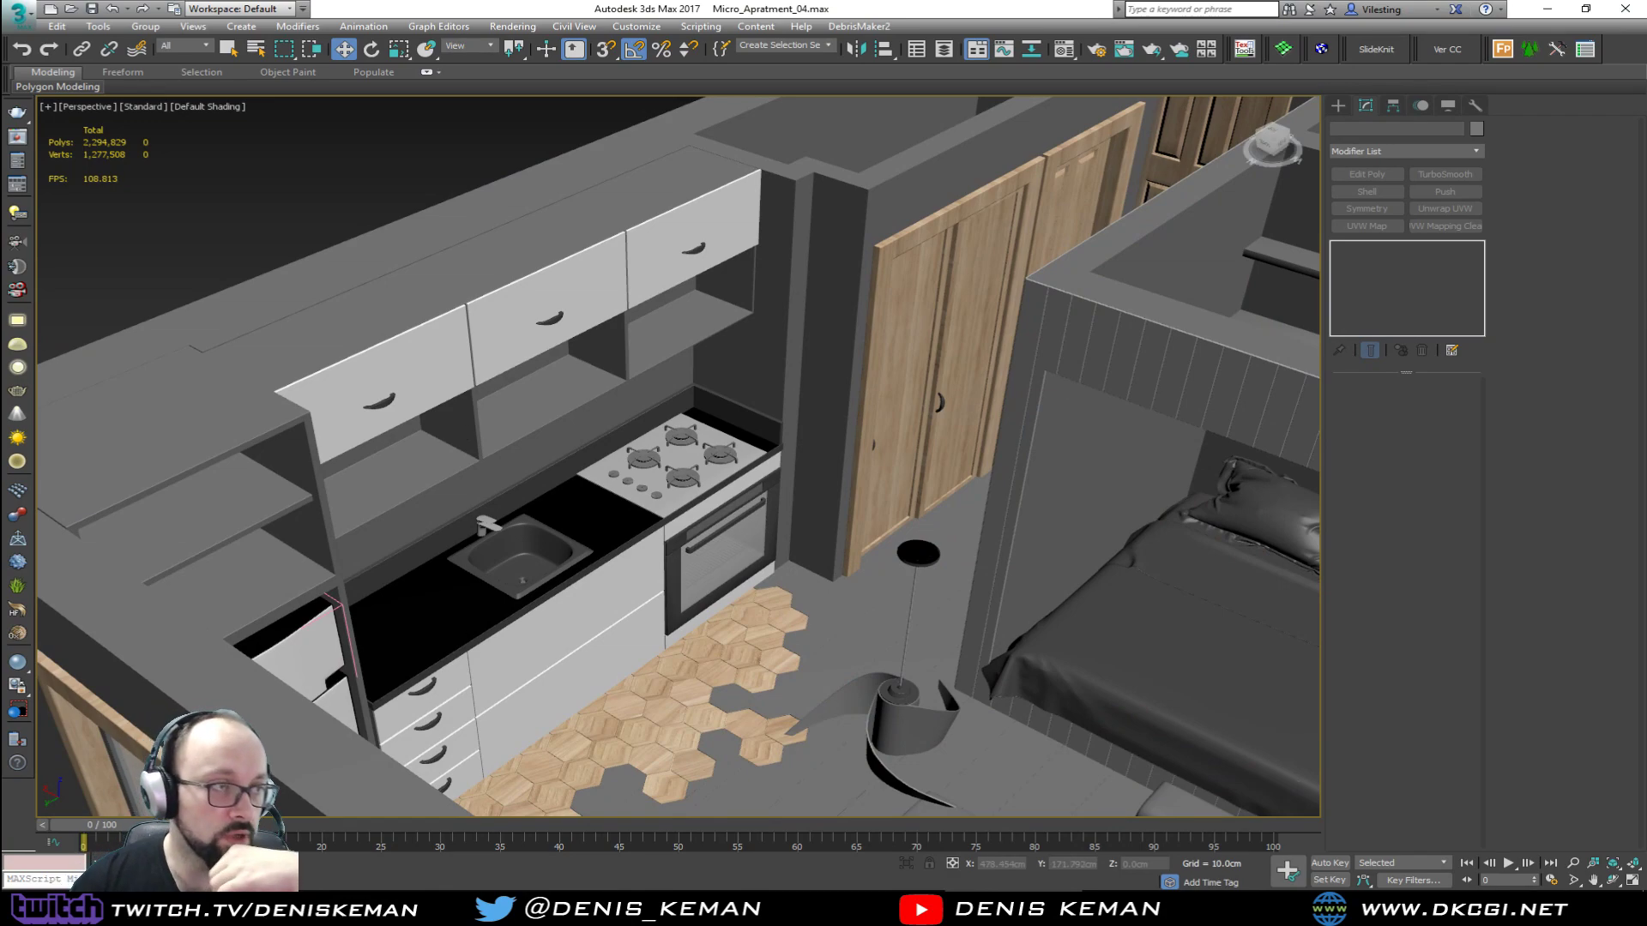
Step: Switch to Discord and look through the streaming_related channel's ceiling fan, bathroom vanity, clock and powder room references, then put the window away
{"action": "left_click_drag", "start_coordinate": [0, 105], "coordinate": [881, 112]}
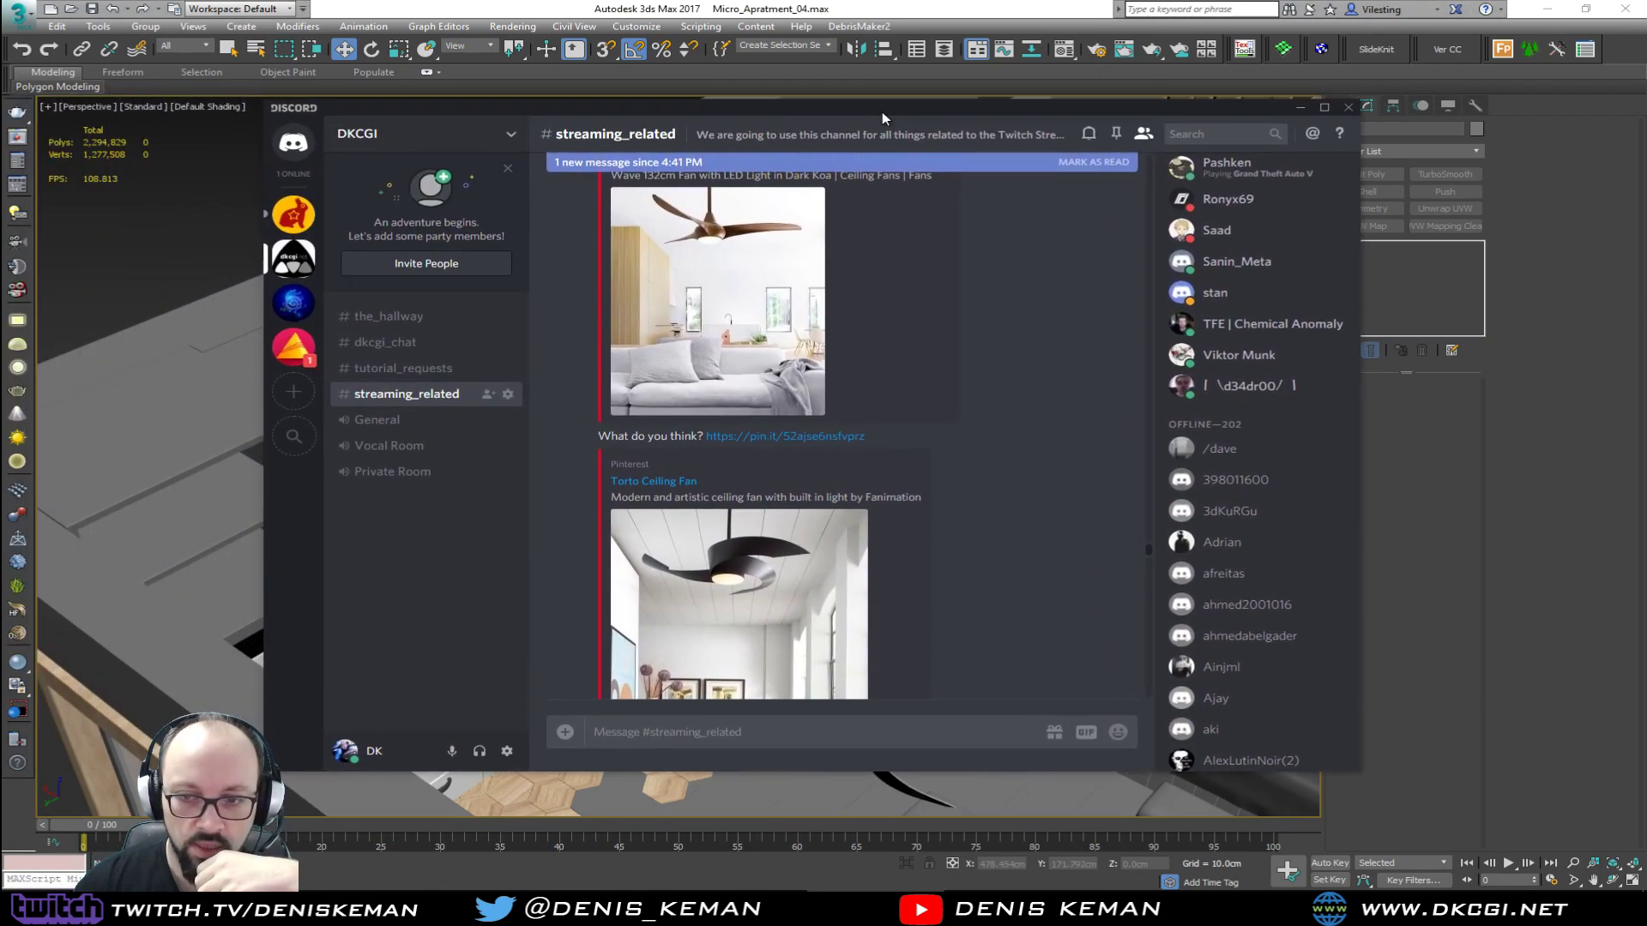
{"action": "scroll", "coordinate": [1119, 346], "scroll_direction": "up", "scroll_amount": 3}
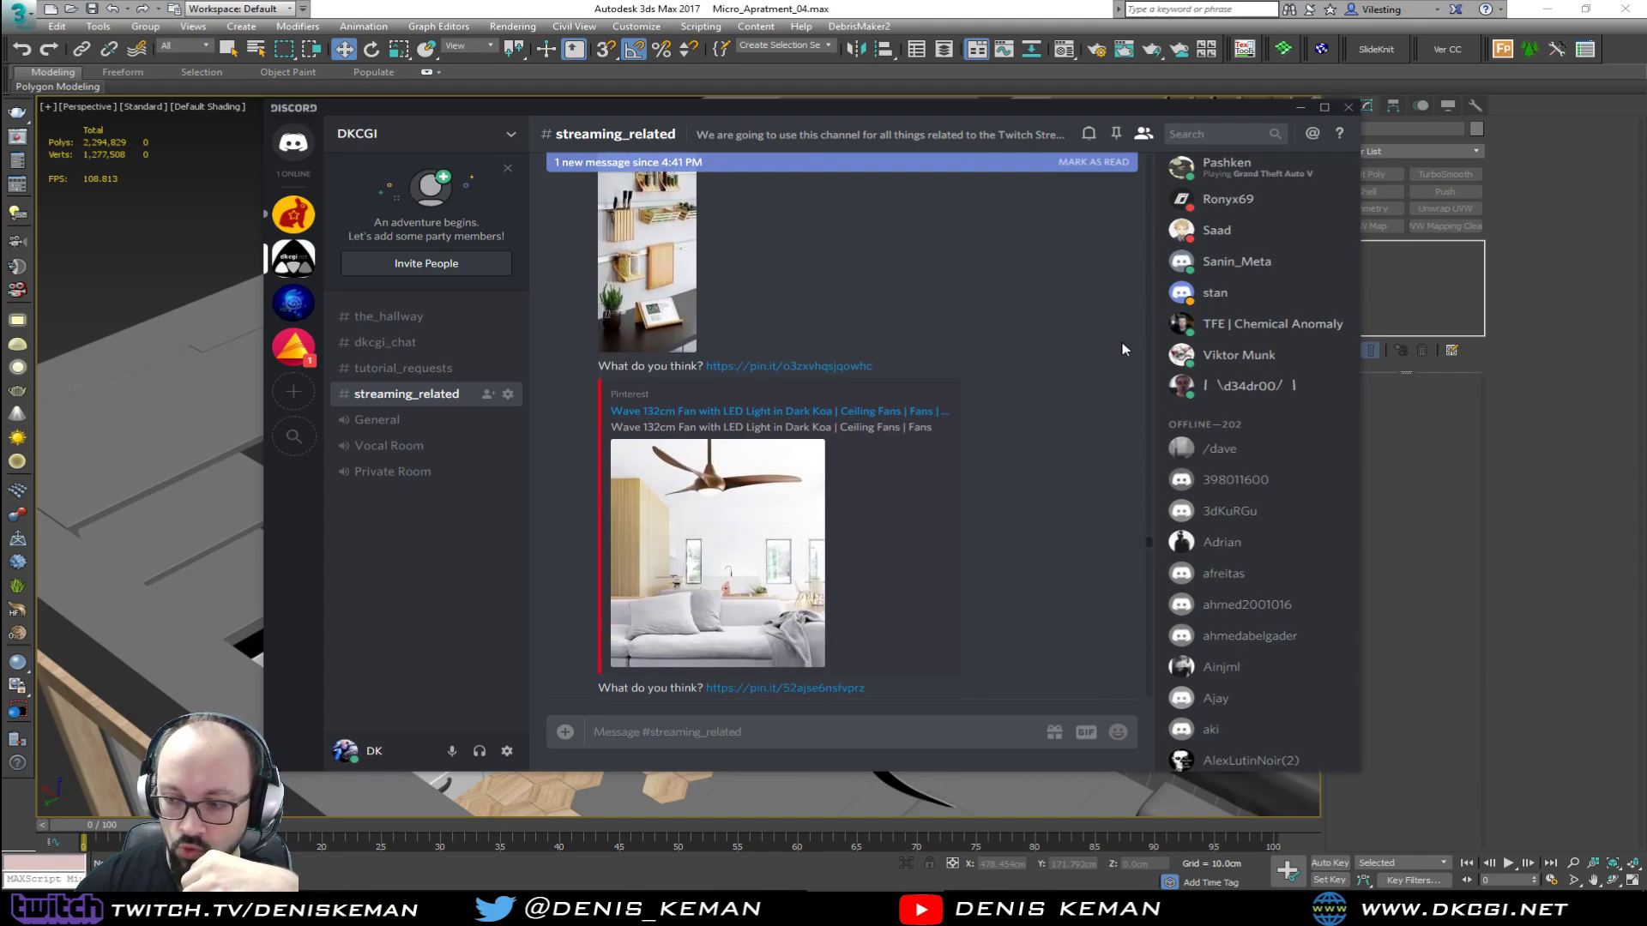
{"action": "scroll", "coordinate": [1122, 342], "scroll_direction": "down", "scroll_amount": 5}
{"action": "scroll", "coordinate": [1122, 342], "scroll_direction": "down", "scroll_amount": 6}
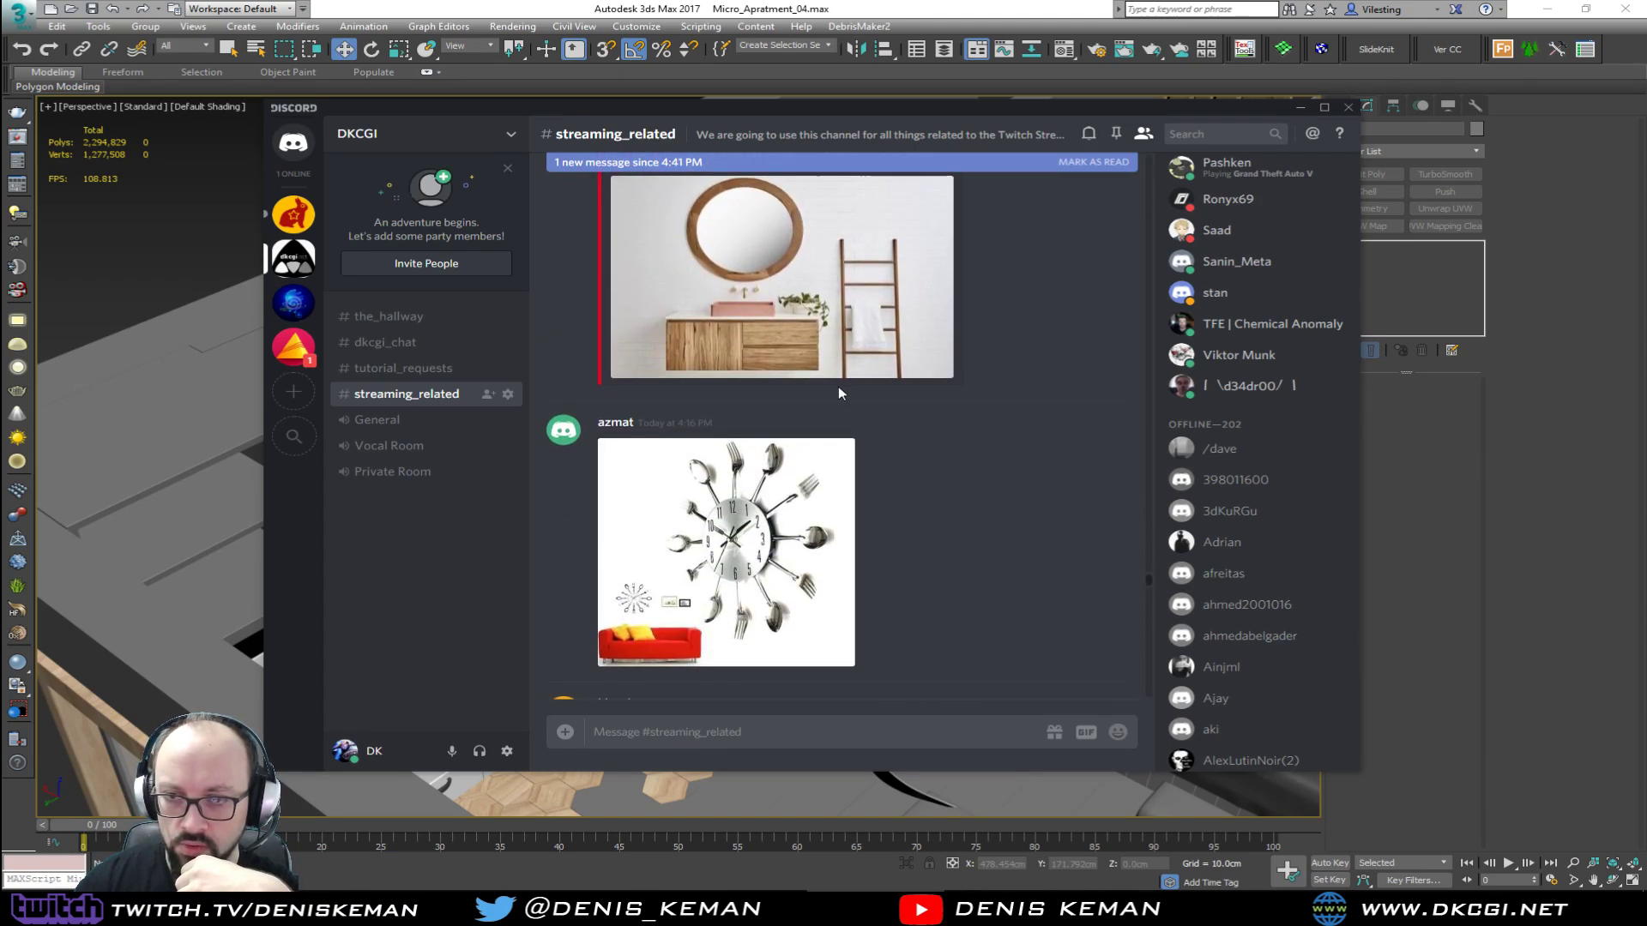
{"action": "scroll", "coordinate": [777, 358], "scroll_direction": "up", "scroll_amount": 3}
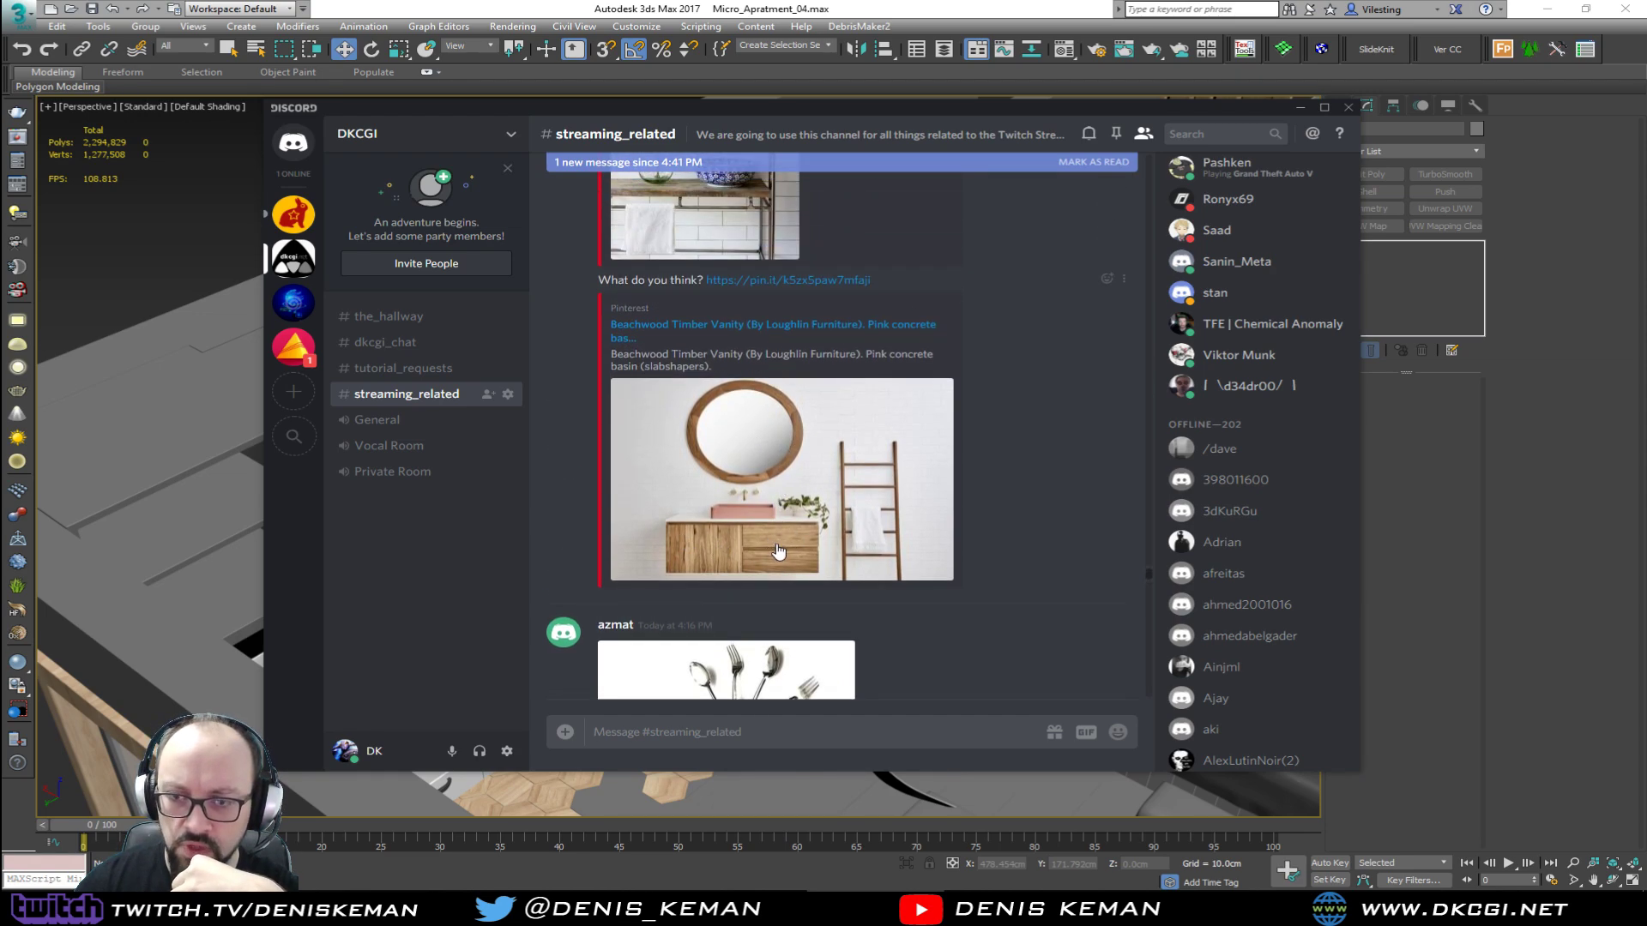
{"action": "scroll", "coordinate": [787, 566], "scroll_direction": "down", "scroll_amount": 5}
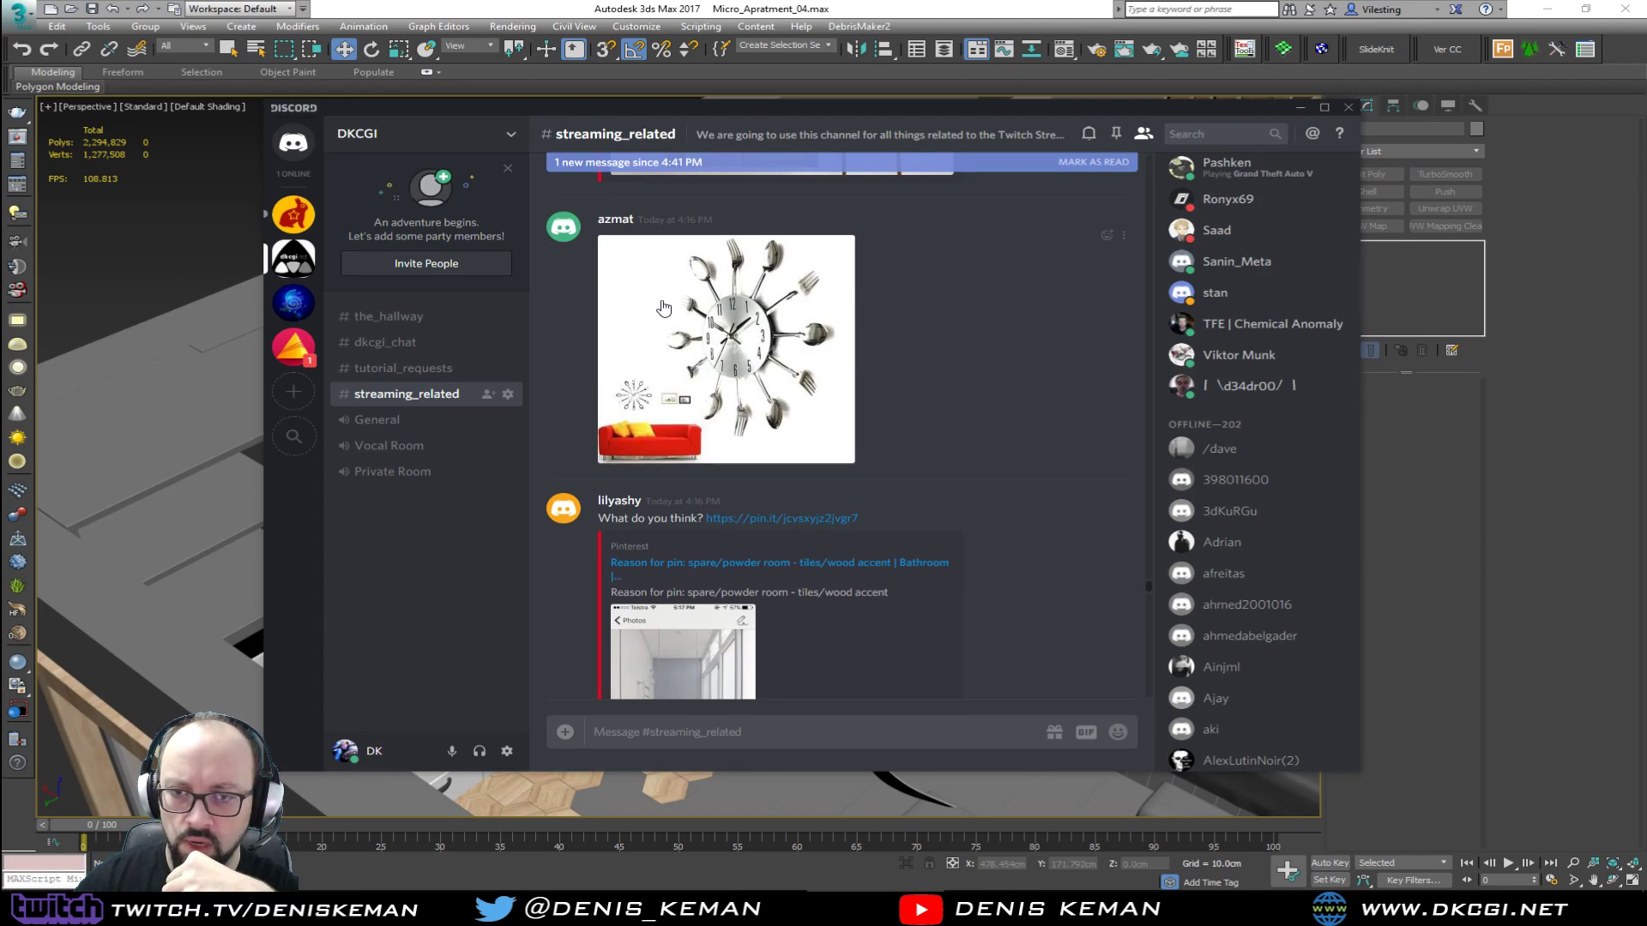
{"action": "scroll", "coordinate": [683, 342], "scroll_direction": "down", "scroll_amount": 5}
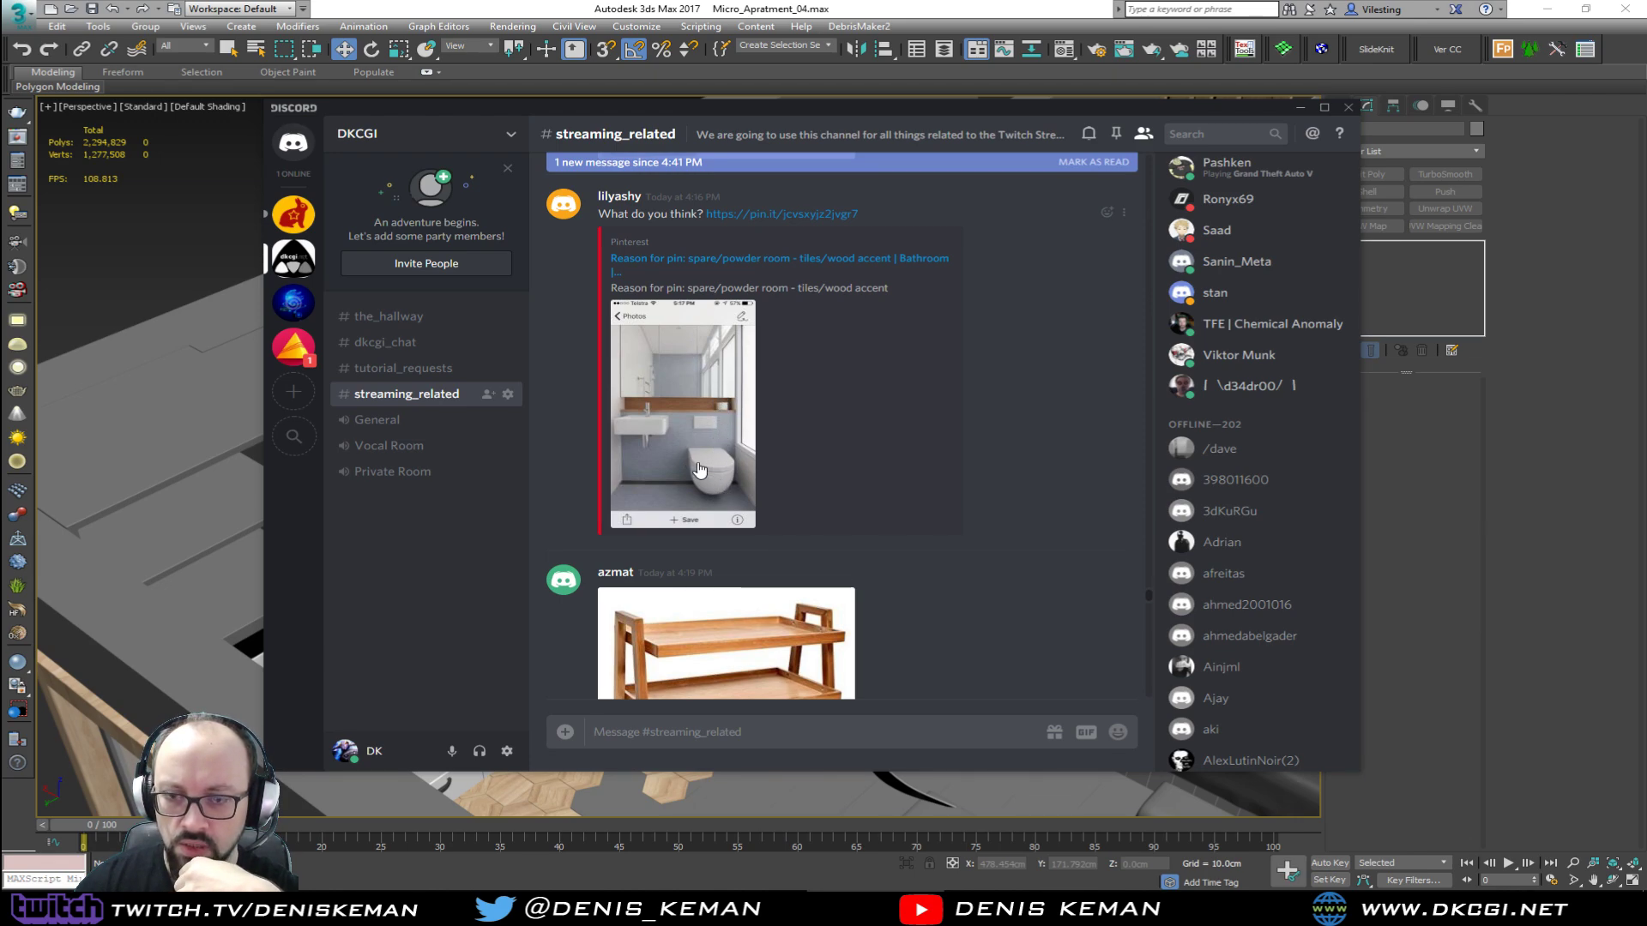
{"action": "left_click_drag", "start_coordinate": [822, 110], "coordinate": [1646, 146]}
Step: Examine the toilet and the sink vanity in the apartment's bathroom
{"action": "middle_click_drag", "start_coordinate": [649, 449], "coordinate": [215, 446]}
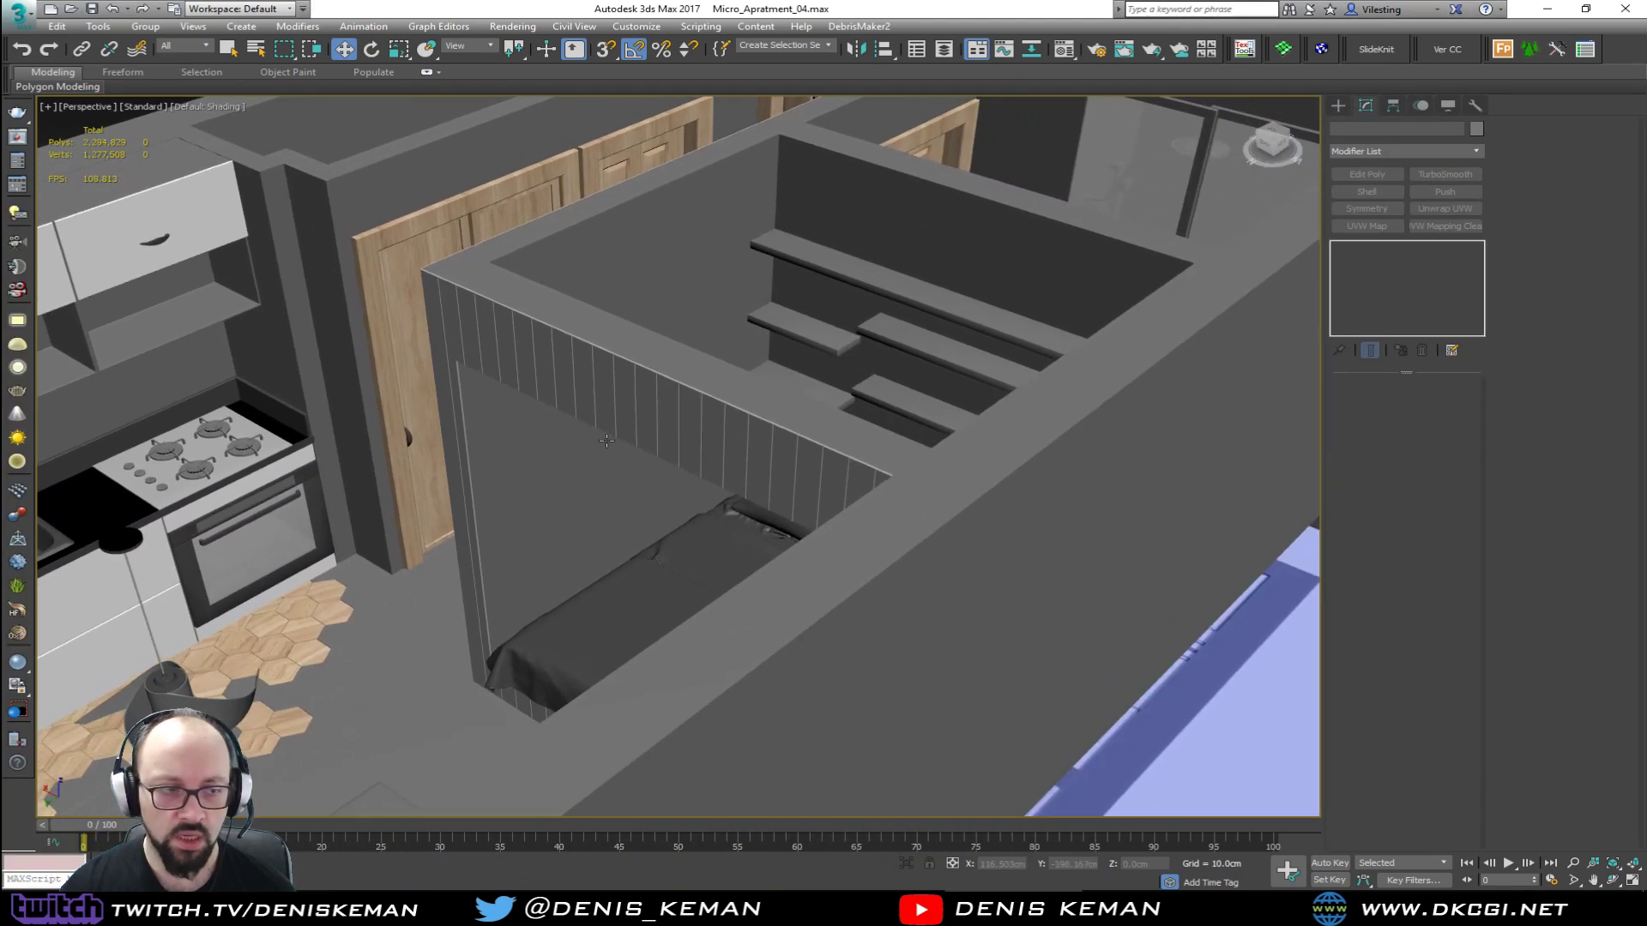
{"action": "middle_click_drag", "start_coordinate": [858, 472], "coordinate": [549, 480], "text": "alt"}
{"action": "middle_click_drag", "start_coordinate": [661, 514], "coordinate": [349, 287]}
{"action": "scroll", "coordinate": [755, 480], "scroll_direction": "down", "scroll_amount": 3}
{"action": "middle_click_drag", "start_coordinate": [772, 489], "coordinate": [554, 394]}
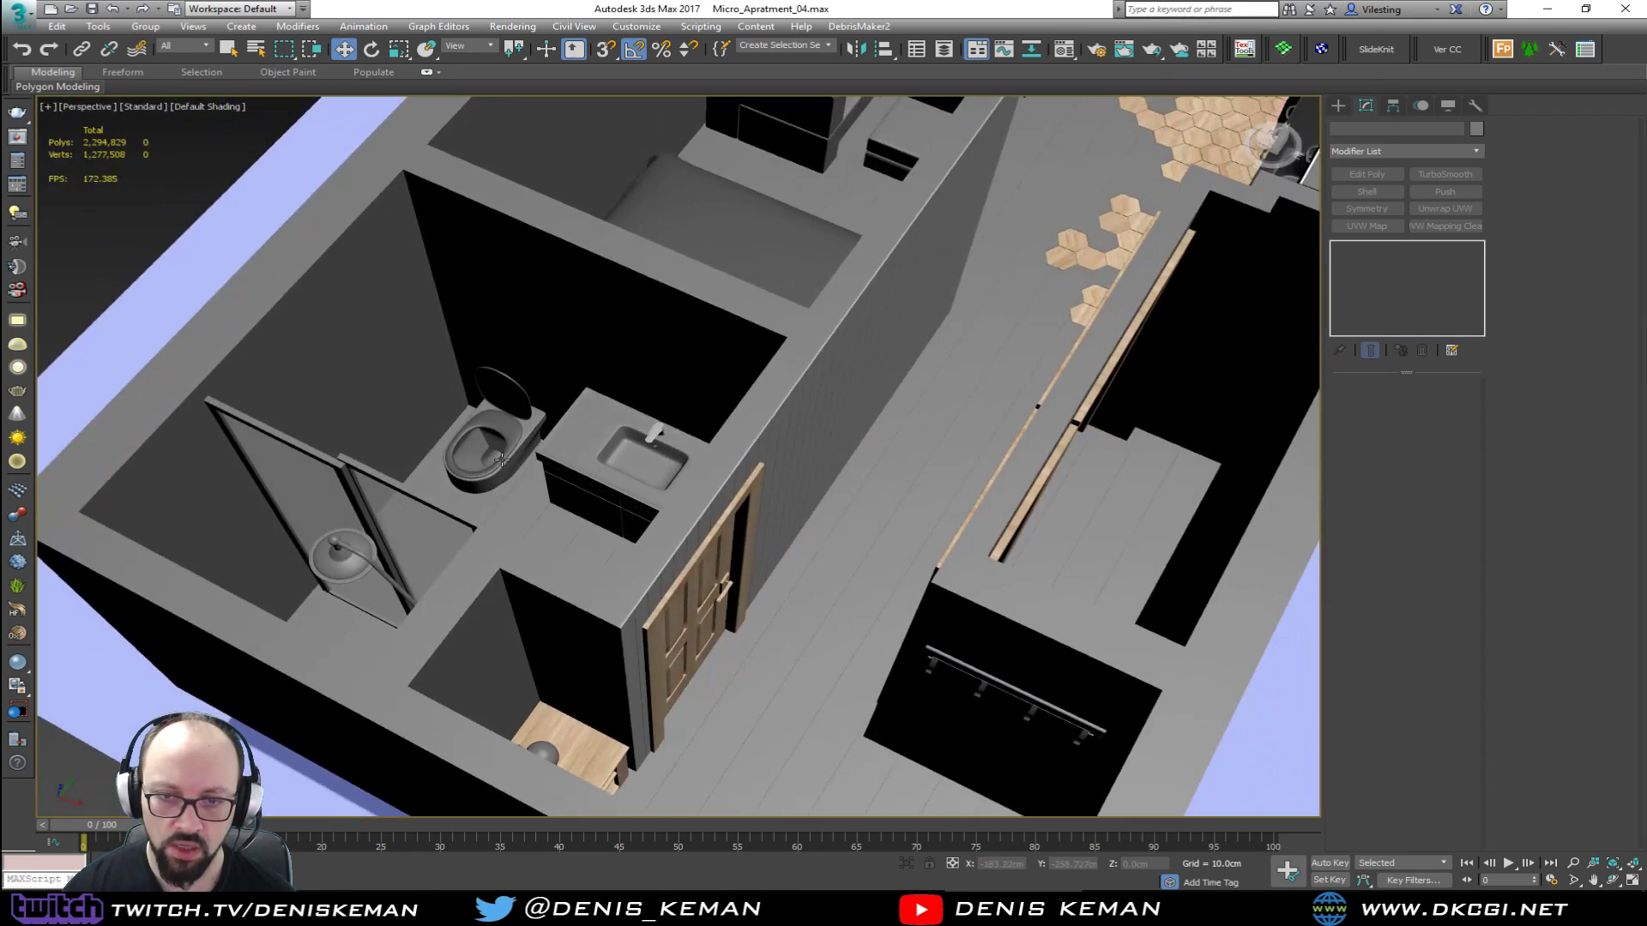
{"action": "scroll", "coordinate": [503, 459], "scroll_direction": "up", "scroll_amount": 5}
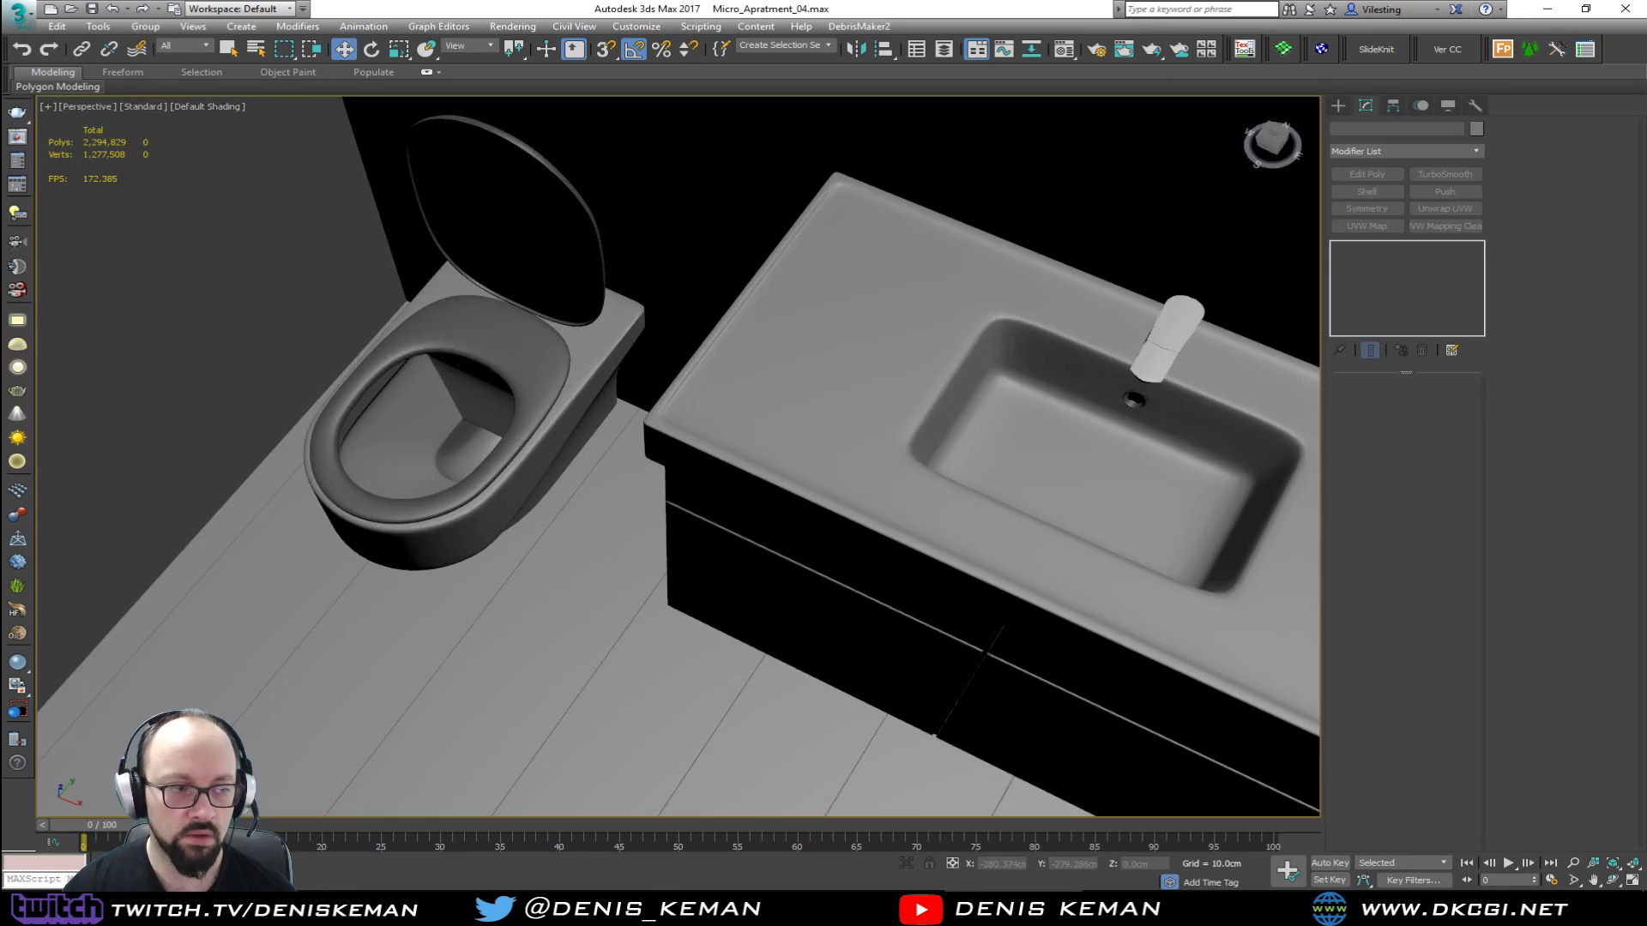
{"action": "middle_click_drag", "start_coordinate": [424, 437], "coordinate": [487, 497], "text": "alt"}
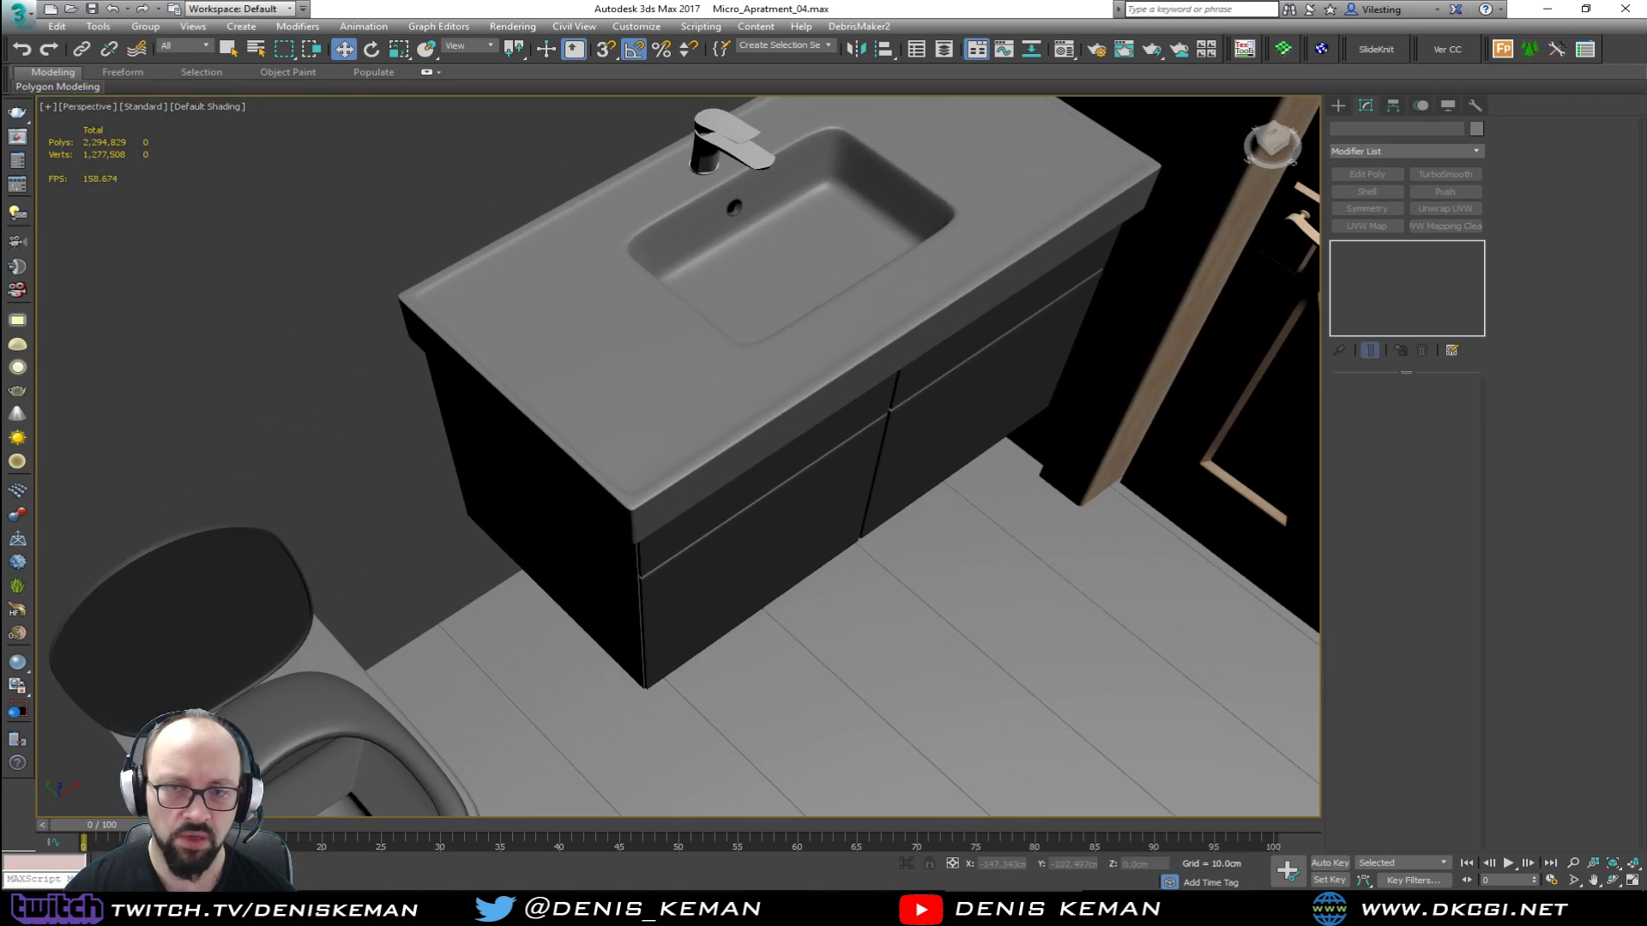
Step: Bring Discord back and look through the remaining streaming_related references down to the newest post, then put the window away
{"action": "left_click_drag", "start_coordinate": [0, 193], "coordinate": [774, 107]}
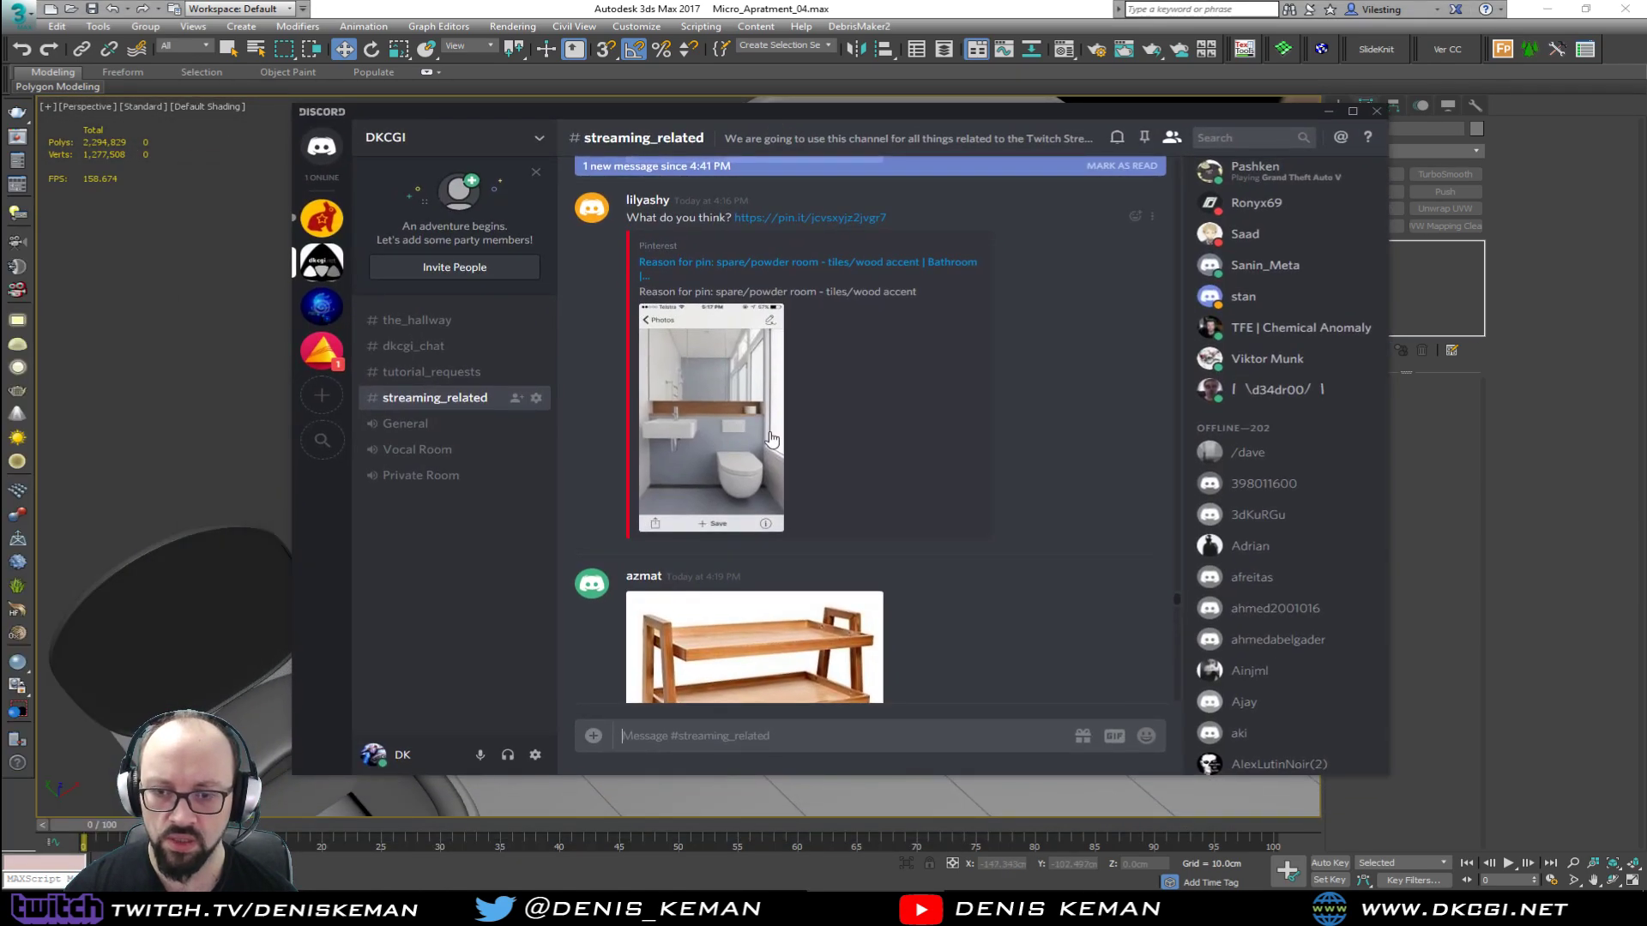
{"action": "scroll", "coordinate": [771, 439], "scroll_direction": "down", "scroll_amount": 5}
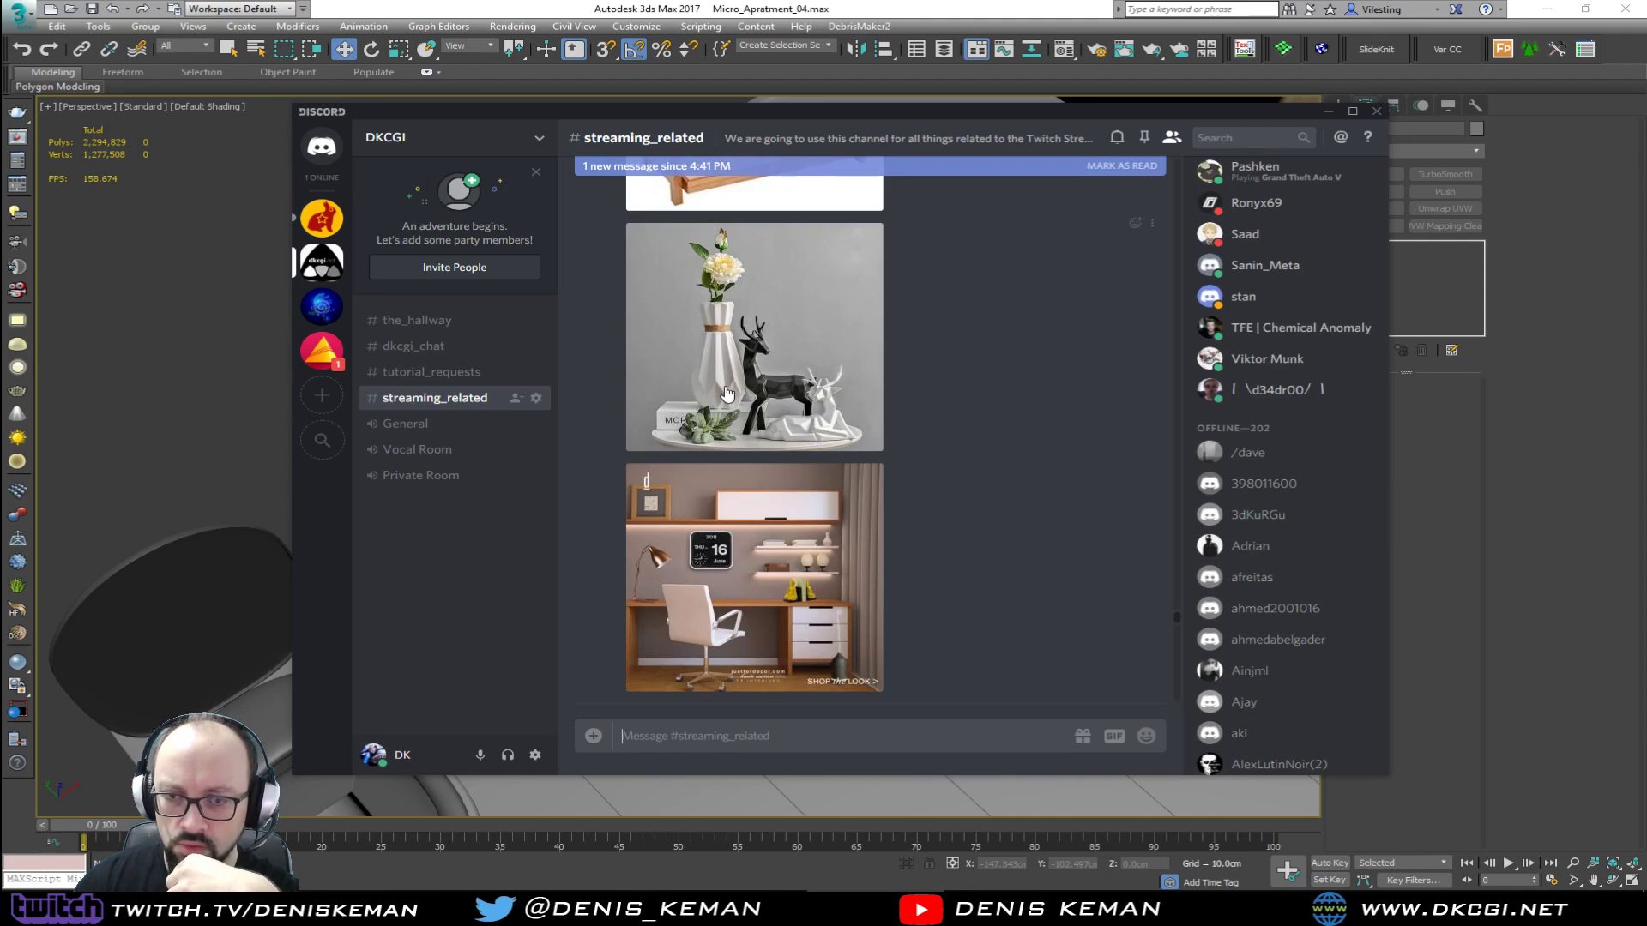
{"action": "scroll", "coordinate": [755, 441], "scroll_direction": "down", "scroll_amount": 2}
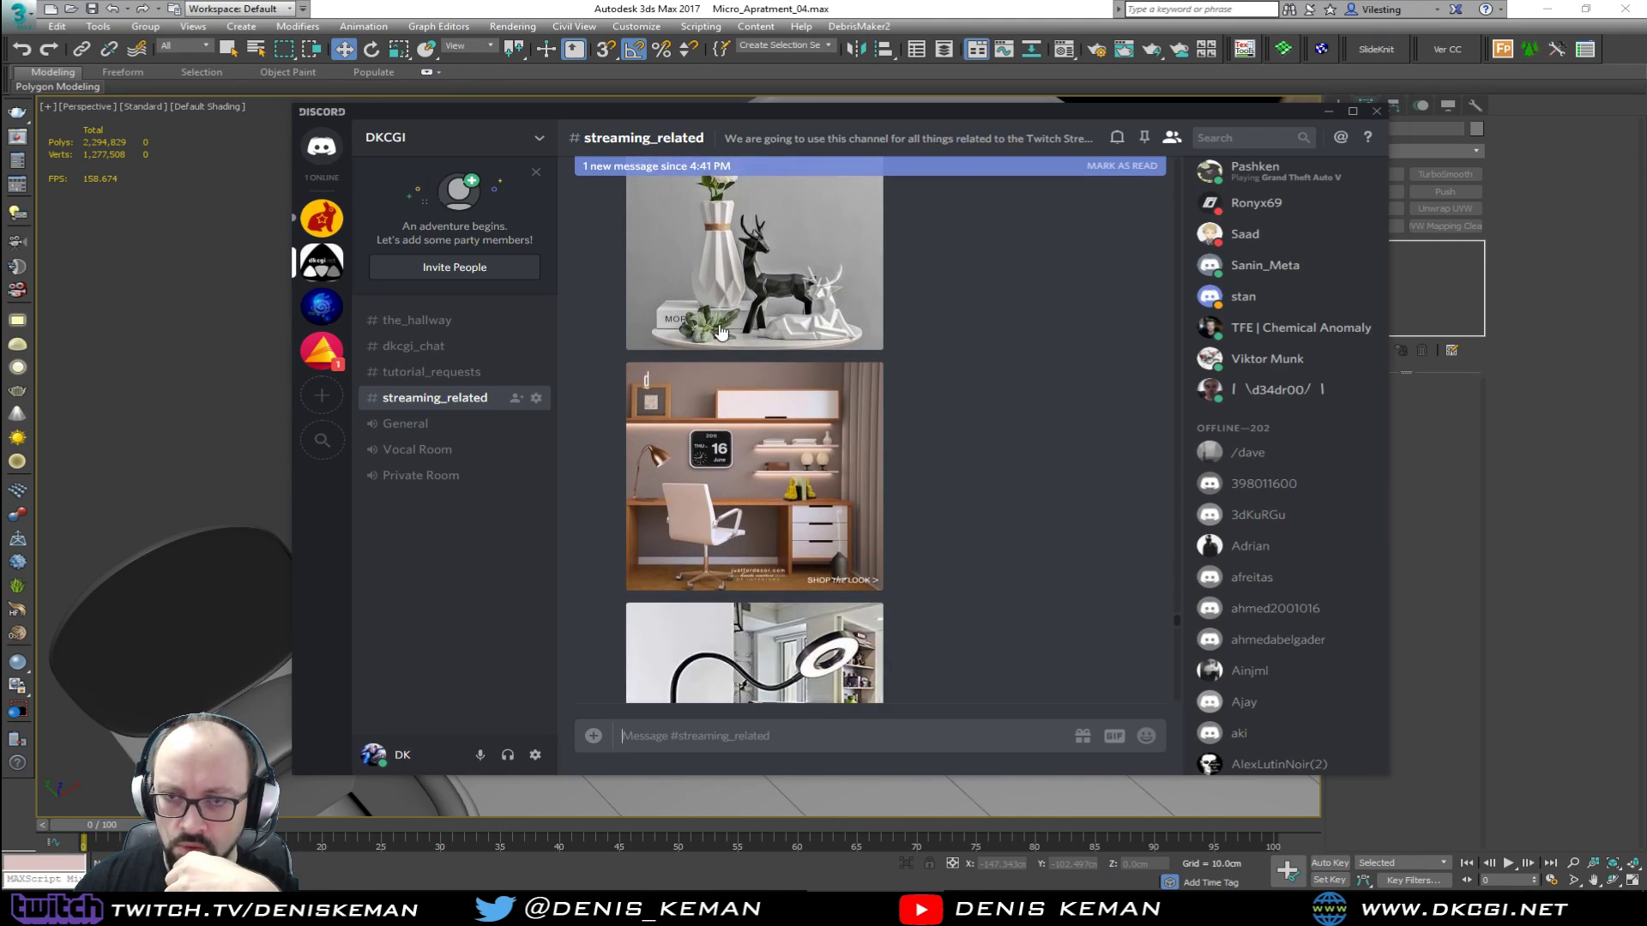
{"action": "scroll", "coordinate": [721, 314], "scroll_direction": "down", "scroll_amount": 10}
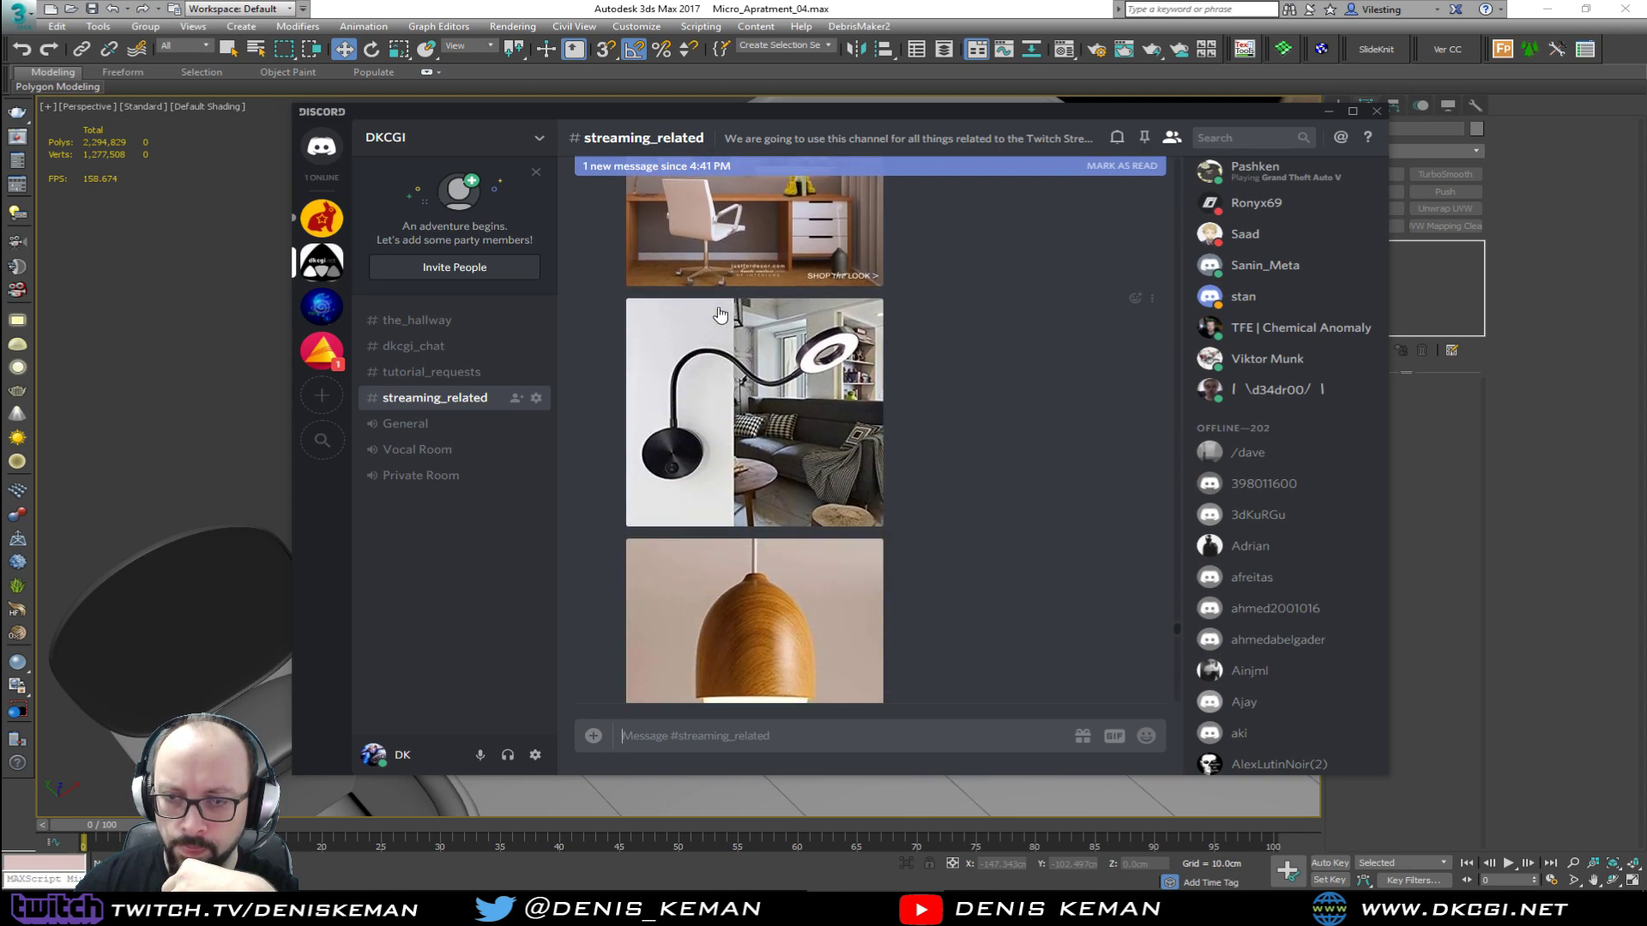
{"action": "scroll", "coordinate": [720, 314], "scroll_direction": "down", "scroll_amount": 12}
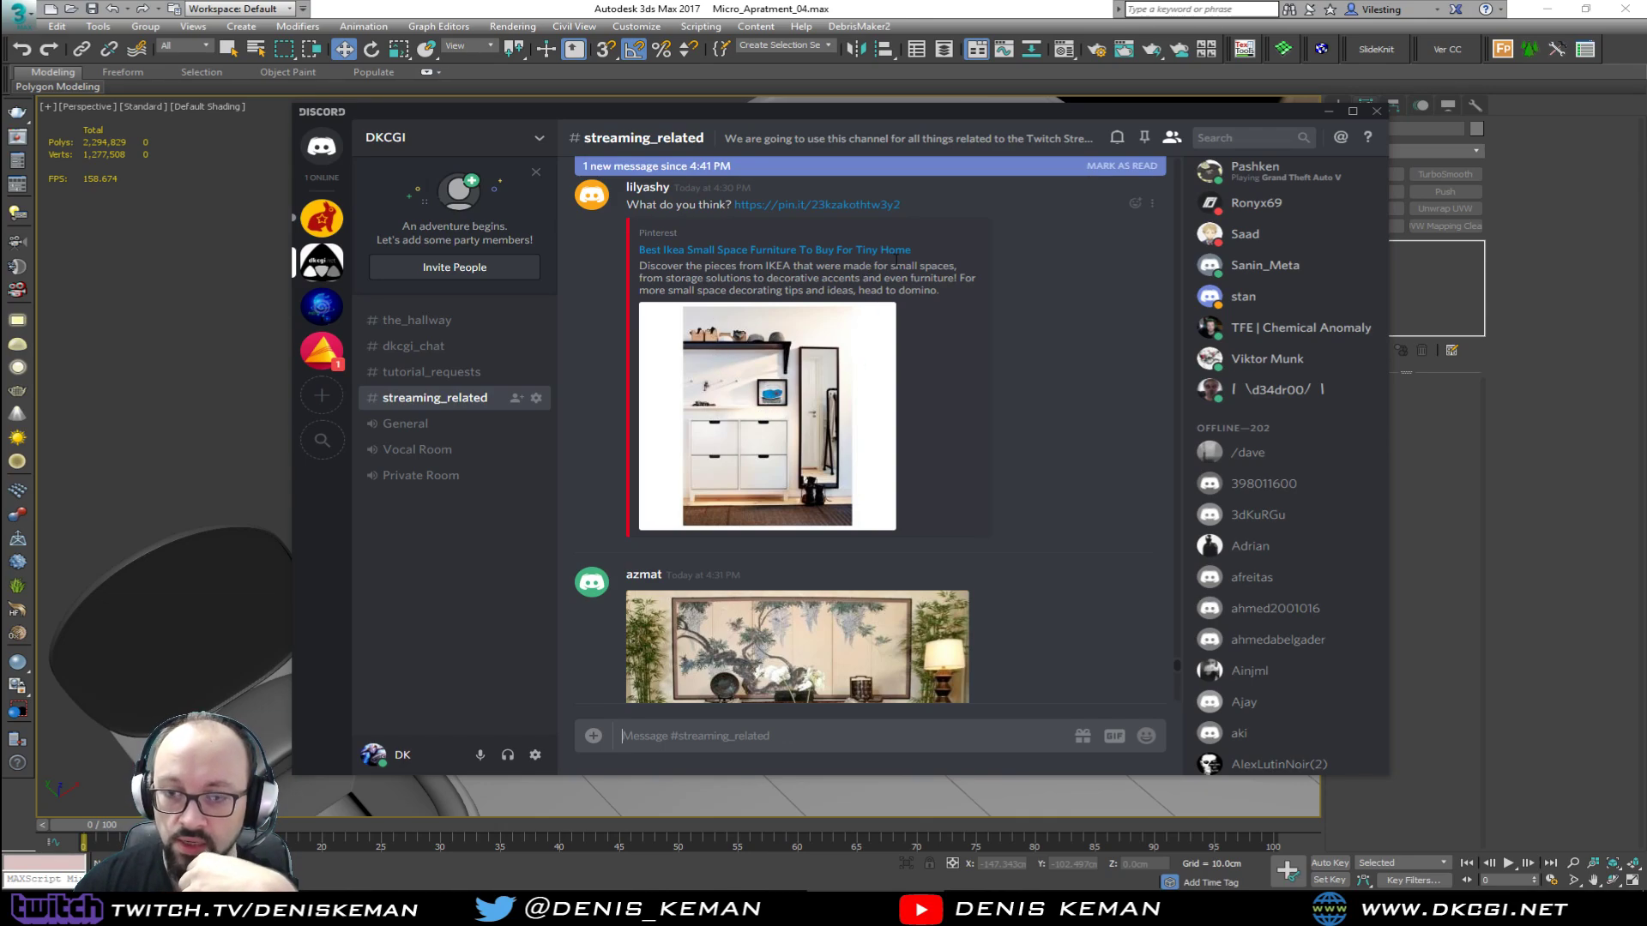
{"action": "scroll", "coordinate": [903, 370], "scroll_direction": "down", "scroll_amount": 9}
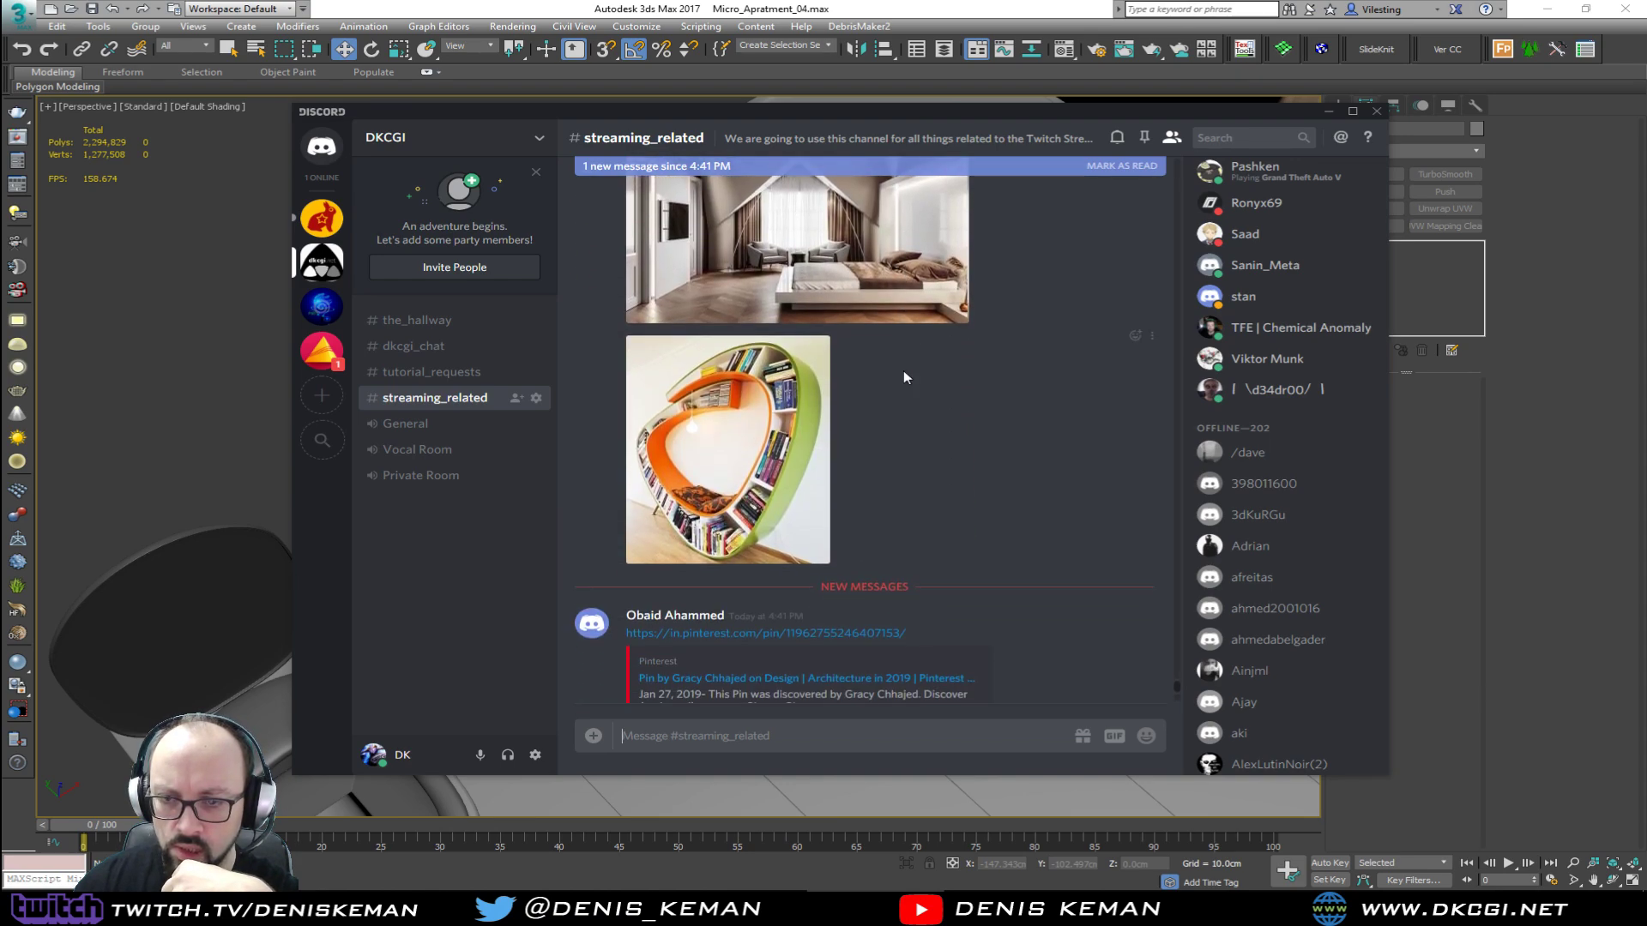
{"action": "scroll", "coordinate": [903, 370], "scroll_direction": "down", "scroll_amount": 3}
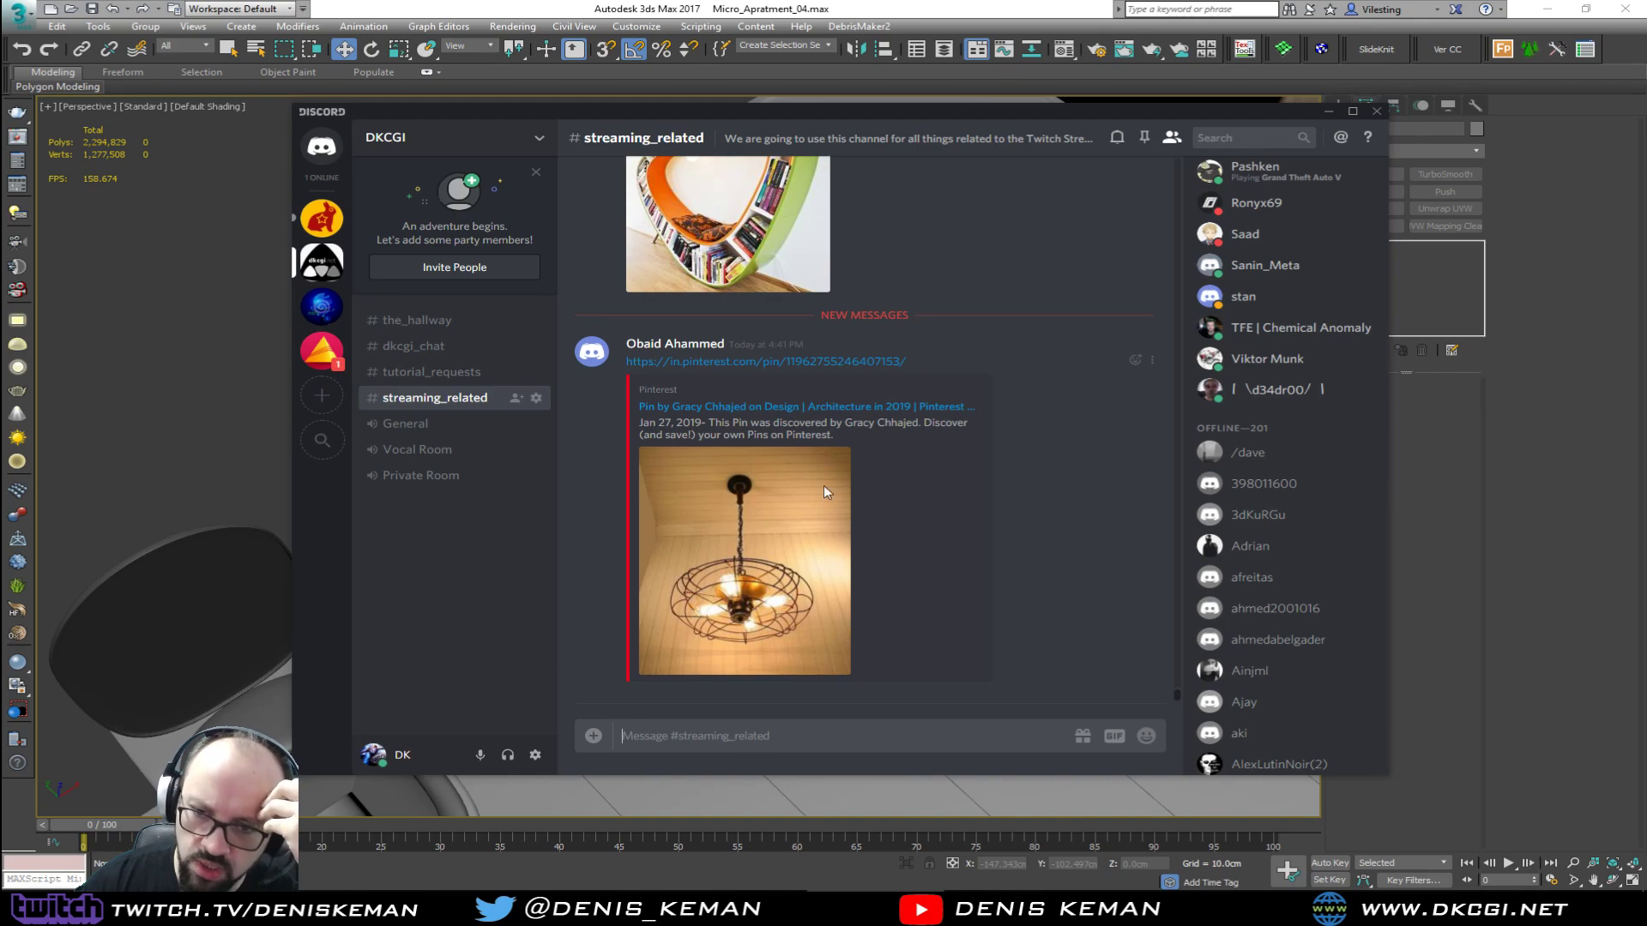
{"action": "left_click_drag", "start_coordinate": [763, 114], "coordinate": [0, 119]}
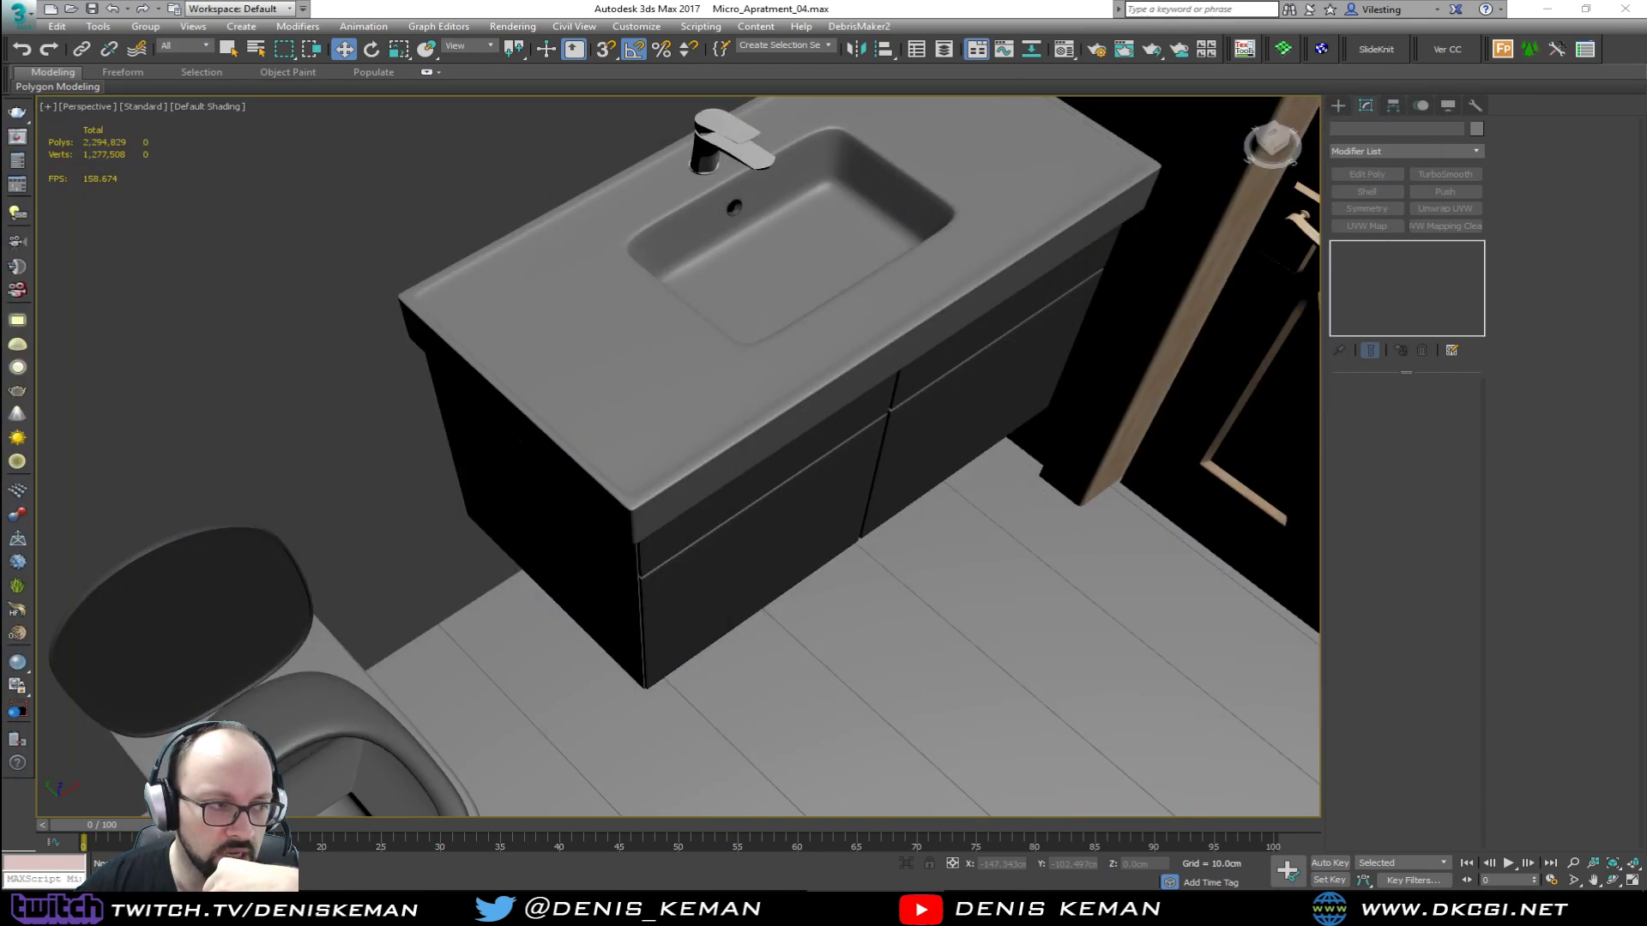
Step: Bring Discord back and look back through the streaming_related lighting, furniture and bathroom references up to the first February 14, 2019 post
{"action": "left_click_drag", "start_coordinate": [0, 119], "coordinate": [953, 91]}
{"action": "scroll", "coordinate": [1080, 552], "scroll_direction": "up", "scroll_amount": 10}
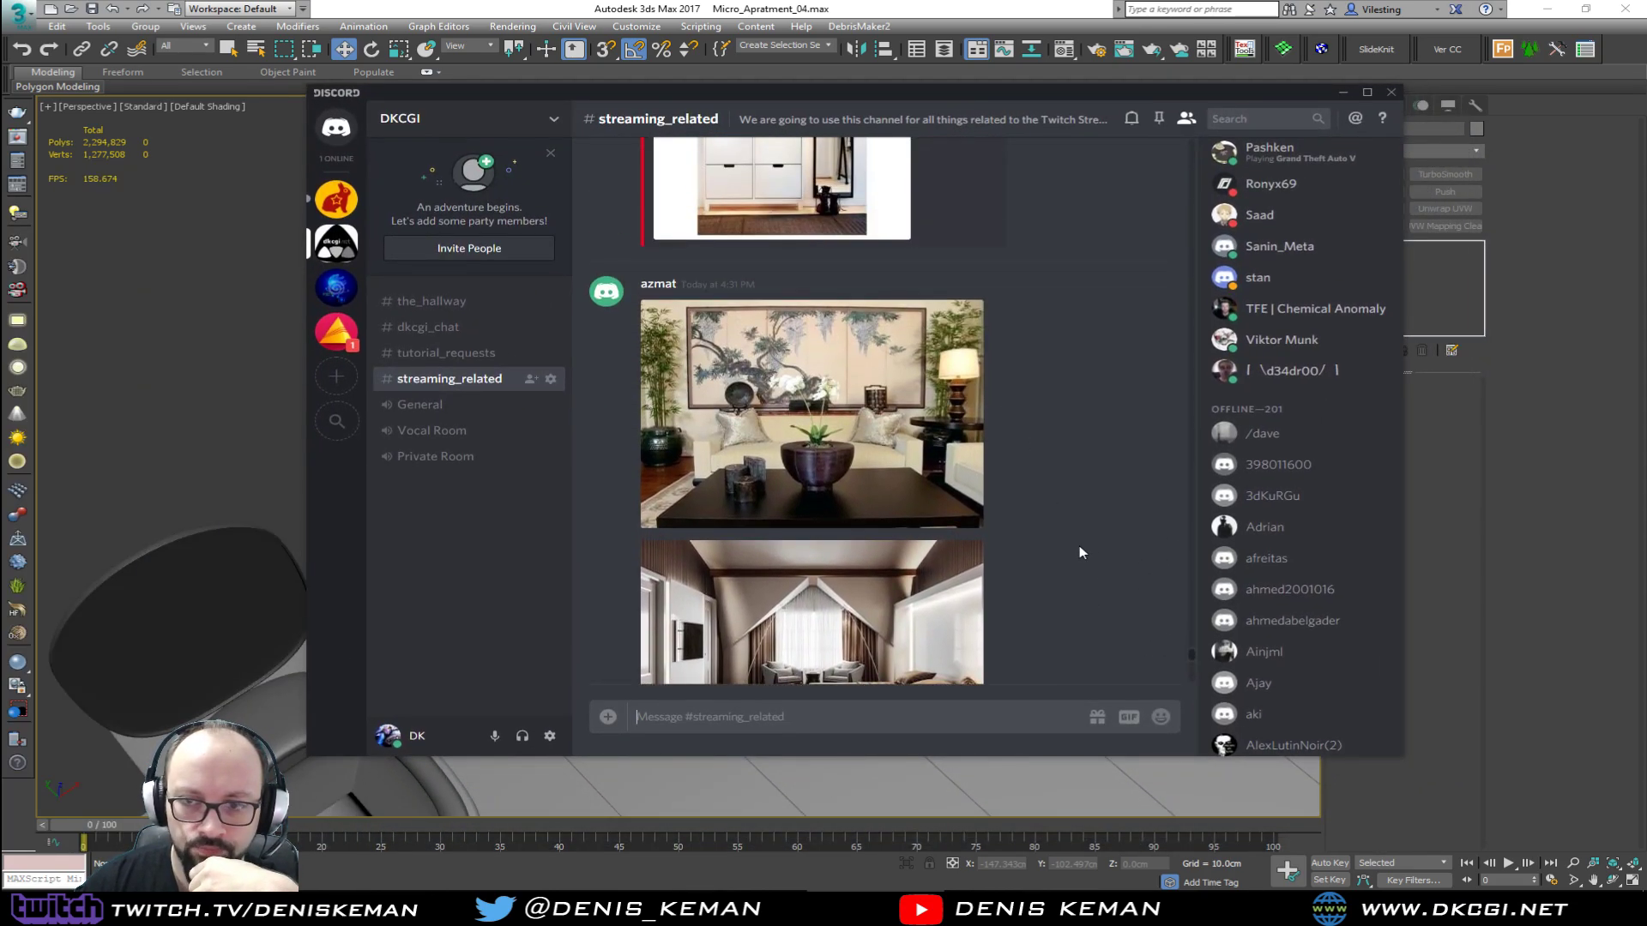
{"action": "scroll", "coordinate": [1079, 553], "scroll_direction": "up", "scroll_amount": 10}
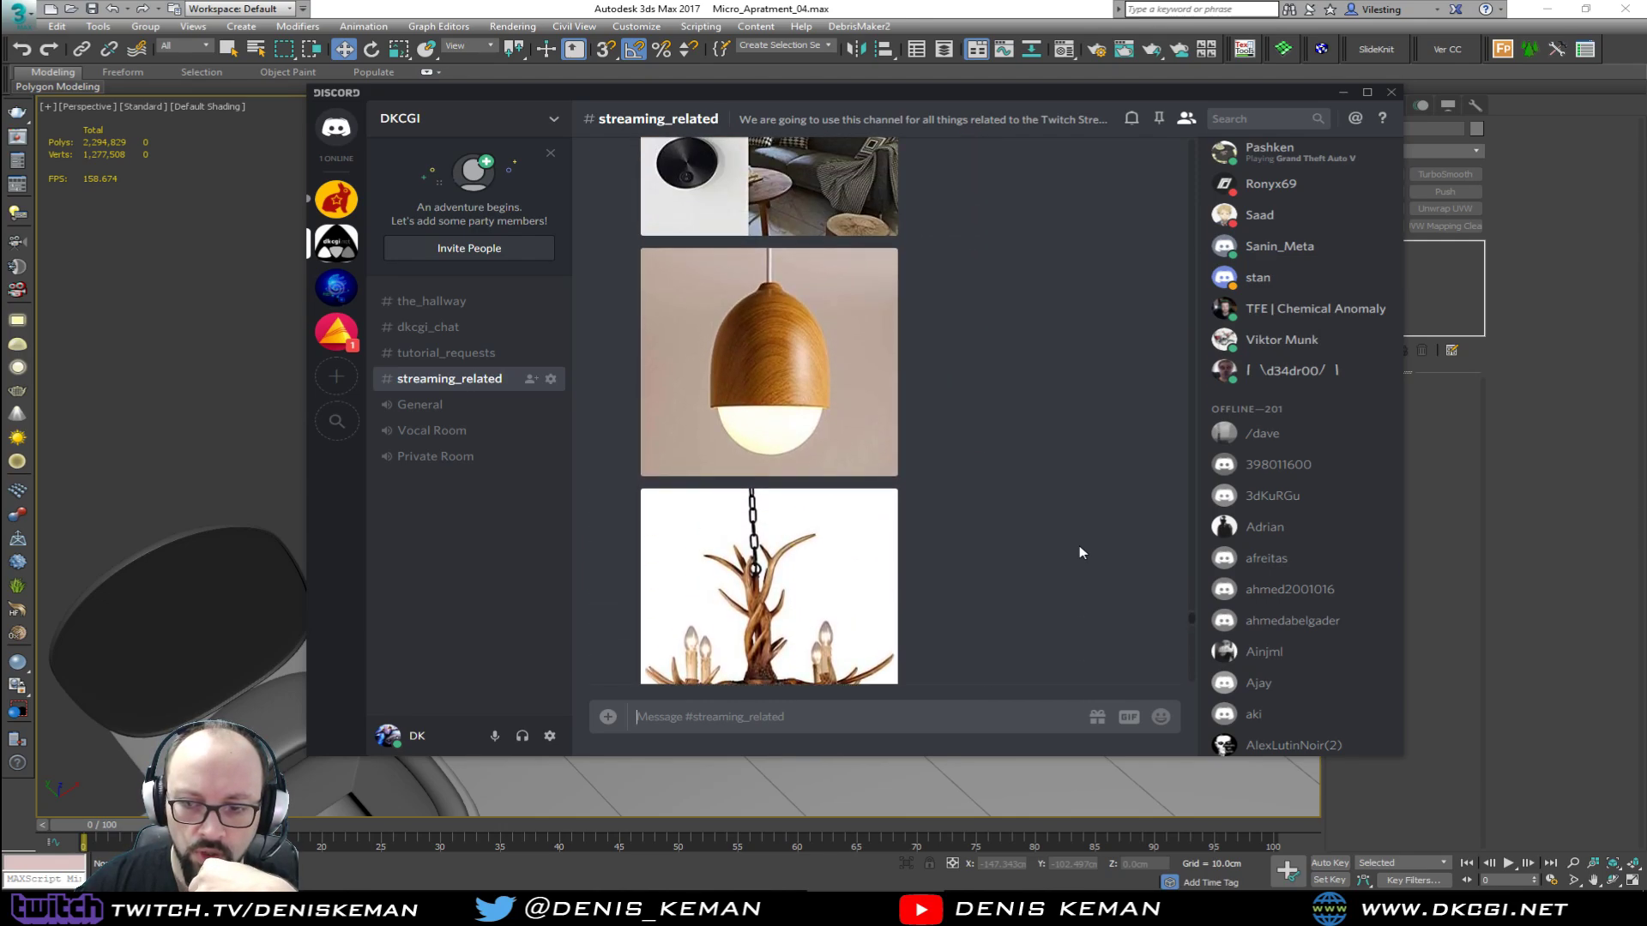
{"action": "scroll", "coordinate": [1079, 552], "scroll_direction": "down", "scroll_amount": 1}
{"action": "scroll", "coordinate": [1079, 553], "scroll_direction": "up", "scroll_amount": 8}
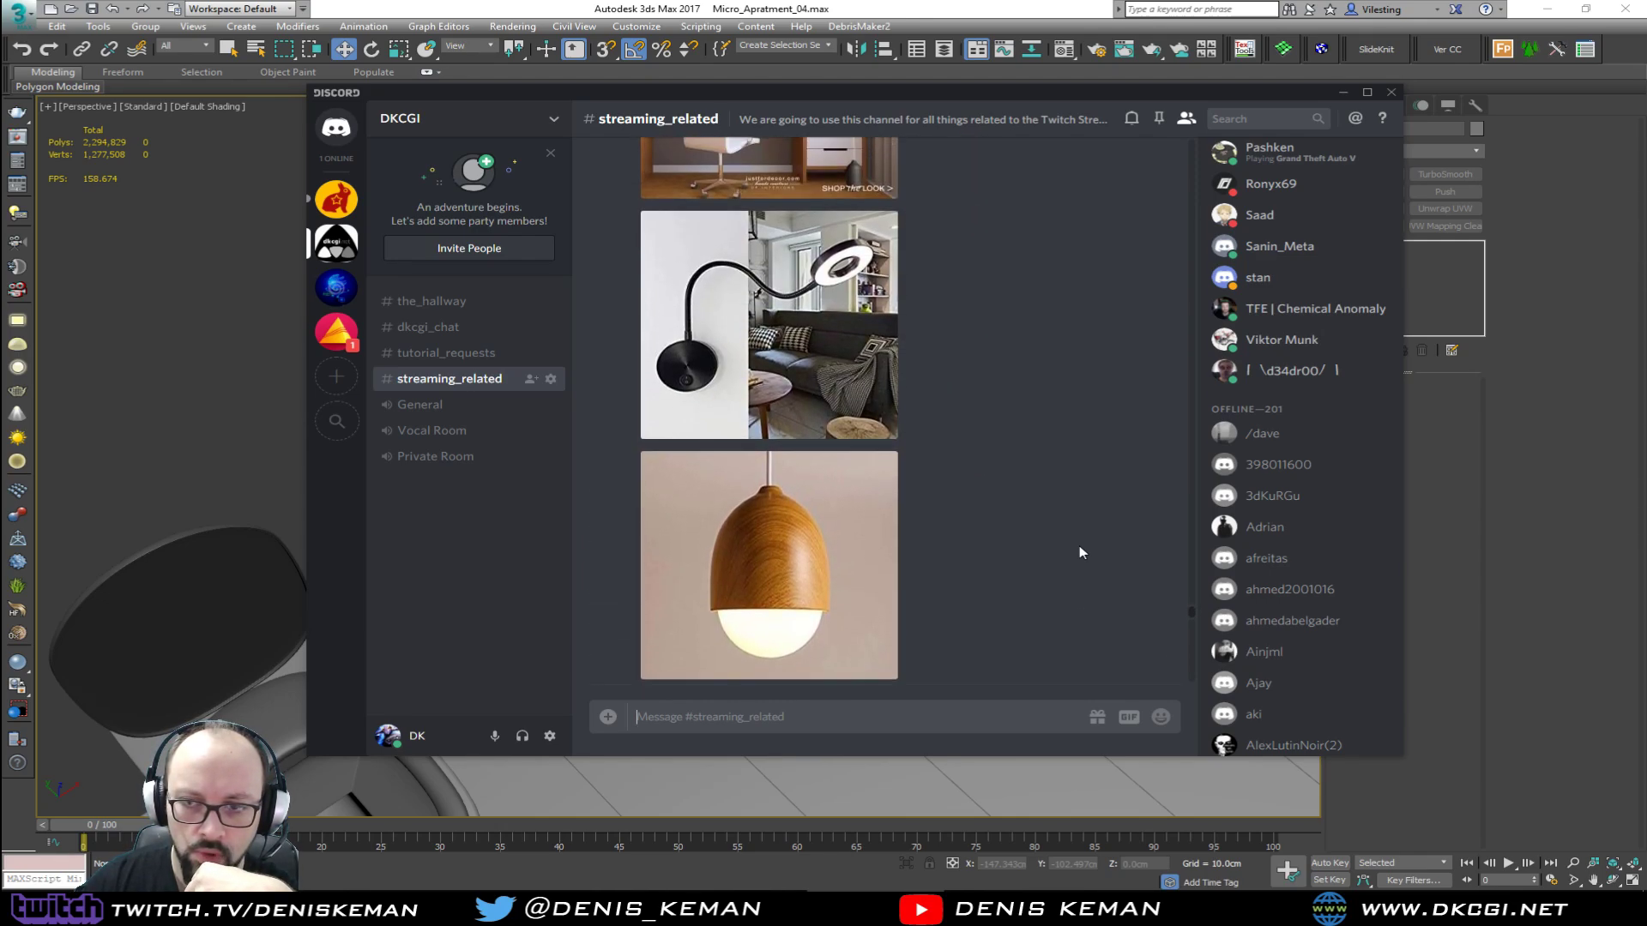
{"action": "scroll", "coordinate": [1079, 553], "scroll_direction": "up", "scroll_amount": 3}
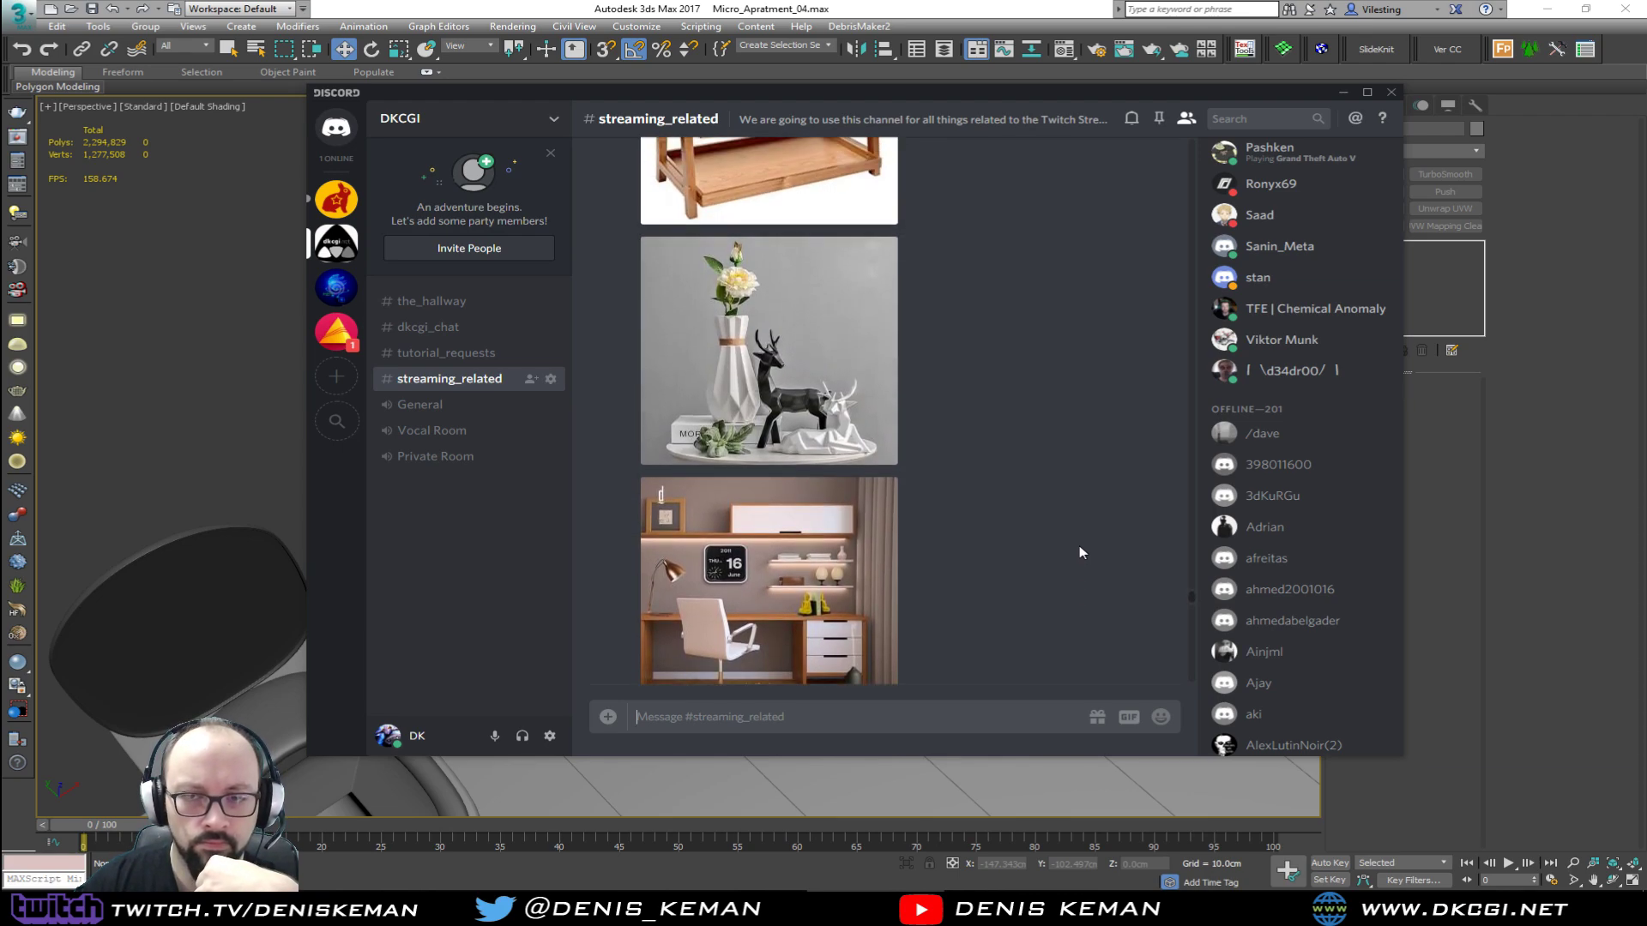
{"action": "scroll", "coordinate": [1079, 553], "scroll_direction": "up", "scroll_amount": 5}
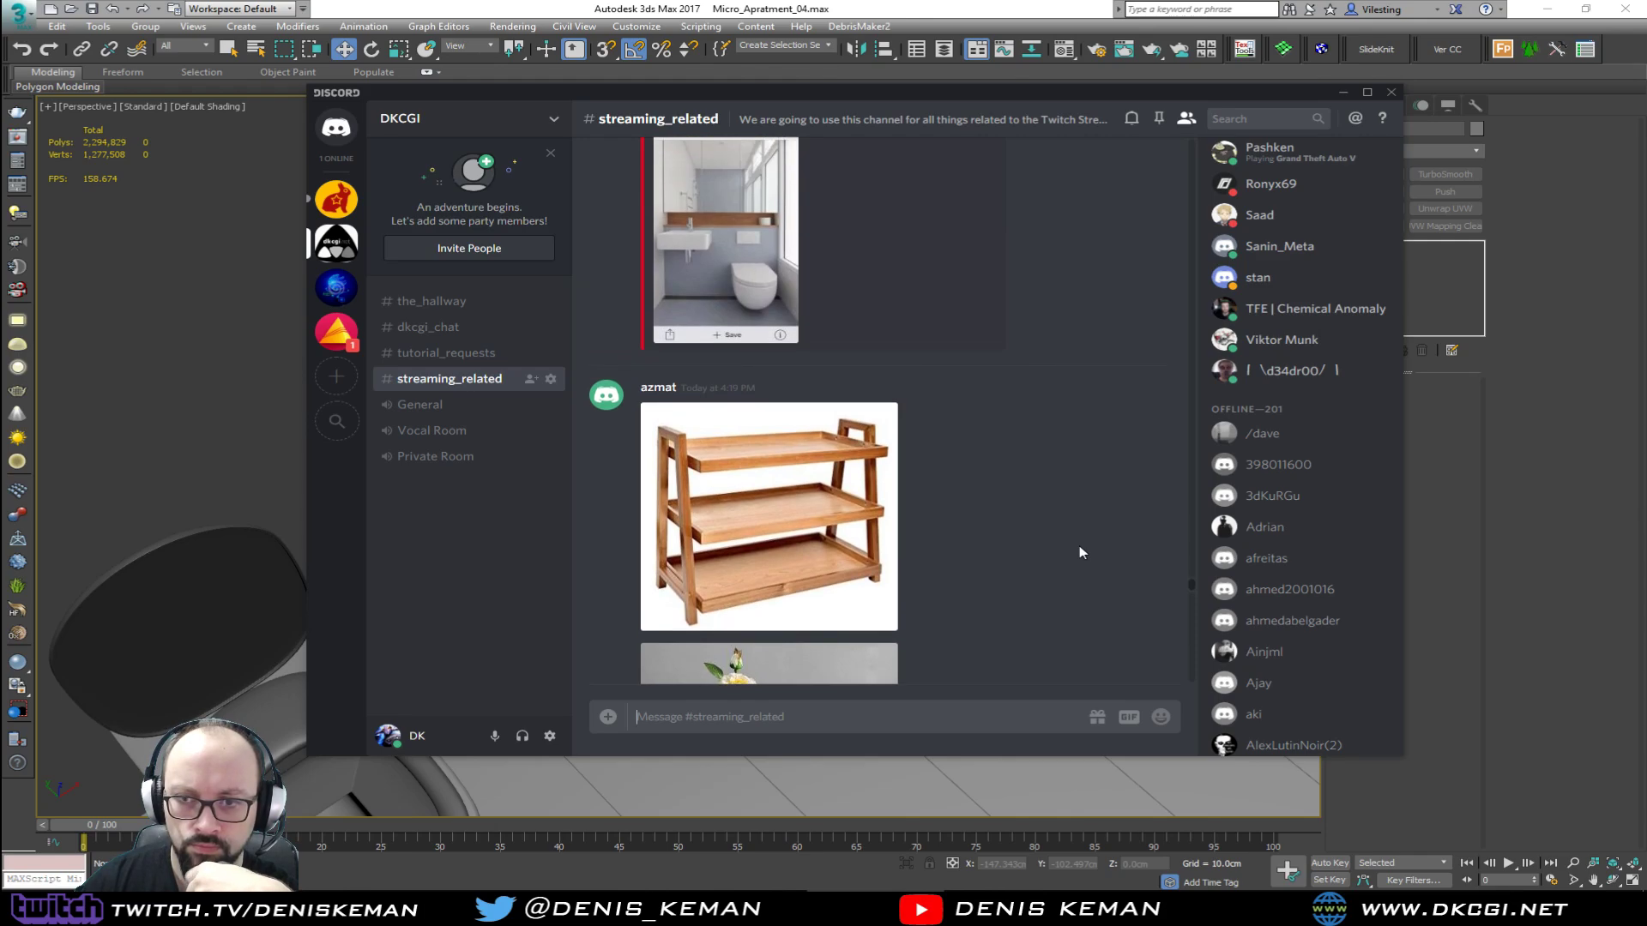
{"action": "scroll", "coordinate": [1080, 551], "scroll_direction": "up", "scroll_amount": 6}
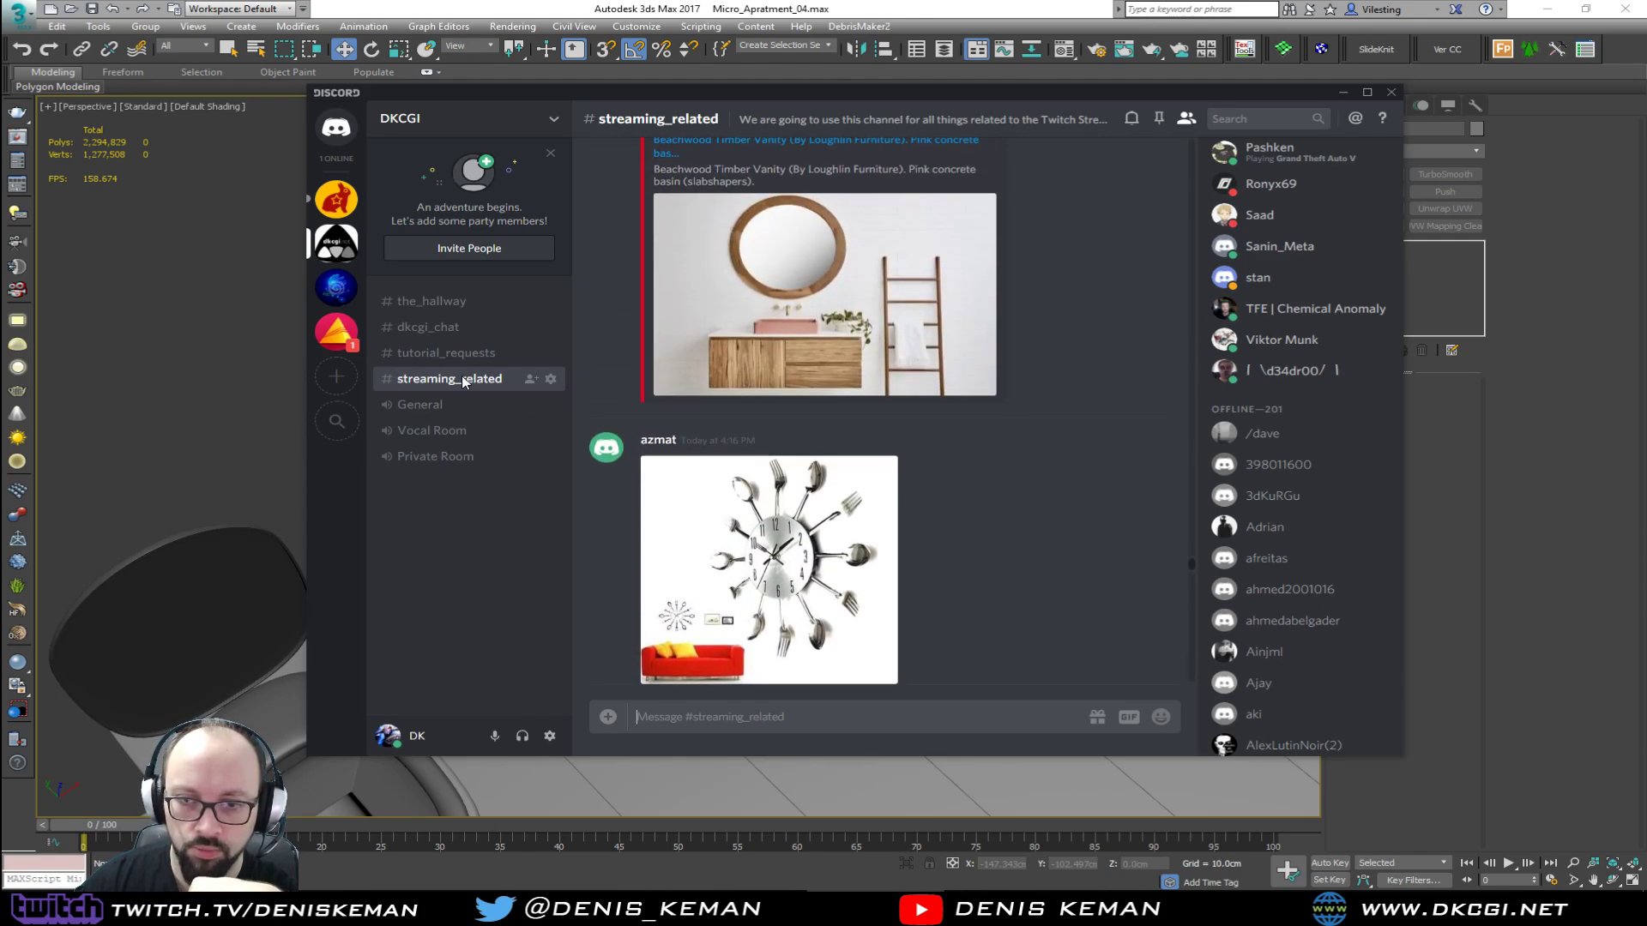
{"action": "scroll", "coordinate": [1022, 459], "scroll_direction": "up", "scroll_amount": 6}
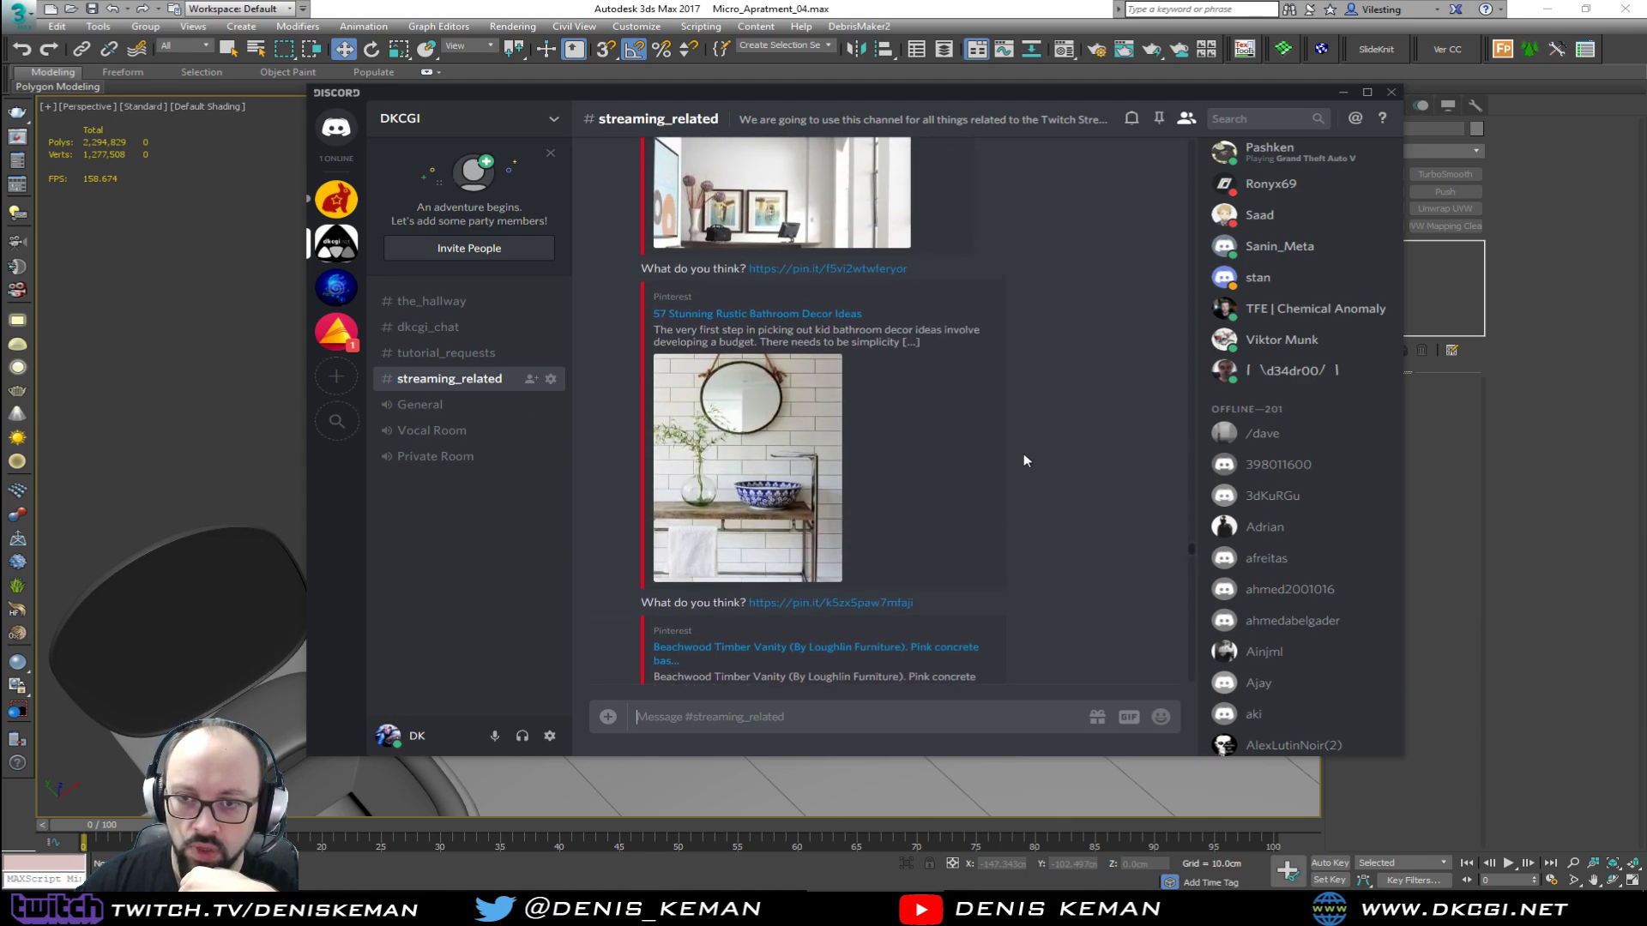
{"action": "scroll", "coordinate": [1023, 454], "scroll_direction": "up", "scroll_amount": 2}
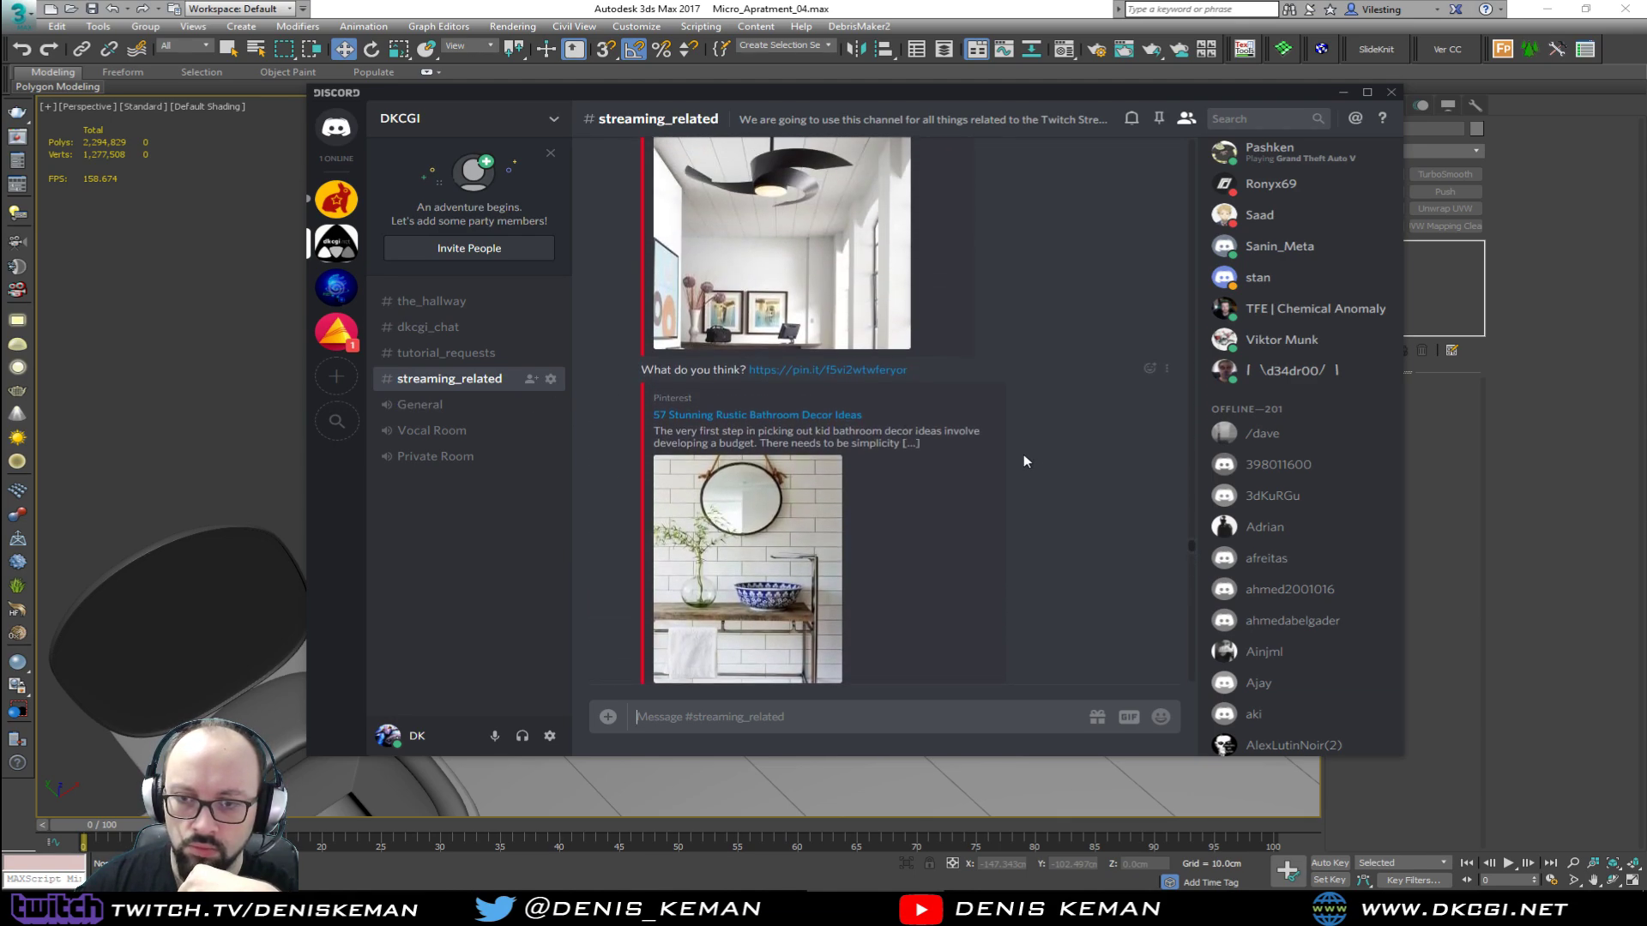
{"action": "scroll", "coordinate": [1025, 460], "scroll_direction": "up", "scroll_amount": 5}
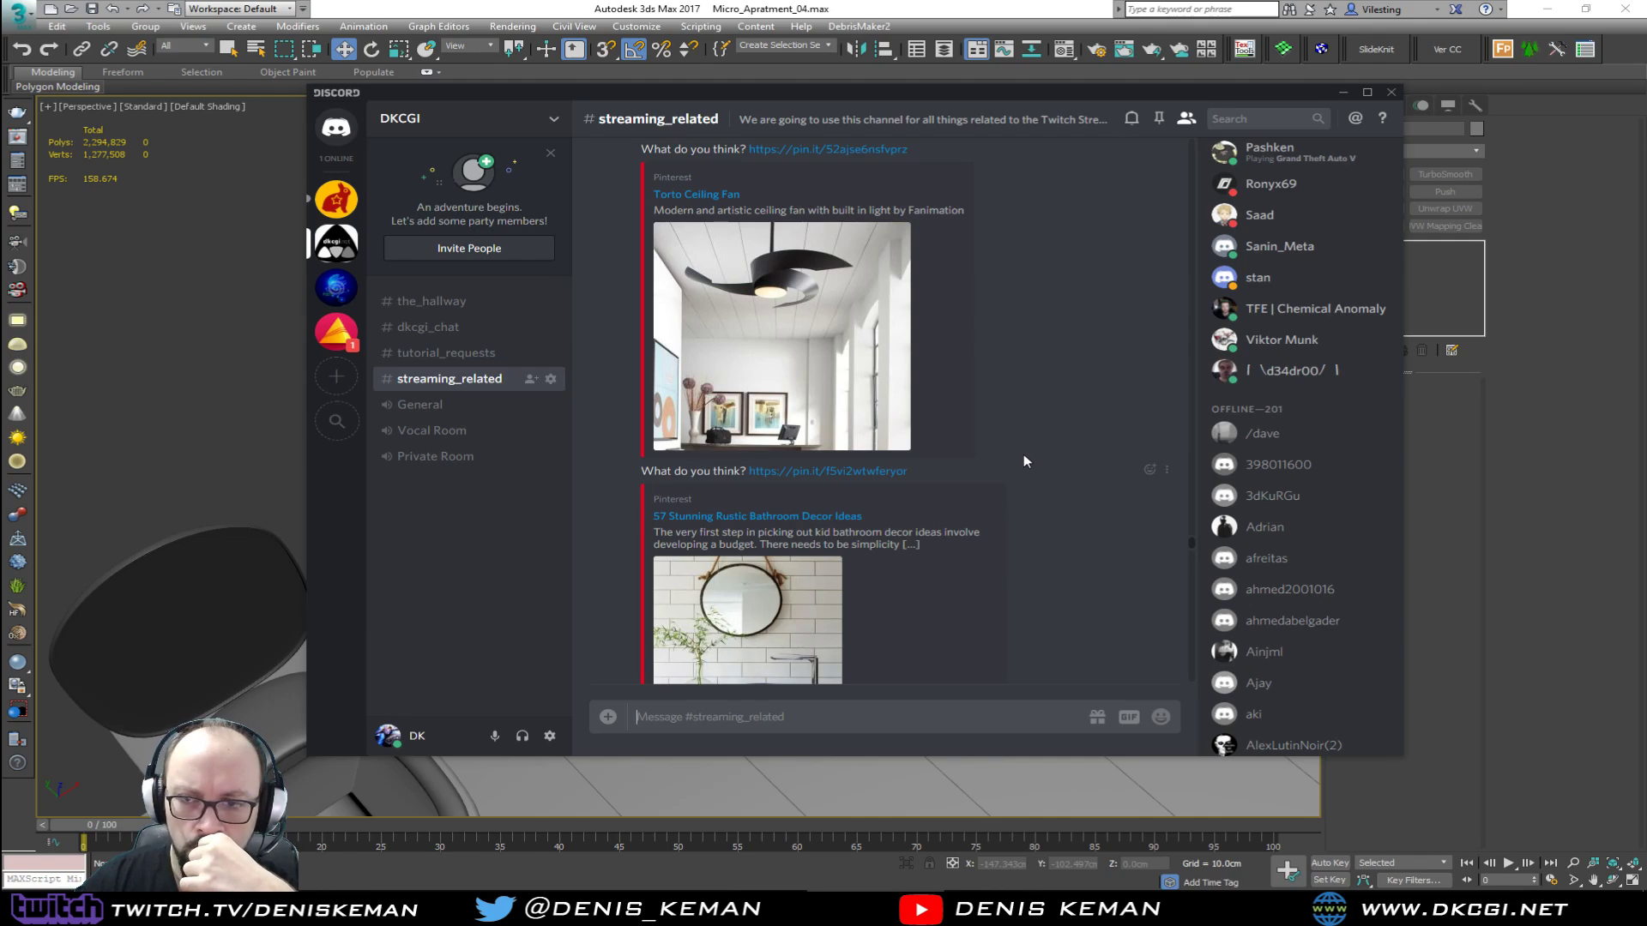
{"action": "scroll", "coordinate": [1024, 460], "scroll_direction": "up", "scroll_amount": 2}
{"action": "scroll", "coordinate": [1023, 461], "scroll_direction": "up", "scroll_amount": 7}
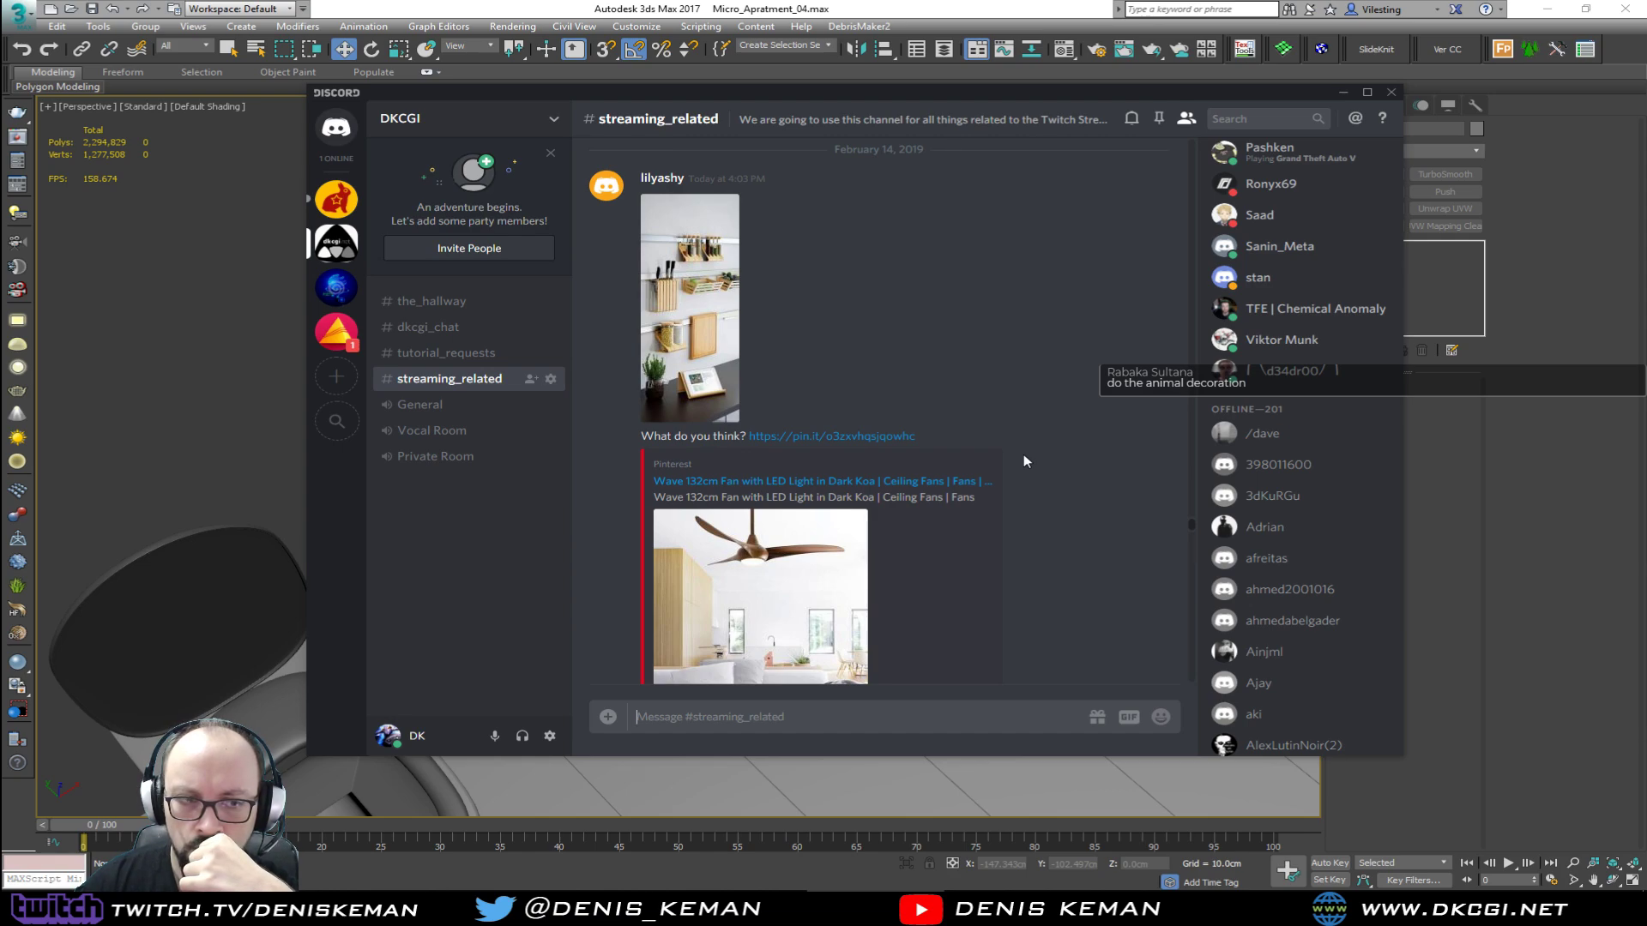
Step: Look down through the streaming_related references again, from the bathroom vanities past the deer decoration and antler chandelier to the curved bookshelf
{"action": "scroll", "coordinate": [1023, 457], "scroll_direction": "down", "scroll_amount": 15}
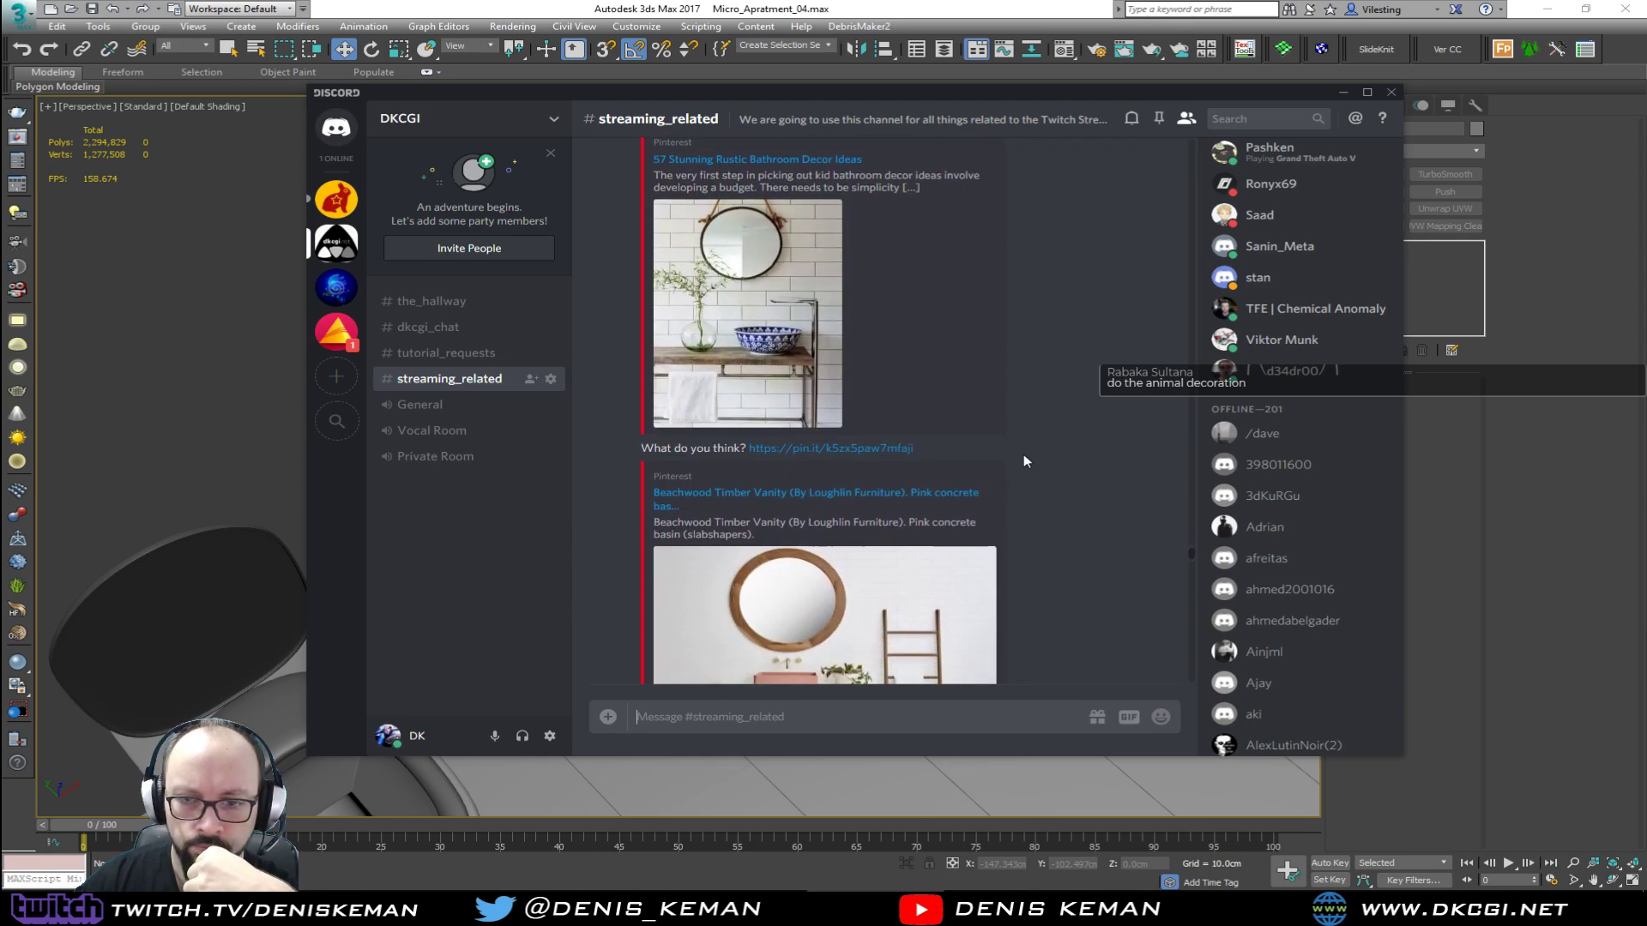
{"action": "scroll", "coordinate": [1023, 460], "scroll_direction": "down", "scroll_amount": 10}
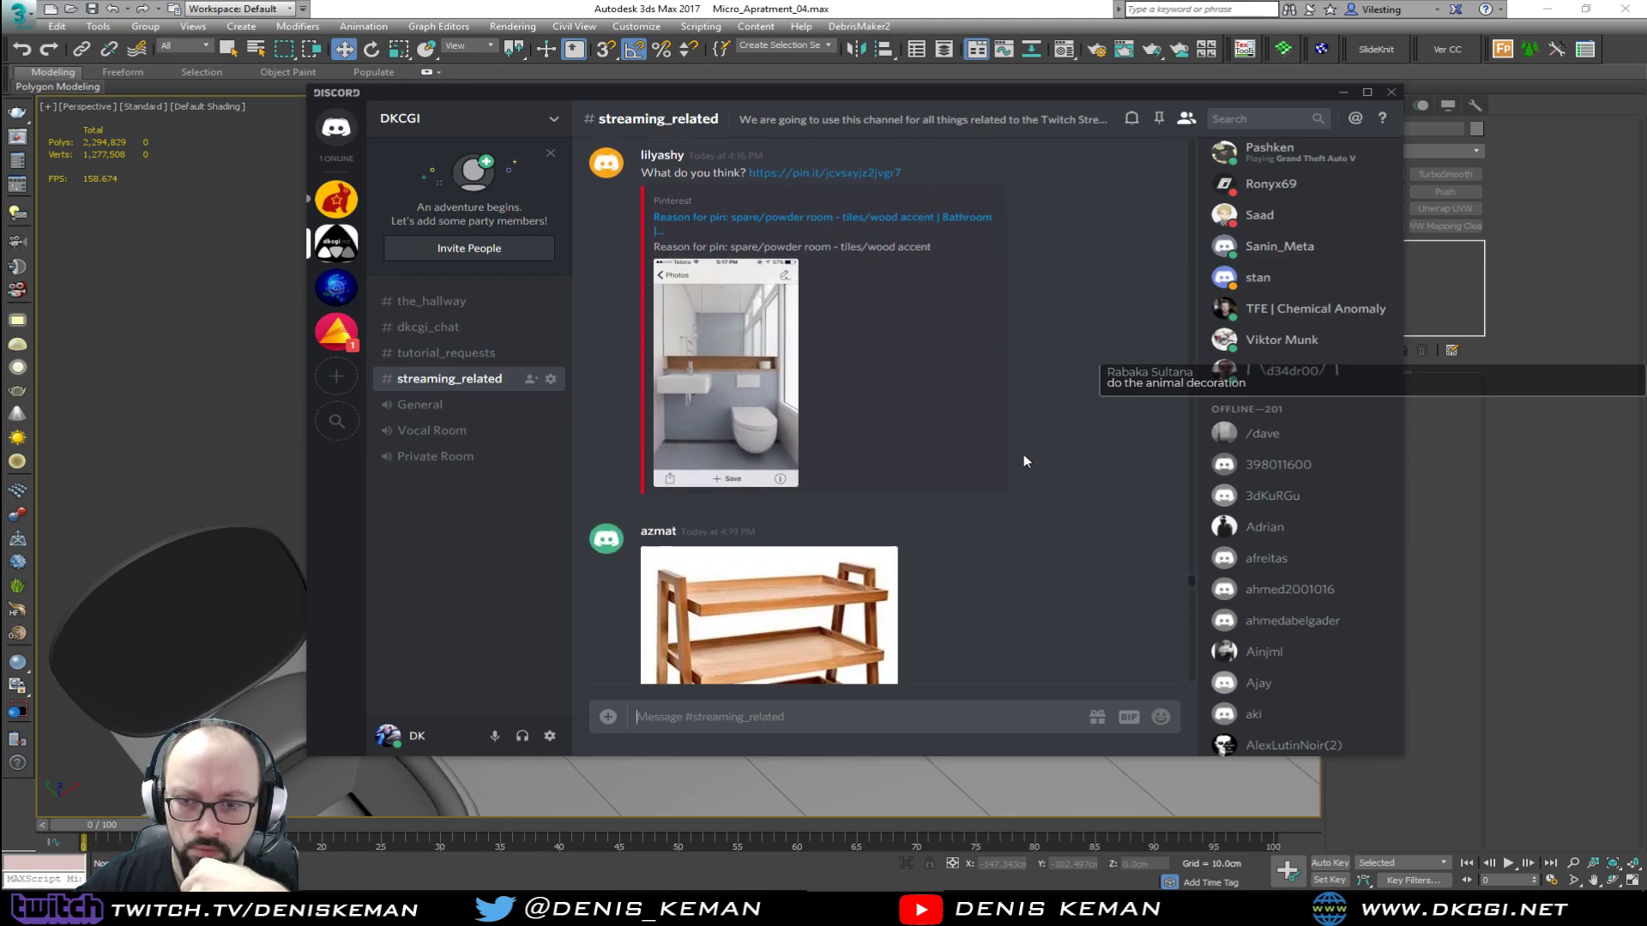
{"action": "scroll", "coordinate": [1024, 456], "scroll_direction": "down", "scroll_amount": 5}
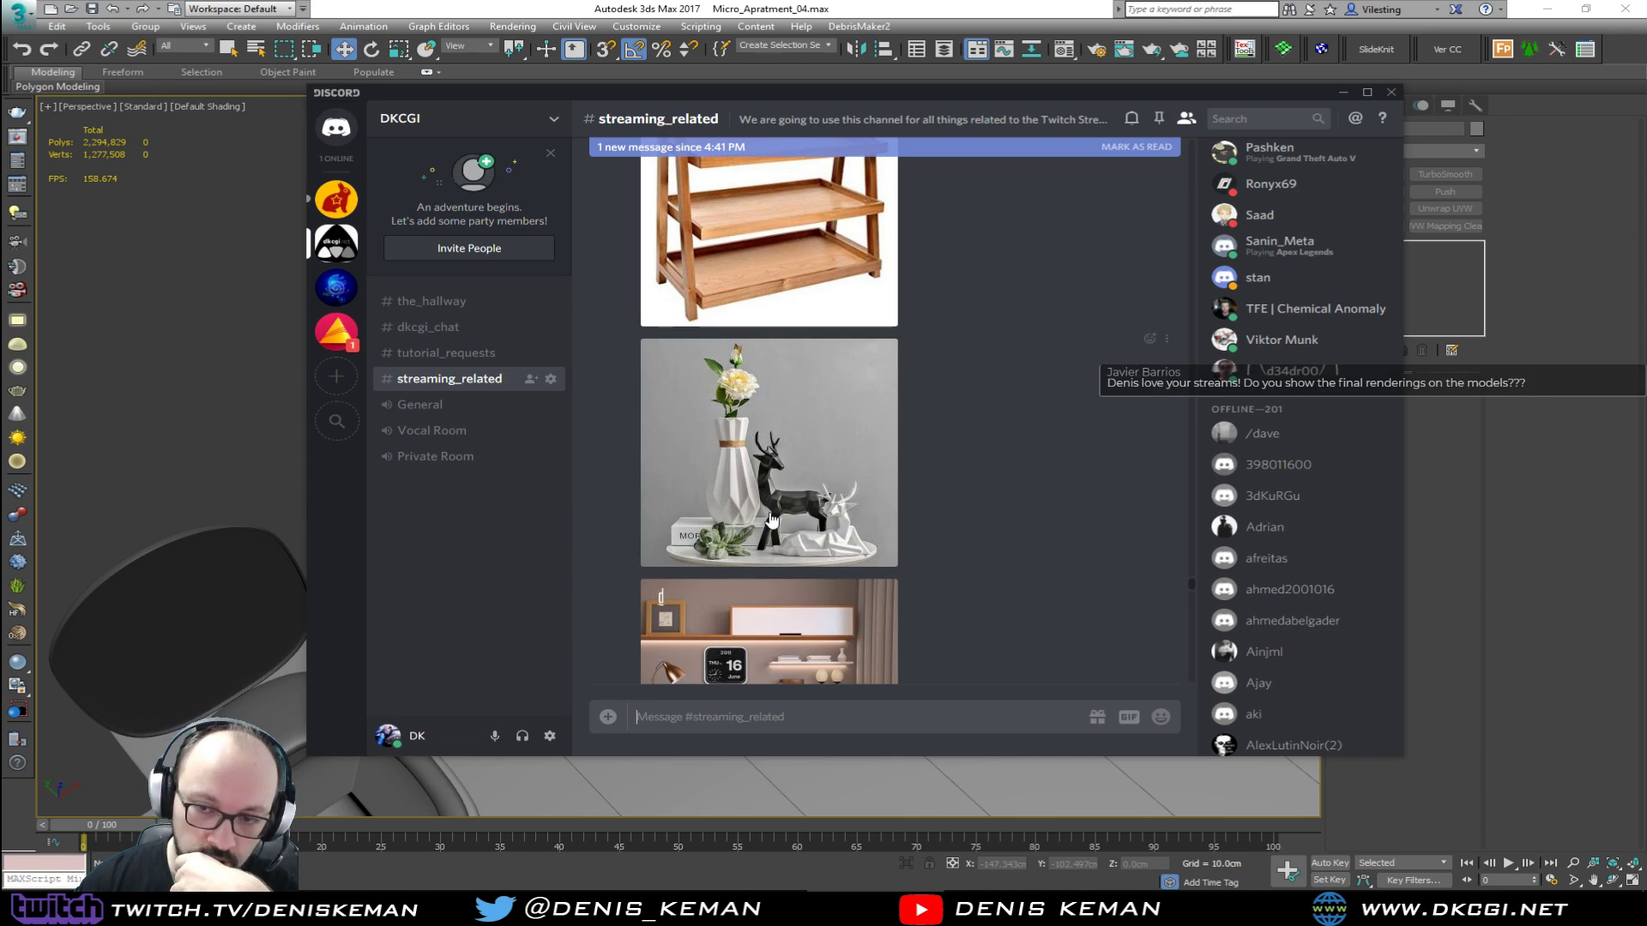
{"action": "scroll", "coordinate": [772, 519], "scroll_direction": "down", "scroll_amount": 1}
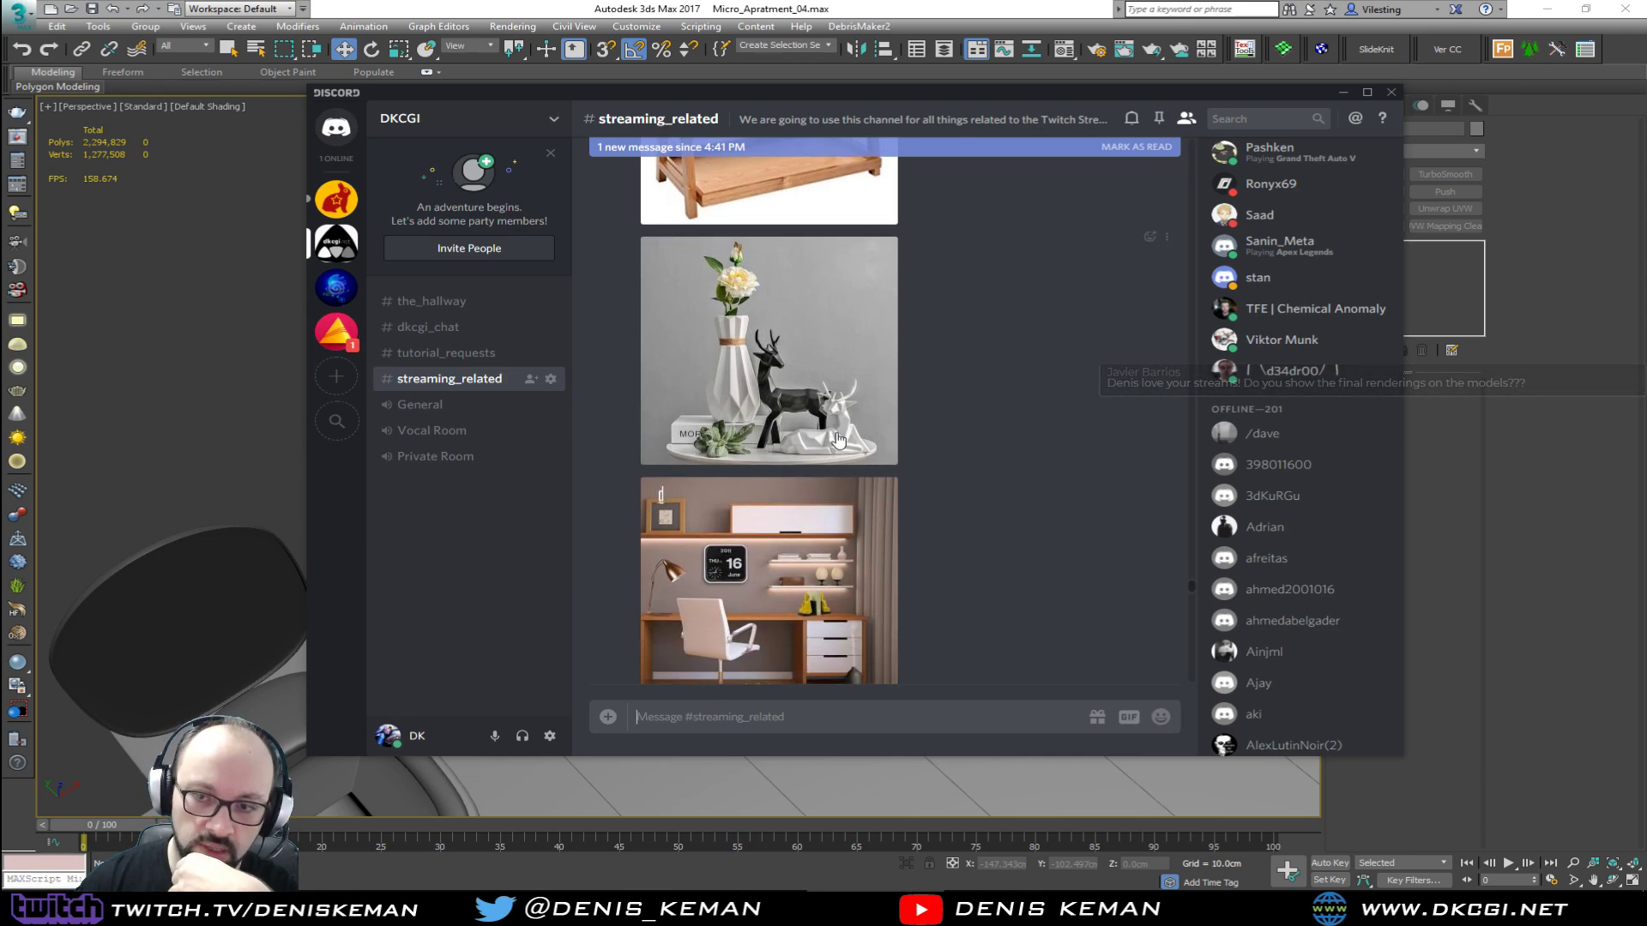
{"action": "scroll", "coordinate": [822, 414], "scroll_direction": "down", "scroll_amount": 12}
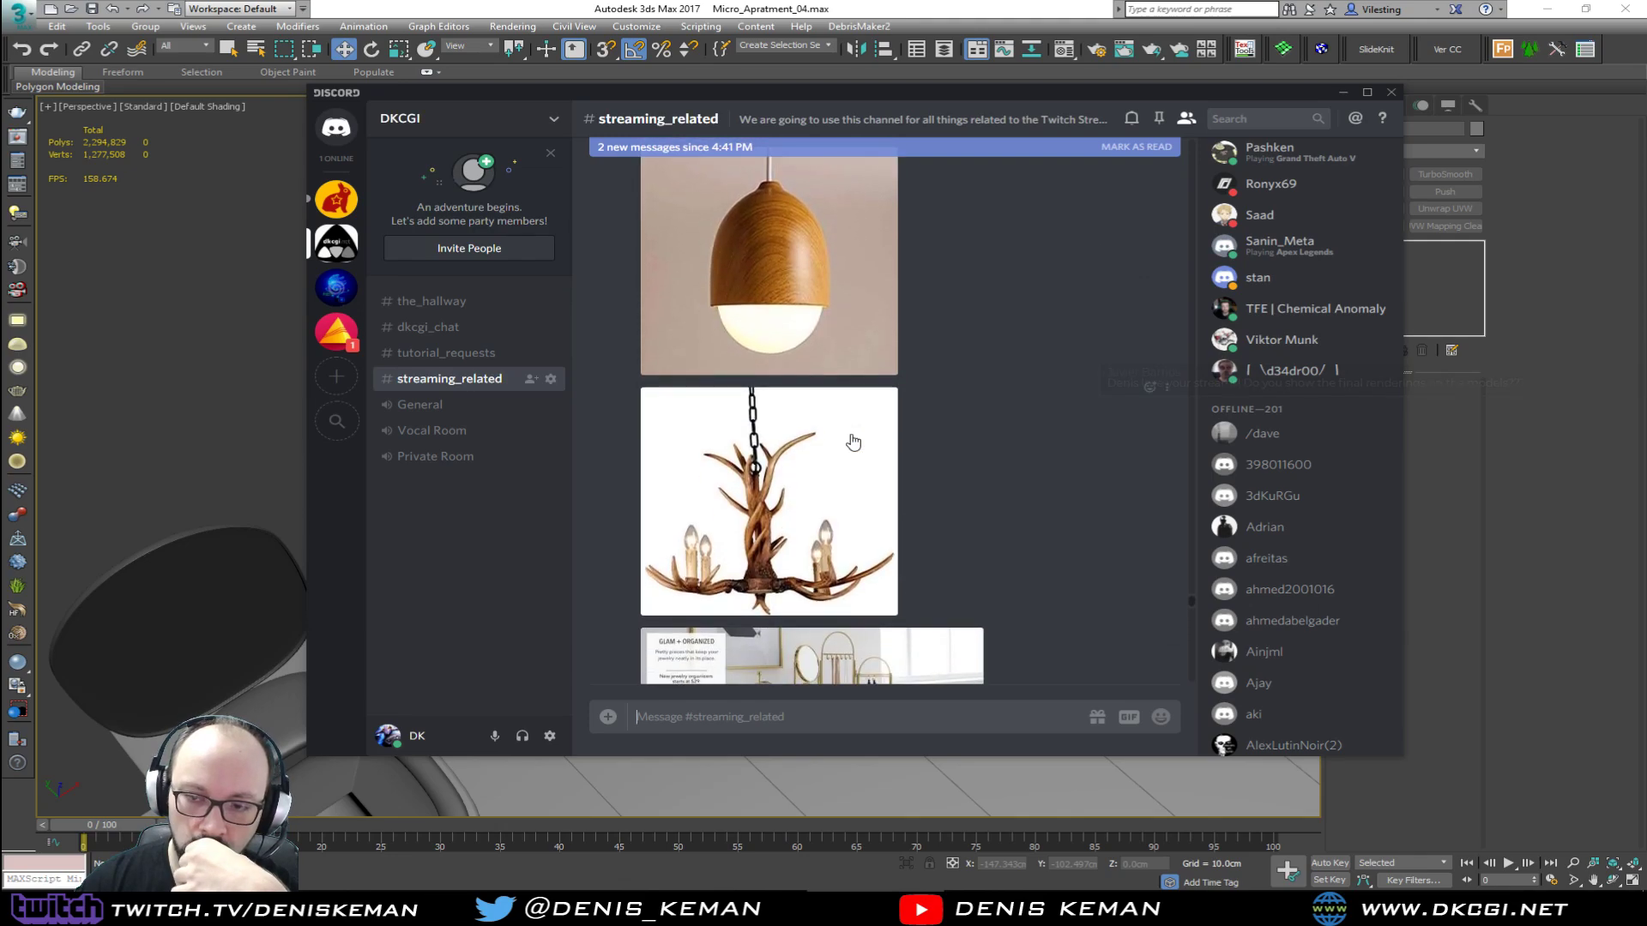
{"action": "scroll", "coordinate": [852, 443], "scroll_direction": "down", "scroll_amount": 15}
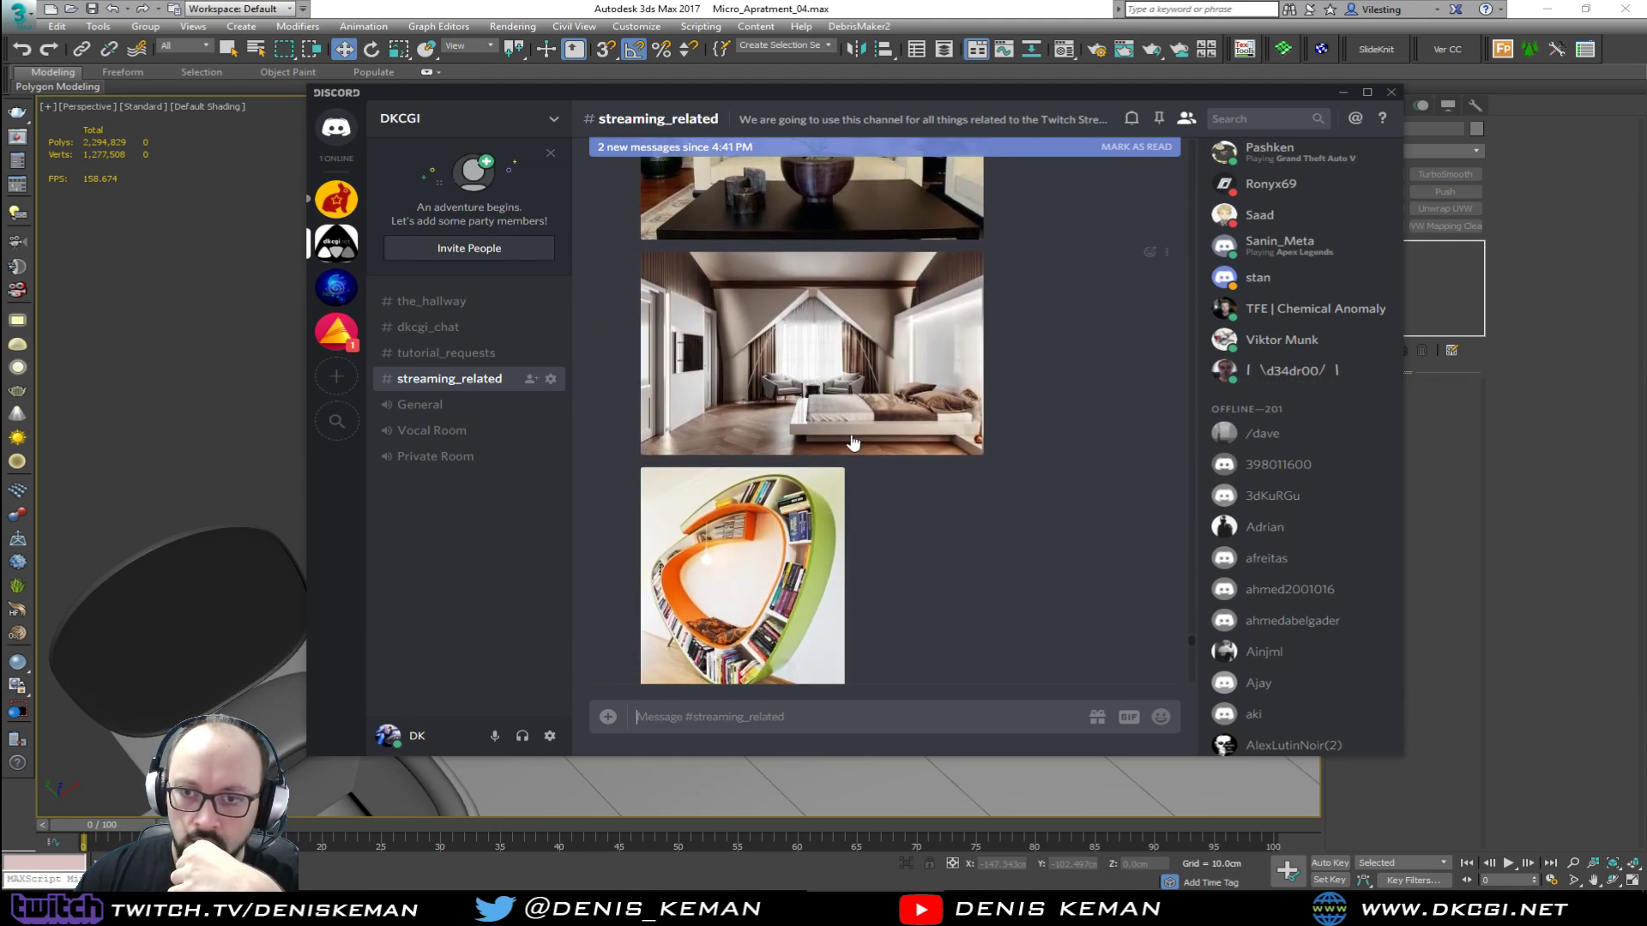
{"action": "scroll", "coordinate": [852, 442], "scroll_direction": "down", "scroll_amount": 5}
Step: Compare the pendulum, round wooden and industrial wall clock references in the newest posts, and put the Discord window away
{"action": "scroll", "coordinate": [853, 442], "scroll_direction": "up", "scroll_amount": 3}
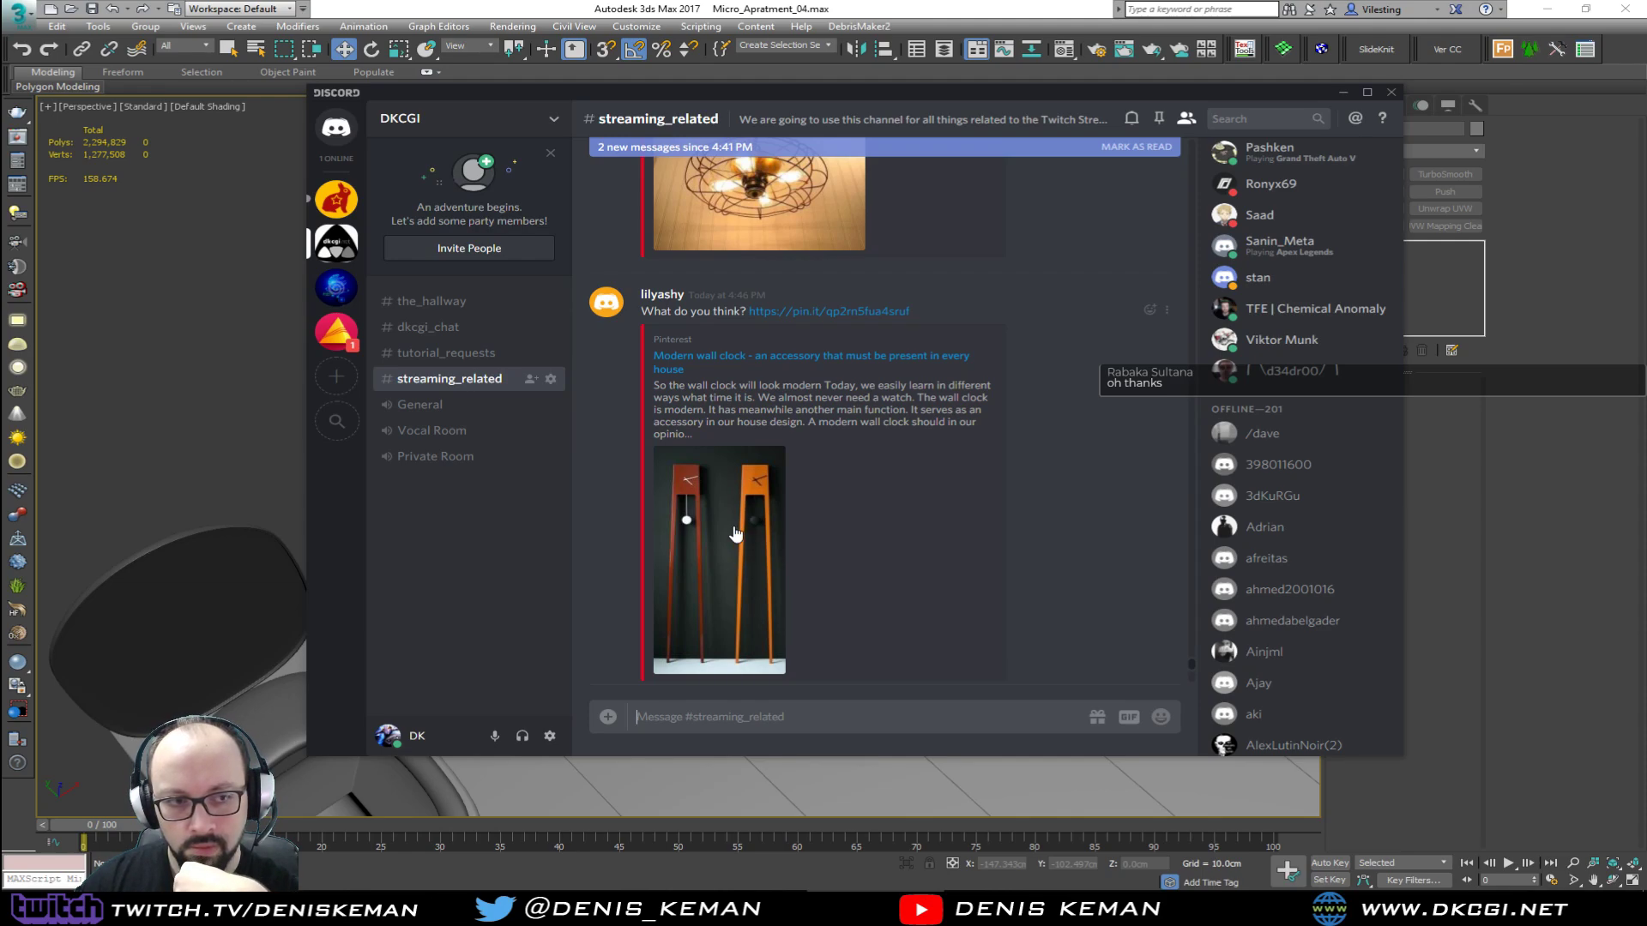
{"action": "scroll", "coordinate": [735, 533], "scroll_direction": "down", "scroll_amount": 5}
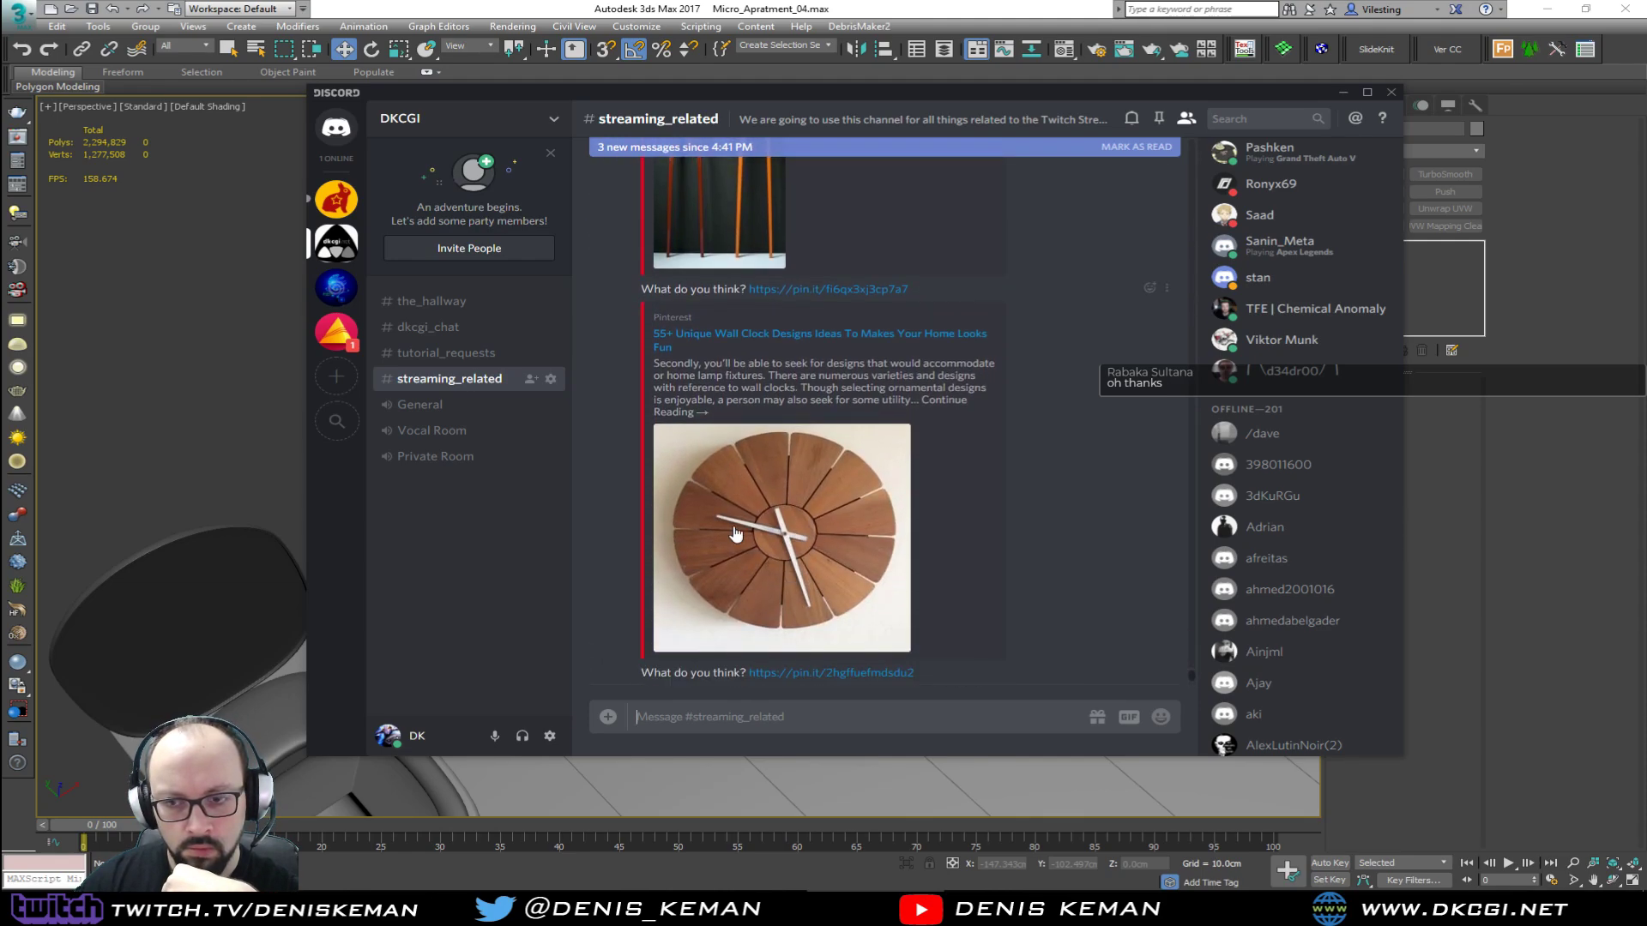
{"action": "scroll", "coordinate": [821, 543], "scroll_direction": "down", "scroll_amount": 5}
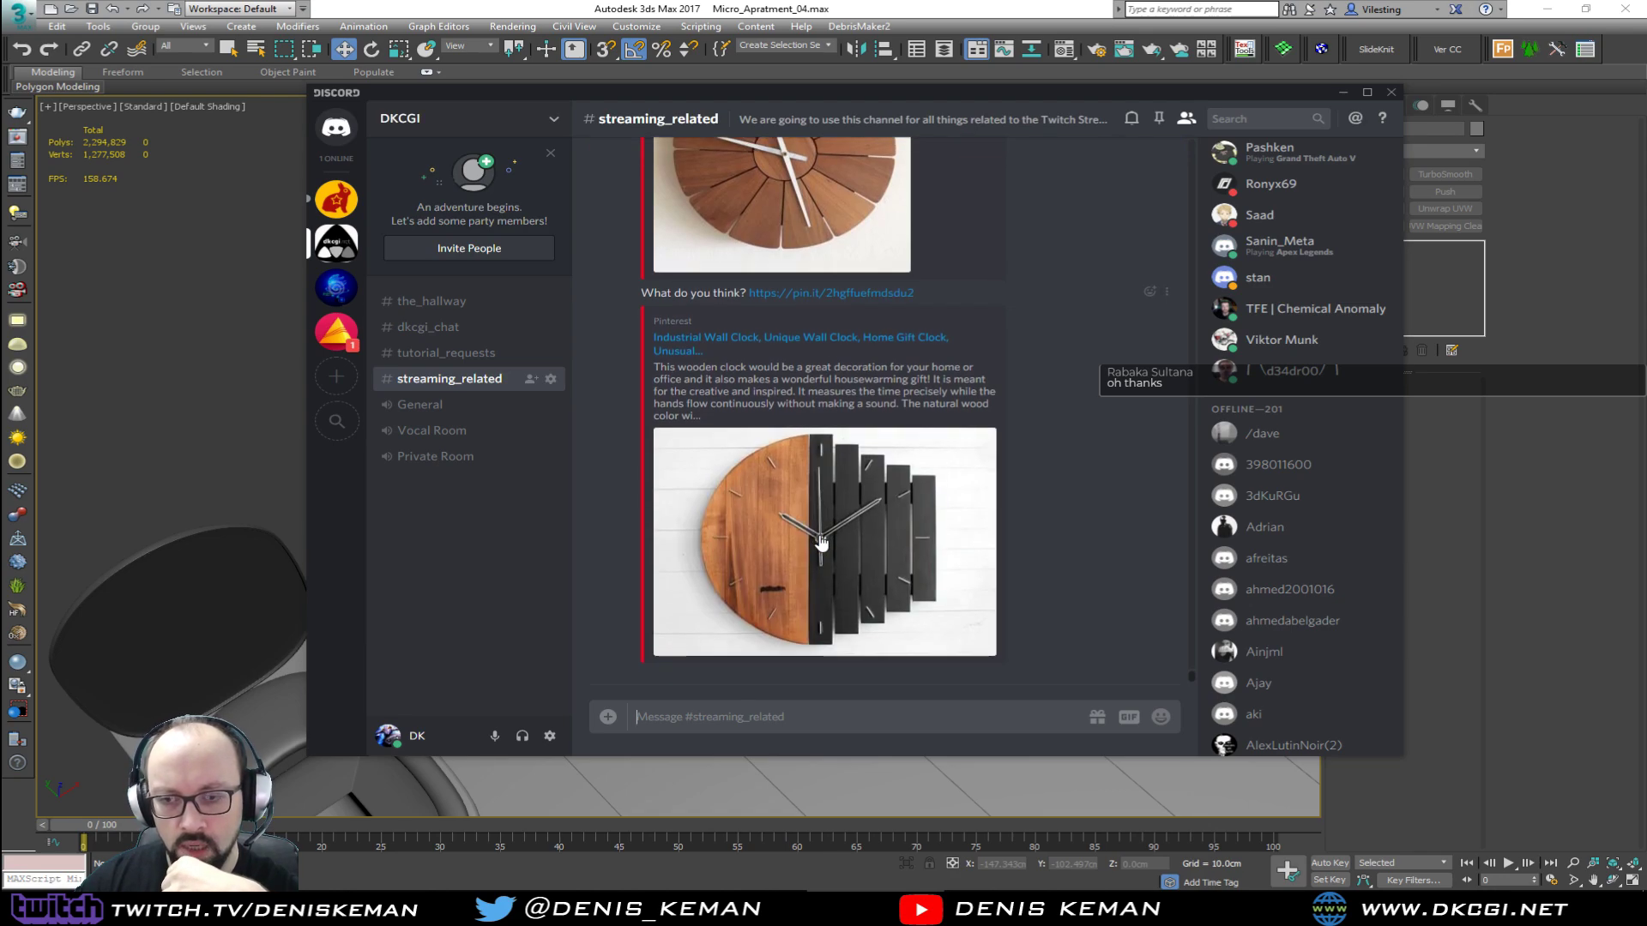
{"action": "scroll", "coordinate": [820, 542], "scroll_direction": "up", "scroll_amount": 4}
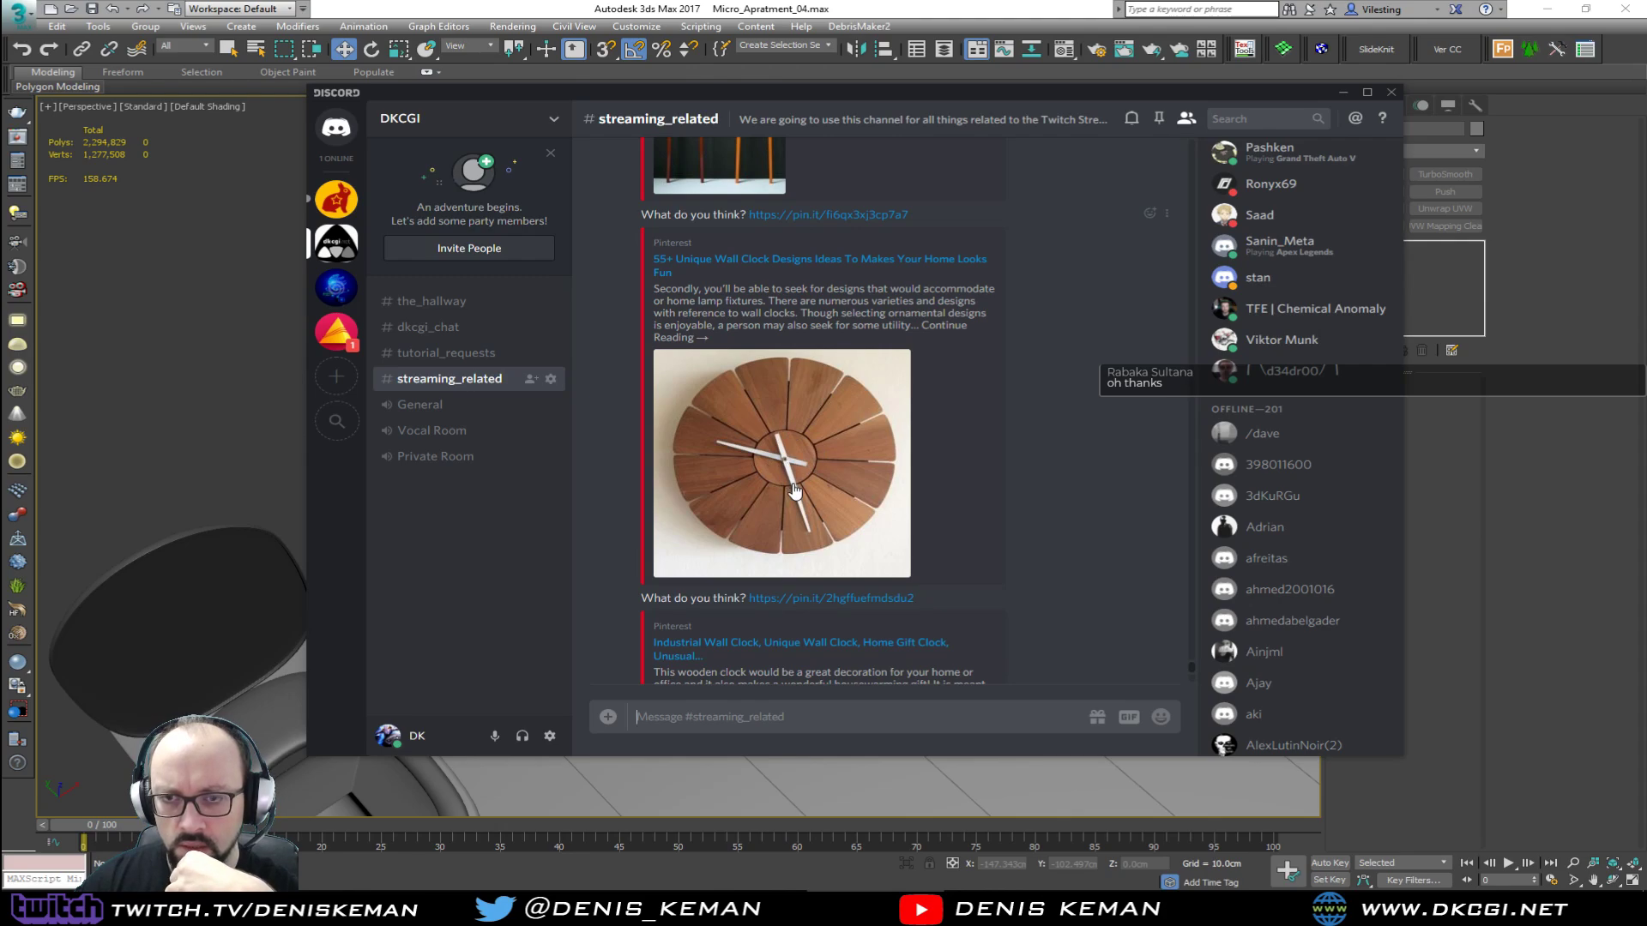
{"action": "scroll", "coordinate": [792, 489], "scroll_direction": "up", "scroll_amount": 5}
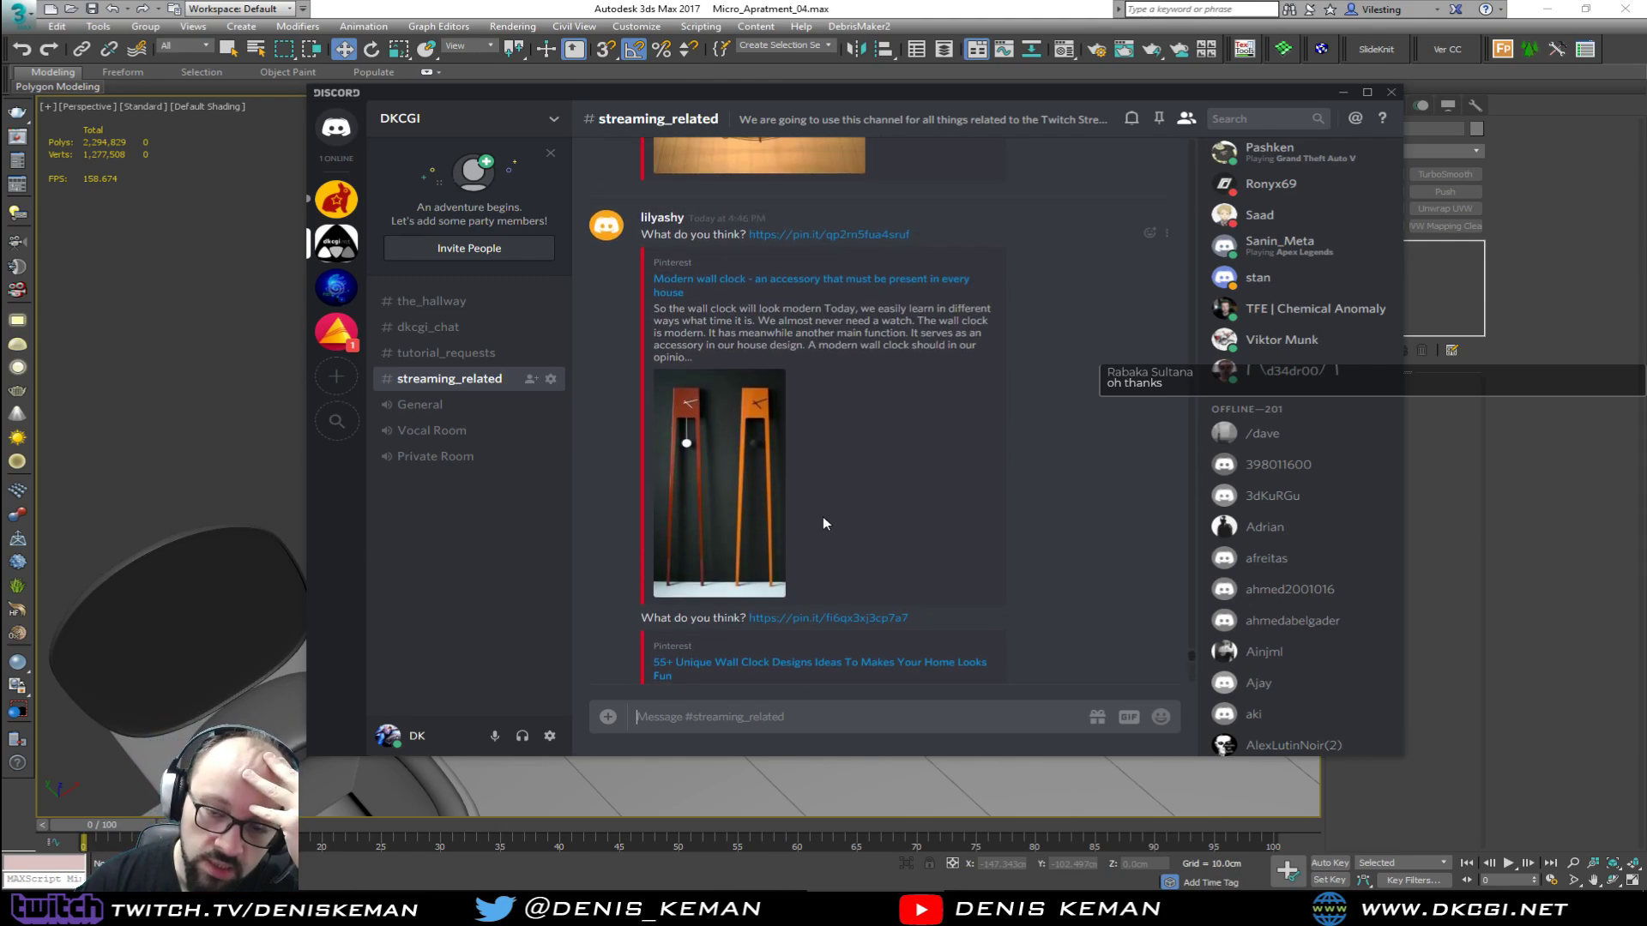
{"action": "scroll", "coordinate": [822, 516], "scroll_direction": "down", "scroll_amount": 9}
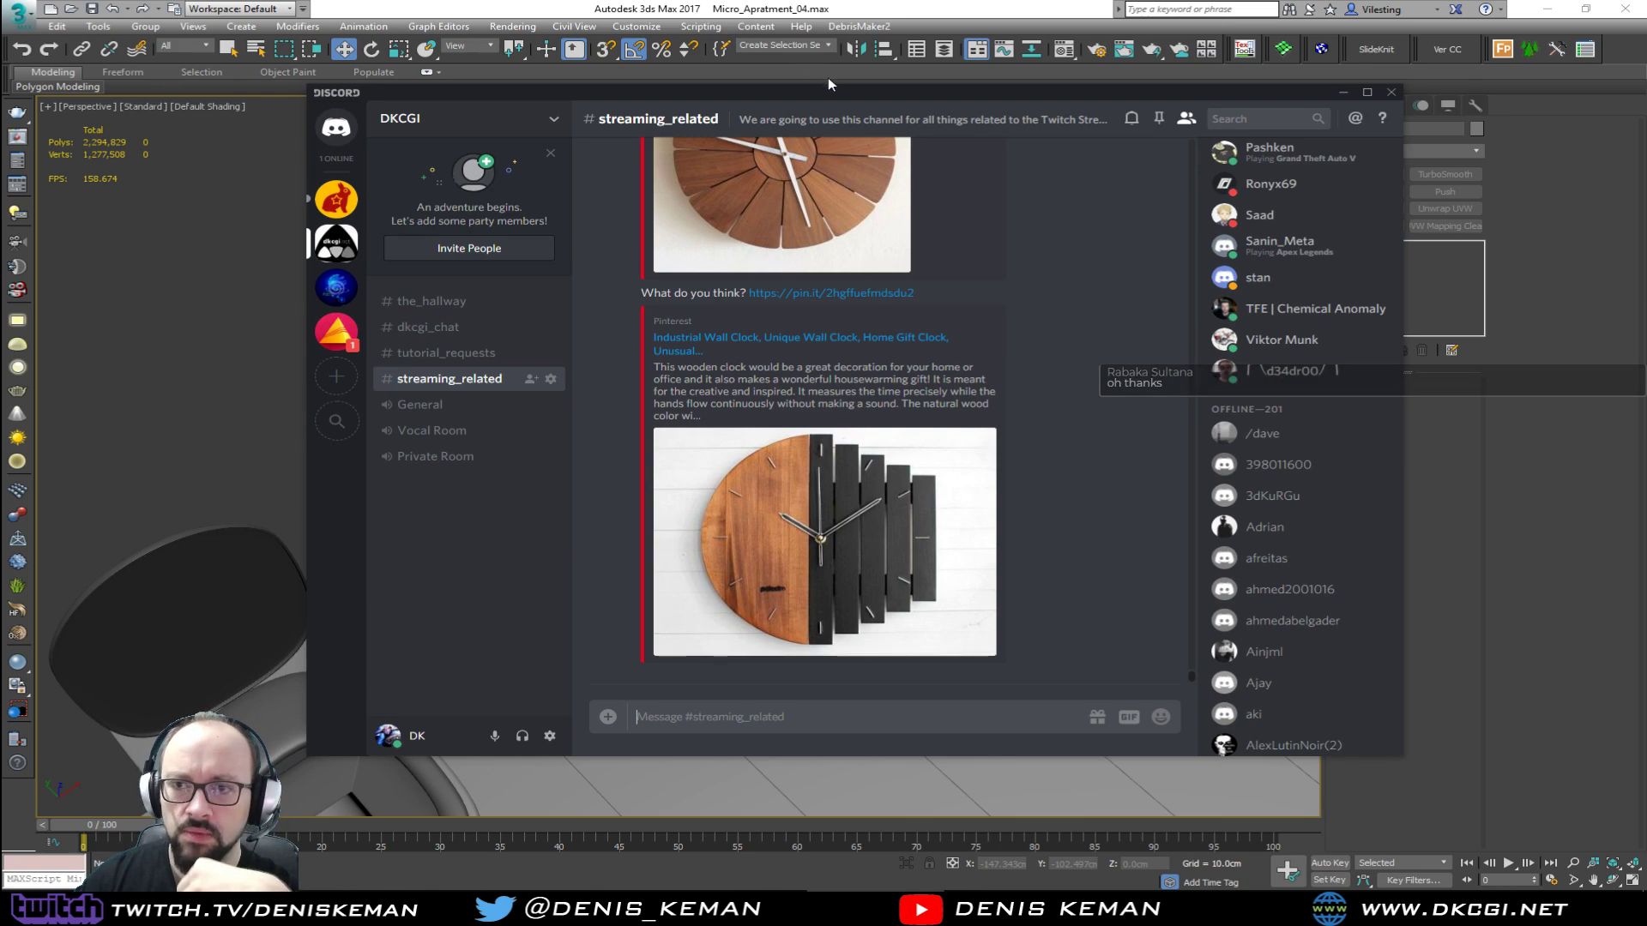
{"action": "left_click_drag", "start_coordinate": [843, 91], "coordinate": [1646, 258]}
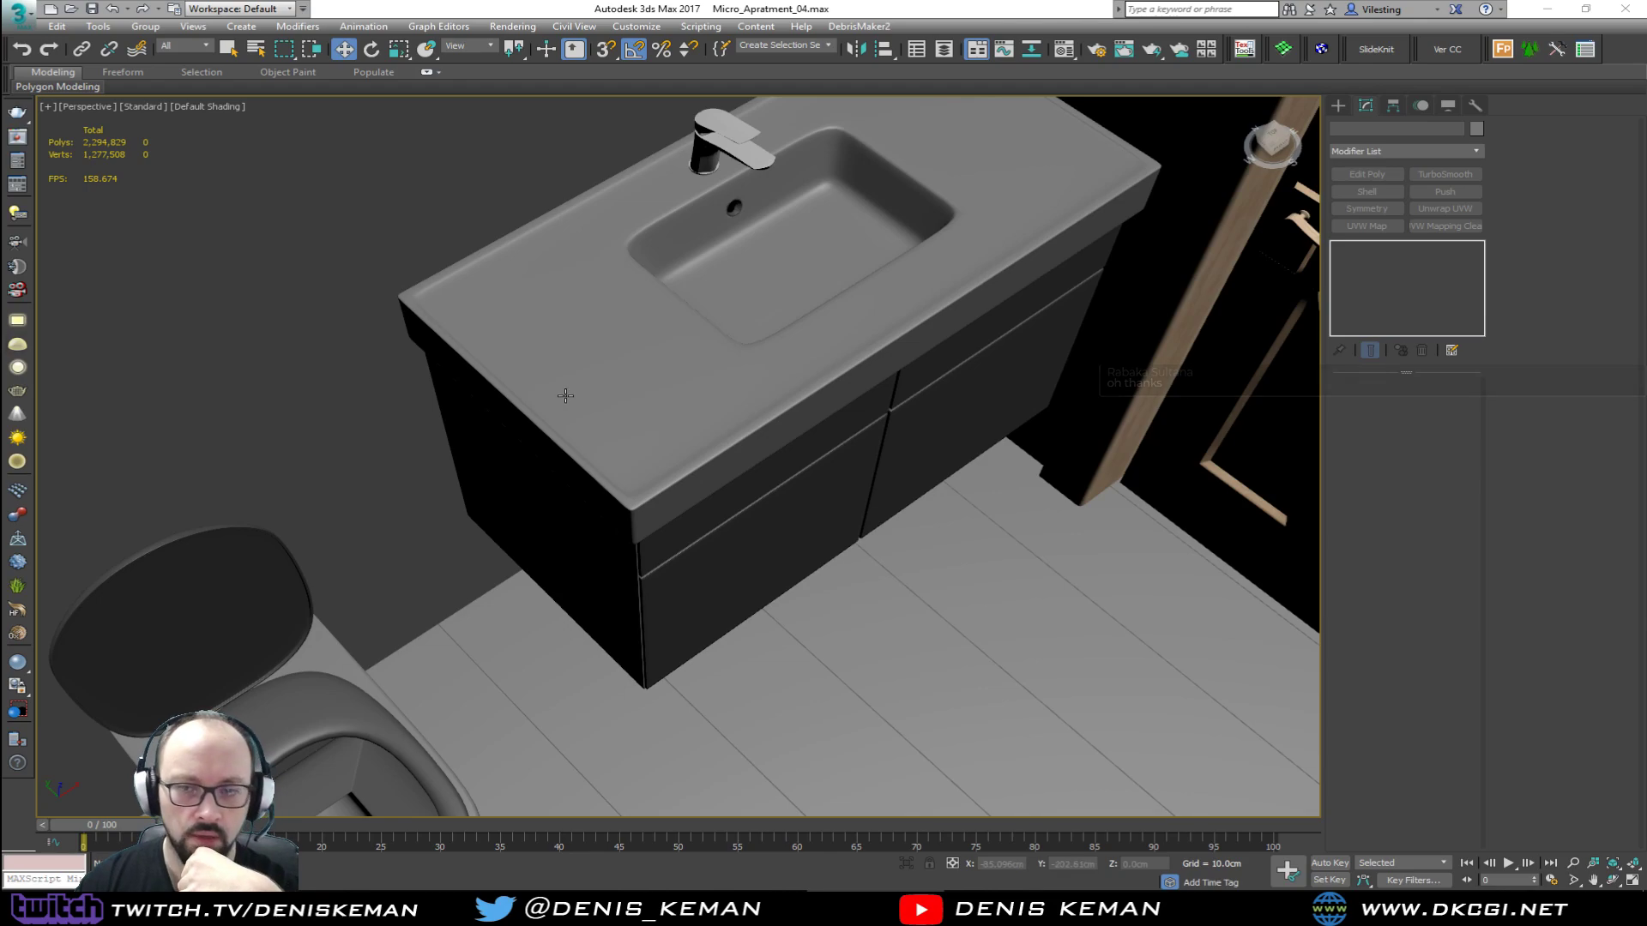
Step: Examine the living area's wall lamps, the wall above the sofa and the fan light, along with the overall apartment layout
{"action": "scroll", "coordinate": [566, 395], "scroll_direction": "down", "scroll_amount": 15}
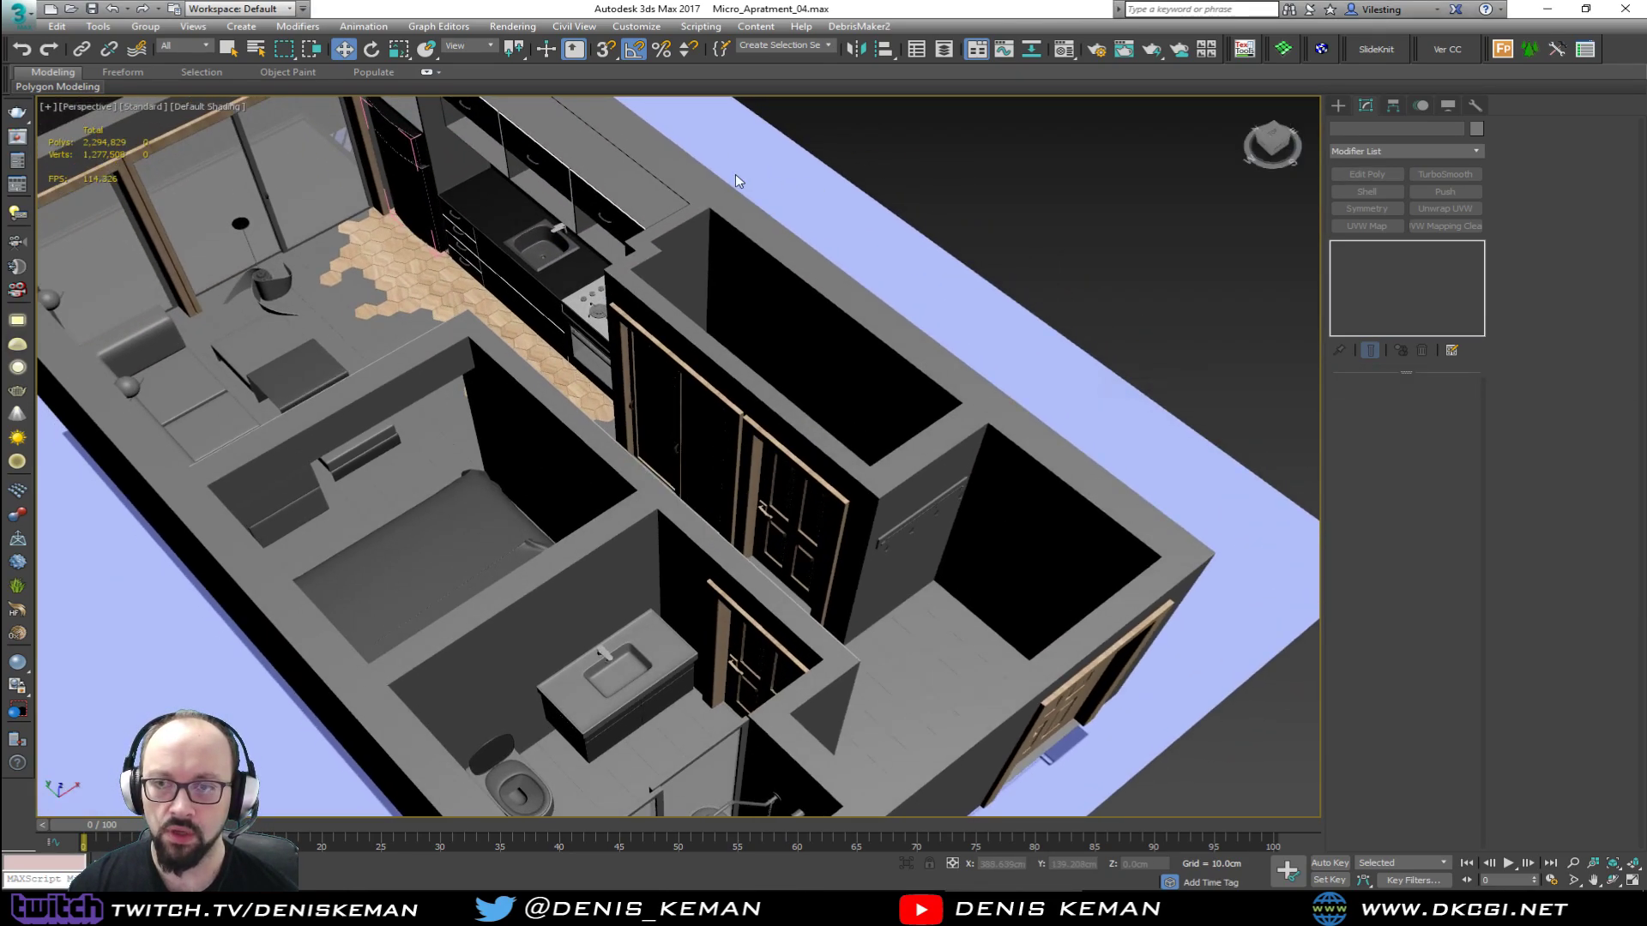
{"action": "middle_click_drag", "start_coordinate": [736, 180], "coordinate": [920, 380], "text": "alt"}
{"action": "scroll", "coordinate": [919, 380], "scroll_direction": "down", "scroll_amount": 3}
{"action": "scroll", "coordinate": [524, 369], "scroll_direction": "up", "scroll_amount": 5}
{"action": "scroll", "coordinate": [548, 376], "scroll_direction": "up", "scroll_amount": 2}
{"action": "middle_click_drag", "start_coordinate": [607, 369], "coordinate": [572, 342], "text": "alt"}
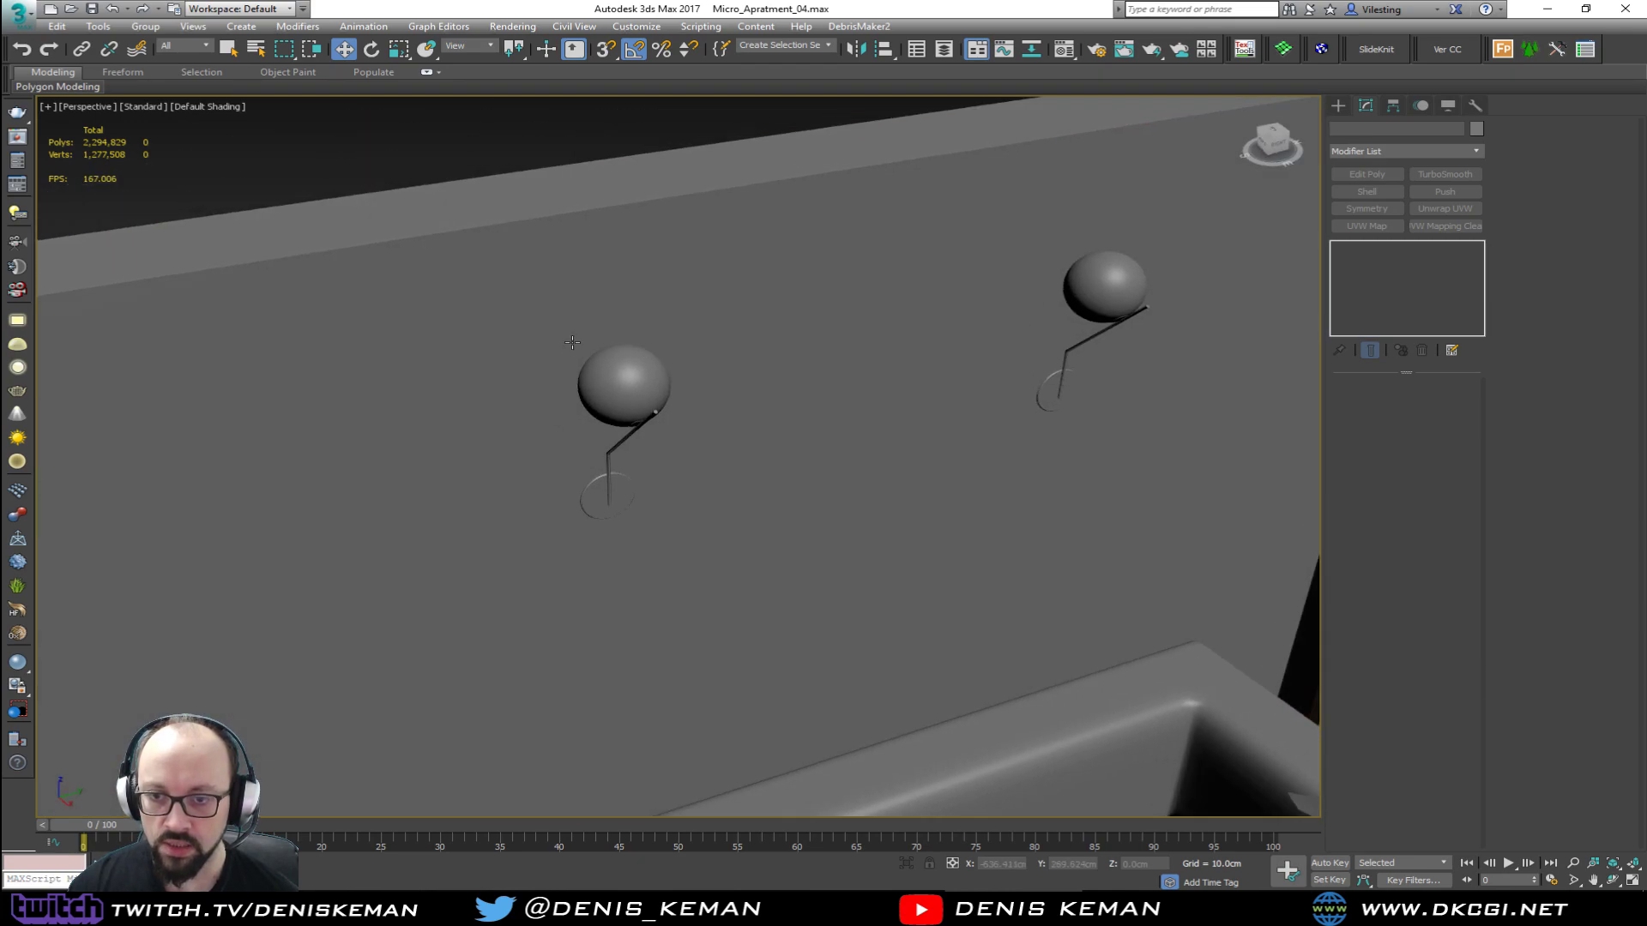
{"action": "scroll", "coordinate": [849, 335], "scroll_direction": "down", "scroll_amount": 2}
{"action": "scroll", "coordinate": [863, 368], "scroll_direction": "down", "scroll_amount": 5}
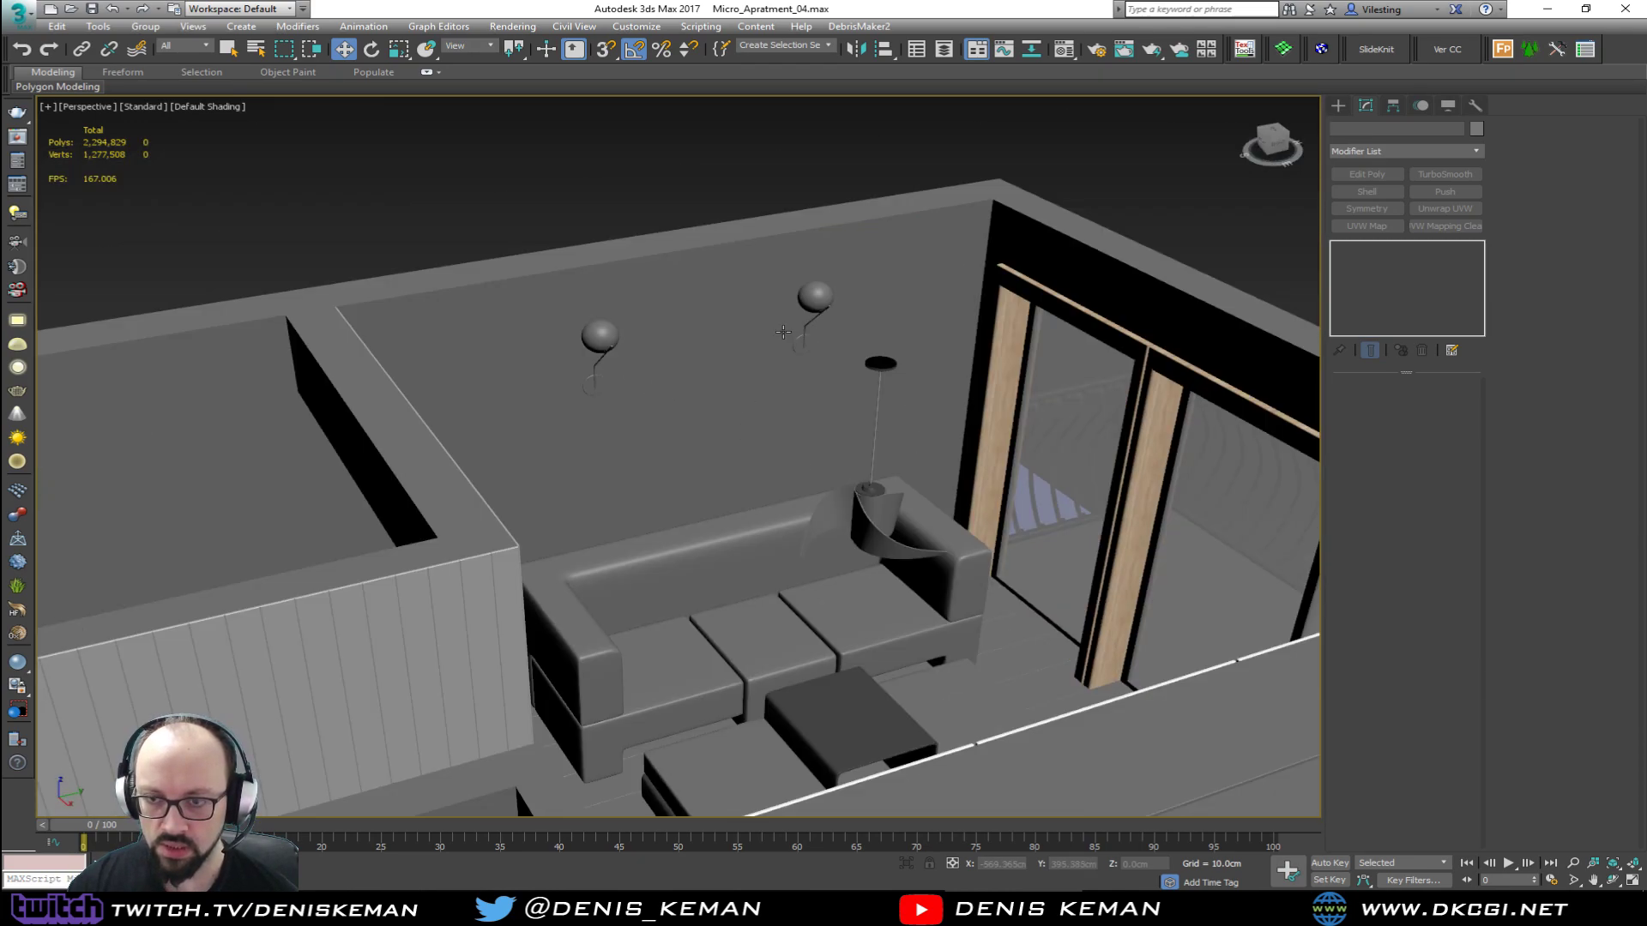
{"action": "middle_click_drag", "start_coordinate": [783, 332], "coordinate": [683, 392], "text": "alt"}
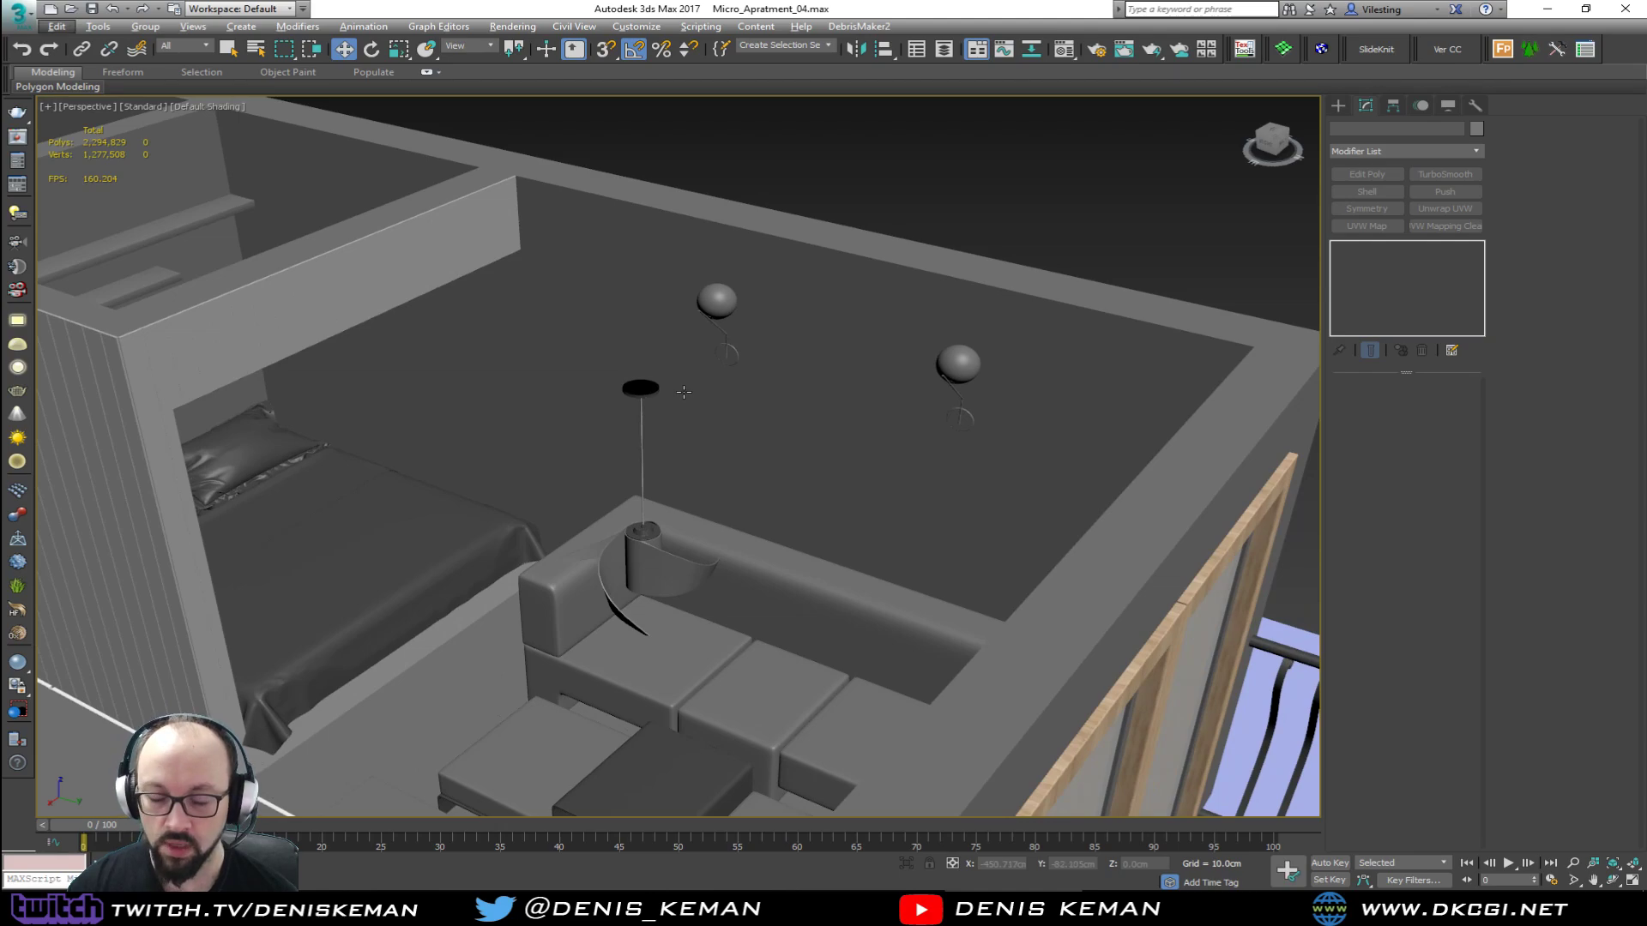
{"action": "scroll", "coordinate": [682, 393], "scroll_direction": "down", "scroll_amount": 8}
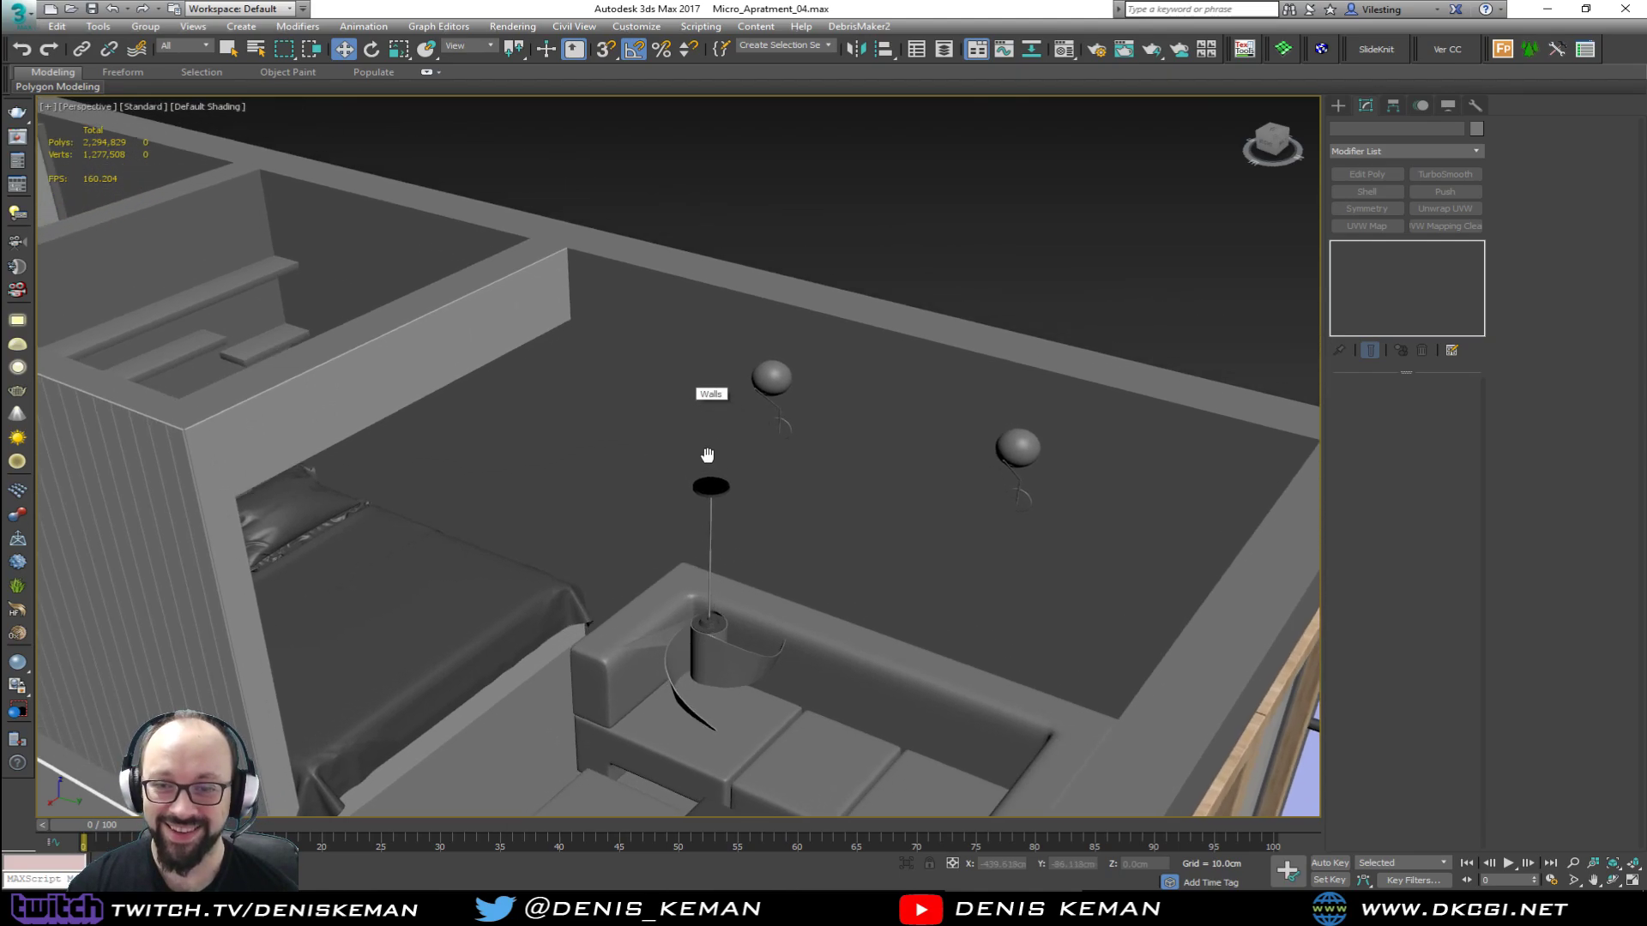
{"action": "scroll", "coordinate": [815, 287], "scroll_direction": "up", "scroll_amount": 2}
{"action": "middle_click_drag", "start_coordinate": [762, 355], "coordinate": [858, 365], "text": "alt"}
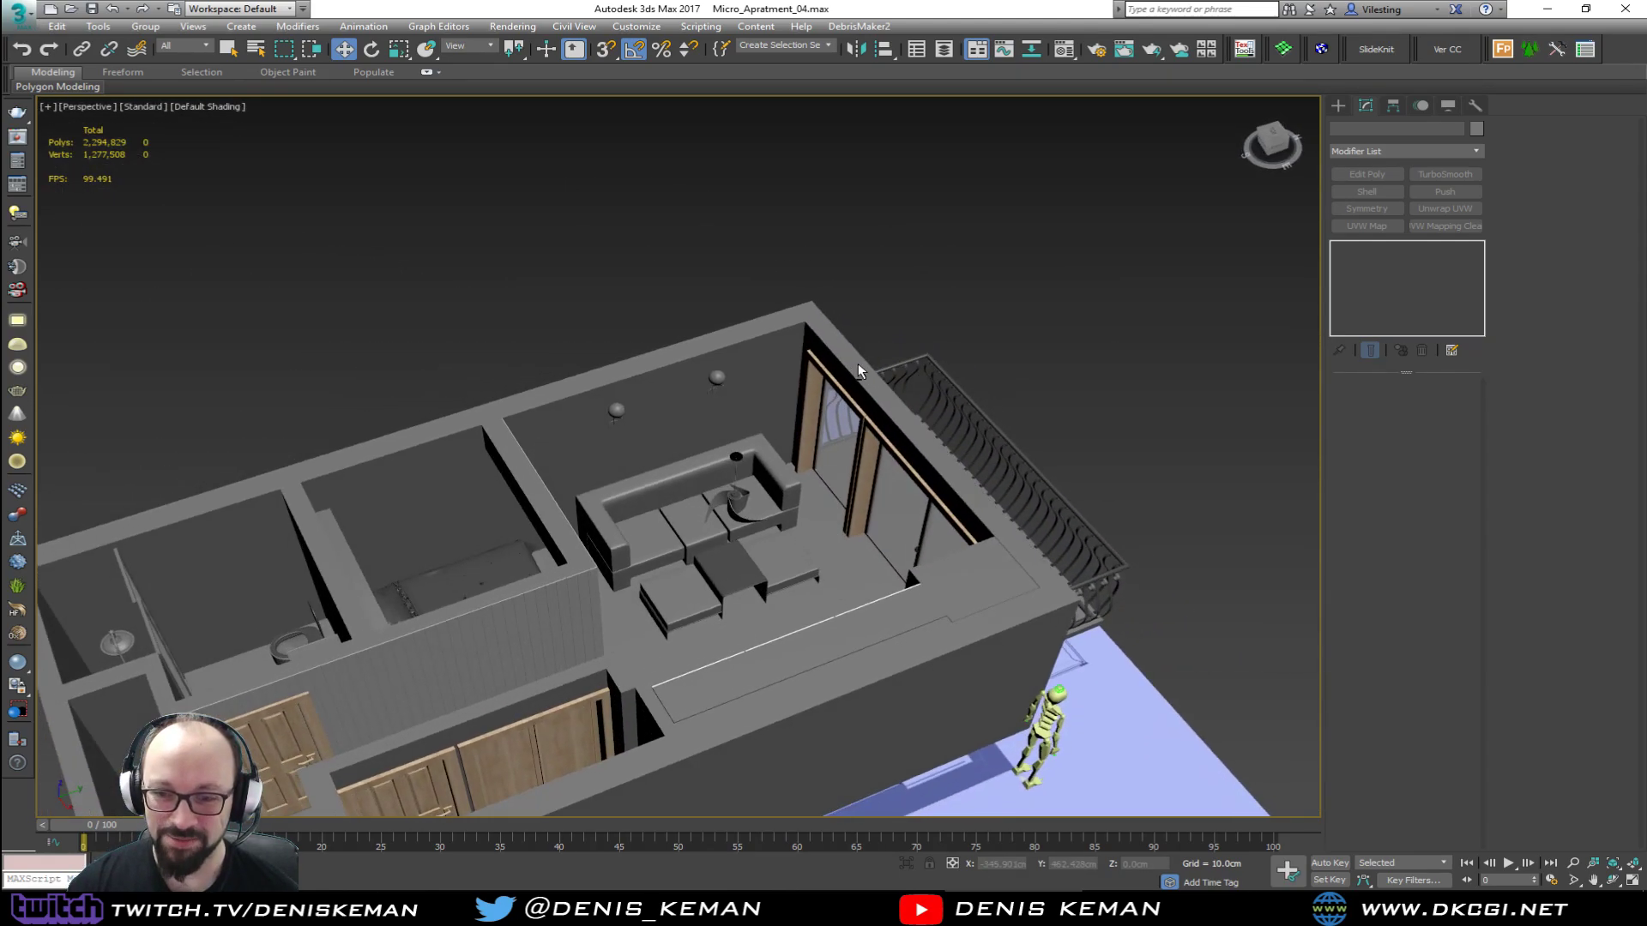
{"action": "scroll", "coordinate": [720, 401], "scroll_direction": "up", "scroll_amount": 10}
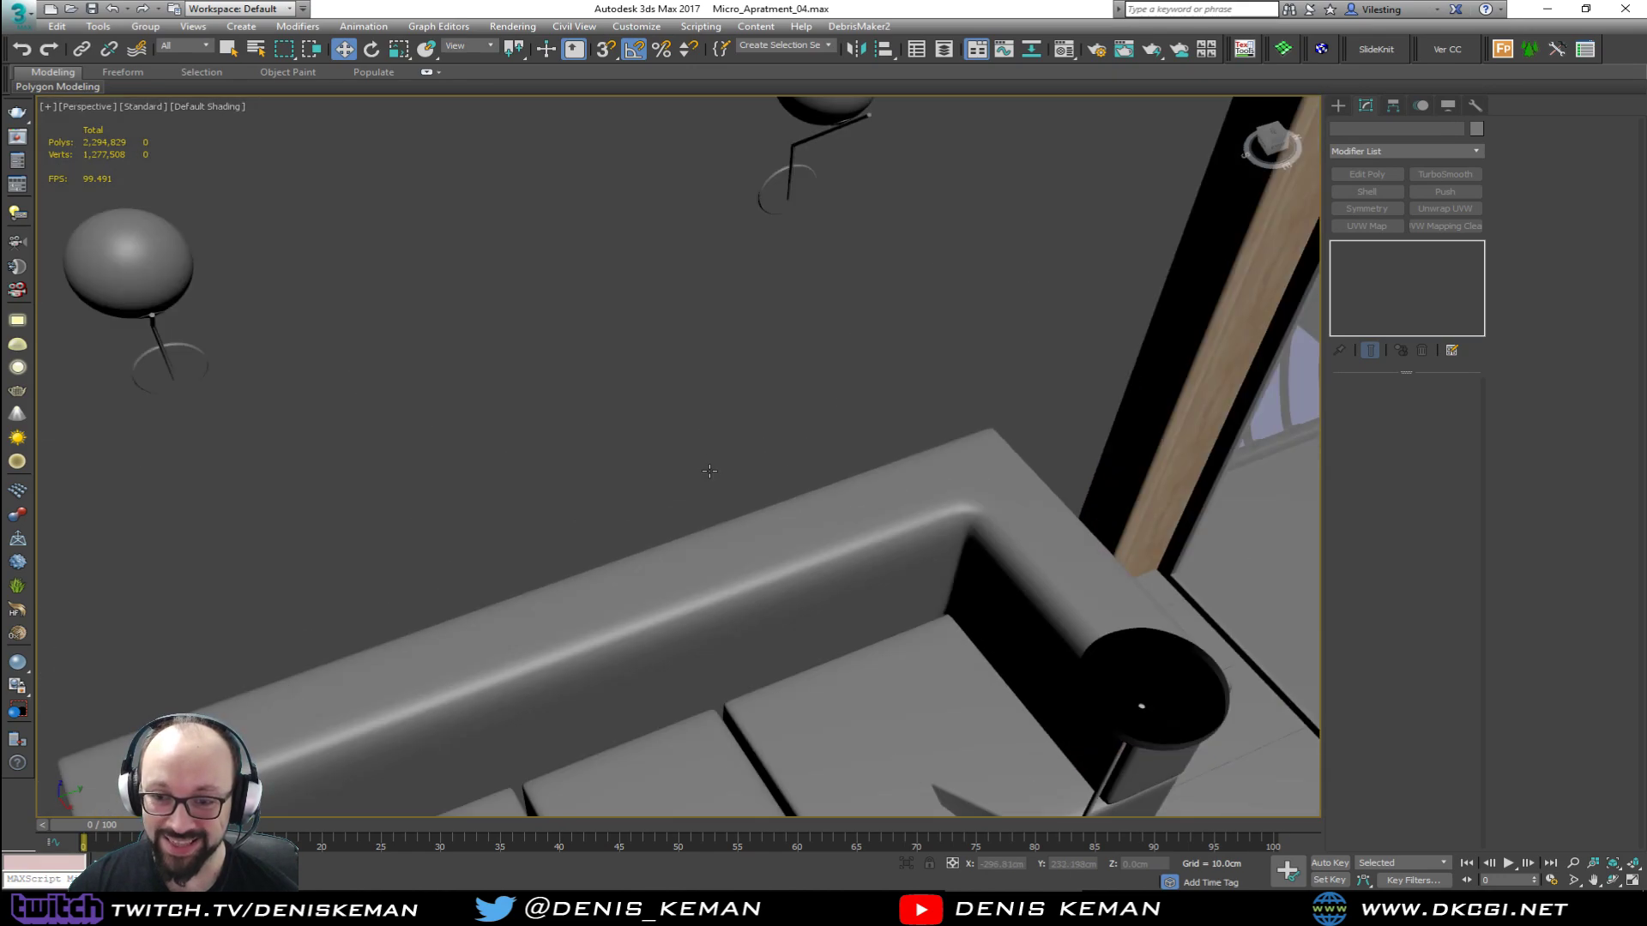
{"action": "middle_click_drag", "start_coordinate": [755, 452], "coordinate": [738, 343]}
{"action": "middle_click_drag", "start_coordinate": [741, 442], "coordinate": [688, 408], "text": "alt"}
{"action": "scroll", "coordinate": [688, 409], "scroll_direction": "down", "scroll_amount": 15}
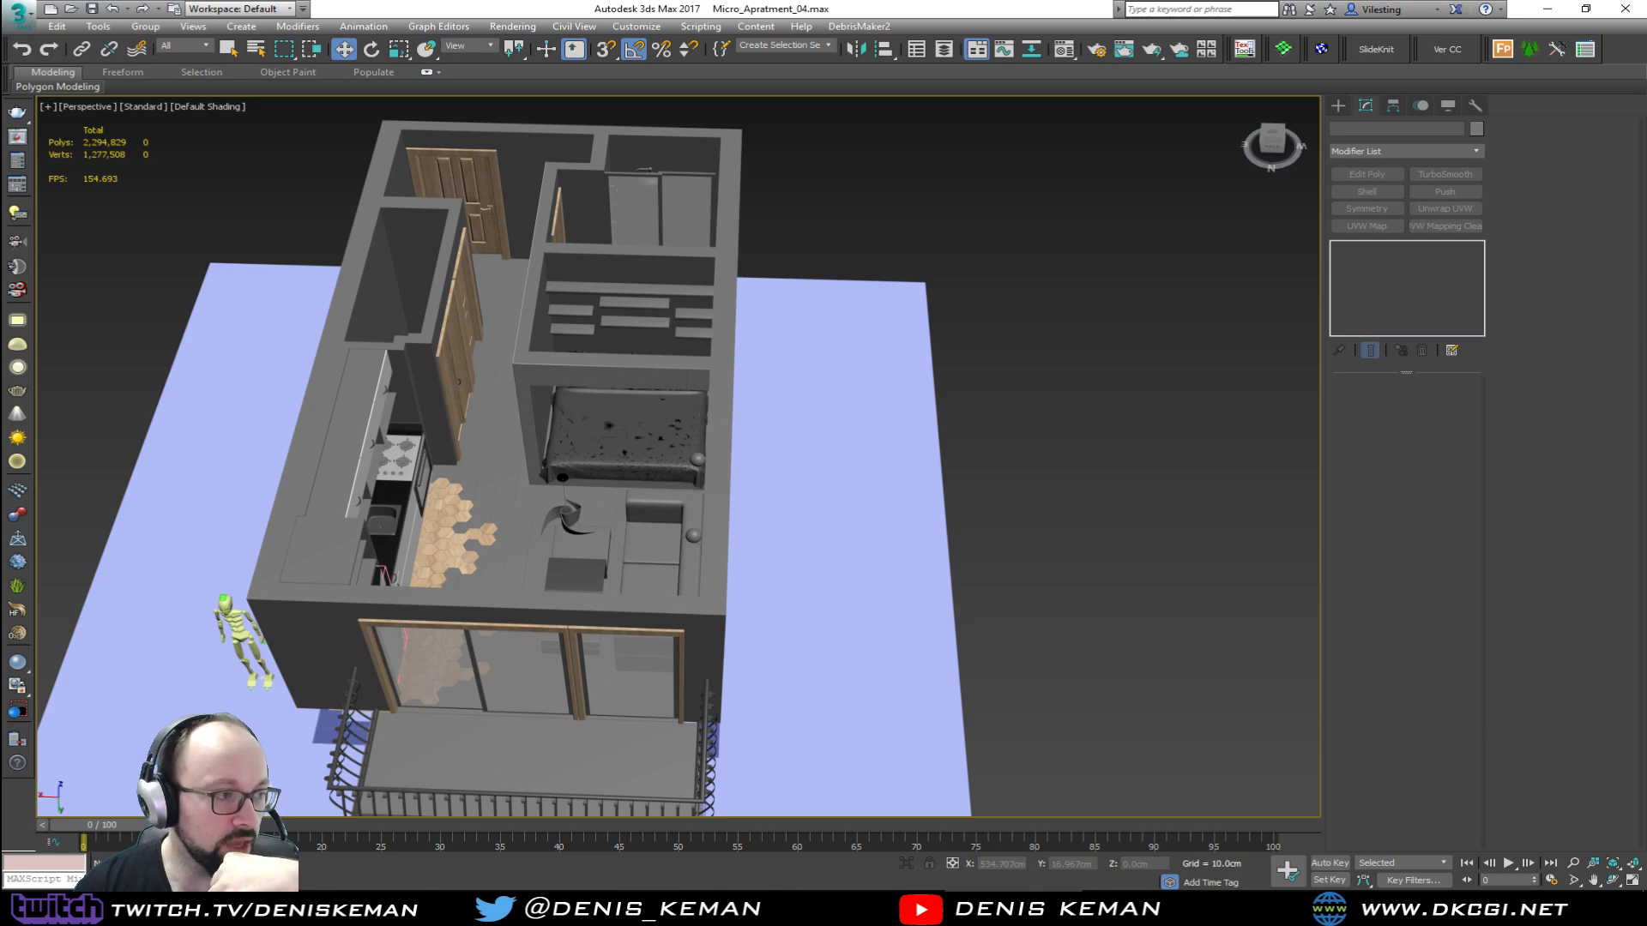
Step: Bring Discord back and compare the pendulum, industrial half-round and faceted wooden wall clock references in the streaming_related channel
{"action": "left_click_drag", "start_coordinate": [1, 197], "coordinate": [752, 111]}
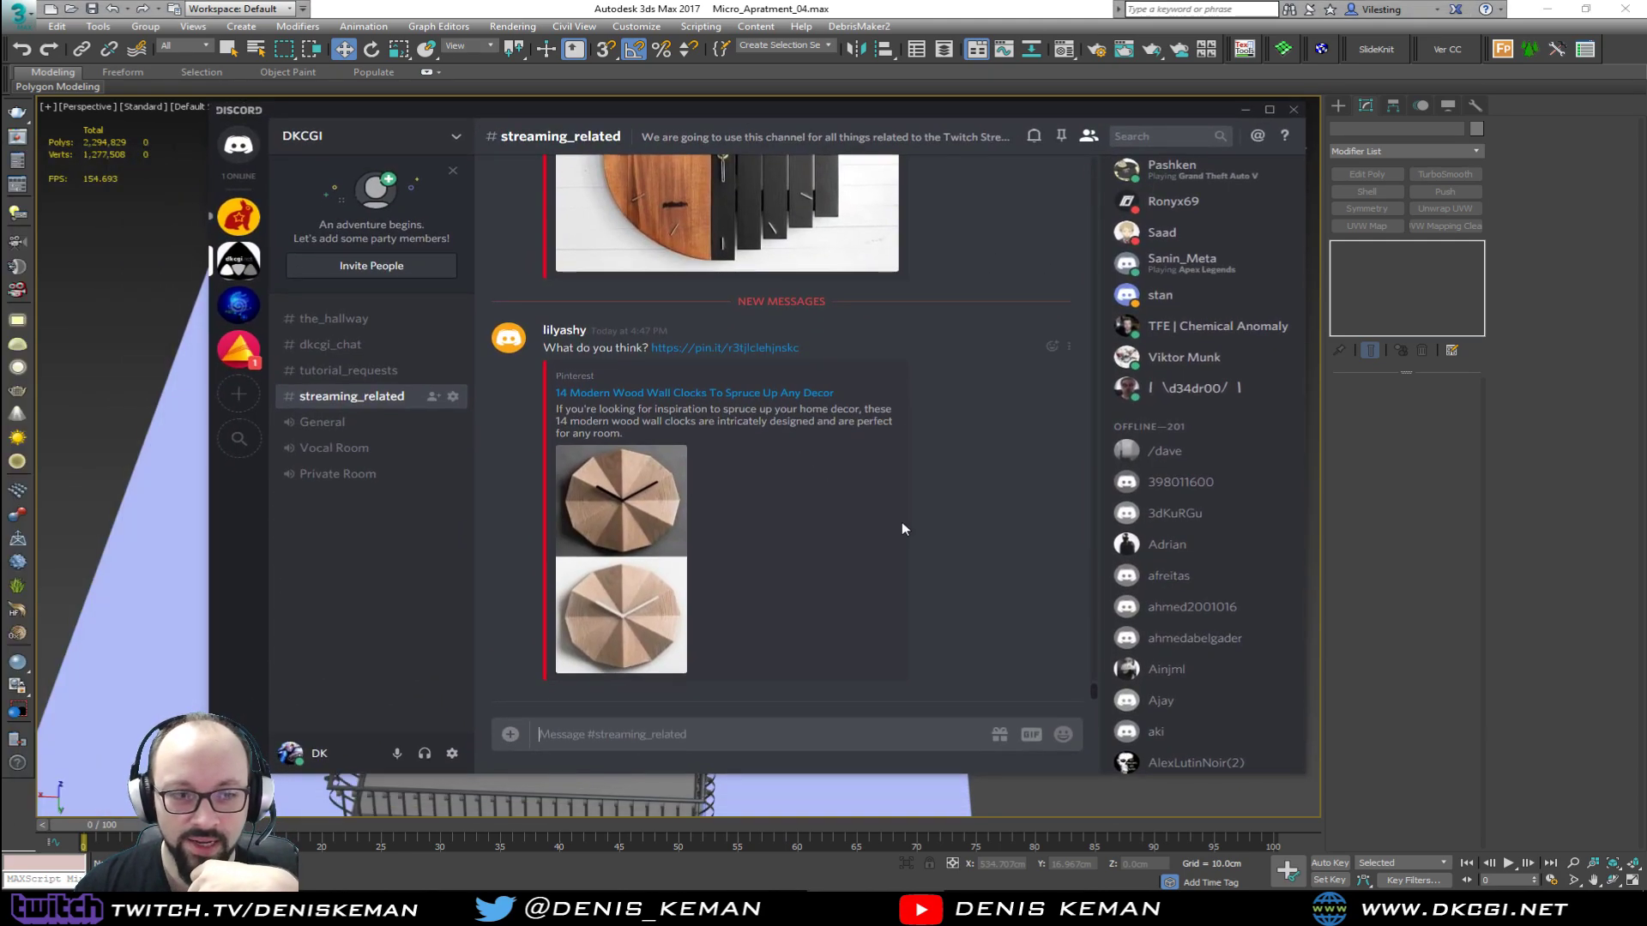
{"action": "scroll", "coordinate": [903, 529], "scroll_direction": "up", "scroll_amount": 2}
{"action": "scroll", "coordinate": [902, 529], "scroll_direction": "down", "scroll_amount": 2}
{"action": "scroll", "coordinate": [750, 574], "scroll_direction": "up", "scroll_amount": 6}
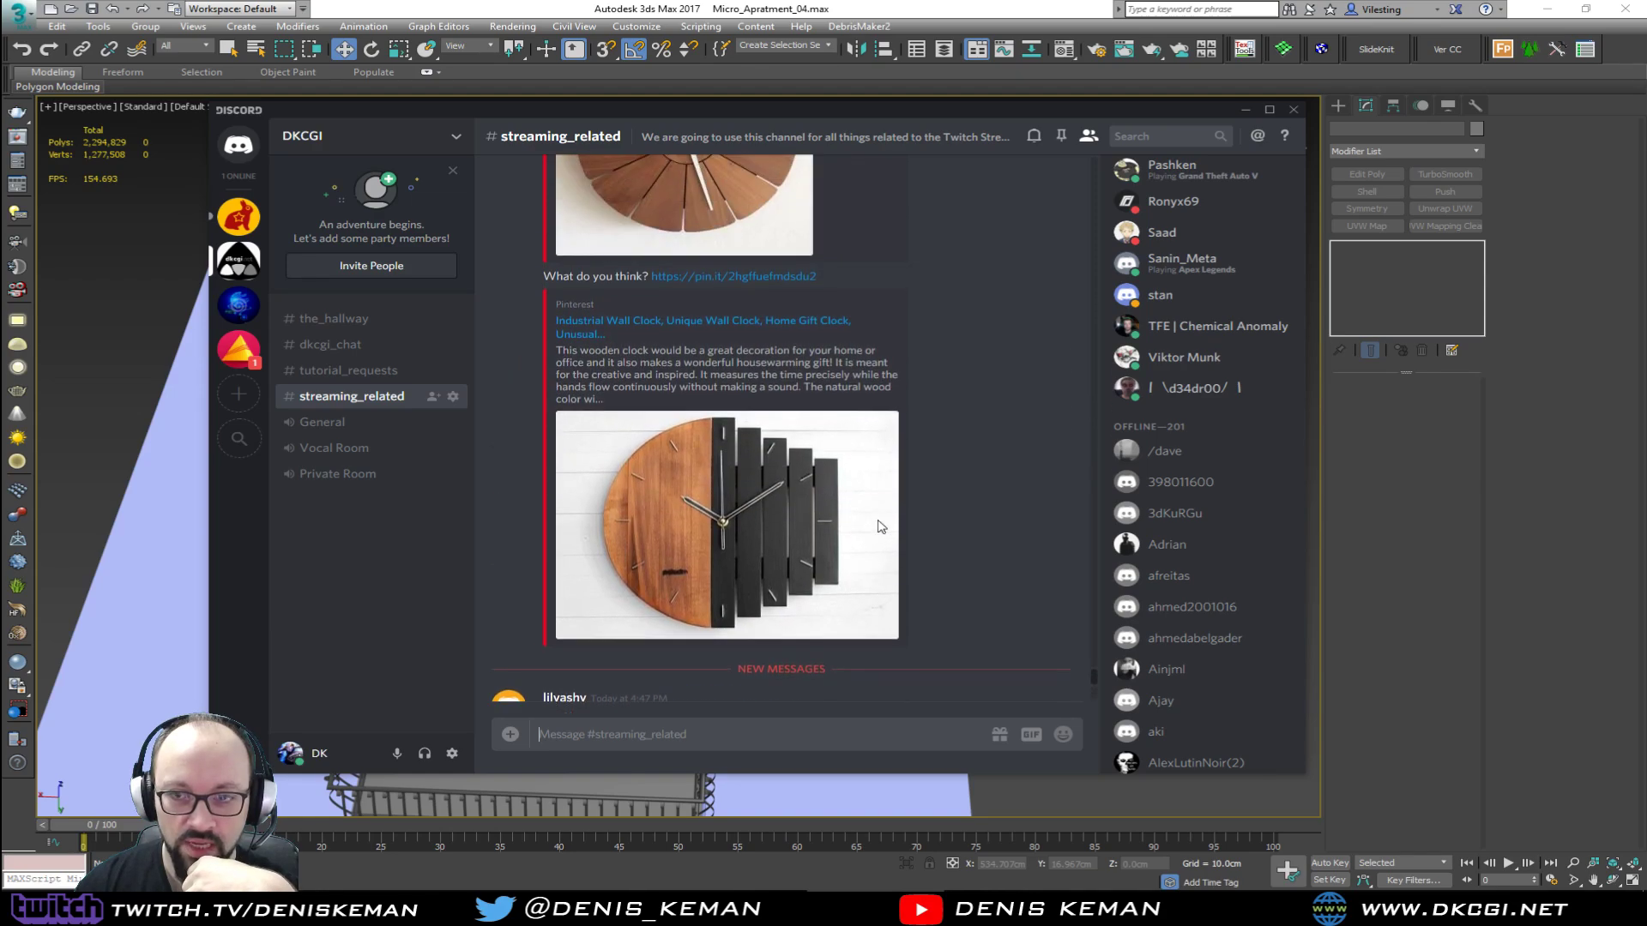
{"action": "scroll", "coordinate": [736, 505], "scroll_direction": "up", "scroll_amount": 4}
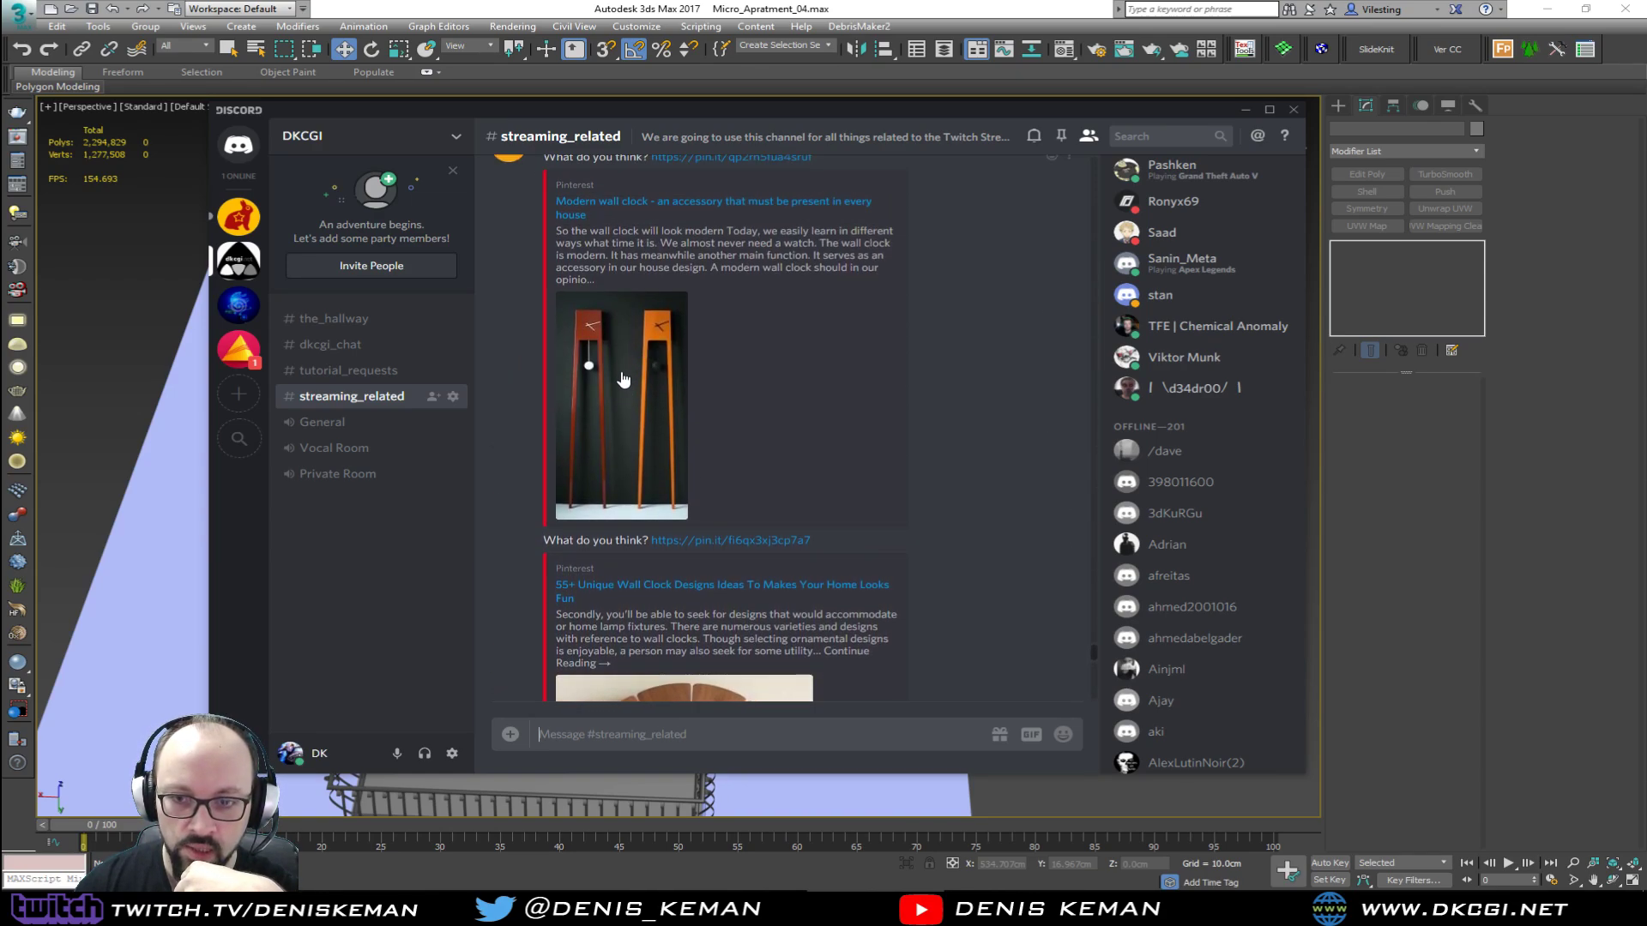
{"action": "scroll", "coordinate": [672, 399], "scroll_direction": "down", "scroll_amount": 8}
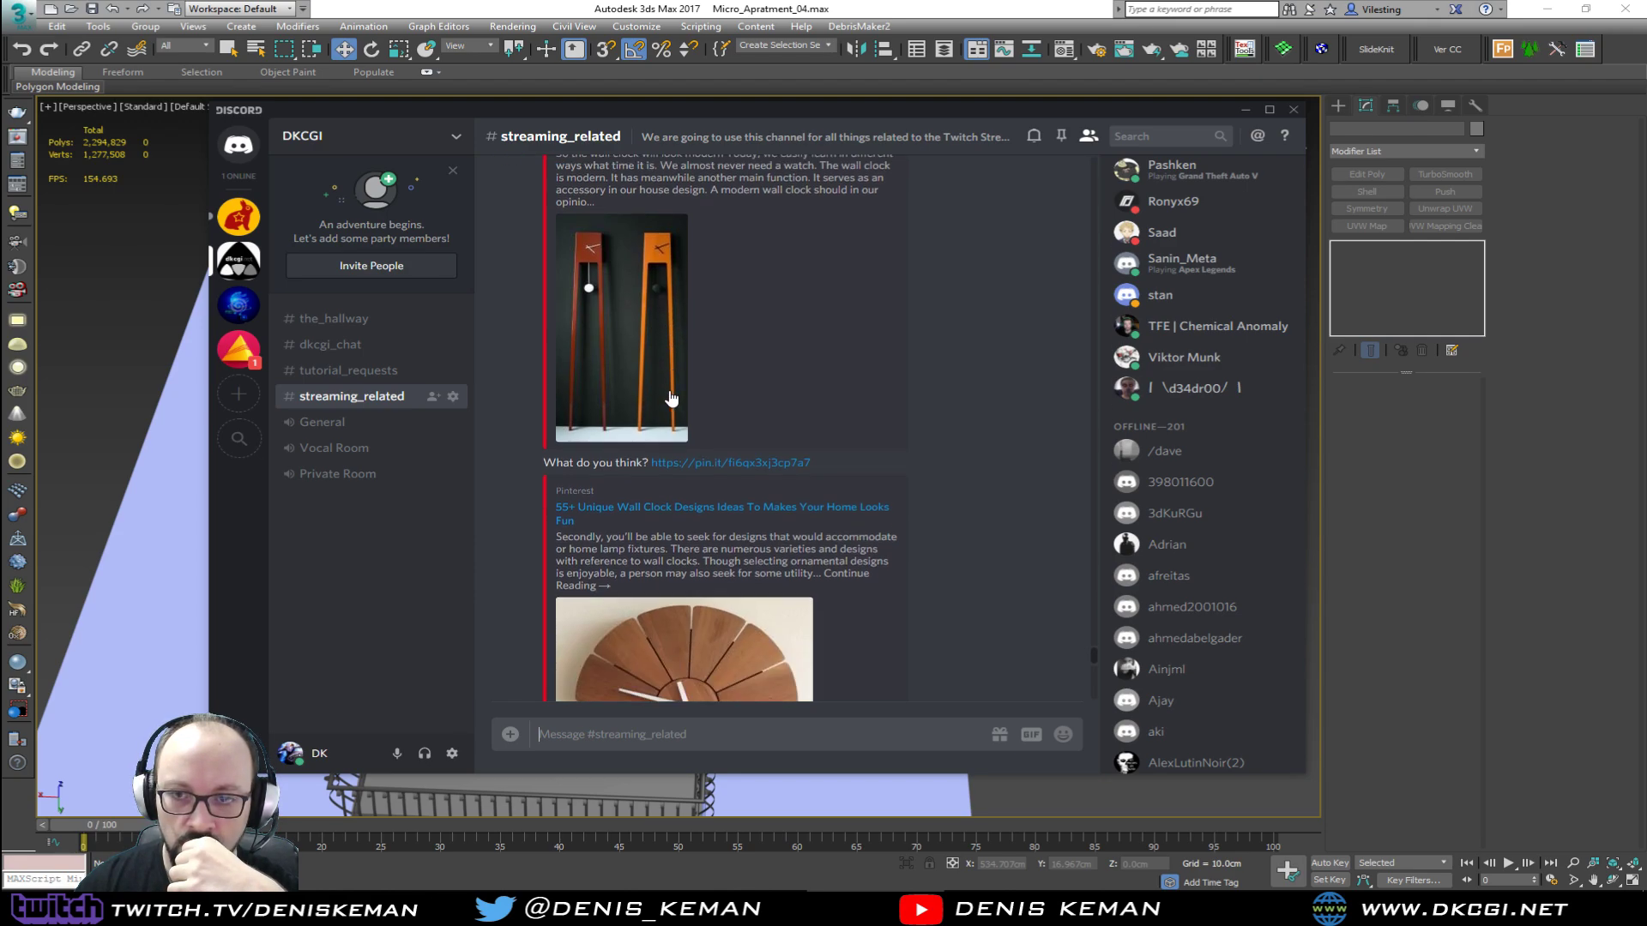
{"action": "scroll", "coordinate": [688, 429], "scroll_direction": "down", "scroll_amount": 2}
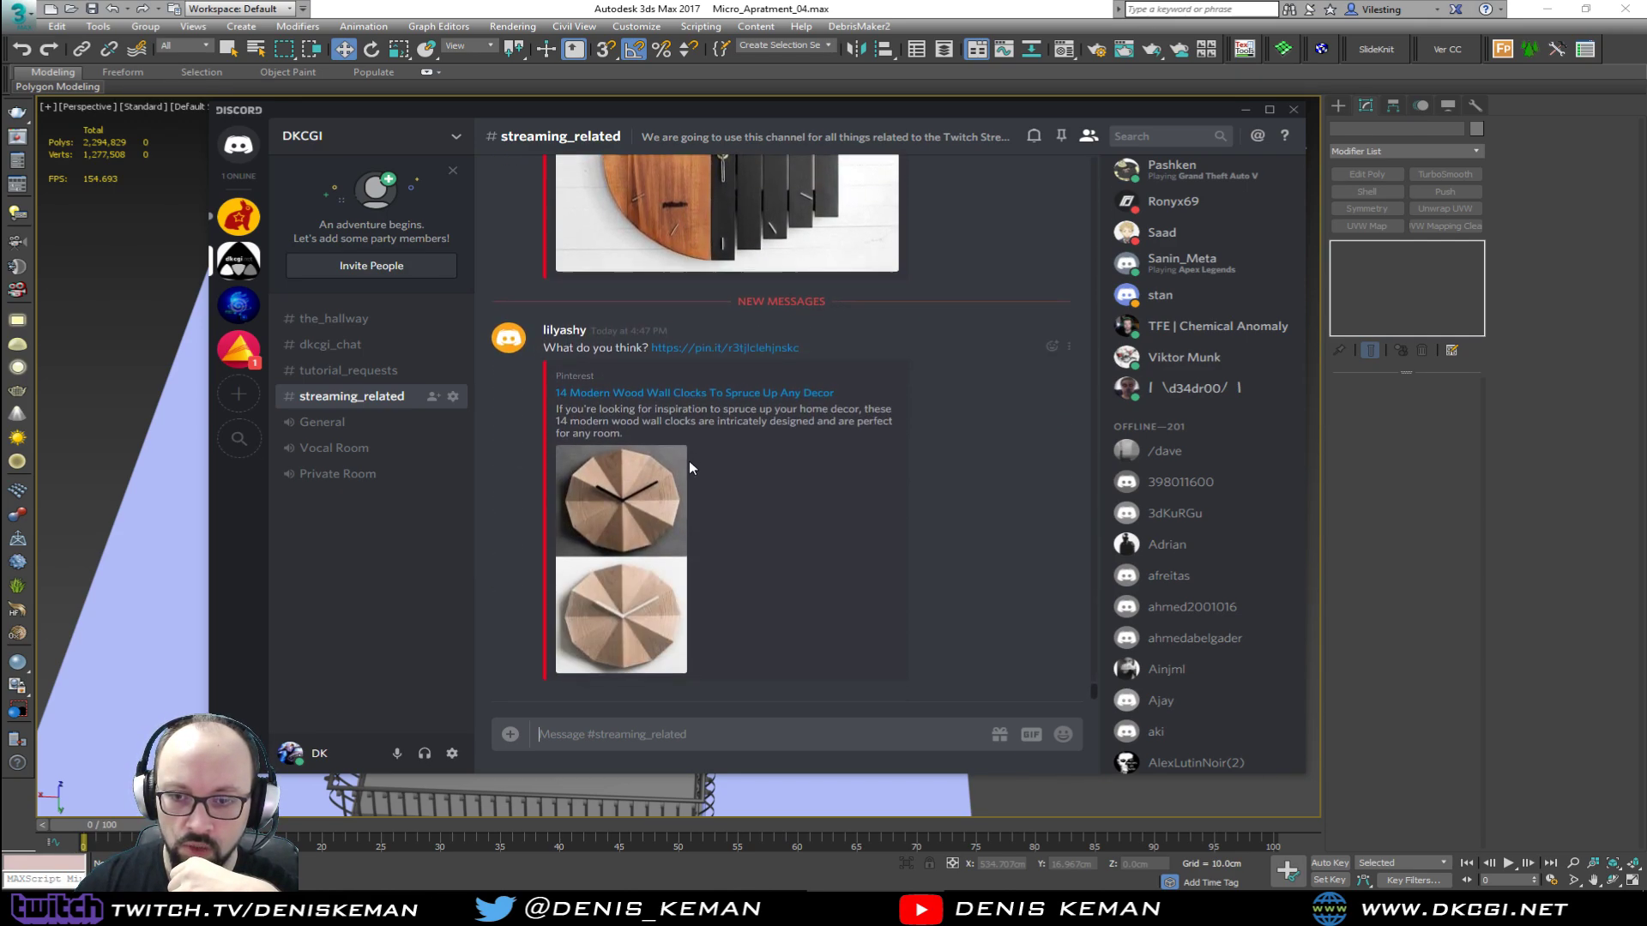
{"action": "scroll", "coordinate": [649, 555], "scroll_direction": "up", "scroll_amount": 3}
{"action": "scroll", "coordinate": [649, 554], "scroll_direction": "up", "scroll_amount": 1}
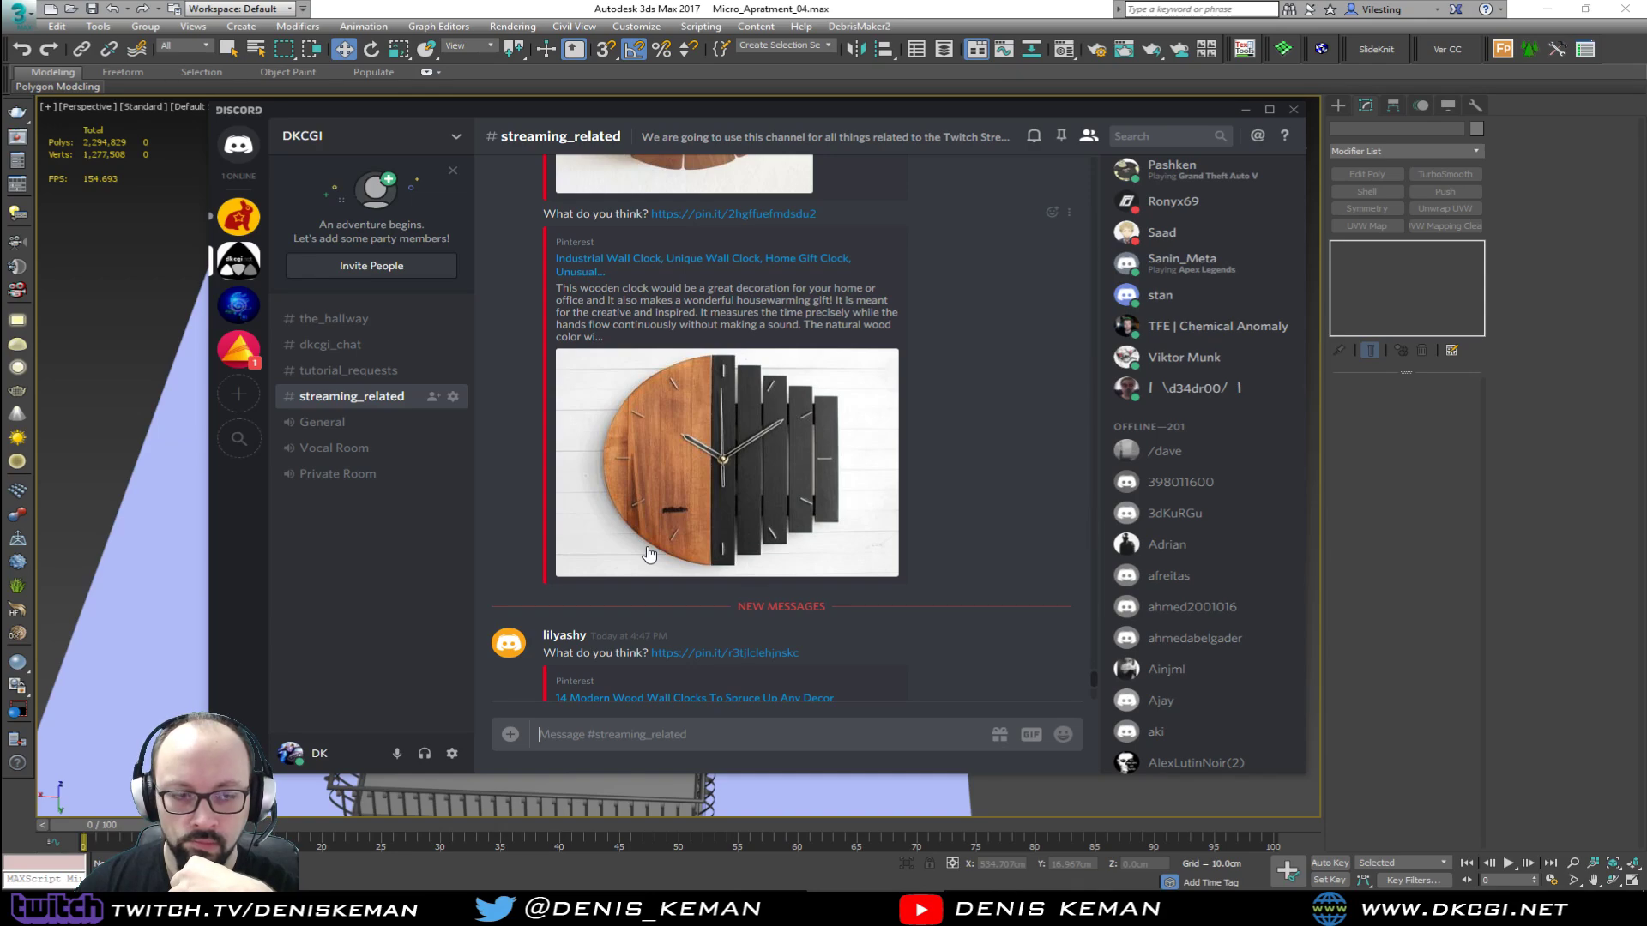
{"action": "scroll", "coordinate": [650, 554], "scroll_direction": "down", "scroll_amount": 3}
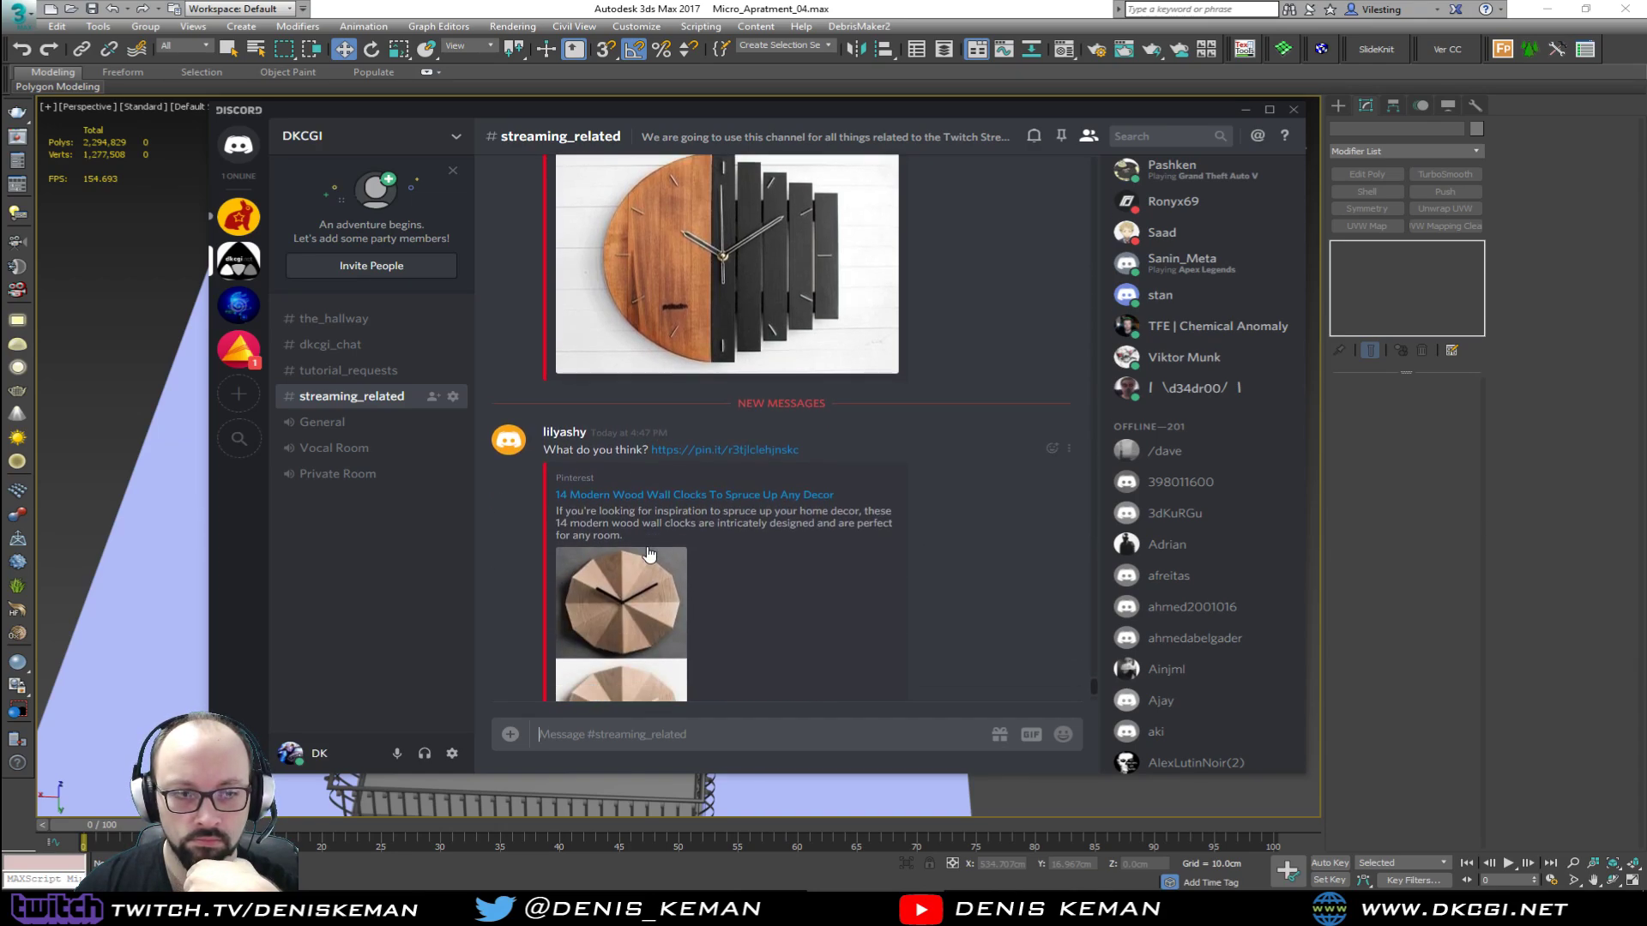
{"action": "scroll", "coordinate": [650, 555], "scroll_direction": "down", "scroll_amount": 2}
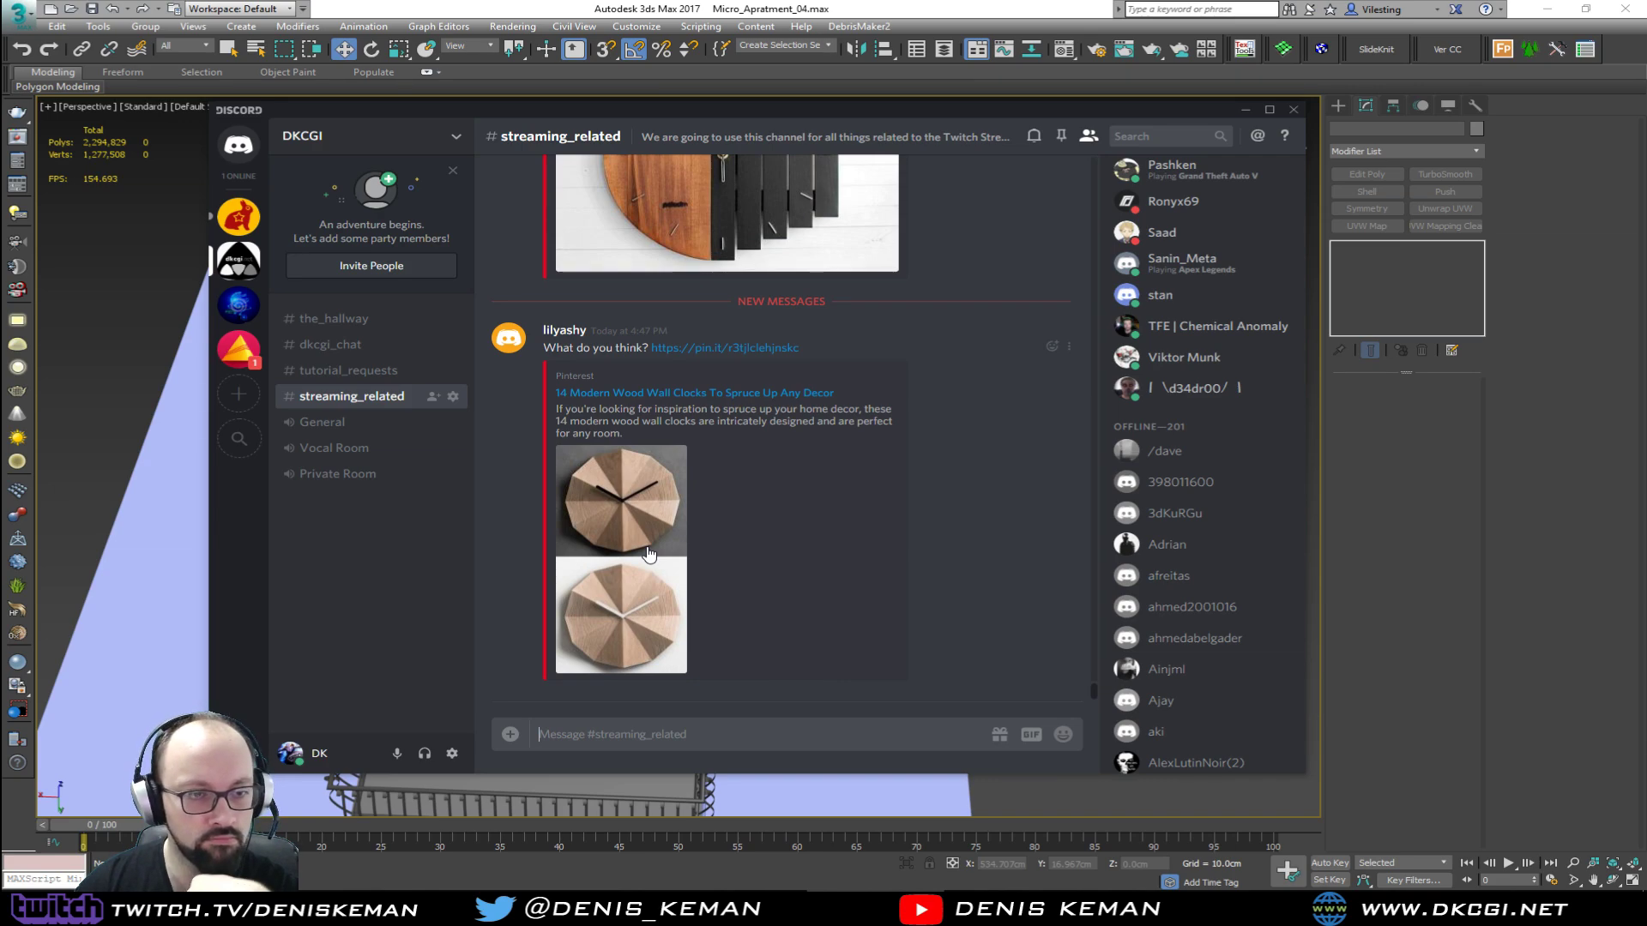
Step: Review the round slatted and industrial half-round wall clock references once more, and put the Discord window away
{"action": "scroll", "coordinate": [650, 554], "scroll_direction": "up", "scroll_amount": 8}
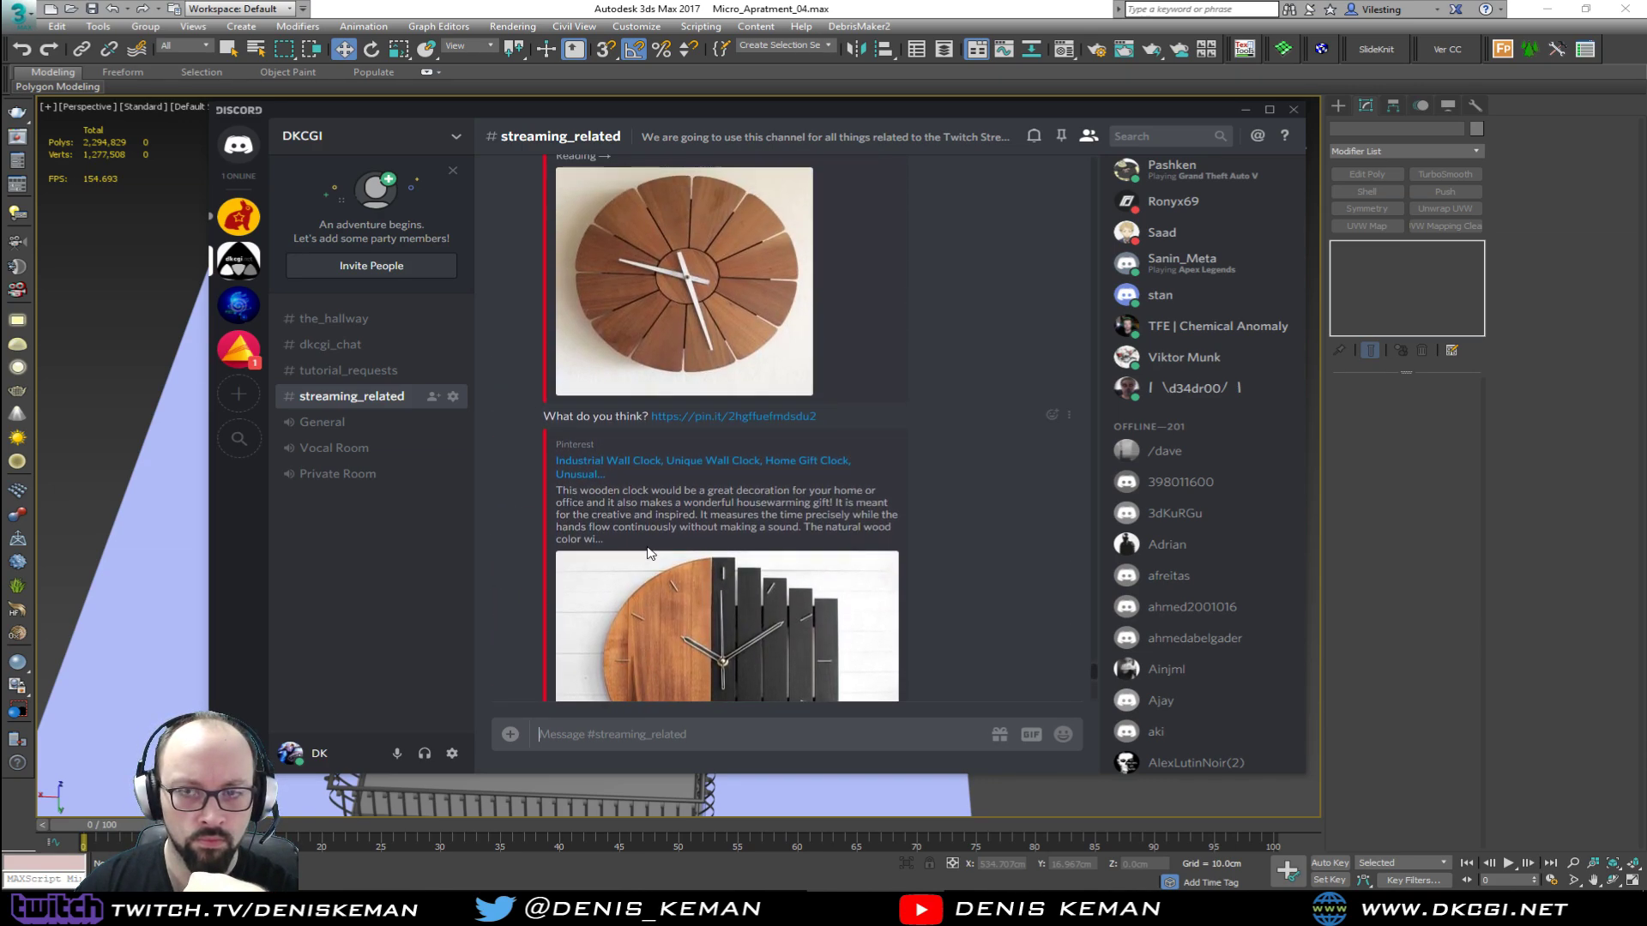
{"action": "scroll", "coordinate": [647, 549], "scroll_direction": "up", "scroll_amount": 6}
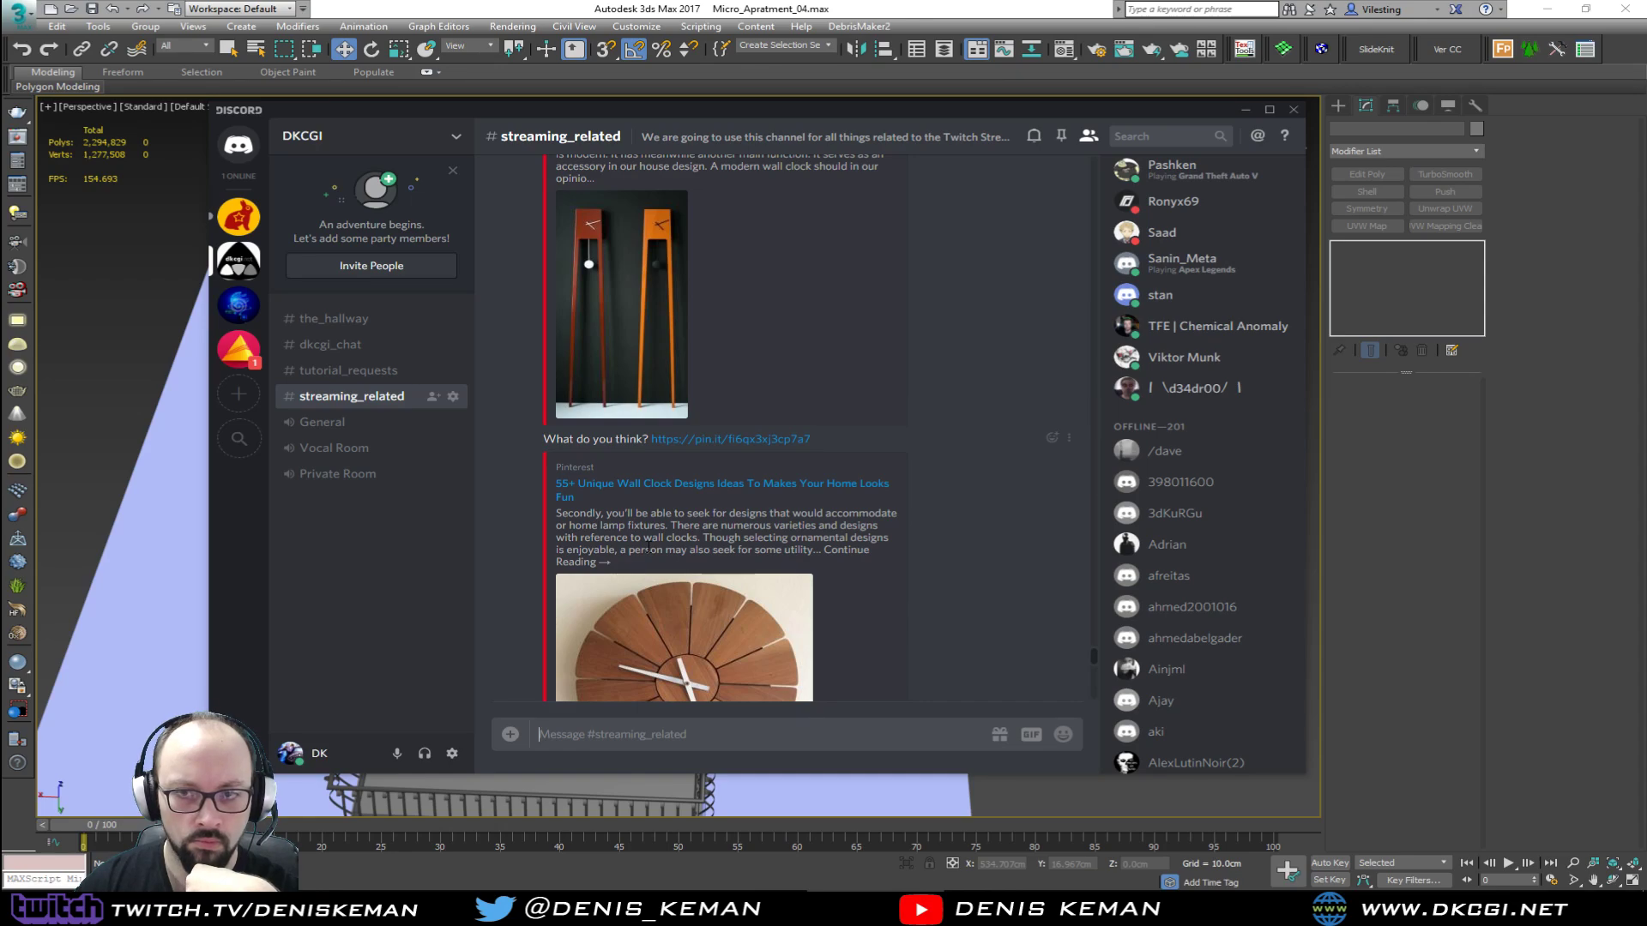
{"action": "scroll", "coordinate": [648, 549], "scroll_direction": "down", "scroll_amount": 3}
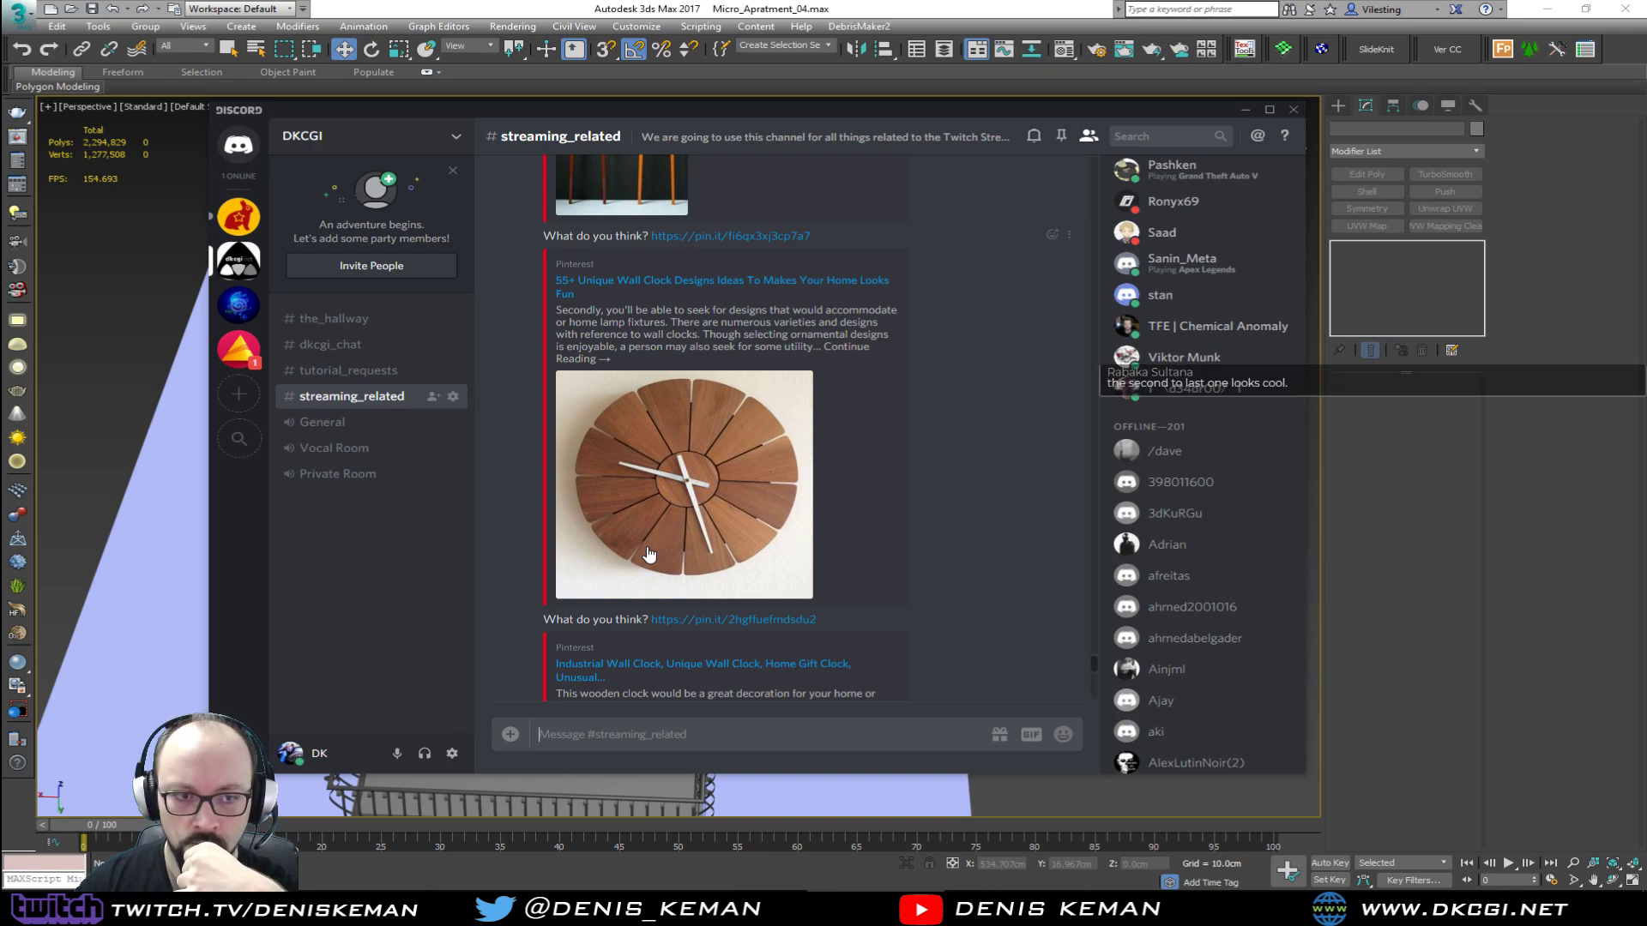
{"action": "scroll", "coordinate": [649, 555], "scroll_direction": "up", "scroll_amount": 5}
{"action": "scroll", "coordinate": [650, 555], "scroll_direction": "down", "scroll_amount": 11}
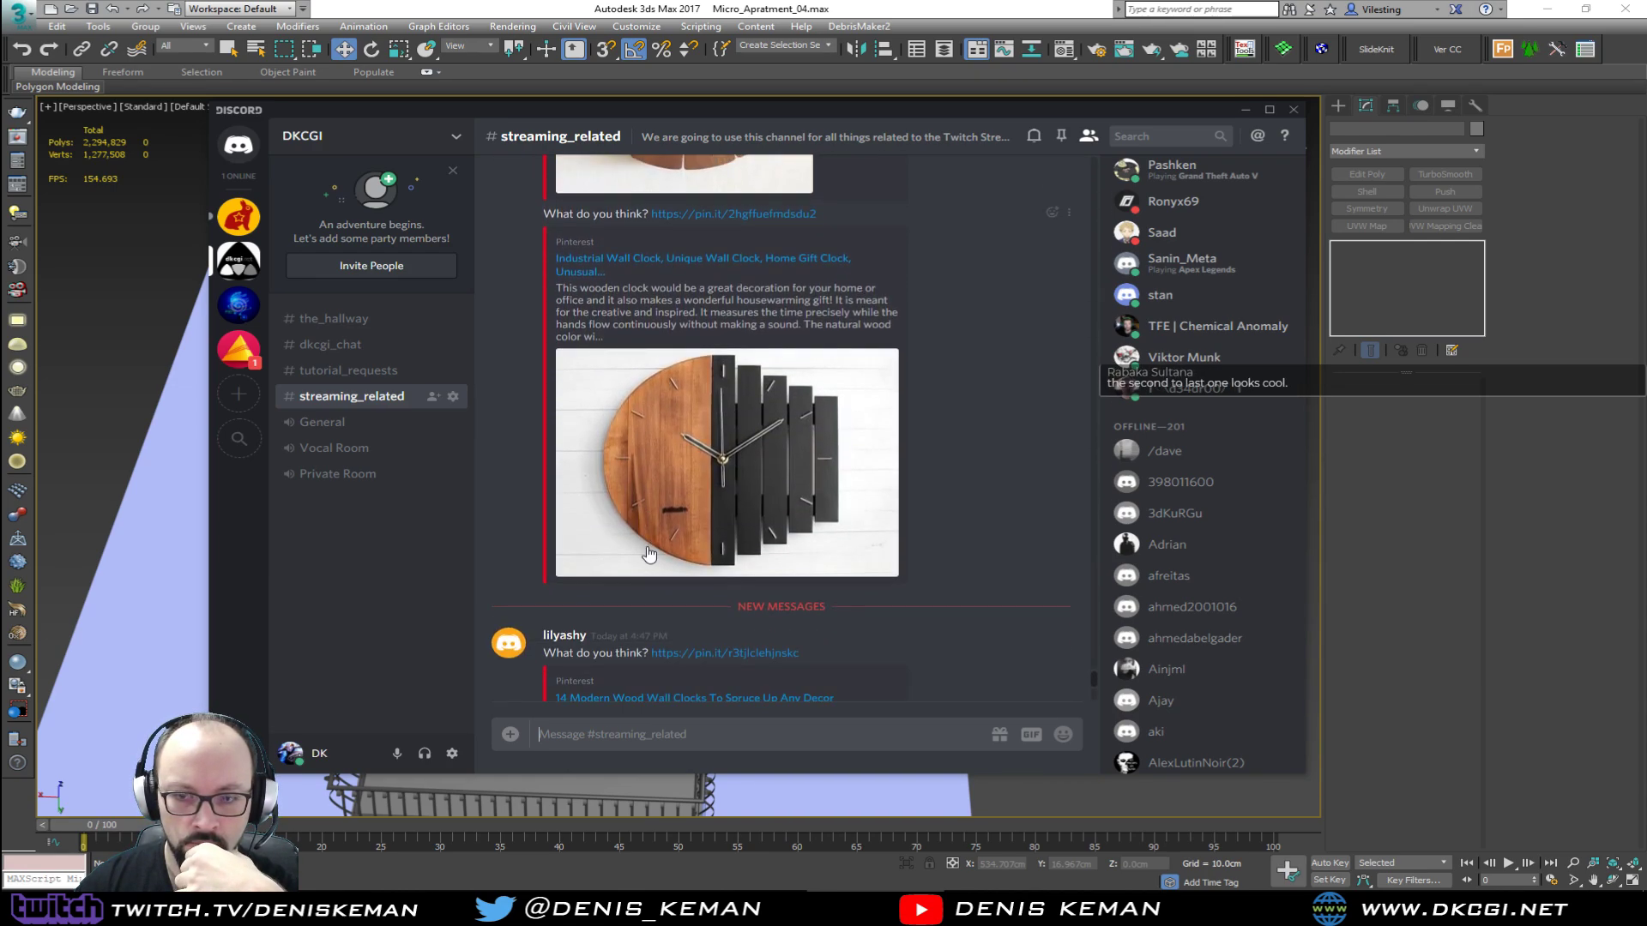
{"action": "scroll", "coordinate": [649, 555], "scroll_direction": "down", "scroll_amount": 5}
{"action": "scroll", "coordinate": [686, 523], "scroll_direction": "up", "scroll_amount": 5}
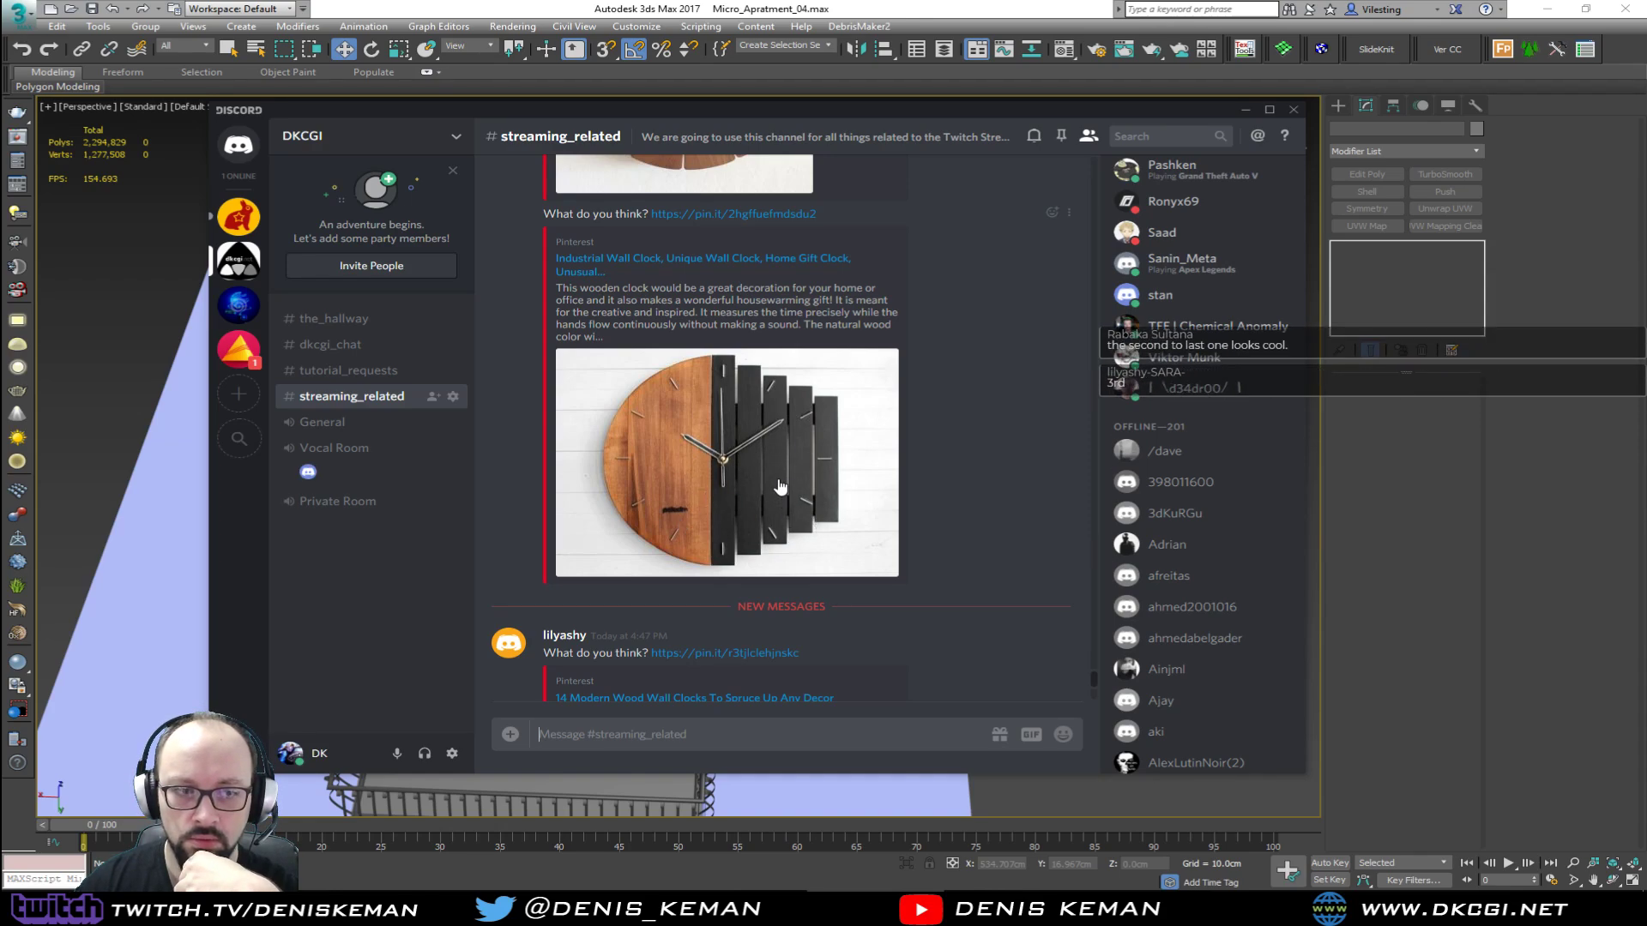
{"action": "scroll", "coordinate": [780, 487], "scroll_direction": "up", "scroll_amount": 1}
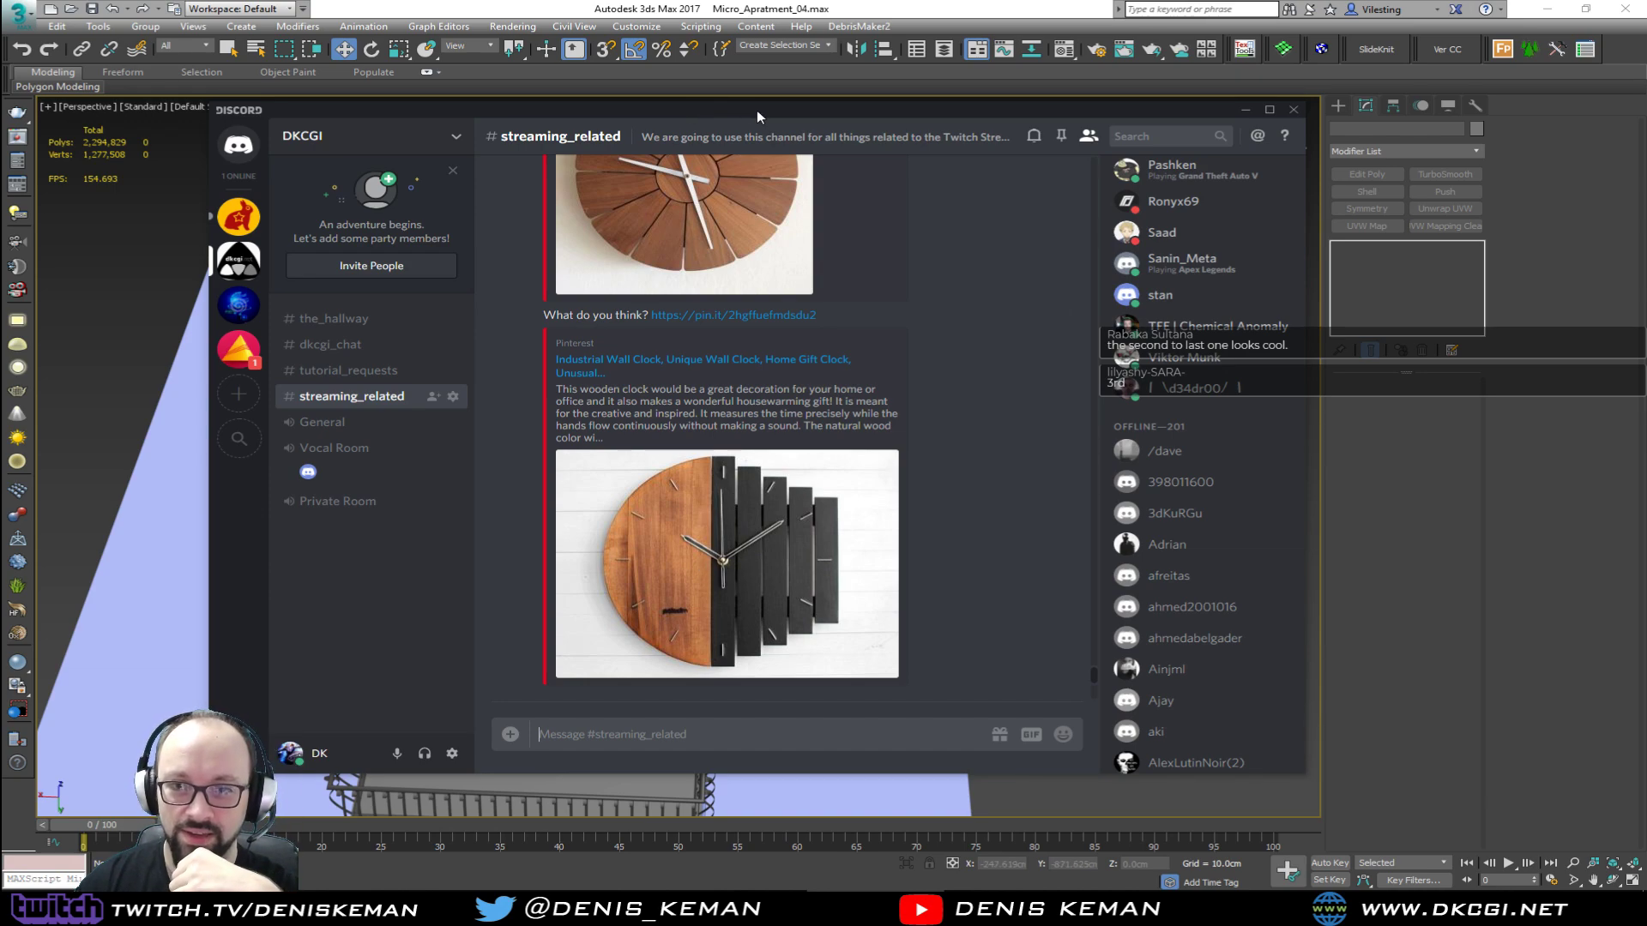
{"action": "left_click_drag", "start_coordinate": [757, 110], "coordinate": [1646, 112]}
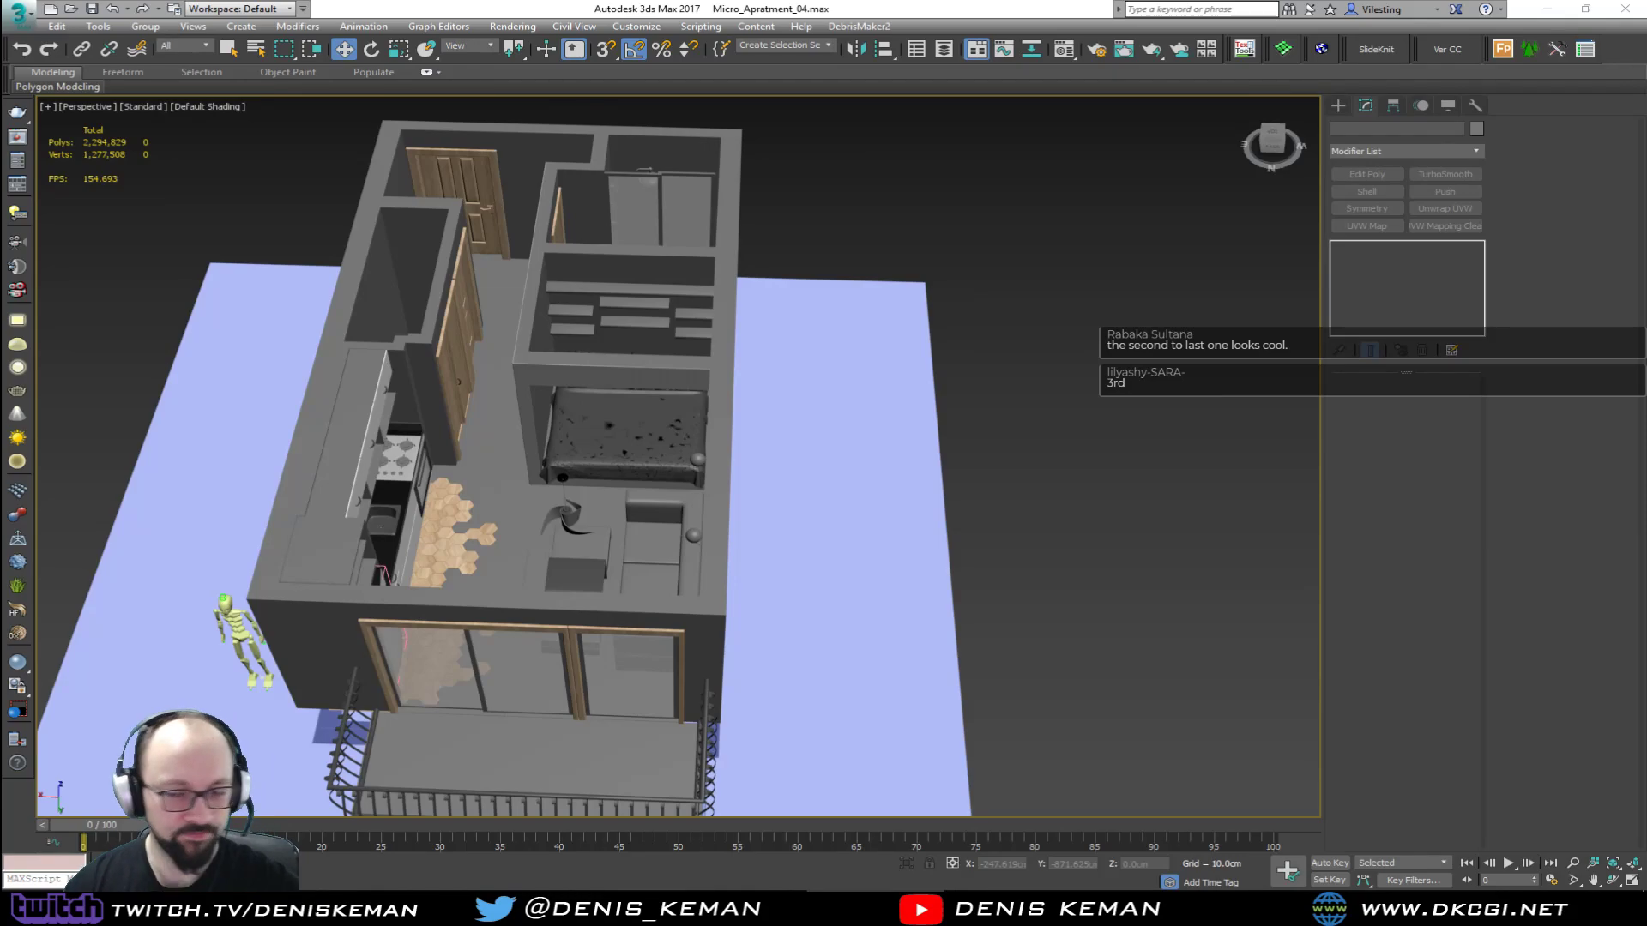
Step: Save the micro apartment scene and start a new empty scene
{"action": "middle_click_drag", "start_coordinate": [549, 426], "coordinate": [567, 421], "text": "alt"}
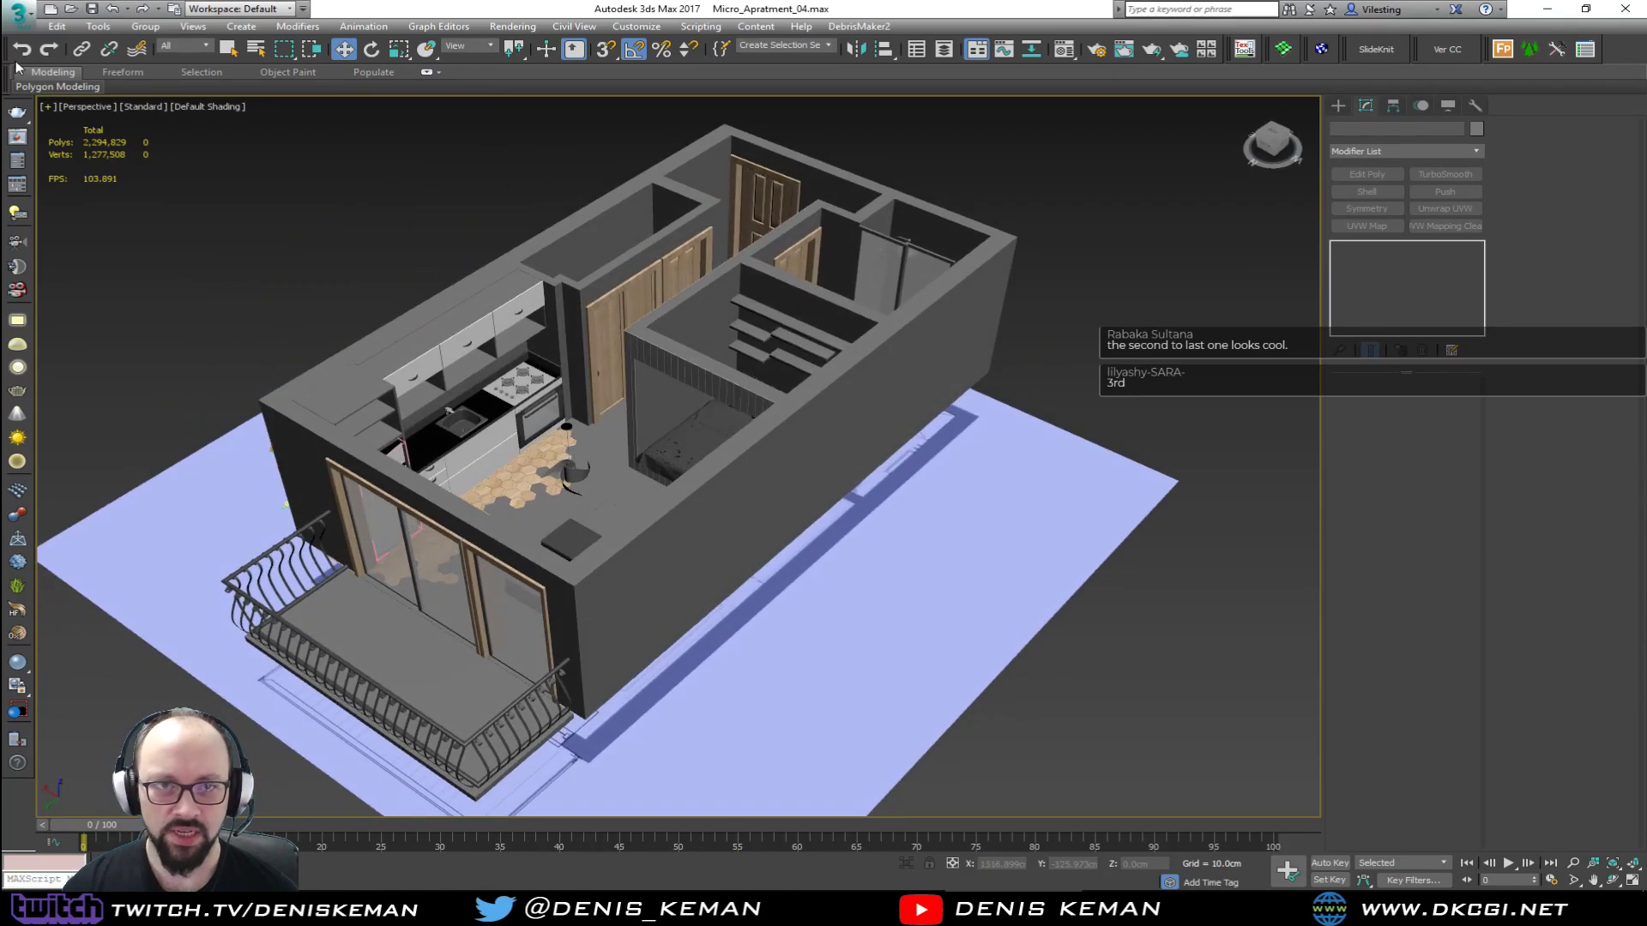
{"action": "left_click", "coordinate": [18, 13]}
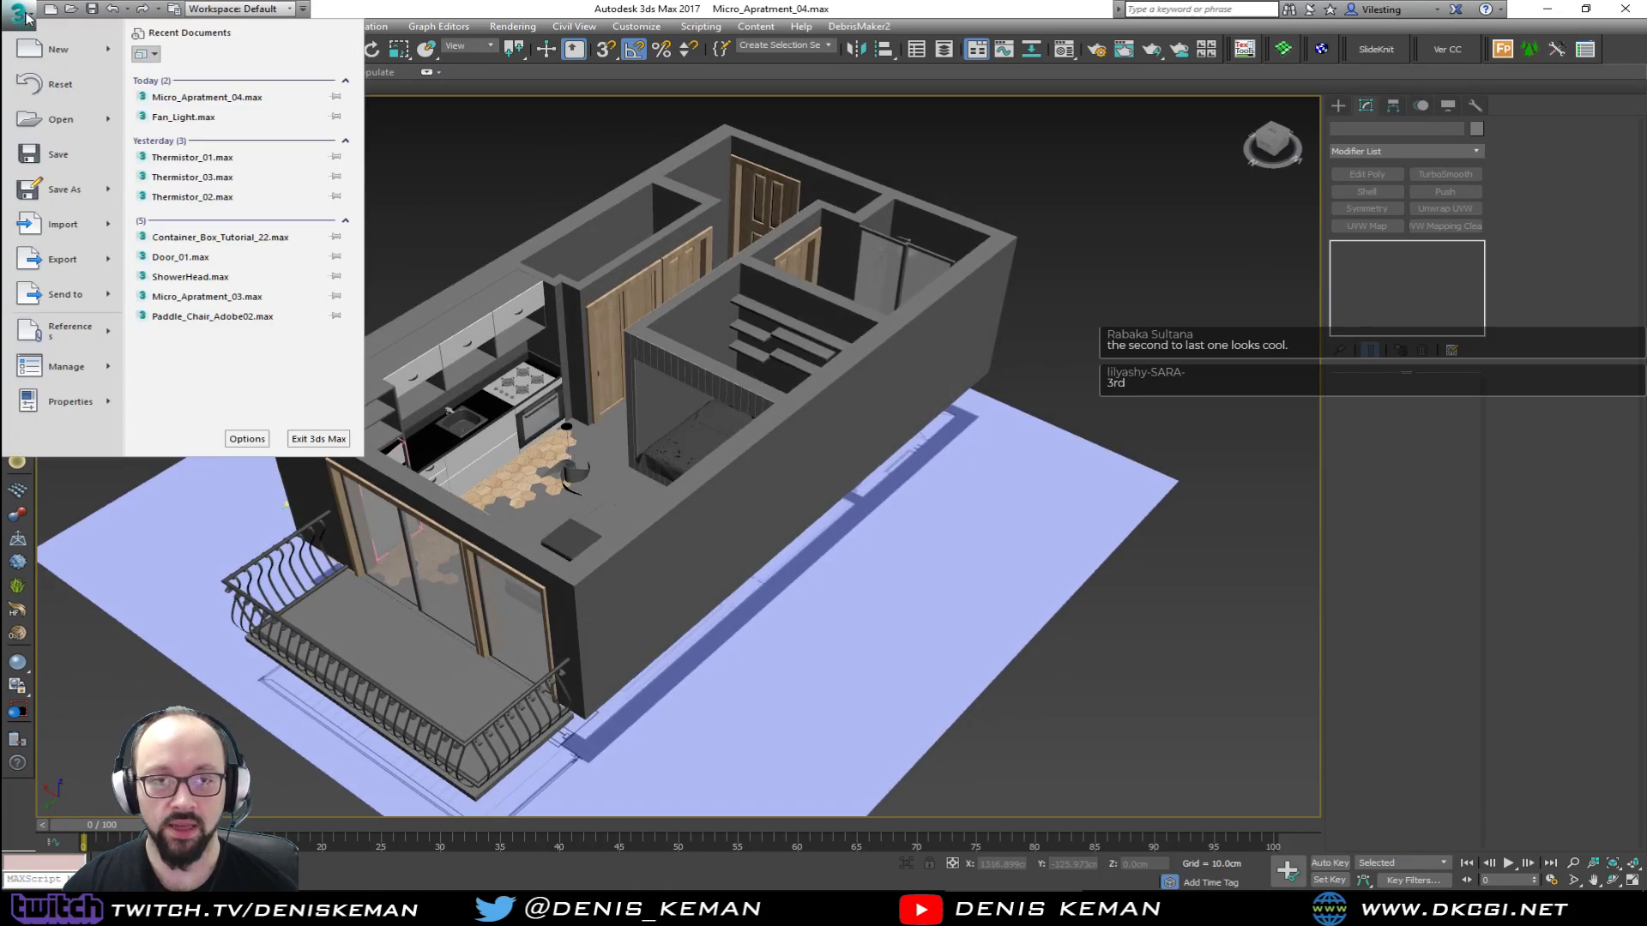
{"action": "left_click", "coordinate": [53, 155]}
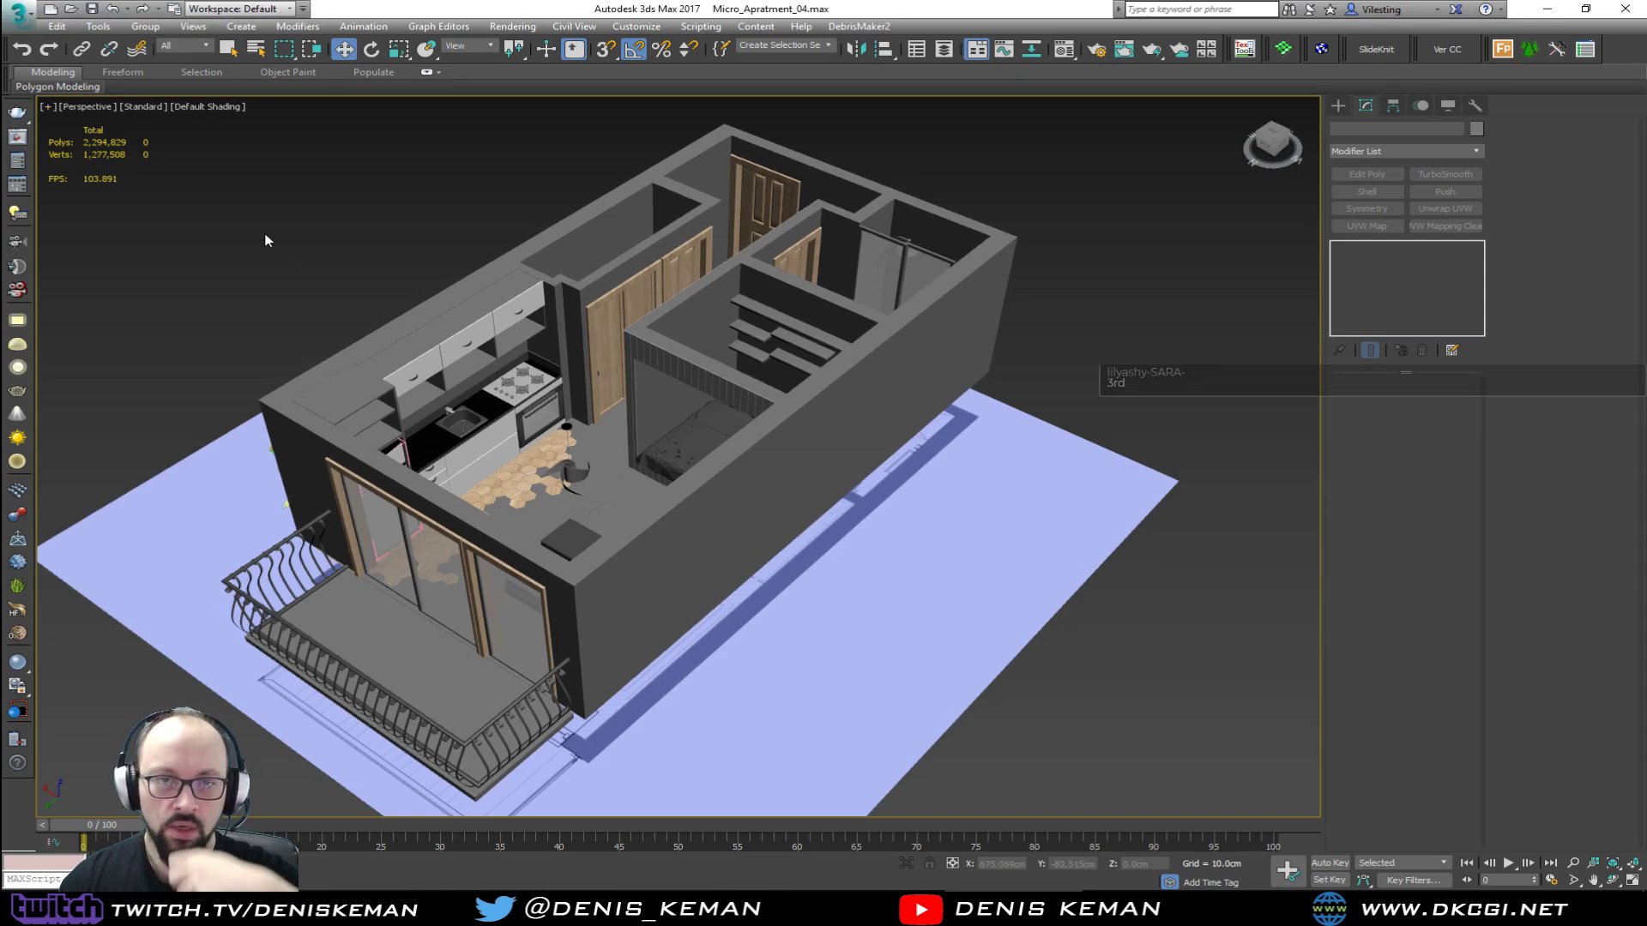
{"action": "left_click", "coordinate": [17, 13]}
{"action": "key", "text": "Escape"}
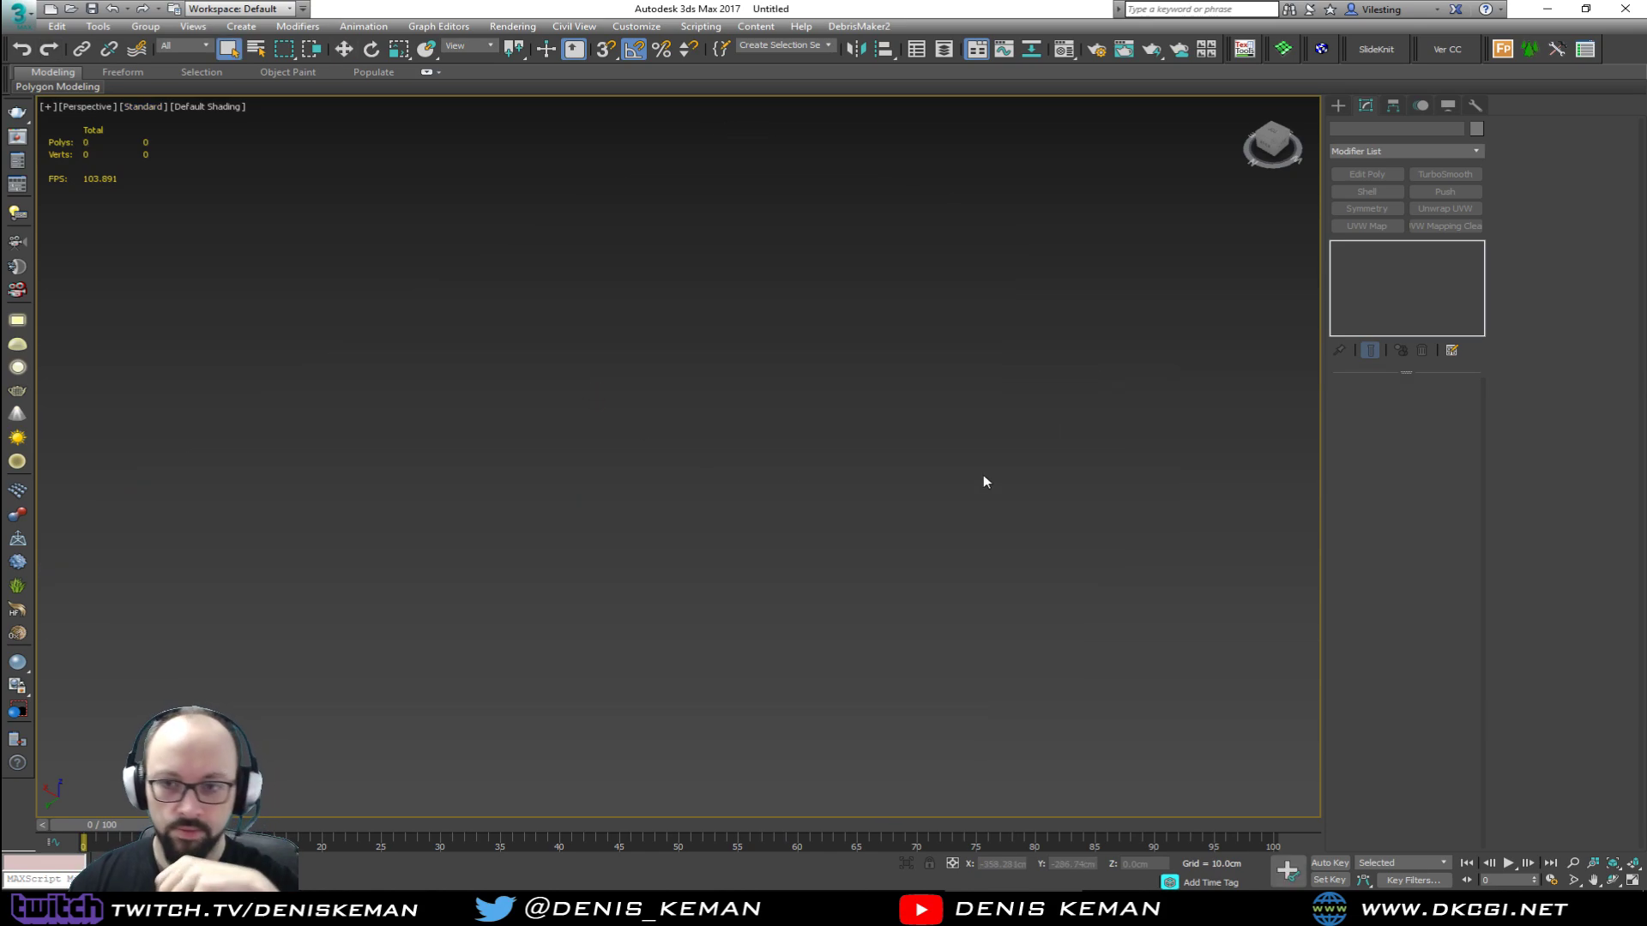
Step: Switch to the four-viewport layout and show the grid in the Top, Front, Left and Perspective views
{"action": "key", "text": "alt+w"}
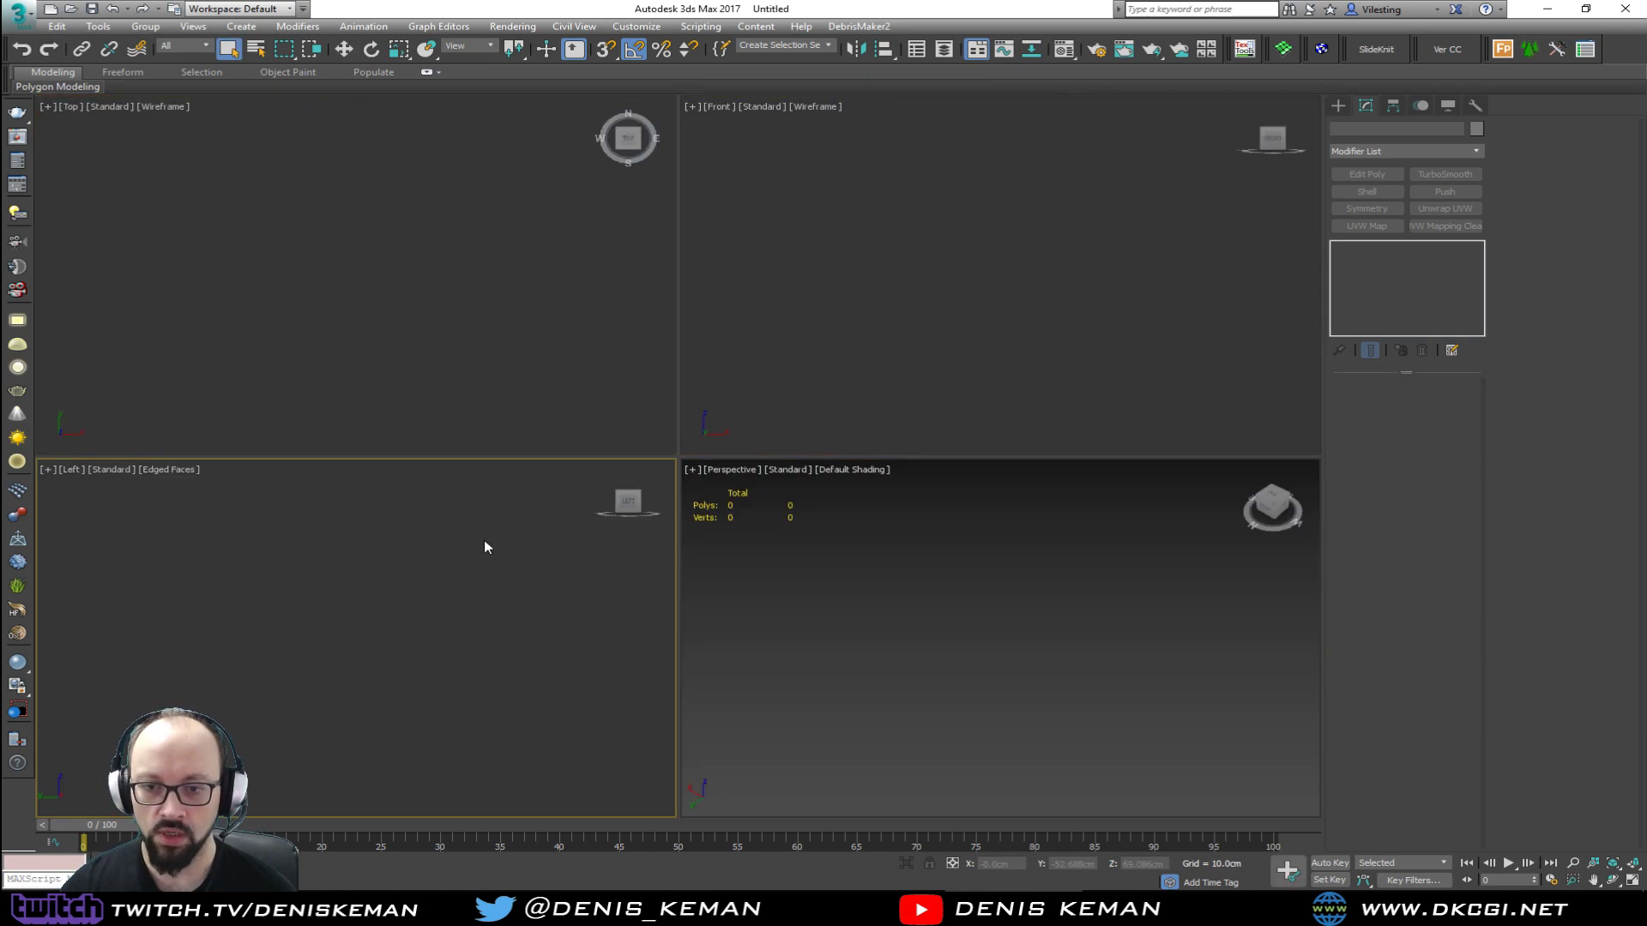
{"action": "left_click", "coordinate": [815, 533]}
{"action": "left_click", "coordinate": [446, 335]}
{"action": "key", "text": "g"}
{"action": "left_click", "coordinate": [974, 338]}
{"action": "key", "text": "g"}
{"action": "left_click", "coordinate": [539, 575]}
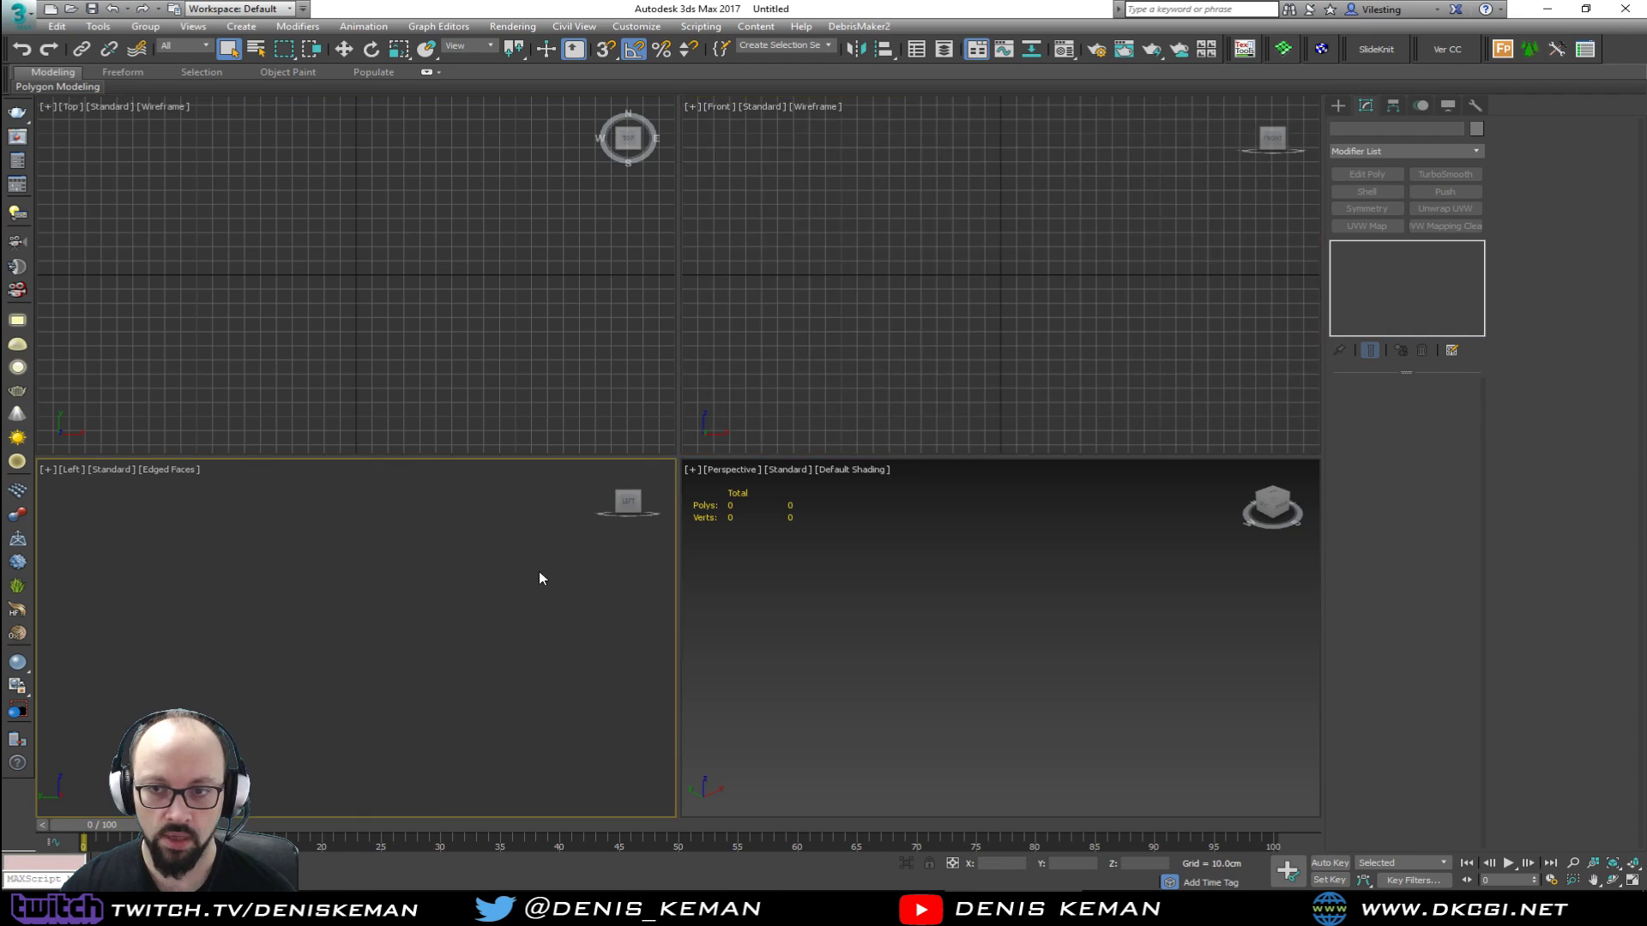
{"action": "key", "text": "g"}
{"action": "left_click", "coordinate": [1048, 571]}
{"action": "key", "text": "g"}
Step: Create a flat cylinder centred on the origin in the Front view, about 51 cm in radius and 4 cm high
{"action": "left_click", "coordinate": [1343, 109]}
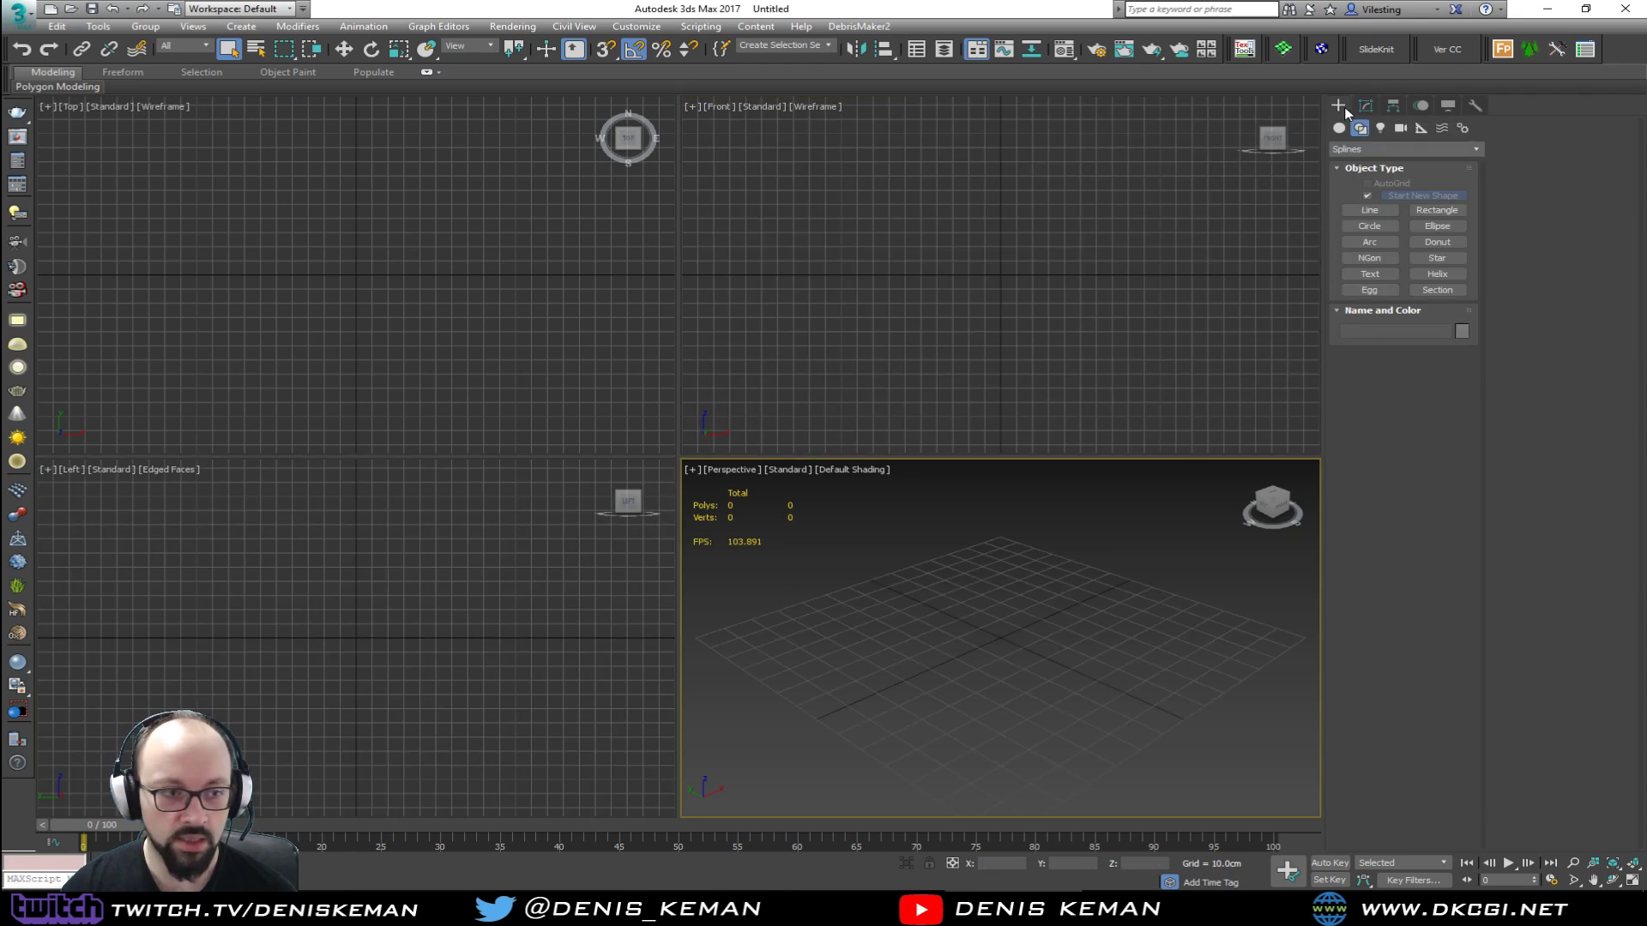
{"action": "left_click", "coordinate": [1376, 212]}
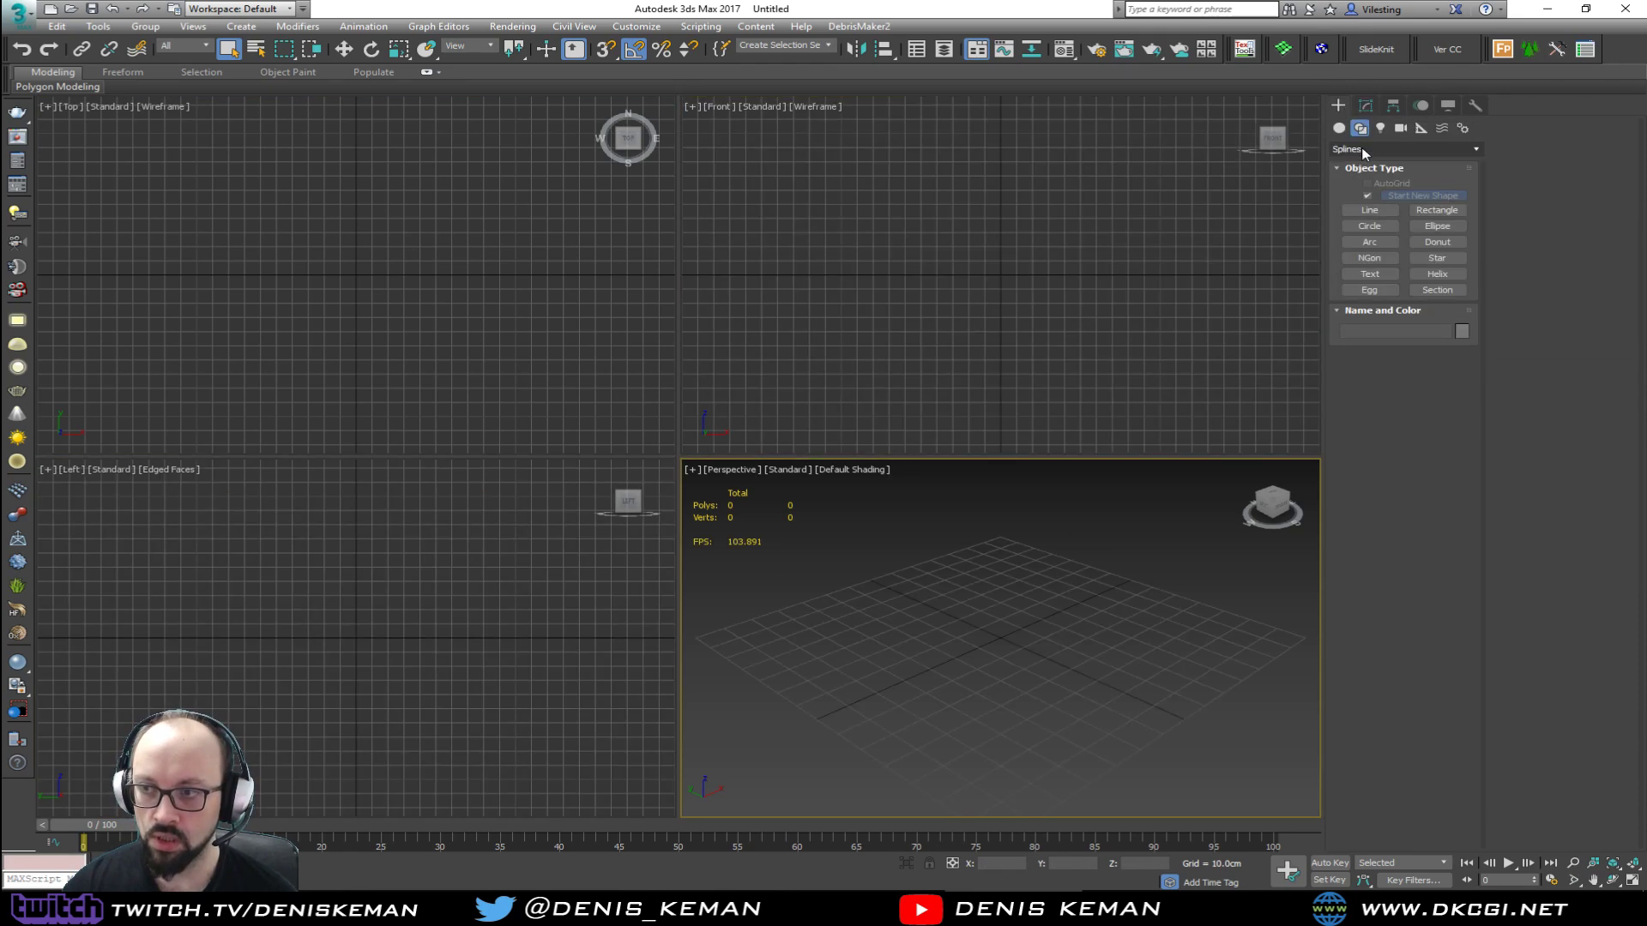
{"action": "left_click", "coordinate": [1339, 128]}
{"action": "left_click", "coordinate": [1370, 230]}
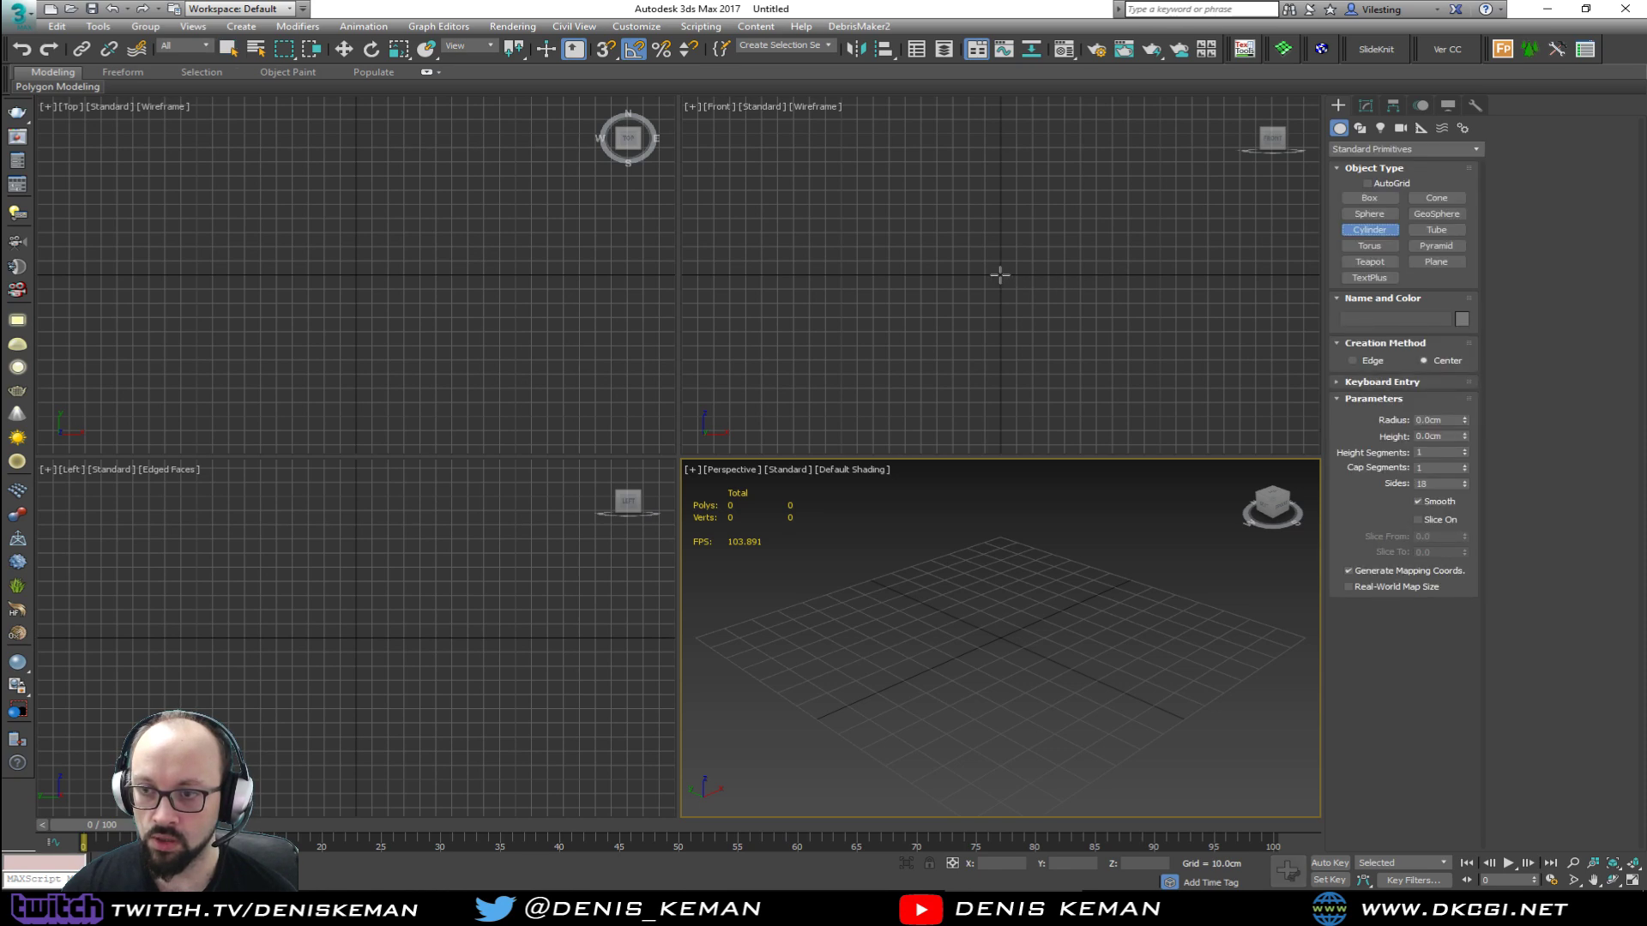
{"action": "left_click_drag", "start_coordinate": [1000, 274], "coordinate": [1081, 269]}
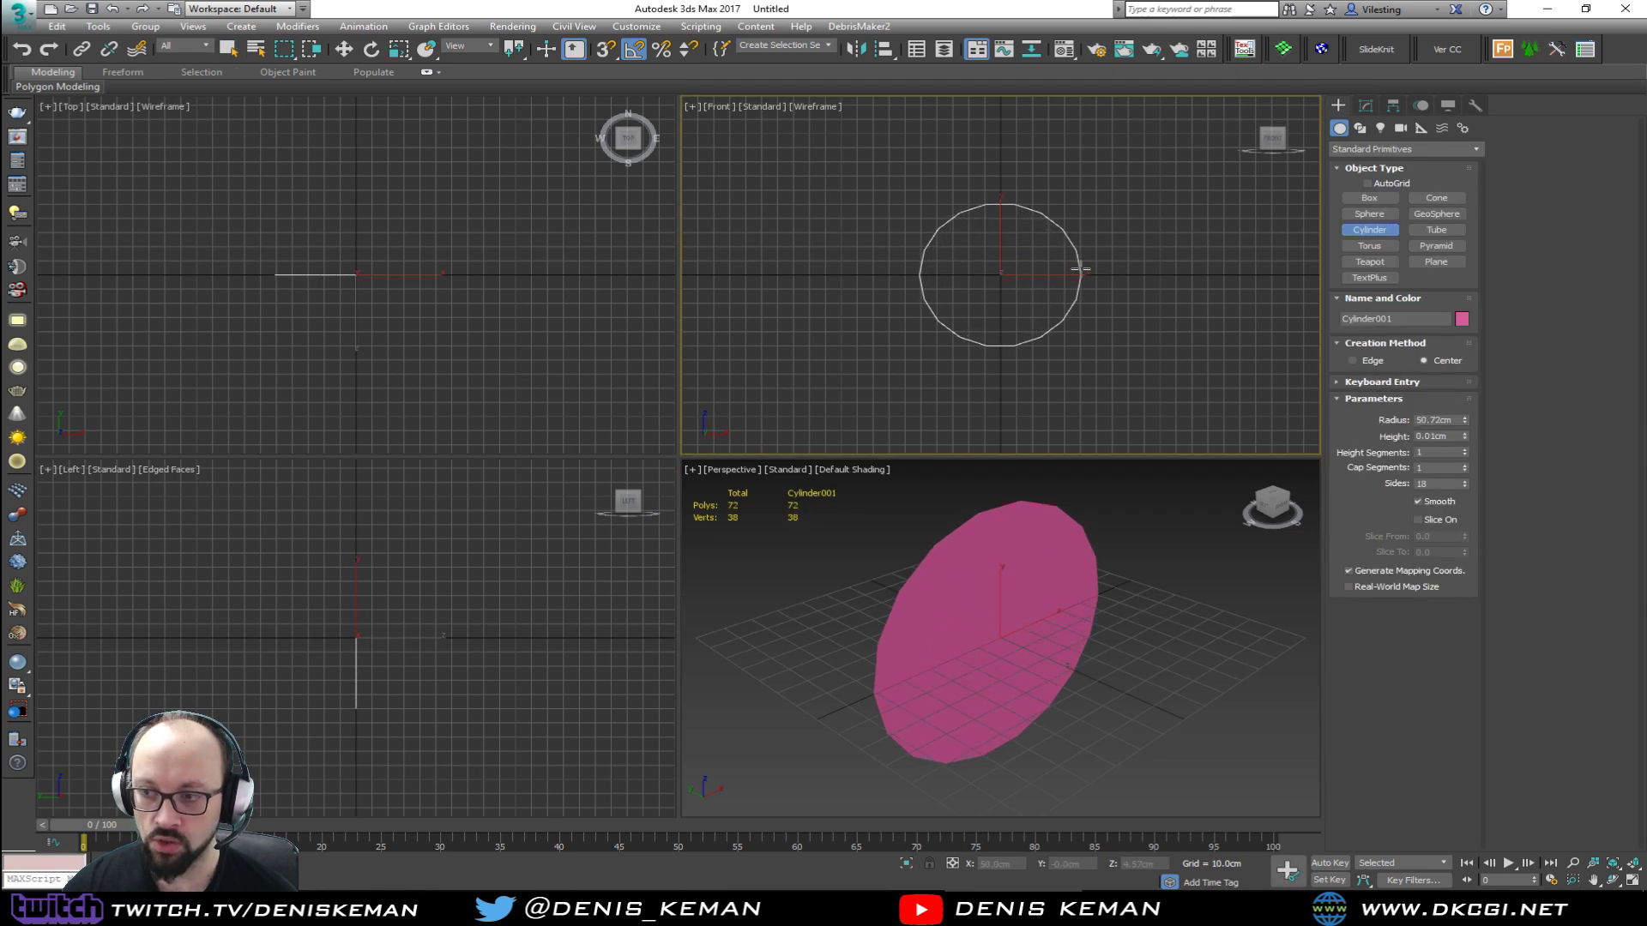
{"action": "left_click", "coordinate": [1086, 263]}
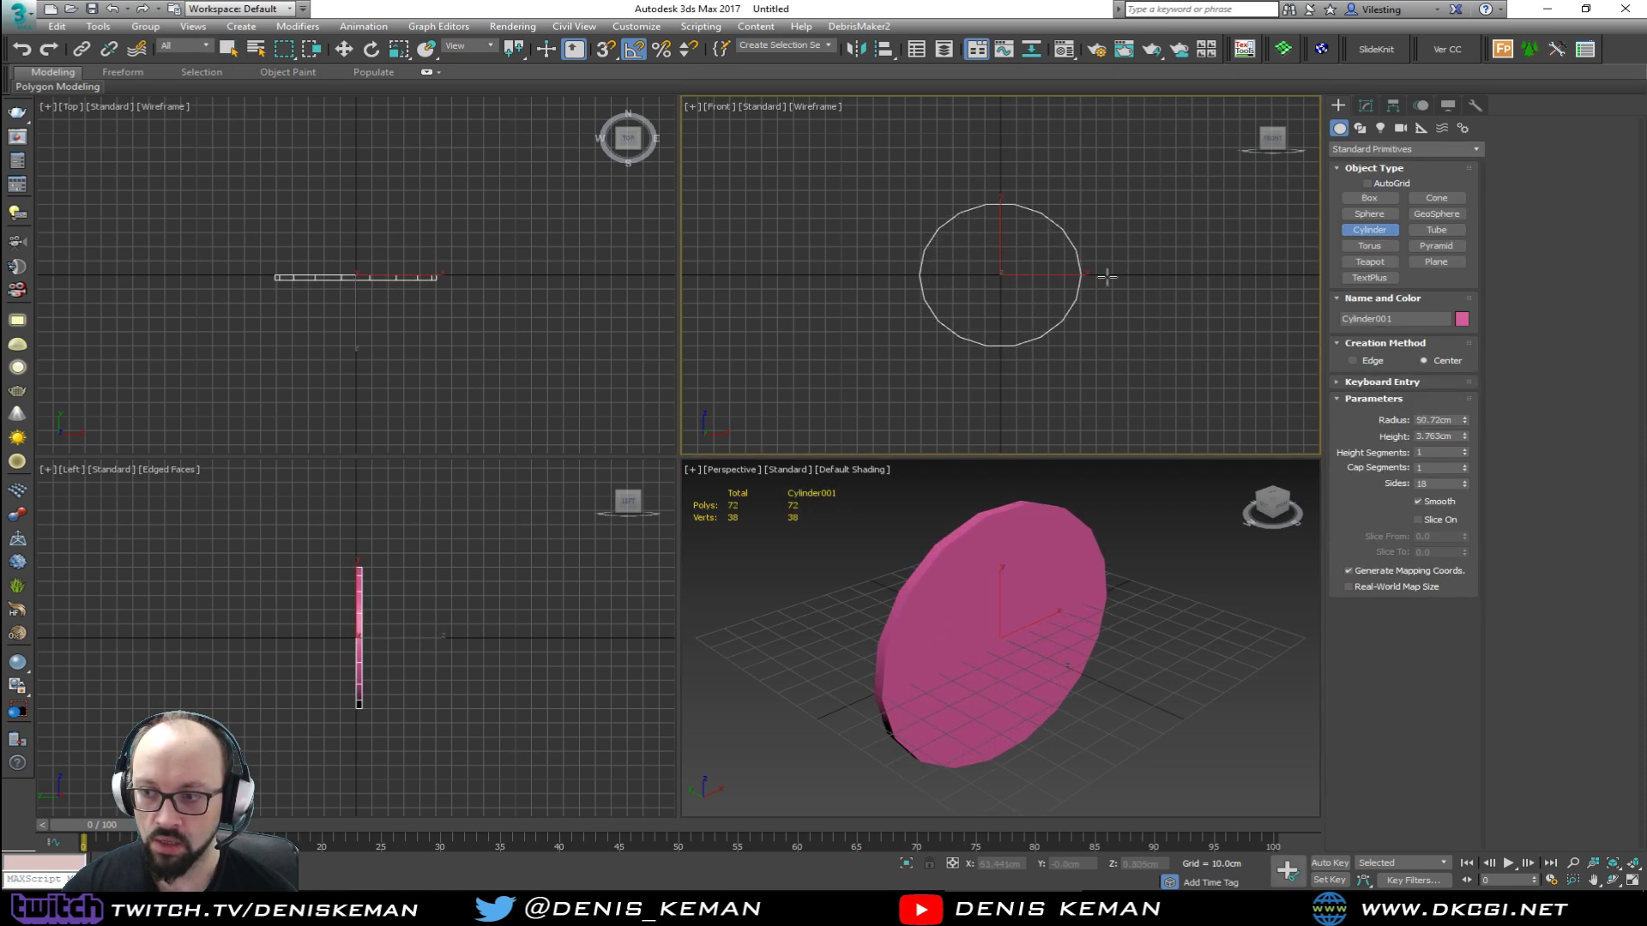
Step: Set the cylinder's radius to 20 cm and its height to 1 cm
{"action": "double_click", "coordinate": [1419, 420]}
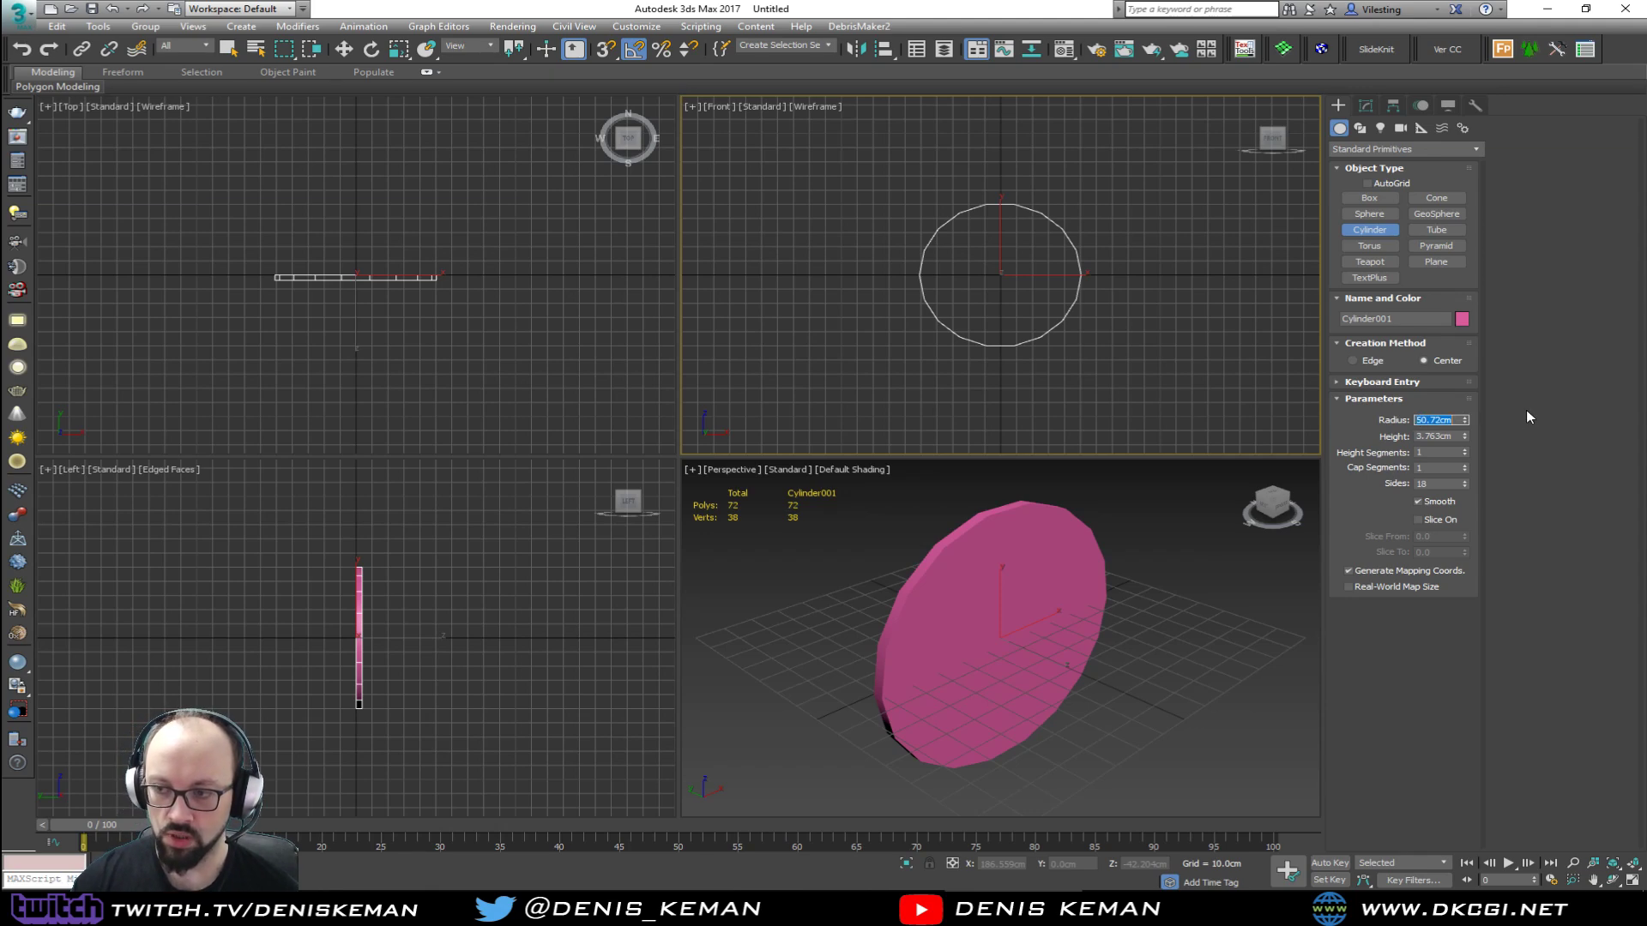
{"action": "type", "text": "15"}
{"action": "key", "text": "Return"}
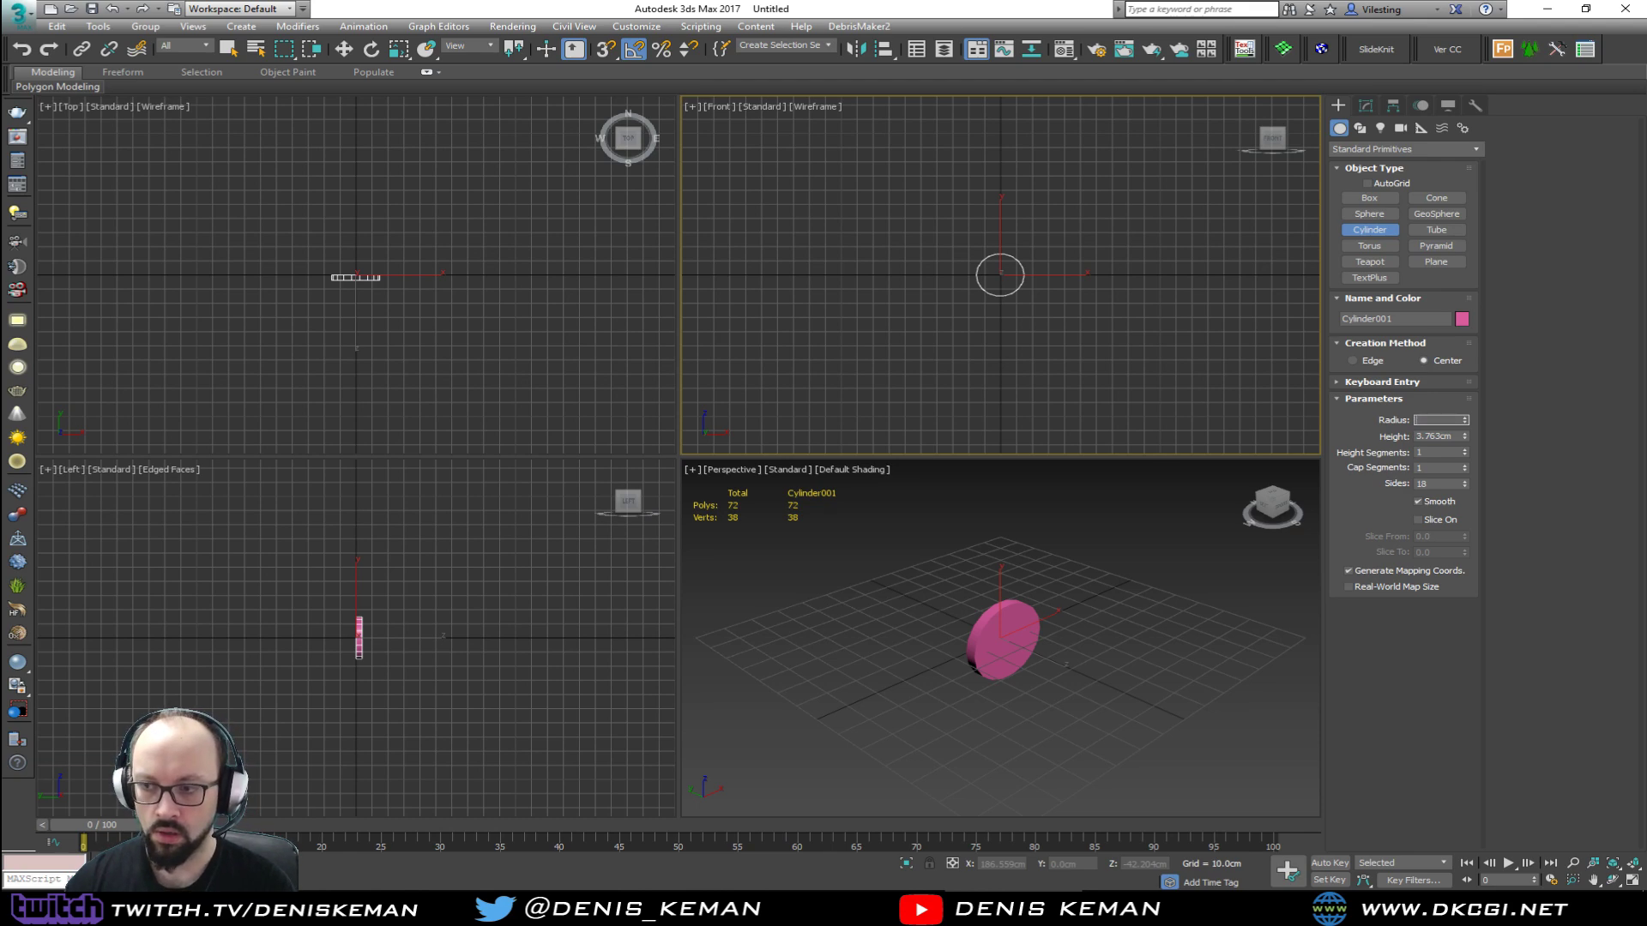
{"action": "type", "text": "20"}
{"action": "key", "text": "Tab"}
{"action": "type", "text": "1"}
{"action": "key", "text": "Return"}
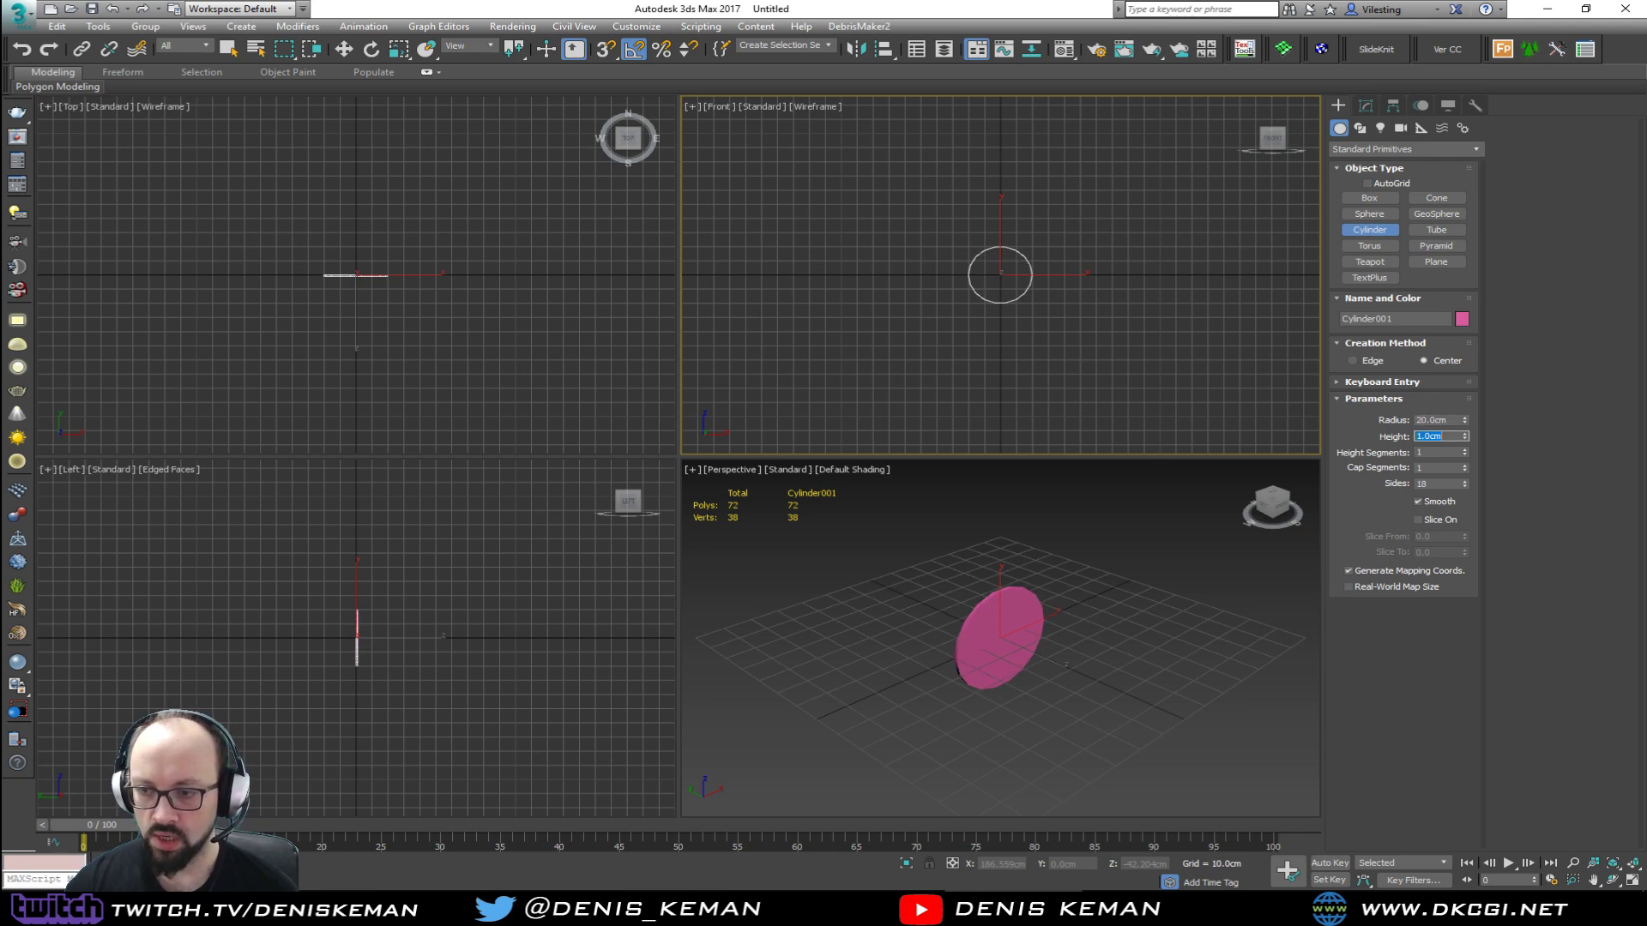
Step: Maximize the Perspective view with edged faces shown and set the cylinder's sides to 16
{"action": "right_click", "coordinate": [1213, 595]}
{"action": "key", "text": "alt+w"}
{"action": "mouse_move", "coordinate": [1107, 547]}
{"action": "middle_mouse_down", "text": "alt"}
{"action": "mouse_move", "coordinate": [1059, 549]}
{"action": "mouse_move", "coordinate": [1121, 522]}
{"action": "middle_mouse_up", "text": "alt"}
{"action": "key", "text": "F4"}
{"action": "double_click", "coordinate": [1445, 486]}
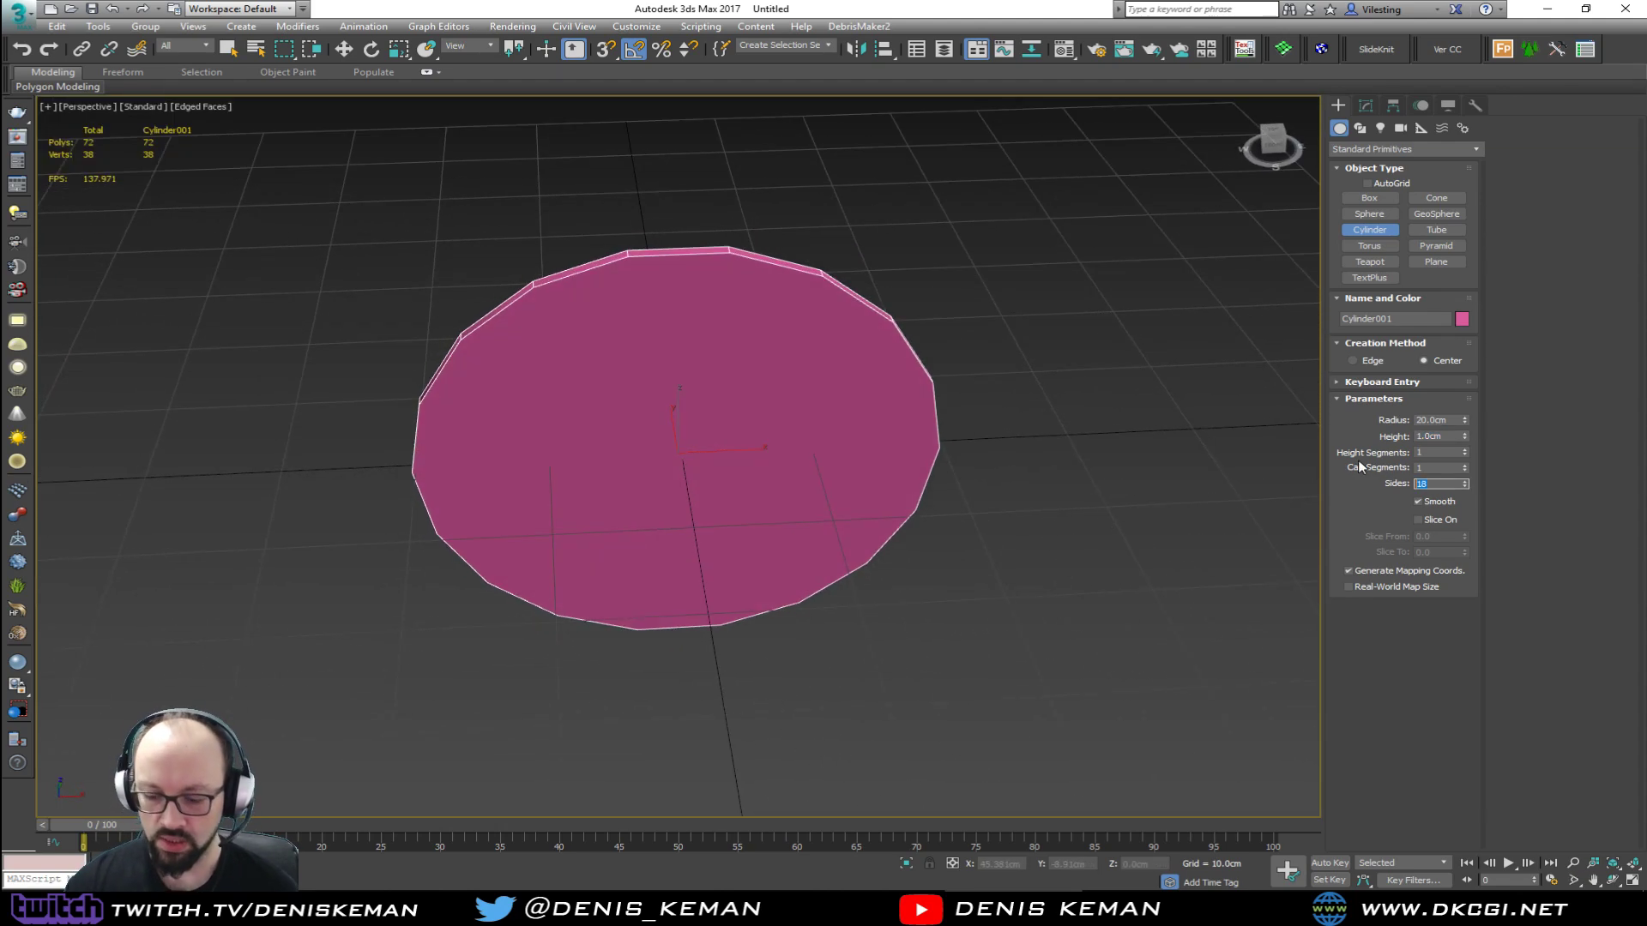
{"action": "type", "text": "16"}
{"action": "key", "text": "Return"}
{"action": "mouse_move", "coordinate": [1144, 426]}
{"action": "middle_mouse_down", "text": "alt"}
{"action": "mouse_move", "coordinate": [1188, 393]}
{"action": "mouse_move", "coordinate": [1225, 406]}
{"action": "mouse_move", "coordinate": [1152, 403]}
{"action": "middle_mouse_up", "text": "alt"}
Step: Add an Edit Poly modifier to the disc, delete its caps and the right half of its rim faces, and switch to edge editing
{"action": "left_click", "coordinate": [1368, 105]}
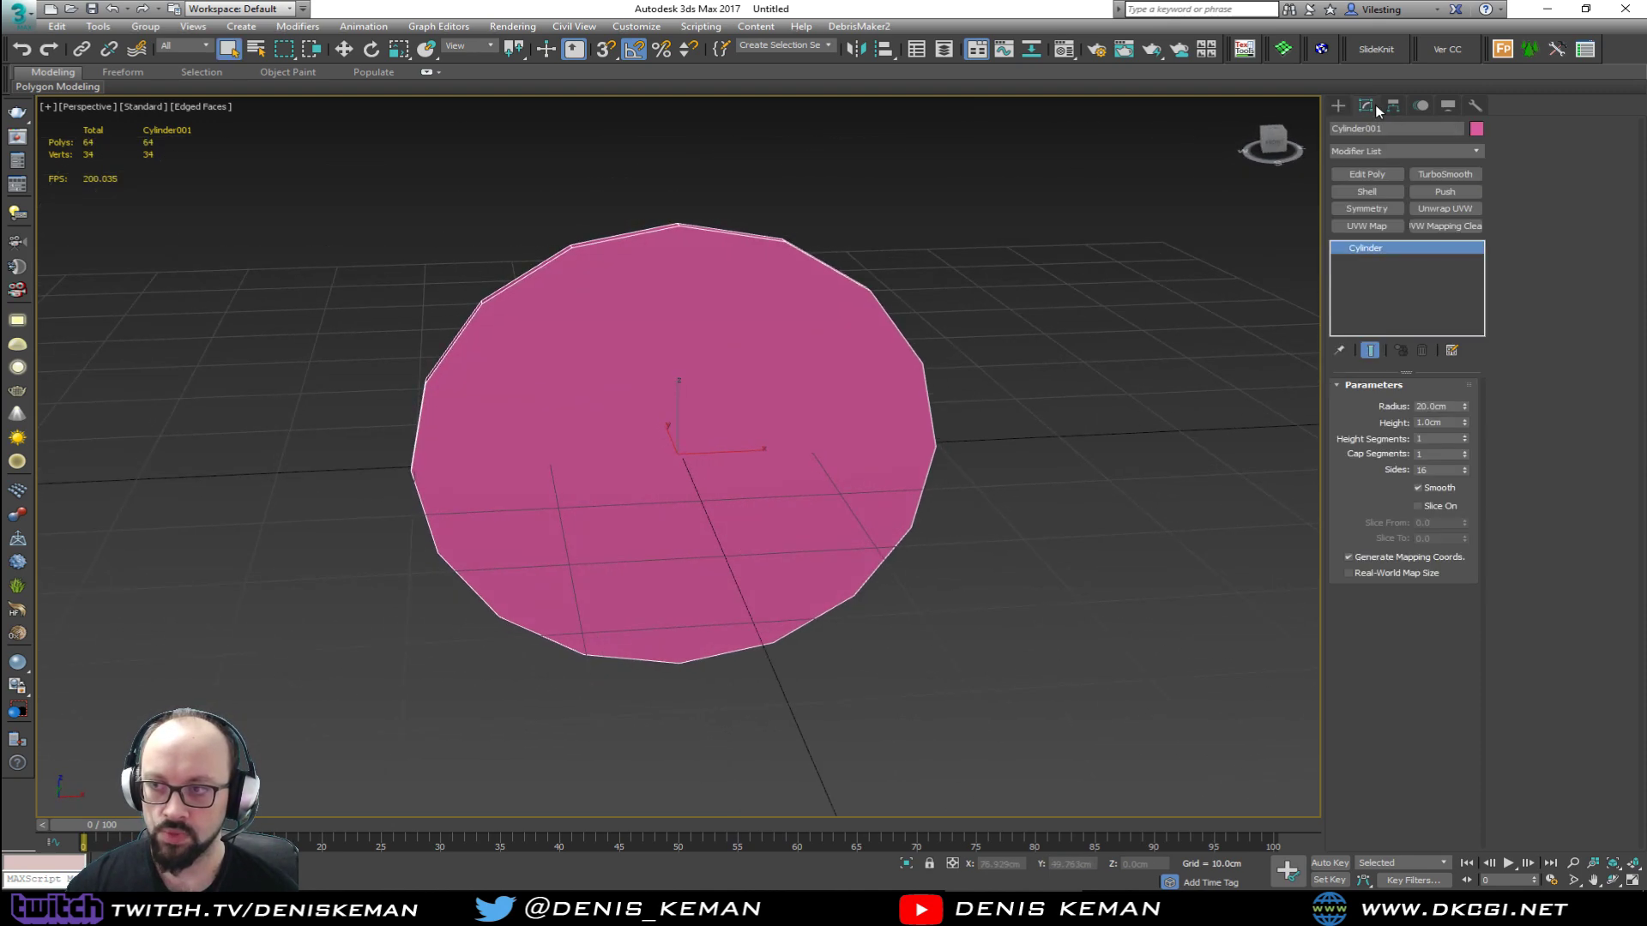
{"action": "left_click", "coordinate": [1372, 175]}
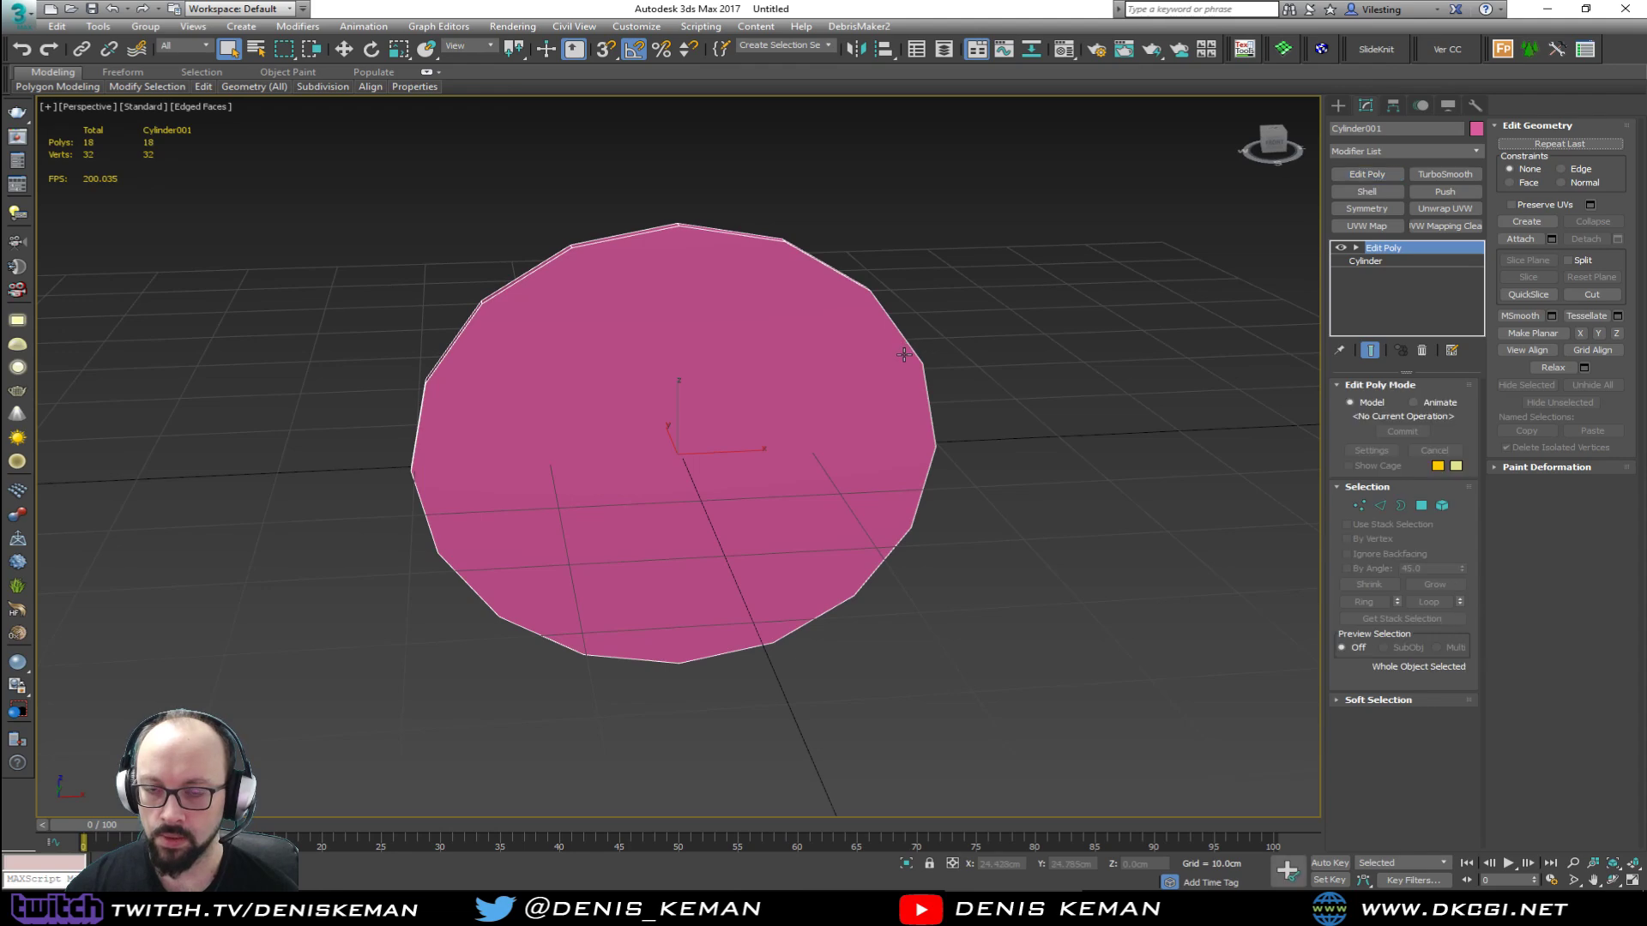
{"action": "key", "text": "4"}
{"action": "middle_click_drag", "start_coordinate": [912, 369], "coordinate": [956, 343], "text": "alt"}
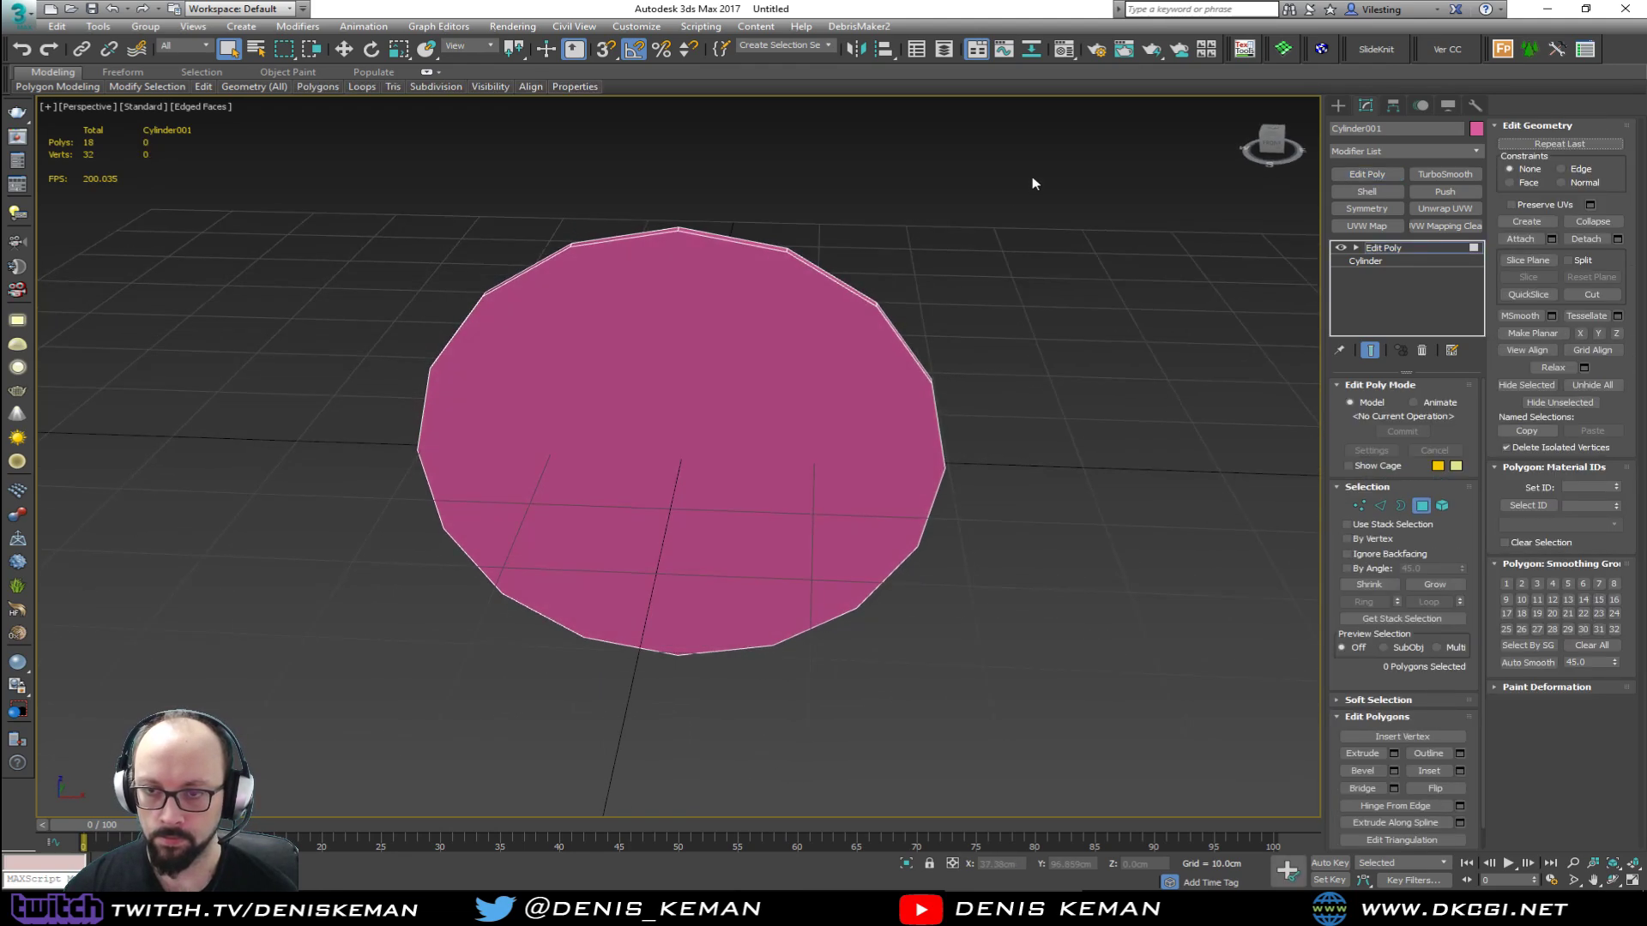
{"action": "left_click_drag", "start_coordinate": [728, 709], "coordinate": [708, 727]}
{"action": "key", "text": "Delete"}
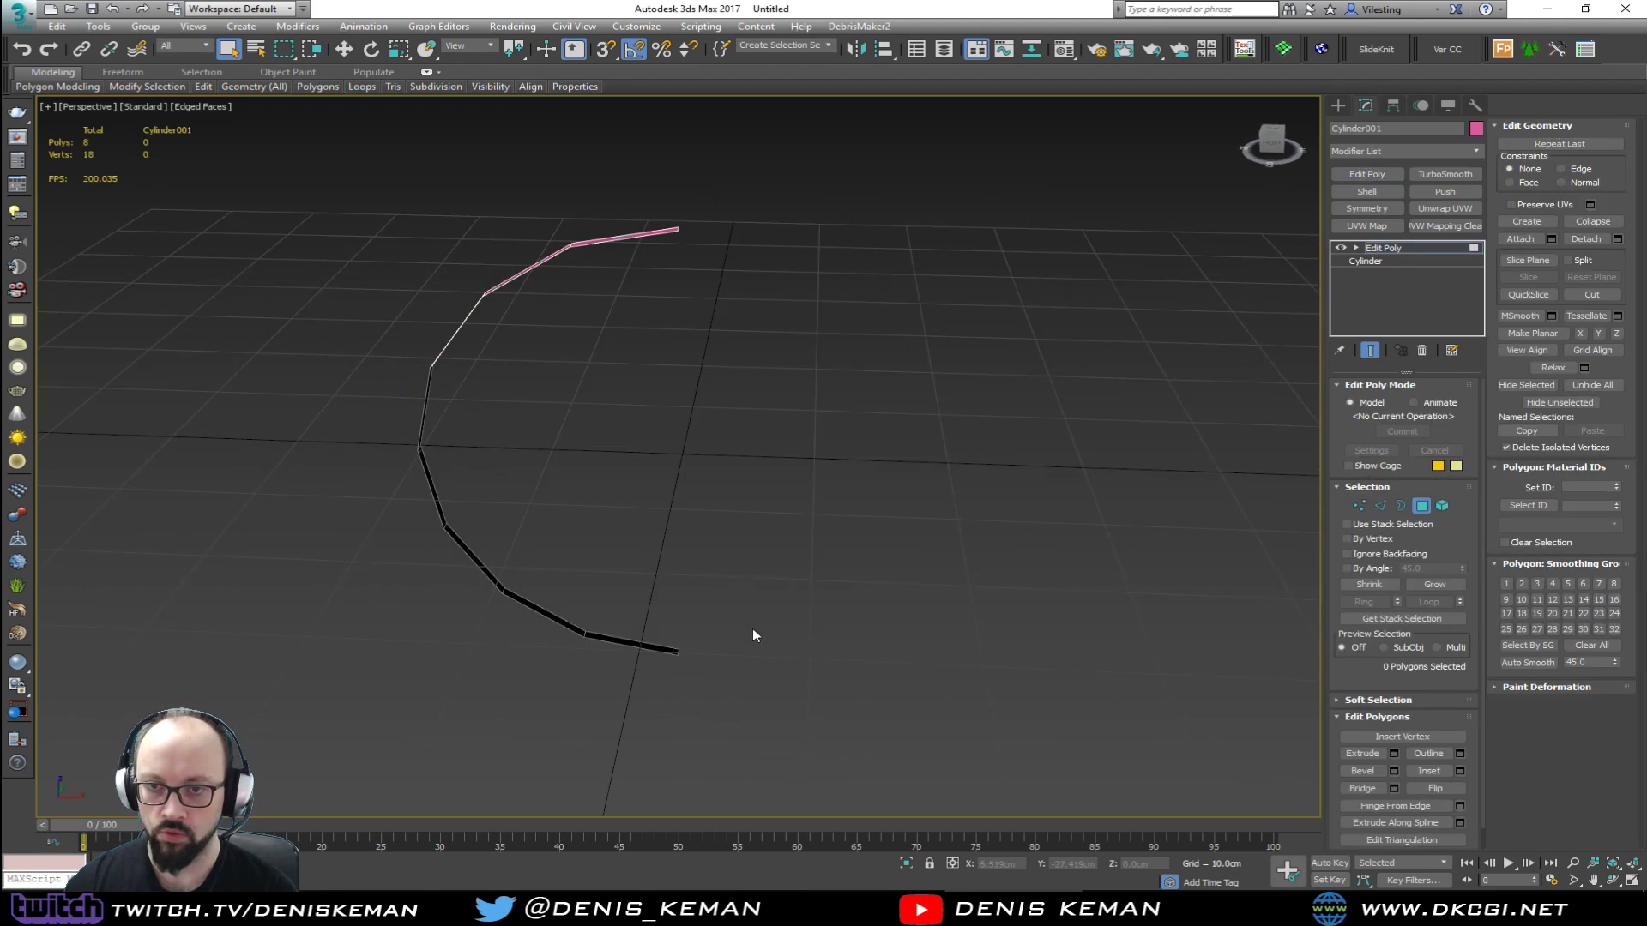
{"action": "key", "text": "2"}
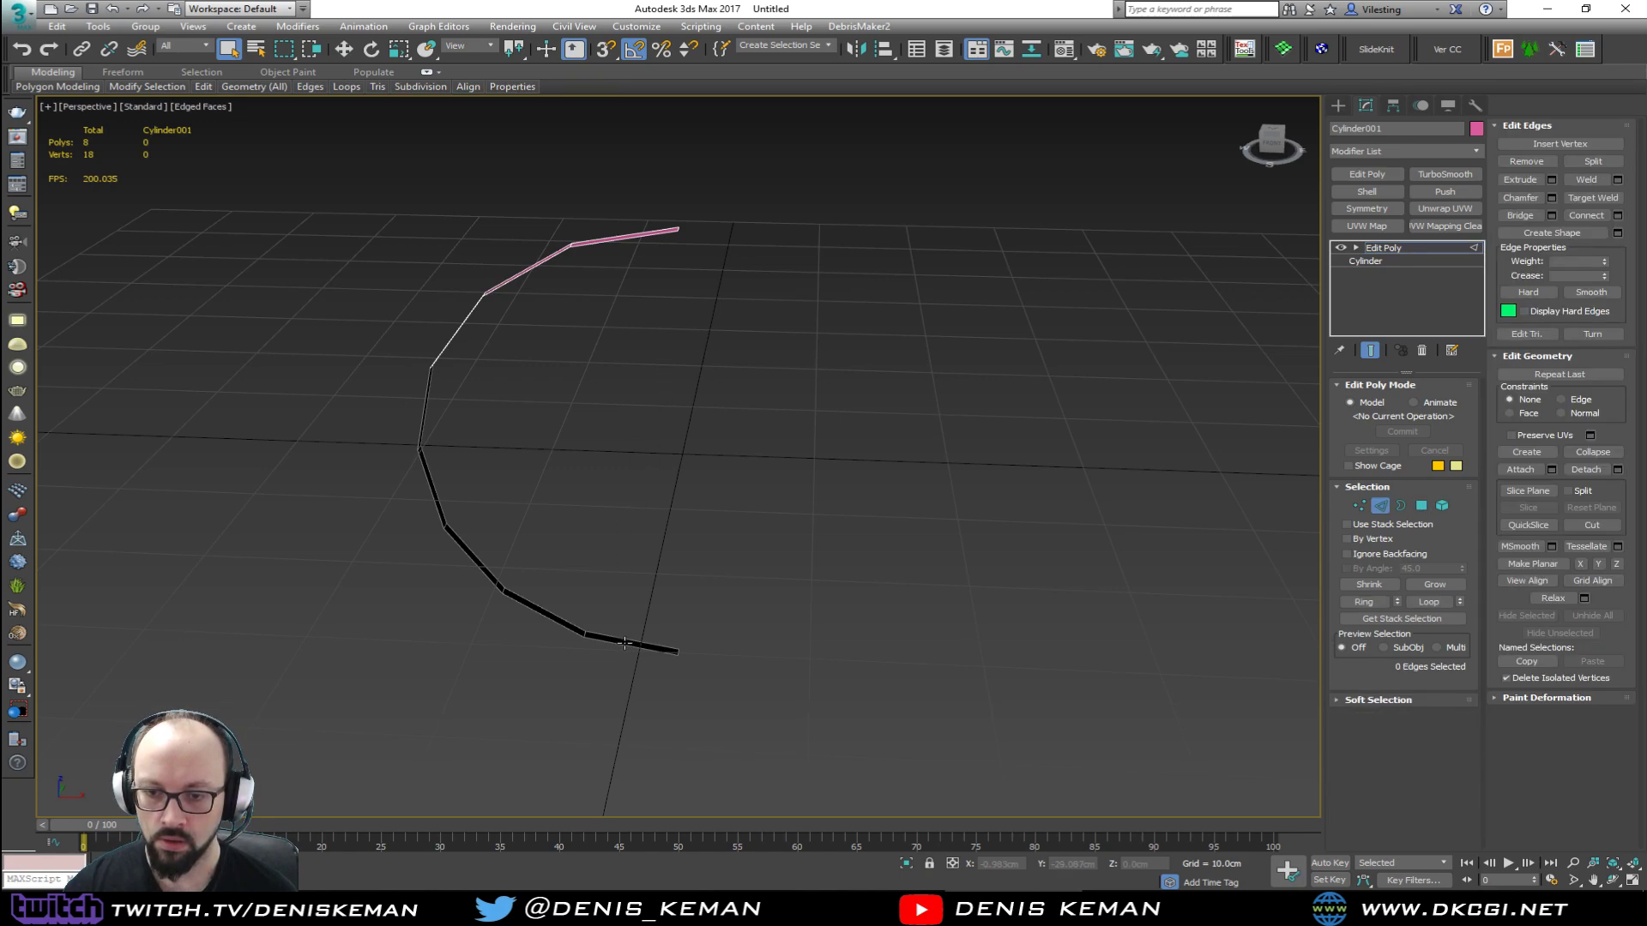
Step: Bridge the upper and lower end edges of the half rim on both its front and back sides
{"action": "left_click", "coordinate": [626, 643]}
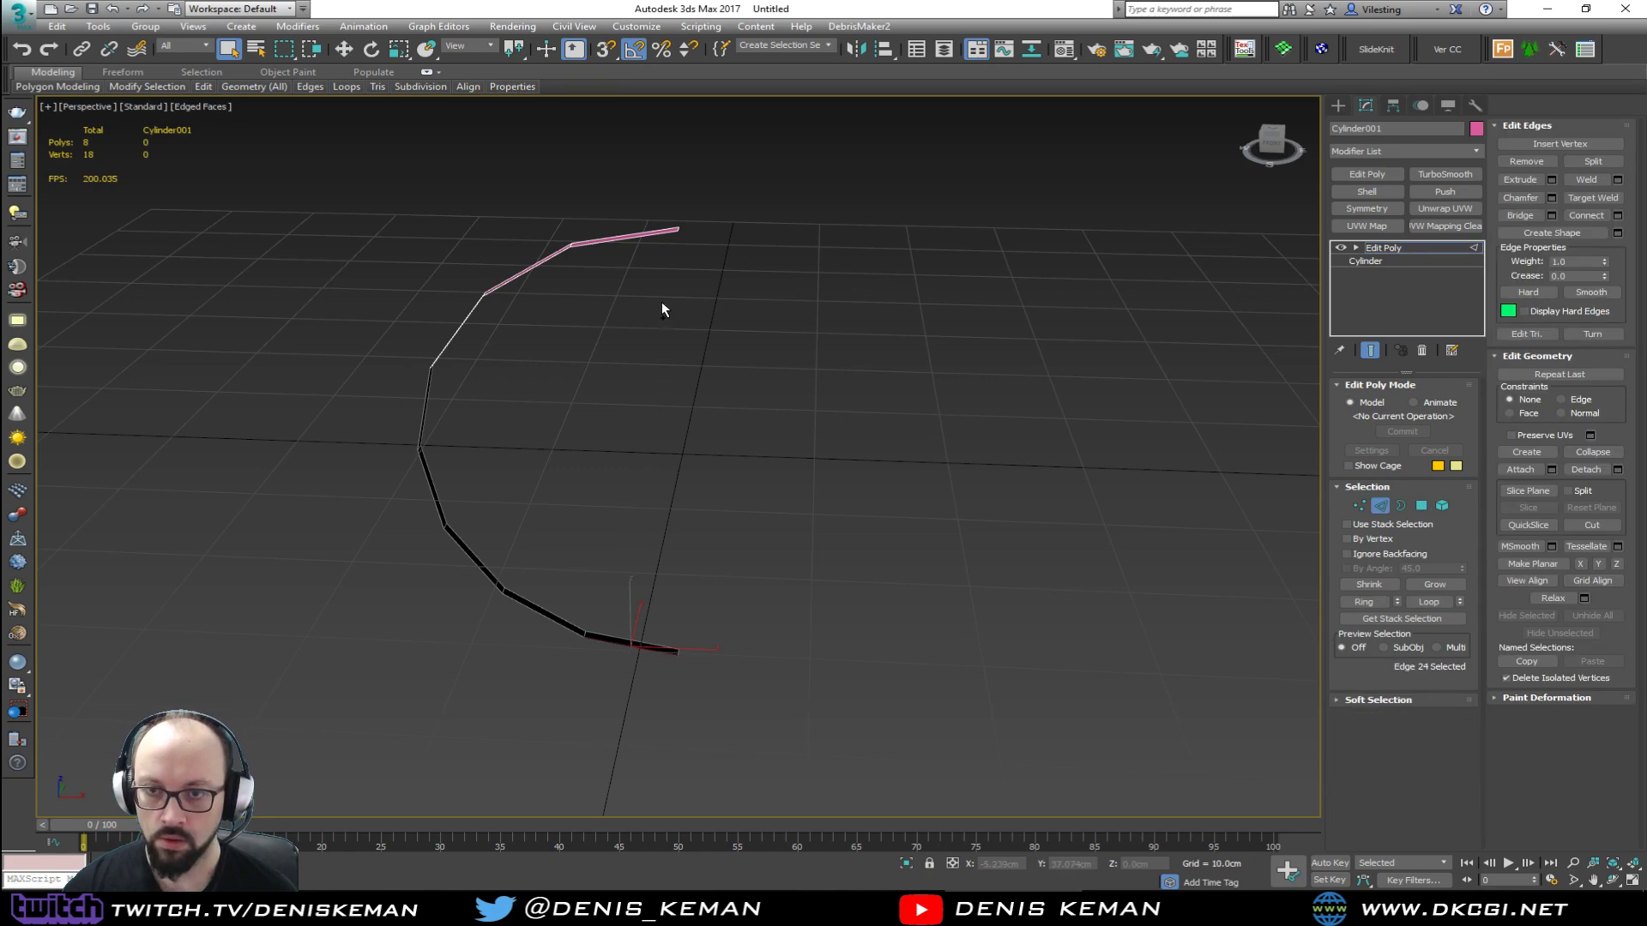
{"action": "left_click", "coordinate": [662, 241], "text": "ctrl"}
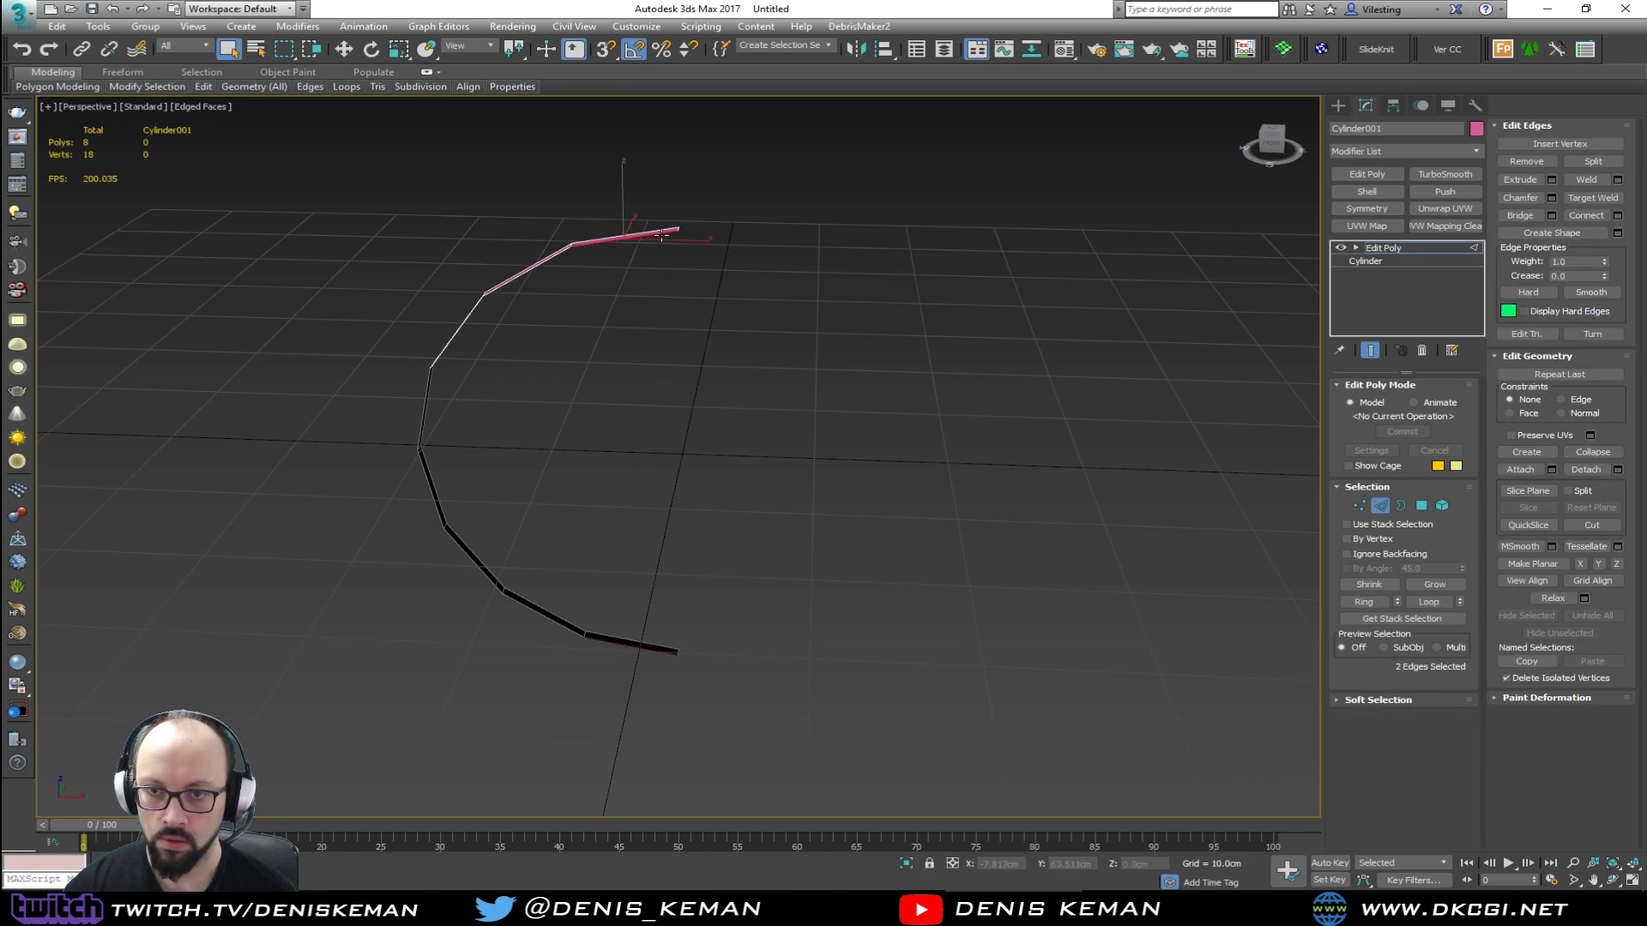
{"action": "left_click", "coordinate": [1520, 215]}
{"action": "middle_click_drag", "start_coordinate": [1151, 349], "coordinate": [626, 258], "text": "alt"}
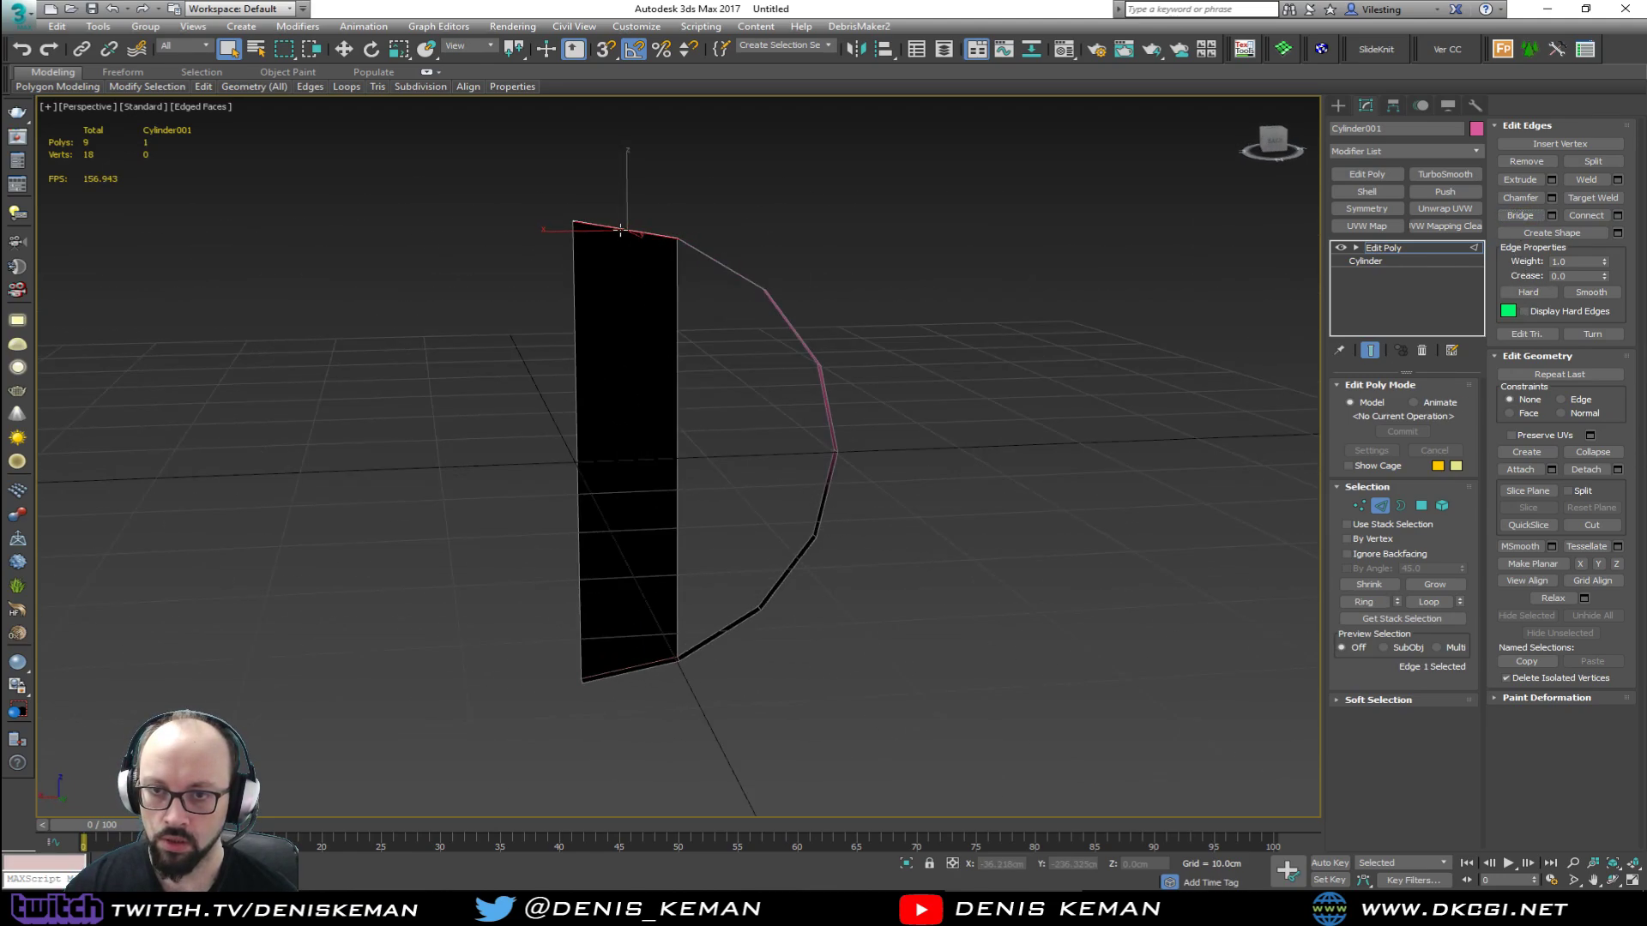
{"action": "left_click", "coordinate": [1520, 215]}
Step: Try to bridge the opposing curved rim edges to fill the open area beside the vertical strip
{"action": "key", "text": "3"}
{"action": "left_click", "coordinate": [824, 449]}
{"action": "middle_click_drag", "start_coordinate": [822, 451], "coordinate": [786, 474], "text": "alt"}
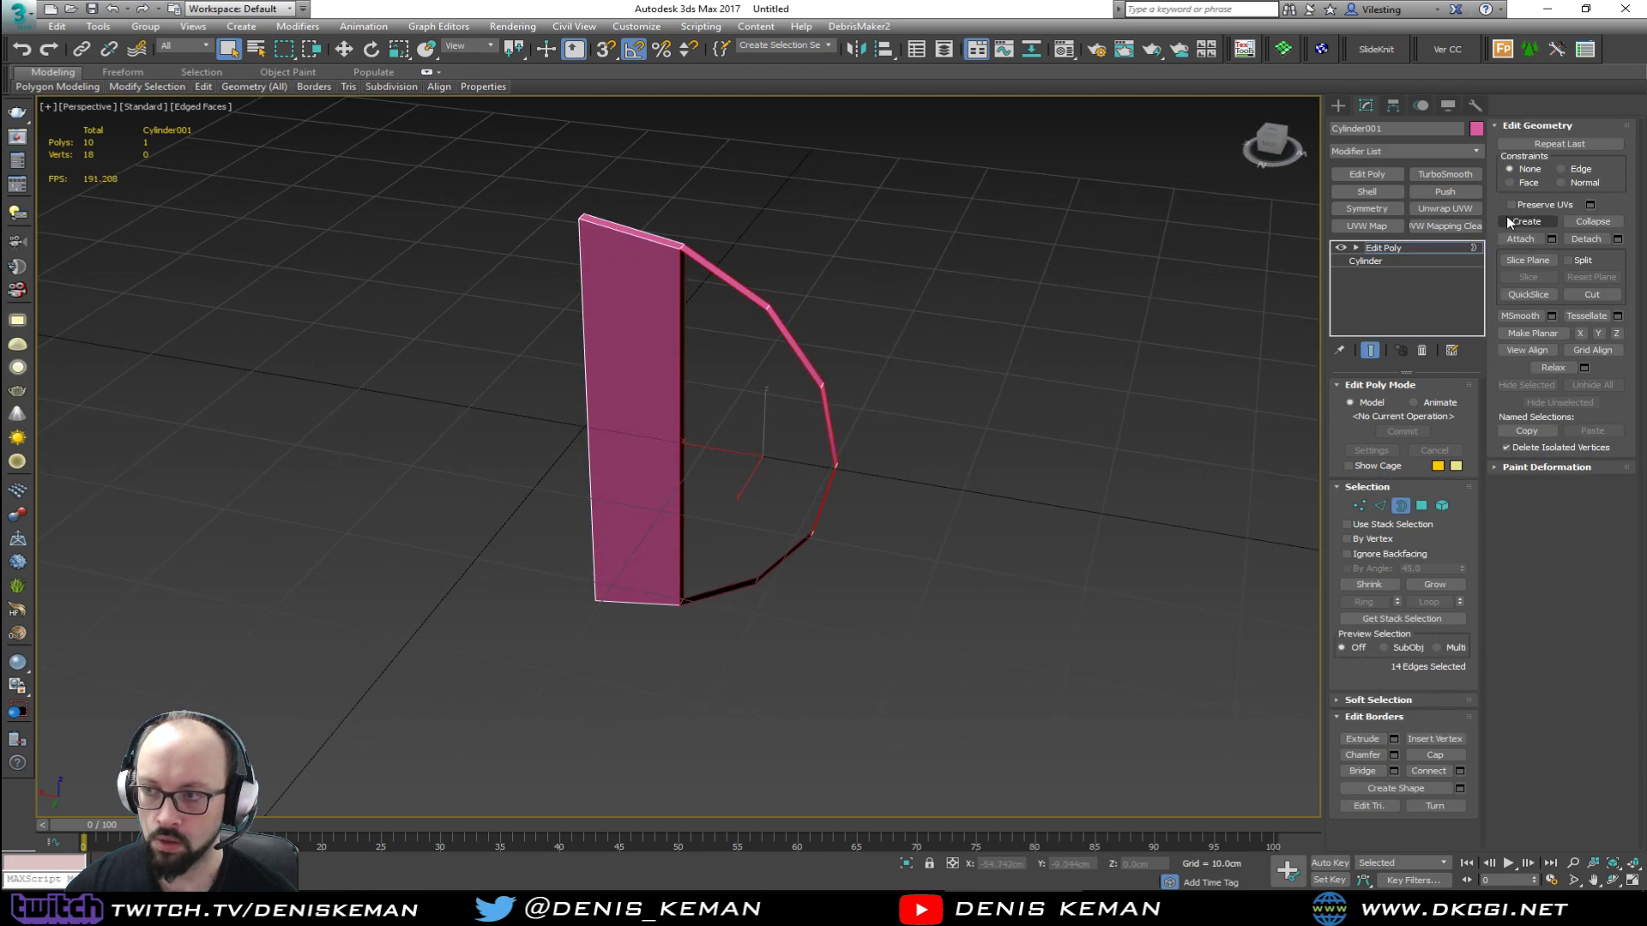
{"action": "left_click", "coordinate": [1382, 508]}
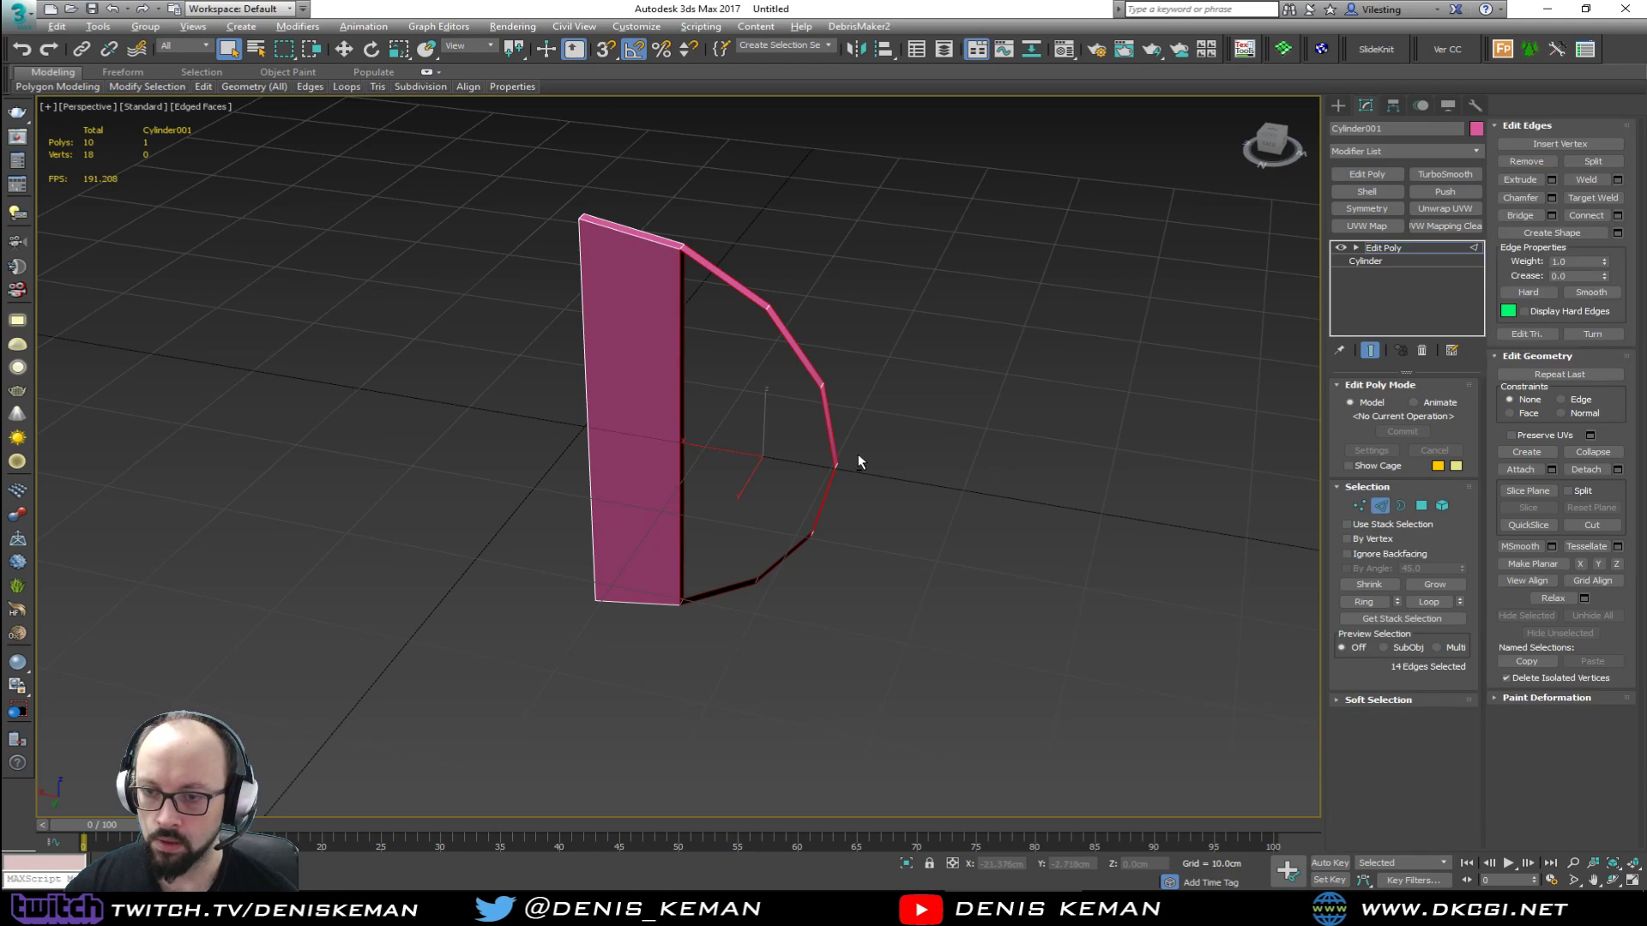
{"action": "left_click_drag", "start_coordinate": [813, 485], "coordinate": [814, 485], "text": "alt"}
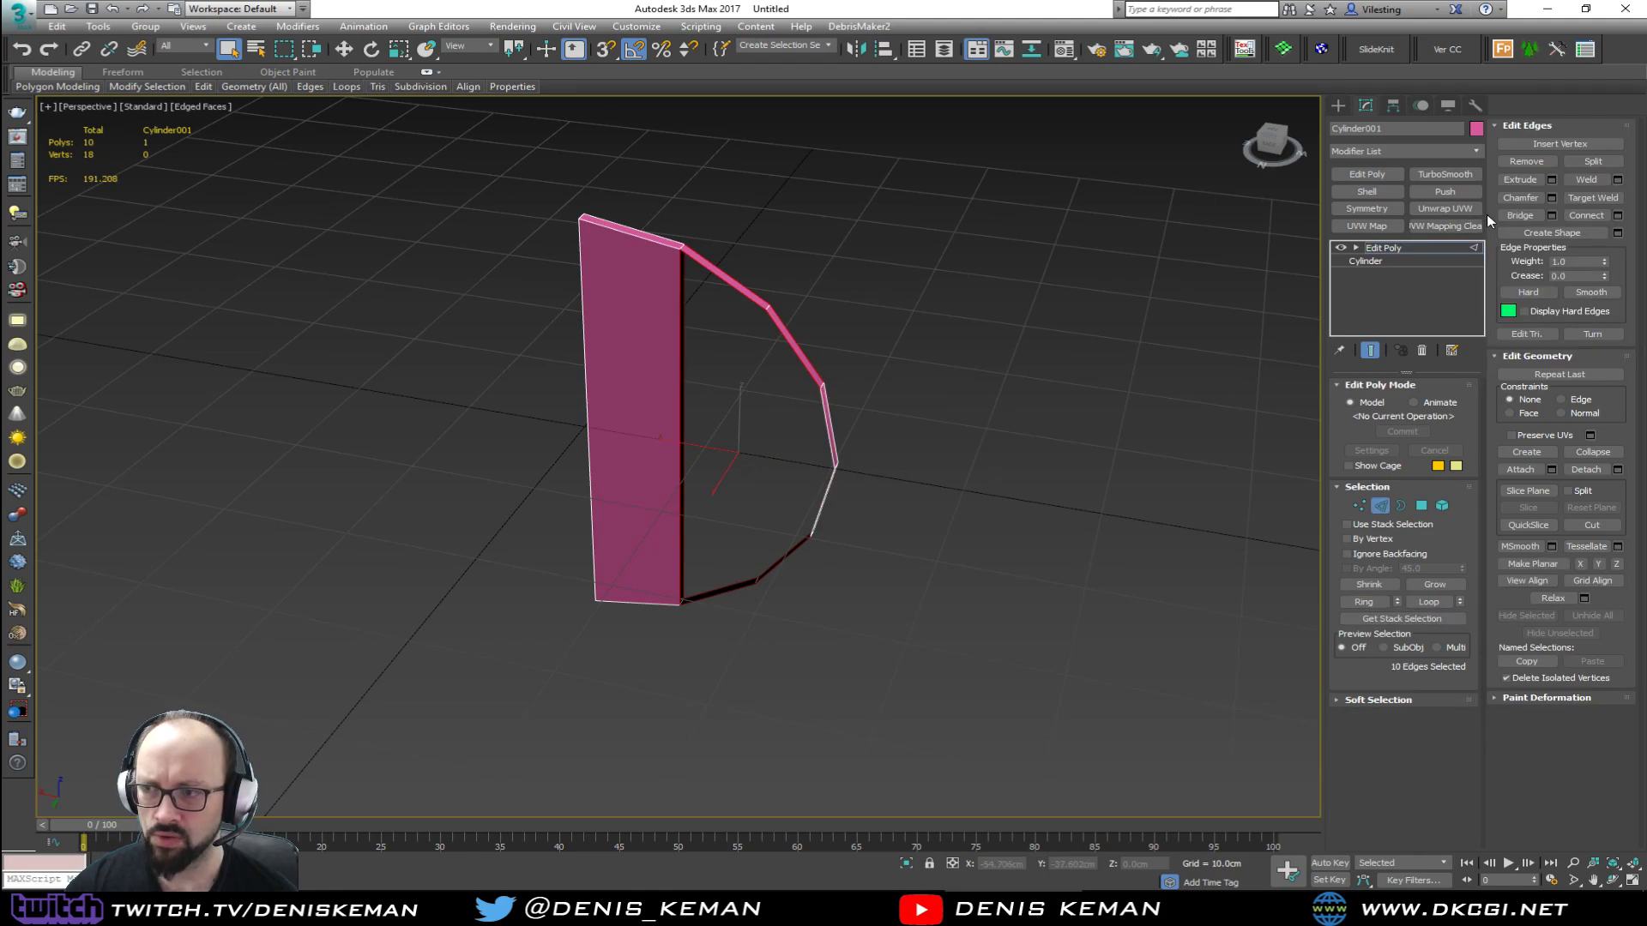
{"action": "middle_click_drag", "start_coordinate": [856, 386], "coordinate": [838, 305], "text": "alt"}
{"action": "left_click_drag", "start_coordinate": [674, 466], "coordinate": [706, 473], "text": "alt"}
{"action": "left_click", "coordinate": [1520, 216]}
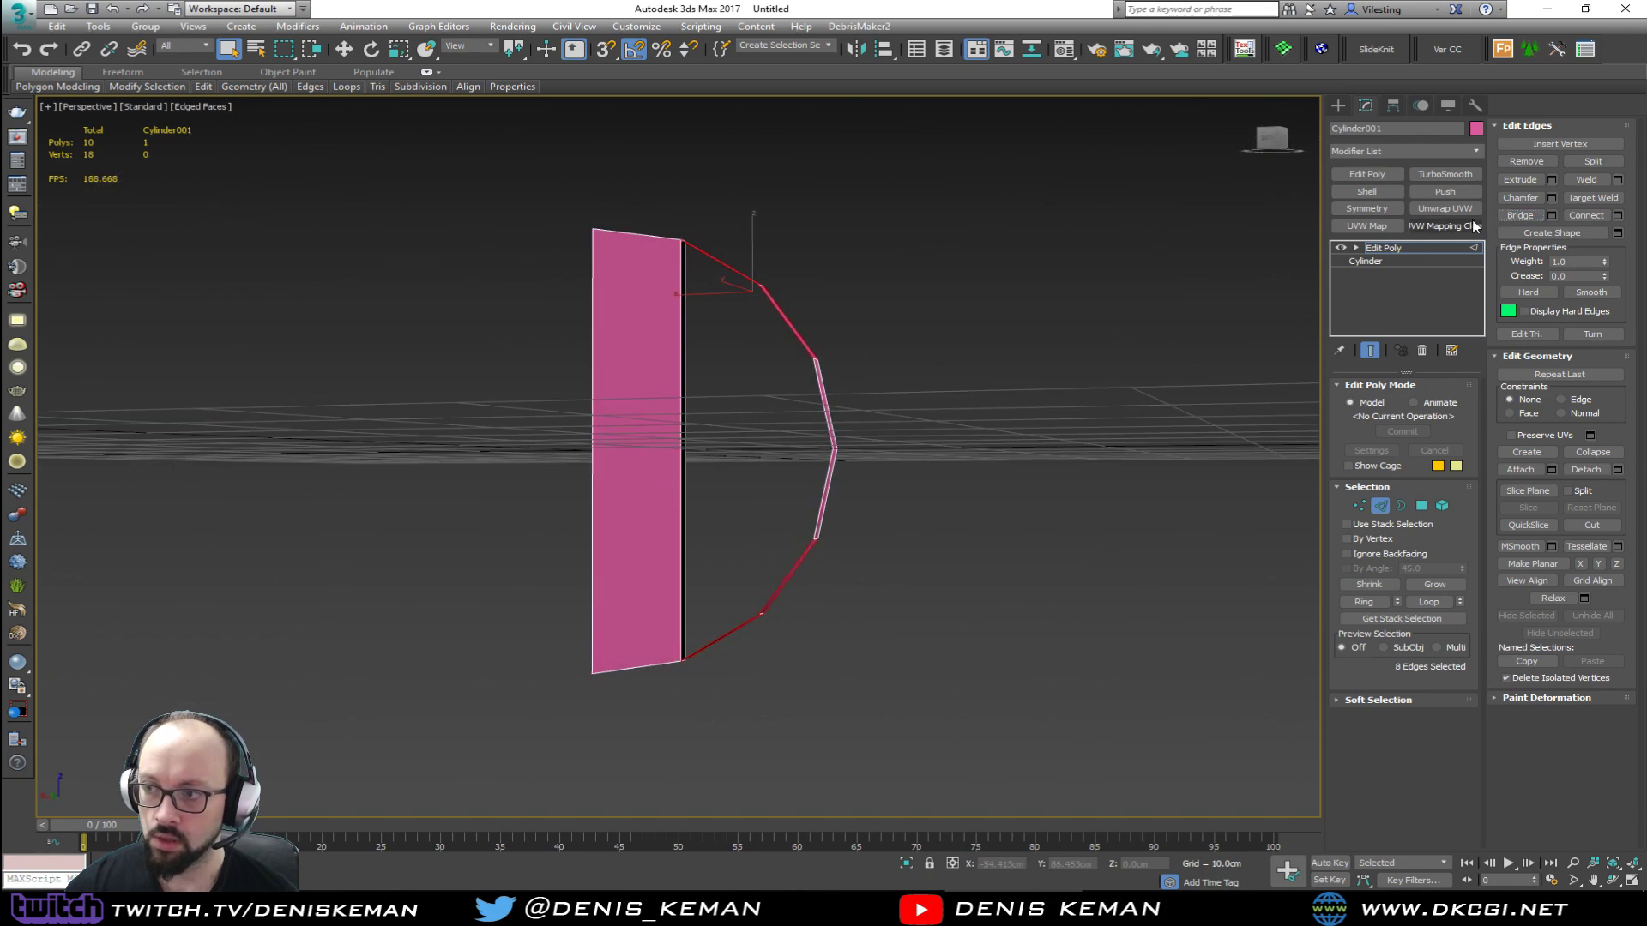
{"action": "middle_click_drag", "start_coordinate": [1201, 305], "coordinate": [897, 394], "text": "alt"}
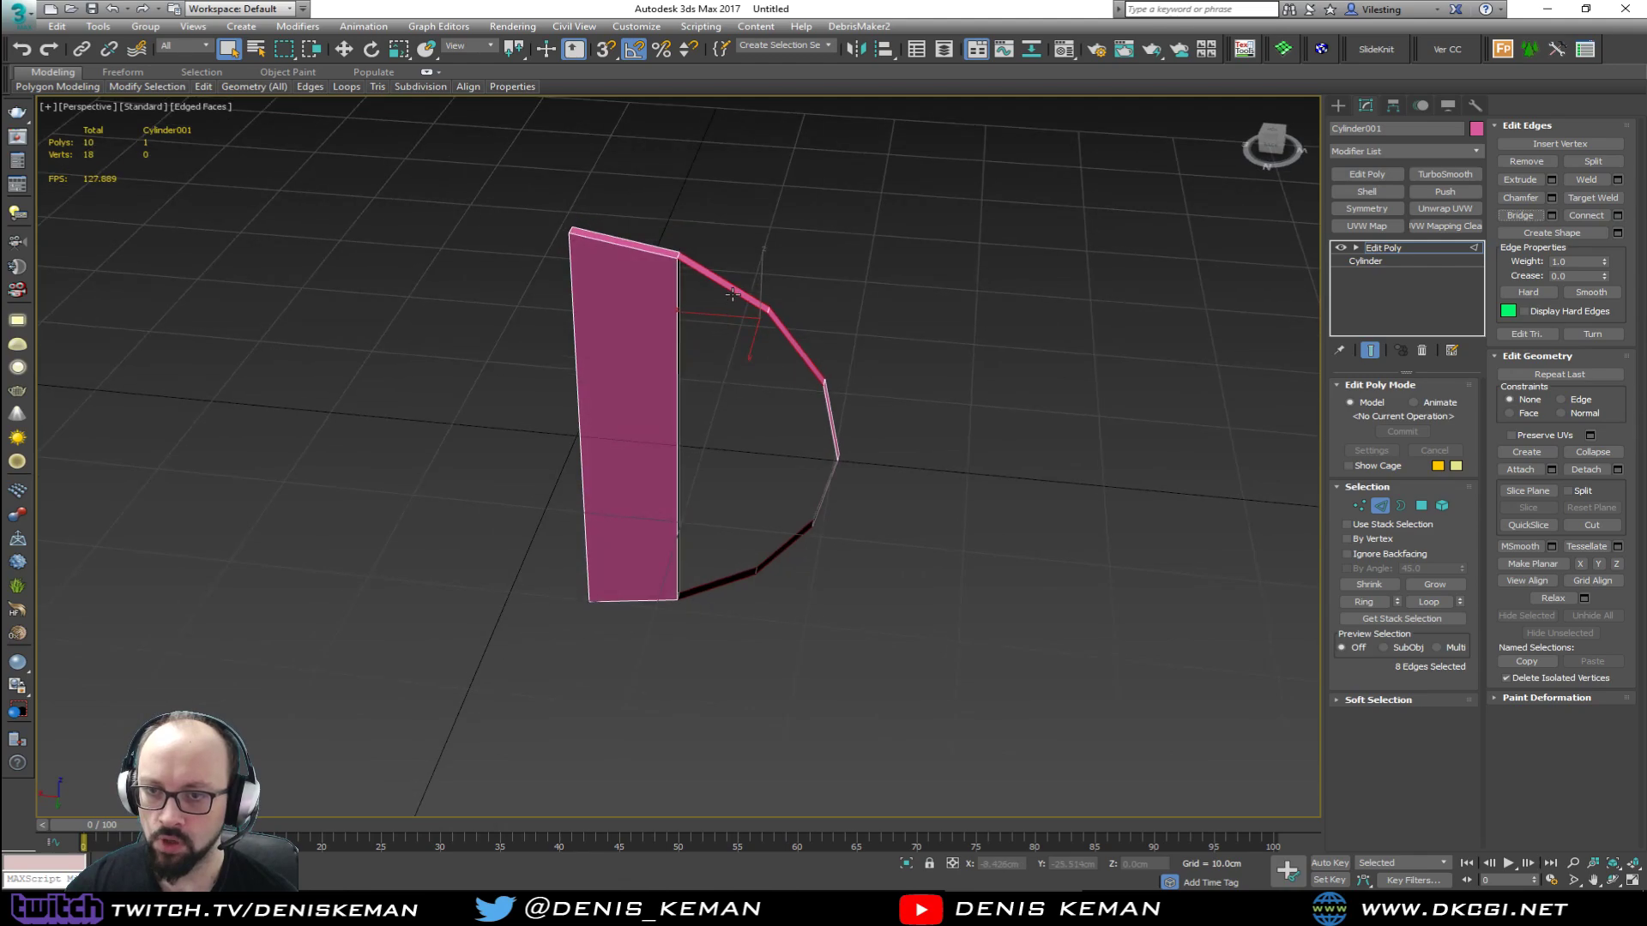
{"action": "left_click", "coordinate": [722, 574]}
{"action": "left_click", "coordinate": [721, 585], "text": "ctrl"}
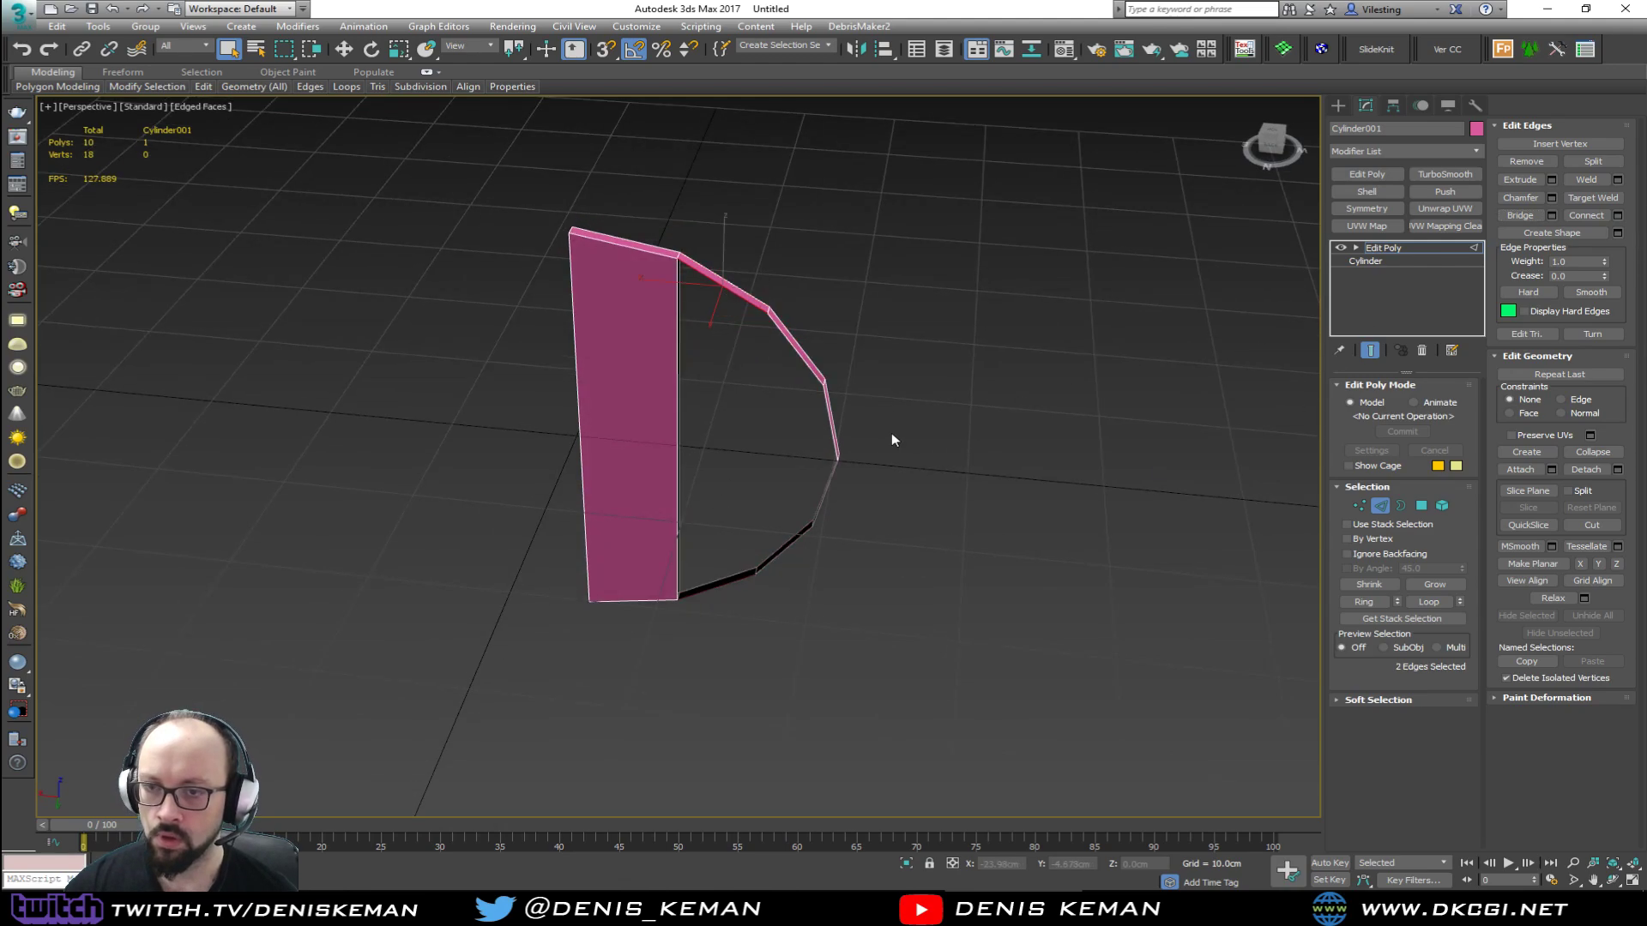
Step: Select the open borders around the curved part of the half disc and cap them
{"action": "key", "text": "3"}
{"action": "left_click_drag", "start_coordinate": [929, 287], "coordinate": [764, 455]}
{"action": "left_click", "coordinate": [1435, 755]}
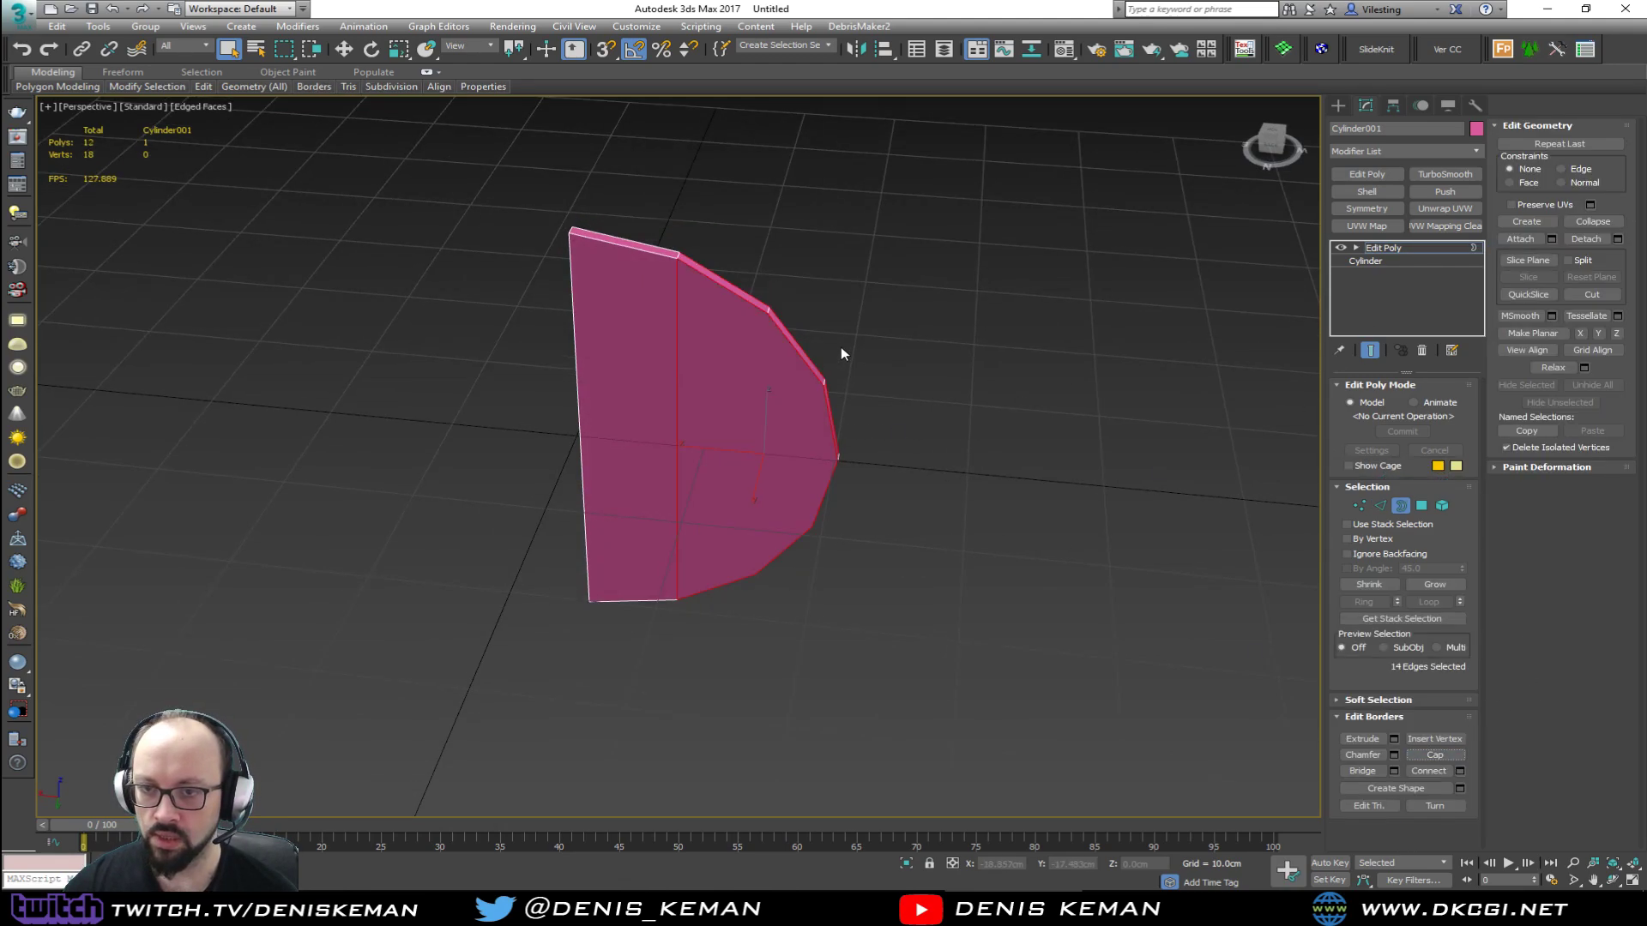
Step: Connect the opposing rim vertices beside the strip with a vertical edge on both the front and back caps
{"action": "key", "text": "1"}
{"action": "left_click", "coordinate": [770, 311]}
{"action": "left_click", "coordinate": [753, 578], "text": "ctrl"}
{"action": "key", "text": "ctrl+shift+e"}
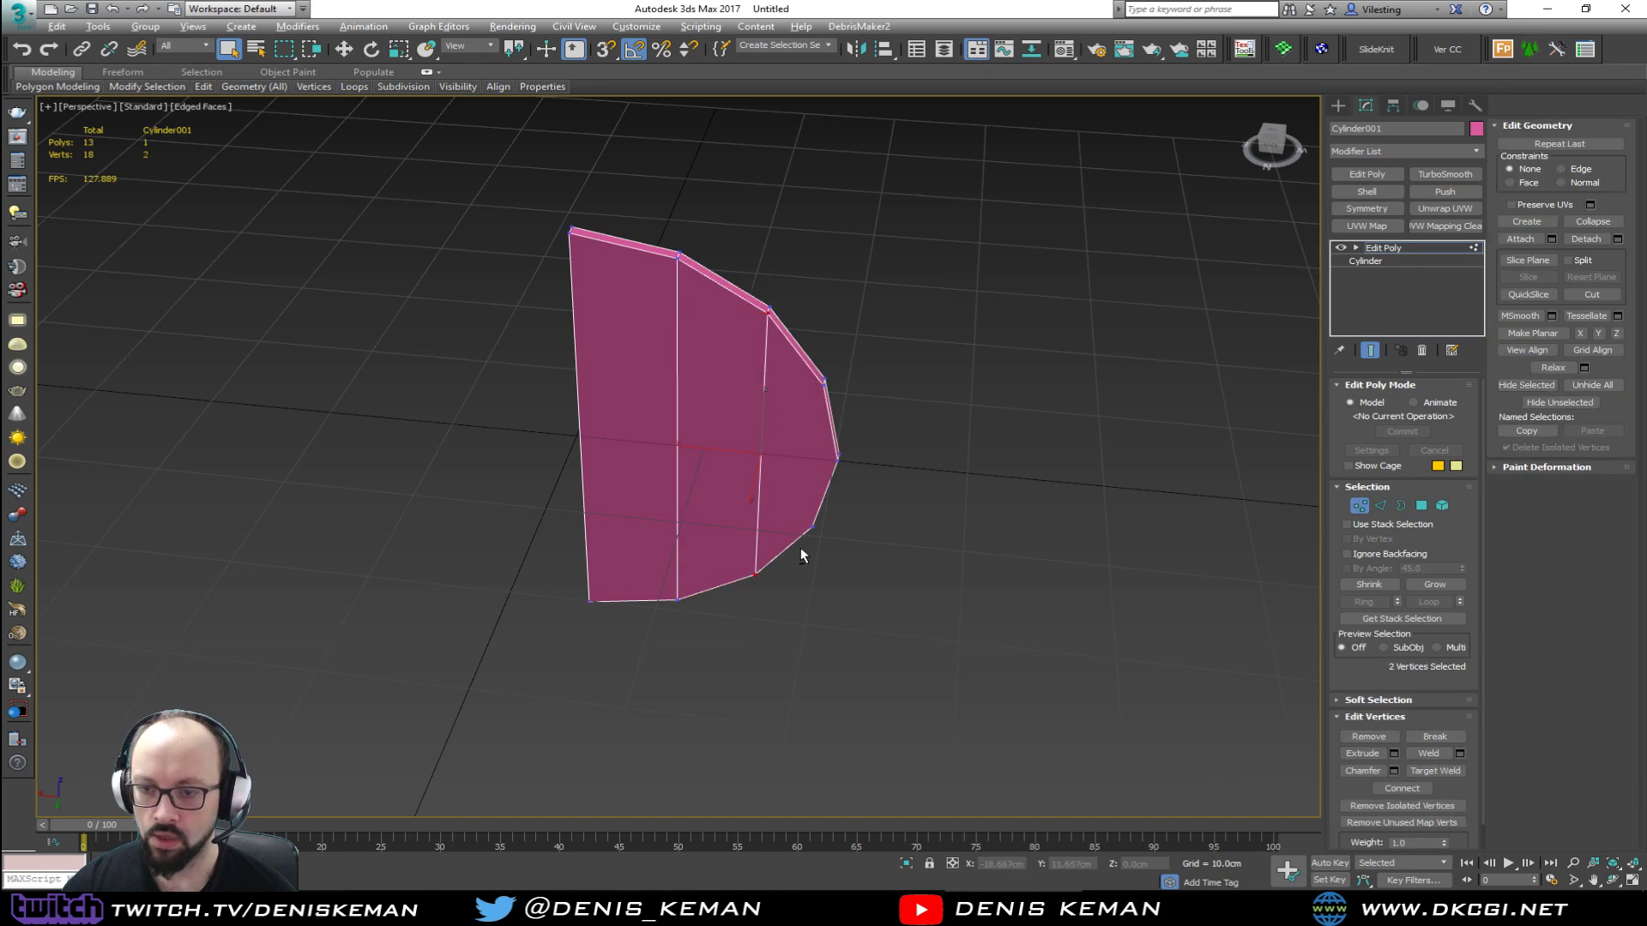
{"action": "left_click", "coordinate": [811, 529]}
{"action": "middle_click_drag", "start_coordinate": [857, 512], "coordinate": [652, 465], "text": "alt"}
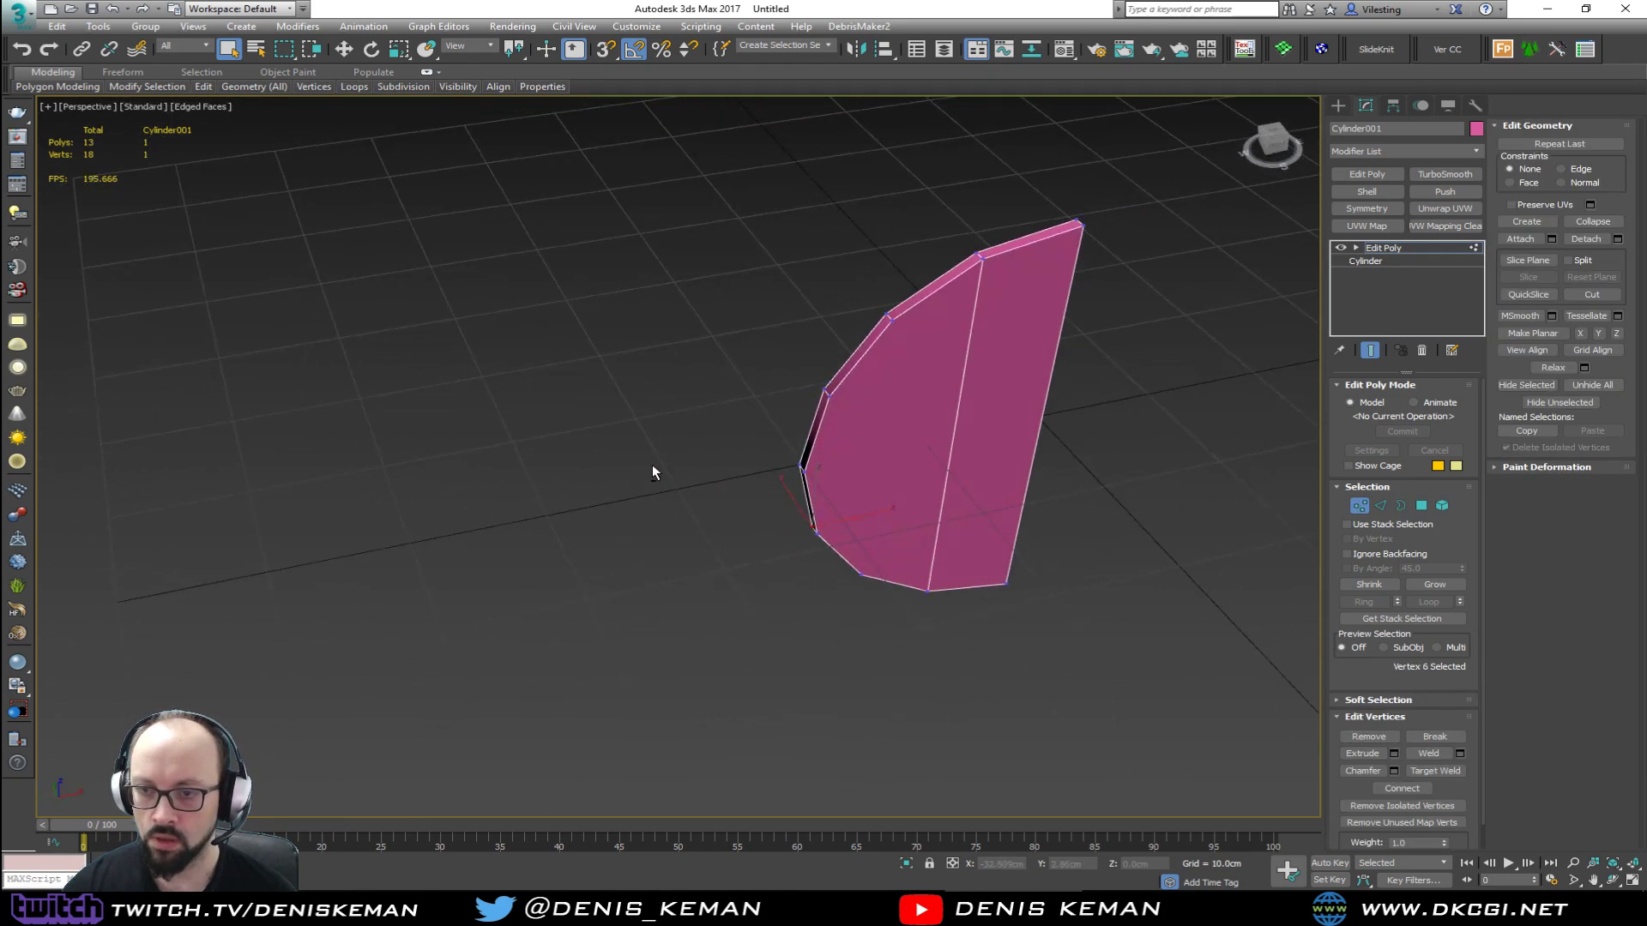
{"action": "left_click", "coordinate": [888, 320]}
{"action": "left_click", "coordinate": [864, 574], "text": "ctrl"}
{"action": "key", "text": "ctrl+shift+e"}
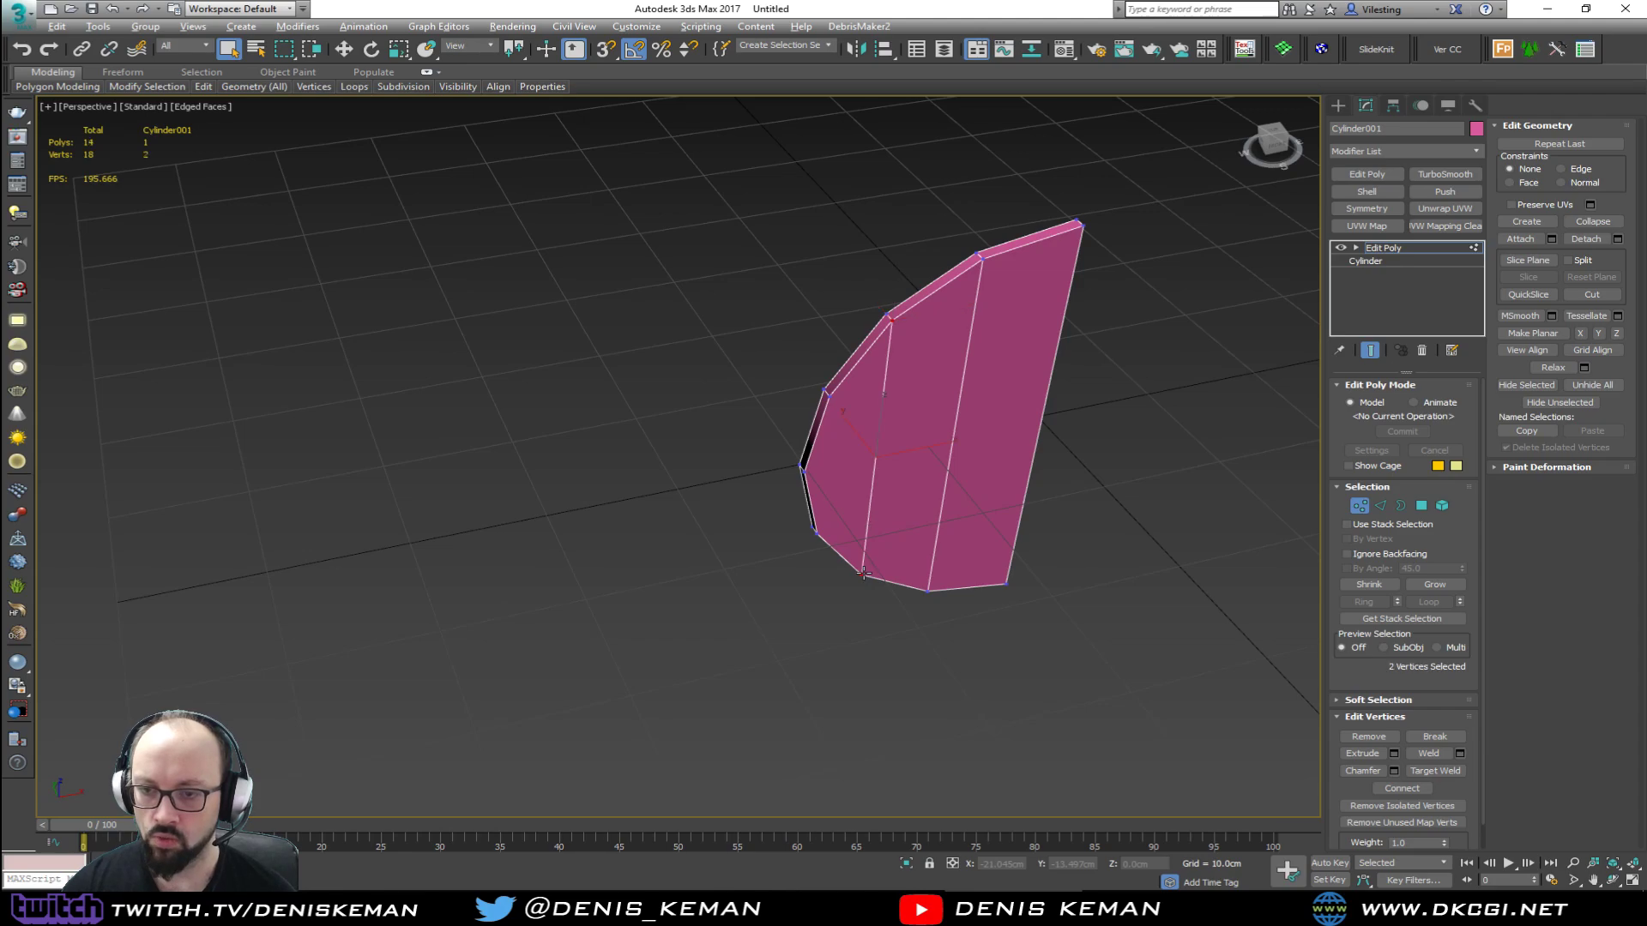
{"action": "left_click", "coordinate": [929, 508]}
Step: Cap the narrow open border along the straight side of the half disc
{"action": "middle_click_drag", "start_coordinate": [981, 502], "coordinate": [868, 487], "text": "alt"}
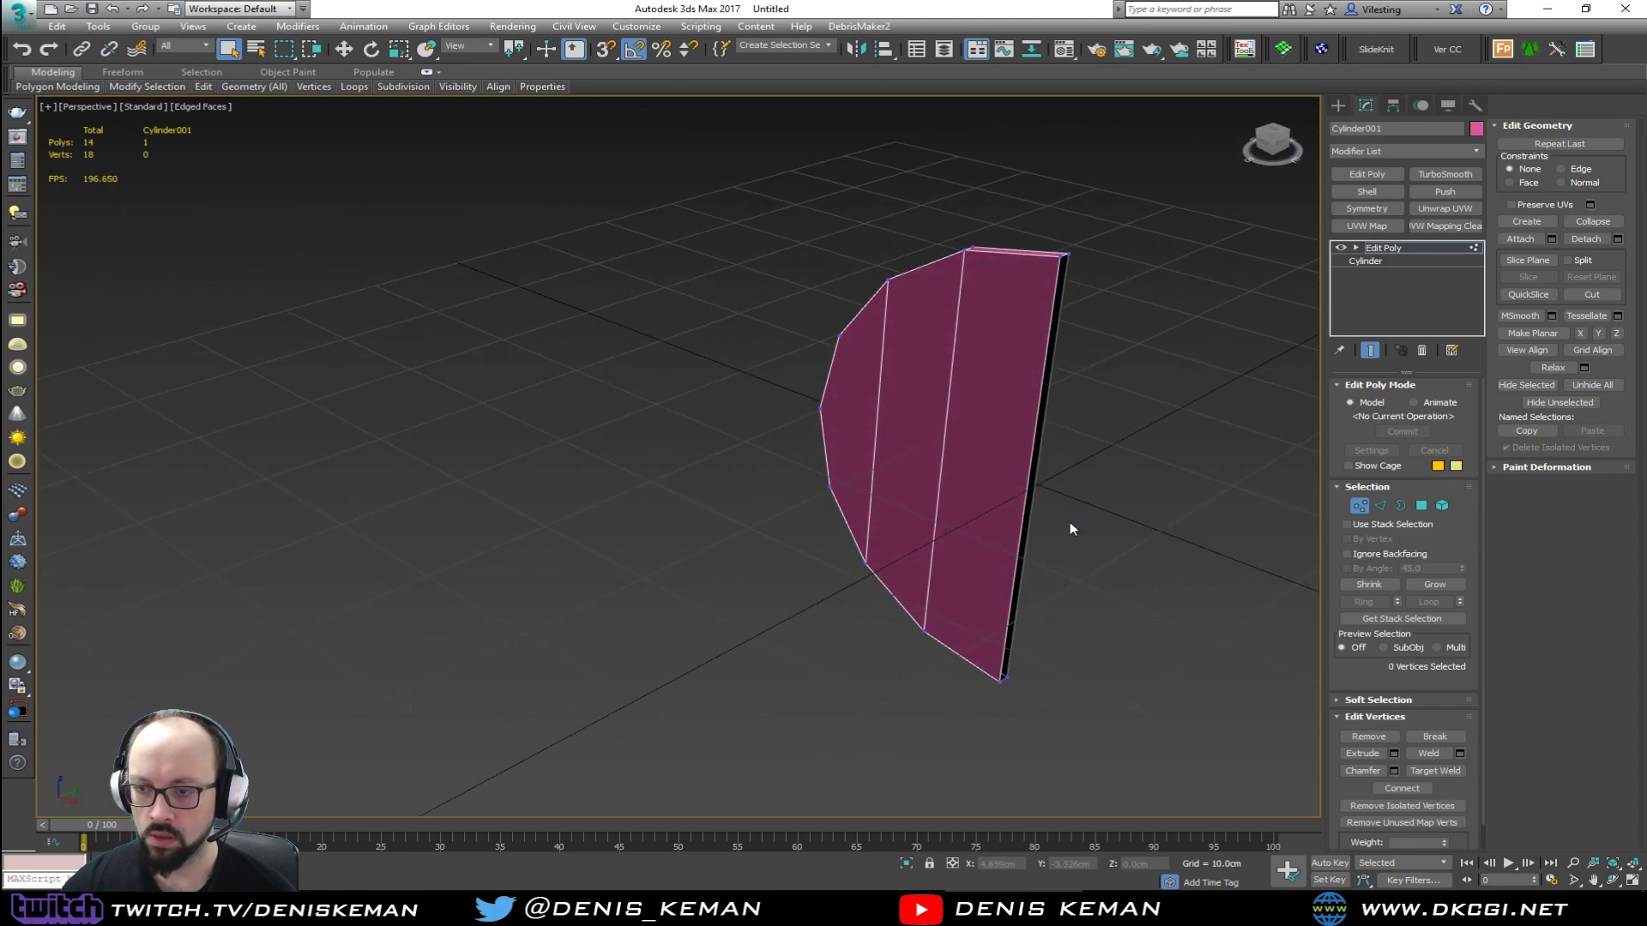
{"action": "key", "text": "3"}
{"action": "left_click", "coordinate": [1040, 420]}
{"action": "left_click", "coordinate": [1434, 754]}
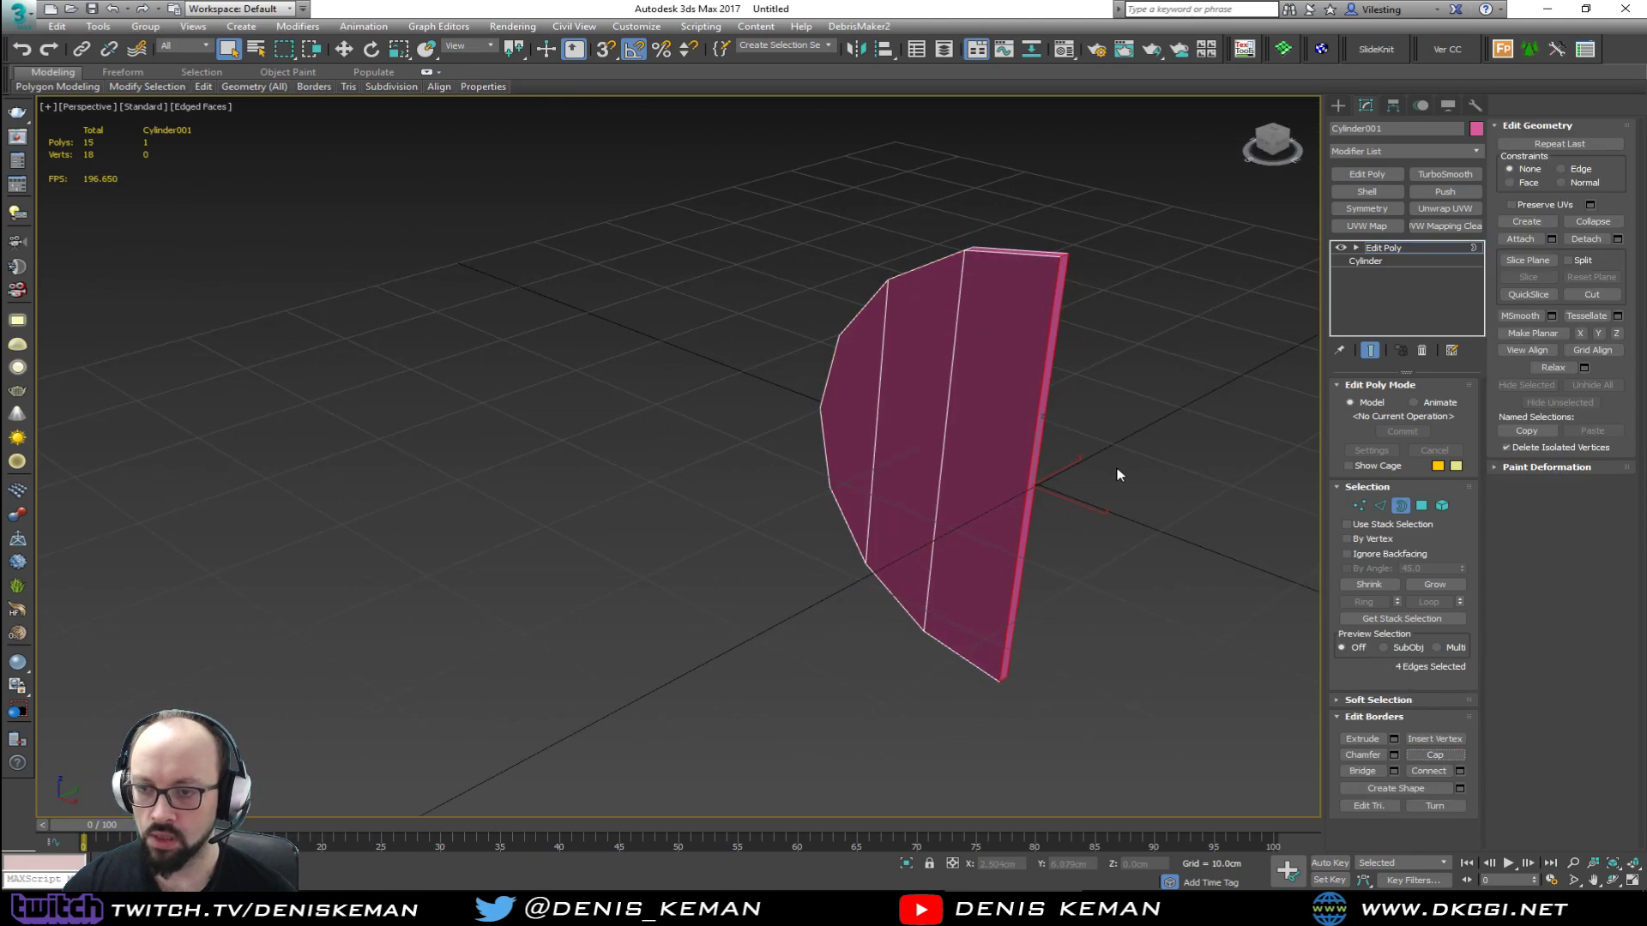
Step: Ring-select the vertical edges of the half disc, connect them across the middle, and switch to vertex editing
{"action": "key", "text": "2"}
{"action": "left_click", "coordinate": [880, 435]}
{"action": "key", "text": "alt+r"}
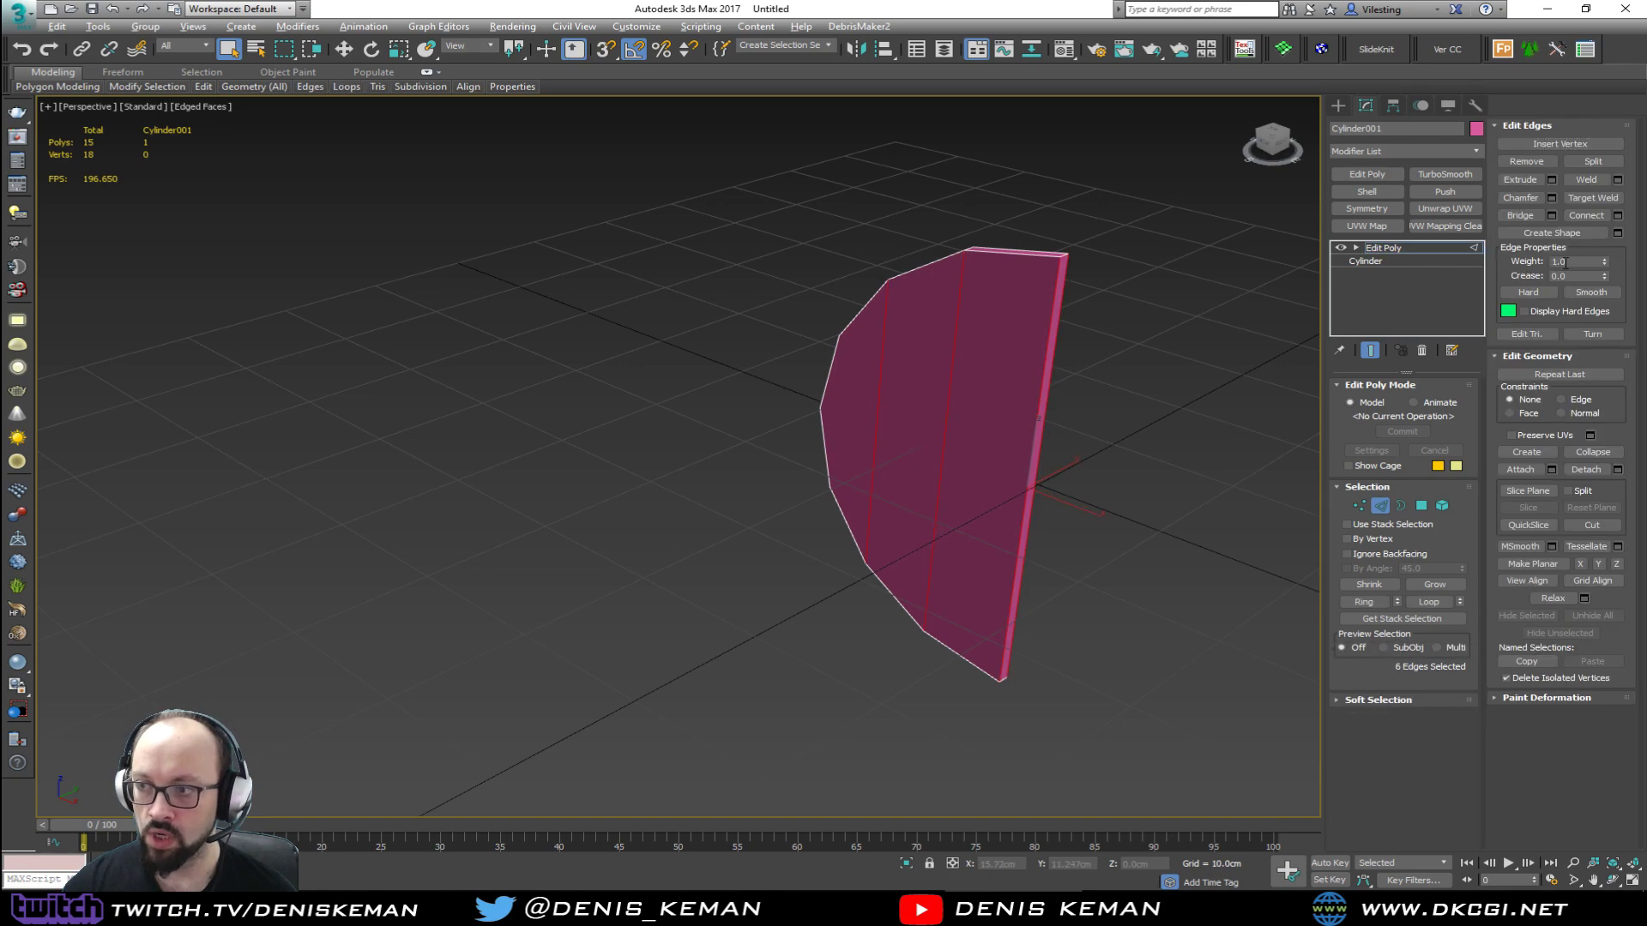
{"action": "left_click", "coordinate": [1583, 216]}
{"action": "key", "text": "1"}
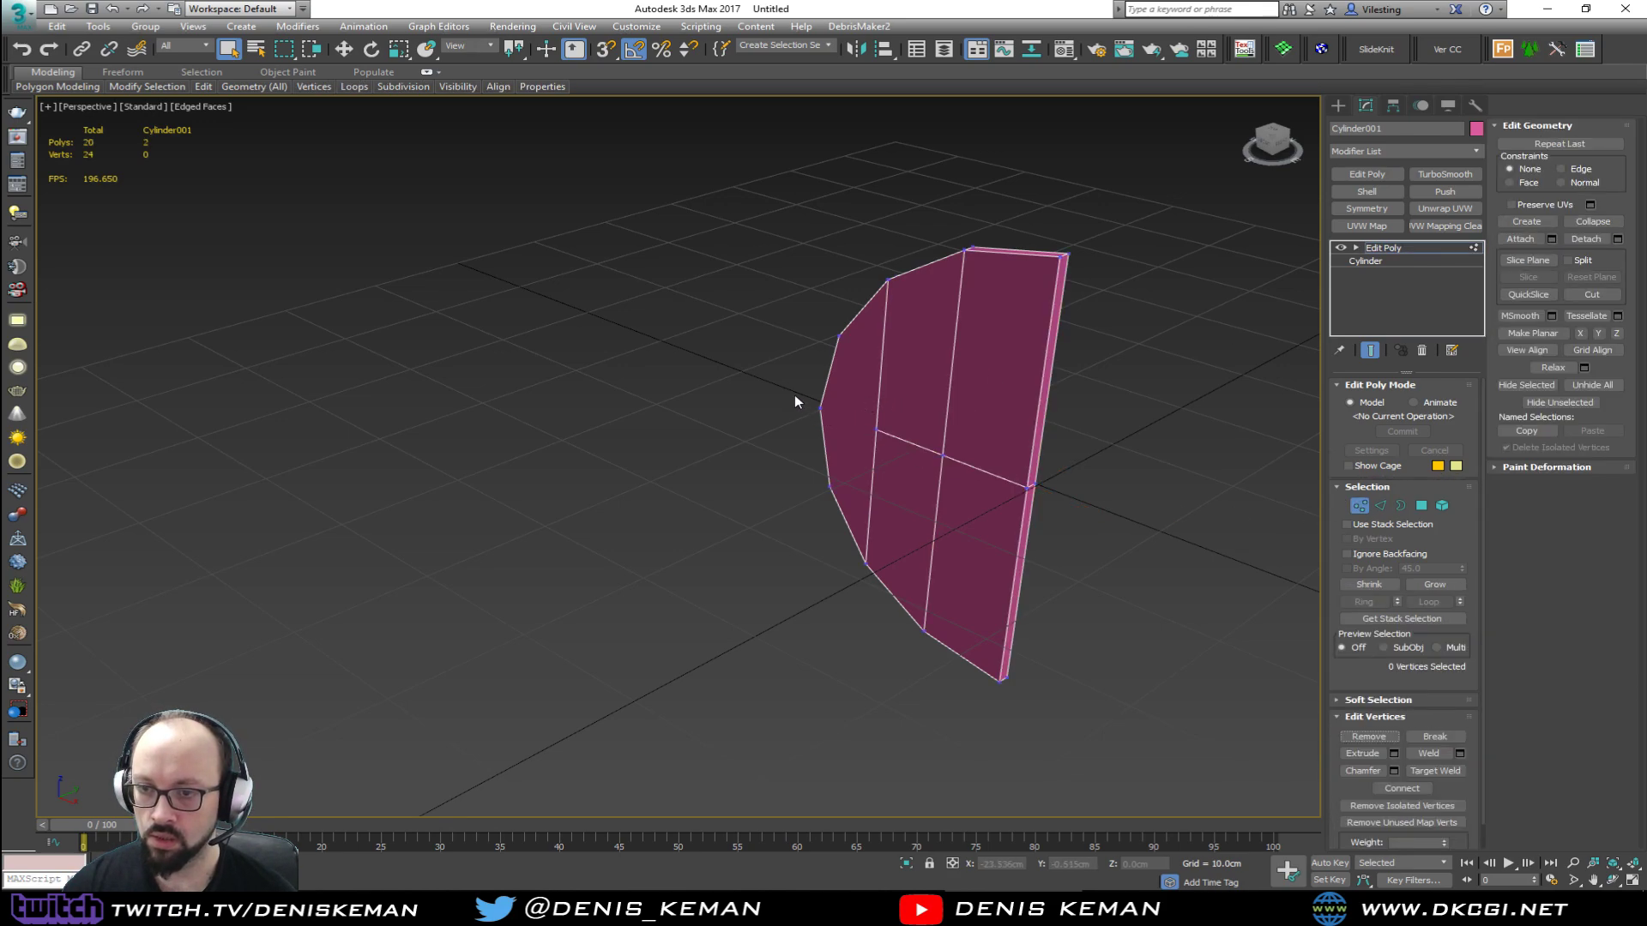
Step: Connect the half disc's outermost vertices to the neighbouring vertices on the horizontal centre line, on both faces
{"action": "mouse_move", "coordinate": [795, 401]}
{"action": "middle_mouse_down", "text": "alt"}
{"action": "mouse_move", "coordinate": [816, 383]}
{"action": "mouse_move", "coordinate": [812, 397]}
{"action": "middle_mouse_up", "text": "alt"}
{"action": "key", "text": "F3"}
{"action": "left_click_drag", "start_coordinate": [876, 445], "coordinate": [889, 450]}
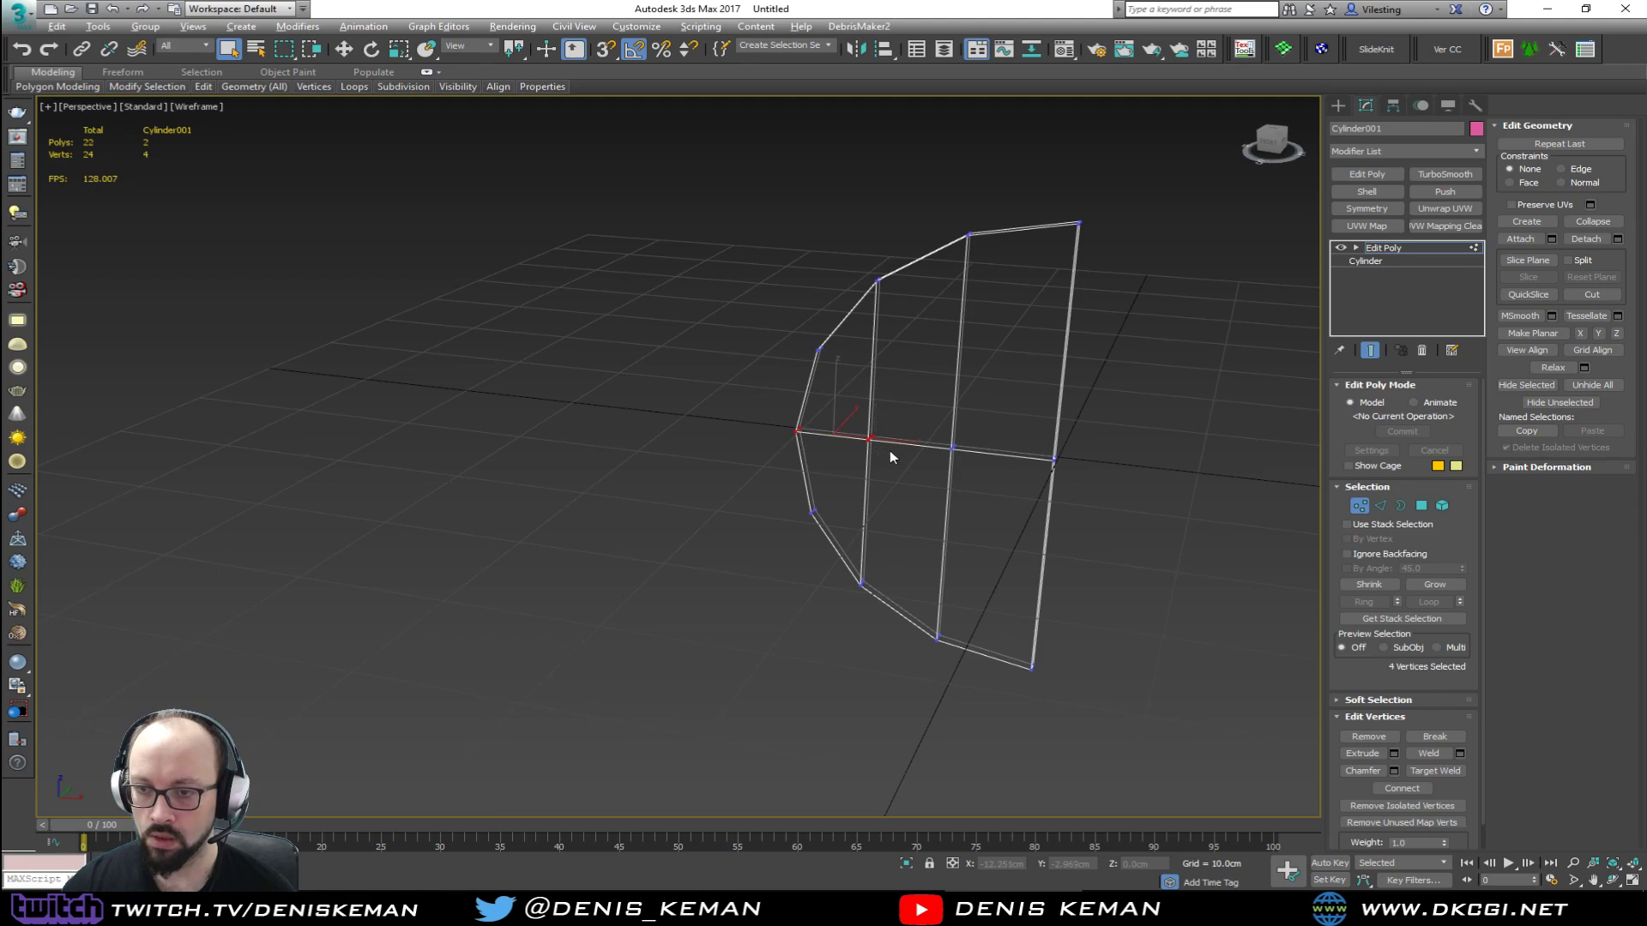
{"action": "key", "text": "F3"}
{"action": "key", "text": "1"}
{"action": "left_click", "coordinate": [1082, 405]}
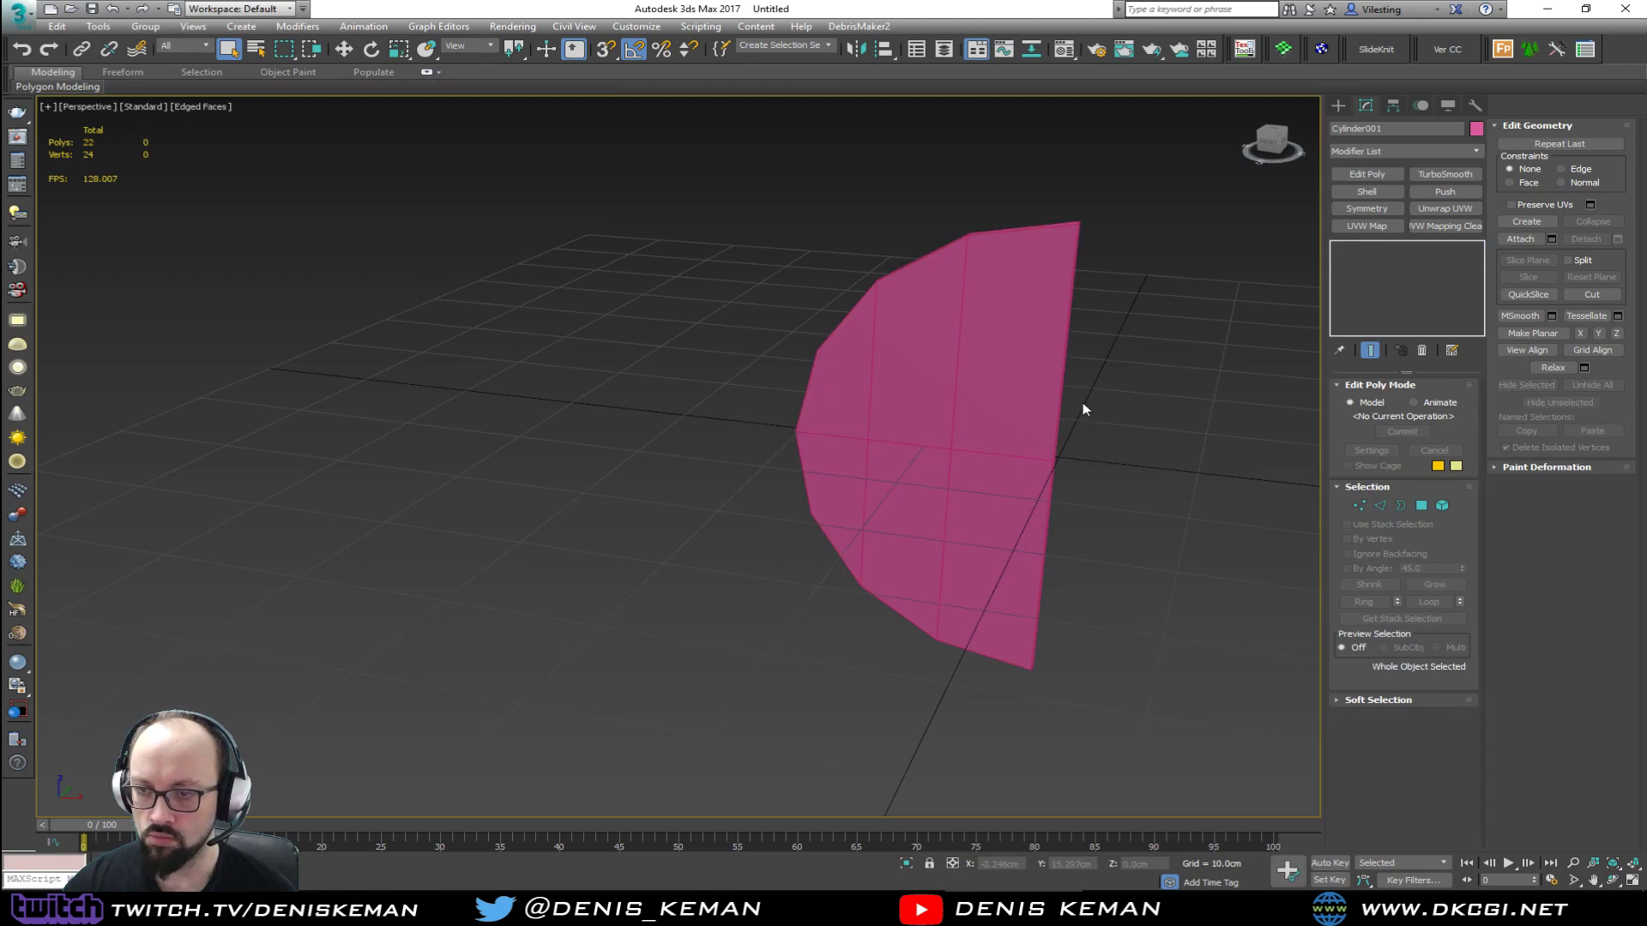
Step: Detach the two polygons on the half disc's flat side as a cloned object named Object001
{"action": "middle_click_drag", "start_coordinate": [1082, 405], "coordinate": [894, 417], "text": "alt"}
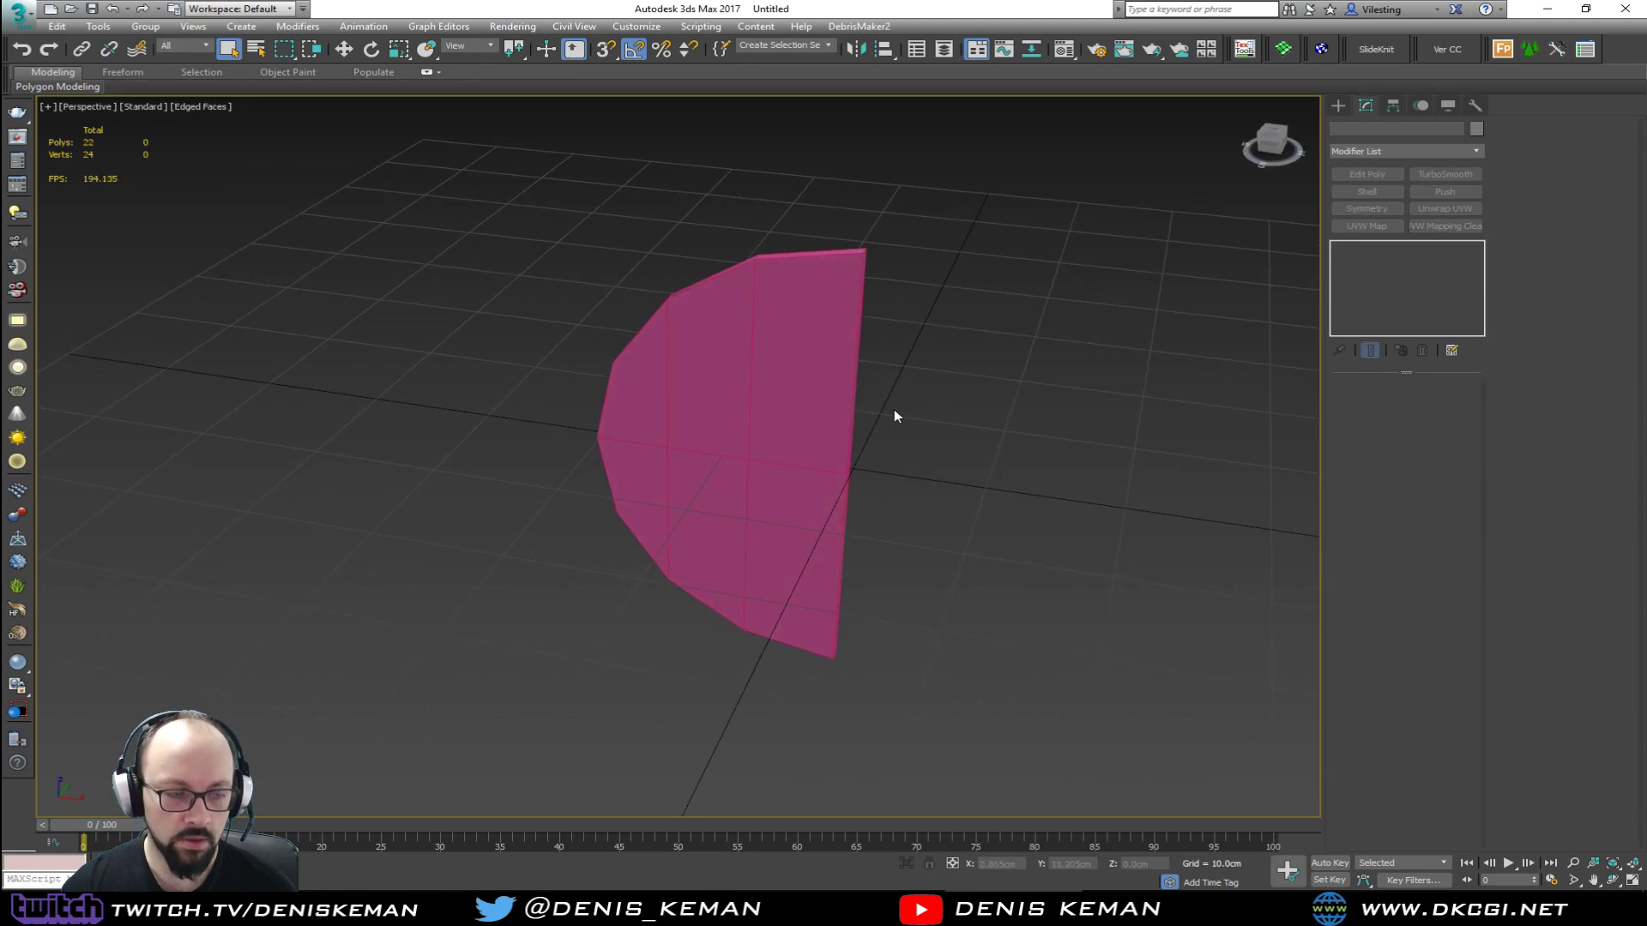
{"action": "left_click", "coordinate": [847, 415]}
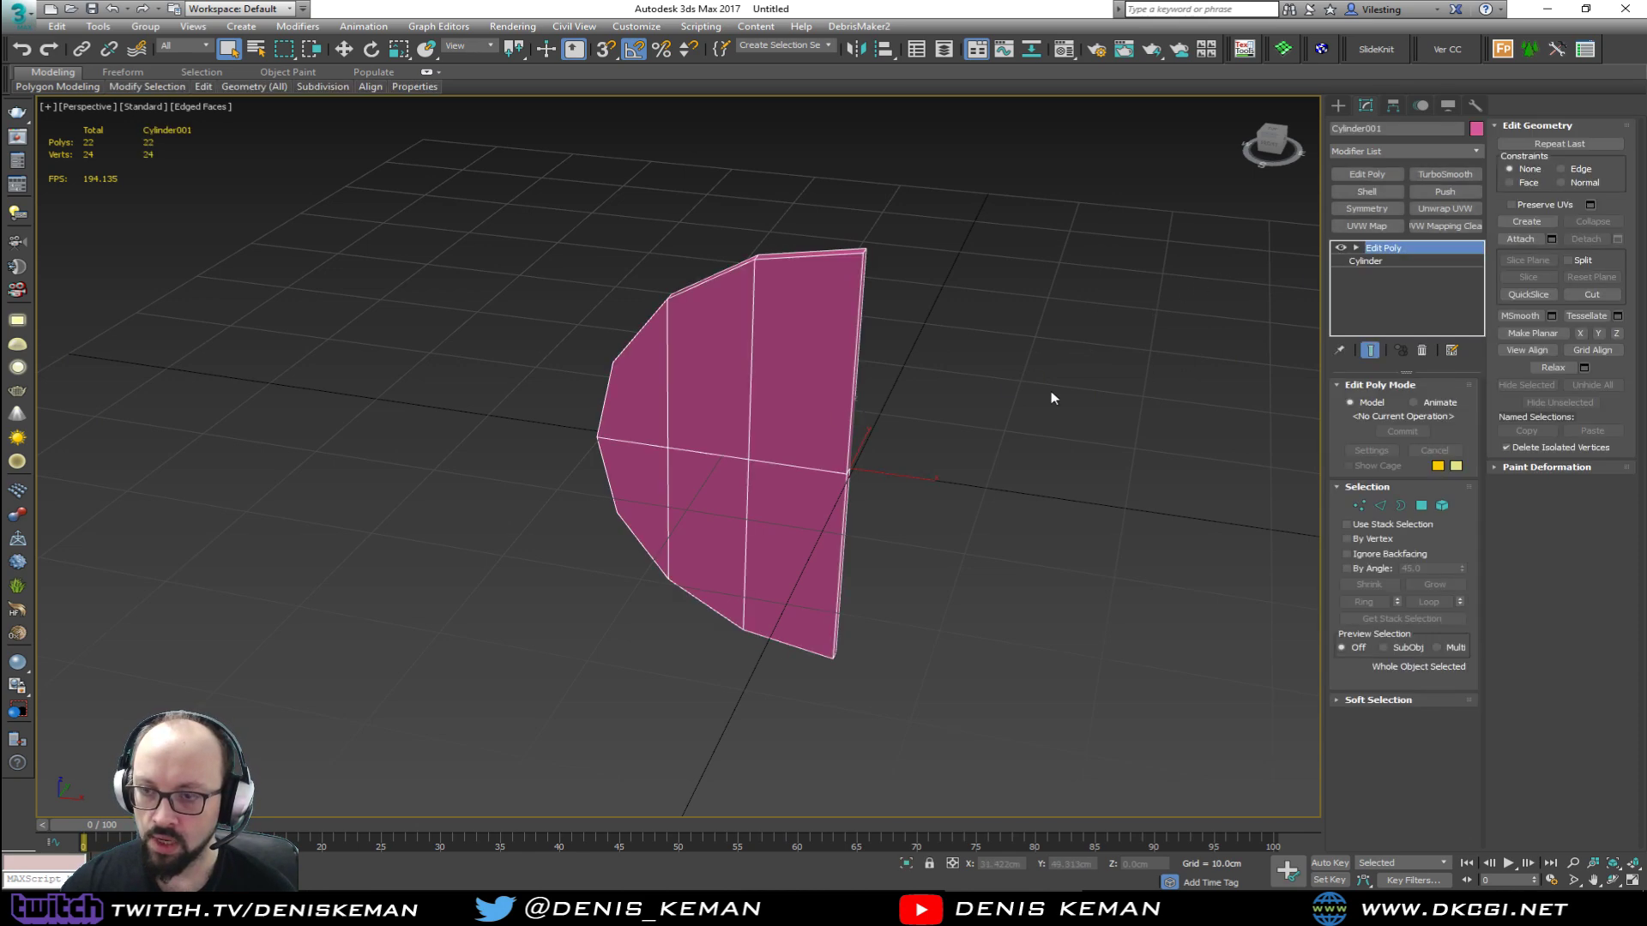
{"action": "key", "text": "4"}
{"action": "middle_click_drag", "start_coordinate": [964, 404], "coordinate": [841, 456], "text": "alt"}
{"action": "left_click", "coordinate": [839, 463]}
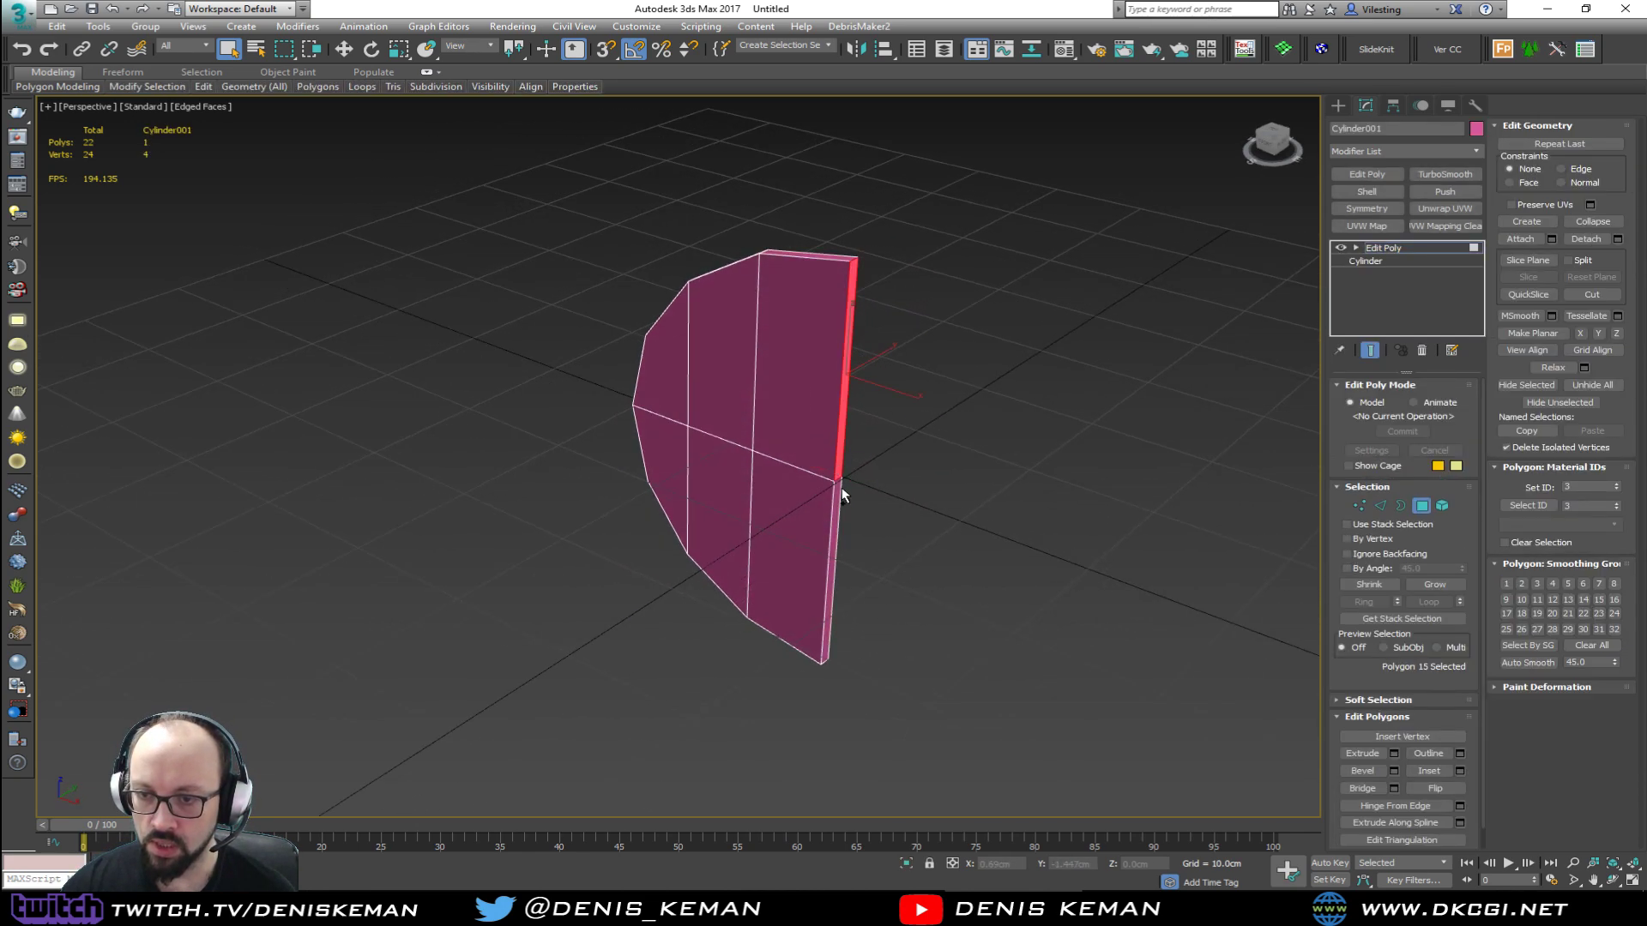
{"action": "left_click", "coordinate": [841, 498], "text": "ctrl"}
{"action": "left_click", "coordinate": [1609, 239]}
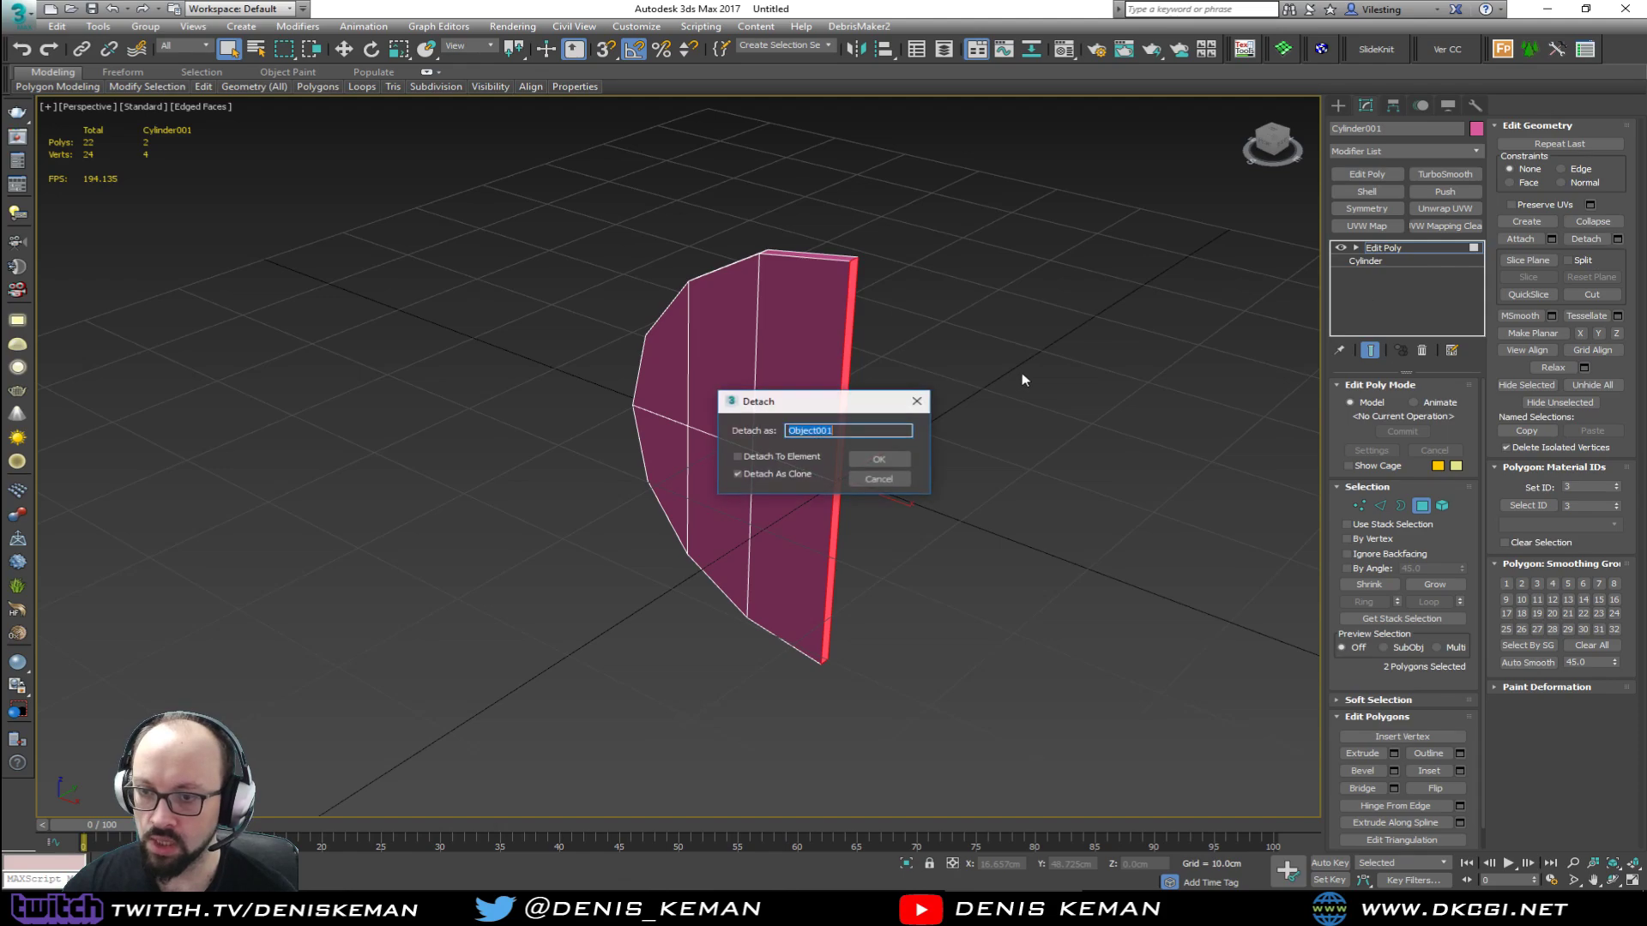
{"action": "left_click", "coordinate": [879, 459]}
Step: Move the detached strip along X to about 0.65 cm, just clear of the half disc's flat side
{"action": "left_click", "coordinate": [1421, 505]}
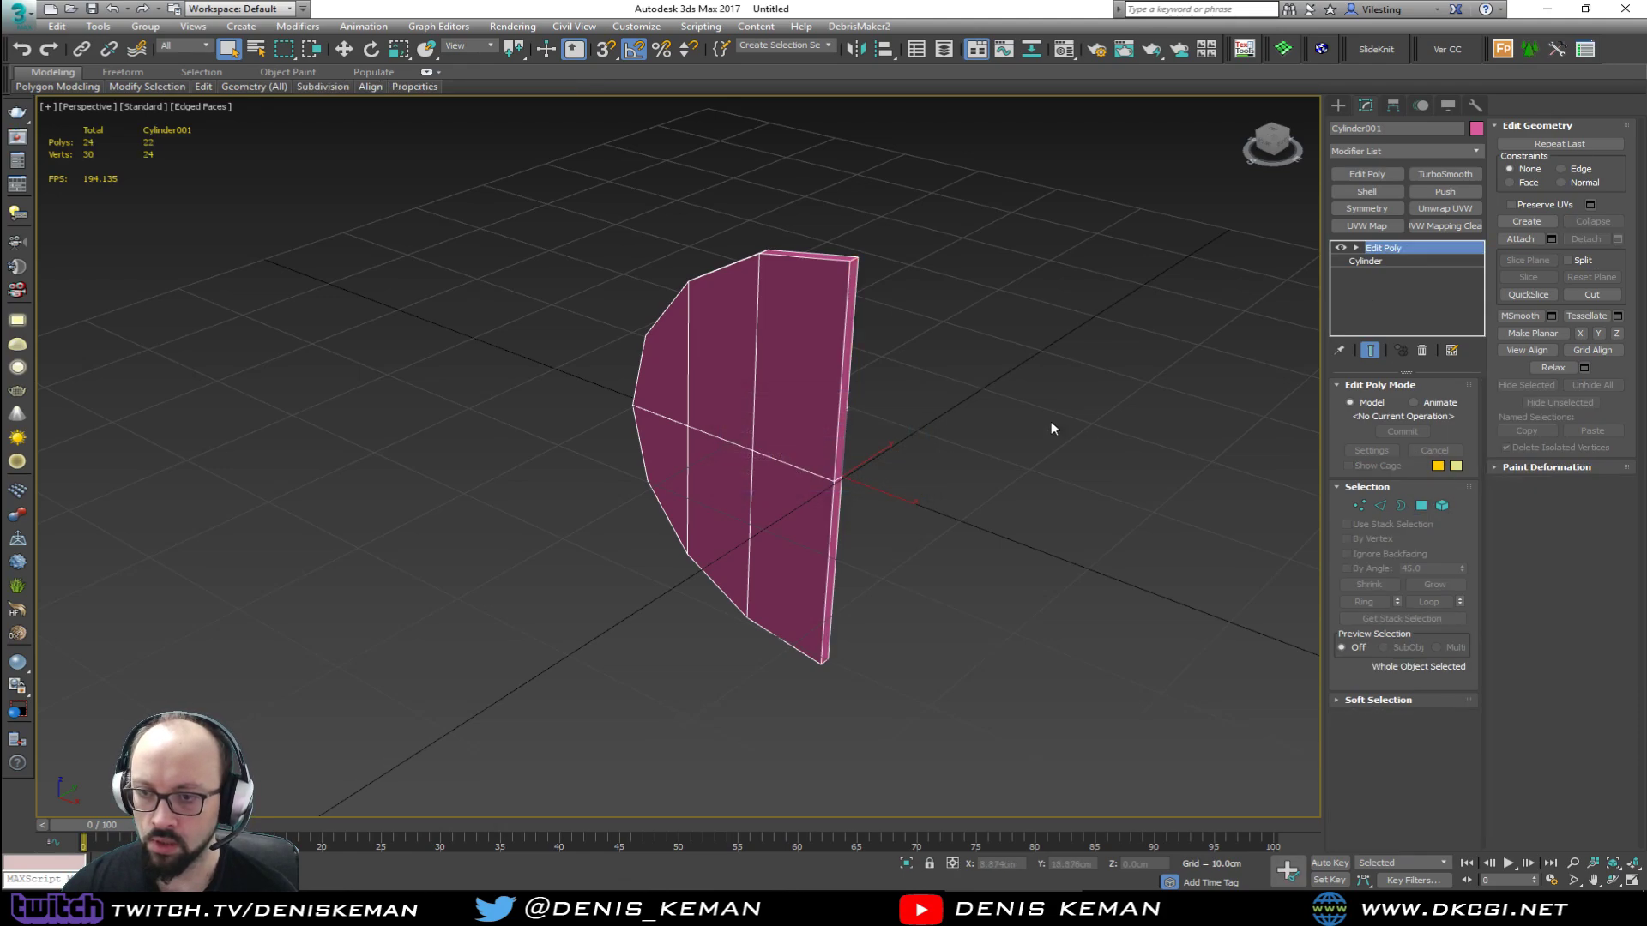
{"action": "left_click", "coordinate": [844, 427]}
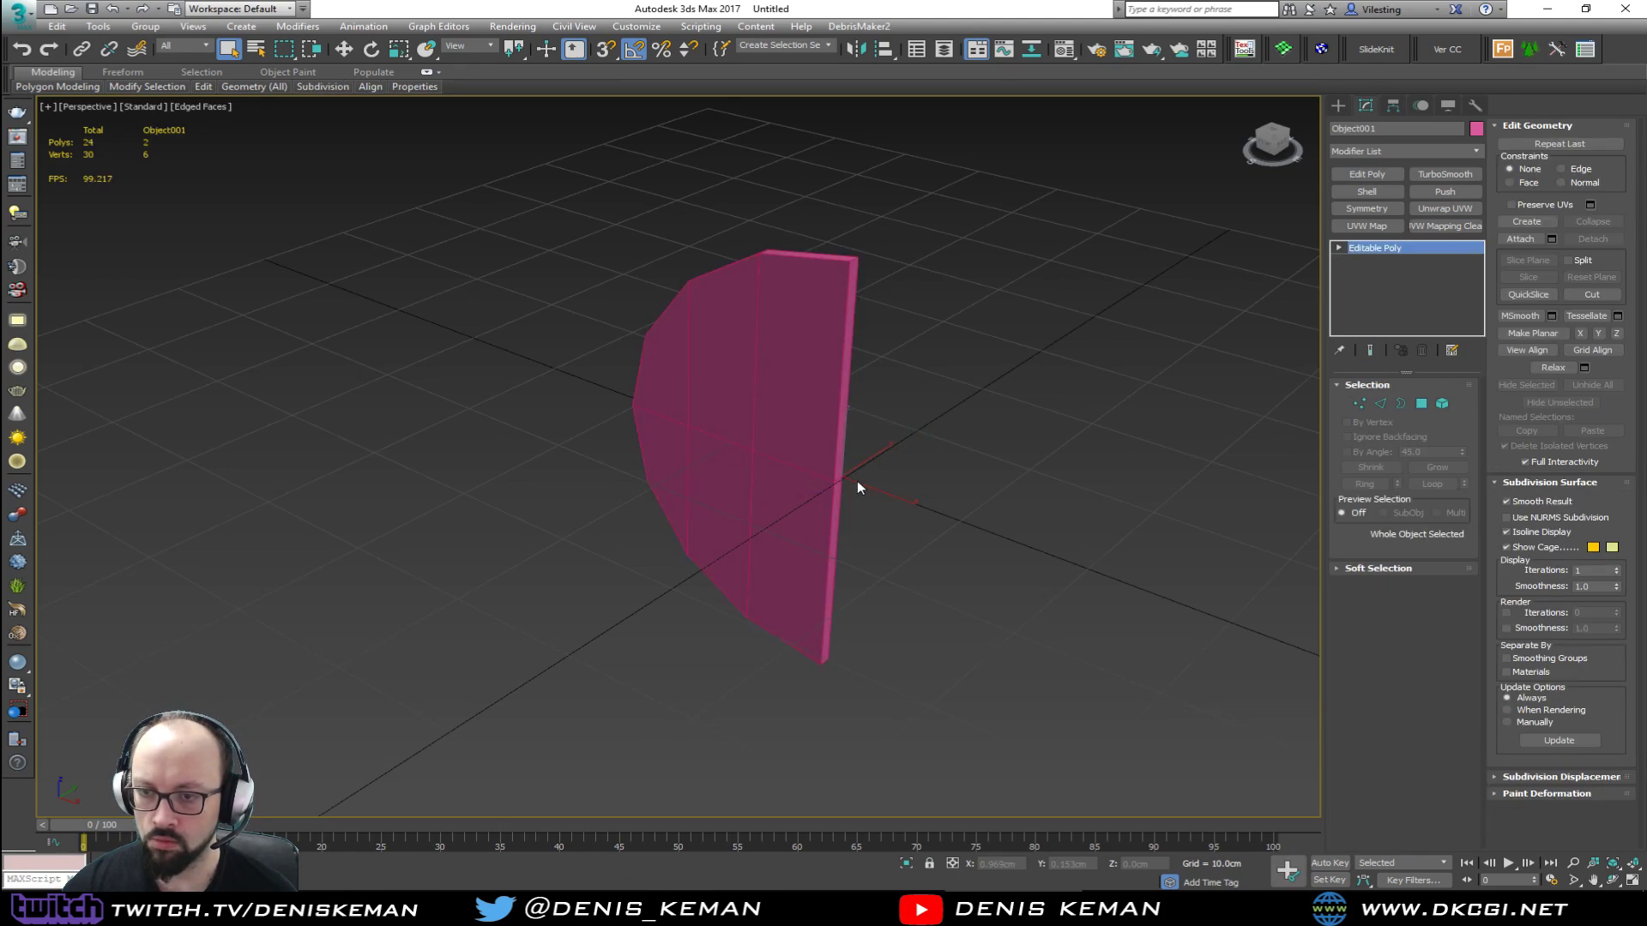
{"action": "key", "text": "w"}
{"action": "left_click_drag", "start_coordinate": [872, 491], "coordinate": [885, 494]}
Step: Remove the short edge across the middle of the detached strip so it is a single polygon
{"action": "key", "text": "2"}
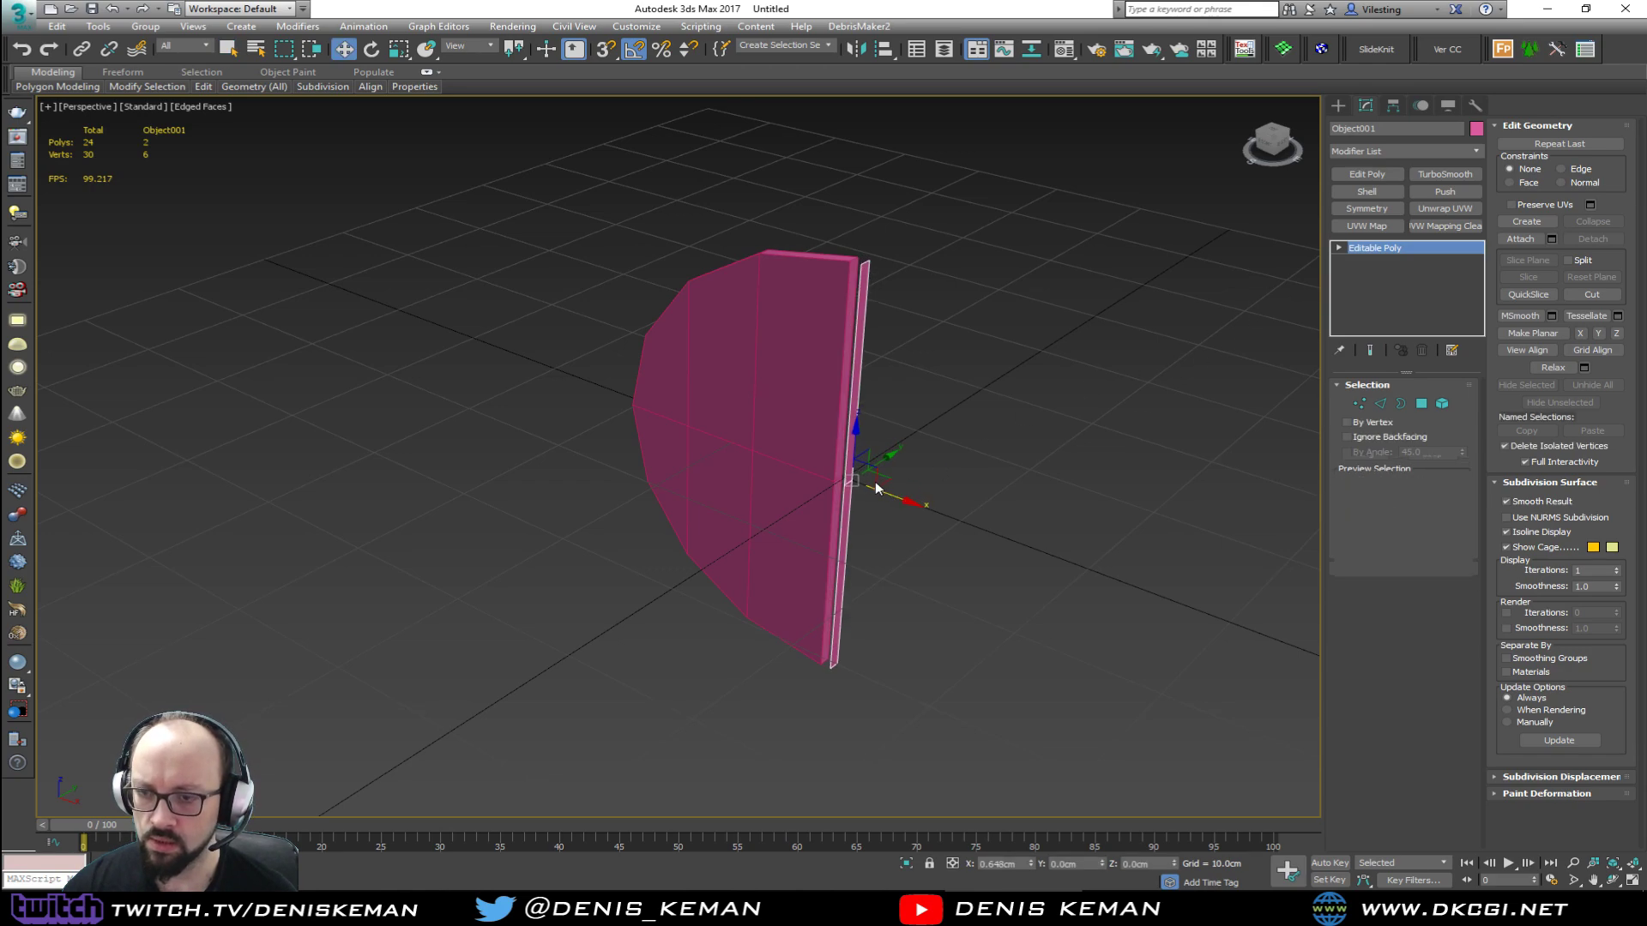
{"action": "scroll", "coordinate": [854, 487], "scroll_direction": "up", "scroll_amount": 4}
{"action": "key", "text": "Delete"}
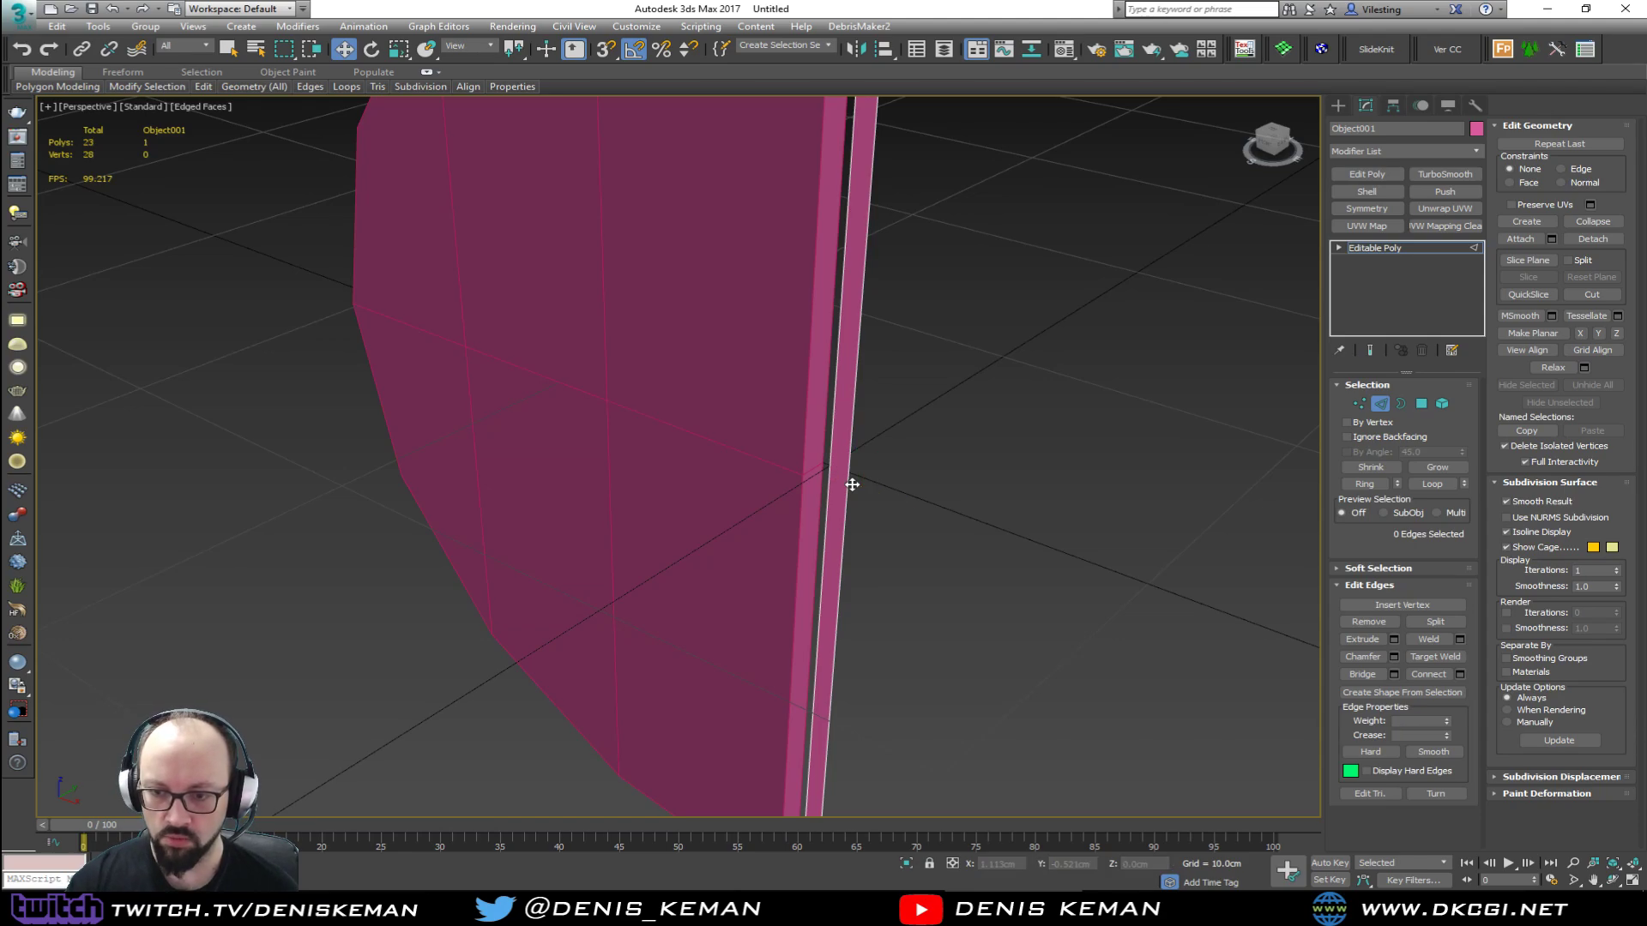
{"action": "left_click", "coordinate": [1379, 403]}
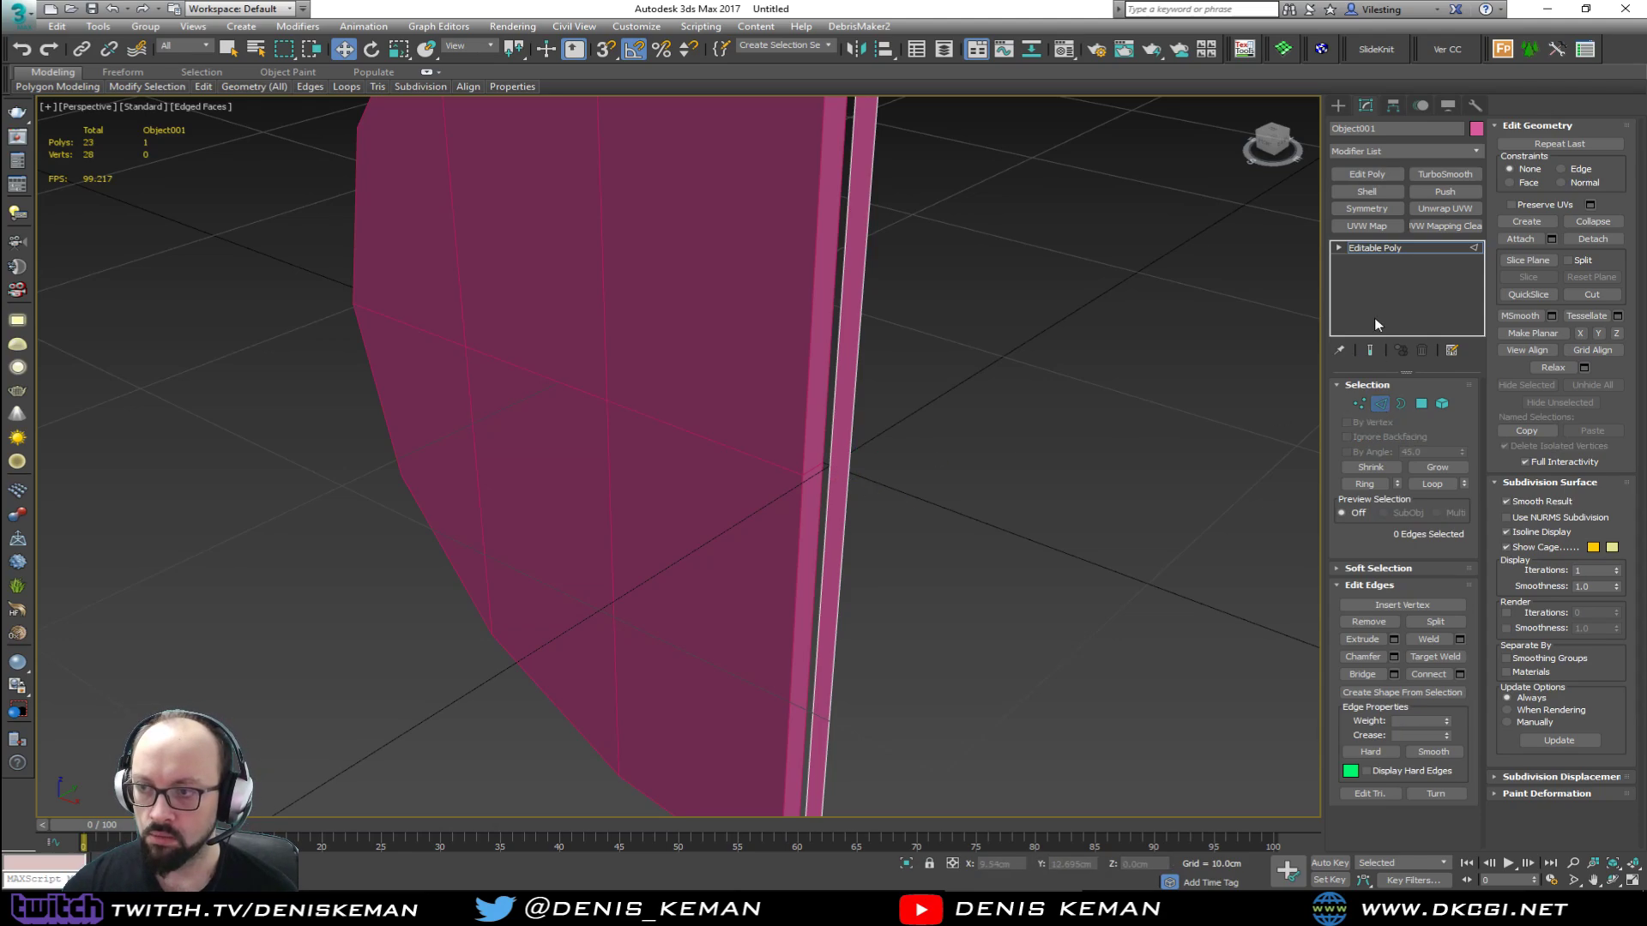
Step: Add a Shell modifier to the strip with an outer amount of 2 cm and an inner amount of 0 cm
{"action": "left_click", "coordinate": [1367, 192]}
{"action": "scroll", "coordinate": [913, 316], "scroll_direction": "down", "scroll_amount": 6}
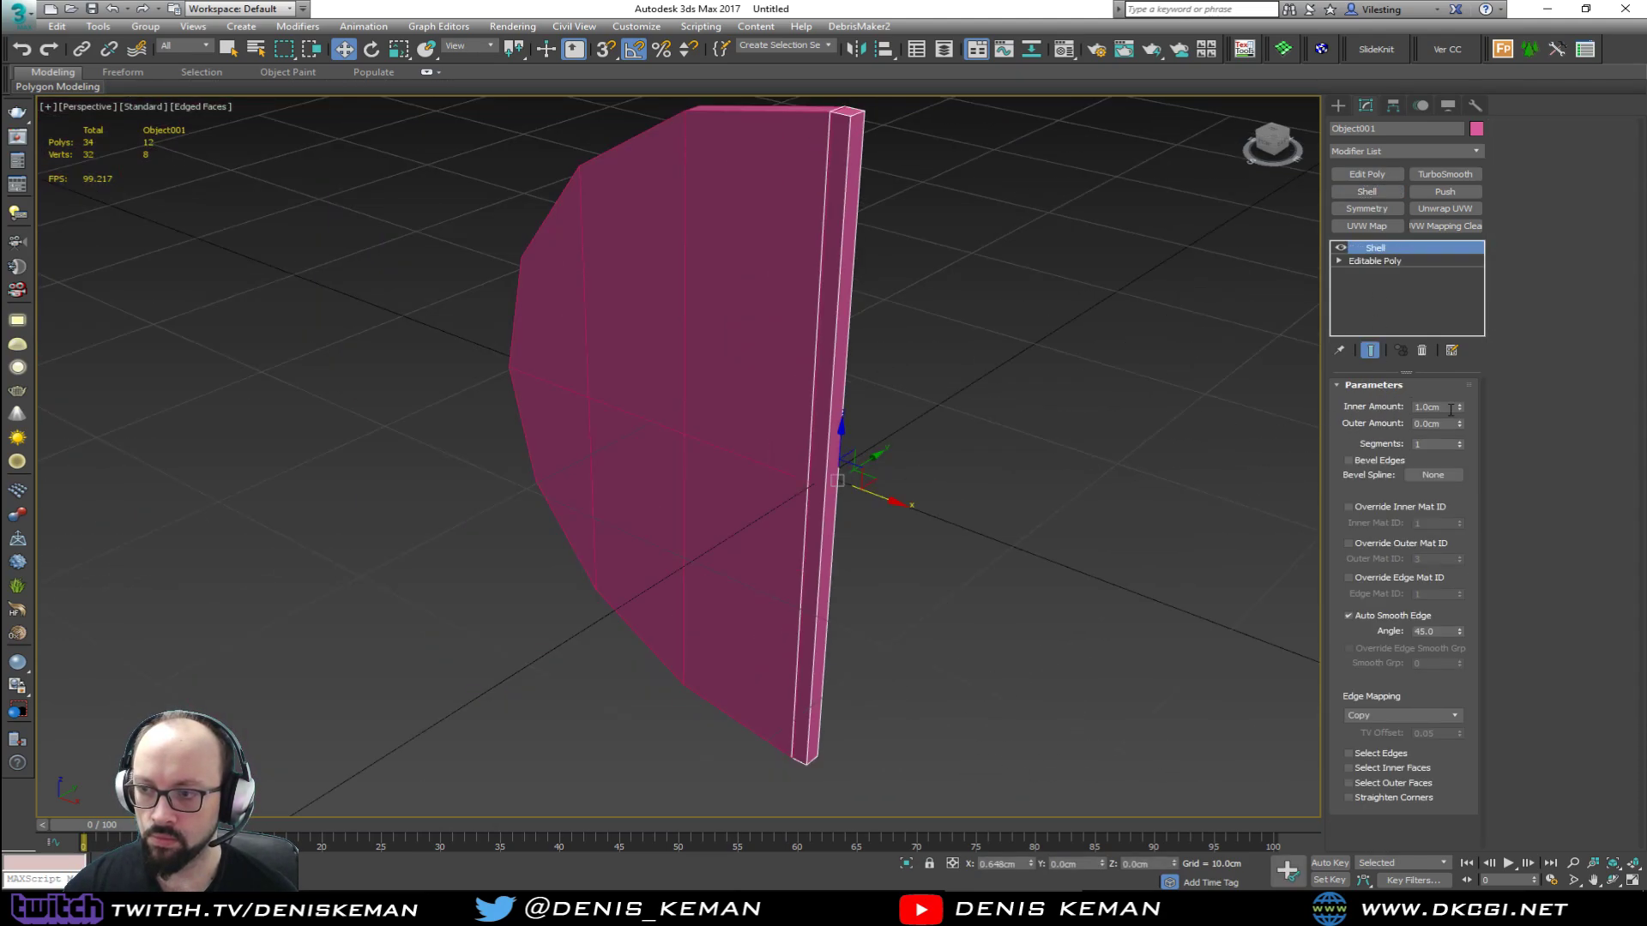
{"action": "double_click", "coordinate": [1449, 423]}
{"action": "type", "text": "2"}
{"action": "key", "text": "Return"}
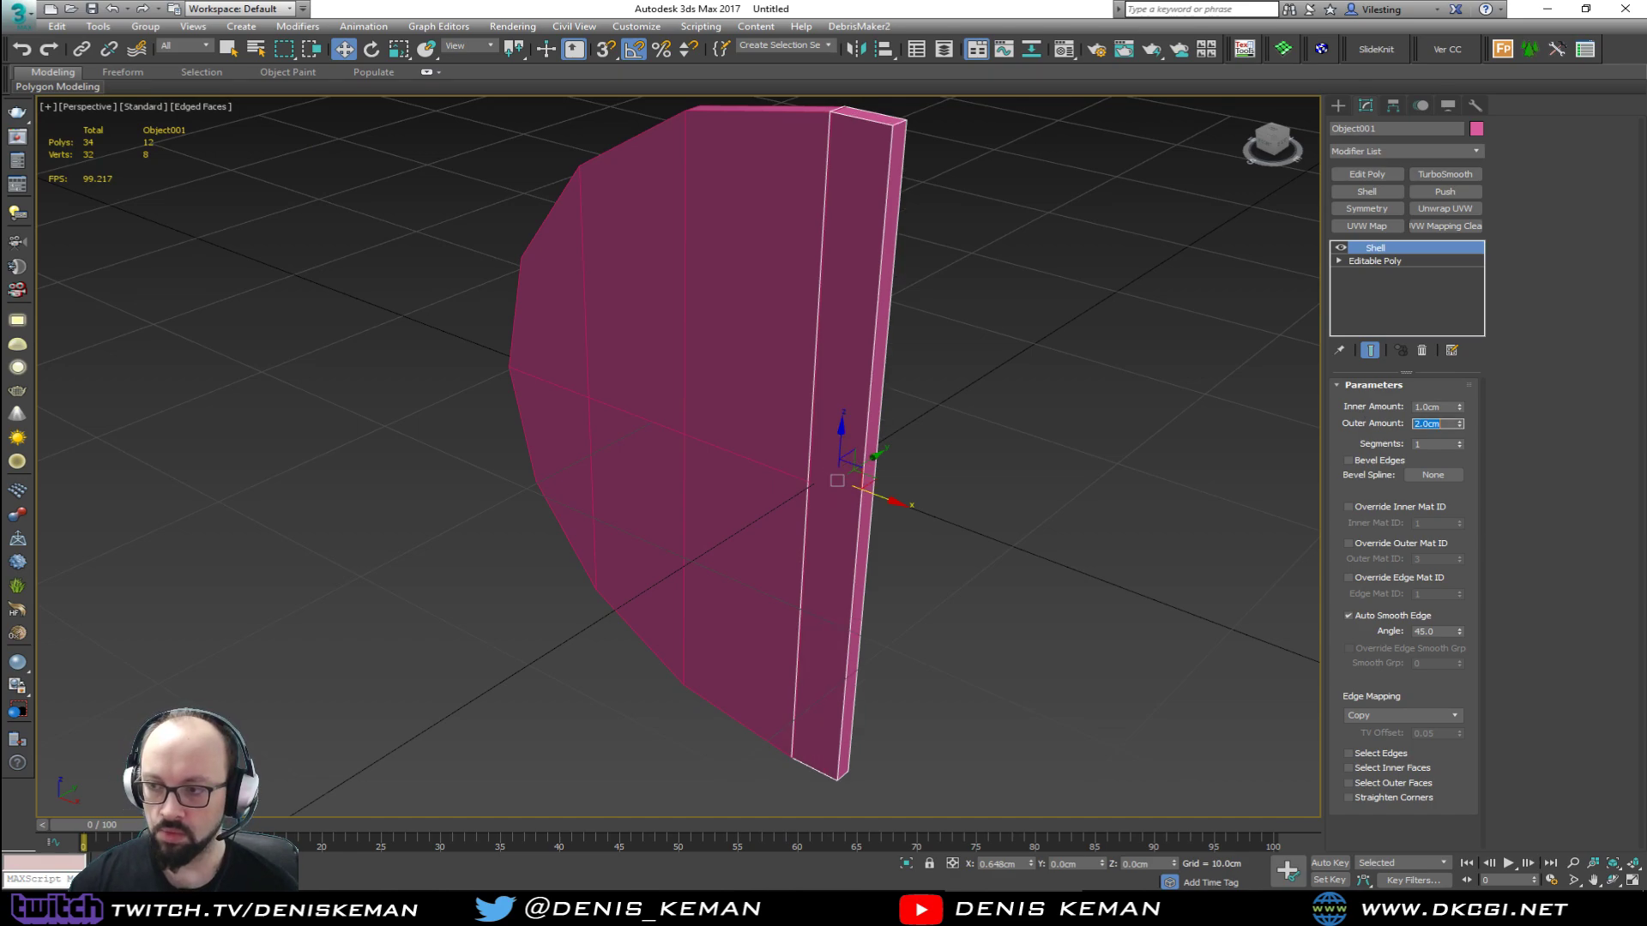
{"action": "right_click", "coordinate": [1459, 409]}
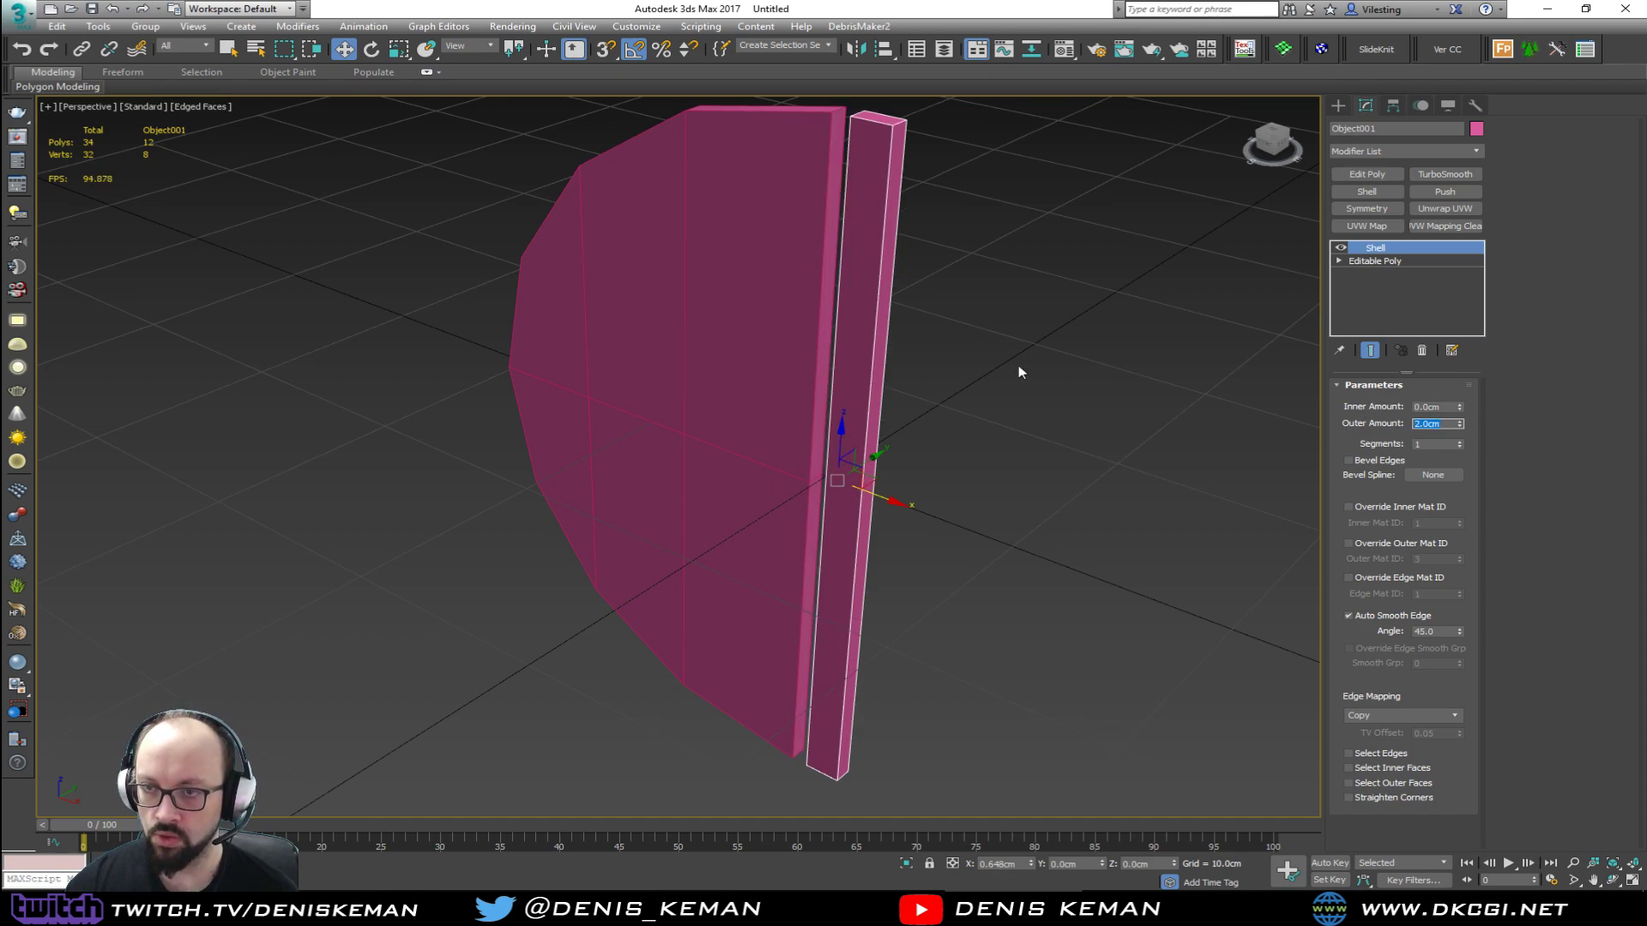
{"action": "scroll", "coordinate": [938, 353], "scroll_direction": "down", "scroll_amount": 3}
{"action": "middle_click_drag", "start_coordinate": [937, 349], "coordinate": [1016, 341], "text": "alt"}
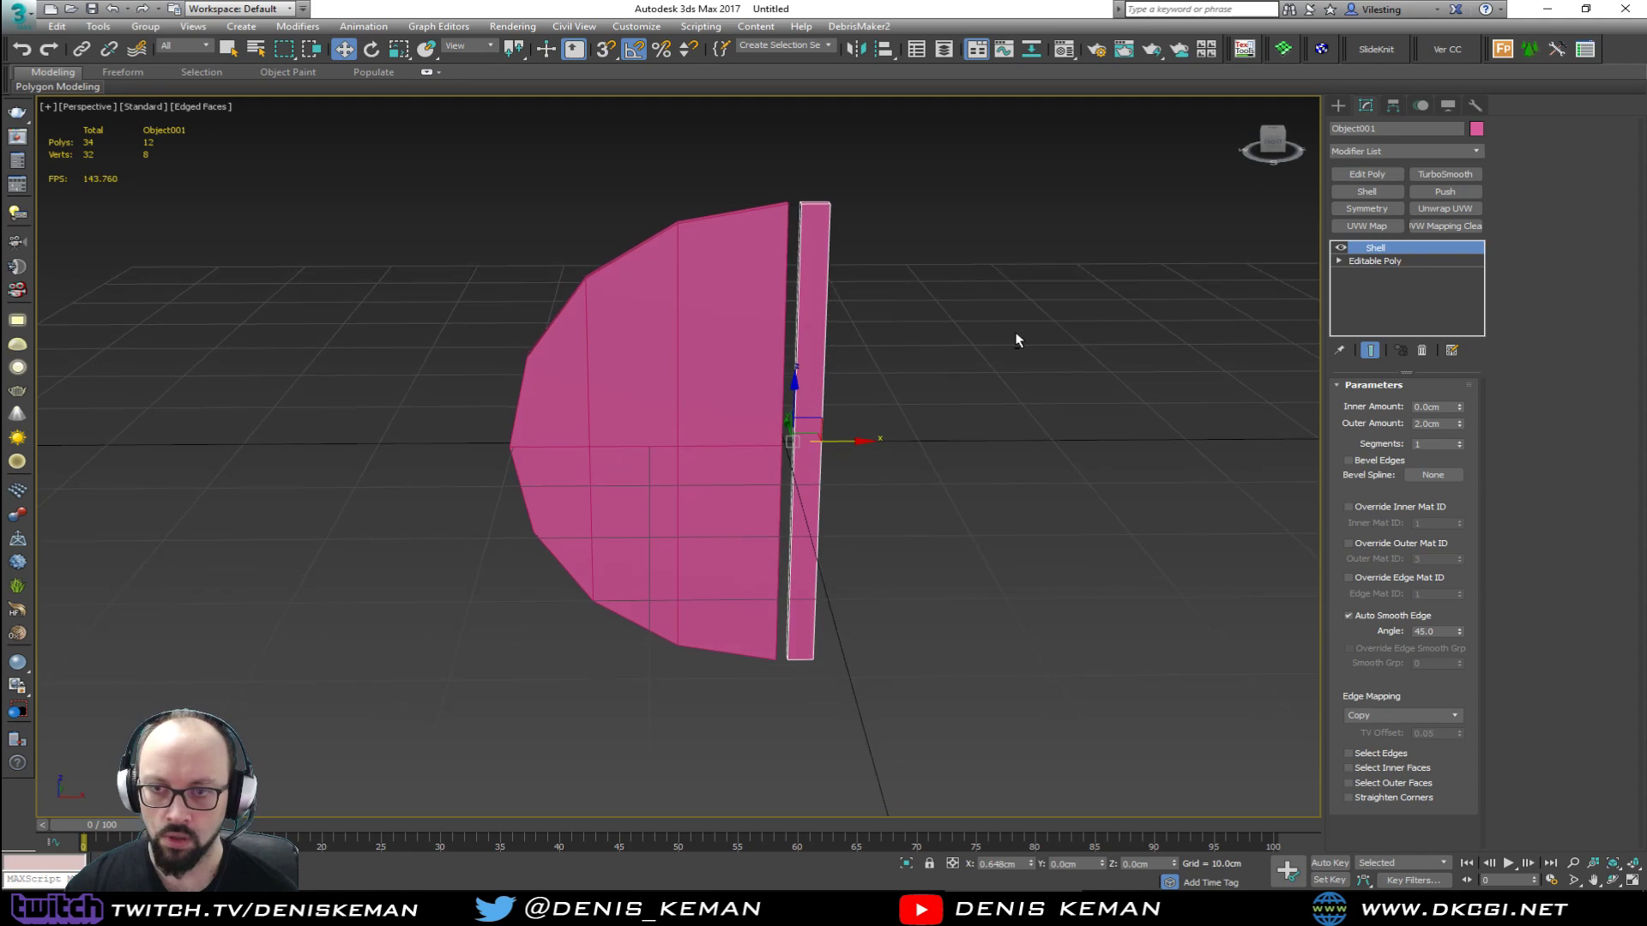
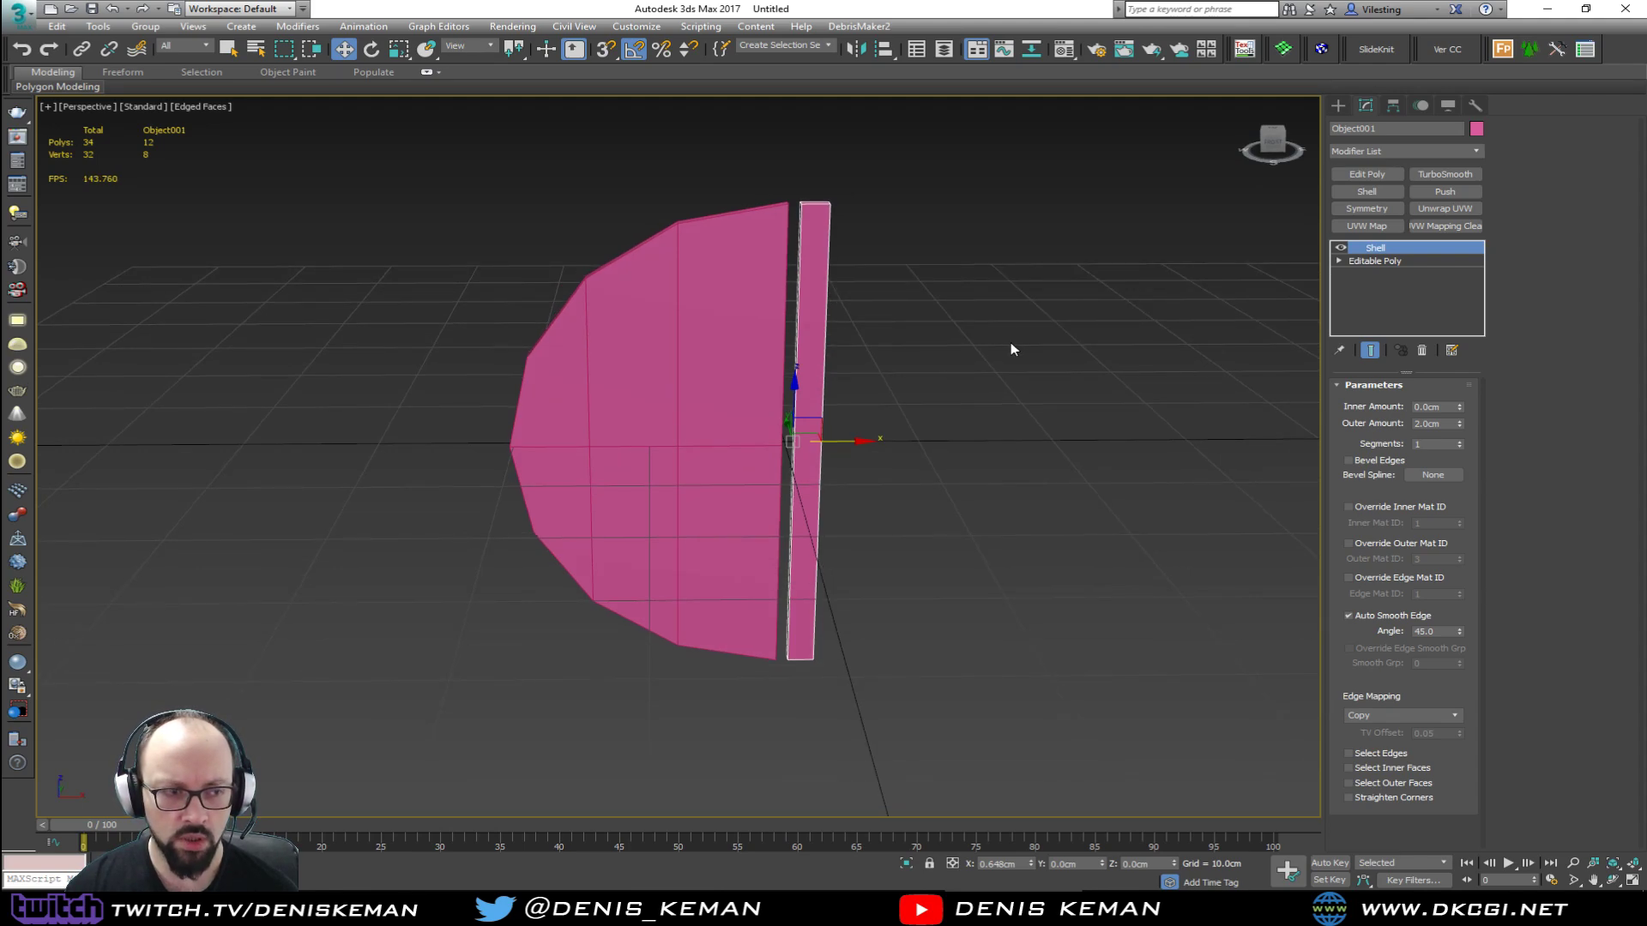
Step: Set the Shell's outer amount to 3 cm
{"action": "double_click", "coordinate": [1449, 423]}
{"action": "type", "text": "3"}
{"action": "key", "text": "Return"}
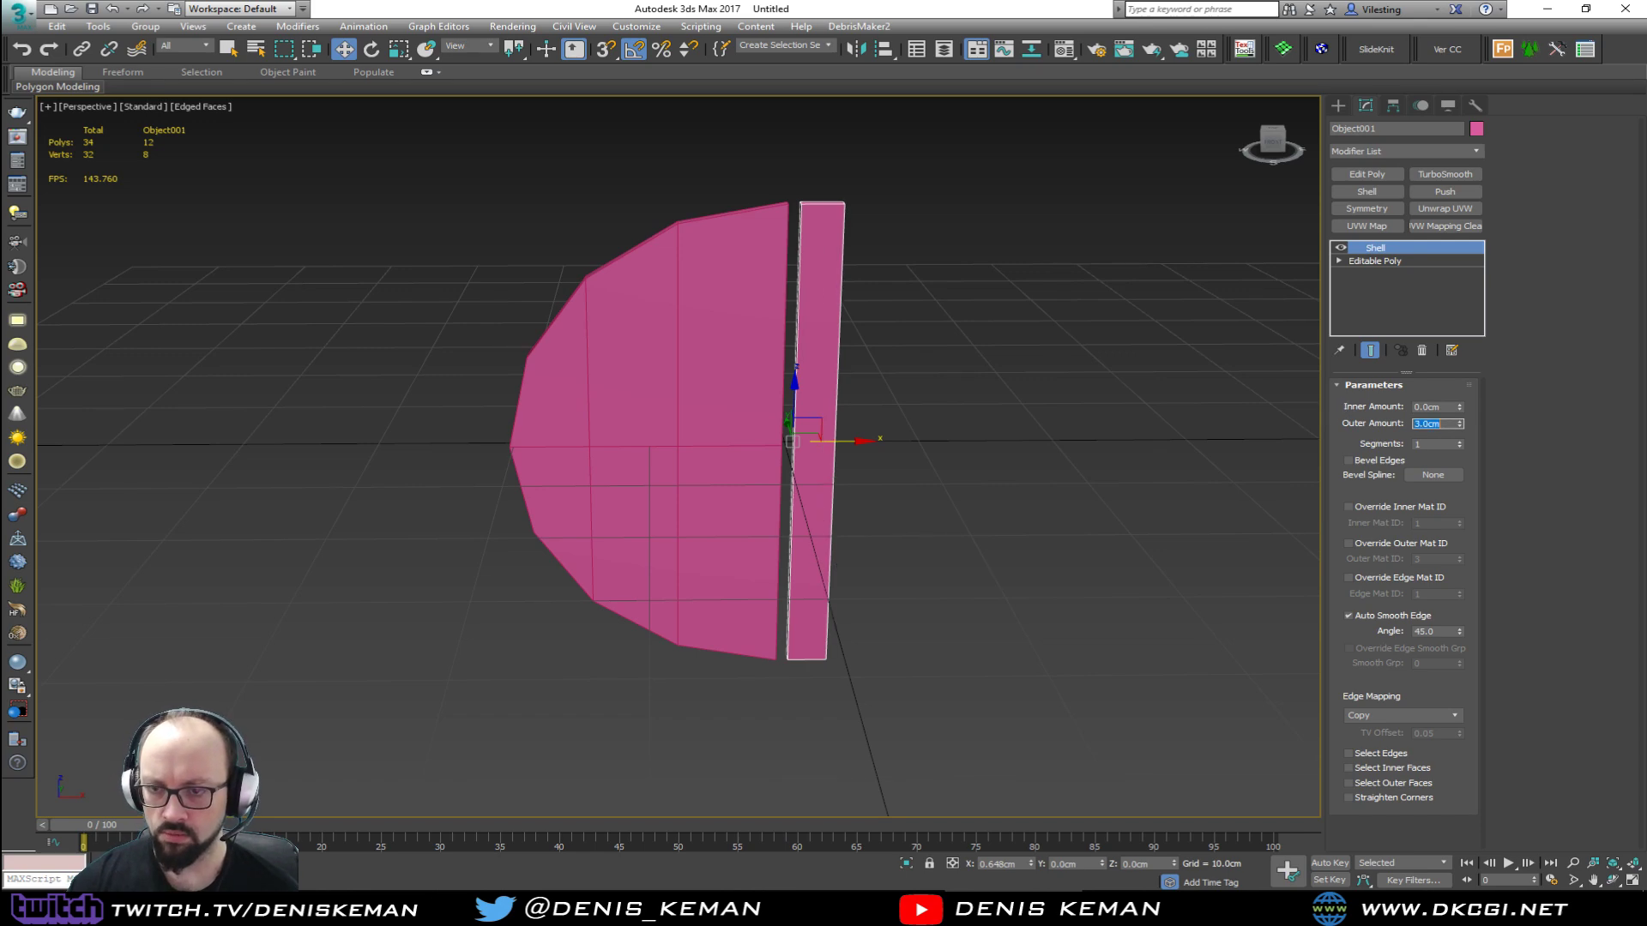
Step: In the Front view, clone the strip along X as four references spaced about 3.9 cm apart, and reselect the original strip
{"action": "scroll", "coordinate": [636, 361], "scroll_direction": "down", "scroll_amount": 4}
{"action": "key", "text": "alt+w"}
{"action": "left_click", "coordinate": [988, 253]}
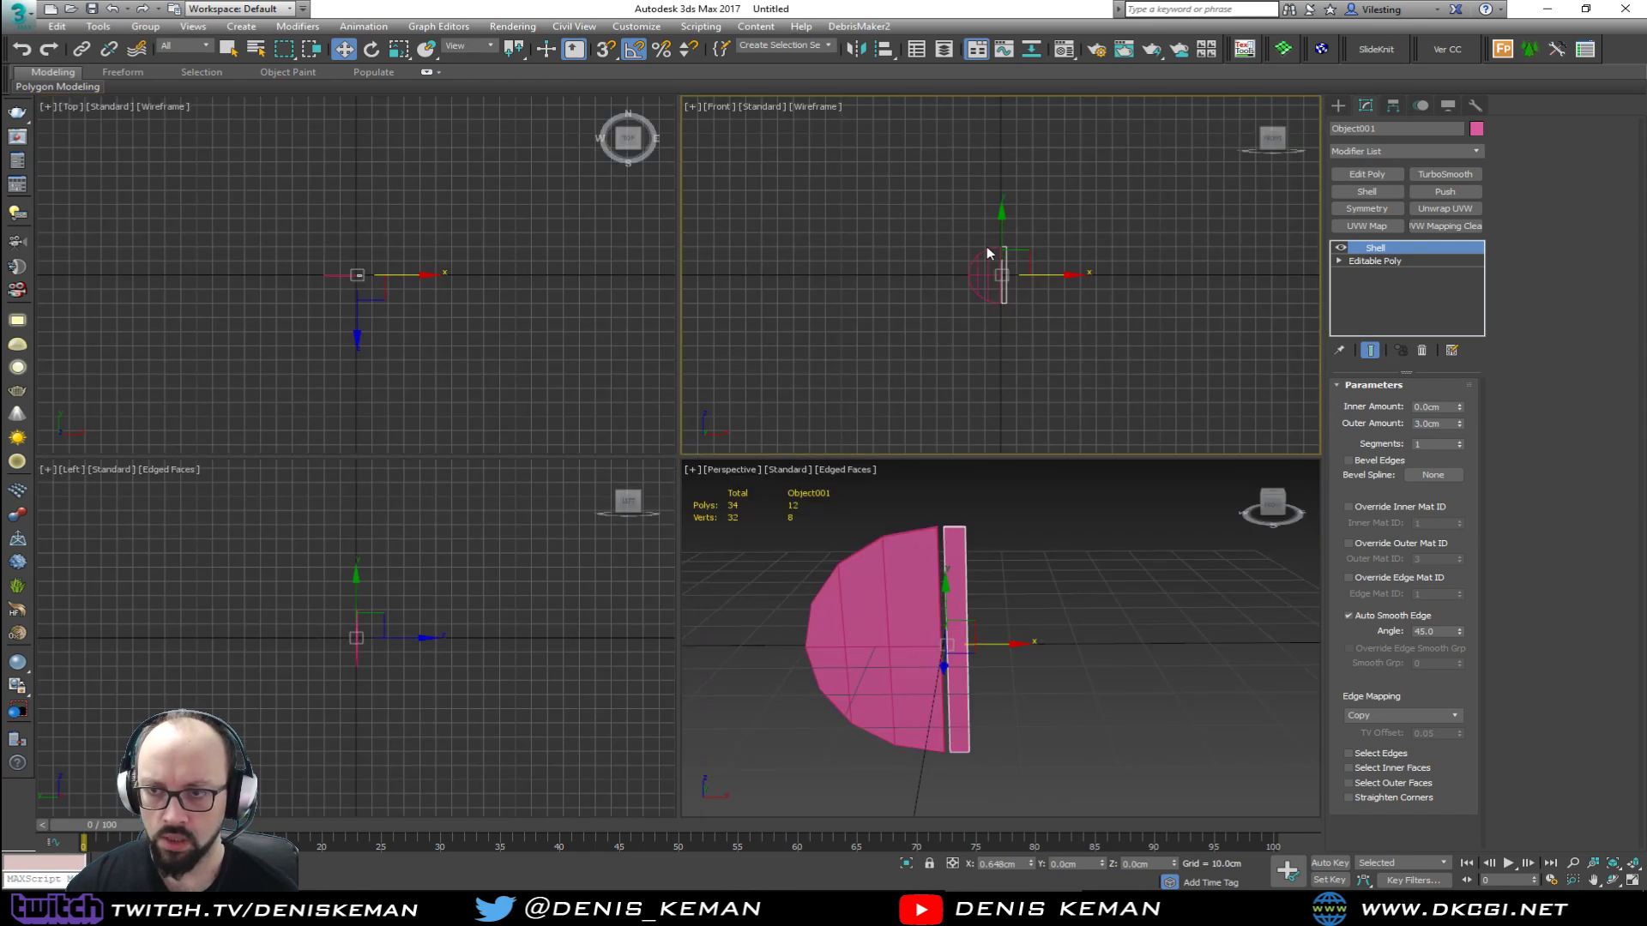
{"action": "key", "text": "alt+w"}
{"action": "scroll", "coordinate": [755, 428], "scroll_direction": "up", "scroll_amount": 5}
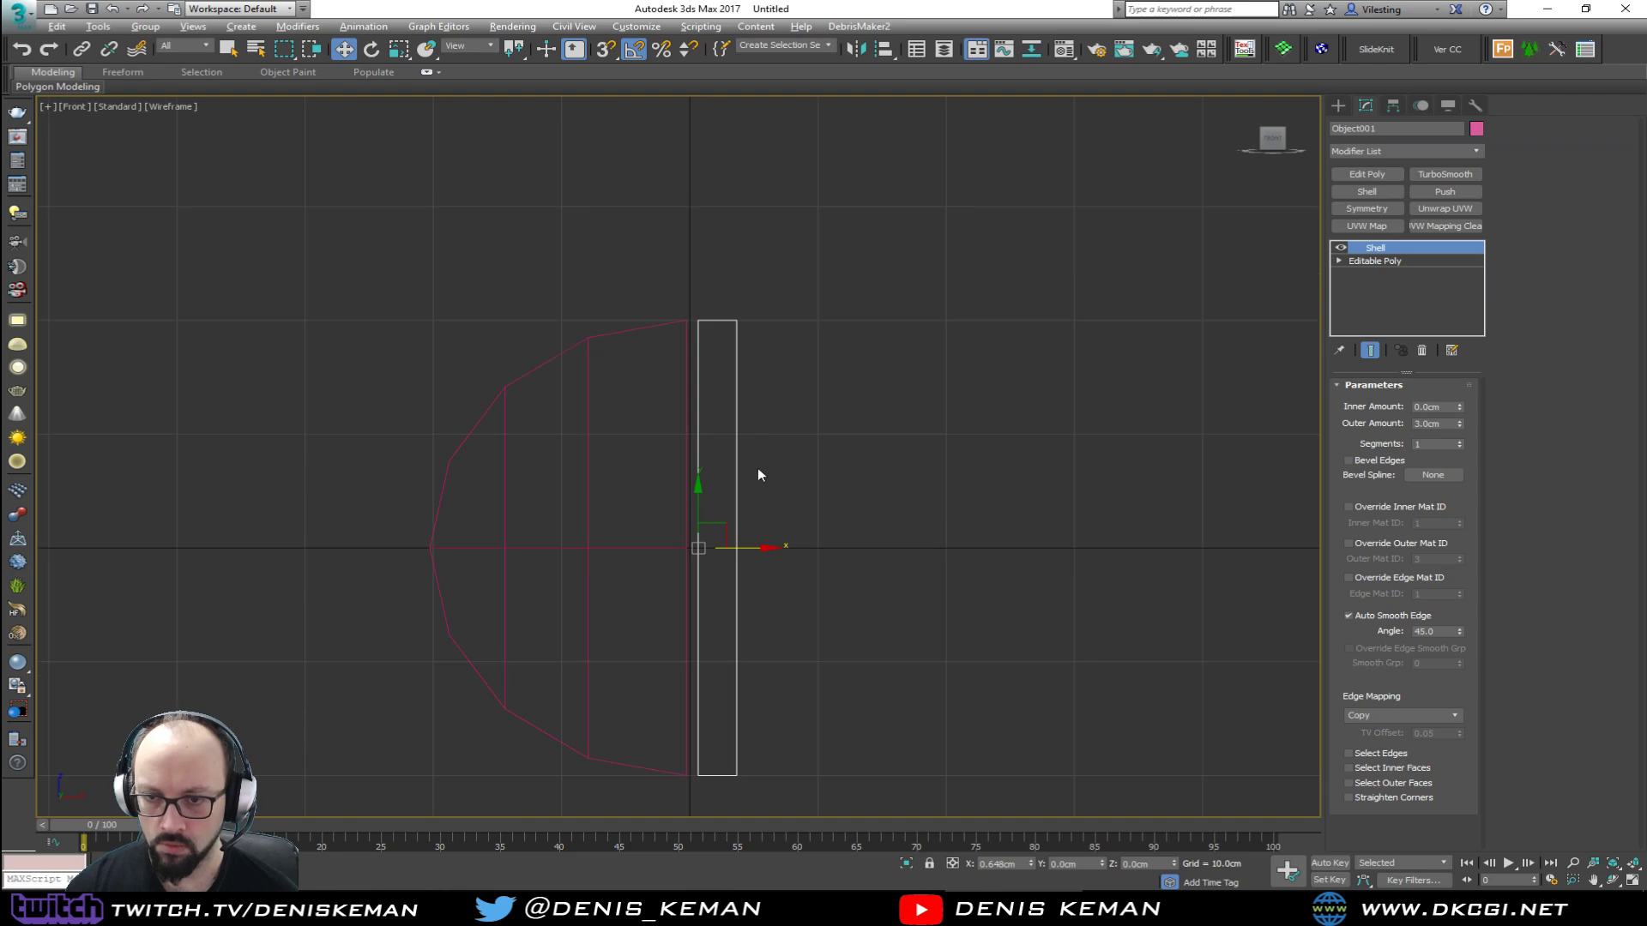
{"action": "left_click_drag", "start_coordinate": [740, 547], "coordinate": [798, 549], "text": "shift"}
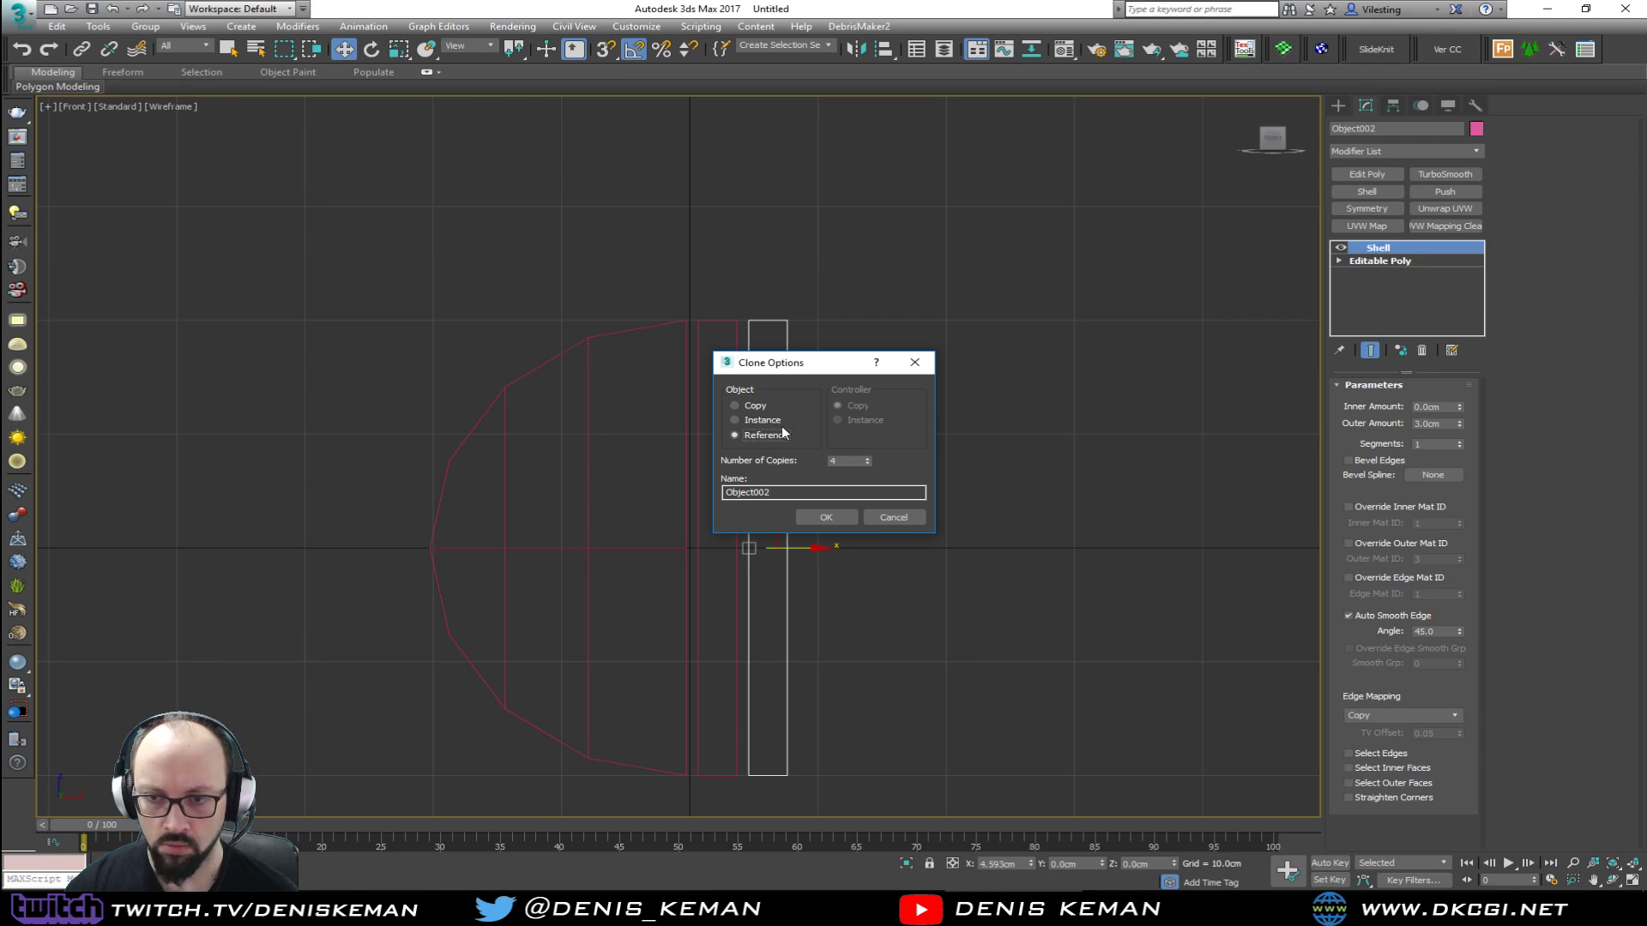
{"action": "left_click", "coordinate": [839, 517]}
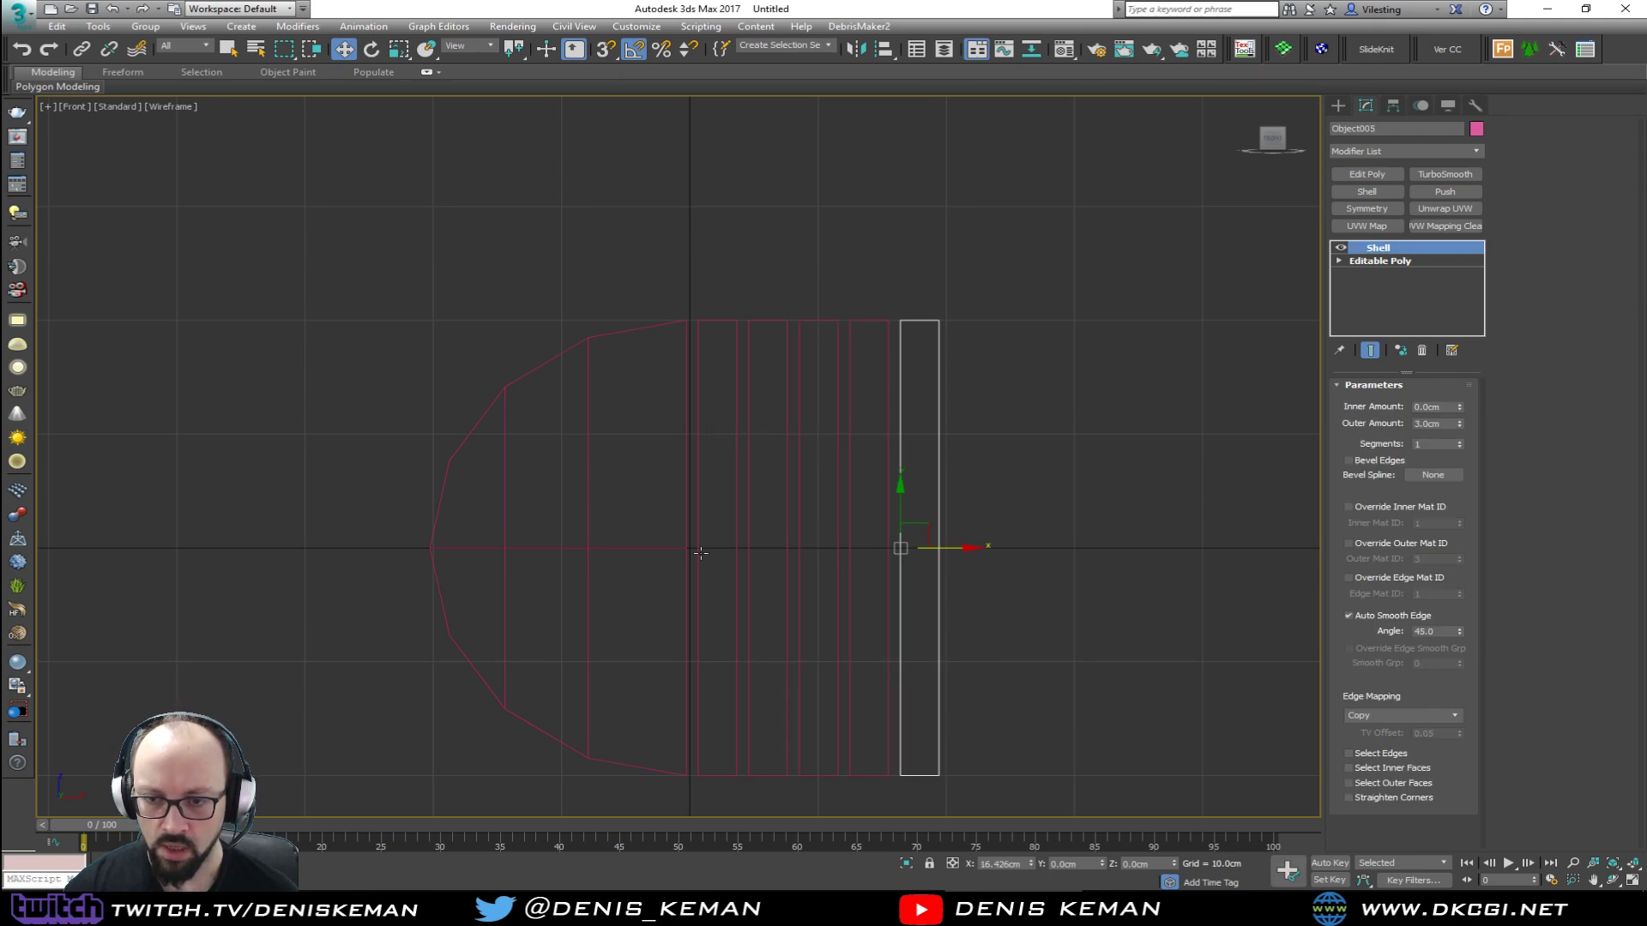
{"action": "left_click_drag", "start_coordinate": [733, 561], "coordinate": [743, 563]}
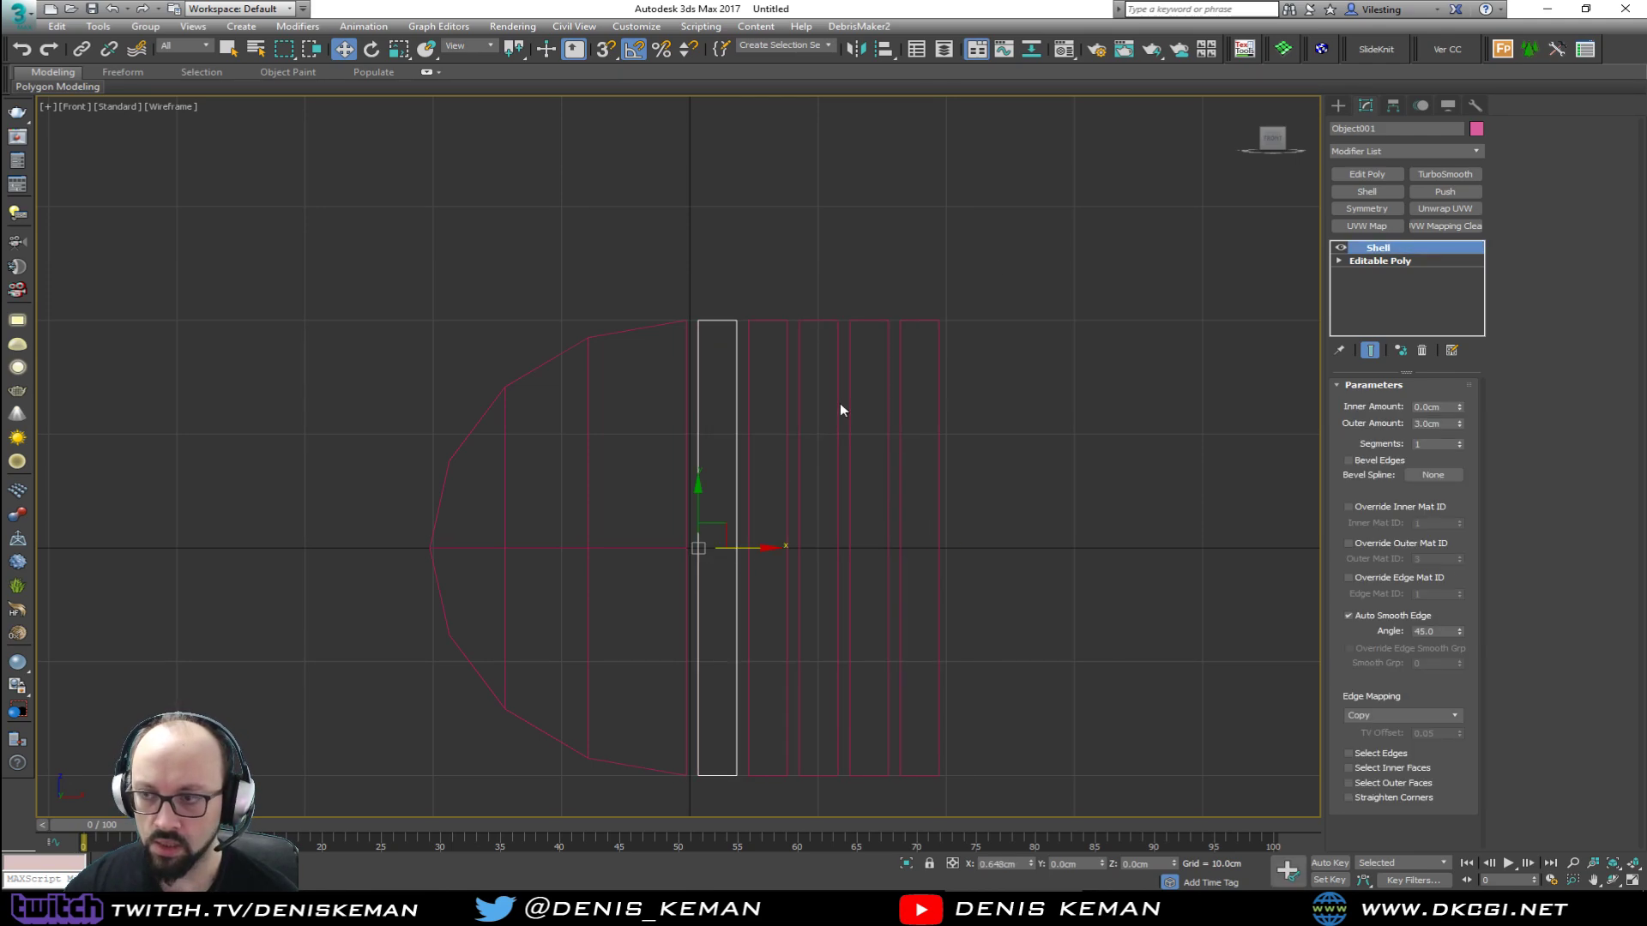
{"action": "left_click", "coordinate": [1373, 261]}
{"action": "key", "text": "2"}
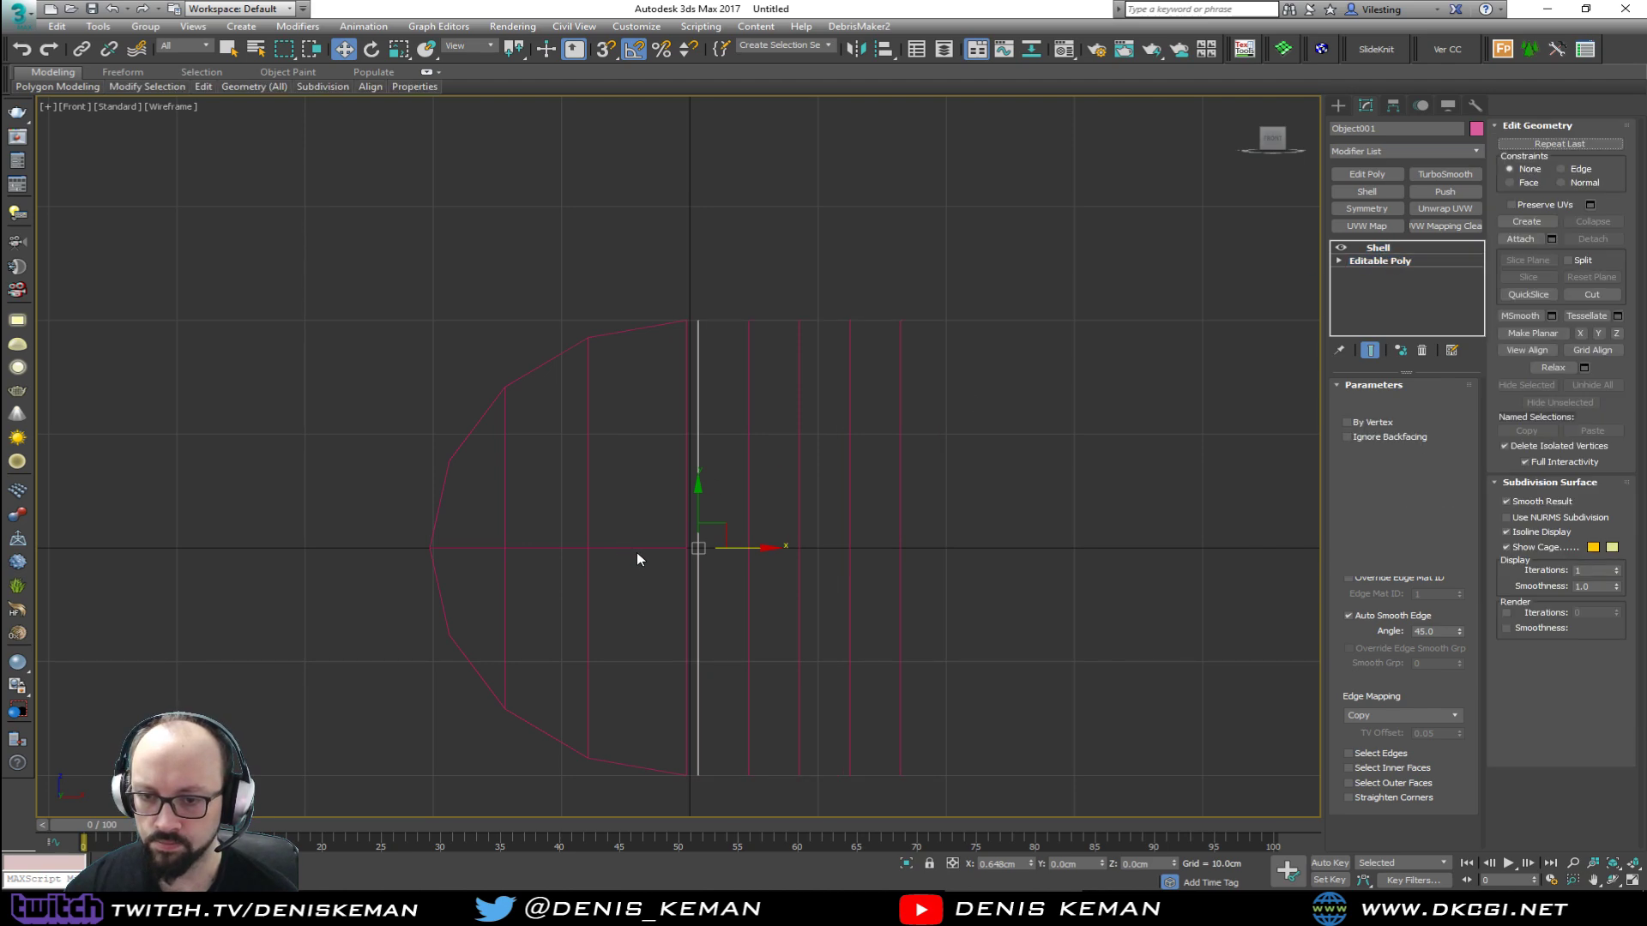
{"action": "left_click_drag", "start_coordinate": [630, 540], "coordinate": [784, 562]}
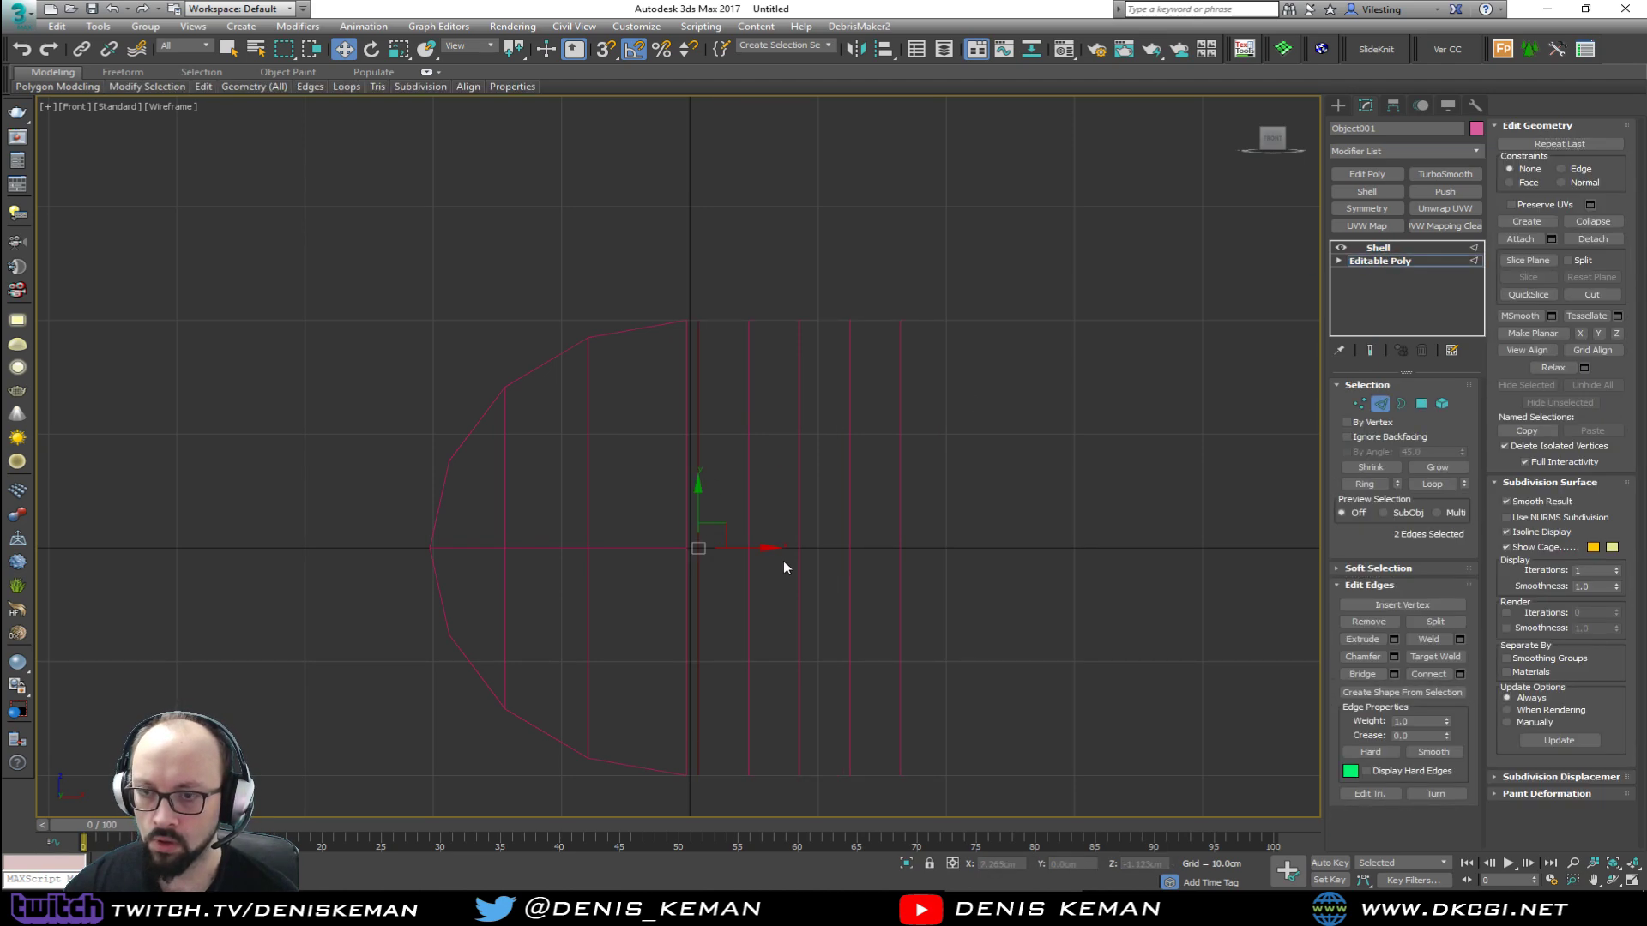
{"action": "key", "text": "grave"}
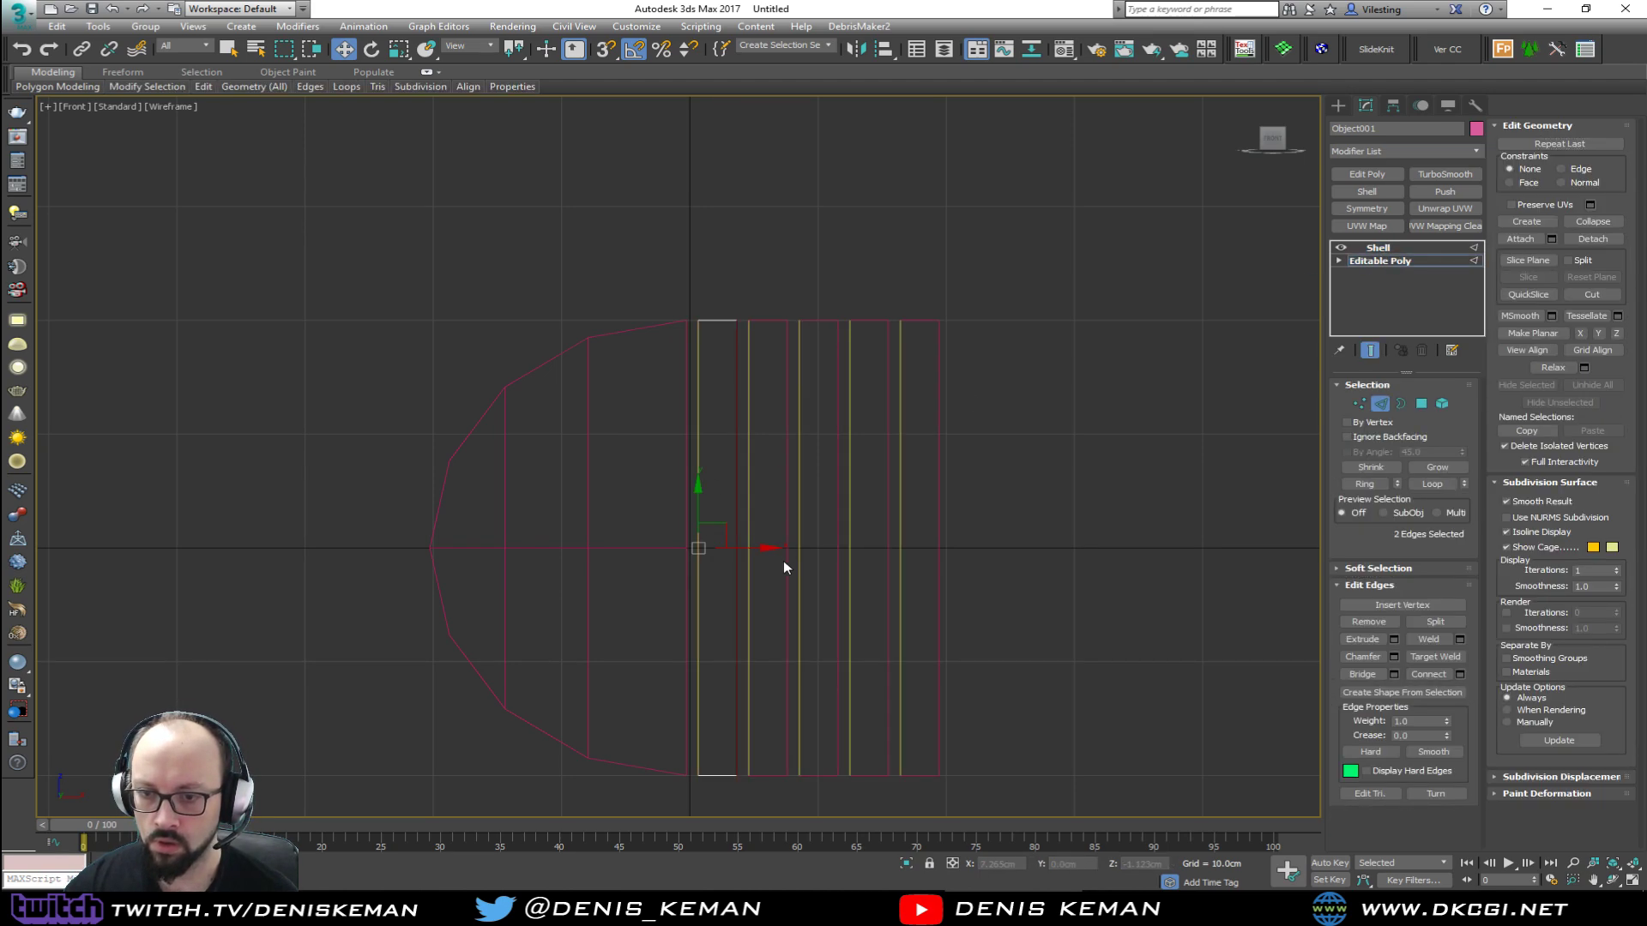
Step: Add an Edit Poly modifier above the original strip's Shell and connect its four long vertical edges with 15 segments
{"action": "left_click", "coordinate": [1377, 249]}
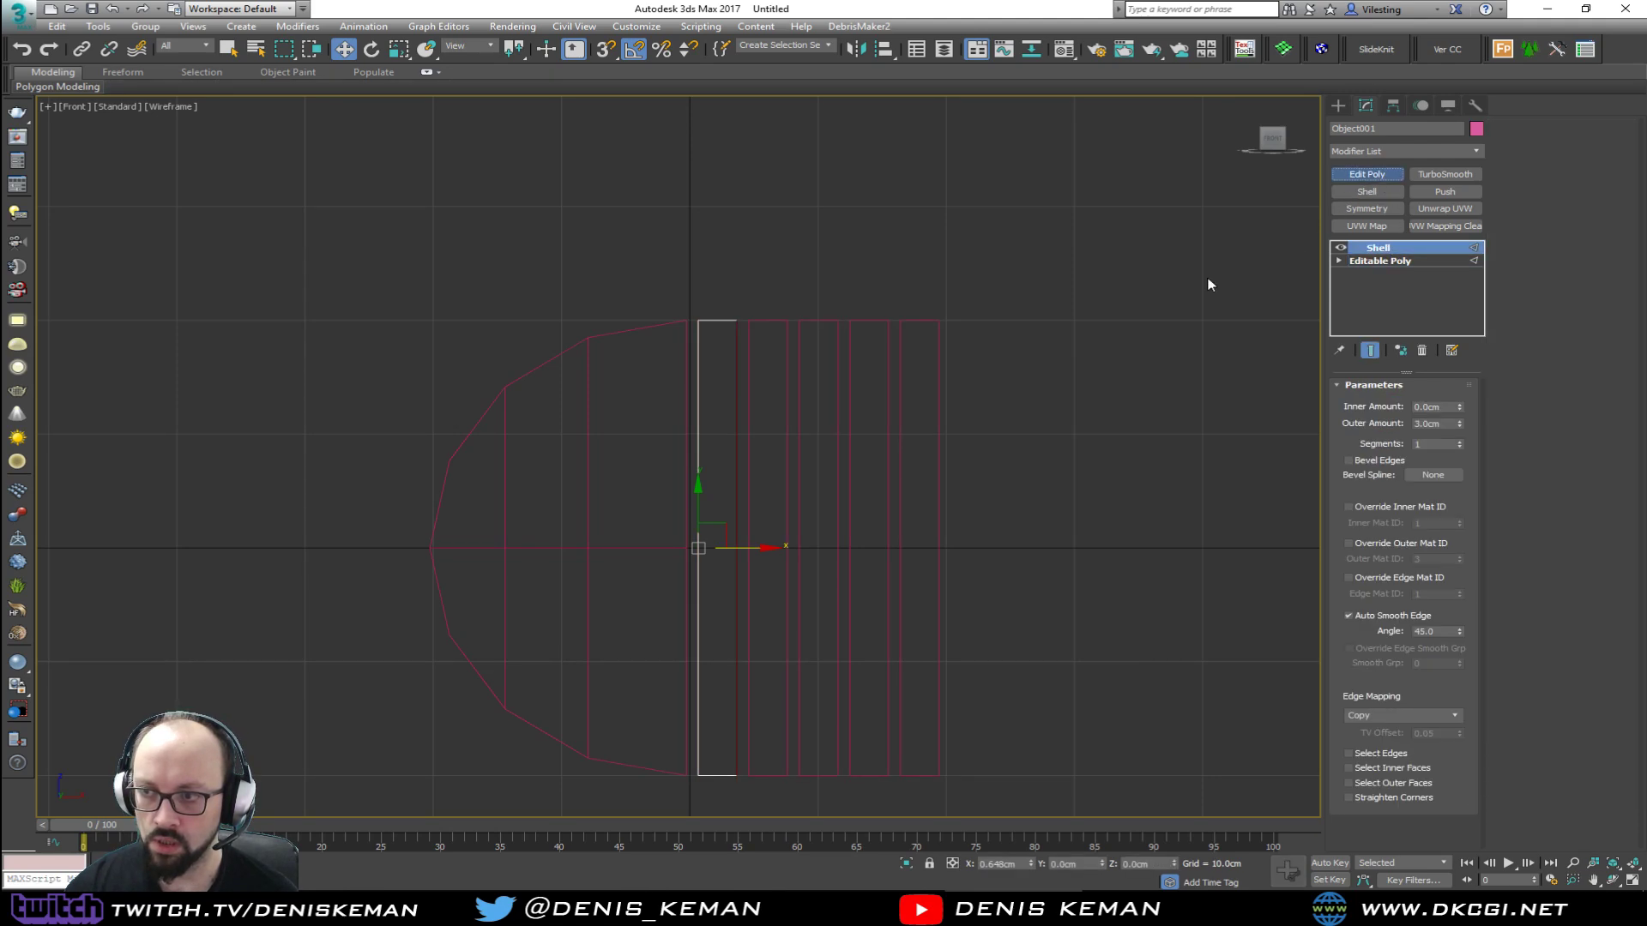
{"action": "key", "text": "2"}
{"action": "left_click_drag", "start_coordinate": [640, 523], "coordinate": [796, 523]}
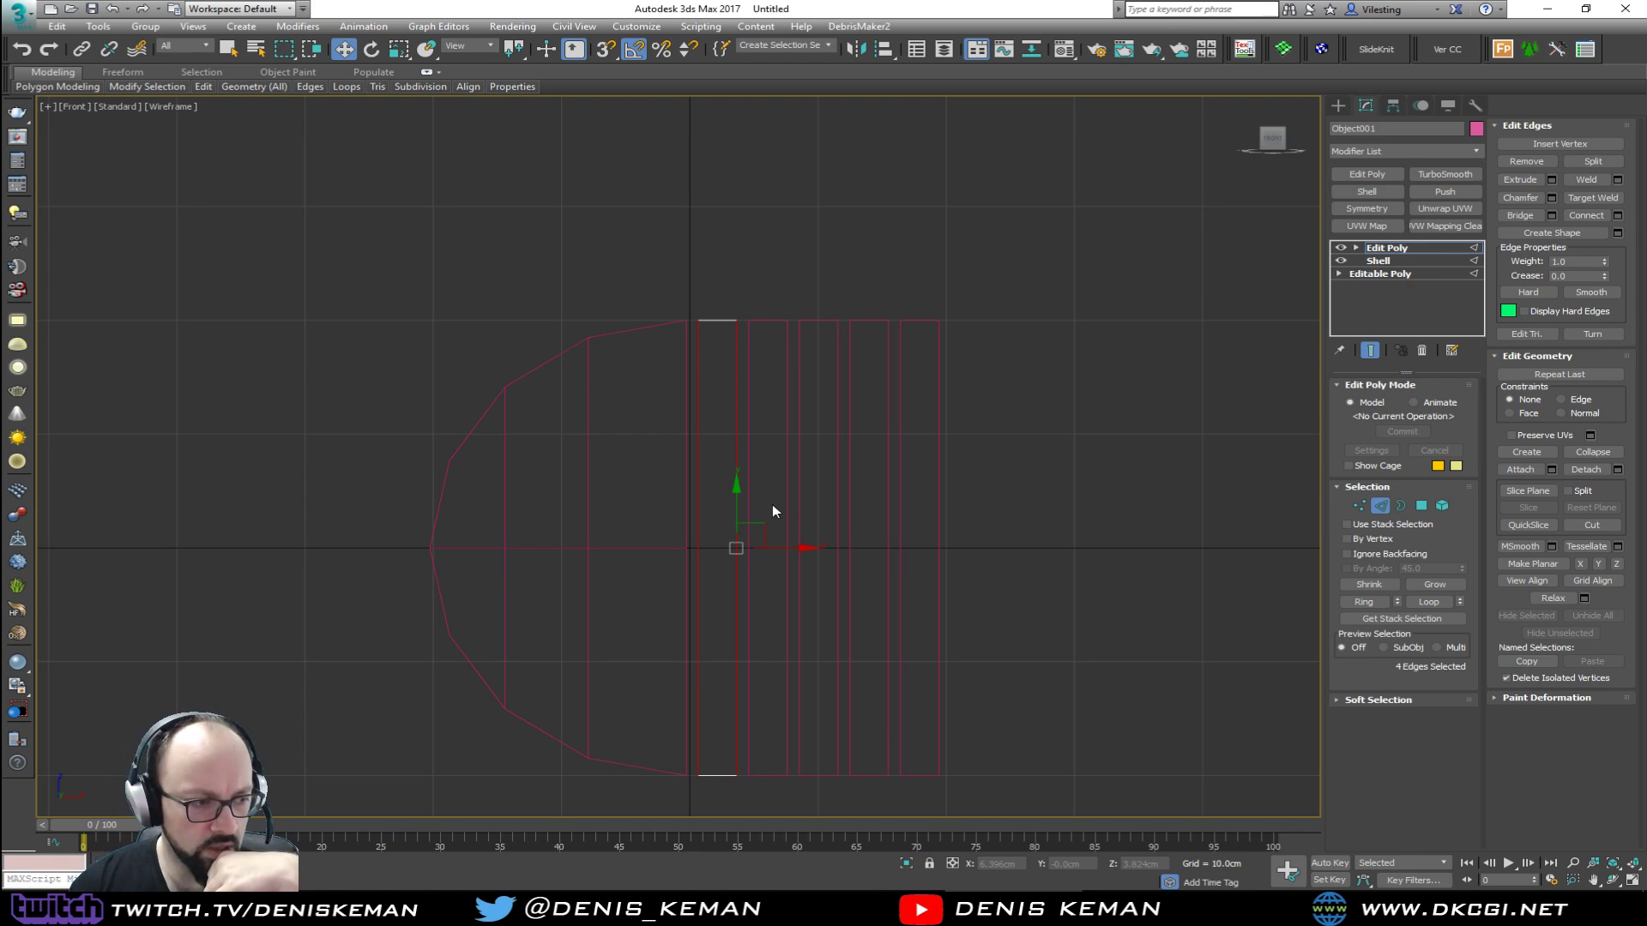
{"action": "left_click", "coordinate": [1617, 216]}
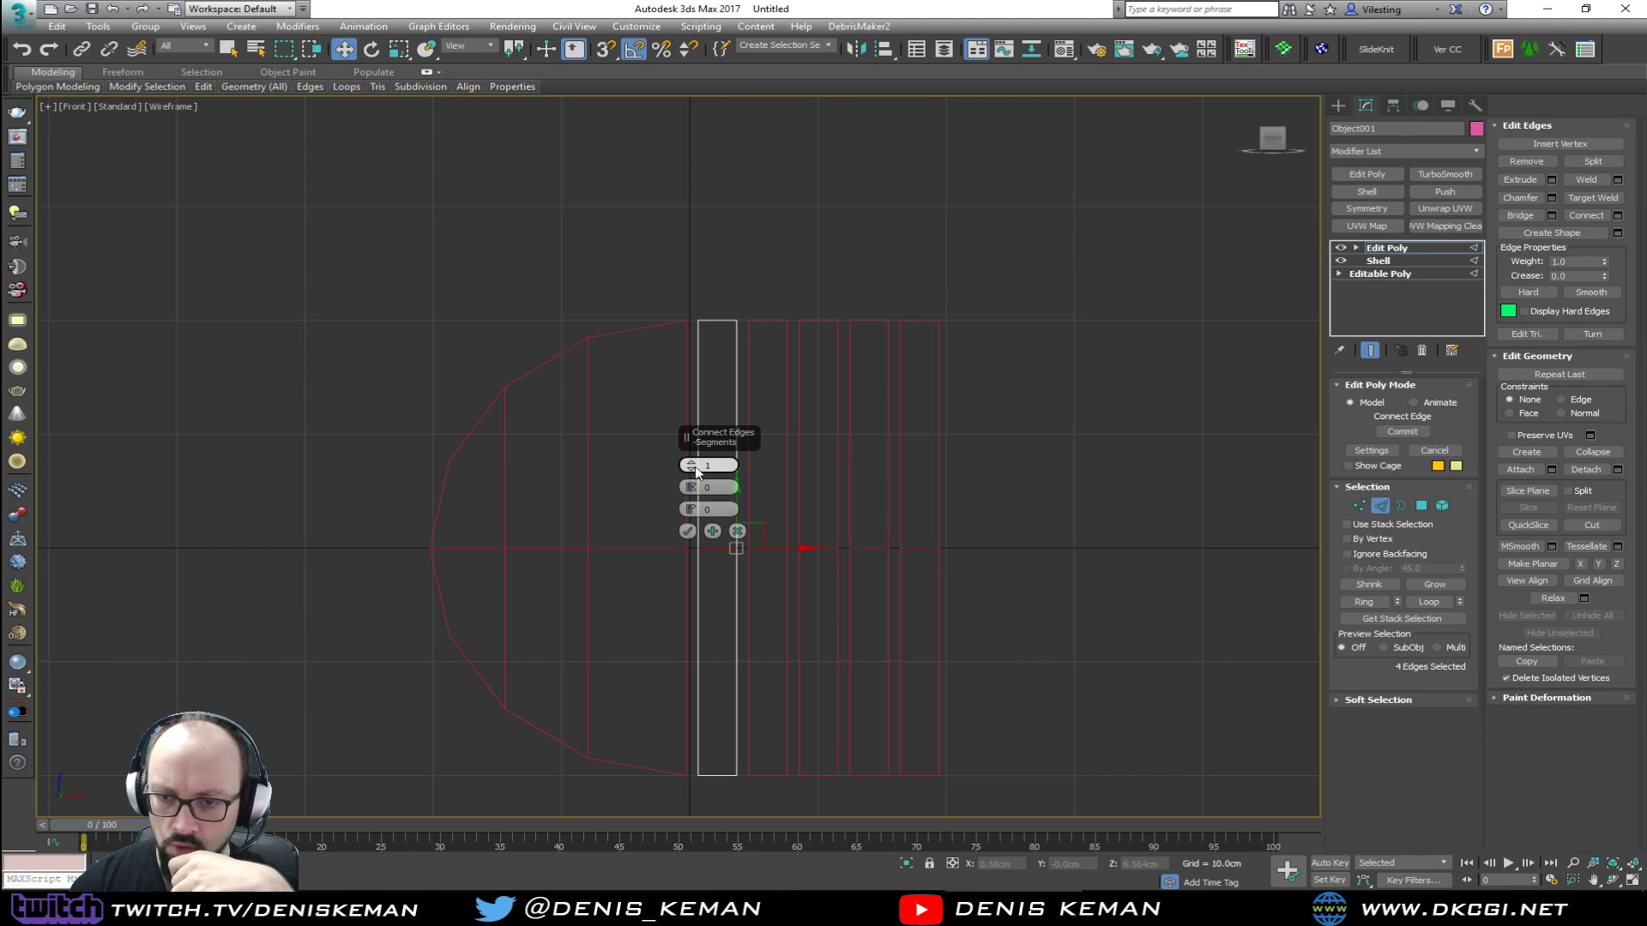
{"action": "scroll", "coordinate": [691, 465], "scroll_direction": "up", "scroll_amount": 4}
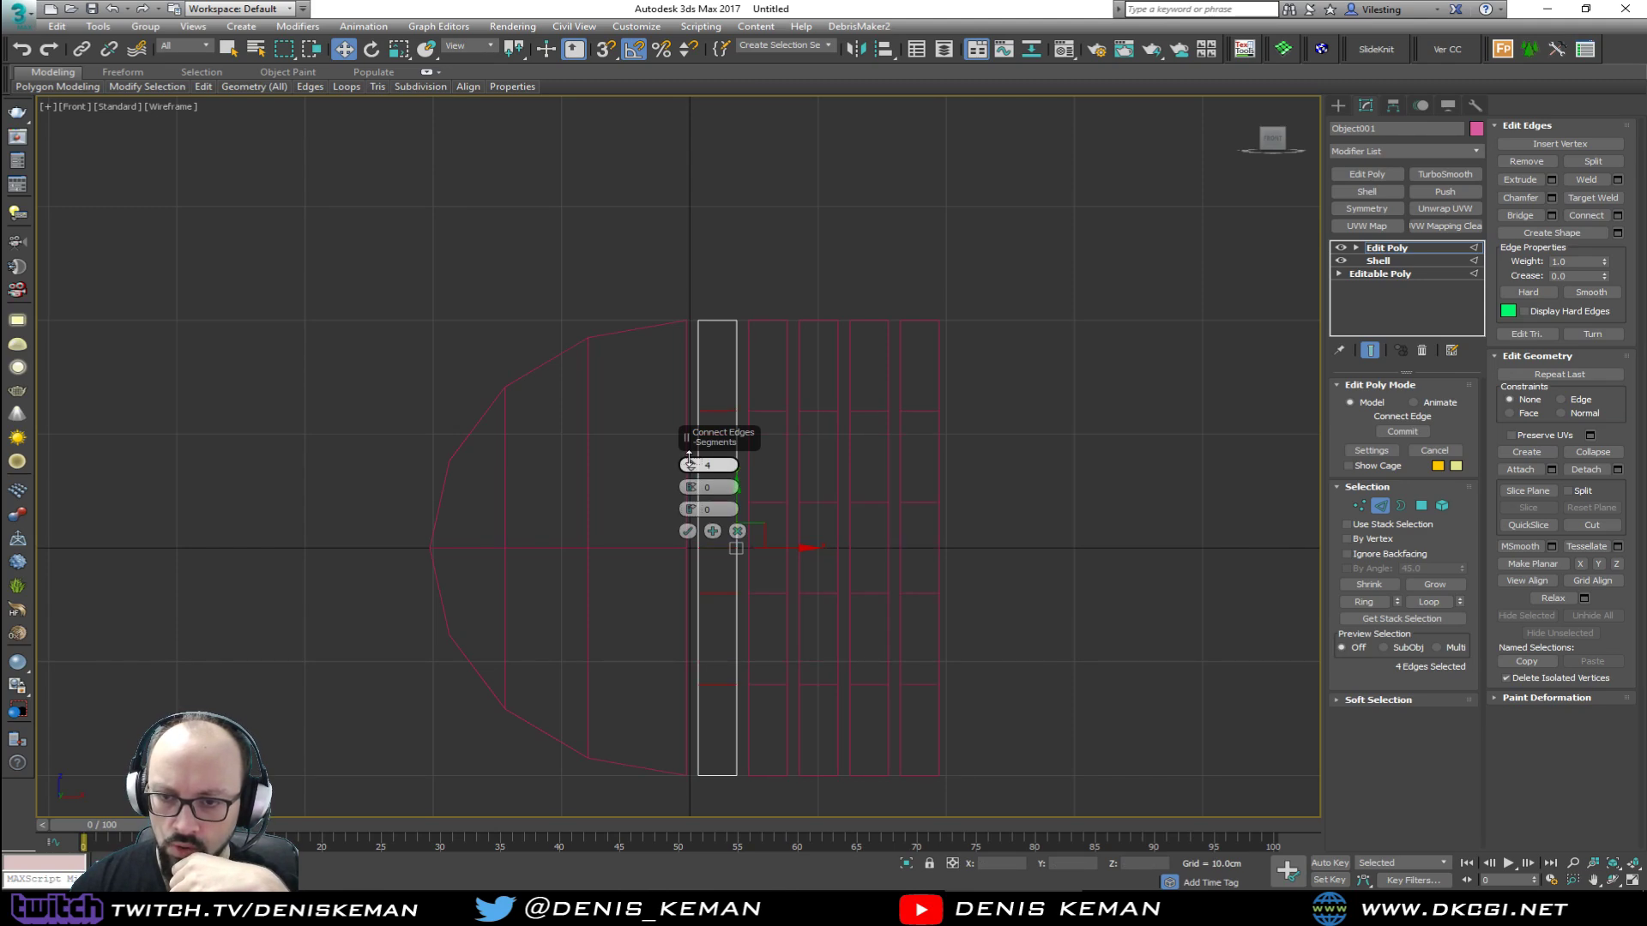
{"action": "left_click_drag", "start_coordinate": [692, 465], "coordinate": [689, 459]}
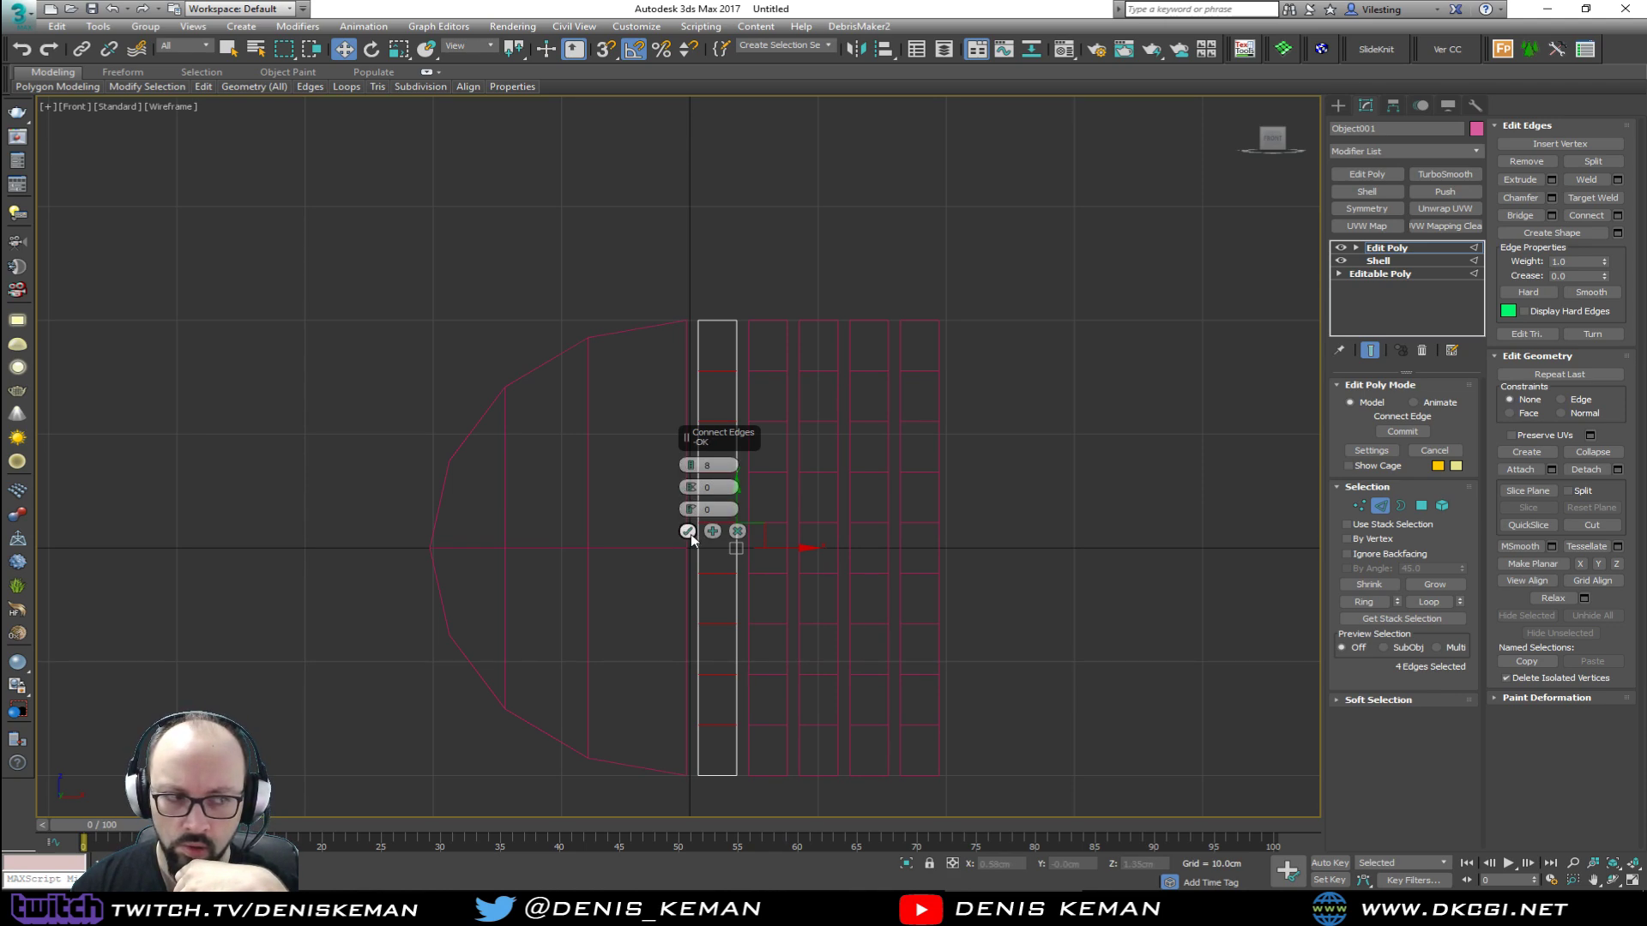
{"action": "scroll", "coordinate": [696, 468], "scroll_direction": "up", "scroll_amount": 2}
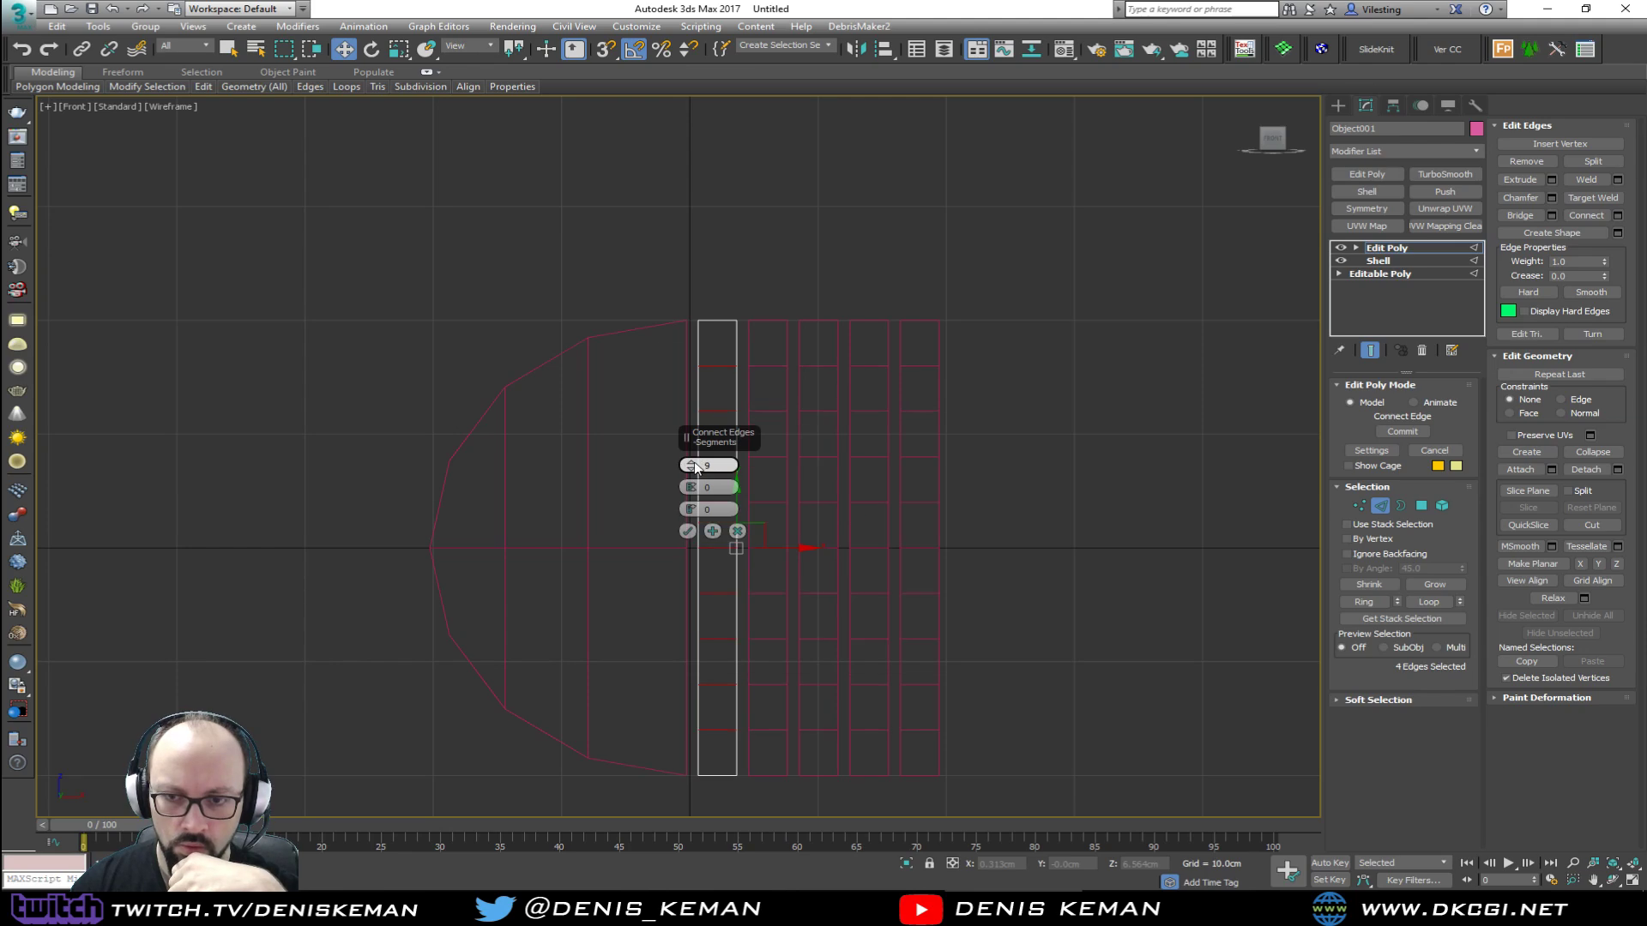
{"action": "scroll", "coordinate": [697, 468], "scroll_direction": "up", "scroll_amount": 4}
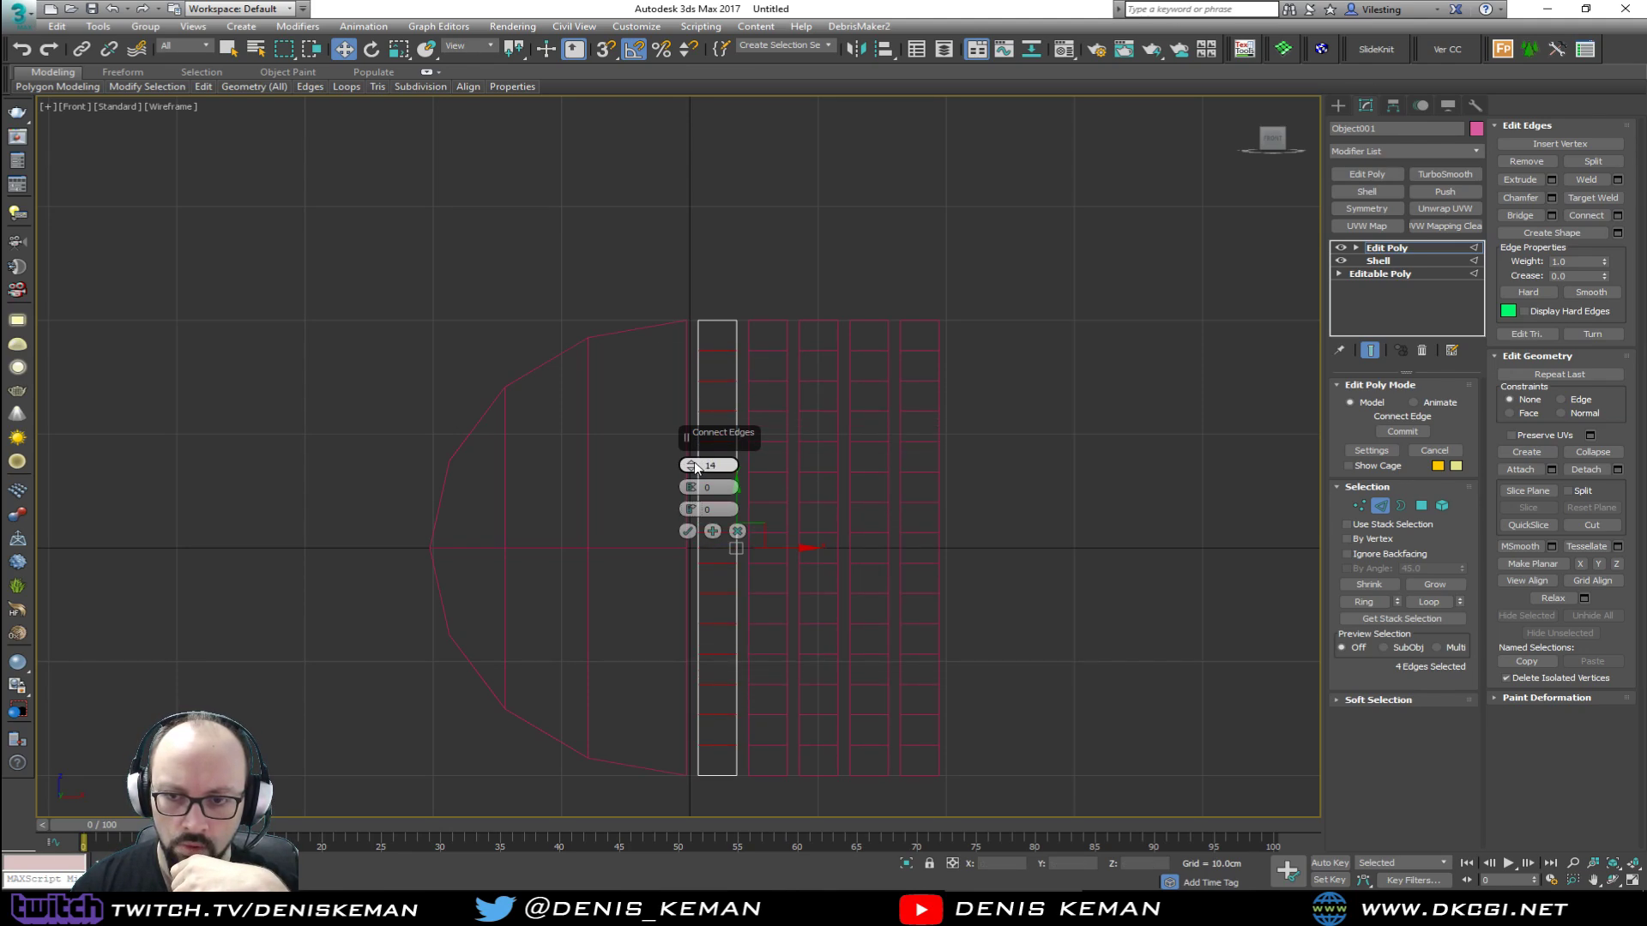
{"action": "scroll", "coordinate": [697, 469], "scroll_direction": "up", "scroll_amount": 1}
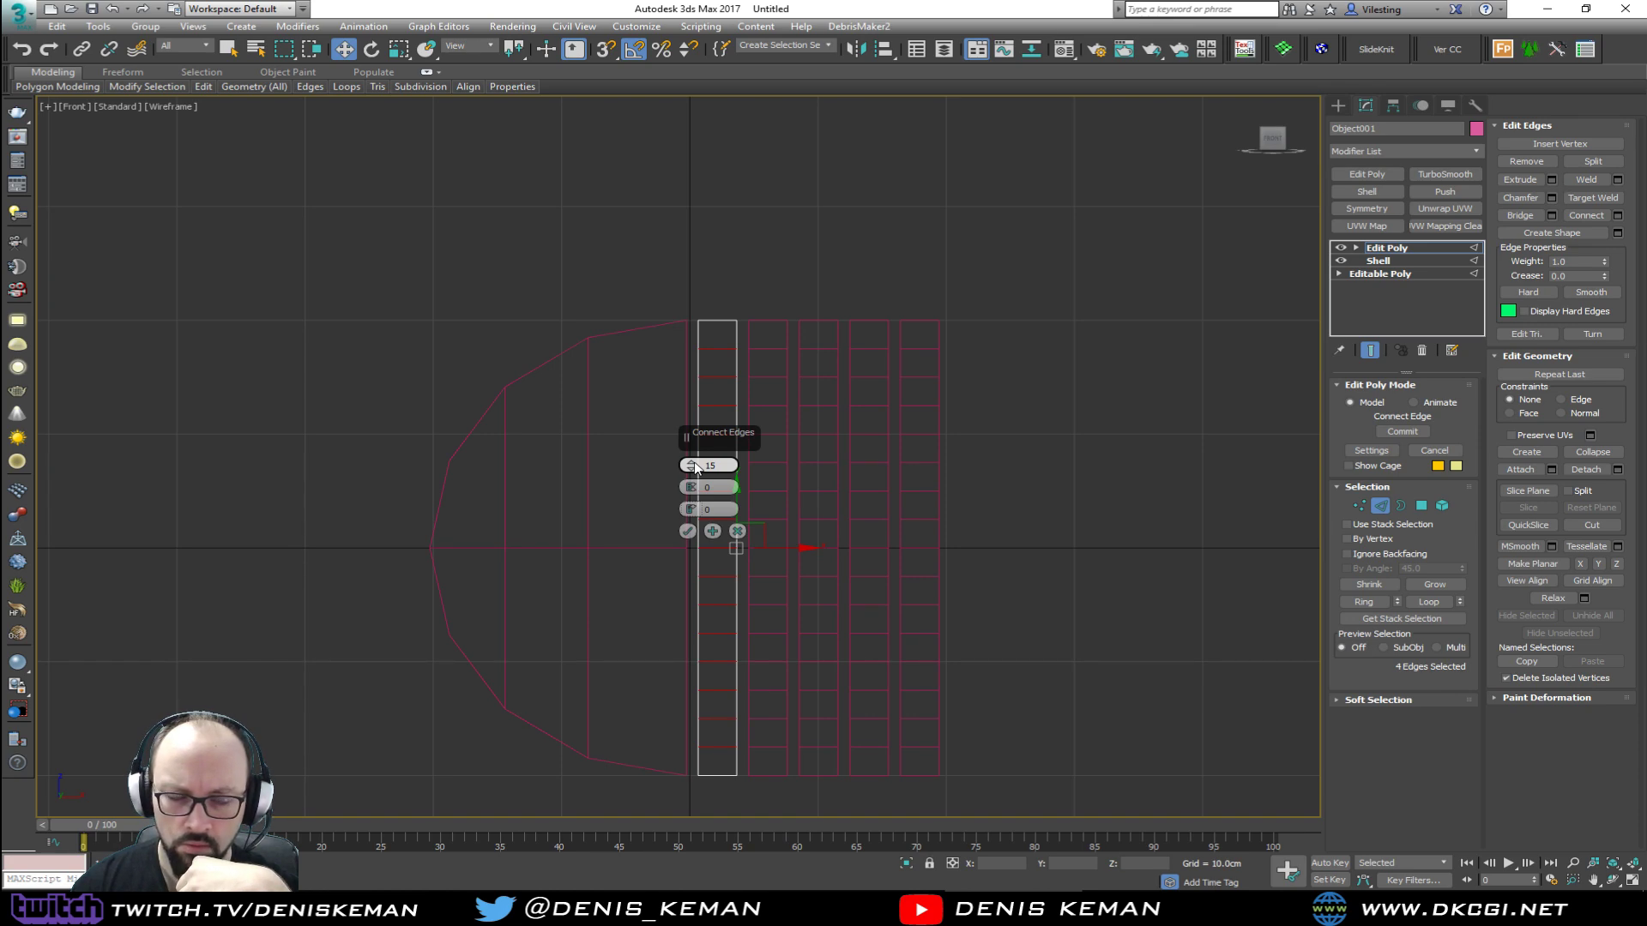
{"action": "left_click", "coordinate": [690, 533]}
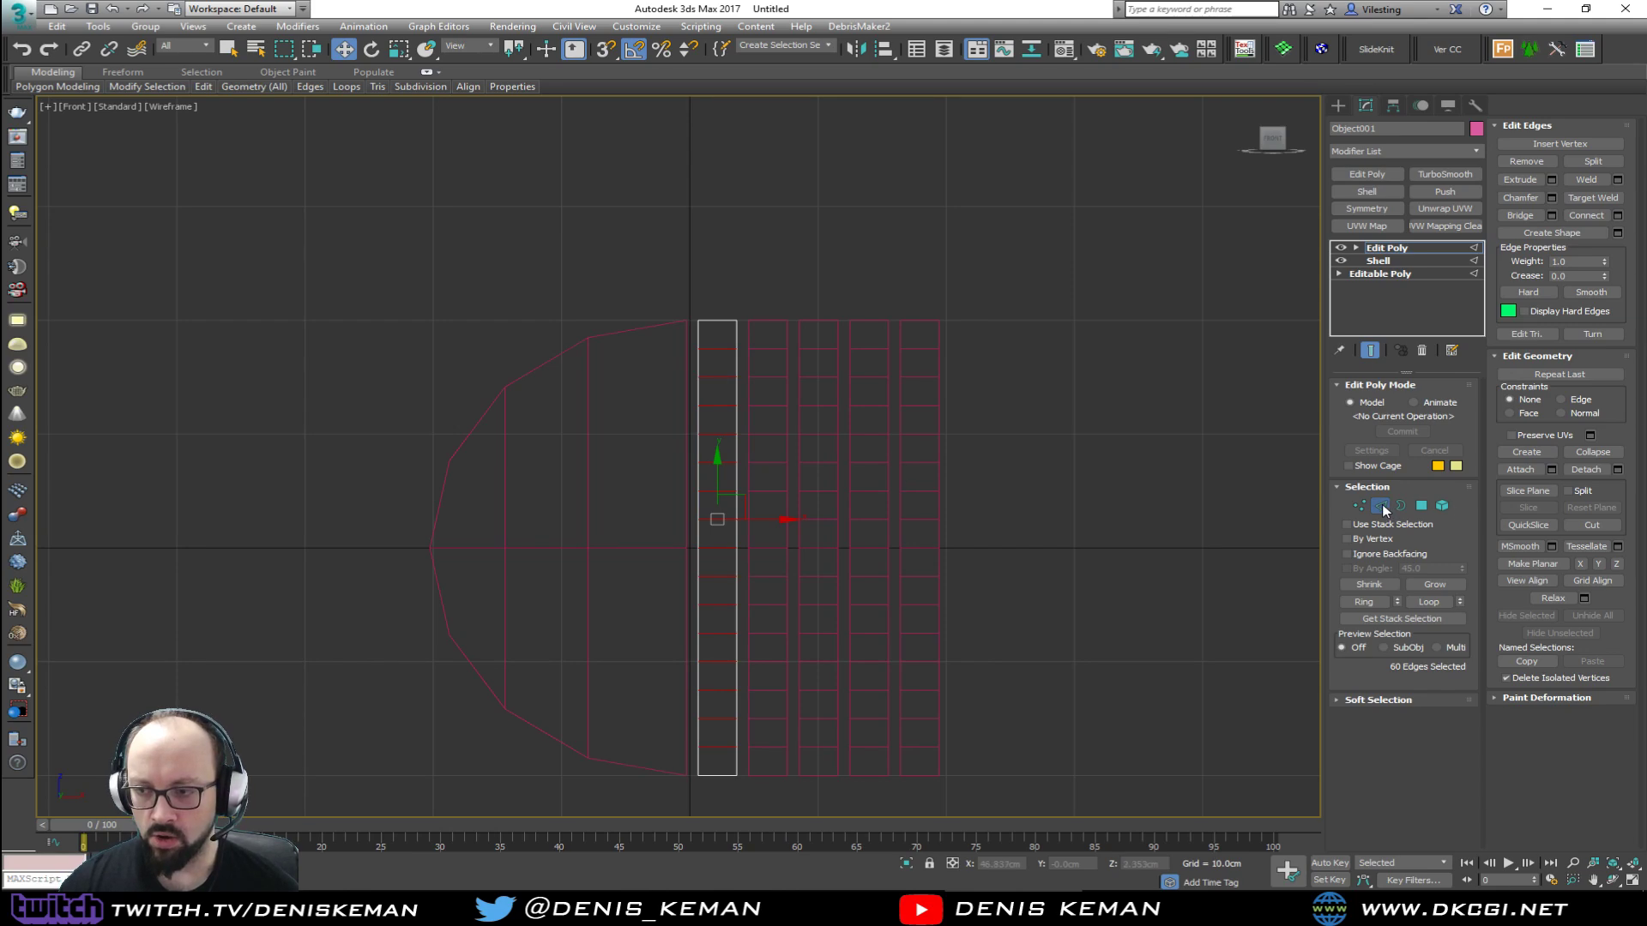
{"action": "key", "text": "2"}
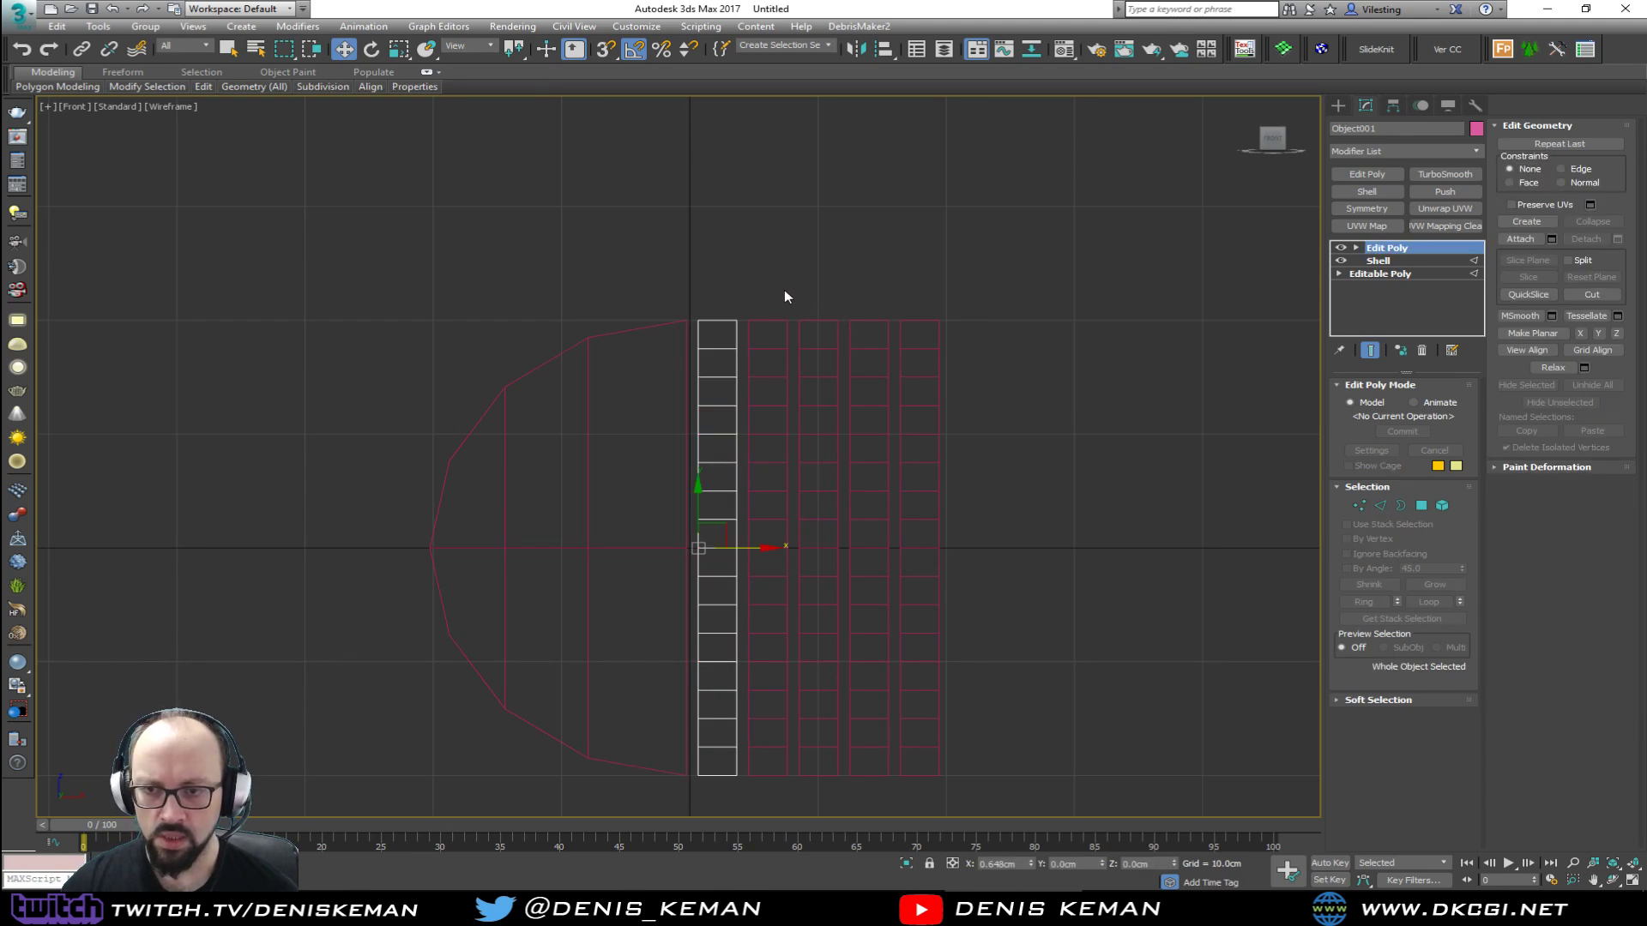
Step: Make the second strip's modifiers unique and delete the polygons of its topmost and bottommost segments
{"action": "left_click", "coordinate": [768, 324]}
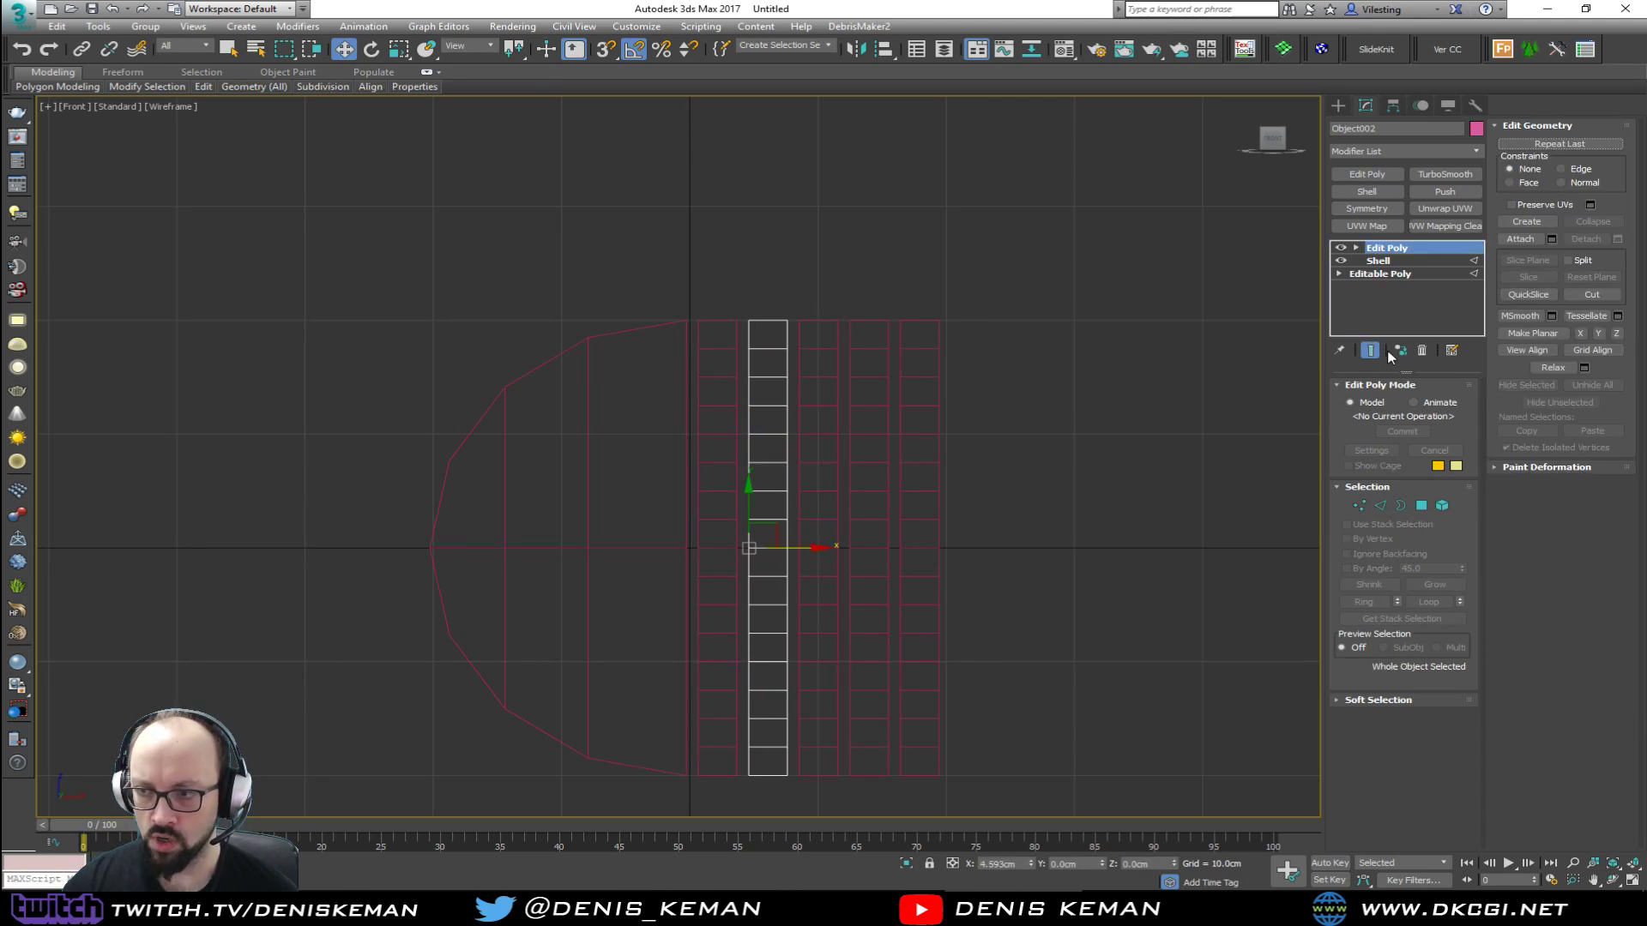
{"action": "left_click", "coordinate": [1422, 506]}
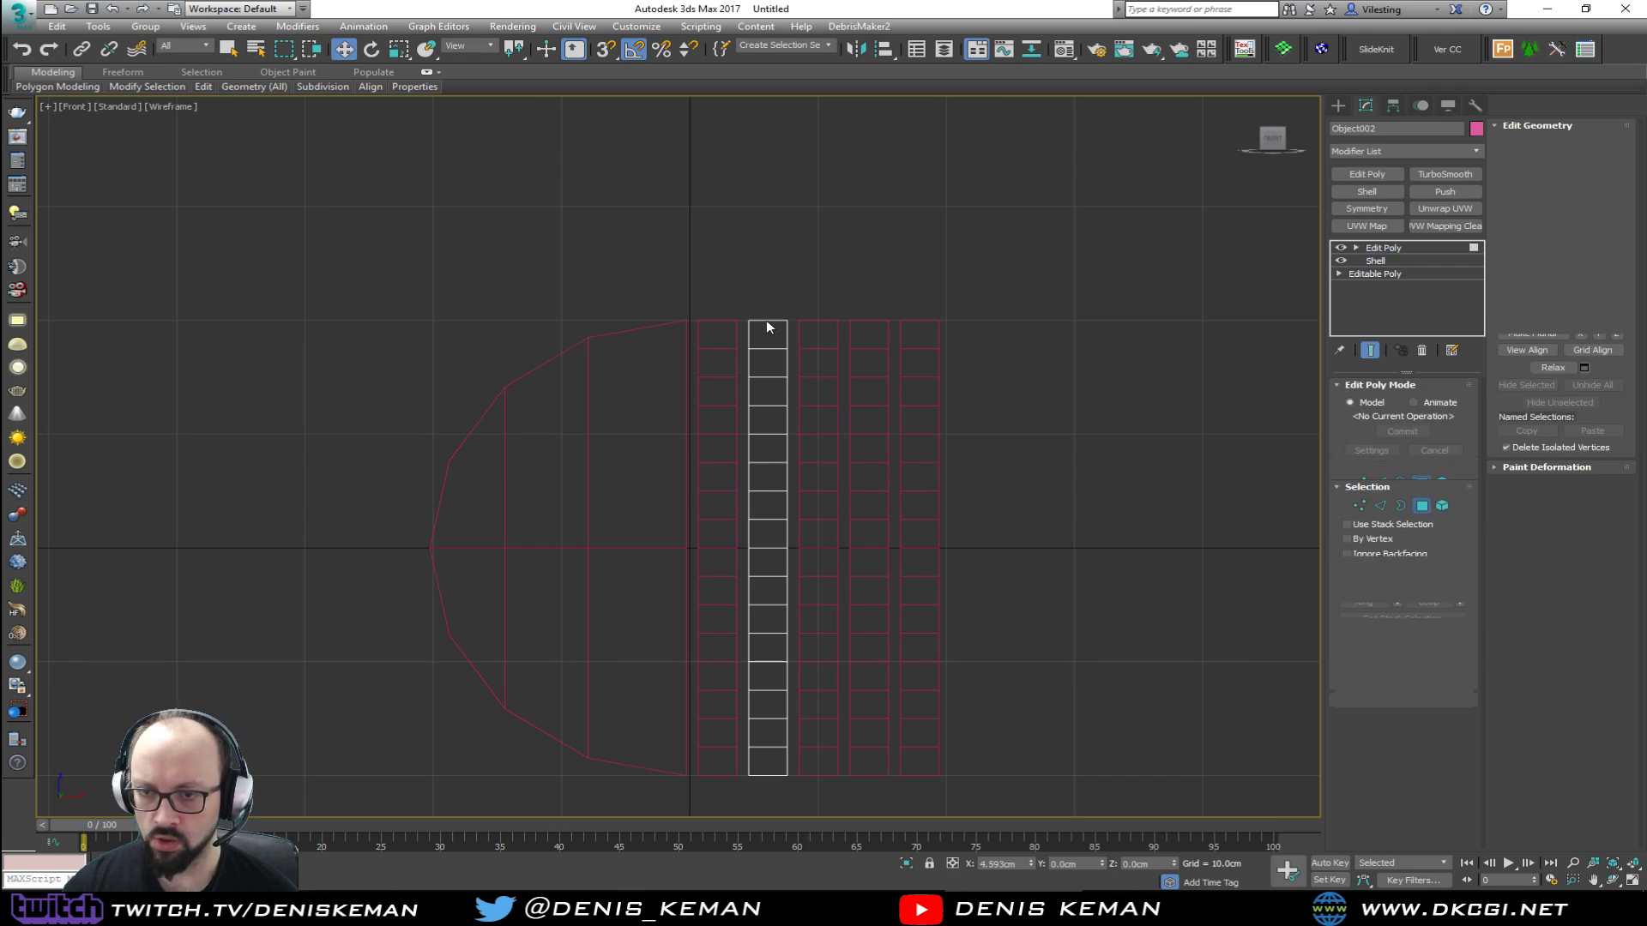
{"action": "left_click_drag", "start_coordinate": [794, 288], "coordinate": [759, 339]}
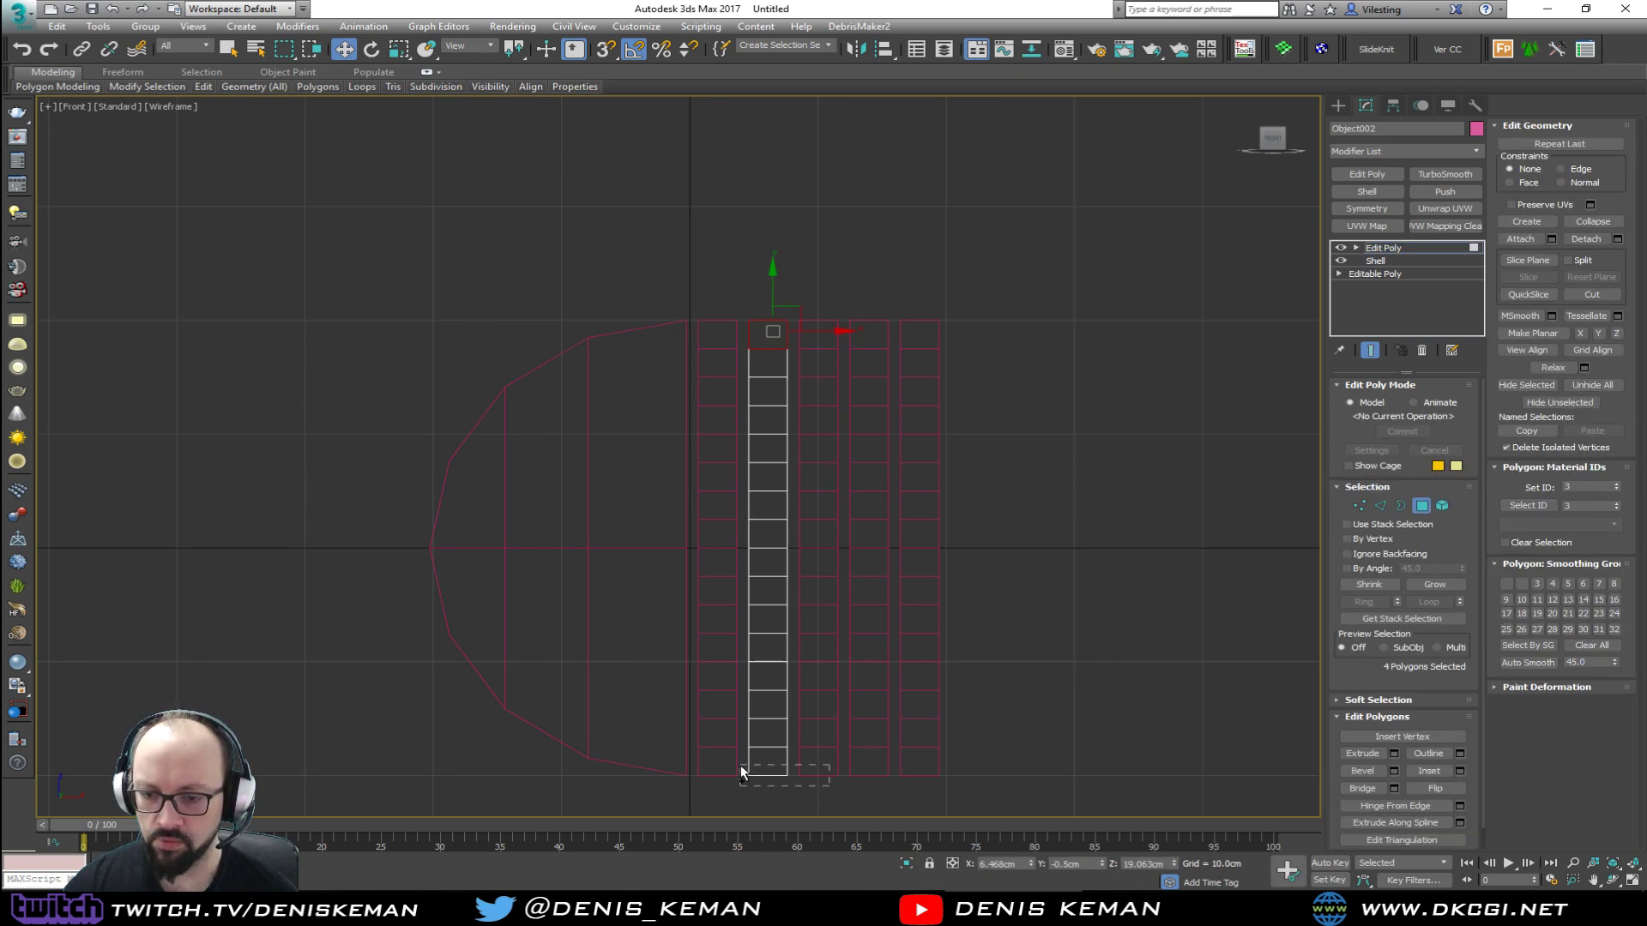
{"action": "left_click_drag", "start_coordinate": [741, 771], "coordinate": [749, 766]}
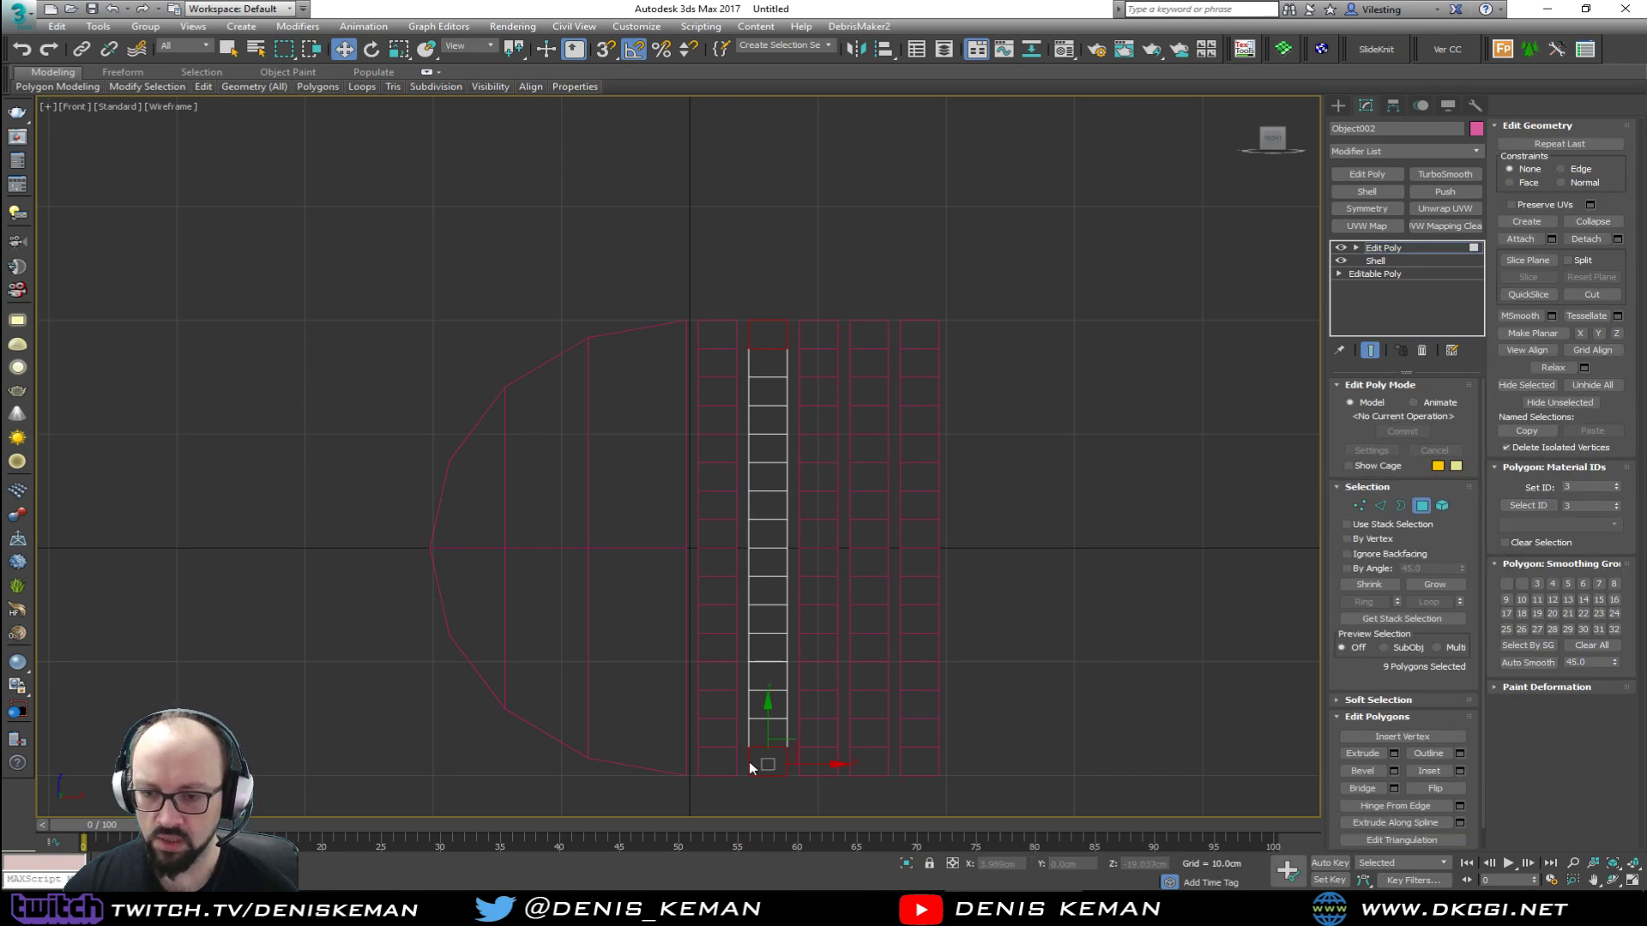
{"action": "left_click", "coordinate": [1423, 507]}
{"action": "key", "text": "4"}
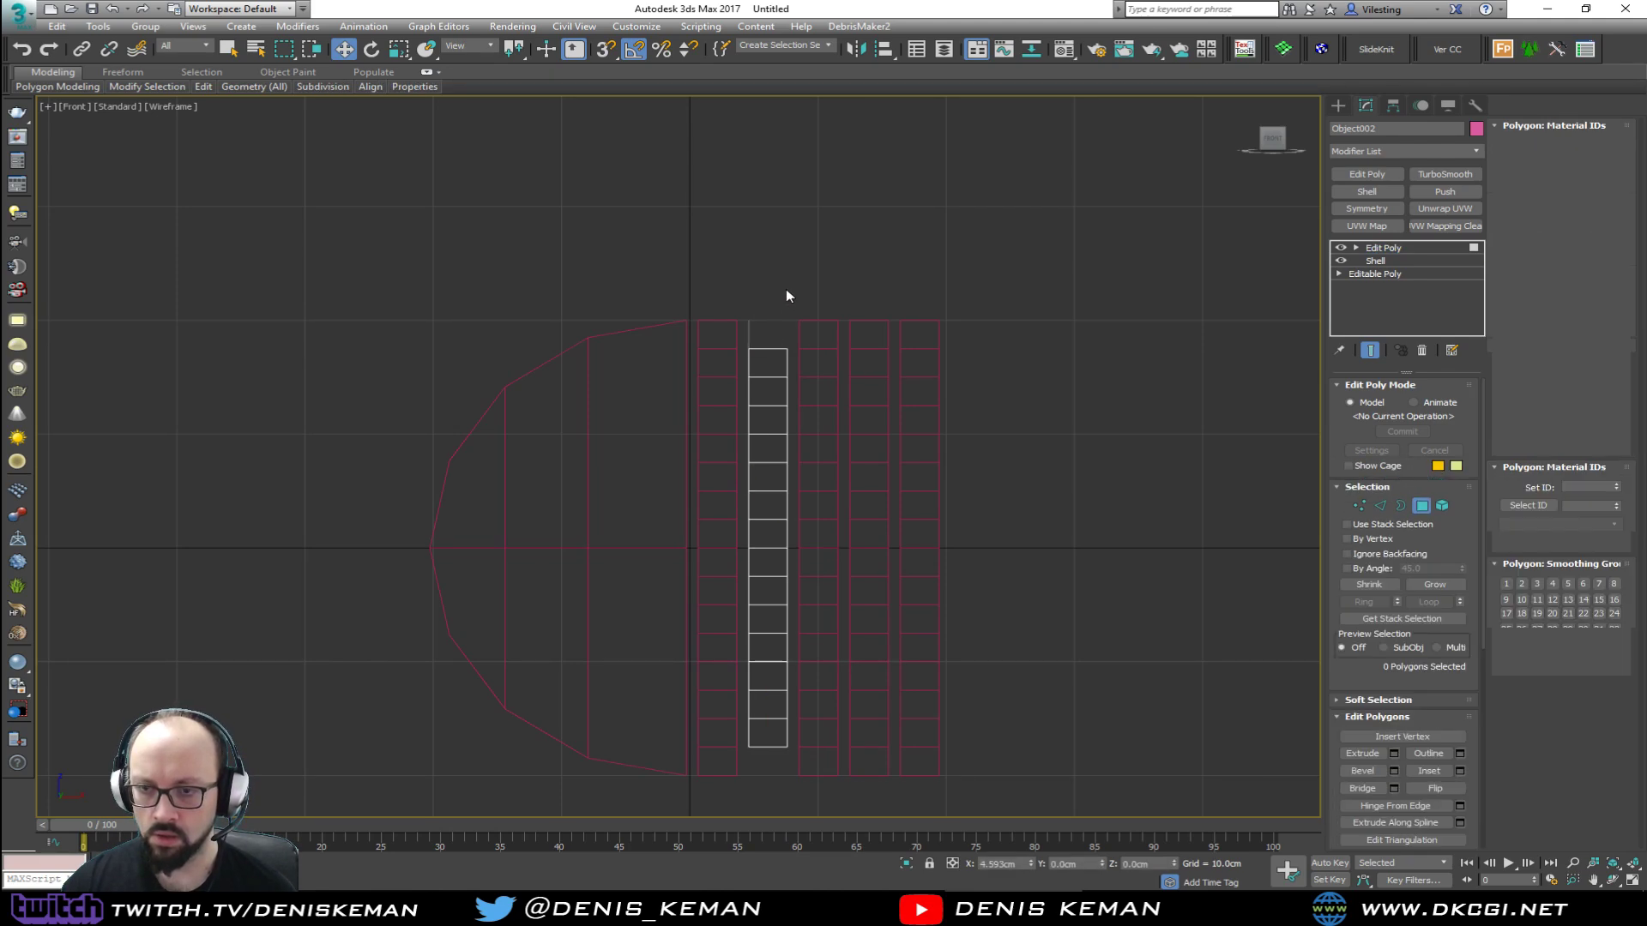
{"action": "left_click_drag", "start_coordinate": [786, 292], "coordinate": [729, 332]}
{"action": "key", "text": "Delete"}
{"action": "left_click", "coordinate": [1422, 506]}
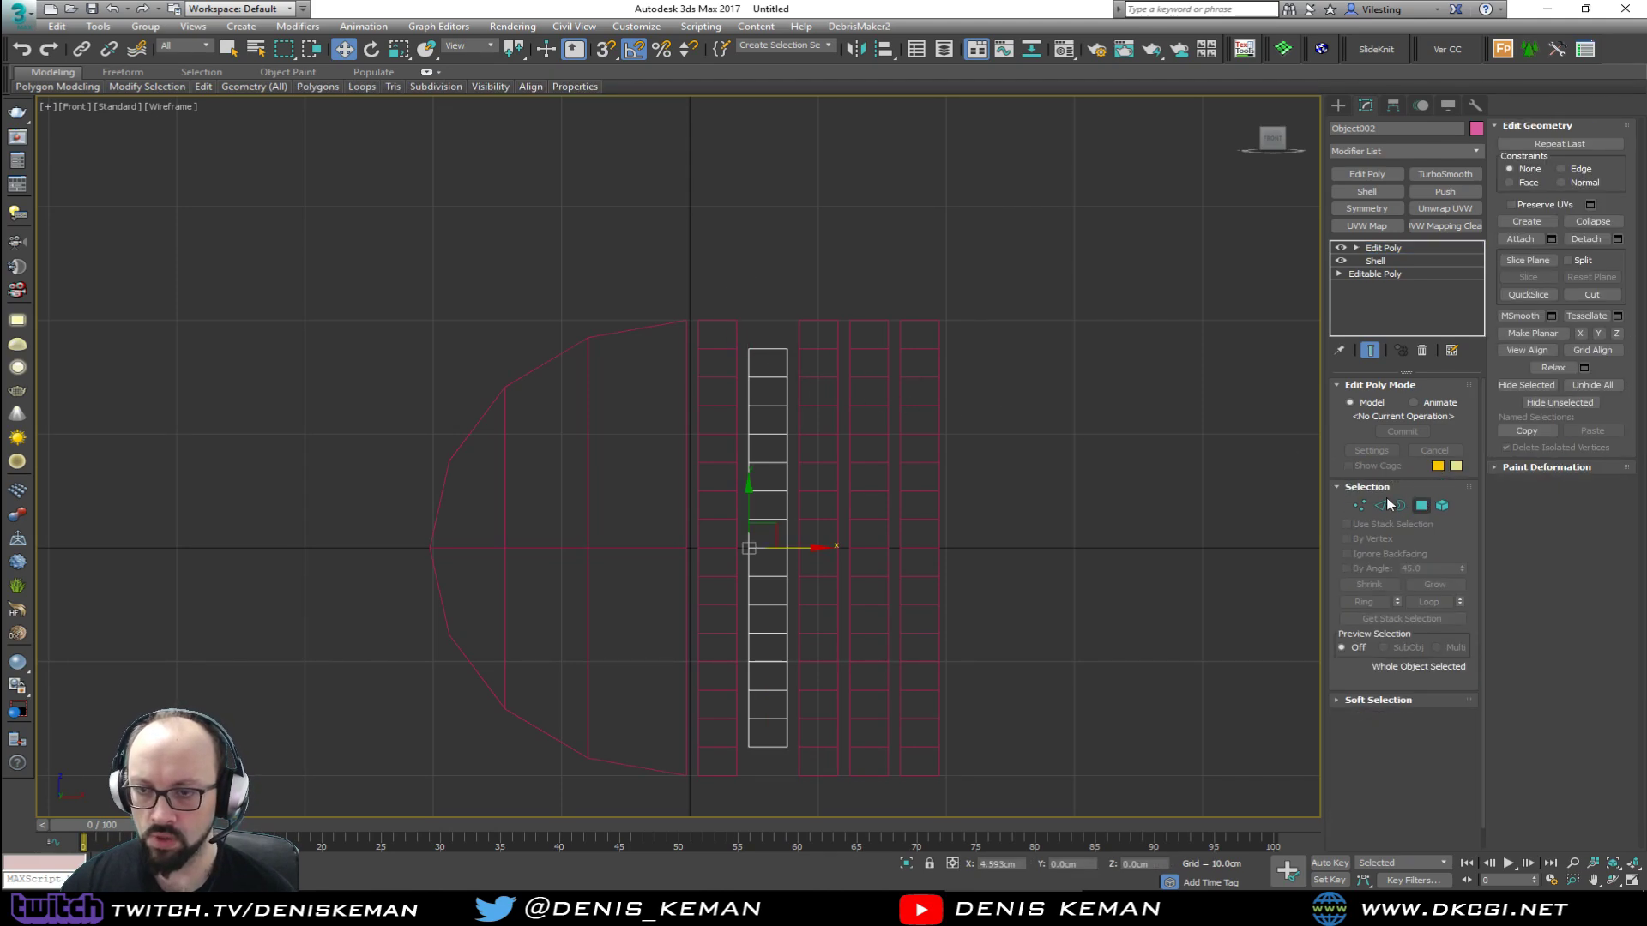
Step: Make the third strip's modifiers unique and delete the polygons of the last two segments at both its upper and lower ends
{"action": "left_click", "coordinate": [822, 353]}
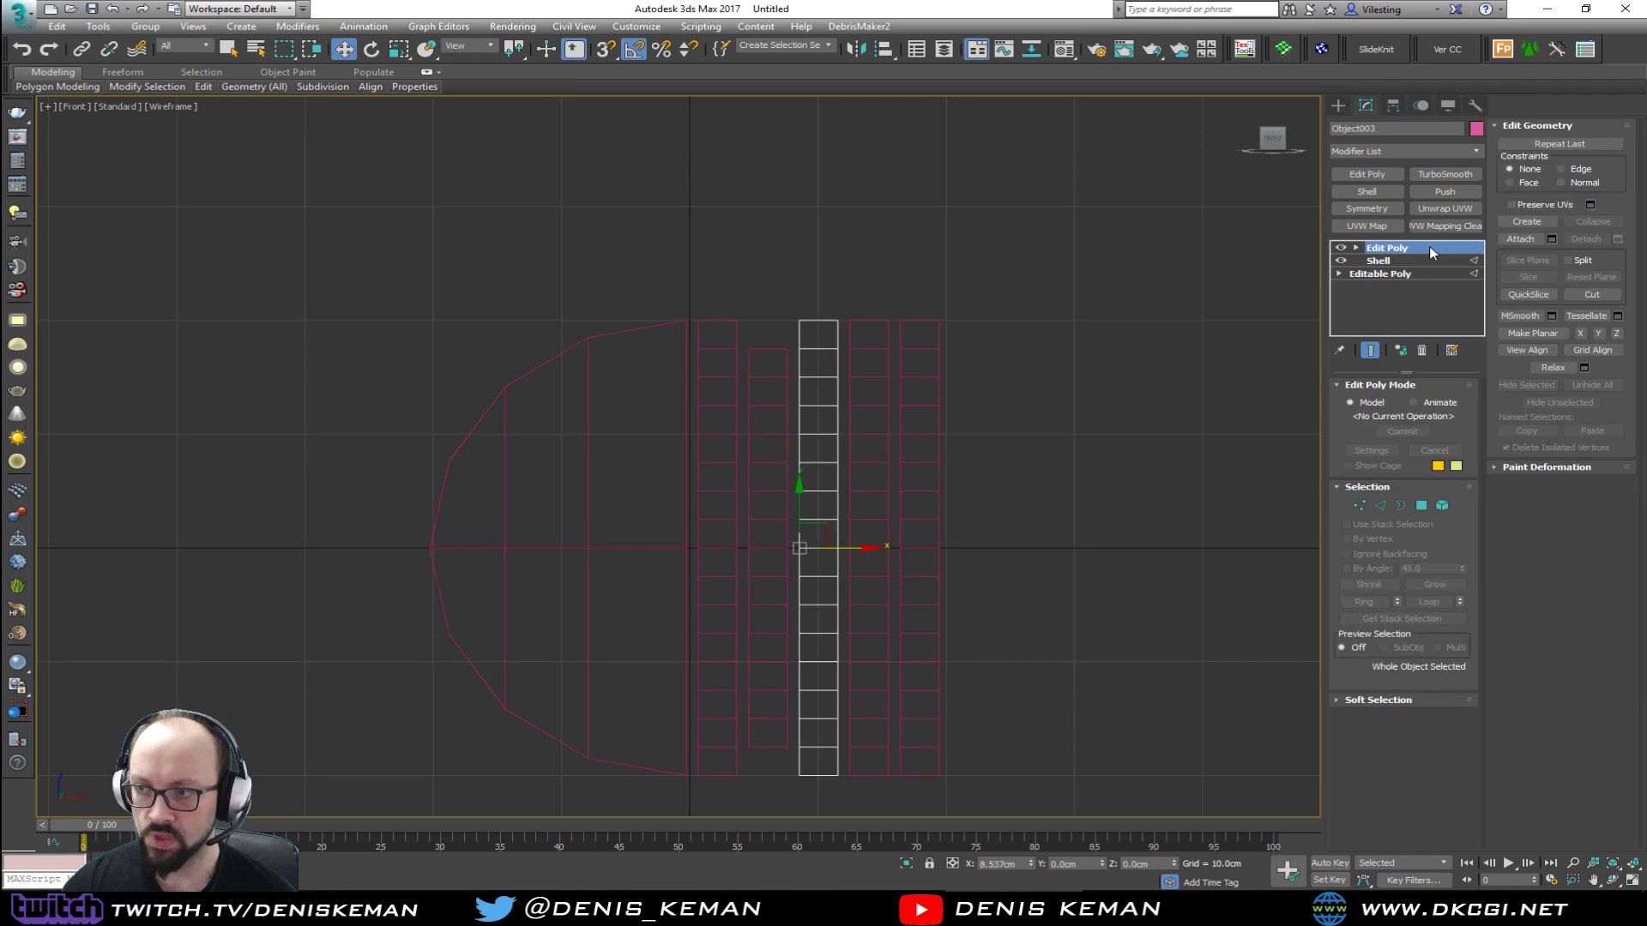
{"action": "key", "text": "4"}
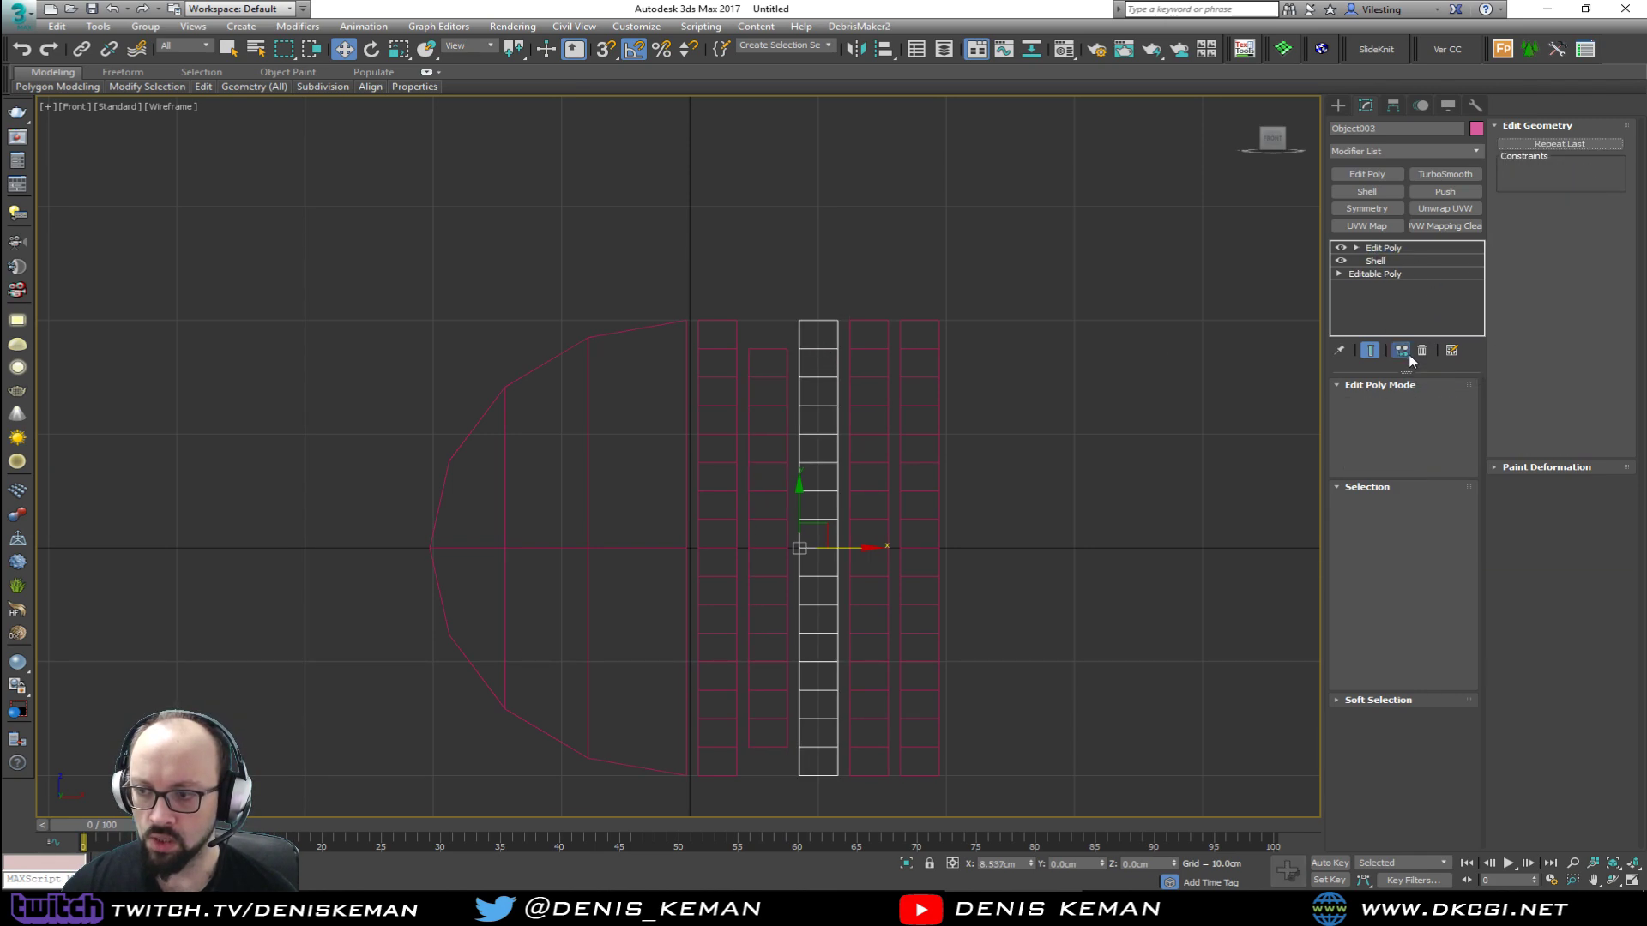
{"action": "left_click_drag", "start_coordinate": [949, 283], "coordinate": [784, 337]}
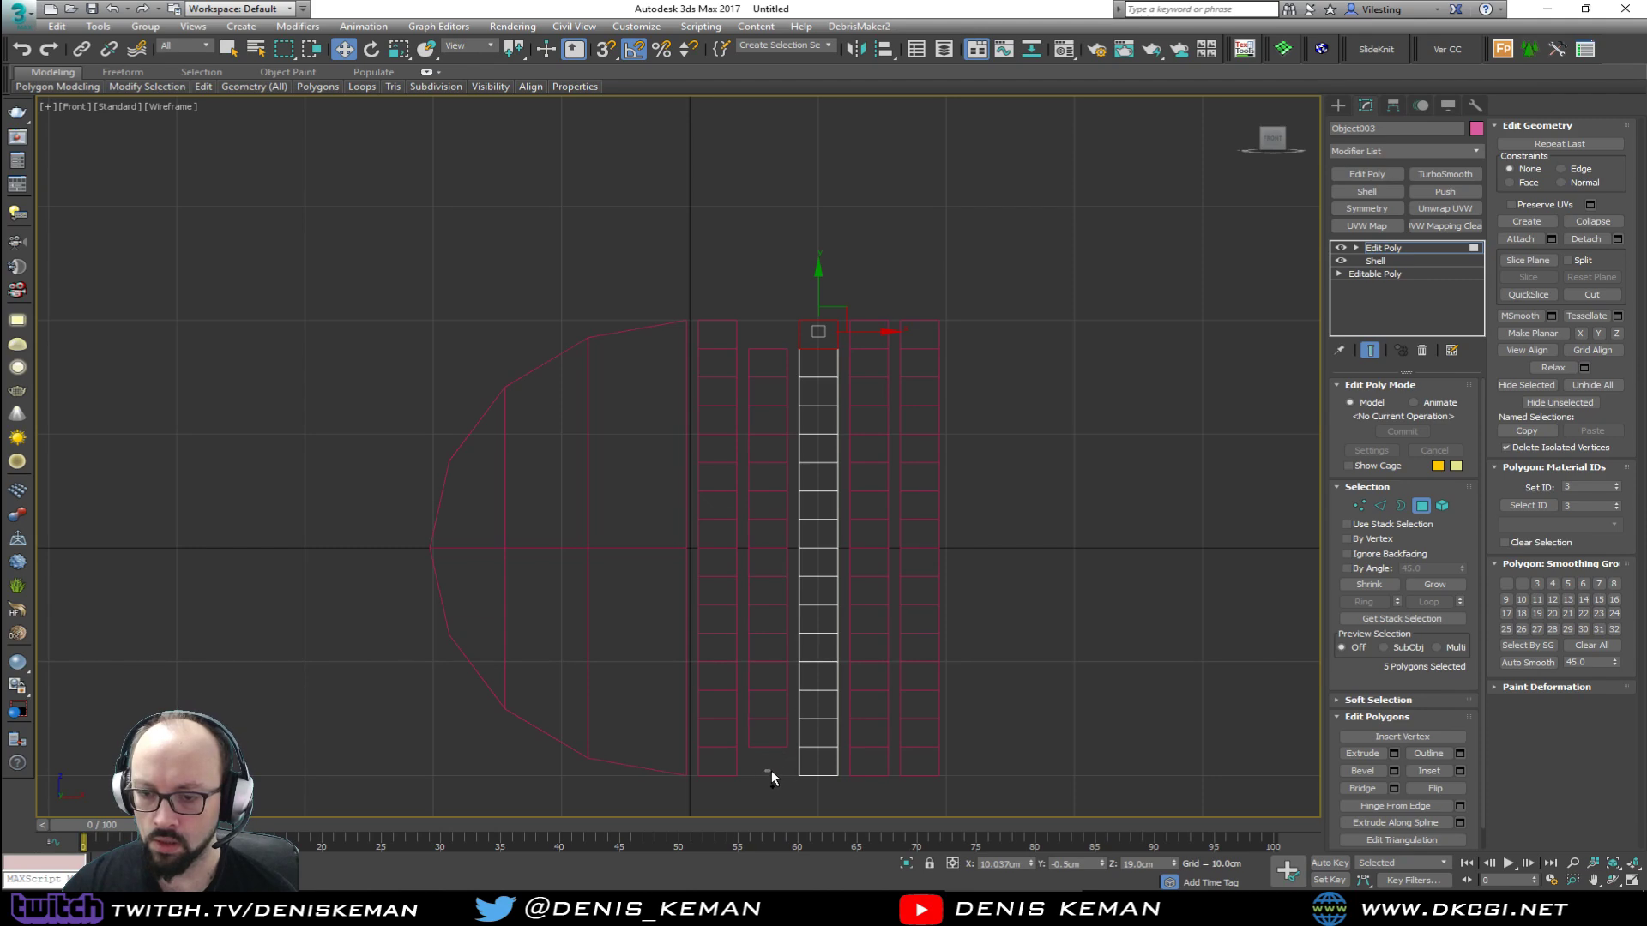
{"action": "mouse_move", "coordinate": [770, 771]}
{"action": "left_mouse_down", "text": "ctrl"}
{"action": "mouse_move", "coordinate": [898, 770]}
{"action": "mouse_move", "coordinate": [762, 800]}
{"action": "left_mouse_up", "text": "ctrl"}
{"action": "key", "text": "Delete"}
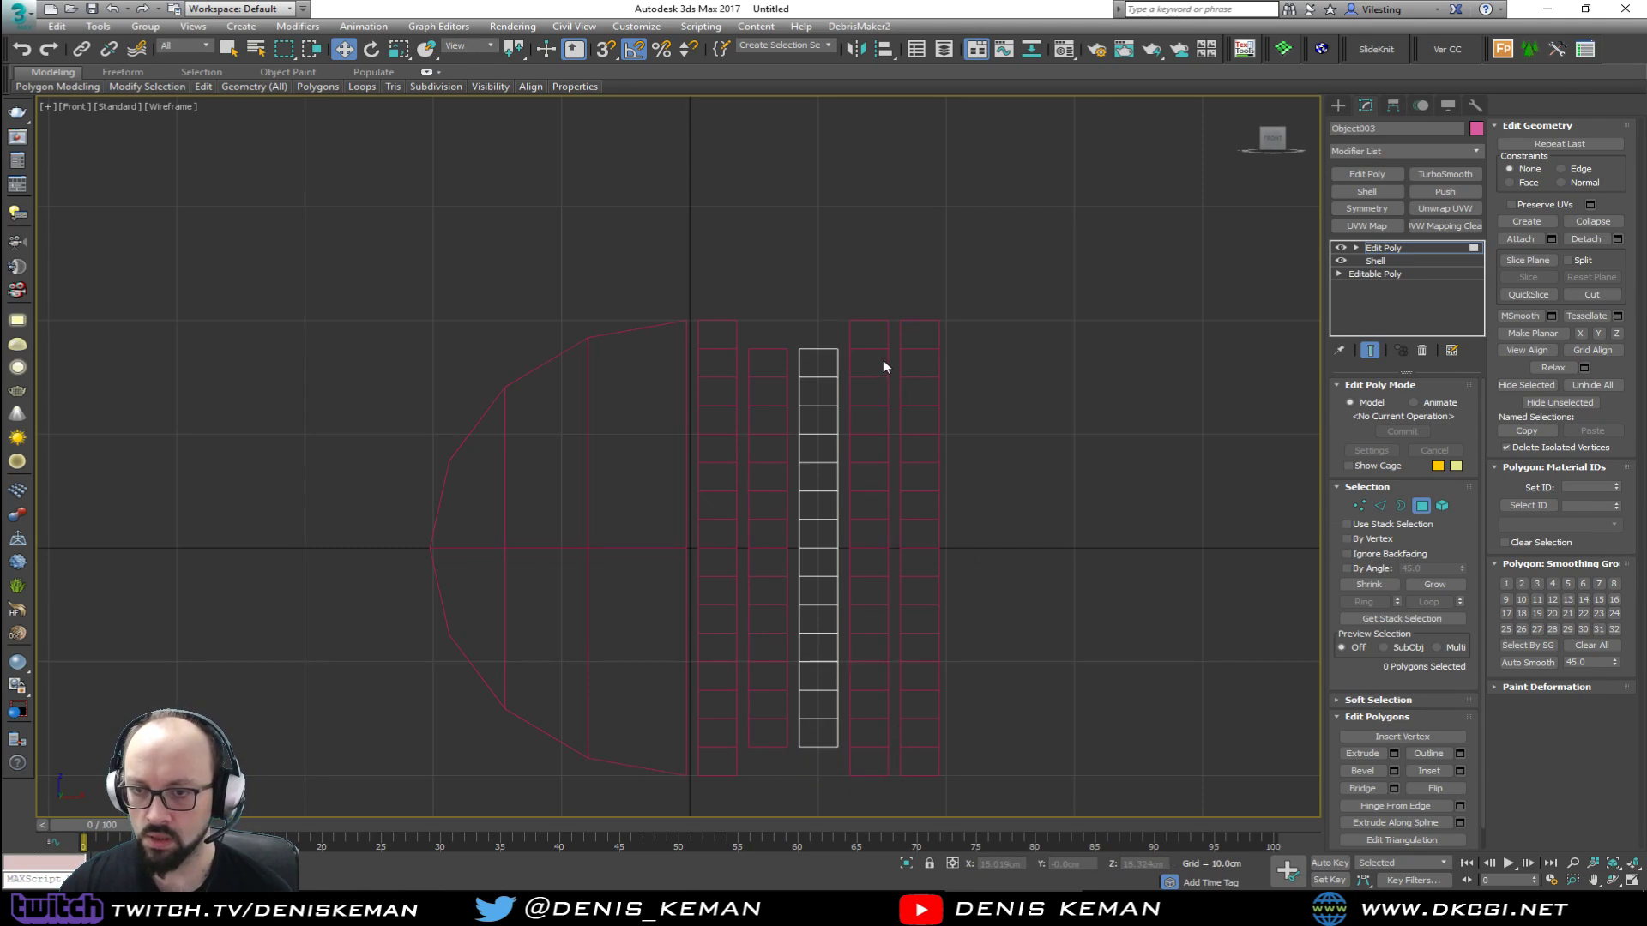
{"action": "left_click_drag", "start_coordinate": [774, 360], "coordinate": [773, 362]}
{"action": "left_click_drag", "start_coordinate": [811, 763], "coordinate": [790, 775], "text": "ctrl"}
{"action": "key", "text": "Delete"}
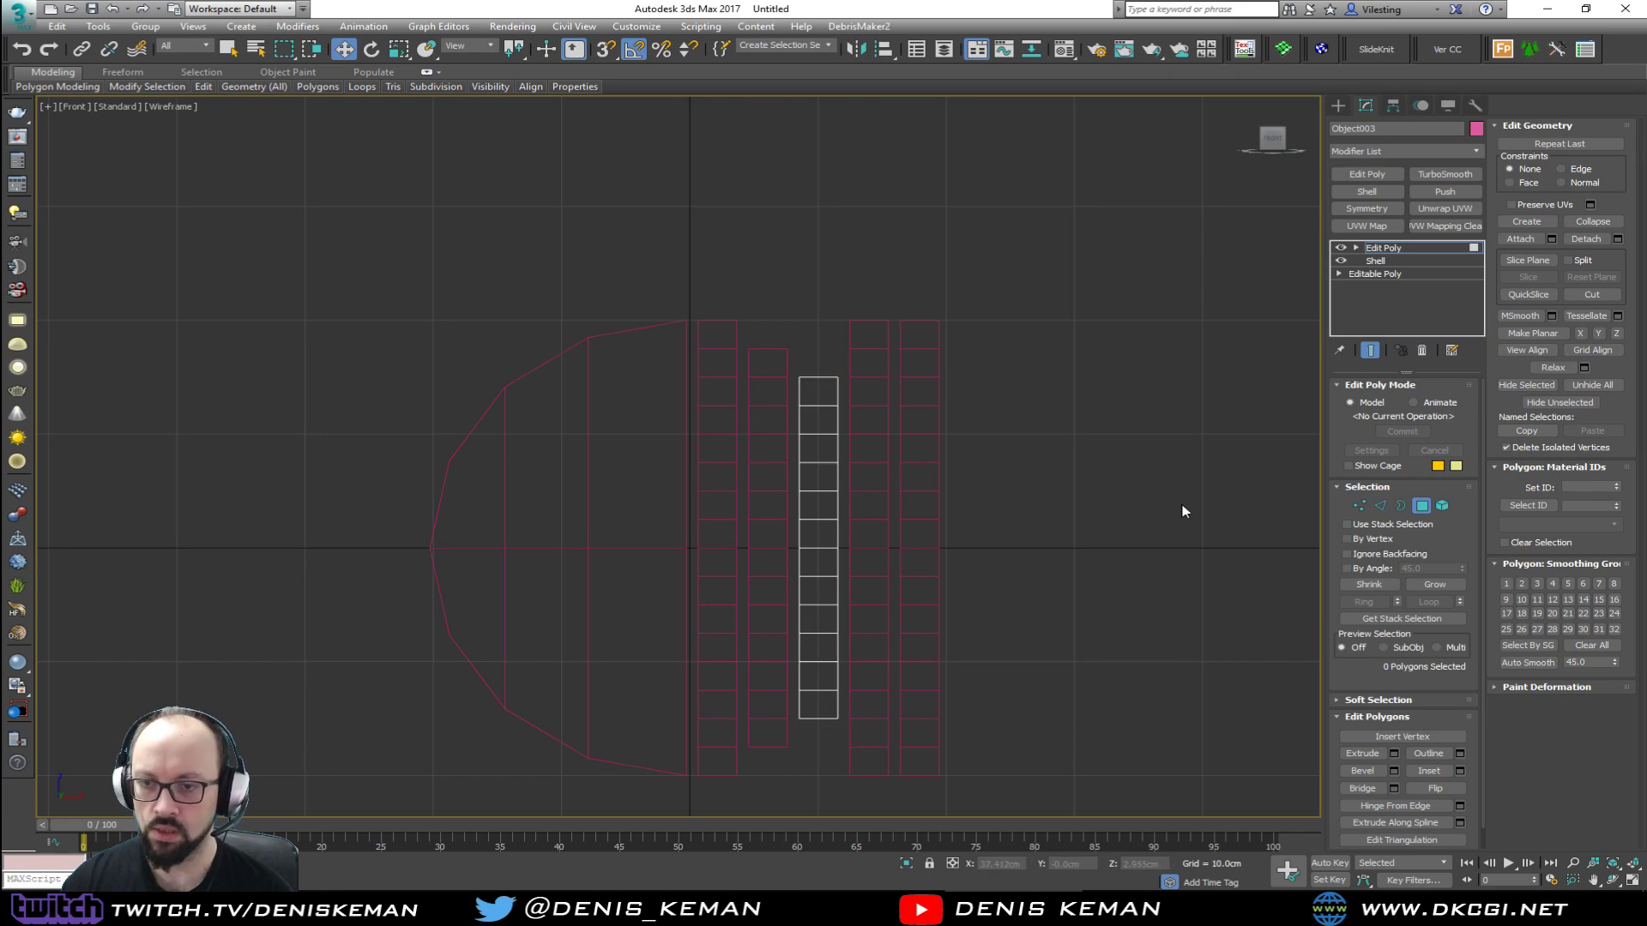
{"action": "left_click", "coordinate": [1421, 506]}
Step: Make the fourth strip's modifiers unique and delete the polygons of its top four and bottom three segments
{"action": "left_click", "coordinate": [881, 351]}
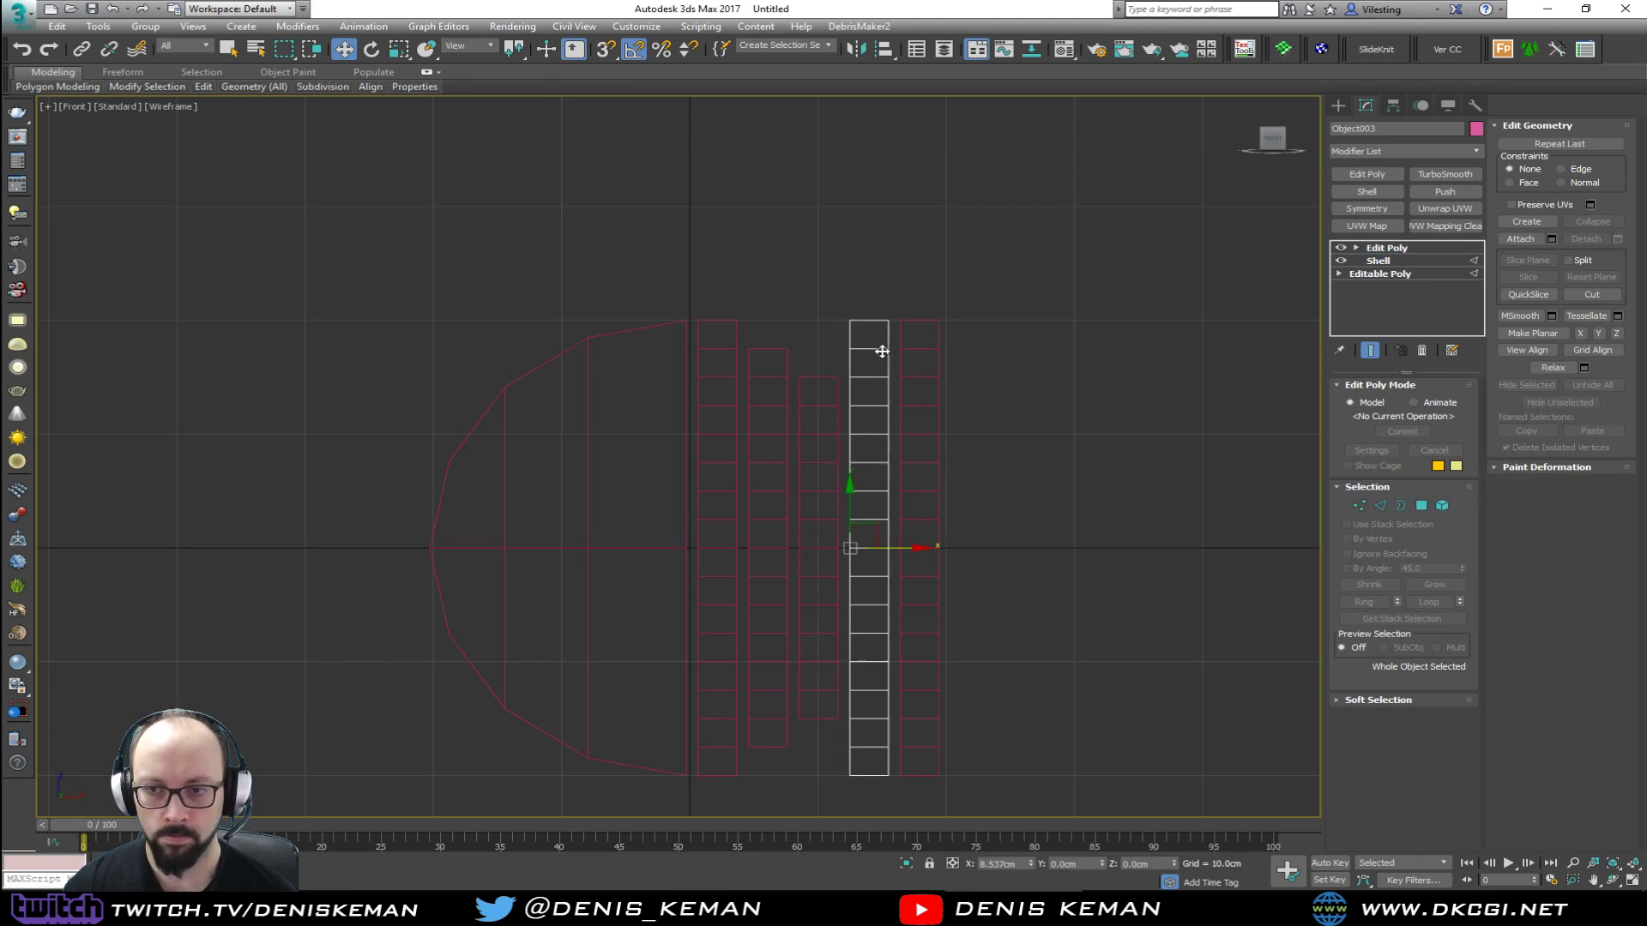
{"action": "key", "text": "1"}
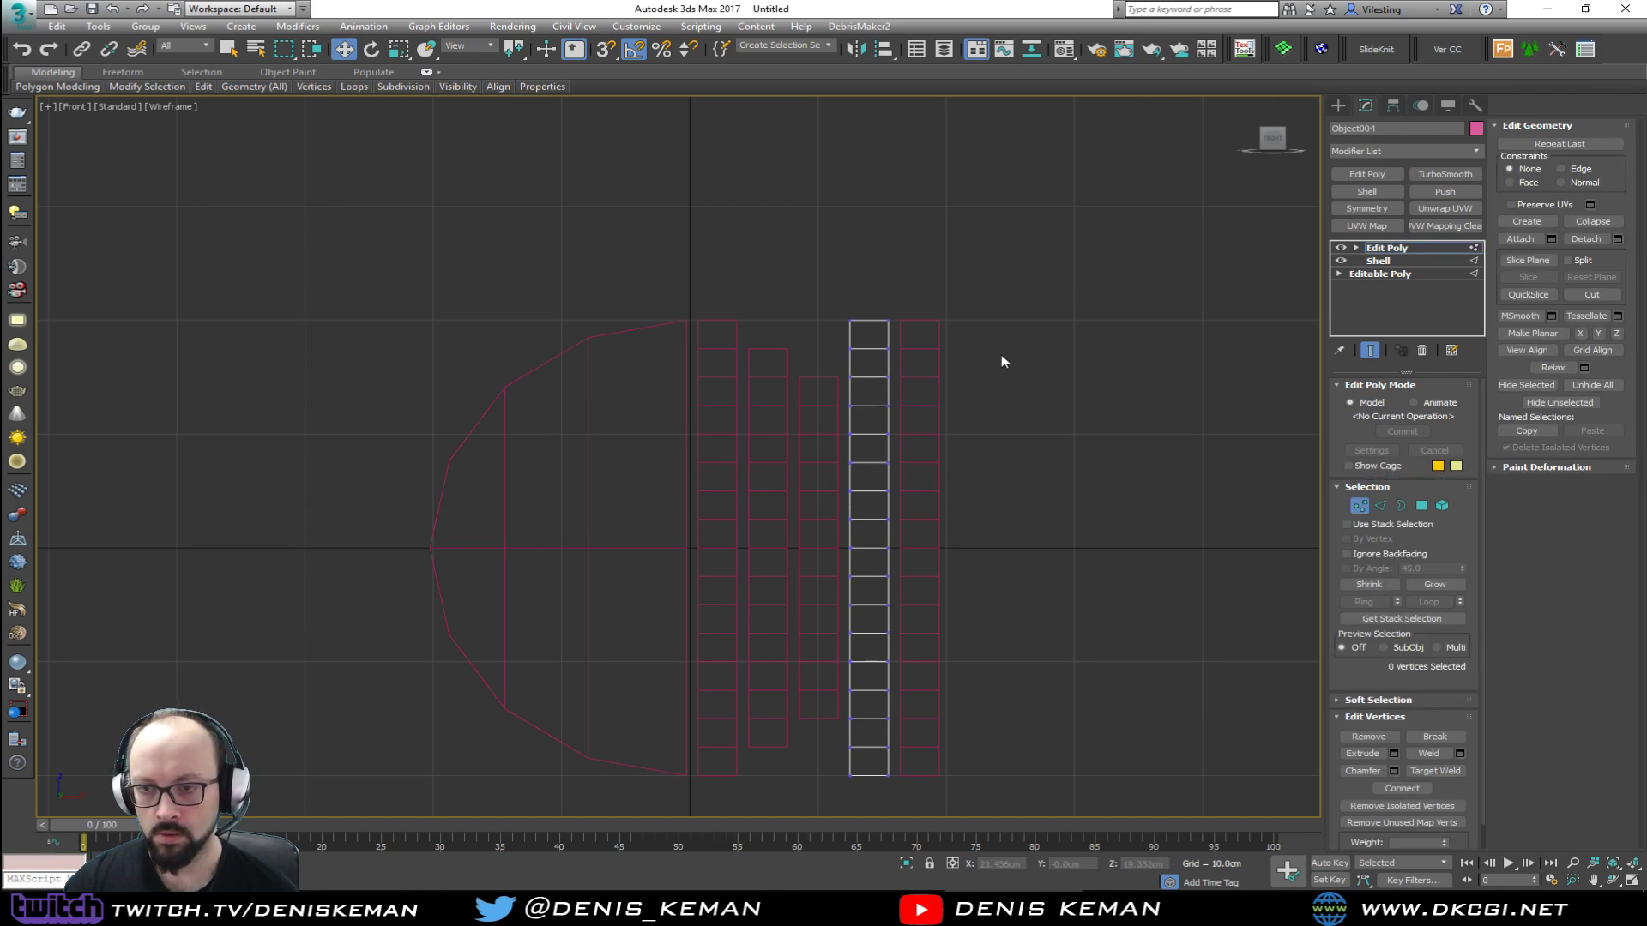
{"action": "key", "text": "1"}
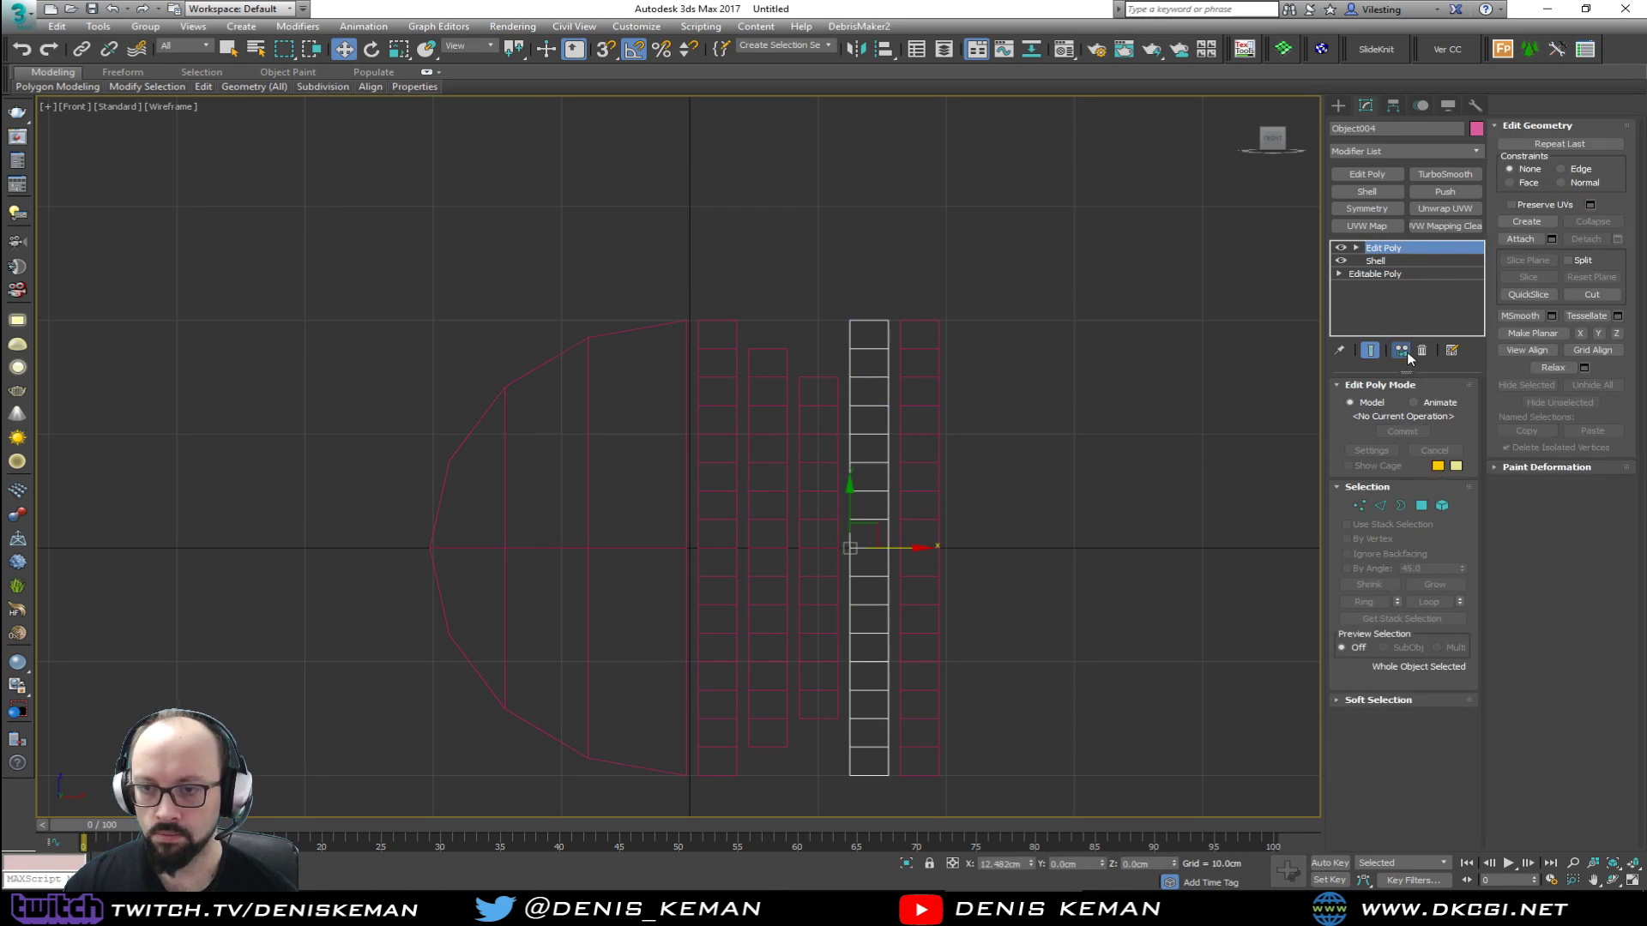
{"action": "key", "text": "1"}
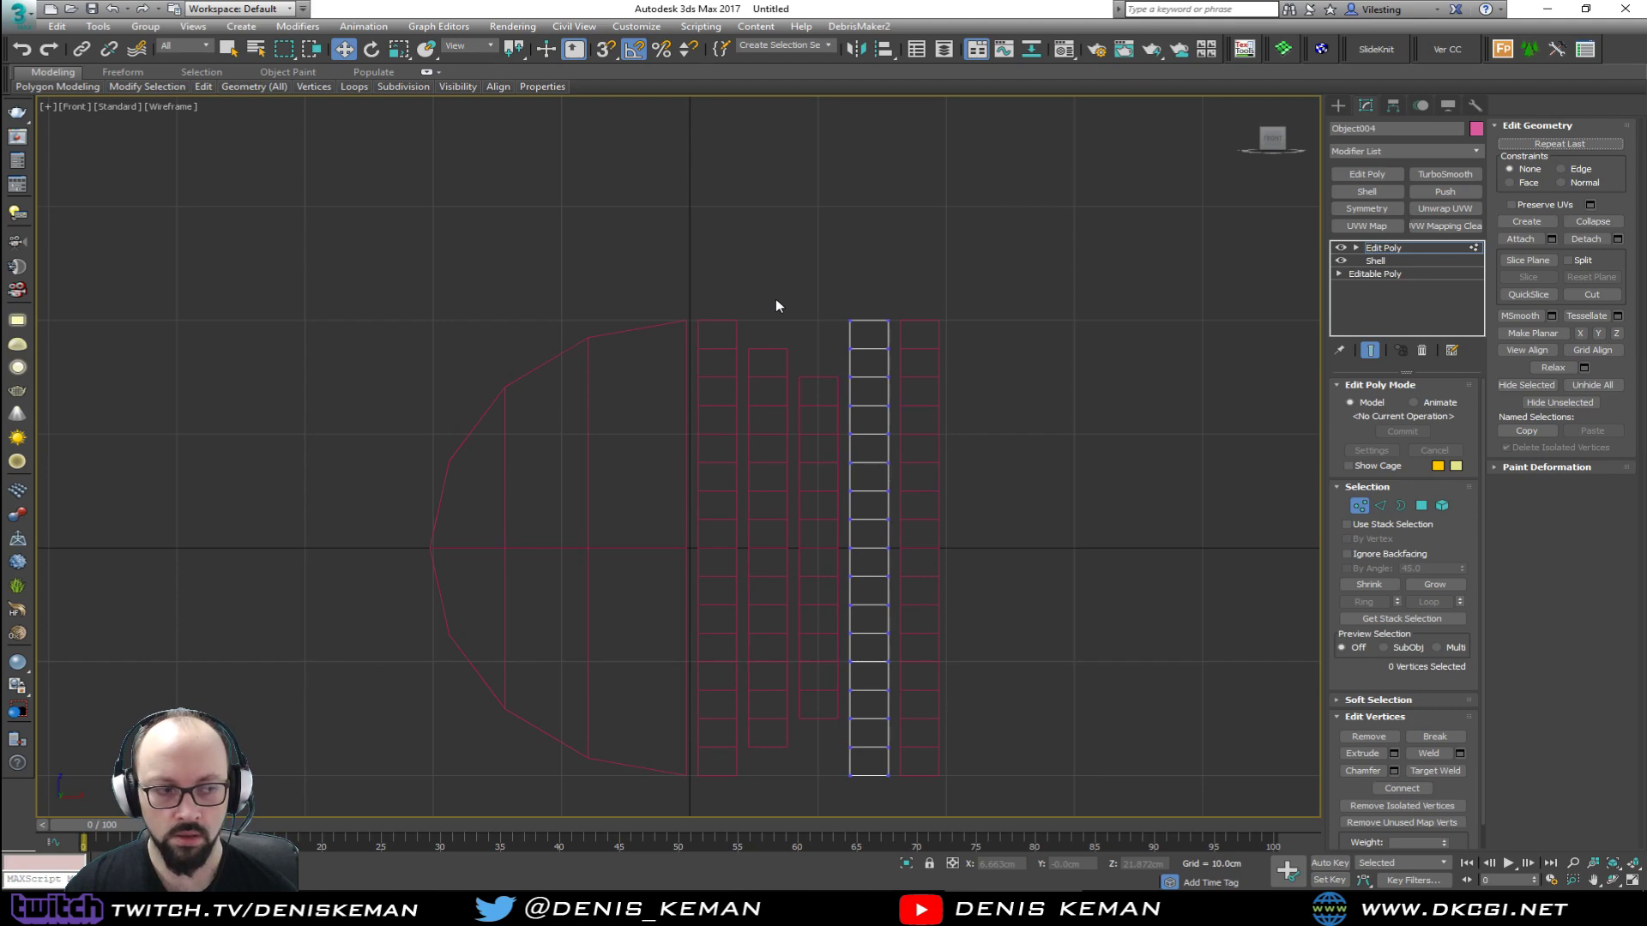
{"action": "left_click_drag", "start_coordinate": [780, 288], "coordinate": [978, 423]}
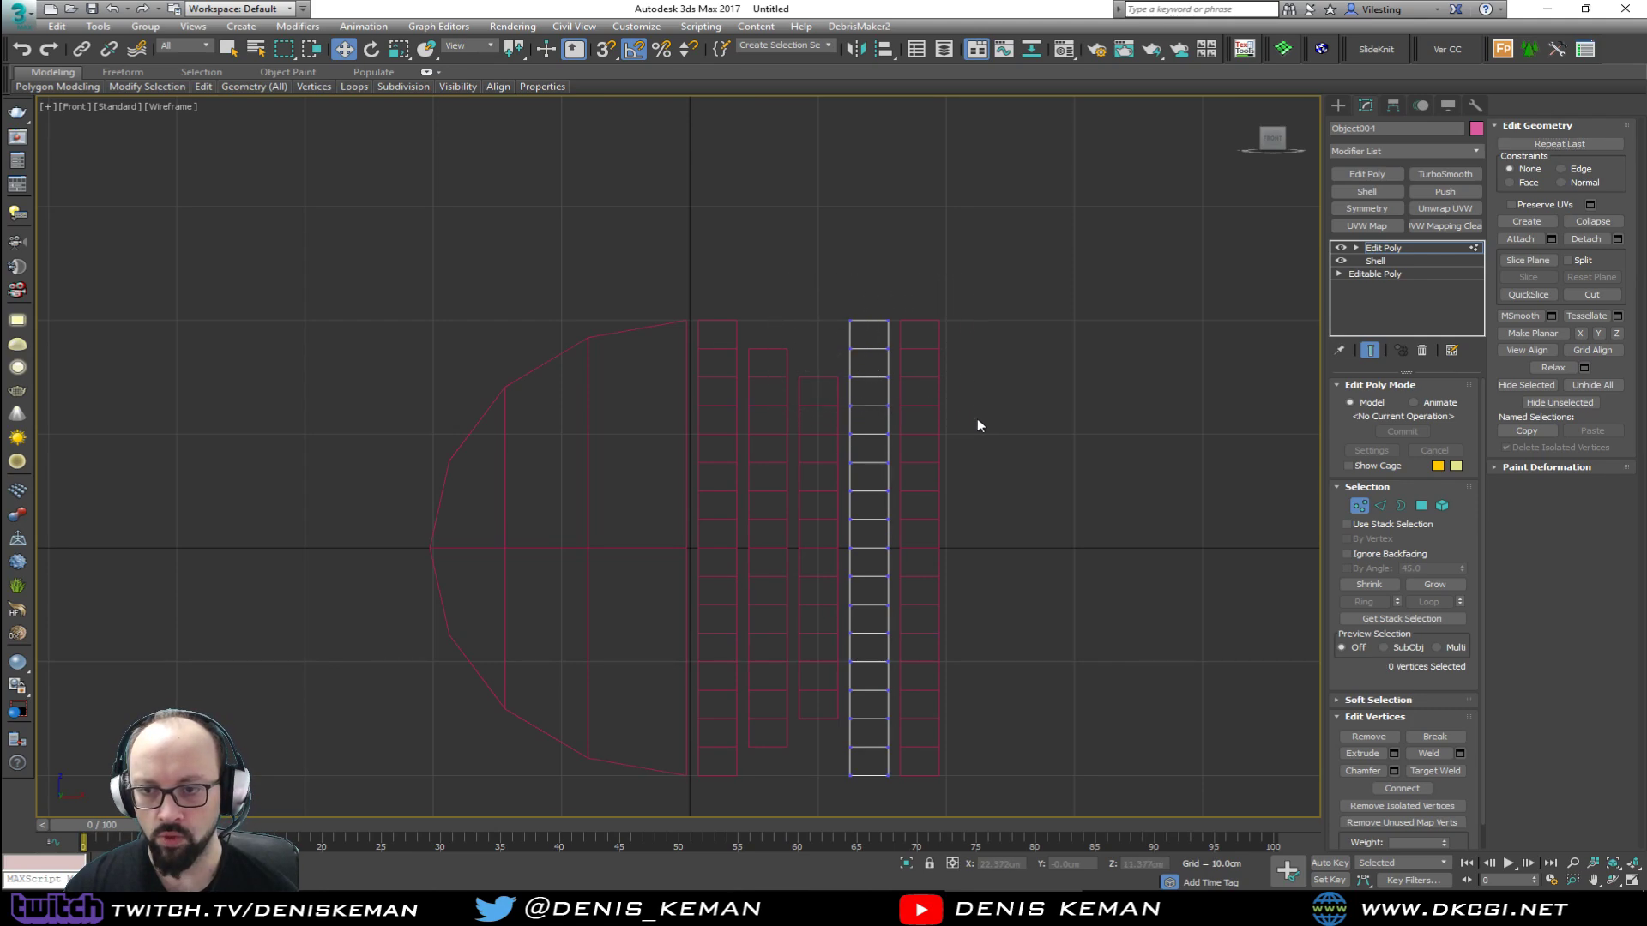
{"action": "key", "text": "4"}
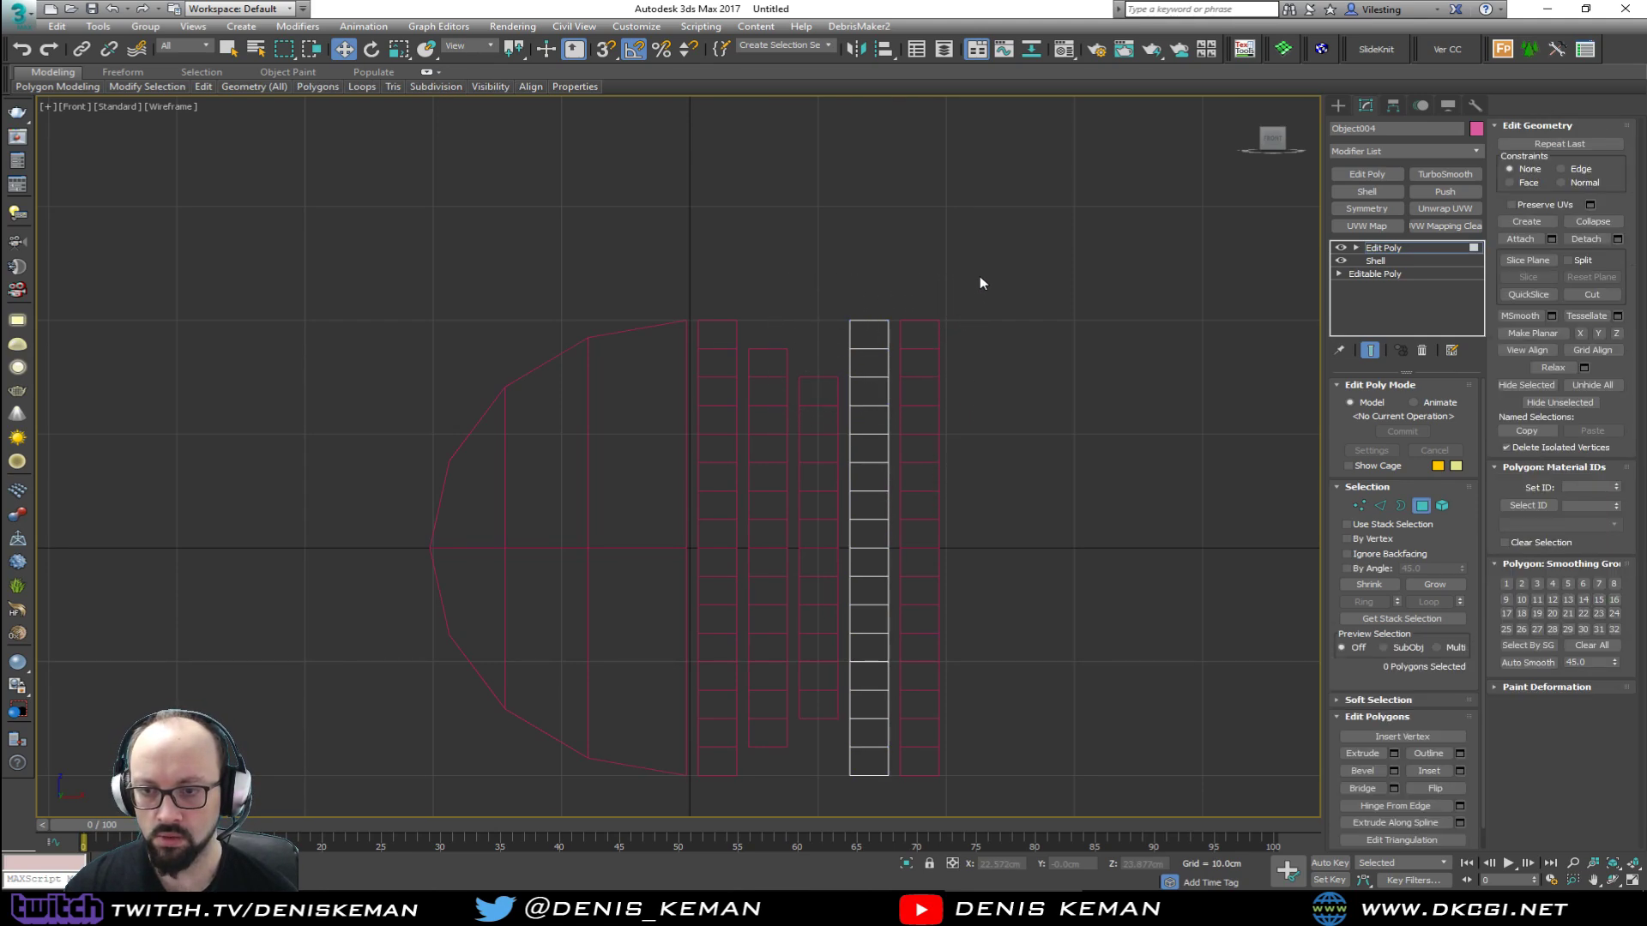
{"action": "left_click_drag", "start_coordinate": [796, 424], "coordinate": [796, 419]}
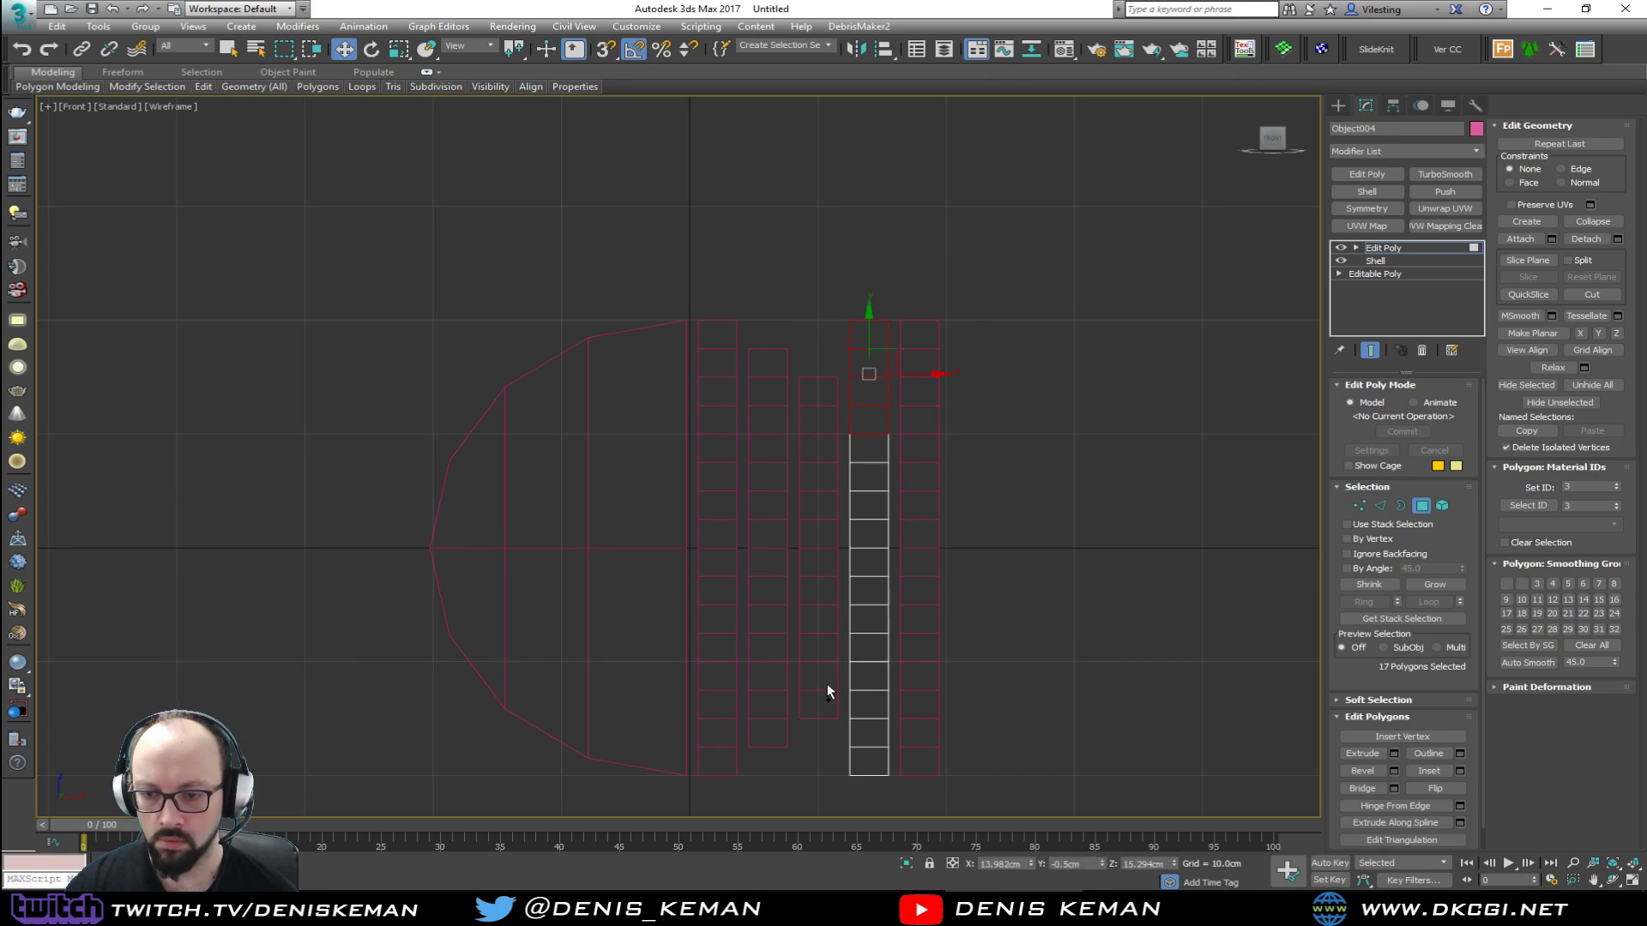
{"action": "left_click_drag", "start_coordinate": [895, 740], "coordinate": [836, 687]}
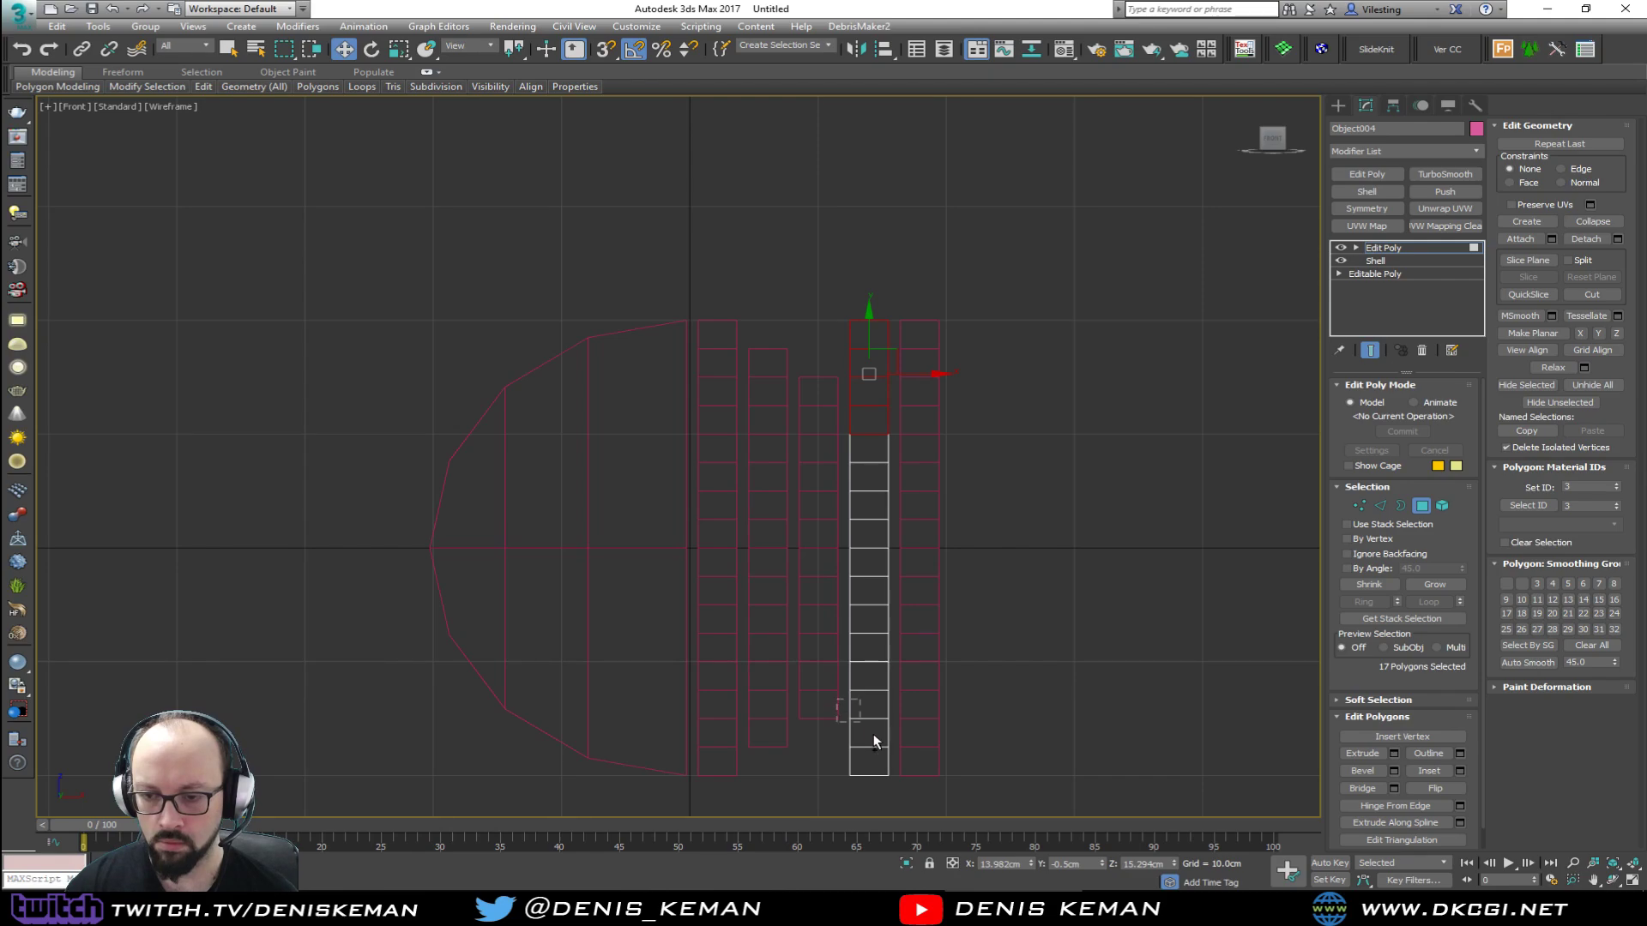
{"action": "left_click_drag", "start_coordinate": [873, 740], "coordinate": [879, 748], "text": "ctrl"}
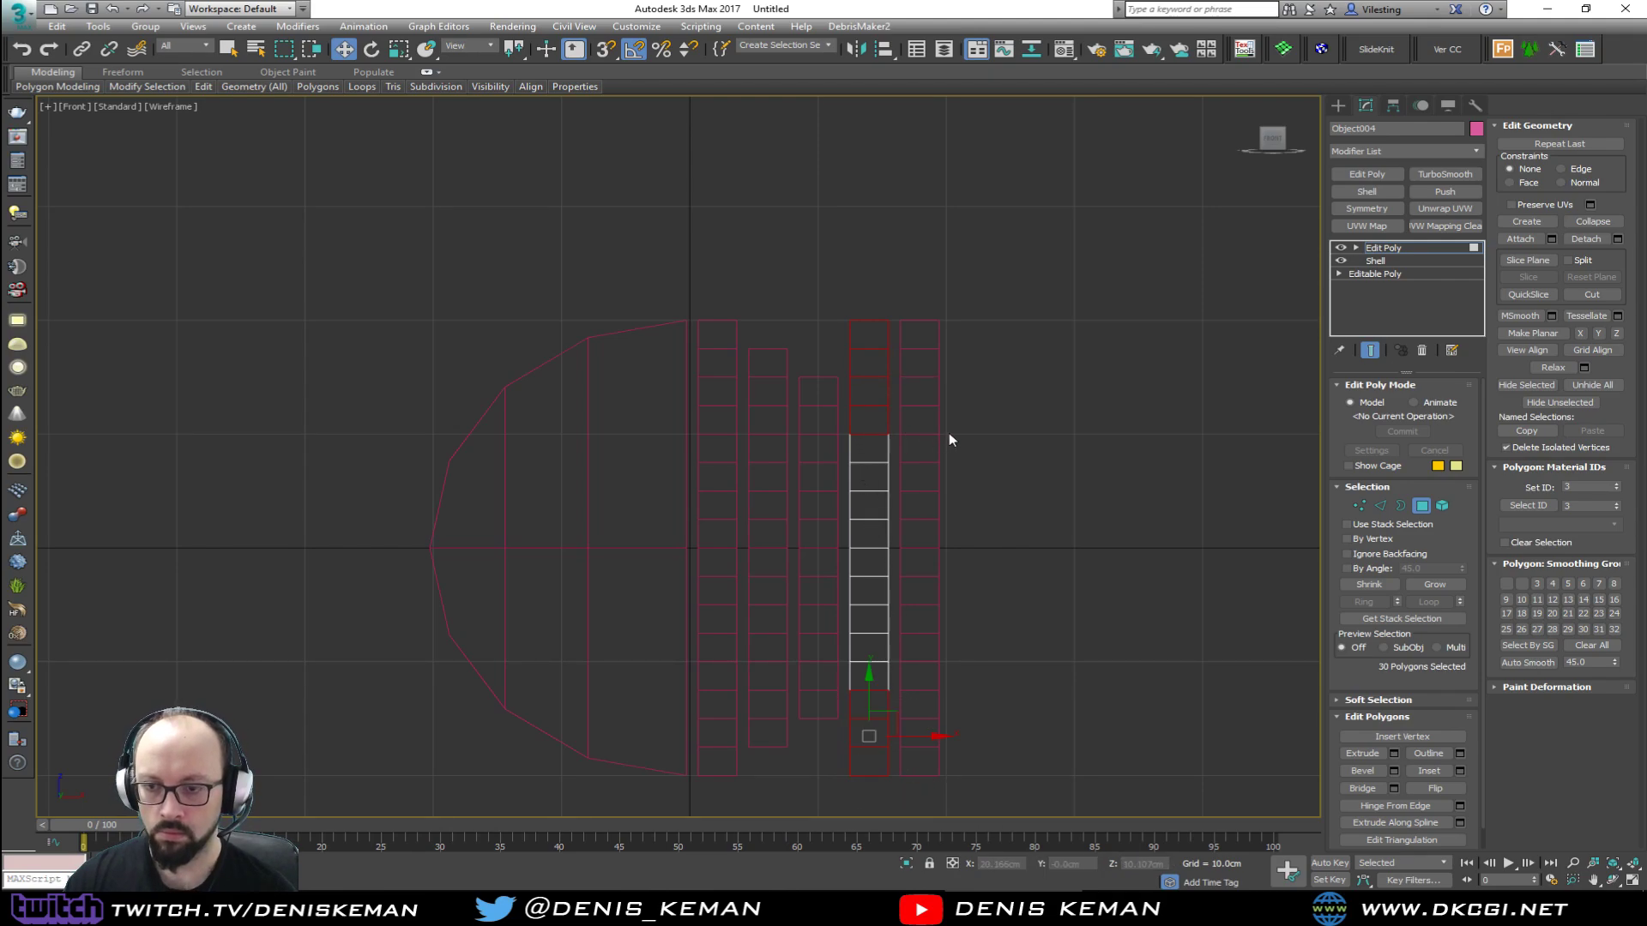
{"action": "key", "text": "Delete"}
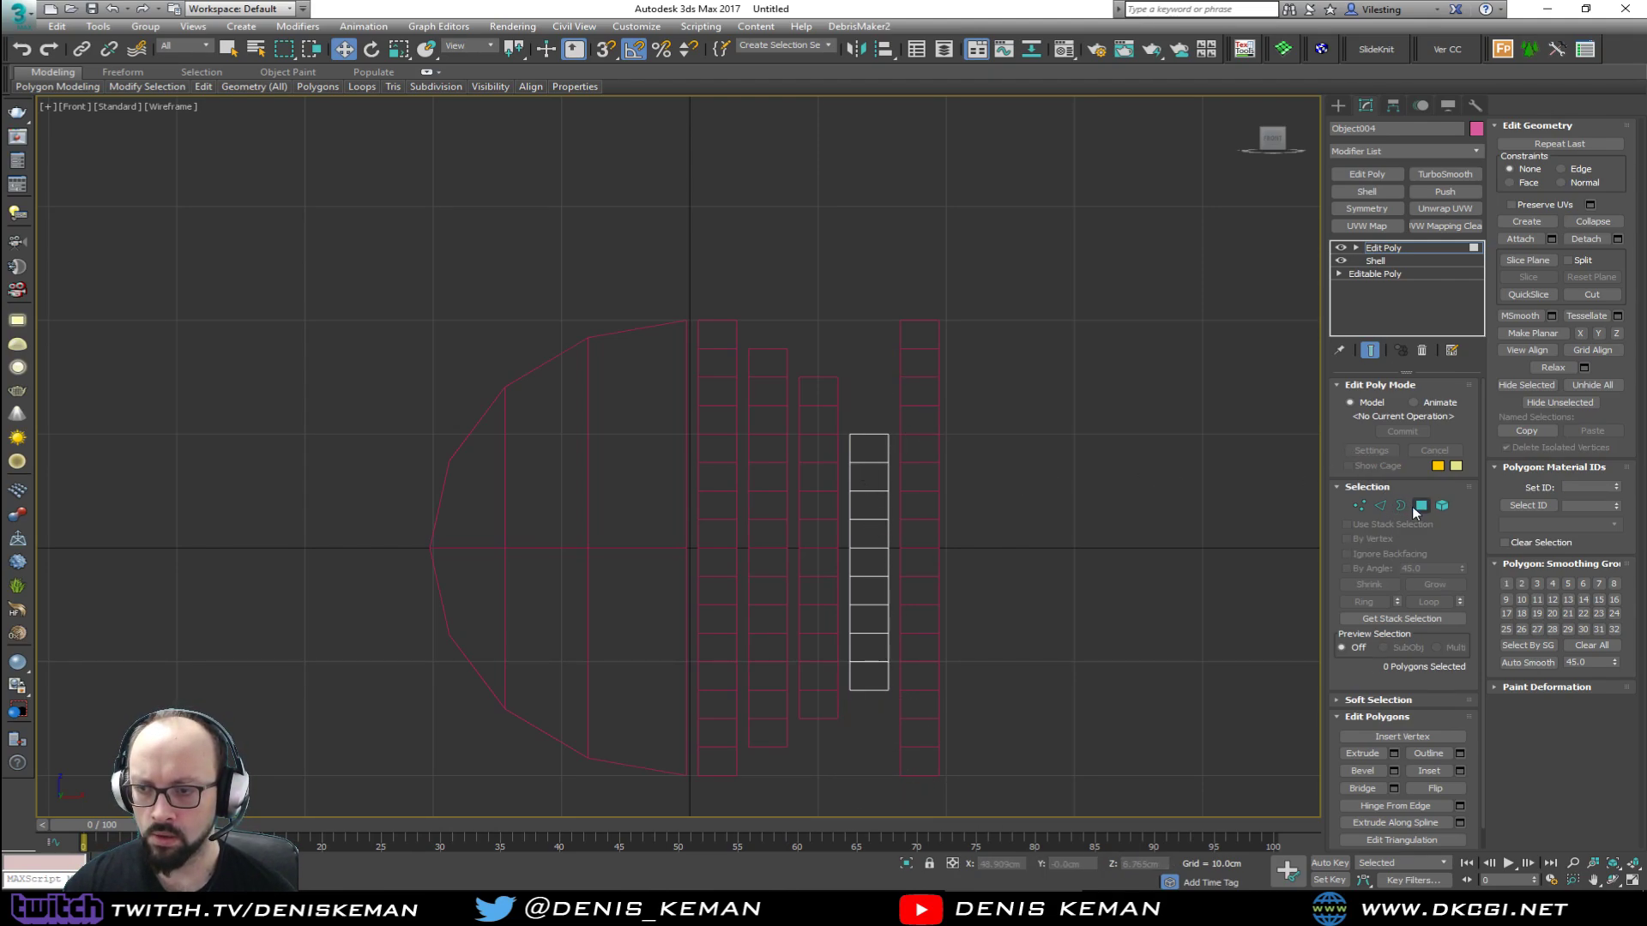
{"action": "left_click", "coordinate": [1421, 505]}
Step: Shorten the fifth, outermost strip by deleting the polygons of its top five and bottom four segments
{"action": "left_click", "coordinate": [940, 503]}
{"action": "left_click", "coordinate": [919, 508]}
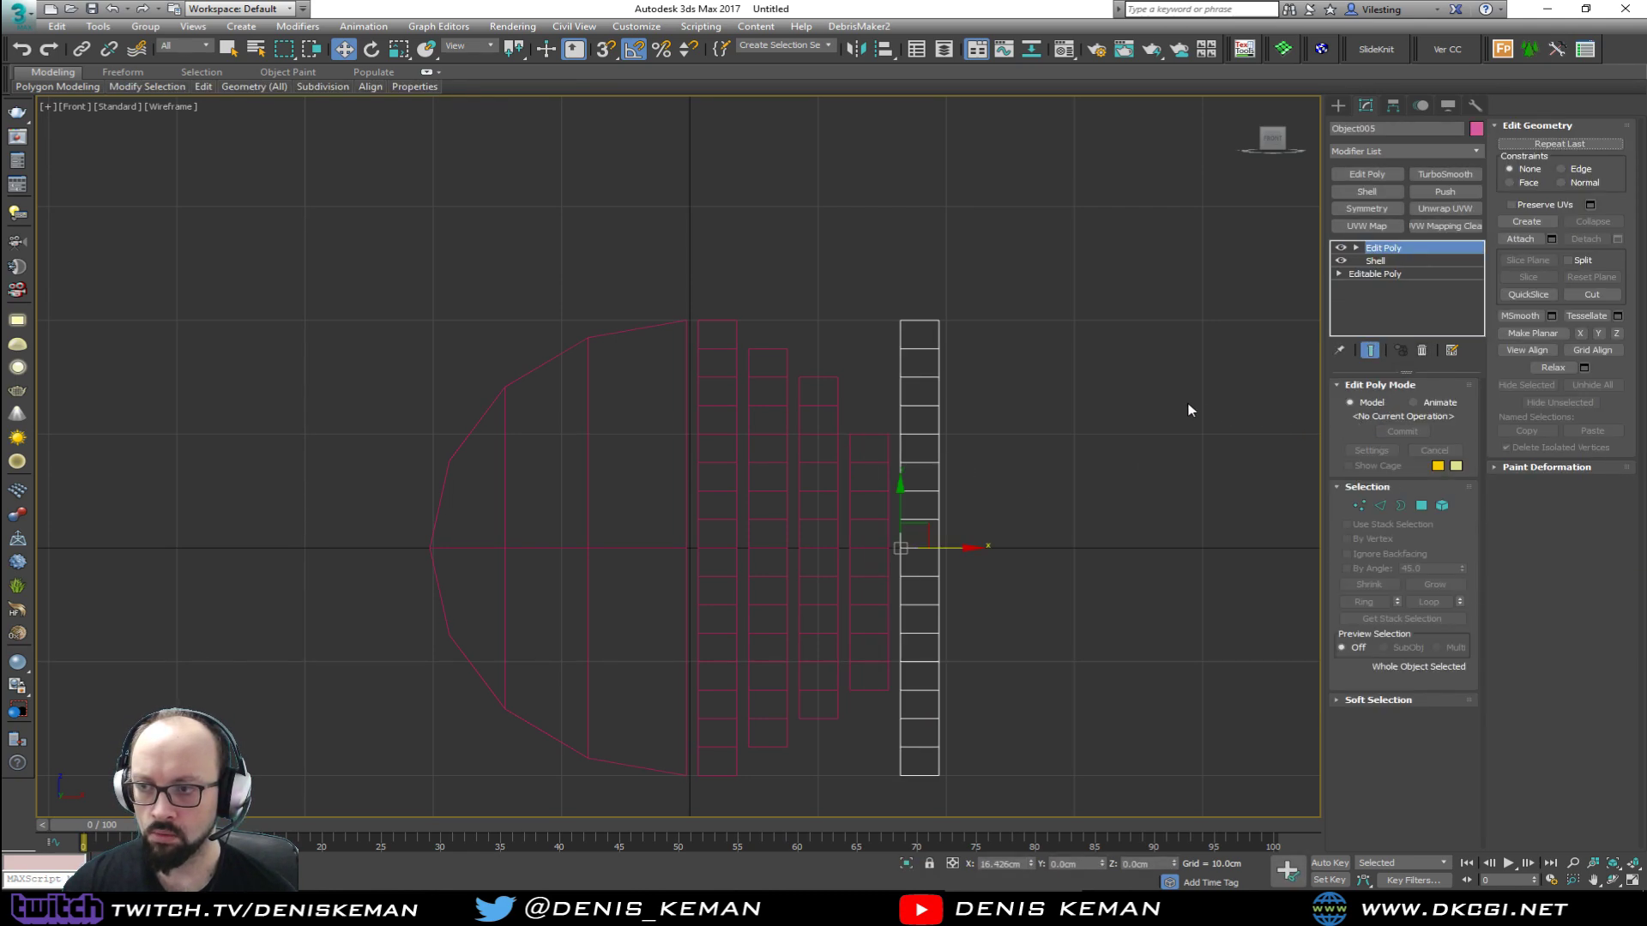
{"action": "key", "text": "1"}
{"action": "key", "text": "4"}
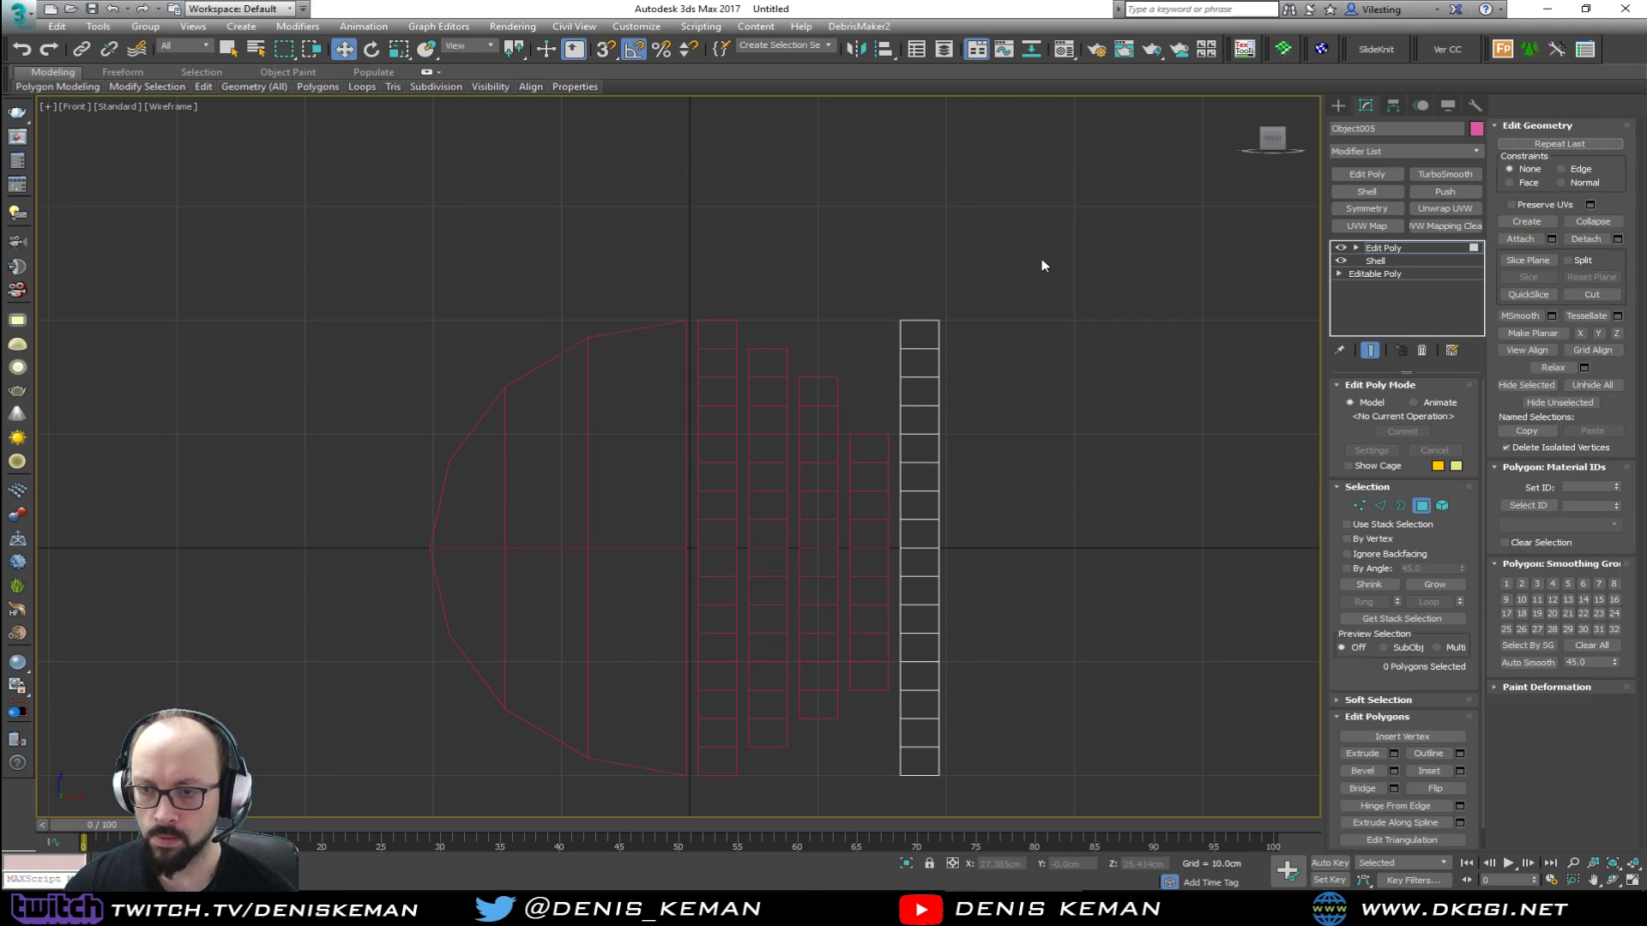
{"action": "left_click_drag", "start_coordinate": [1040, 253], "coordinate": [884, 454]}
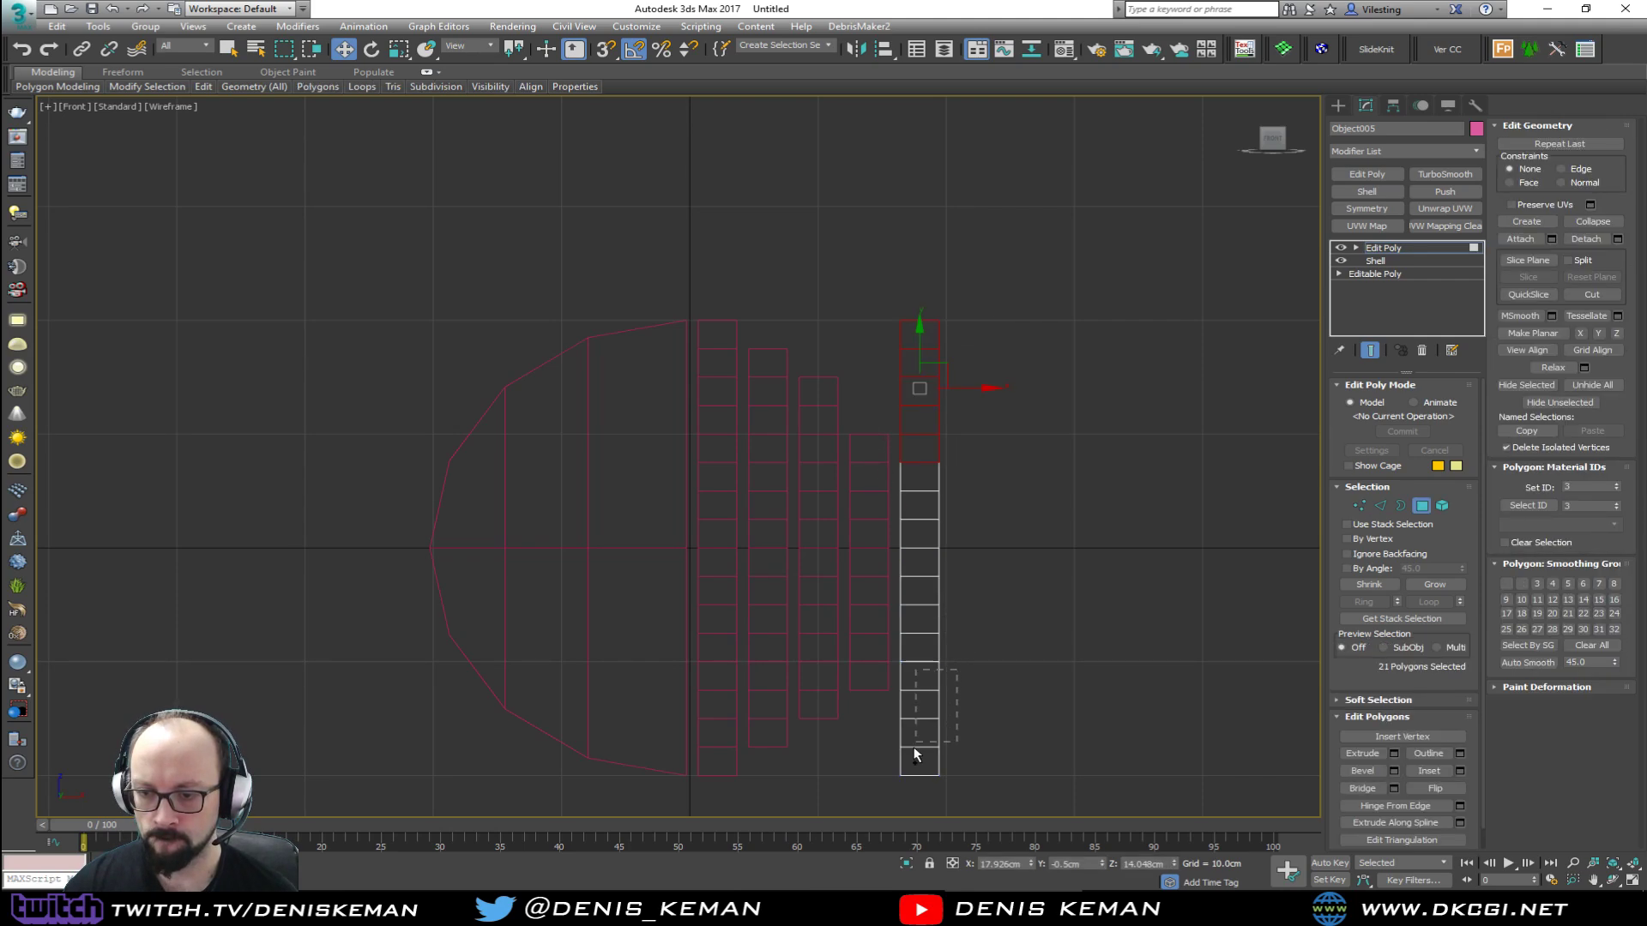
{"action": "left_click_drag", "start_coordinate": [914, 755], "coordinate": [866, 810], "text": "ctrl"}
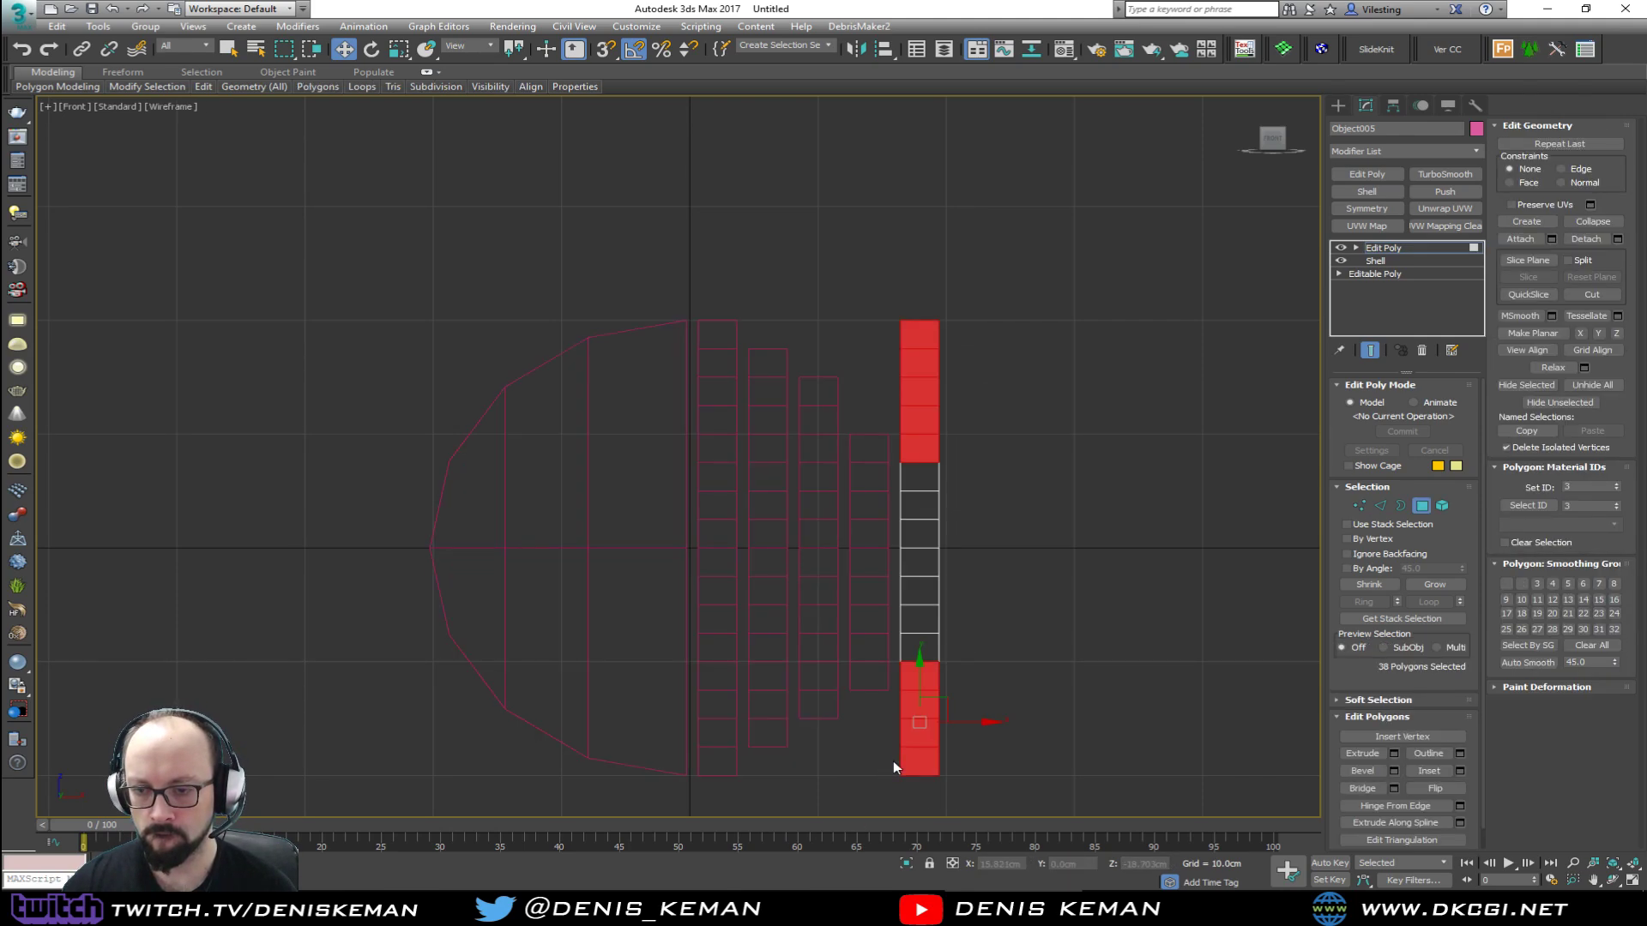
{"action": "scroll", "coordinate": [943, 639], "scroll_direction": "down", "scroll_amount": 2}
{"action": "key", "text": "Delete"}
Step: Examine the open ends of the shortened strips in the maximized Perspective view, leaving polygon editing and clearing the selection
{"action": "key", "text": "alt+w"}
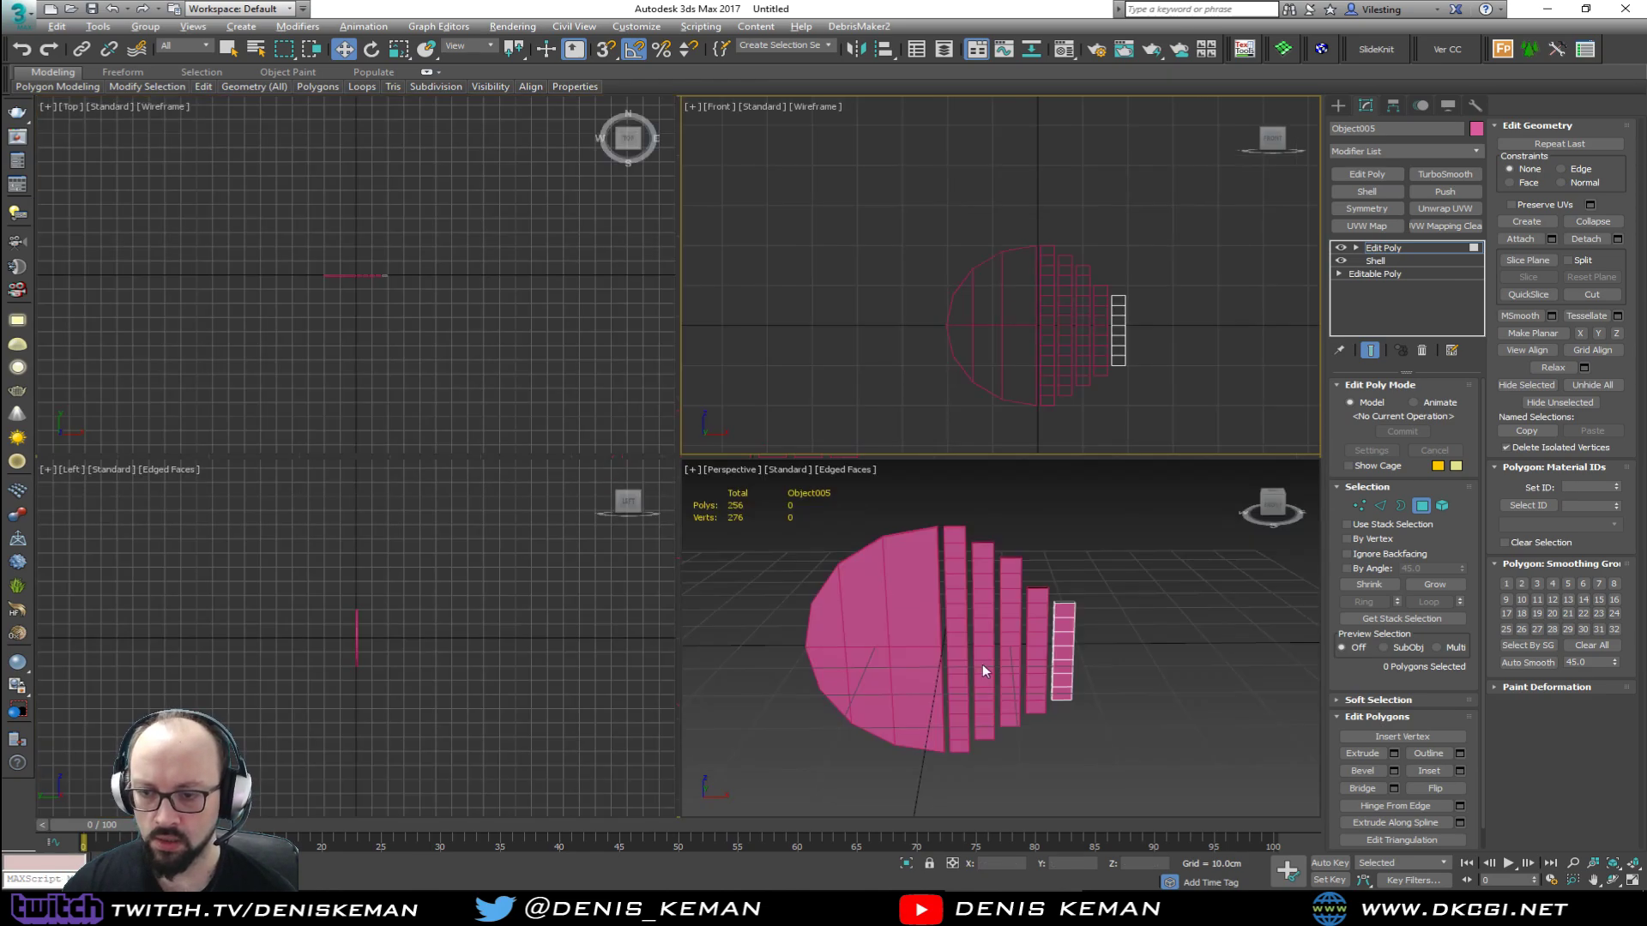
{"action": "scroll", "coordinate": [1008, 682], "scroll_direction": "up", "scroll_amount": 3}
{"action": "key", "text": "alt+w"}
{"action": "middle_click_drag", "start_coordinate": [1007, 682], "coordinate": [883, 602], "text": "alt"}
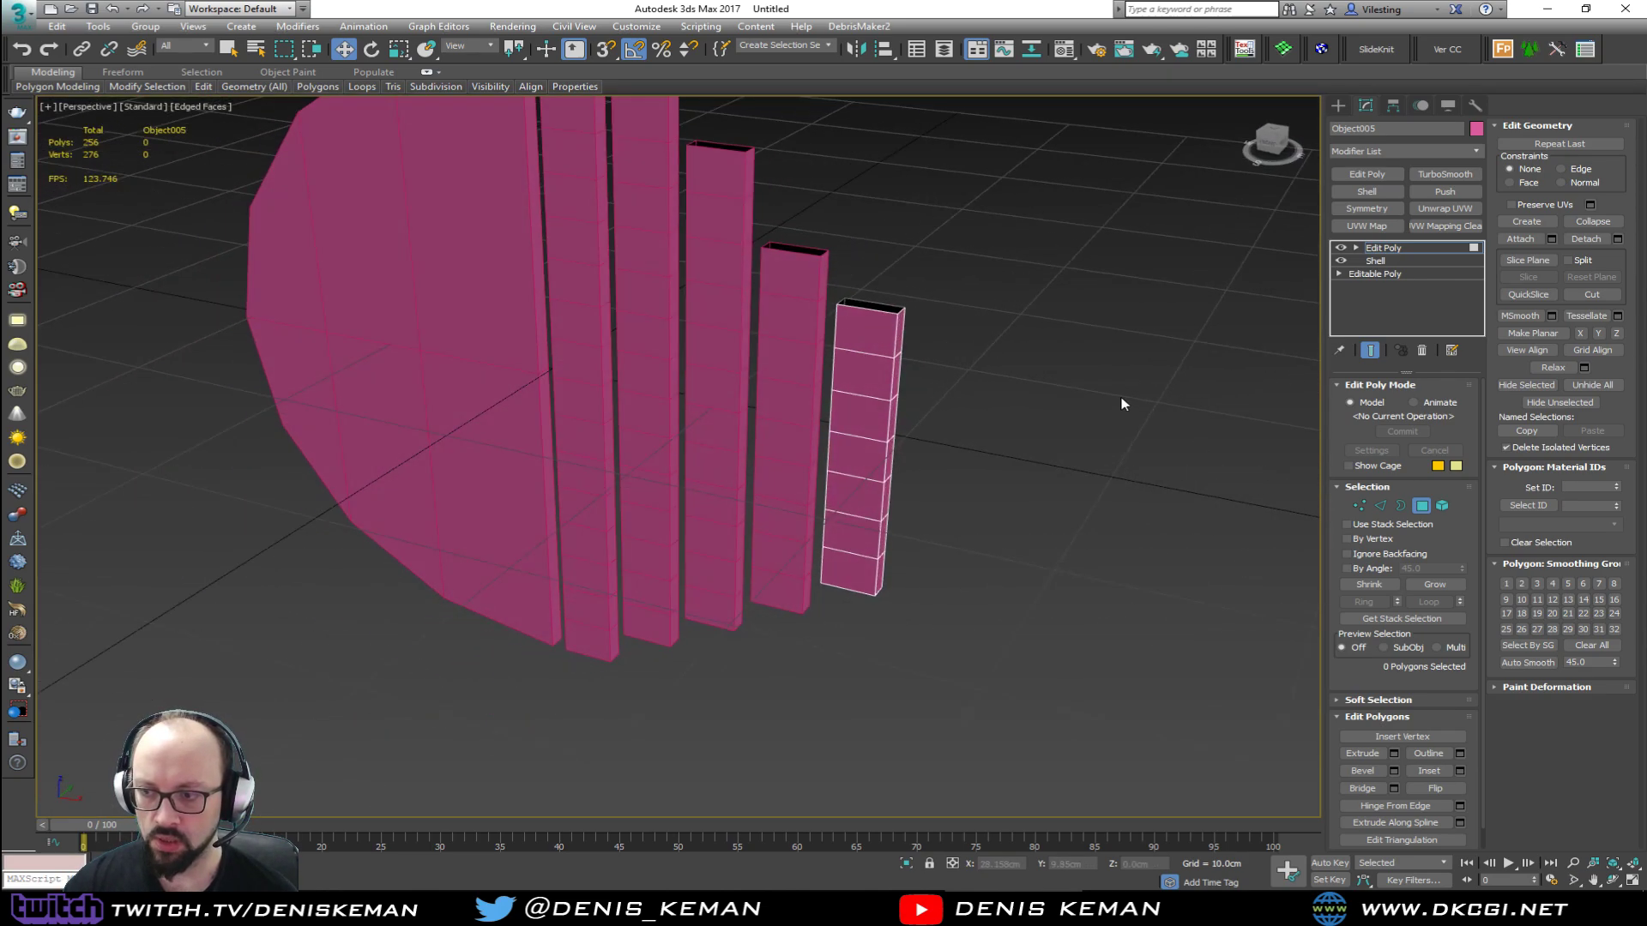
{"action": "scroll", "coordinate": [1121, 401], "scroll_direction": "down", "scroll_amount": 2}
{"action": "key", "text": "4"}
{"action": "key", "text": "3"}
{"action": "key", "text": "3"}
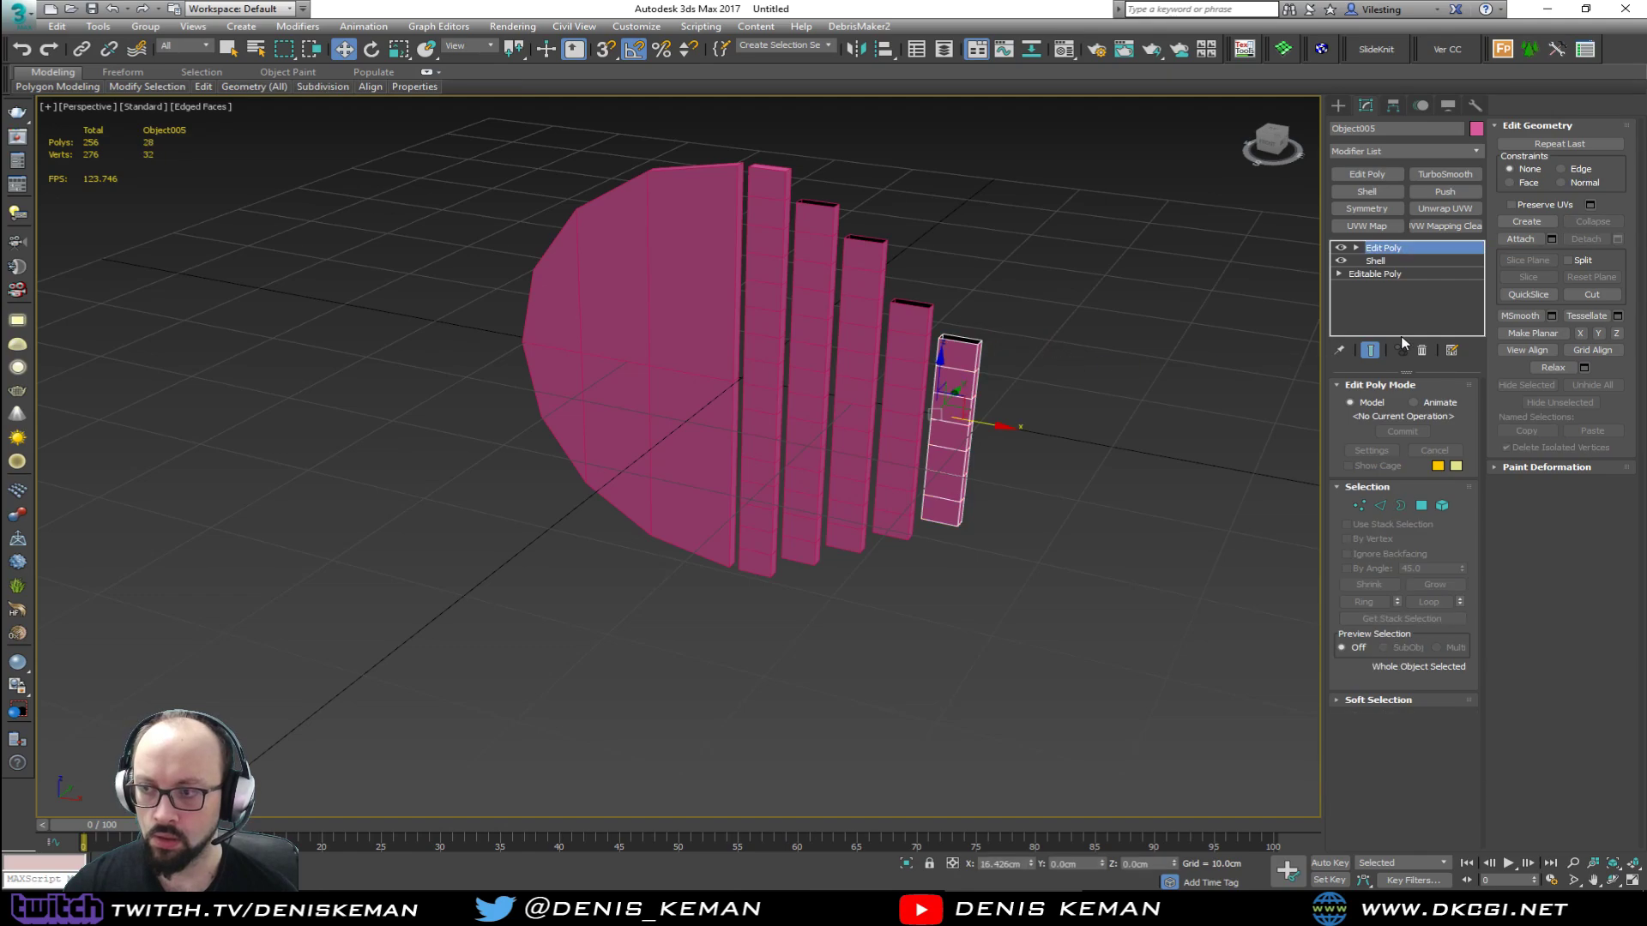
{"action": "middle_click_drag", "start_coordinate": [1088, 386], "coordinate": [1080, 414]}
{"action": "left_click", "coordinate": [1079, 414]}
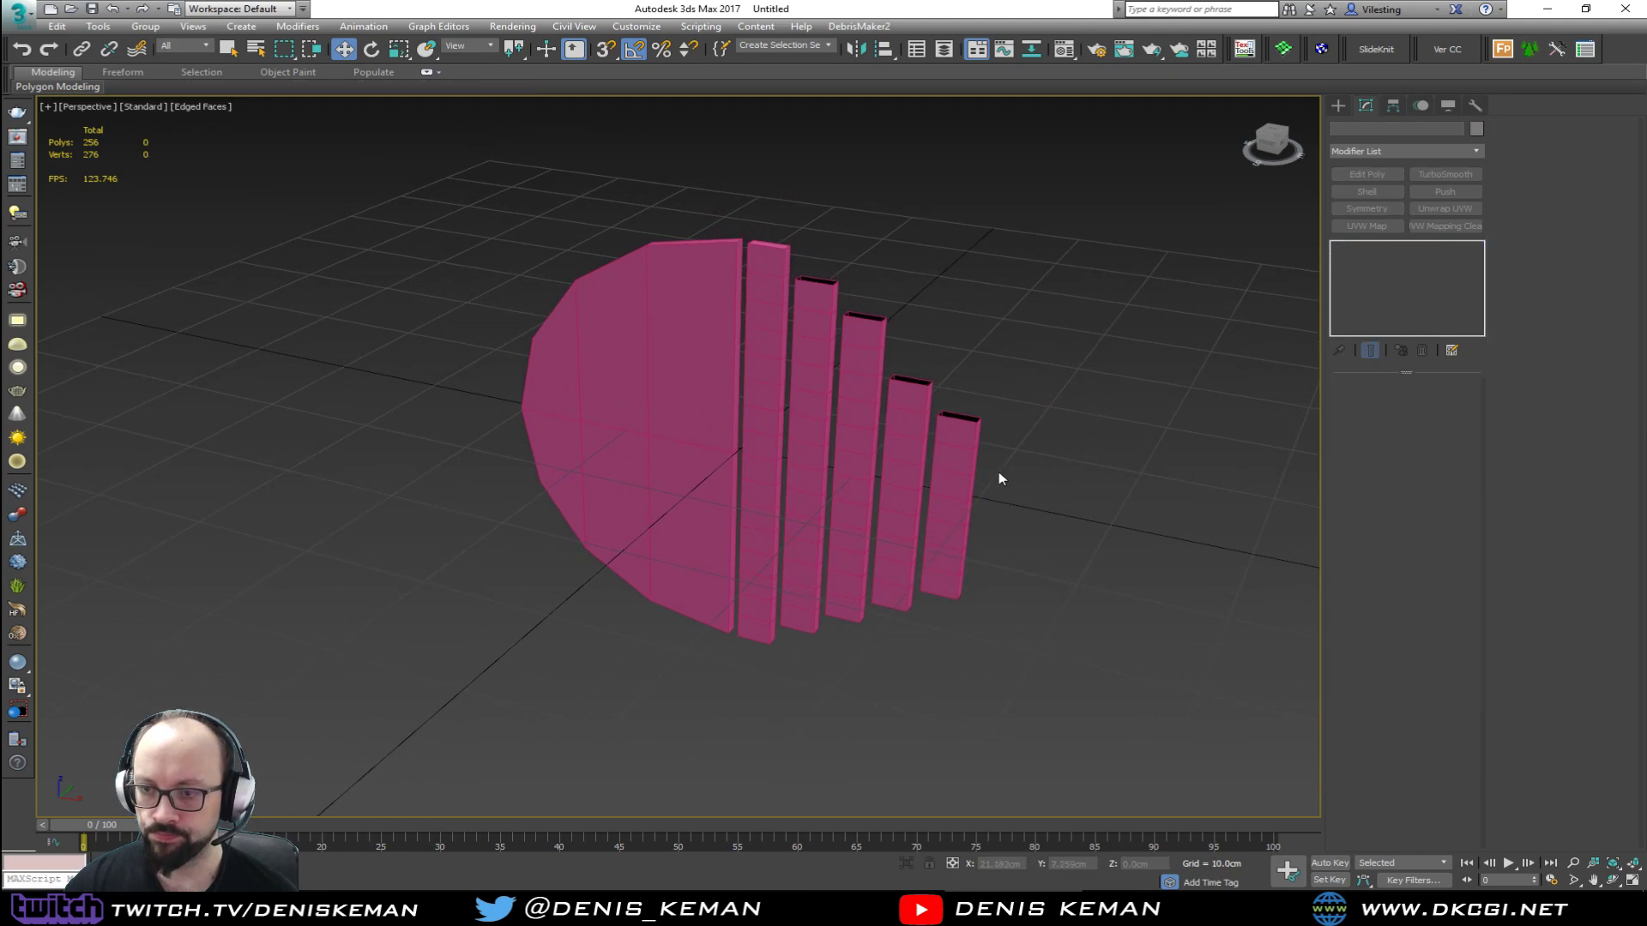
Step: Attach the other four strips to the shortest, outermost strip, leaving the half-disc separate
{"action": "left_click", "coordinate": [971, 475]}
{"action": "left_click", "coordinate": [1519, 240]}
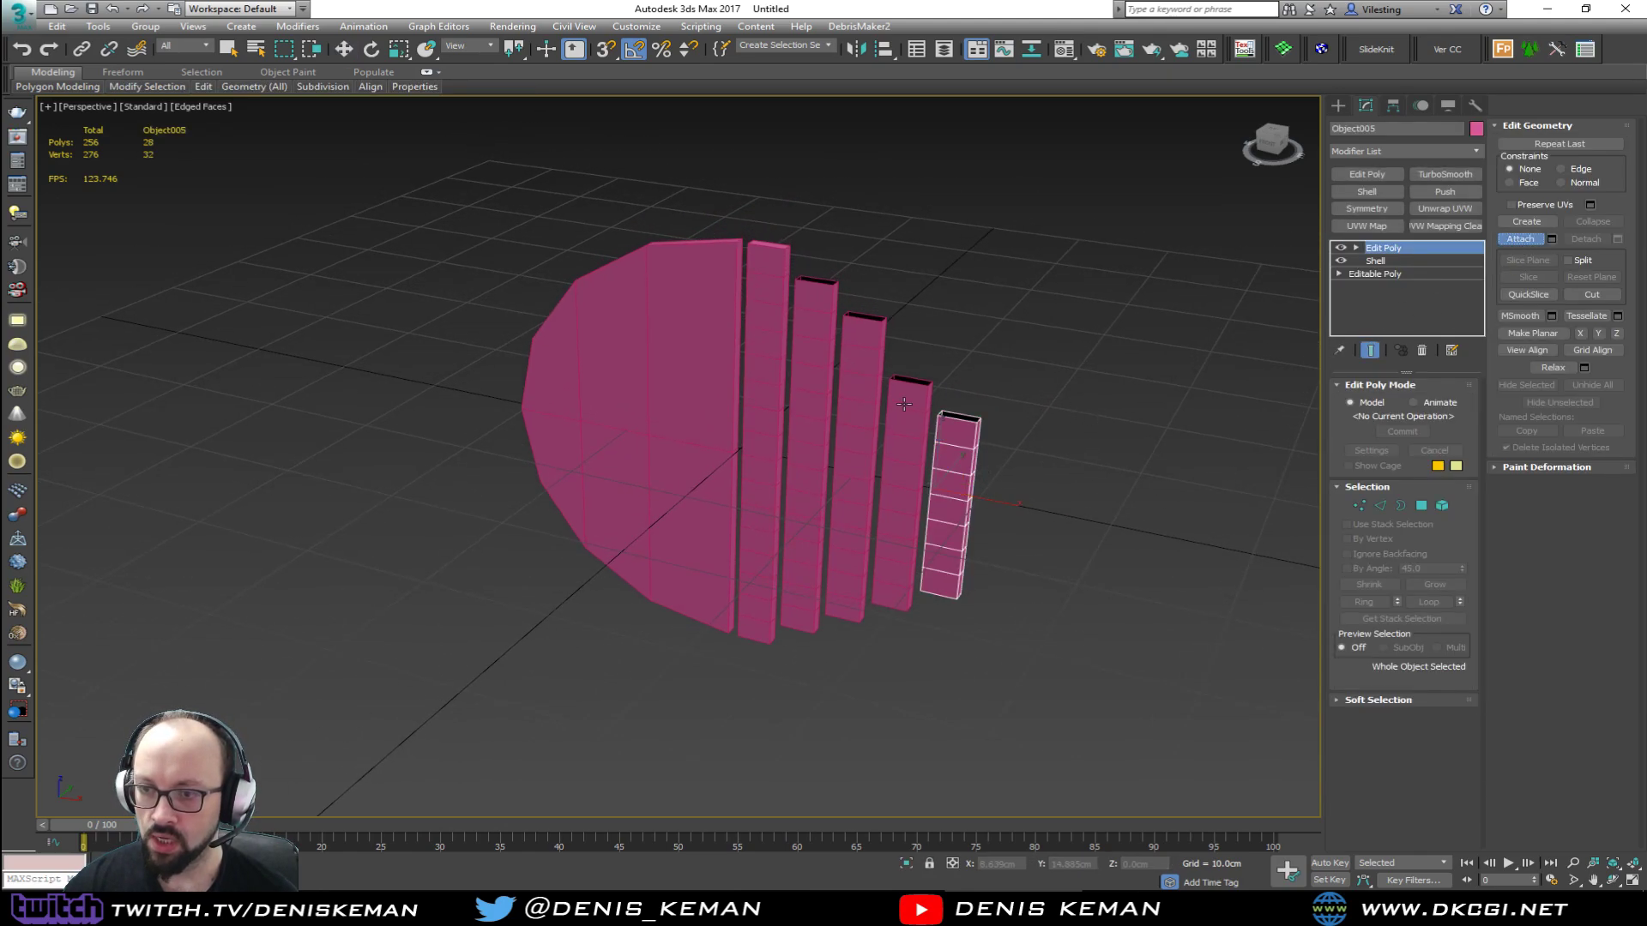
{"action": "left_click", "coordinate": [905, 403]}
{"action": "left_click", "coordinate": [854, 429]}
{"action": "left_click", "coordinate": [807, 403]}
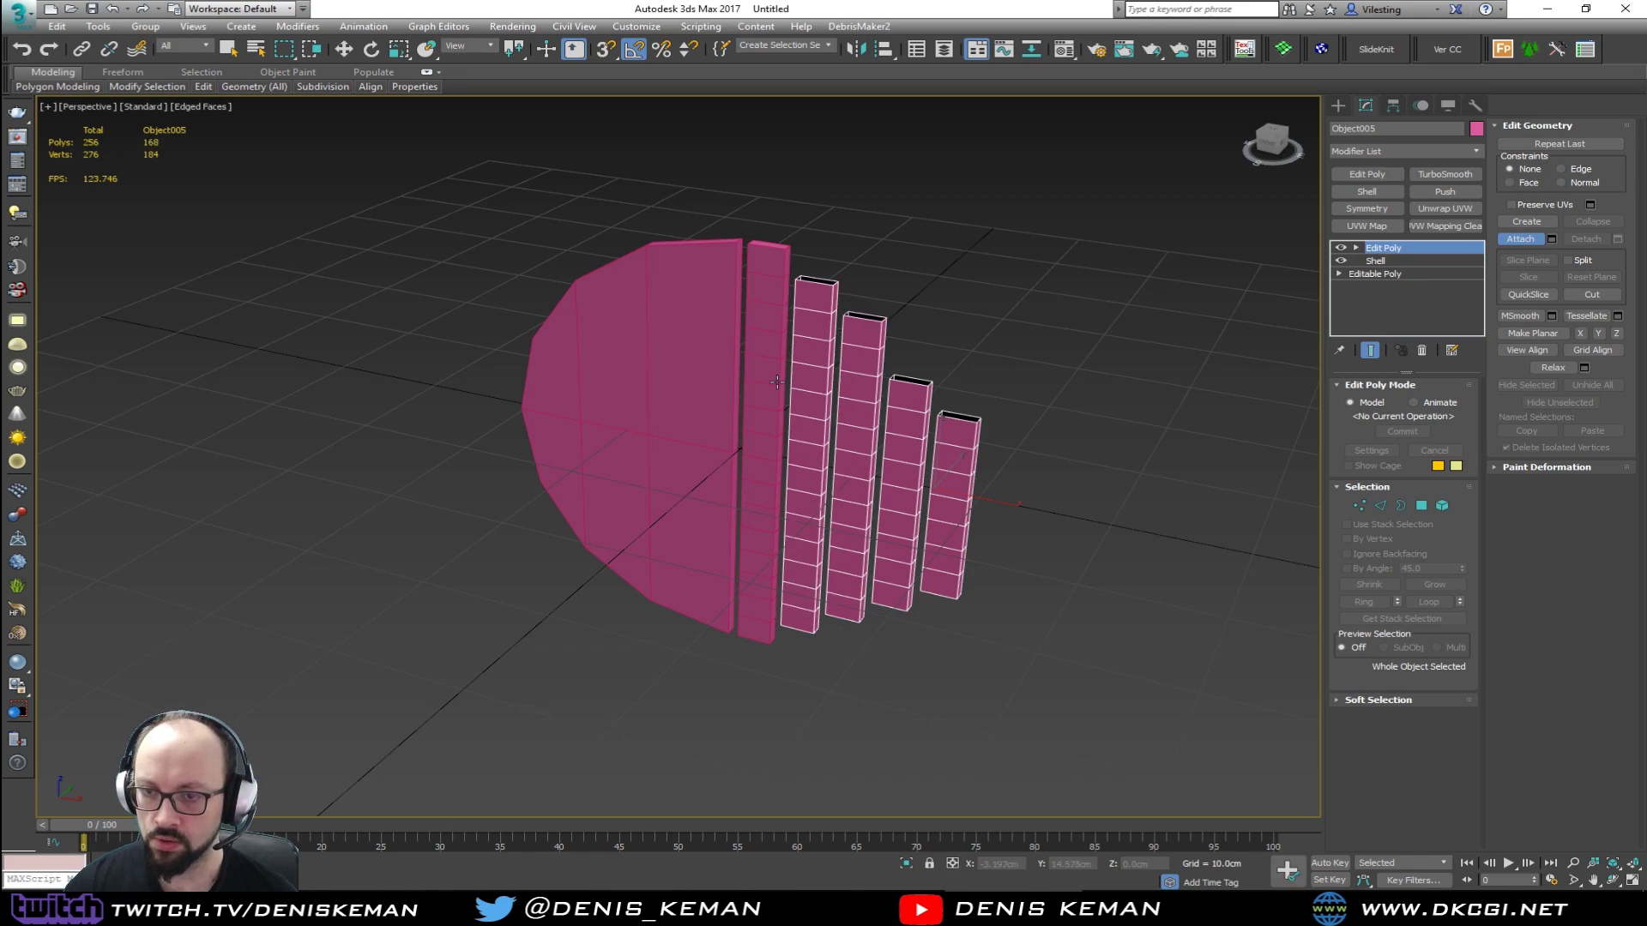
{"action": "left_click", "coordinate": [777, 382]}
{"action": "right_click", "coordinate": [937, 361]}
Step: Select all open borders of the attached strips, cap them, and leave border editing
{"action": "key", "text": "3"}
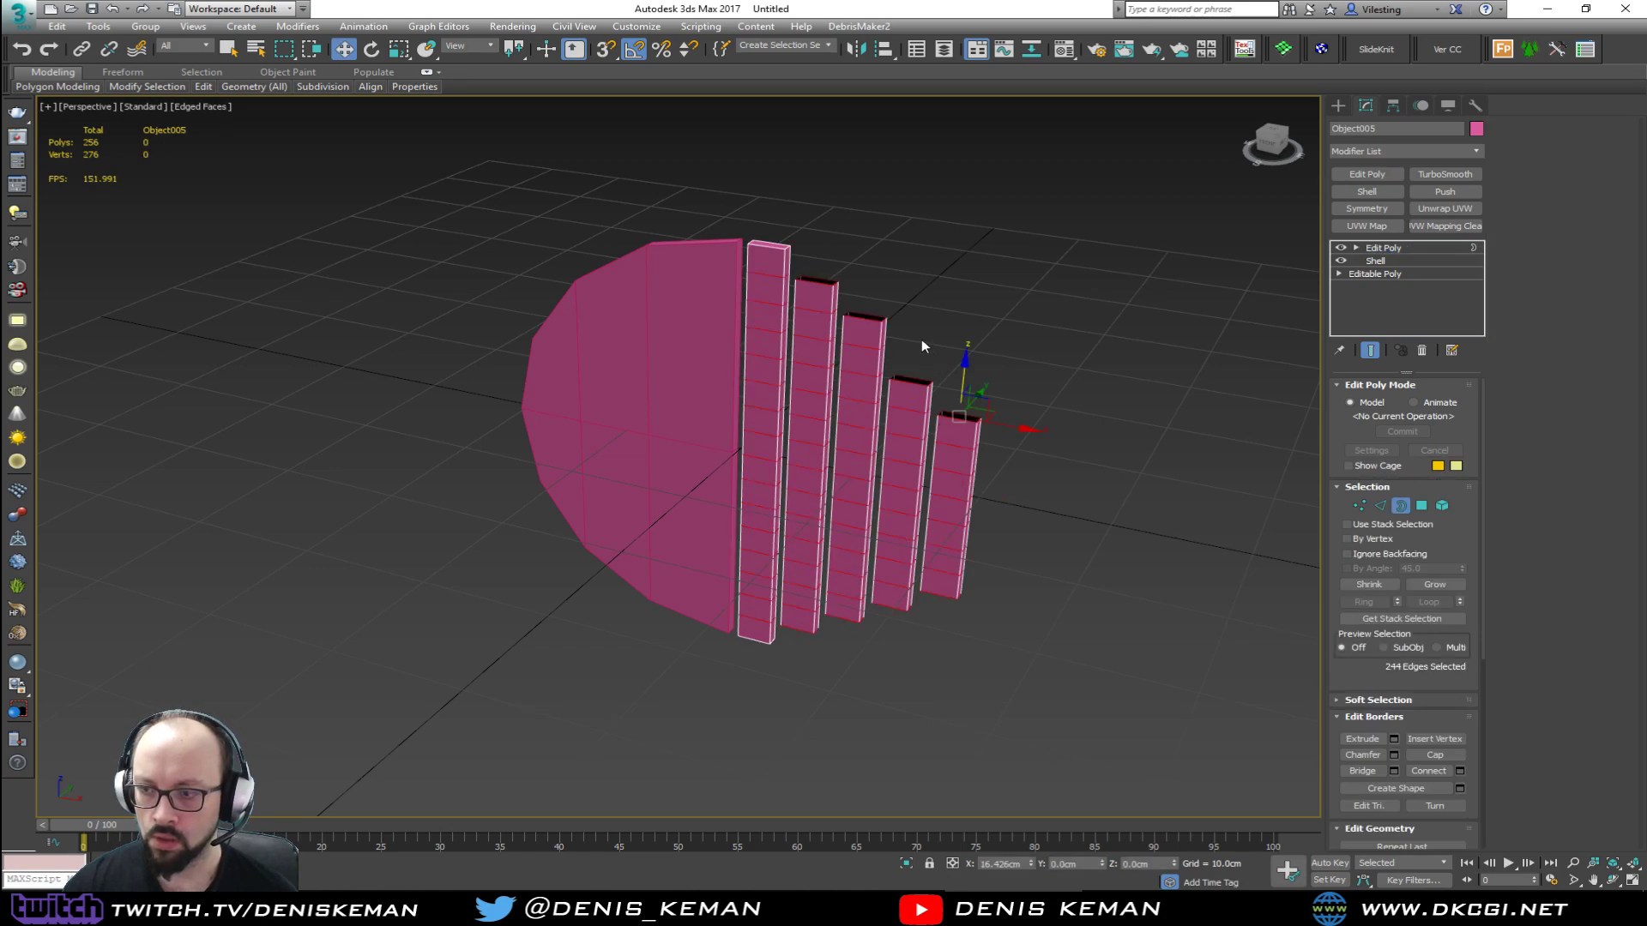
{"action": "left_click_drag", "start_coordinate": [1057, 259], "coordinate": [651, 728]}
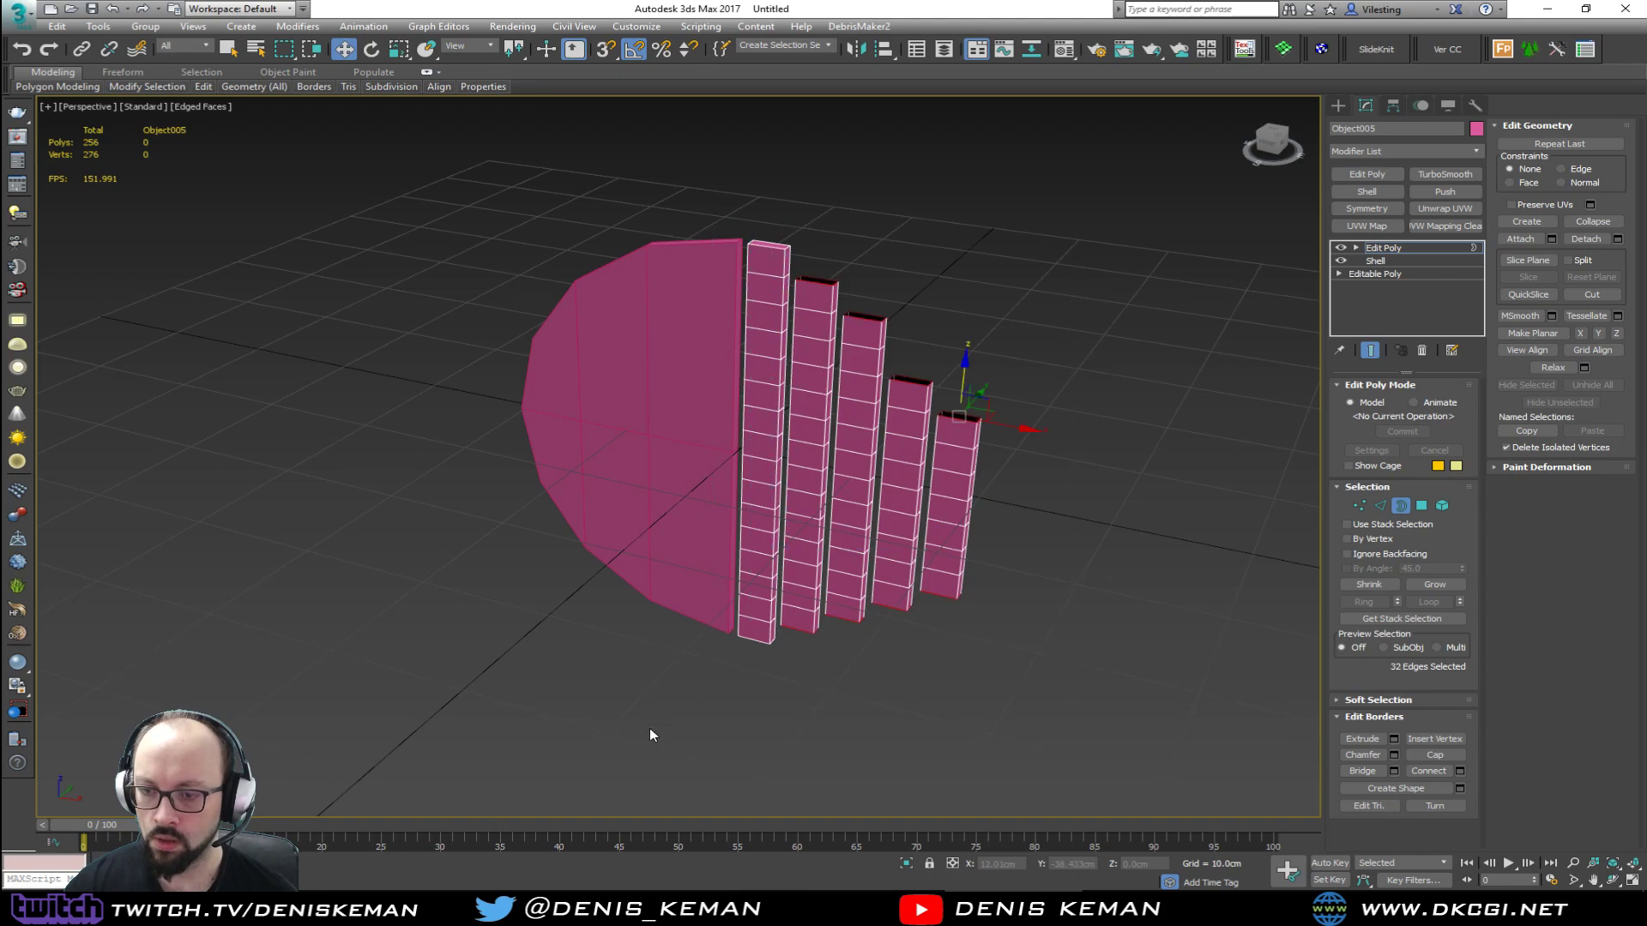
{"action": "left_click", "coordinate": [1435, 756]}
{"action": "left_click", "coordinate": [1124, 403]}
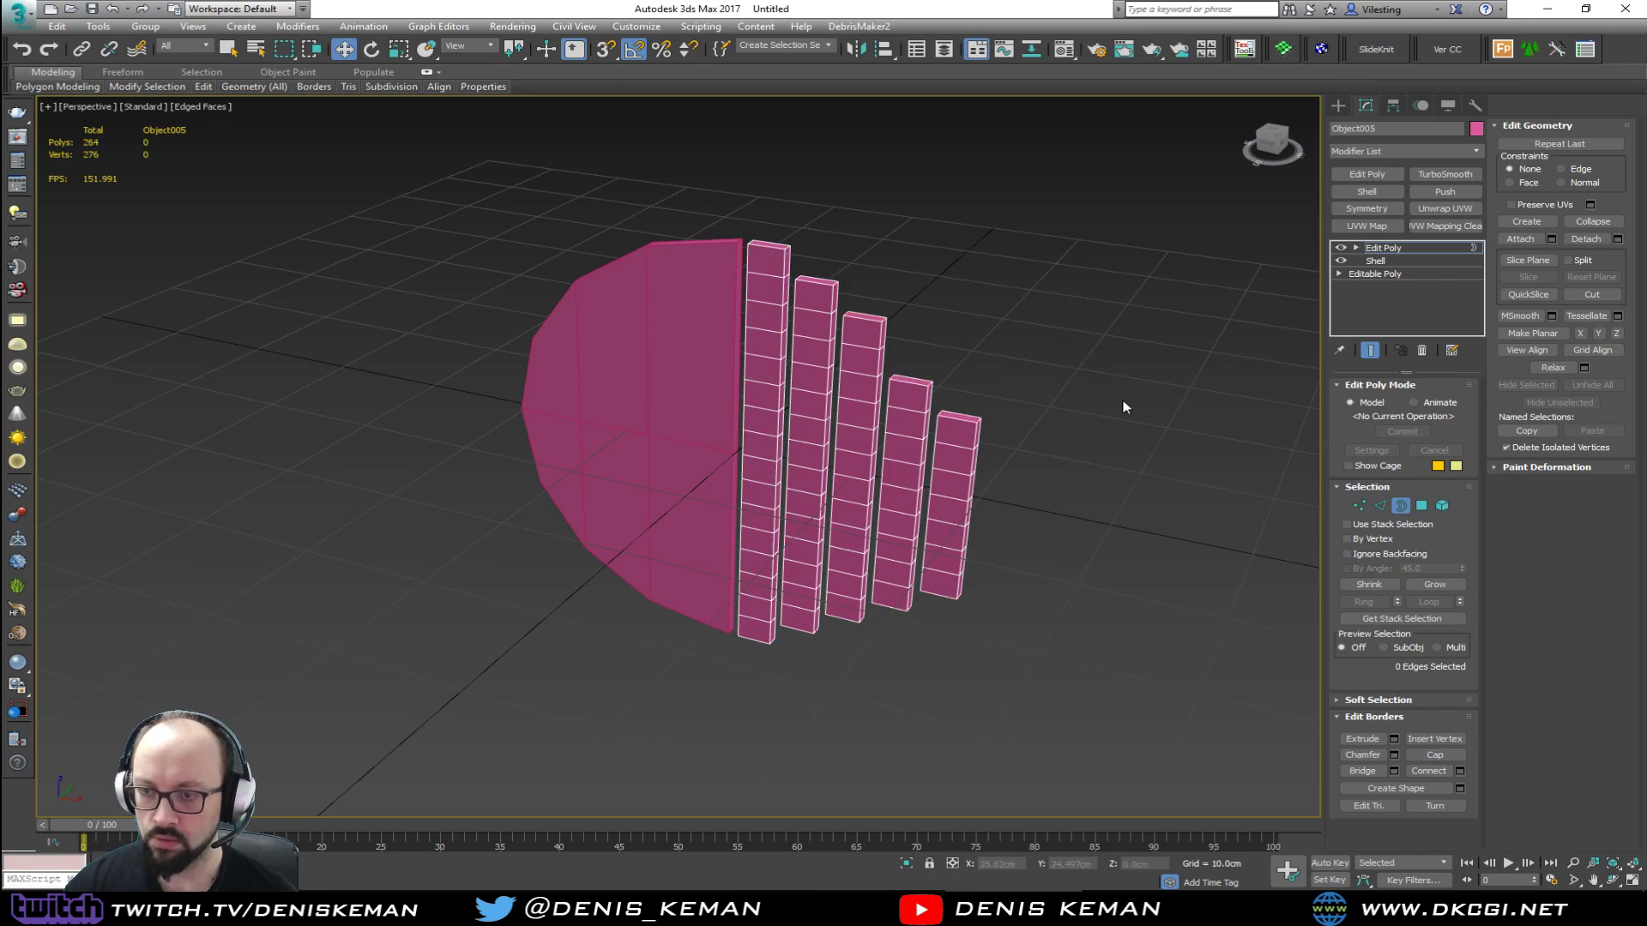
{"action": "middle_click_drag", "start_coordinate": [1058, 371], "coordinate": [1068, 410]}
{"action": "left_click", "coordinate": [1401, 505]}
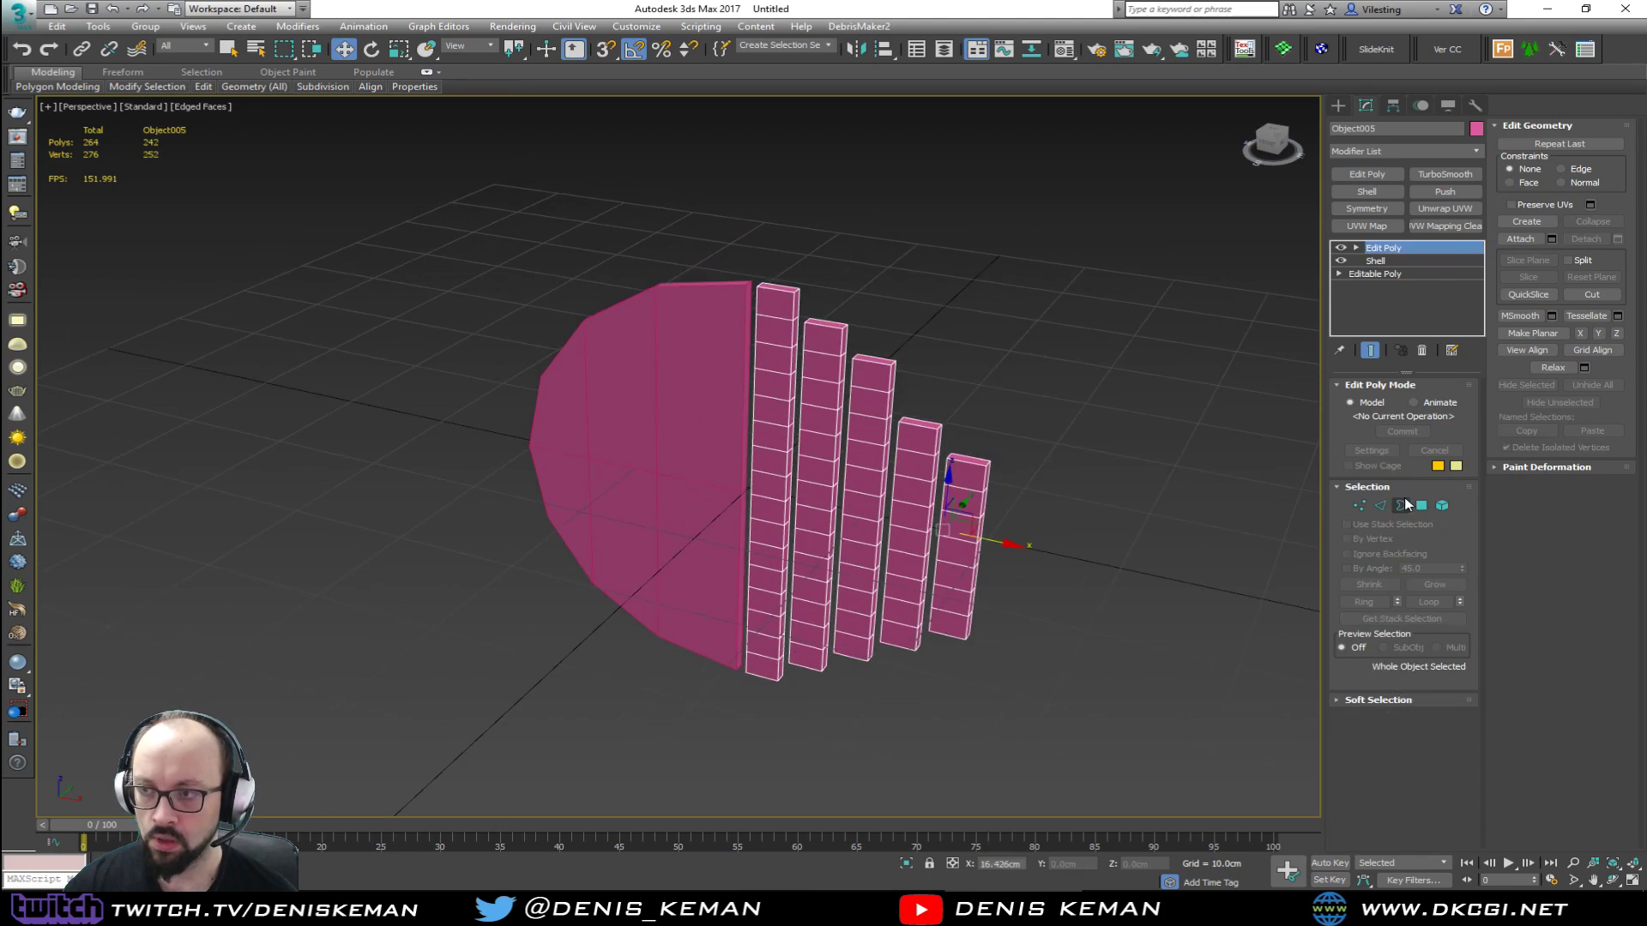
Step: Apply a Quad Chamfer of 0.05 cm to the attached strips, then clear the selection and hide the edged-faces display
{"action": "left_click", "coordinate": [1385, 151]}
{"action": "key", "text": "c"}
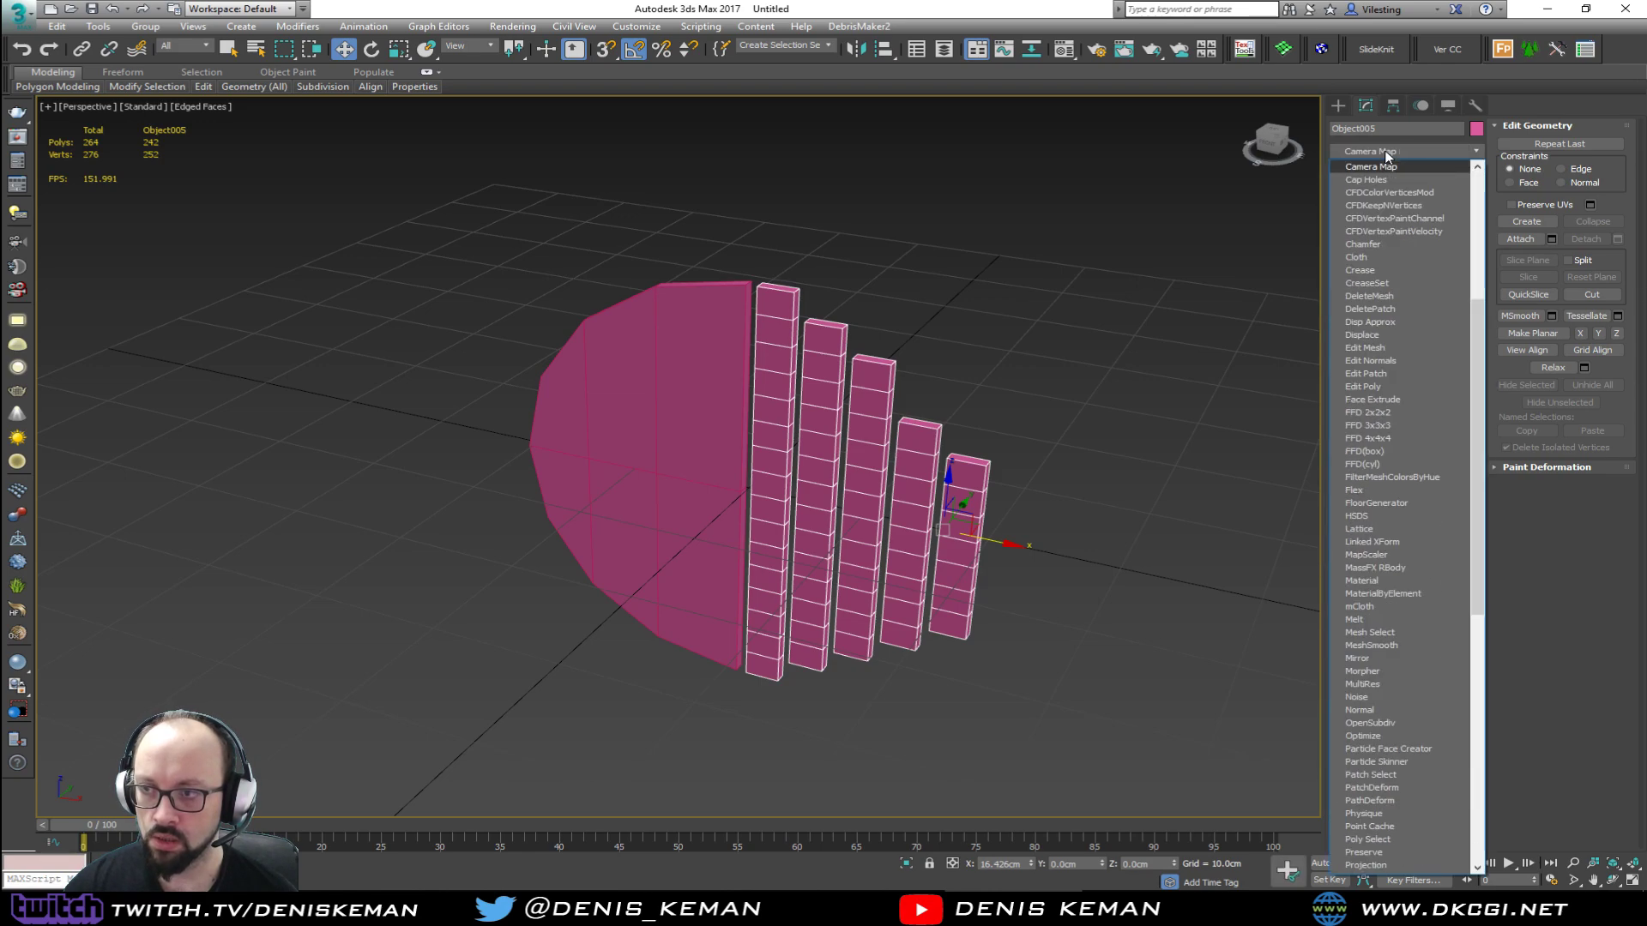
{"action": "left_click", "coordinate": [1381, 243]}
{"action": "left_click_drag", "start_coordinate": [1437, 450], "coordinate": [1355, 450]}
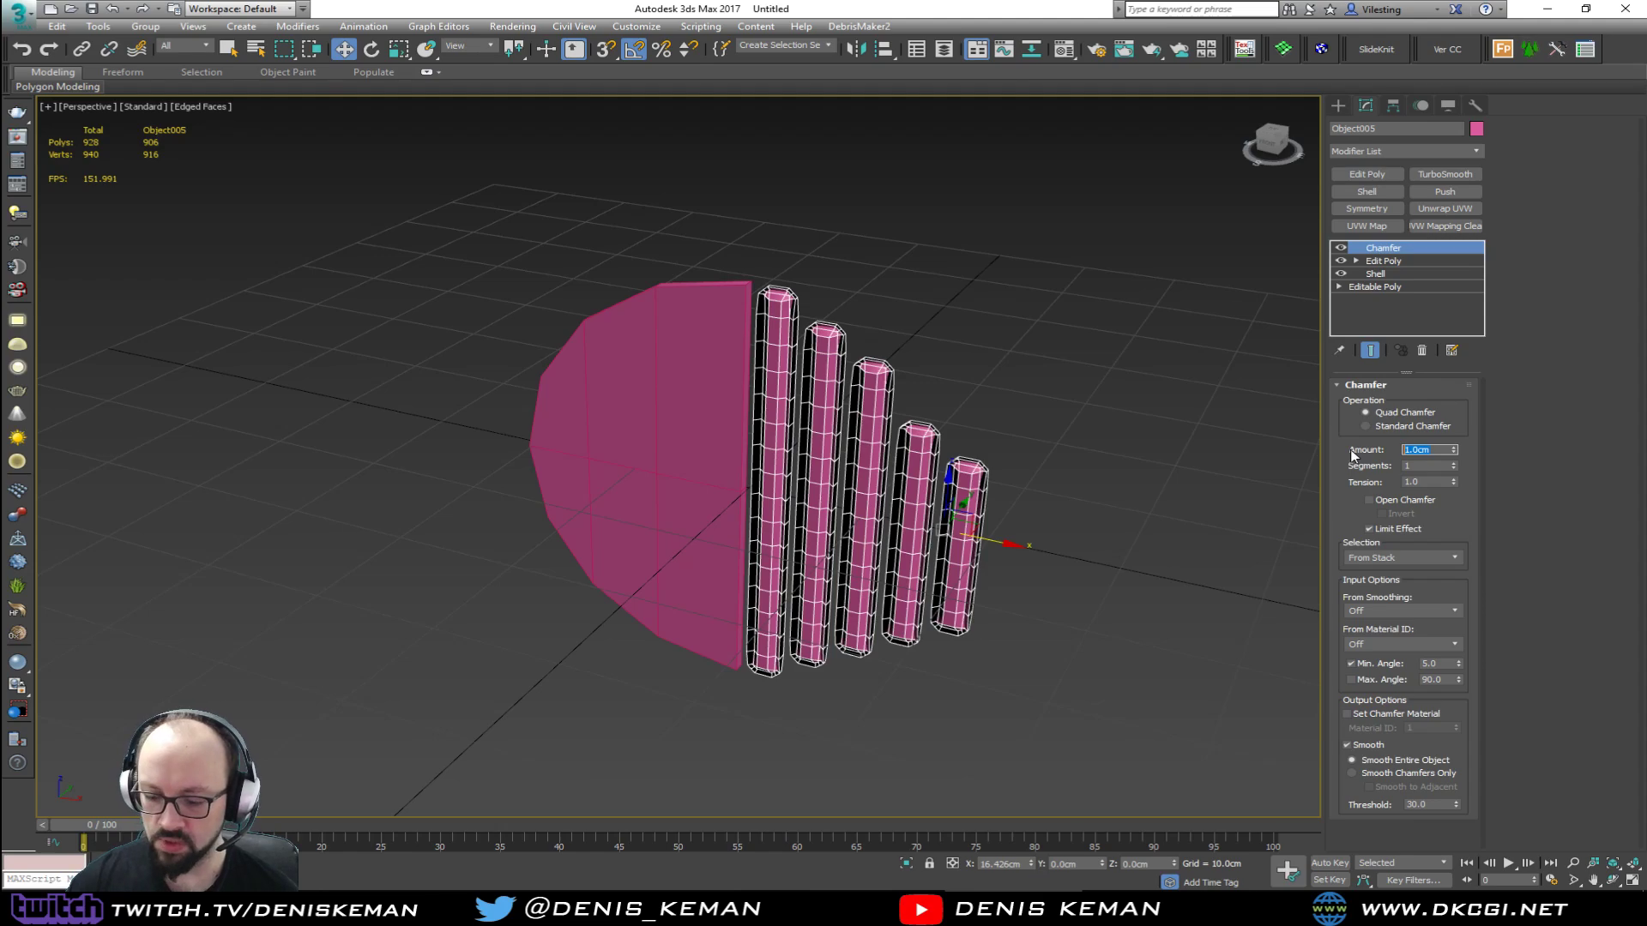
{"action": "key", "text": "Return"}
{"action": "scroll", "coordinate": [884, 352], "scroll_direction": "up", "scroll_amount": 6}
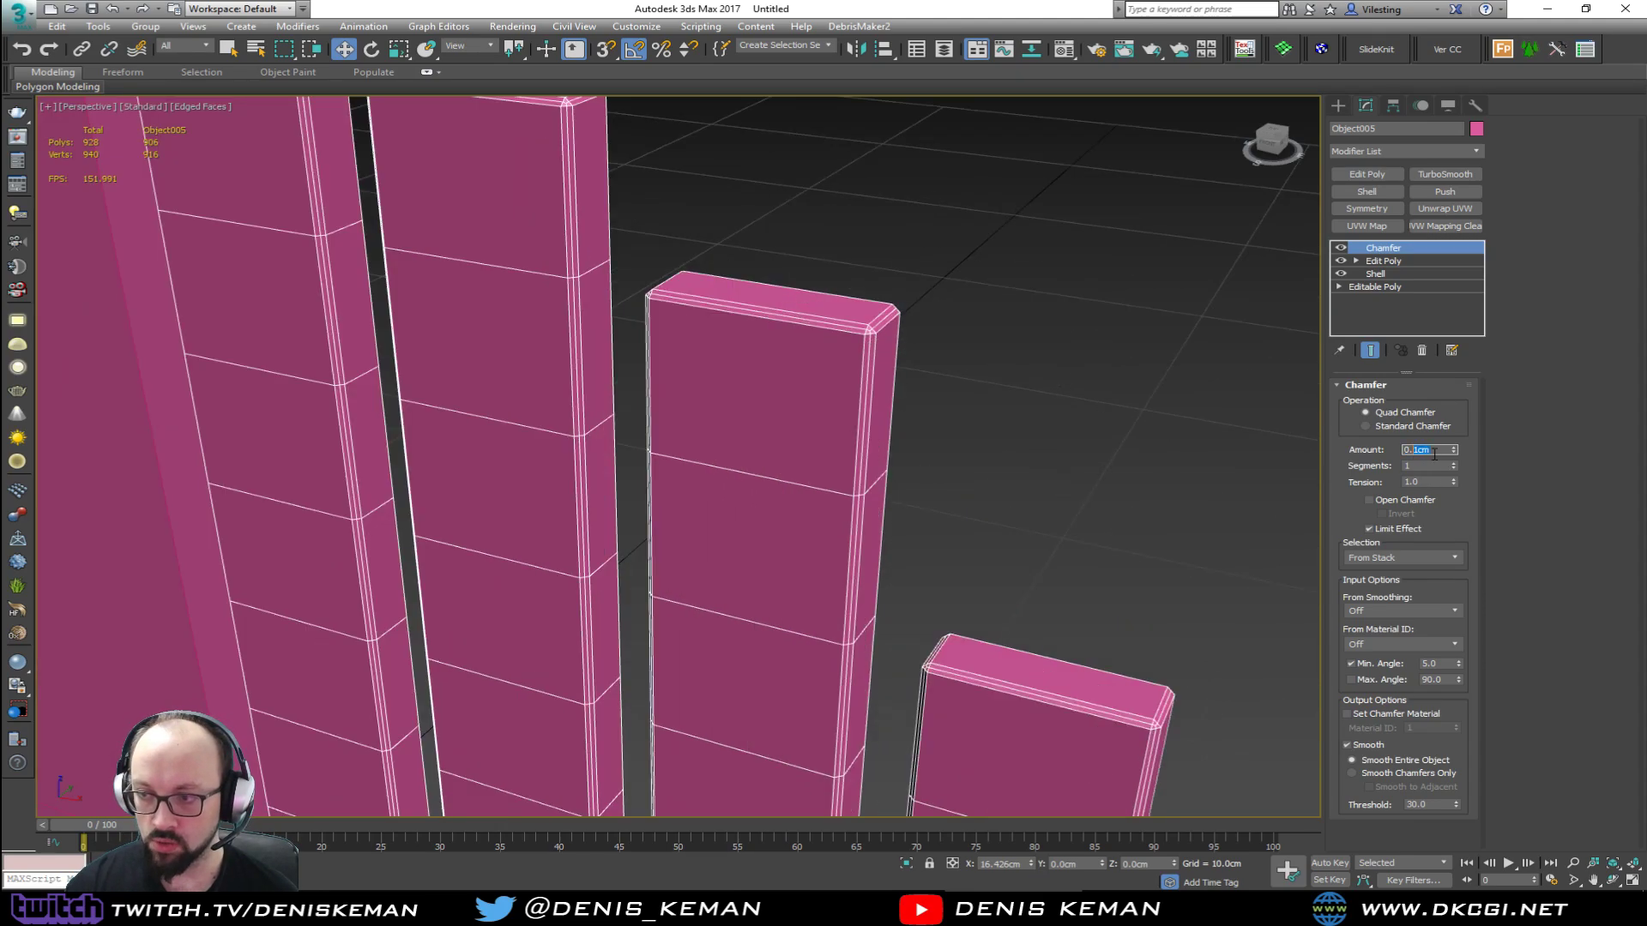
{"action": "key", "text": "Return"}
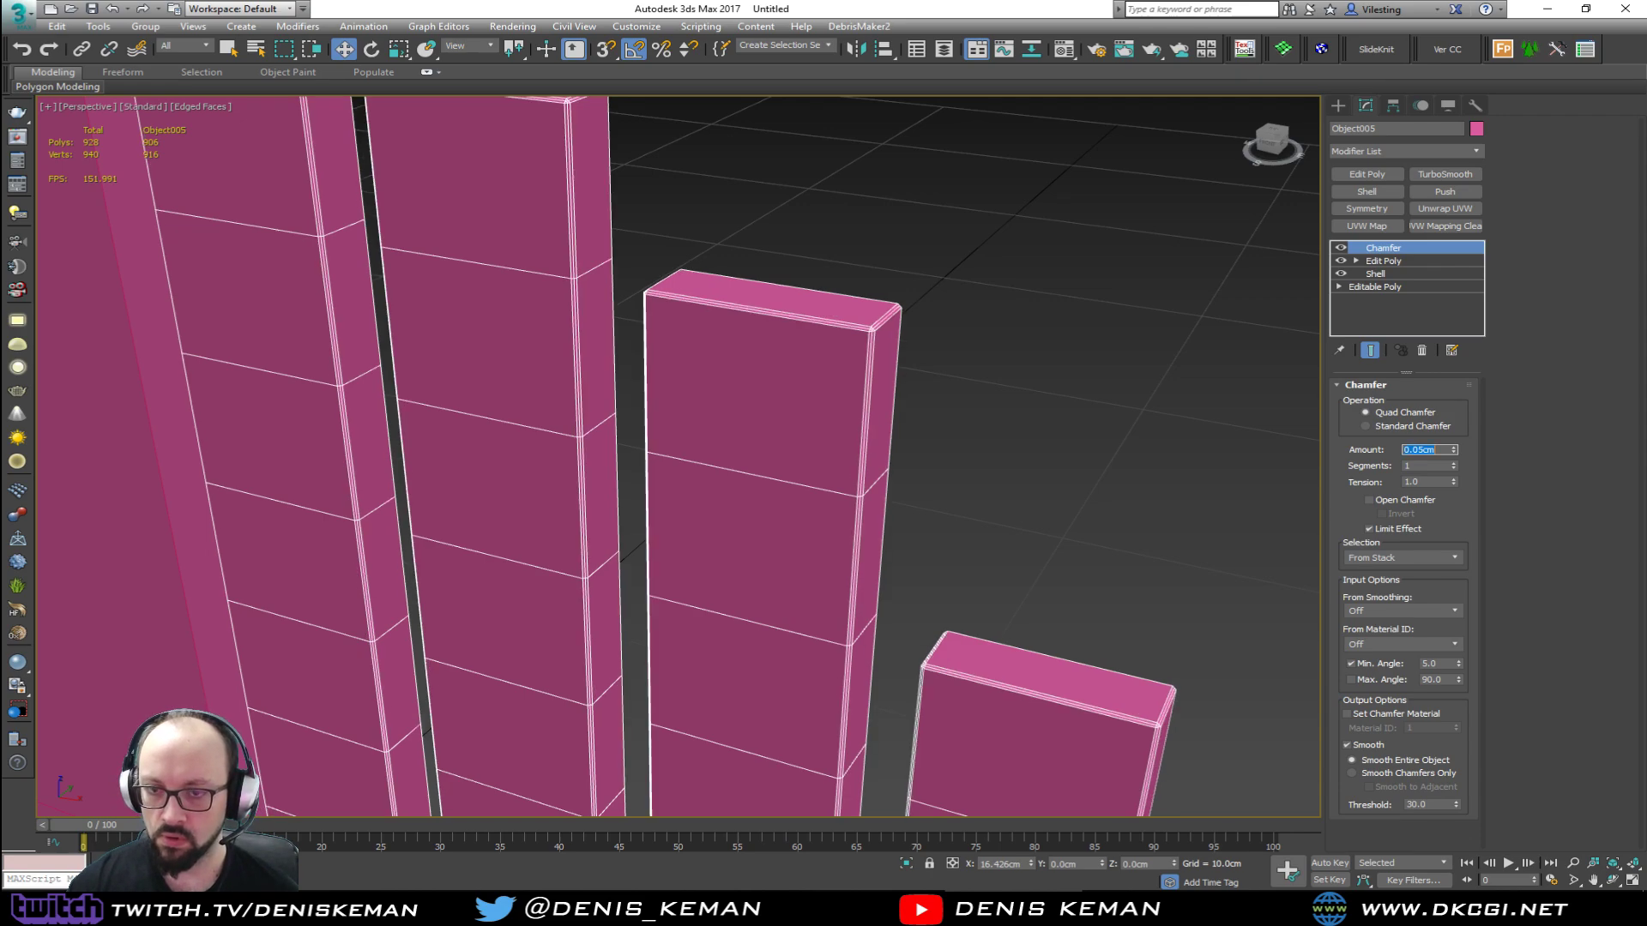
{"action": "left_click", "coordinate": [1145, 379]}
{"action": "key", "text": "F4"}
{"action": "scroll", "coordinate": [938, 461], "scroll_direction": "down", "scroll_amount": 5}
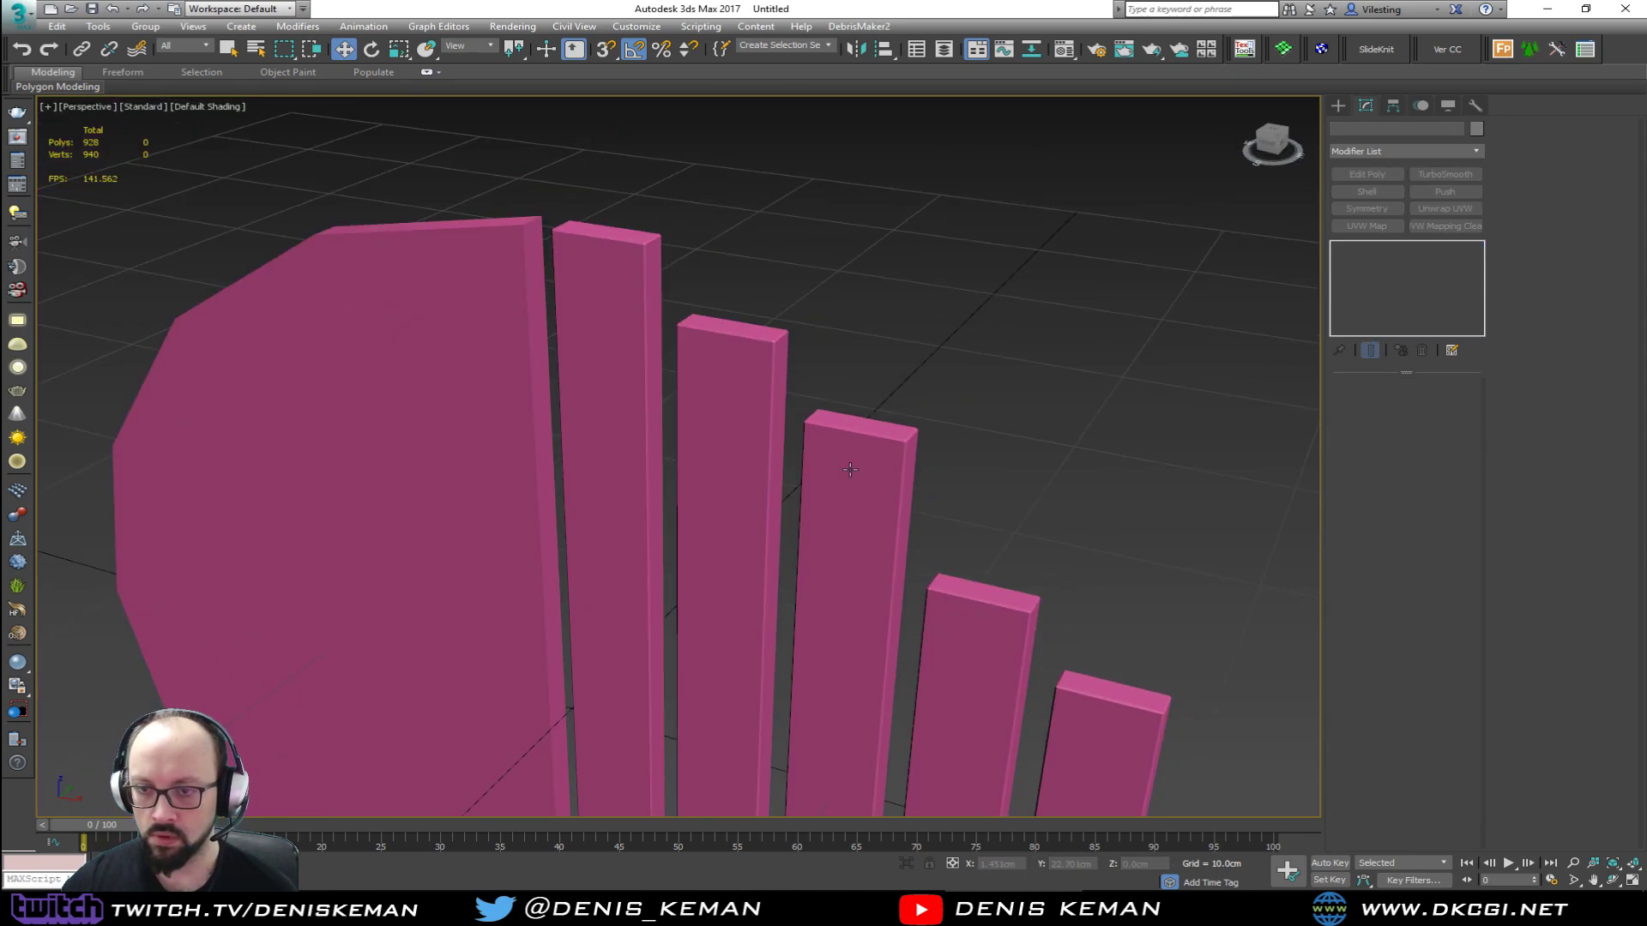
Step: Show edged faces again and apply a Quad Chamfer of 0.05 cm to the half-disc
{"action": "scroll", "coordinate": [937, 460], "scroll_direction": "down", "scroll_amount": 3}
{"action": "mouse_move", "coordinate": [918, 378]}
{"action": "middle_mouse_down", "text": "alt"}
{"action": "mouse_move", "coordinate": [796, 375]}
{"action": "mouse_move", "coordinate": [804, 353]}
{"action": "mouse_move", "coordinate": [826, 378]}
{"action": "middle_mouse_up", "text": "alt"}
{"action": "key", "text": "F4"}
{"action": "left_click", "coordinate": [795, 375]}
{"action": "scroll", "coordinate": [795, 375], "scroll_direction": "up", "scroll_amount": 4}
{"action": "left_click", "coordinate": [1371, 150]}
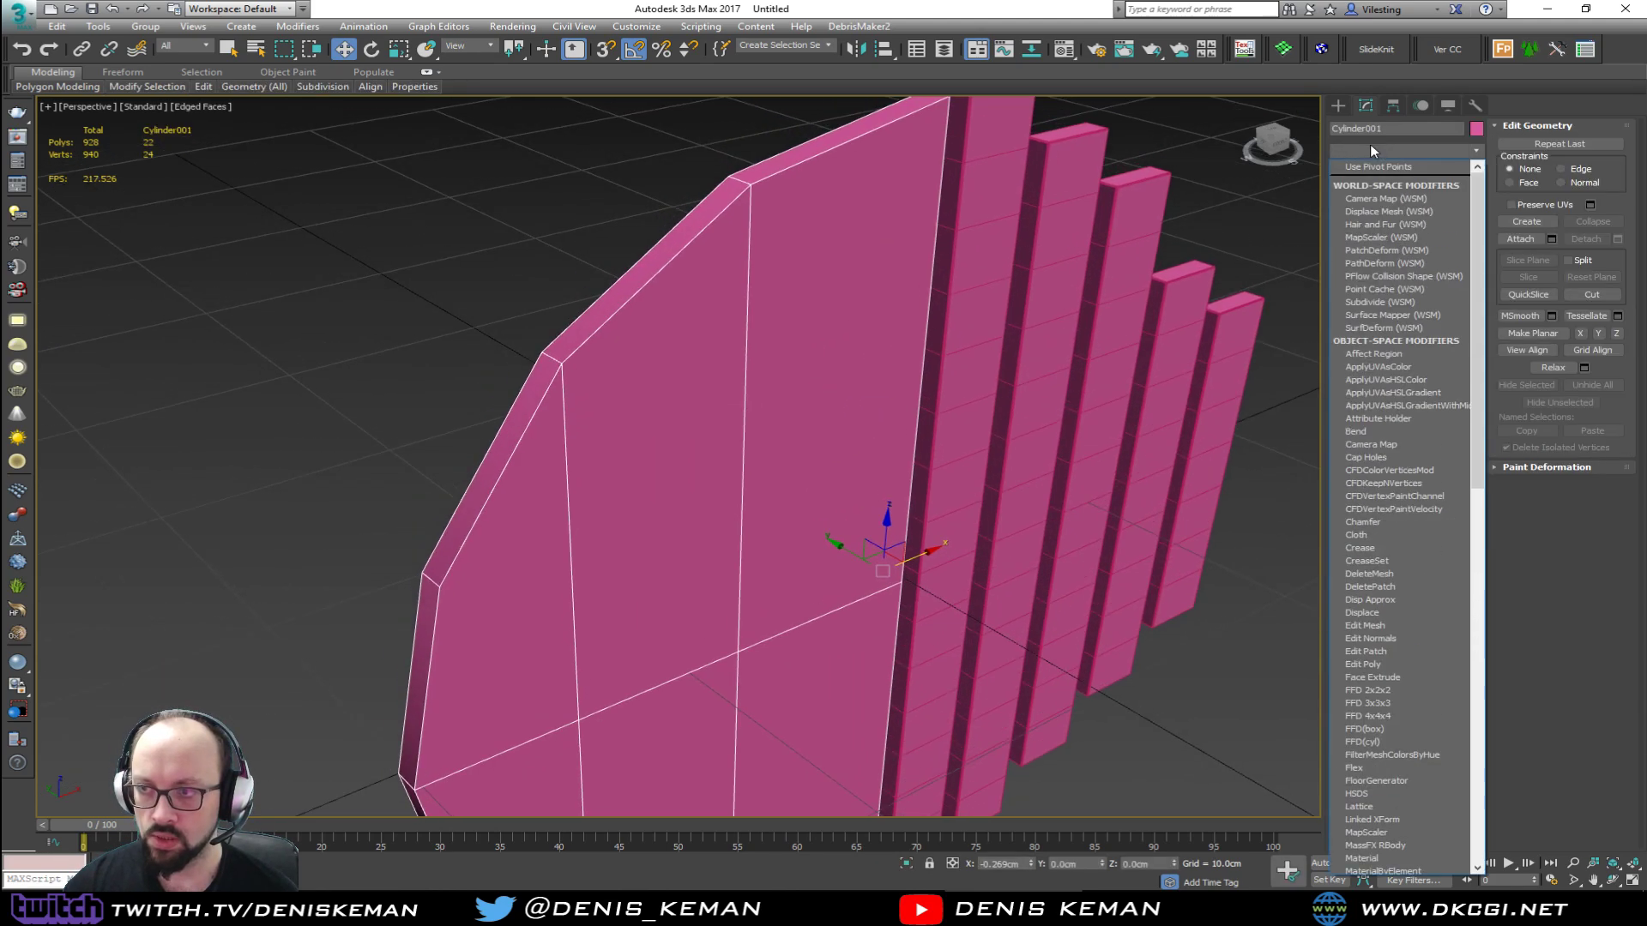
{"action": "key", "text": "c"}
{"action": "left_click", "coordinate": [1370, 245]}
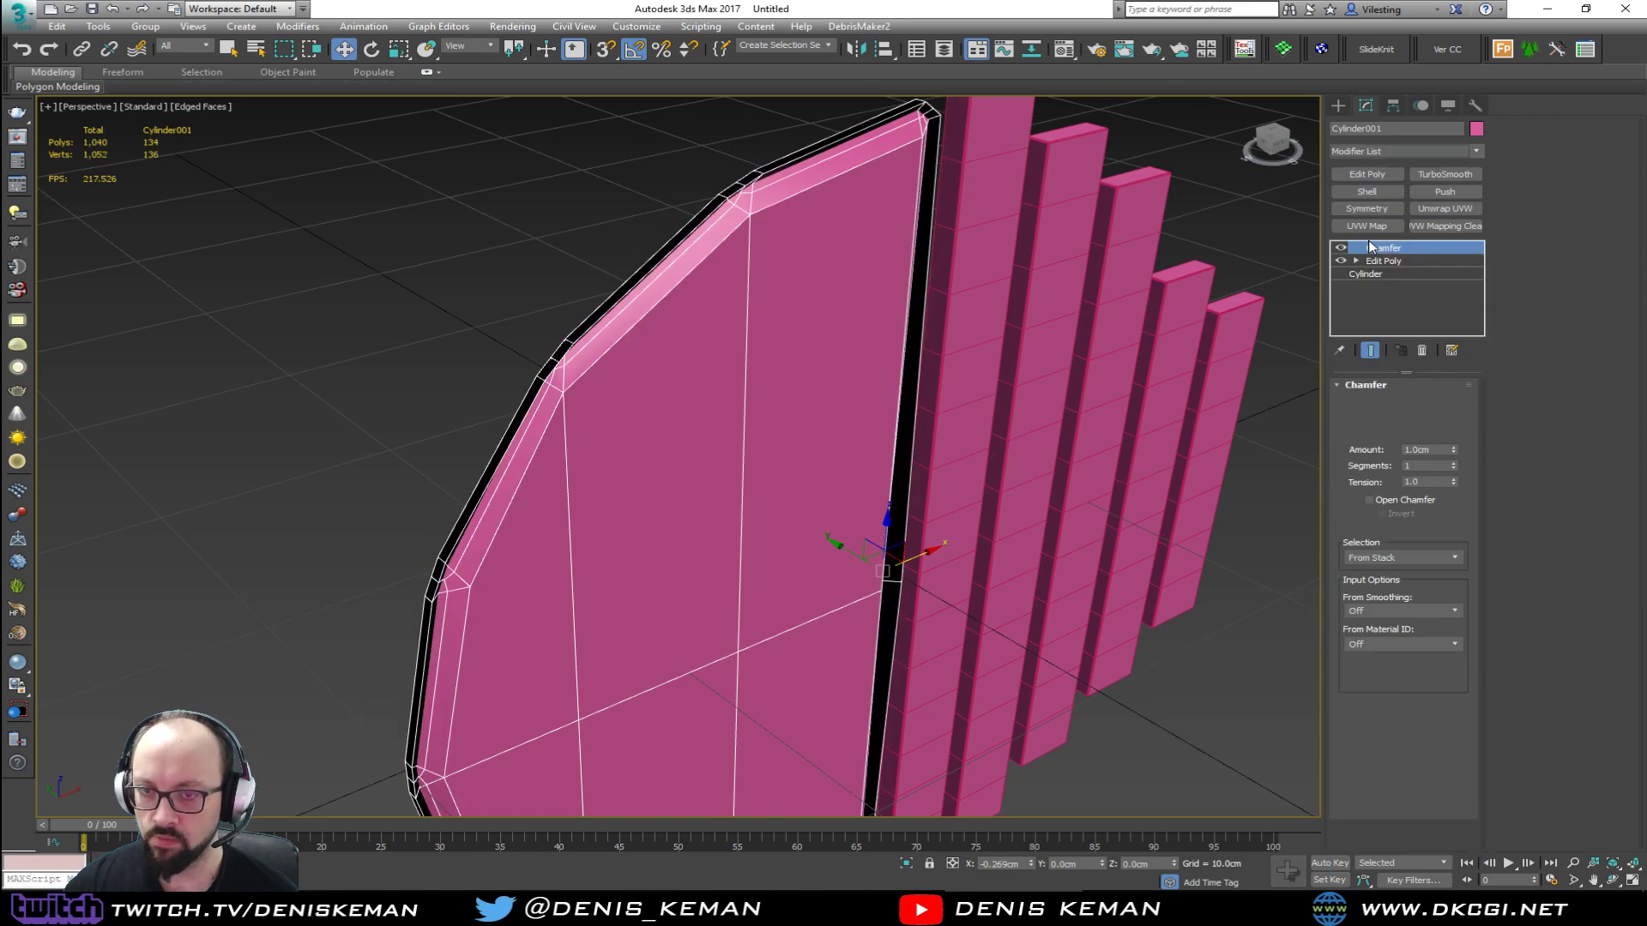
{"action": "left_click_drag", "start_coordinate": [1449, 450], "coordinate": [1382, 455]}
{"action": "type", "text": "0.0"}
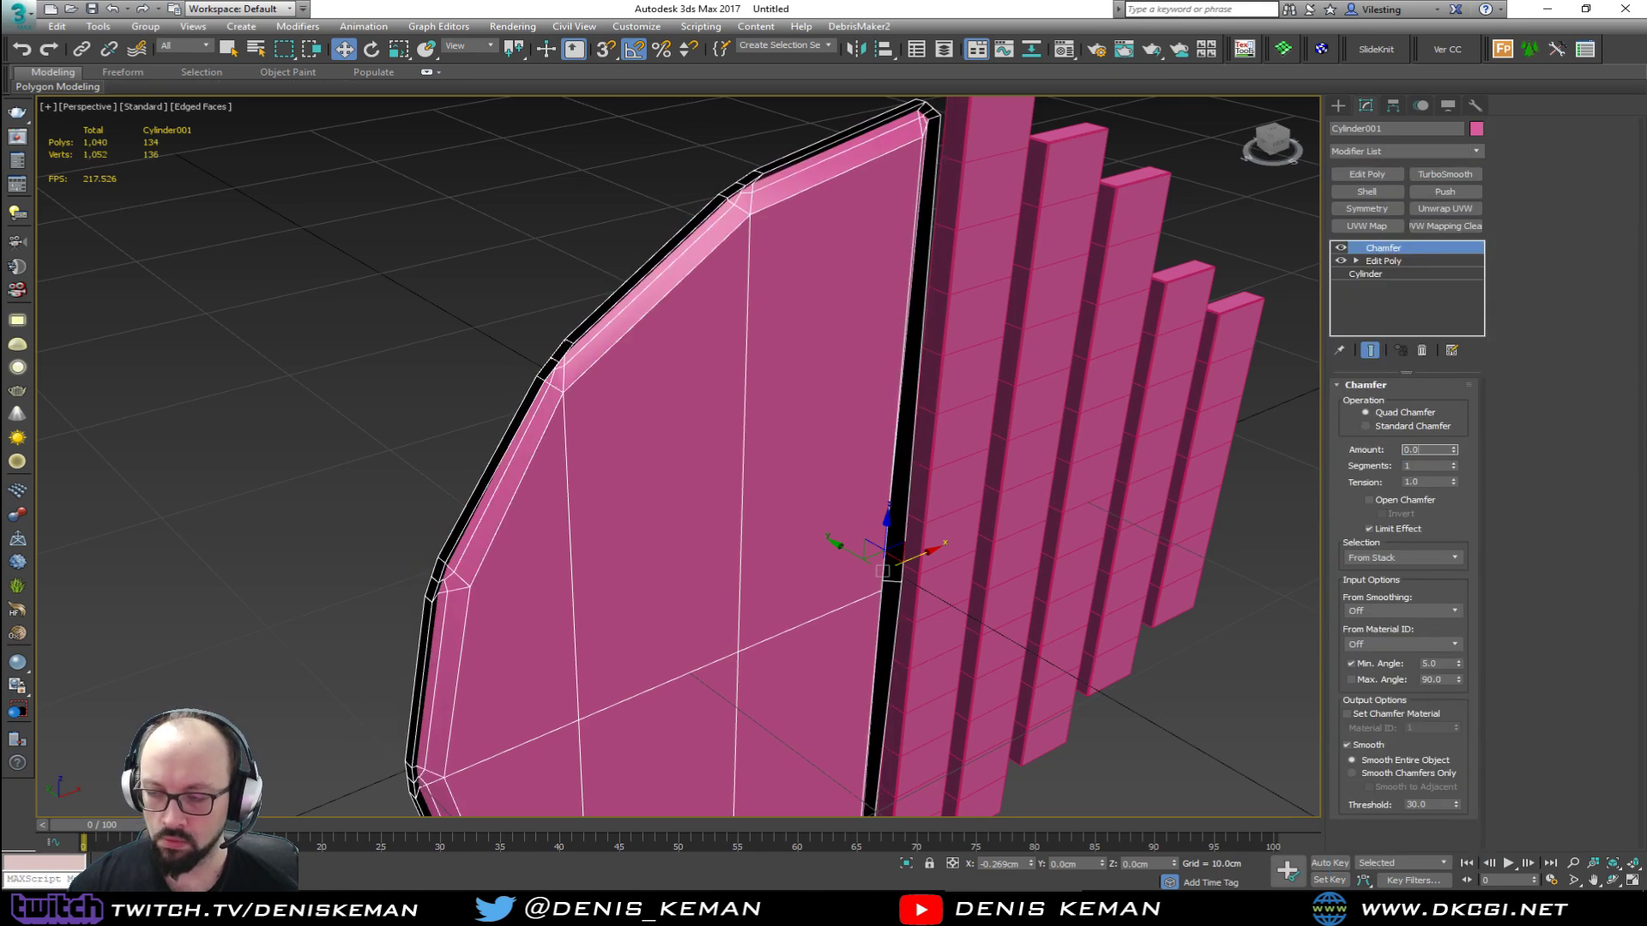
{"action": "type", "text": "5"}
{"action": "key", "text": "Return"}
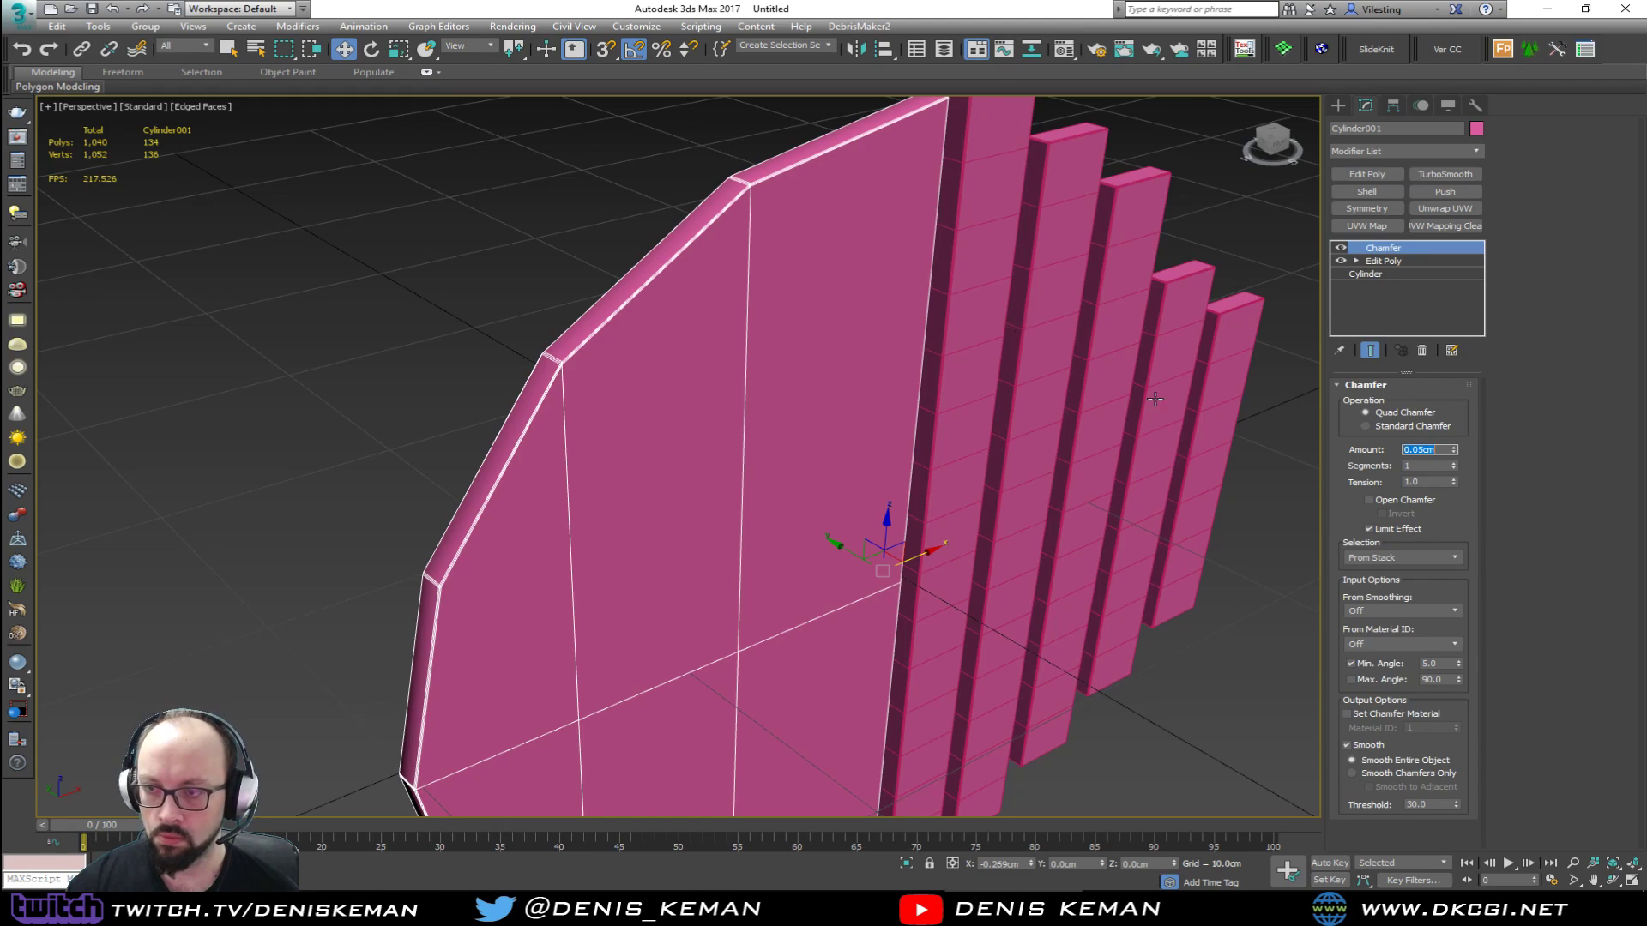
Step: Set the half-disc chamfer's minimum angle to 50, then clear the selection and hide the edged-faces display
{"action": "left_click", "coordinate": [1429, 664]}
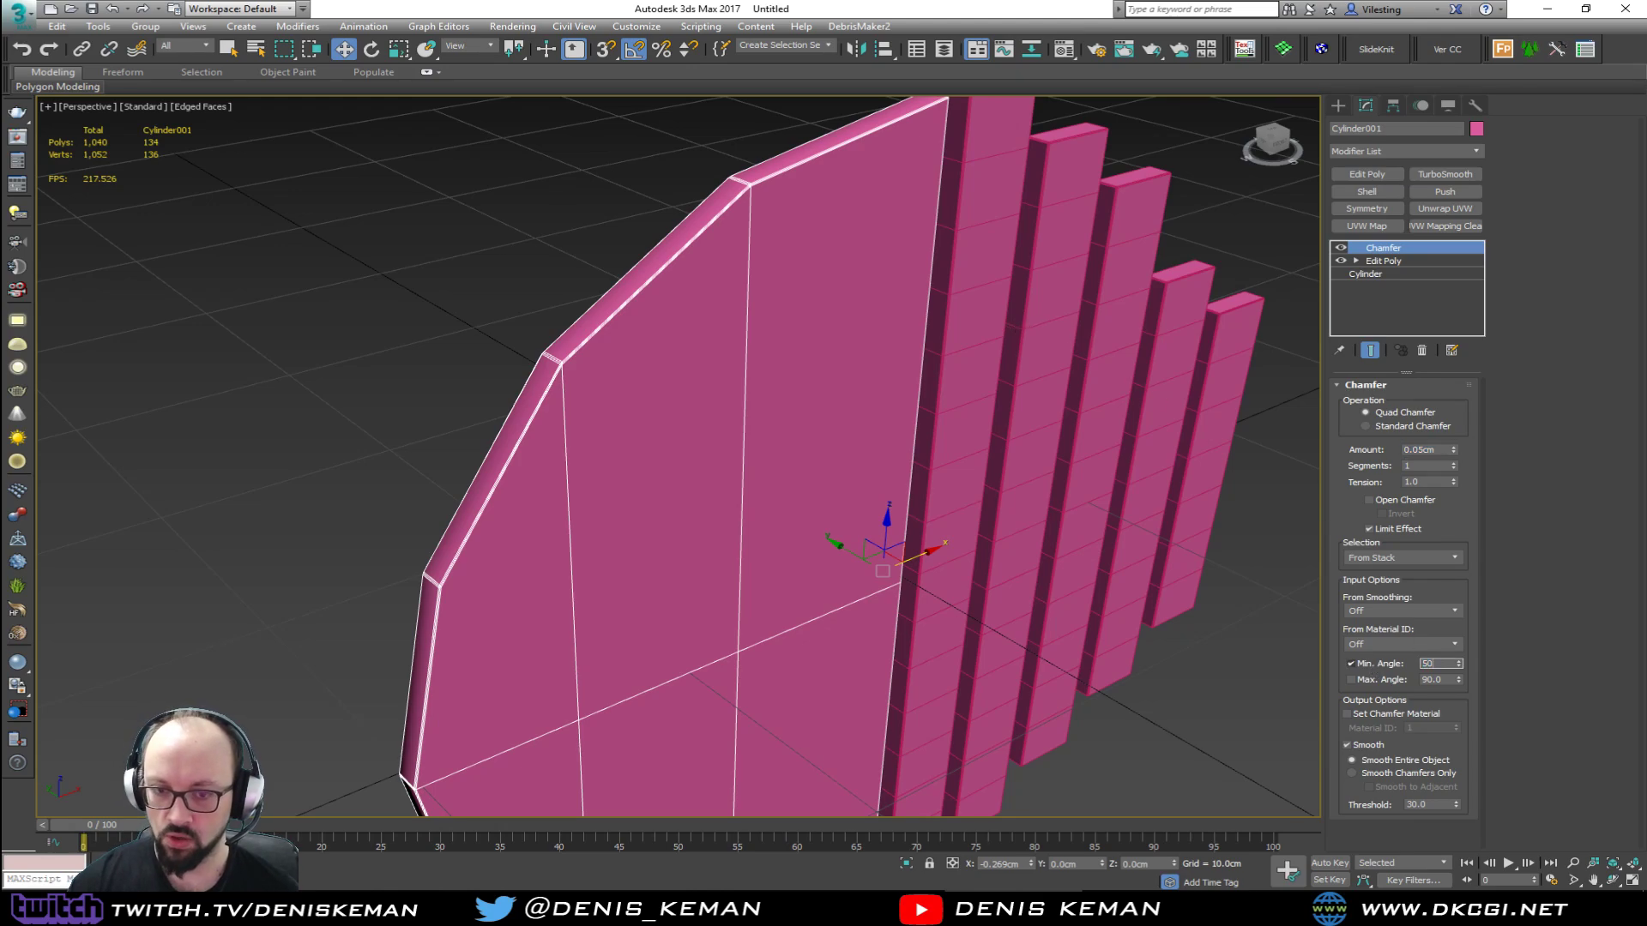
{"action": "key", "text": "Return"}
{"action": "middle_click_drag", "start_coordinate": [780, 363], "coordinate": [658, 360], "text": "alt"}
{"action": "middle_click_drag", "start_coordinate": [973, 405], "coordinate": [912, 265]}
{"action": "scroll", "coordinate": [912, 265], "scroll_direction": "down", "scroll_amount": 4}
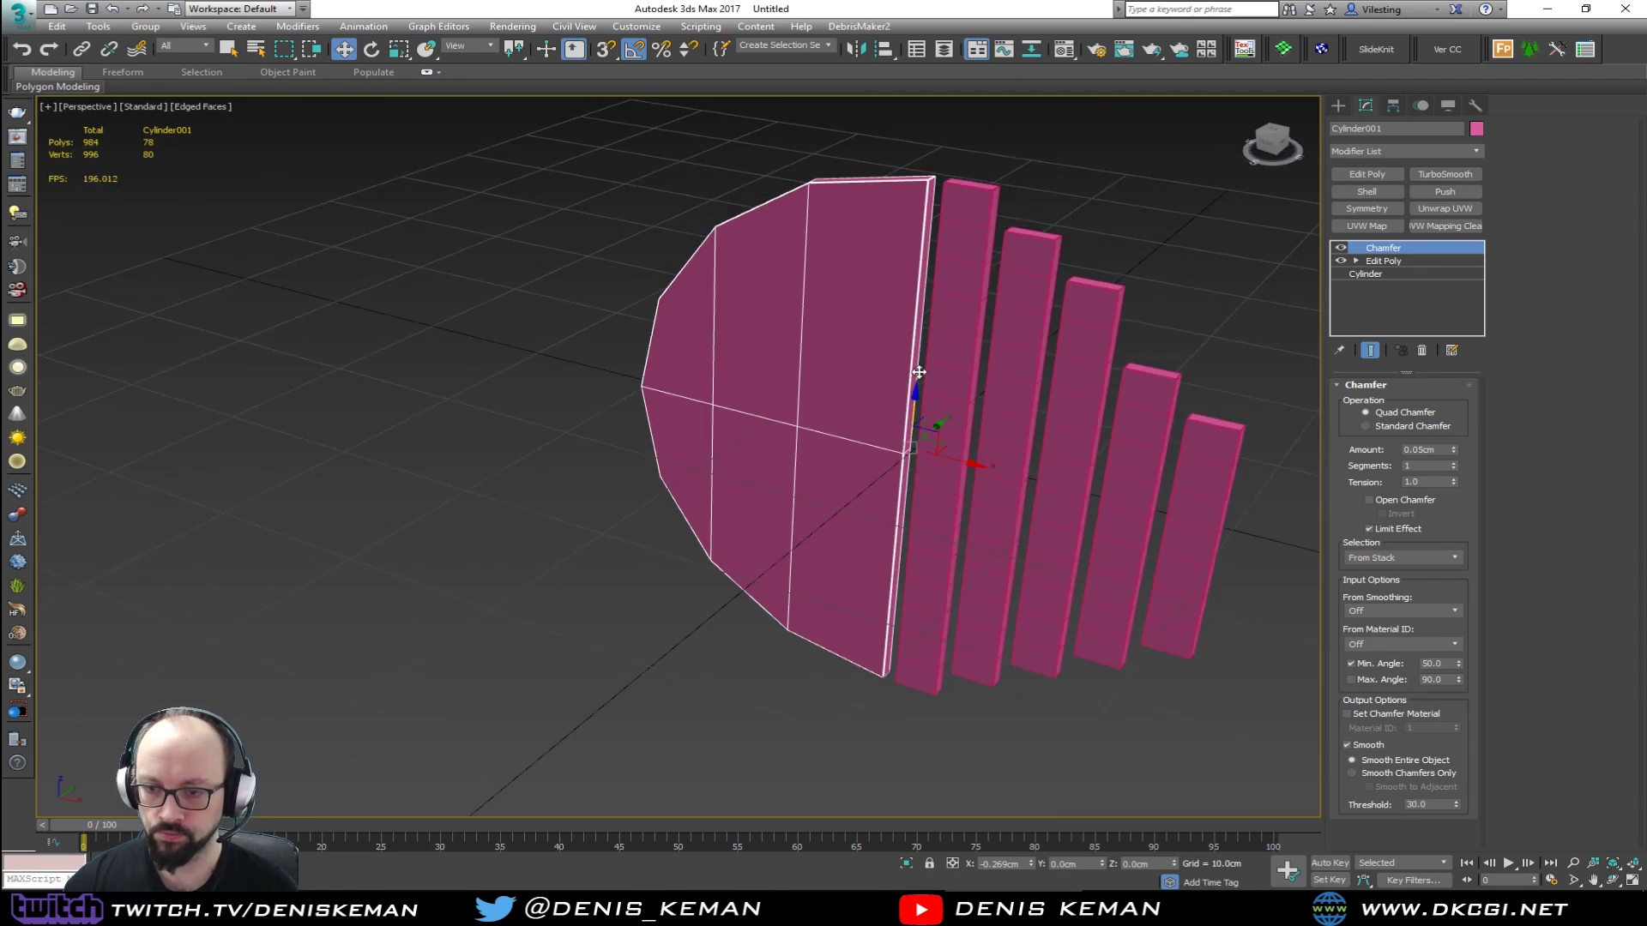
{"action": "key", "text": "F4"}
{"action": "left_click", "coordinate": [716, 628]}
{"action": "middle_click_drag", "start_coordinate": [716, 628], "coordinate": [857, 490], "text": "alt"}
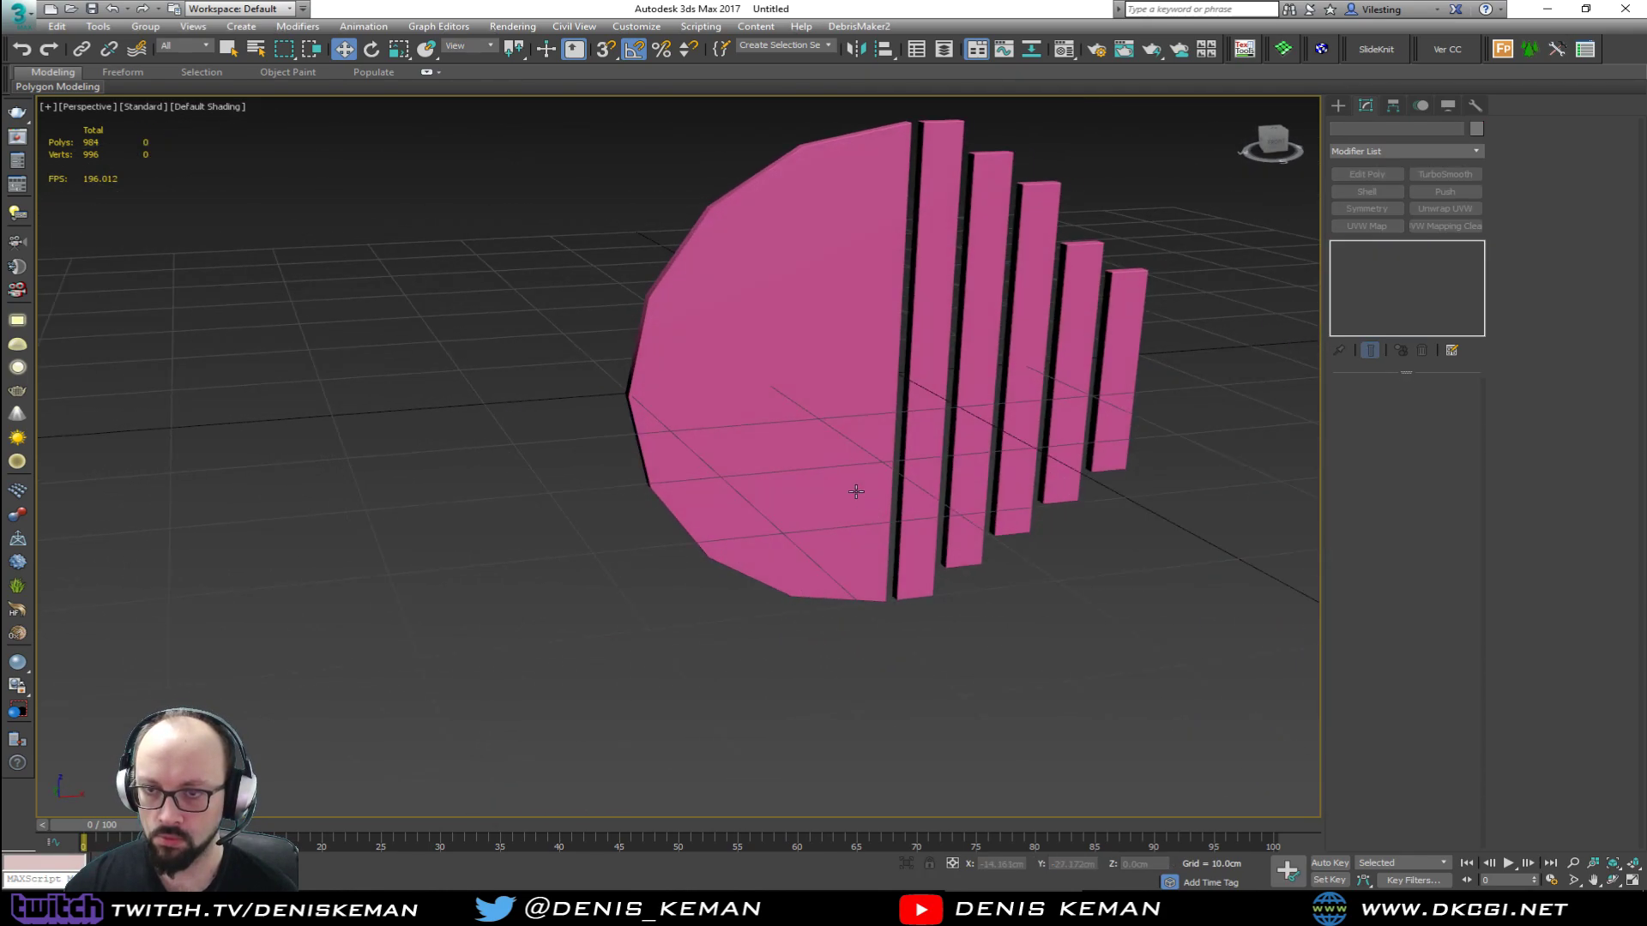
Step: Hide the grid, add TurboSmooth with 2 iterations to the half-disc, and clear the selection
{"action": "key", "text": "g"}
{"action": "left_click", "coordinate": [791, 420]}
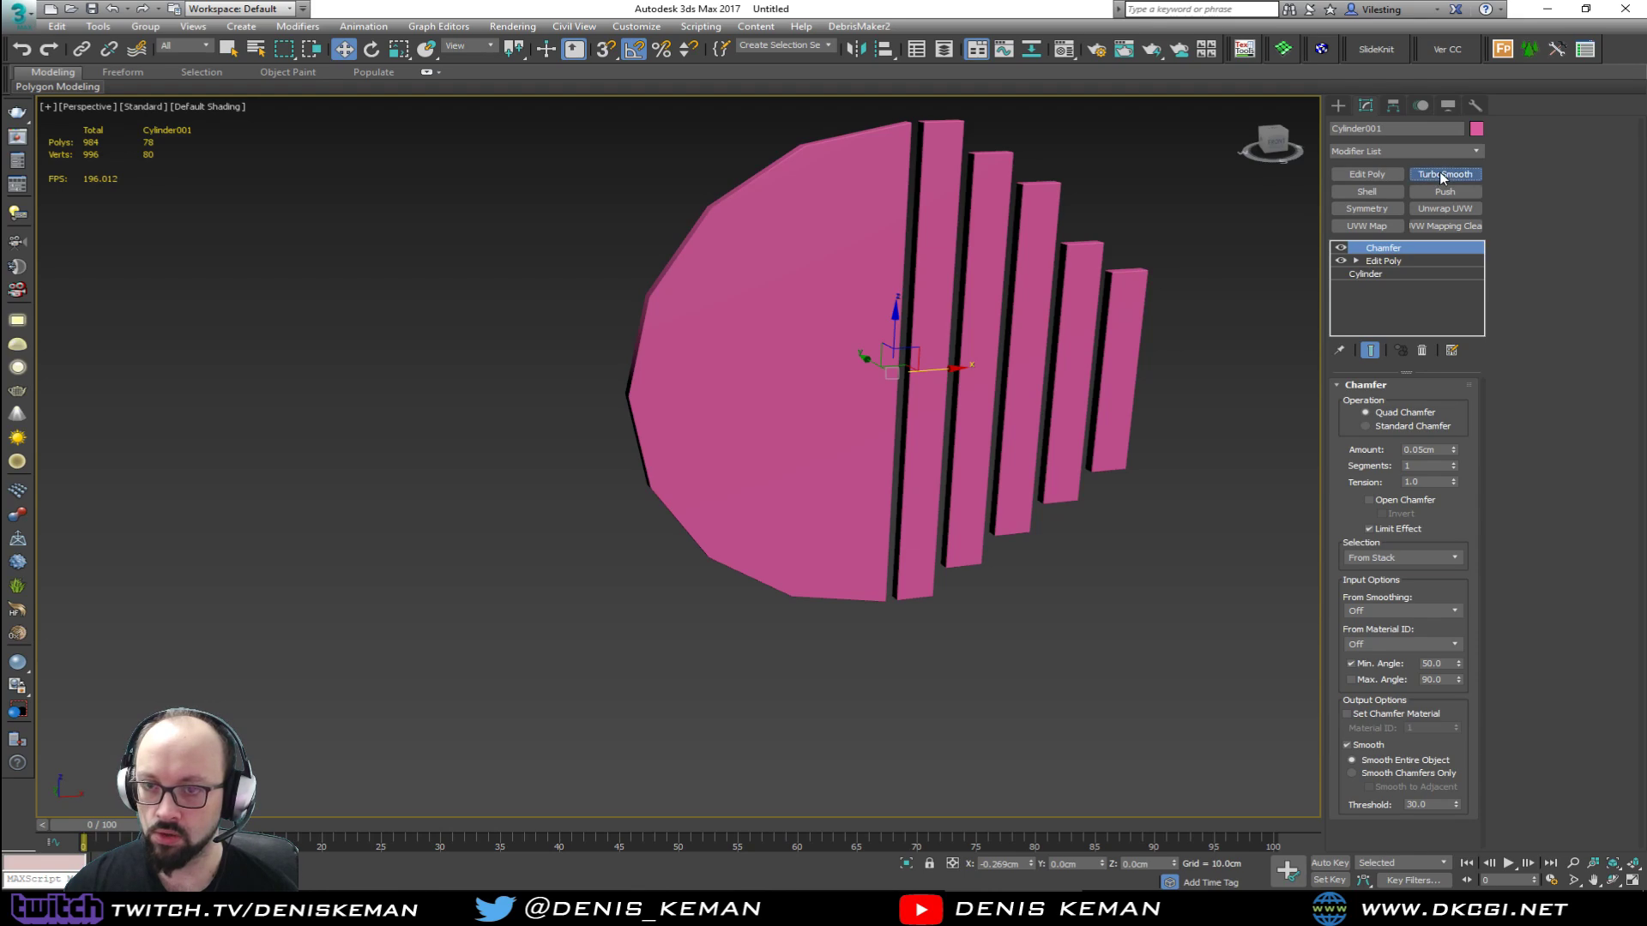
{"action": "left_click", "coordinate": [1443, 175]}
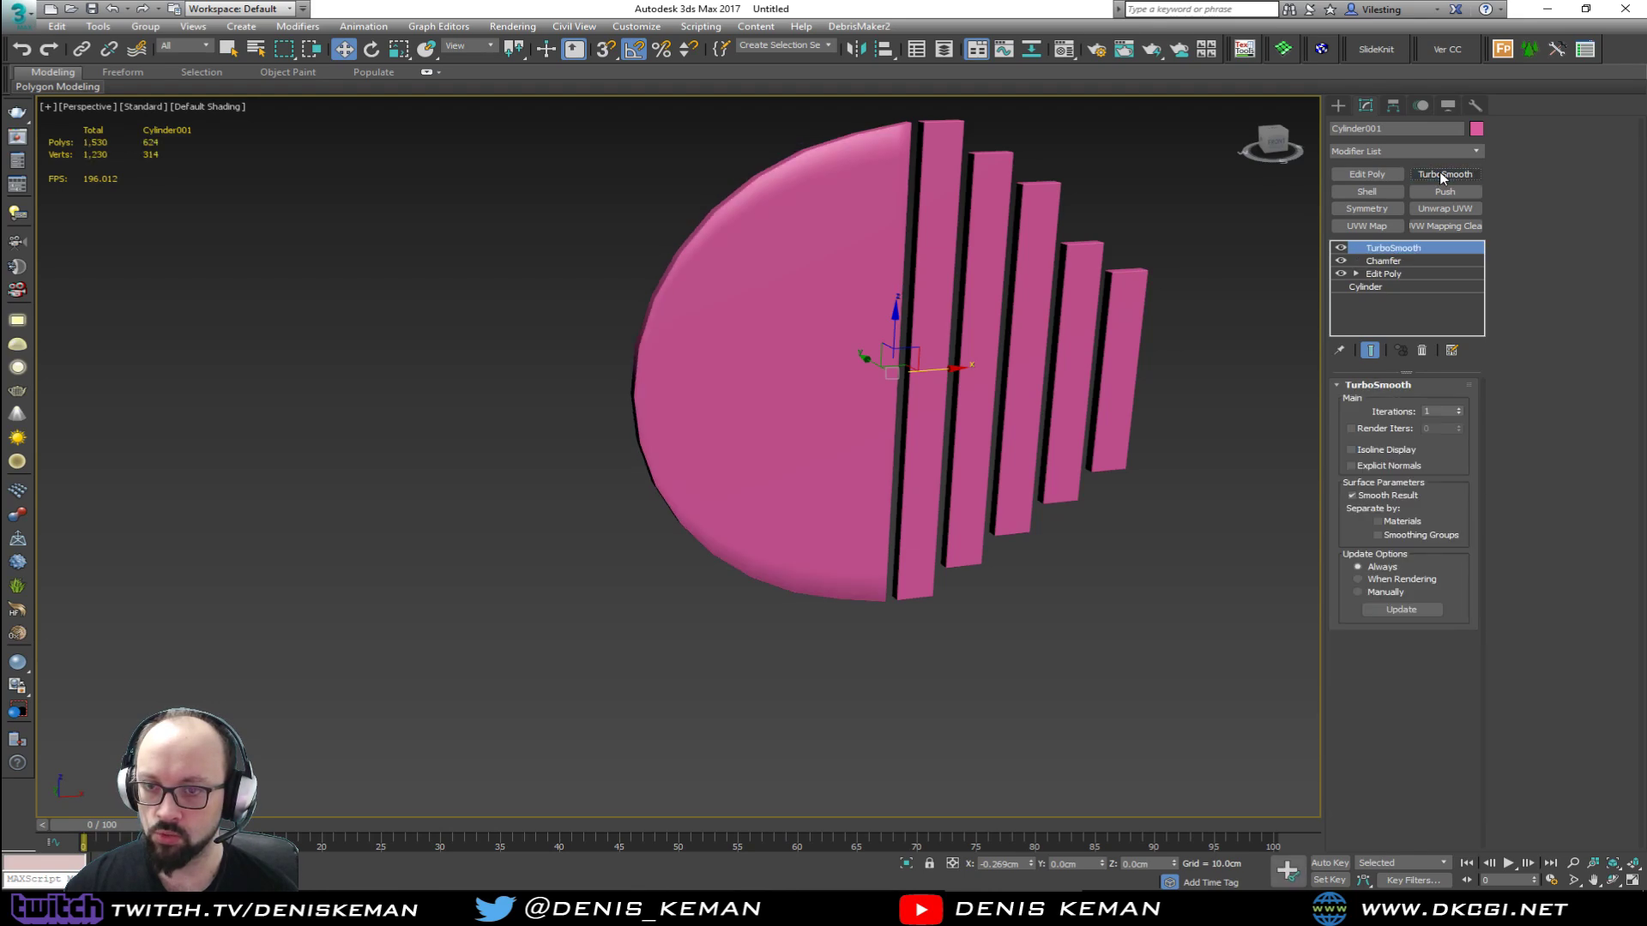
{"action": "left_click", "coordinate": [1460, 410]}
{"action": "middle_click_drag", "start_coordinate": [910, 283], "coordinate": [855, 270], "text": "alt"}
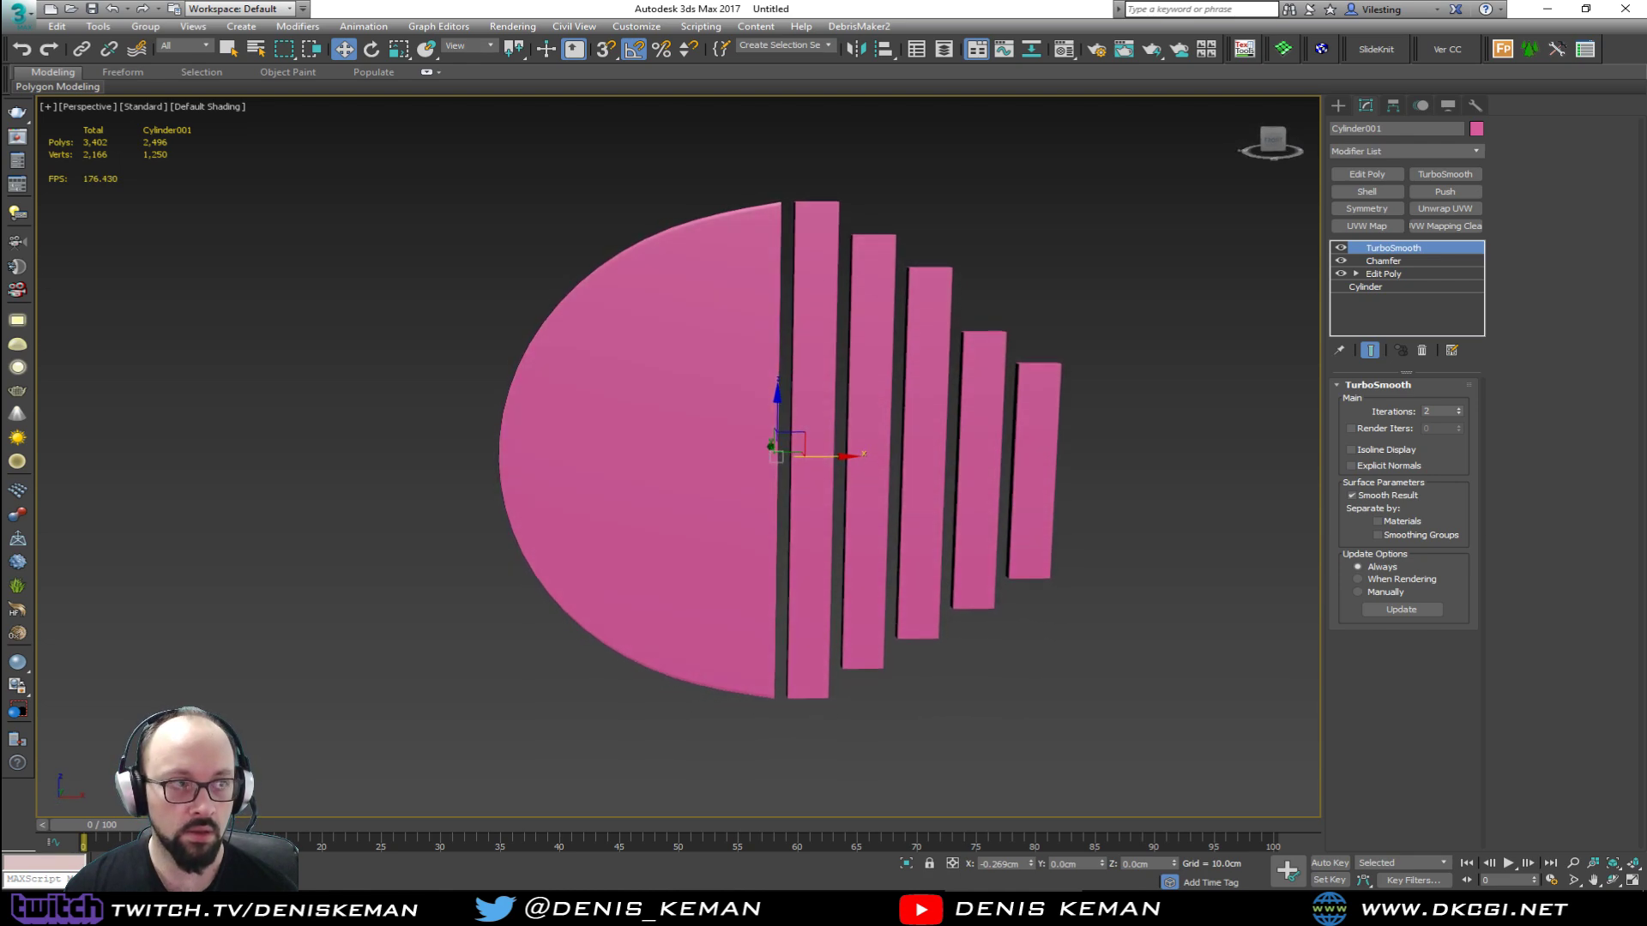
{"action": "left_click_drag", "start_coordinate": [0, 121], "coordinate": [0, 95]}
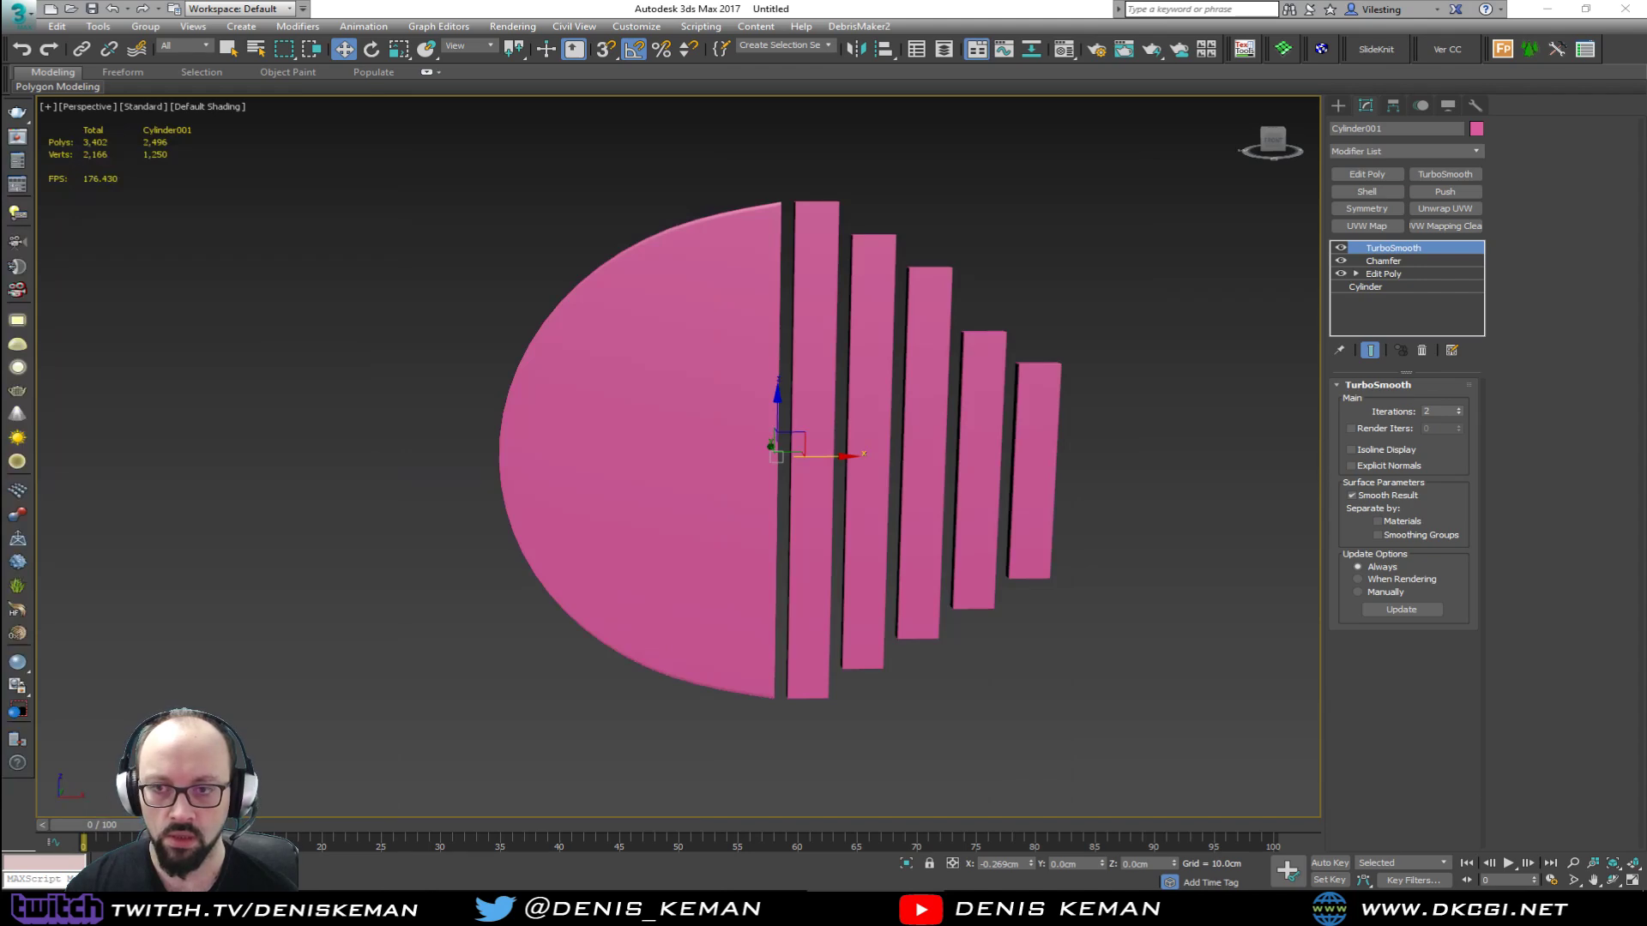
{"action": "left_click", "coordinate": [599, 201]}
{"action": "mouse_move", "coordinate": [599, 201]}
{"action": "middle_mouse_down", "text": "alt"}
{"action": "mouse_move", "coordinate": [686, 249]}
{"action": "mouse_move", "coordinate": [691, 326]}
{"action": "mouse_move", "coordinate": [786, 301]}
{"action": "mouse_move", "coordinate": [846, 202]}
{"action": "mouse_move", "coordinate": [517, 107]}
{"action": "mouse_move", "coordinate": [601, 202]}
{"action": "middle_mouse_up", "text": "alt"}
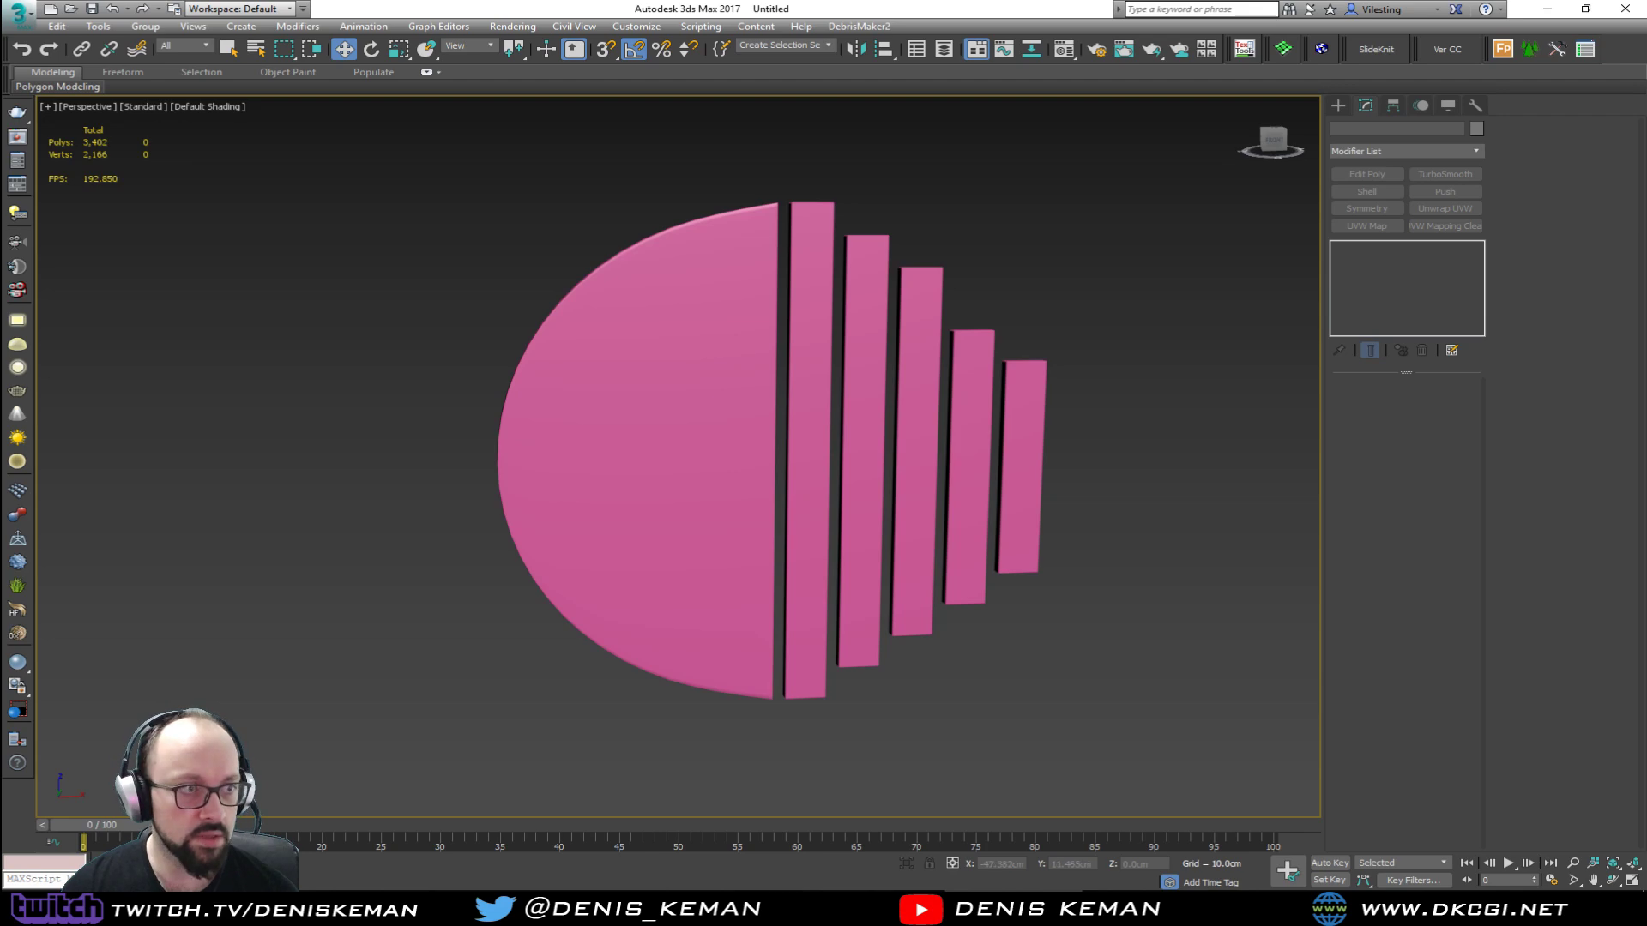
Step: Switch to Discord, look through the reference images in the streaming_related channel, and move its window off the modelling view
{"action": "key", "text": "alt+Tab"}
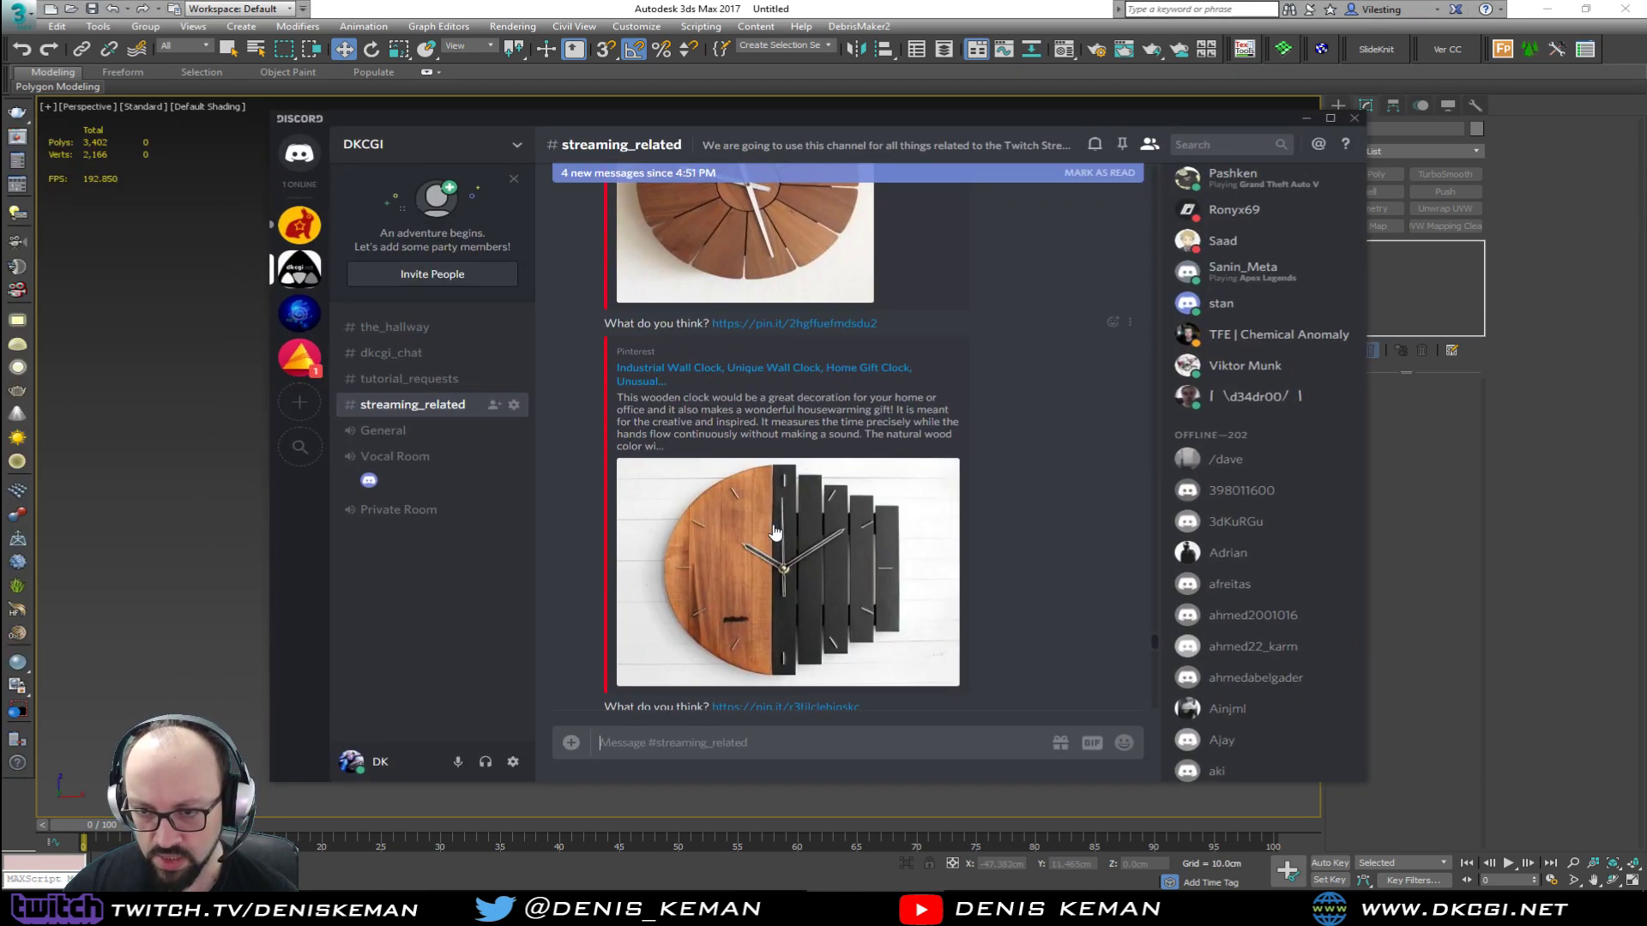
{"action": "scroll", "coordinate": [901, 618], "scroll_direction": "down", "scroll_amount": 10}
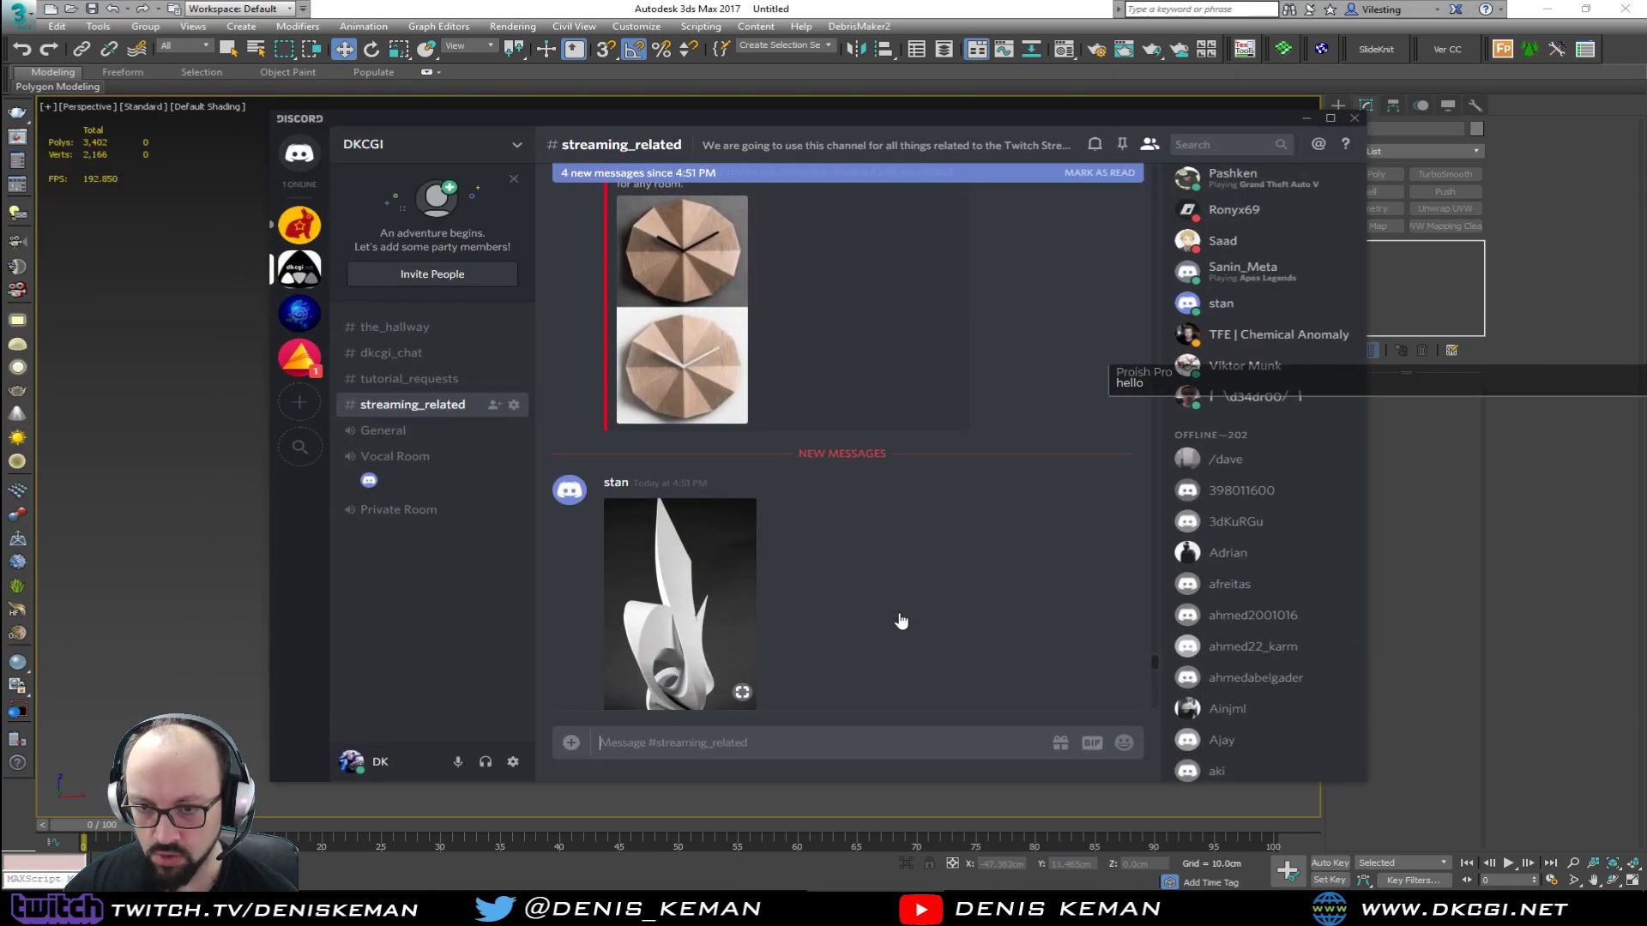
{"action": "scroll", "coordinate": [901, 621], "scroll_direction": "up", "scroll_amount": 1}
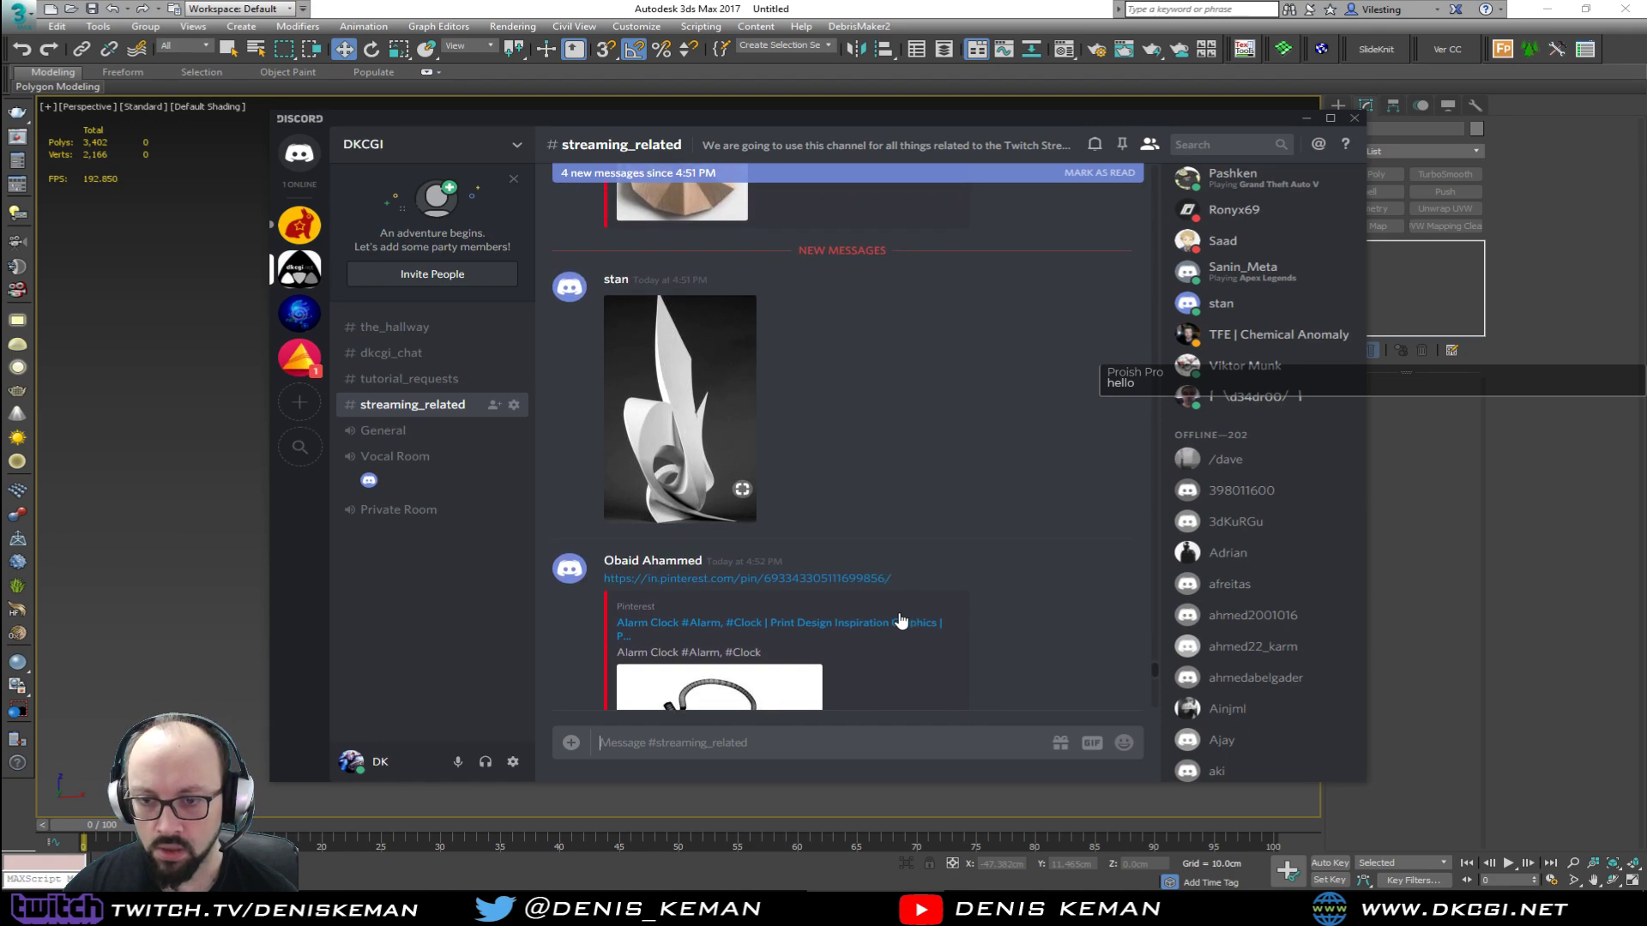
{"action": "scroll", "coordinate": [901, 620], "scroll_direction": "down", "scroll_amount": 6}
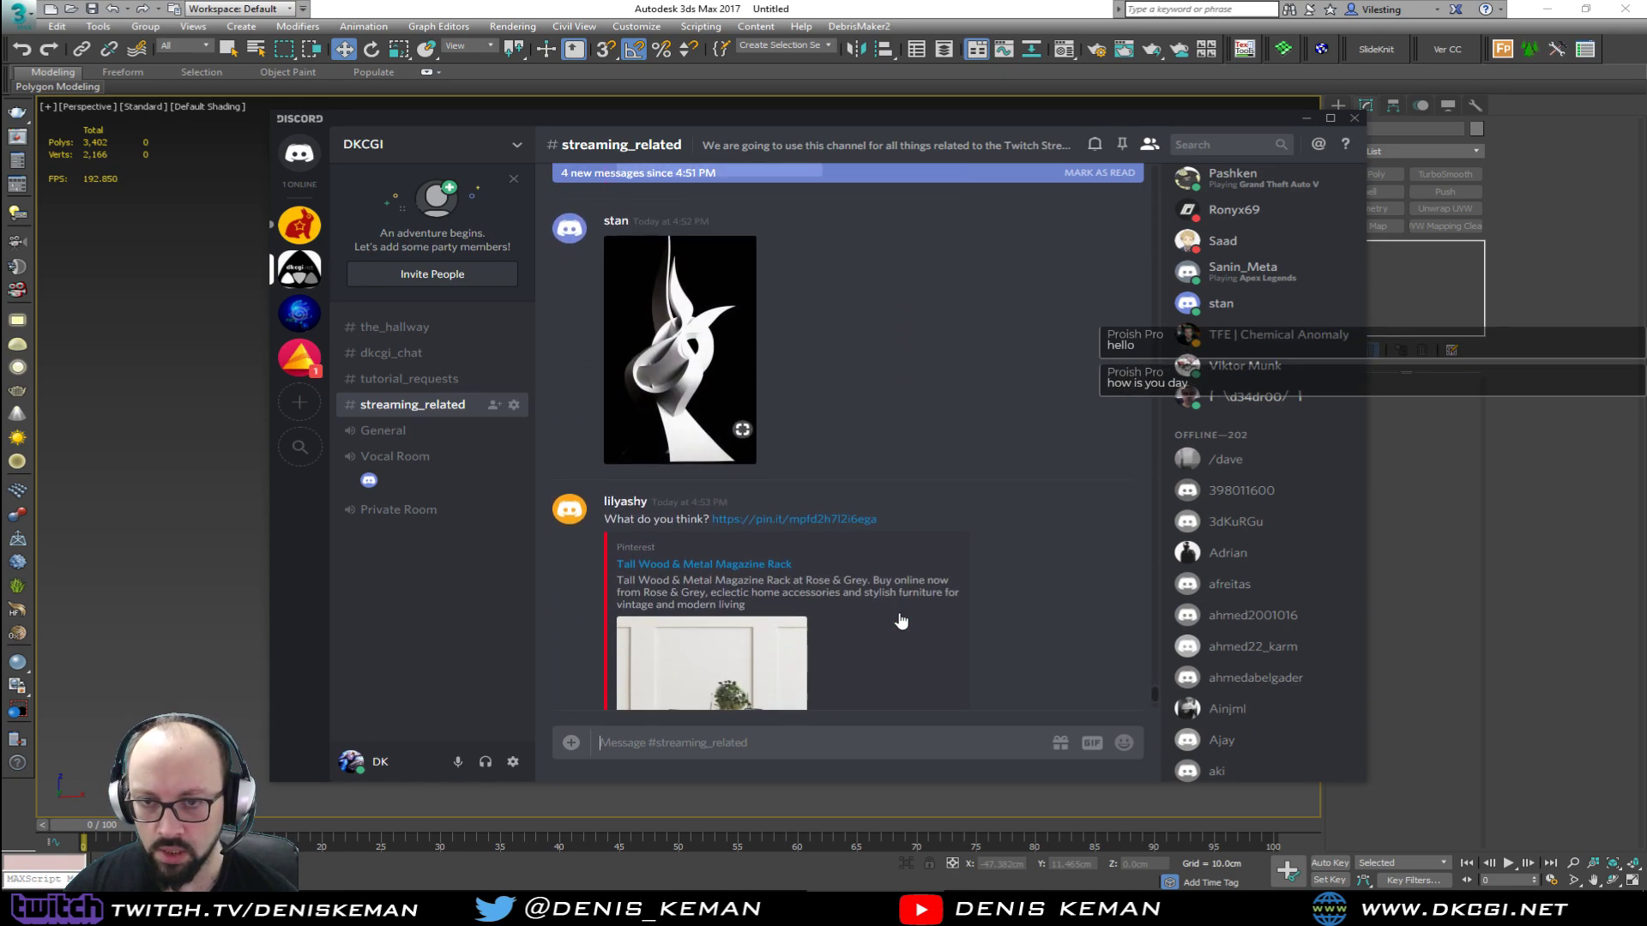
{"action": "scroll", "coordinate": [899, 613], "scroll_direction": "down", "scroll_amount": 2}
{"action": "scroll", "coordinate": [815, 581], "scroll_direction": "up", "scroll_amount": 4}
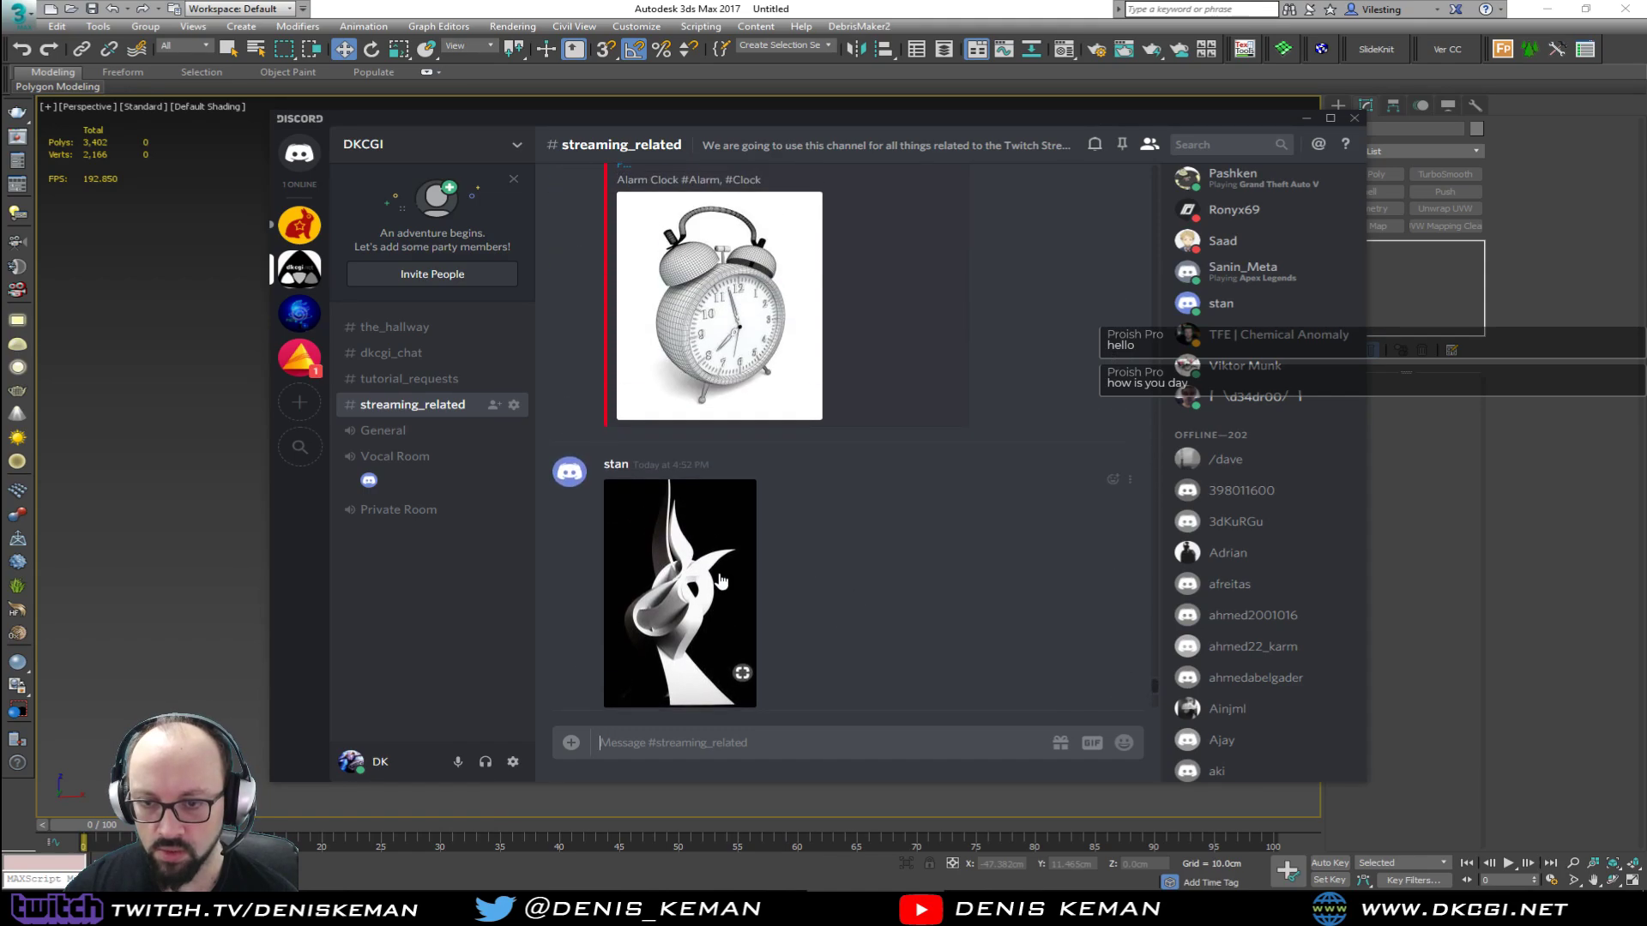
{"action": "scroll", "coordinate": [678, 604], "scroll_direction": "up", "scroll_amount": 1}
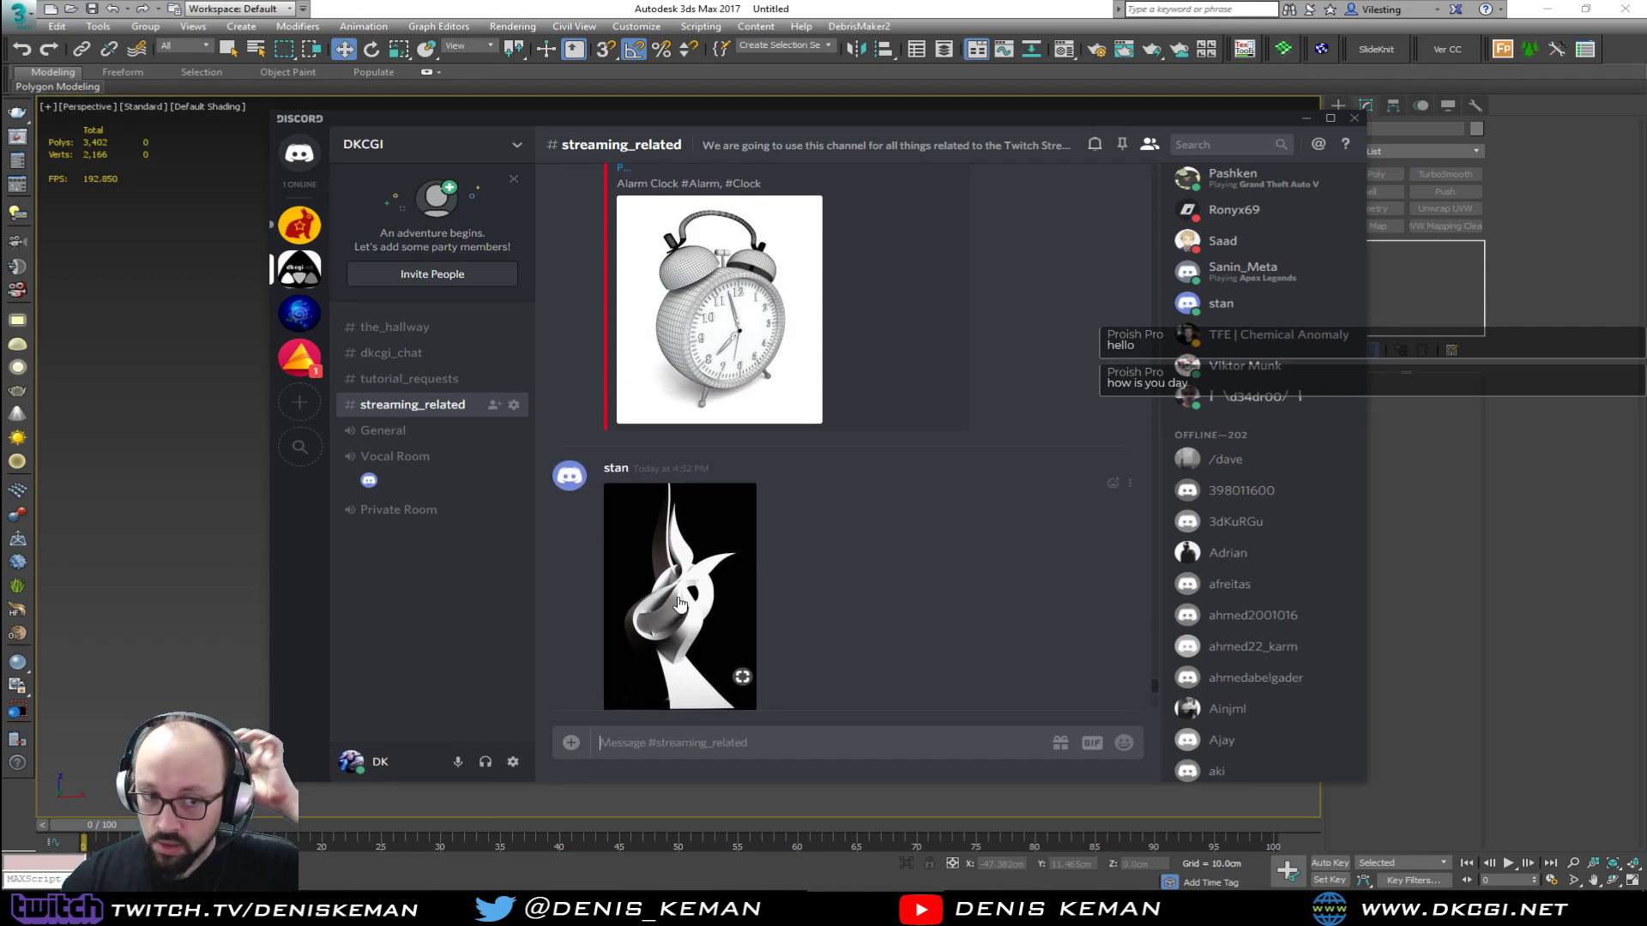
{"action": "scroll", "coordinate": [678, 604], "scroll_direction": "up", "scroll_amount": 5}
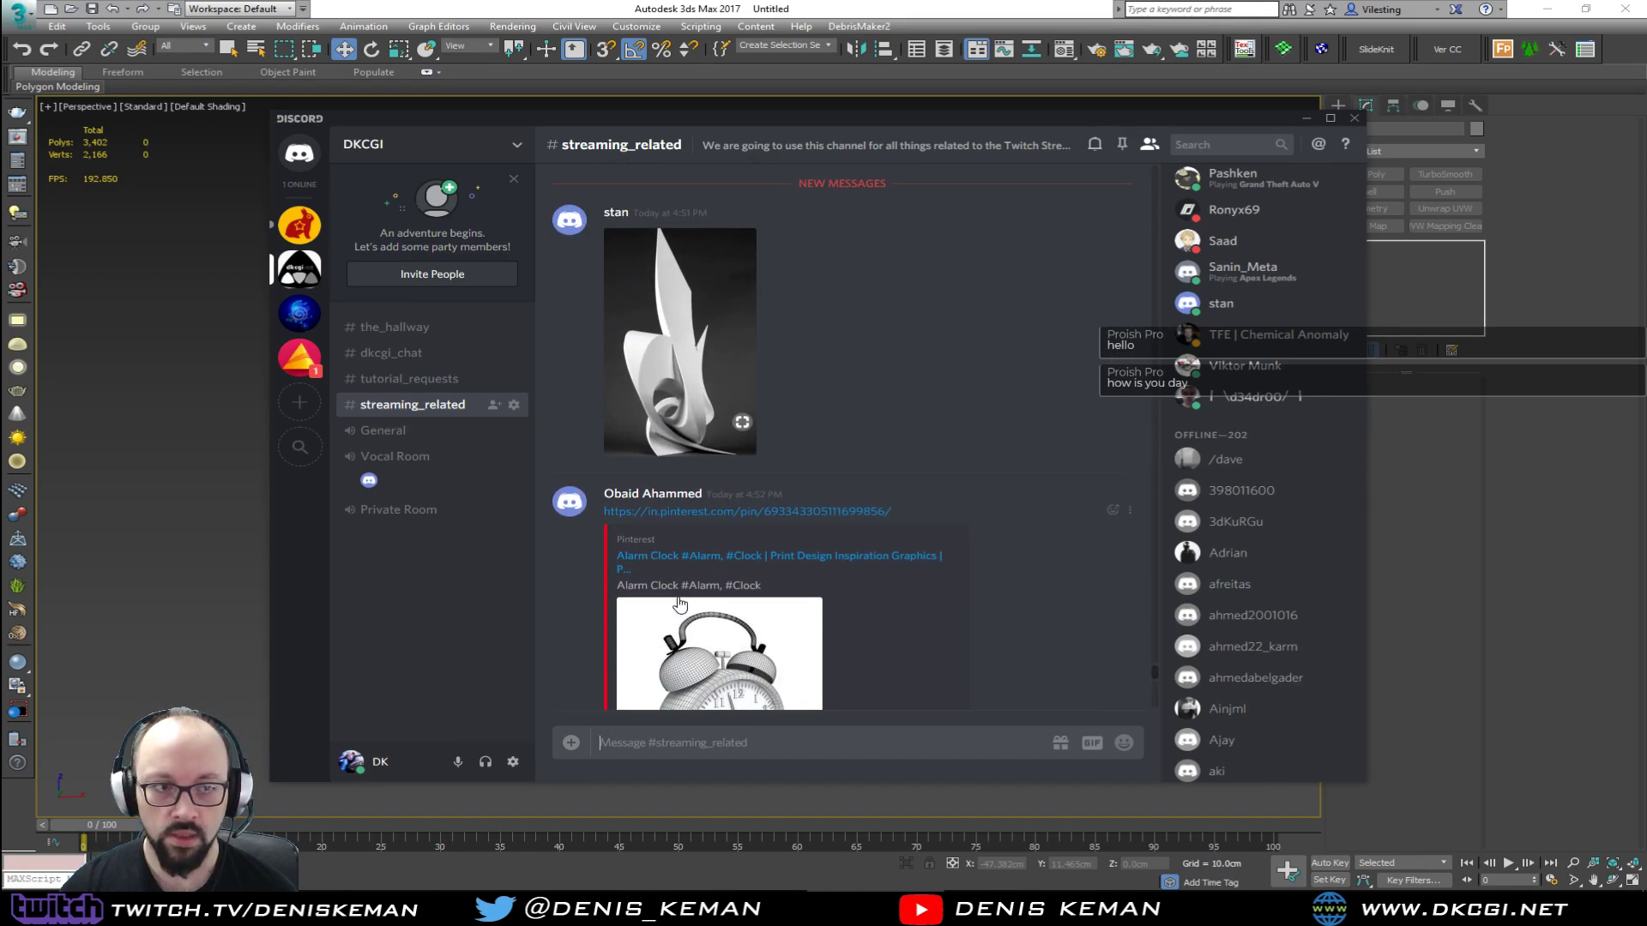
{"action": "scroll", "coordinate": [679, 604], "scroll_direction": "up", "scroll_amount": 2}
{"action": "scroll", "coordinate": [773, 498], "scroll_direction": "up", "scroll_amount": 4}
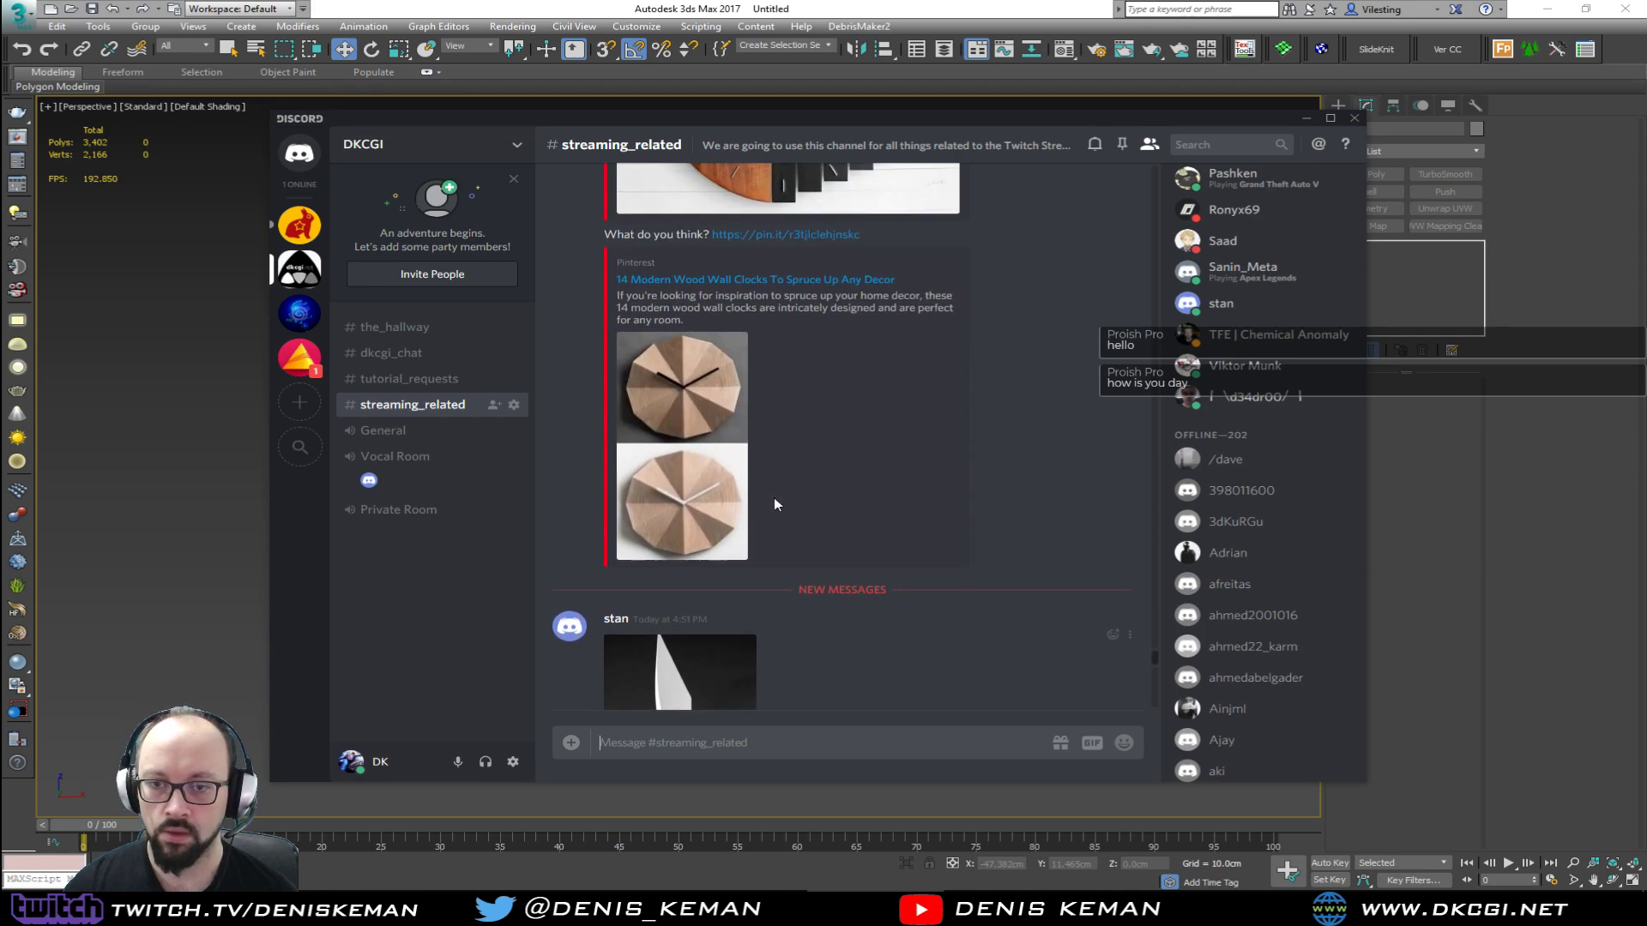
{"action": "left_click_drag", "start_coordinate": [800, 120], "coordinate": [1646, 343]}
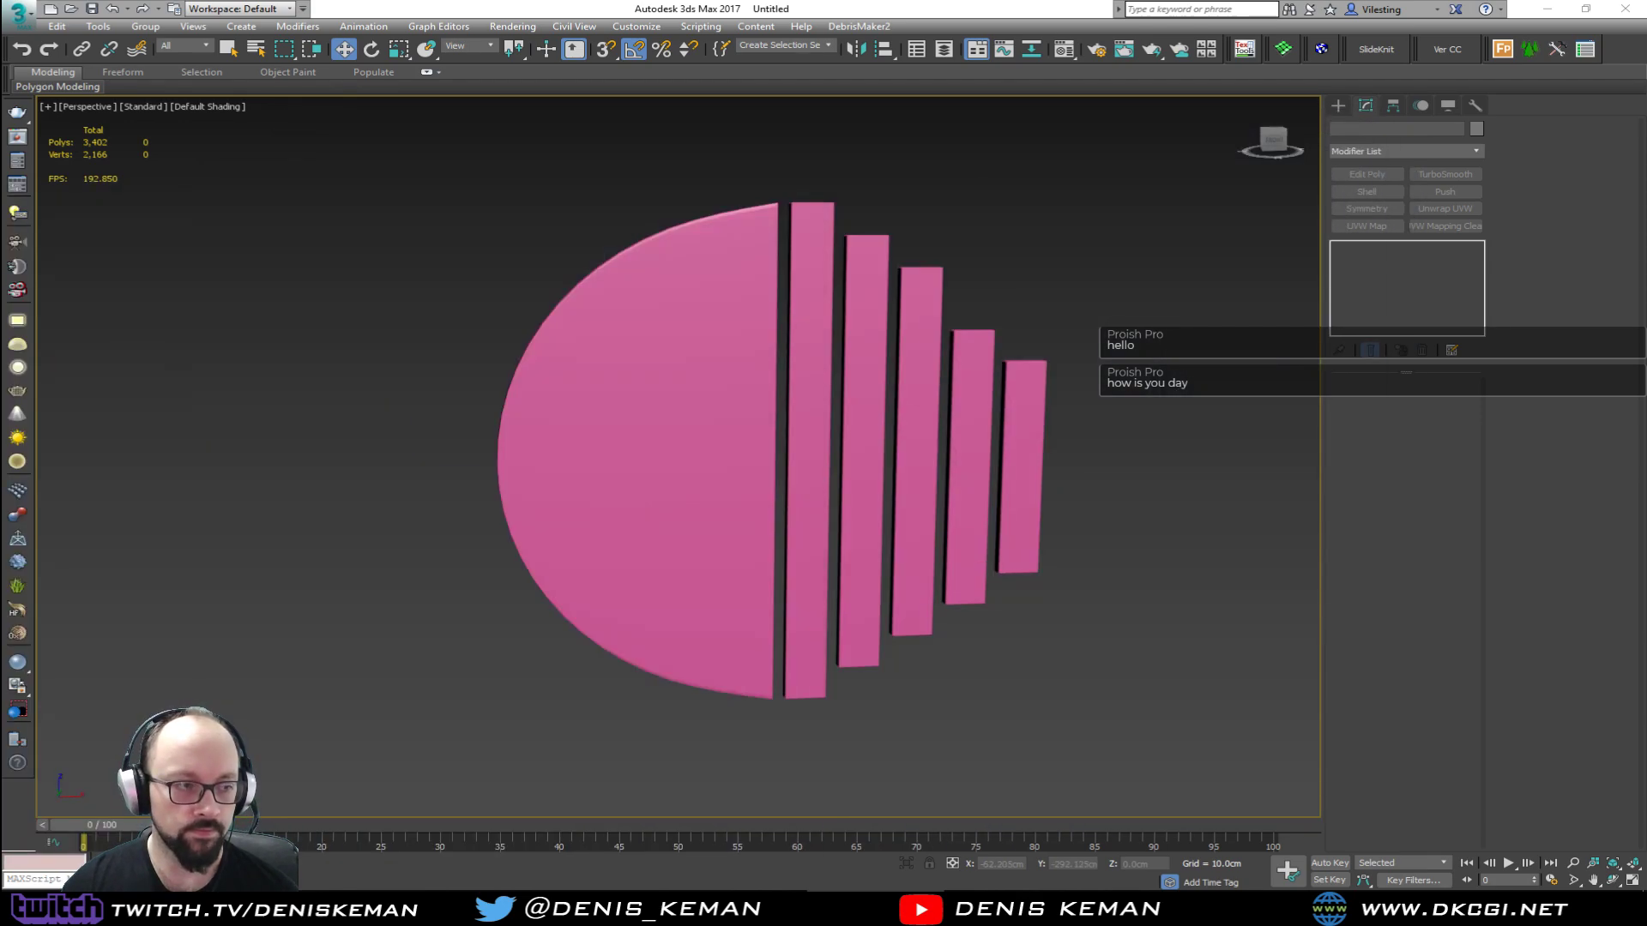
Step: Draw a horizontal box about 34.7 cm wide and 2.1 cm long in the Front view, across the half-disc and all strips
{"action": "key", "text": "alt+w"}
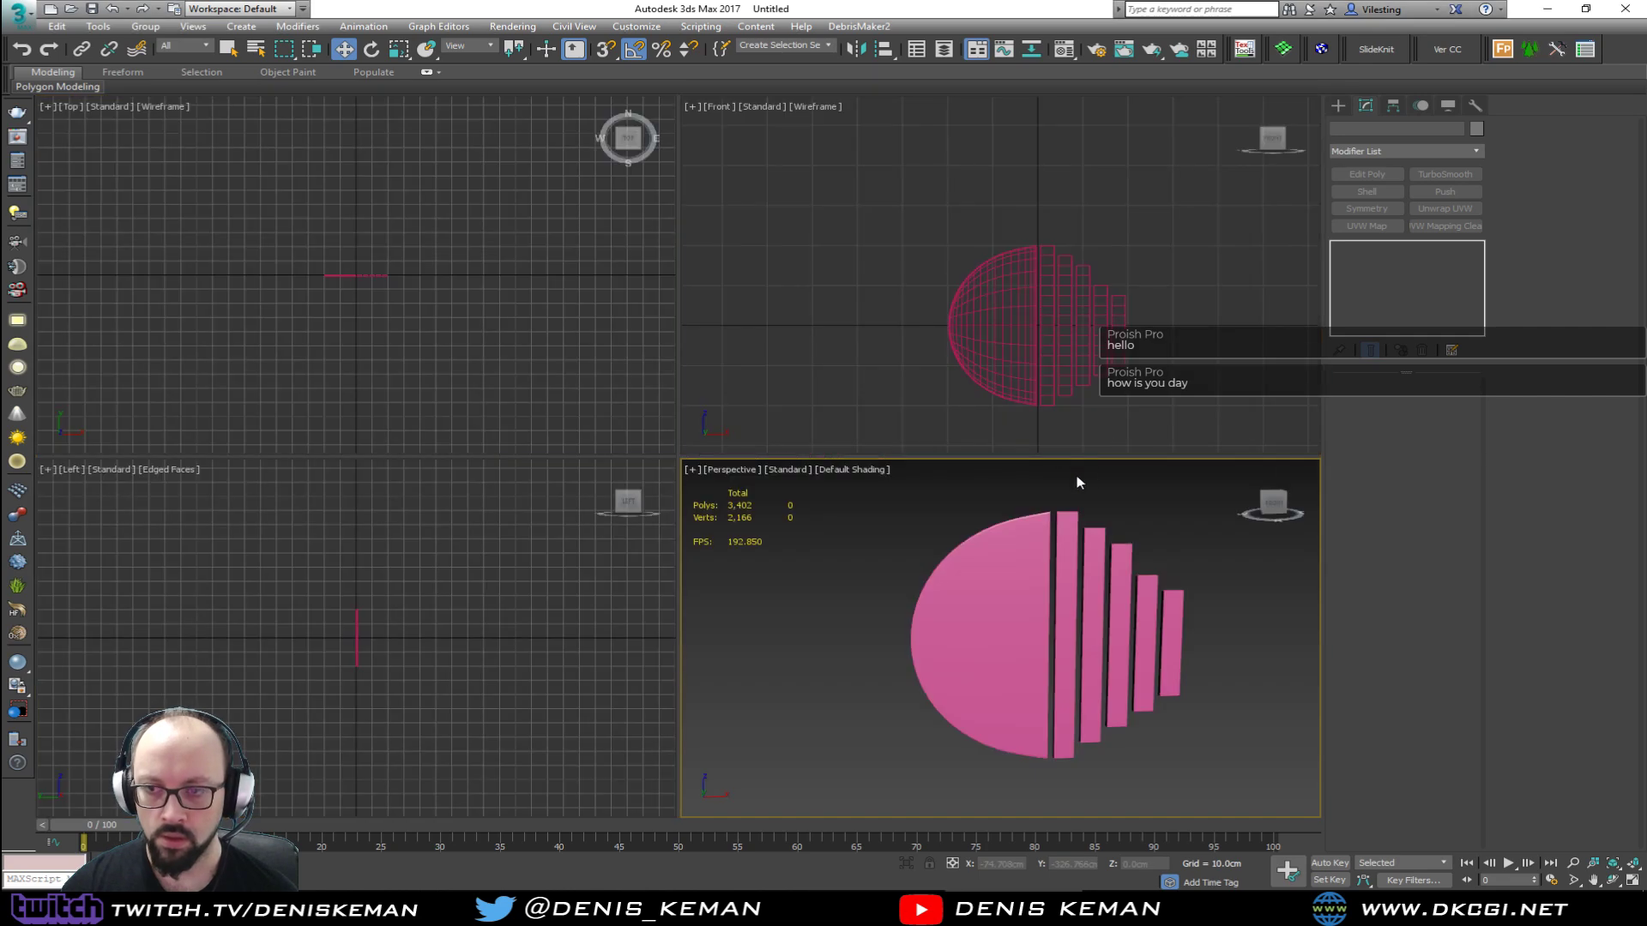
{"action": "key", "text": "alt+w"}
{"action": "scroll", "coordinate": [797, 411], "scroll_direction": "up", "scroll_amount": 5}
{"action": "right_click", "coordinate": [759, 391]}
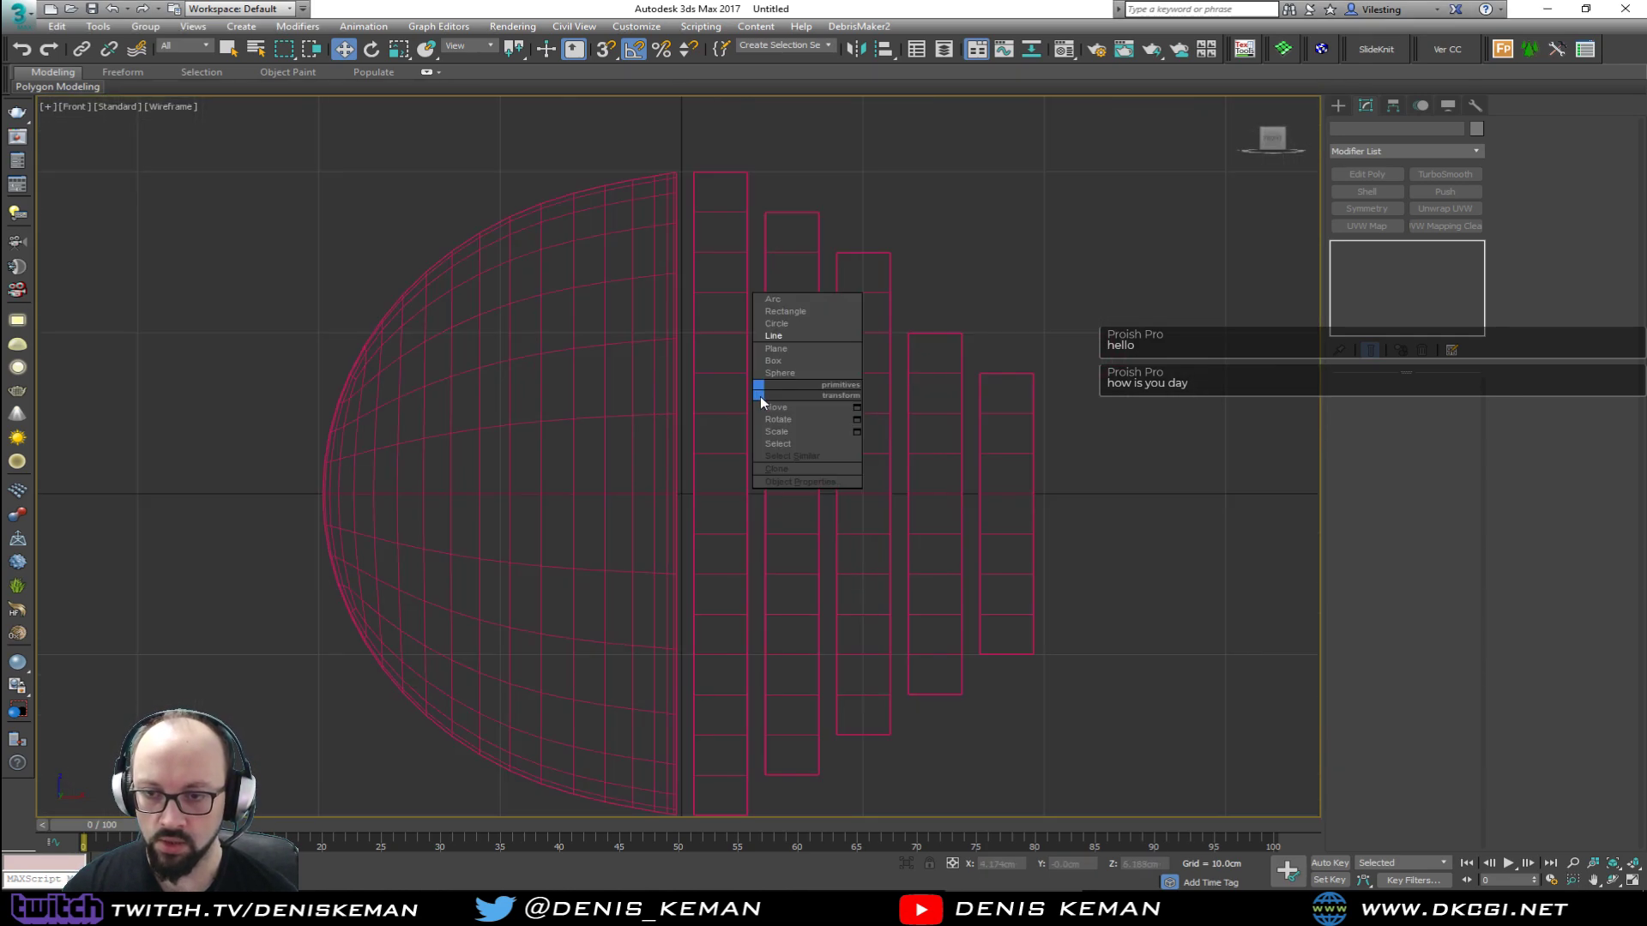
{"action": "left_click", "coordinate": [795, 359]}
{"action": "left_click_drag", "start_coordinate": [401, 413], "coordinate": [1030, 446]}
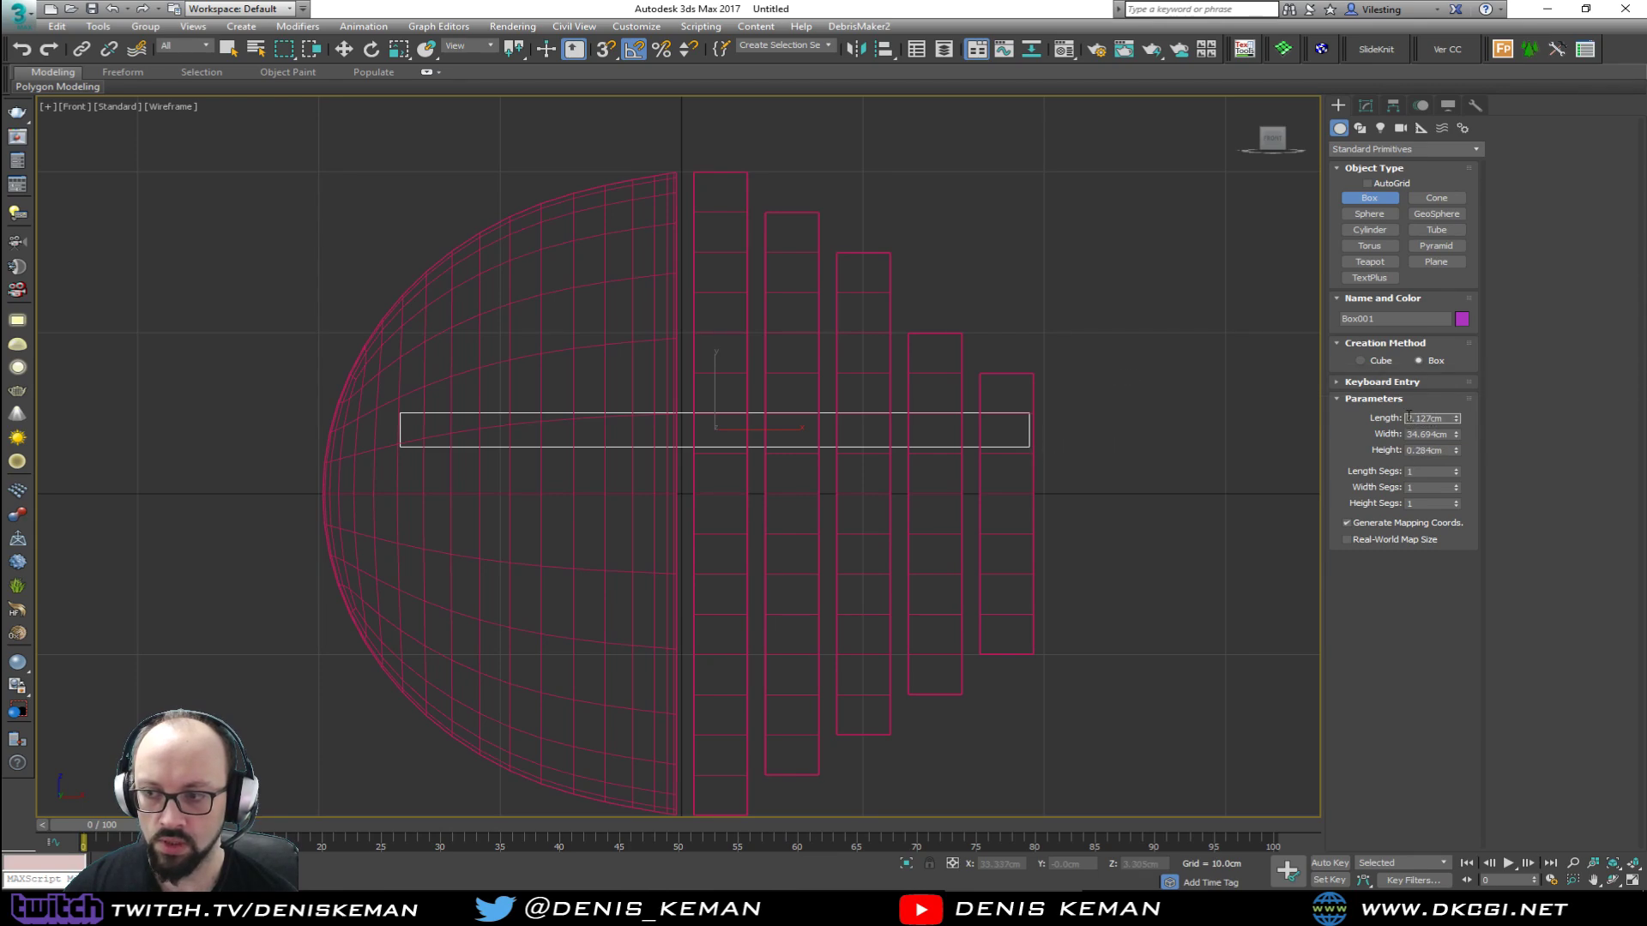
Step: Set the box's length to 2 cm, width to 35 cm and height to 1 cm
{"action": "type", "text": "2"}
{"action": "key", "text": "Tab"}
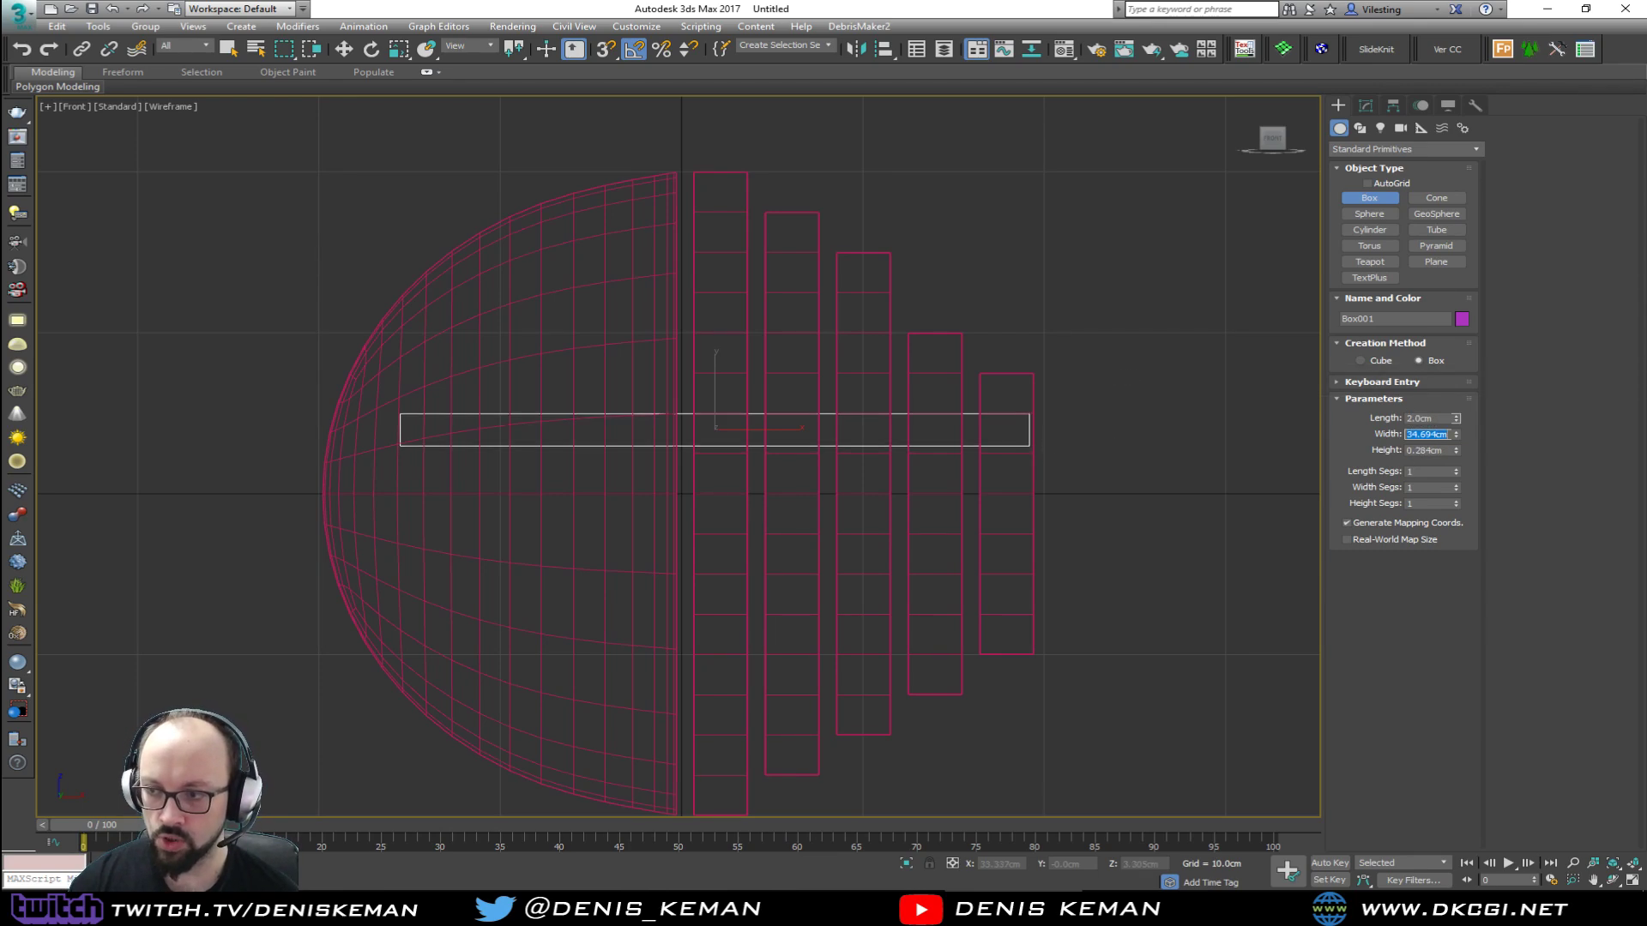
{"action": "type", "text": "35"}
{"action": "key", "text": "Return"}
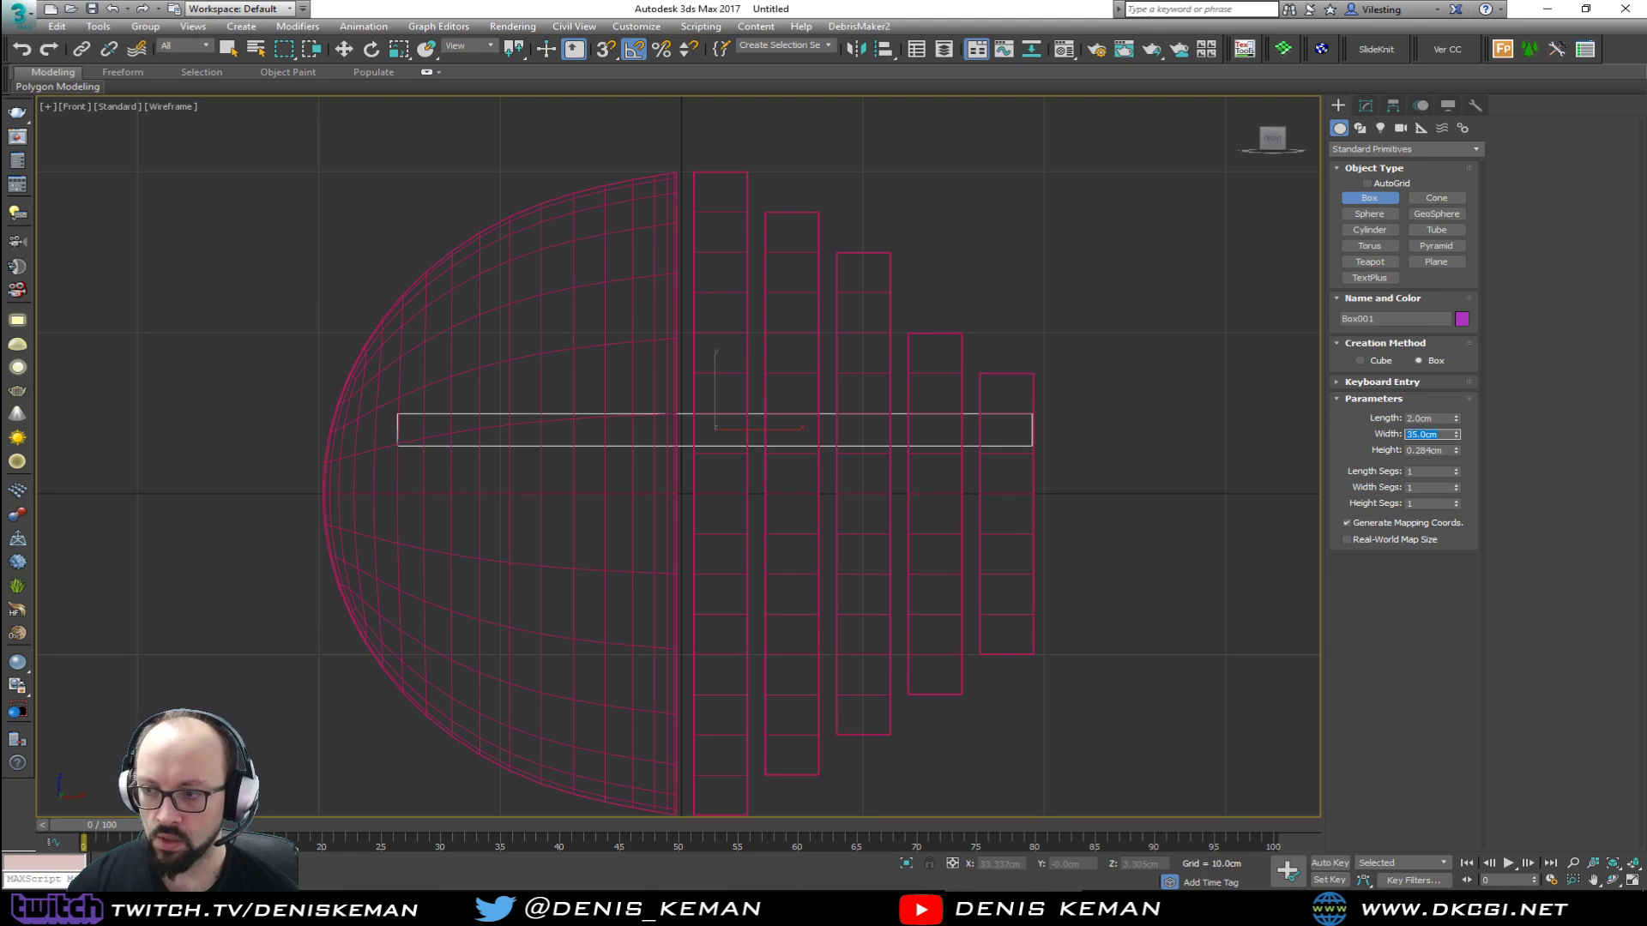
{"action": "key", "text": "Tab"}
{"action": "type", "text": "1"}
{"action": "key", "text": "Return"}
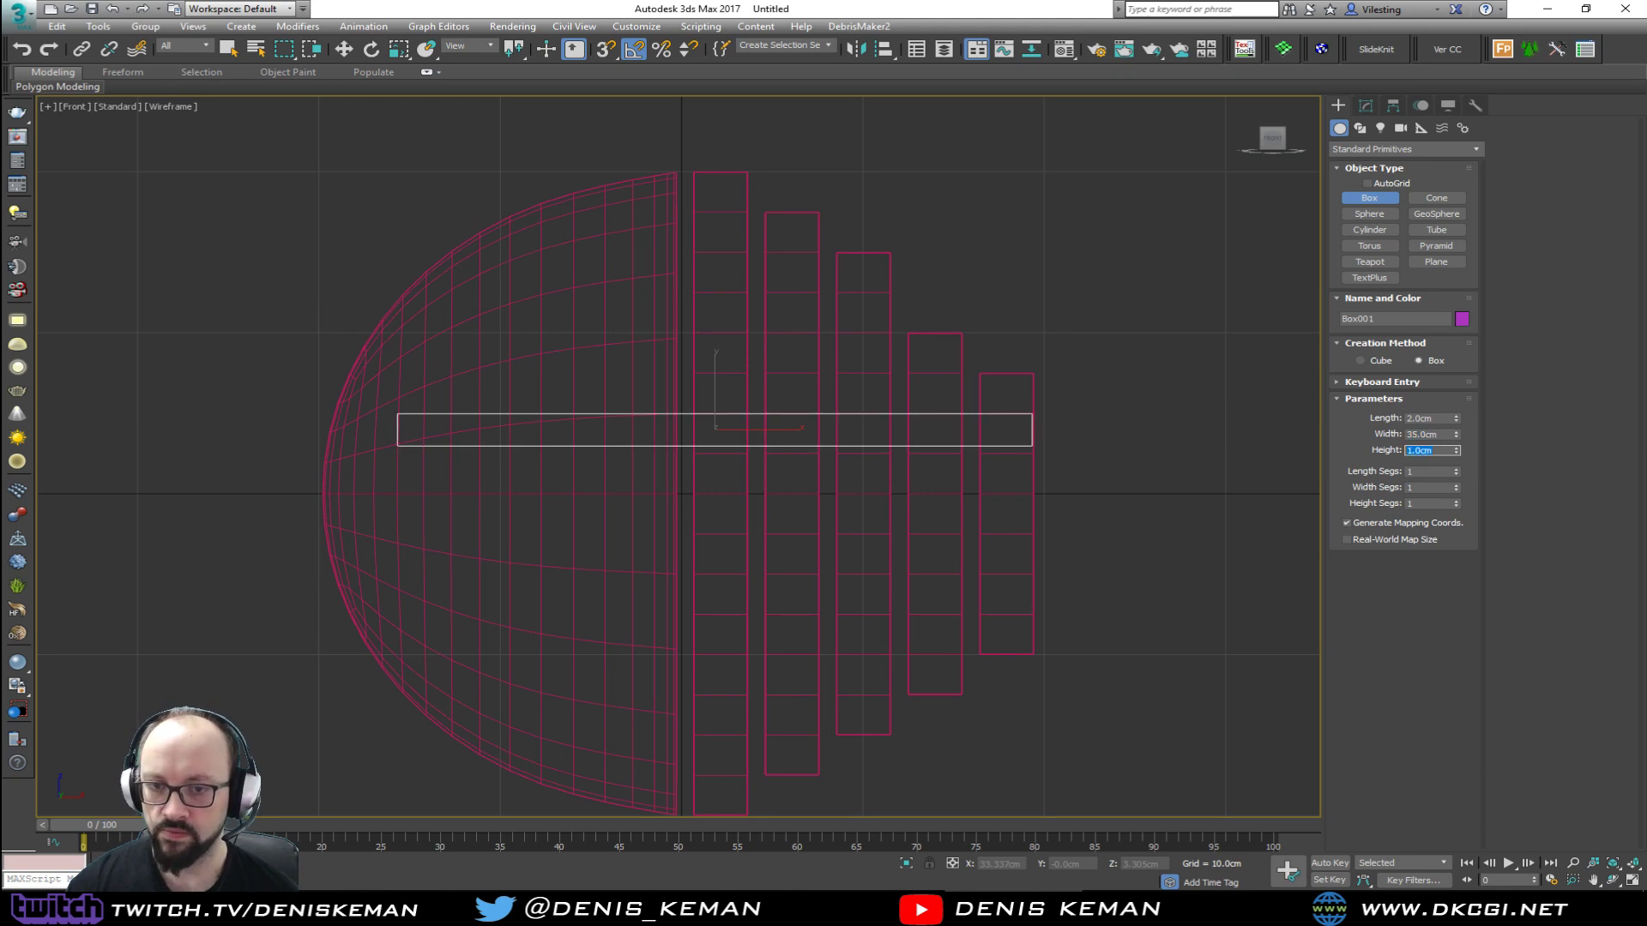
Step: Move the horizontal support bar back along Y to about 0.98 cm, just behind the half-disc and planks
{"action": "key", "text": "alt+w"}
{"action": "left_click", "coordinate": [1079, 601]}
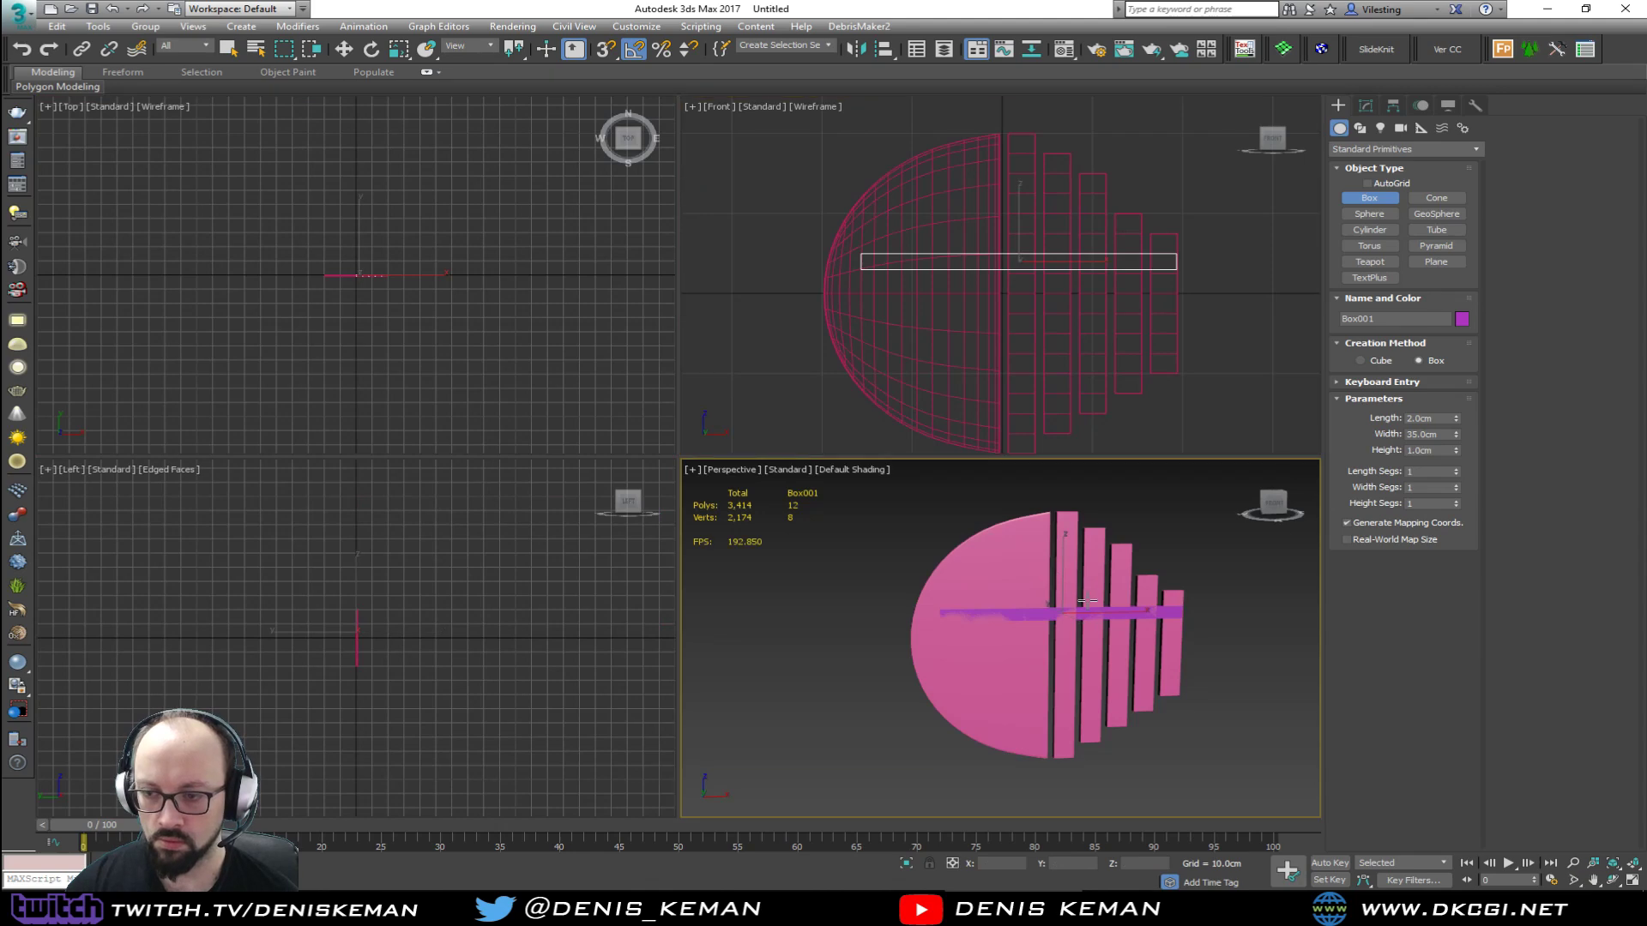
{"action": "key", "text": "alt+w"}
{"action": "middle_click_drag", "start_coordinate": [1079, 601], "coordinate": [875, 459], "text": "alt"}
{"action": "key", "text": "w"}
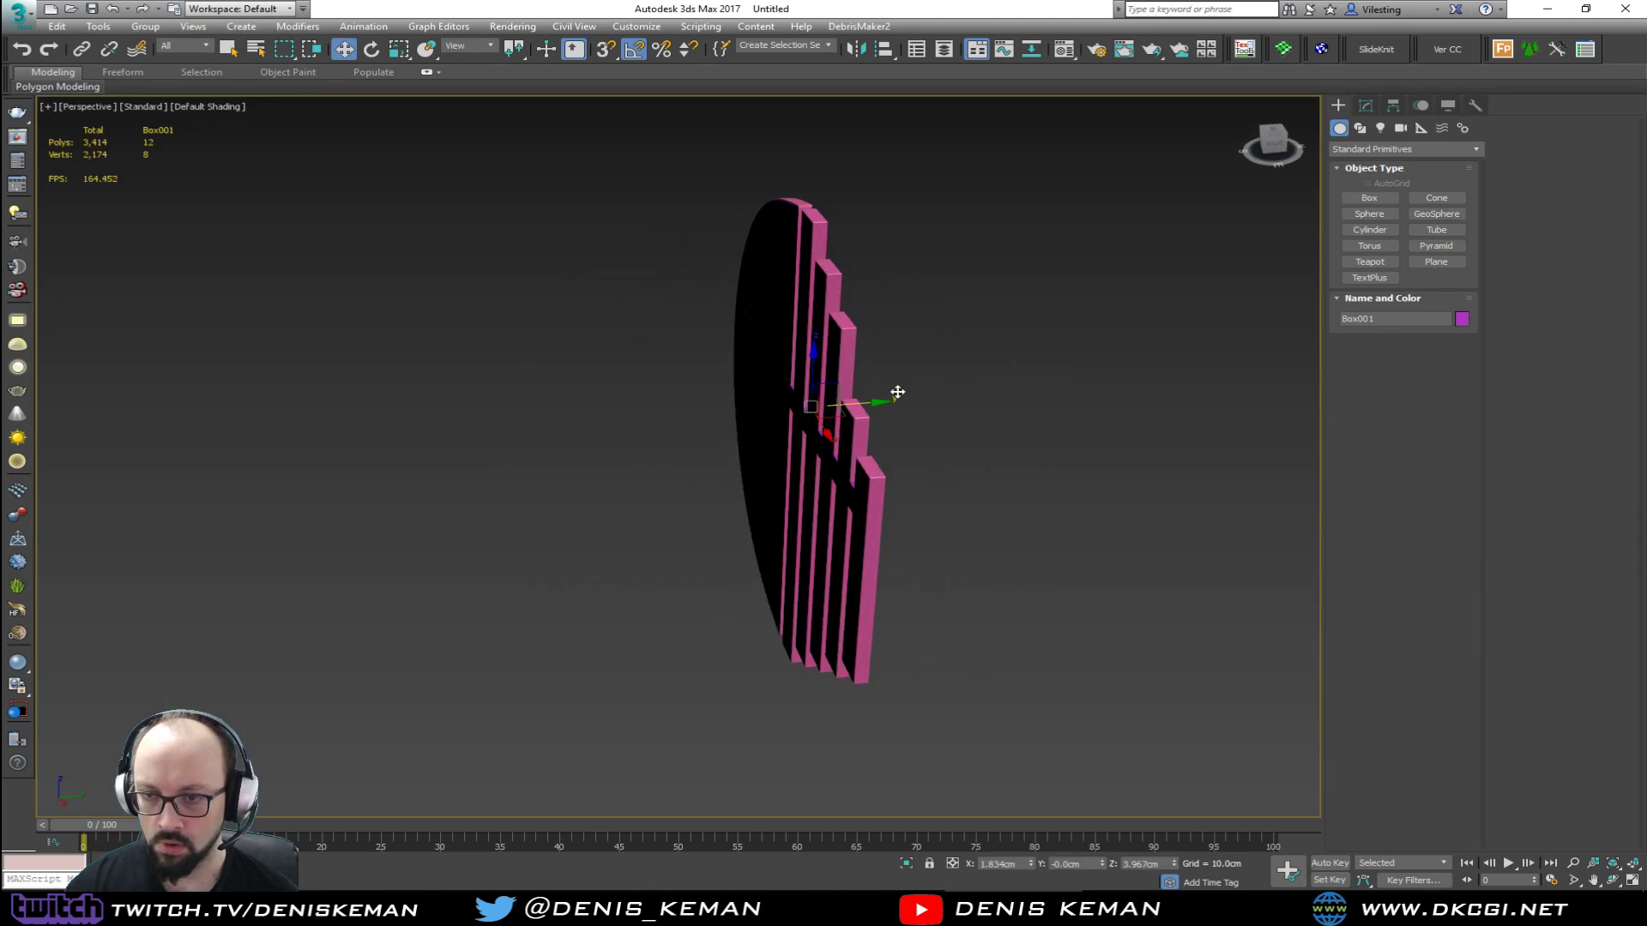
{"action": "left_click_drag", "start_coordinate": [864, 409], "coordinate": [877, 405]}
{"action": "middle_click_drag", "start_coordinate": [876, 405], "coordinate": [803, 318], "text": "alt"}
{"action": "scroll", "coordinate": [850, 417], "scroll_direction": "up", "scroll_amount": 10}
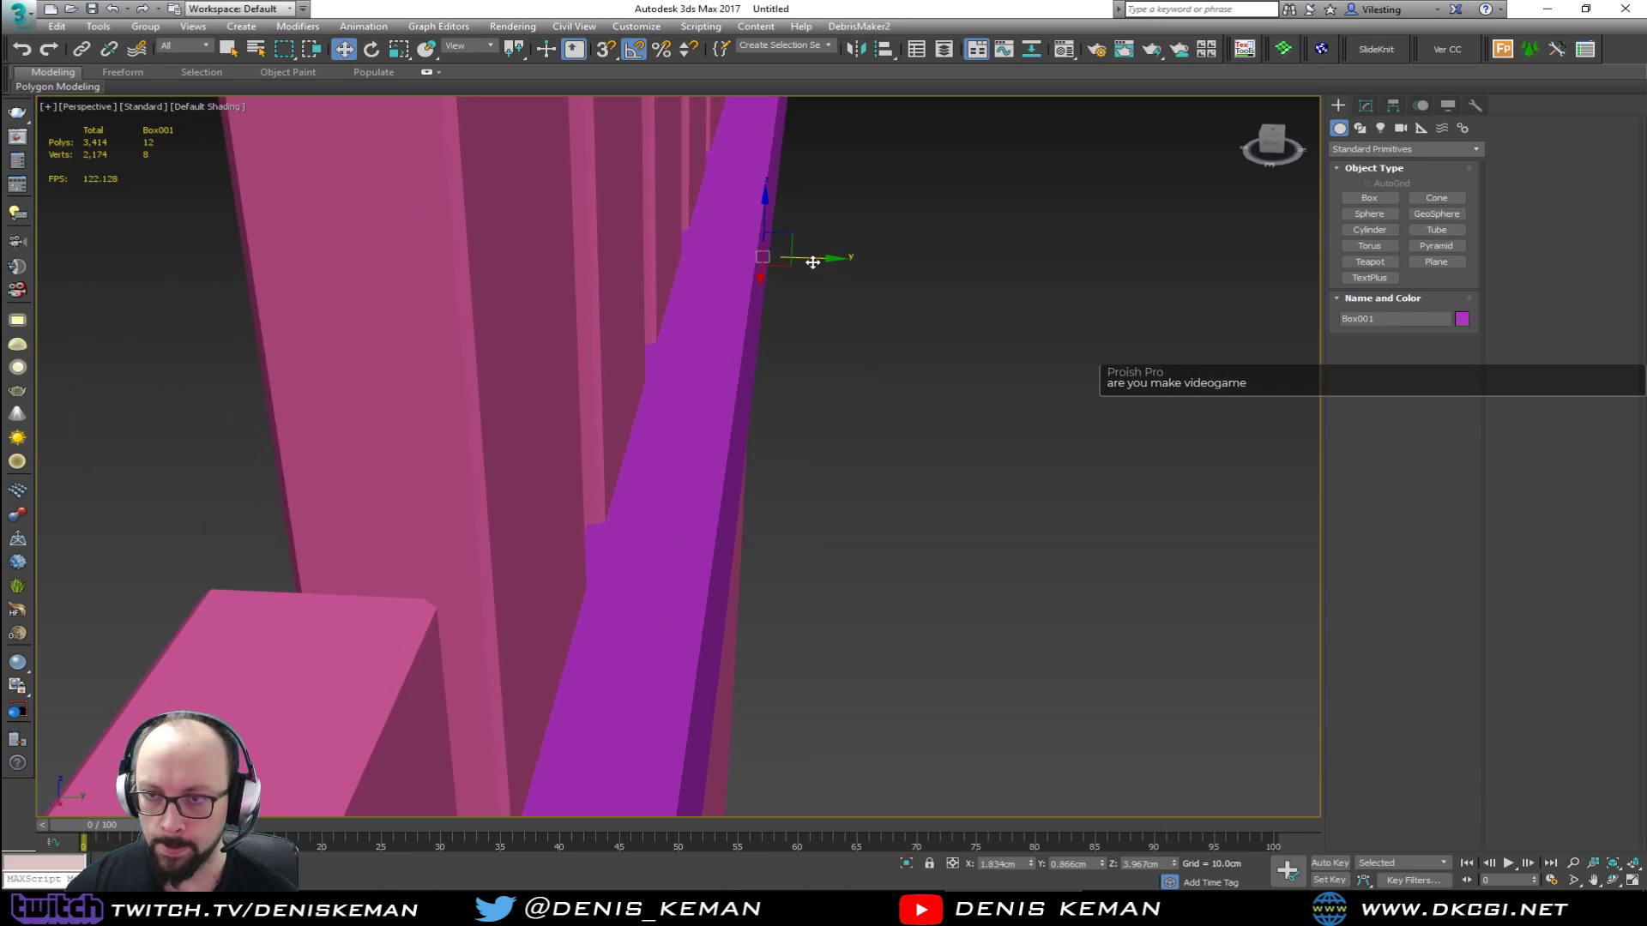
{"action": "left_click_drag", "start_coordinate": [817, 259], "coordinate": [821, 263]}
{"action": "middle_click_drag", "start_coordinate": [818, 307], "coordinate": [789, 365], "text": "alt"}
Step: Raise the support bar to about Z 5.66 cm and create one instance of it below at about Z -8.49 cm
{"action": "key", "text": "alt+w"}
{"action": "middle_click", "coordinate": [935, 352]}
{"action": "key", "text": "alt+w"}
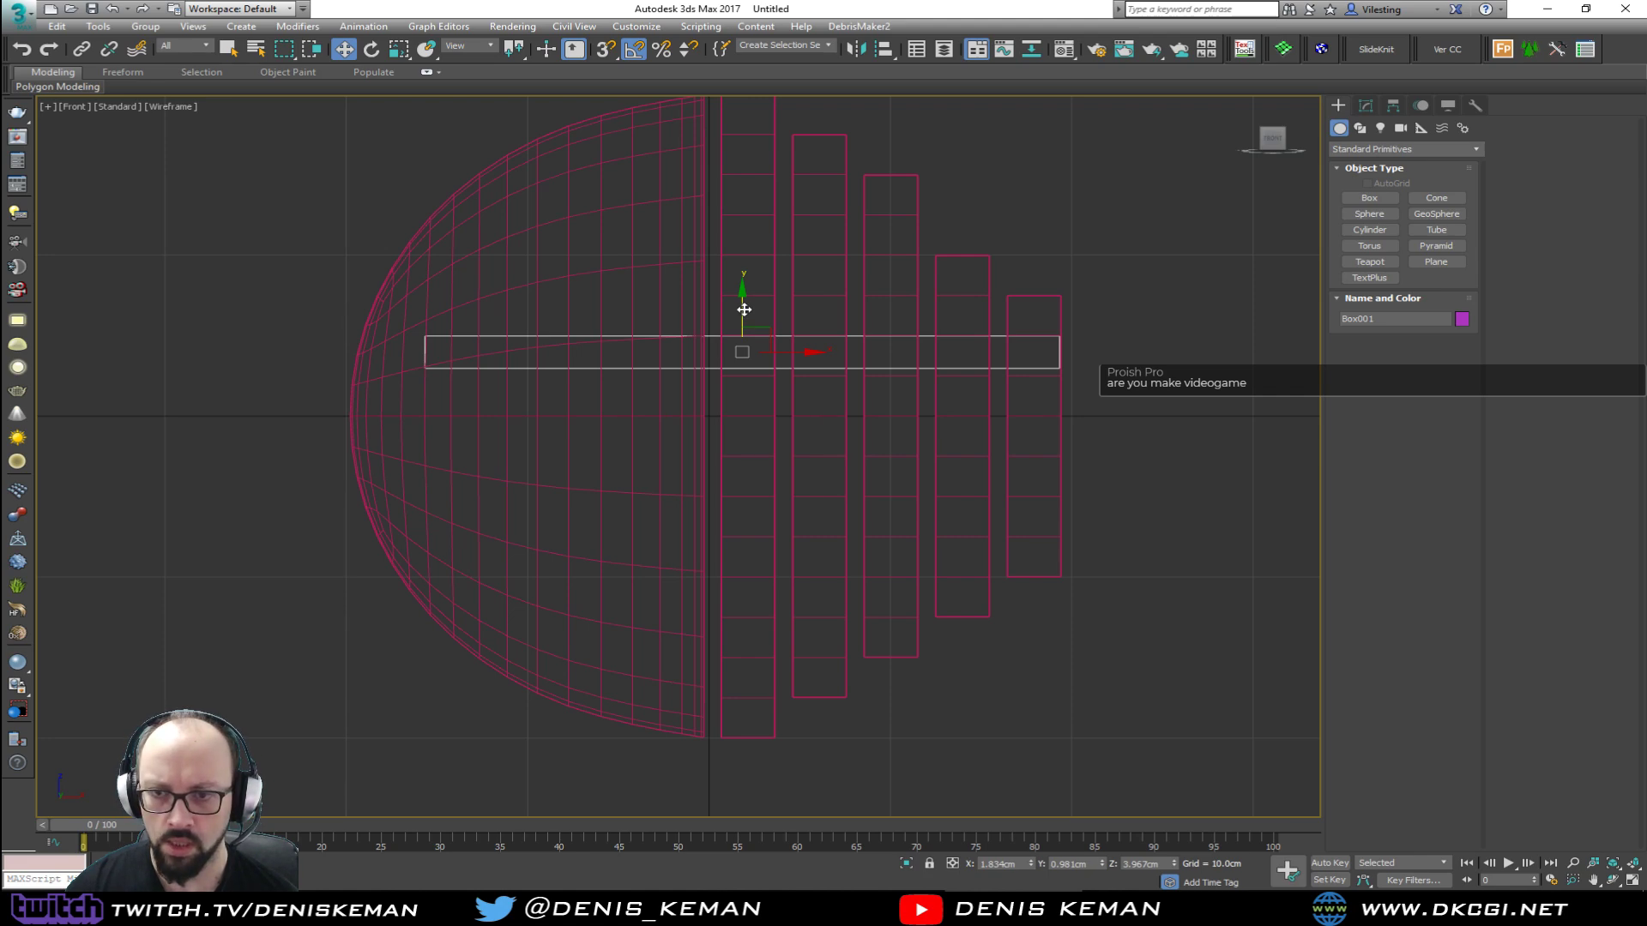
{"action": "mouse_move", "coordinate": [744, 309]}
{"action": "left_mouse_down"}
{"action": "mouse_move", "coordinate": [747, 273]}
{"action": "mouse_move", "coordinate": [739, 514]}
{"action": "left_mouse_up"}
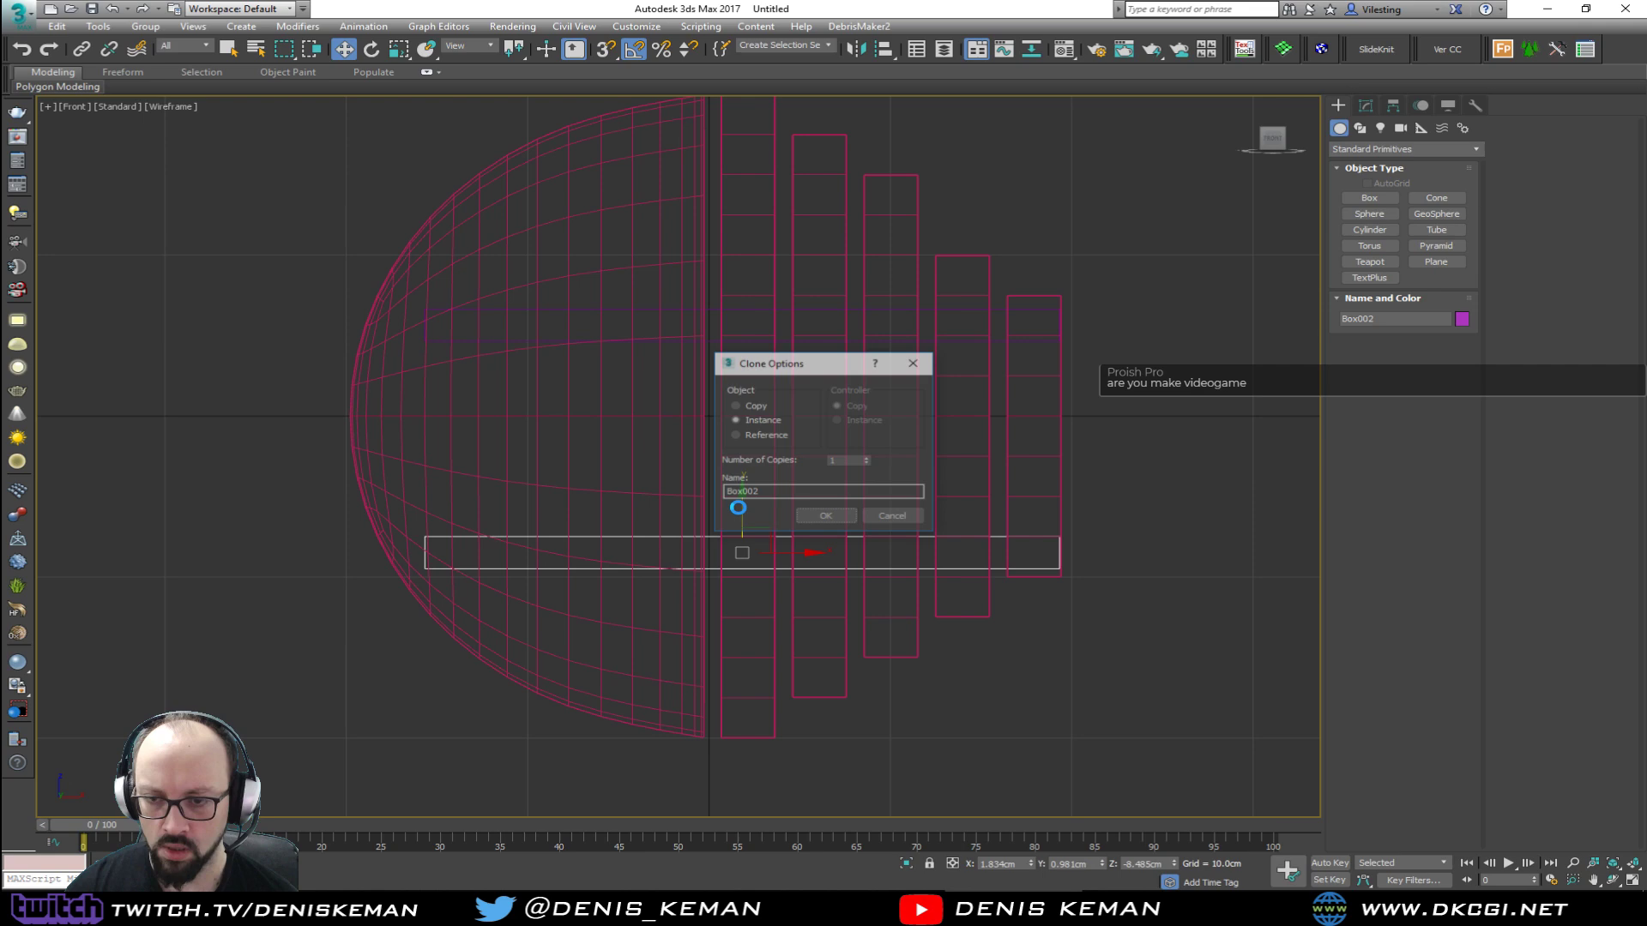
{"action": "left_click", "coordinate": [815, 519]}
Step: Copy the Chamfer modifier from the planks and paste it onto the upper support bar
{"action": "key", "text": "alt+w"}
{"action": "key", "text": "alt+w"}
{"action": "middle_click_drag", "start_coordinate": [1081, 600], "coordinate": [705, 477], "text": "alt"}
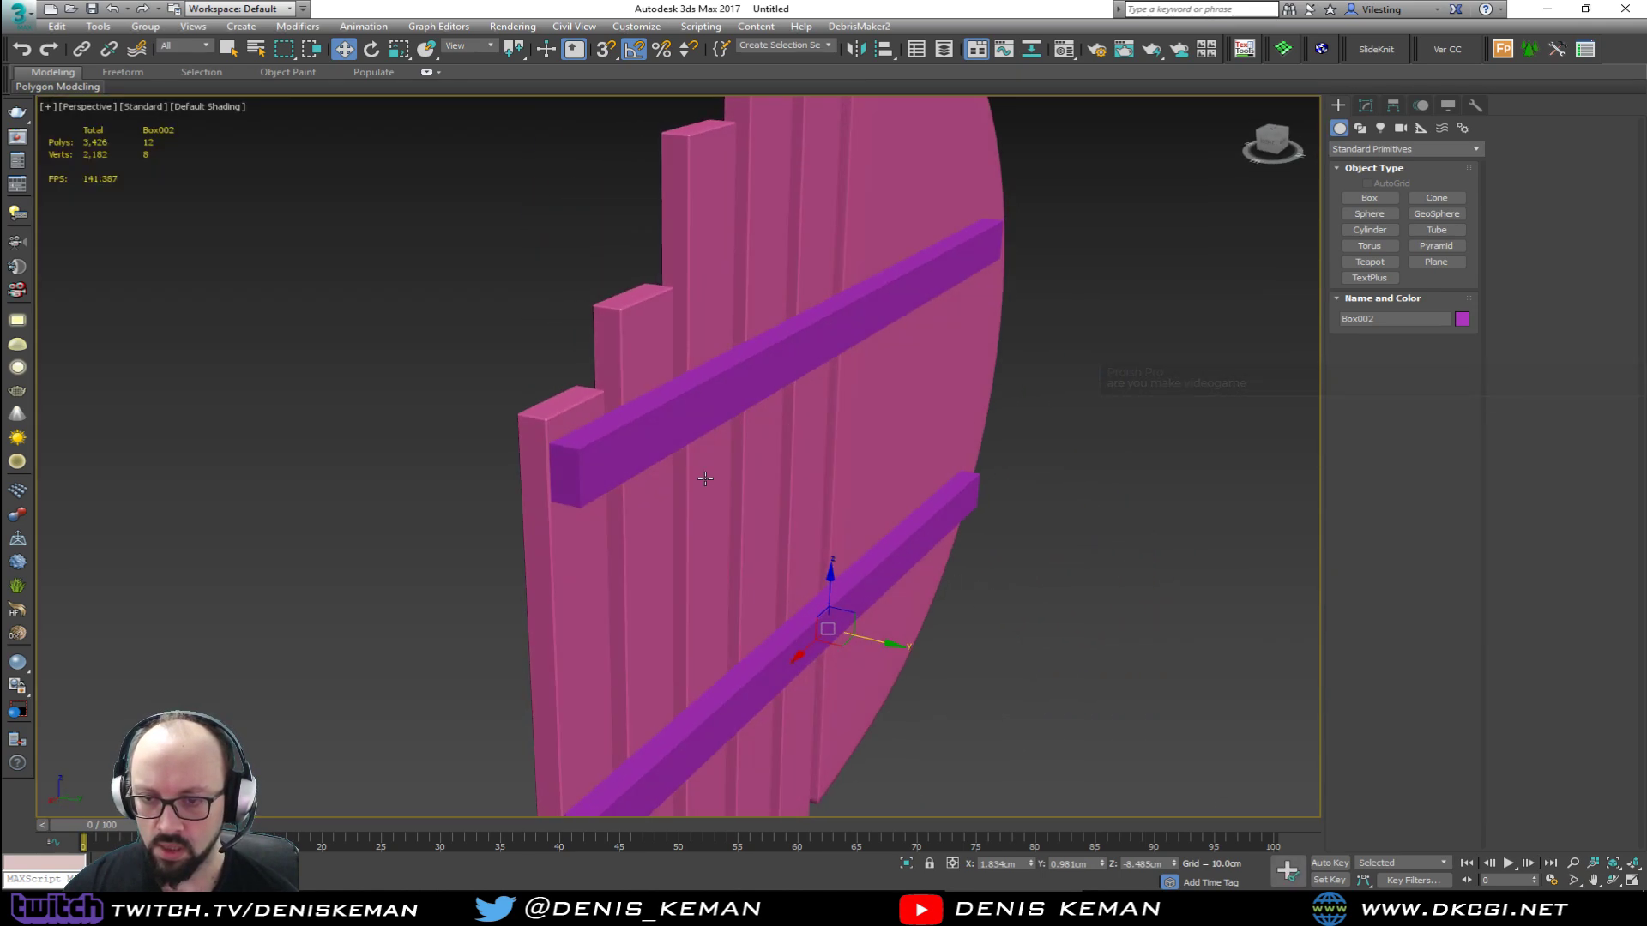
{"action": "left_click", "coordinate": [626, 351]}
{"action": "left_click", "coordinate": [1366, 105]}
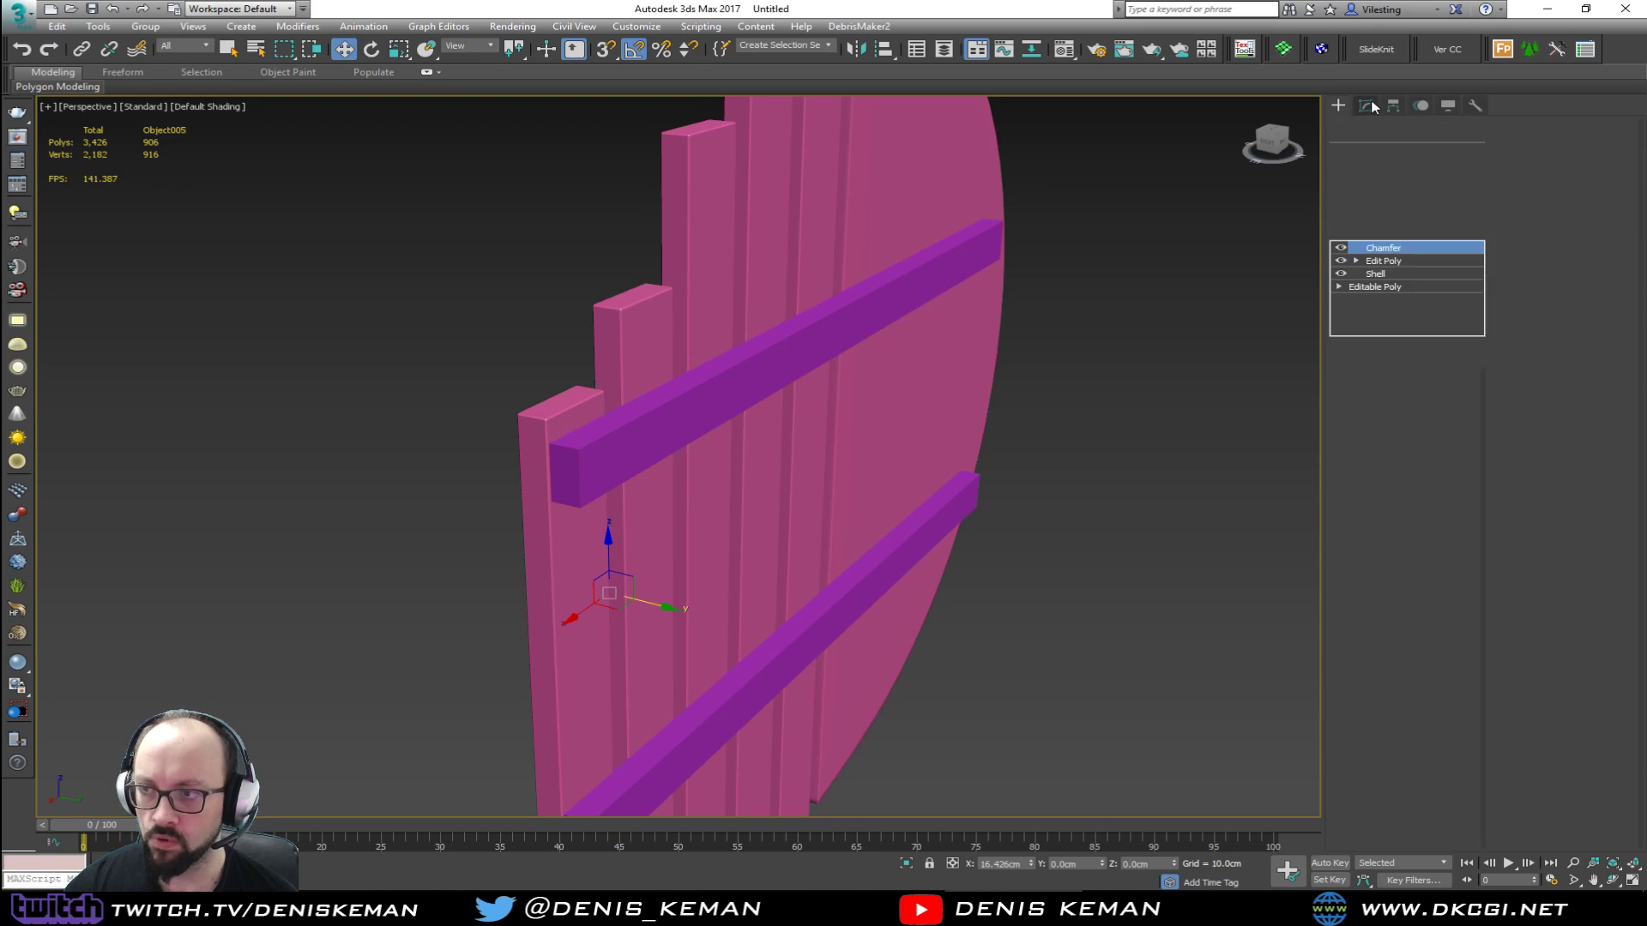
{"action": "right_click", "coordinate": [1399, 248]}
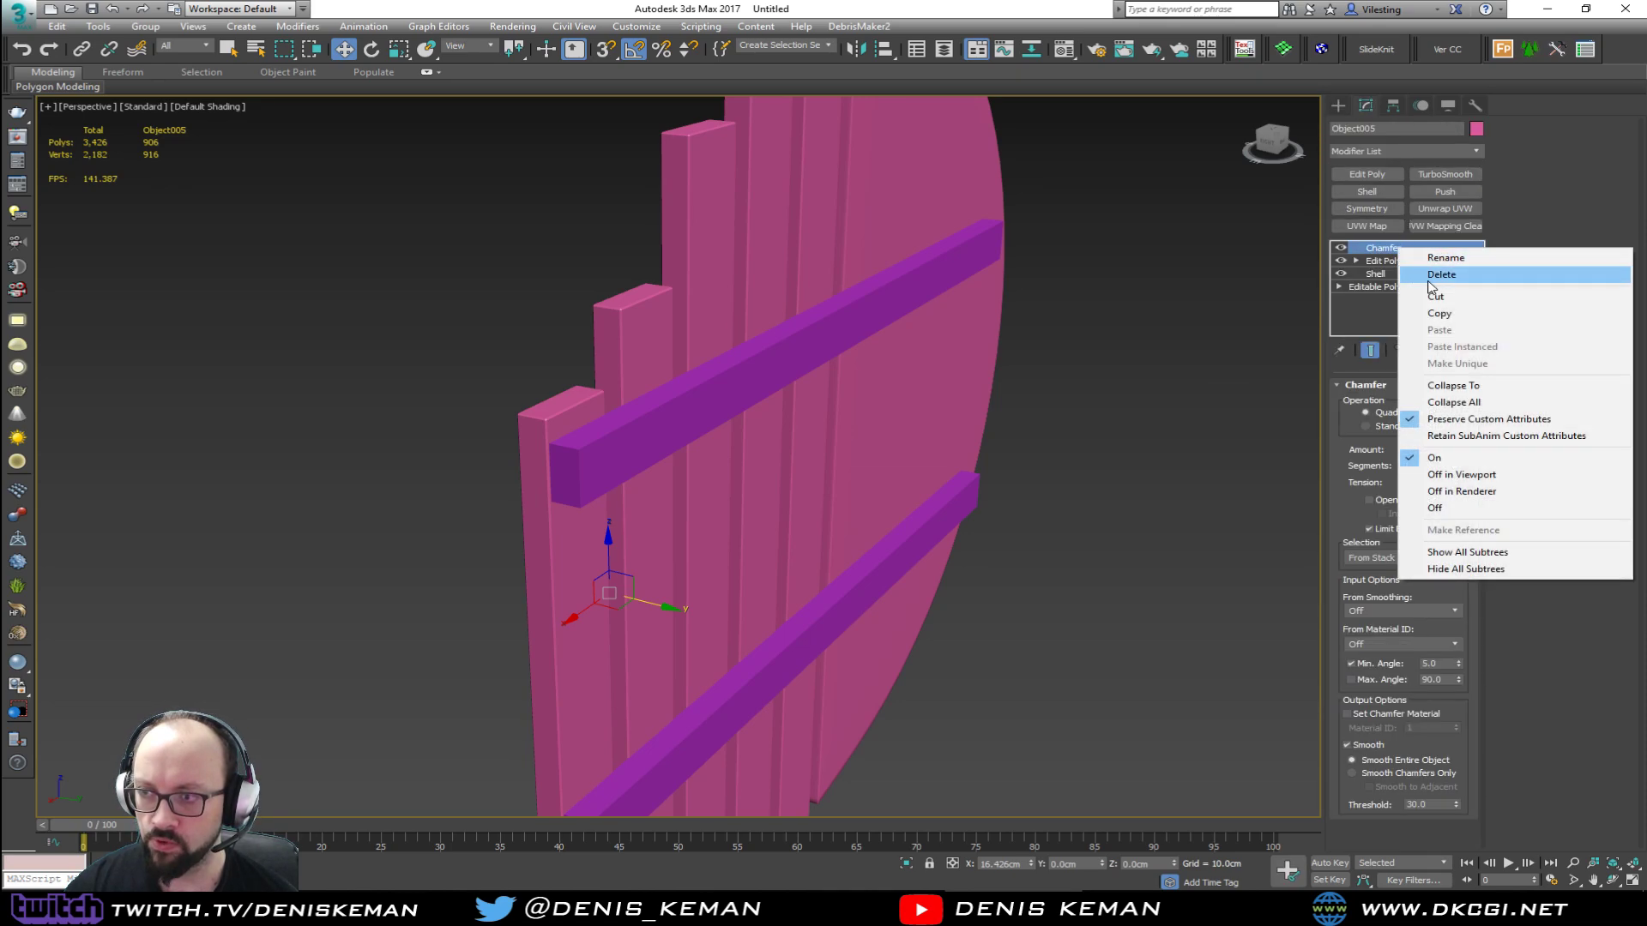
{"action": "left_click", "coordinate": [1449, 314]}
{"action": "left_click", "coordinate": [738, 389]}
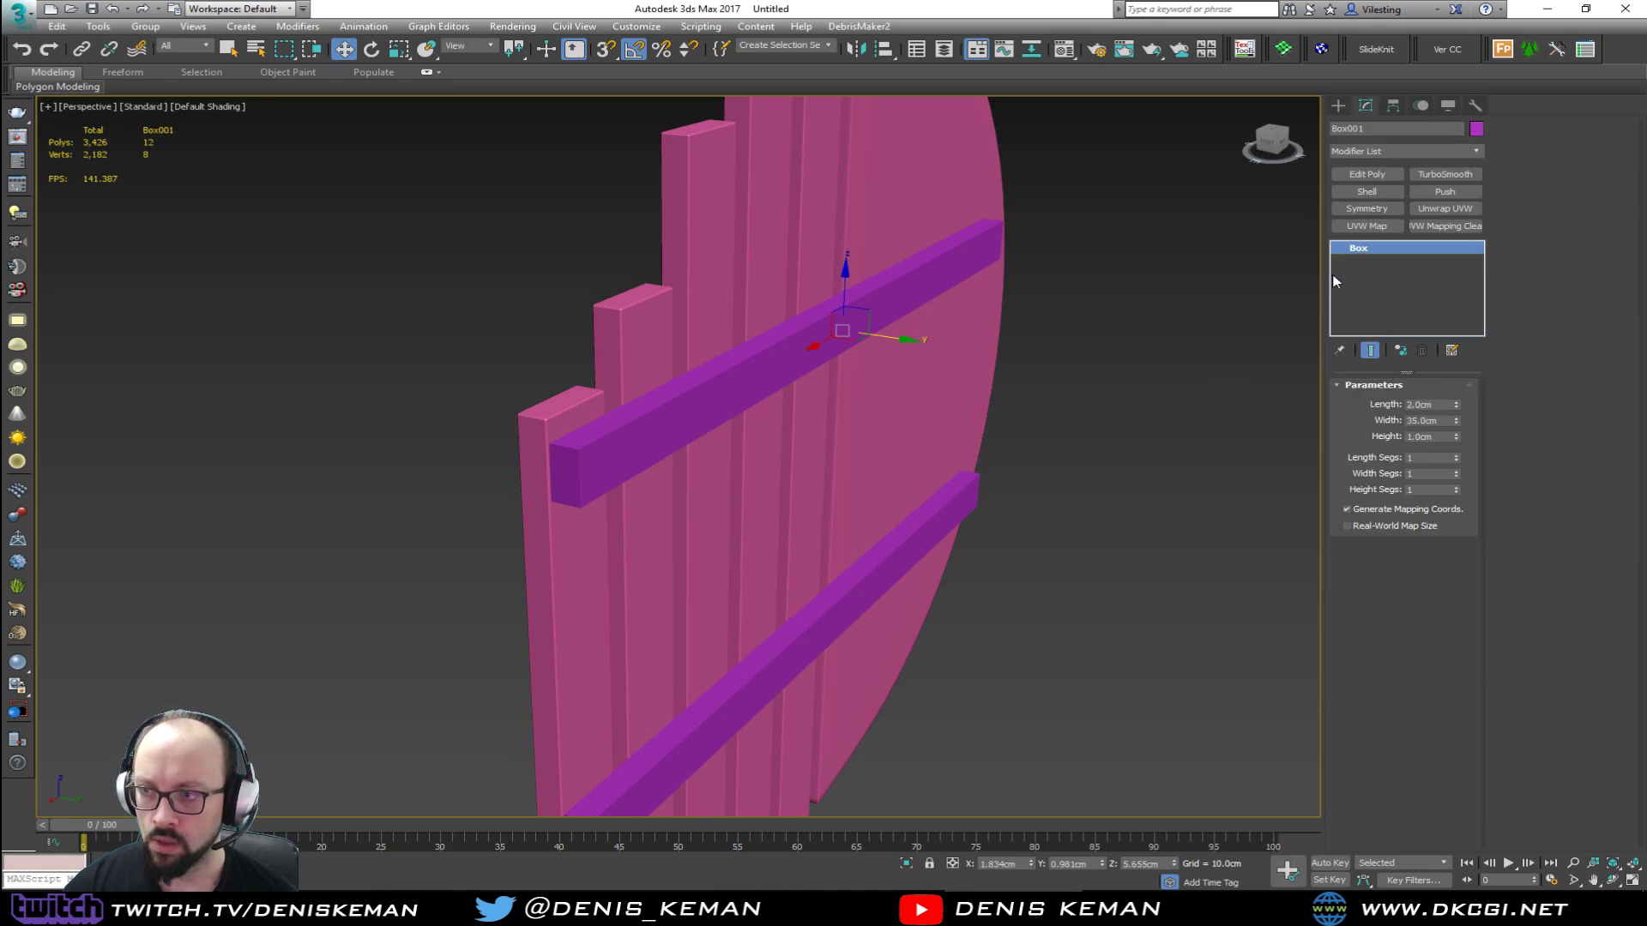
{"action": "right_click", "coordinate": [1369, 248]}
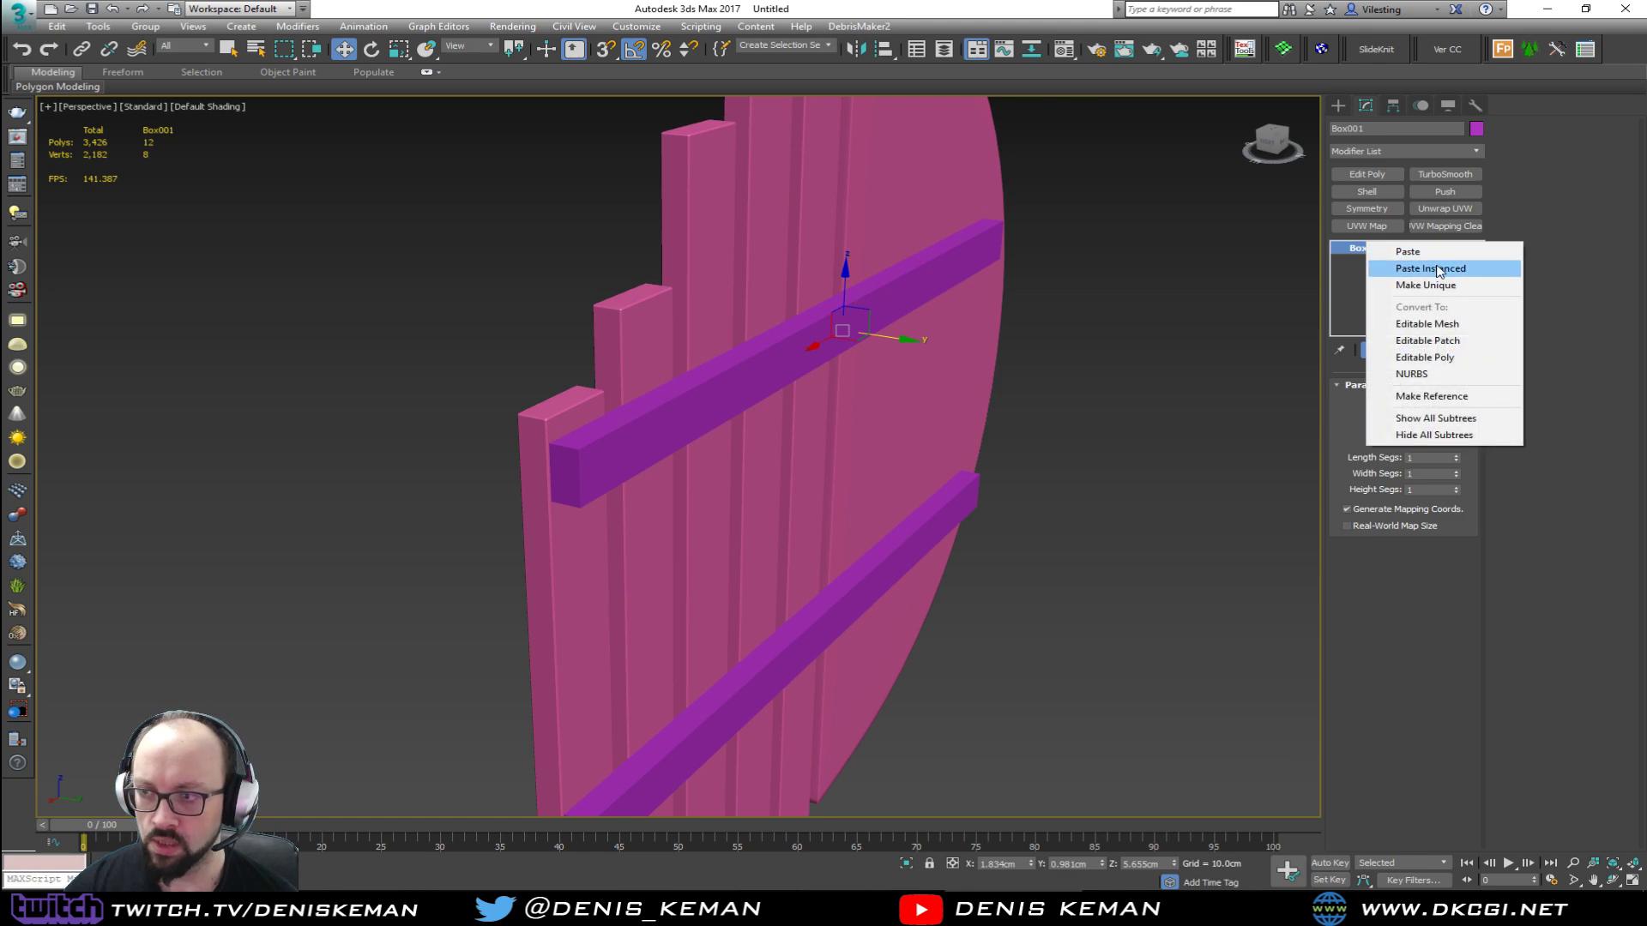
{"action": "left_click", "coordinate": [1407, 252]}
{"action": "middle_click_drag", "start_coordinate": [1019, 482], "coordinate": [596, 306]}
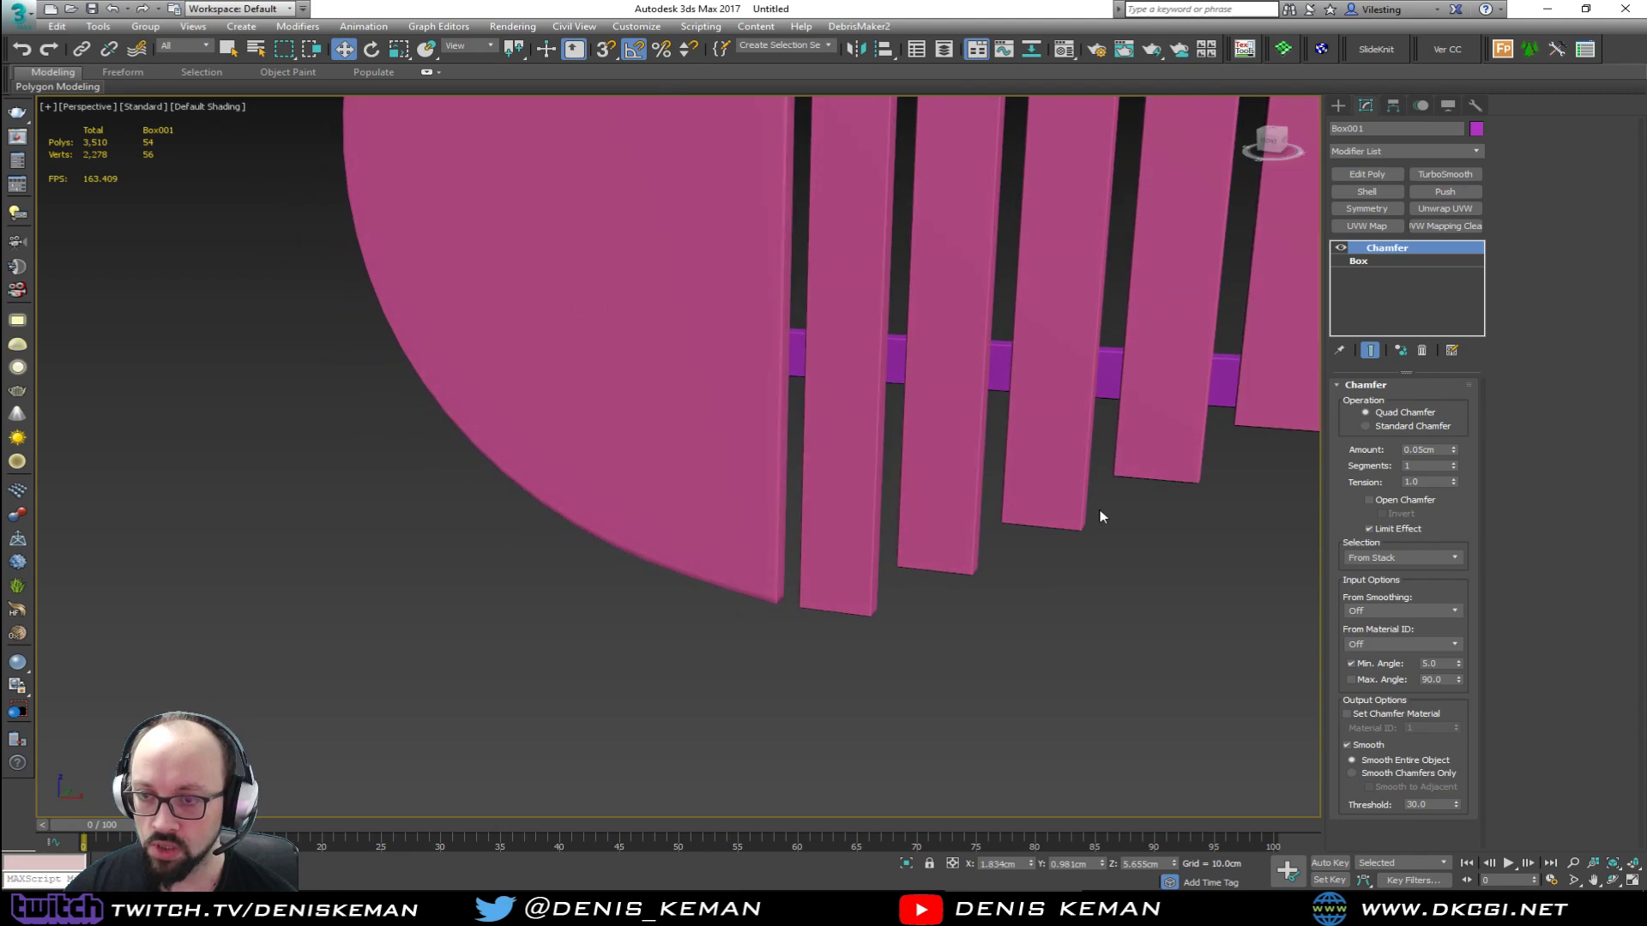
{"action": "middle_click_drag", "start_coordinate": [1099, 509], "coordinate": [866, 676]}
{"action": "scroll", "coordinate": [867, 677], "scroll_direction": "down", "scroll_amount": 3}
{"action": "middle_click_drag", "start_coordinate": [1043, 394], "coordinate": [1016, 414], "text": "alt"}
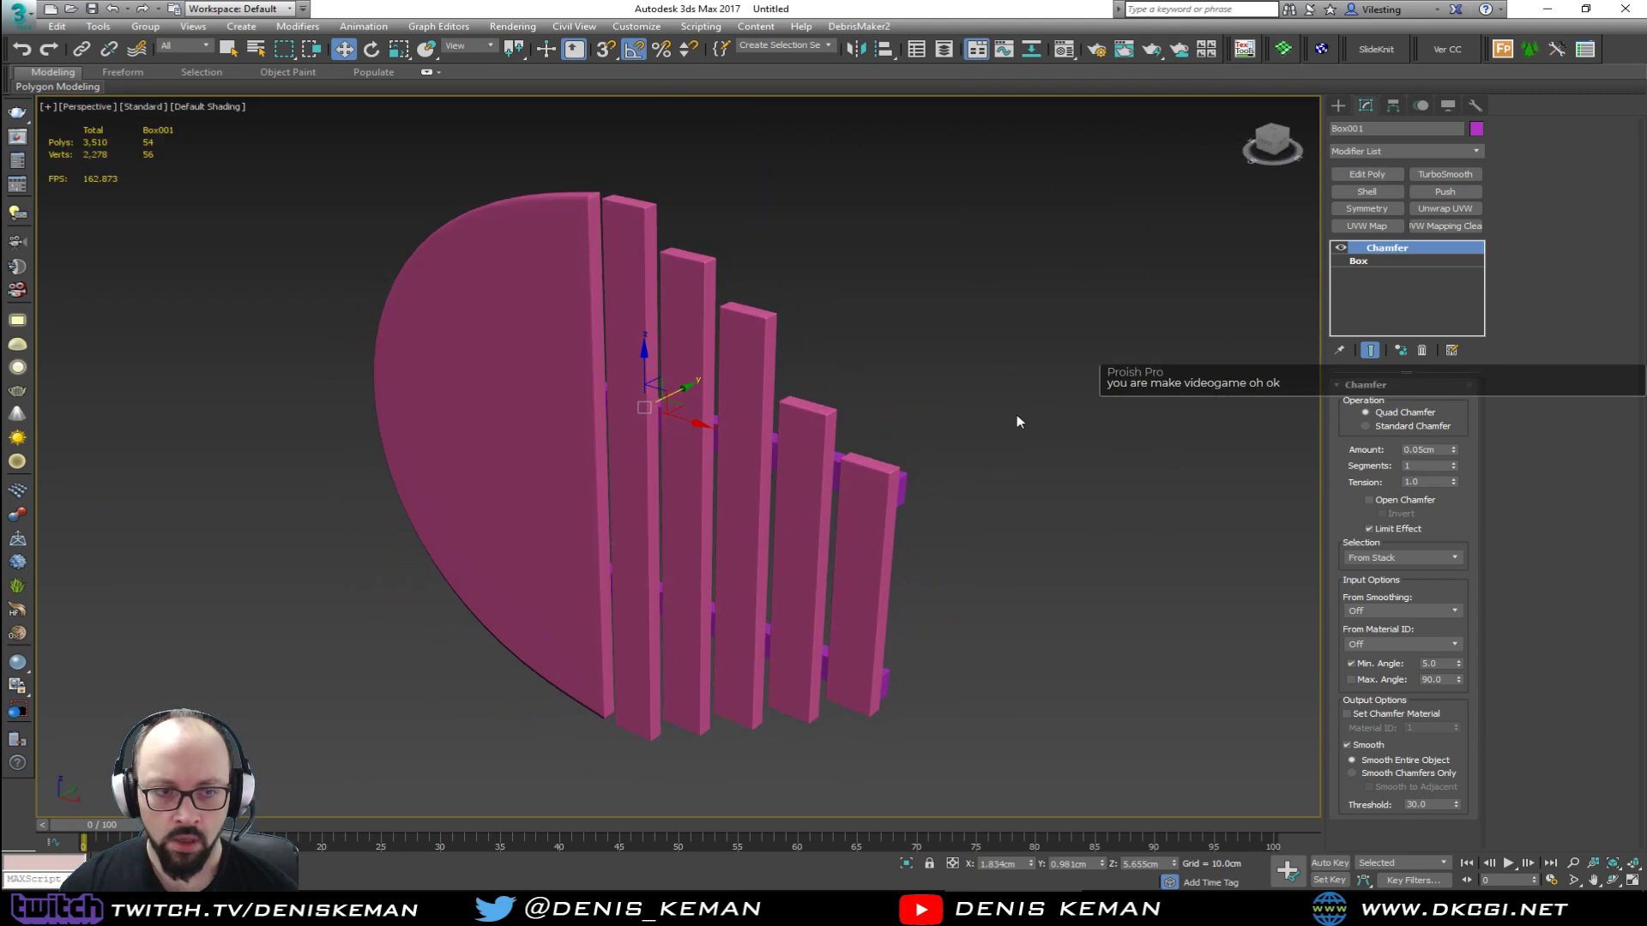
Step: Select the half-disc, planks and support bars, assign them all a dark grey object colour, and clear the selection
{"action": "left_click", "coordinate": [1019, 417]}
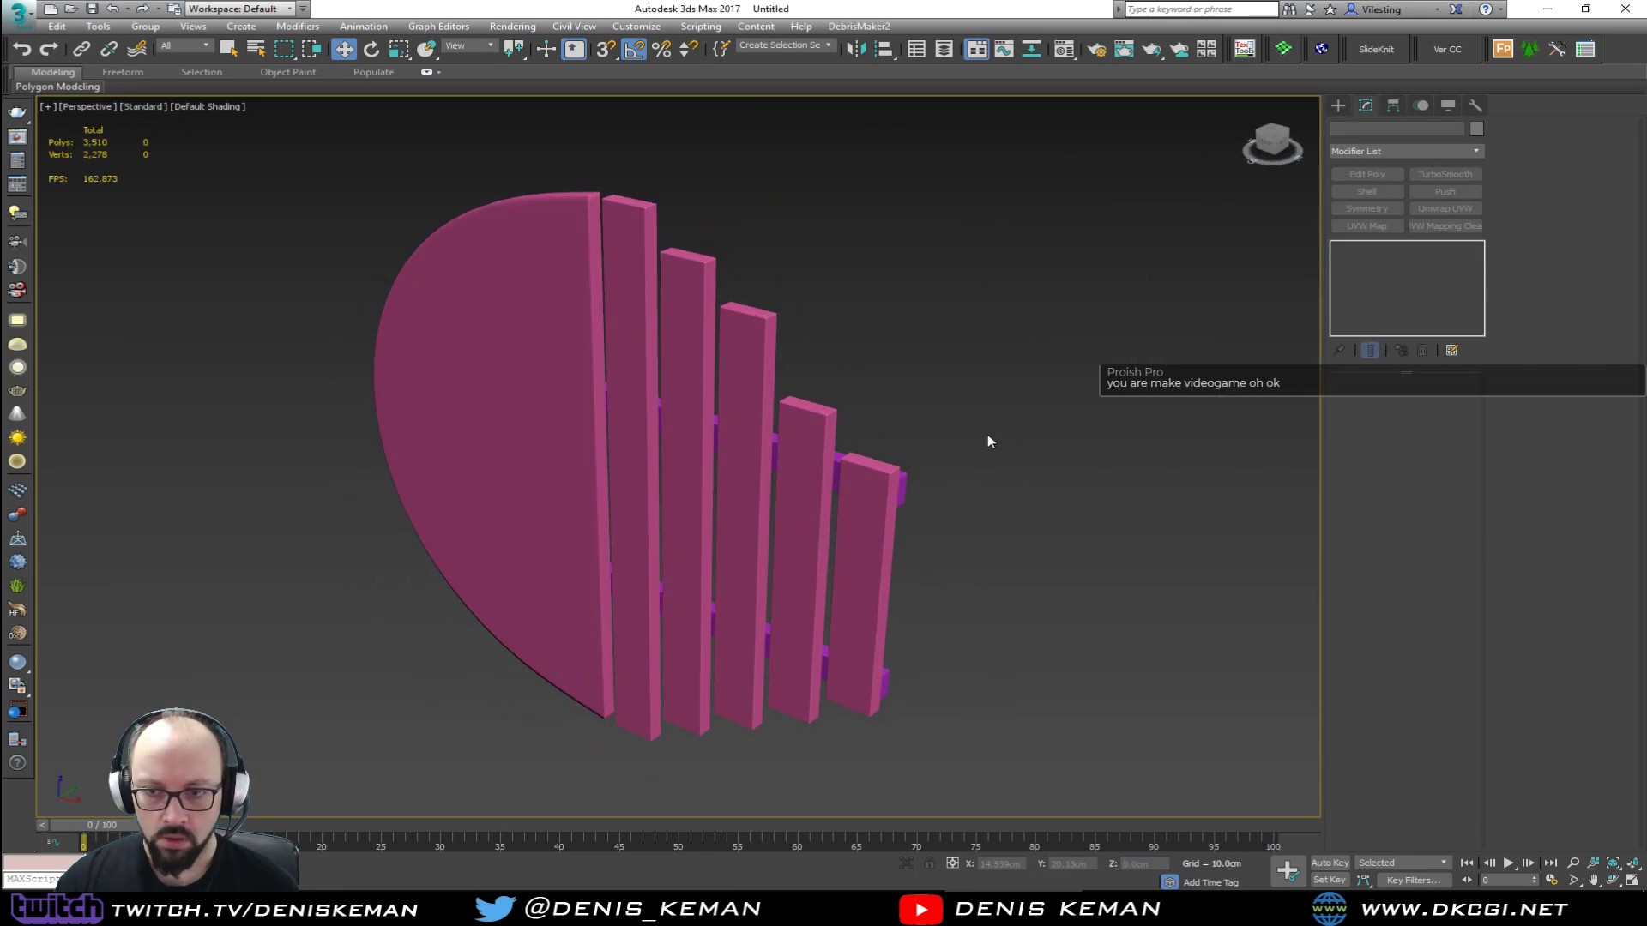
{"action": "key", "text": "F4"}
{"action": "middle_click_drag", "start_coordinate": [915, 441], "coordinate": [956, 431], "text": "alt"}
{"action": "middle_click_drag", "start_coordinate": [429, 196], "coordinate": [551, 248]}
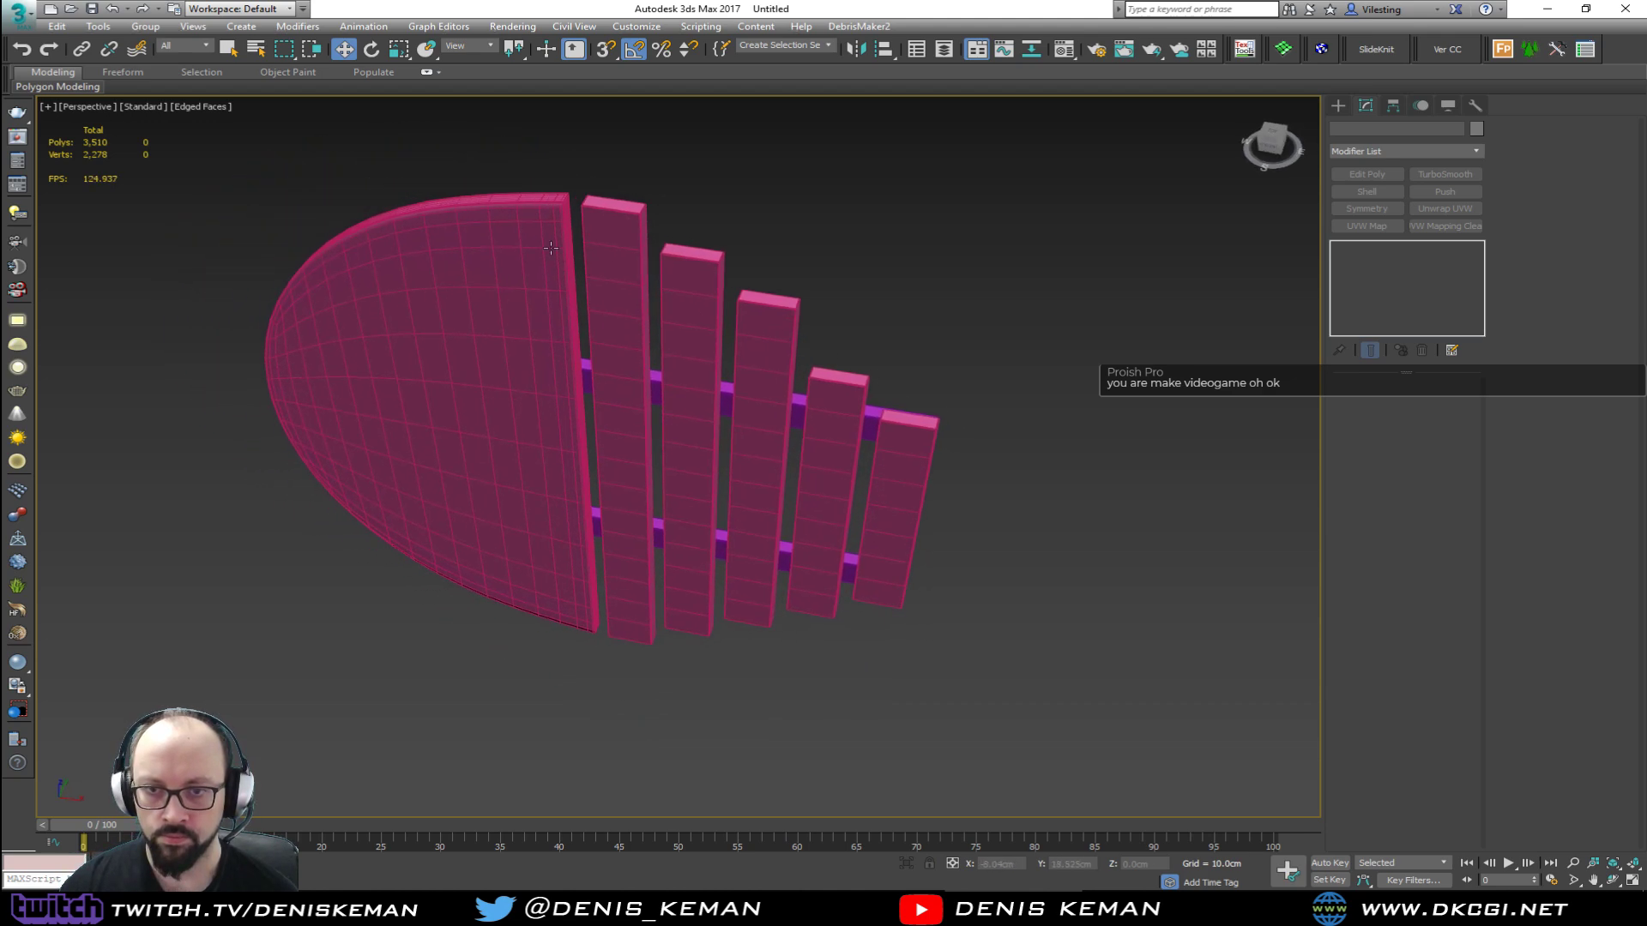
{"action": "left_click_drag", "start_coordinate": [1118, 701], "coordinate": [1119, 701]}
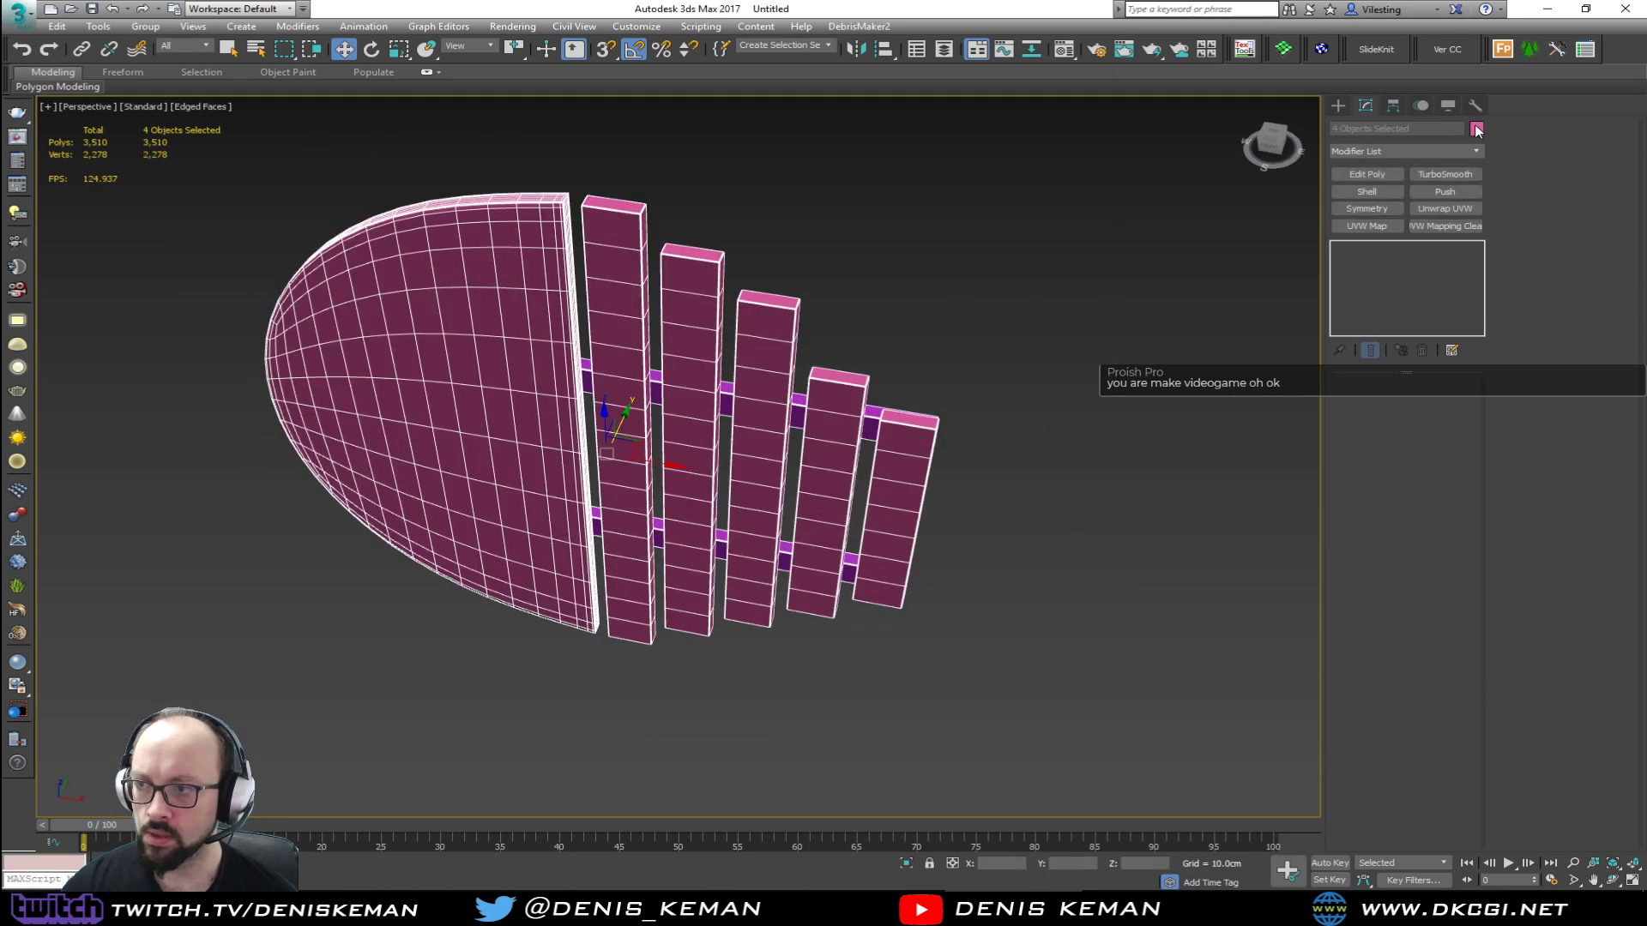
{"action": "left_click", "coordinate": [948, 358]}
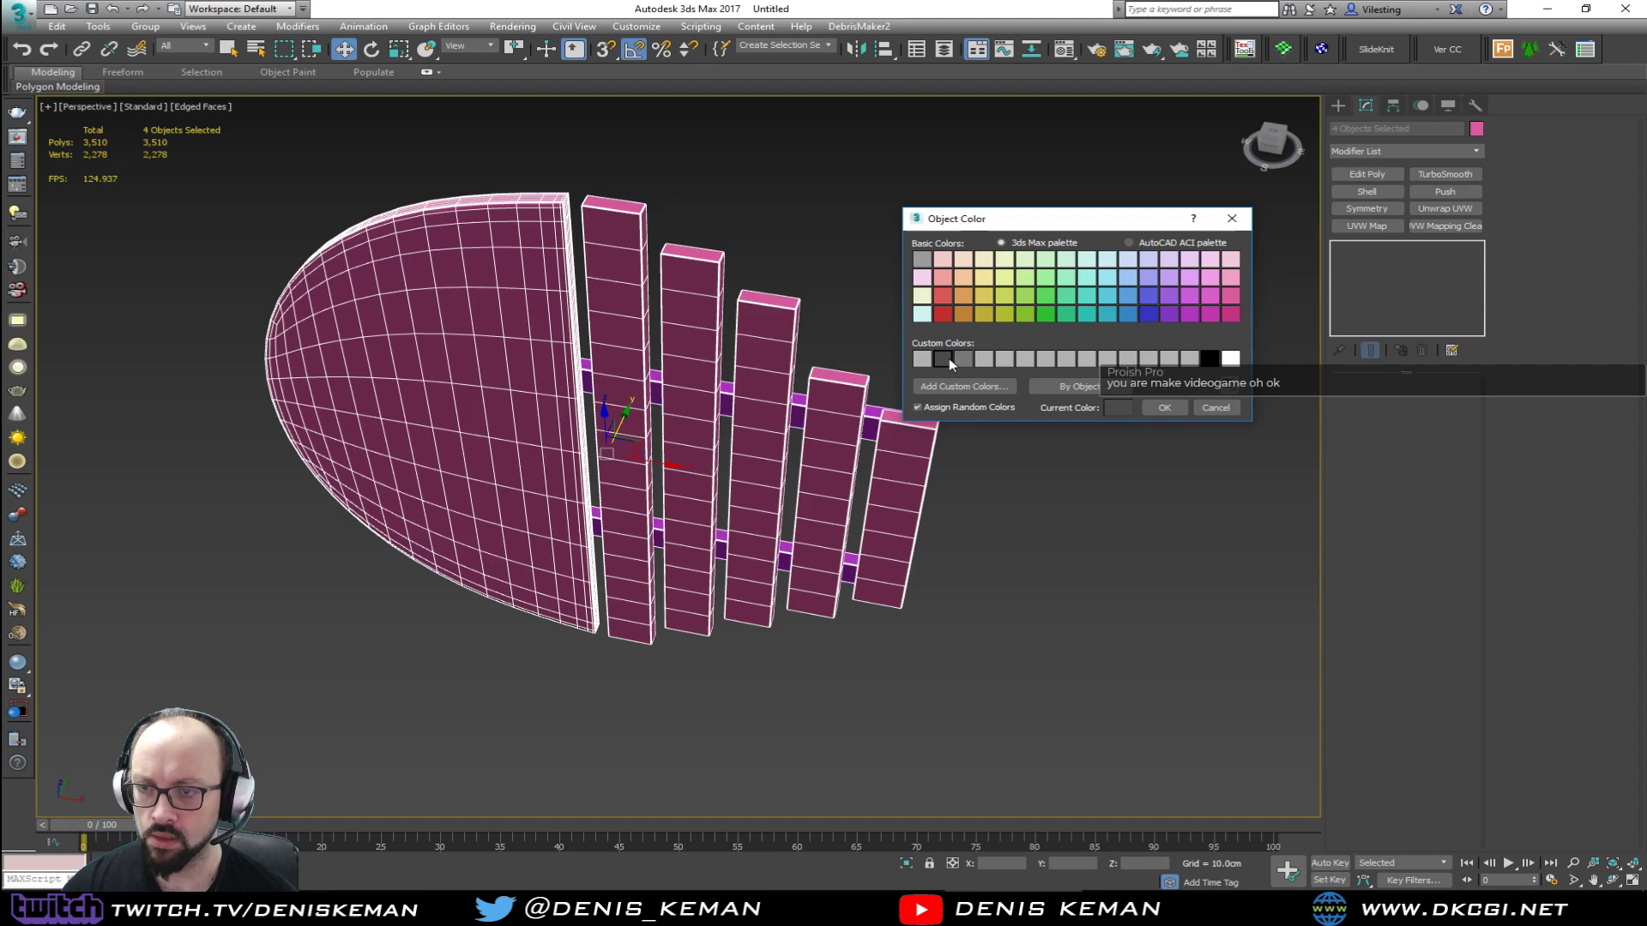
{"action": "left_click", "coordinate": [1165, 408]}
{"action": "left_click", "coordinate": [842, 302]}
{"action": "mouse_move", "coordinate": [841, 302]}
{"action": "middle_mouse_down", "text": "alt"}
{"action": "mouse_move", "coordinate": [915, 272]}
{"action": "mouse_move", "coordinate": [857, 342]}
{"action": "mouse_move", "coordinate": [893, 221]}
{"action": "middle_mouse_up", "text": "alt"}
{"action": "key", "text": "F4"}
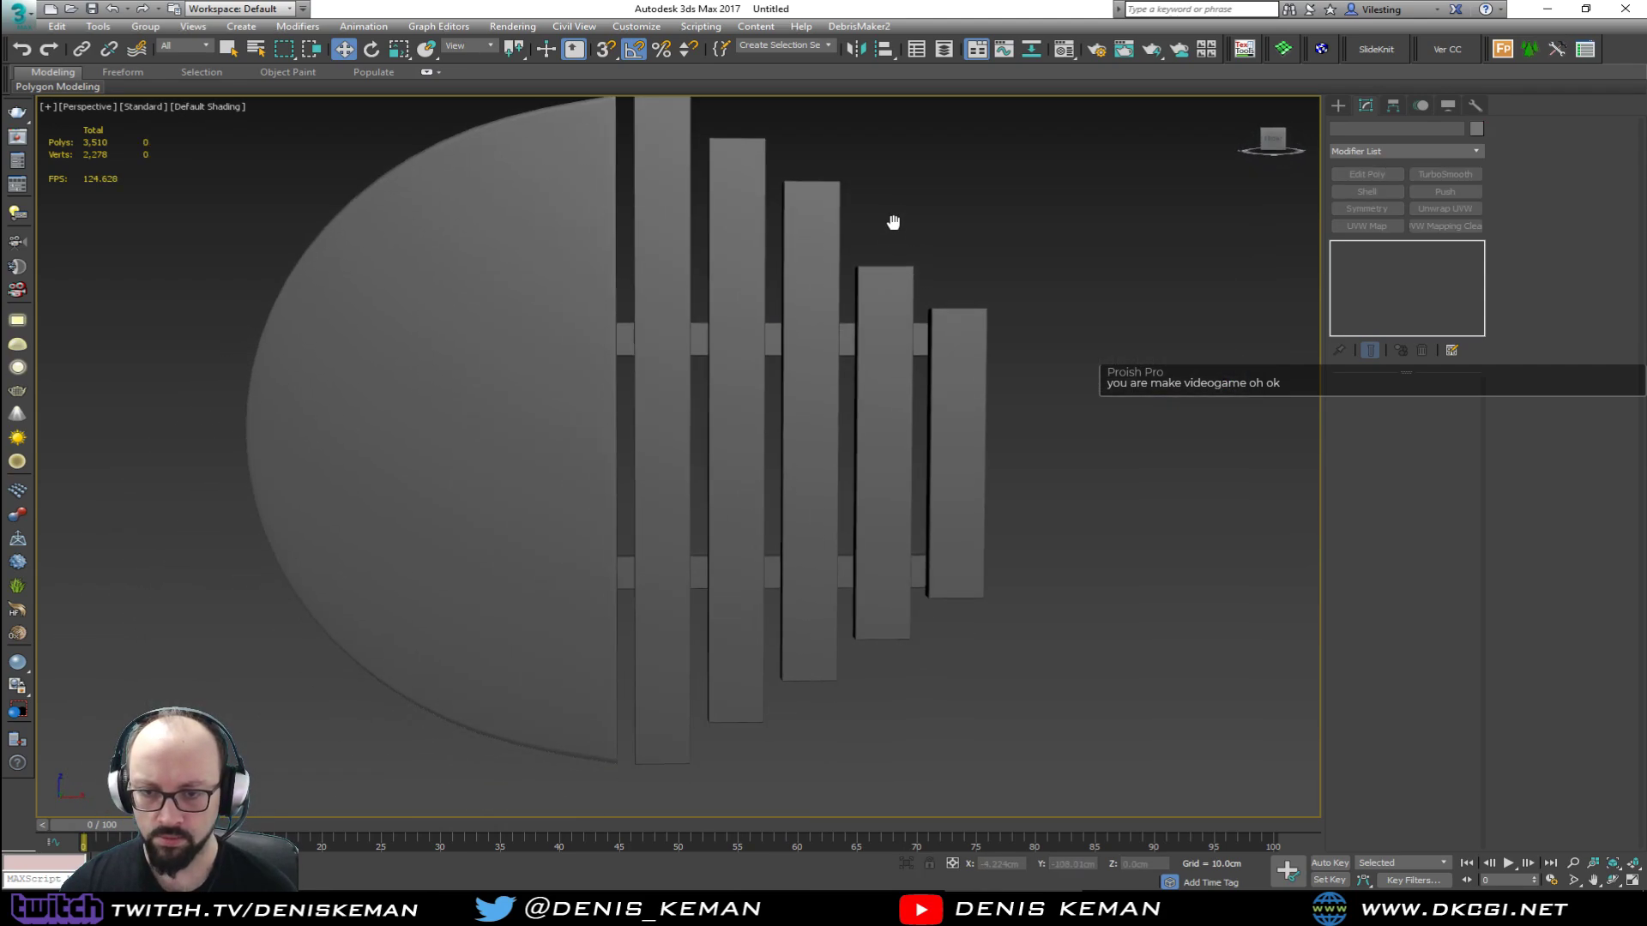
{"action": "middle_click_drag", "start_coordinate": [865, 340], "coordinate": [865, 342], "text": "alt"}
{"action": "middle_click_drag", "start_coordinate": [700, 291], "coordinate": [746, 331]}
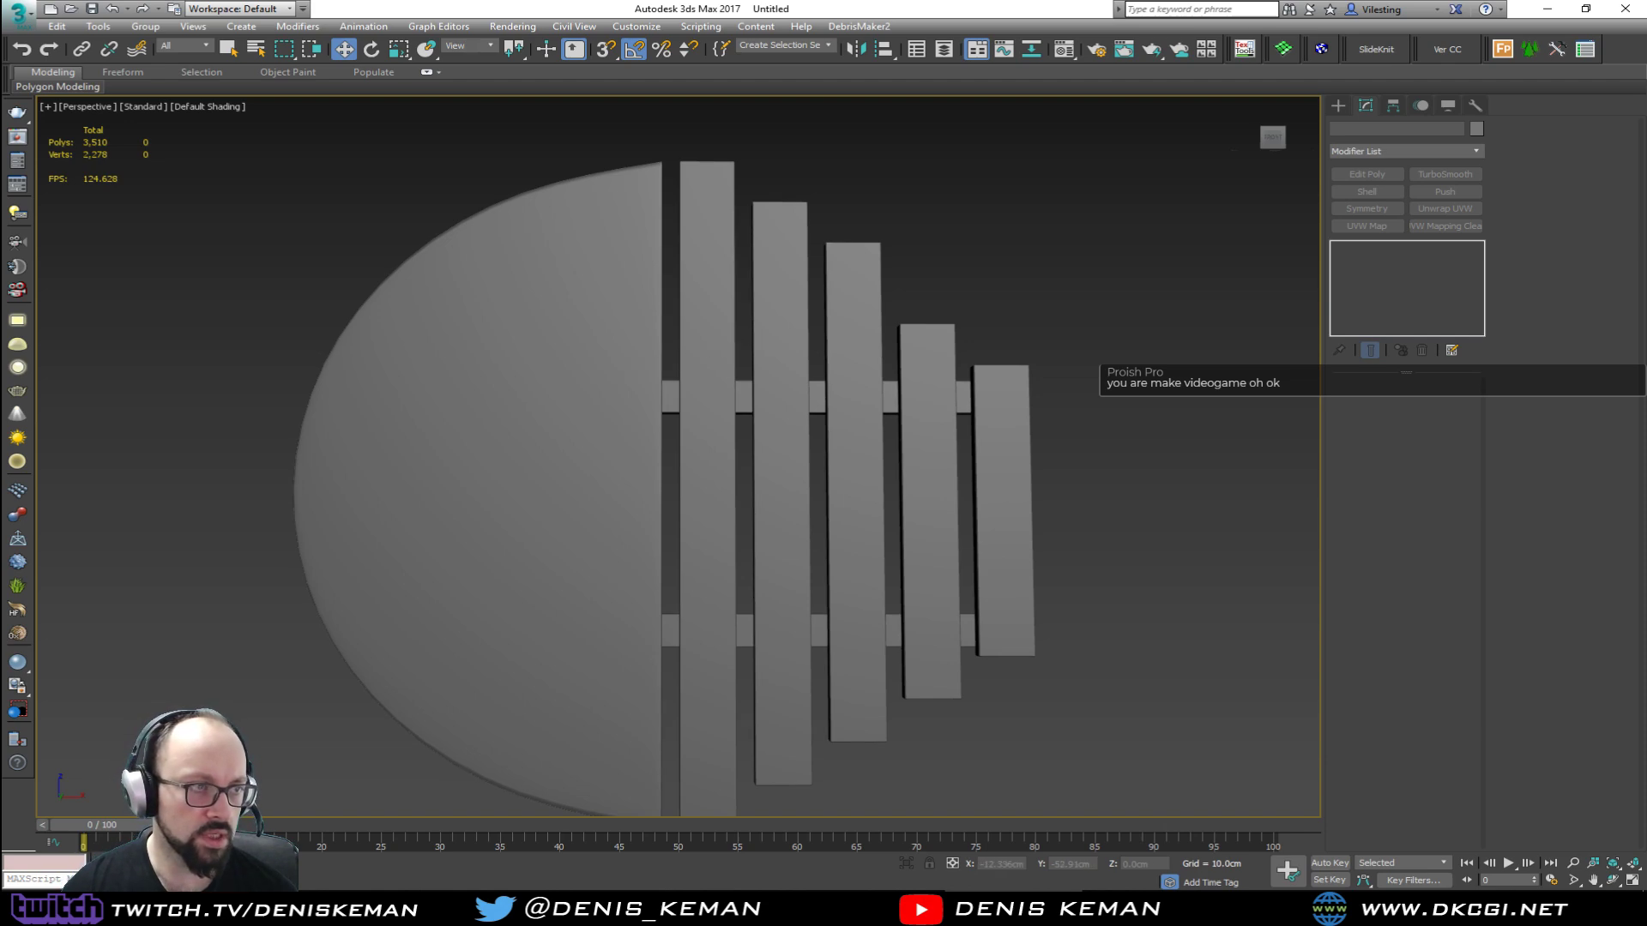
{"action": "left_click_drag", "start_coordinate": [0, 163], "coordinate": [0, 146]}
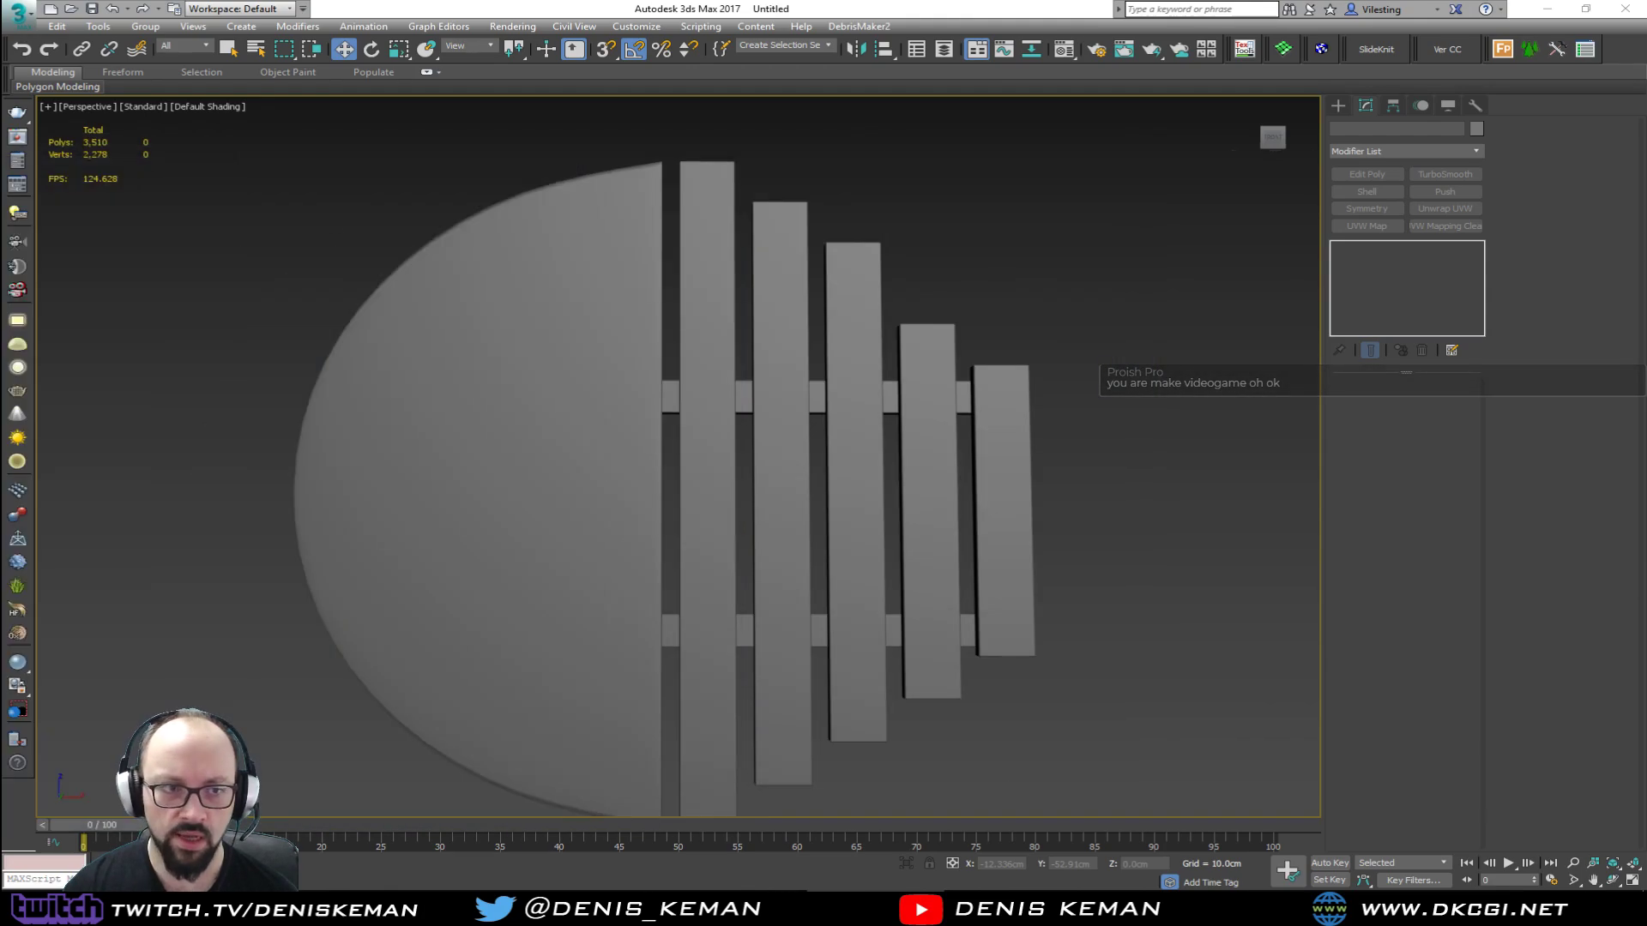
Step: Draw a straight vertical line in the Front view from the clock's centre up to just below the first plank's upper end
{"action": "middle_click", "coordinate": [705, 340]}
{"action": "key", "text": "alt+w"}
{"action": "middle_click", "coordinate": [728, 410]}
{"action": "key", "text": "alt+w"}
{"action": "middle_click_drag", "start_coordinate": [714, 413], "coordinate": [672, 559]}
{"action": "right_click", "coordinate": [896, 242]}
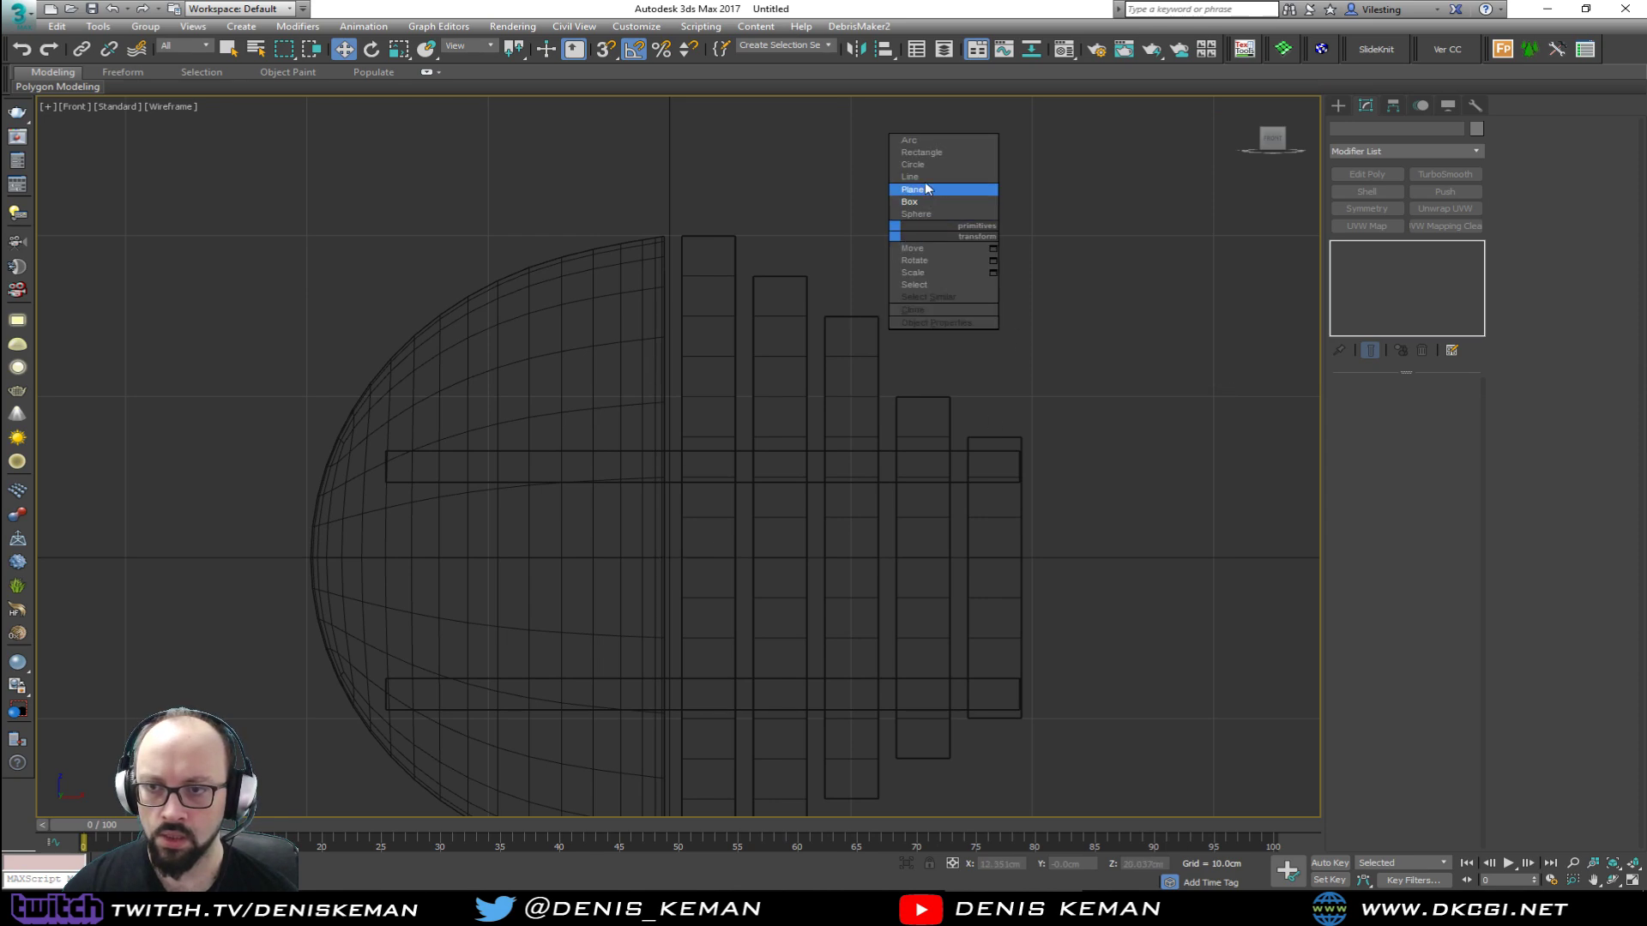
{"action": "left_click", "coordinate": [918, 181]}
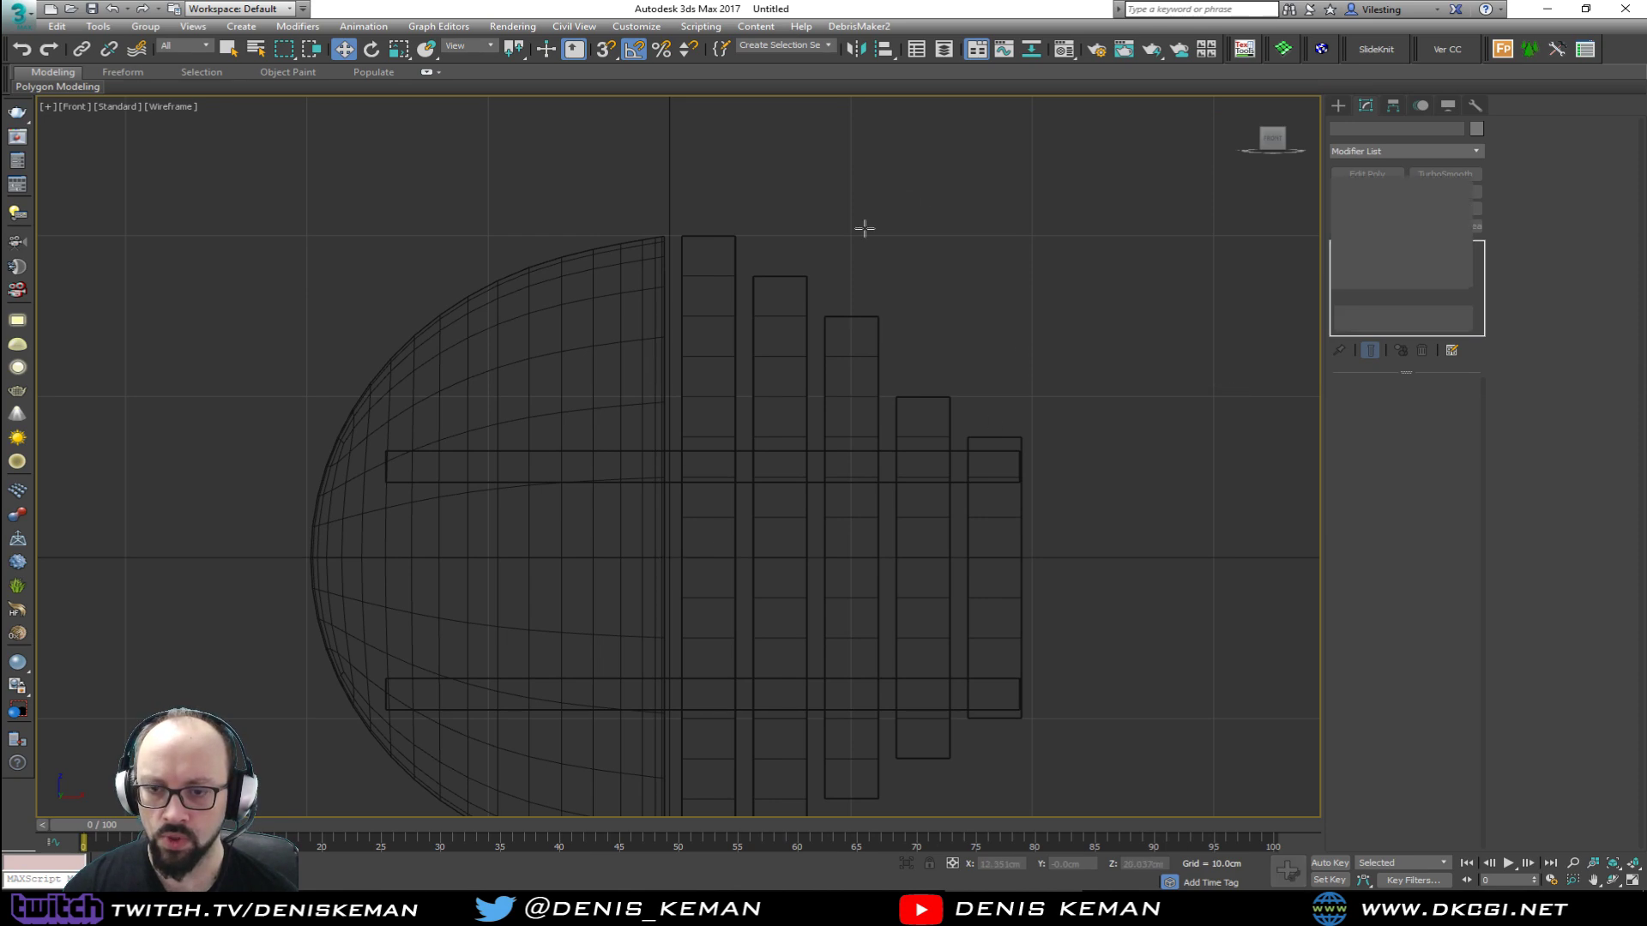
{"action": "left_click", "coordinate": [682, 557]}
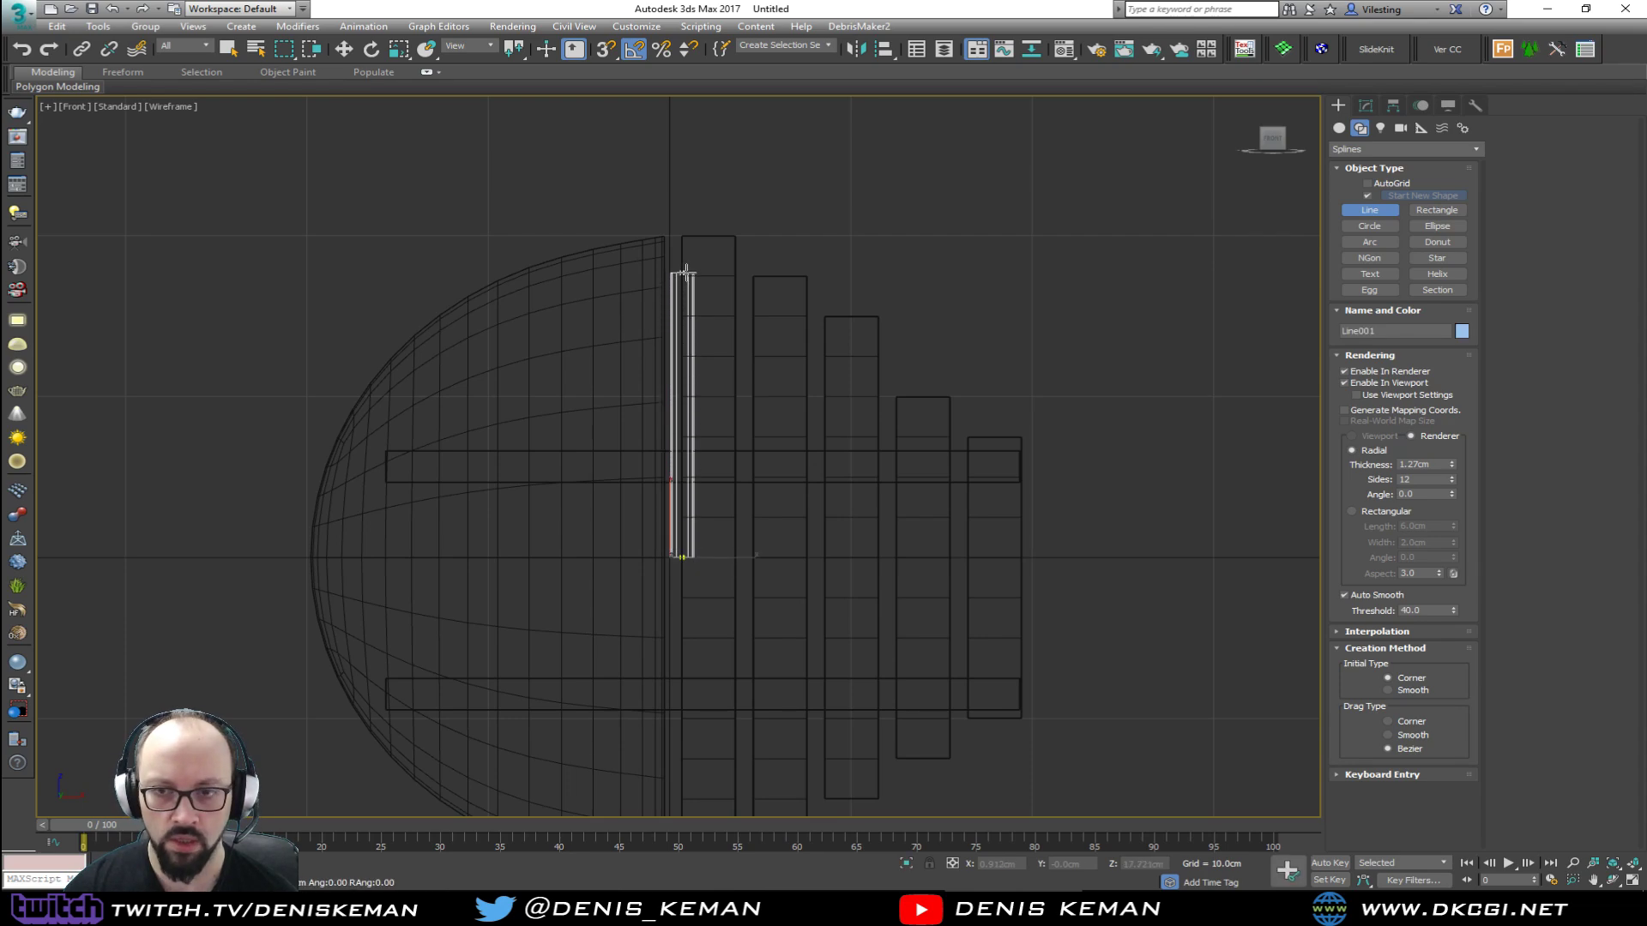
{"action": "left_click", "coordinate": [686, 273]}
{"action": "right_click", "coordinate": [687, 274]}
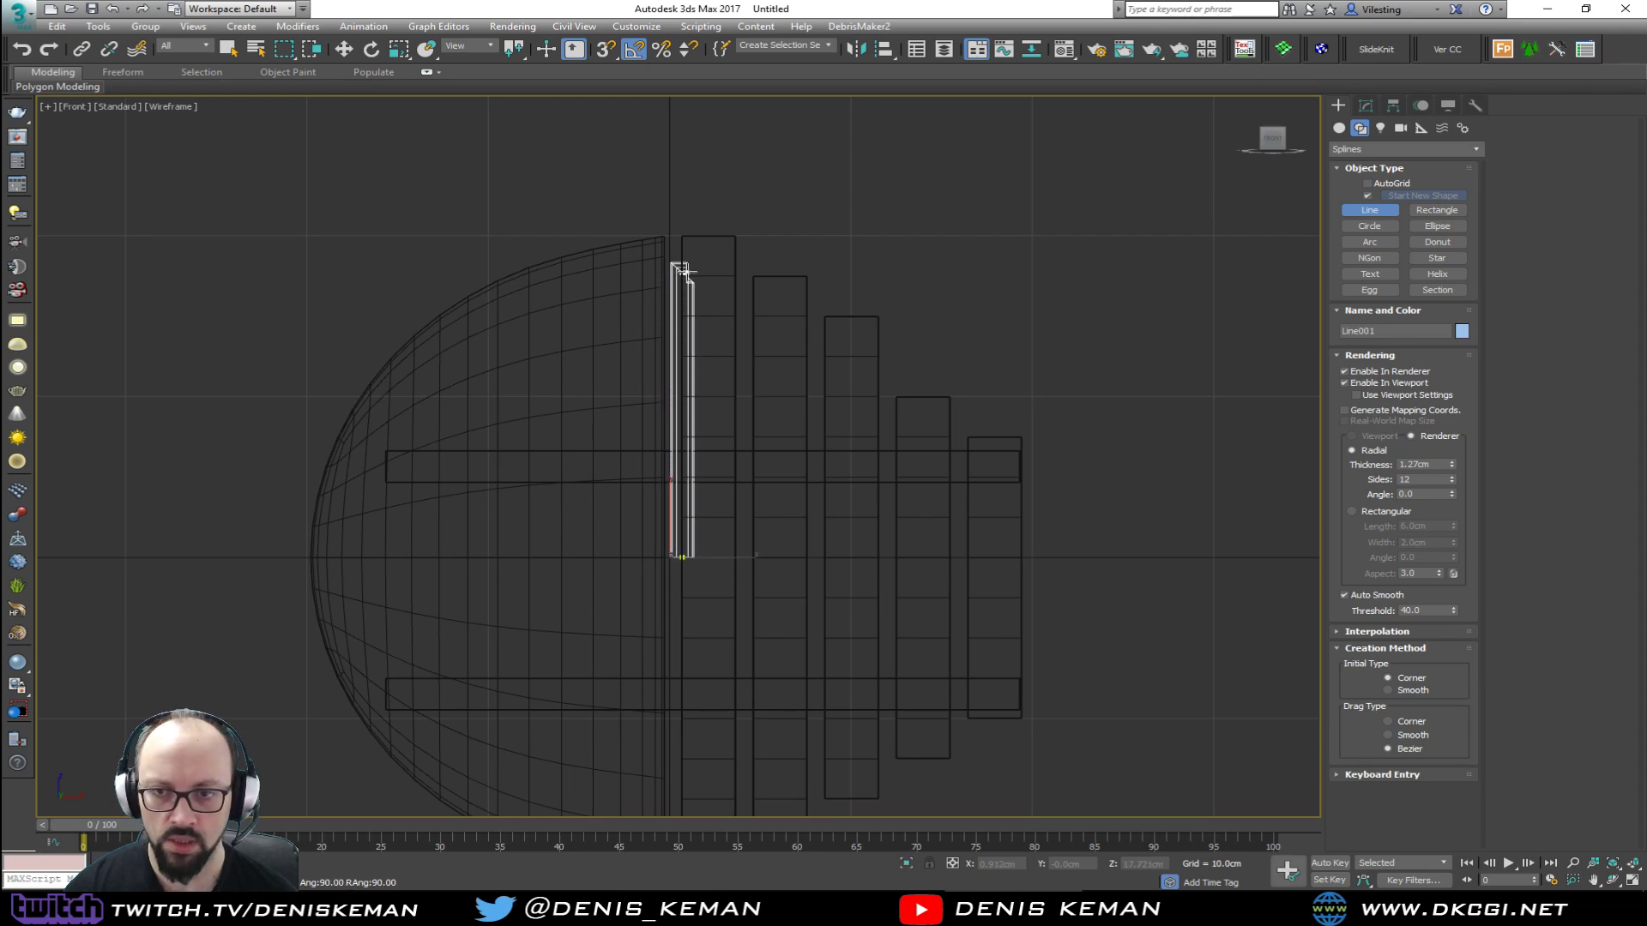
Step: Render the line with a rectangular profile 1 cm long and 1 cm wide
{"action": "left_click", "coordinate": [1352, 511]}
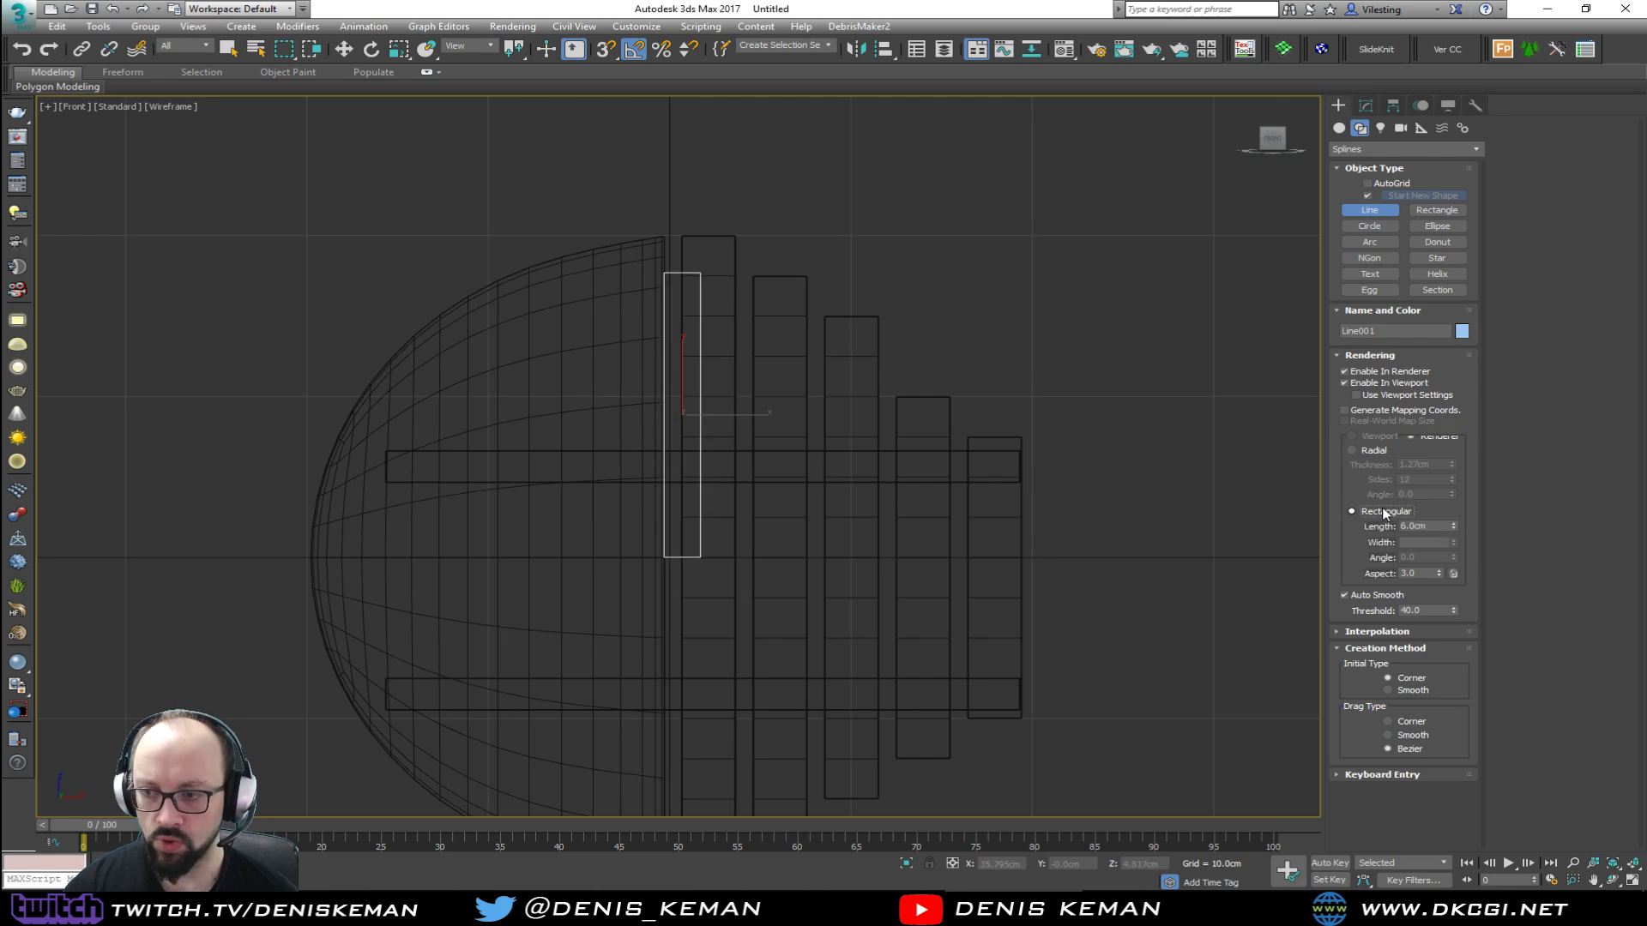
{"action": "middle_click_drag", "start_coordinate": [798, 346], "coordinate": [829, 428]}
{"action": "key", "text": "alt+w"}
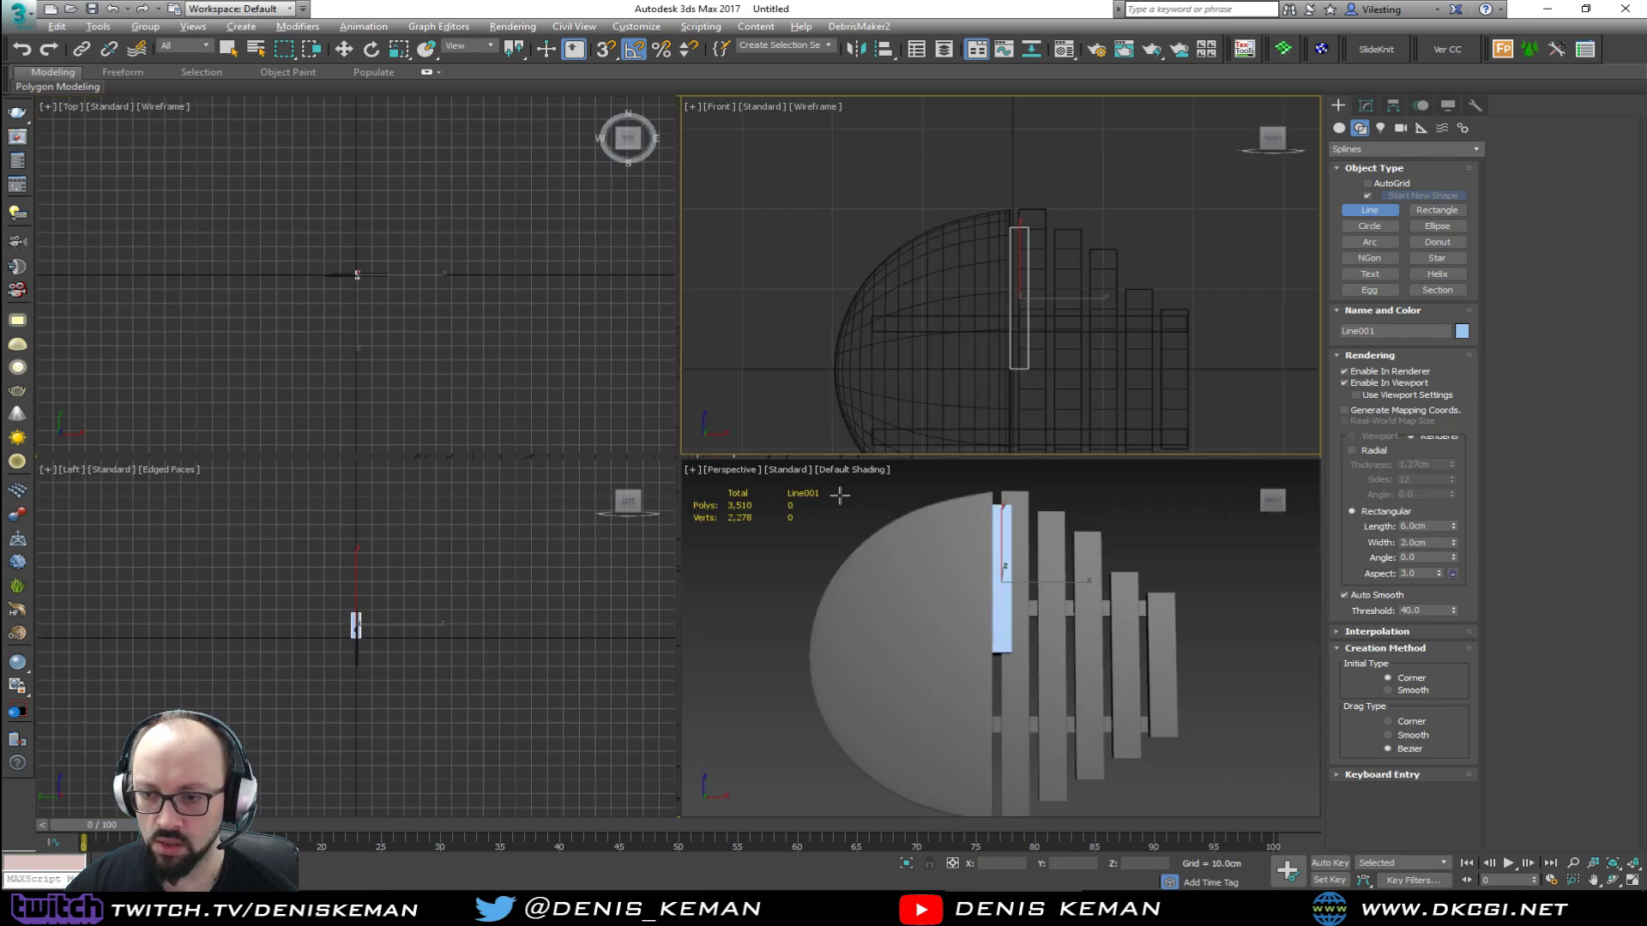
{"action": "middle_click", "coordinate": [839, 494]}
{"action": "key", "text": "alt+w"}
{"action": "middle_click_drag", "start_coordinate": [841, 513], "coordinate": [782, 585], "text": "alt"}
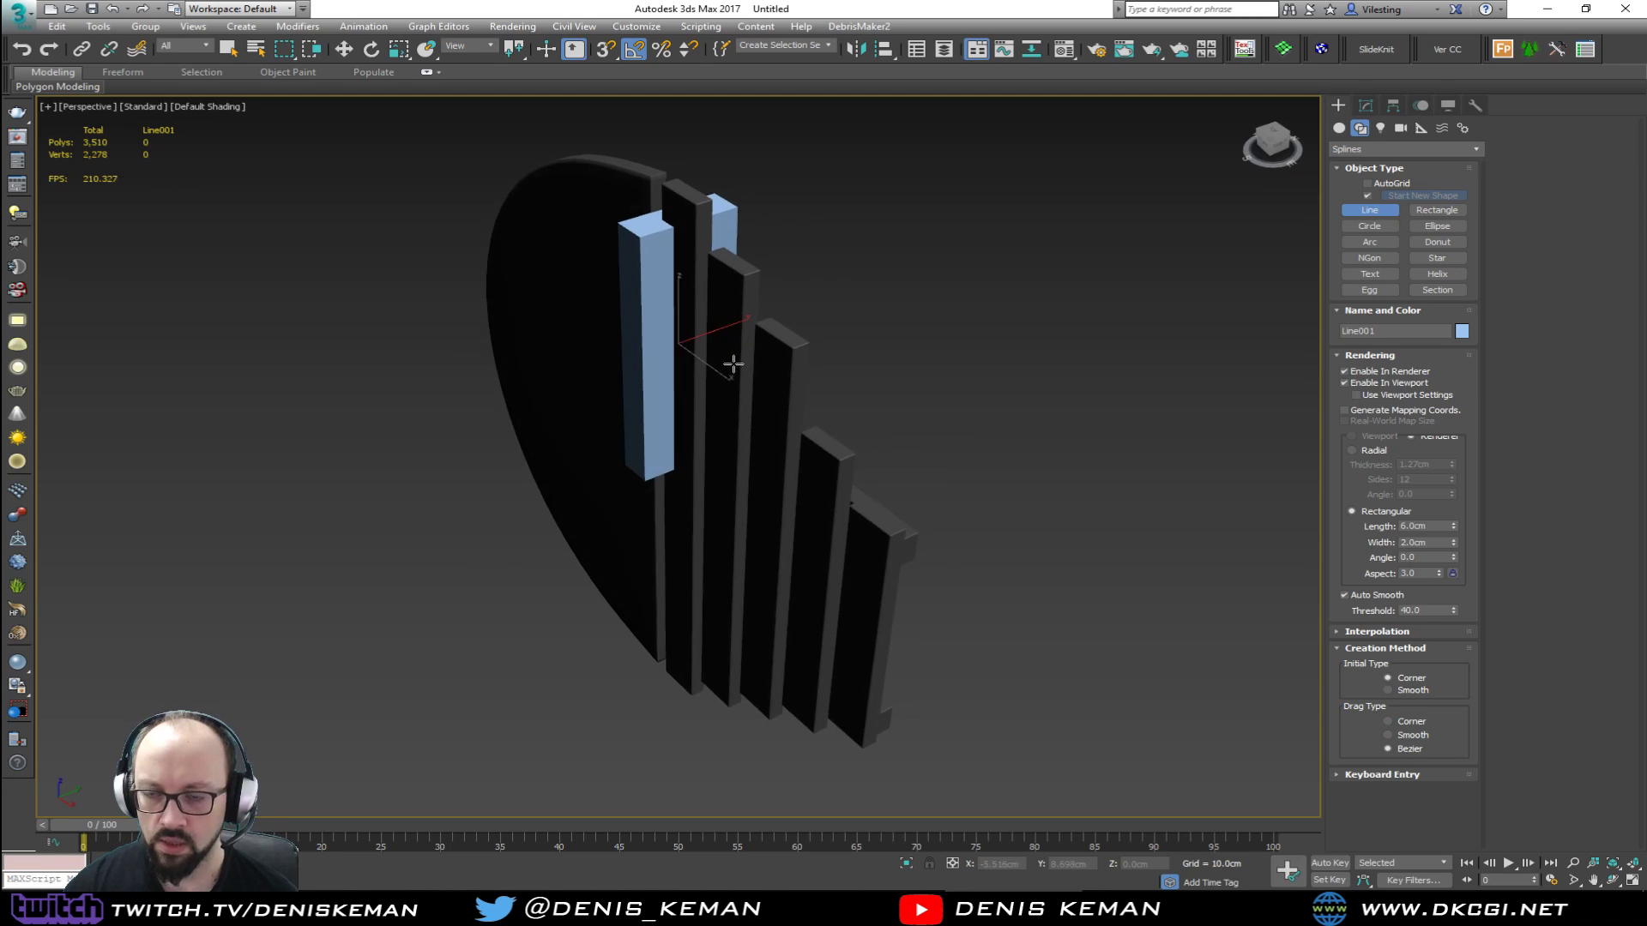
{"action": "left_click_drag", "start_coordinate": [1428, 526], "coordinate": [1363, 525]}
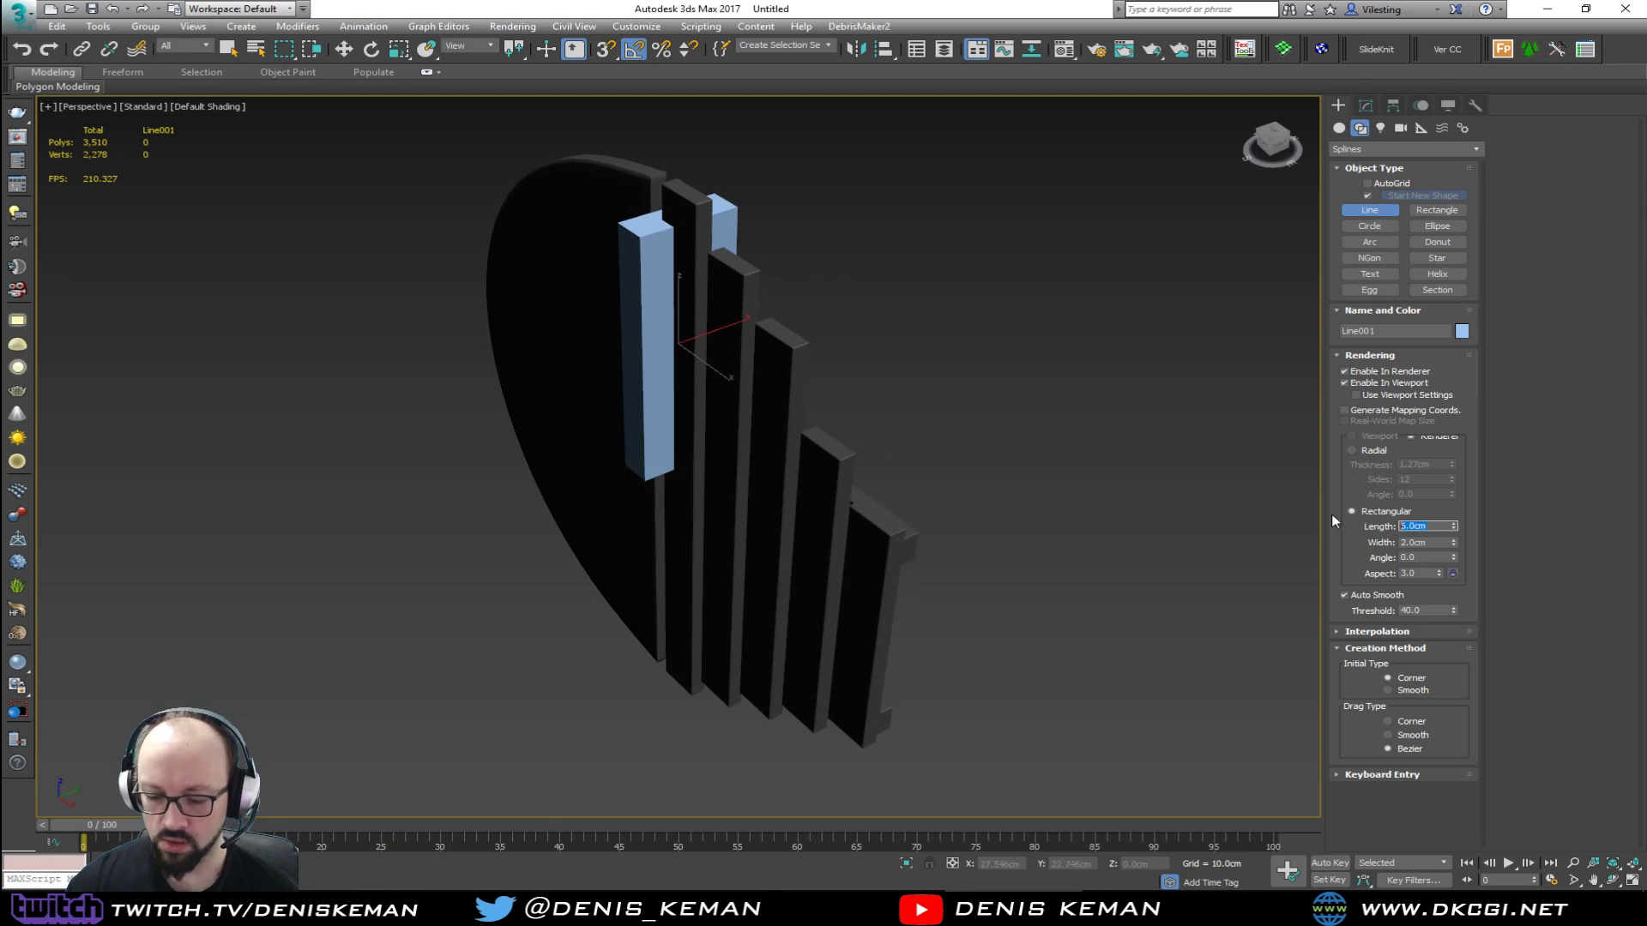
{"action": "type", "text": "1"}
{"action": "key", "text": "Return"}
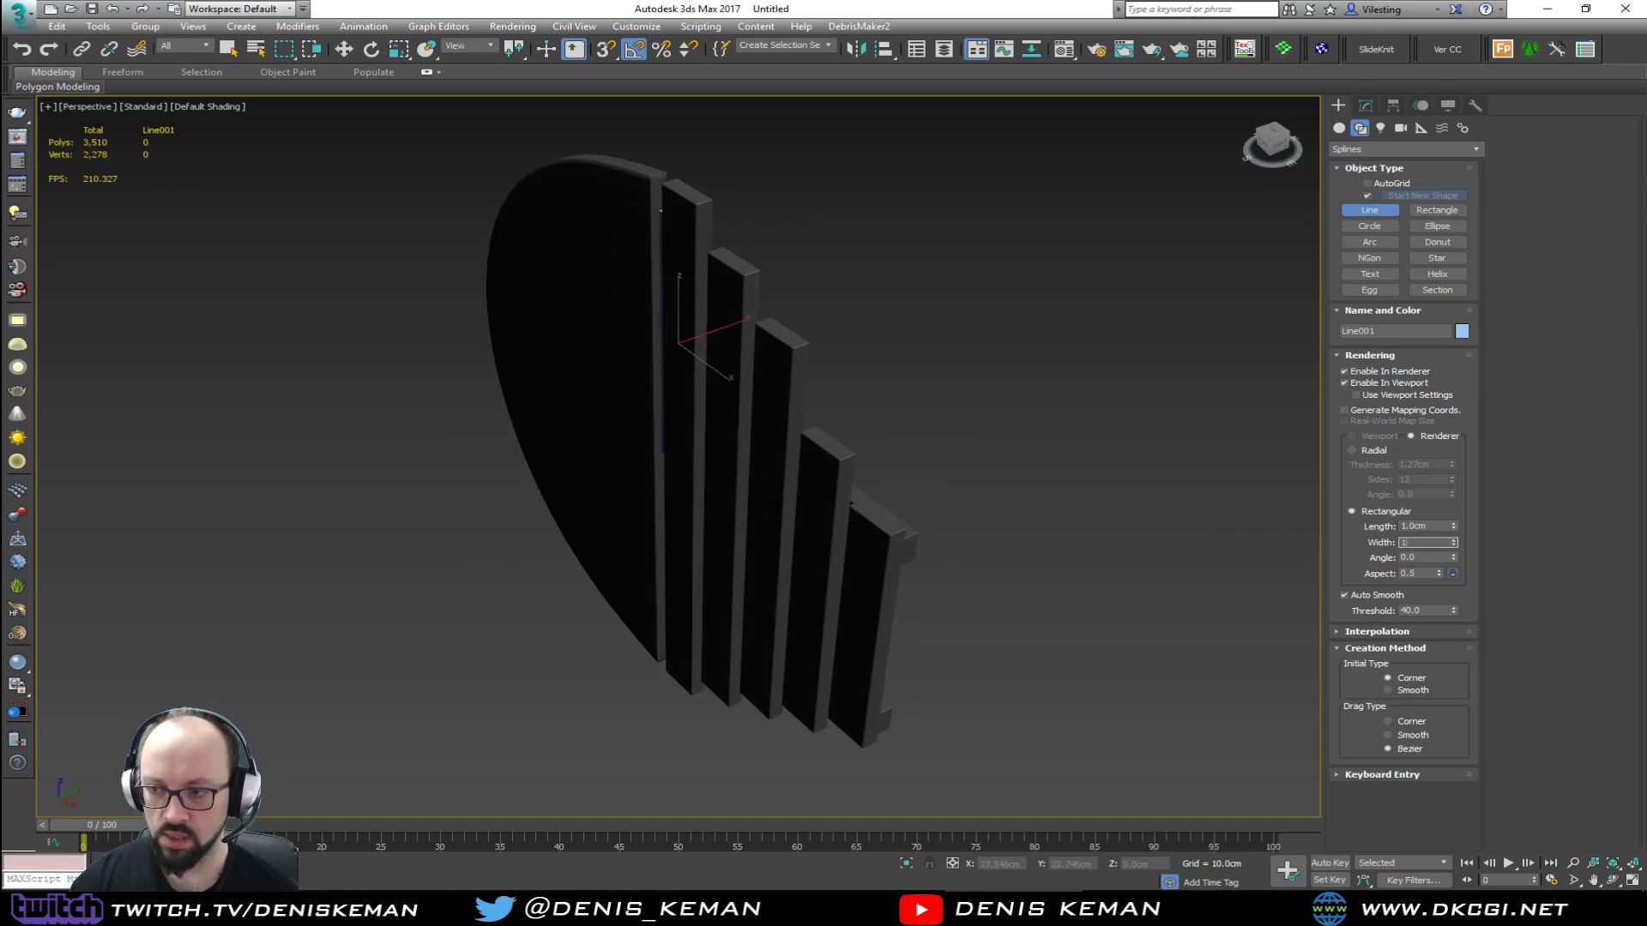
Step: Move the line forward along Y to about -1.75 cm, in front of the half-disc and planks
{"action": "key", "text": "w"}
{"action": "mouse_move", "coordinate": [720, 328]}
{"action": "left_mouse_down"}
{"action": "mouse_move", "coordinate": [666, 349]}
{"action": "mouse_move", "coordinate": [695, 347]}
{"action": "left_mouse_up"}
{"action": "key", "text": "z"}
{"action": "scroll", "coordinate": [694, 346], "scroll_direction": "down", "scroll_amount": 2}
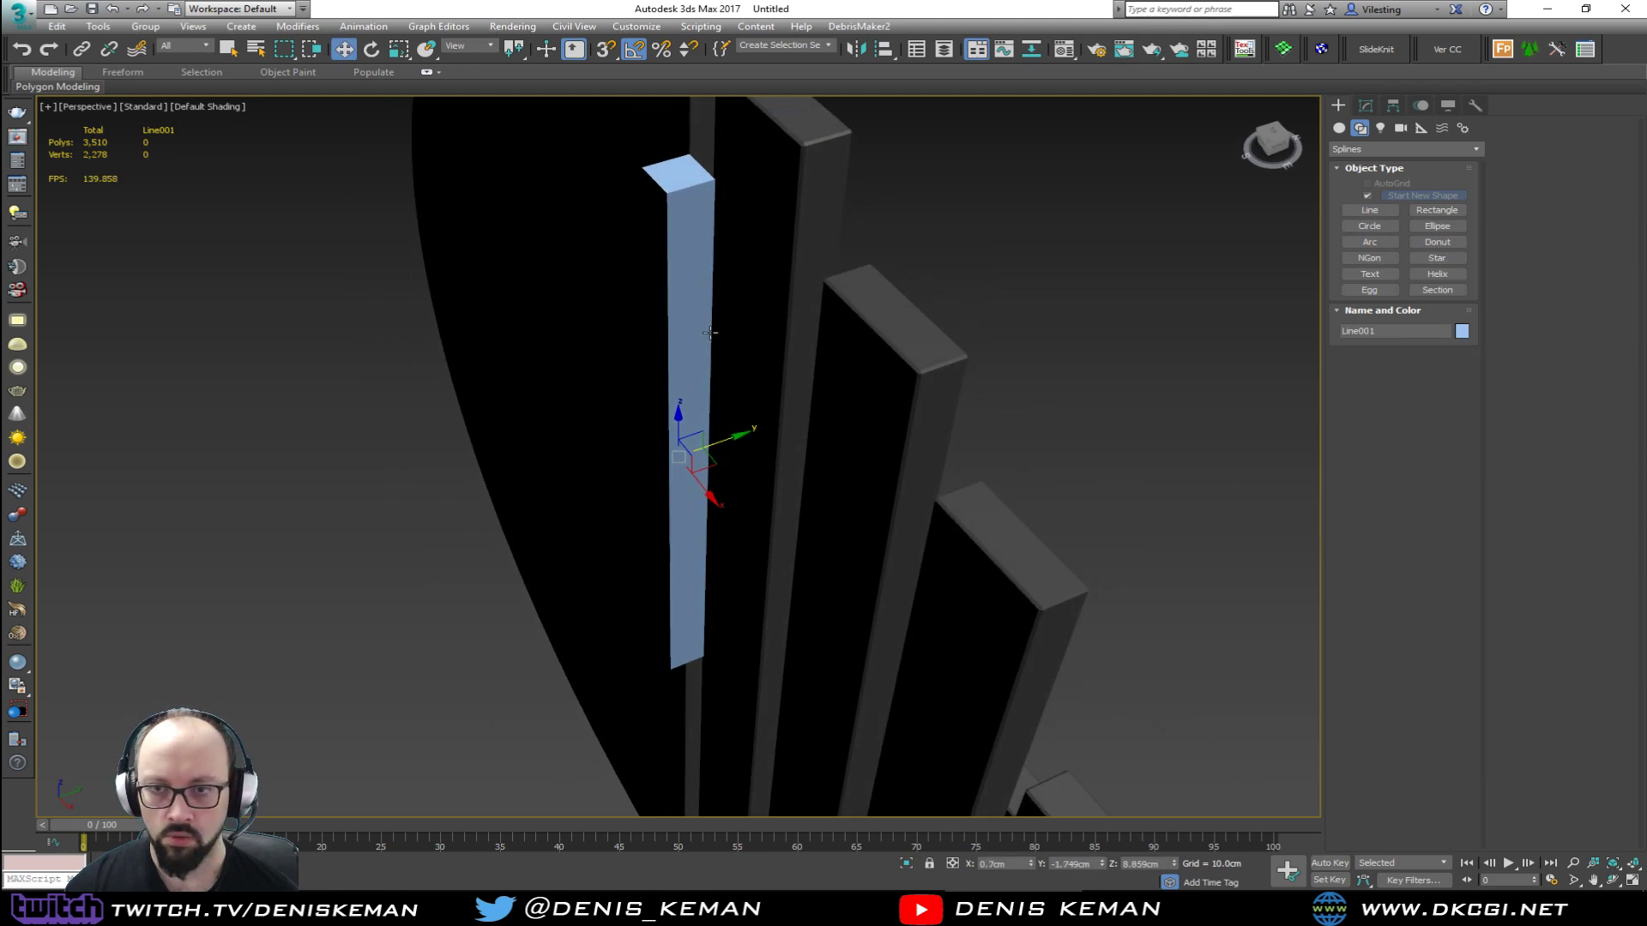
{"action": "middle_click_drag", "start_coordinate": [695, 347], "coordinate": [699, 332], "text": "alt"}
Step: Add an Edit Poly modifier to the line and delete all its polygons except the front face
{"action": "left_click", "coordinate": [1367, 106]}
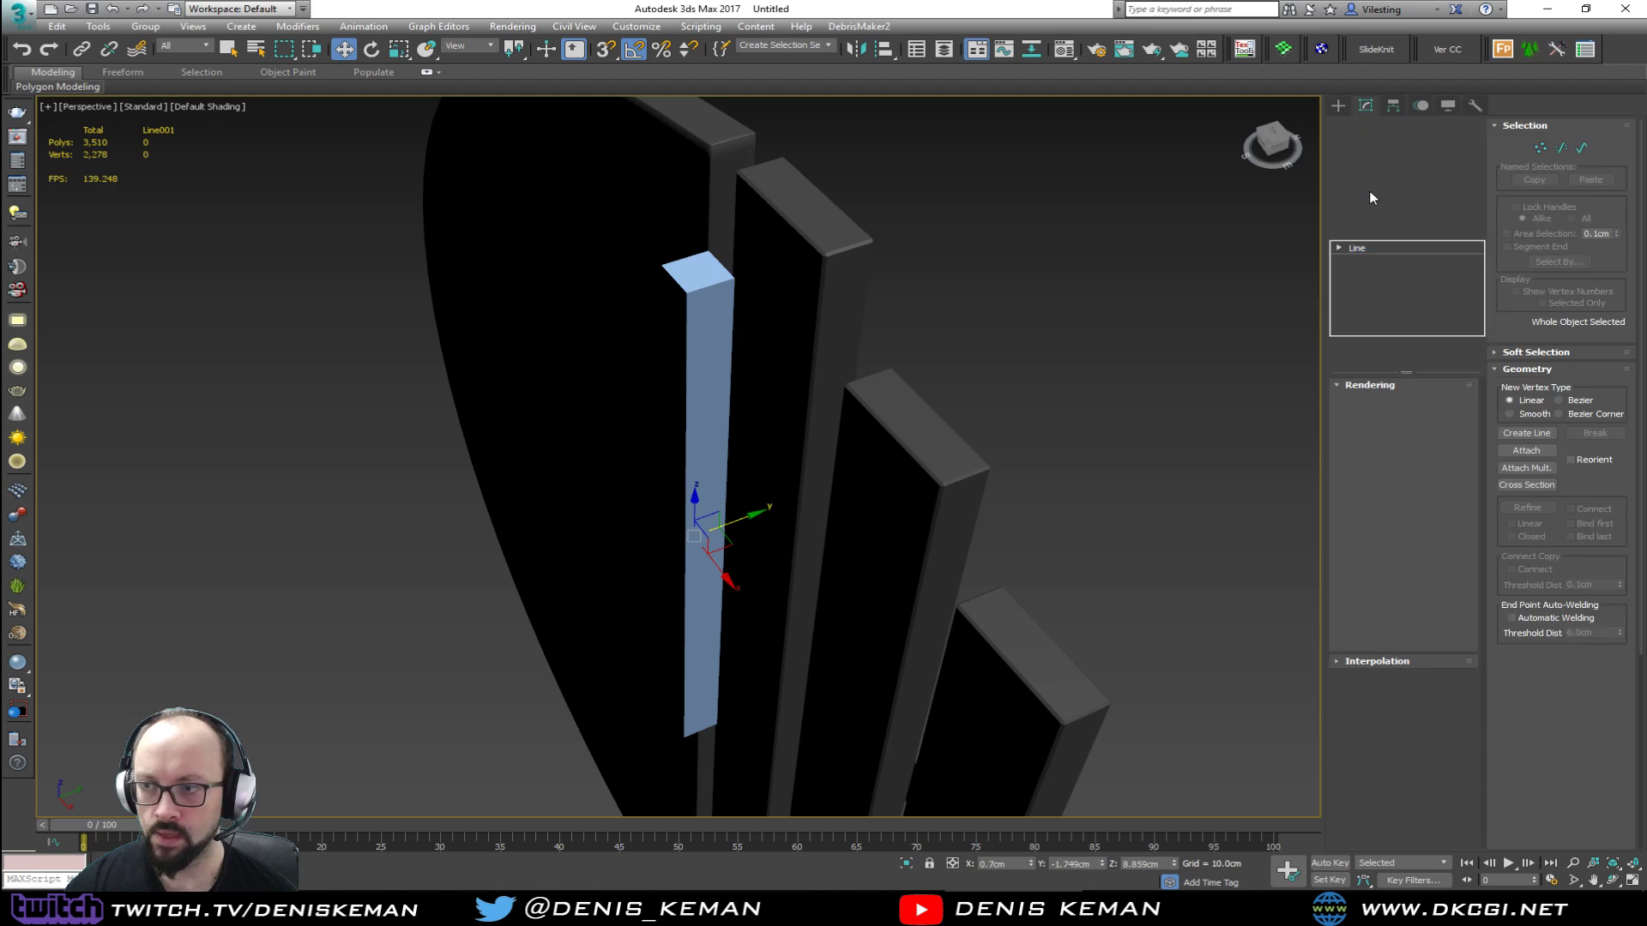
{"action": "left_click", "coordinate": [1368, 176]}
{"action": "middle_click_drag", "start_coordinate": [812, 322], "coordinate": [789, 249], "text": "alt"}
{"action": "key", "text": "4"}
{"action": "key", "text": "ctrl+a"}
{"action": "middle_click_drag", "start_coordinate": [712, 335], "coordinate": [809, 147], "text": "alt"}
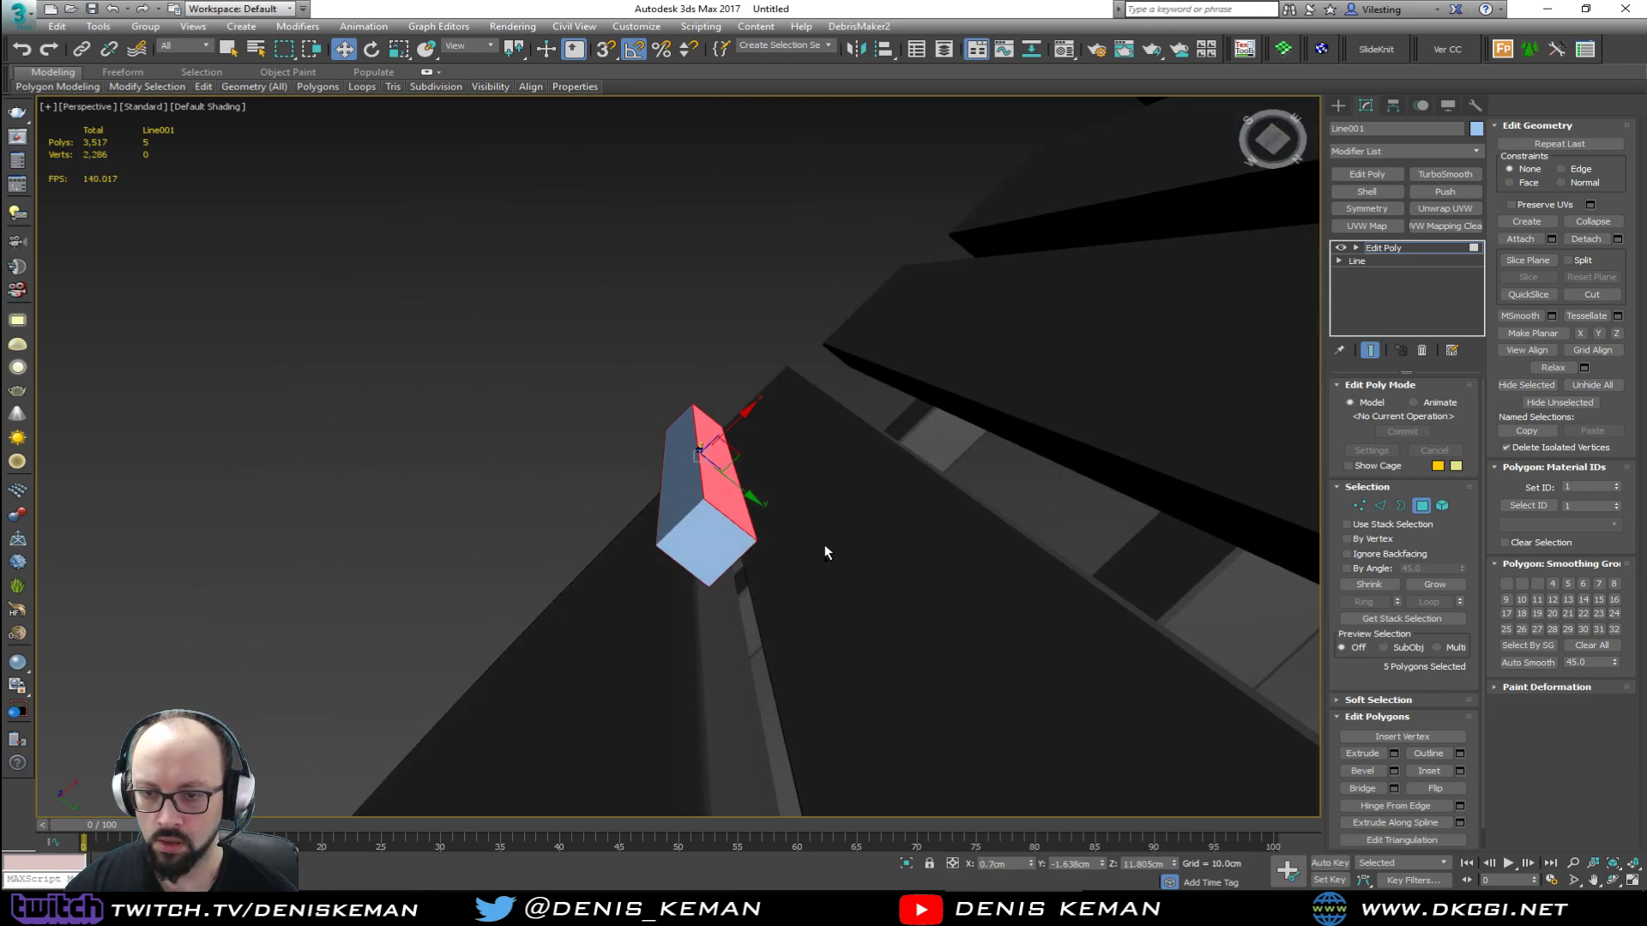
{"action": "left_click", "coordinate": [734, 550], "text": "ctrl"}
{"action": "key", "text": "Delete"}
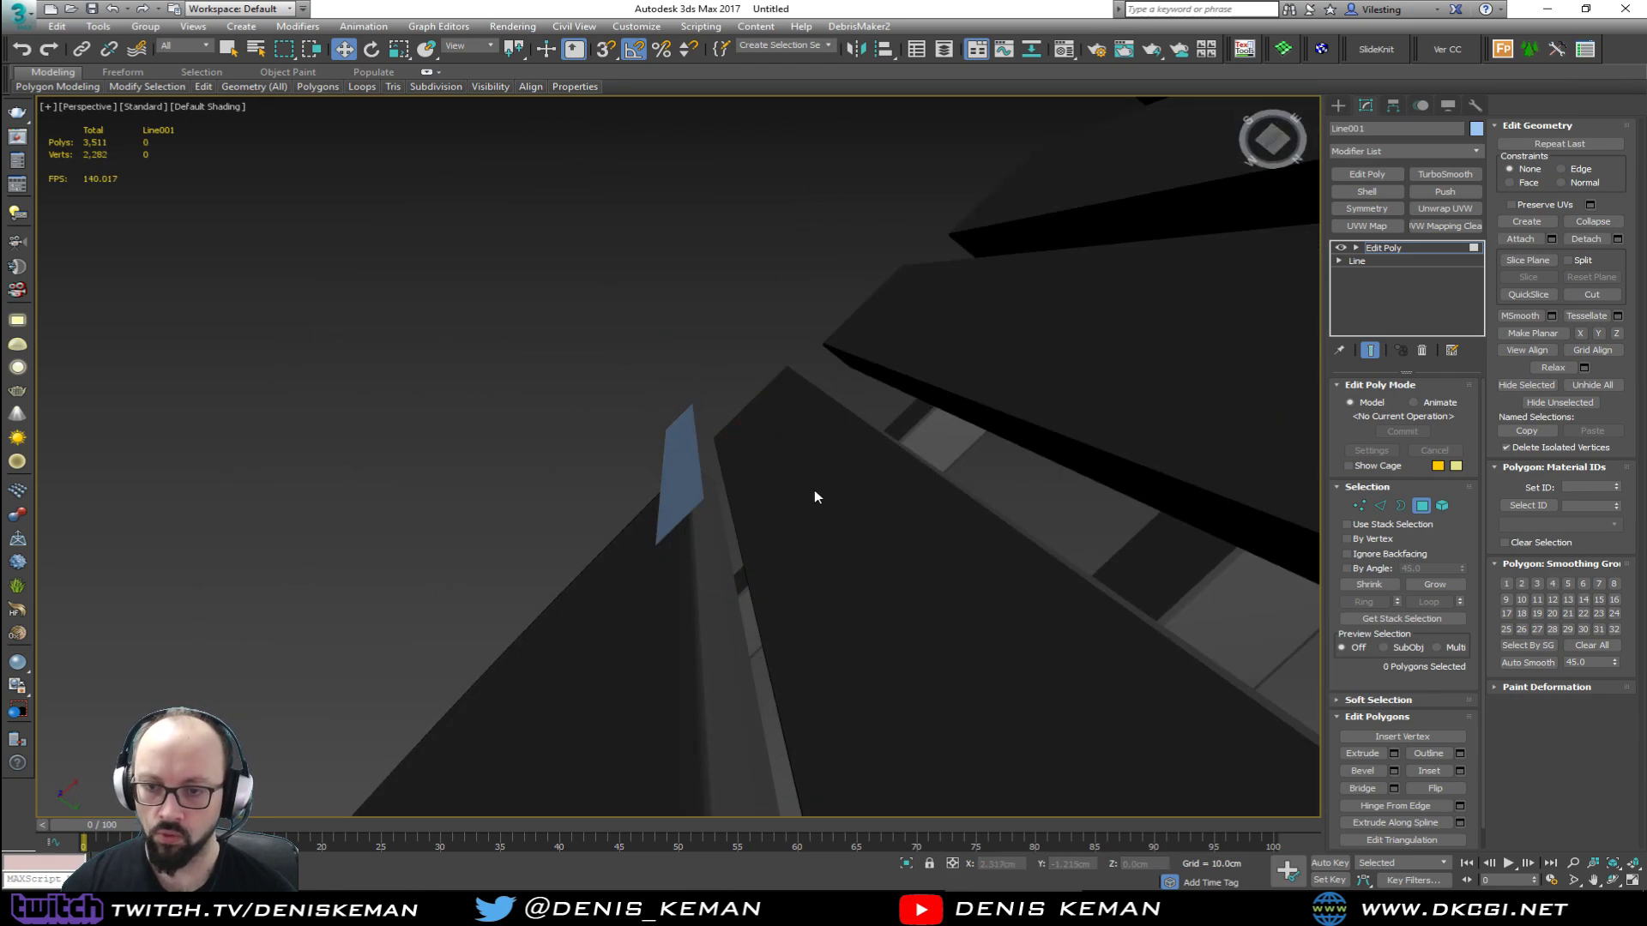
Step: Insert a horizontal edge across the flat strip near its upper end
{"action": "key", "text": "2"}
{"action": "left_click", "coordinate": [696, 428]}
{"action": "middle_click_drag", "start_coordinate": [697, 429], "coordinate": [765, 514], "text": "alt"}
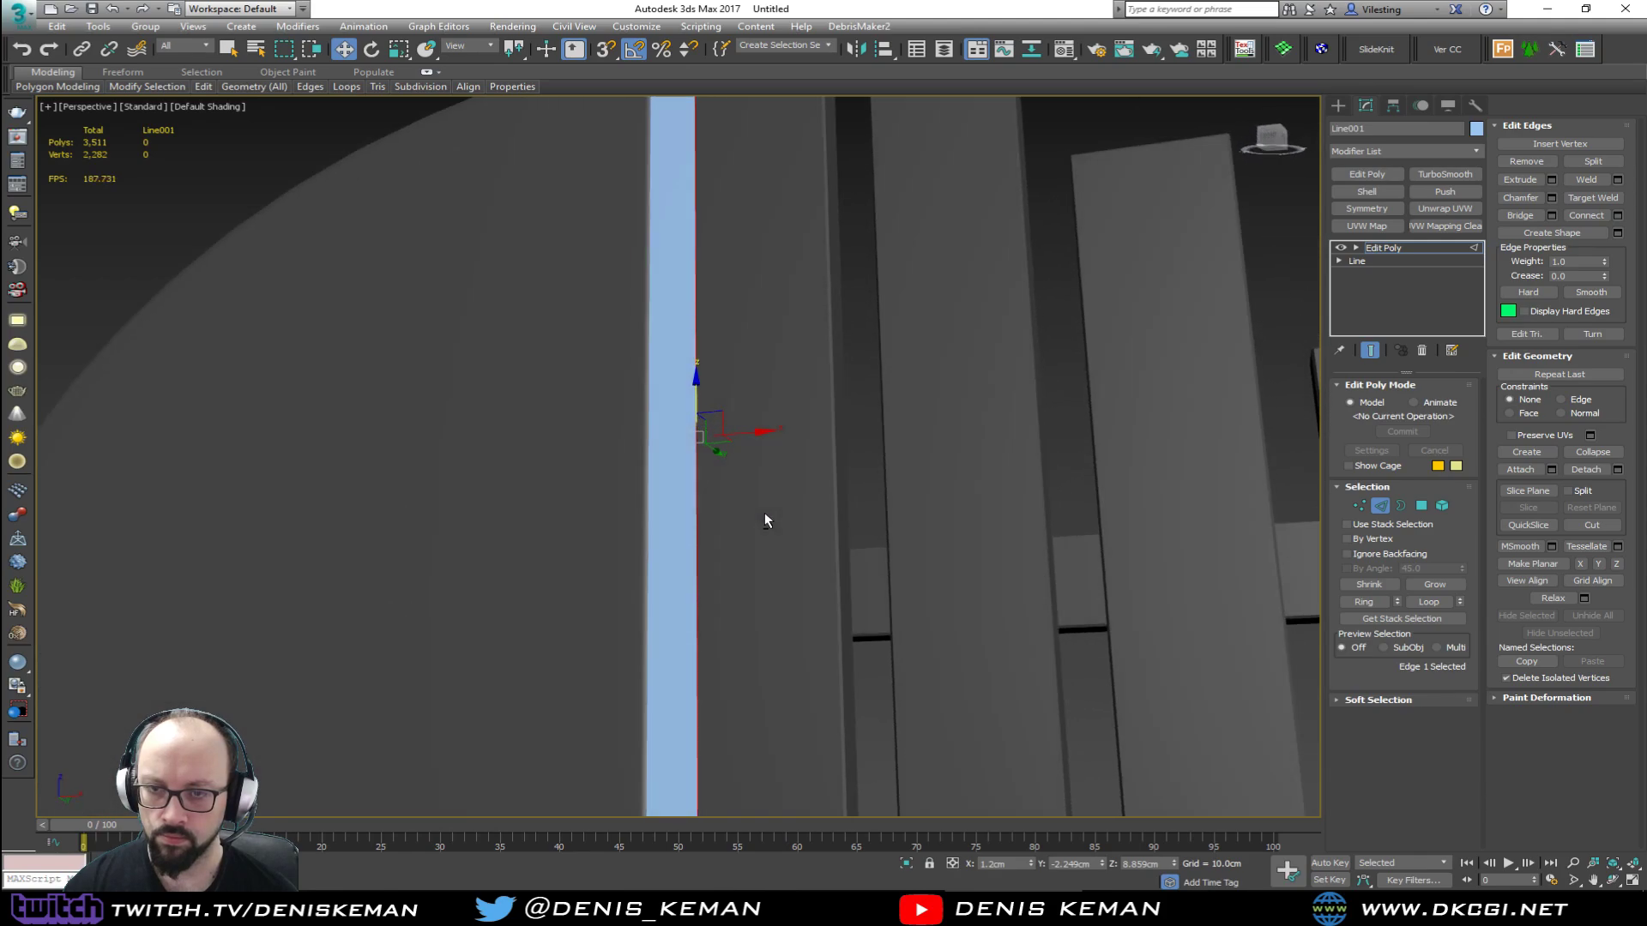
{"action": "middle_click_drag", "start_coordinate": [693, 283], "coordinate": [740, 502]}
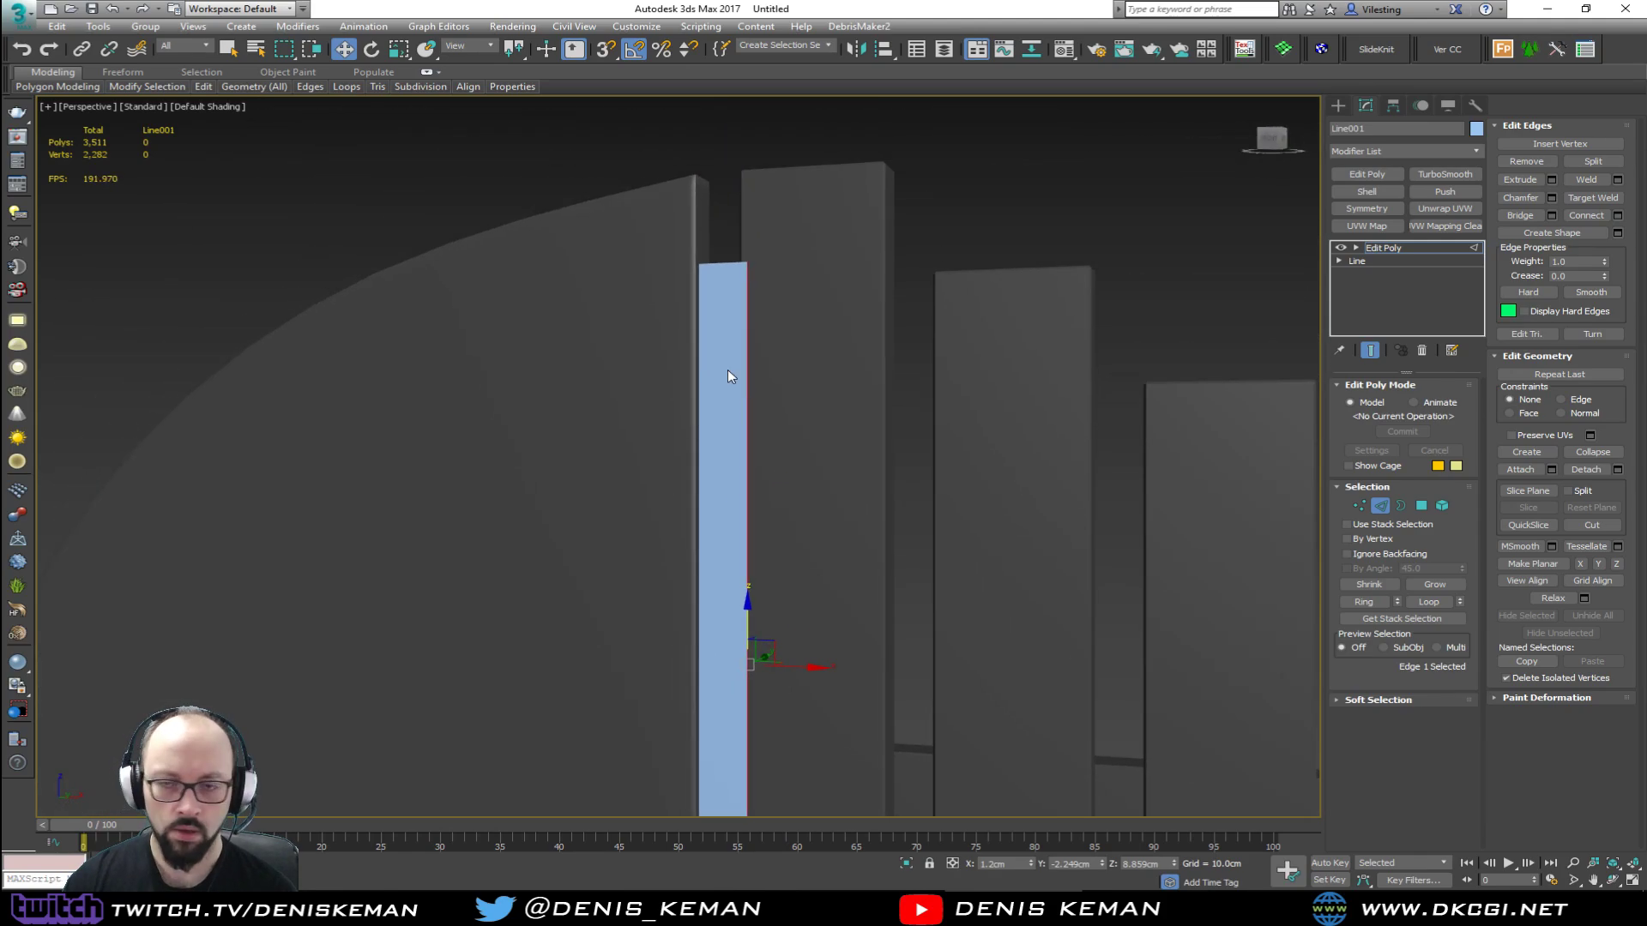
{"action": "left_click", "coordinate": [727, 370]}
{"action": "key", "text": "alt+1"}
{"action": "left_click", "coordinate": [728, 314]}
{"action": "key", "text": "w"}
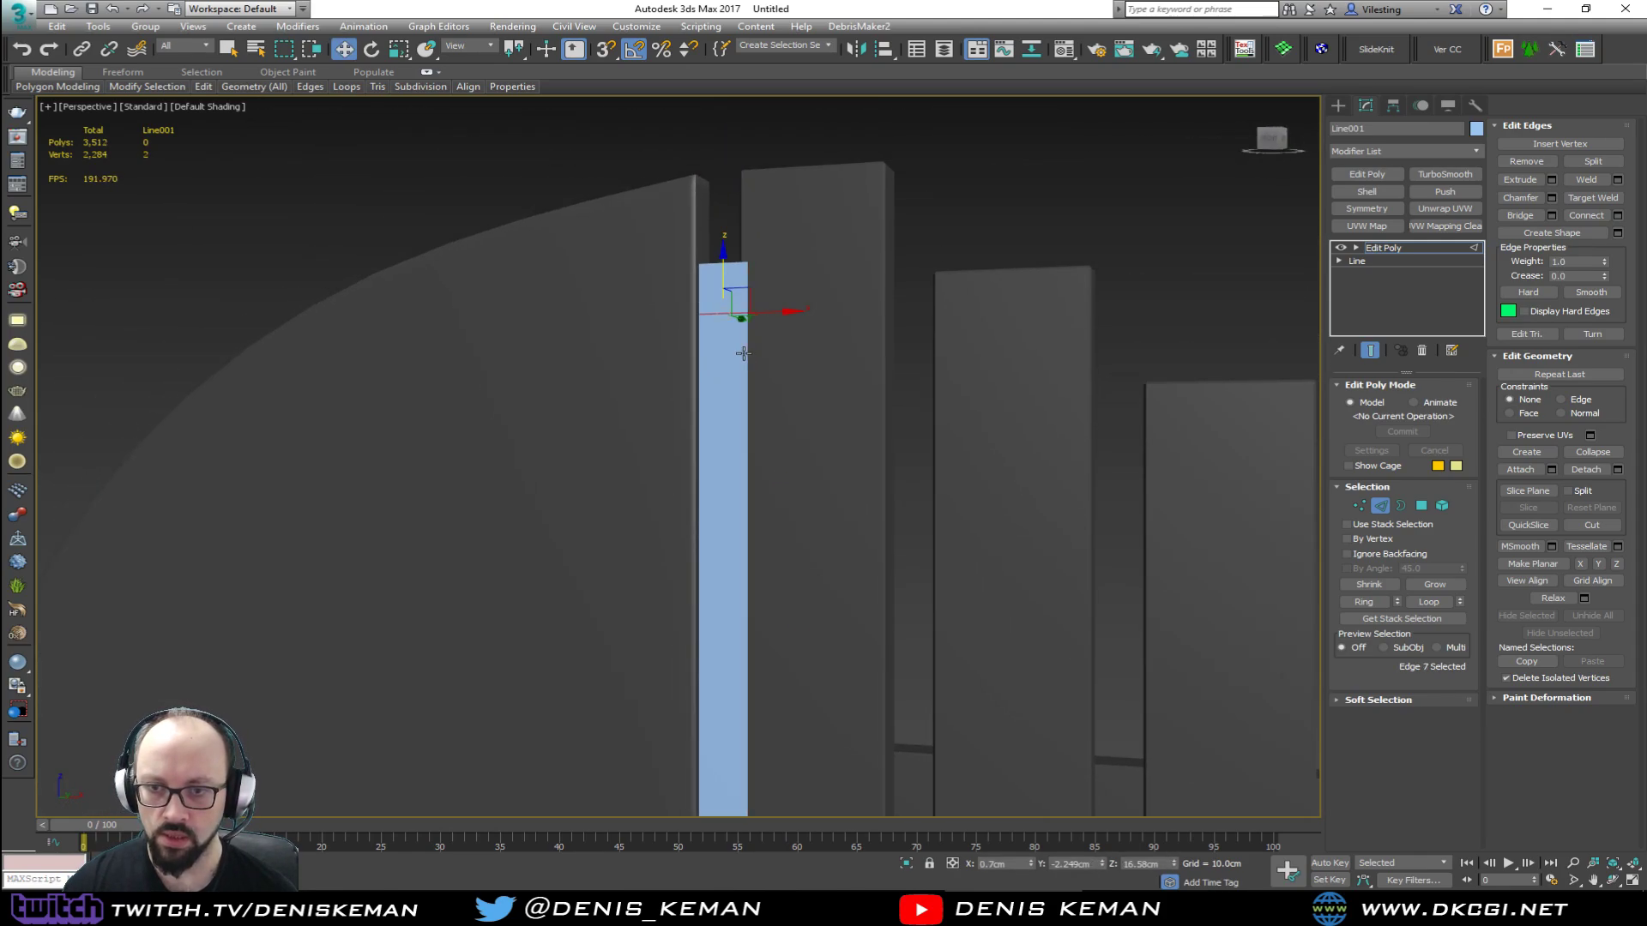
Step: Connect the strip's horizontal edges with one lengthwise edge down its middle and display edged faces
{"action": "key", "text": "alt+r"}
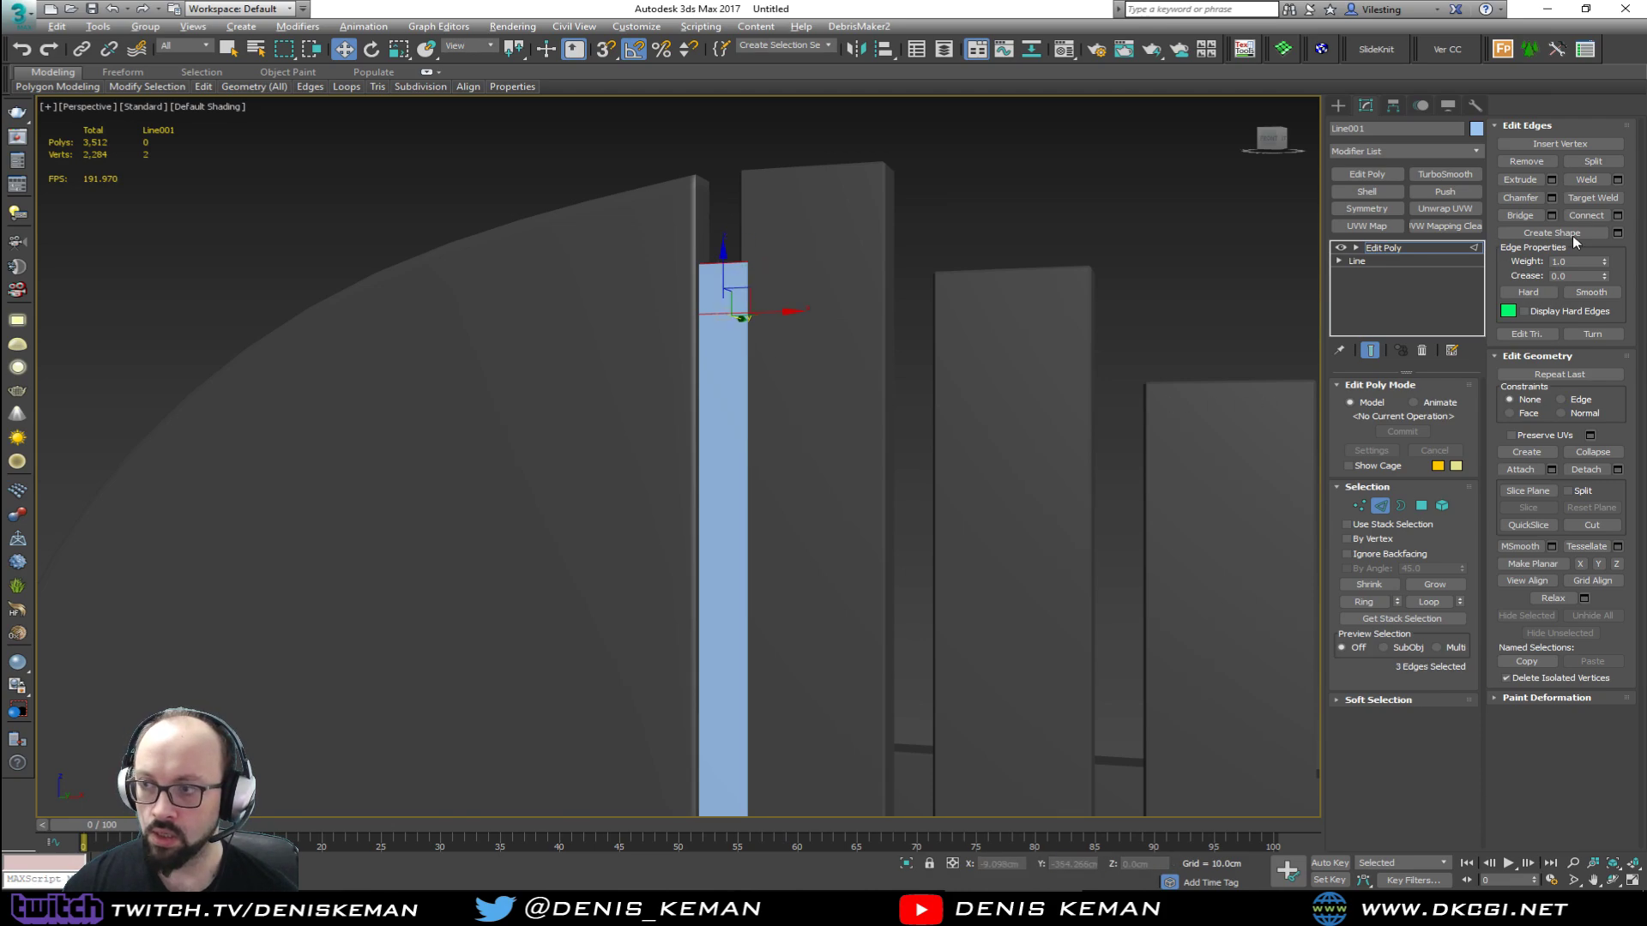
{"action": "left_click", "coordinate": [1587, 218]}
{"action": "key", "text": "F4"}
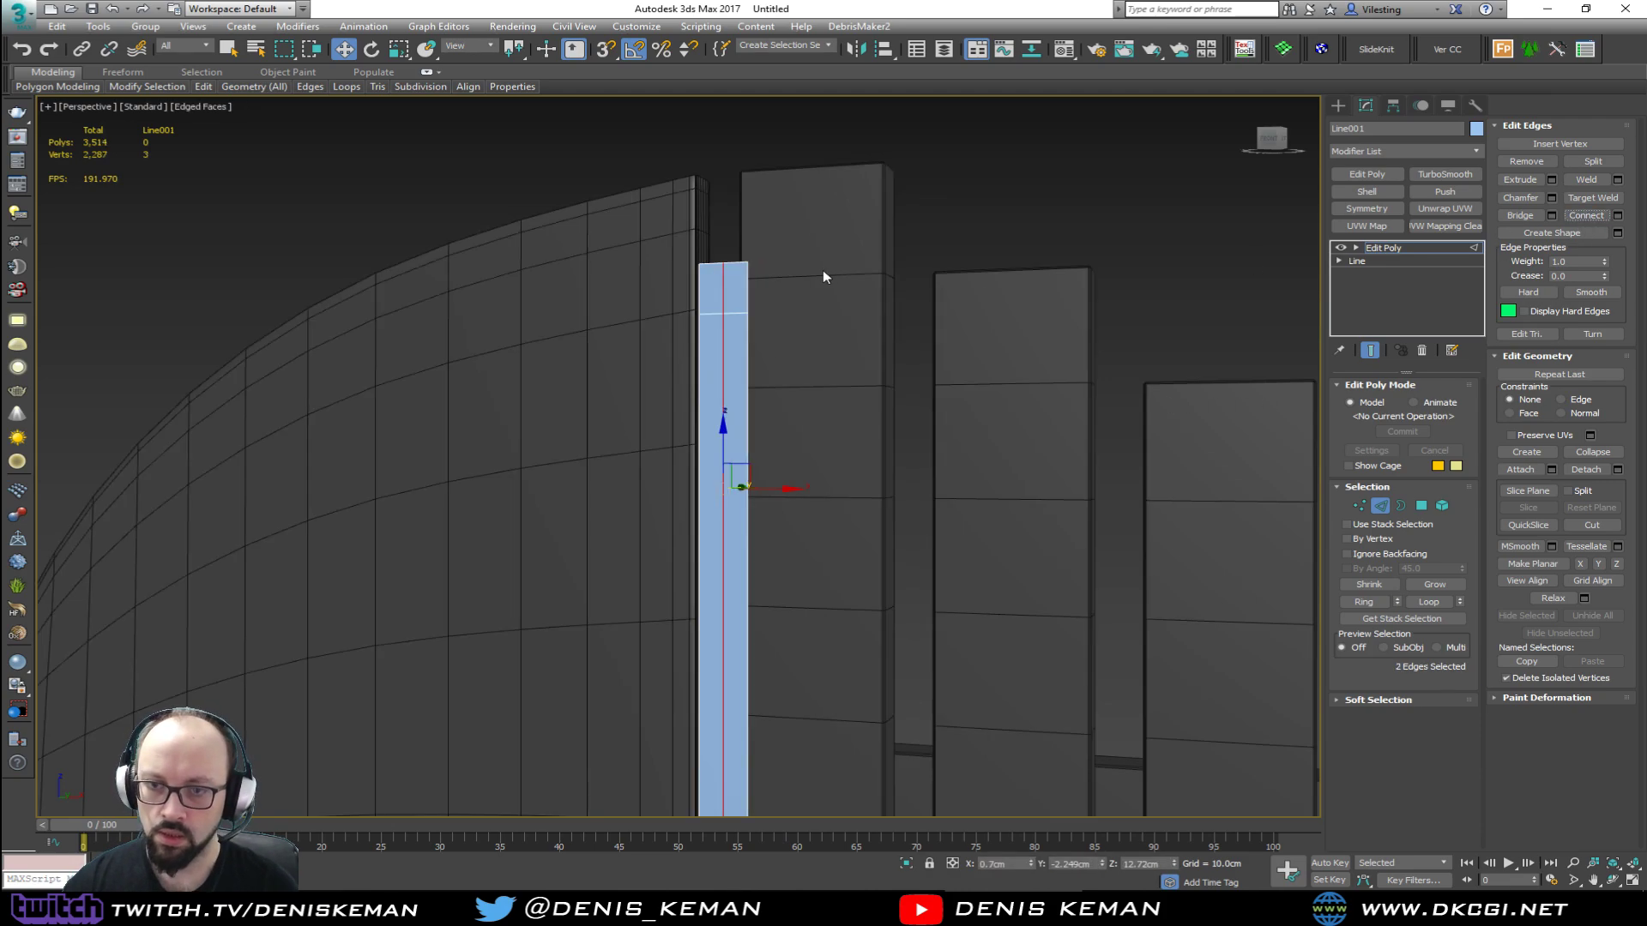
Step: Collapse the three vertices at the strip's upper end into one to form the clock hand's pointed tip
{"action": "key", "text": "1"}
{"action": "left_click_drag", "start_coordinate": [681, 247], "coordinate": [815, 276]}
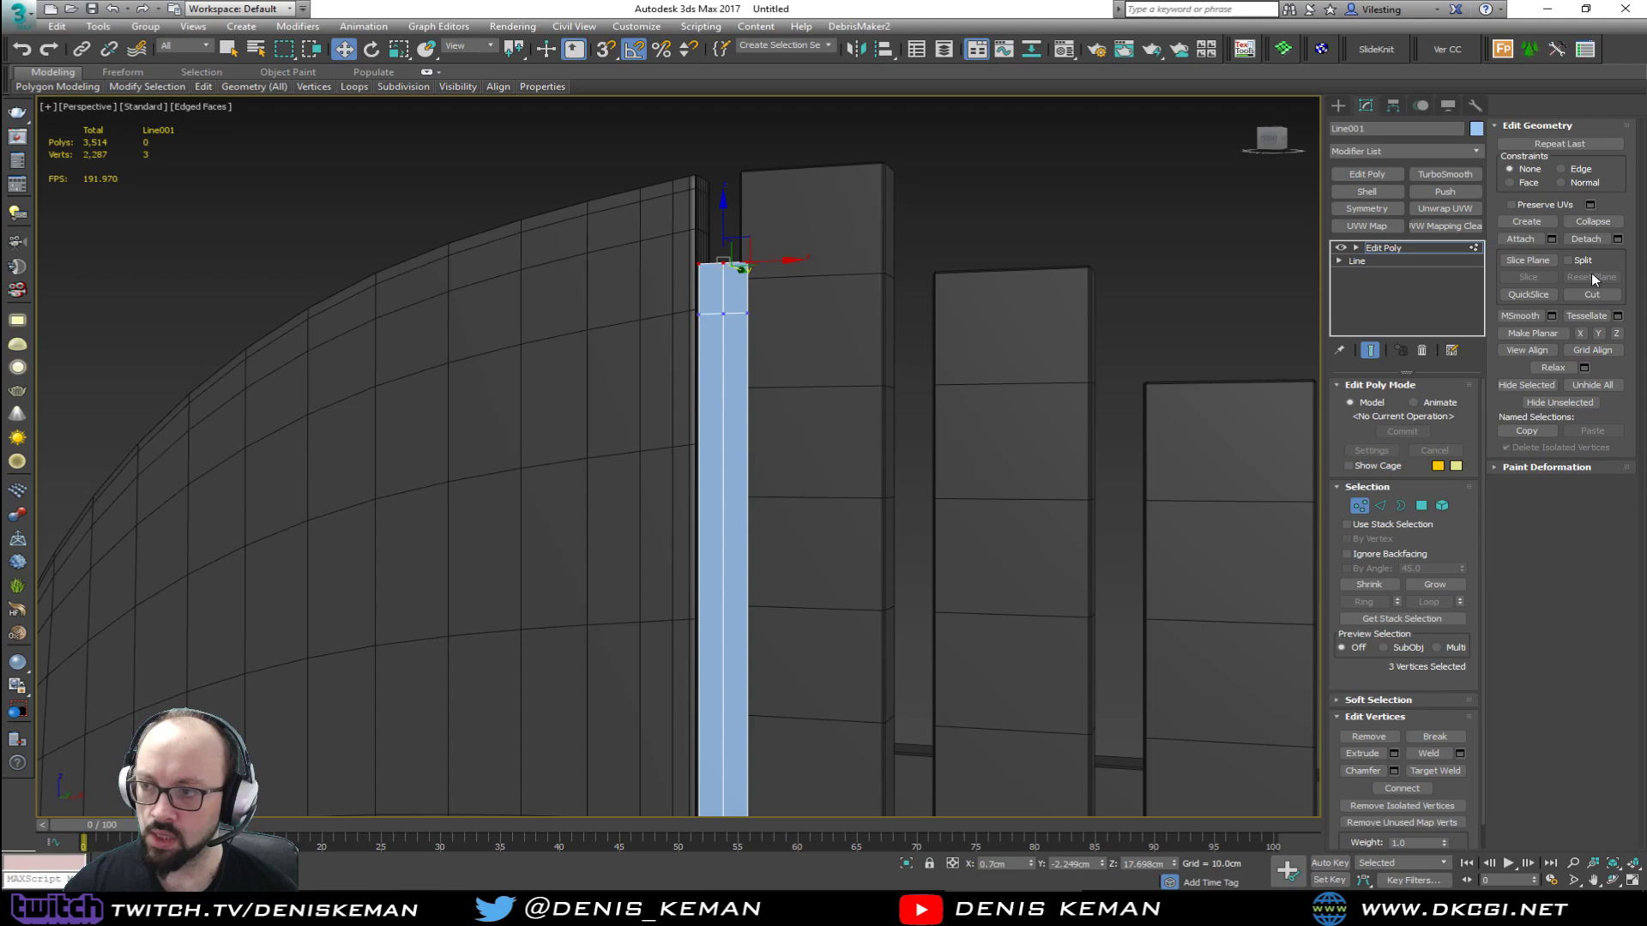
{"action": "left_click", "coordinate": [1593, 222]}
{"action": "middle_click_drag", "start_coordinate": [871, 342], "coordinate": [911, 414], "text": "alt"}
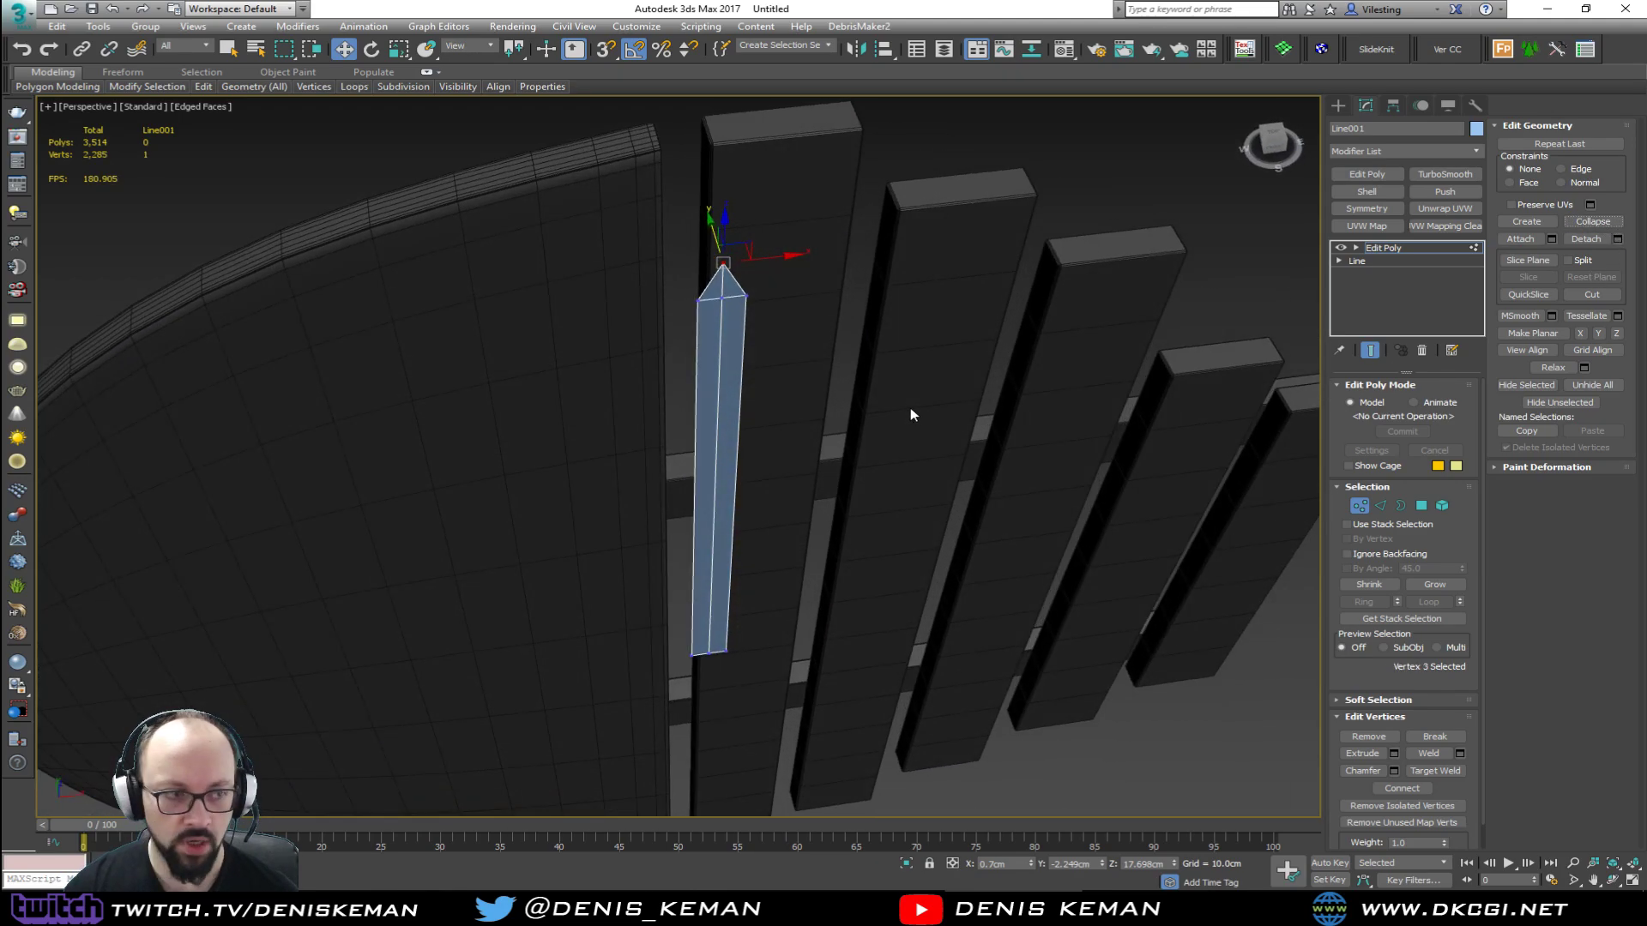
{"action": "left_click", "coordinate": [1359, 505]}
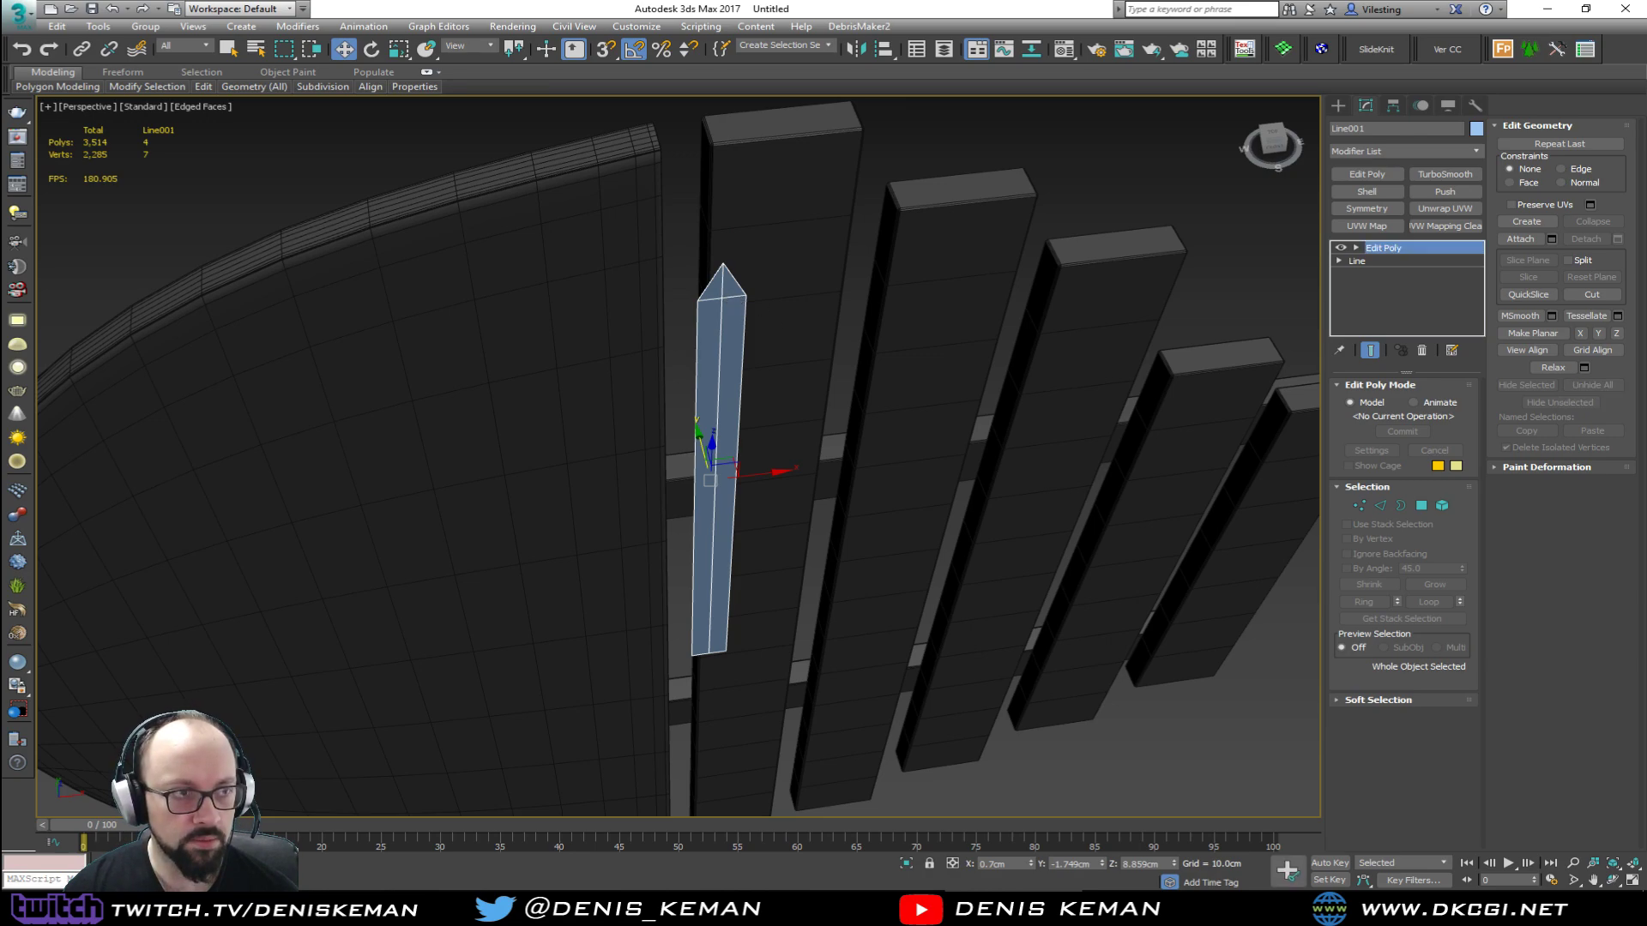
Step: Check the reference clock image, and inset all four polygons of the hand as a group by 0.1 cm
{"action": "left_click_drag", "start_coordinate": [0, 120], "coordinate": [635, 94]}
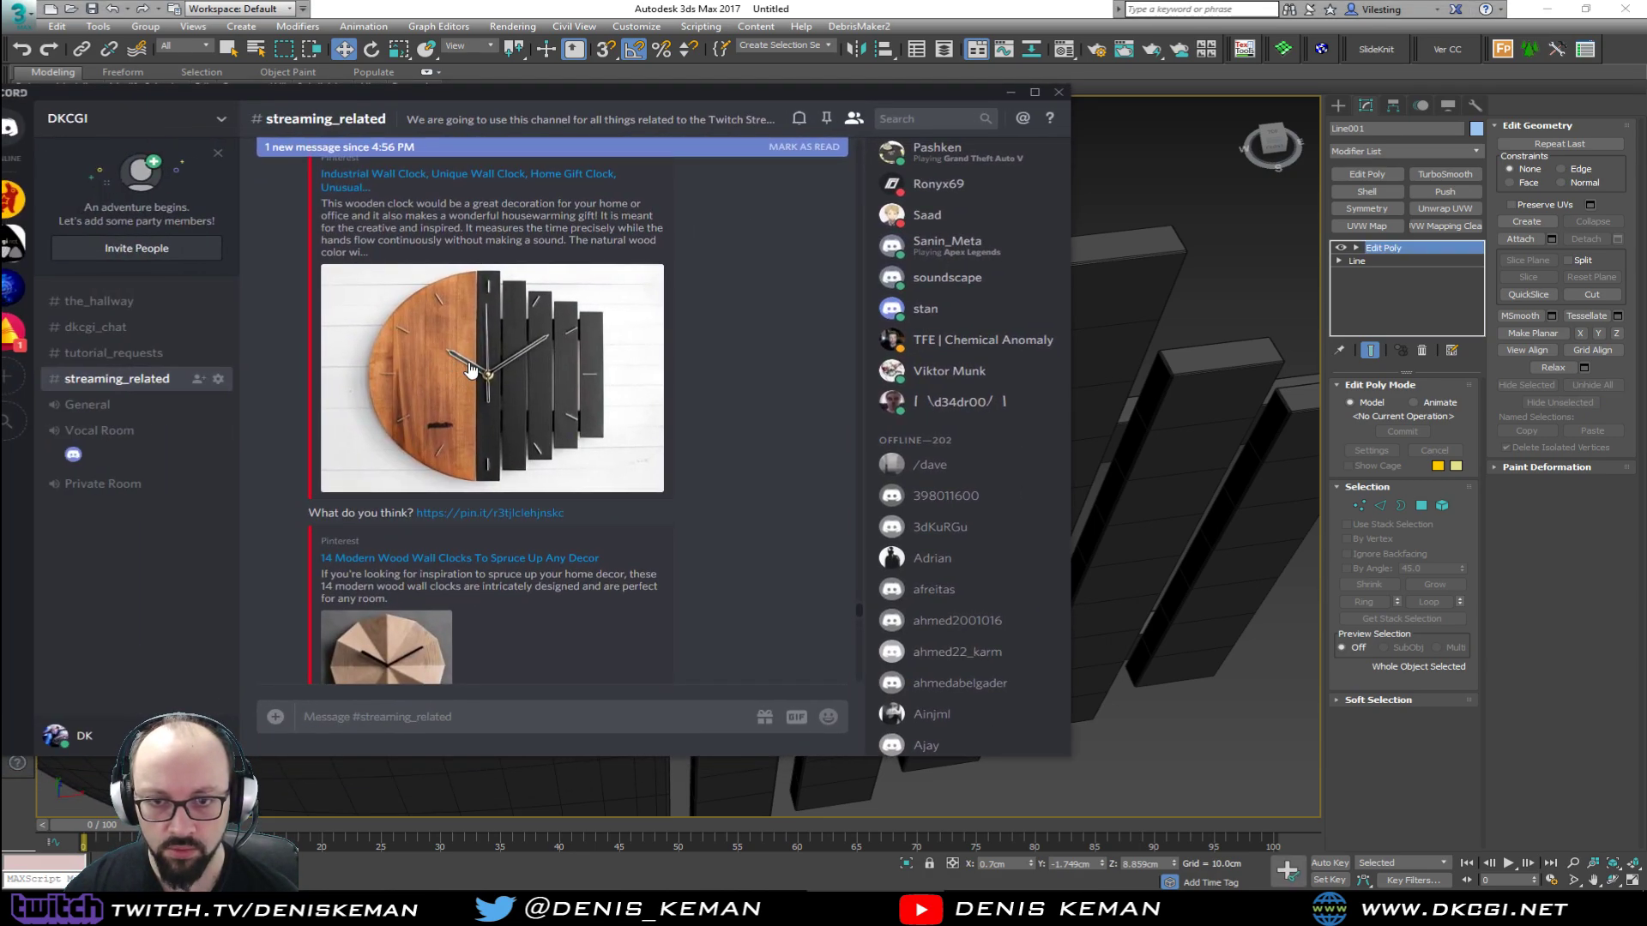
{"action": "left_click_drag", "start_coordinate": [564, 100], "coordinate": [0, 100]}
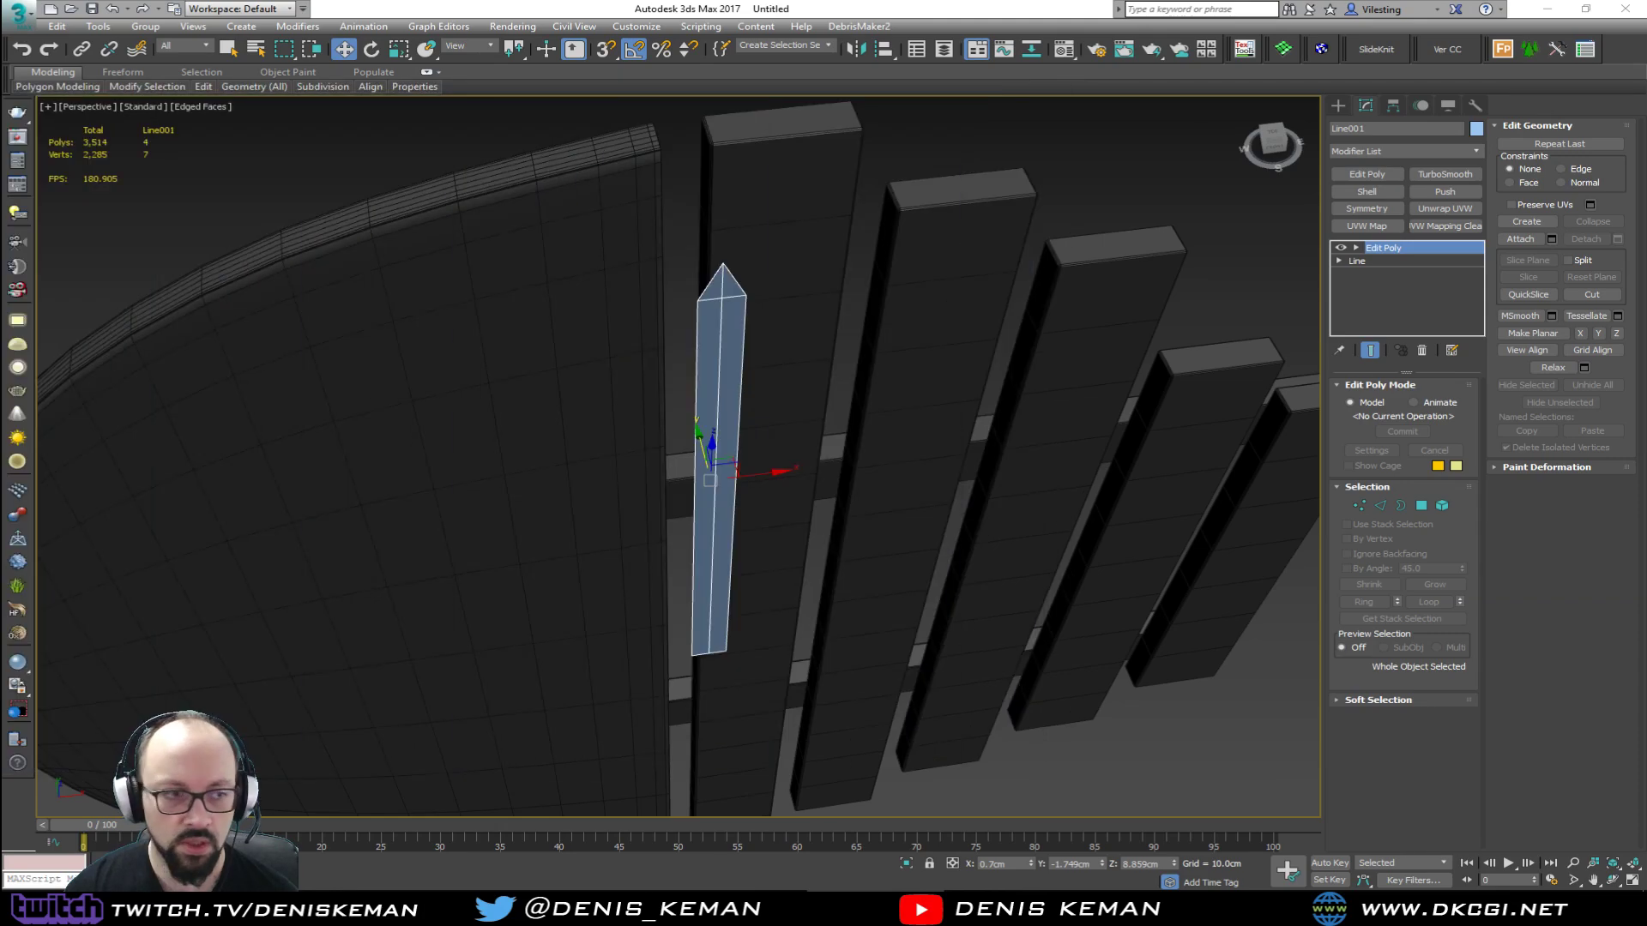
{"action": "key", "text": "z"}
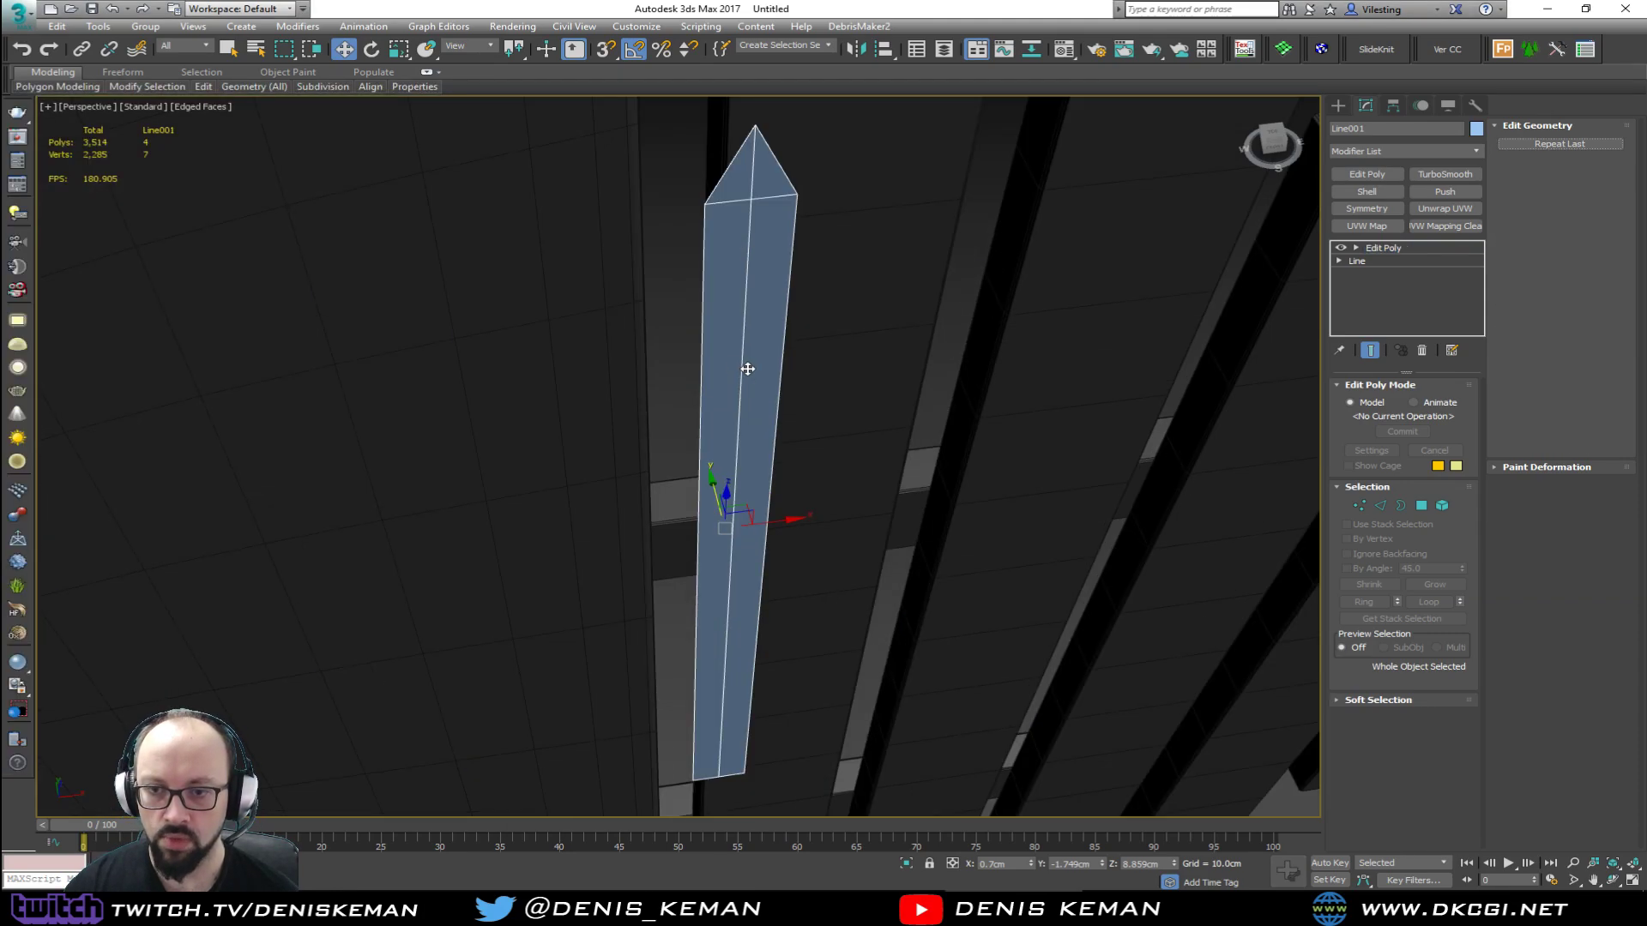
{"action": "key", "text": "4"}
{"action": "left_click", "coordinate": [752, 368]}
{"action": "left_click", "coordinate": [730, 375], "text": "ctrl"}
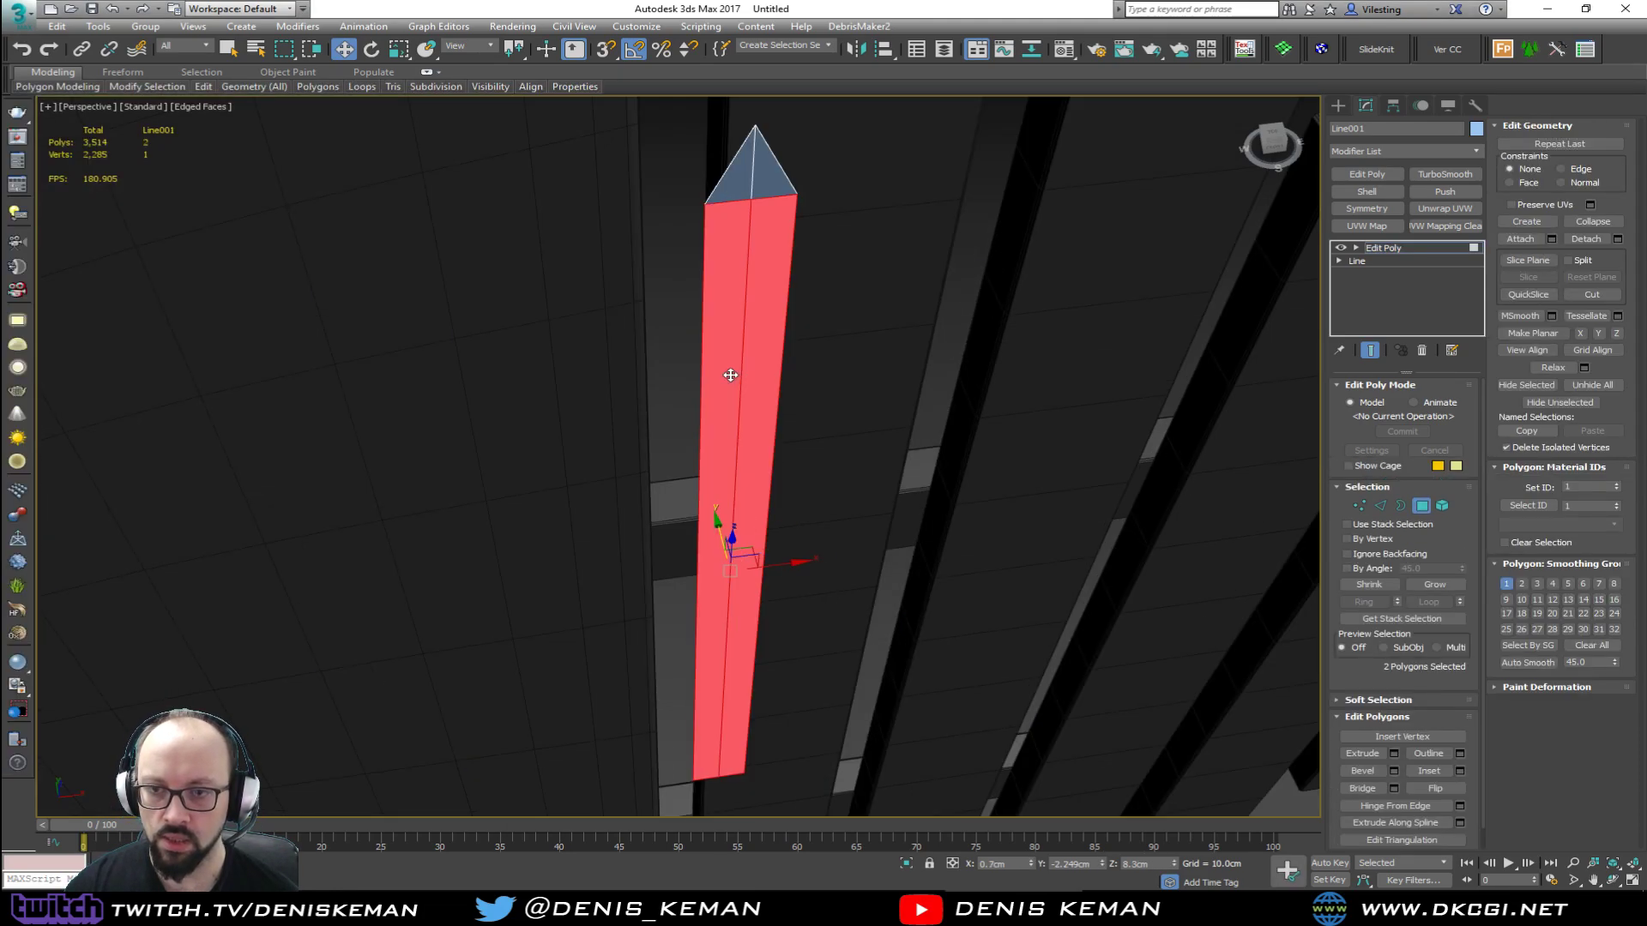
{"action": "left_click", "coordinate": [742, 189], "text": "ctrl"}
{"action": "left_click", "coordinate": [755, 167], "text": "ctrl"}
{"action": "scroll", "coordinate": [768, 318], "scroll_direction": "up", "scroll_amount": 3}
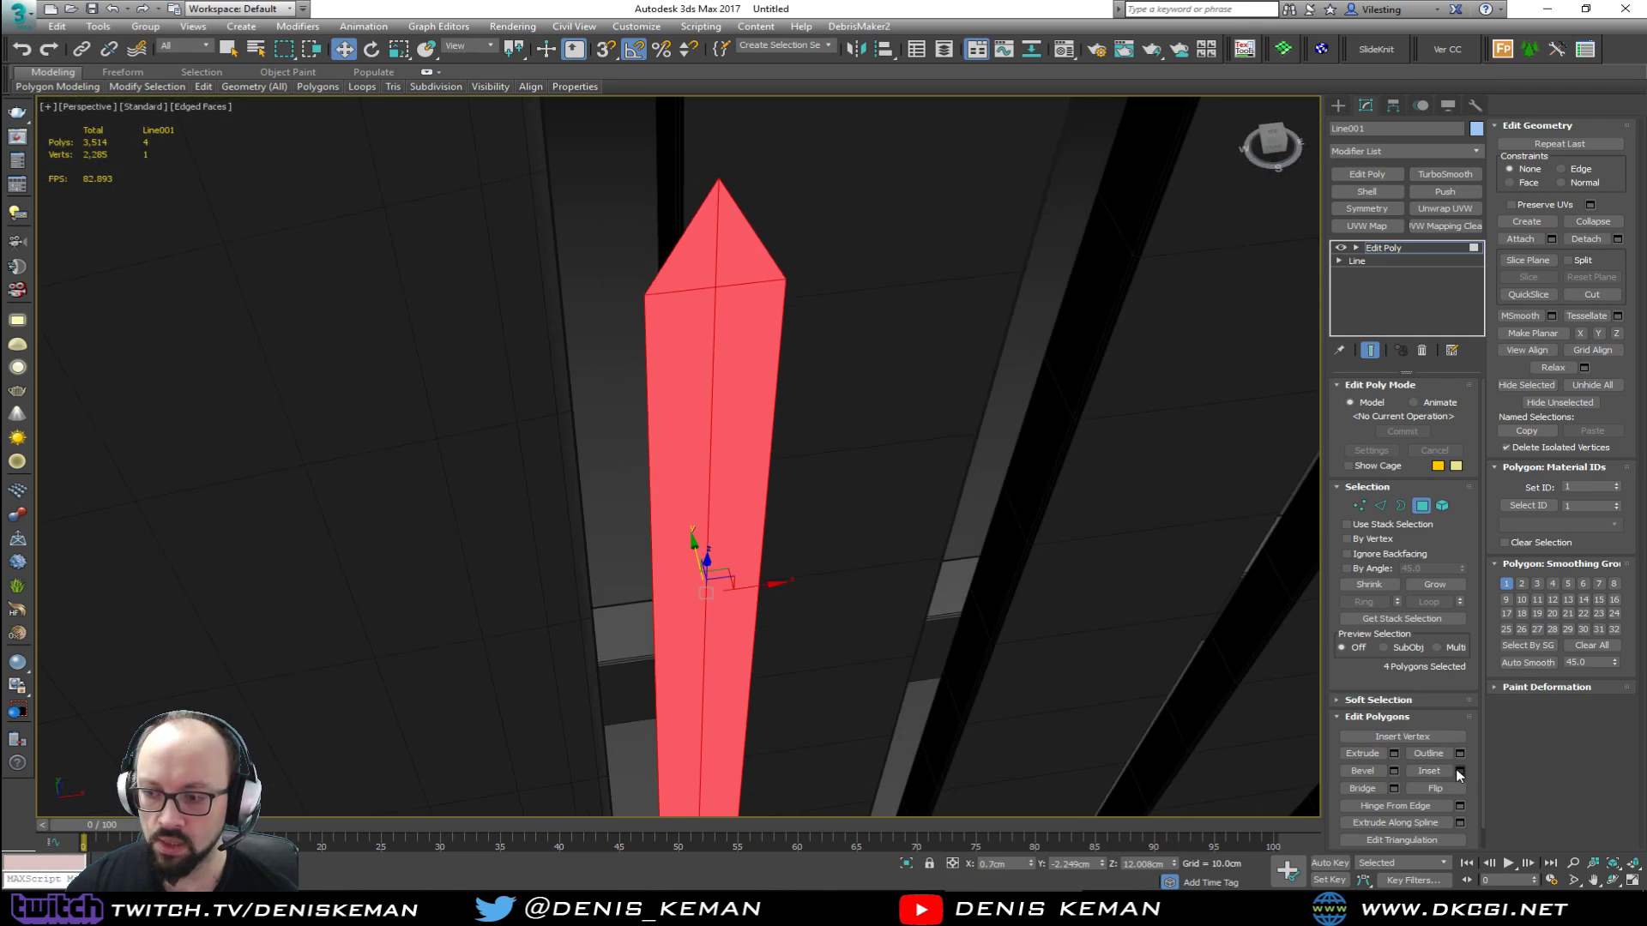
{"action": "left_click", "coordinate": [1460, 771]}
{"action": "left_click_drag", "start_coordinate": [693, 487], "coordinate": [694, 486]}
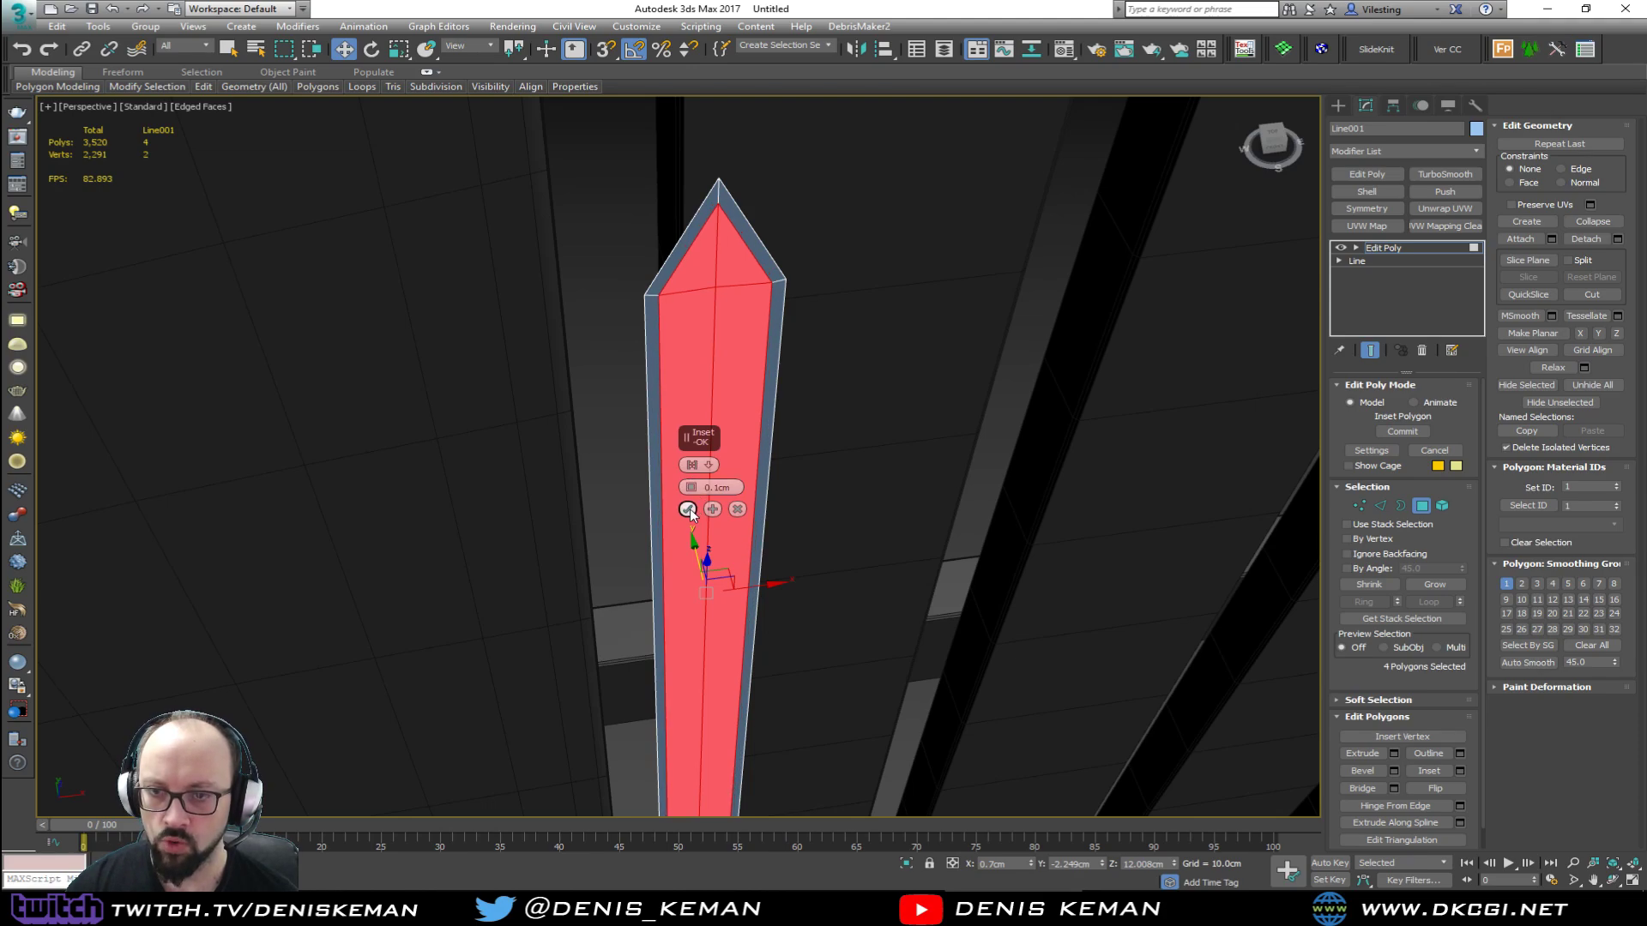
{"action": "left_click", "coordinate": [689, 508]}
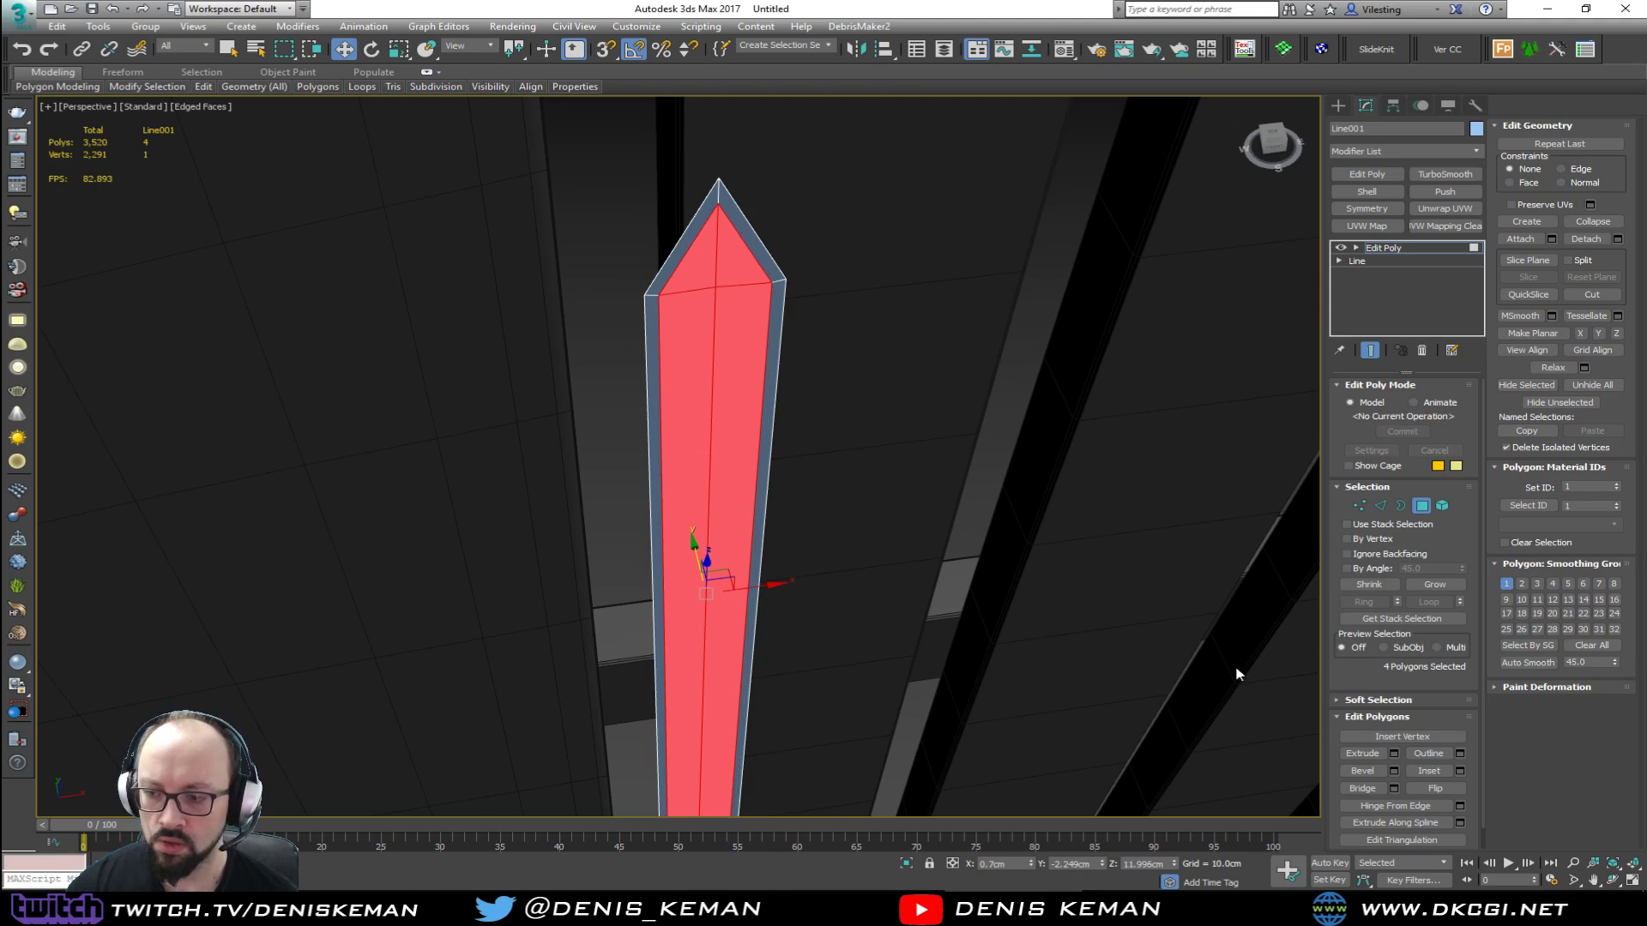
{"action": "left_click", "coordinate": [1394, 772]}
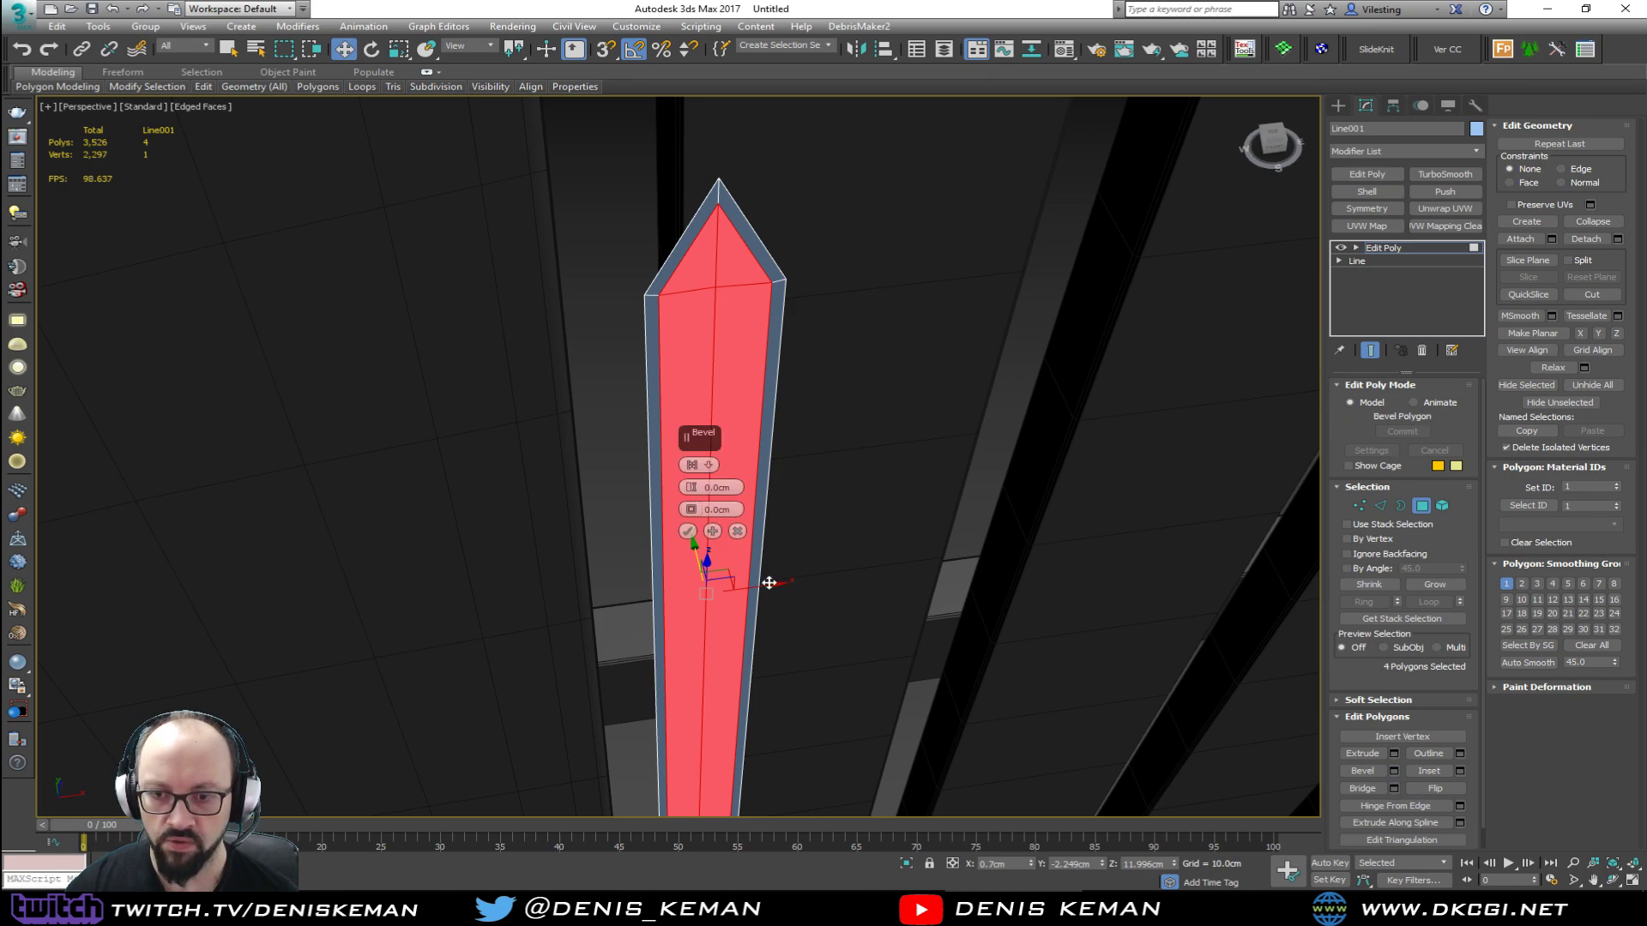
{"action": "left_click_drag", "start_coordinate": [691, 509], "coordinate": [695, 512]}
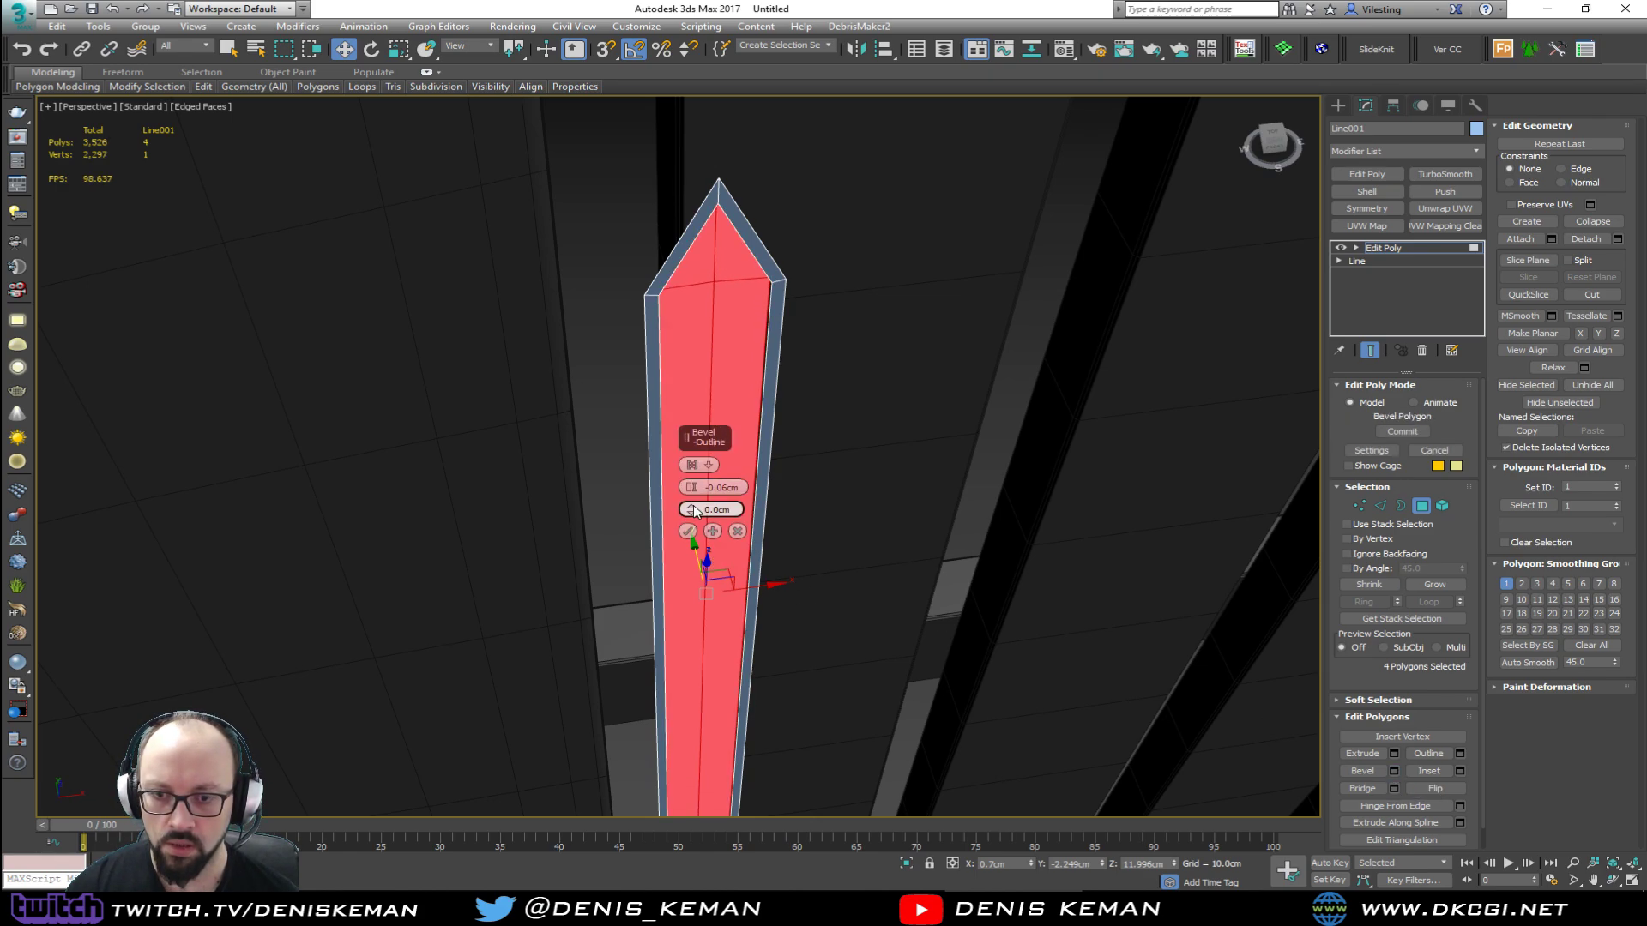
{"action": "left_click", "coordinate": [737, 531]}
Step: Add a Shell modifier to the hand with an inner amount of 0.2 cm and an outer amount of 0 cm
{"action": "left_click", "coordinate": [1422, 506]}
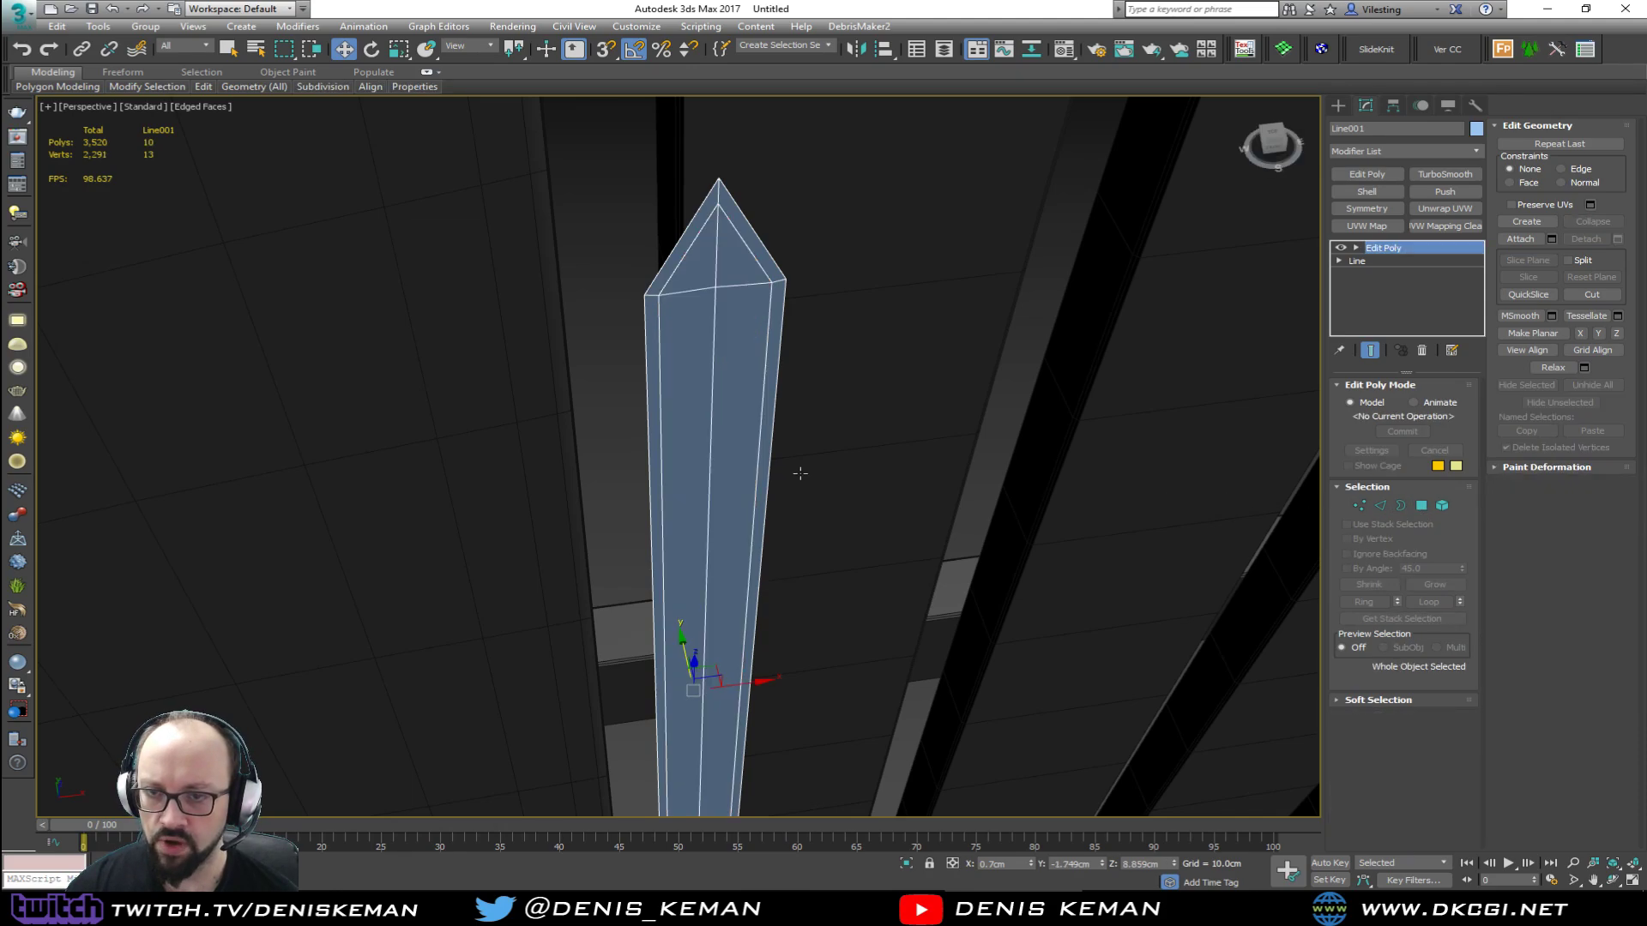
{"action": "left_click", "coordinate": [1366, 192]}
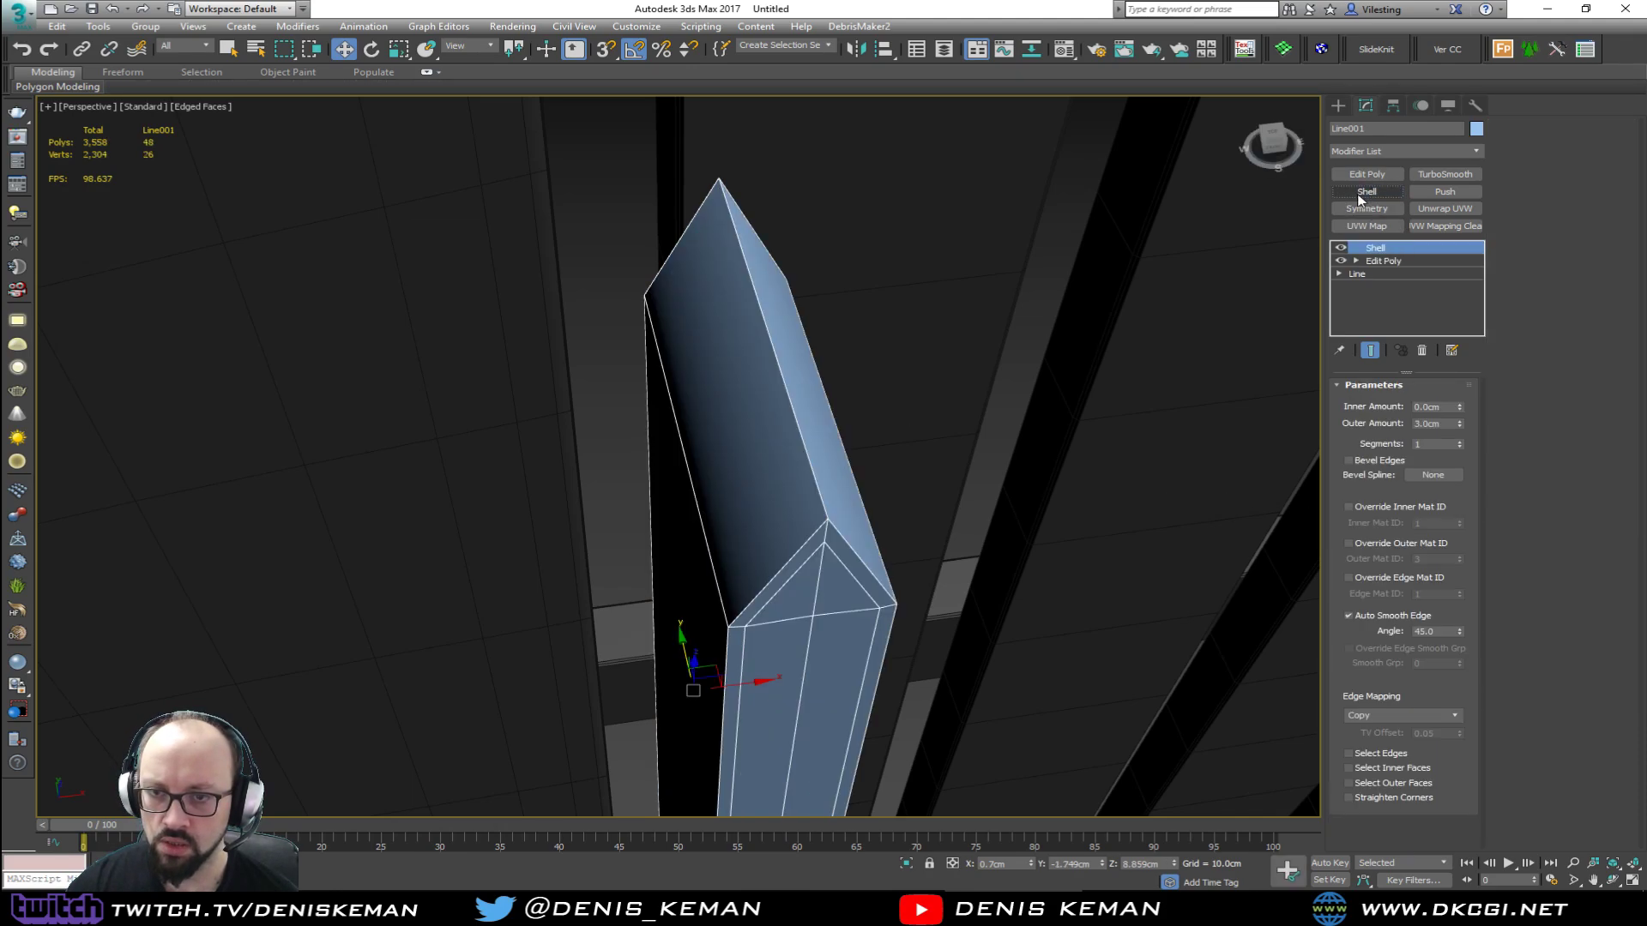
{"action": "double_click", "coordinate": [1431, 407]}
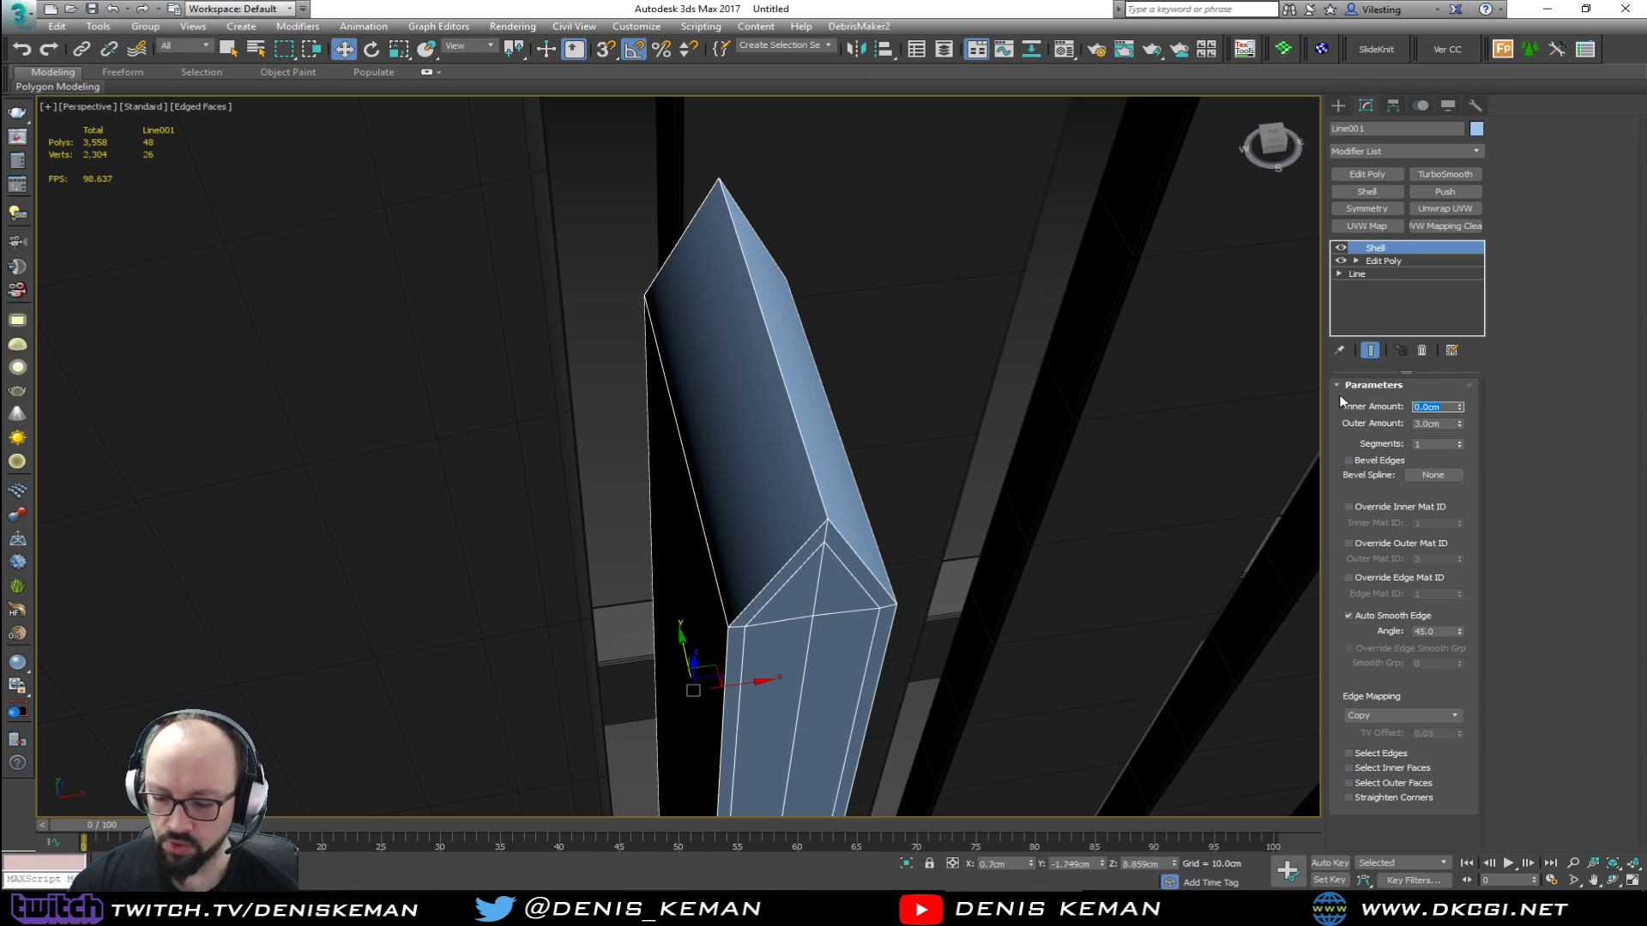
{"action": "type", "text": "0.2"}
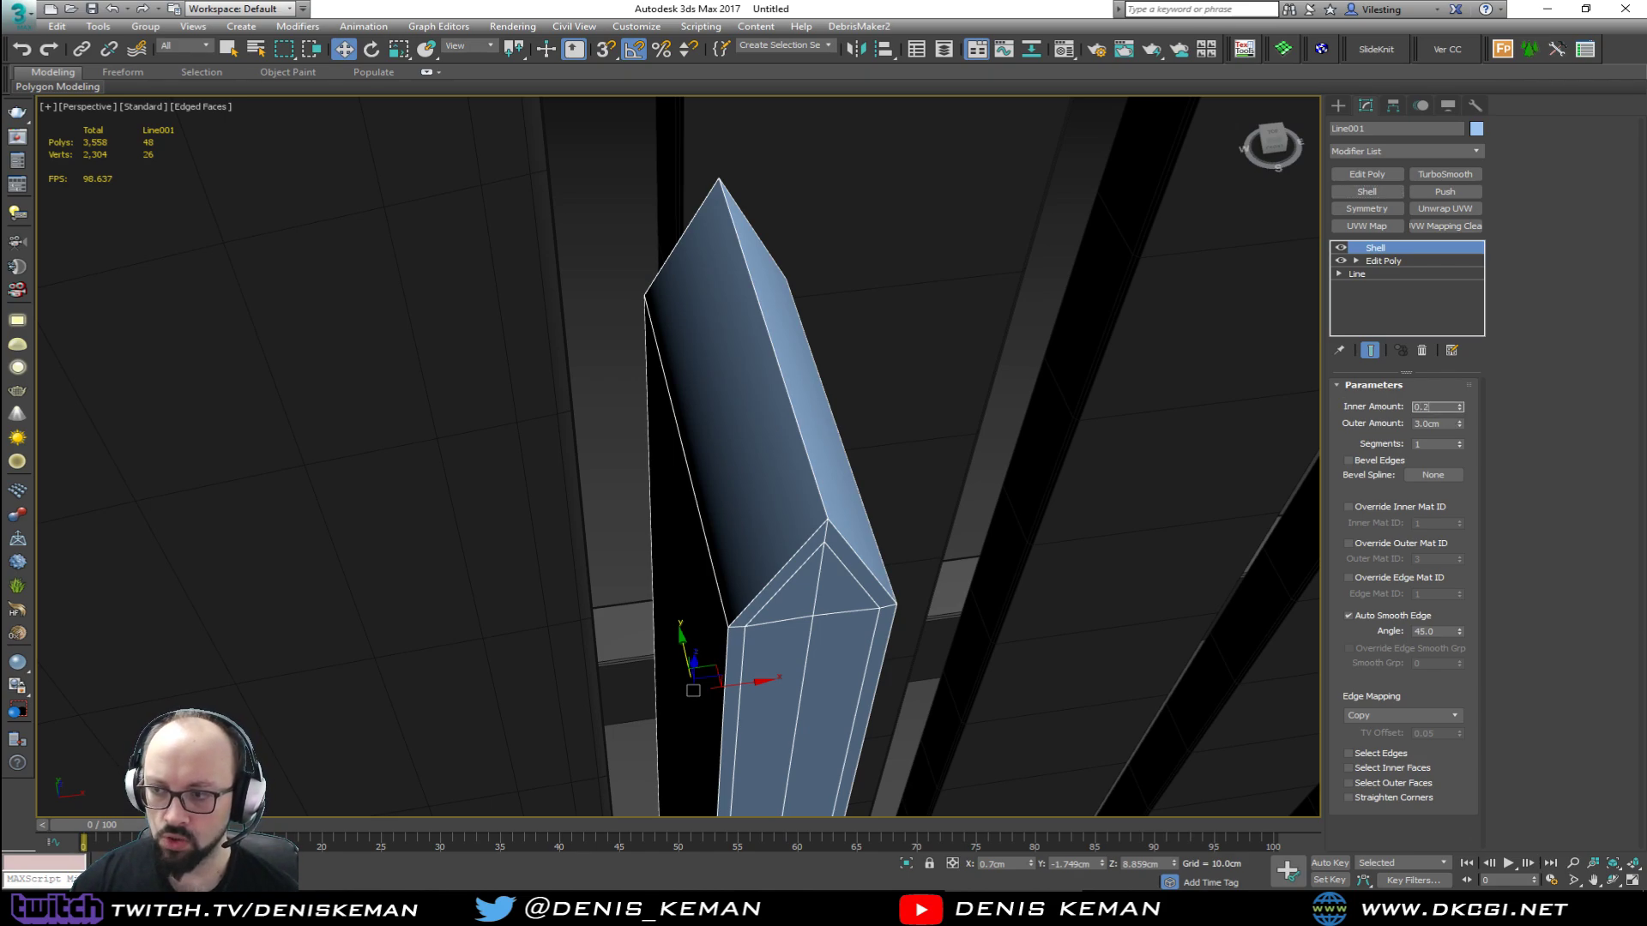
{"action": "key", "text": "Tab"}
{"action": "type", "text": "0"}
{"action": "key", "text": "Return"}
{"action": "middle_click_drag", "start_coordinate": [873, 327], "coordinate": [1238, 267]}
{"action": "scroll", "coordinate": [857, 249], "scroll_direction": "down", "scroll_amount": 4}
{"action": "scroll", "coordinate": [832, 258], "scroll_direction": "up", "scroll_amount": 5}
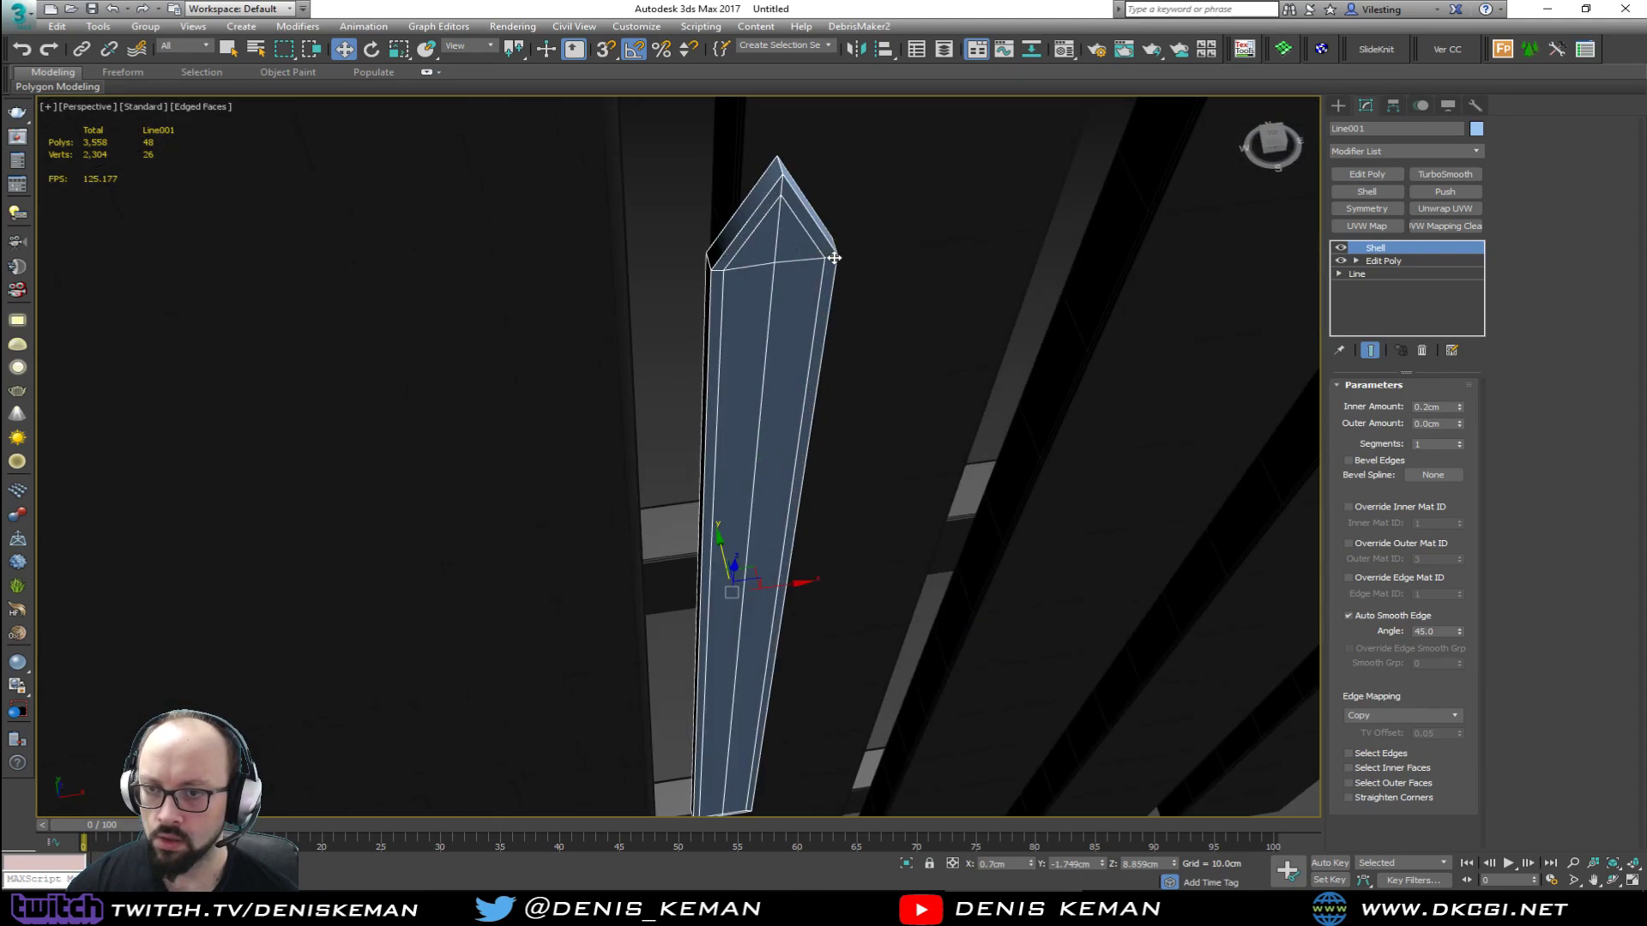
Step: Add a second Edit Poly modifier above the Shell and switch it to polygon level
{"action": "left_click", "coordinate": [1385, 262]}
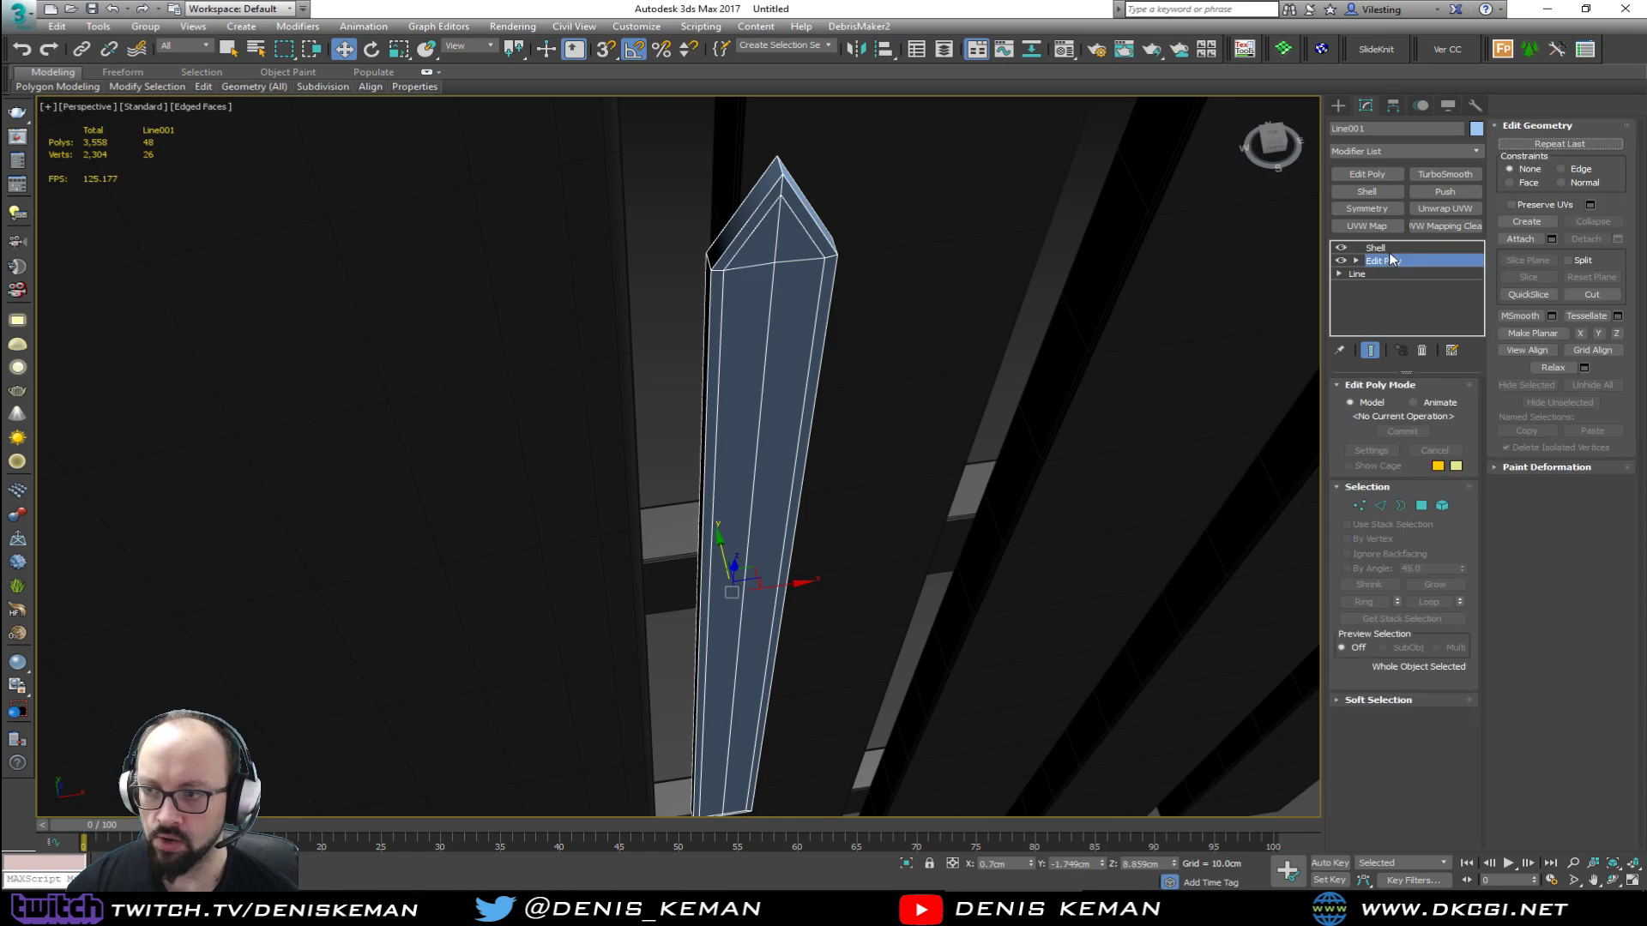
{"action": "left_click", "coordinate": [1377, 248]}
{"action": "left_click", "coordinate": [1366, 174]}
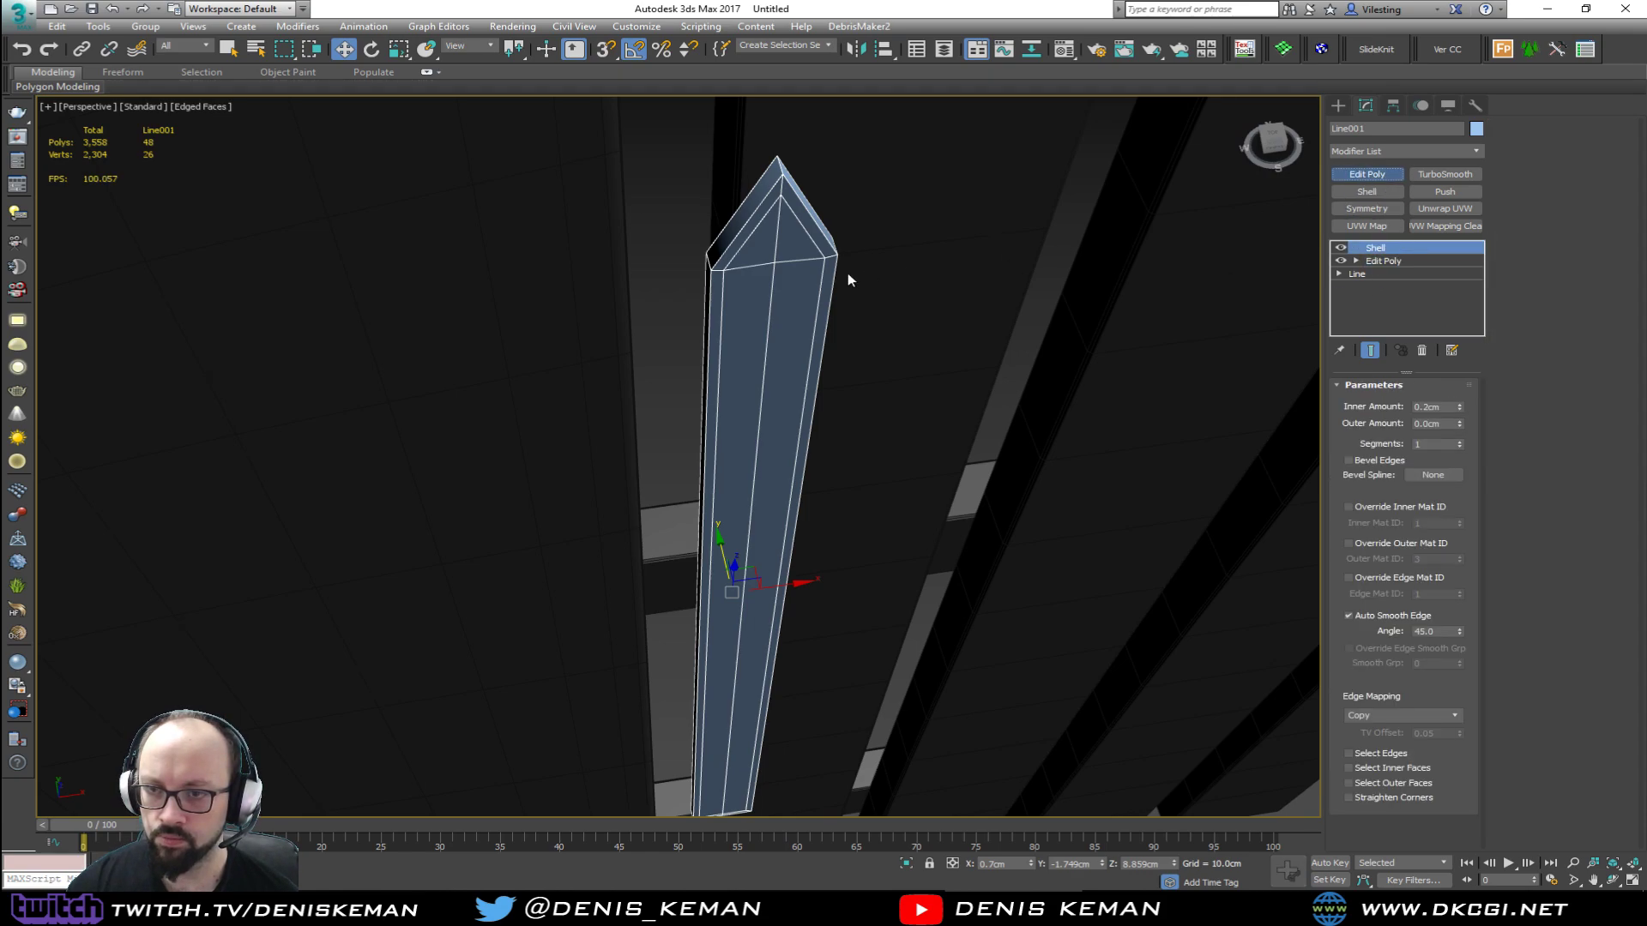
{"action": "key", "text": "4"}
Step: Bevel the four inset front polygons of the hand with a height of -0.121 cm and an outline of -0.272 cm
{"action": "left_click", "coordinate": [779, 284]}
{"action": "left_click", "coordinate": [761, 287], "text": "ctrl"}
{"action": "left_click", "coordinate": [761, 247], "text": "ctrl"}
{"action": "left_click", "coordinate": [800, 247], "text": "ctrl"}
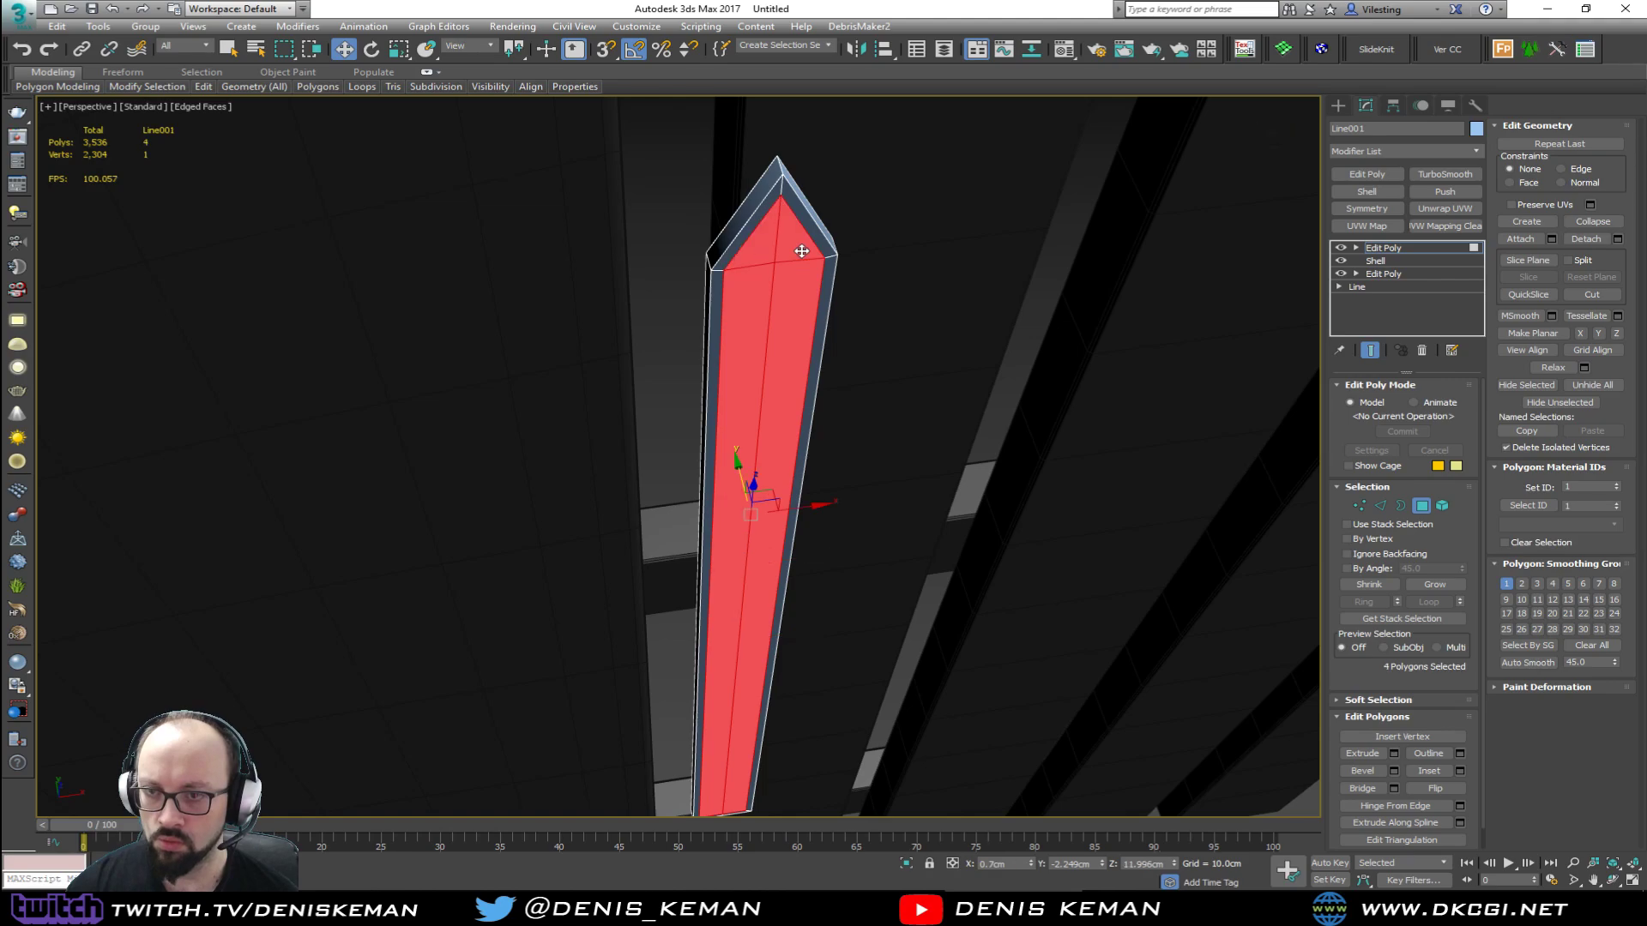
{"action": "middle_click_drag", "start_coordinate": [800, 248], "coordinate": [810, 498], "text": "alt"}
{"action": "scroll", "coordinate": [805, 460], "scroll_direction": "up", "scroll_amount": 4}
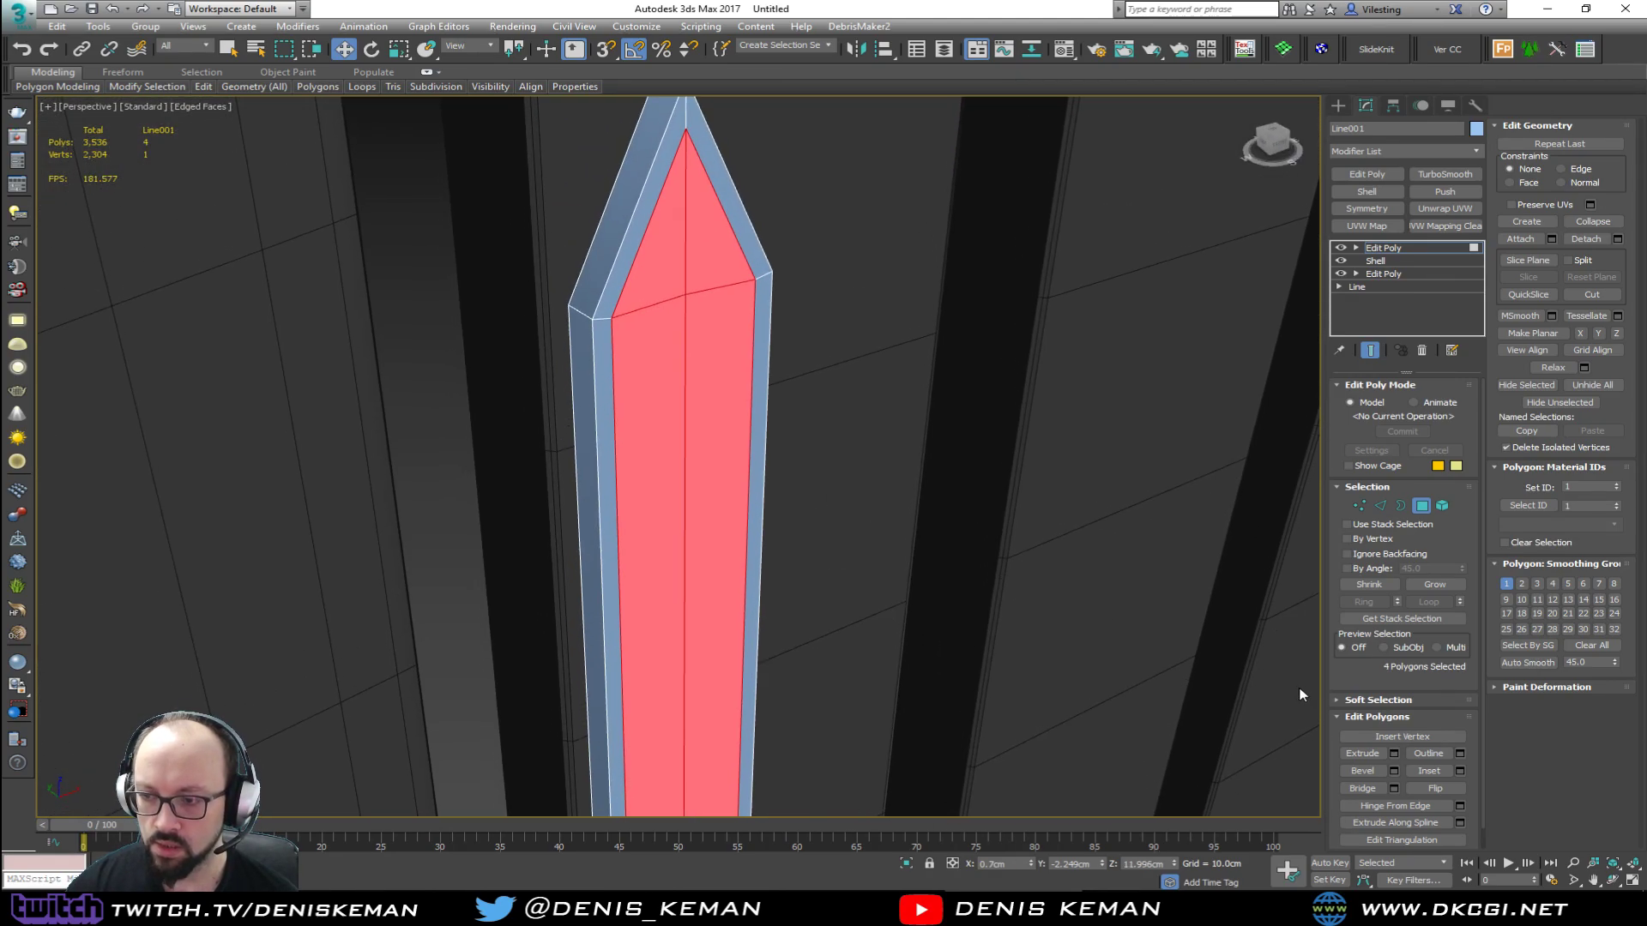
{"action": "left_click", "coordinate": [1393, 771]}
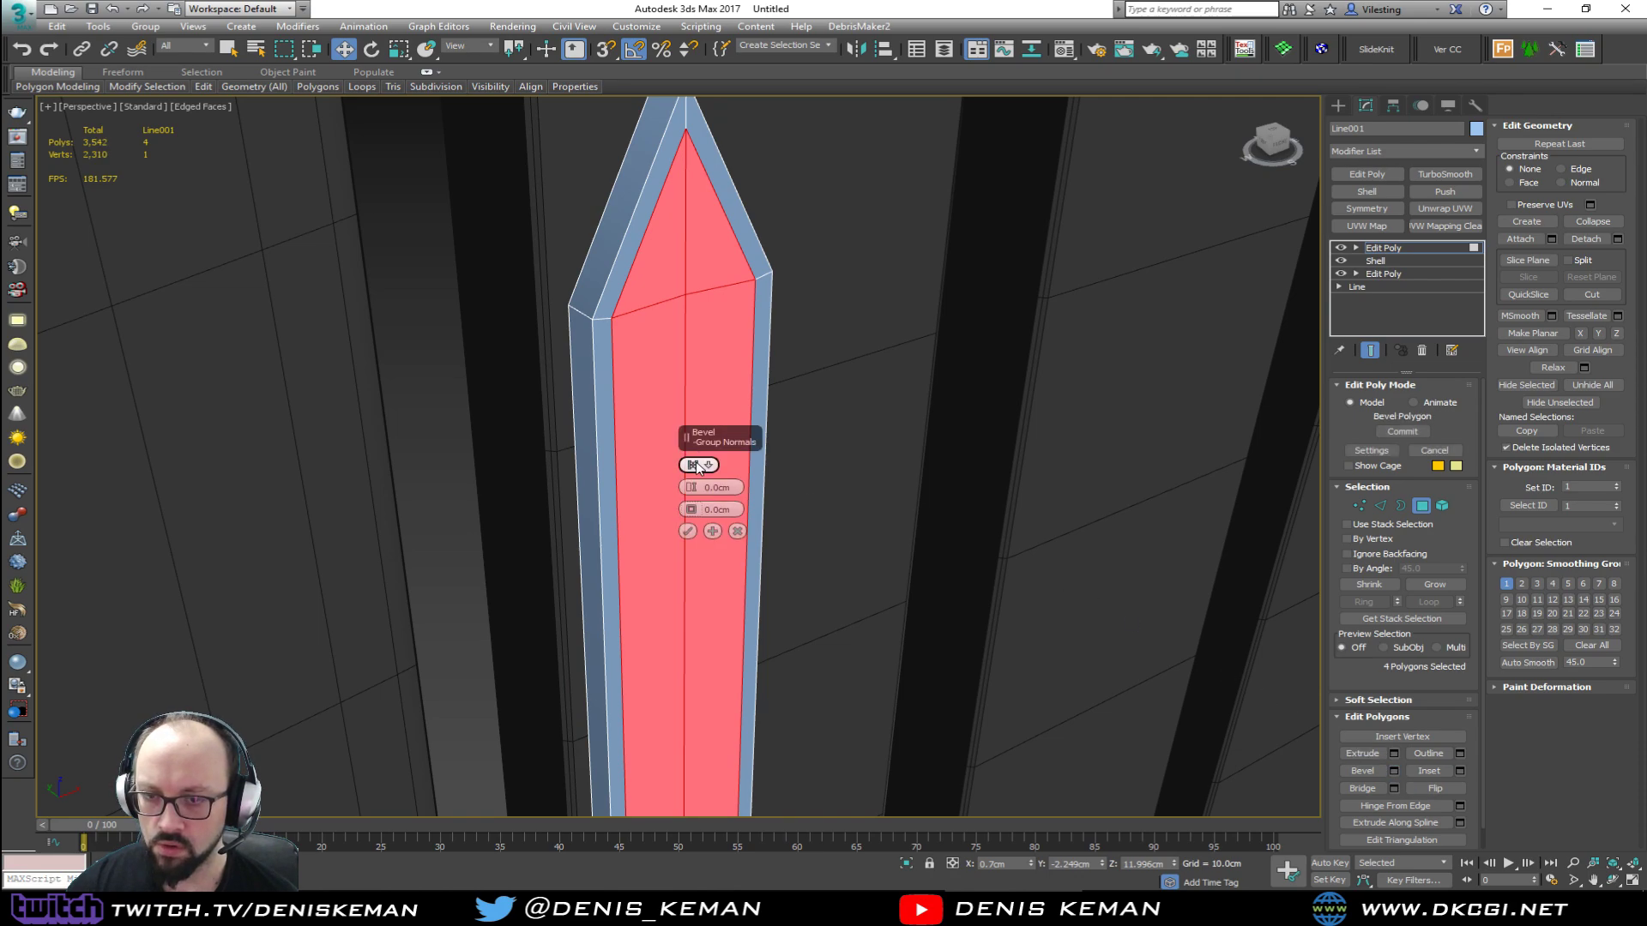
{"action": "left_click_drag", "start_coordinate": [691, 488], "coordinate": [690, 517]}
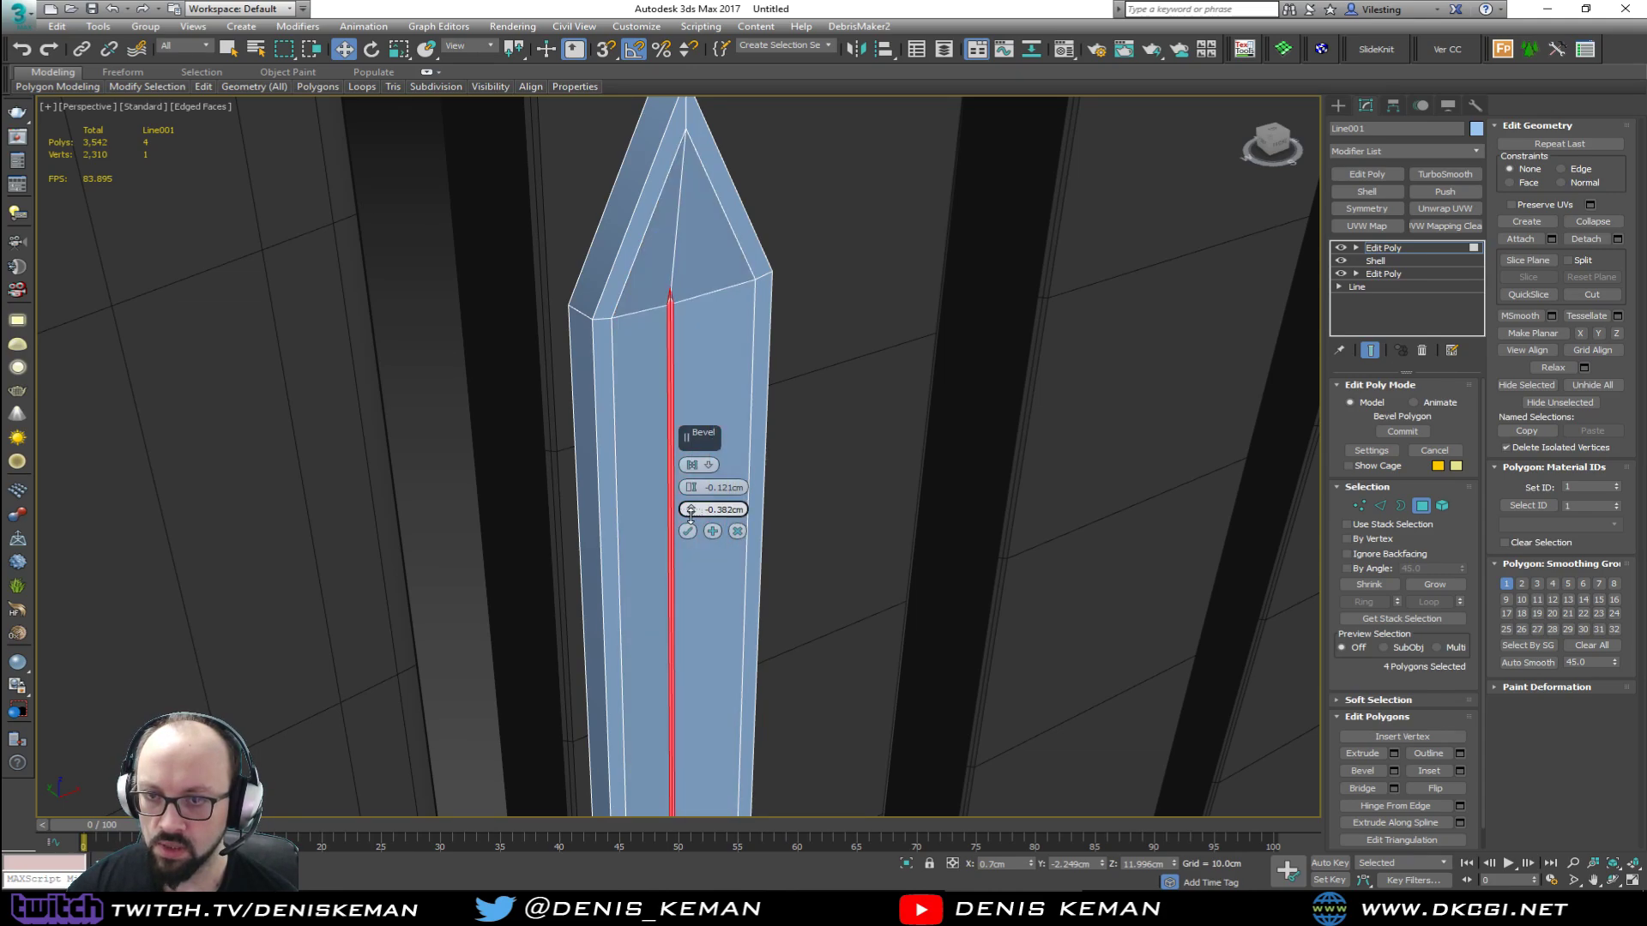
{"action": "left_click_drag", "start_coordinate": [693, 515], "coordinate": [693, 508]}
{"action": "scroll", "coordinate": [755, 249], "scroll_direction": "down", "scroll_amount": 3}
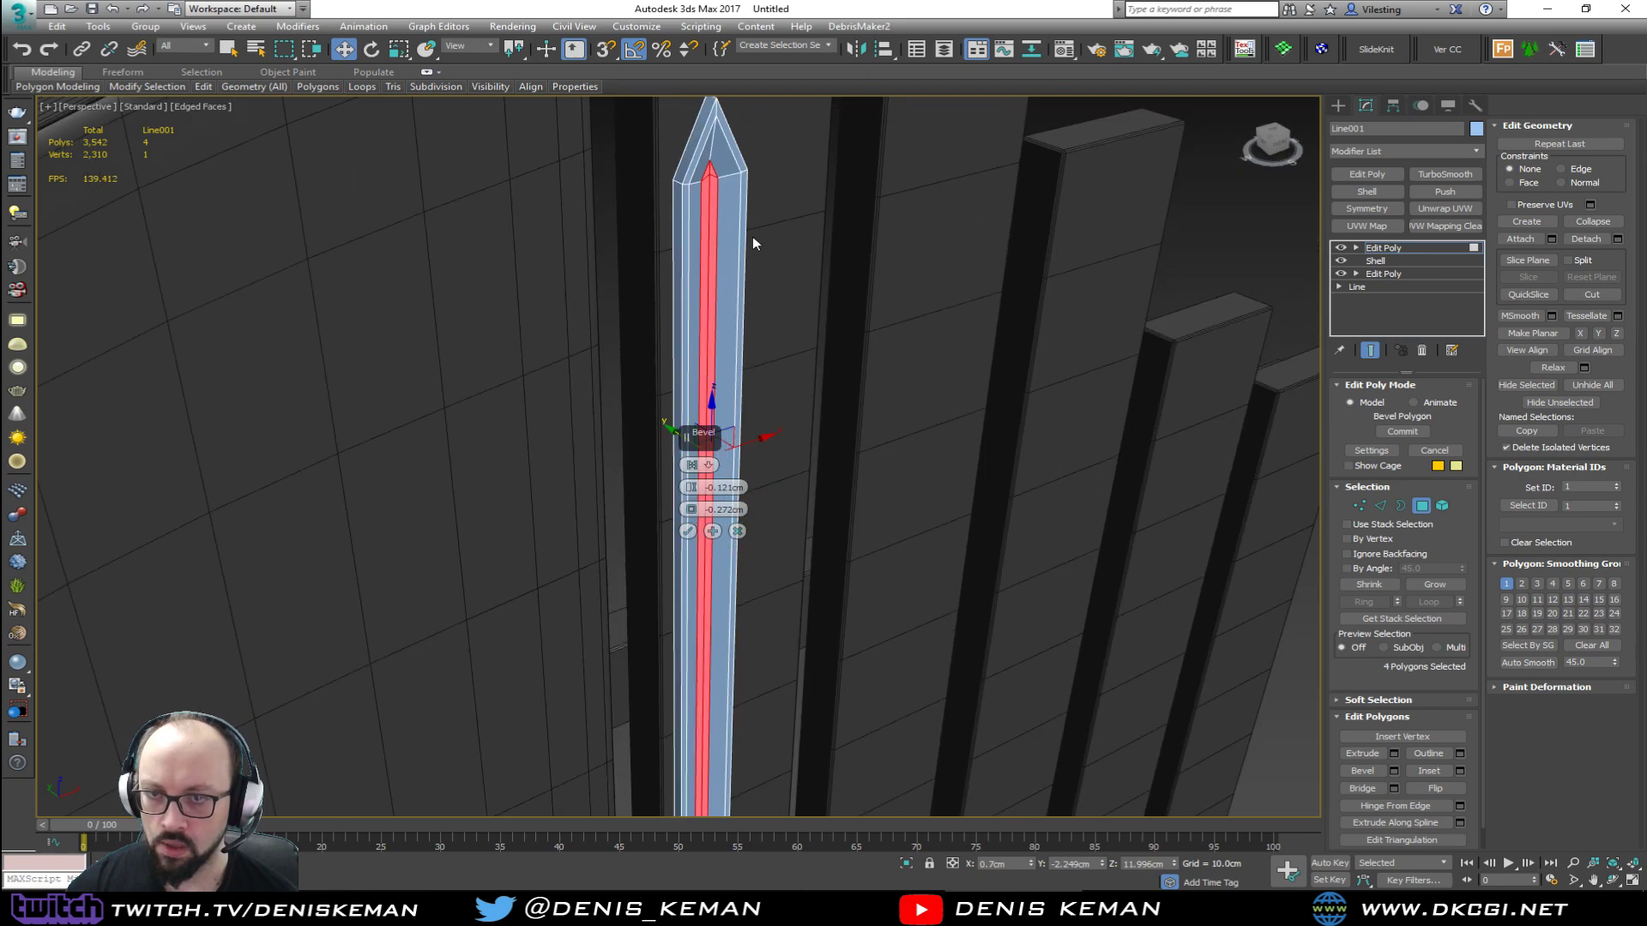
{"action": "middle_click_drag", "start_coordinate": [770, 302], "coordinate": [790, 231], "text": "alt"}
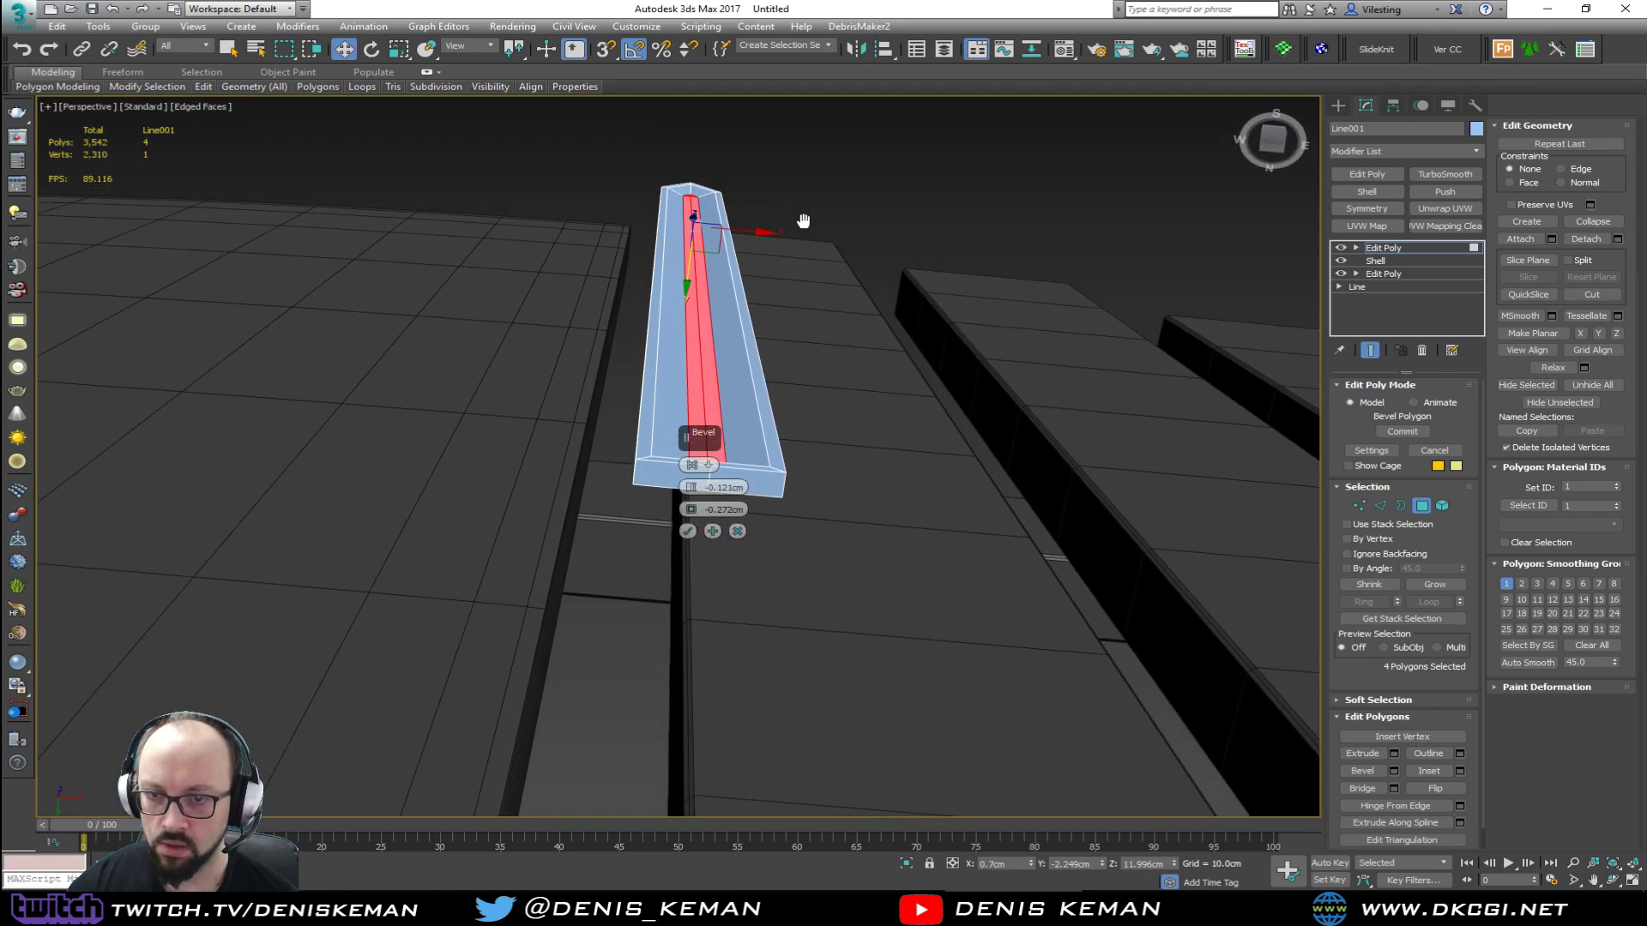
{"action": "left_click", "coordinate": [687, 531]}
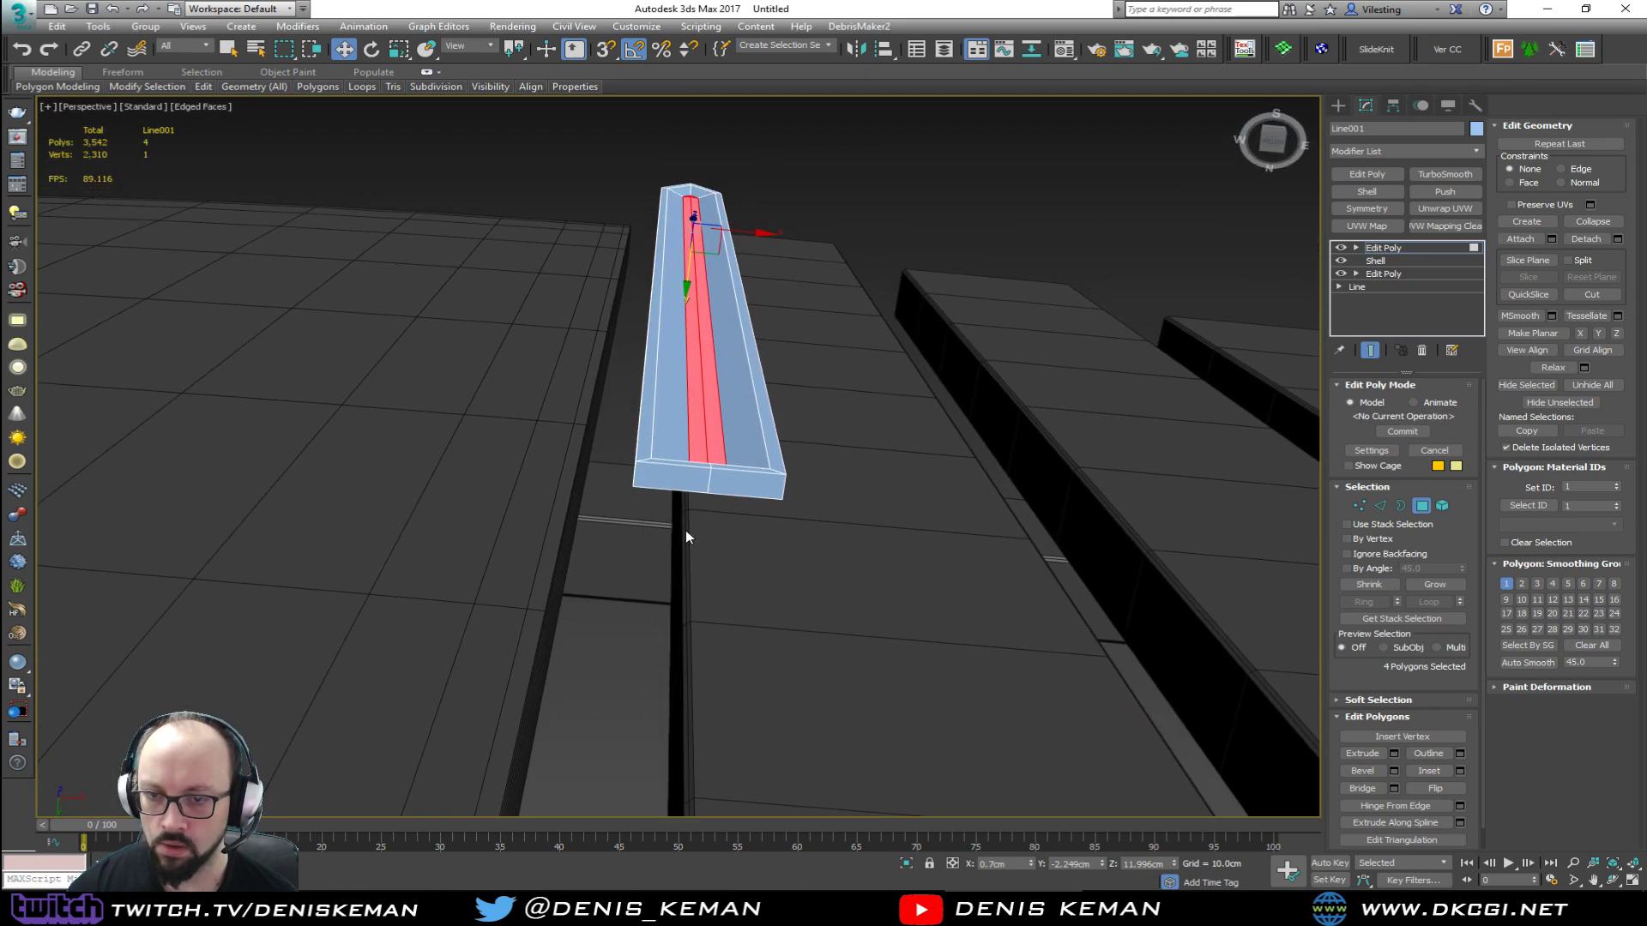
{"action": "left_click", "coordinate": [1423, 505]}
Step: Delete the sloped, rim and end polygons at the hand's lower end so that it is open
{"action": "mouse_move", "coordinate": [922, 343]}
{"action": "middle_mouse_down", "text": "alt"}
{"action": "mouse_move", "coordinate": [934, 514]}
{"action": "mouse_move", "coordinate": [717, 360]}
{"action": "mouse_move", "coordinate": [639, 349]}
{"action": "mouse_move", "coordinate": [732, 368]}
{"action": "mouse_move", "coordinate": [741, 382]}
{"action": "mouse_move", "coordinate": [702, 434]}
{"action": "mouse_move", "coordinate": [633, 381]}
{"action": "middle_mouse_up", "text": "alt"}
{"action": "key", "text": "F4"}
{"action": "middle_click_drag", "start_coordinate": [688, 486], "coordinate": [706, 389], "text": "alt"}
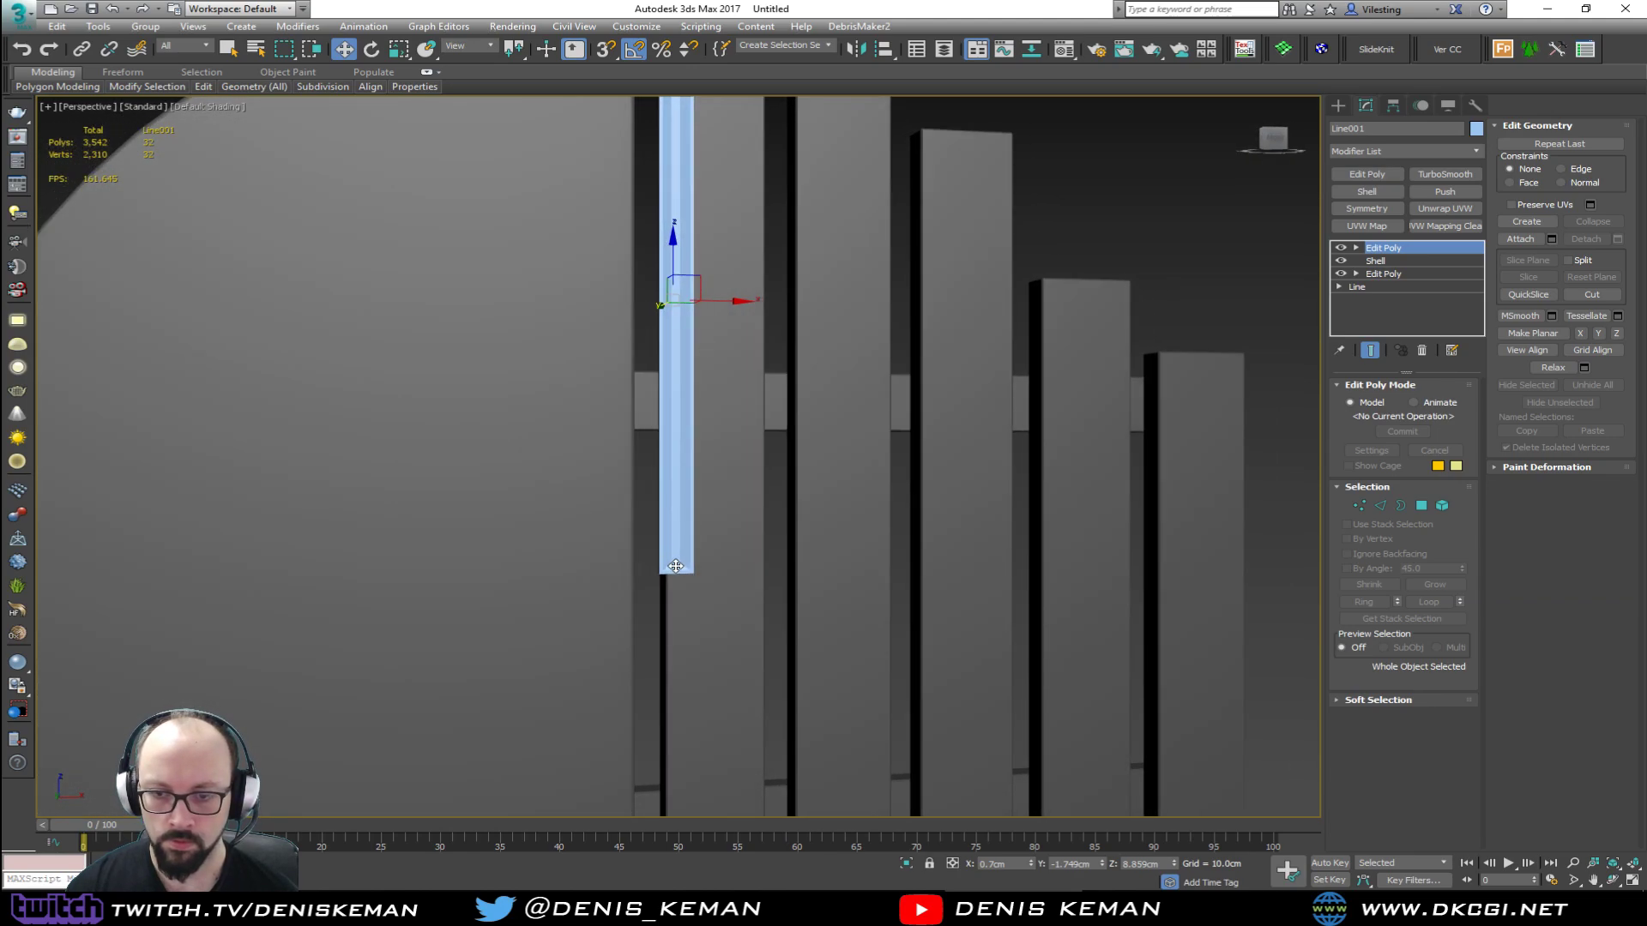
{"action": "scroll", "coordinate": [676, 566], "scroll_direction": "up", "scroll_amount": 5}
{"action": "key", "text": "F4"}
{"action": "left_click", "coordinate": [1421, 505]}
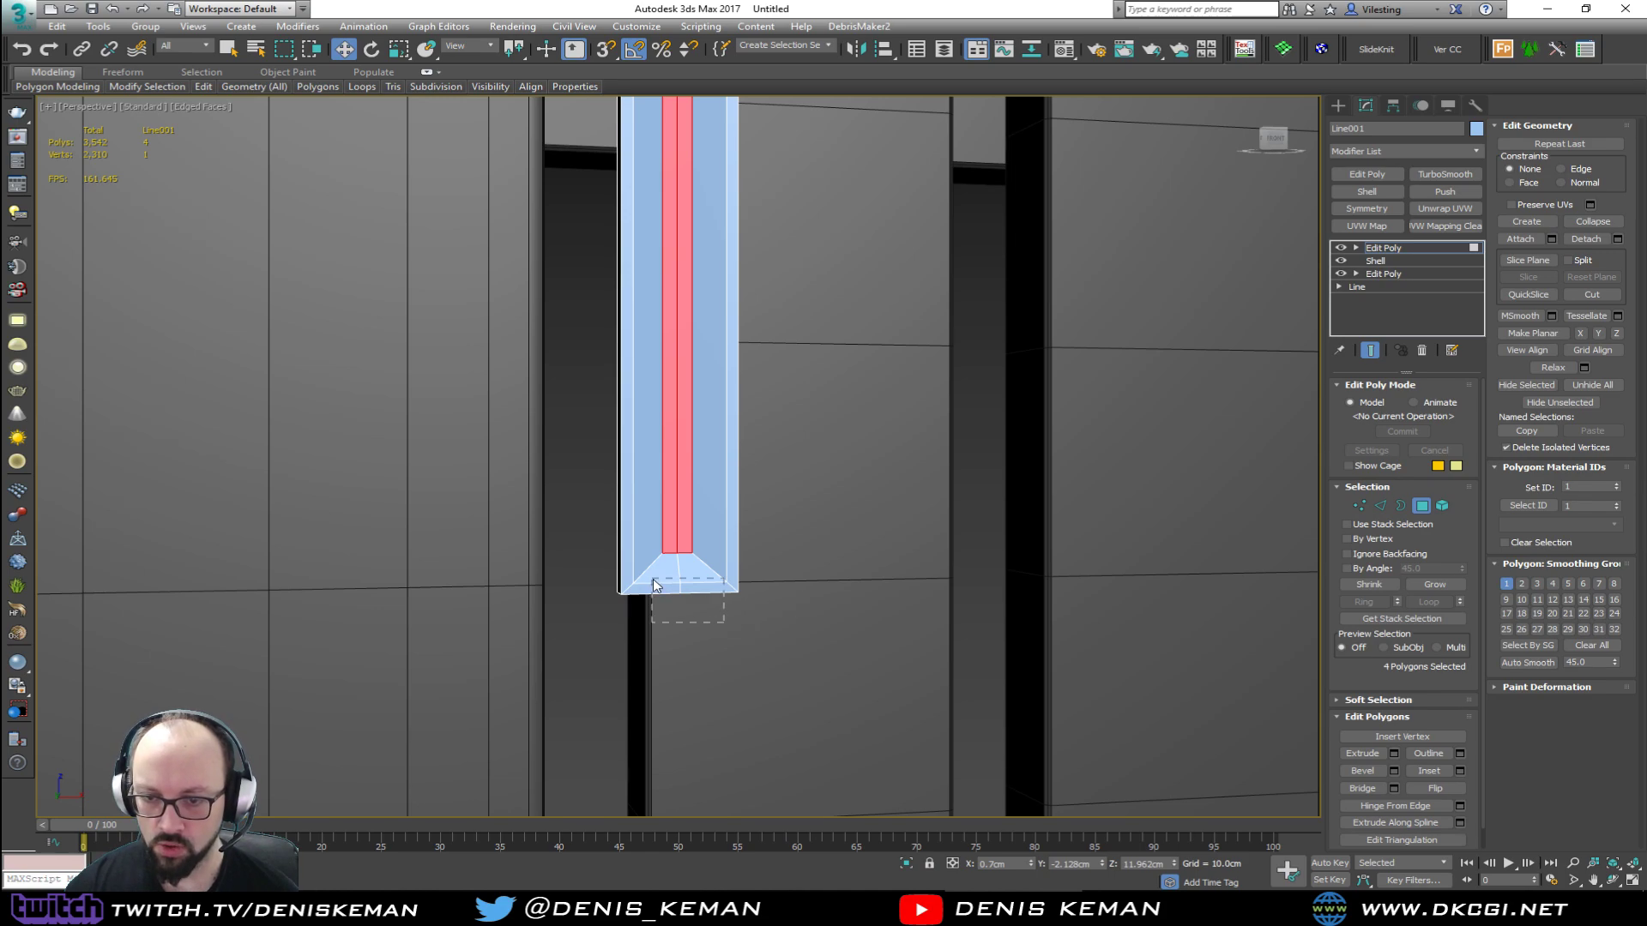
{"action": "left_click_drag", "start_coordinate": [653, 582], "coordinate": [652, 579], "text": "ctrl"}
{"action": "middle_click_drag", "start_coordinate": [652, 579], "coordinate": [731, 430], "text": "alt"}
{"action": "key", "text": "Delete"}
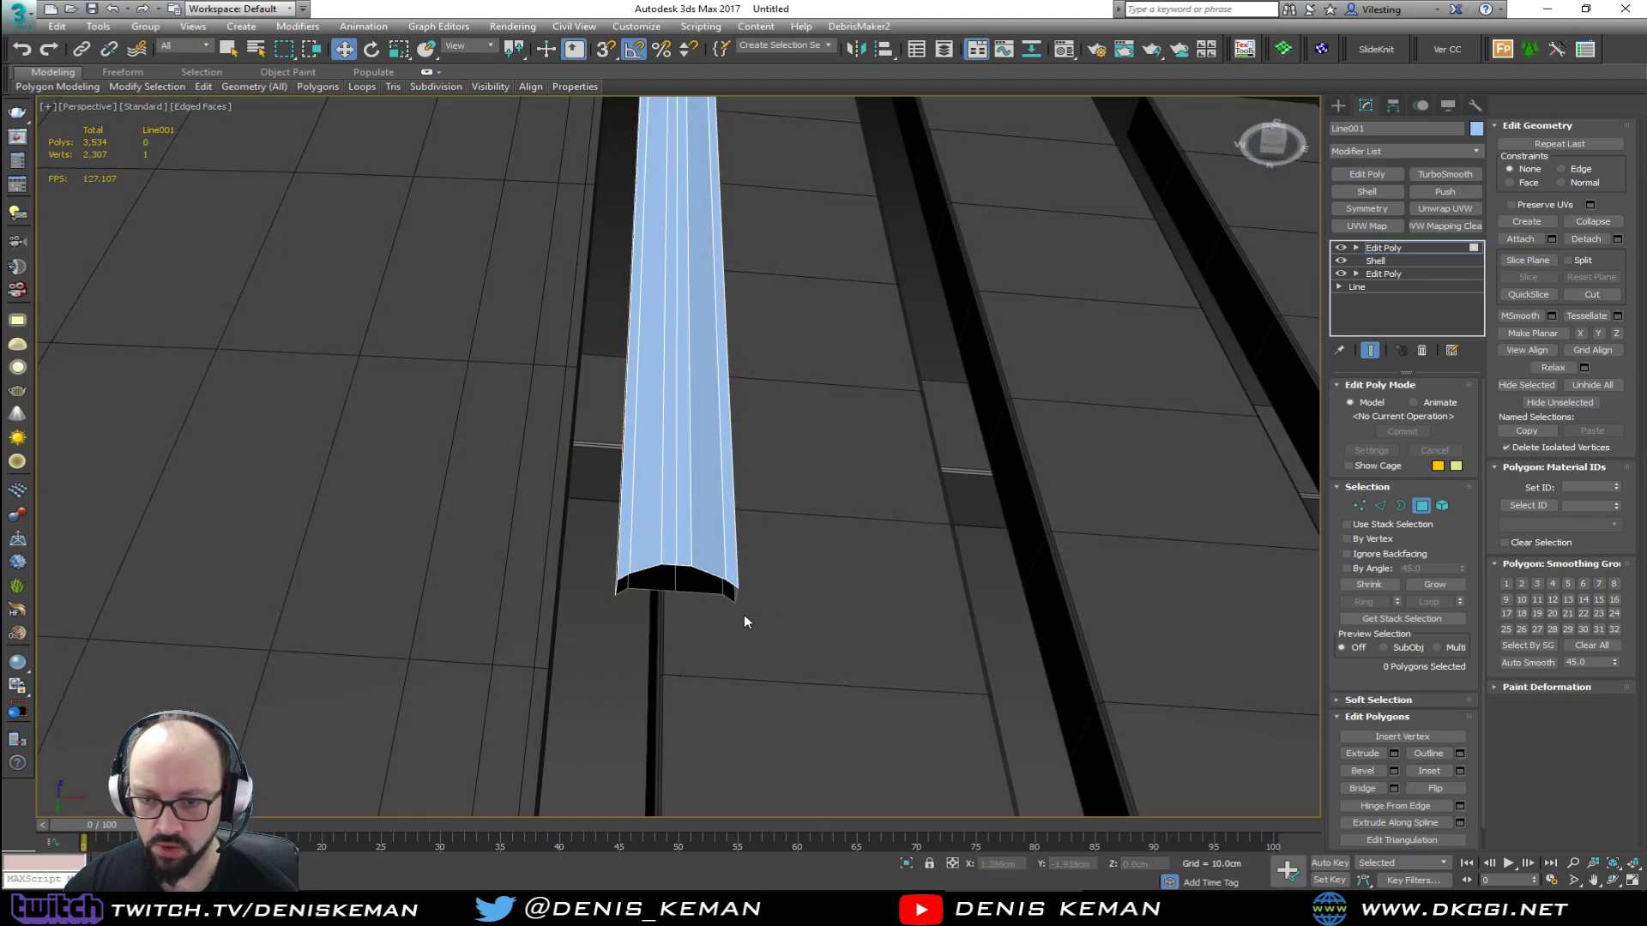
Step: Try to make the open border at the hand's lower end planar along Z
{"action": "key", "text": "3"}
{"action": "left_click", "coordinate": [735, 593]}
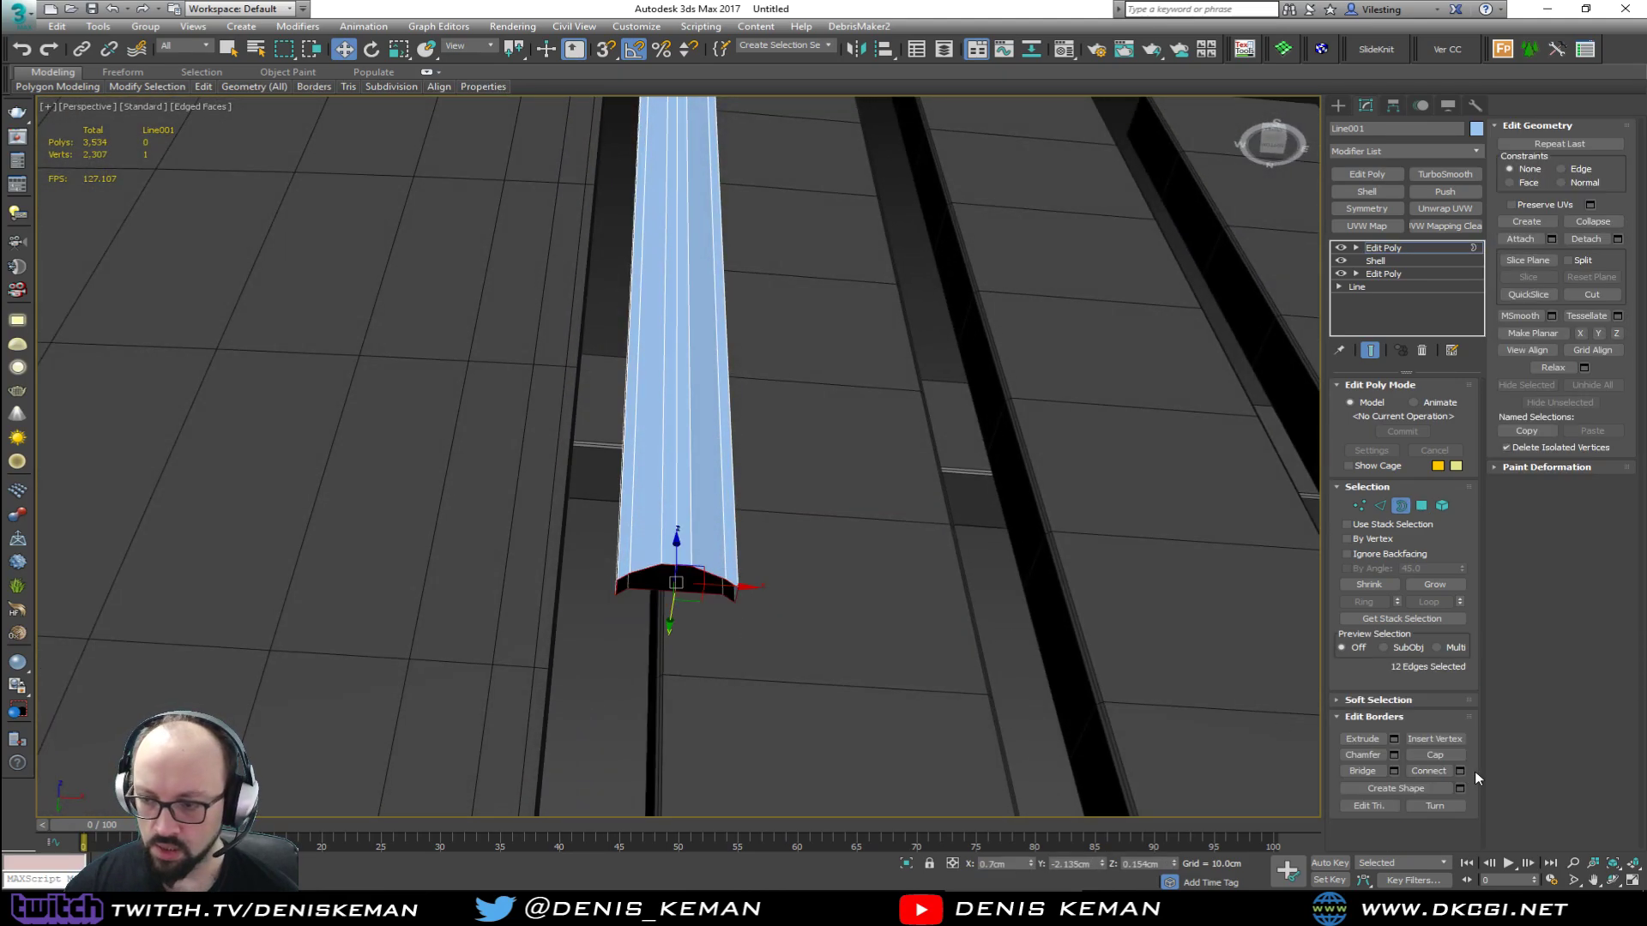
{"action": "left_click", "coordinate": [1612, 334]}
{"action": "key", "text": "ctrl+z"}
{"action": "middle_click_drag", "start_coordinate": [772, 484], "coordinate": [806, 591], "text": "alt"}
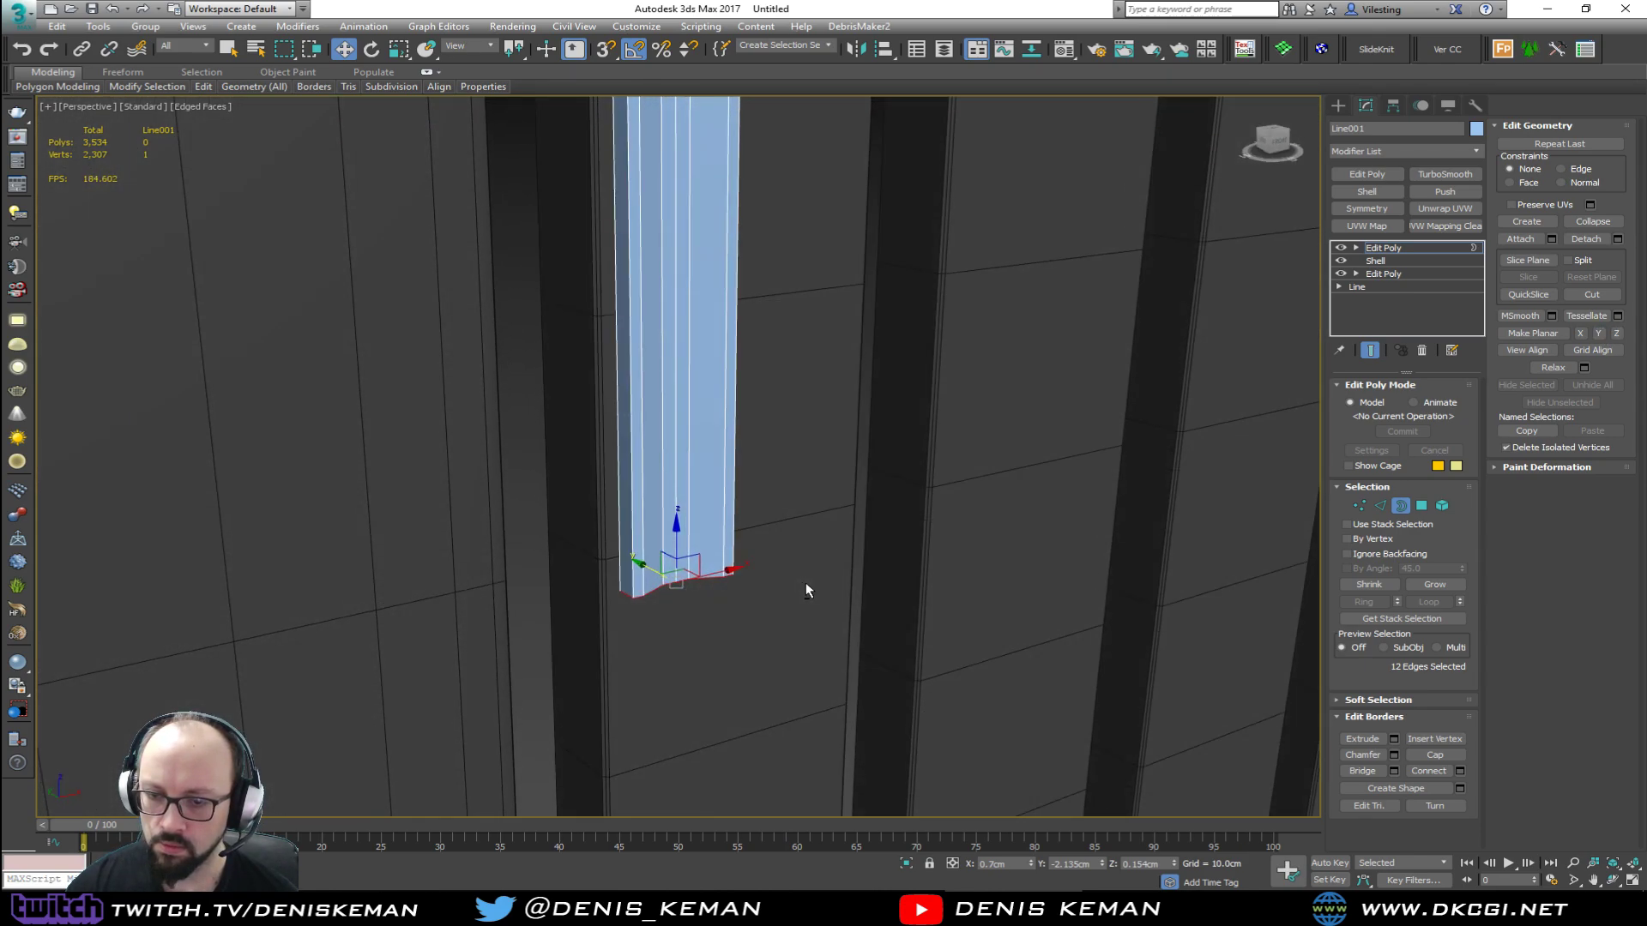
{"action": "middle_click_drag", "start_coordinate": [921, 540], "coordinate": [677, 410], "text": "alt"}
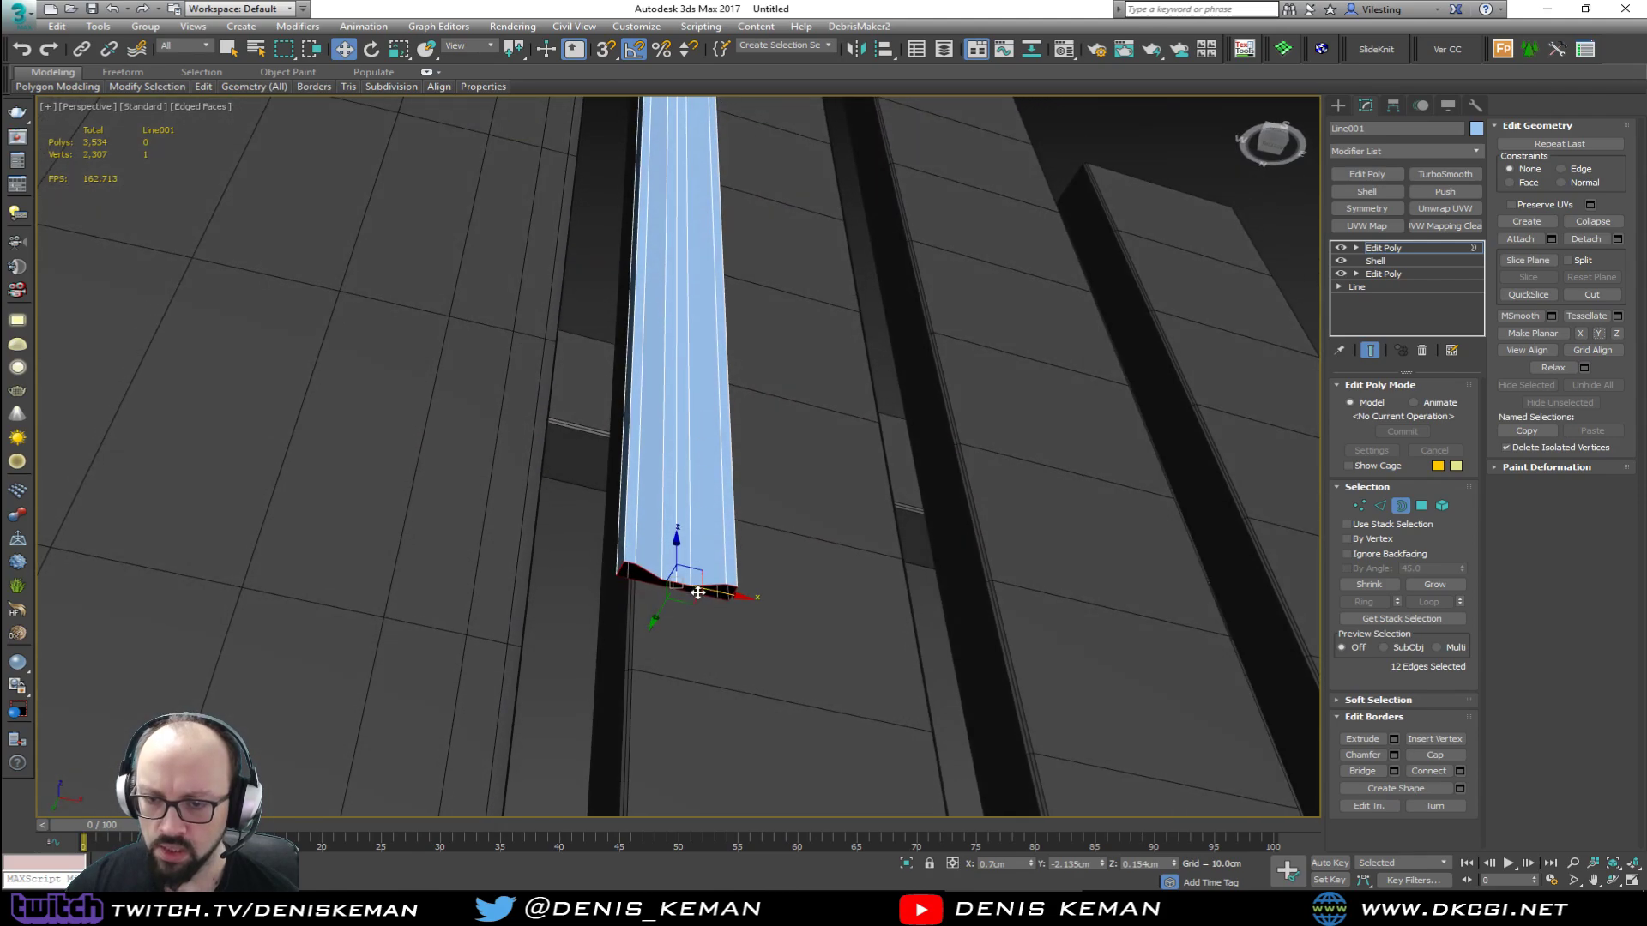
{"action": "scroll", "coordinate": [692, 593], "scroll_direction": "up", "scroll_amount": 4}
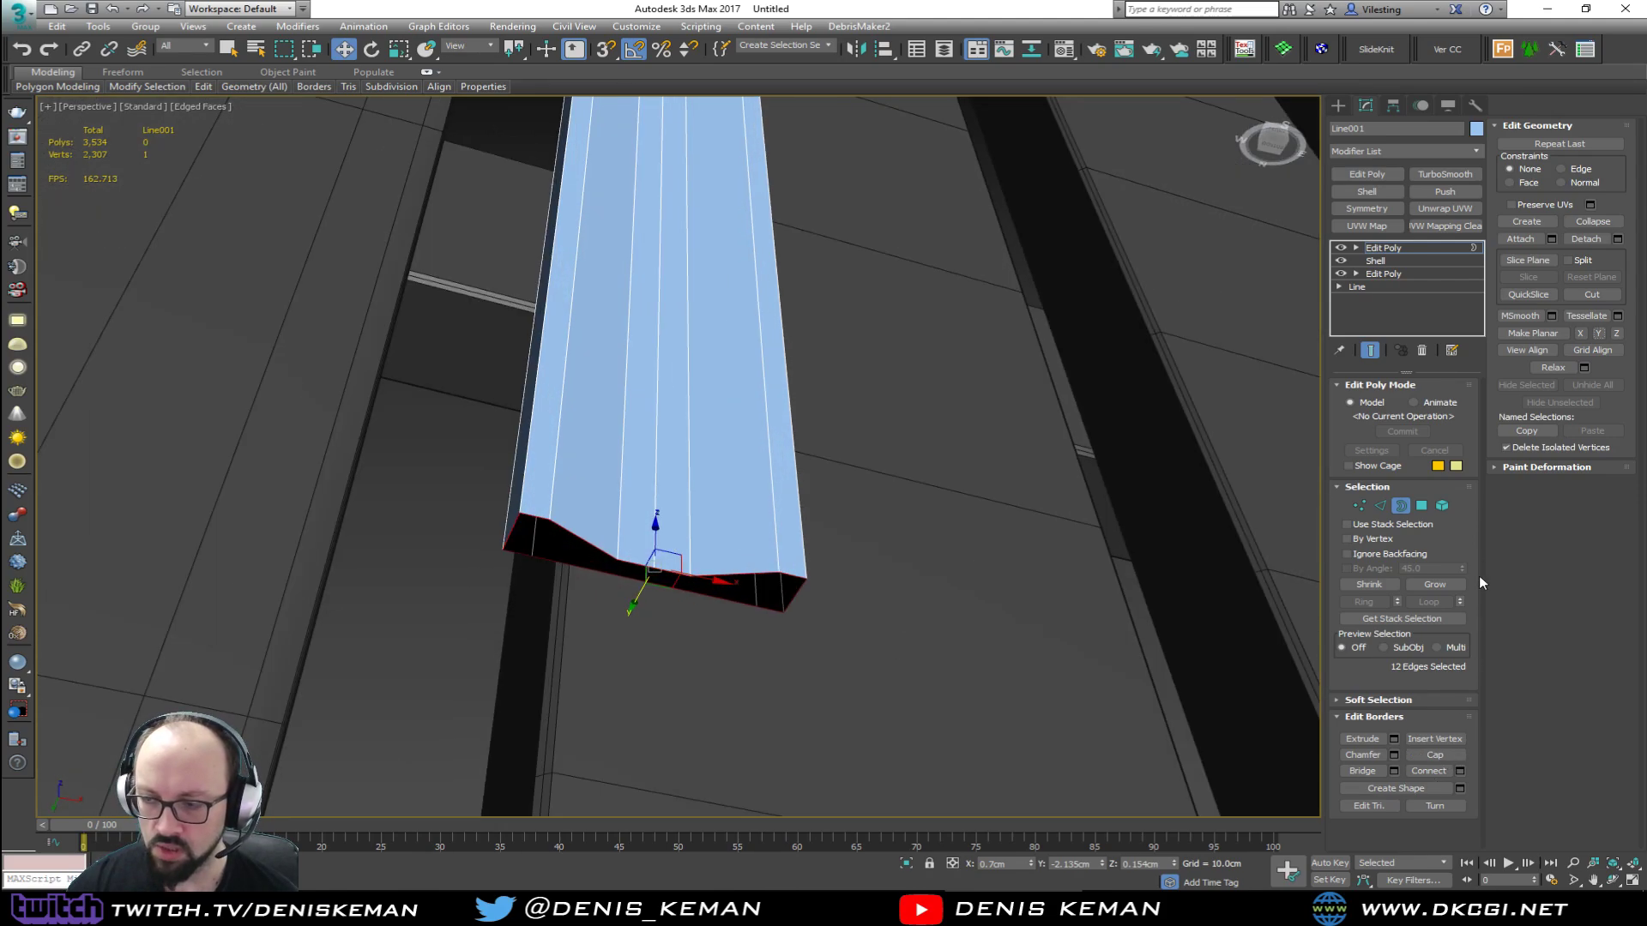
Step: Leave the border level of the hand's Edit Poly modifier and deselect the hand
{"action": "left_click", "coordinate": [1412, 507]}
{"action": "left_click", "coordinate": [1412, 507]}
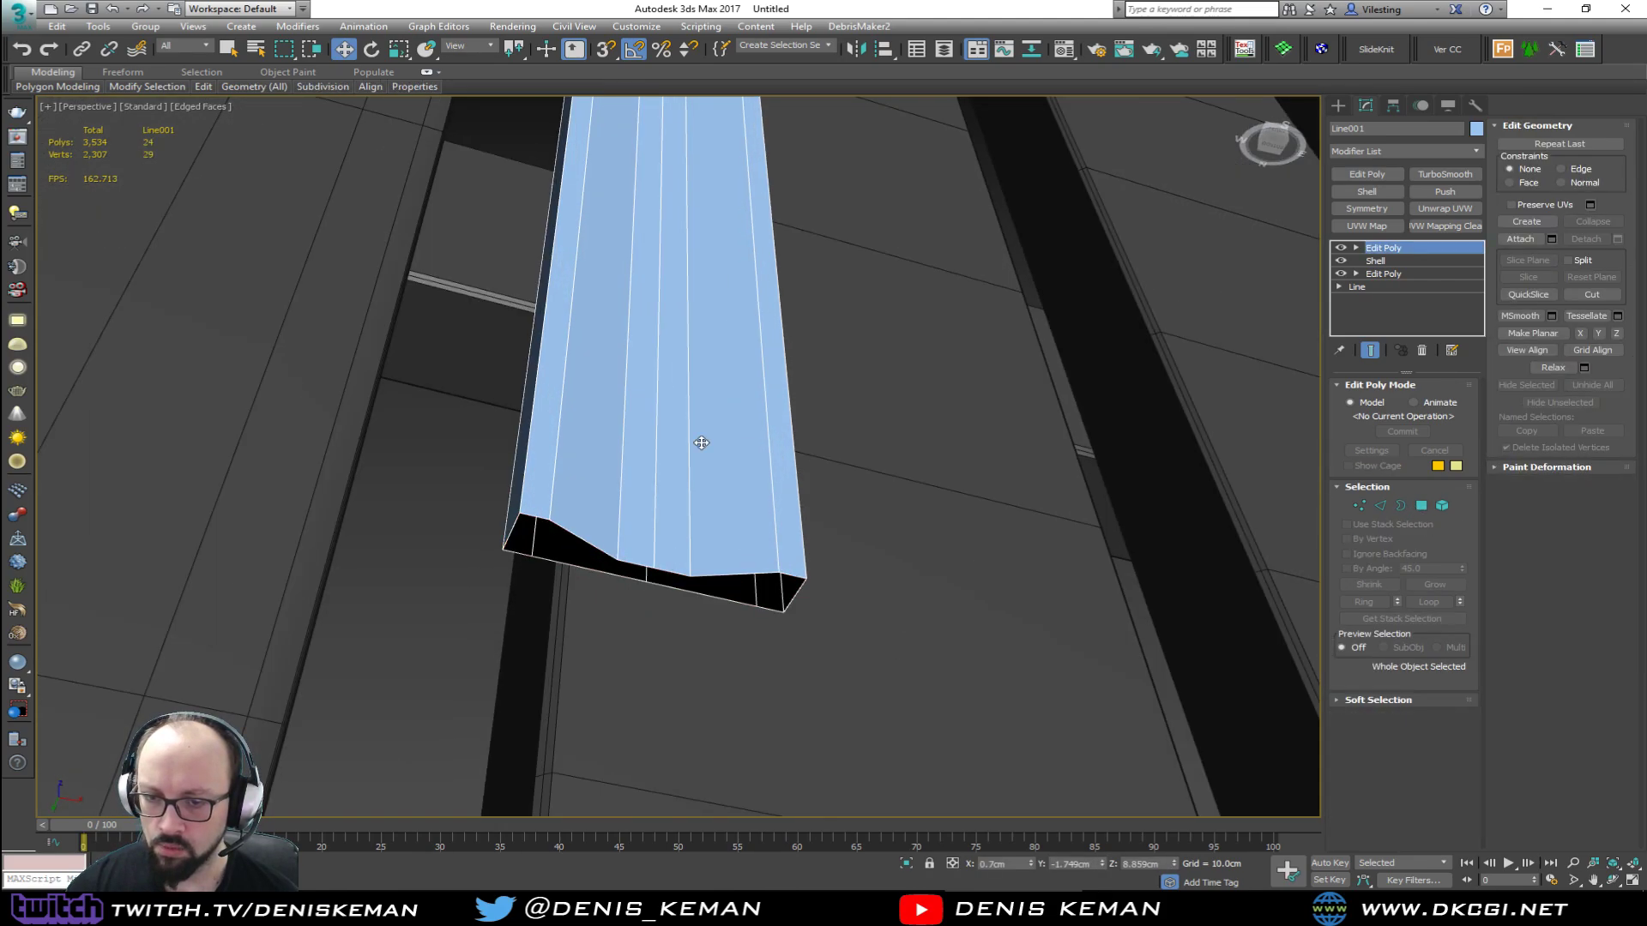
{"action": "middle_click_drag", "start_coordinate": [699, 442], "coordinate": [673, 538], "text": "alt"}
{"action": "scroll", "coordinate": [674, 538], "scroll_direction": "down", "scroll_amount": 3}
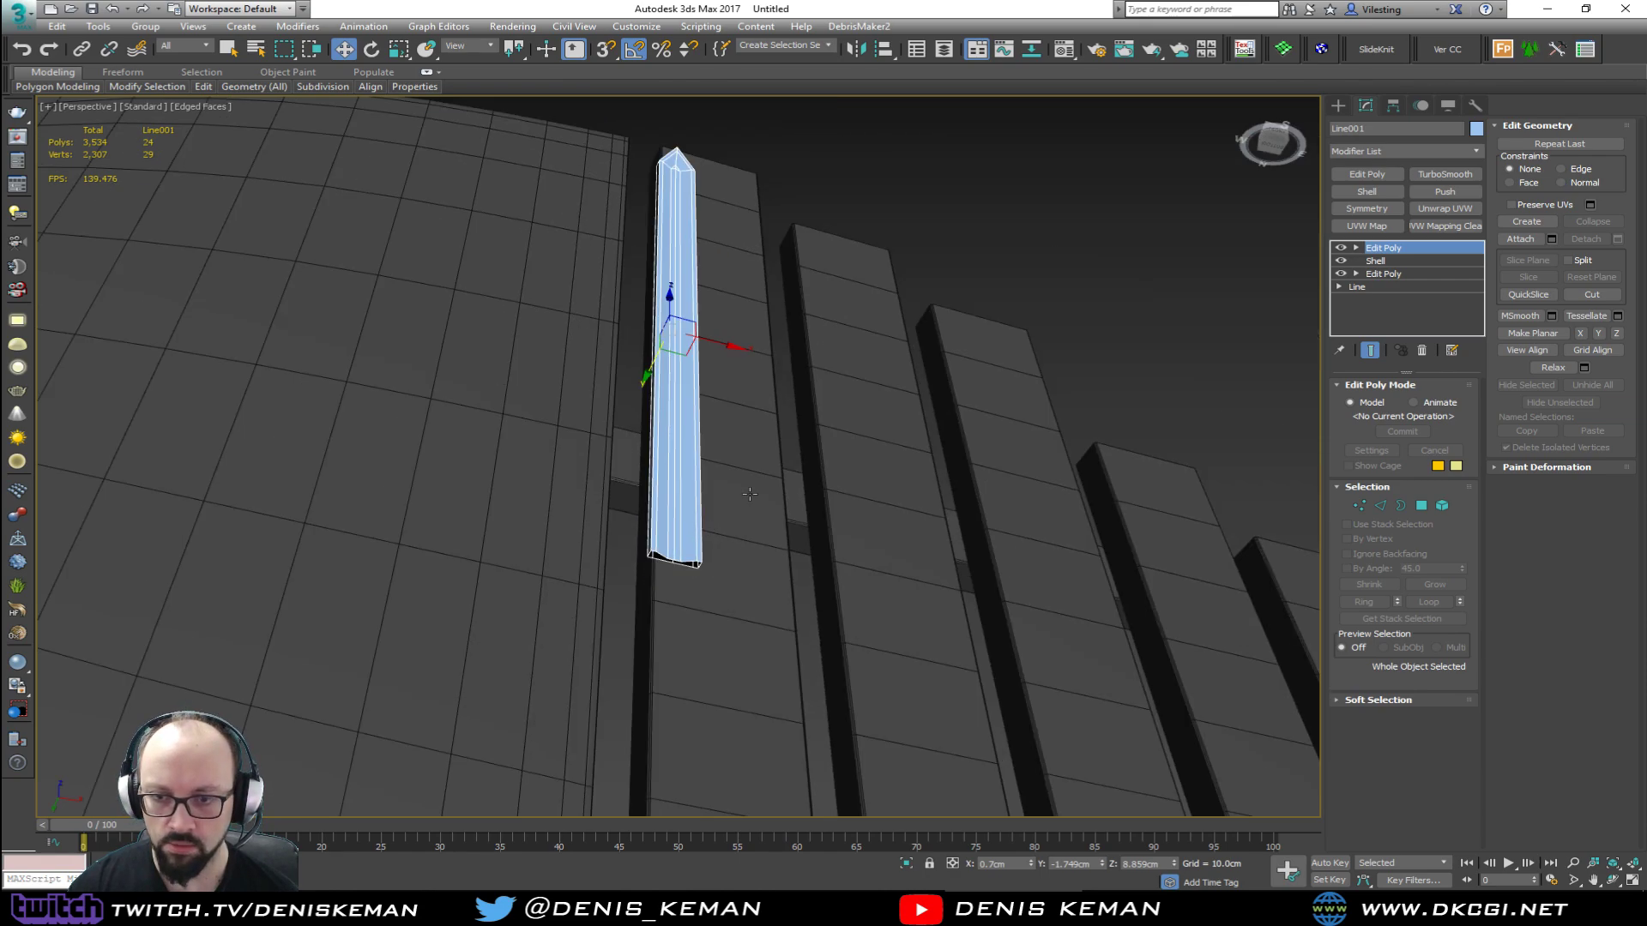
{"action": "left_click", "coordinate": [951, 175]}
Step: Create a cylinder about 0.7 cm in radius and 0.55 cm high, centred on the hand's lower end in the front view
{"action": "middle_click_drag", "start_coordinate": [951, 175], "coordinate": [676, 504], "text": "alt"}
{"action": "key", "text": "alt+w"}
{"action": "scroll", "coordinate": [913, 290], "scroll_direction": "down", "scroll_amount": 2}
{"action": "key", "text": "alt+w"}
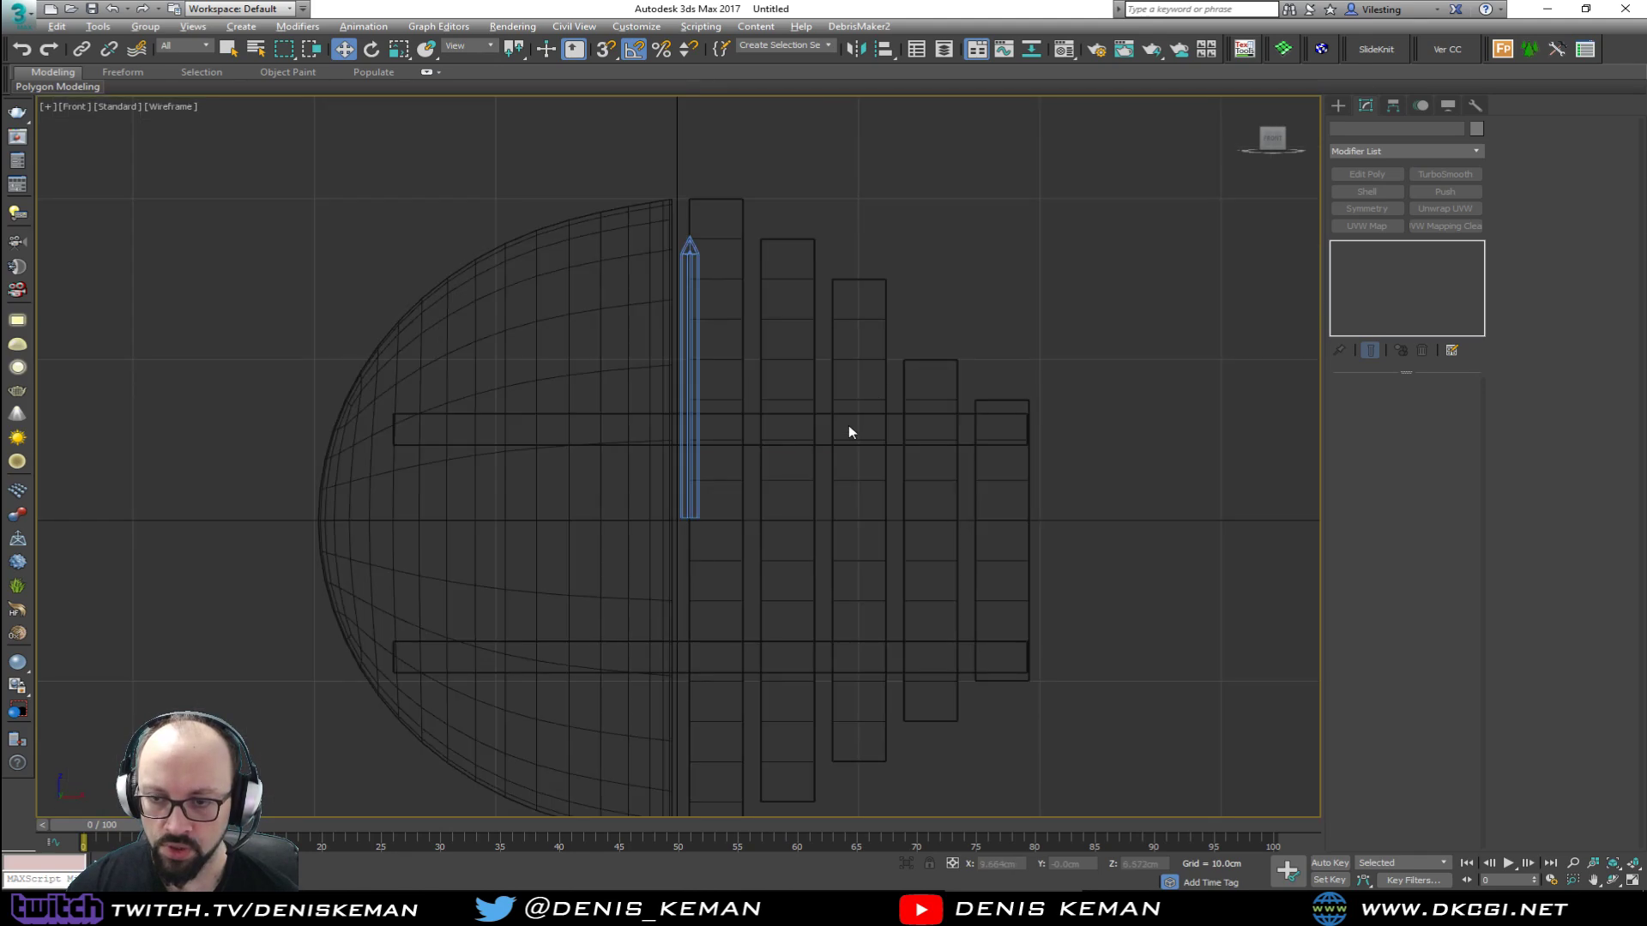
{"action": "scroll", "coordinate": [708, 475], "scroll_direction": "up", "scroll_amount": 5}
{"action": "scroll", "coordinate": [709, 476], "scroll_direction": "up", "scroll_amount": 2}
{"action": "middle_click_drag", "start_coordinate": [683, 485], "coordinate": [717, 447]}
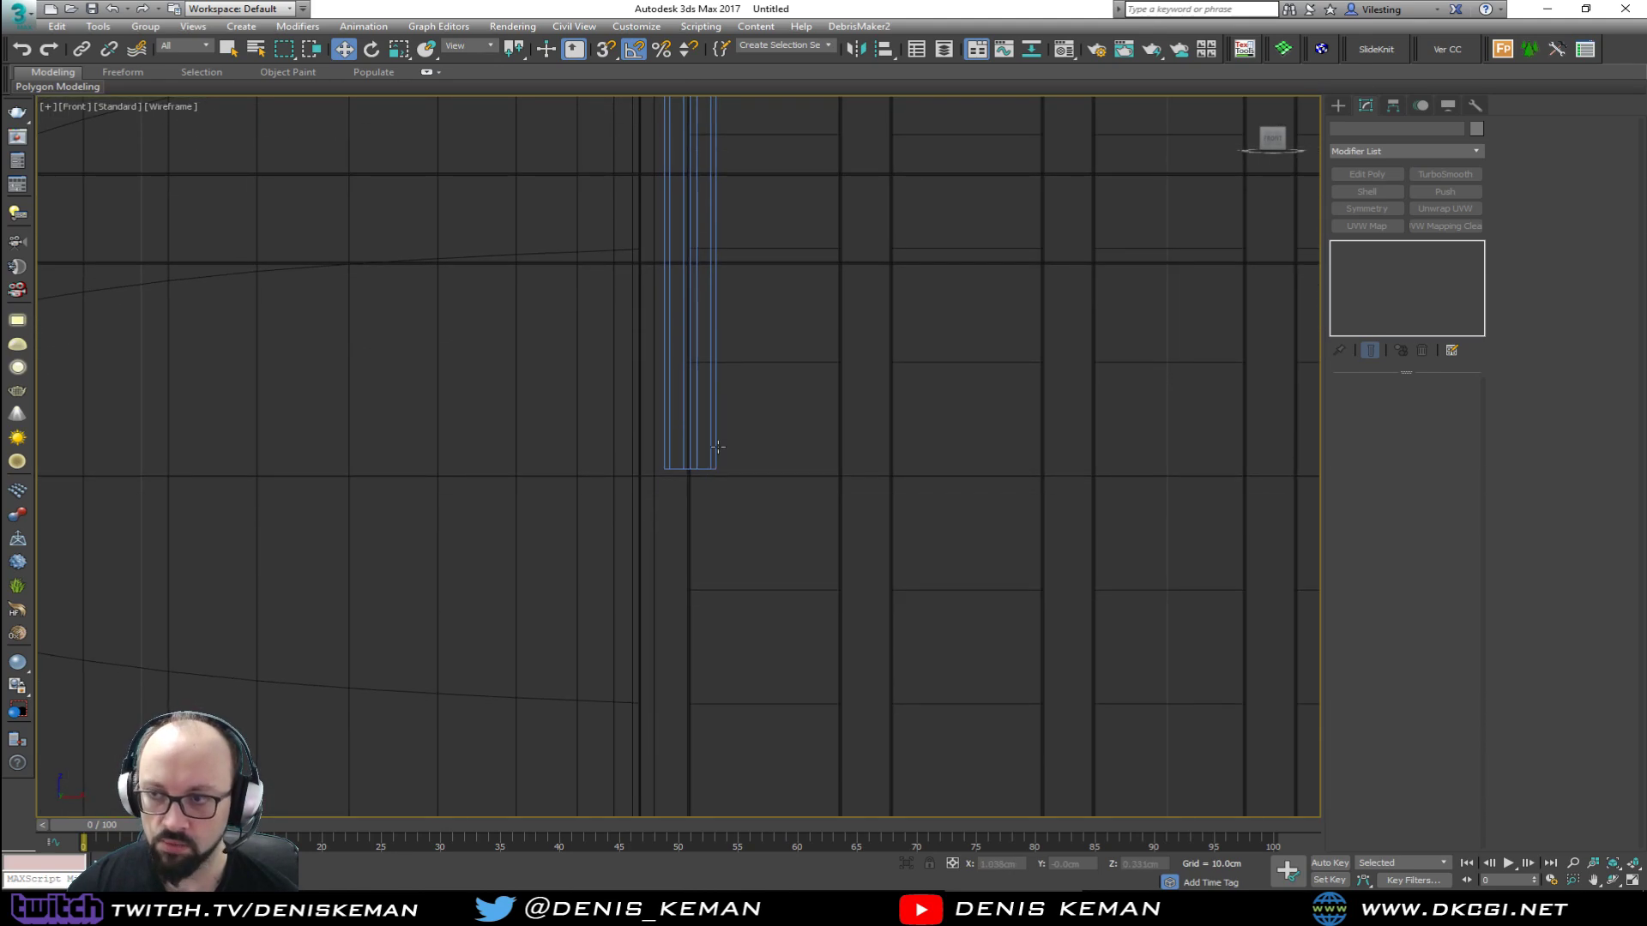
{"action": "left_click", "coordinate": [1339, 106]}
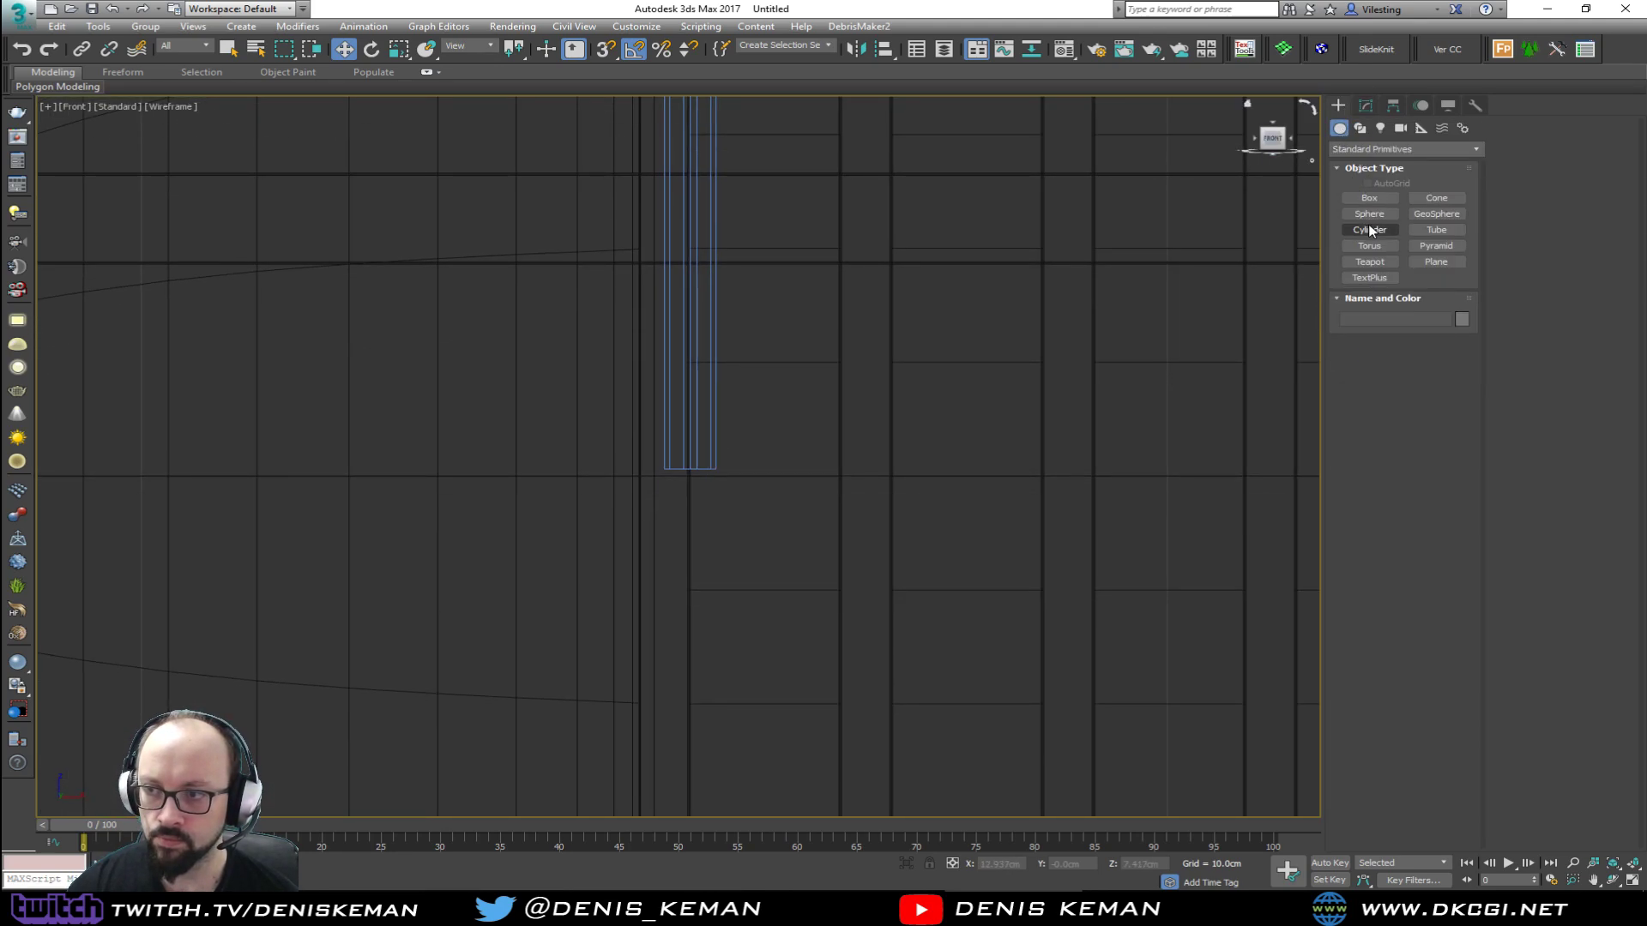
{"action": "left_click", "coordinate": [1370, 230]}
{"action": "left_click_drag", "start_coordinate": [692, 469], "coordinate": [701, 452]}
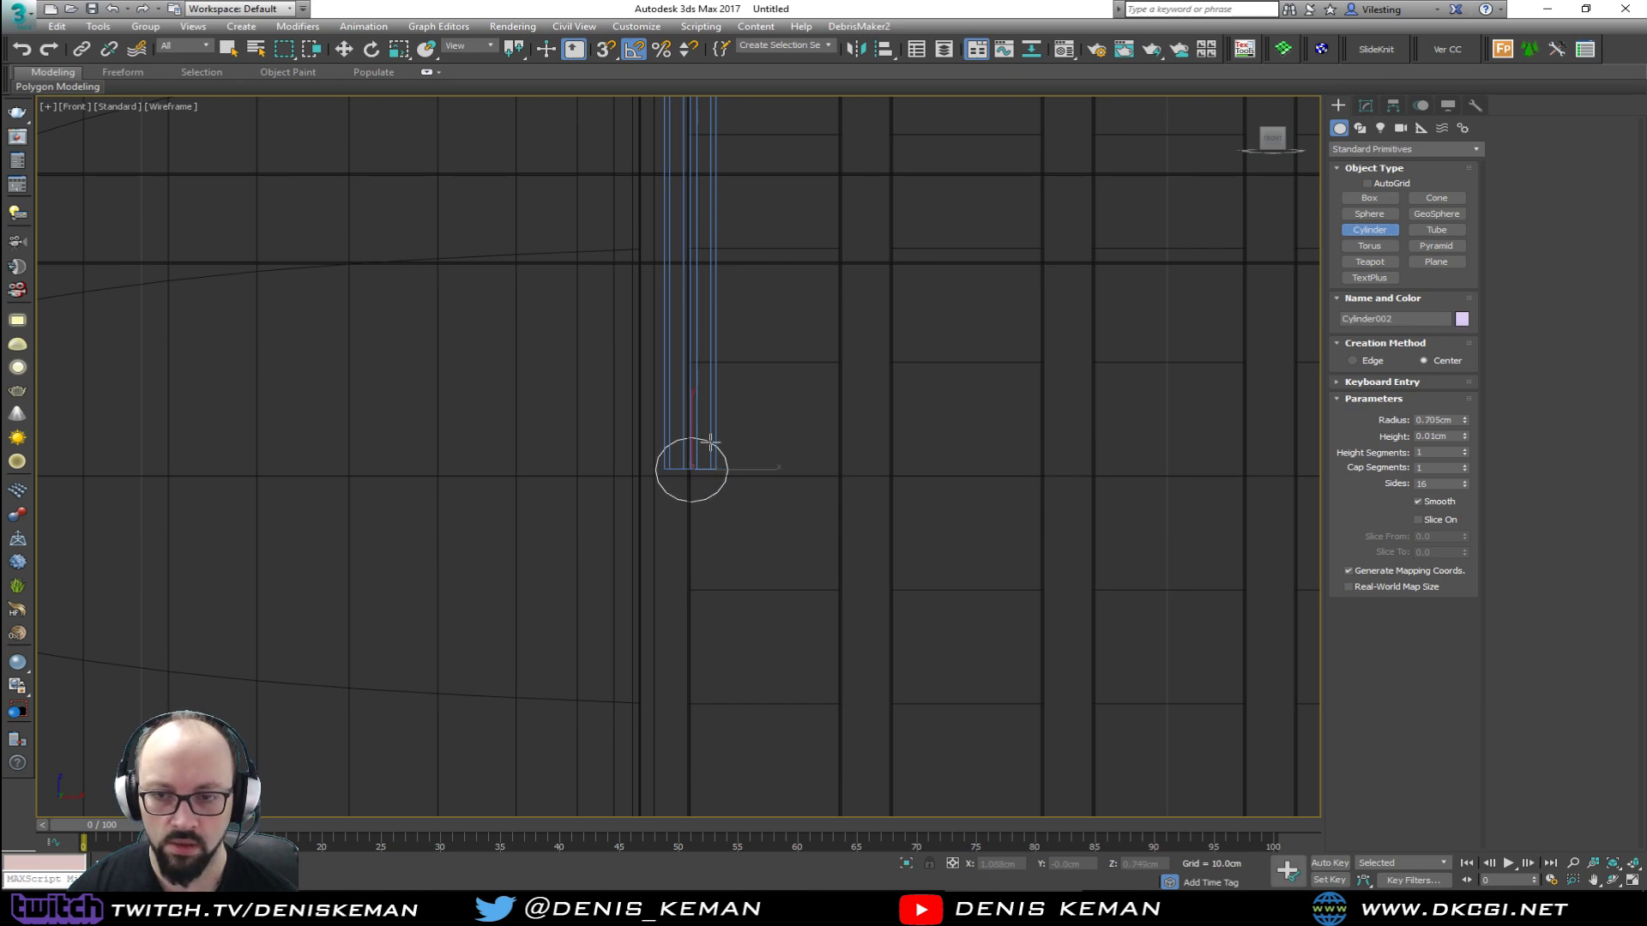
{"action": "left_click", "coordinate": [712, 417]}
{"action": "key", "text": "w"}
Step: Move the cylinder forward along Y to about -1.087 cm so it sits just behind the hand's lower end
{"action": "key", "text": "alt+w"}
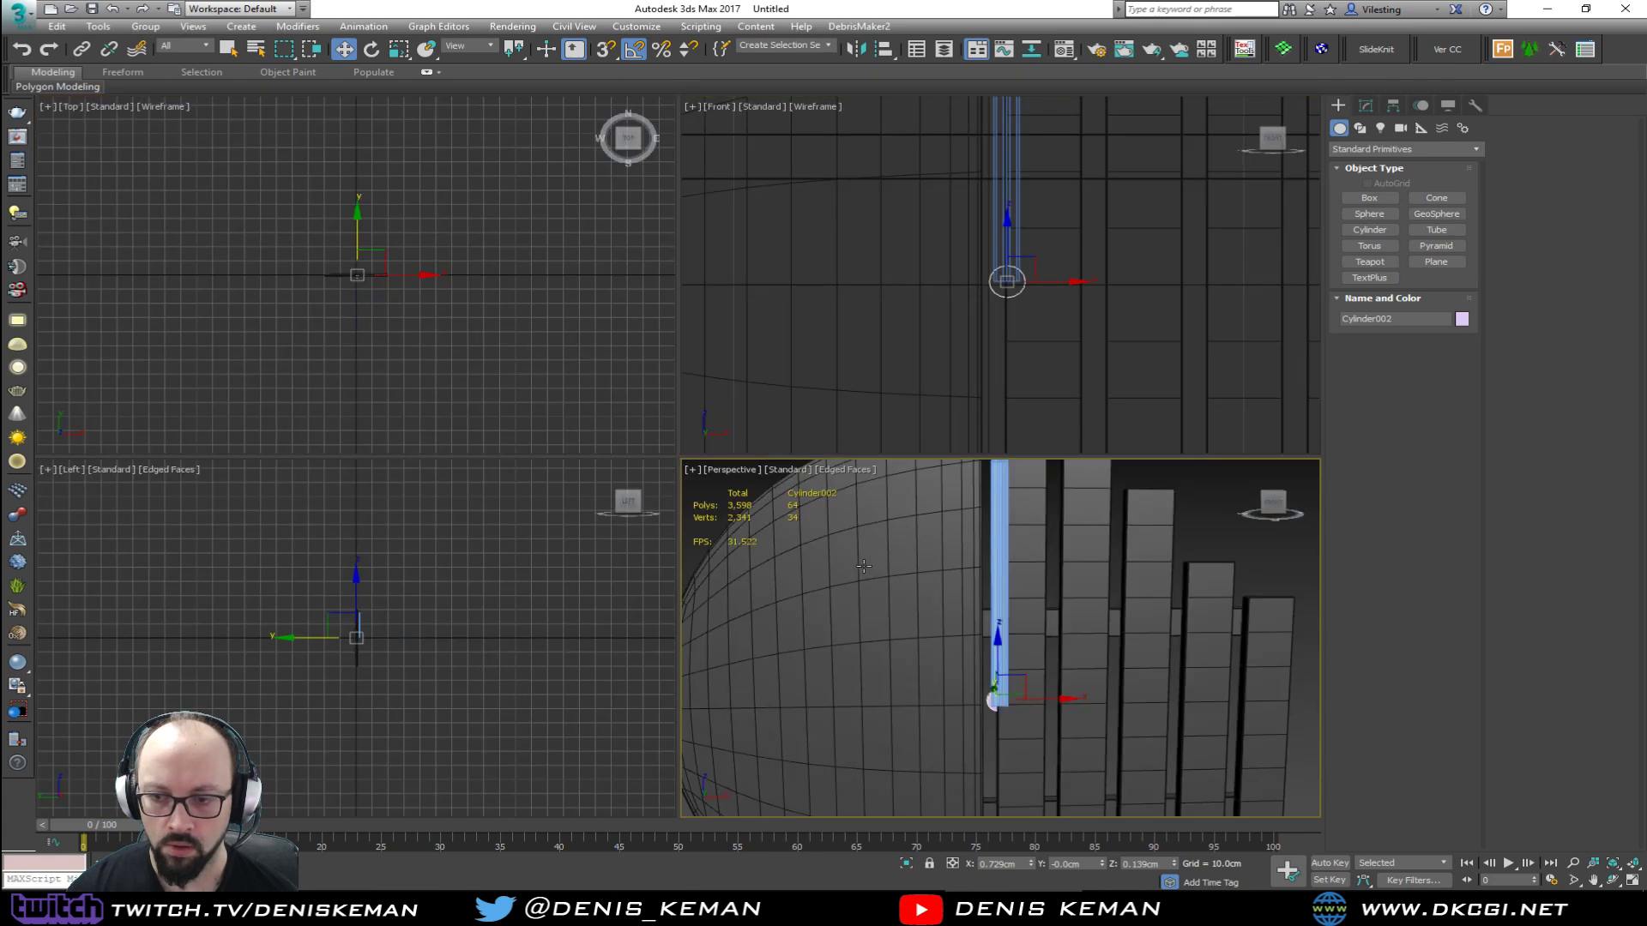
{"action": "key", "text": "alt+w"}
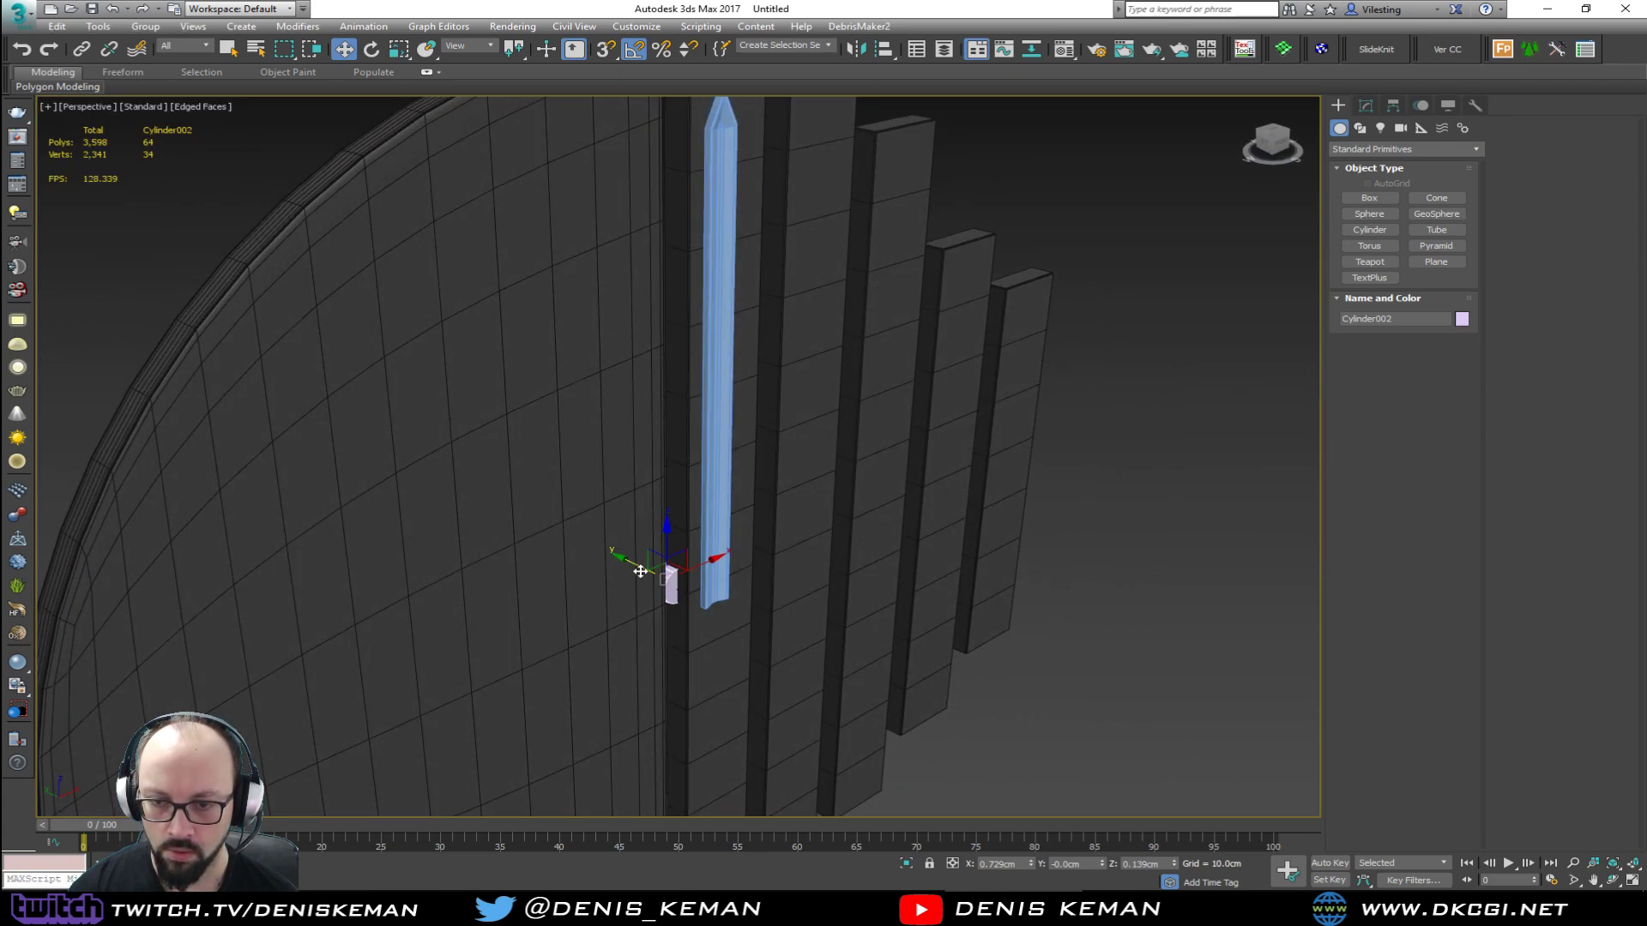
{"action": "left_click_drag", "start_coordinate": [640, 571], "coordinate": [665, 583]}
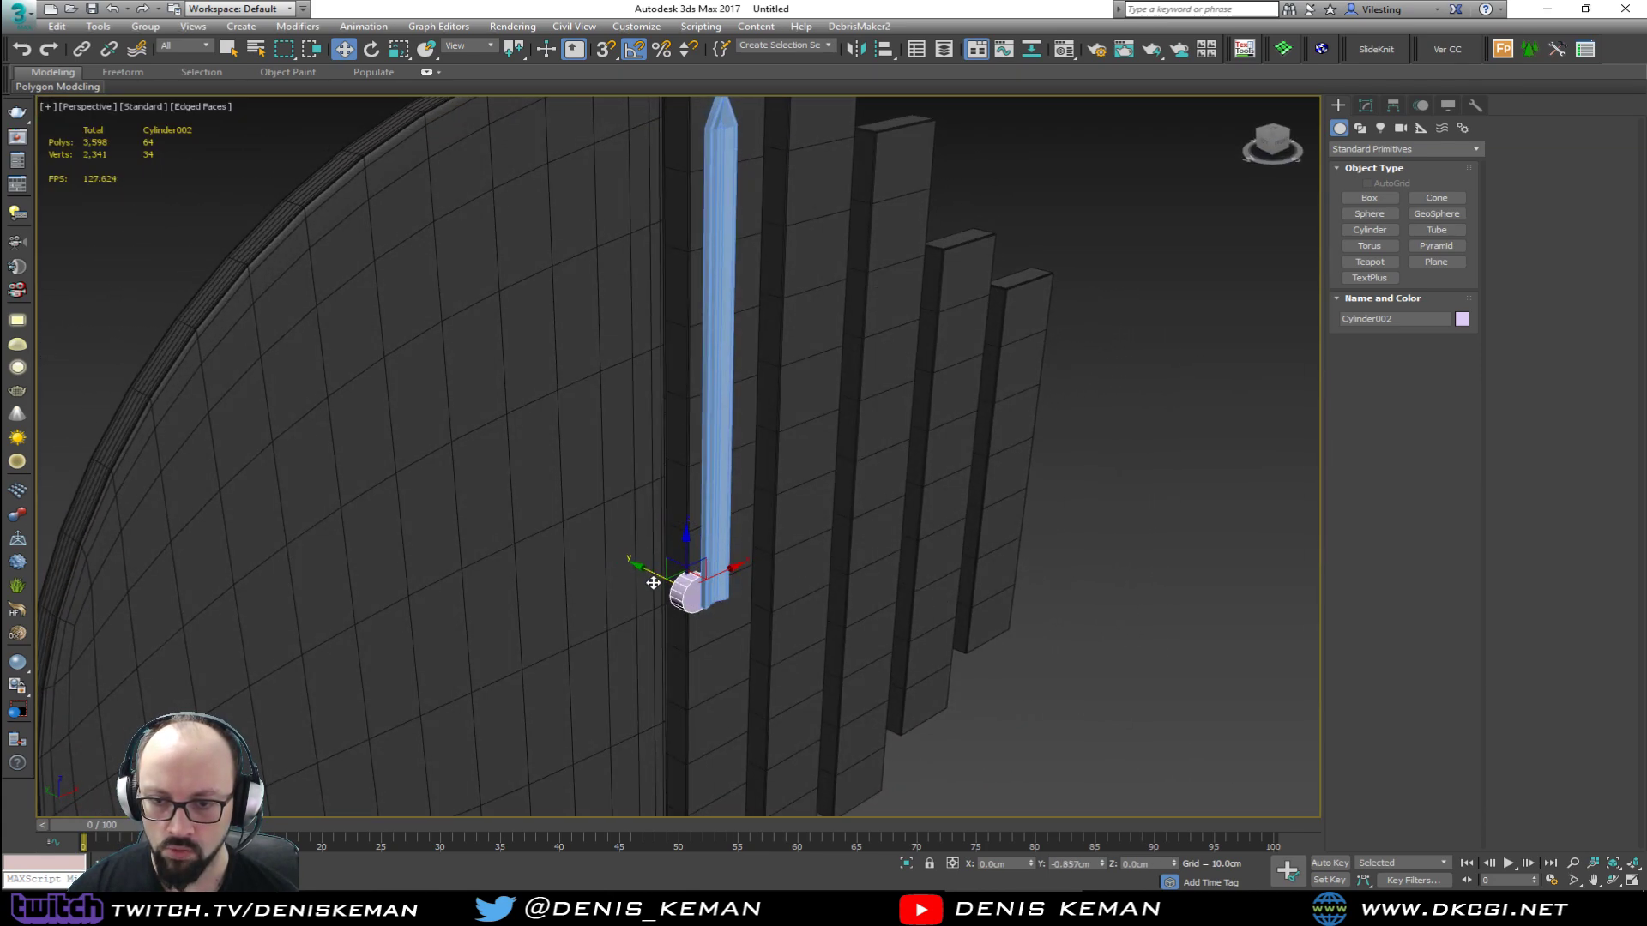
{"action": "scroll", "coordinate": [699, 602], "scroll_direction": "up", "scroll_amount": 8}
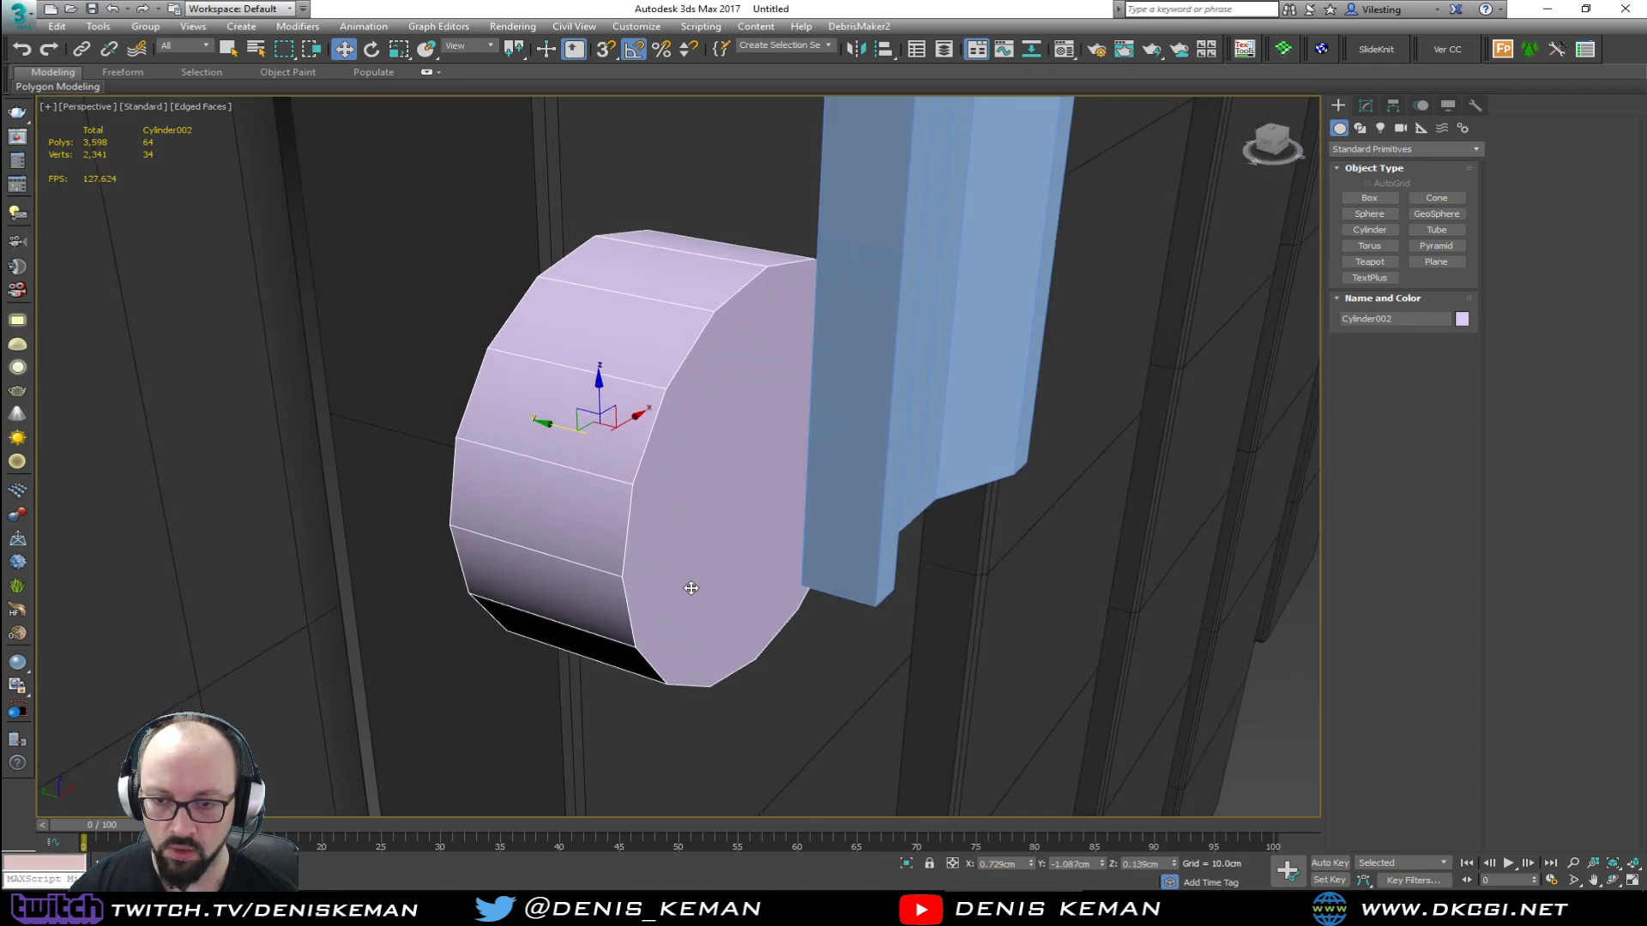
{"action": "middle_click_drag", "start_coordinate": [691, 583], "coordinate": [652, 592], "text": "alt"}
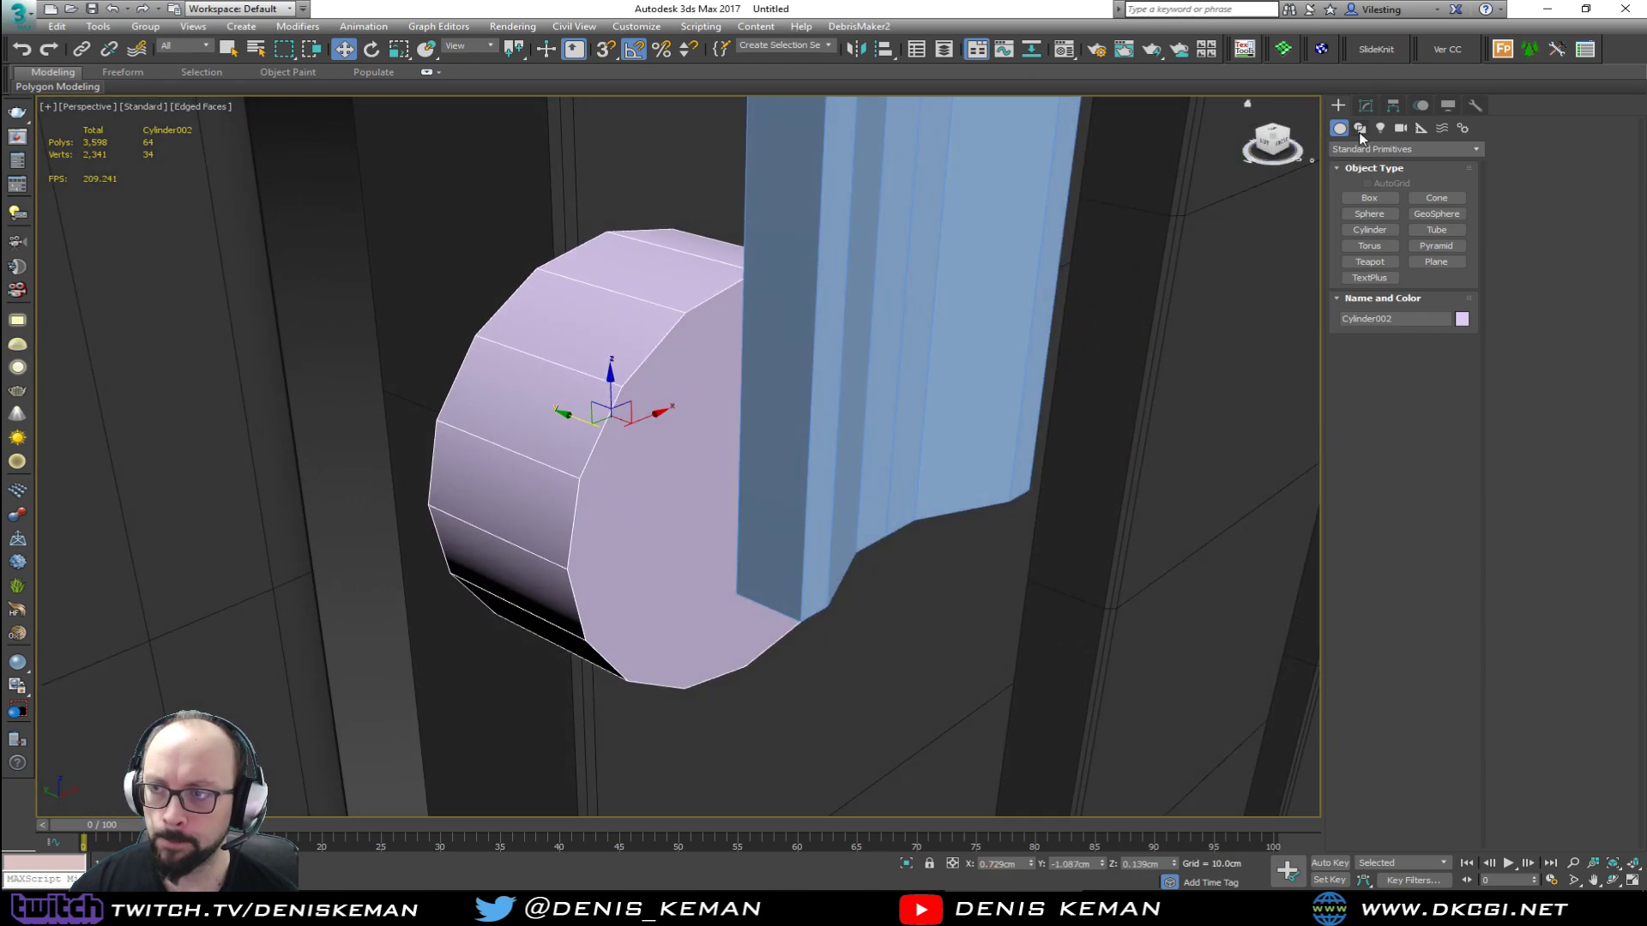
Step: Add an Edit Poly modifier to the cylinder and delete its front and rear cap polygons
{"action": "left_click", "coordinate": [1365, 106]}
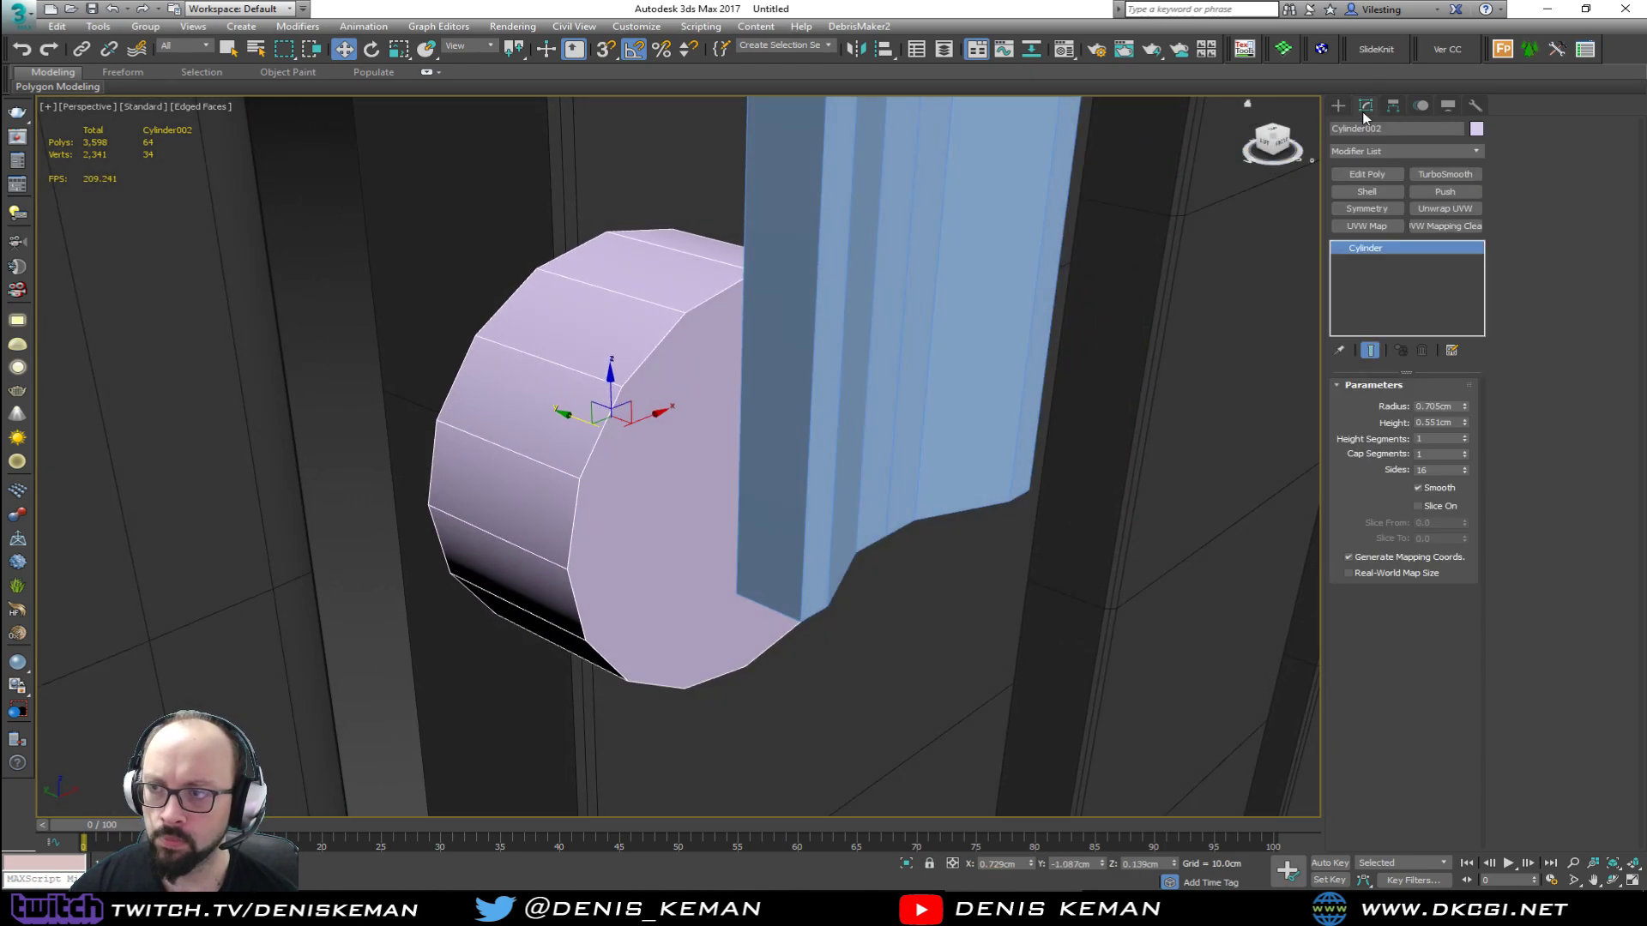
{"action": "key", "text": "4"}
{"action": "left_click", "coordinate": [697, 455]}
{"action": "key", "text": "Delete"}
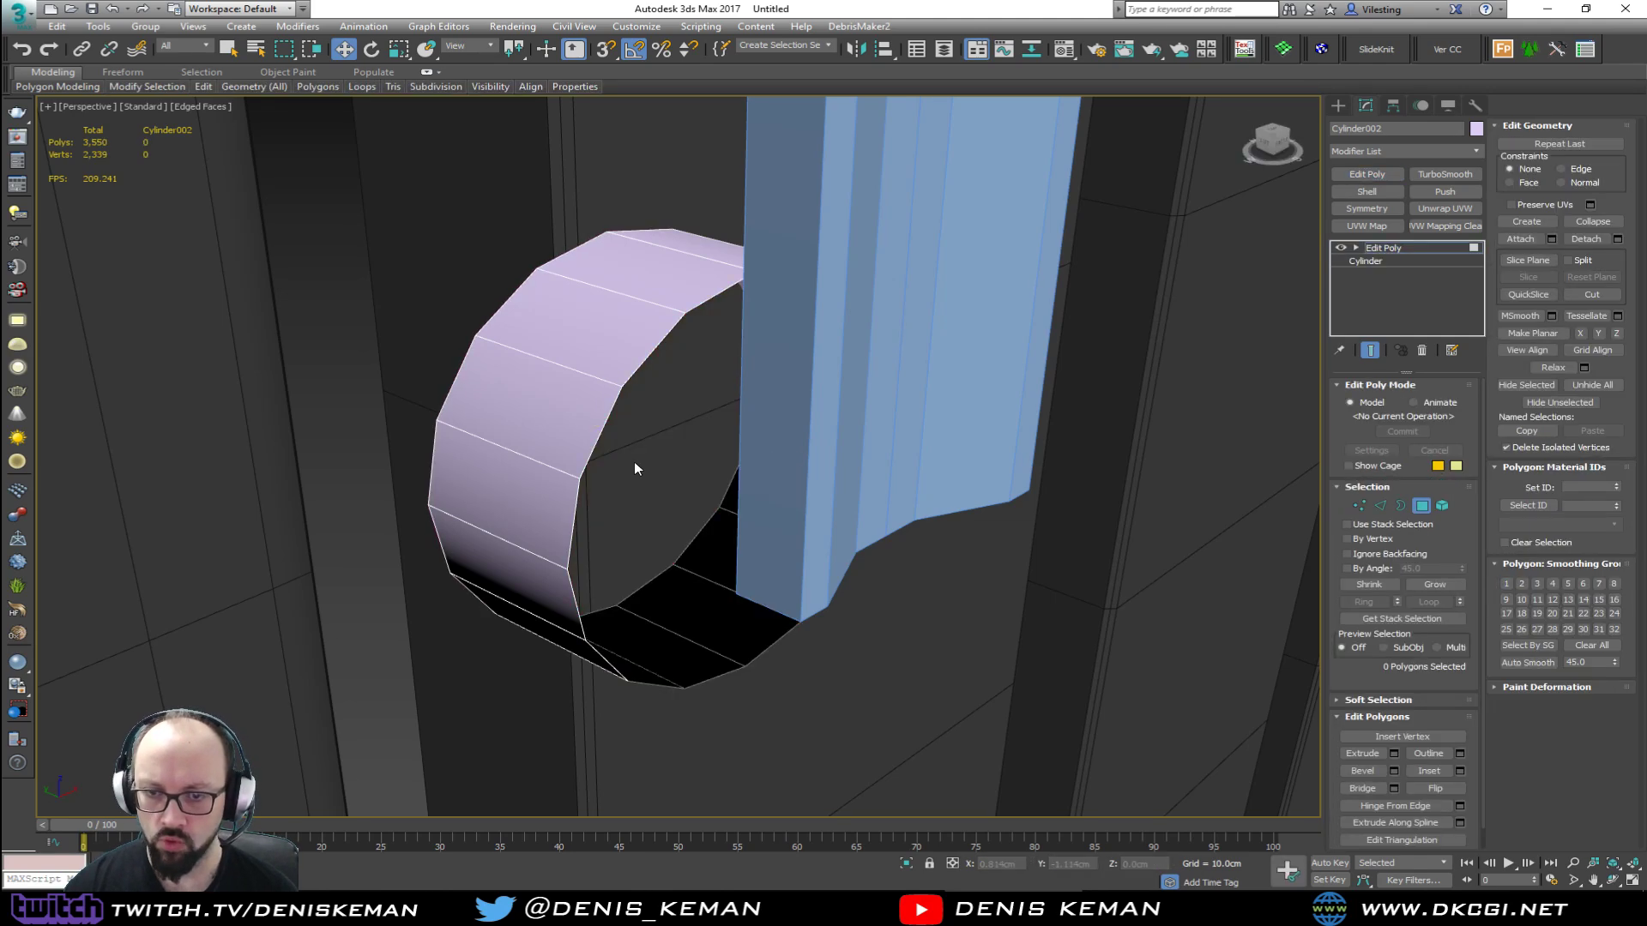
Step: Extend the cylinder's front border forward and inward with two new rings of polygons, forming a tapered face with a smaller opening
{"action": "key", "text": "3"}
{"action": "key", "text": "ctrl+a"}
{"action": "key", "text": "r"}
{"action": "left_click_drag", "start_coordinate": [751, 482], "coordinate": [804, 501], "text": "shift"}
{"action": "key", "text": "w"}
{"action": "key", "text": "r"}
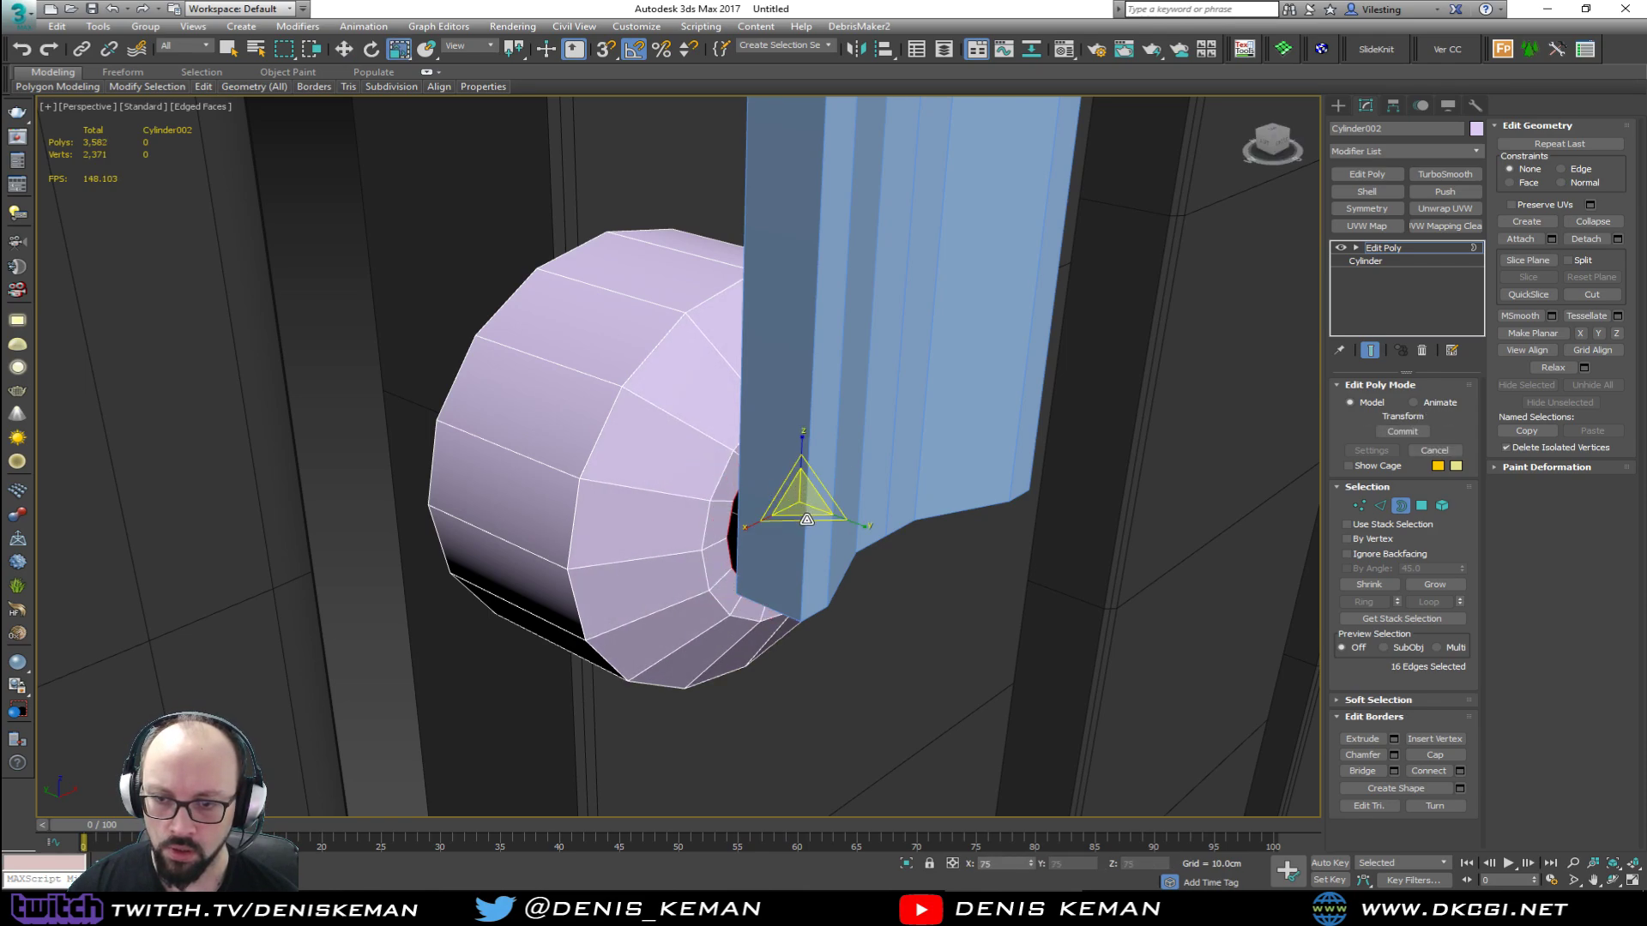
{"action": "mouse_move", "coordinate": [804, 500]}
{"action": "middle_mouse_down", "text": "alt"}
{"action": "mouse_move", "coordinate": [778, 445]}
{"action": "mouse_move", "coordinate": [798, 472]}
{"action": "middle_mouse_up", "text": "alt"}
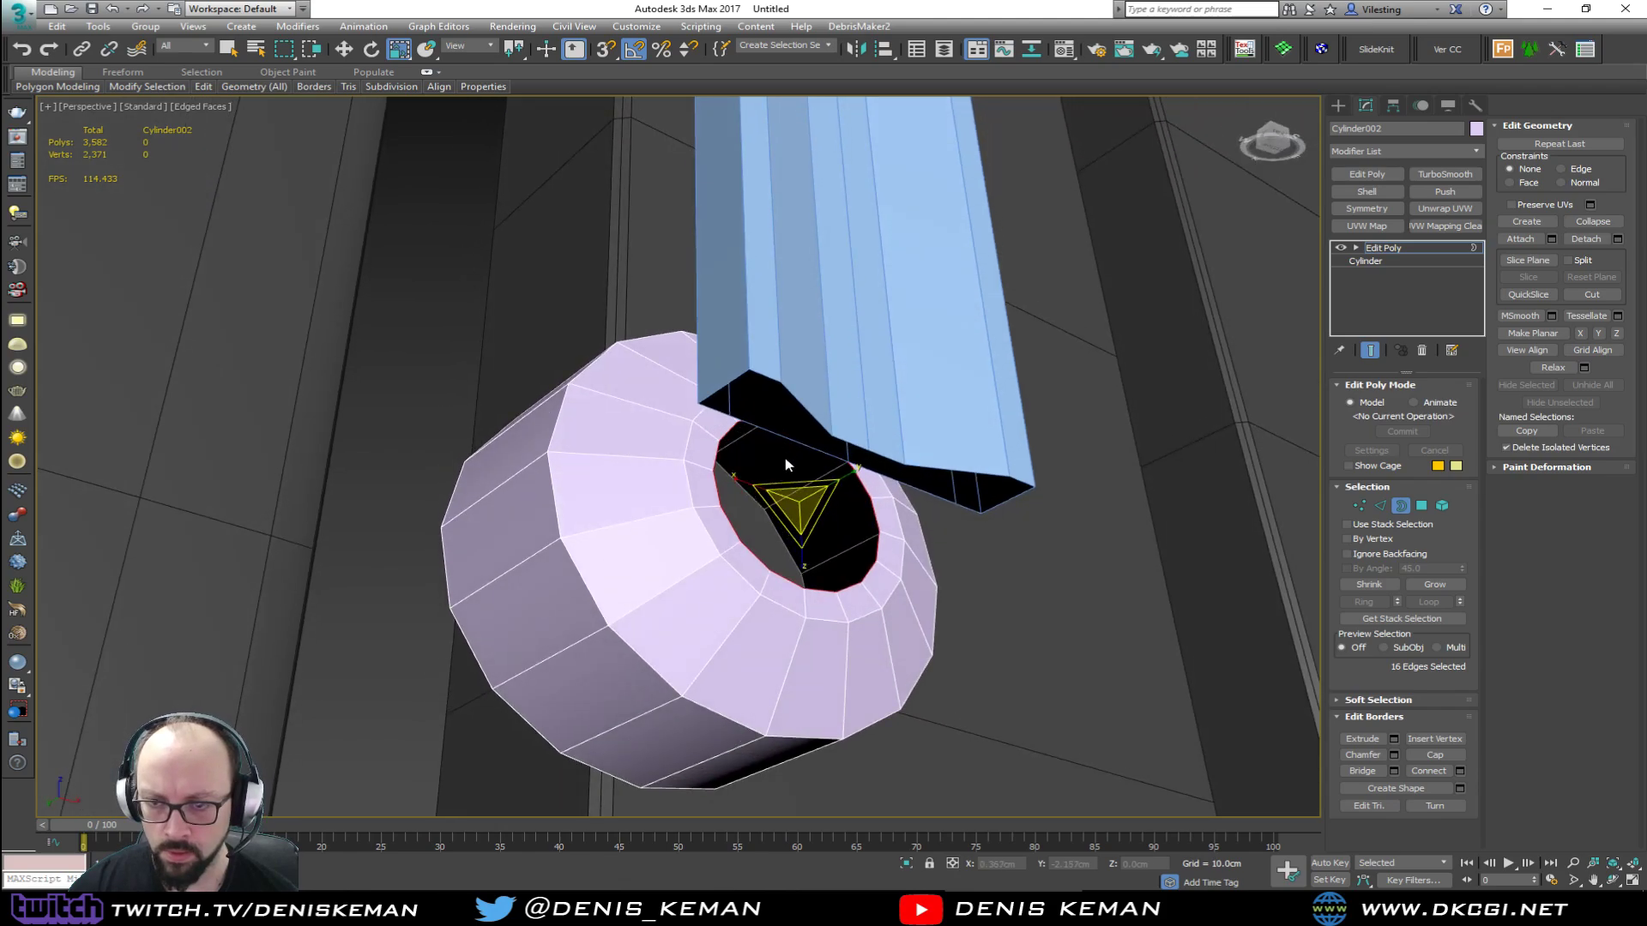
Step: Extrude the front opening back into a recess, shrink it inward with further rings and collapse the remaining border to a centre point
{"action": "key", "text": "w"}
{"action": "left_click_drag", "start_coordinate": [784, 513], "coordinate": [752, 532], "text": "shift"}
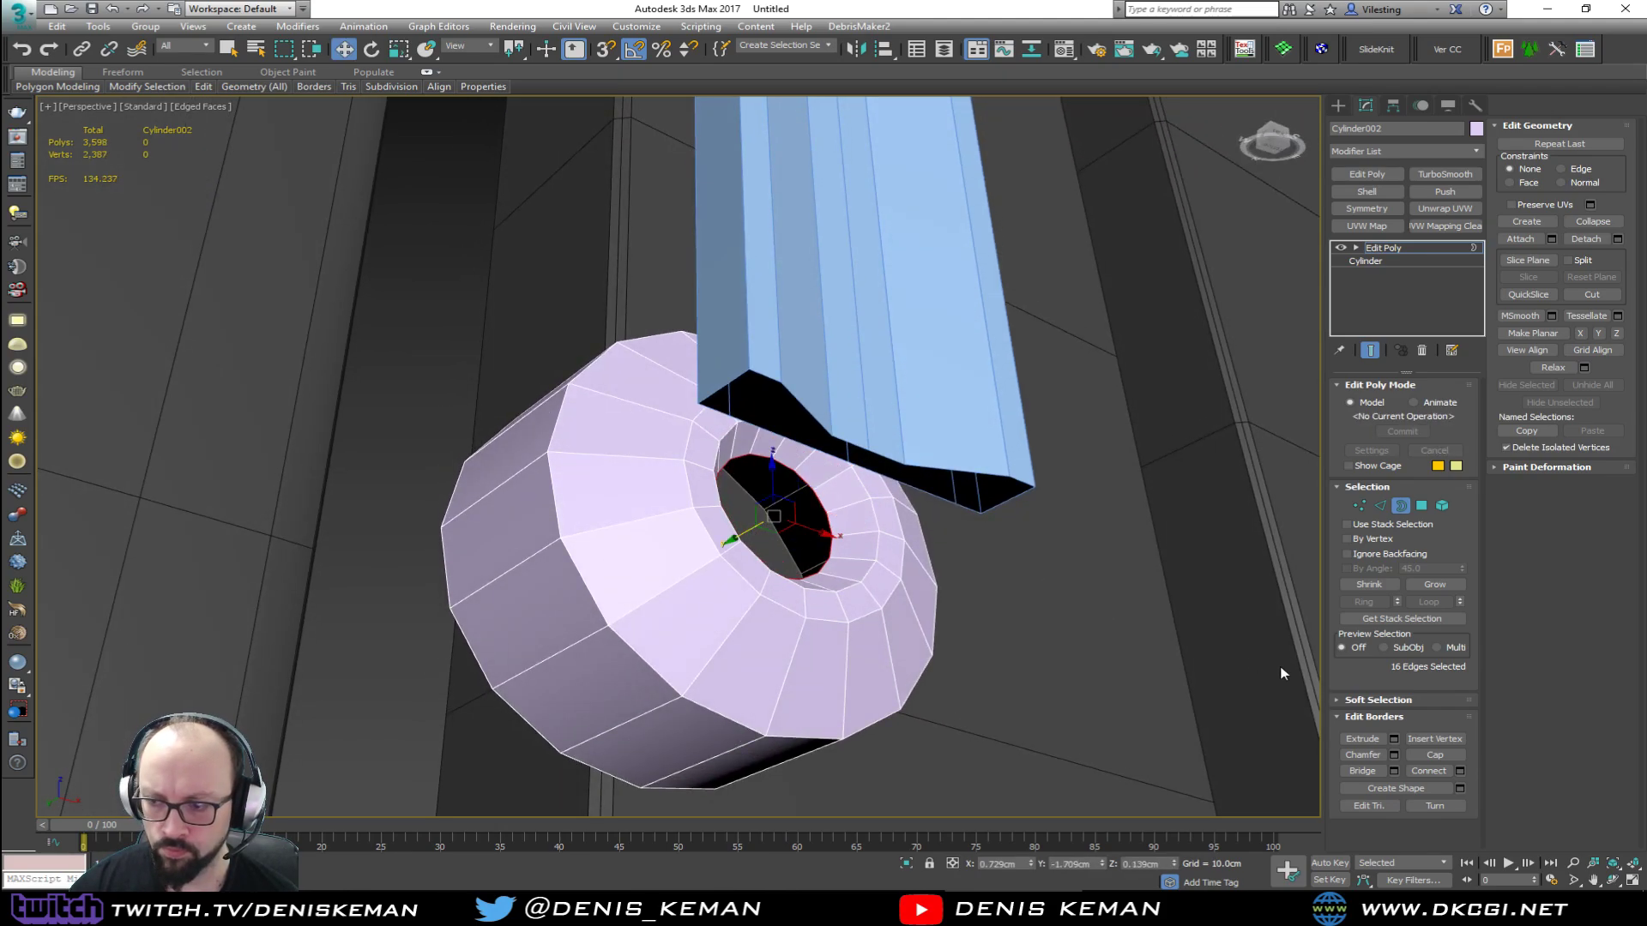
{"action": "key", "text": "r"}
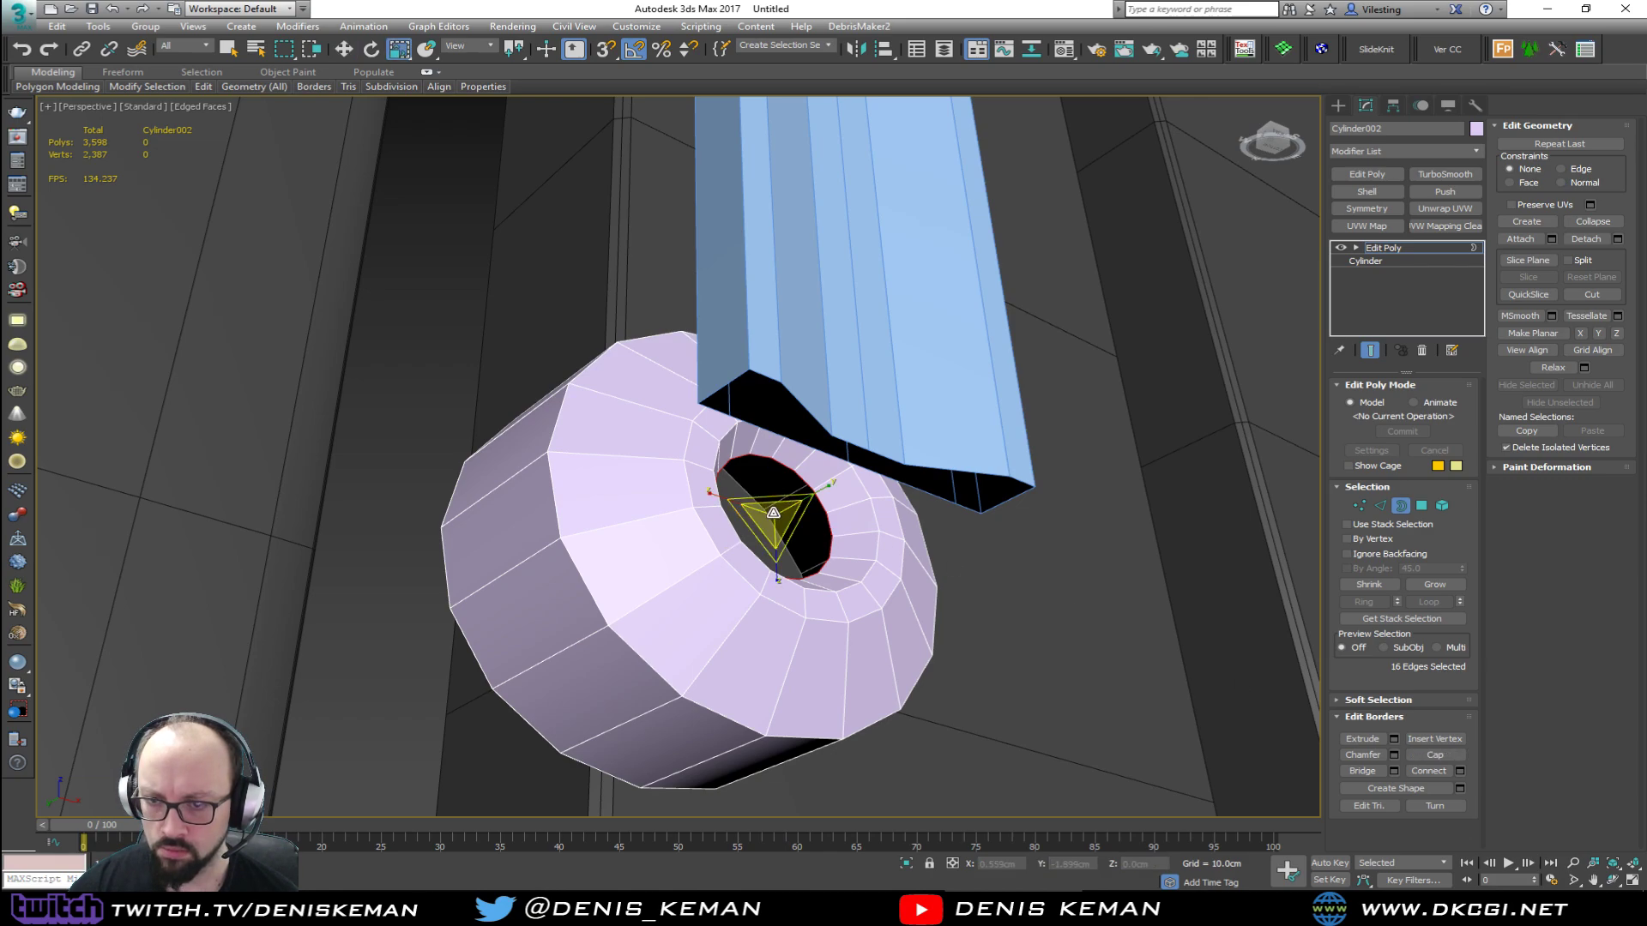
{"action": "left_click_drag", "start_coordinate": [782, 520], "coordinate": [787, 566], "text": "shift"}
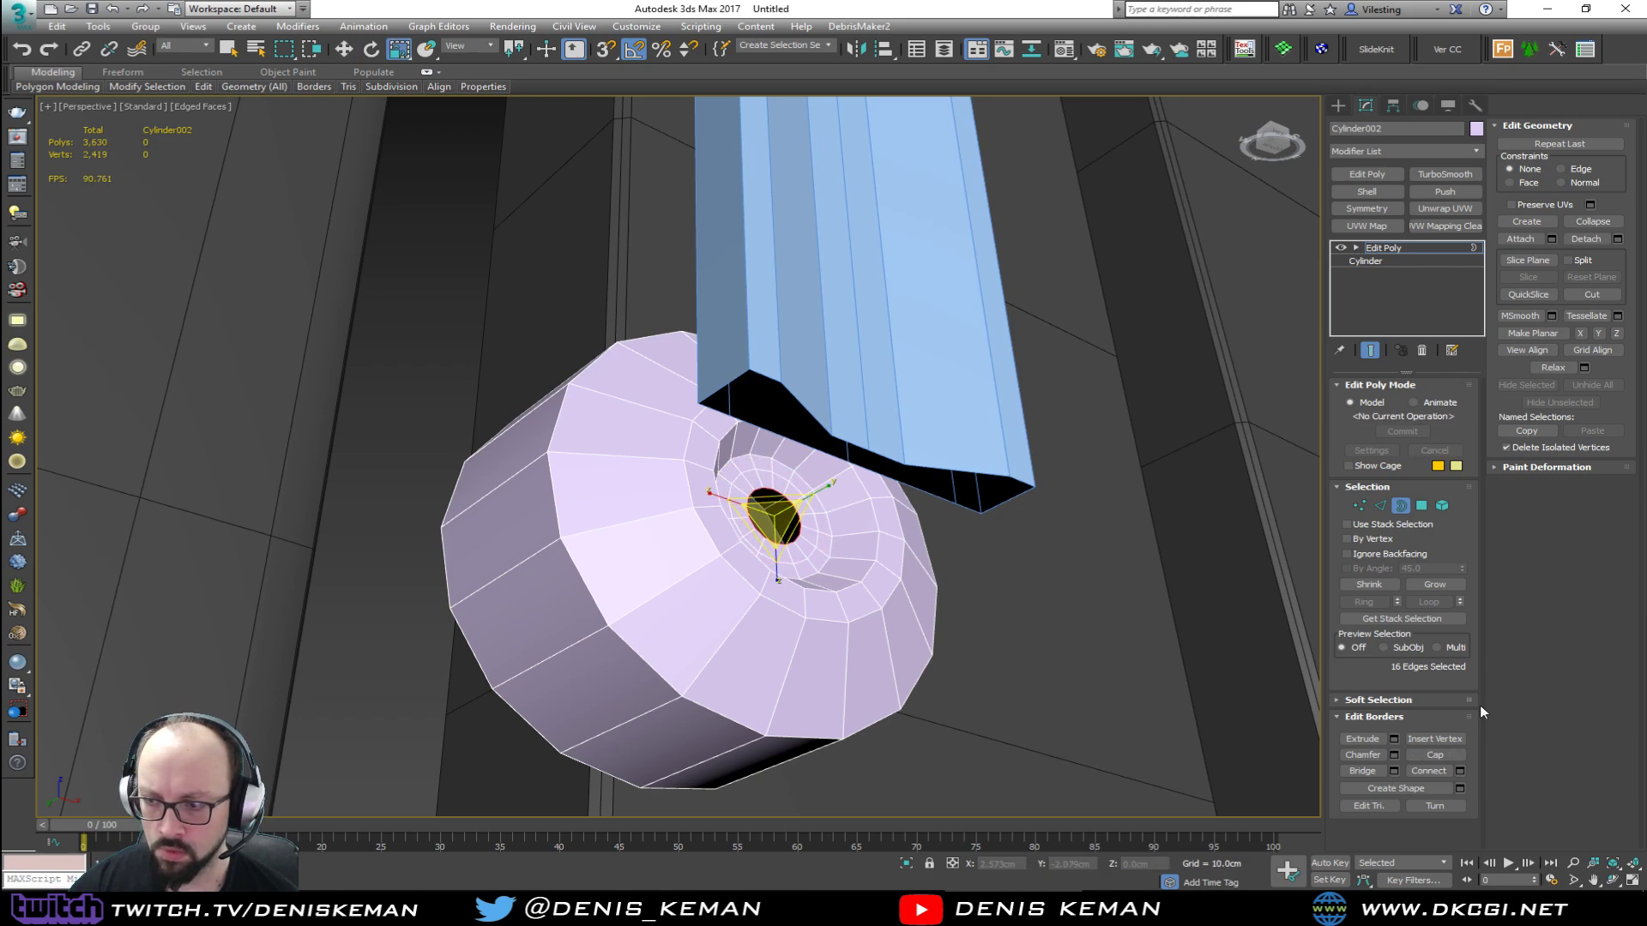
{"action": "left_click", "coordinate": [1597, 220]}
{"action": "middle_click_drag", "start_coordinate": [842, 460], "coordinate": [743, 464], "text": "alt"}
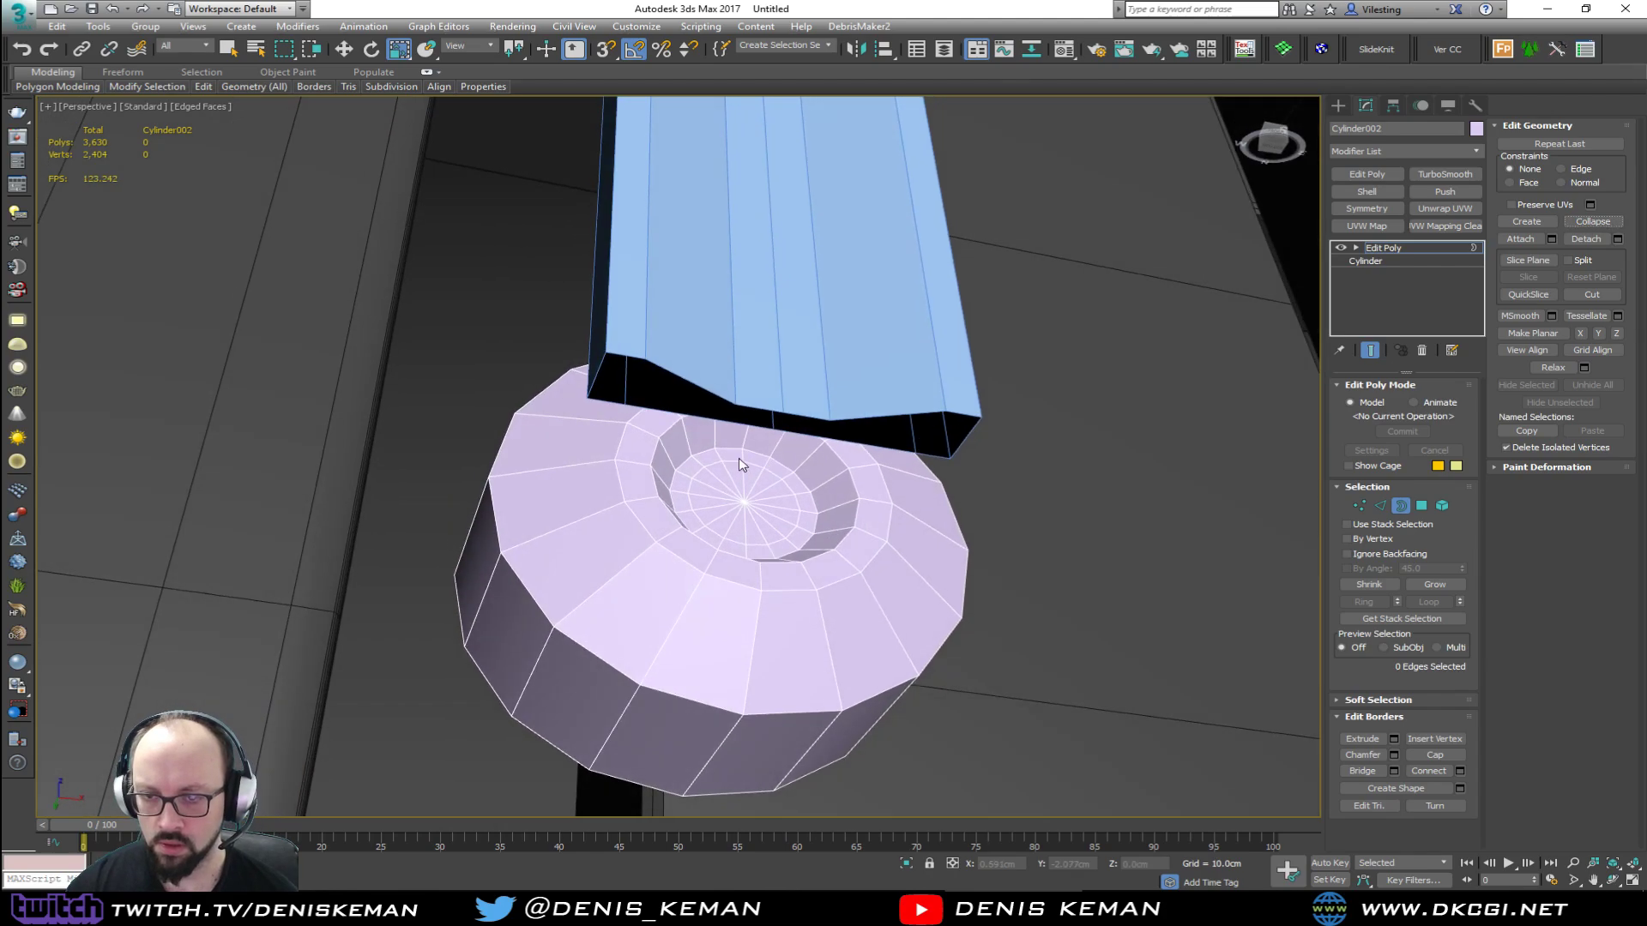
Step: Insert supporting edge loops around the recess's rim and floor and along the cylinder's outer front edge
{"action": "left_click", "coordinate": [610, 460]}
{"action": "left_click", "coordinate": [657, 469]}
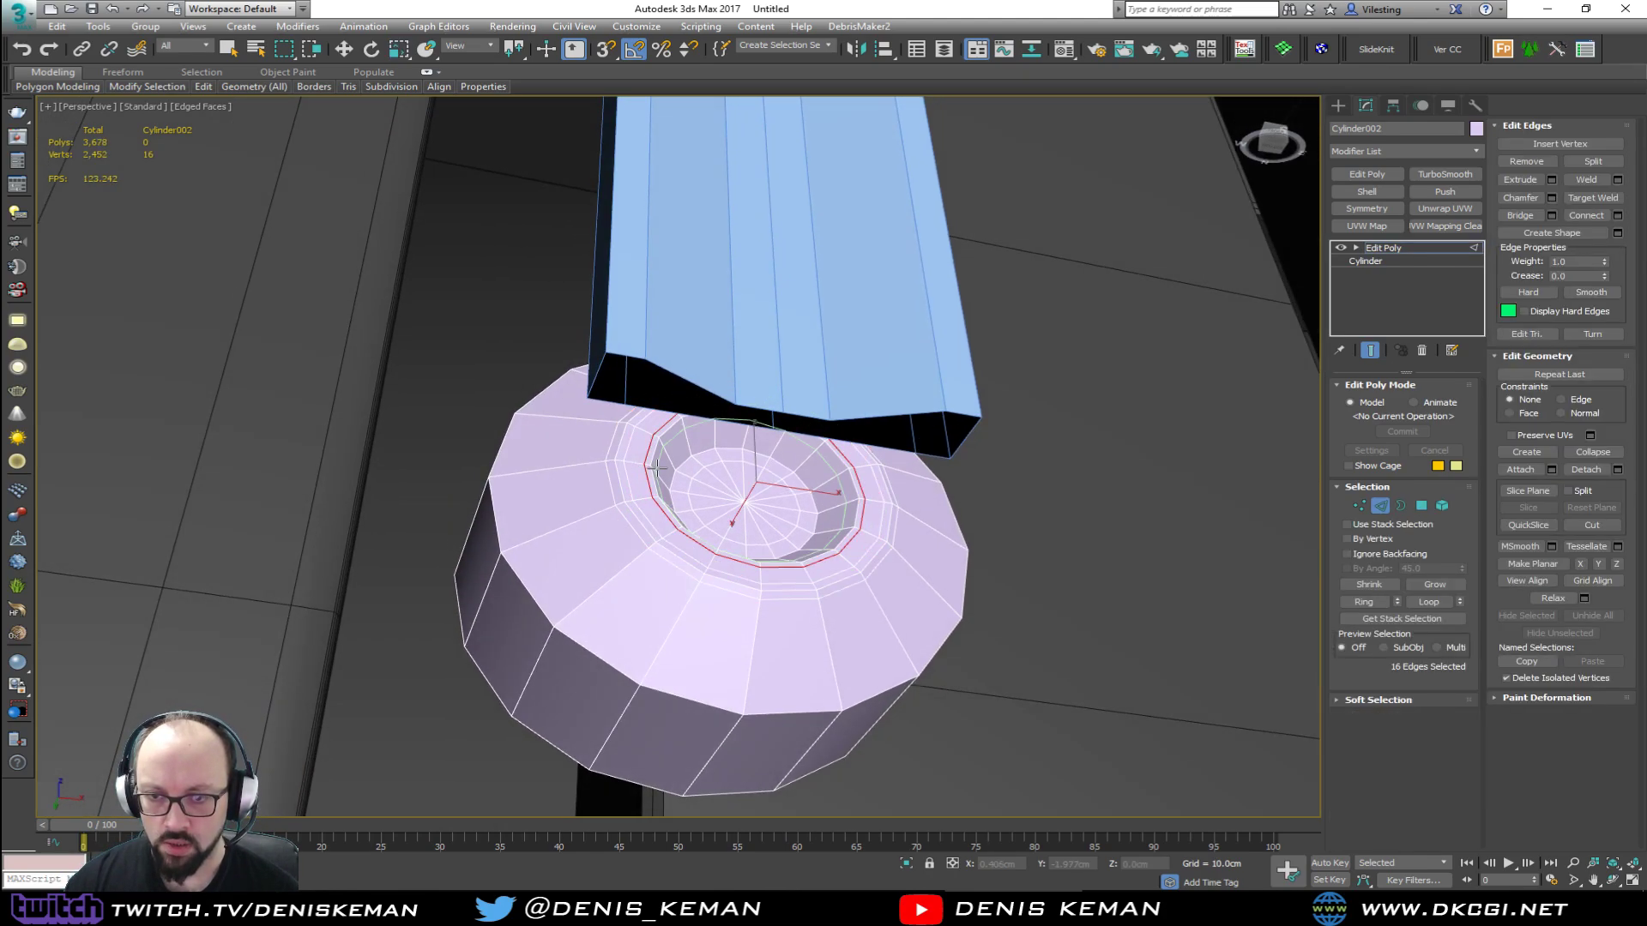
{"action": "left_click", "coordinate": [677, 470]}
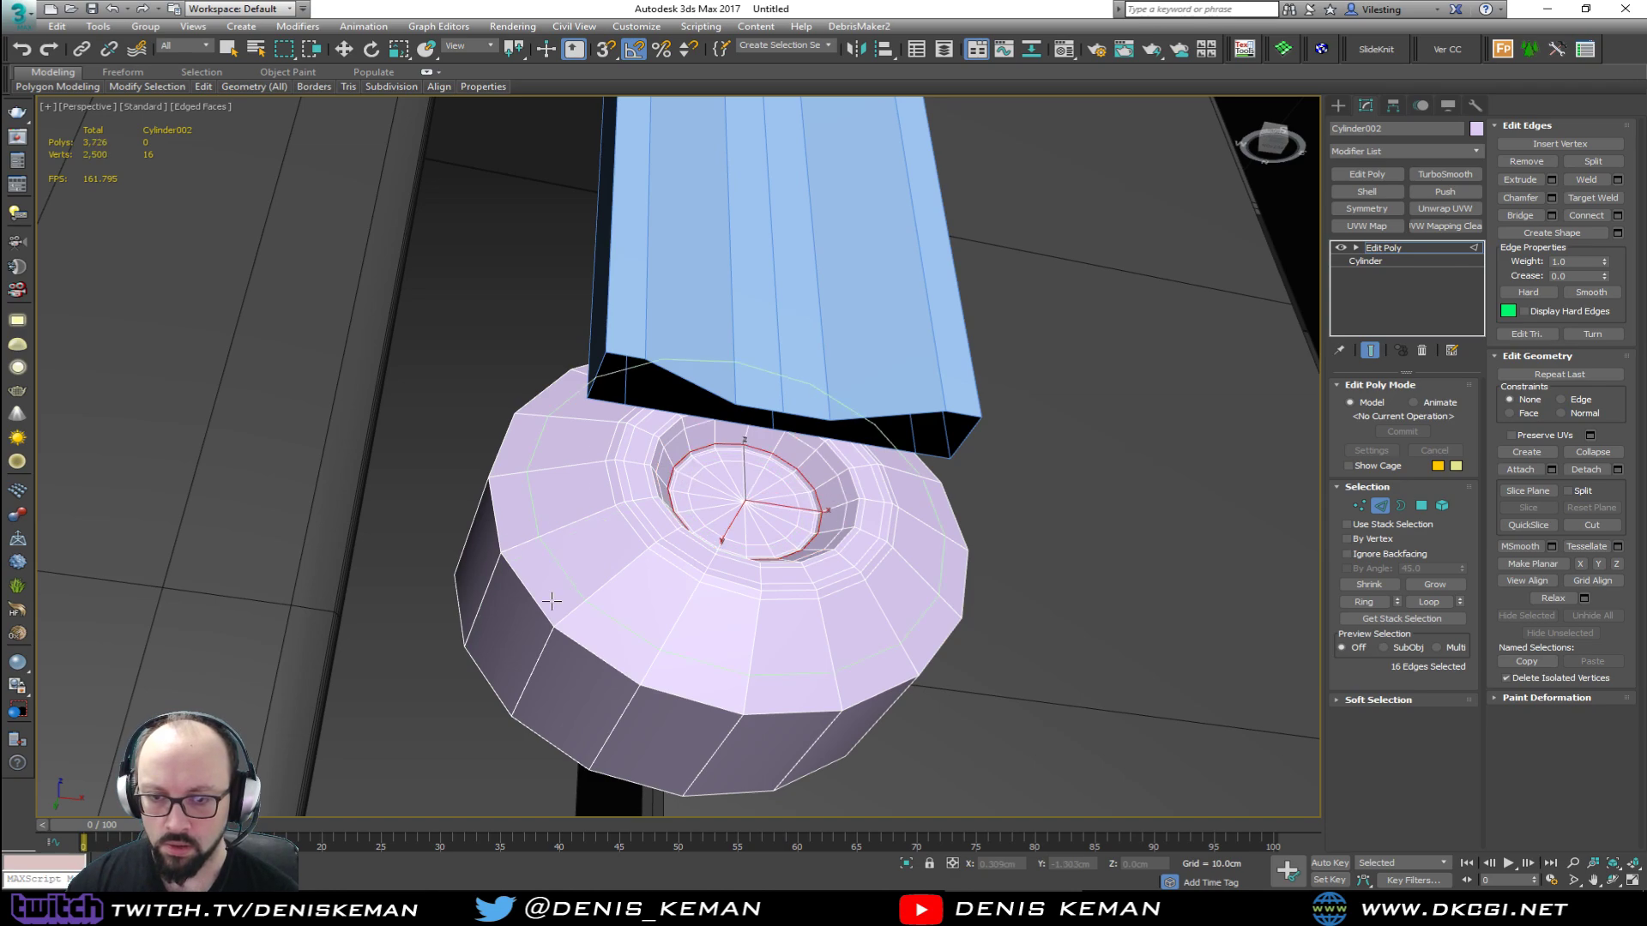
{"action": "left_click", "coordinate": [552, 632]}
{"action": "key", "text": "w"}
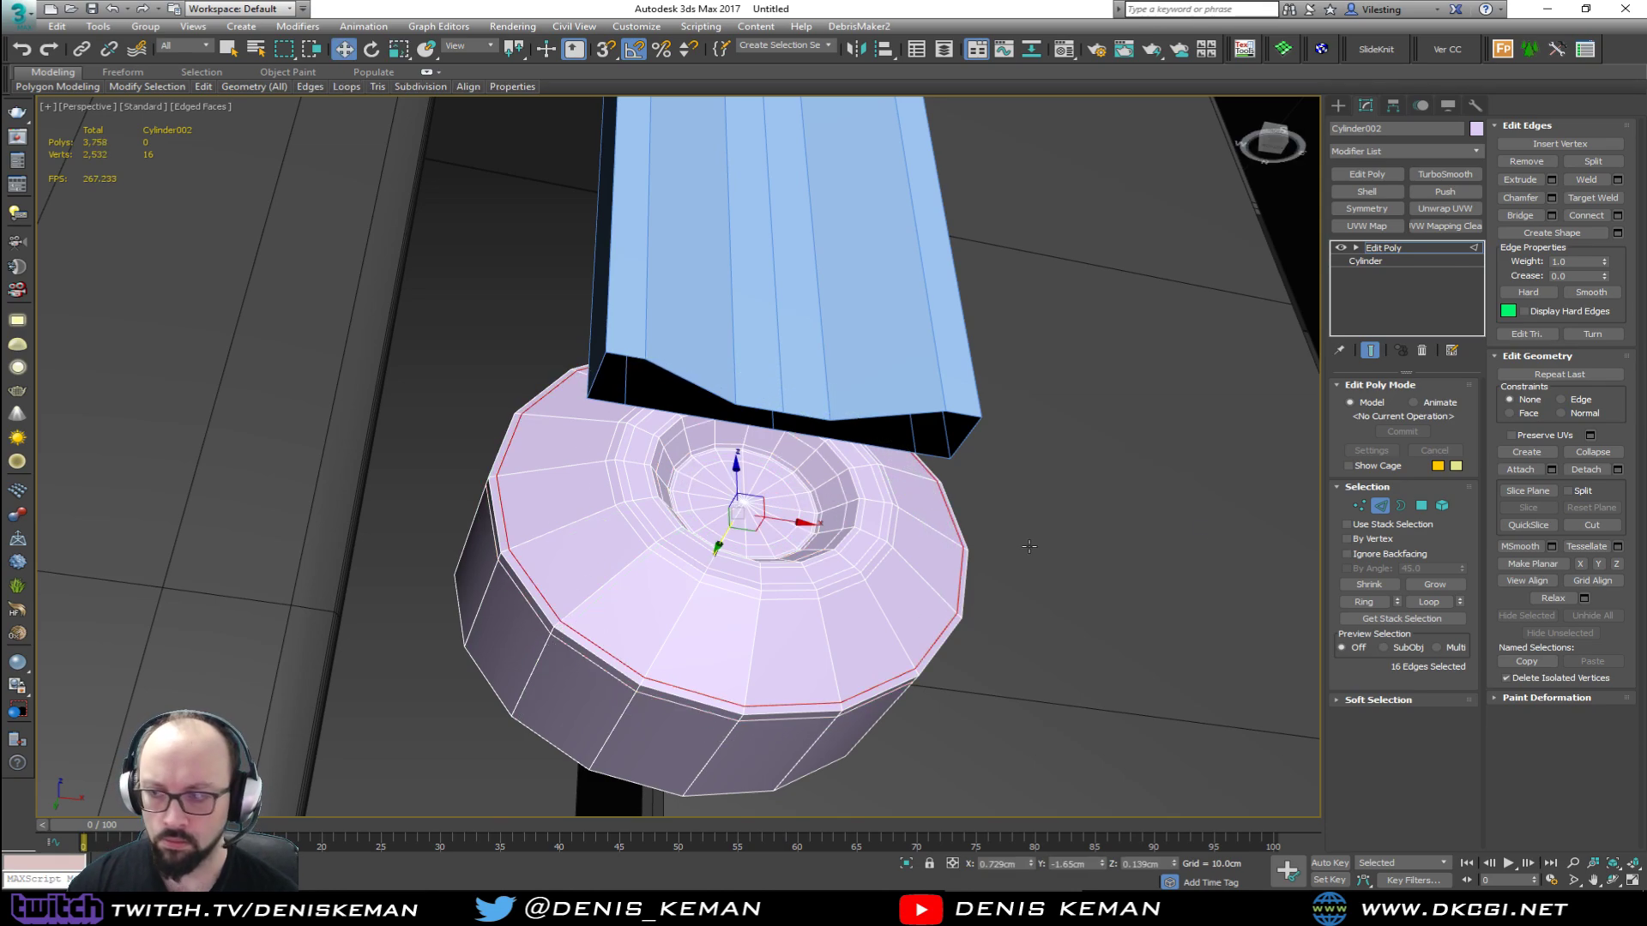
Step: Recolour the cylinder dark grey and smooth it with a one-iteration TurboSmooth modifier
{"action": "left_click", "coordinate": [1380, 505]}
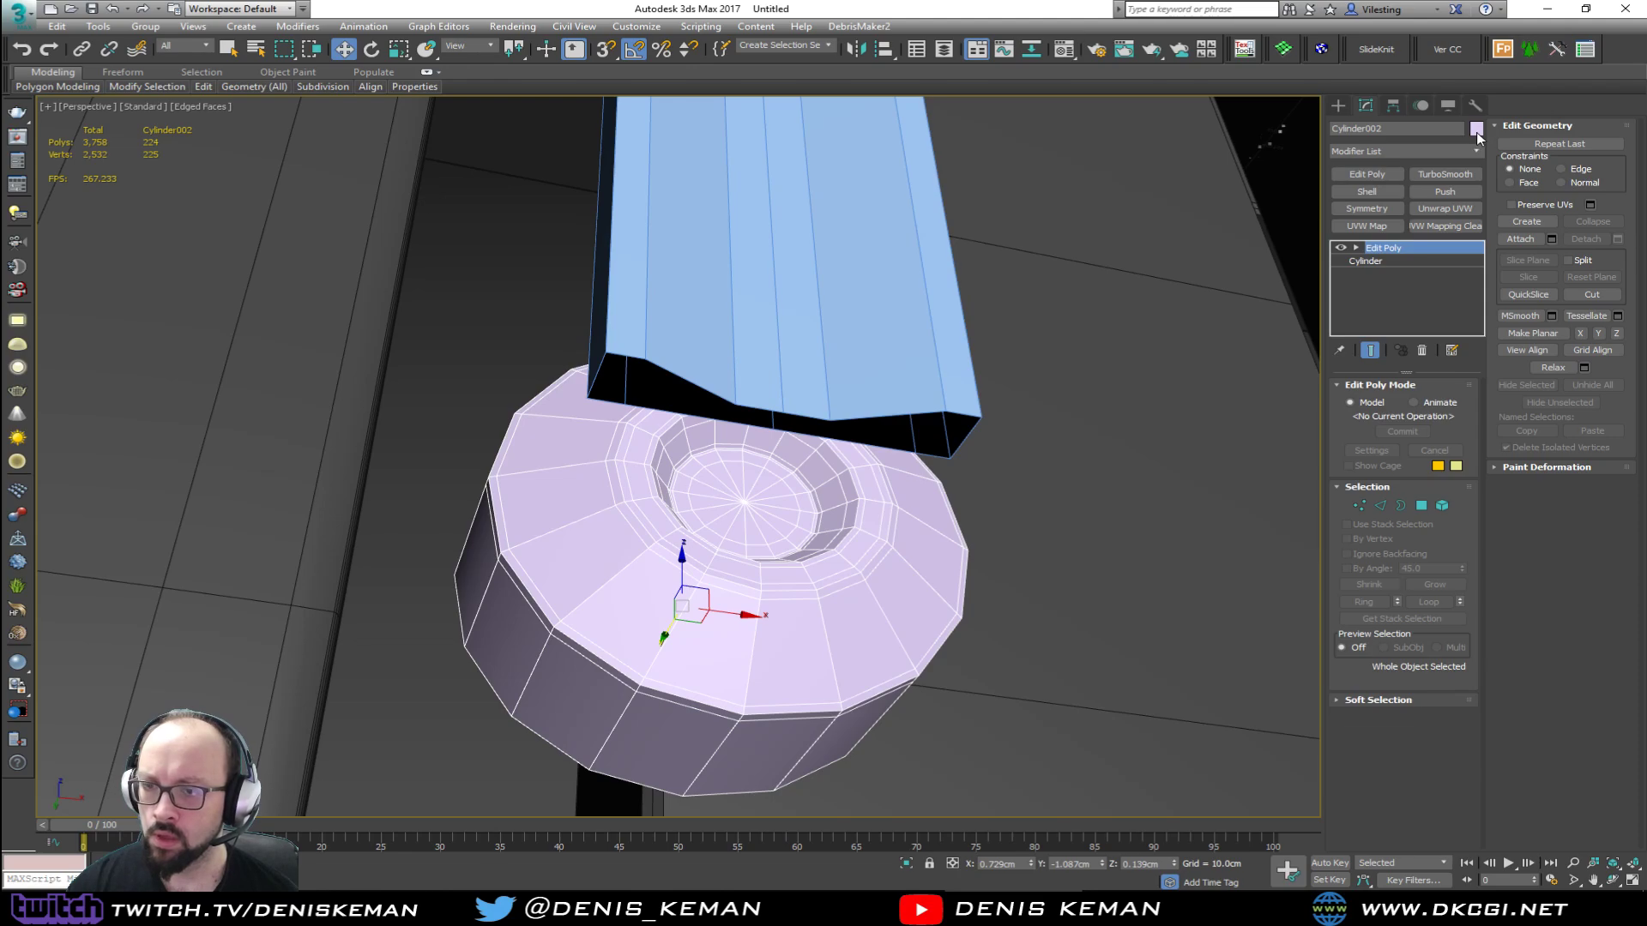
{"action": "left_click", "coordinate": [1476, 130]}
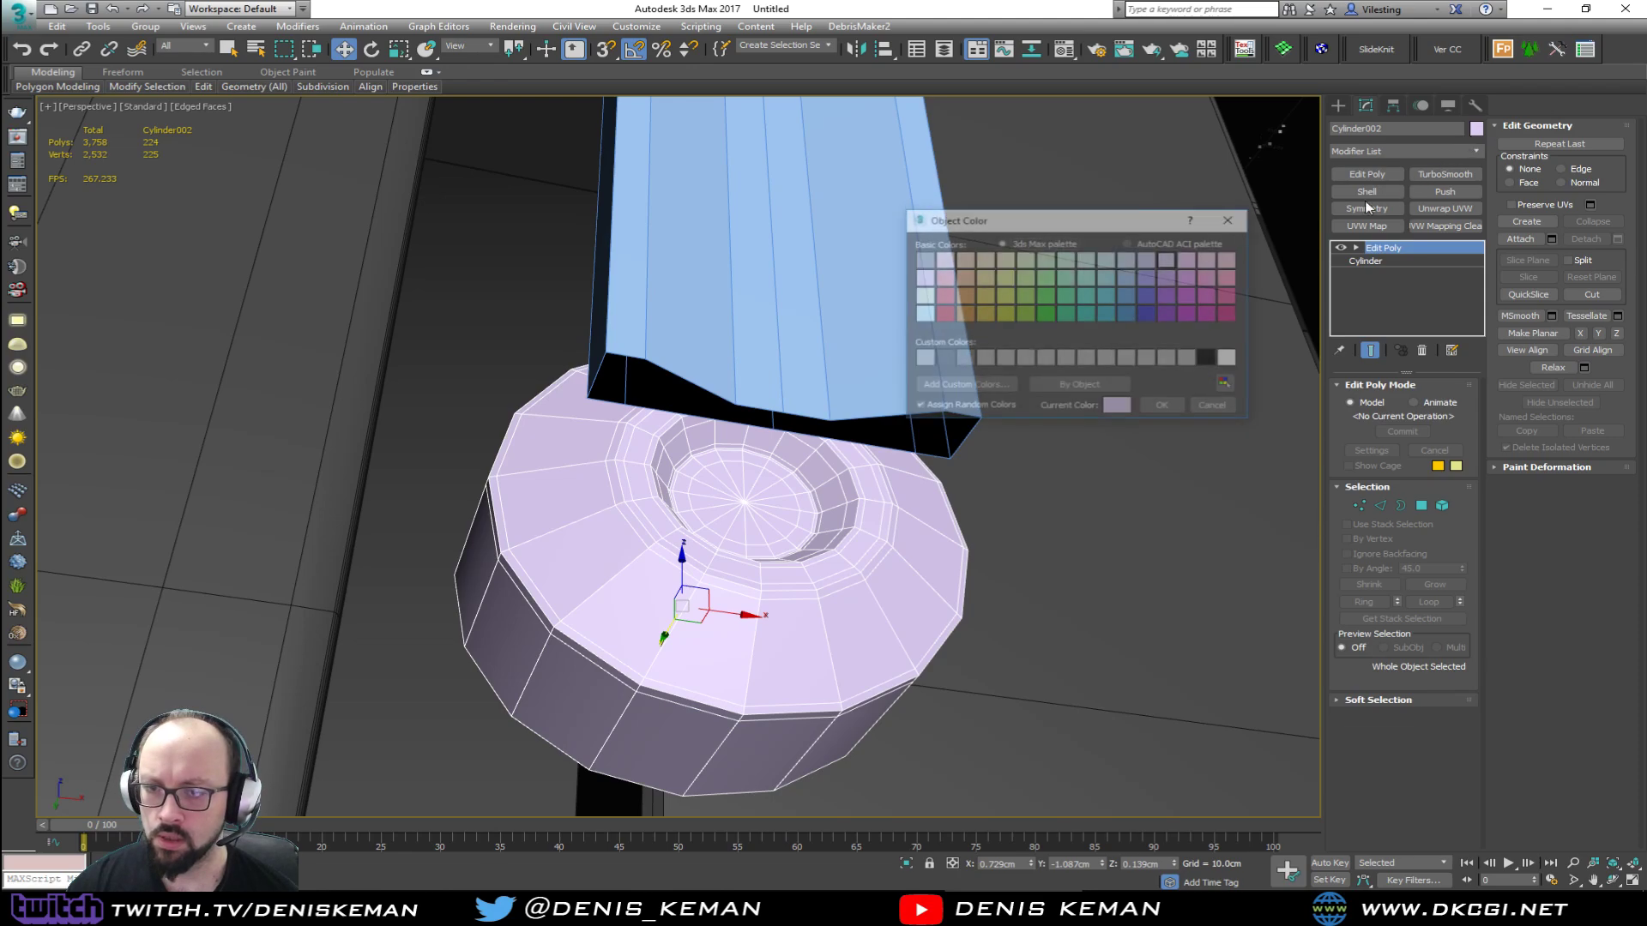
{"action": "left_click", "coordinate": [1165, 407]}
{"action": "left_click", "coordinate": [1465, 179]}
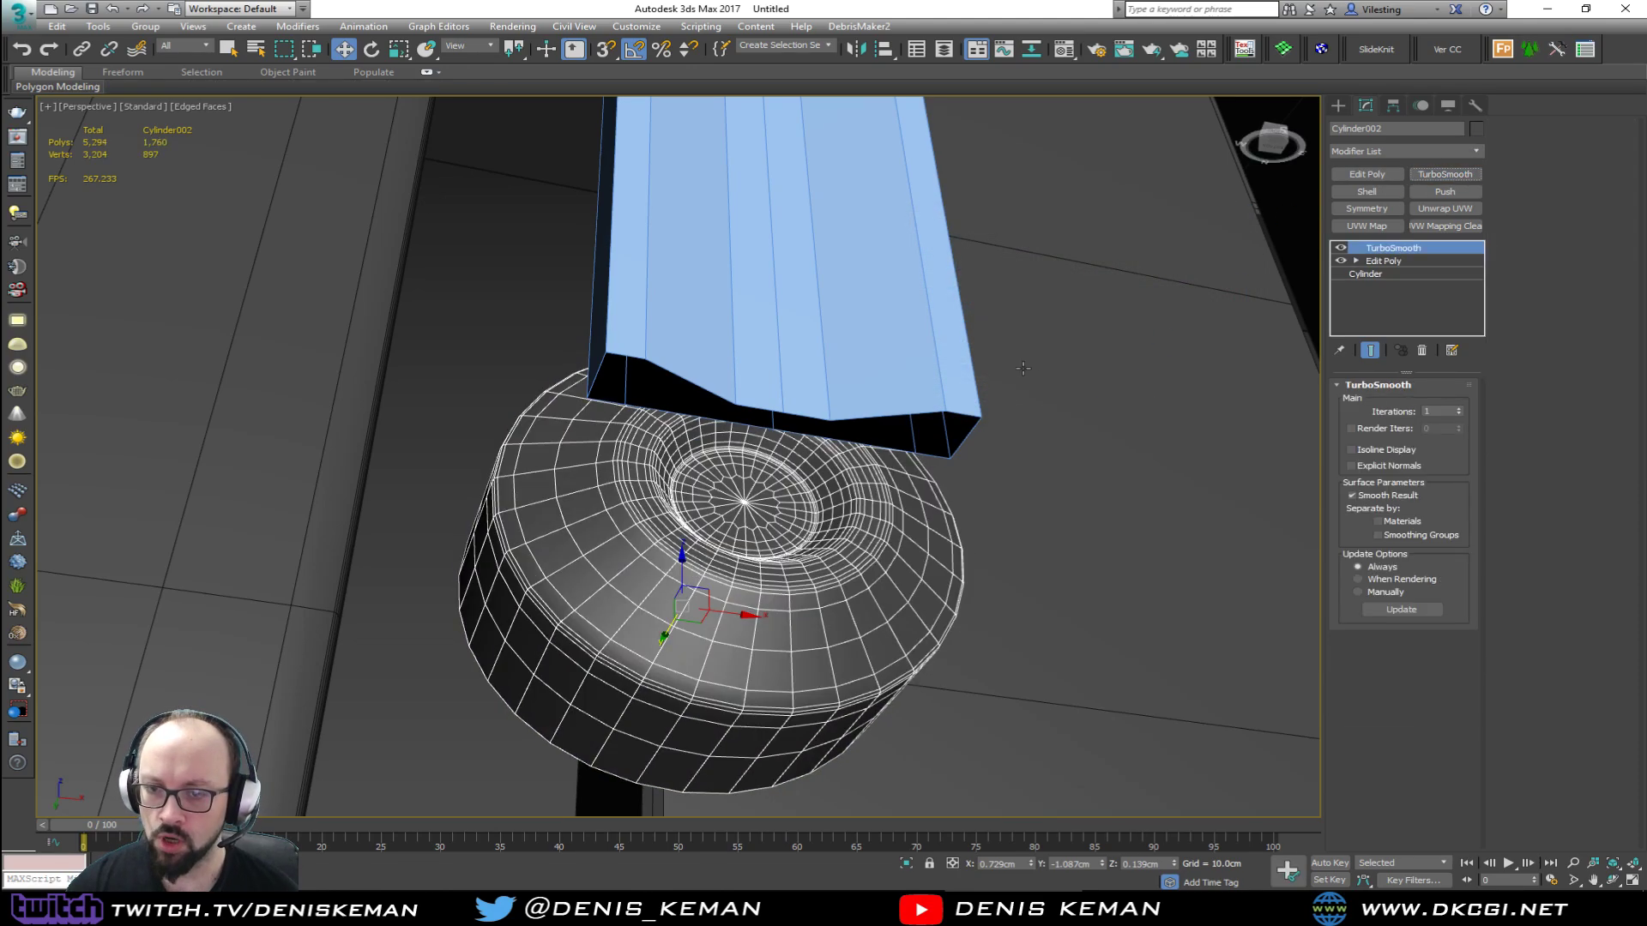
{"action": "key", "text": "F4"}
{"action": "mouse_move", "coordinate": [830, 378]}
{"action": "middle_mouse_down", "text": "alt"}
{"action": "mouse_move", "coordinate": [821, 461]}
{"action": "mouse_move", "coordinate": [851, 521]}
{"action": "middle_mouse_up", "text": "alt"}
Step: Move only the hand's pivot down along Z to its lower end at 0.154 cm, using snapping
{"action": "left_click", "coordinate": [831, 504]}
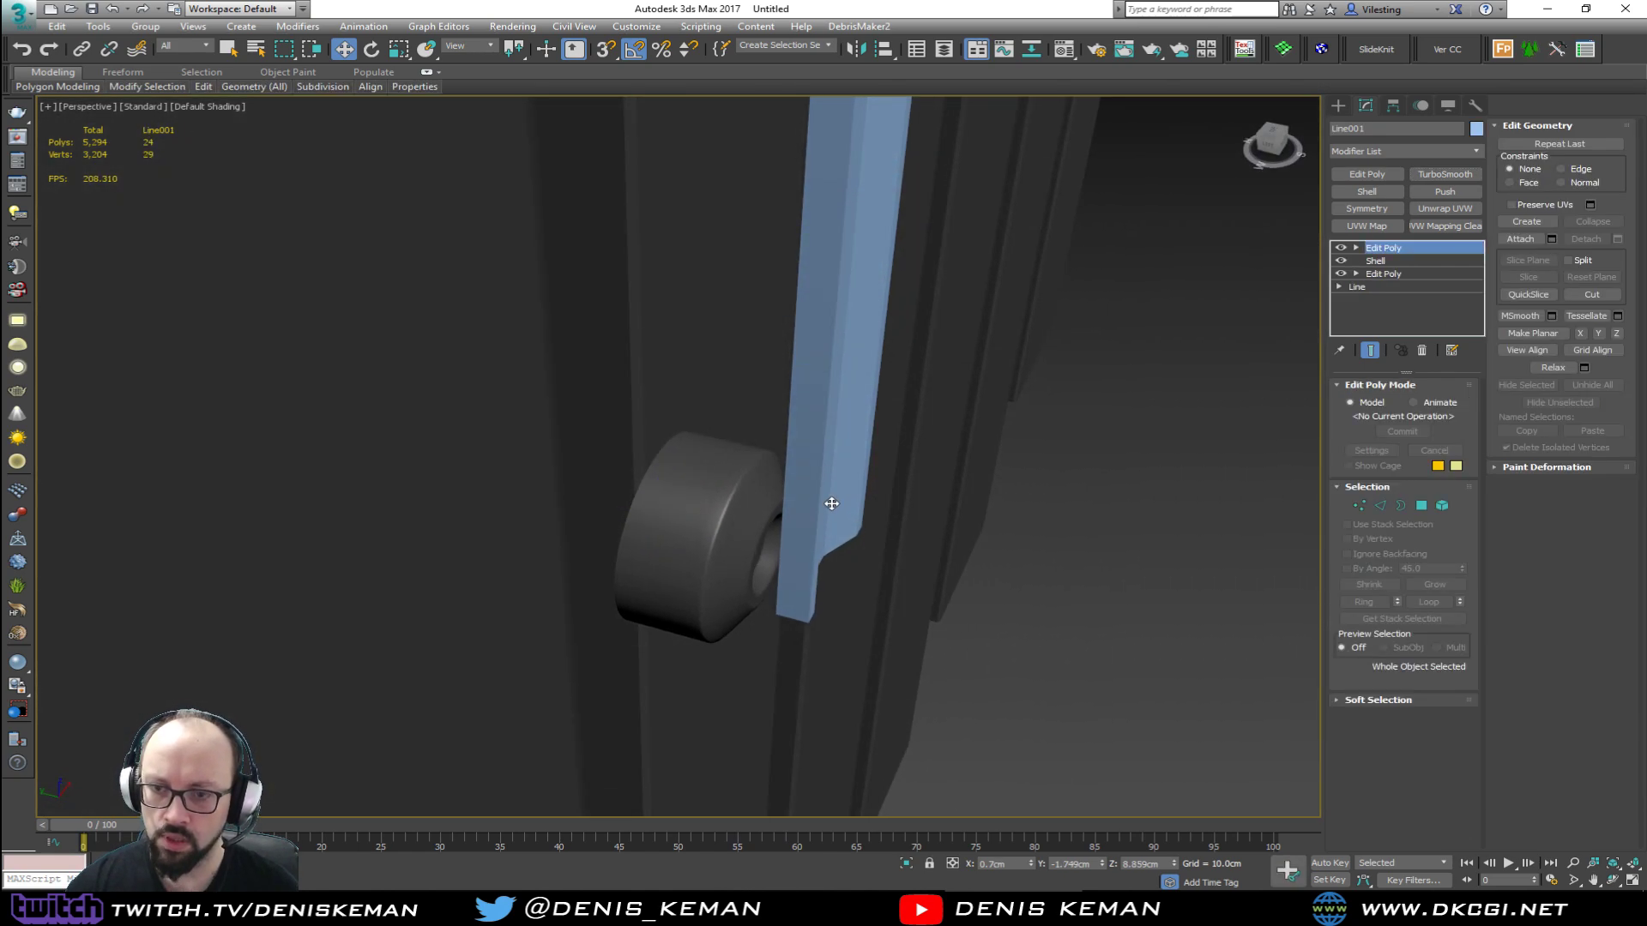
{"action": "key", "text": "F4"}
{"action": "left_click", "coordinate": [1393, 106]}
{"action": "scroll", "coordinate": [930, 249], "scroll_direction": "down", "scroll_amount": 5}
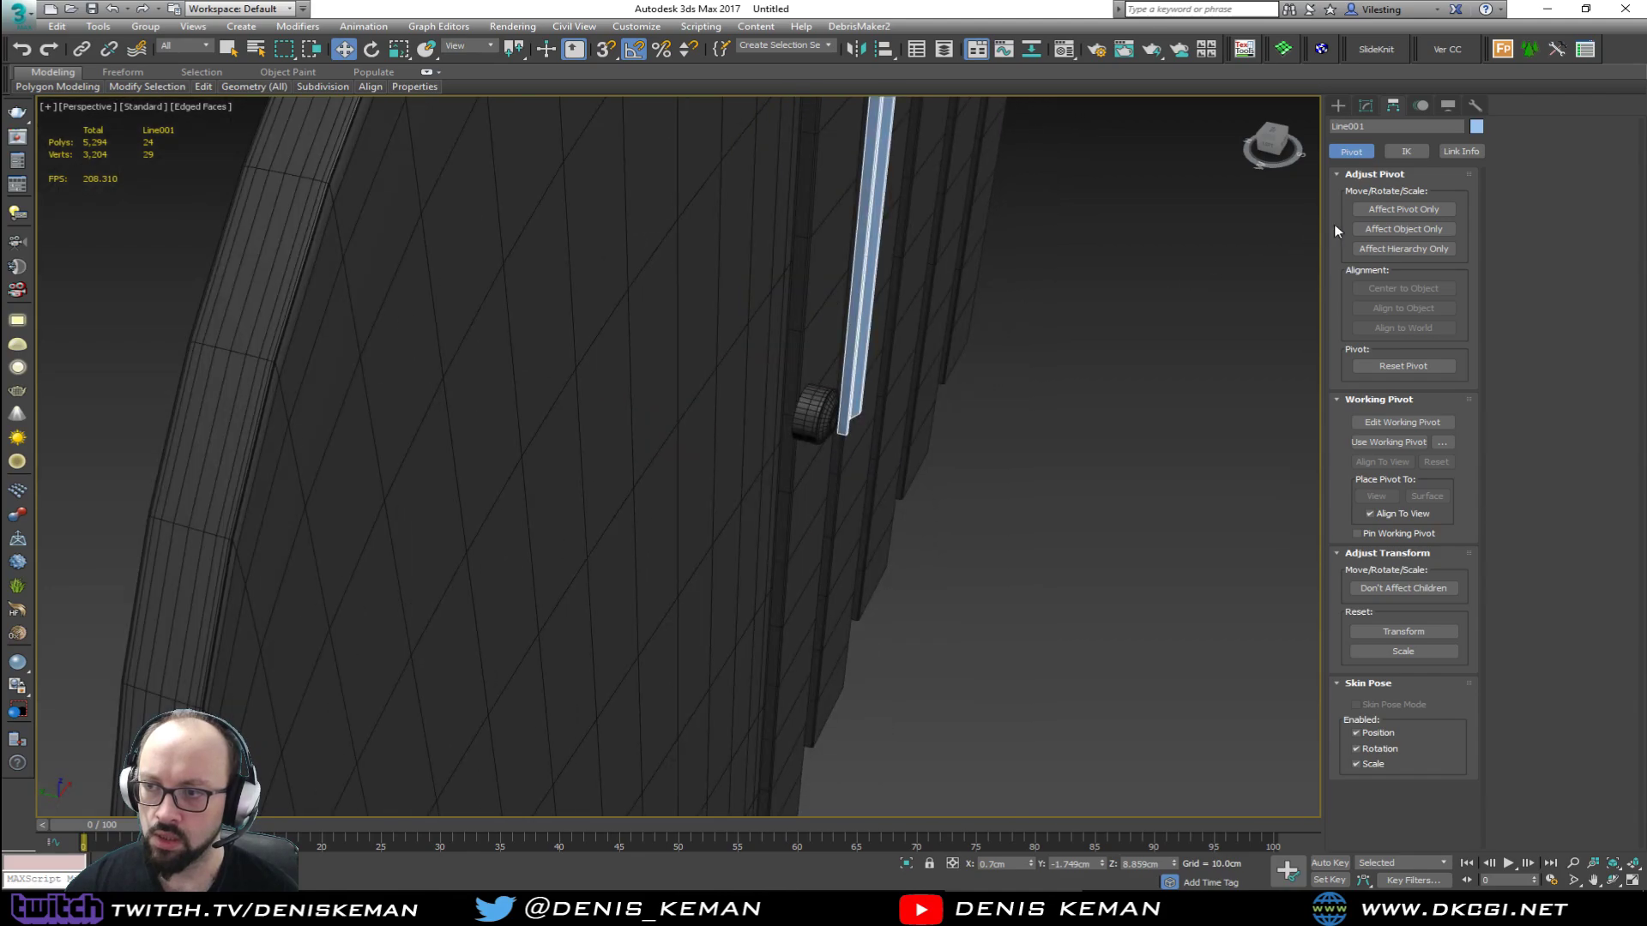
{"action": "left_click", "coordinate": [1403, 210]}
{"action": "middle_click_drag", "start_coordinate": [1072, 283], "coordinate": [936, 309]}
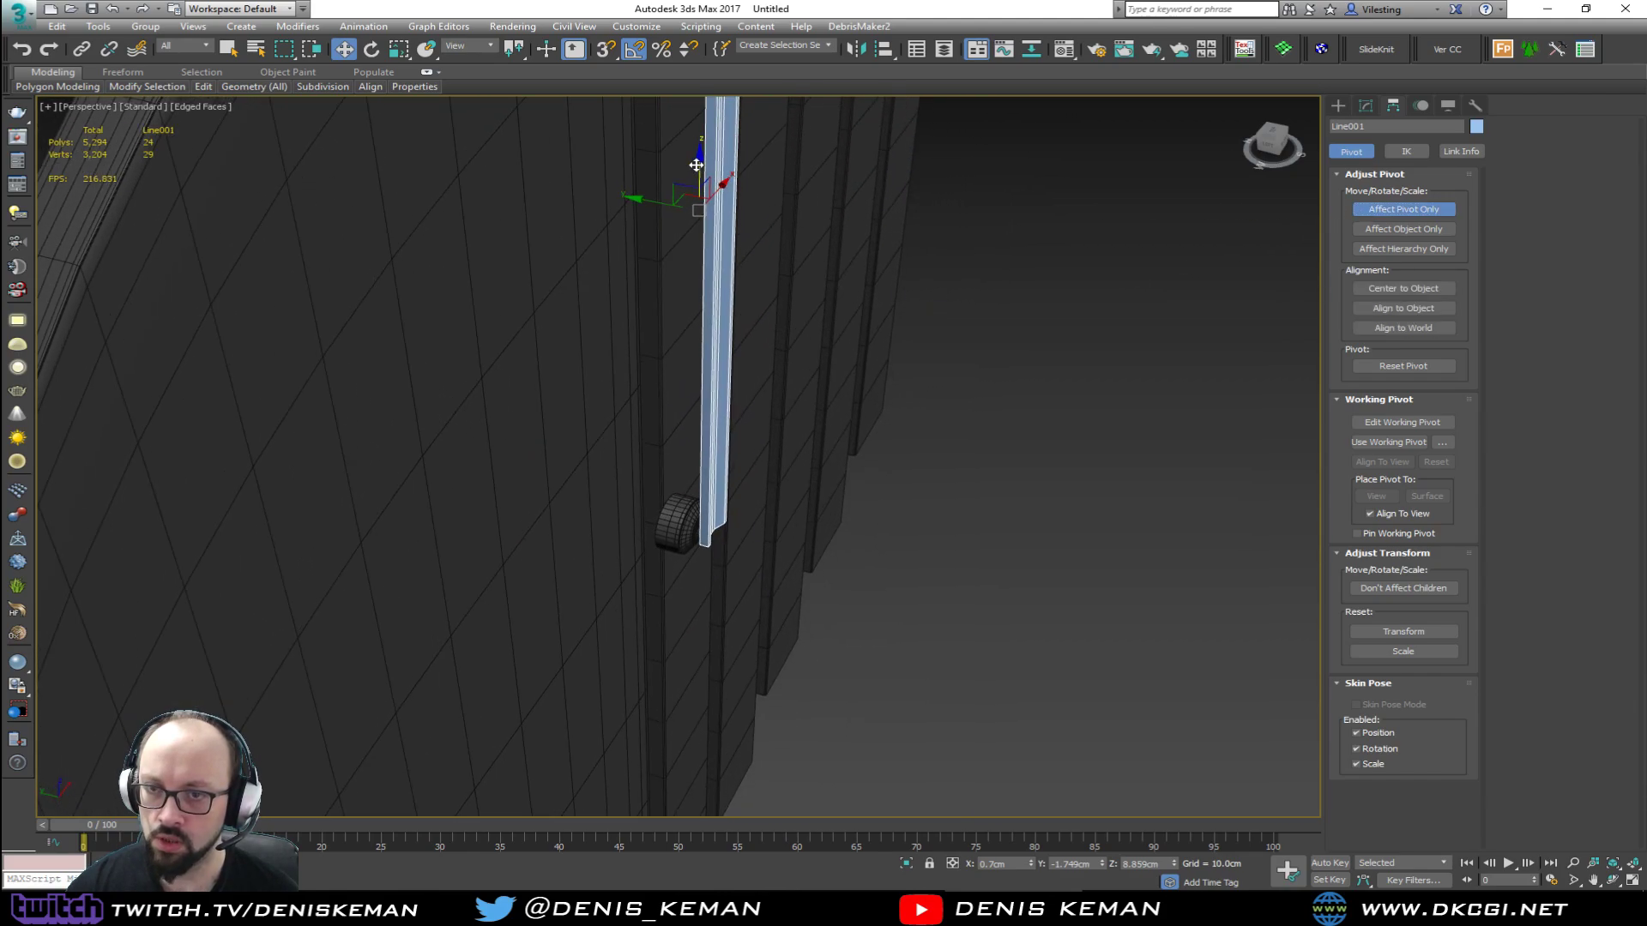
{"action": "key", "text": "s"}
{"action": "left_click_drag", "start_coordinate": [697, 165], "coordinate": [717, 535]}
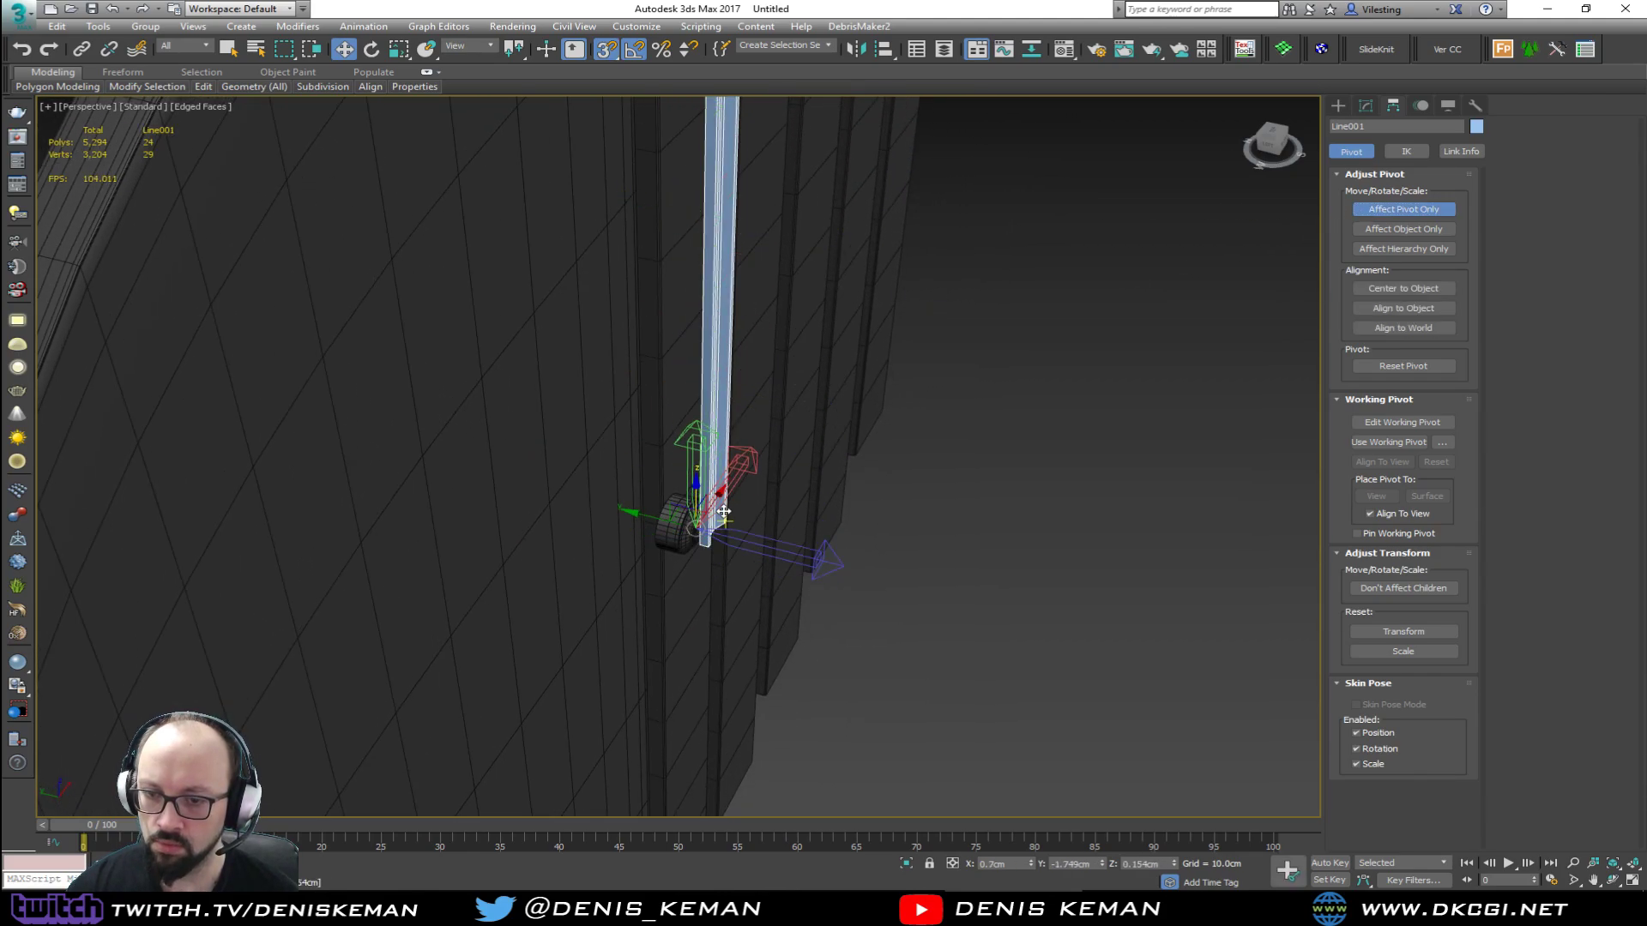
Step: Snap the hand's pivot along Y to -2.128 cm, onto its open lower end, and finish pivot editing
{"action": "middle_click_drag", "start_coordinate": [724, 512], "coordinate": [725, 356], "text": "alt"}
{"action": "scroll", "coordinate": [735, 592], "scroll_direction": "up", "scroll_amount": 7}
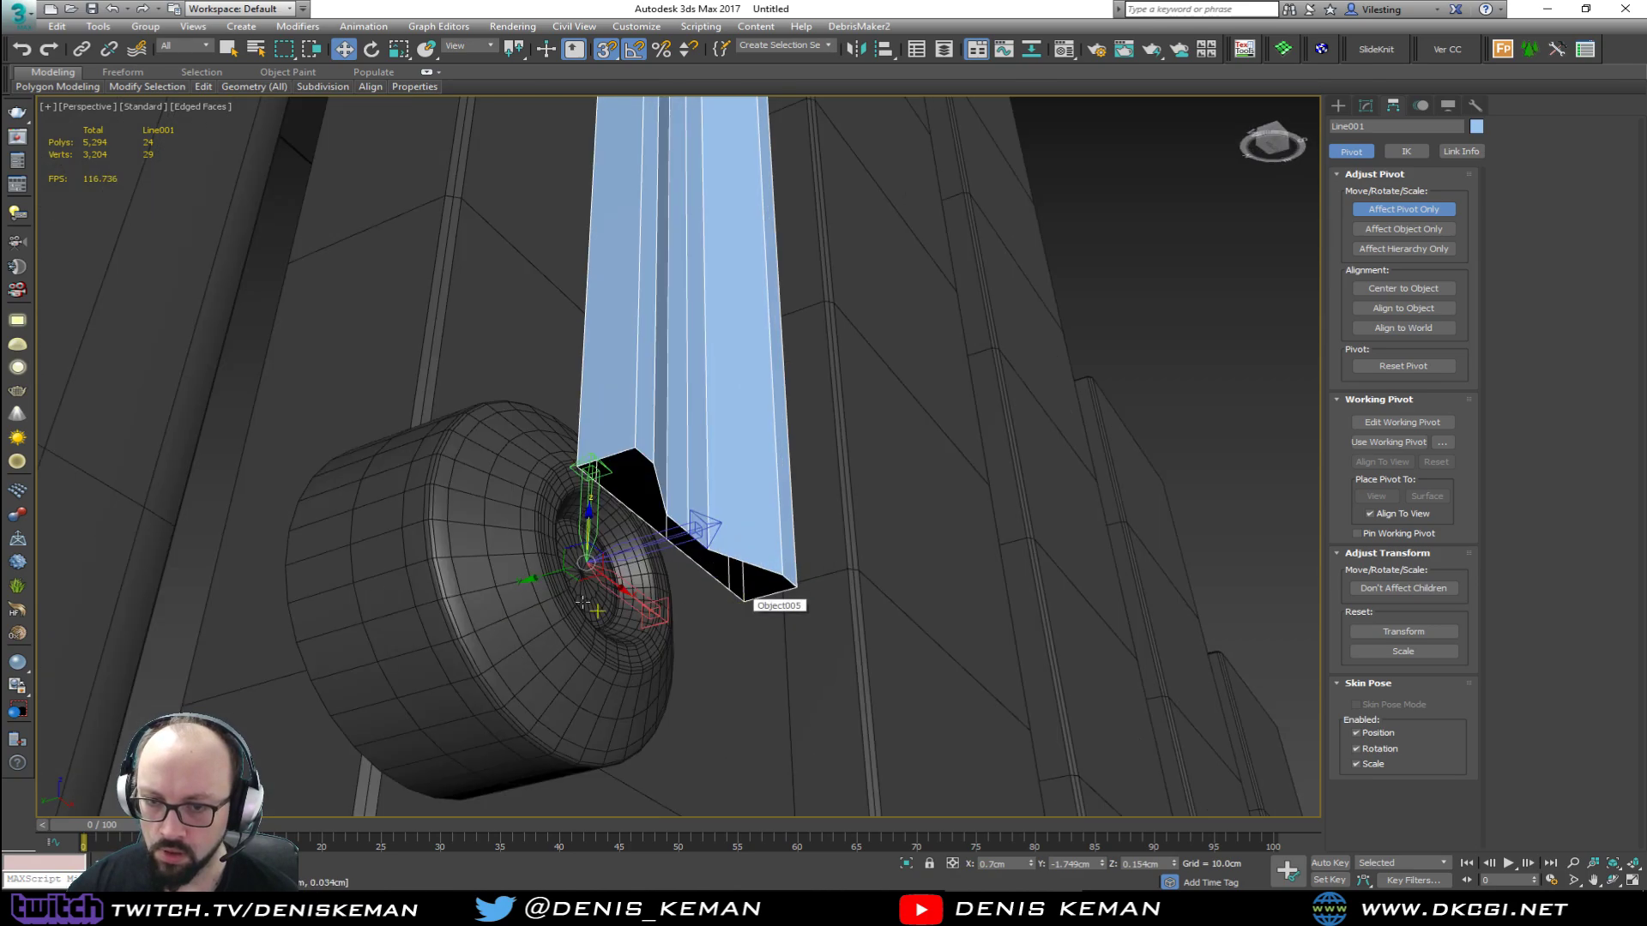
{"action": "left_click_drag", "start_coordinate": [559, 576], "coordinate": [687, 536]}
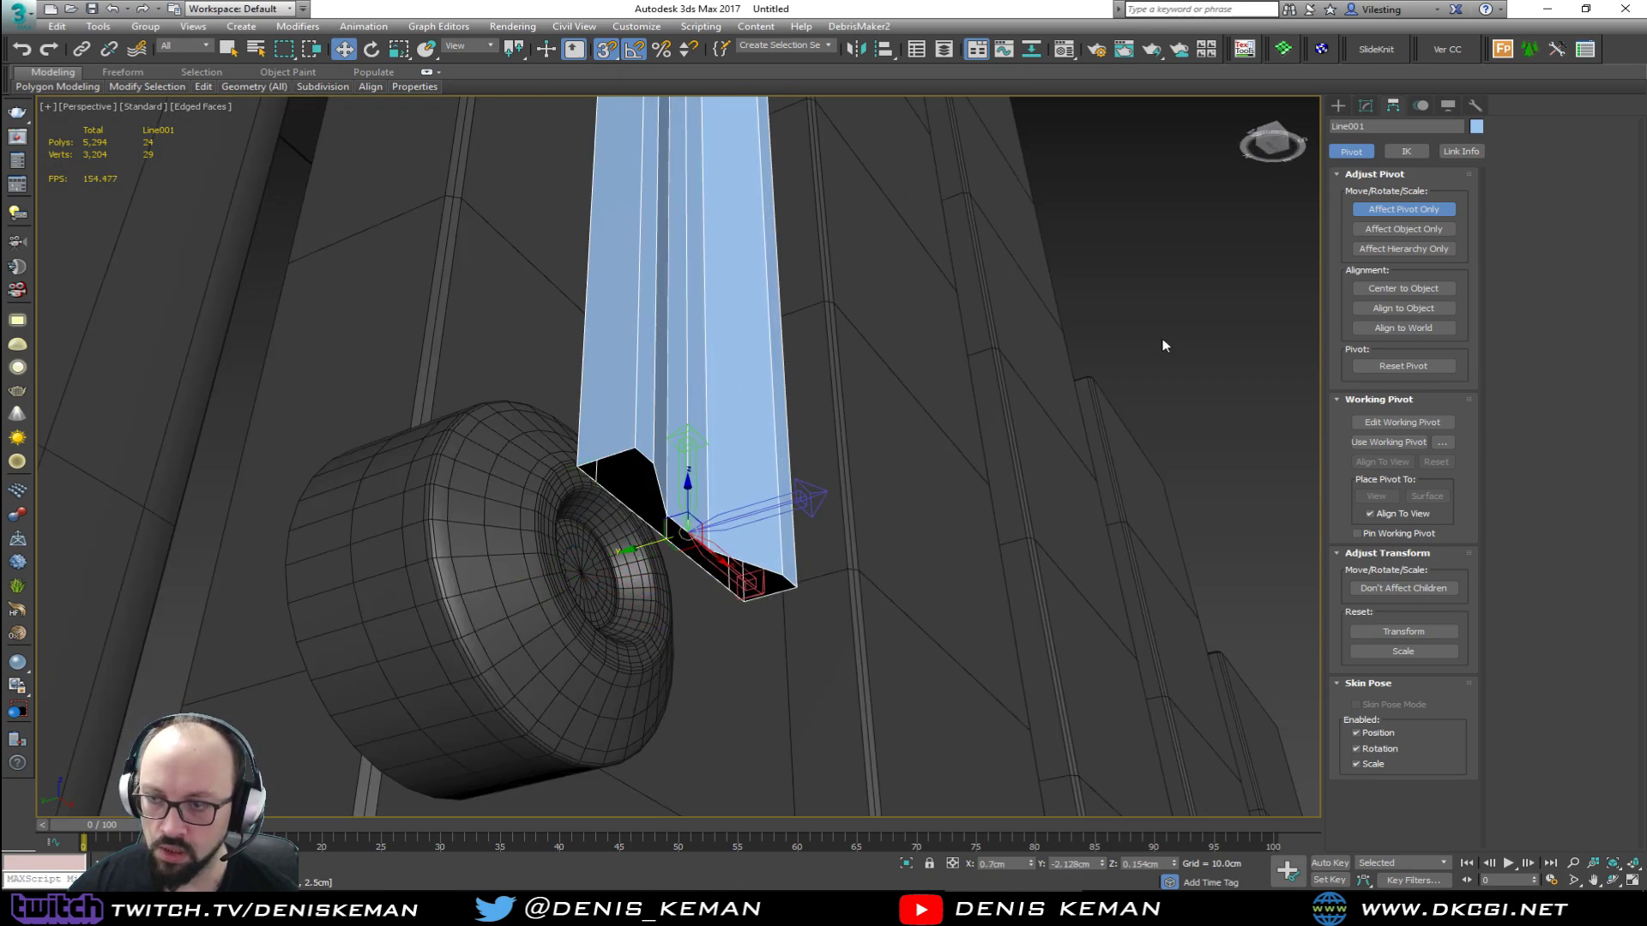
{"action": "left_click", "coordinate": [1404, 210]}
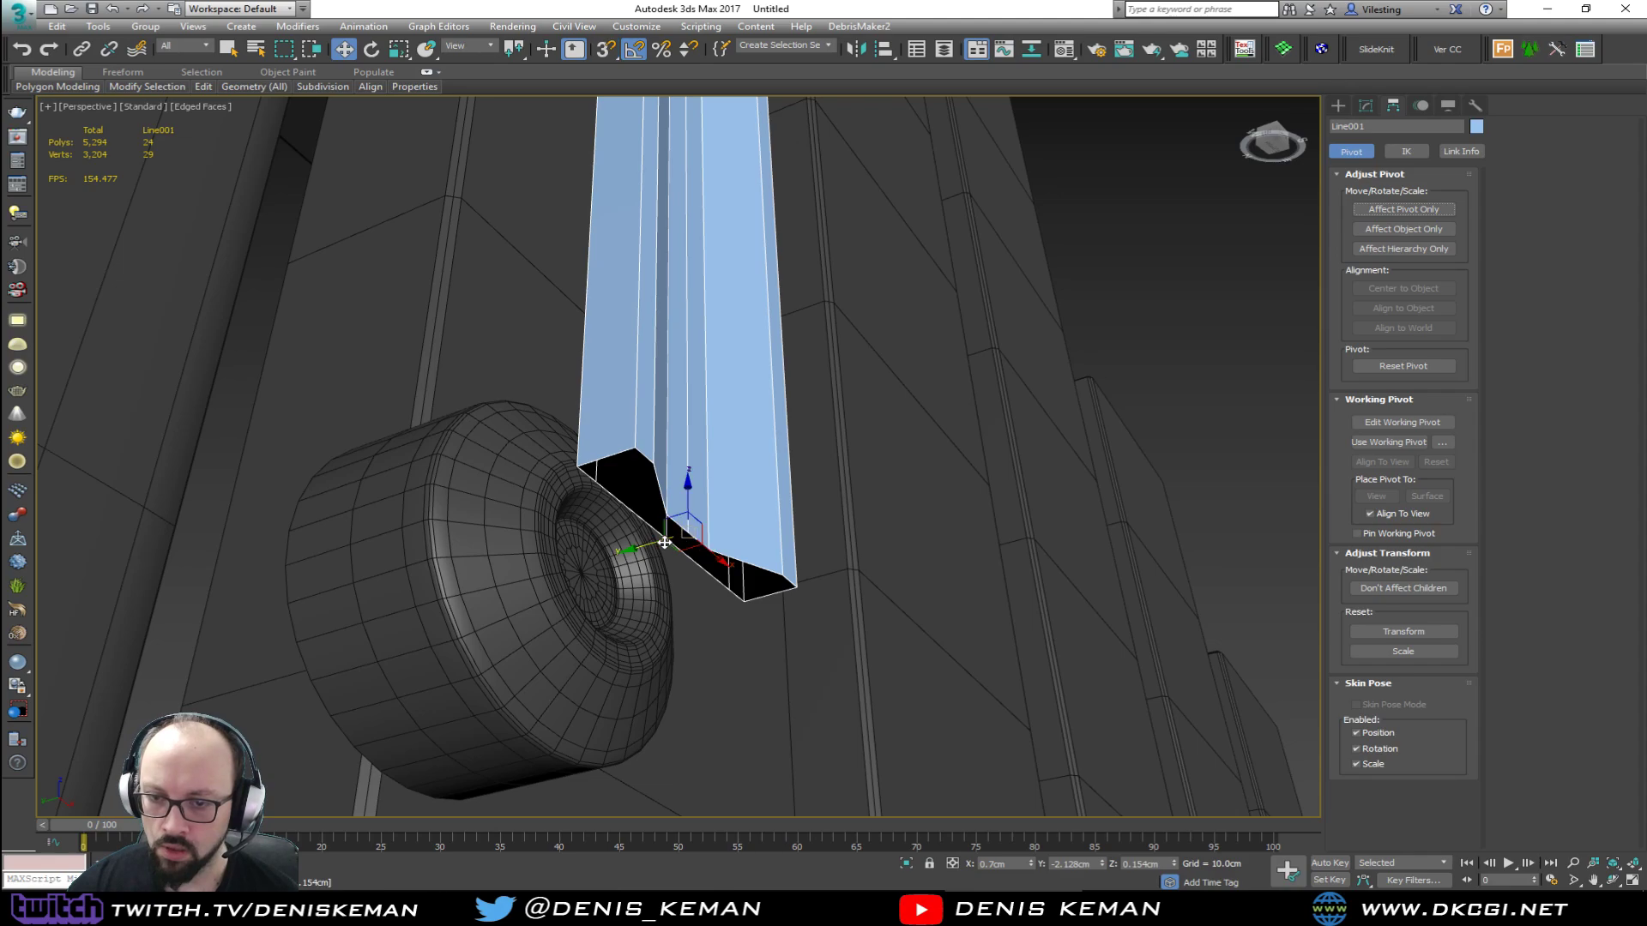
Step: Slide the hand back along Y into the cylinder and clone it as one instance rotated 105° about Y
{"action": "left_click_drag", "start_coordinate": [658, 543], "coordinate": [525, 513]}
{"action": "middle_click_drag", "start_coordinate": [525, 513], "coordinate": [575, 463], "text": "alt"}
{"action": "key", "text": "e"}
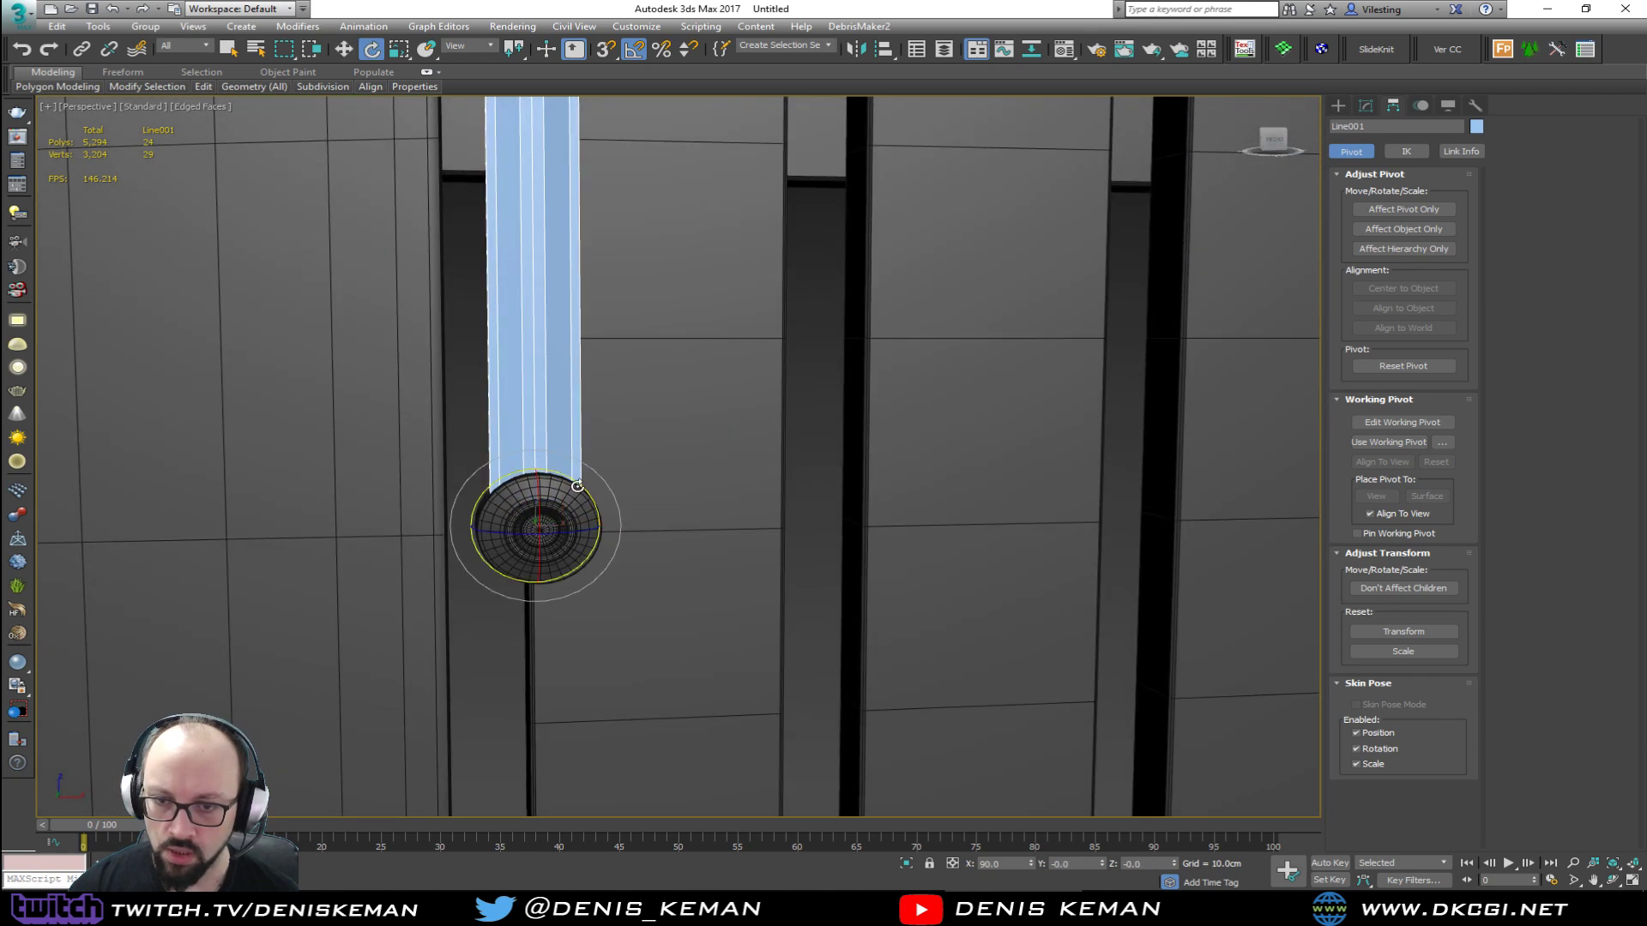
{"action": "left_click_drag", "start_coordinate": [579, 485], "coordinate": [618, 563]}
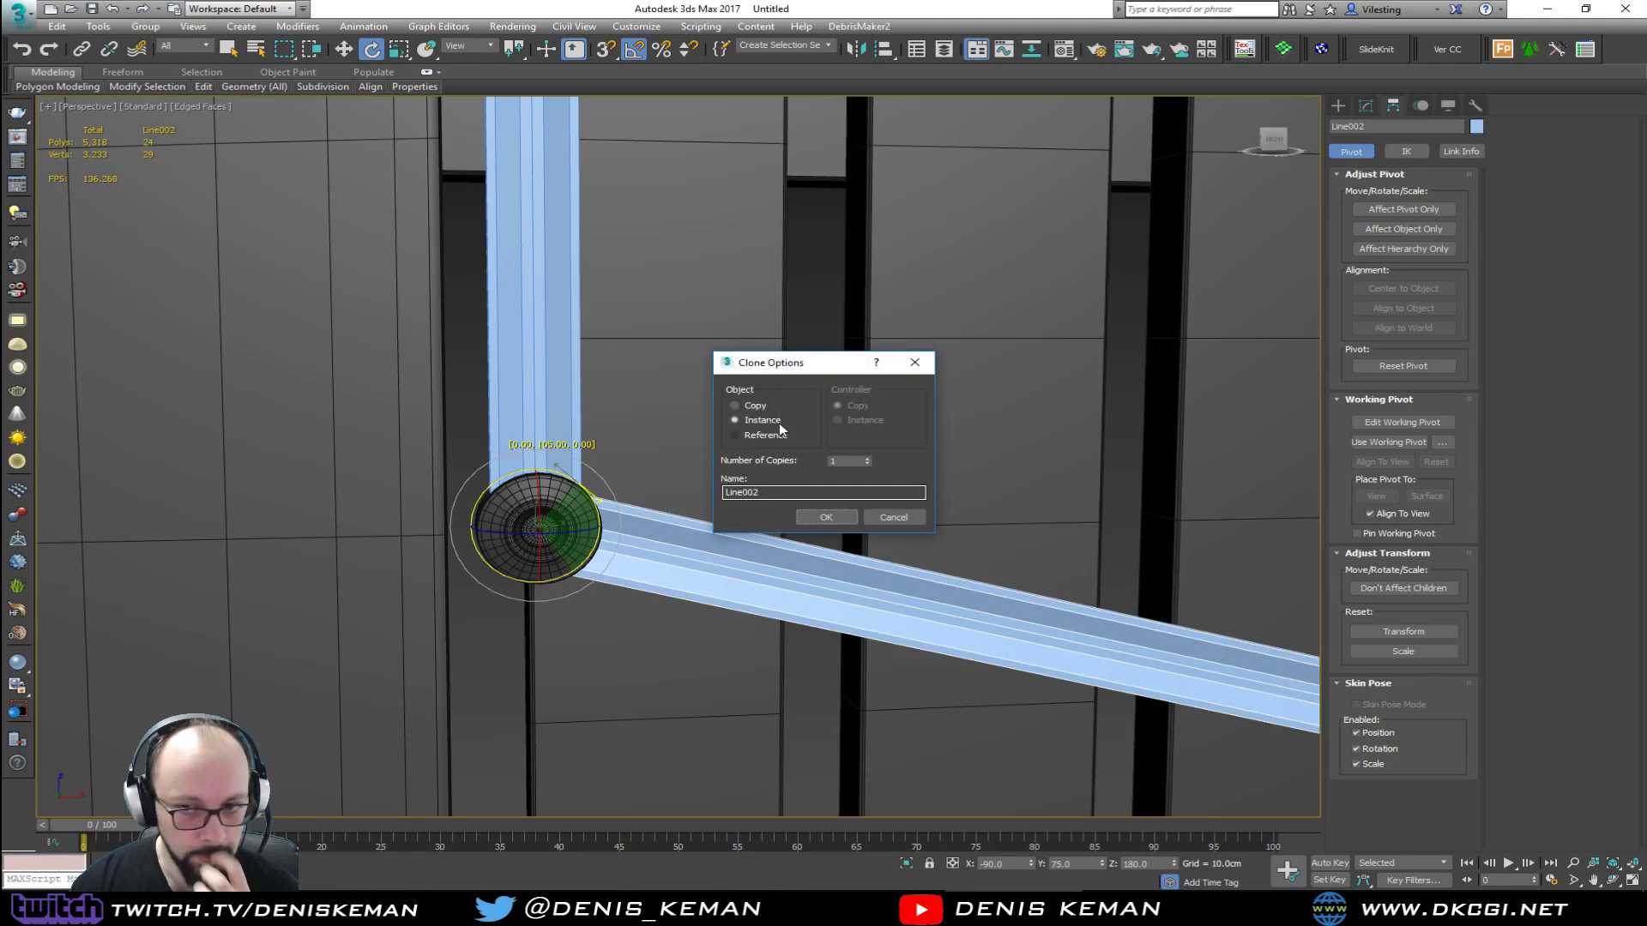
{"action": "left_click", "coordinate": [824, 516]}
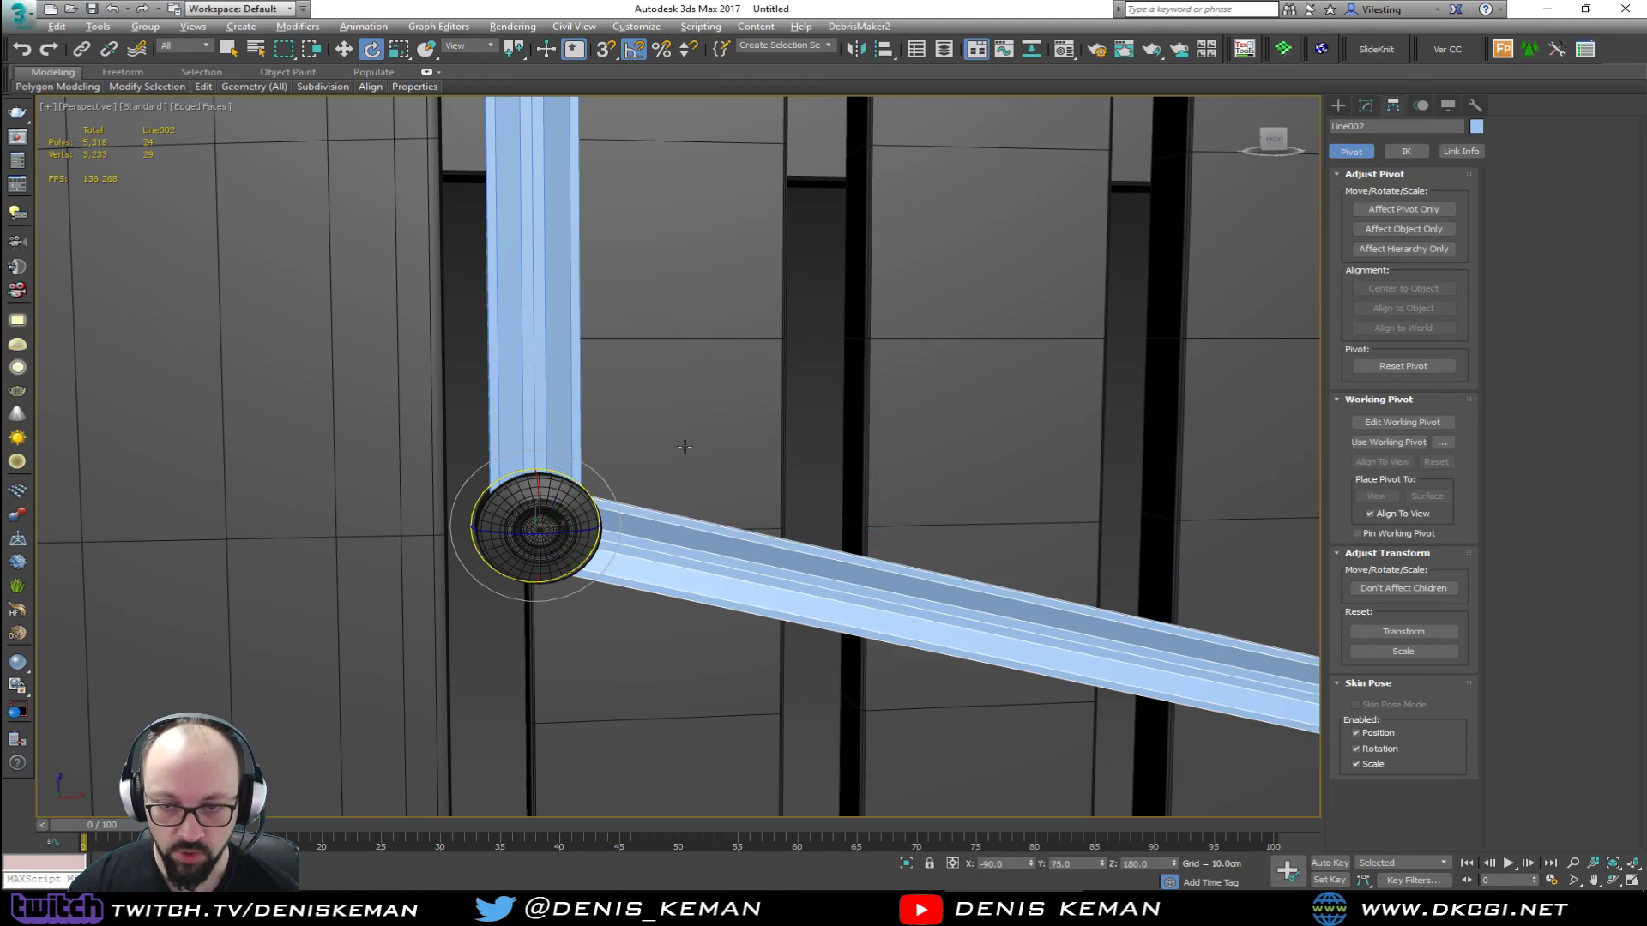
Step: Move the vertical hand back along Y, deeper into the hub cylinder, and select the slanted hand
{"action": "middle_click_drag", "start_coordinate": [695, 454], "coordinate": [622, 486], "text": "alt"}
{"action": "scroll", "coordinate": [659, 354], "scroll_direction": "up", "scroll_amount": 5}
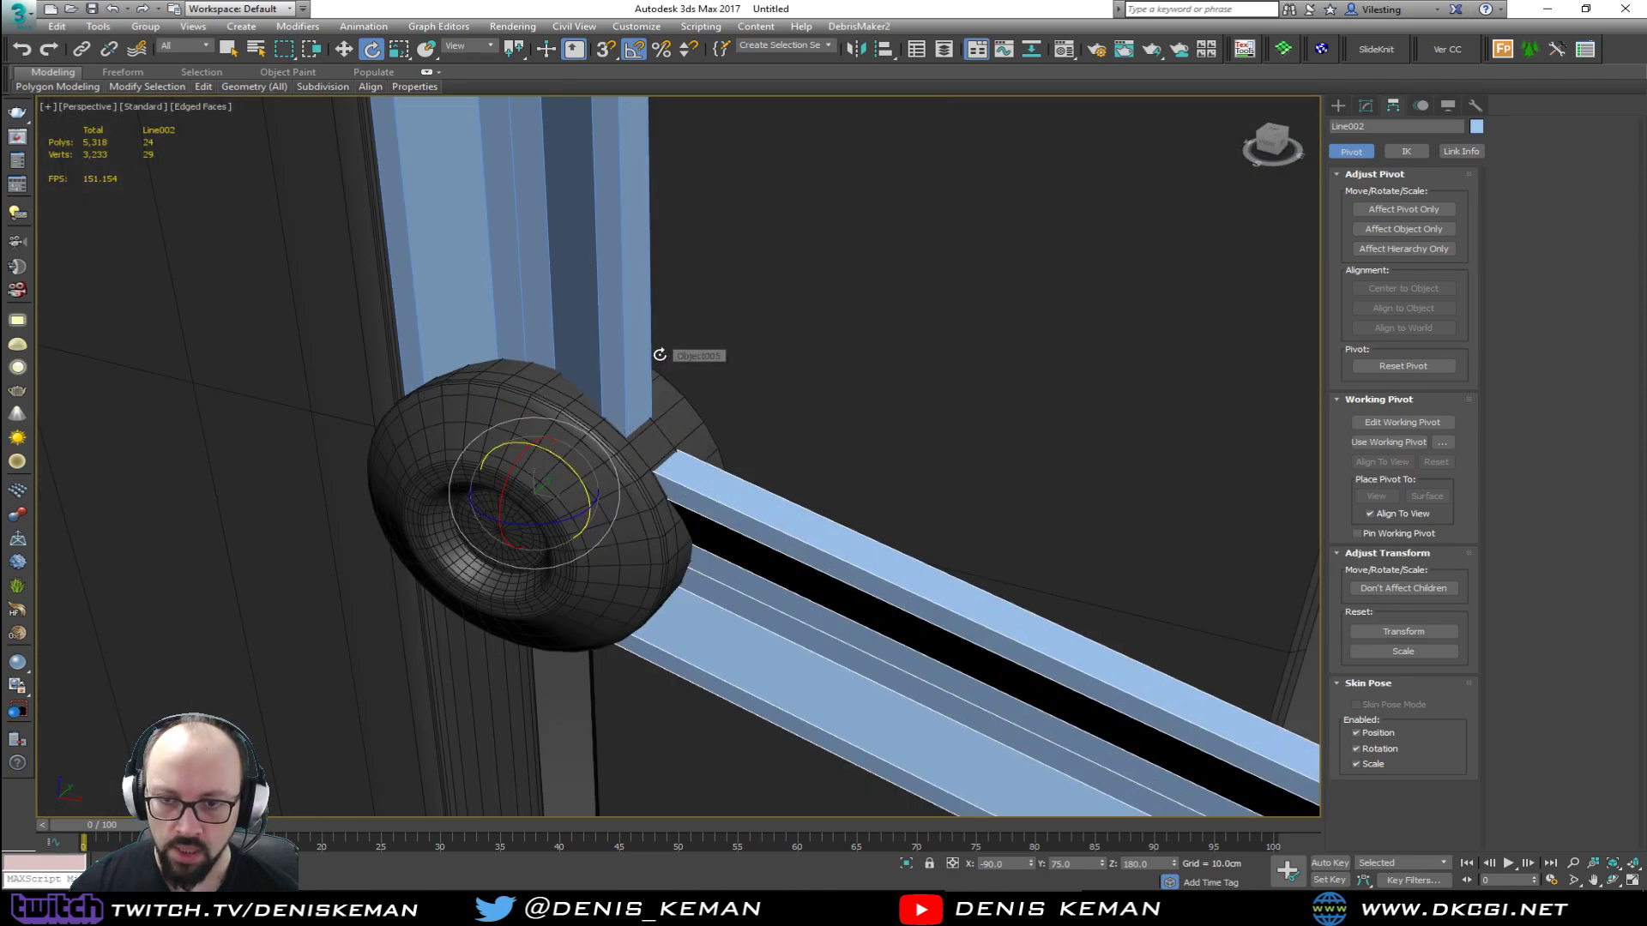
{"action": "middle_click_drag", "start_coordinate": [658, 353], "coordinate": [570, 441], "text": "alt"}
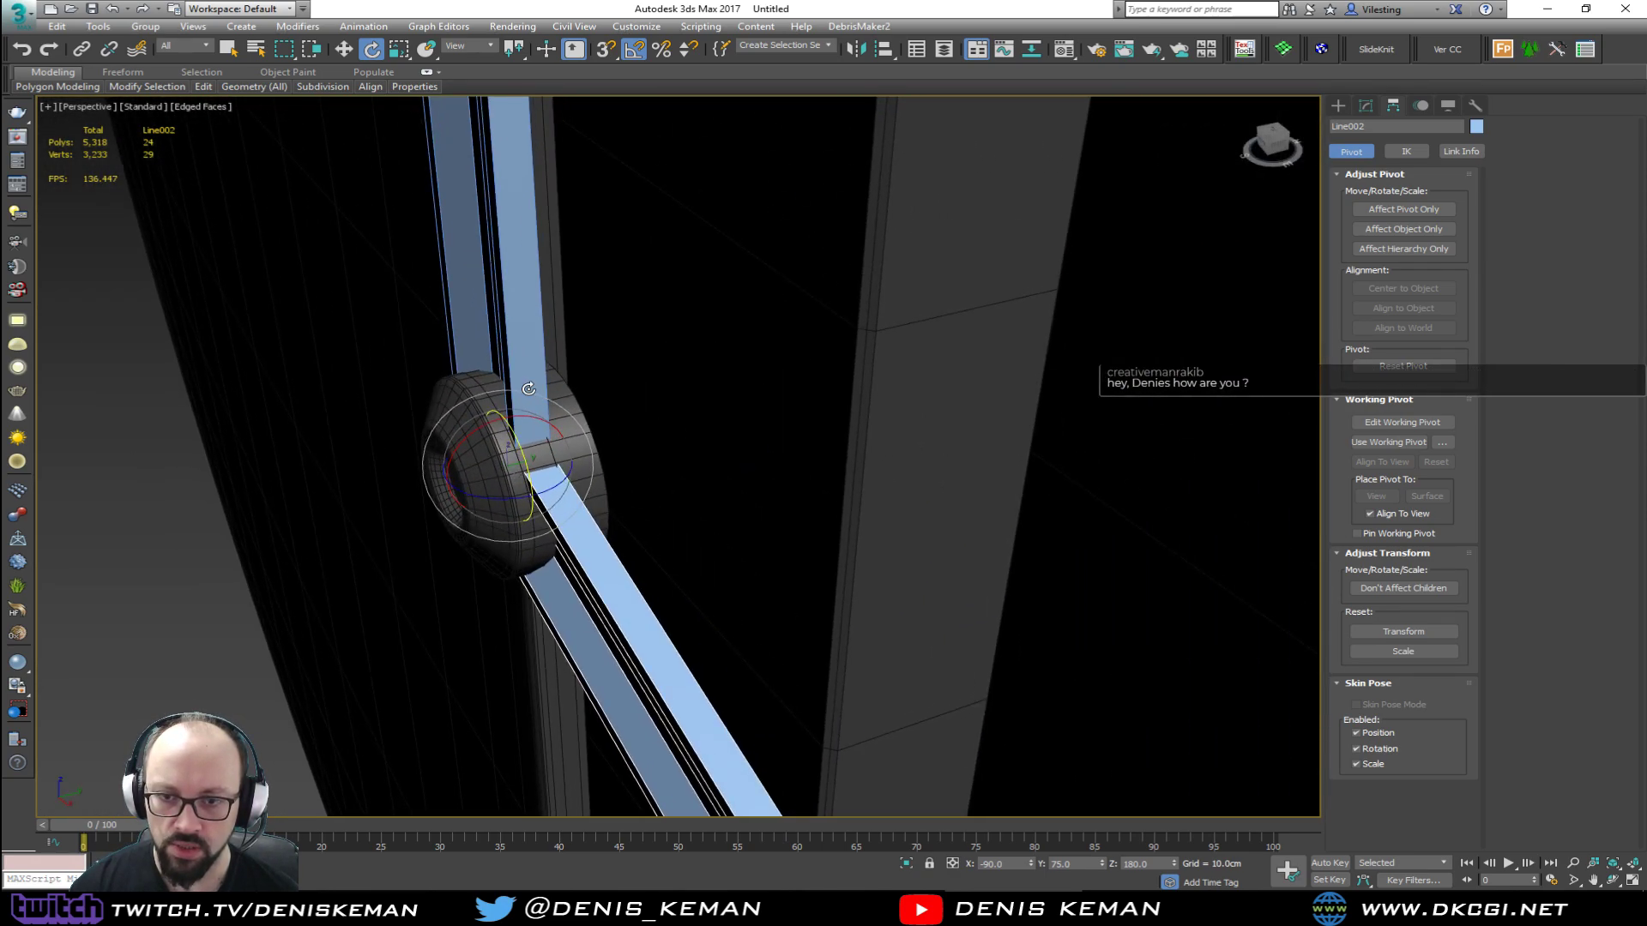
{"action": "left_click", "coordinate": [530, 391]}
{"action": "key", "text": "w"}
{"action": "left_click_drag", "start_coordinate": [555, 456], "coordinate": [587, 451]}
{"action": "left_click", "coordinate": [559, 500]}
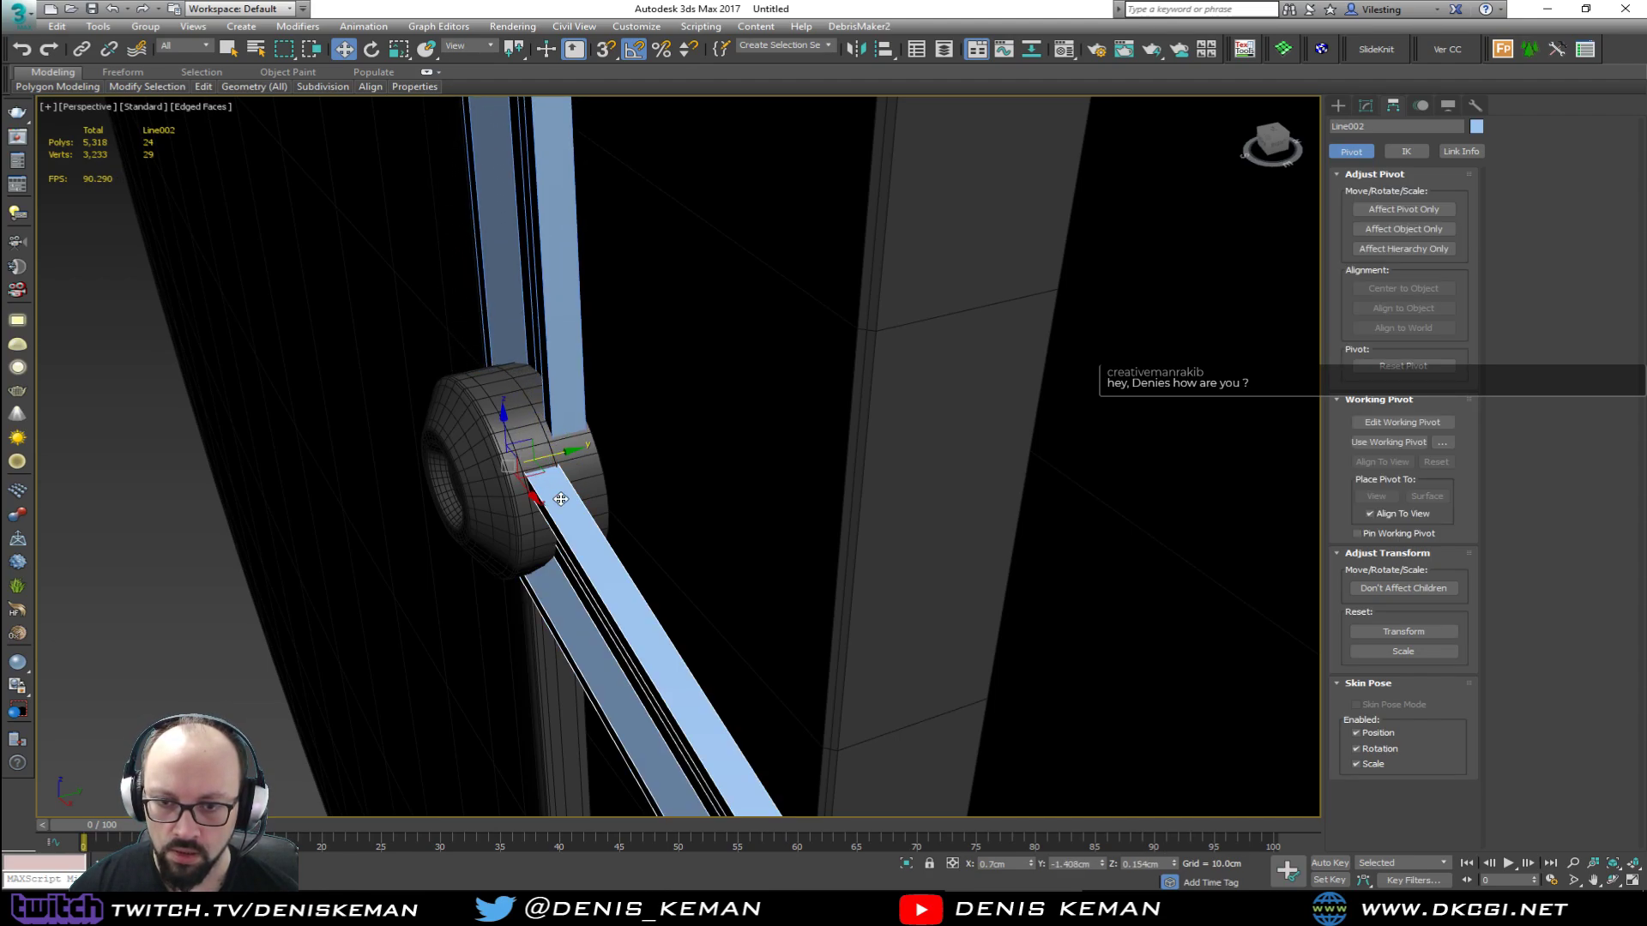
Step: Move the slanted hand forward along Y to -1.521 cm so it sits in front of the vertical hand
{"action": "middle_click_drag", "start_coordinate": [580, 477], "coordinate": [562, 474], "text": "alt"}
{"action": "scroll", "coordinate": [562, 475], "scroll_direction": "up", "scroll_amount": 1}
{"action": "scroll", "coordinate": [760, 402], "scroll_direction": "up", "scroll_amount": 1}
{"action": "left_click", "coordinate": [760, 402]}
{"action": "left_click_drag", "start_coordinate": [760, 402], "coordinate": [726, 413]}
{"action": "left_click", "coordinate": [766, 481]}
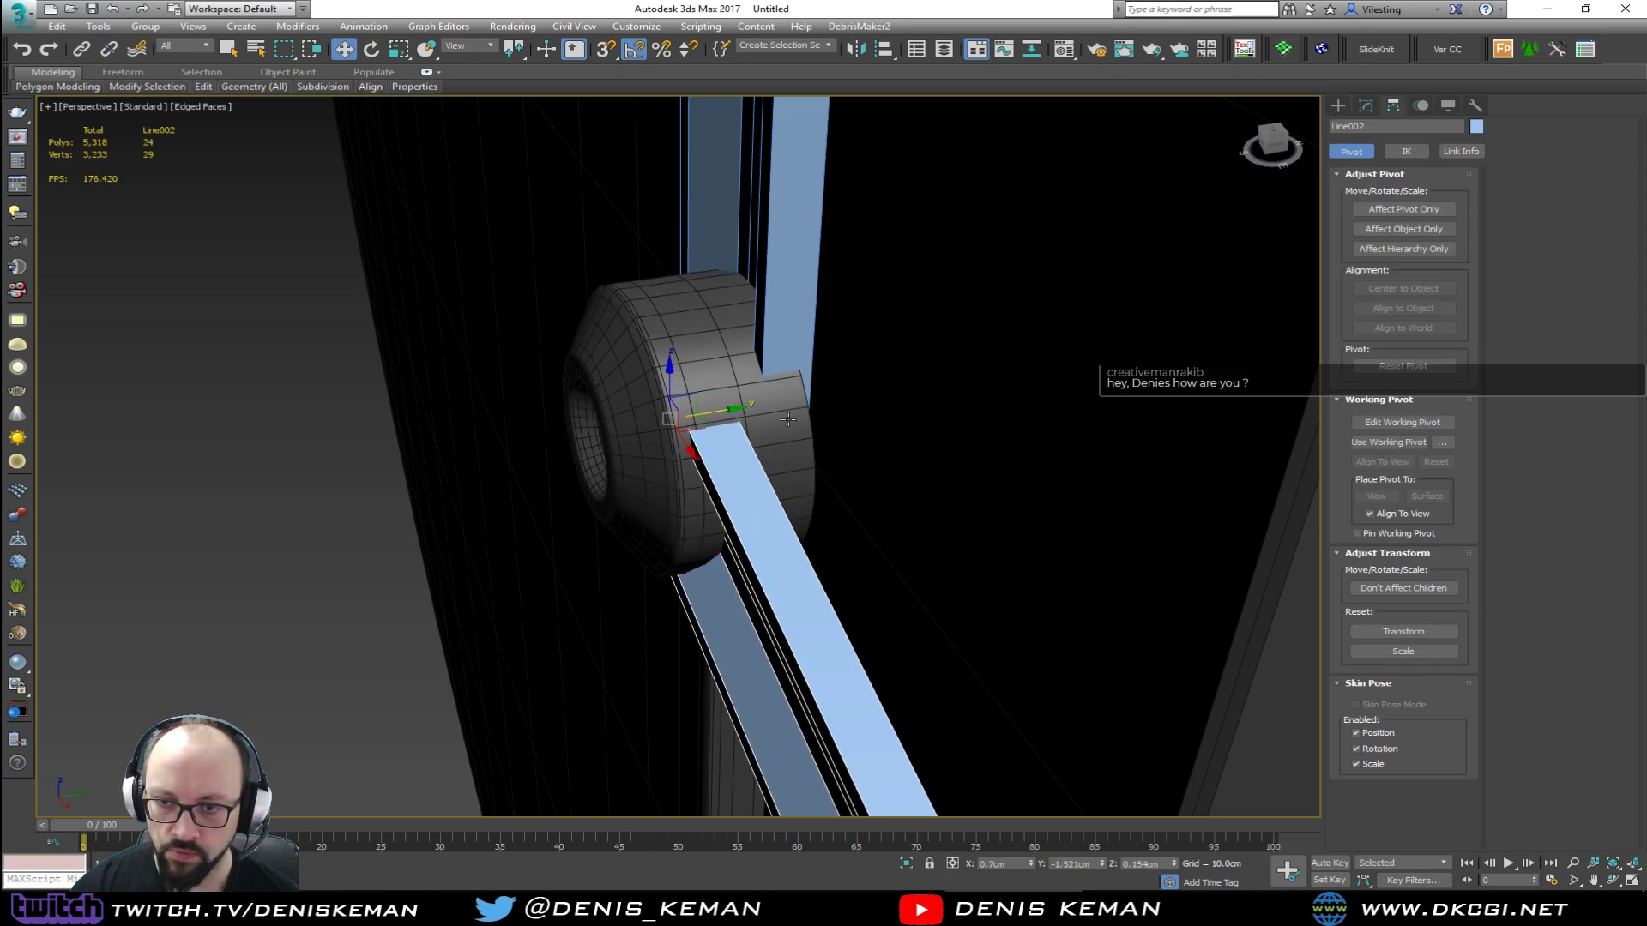
Step: Rotate the slanted hand about the hub to a Y angle of 10°, close beside the vertical hand
{"action": "middle_click_drag", "start_coordinate": [788, 419], "coordinate": [798, 447], "text": "alt"}
{"action": "key", "text": "e"}
{"action": "left_click_drag", "start_coordinate": [673, 491], "coordinate": [562, 468]}
{"action": "middle_click_drag", "start_coordinate": [565, 468], "coordinate": [669, 446], "text": "alt"}
{"action": "scroll", "coordinate": [653, 499], "scroll_direction": "up", "scroll_amount": 5}
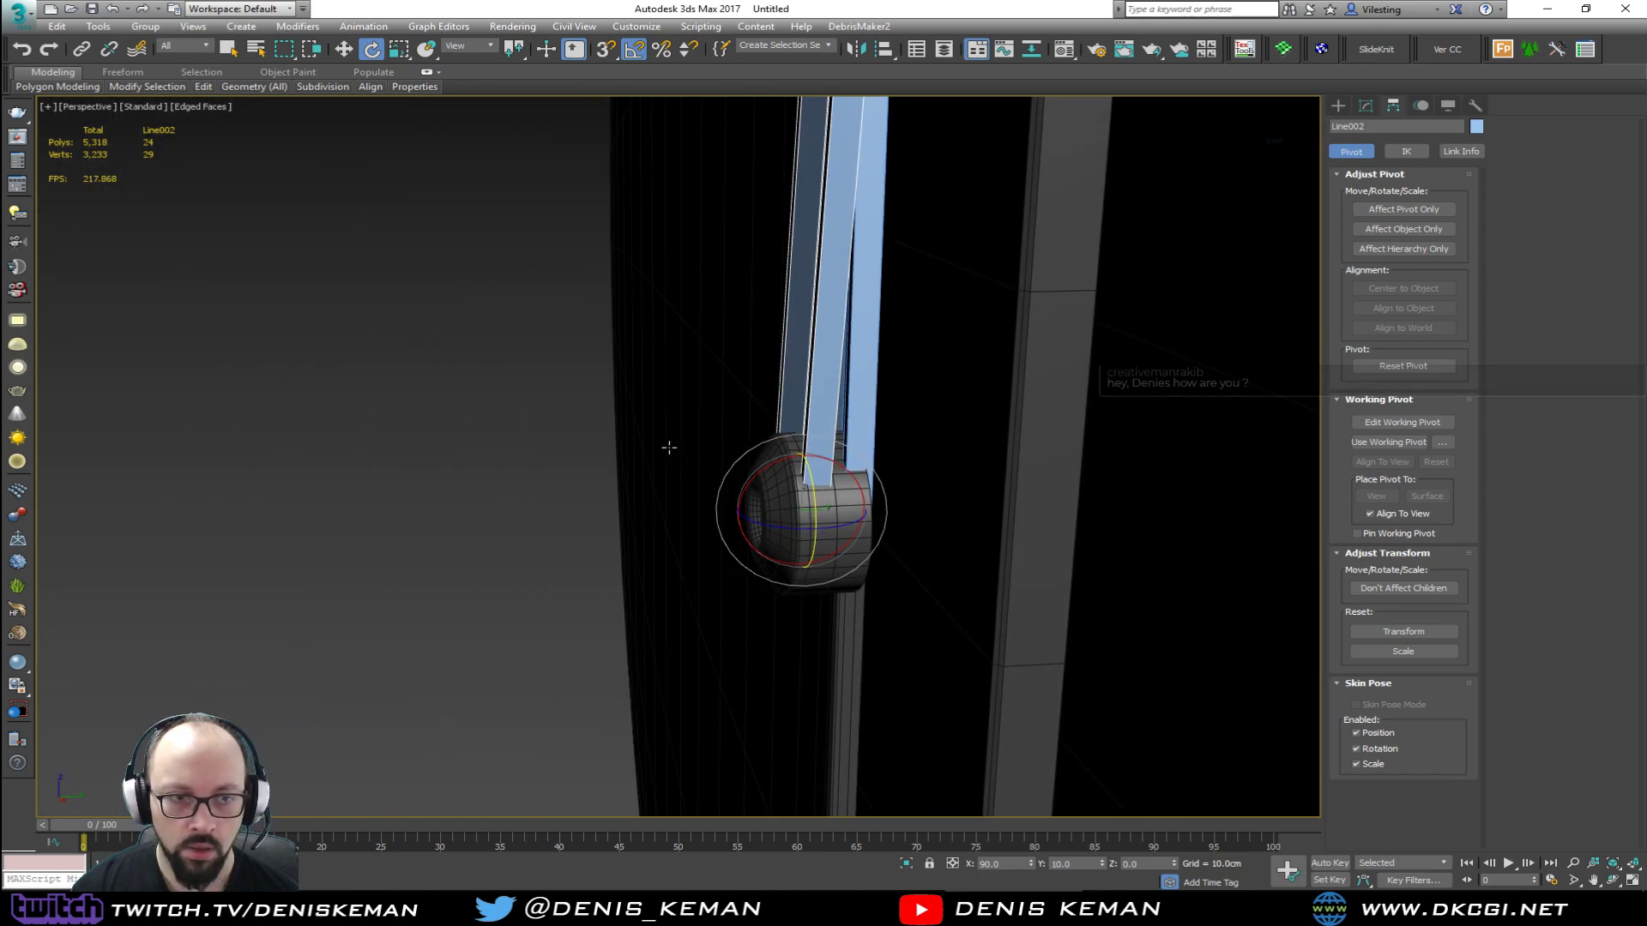
{"action": "scroll", "coordinate": [854, 464], "scroll_direction": "up", "scroll_amount": 4}
Step: Move the vertical hand forward along Y by about 0.08 cm, closer to the front hand
{"action": "left_click", "coordinate": [847, 437]}
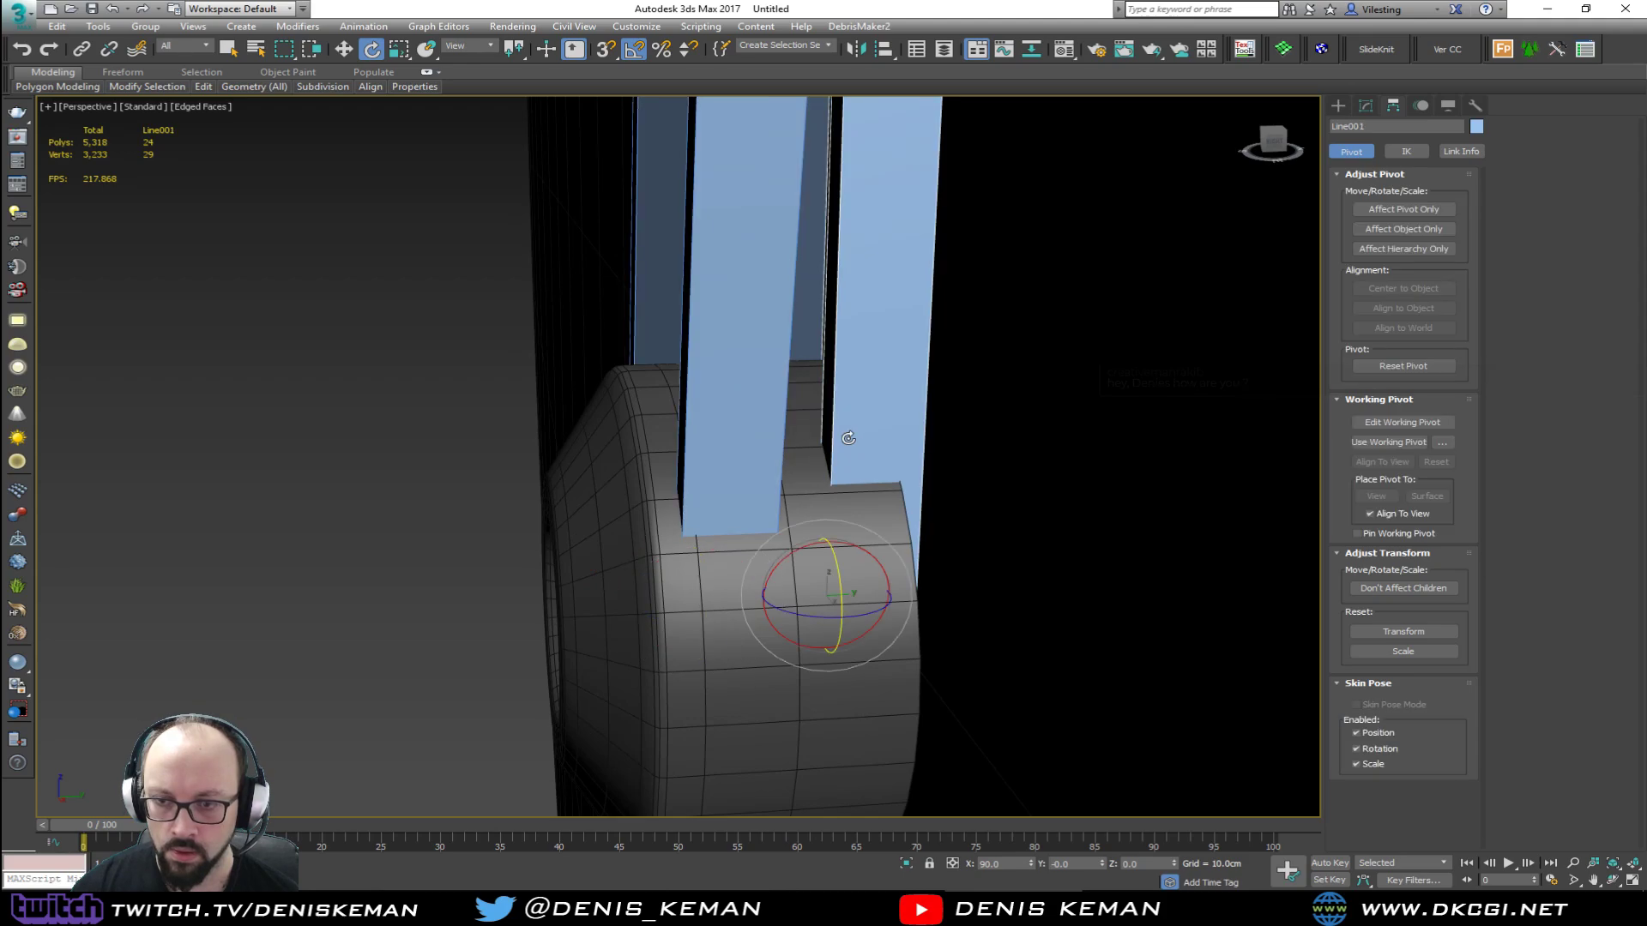
{"action": "key", "text": "w"}
{"action": "left_click_drag", "start_coordinate": [871, 590], "coordinate": [842, 590]}
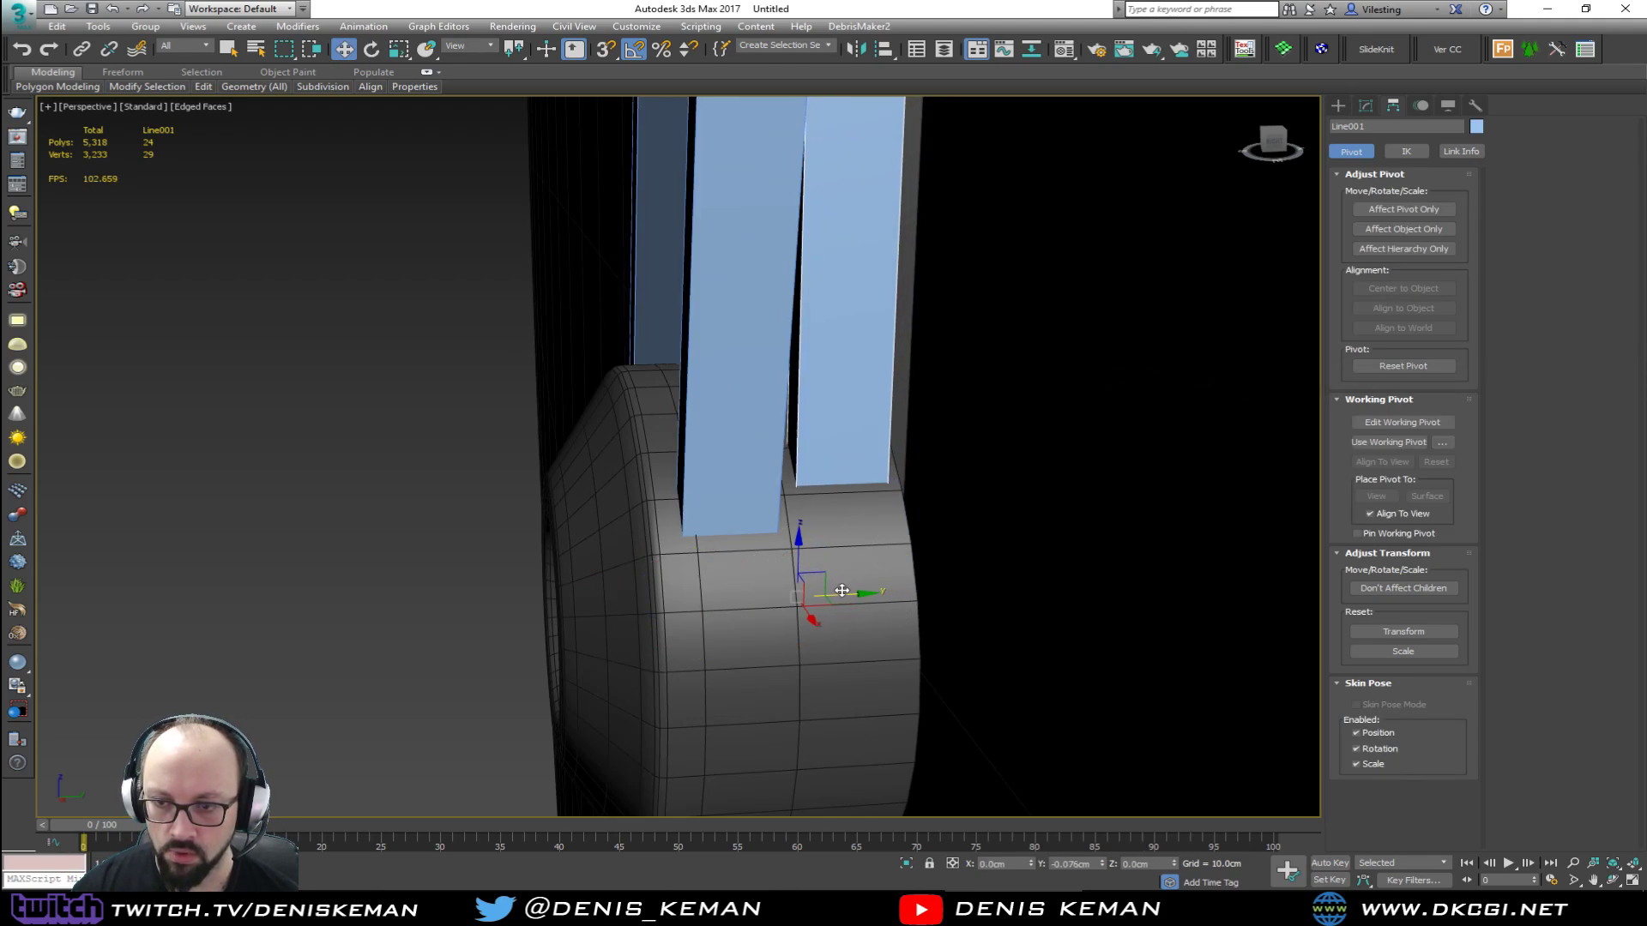
Step: Move both hands and the hub together back along Y toward the planks
{"action": "left_click", "coordinate": [741, 498], "text": "ctrl"}
{"action": "left_click", "coordinate": [824, 524], "text": "ctrl"}
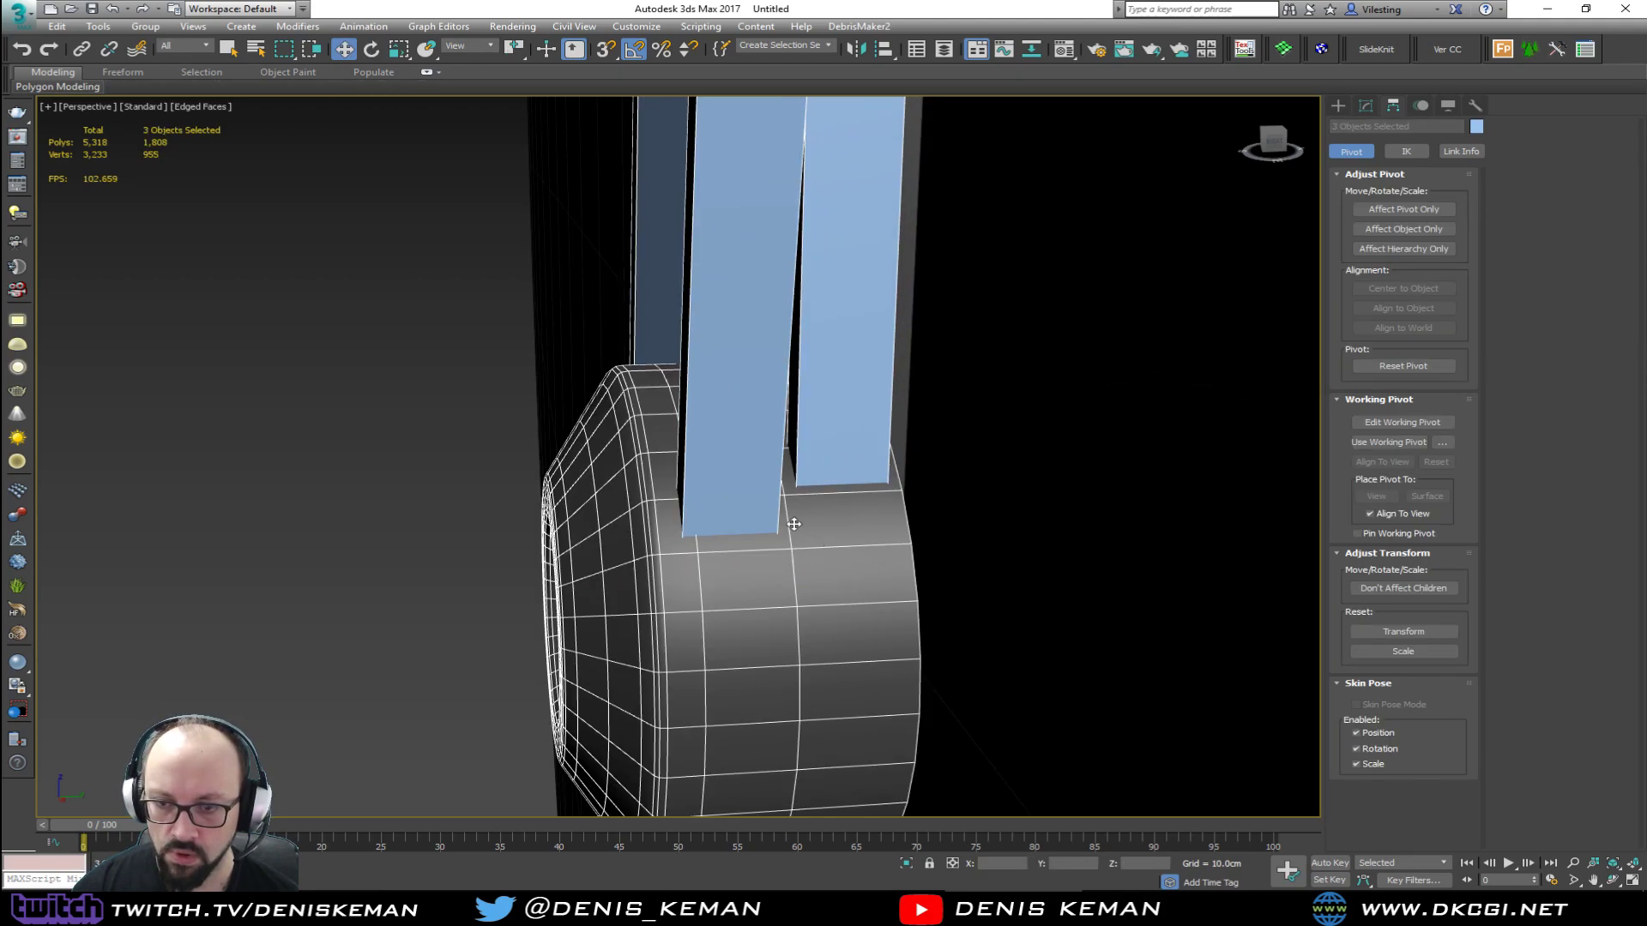
{"action": "middle_click_drag", "start_coordinate": [794, 524], "coordinate": [629, 390]}
{"action": "left_click_drag", "start_coordinate": [634, 425], "coordinate": [719, 340]}
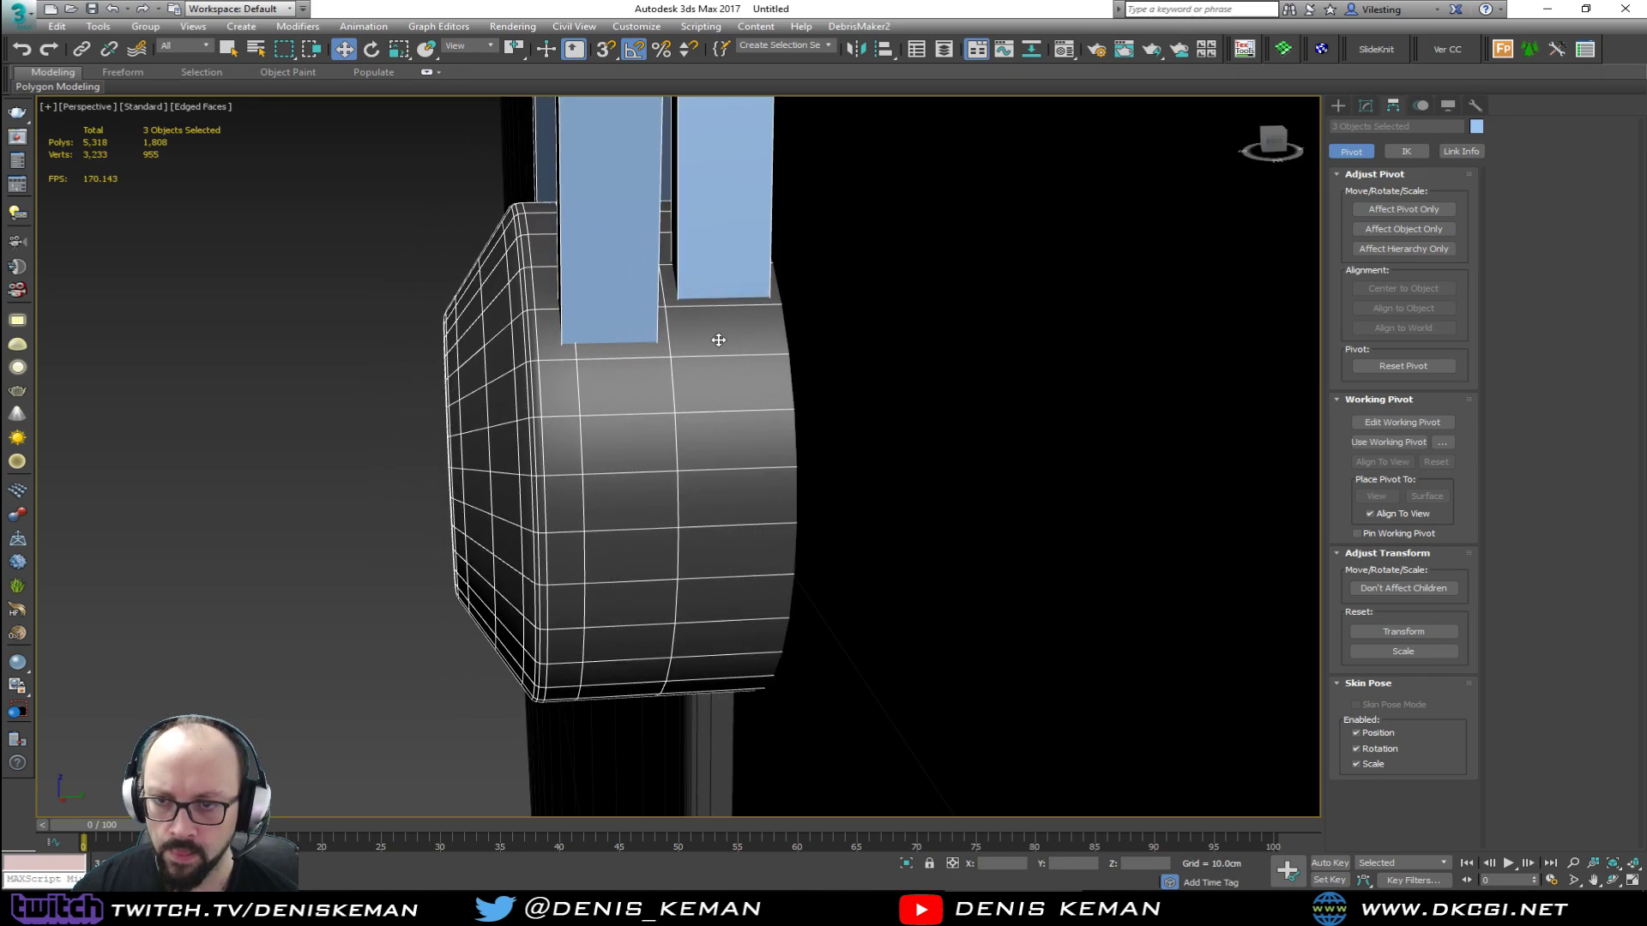
{"action": "scroll", "coordinate": [719, 340], "scroll_direction": "down", "scroll_amount": 5}
{"action": "middle_click_drag", "start_coordinate": [718, 341], "coordinate": [842, 396]}
{"action": "scroll", "coordinate": [773, 283], "scroll_direction": "down", "scroll_amount": 4}
{"action": "middle_click_drag", "start_coordinate": [772, 283], "coordinate": [775, 444]}
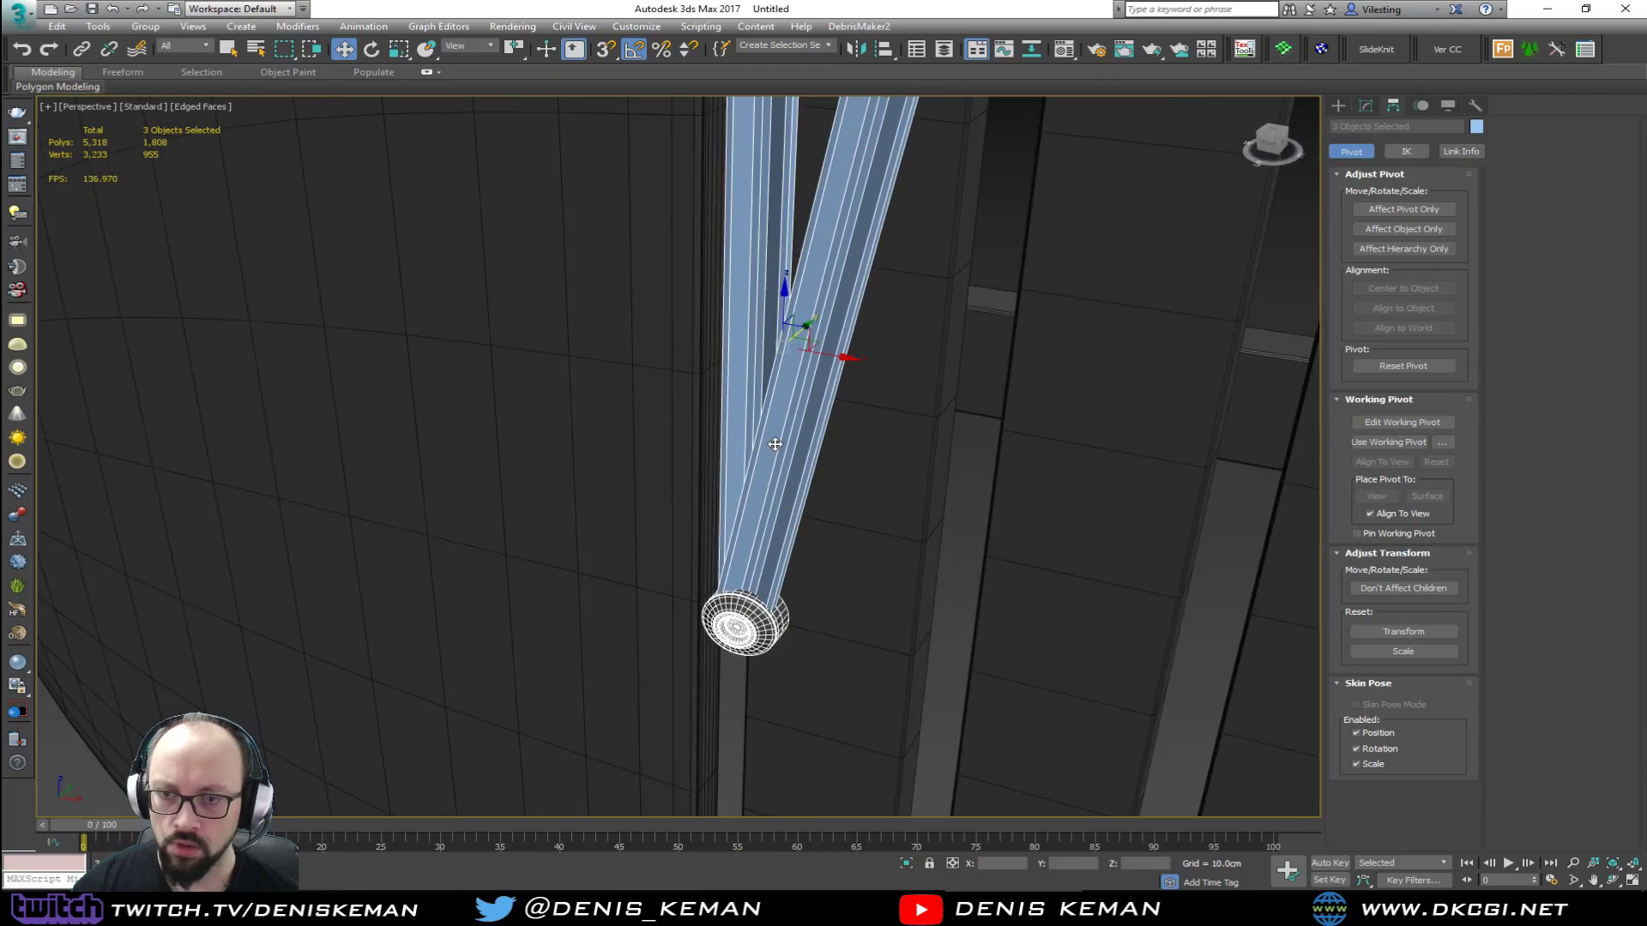
Step: Shorten the vertical hand by moving its pointed tip's vertices down along Z, and finish vertex editing
{"action": "middle_click_drag", "start_coordinate": [760, 328], "coordinate": [779, 504]}
{"action": "left_click", "coordinate": [787, 317]}
{"action": "middle_click_drag", "start_coordinate": [787, 317], "coordinate": [837, 433]}
{"action": "scroll", "coordinate": [794, 530], "scroll_direction": "down", "scroll_amount": 4}
{"action": "left_click", "coordinate": [1366, 104]}
{"action": "key", "text": "1"}
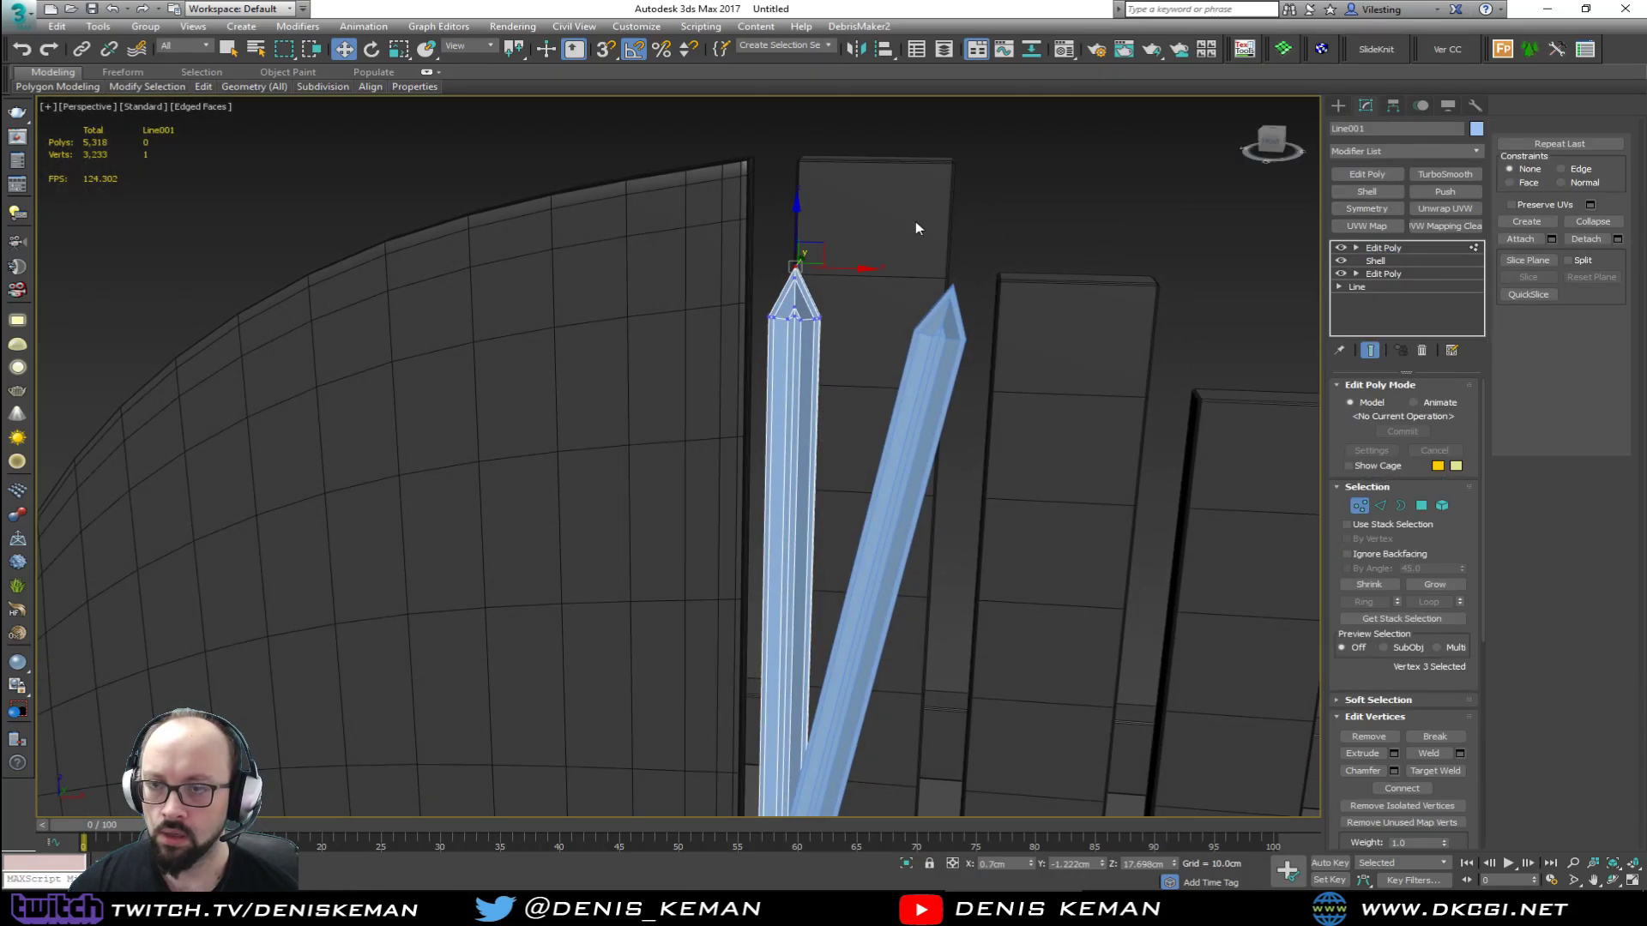
{"action": "left_click_drag", "start_coordinate": [674, 215], "coordinate": [882, 362]}
{"action": "left_click_drag", "start_coordinate": [794, 258], "coordinate": [775, 553]}
{"action": "left_click", "coordinate": [1366, 512]}
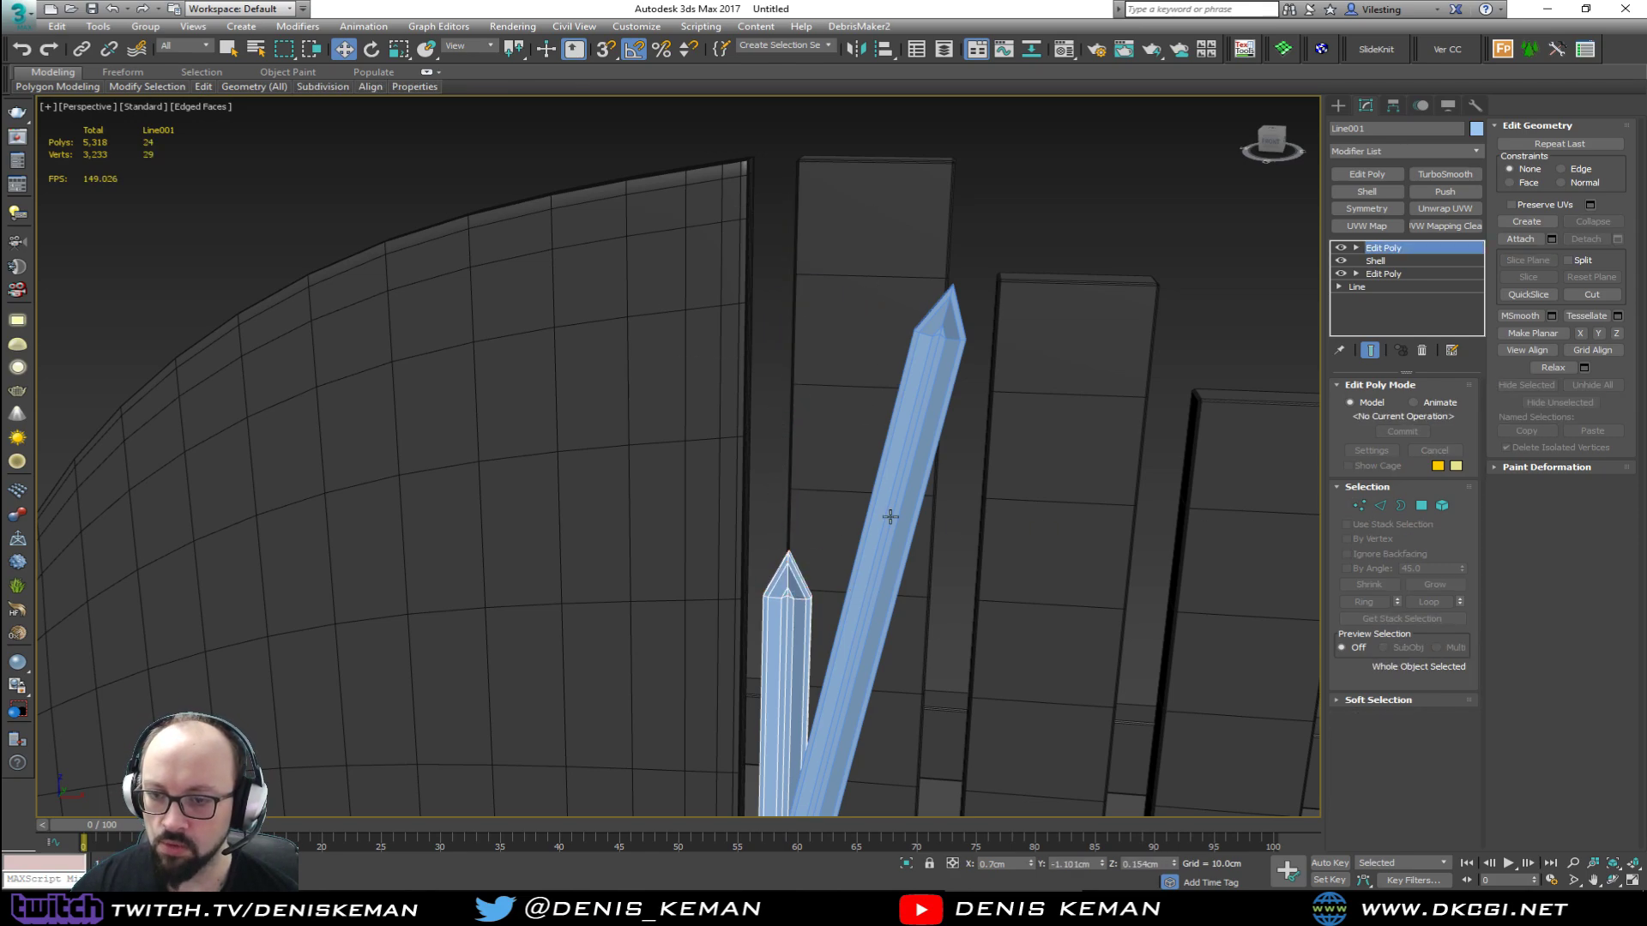
Step: Examine the short hand's pointed tip and groove in shaded view, with and without edges displayed
{"action": "scroll", "coordinate": [890, 514], "scroll_direction": "down", "scroll_amount": 3}
{"action": "mouse_move", "coordinate": [890, 515]}
{"action": "middle_mouse_down"}
{"action": "mouse_move", "coordinate": [831, 327]}
{"action": "mouse_move", "coordinate": [888, 328]}
{"action": "mouse_move", "coordinate": [798, 297]}
{"action": "mouse_move", "coordinate": [830, 301]}
{"action": "mouse_move", "coordinate": [682, 329]}
{"action": "middle_mouse_up"}
{"action": "key", "text": "F4"}
{"action": "scroll", "coordinate": [845, 317], "scroll_direction": "down", "scroll_amount": 3}
{"action": "left_click", "coordinate": [797, 297]}
{"action": "scroll", "coordinate": [712, 357], "scroll_direction": "up", "scroll_amount": 5}
{"action": "left_click", "coordinate": [715, 358]}
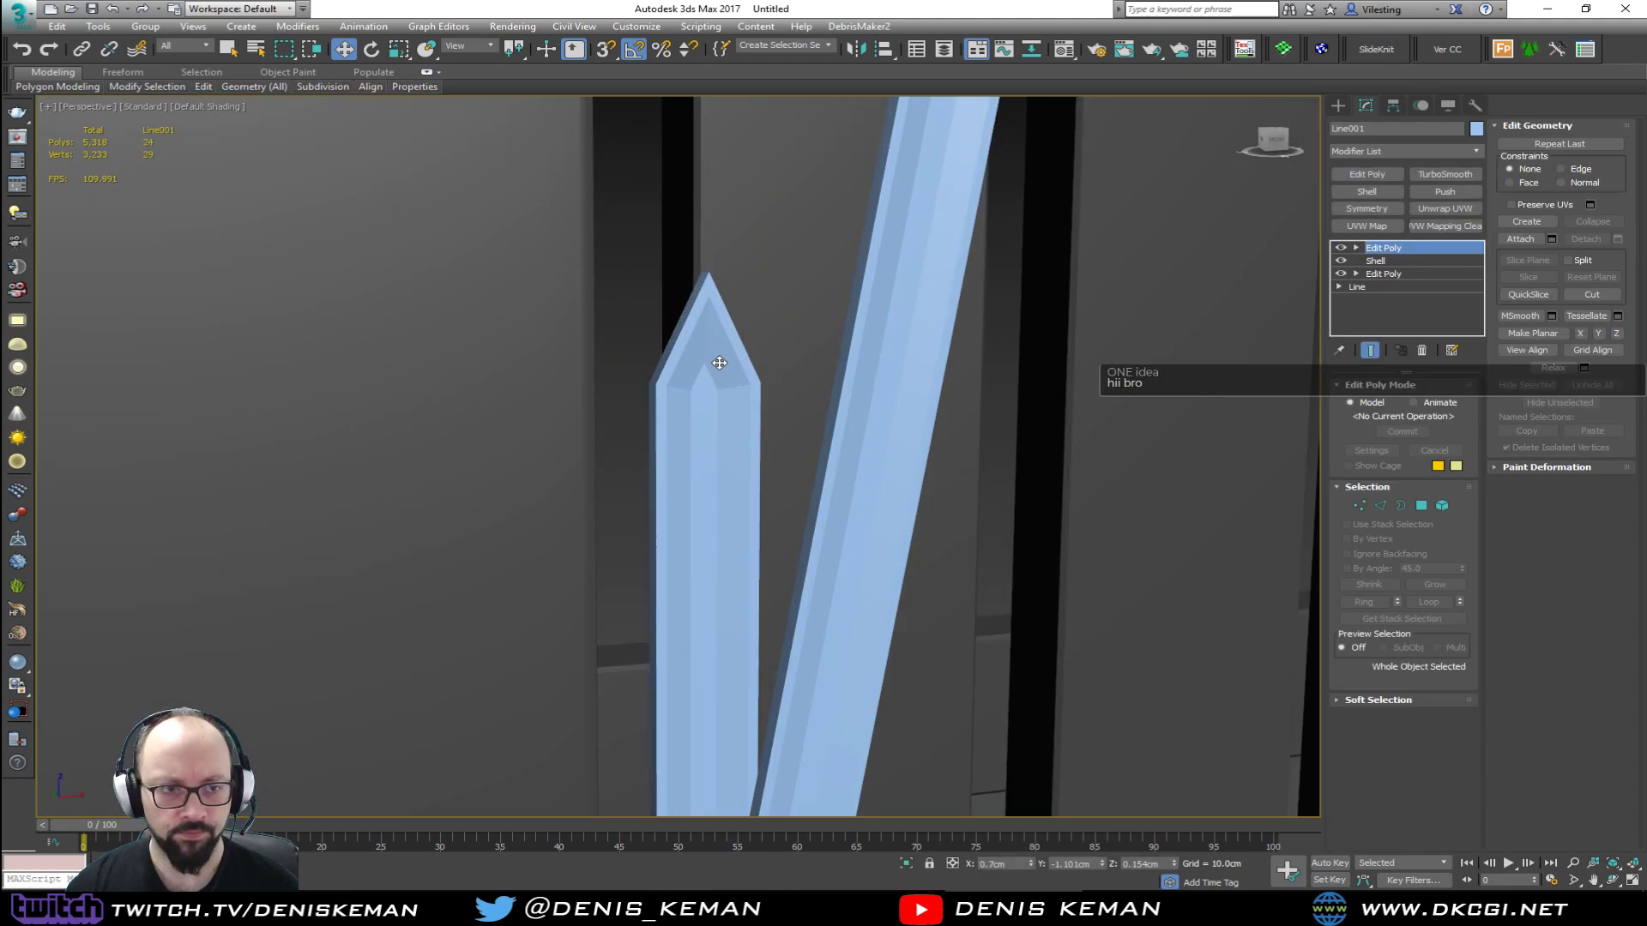
{"action": "key", "text": "F4"}
{"action": "scroll", "coordinate": [719, 363], "scroll_direction": "up", "scroll_amount": 4}
{"action": "middle_click_drag", "start_coordinate": [718, 364], "coordinate": [739, 390], "text": "alt"}
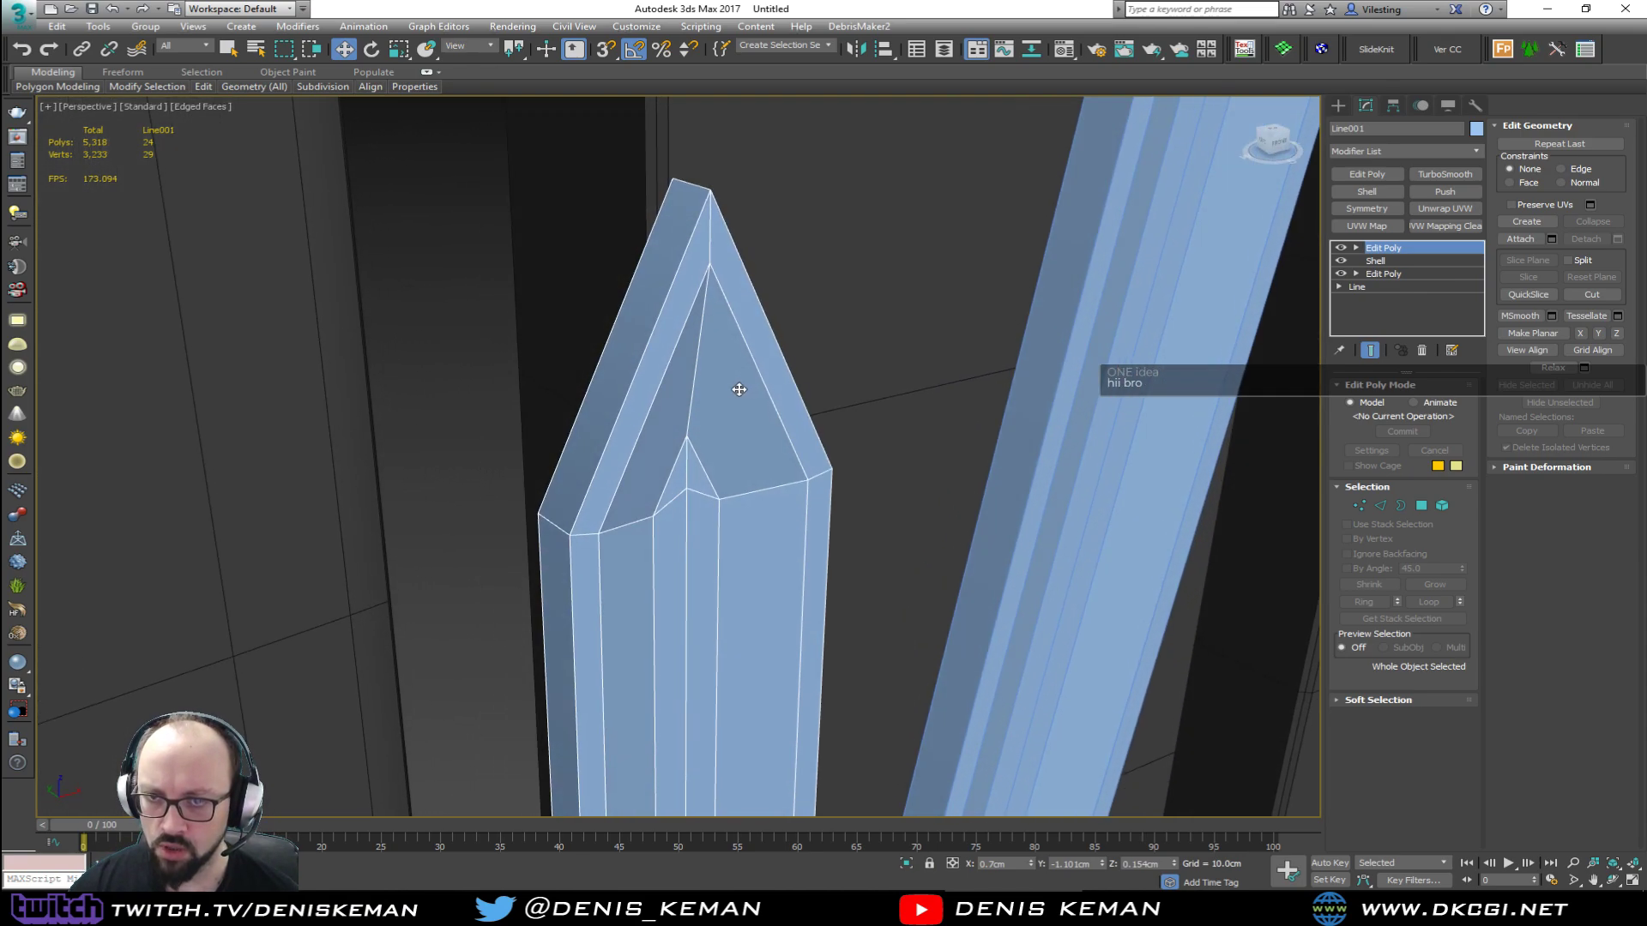
Step: Add a Chamfer modifier to the short hand with an amount of 0.01 cm
{"action": "left_click", "coordinate": [1379, 150]}
{"action": "key", "text": "c"}
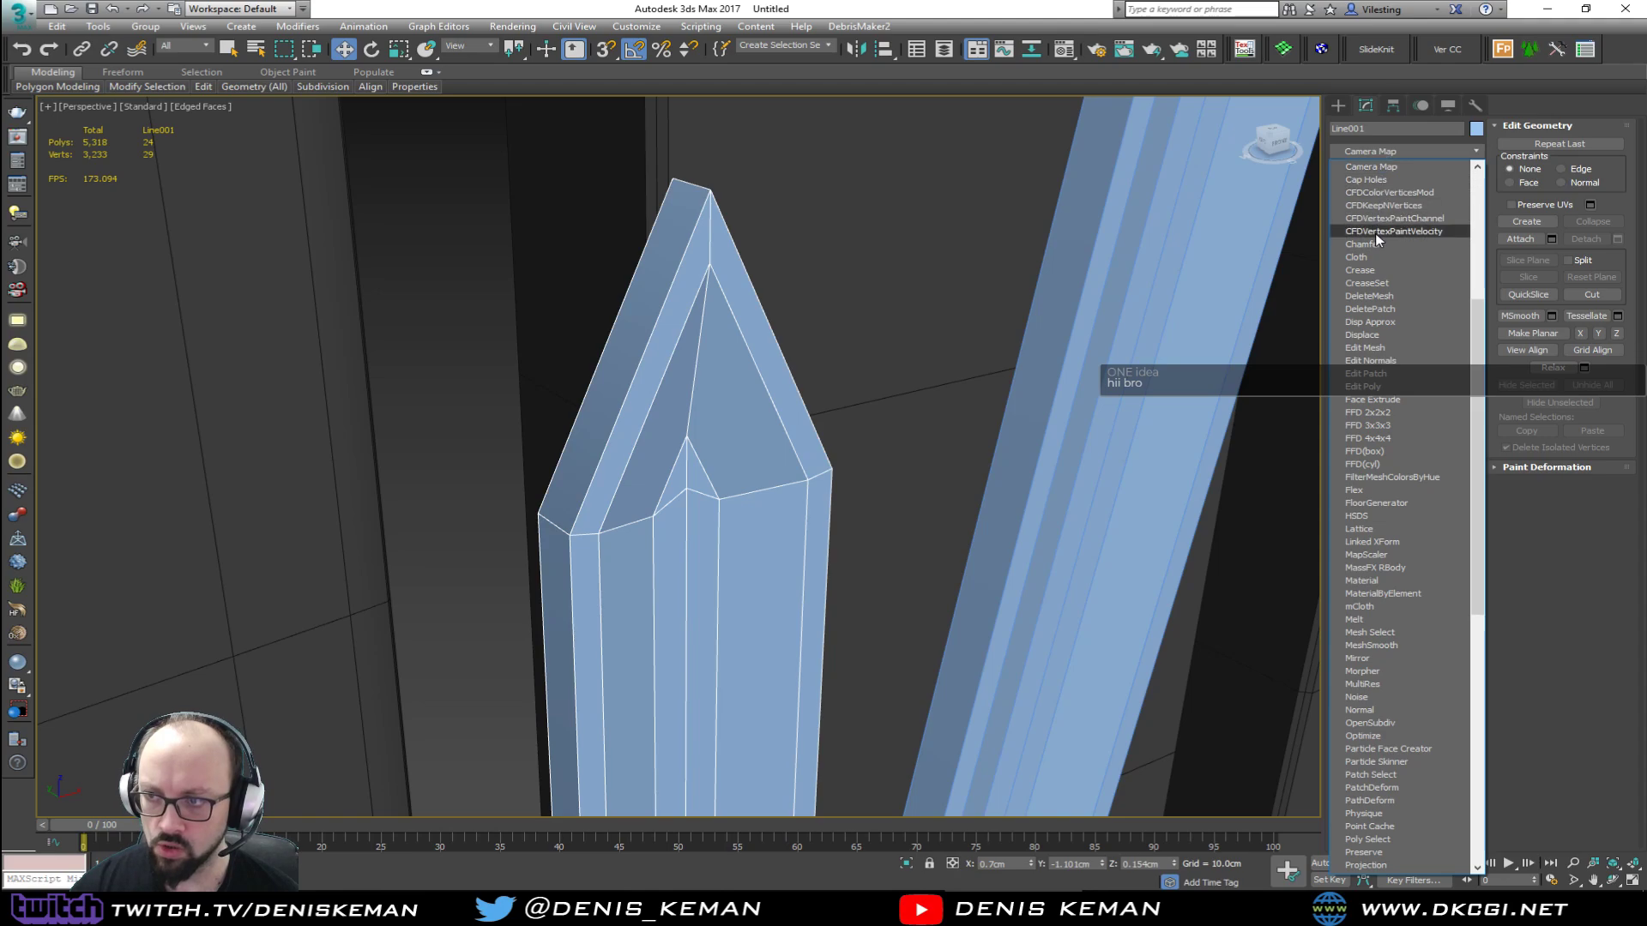
{"action": "left_click", "coordinate": [1378, 246]}
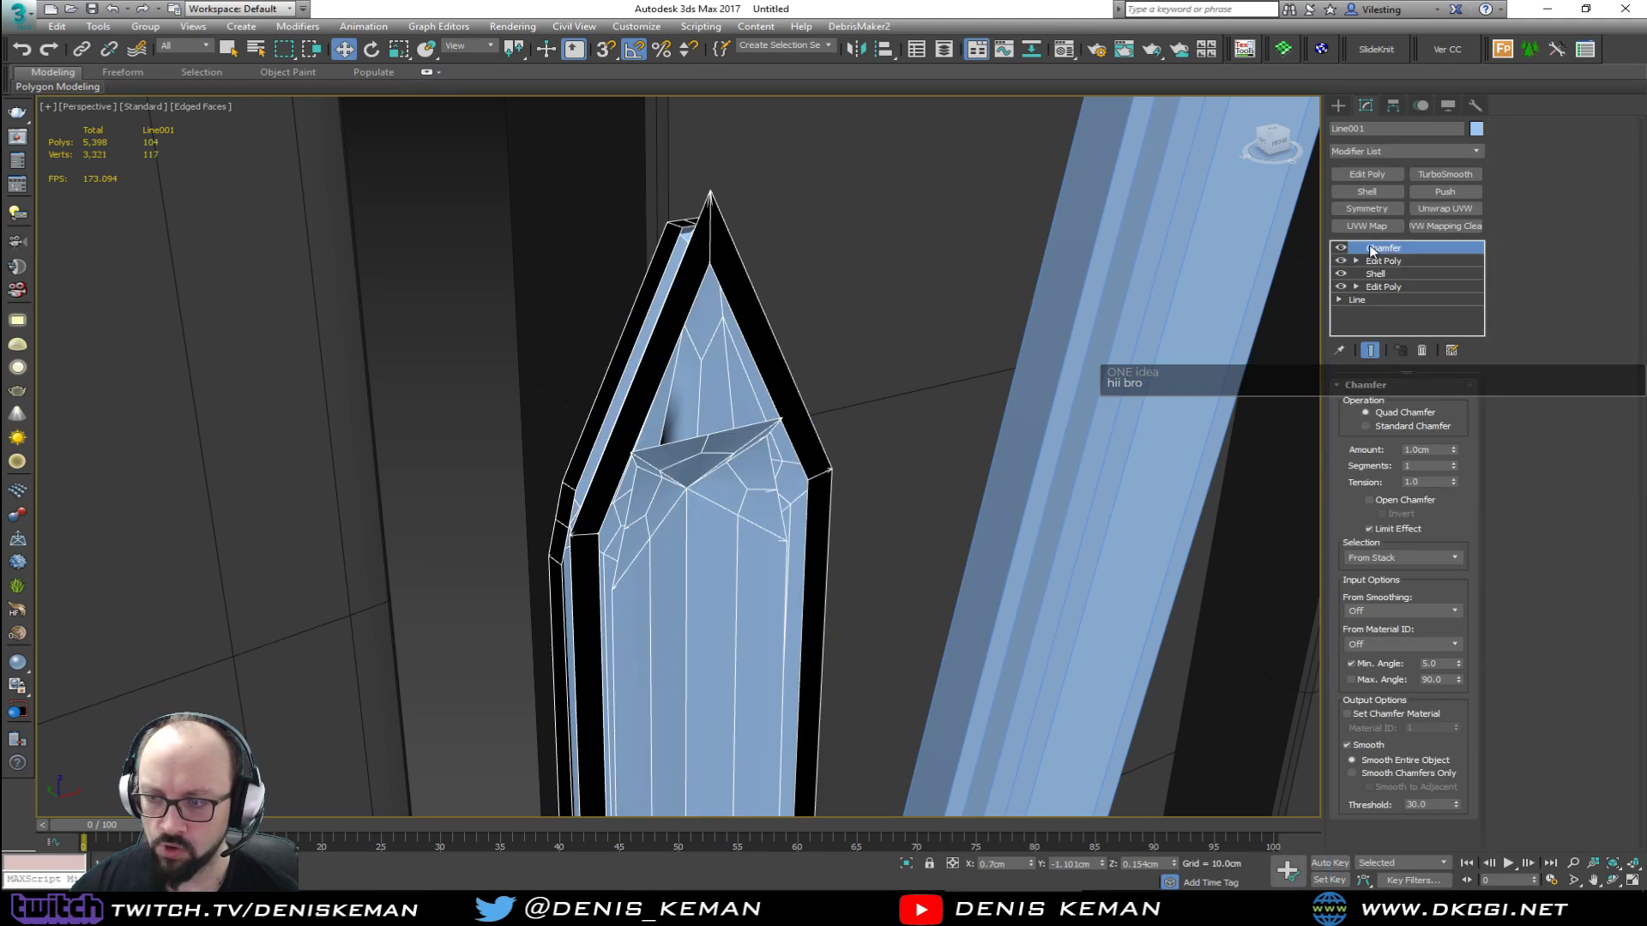
{"action": "type", "text": "0.0"}
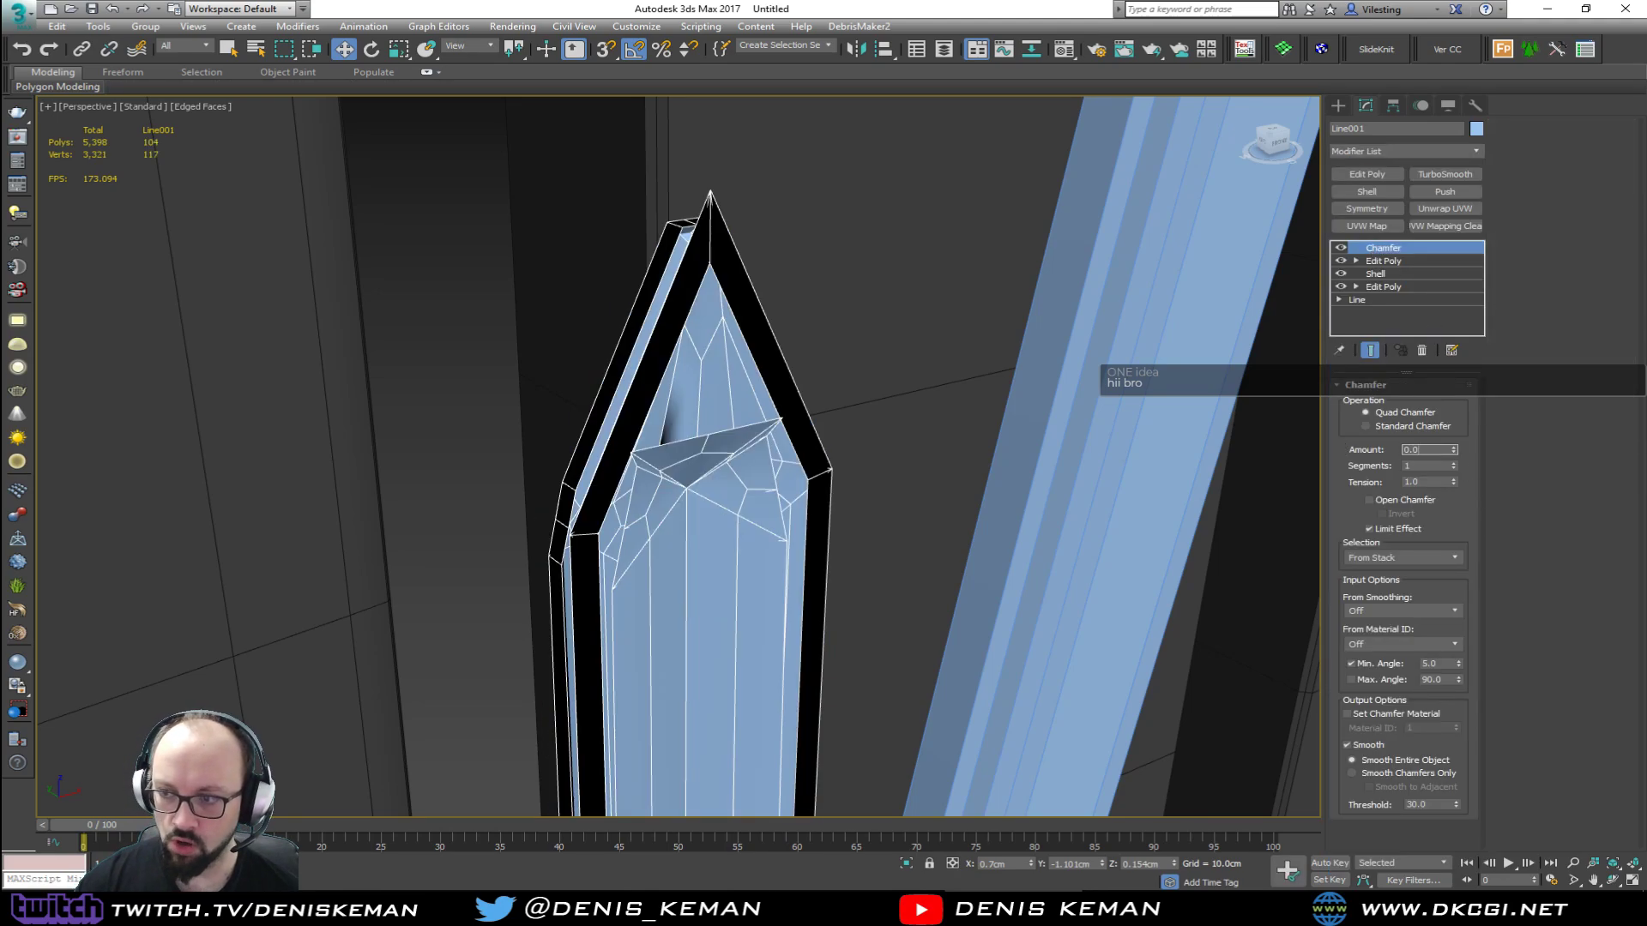
{"action": "type", "text": "1"}
{"action": "key", "text": "Return"}
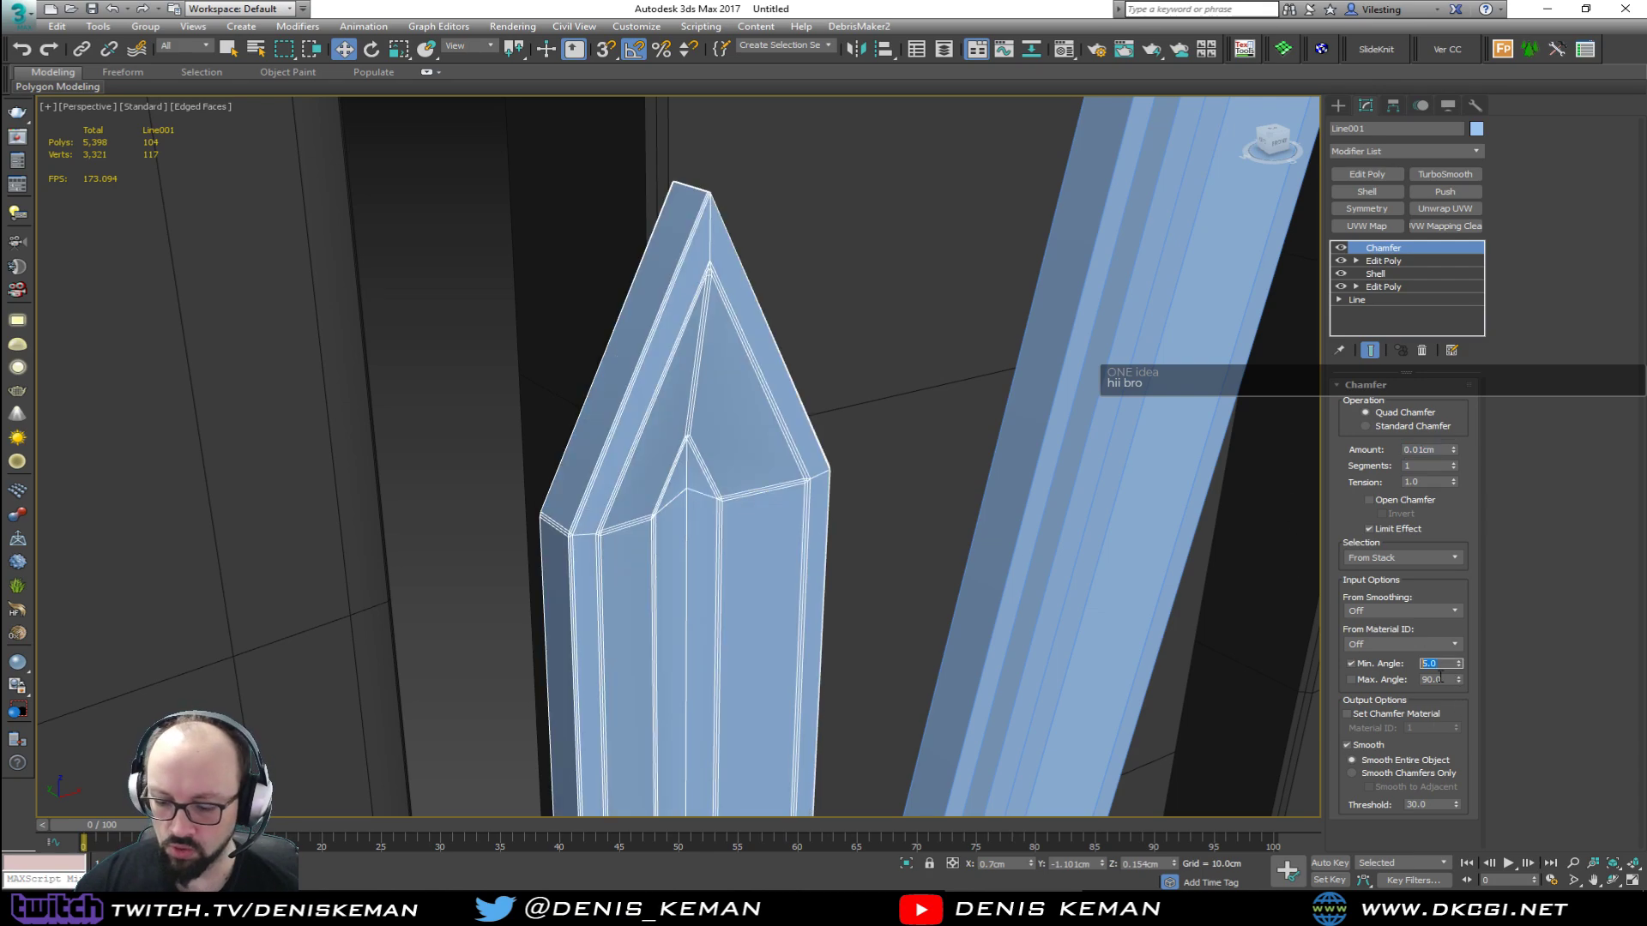
Step: Try Chamfer minimum angles of 25, 30 and 50 on the short hand and check the tip's shading
{"action": "type", "text": "25"}
{"action": "key", "text": "Return"}
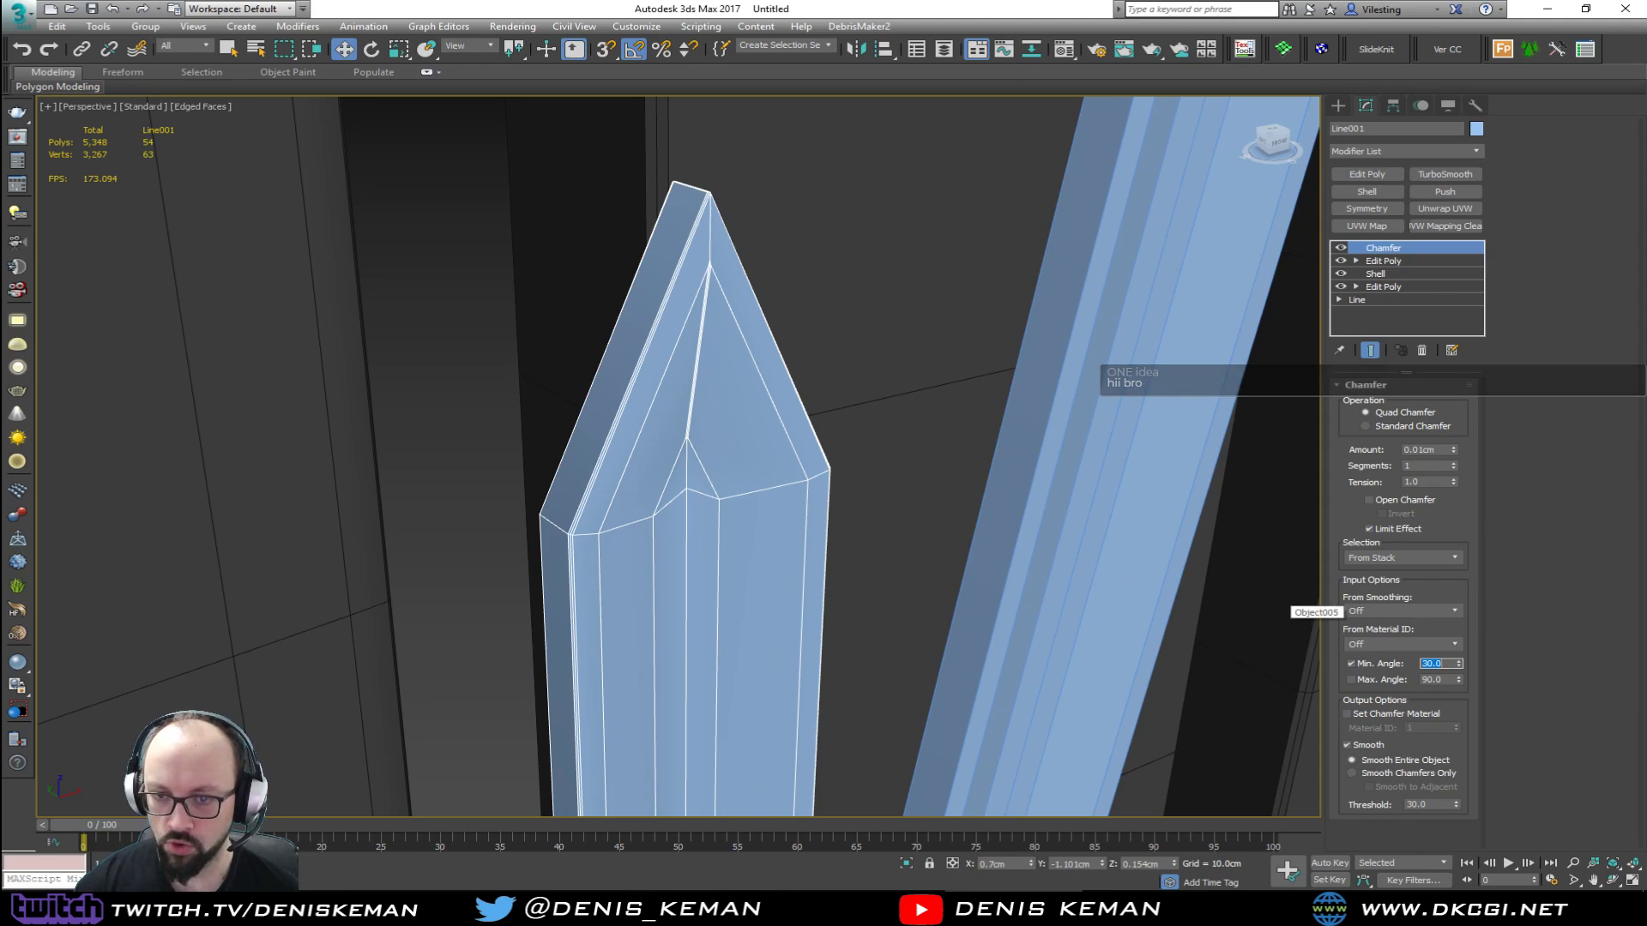
{"action": "key", "text": "Return"}
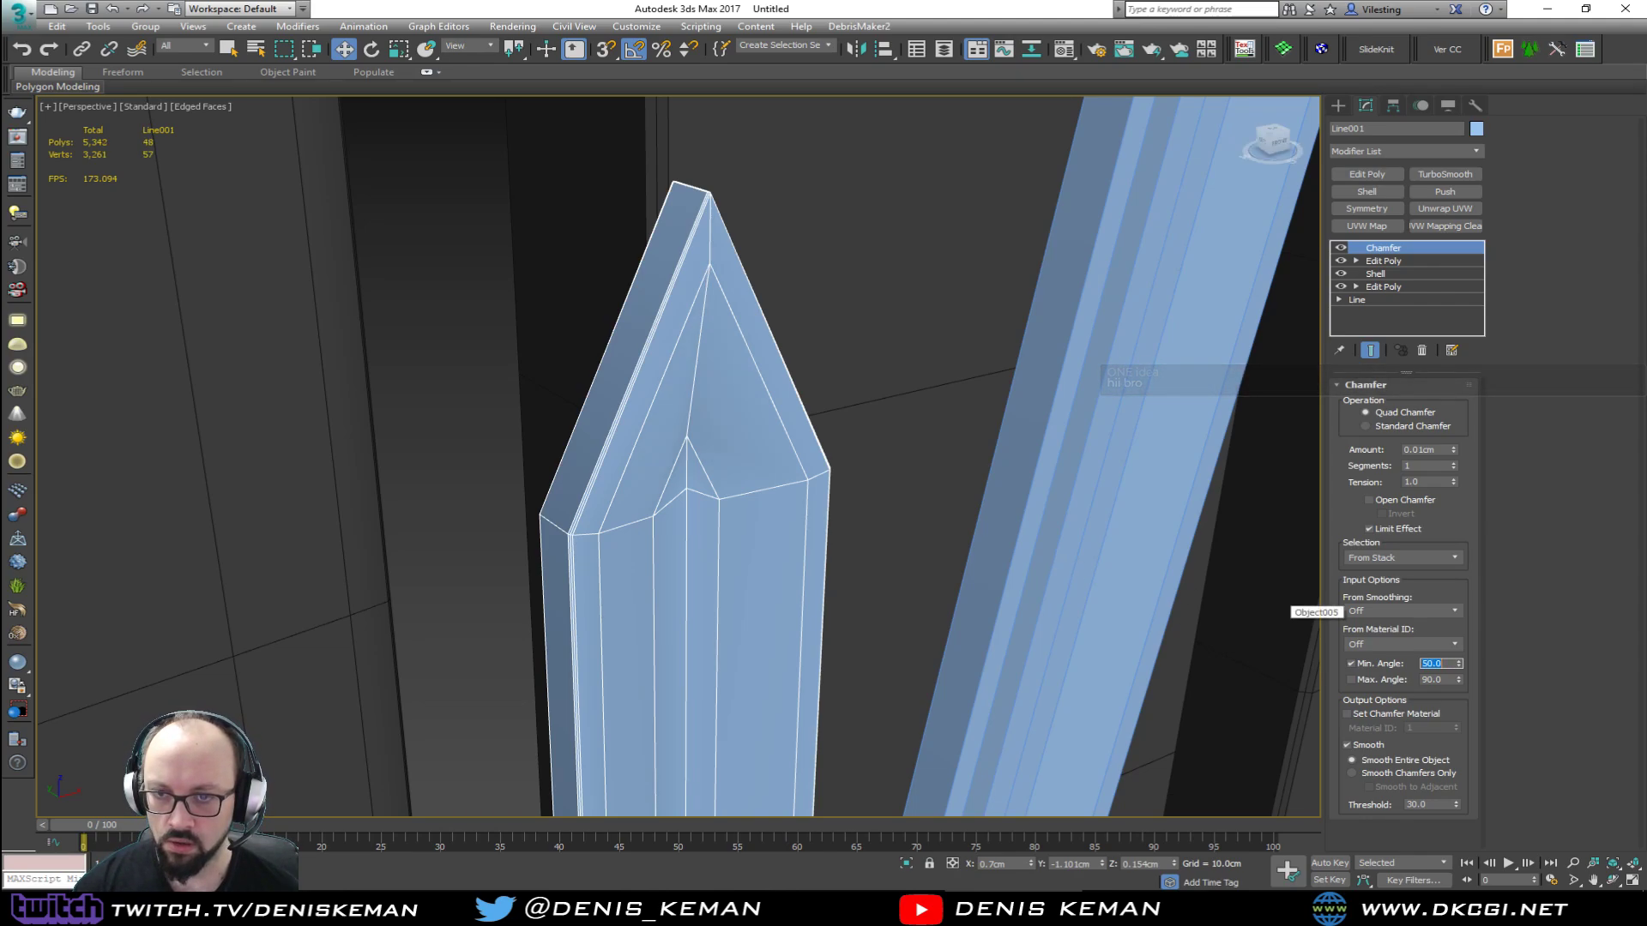
{"action": "key", "text": "F4"}
{"action": "mouse_move", "coordinate": [711, 453]}
{"action": "middle_mouse_down"}
{"action": "mouse_move", "coordinate": [640, 274]}
{"action": "mouse_move", "coordinate": [652, 314]}
{"action": "middle_mouse_up"}
{"action": "scroll", "coordinate": [653, 318], "scroll_direction": "down", "scroll_amount": 4}
{"action": "scroll", "coordinate": [648, 305], "scroll_direction": "up", "scroll_amount": 6}
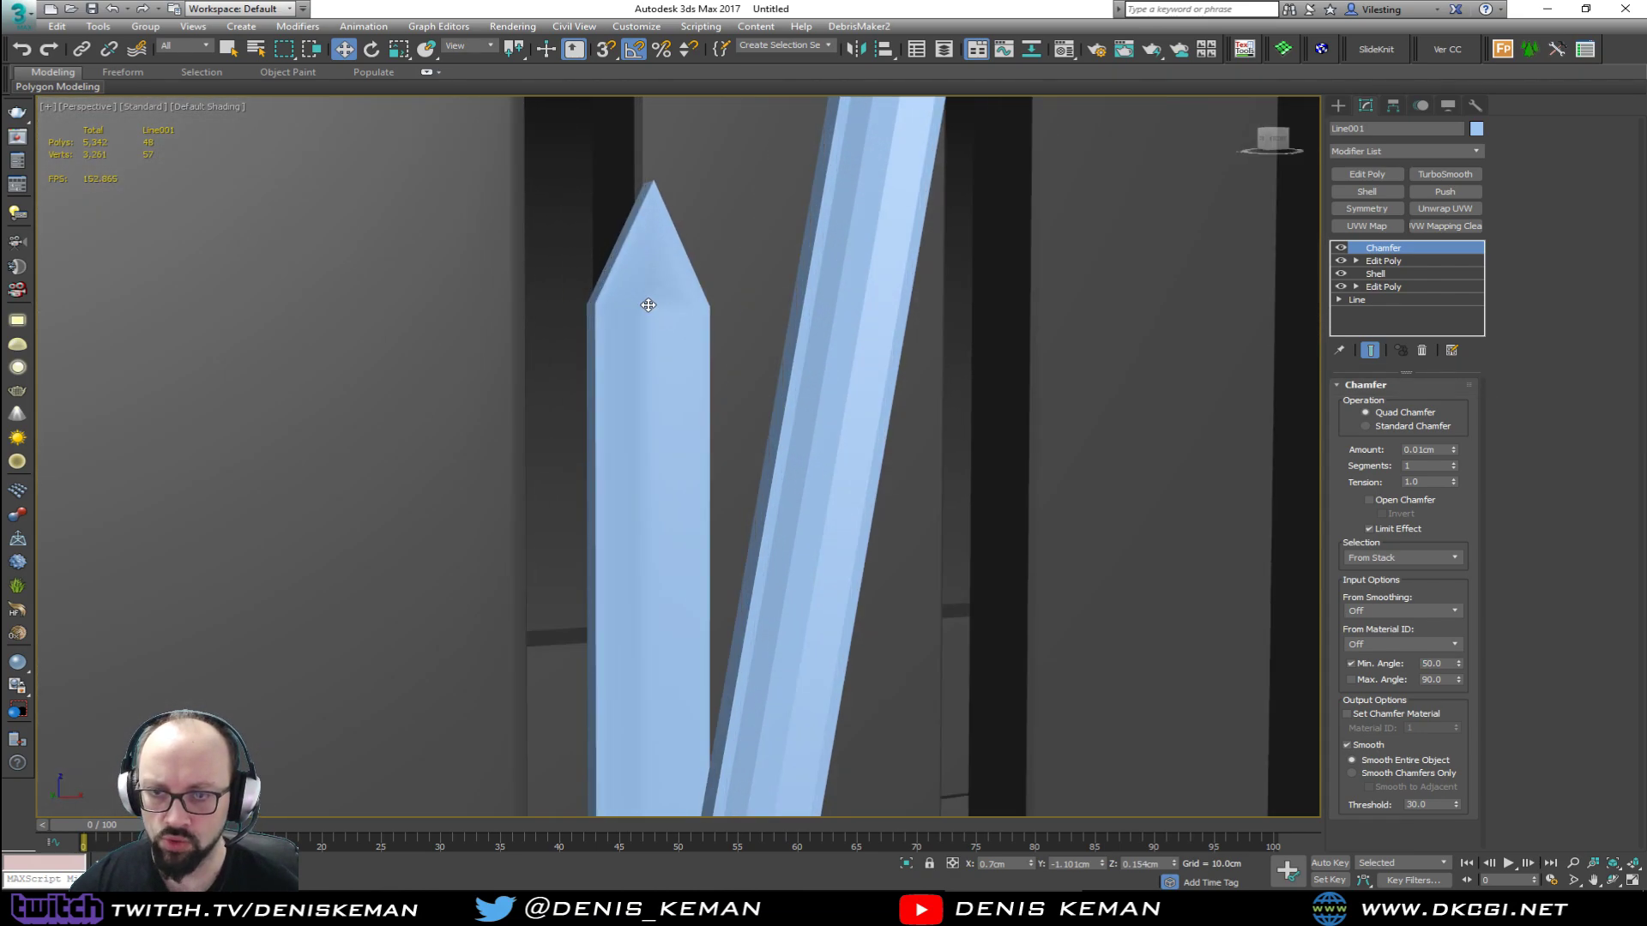
{"action": "key", "text": "F4"}
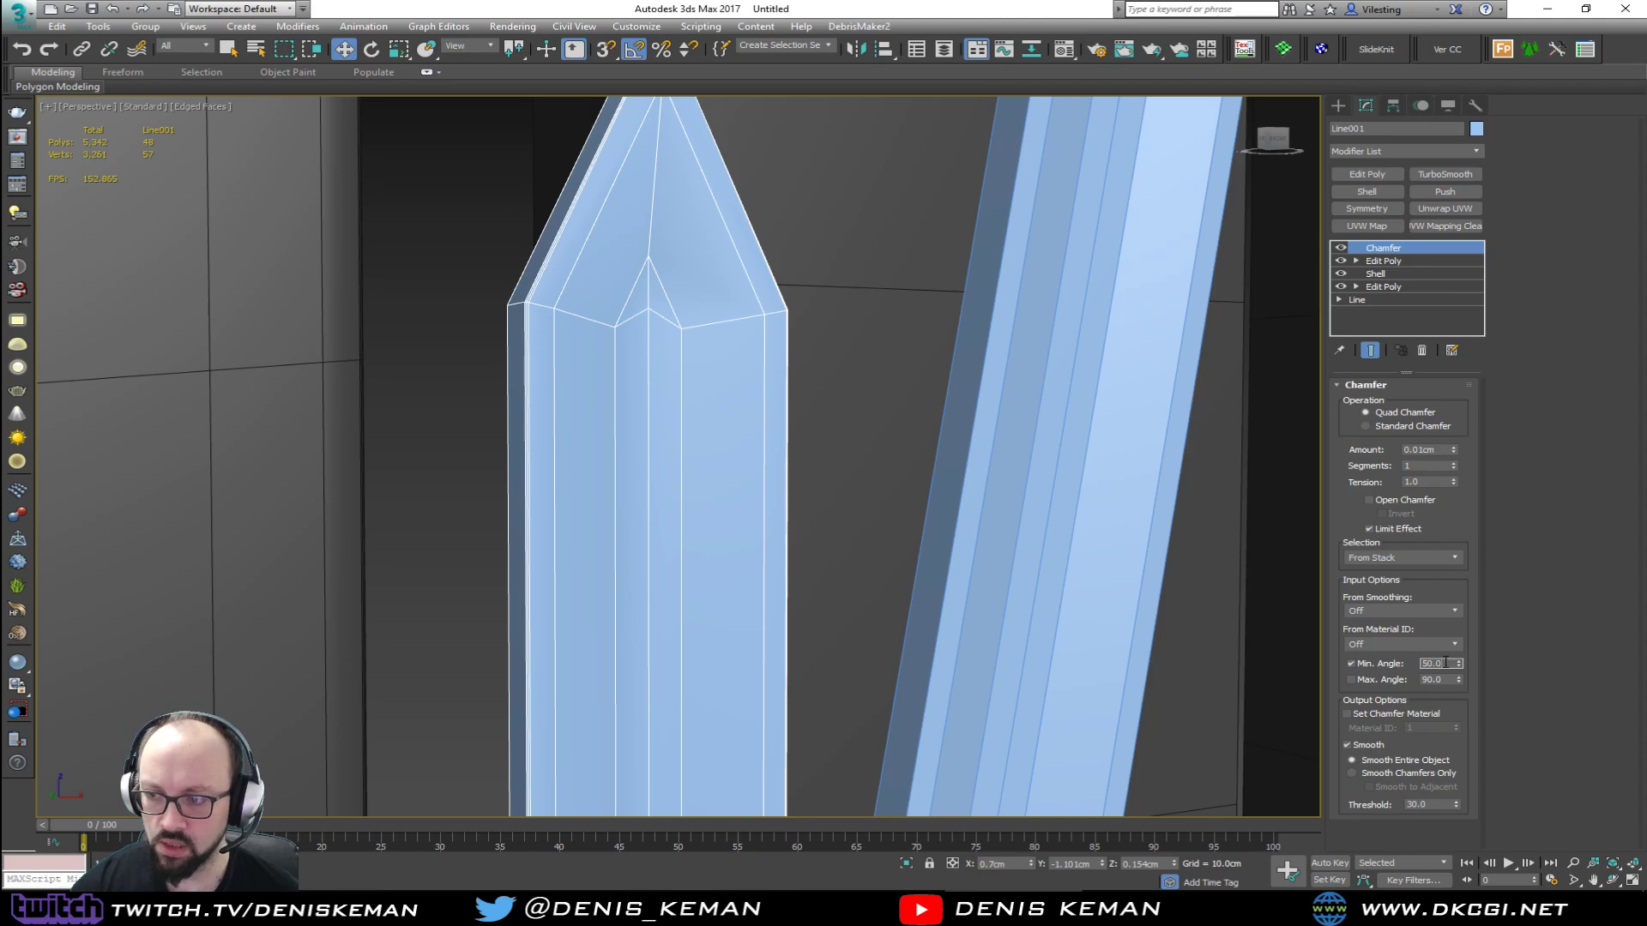
Step: Lower the short hand's Chamfer minimum angle to 15 and check its shading without edges
{"action": "type", "text": "25"}
{"action": "key", "text": "Return"}
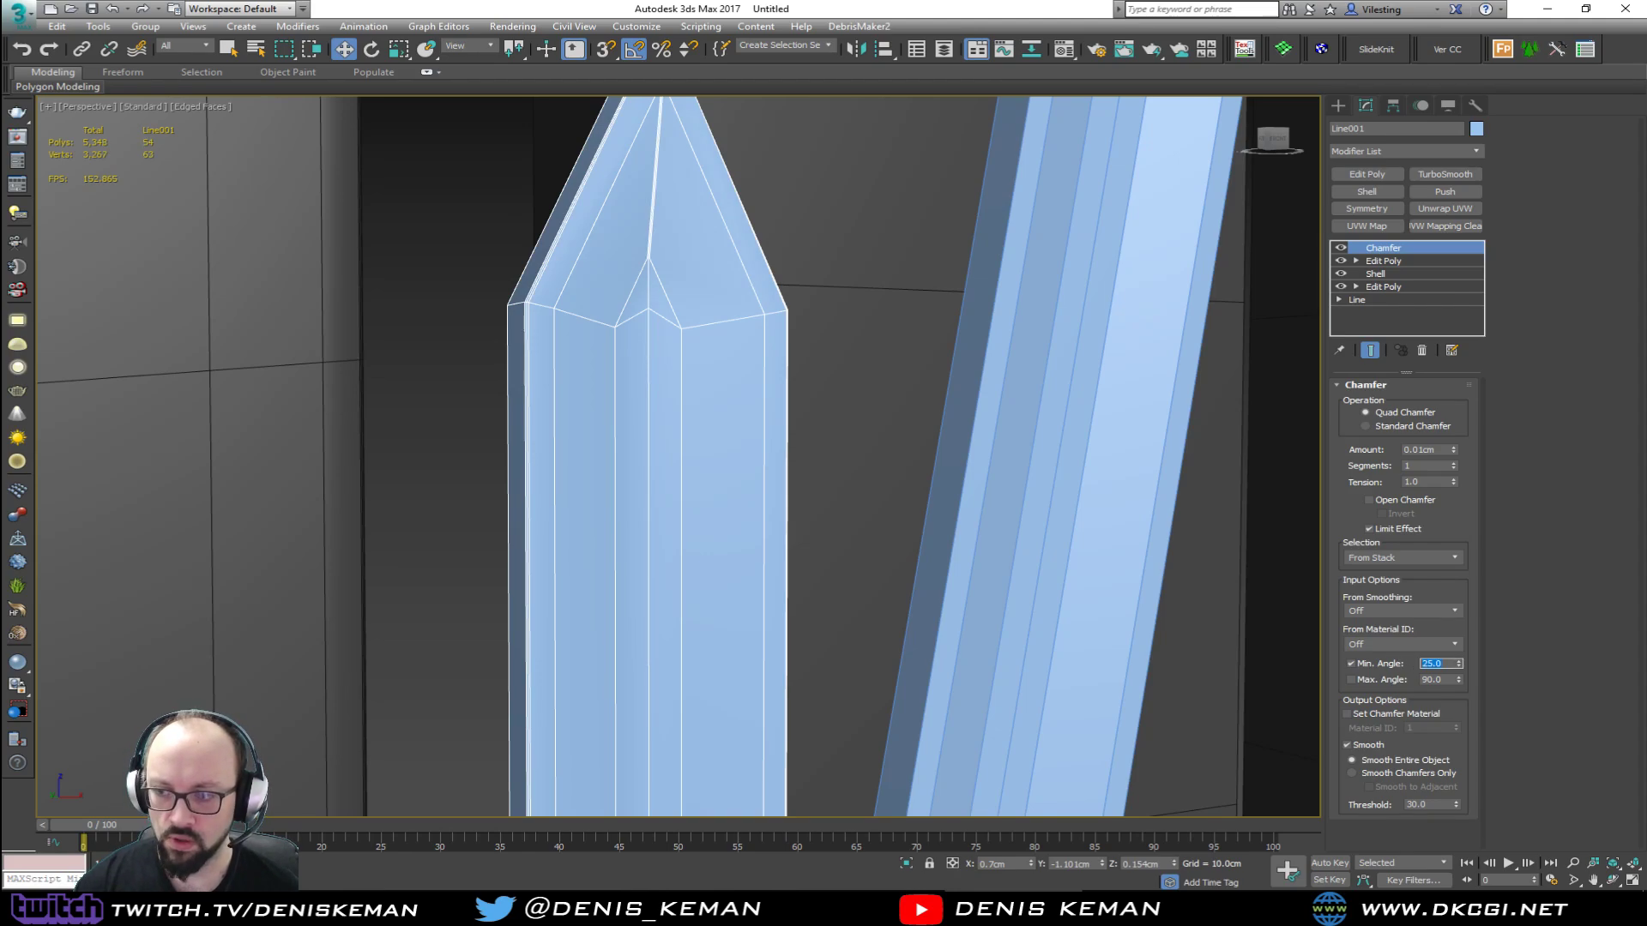
{"action": "key", "text": "Return"}
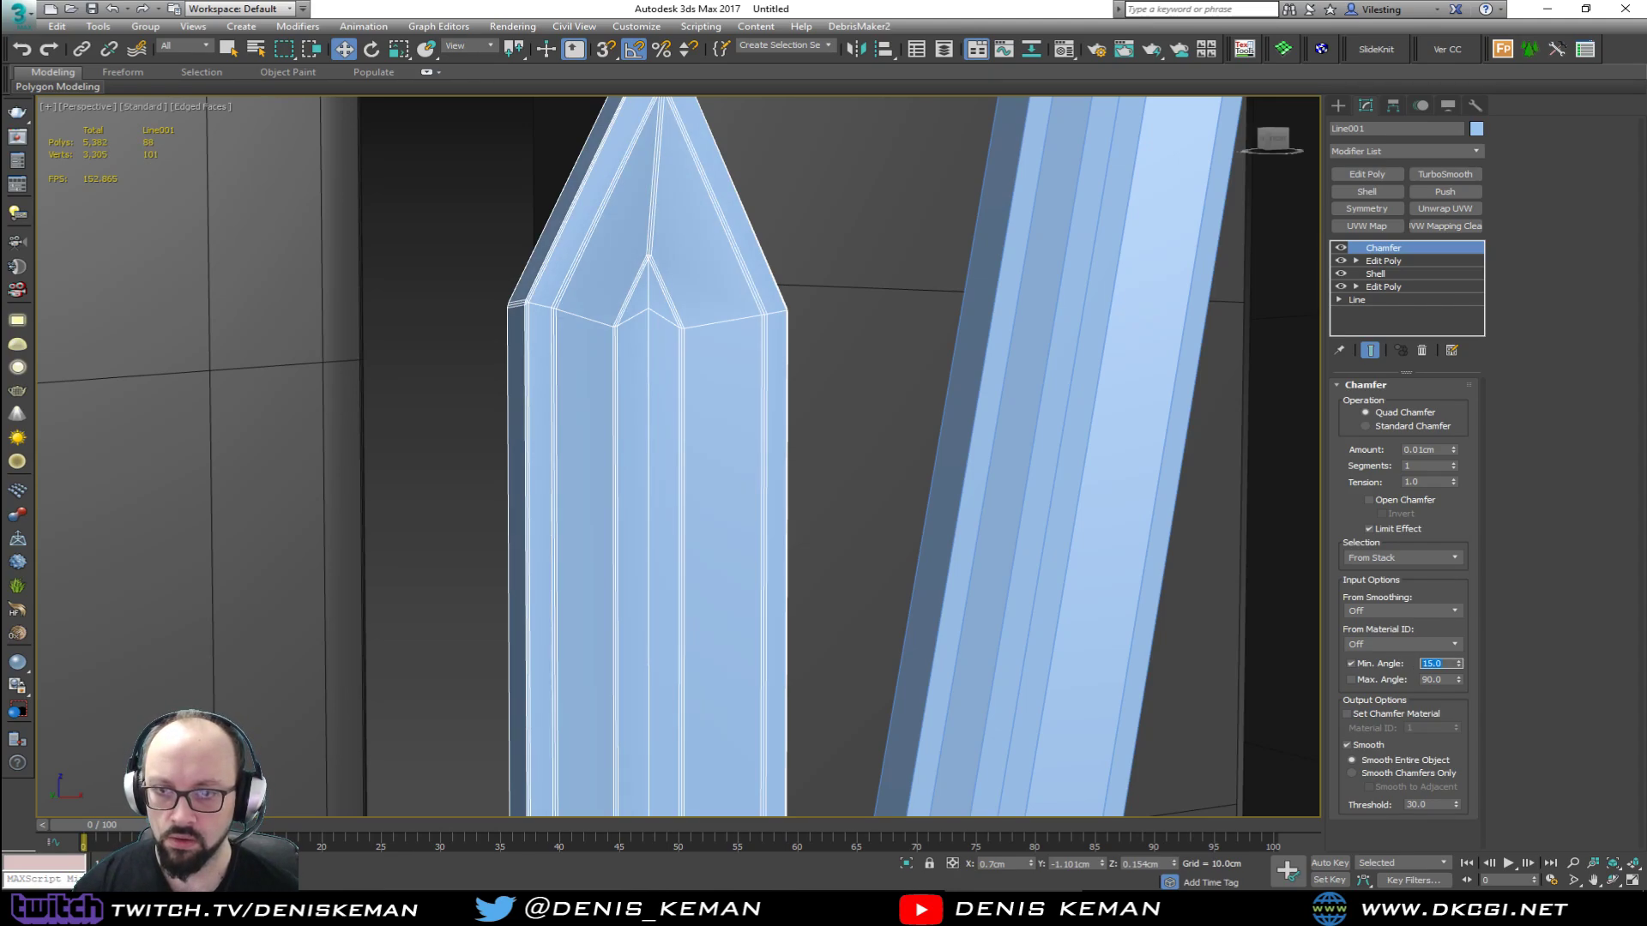
{"action": "mouse_move", "coordinate": [845, 419]}
{"action": "middle_mouse_down"}
{"action": "mouse_move", "coordinate": [676, 248]}
{"action": "mouse_move", "coordinate": [687, 268]}
{"action": "middle_mouse_up"}
{"action": "key", "text": "F4"}
{"action": "scroll", "coordinate": [814, 371], "scroll_direction": "down", "scroll_amount": 5}
Step: Copy the Chamfer modifier from the short hand and paste it onto the top of the long hand's modifier stack
{"action": "right_click", "coordinate": [1413, 251]}
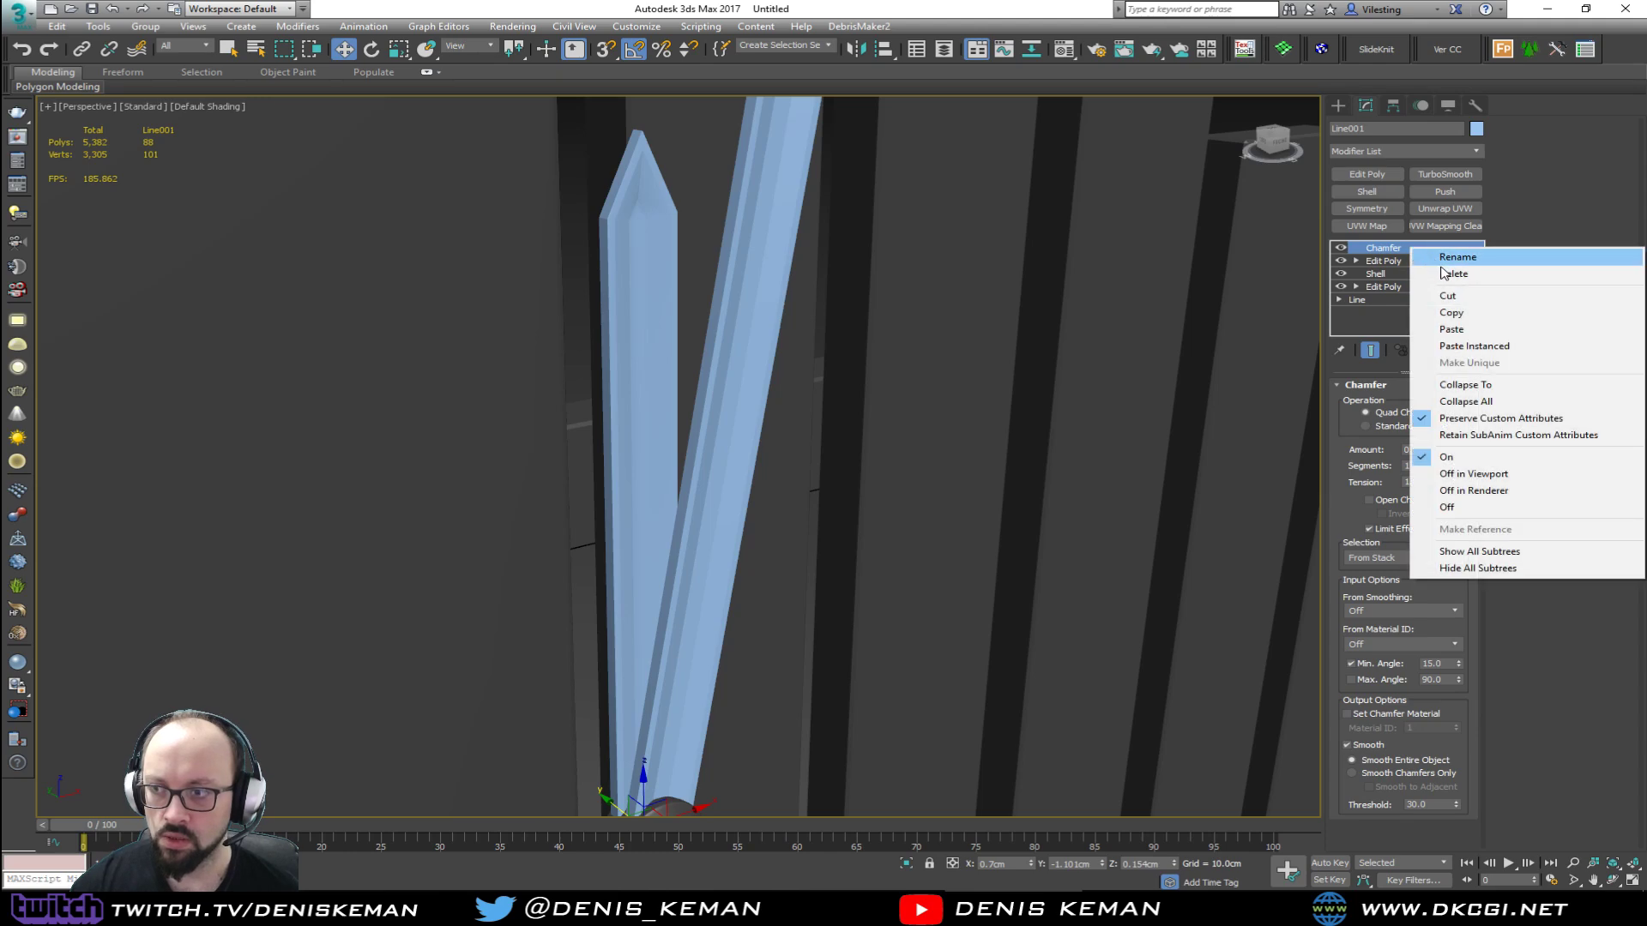
{"action": "left_click", "coordinate": [1456, 314]}
{"action": "left_click", "coordinate": [755, 249]}
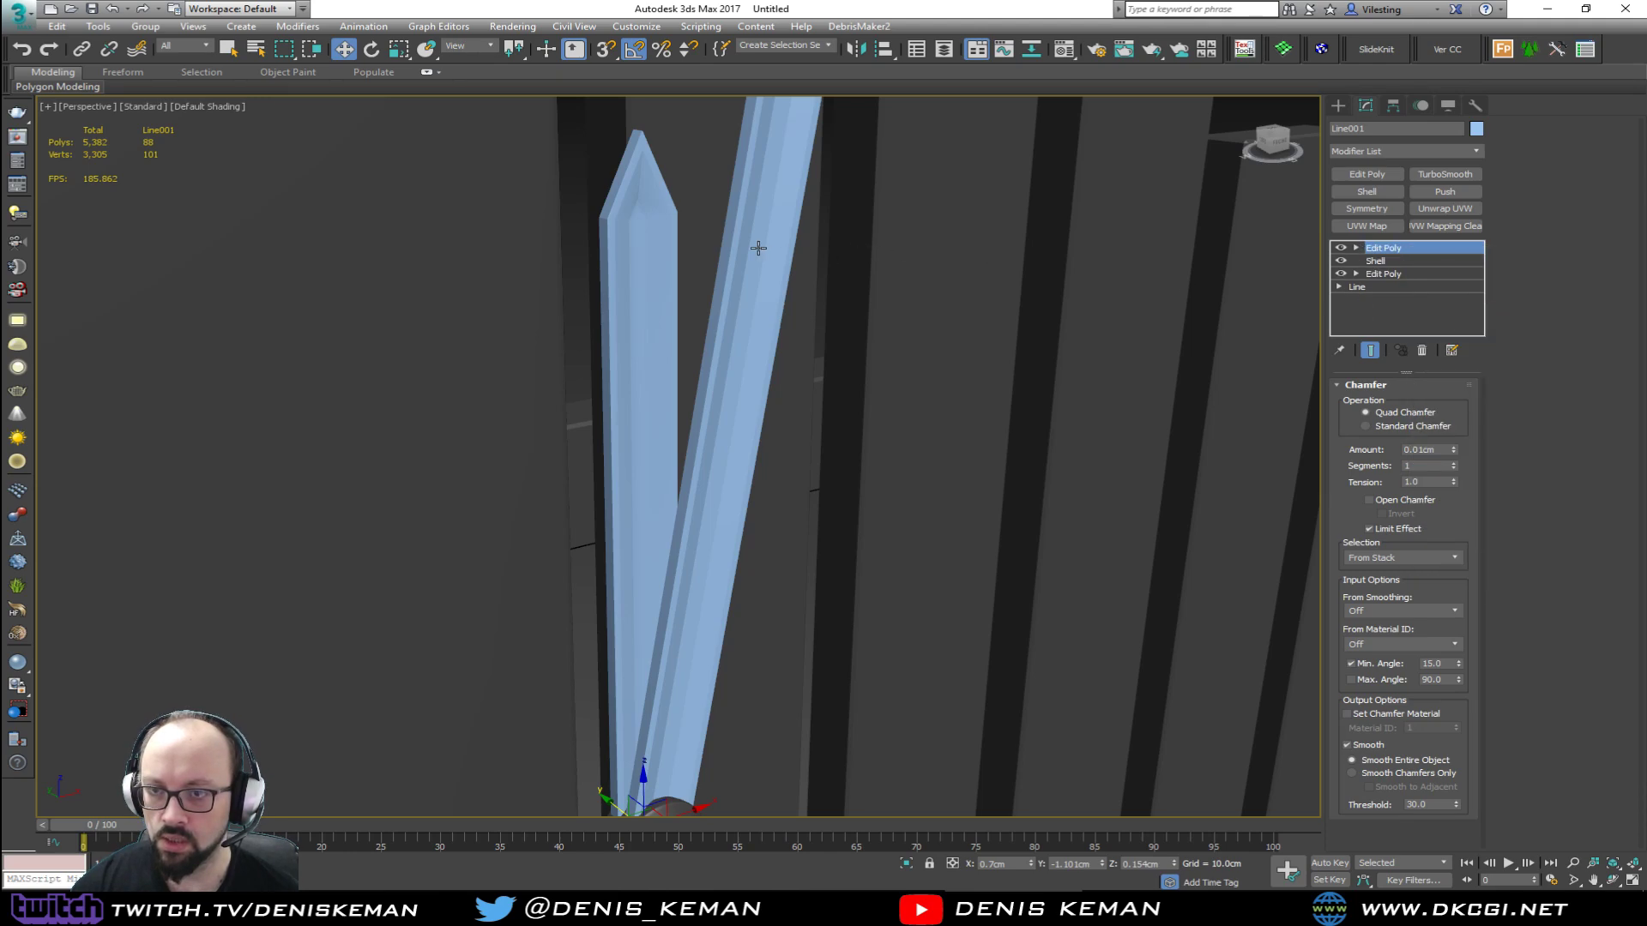
{"action": "right_click", "coordinate": [1418, 247]}
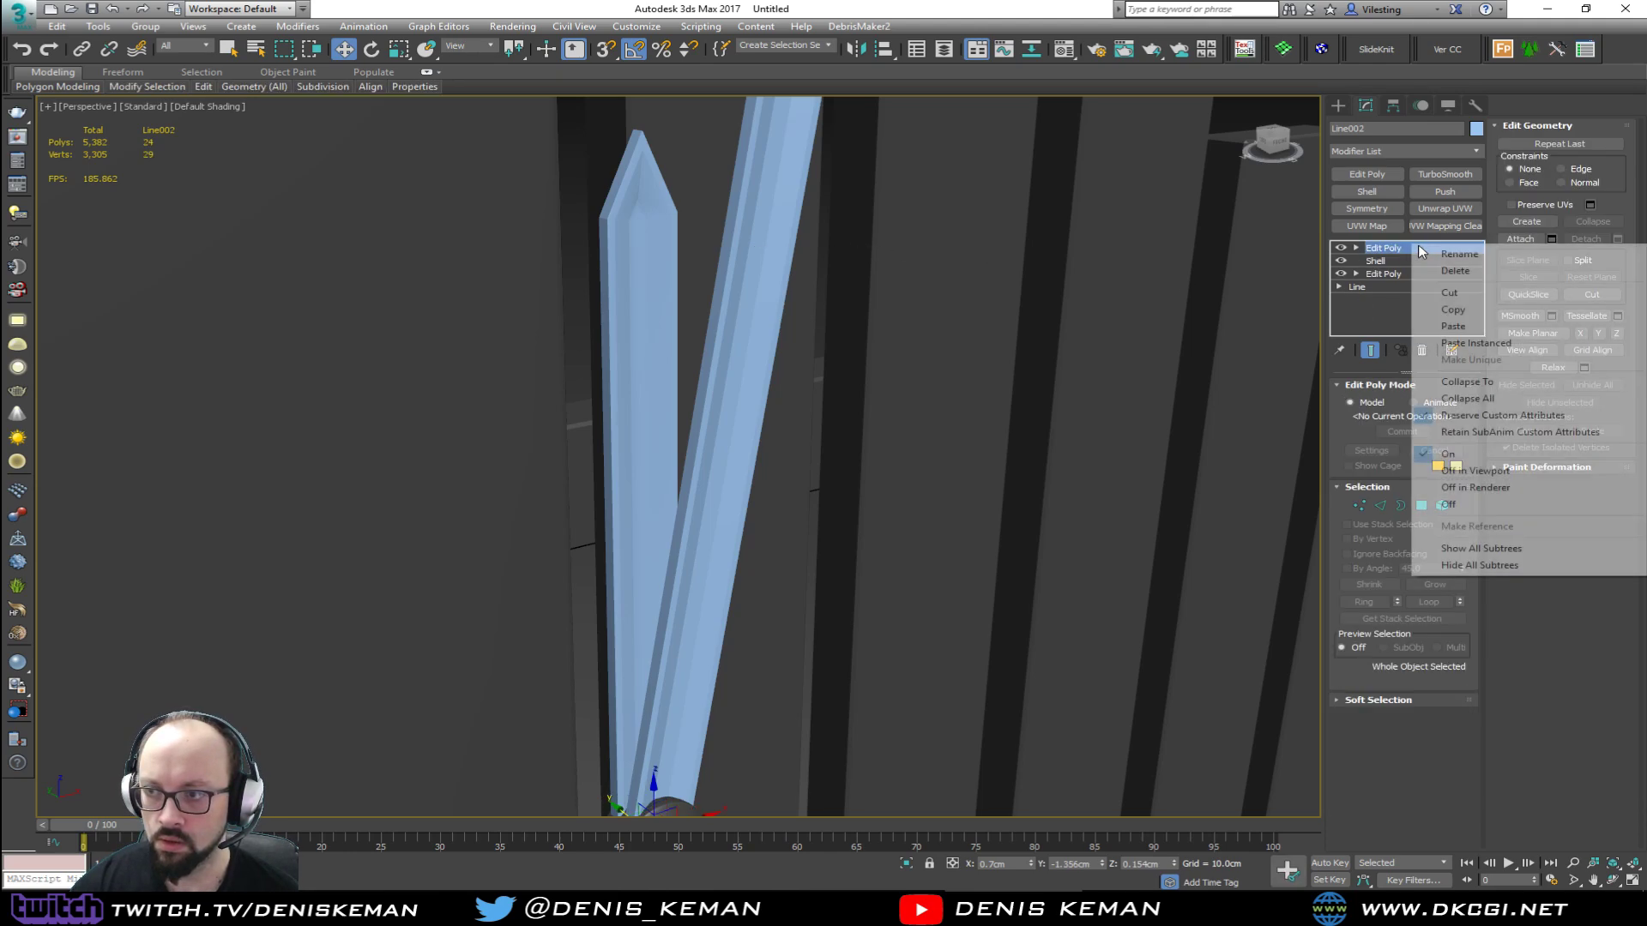
{"action": "left_click", "coordinate": [1453, 325]}
{"action": "middle_click_drag", "start_coordinate": [945, 190], "coordinate": [888, 292]}
{"action": "scroll", "coordinate": [901, 263], "scroll_direction": "down", "scroll_amount": 5}
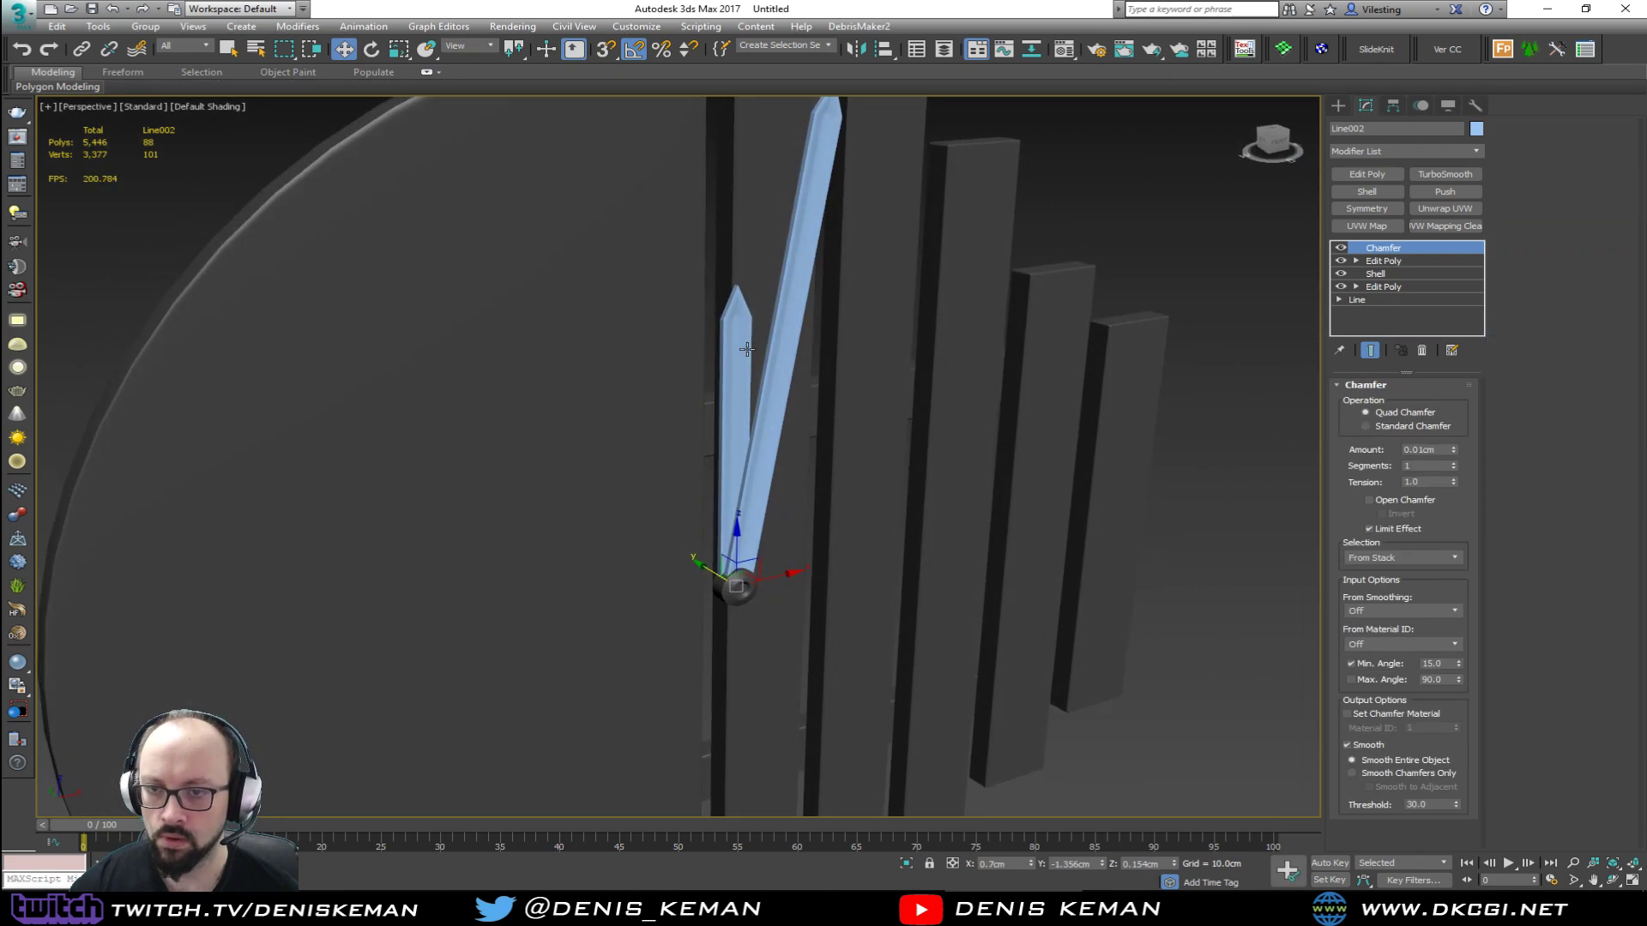
Step: Recolour the short hand and the long hand with the same custom mid-grey
{"action": "left_click", "coordinate": [738, 354]}
{"action": "left_click", "coordinate": [1477, 129]}
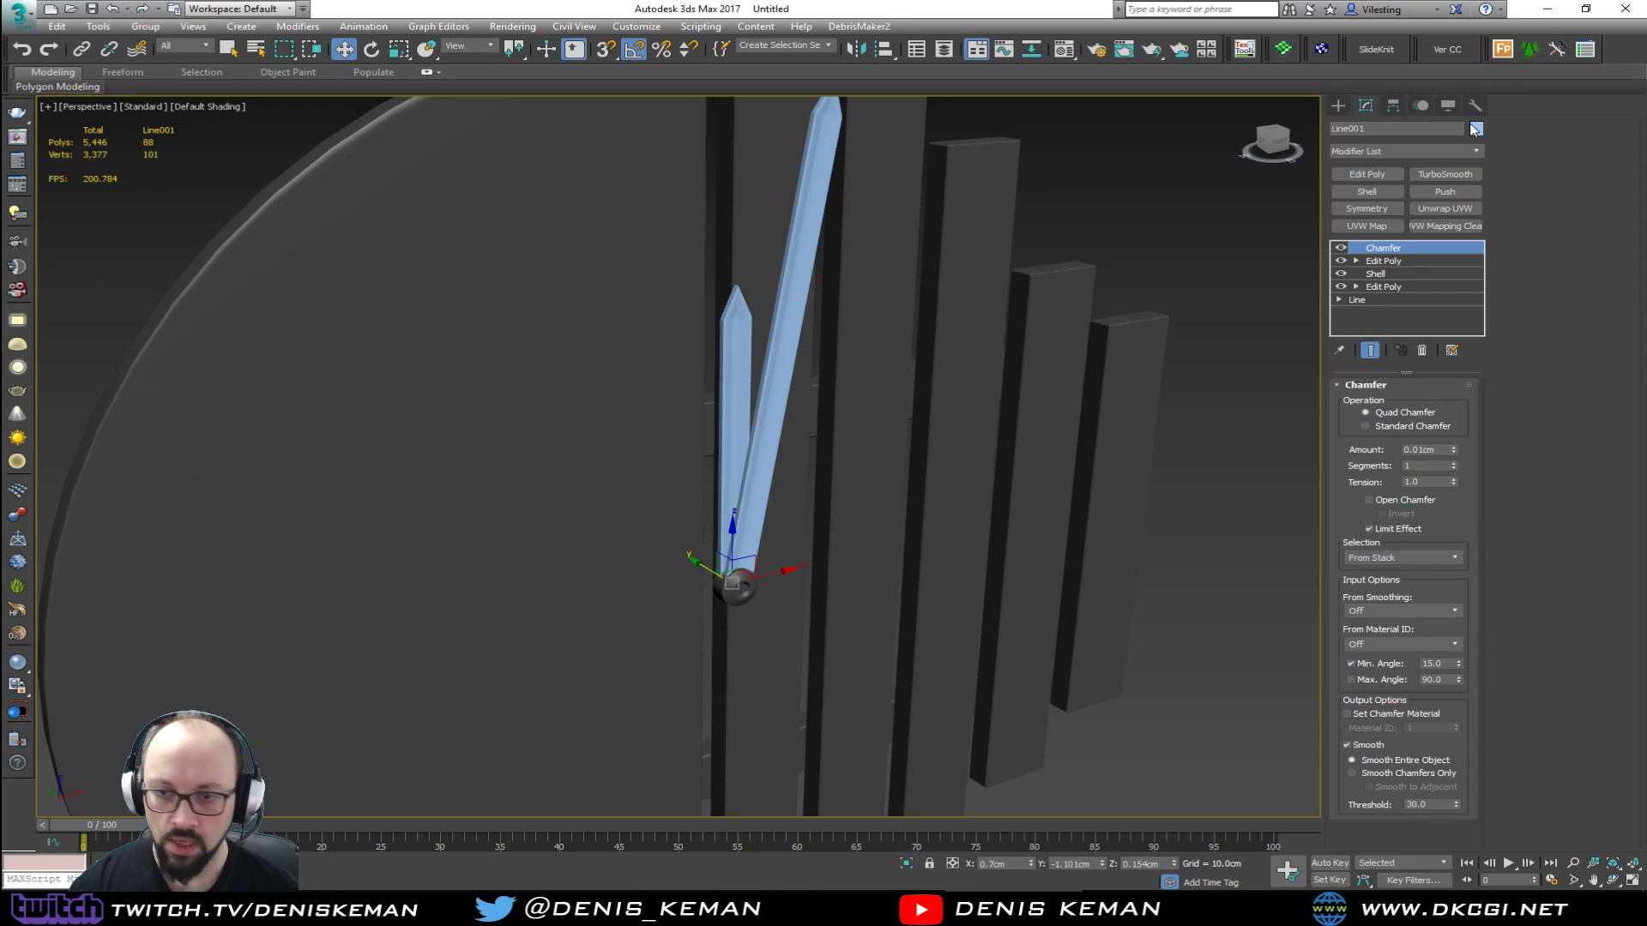
{"action": "left_click", "coordinate": [968, 359]}
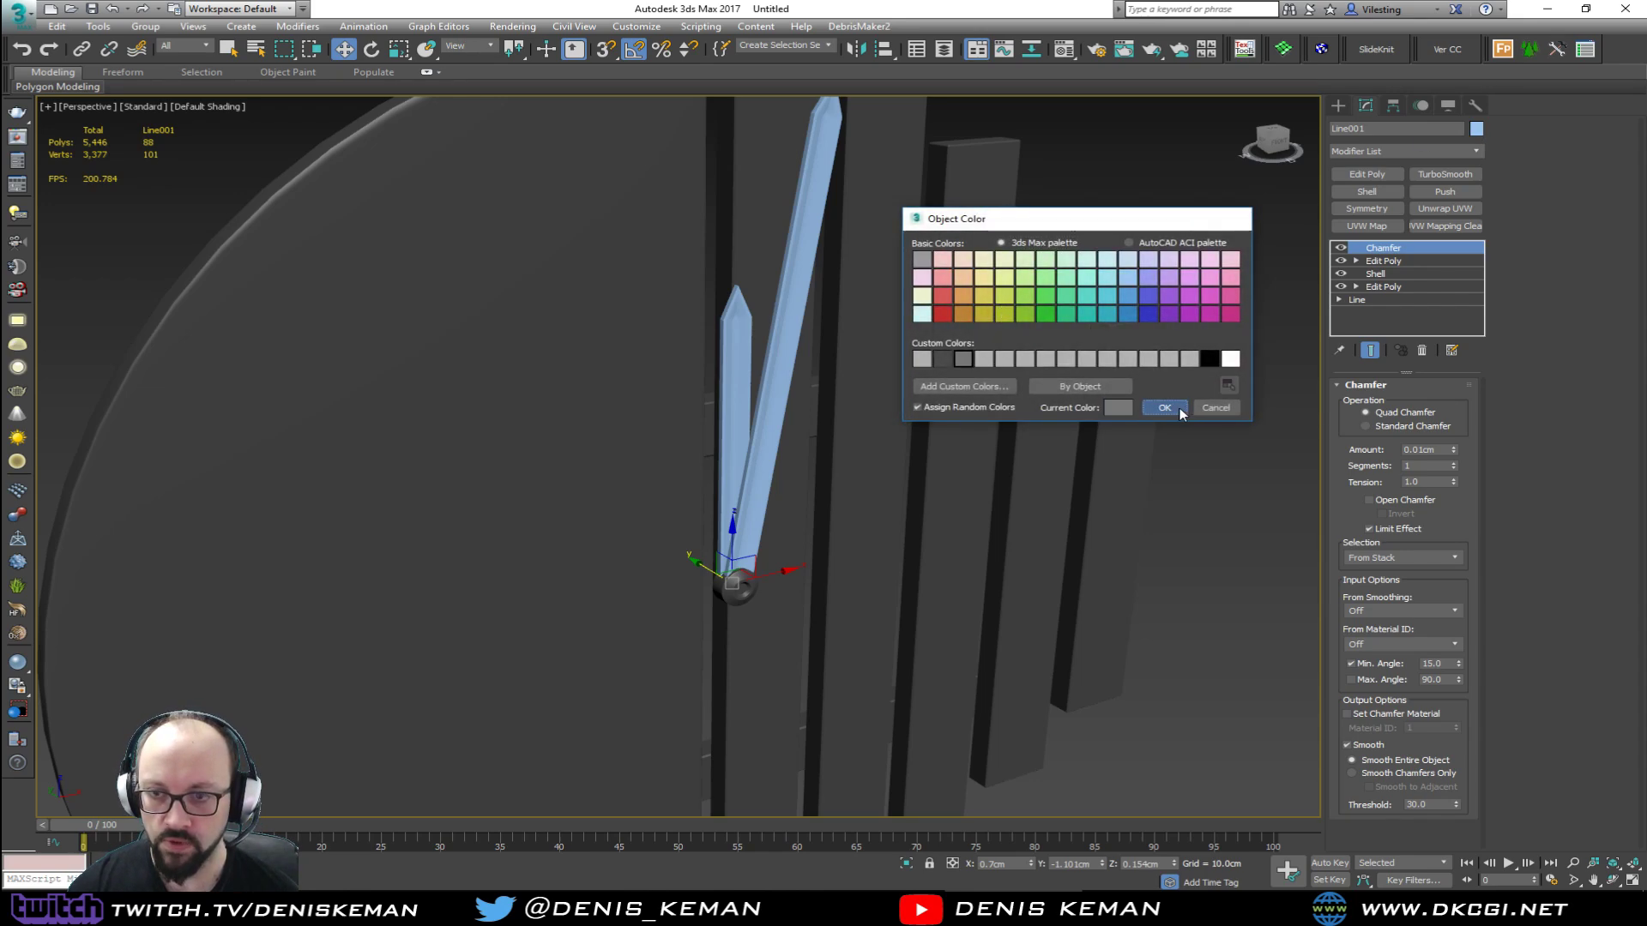
{"action": "left_click", "coordinate": [1167, 408]}
{"action": "left_click", "coordinate": [809, 298]}
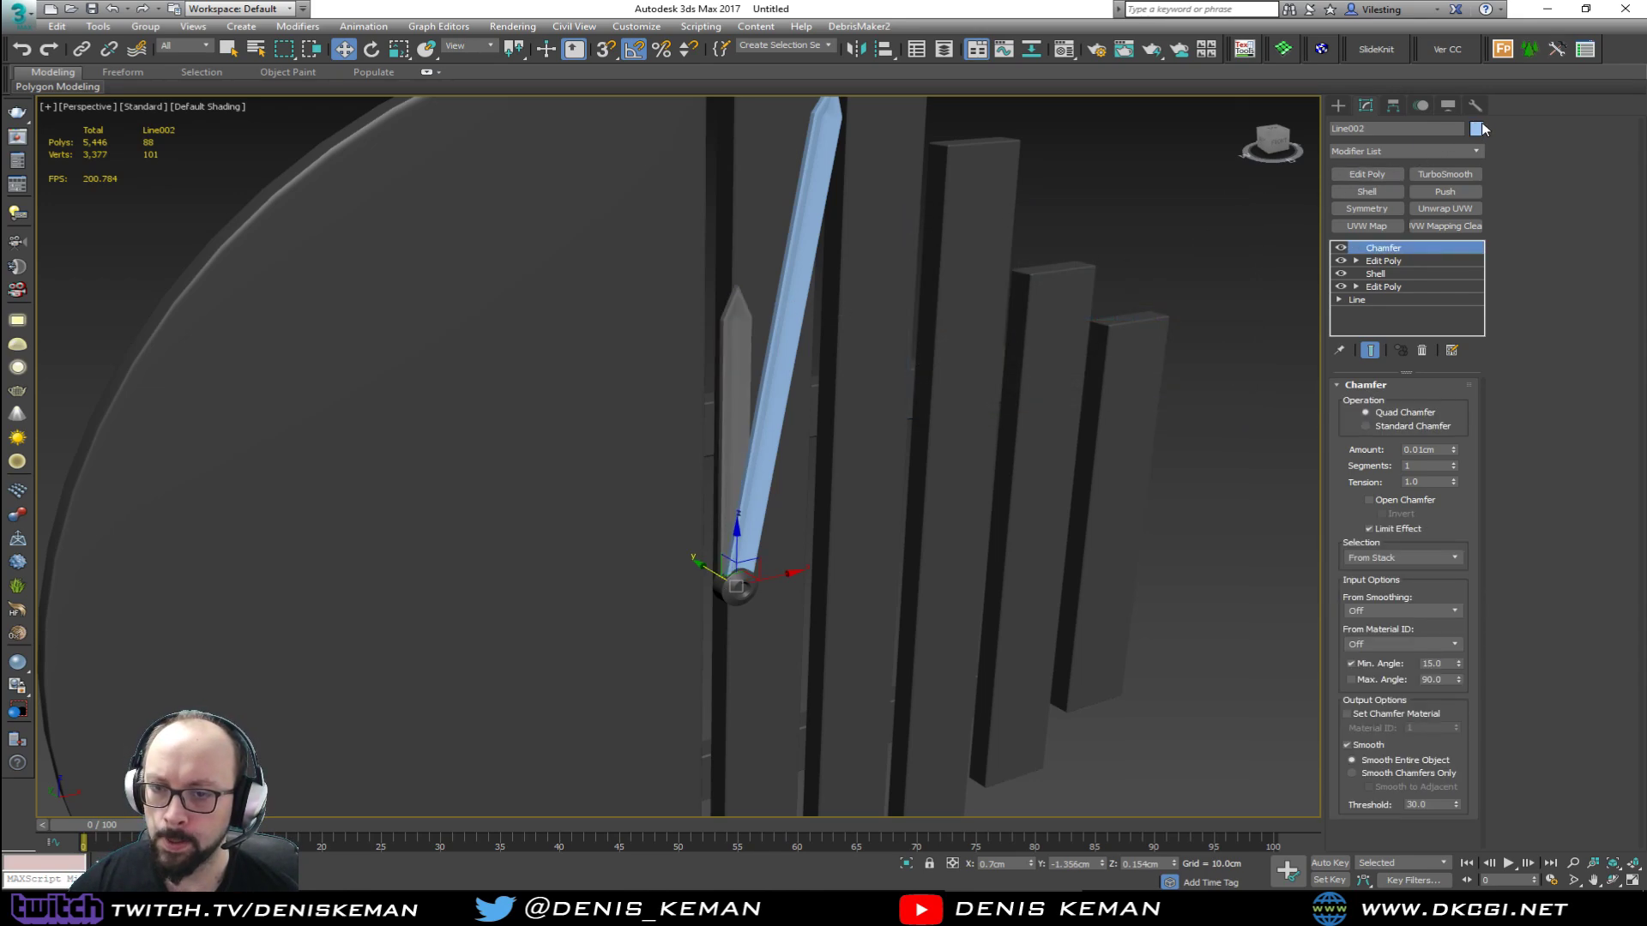
{"action": "left_click", "coordinate": [1476, 129]}
{"action": "left_click", "coordinate": [968, 358]}
{"action": "left_click", "coordinate": [1145, 406]}
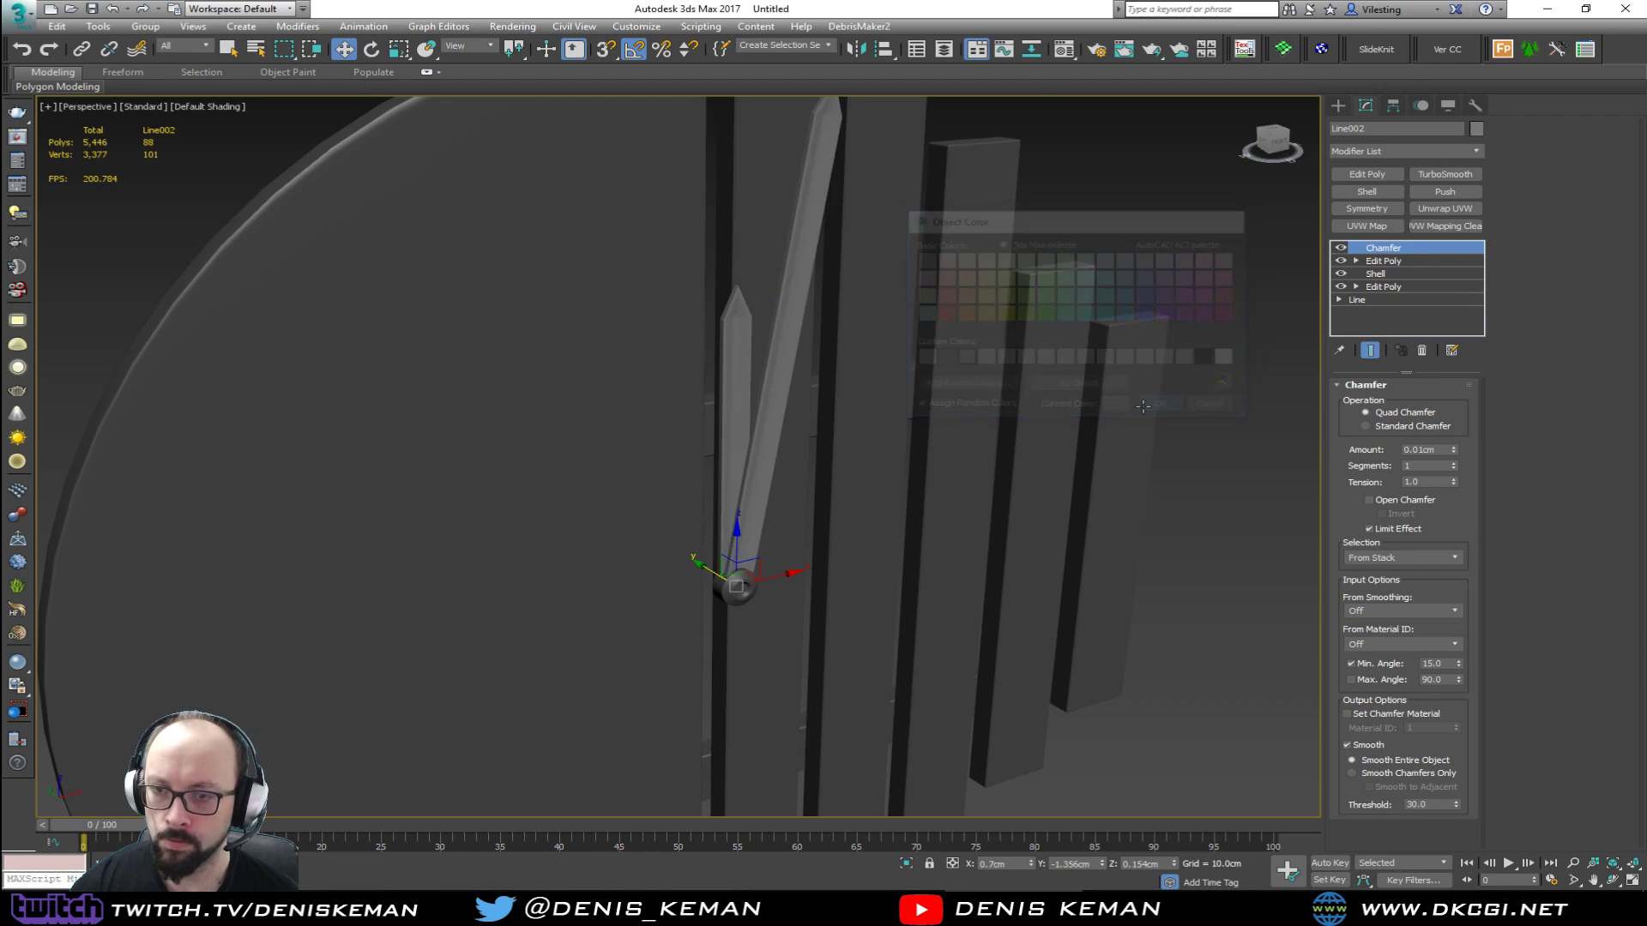
Step: Rotate the short hand towards ten o'clock and the long hand towards two so the clock reads about ten past ten
{"action": "middle_click_drag", "start_coordinate": [1021, 322], "coordinate": [847, 306]}
{"action": "scroll", "coordinate": [853, 310], "scroll_direction": "down", "scroll_amount": 3}
{"action": "left_click", "coordinate": [1054, 269]}
{"action": "middle_click_drag", "start_coordinate": [1054, 269], "coordinate": [991, 228], "text": "alt"}
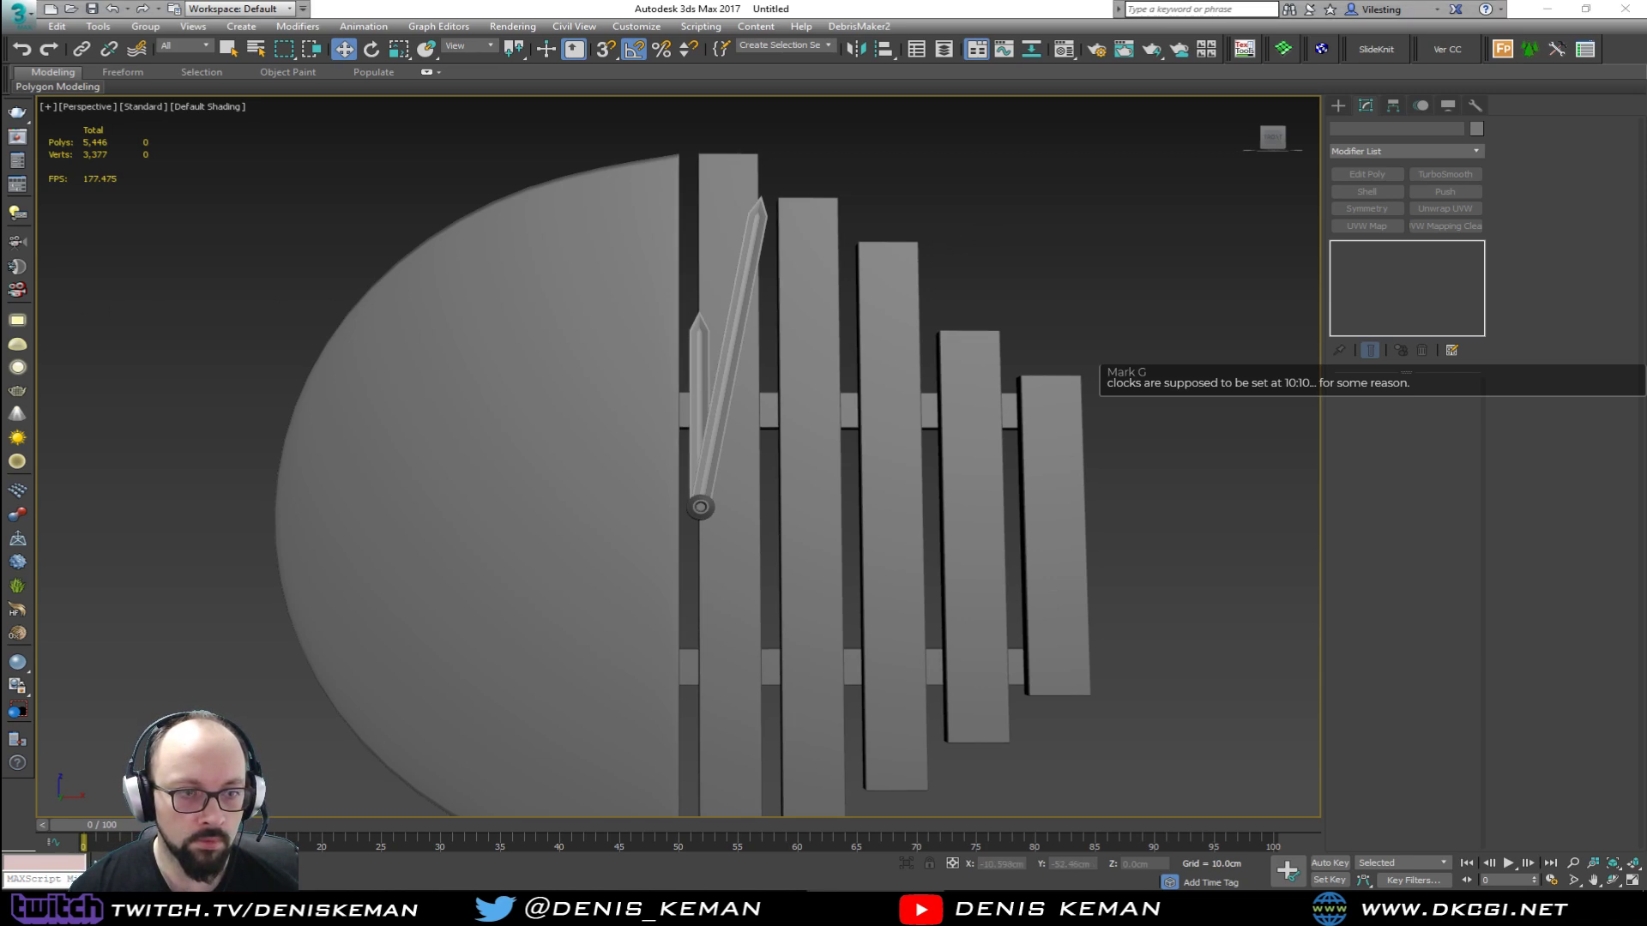
{"action": "left_click", "coordinate": [698, 367]}
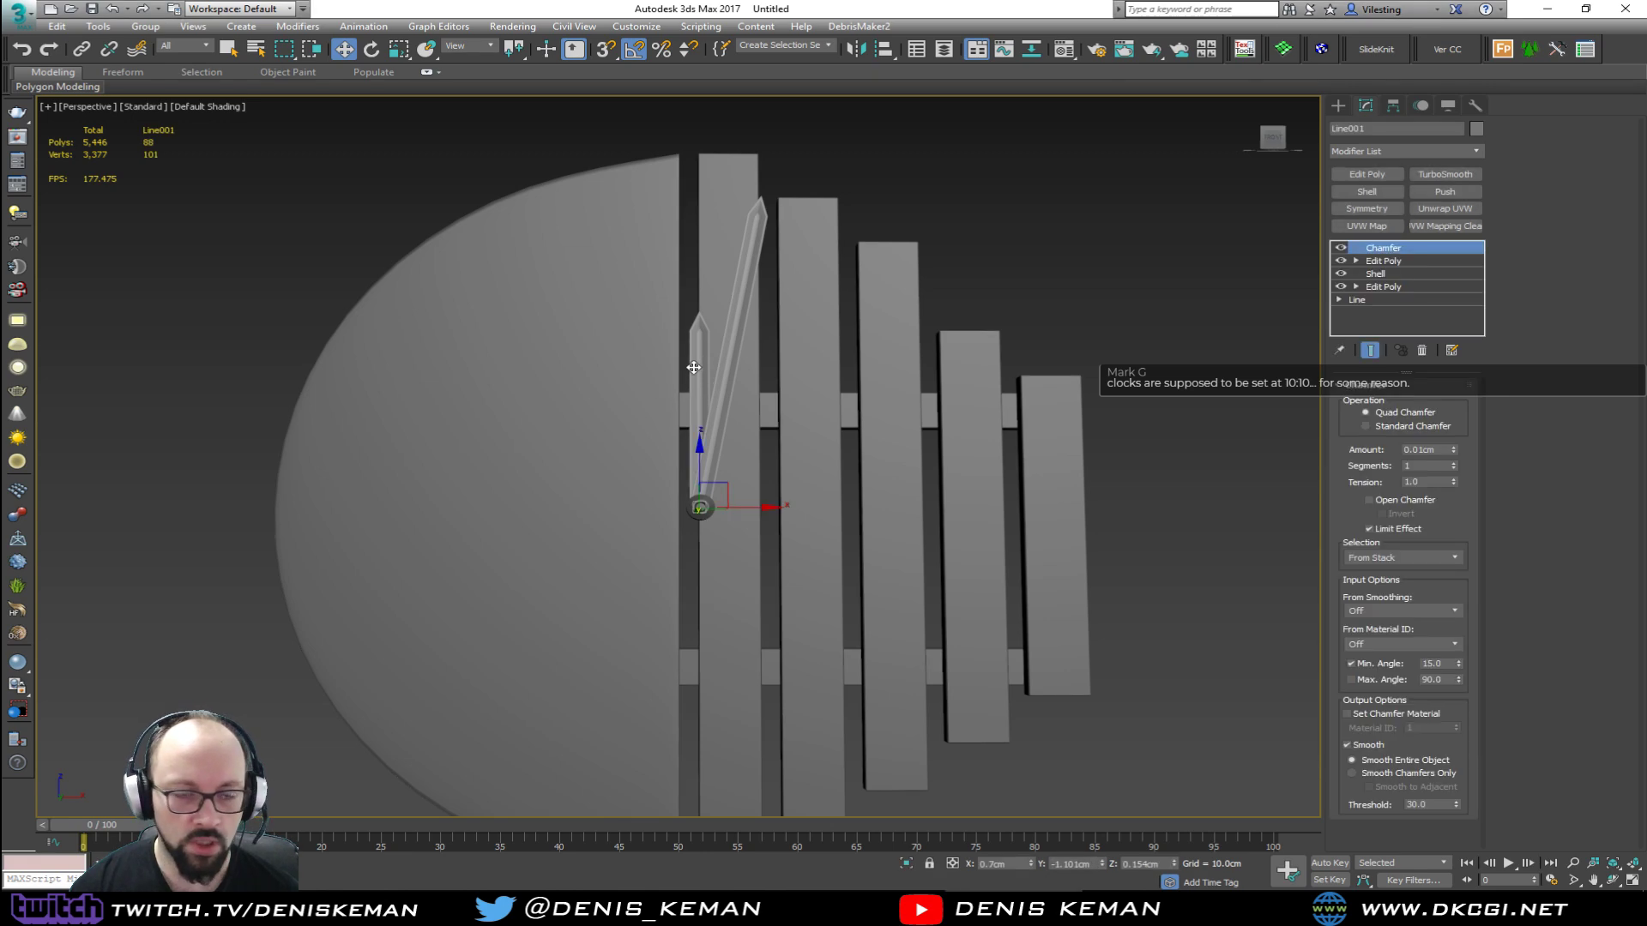
{"action": "key", "text": "e"}
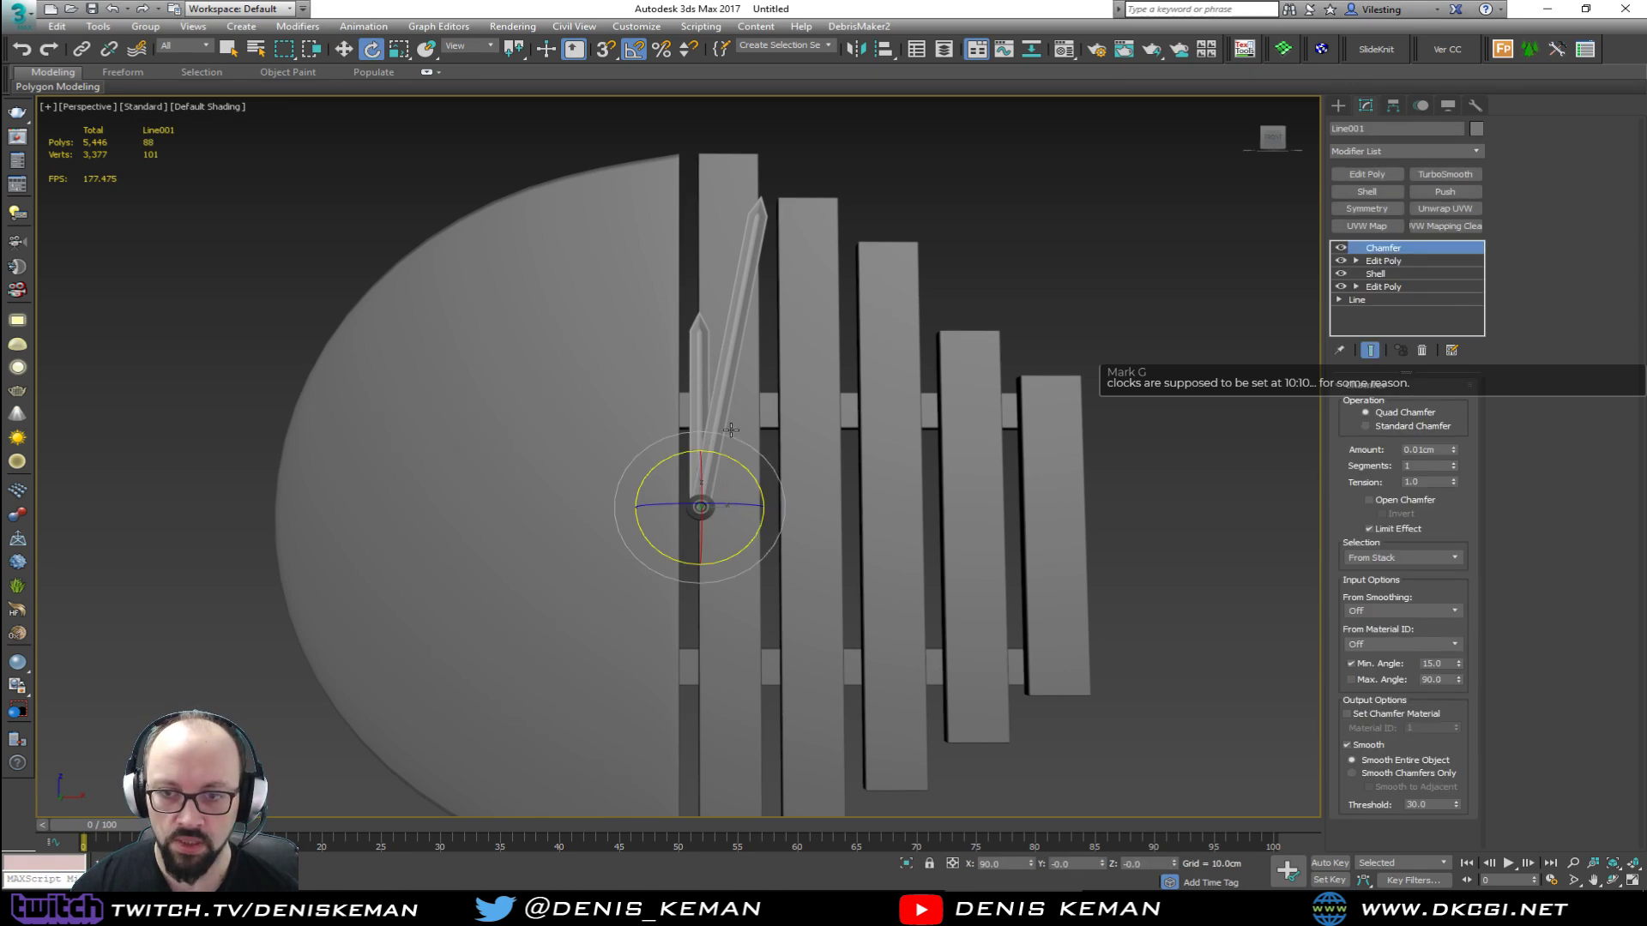
{"action": "mouse_move", "coordinate": [739, 461]}
{"action": "left_mouse_down"}
{"action": "mouse_move", "coordinate": [677, 459]}
{"action": "mouse_move", "coordinate": [760, 482]}
{"action": "left_mouse_up"}
{"action": "left_click", "coordinate": [723, 401]}
{"action": "left_click", "coordinate": [1040, 243]}
{"action": "mouse_move", "coordinate": [735, 320]}
{"action": "middle_mouse_down", "text": "alt"}
{"action": "mouse_move", "coordinate": [796, 371]}
{"action": "mouse_move", "coordinate": [717, 347]}
{"action": "middle_mouse_up", "text": "alt"}
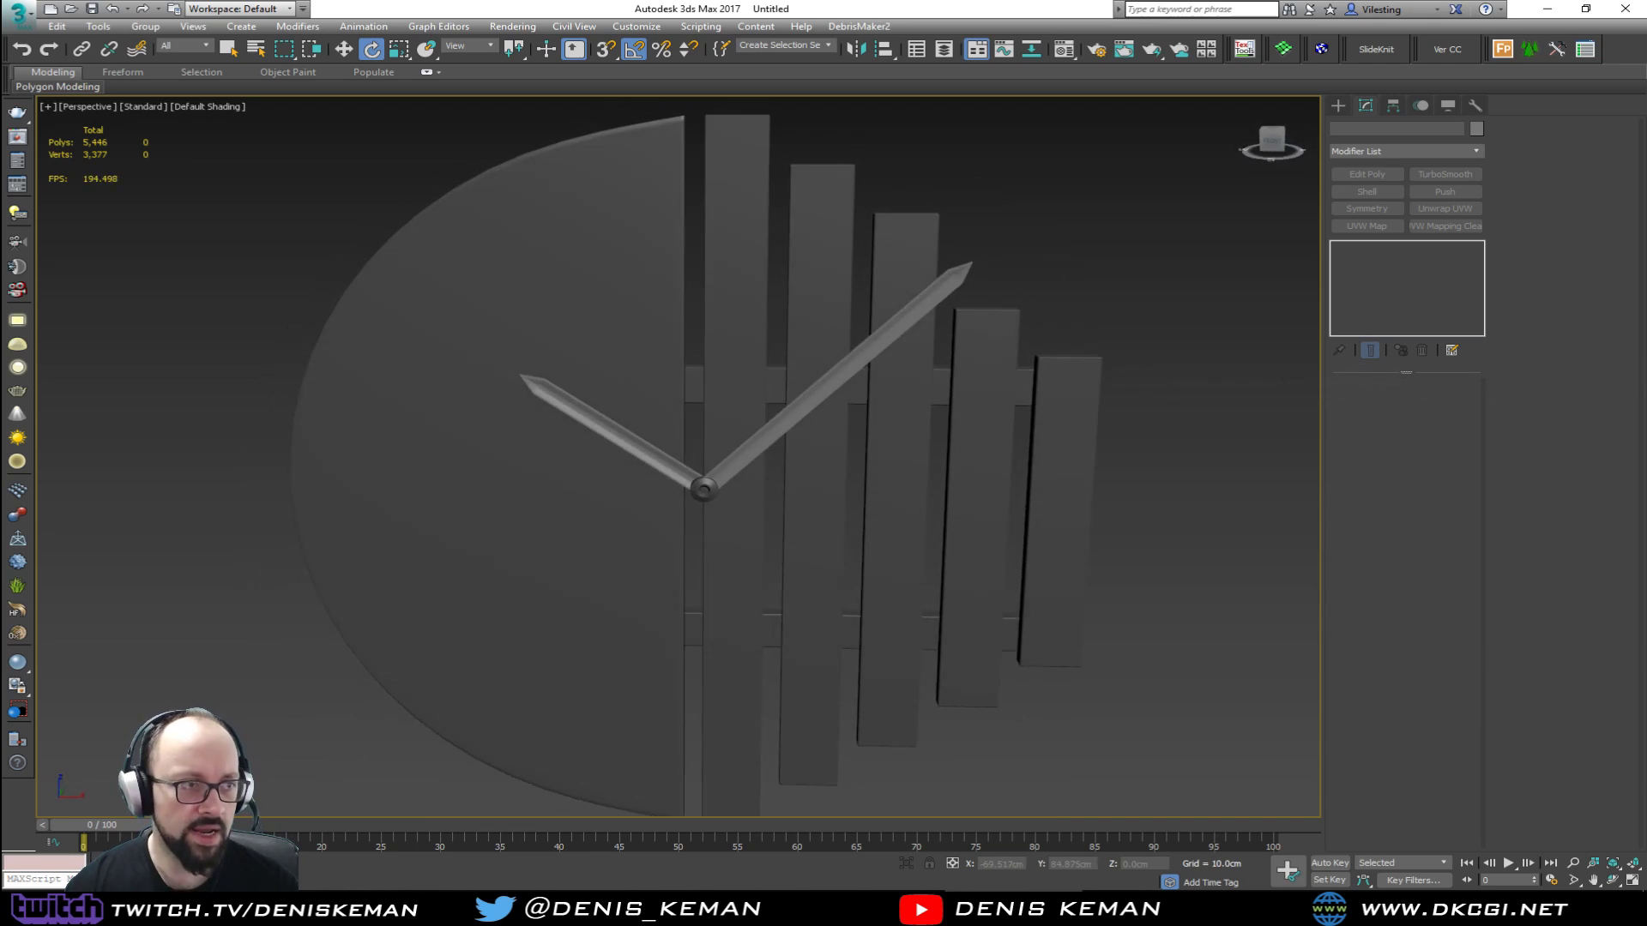
Step: Check the reference photo, then draw a narrow upright plane about 0.5 cm wide at the first plank's upper inner corner in Front view
{"action": "left_click_drag", "start_coordinate": [0, 184], "coordinate": [744, 95]}
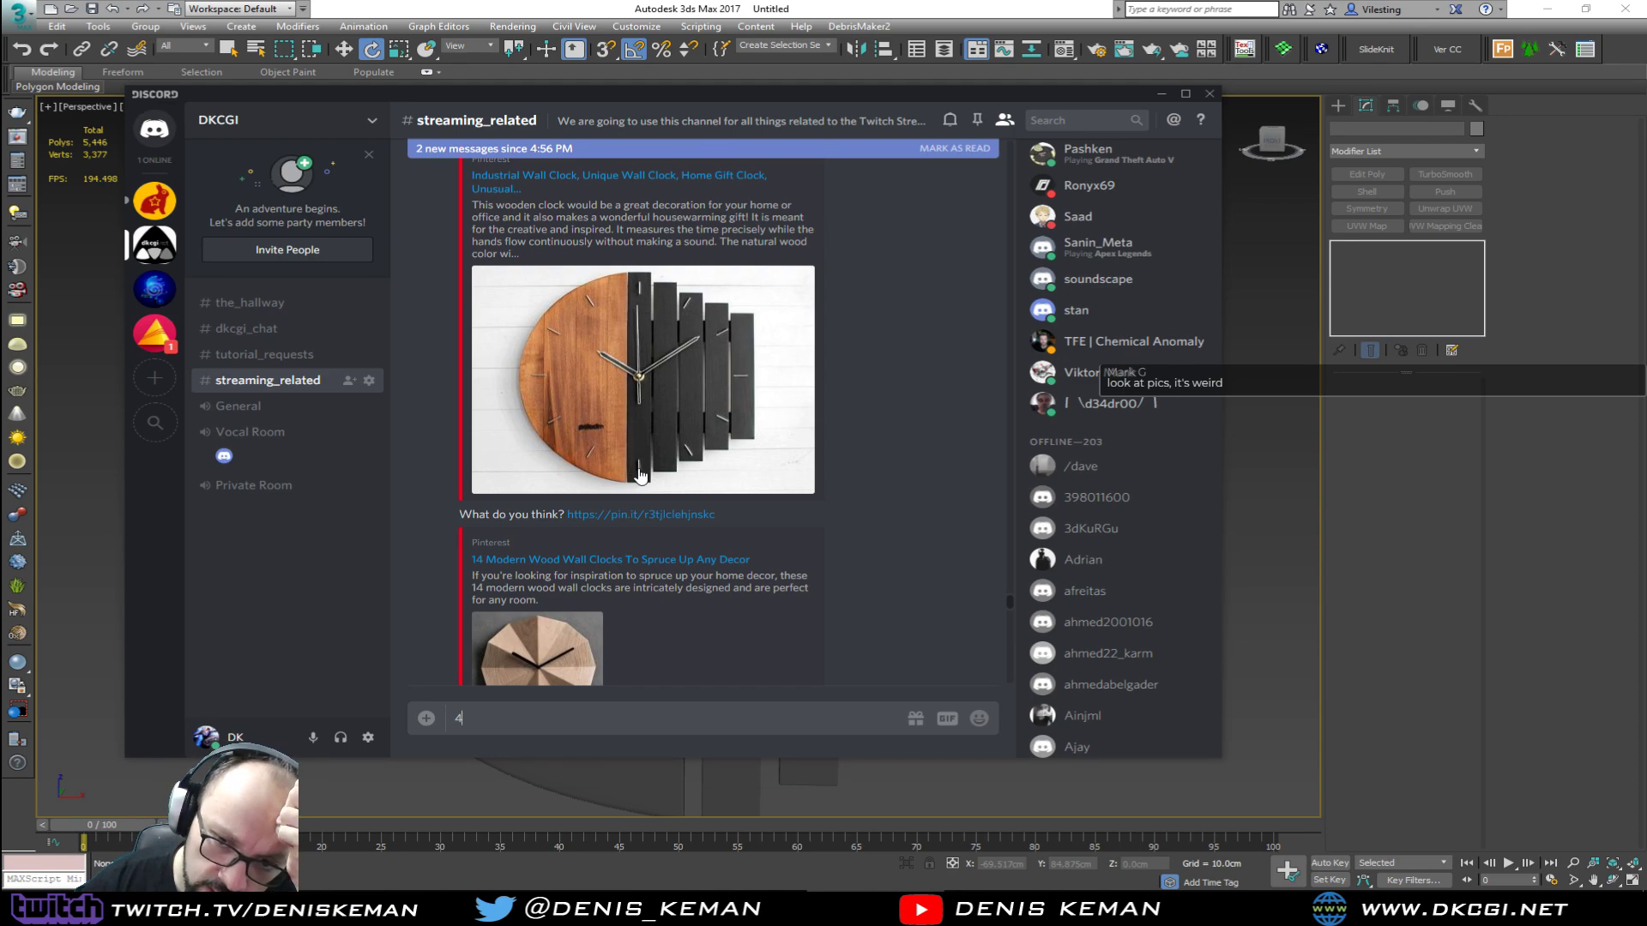
{"action": "left_click_drag", "start_coordinate": [729, 91], "coordinate": [0, 120]}
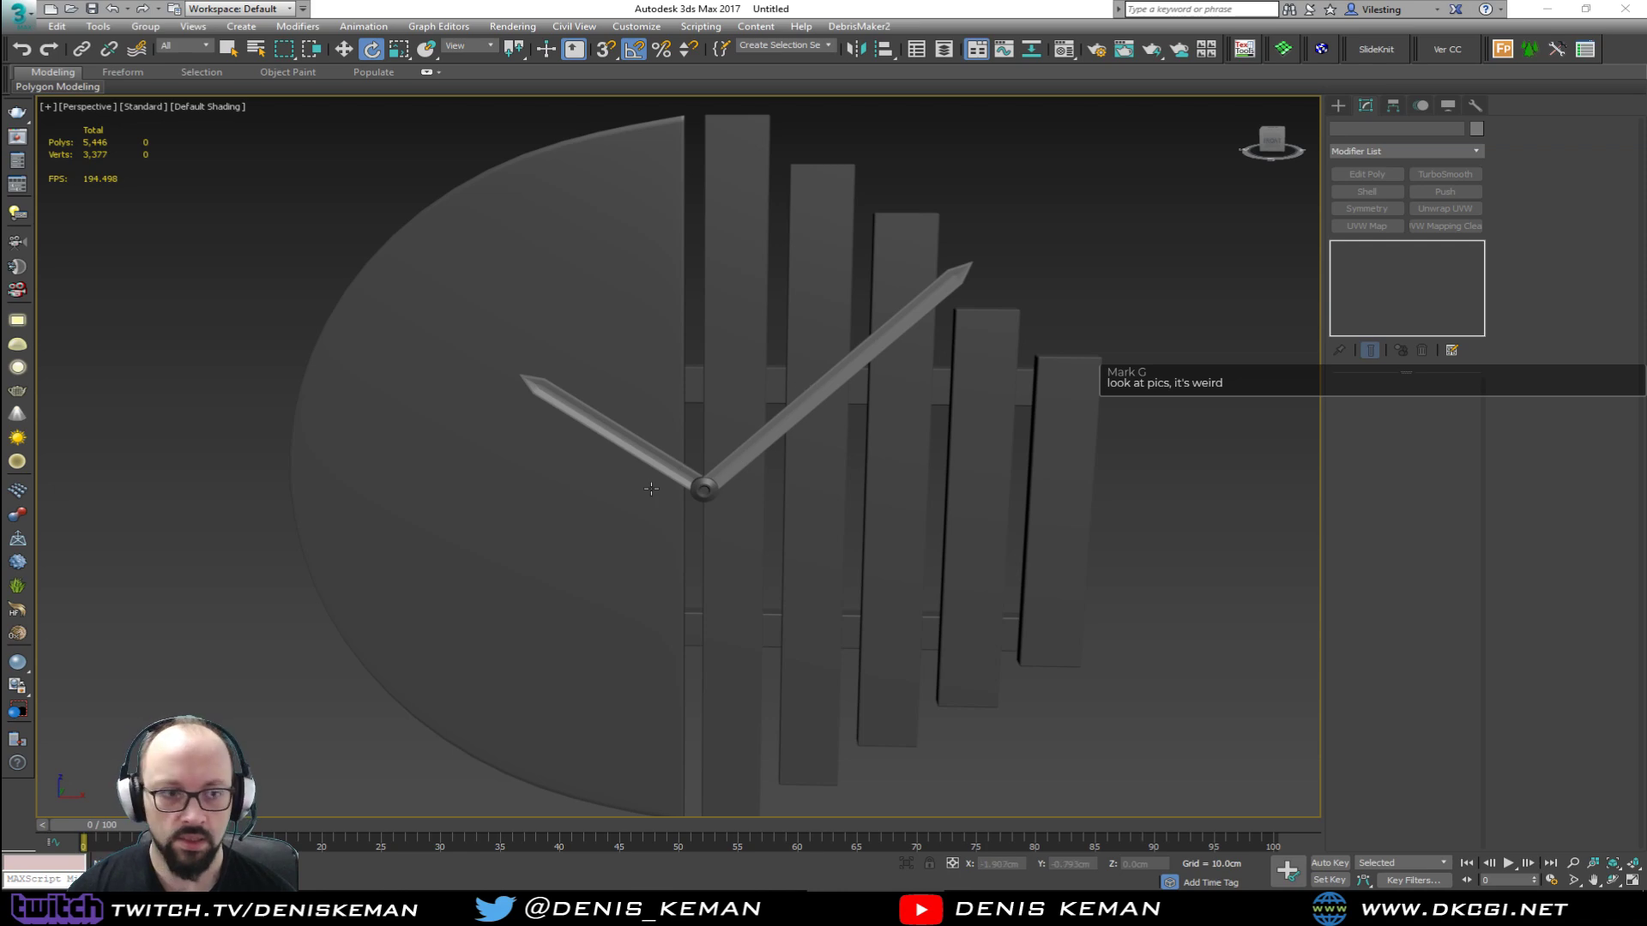
{"action": "scroll", "coordinate": [652, 489], "scroll_direction": "down", "scroll_amount": 1}
{"action": "key", "text": "alt+w"}
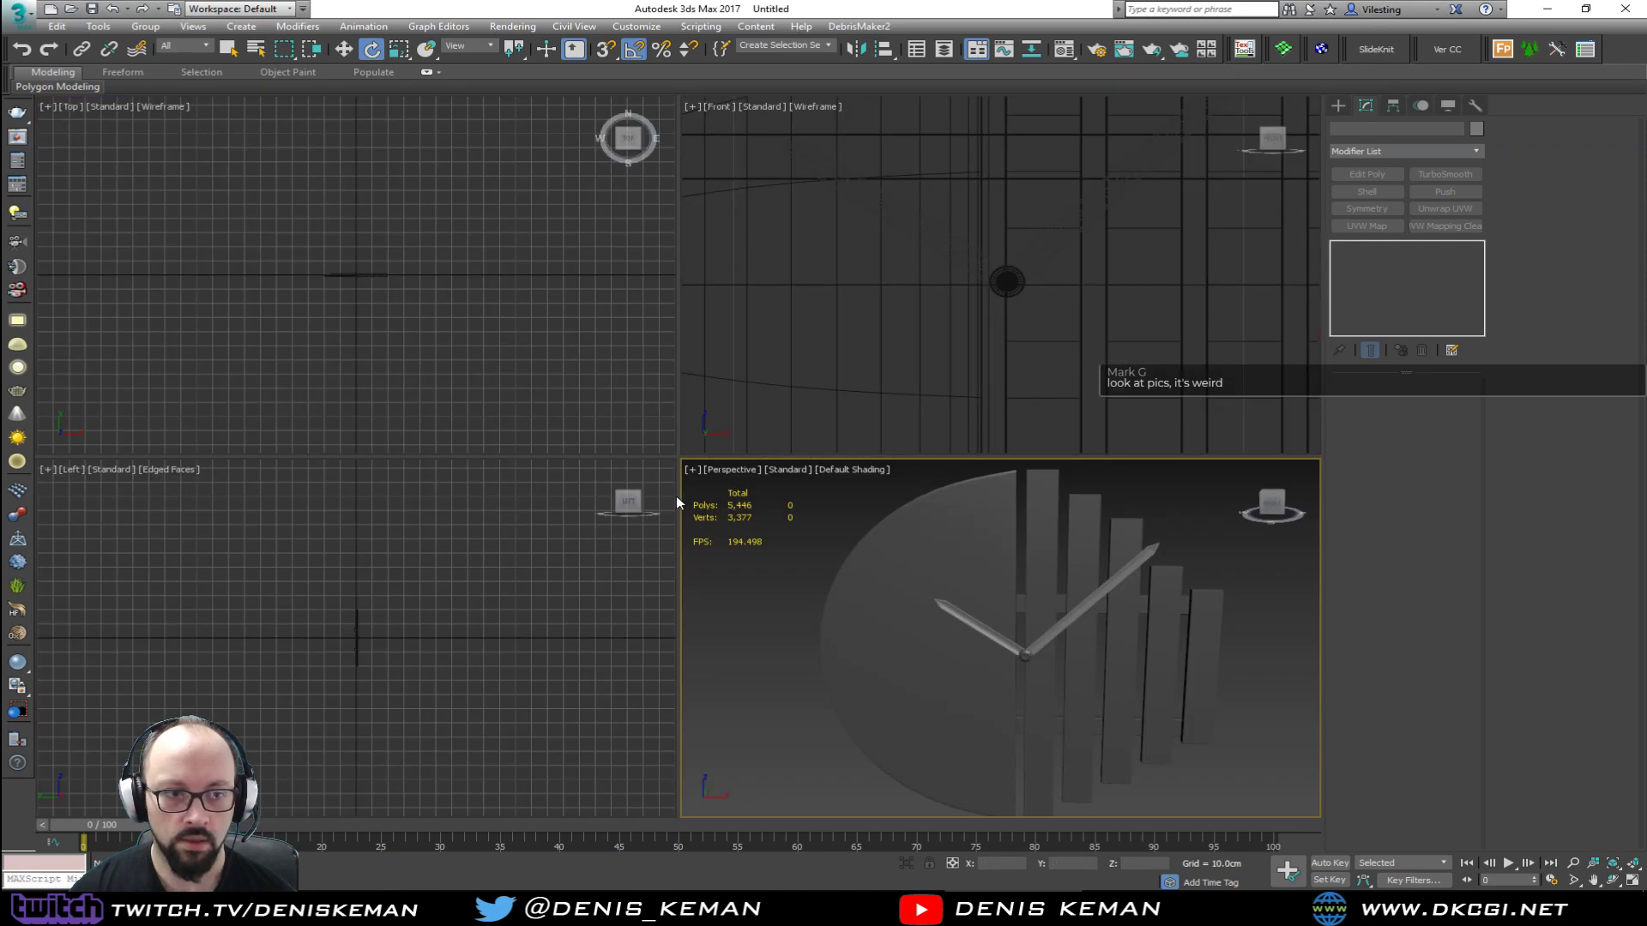
{"action": "left_click", "coordinate": [957, 362]}
{"action": "key", "text": "alt+w"}
{"action": "scroll", "coordinate": [793, 367], "scroll_direction": "down", "scroll_amount": 6}
{"action": "middle_click_drag", "start_coordinate": [775, 287], "coordinate": [766, 402]}
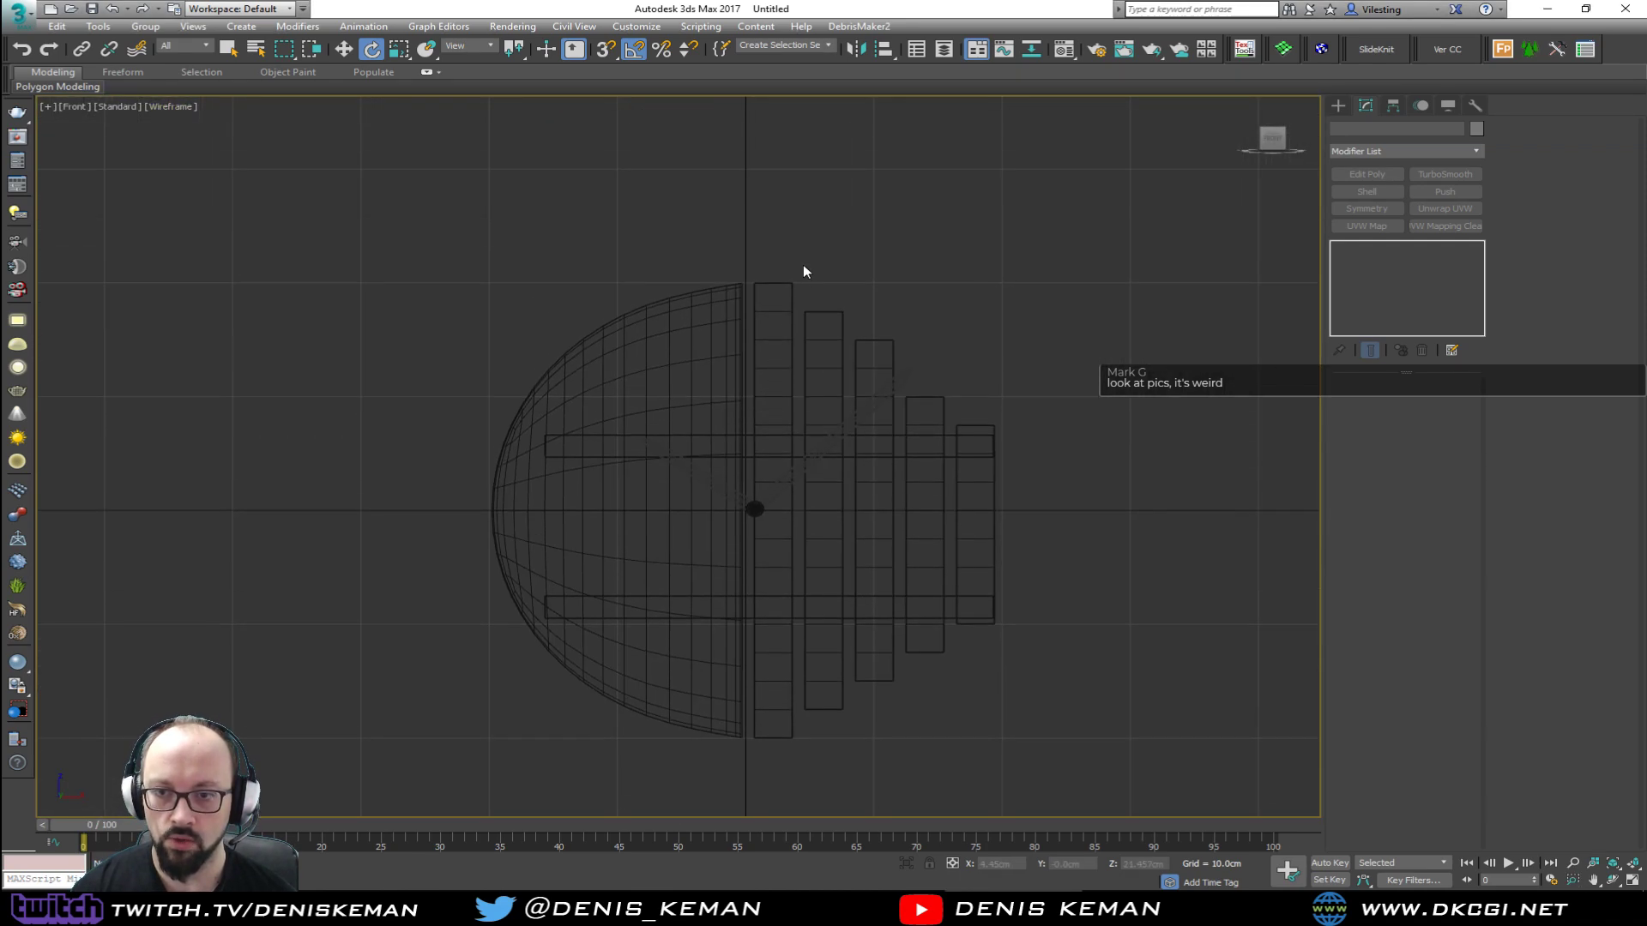
{"action": "right_click", "coordinate": [813, 258]}
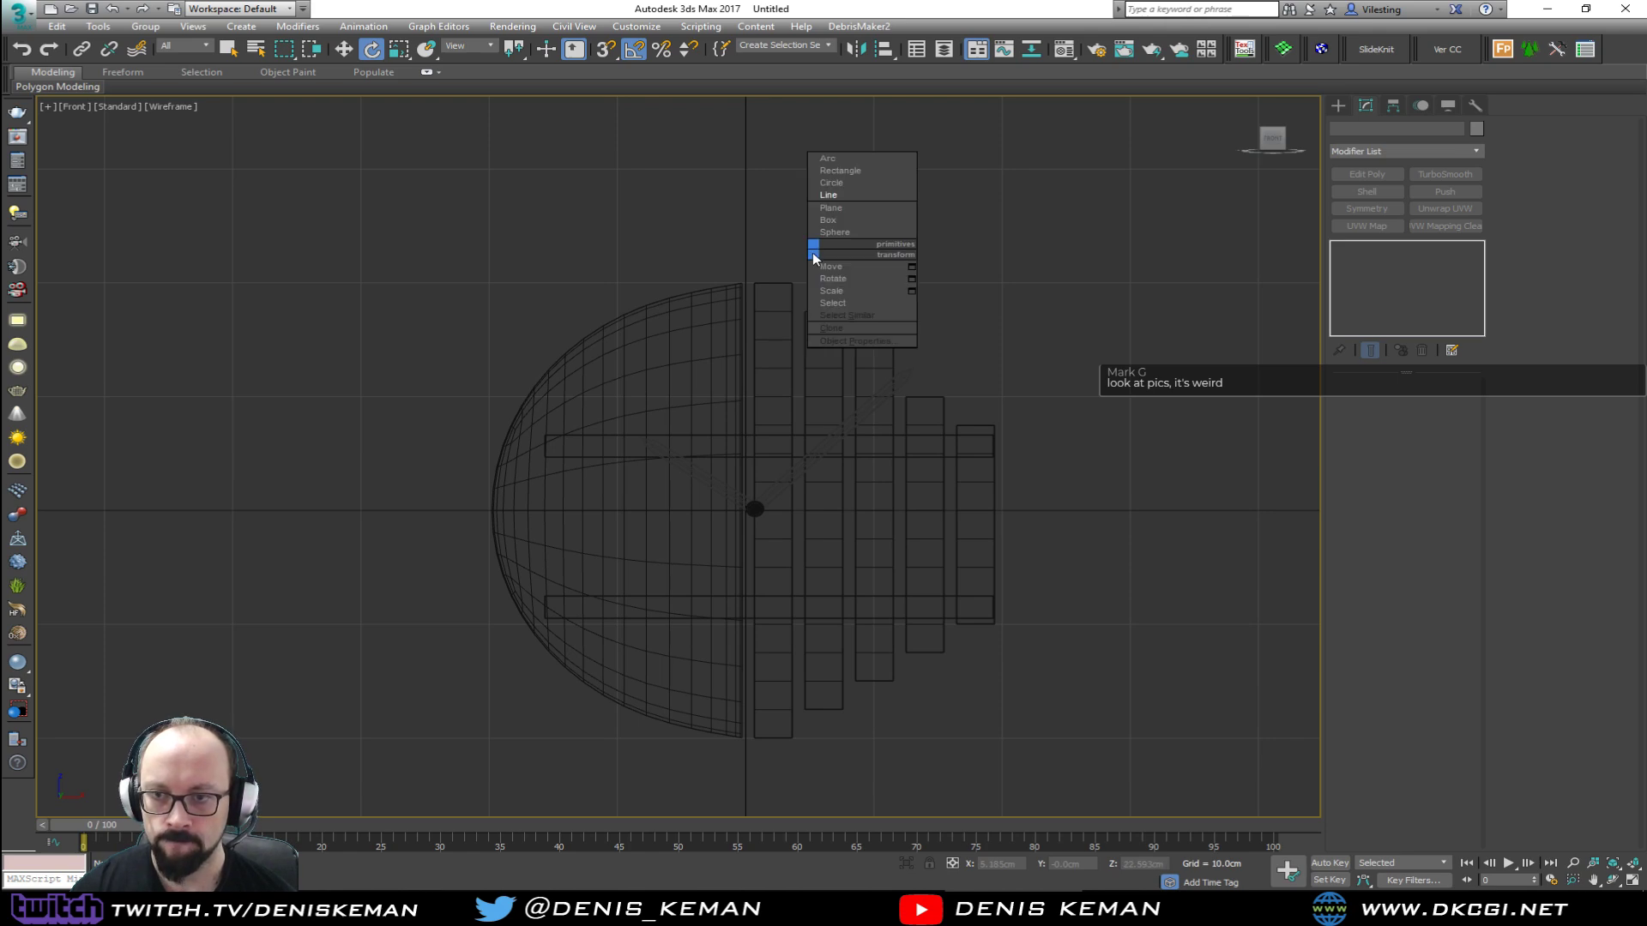
{"action": "left_click", "coordinate": [852, 211]}
{"action": "scroll", "coordinate": [755, 295], "scroll_direction": "up", "scroll_amount": 2}
{"action": "scroll", "coordinate": [755, 295], "scroll_direction": "up", "scroll_amount": 2}
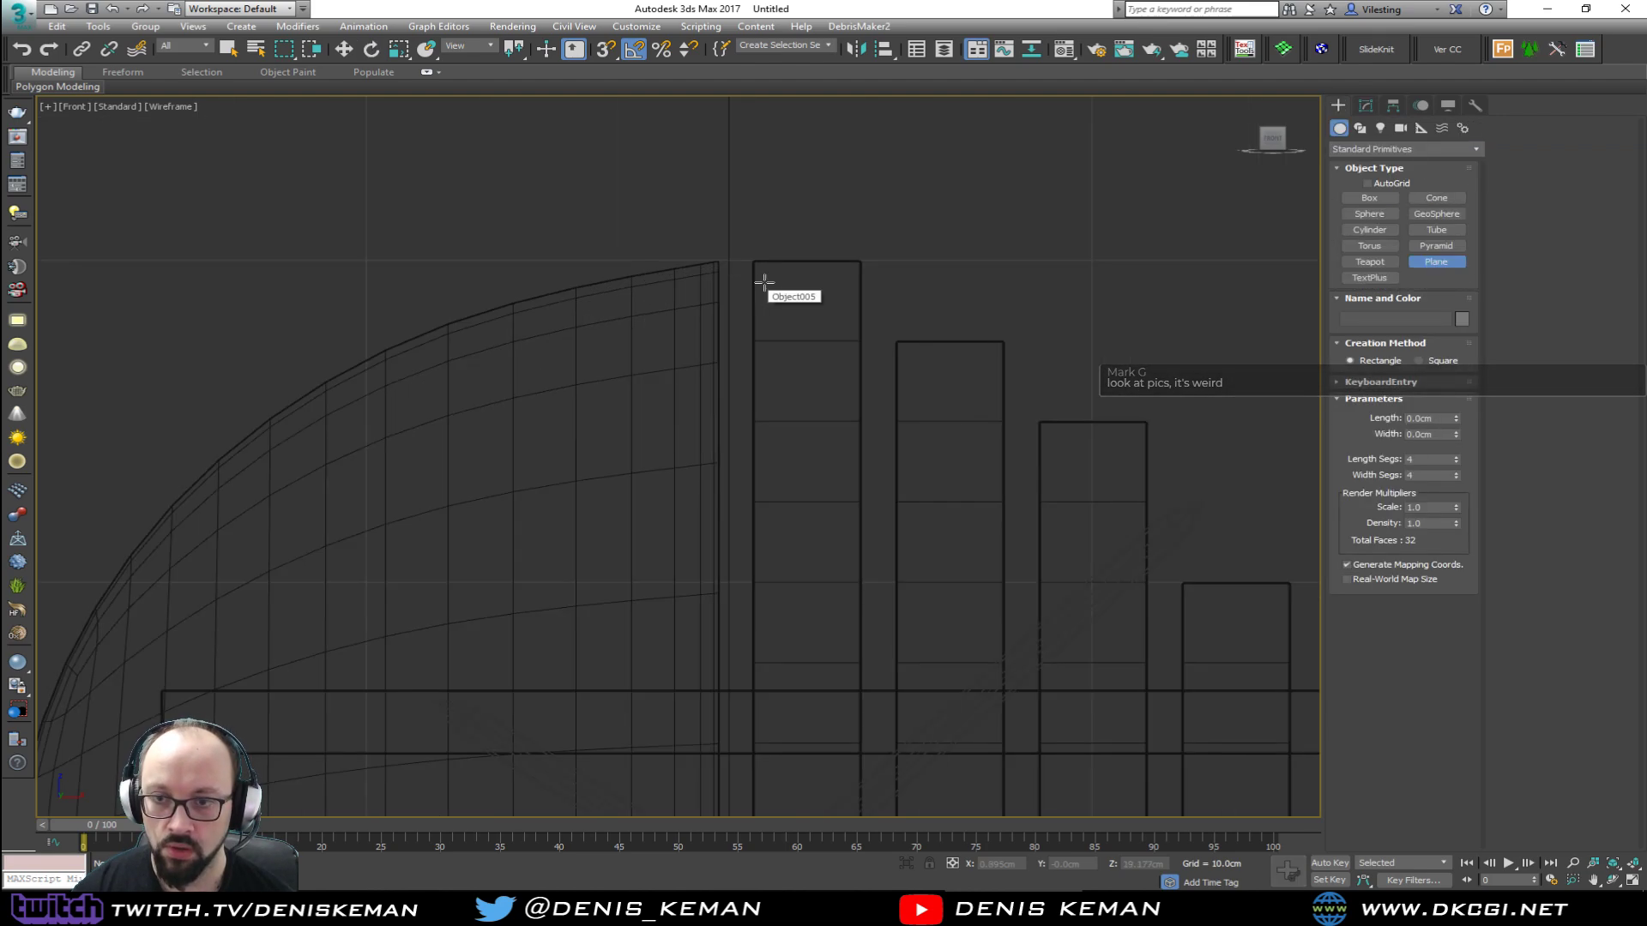
{"action": "left_click_drag", "start_coordinate": [777, 266], "coordinate": [761, 371]}
Step: Set the marker plane to 3 cm length and 0.5 cm width, with 1 length and 1 width segment
{"action": "left_click_drag", "start_coordinate": [1450, 418], "coordinate": [1348, 415]}
{"action": "type", "text": "3"}
{"action": "key", "text": "Return"}
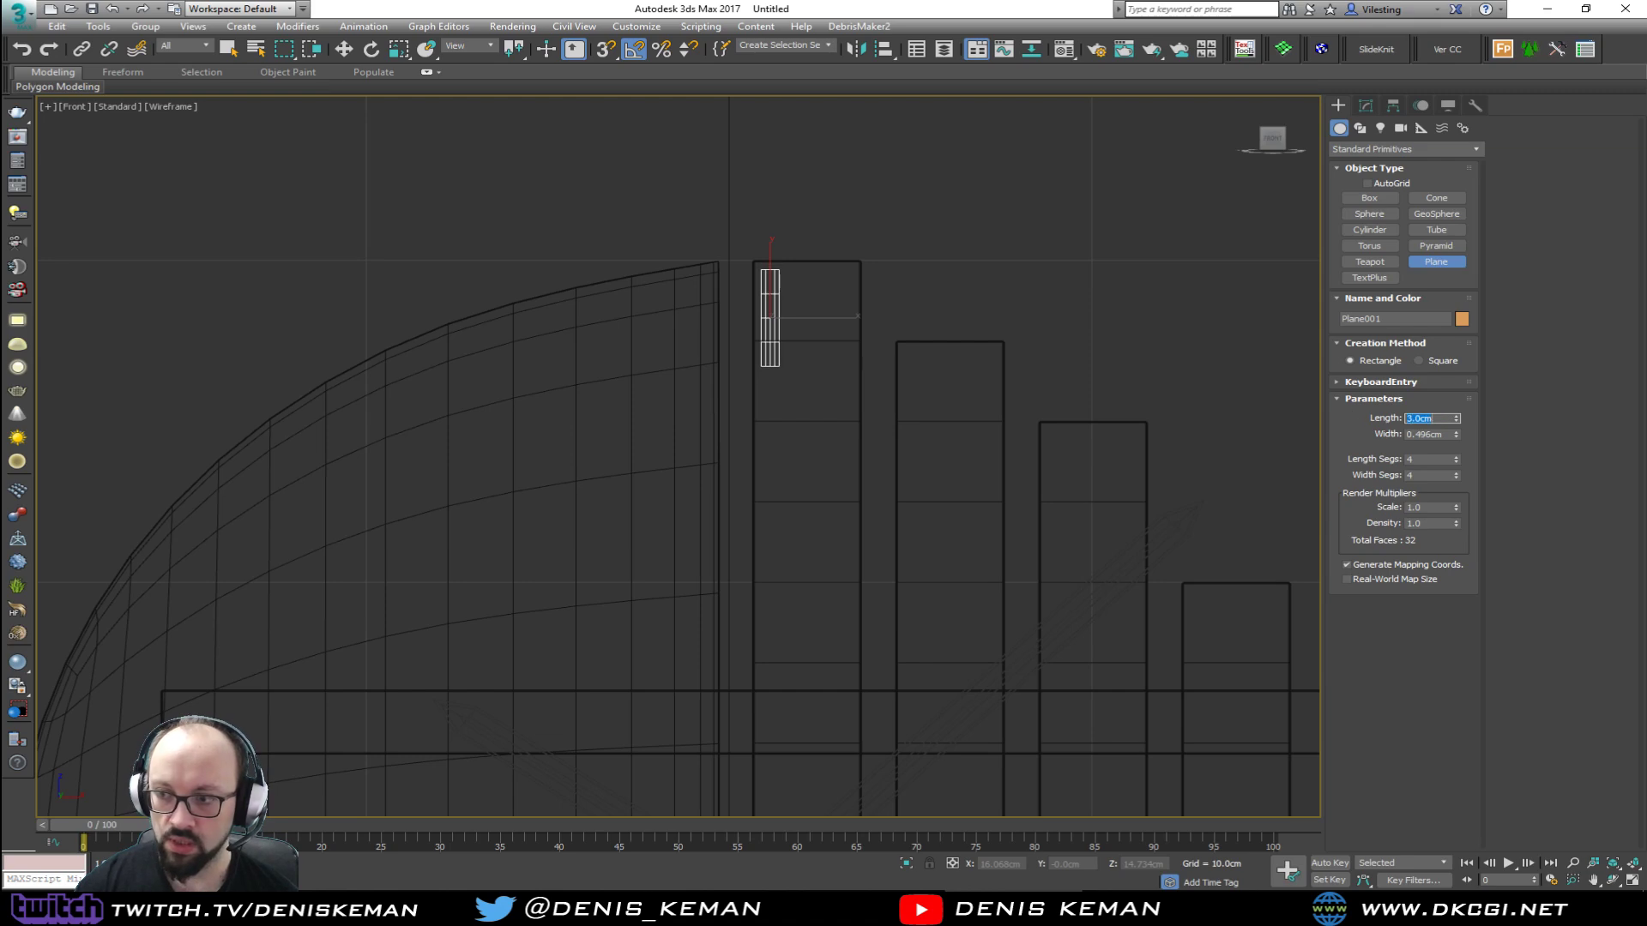
{"action": "key", "text": "Tab"}
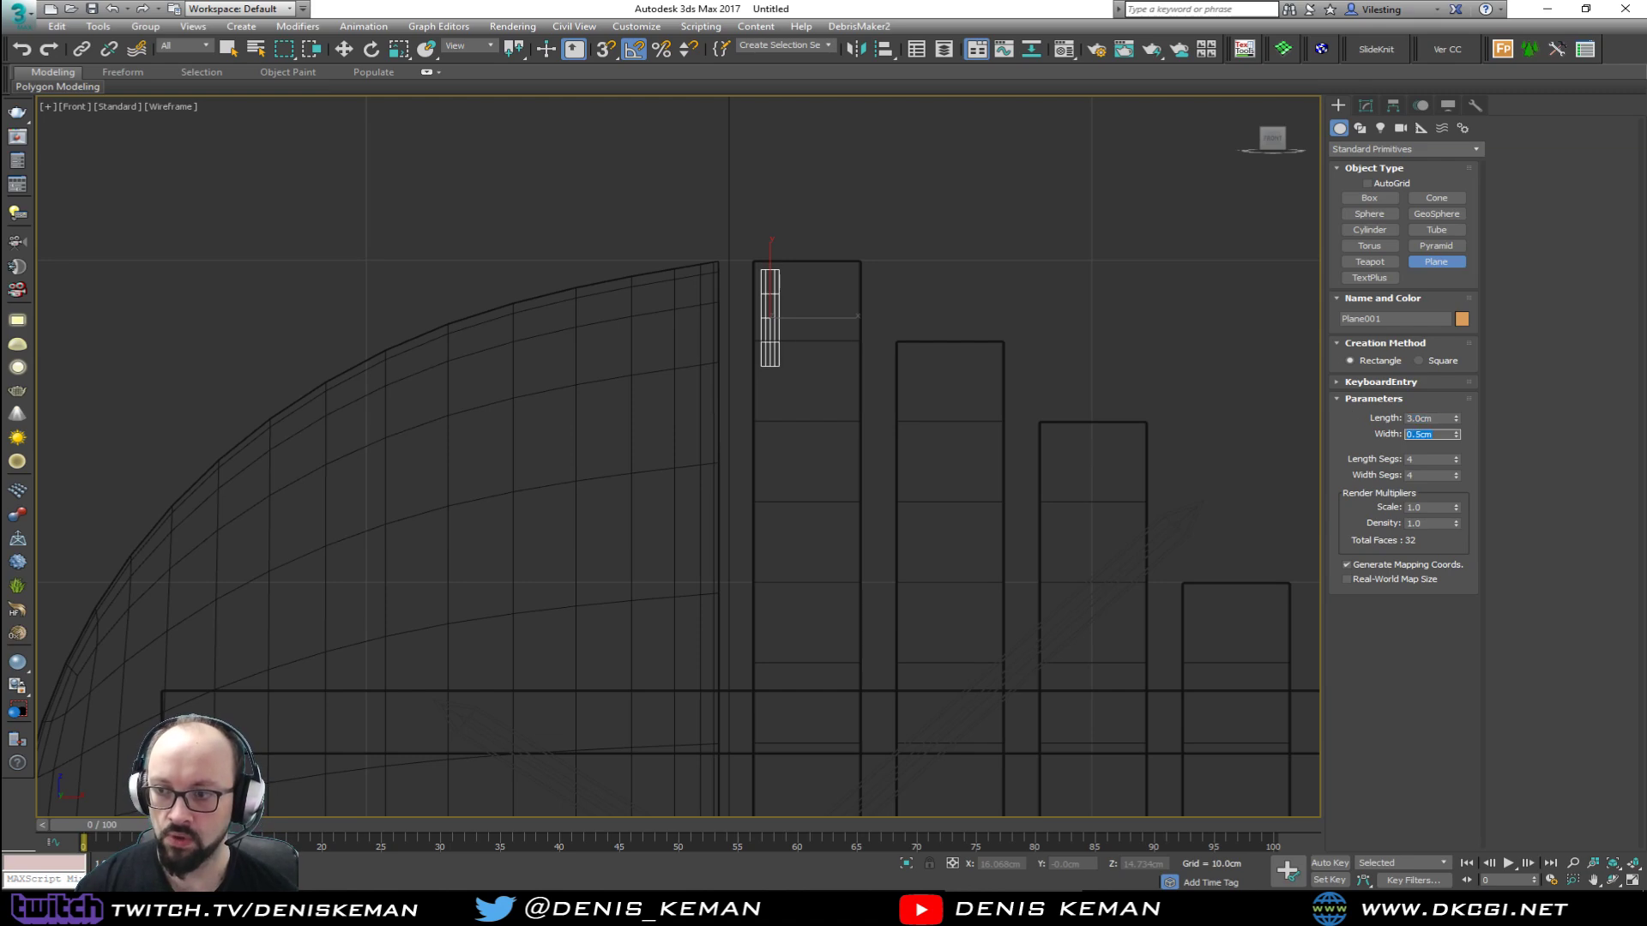
{"action": "right_click", "coordinate": [1456, 462]}
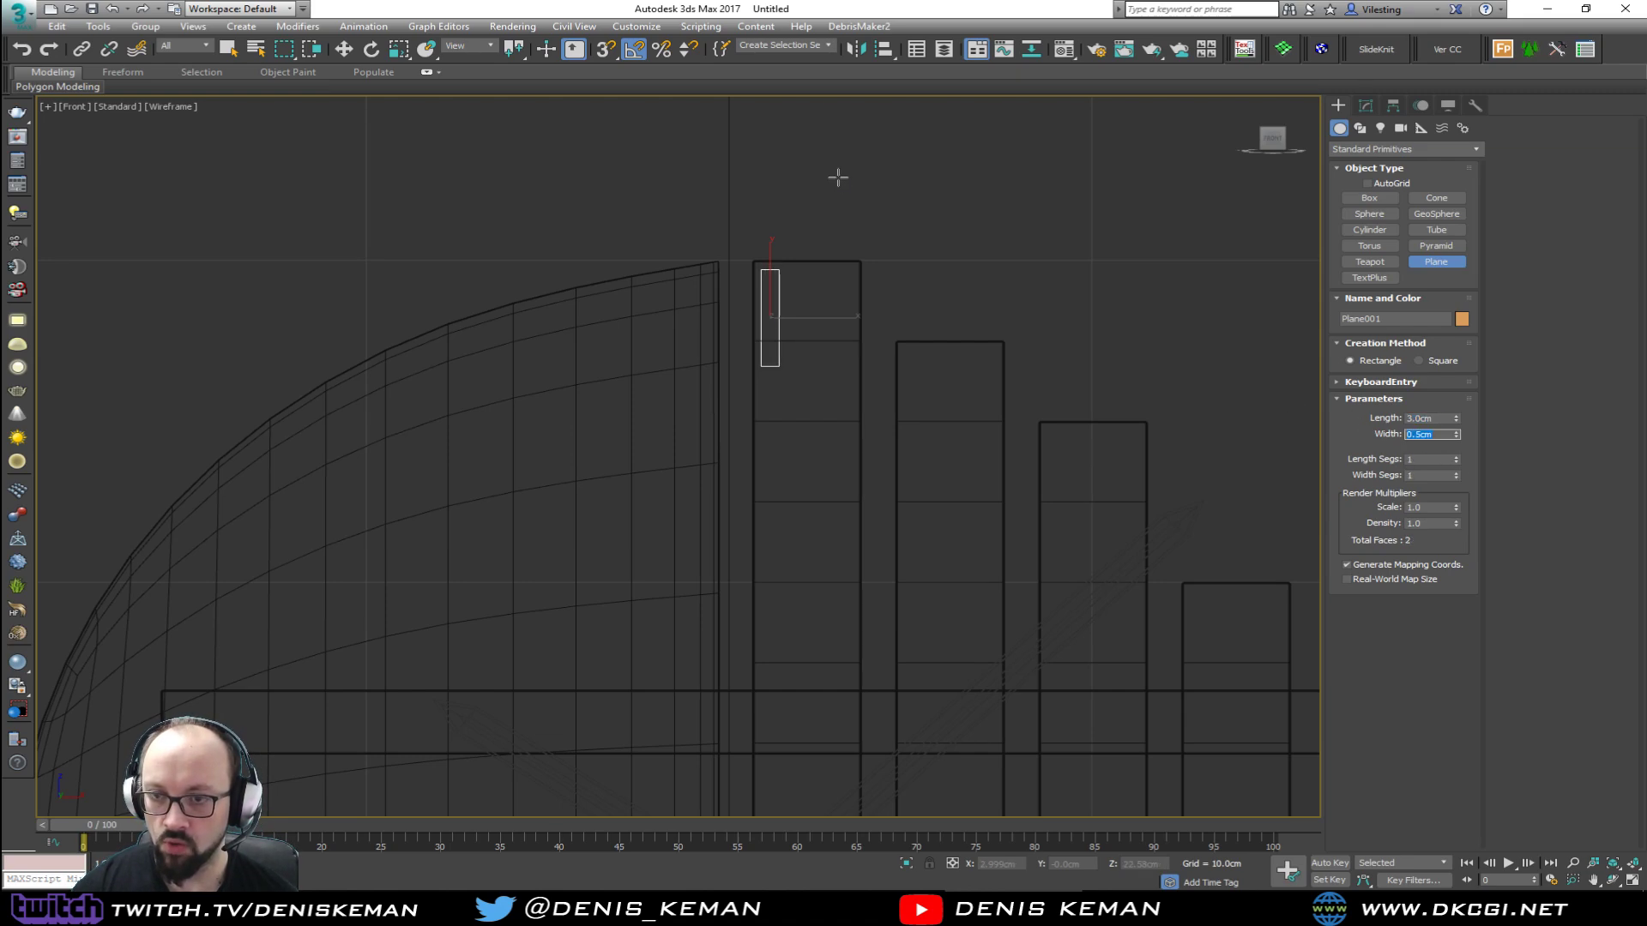
Step: Move the marker plane forward along Y to just in front of the first plank's face
{"action": "right_click", "coordinate": [829, 258]}
{"action": "scroll", "coordinate": [827, 268], "scroll_direction": "down", "scroll_amount": 2}
{"action": "key", "text": "alt+w"}
{"action": "middle_click", "coordinate": [866, 515]}
{"action": "key", "text": "alt+w"}
{"action": "key", "text": "z"}
{"action": "middle_click_drag", "start_coordinate": [764, 317], "coordinate": [852, 375], "text": "alt"}
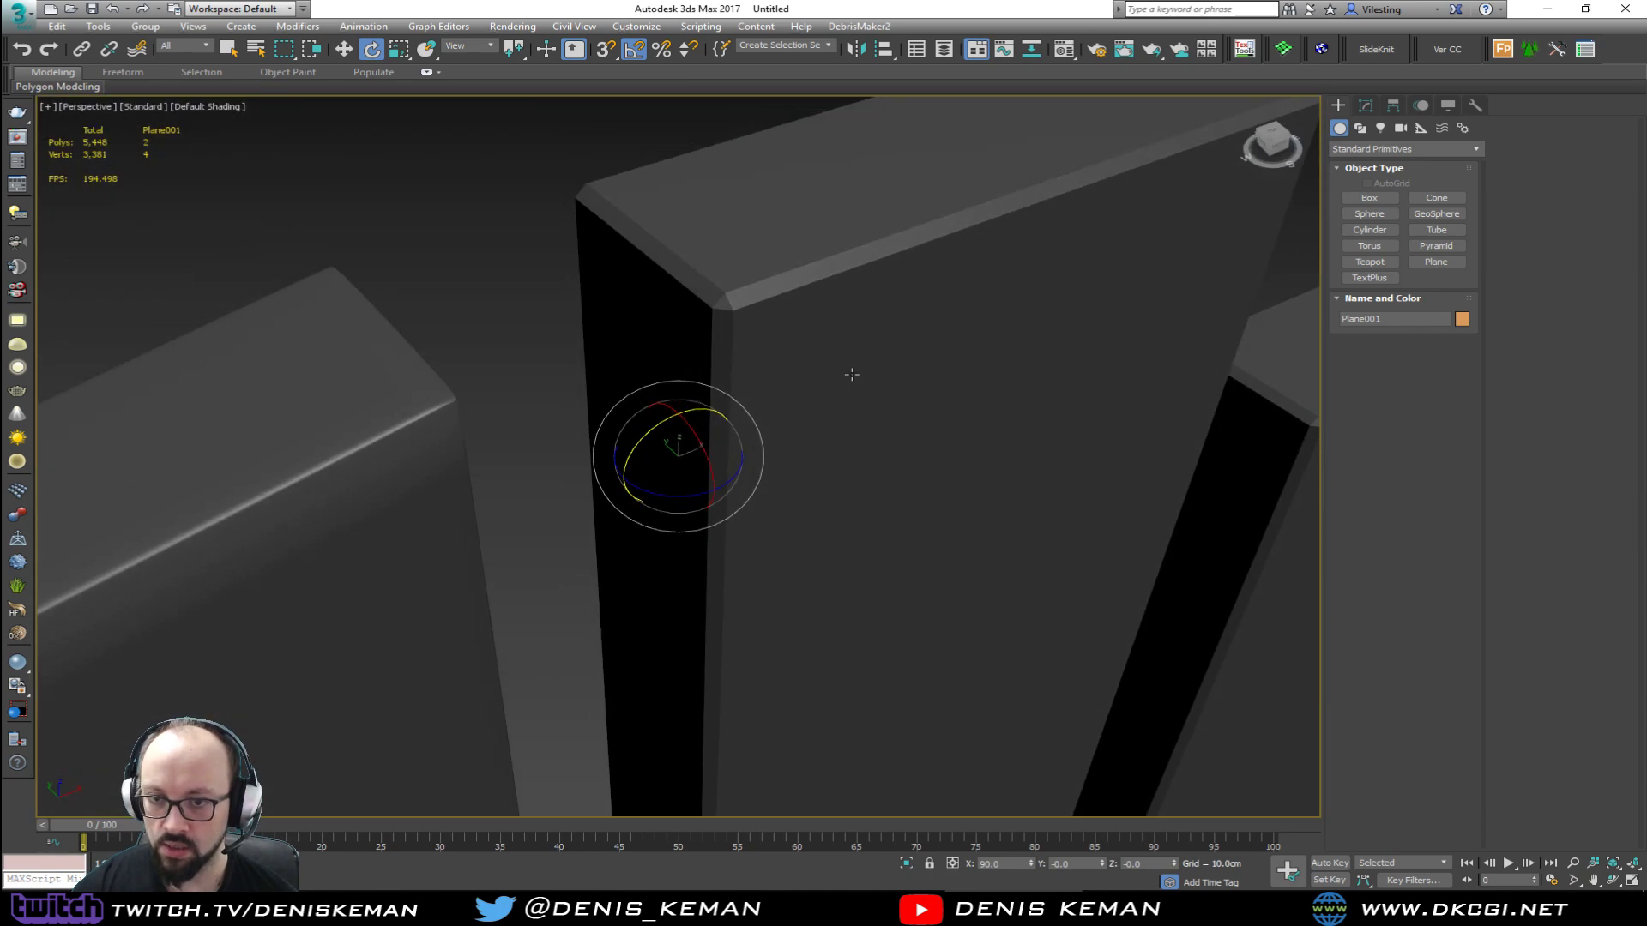
{"action": "scroll", "coordinate": [852, 374], "scroll_direction": "down", "scroll_amount": 4}
{"action": "key", "text": "w"}
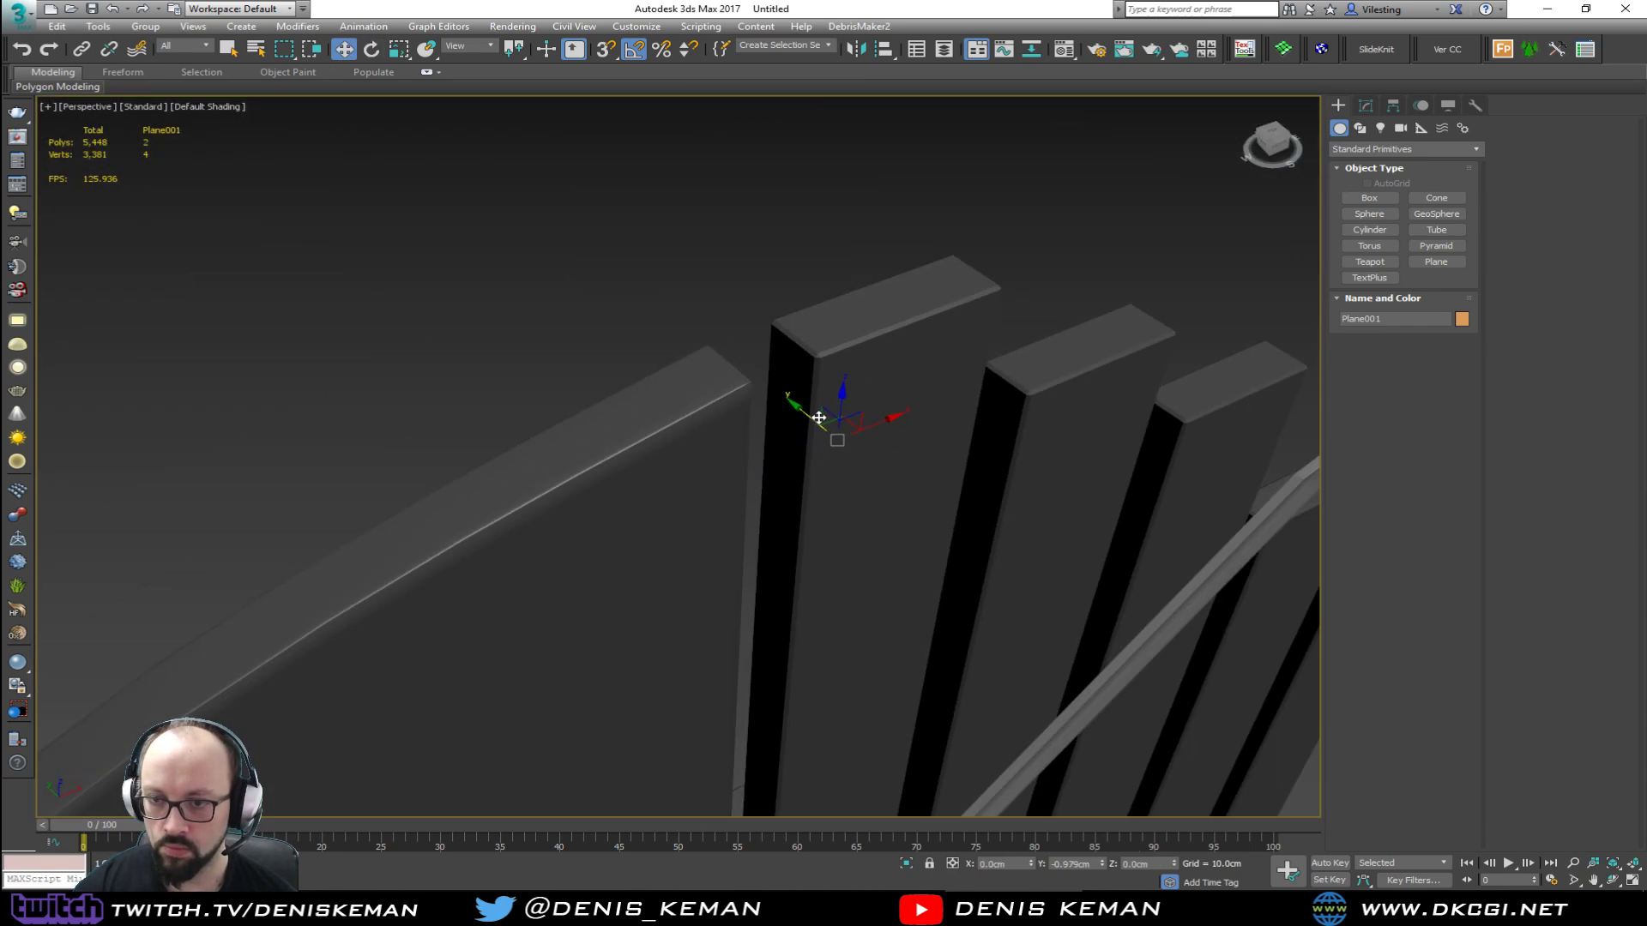
{"action": "left_click_drag", "start_coordinate": [819, 418], "coordinate": [818, 417]}
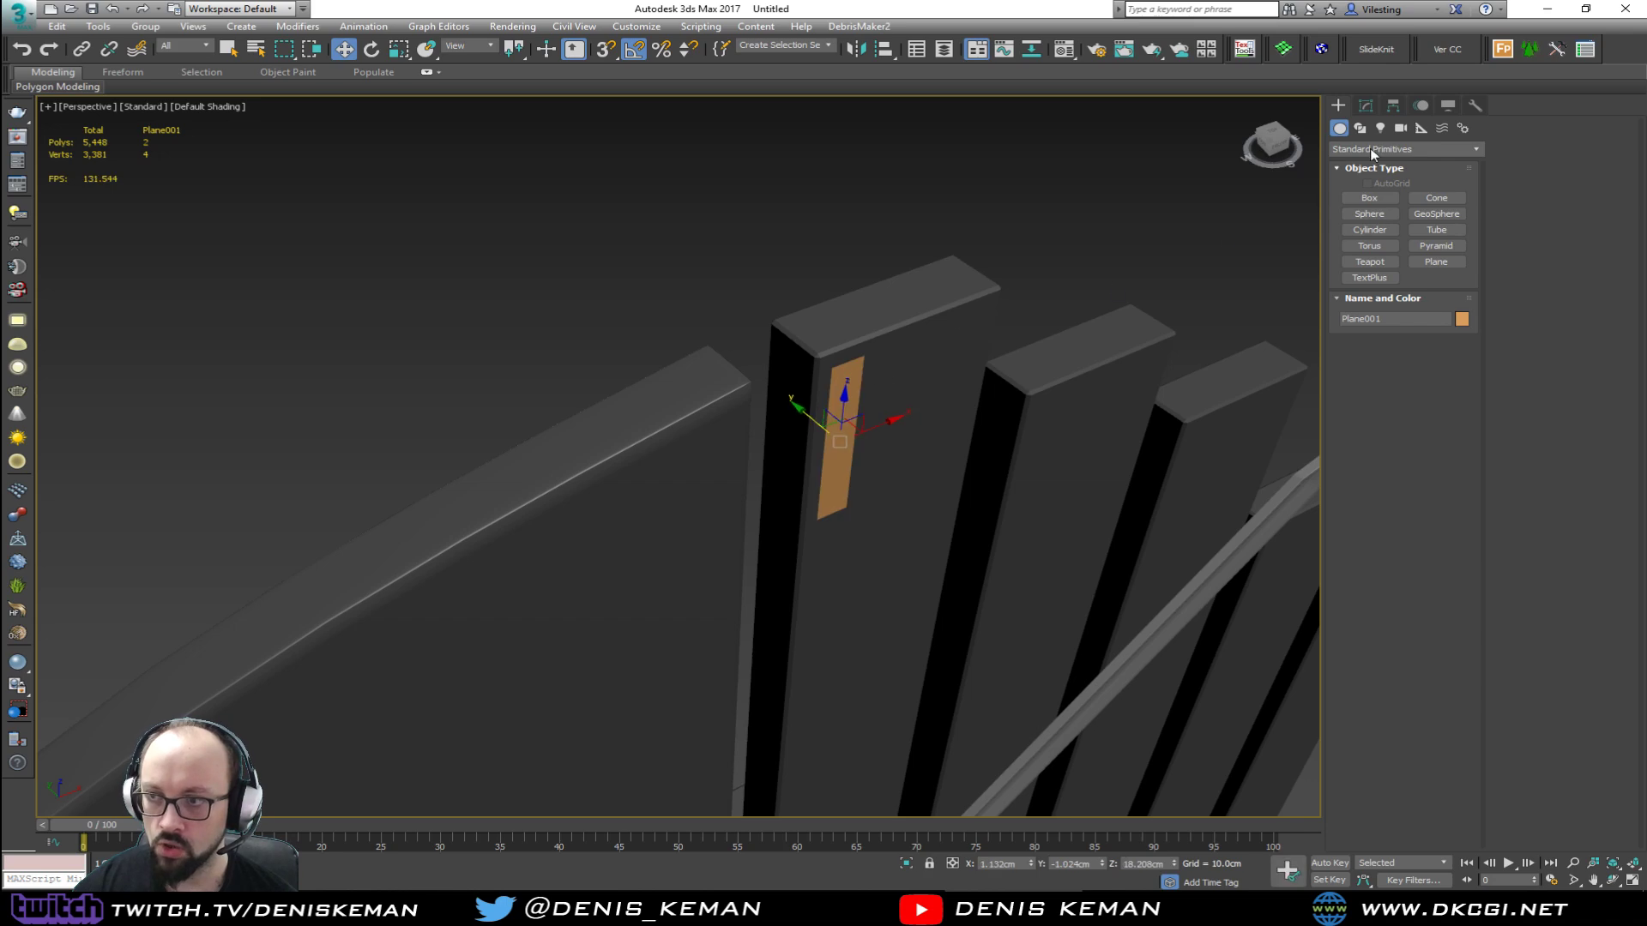
Step: Add a Shell modifier to the marker plane and nudge it along Y so its thickness stands out from the plank
{"action": "left_click", "coordinate": [1367, 106]}
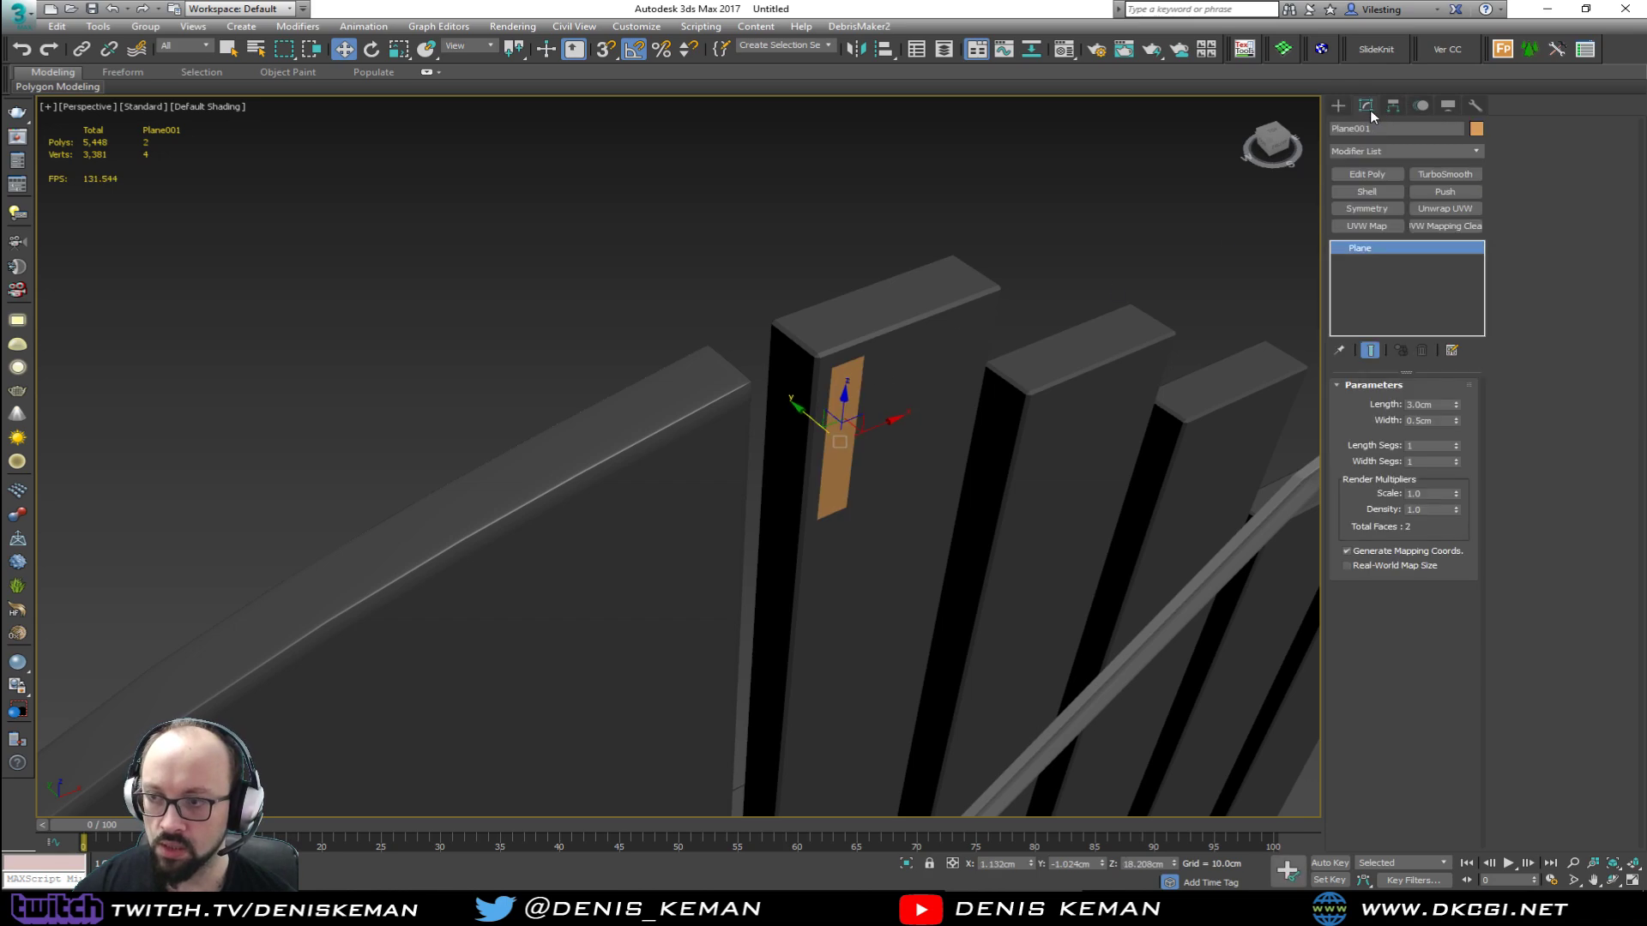
{"action": "left_click", "coordinate": [1368, 191]}
{"action": "mouse_move", "coordinate": [974, 318]}
{"action": "middle_mouse_down", "text": "alt"}
{"action": "mouse_move", "coordinate": [879, 415]}
{"action": "mouse_move", "coordinate": [809, 369]}
{"action": "mouse_move", "coordinate": [821, 385]}
{"action": "mouse_move", "coordinate": [758, 438]}
{"action": "middle_mouse_up", "text": "alt"}
{"action": "scroll", "coordinate": [878, 415], "scroll_direction": "up", "scroll_amount": 4}
{"action": "key", "text": "F4"}
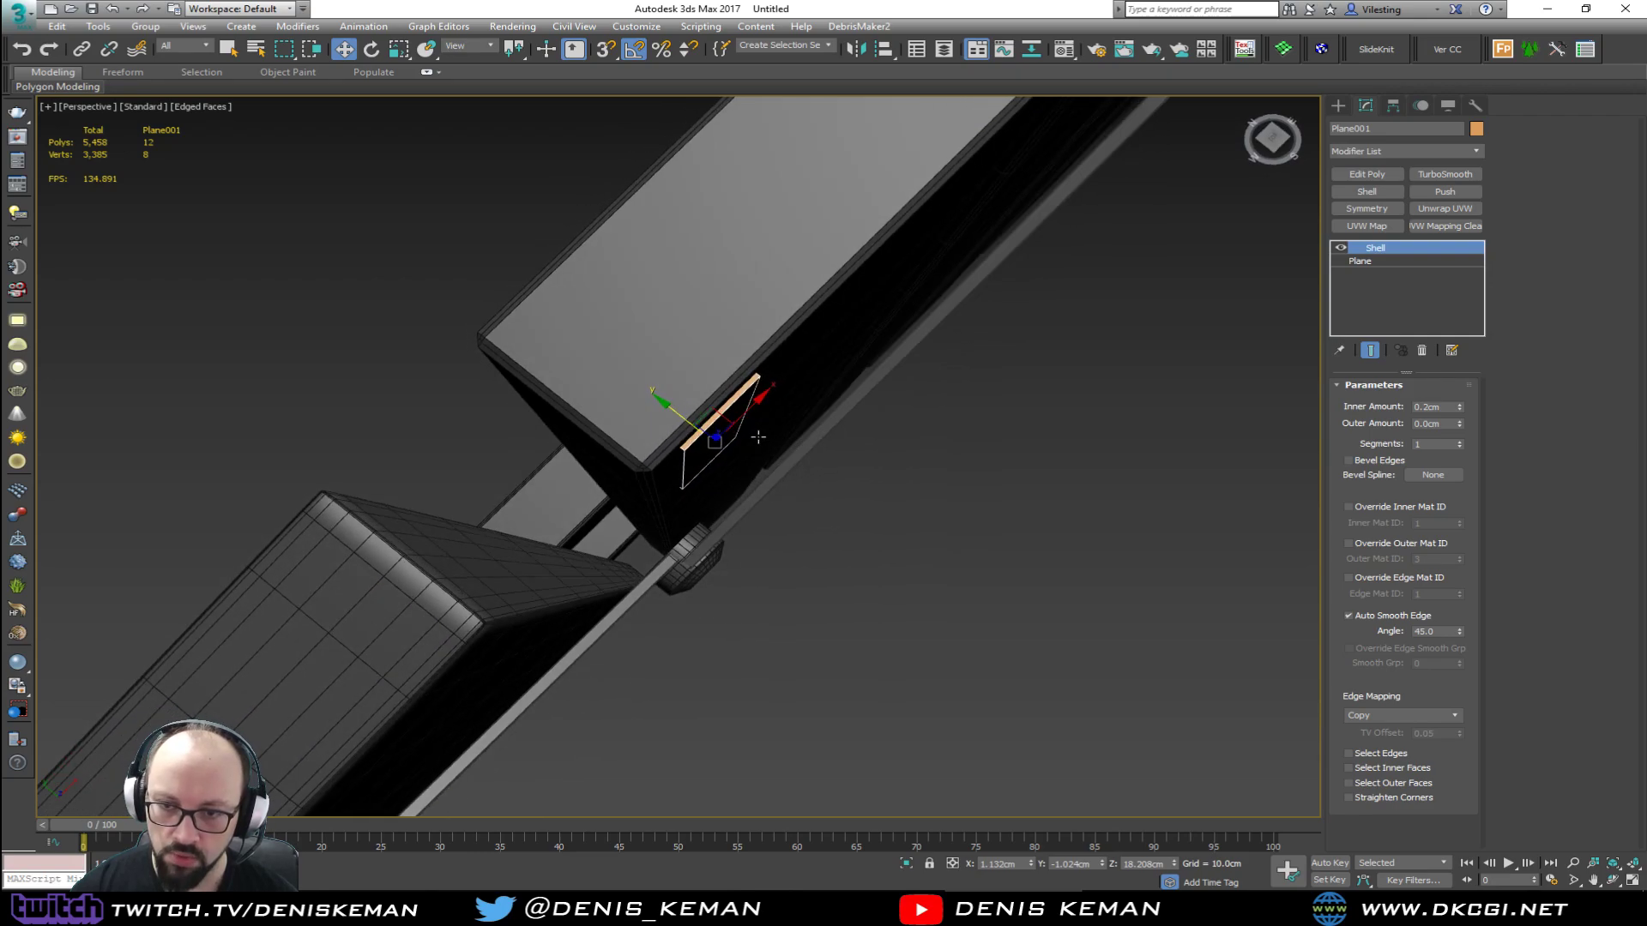
{"action": "left_click_drag", "start_coordinate": [675, 412], "coordinate": [686, 419]}
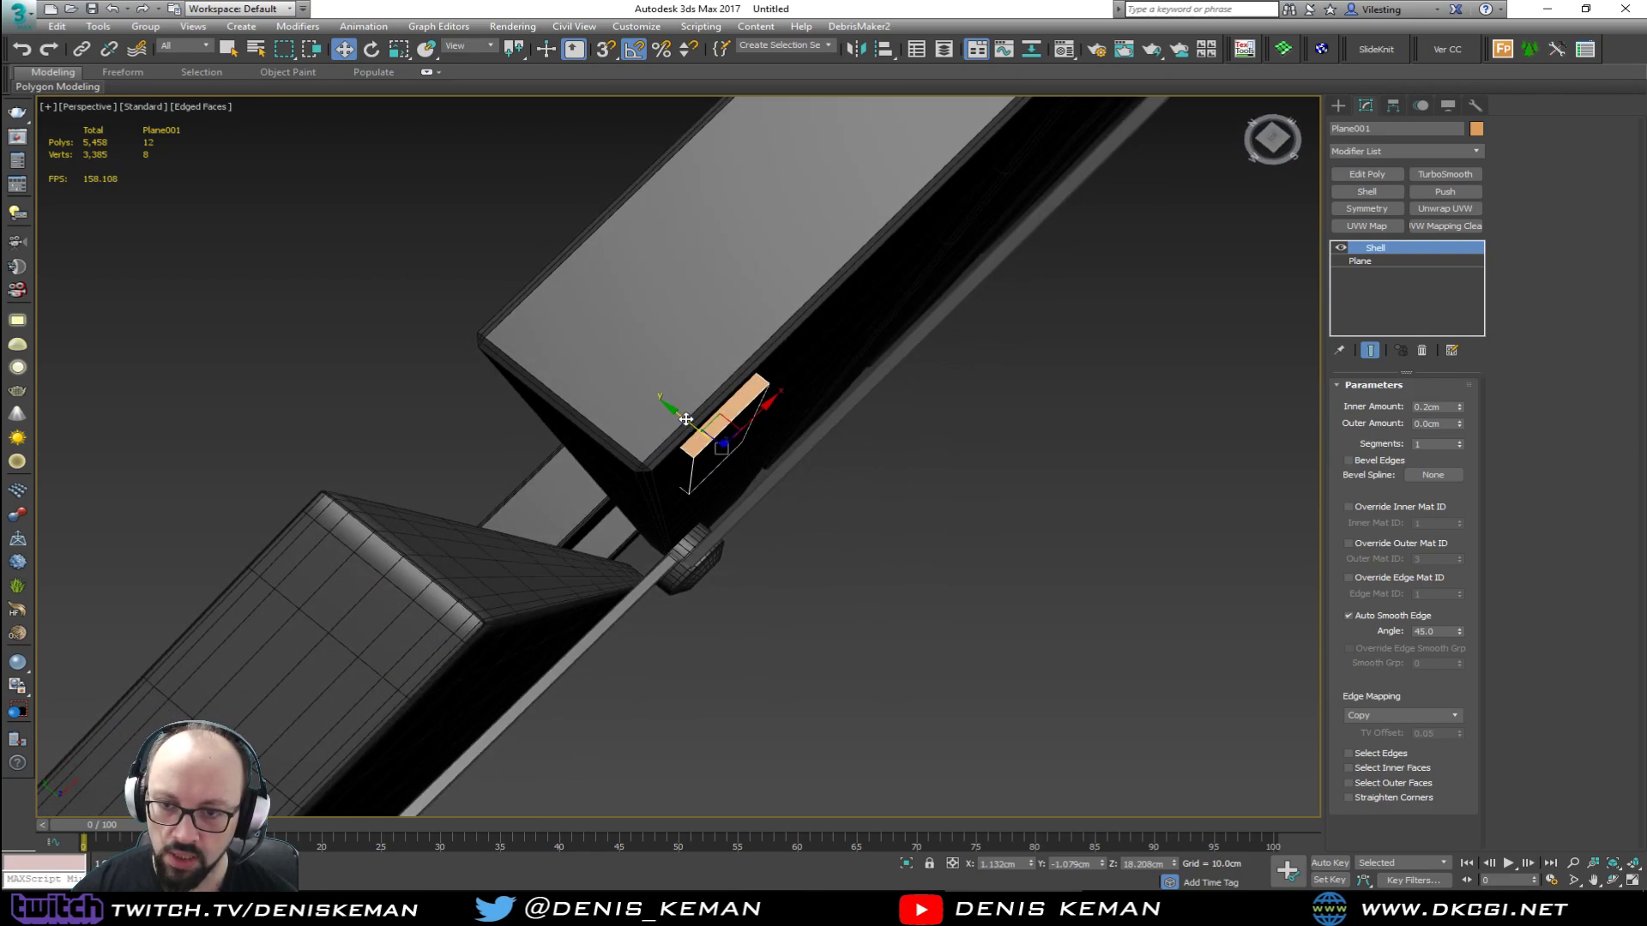
{"action": "middle_click_drag", "start_coordinate": [686, 419], "coordinate": [747, 400], "text": "alt"}
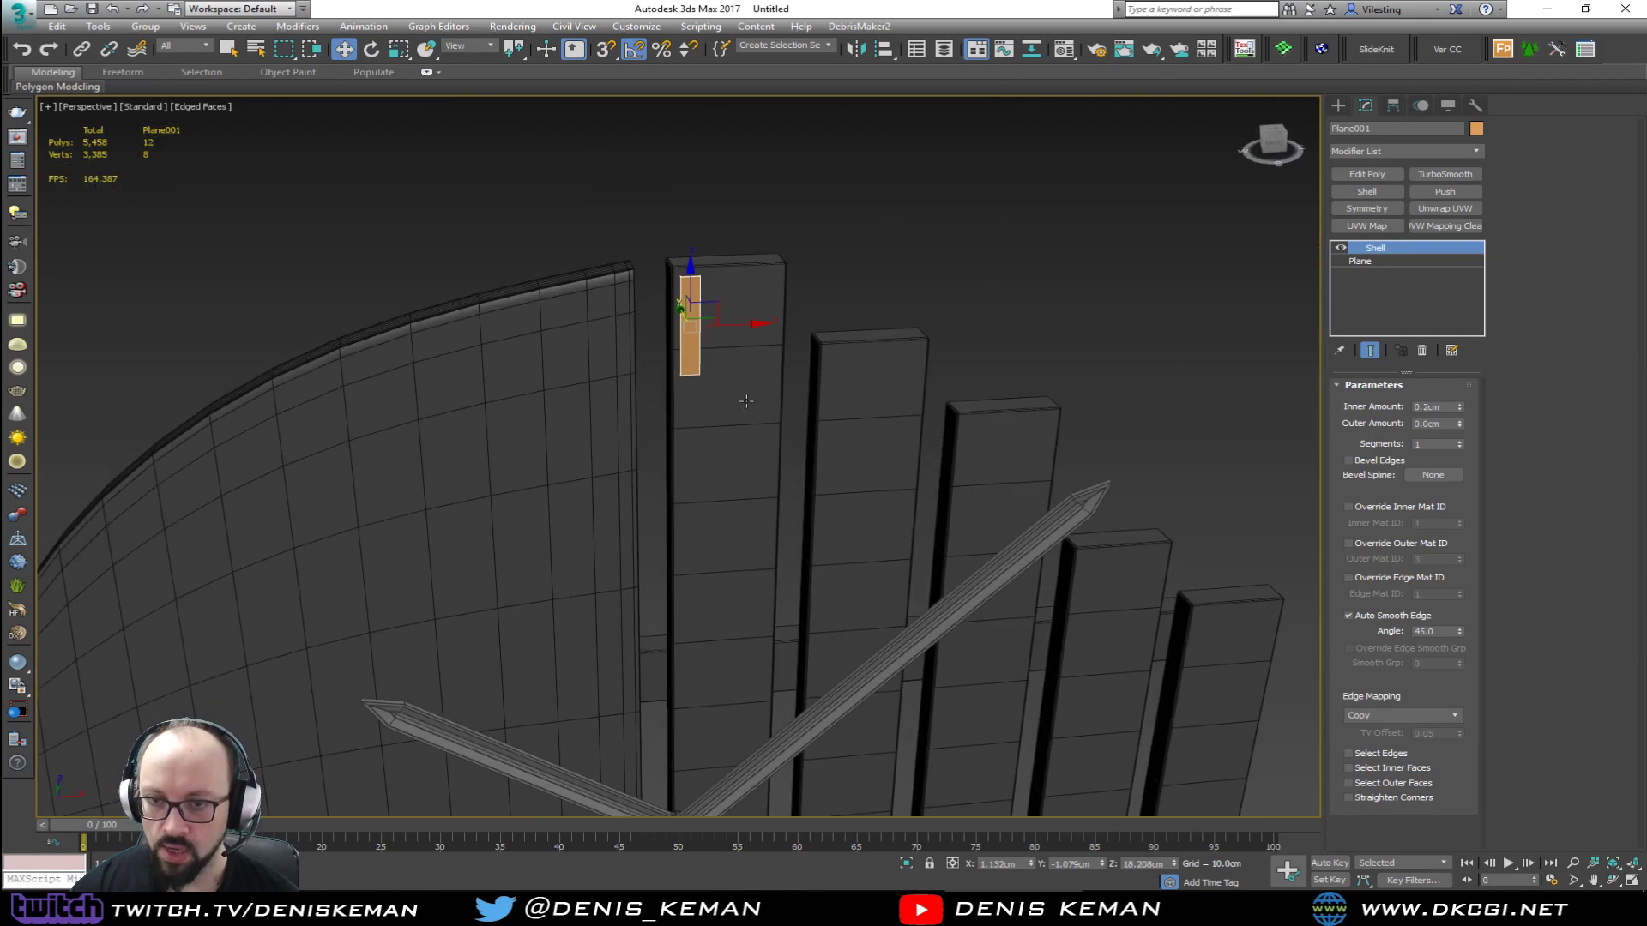
Step: Align only the marker's pivot to the hub cylinder's pivot point on X, Y and Z
{"action": "scroll", "coordinate": [746, 400], "scroll_direction": "down", "scroll_amount": 6}
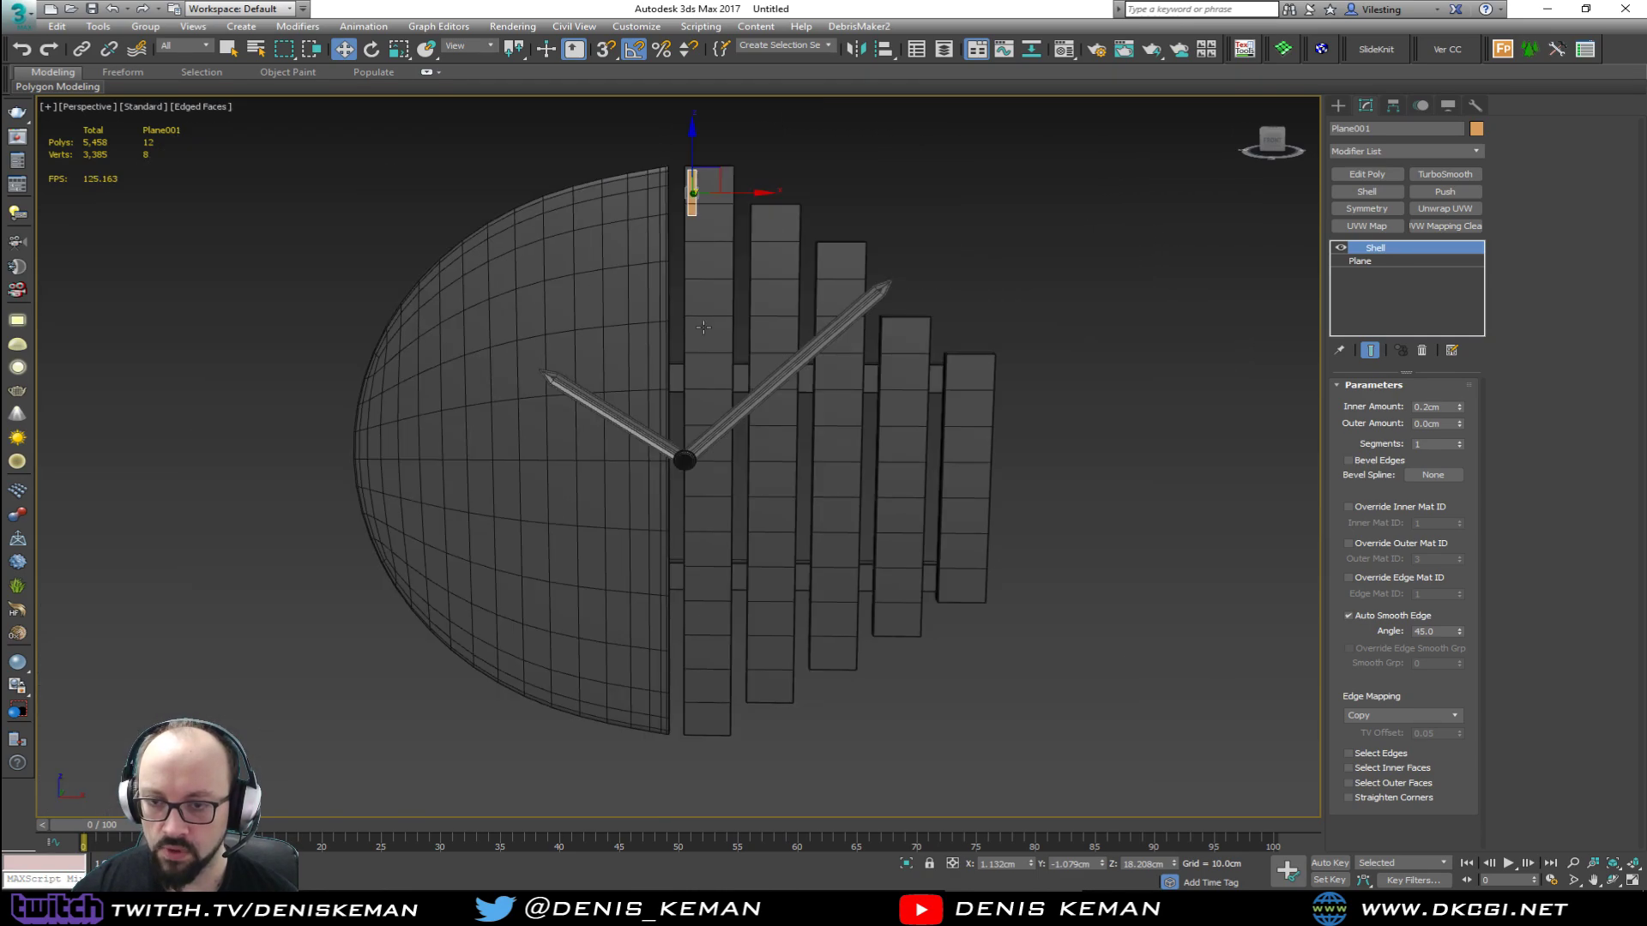
{"action": "middle_click_drag", "start_coordinate": [703, 327], "coordinate": [782, 234], "text": "alt"}
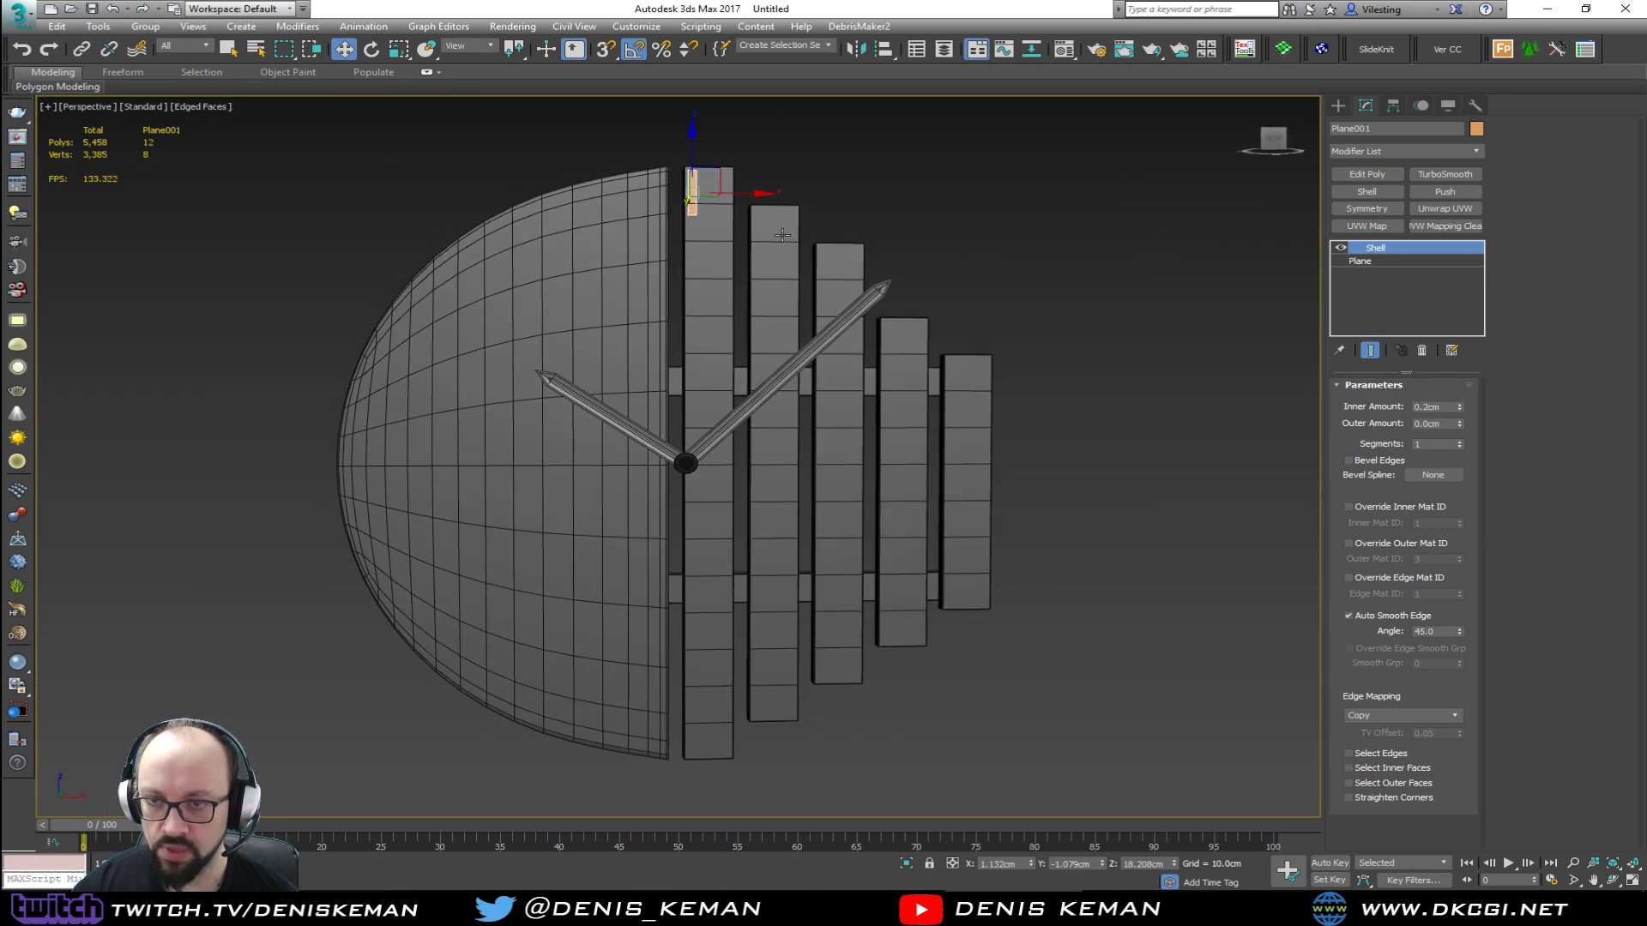
{"action": "middle_click_drag", "start_coordinate": [868, 264], "coordinate": [778, 250], "text": "alt"}
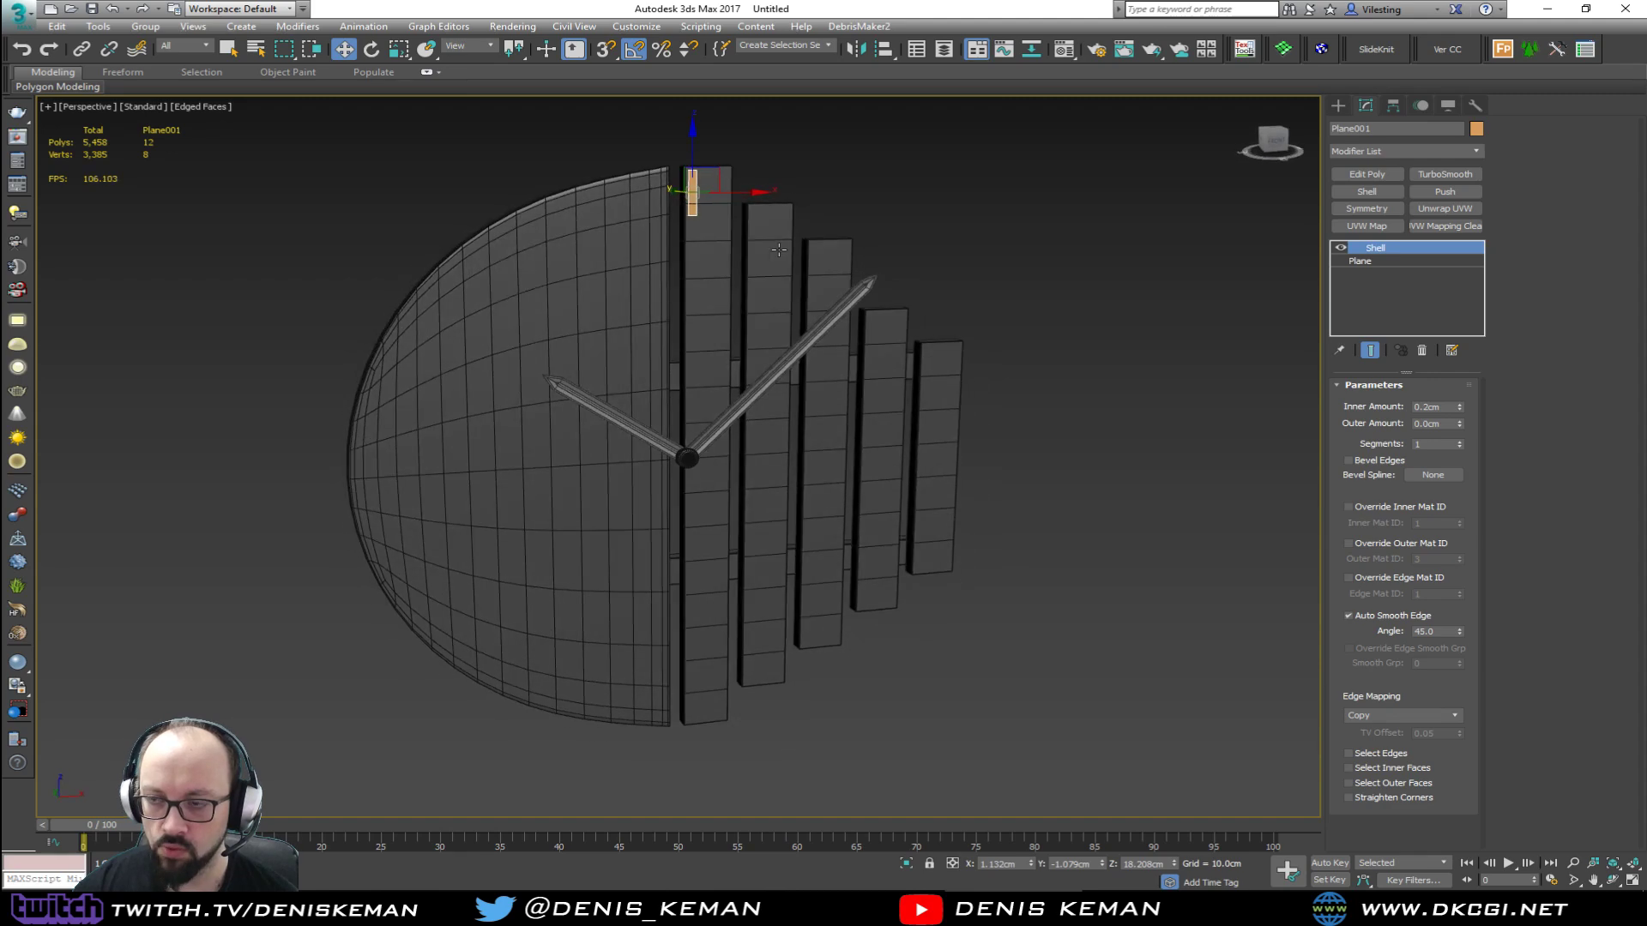
{"action": "left_click", "coordinate": [1393, 106]}
{"action": "left_click", "coordinate": [1384, 208]}
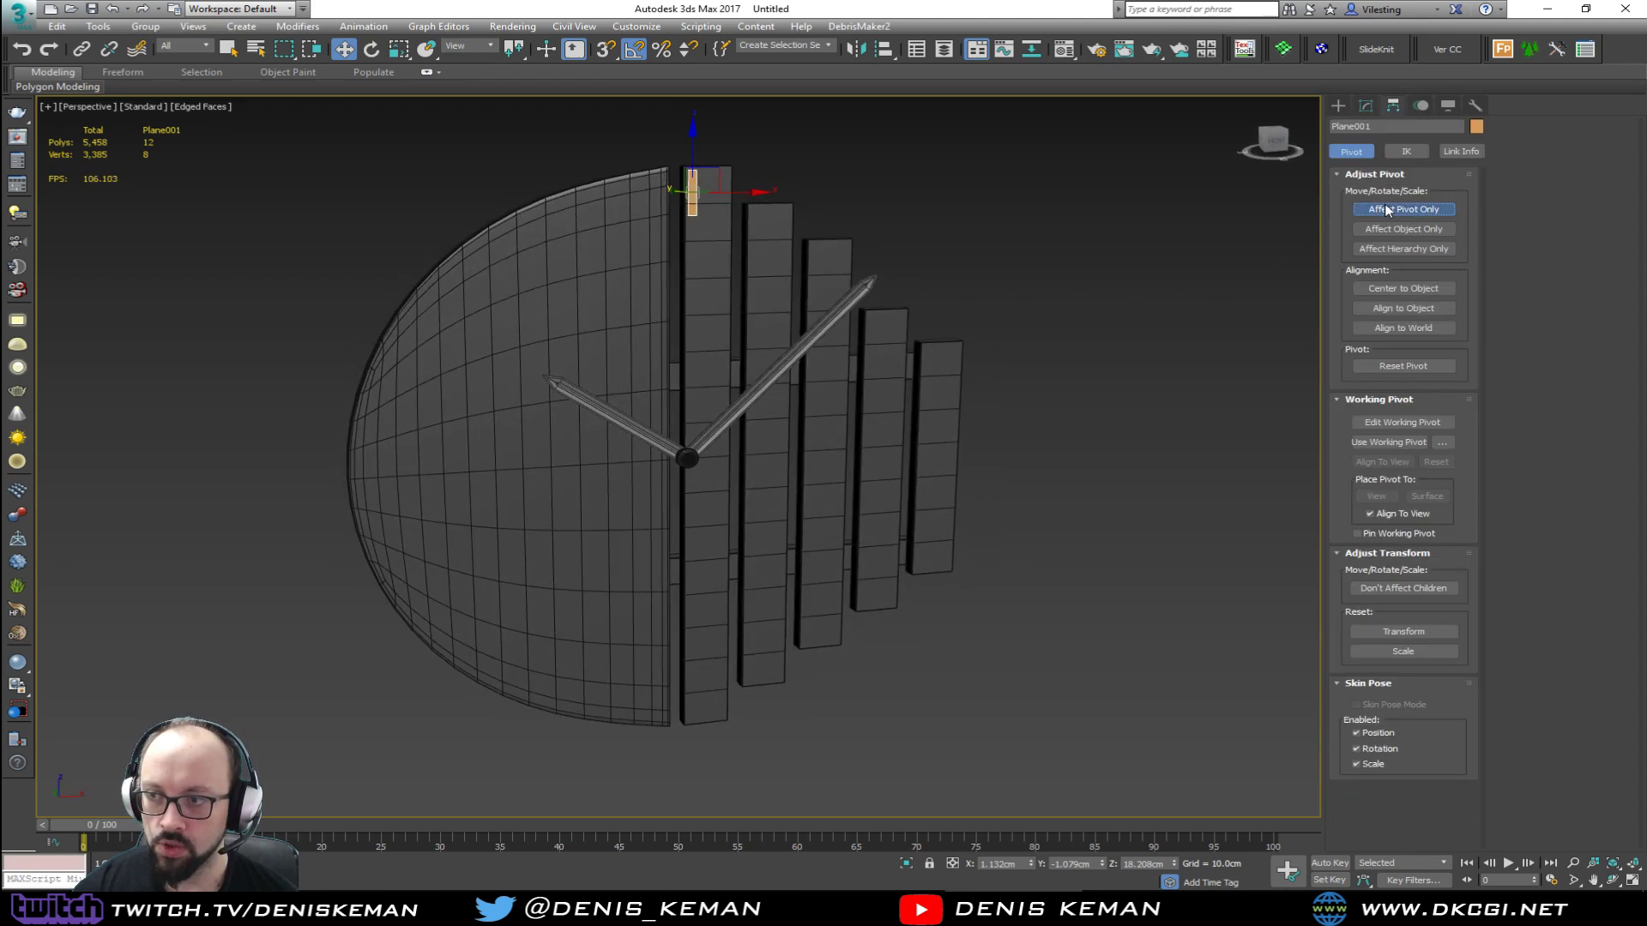
{"action": "key", "text": "alt+a"}
{"action": "left_click", "coordinate": [690, 460]}
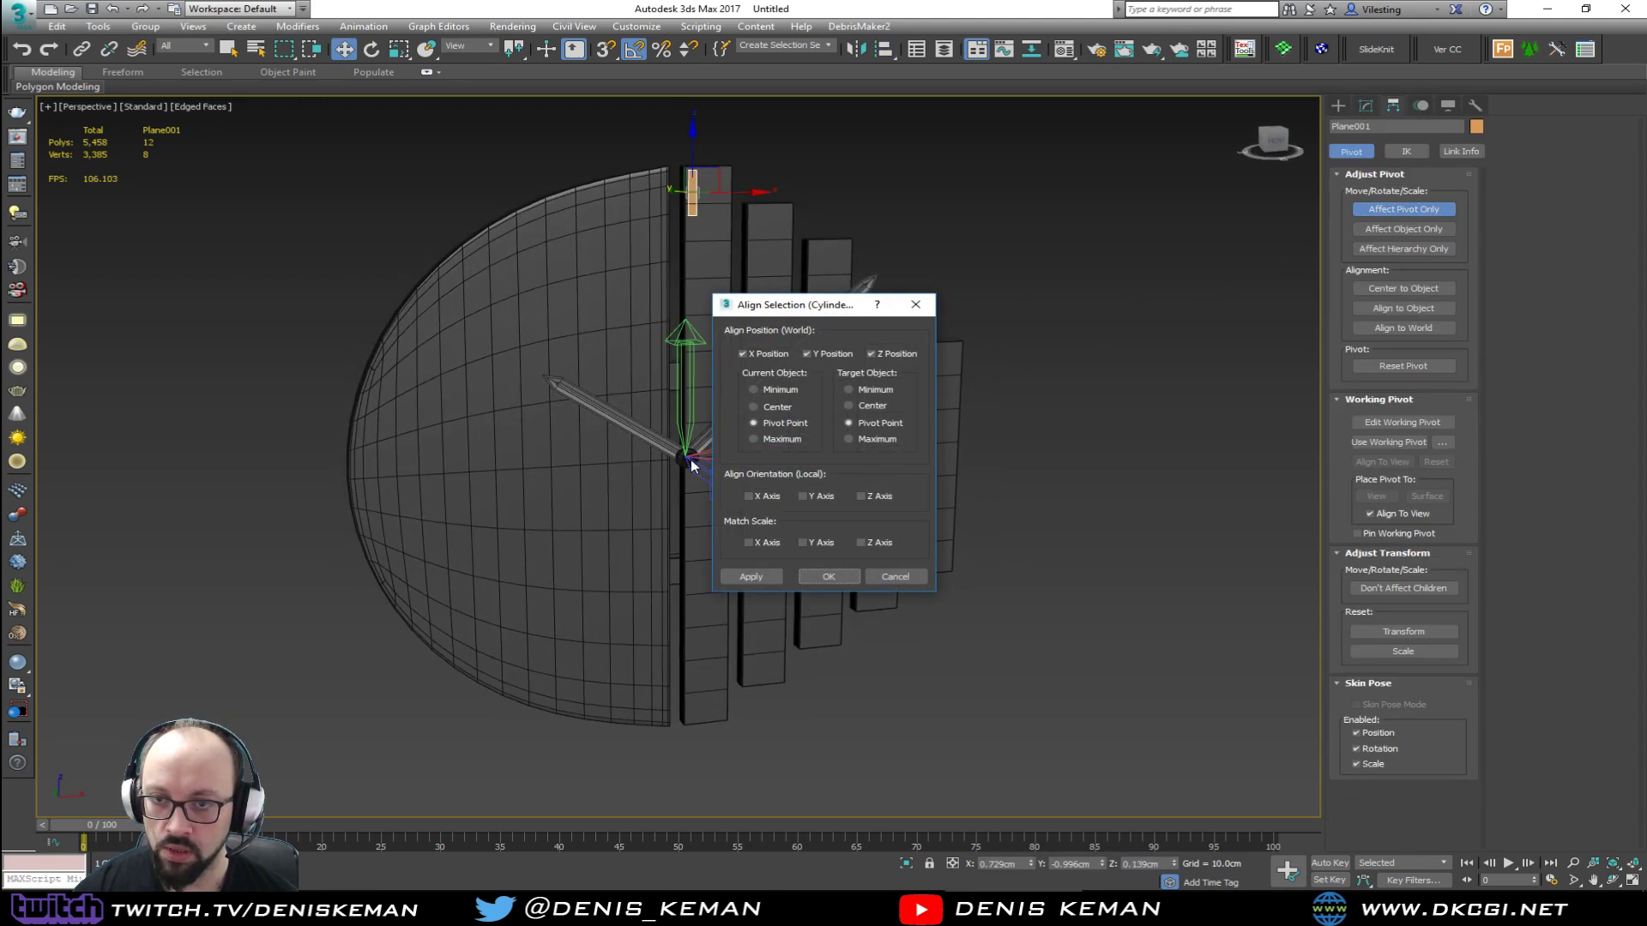
{"action": "left_click", "coordinate": [816, 573]}
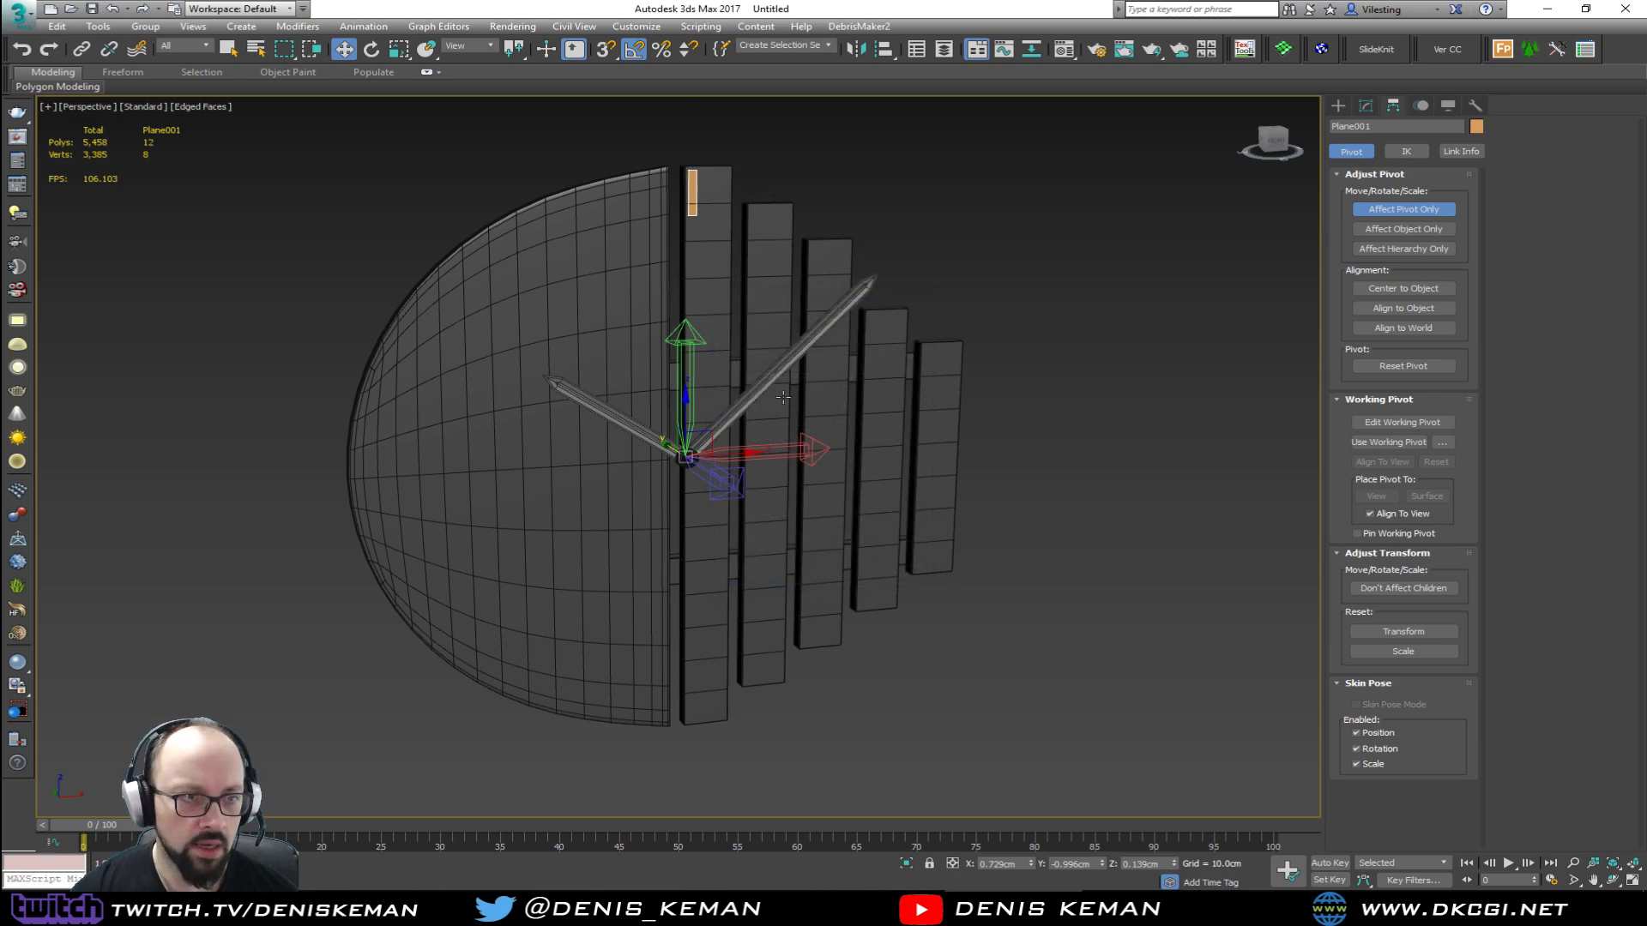
{"action": "key", "text": "e"}
{"action": "key", "text": "w"}
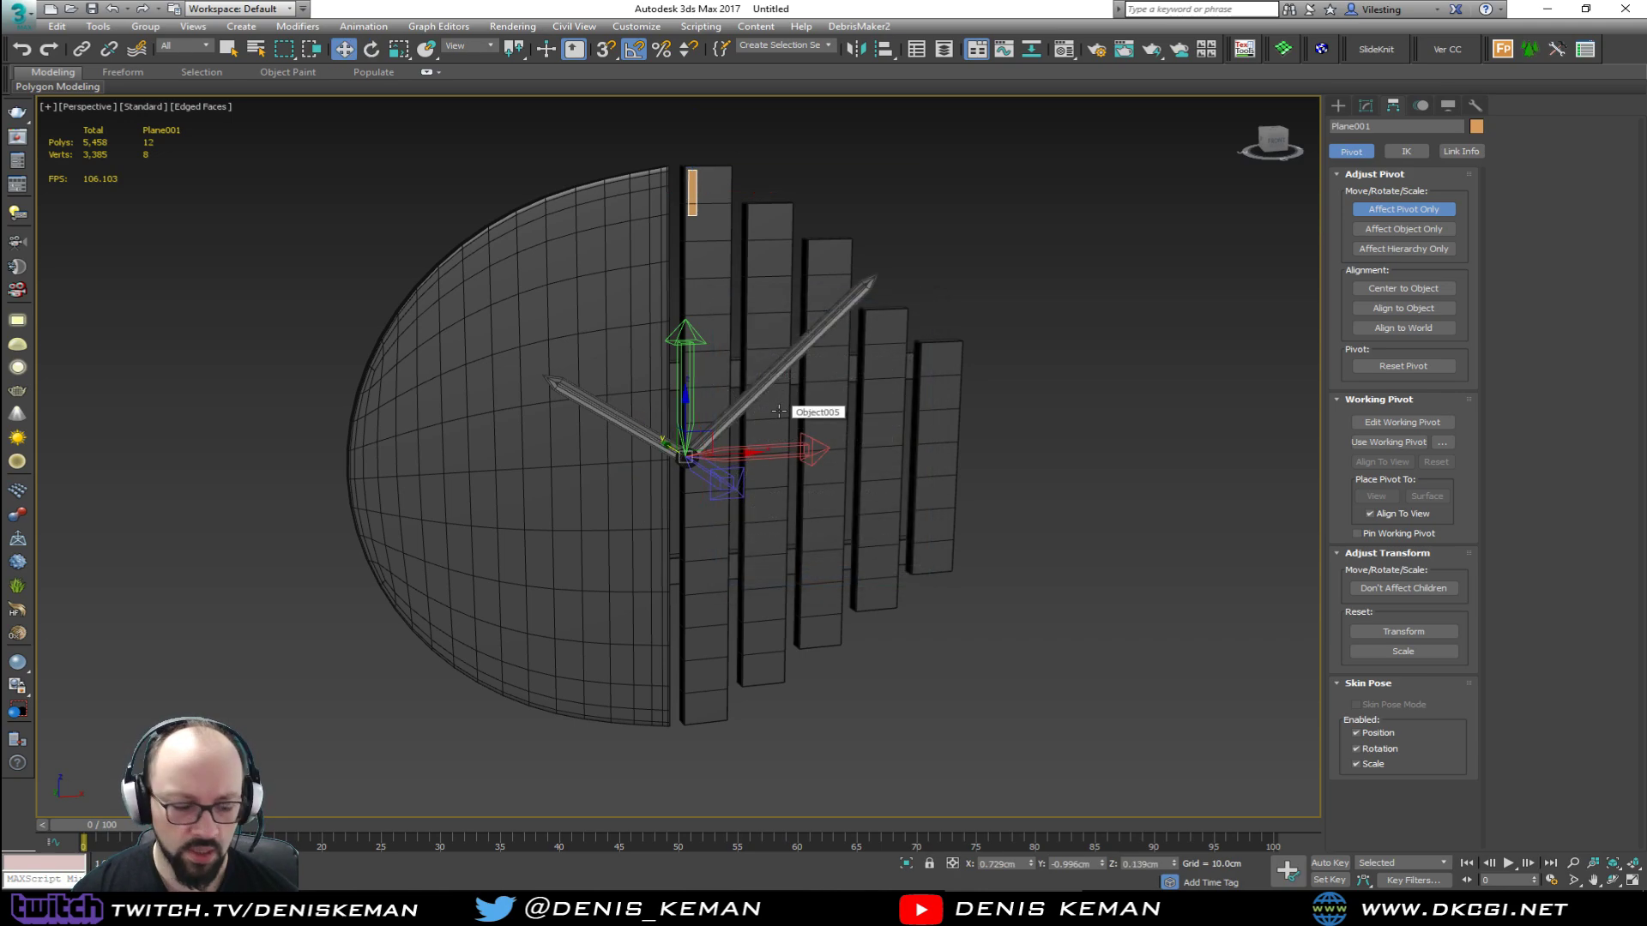
Step: Find and open the Calculator app
{"action": "key", "text": "super"}
{"action": "type", "text": "cal"}
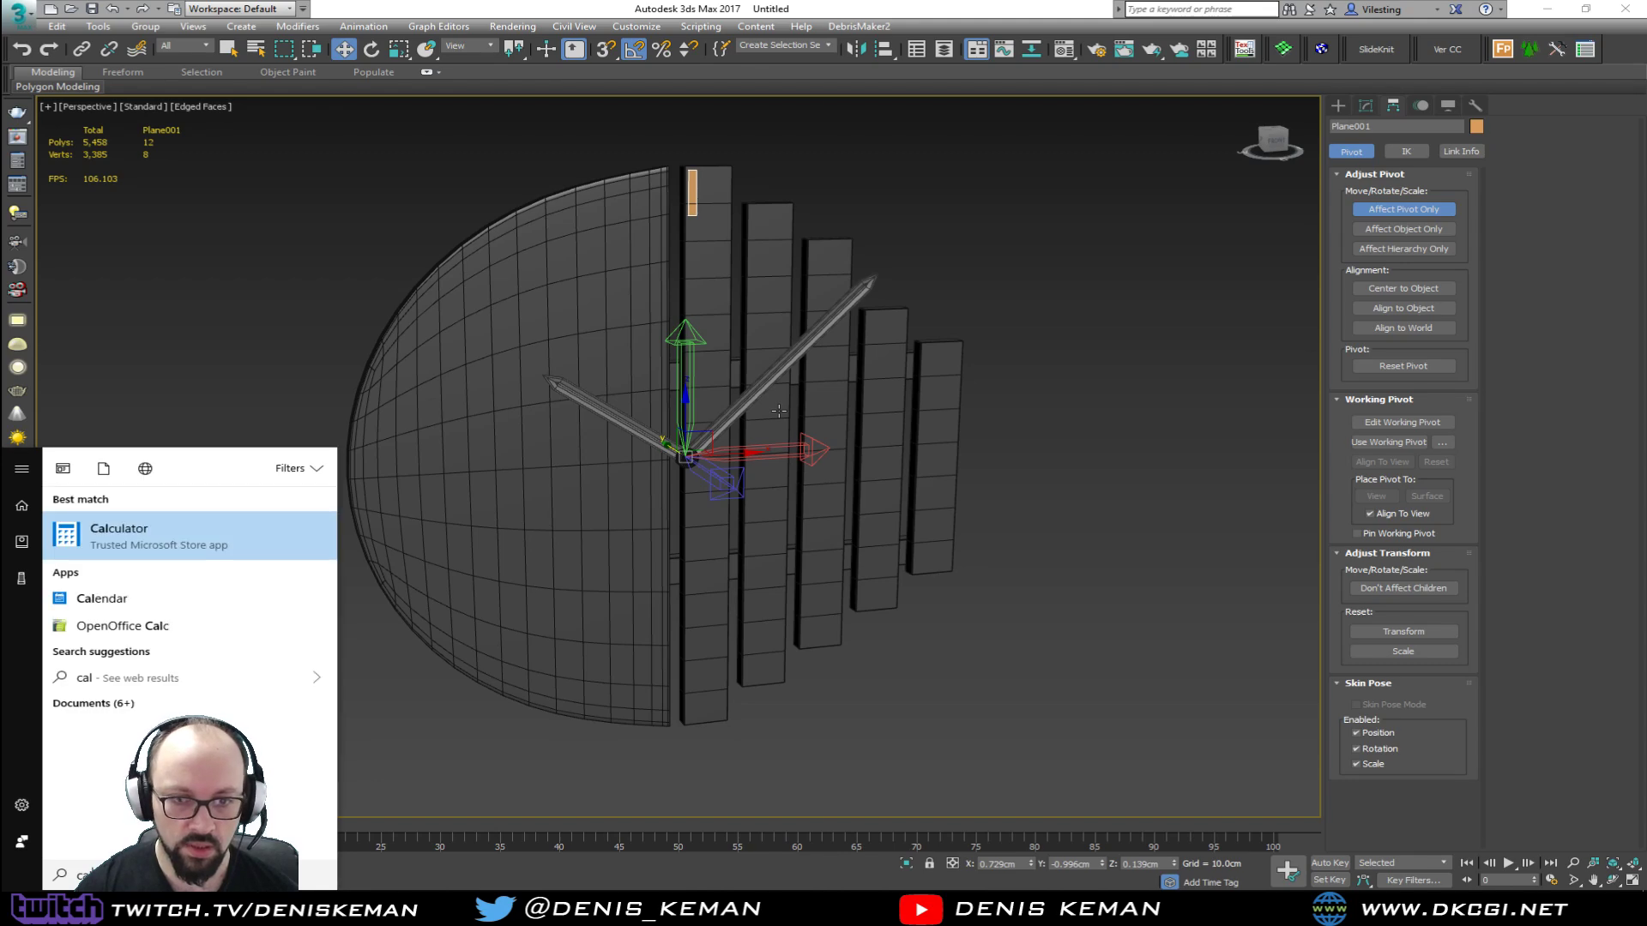
{"action": "key", "text": "Return"}
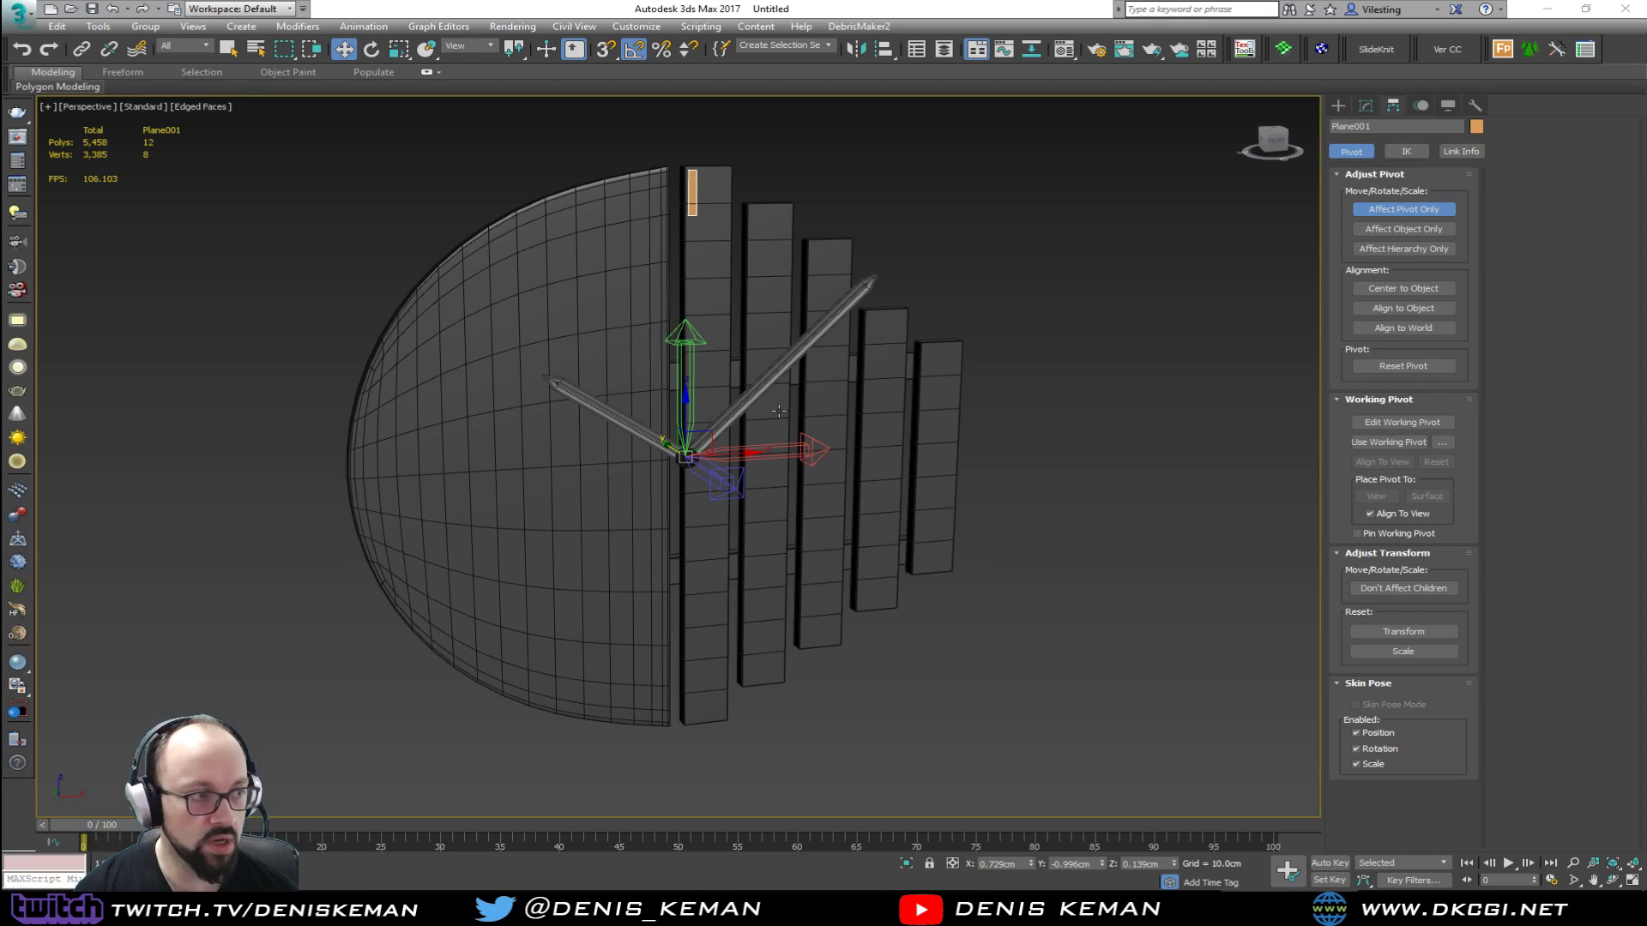
Step: Stop pivot-only editing and clone the marker around the hub at 30-degree steps as 11 copies
{"action": "middle_click_drag", "start_coordinate": [698, 336], "coordinate": [701, 426]}
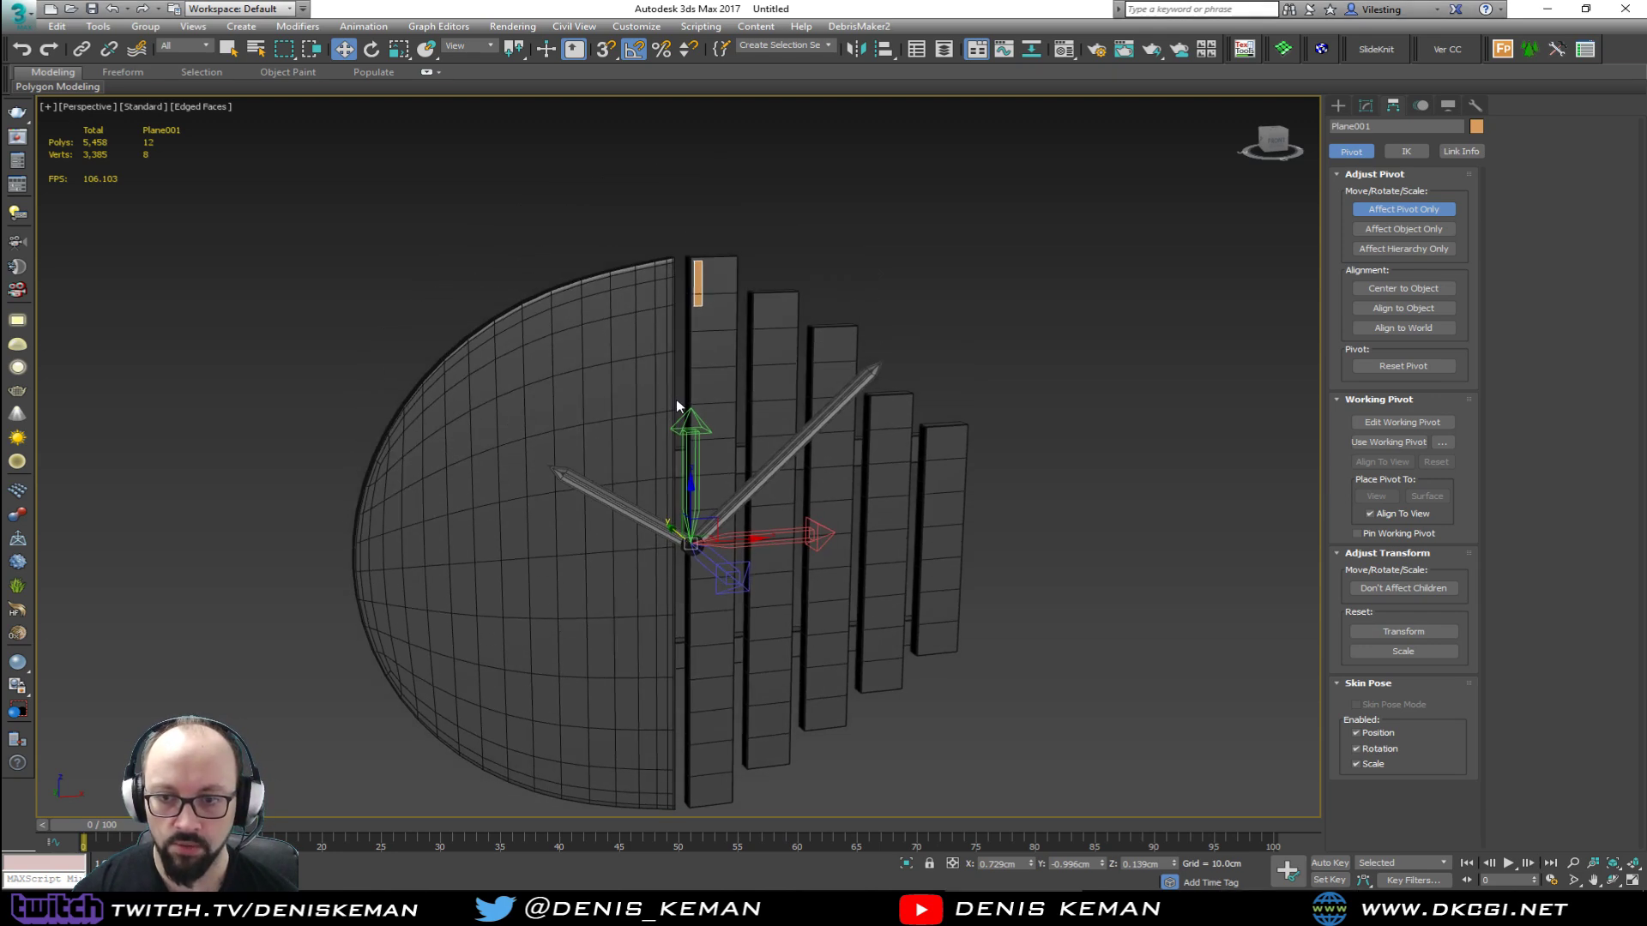
{"action": "left_click", "coordinate": [1412, 213]}
{"action": "key", "text": "e"}
{"action": "left_click_drag", "start_coordinate": [665, 497], "coordinate": [690, 497], "text": "shift"}
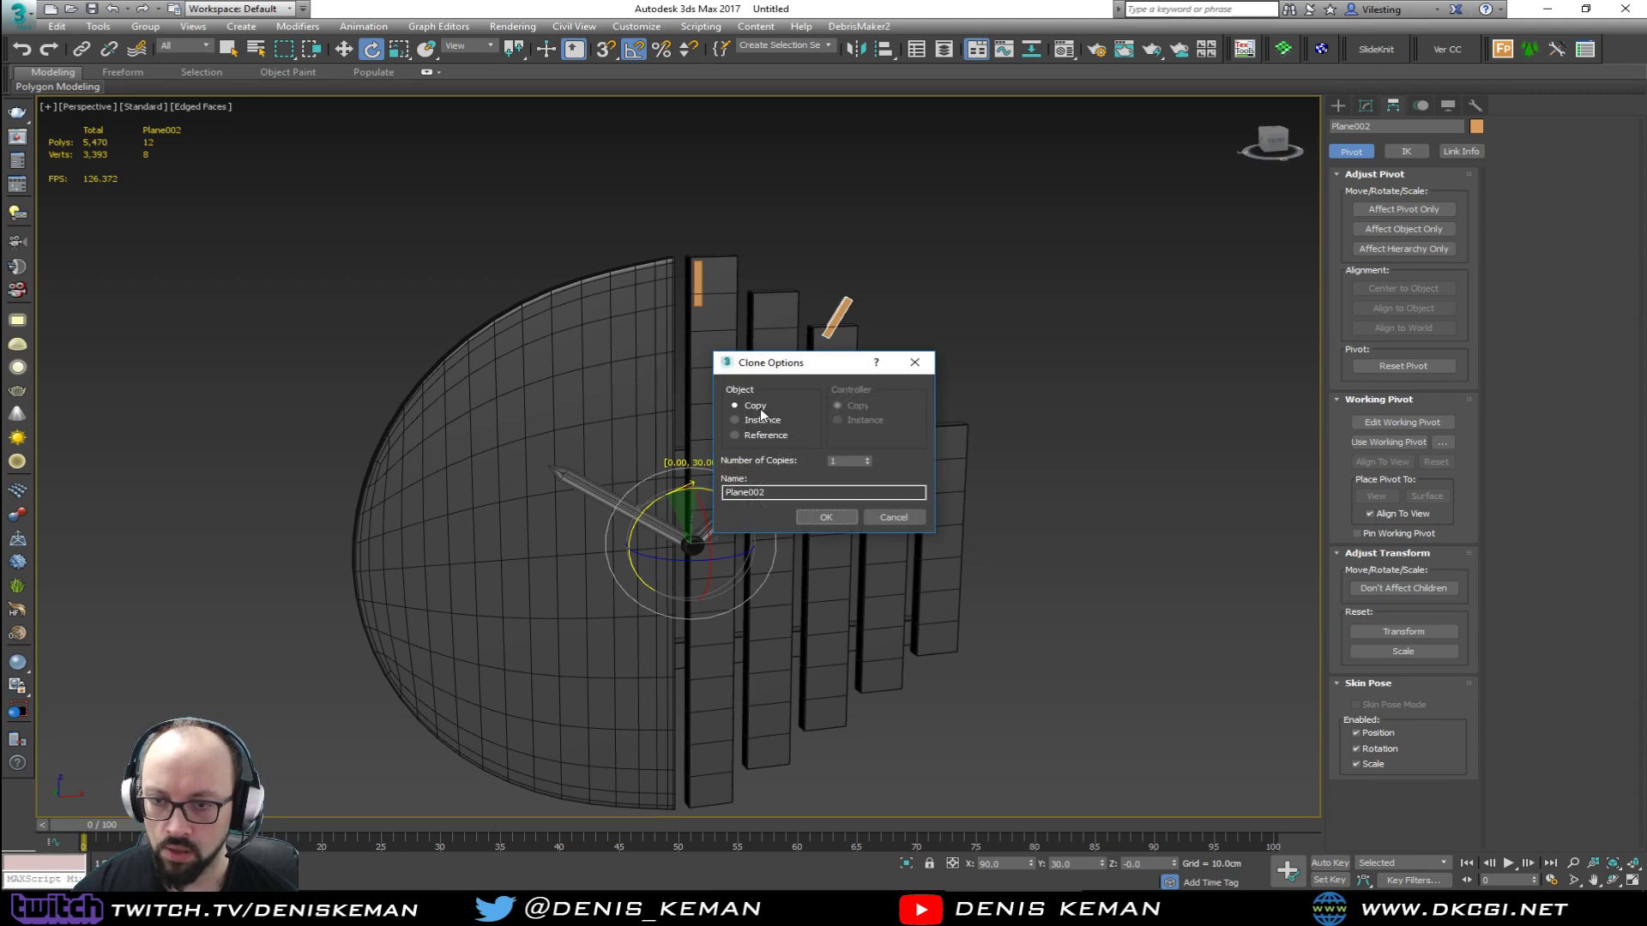
{"action": "double_click", "coordinate": [848, 462]}
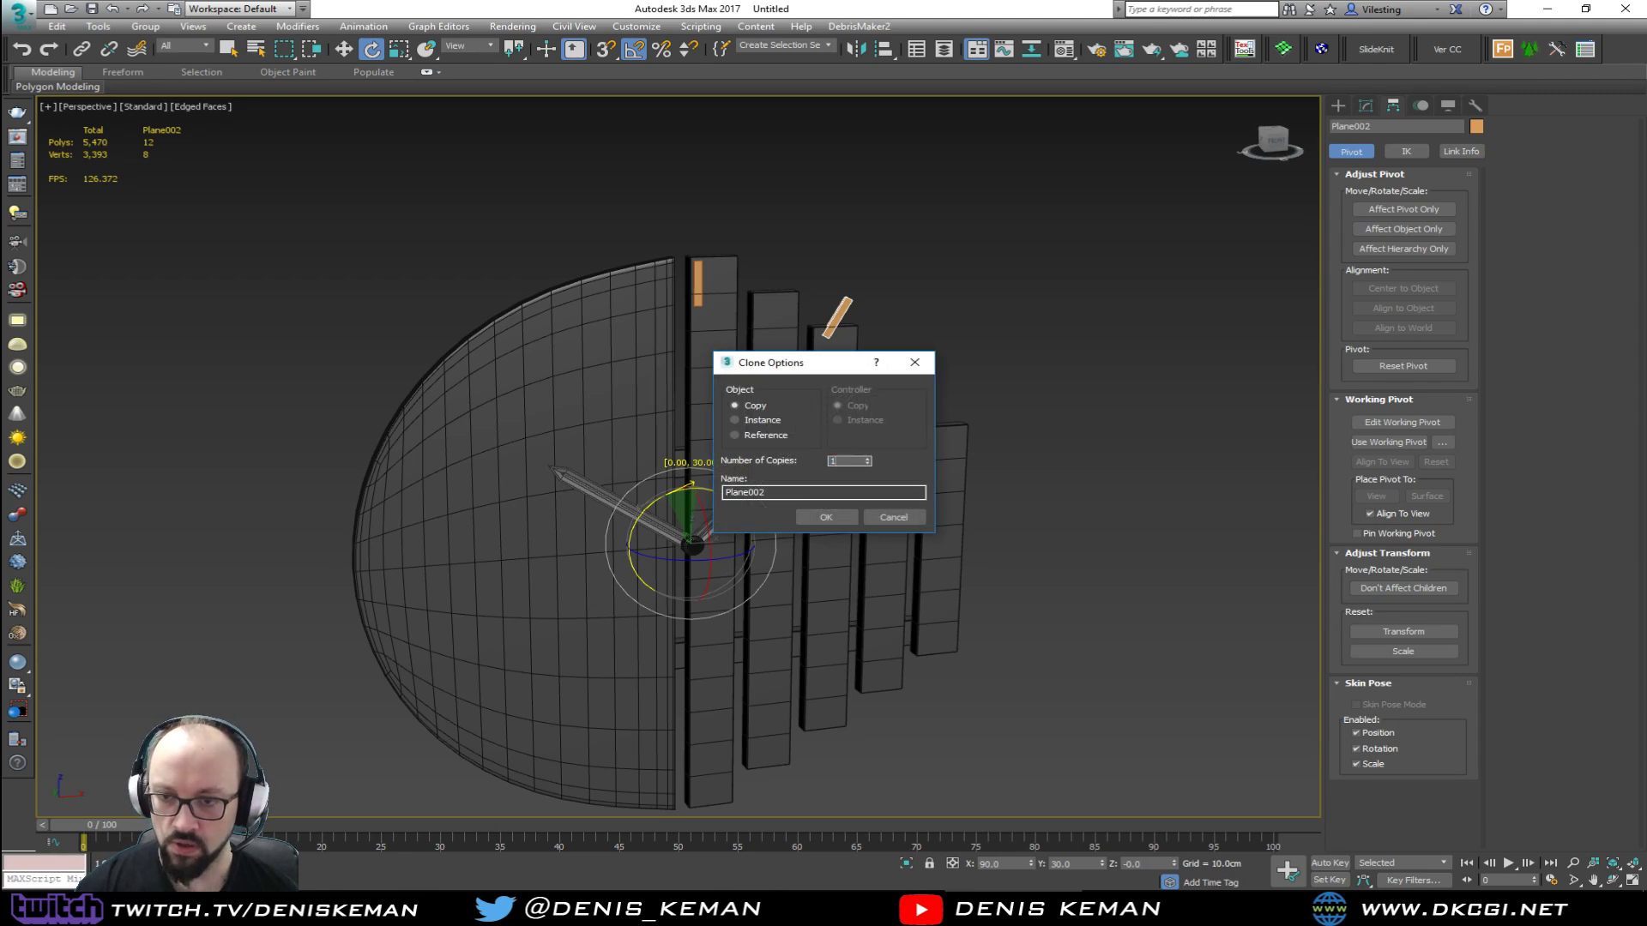
{"action": "left_click", "coordinate": [826, 515]}
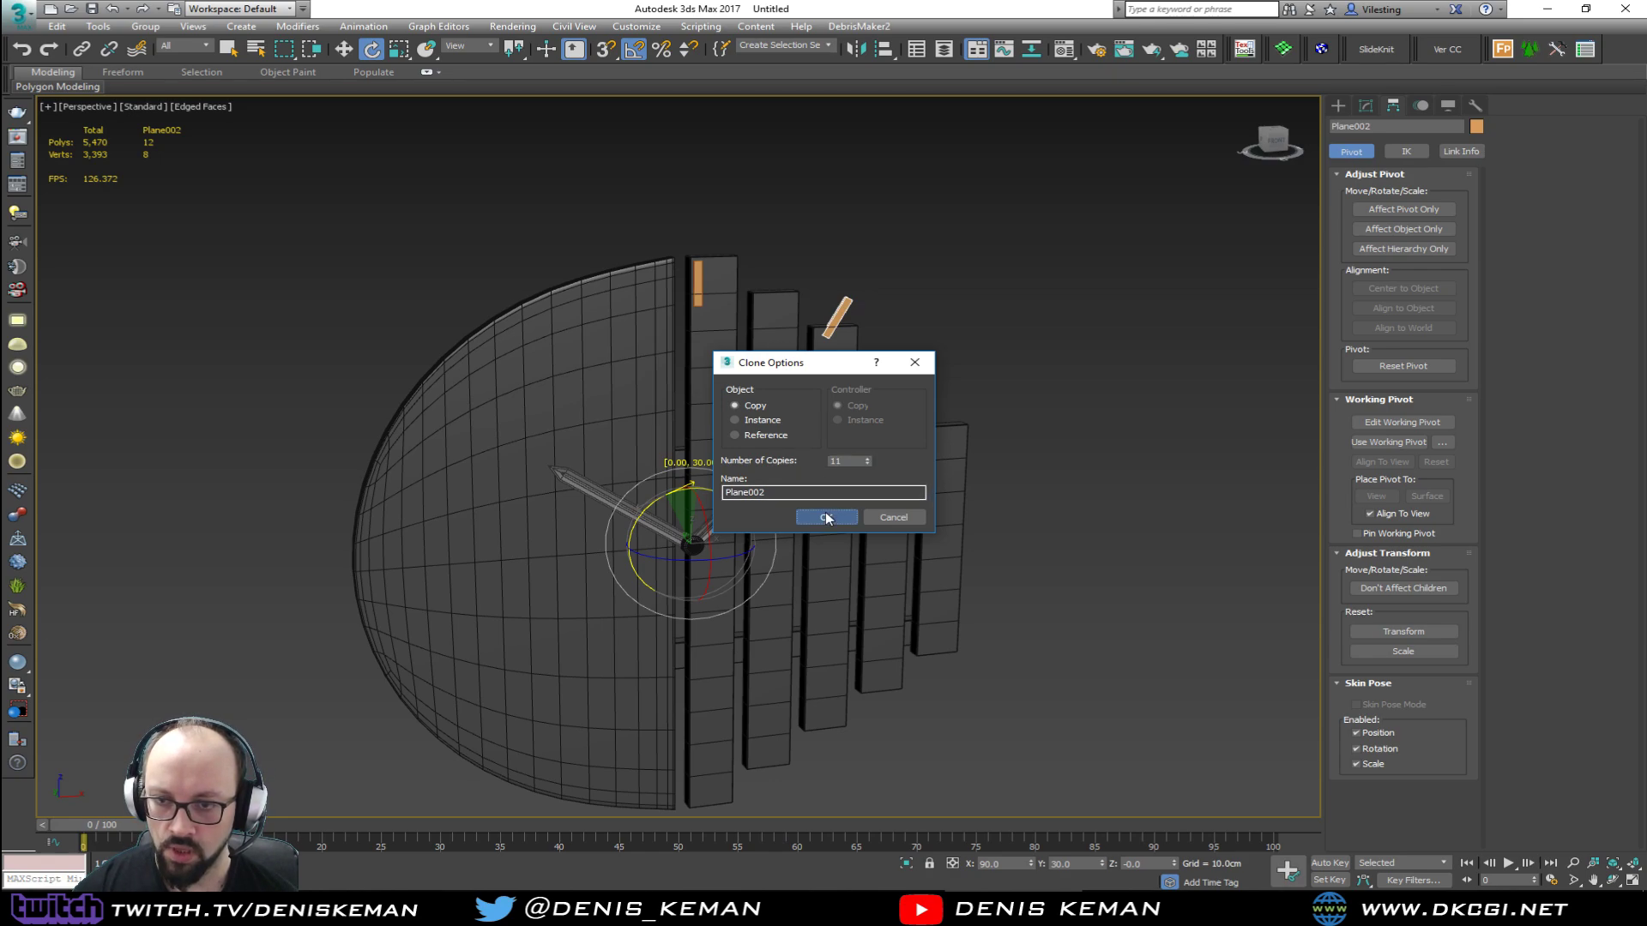
Step: Move the original twelve o'clock marker about 3 cm down along Z, closer to the hub
{"action": "left_click", "coordinate": [1089, 383]}
{"action": "middle_click_drag", "start_coordinate": [1073, 396], "coordinate": [880, 415], "text": "alt"}
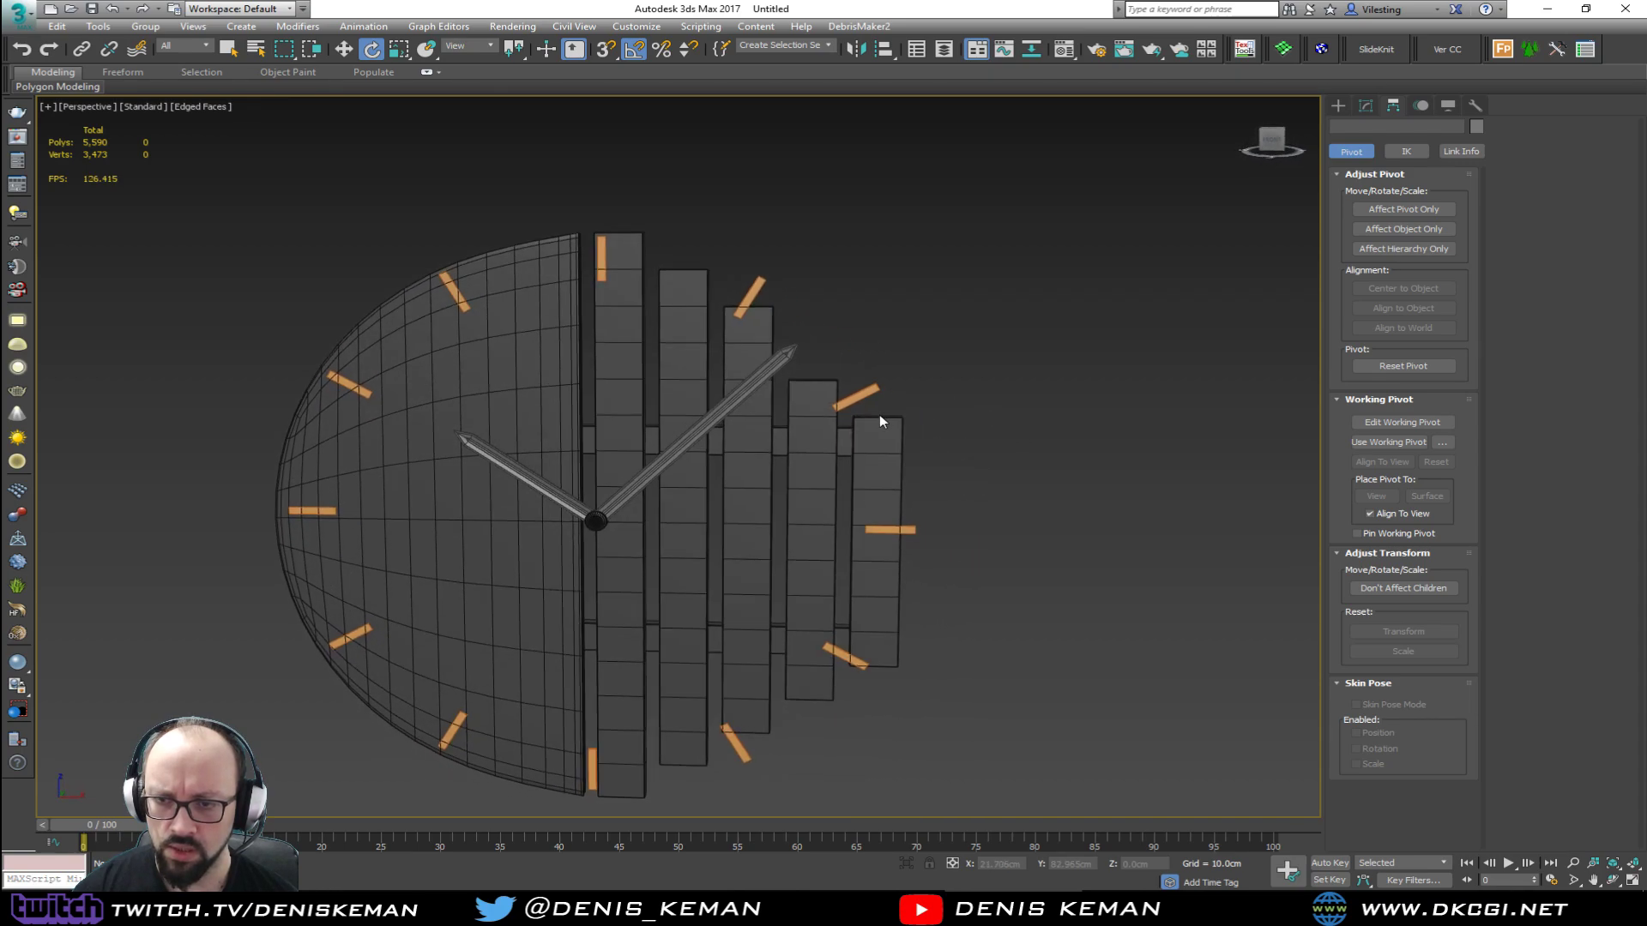
{"action": "left_click", "coordinate": [599, 273]}
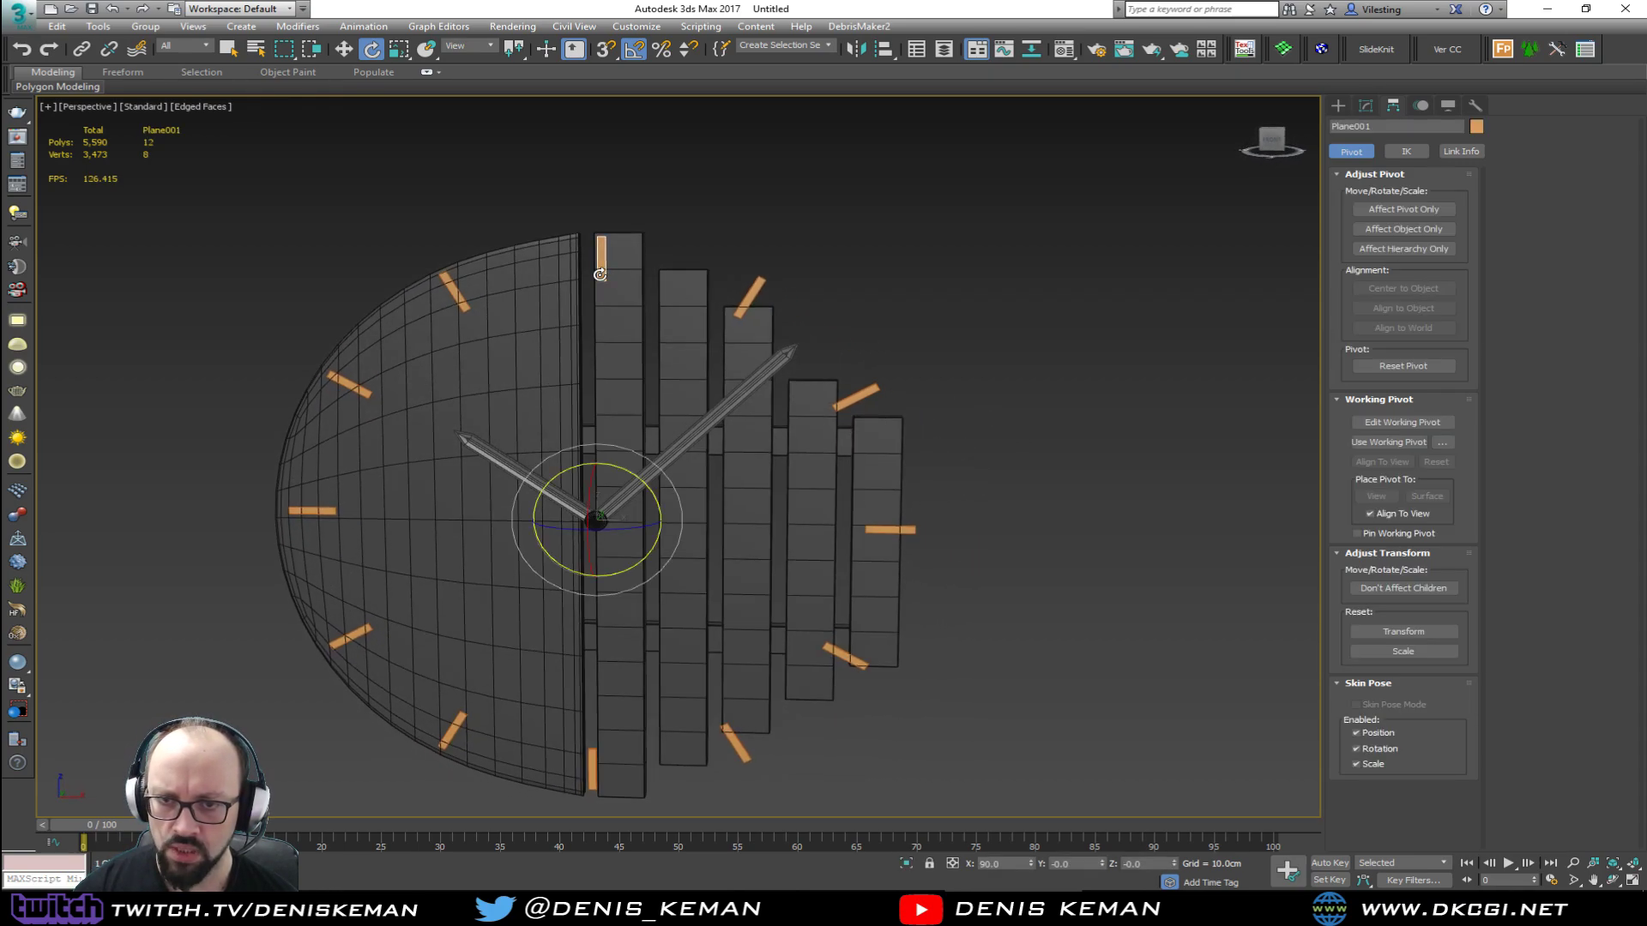
{"action": "key", "text": "w"}
{"action": "left_click_drag", "start_coordinate": [594, 468], "coordinate": [588, 511]}
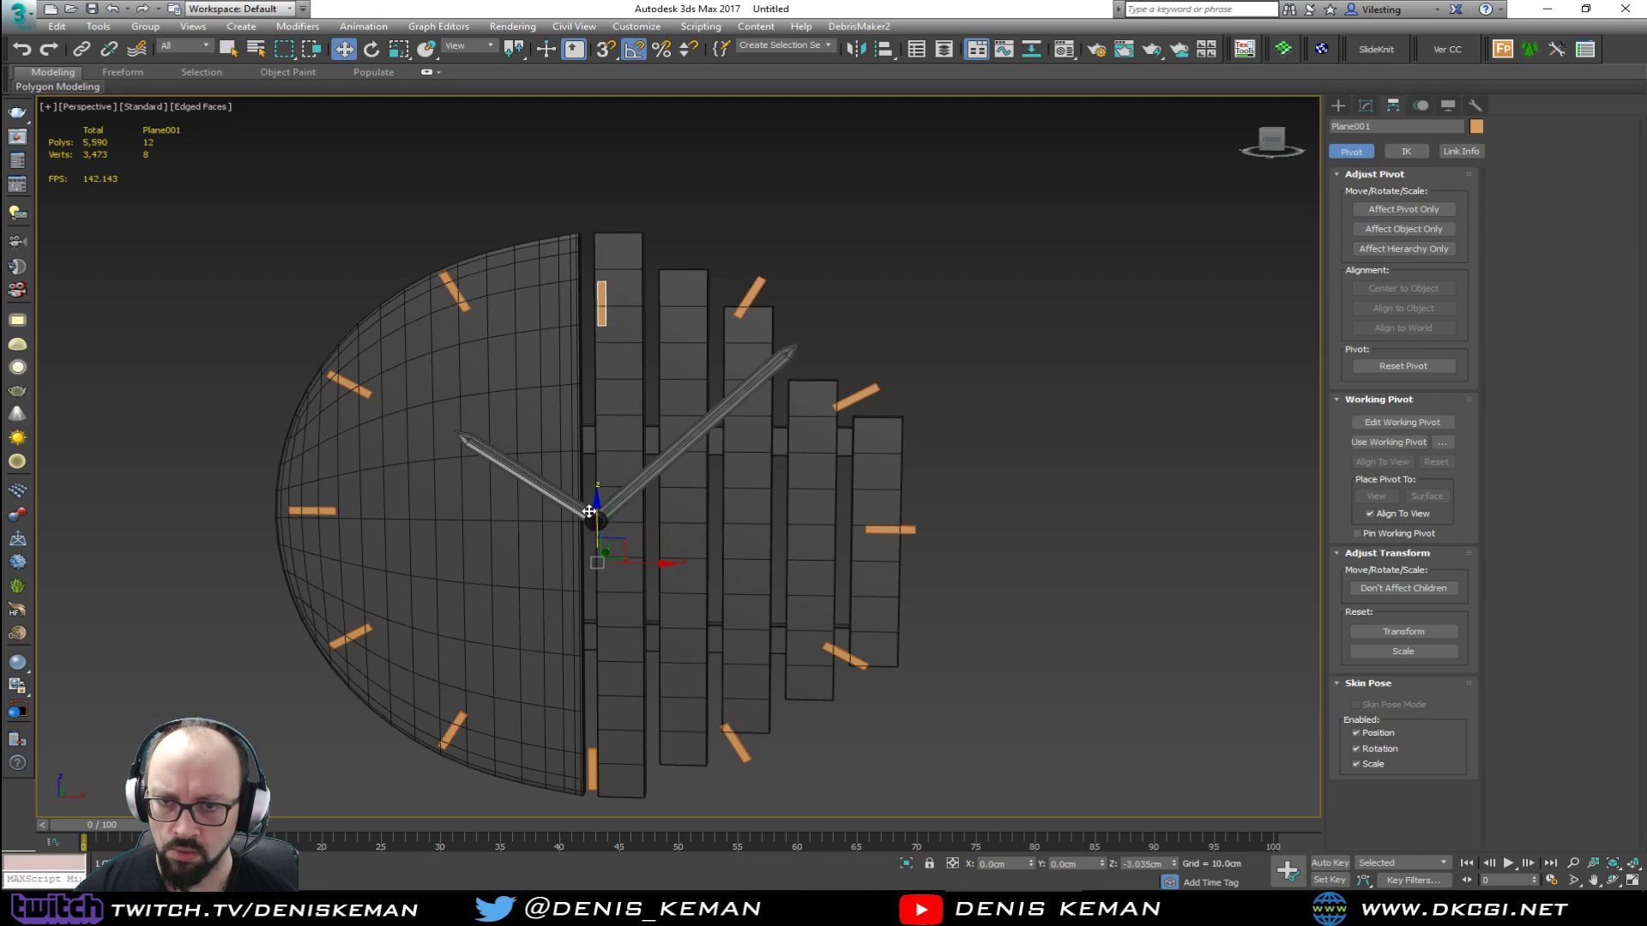
Step: Select the 11 cloned hour markers around the dial and delete them, keeping only the original twelve o'clock marker
{"action": "left_click", "coordinate": [748, 290]}
{"action": "left_click", "coordinate": [867, 392], "text": "ctrl"}
{"action": "left_click", "coordinate": [910, 529], "text": "ctrl"}
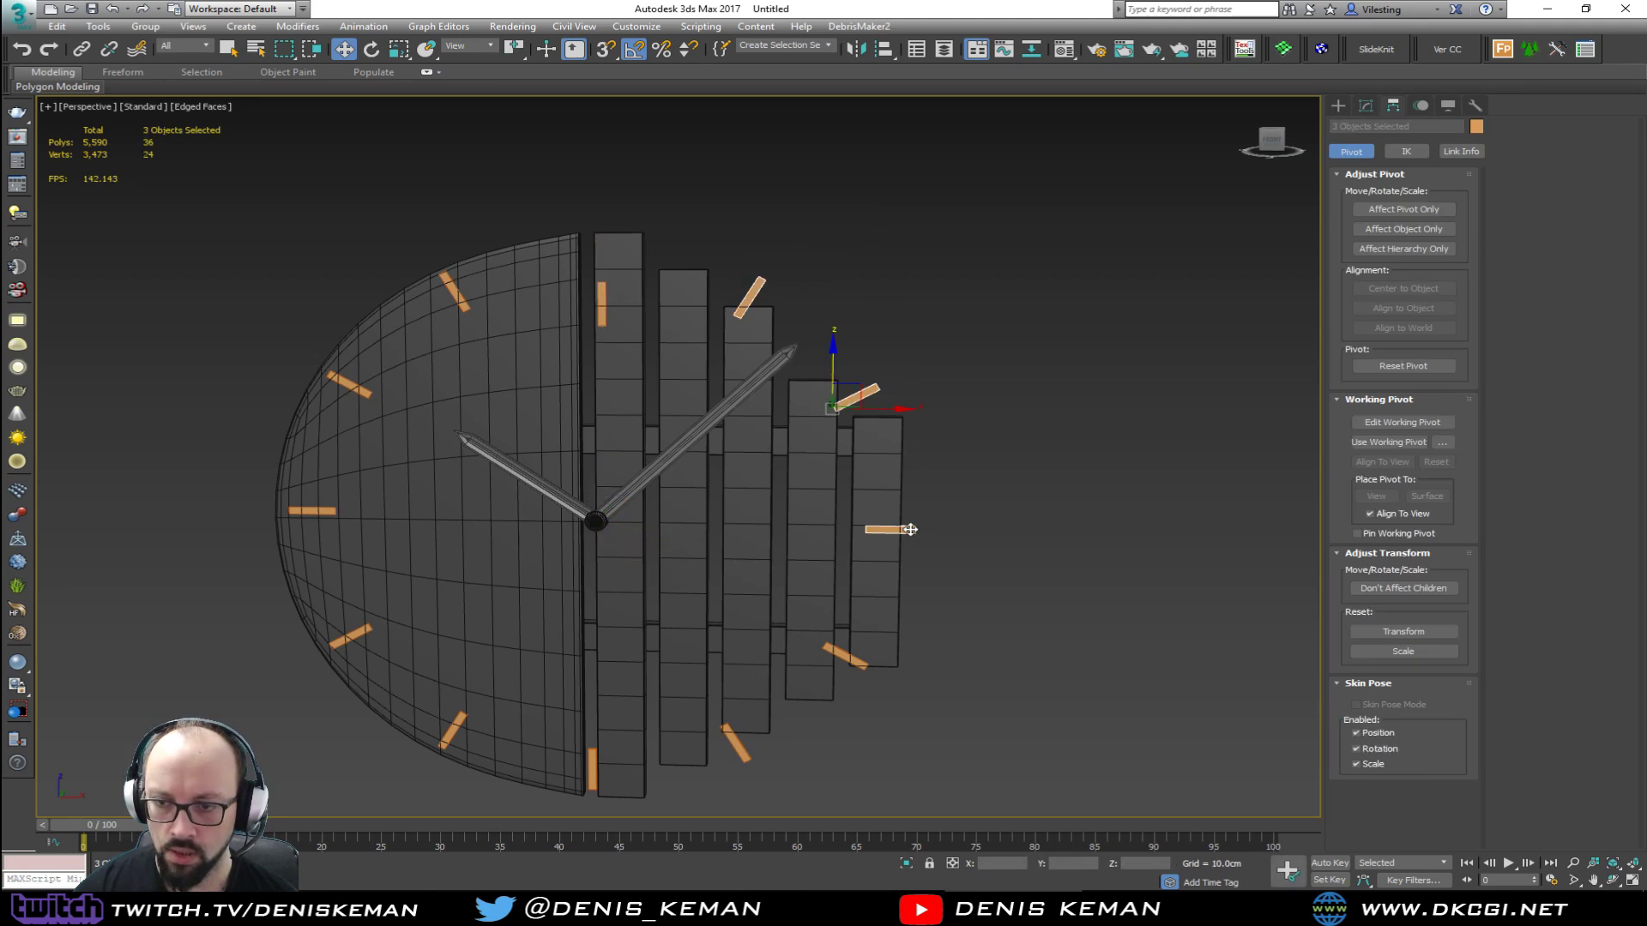
{"action": "left_click", "coordinate": [848, 650], "text": "ctrl"}
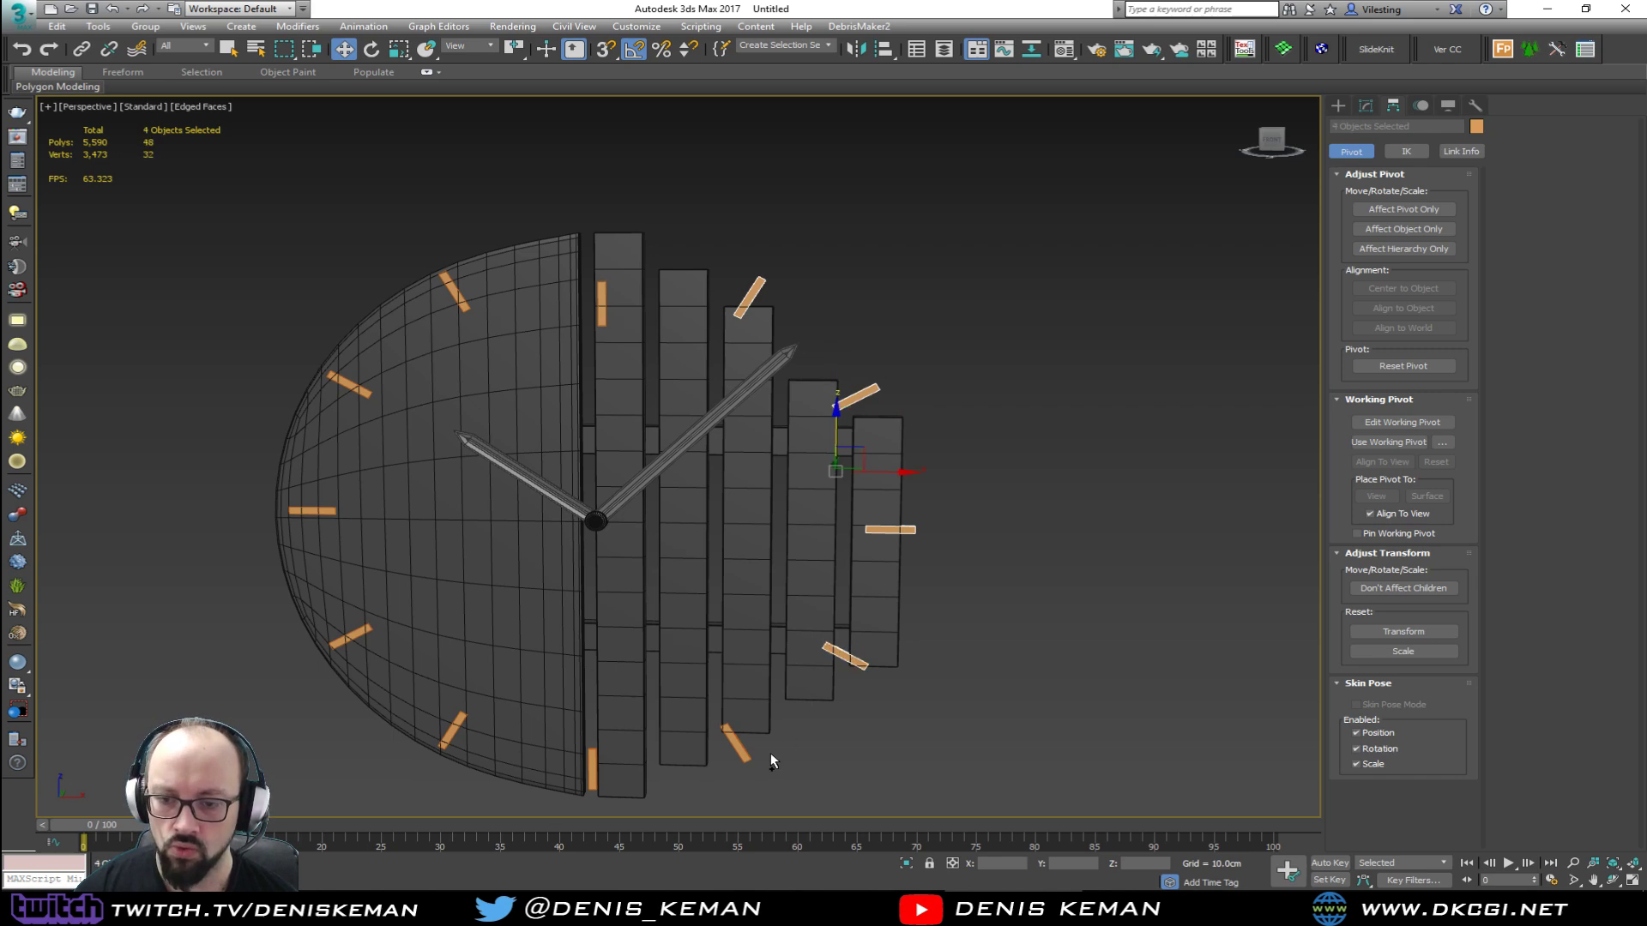
{"action": "left_click", "coordinate": [736, 742], "text": "ctrl"}
{"action": "left_click", "coordinate": [592, 769], "text": "ctrl"}
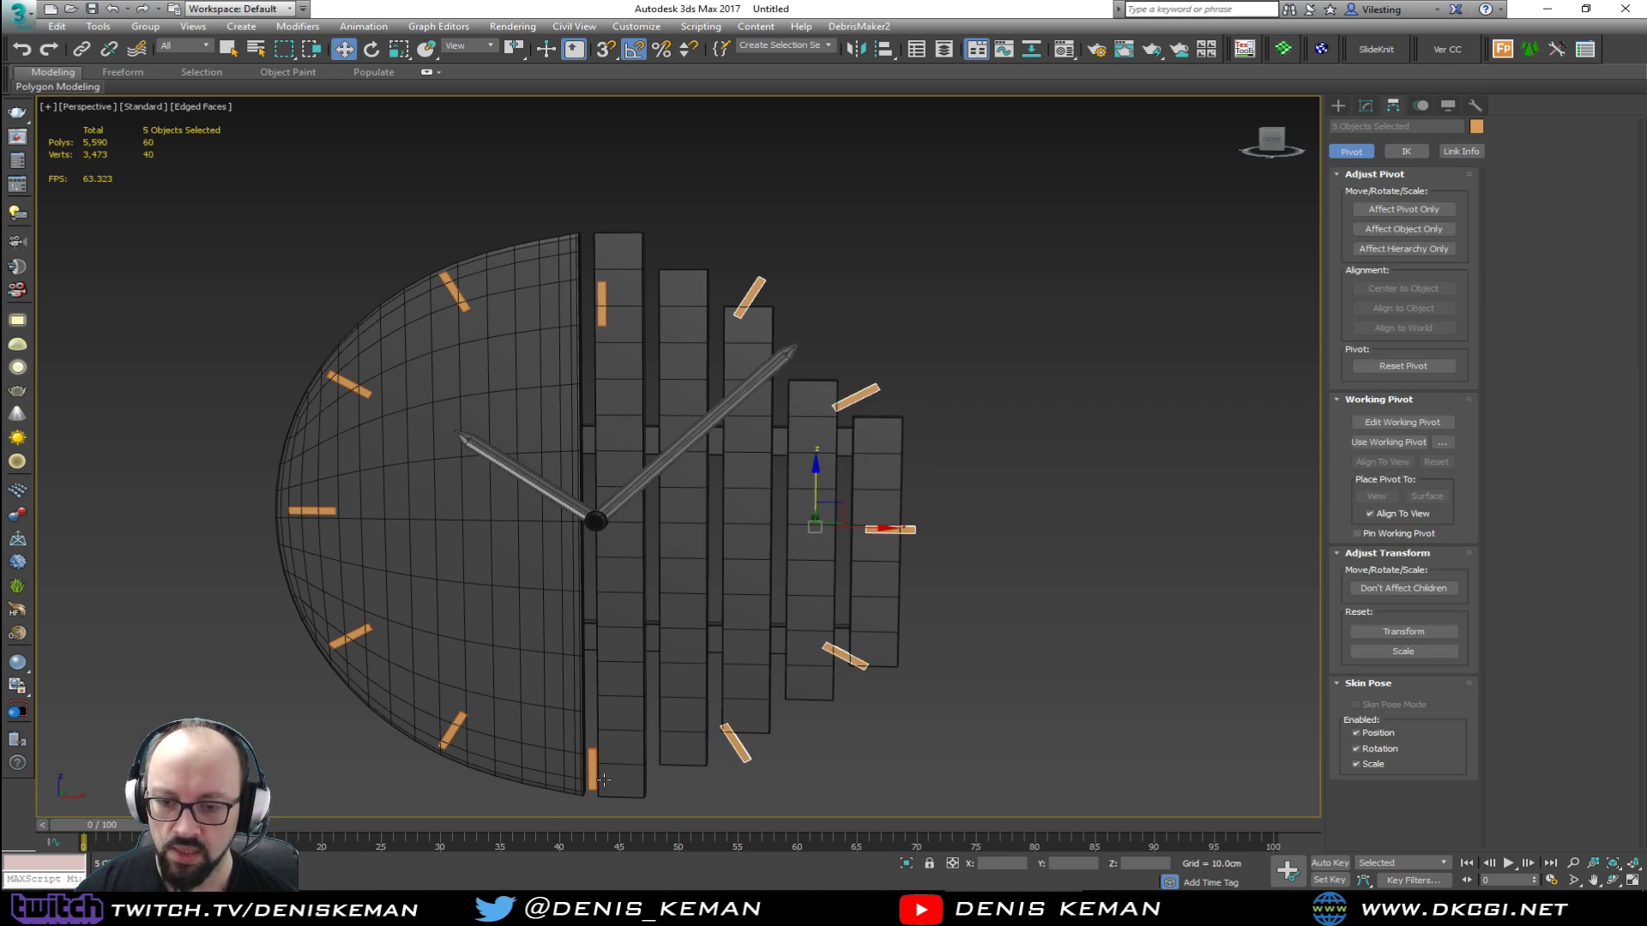
{"action": "left_click", "coordinate": [448, 738], "text": "ctrl"}
{"action": "left_click", "coordinate": [340, 641], "text": "ctrl"}
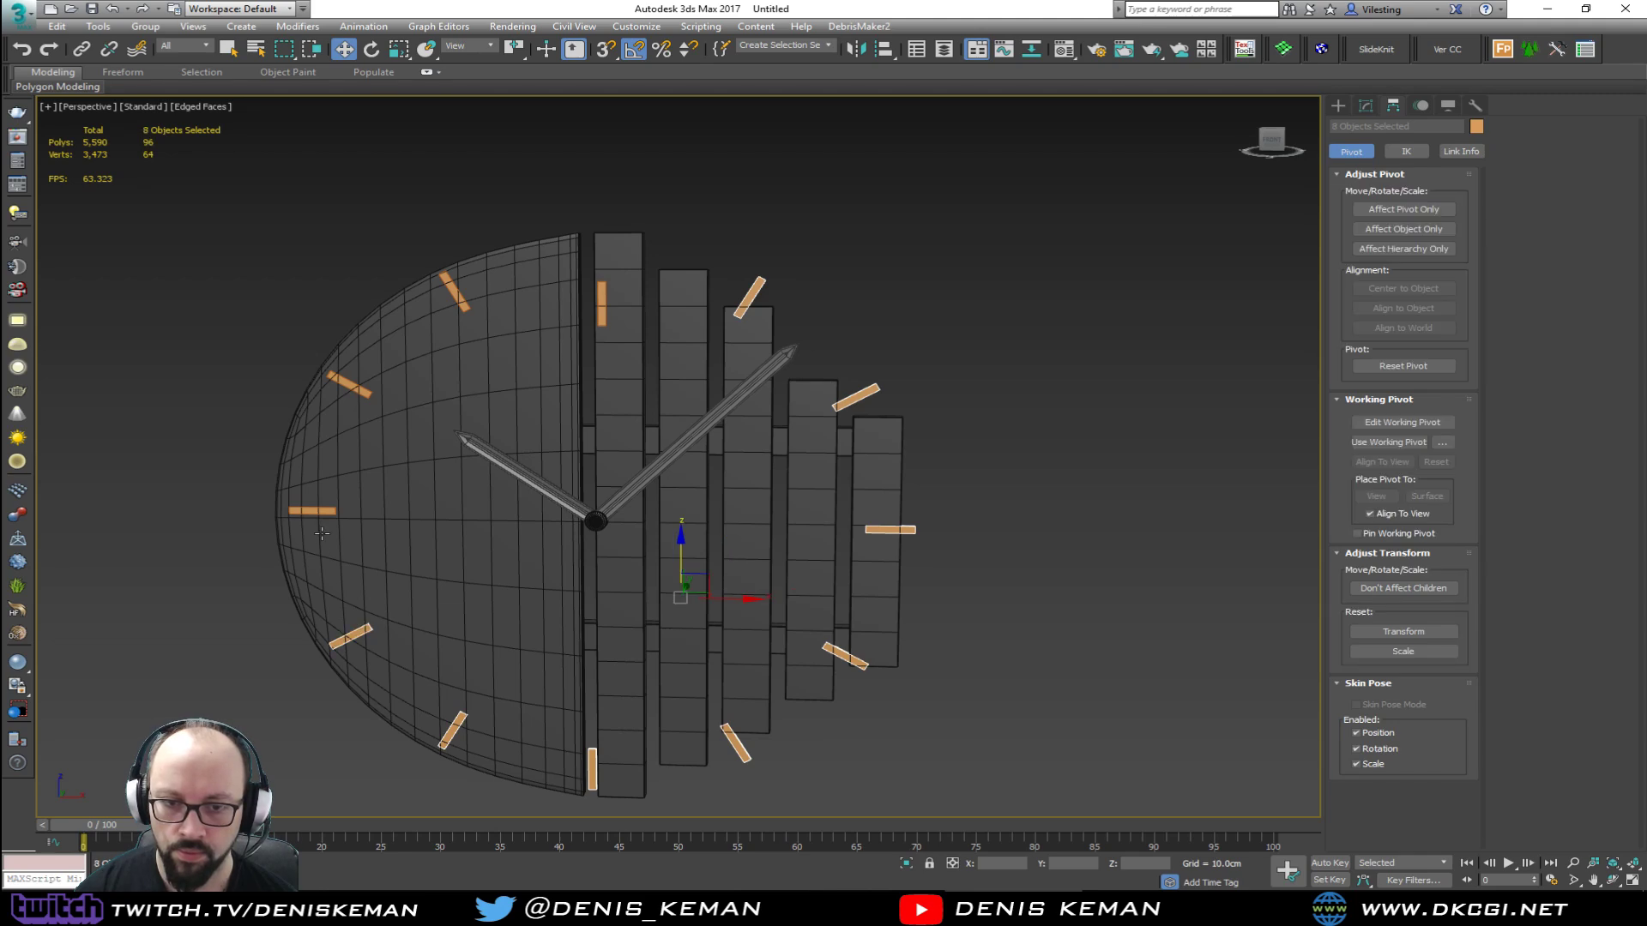
{"action": "left_click", "coordinate": [314, 511], "text": "ctrl"}
{"action": "left_click", "coordinate": [349, 386], "text": "ctrl"}
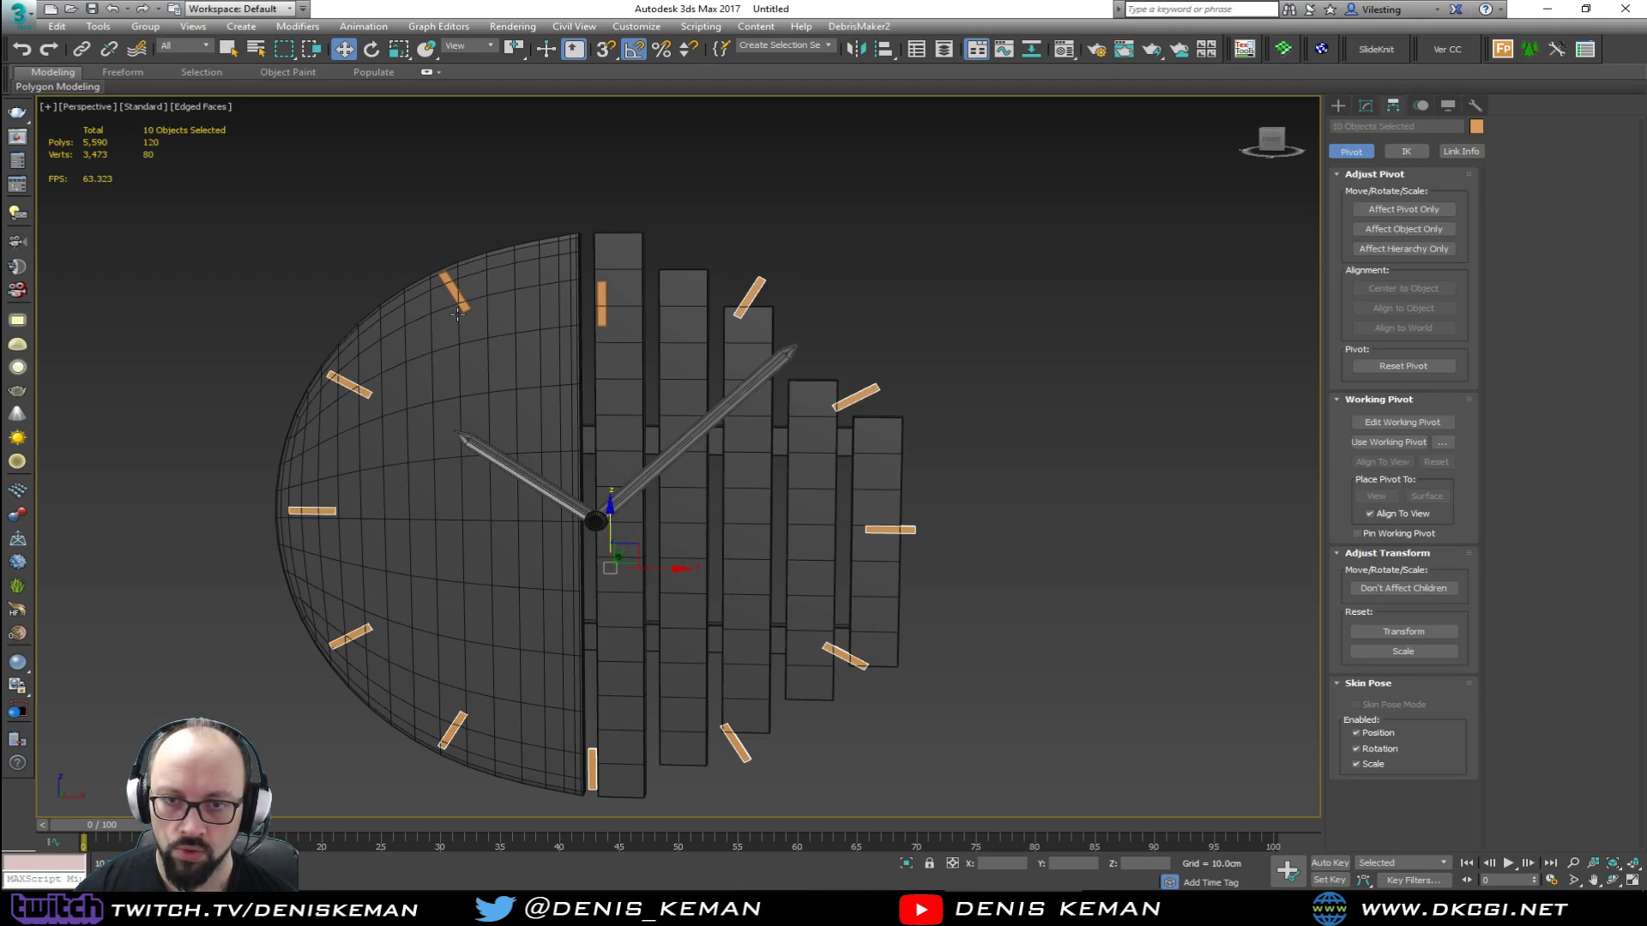
{"action": "left_click", "coordinate": [455, 294], "text": "ctrl"}
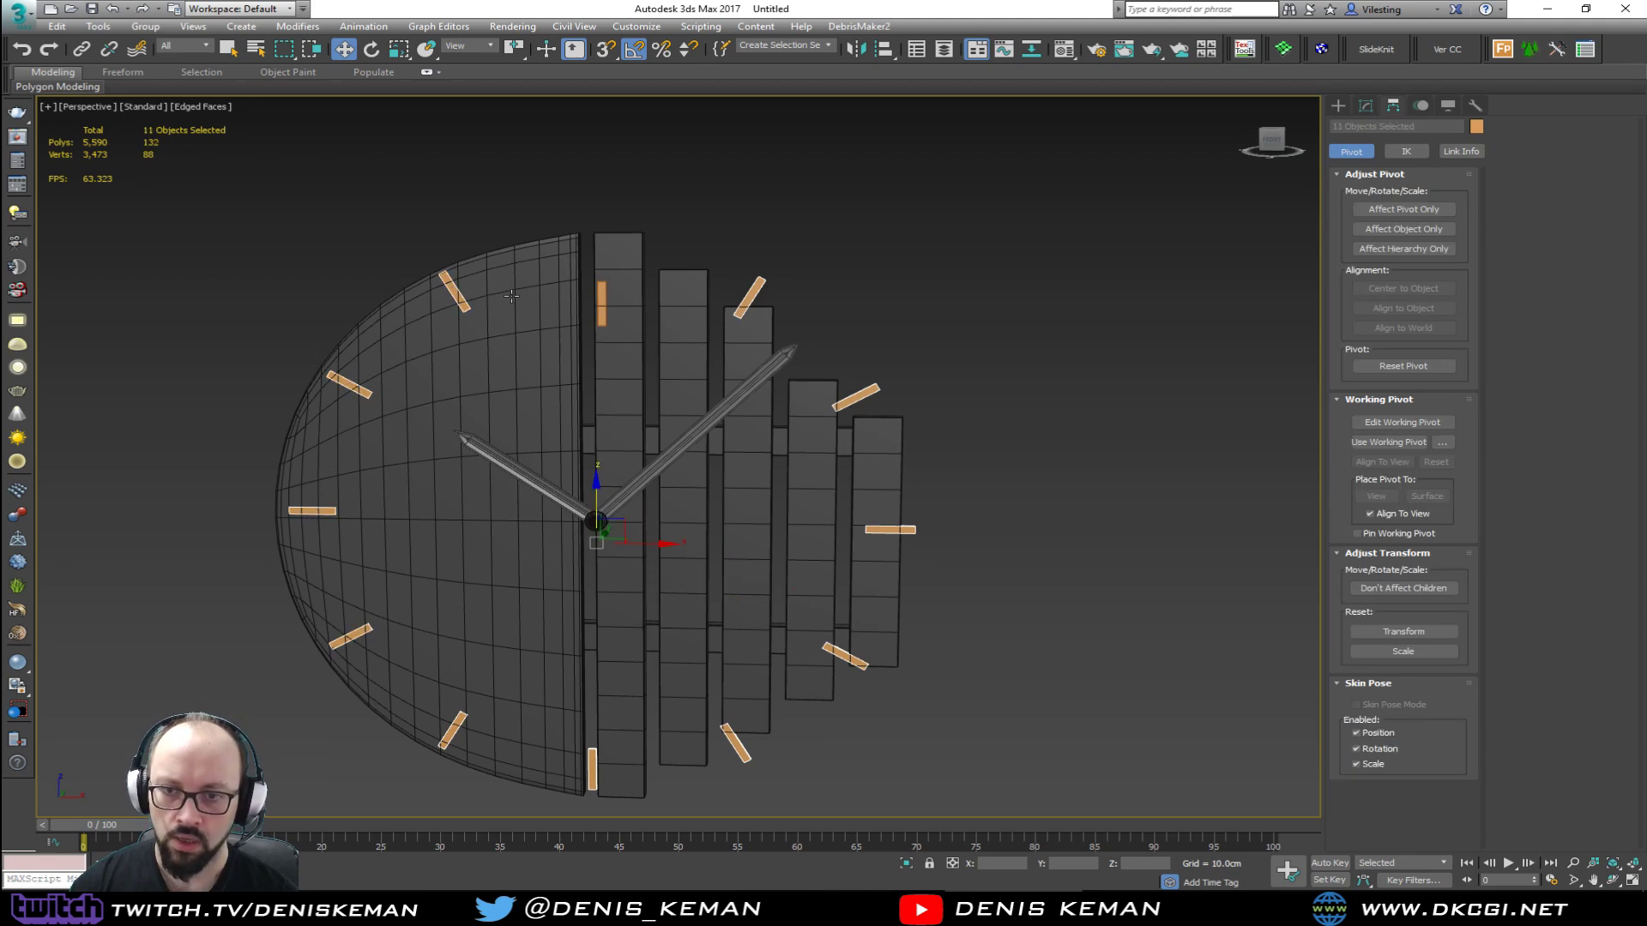
{"action": "key", "text": "Delete"}
Step: Save the scene under the file name Clock.max
{"action": "left_click", "coordinate": [26, 14]}
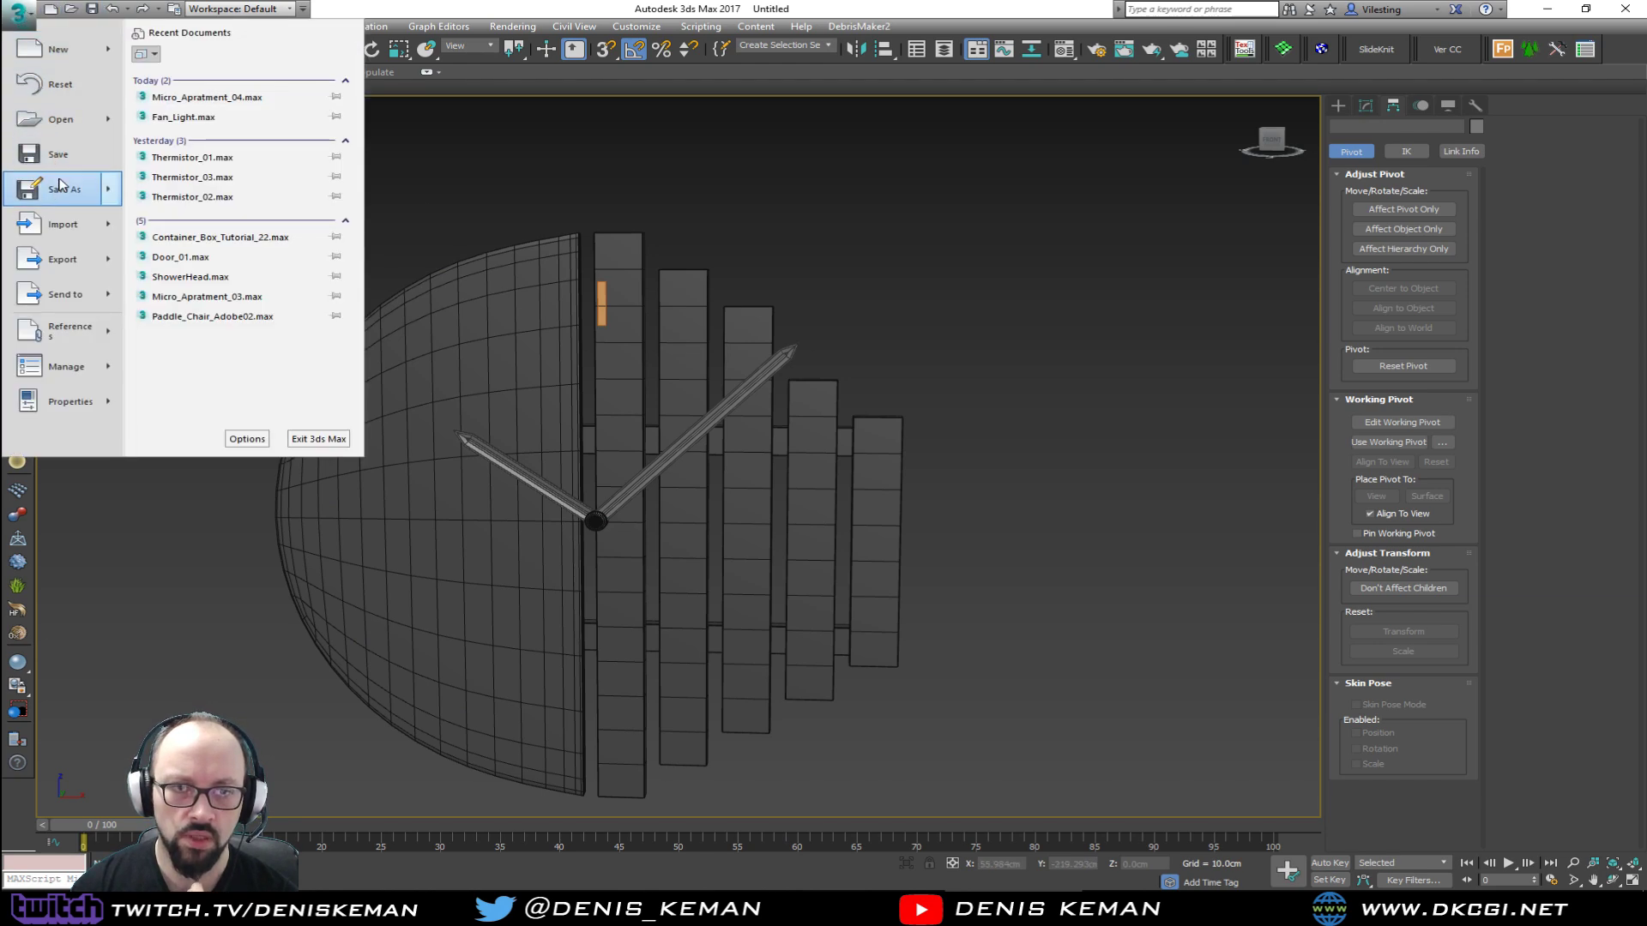
{"action": "left_click", "coordinate": [60, 192]}
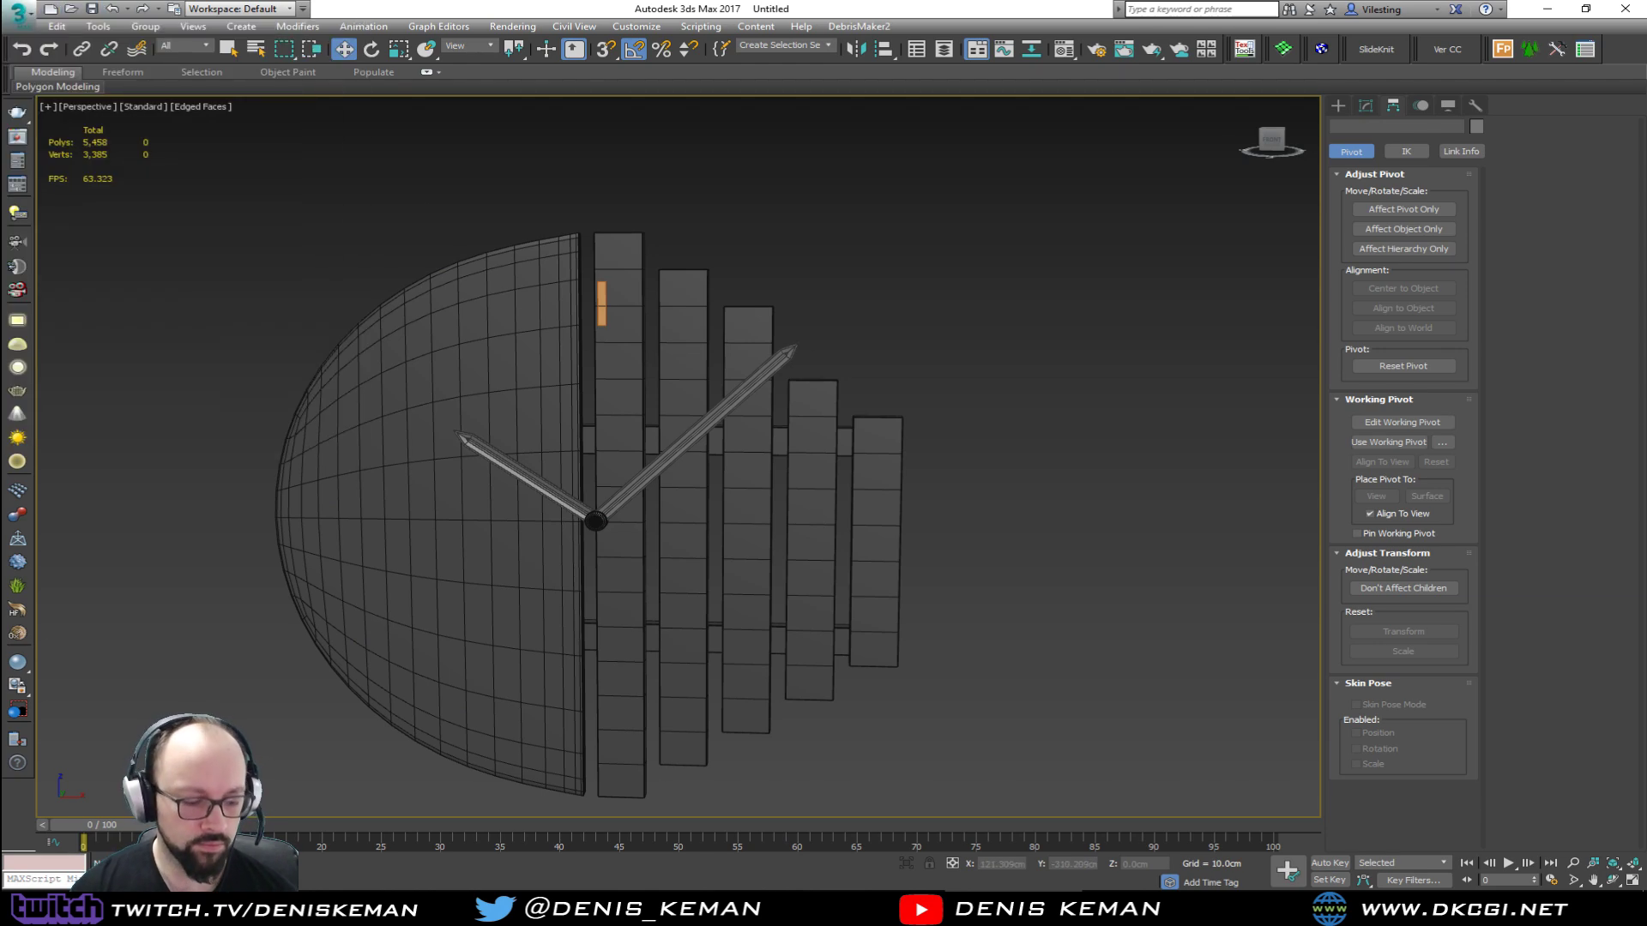
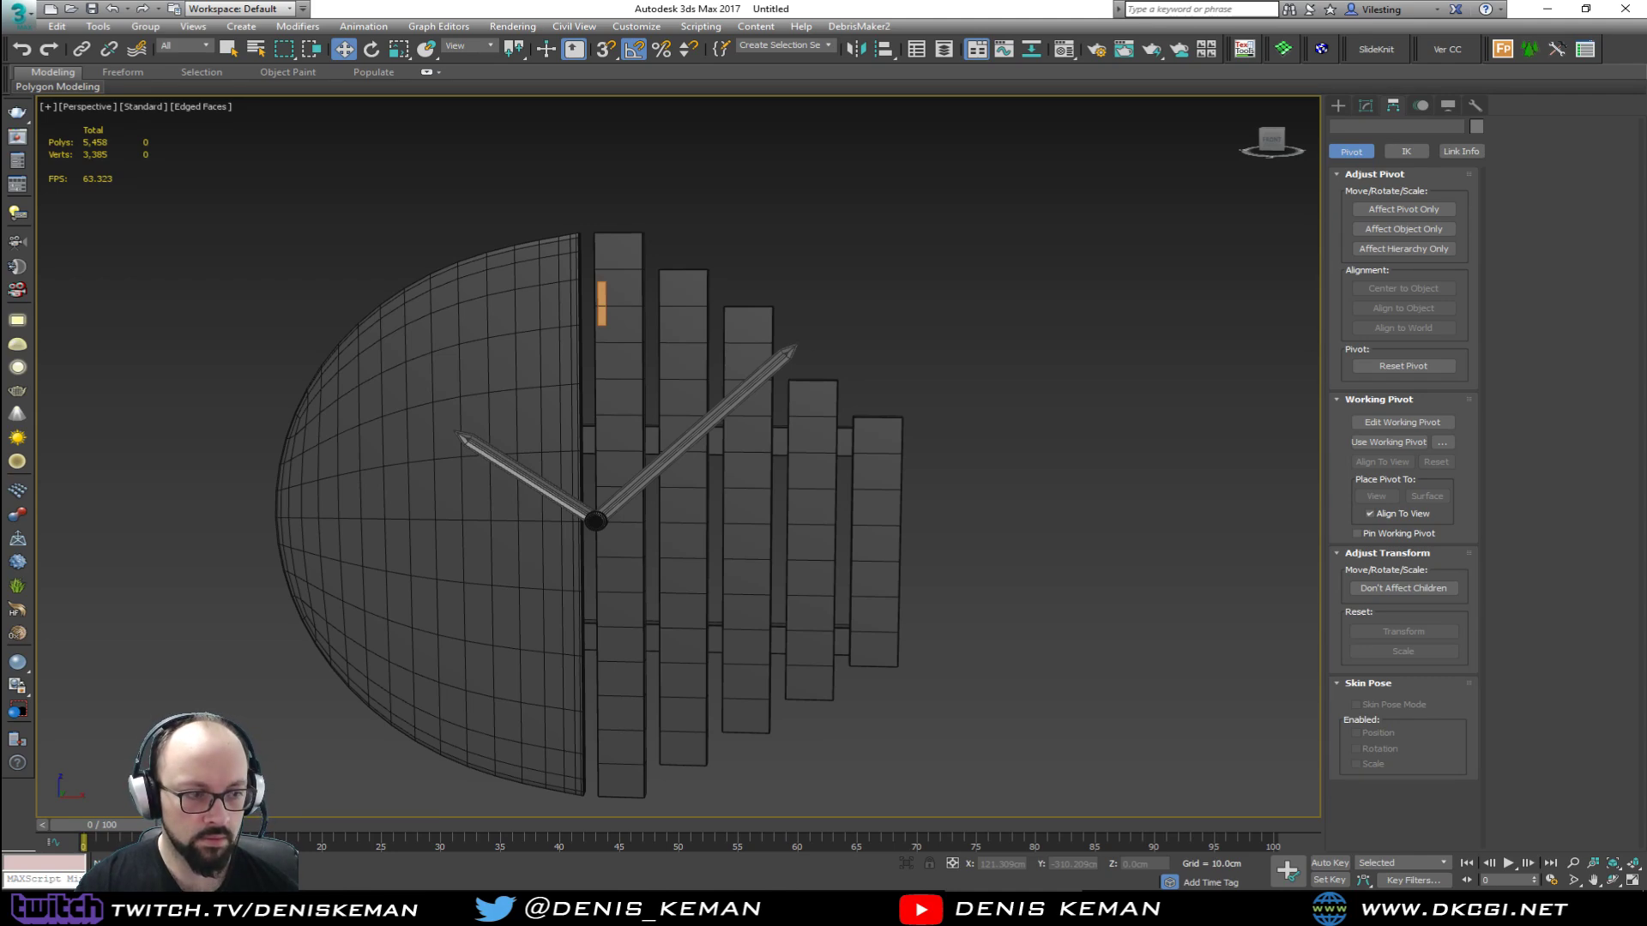
Step: Paste the copied Chamfer modifier above the Shell modifier on the twelve o'clock marker
{"action": "left_click", "coordinate": [599, 307]}
{"action": "left_click", "coordinate": [604, 320]}
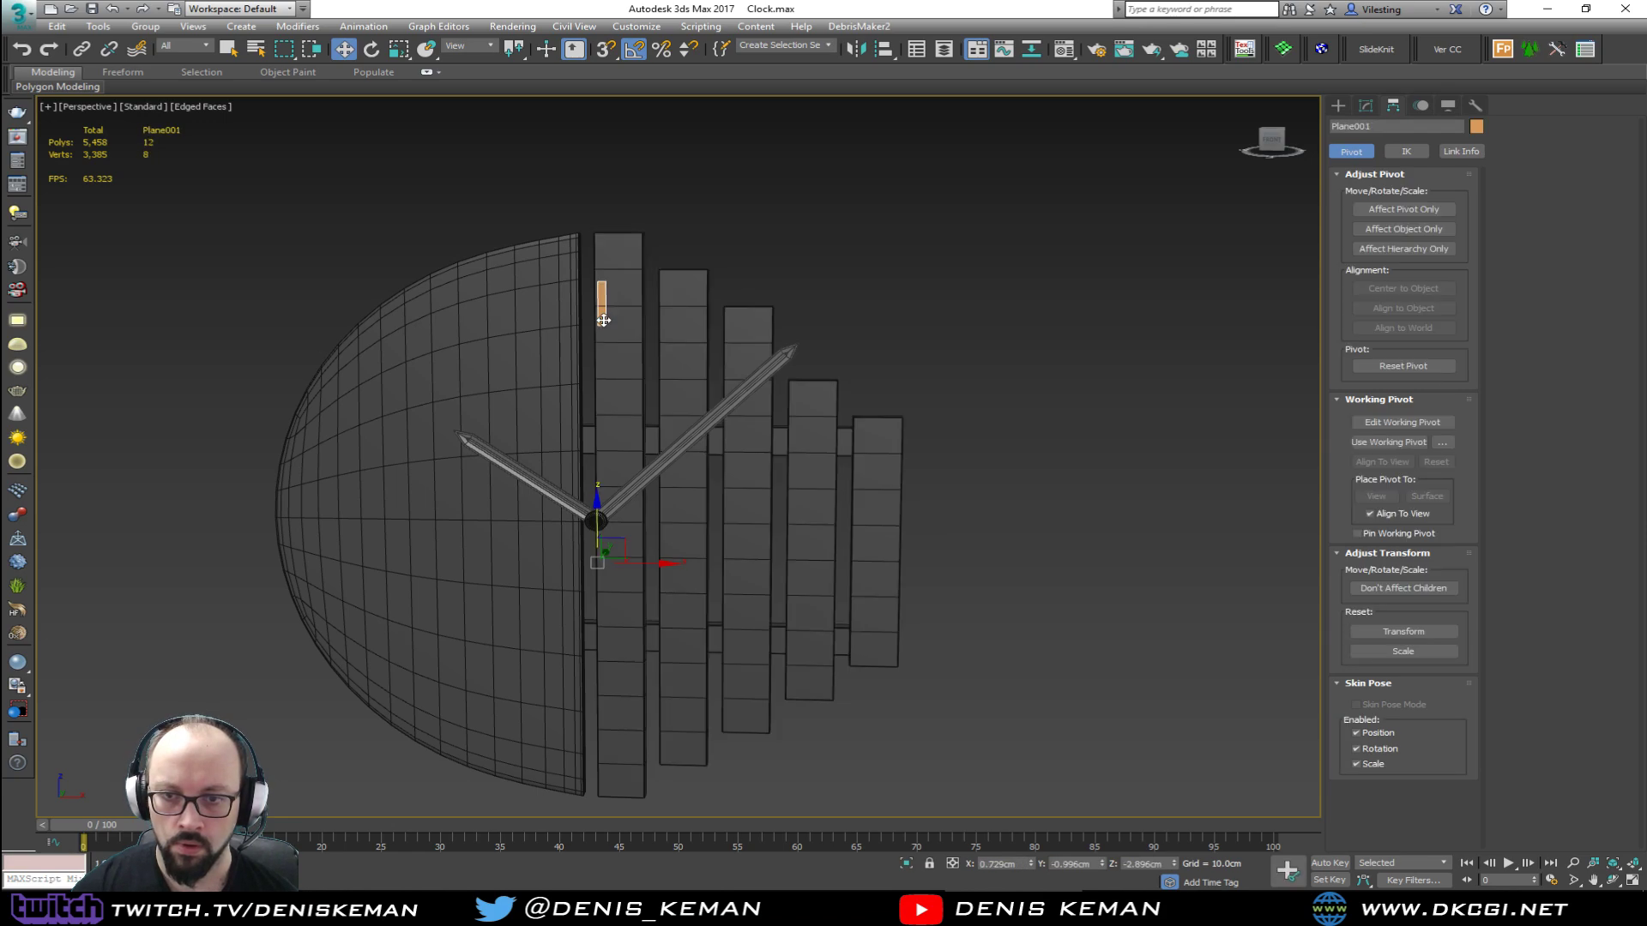
{"action": "key", "text": "z"}
{"action": "left_click", "coordinate": [1366, 104]}
{"action": "left_click", "coordinate": [1381, 190]}
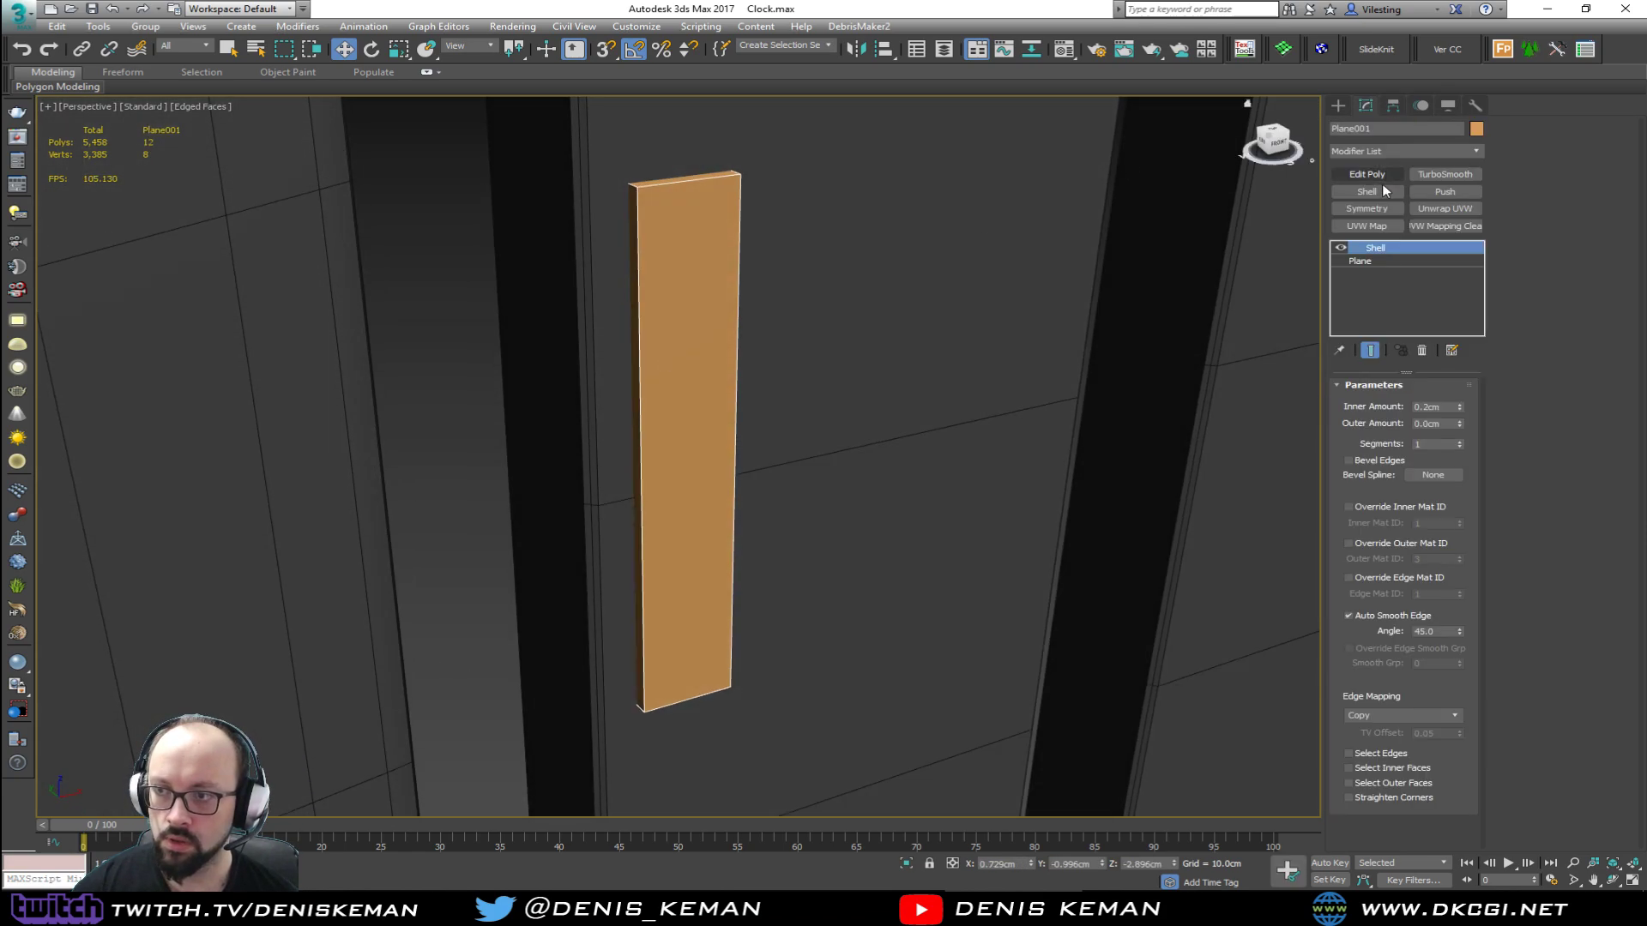
{"action": "right_click", "coordinate": [1379, 247]}
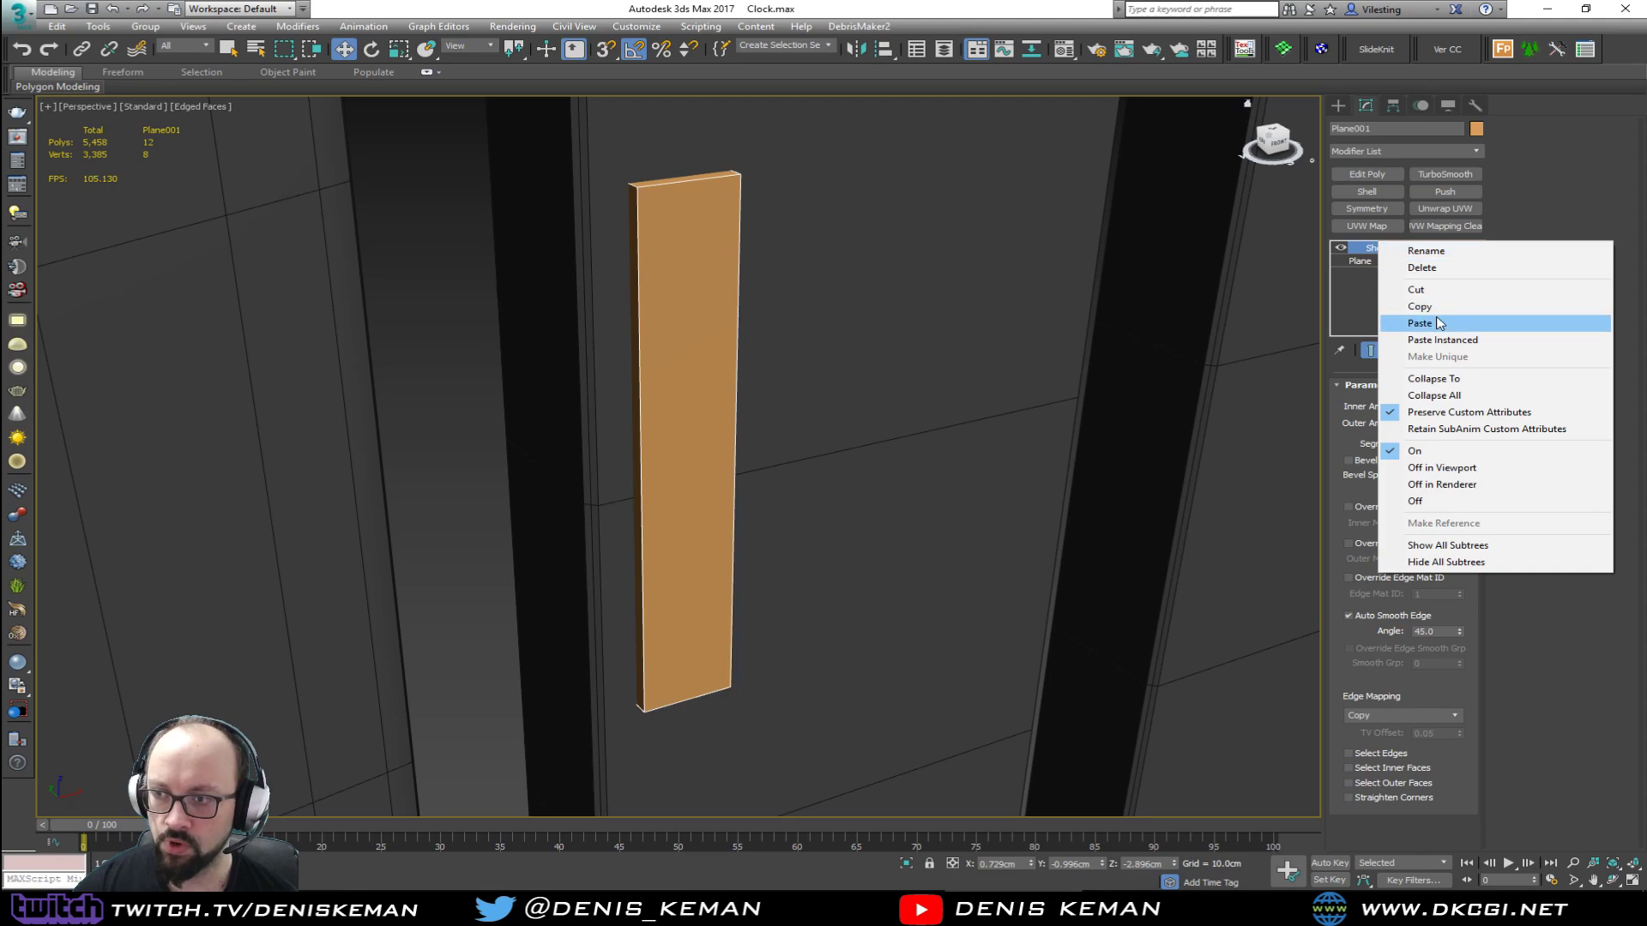
{"action": "left_click", "coordinate": [1436, 321]}
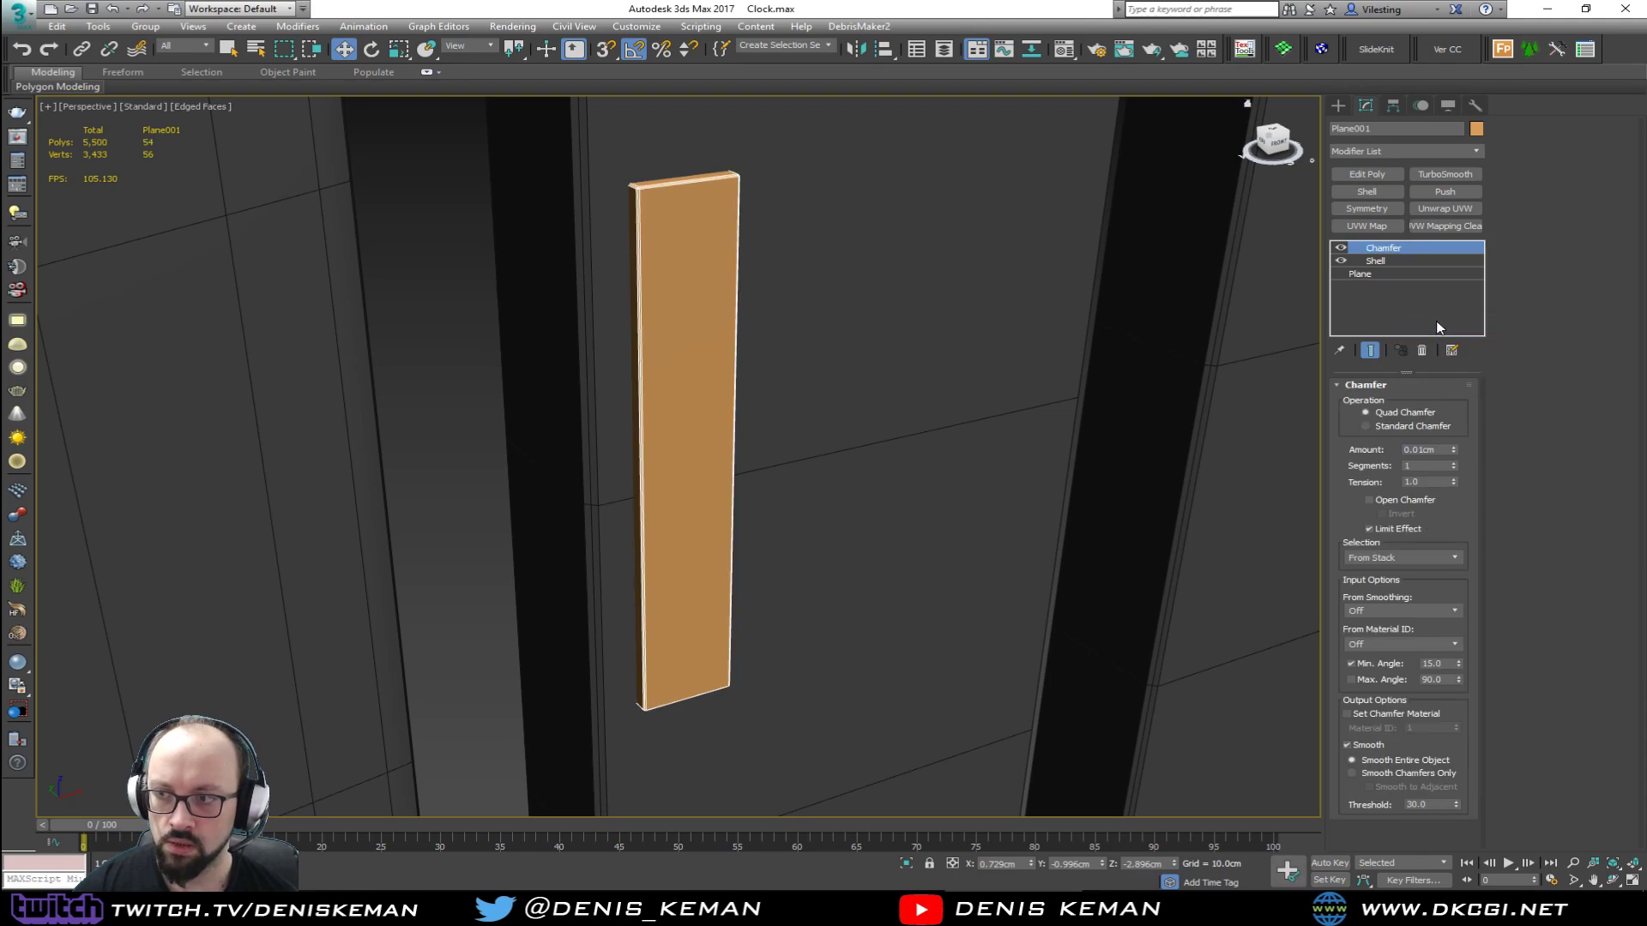
Step: Clone the chamfered marker by rotating it in 30-degree steps as 11 copies
{"action": "scroll", "coordinate": [719, 243], "scroll_direction": "down", "scroll_amount": 10}
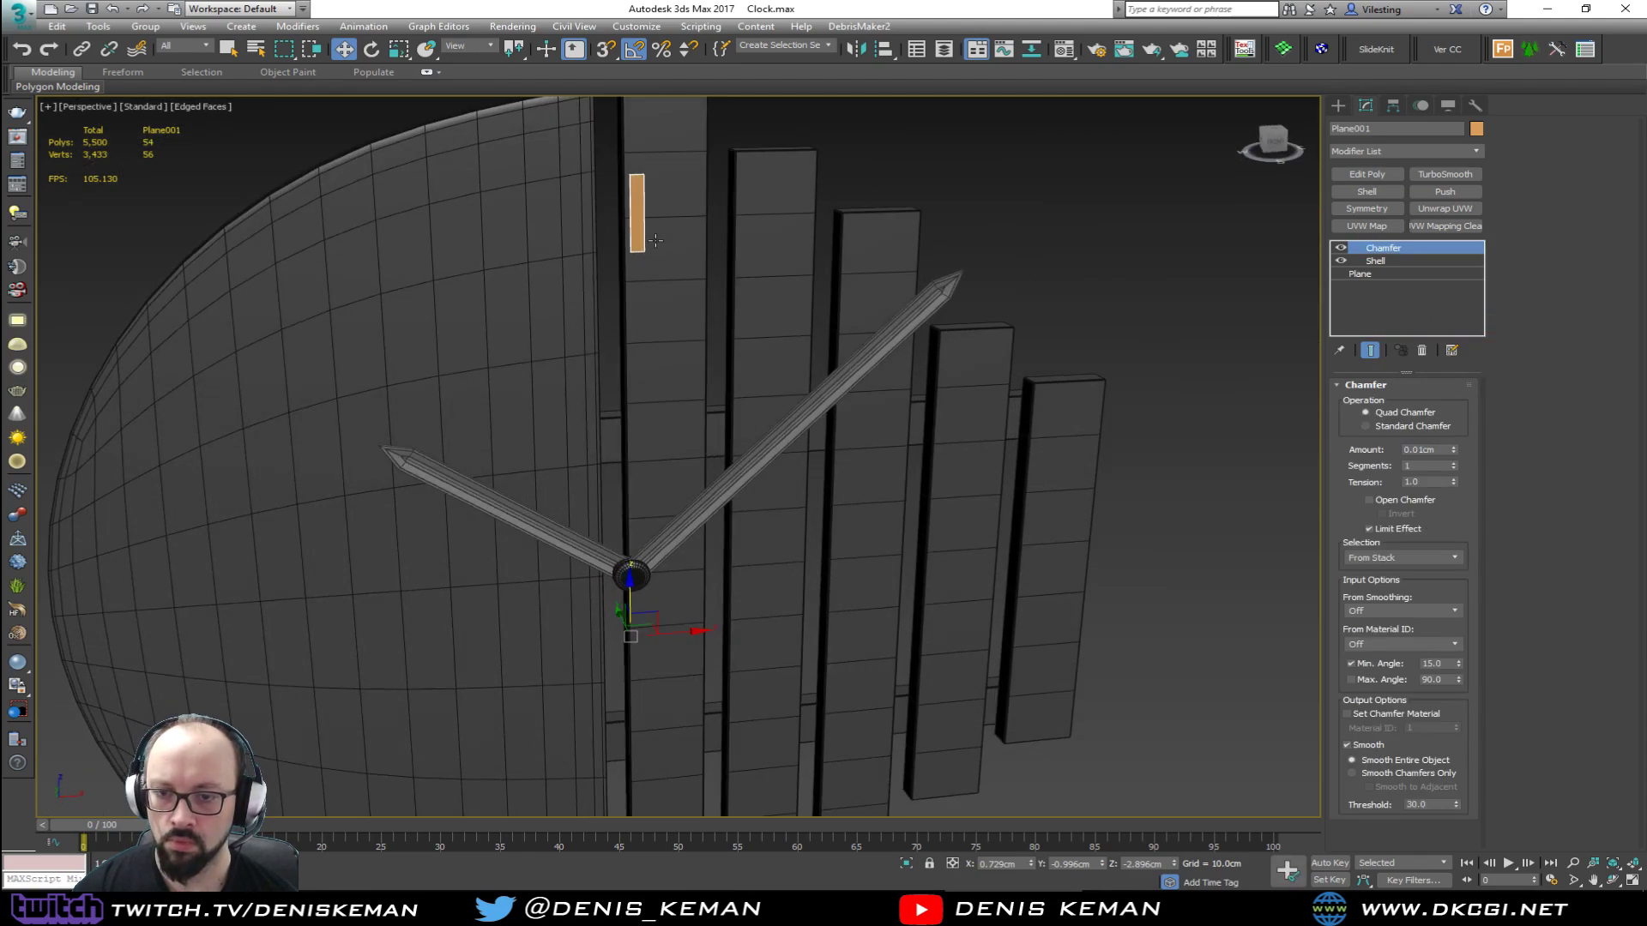
{"action": "key", "text": "e"}
{"action": "left_click_drag", "start_coordinate": [623, 587], "coordinate": [642, 588], "text": "shift"}
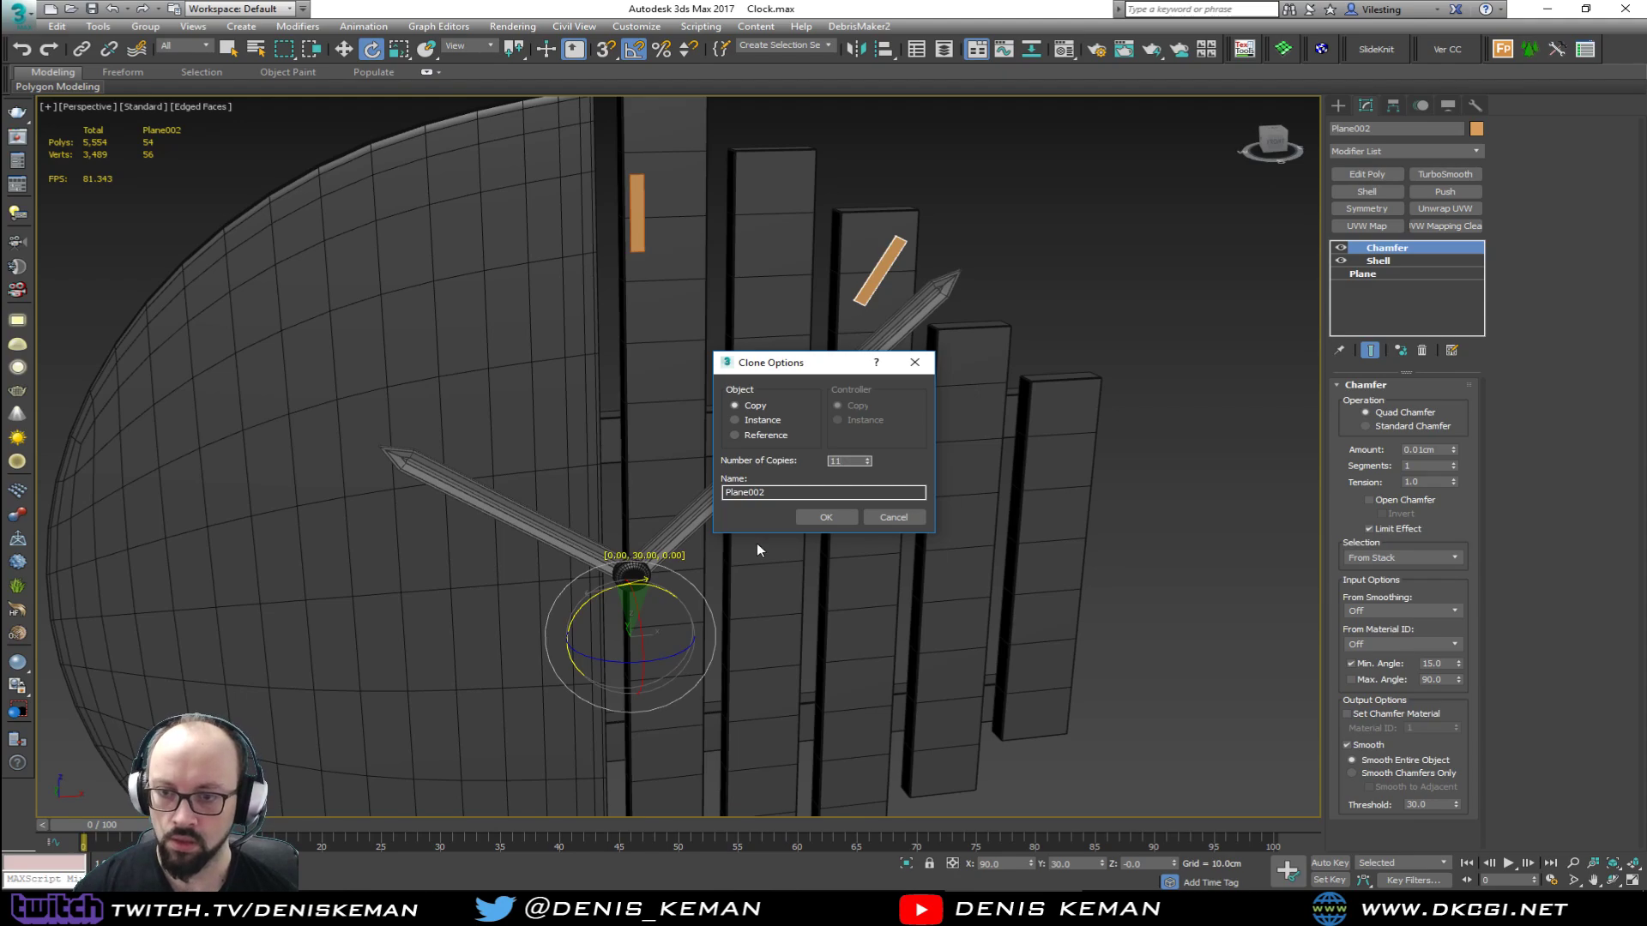
{"action": "left_click", "coordinate": [811, 518]}
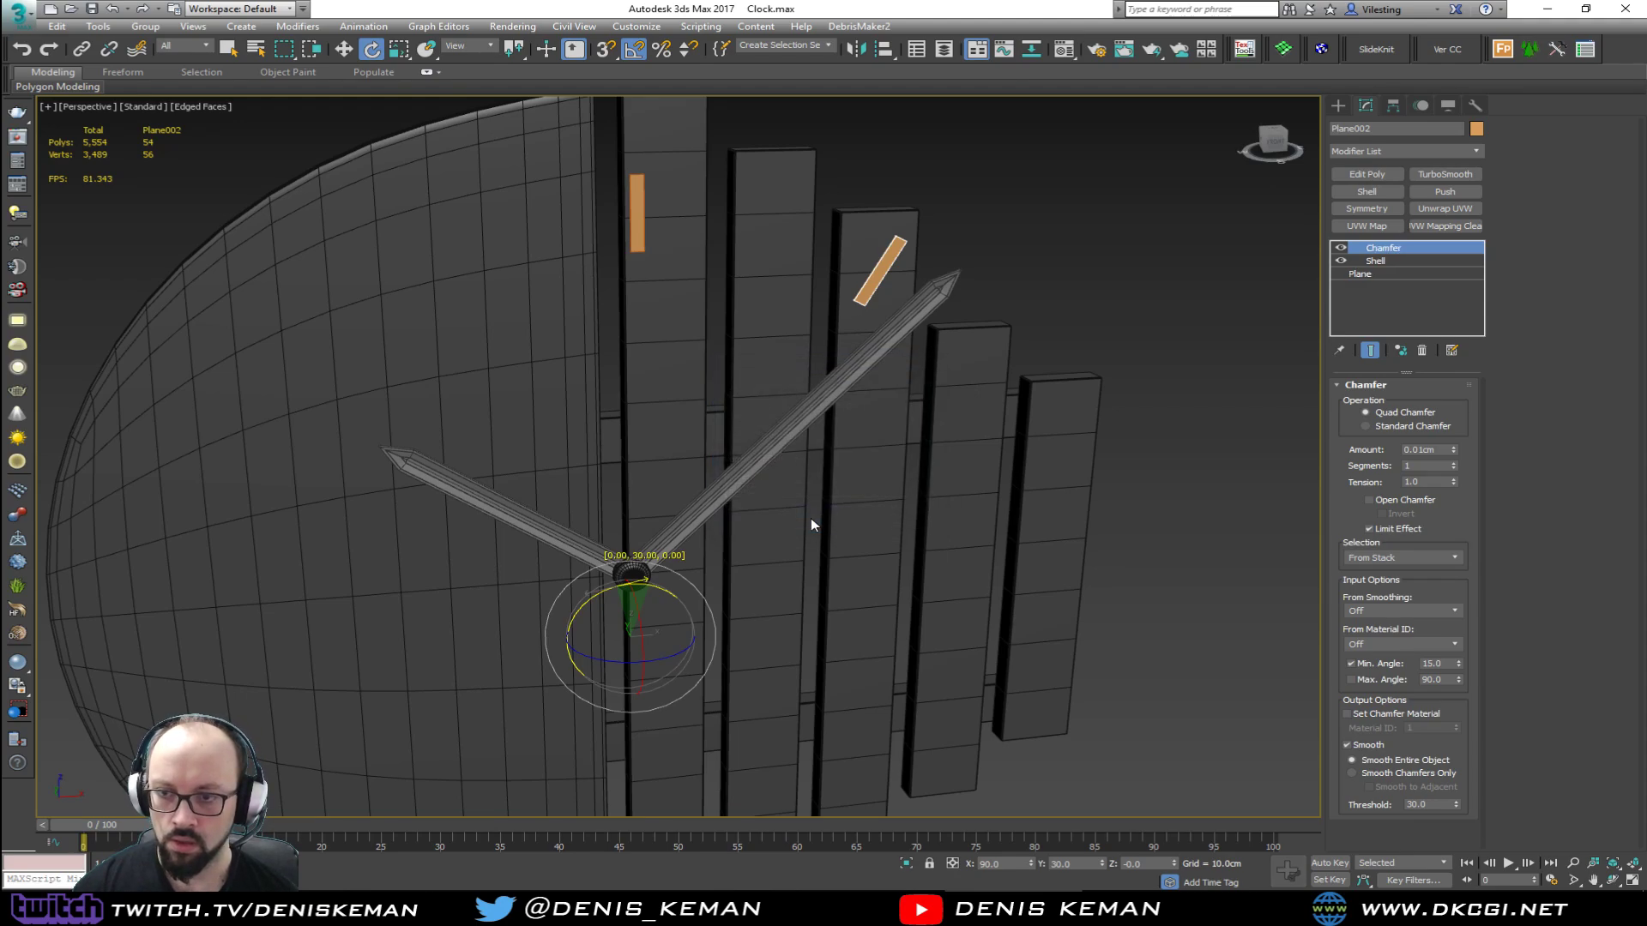
{"action": "left_click", "coordinate": [1169, 434]}
{"action": "scroll", "coordinate": [1078, 446], "scroll_direction": "down", "scroll_amount": 10}
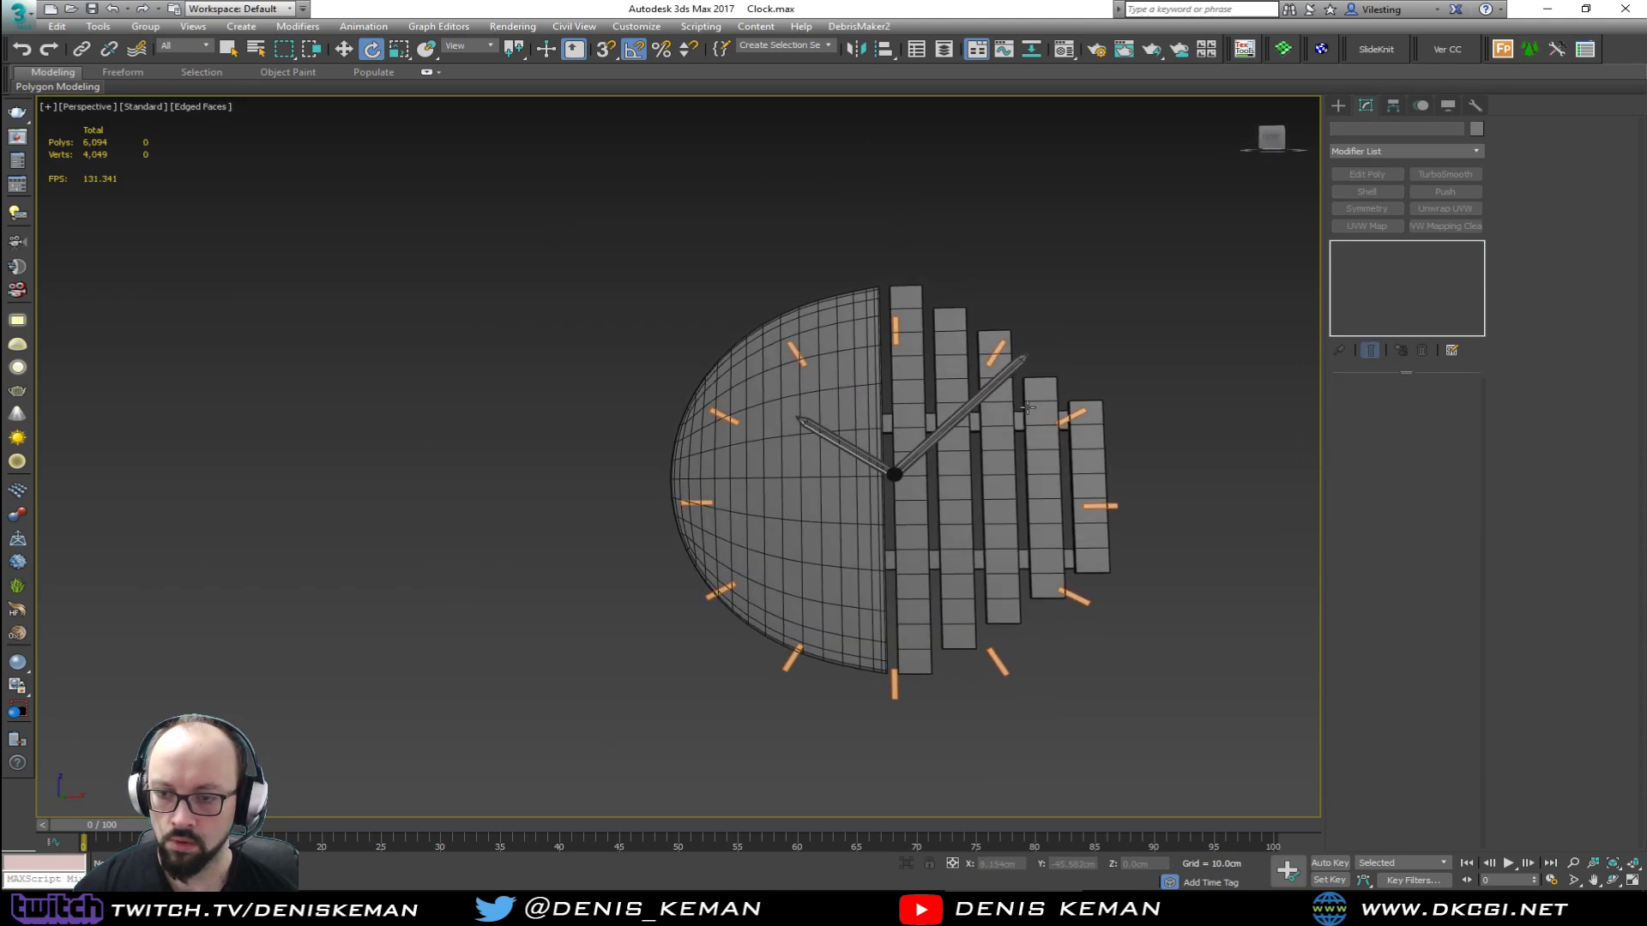
{"action": "middle_click_drag", "start_coordinate": [1028, 407], "coordinate": [1034, 409], "text": "alt"}
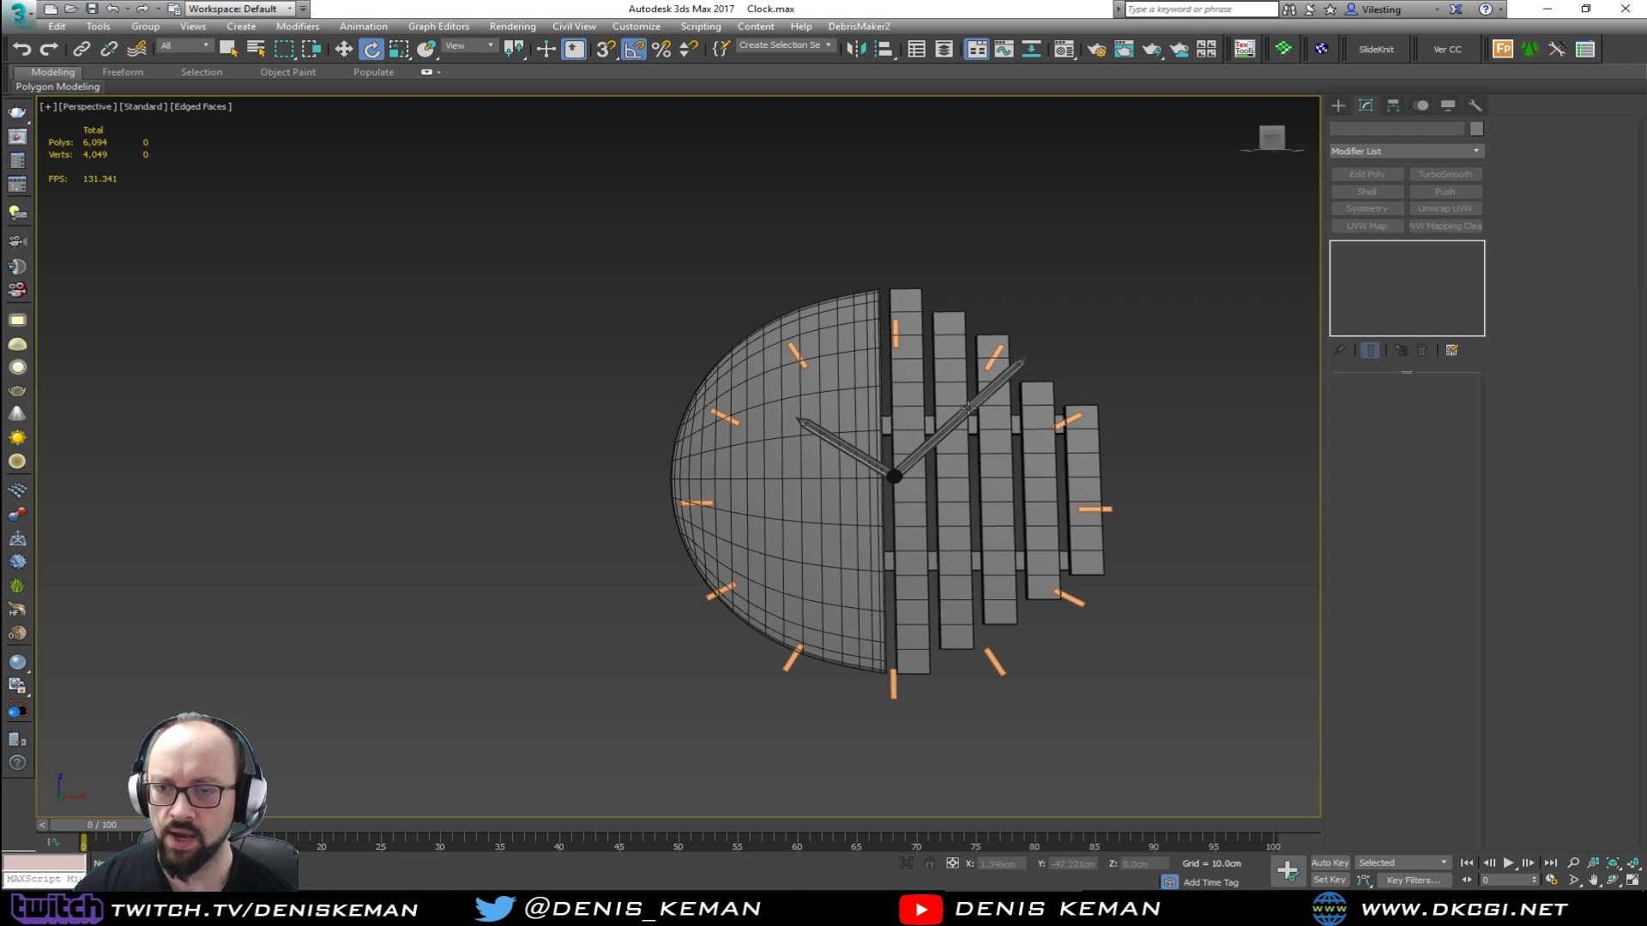
Step: Delete the 11 off-centre marker copies, leaving only the twelve o'clock marker and the clock parts
{"action": "key", "text": "ctrl+z"}
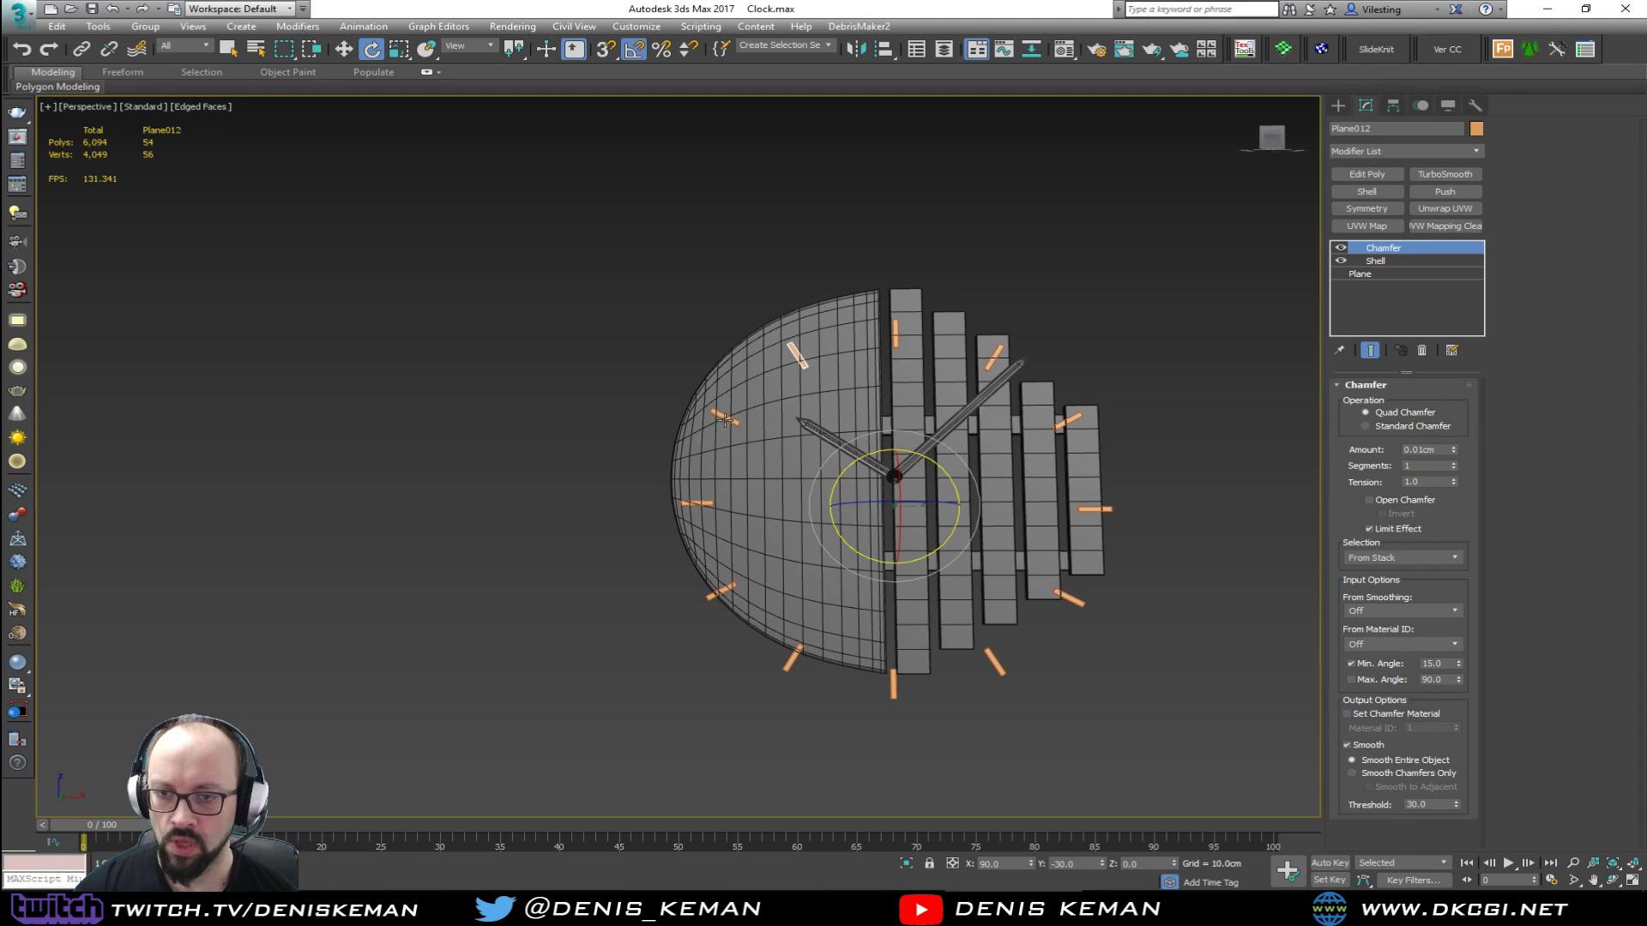
{"action": "left_click_drag", "start_coordinate": [1211, 785], "coordinate": [1209, 781]}
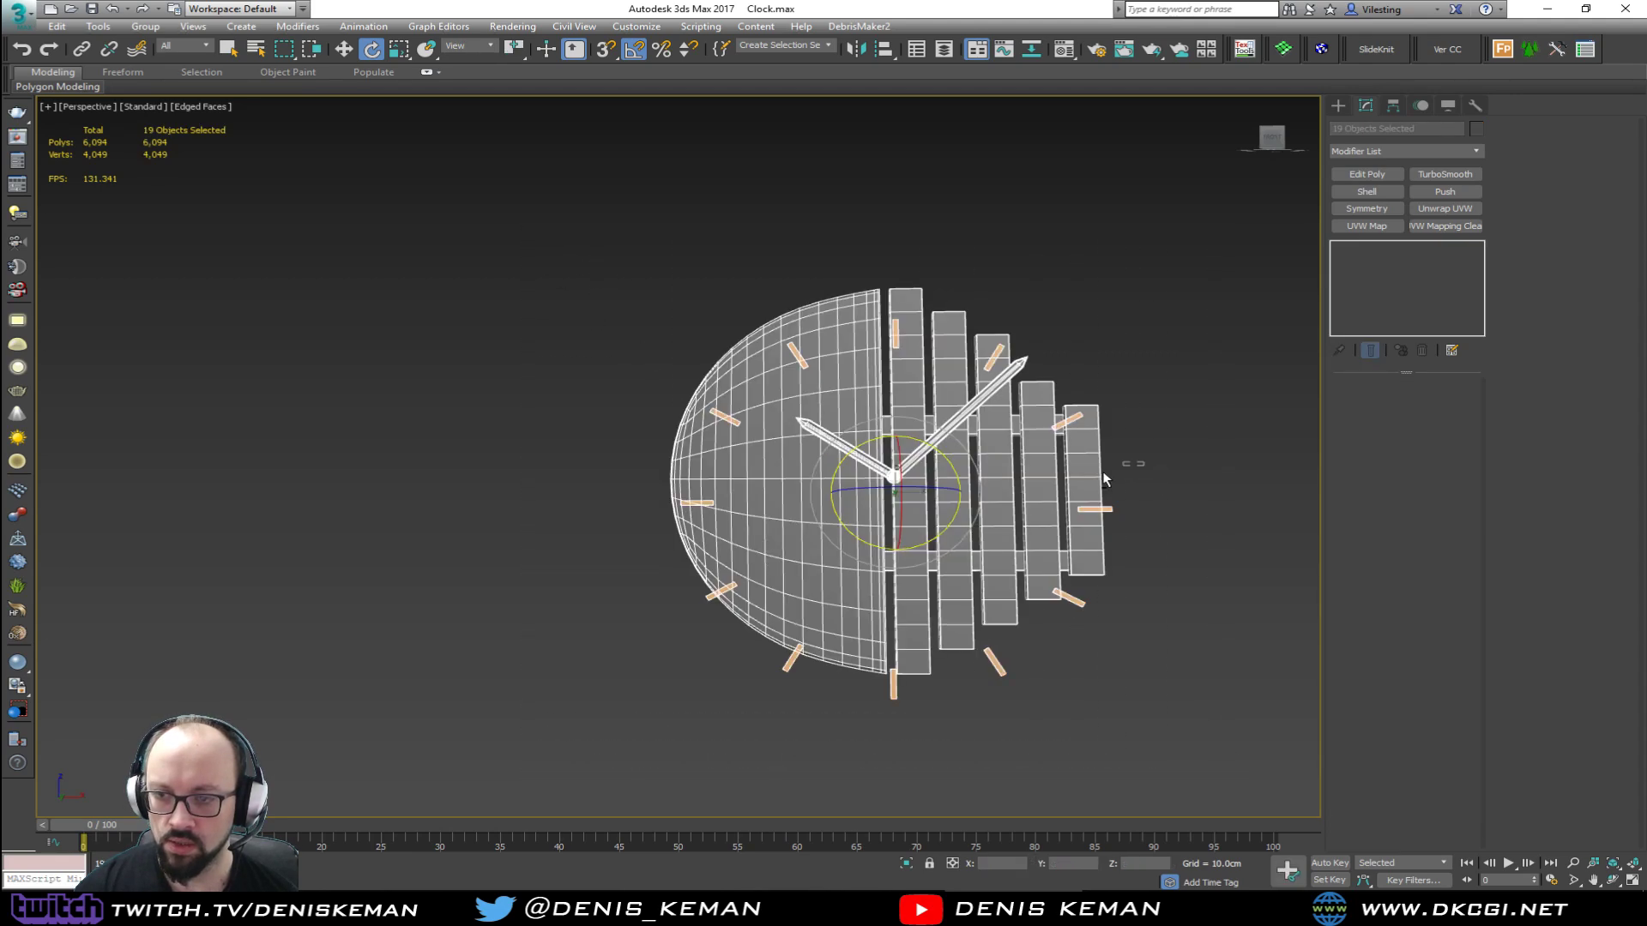
{"action": "left_click", "coordinate": [850, 499], "text": "alt"}
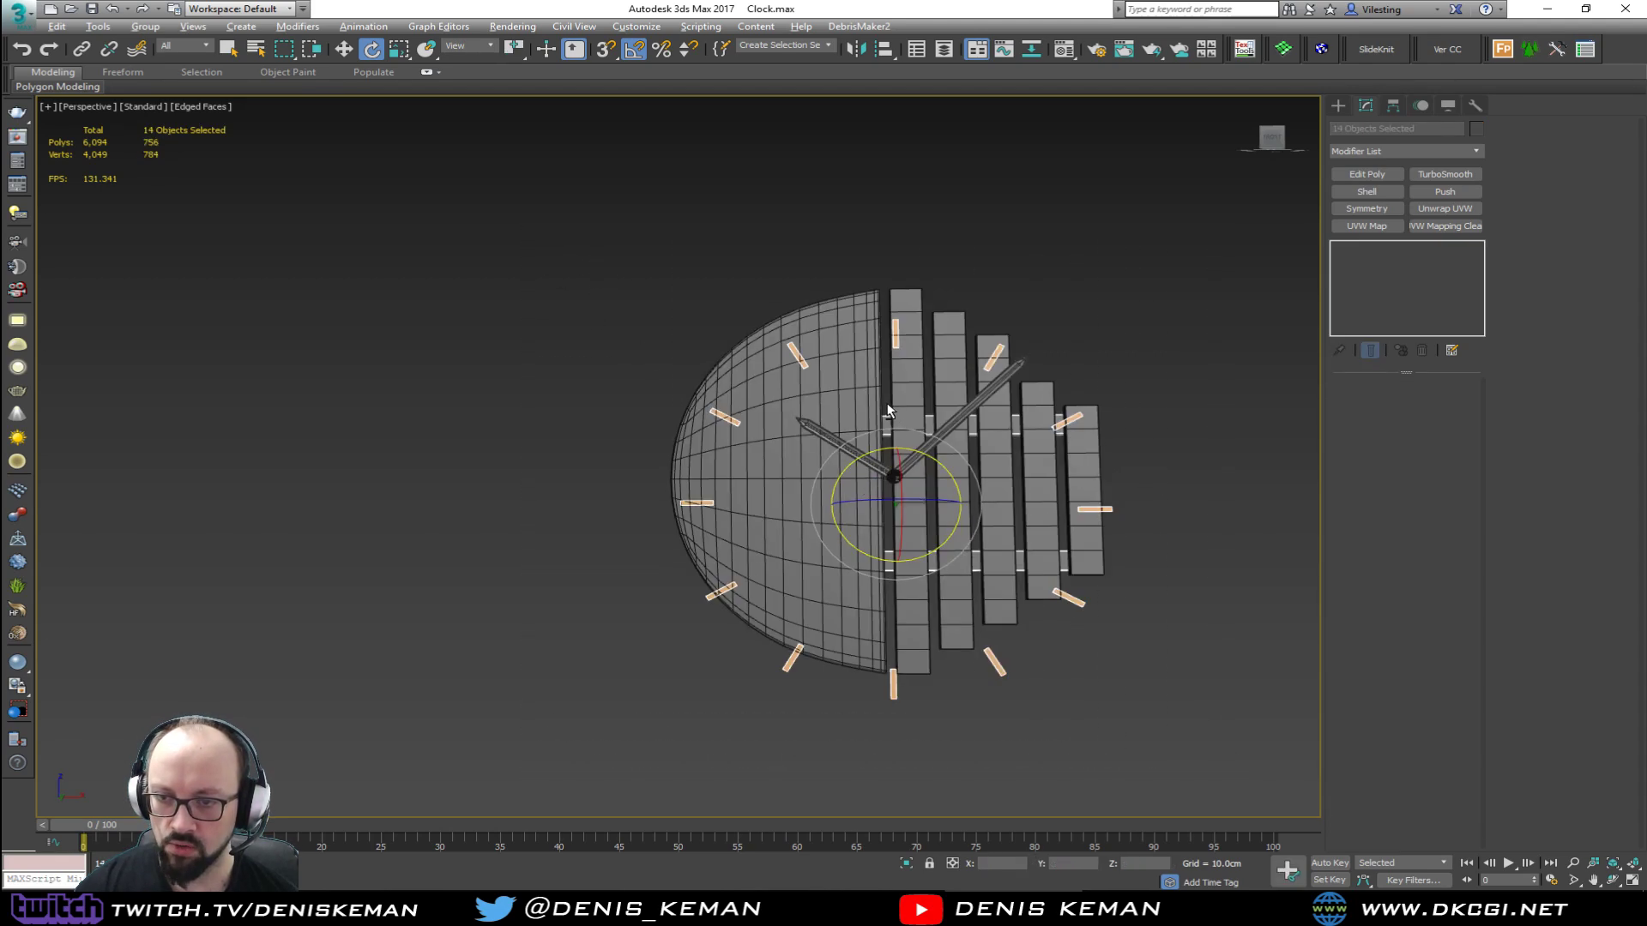
{"action": "left_click", "coordinate": [932, 518], "text": "alt"}
{"action": "middle_click_drag", "start_coordinate": [932, 518], "coordinate": [934, 513], "text": "alt"}
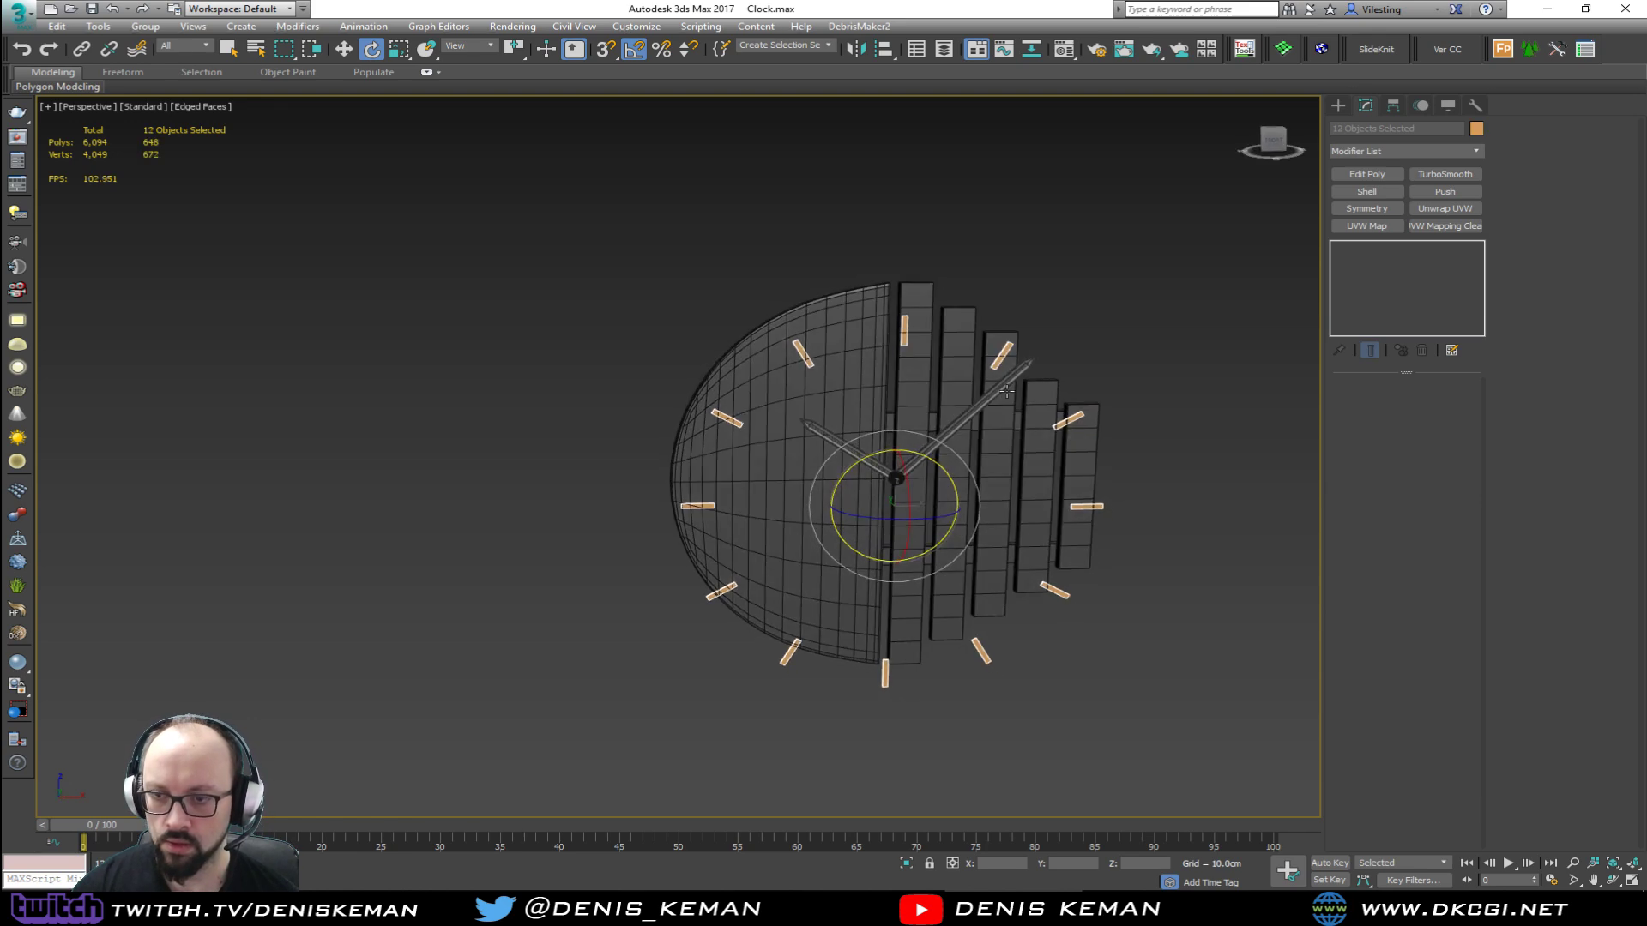
{"action": "left_click", "coordinate": [905, 333], "text": "alt"}
{"action": "key", "text": "Delete"}
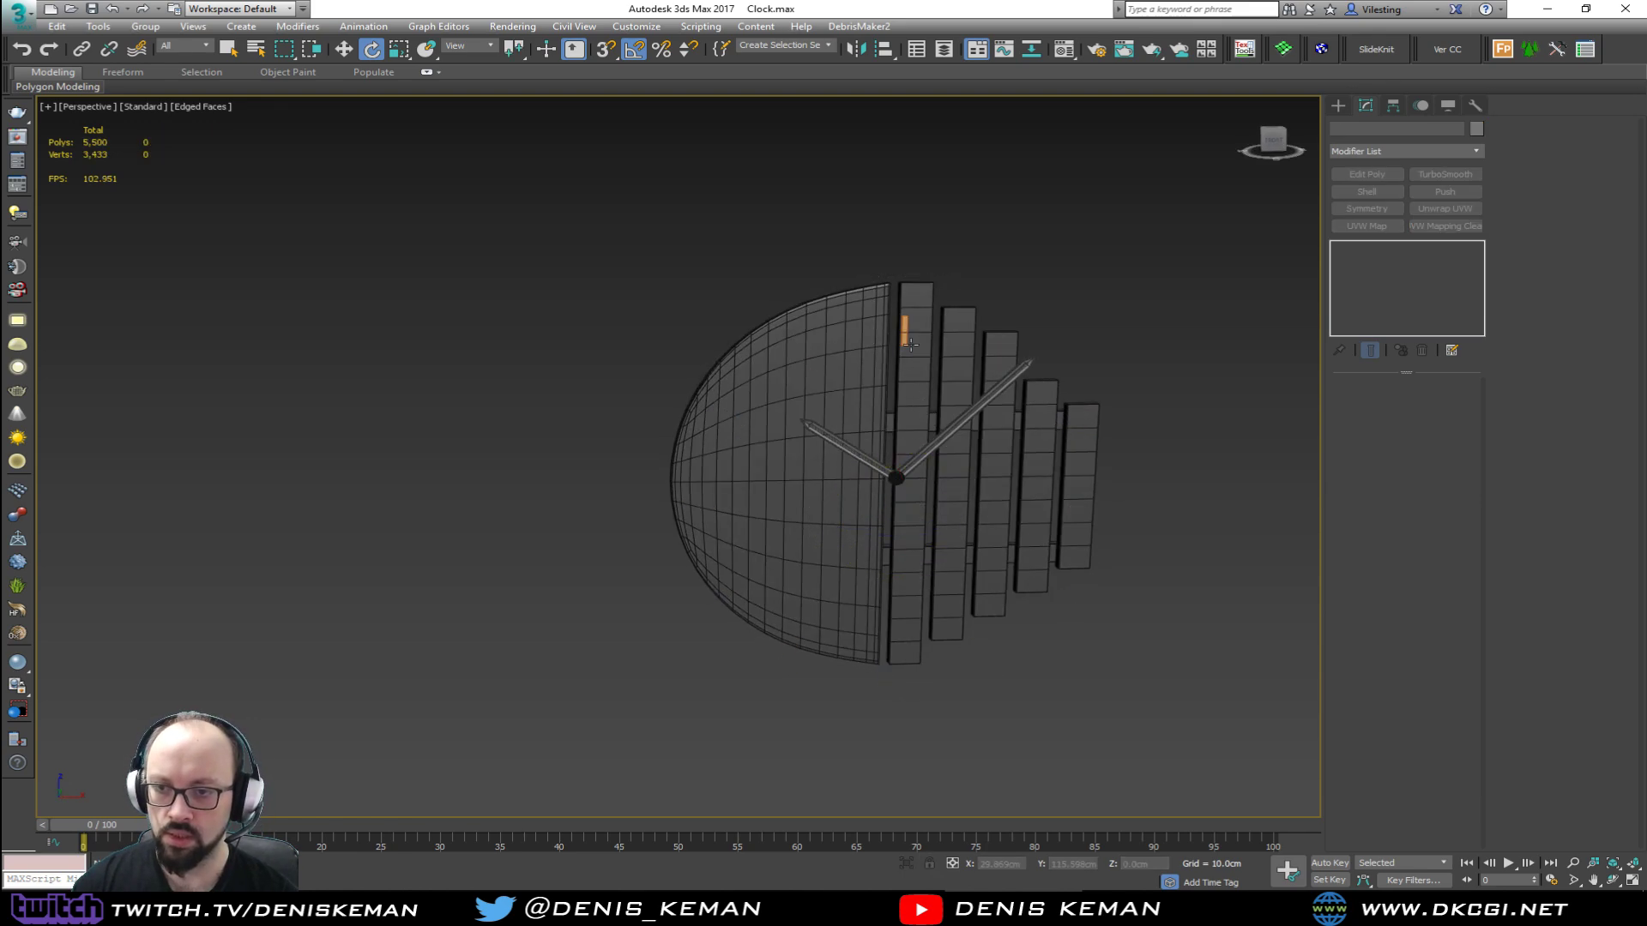
Step: Align only the twelve o'clock marker's pivot to the hub cylinder and leave pivot-only editing
{"action": "left_click", "coordinate": [905, 333]}
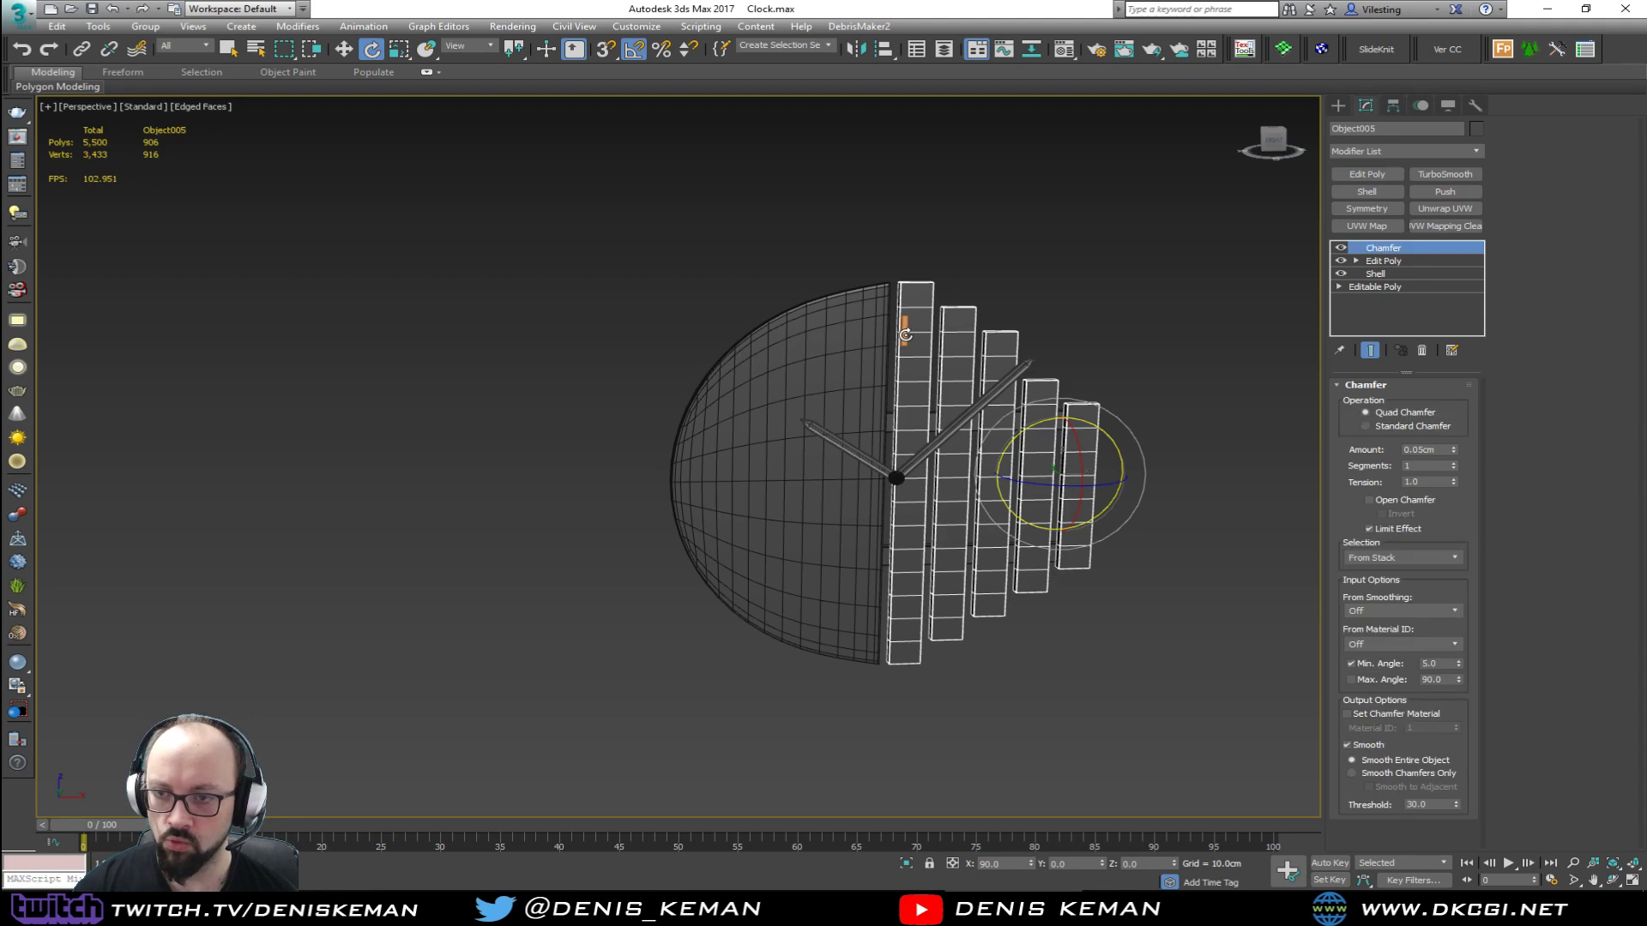
{"action": "left_click", "coordinate": [1393, 105]}
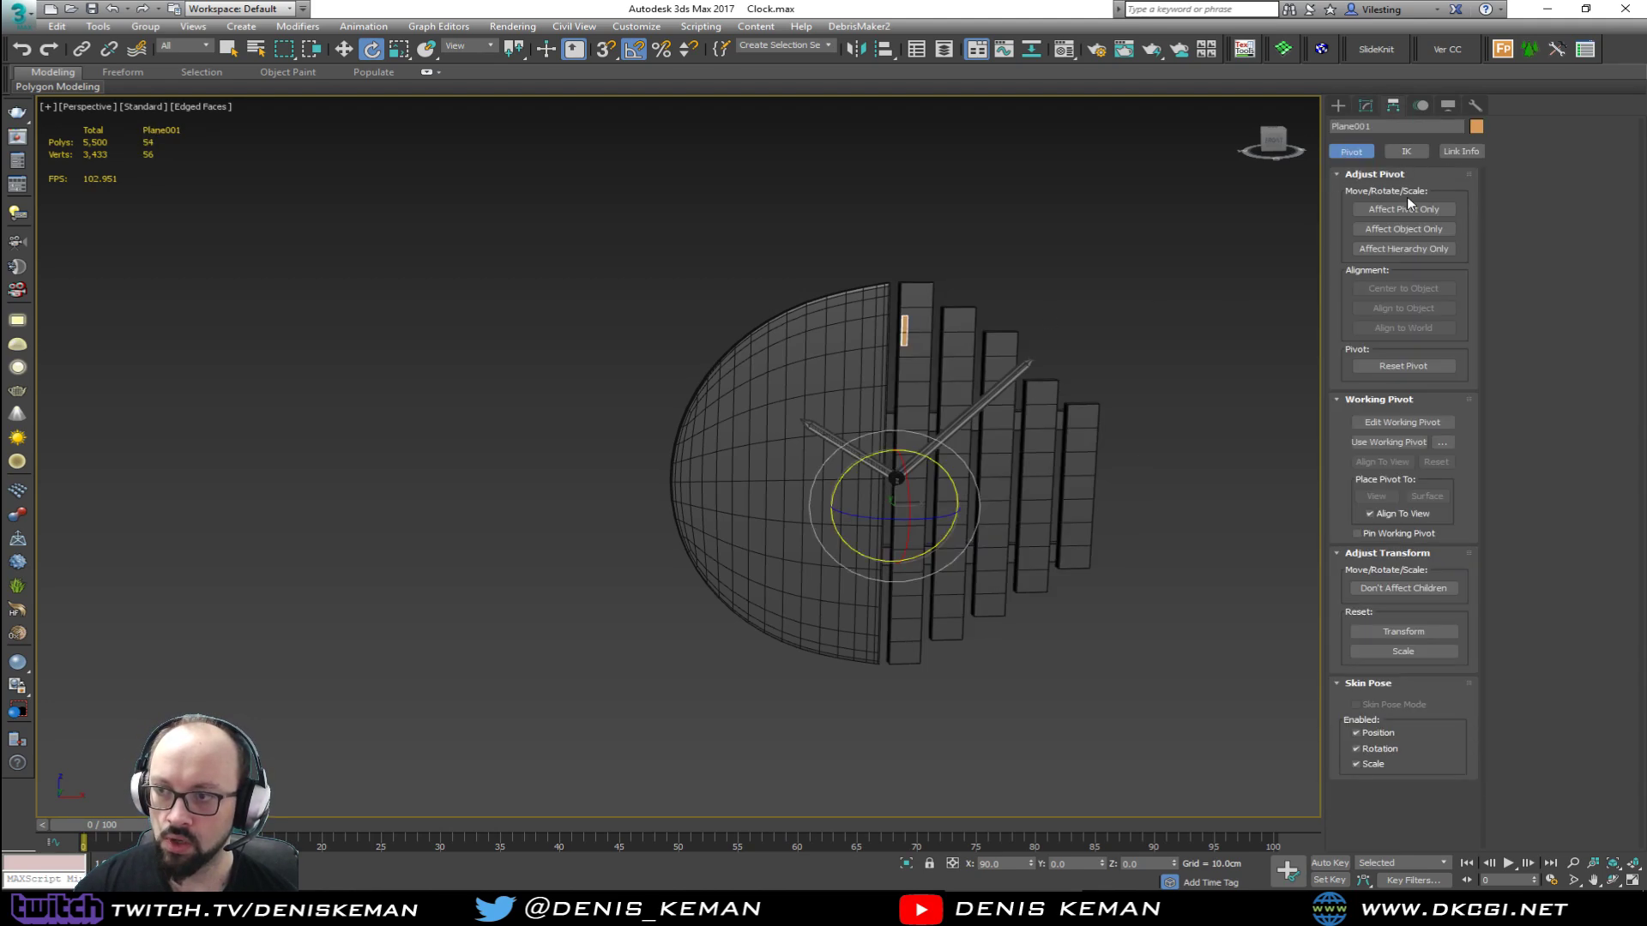
{"action": "left_click", "coordinate": [1405, 209]}
{"action": "scroll", "coordinate": [976, 400], "scroll_direction": "up", "scroll_amount": 4}
{"action": "key", "text": "w"}
{"action": "key", "text": "alt+a"}
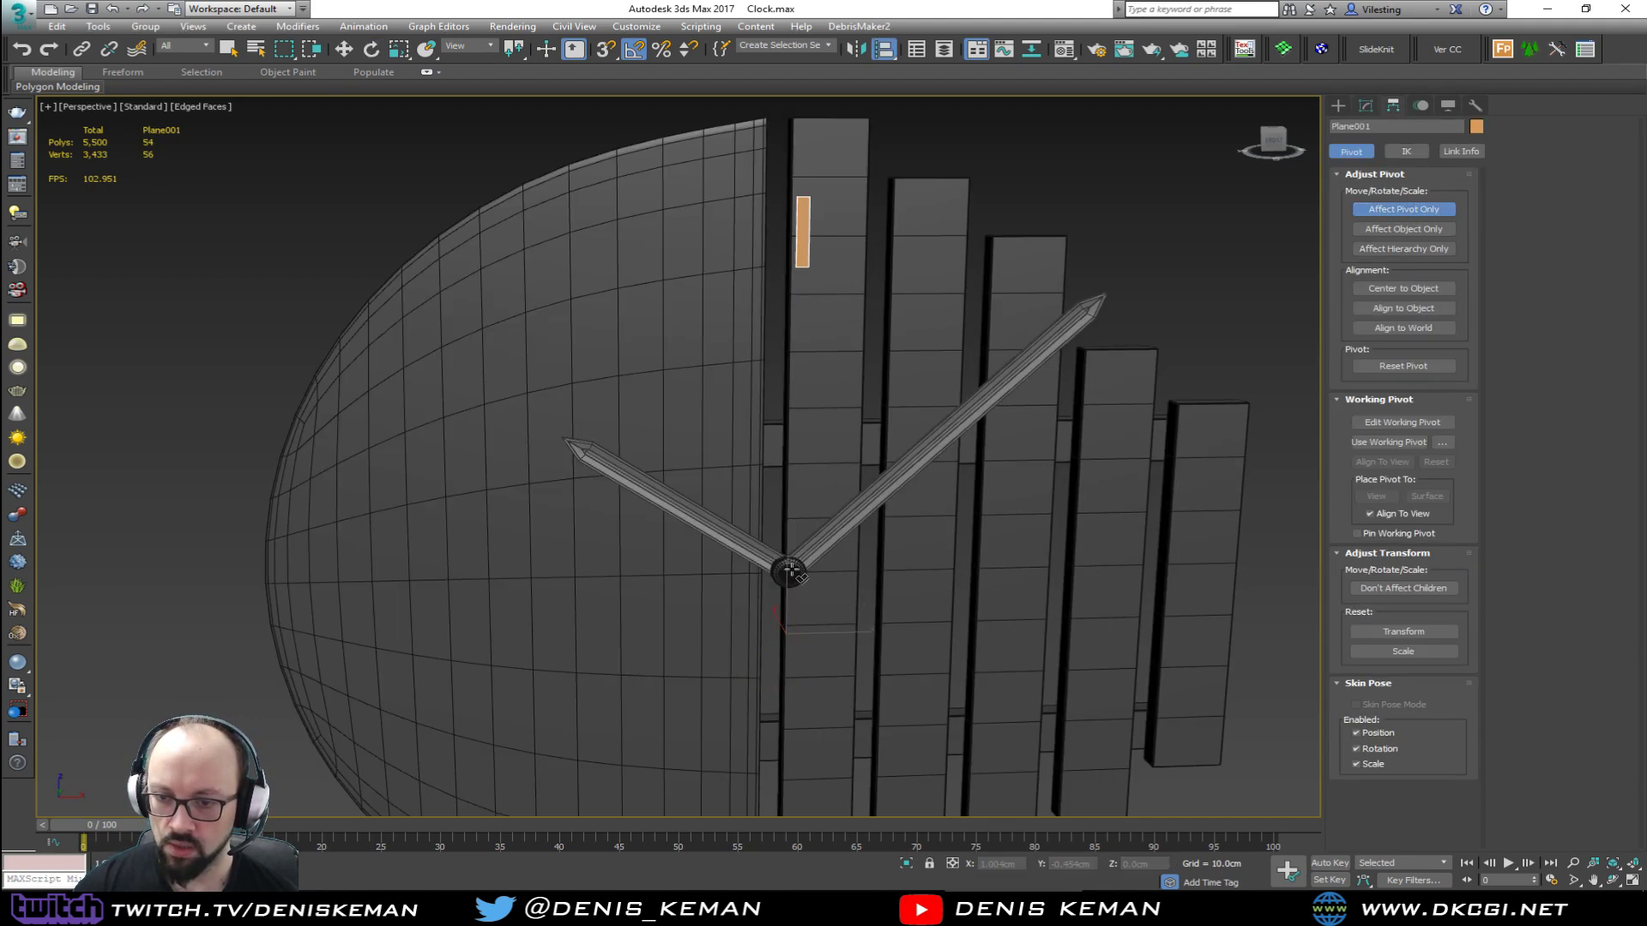
{"action": "left_click", "coordinate": [798, 579]}
{"action": "left_click", "coordinate": [808, 576]}
{"action": "left_click", "coordinate": [1390, 209]}
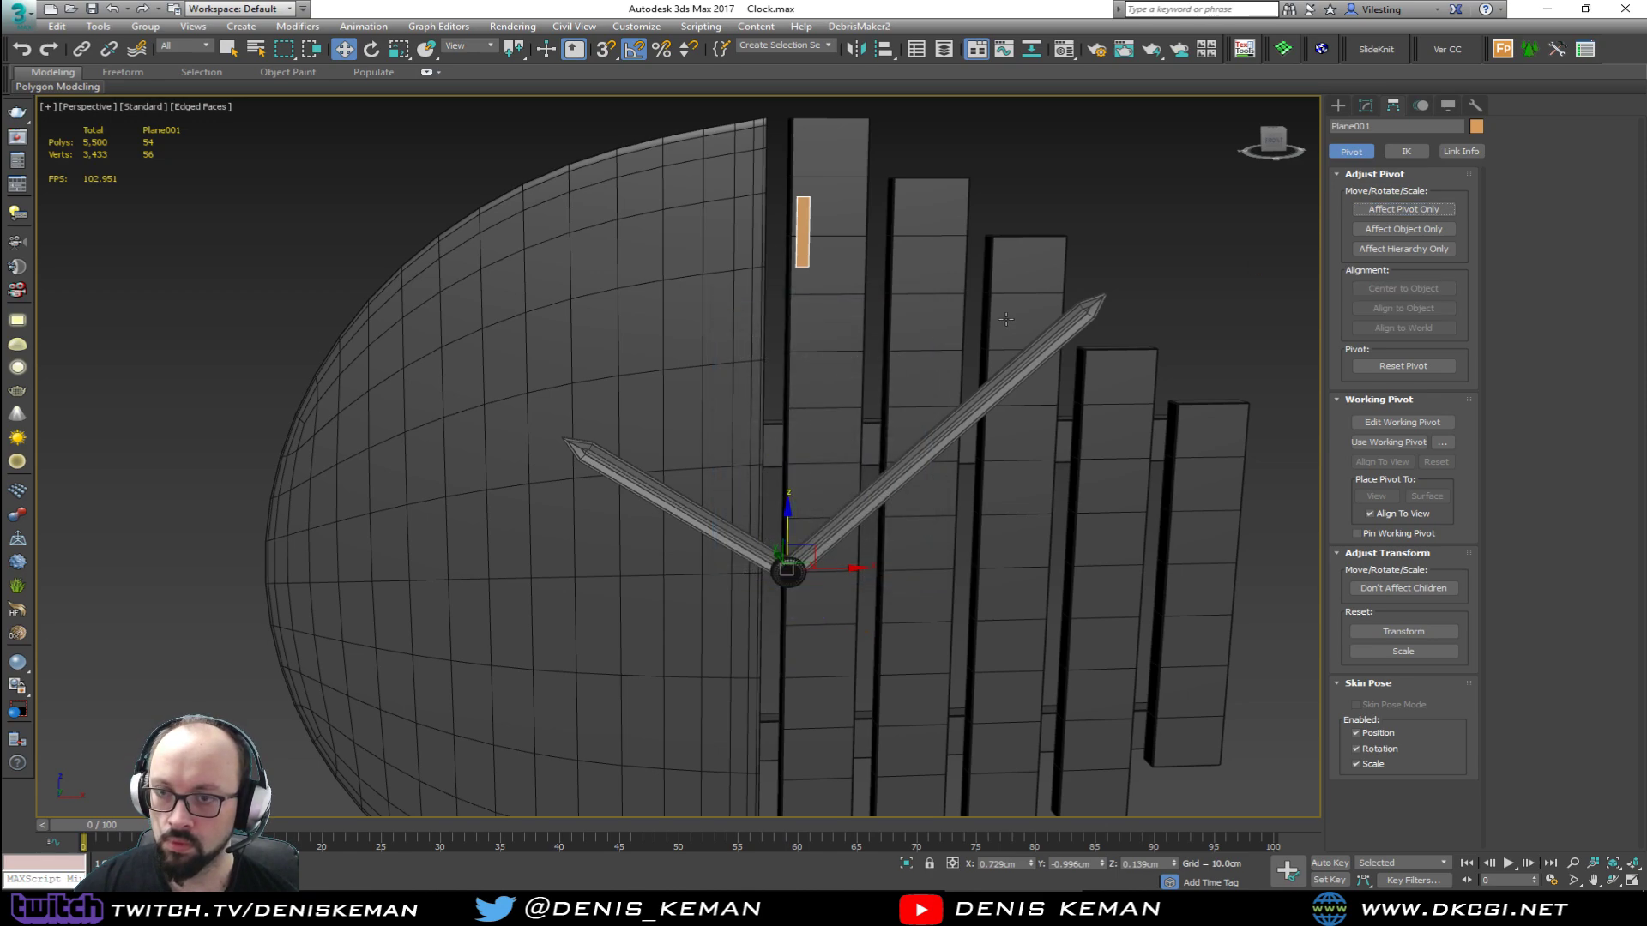
Step: Clone the twelve o'clock marker around the hub in 30-degree steps as 11 copies to complete the hour ring
{"action": "middle_click_drag", "start_coordinate": [889, 357], "coordinate": [843, 296]}
{"action": "key", "text": "e"}
{"action": "left_click_drag", "start_coordinate": [770, 468], "coordinate": [799, 471], "text": "shift"}
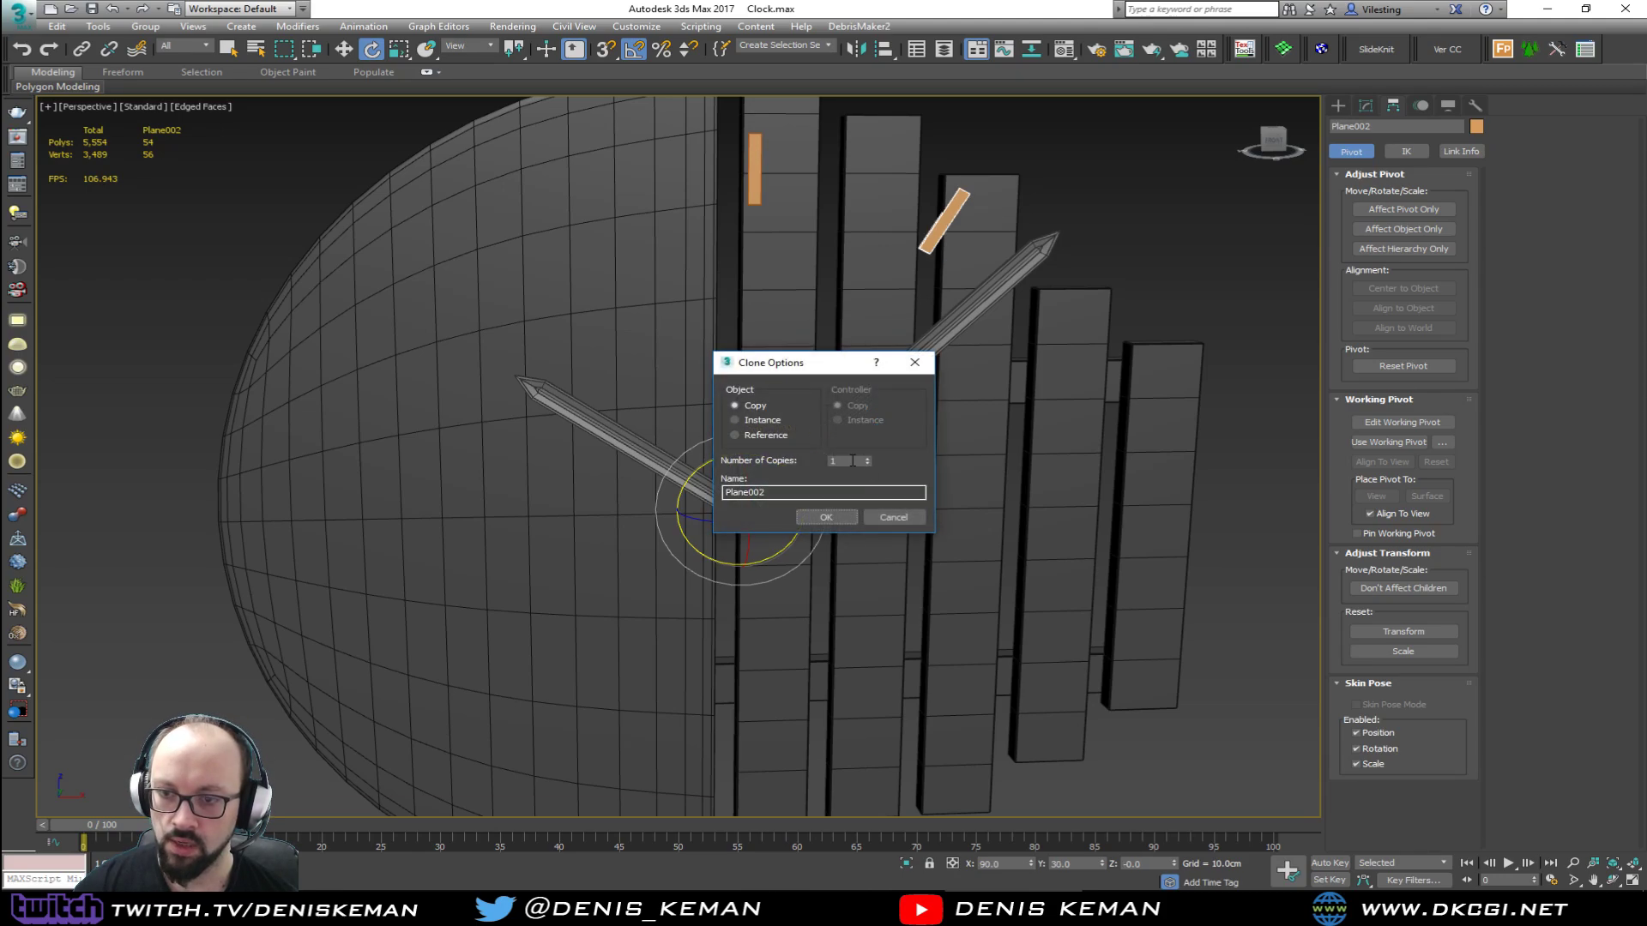
{"action": "left_click", "coordinate": [836, 517]}
{"action": "scroll", "coordinate": [849, 515], "scroll_direction": "down", "scroll_amount": 5}
{"action": "left_click", "coordinate": [986, 418]}
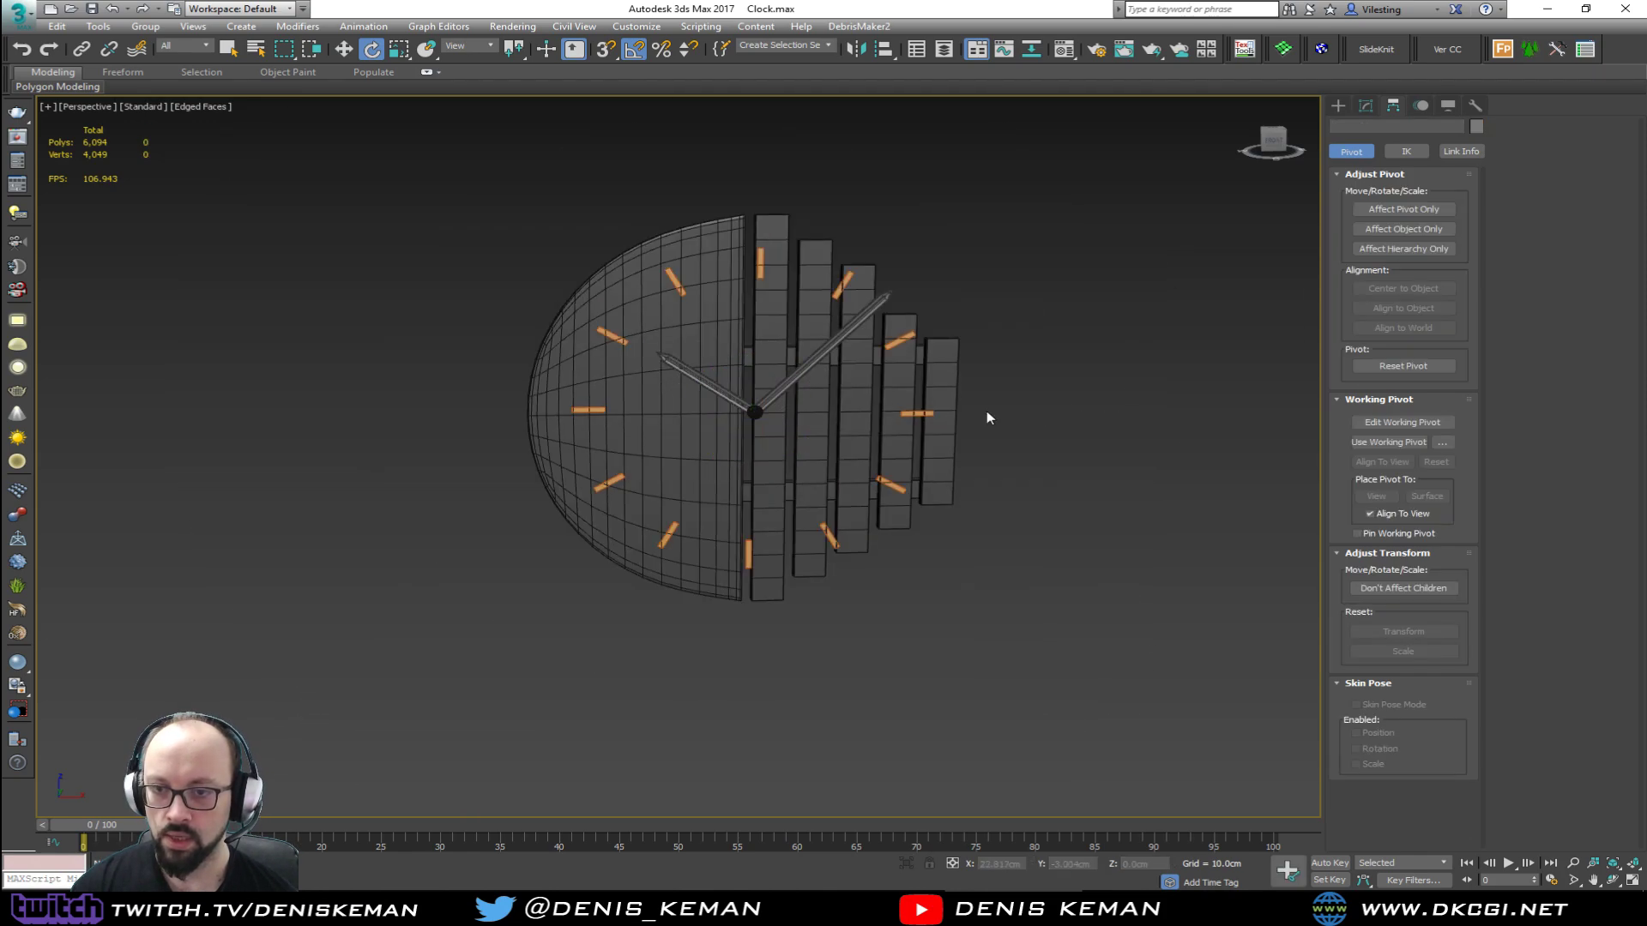
Step: Inspect the clock in wireframe and in shading without edges, and select all its objects for a wireframe view
{"action": "key", "text": "F3"}
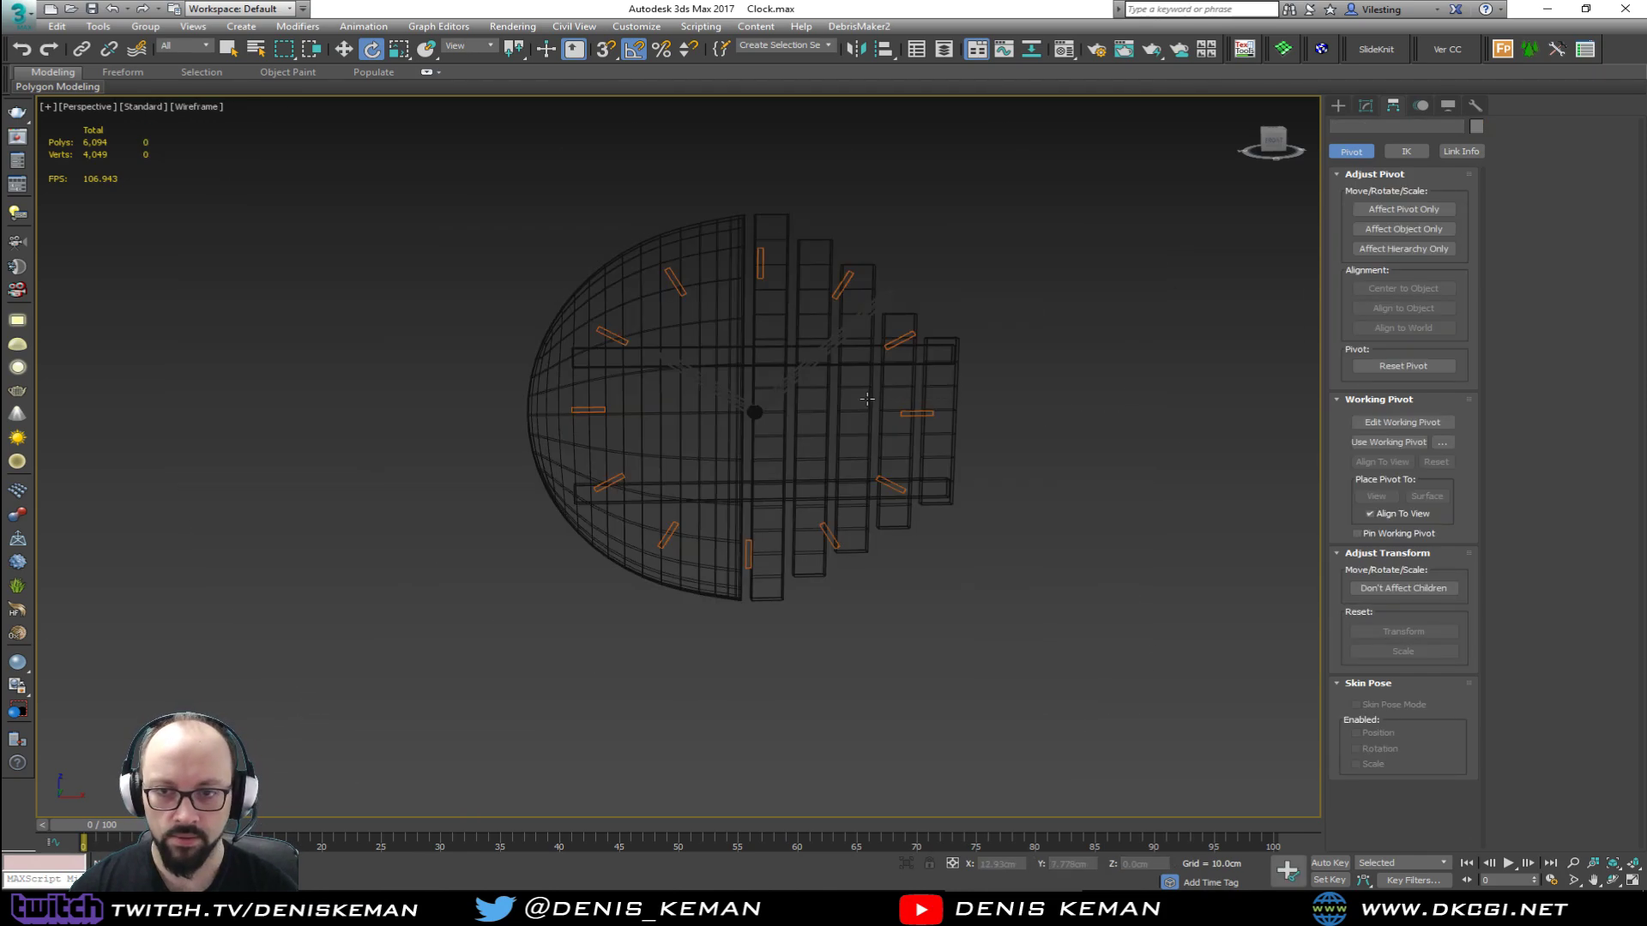
{"action": "key", "text": "F3"}
{"action": "key", "text": "F4"}
{"action": "middle_click_drag", "start_coordinate": [930, 409], "coordinate": [857, 391], "text": "alt"}
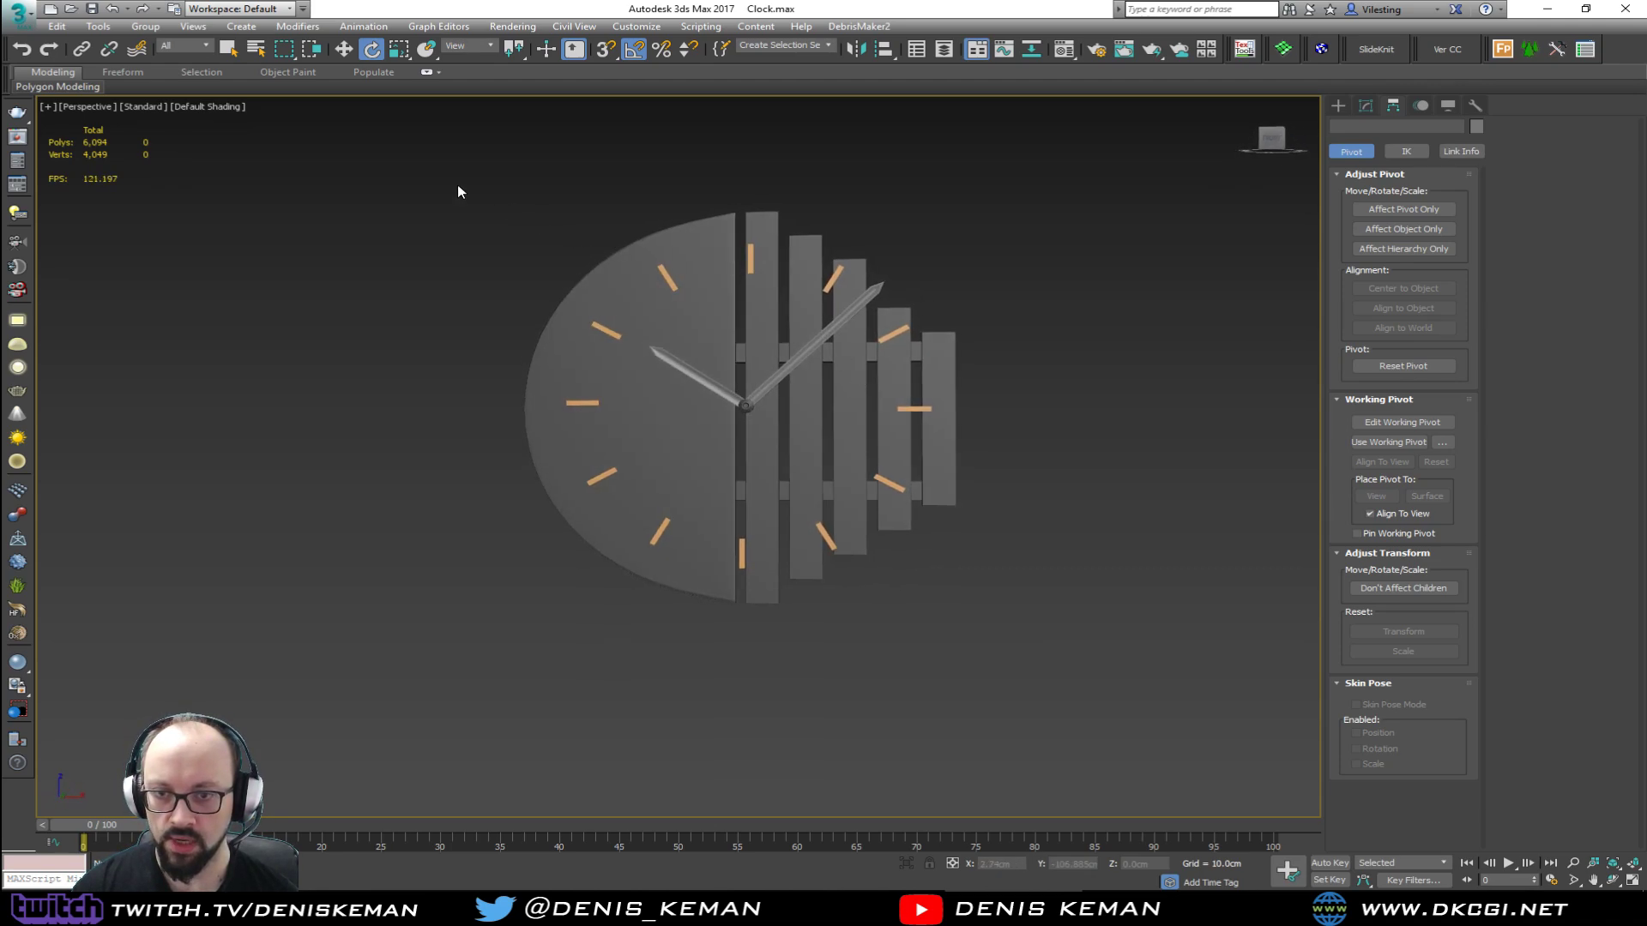
{"action": "left_click_drag", "start_coordinate": [445, 190], "coordinate": [1132, 642]}
{"action": "key", "text": "F3"}
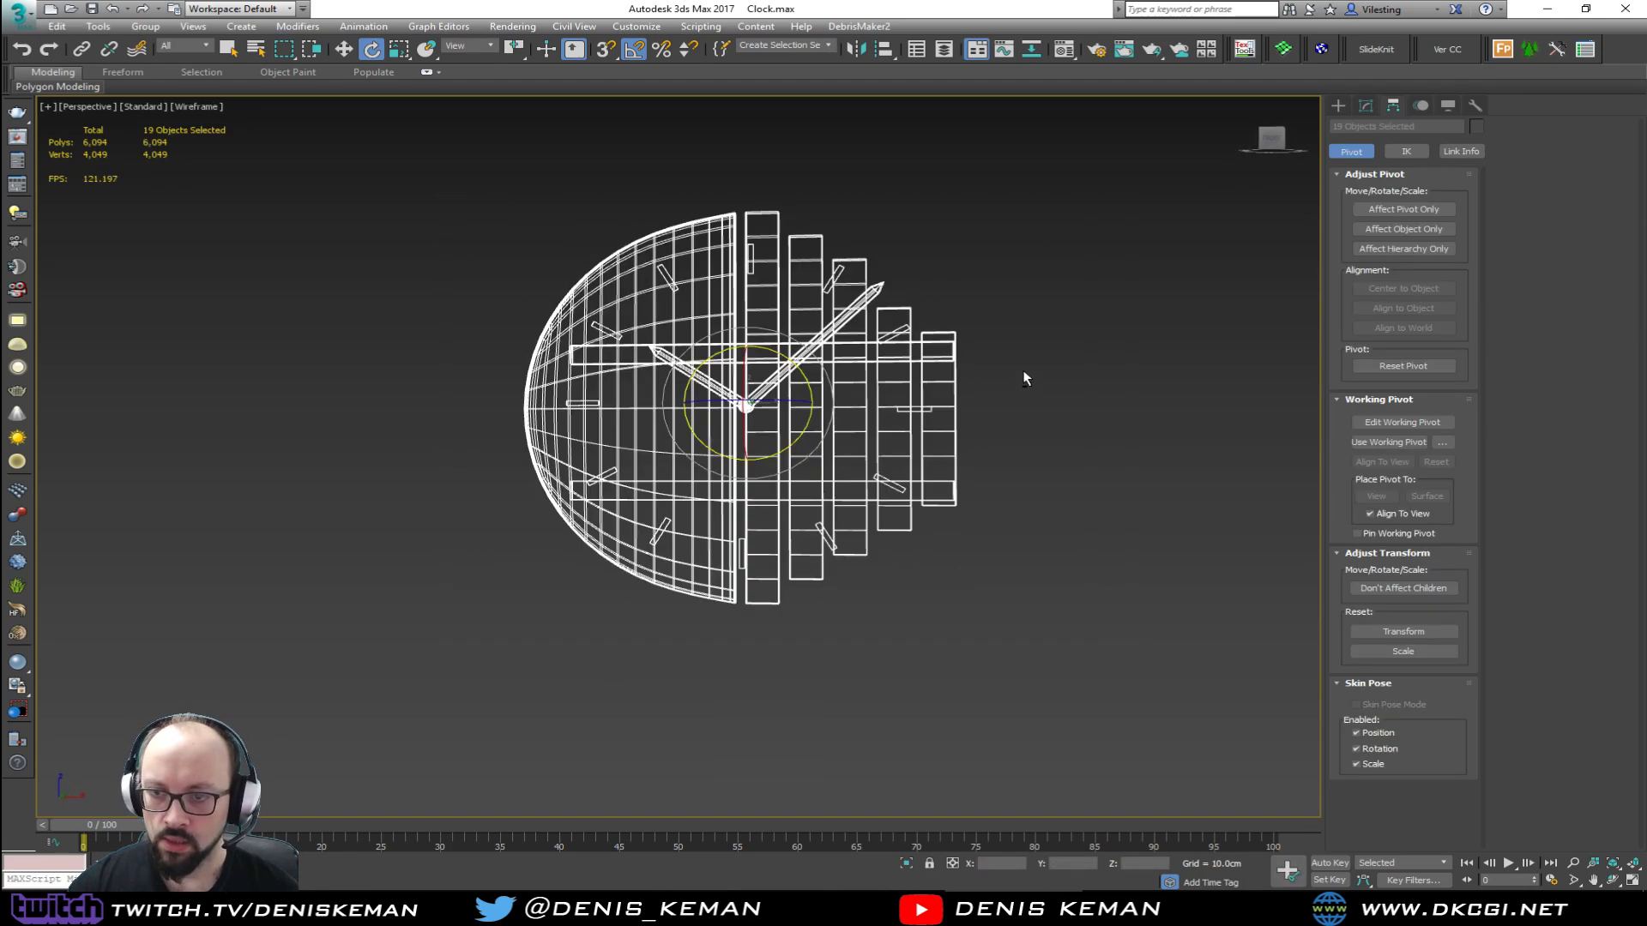
Step: Narrow the selection to the twelve hour markers and change their object colour to the light grey custom swatch
{"action": "left_click_drag", "start_coordinate": [1000, 325], "coordinate": [966, 424]}
{"action": "left_click_drag", "start_coordinate": [947, 520], "coordinate": [947, 521], "text": "alt"}
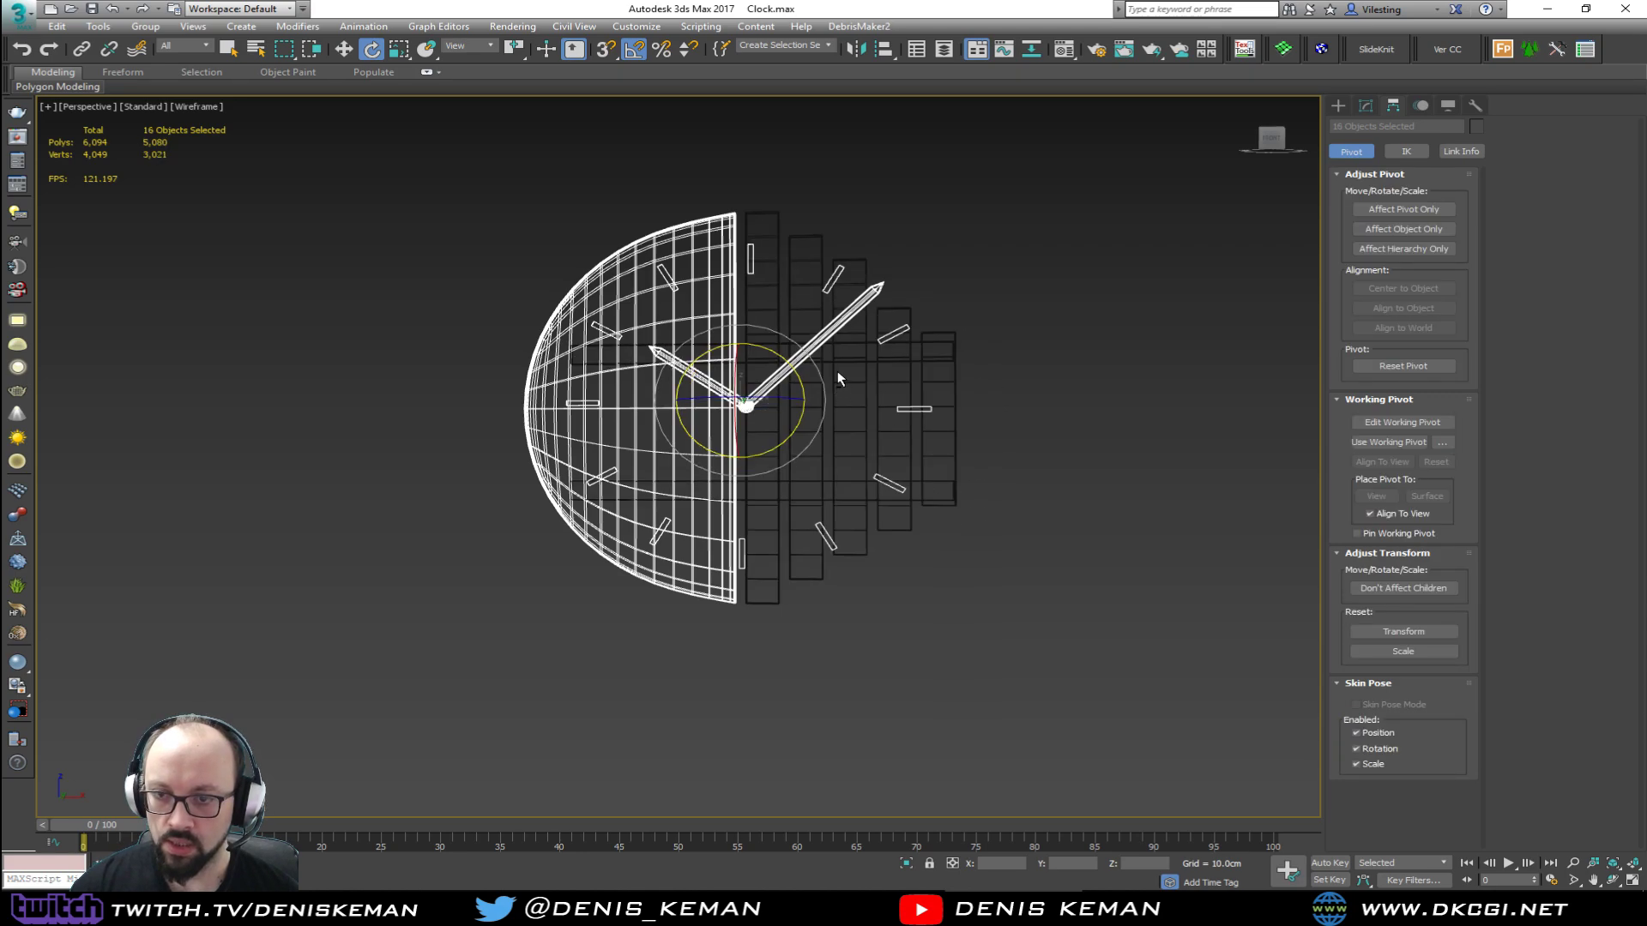
{"action": "key", "text": "q"}
{"action": "left_click_drag", "start_coordinate": [839, 379], "coordinate": [686, 465], "text": "alt"}
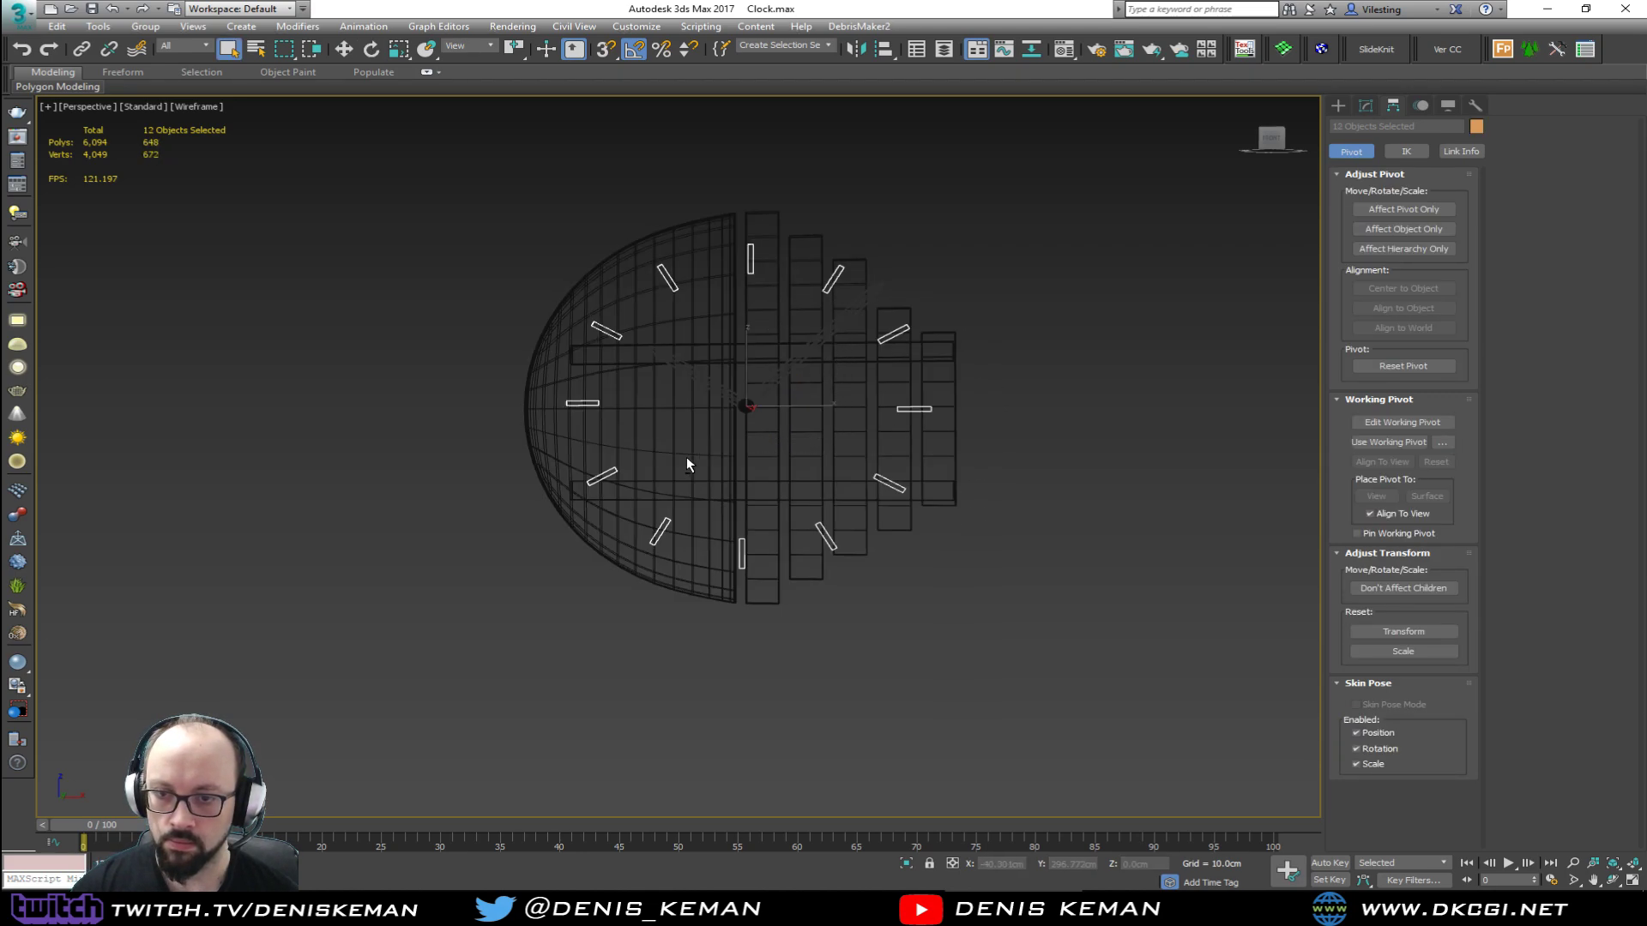
{"action": "middle_click_drag", "start_coordinate": [687, 465], "coordinate": [765, 492], "text": "alt"}
{"action": "key", "text": "F3"}
{"action": "scroll", "coordinate": [770, 362], "scroll_direction": "up", "scroll_amount": 5}
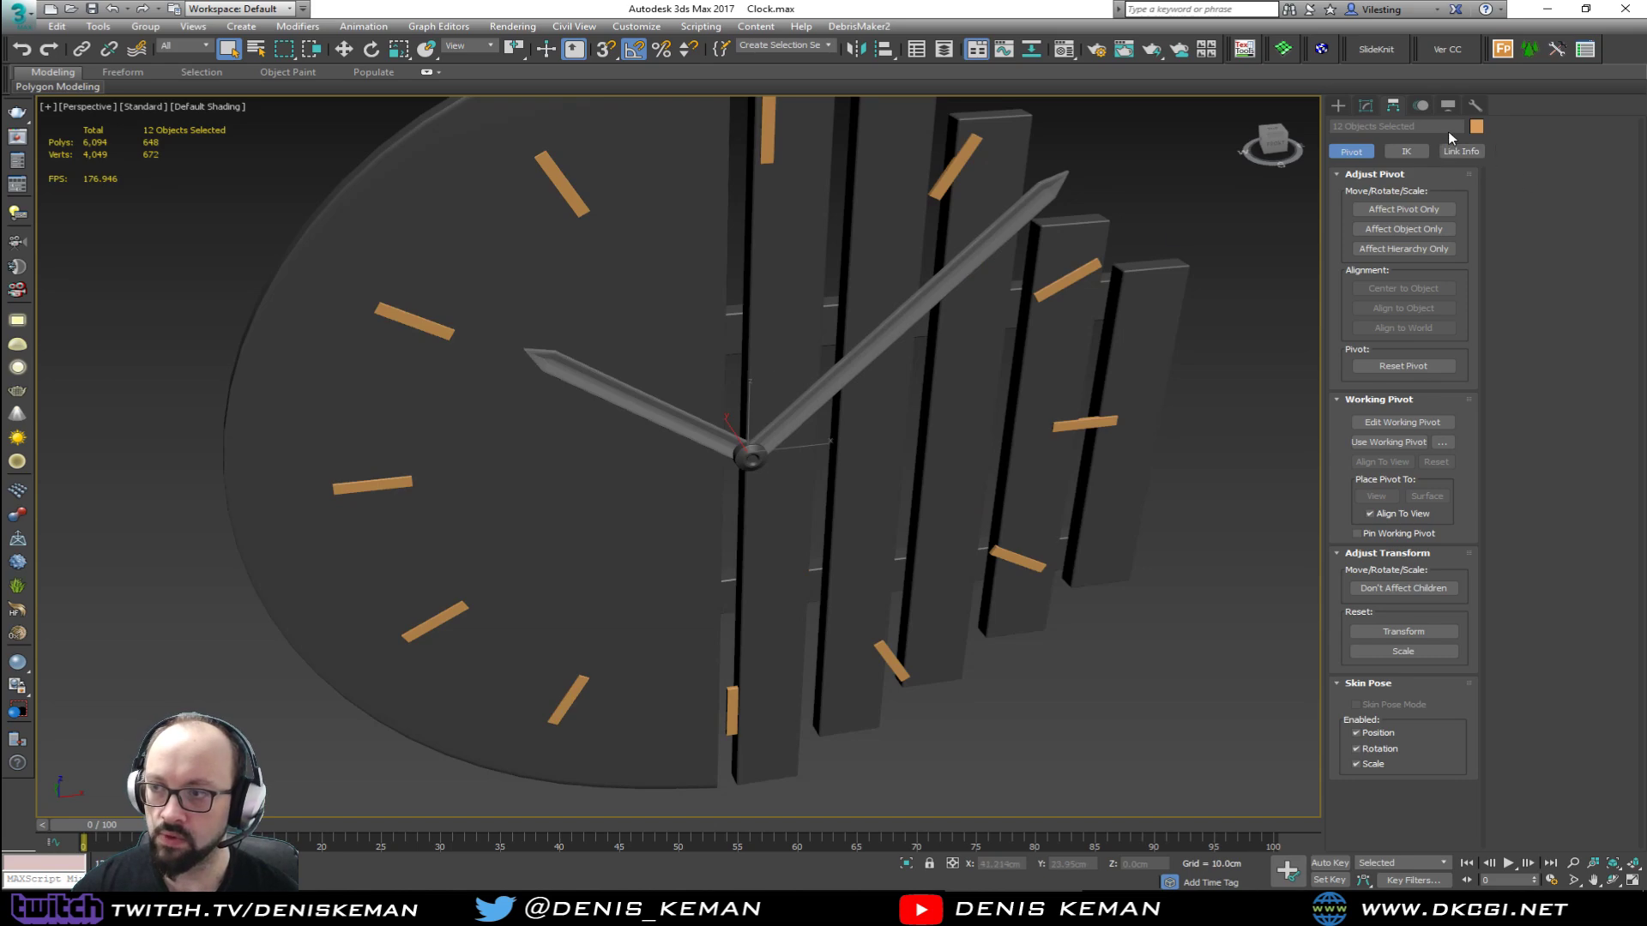
{"action": "left_click", "coordinate": [1476, 126]}
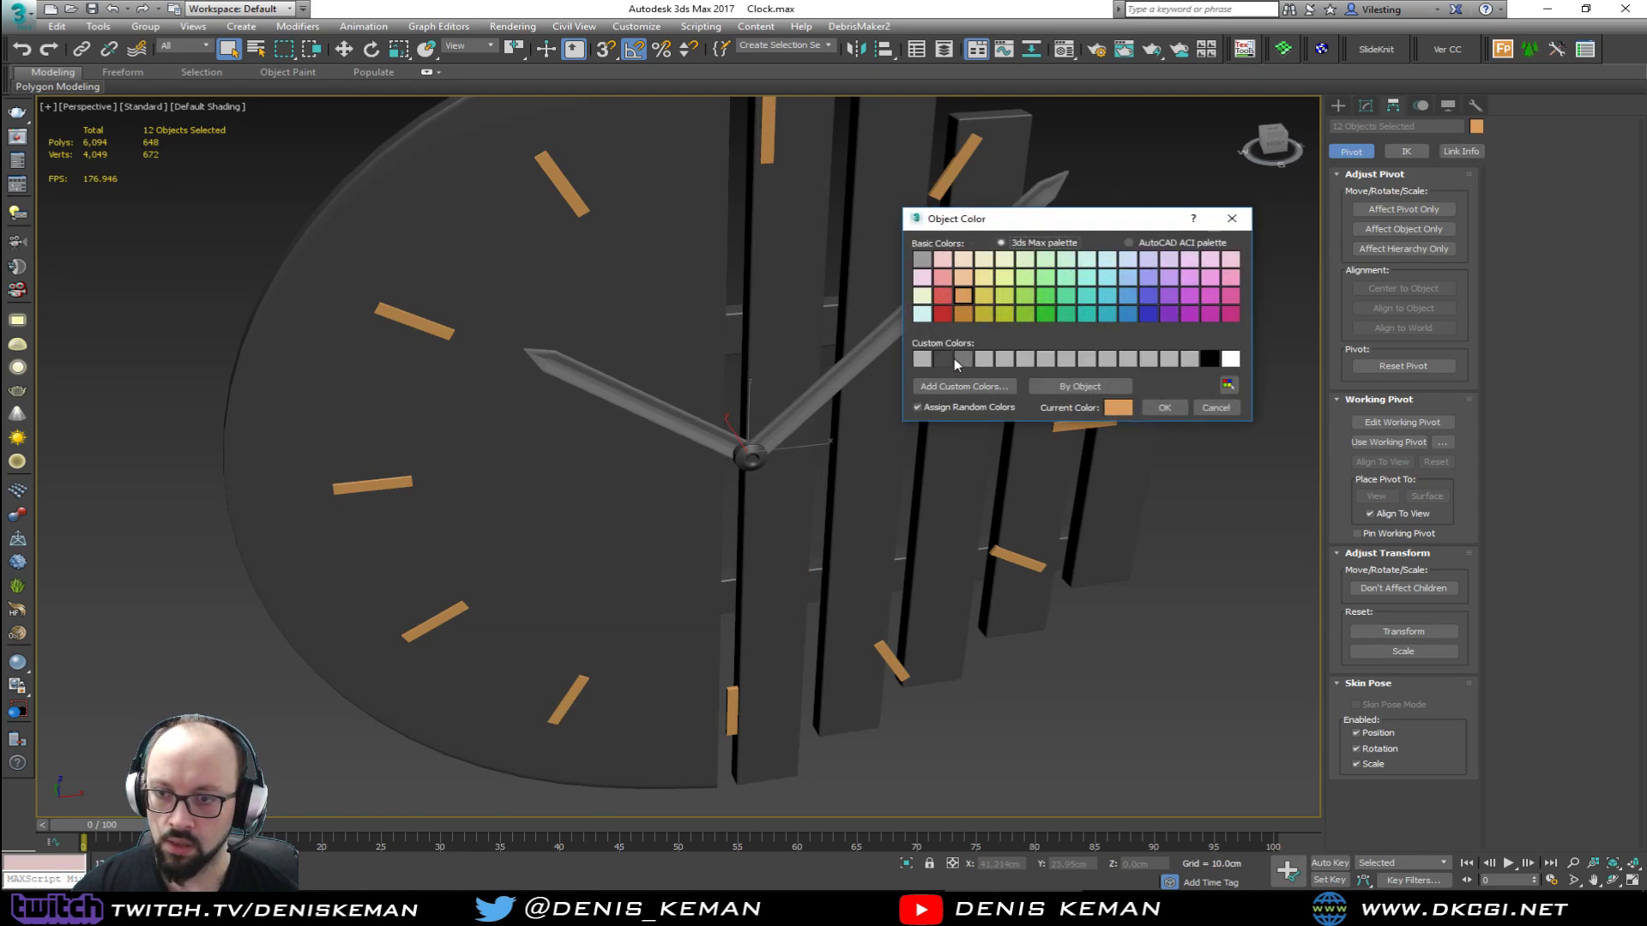
{"action": "left_click", "coordinate": [963, 359]}
{"action": "left_click", "coordinate": [922, 358]}
{"action": "left_click", "coordinate": [1164, 408]}
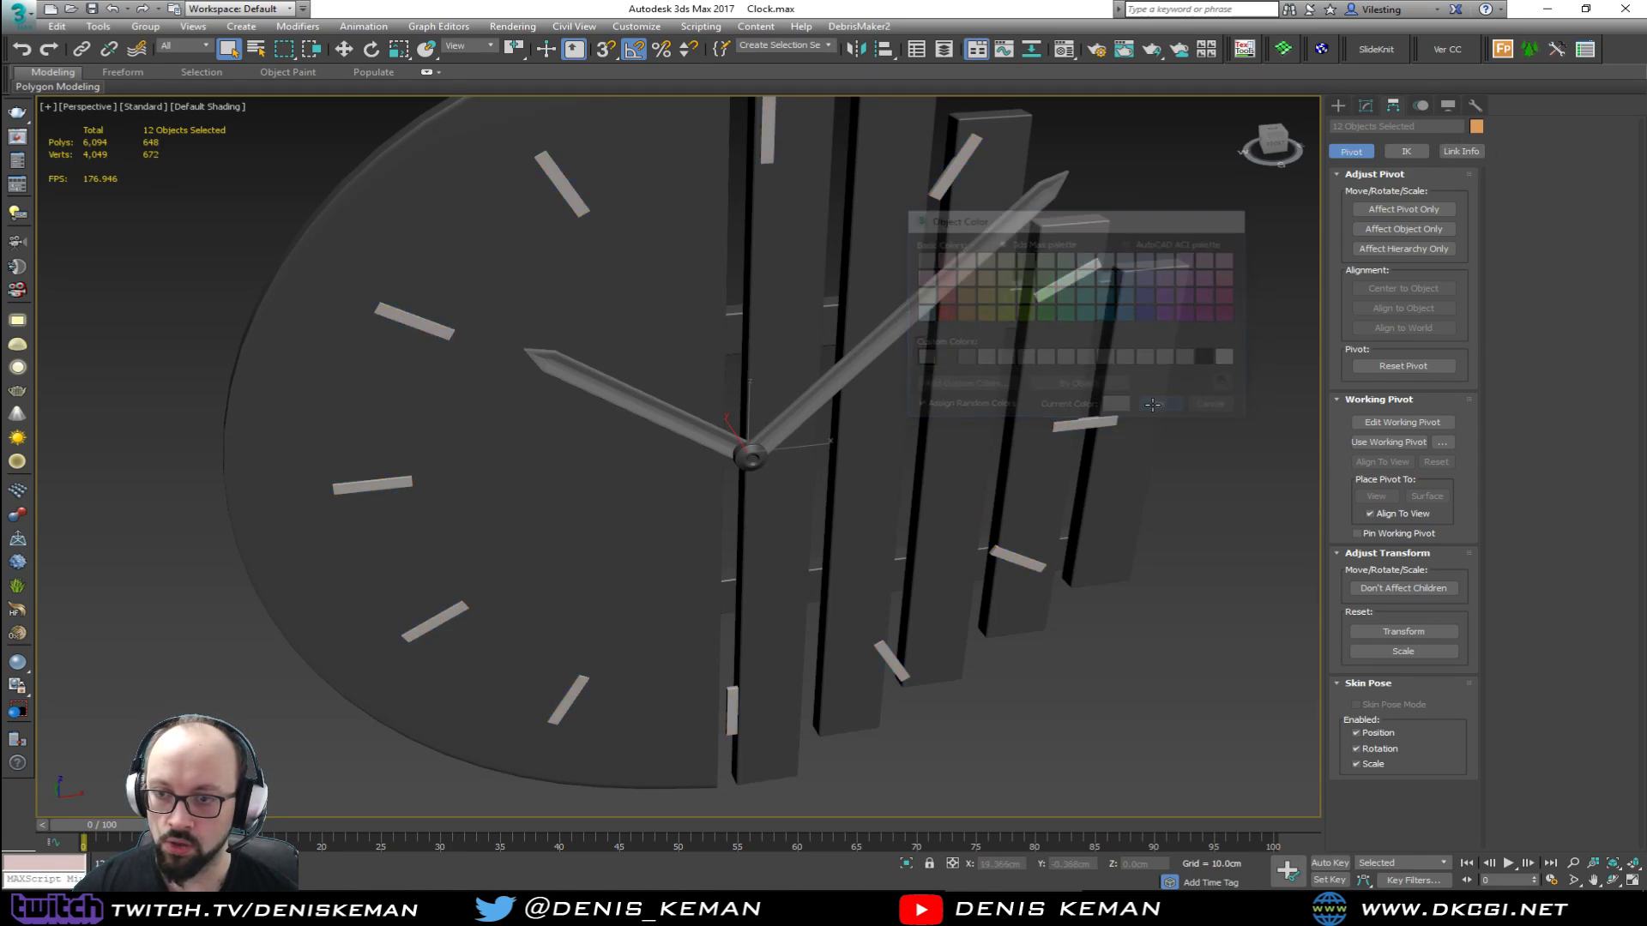
Step: Isolate the twelve hour markers from the rest of the clock in a shaded view
{"action": "middle_click_drag", "start_coordinate": [1115, 403], "coordinate": [1021, 355], "text": "alt"}
{"action": "left_click", "coordinate": [1069, 347]}
{"action": "scroll", "coordinate": [1069, 347], "scroll_direction": "down", "scroll_amount": 5}
{"action": "key", "text": "ctrl+z"}
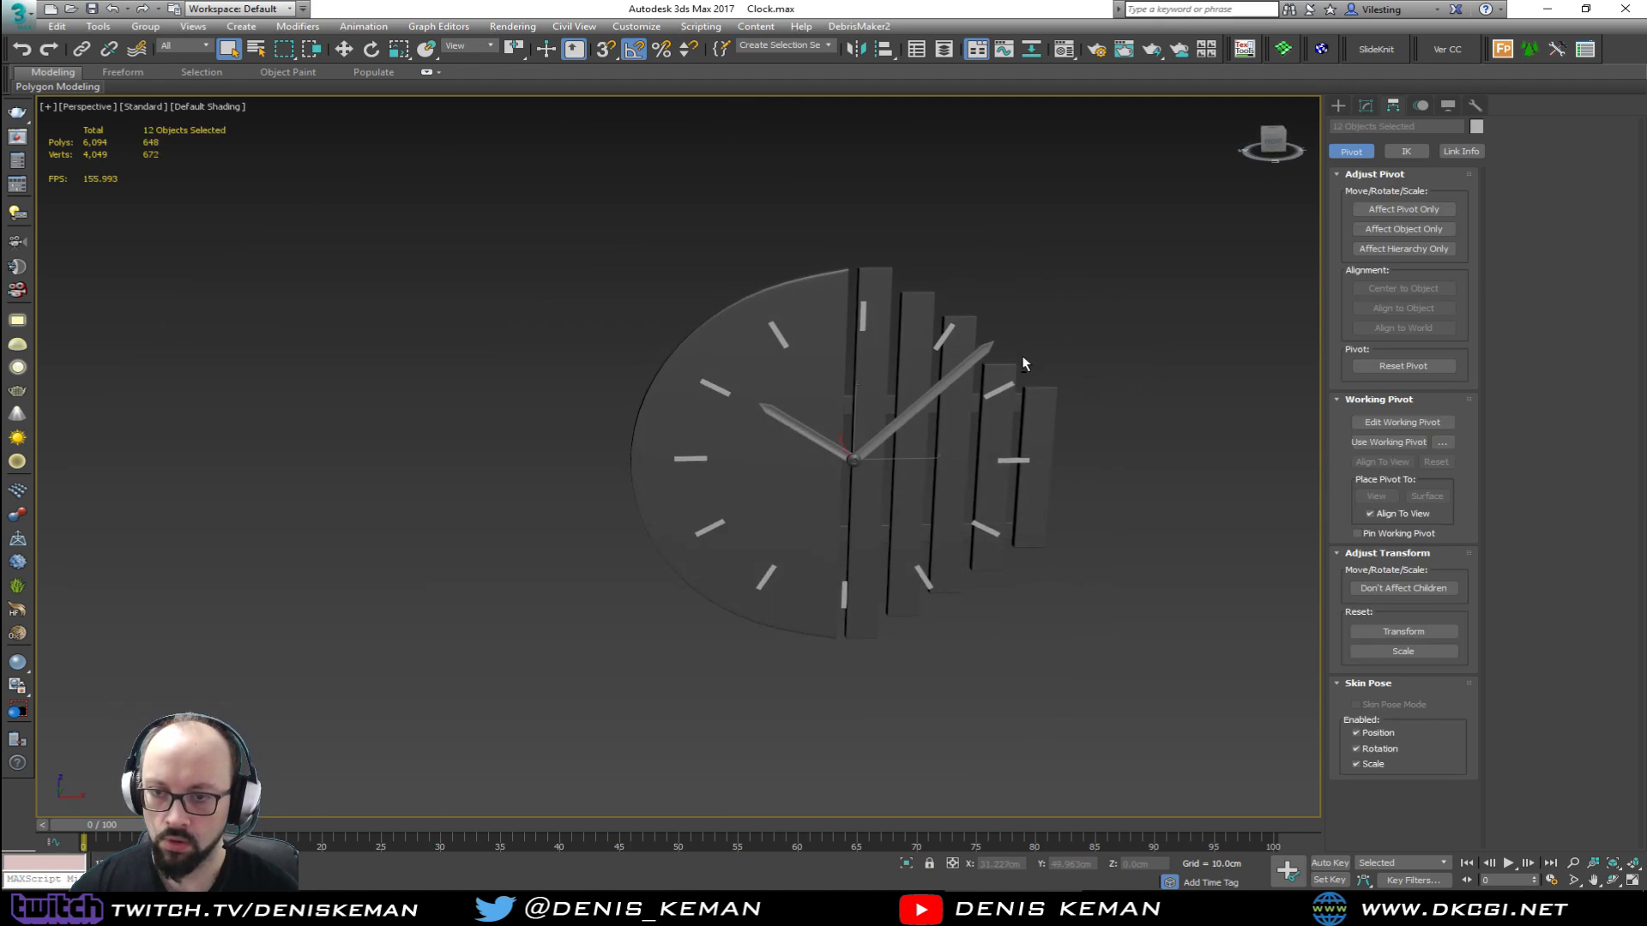
{"action": "key", "text": "F3"}
{"action": "key", "text": "alt+q"}
{"action": "left_click", "coordinate": [1050, 313]}
{"action": "key", "text": "F3"}
Step: Attach the other eleven hour markers to the twelve o'clock marker through an Edit Poly modifier, and end the isolation
{"action": "left_click", "coordinate": [687, 193]}
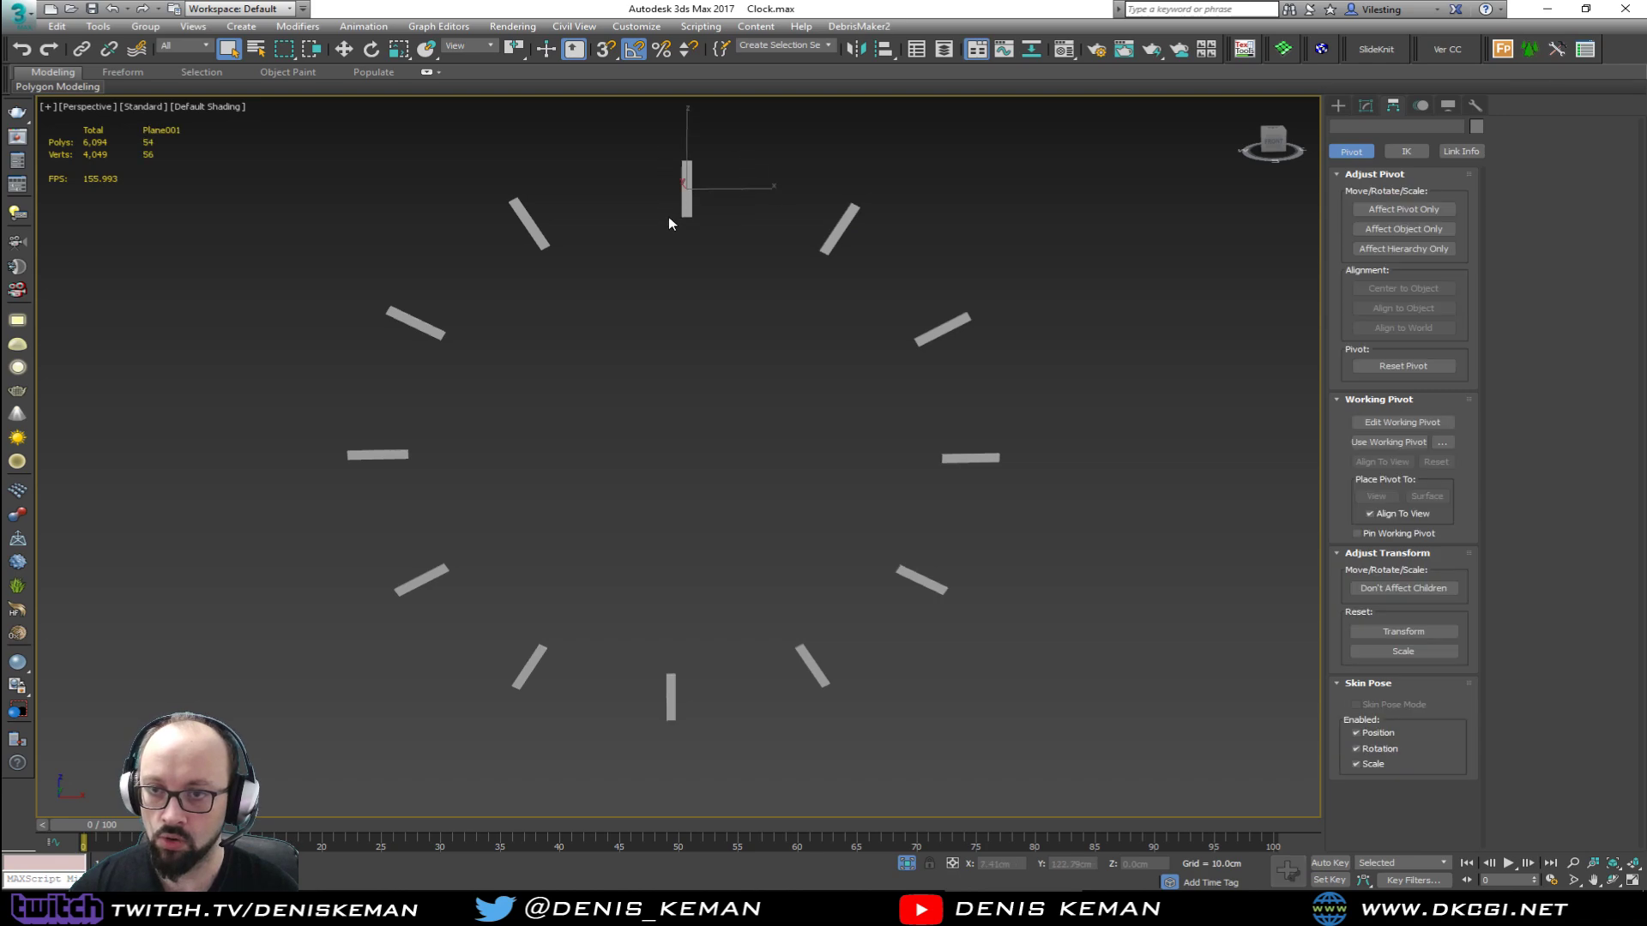
{"action": "left_click", "coordinate": [1366, 105]}
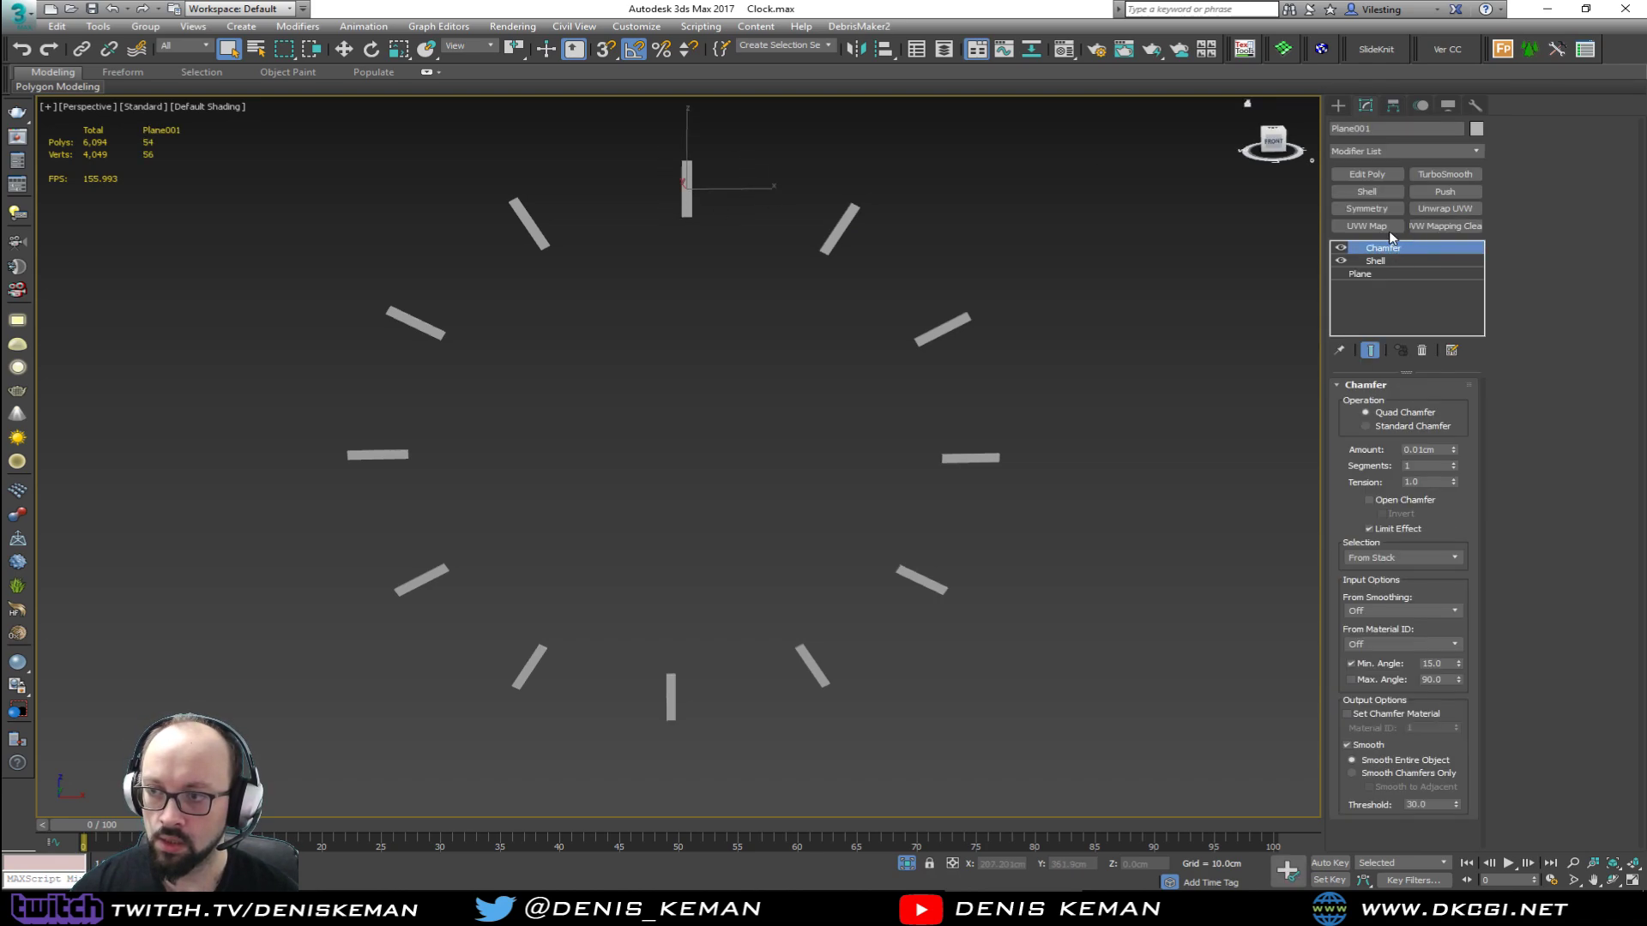
{"action": "left_click", "coordinate": [1368, 174]}
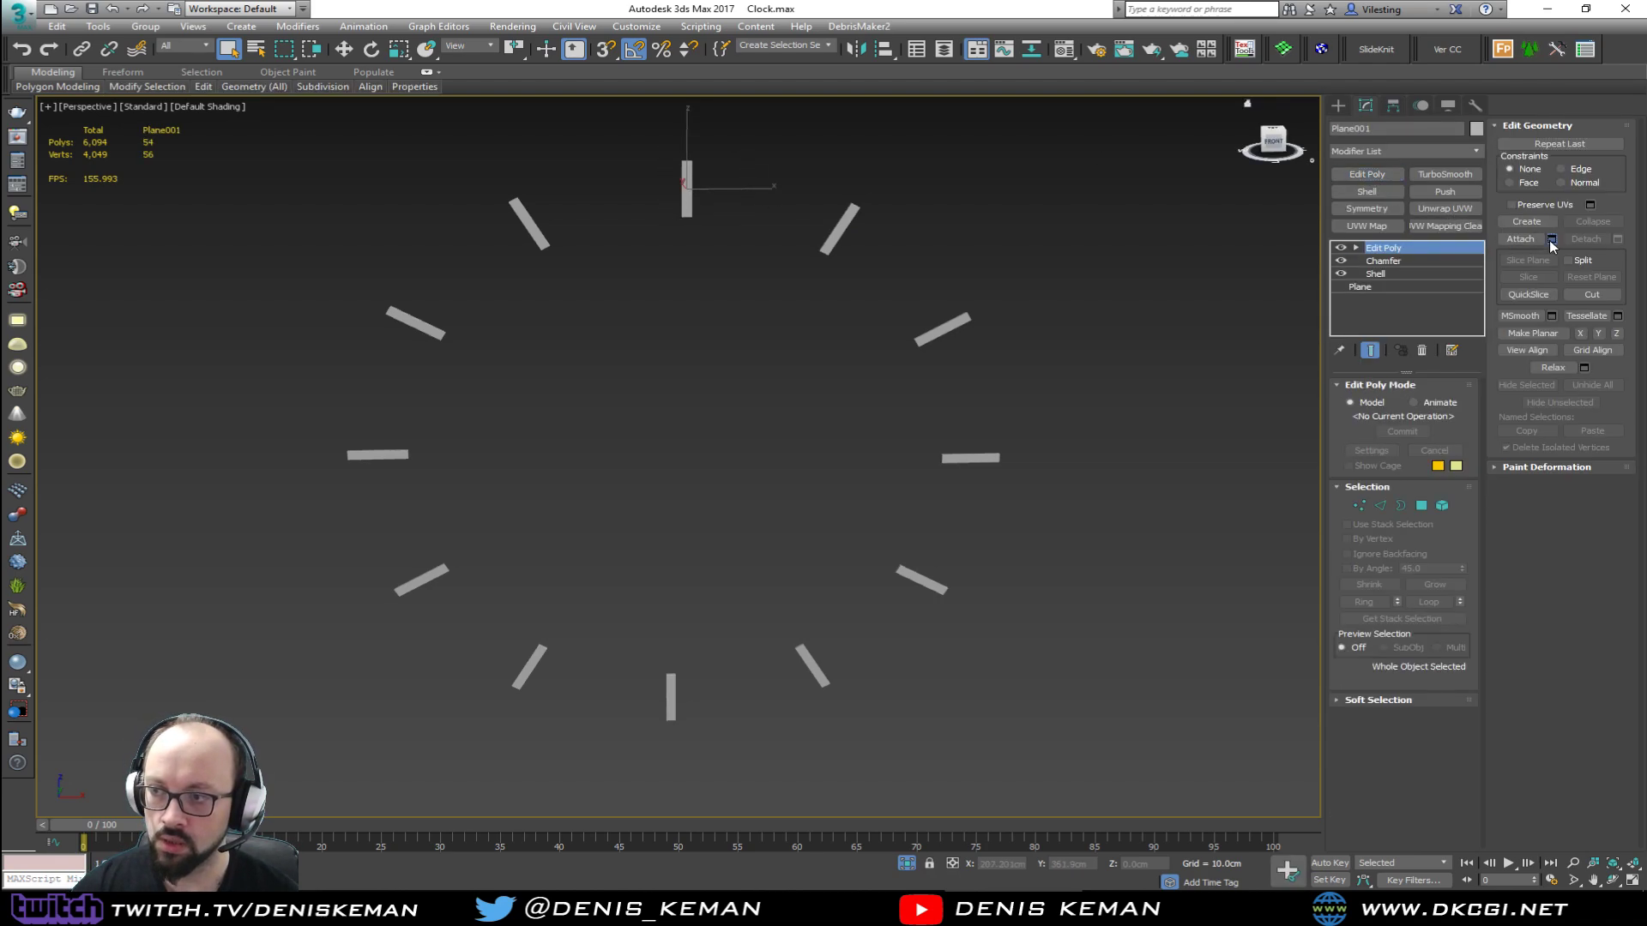
{"action": "left_click", "coordinate": [1551, 241]}
{"action": "key", "text": "ctrl+a"}
{"action": "left_click", "coordinate": [302, 426]}
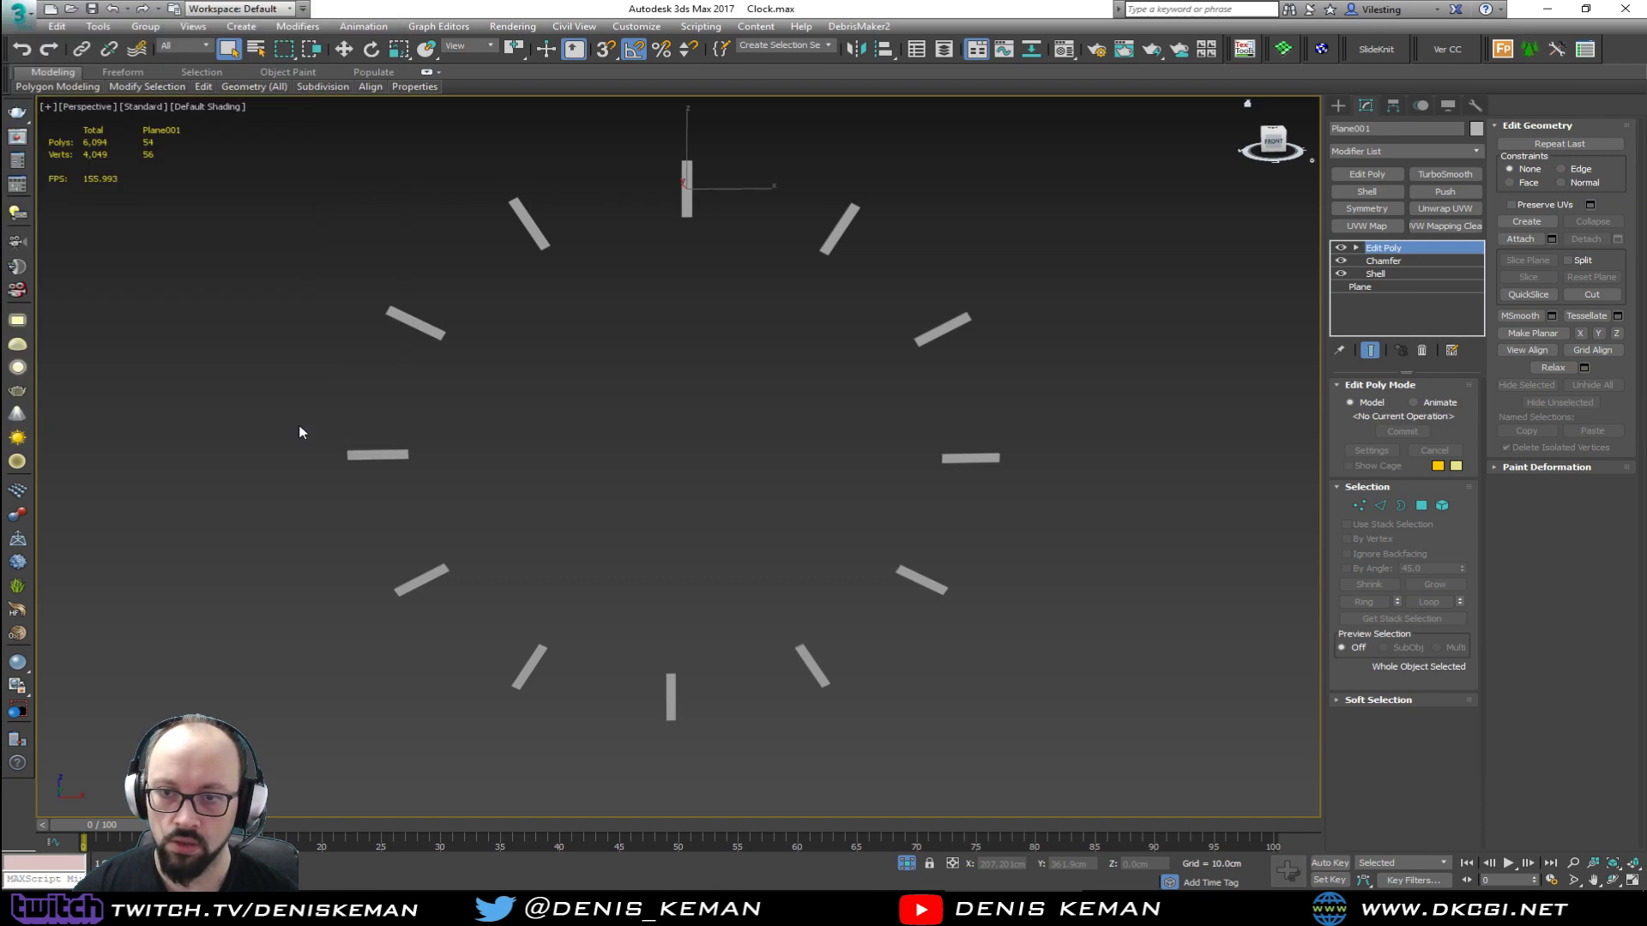
{"action": "left_click", "coordinate": [1093, 296]}
{"action": "right_click", "coordinate": [892, 218]}
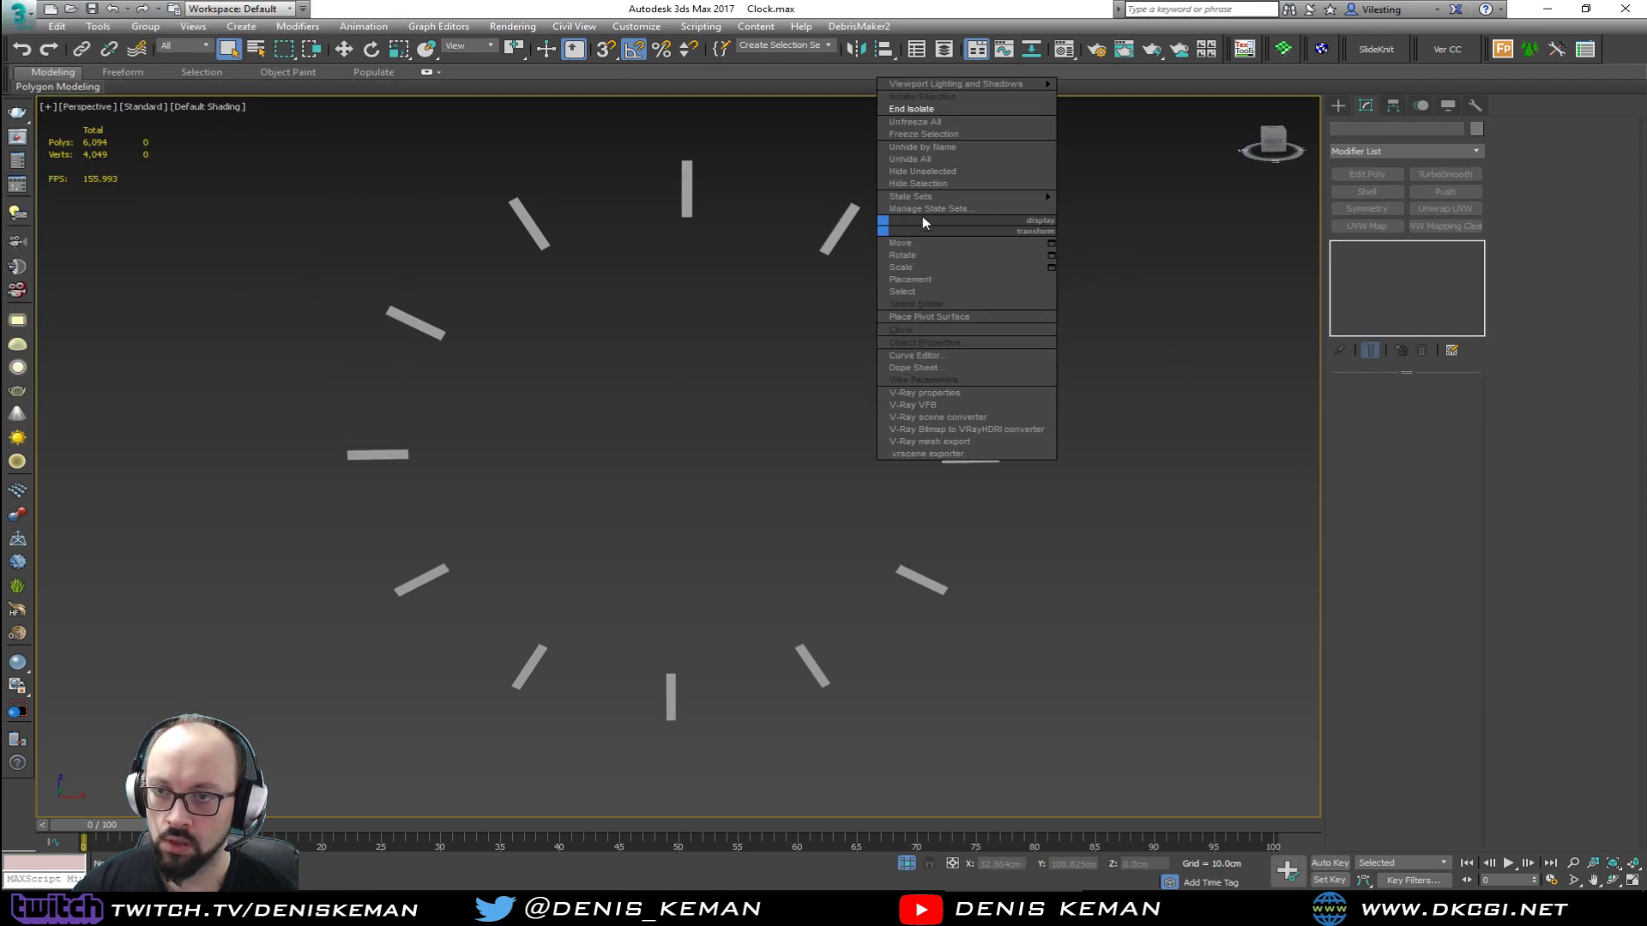
{"action": "left_click", "coordinate": [955, 110]}
Step: Apply one UVW Map modifier with Box mapping to the half-disc, planks and both support bars, leaving out the hour markers
{"action": "middle_click_drag", "start_coordinate": [916, 265], "coordinate": [883, 409], "text": "alt"}
{"action": "key", "text": "F3"}
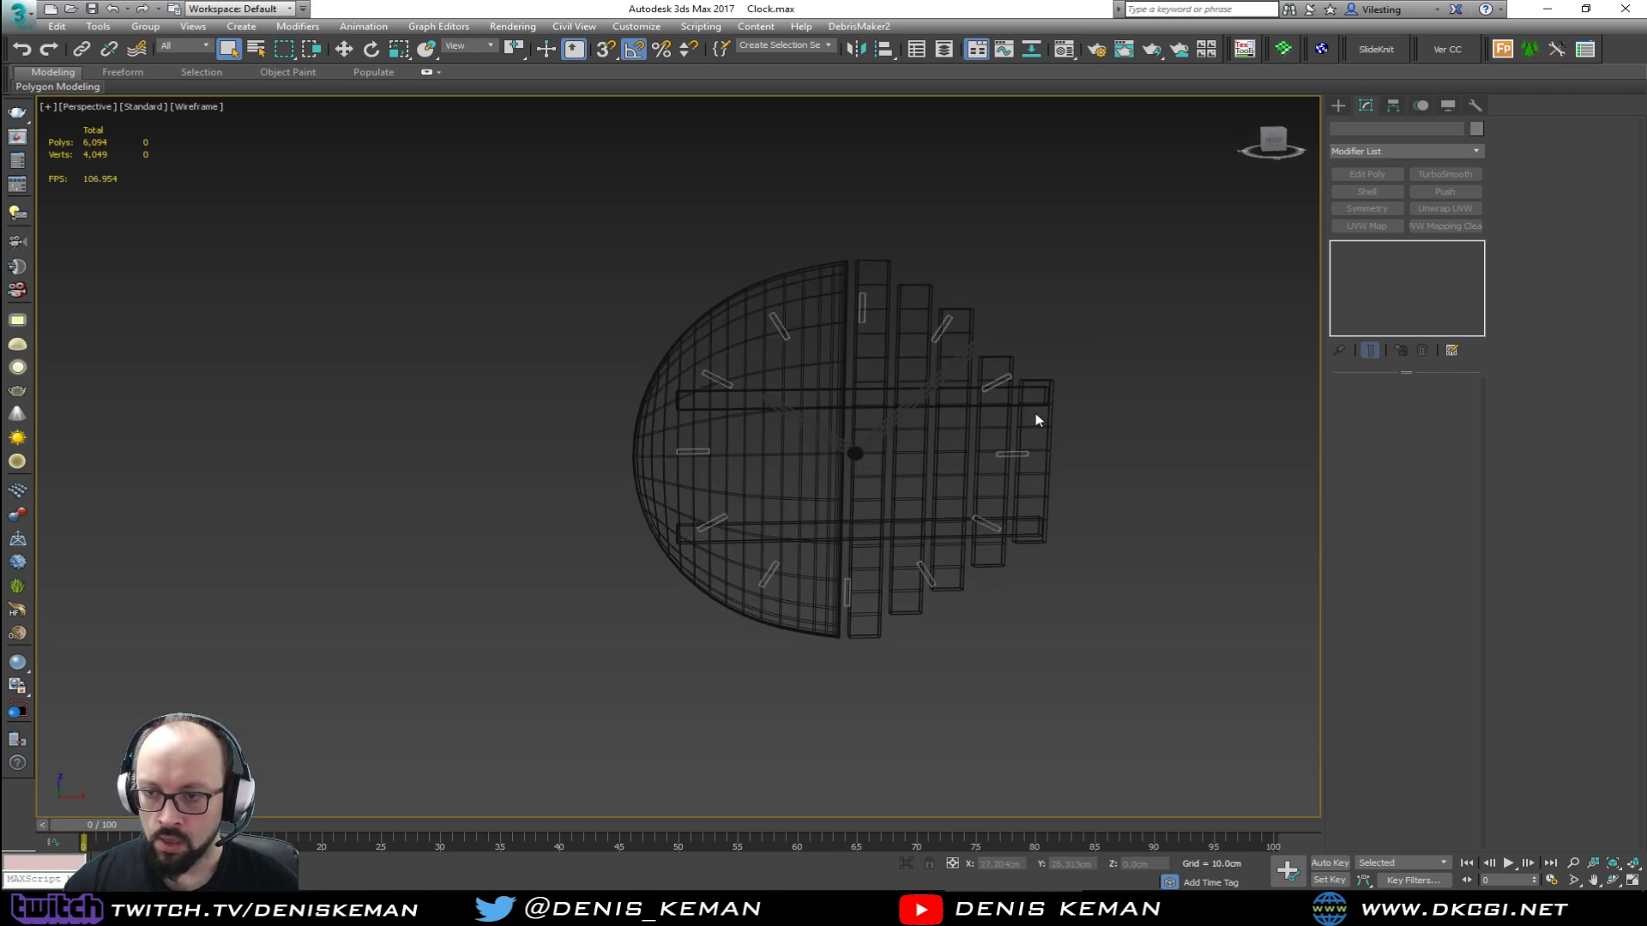
{"action": "left_click_drag", "start_coordinate": [1110, 428], "coordinate": [914, 452]}
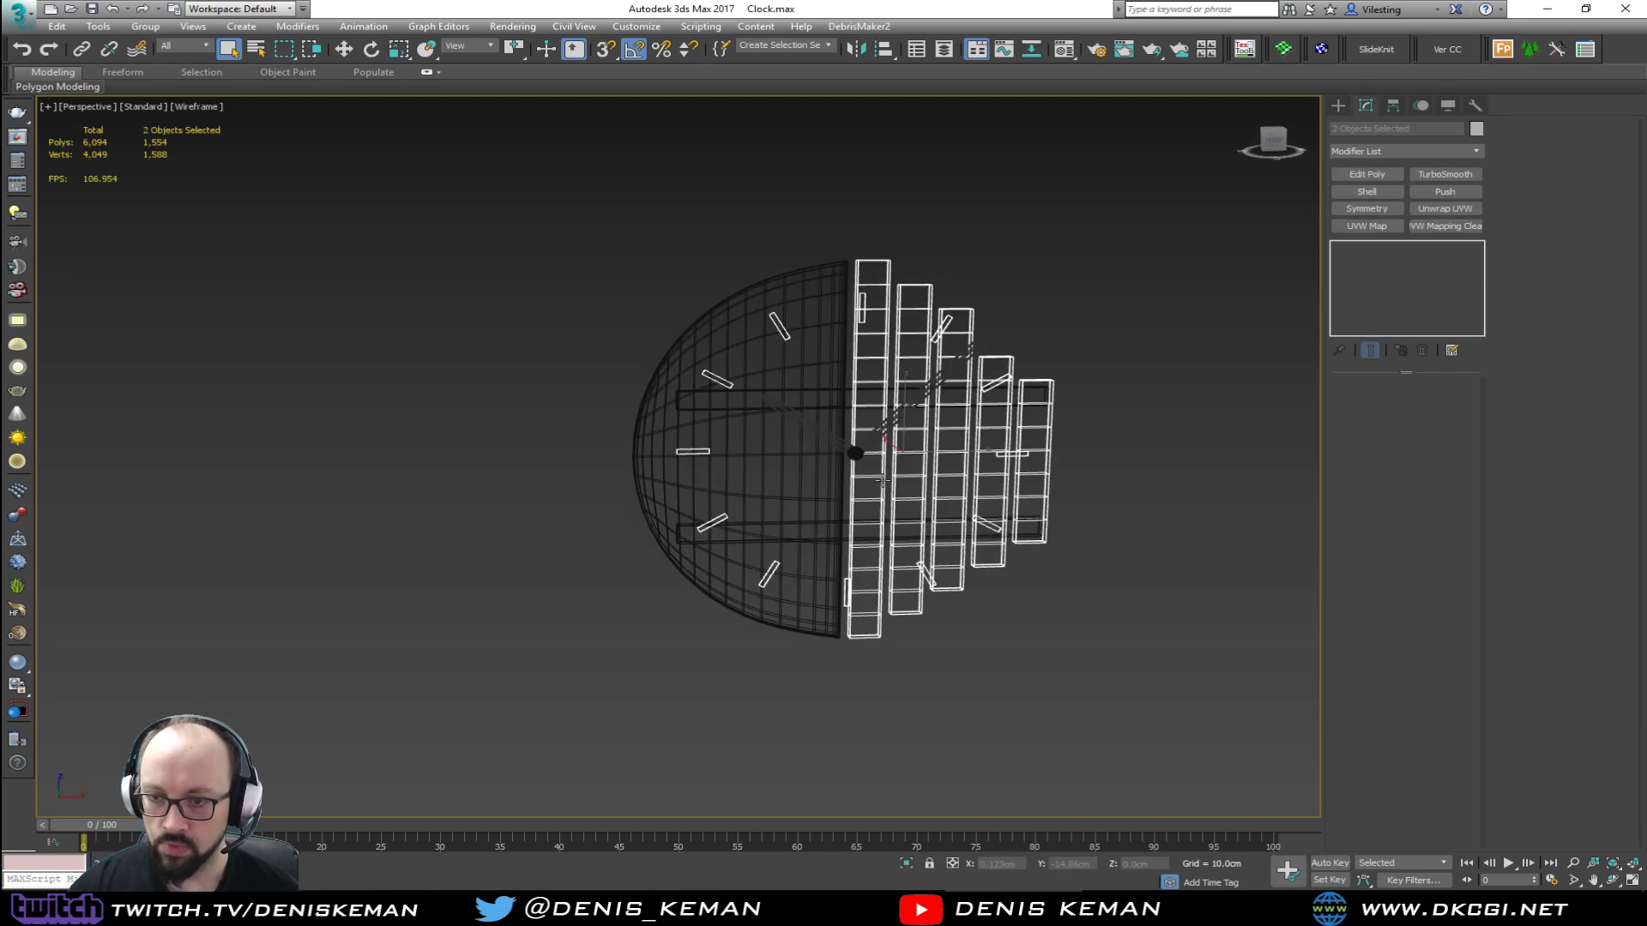
{"action": "left_click", "coordinate": [838, 486], "text": "ctrl"}
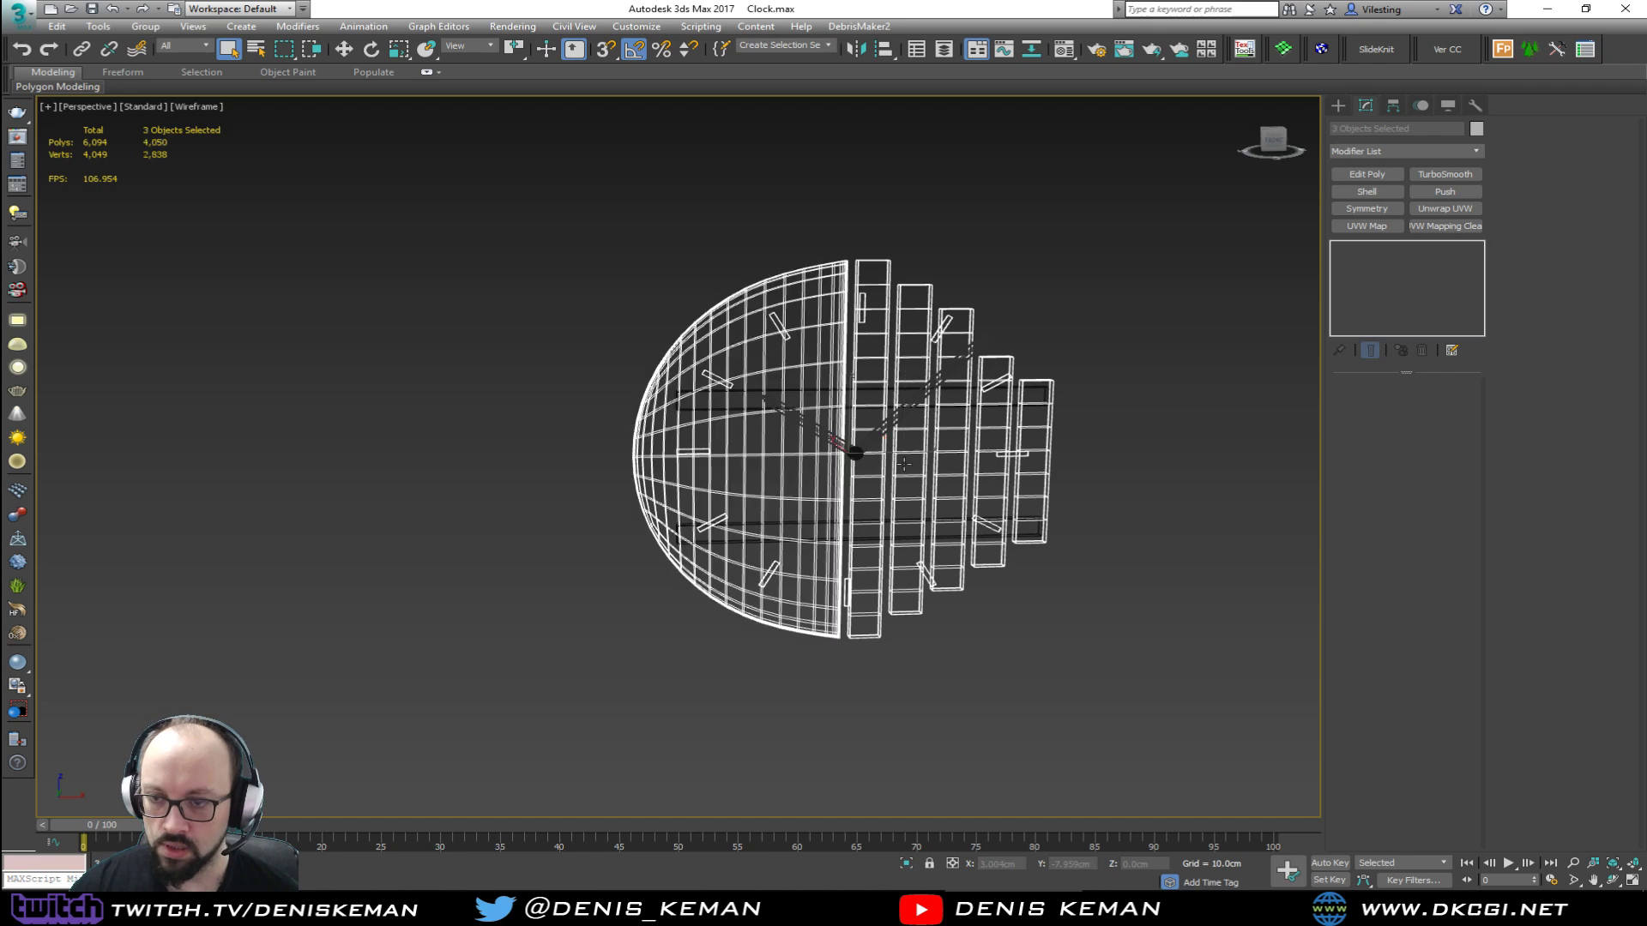
{"action": "left_click", "coordinate": [954, 390], "text": "ctrl"}
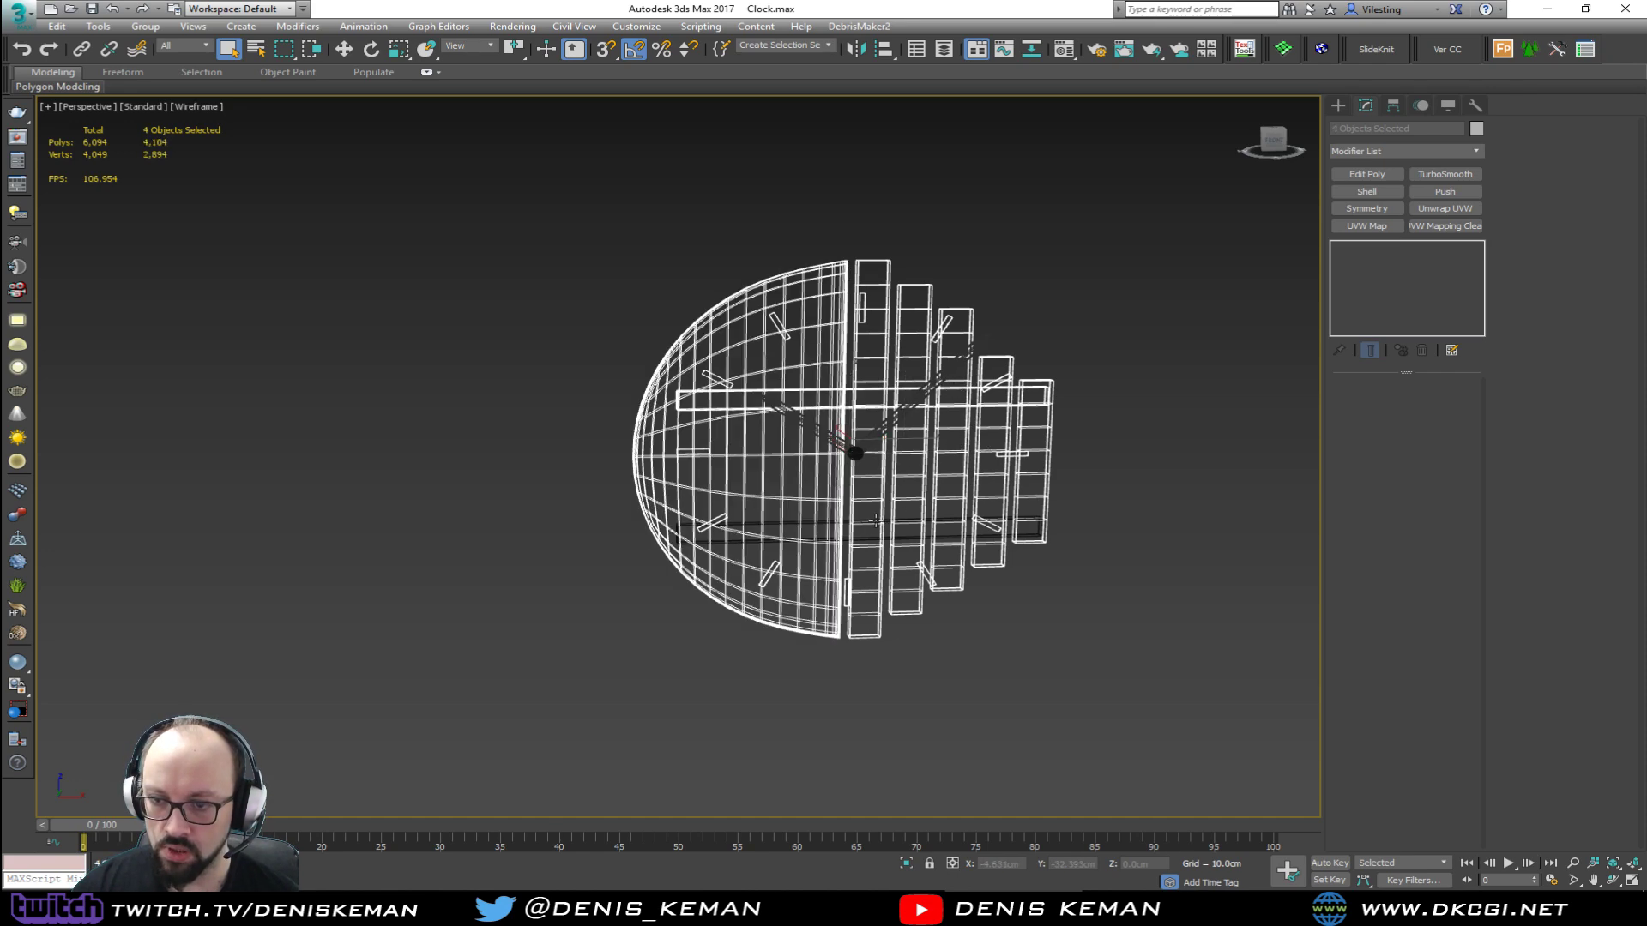
{"action": "left_click", "coordinate": [892, 527], "text": "ctrl"}
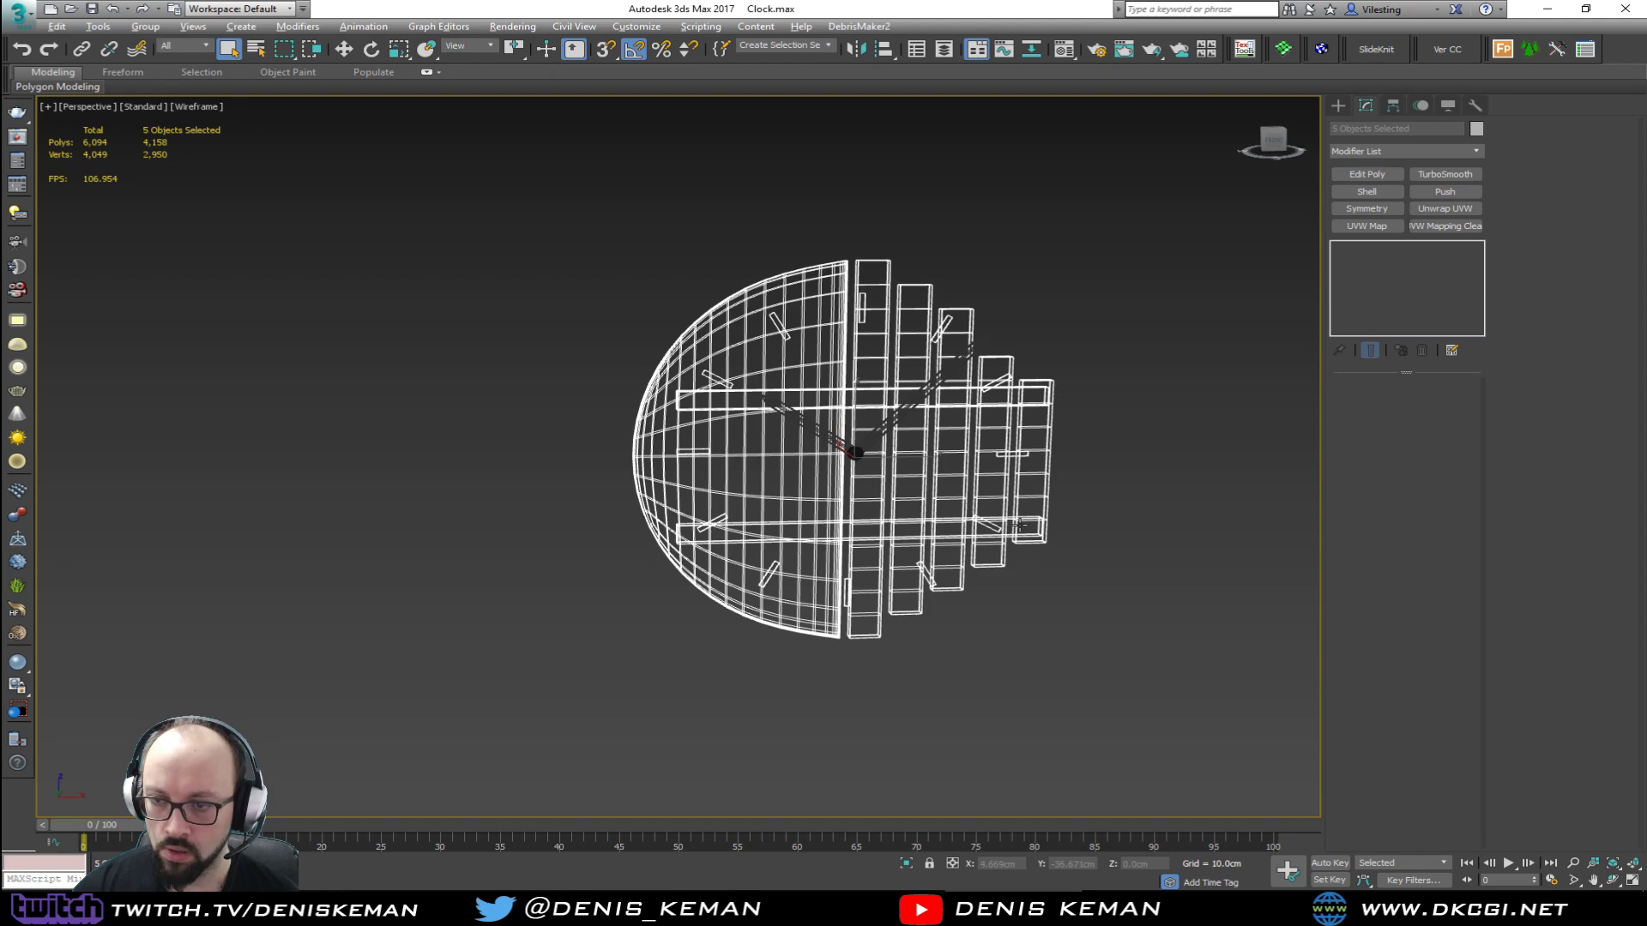
{"action": "left_click", "coordinate": [1012, 452], "text": "alt"}
{"action": "scroll", "coordinate": [884, 383], "scroll_direction": "up", "scroll_amount": 3}
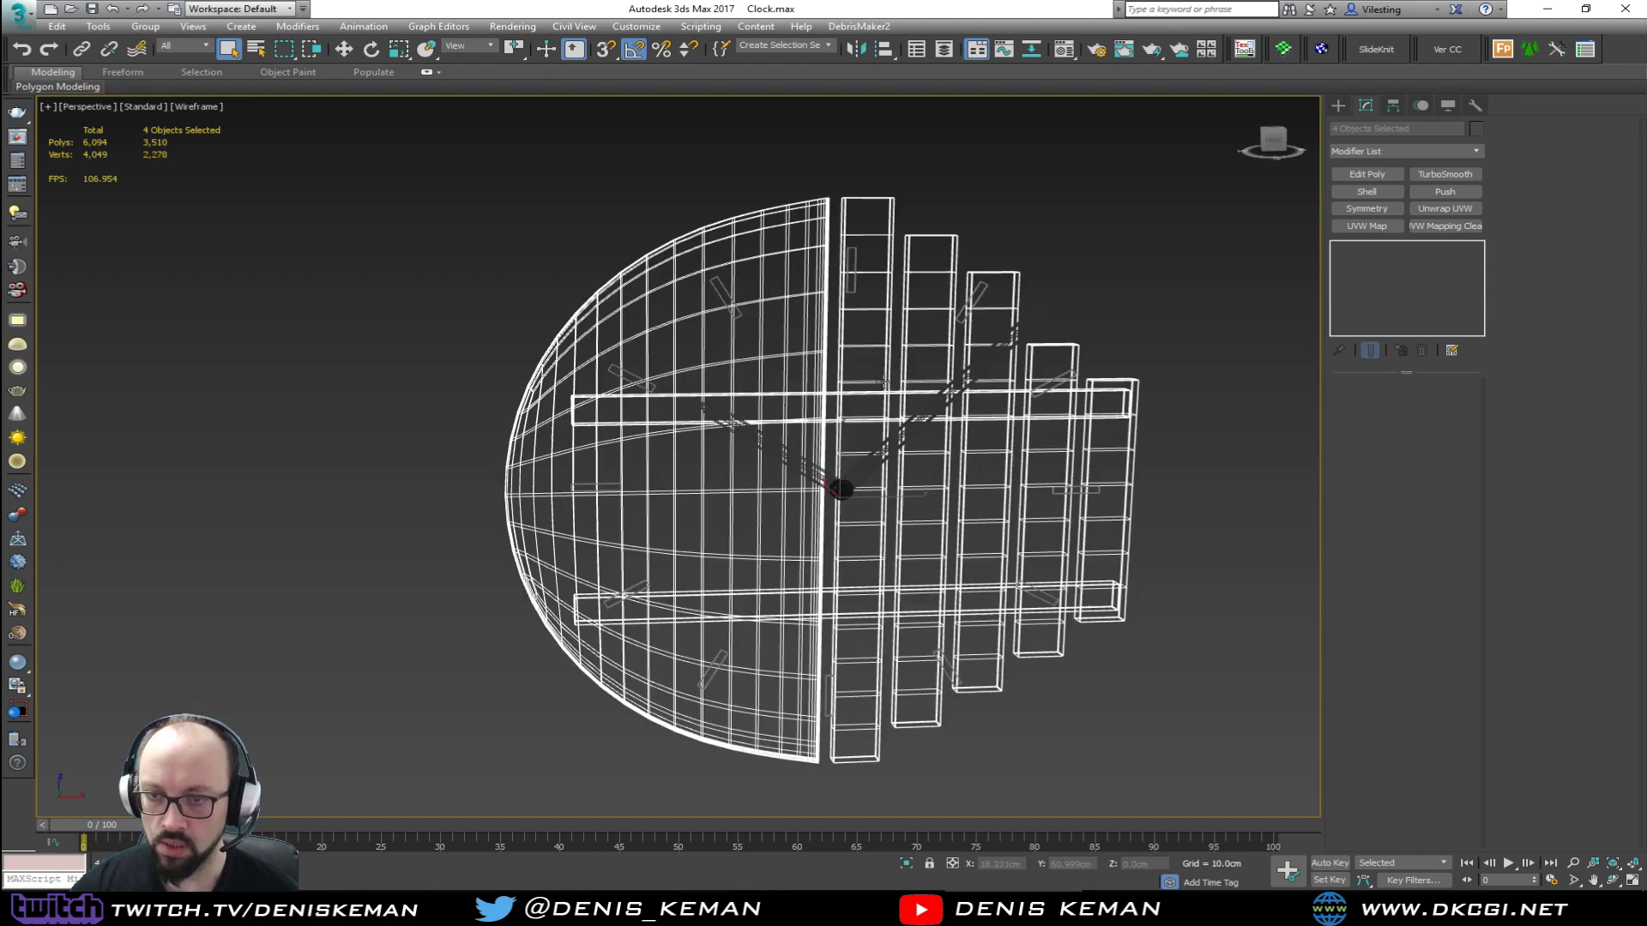
{"action": "key", "text": "F3"}
{"action": "mouse_move", "coordinate": [883, 383]}
{"action": "middle_mouse_down", "text": "alt"}
{"action": "mouse_move", "coordinate": [830, 377]}
{"action": "mouse_move", "coordinate": [828, 348]}
{"action": "middle_mouse_up", "text": "alt"}
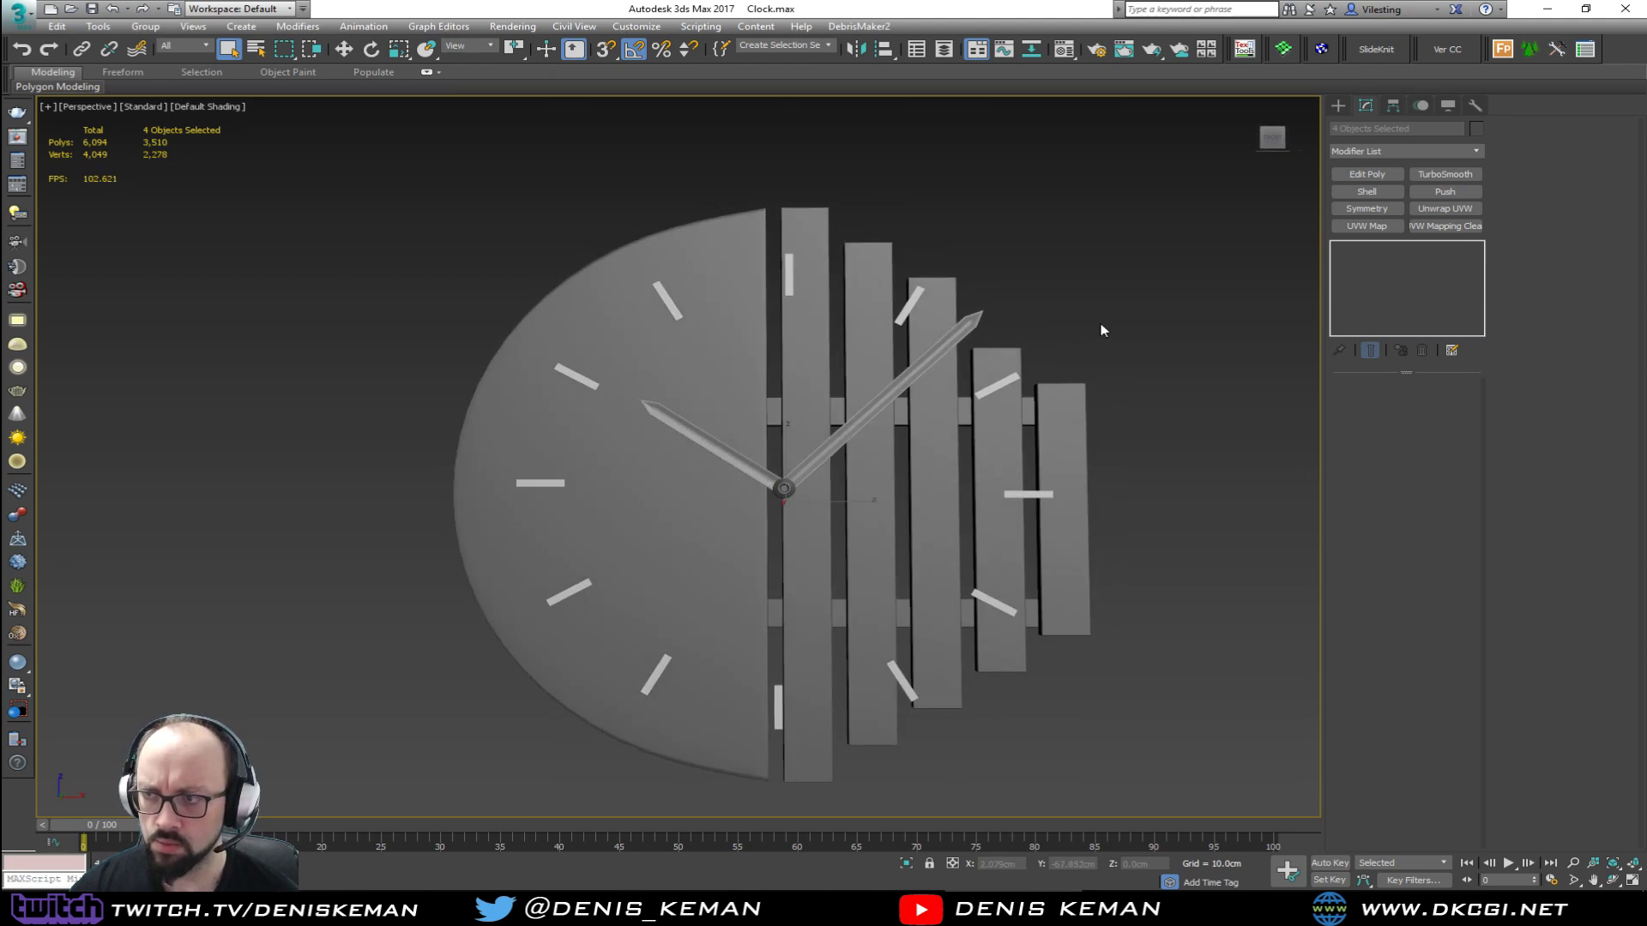
{"action": "left_click", "coordinate": [1370, 224]}
{"action": "left_click", "coordinate": [1389, 472]}
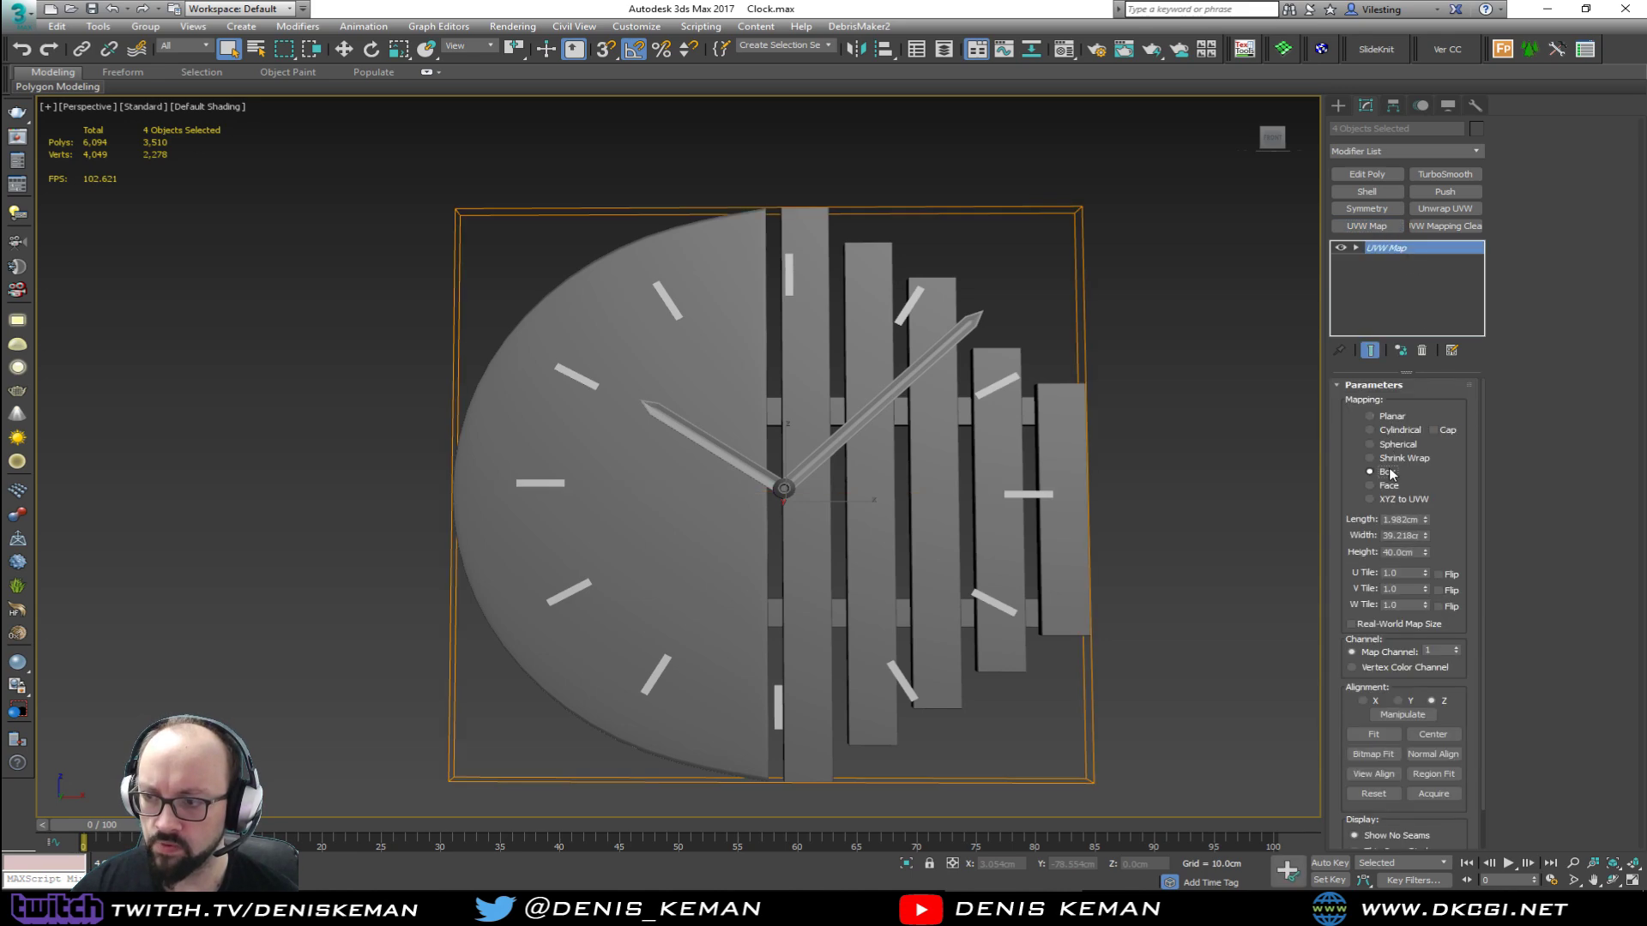
Step: Set the box mapping's length, width and height to 10 cm each, and deselect the mapped clock parts
{"action": "double_click", "coordinate": [1386, 520]}
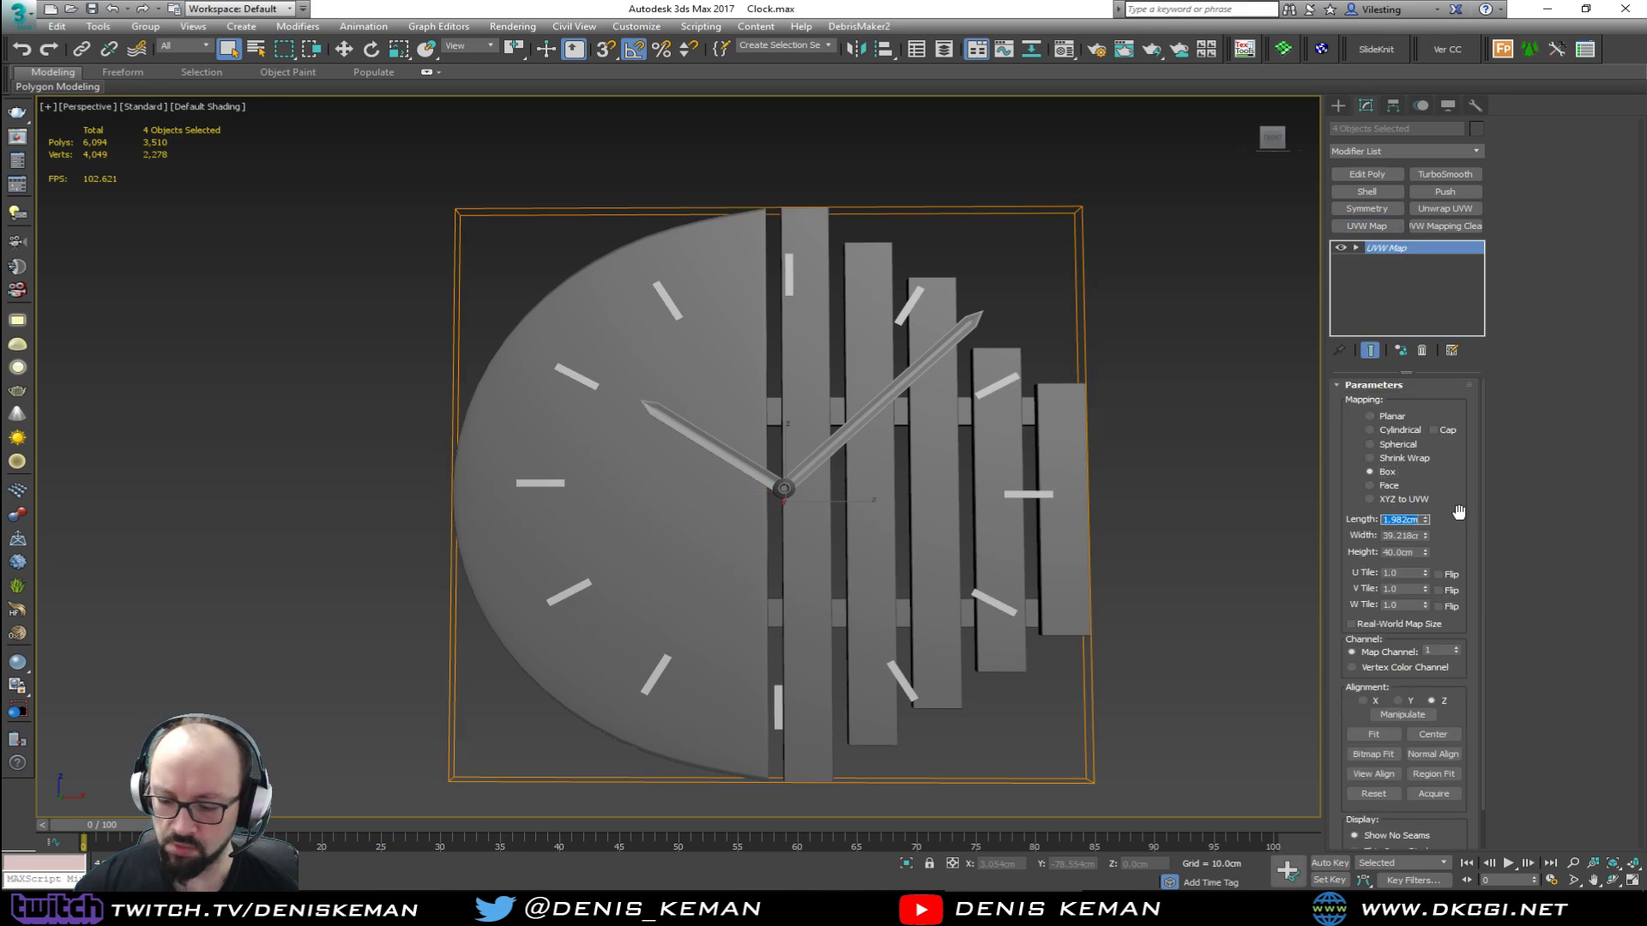
{"action": "type", "text": "10"}
{"action": "key", "text": "Tab"}
{"action": "type", "text": "10"}
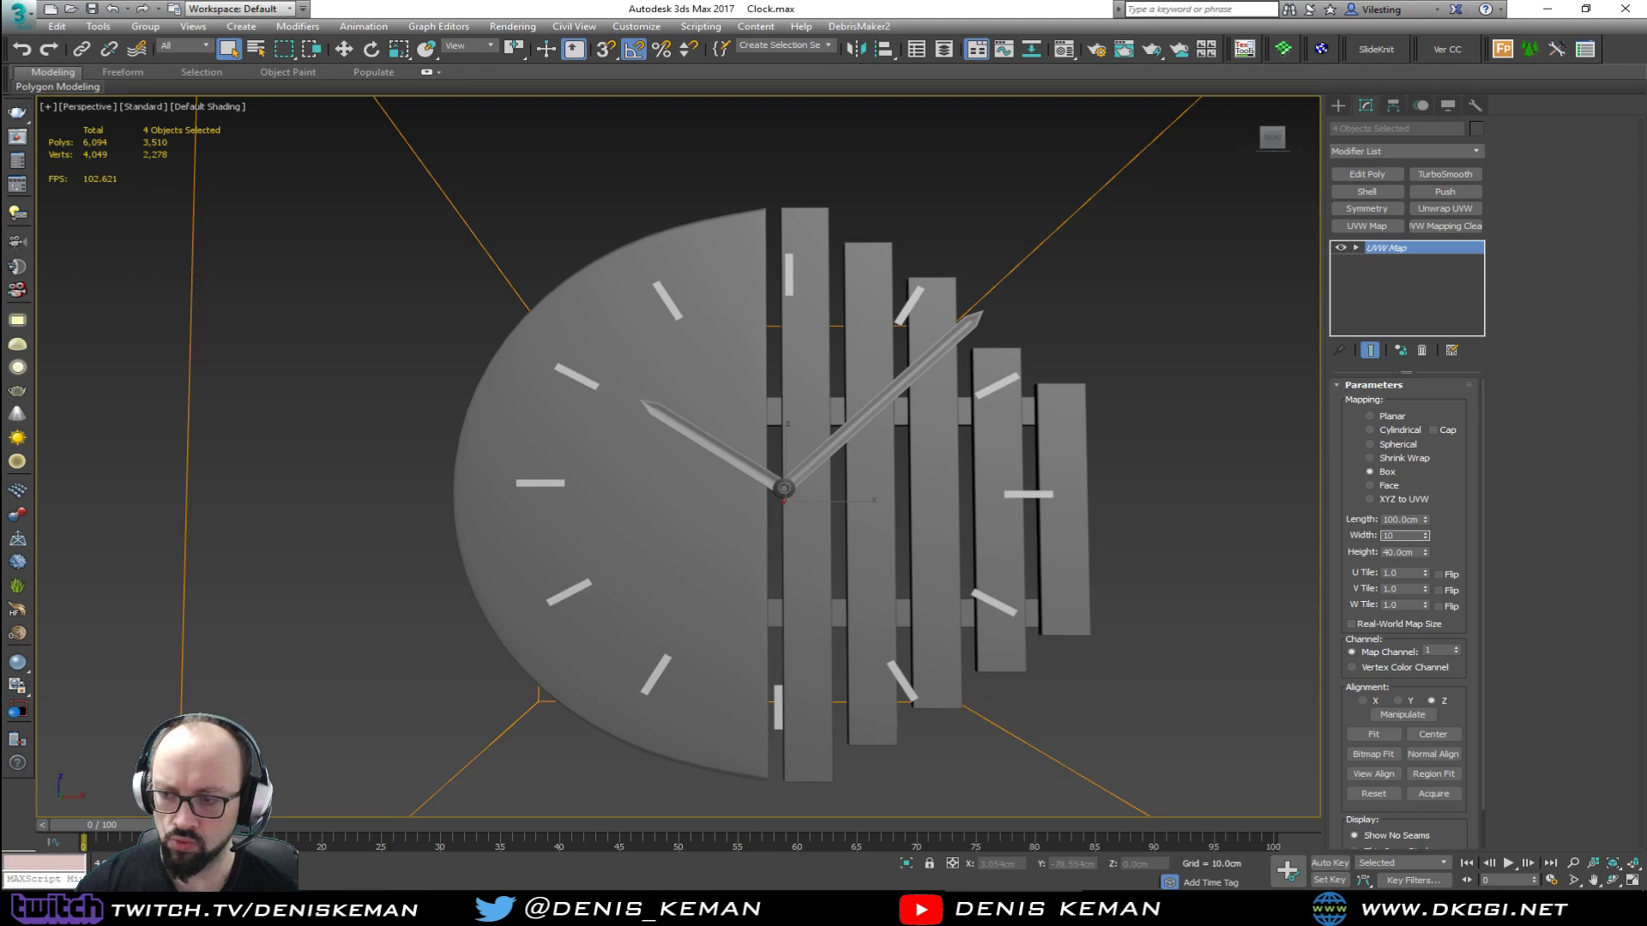
{"action": "double_click", "coordinate": [1397, 520]}
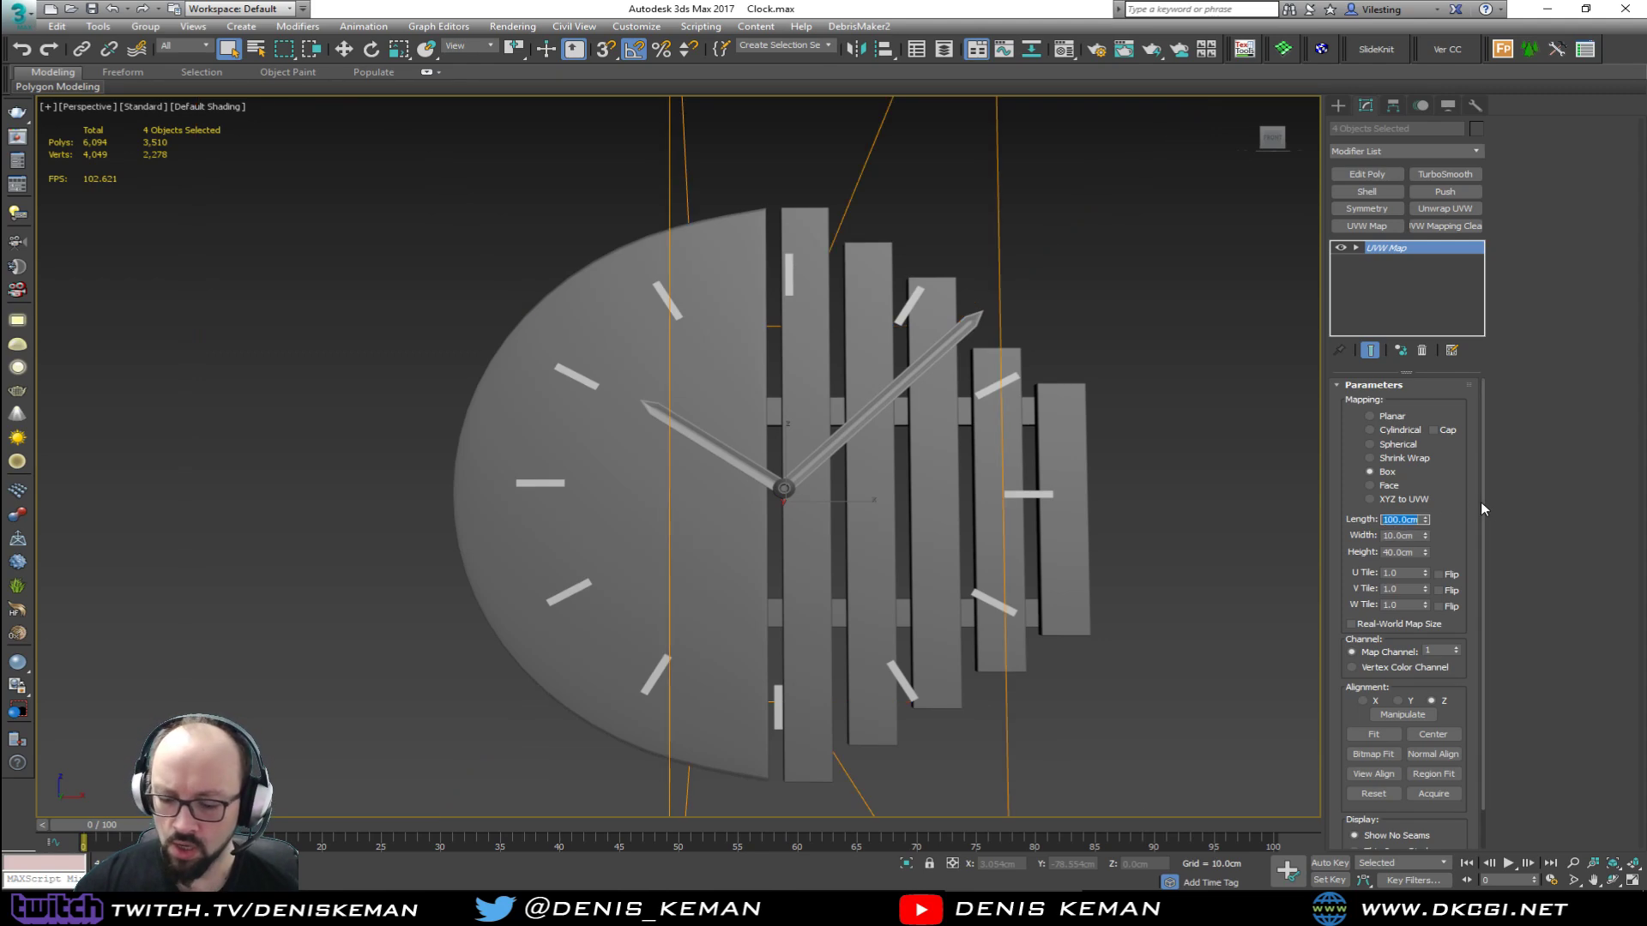
{"action": "type", "text": "10"}
{"action": "key", "text": "Tab"}
{"action": "type", "text": "10"}
{"action": "key", "text": "Tab"}
{"action": "type", "text": "10"}
{"action": "key", "text": "Return"}
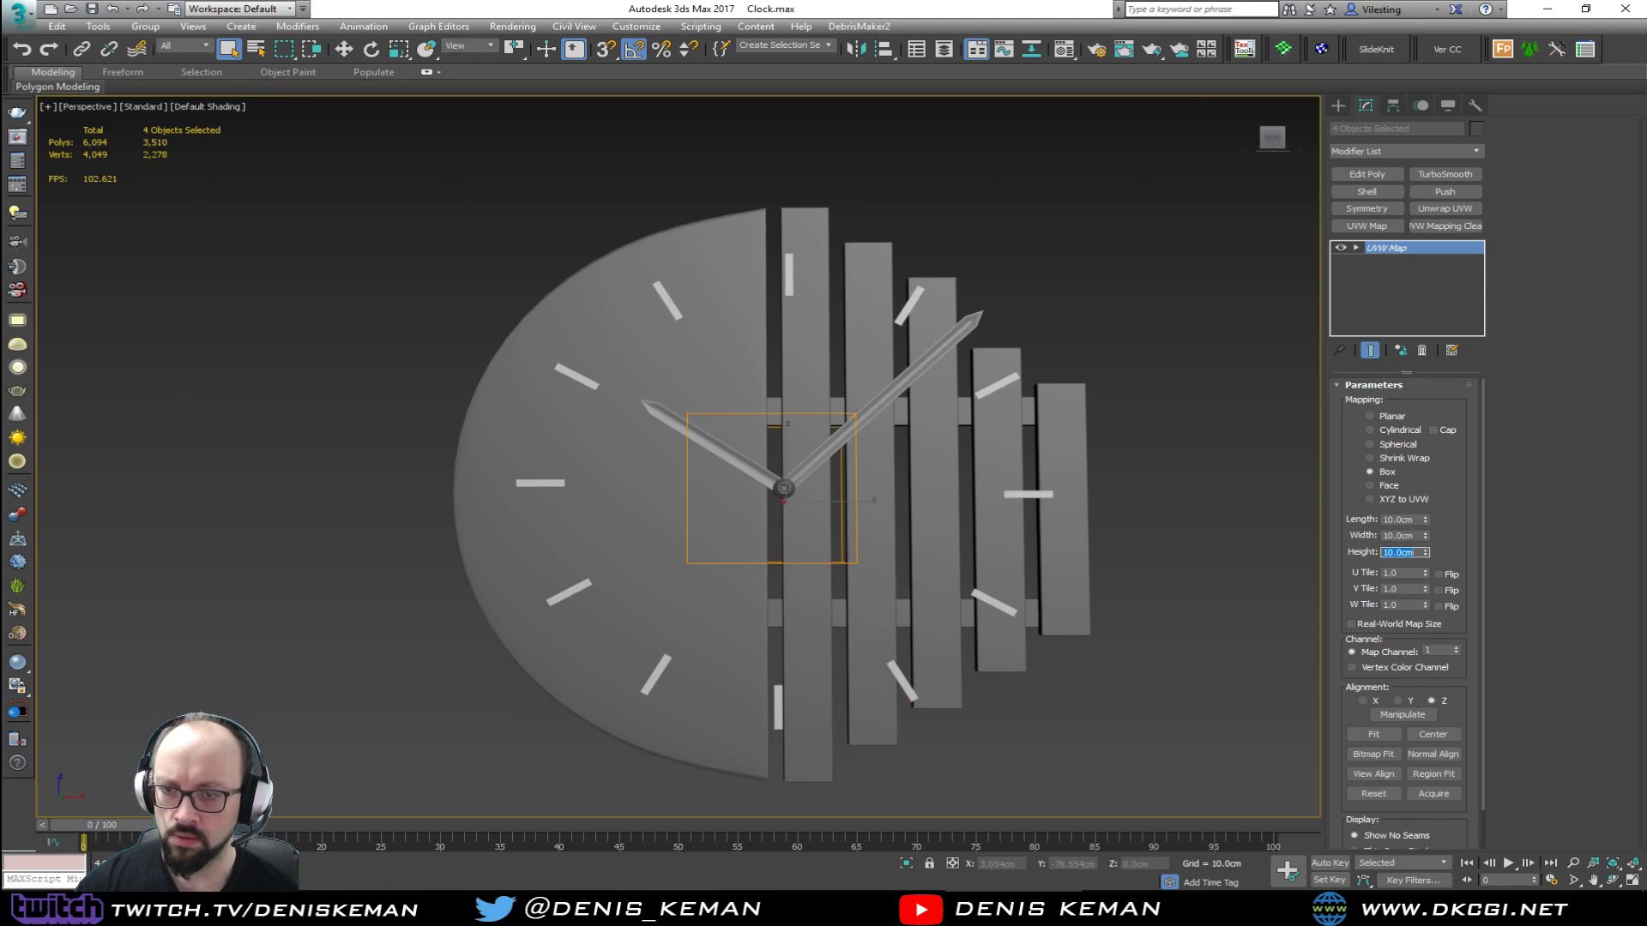
{"action": "scroll", "coordinate": [815, 303], "scroll_direction": "up", "scroll_amount": 3}
{"action": "middle_click_drag", "start_coordinate": [815, 304], "coordinate": [839, 343], "text": "alt"}
{"action": "left_click", "coordinate": [1087, 281]}
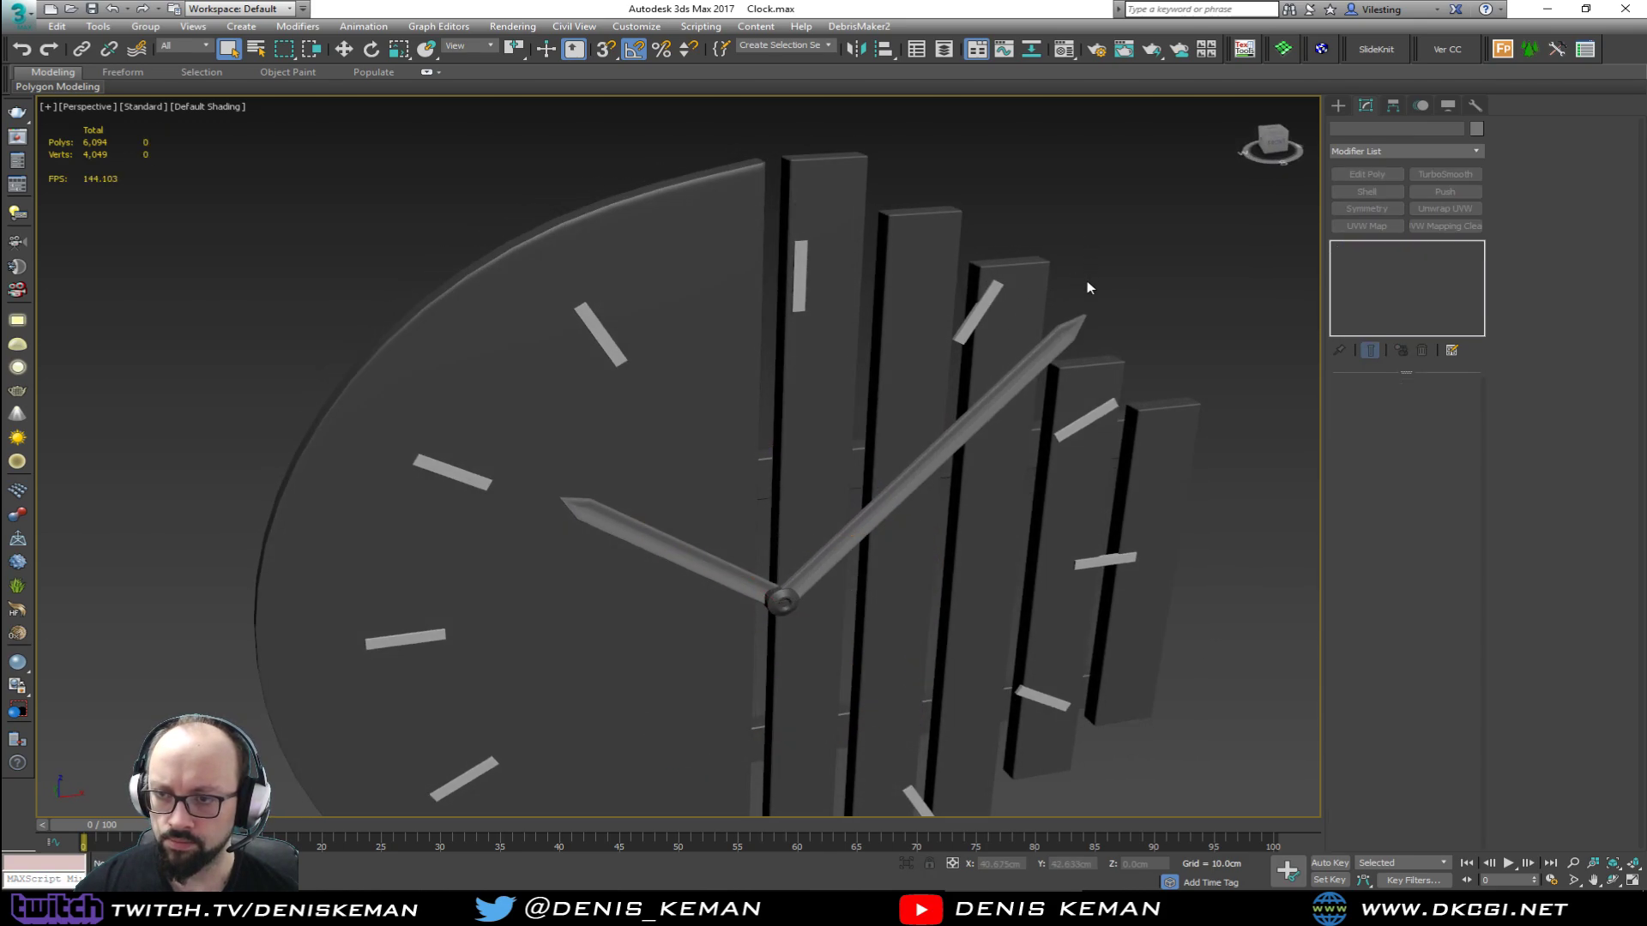
{"action": "middle_click_drag", "start_coordinate": [1087, 281], "coordinate": [904, 223]}
{"action": "scroll", "coordinate": [891, 213], "scroll_direction": "down", "scroll_amount": 3}
{"action": "scroll", "coordinate": [904, 223], "scroll_direction": "down", "scroll_amount": 3}
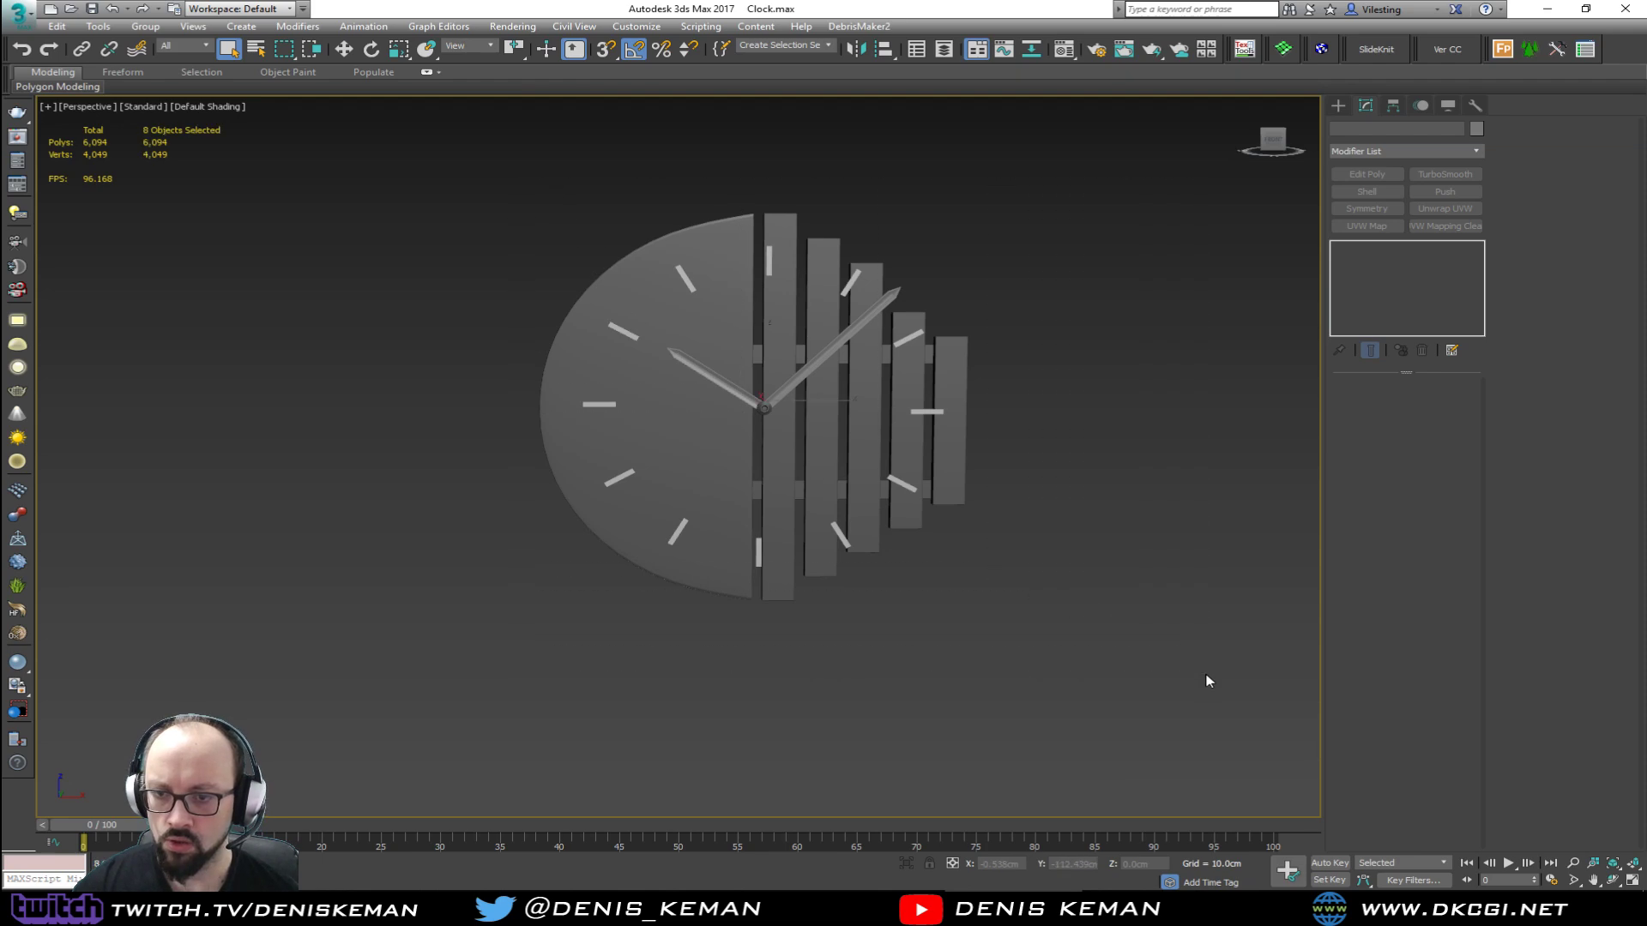
Step: Select all clock objects and save the scene, and open the recent file Micro_Apratment_04.max
{"action": "key", "text": "ctrl+a"}
{"action": "left_click", "coordinate": [17, 16]}
{"action": "left_click", "coordinate": [57, 153]}
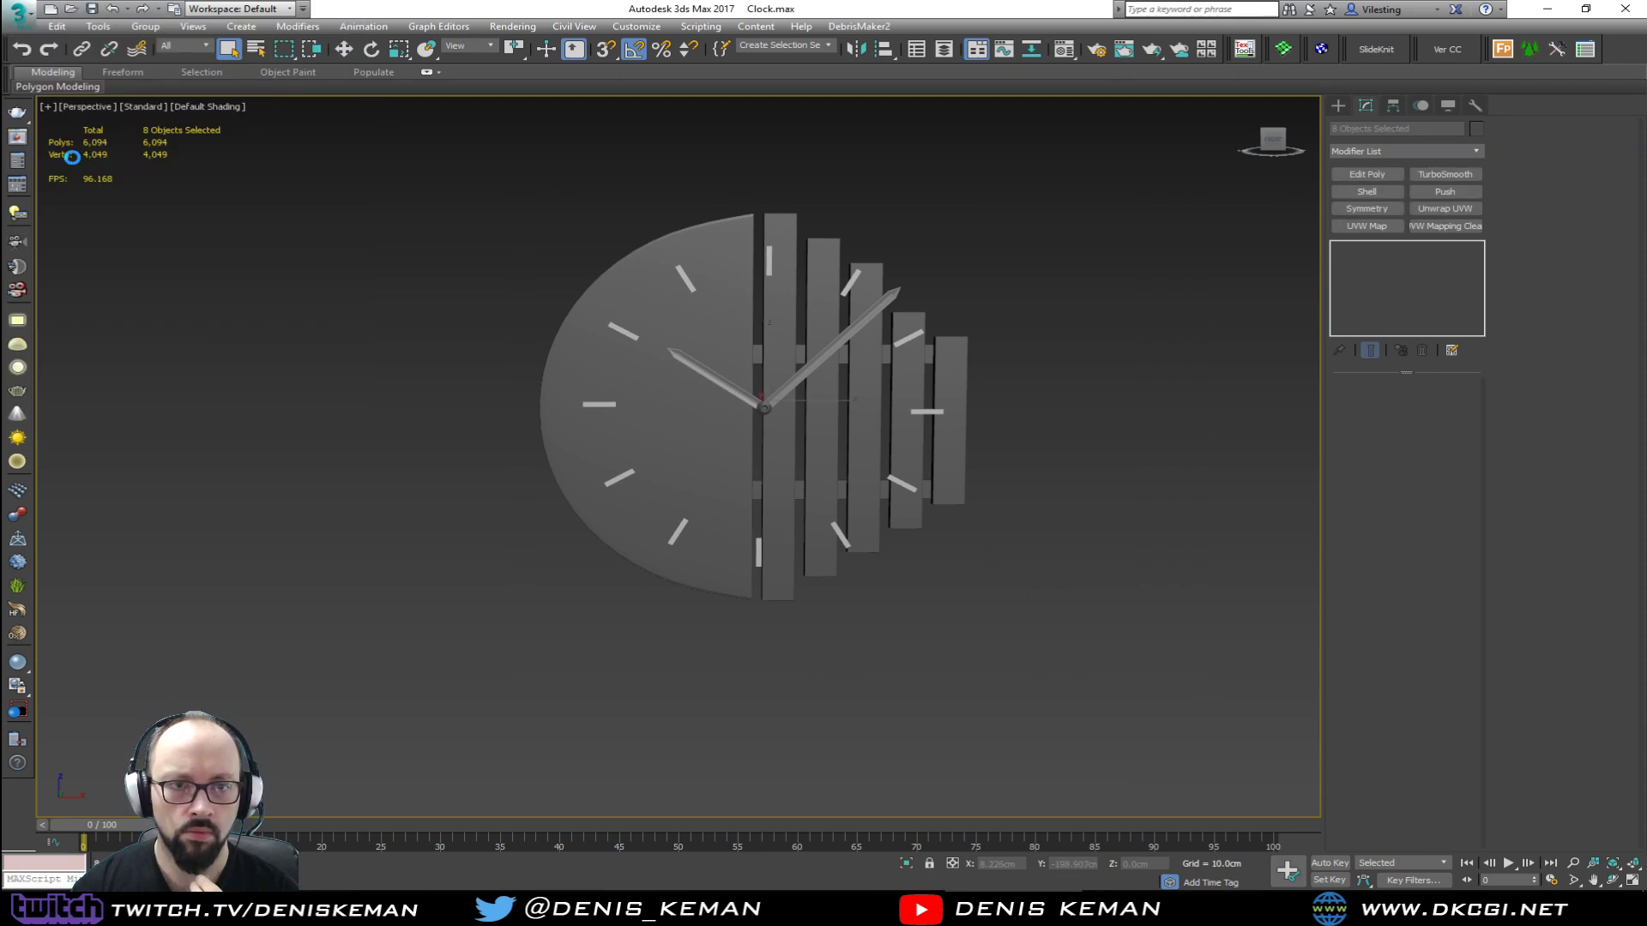
{"action": "left_click", "coordinate": [19, 15]}
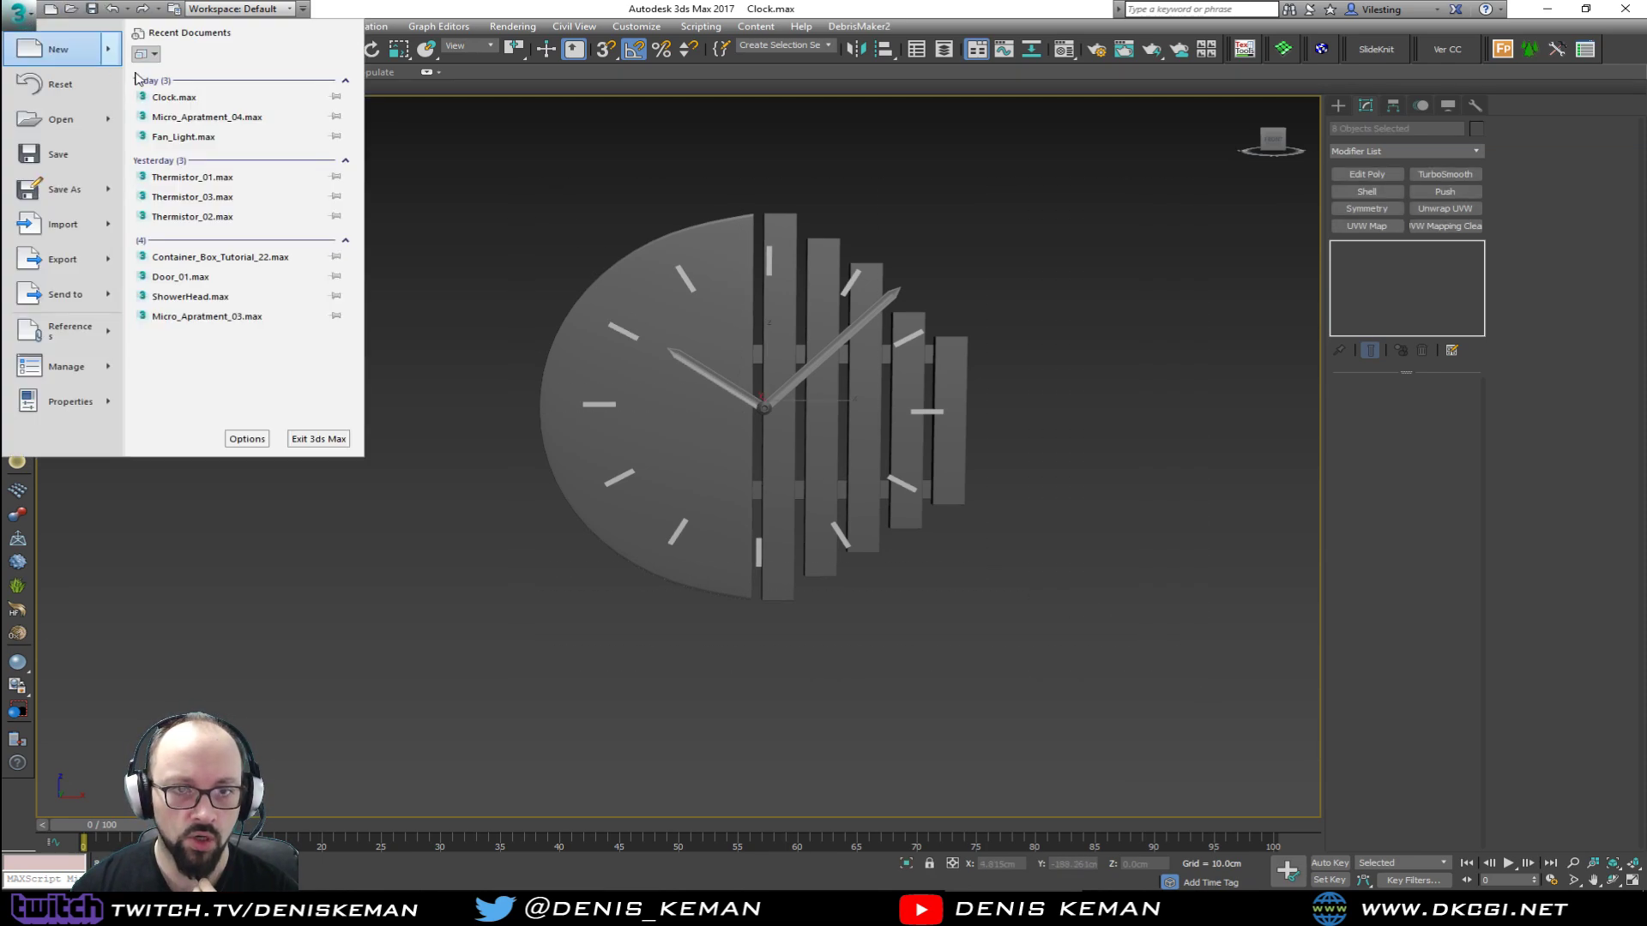
{"action": "left_click", "coordinate": [228, 117]}
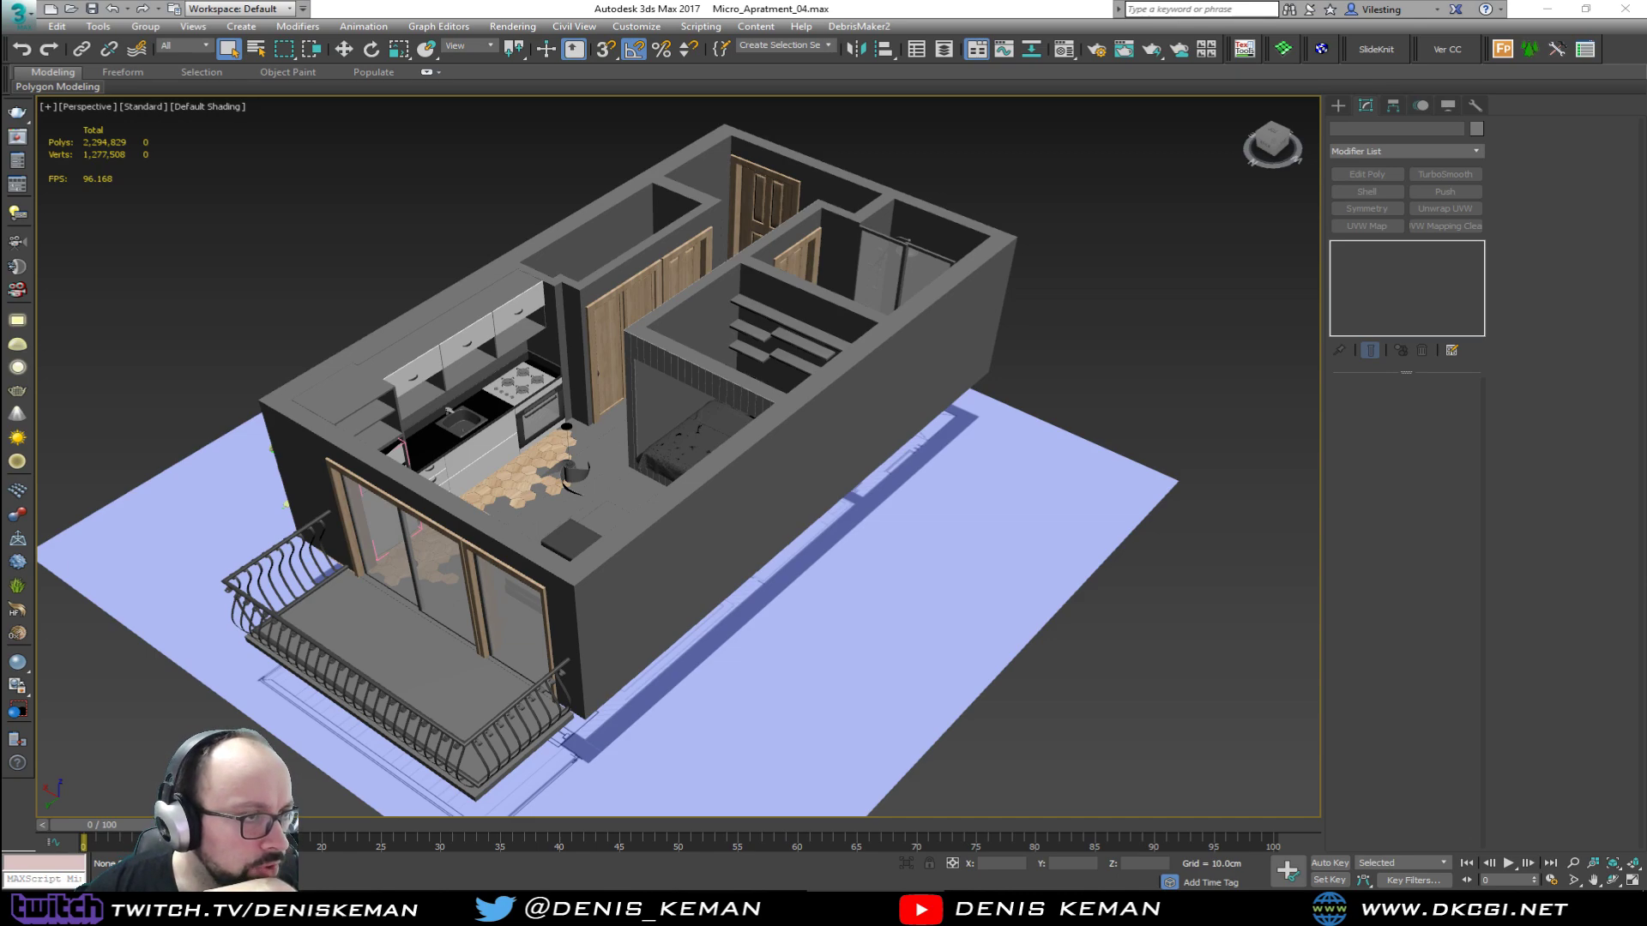
{"action": "left_click_drag", "start_coordinate": [0, 142], "coordinate": [675, 129]}
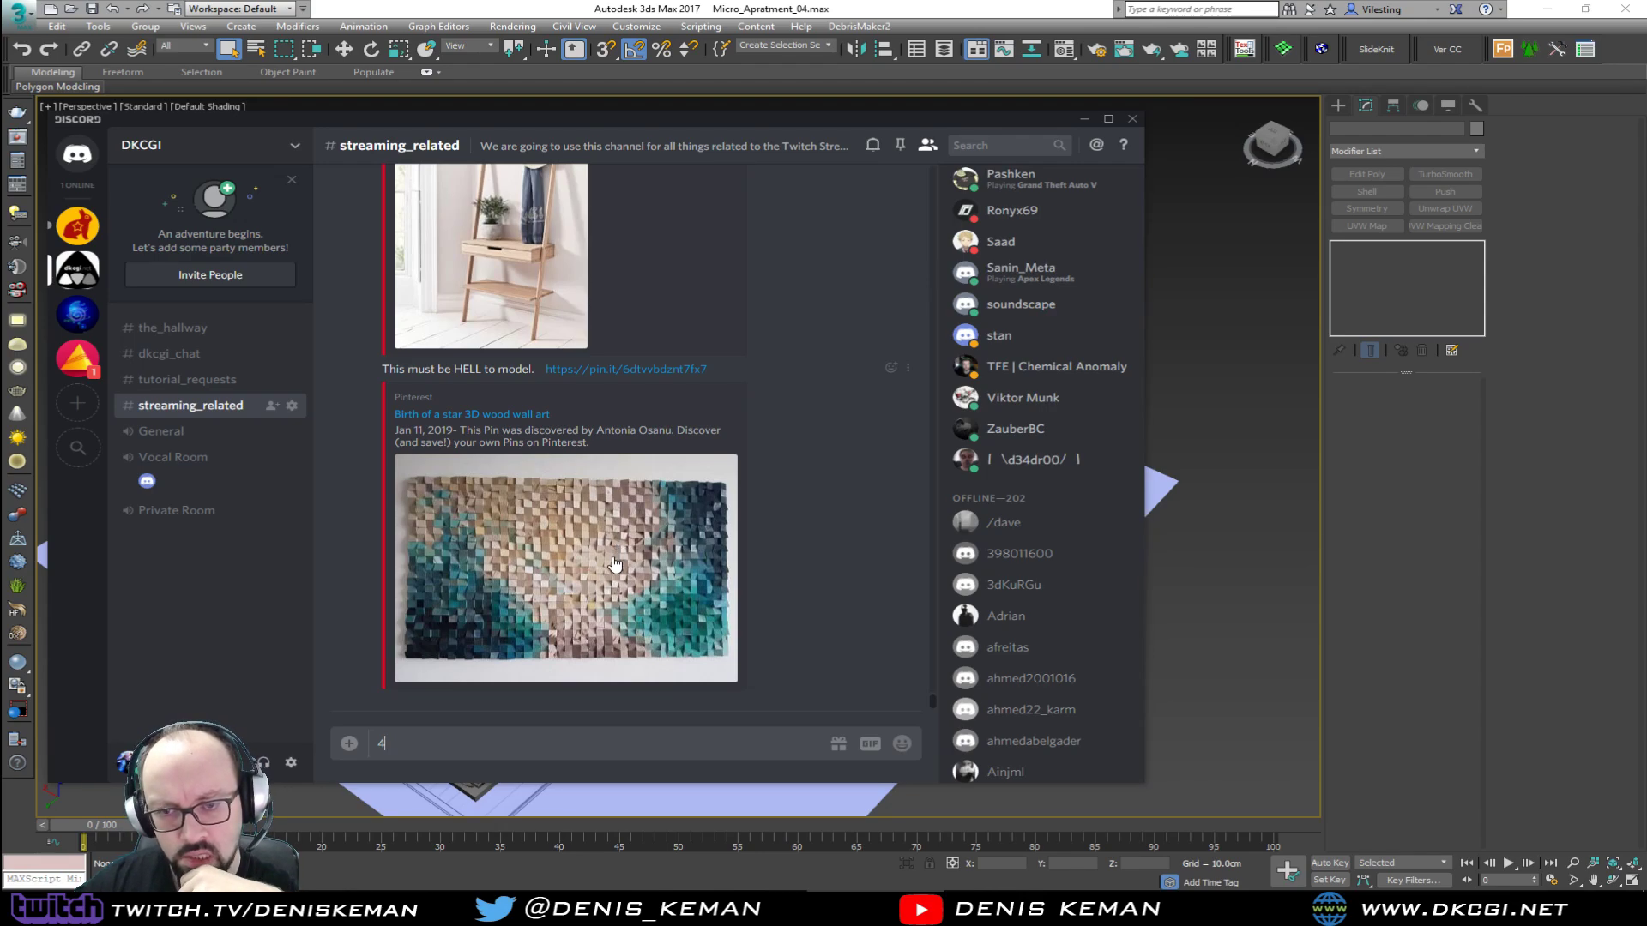
{"action": "left_click_drag", "start_coordinate": [582, 116], "coordinate": [0, 129]}
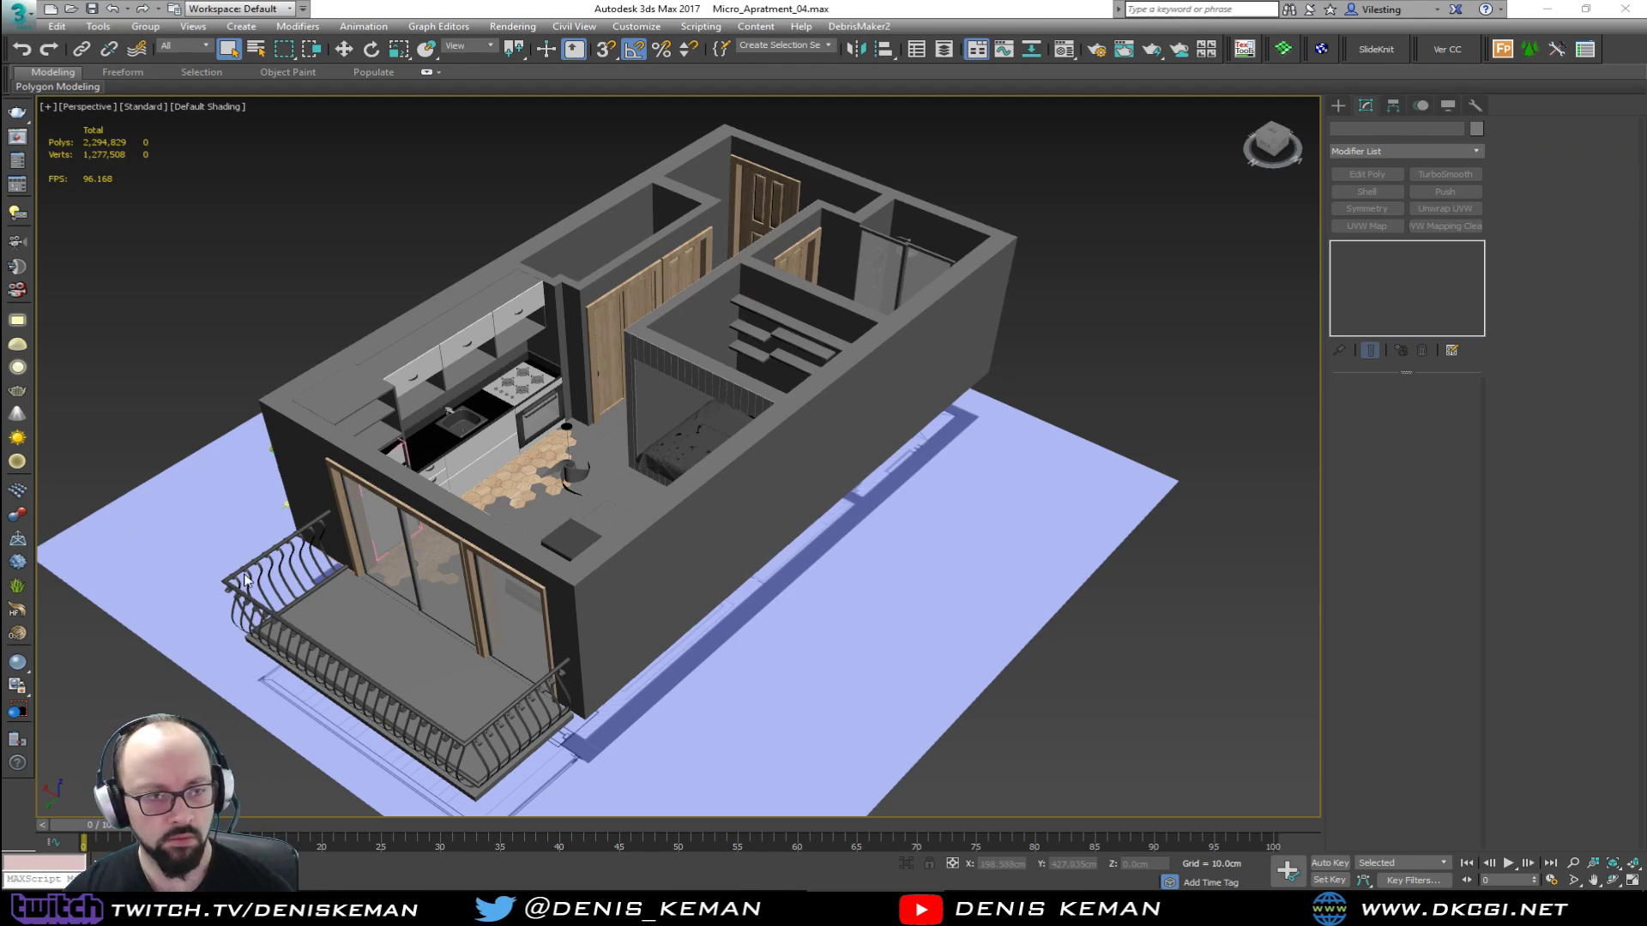
Step: Merge Clock.max into the apartment scene, placing the clock near the sofa in the living area
{"action": "left_click", "coordinate": [210, 318]}
{"action": "middle_click_drag", "start_coordinate": [501, 489], "coordinate": [705, 485], "text": "alt"}
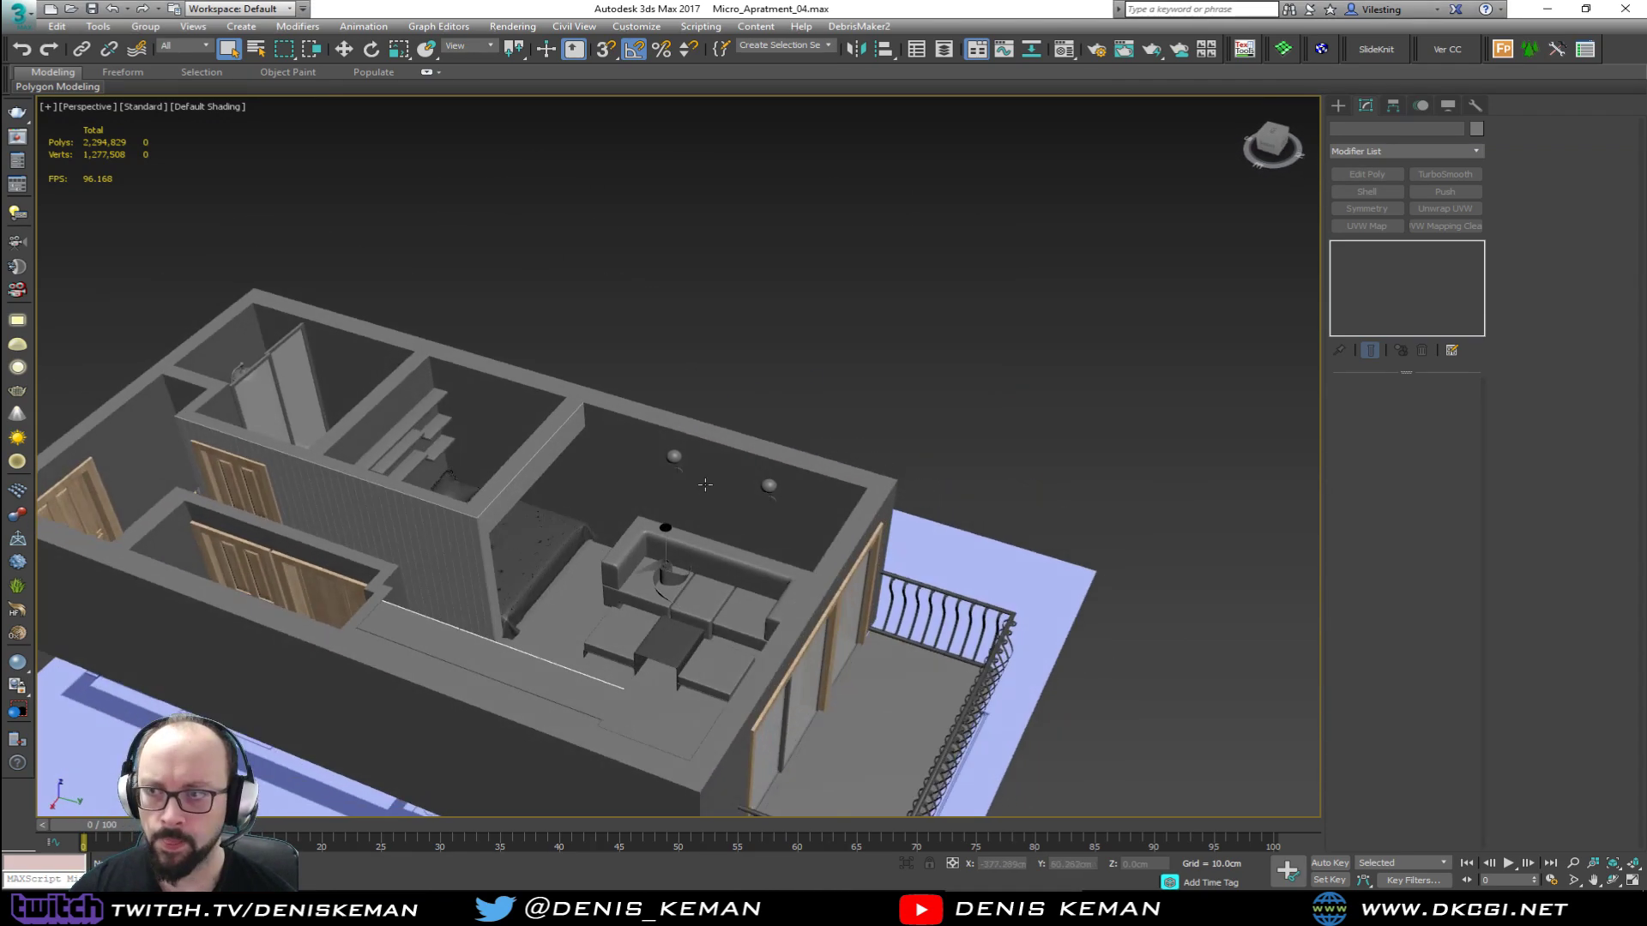
{"action": "middle_click_drag", "start_coordinate": [660, 421], "coordinate": [1184, 764], "text": "alt"}
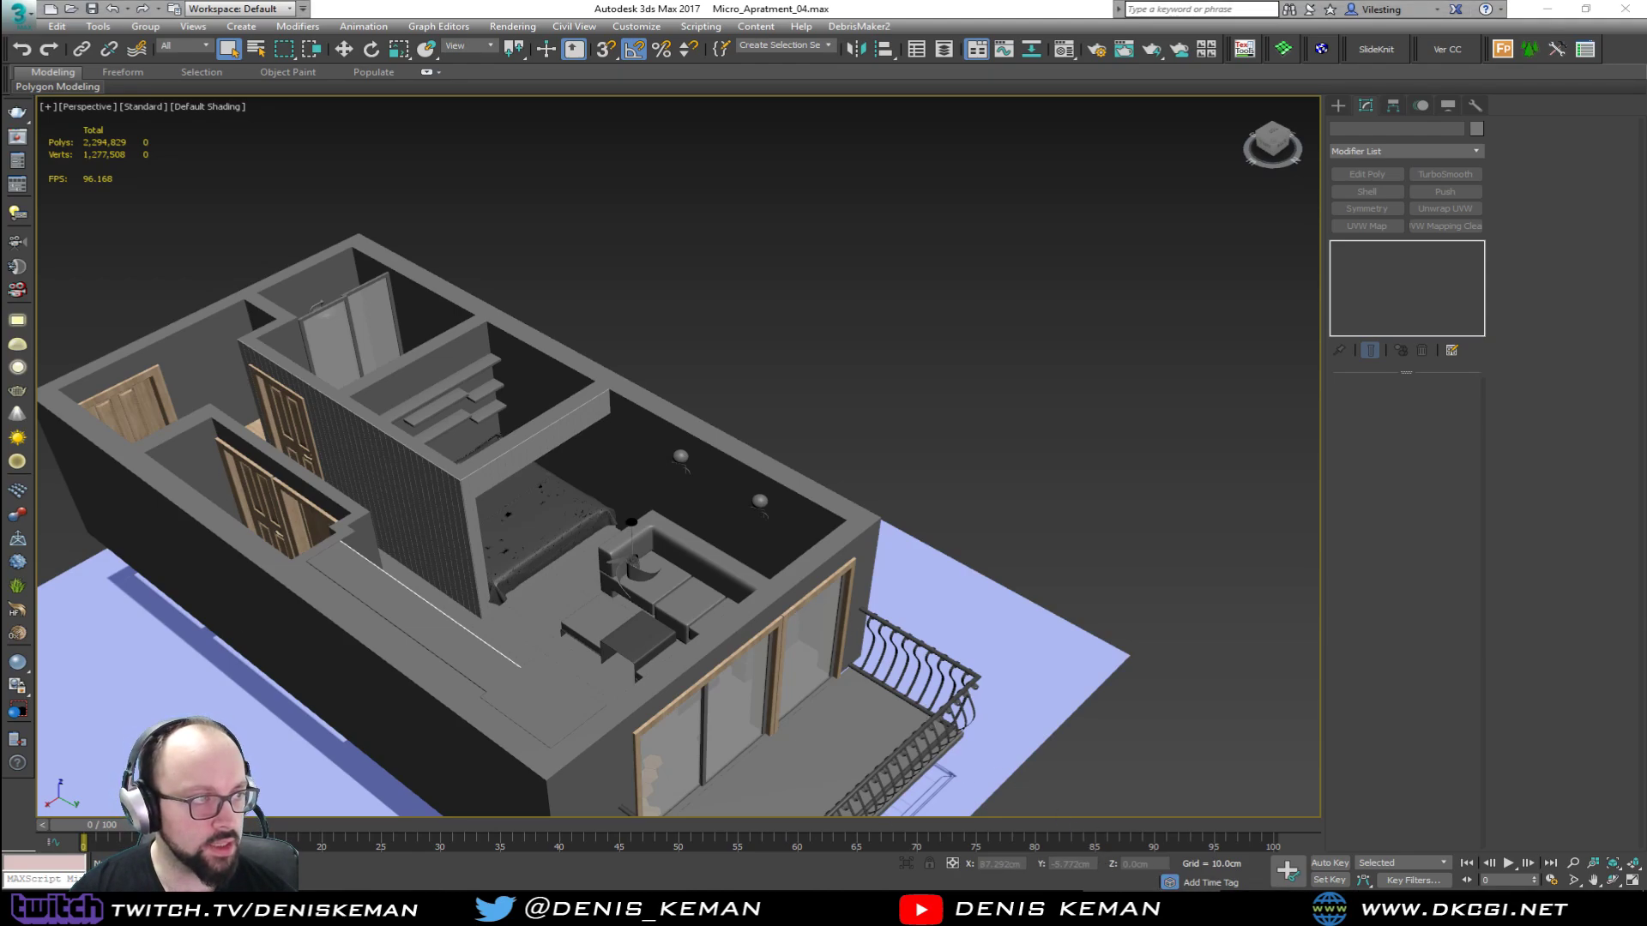
{"action": "left_click_drag", "start_coordinate": [106, 344], "coordinate": [879, 392]}
{"action": "left_click", "coordinate": [915, 420]}
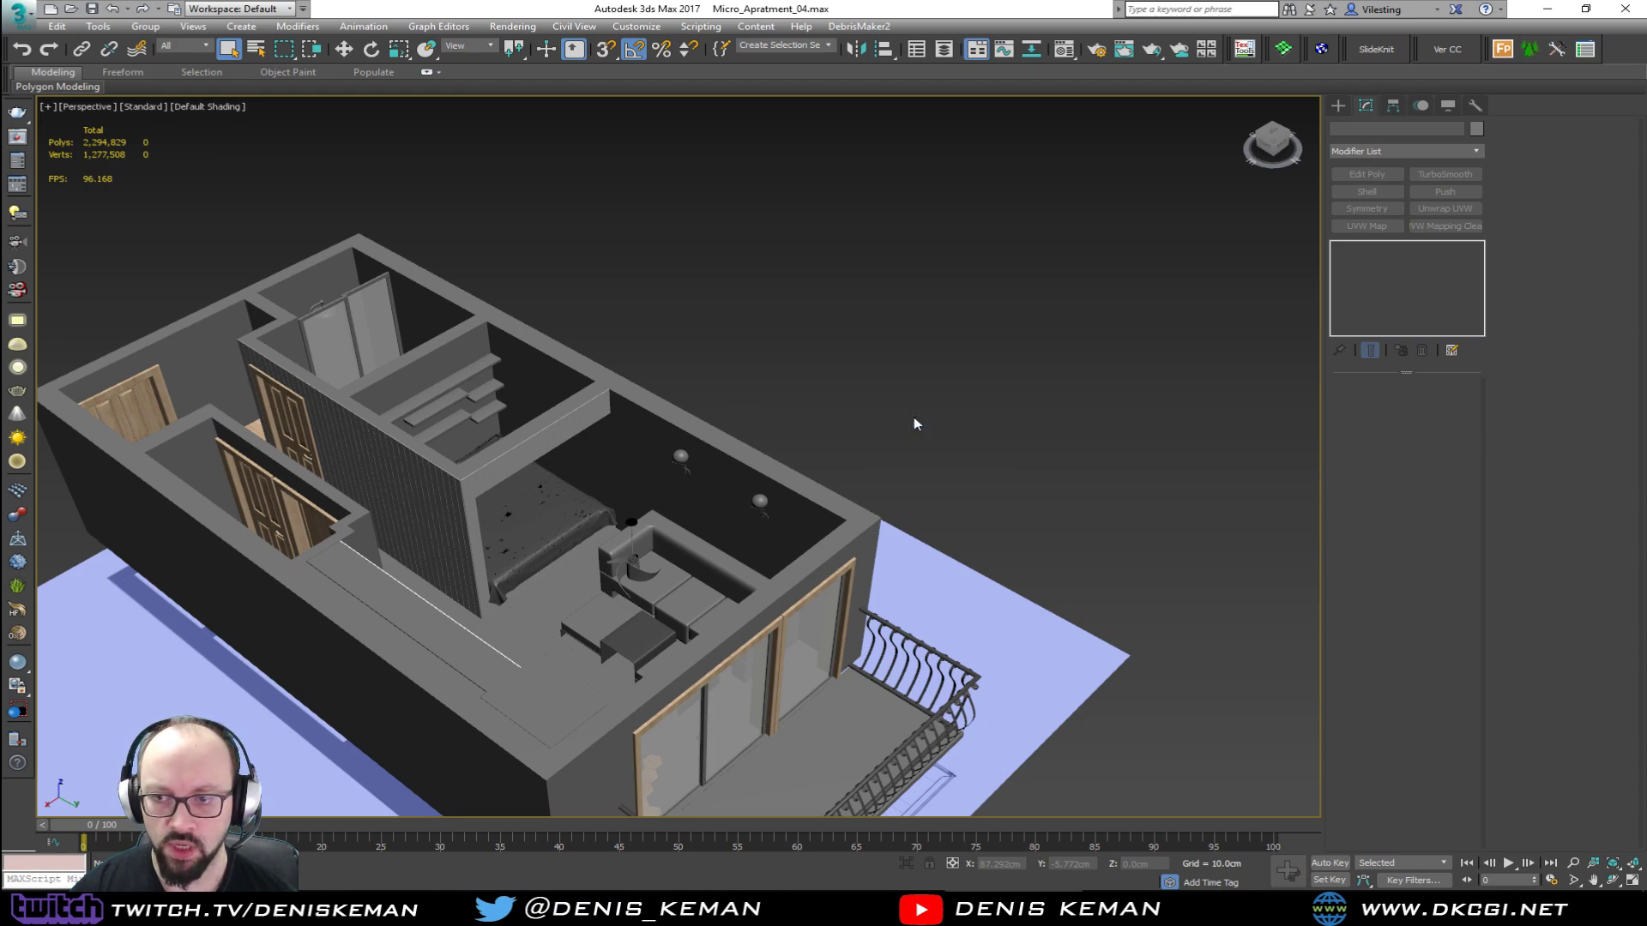
{"action": "left_click", "coordinate": [712, 560]}
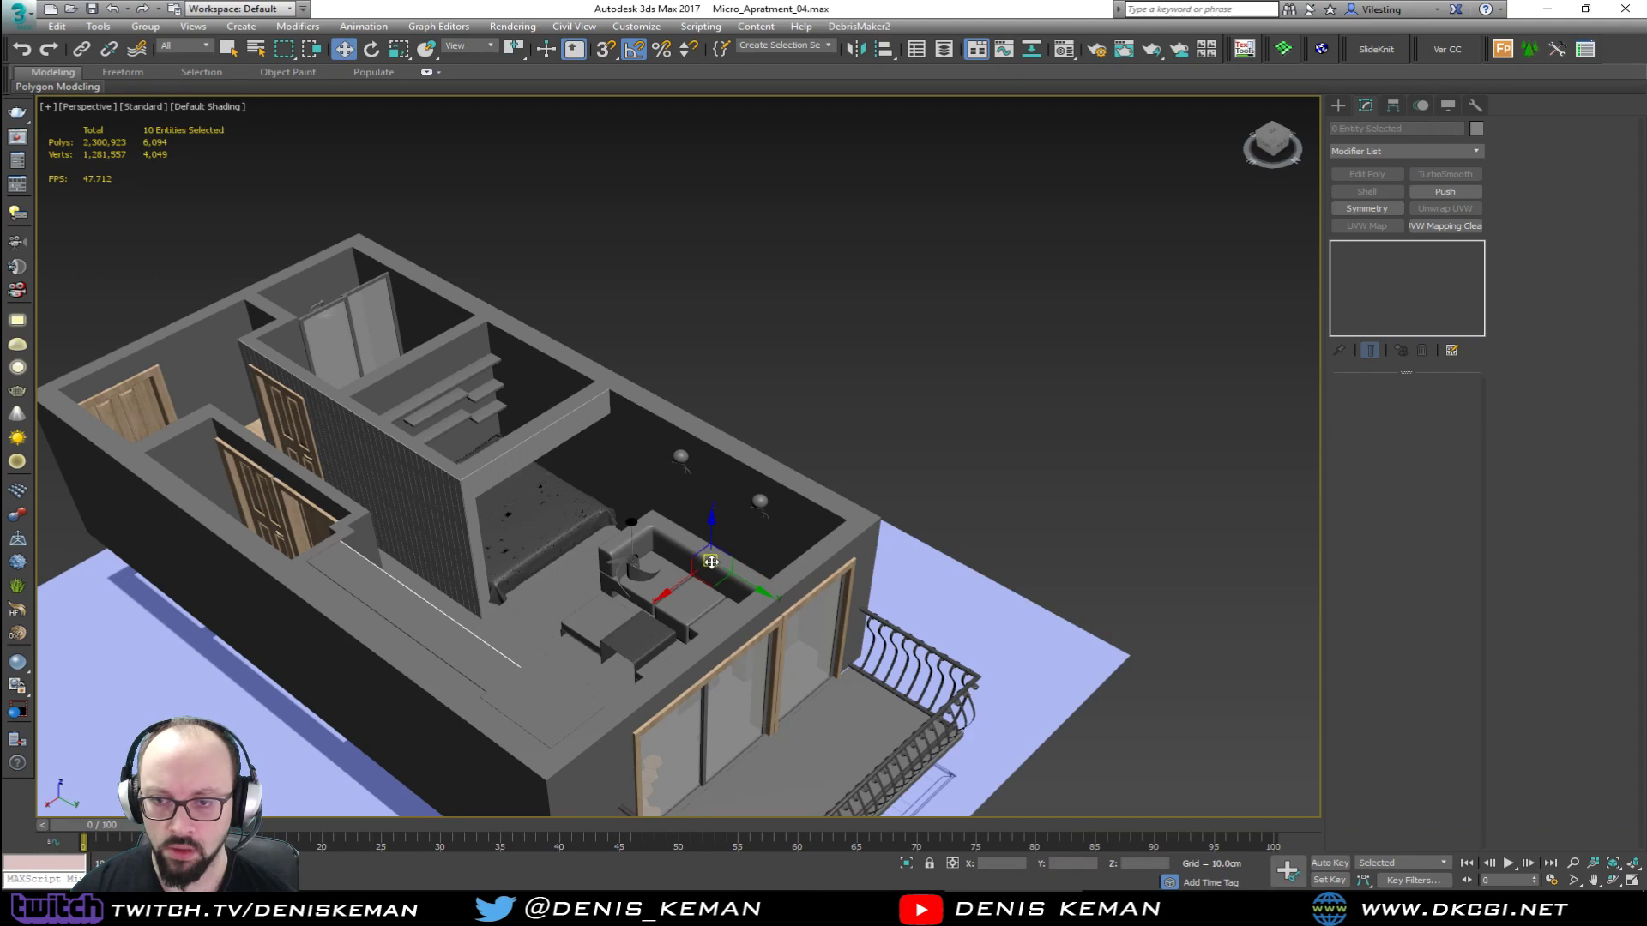
{"action": "middle_click_drag", "start_coordinate": [712, 559], "coordinate": [656, 534], "text": "alt"}
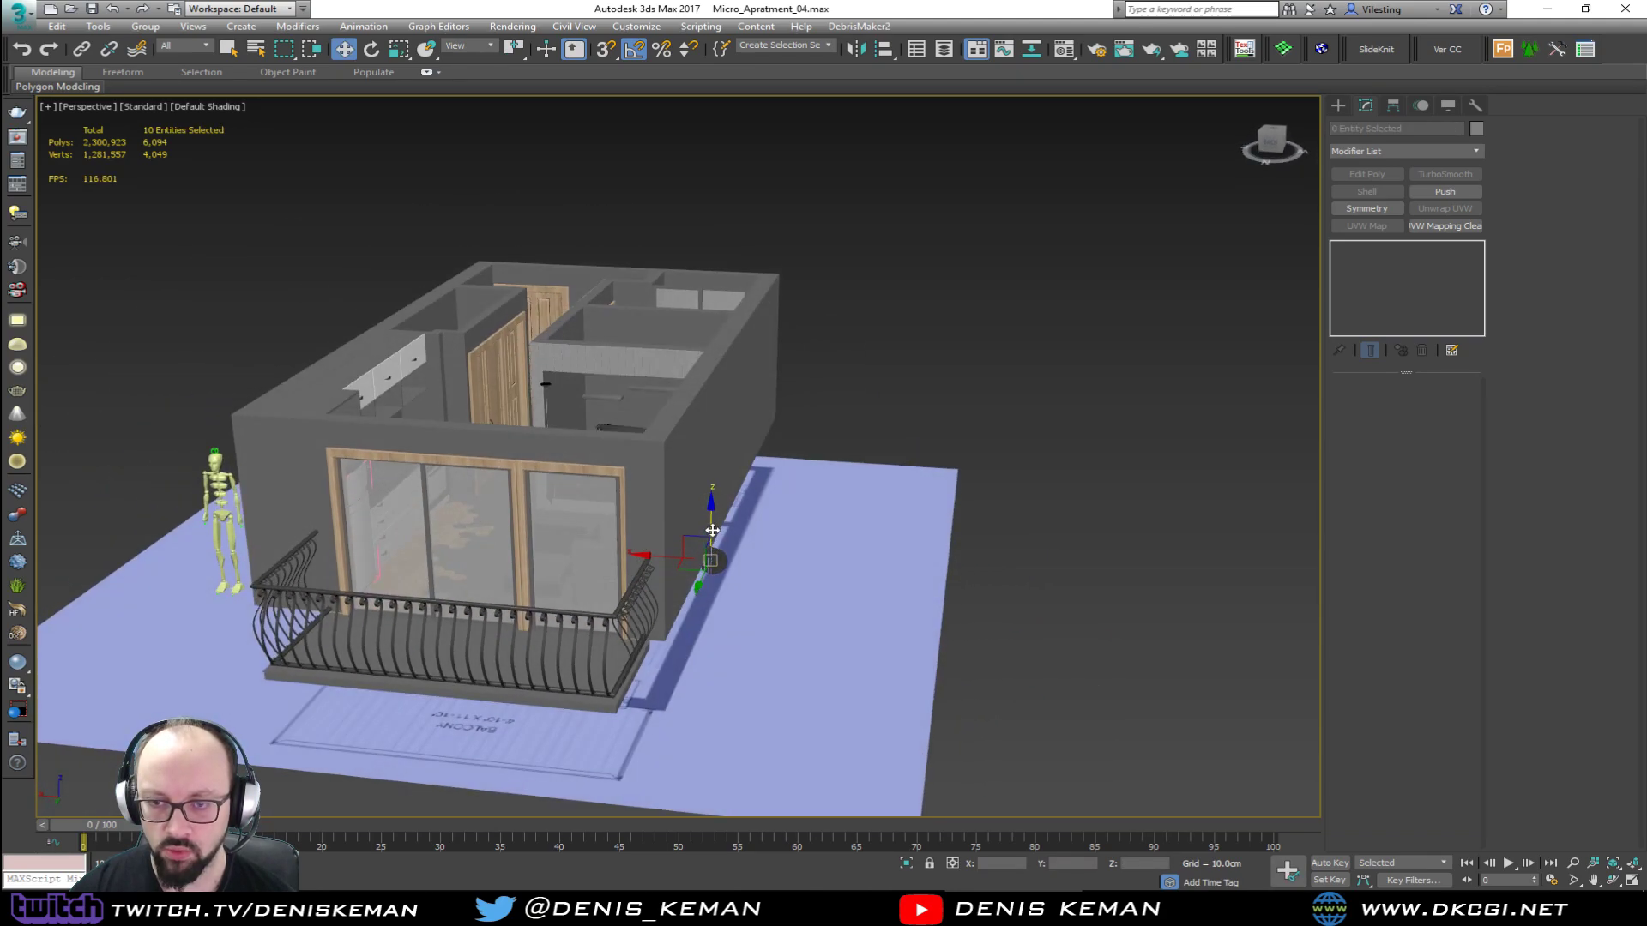
Step: Rotate the clock parallel to the long wall above the sofa and move it between the two globe wall lamps
{"action": "key", "text": "z"}
{"action": "middle_click_drag", "start_coordinate": [650, 471], "coordinate": [874, 563], "text": "alt"}
{"action": "scroll", "coordinate": [737, 496], "scroll_direction": "down", "scroll_amount": 7}
{"action": "key", "text": "e"}
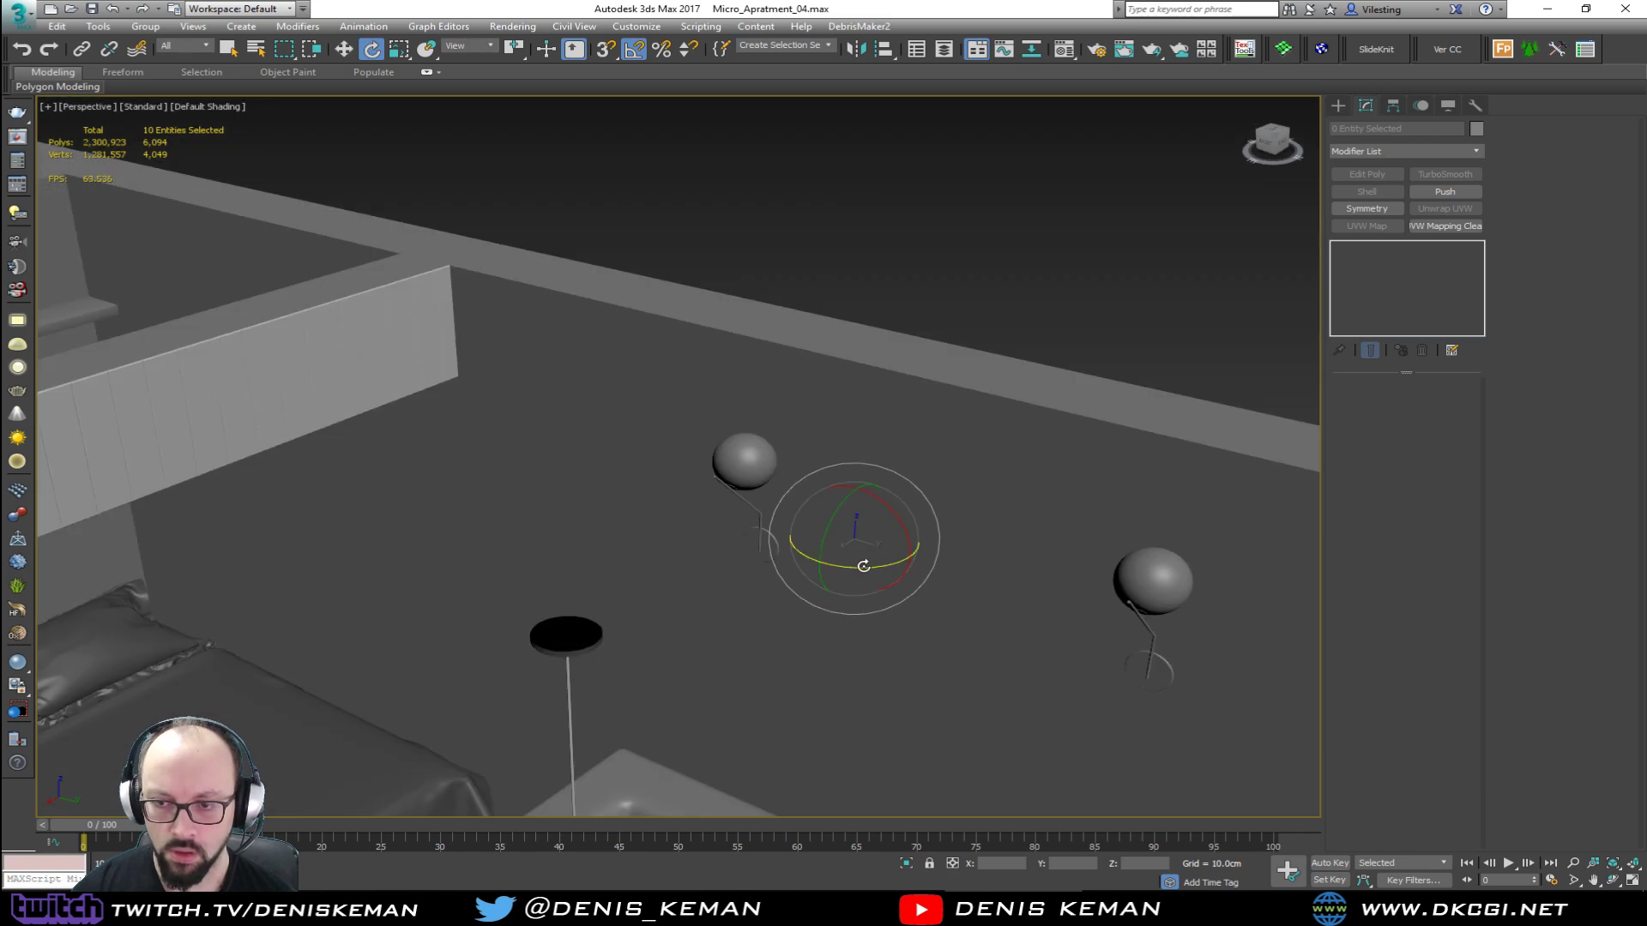
{"action": "left_click_drag", "start_coordinate": [873, 563], "coordinate": [917, 635]}
{"action": "key", "text": "w"}
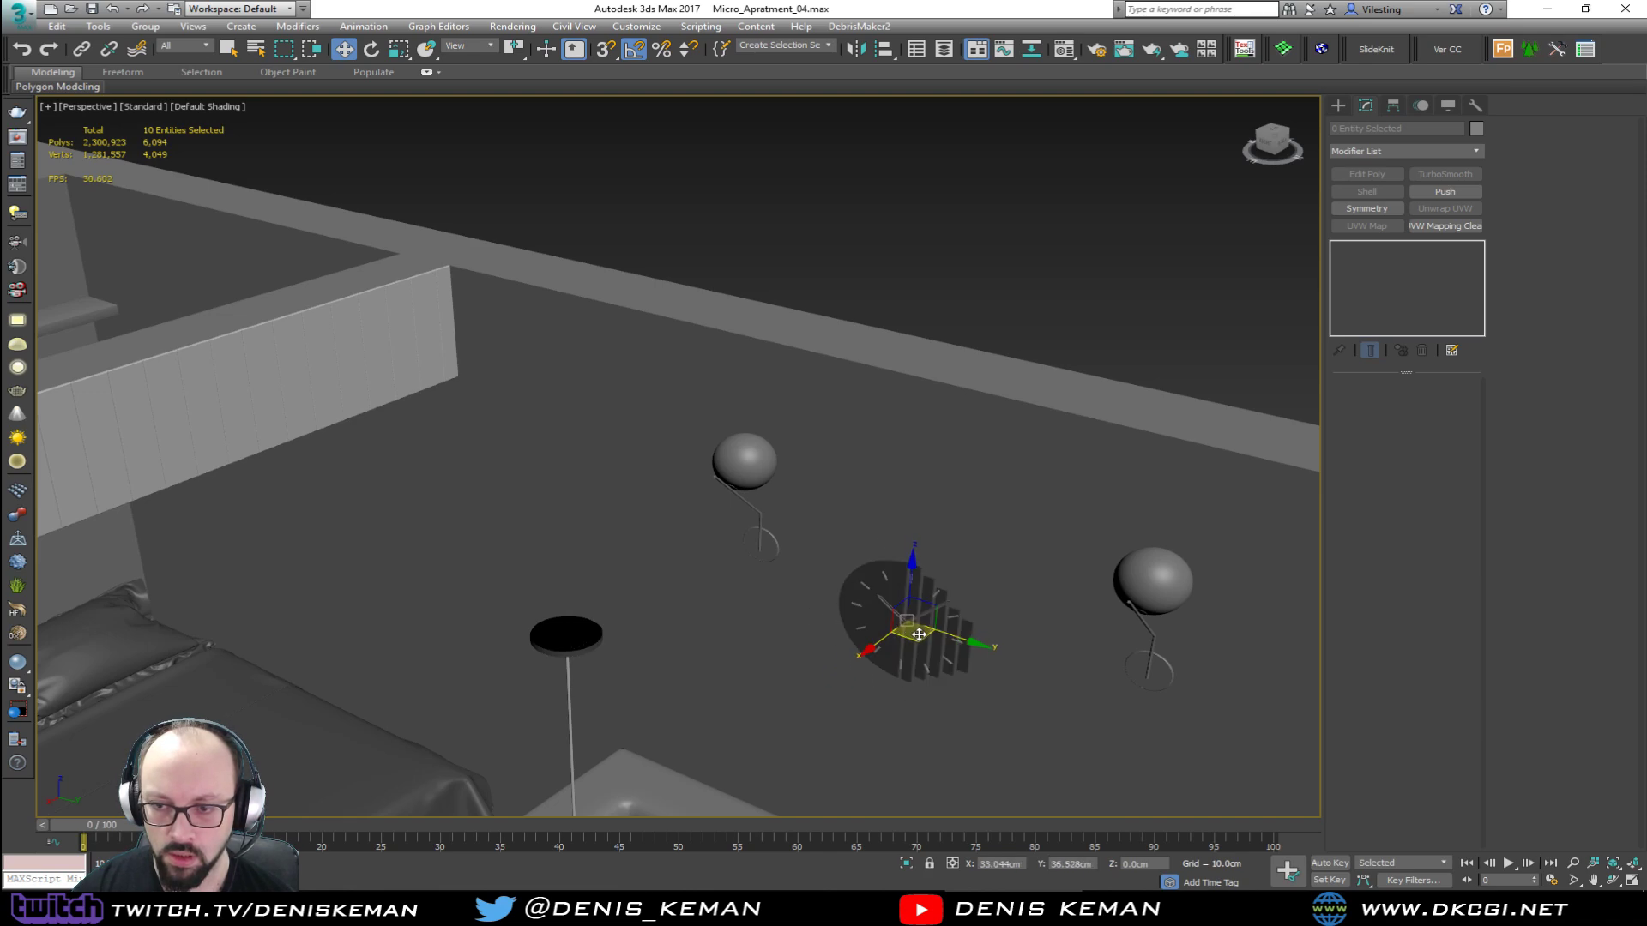
Step: Move the clock flush against the wall and adjust its height and centring between the two wall lamps
{"action": "key", "text": "z"}
{"action": "middle_click_drag", "start_coordinate": [900, 635], "coordinate": [845, 612], "text": "alt"}
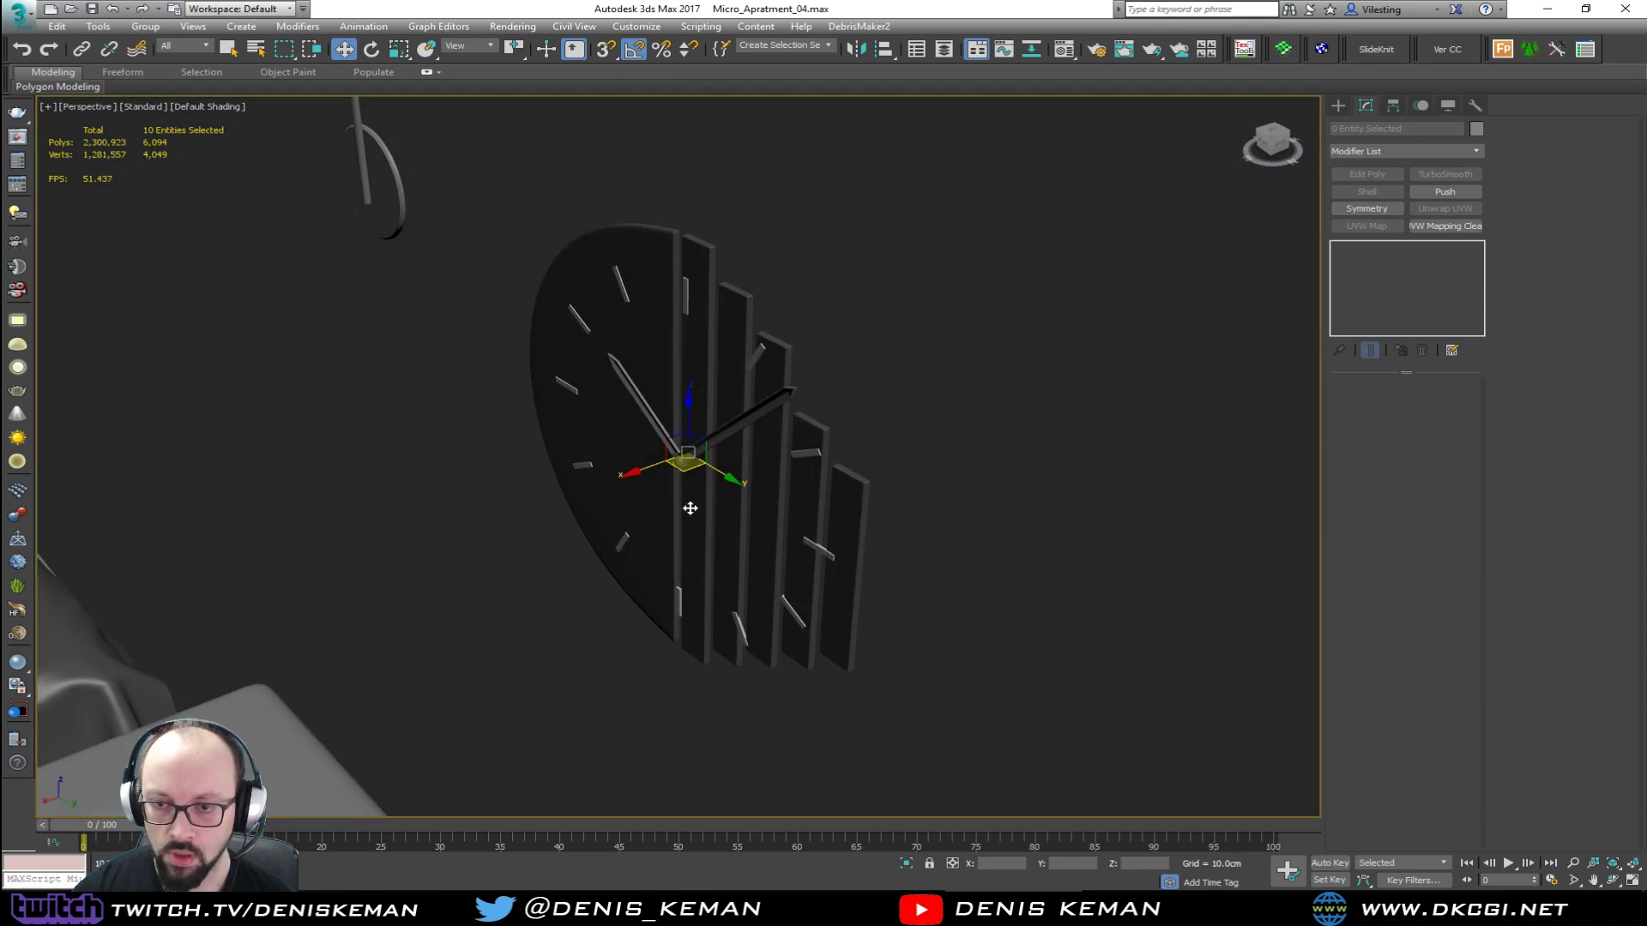
{"action": "mouse_move", "coordinate": [662, 461]}
{"action": "left_mouse_down"}
{"action": "mouse_move", "coordinate": [631, 466]}
{"action": "mouse_move", "coordinate": [646, 465]}
{"action": "left_mouse_up"}
{"action": "middle_click_drag", "start_coordinate": [646, 466], "coordinate": [707, 502], "text": "alt"}
{"action": "left_click_drag", "start_coordinate": [686, 519], "coordinate": [754, 431]}
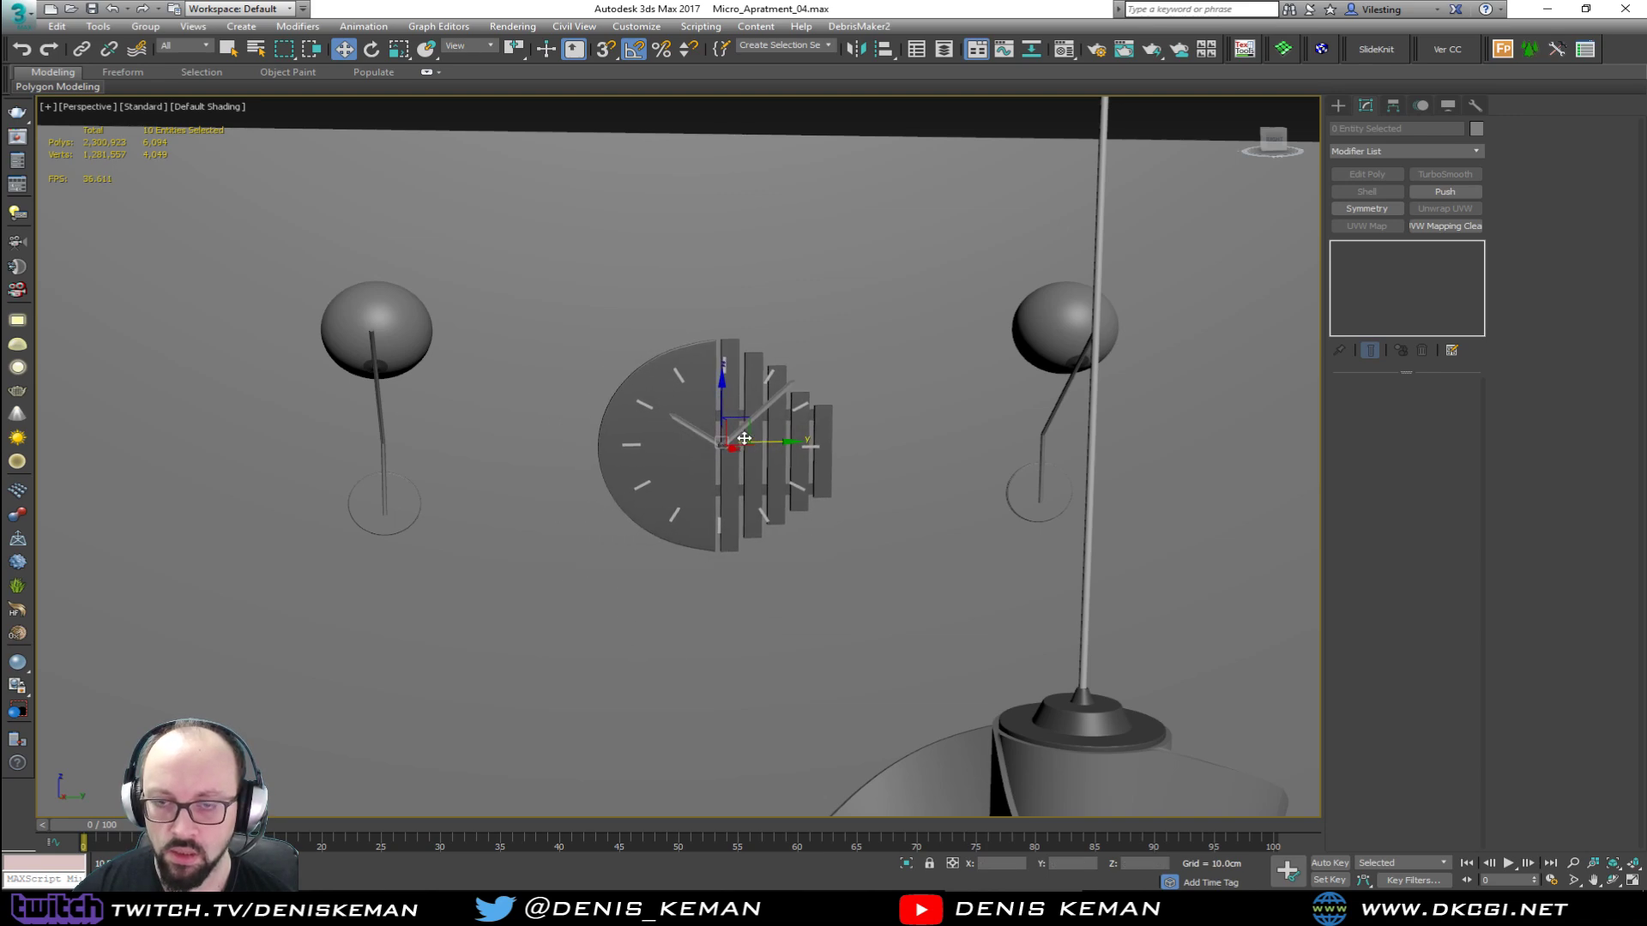
Step: Group all clock parts under the name Clock
{"action": "left_click", "coordinate": [150, 27]}
{"action": "left_click", "coordinate": [166, 44]}
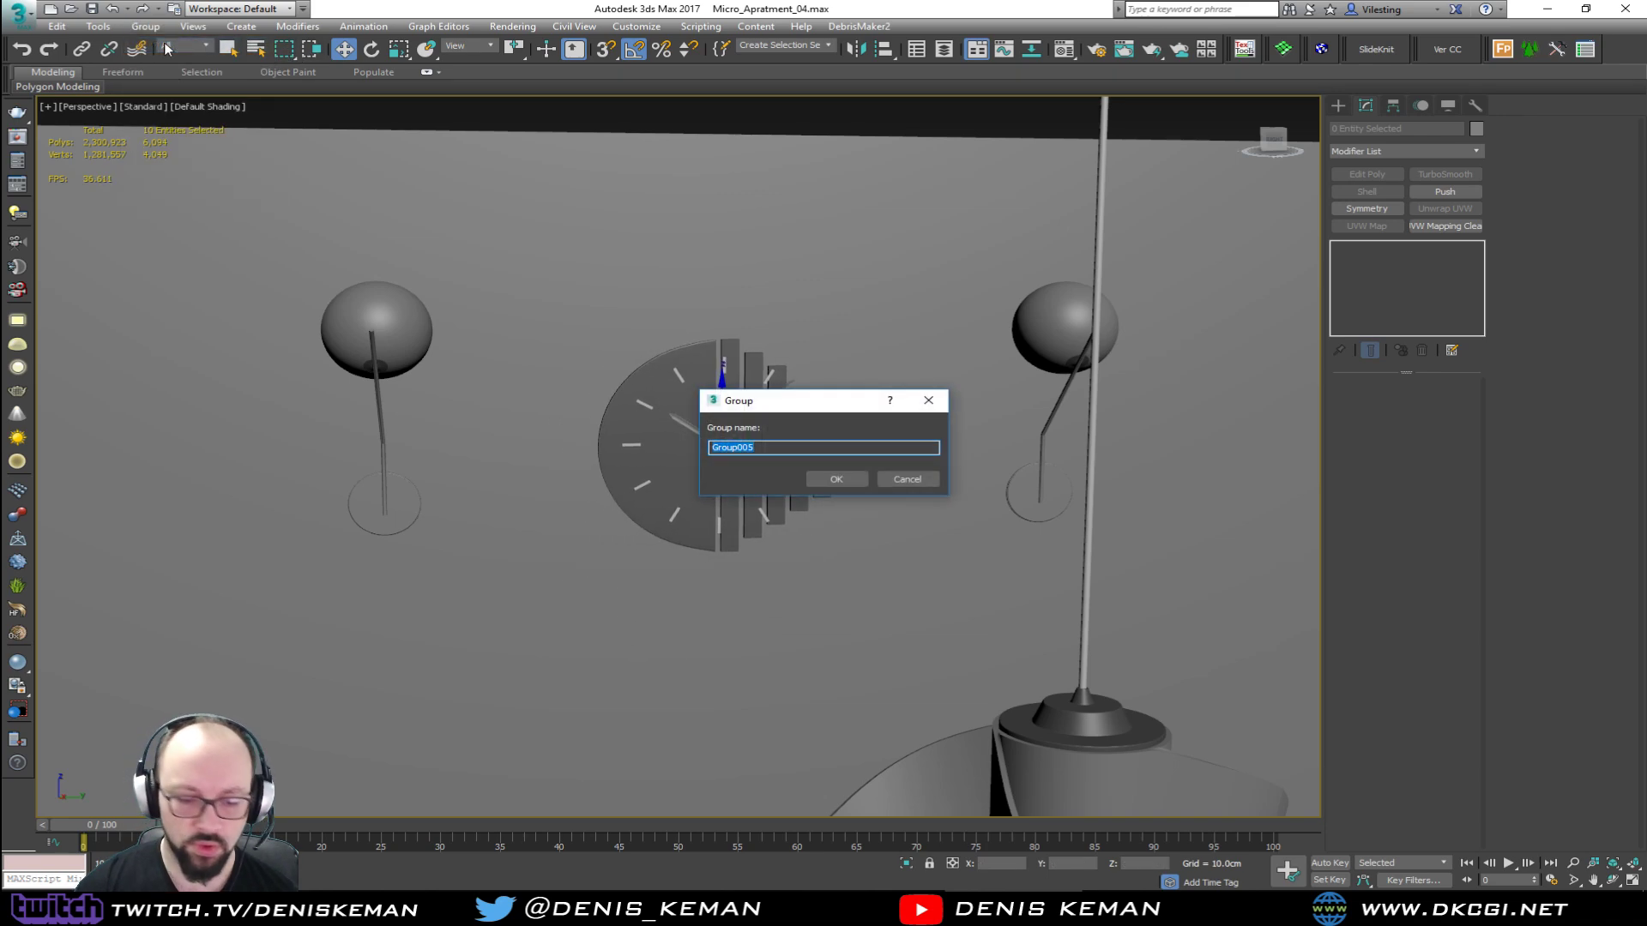
{"action": "key", "text": "Return"}
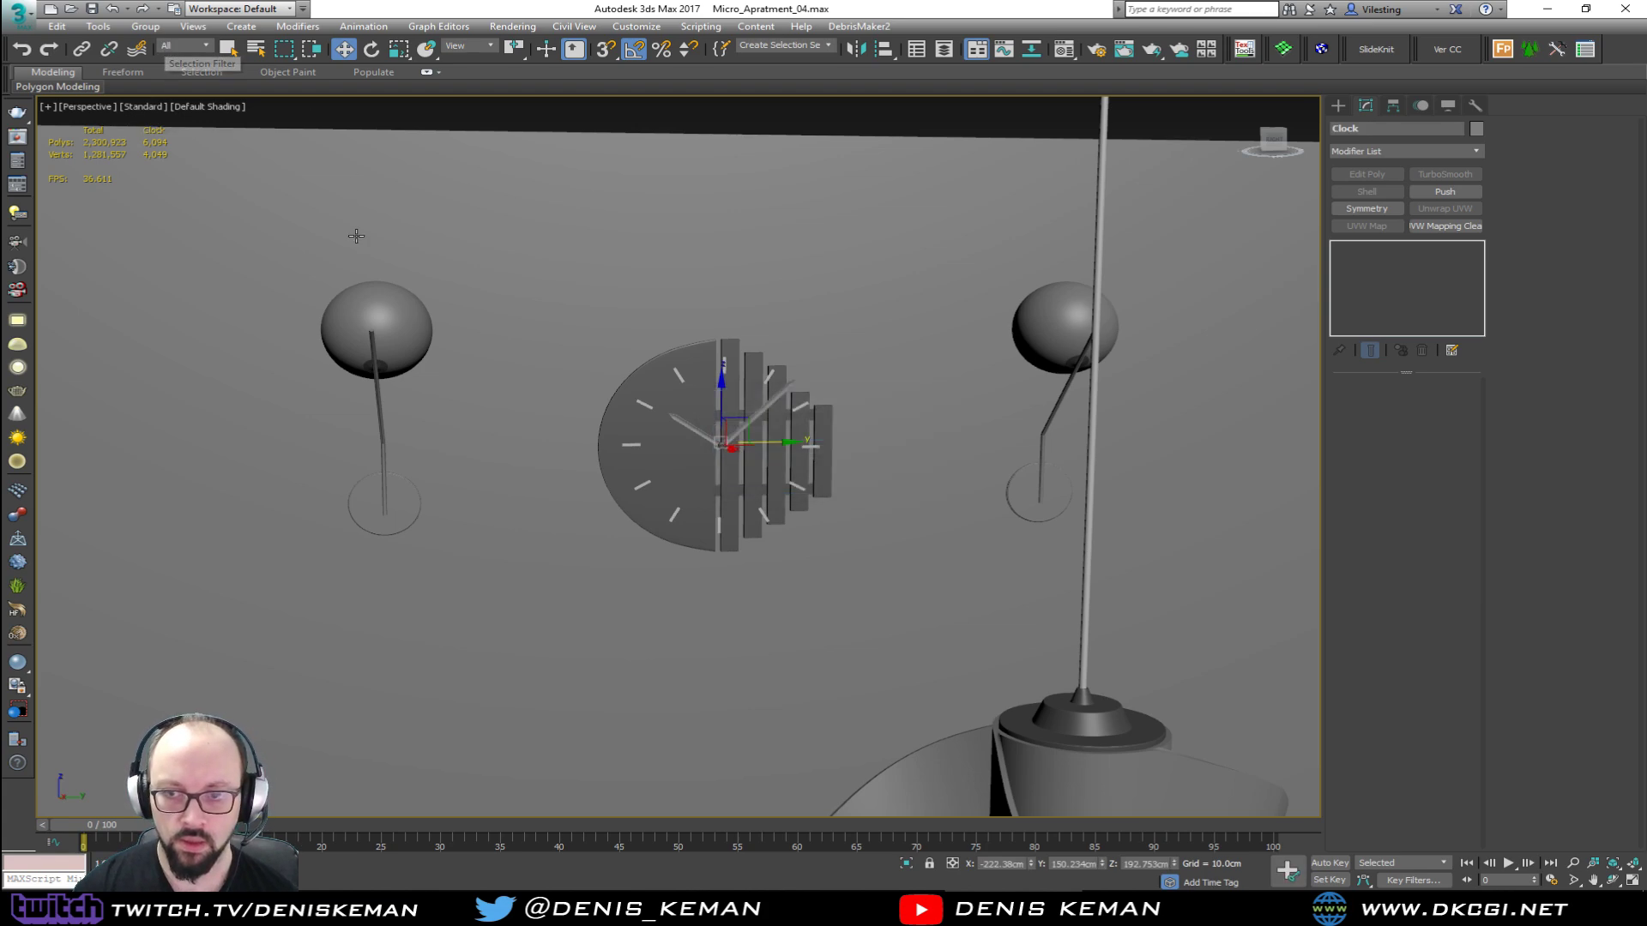
Step: Deselect the clock and examine its placement from close up and across the whole apartment
{"action": "key", "text": "z"}
{"action": "scroll", "coordinate": [597, 380], "scroll_direction": "down", "scroll_amount": 10}
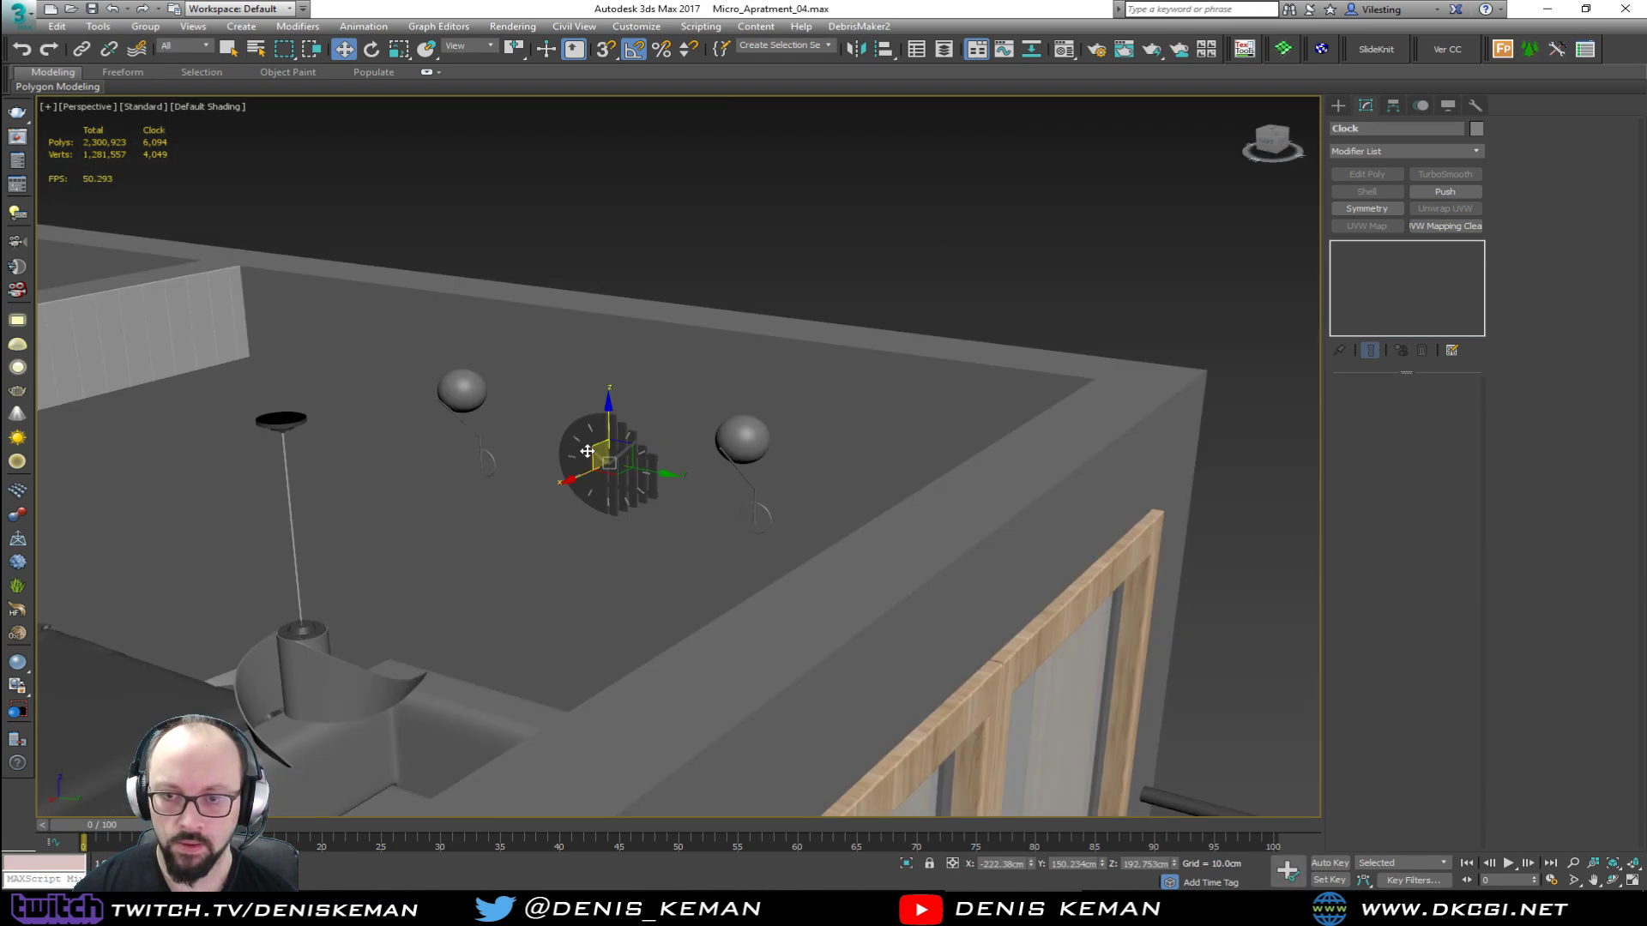
{"action": "middle_click_drag", "start_coordinate": [588, 451], "coordinate": [600, 246], "text": "alt"}
{"action": "left_click", "coordinate": [649, 250]}
{"action": "scroll", "coordinate": [609, 437], "scroll_direction": "up", "scroll_amount": 10}
{"action": "scroll", "coordinate": [609, 437], "scroll_direction": "down", "scroll_amount": 8}
{"action": "scroll", "coordinate": [655, 395], "scroll_direction": "down", "scroll_amount": 5}
{"action": "scroll", "coordinate": [657, 395], "scroll_direction": "down", "scroll_amount": 4}
{"action": "scroll", "coordinate": [693, 447], "scroll_direction": "up", "scroll_amount": 6}
{"action": "scroll", "coordinate": [652, 328], "scroll_direction": "down", "scroll_amount": 4}
{"action": "scroll", "coordinate": [652, 328], "scroll_direction": "up", "scroll_amount": 3}
{"action": "middle_click_drag", "start_coordinate": [652, 329], "coordinate": [822, 346], "text": "alt"}
{"action": "scroll", "coordinate": [437, 393], "scroll_direction": "down", "scroll_amount": 4}
{"action": "scroll", "coordinate": [822, 346], "scroll_direction": "down", "scroll_amount": 3}
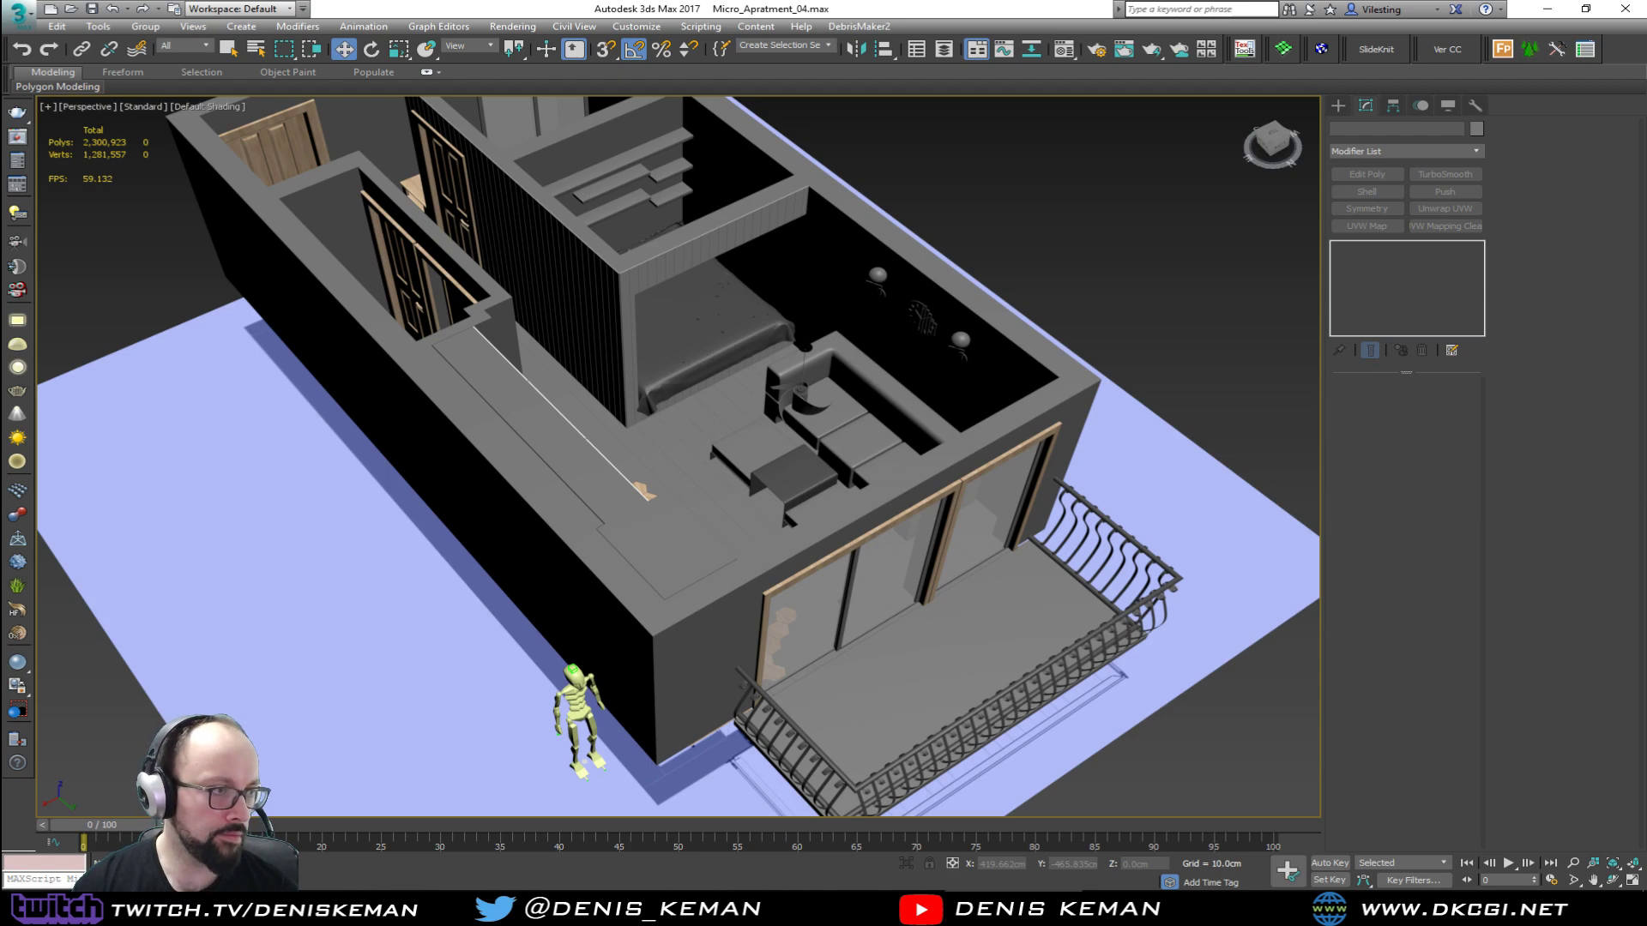
Step: Switch to Discord and look through the furniture and wall clock suggestions in the streaming_related channel
{"action": "left_click_drag", "start_coordinate": [845, 160], "coordinate": [821, 73]}
{"action": "scroll", "coordinate": [795, 377], "scroll_direction": "up", "scroll_amount": 5}
{"action": "scroll", "coordinate": [795, 385], "scroll_direction": "up", "scroll_amount": 10}
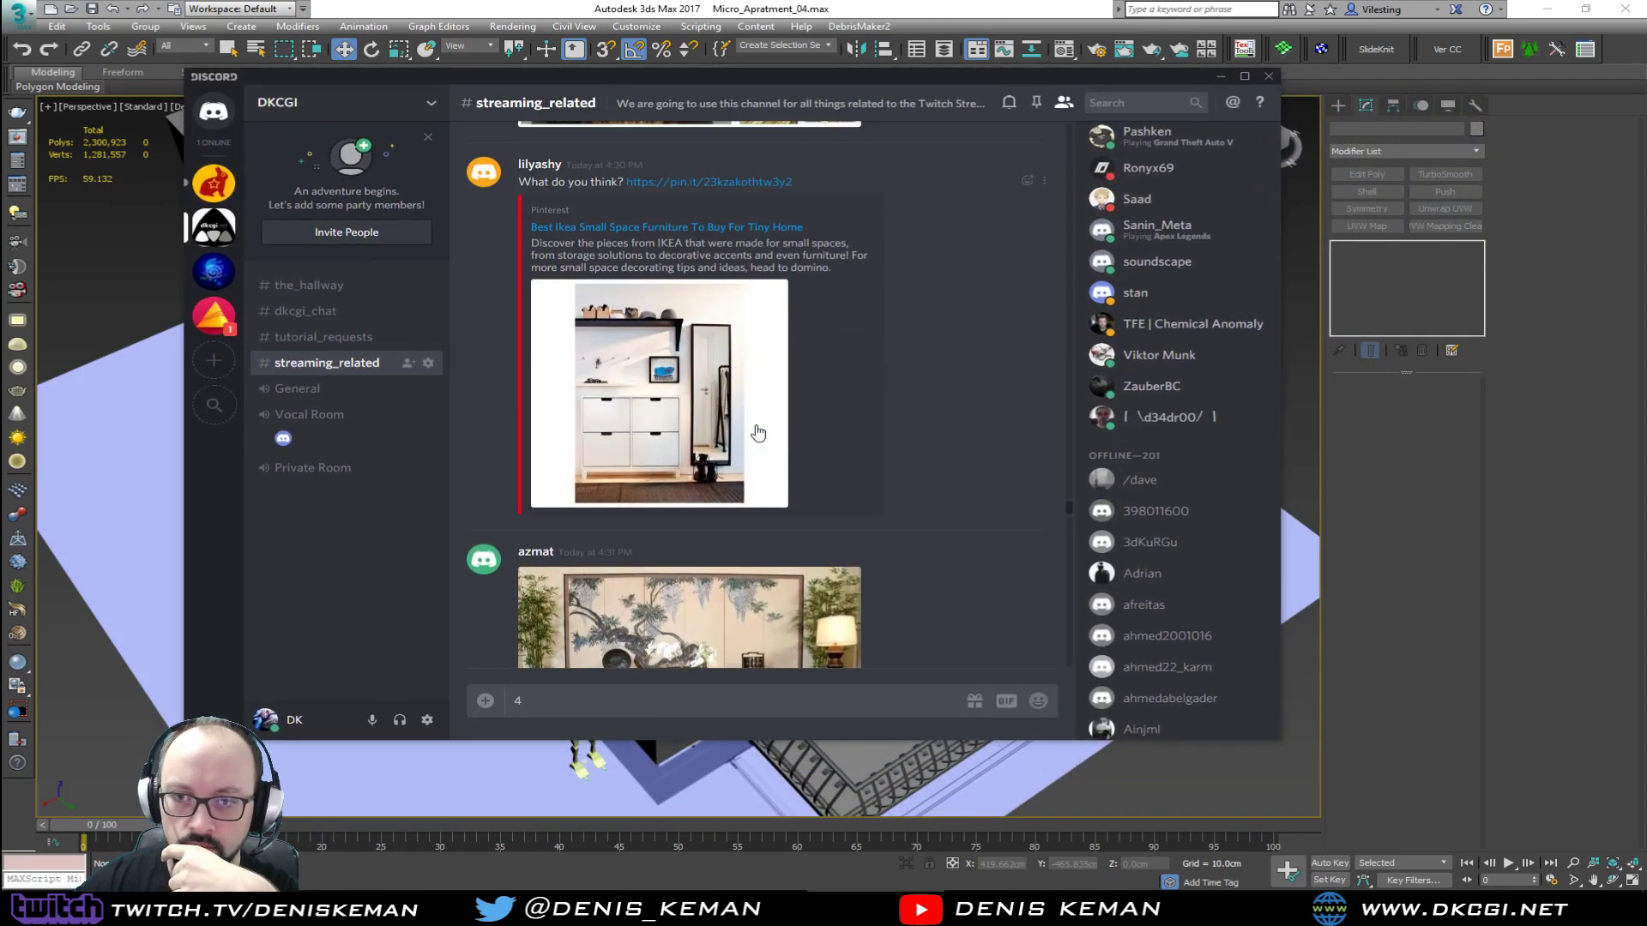
{"action": "scroll", "coordinate": [757, 432], "scroll_direction": "up", "scroll_amount": 2}
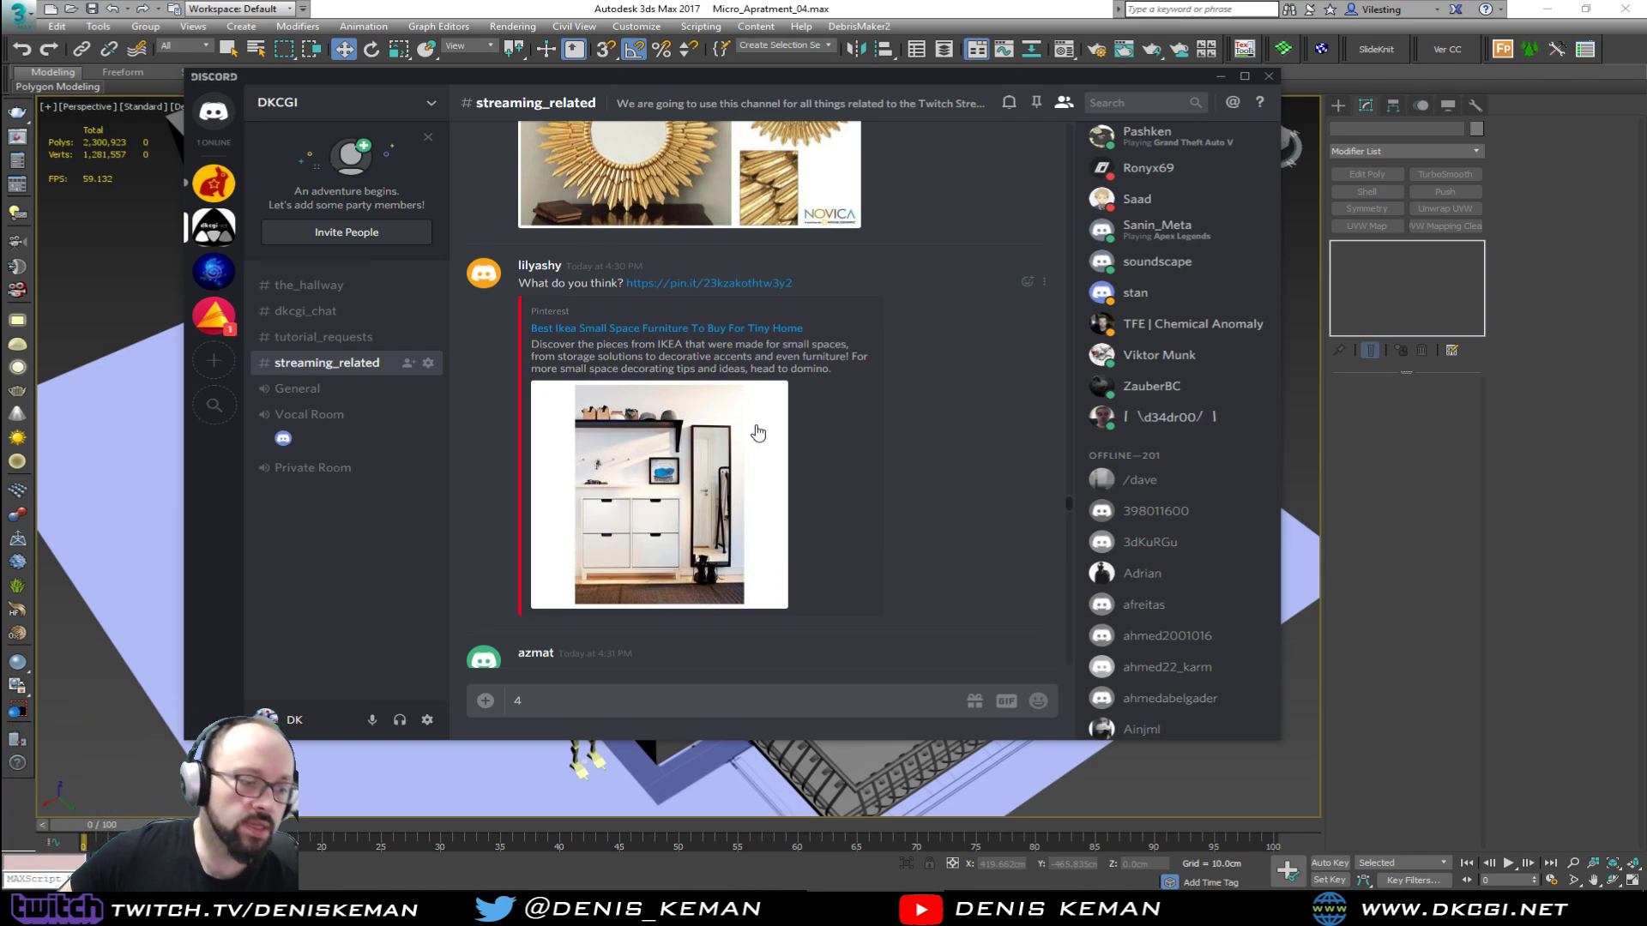
{"action": "scroll", "coordinate": [757, 432], "scroll_direction": "down", "scroll_amount": 15}
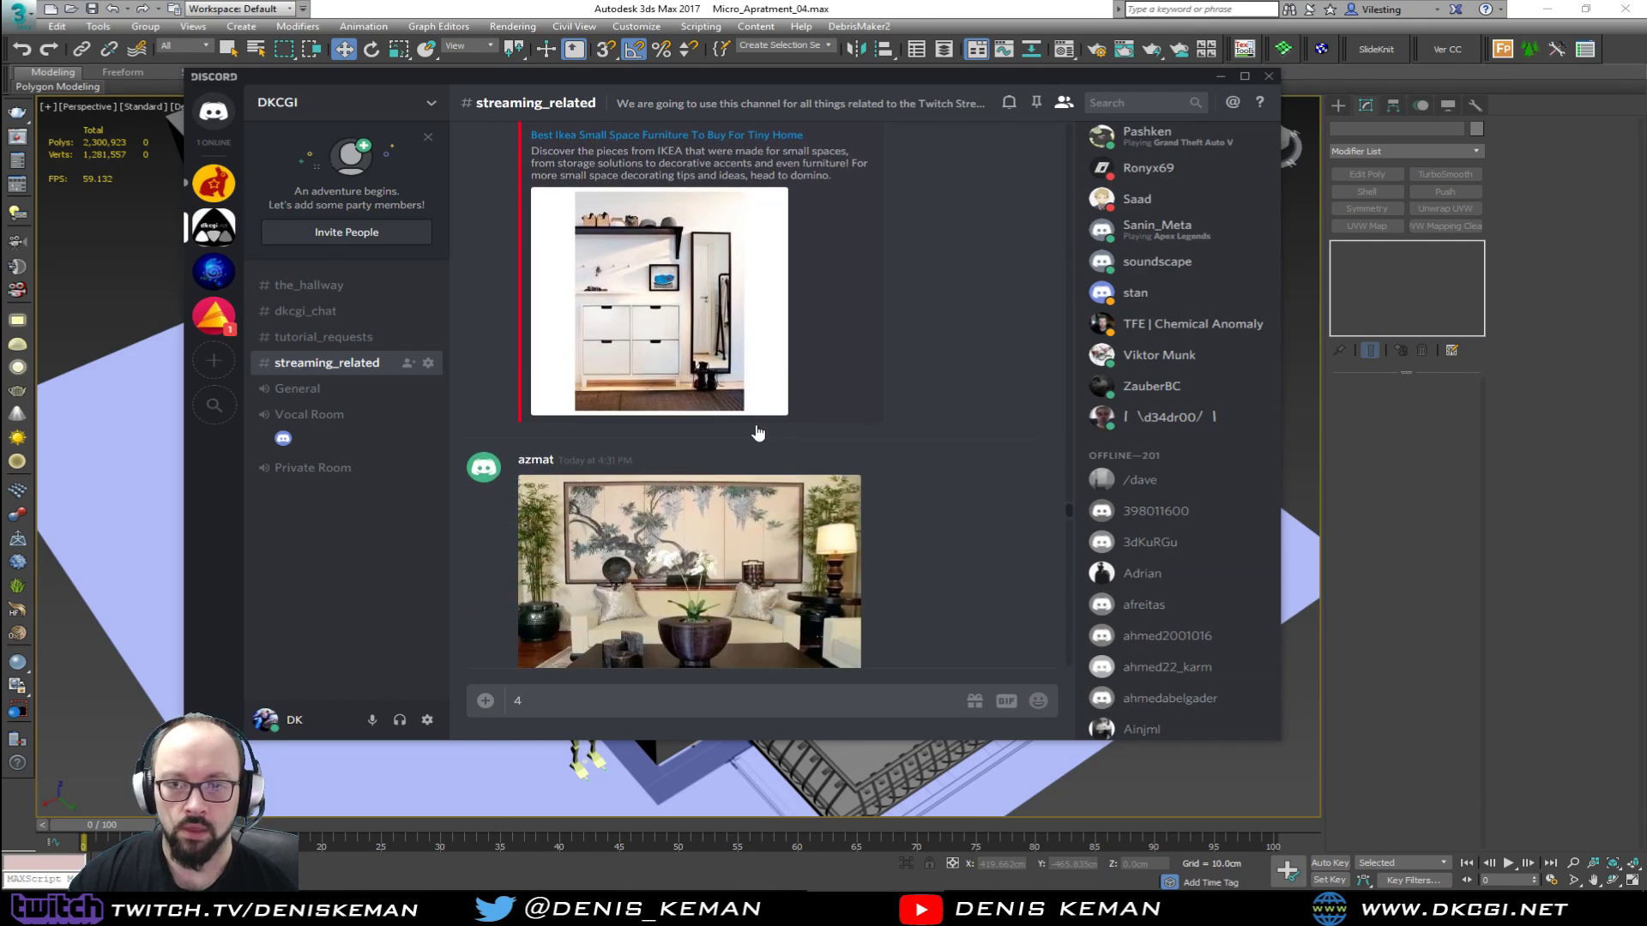
{"action": "scroll", "coordinate": [757, 431], "scroll_direction": "down", "scroll_amount": 8}
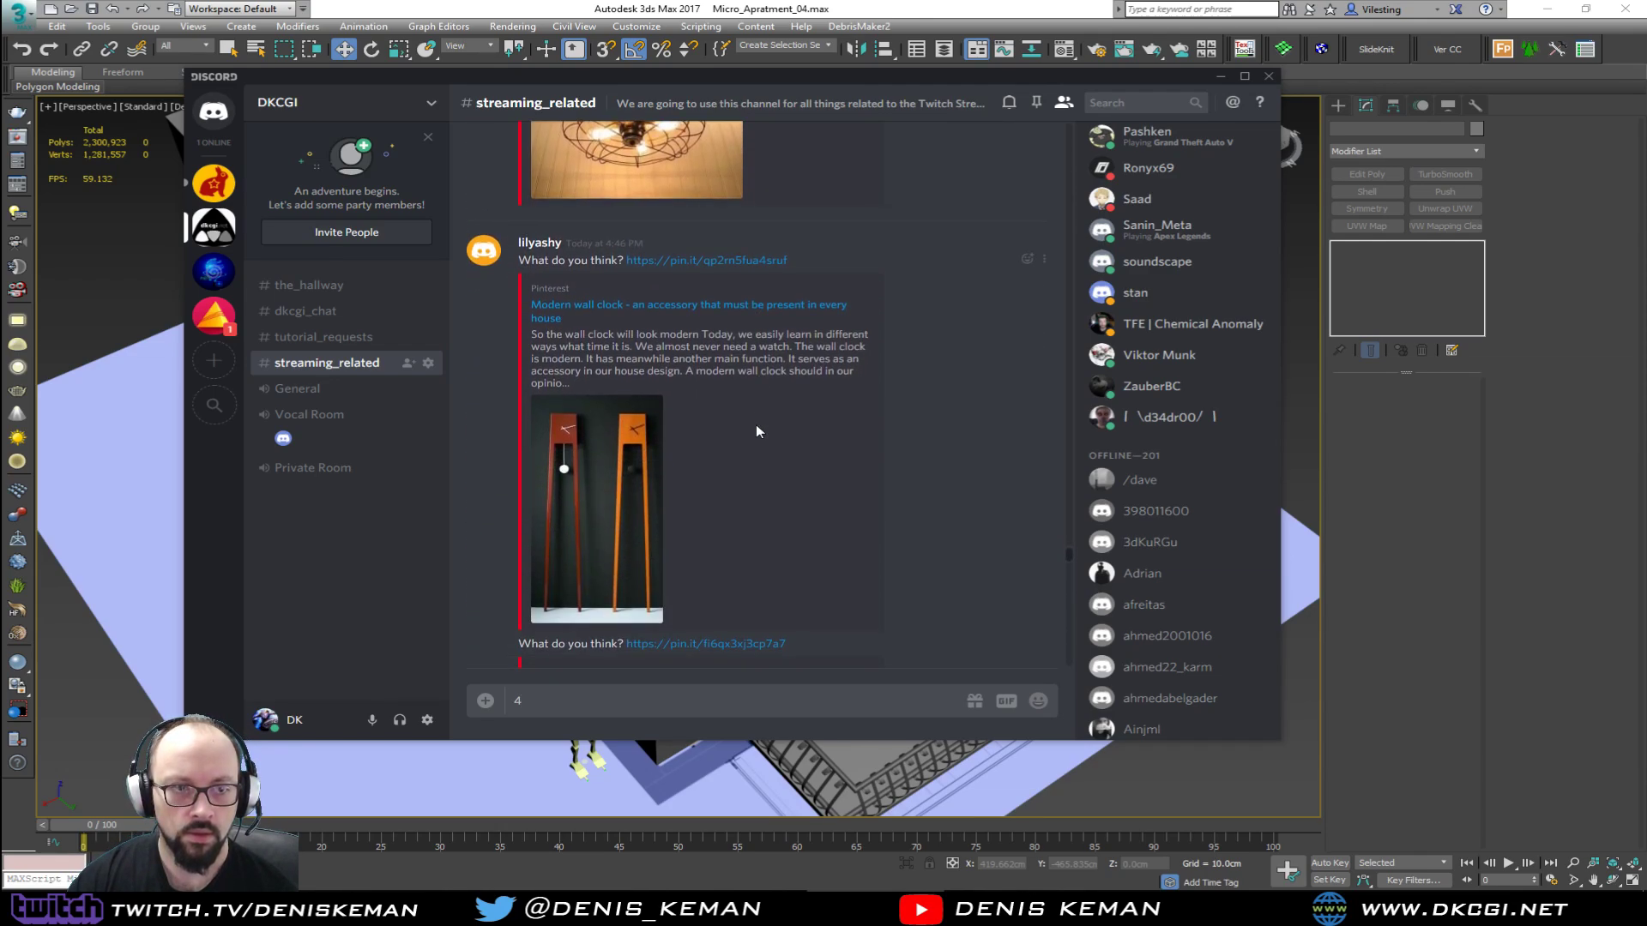
Step: Compare the white abstract sculpture and the alarm clock references in the channel
{"action": "scroll", "coordinate": [758, 432], "scroll_direction": "down", "scroll_amount": 10}
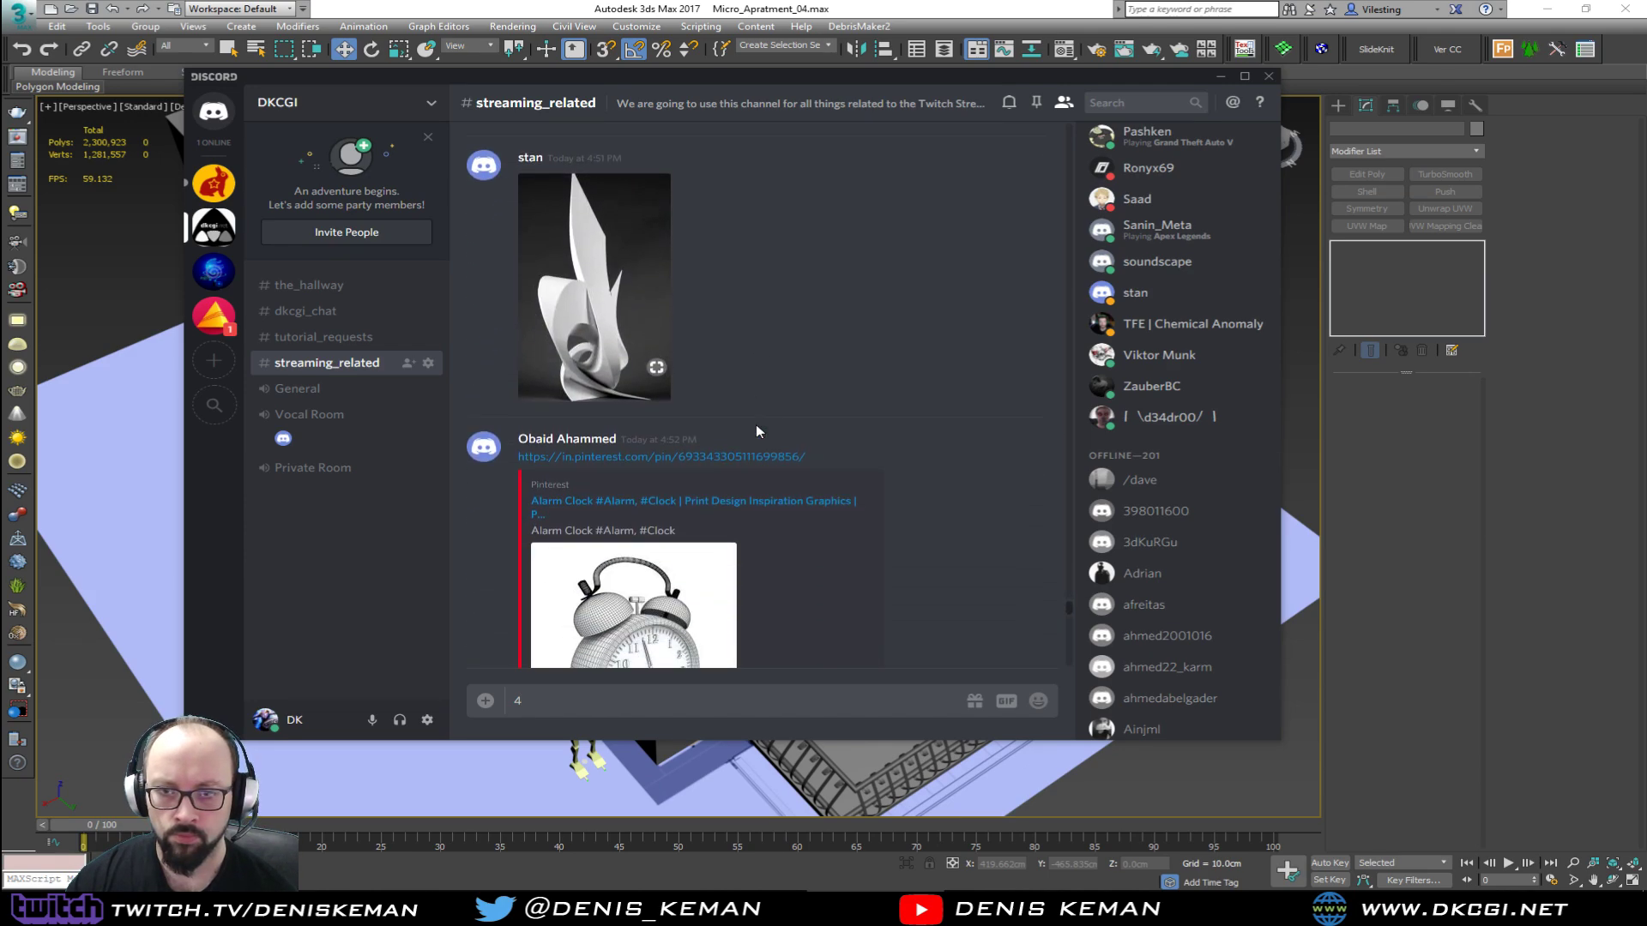
{"action": "scroll", "coordinate": [753, 435], "scroll_direction": "down", "scroll_amount": 2}
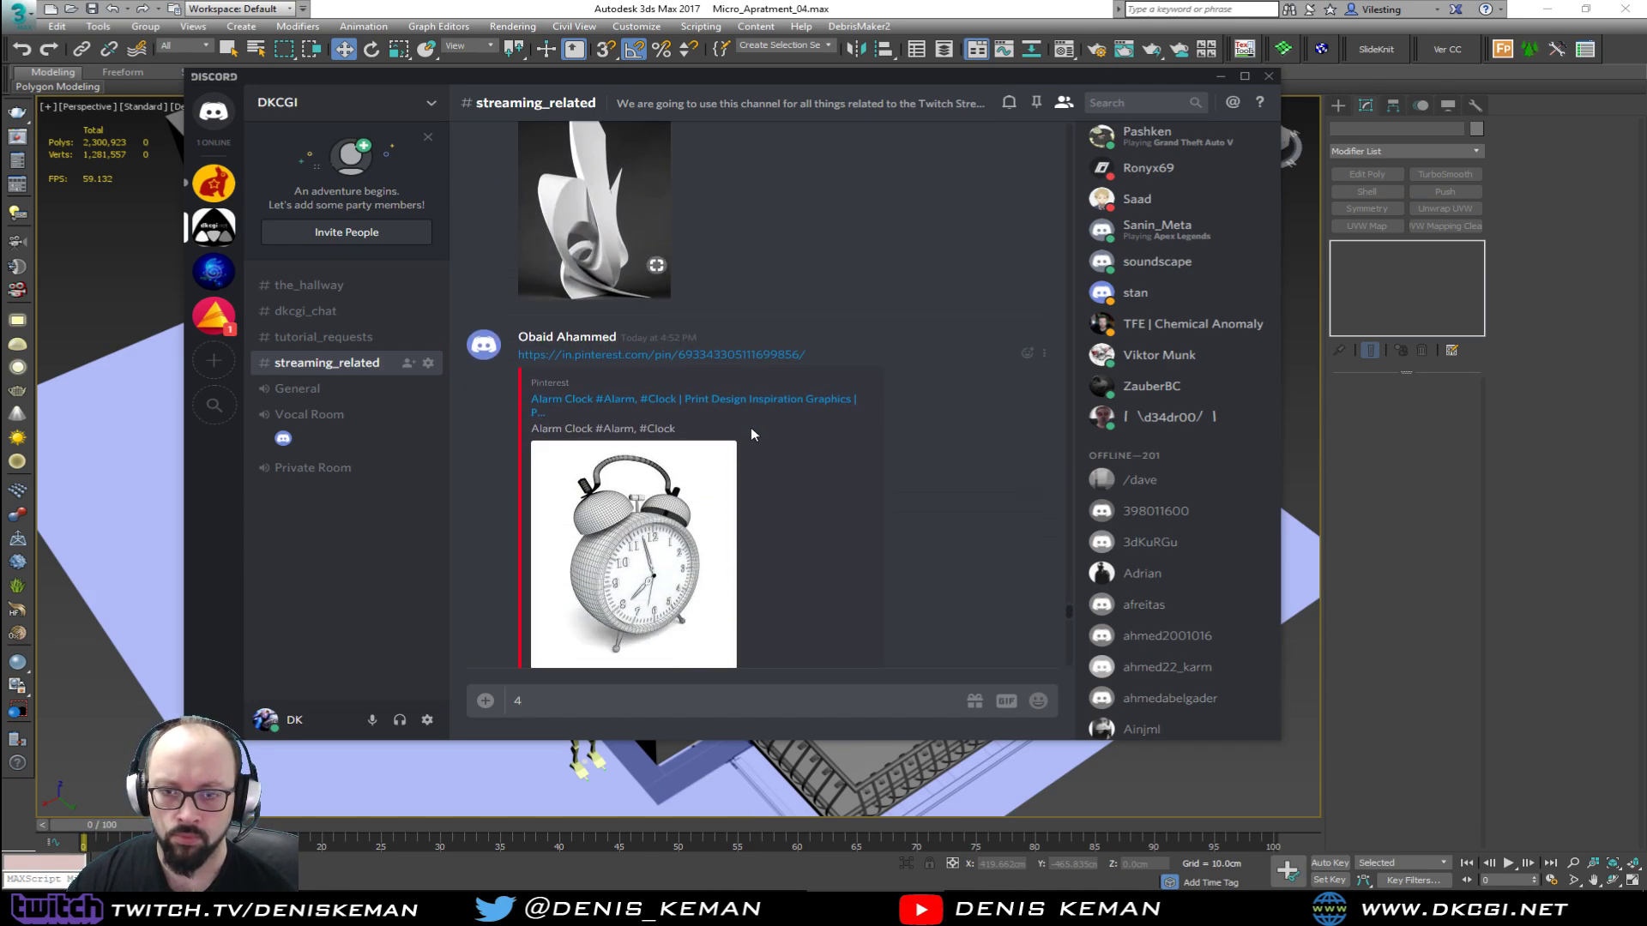
{"action": "scroll", "coordinate": [750, 427], "scroll_direction": "up", "scroll_amount": 2}
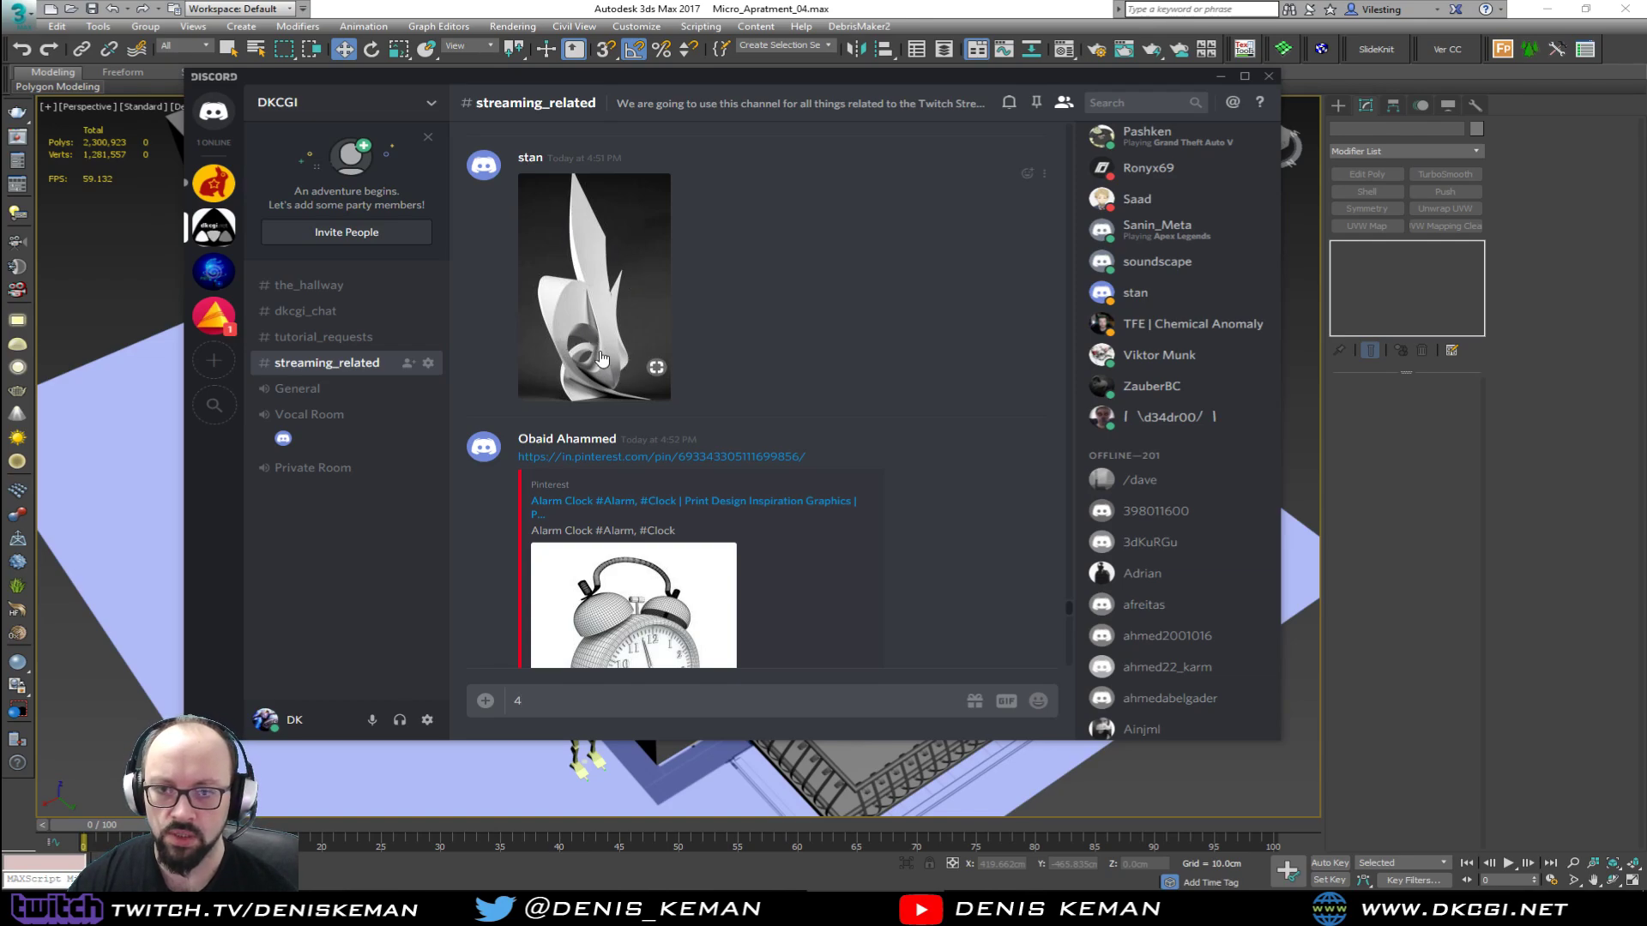
{"action": "scroll", "coordinate": [579, 343], "scroll_direction": "down", "scroll_amount": 4}
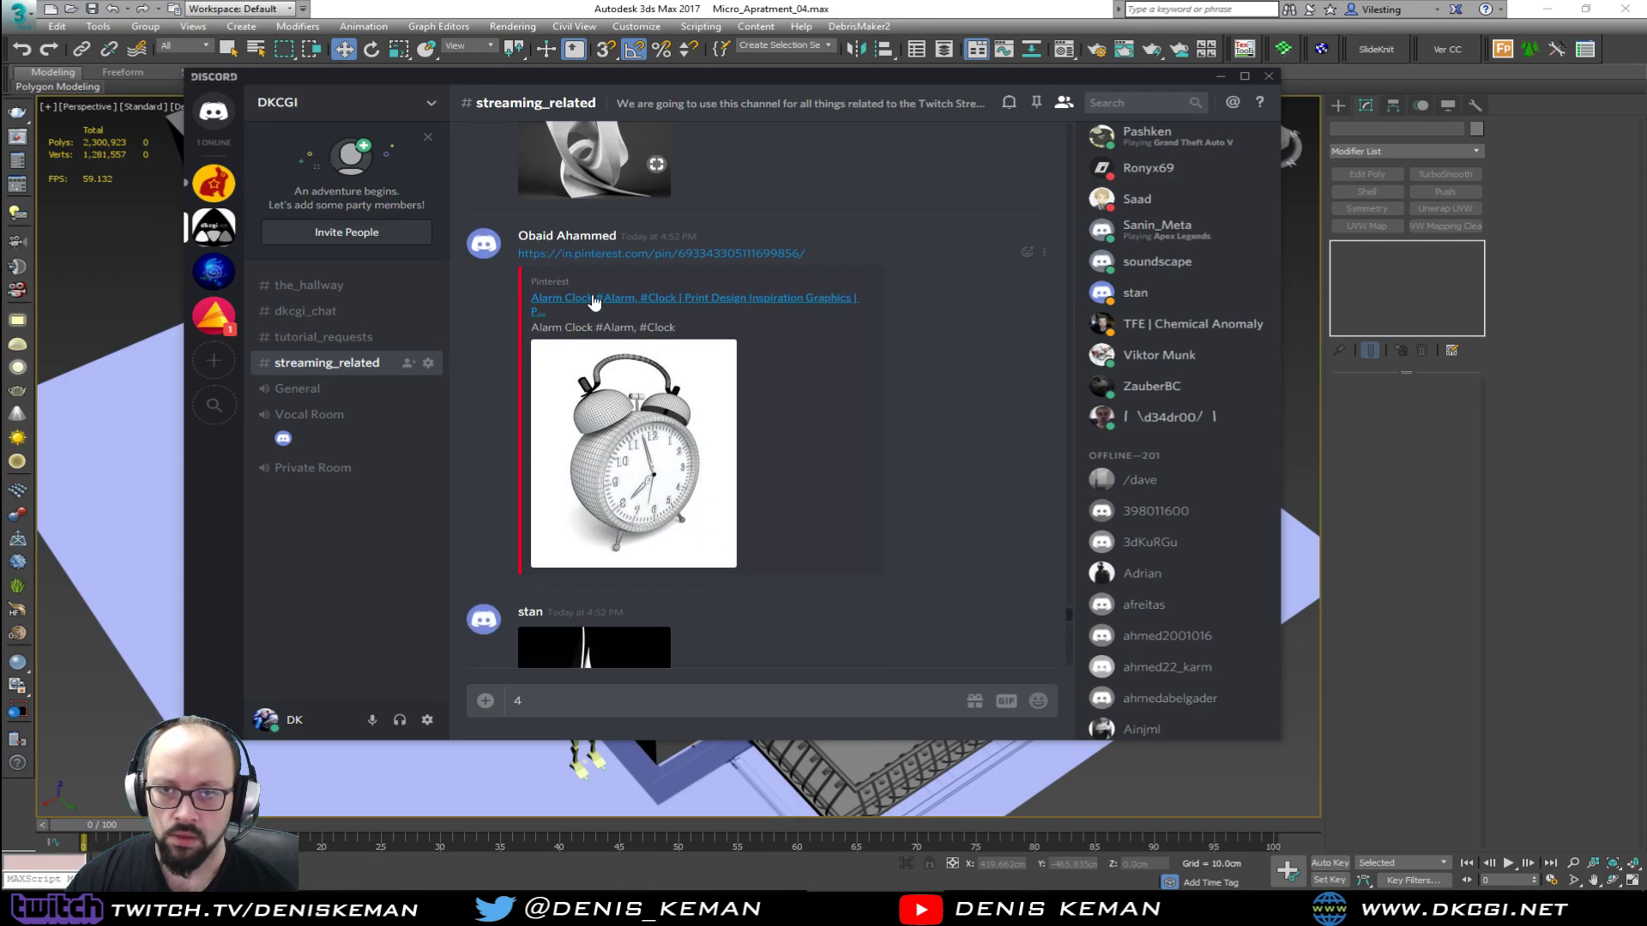
{"action": "scroll", "coordinate": [588, 196], "scroll_direction": "up", "scroll_amount": 2}
{"action": "scroll", "coordinate": [592, 257], "scroll_direction": "up", "scroll_amount": 2}
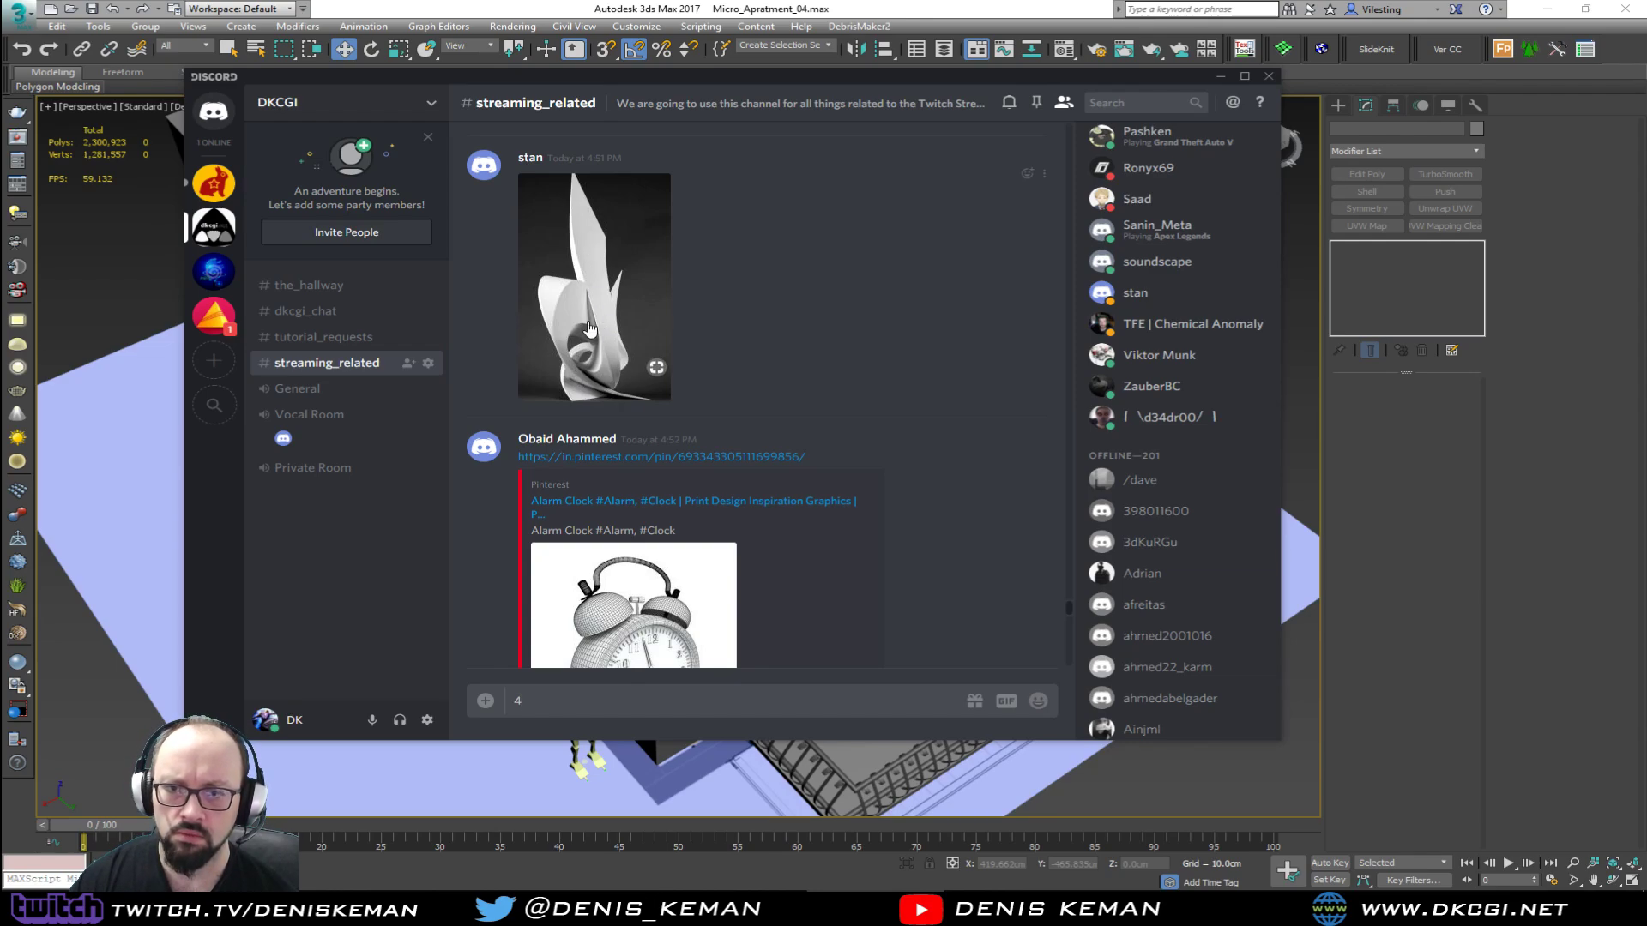
{"action": "scroll", "coordinate": [622, 346], "scroll_direction": "down", "scroll_amount": 3}
{"action": "scroll", "coordinate": [622, 346], "scroll_direction": "down", "scroll_amount": 6}
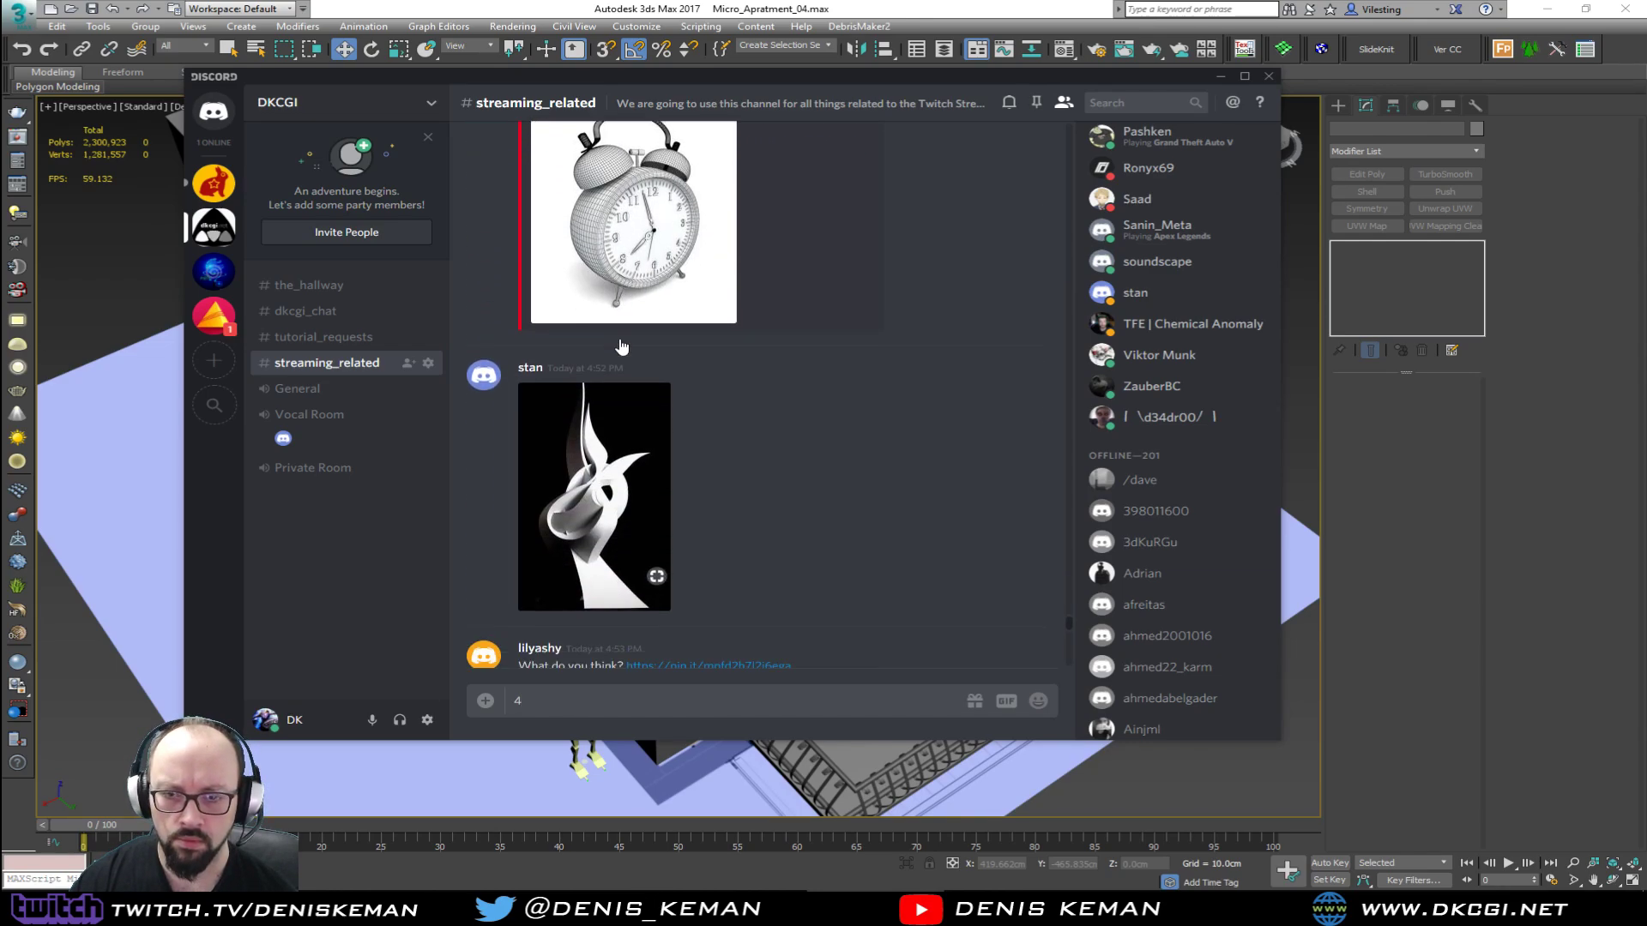
Step: Review the magazine rack, bamboo ladder shelf and 3D wood wall art suggestions, and move the Discord window out of the way
{"action": "scroll", "coordinate": [622, 345], "scroll_direction": "down", "scroll_amount": 7}
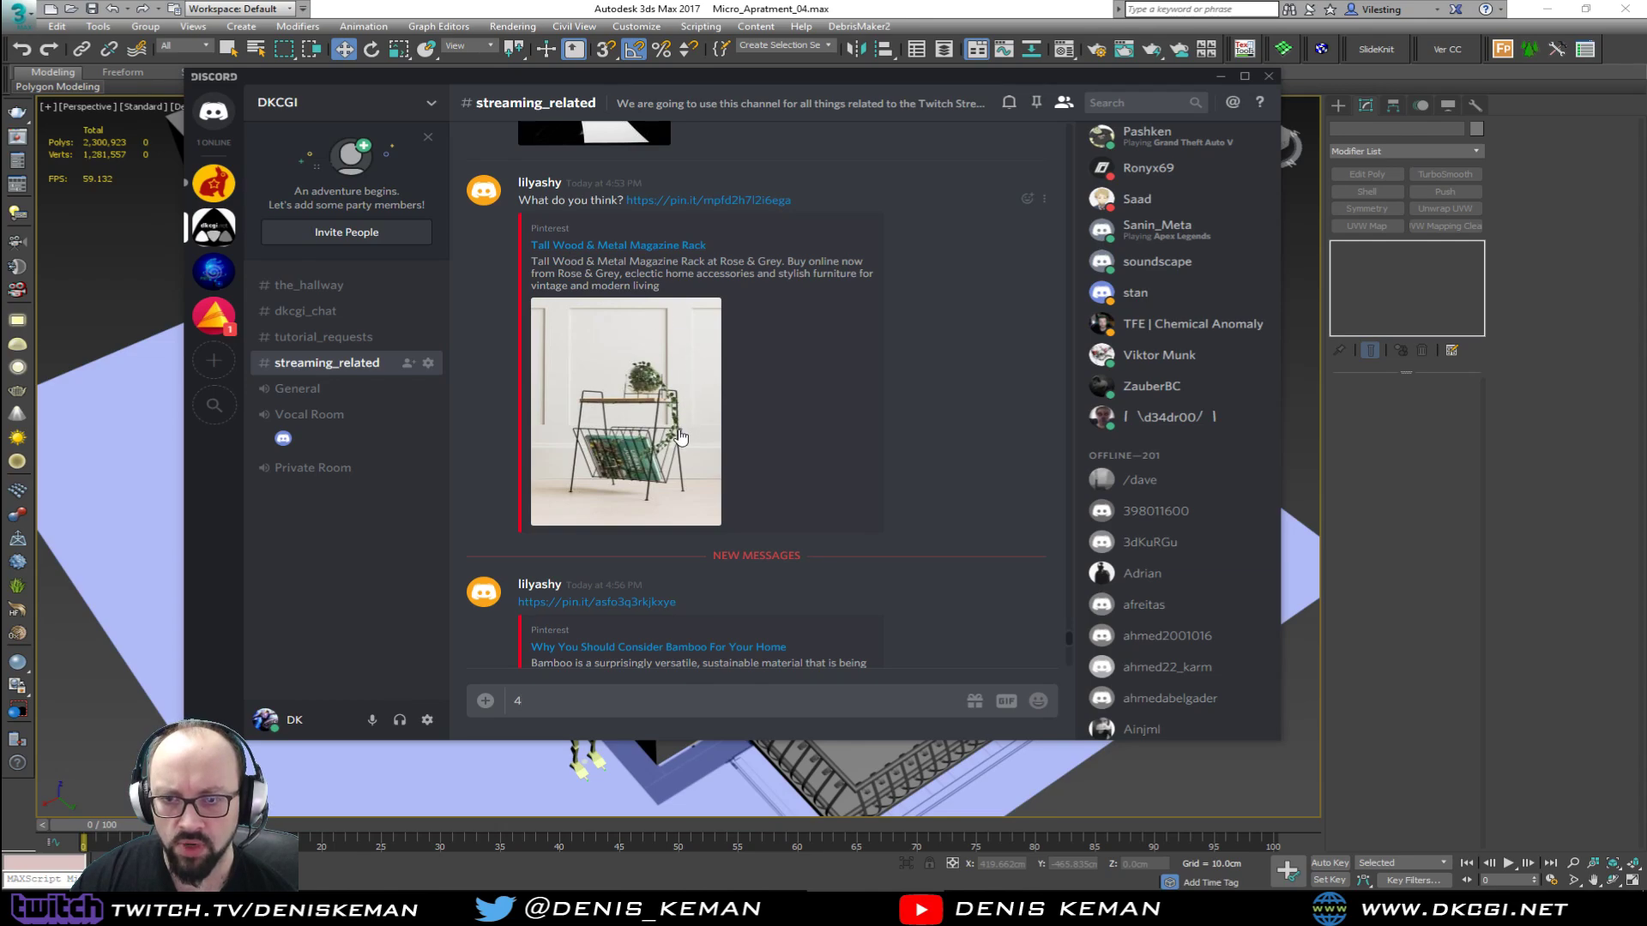
{"action": "scroll", "coordinate": [669, 474], "scroll_direction": "down", "scroll_amount": 10}
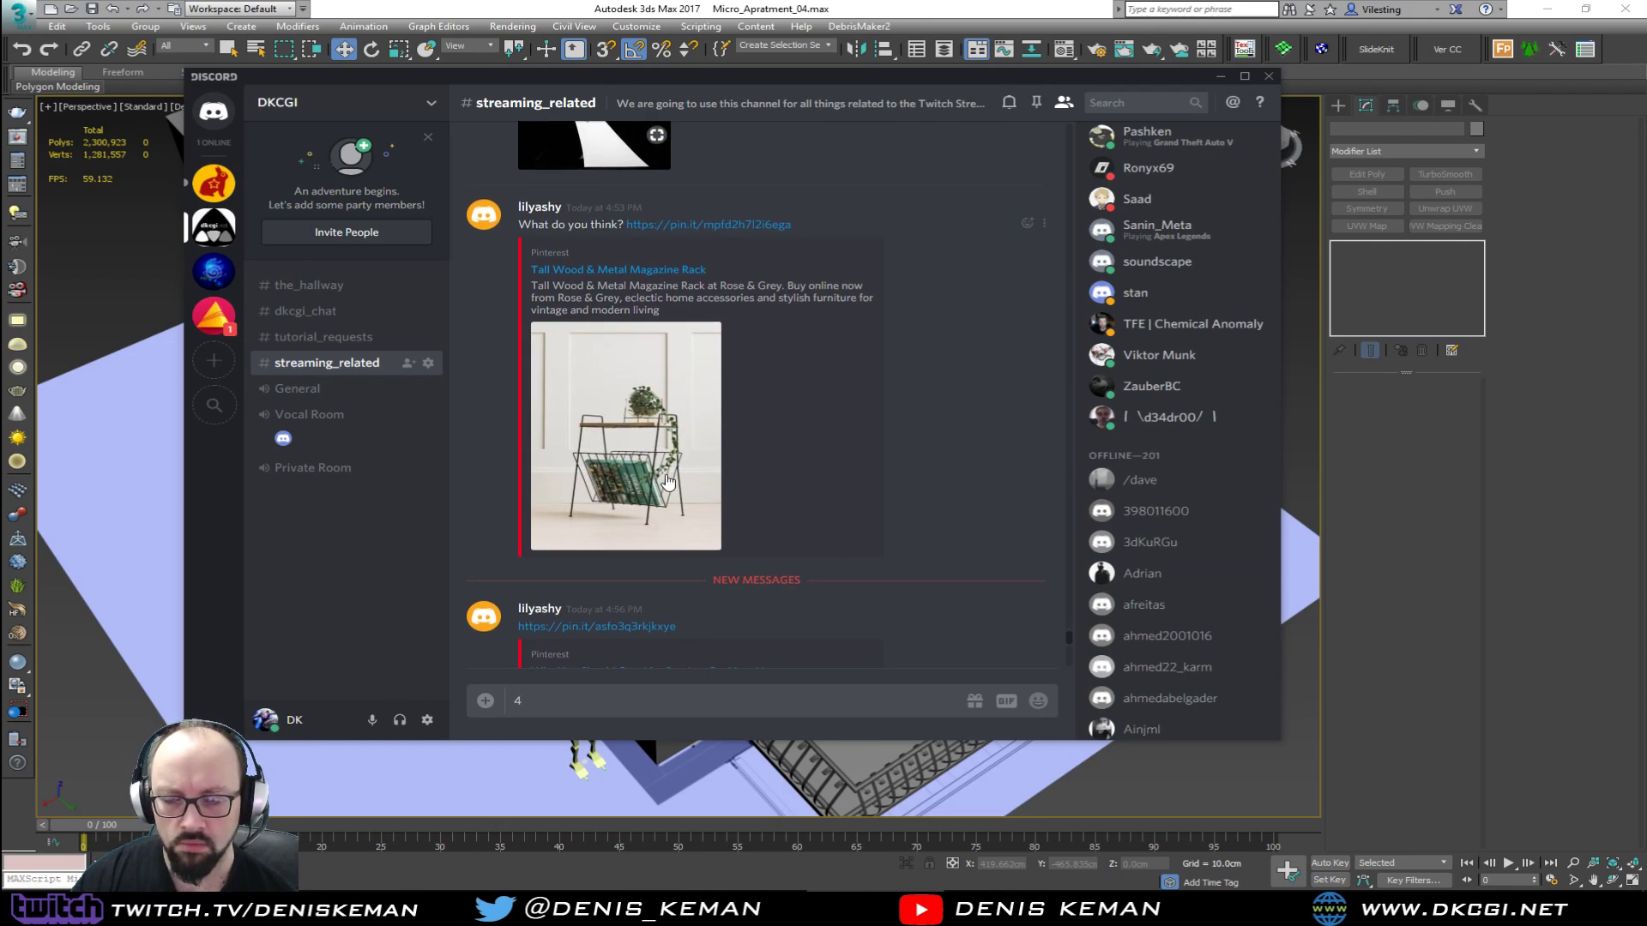
{"action": "scroll", "coordinate": [668, 485], "scroll_direction": "down", "scroll_amount": 2}
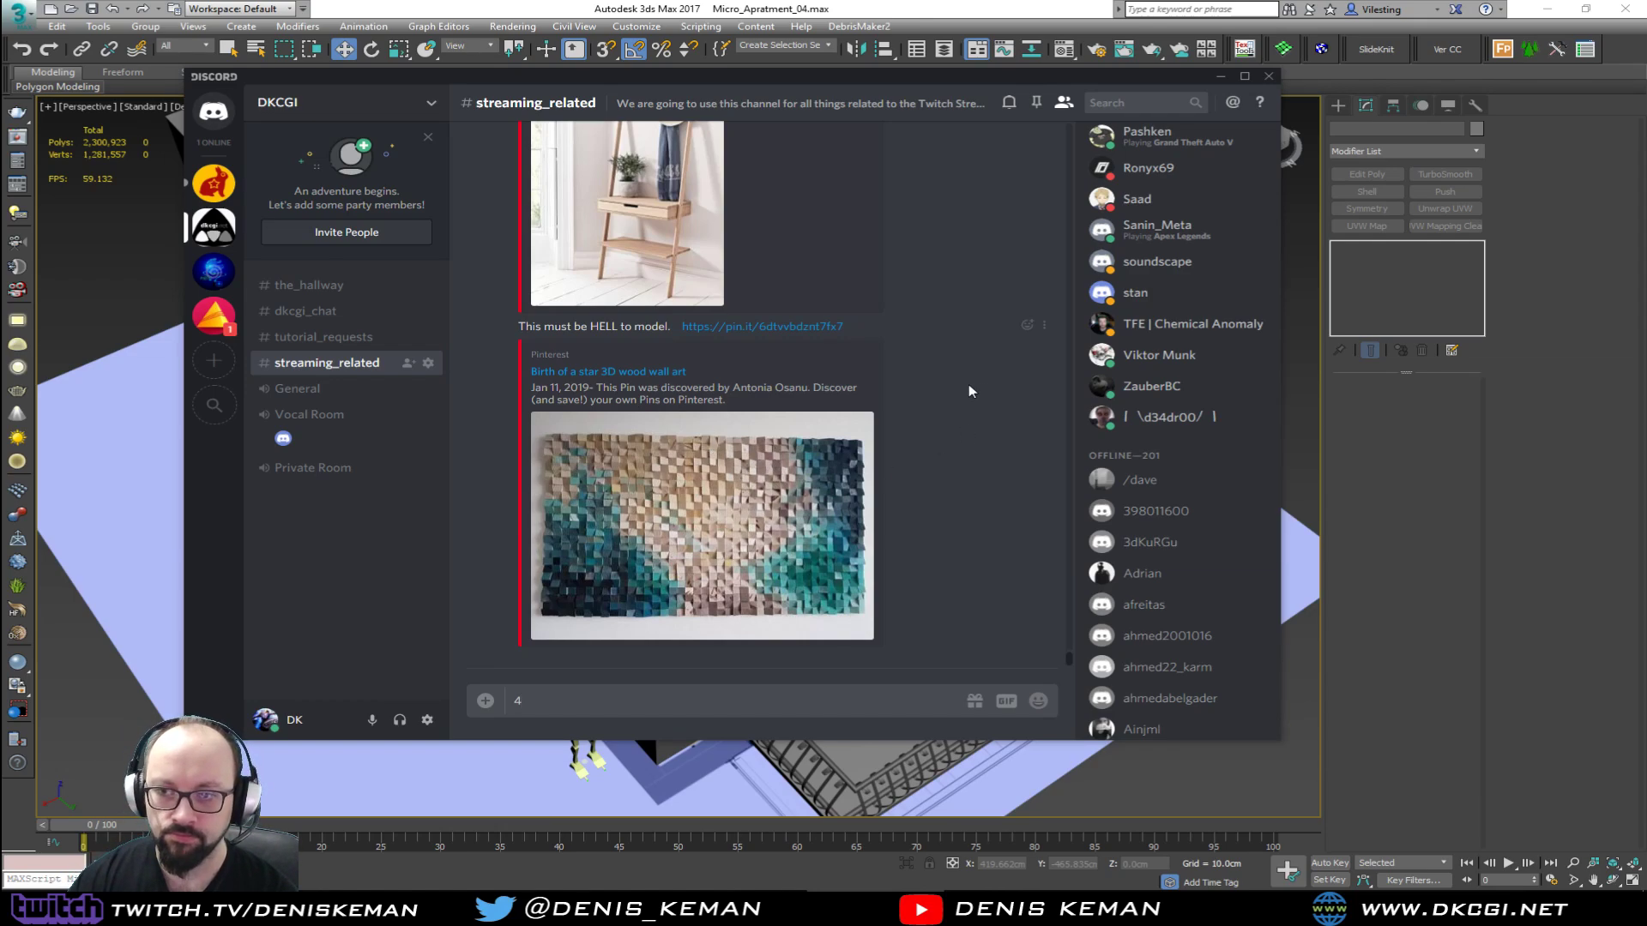
{"action": "scroll", "coordinate": [913, 406], "scroll_direction": "up", "scroll_amount": 3}
{"action": "scroll", "coordinate": [913, 407], "scroll_direction": "up", "scroll_amount": 5}
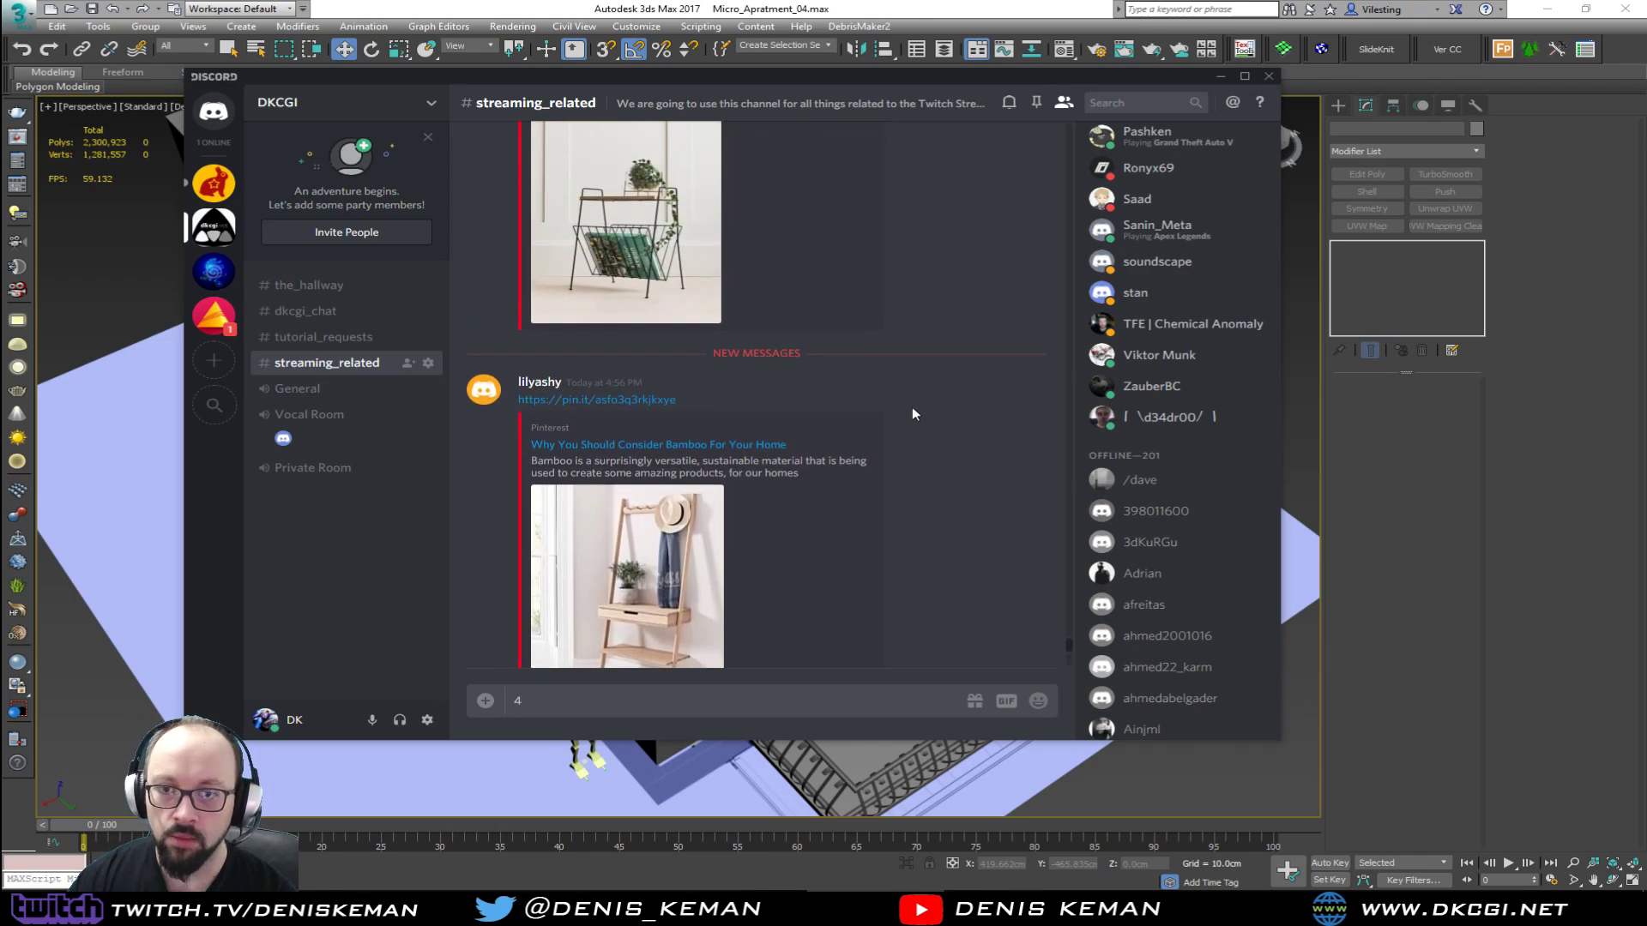
{"action": "scroll", "coordinate": [913, 414], "scroll_direction": "down", "scroll_amount": 4}
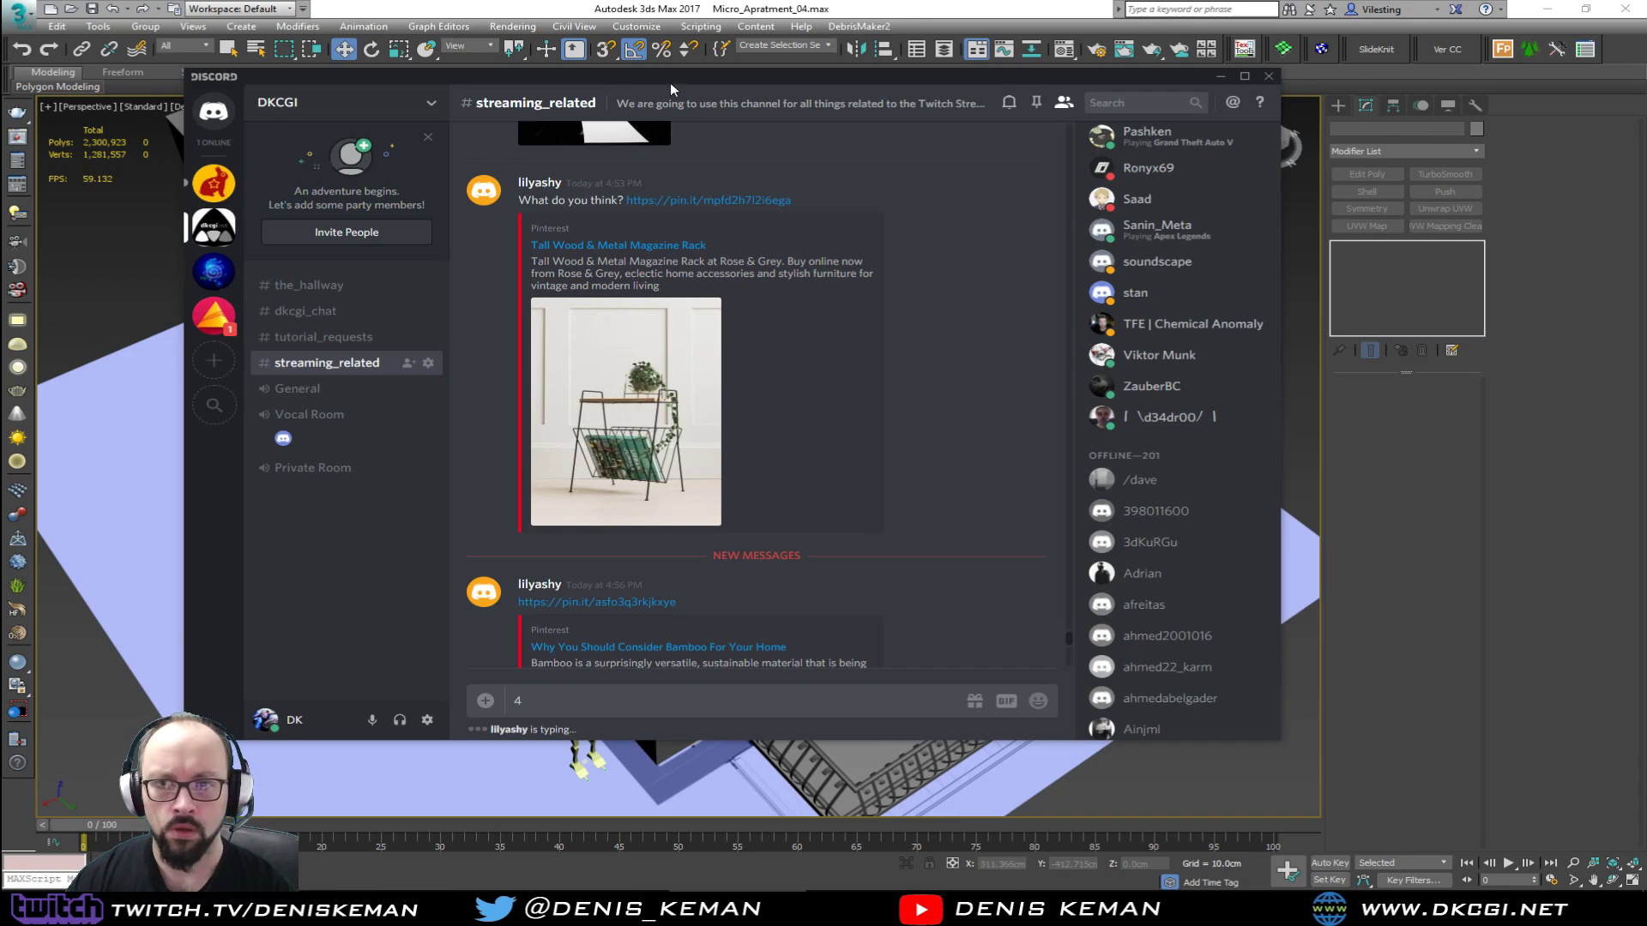
{"action": "left_click_drag", "start_coordinate": [671, 77], "coordinate": [0, 94]}
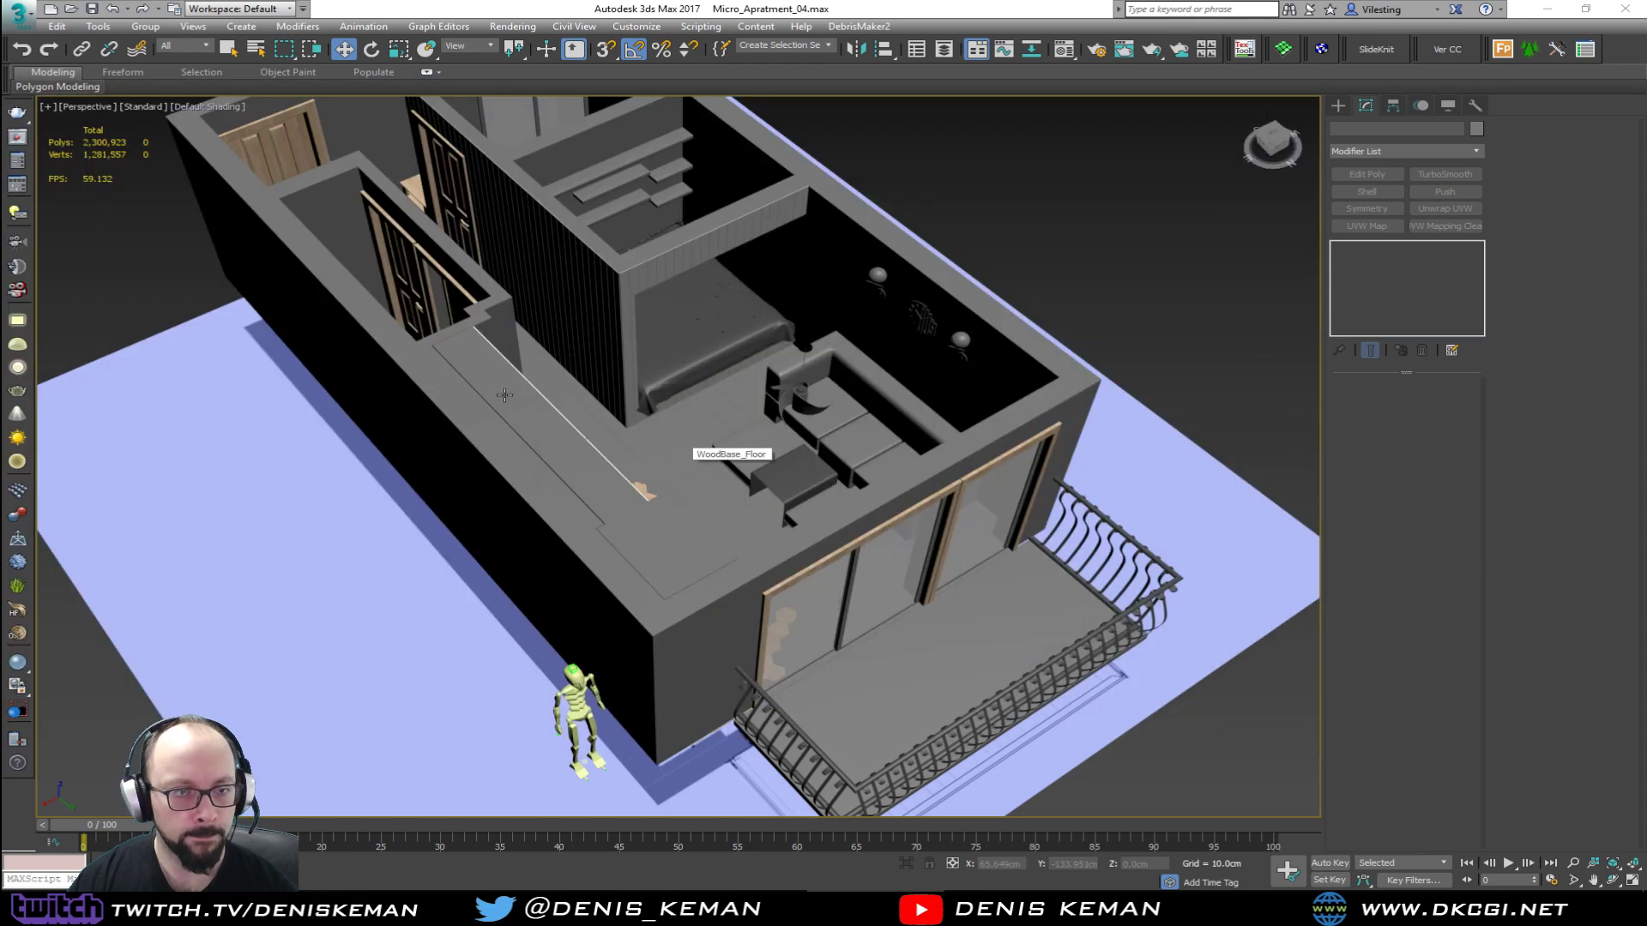
Step: Examine the apartment's sofa wall, bed area and kitchen side for places that could take another decor piece
{"action": "middle_click_drag", "start_coordinate": [465, 407], "coordinate": [641, 455]}
{"action": "scroll", "coordinate": [518, 455], "scroll_direction": "down", "scroll_amount": 3}
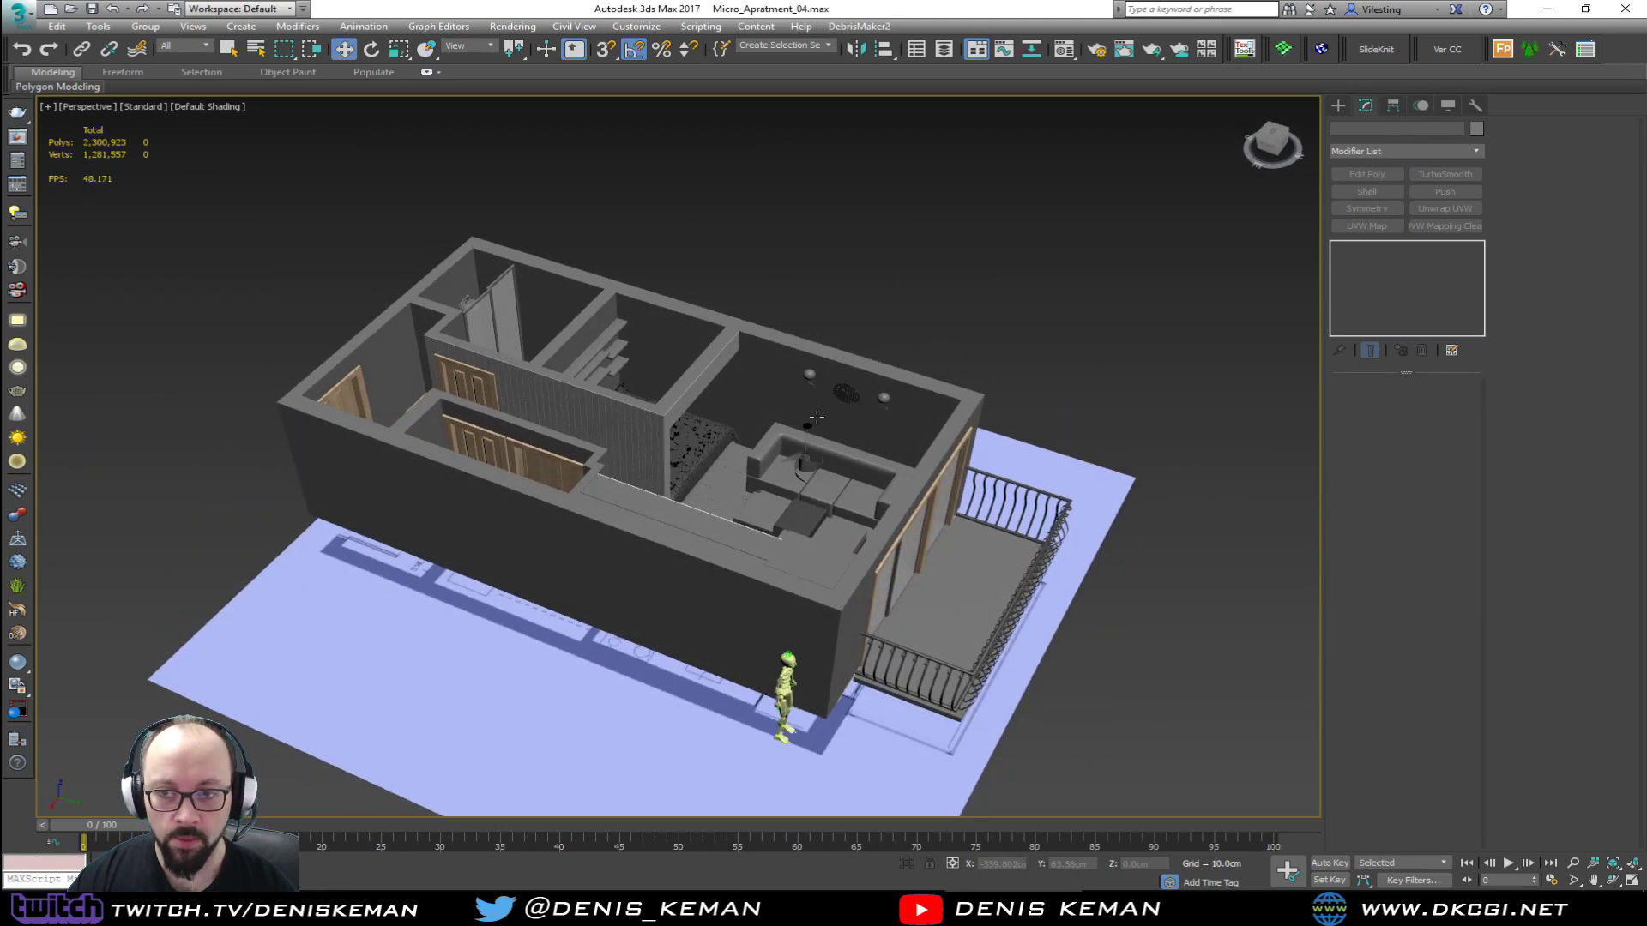
{"action": "scroll", "coordinate": [816, 417], "scroll_direction": "up", "scroll_amount": 5}
{"action": "scroll", "coordinate": [816, 418], "scroll_direction": "up", "scroll_amount": 4}
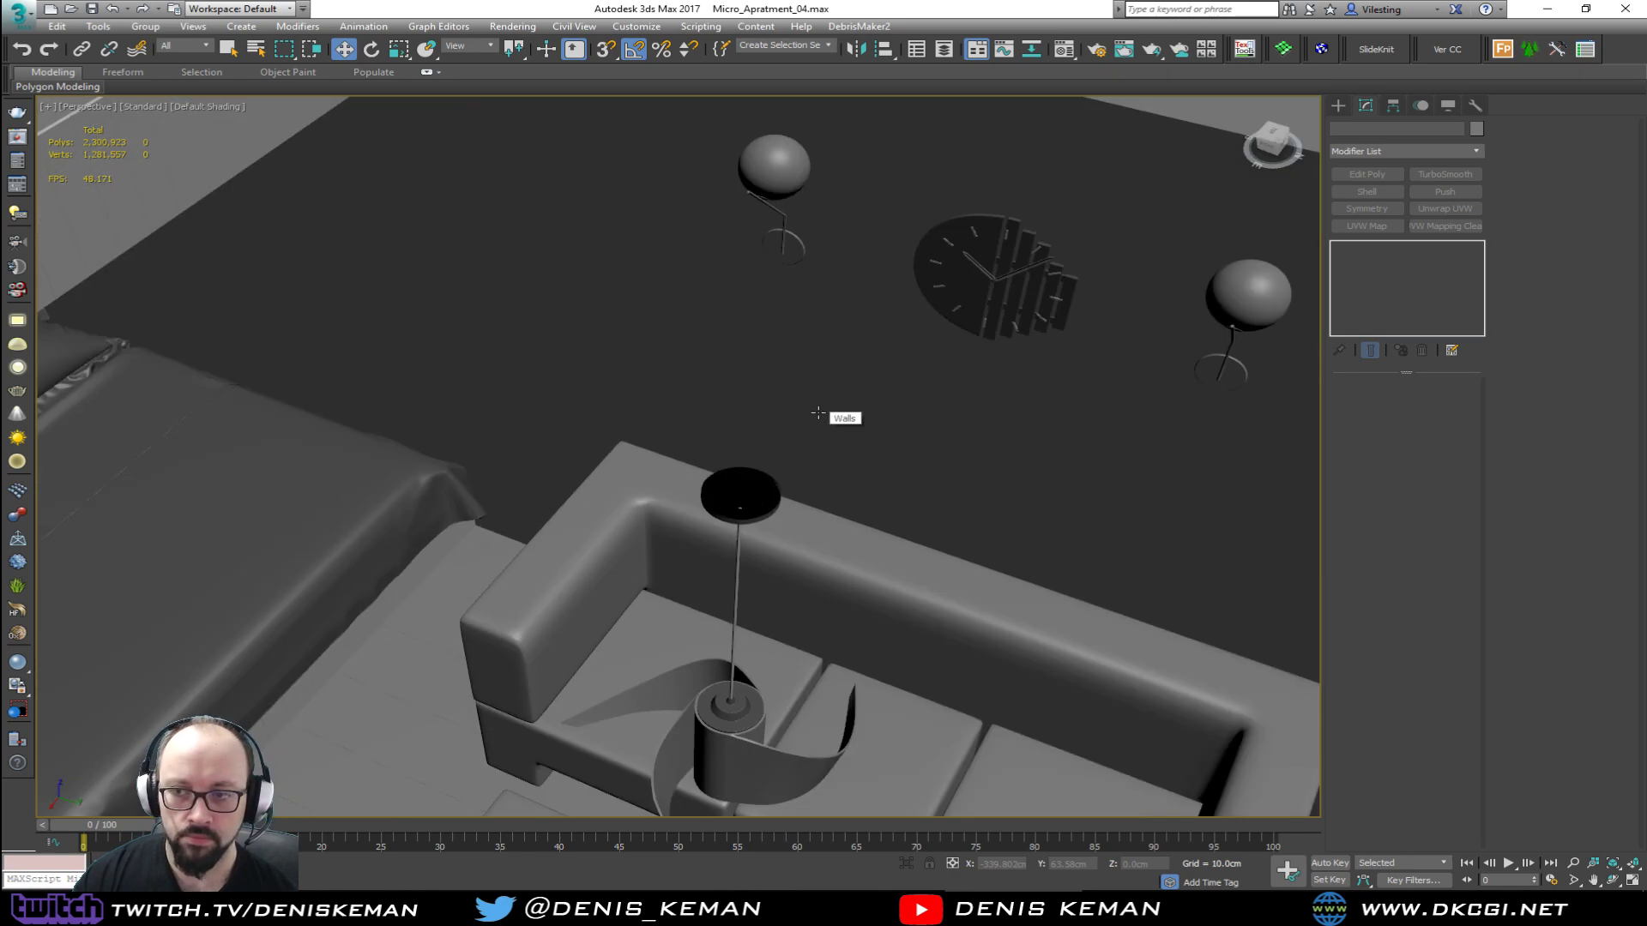
{"action": "scroll", "coordinate": [776, 412], "scroll_direction": "up", "scroll_amount": 4}
{"action": "middle_click_drag", "start_coordinate": [713, 454], "coordinate": [499, 573], "text": "alt"}
{"action": "scroll", "coordinate": [610, 542], "scroll_direction": "up", "scroll_amount": 1}
{"action": "scroll", "coordinate": [611, 542], "scroll_direction": "down", "scroll_amount": 4}
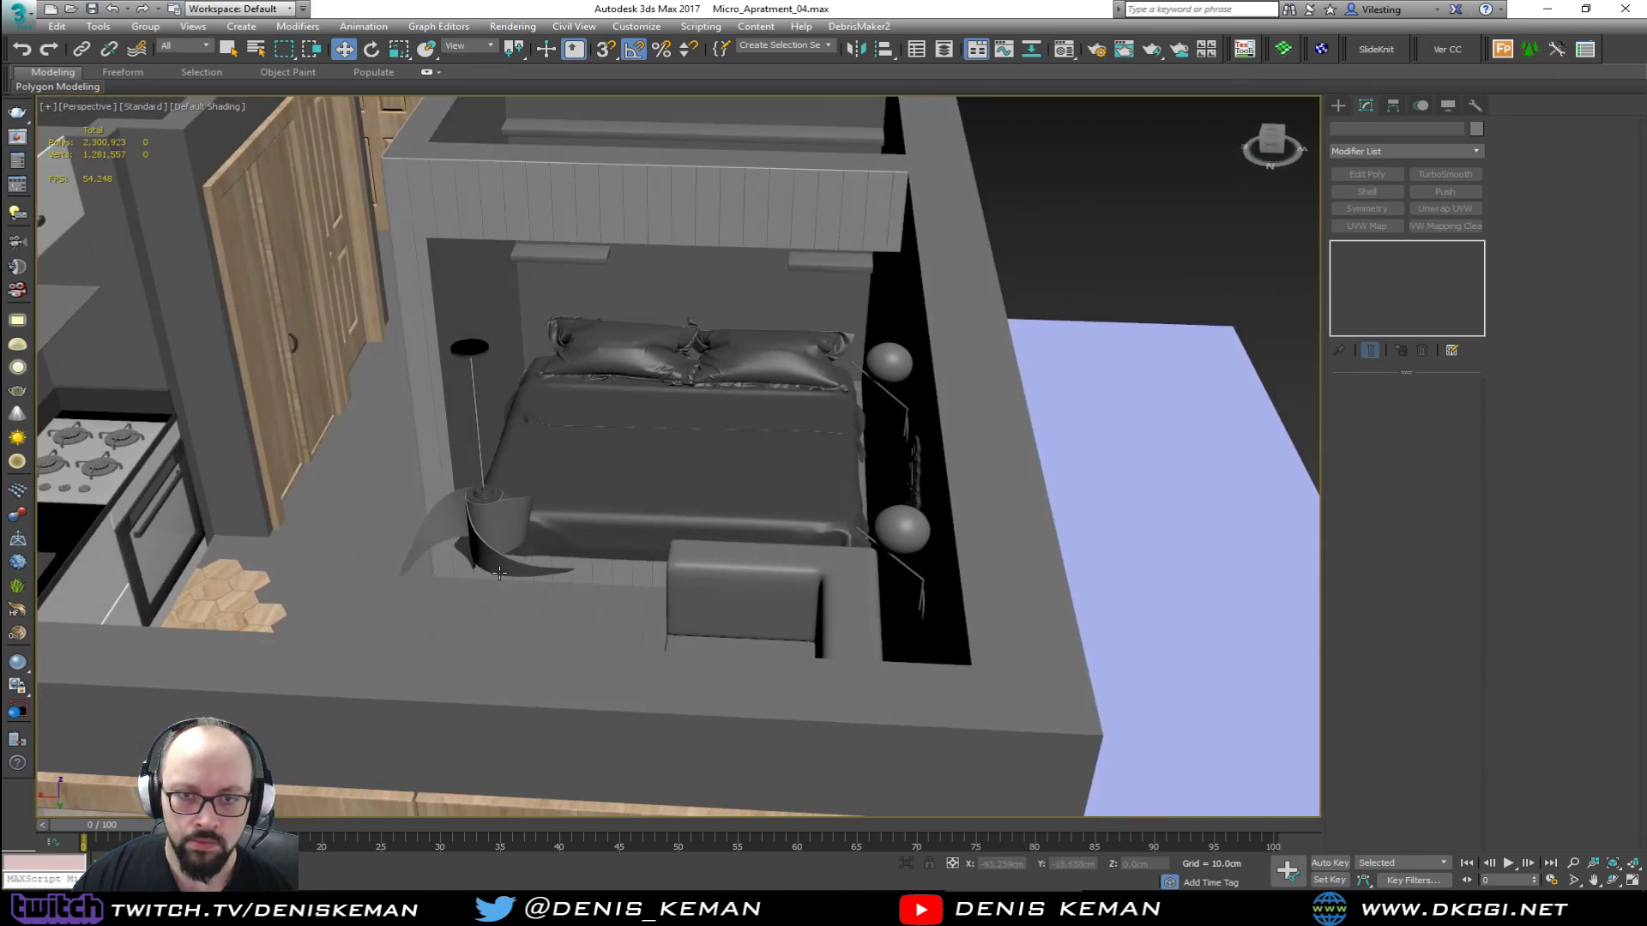
Step: Bring Discord back and review the suggestions from the newest wood wall art back to the living room photos
{"action": "left_click_drag", "start_coordinate": [0, 64], "coordinate": [1109, 84]}
{"action": "scroll", "coordinate": [1001, 453], "scroll_direction": "down", "scroll_amount": 5}
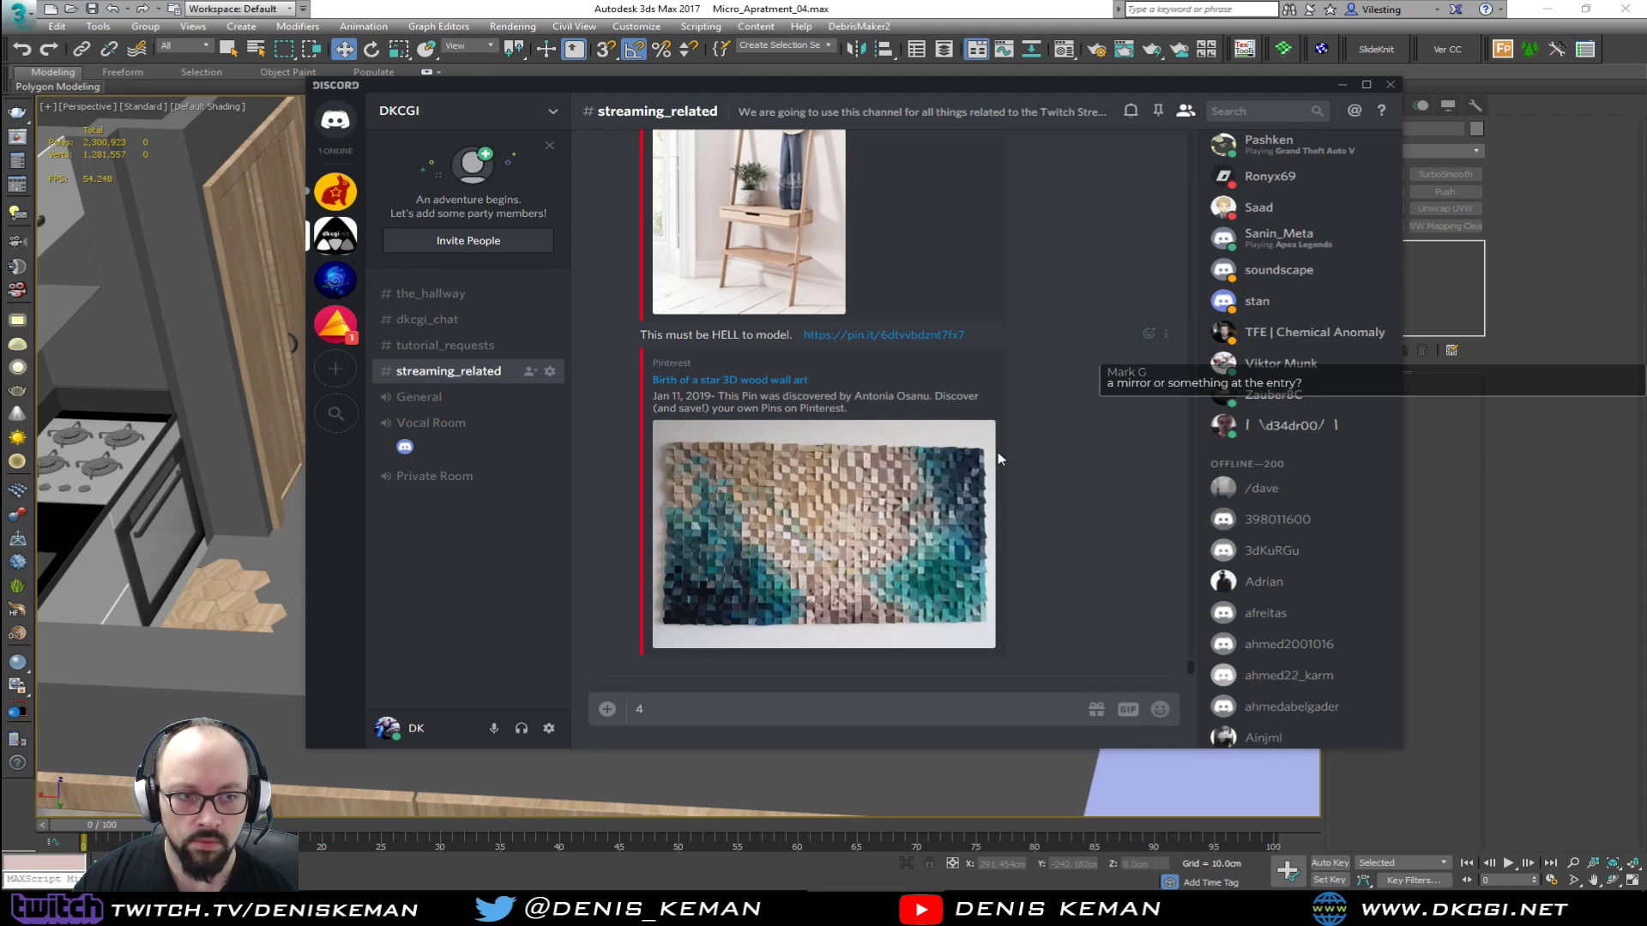
{"action": "scroll", "coordinate": [997, 451], "scroll_direction": "up", "scroll_amount": 8}
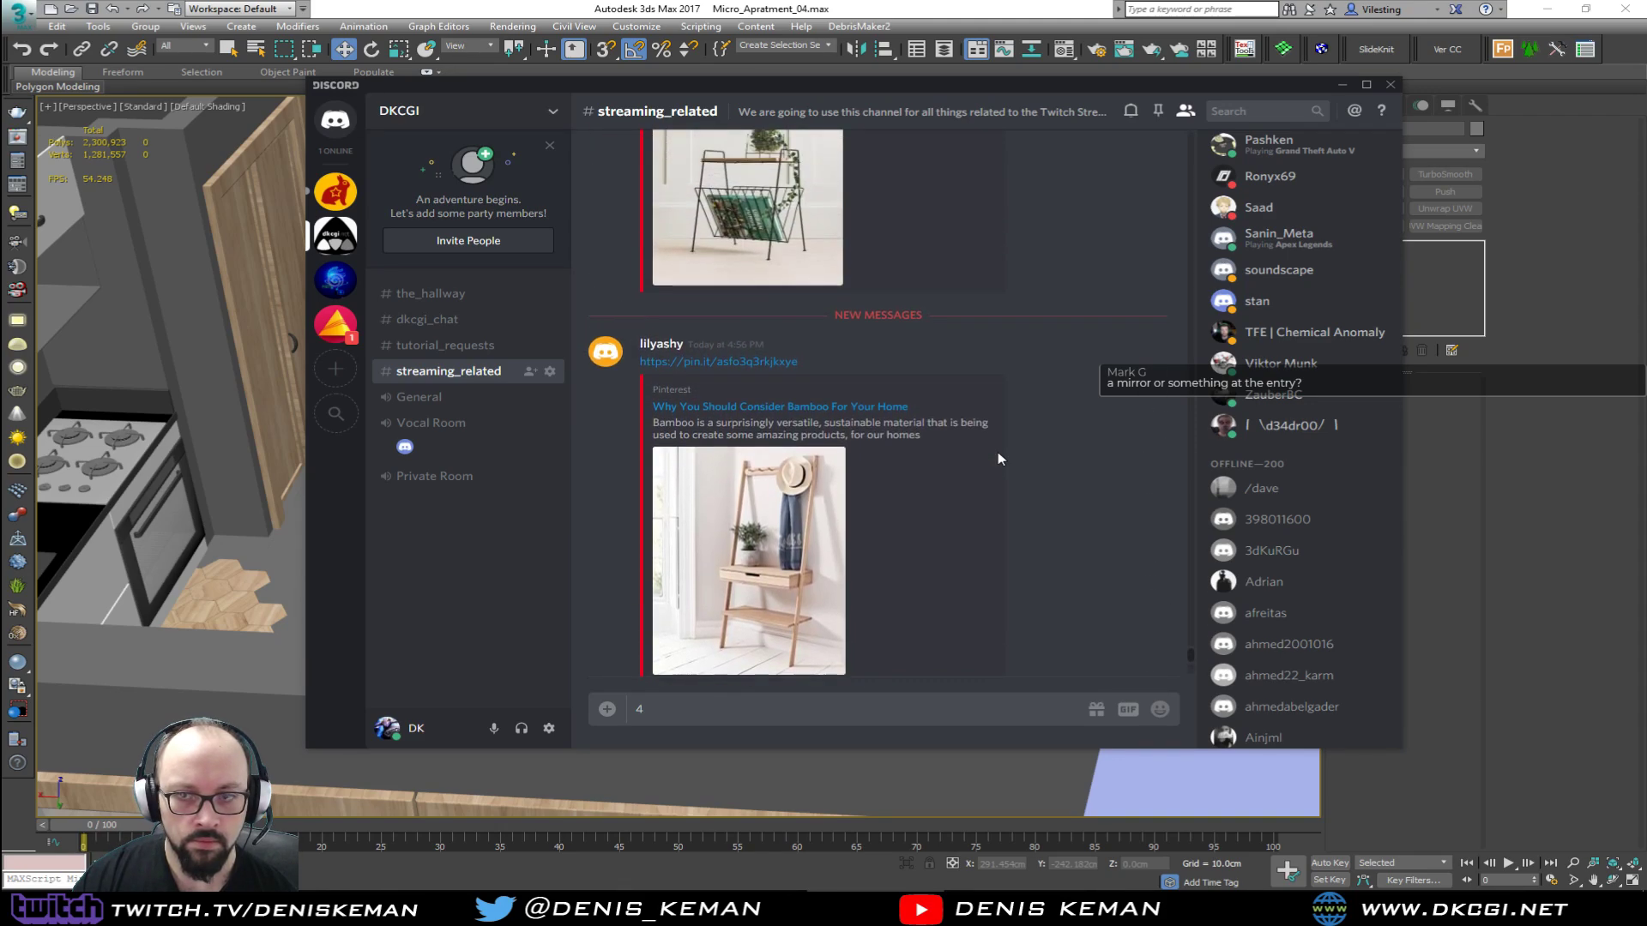
{"action": "scroll", "coordinate": [990, 451], "scroll_direction": "up", "scroll_amount": 10}
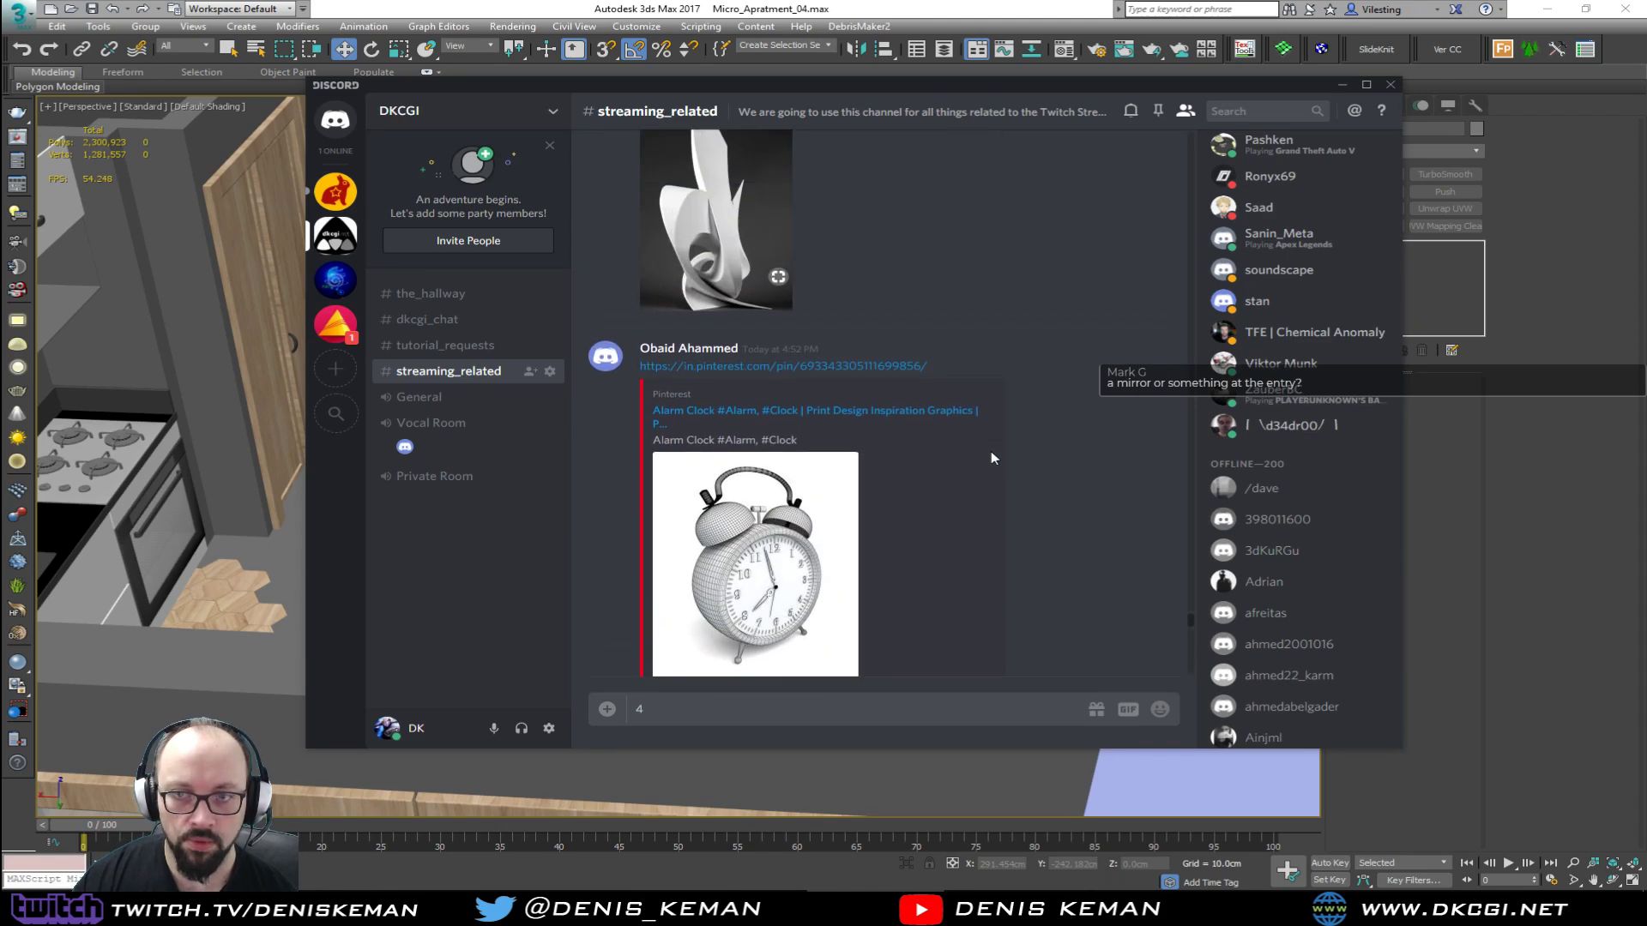
{"action": "scroll", "coordinate": [986, 450], "scroll_direction": "up", "scroll_amount": 10}
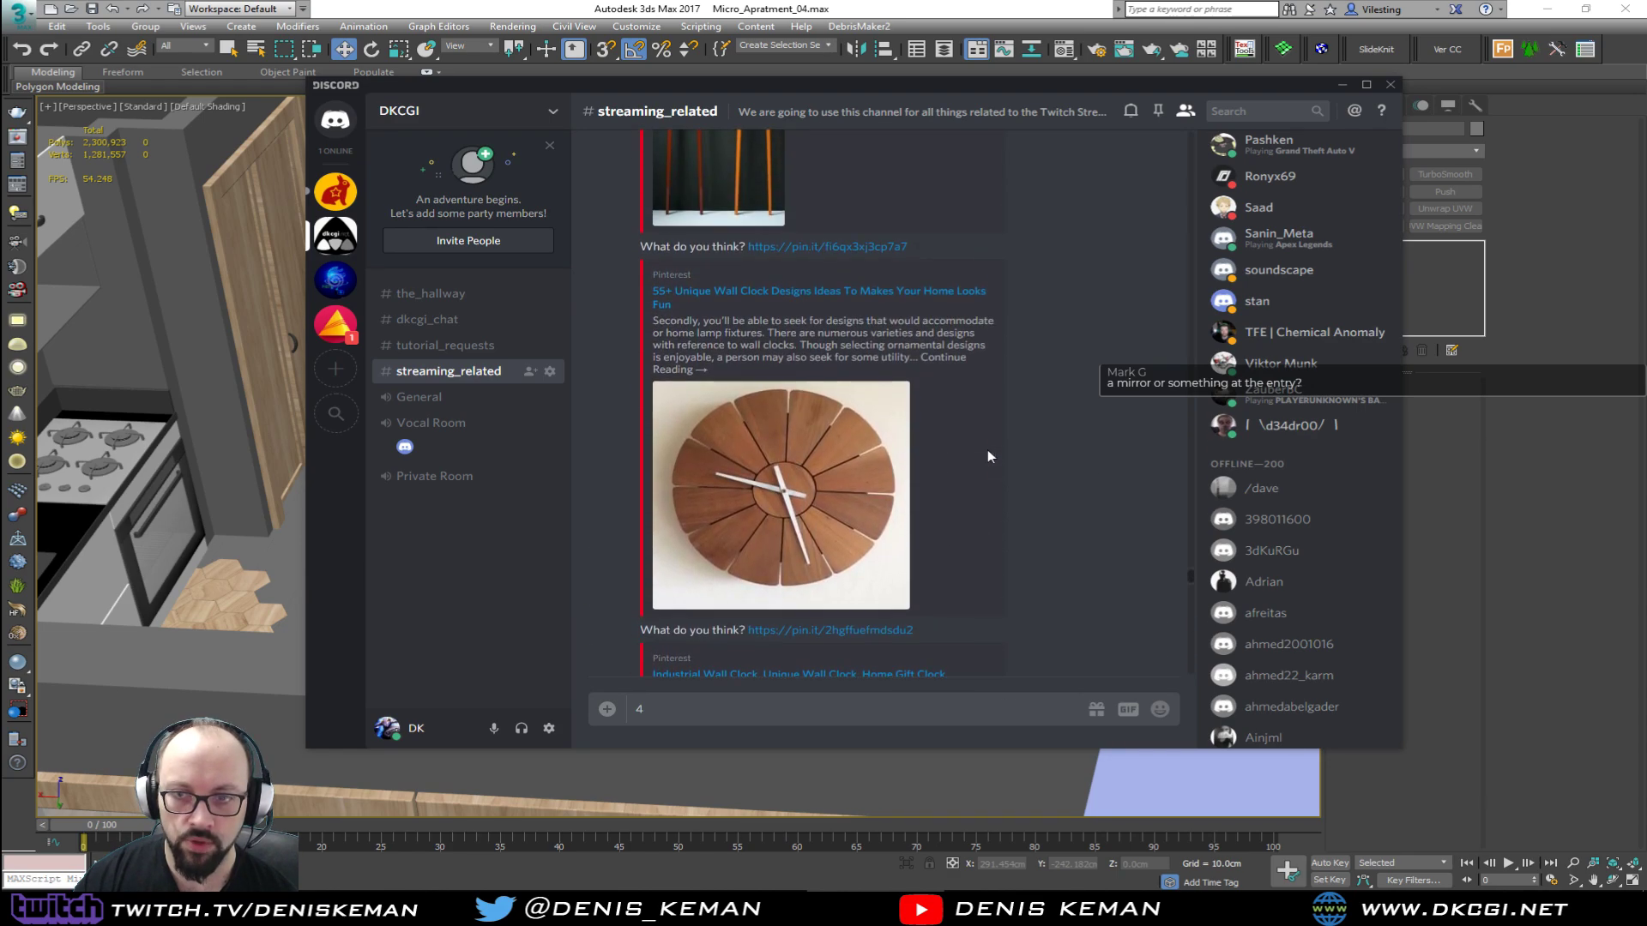
{"action": "scroll", "coordinate": [987, 449], "scroll_direction": "up", "scroll_amount": 10}
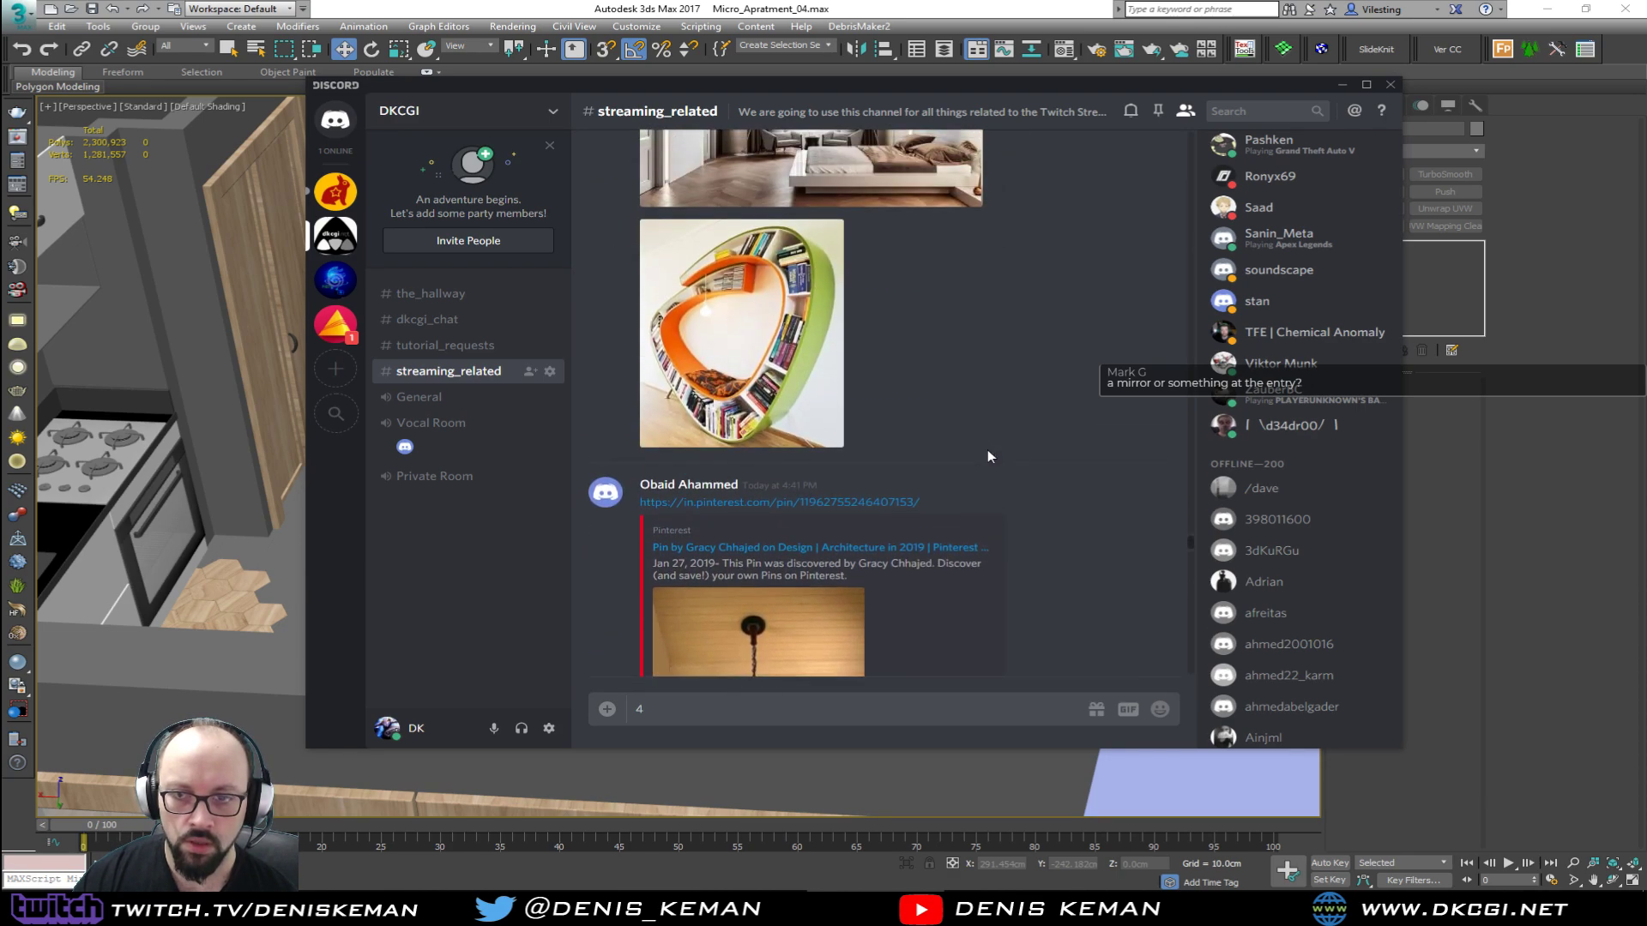
{"action": "scroll", "coordinate": [987, 449], "scroll_direction": "up", "scroll_amount": 1}
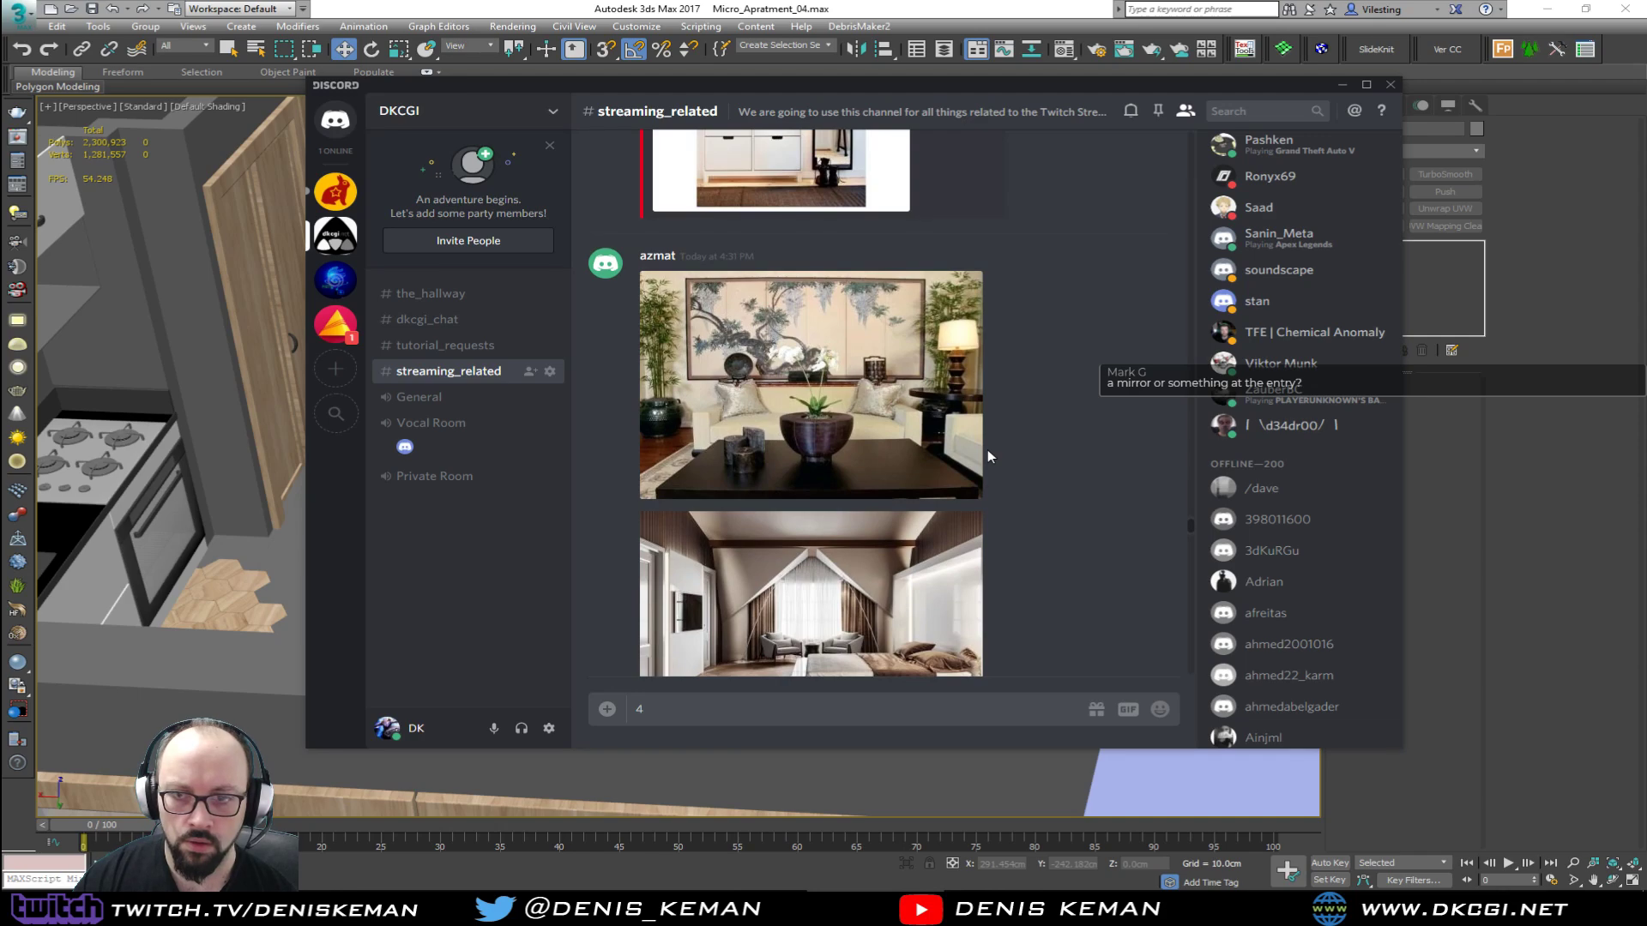
{"action": "scroll", "coordinate": [987, 449], "scroll_direction": "up", "scroll_amount": 1}
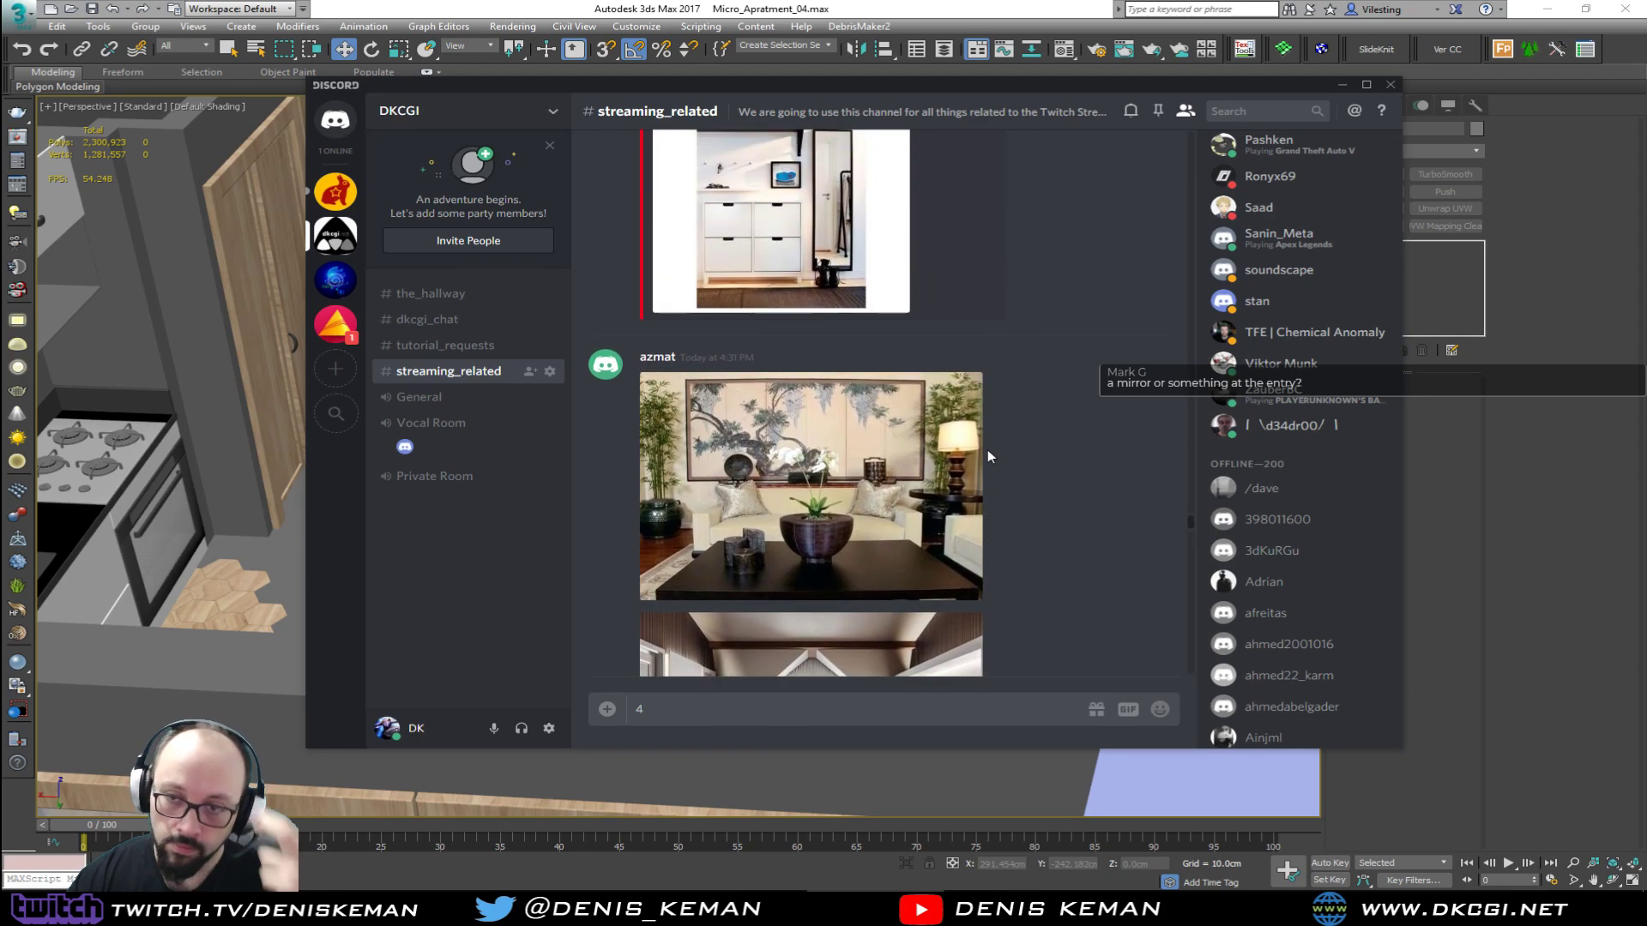
Step: Look at the IKEA hallway furniture post and enlarge the gold sunburst mirror image
{"action": "scroll", "coordinate": [986, 449], "scroll_direction": "up", "scroll_amount": 3}
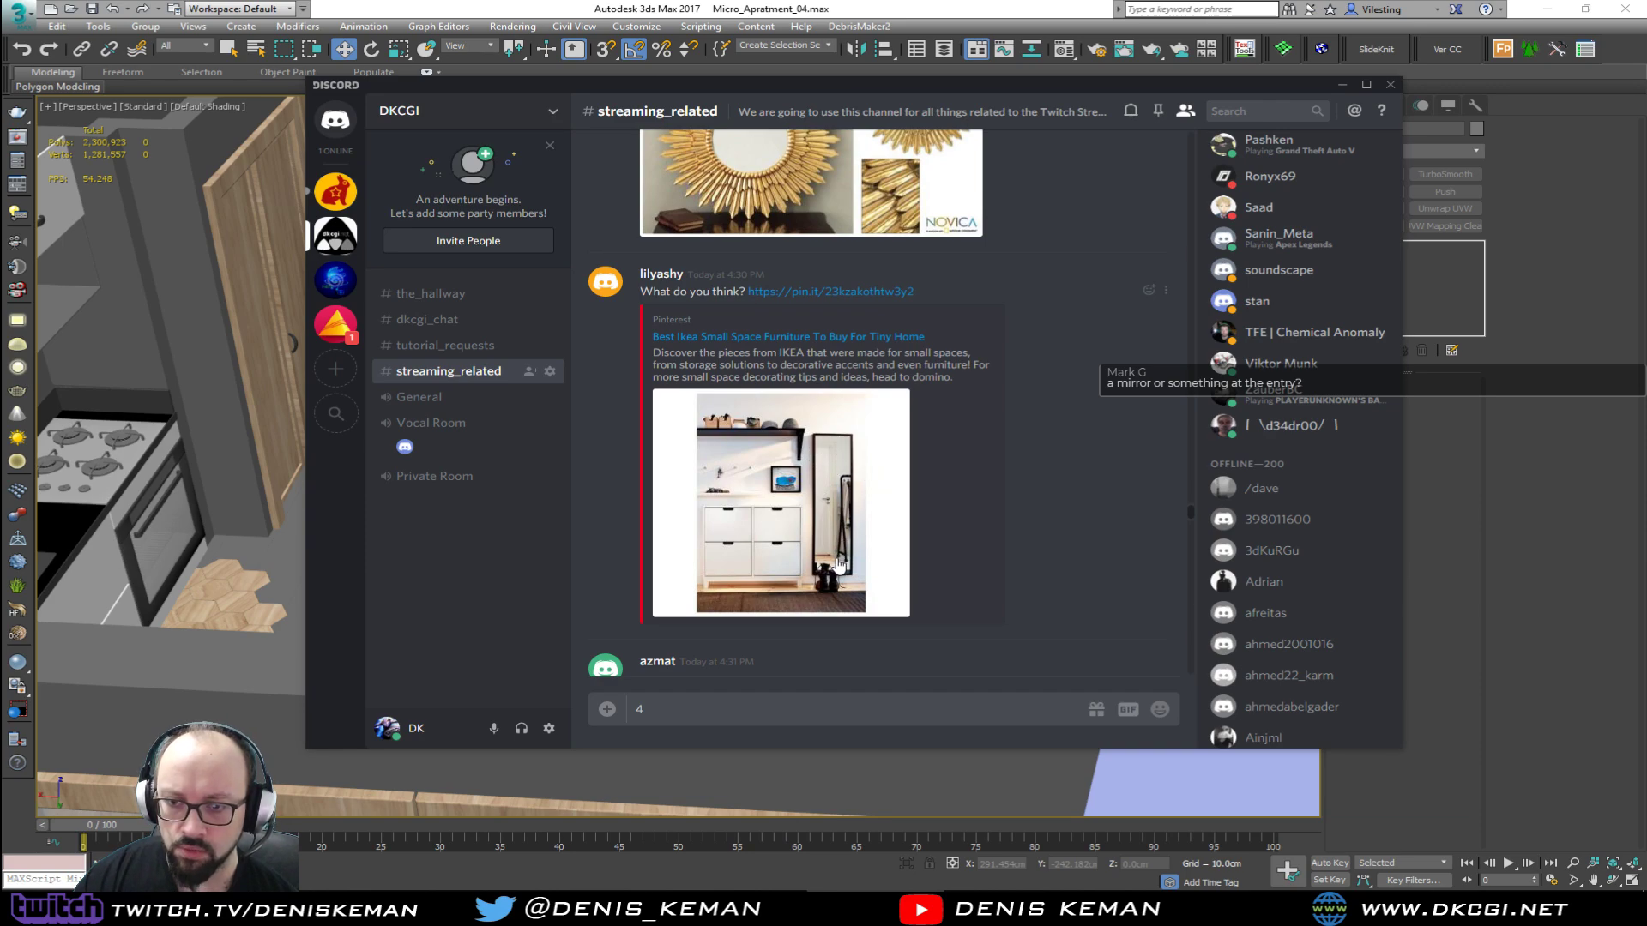
{"action": "scroll", "coordinate": [832, 566], "scroll_direction": "up", "scroll_amount": 2}
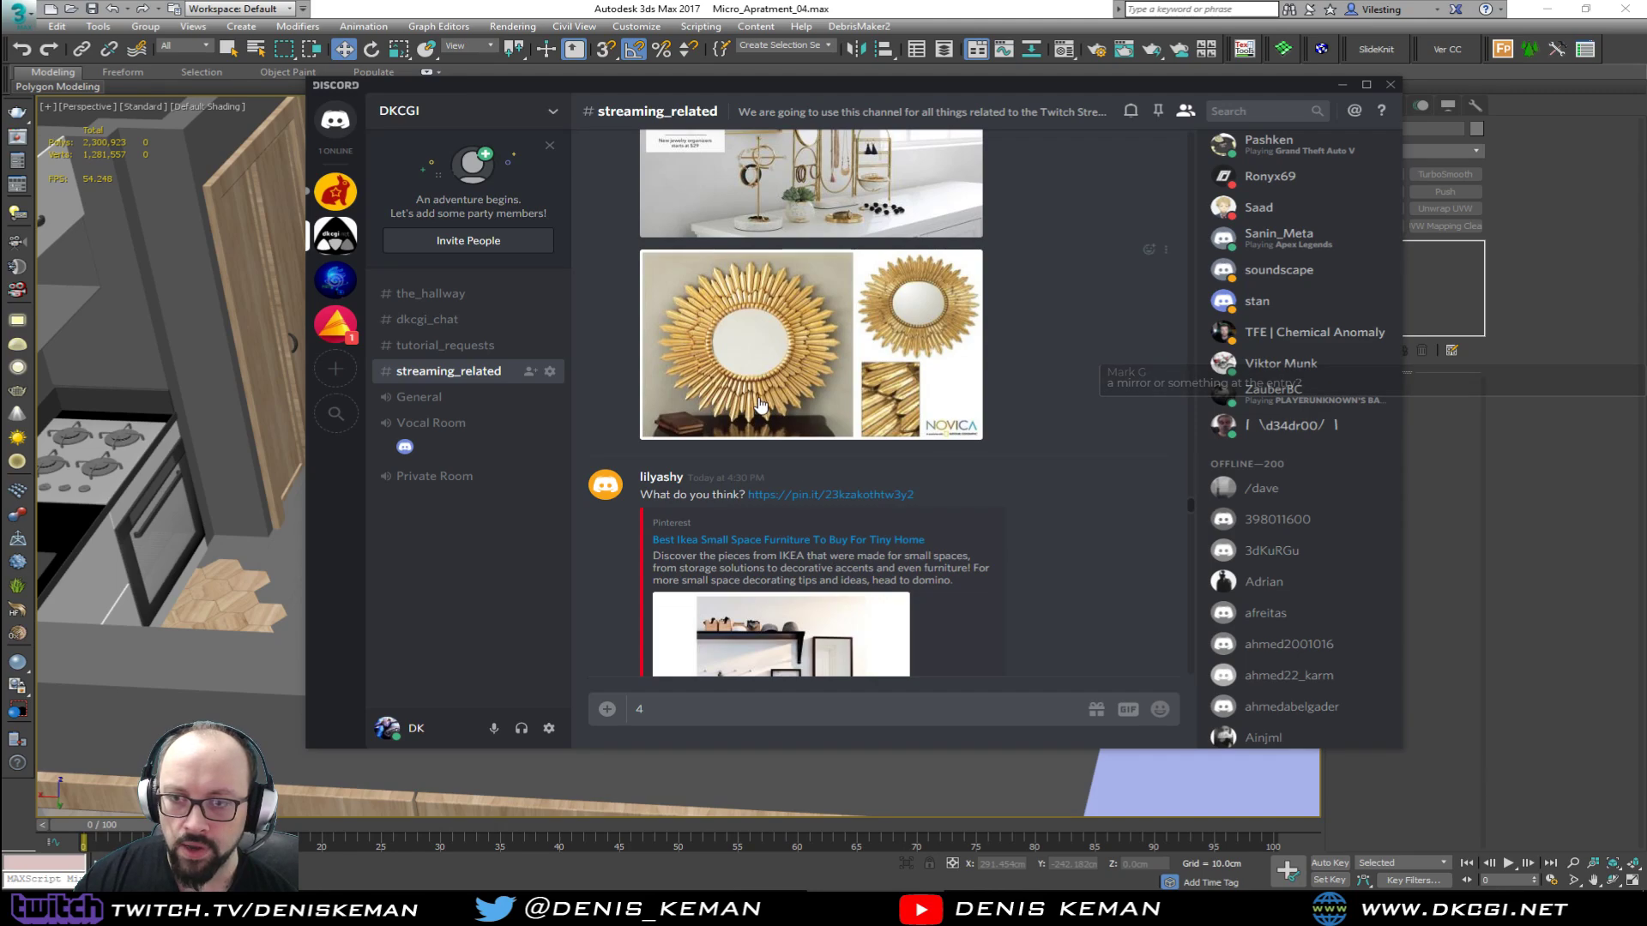
{"action": "scroll", "coordinate": [798, 527], "scroll_direction": "up", "scroll_amount": 2}
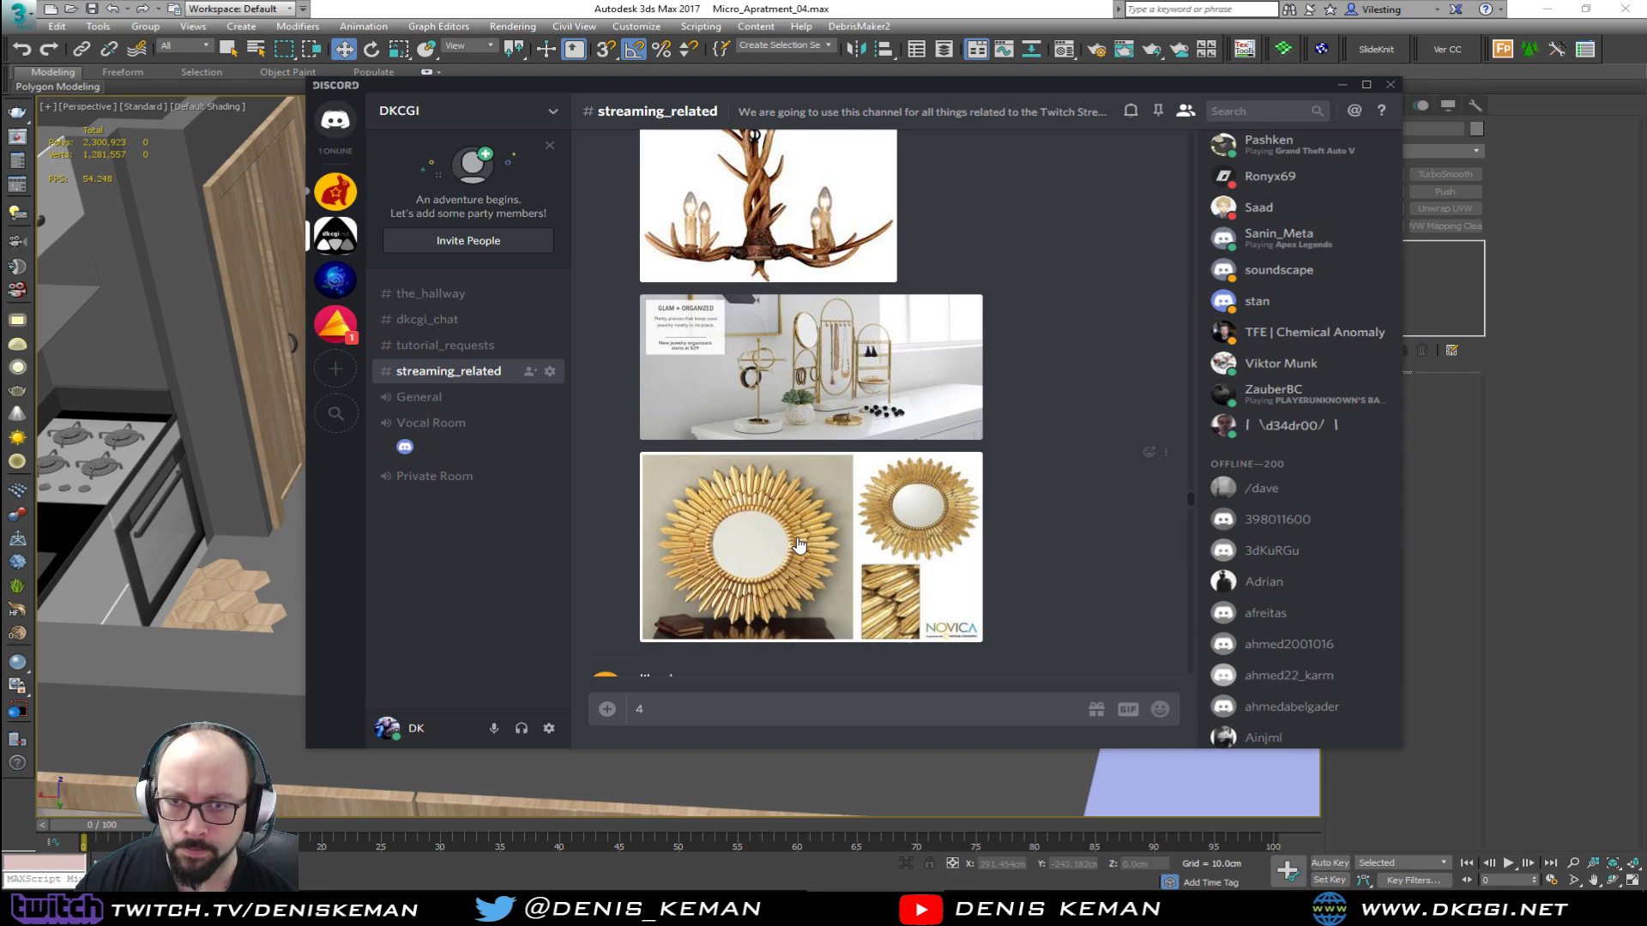
{"action": "left_click", "coordinate": [779, 515]}
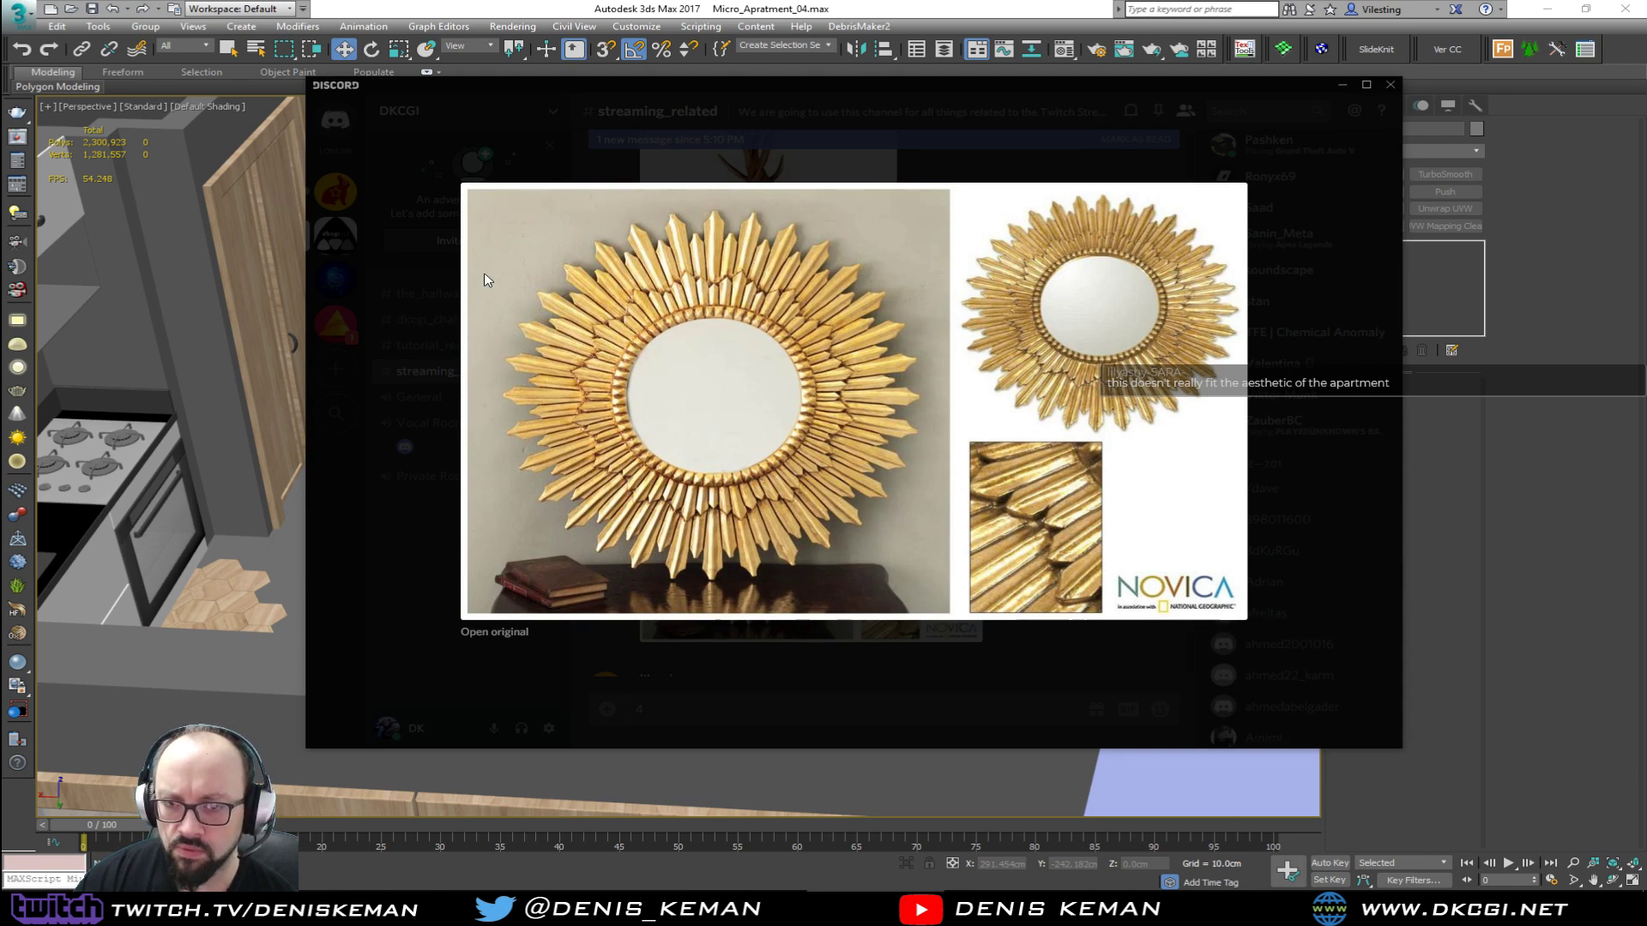
Step: Close the mirror reference image, return to the 3ds Max scene and examine the hallway wall with the coat rack
{"action": "left_click", "coordinate": [824, 146]}
{"action": "middle_click_drag", "start_coordinate": [220, 477], "coordinate": [369, 546]}
{"action": "middle_click_drag", "start_coordinate": [549, 549], "coordinate": [240, 466], "text": "alt"}
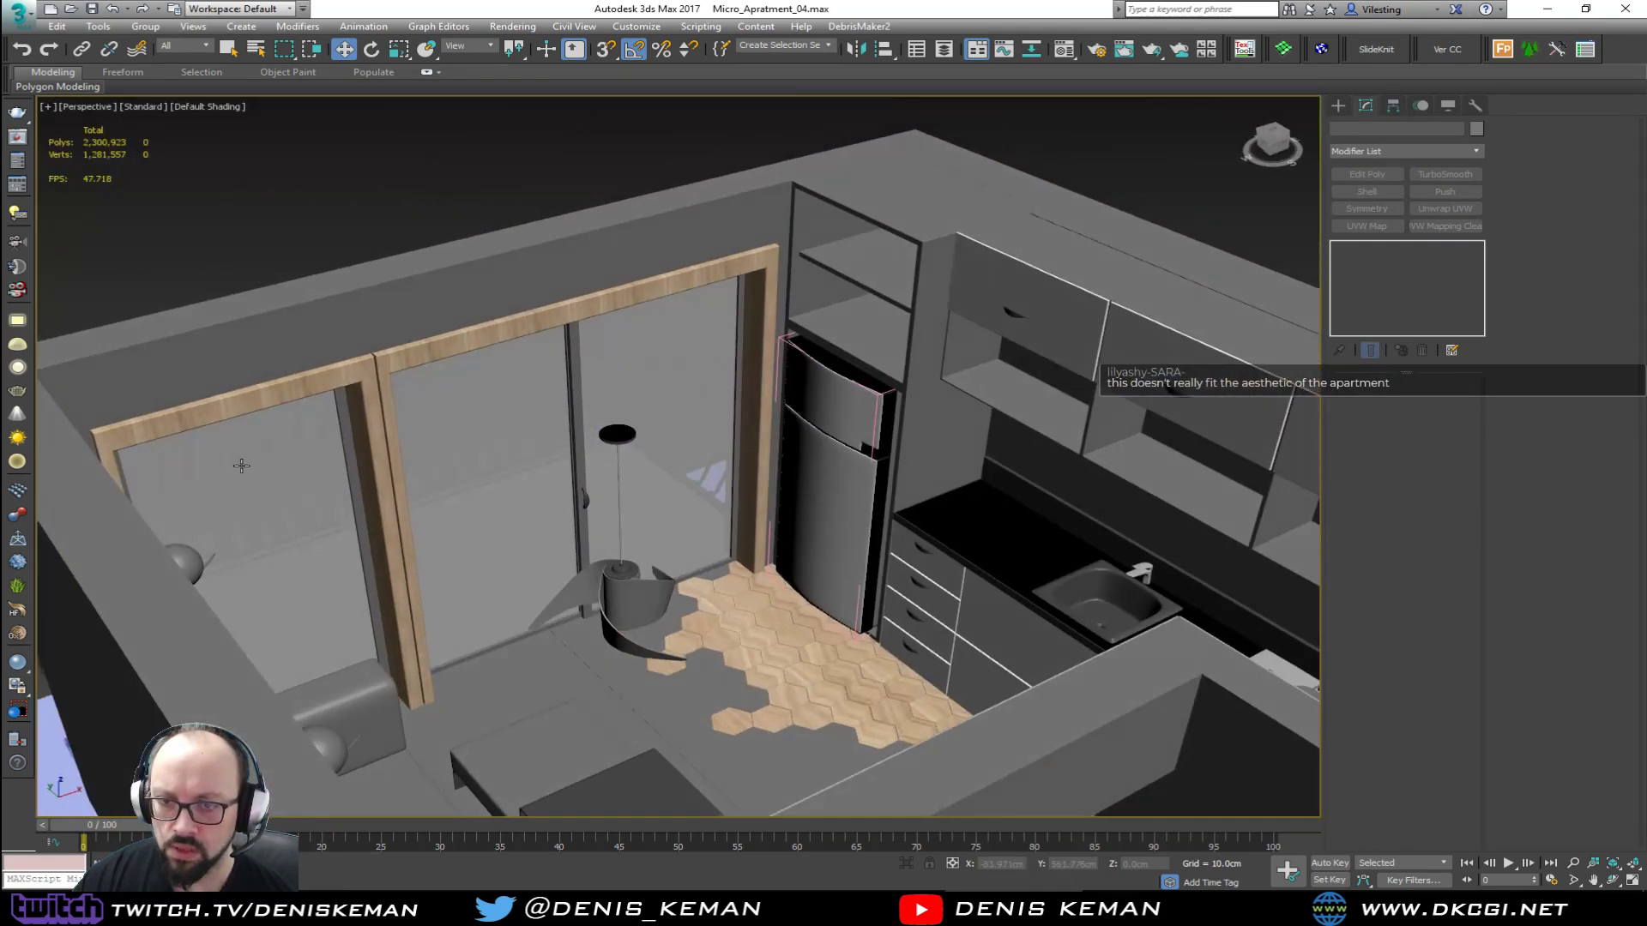
{"action": "middle_click_drag", "start_coordinate": [580, 592], "coordinate": [184, 372]}
{"action": "middle_click_drag", "start_coordinate": [724, 537], "coordinate": [652, 480], "text": "alt"}
{"action": "middle_click_drag", "start_coordinate": [652, 480], "coordinate": [609, 438]}
{"action": "scroll", "coordinate": [621, 424], "scroll_direction": "down", "scroll_amount": 3}
{"action": "middle_click_drag", "start_coordinate": [609, 437], "coordinate": [608, 339]}
{"action": "scroll", "coordinate": [563, 316], "scroll_direction": "down", "scroll_amount": 2}
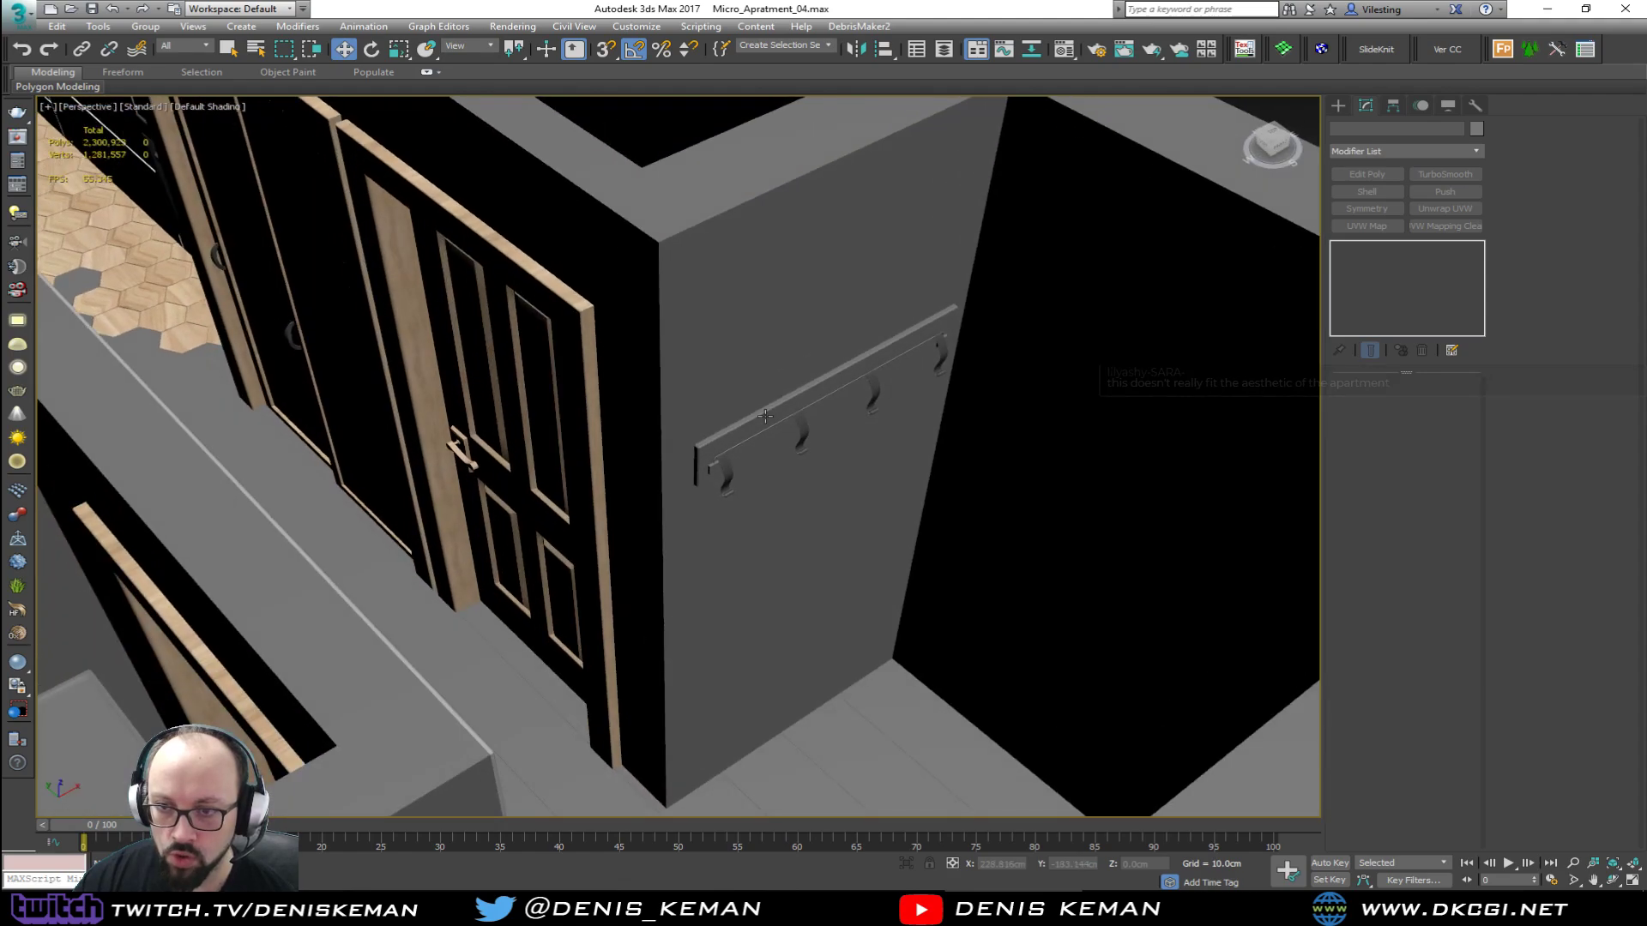
{"action": "middle_click_drag", "start_coordinate": [832, 477], "coordinate": [497, 372]}
{"action": "scroll", "coordinate": [497, 371], "scroll_direction": "down", "scroll_amount": 3}
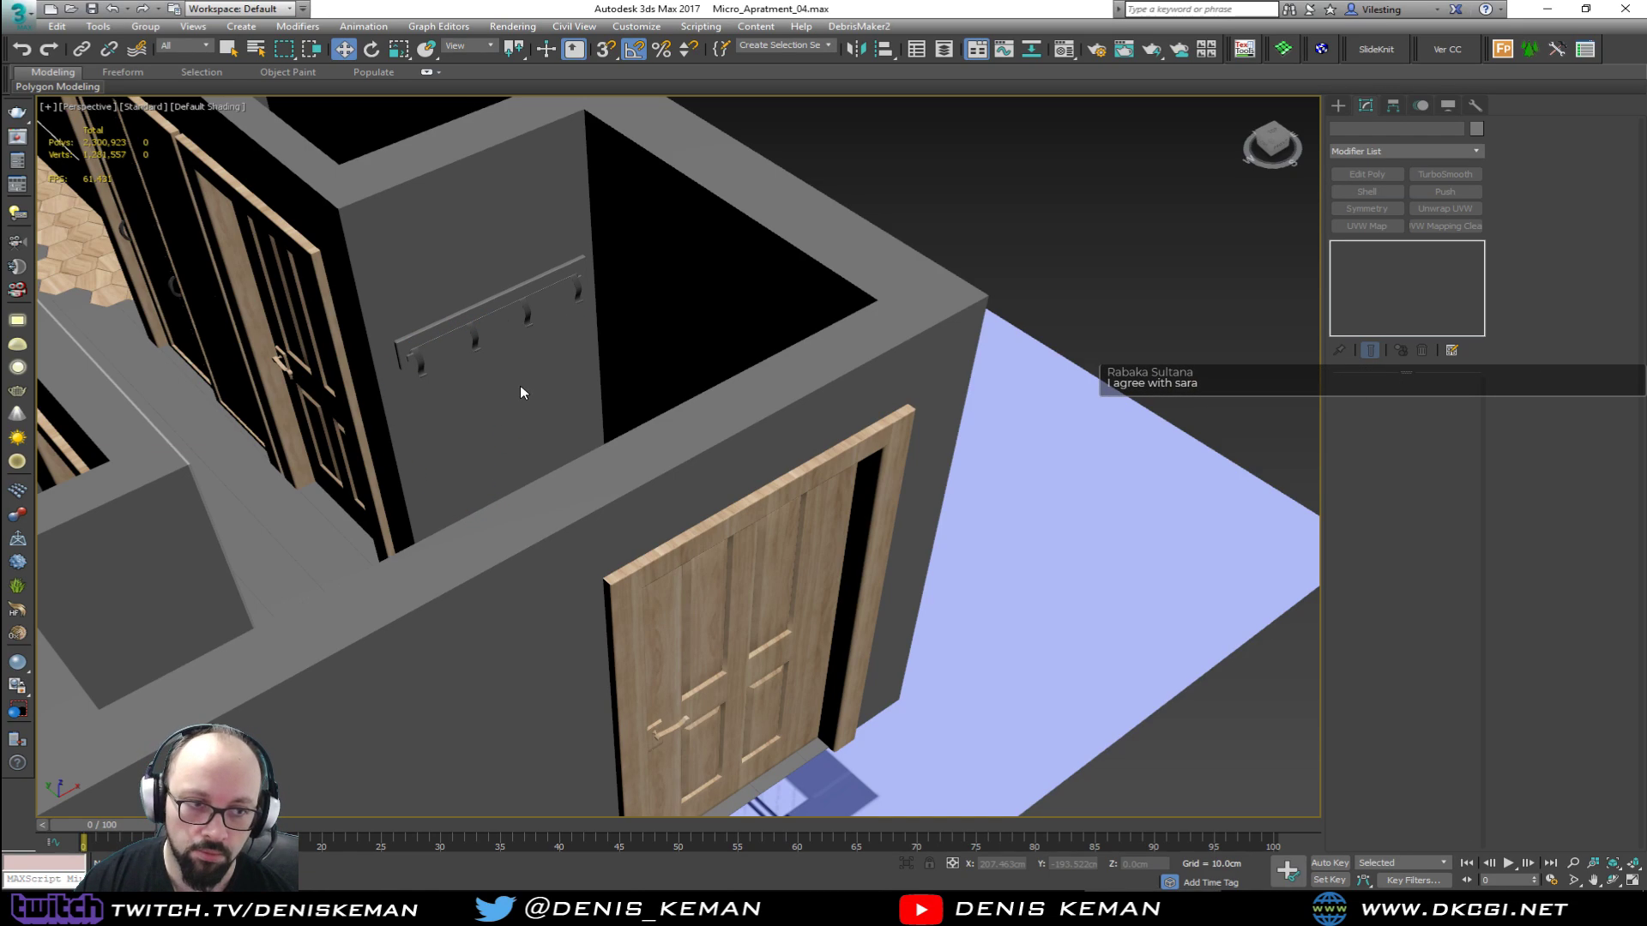
{"action": "middle_click_drag", "start_coordinate": [417, 368], "coordinate": [525, 397], "text": "alt"}
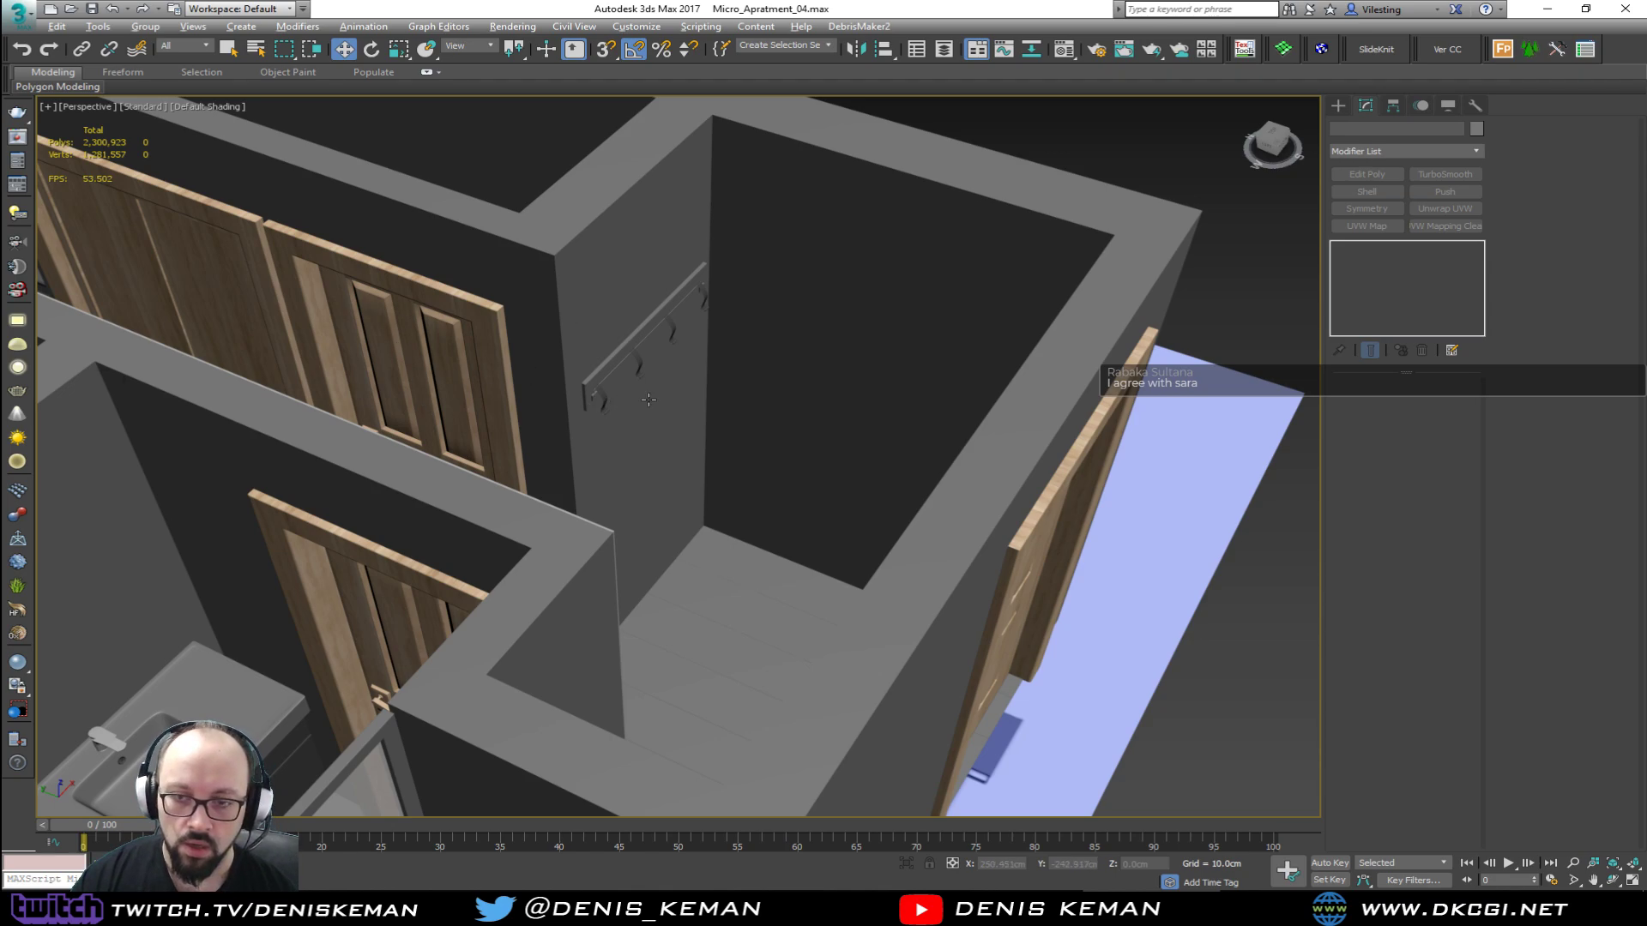
{"action": "middle_click_drag", "start_coordinate": [767, 406], "coordinate": [728, 408], "text": "alt"}
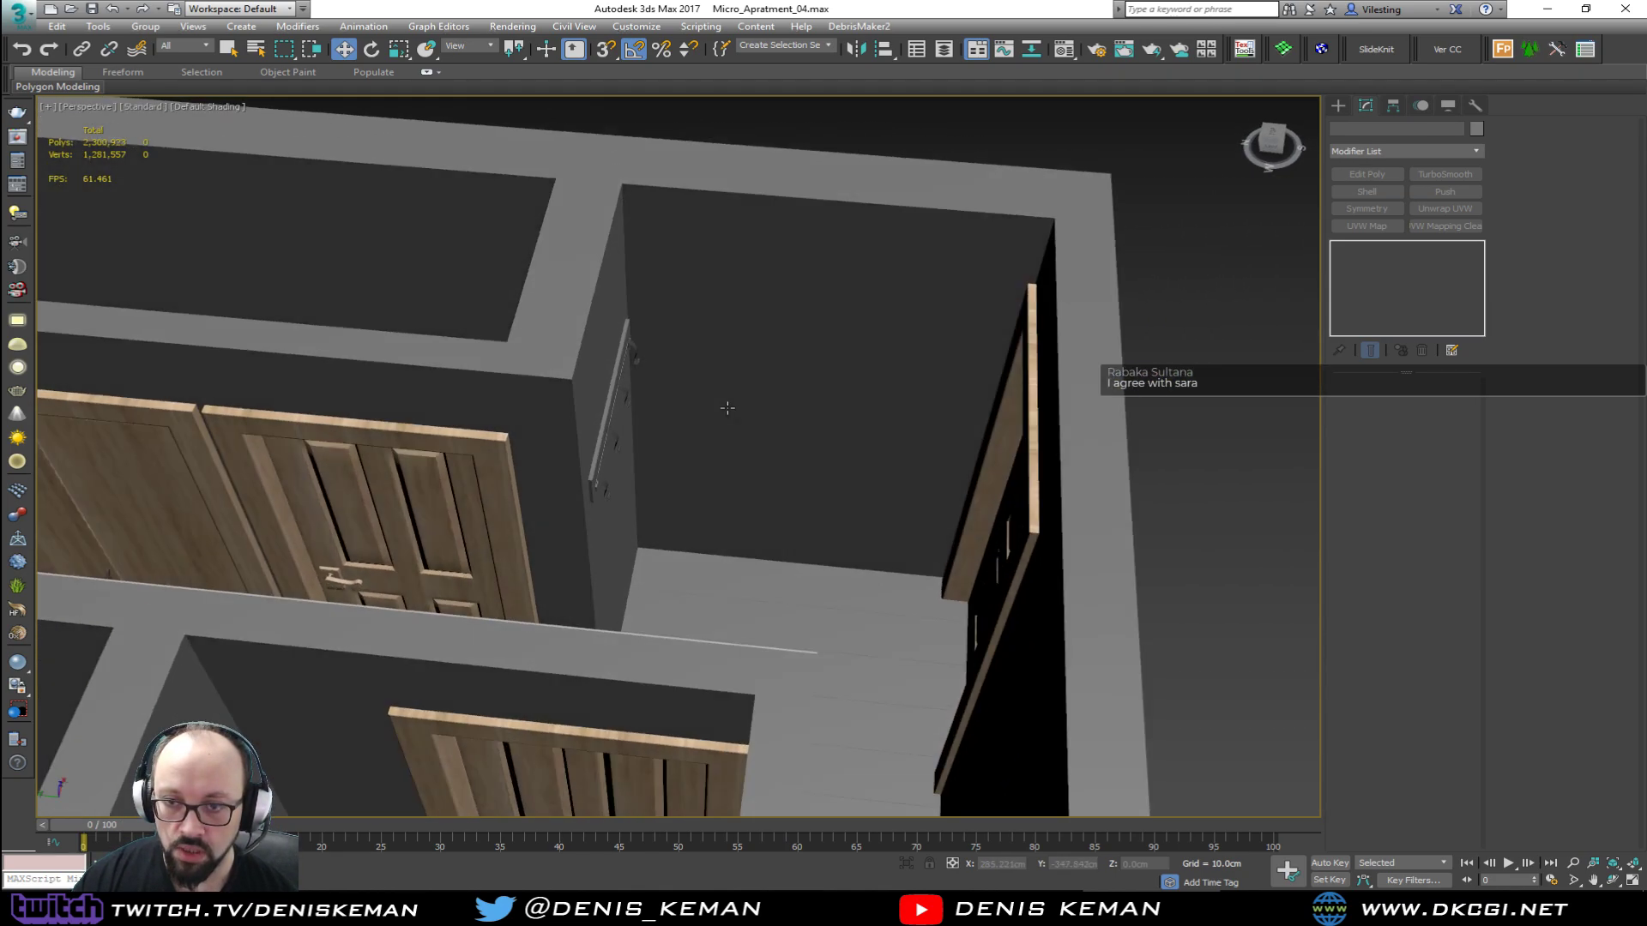
{"action": "middle_click_drag", "start_coordinate": [861, 354], "coordinate": [475, 329]}
{"action": "scroll", "coordinate": [442, 280], "scroll_direction": "up", "scroll_amount": 5}
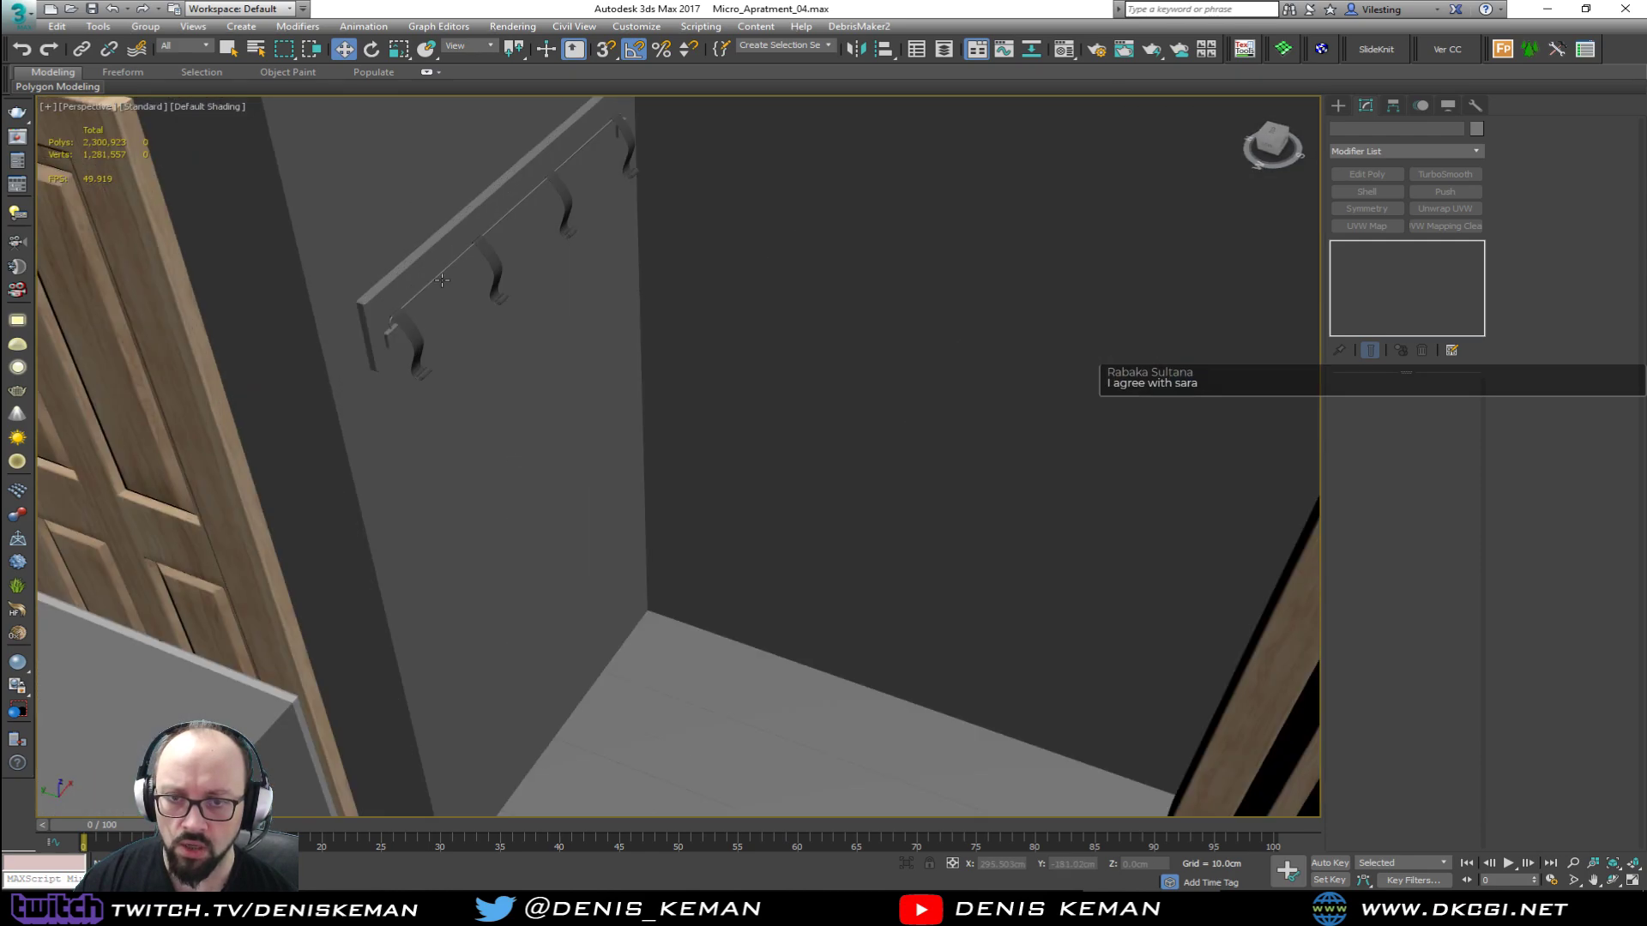
{"action": "scroll", "coordinate": [442, 280], "scroll_direction": "up", "scroll_amount": 2}
{"action": "middle_click_drag", "start_coordinate": [551, 441], "coordinate": [427, 445]}
{"action": "scroll", "coordinate": [586, 571], "scroll_direction": "down", "scroll_amount": 5}
{"action": "scroll", "coordinate": [559, 441], "scroll_direction": "up", "scroll_amount": 4}
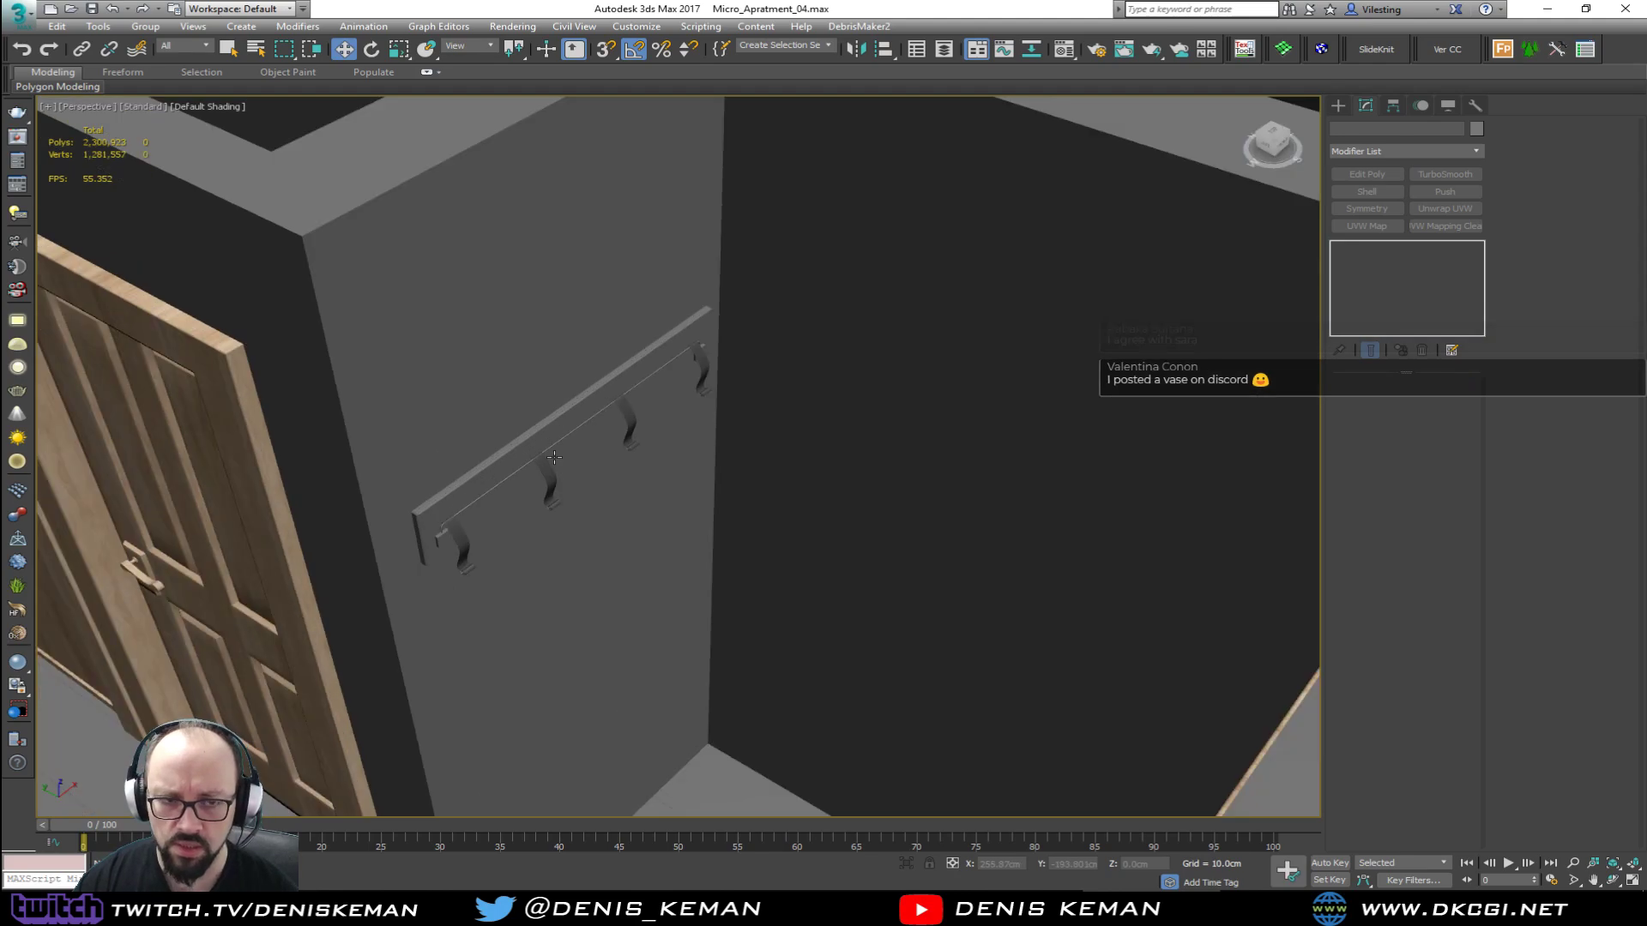
Step: Examine the hallway niche with the small wooden table and the empty wall above it
{"action": "middle_click_drag", "start_coordinate": [555, 458], "coordinate": [610, 371]}
{"action": "scroll", "coordinate": [660, 489], "scroll_direction": "down", "scroll_amount": 8}
{"action": "scroll", "coordinate": [522, 517], "scroll_direction": "down", "scroll_amount": 6}
{"action": "scroll", "coordinate": [588, 368], "scroll_direction": "up", "scroll_amount": 5}
{"action": "scroll", "coordinate": [581, 358], "scroll_direction": "up", "scroll_amount": 5}
{"action": "middle_click_drag", "start_coordinate": [525, 485], "coordinate": [585, 574]}
{"action": "scroll", "coordinate": [633, 572], "scroll_direction": "down", "scroll_amount": 4}
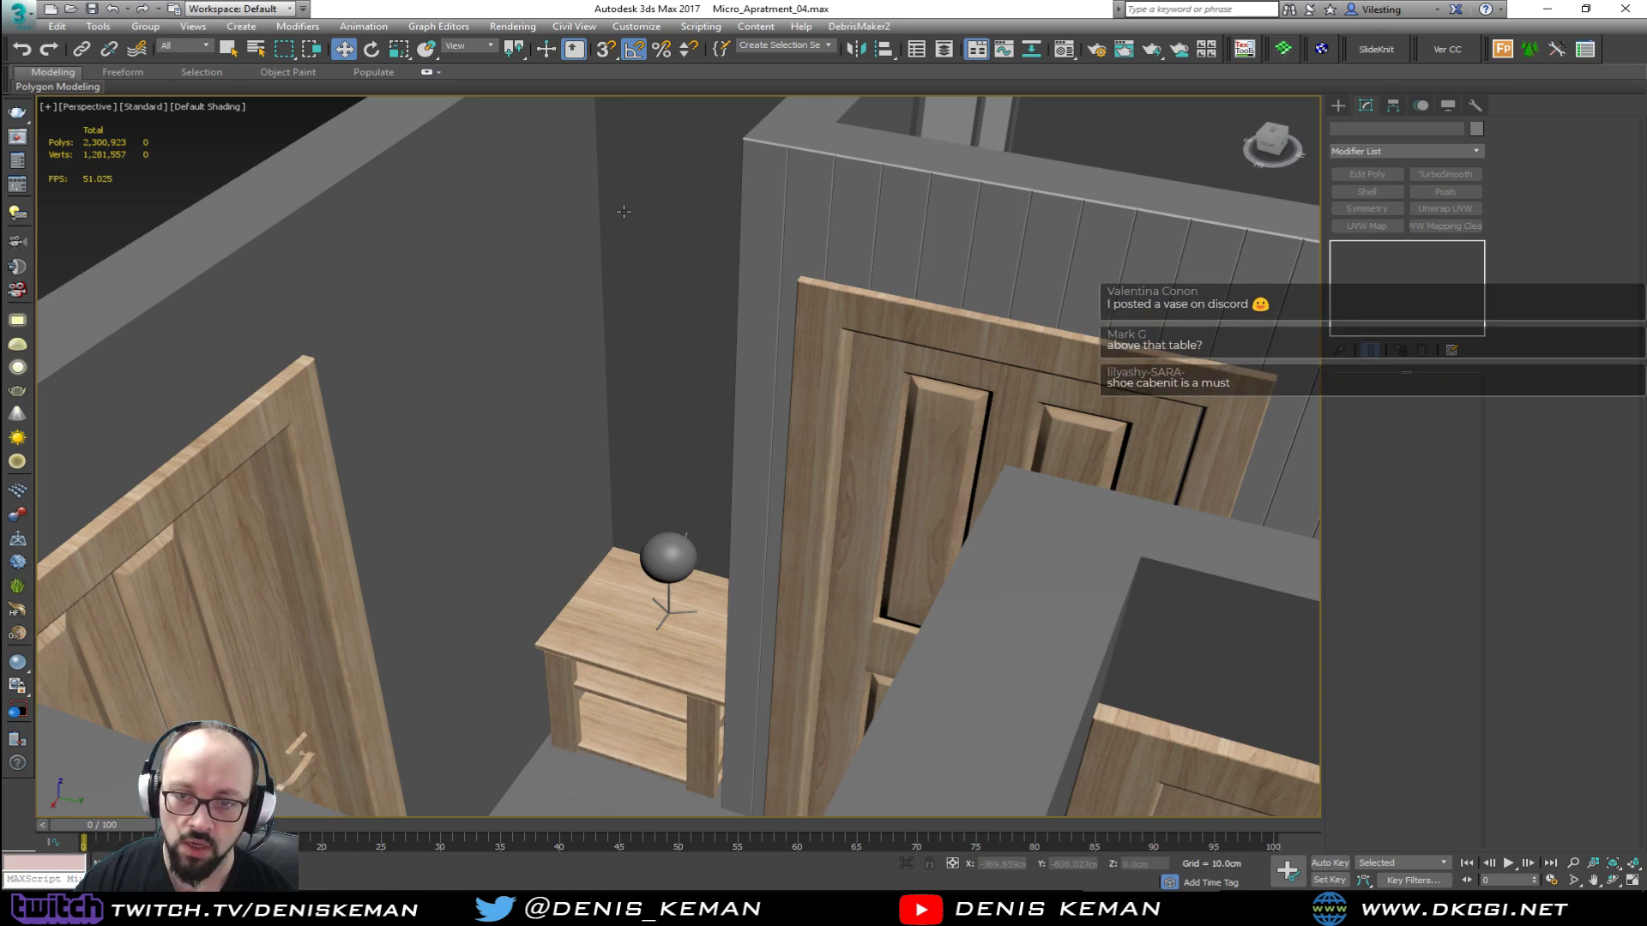
{"action": "middle_click_drag", "start_coordinate": [746, 325], "coordinate": [611, 467]}
{"action": "scroll", "coordinate": [642, 442], "scroll_direction": "down", "scroll_amount": 3}
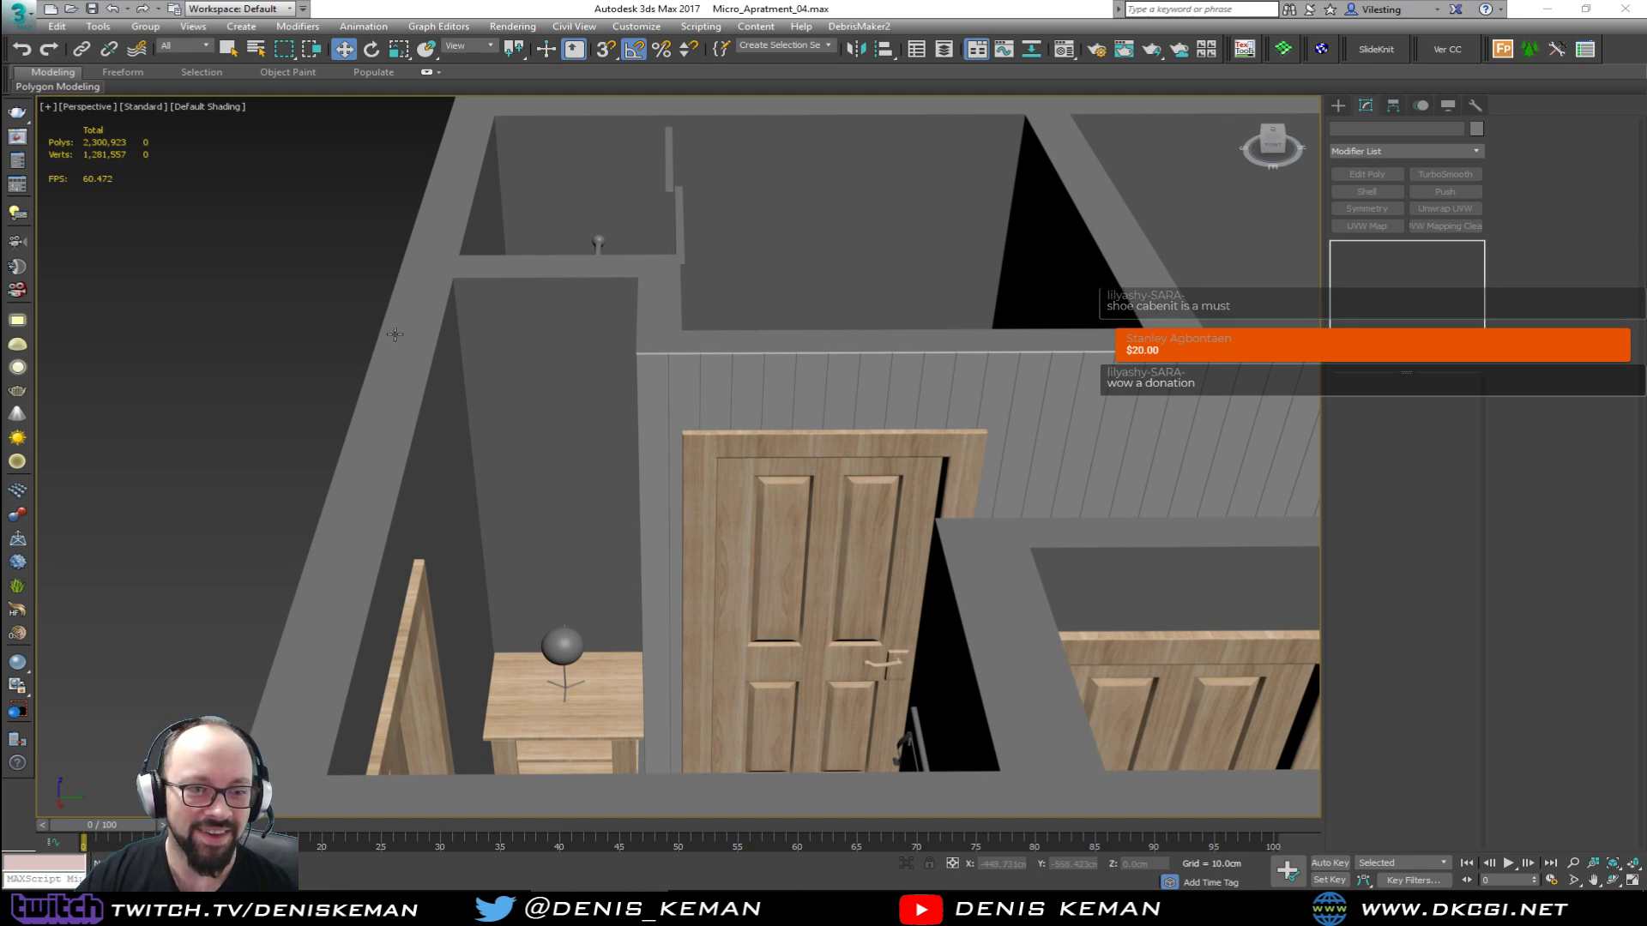
{"action": "left_click", "coordinate": [256, 350]}
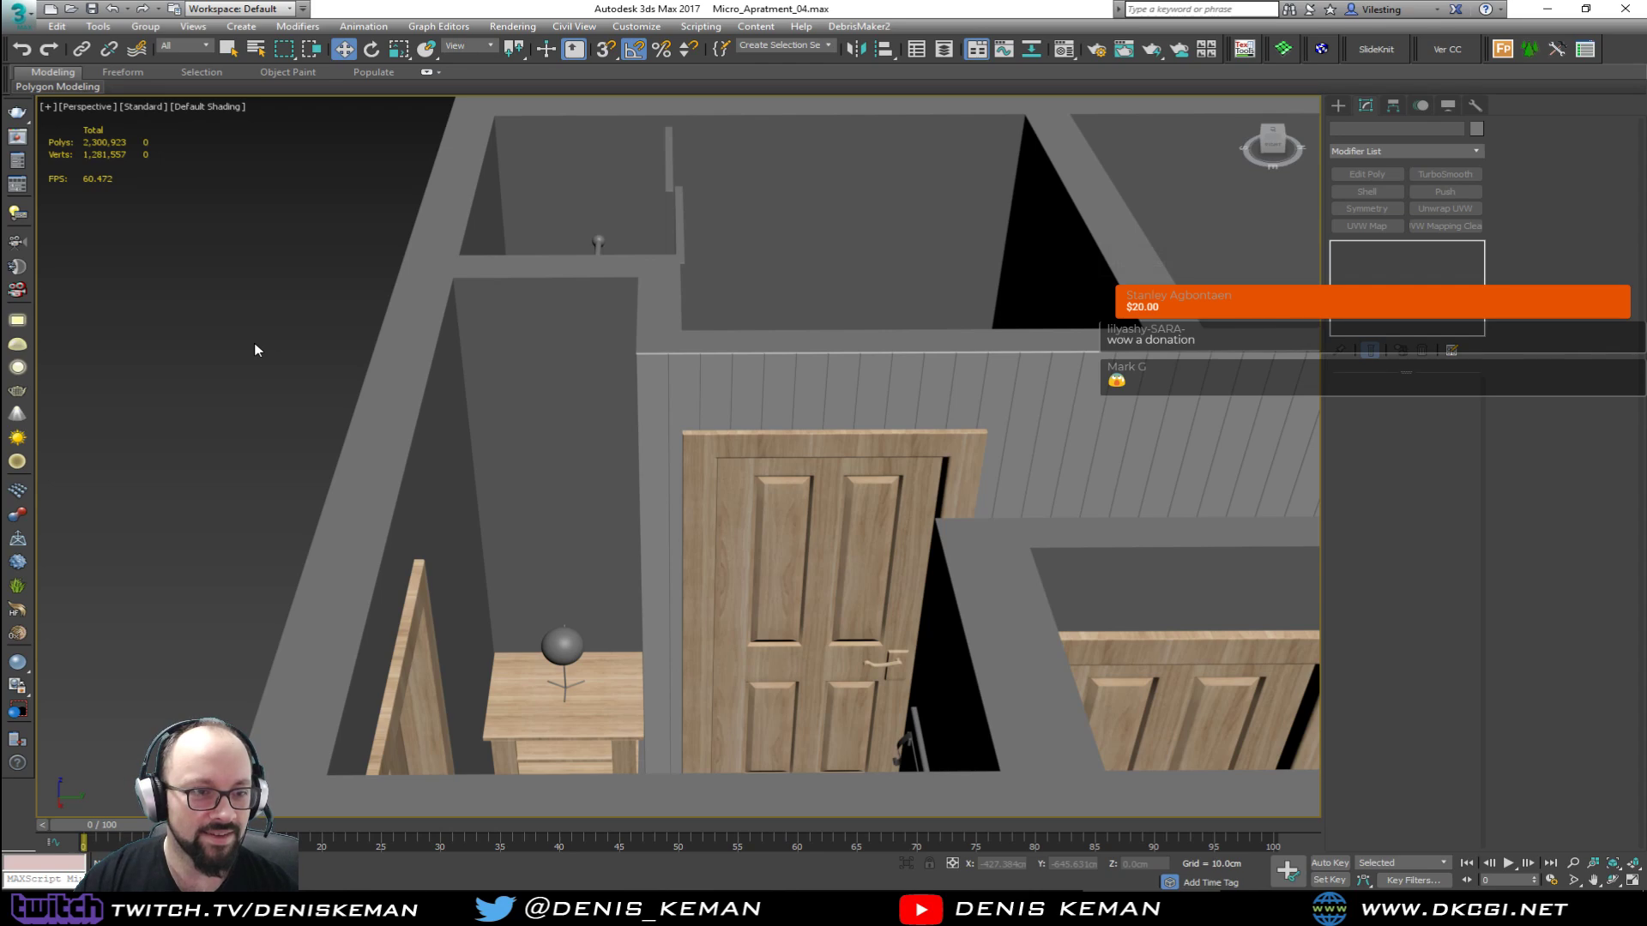
{"action": "middle_click_drag", "start_coordinate": [383, 320], "coordinate": [288, 396]}
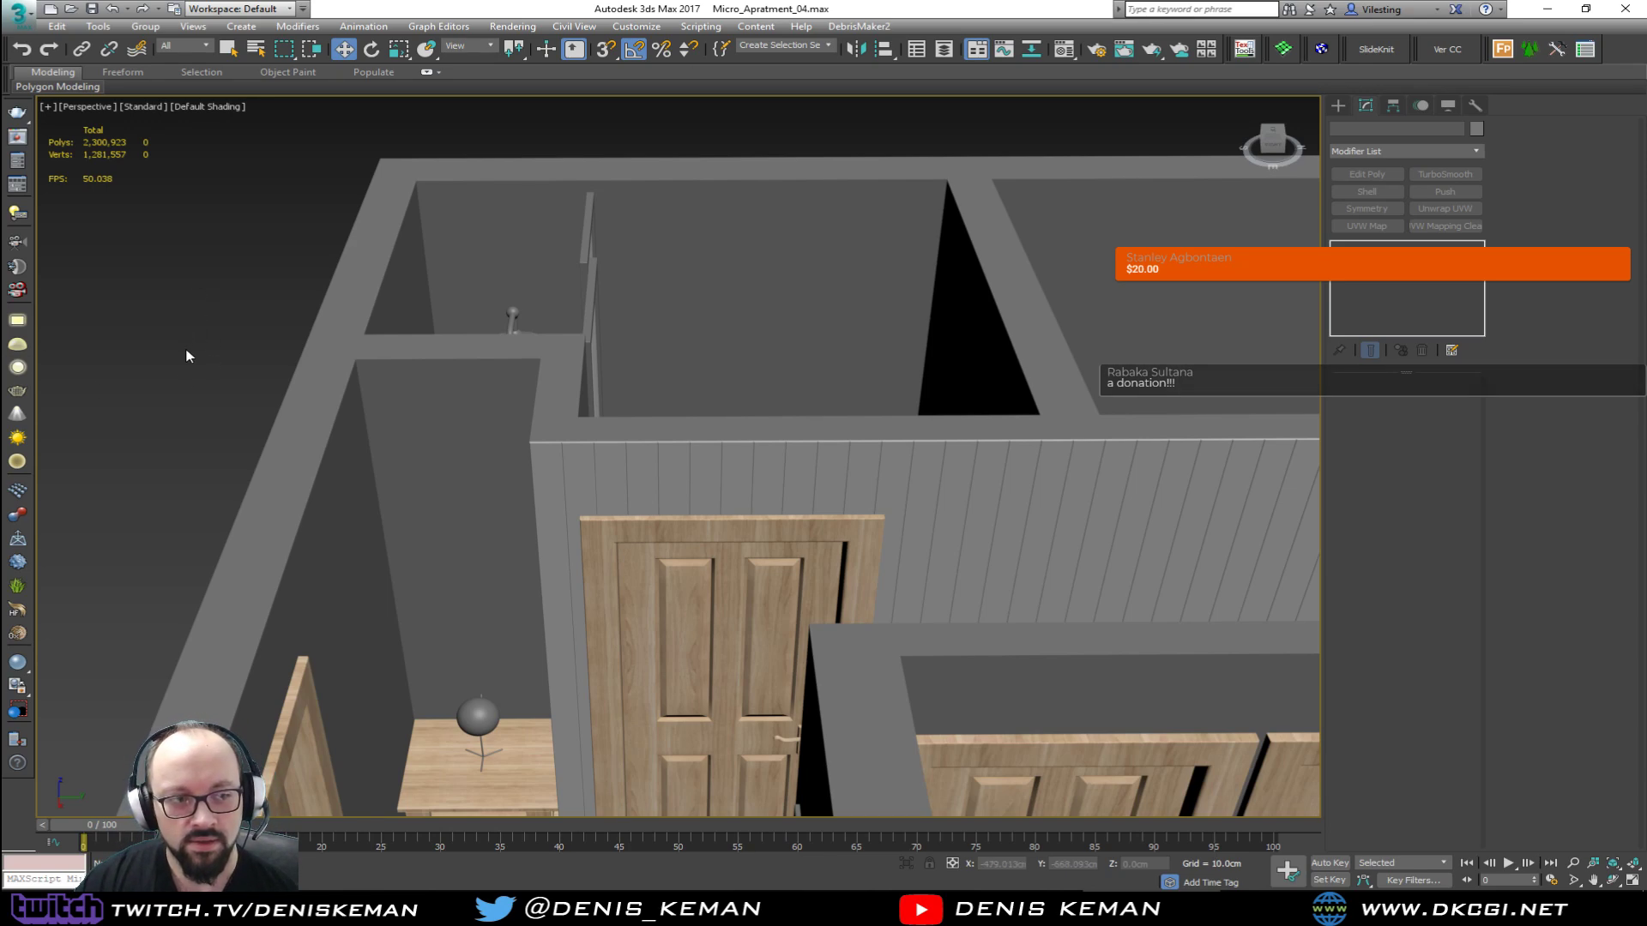
{"action": "scroll", "coordinate": [141, 407], "scroll_direction": "down", "scroll_amount": 4}
{"action": "middle_click_drag", "start_coordinate": [345, 436], "coordinate": [278, 449], "text": "alt"}
{"action": "middle_click_drag", "start_coordinate": [452, 497], "coordinate": [536, 386]}
{"action": "middle_click_drag", "start_coordinate": [633, 440], "coordinate": [1065, 251], "text": "alt"}
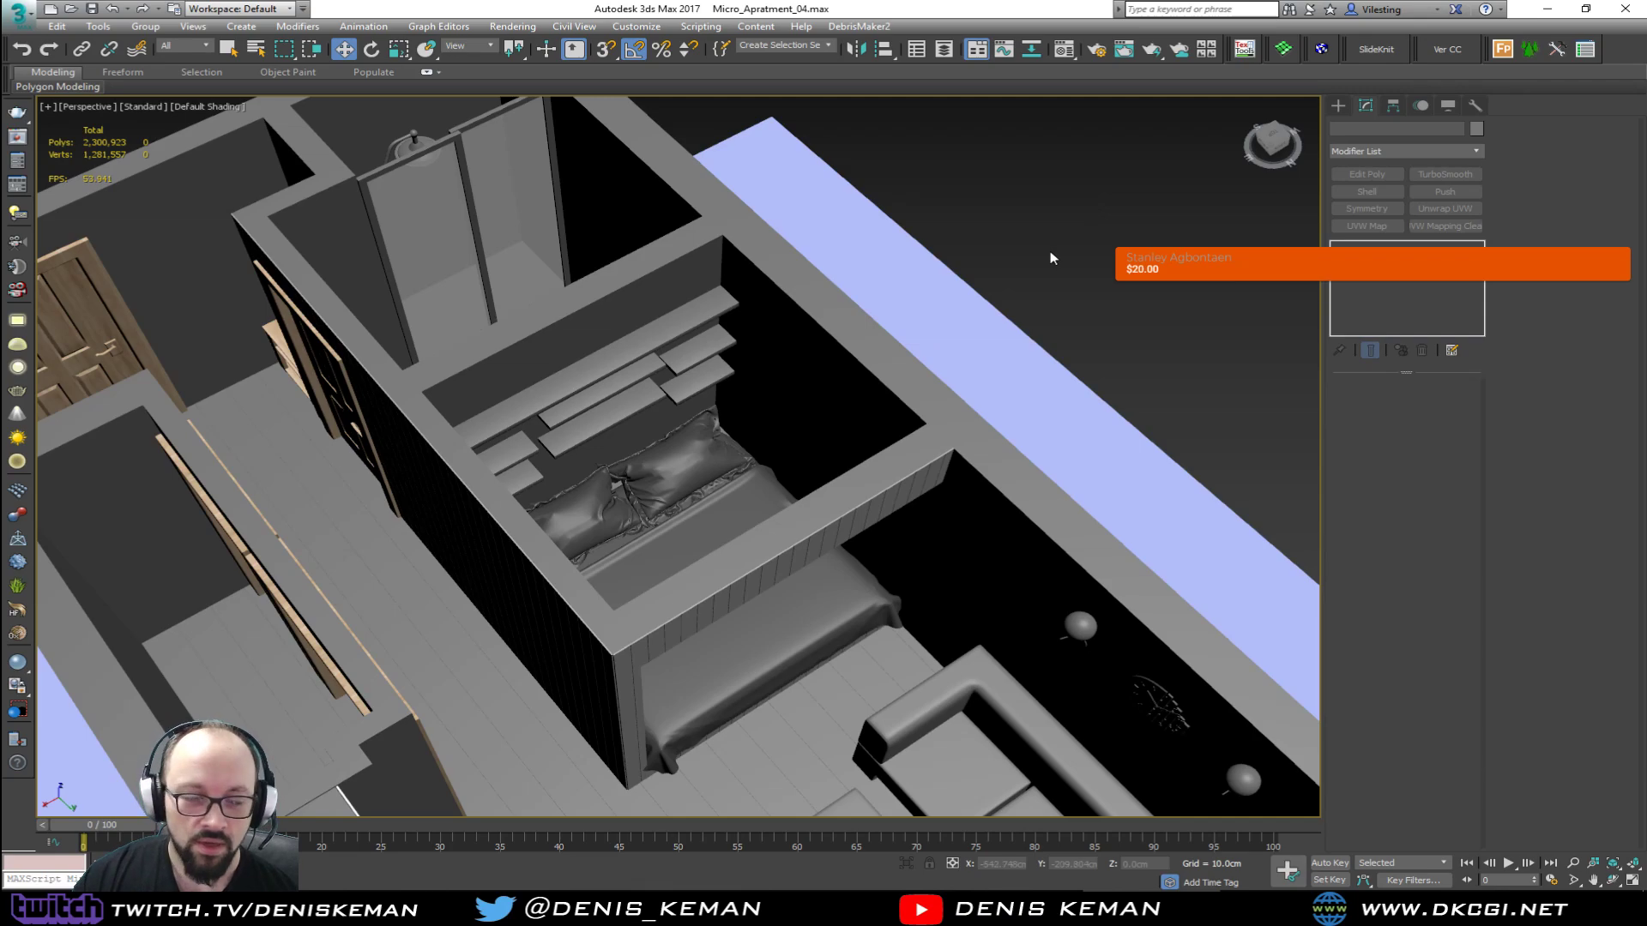
{"action": "middle_click_drag", "start_coordinate": [704, 403], "coordinate": [775, 309]}
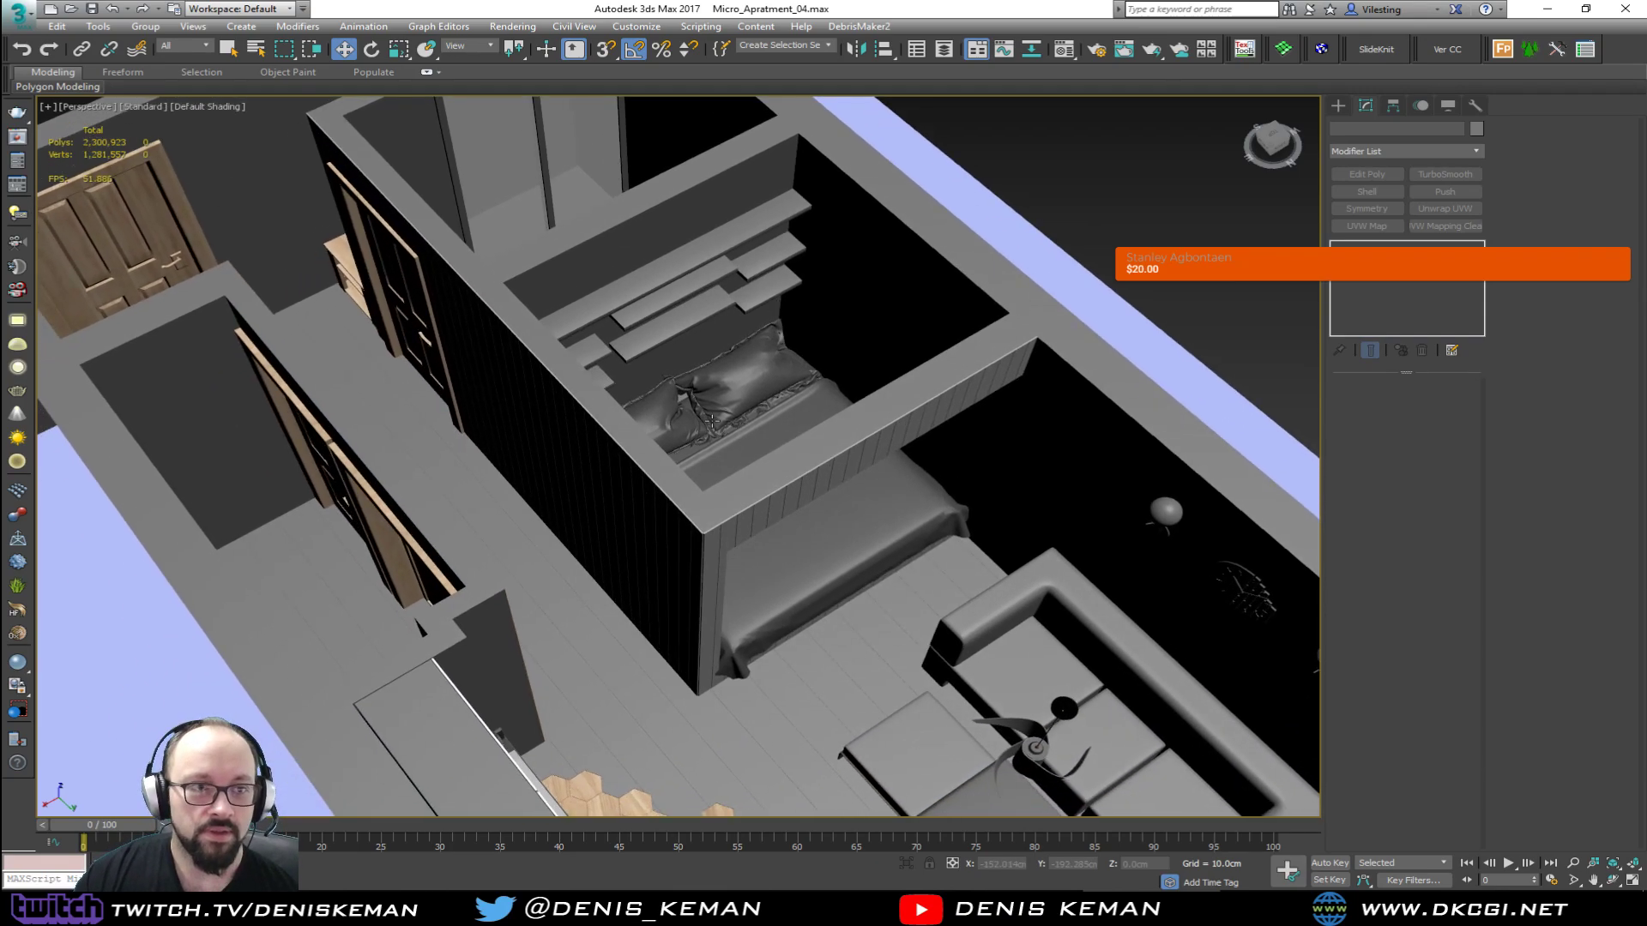
{"action": "mouse_move", "coordinate": [691, 431]}
{"action": "middle_mouse_down", "text": "alt"}
{"action": "mouse_move", "coordinate": [786, 410]}
{"action": "mouse_move", "coordinate": [680, 391]}
{"action": "mouse_move", "coordinate": [713, 418]}
{"action": "middle_mouse_up", "text": "alt"}
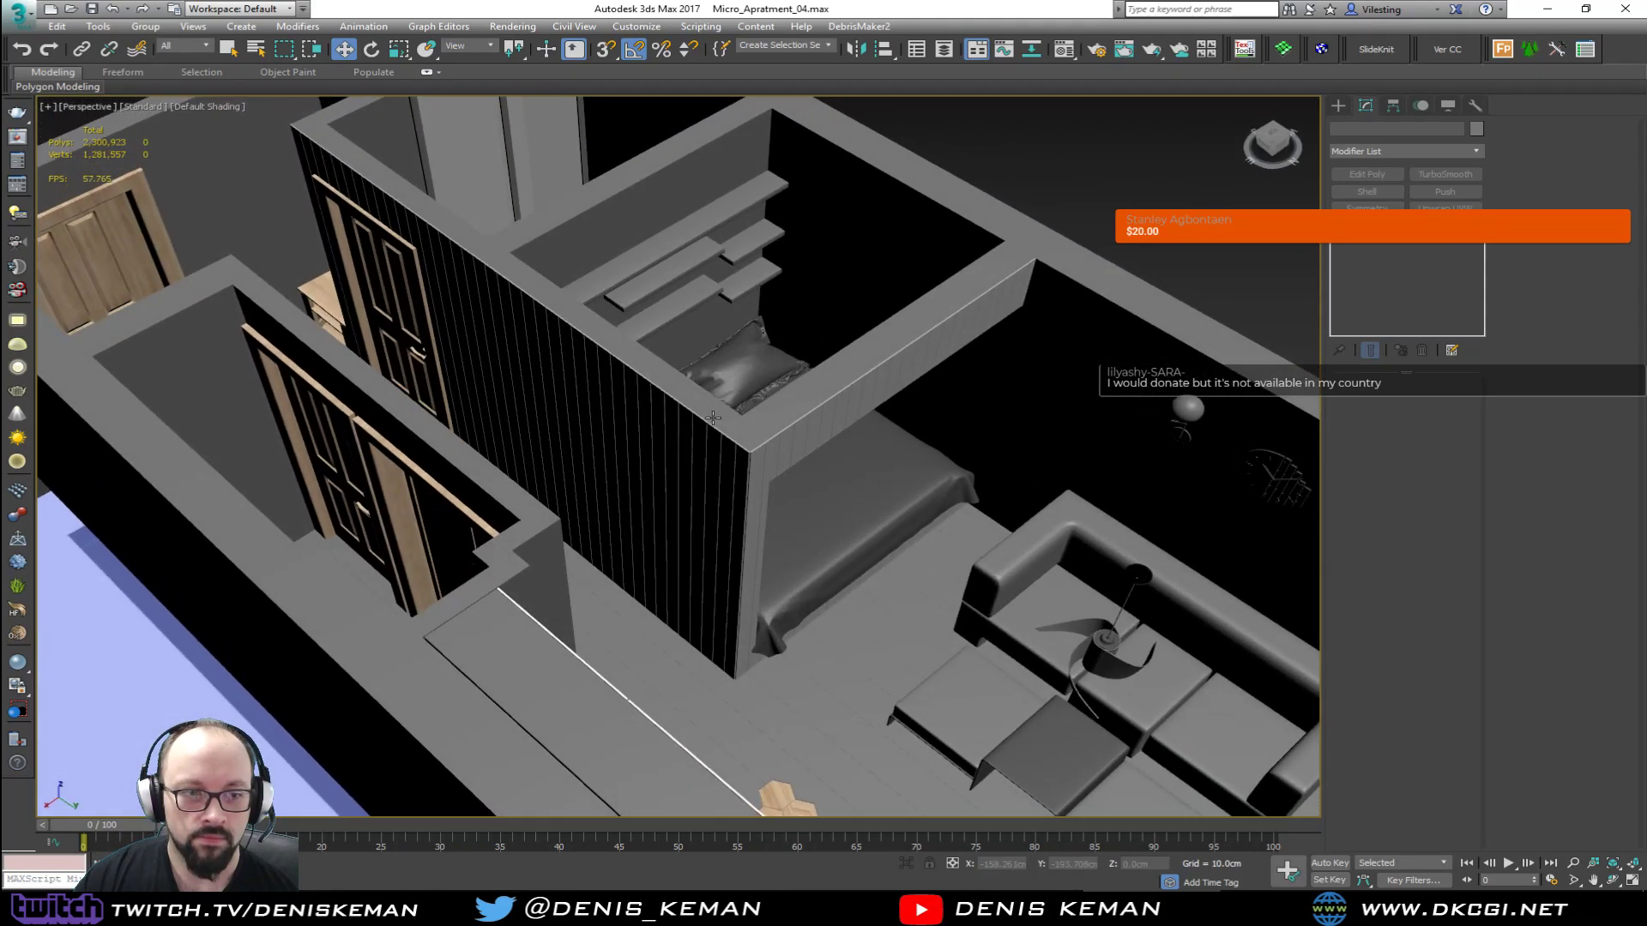
{"action": "middle_click_drag", "start_coordinate": [725, 352], "coordinate": [658, 405]}
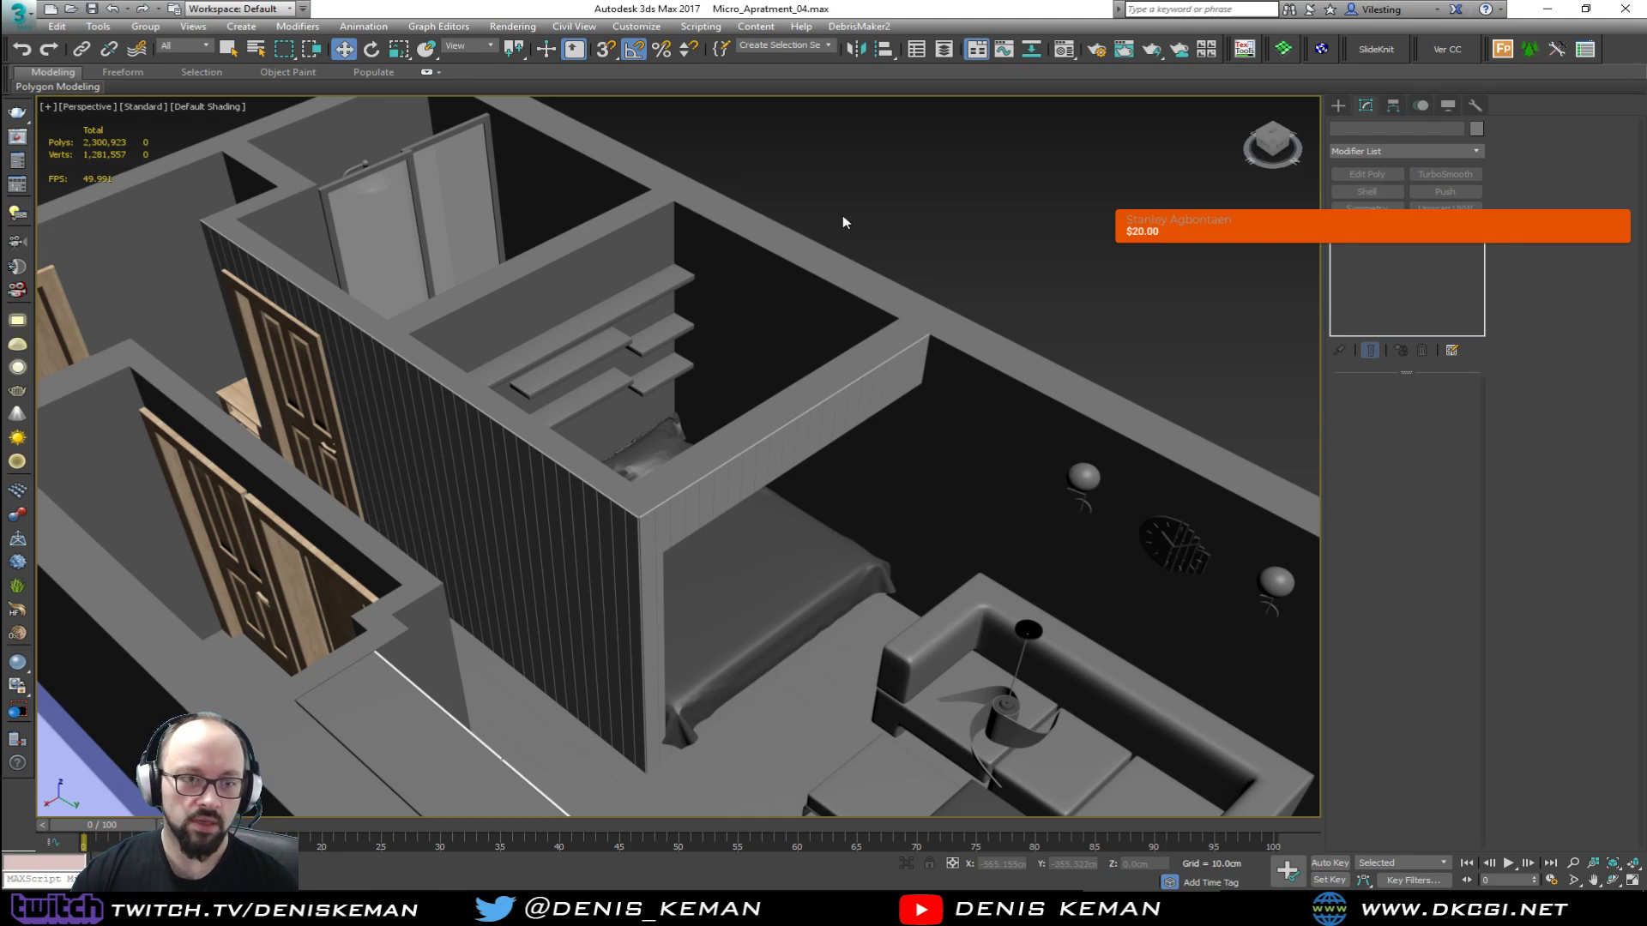
{"action": "middle_click_drag", "start_coordinate": [695, 301], "coordinate": [652, 264], "text": "alt"}
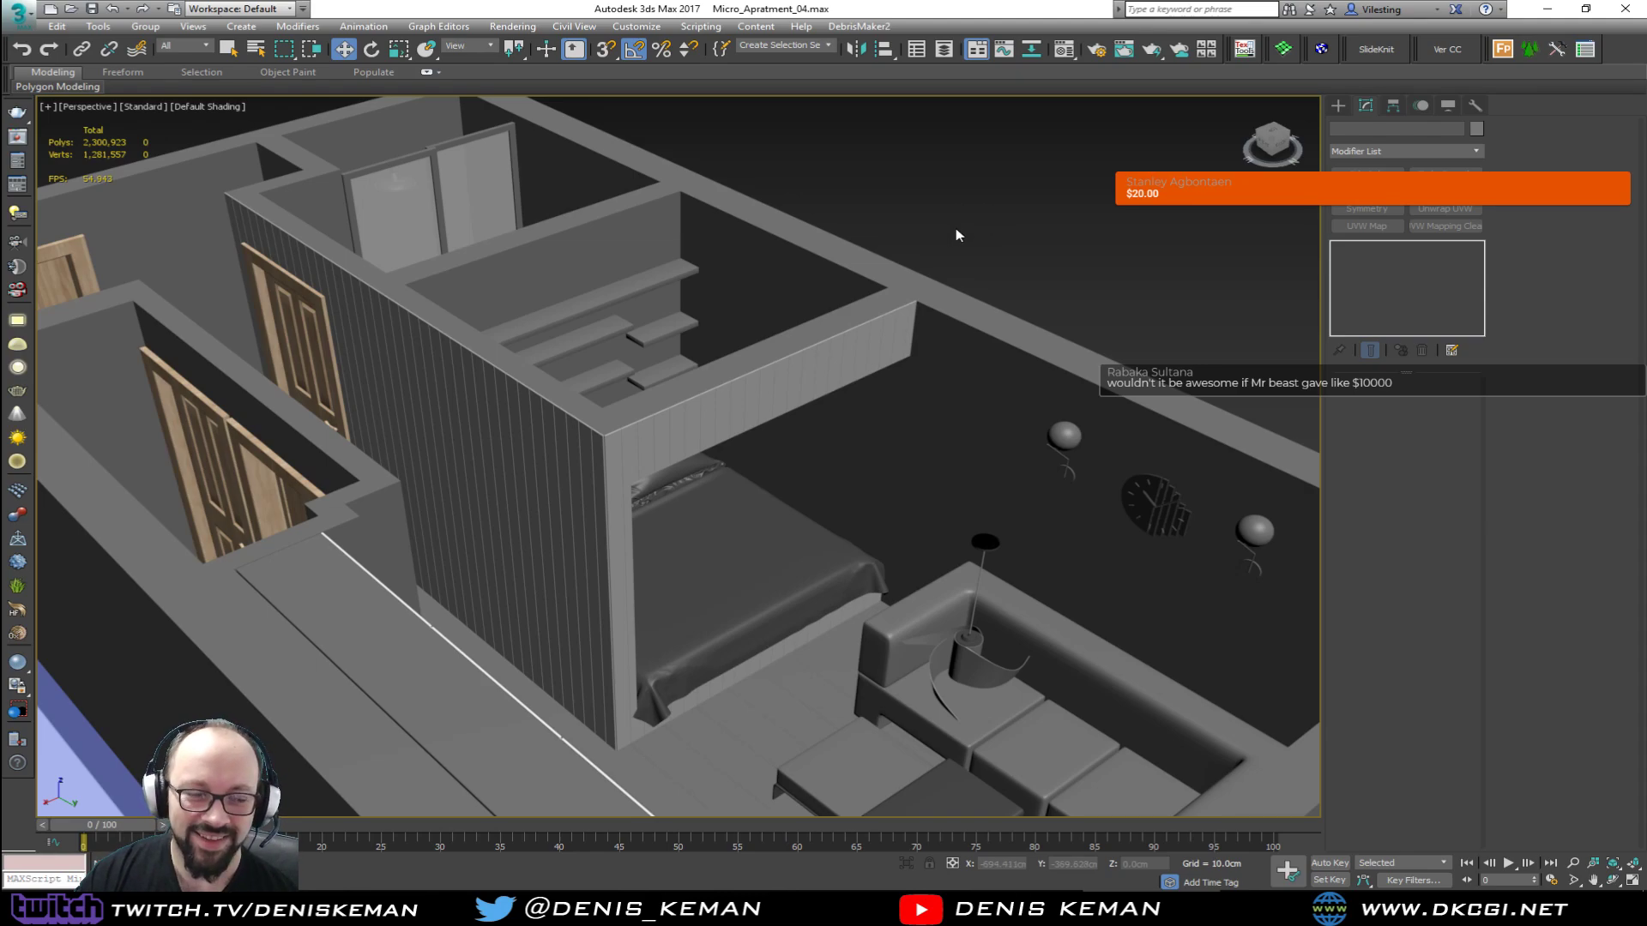
{"action": "scroll", "coordinate": [900, 292], "scroll_direction": "up", "scroll_amount": 5}
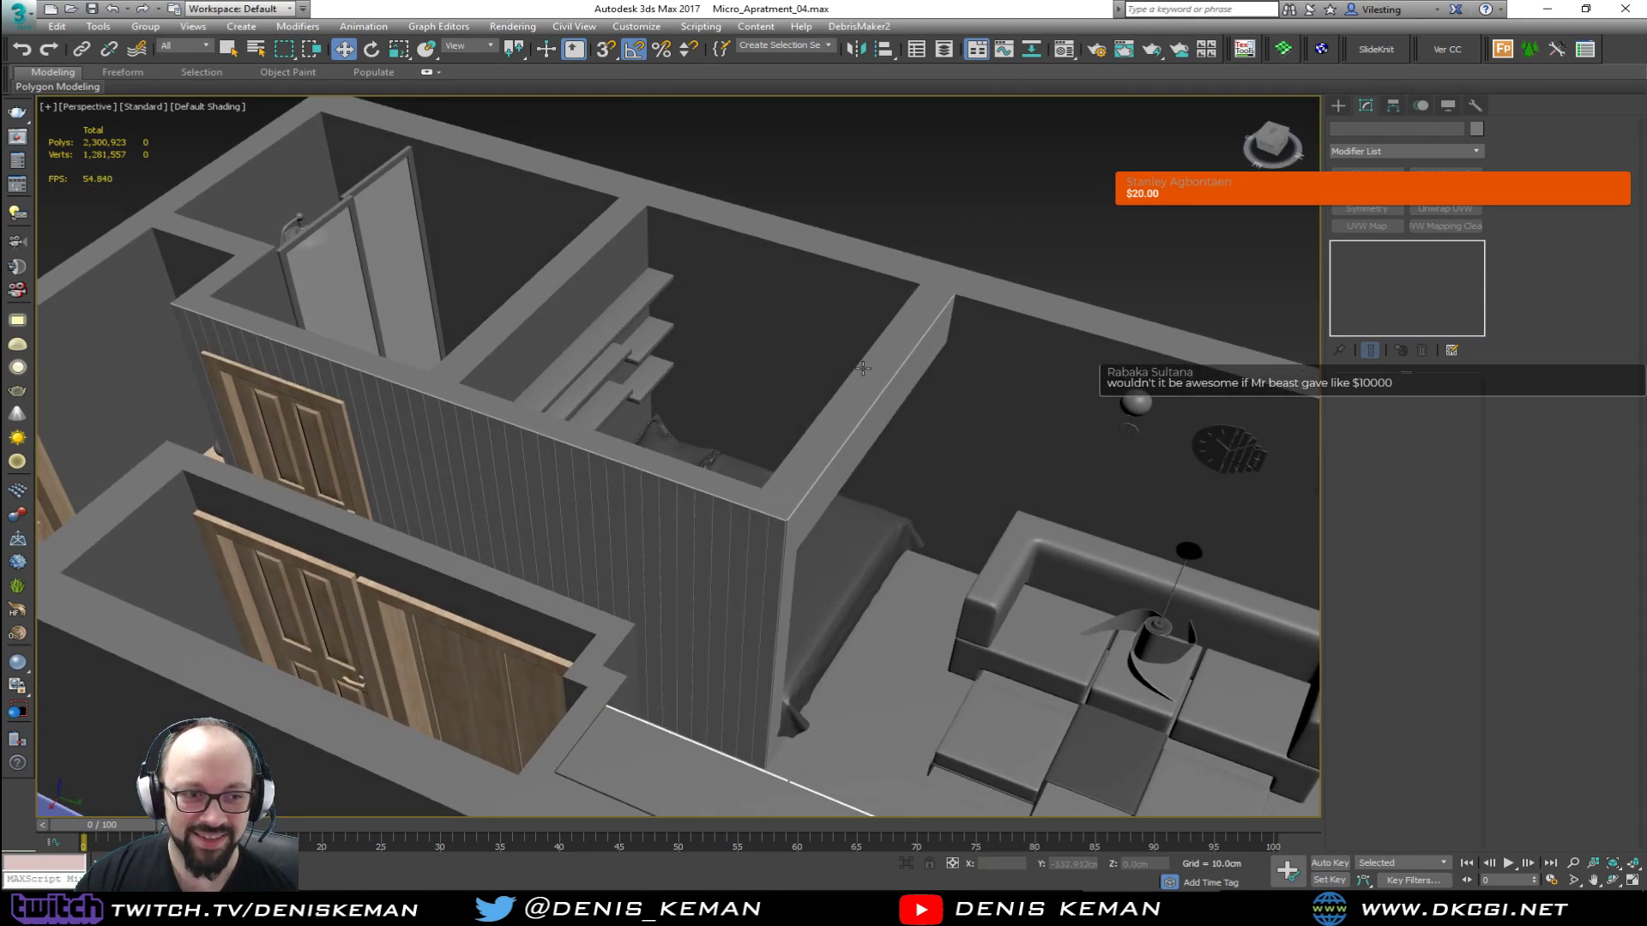
{"action": "middle_click_drag", "start_coordinate": [841, 438], "coordinate": [735, 317]}
{"action": "middle_click_drag", "start_coordinate": [806, 356], "coordinate": [761, 368], "text": "alt"}
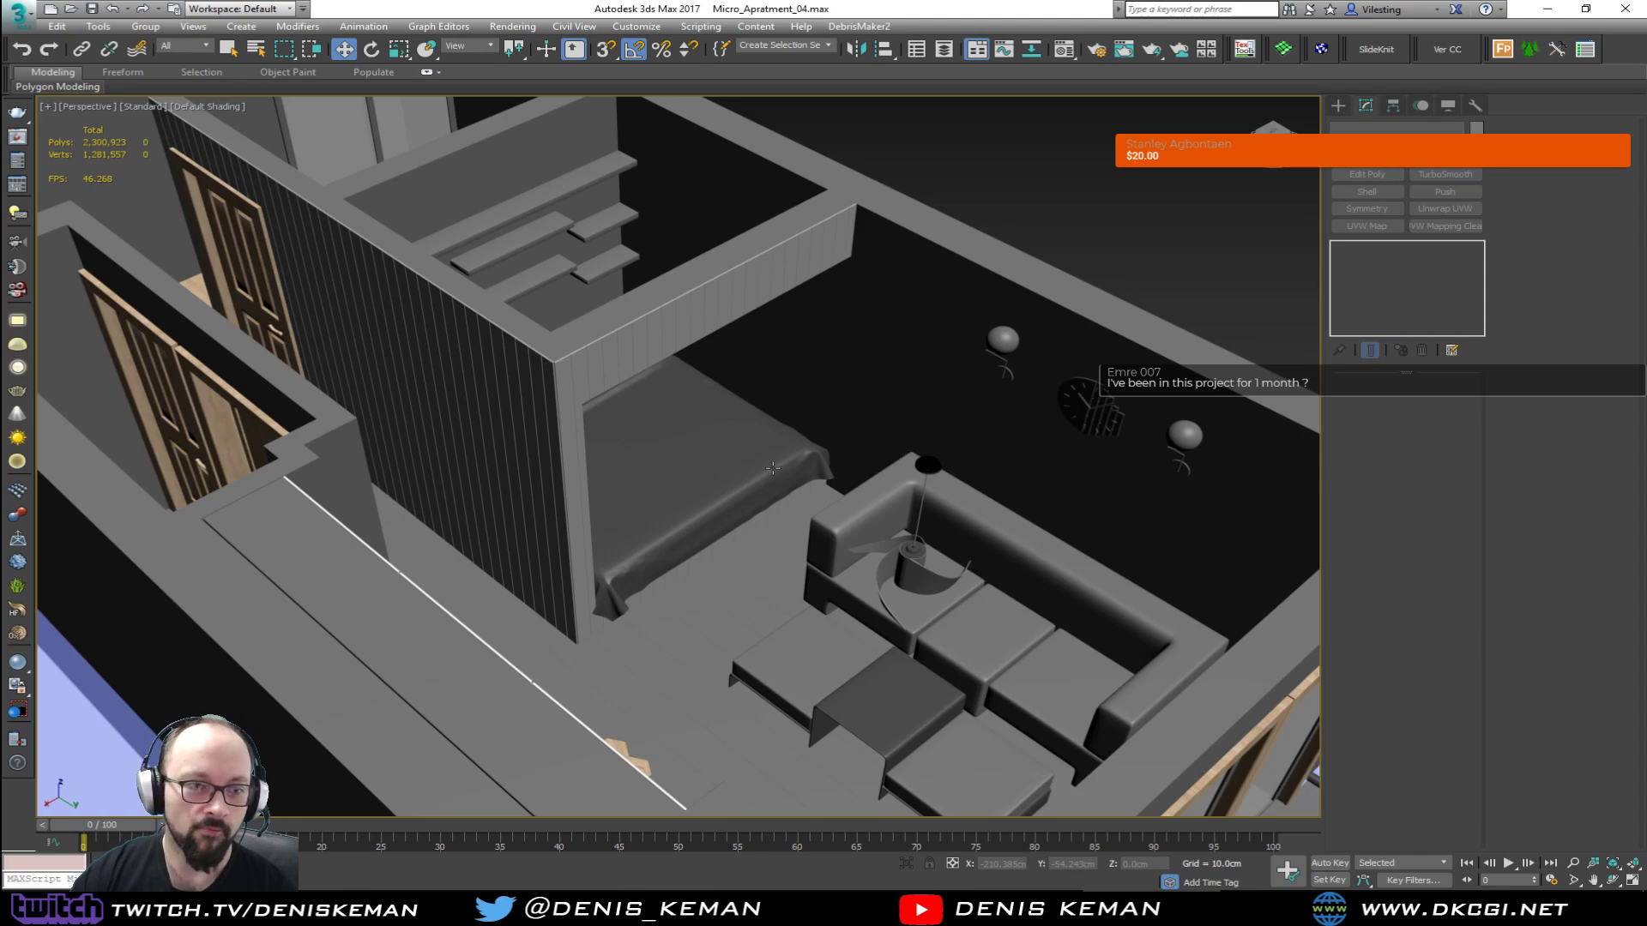
{"action": "middle_click_drag", "start_coordinate": [664, 314], "coordinate": [502, 338]}
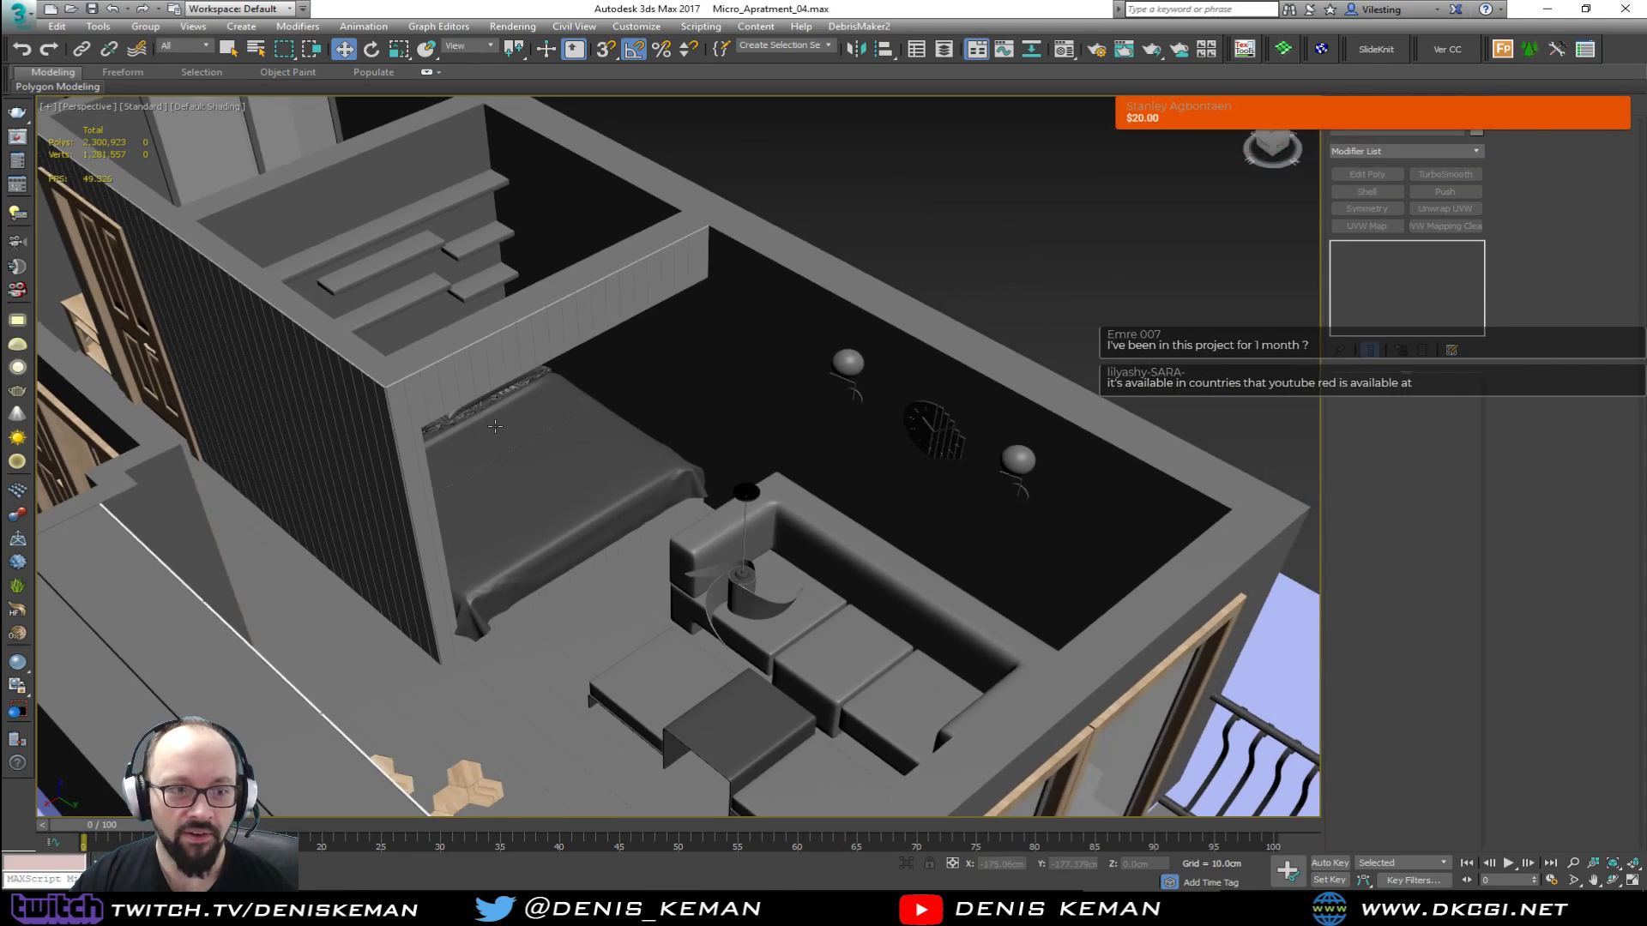
{"action": "middle_click_drag", "start_coordinate": [400, 391], "coordinate": [444, 456]}
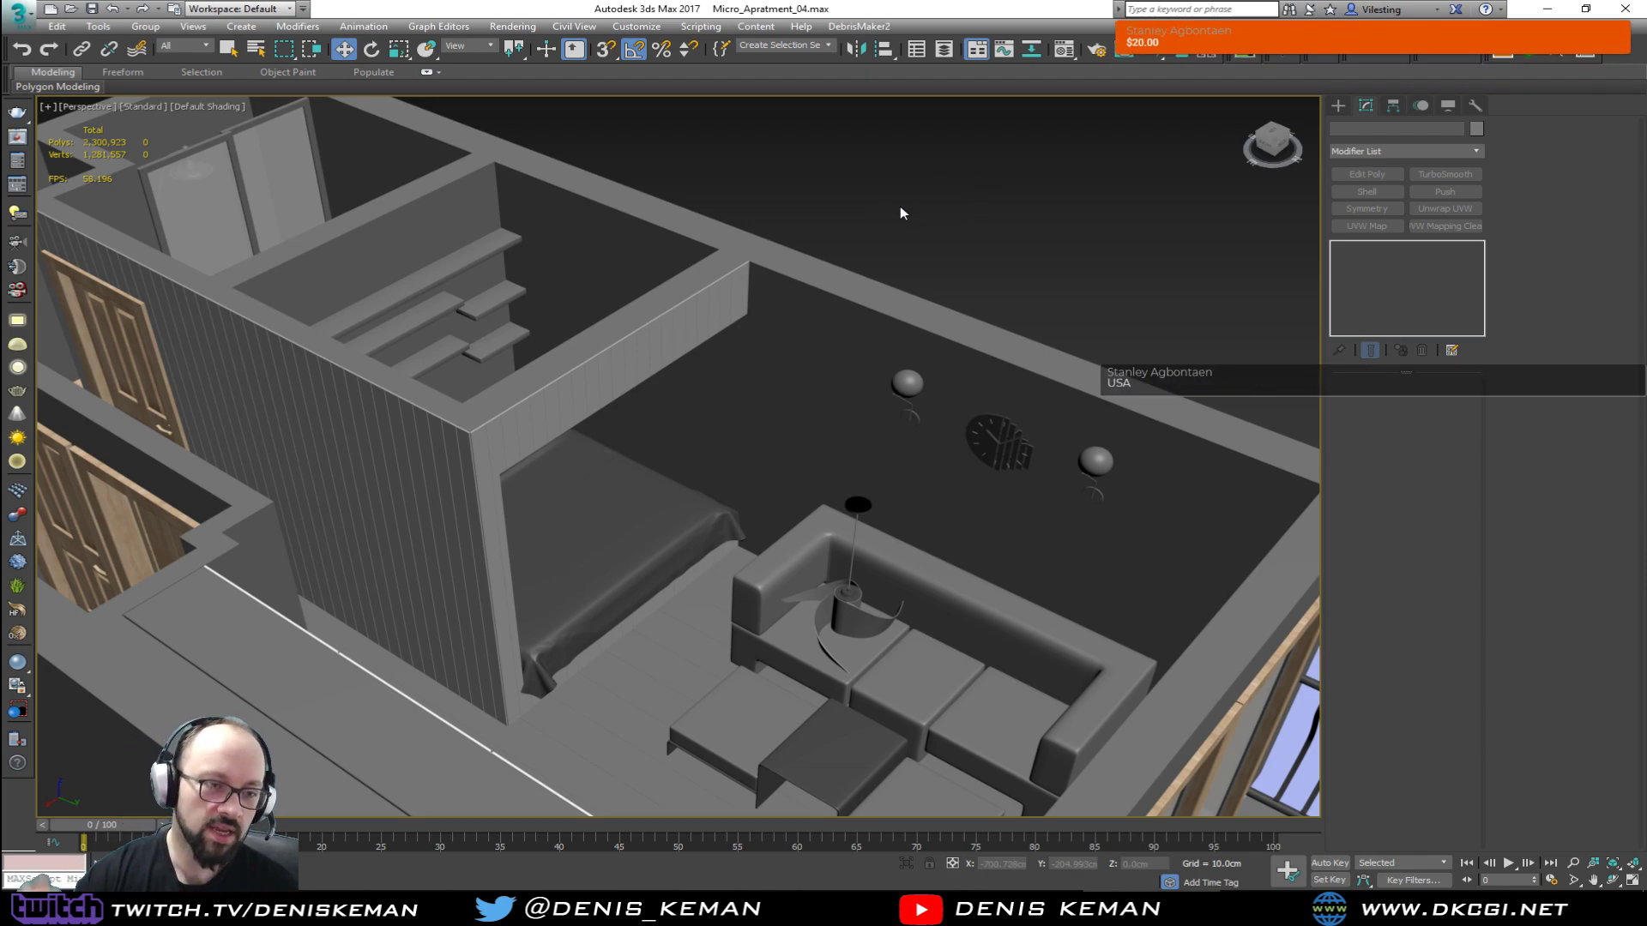
{"action": "middle_click_drag", "start_coordinate": [477, 260], "coordinate": [707, 635]}
{"action": "scroll", "coordinate": [687, 492], "scroll_direction": "down", "scroll_amount": 1}
{"action": "middle_click_drag", "start_coordinate": [687, 492], "coordinate": [467, 464]}
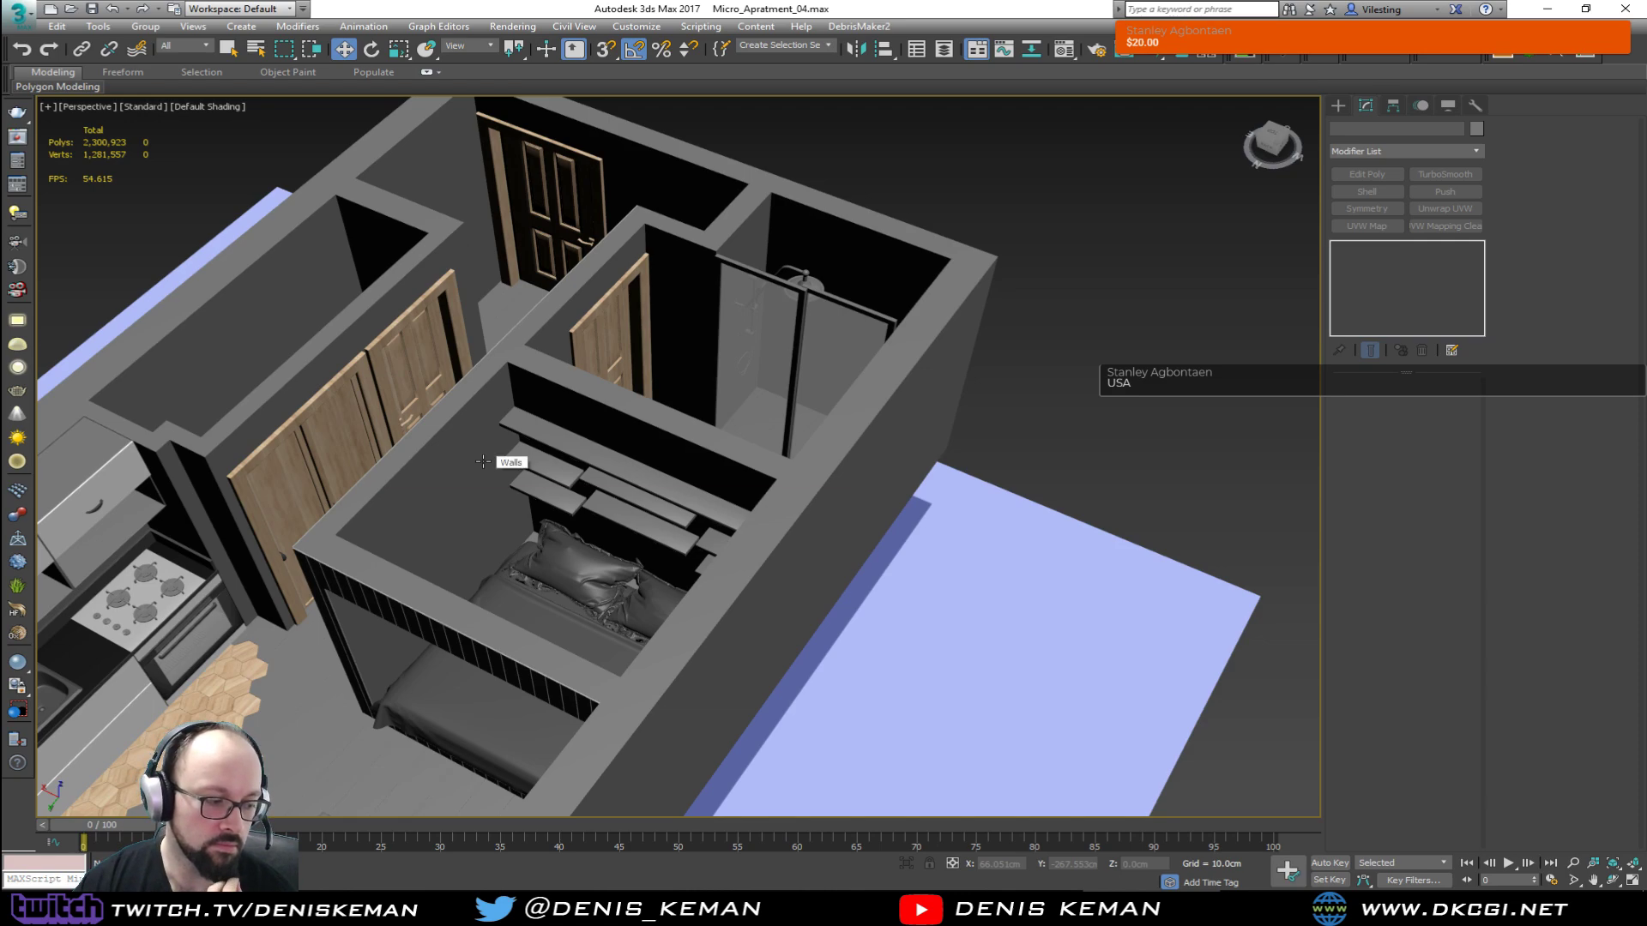
{"action": "middle_click_drag", "start_coordinate": [515, 465], "coordinate": [67, 477], "text": "alt"}
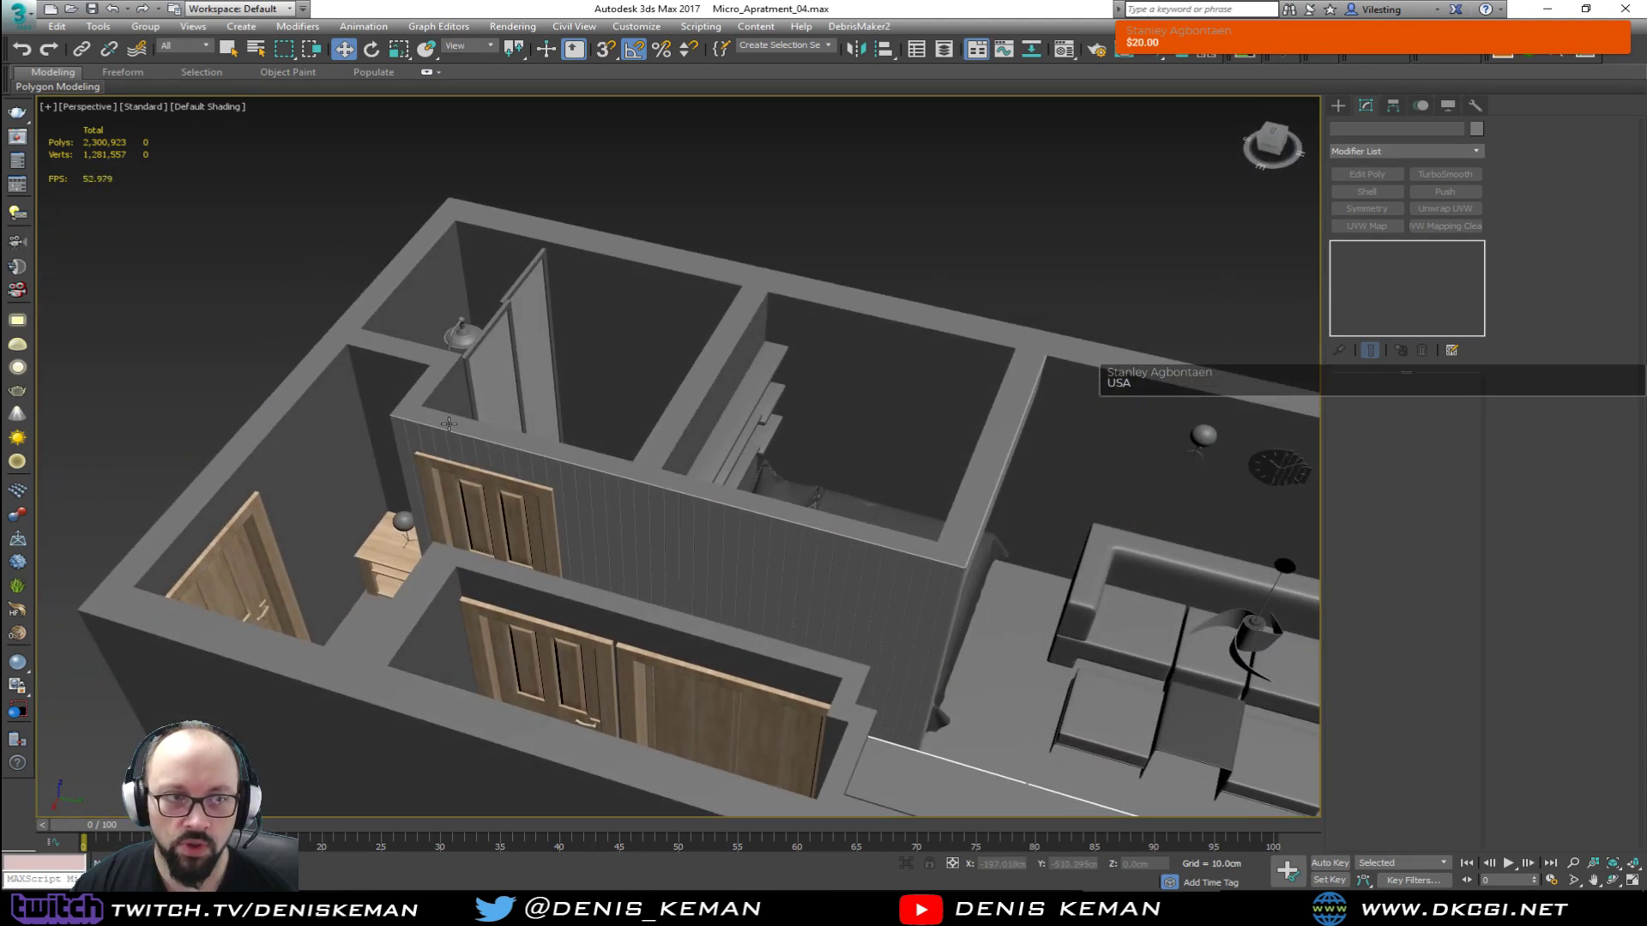
{"action": "middle_click_drag", "start_coordinate": [449, 424], "coordinate": [768, 442]}
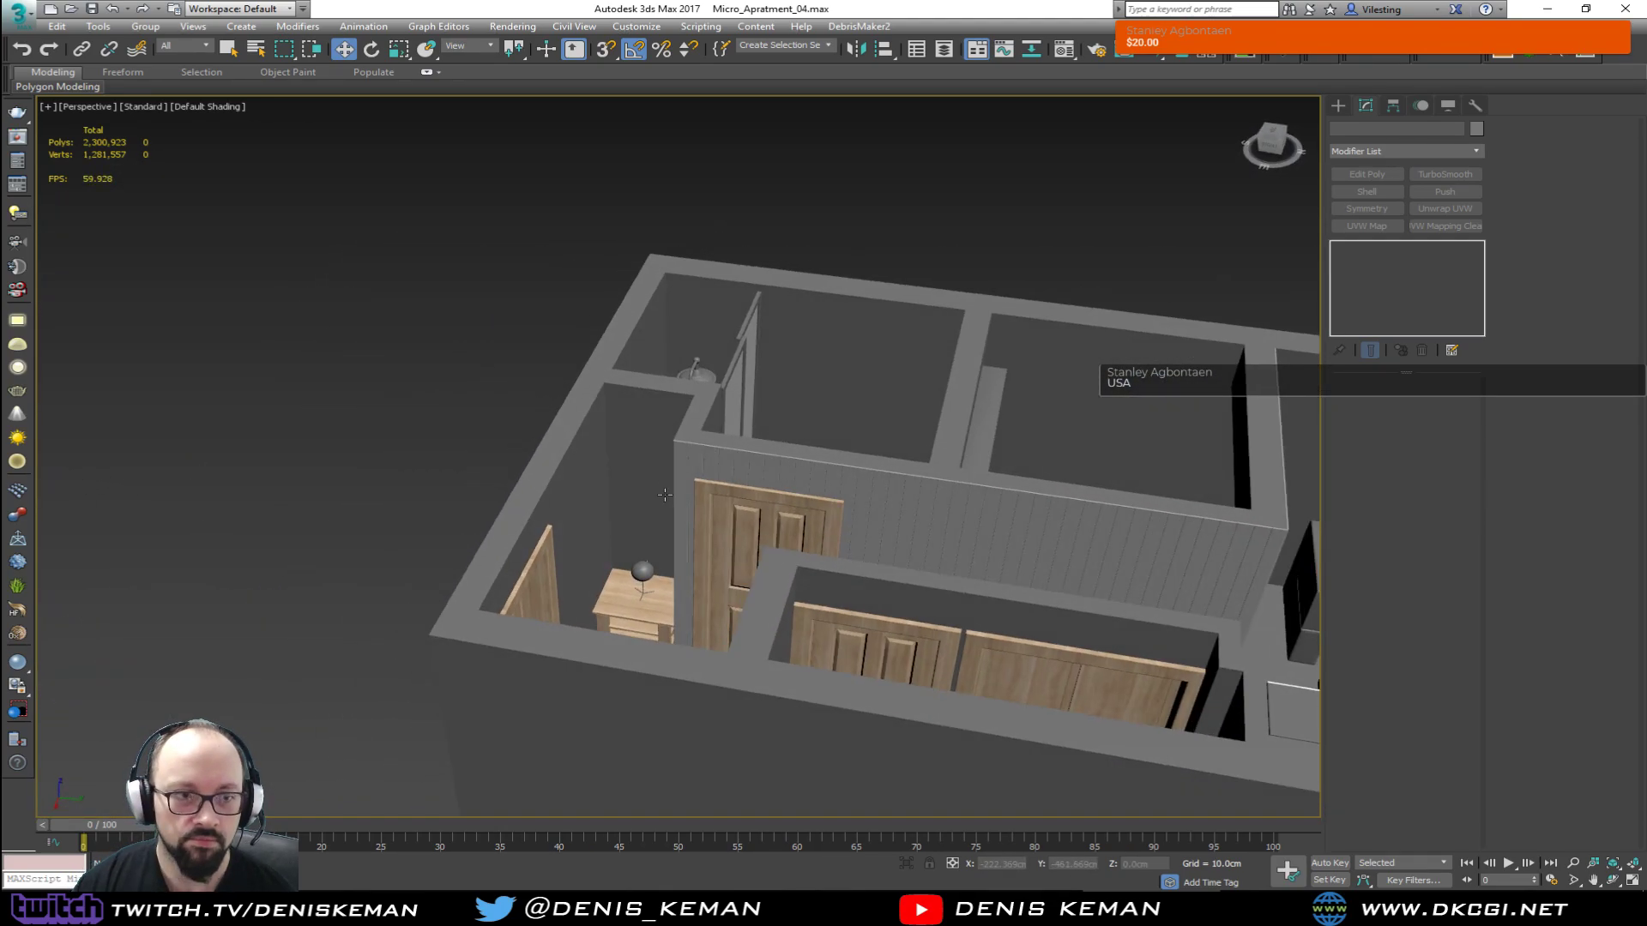
{"action": "scroll", "coordinate": [665, 494], "scroll_direction": "up", "scroll_amount": 3}
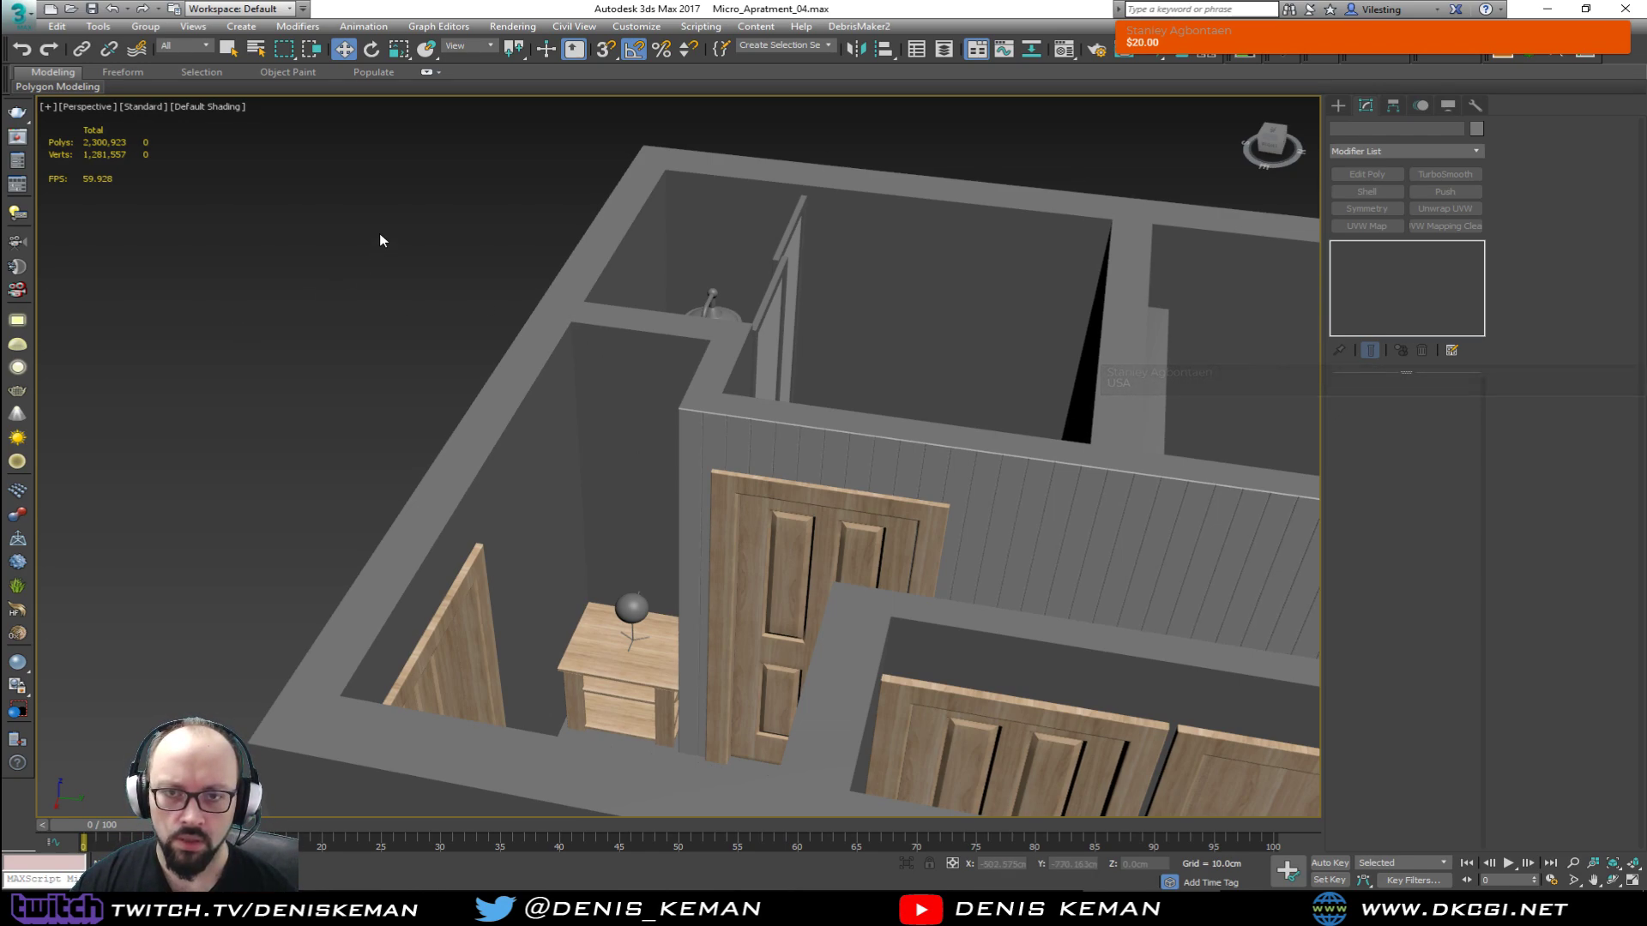
{"action": "left_click_drag", "start_coordinate": [393, 267], "coordinate": [375, 302]}
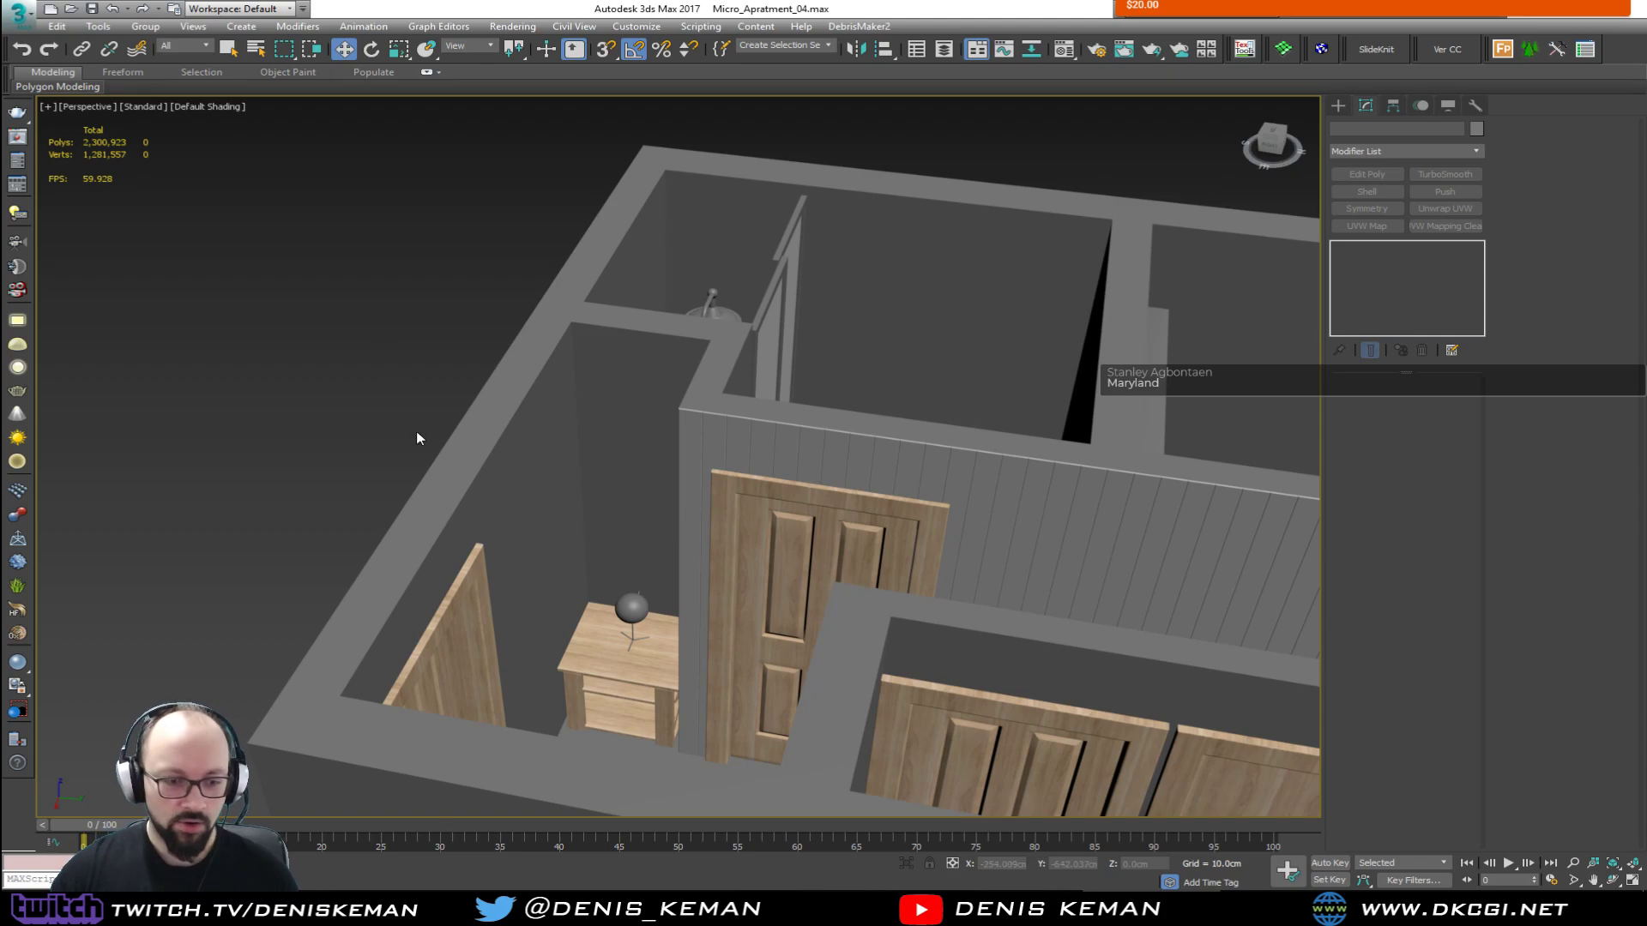
Step: Show edged faces and detach the Walls polygon behind the hallway table as a clone, leaving polygon selection when done
{"action": "middle_click_drag", "start_coordinate": [446, 487], "coordinate": [493, 484], "text": "alt"}
{"action": "scroll", "coordinate": [618, 467], "scroll_direction": "up", "scroll_amount": 4}
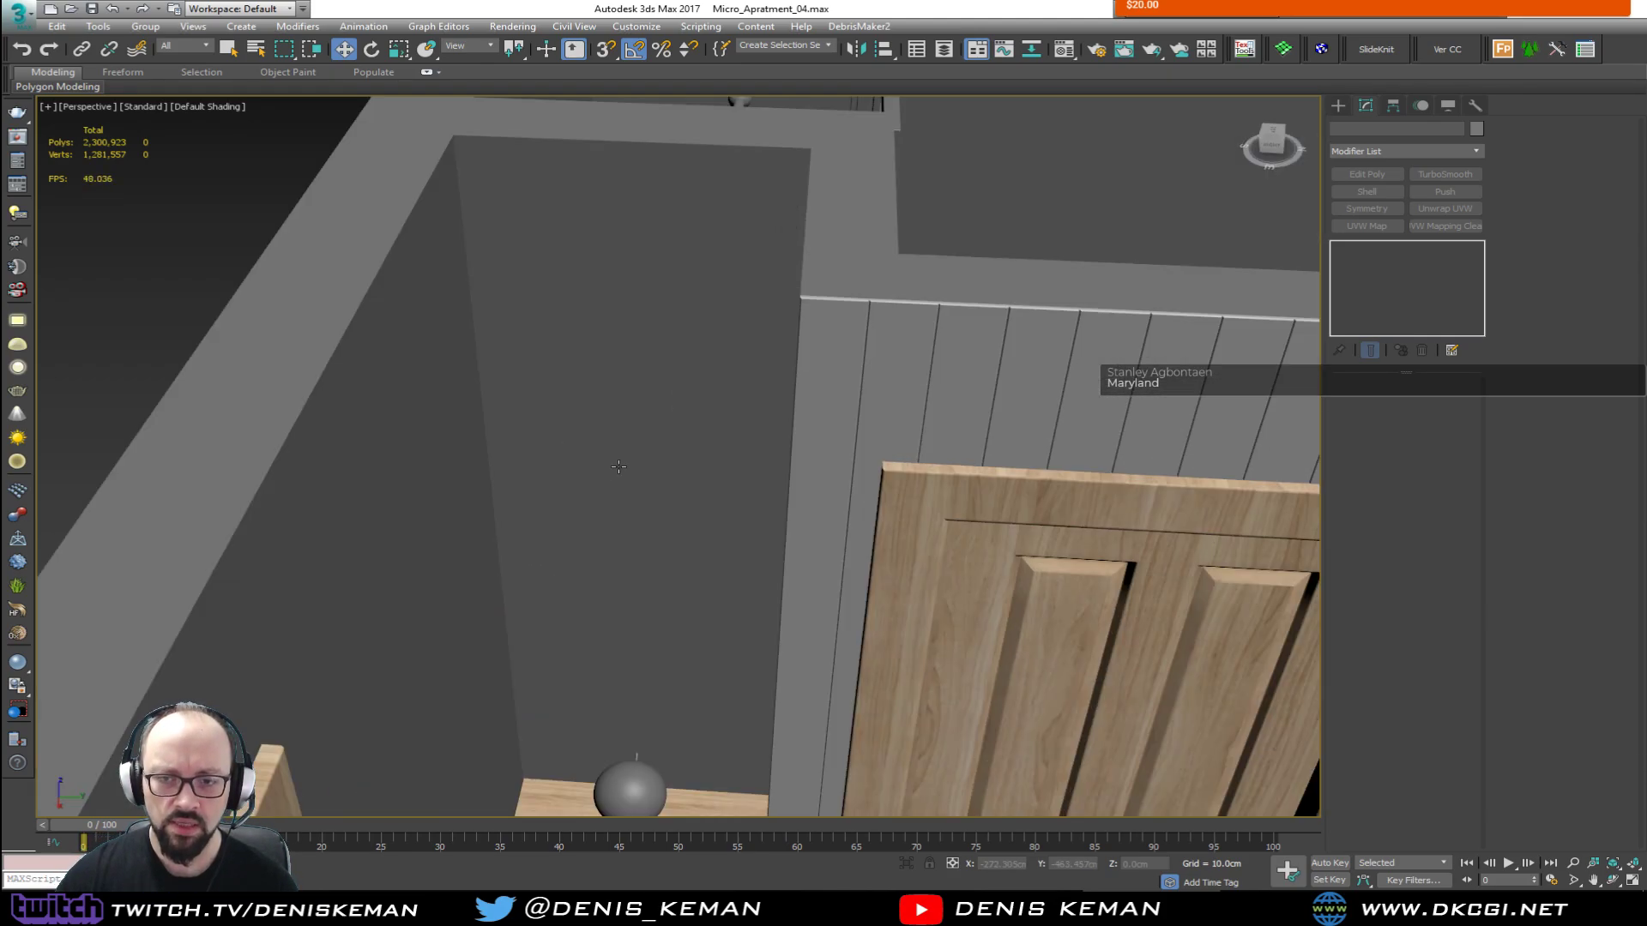
{"action": "middle_click_drag", "start_coordinate": [619, 467], "coordinate": [634, 464], "text": "alt"}
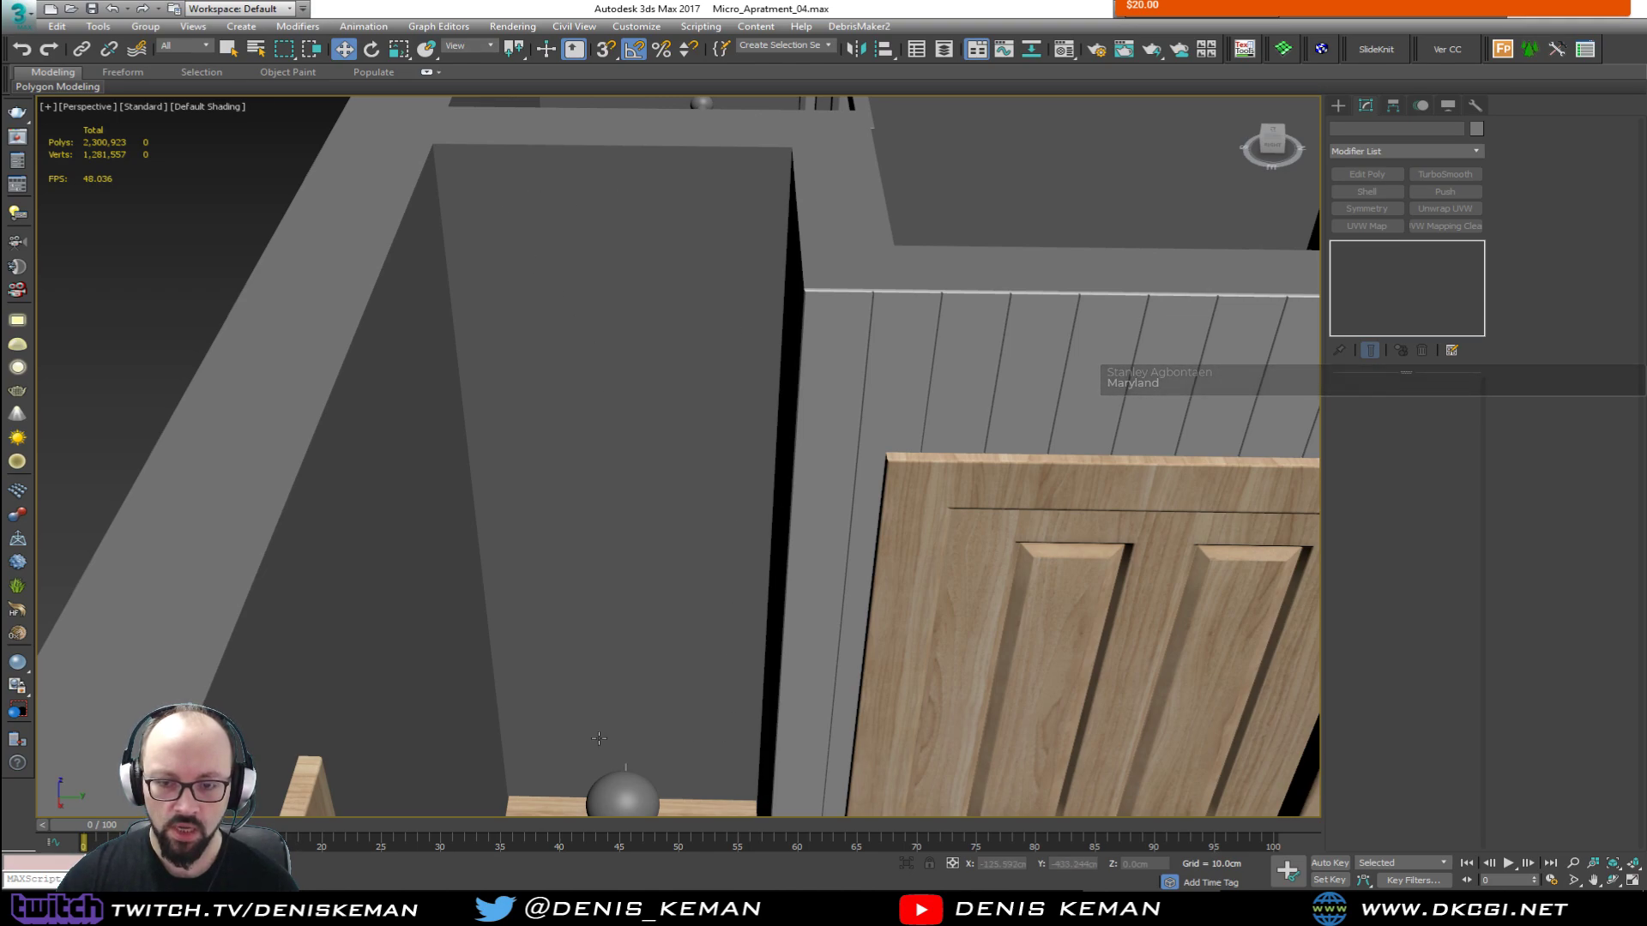
{"action": "middle_click_drag", "start_coordinate": [599, 737], "coordinate": [489, 243], "text": "alt"}
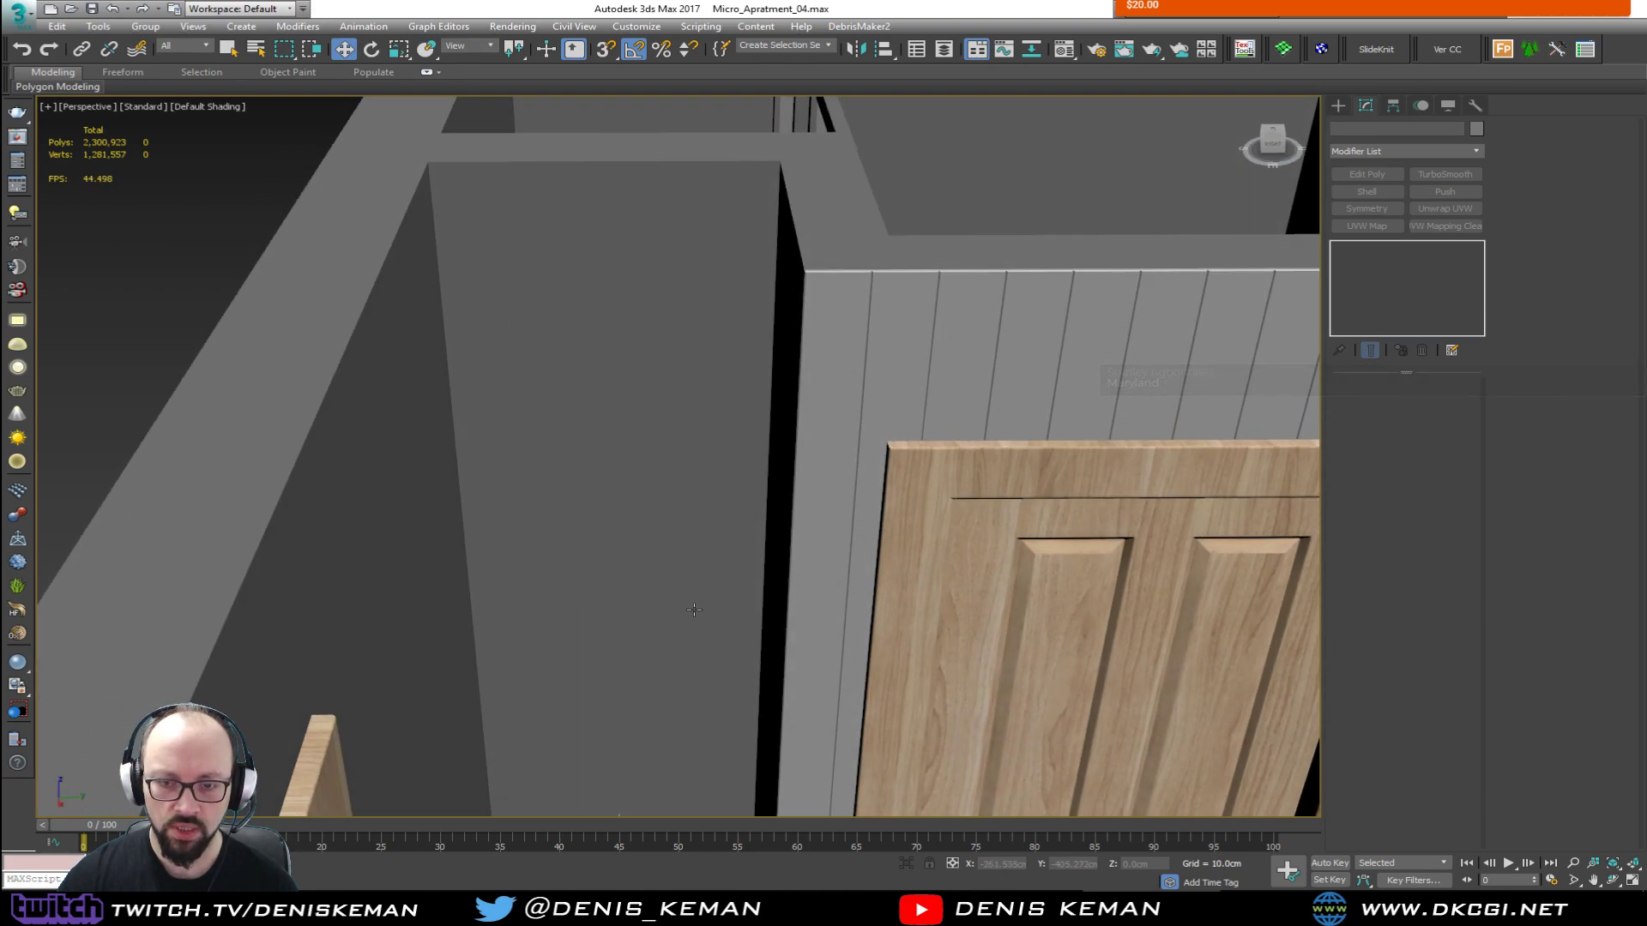
{"action": "scroll", "coordinate": [674, 584], "scroll_direction": "down", "scroll_amount": 3}
{"action": "left_click", "coordinate": [652, 367]}
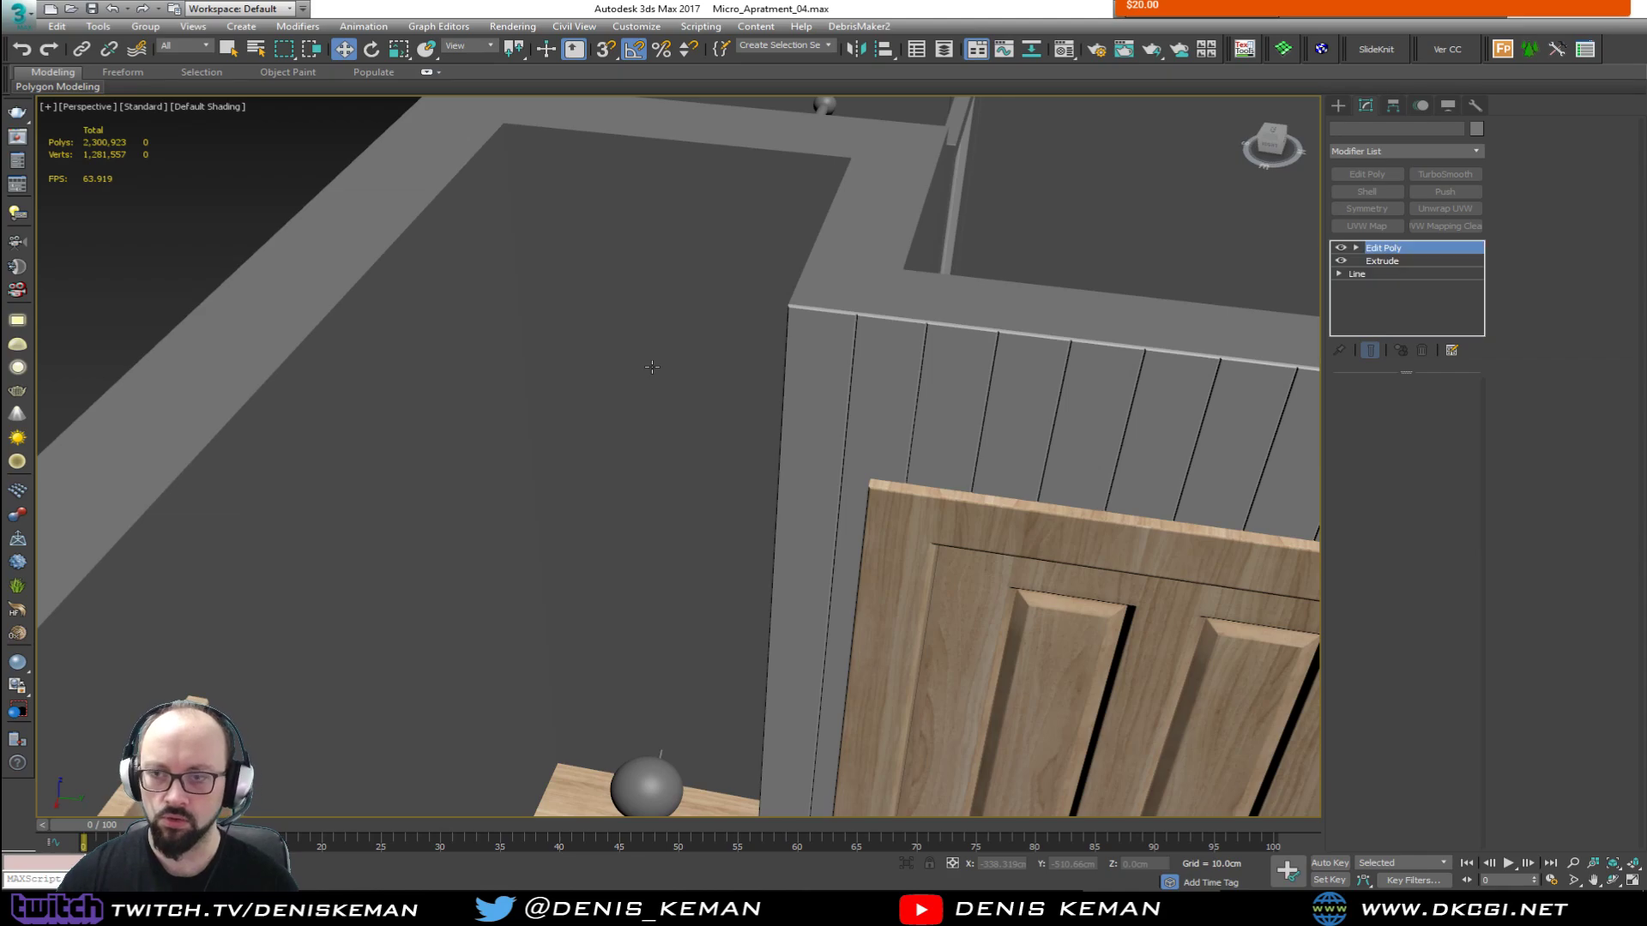
{"action": "key", "text": "F4"}
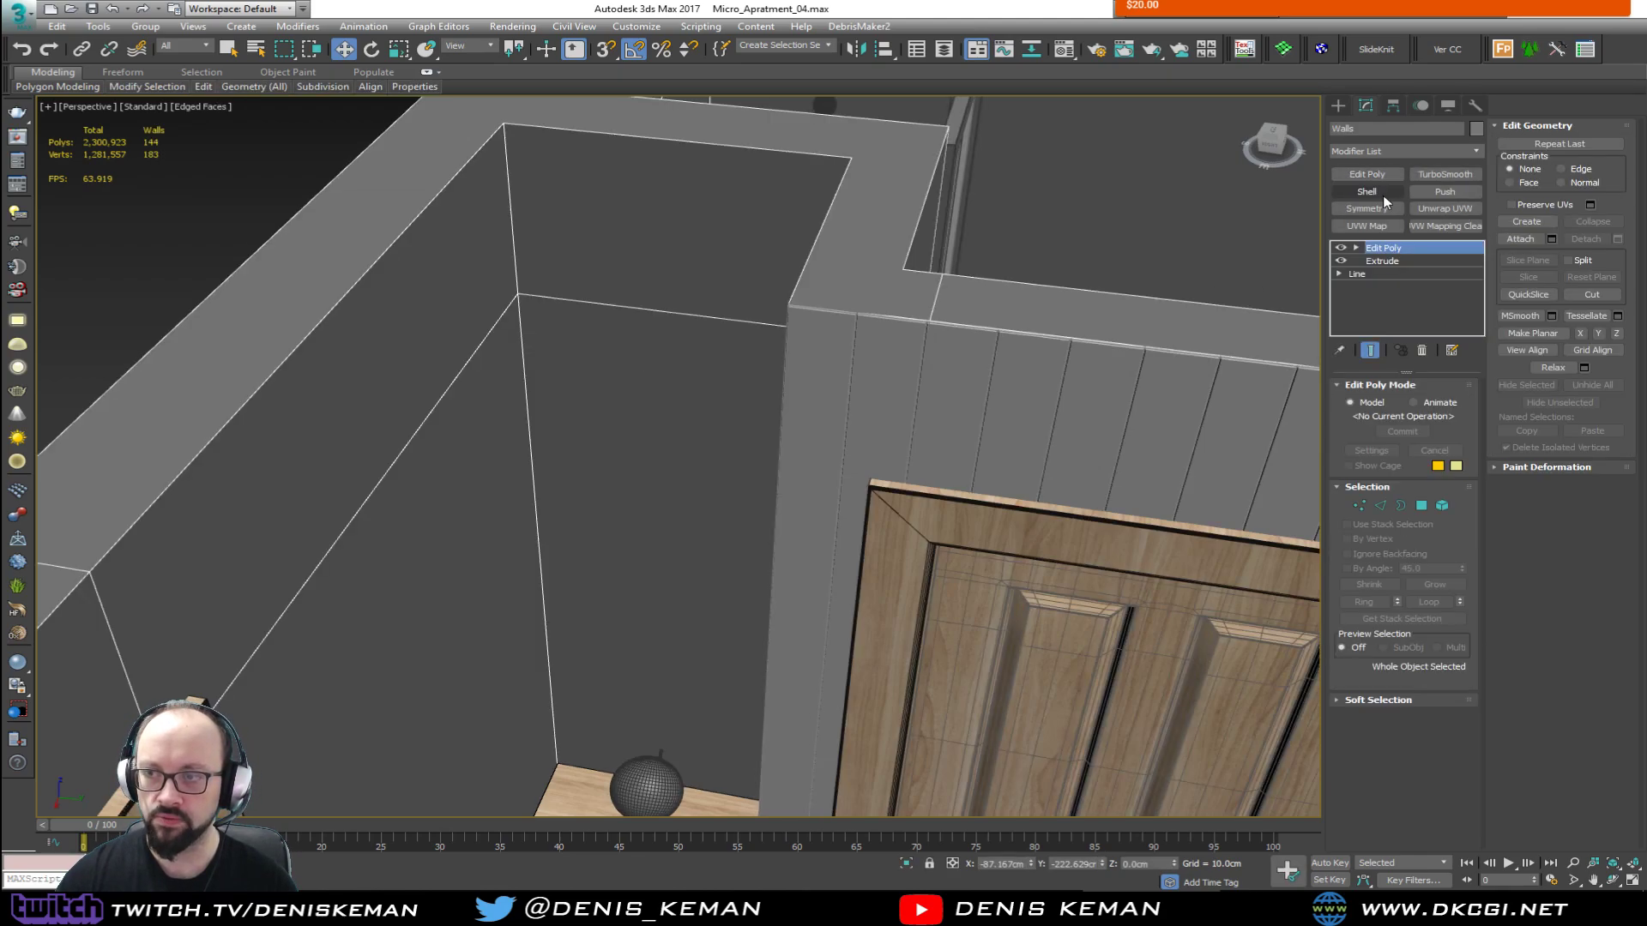
{"action": "left_click", "coordinate": [1422, 506]}
{"action": "left_click", "coordinate": [749, 625]}
{"action": "middle_click_drag", "start_coordinate": [732, 544], "coordinate": [758, 462], "text": "alt"}
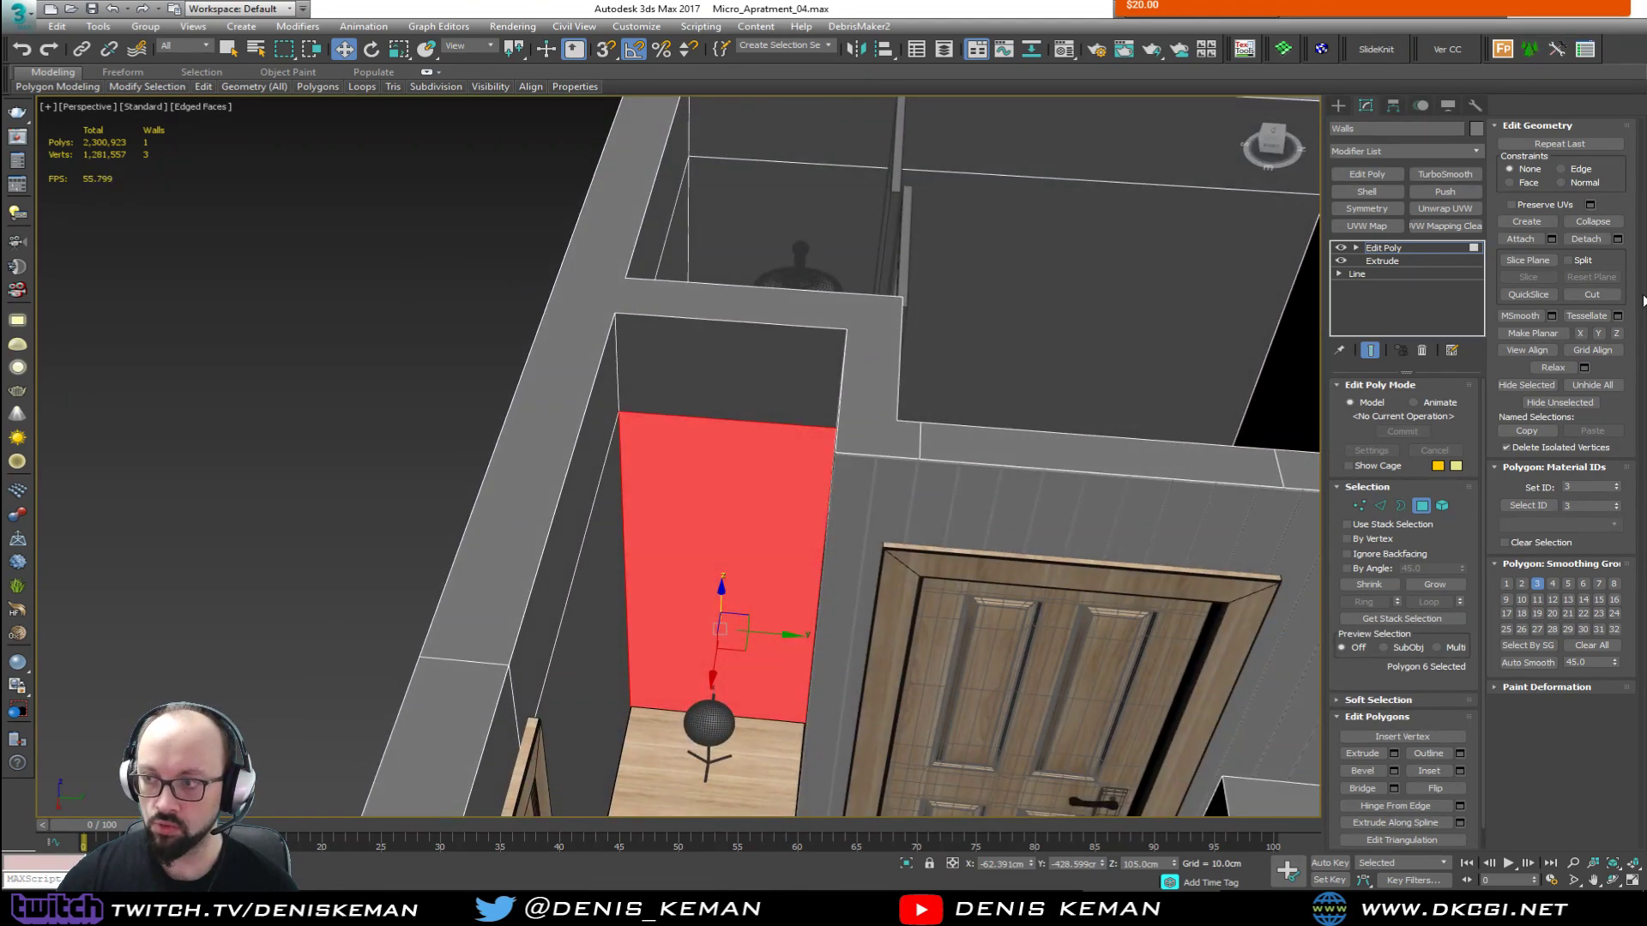
{"action": "left_click", "coordinate": [1619, 241]}
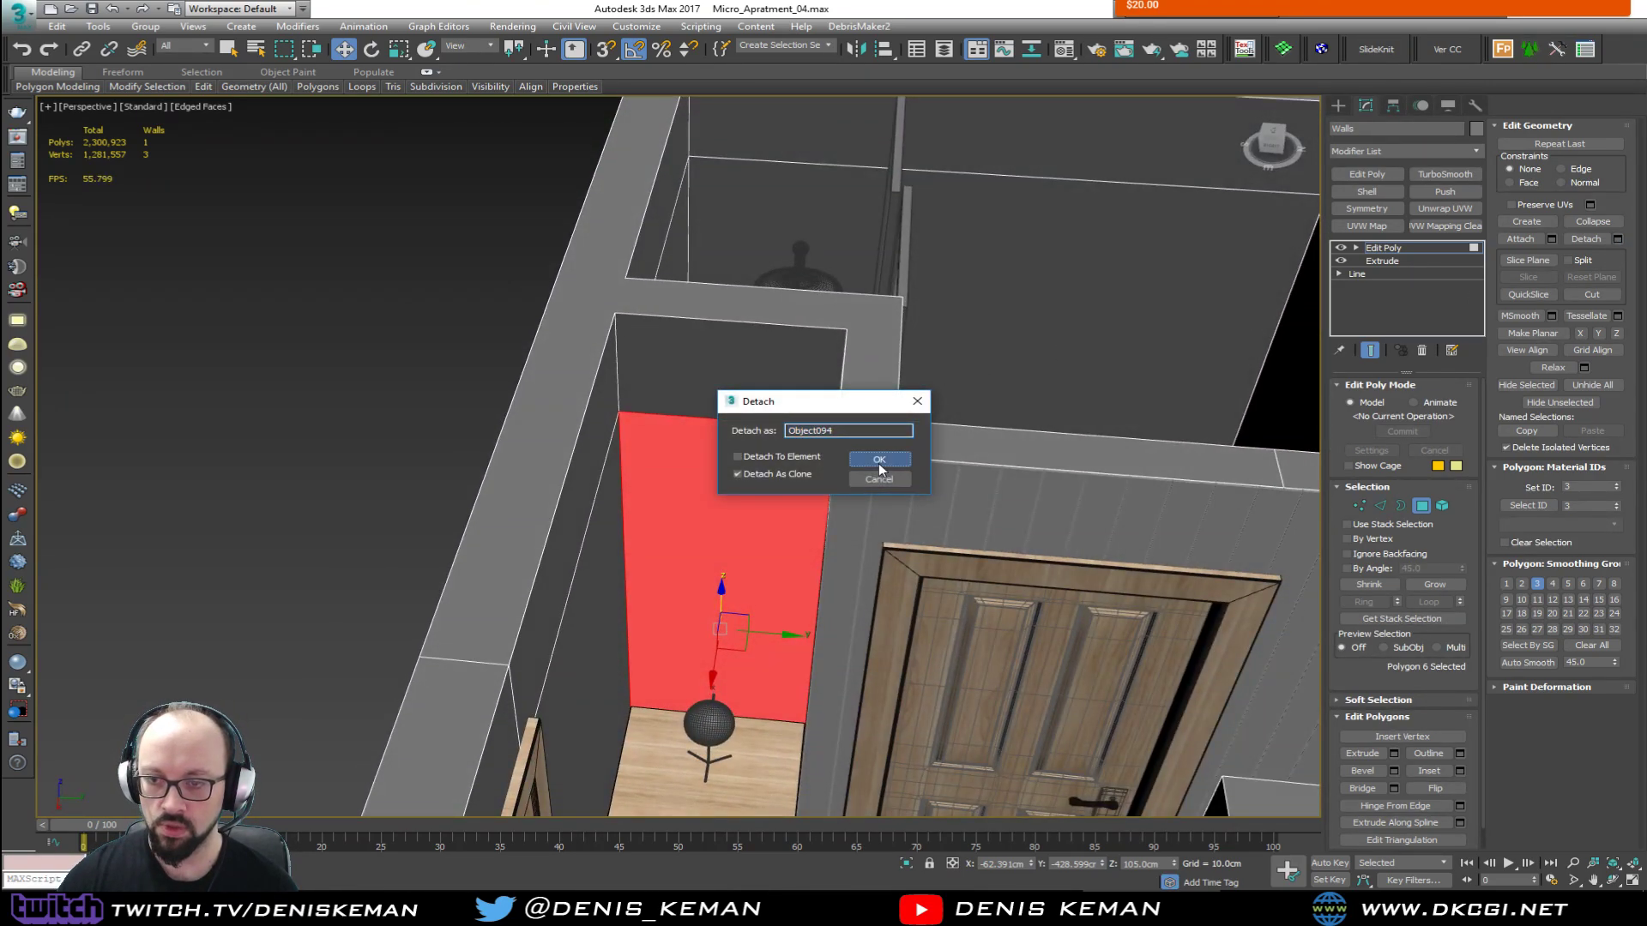
{"action": "left_click", "coordinate": [878, 463]}
{"action": "left_click", "coordinate": [1421, 506]}
Step: Select the detached wall panel behind the hallway table and center its pivot to the object
{"action": "left_click", "coordinate": [678, 516]}
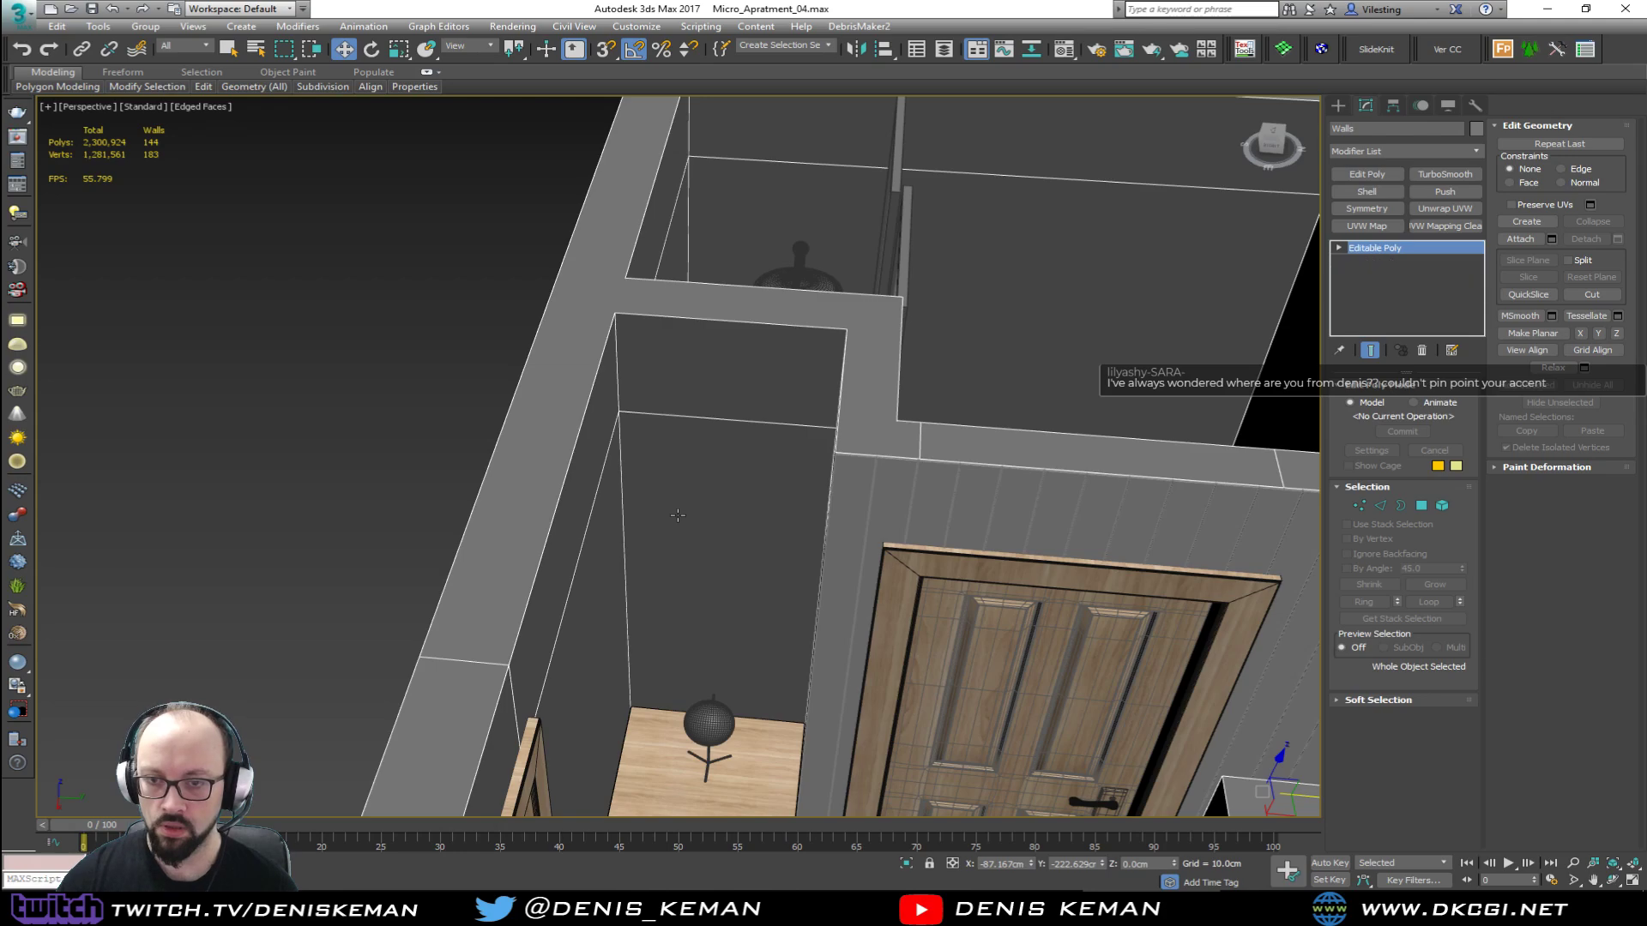
{"action": "left_click", "coordinate": [678, 515]}
{"action": "middle_click_drag", "start_coordinate": [754, 618], "coordinate": [691, 489], "text": "alt"}
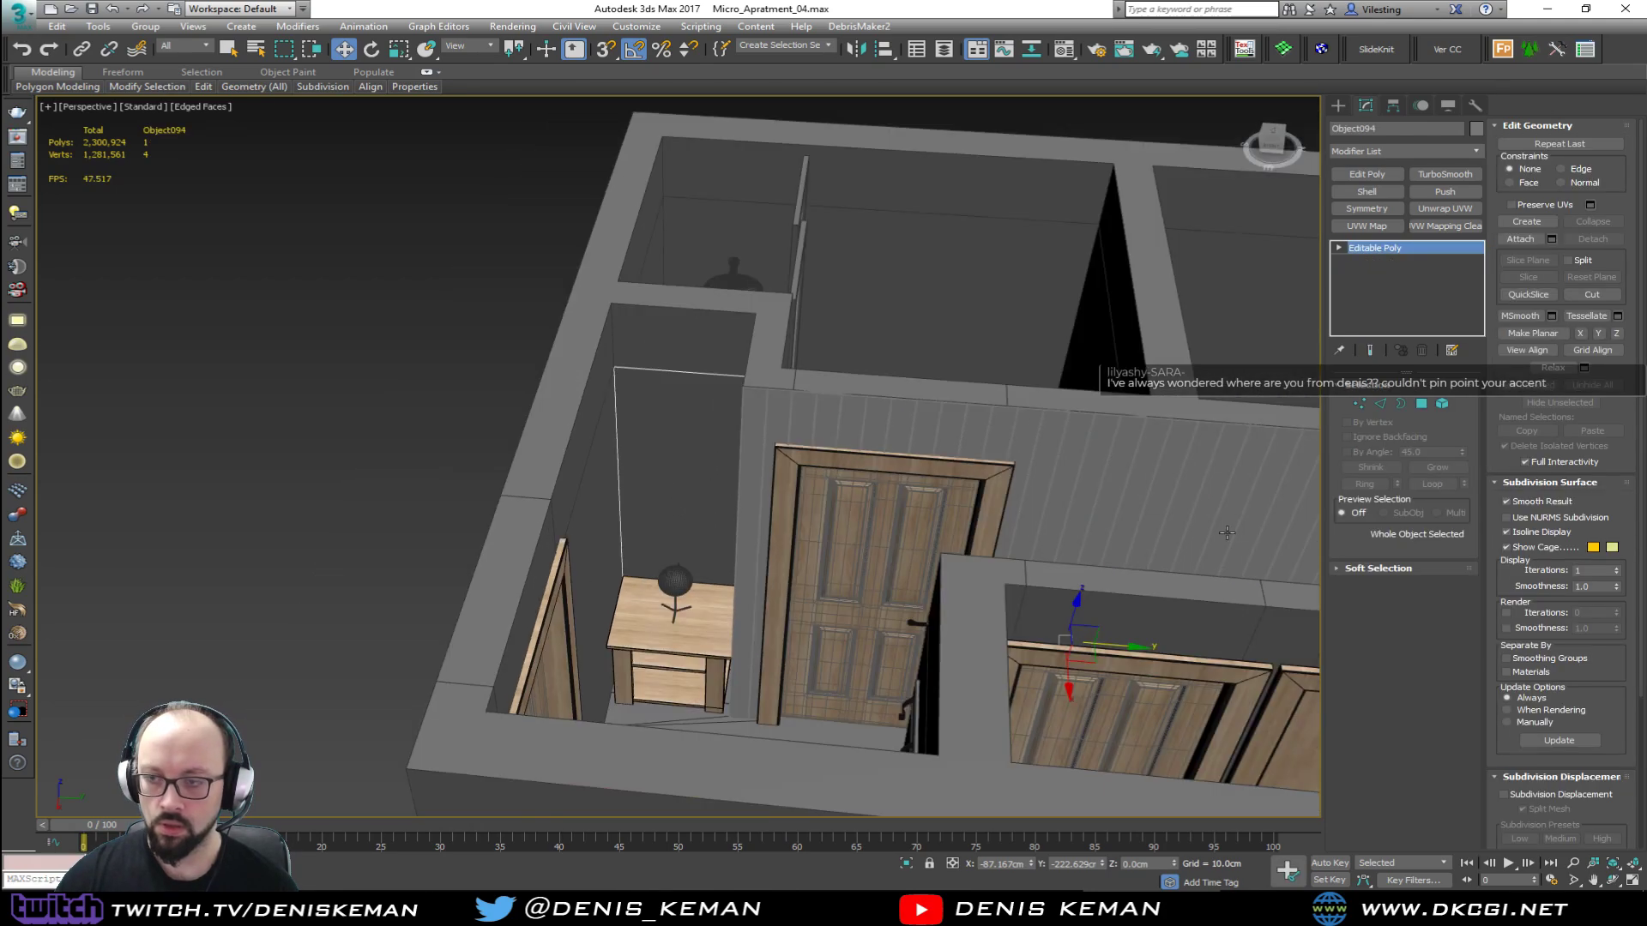
{"action": "left_click", "coordinate": [1393, 104]}
{"action": "left_click", "coordinate": [1404, 209]}
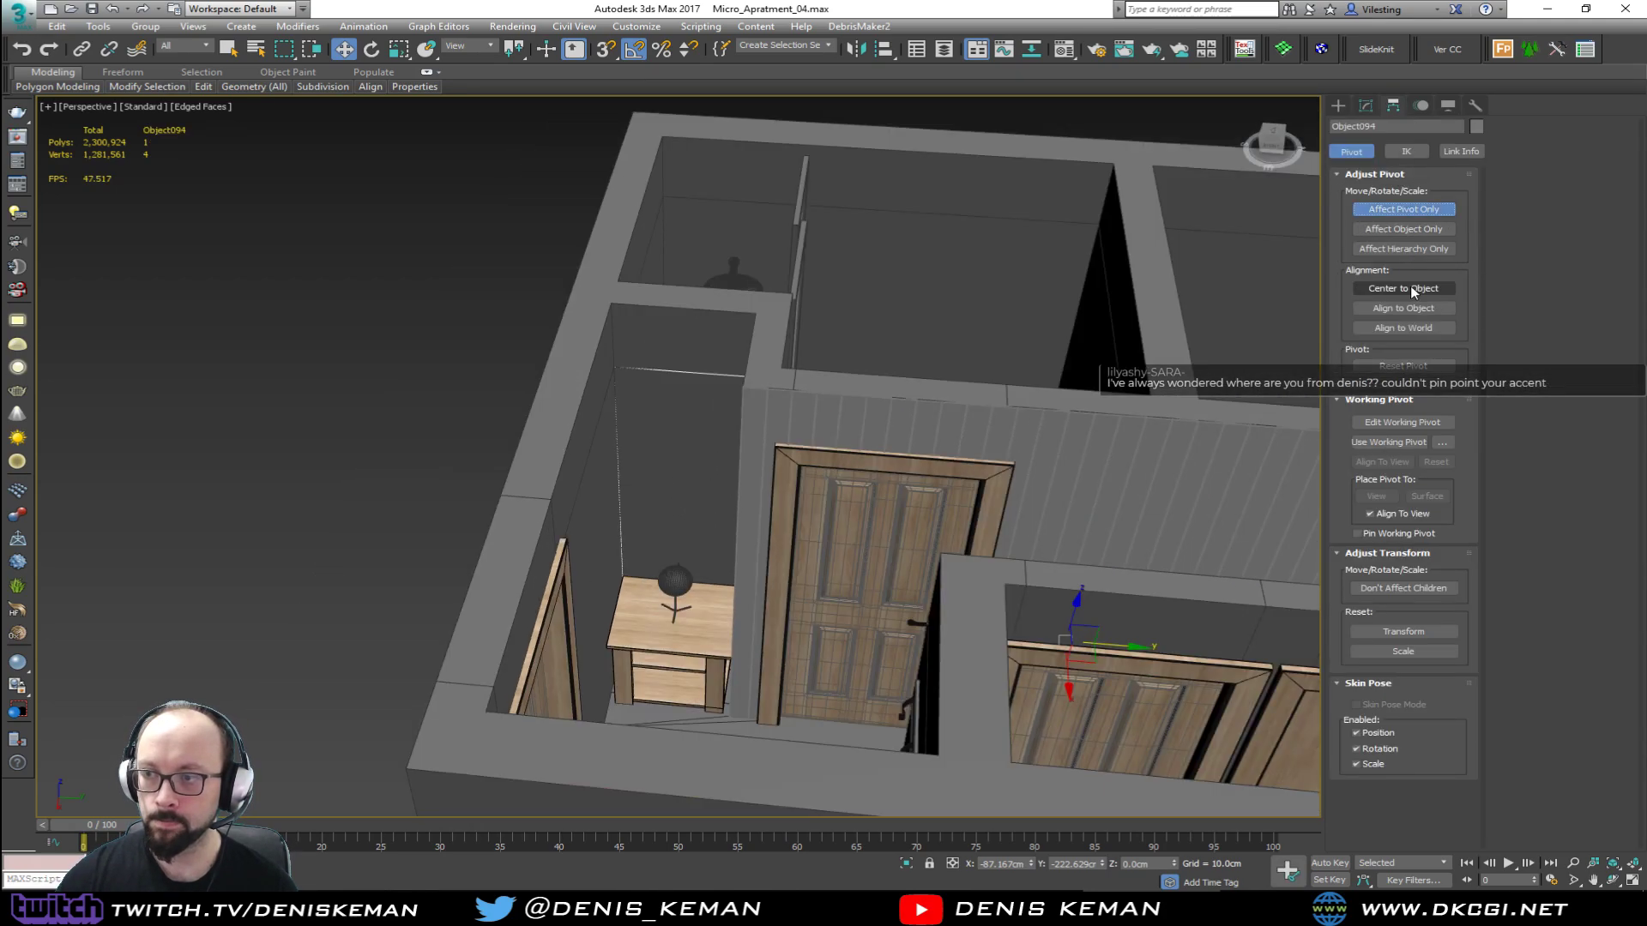
{"action": "left_click", "coordinate": [1405, 288]}
{"action": "scroll", "coordinate": [903, 415], "scroll_direction": "up", "scroll_amount": 3}
{"action": "left_click", "coordinate": [1404, 210]}
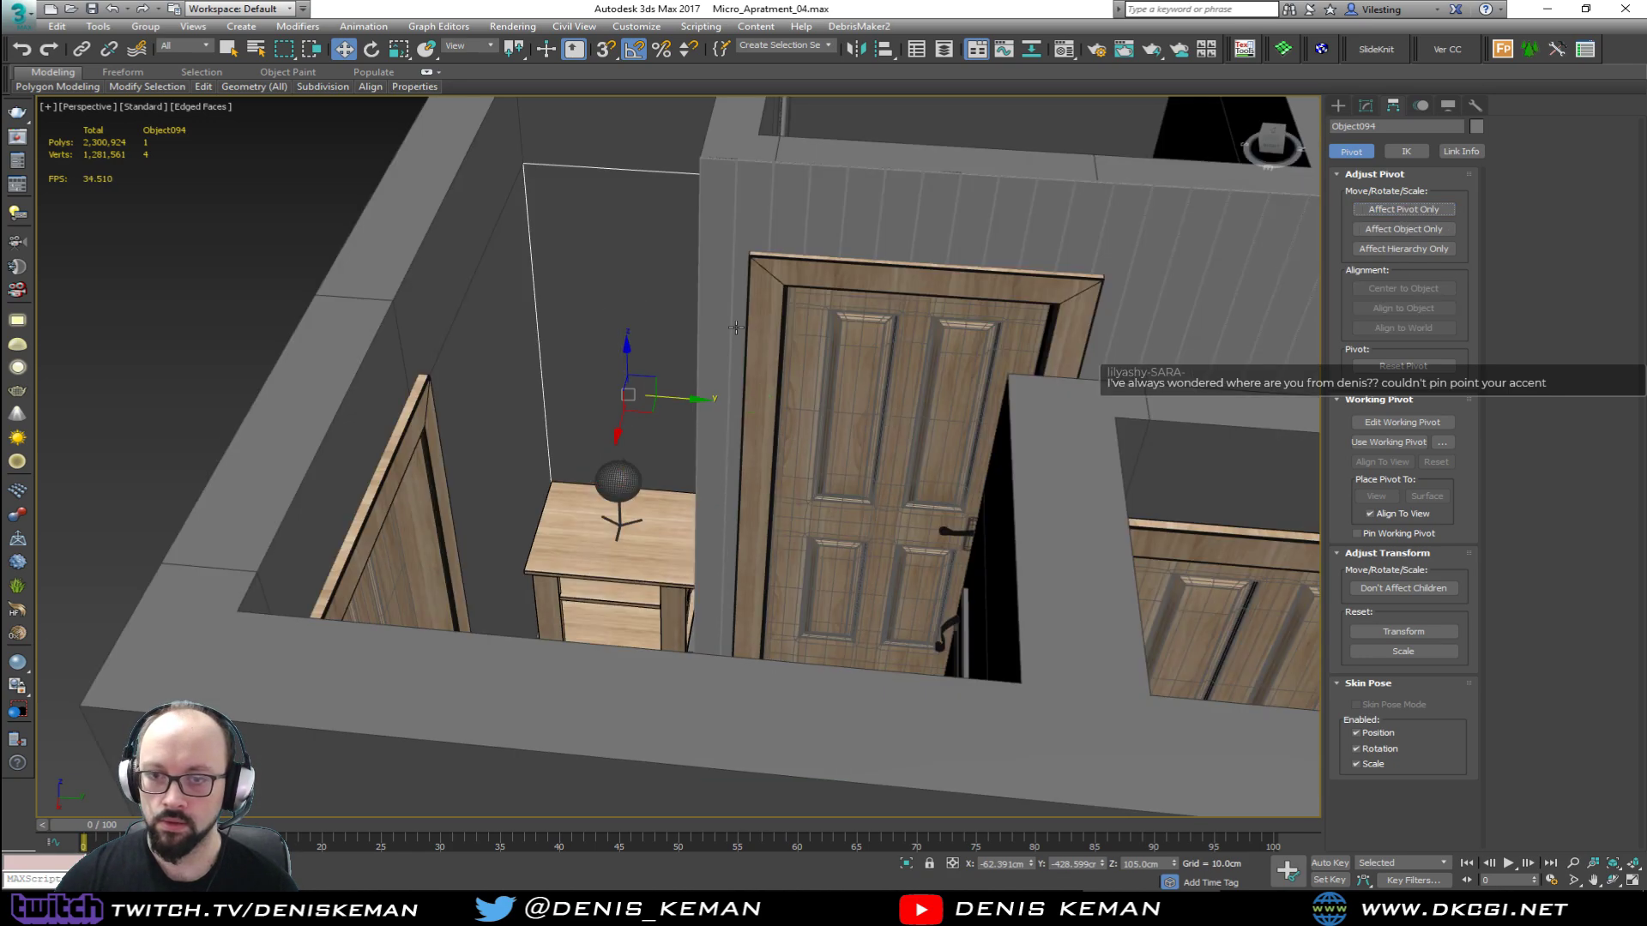
Step: Raise the panel about 30 cm up the wall and move its two upper vertices down below the wall's top
{"action": "left_click_drag", "start_coordinate": [650, 411], "coordinate": [650, 351]}
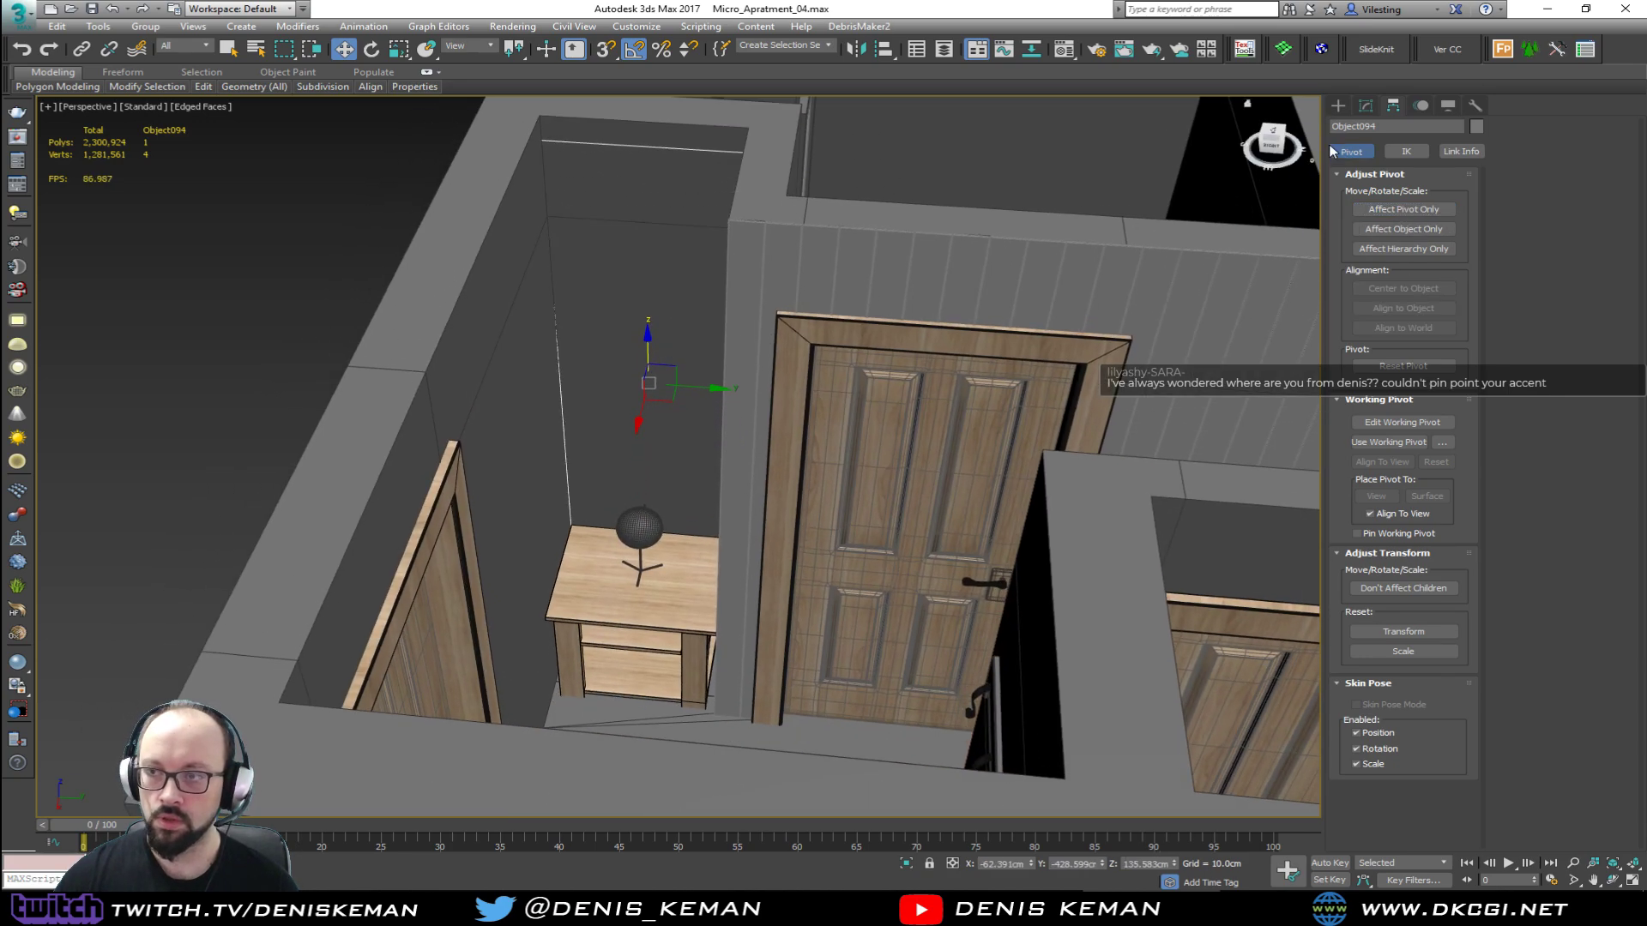
{"action": "left_click", "coordinate": [1365, 105]}
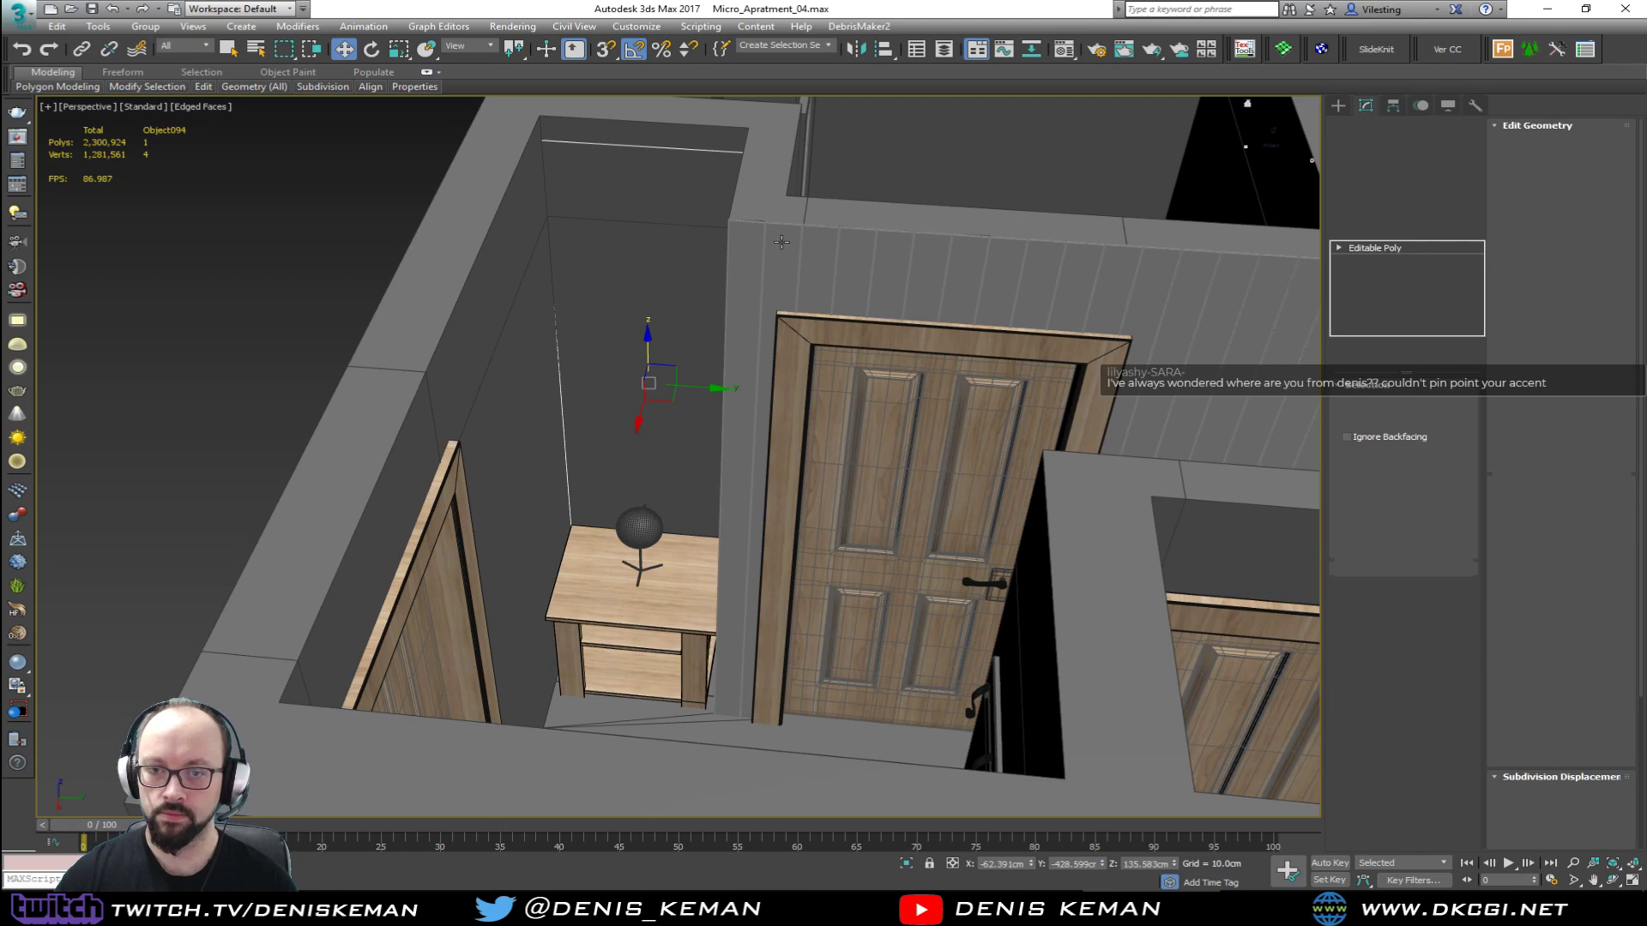
{"action": "key", "text": "1"}
{"action": "key", "text": "F3"}
{"action": "middle_click_drag", "start_coordinate": [698, 240], "coordinate": [813, 296]}
{"action": "left_click_drag", "start_coordinate": [617, 155], "coordinate": [883, 219]}
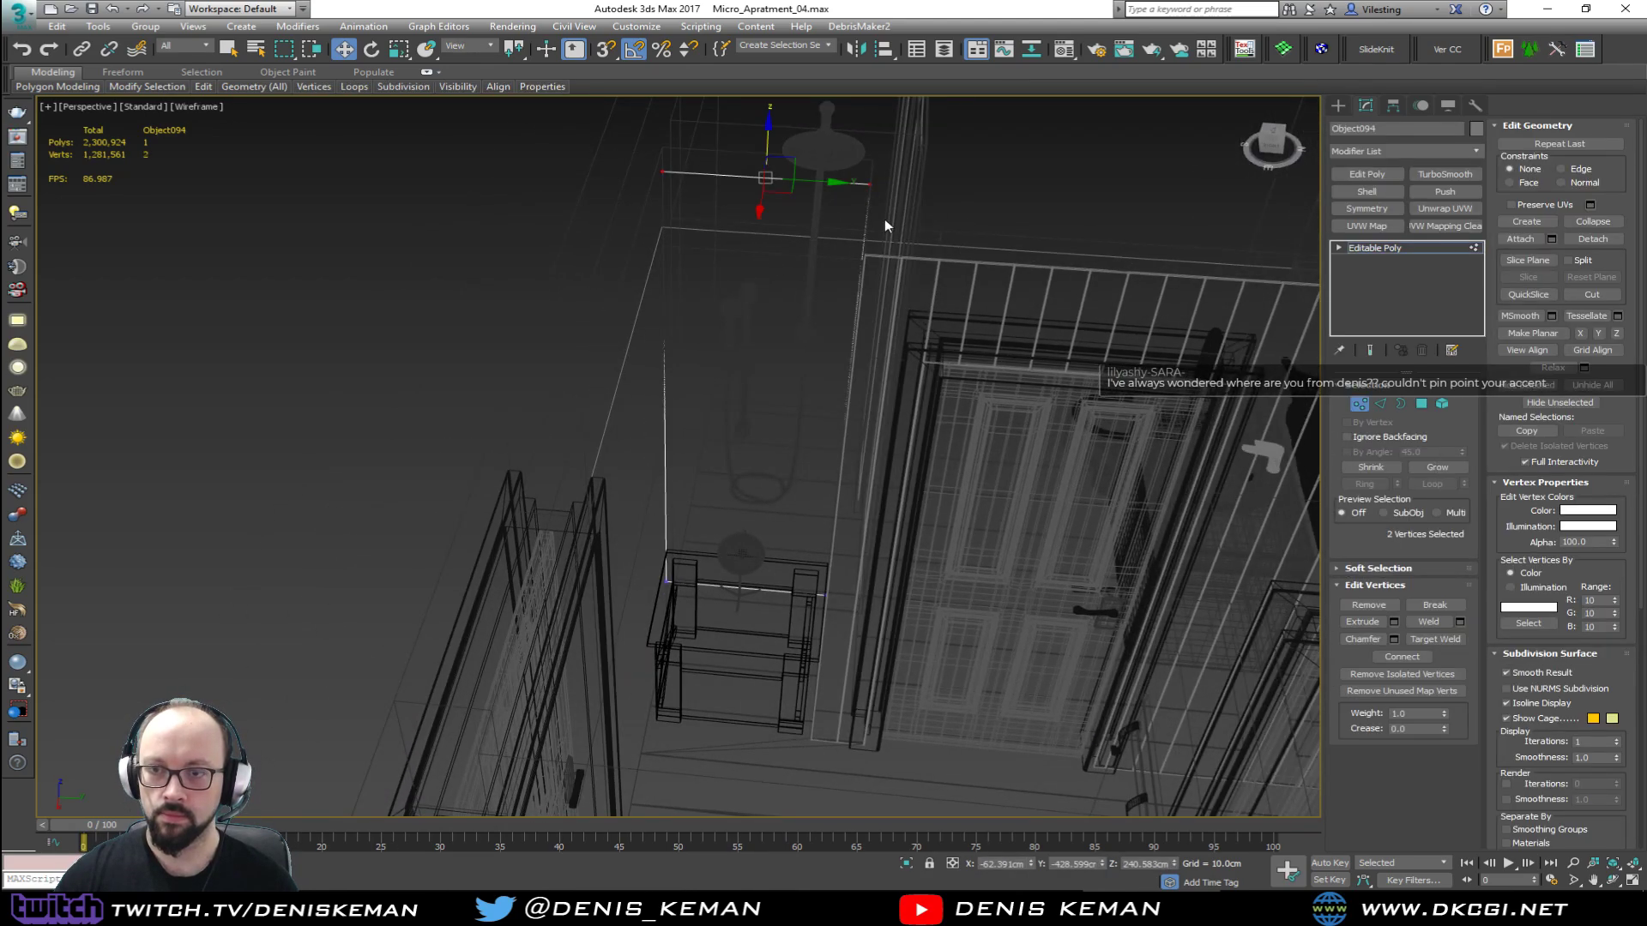
{"action": "key", "text": "F3"}
{"action": "left_click_drag", "start_coordinate": [764, 163], "coordinate": [763, 186]}
Step: Raise the panel's two lower vertices to about 75 cm height so its lower edge clears the table
{"action": "key", "text": "F3"}
{"action": "left_click_drag", "start_coordinate": [610, 491], "coordinate": [862, 624]}
{"action": "key", "text": "F3"}
{"action": "left_click_drag", "start_coordinate": [752, 556], "coordinate": [752, 515]}
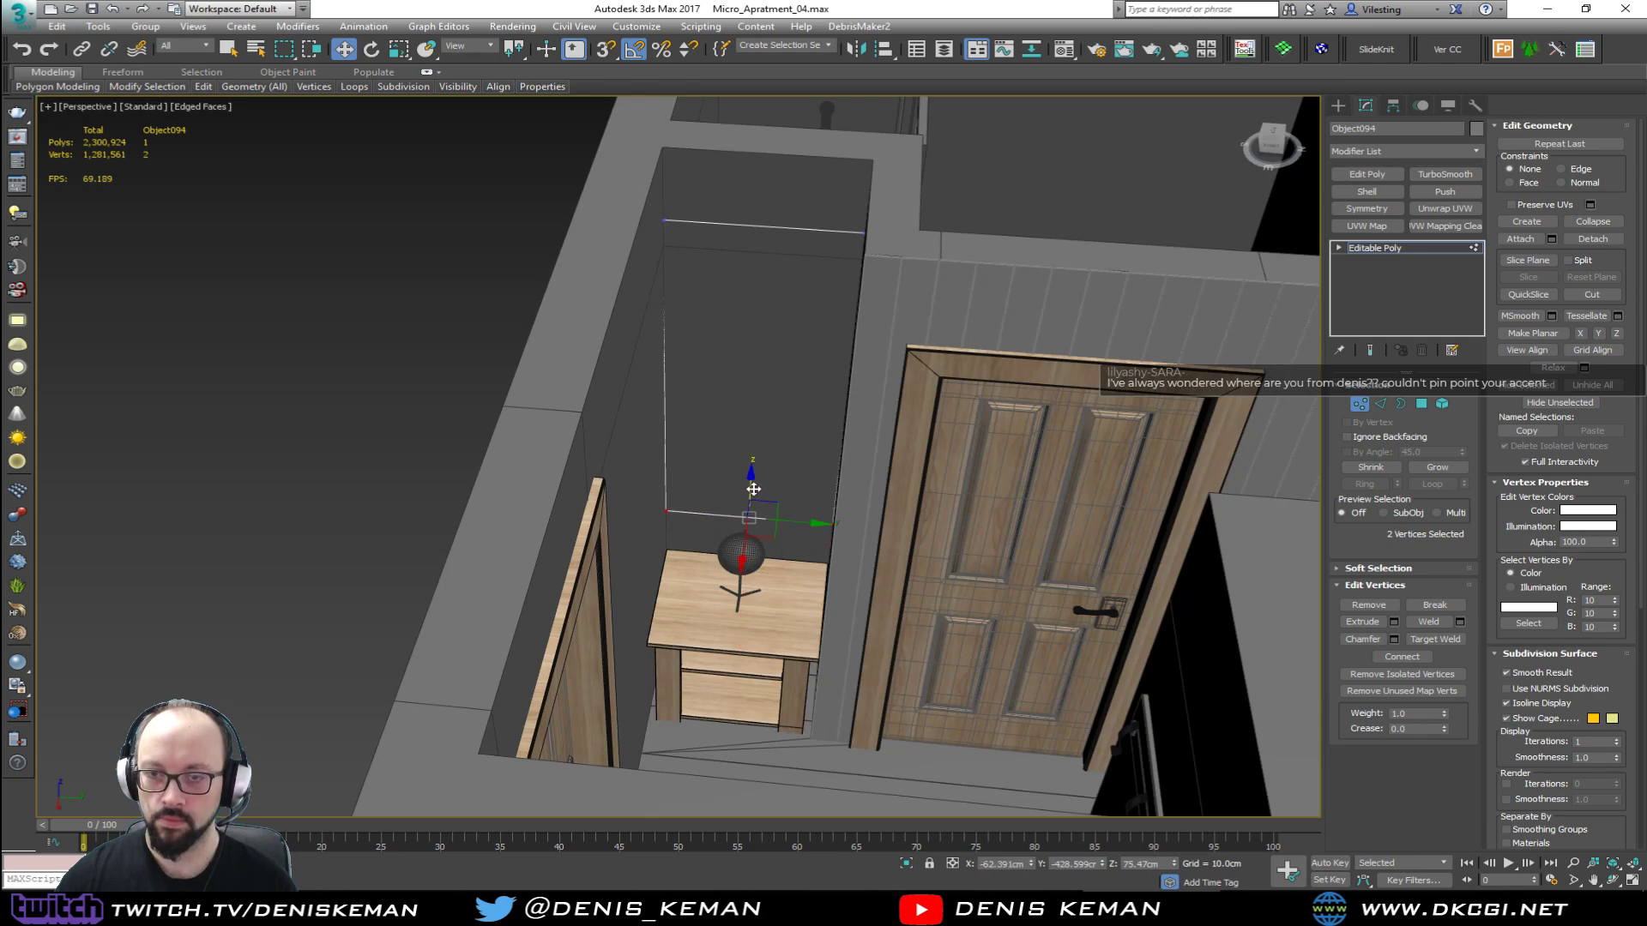
{"action": "middle_click_drag", "start_coordinate": [753, 514], "coordinate": [1002, 151], "text": "alt"}
Step: Scale all four panel vertices along Y to about 79% so side margins separate it from the niche walls
{"action": "left_click_drag", "start_coordinate": [554, 610], "coordinate": [552, 613]}
{"action": "middle_click_drag", "start_coordinate": [794, 416], "coordinate": [716, 483]}
{"action": "key", "text": "r"}
{"action": "left_click_drag", "start_coordinate": [739, 436], "coordinate": [719, 438]}
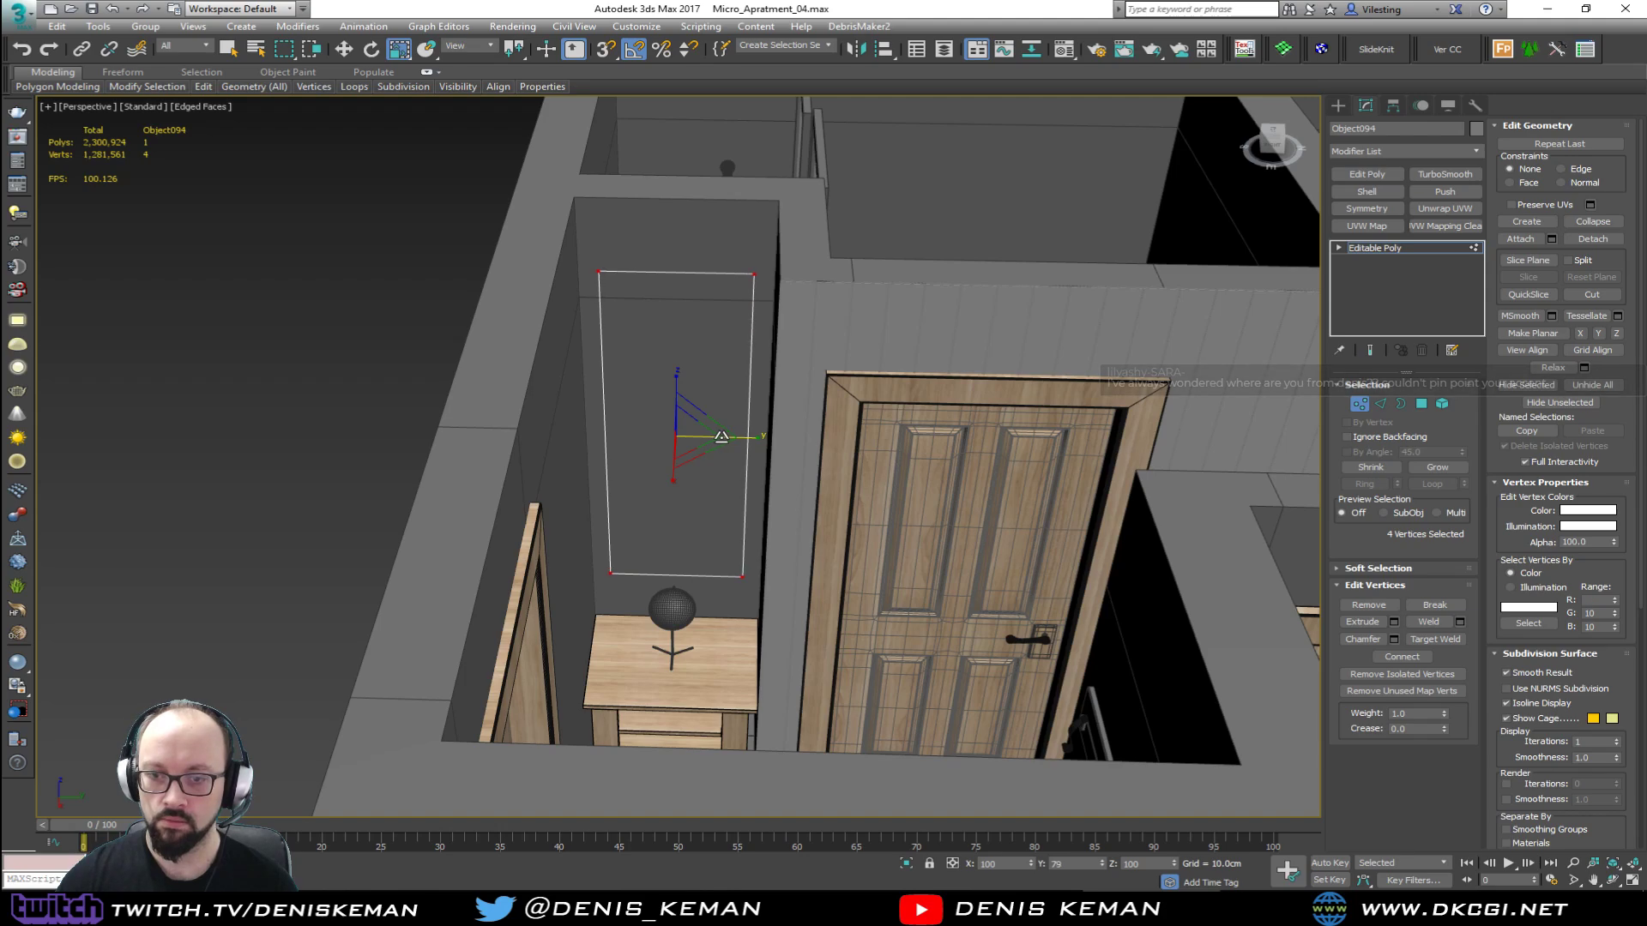
{"action": "scroll", "coordinate": [724, 480], "scroll_direction": "up", "scroll_amount": 5}
{"action": "scroll", "coordinate": [725, 483], "scroll_direction": "down", "scroll_amount": 1}
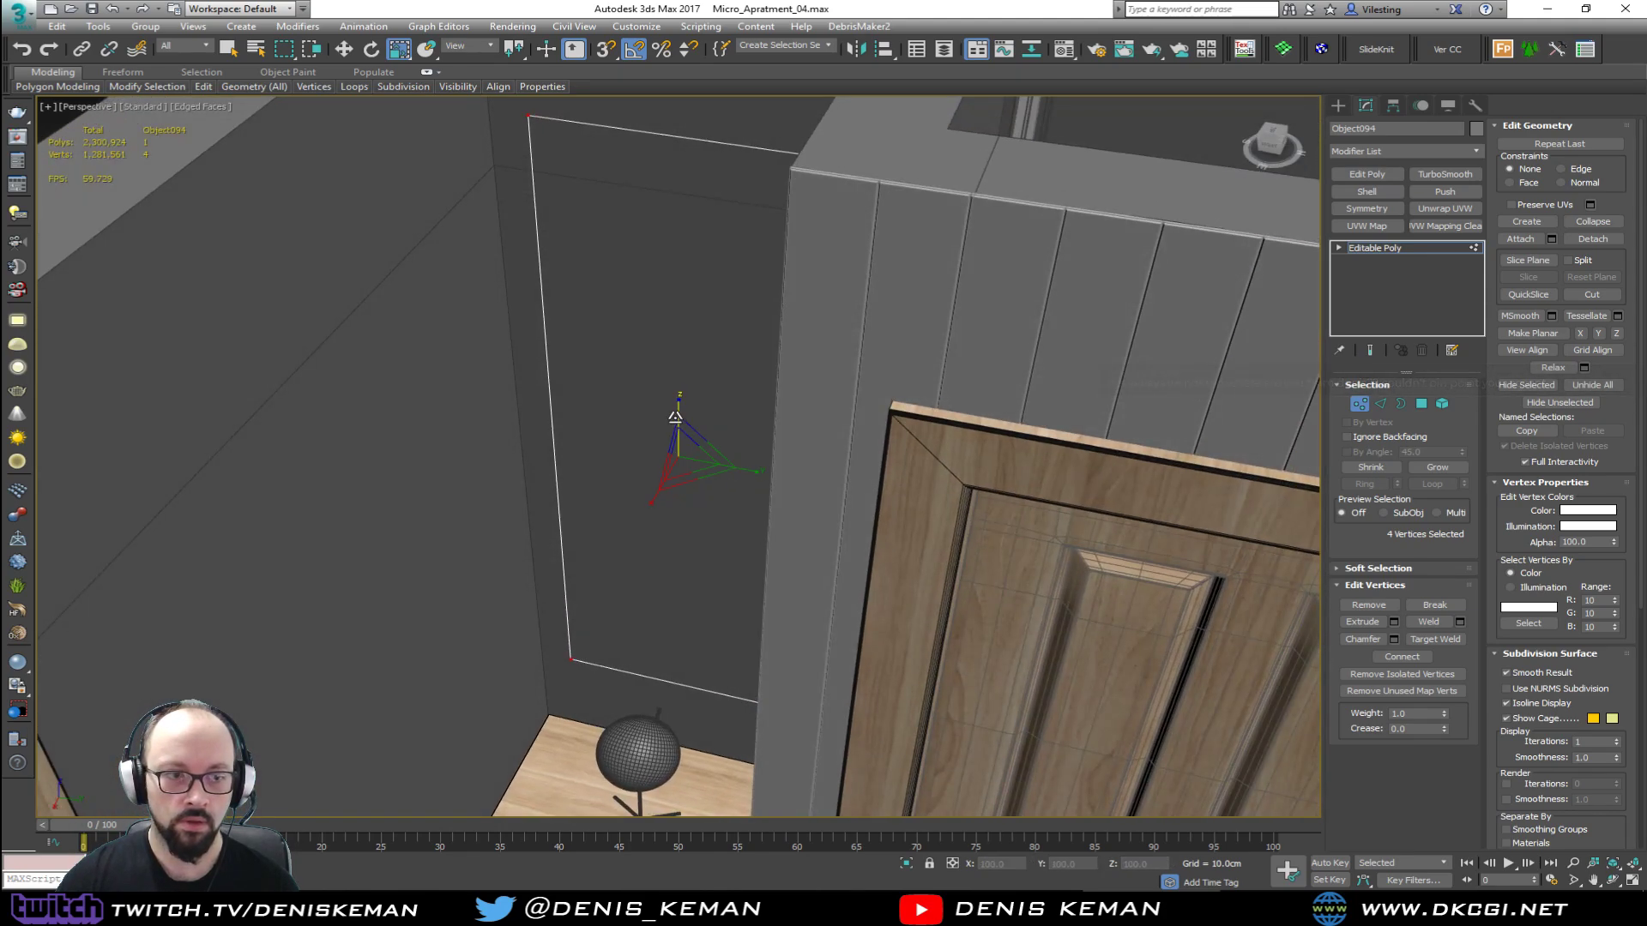
{"action": "middle_click_drag", "start_coordinate": [674, 423], "coordinate": [770, 484]}
{"action": "scroll", "coordinate": [757, 506], "scroll_direction": "down", "scroll_amount": 4}
{"action": "left_click", "coordinate": [1362, 410]}
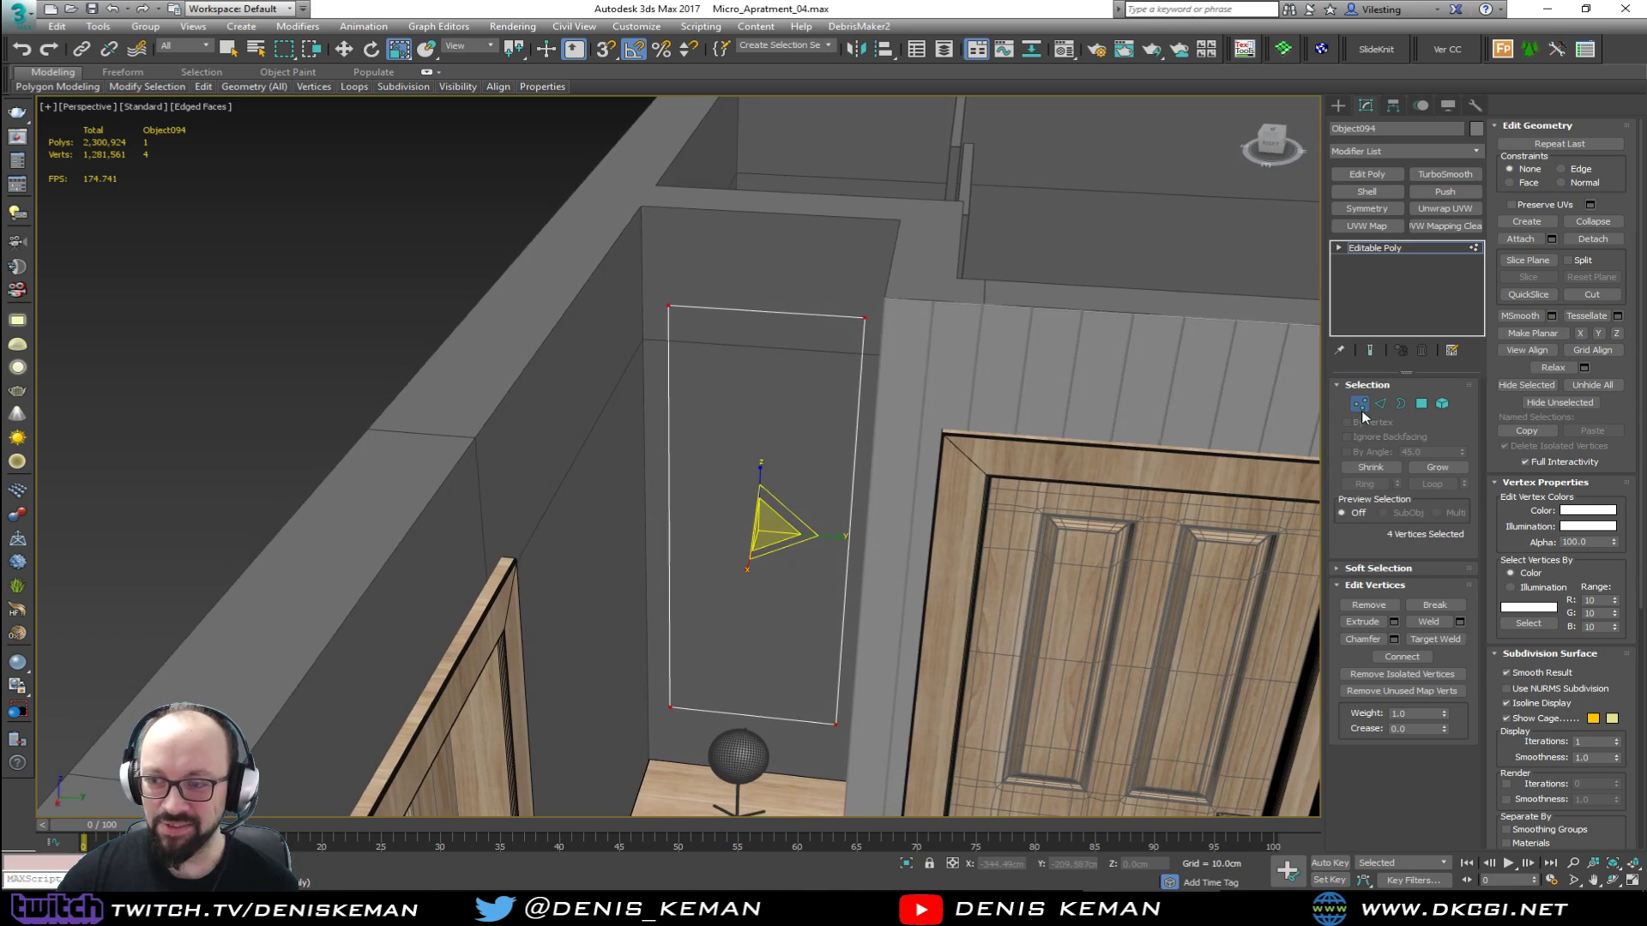
Step: Move the whole panel about 4 cm out from the wall along X
{"action": "mouse_move", "coordinate": [775, 517]}
{"action": "middle_mouse_down", "text": "alt"}
{"action": "mouse_move", "coordinate": [793, 506]}
{"action": "mouse_move", "coordinate": [721, 448]}
{"action": "mouse_move", "coordinate": [748, 480]}
{"action": "mouse_move", "coordinate": [738, 346]}
{"action": "mouse_move", "coordinate": [660, 432]}
{"action": "mouse_move", "coordinate": [739, 427]}
{"action": "mouse_move", "coordinate": [696, 523]}
{"action": "mouse_move", "coordinate": [817, 435]}
{"action": "mouse_move", "coordinate": [789, 512]}
{"action": "middle_mouse_up", "text": "alt"}
{"action": "scroll", "coordinate": [748, 480], "scroll_direction": "up", "scroll_amount": 2}
{"action": "key", "text": "w"}
{"action": "scroll", "coordinate": [660, 431], "scroll_direction": "down", "scroll_amount": 2}
{"action": "left_click_drag", "start_coordinate": [762, 546], "coordinate": [754, 561]}
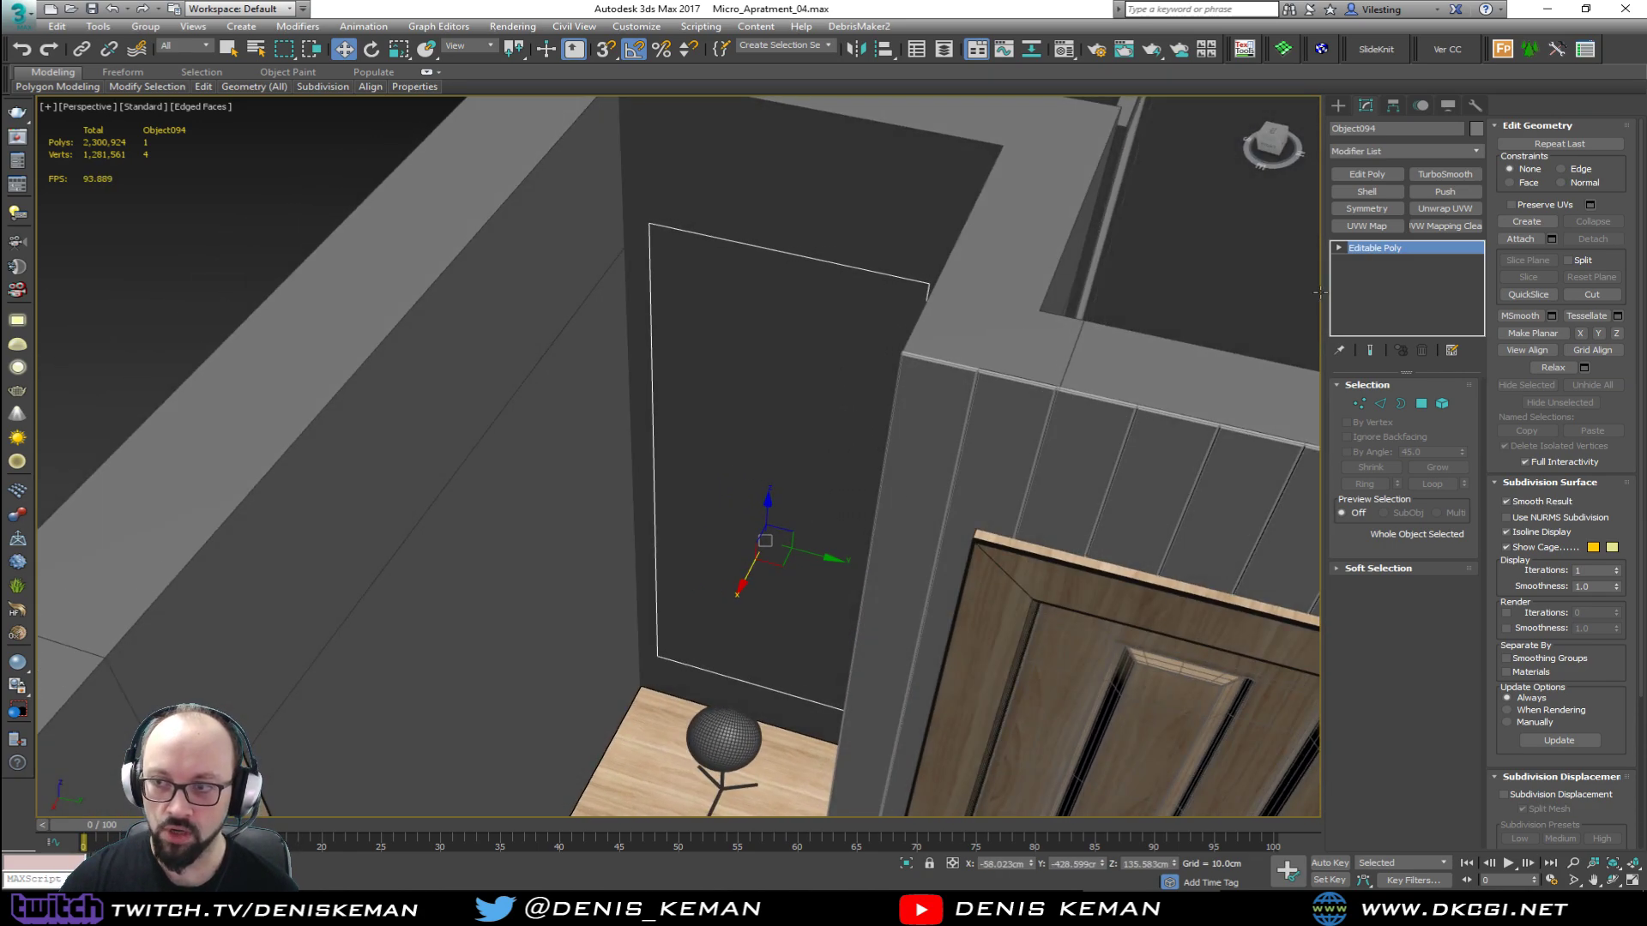
Step: Add a Shell modifier to the panel with a 2 cm inner amount
{"action": "left_click", "coordinate": [1388, 194]}
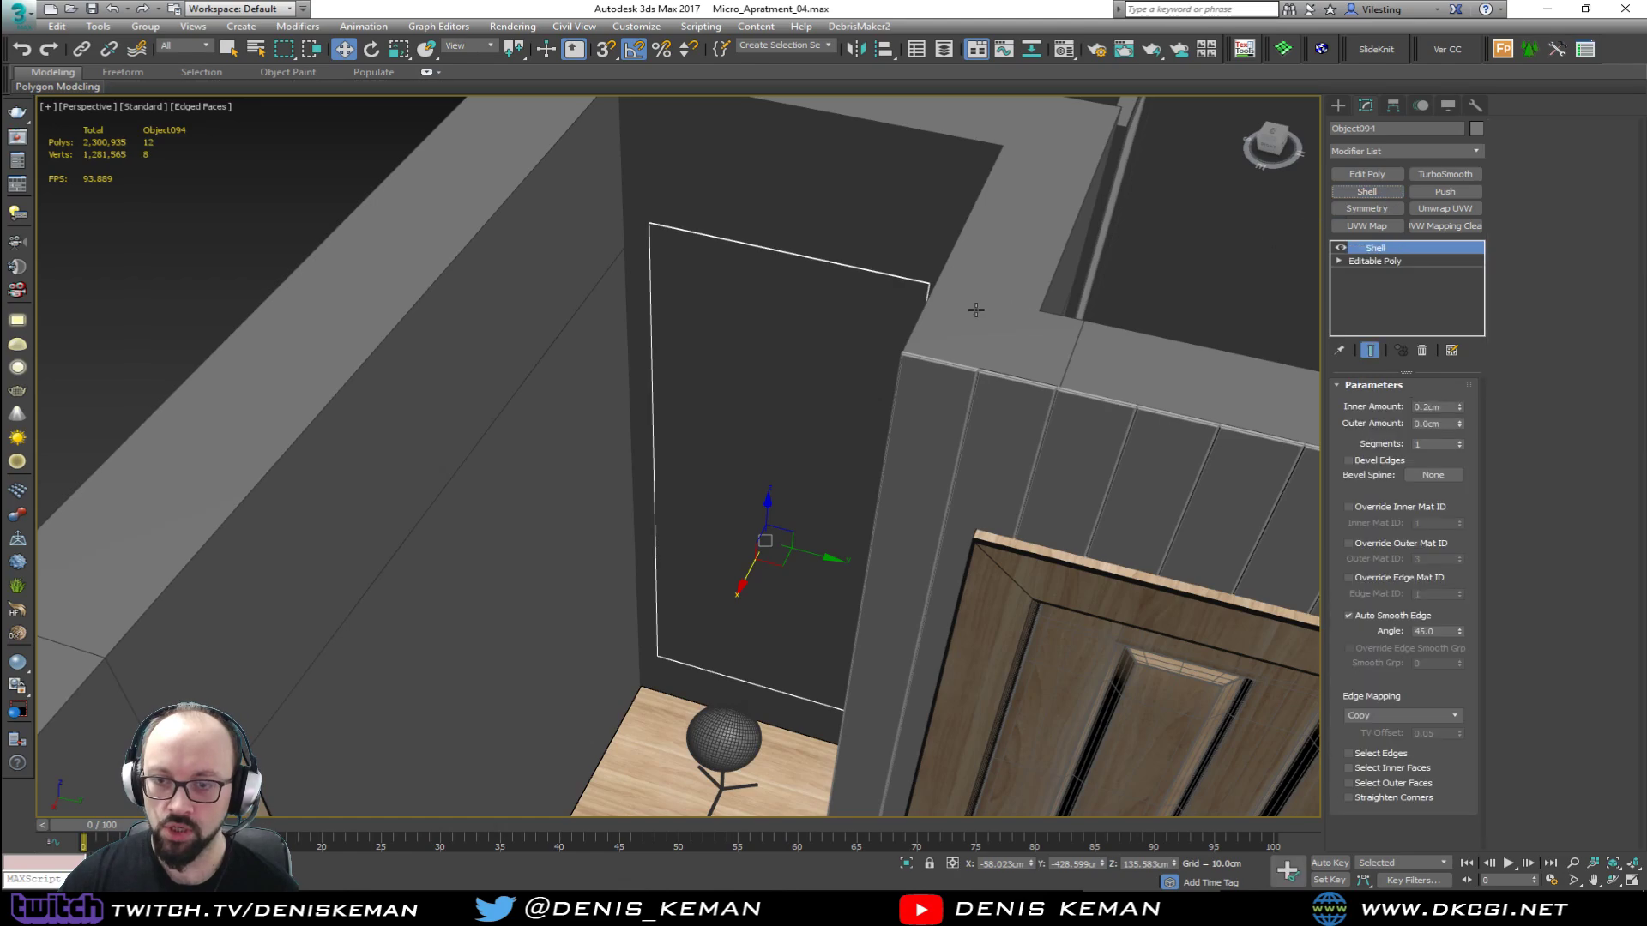
{"action": "middle_click_drag", "start_coordinate": [1043, 351], "coordinate": [947, 289]}
{"action": "middle_click_drag", "start_coordinate": [978, 352], "coordinate": [1050, 490]}
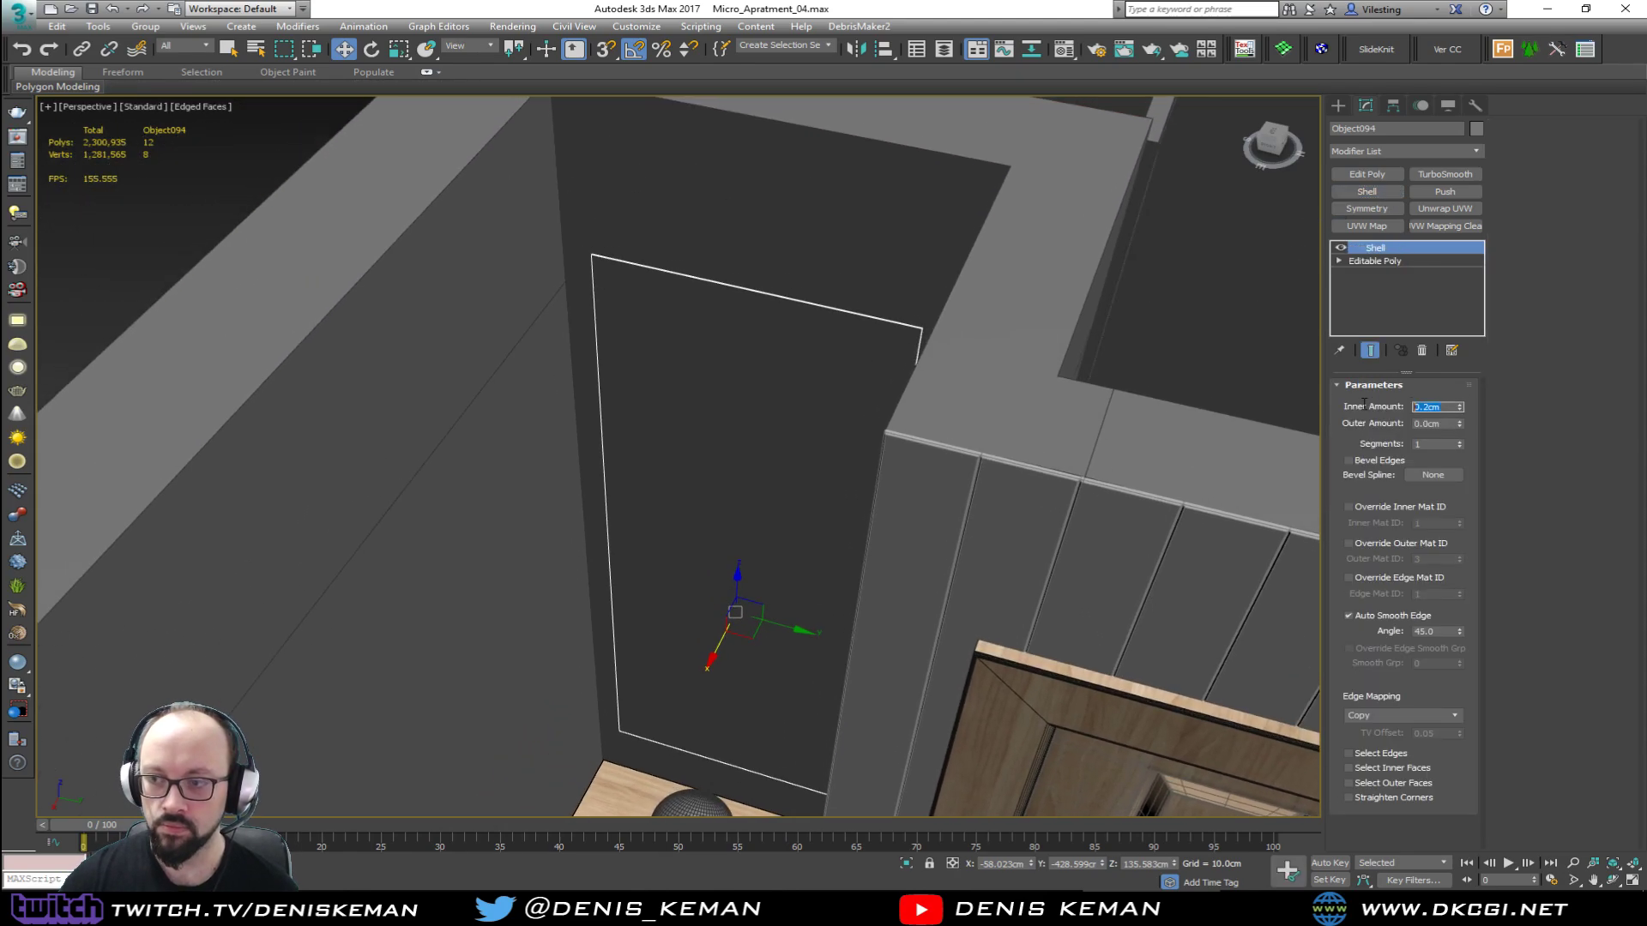
{"action": "double_click", "coordinate": [1433, 406]}
{"action": "type", "text": "2"}
{"action": "key", "text": "Return"}
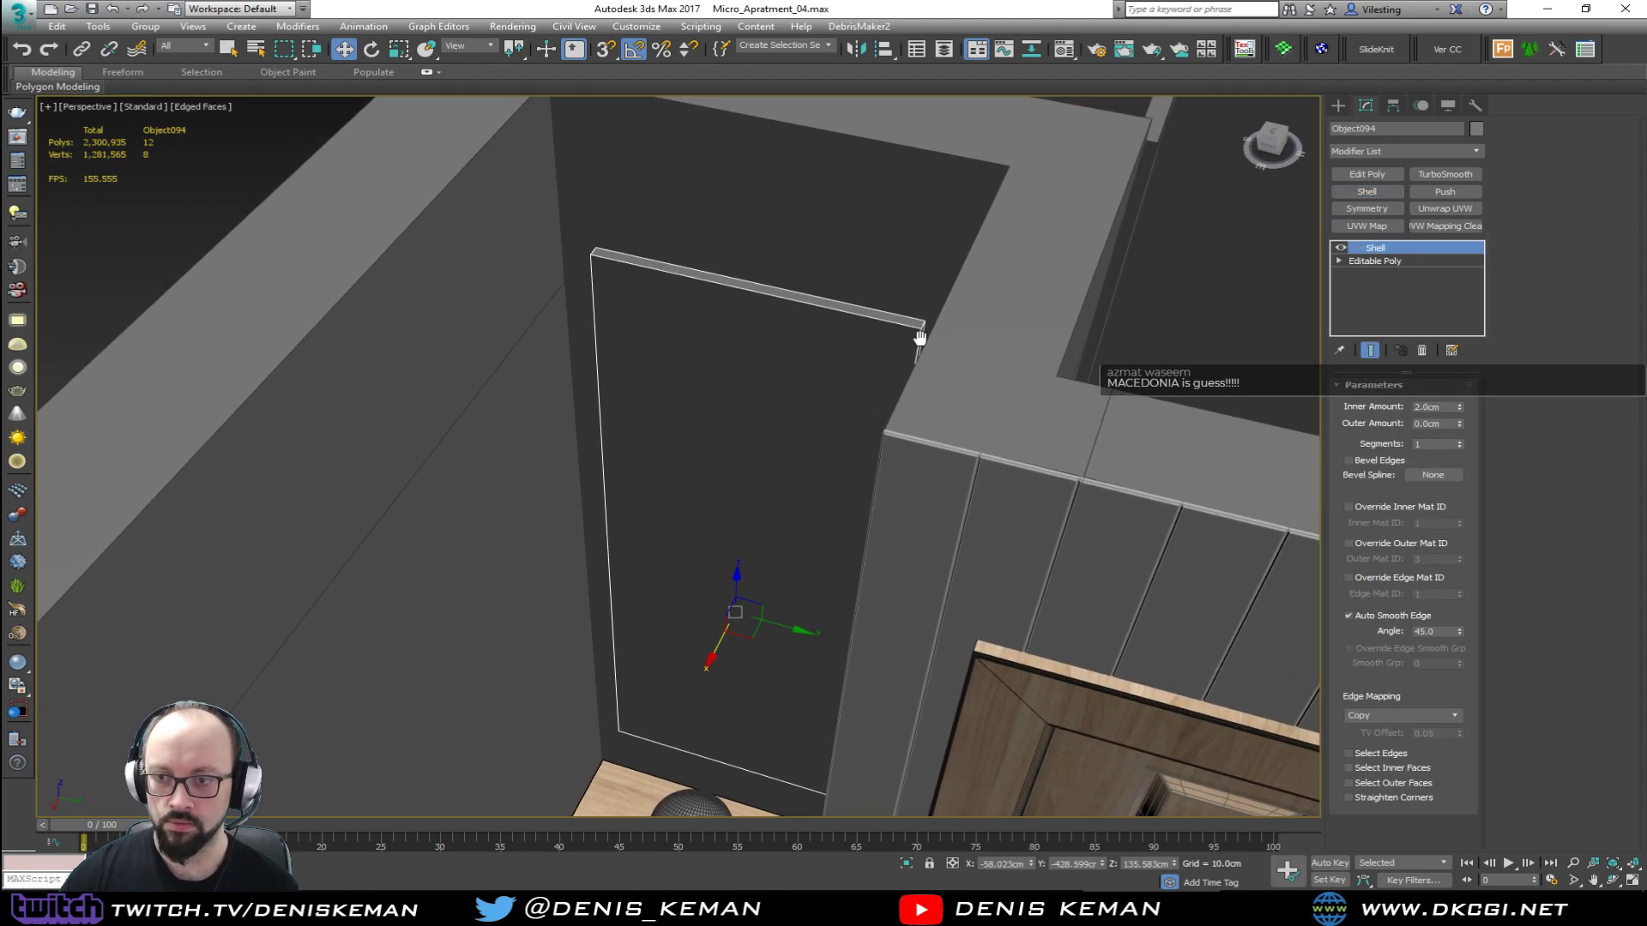
Step: Move the thickened panel about 2 cm back along X toward the wall
{"action": "middle_click_drag", "start_coordinate": [919, 331], "coordinate": [802, 395], "text": "alt"}
{"action": "scroll", "coordinate": [636, 464], "scroll_direction": "up", "scroll_amount": 2}
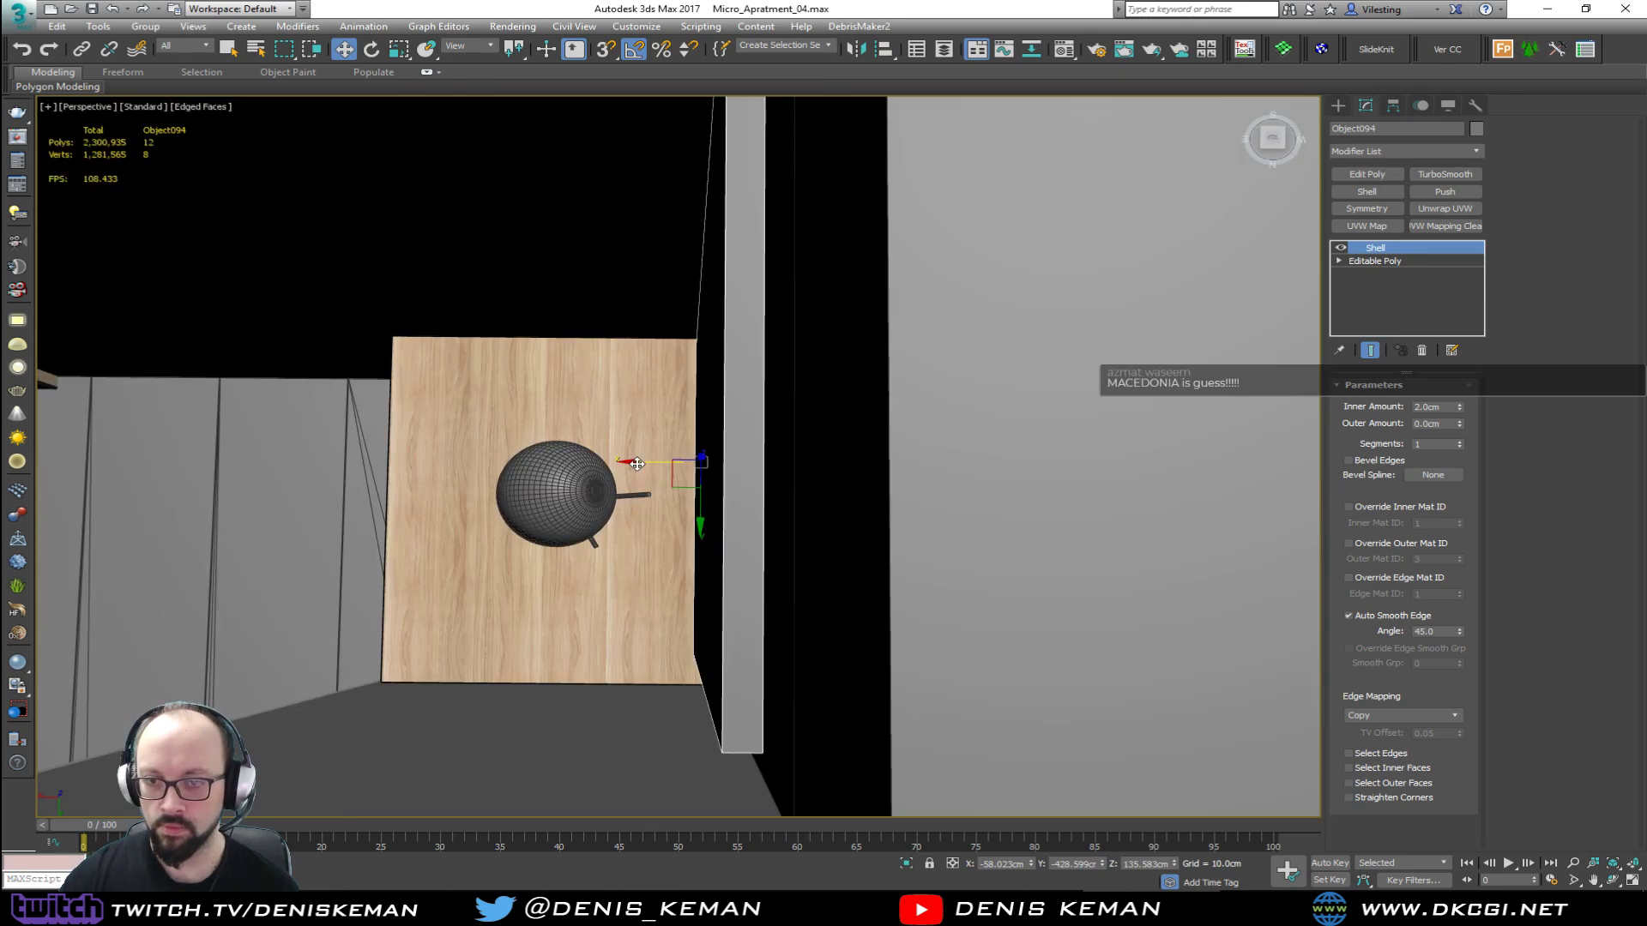
{"action": "left_click_drag", "start_coordinate": [653, 464], "coordinate": [662, 471]}
{"action": "middle_click_drag", "start_coordinate": [662, 472], "coordinate": [773, 461], "text": "alt"}
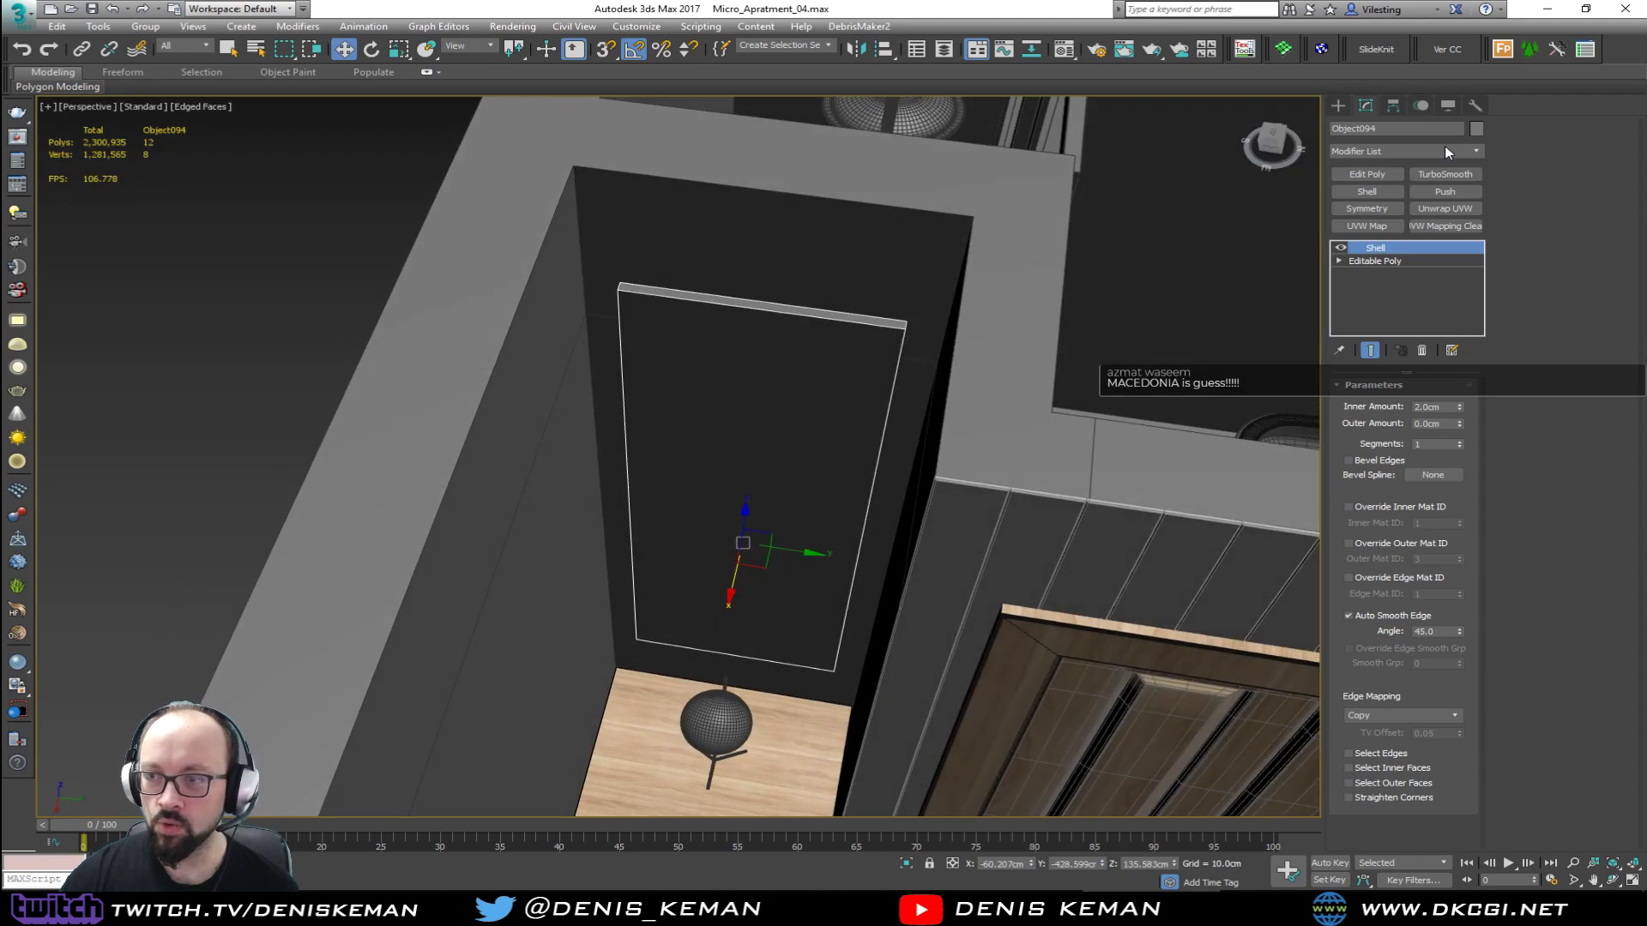
Step: Add an Edit Poly modifier and inset the panel's front polygon to form a narrow frame border
{"action": "left_click", "coordinate": [1366, 174]}
{"action": "scroll", "coordinate": [830, 378], "scroll_direction": "up", "scroll_amount": 2}
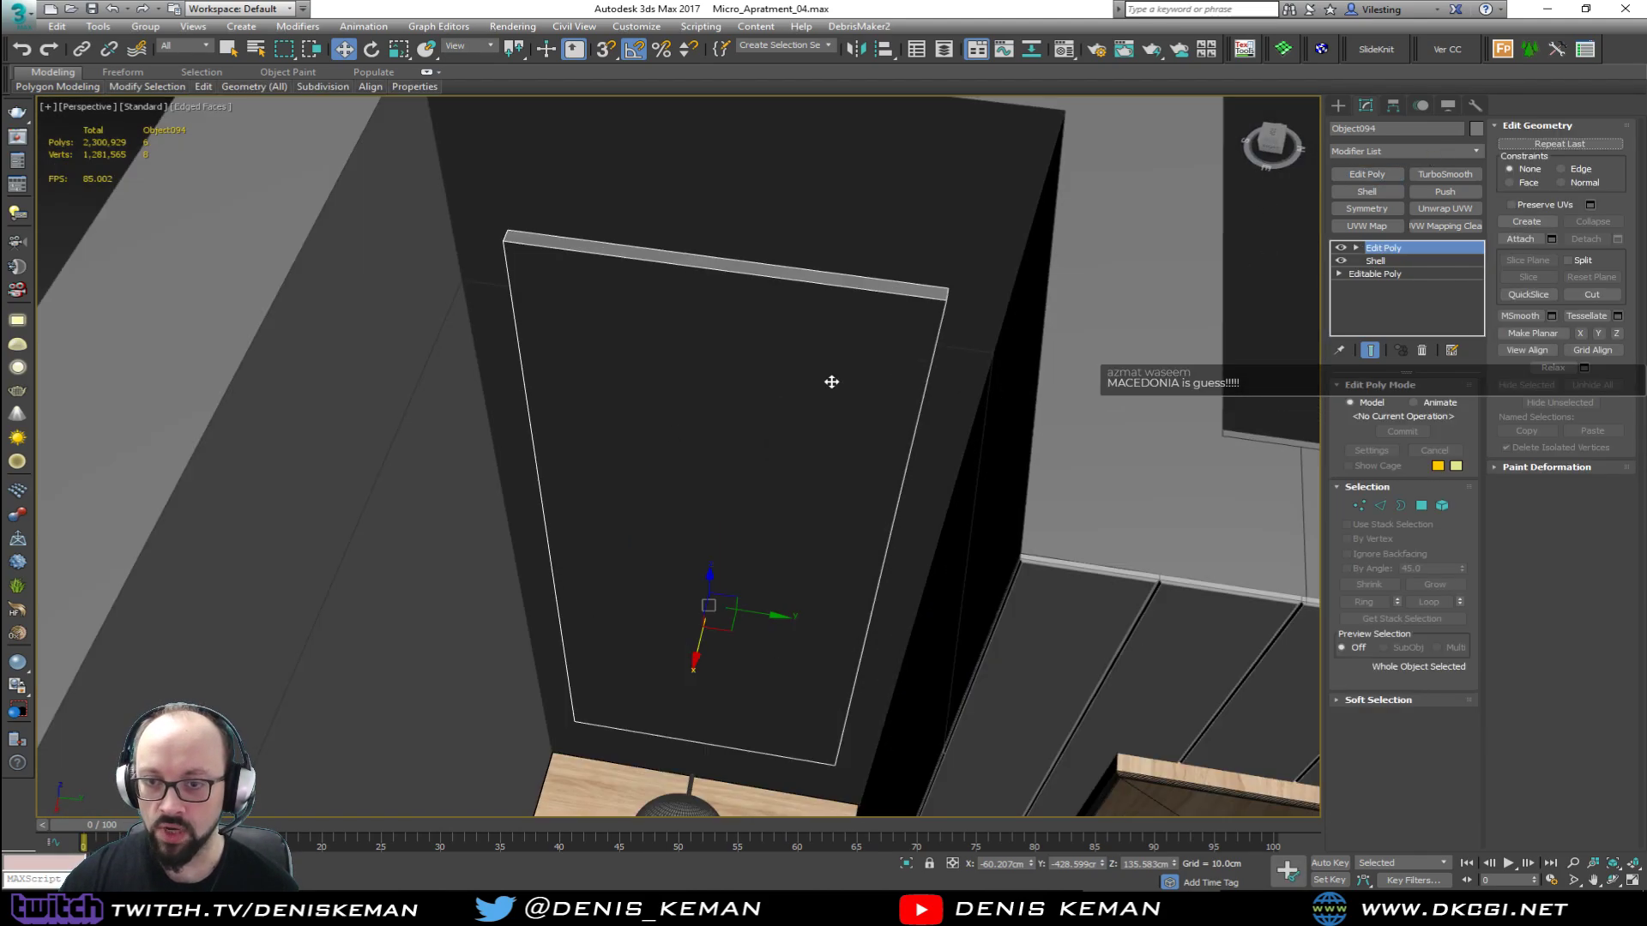
{"action": "key", "text": "4"}
{"action": "left_click", "coordinate": [784, 411]}
{"action": "middle_click_drag", "start_coordinate": [783, 454], "coordinate": [780, 436], "text": "alt"}
{"action": "middle_click_drag", "start_coordinate": [709, 352], "coordinate": [893, 368]}
{"action": "scroll", "coordinate": [724, 371], "scroll_direction": "down", "scroll_amount": 2}
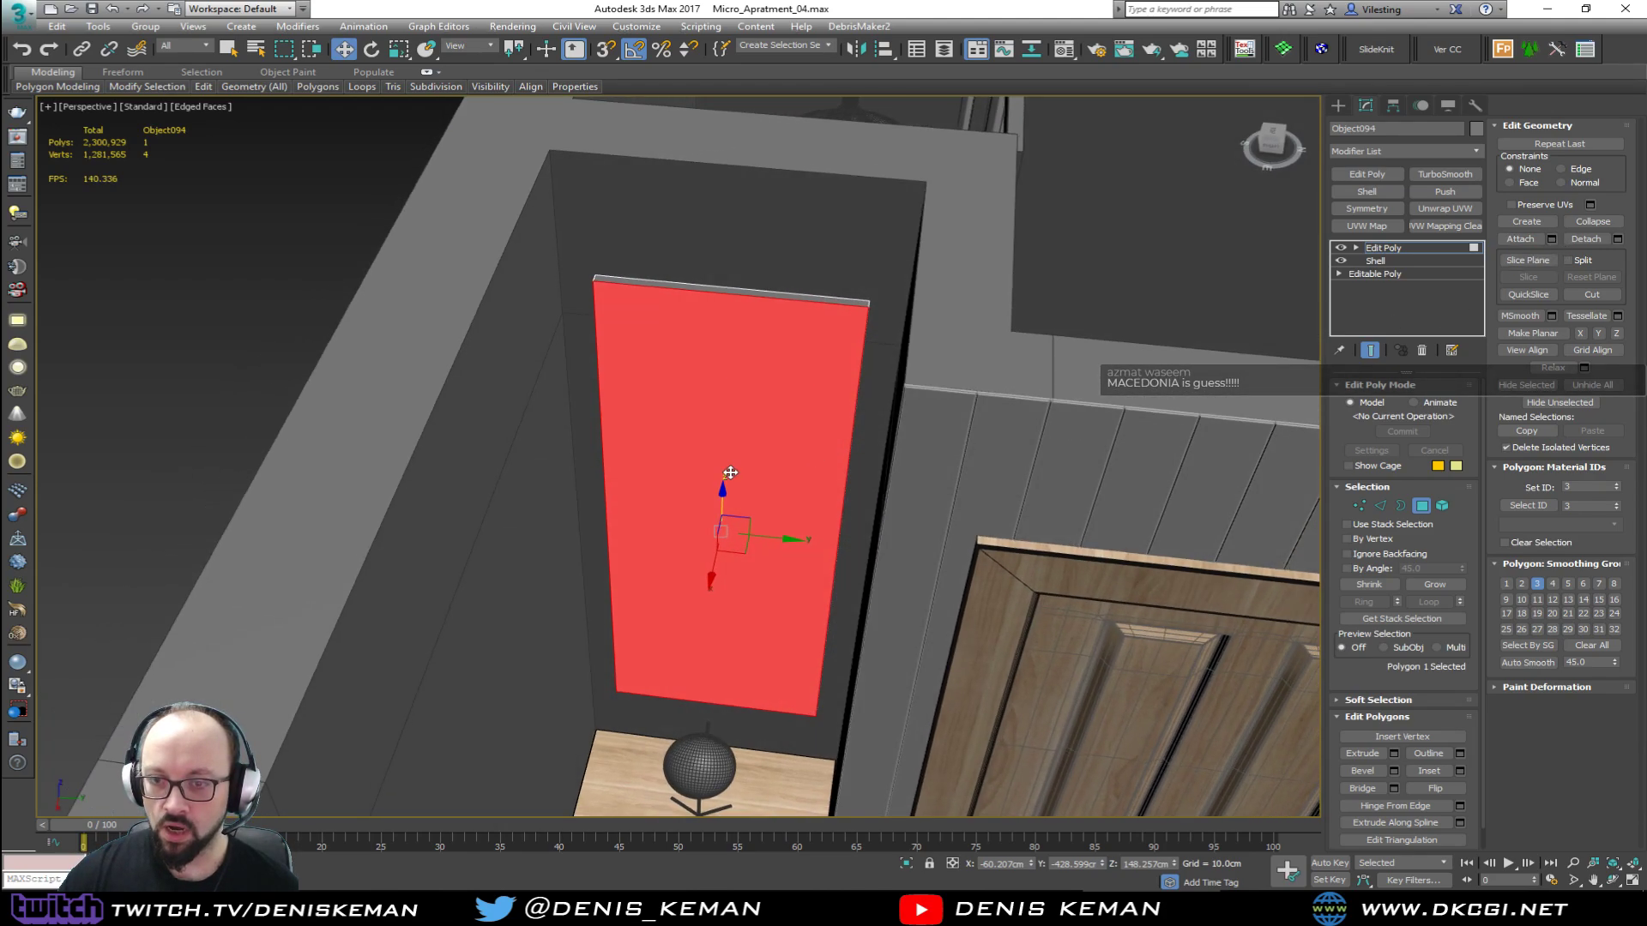
{"action": "scroll", "coordinate": [728, 473], "scroll_direction": "up", "scroll_amount": 3}
{"action": "middle_click_drag", "start_coordinate": [739, 440], "coordinate": [719, 492]}
{"action": "left_click", "coordinate": [1428, 768]}
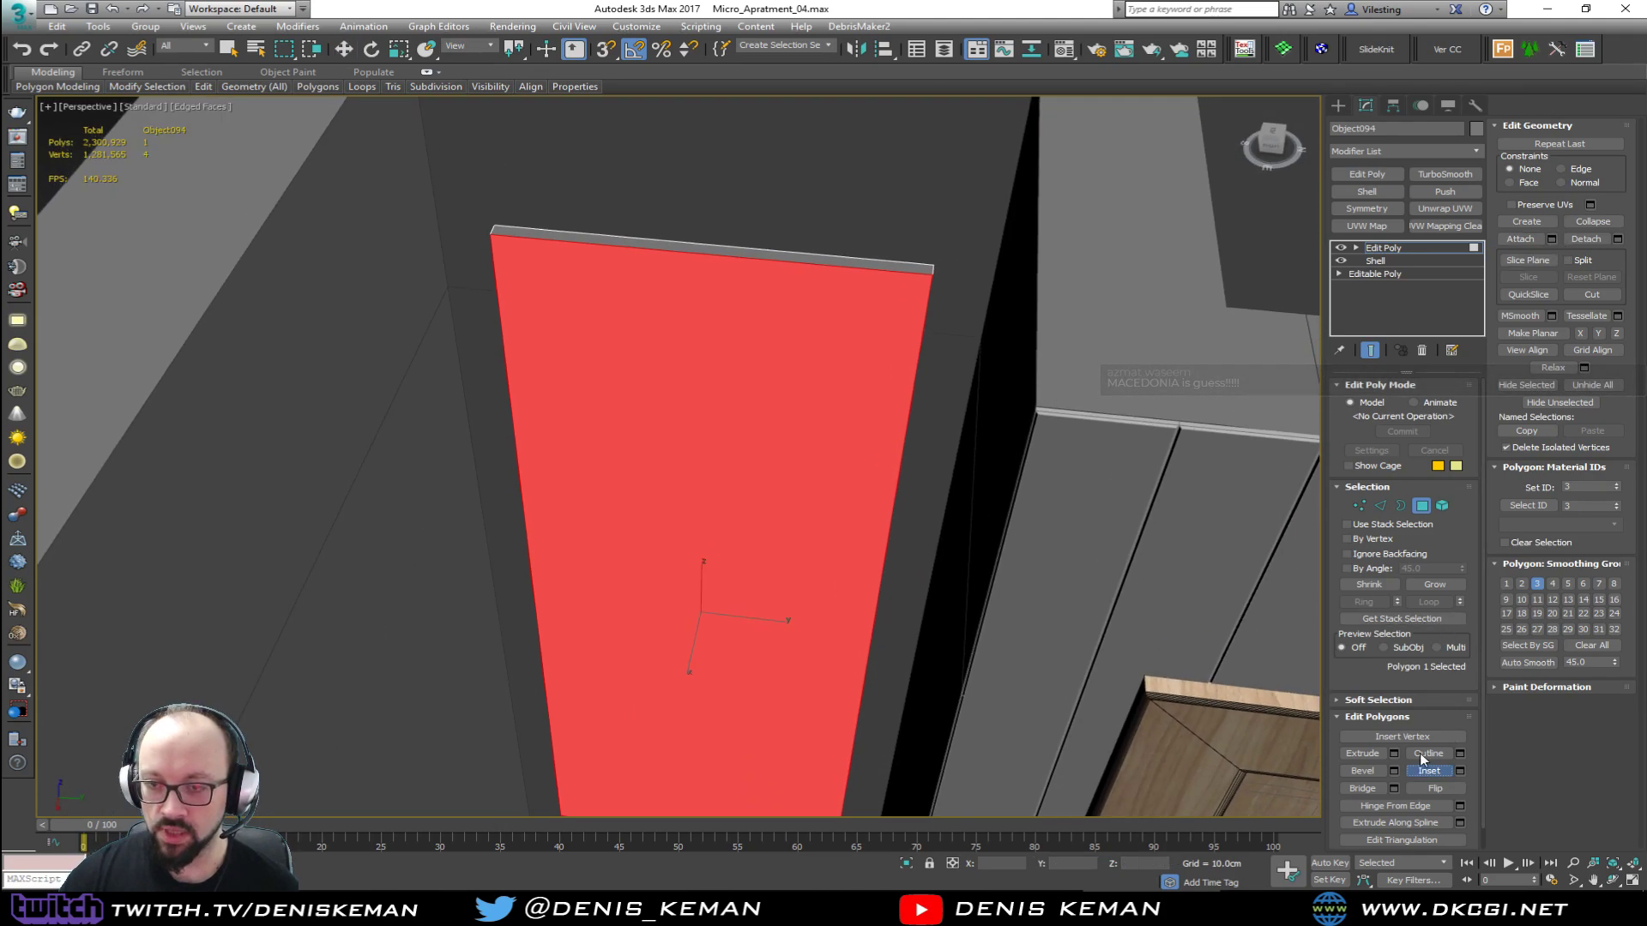
{"action": "left_click_drag", "start_coordinate": [827, 485], "coordinate": [809, 504]}
{"action": "key", "text": "w"}
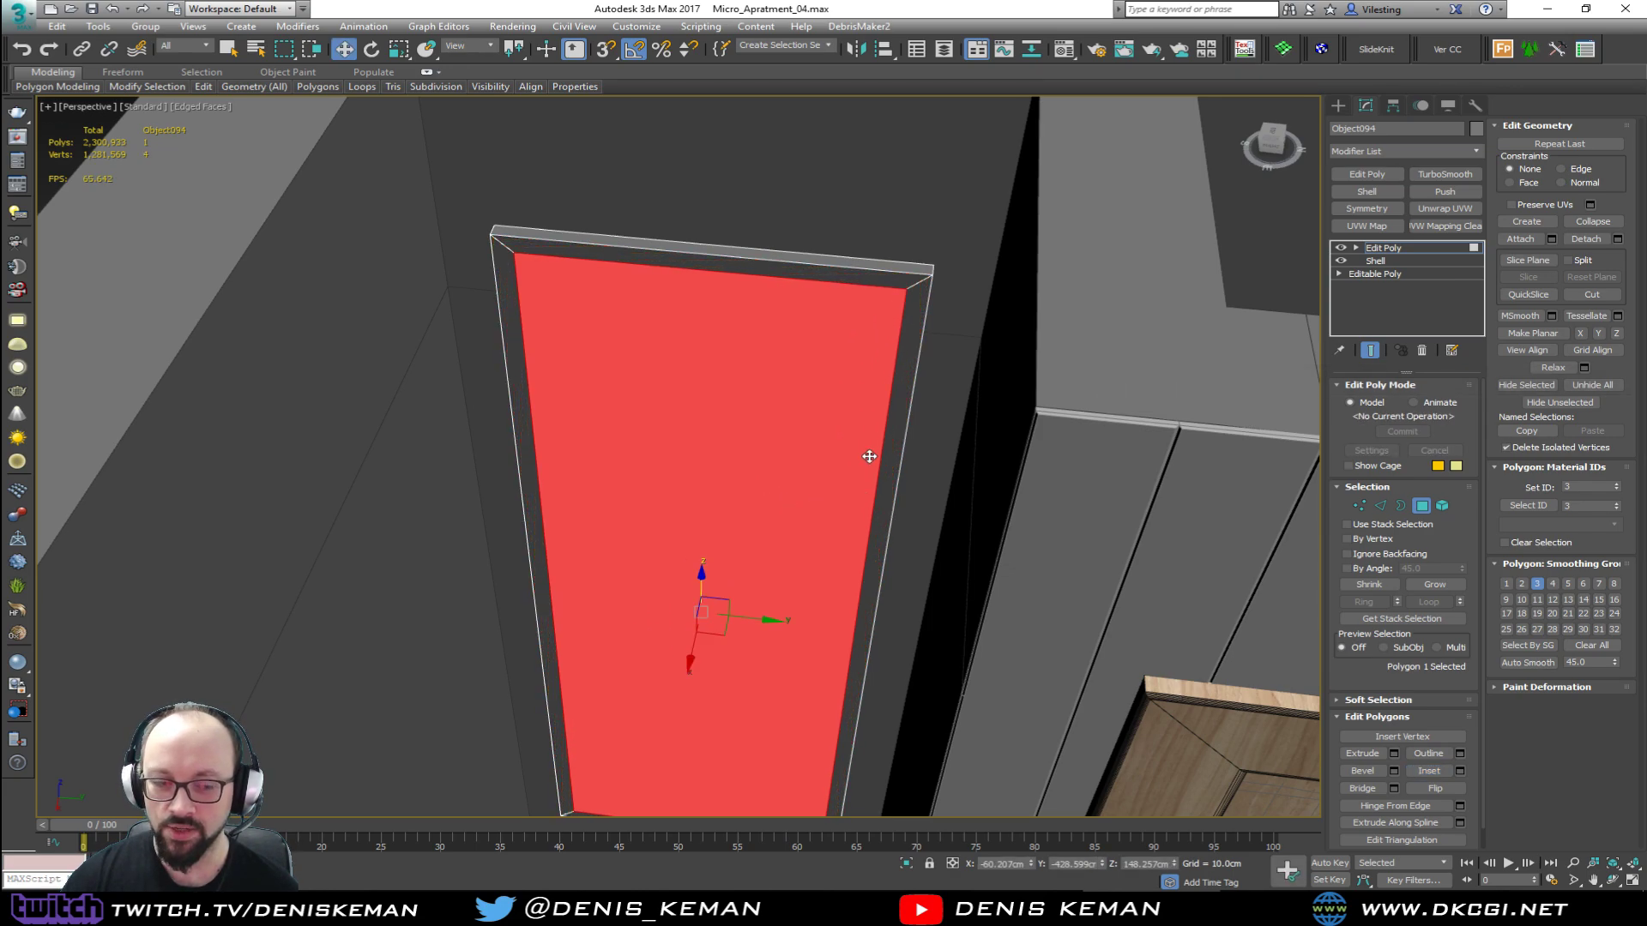
Step: Extrude the inset front polygon inward about 2 cm to recess it within the frame
{"action": "middle_click_drag", "start_coordinate": [867, 455], "coordinate": [864, 385], "text": "alt"}
{"action": "left_click", "coordinate": [1363, 753]}
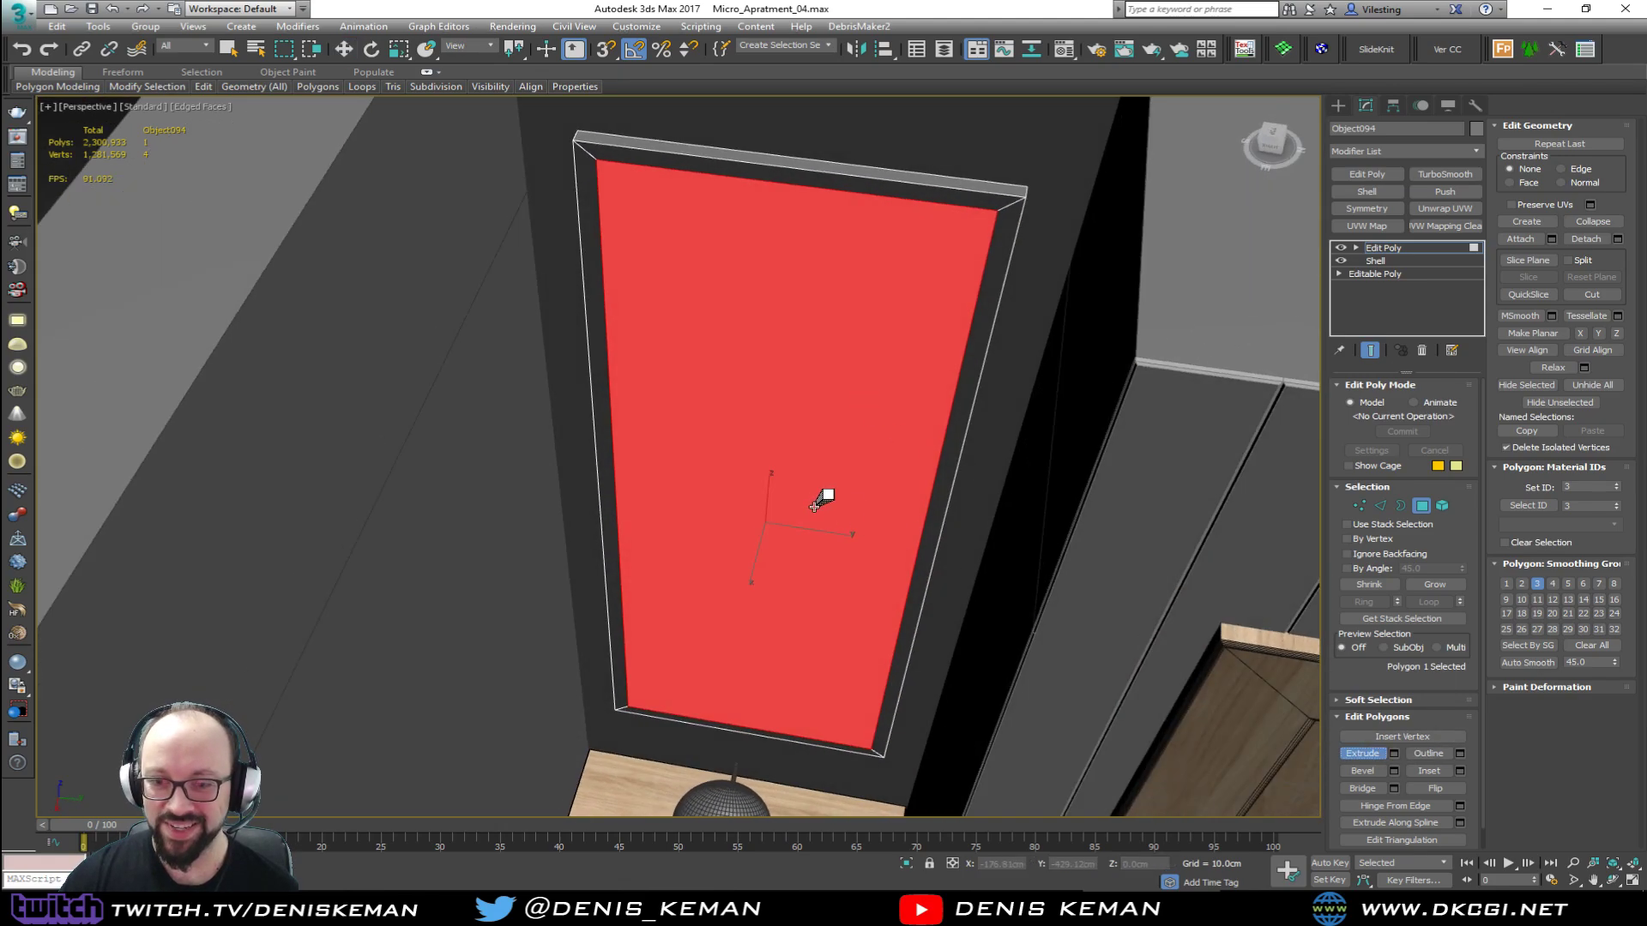
{"action": "mouse_move", "coordinate": [810, 502]}
{"action": "left_mouse_down"}
{"action": "mouse_move", "coordinate": [801, 519]}
{"action": "mouse_move", "coordinate": [809, 504]}
{"action": "left_mouse_up"}
{"action": "key", "text": "w"}
Step: Delete the panel's back polygon facing the wall, using wireframe display to reach it
{"action": "mouse_move", "coordinate": [772, 471]}
{"action": "middle_mouse_down", "text": "alt"}
{"action": "mouse_move", "coordinate": [781, 514]}
{"action": "mouse_move", "coordinate": [741, 494]}
{"action": "mouse_move", "coordinate": [632, 507]}
{"action": "mouse_move", "coordinate": [795, 504]}
{"action": "middle_mouse_up", "text": "alt"}
{"action": "key", "text": "F3"}
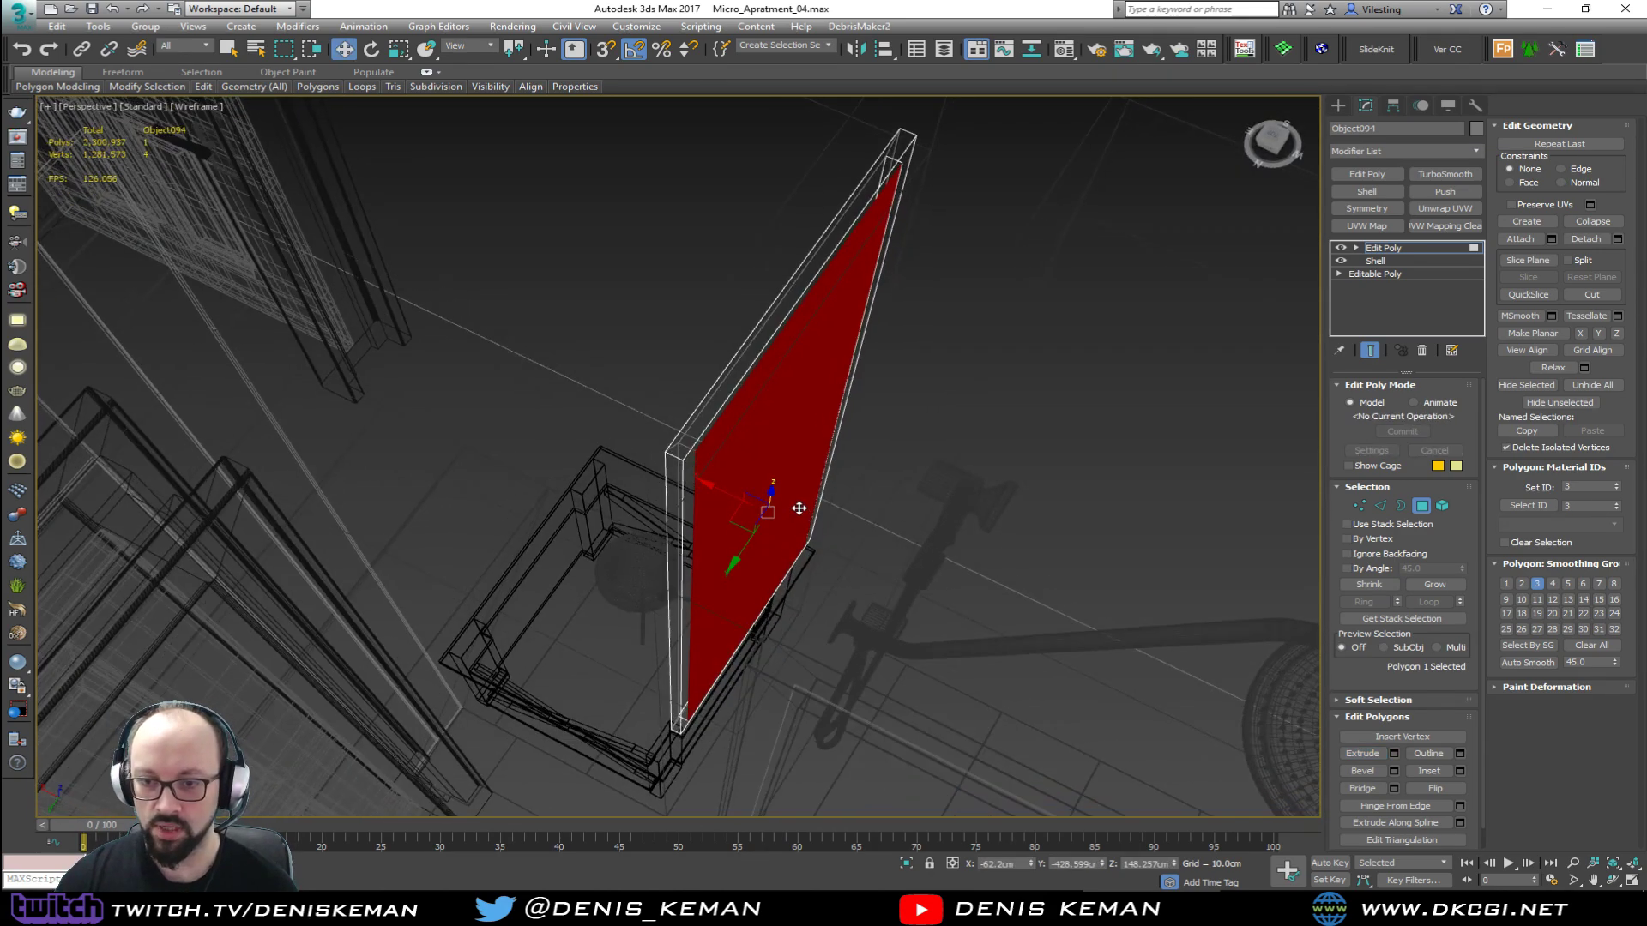
{"action": "left_click", "coordinate": [674, 493]}
{"action": "left_click", "coordinate": [688, 495]}
{"action": "key", "text": "Delete"}
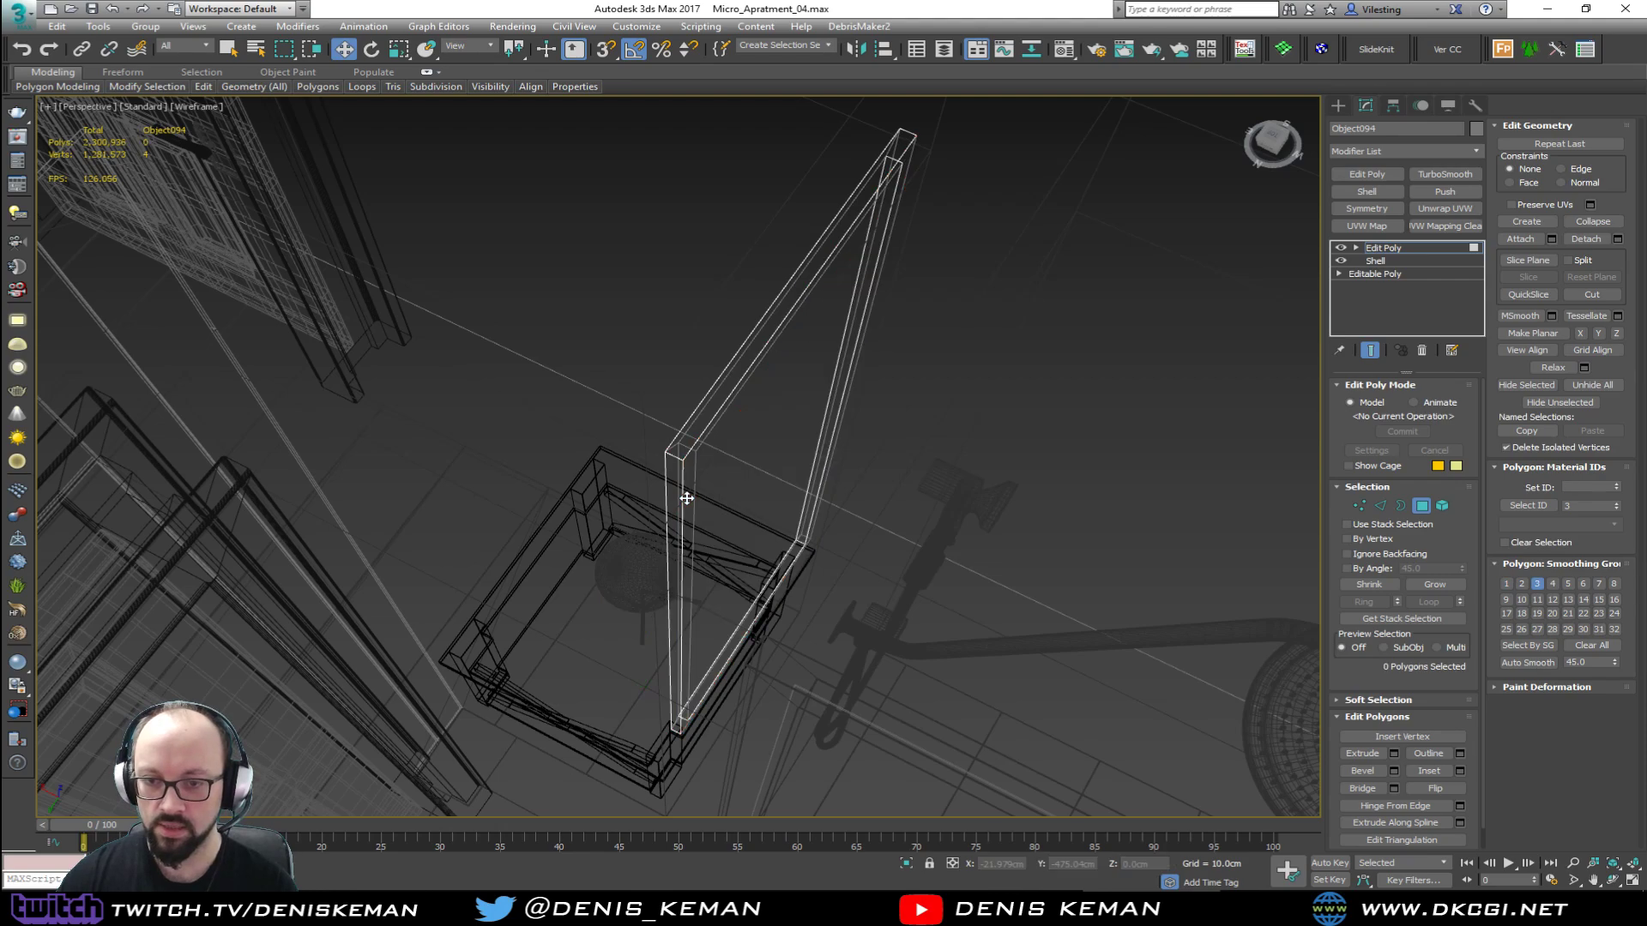
{"action": "middle_click_drag", "start_coordinate": [709, 484], "coordinate": [872, 481], "text": "alt"}
{"action": "key", "text": "F3"}
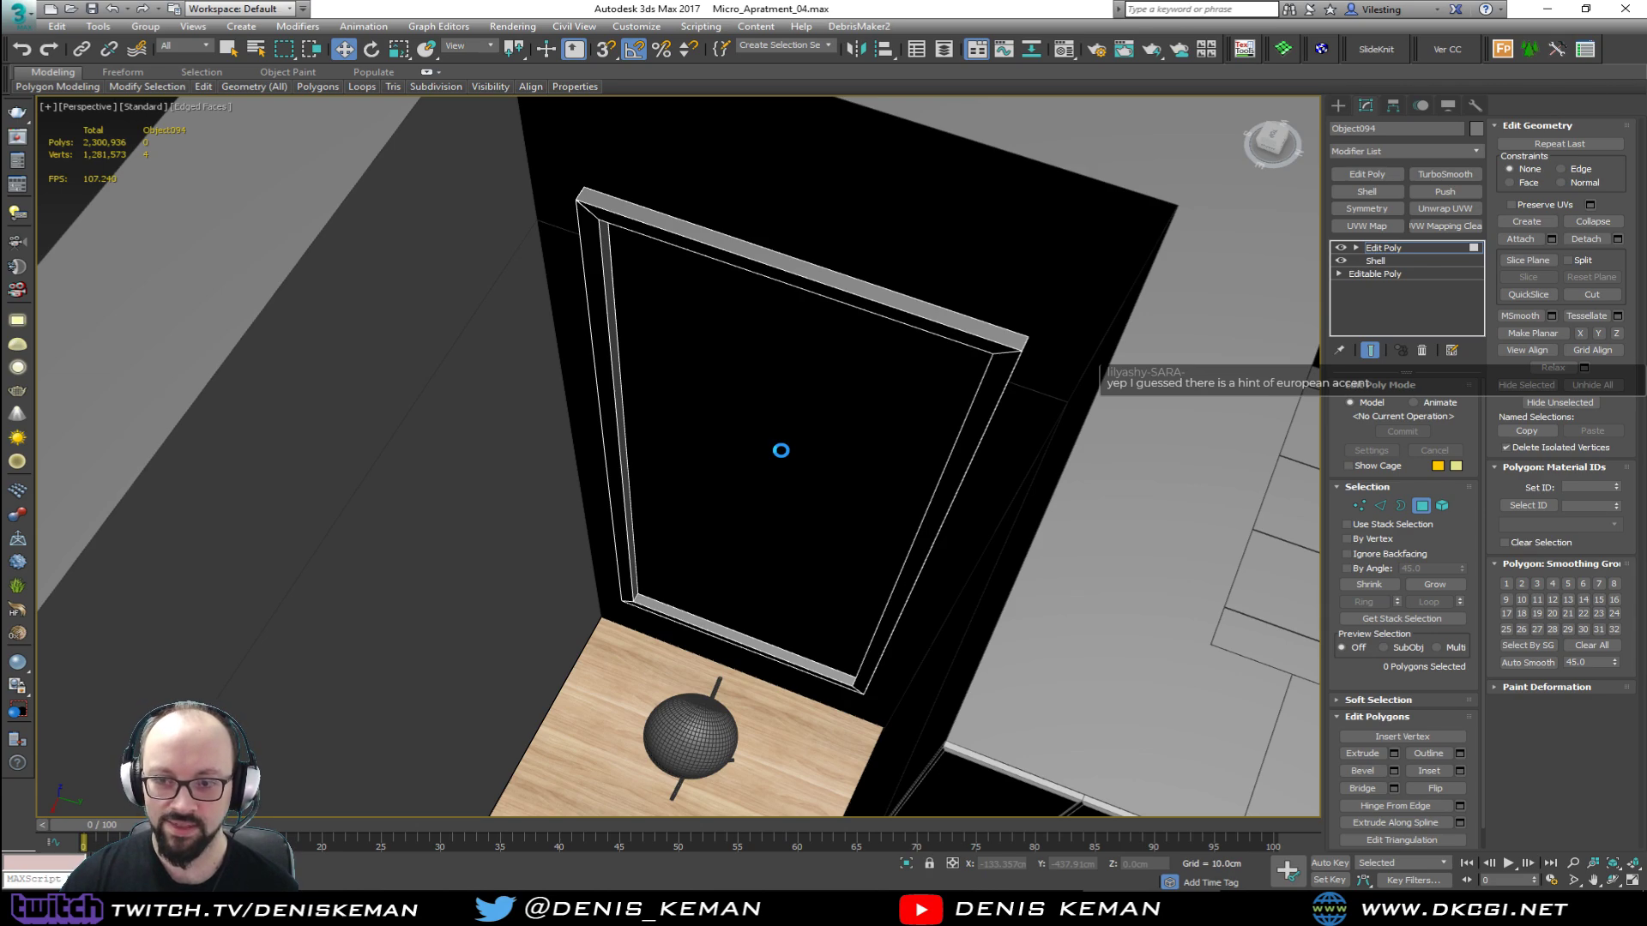
Step: Detach the frame's recessed polygon as a separate object named Mirror_Base, not as a clone, and leave polygon selection
{"action": "left_click", "coordinate": [843, 445]}
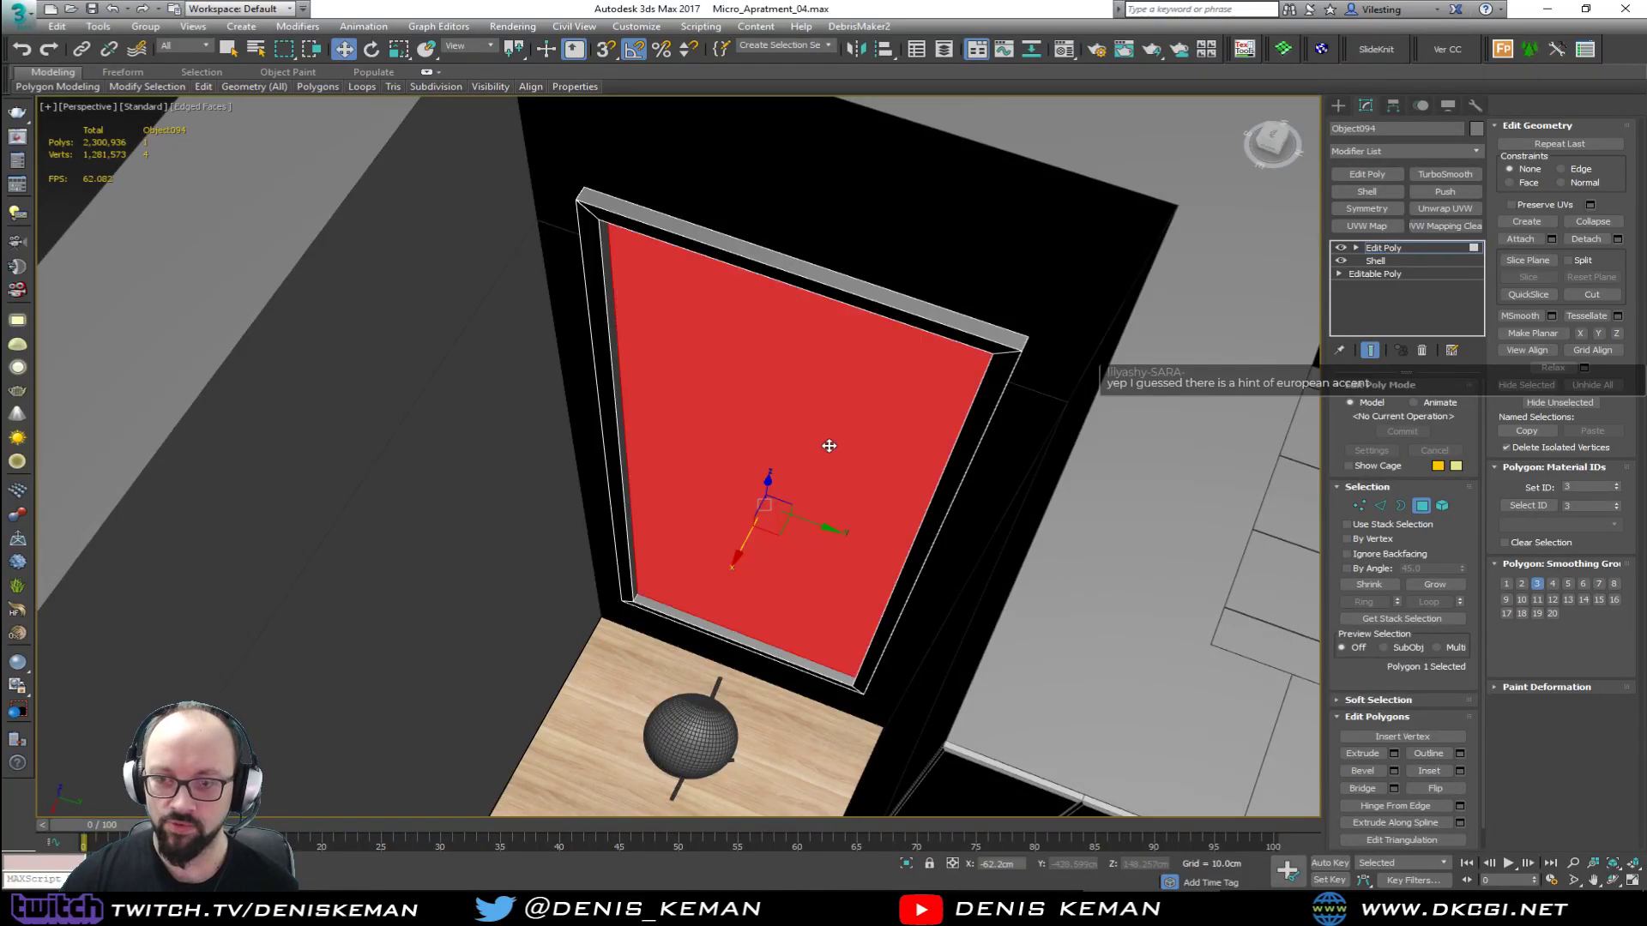
{"action": "scroll", "coordinate": [842, 415], "scroll_direction": "up", "scroll_amount": 5}
{"action": "scroll", "coordinate": [790, 376], "scroll_direction": "down", "scroll_amount": 5}
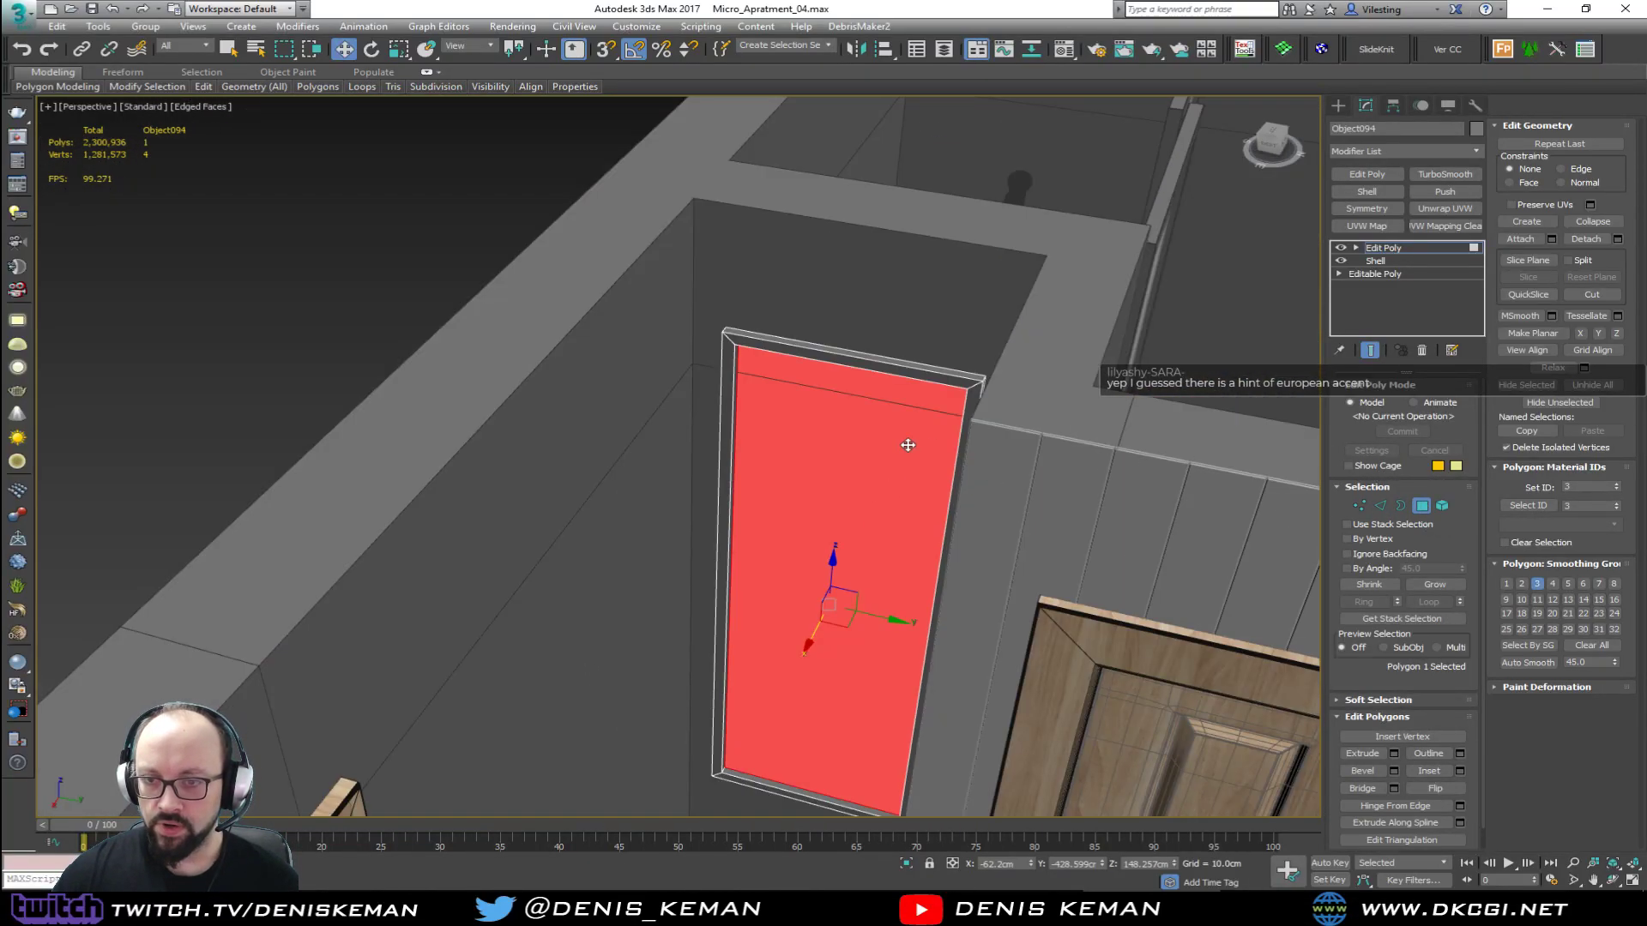
{"action": "scroll", "coordinate": [799, 410], "scroll_direction": "up", "scroll_amount": 5}
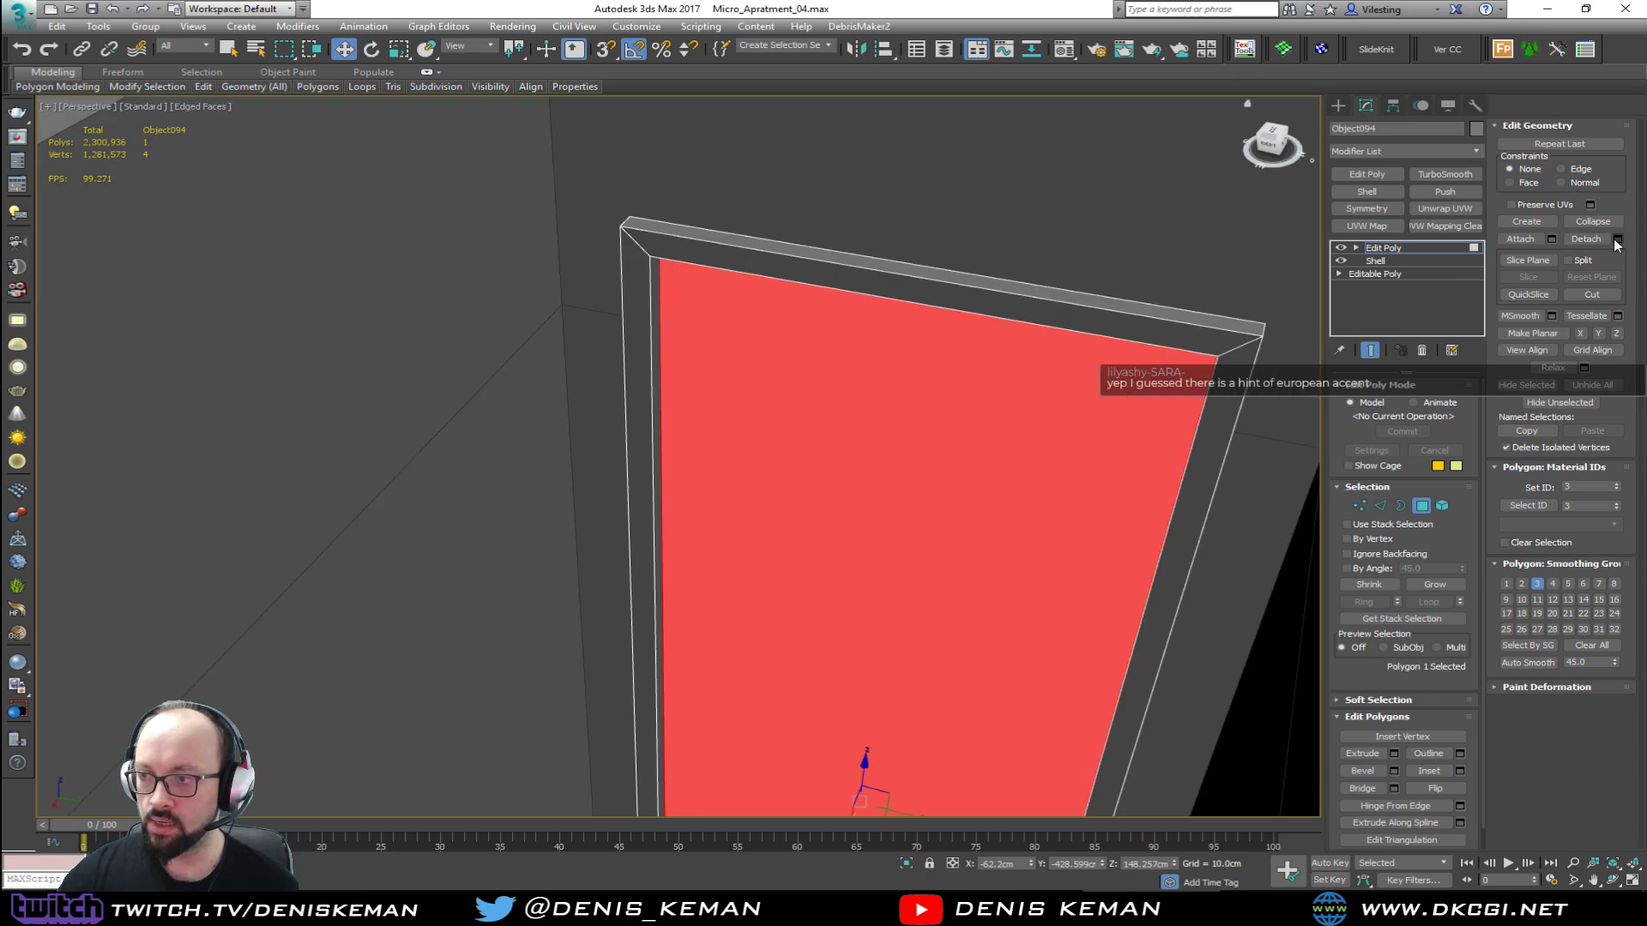
{"action": "left_click", "coordinate": [1617, 240]}
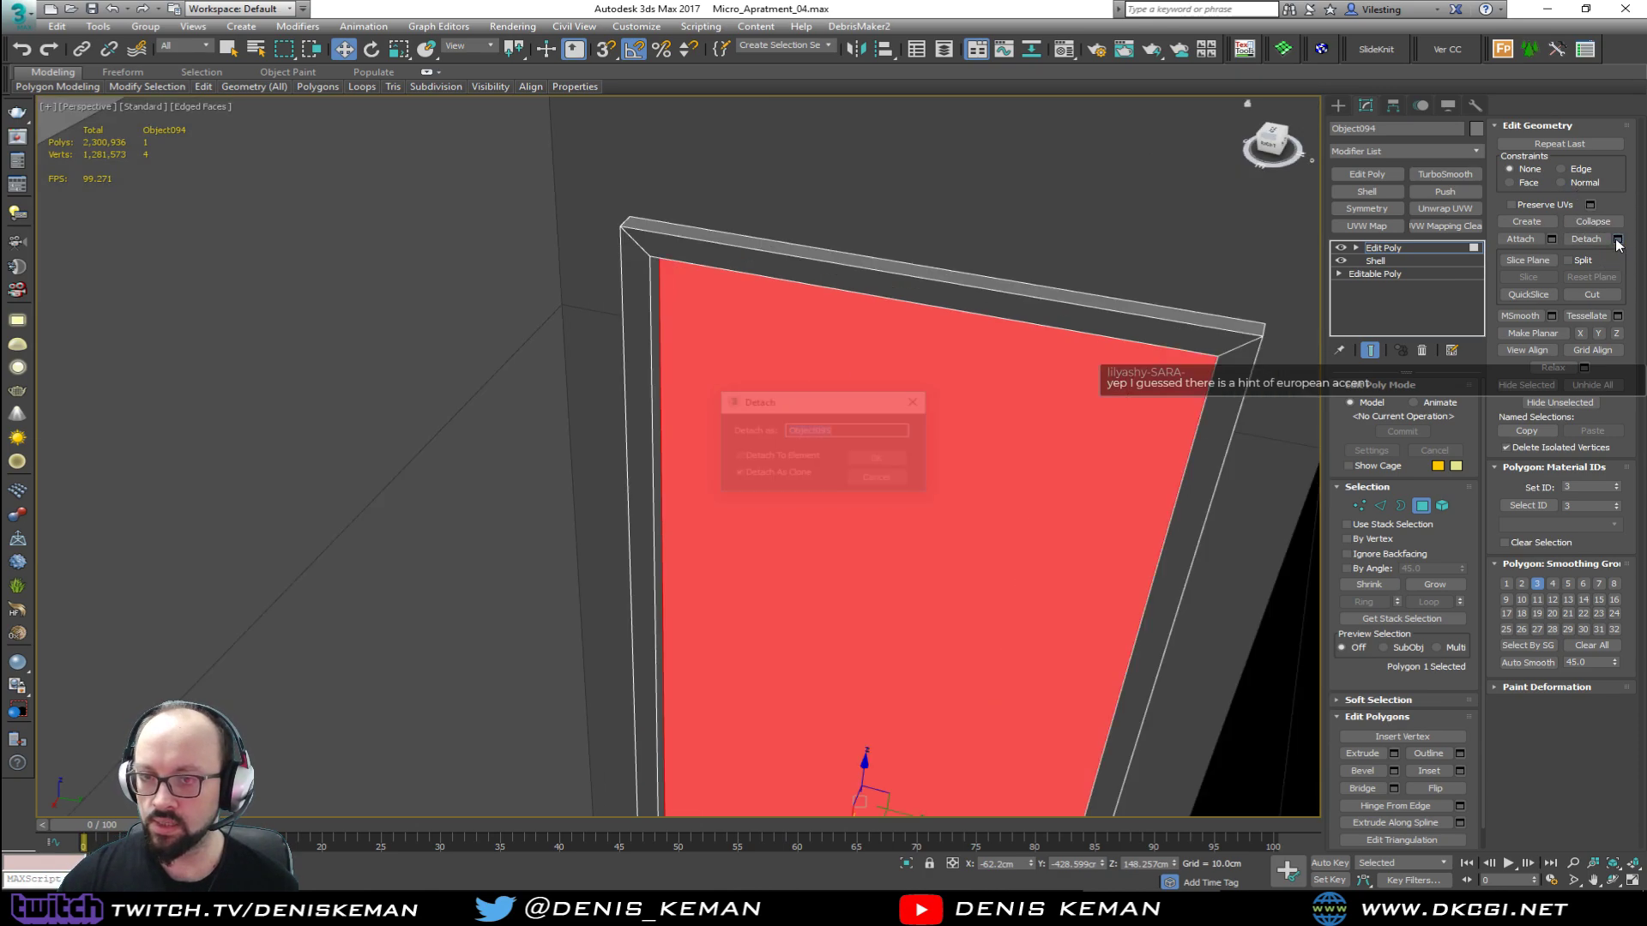
{"action": "left_click", "coordinate": [780, 481]}
{"action": "double_click", "coordinate": [847, 433]}
{"action": "type", "text": "Mirror_Base"}
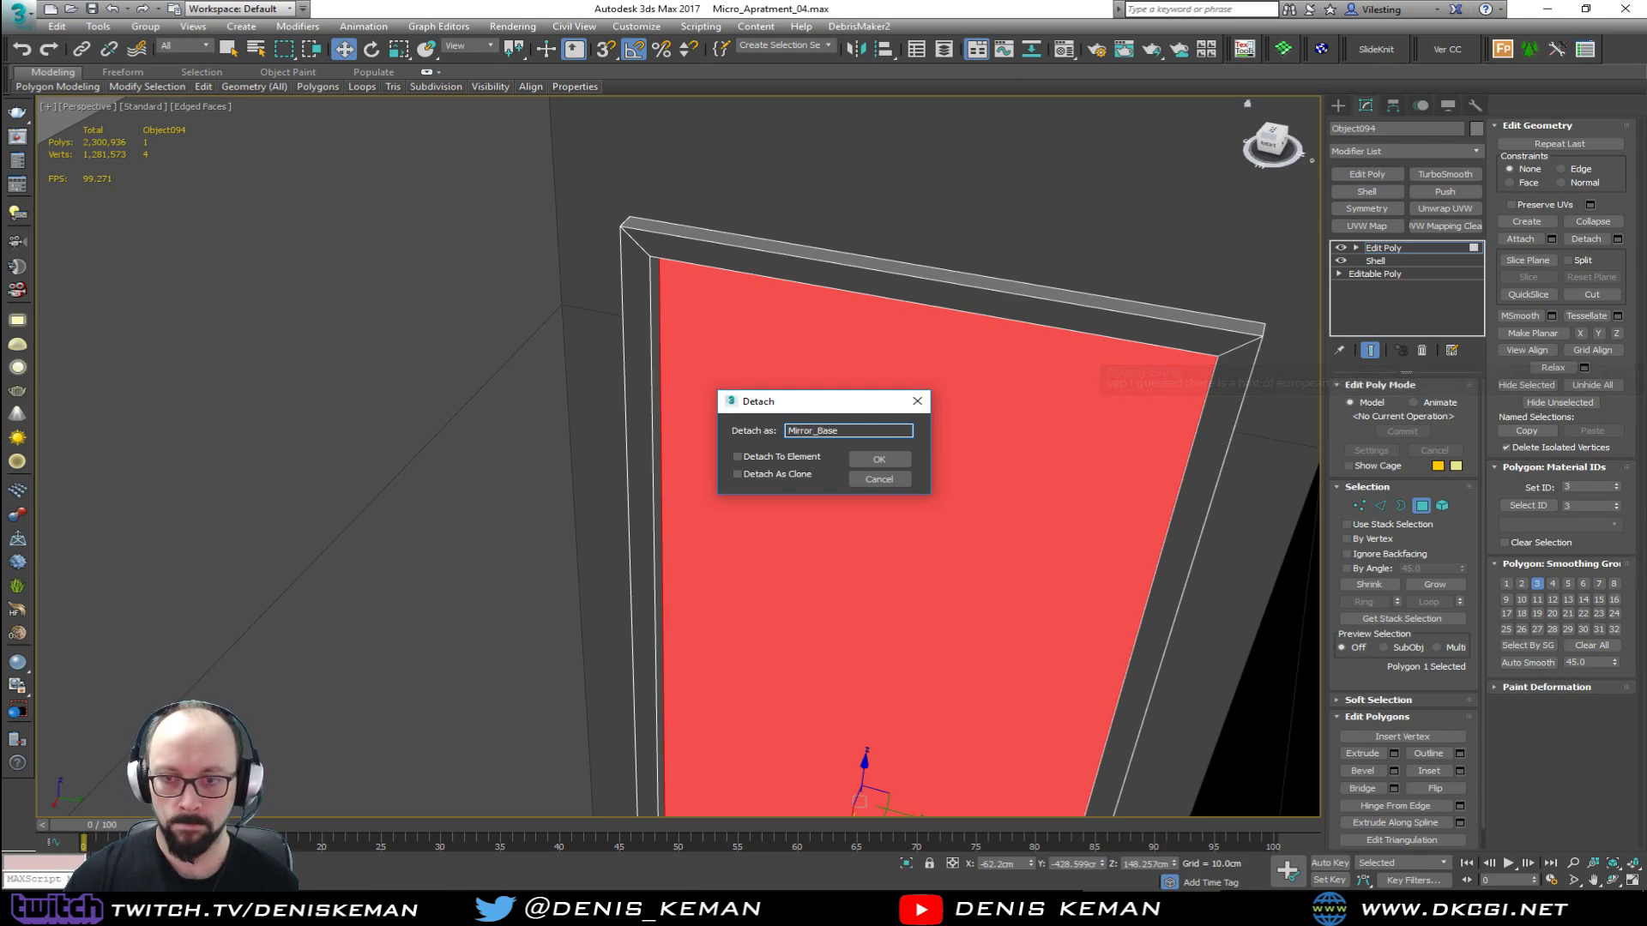
{"action": "left_click", "coordinate": [879, 460]}
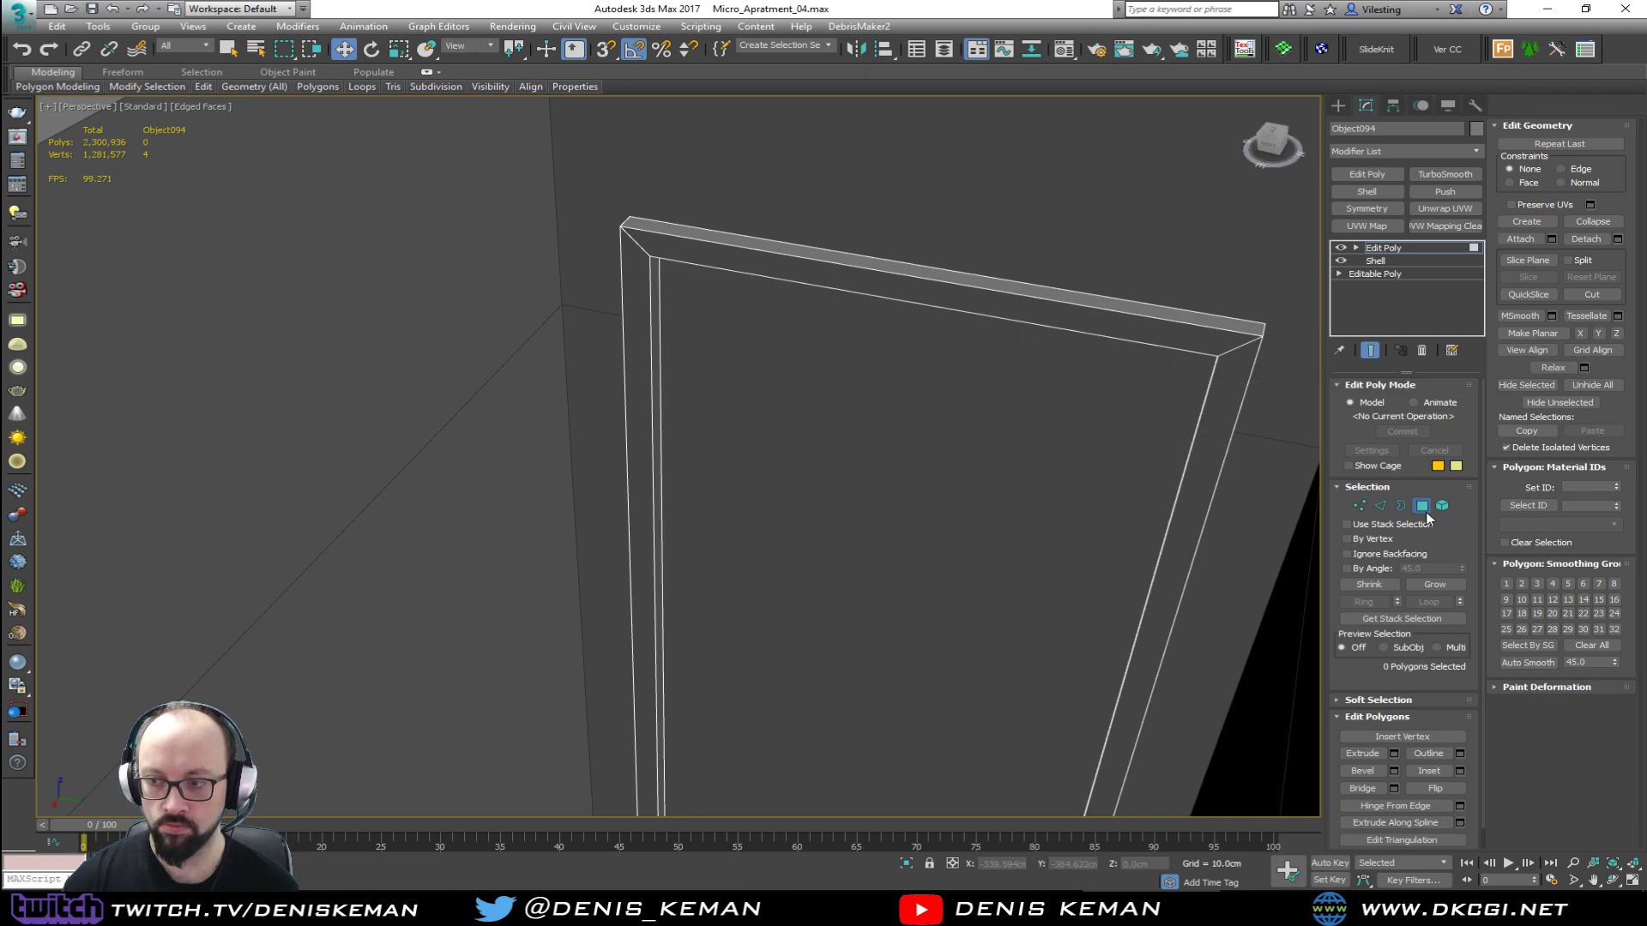
{"action": "left_click", "coordinate": [1422, 506]}
Step: Add a Shell modifier to Mirror_Base with an inner amount of 0 and an outer amount of 0.1 cm
{"action": "left_click", "coordinate": [1081, 471]}
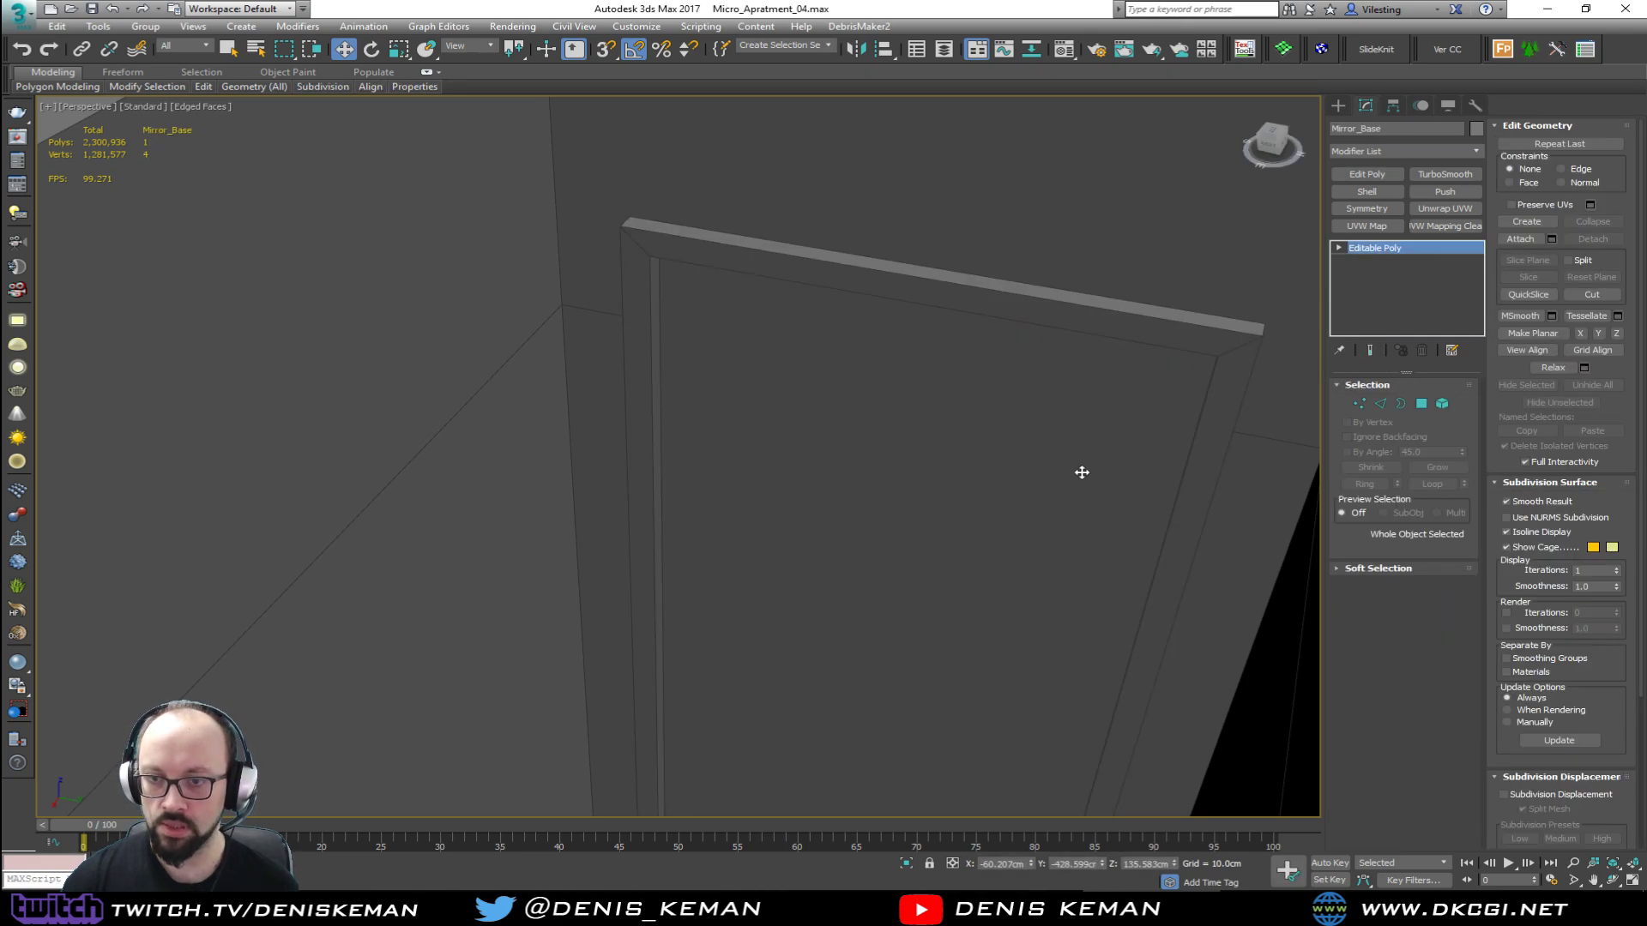
{"action": "key", "text": "F3"}
{"action": "key", "text": "F3"}
{"action": "key", "text": "z"}
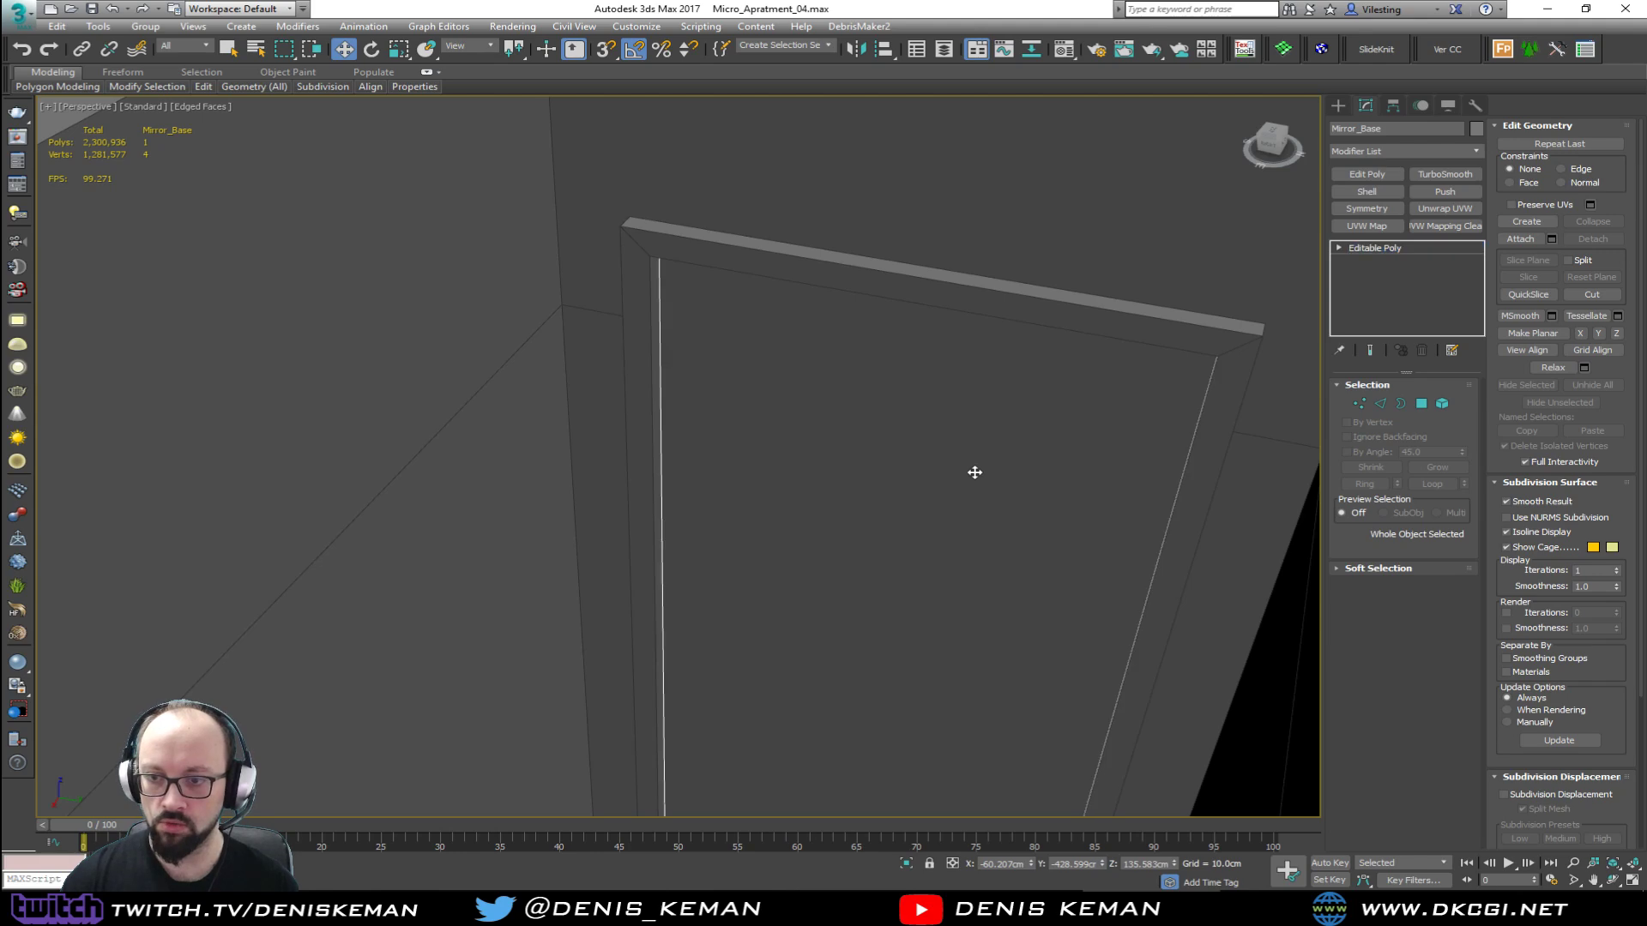
{"action": "key", "text": "F3"}
{"action": "key", "text": "F3"}
{"action": "left_click", "coordinate": [1357, 196]}
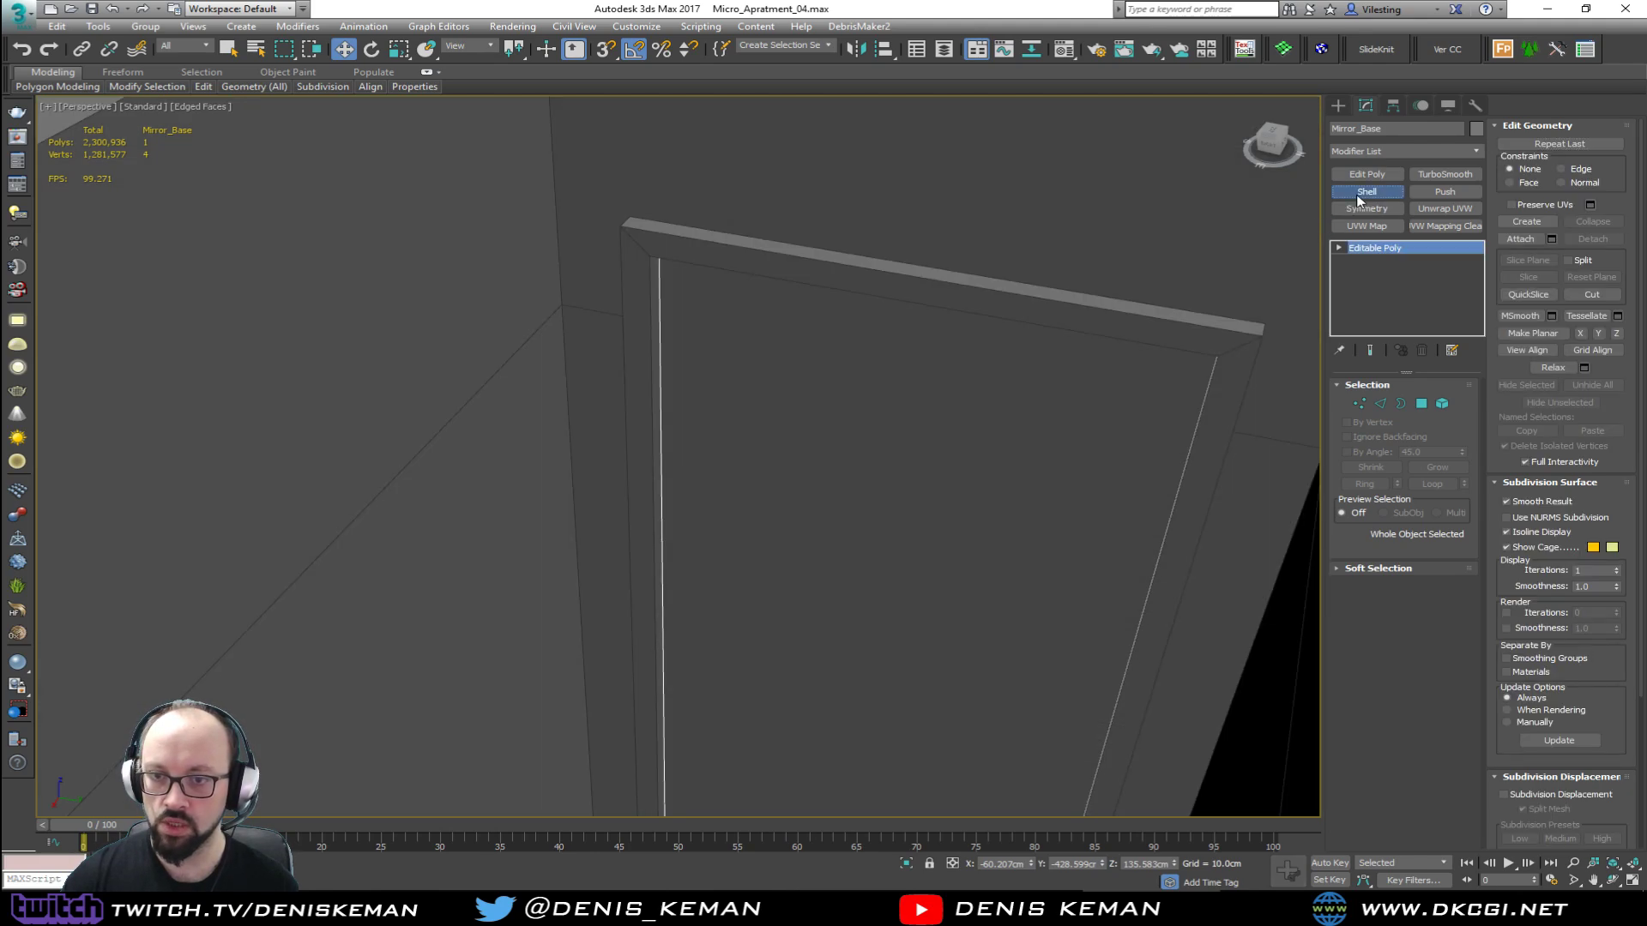
{"action": "key", "text": "F3"}
{"action": "key", "text": "F3"}
{"action": "left_click", "coordinate": [1431, 407]}
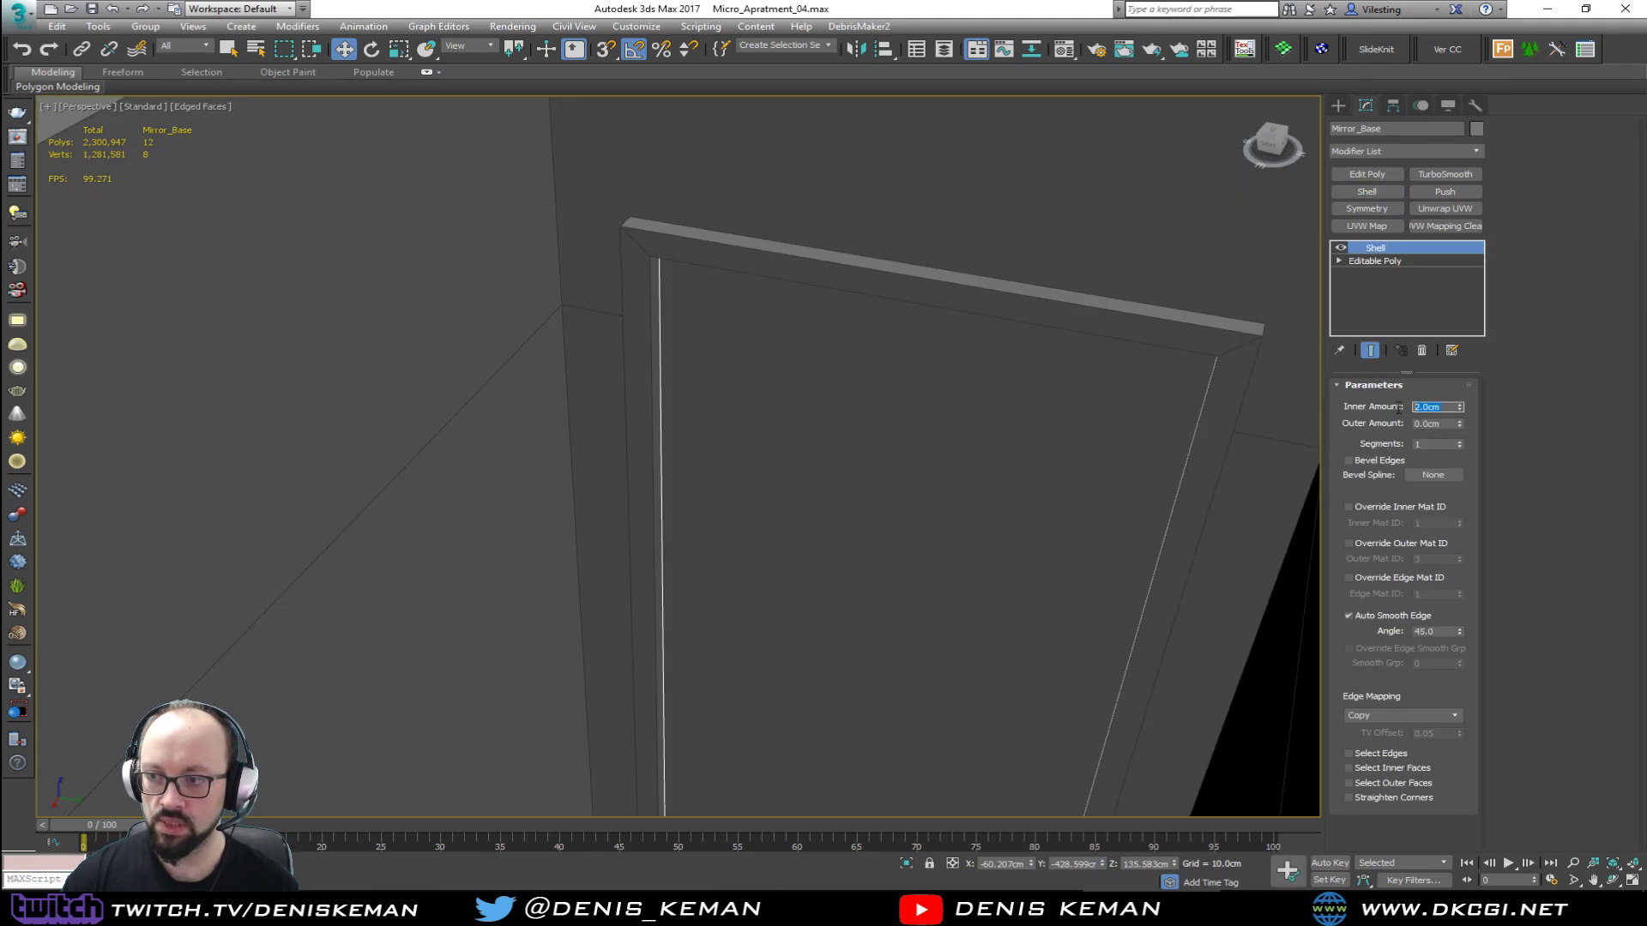
{"action": "type", "text": "0"}
{"action": "key", "text": "Tab"}
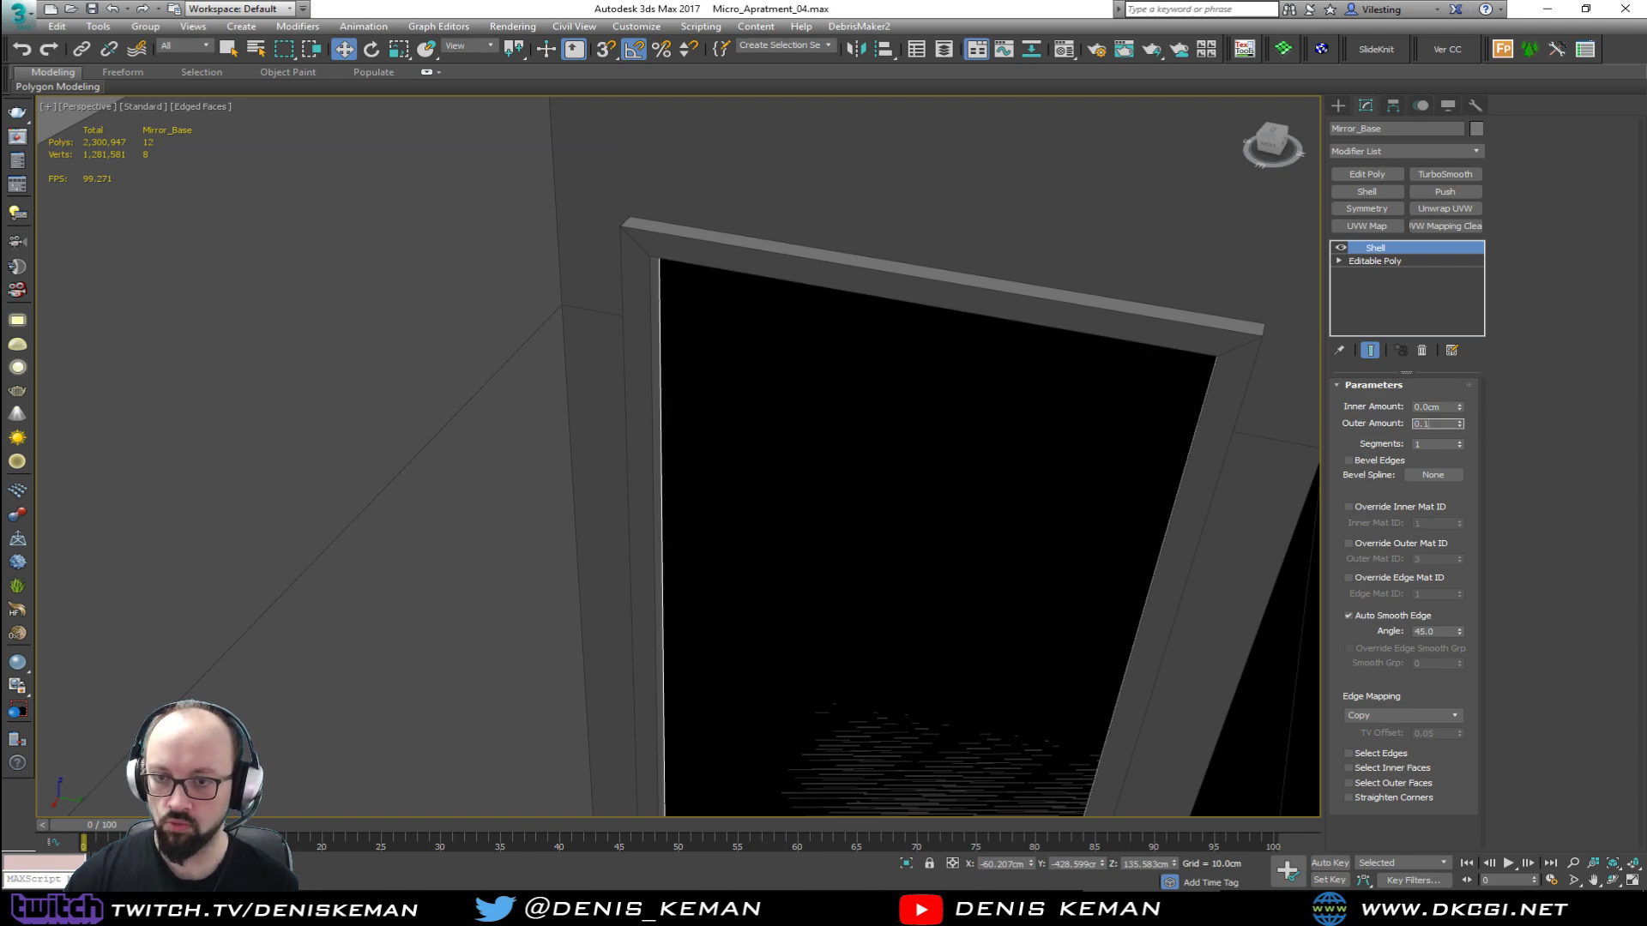
{"action": "key", "text": "Return"}
Step: Move the mirror base about 0.5 cm along the X axis inside its frame
{"action": "key", "text": "F3"}
{"action": "mouse_move", "coordinate": [725, 247]}
{"action": "middle_mouse_down"}
{"action": "mouse_move", "coordinate": [673, 265]}
{"action": "mouse_move", "coordinate": [710, 301]}
{"action": "mouse_move", "coordinate": [769, 254]}
{"action": "mouse_move", "coordinate": [851, 251]}
{"action": "middle_mouse_up"}
{"action": "scroll", "coordinate": [742, 269], "scroll_direction": "up", "scroll_amount": 3}
{"action": "key", "text": "F3"}
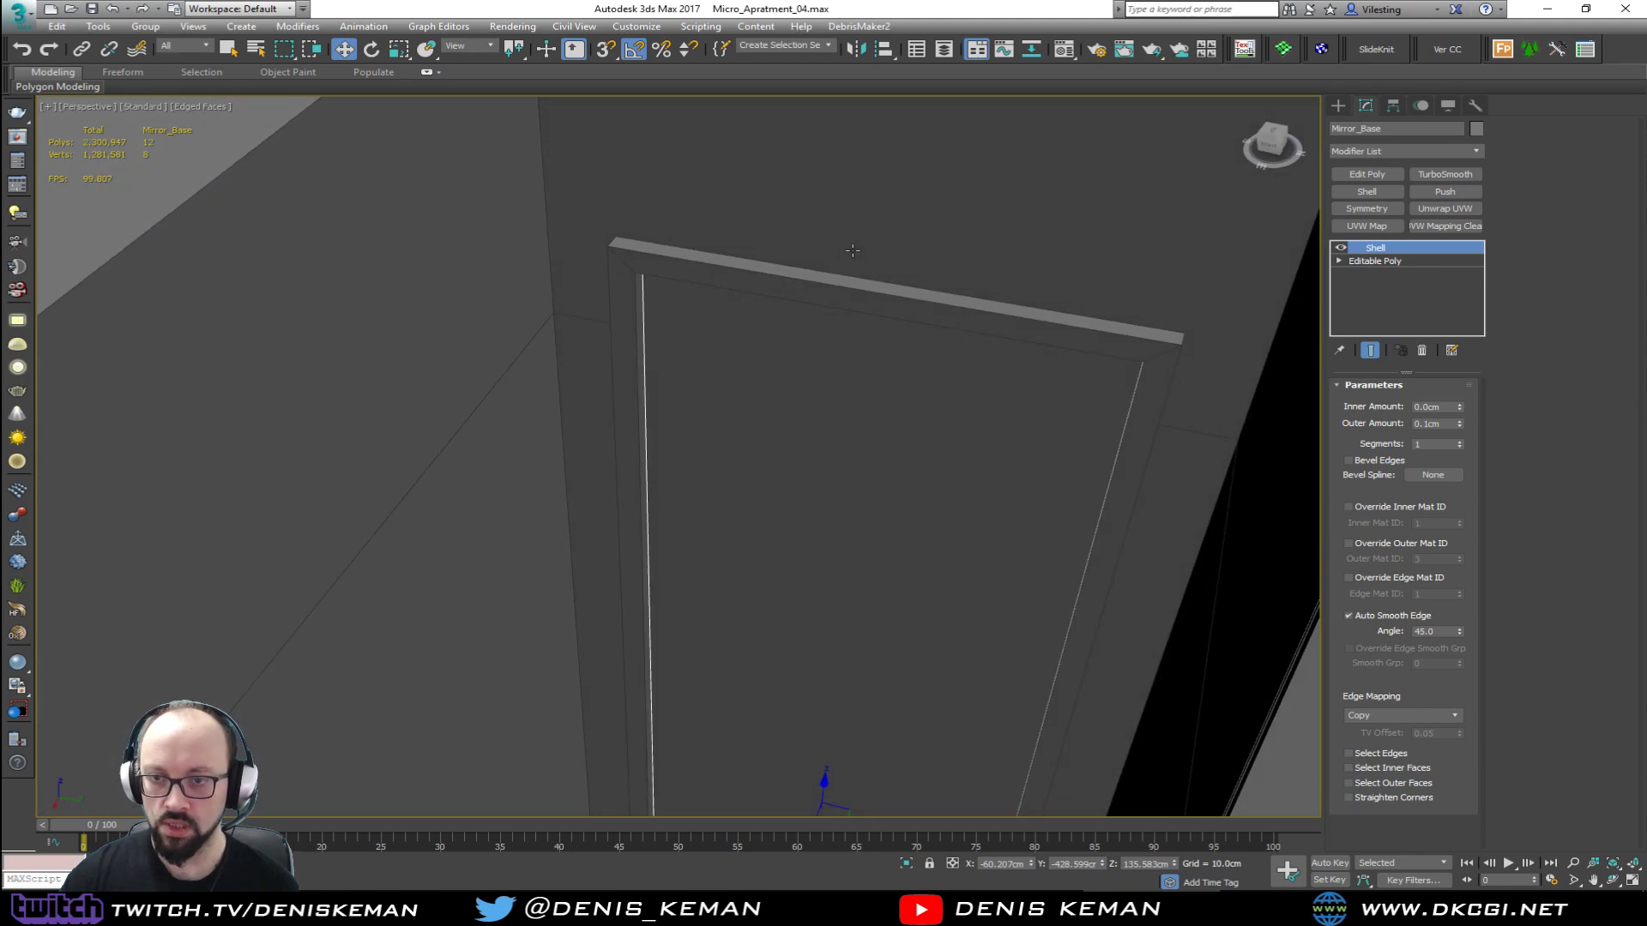
{"action": "middle_click_drag", "start_coordinate": [866, 364], "coordinate": [778, 548], "text": "alt"}
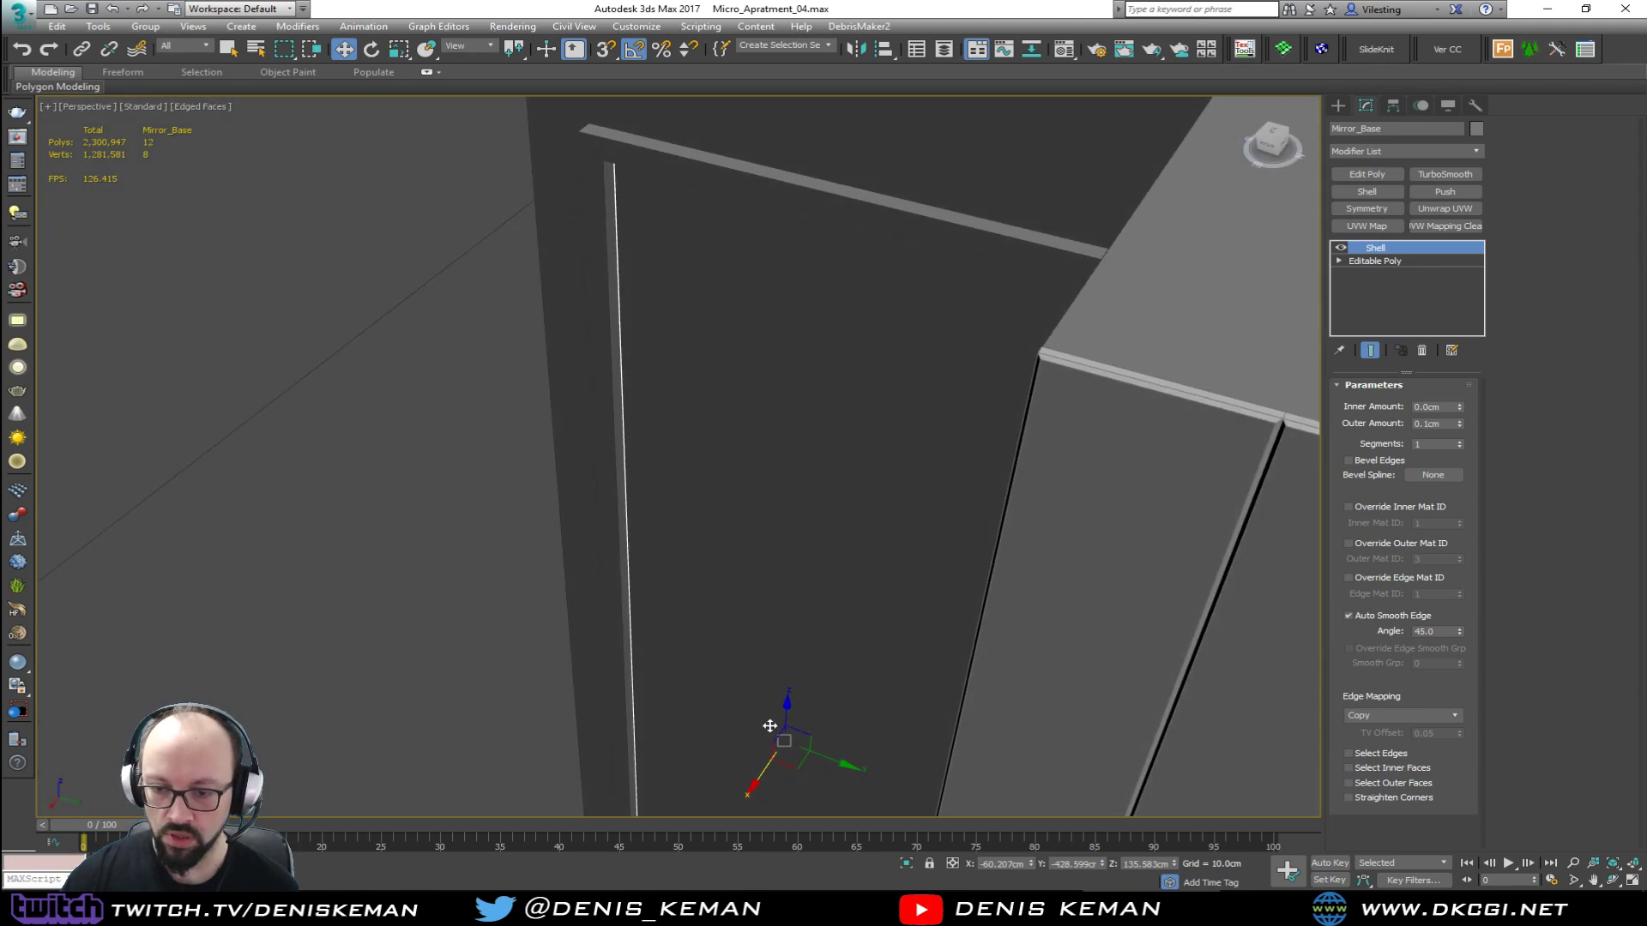
{"action": "middle_click_drag", "start_coordinate": [771, 760], "coordinate": [777, 755], "text": "alt"}
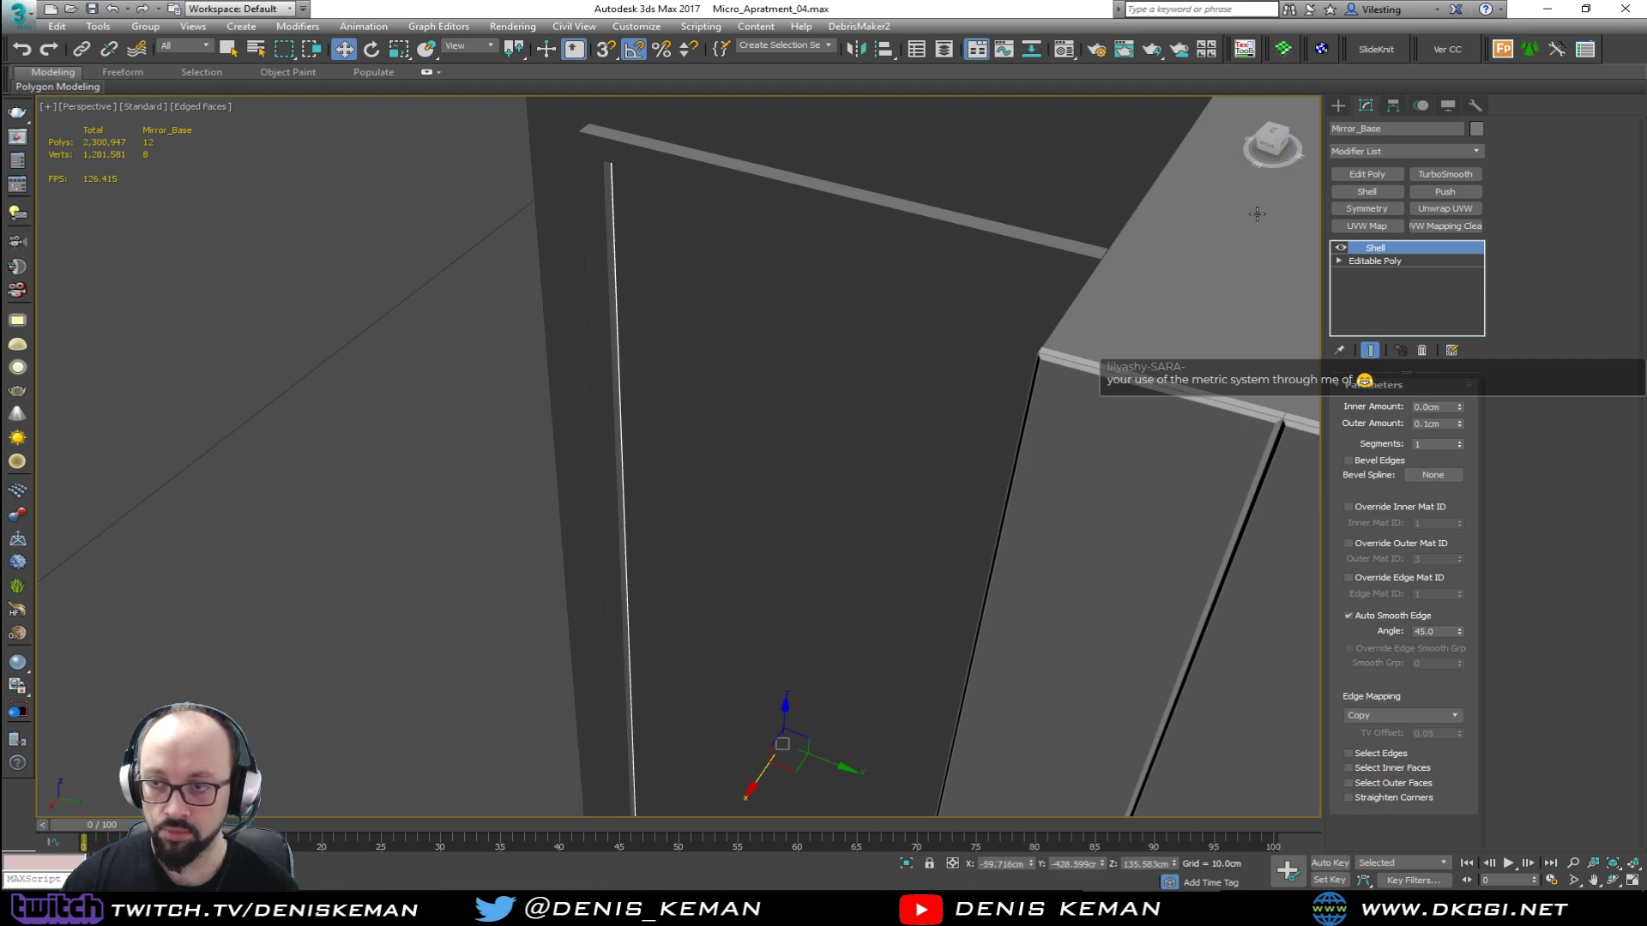
Step: Try a light gray custom color as the mirror base's object color
{"action": "left_click", "coordinate": [1476, 129]}
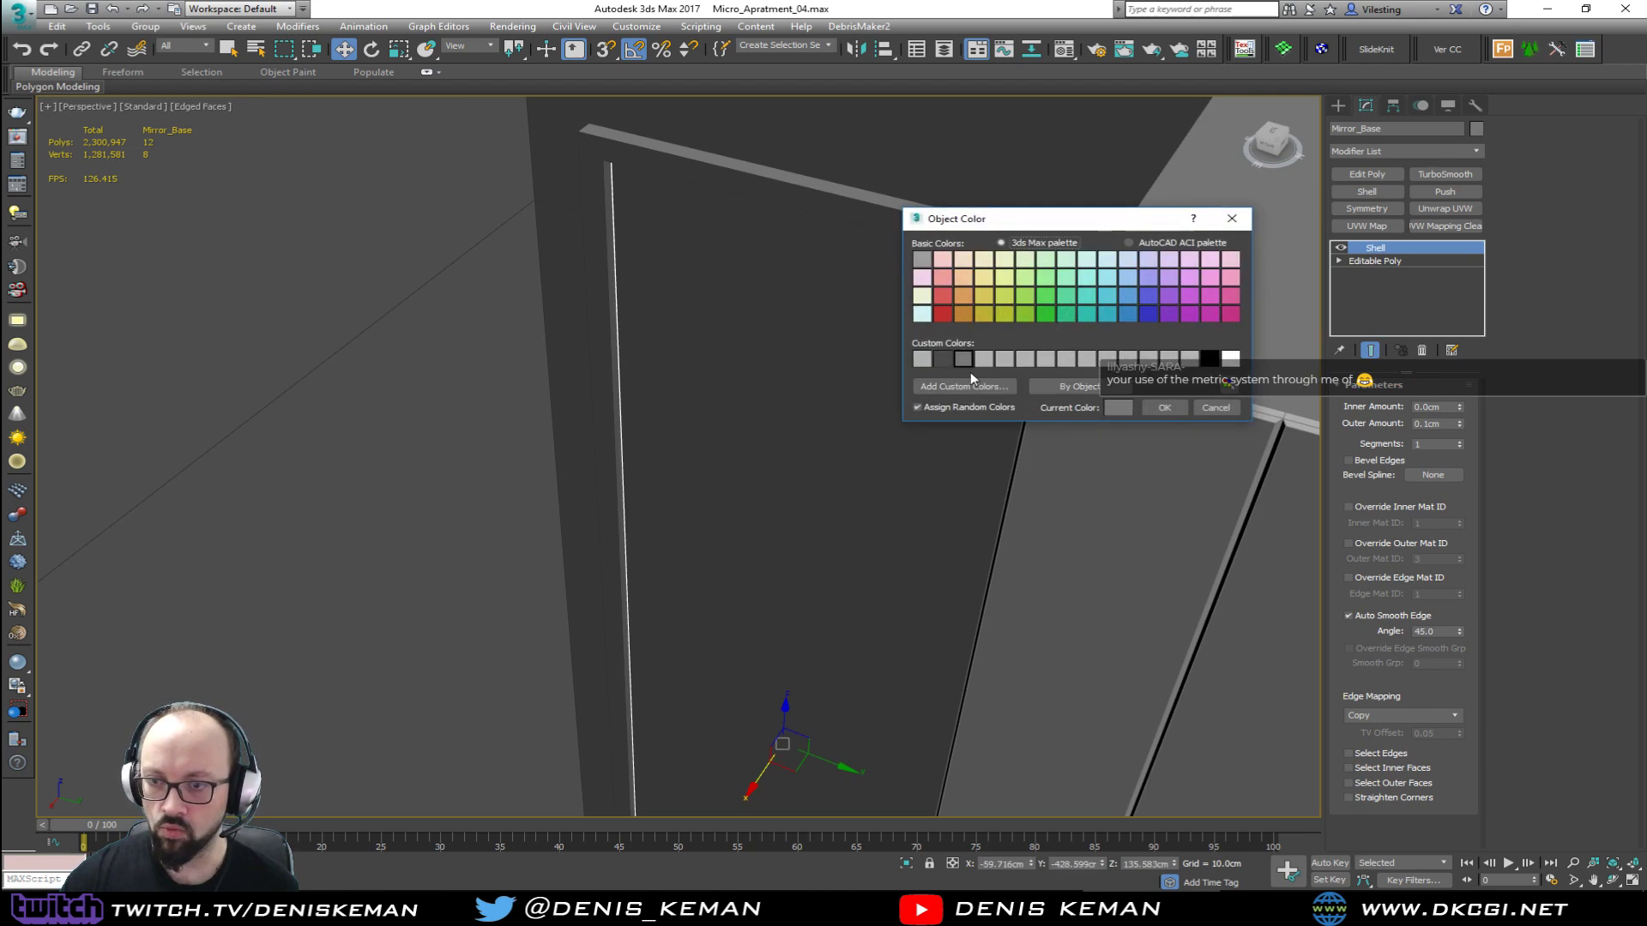
{"action": "left_click", "coordinate": [922, 358]}
{"action": "left_click", "coordinate": [1165, 407]}
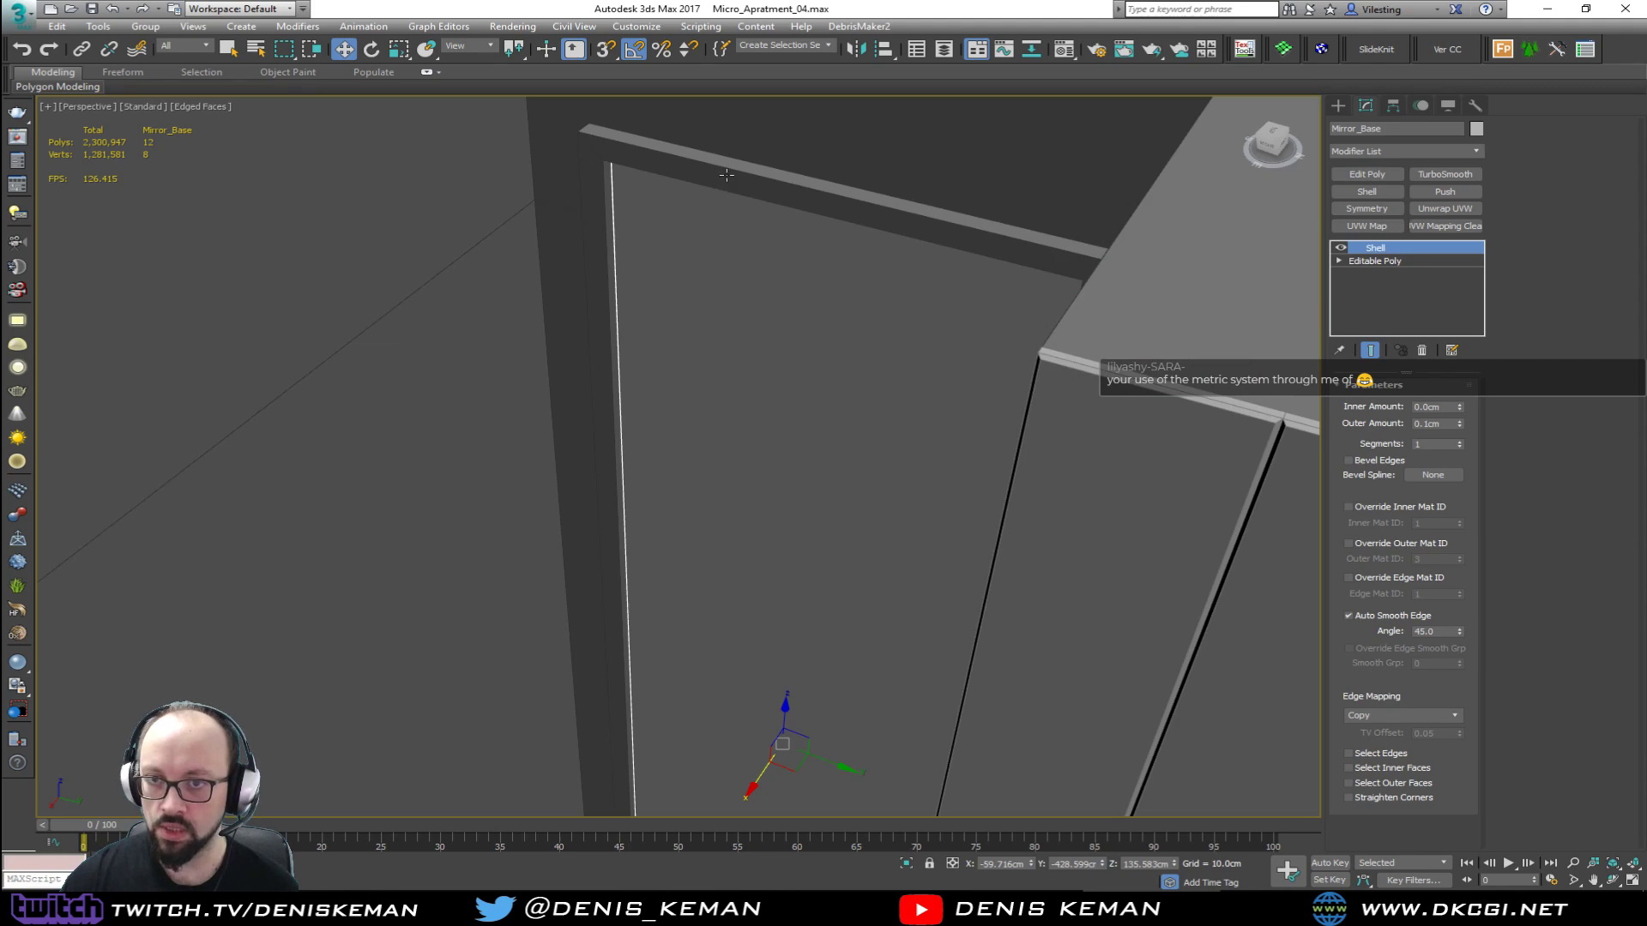
Step: Set the mirror base's object color to white
{"action": "left_click", "coordinate": [1476, 128]}
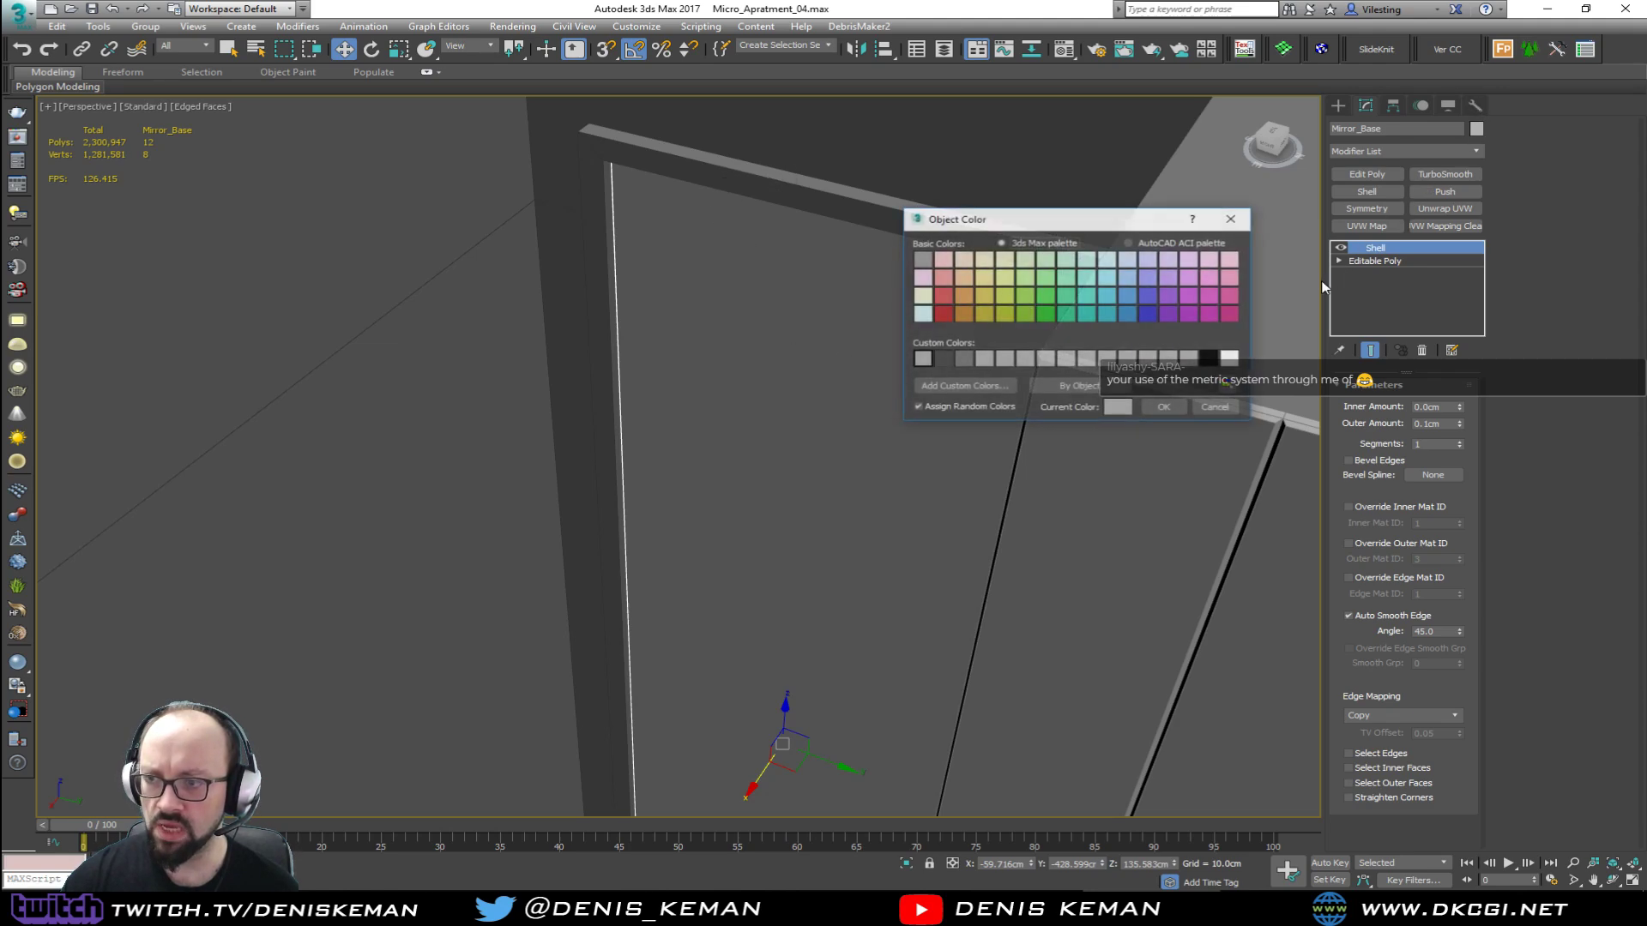
{"action": "left_click", "coordinate": [1227, 359]}
{"action": "left_click", "coordinate": [1165, 408]}
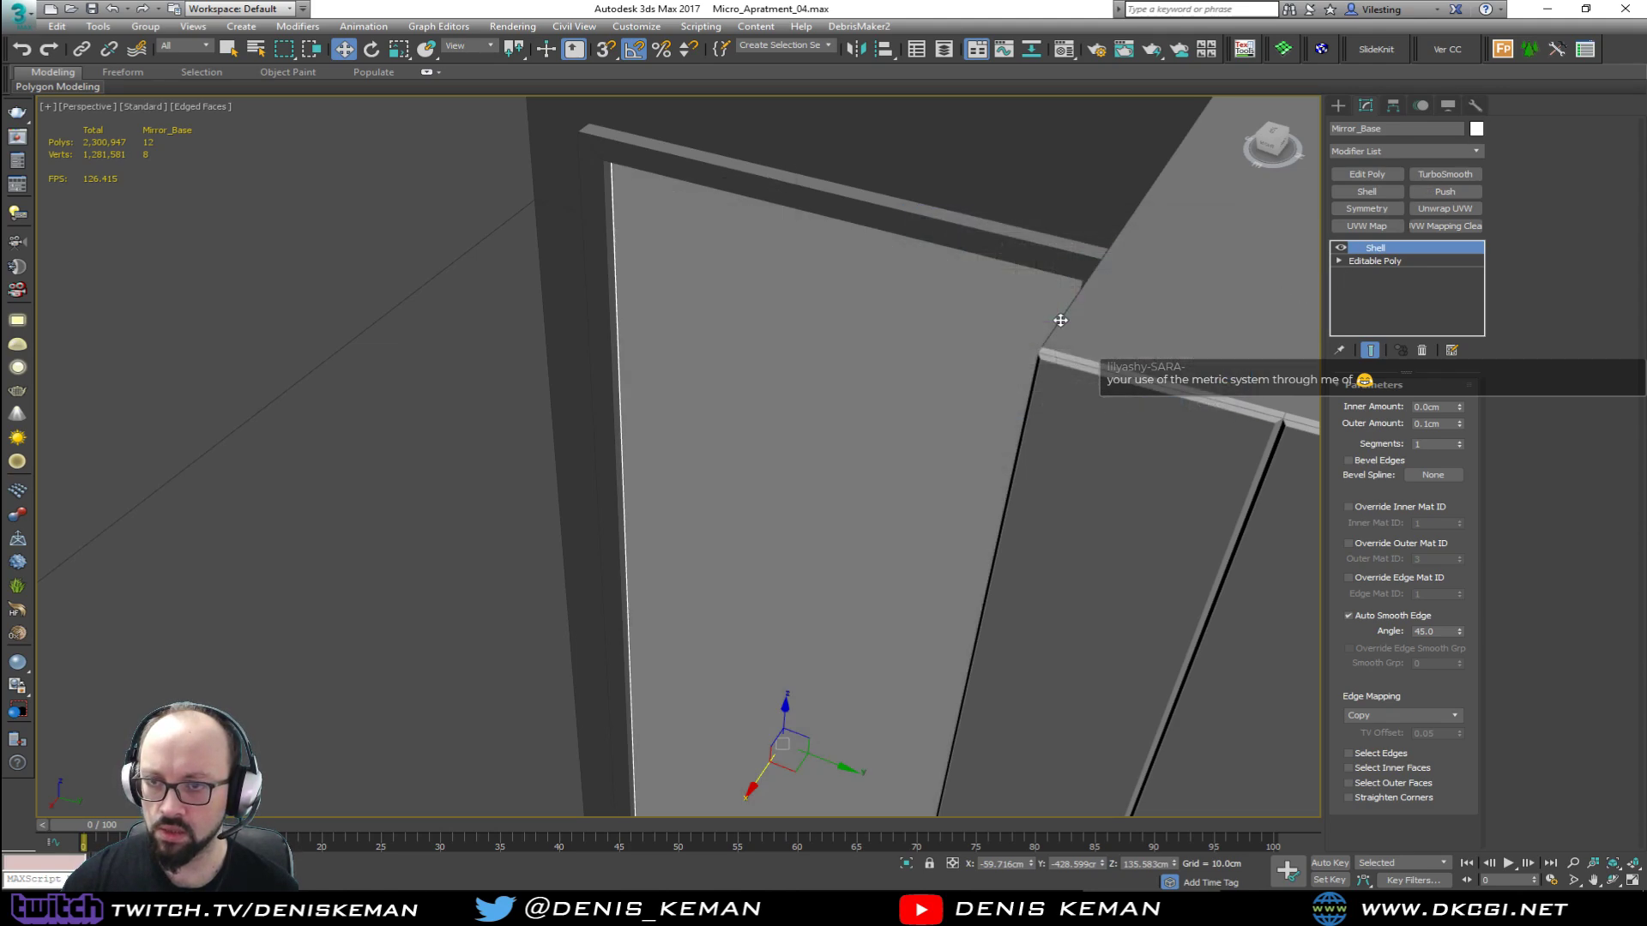
Step: Add a Chamfer modifier to the mirror frame with an amount of 0.1 cm
{"action": "left_click", "coordinate": [909, 227]}
{"action": "scroll", "coordinate": [920, 228], "scroll_direction": "down", "scroll_amount": 5}
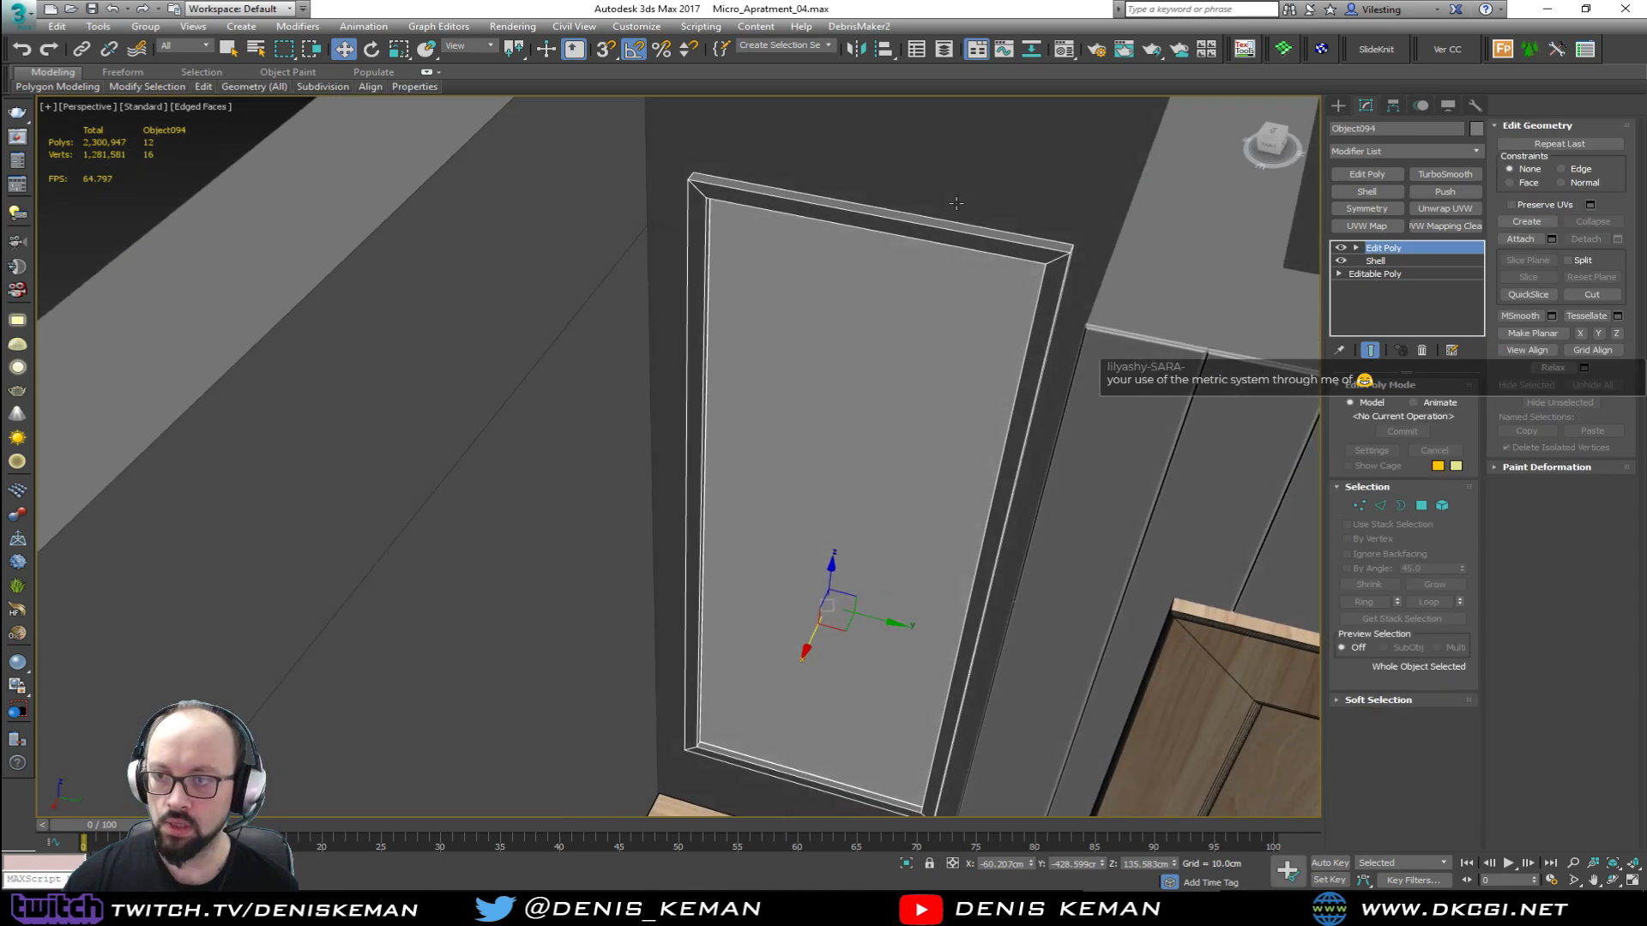
{"action": "middle_click_drag", "start_coordinate": [957, 203], "coordinate": [1260, 224], "text": "alt"}
{"action": "left_click", "coordinate": [1374, 155]}
{"action": "key", "text": "c"}
{"action": "key", "text": "c"}
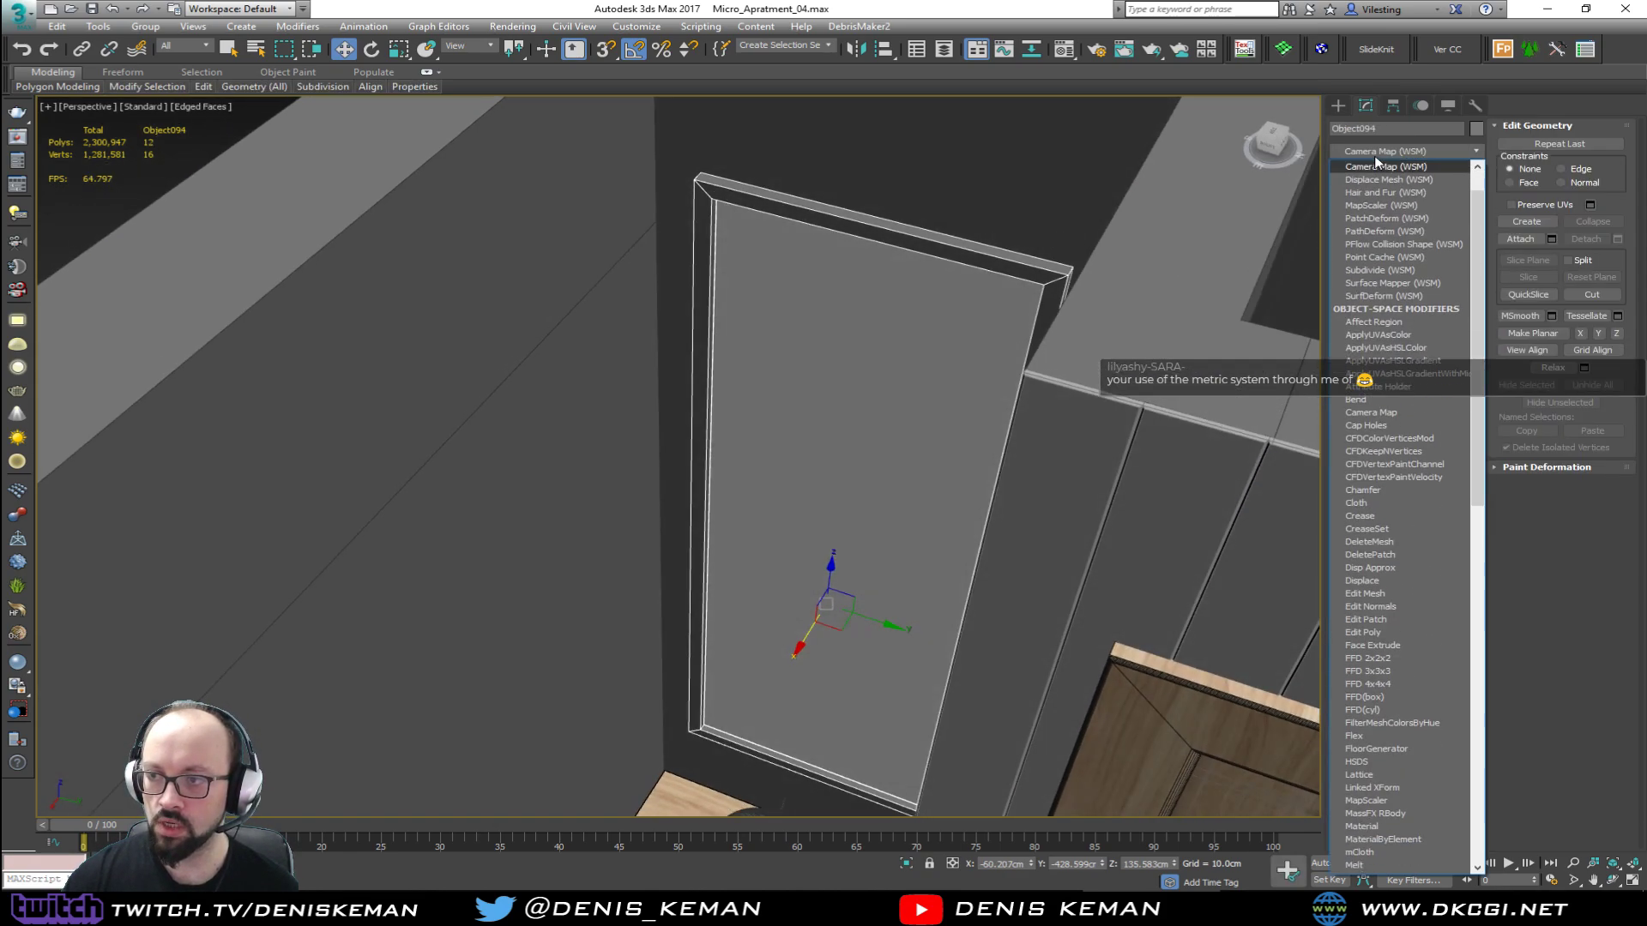
{"action": "left_click", "coordinate": [1381, 245]}
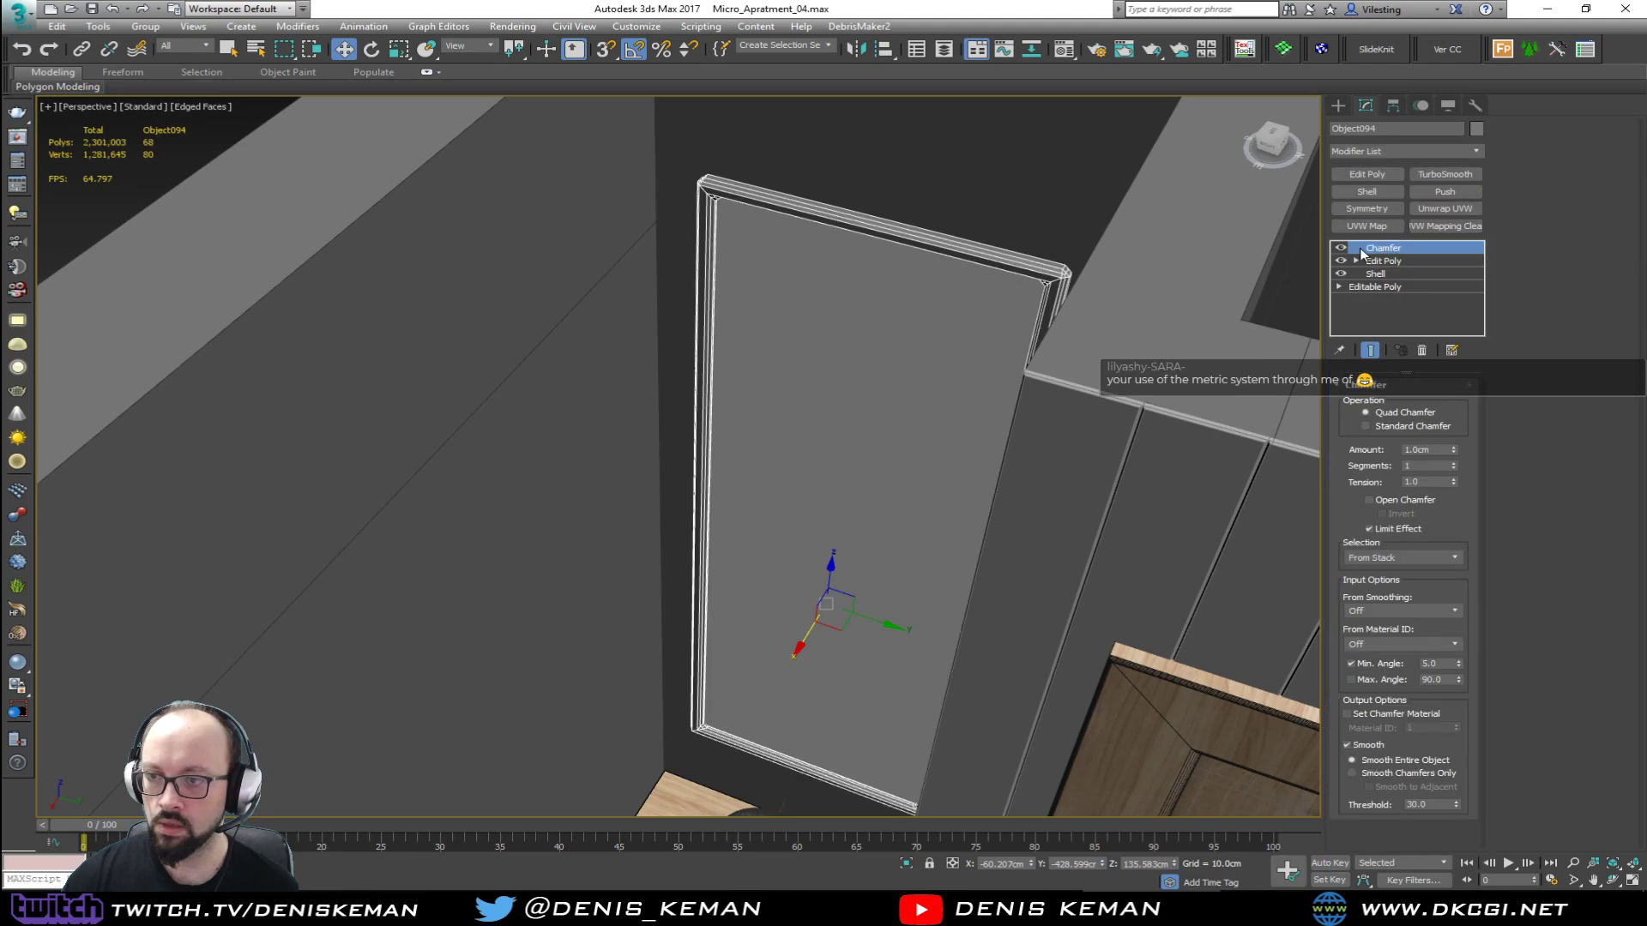
{"action": "left_click_drag", "start_coordinate": [1434, 450], "coordinate": [1391, 448]}
{"action": "type", "text": "0.1"}
{"action": "key", "text": "Return"}
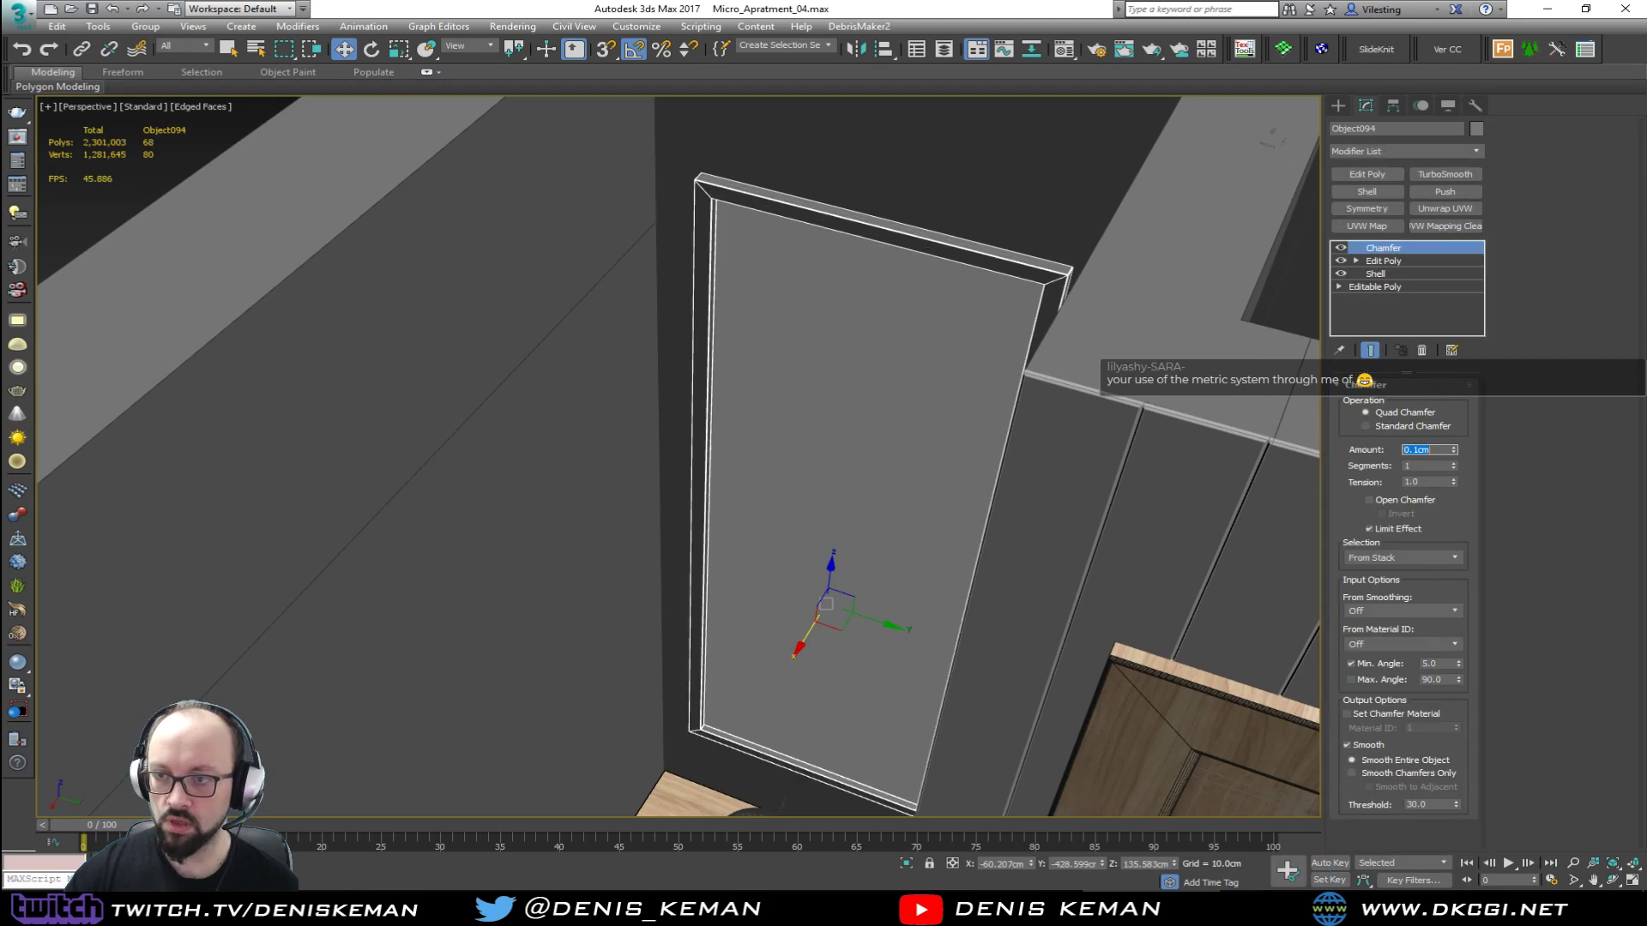
Step: Inspect the mirror frame's chamfered edges and corners up close, with and without the edge display
{"action": "scroll", "coordinate": [1062, 321], "scroll_direction": "up", "scroll_amount": 4}
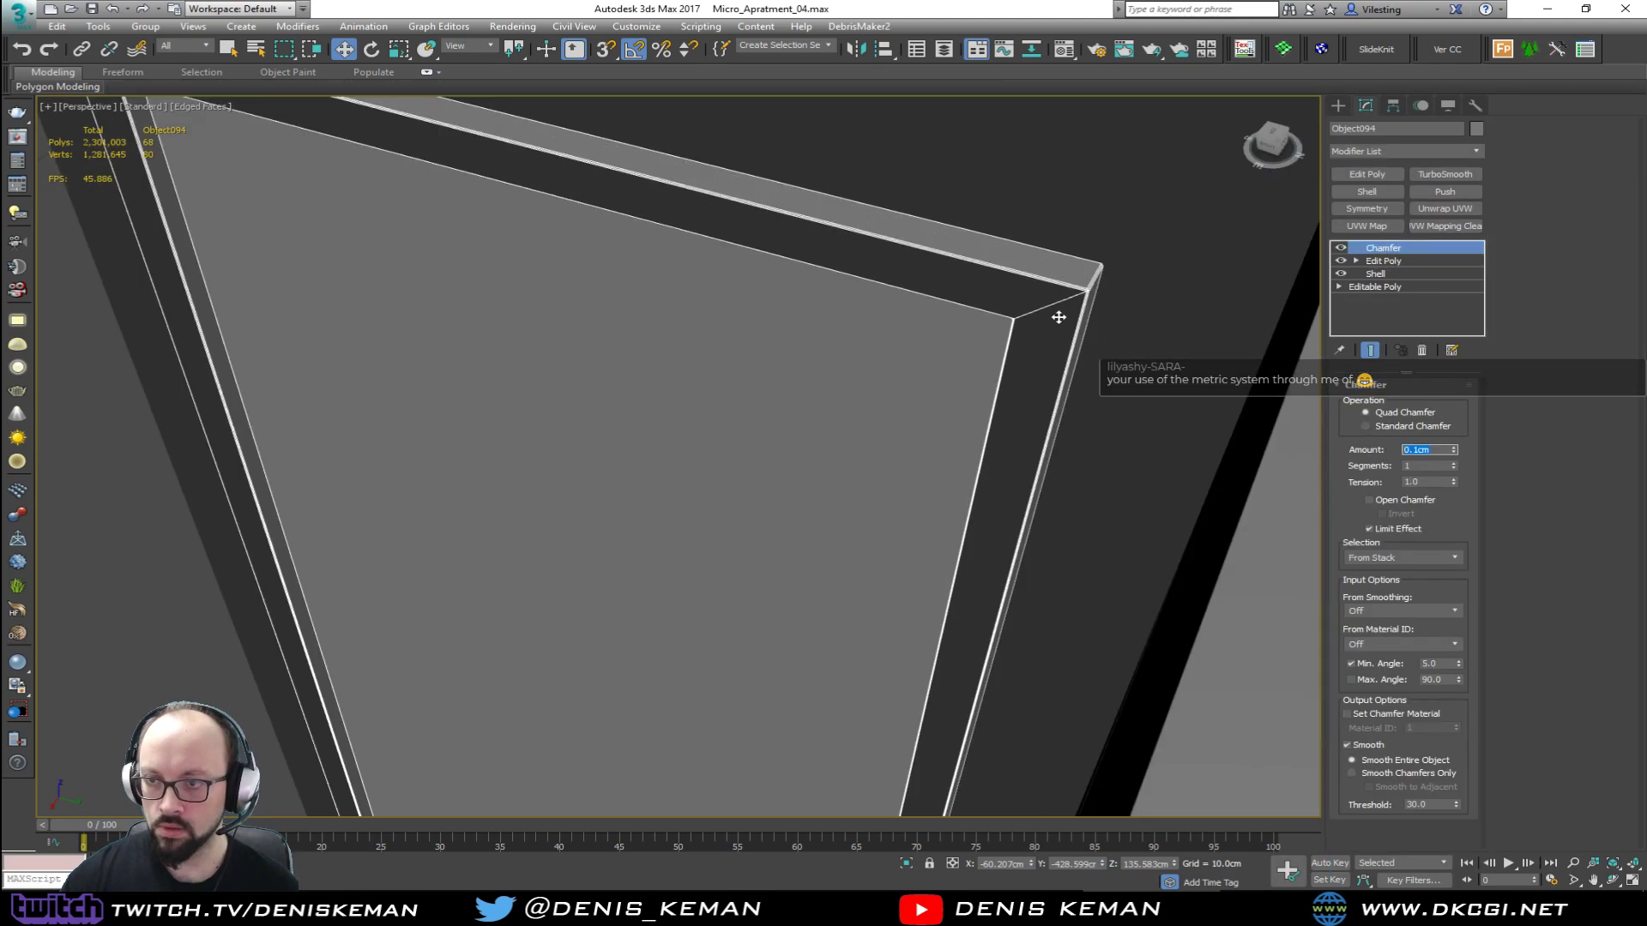
{"action": "scroll", "coordinate": [1007, 319], "scroll_direction": "up", "scroll_amount": 6}
{"action": "key", "text": "F4"}
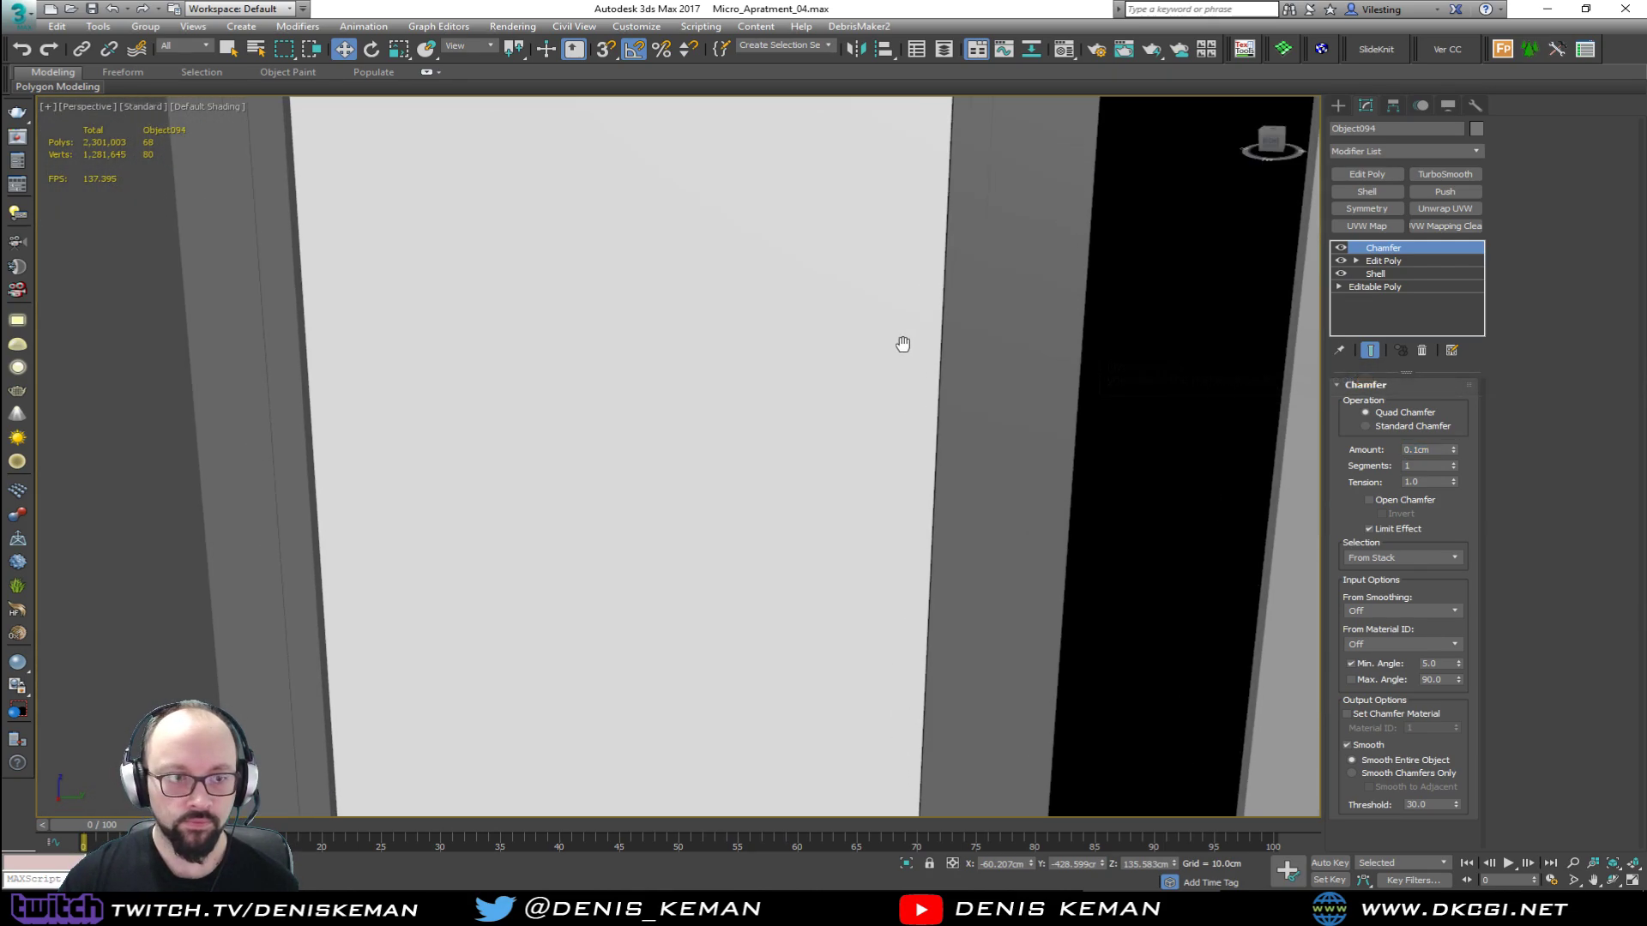
{"action": "scroll", "coordinate": [938, 441], "scroll_direction": "down", "scroll_amount": 5}
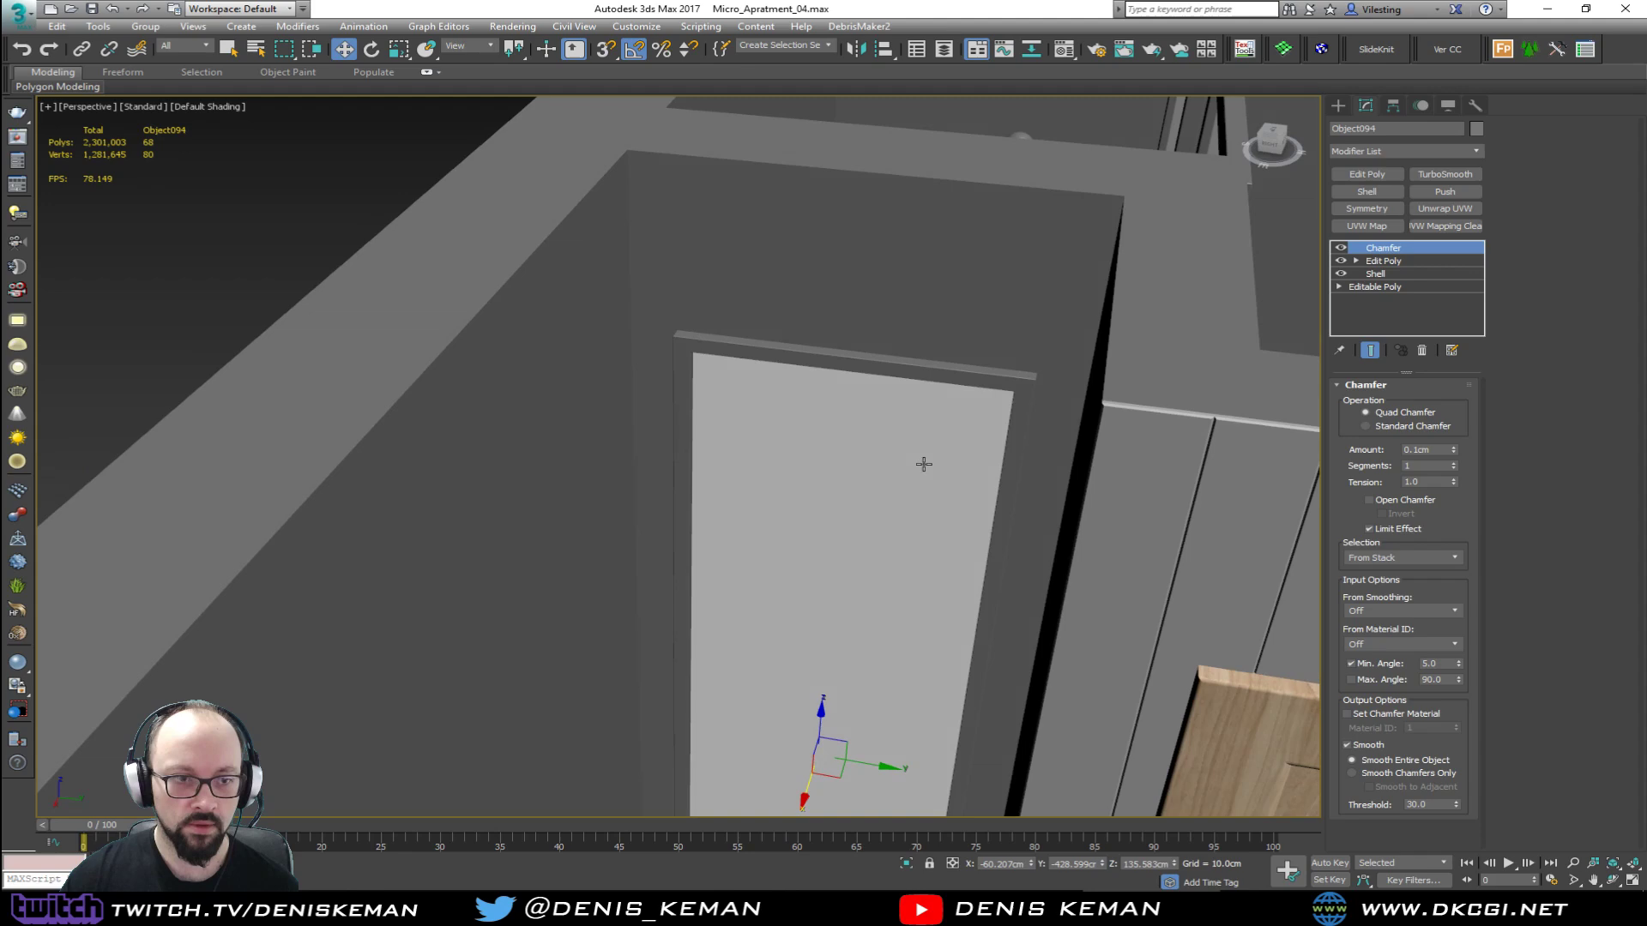
{"action": "middle_click_drag", "start_coordinate": [924, 464], "coordinate": [900, 414]}
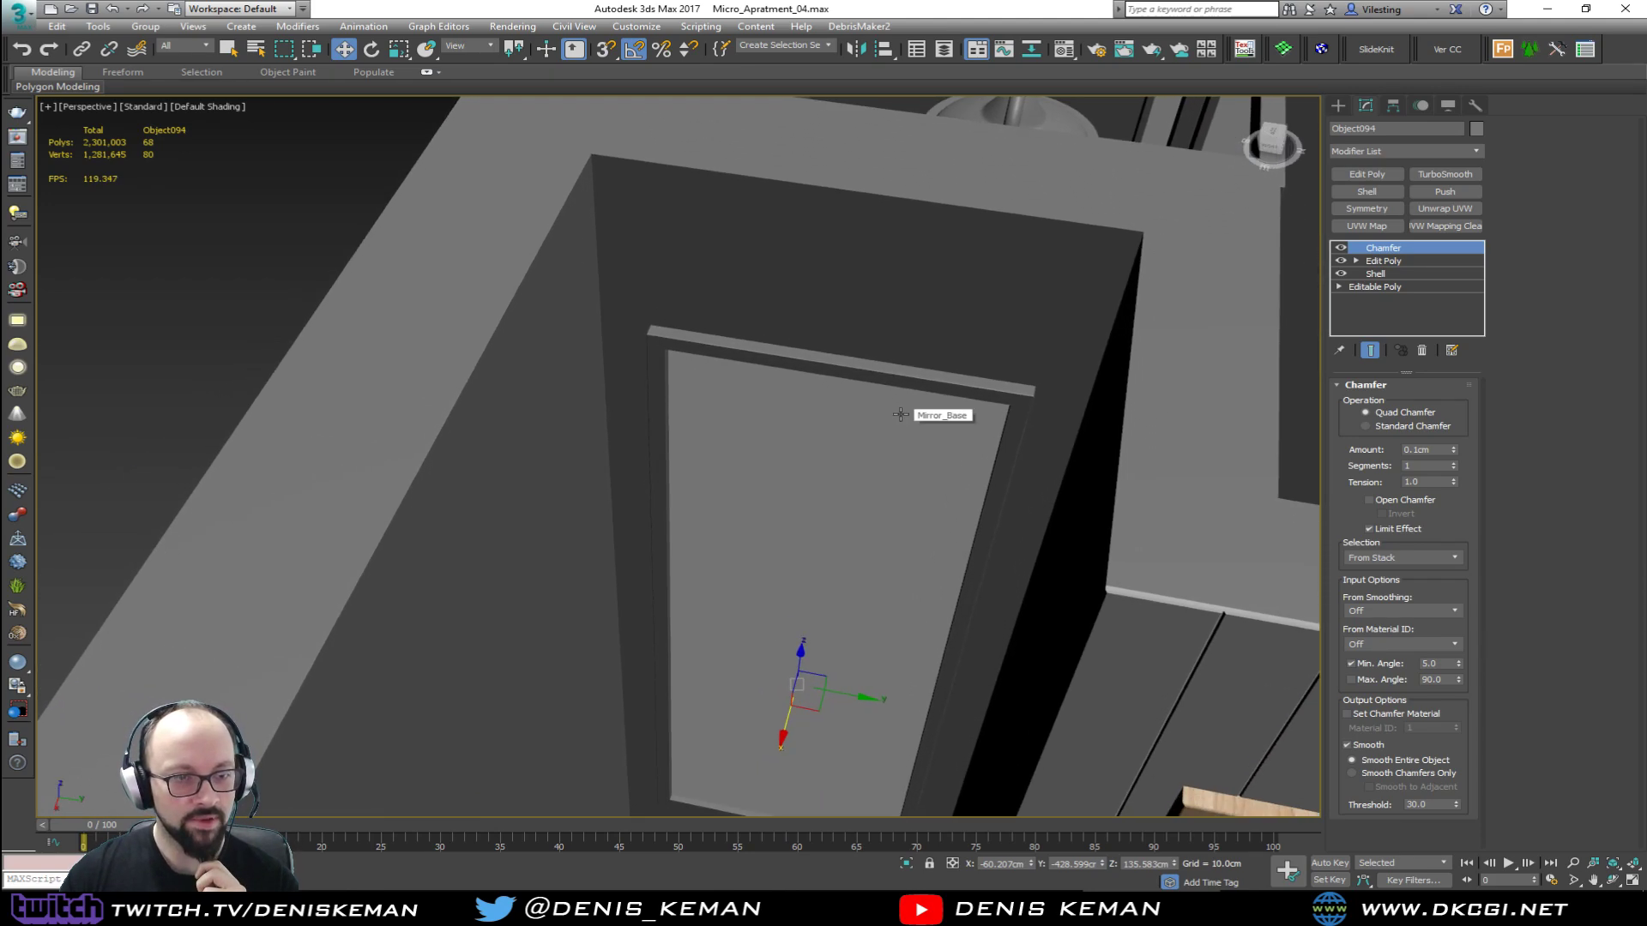
{"action": "middle_click_drag", "start_coordinate": [891, 416], "coordinate": [816, 369]}
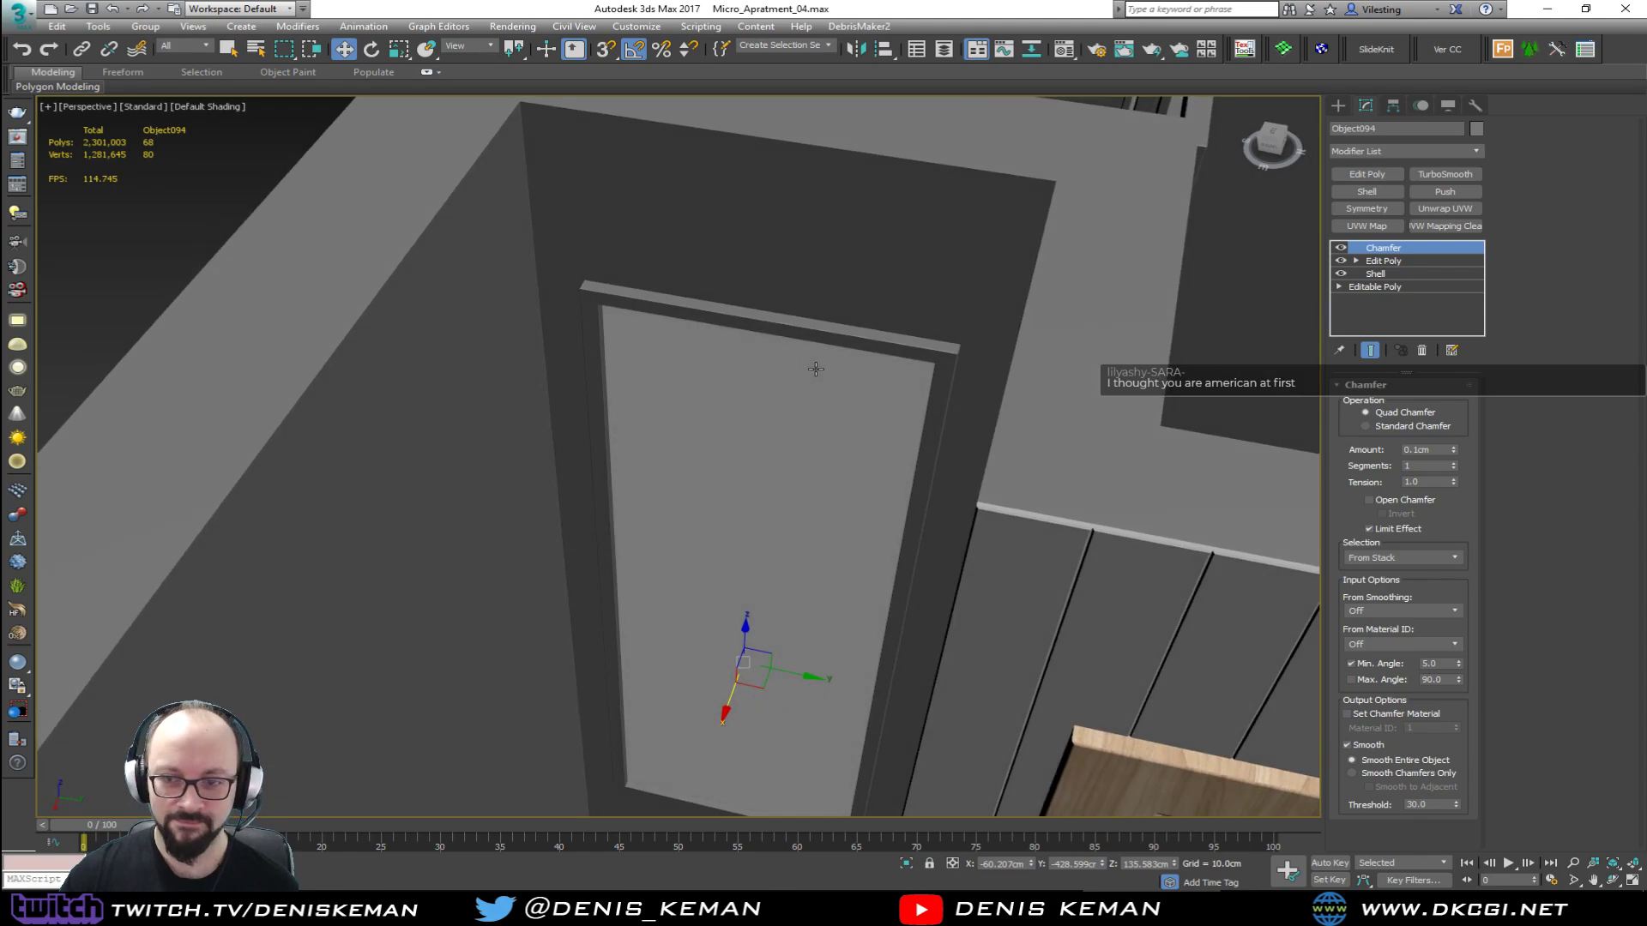
{"action": "scroll", "coordinate": [644, 316], "scroll_direction": "up", "scroll_amount": 5}
{"action": "key", "text": "F4"}
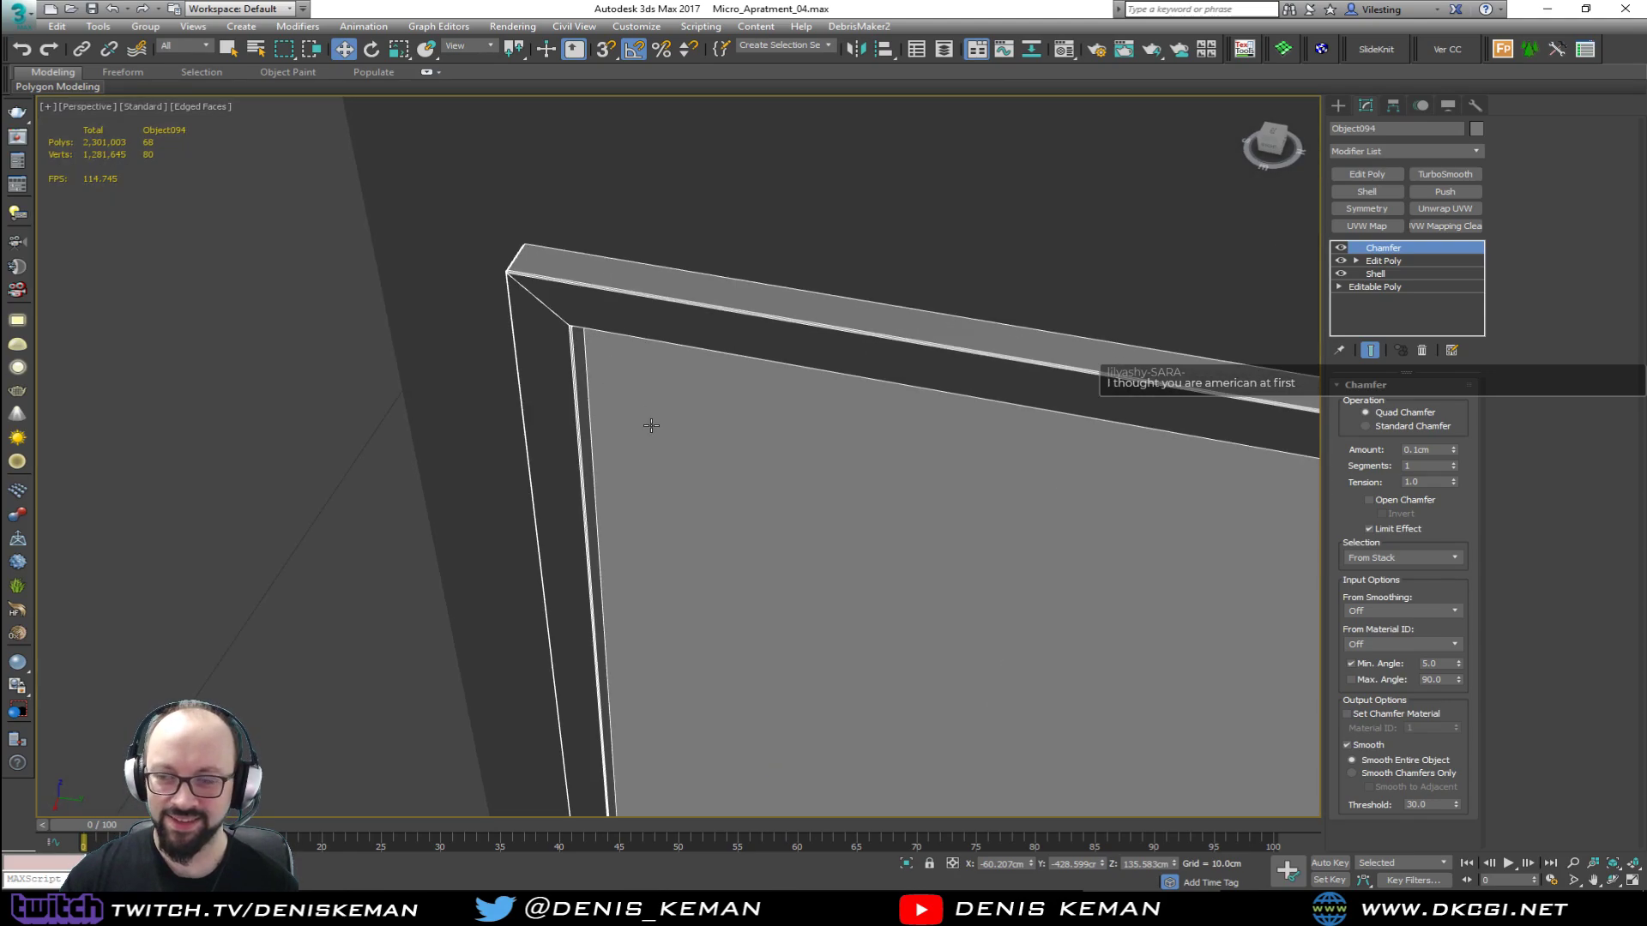
{"action": "scroll", "coordinate": [651, 426], "scroll_direction": "down", "scroll_amount": 5}
{"action": "middle_click_drag", "start_coordinate": [706, 404], "coordinate": [521, 341], "text": "alt"}
{"action": "left_click", "coordinate": [723, 418], "text": "ctrl"}
{"action": "key", "text": "F3"}
{"action": "key", "text": "F3"}
{"action": "left_click", "coordinate": [717, 418]}
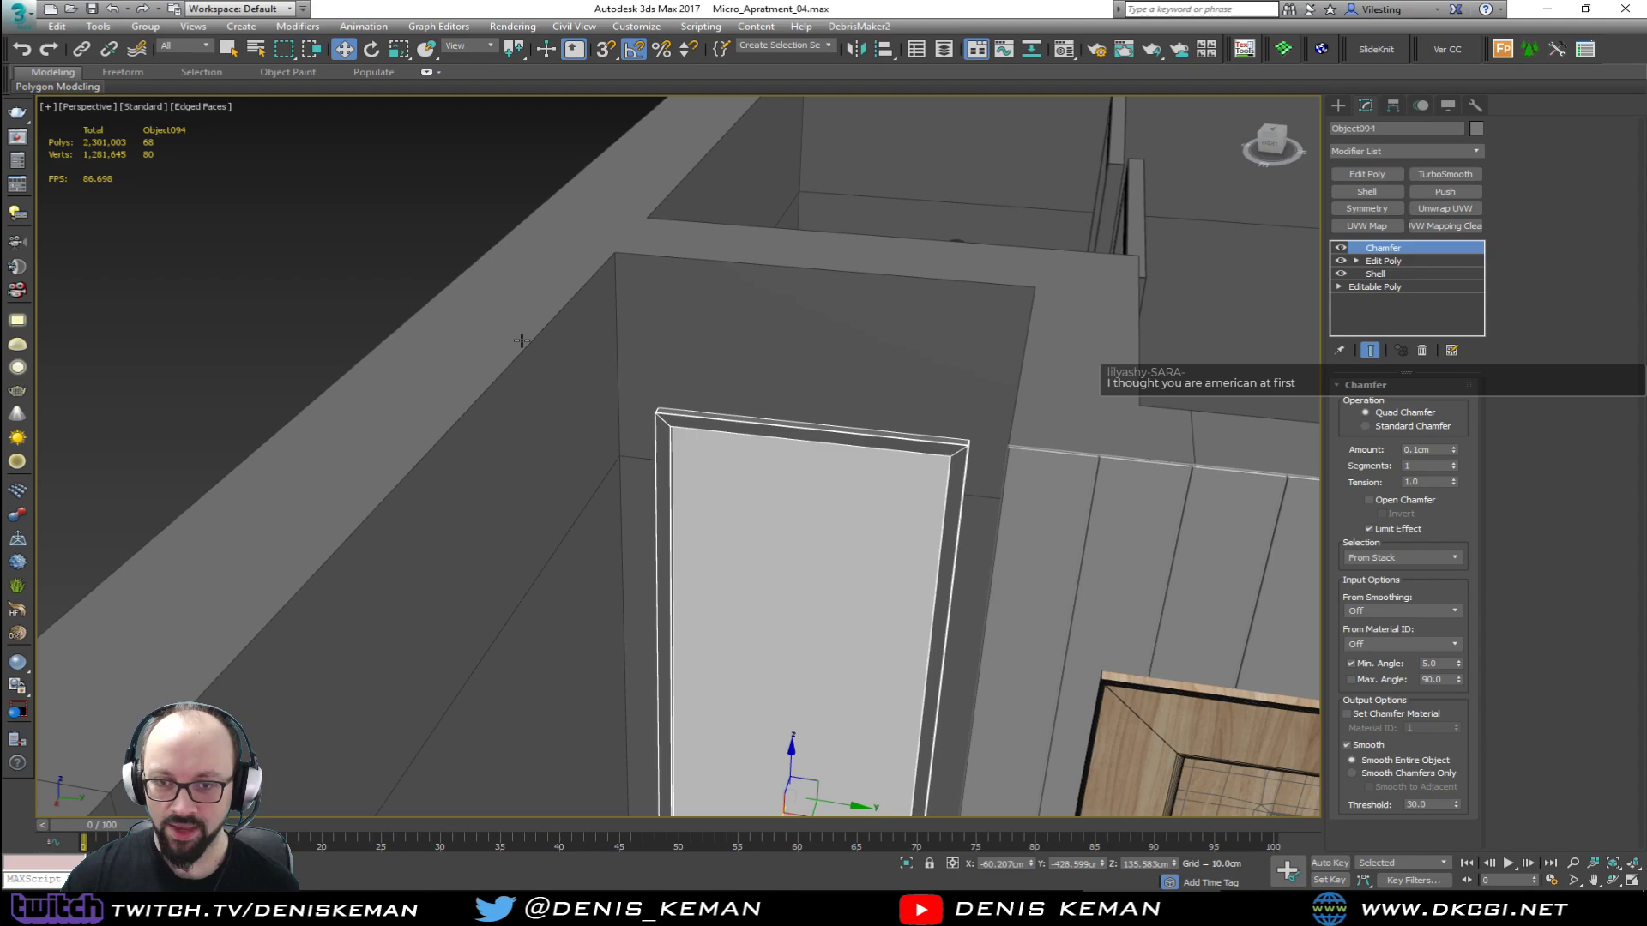
{"action": "left_click", "coordinate": [405, 216]}
{"action": "scroll", "coordinate": [669, 416], "scroll_direction": "up", "scroll_amount": 5}
{"action": "key", "text": "F4"}
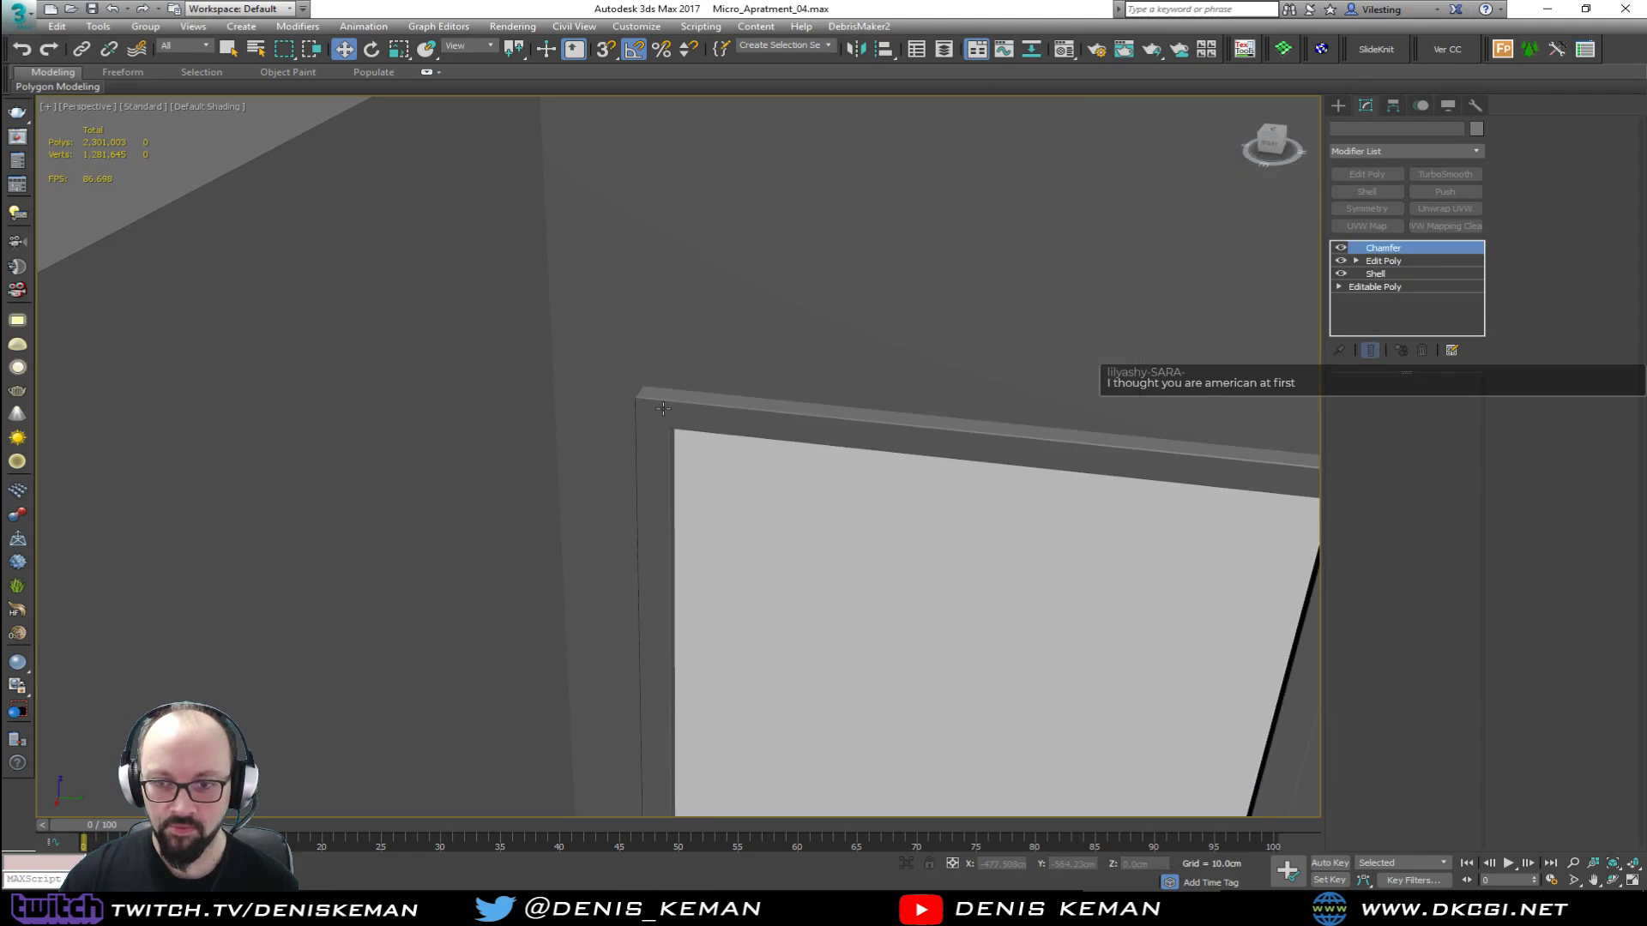
Step: Set the mirror frame's object color to the dark gray custom color and deselect the frame
{"action": "left_click", "coordinate": [664, 409]}
{"action": "key", "text": "F4"}
{"action": "left_click", "coordinate": [1475, 130]}
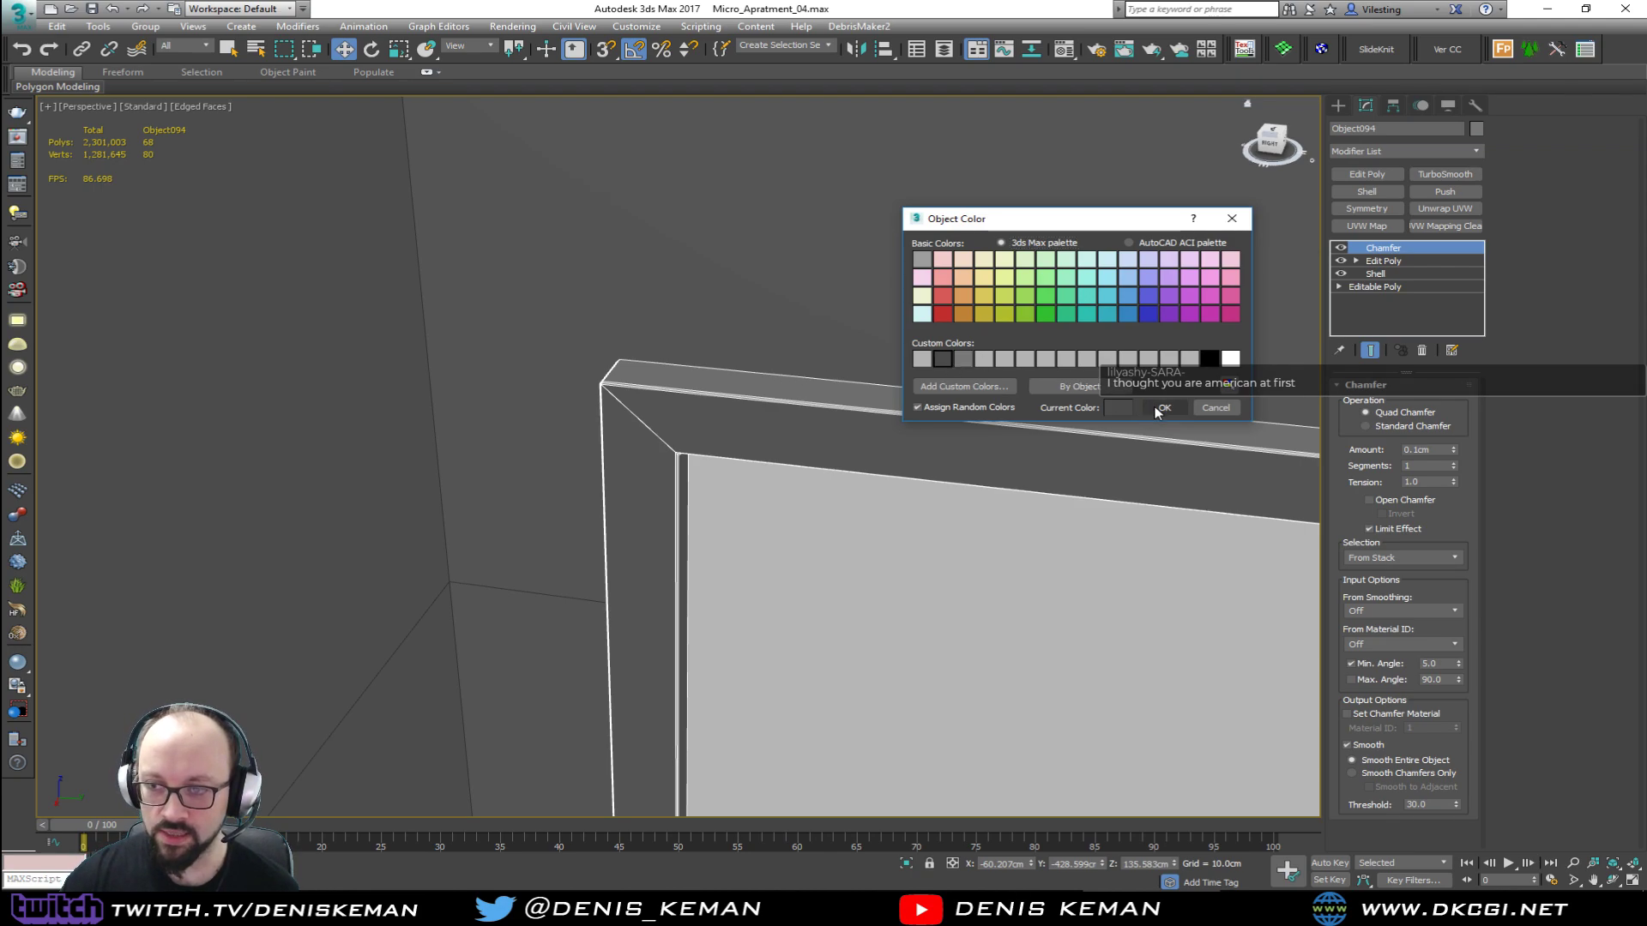
{"action": "left_click", "coordinate": [1154, 412]}
{"action": "middle_click_drag", "start_coordinate": [650, 394], "coordinate": [680, 360]}
{"action": "key", "text": "F3"}
{"action": "left_click", "coordinate": [564, 342]}
{"action": "key", "text": "F3"}
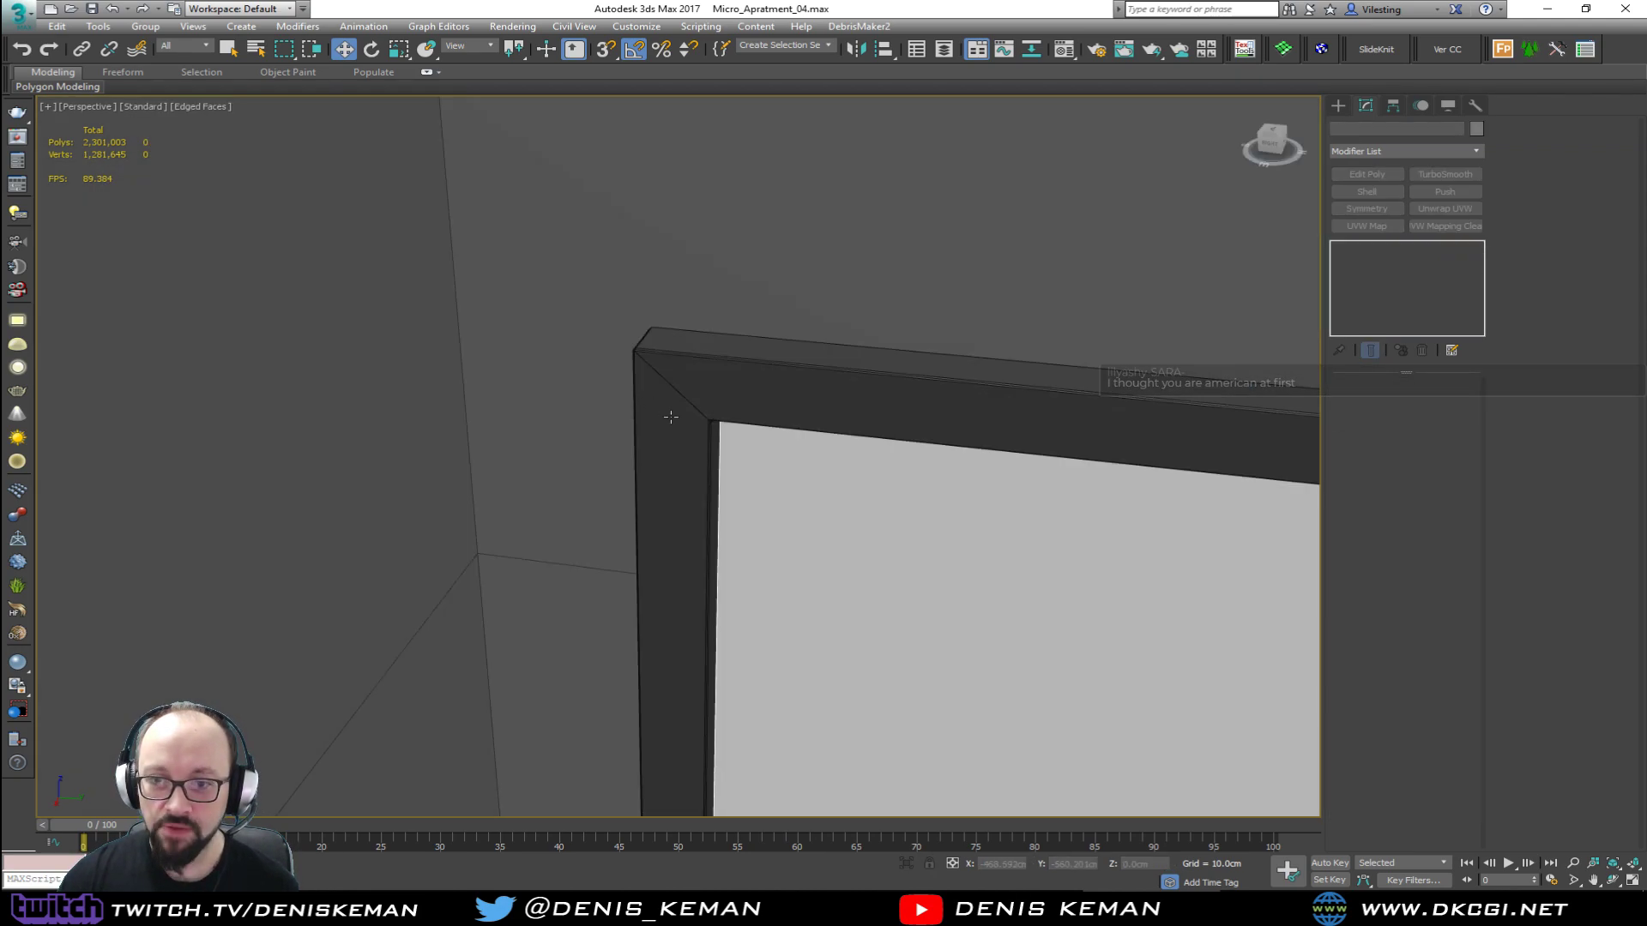
Step: Review how the framed mirror above the small table fits the hallway from several angles, without edge display
{"action": "key", "text": "F4"}
{"action": "scroll", "coordinate": [671, 417], "scroll_direction": "down", "scroll_amount": 8}
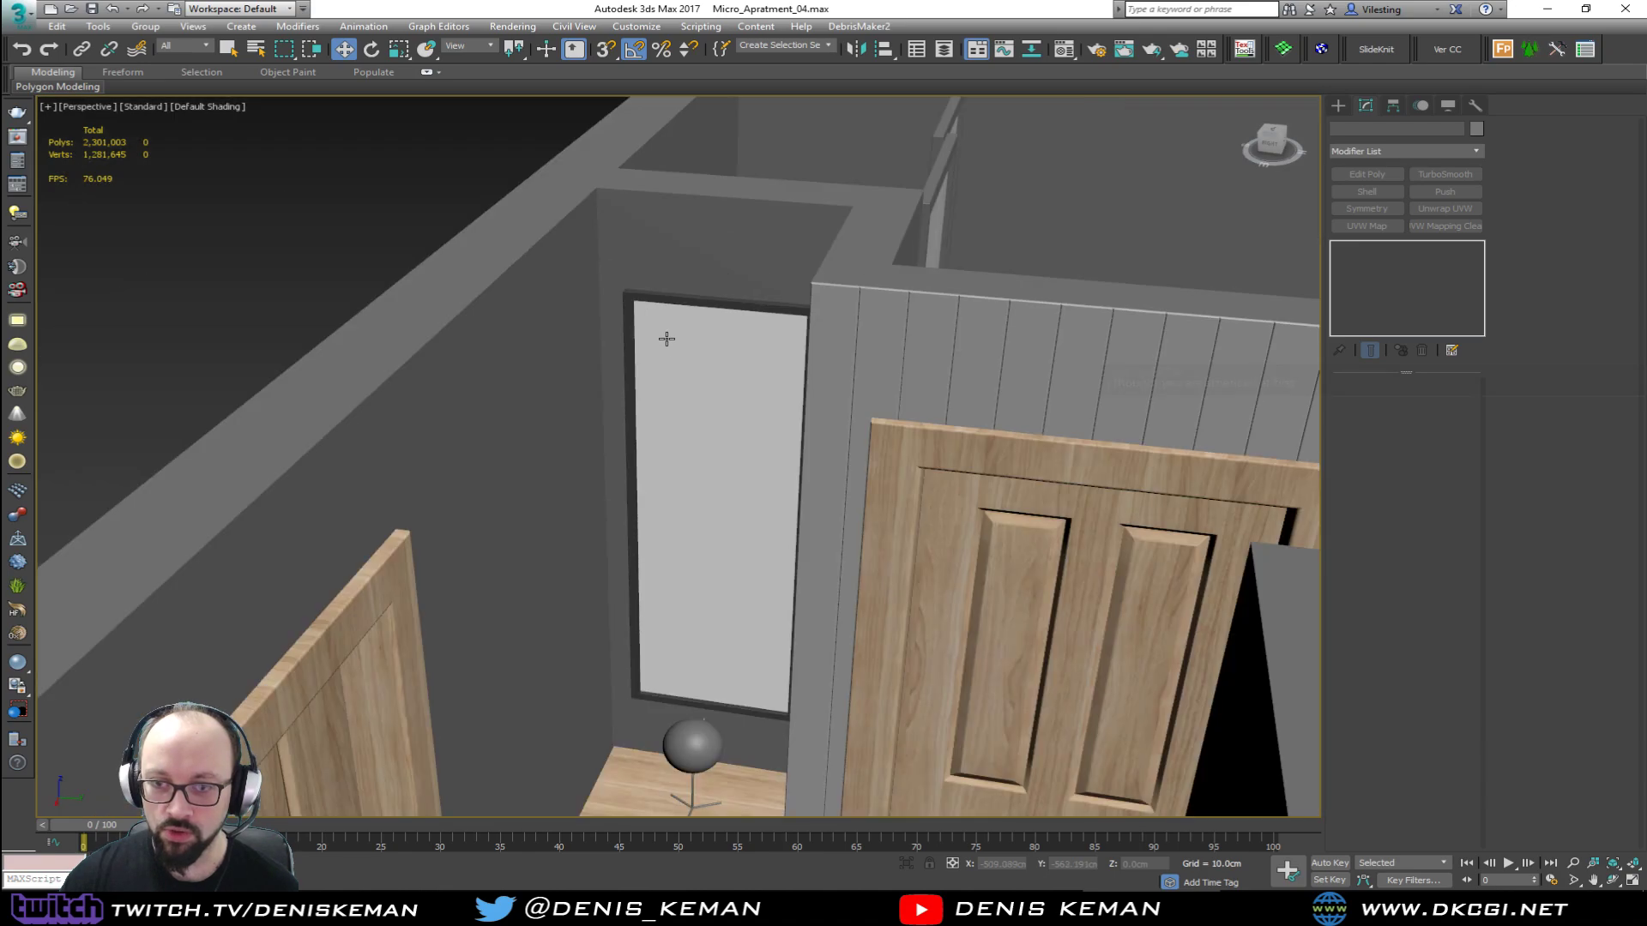
{"action": "middle_click_drag", "start_coordinate": [667, 339], "coordinate": [63, 427], "text": "alt"}
{"action": "middle_click_drag", "start_coordinate": [480, 450], "coordinate": [556, 444]}
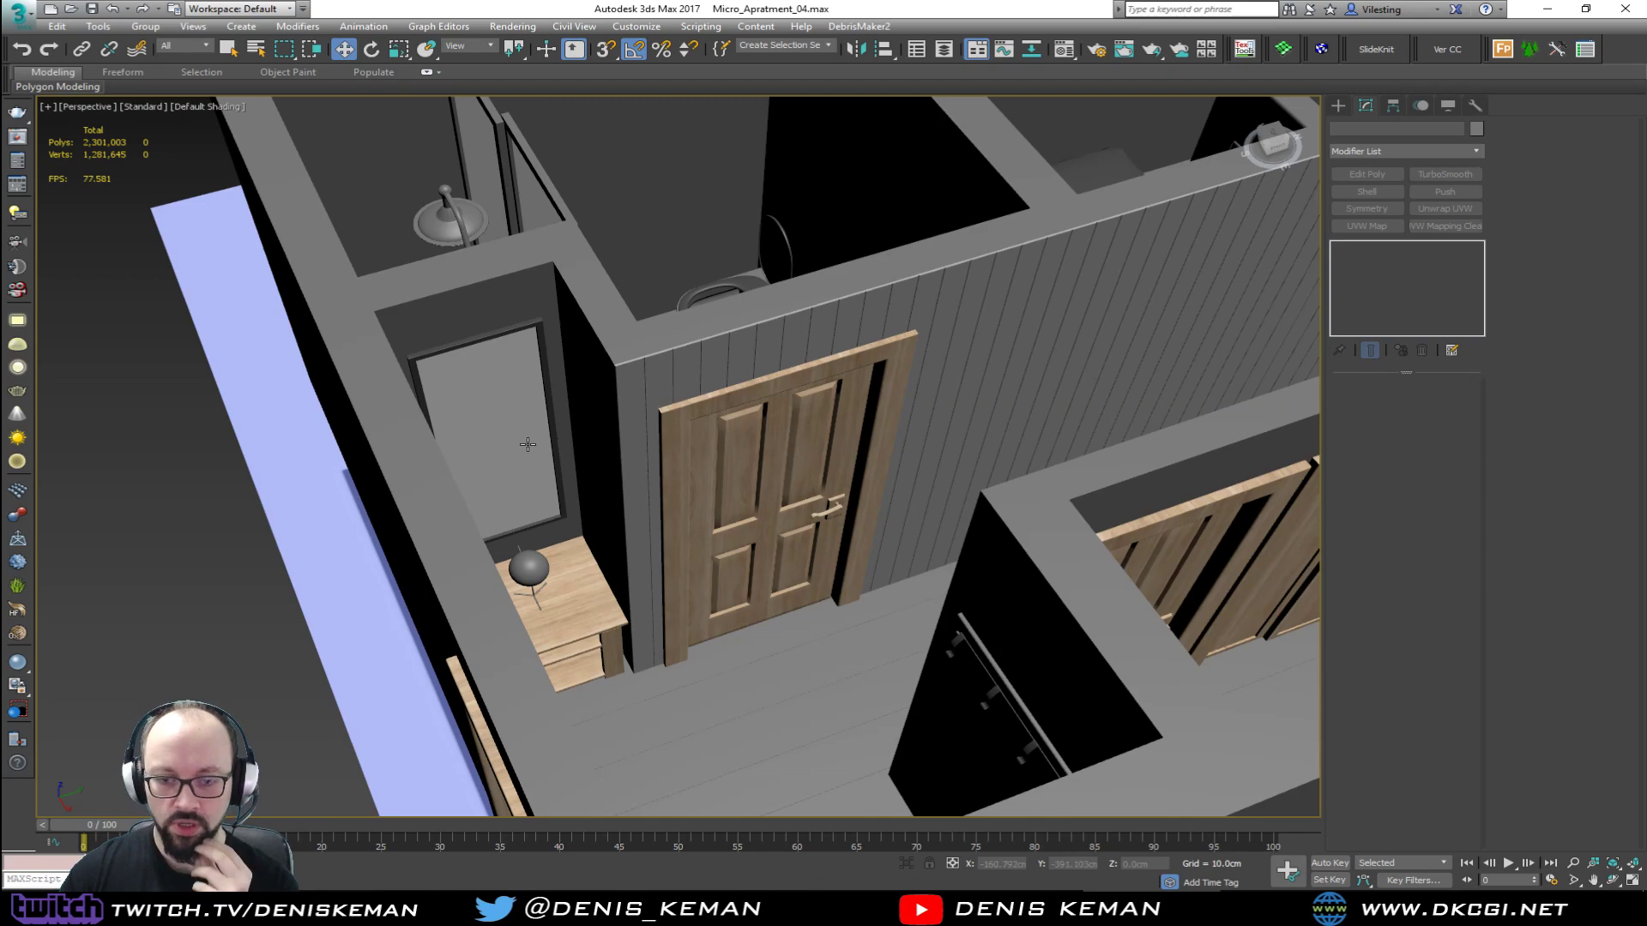
{"action": "middle_click_drag", "start_coordinate": [643, 483], "coordinate": [567, 551], "text": "alt"}
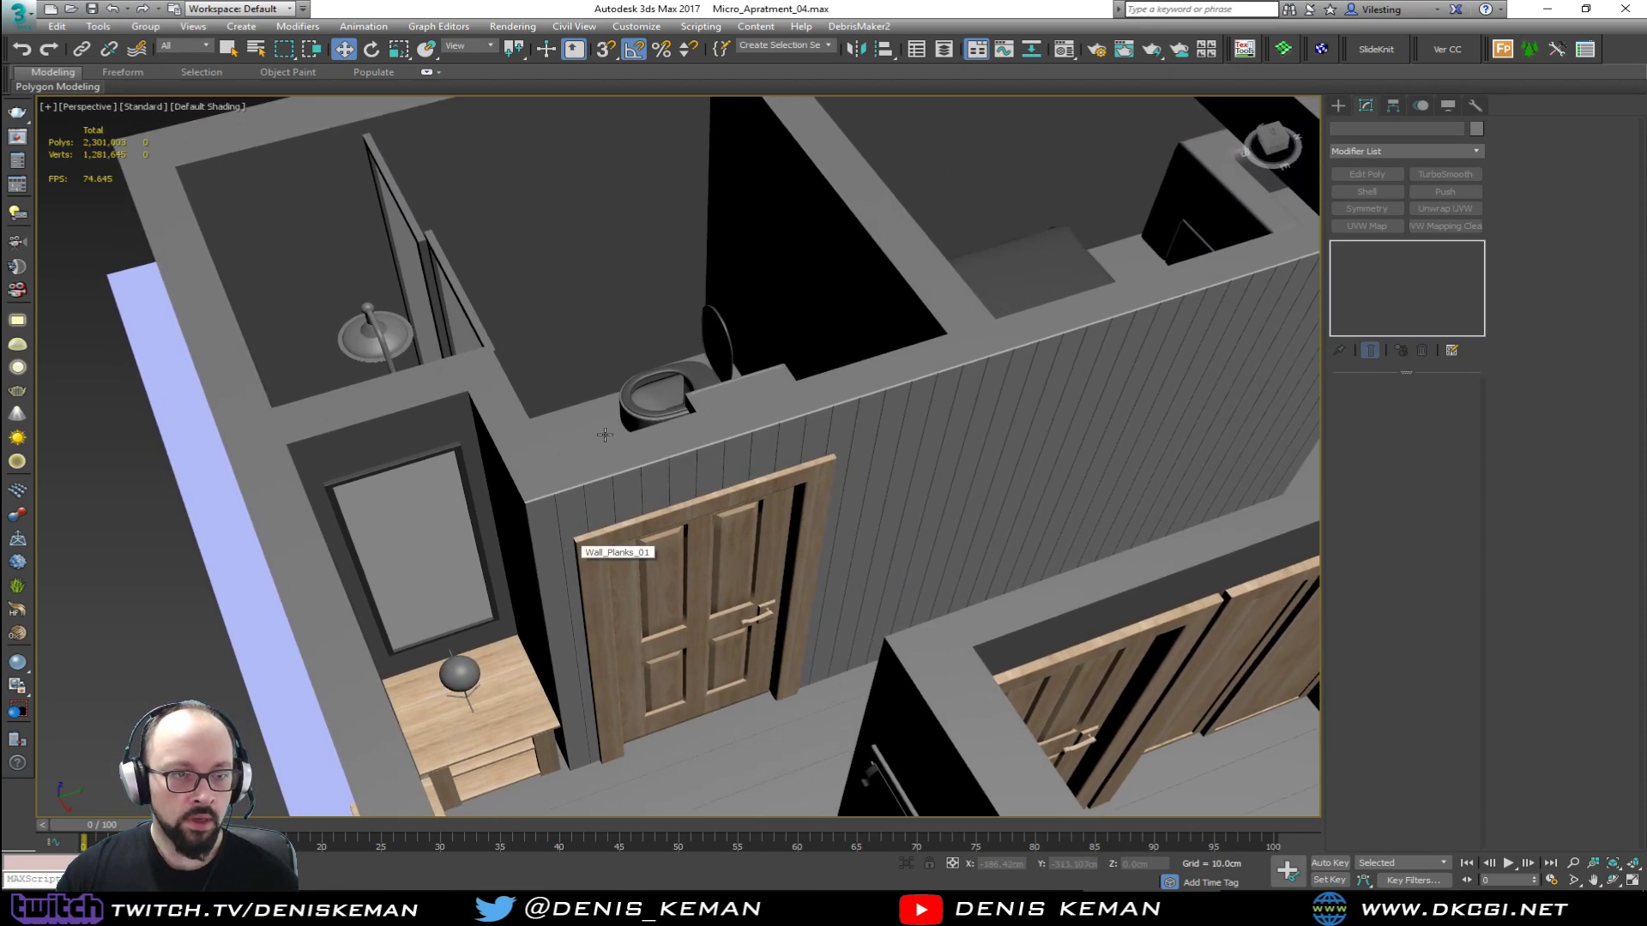
{"action": "middle_click_drag", "start_coordinate": [619, 431], "coordinate": [439, 442]}
{"action": "scroll", "coordinate": [514, 433], "scroll_direction": "down", "scroll_amount": 3}
{"action": "middle_click_drag", "start_coordinate": [592, 429], "coordinate": [39, 434], "text": "alt"}
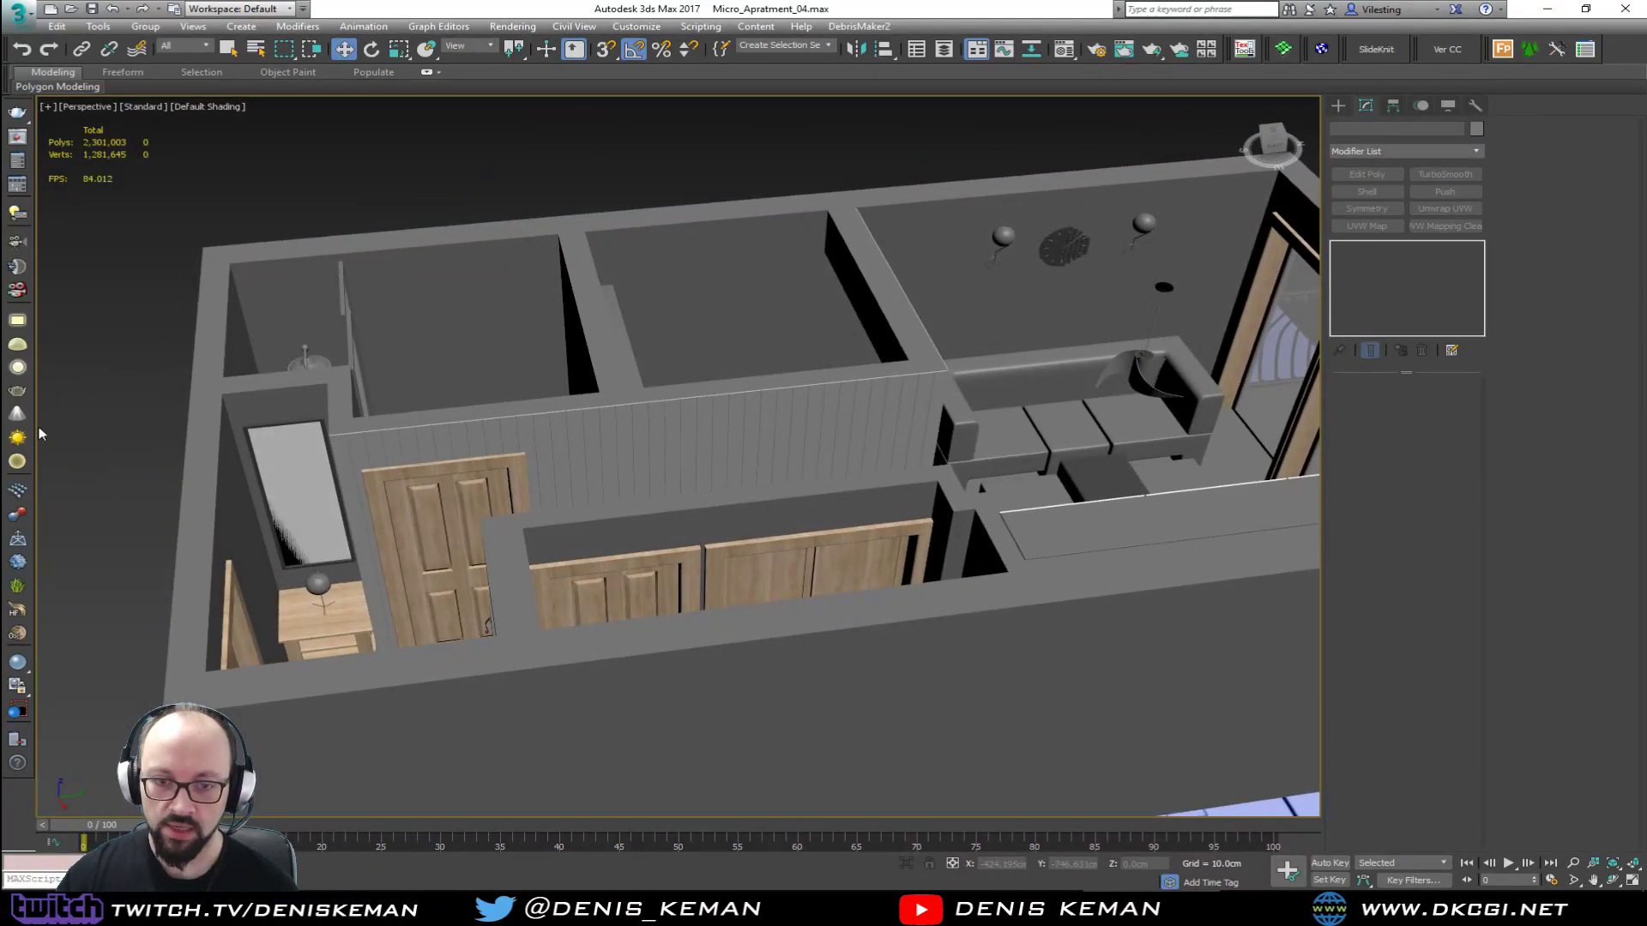
{"action": "middle_click_drag", "start_coordinate": [474, 532], "coordinate": [652, 541]}
{"action": "scroll", "coordinate": [656, 536], "scroll_direction": "up", "scroll_amount": 3}
{"action": "middle_click_drag", "start_coordinate": [704, 489], "coordinate": [583, 502]}
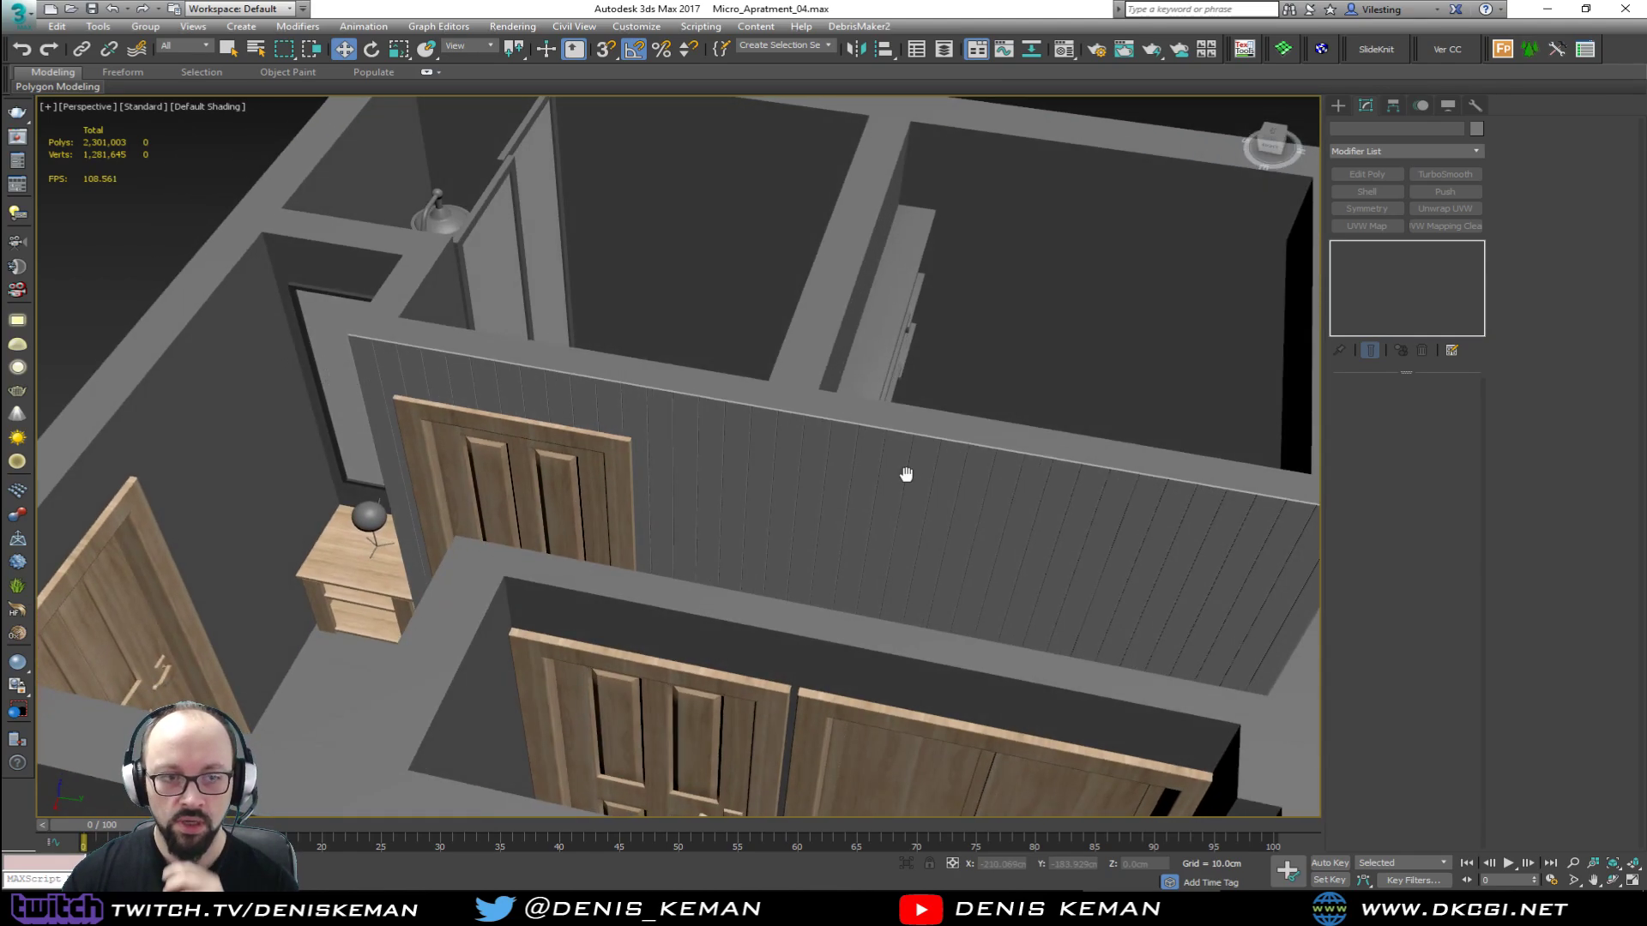
Step: Isolate the mirror frame together with Mirror_Base and select both objects
{"action": "middle_click_drag", "start_coordinate": [906, 474], "coordinate": [1358, 567]}
{"action": "scroll", "coordinate": [738, 378], "scroll_direction": "up", "scroll_amount": 5}
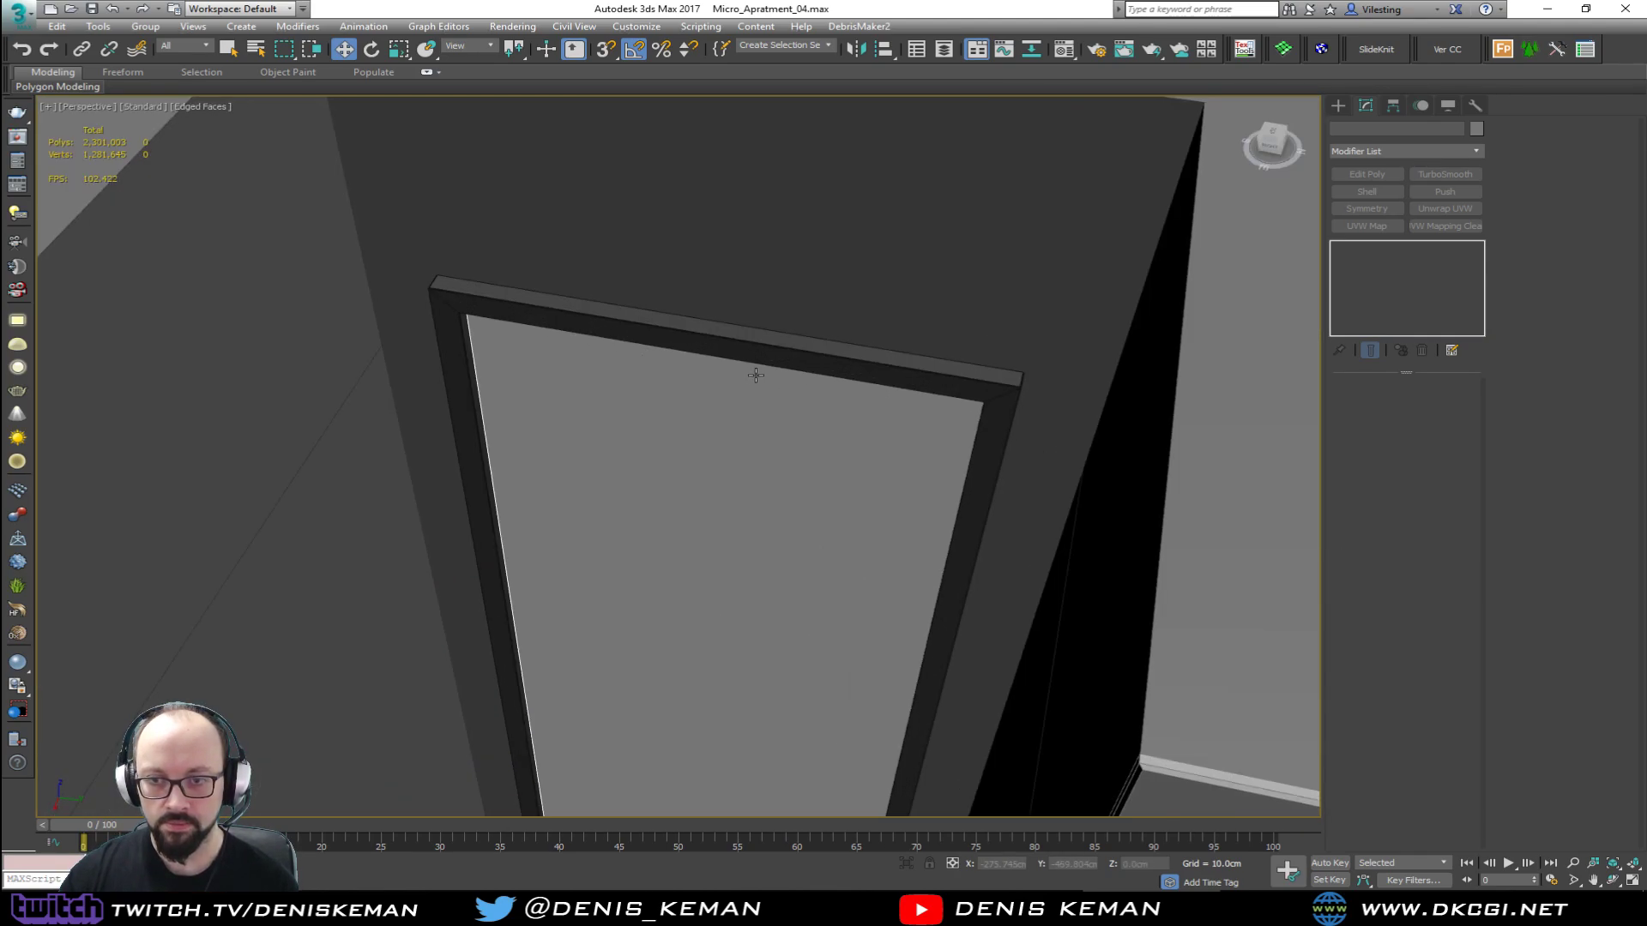
{"action": "left_click", "coordinate": [783, 355]}
{"action": "key", "text": "F4"}
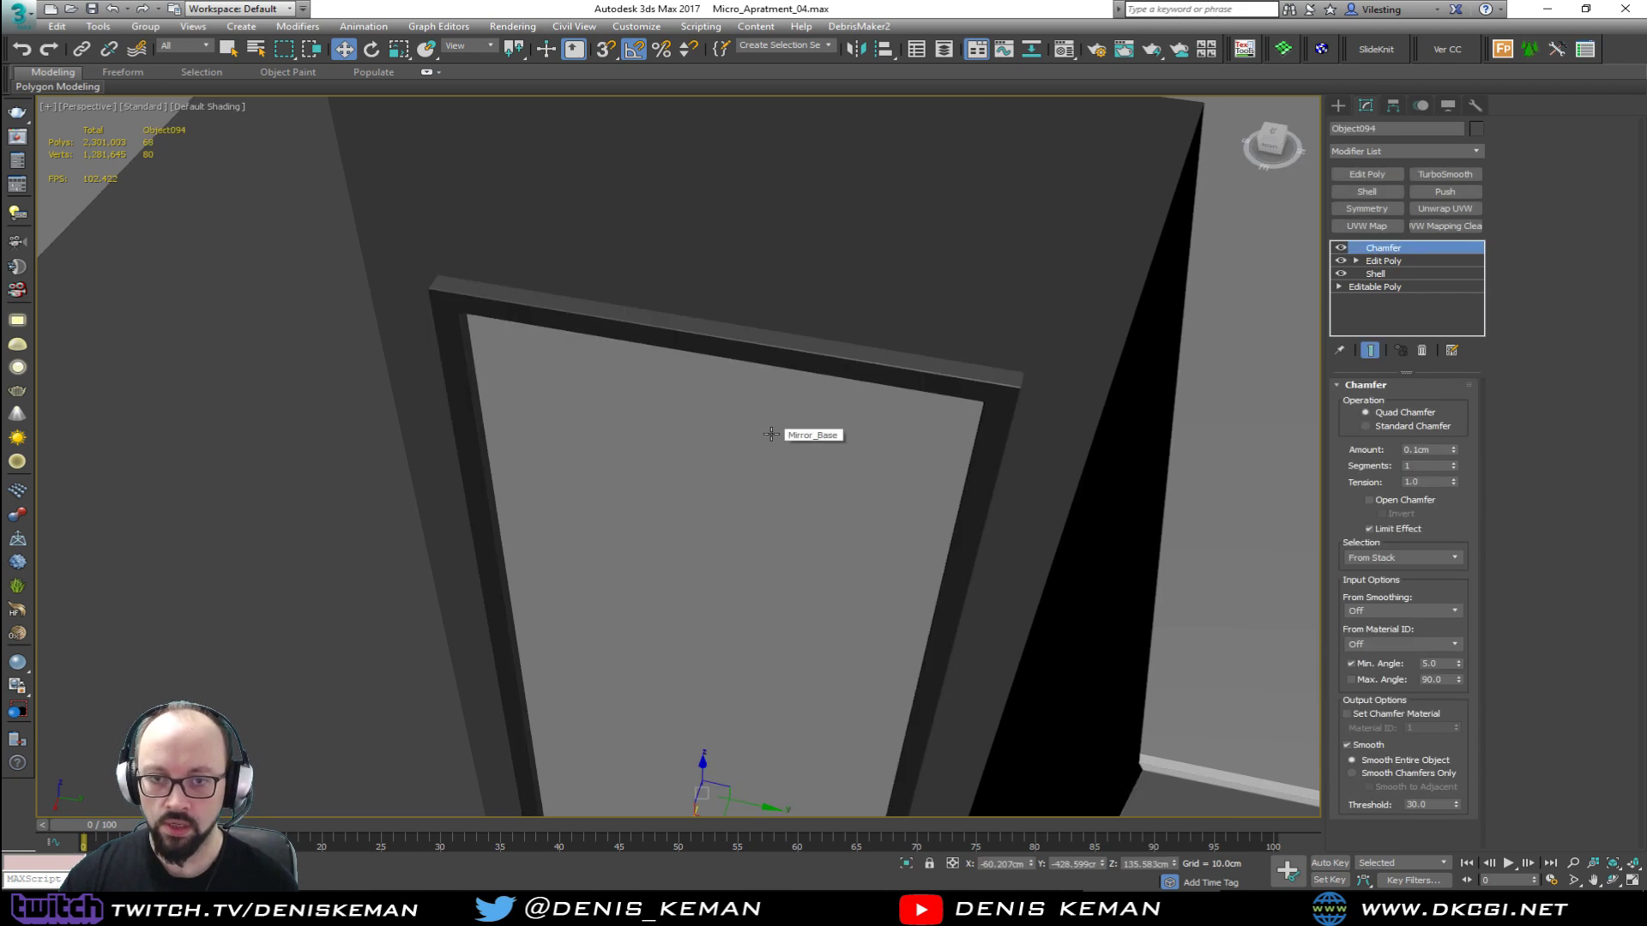
{"action": "key", "text": "F3"}
{"action": "key", "text": "F3"}
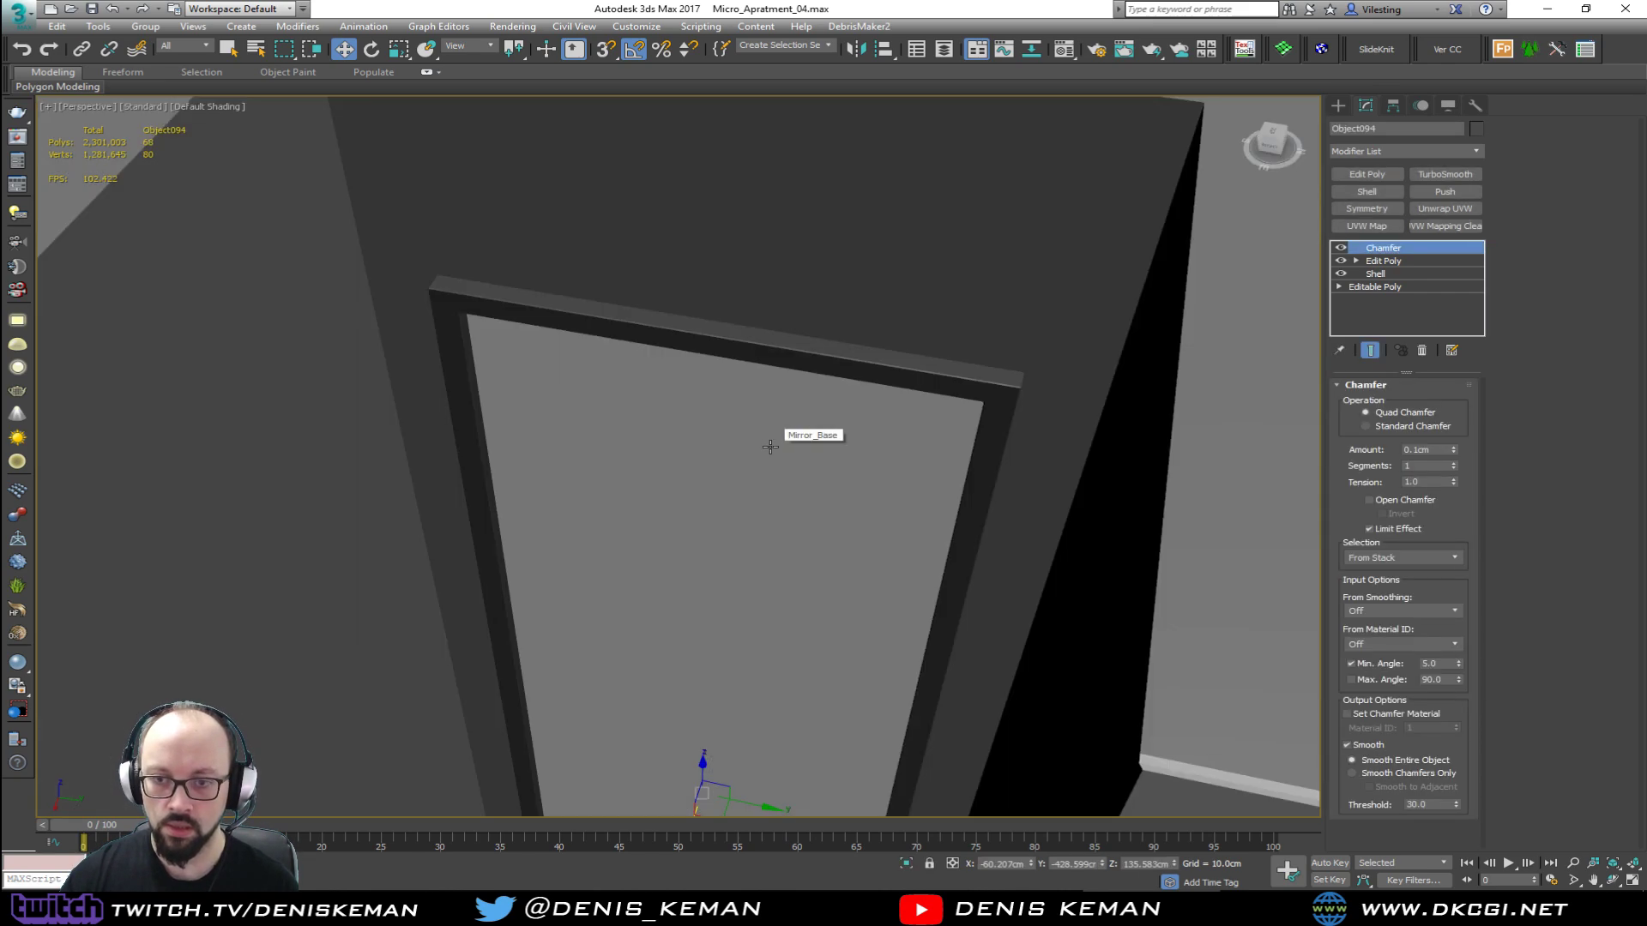
{"action": "left_click", "coordinate": [765, 455], "text": "ctrl"}
{"action": "key", "text": "alt+q"}
{"action": "left_click", "coordinate": [911, 260]}
{"action": "key", "text": "ctrl+a"}
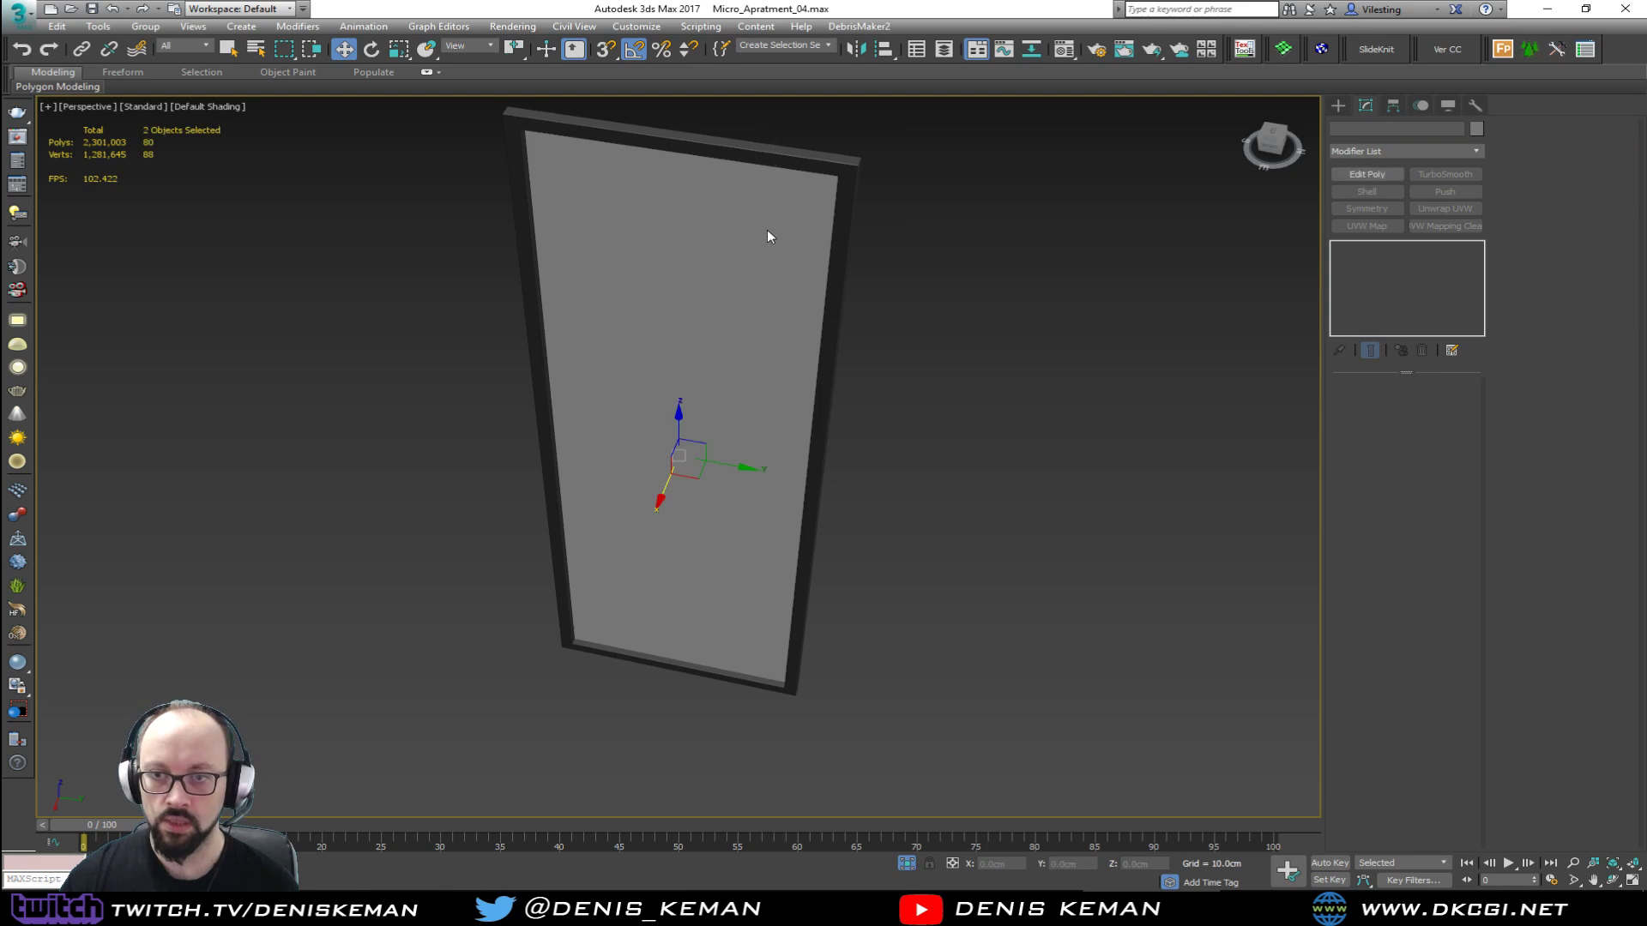
Step: Group the mirror frame and mirror base under the name Mirror
{"action": "left_click", "coordinate": [146, 26]}
{"action": "left_click", "coordinate": [146, 45]}
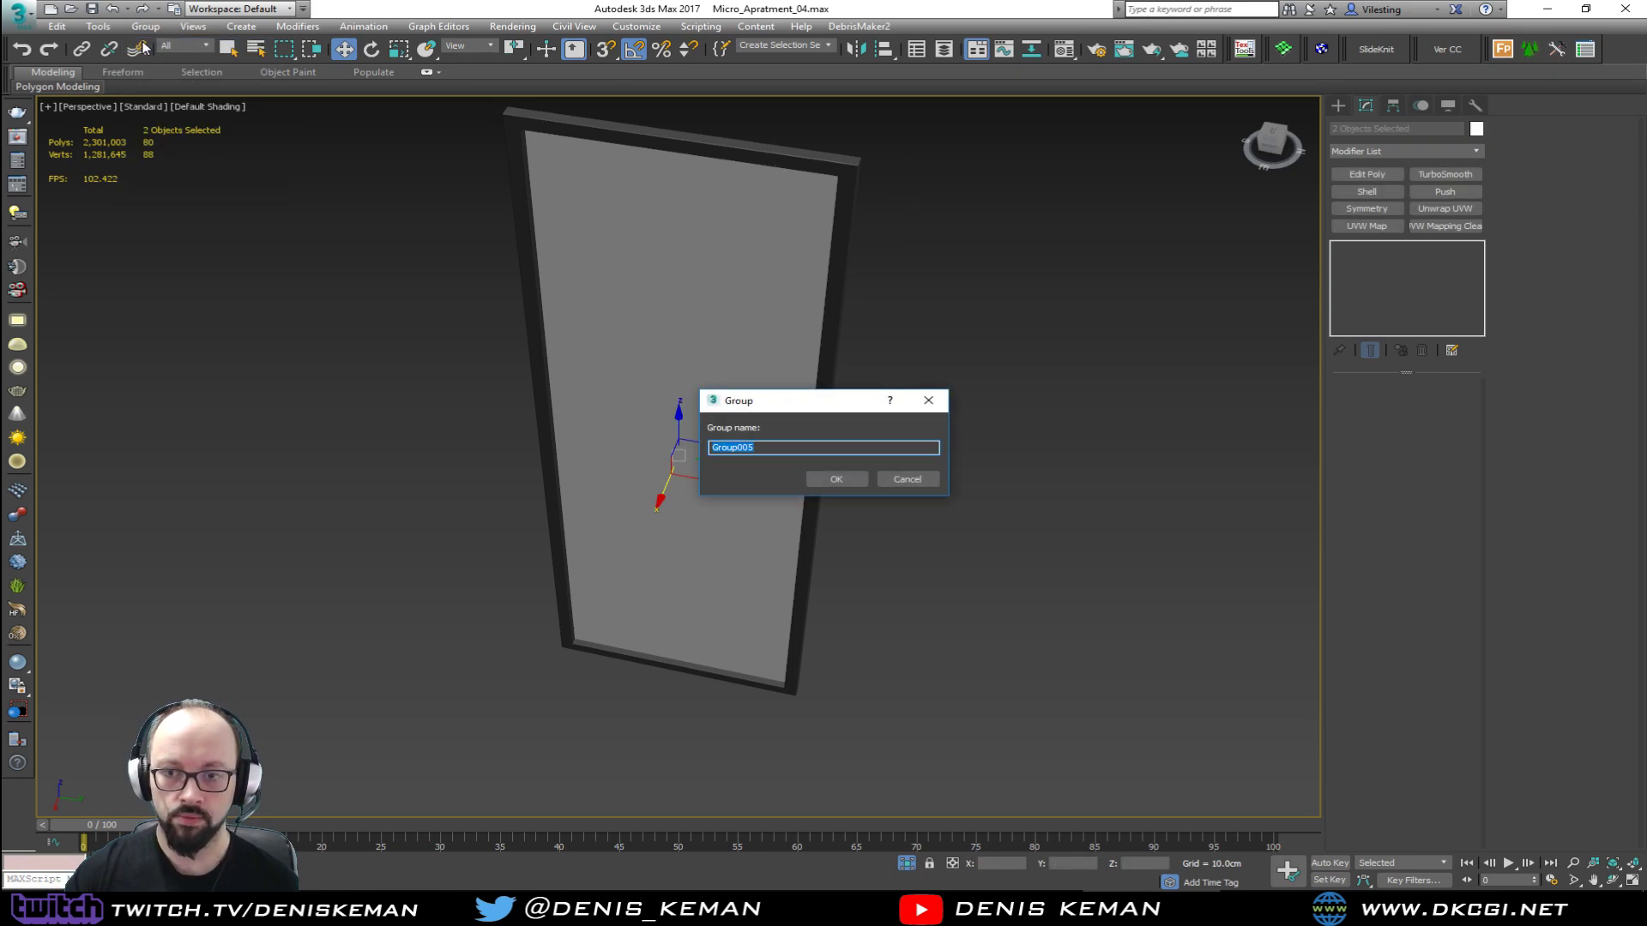
{"action": "type", "text": "Mirror"}
{"action": "key", "text": "Return"}
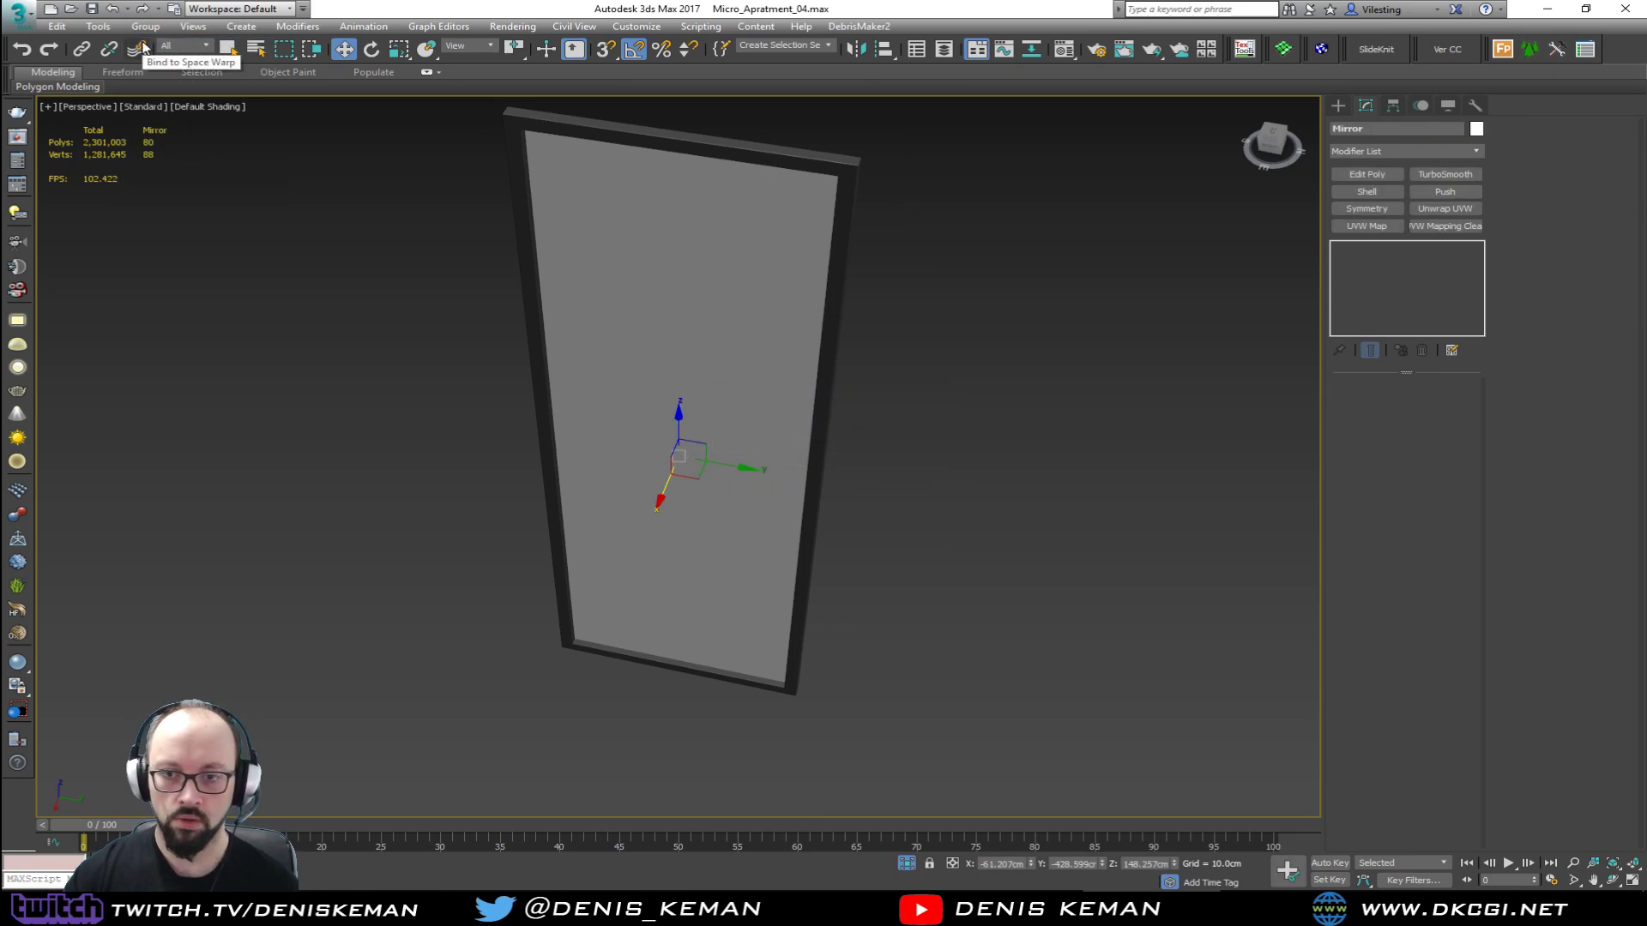
Step: Deselect the mirror group and end the isolation to bring back the whole apartment
{"action": "left_click", "coordinate": [886, 314]}
{"action": "key", "text": "F3"}
{"action": "key", "text": "F4"}
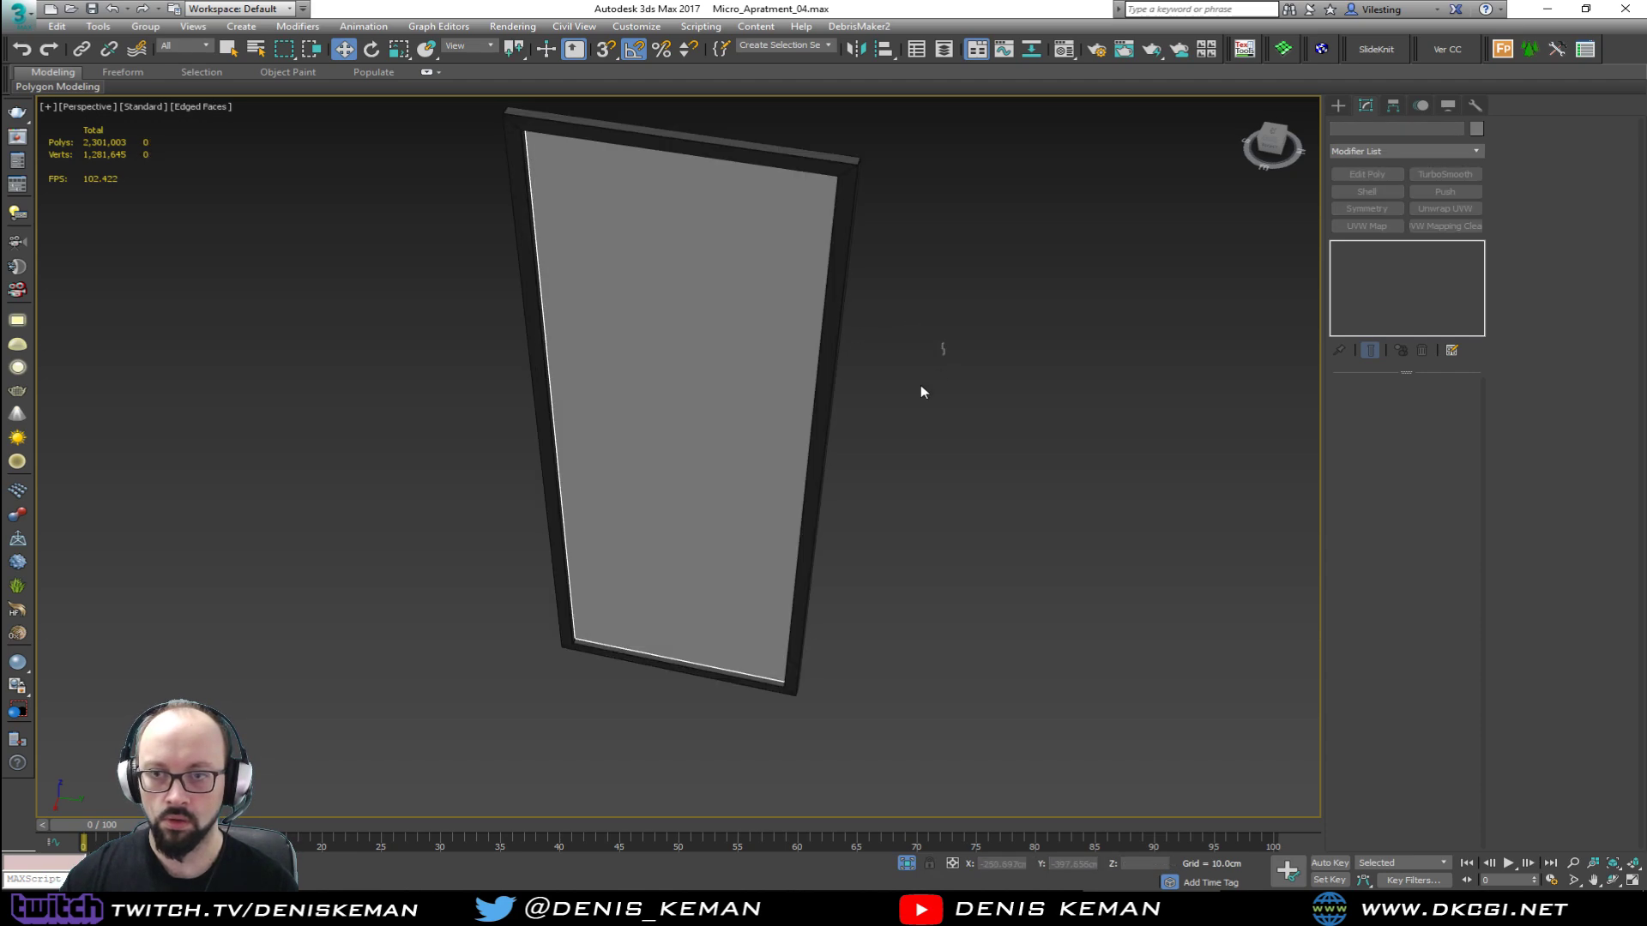
{"action": "right_click", "coordinate": [904, 378]}
{"action": "left_click", "coordinate": [951, 260]}
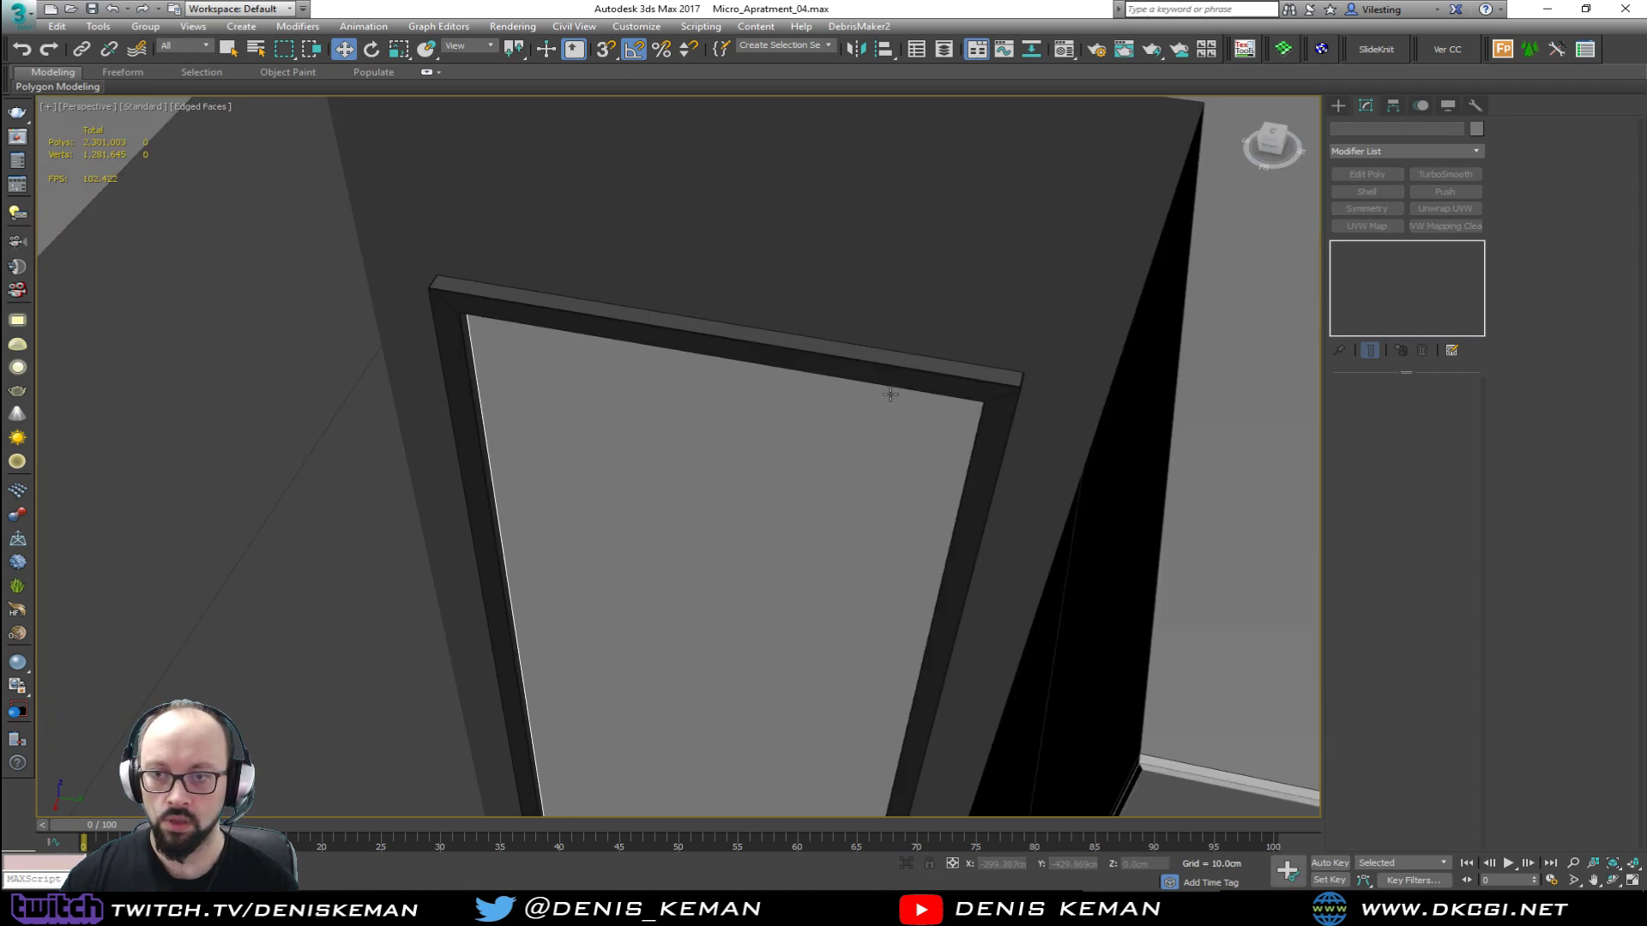
Step: Look over the whole apartment and the wall above the sofa with the edge display off
{"action": "mouse_move", "coordinate": [868, 437]}
{"action": "middle_mouse_down"}
{"action": "mouse_move", "coordinate": [481, 334]}
{"action": "mouse_move", "coordinate": [343, 326]}
{"action": "mouse_move", "coordinate": [651, 351]}
{"action": "mouse_move", "coordinate": [338, 464]}
{"action": "middle_mouse_up"}
{"action": "scroll", "coordinate": [480, 335], "scroll_direction": "down", "scroll_amount": 5}
{"action": "key", "text": "F4"}
{"action": "scroll", "coordinate": [647, 401], "scroll_direction": "up", "scroll_amount": 3}
{"action": "mouse_move", "coordinate": [518, 557]}
{"action": "middle_mouse_down", "text": "alt"}
{"action": "mouse_move", "coordinate": [386, 369]}
{"action": "mouse_move", "coordinate": [320, 424]}
{"action": "mouse_move", "coordinate": [500, 418]}
{"action": "middle_mouse_up", "text": "alt"}
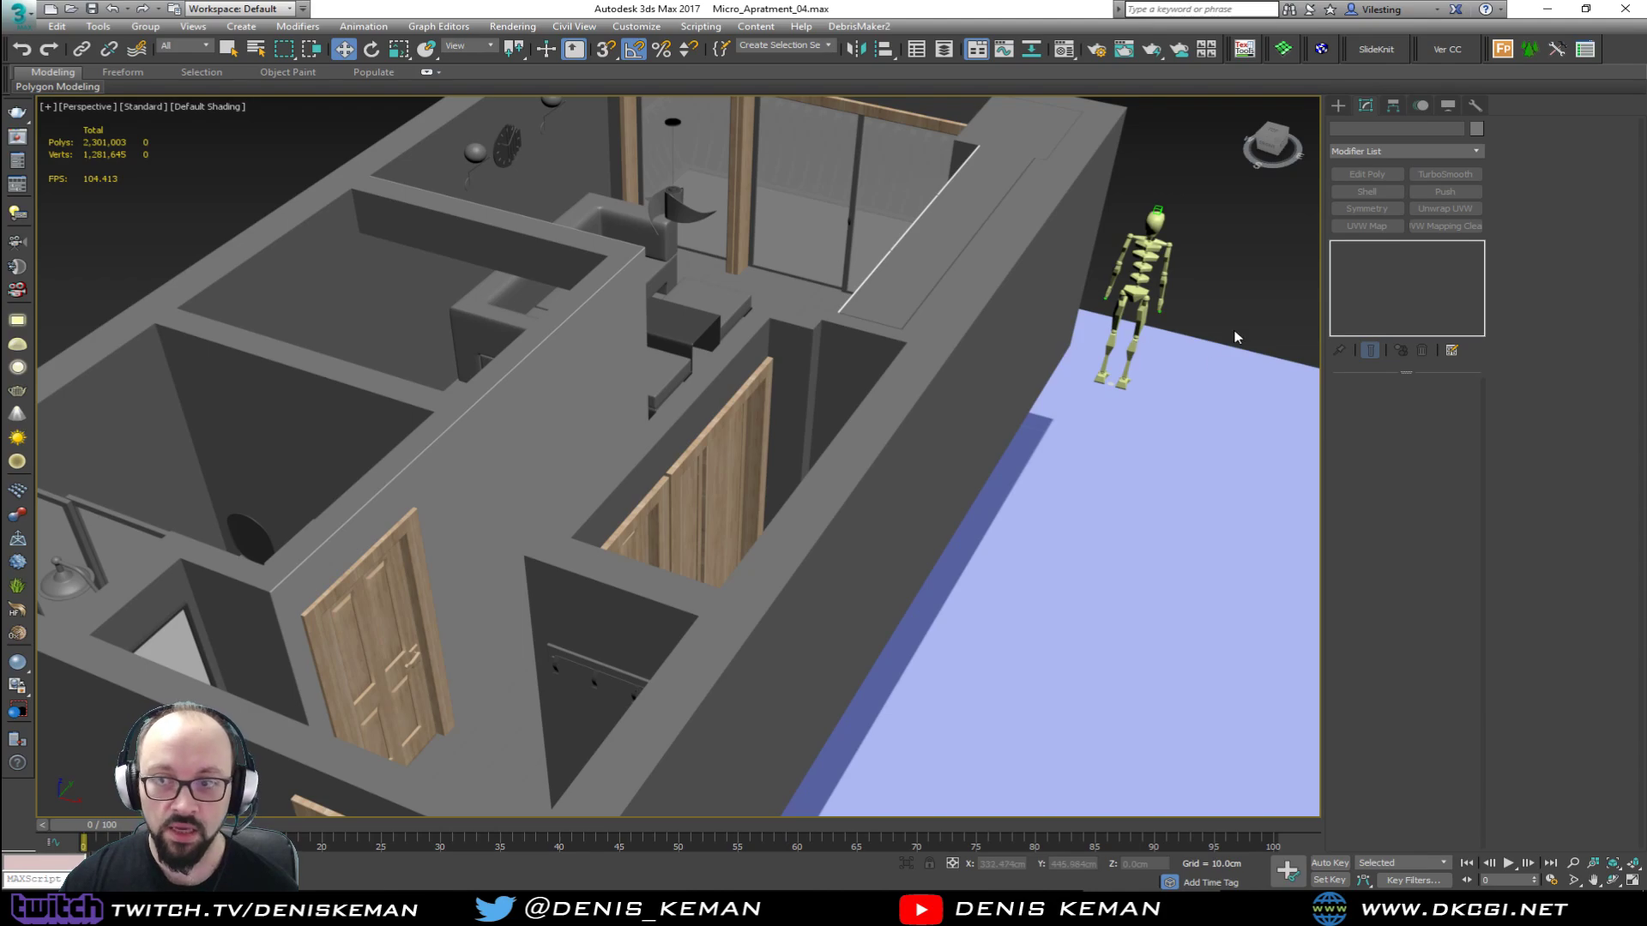
{"action": "middle_click_drag", "start_coordinate": [761, 300], "coordinate": [618, 396]}
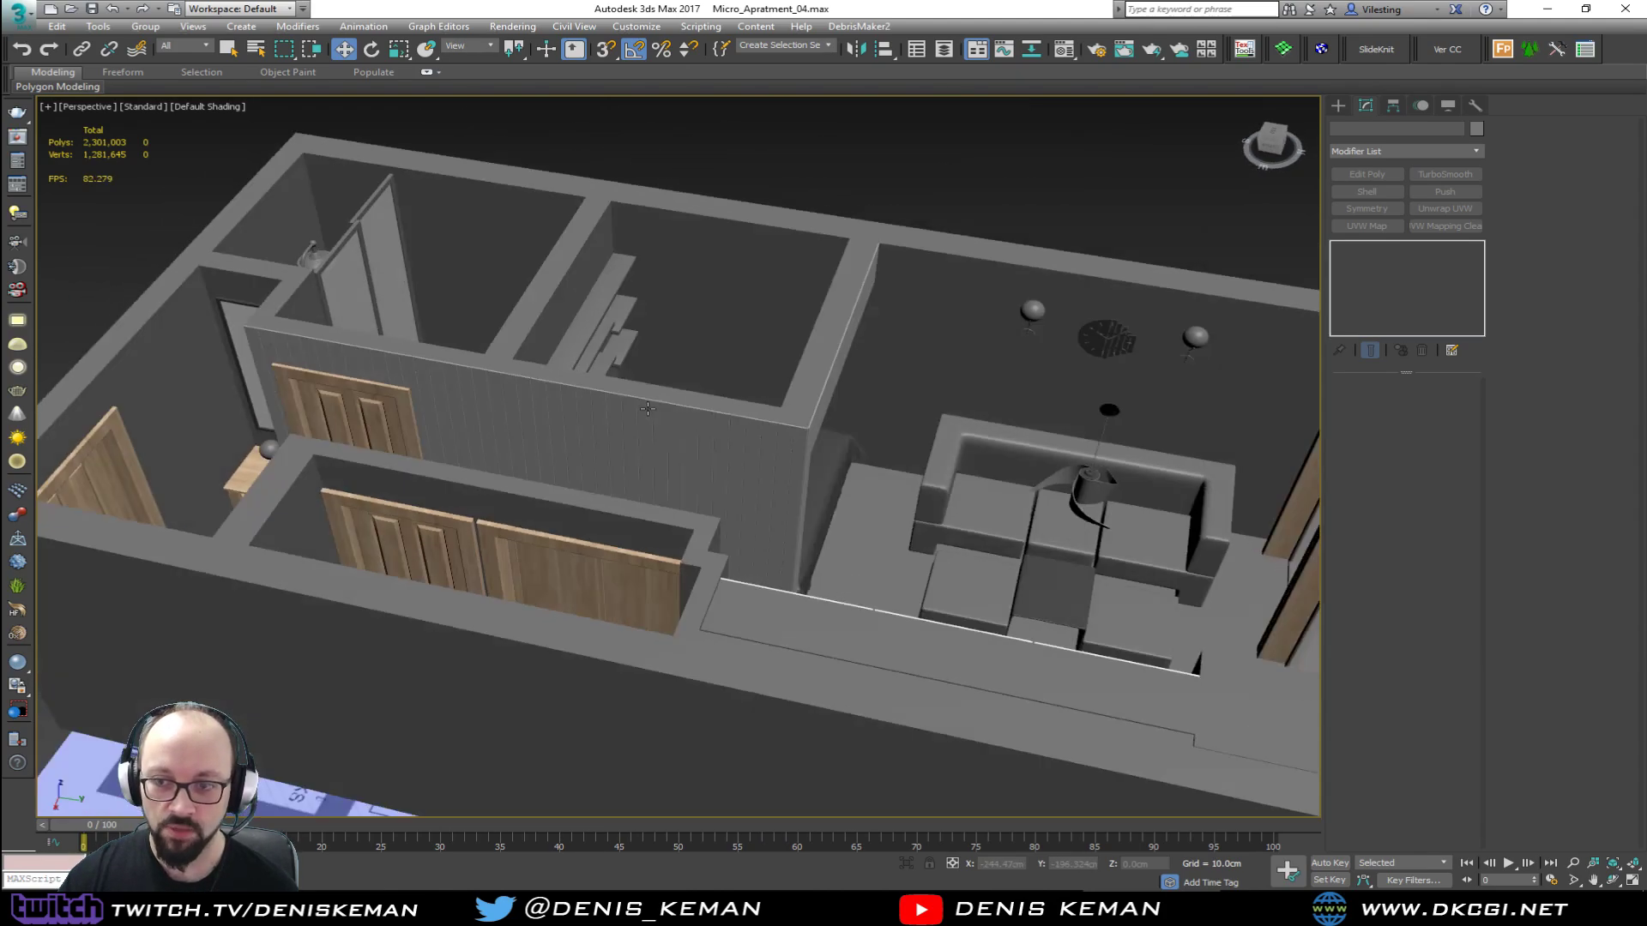
{"action": "middle_click_drag", "start_coordinate": [982, 386], "coordinate": [663, 413]}
{"action": "middle_click_drag", "start_coordinate": [663, 414], "coordinate": [610, 409], "text": "alt"}
{"action": "scroll", "coordinate": [807, 389], "scroll_direction": "up", "scroll_amount": 8}
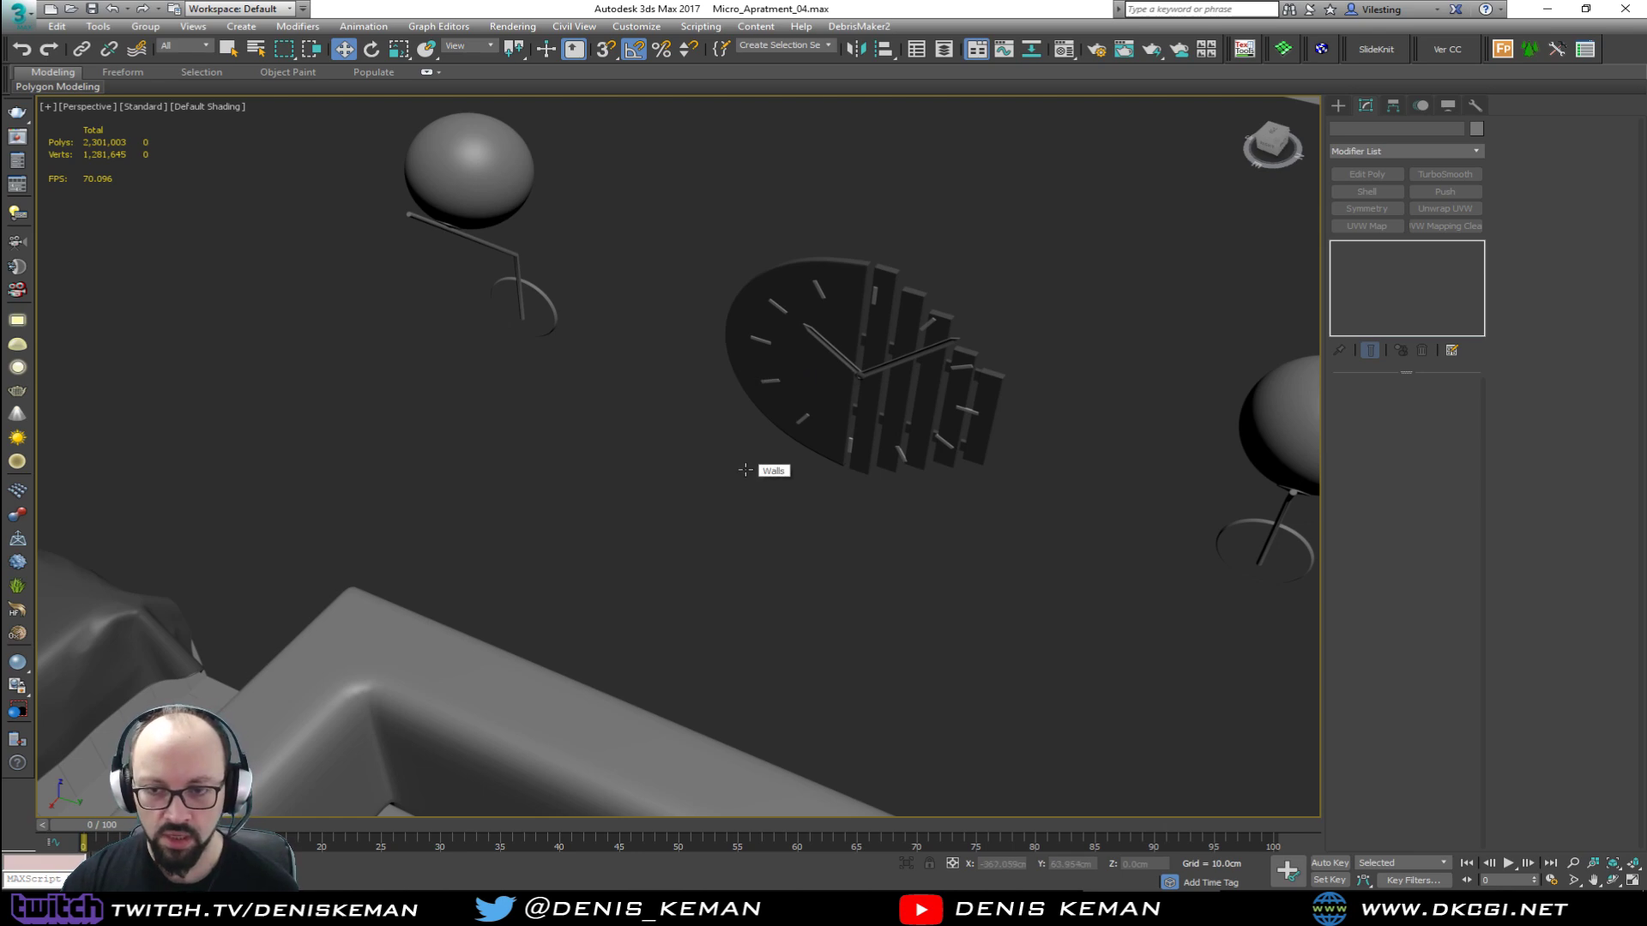
{"action": "scroll", "coordinate": [694, 514], "scroll_direction": "down", "scroll_amount": 6}
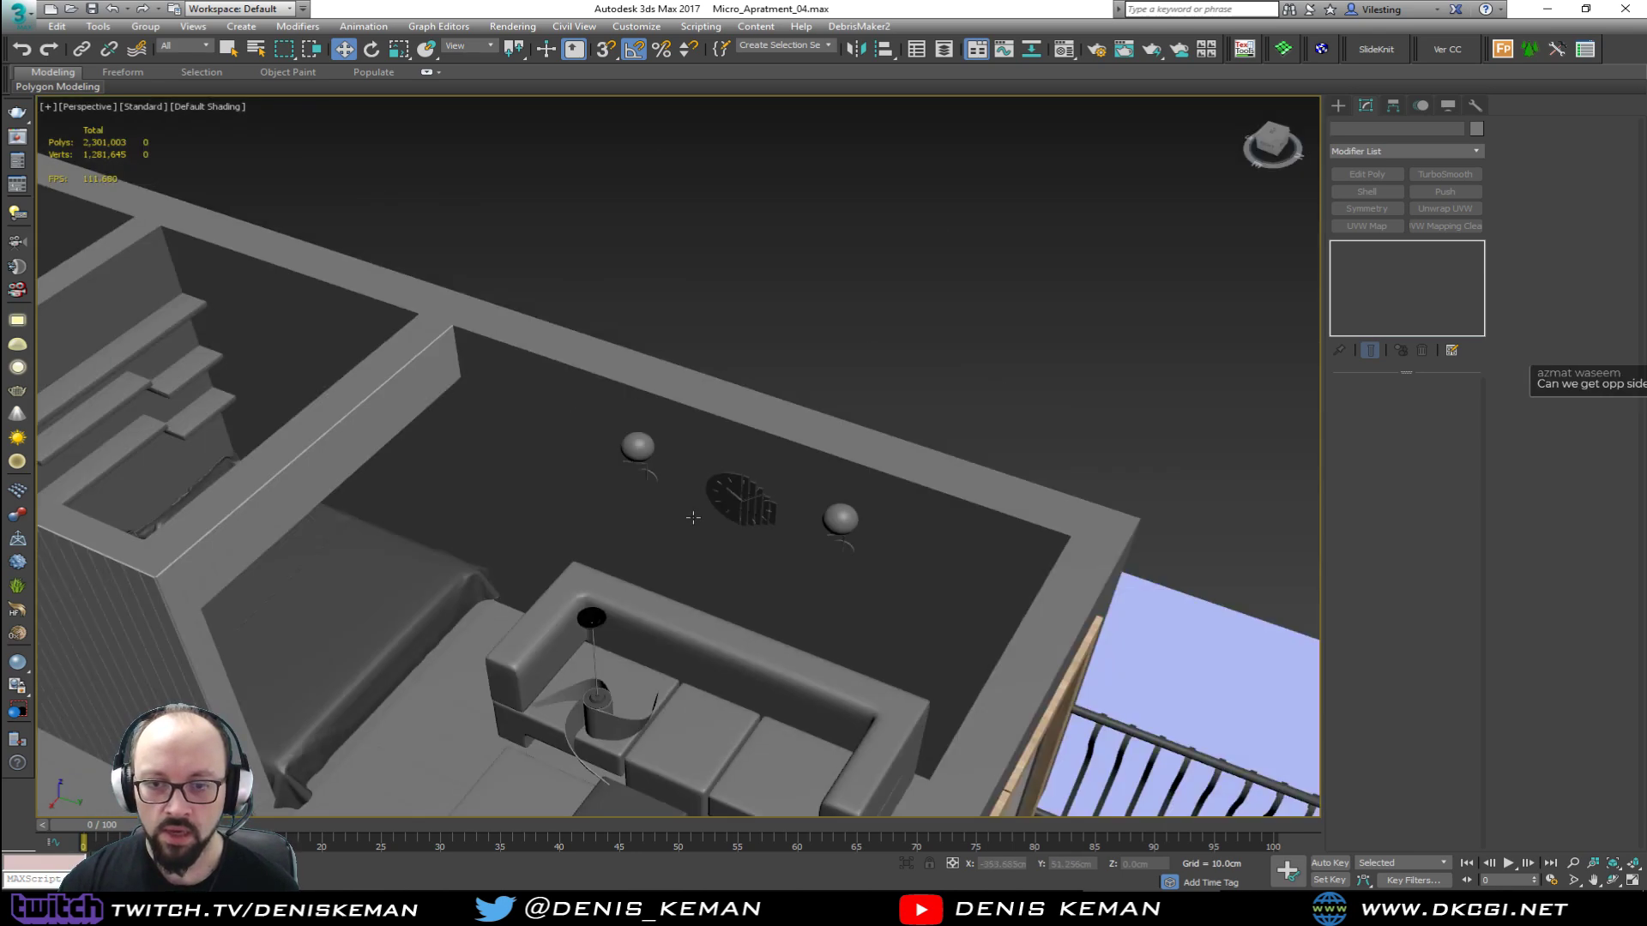
{"action": "middle_click_drag", "start_coordinate": [769, 316], "coordinate": [743, 366], "text": "alt"}
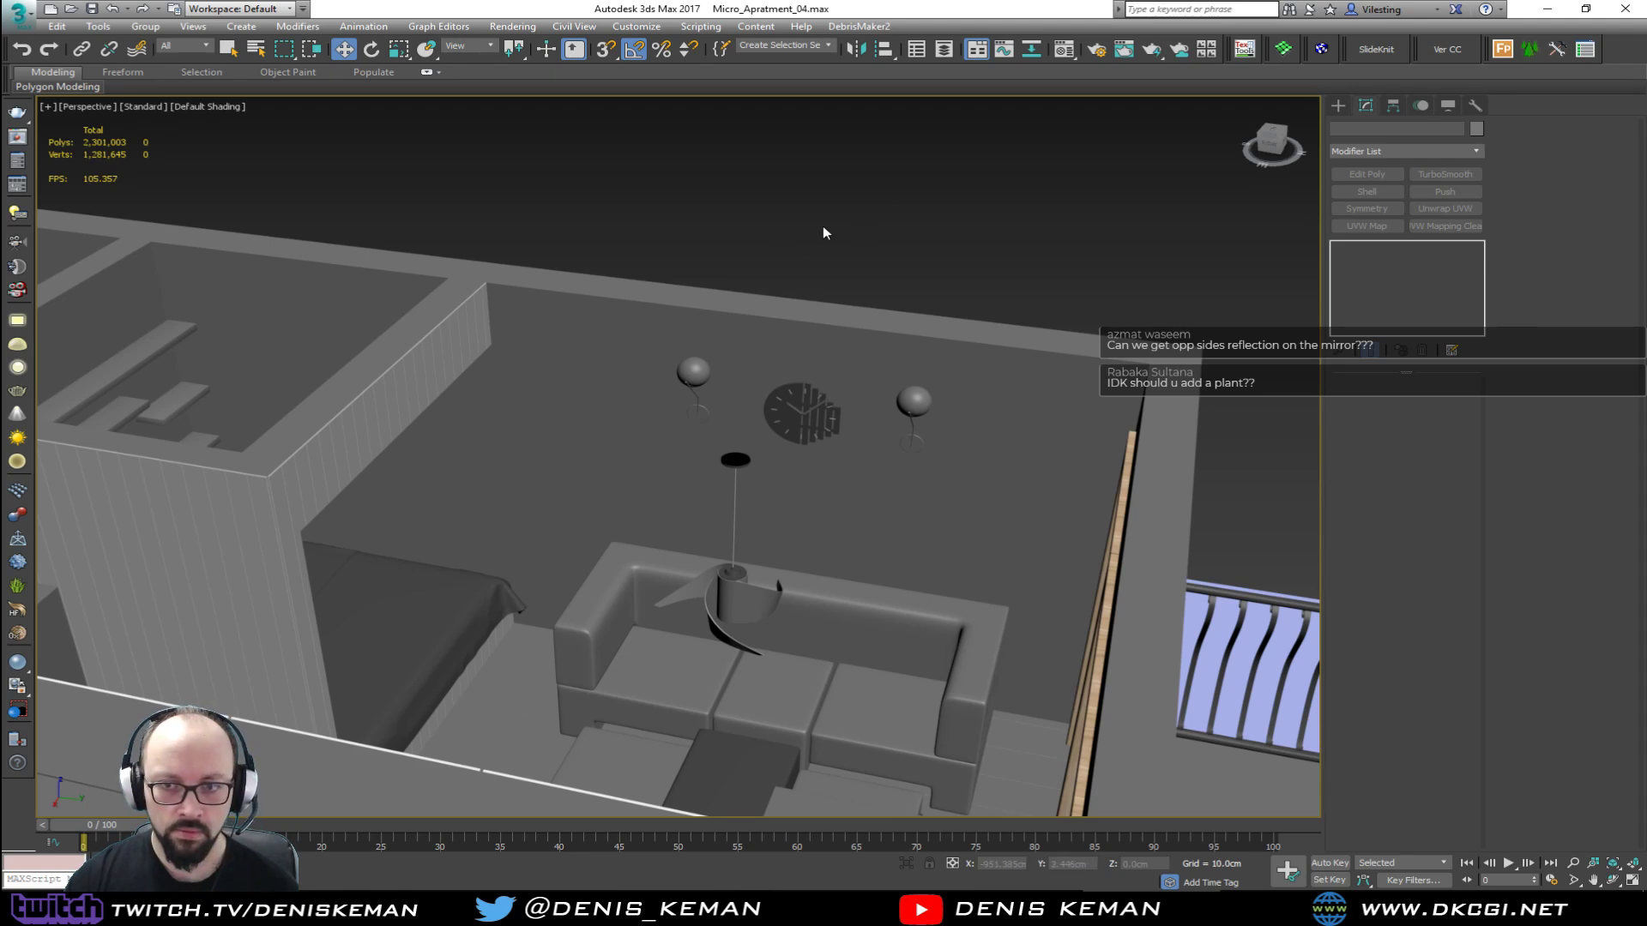
Step: Examine the clock and the two wall lamps above the sofa, both up close and within the overall apartment layout
{"action": "scroll", "coordinate": [796, 388], "scroll_direction": "up", "scroll_amount": 8}
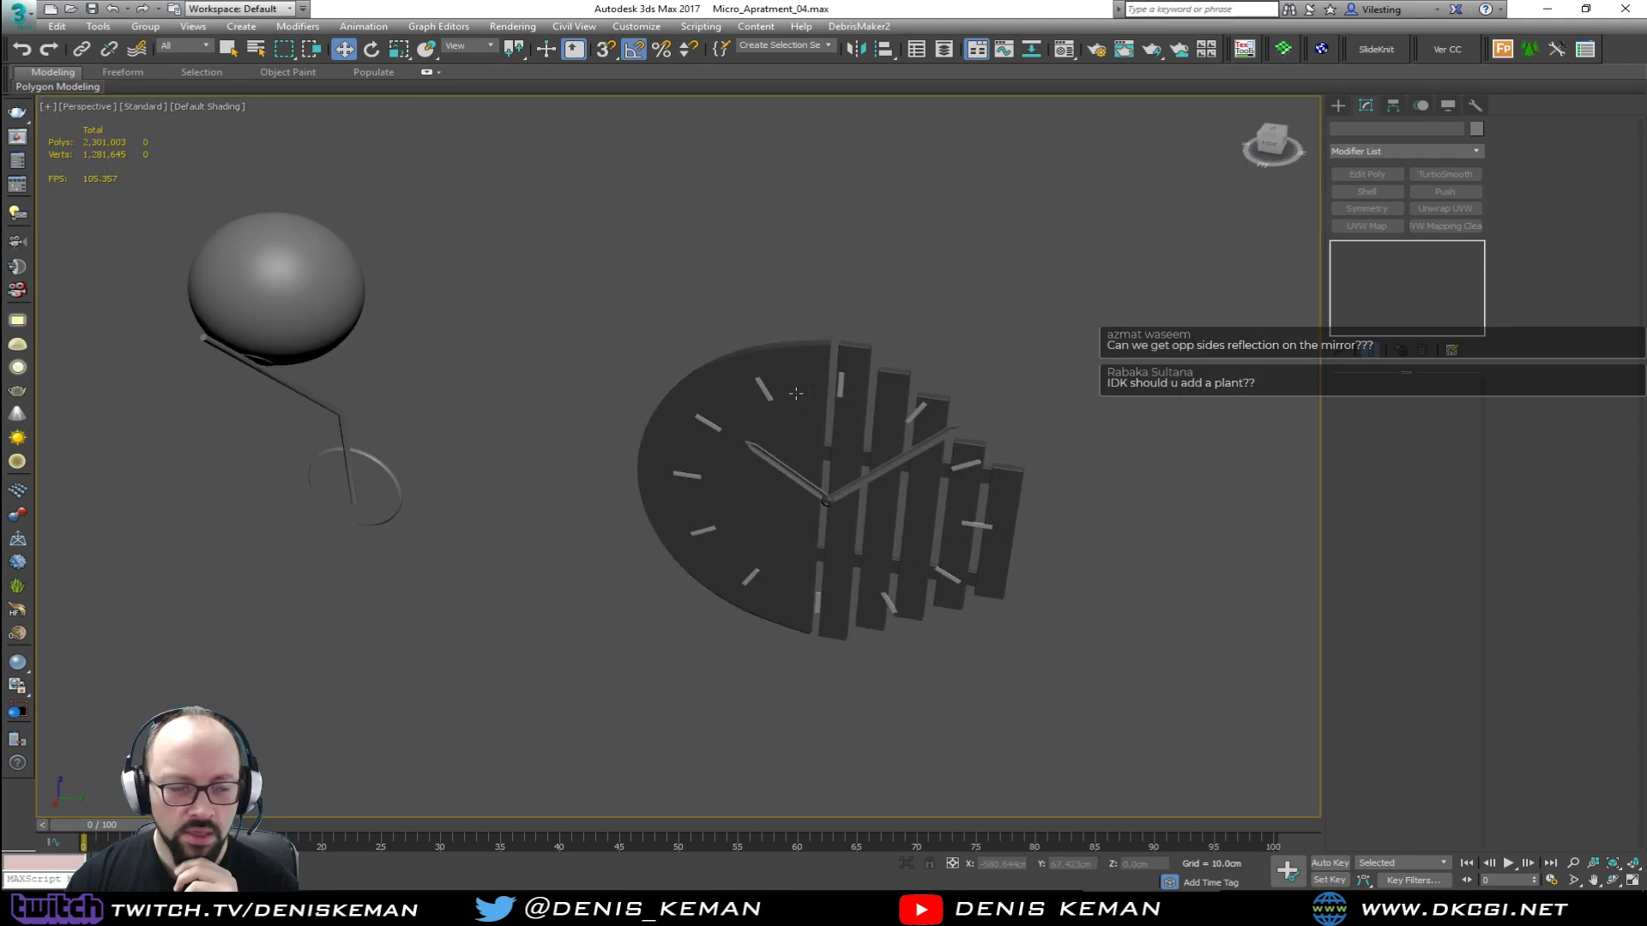
{"action": "scroll", "coordinate": [796, 393], "scroll_direction": "down", "scroll_amount": 10}
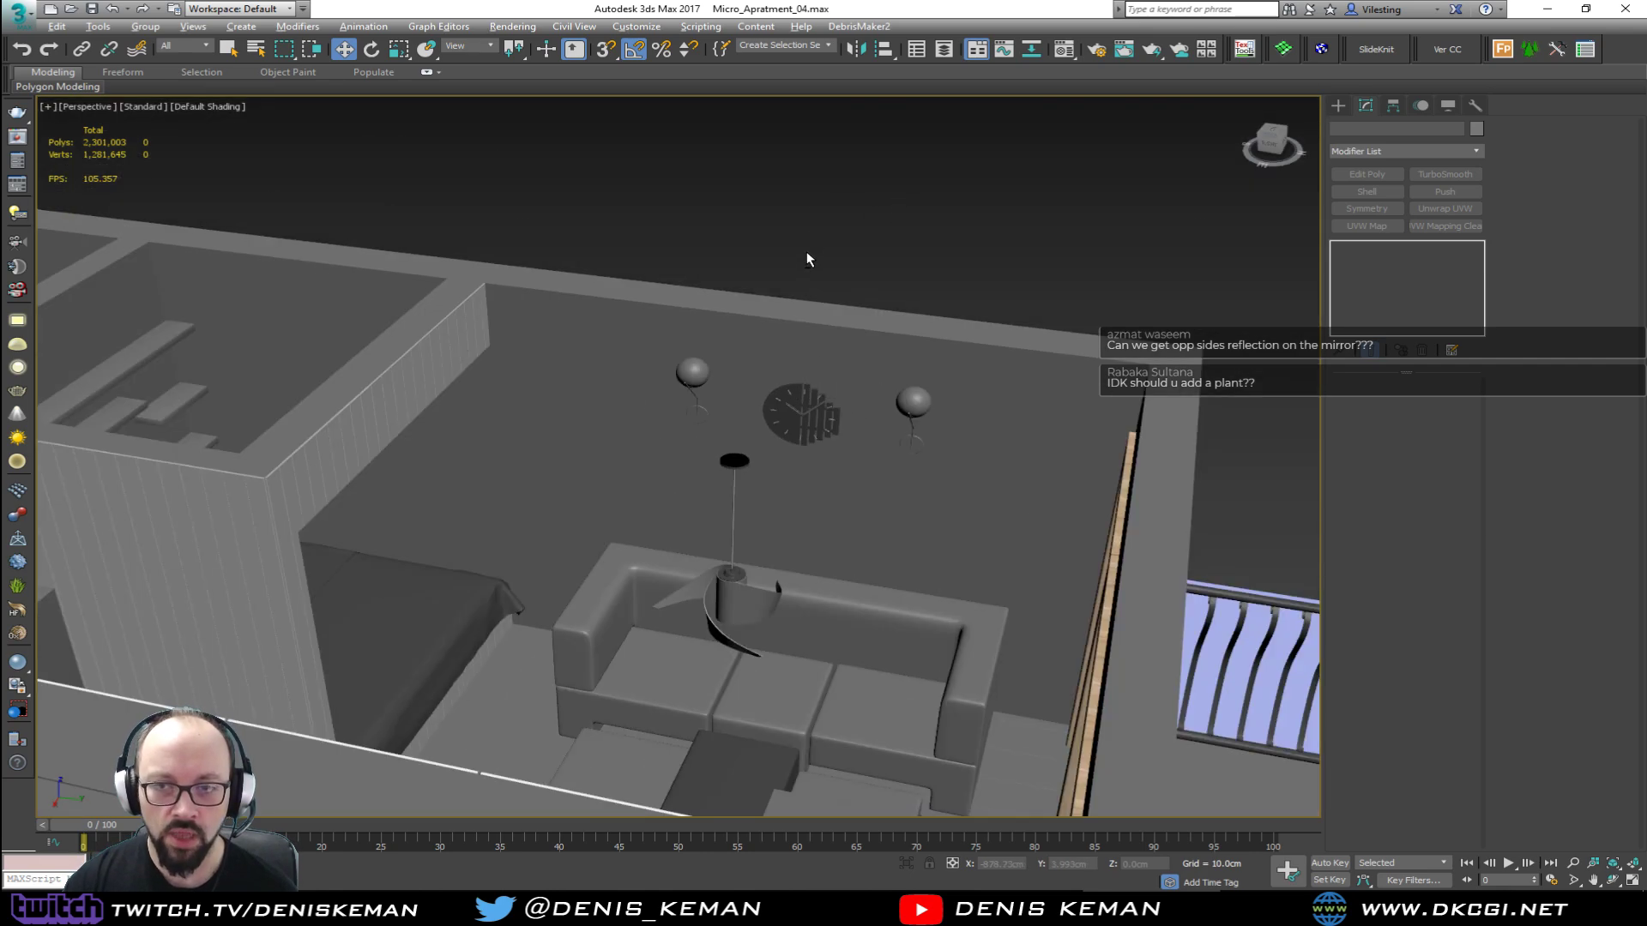
{"action": "scroll", "coordinate": [755, 276], "scroll_direction": "up", "scroll_amount": 5}
{"action": "scroll", "coordinate": [755, 277], "scroll_direction": "down", "scroll_amount": 8}
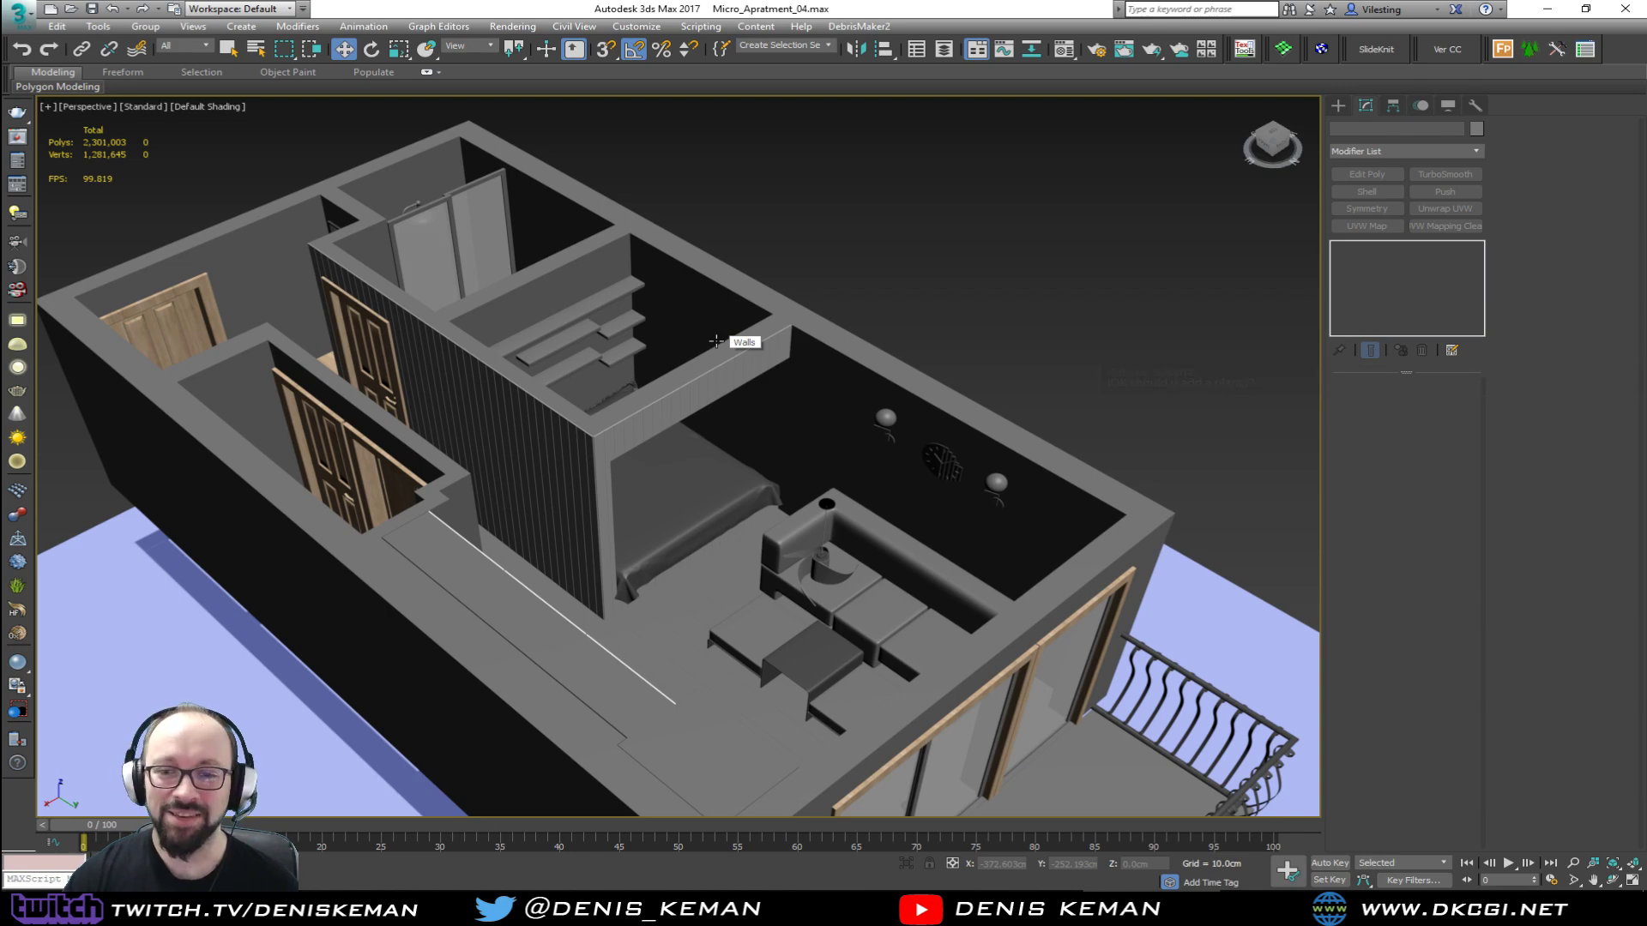
{"action": "middle_click_drag", "start_coordinate": [862, 275], "coordinate": [752, 279], "text": "alt"}
{"action": "scroll", "coordinate": [785, 358], "scroll_direction": "up", "scroll_amount": 8}
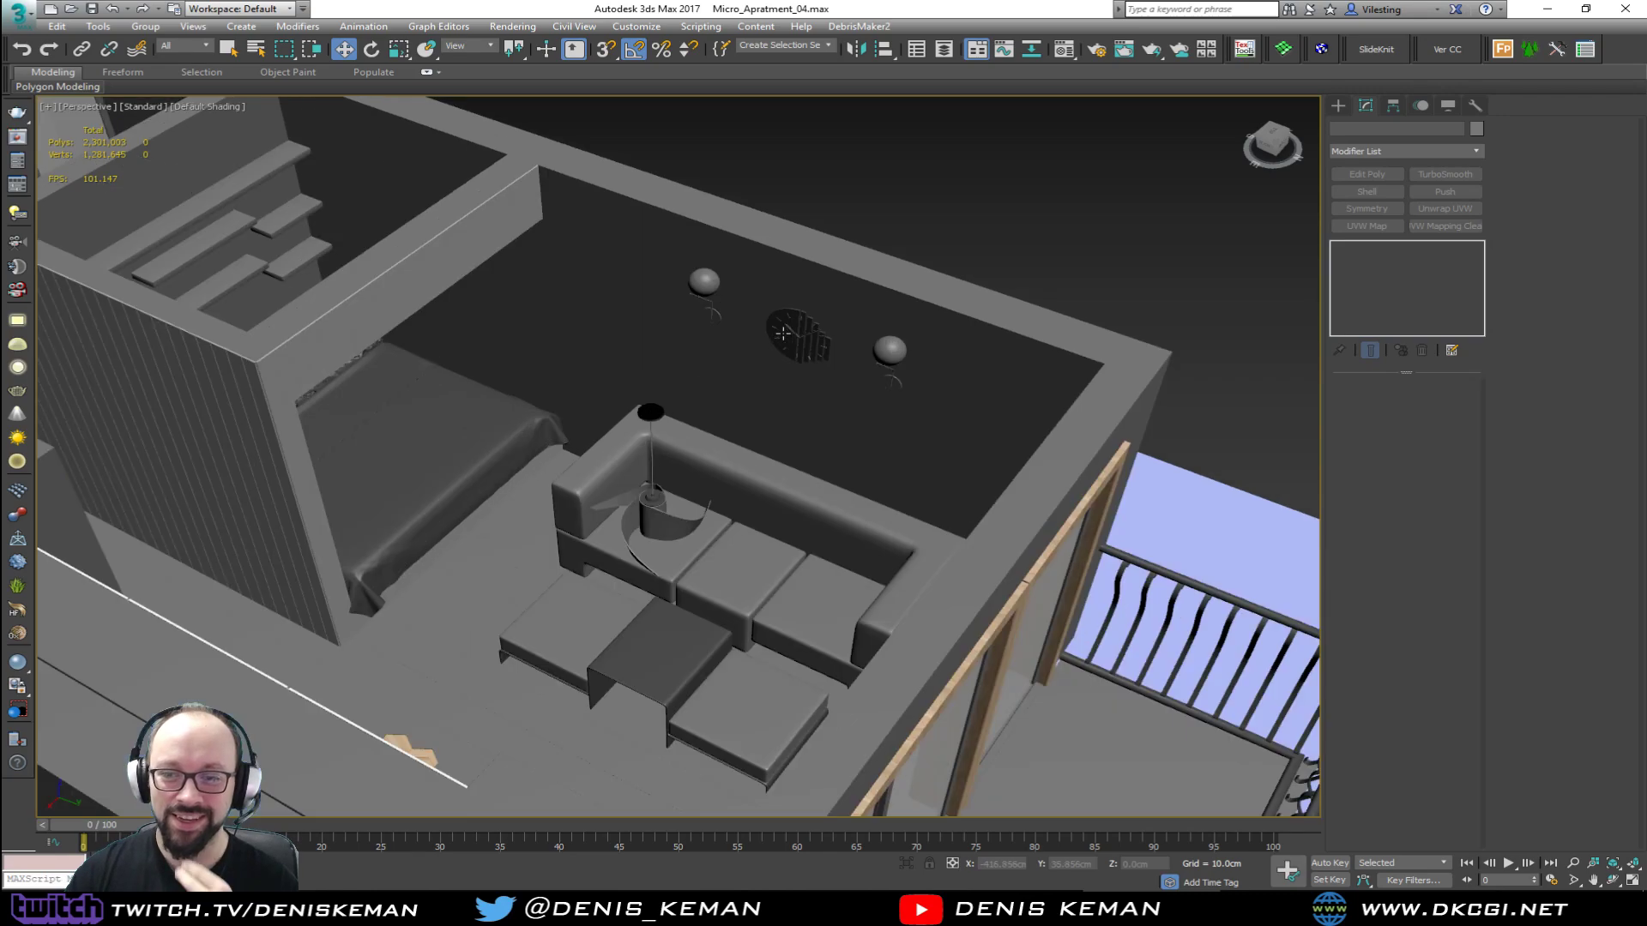
{"action": "scroll", "coordinate": [783, 333], "scroll_direction": "down", "scroll_amount": 8}
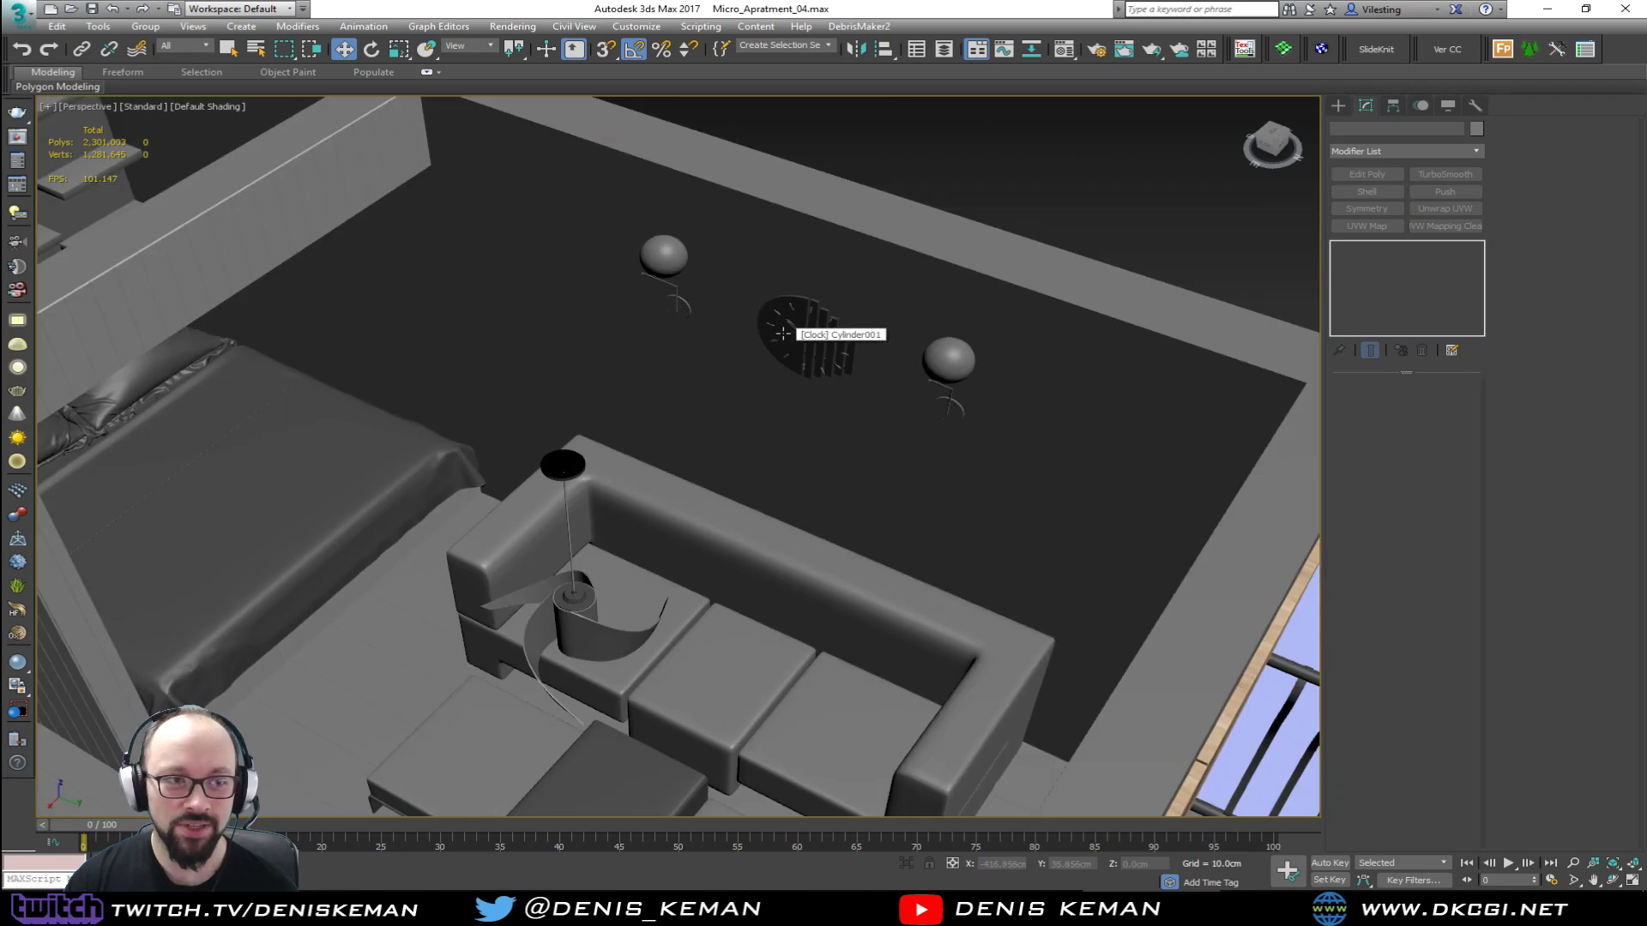
{"action": "middle_click_drag", "start_coordinate": [784, 333], "coordinate": [986, 251], "text": "alt"}
{"action": "mouse_move", "coordinate": [831, 370]}
{"action": "middle_mouse_down", "text": "alt"}
{"action": "mouse_move", "coordinate": [733, 382]}
{"action": "mouse_move", "coordinate": [836, 367]}
{"action": "middle_mouse_up", "text": "alt"}
{"action": "scroll", "coordinate": [706, 371], "scroll_direction": "down", "scroll_amount": 10}
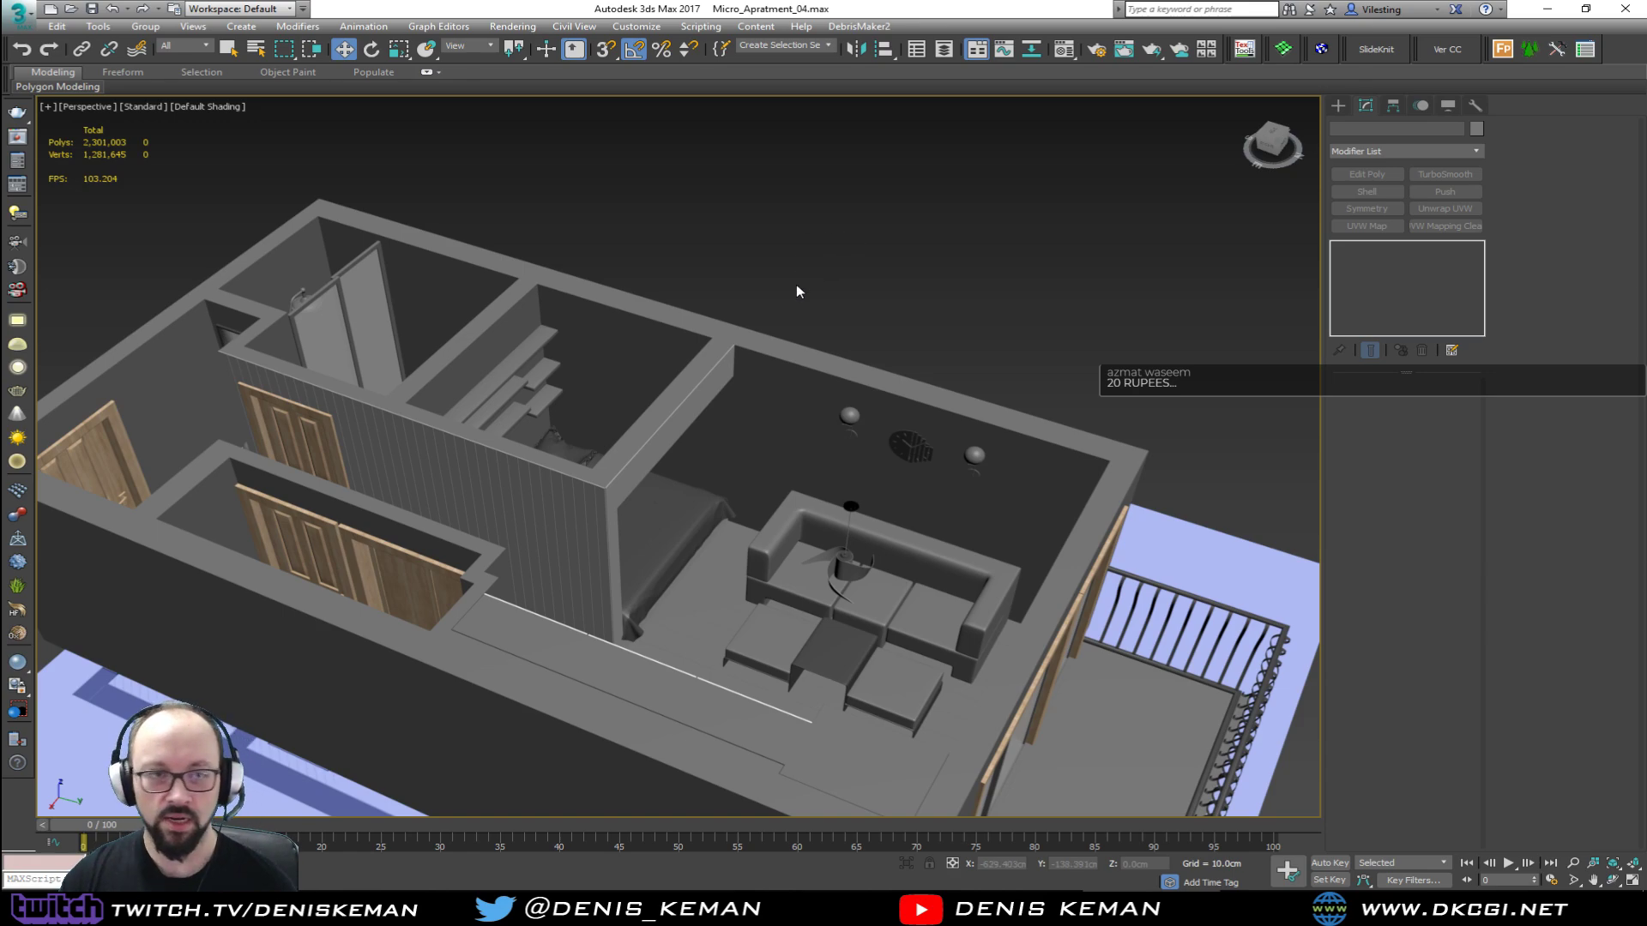
{"action": "mouse_move", "coordinate": [799, 330]}
{"action": "middle_mouse_down", "text": "alt"}
{"action": "mouse_move", "coordinate": [775, 332]}
{"action": "mouse_move", "coordinate": [788, 317]}
{"action": "middle_mouse_up", "text": "alt"}
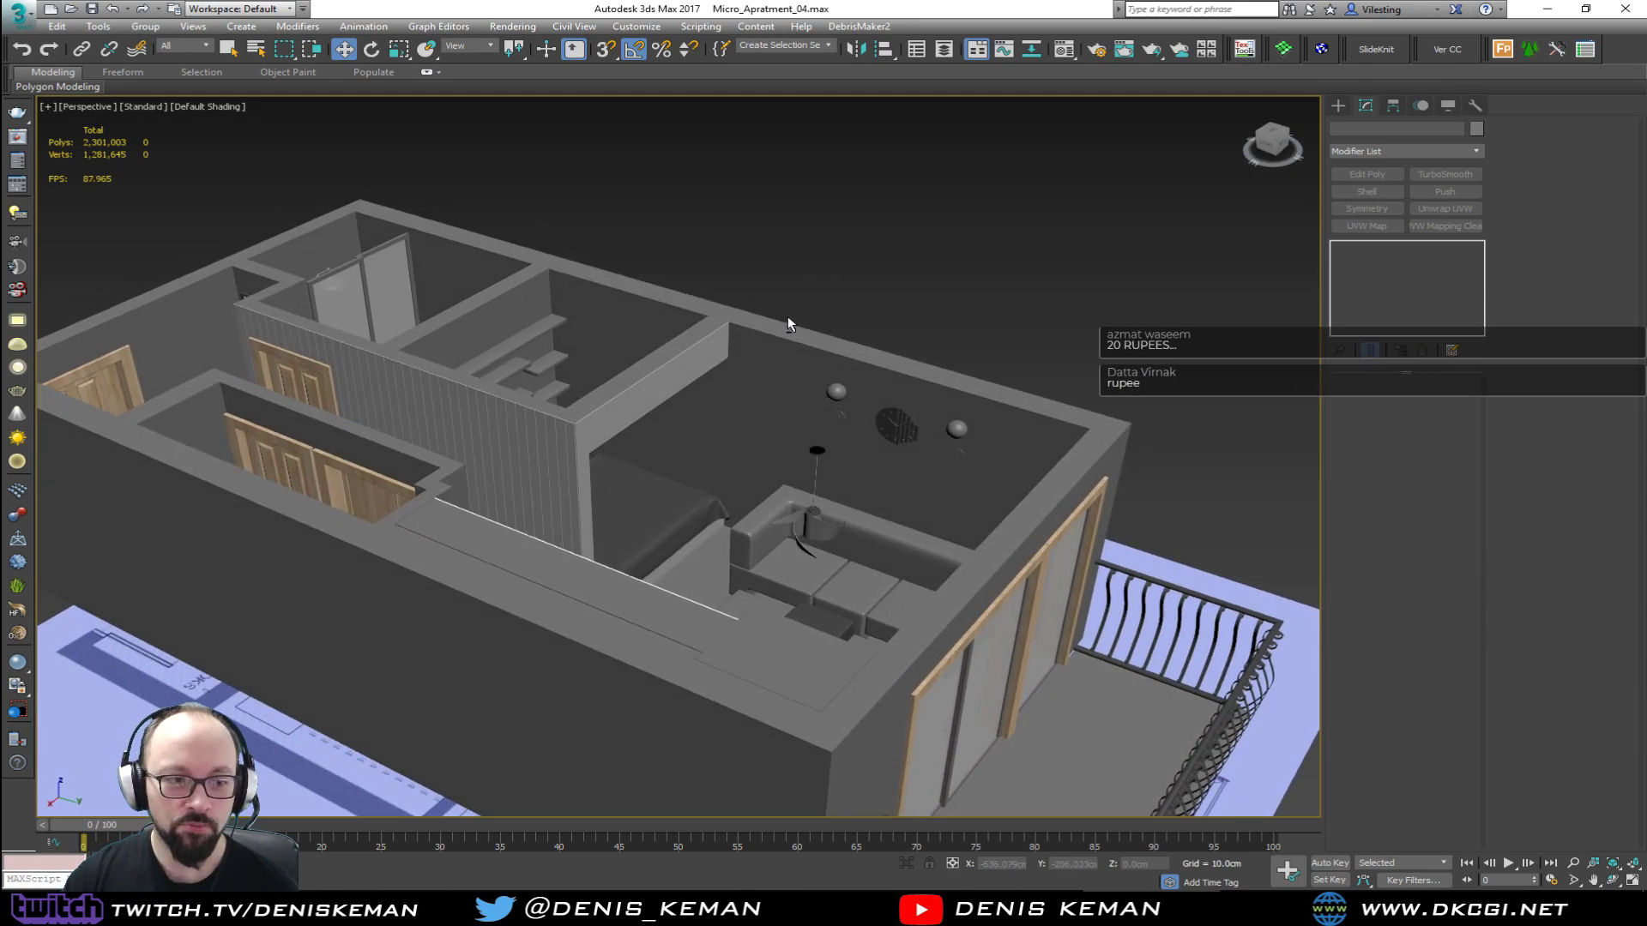
{"action": "scroll", "coordinate": [774, 447], "scroll_direction": "up", "scroll_amount": 15}
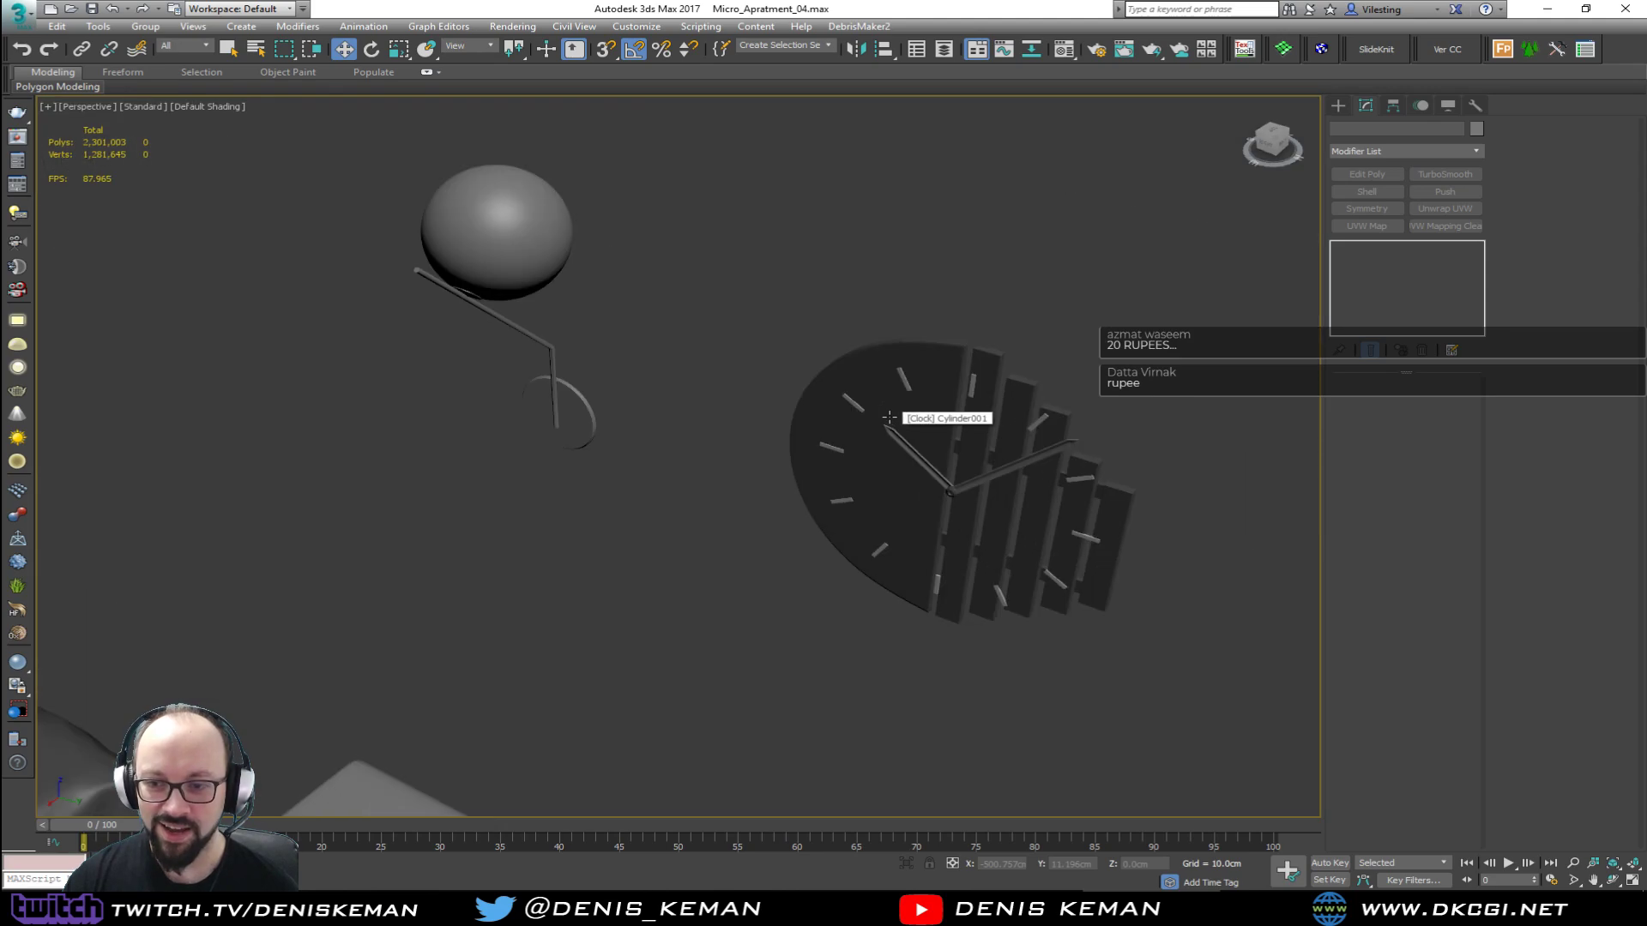
Step: Inspect the wall clock group's geometry up close in shaded, edged and wireframe display, and view the apartment from the balcony end
{"action": "middle_click_drag", "start_coordinate": [695, 421], "coordinate": [738, 415], "text": "alt"}
{"action": "middle_click_drag", "start_coordinate": [961, 331], "coordinate": [590, 406]}
{"action": "left_click", "coordinate": [947, 334]}
{"action": "key", "text": "z"}
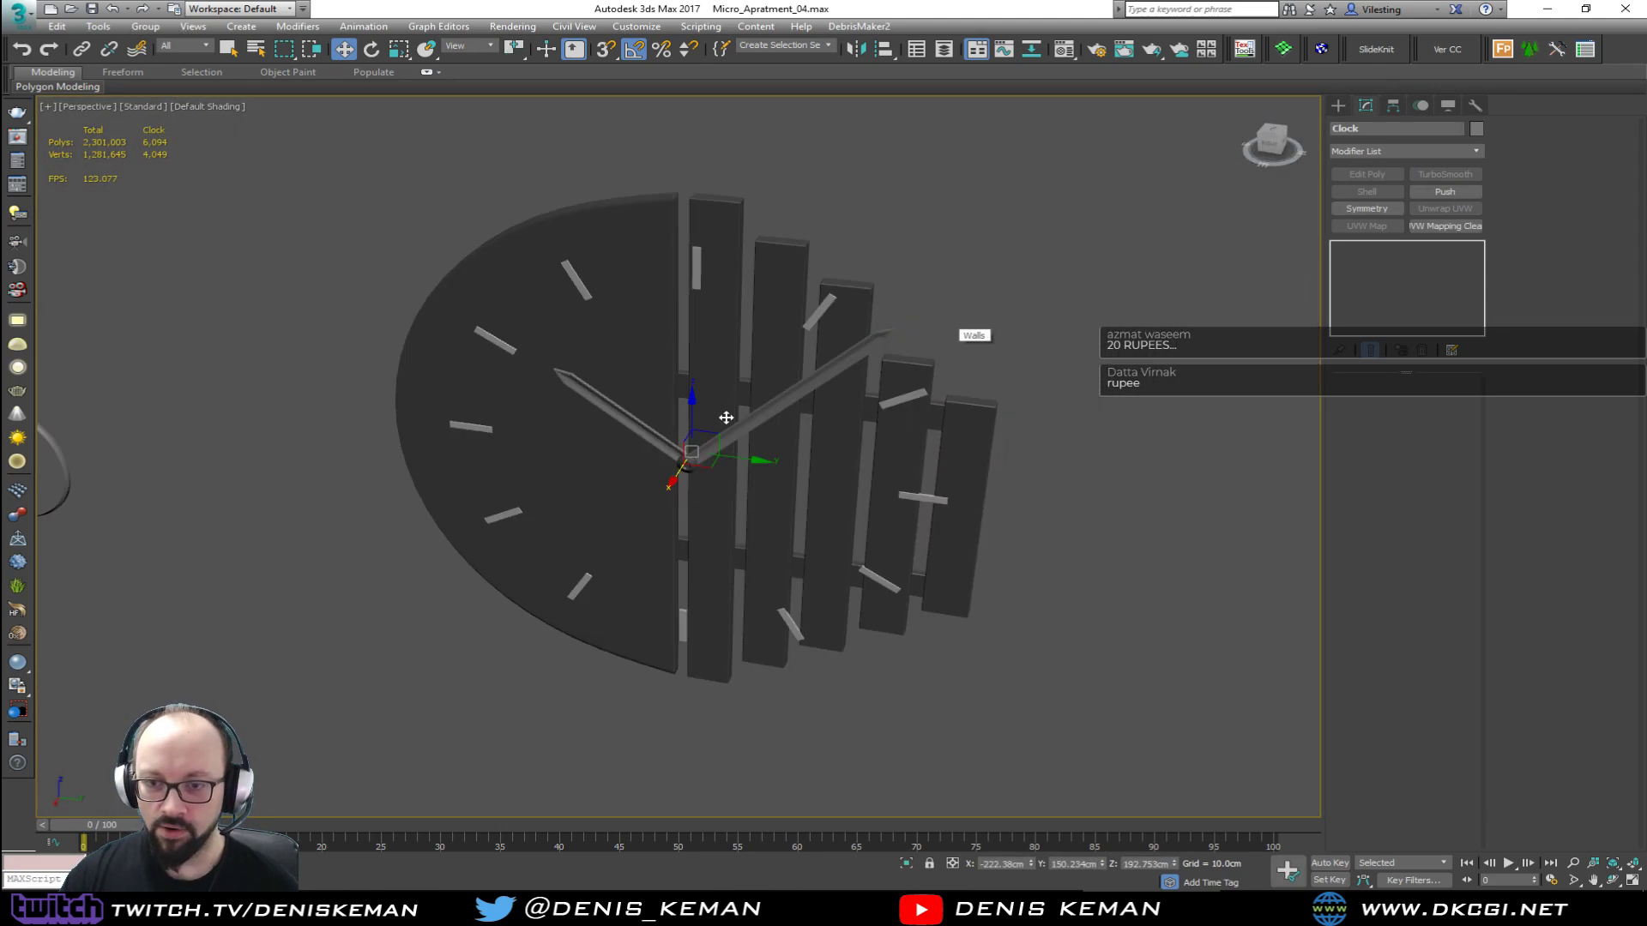
{"action": "scroll", "coordinate": [702, 440], "scroll_direction": "up", "scroll_amount": 5}
{"action": "key", "text": "F4"}
{"action": "key", "text": "F4"}
{"action": "scroll", "coordinate": [702, 441], "scroll_direction": "down", "scroll_amount": 6}
{"action": "key", "text": "F3"}
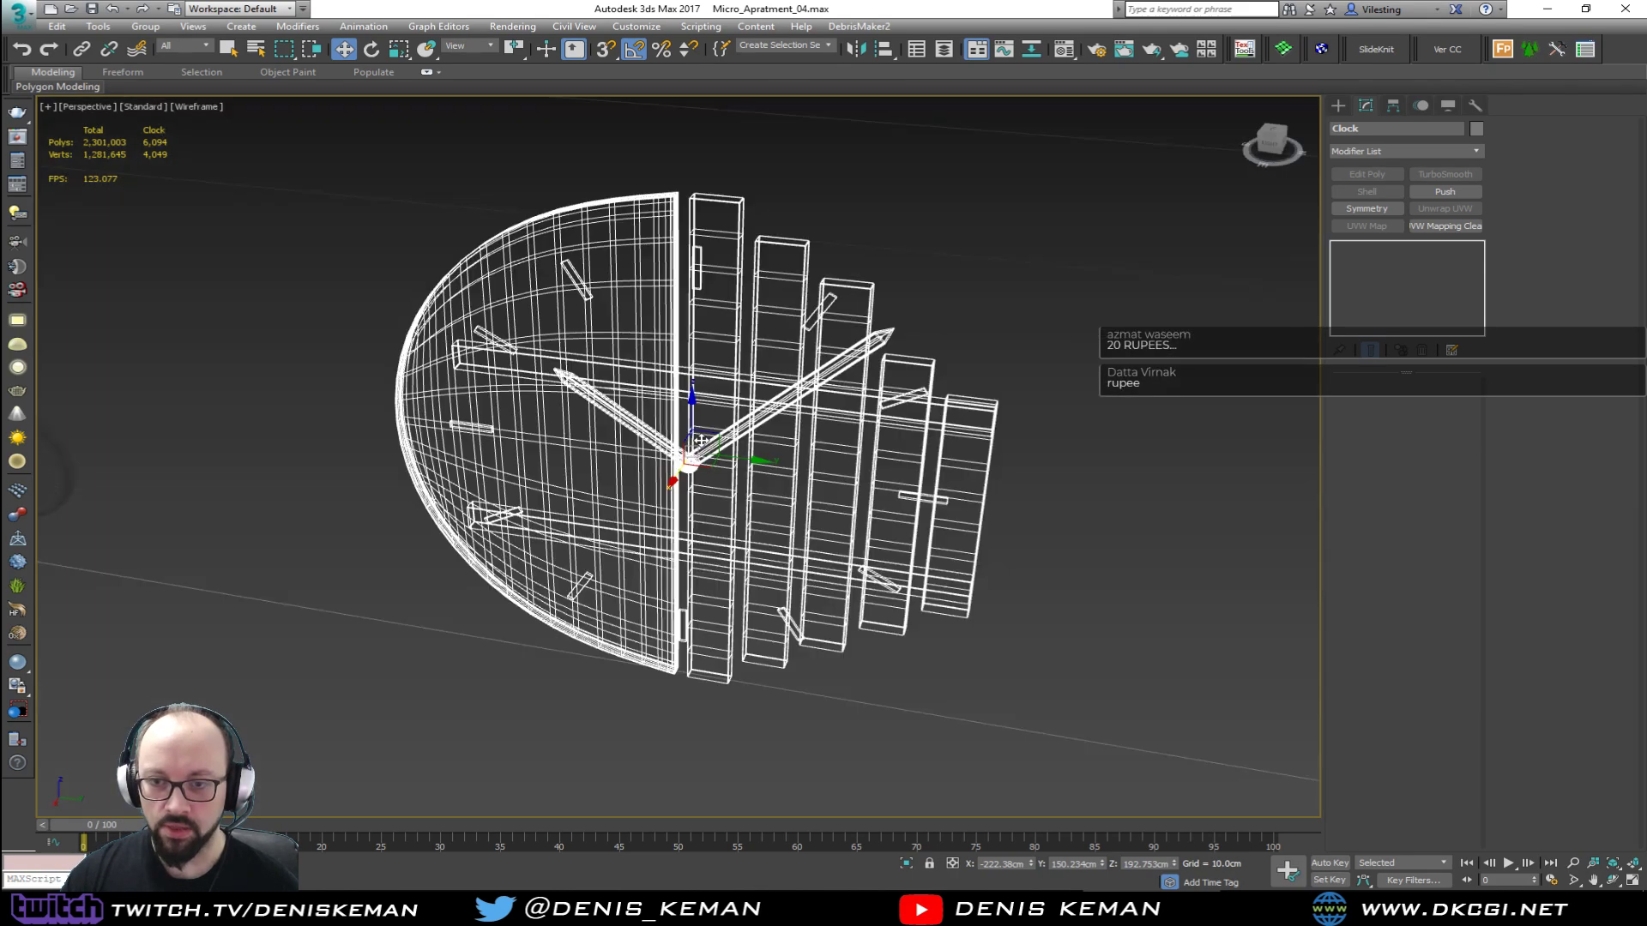
{"action": "left_click", "coordinate": [983, 315]}
{"action": "key", "text": "F3"}
{"action": "key", "text": "F4"}
{"action": "key", "text": "F4"}
{"action": "scroll", "coordinate": [805, 366], "scroll_direction": "down", "scroll_amount": 7}
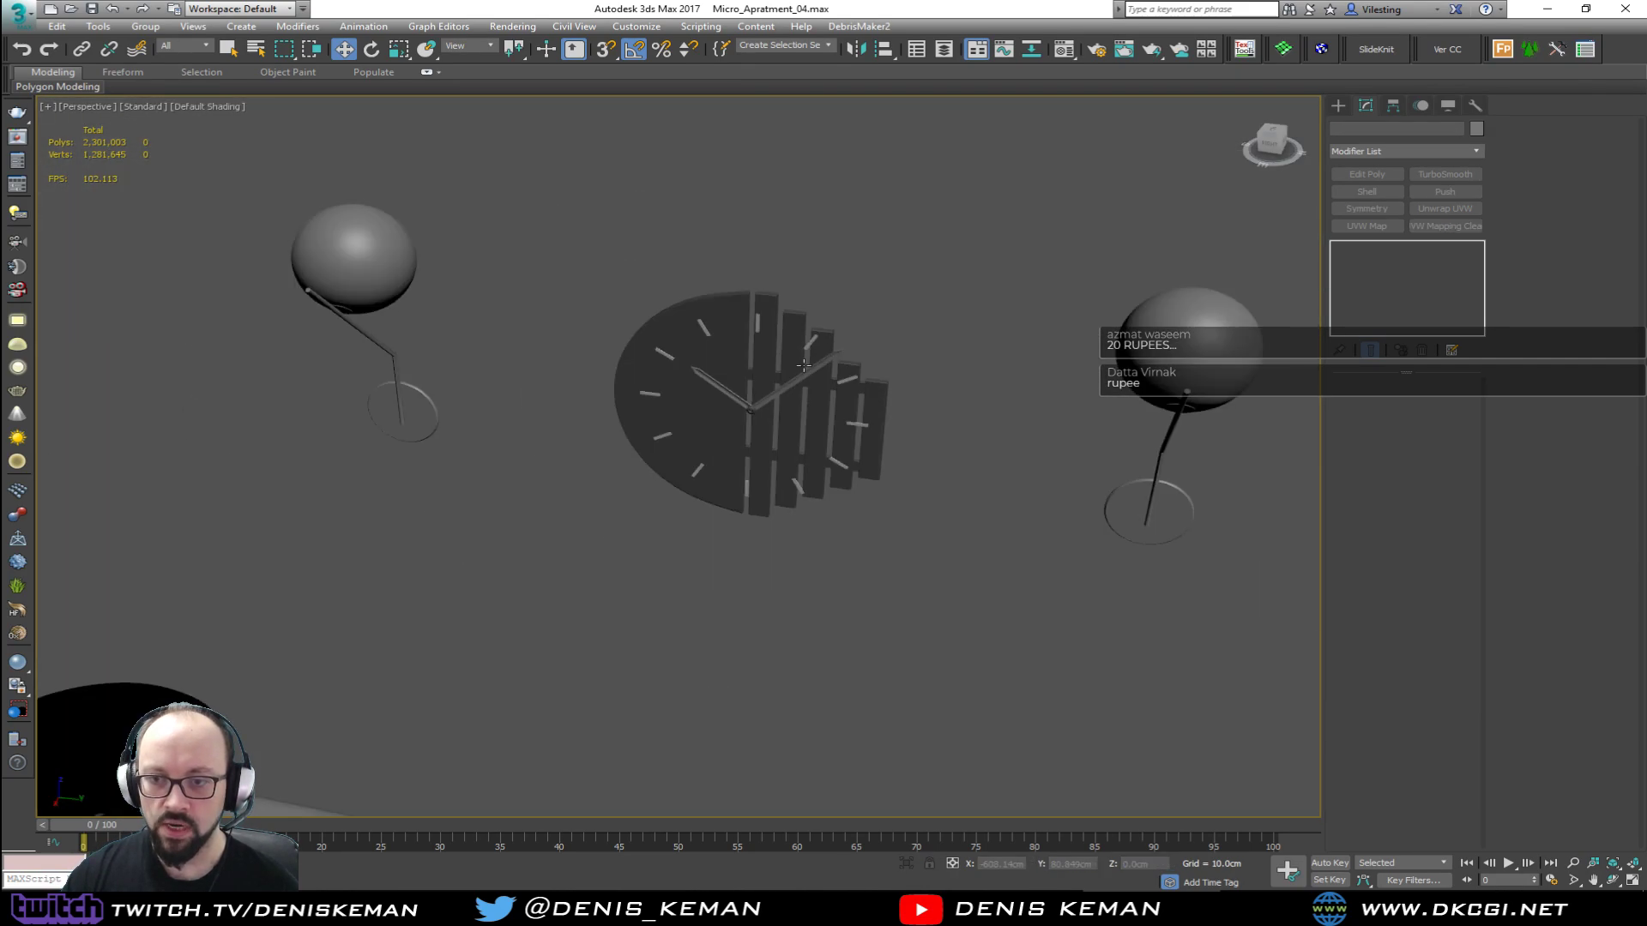
{"action": "middle_click_drag", "start_coordinate": [805, 366], "coordinate": [727, 360], "text": "alt"}
{"action": "scroll", "coordinate": [901, 343], "scroll_direction": "down", "scroll_amount": 4}
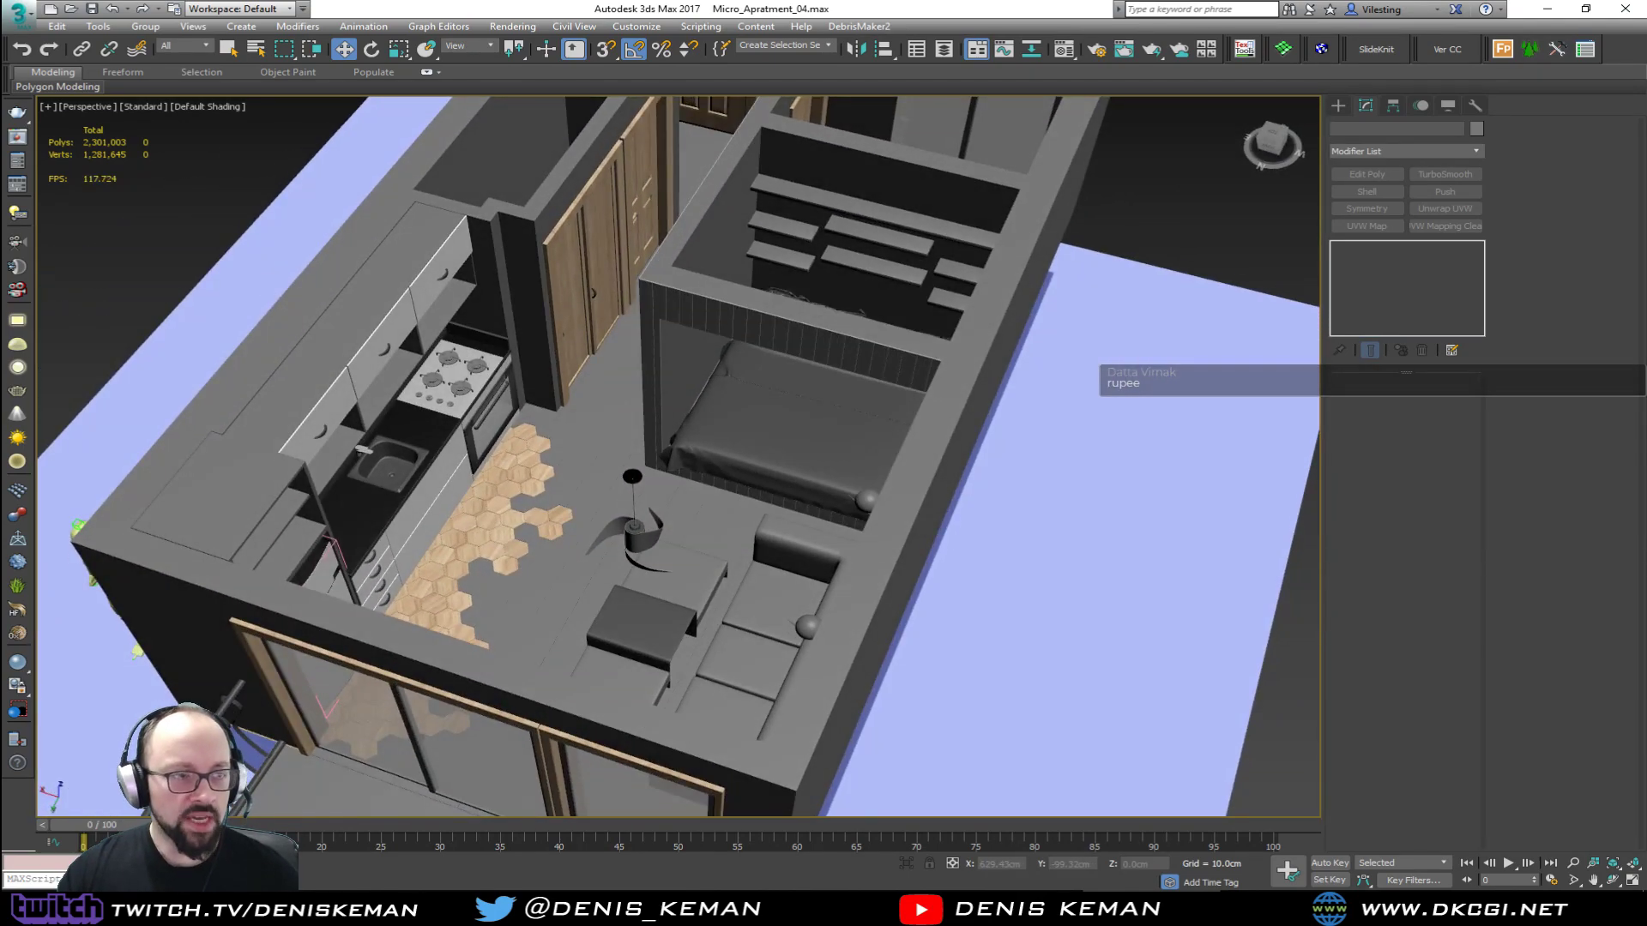
Step: Switch to Discord and browse the reference images in the streaming_related channel, including the newest posts of a vase, a wall mirror and a sculpture
{"action": "left_click", "coordinate": [876, 908]}
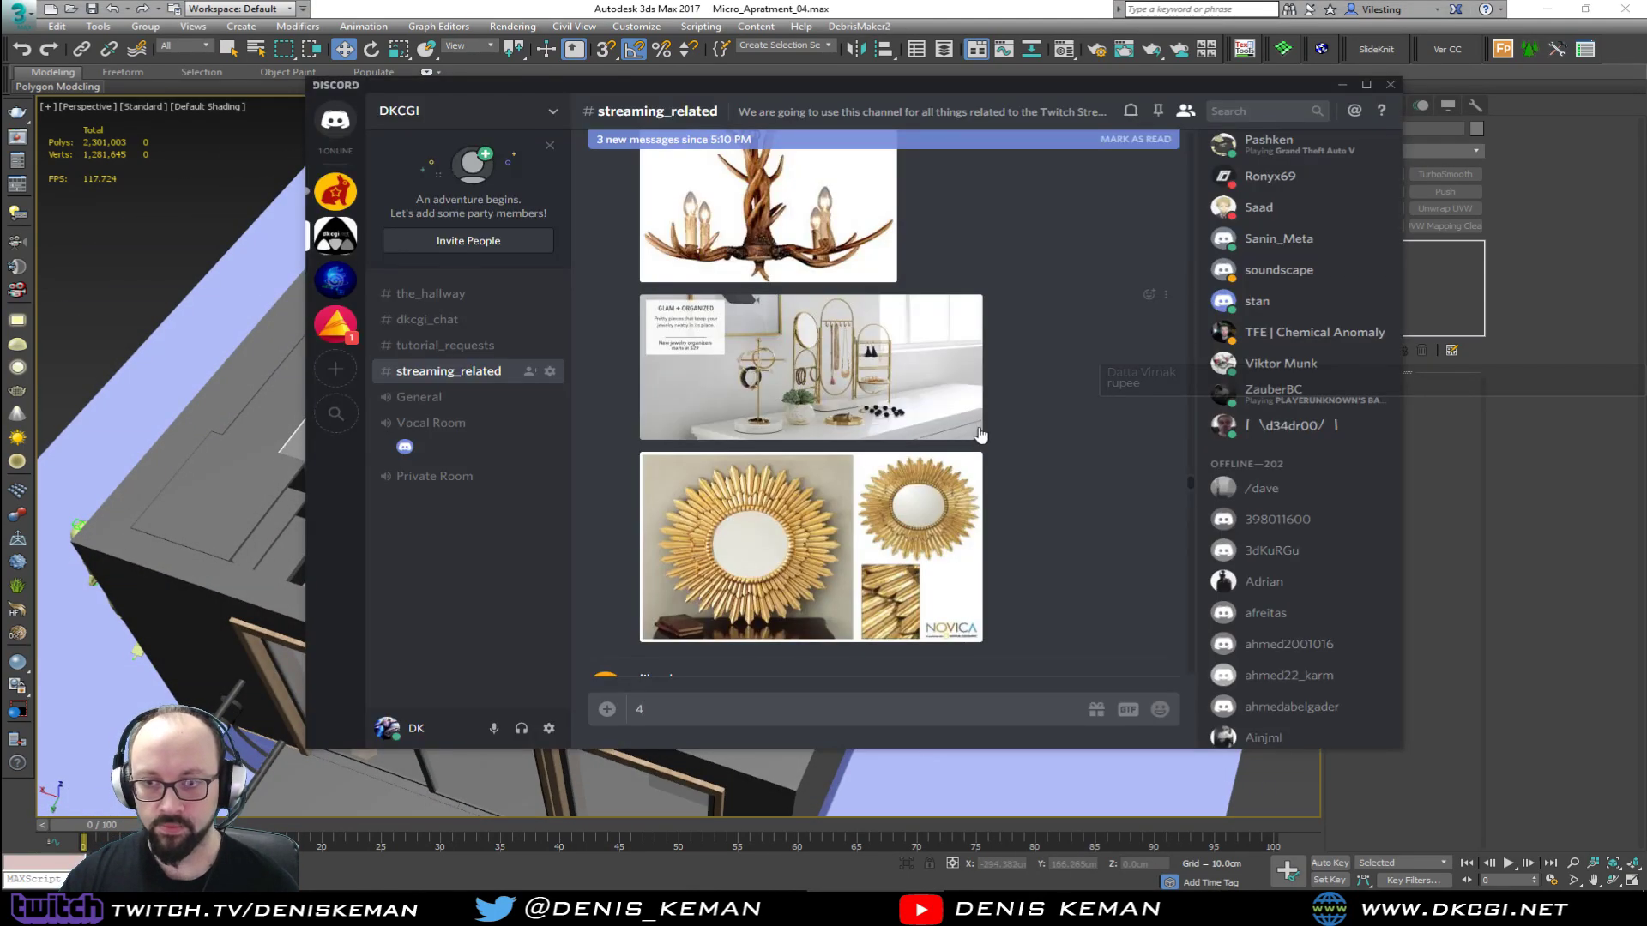
{"action": "scroll", "coordinate": [980, 435], "scroll_direction": "down", "scroll_amount": 1}
{"action": "scroll", "coordinate": [981, 434], "scroll_direction": "up", "scroll_amount": 10}
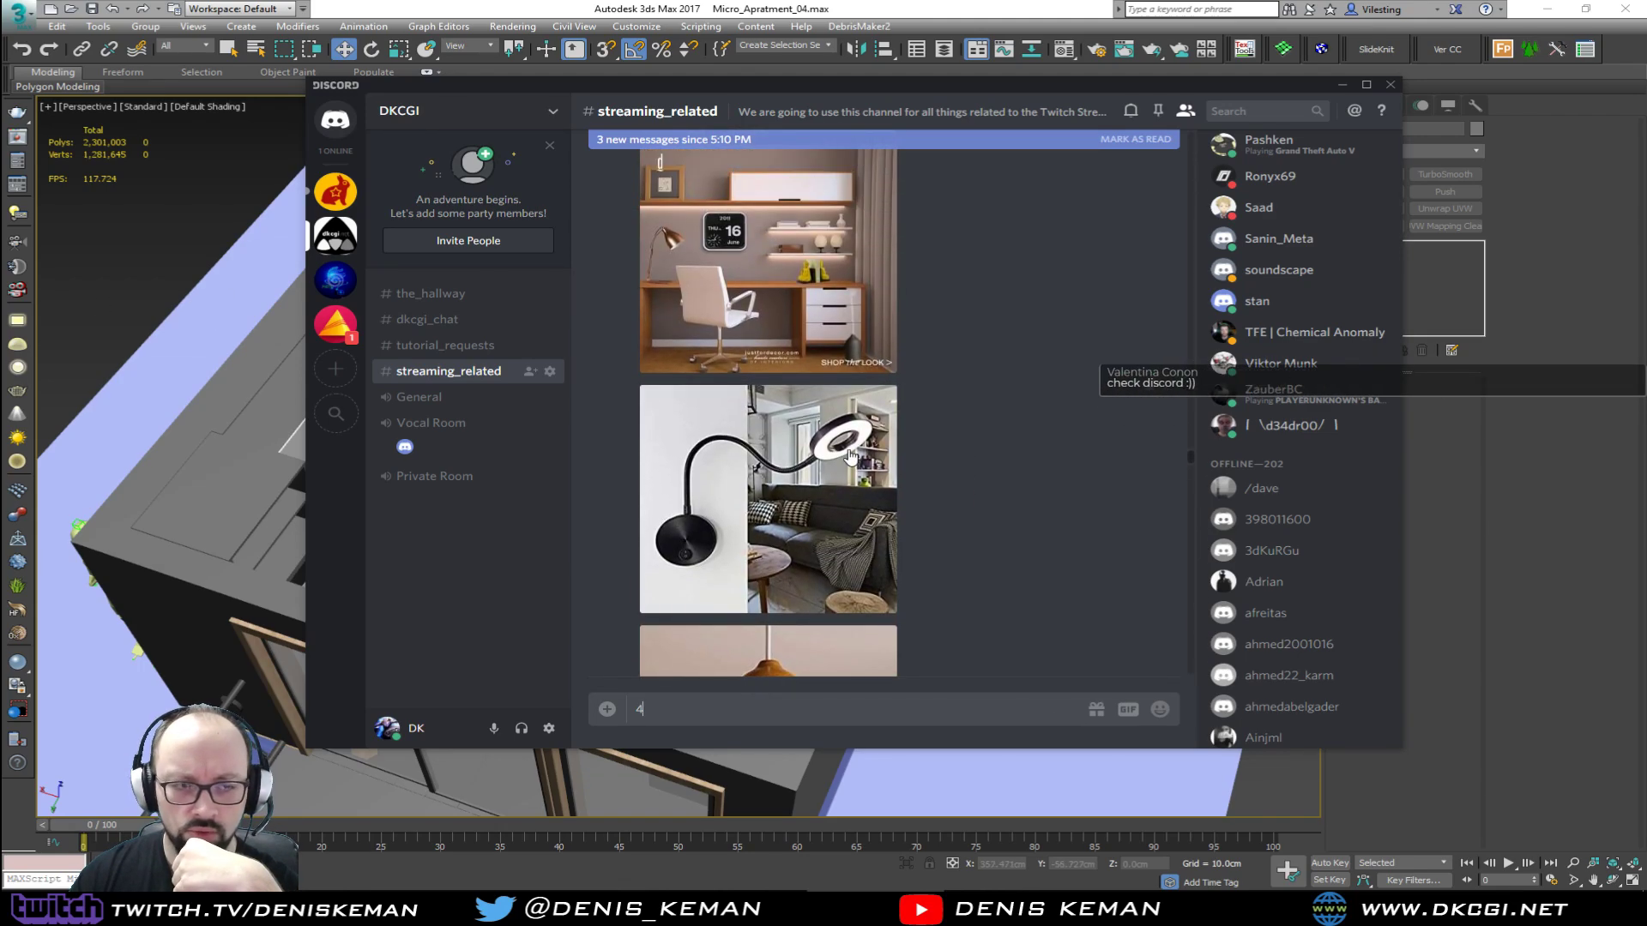
{"action": "scroll", "coordinate": [851, 457], "scroll_direction": "down", "scroll_amount": 3}
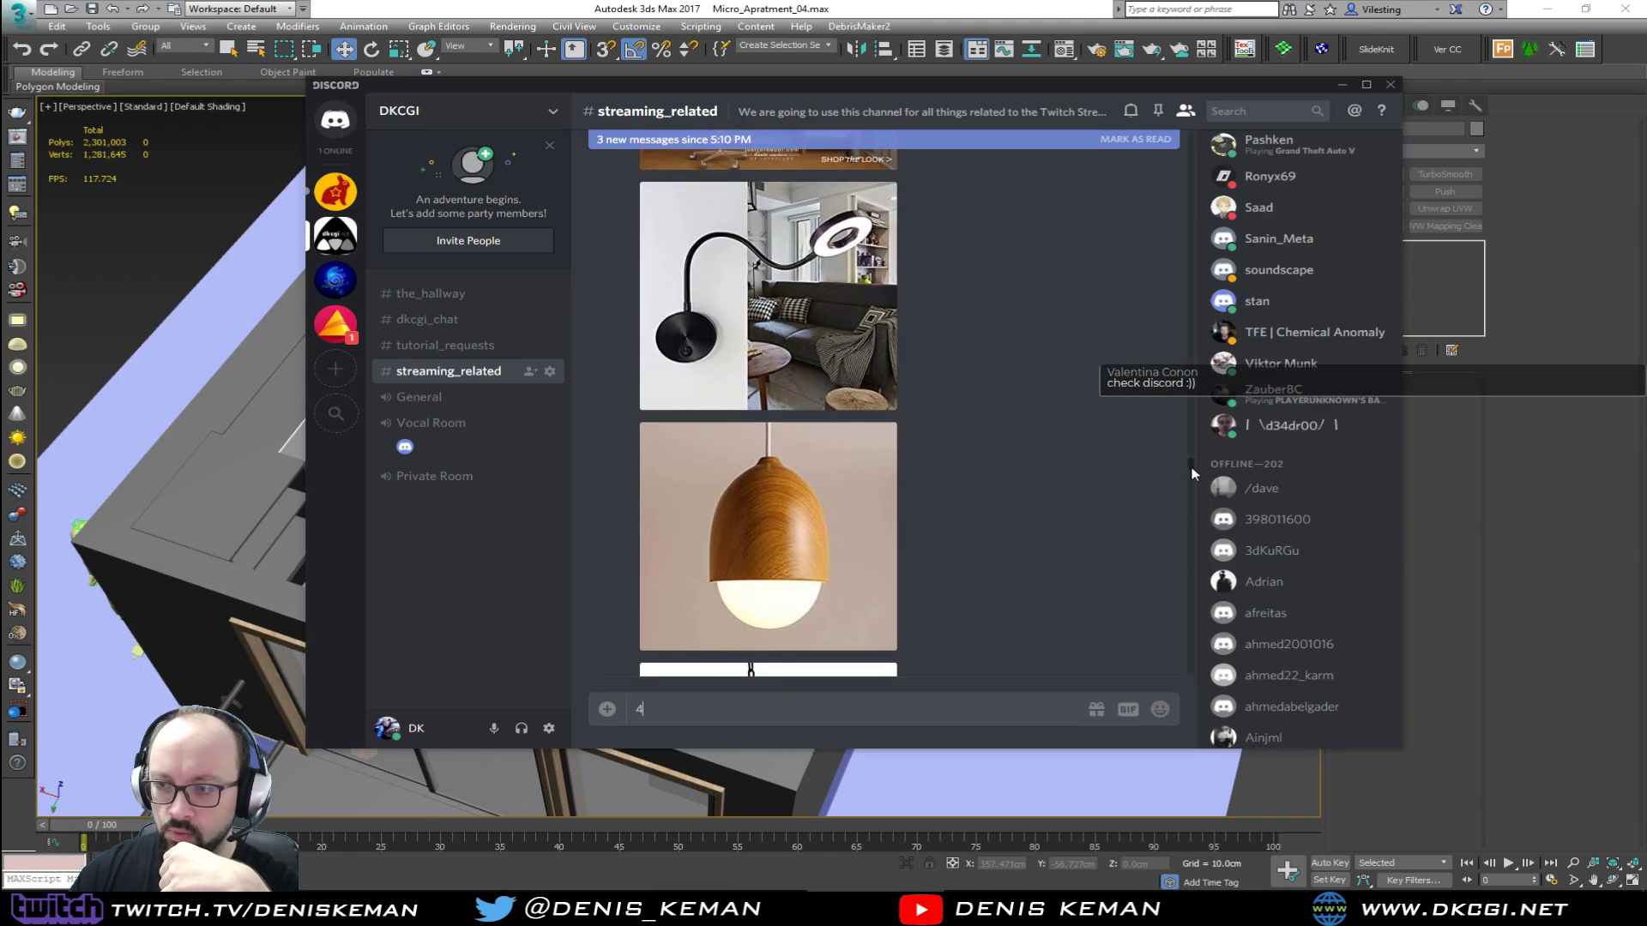
{"action": "left_click_drag", "start_coordinate": [1194, 473], "coordinate": [1184, 709]}
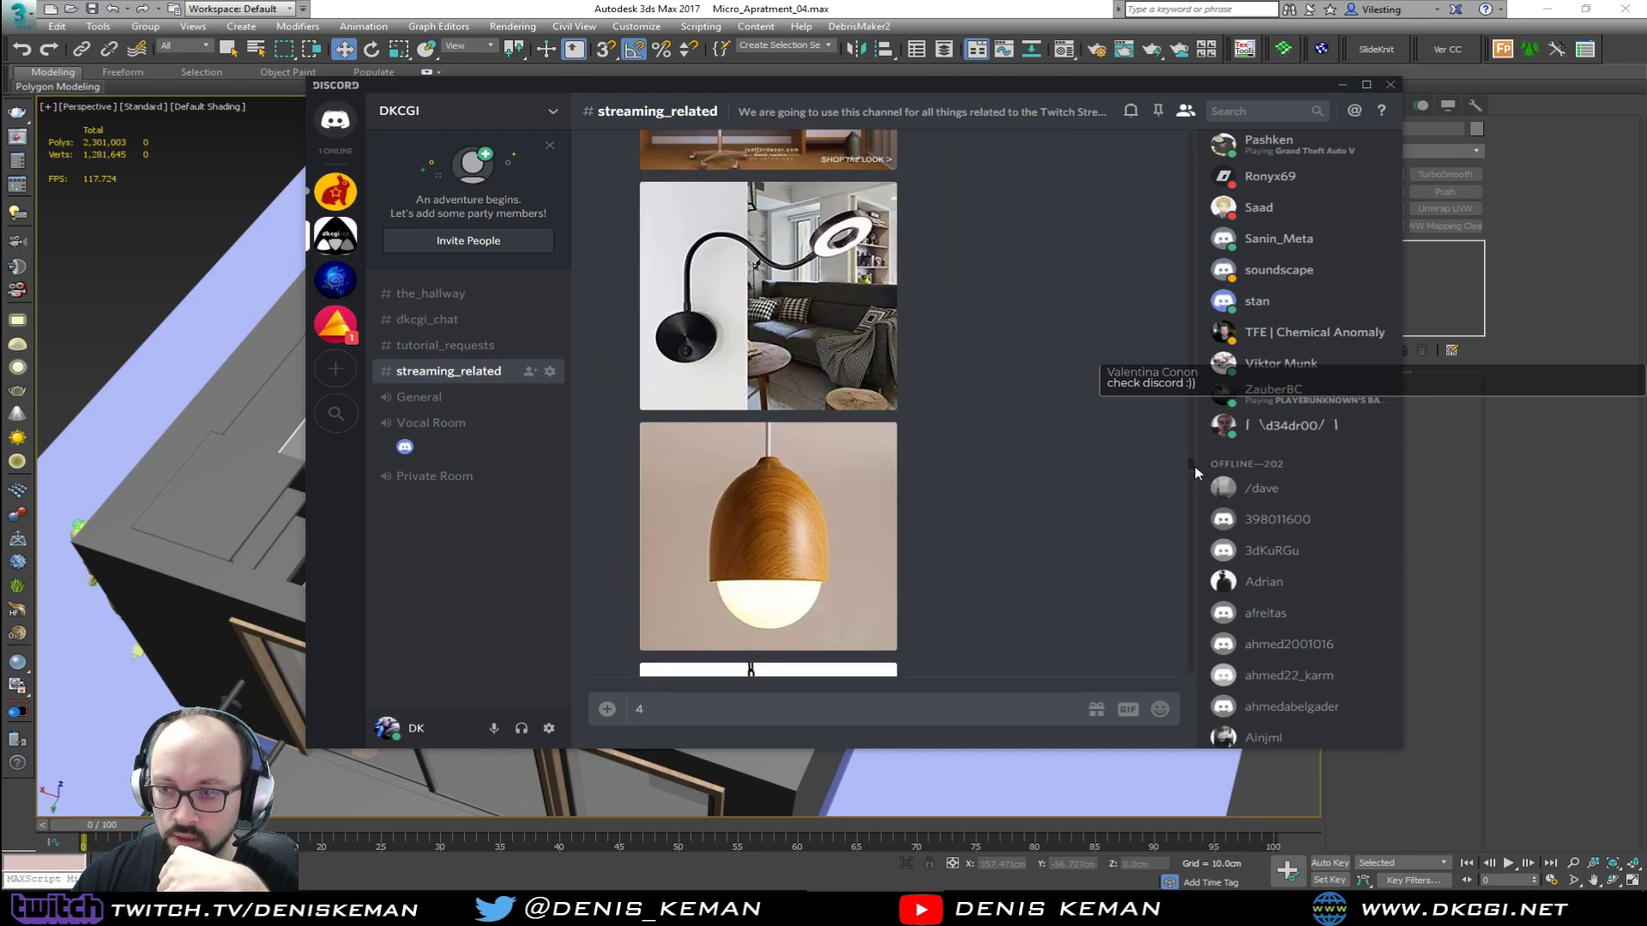
{"action": "mouse_move", "coordinate": [1195, 473]}
{"action": "left_mouse_down"}
{"action": "mouse_move", "coordinate": [1194, 712]}
{"action": "mouse_move", "coordinate": [1195, 695]}
{"action": "left_mouse_up"}
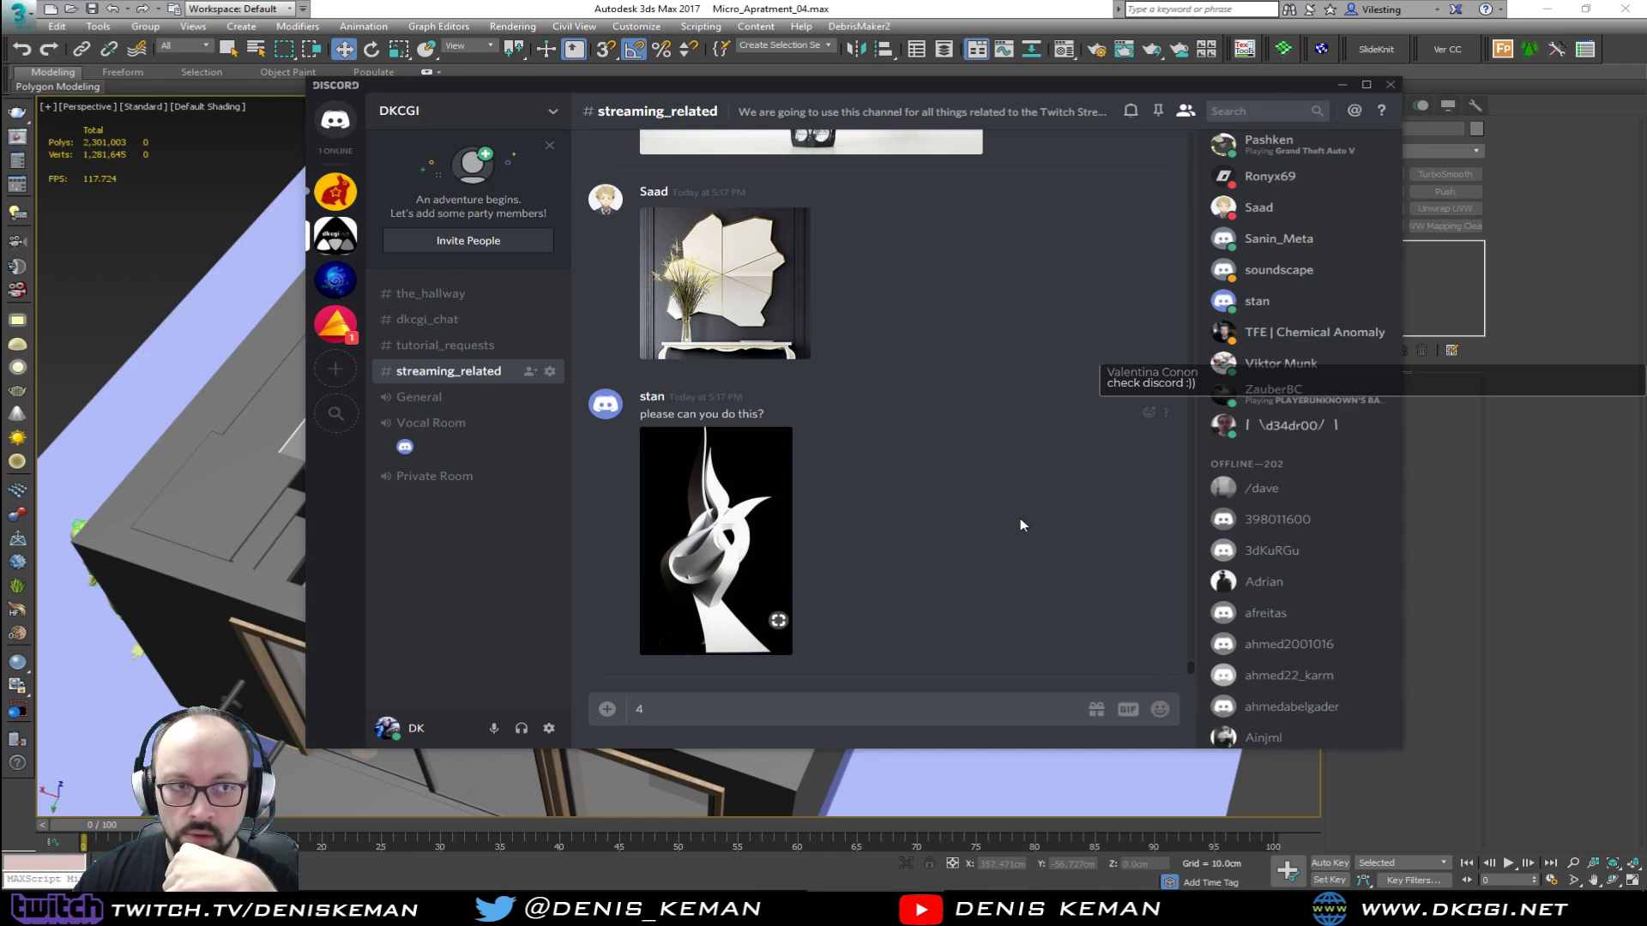
{"action": "scroll", "coordinate": [1021, 520], "scroll_direction": "up", "scroll_amount": 4}
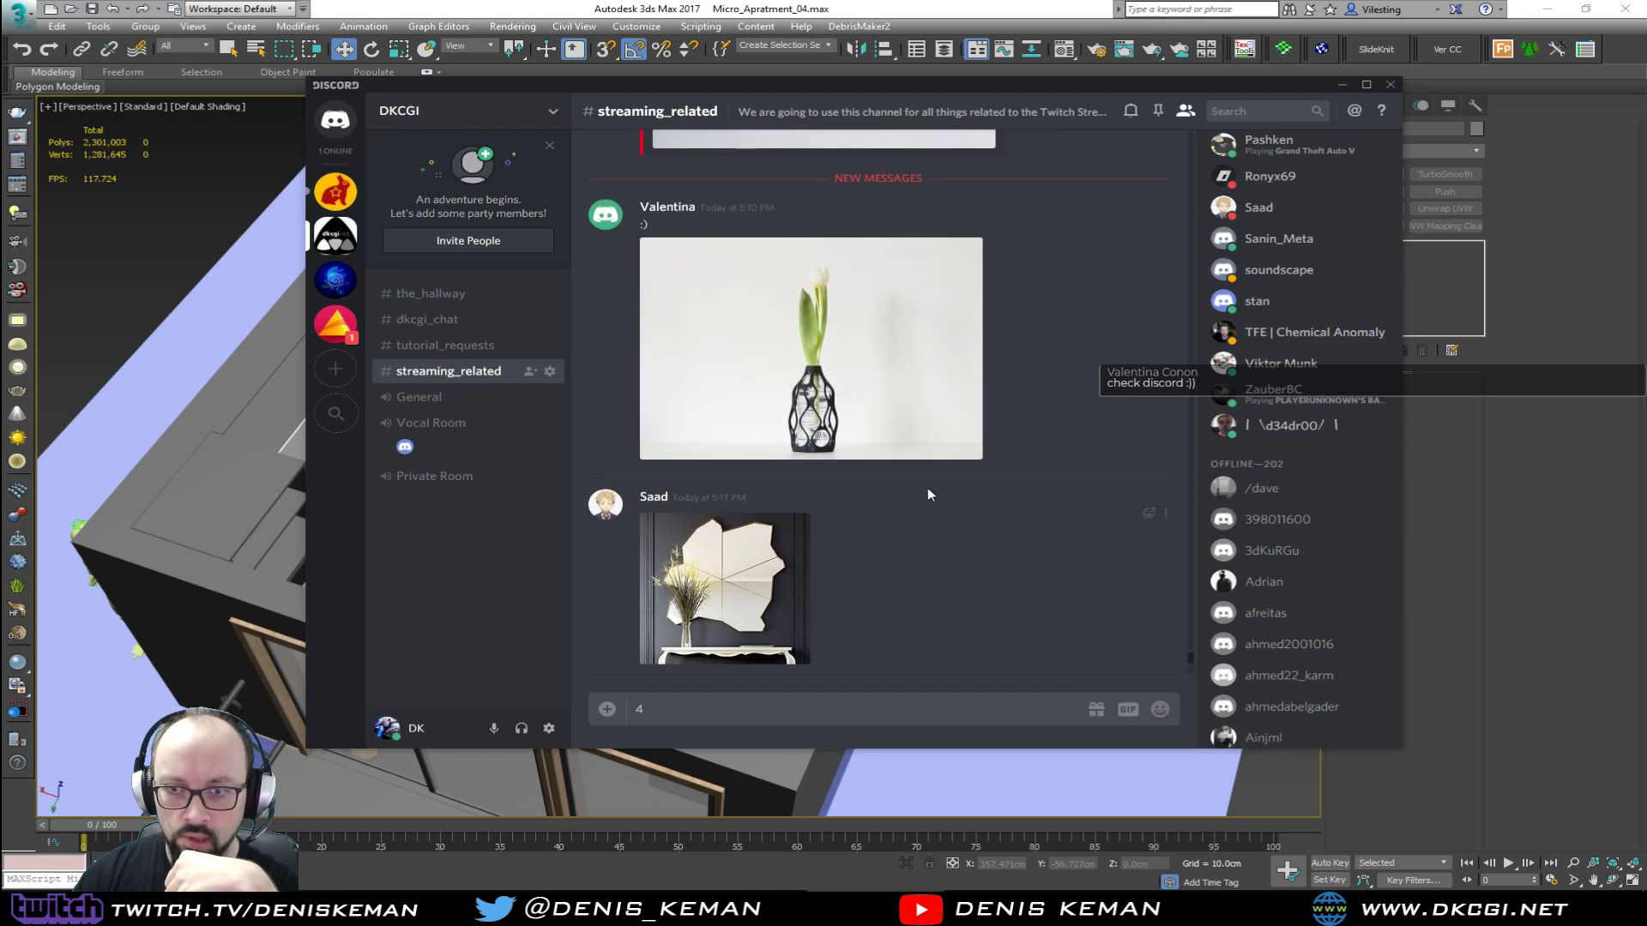
{"action": "scroll", "coordinate": [834, 365], "scroll_direction": "down", "scroll_amount": 1}
{"action": "scroll", "coordinate": [834, 364], "scroll_direction": "down", "scroll_amount": 4}
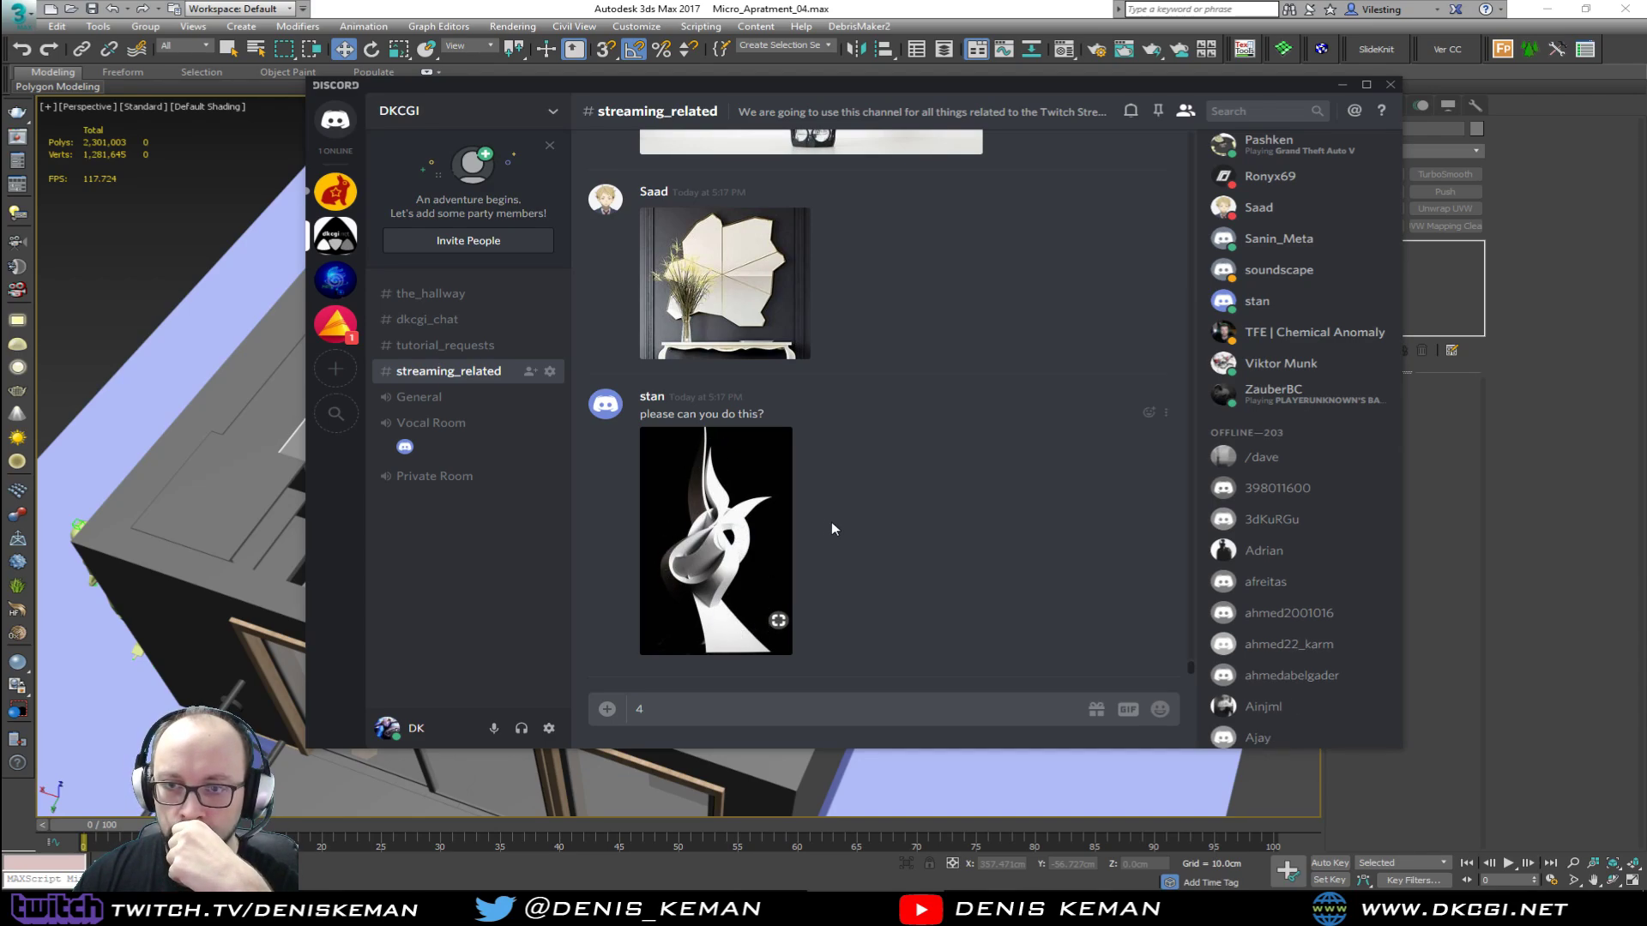
{"action": "scroll", "coordinate": [831, 526], "scroll_direction": "up", "scroll_amount": 2}
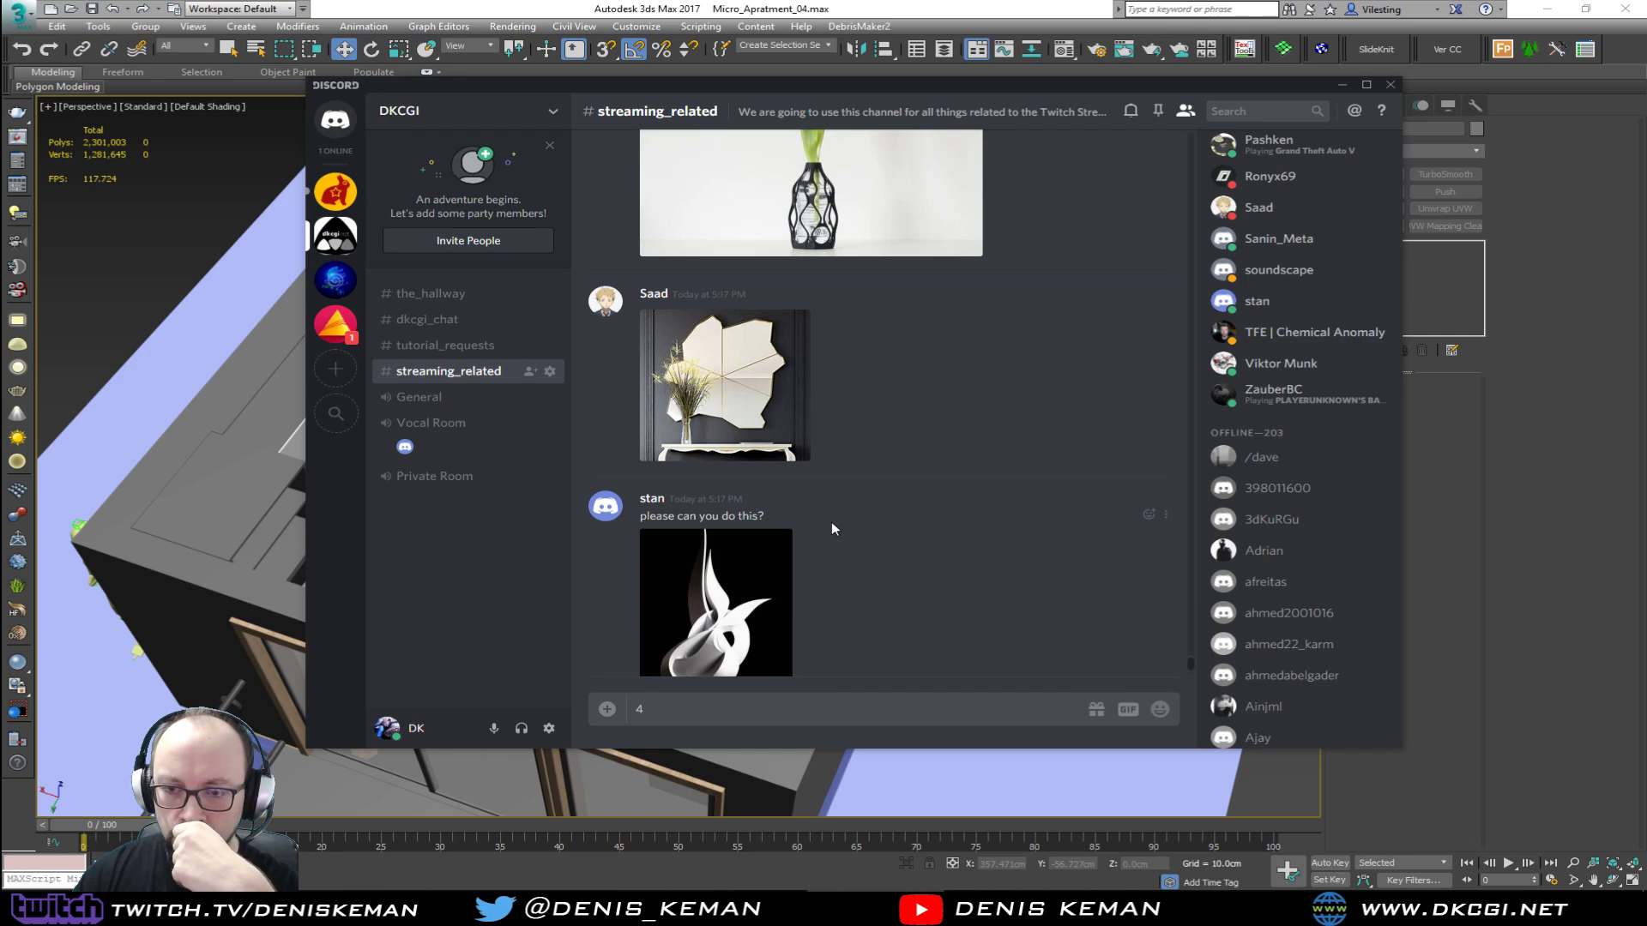
{"action": "scroll", "coordinate": [831, 528], "scroll_direction": "down", "scroll_amount": 2}
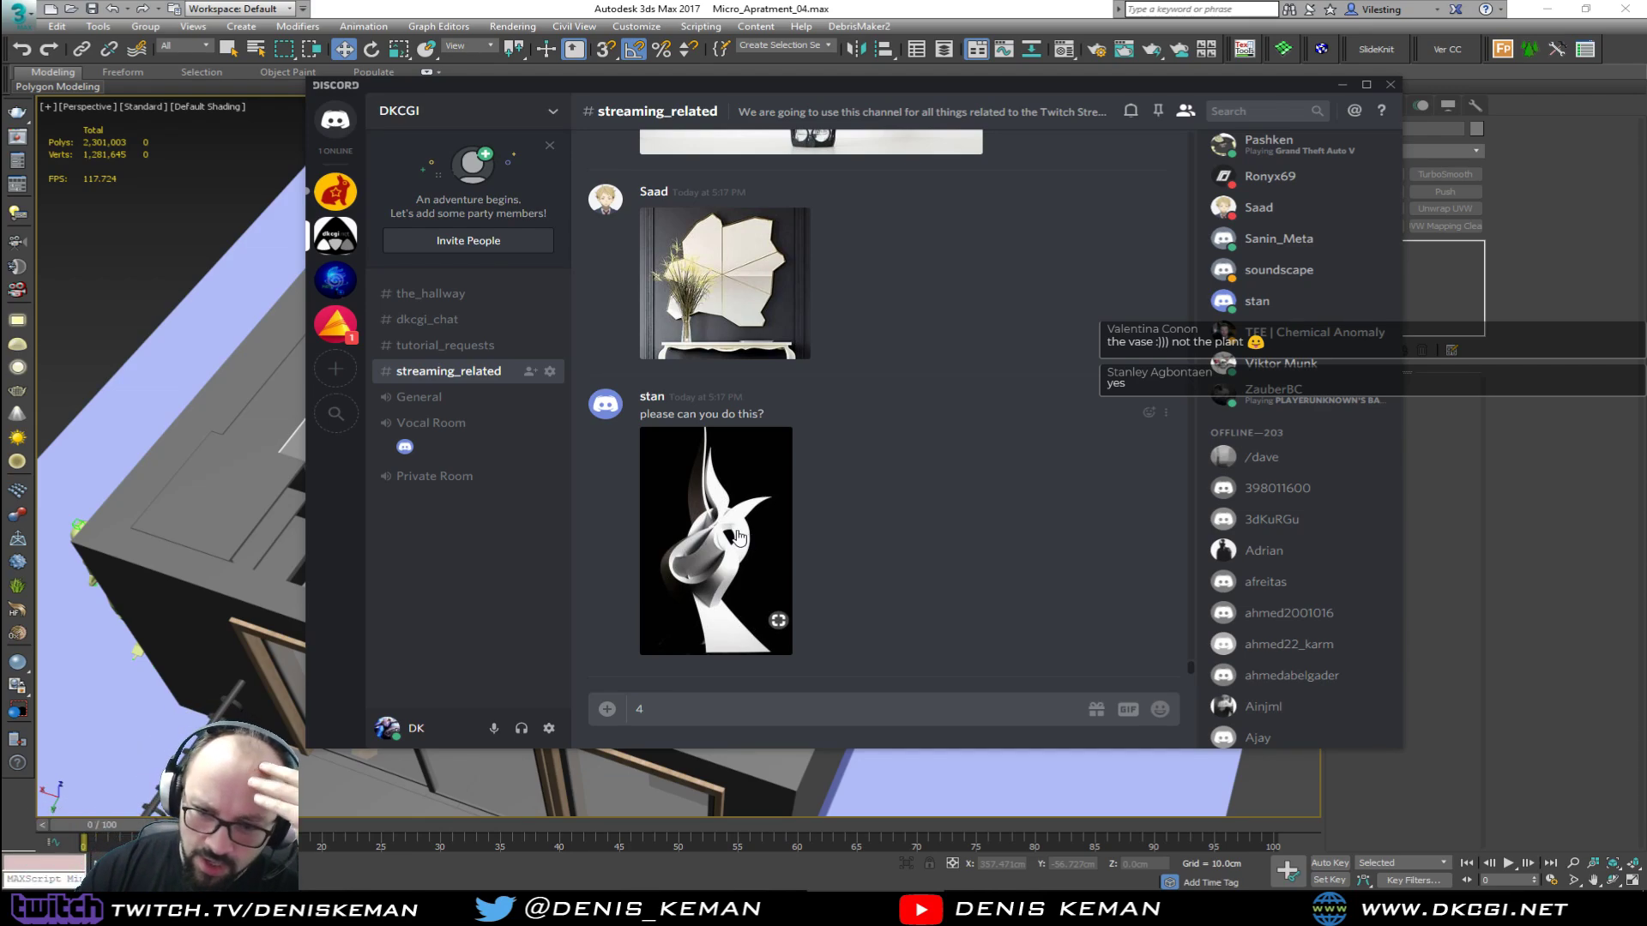
{"action": "scroll", "coordinate": [763, 572], "scroll_direction": "up", "scroll_amount": 5}
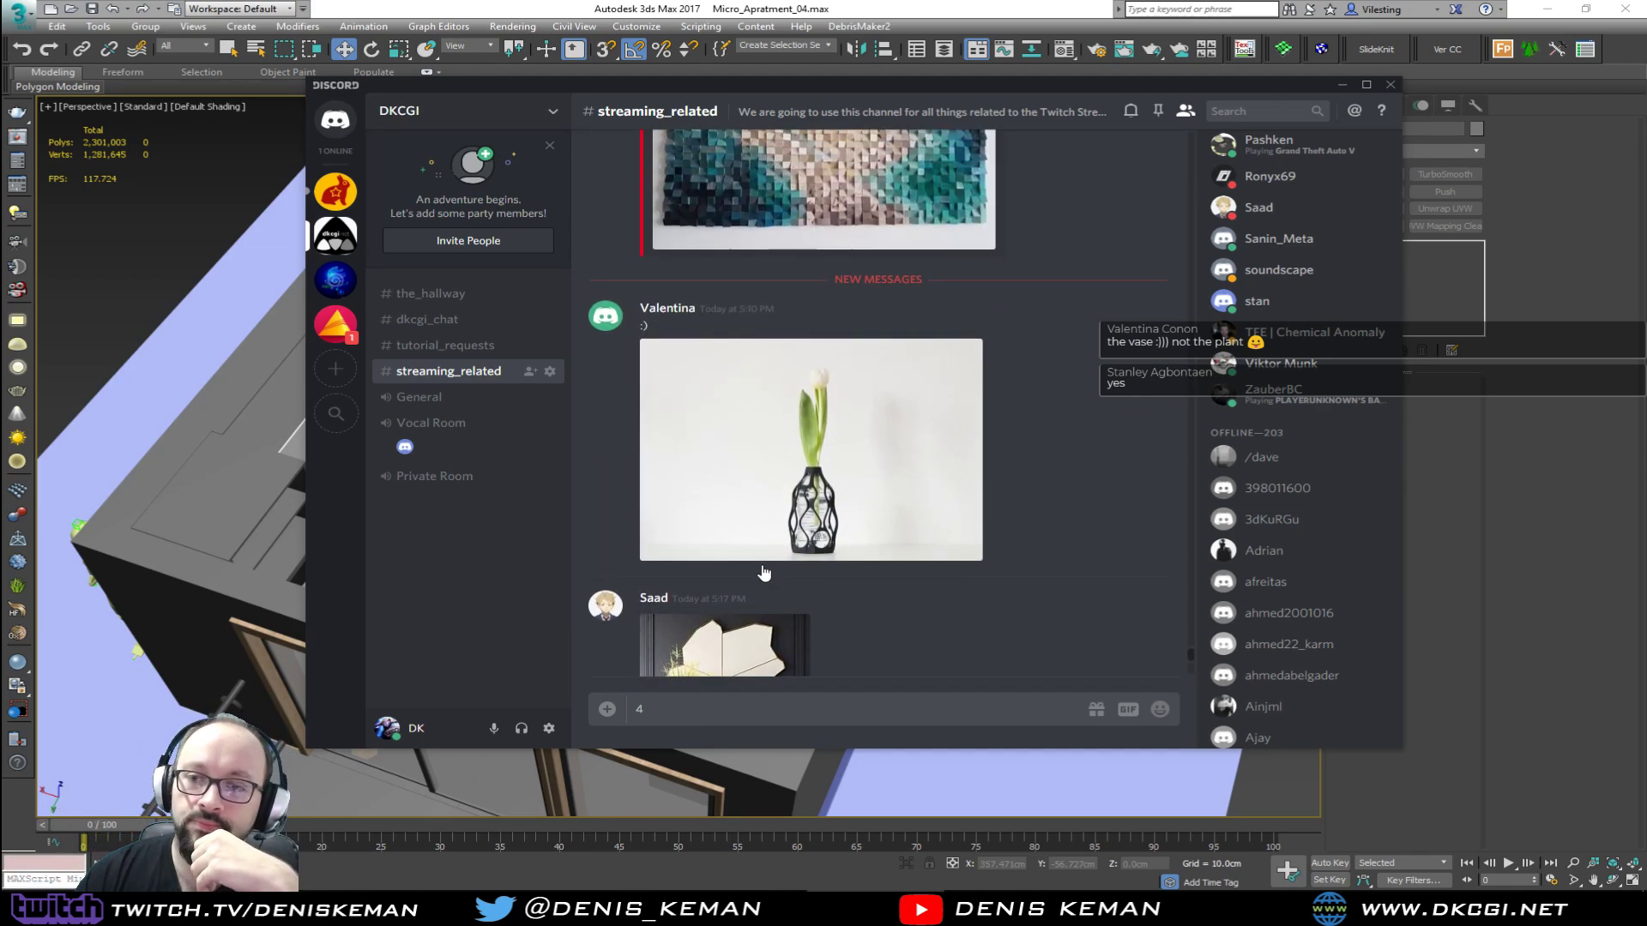
{"action": "scroll", "coordinate": [772, 577], "scroll_direction": "down", "scroll_amount": 5}
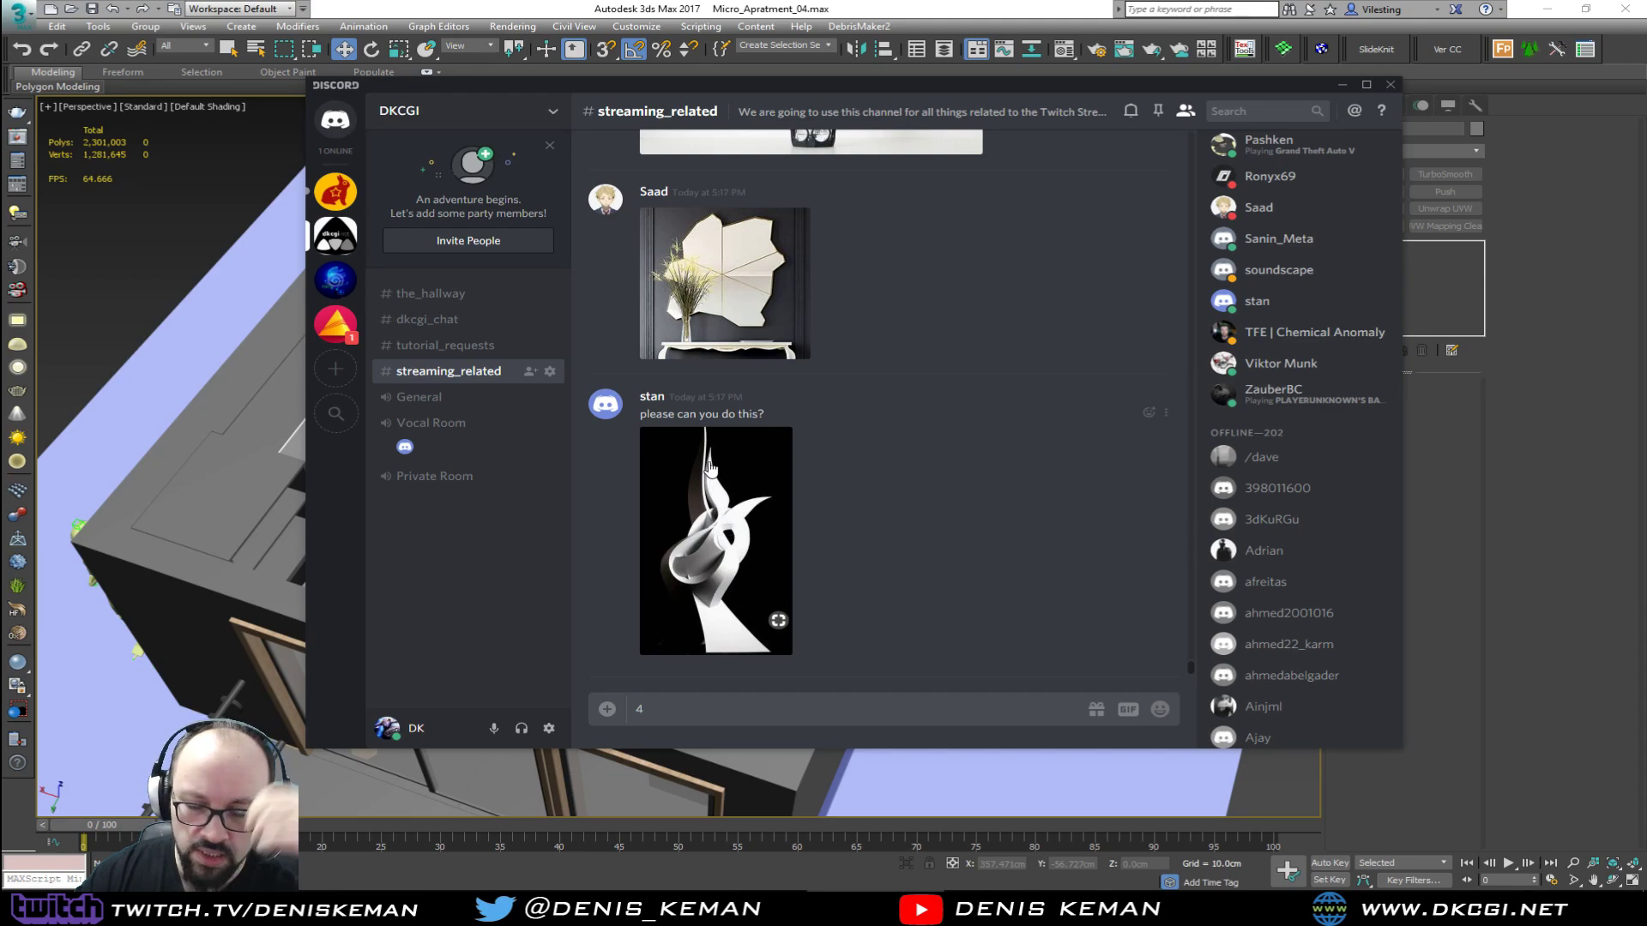
Step: Enlarge the posted image of the curved white sculpture to study its shape
{"action": "left_click", "coordinate": [721, 494]}
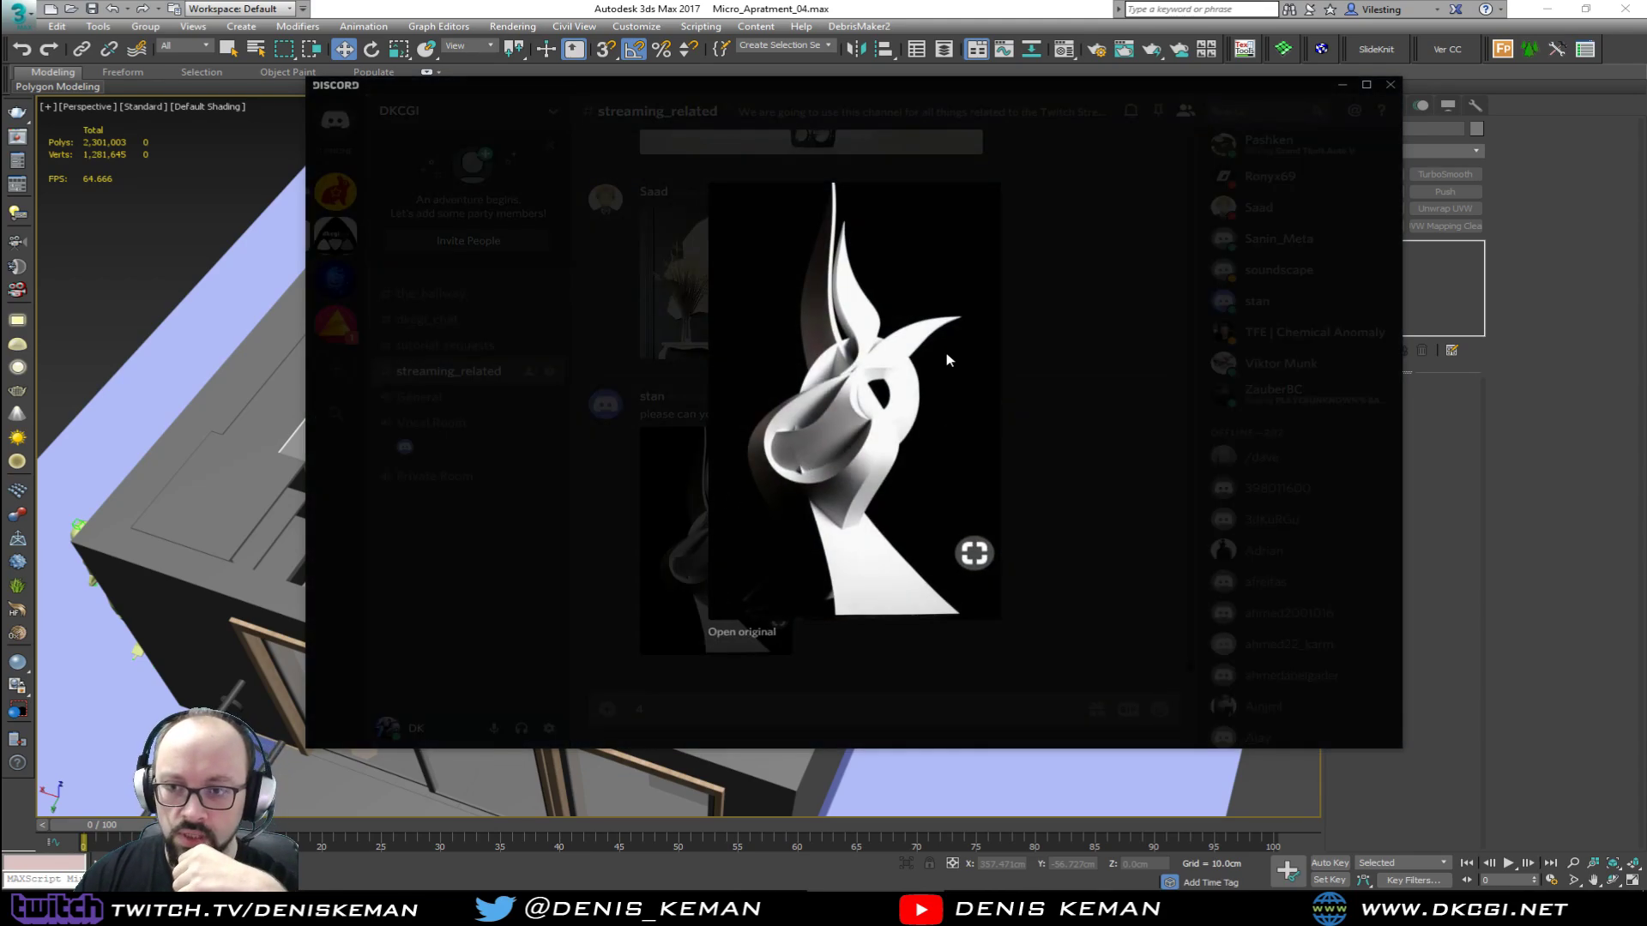
{"action": "right_click", "coordinate": [852, 384]}
{"action": "left_click", "coordinate": [889, 296]}
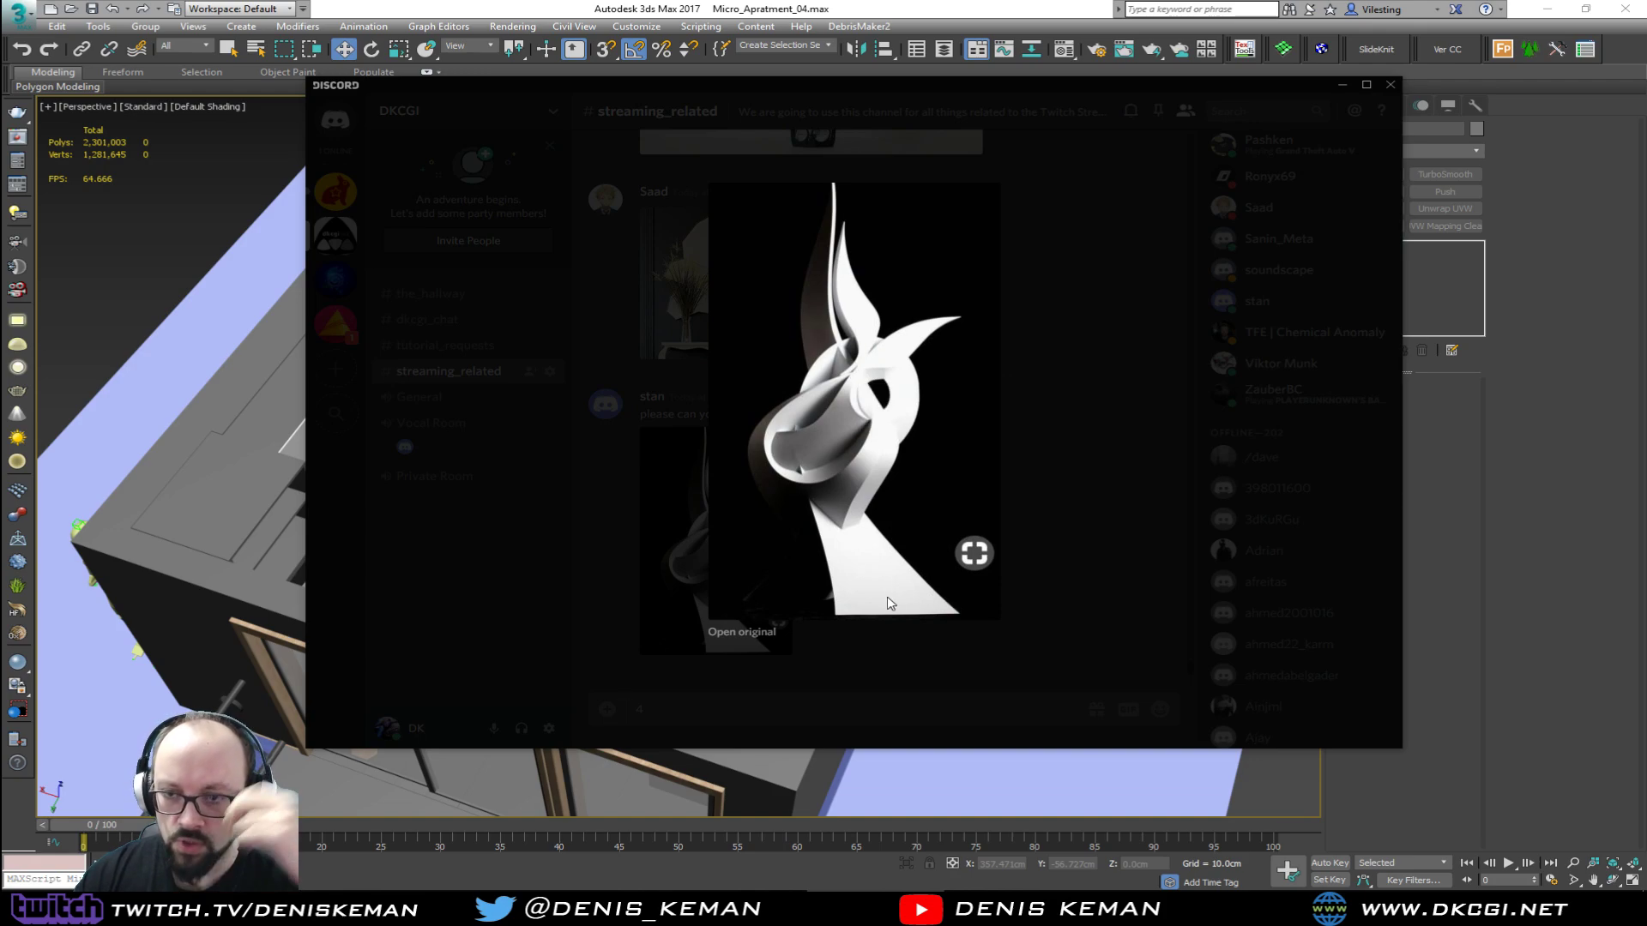
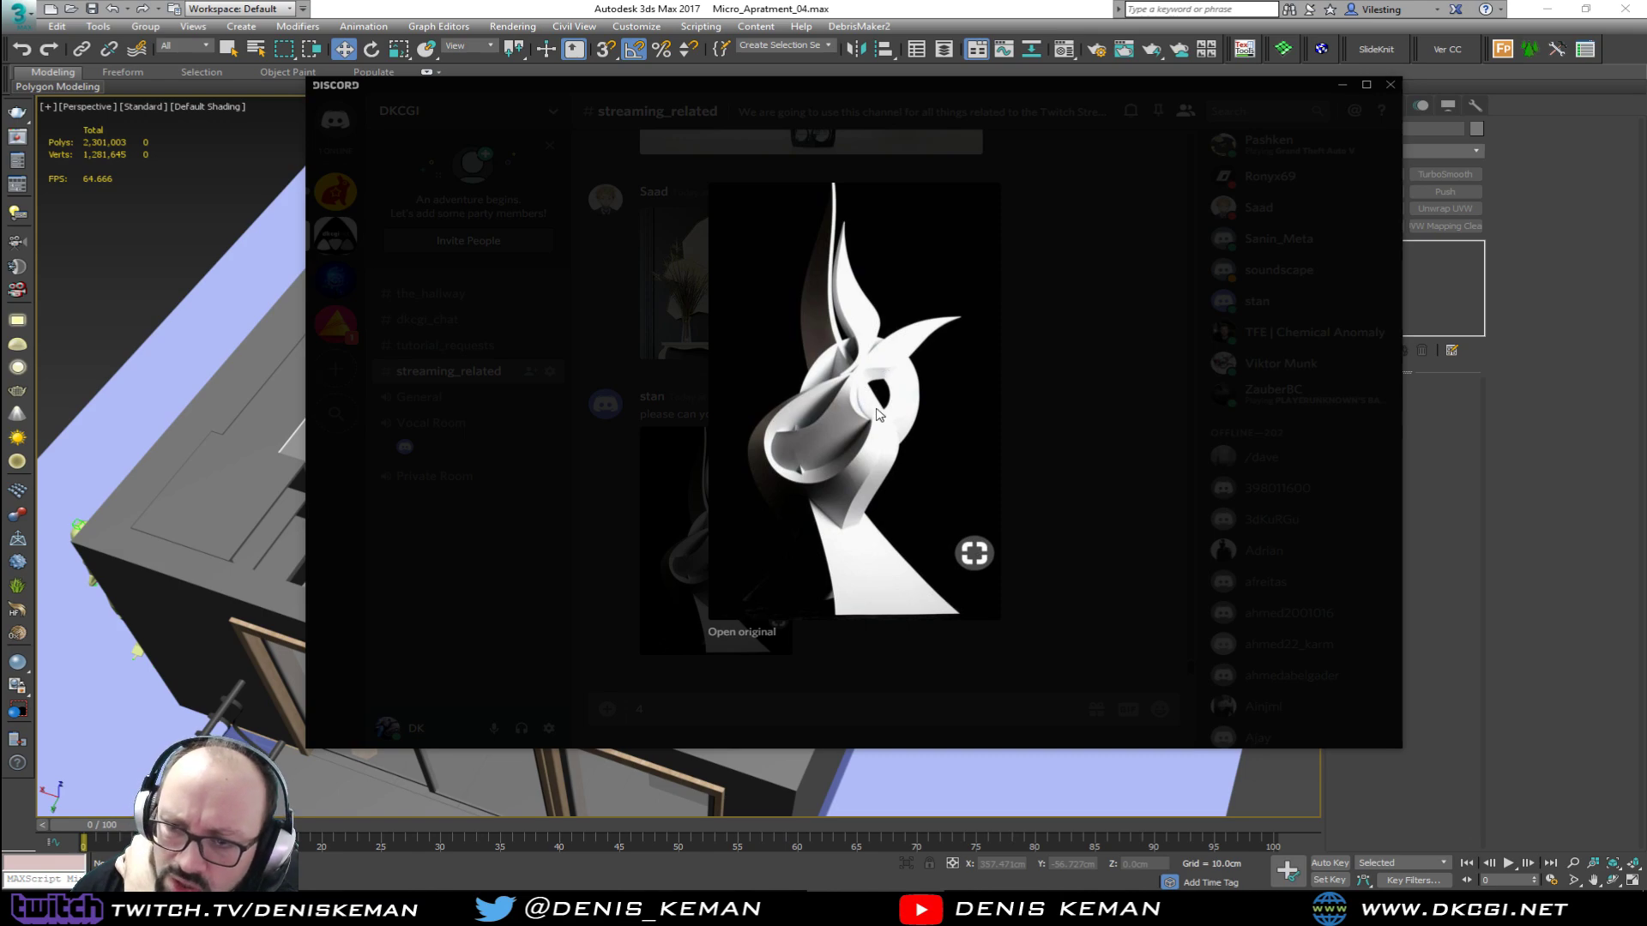
Step: Close the enlarged sculpture image and move the Discord window out of the way of the 3ds Max scene
{"action": "left_click", "coordinate": [1109, 352]}
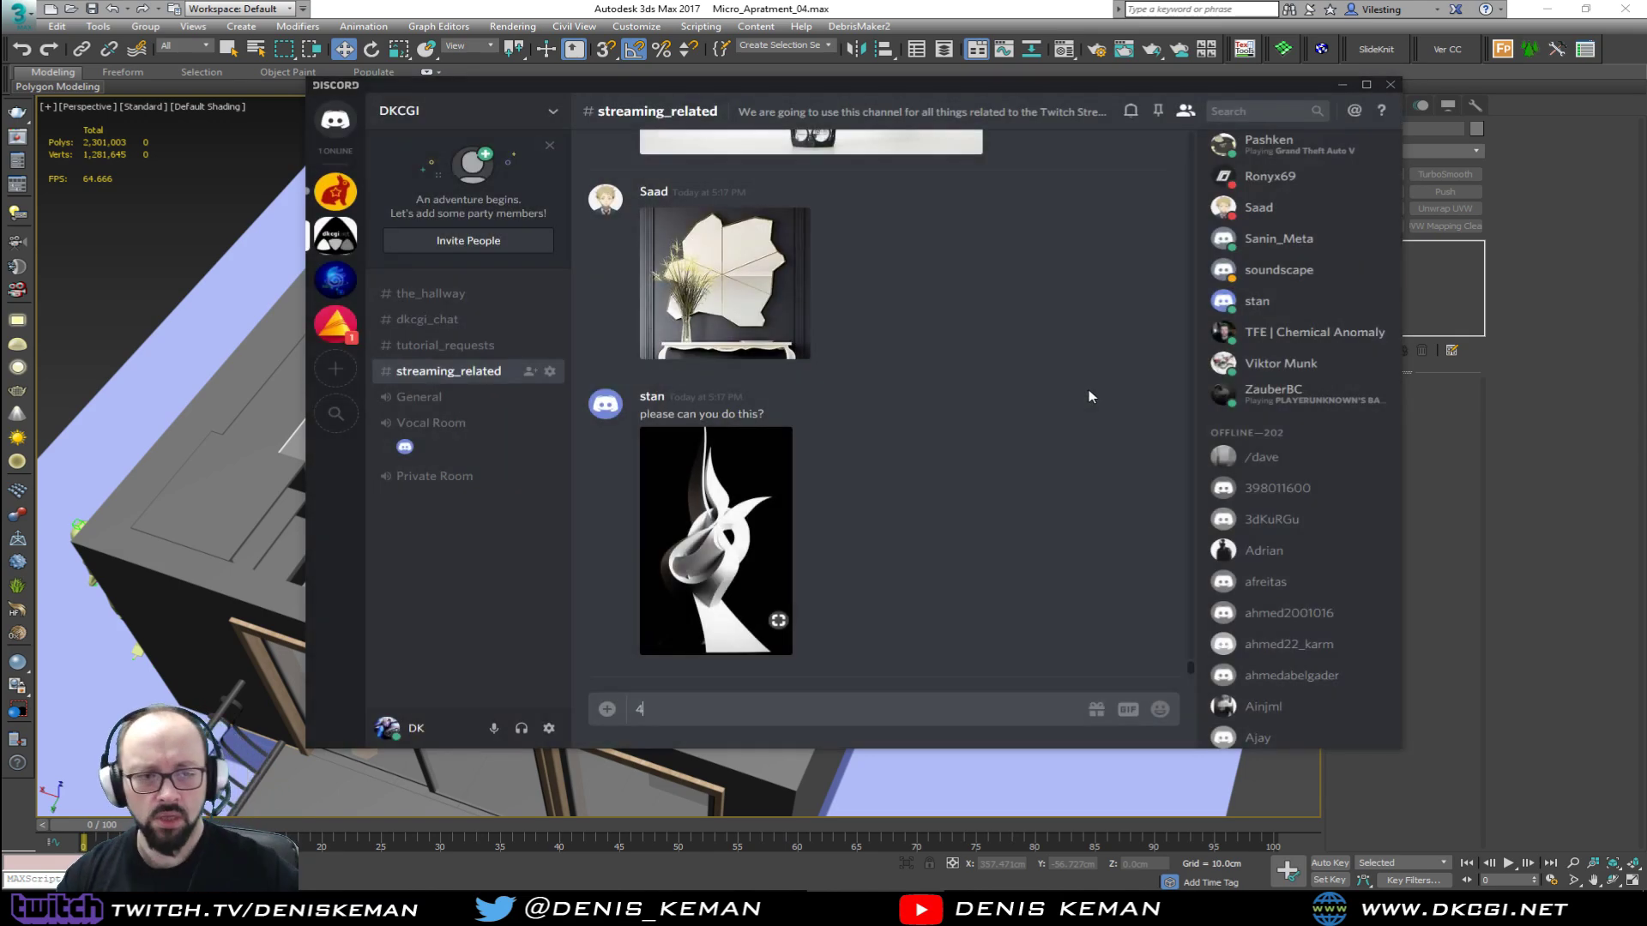
{"action": "left_click_drag", "start_coordinate": [837, 82], "coordinate": [816, 111]}
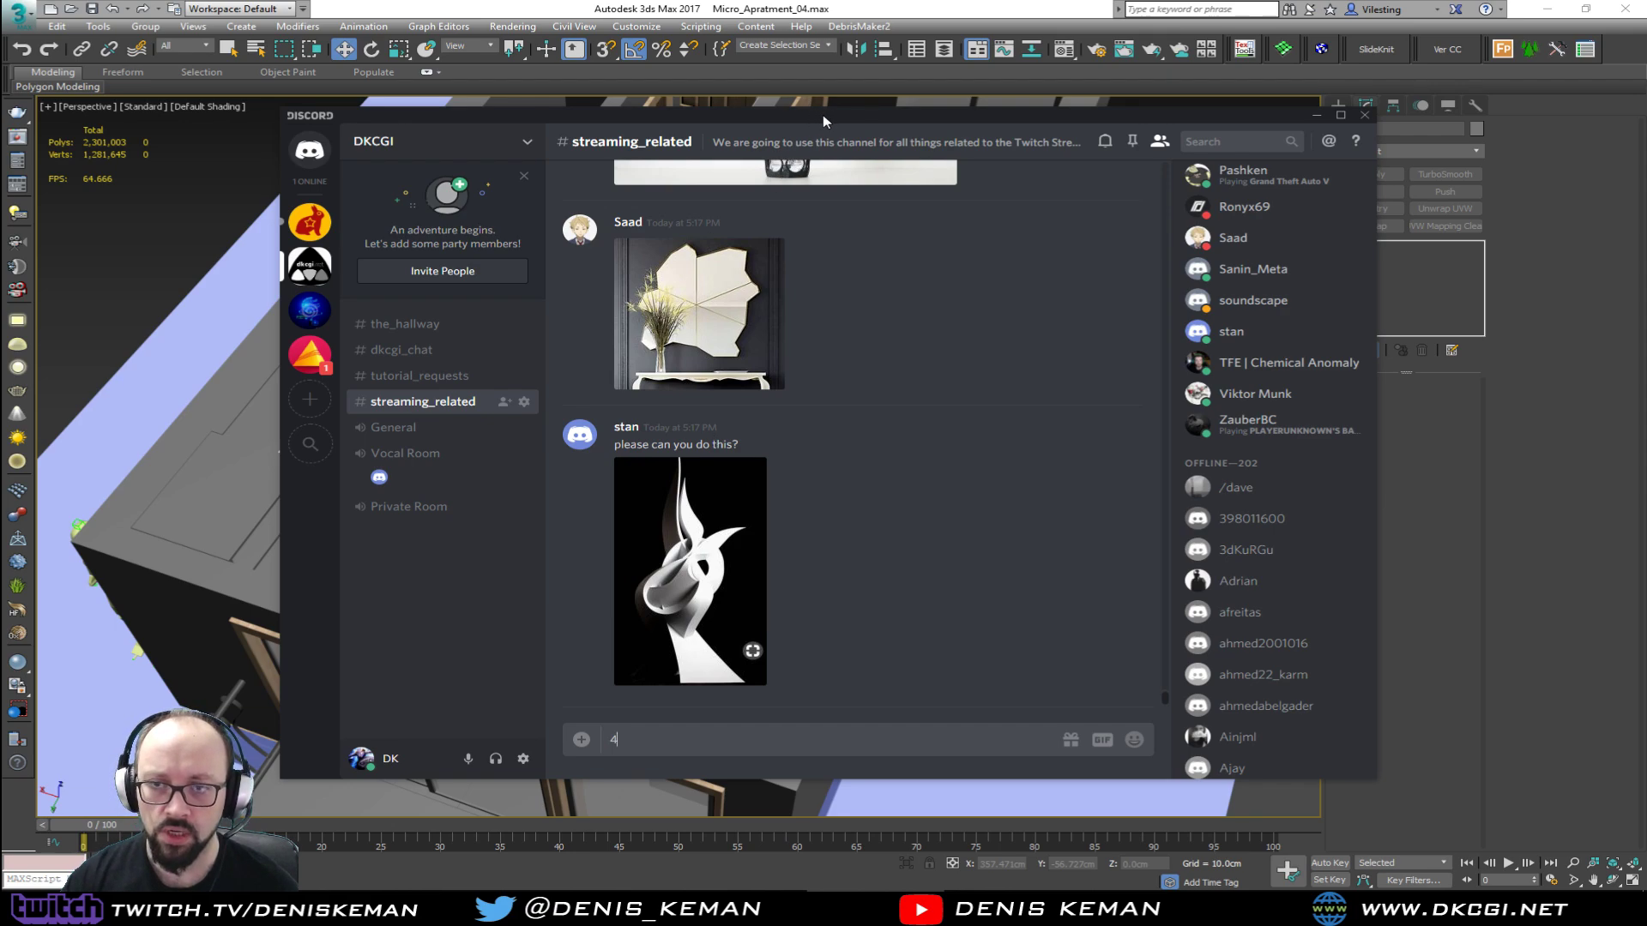
{"action": "left_click_drag", "start_coordinate": [821, 115], "coordinate": [0, 221]}
Step: Save the micro apartment scene under its existing file name
{"action": "scroll", "coordinate": [618, 436], "scroll_direction": "down", "scroll_amount": 8}
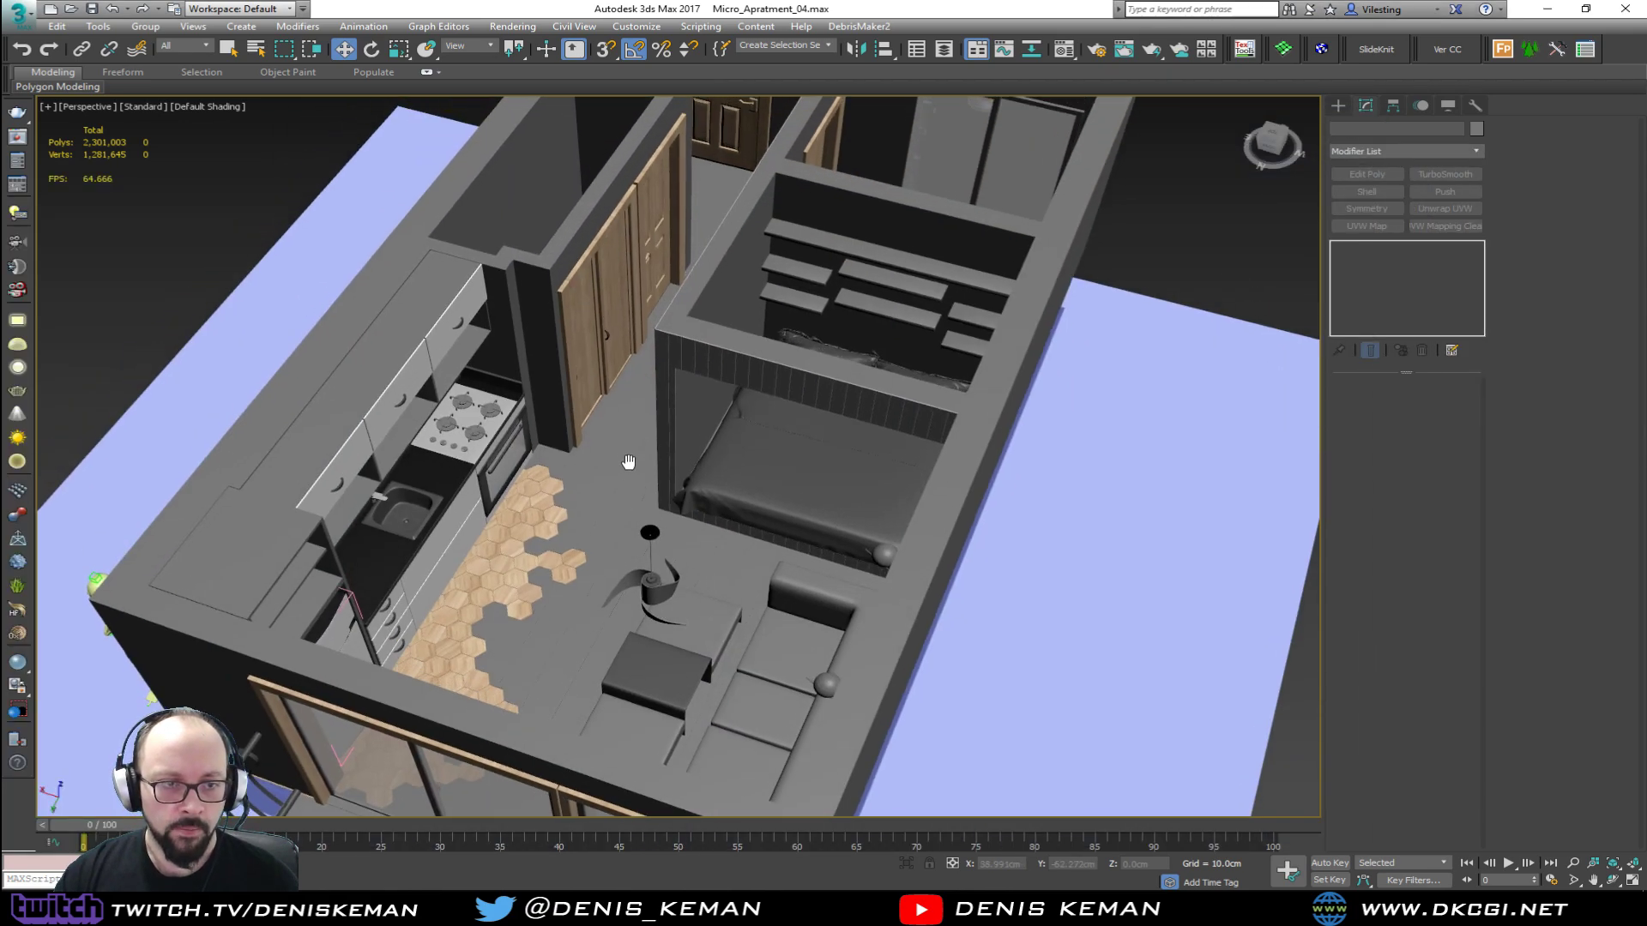
{"action": "middle_click_drag", "start_coordinate": [616, 470], "coordinate": [588, 523], "text": "alt"}
{"action": "scroll", "coordinate": [608, 464], "scroll_direction": "down", "scroll_amount": 3}
{"action": "scroll", "coordinate": [583, 562], "scroll_direction": "up", "scroll_amount": 3}
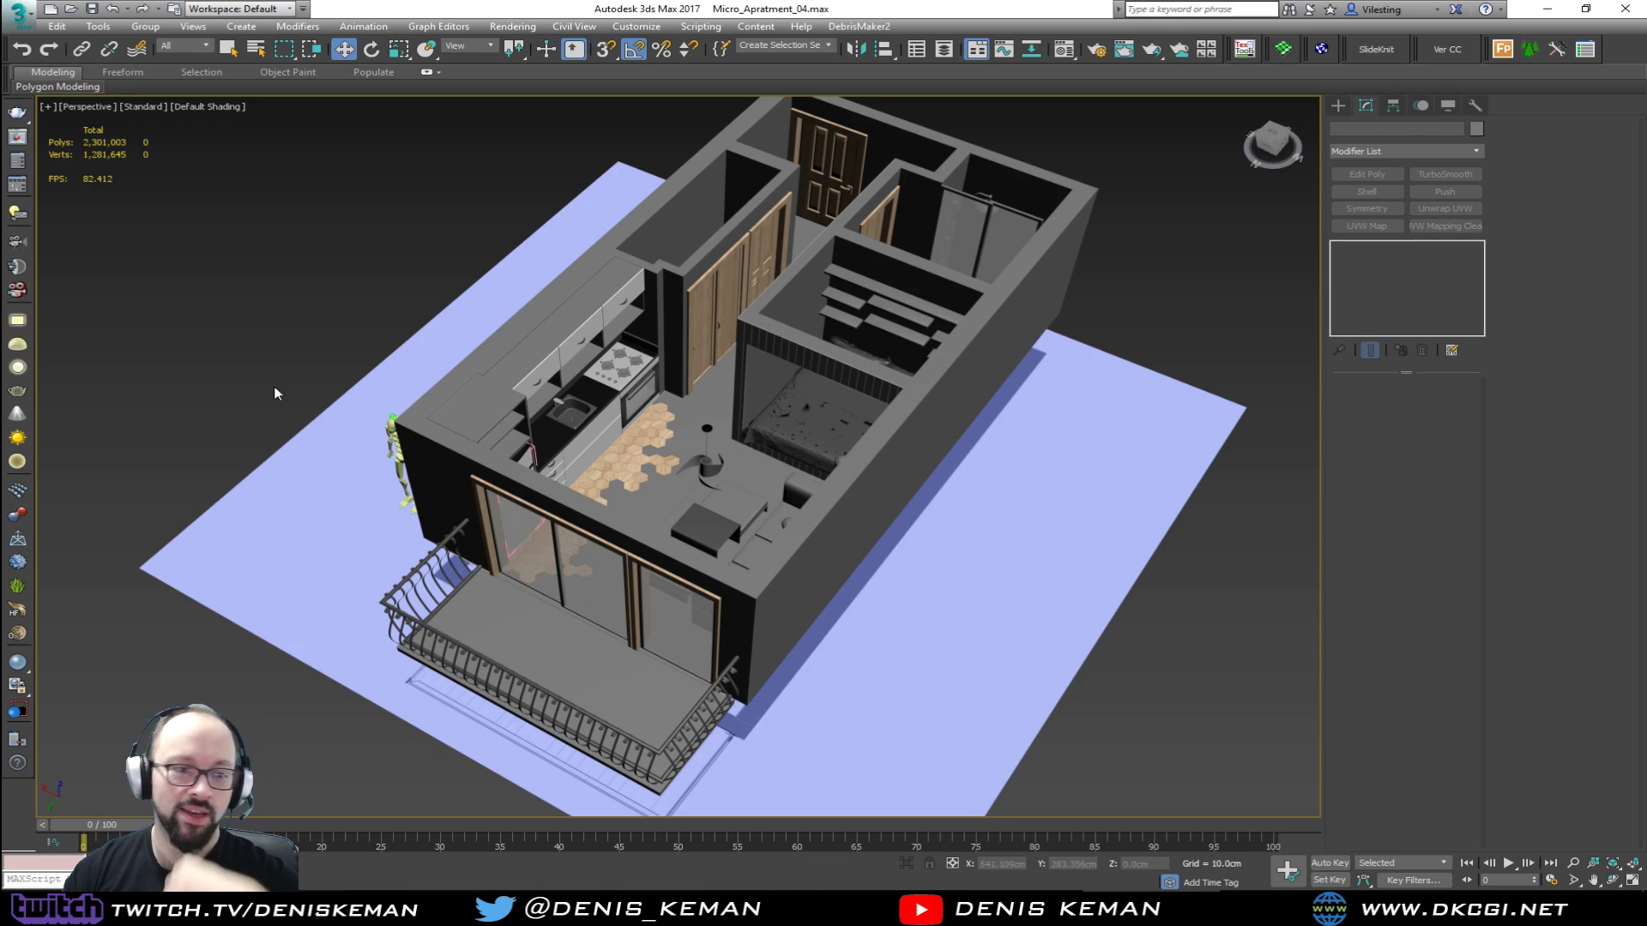
{"action": "left_click", "coordinate": [18, 12]}
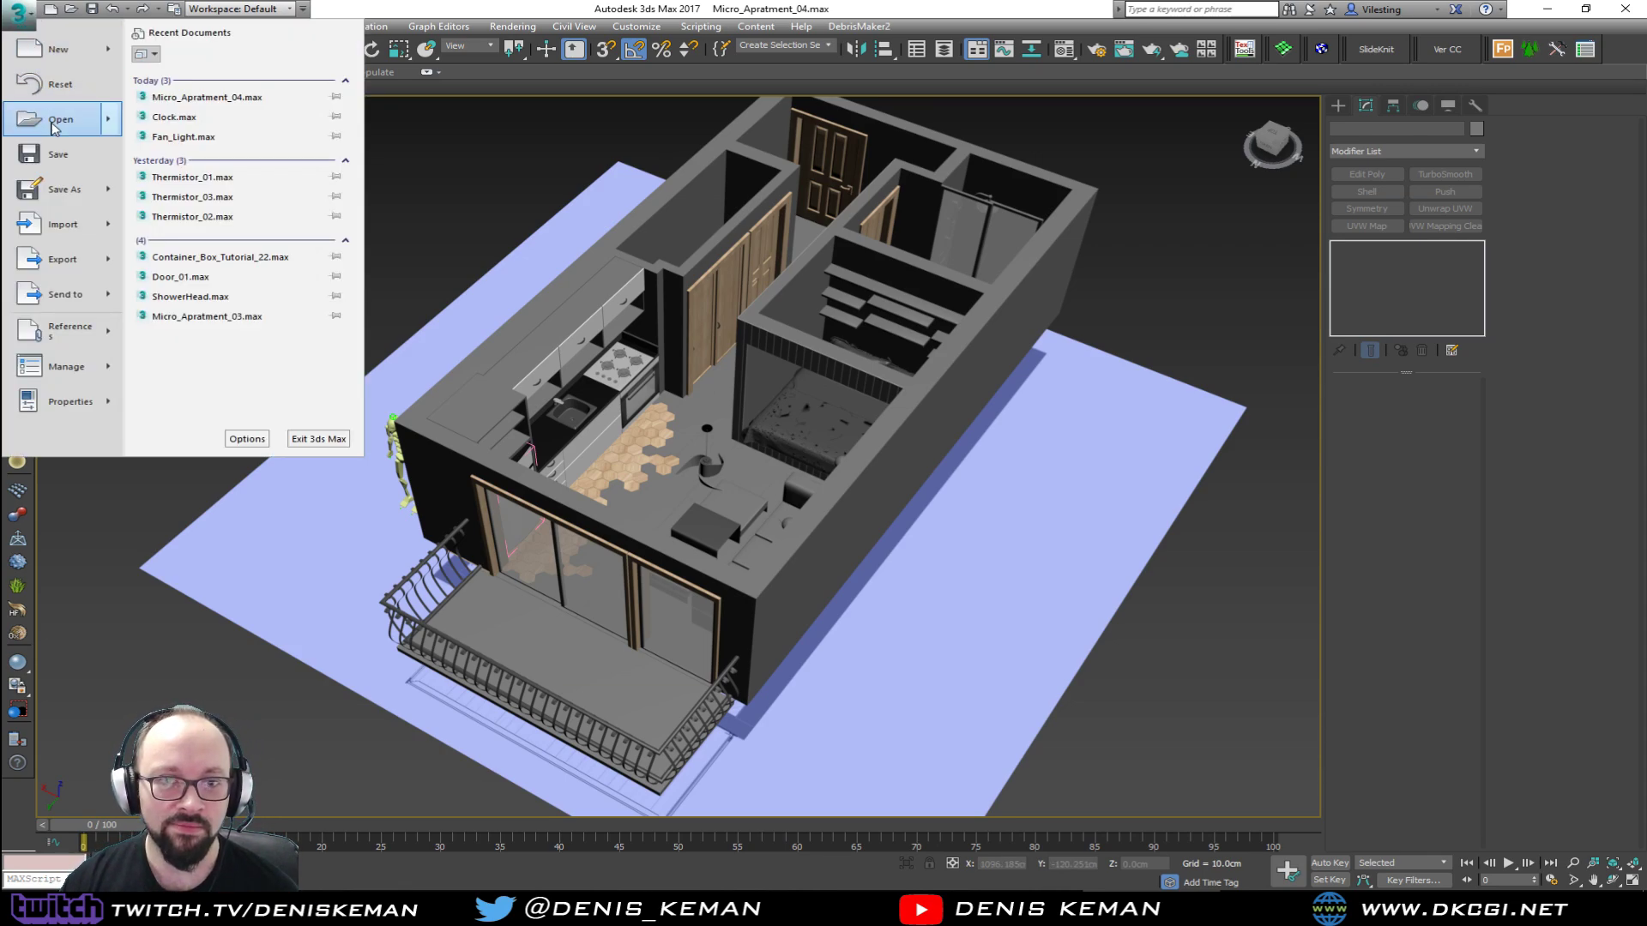
{"action": "left_click", "coordinate": [53, 155]}
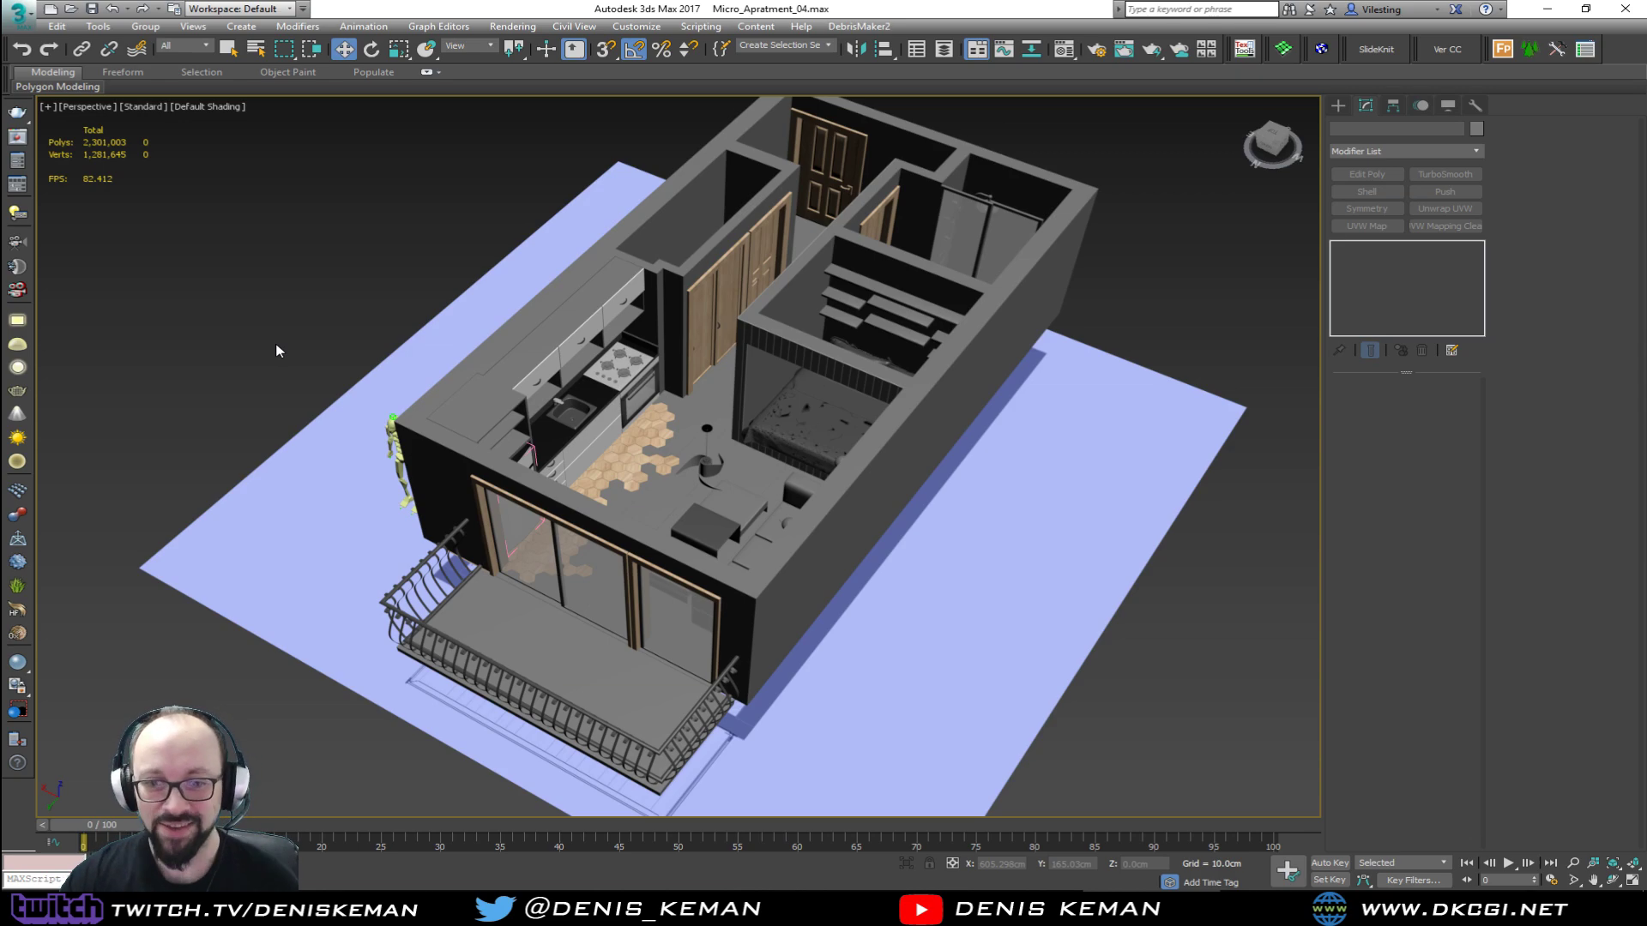
Step: Reset to a new empty scene and show it in the four-viewport layout
{"action": "scroll", "coordinate": [401, 367], "scroll_direction": "up", "scroll_amount": 5}
{"action": "scroll", "coordinate": [465, 338], "scroll_direction": "down", "scroll_amount": 3}
{"action": "scroll", "coordinate": [491, 324], "scroll_direction": "up", "scroll_amount": 2}
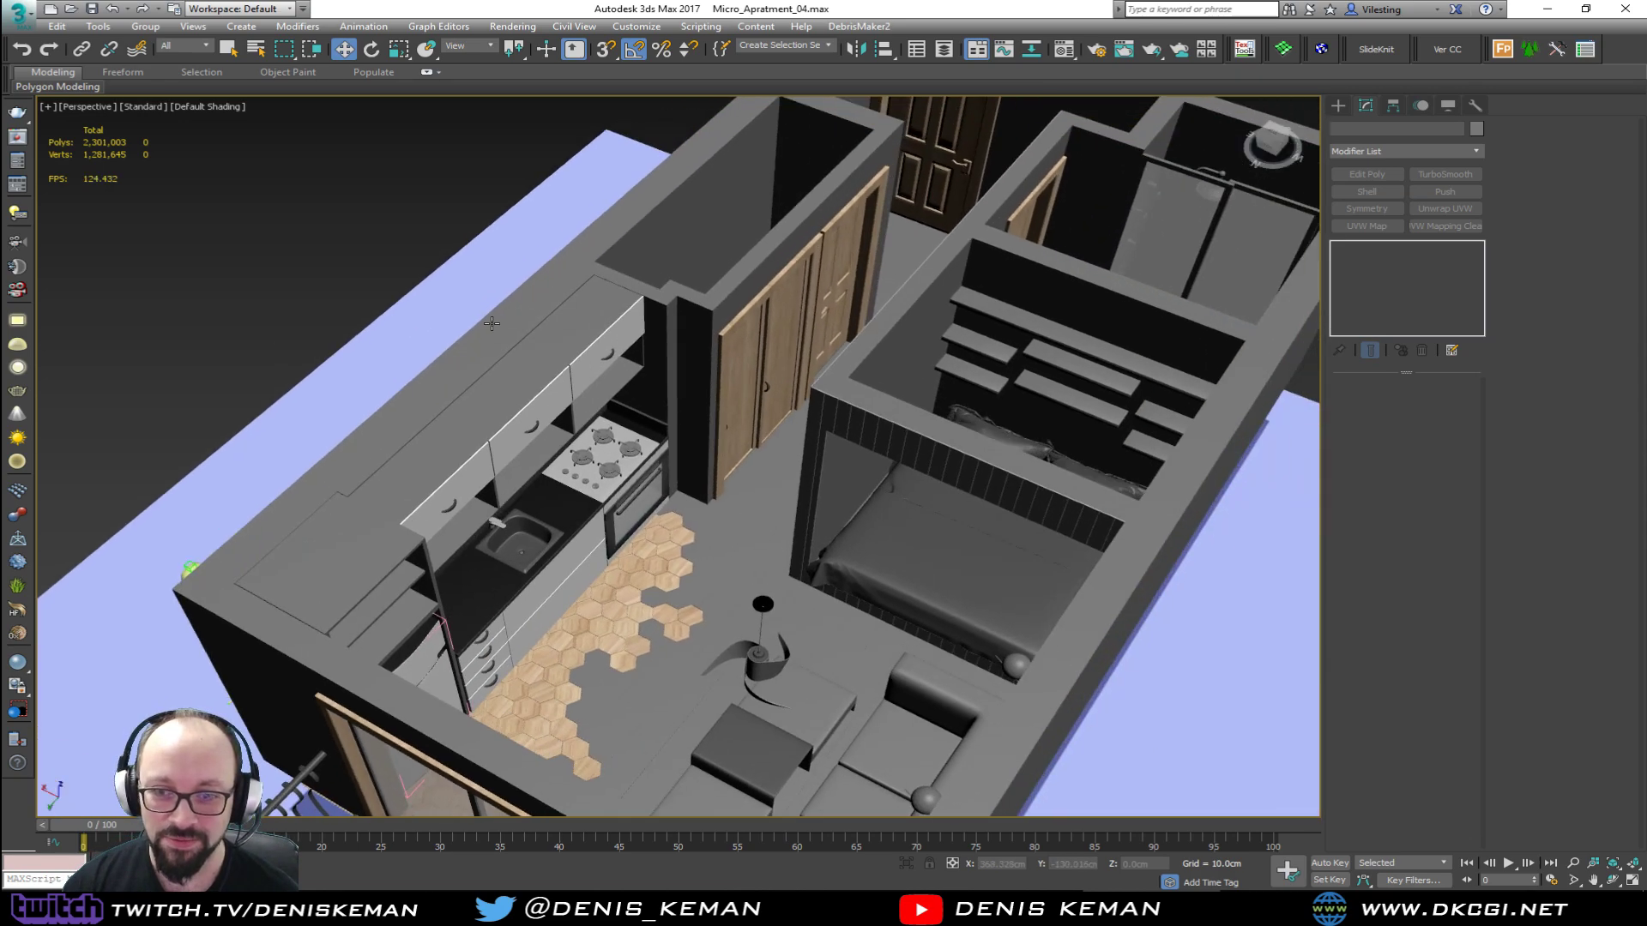
{"action": "scroll", "coordinate": [492, 323], "scroll_direction": "down", "scroll_amount": 3}
{"action": "middle_click_drag", "start_coordinate": [460, 255], "coordinate": [489, 308], "text": "alt"}
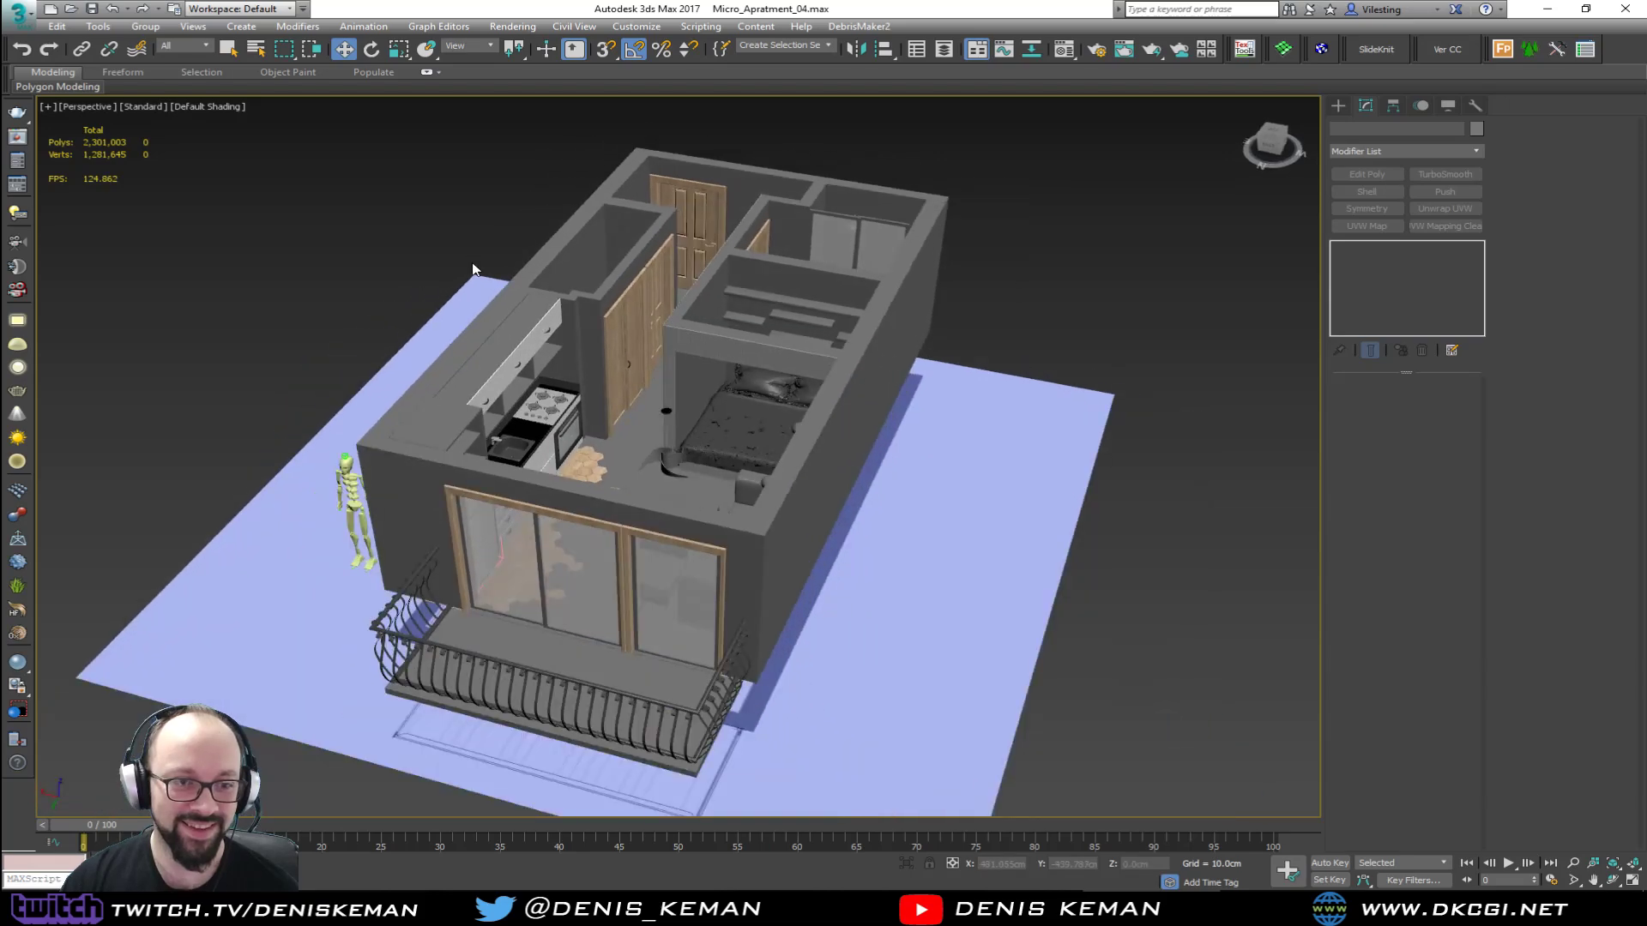
{"action": "left_click", "coordinate": [28, 9]}
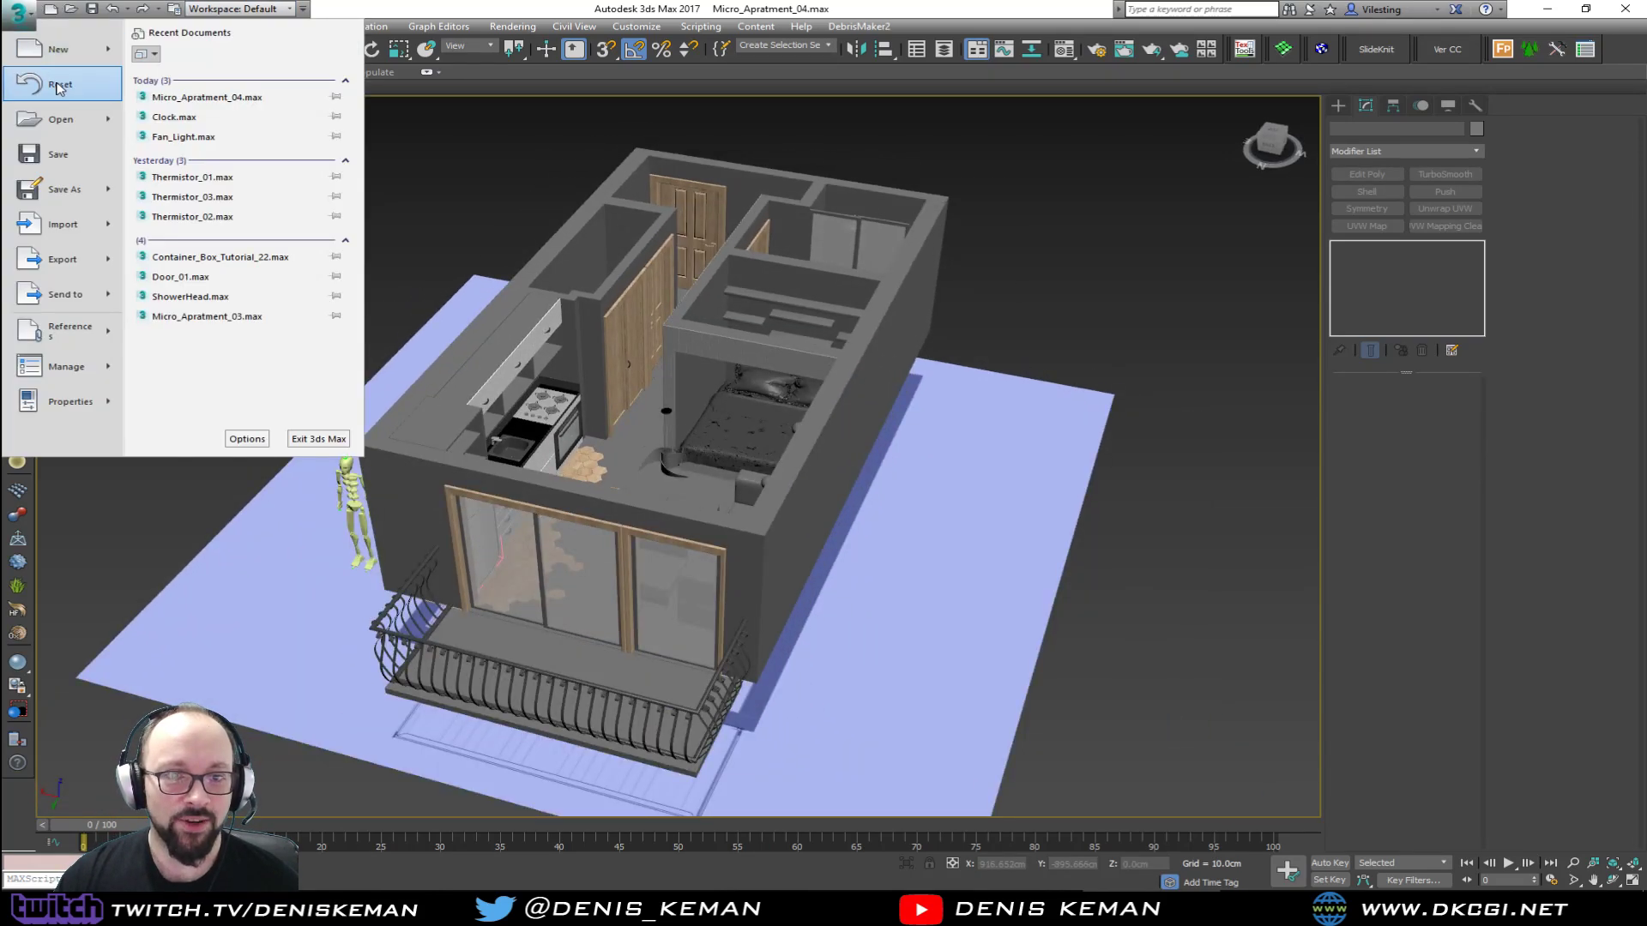
{"action": "key", "text": "Escape"}
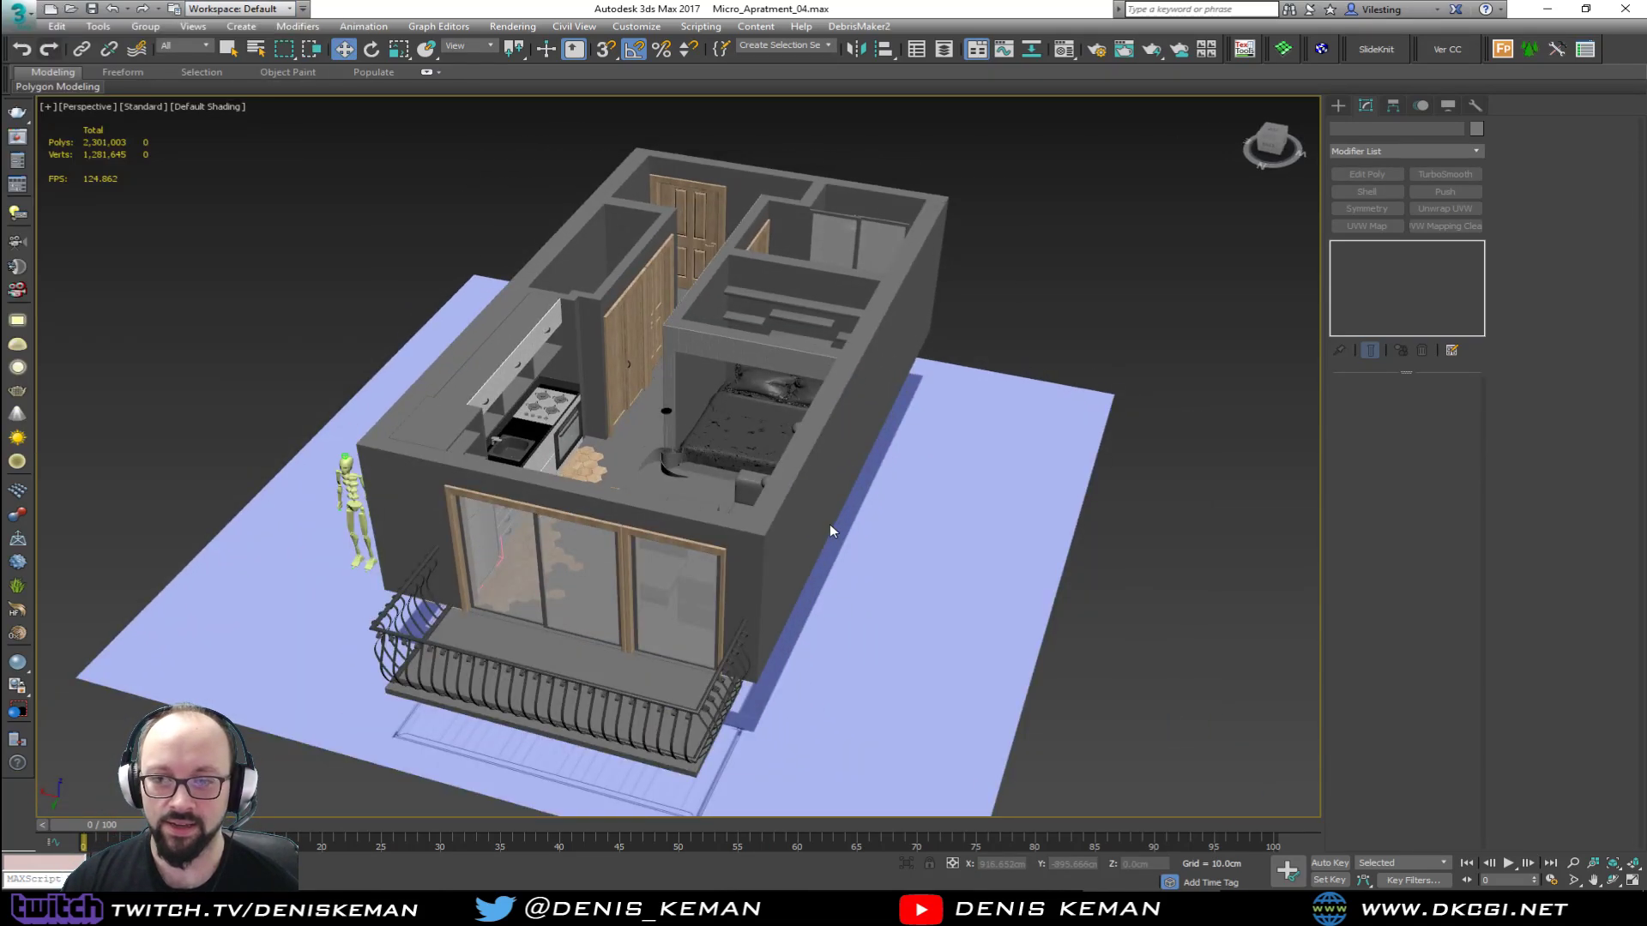
{"action": "key", "text": "alt+w"}
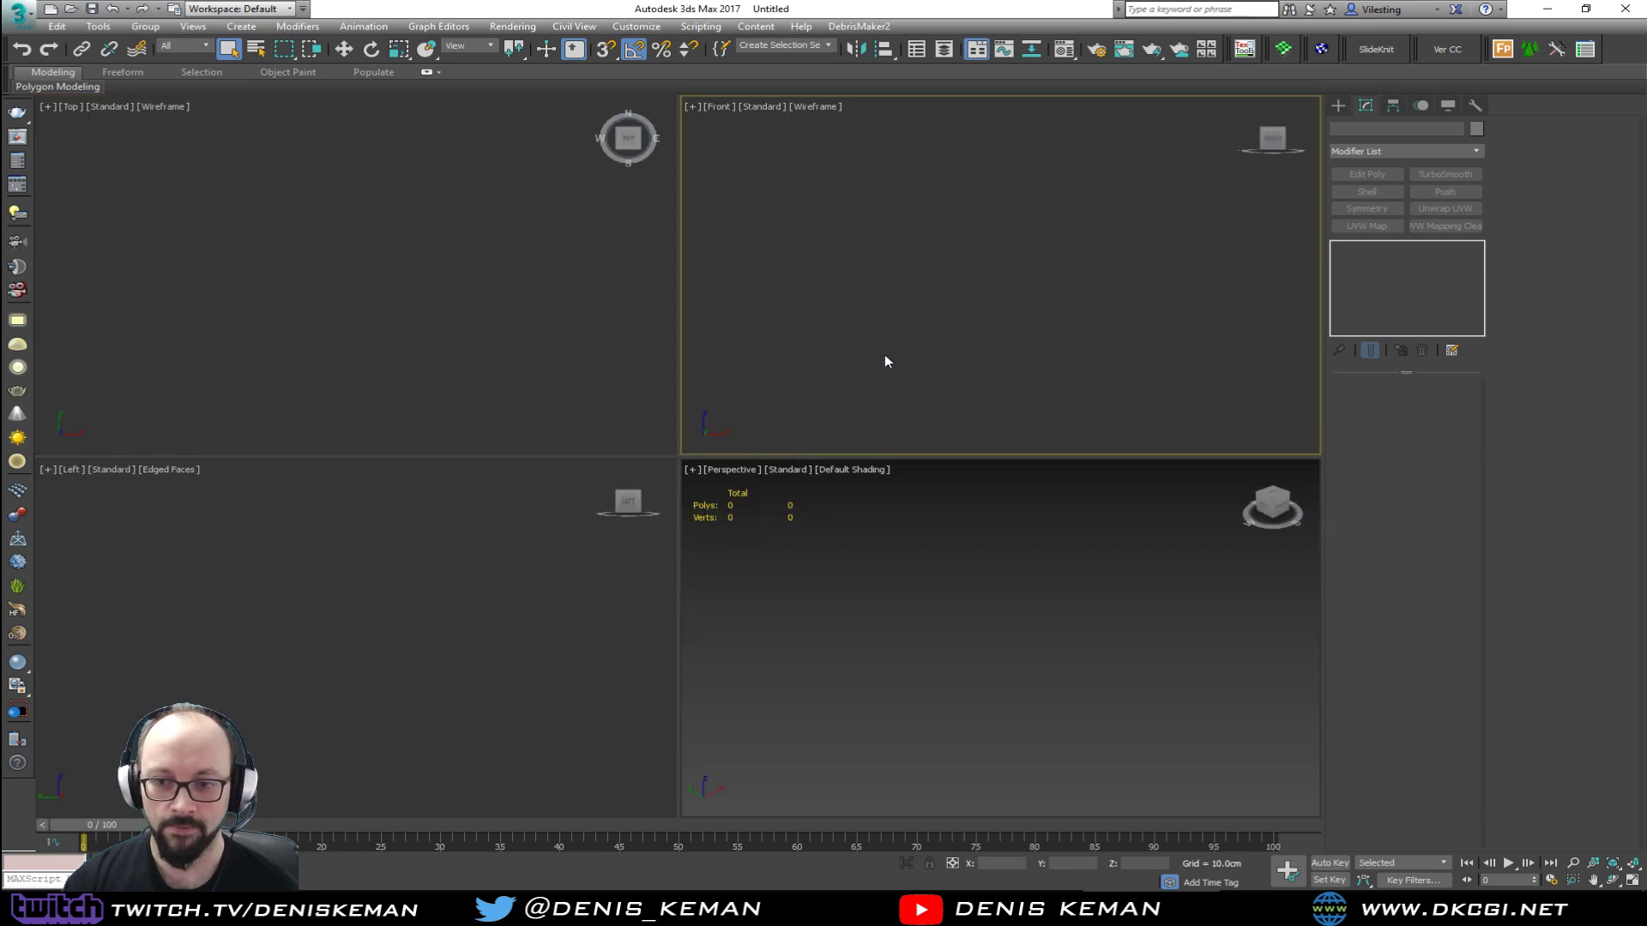
Step: Turn on the home grid in the Front, Top, Left and Perspective viewports
{"action": "left_click", "coordinate": [874, 357]}
{"action": "key", "text": "g"}
{"action": "left_click", "coordinate": [489, 361]}
{"action": "key", "text": "g"}
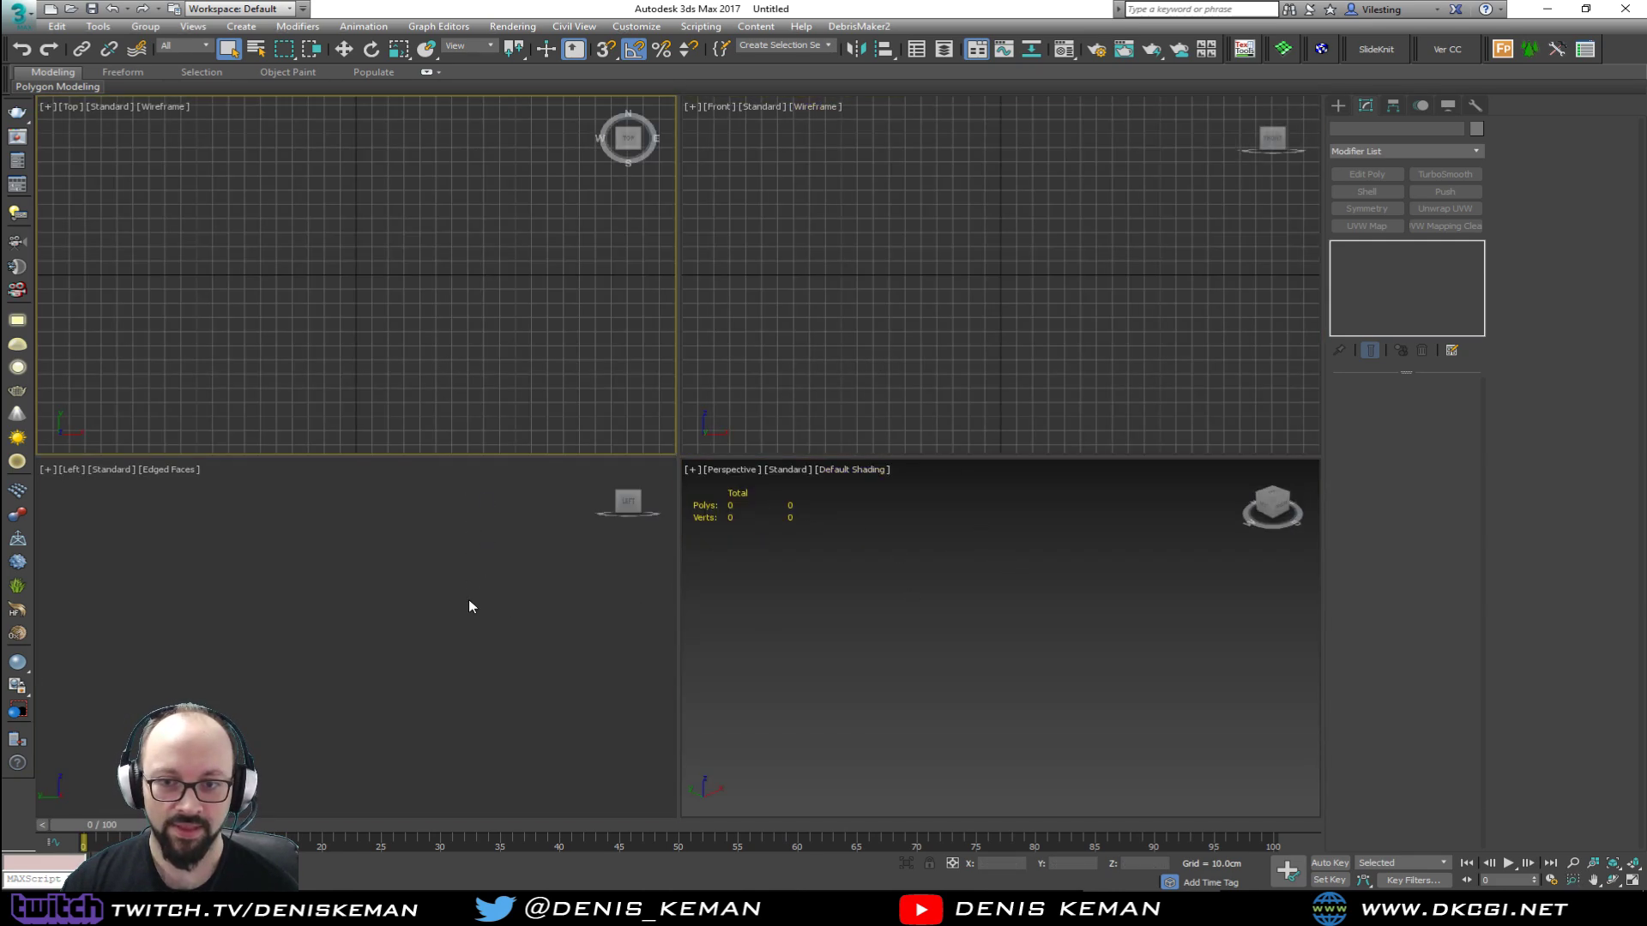
{"action": "left_click", "coordinate": [468, 603]}
{"action": "key", "text": "g"}
{"action": "left_click", "coordinate": [902, 602]}
{"action": "key", "text": "g"}
{"action": "mouse_move", "coordinate": [902, 597]}
{"action": "middle_mouse_down", "text": "alt"}
{"action": "mouse_move", "coordinate": [939, 601]}
{"action": "mouse_move", "coordinate": [916, 617]}
{"action": "middle_mouse_up", "text": "alt"}
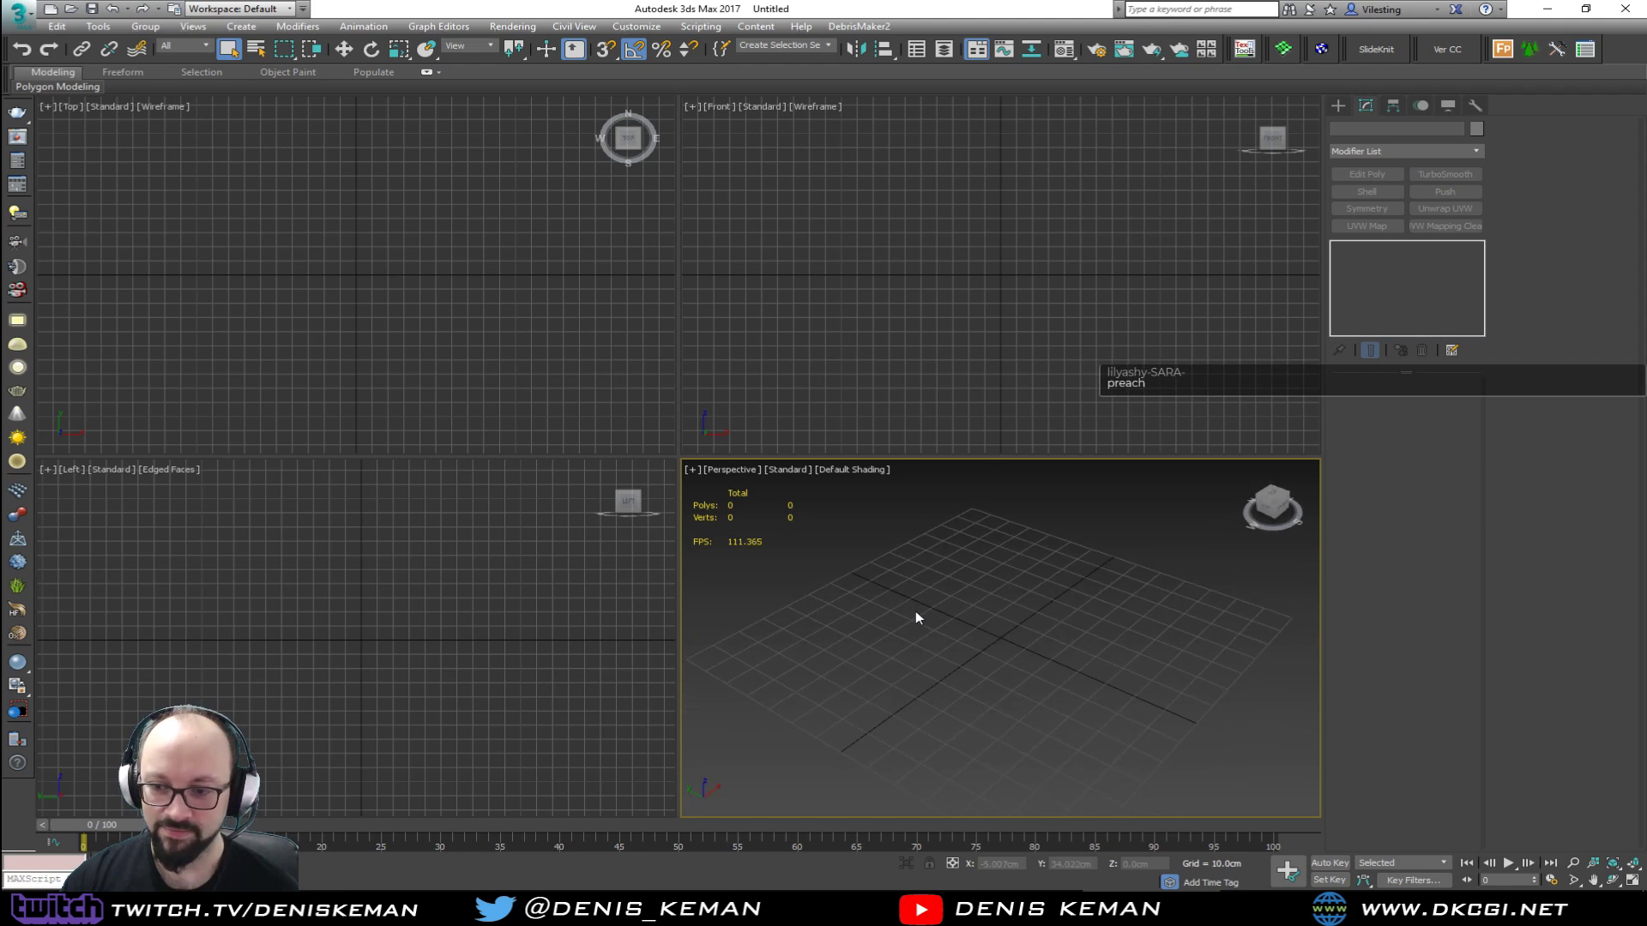
Step: Bring Discord back to study the enlarged white sculpture reference, and clear its window away from the scene
{"action": "left_click", "coordinate": [1338, 107]}
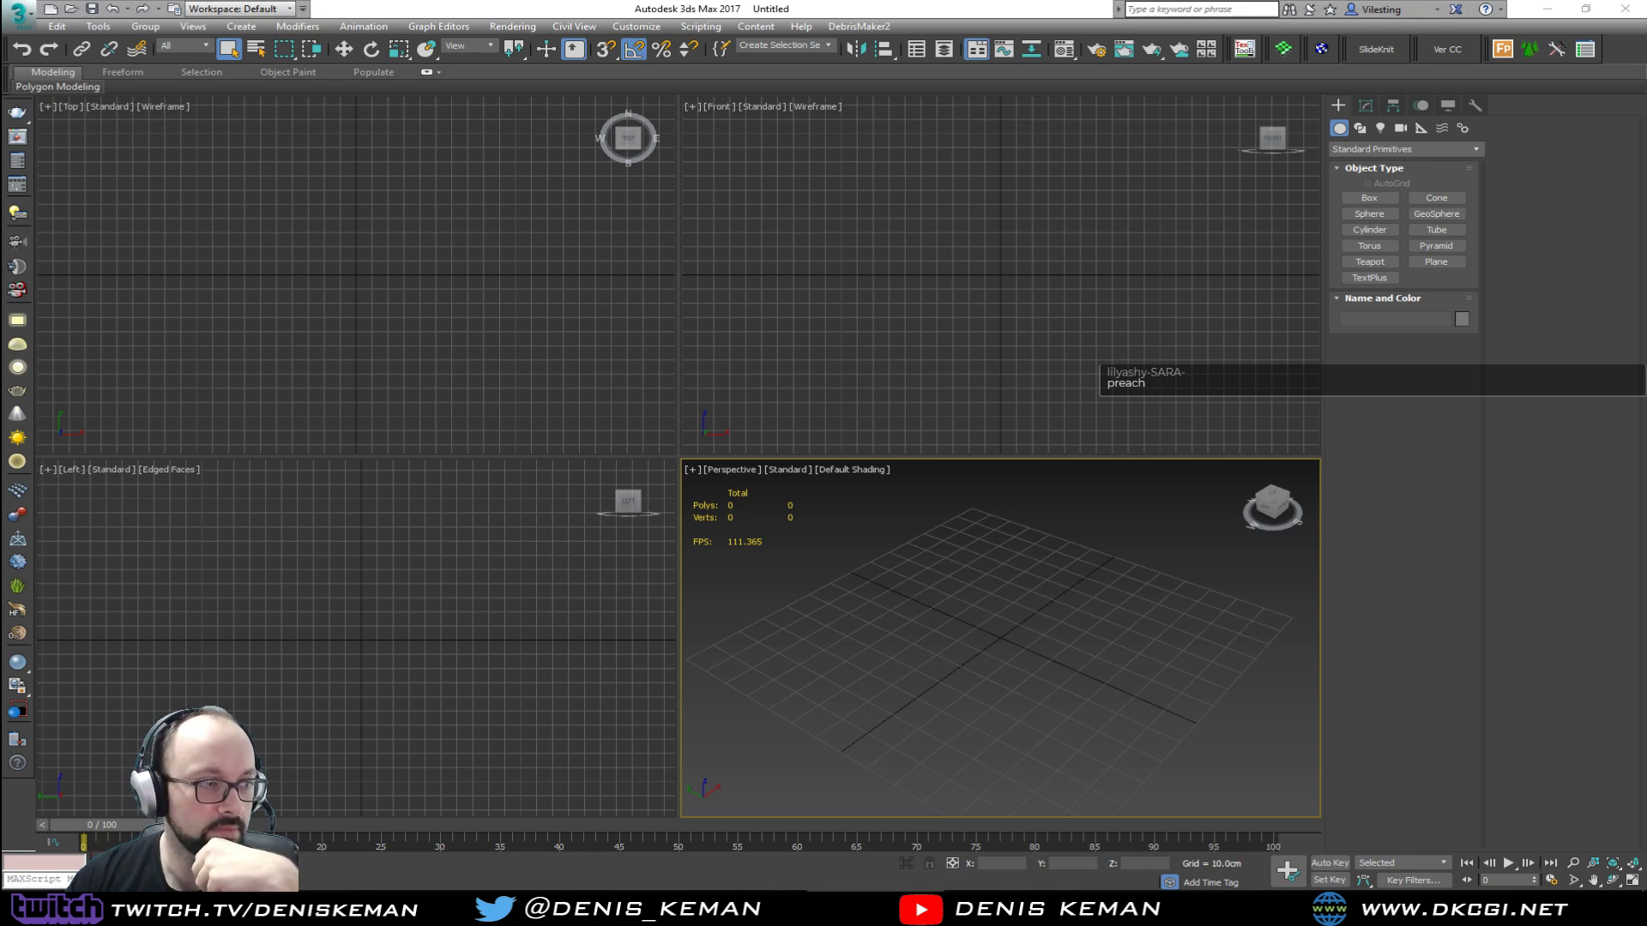
{"action": "left_click_drag", "start_coordinate": [0, 52], "coordinate": [753, 36]}
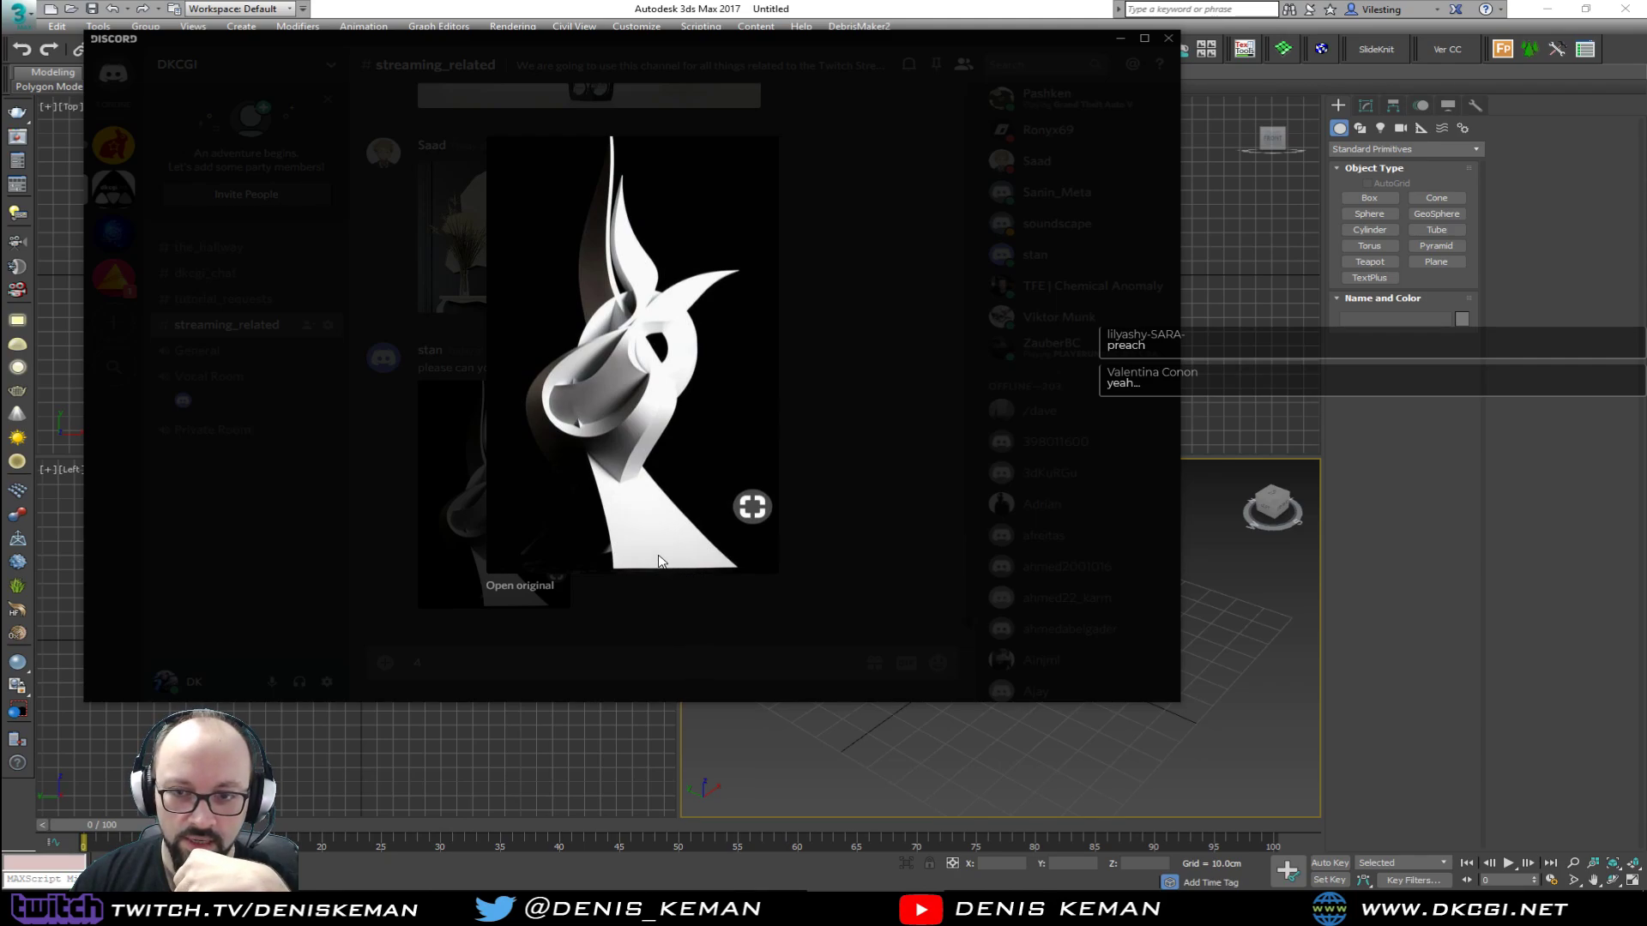
{"action": "left_click_drag", "start_coordinate": [821, 39], "coordinate": [0, 137]}
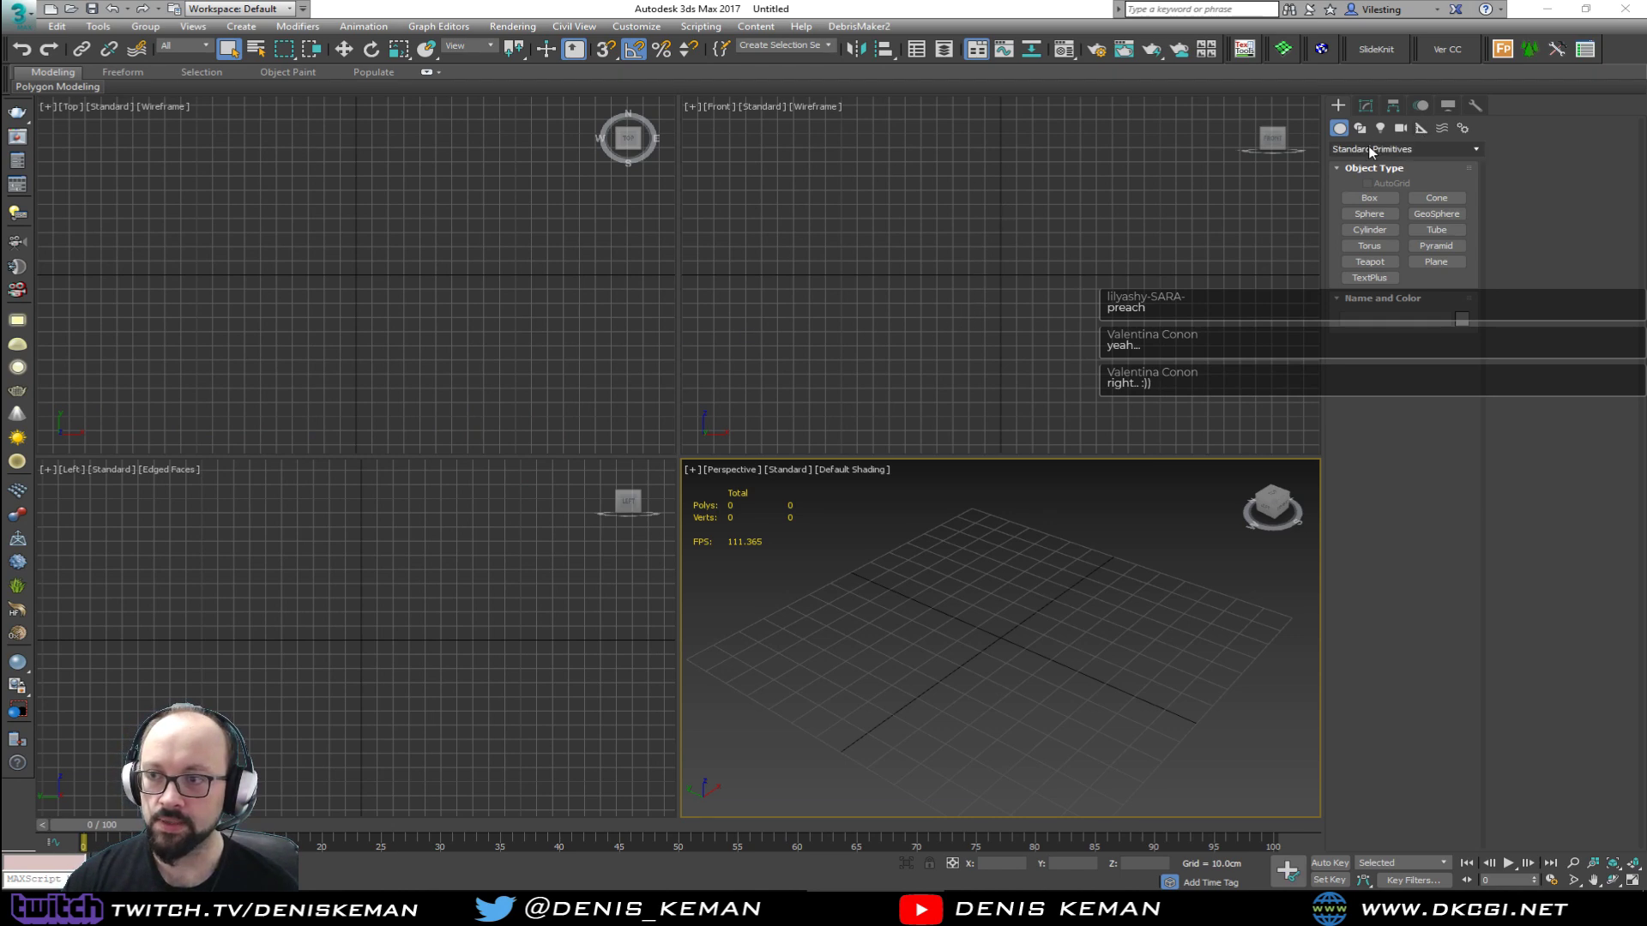
Step: Draw an open seven-point Line spline in the Top viewport that loops over itself, with straight segments
{"action": "right_click", "coordinate": [1036, 584]}
{"action": "left_click", "coordinate": [1062, 530]}
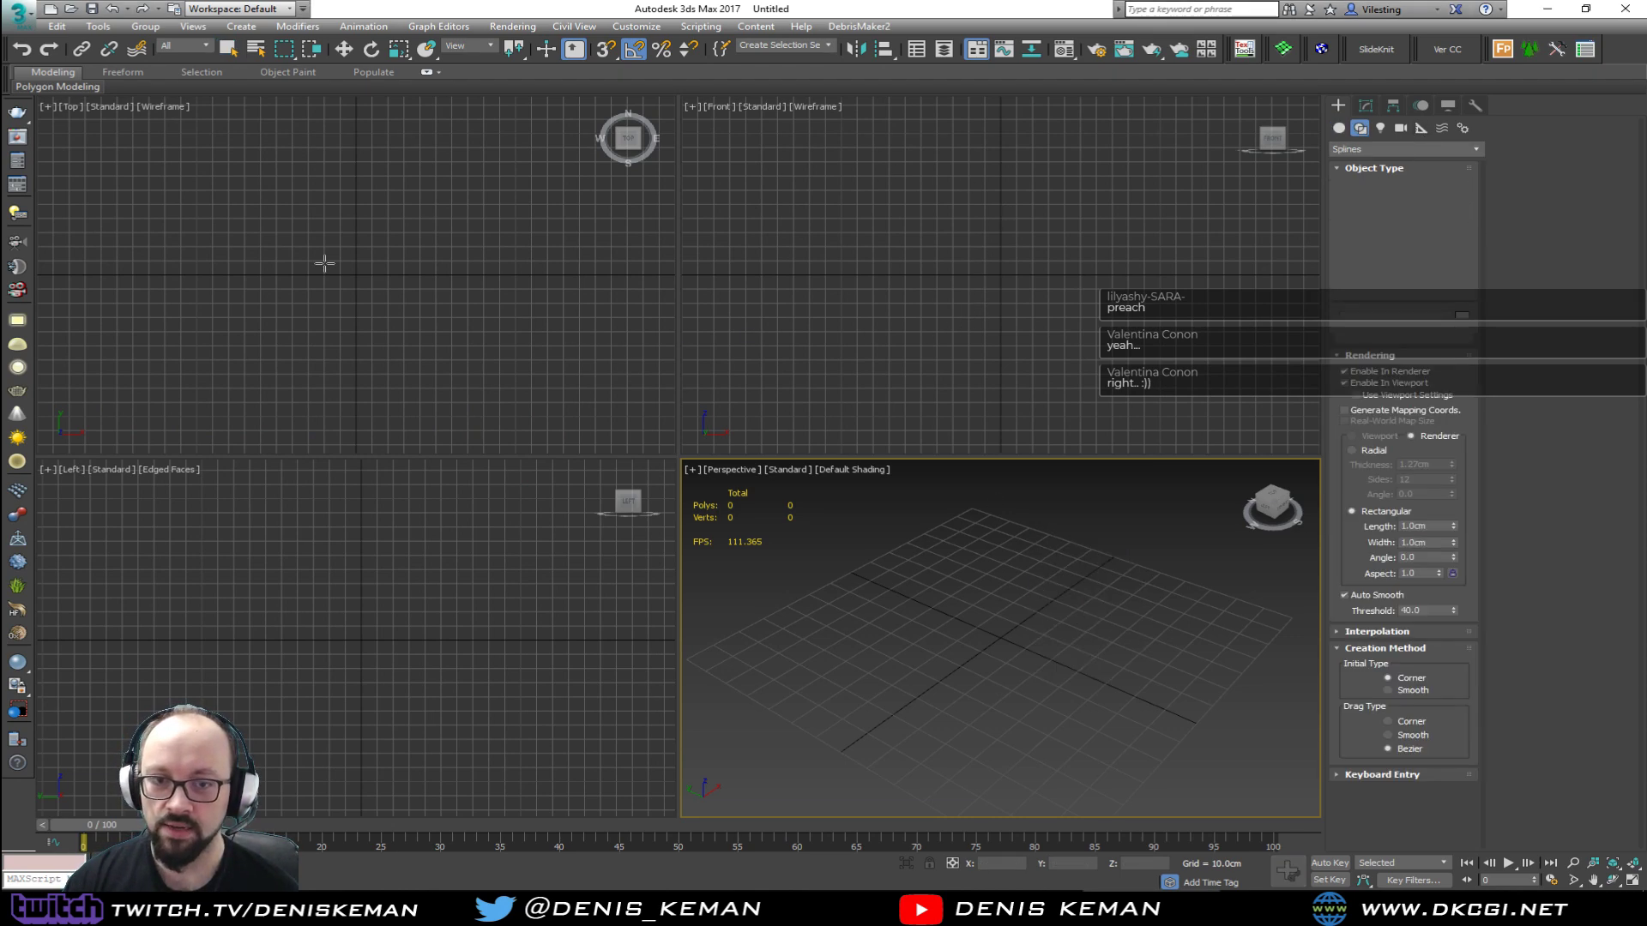
{"action": "left_click", "coordinate": [415, 391]}
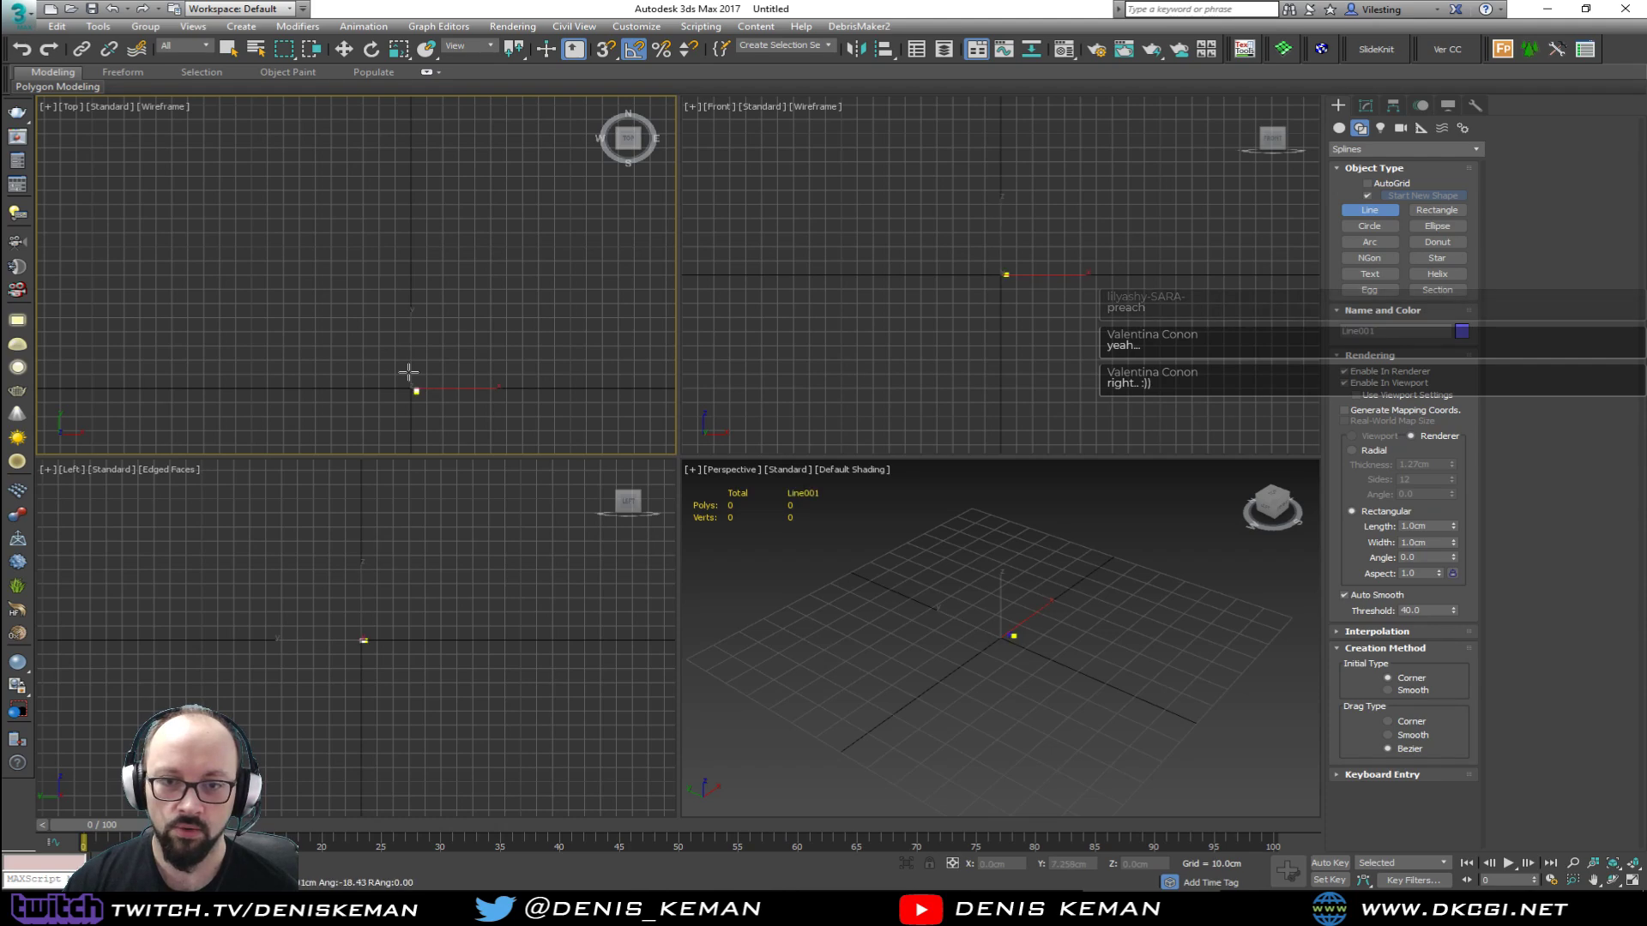
{"action": "left_click", "coordinate": [365, 282]}
{"action": "left_click", "coordinate": [440, 183]}
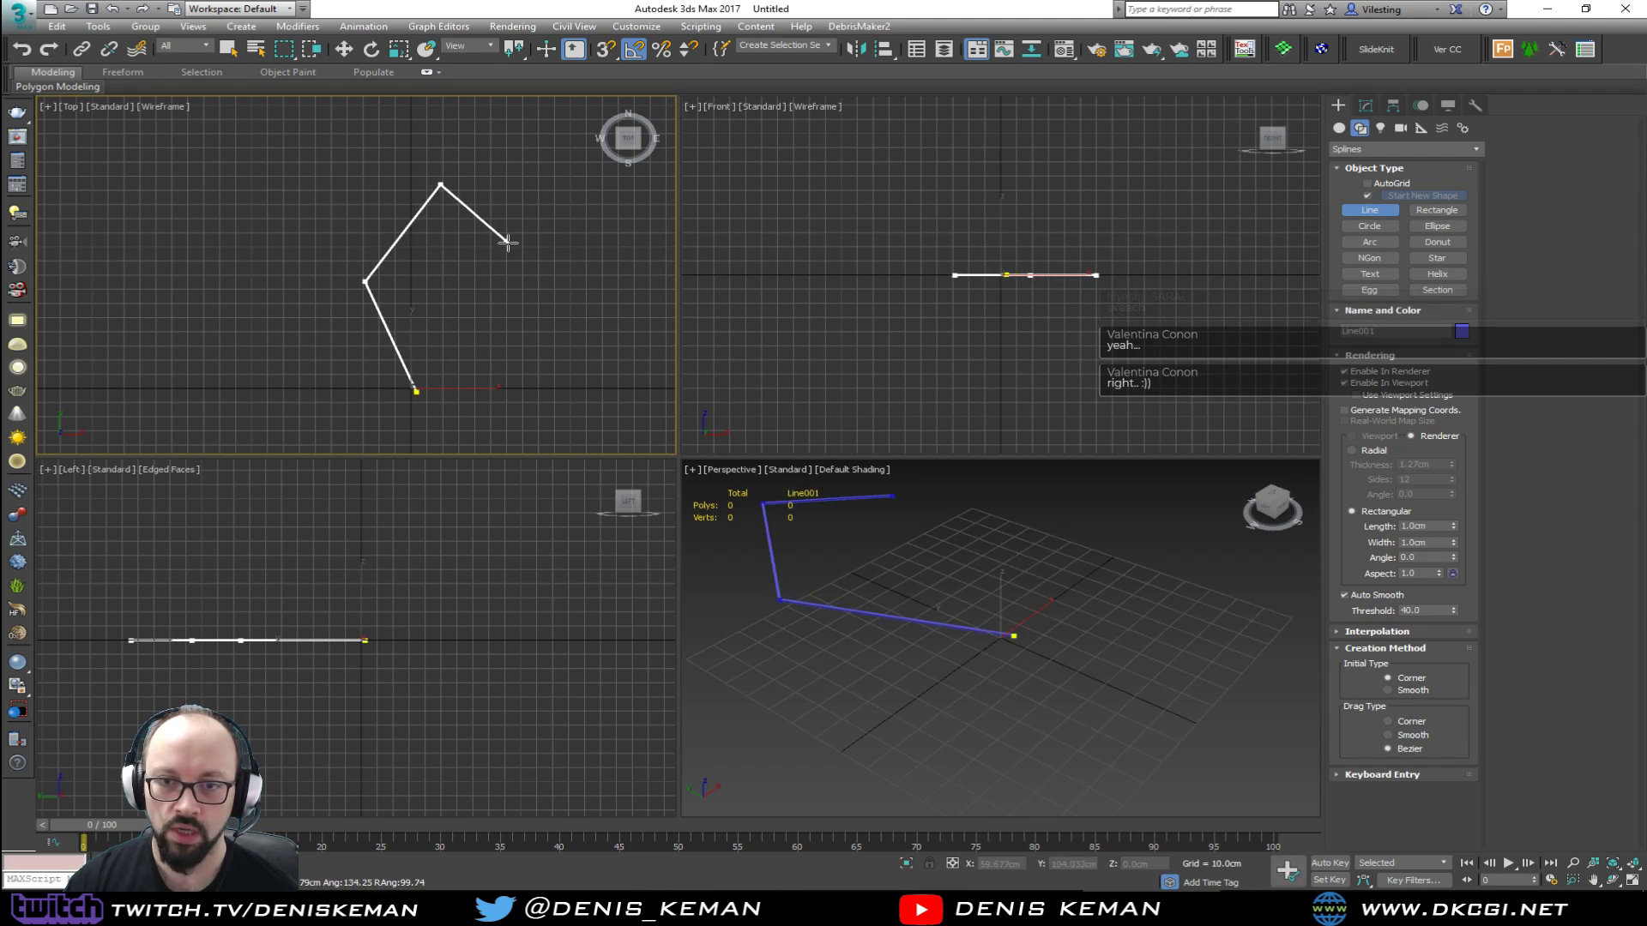
{"action": "left_click", "coordinate": [522, 253]}
{"action": "left_click", "coordinate": [436, 304]}
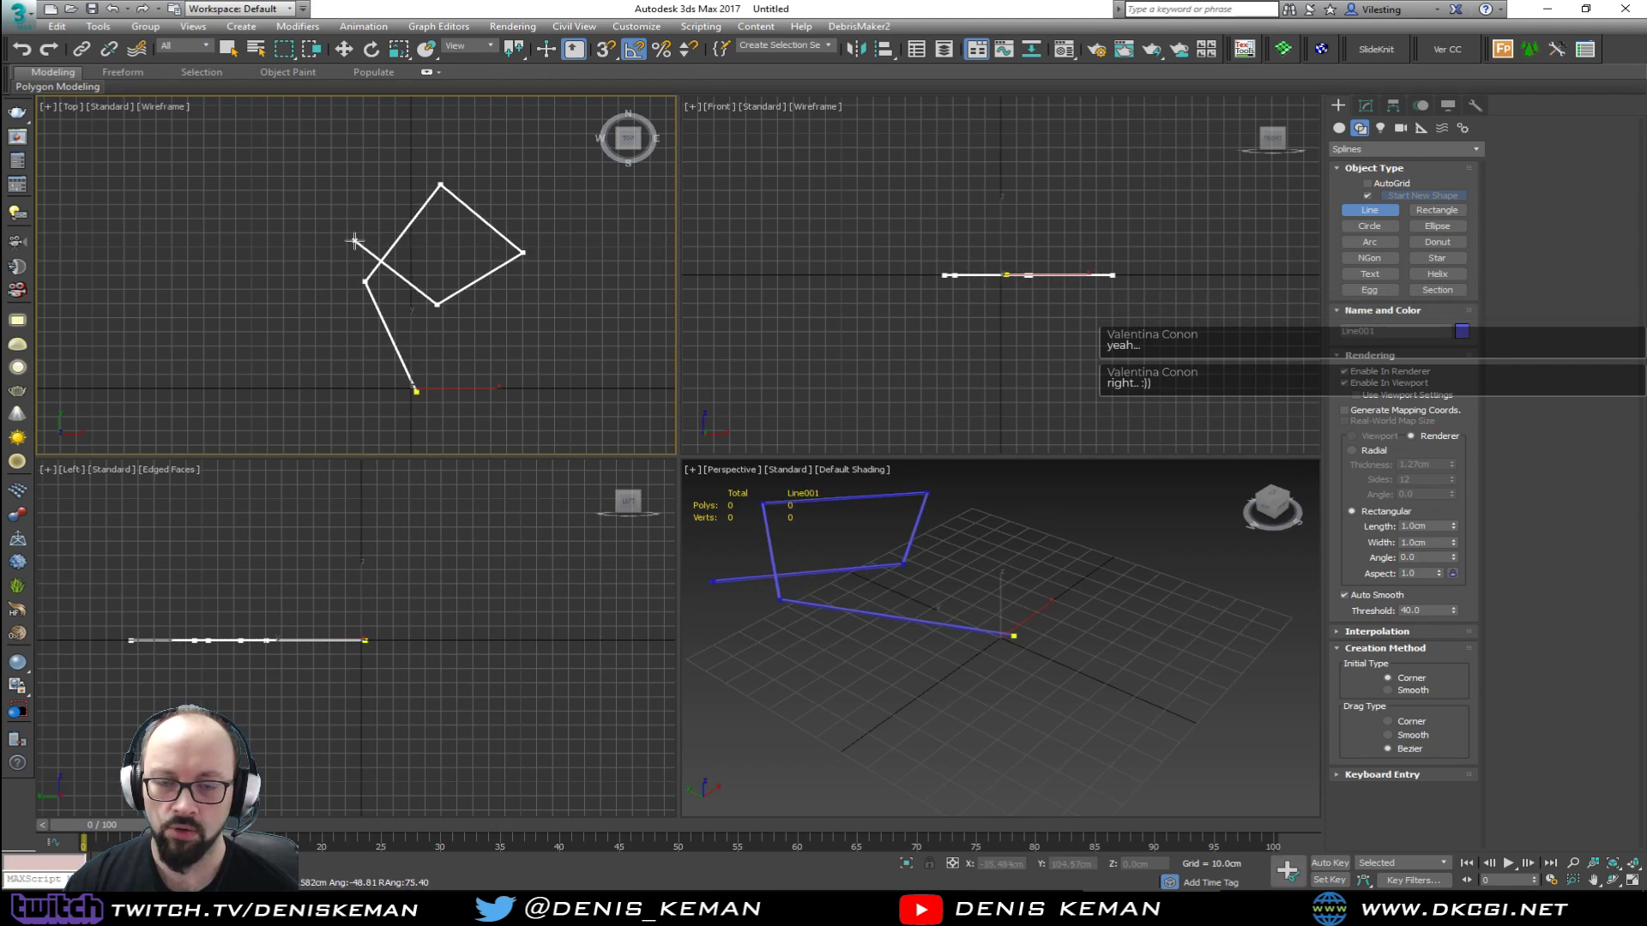
{"action": "left_click", "coordinate": [355, 241]}
{"action": "left_click", "coordinate": [488, 142]}
{"action": "right_click", "coordinate": [488, 142]}
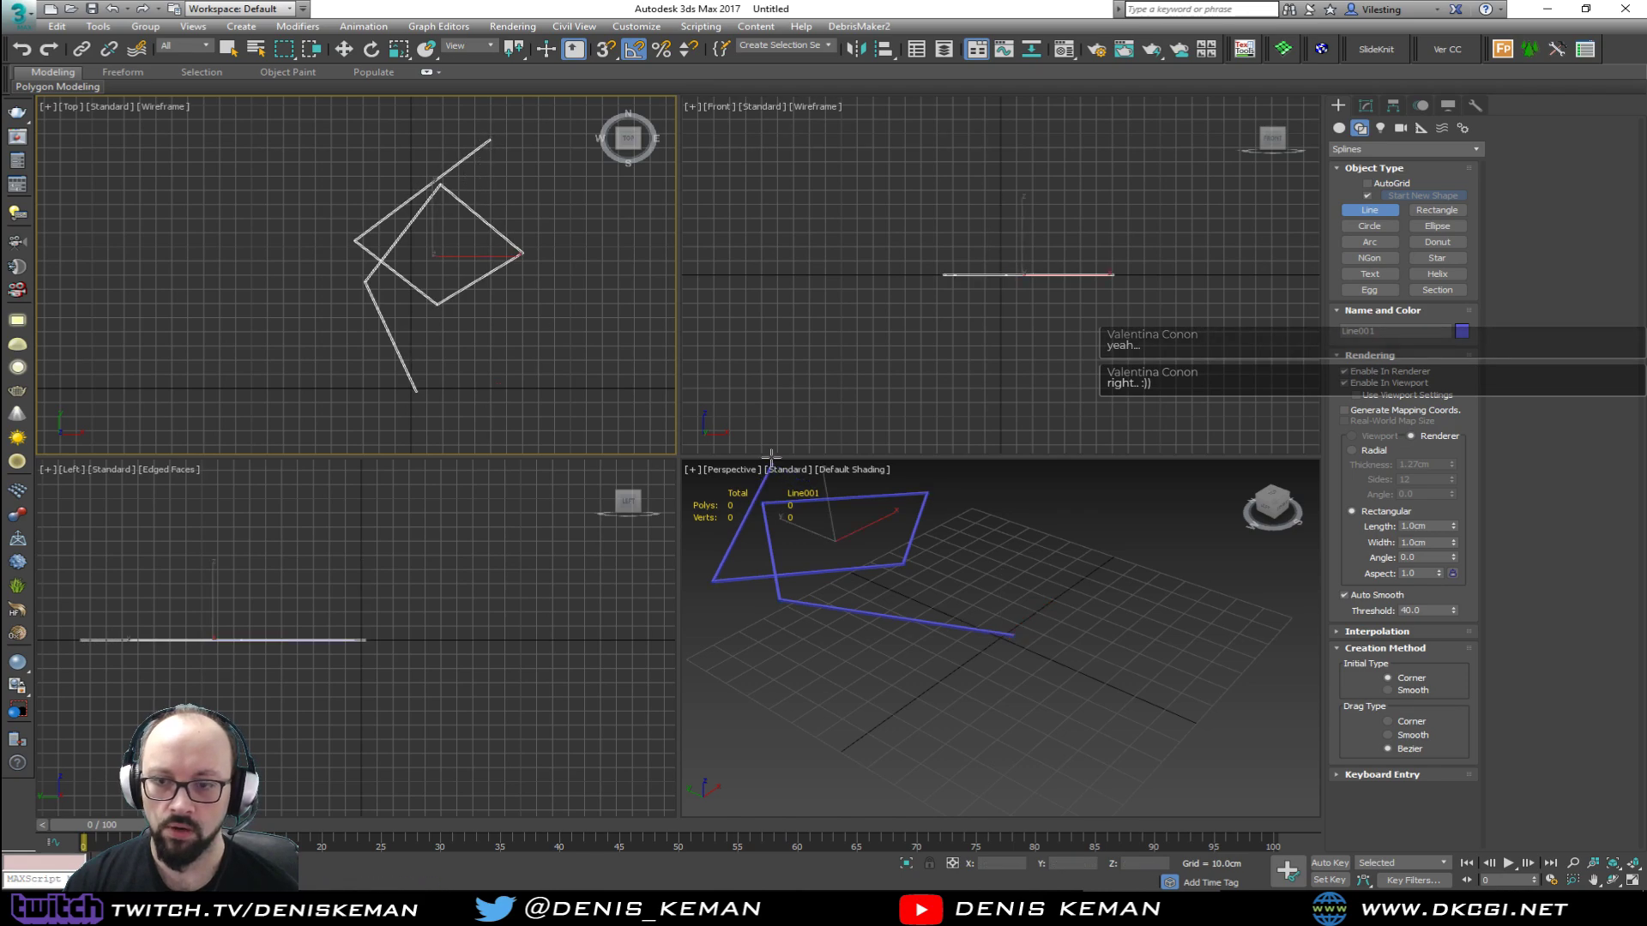
Step: Enter vertex editing on the looped spline and disable its thickness in both the renderer and the viewport
{"action": "middle_click_drag", "start_coordinate": [988, 553], "coordinate": [1048, 632]}
{"action": "key", "text": "alt+w"}
{"action": "middle_click_drag", "start_coordinate": [912, 544], "coordinate": [846, 582], "text": "alt"}
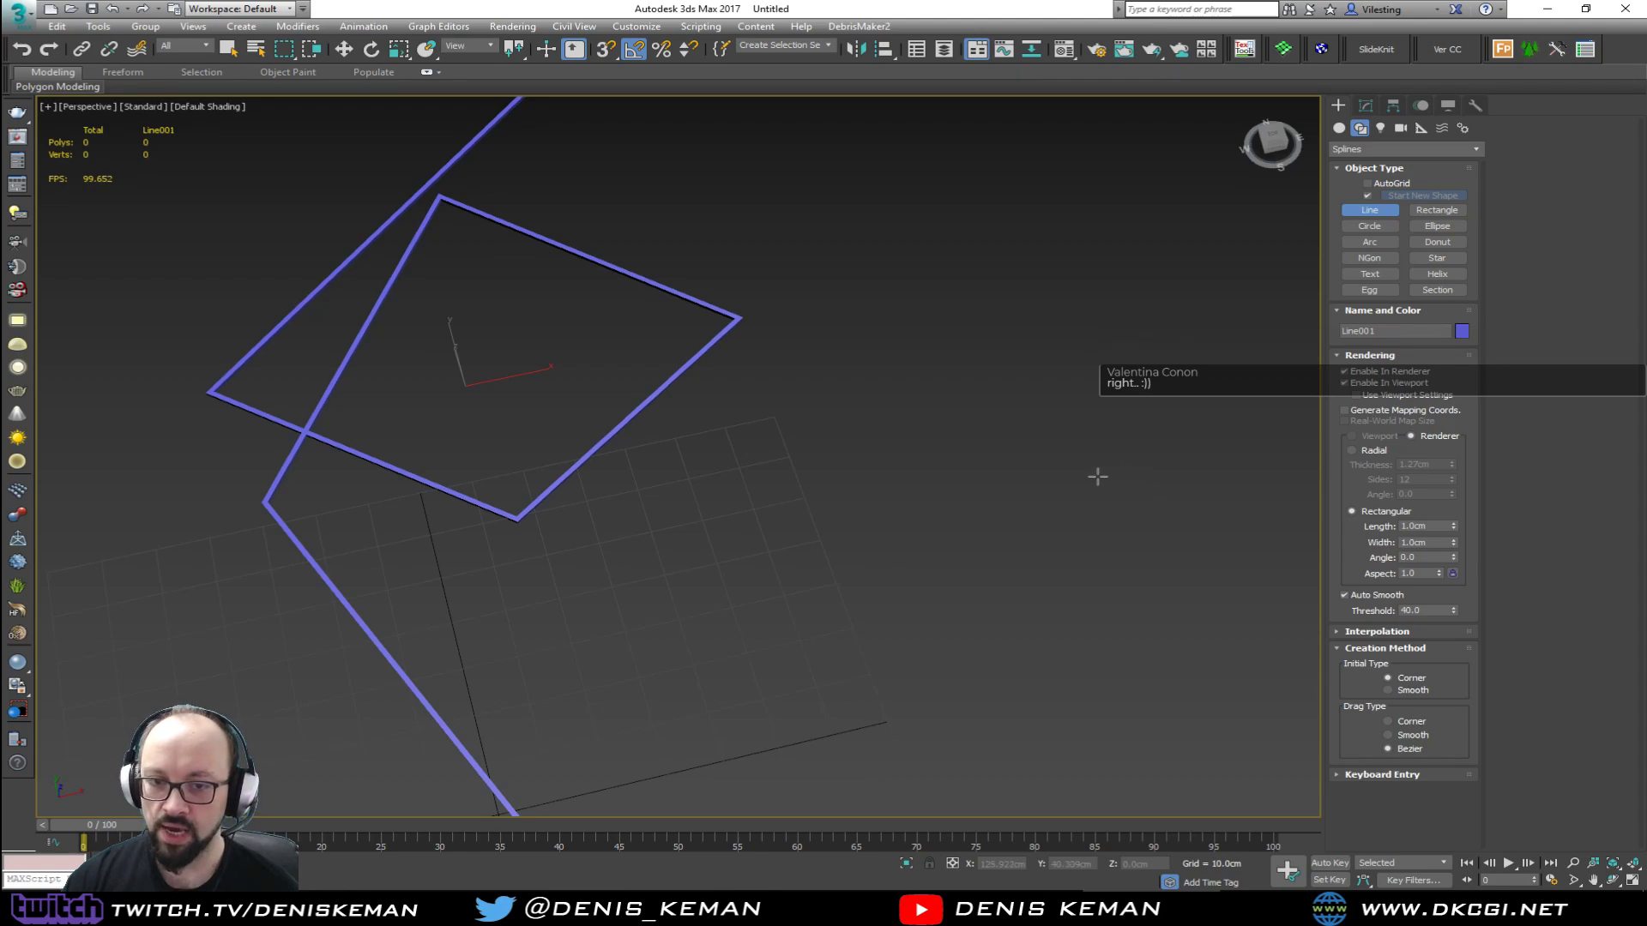
{"action": "key", "text": "1"}
{"action": "left_click", "coordinate": [1380, 402]}
{"action": "left_click", "coordinate": [1381, 416]}
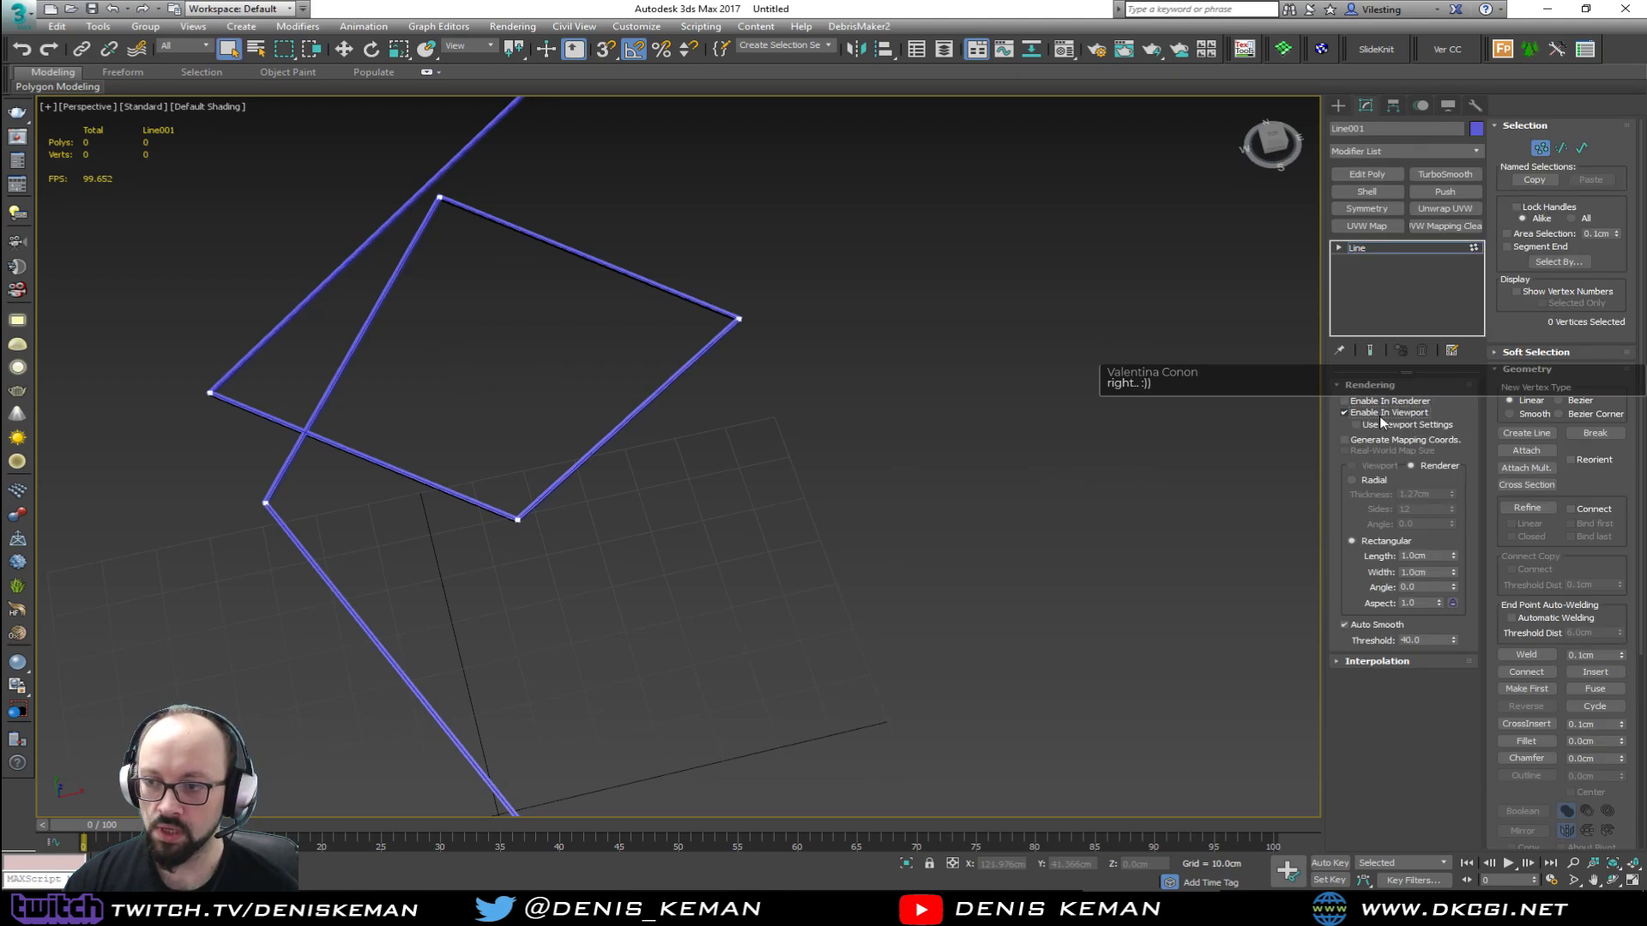
{"action": "left_click", "coordinate": [1381, 416]}
Step: Convert the spline's five inner vertices to Smooth, leaving the two end vertices as they are
{"action": "middle_click_drag", "start_coordinate": [607, 338], "coordinate": [816, 467], "text": "alt"}
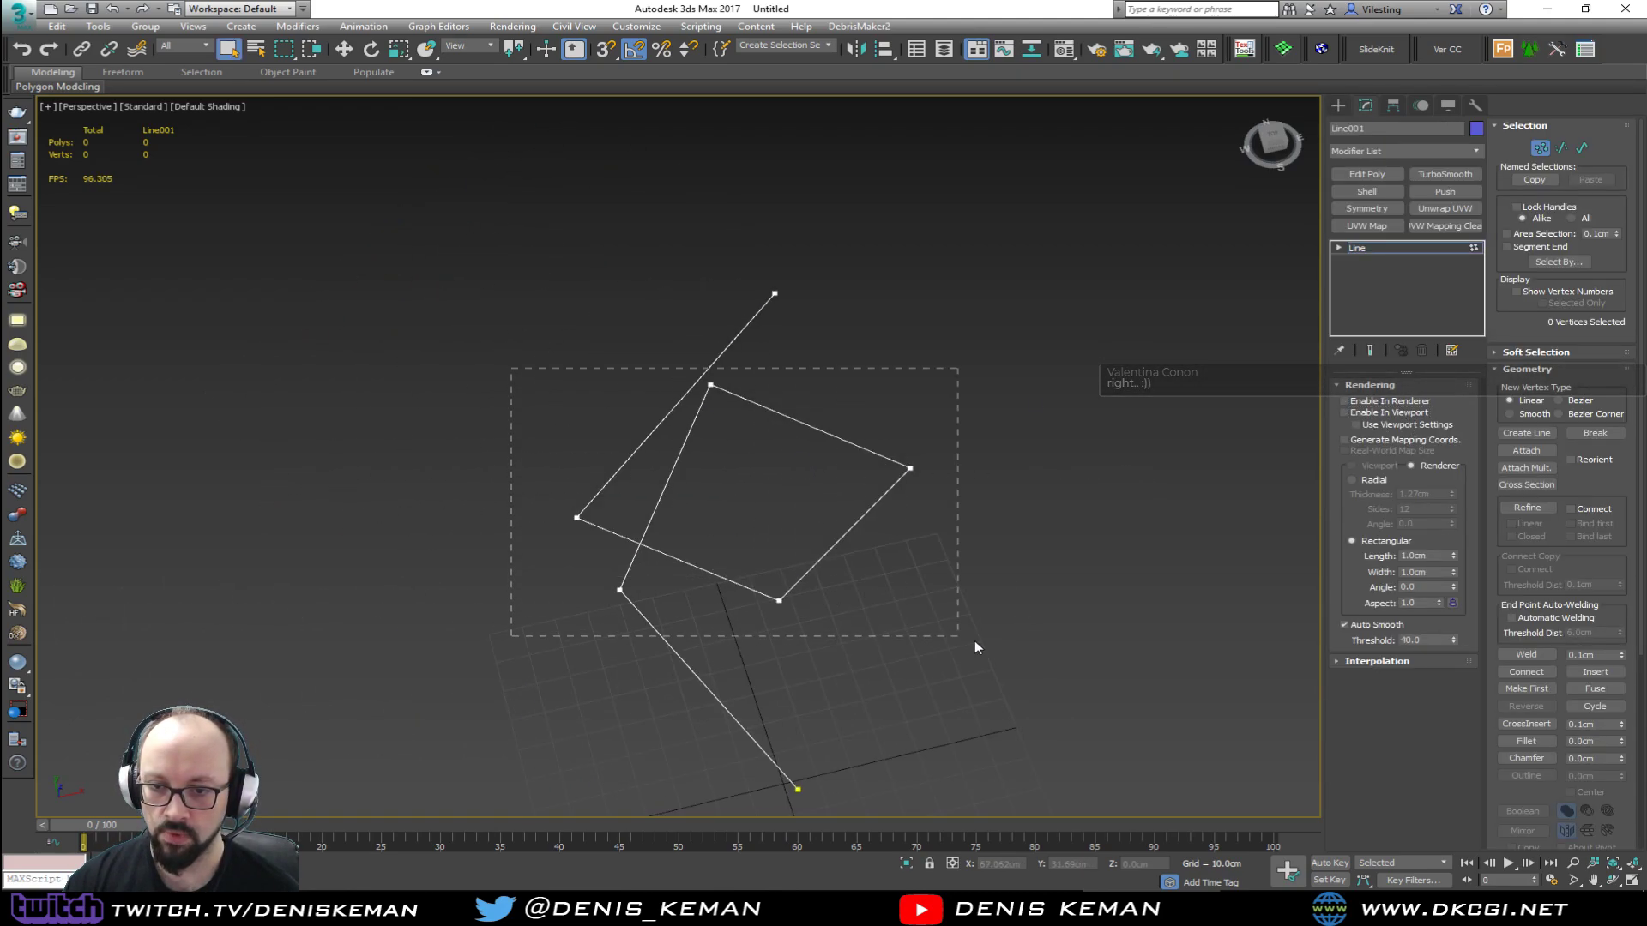
{"action": "left_click_drag", "start_coordinate": [976, 648], "coordinate": [976, 649]}
{"action": "right_click", "coordinate": [882, 525]}
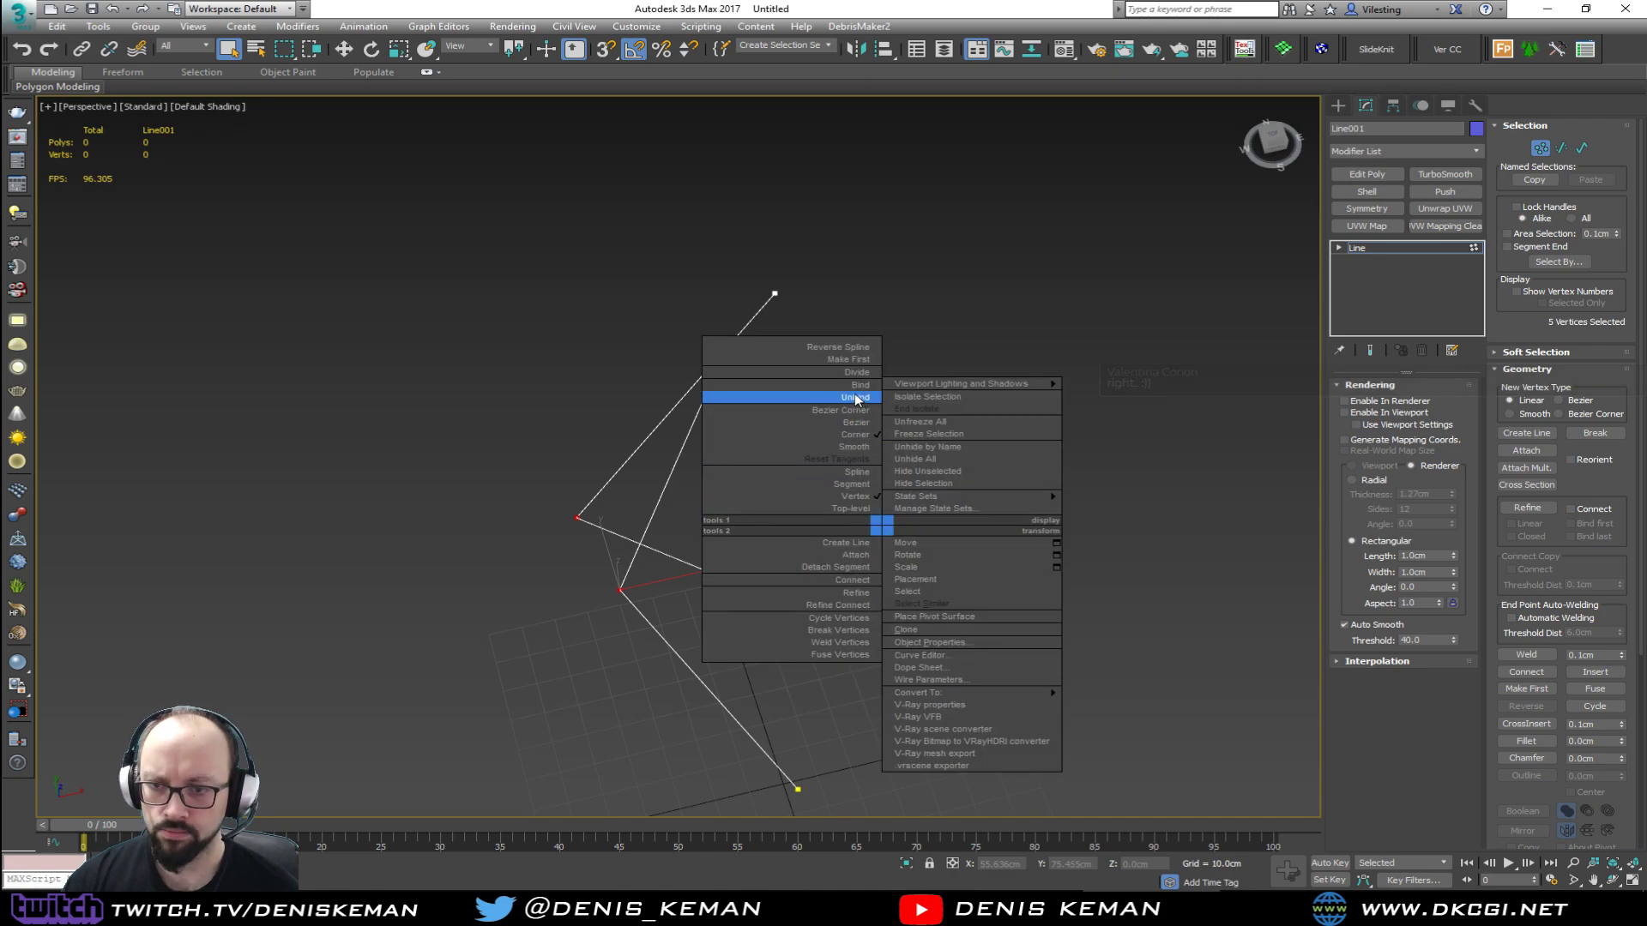
{"action": "left_click", "coordinate": [842, 447]}
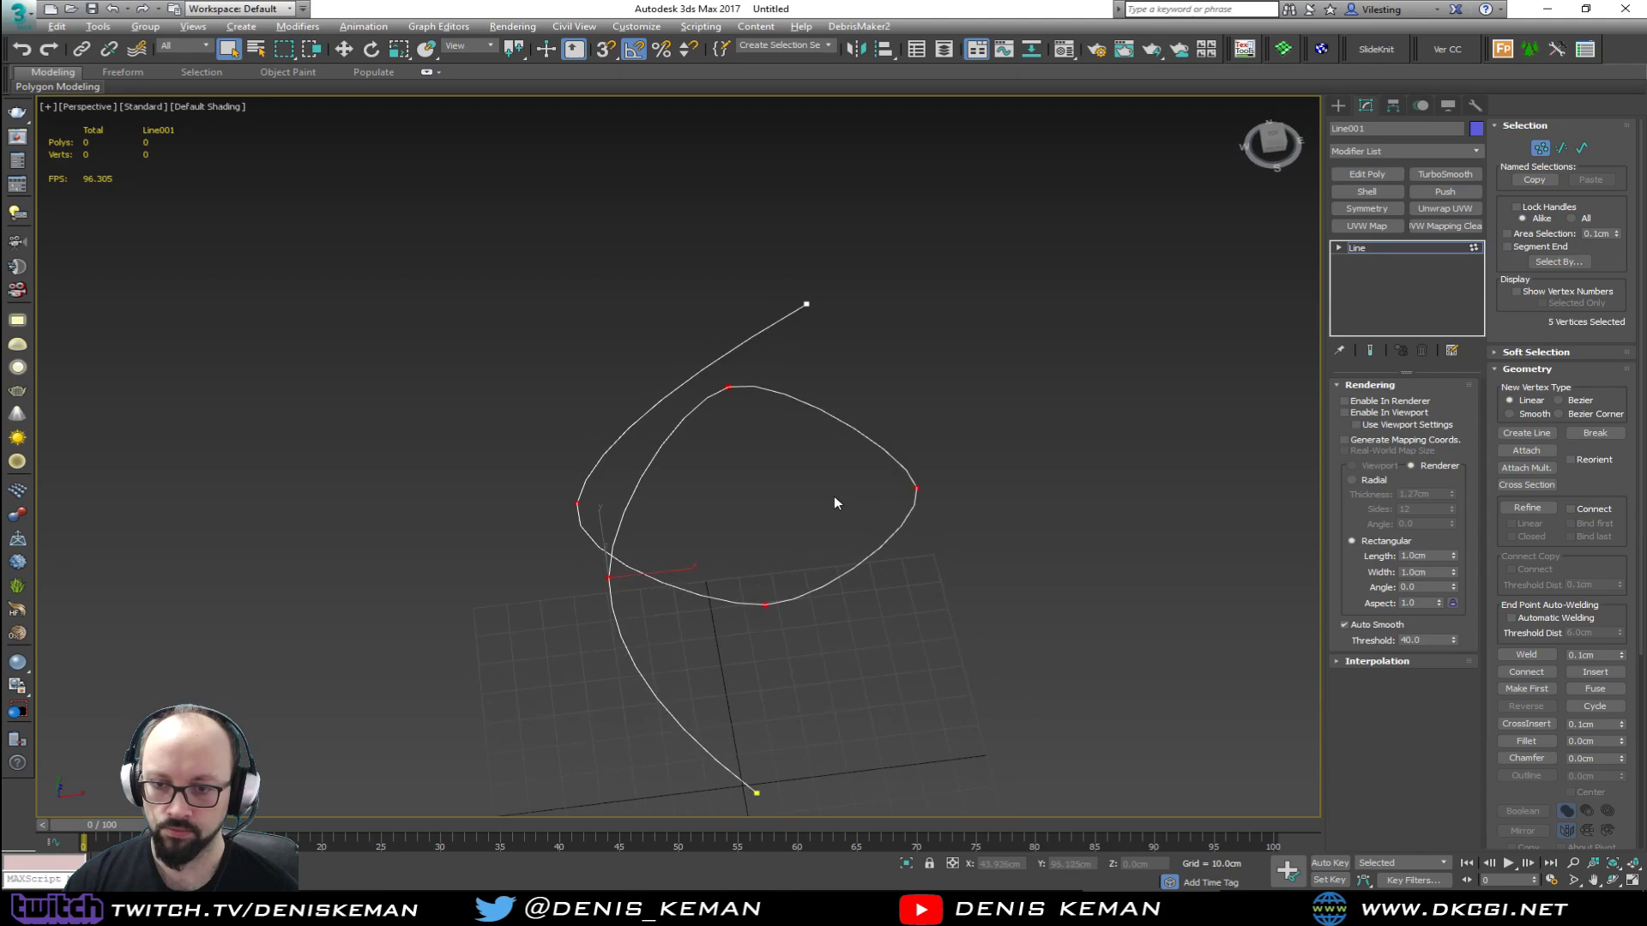
Step: Reshape the spline by extending its upper end, lowering the loop's top and bottom vertices, and pulling the right vertex outward and down
{"action": "middle_click_drag", "start_coordinate": [836, 503], "coordinate": [822, 487], "text": "alt"}
{"action": "left_click", "coordinate": [749, 404]}
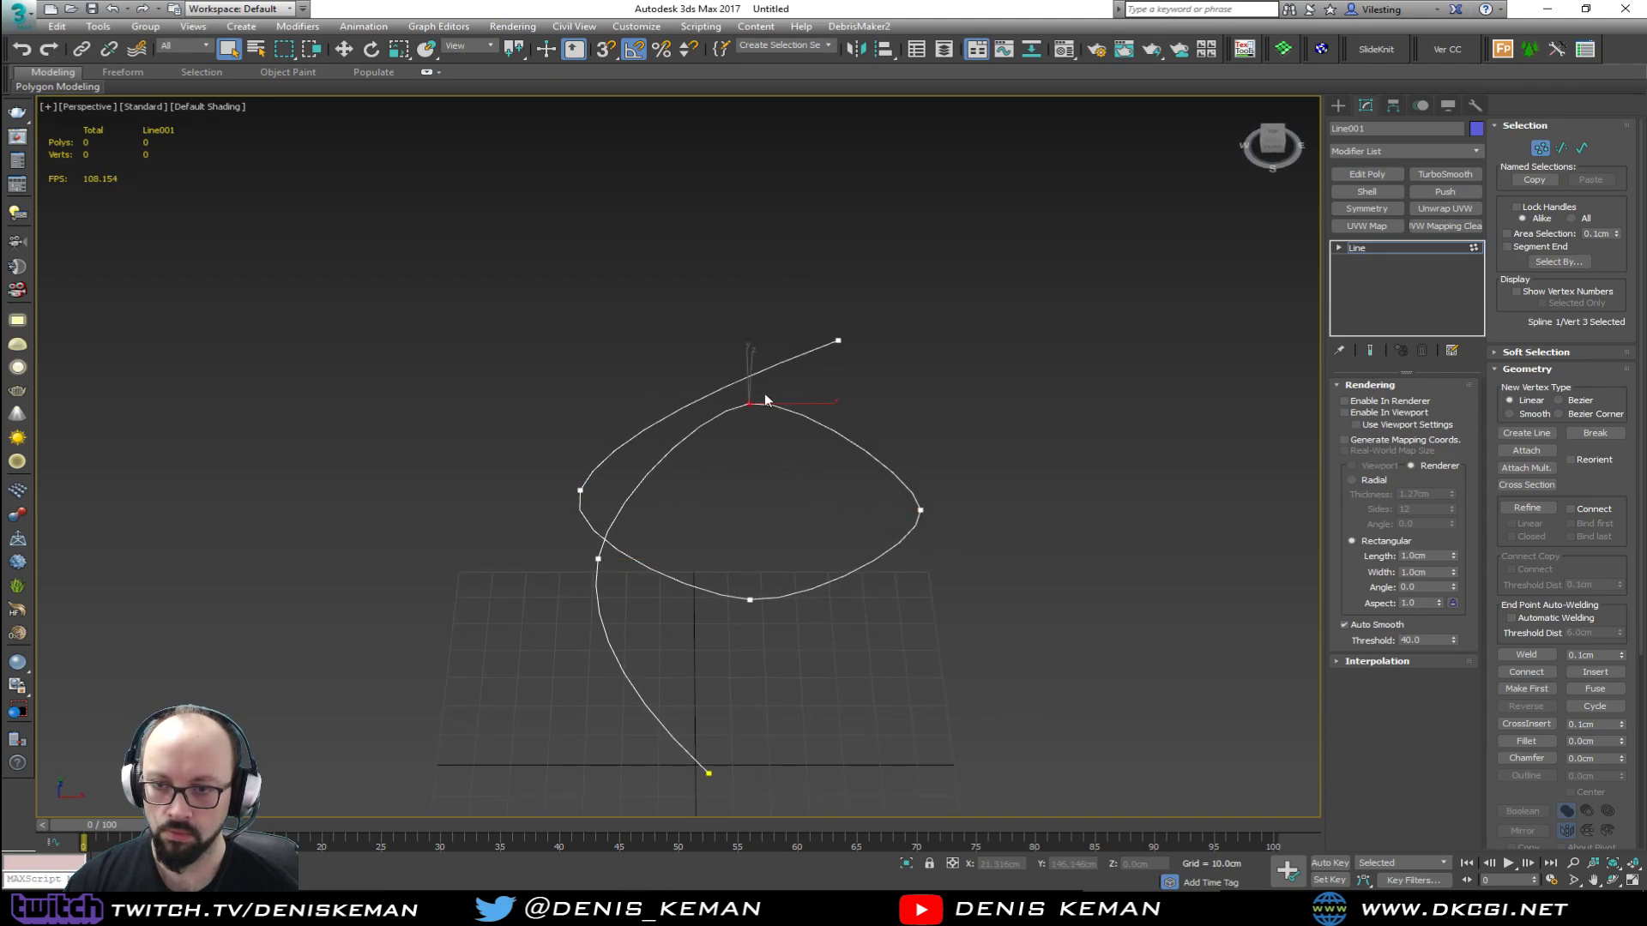
{"action": "left_click", "coordinate": [838, 341]}
{"action": "key", "text": "w"}
{"action": "left_click_drag", "start_coordinate": [830, 307], "coordinate": [824, 245]}
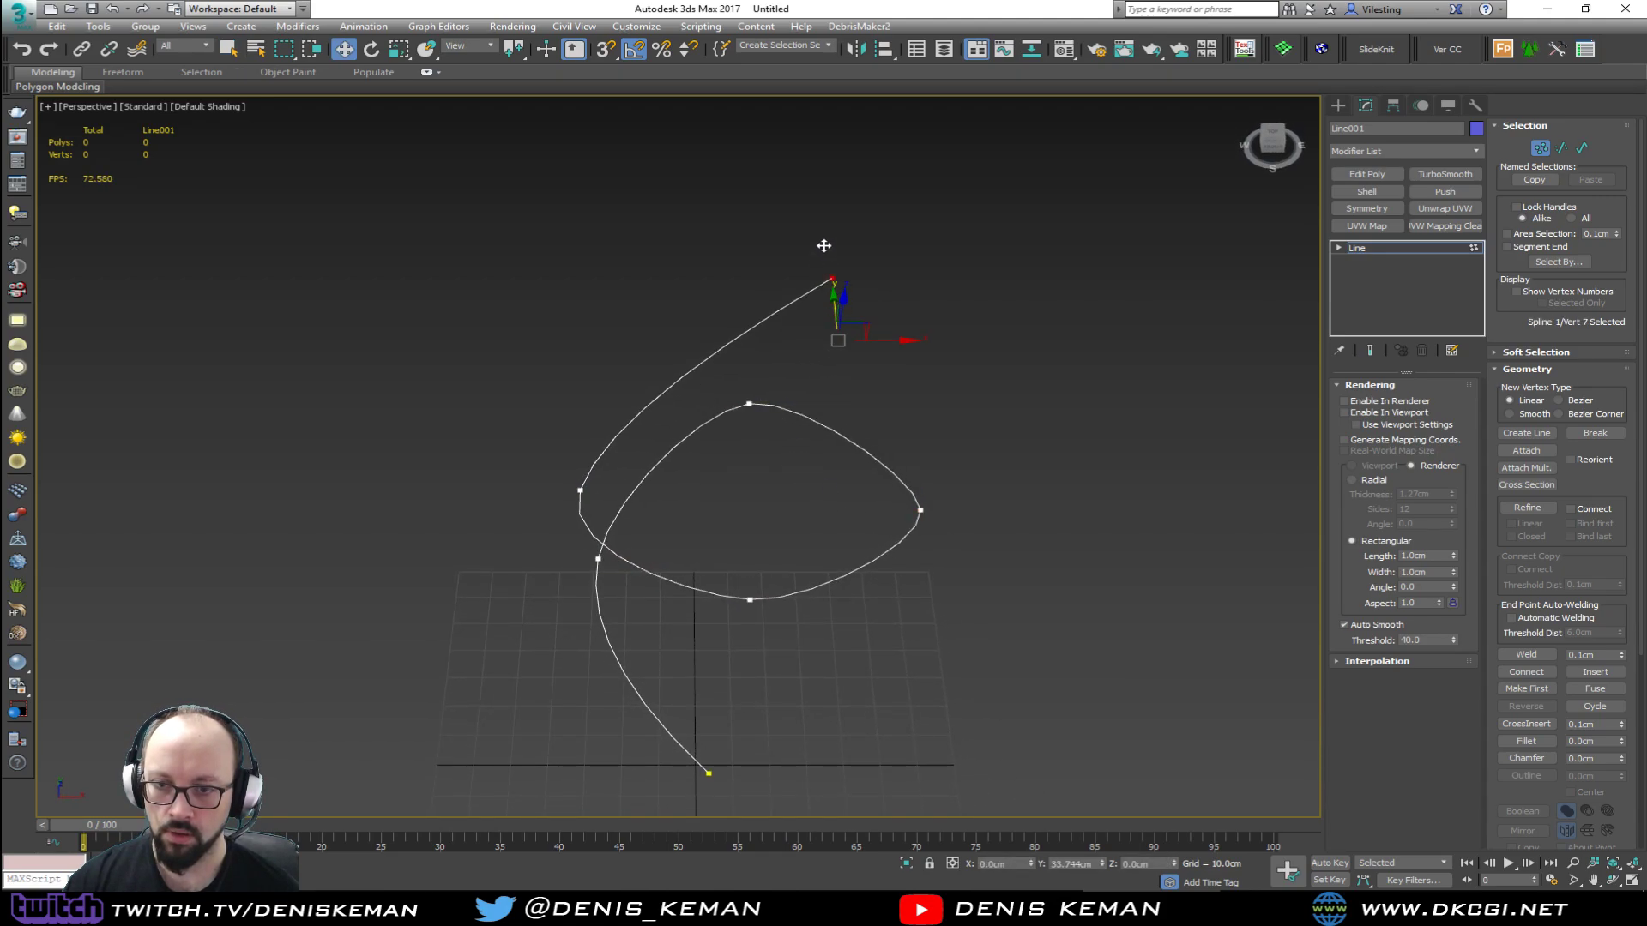
{"action": "left_click", "coordinate": [750, 599]}
{"action": "left_click_drag", "start_coordinate": [751, 562], "coordinate": [751, 592]}
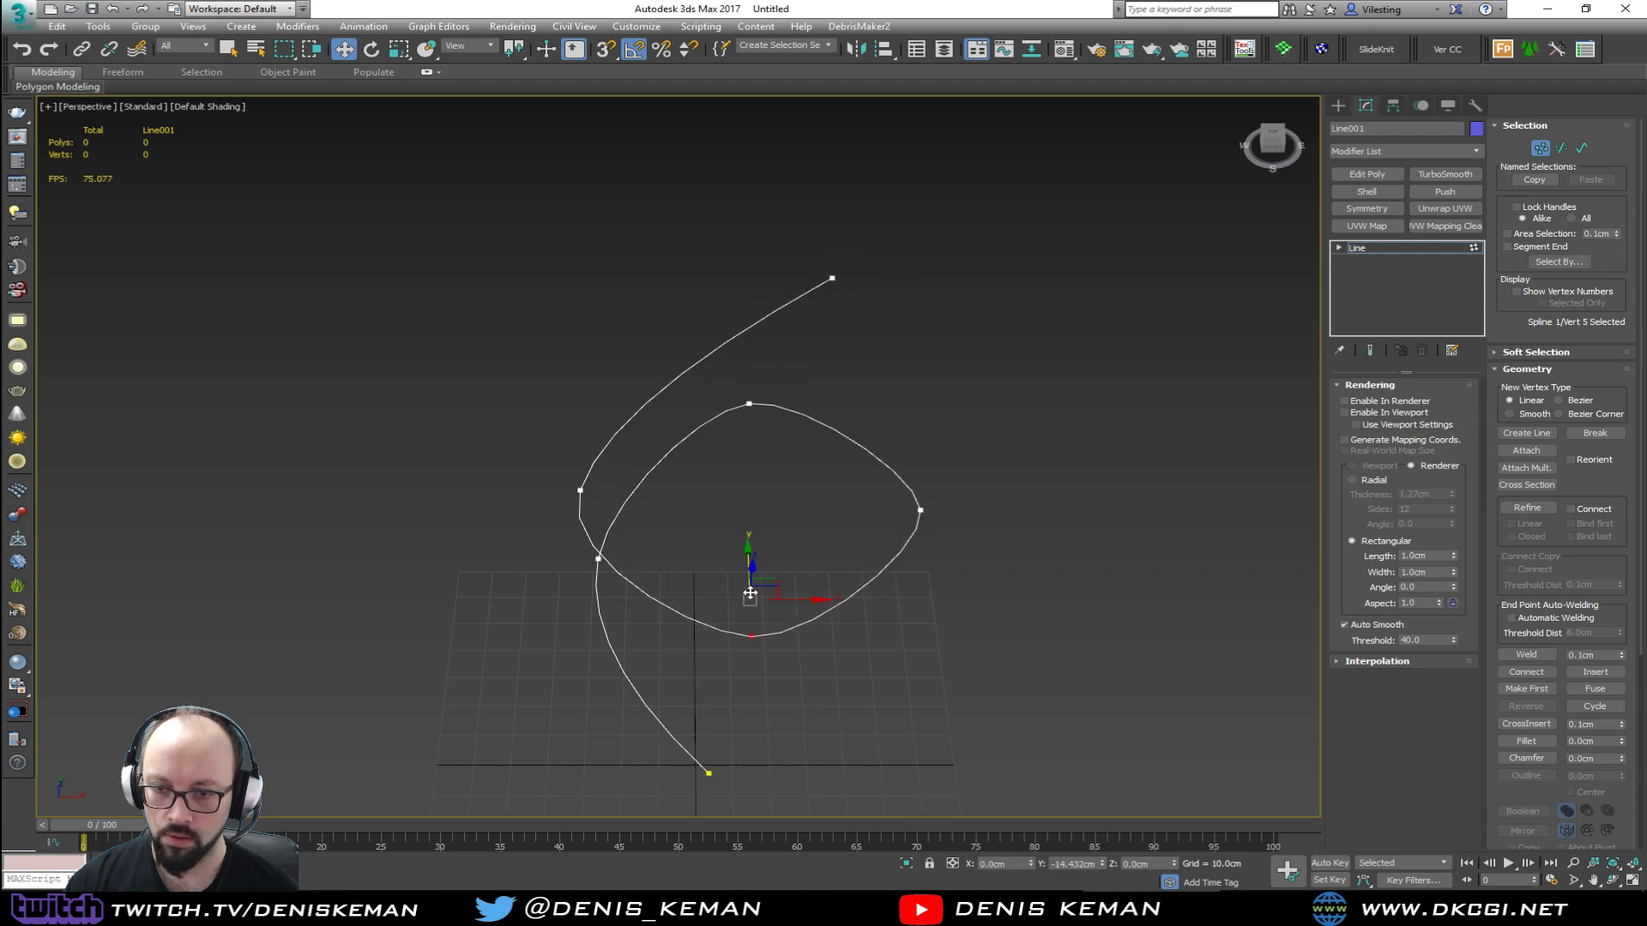
{"action": "left_click", "coordinate": [918, 512]}
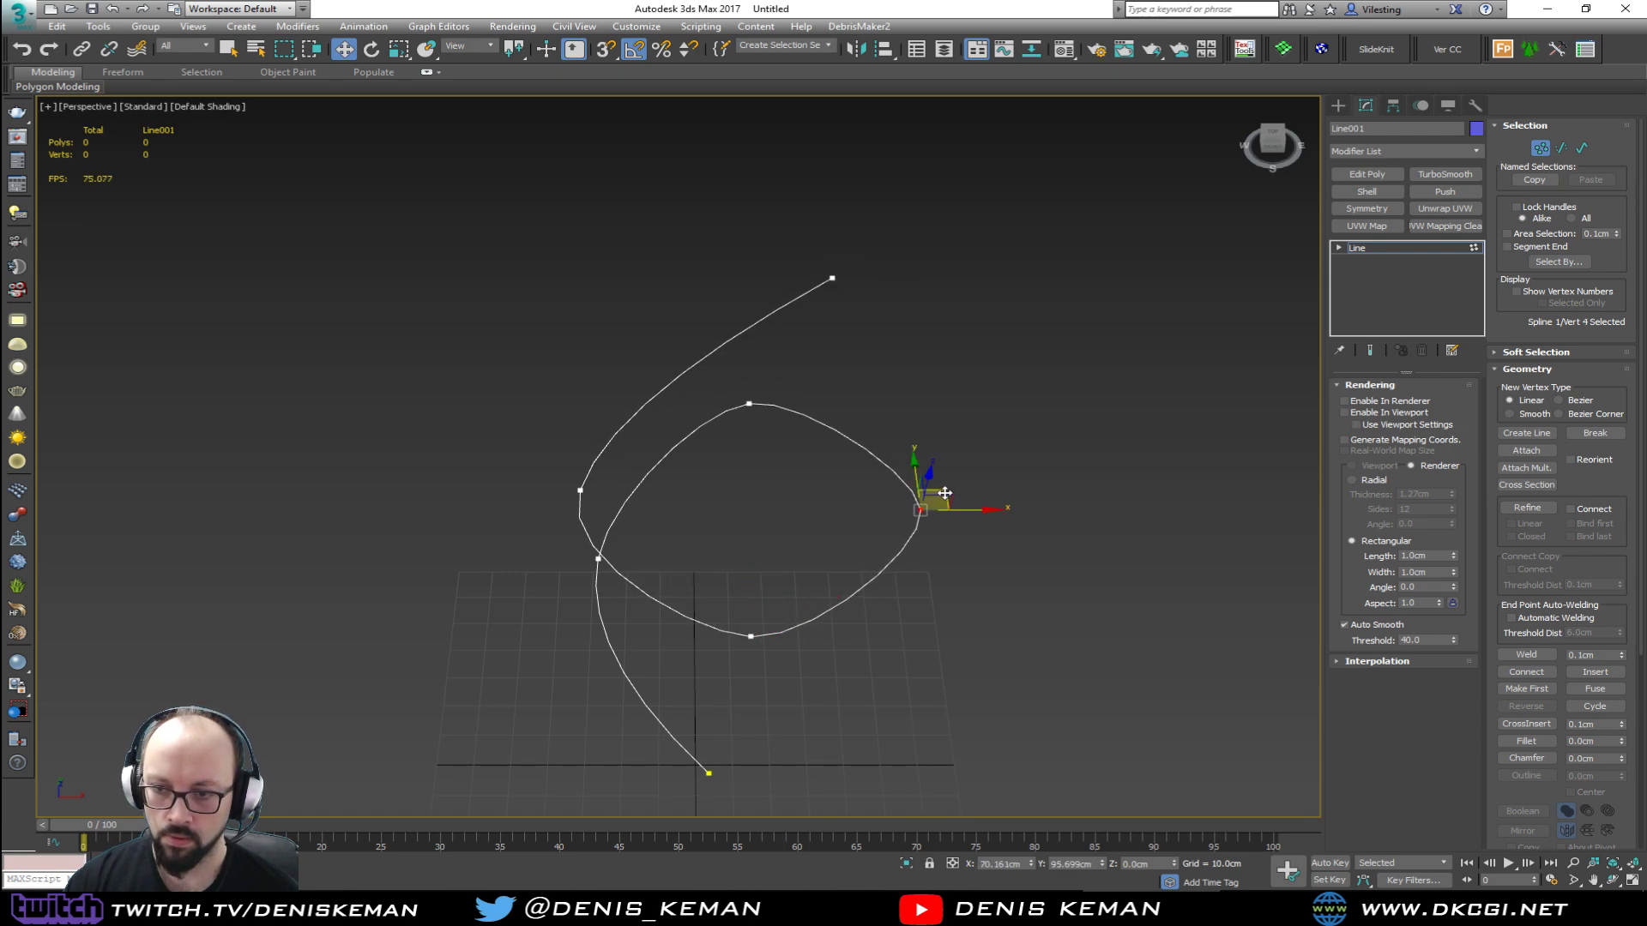
{"action": "left_click_drag", "start_coordinate": [944, 505], "coordinate": [970, 541]}
{"action": "left_click", "coordinate": [750, 404]}
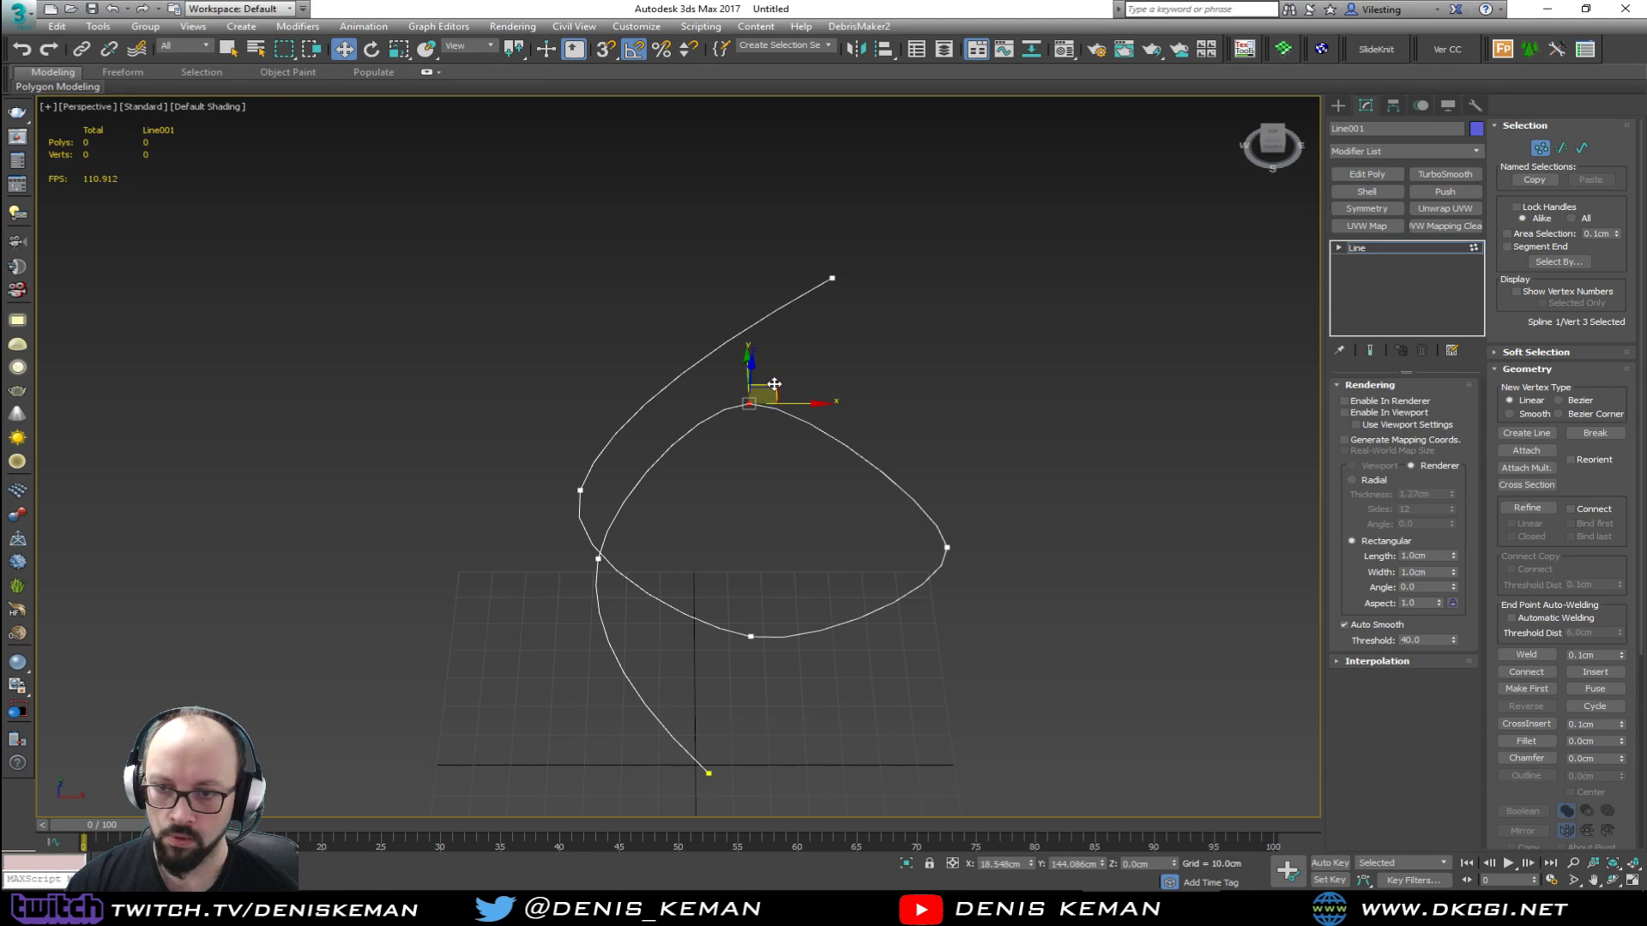
{"action": "left_click_drag", "start_coordinate": [775, 384], "coordinate": [784, 434]}
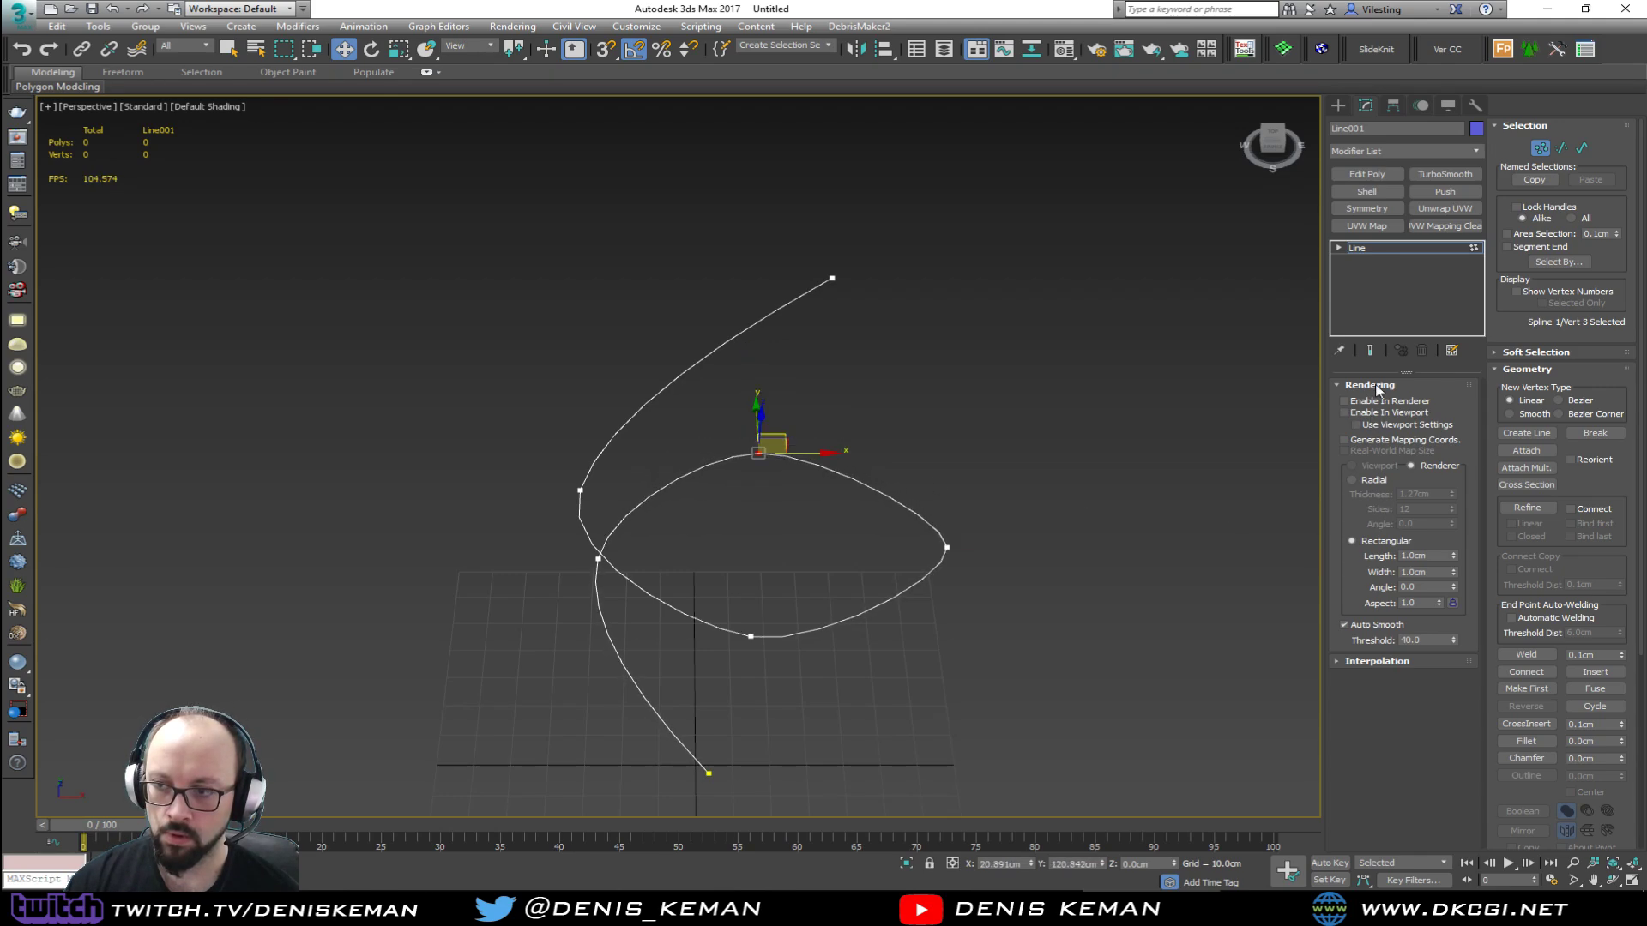
Step: Rotate the whole spline upright and move it so its lower end stands near the centre of the grid
{"action": "key", "text": "1"}
{"action": "middle_click_drag", "start_coordinate": [892, 598], "coordinate": [903, 498], "text": "alt"}
{"action": "key", "text": "e"}
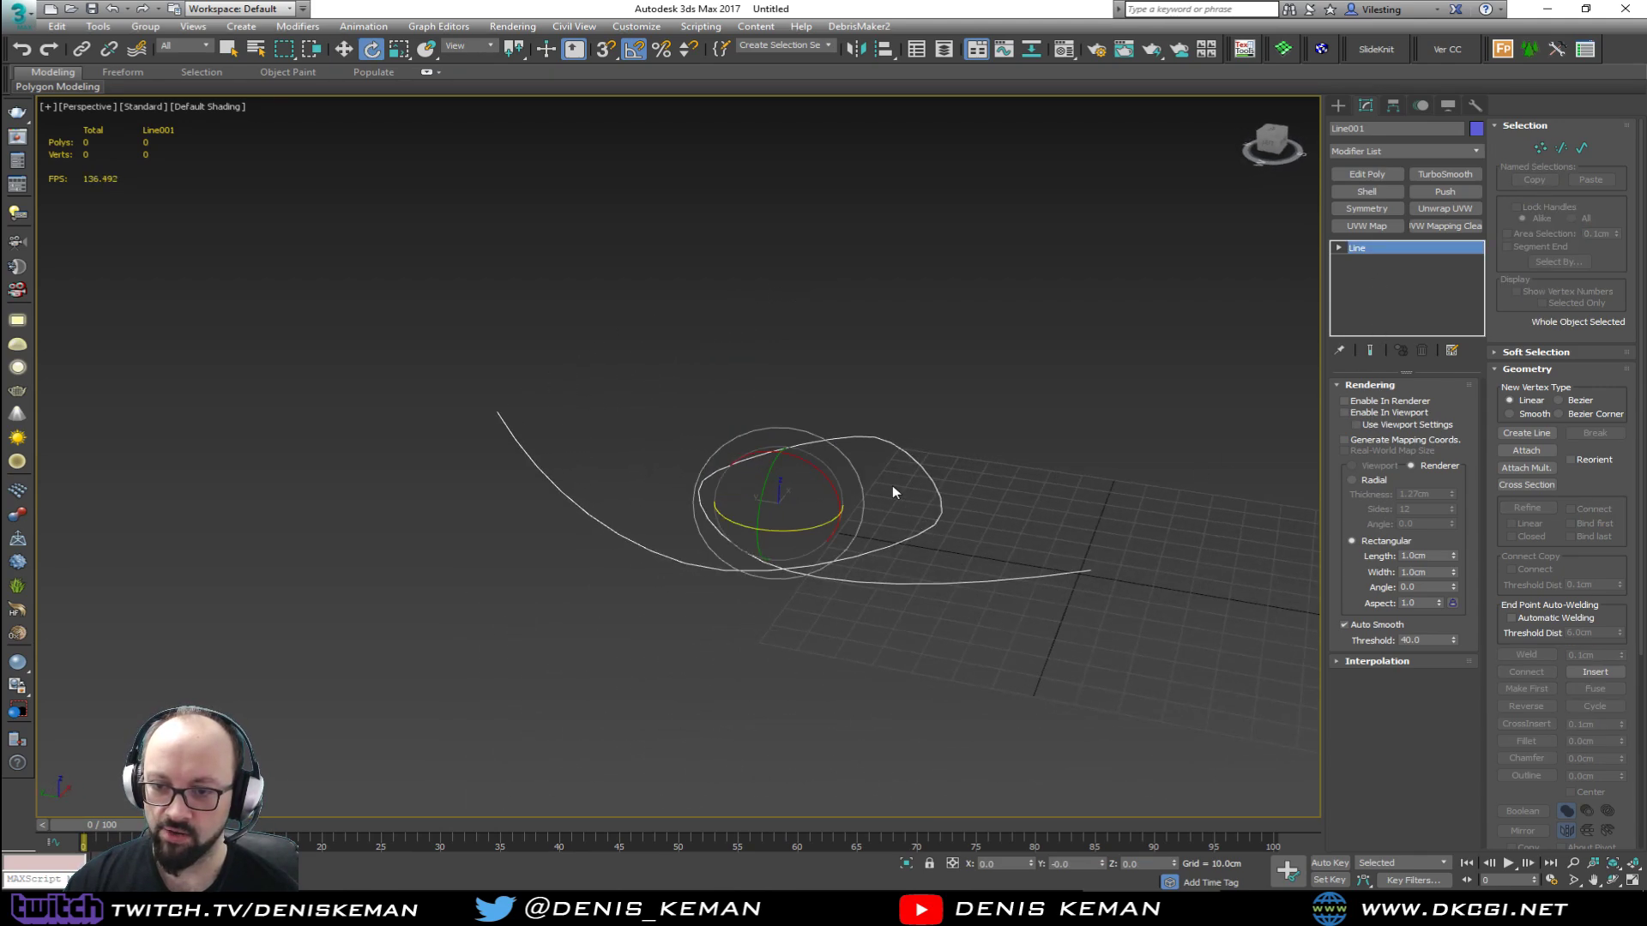
{"action": "left_click_drag", "start_coordinate": [817, 463], "coordinate": [839, 540]}
{"action": "key", "text": "w"}
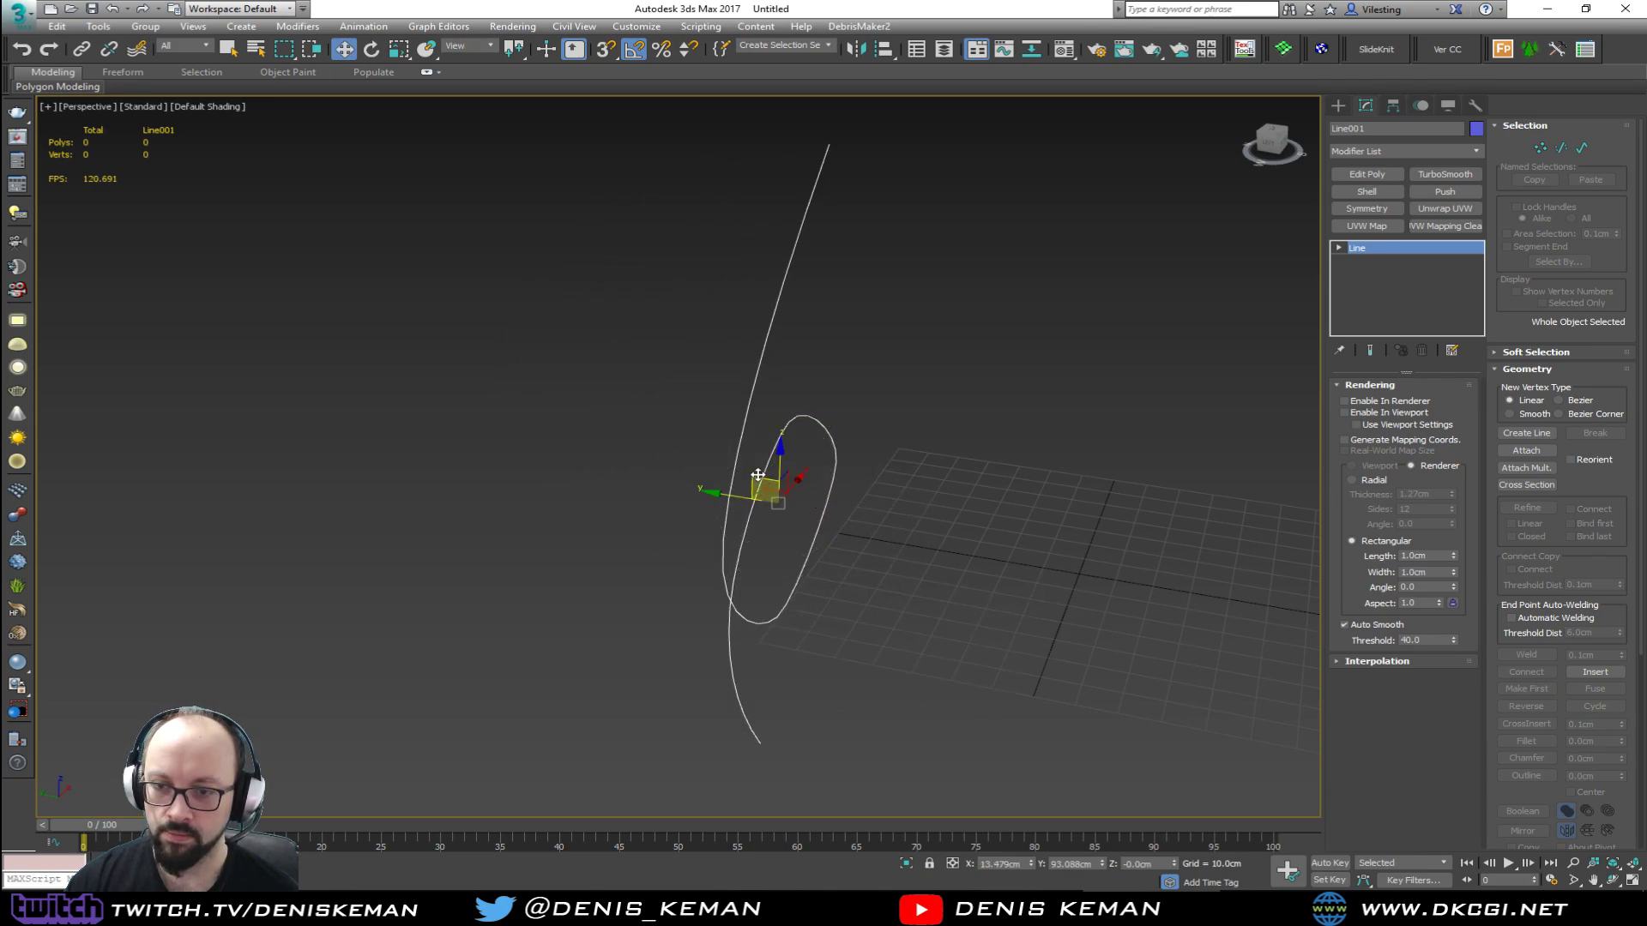
{"action": "left_click_drag", "start_coordinate": [767, 479], "coordinate": [1107, 254]}
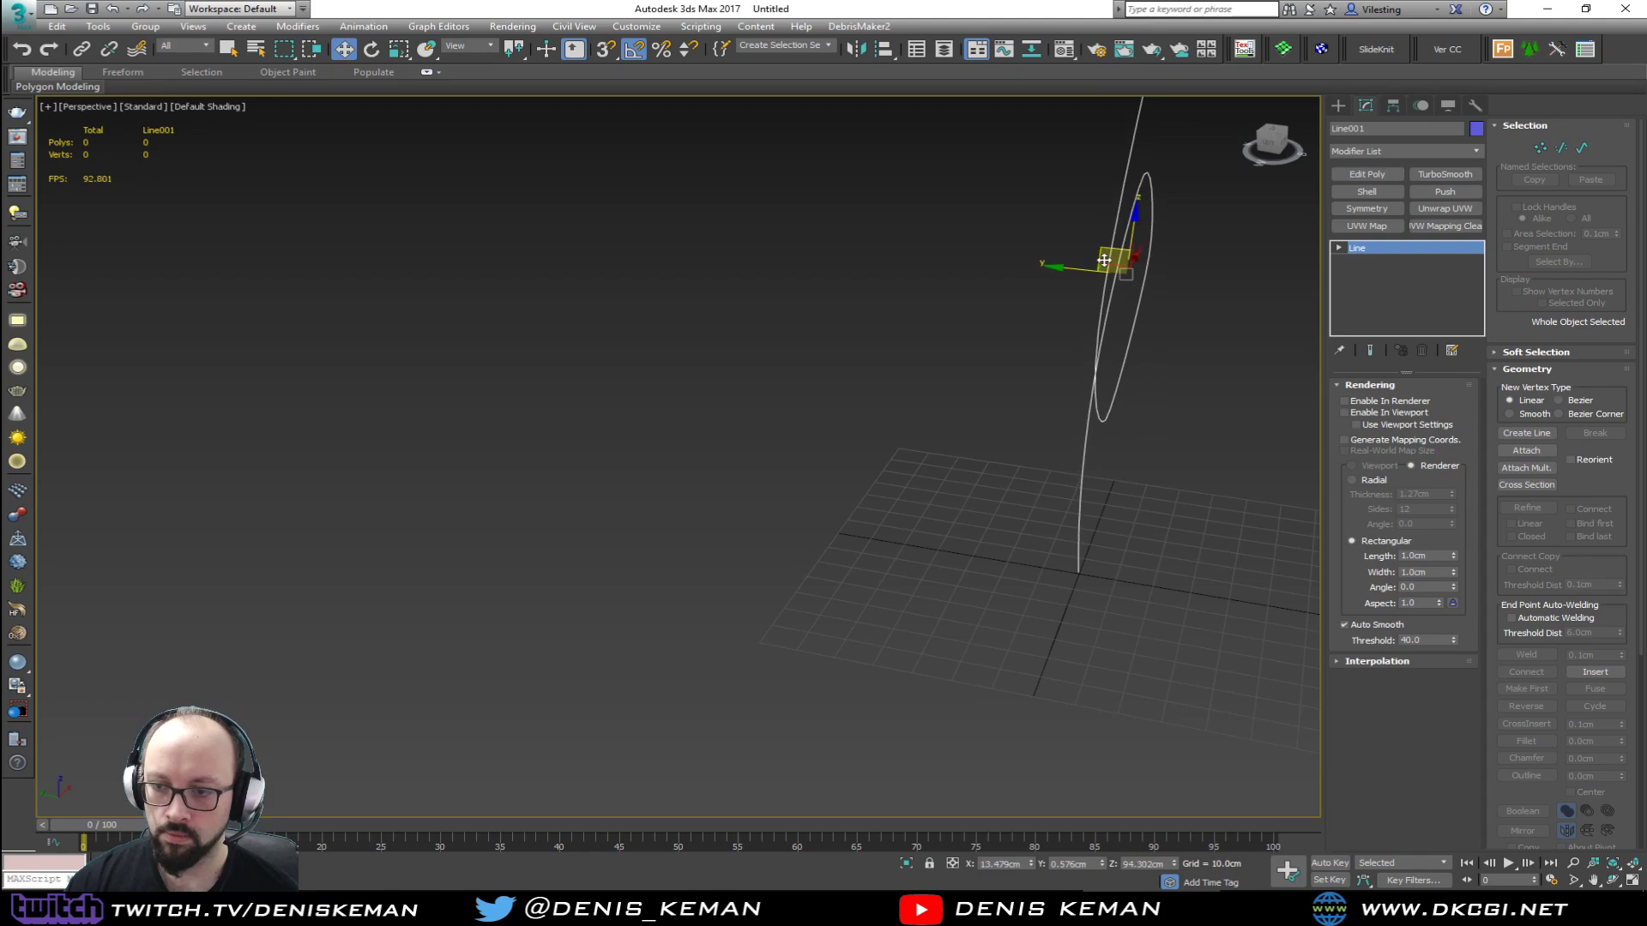
Step: Give the looped spline depth by shifting its second and third vertices toward positive Y and its fifth and sixth toward negative Y
{"action": "middle_click_drag", "start_coordinate": [1168, 340], "coordinate": [951, 554]}
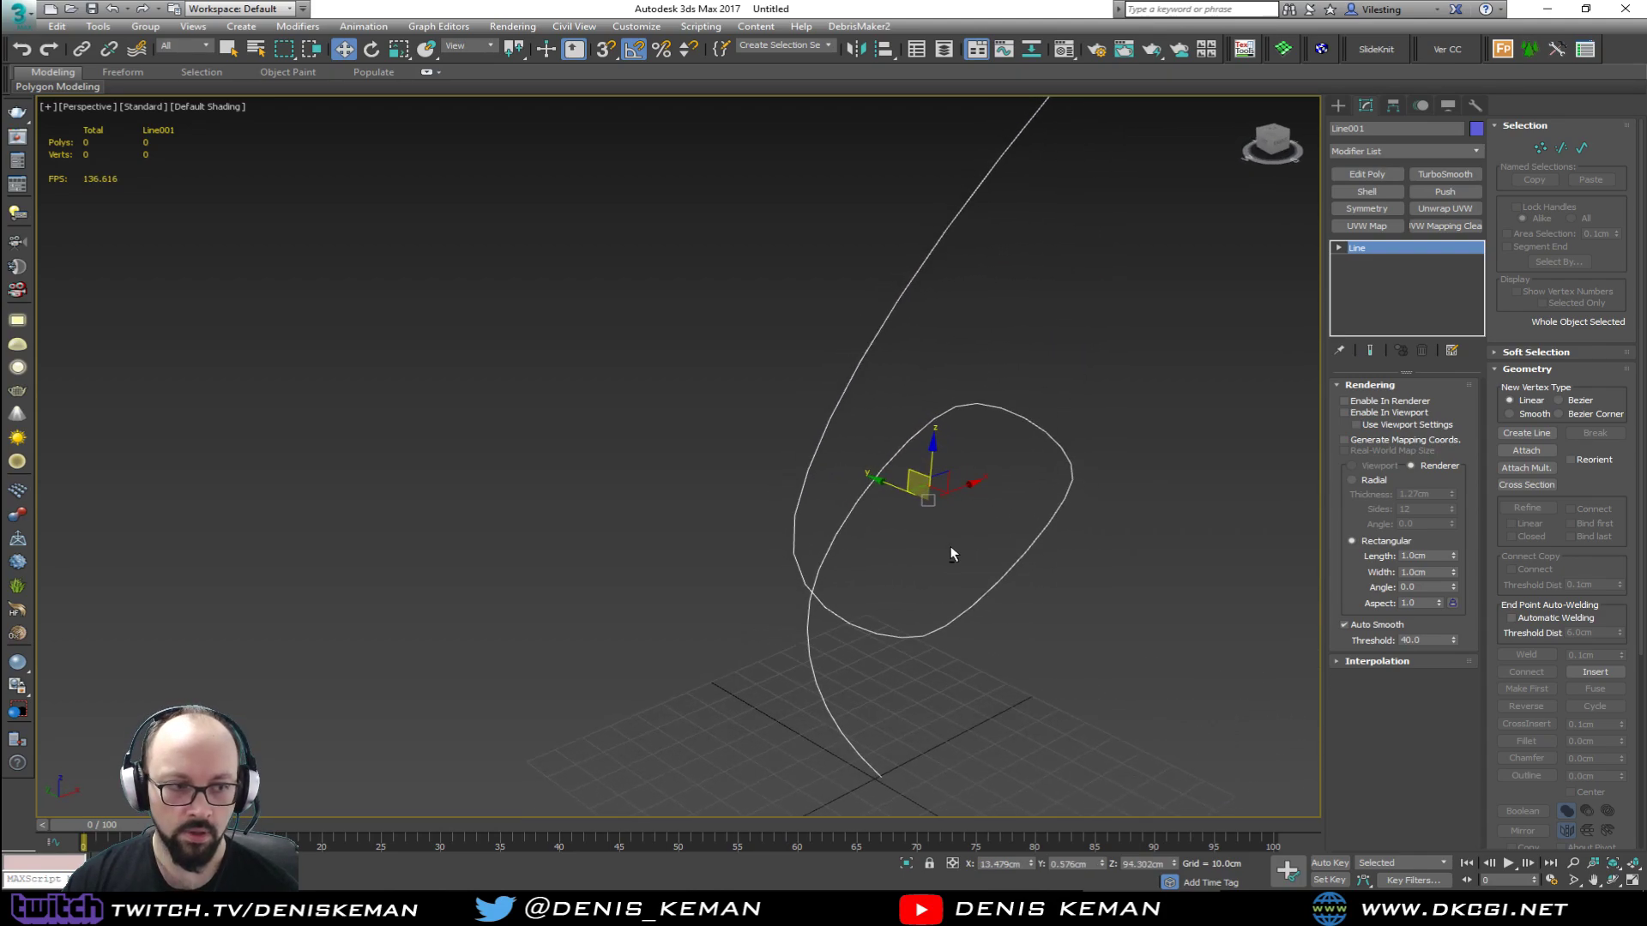
{"action": "key", "text": "1"}
{"action": "left_click", "coordinate": [809, 600]}
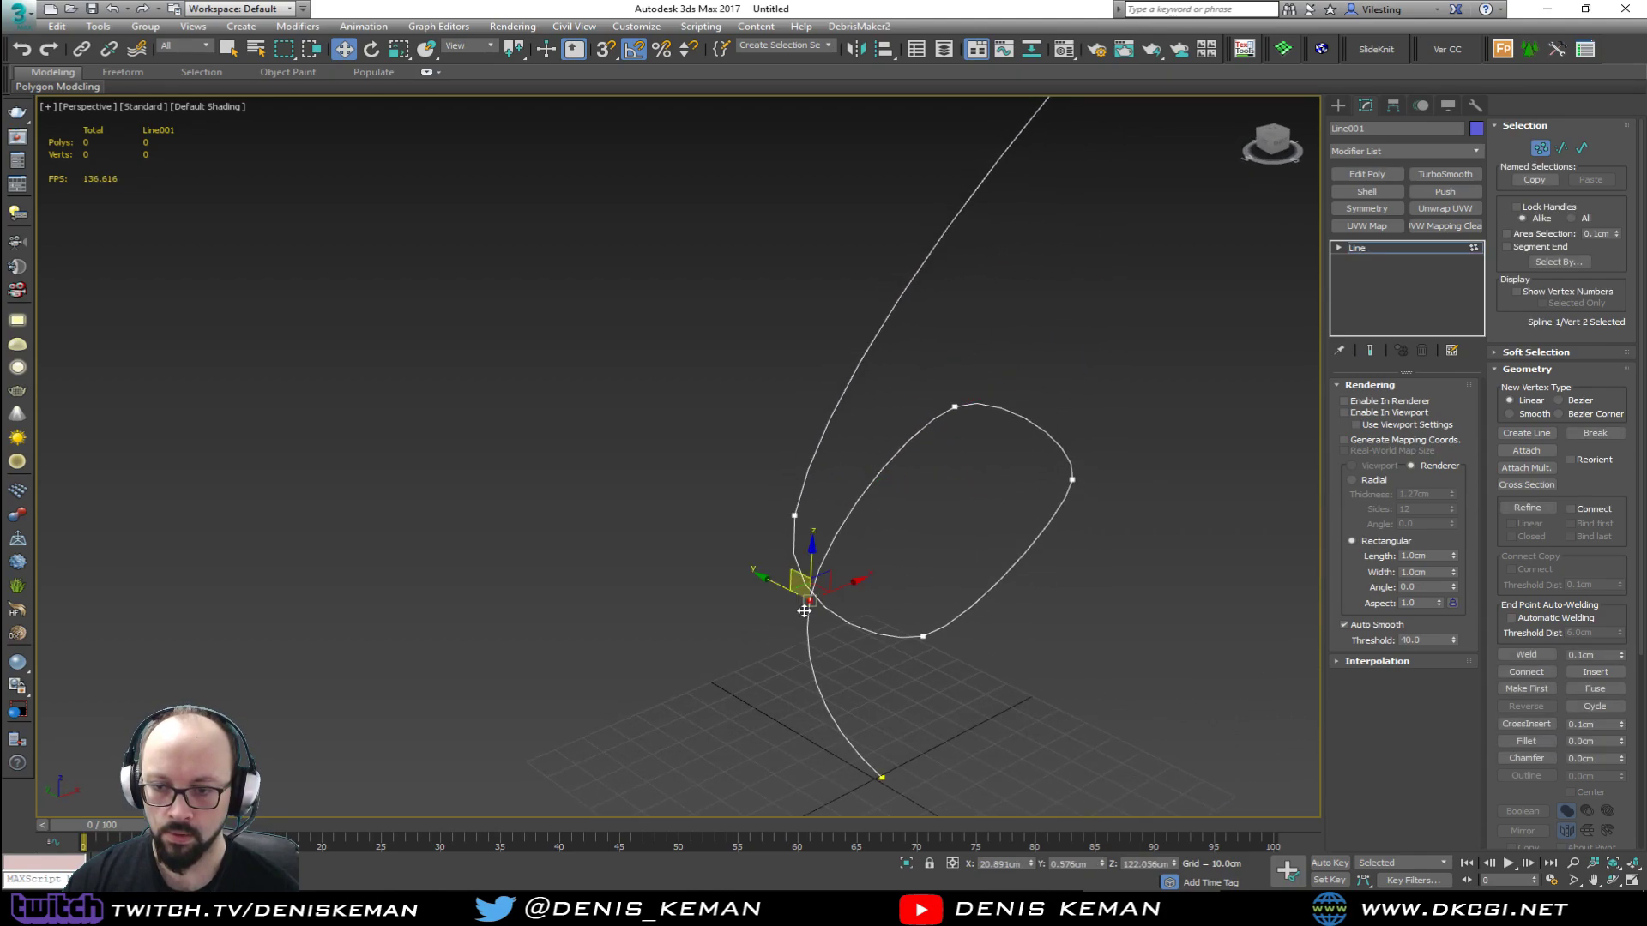
{"action": "left_click_drag", "start_coordinate": [783, 588], "coordinate": [733, 565]}
{"action": "left_click_drag", "start_coordinate": [934, 428], "coordinate": [880, 384]}
{"action": "left_click_drag", "start_coordinate": [893, 663], "coordinate": [953, 647]}
{"action": "middle_click_drag", "start_coordinate": [929, 529], "coordinate": [1000, 638]}
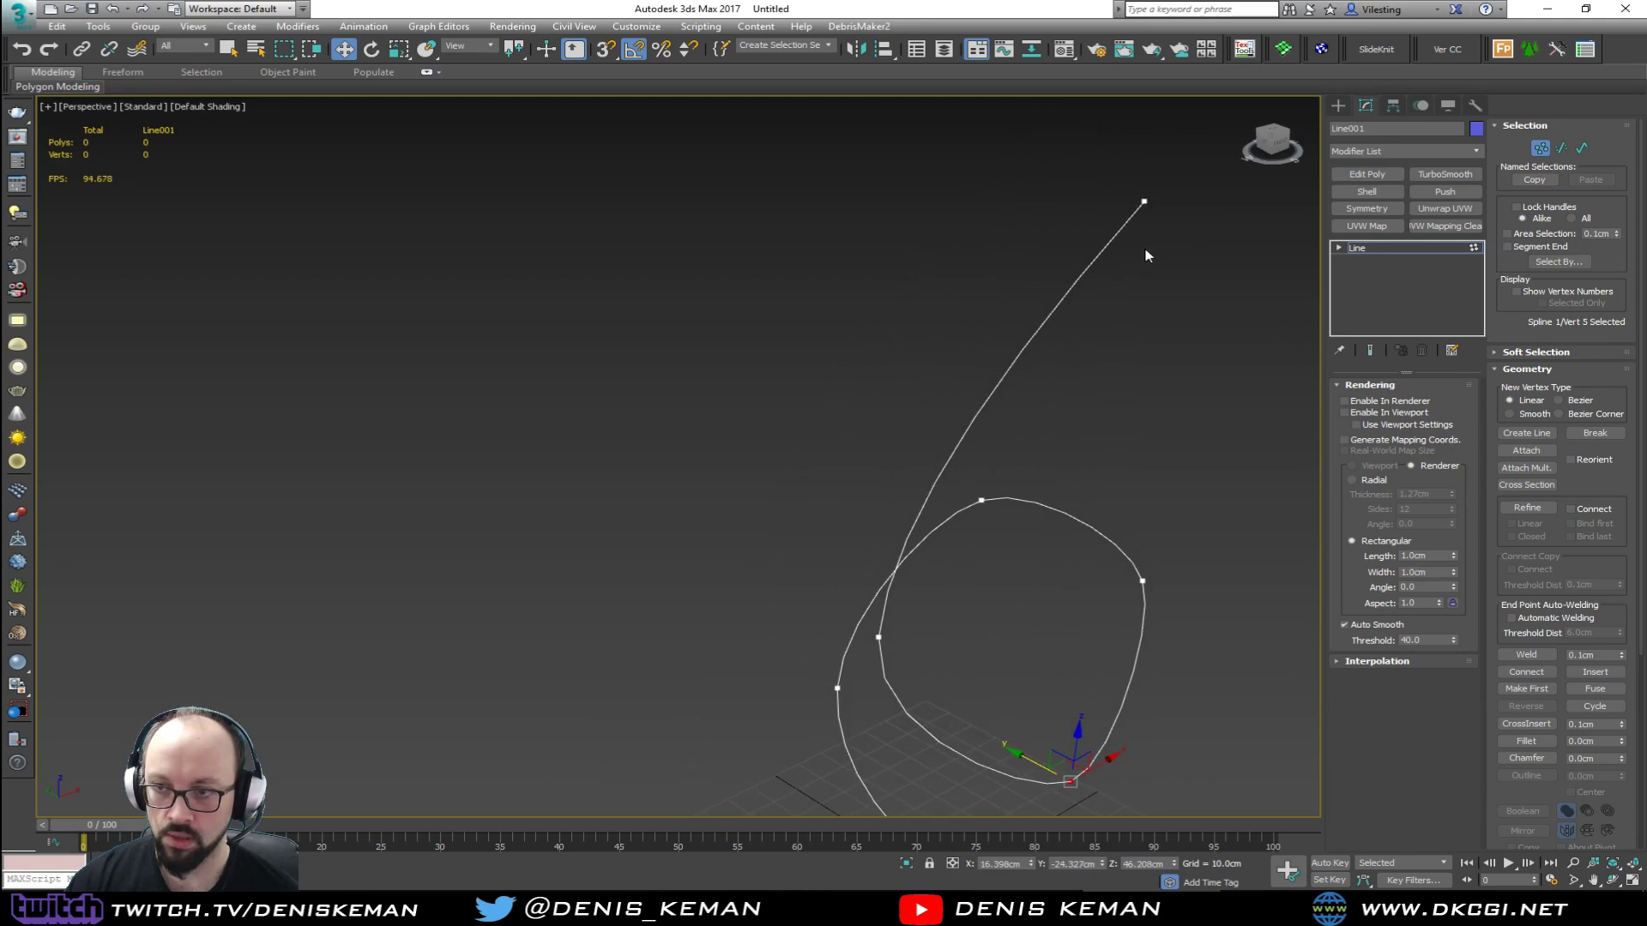
{"action": "left_click", "coordinate": [878, 637]}
{"action": "left_click_drag", "start_coordinate": [857, 626], "coordinate": [894, 640]}
{"action": "middle_click_drag", "start_coordinate": [951, 626], "coordinate": [1057, 616], "text": "alt"}
Step: Compare the spline with the sculpture in the Discord reference image
{"action": "mouse_move", "coordinate": [0, 141]}
{"action": "left_mouse_down"}
{"action": "mouse_move", "coordinate": [477, 100]}
{"action": "mouse_move", "coordinate": [457, 100]}
{"action": "left_mouse_up"}
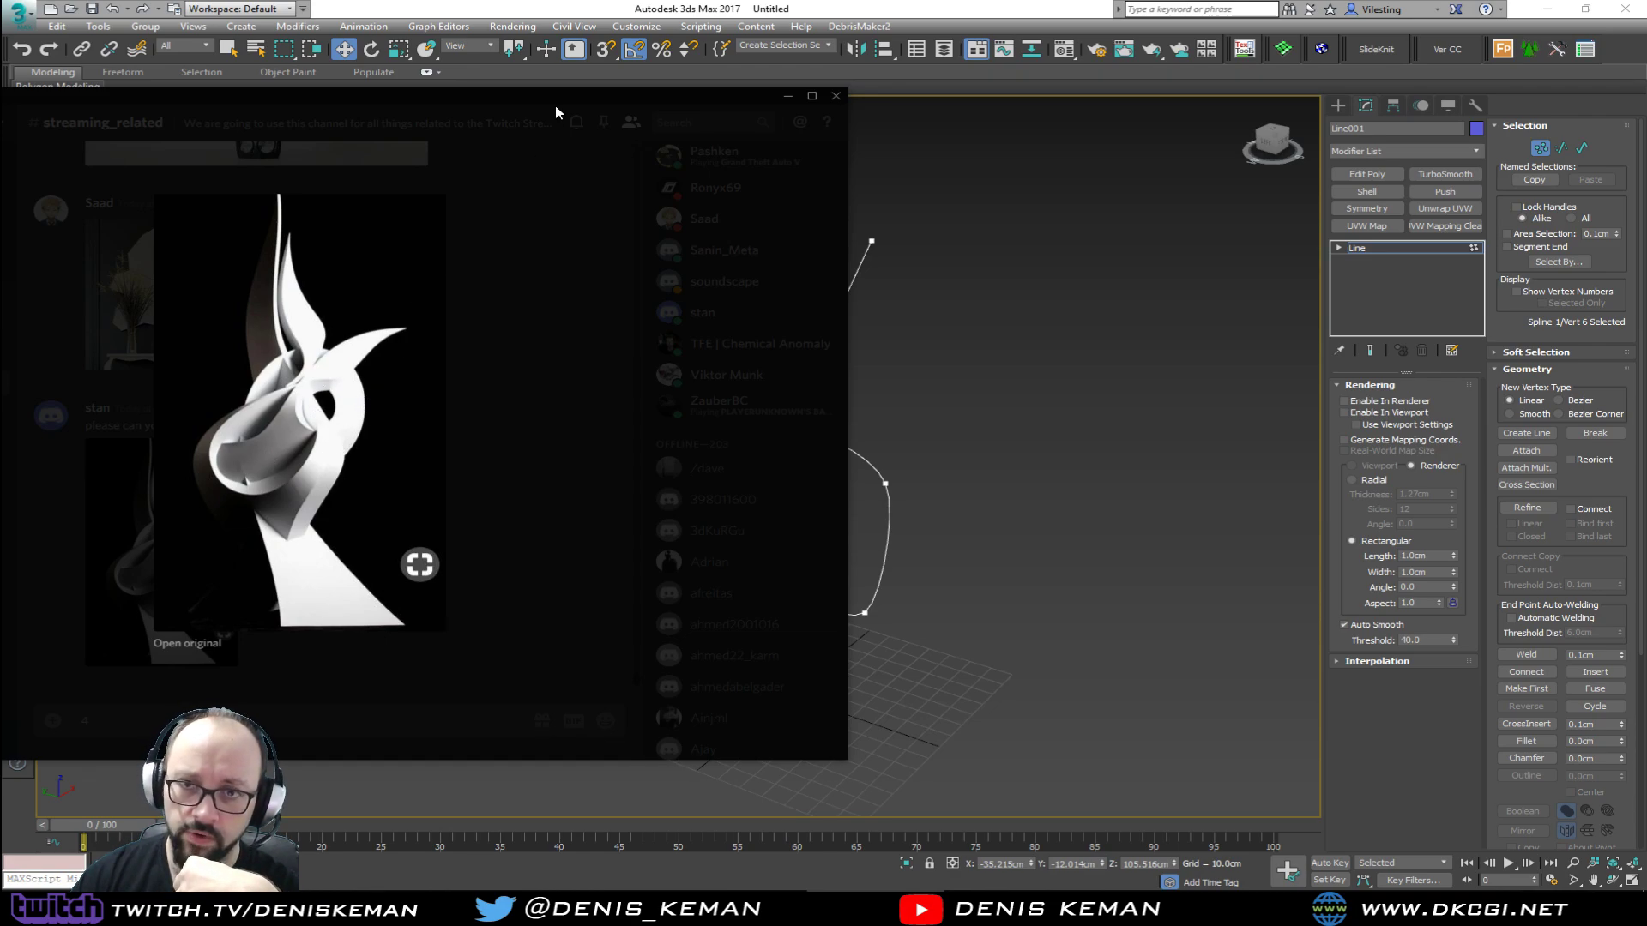
{"action": "left_click_drag", "start_coordinate": [533, 99], "coordinate": [1150, 137]}
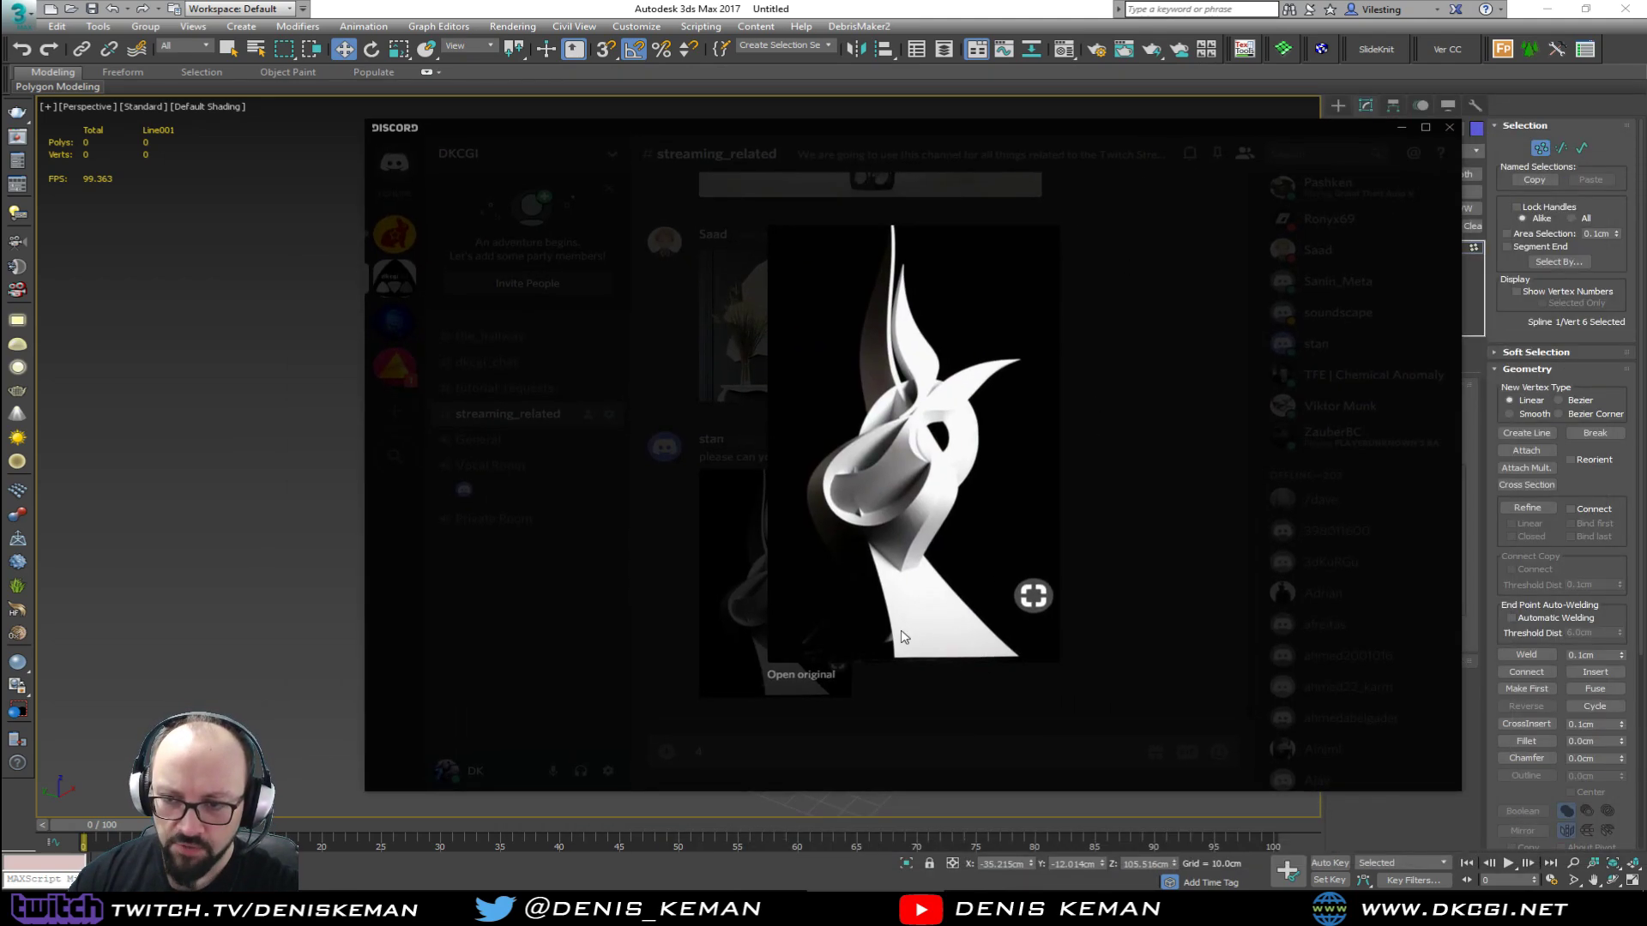
{"action": "left_click_drag", "start_coordinate": [772, 126], "coordinate": [0, 155]}
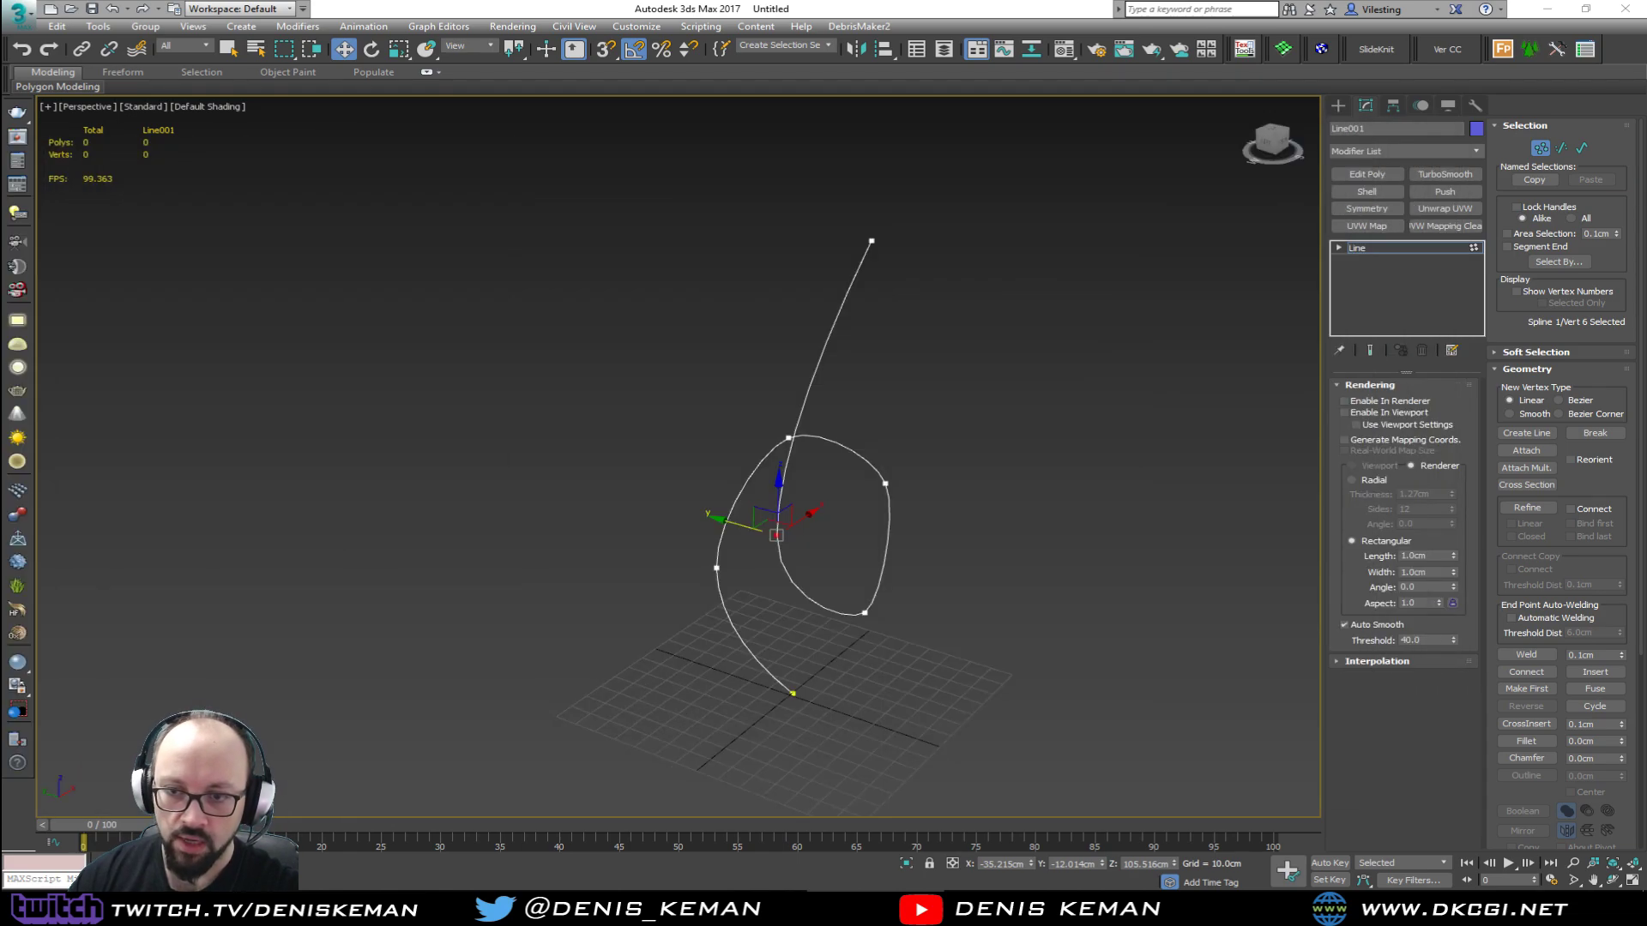
Step: Raise the four vertices of the loop together, then lower the third vertex to a height of about 147 cm
{"action": "middle_click_drag", "start_coordinate": [730, 504], "coordinate": [847, 536], "text": "alt"}
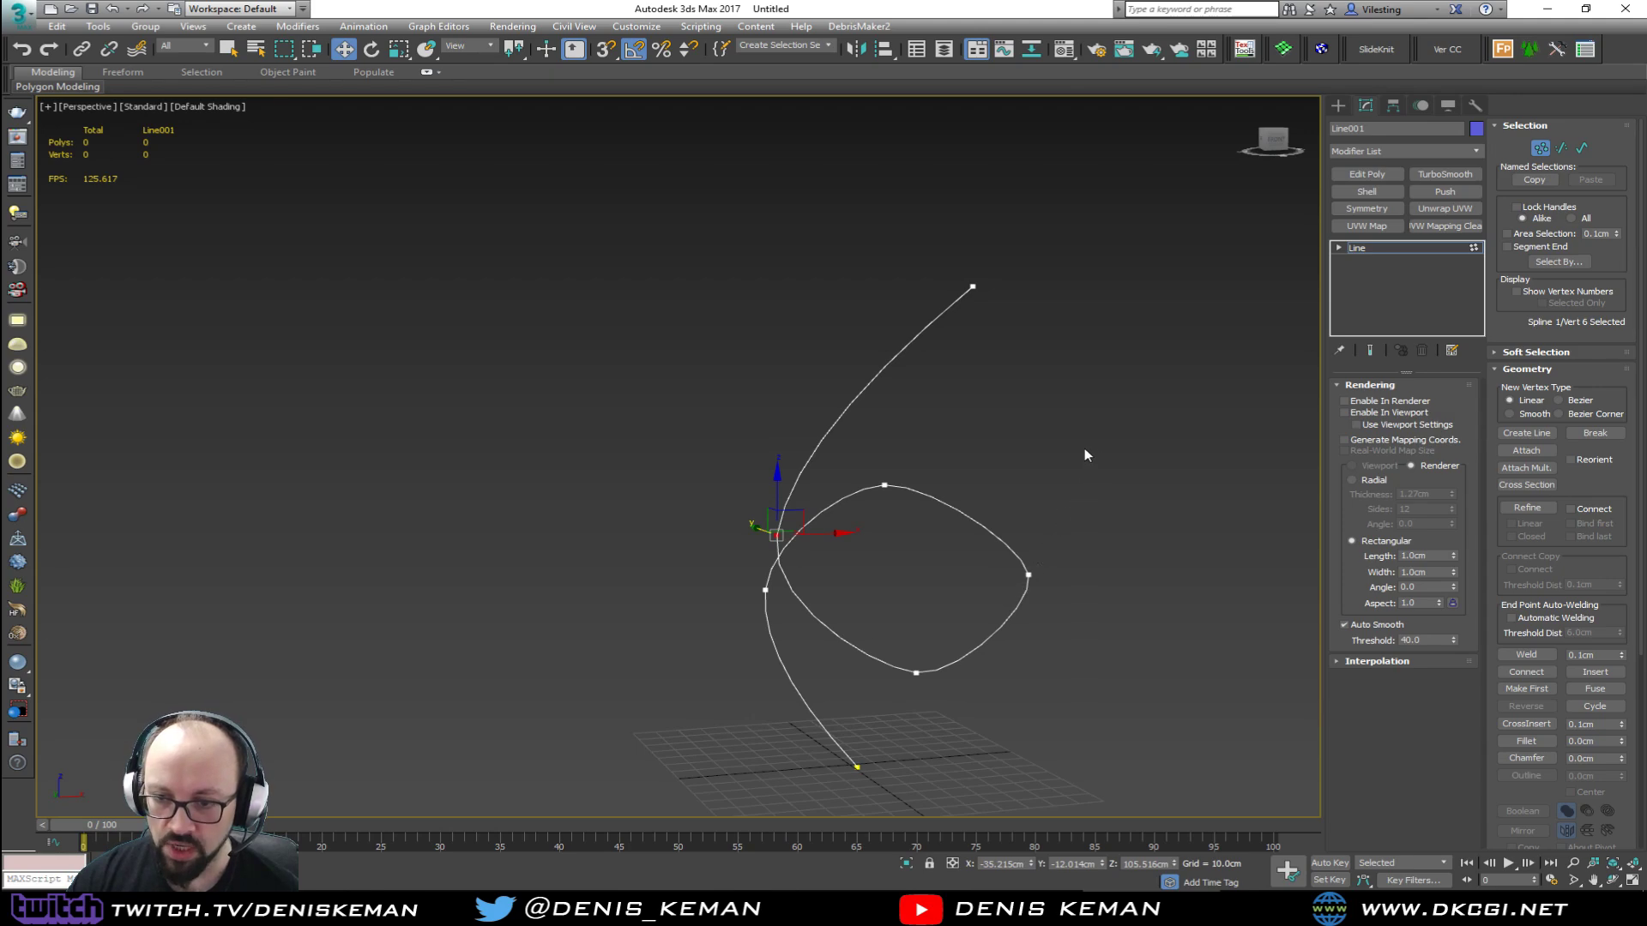
{"action": "left_click_drag", "start_coordinate": [1084, 455], "coordinate": [847, 681]}
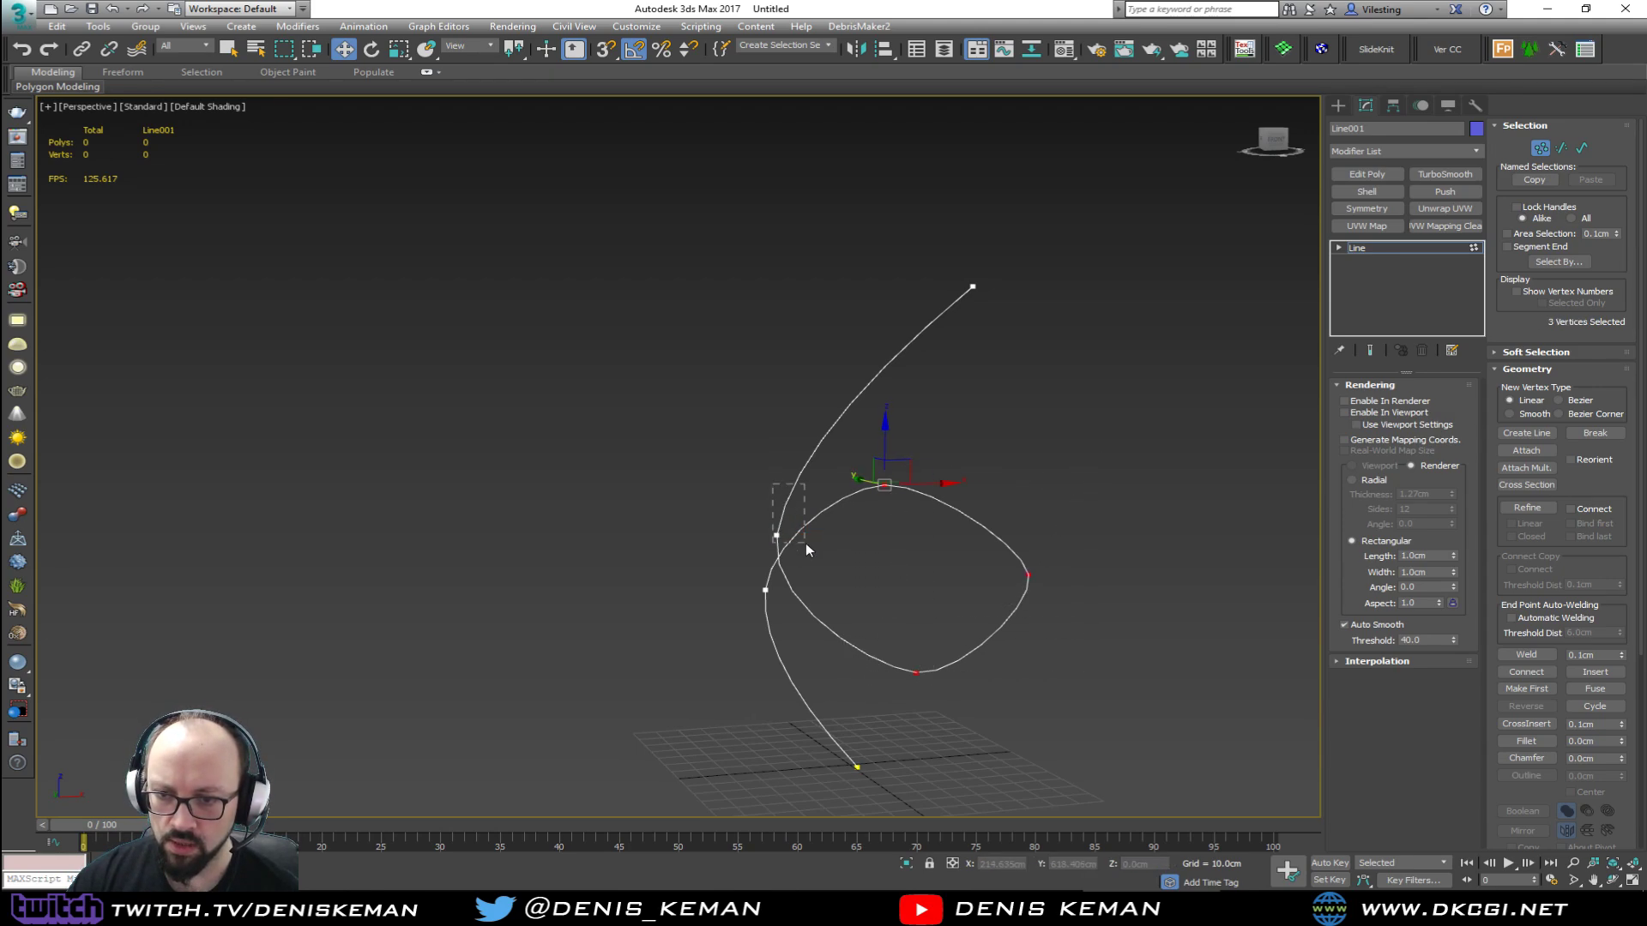
{"action": "left_click_drag", "start_coordinate": [807, 549], "coordinate": [807, 549]}
{"action": "left_click_drag", "start_coordinate": [865, 702], "coordinate": [865, 701]}
{"action": "left_click_drag", "start_coordinate": [911, 502], "coordinate": [885, 331]}
{"action": "left_click_drag", "start_coordinate": [941, 343], "coordinate": [864, 386]}
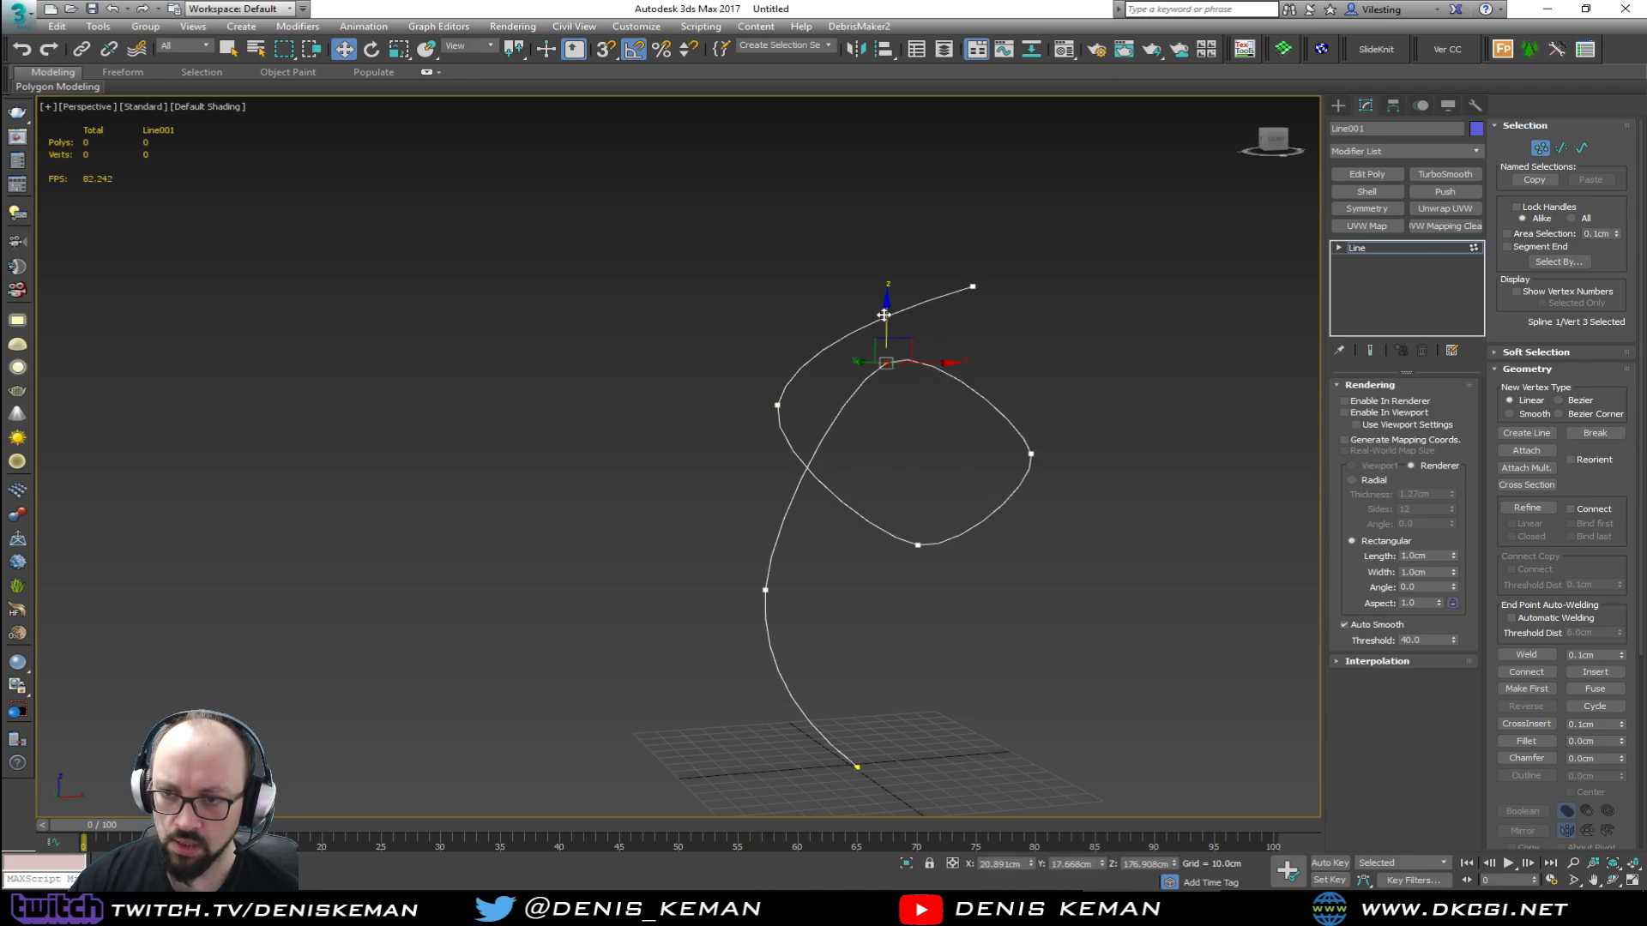
{"action": "left_click_drag", "start_coordinate": [885, 315], "coordinate": [887, 382]}
Step: Widen the loop in depth by moving the third and second vertices further along positive Y and the fifth along negative Y
{"action": "middle_click_drag", "start_coordinate": [887, 381], "coordinate": [1021, 455], "text": "alt"}
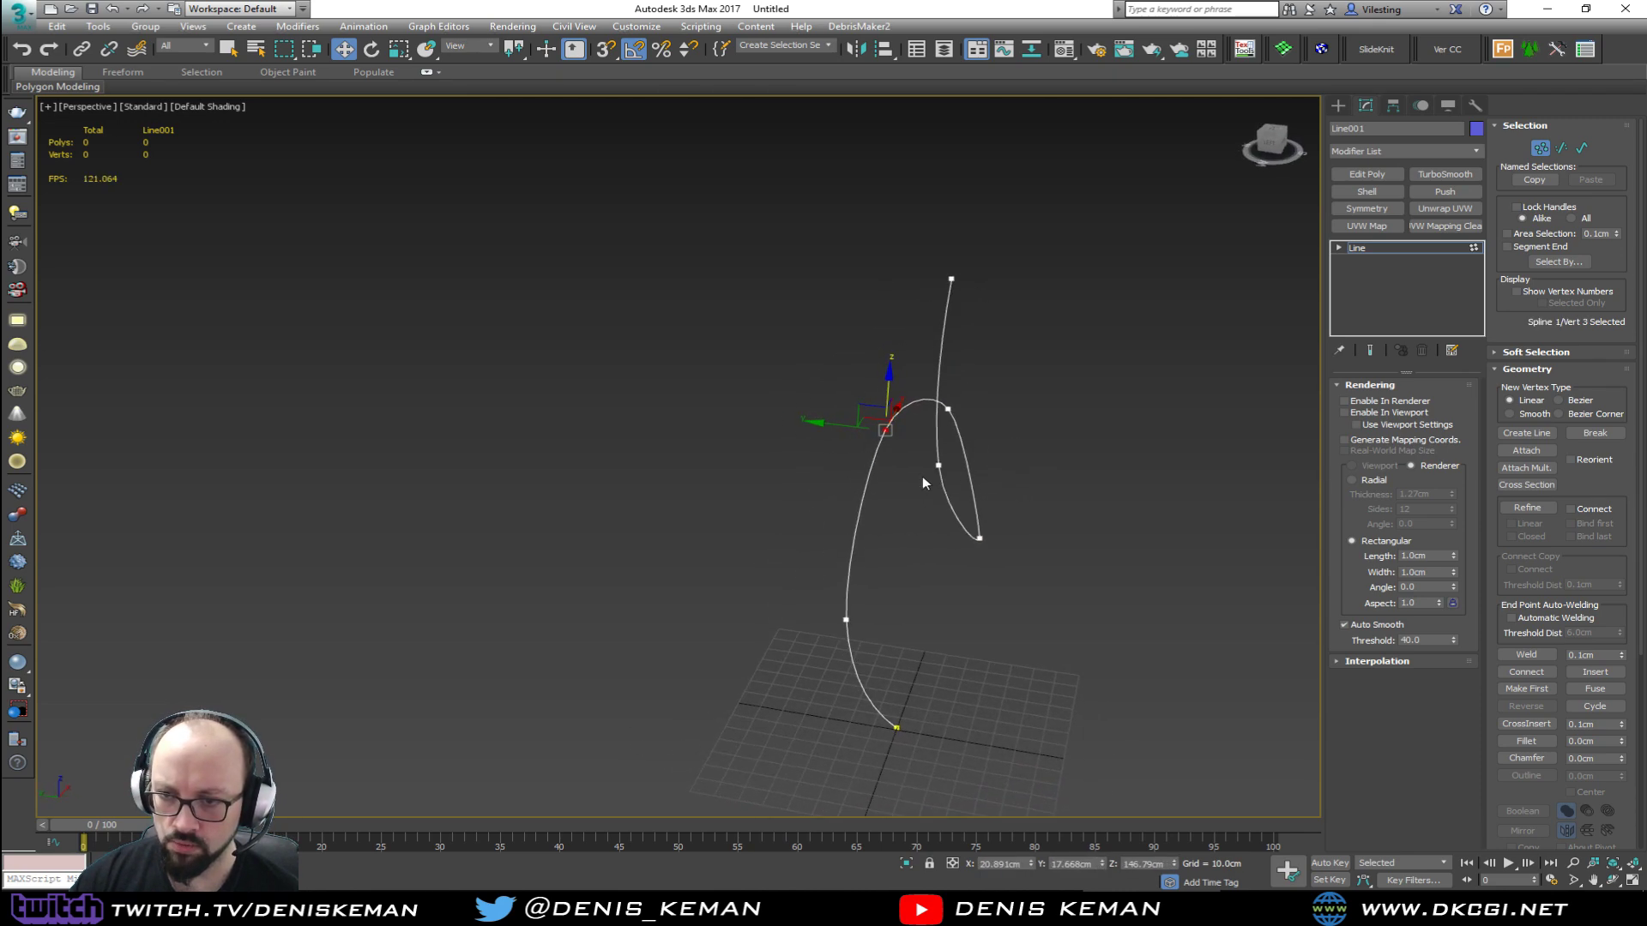
{"action": "left_click_drag", "start_coordinate": [802, 421], "coordinate": [757, 415]}
{"action": "left_click", "coordinate": [846, 620]}
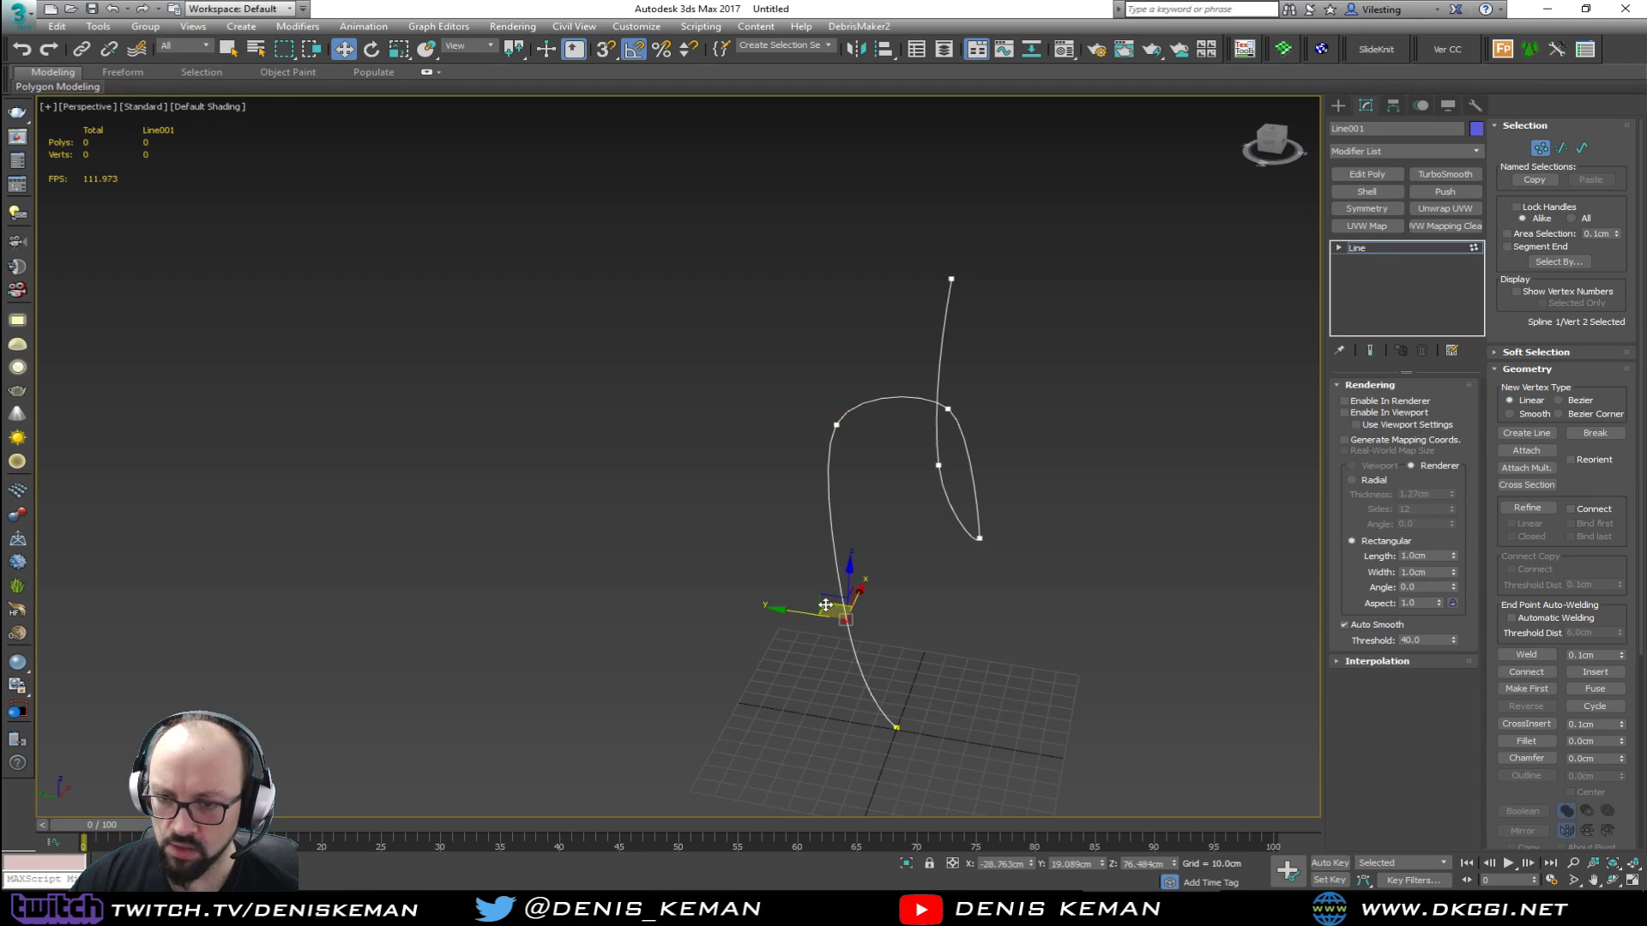
{"action": "left_click_drag", "start_coordinate": [780, 606], "coordinate": [770, 606]}
{"action": "middle_click_drag", "start_coordinate": [770, 606], "coordinate": [574, 583], "text": "alt"}
{"action": "left_click", "coordinate": [691, 594]}
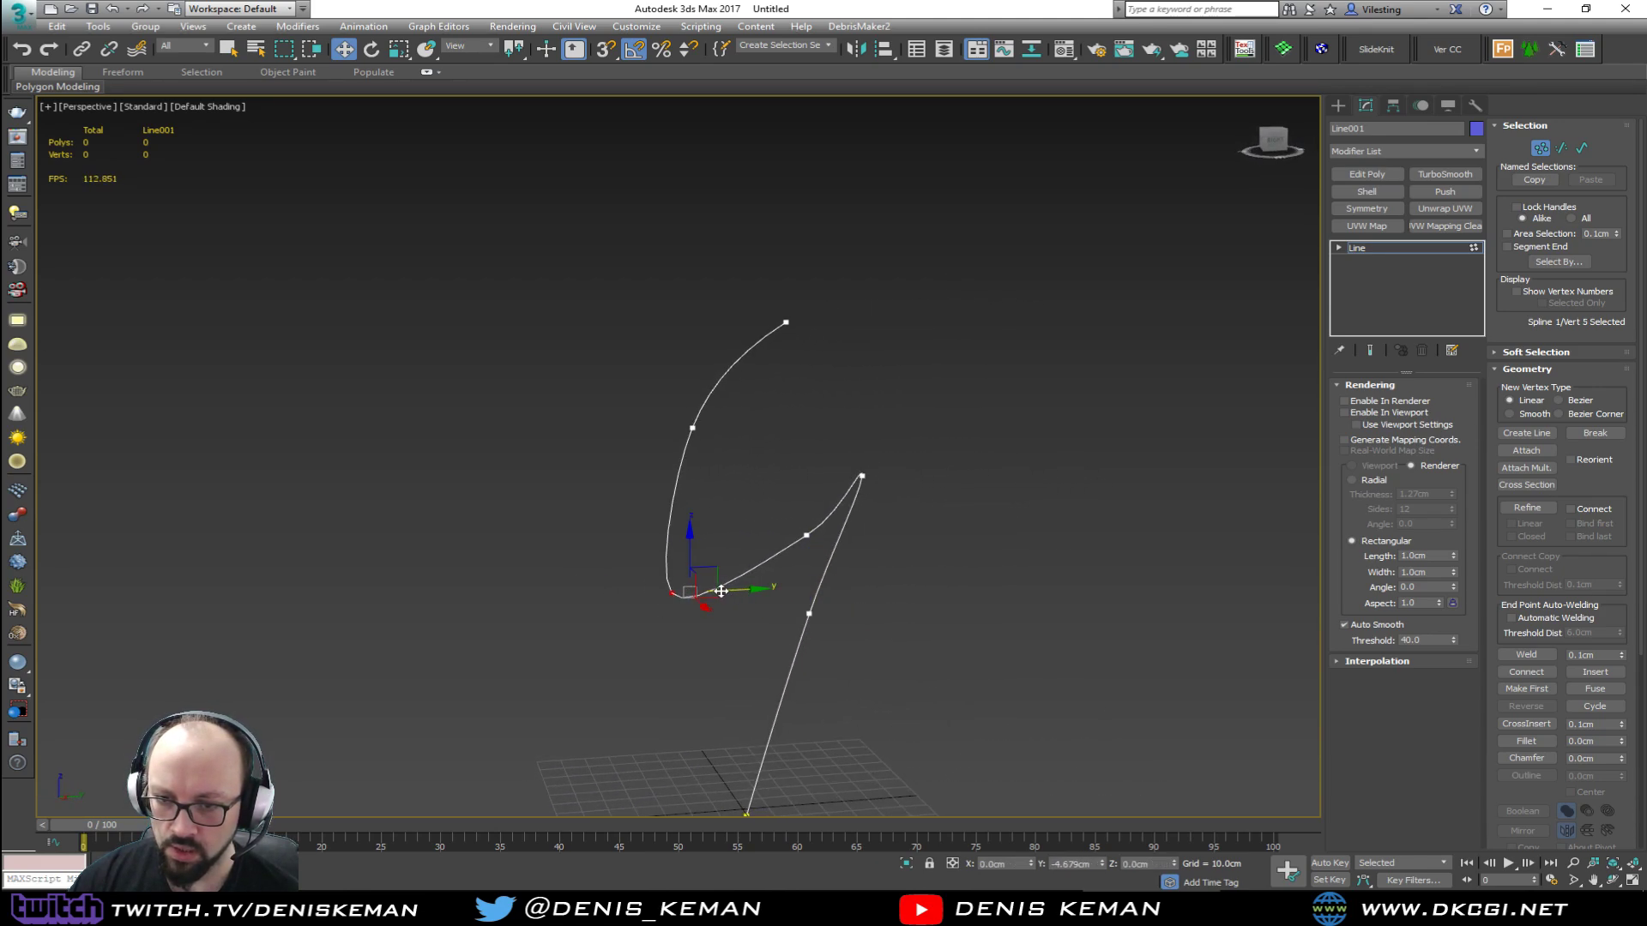
{"action": "middle_click_drag", "start_coordinate": [724, 476], "coordinate": [854, 440], "text": "alt"}
Step: Extend the spline's upper end outward along X, fine-tune one loop vertex, and leave vertex editing
{"action": "left_click", "coordinate": [788, 314]}
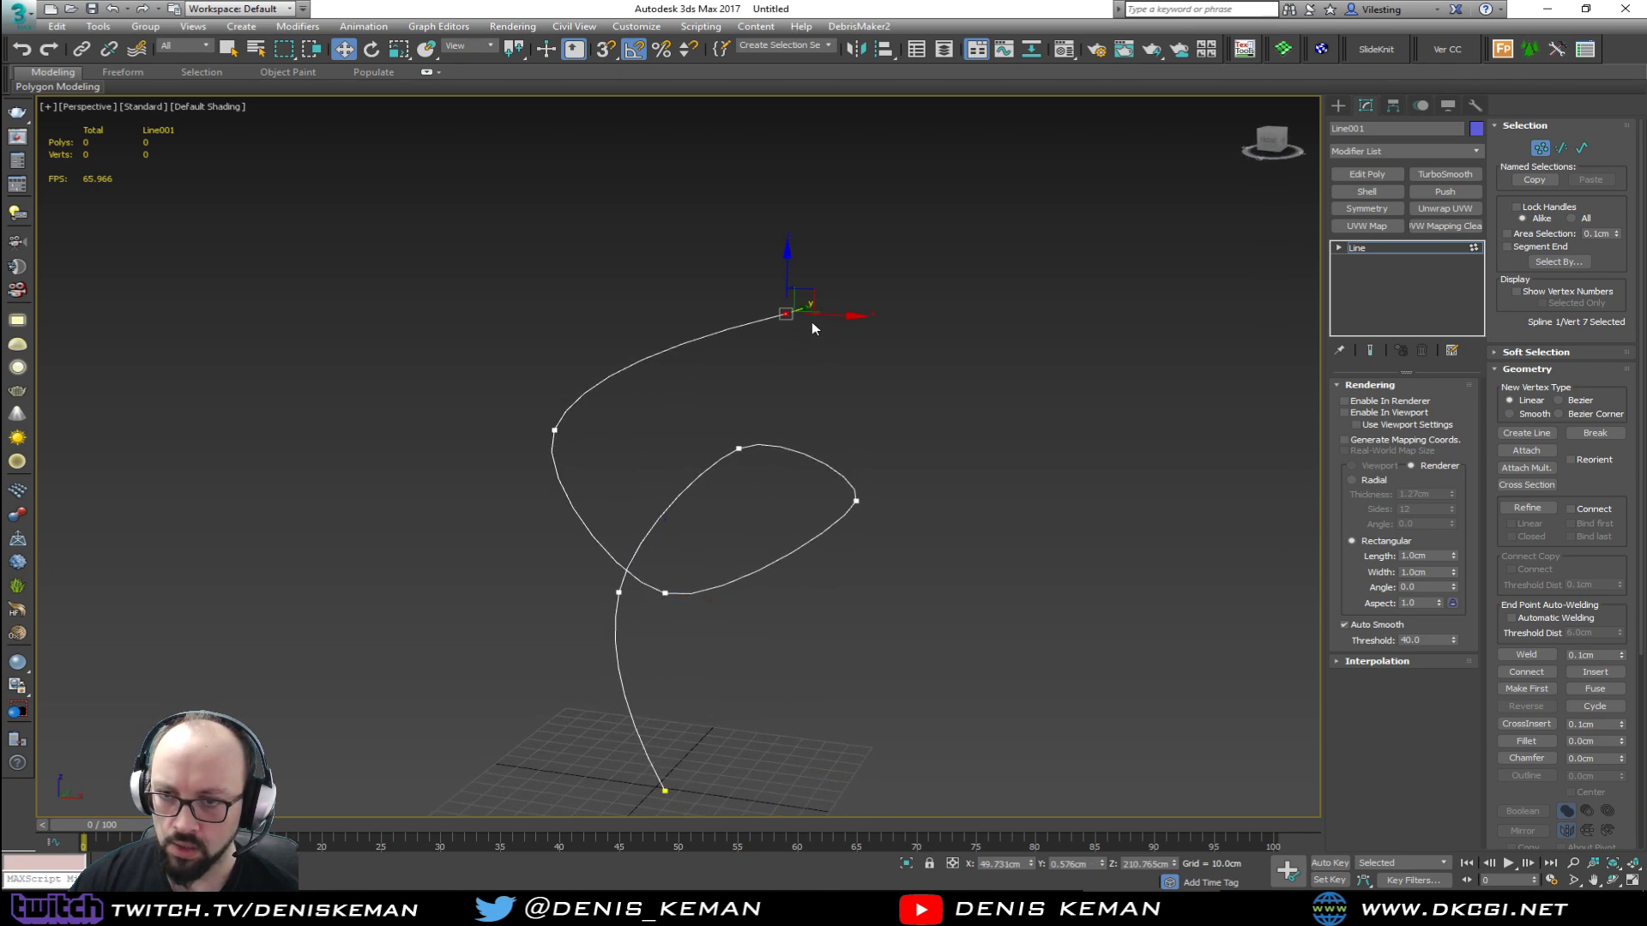
{"action": "left_click_drag", "start_coordinate": [829, 316], "coordinate": [908, 316]}
{"action": "middle_click_drag", "start_coordinate": [872, 338], "coordinate": [908, 342], "text": "alt"}
{"action": "left_click_drag", "start_coordinate": [873, 313], "coordinate": [897, 315]}
{"action": "left_click", "coordinate": [759, 532]}
{"action": "left_click", "coordinate": [775, 538]}
{"action": "left_click_drag", "start_coordinate": [746, 535], "coordinate": [702, 532]}
{"action": "middle_click_drag", "start_coordinate": [729, 522], "coordinate": [659, 498], "text": "alt"}
{"action": "left_click", "coordinate": [1008, 498]}
{"action": "middle_click_drag", "start_coordinate": [1009, 499], "coordinate": [886, 389], "text": "alt"}
{"action": "key", "text": "1"}
Step: Show the spline in a maximised Top view and study the sculpture's cross-section in the Discord reference image
{"action": "left_click", "coordinate": [1339, 106]}
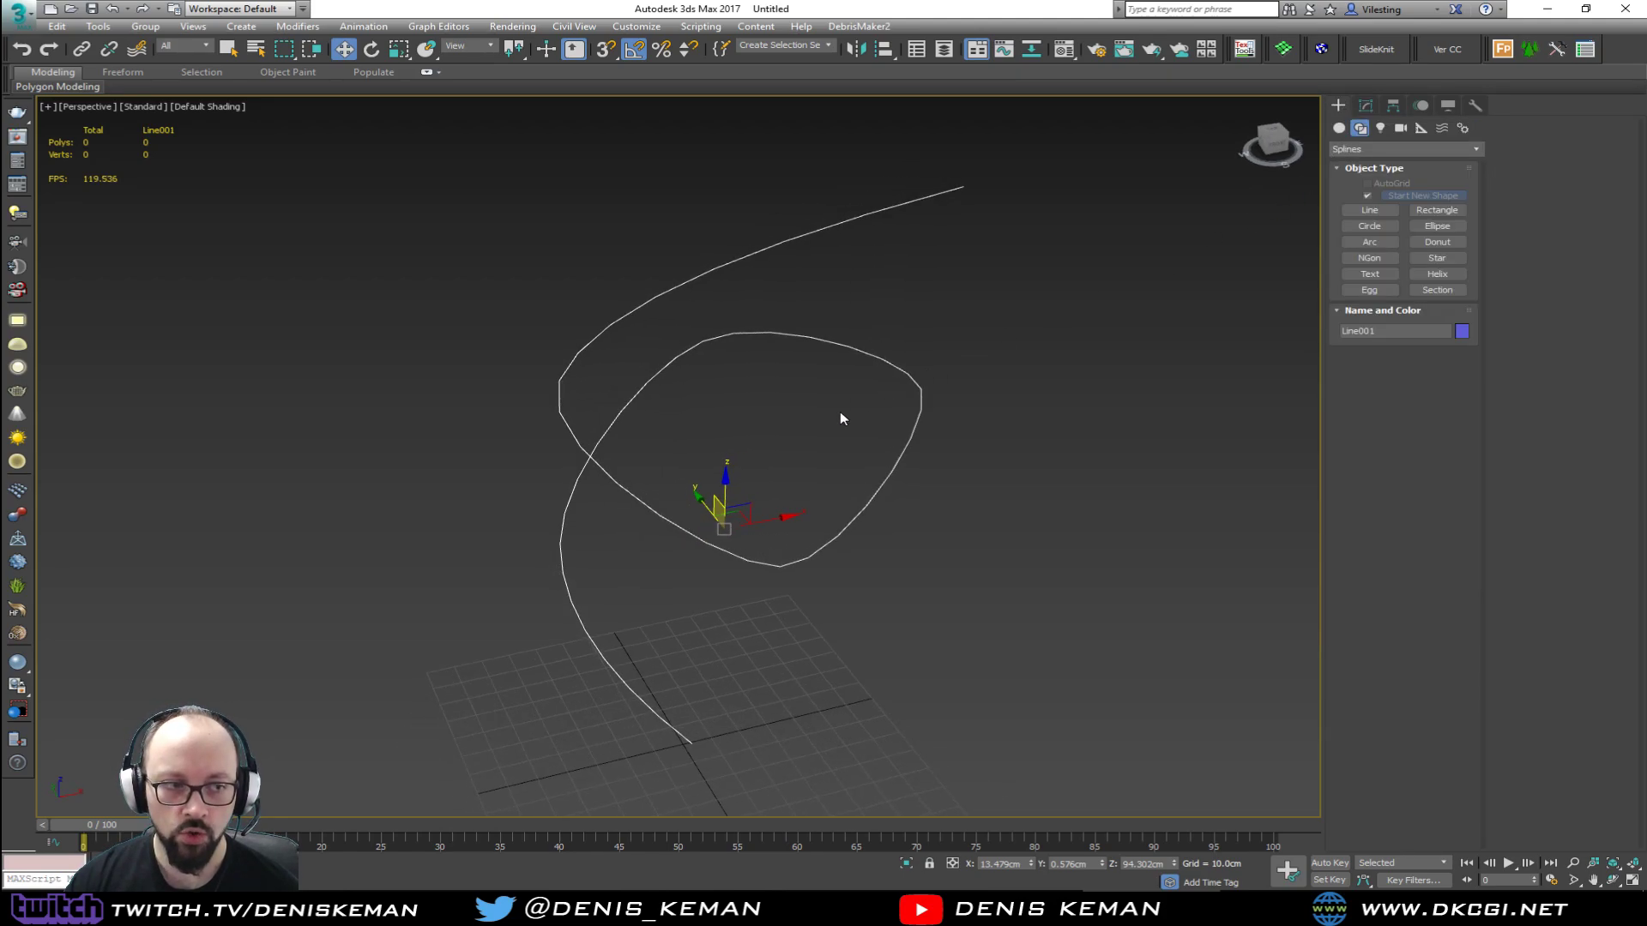
{"action": "key", "text": "alt+w"}
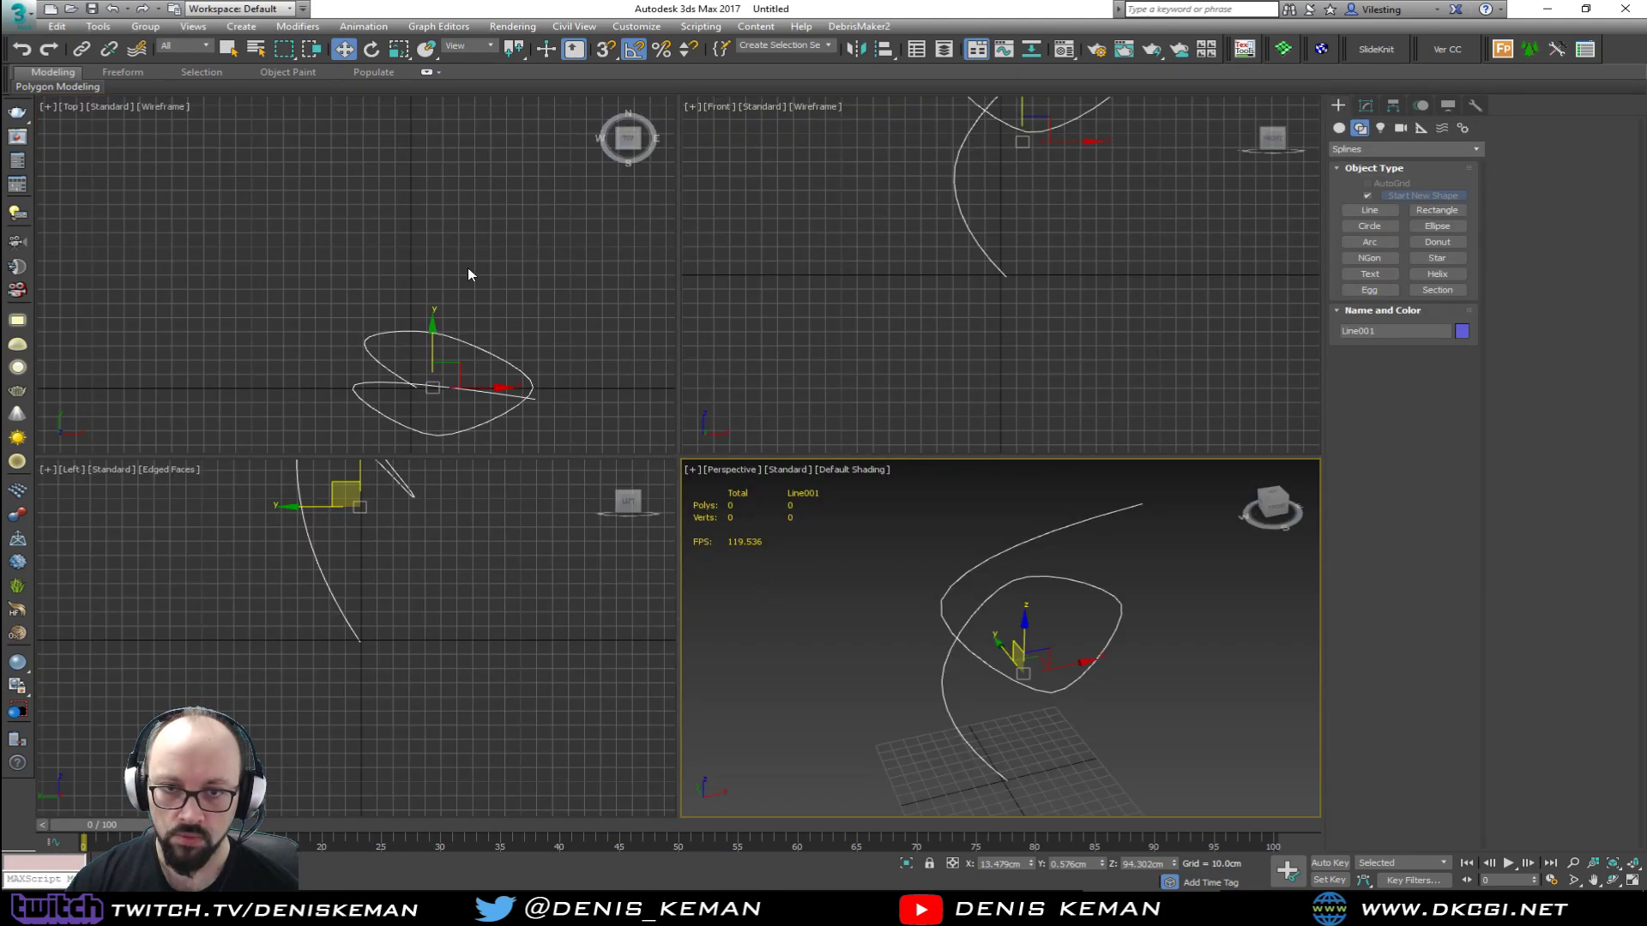
{"action": "middle_click", "coordinate": [467, 269]}
{"action": "key", "text": "alt+w"}
{"action": "middle_click_drag", "start_coordinate": [588, 187], "coordinate": [566, 124]}
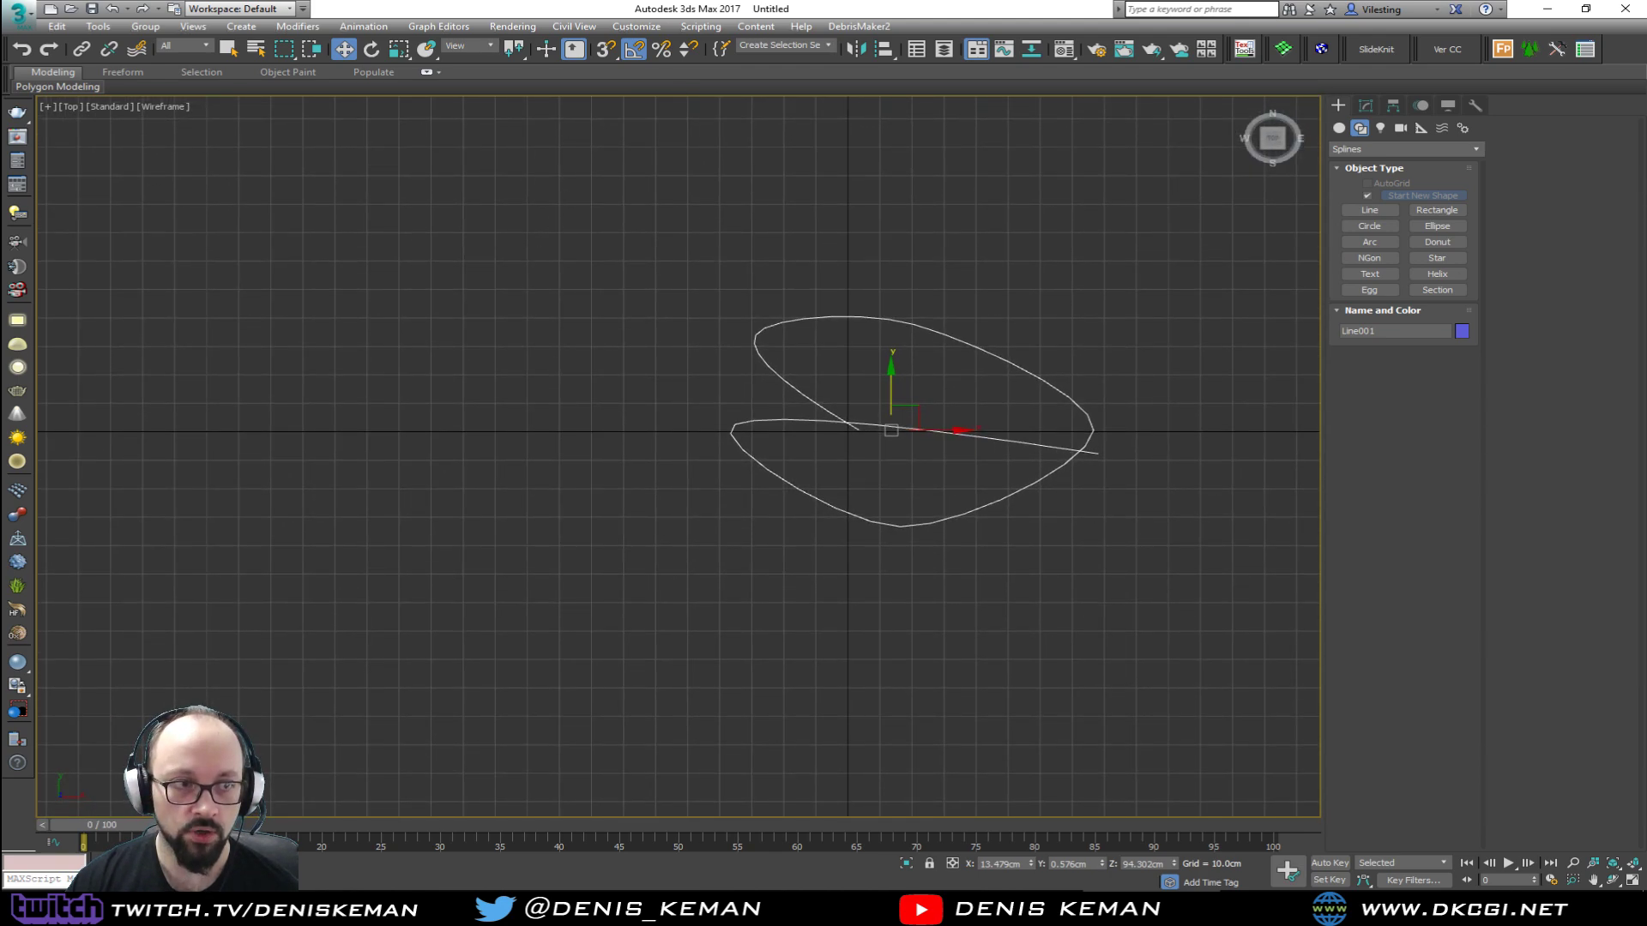
{"action": "key", "text": "alt+Tab"}
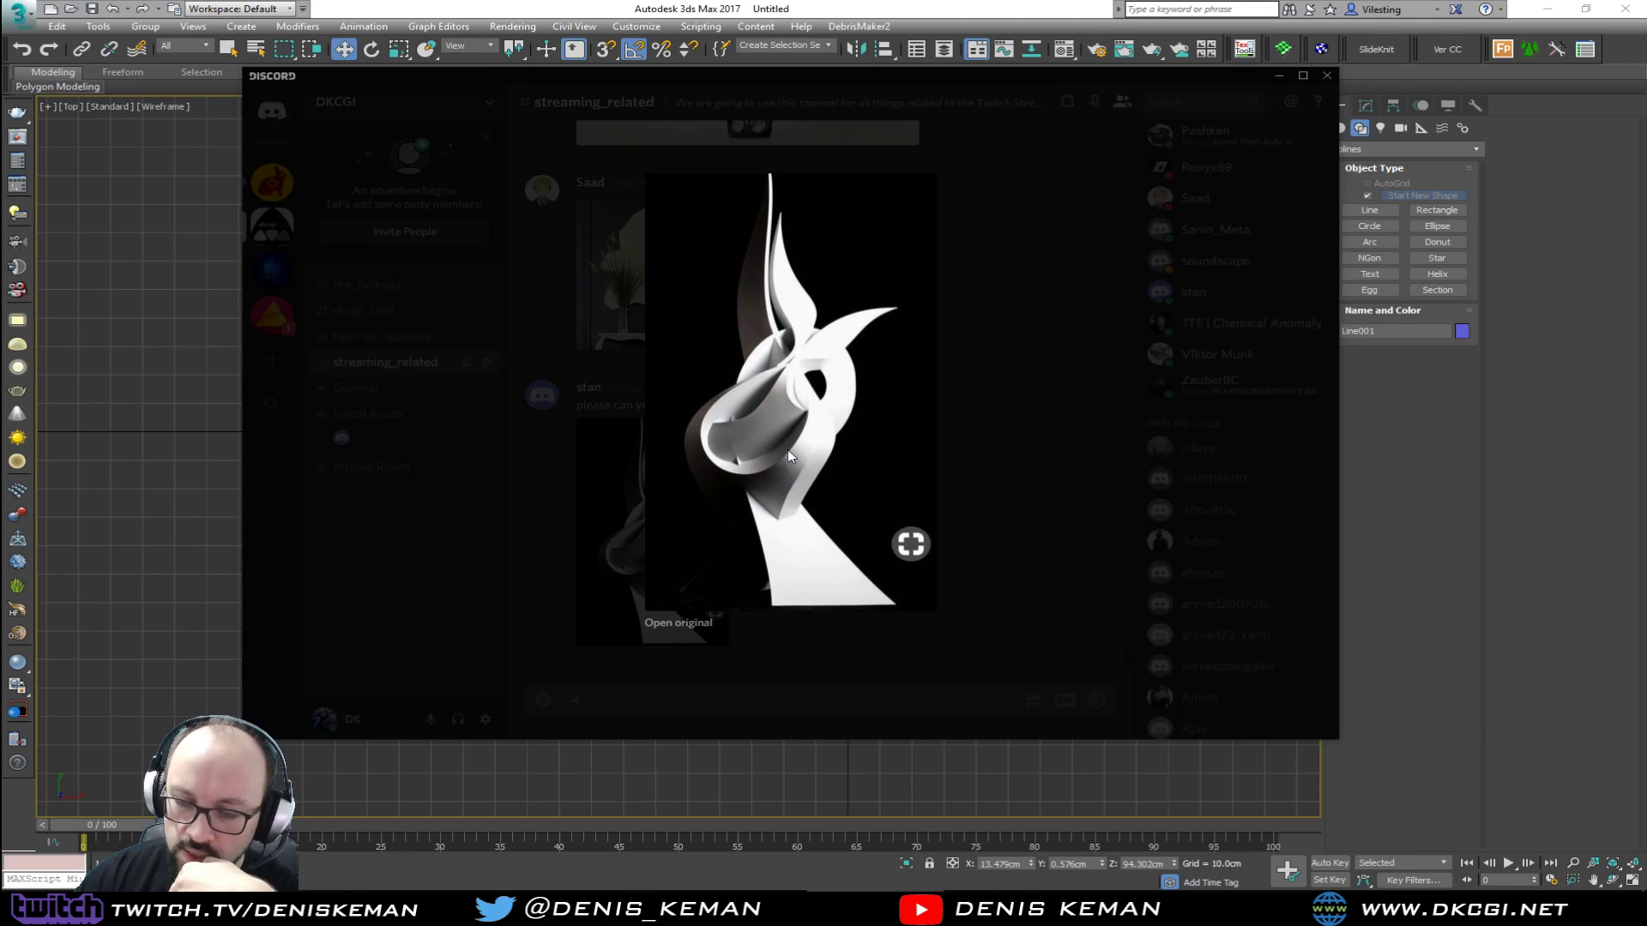
{"action": "left_click_drag", "start_coordinate": [765, 80], "coordinate": [0, 257]}
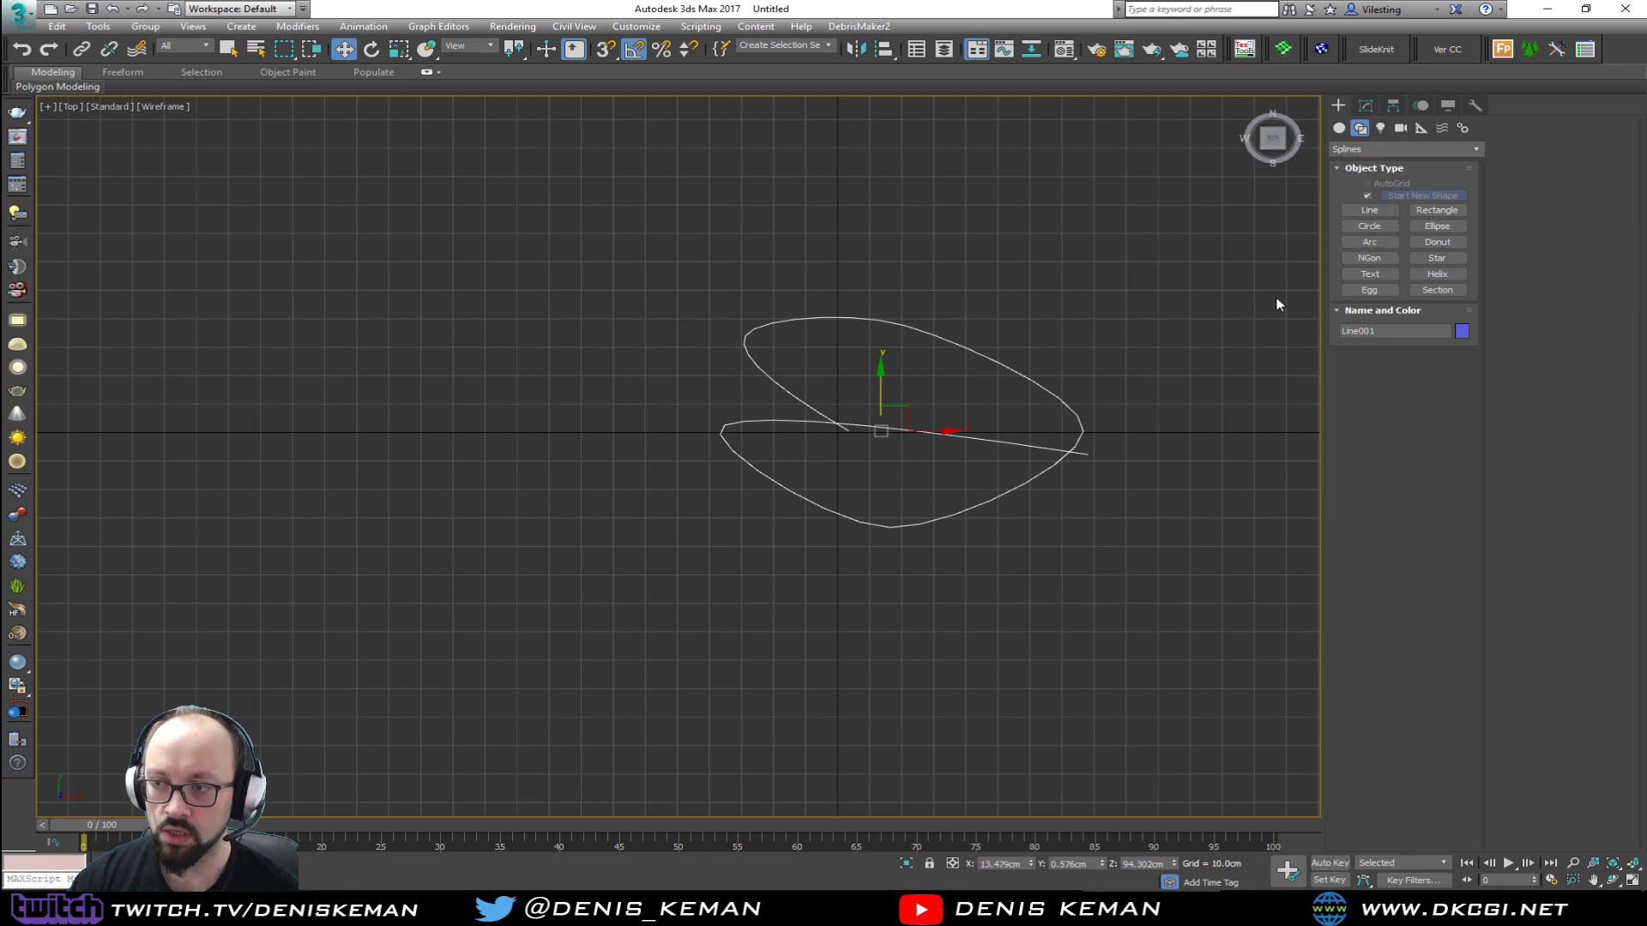
Step: Draw a closed trapezoid with the Line tool beside the looped spline, with a wide base and a narrow flat top
{"action": "right_click", "coordinate": [592, 439]}
{"action": "left_click", "coordinate": [625, 391]}
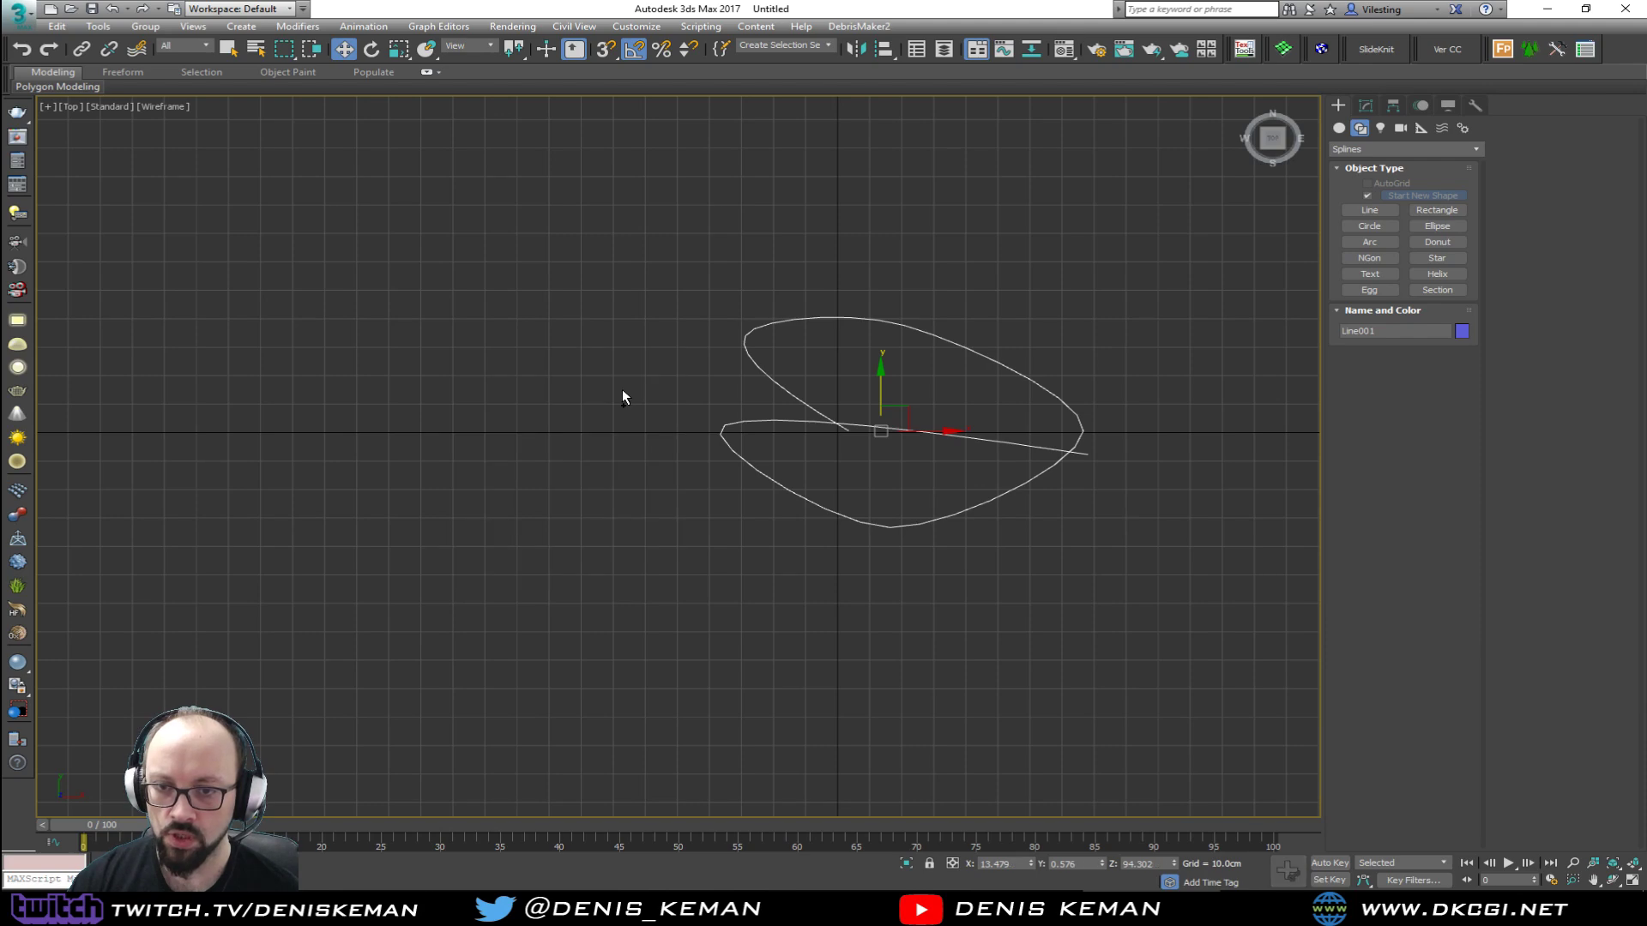
{"action": "left_click", "coordinate": [522, 514]}
{"action": "left_click", "coordinate": [707, 514]}
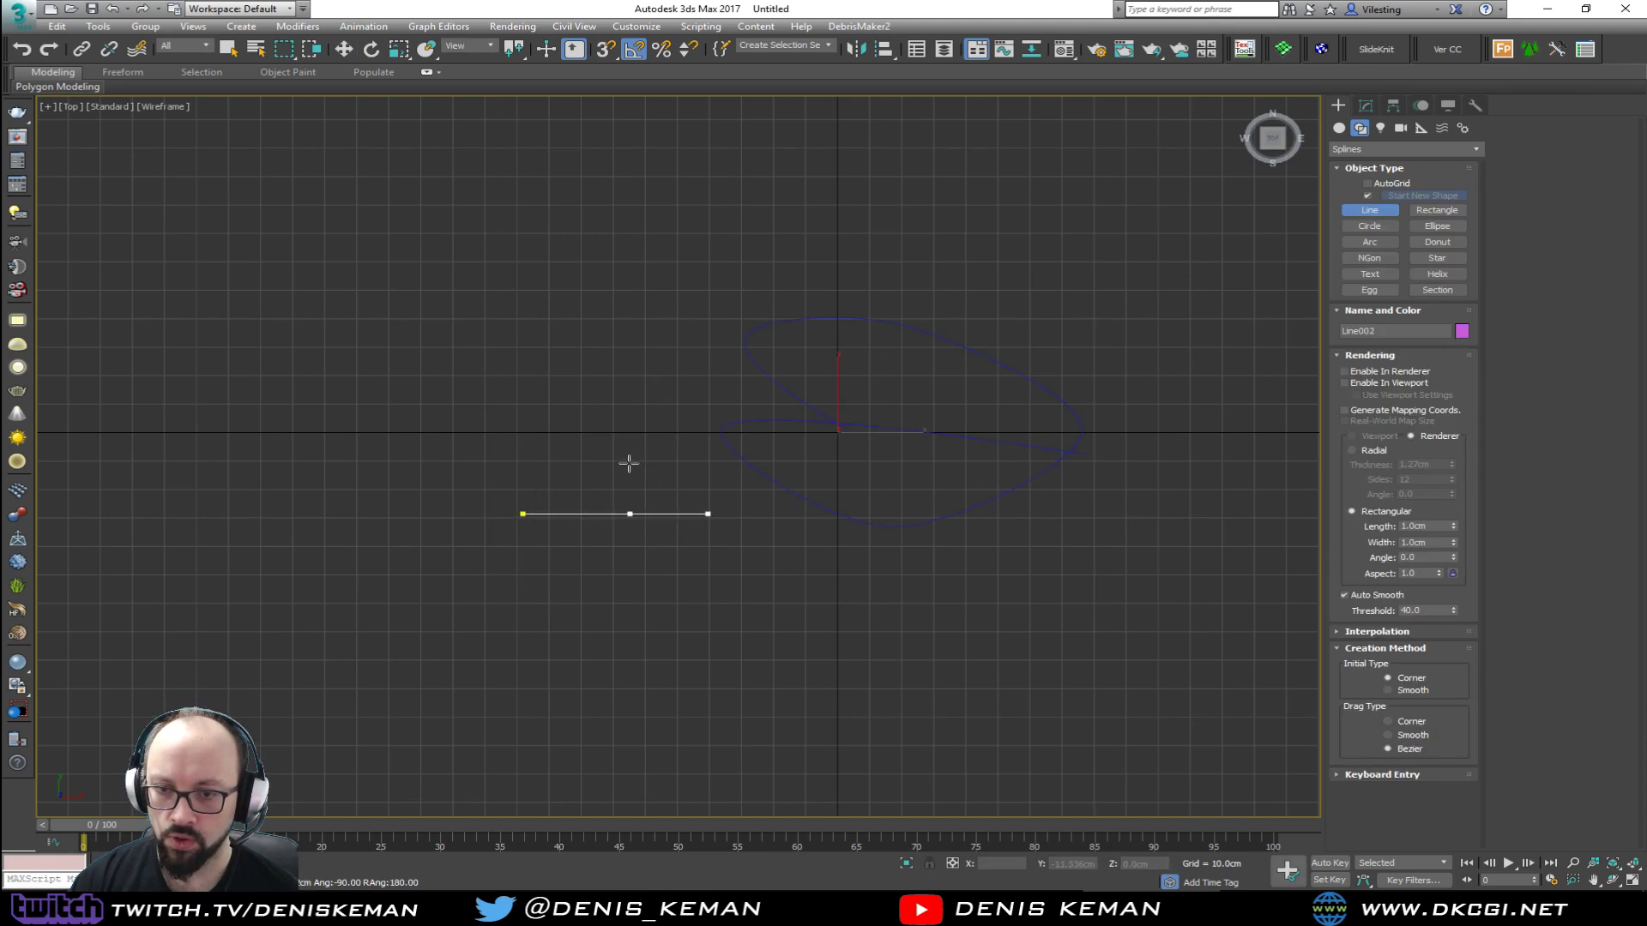
{"action": "left_click", "coordinate": [614, 430]}
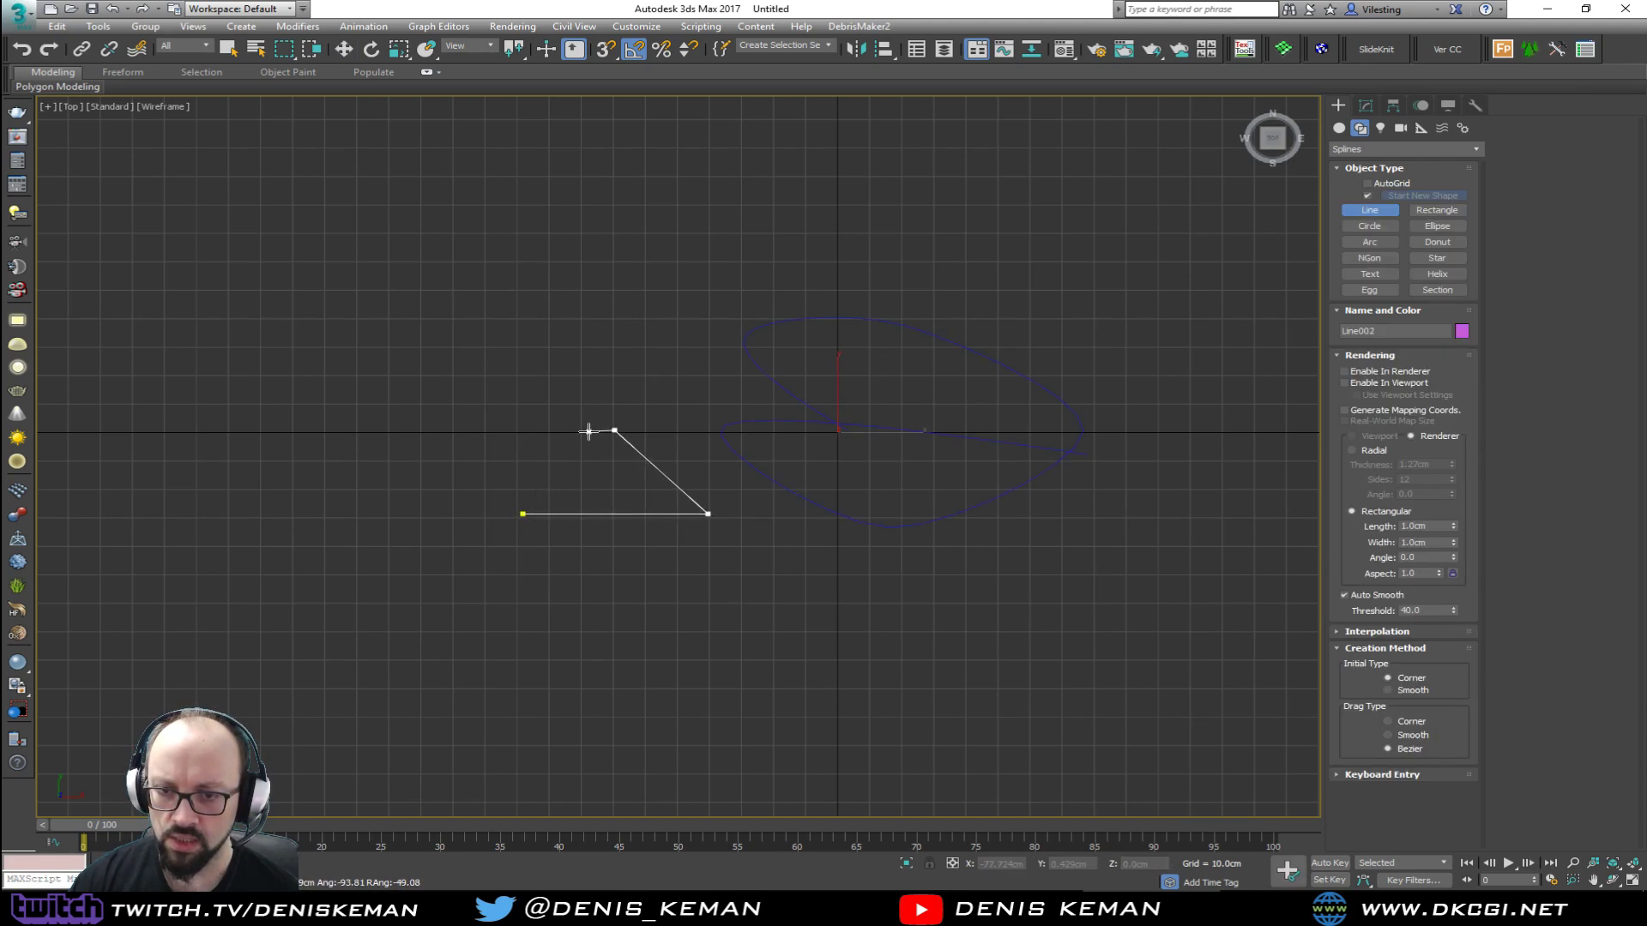
{"action": "left_click", "coordinate": [588, 431]}
{"action": "left_click", "coordinate": [522, 514]}
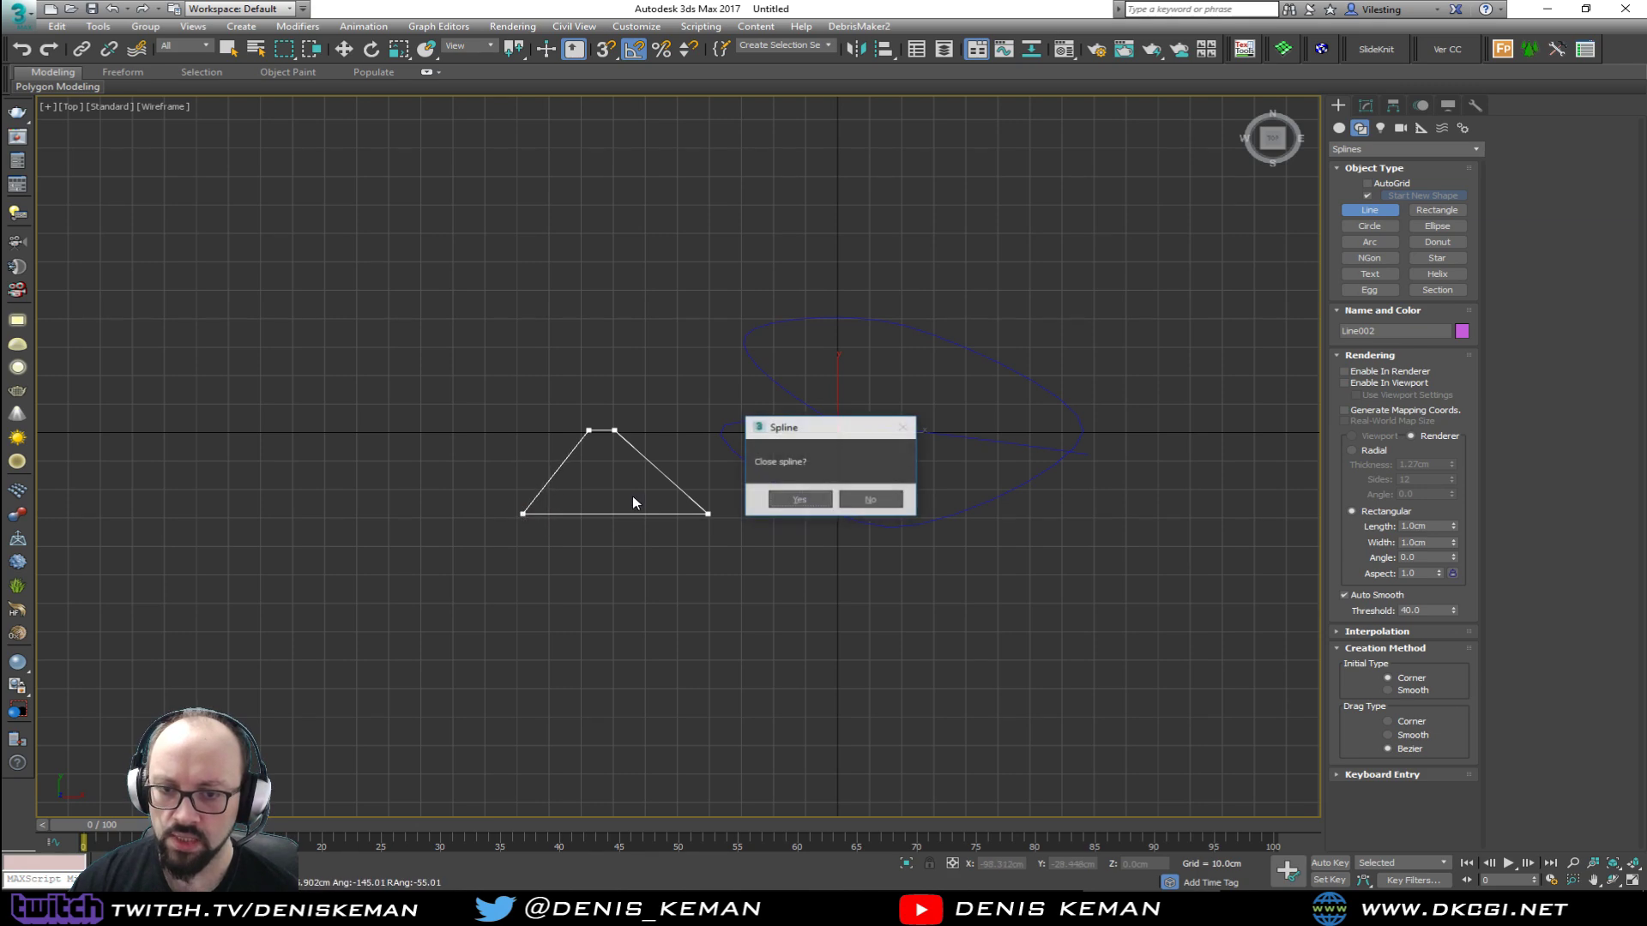
{"action": "left_click", "coordinate": [800, 501]}
{"action": "key", "text": "w"}
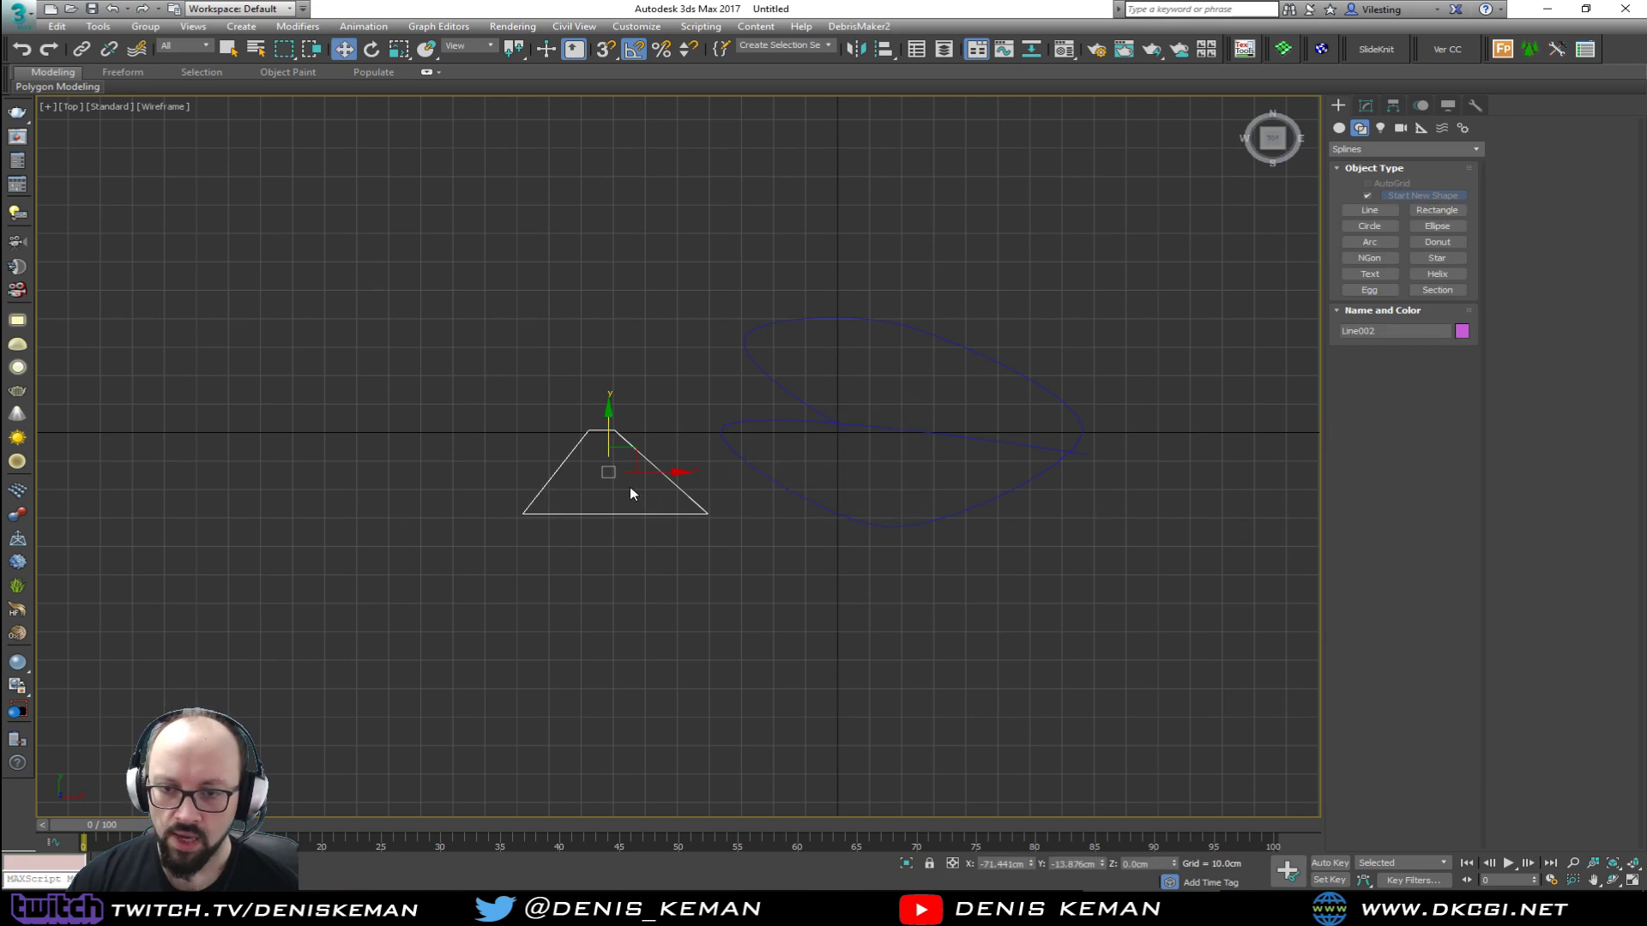
Step: Clone the trapezoid along negative X as two independent copies, spaced just clear of each other
{"action": "scroll", "coordinate": [611, 481], "scroll_direction": "up", "scroll_amount": 4}
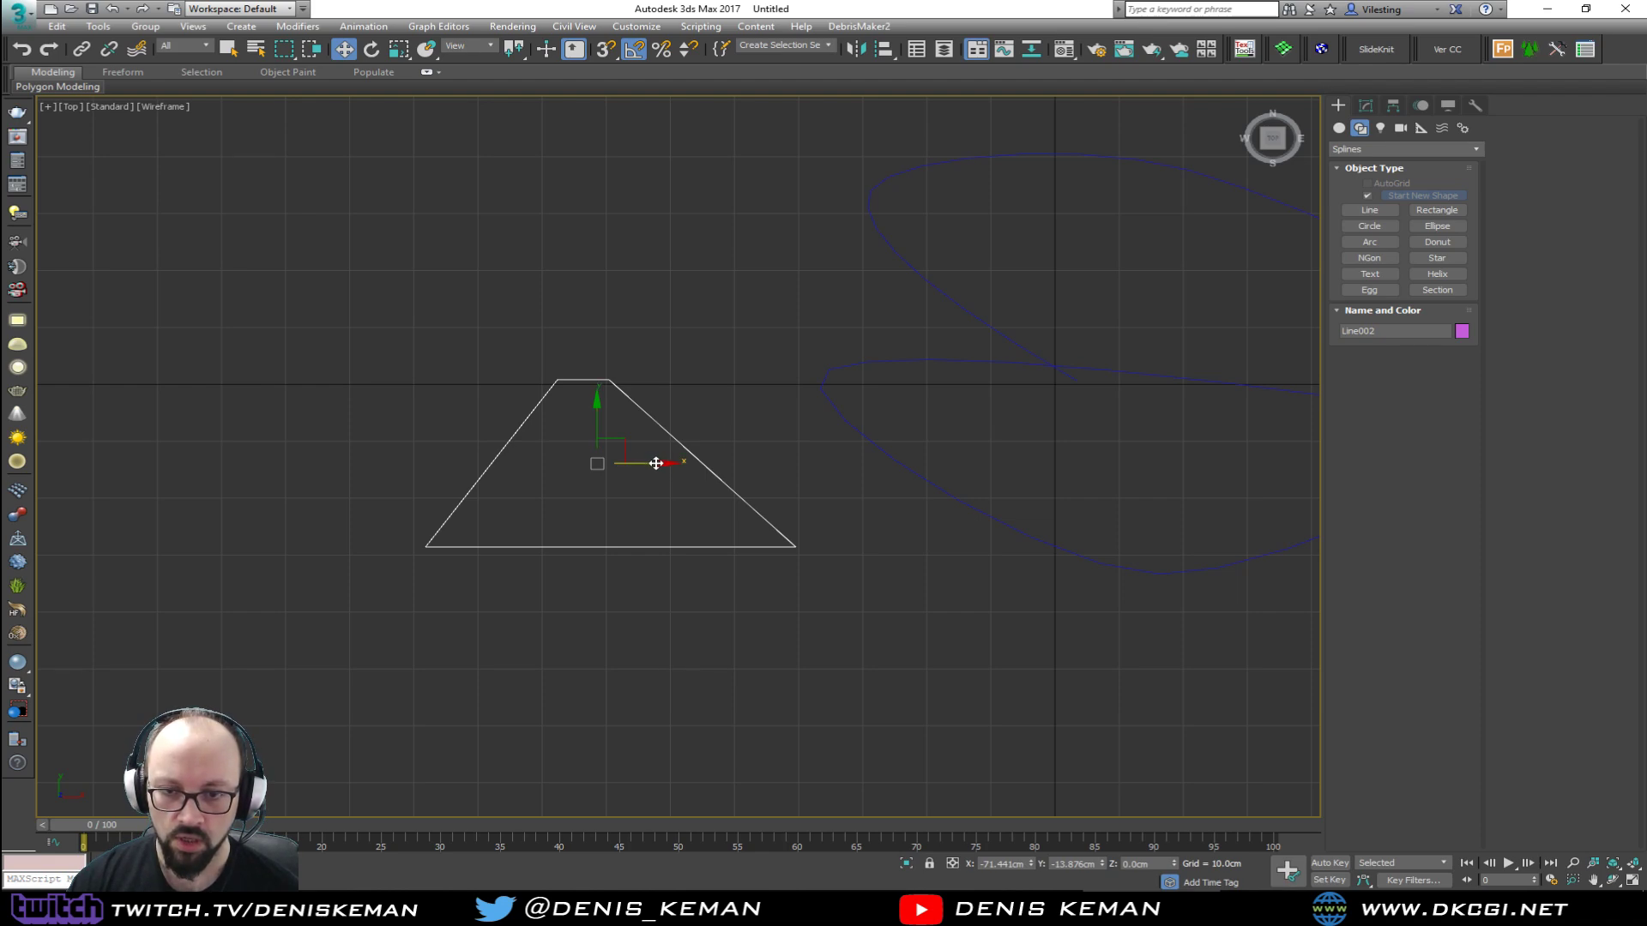
{"action": "left_click_drag", "start_coordinate": [655, 463], "coordinate": [263, 463], "text": "shift"}
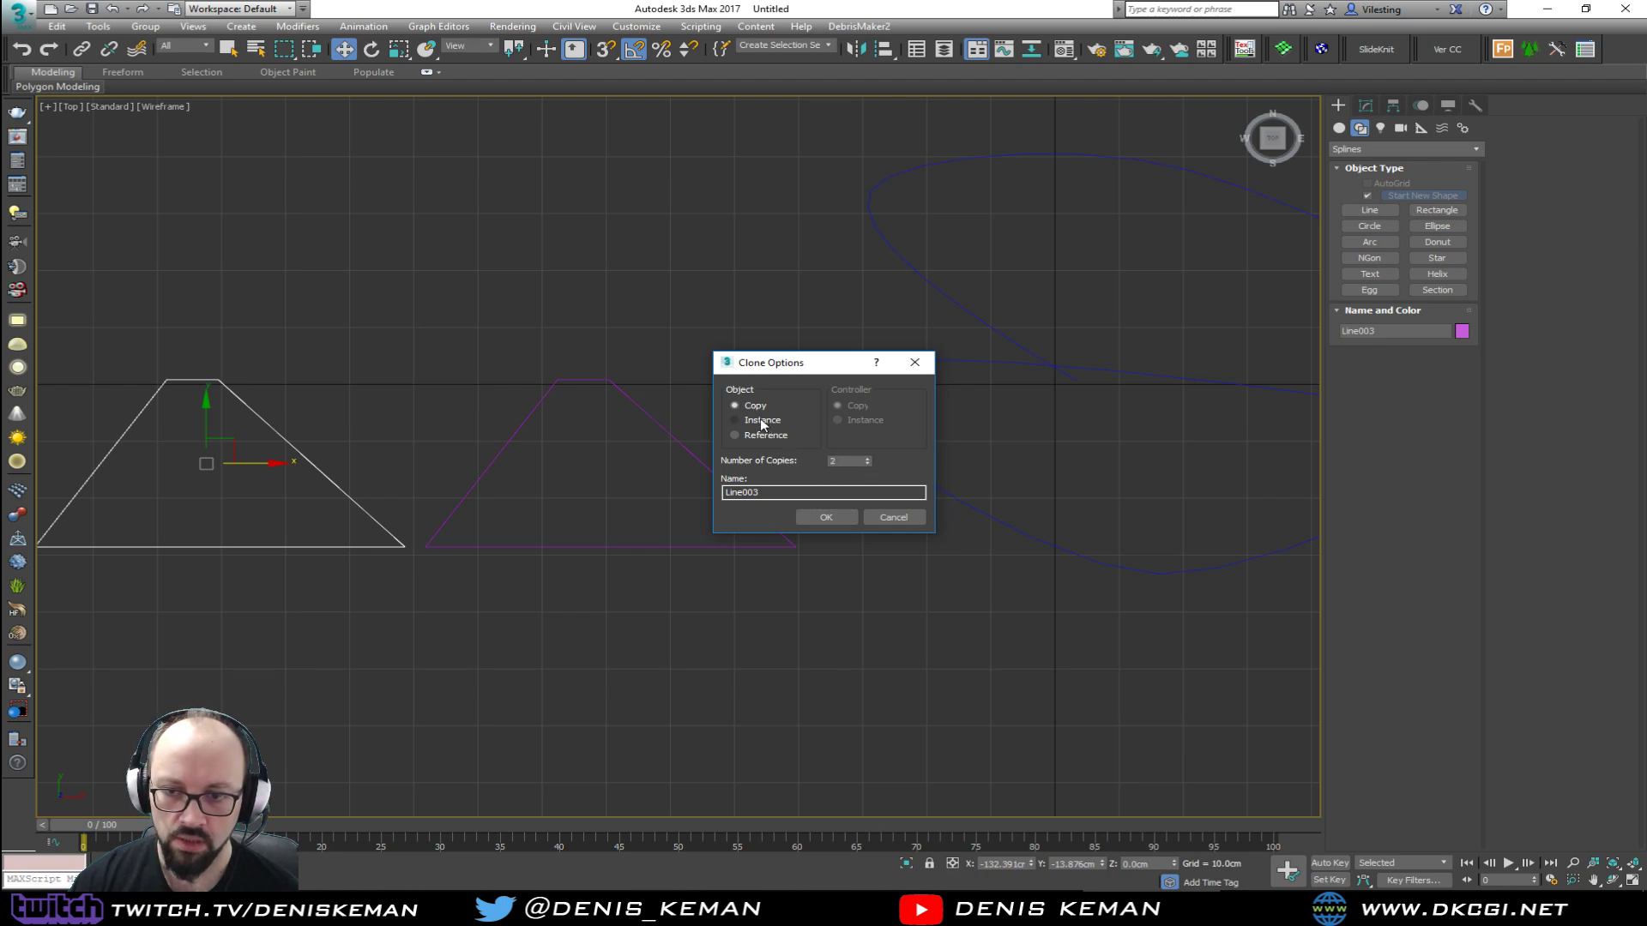
{"action": "left_click", "coordinate": [819, 517]}
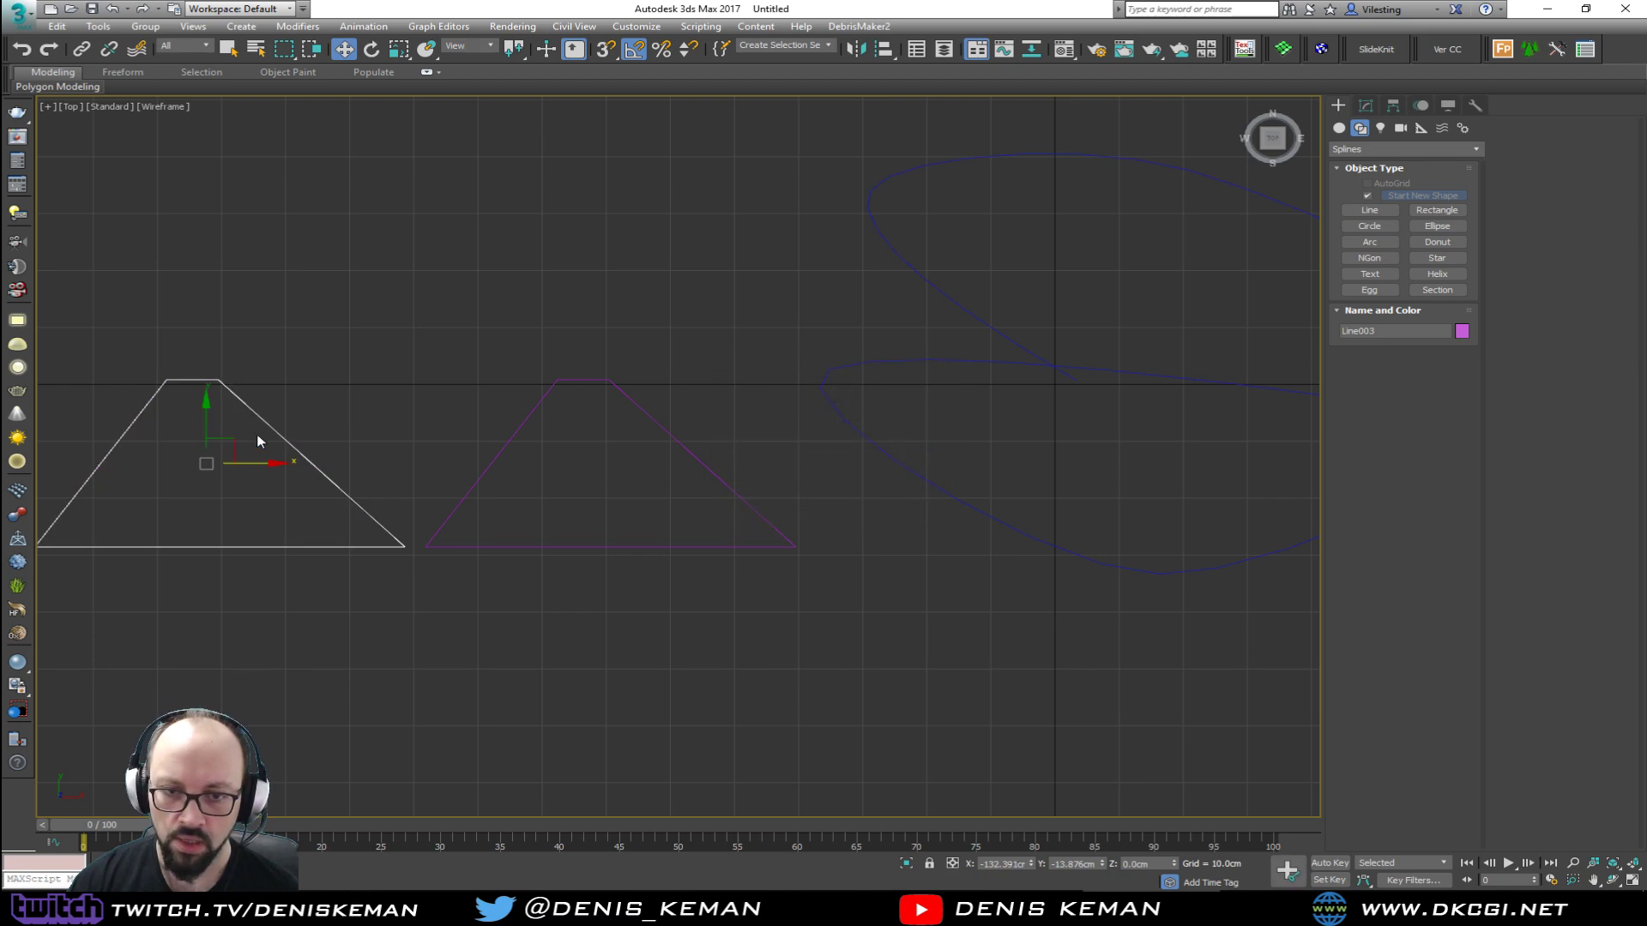
Step: Flatten the middle trapezoid by lowering its two top vertices
{"action": "middle_click_drag", "start_coordinate": [257, 442], "coordinate": [588, 431]}
{"action": "key", "text": "1"}
{"action": "left_click_drag", "start_coordinate": [407, 358], "coordinate": [592, 416]}
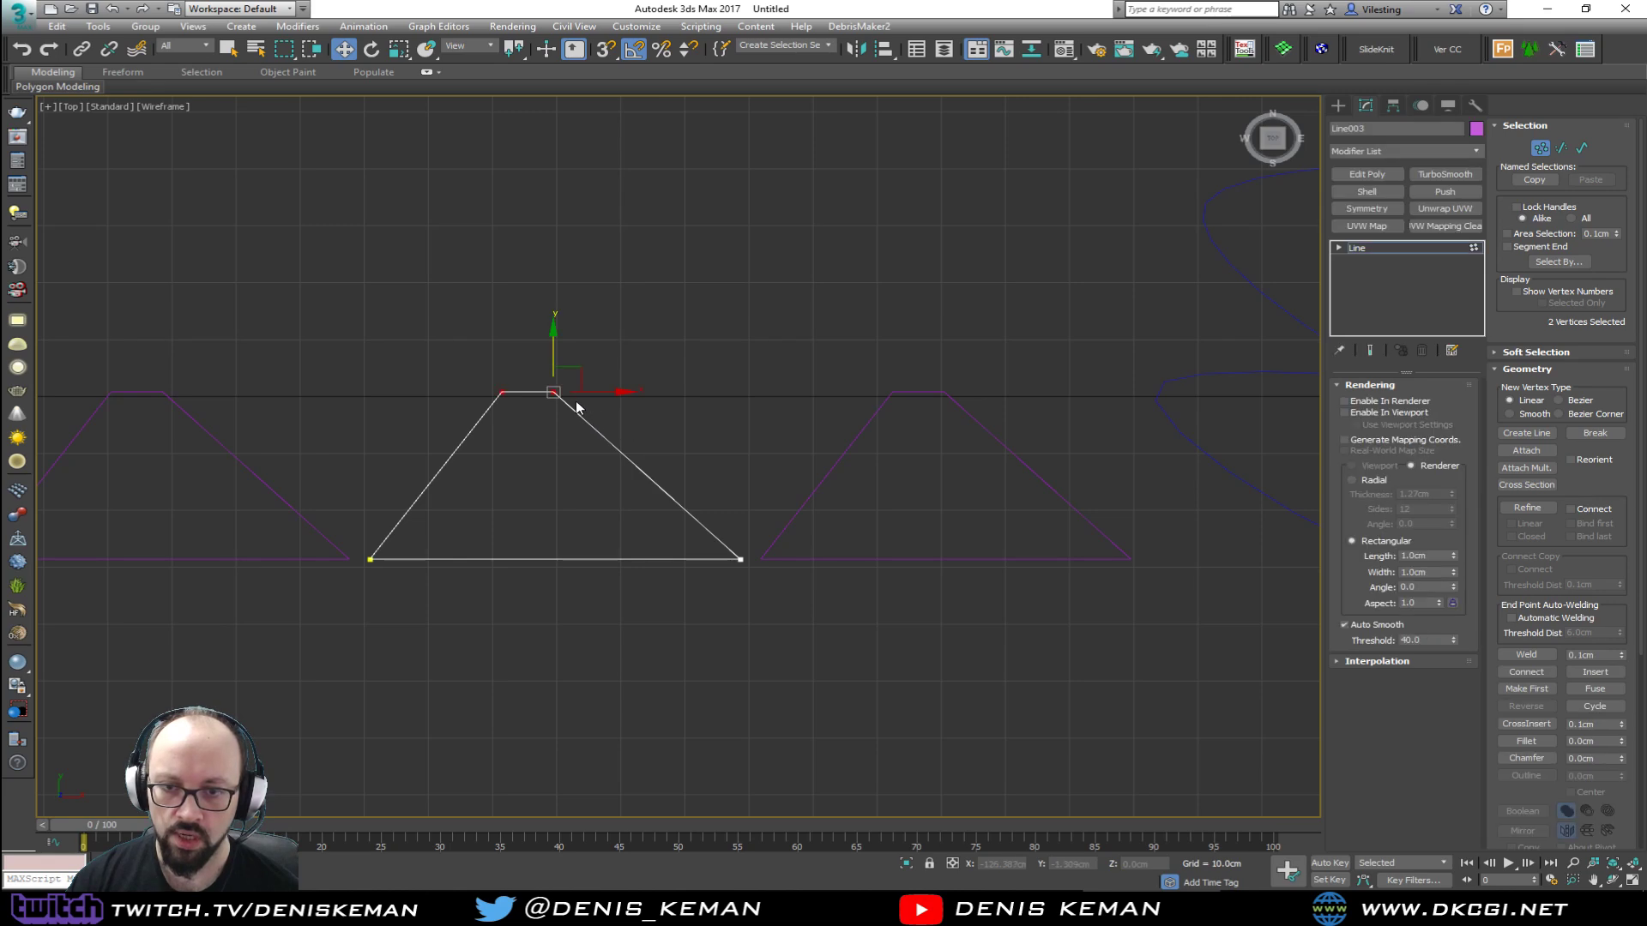
{"action": "left_click_drag", "start_coordinate": [550, 344], "coordinate": [549, 399]}
Step: Shrink the trapezoid farthest from the spline by lowering its top vertices and pulling both base corners inward
{"action": "middle_click_drag", "start_coordinate": [419, 440], "coordinate": [666, 415]}
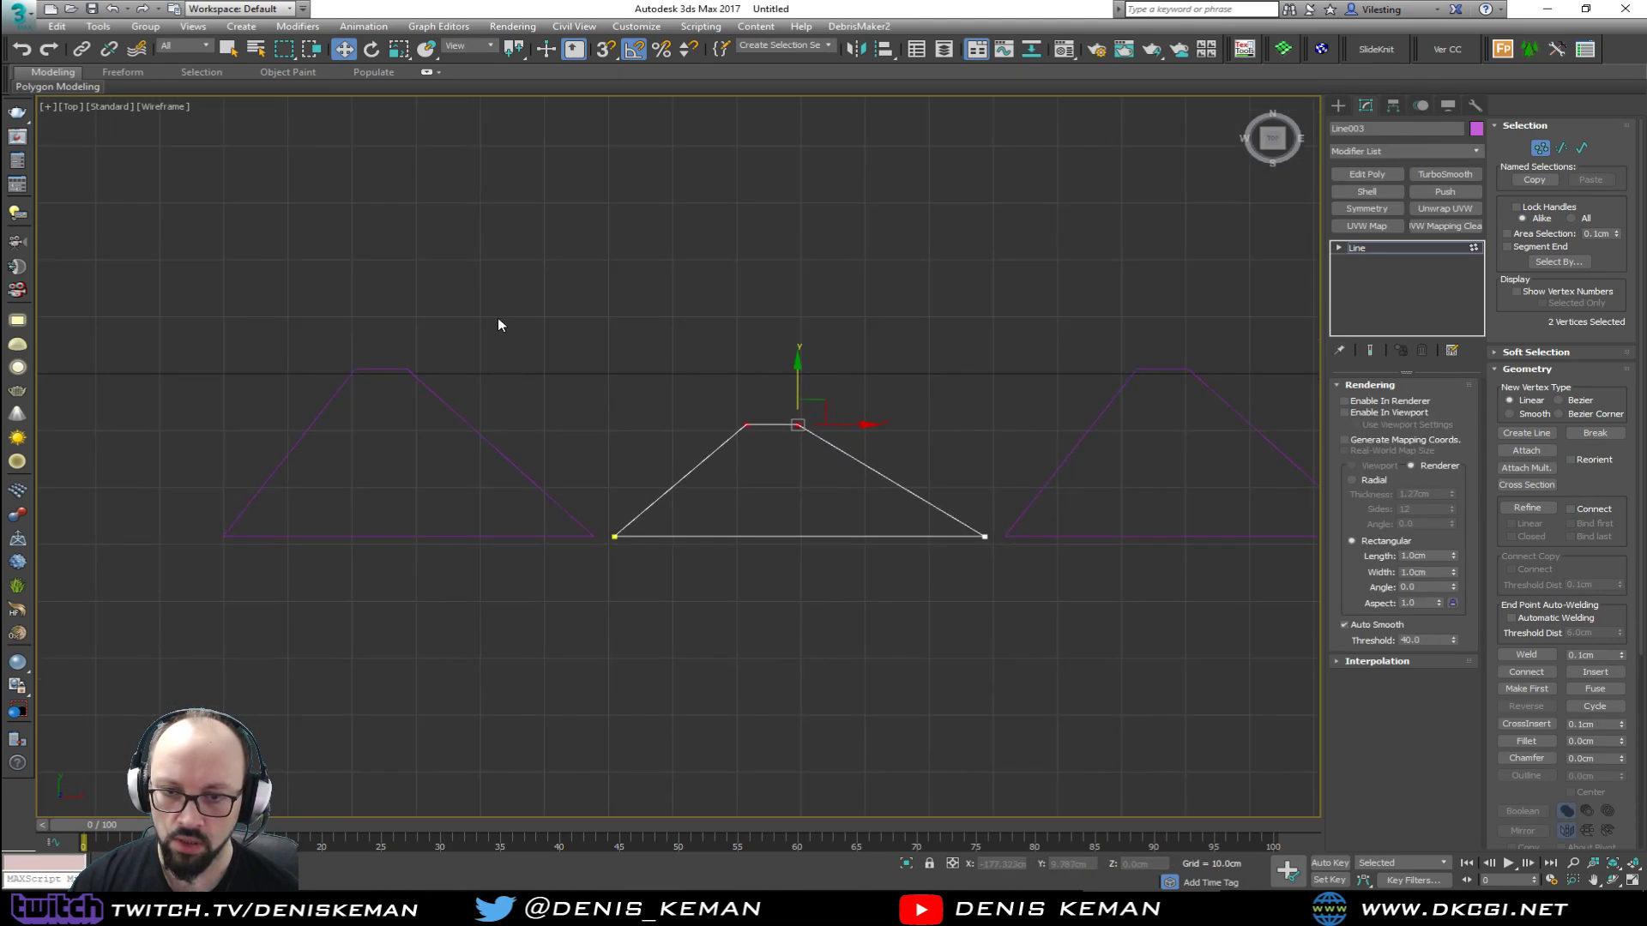
{"action": "left_click", "coordinate": [490, 355]}
{"action": "key", "text": "1"}
{"action": "left_click_drag", "start_coordinate": [471, 338], "coordinate": [374, 420]}
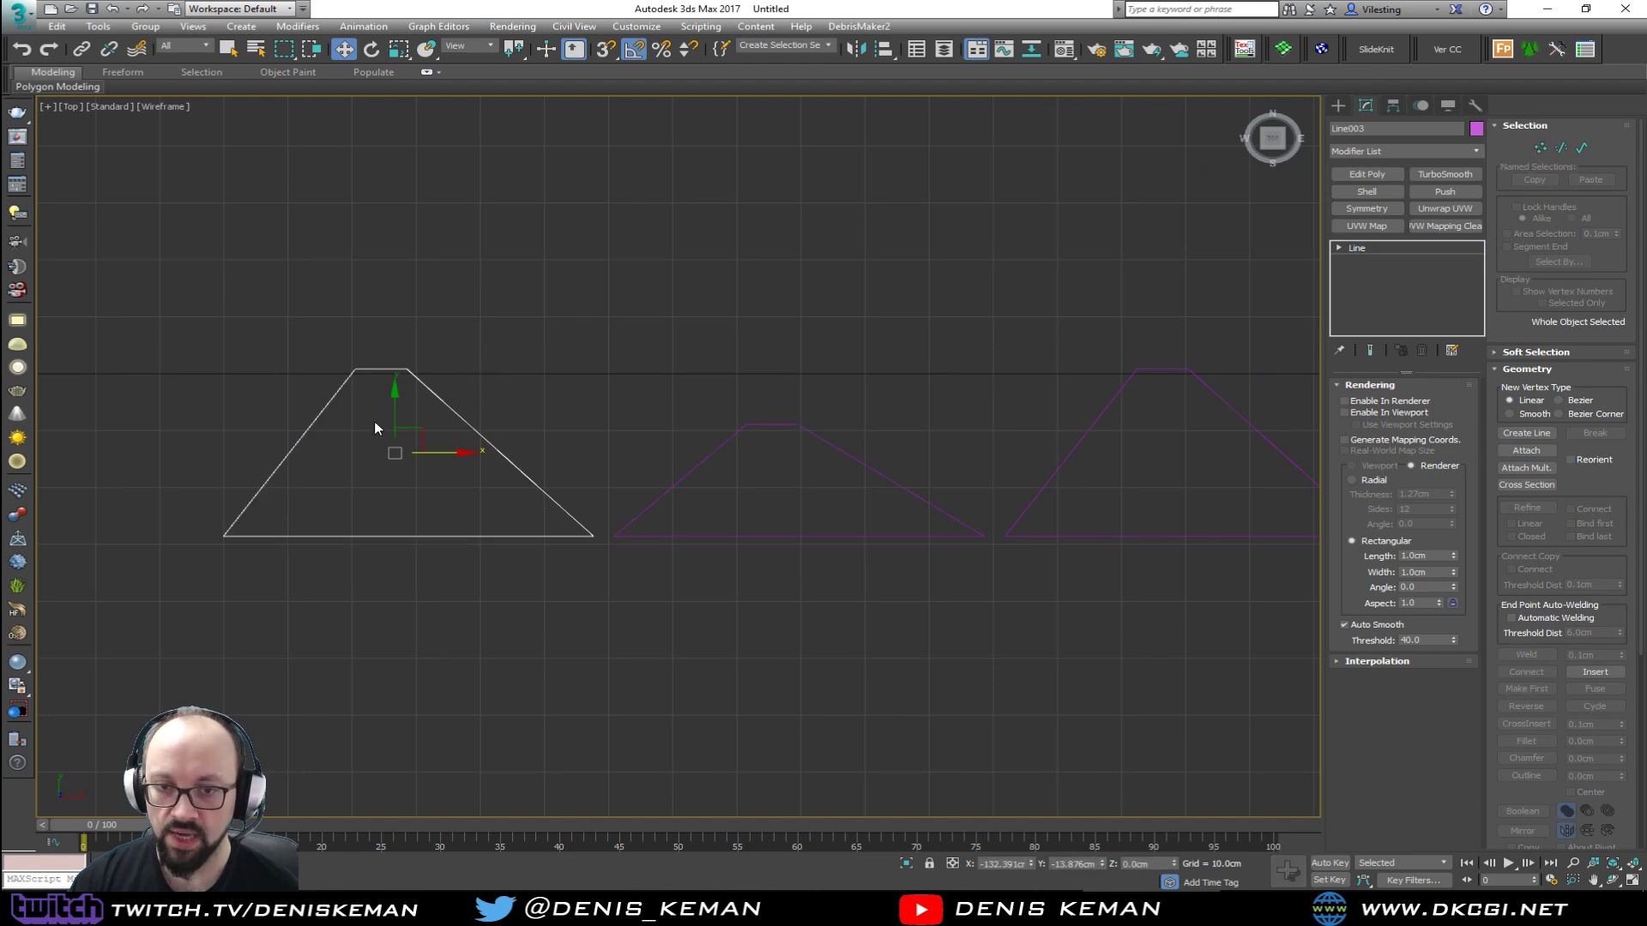
{"action": "key", "text": "1"}
{"action": "left_click_drag", "start_coordinate": [300, 317], "coordinate": [446, 397]}
{"action": "left_click_drag", "start_coordinate": [405, 327], "coordinate": [405, 398]}
{"action": "left_click_drag", "start_coordinate": [292, 561], "coordinate": [347, 537]}
{"action": "left_click", "coordinate": [594, 537]}
{"action": "left_click_drag", "start_coordinate": [632, 538], "coordinate": [547, 537]}
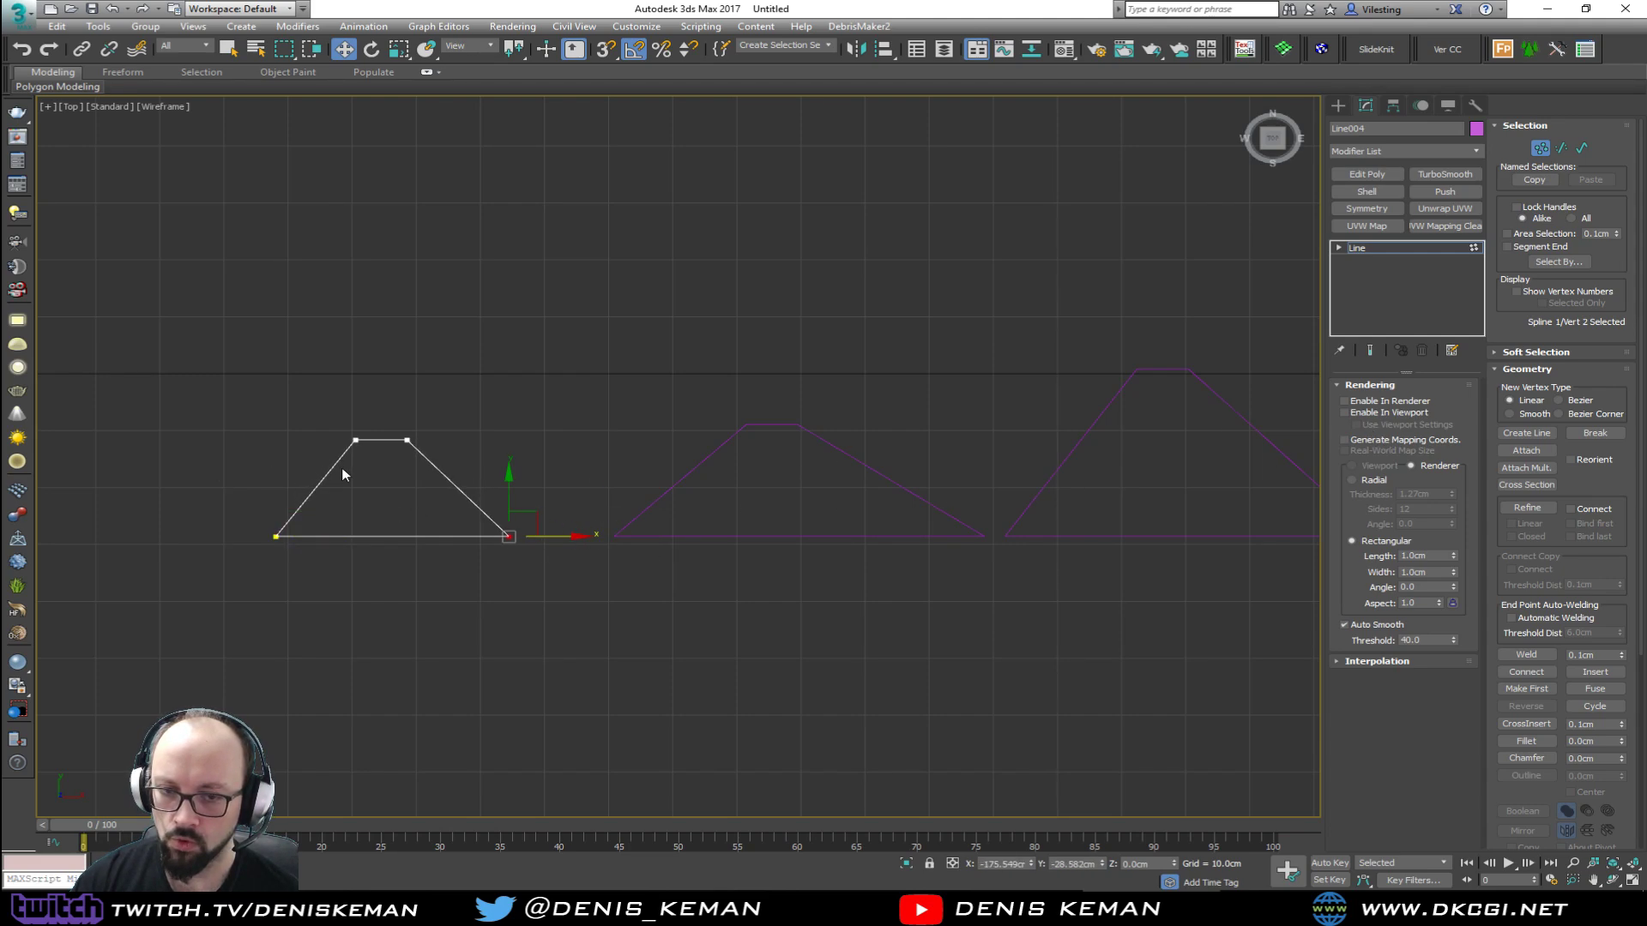
Step: Scale the small trapezoid's two top vertices together into a narrow tip, centre it over the base and lower it
{"action": "left_click_drag", "start_coordinate": [342, 474], "coordinate": [476, 428]}
{"action": "key", "text": "r"}
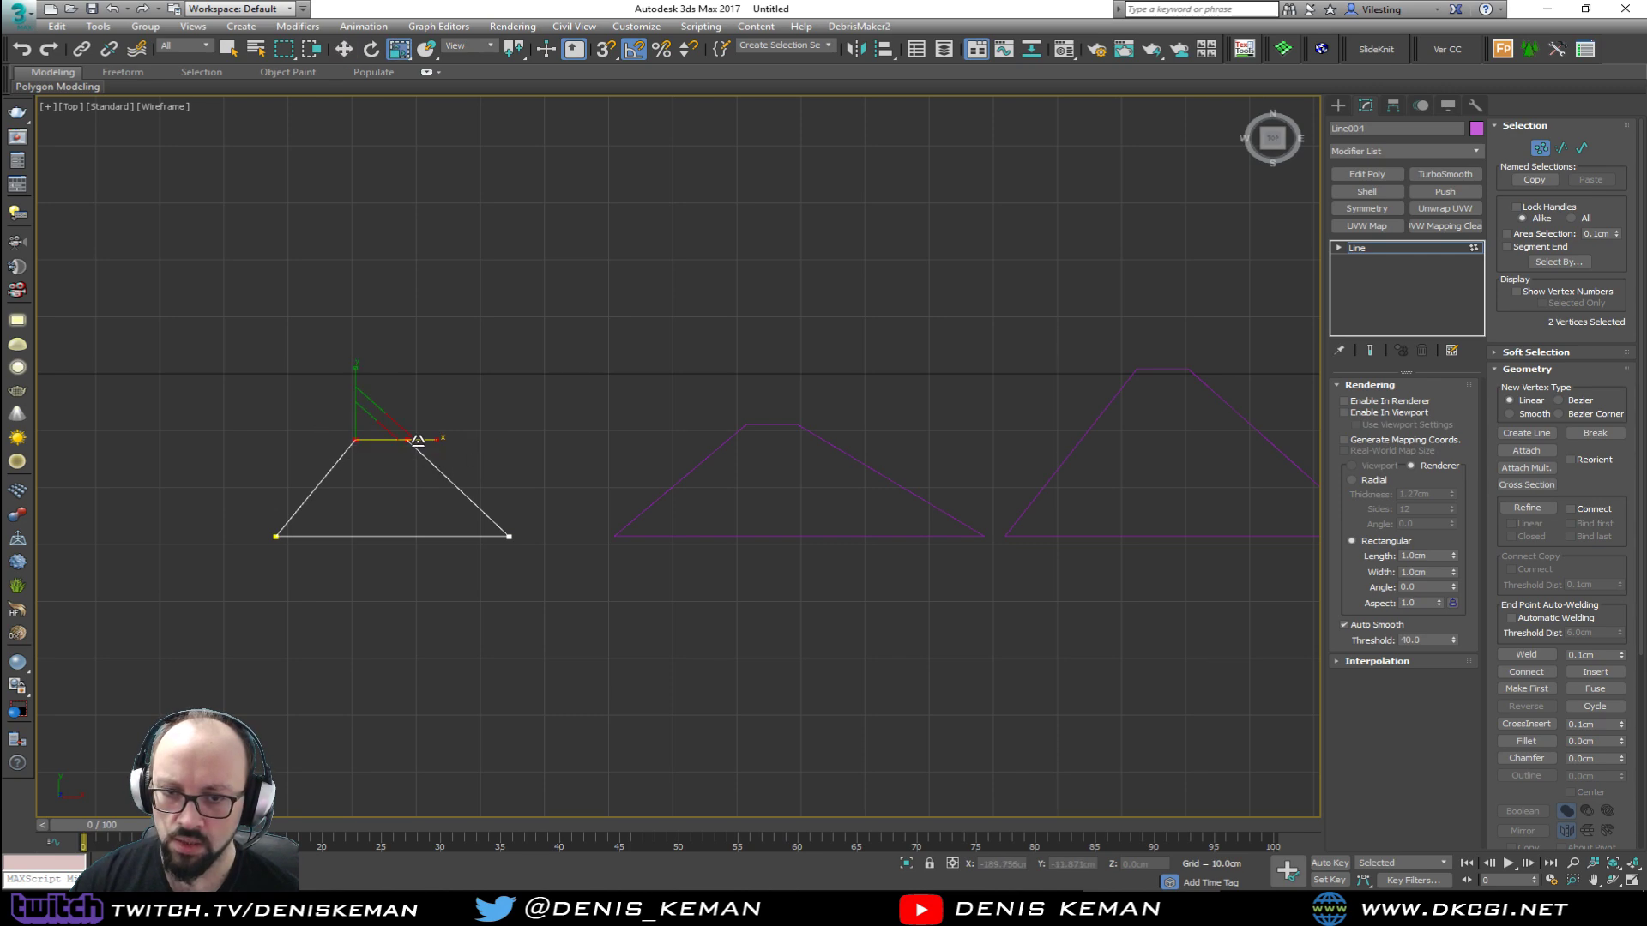
{"action": "key", "text": "w"}
{"action": "mouse_move", "coordinate": [369, 467]}
{"action": "left_mouse_down"}
{"action": "mouse_move", "coordinate": [436, 438]}
{"action": "mouse_move", "coordinate": [359, 473]}
{"action": "left_mouse_up"}
{"action": "left_click_drag", "start_coordinate": [390, 411], "coordinate": [390, 451]}
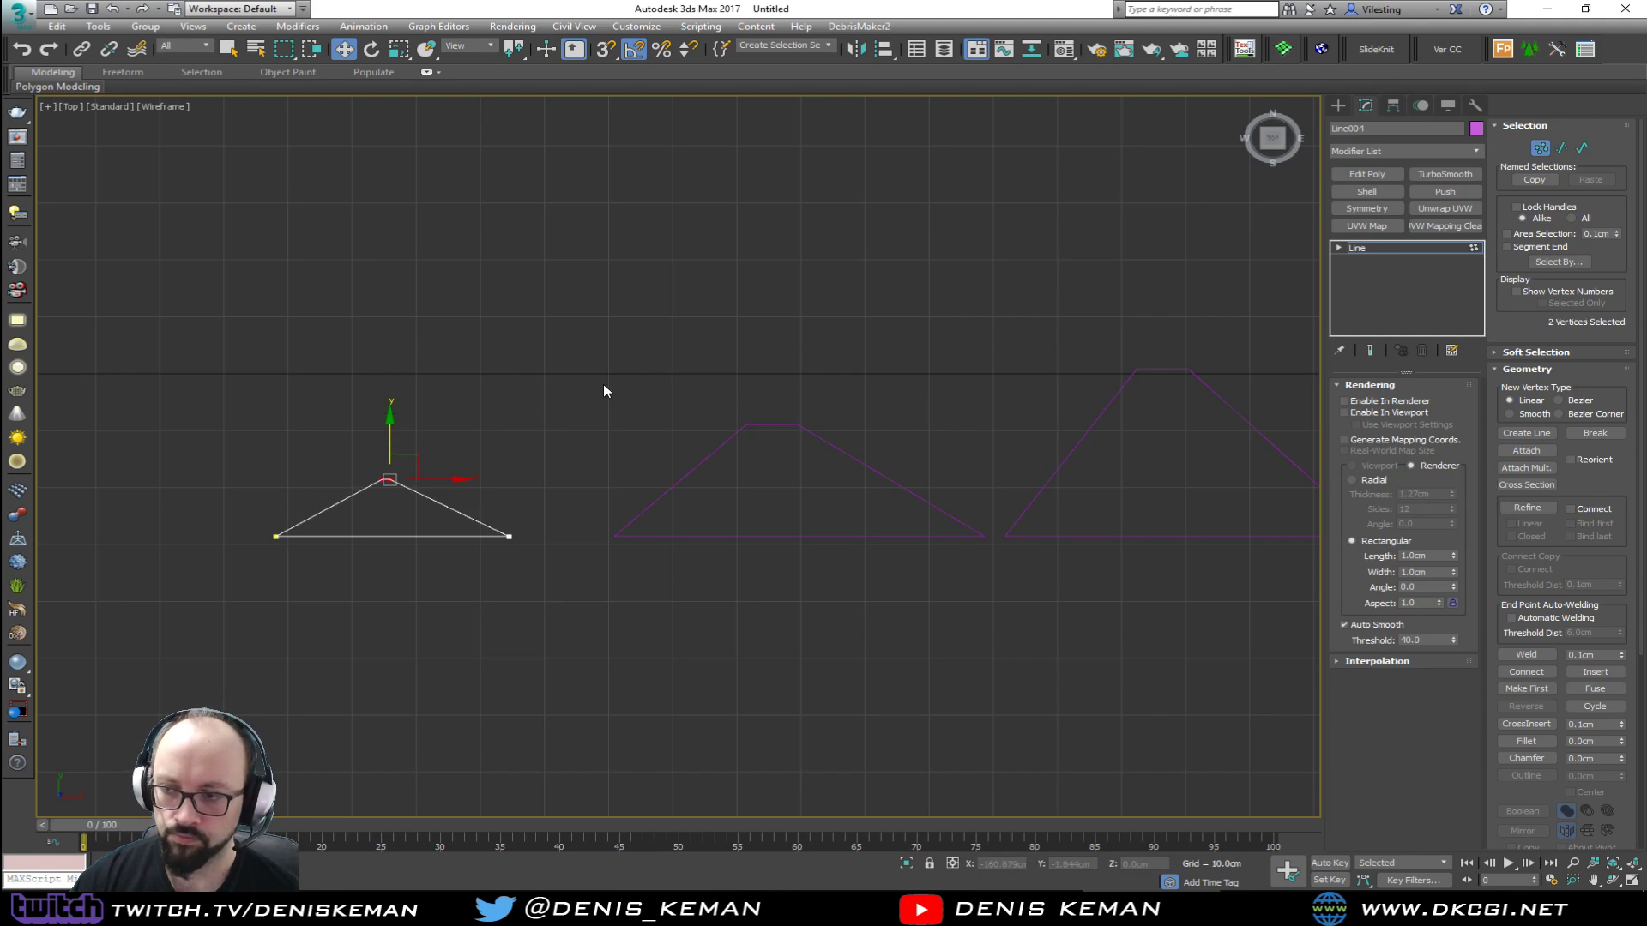
Step: Move the middle trapezoid along X toward the small profile and deselect it
{"action": "key", "text": "1"}
{"action": "left_click_drag", "start_coordinate": [700, 379], "coordinate": [798, 455]}
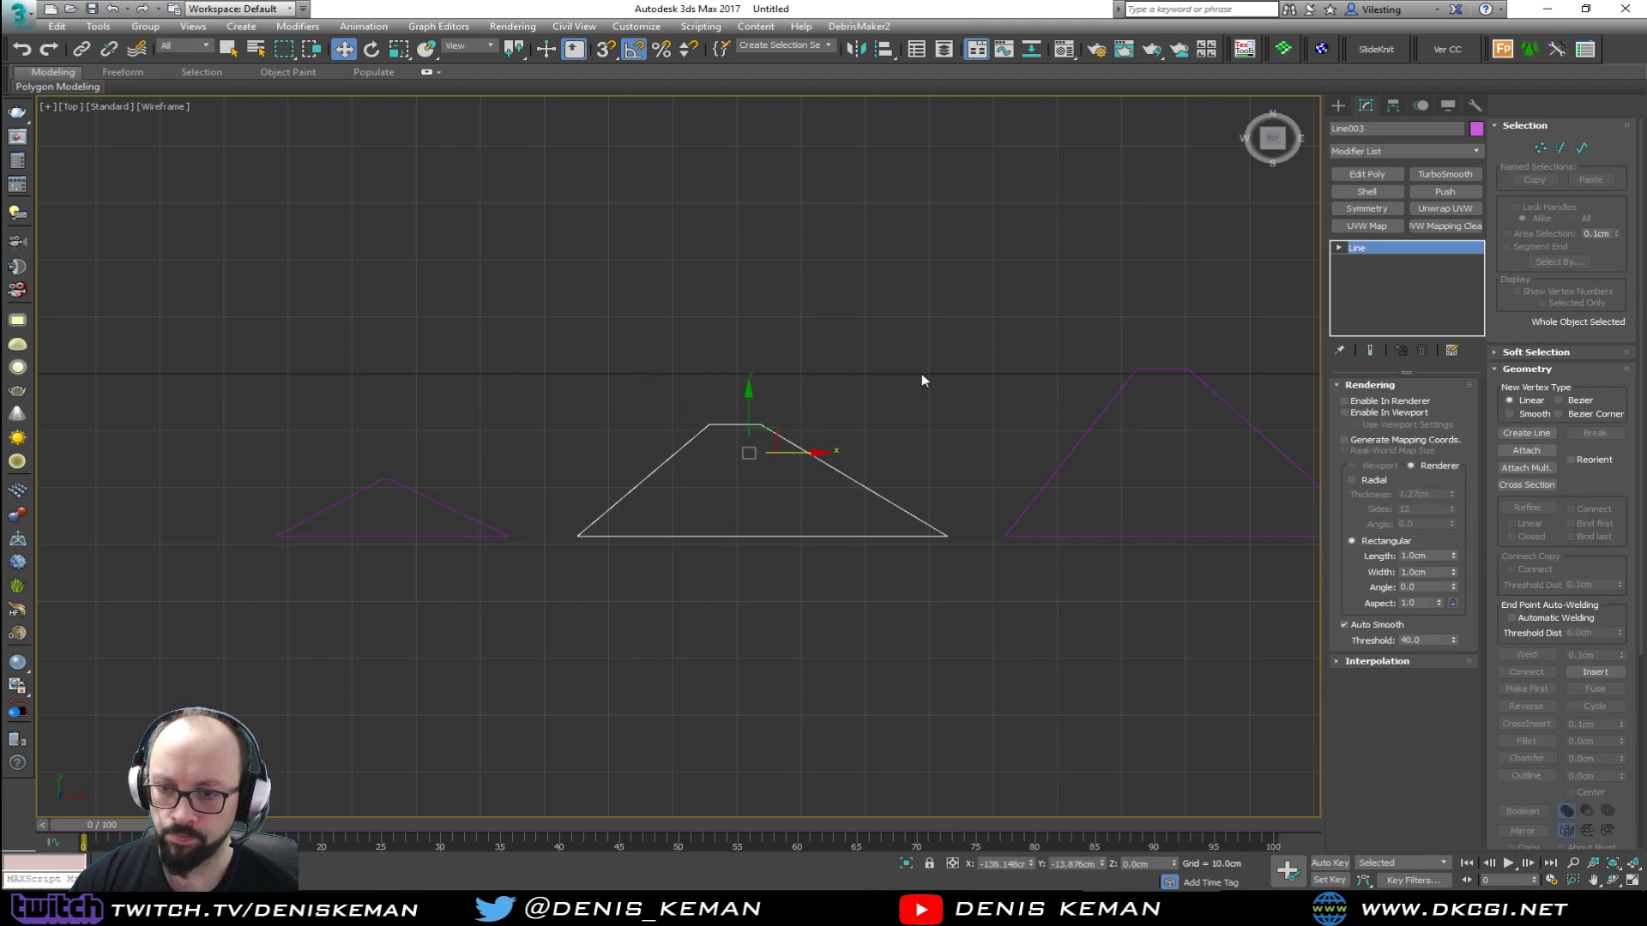
{"action": "left_click", "coordinate": [942, 384]}
Step: View the looped spline and the three profile shapes together in a maximised Perspective view
{"action": "middle_click_drag", "start_coordinate": [967, 406], "coordinate": [591, 413]}
{"action": "scroll", "coordinate": [617, 416], "scroll_direction": "down", "scroll_amount": 2}
{"action": "key", "text": "alt+w"}
{"action": "left_click", "coordinate": [1104, 698]}
{"action": "key", "text": "alt+w"}
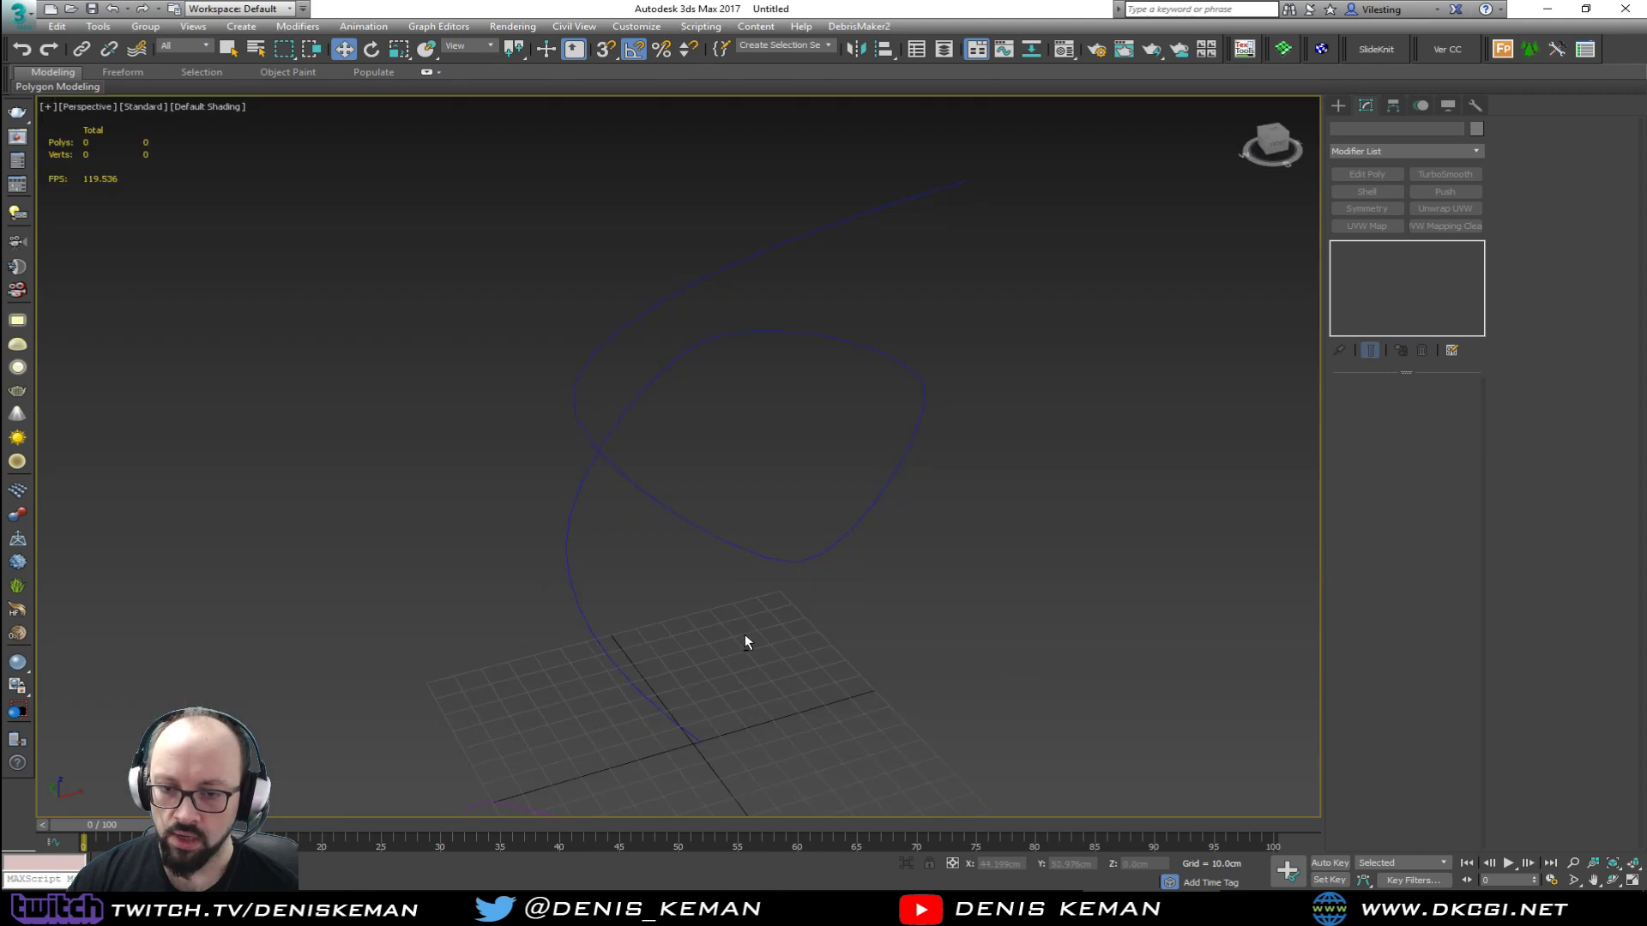
{"action": "scroll", "coordinate": [764, 557], "scroll_direction": "down", "scroll_amount": 2}
{"action": "middle_click_drag", "start_coordinate": [774, 464], "coordinate": [750, 603], "text": "alt"}
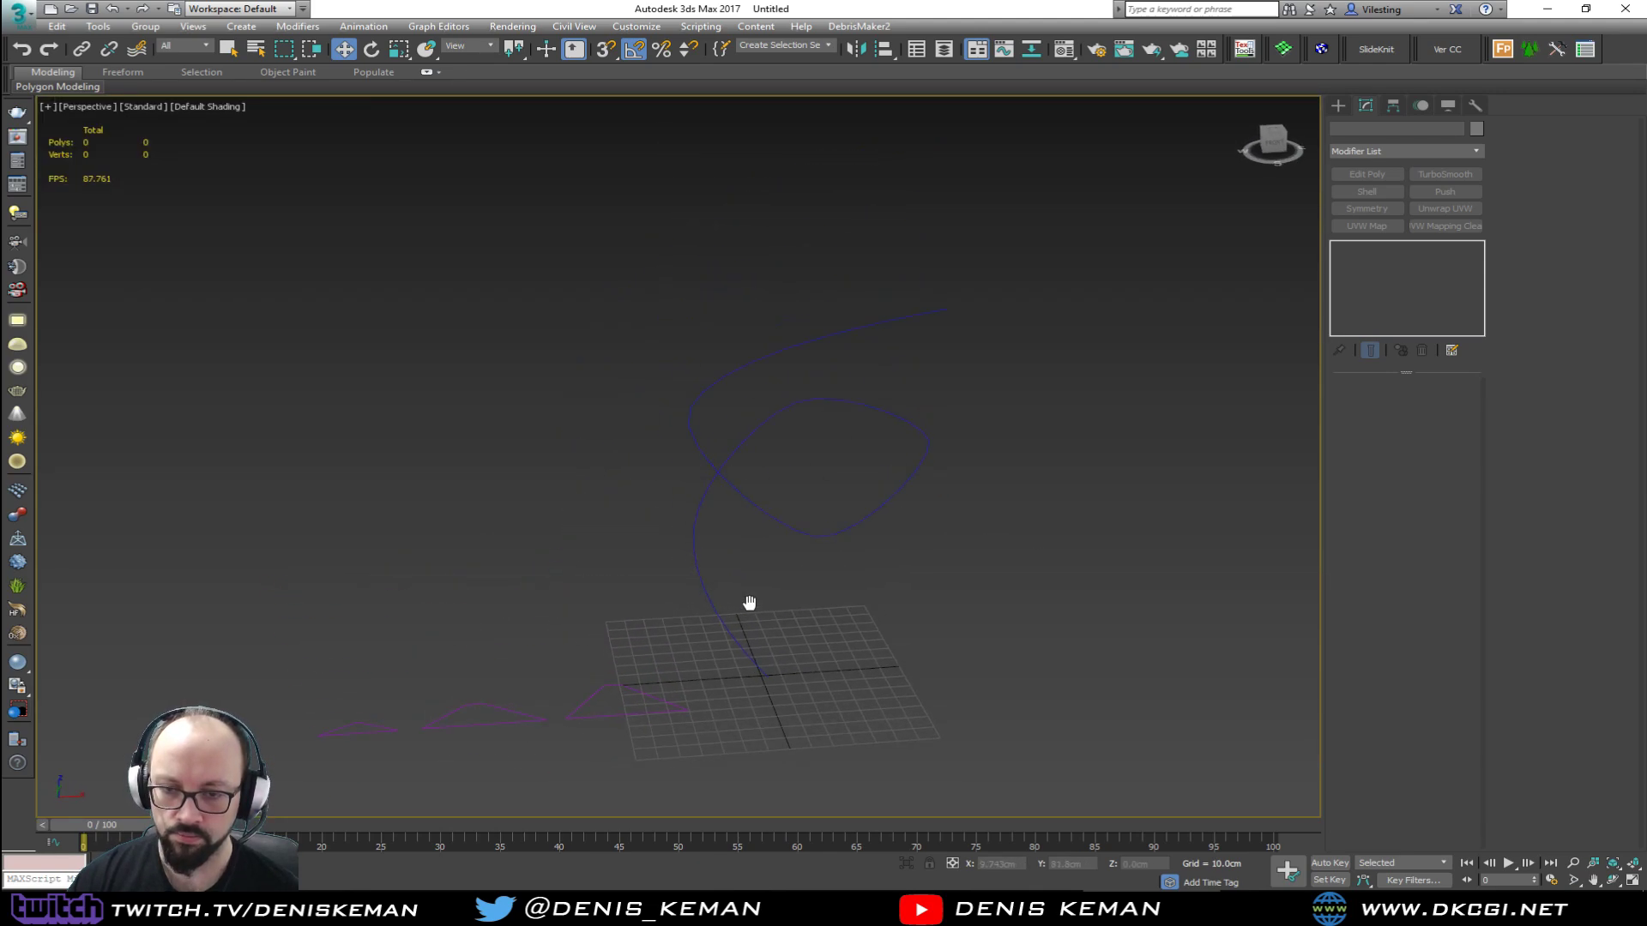
Step: Hide the grid and create a Loft compound object from the looped spline, using the largest trapezoid profile as its shape
{"action": "key", "text": "g"}
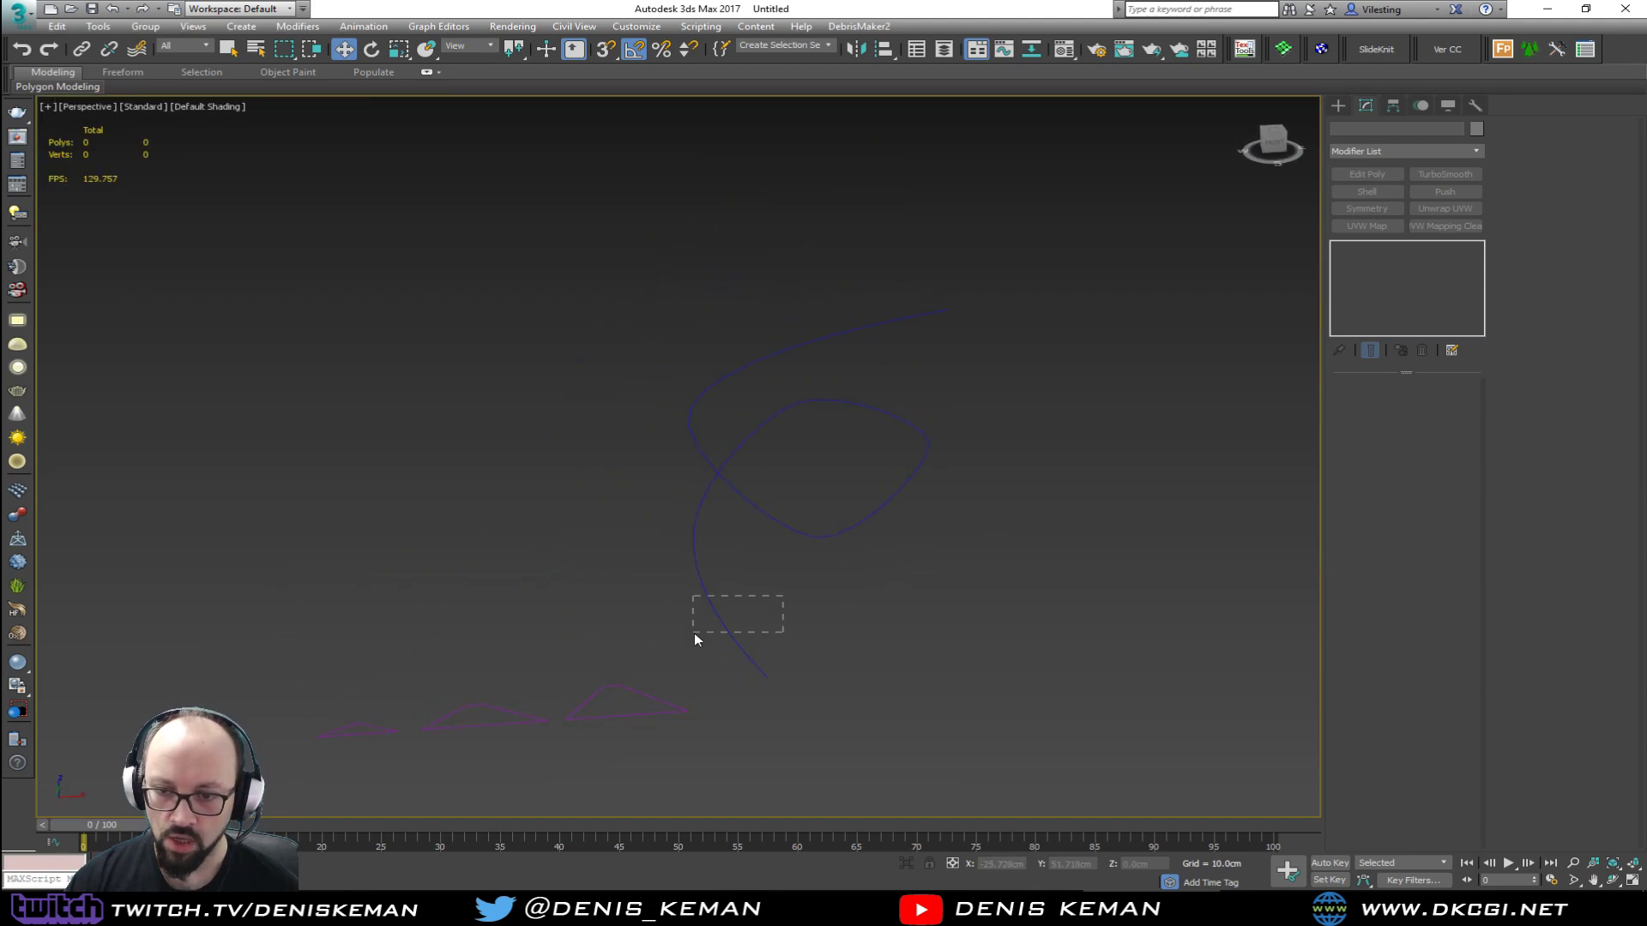
{"action": "left_click_drag", "start_coordinate": [693, 633], "coordinate": [693, 633]}
{"action": "left_click", "coordinate": [1338, 104]}
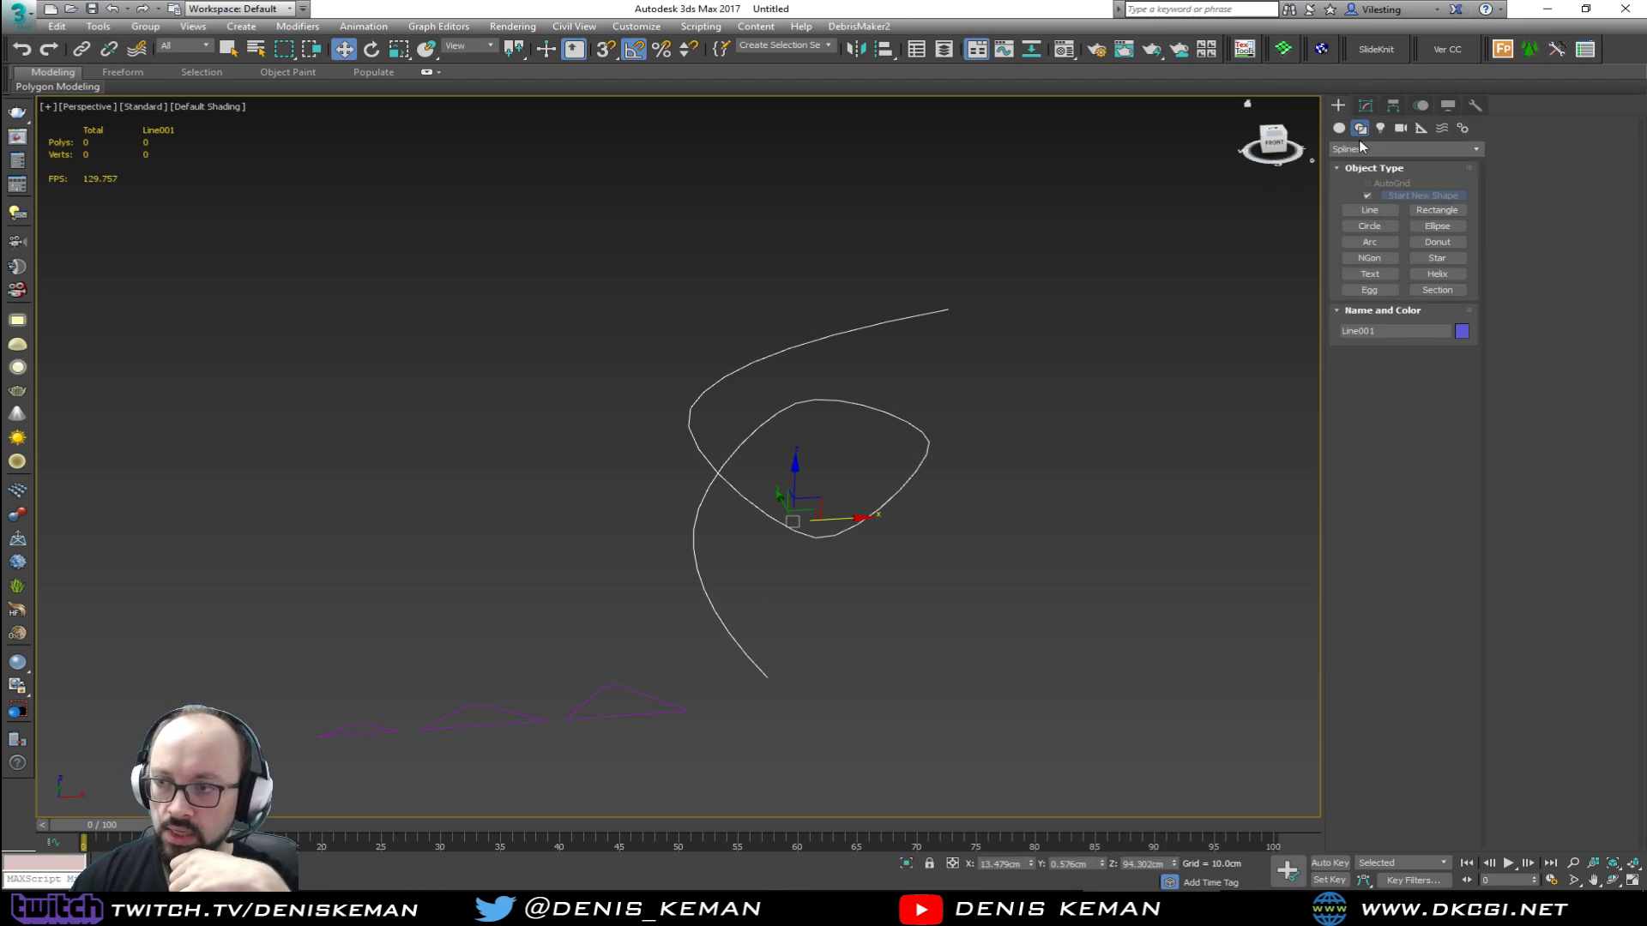
{"action": "left_click", "coordinate": [1364, 148]}
{"action": "left_click", "coordinate": [1371, 150]}
{"action": "left_click", "coordinate": [1340, 128]}
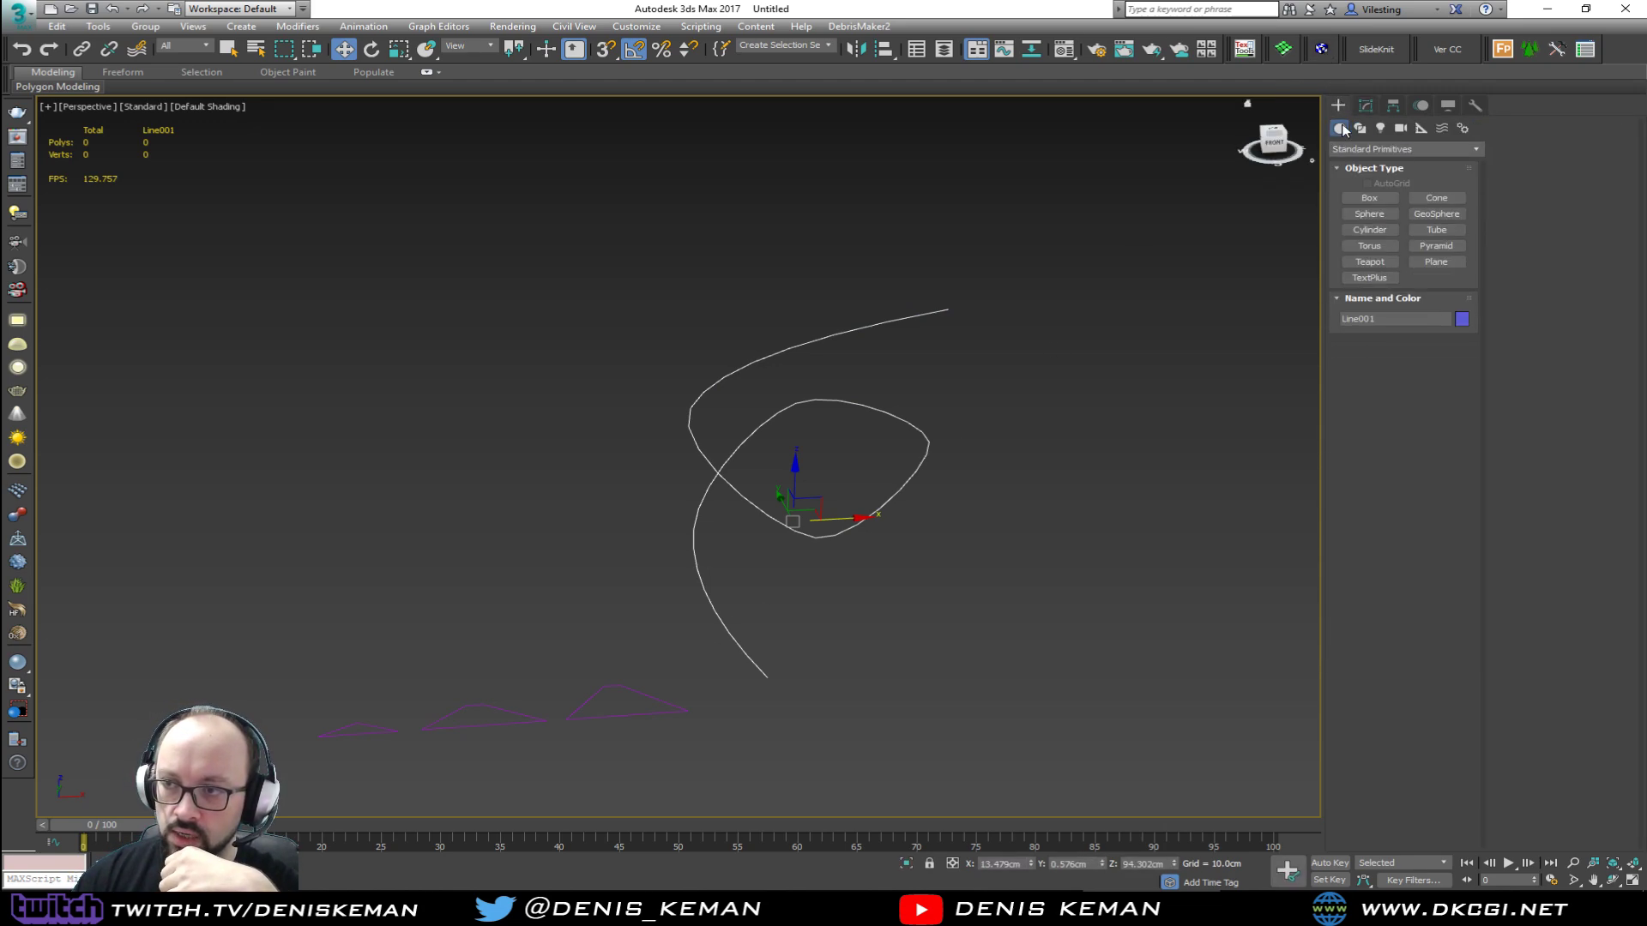
{"action": "left_click", "coordinate": [1372, 150]}
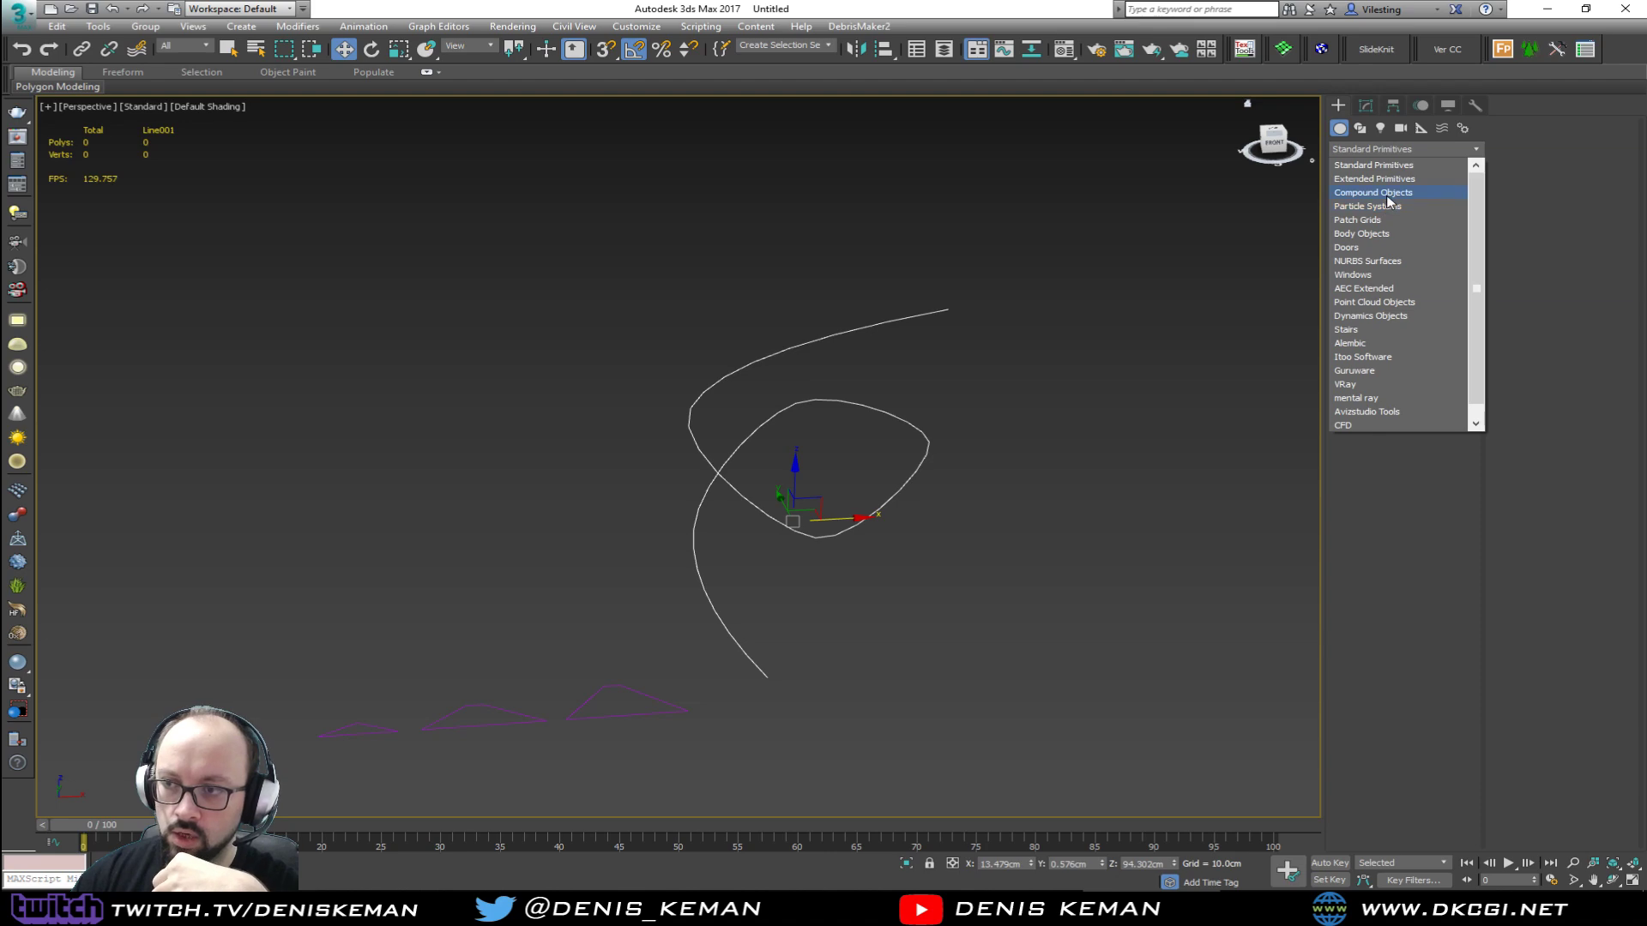
{"action": "left_click", "coordinate": [1390, 199]}
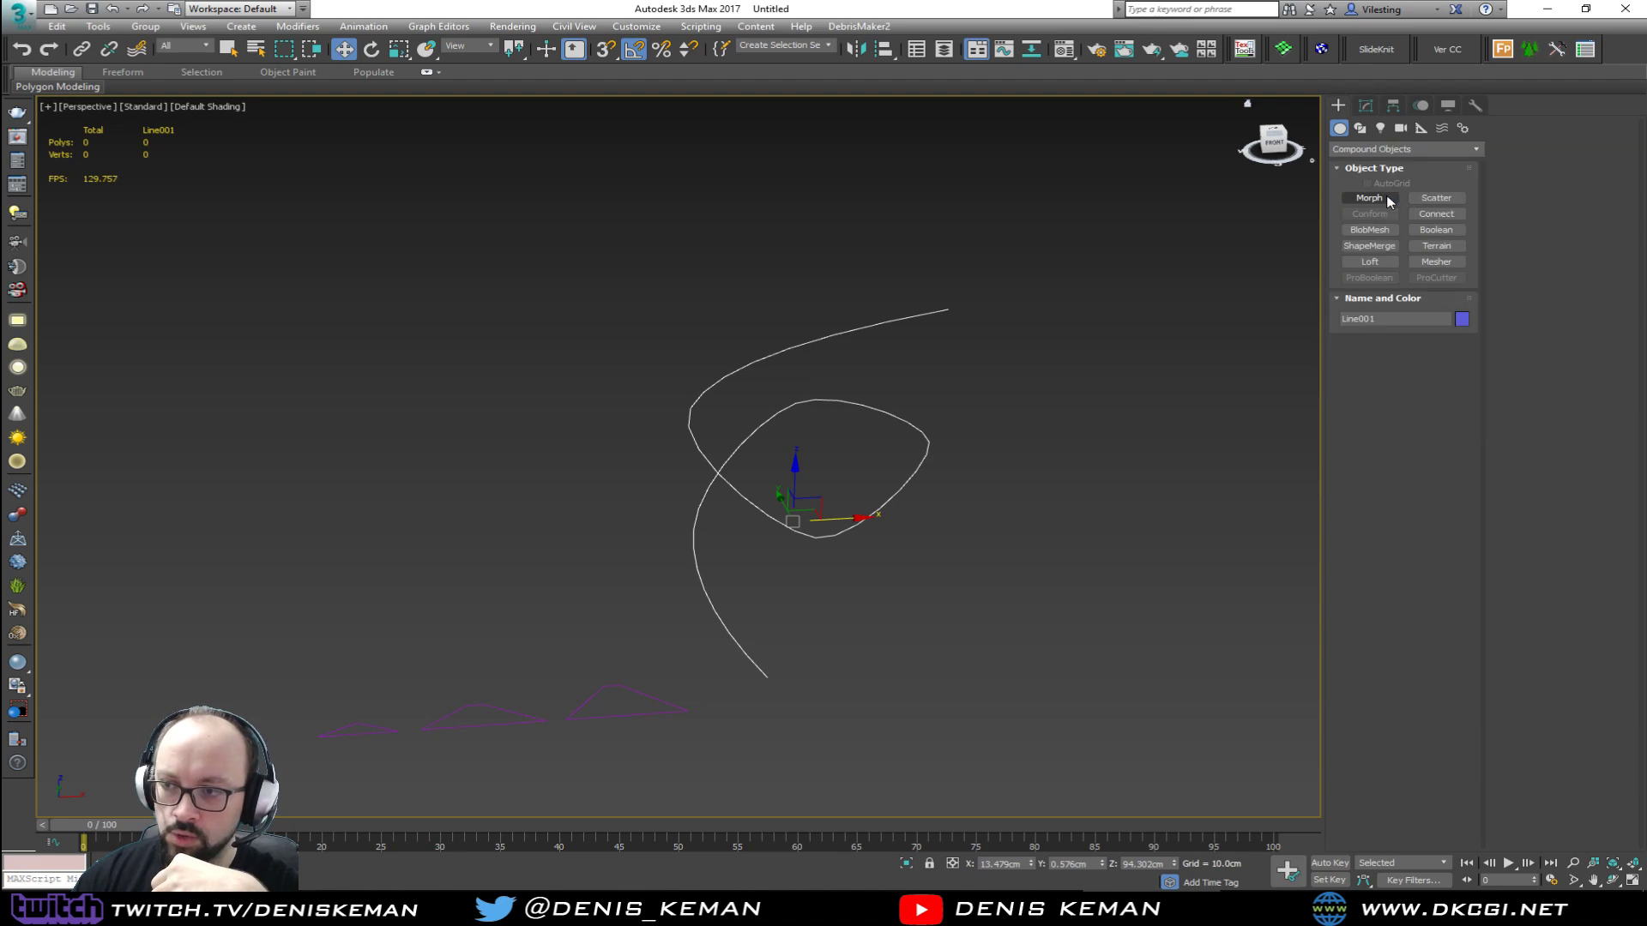
{"action": "left_click", "coordinate": [1390, 260]}
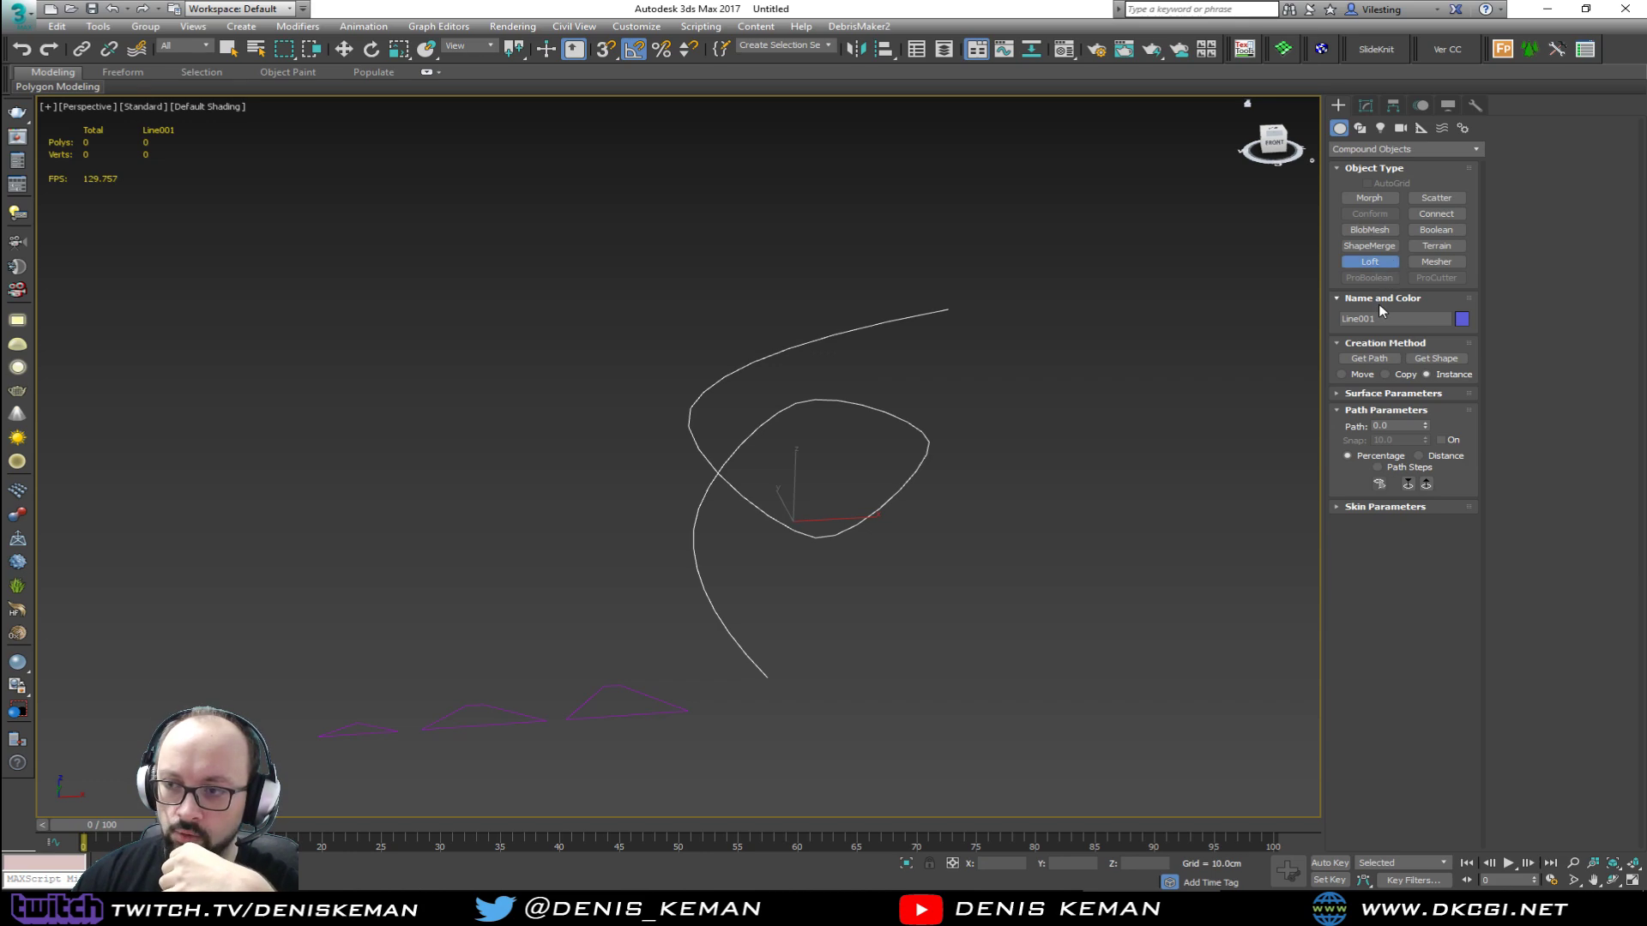
{"action": "left_click", "coordinate": [1431, 360]}
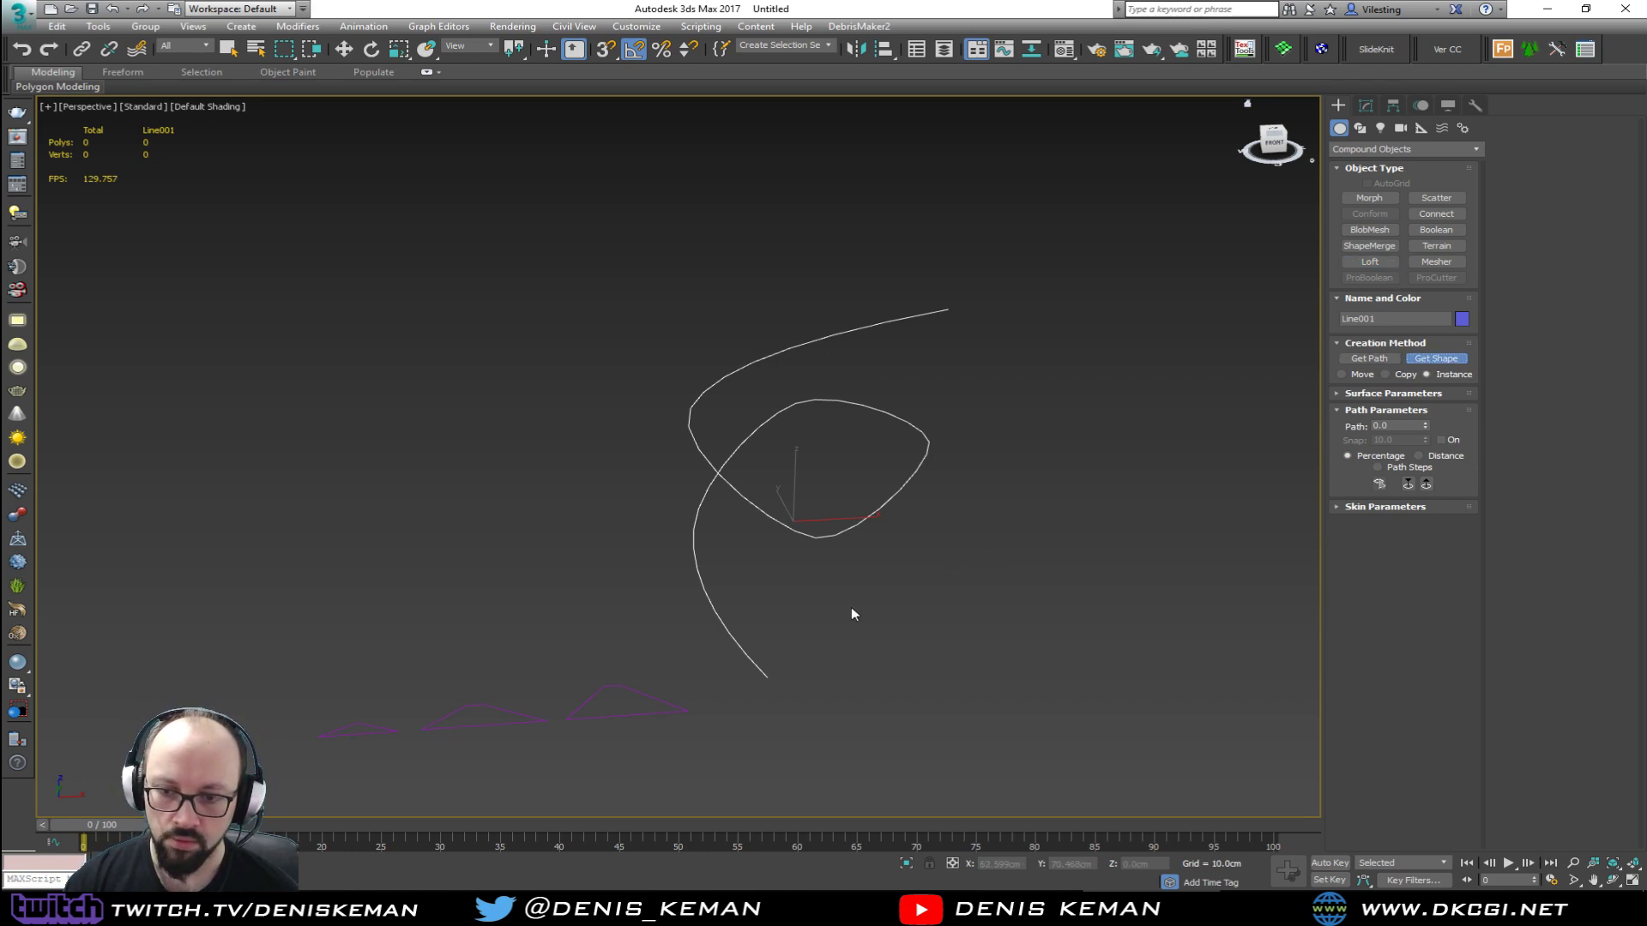
{"action": "left_click", "coordinate": [670, 702]}
Step: Show the loft in wireframe and set its path position to 40 percent
{"action": "middle_click_drag", "start_coordinate": [734, 653], "coordinate": [1375, 610], "text": "alt"}
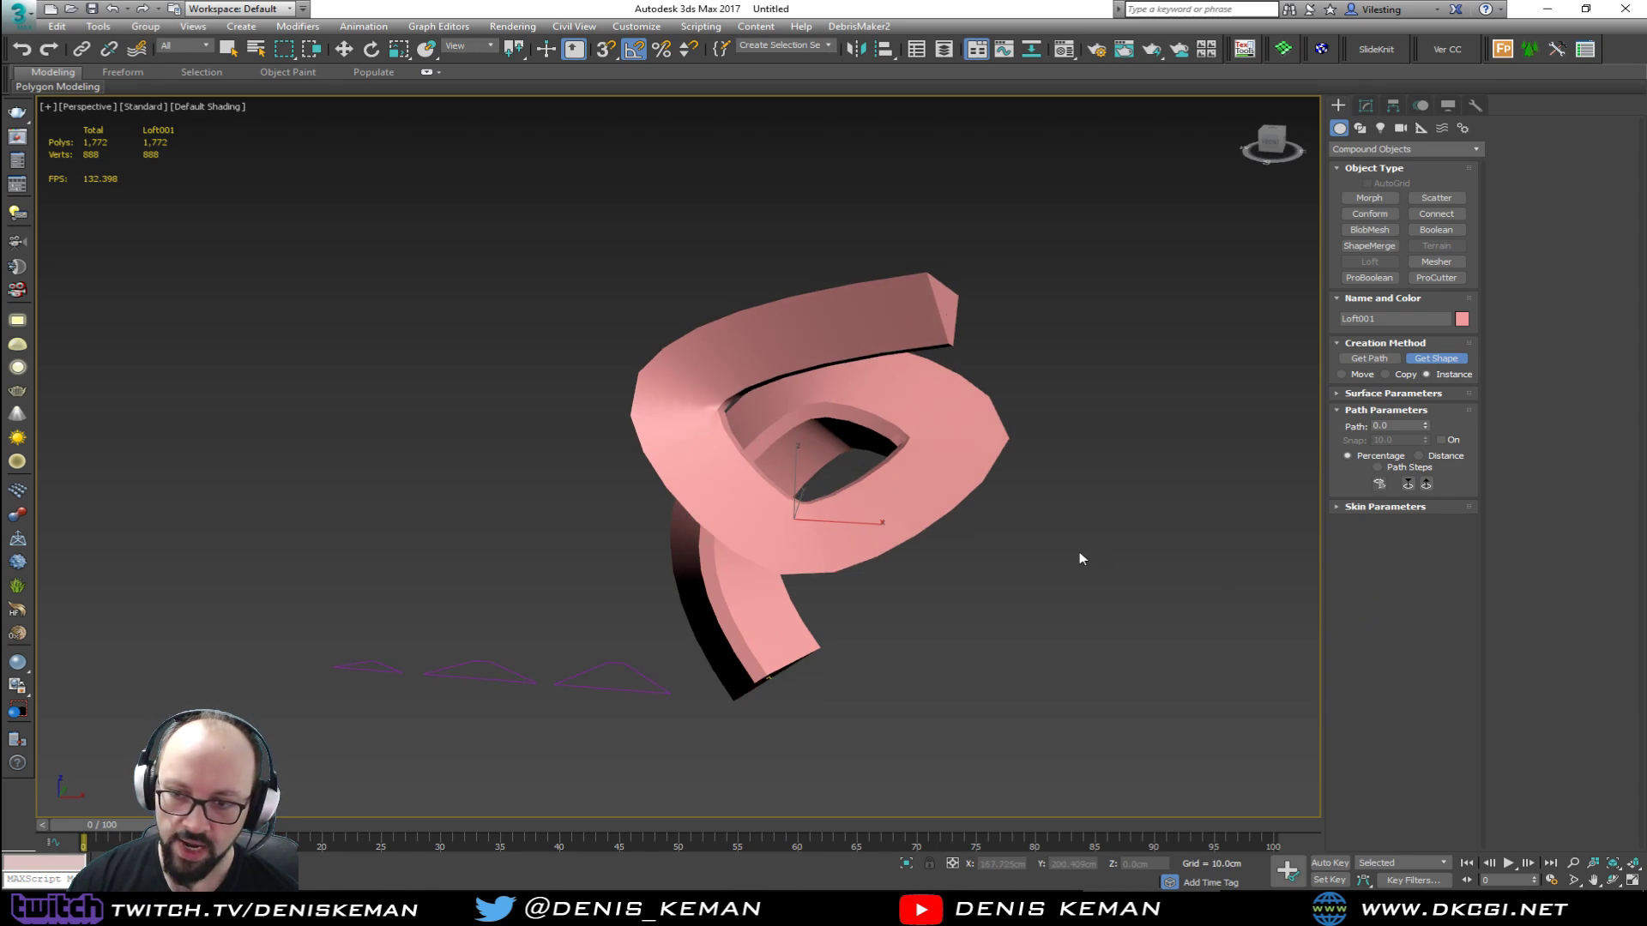
{"action": "middle_click_drag", "start_coordinate": [1079, 558], "coordinate": [1133, 540], "text": "alt"}
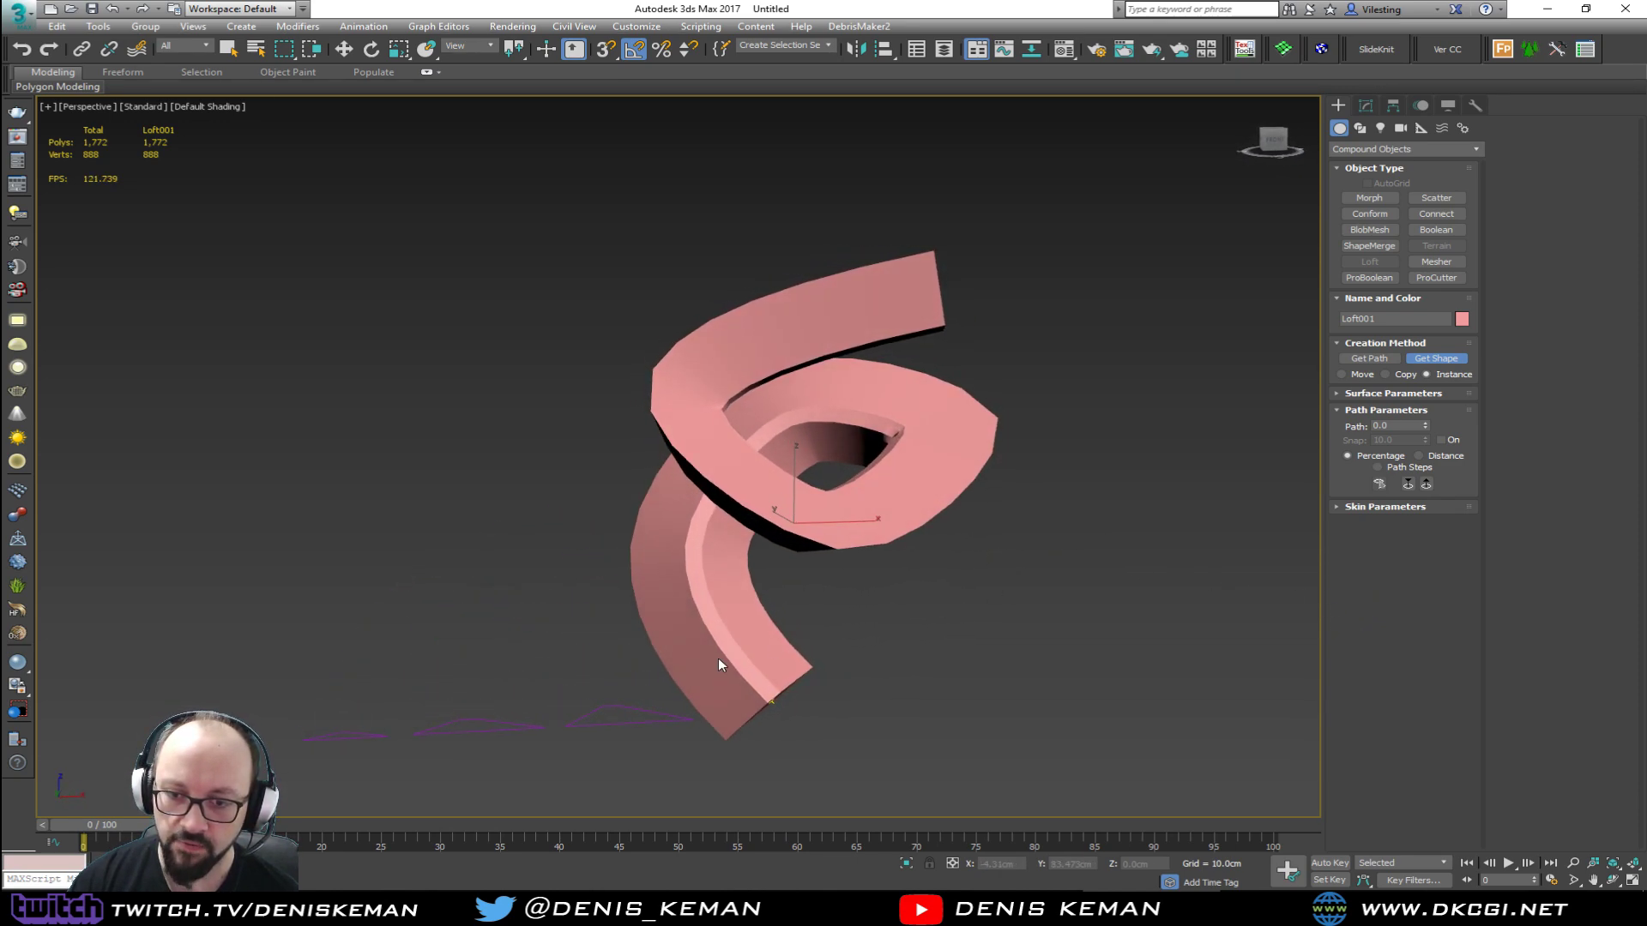
{"action": "mouse_move", "coordinate": [718, 657]}
{"action": "middle_mouse_down", "text": "alt"}
{"action": "mouse_move", "coordinate": [763, 619]}
{"action": "mouse_move", "coordinate": [703, 635]}
{"action": "mouse_move", "coordinate": [698, 655]}
{"action": "middle_mouse_up", "text": "alt"}
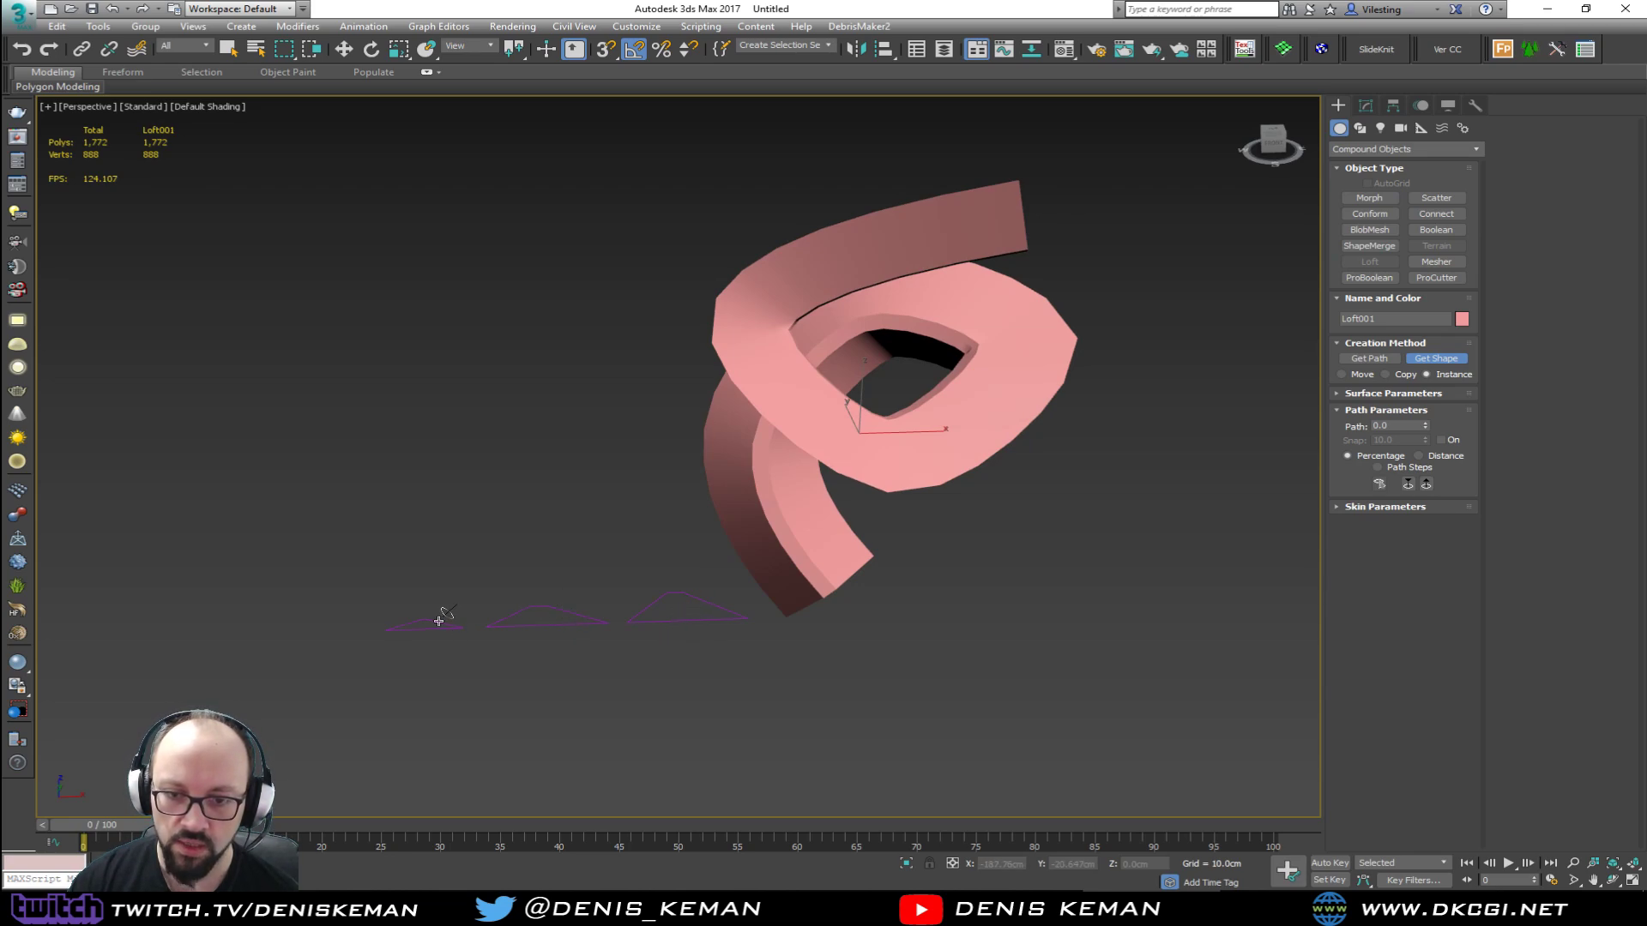
{"action": "left_click", "coordinate": [1404, 427]}
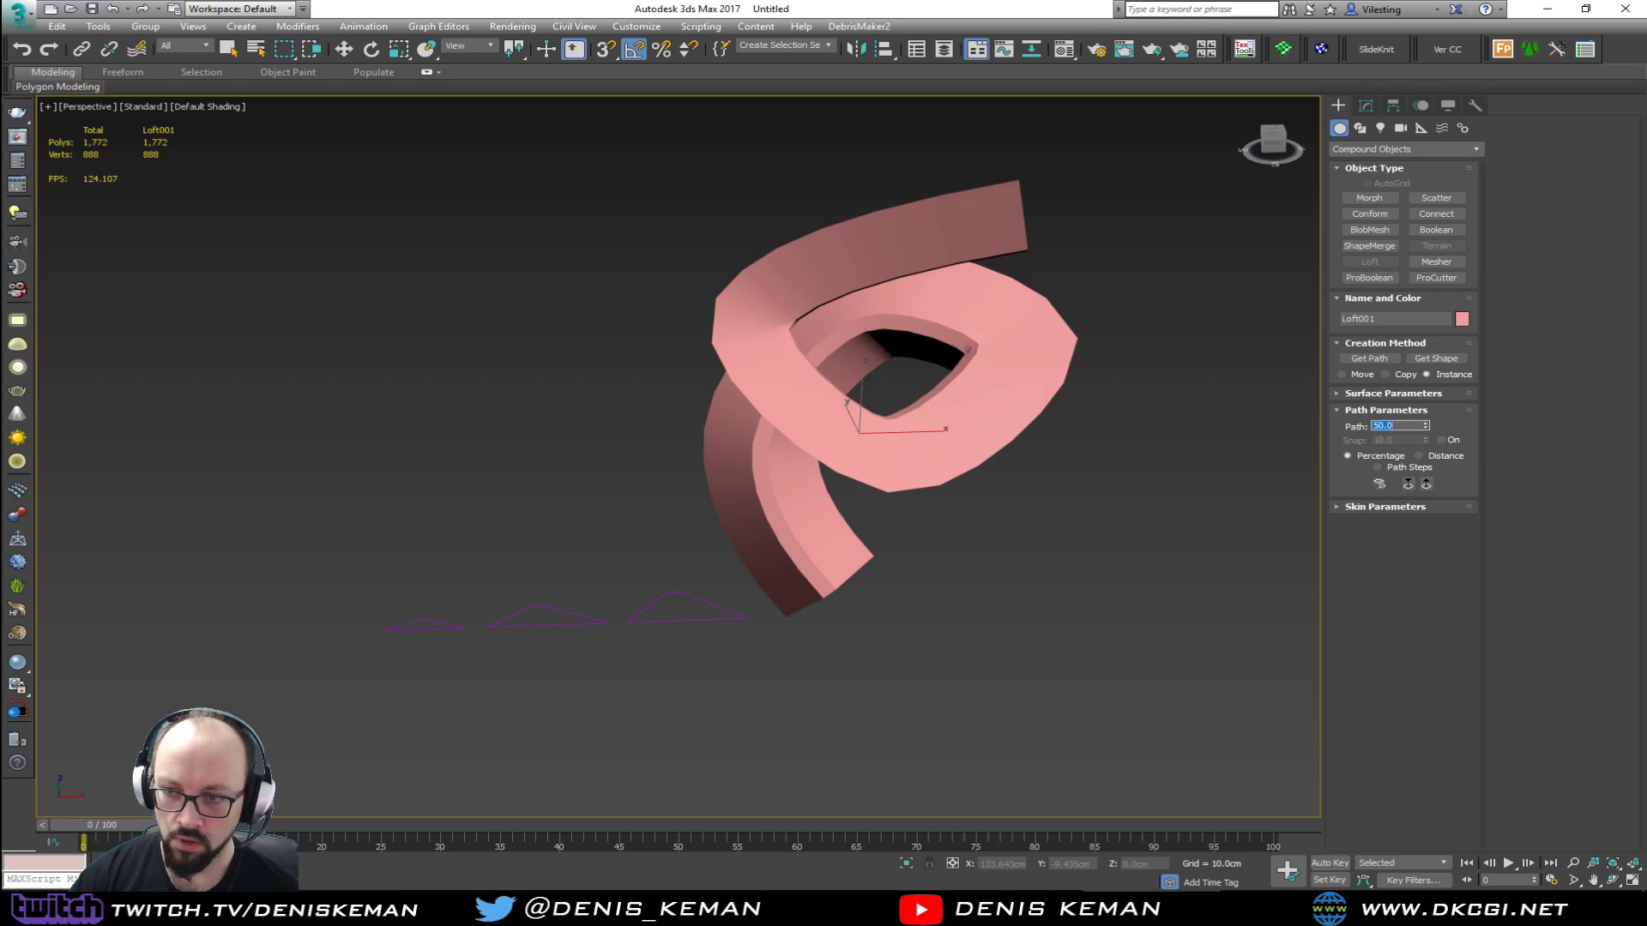
{"action": "key", "text": "F3"}
{"action": "scroll", "coordinate": [832, 441], "scroll_direction": "up", "scroll_amount": 2}
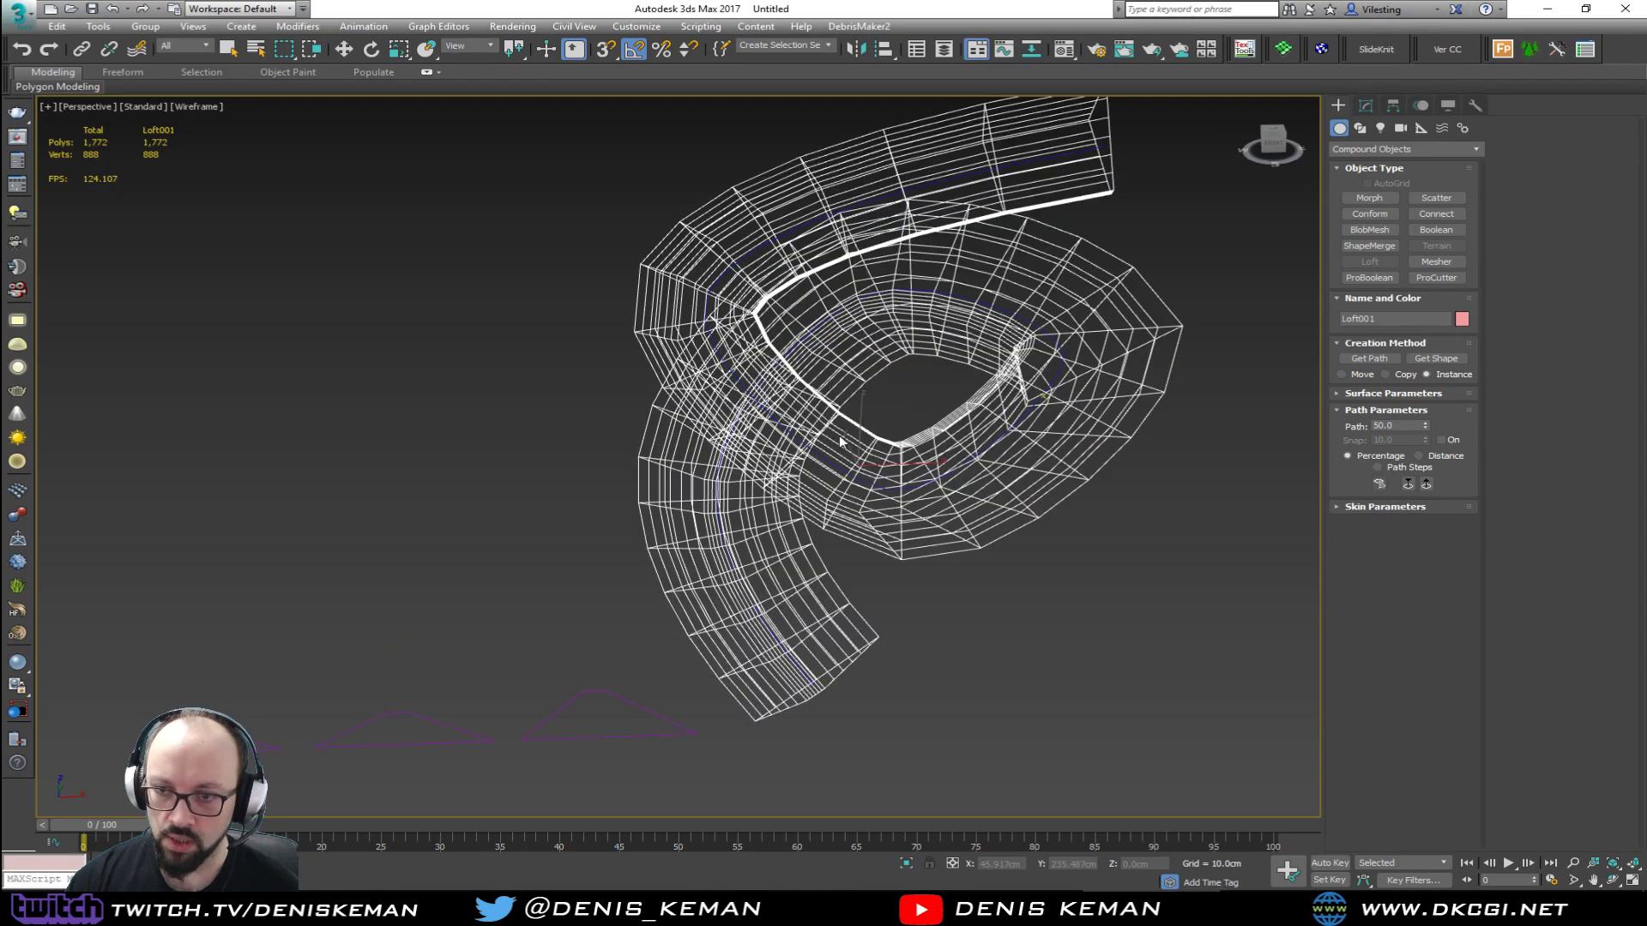
{"action": "scroll", "coordinate": [995, 419], "scroll_direction": "up", "scroll_amount": 3}
{"action": "middle_click_drag", "start_coordinate": [995, 419], "coordinate": [1237, 419], "text": "alt"}
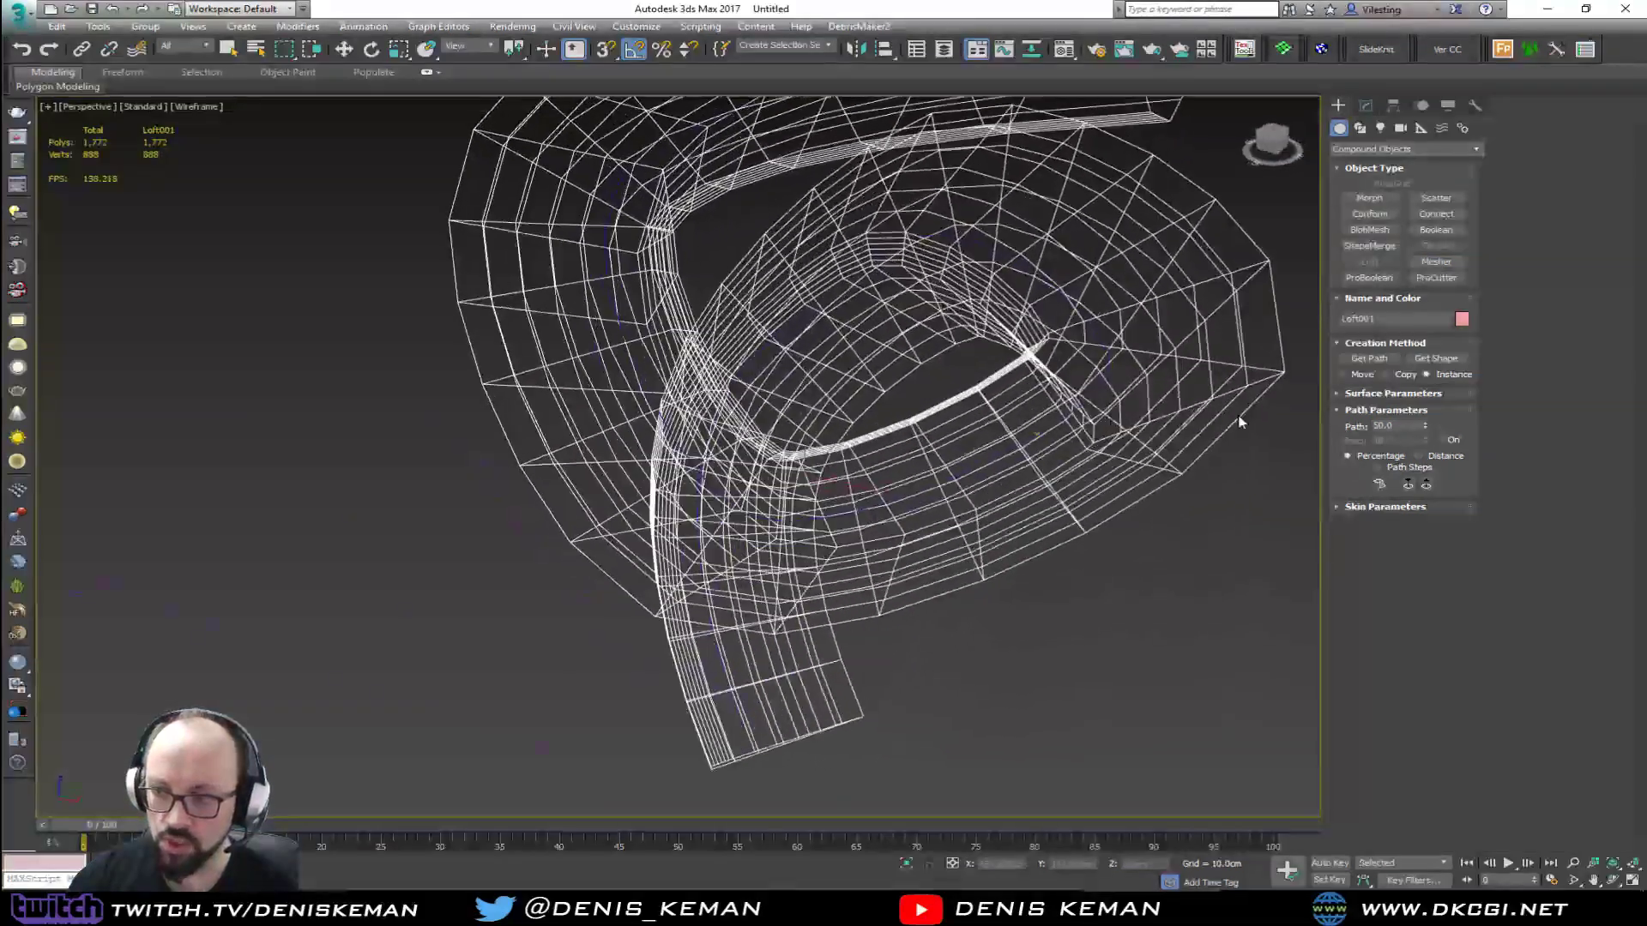
{"action": "left_click_drag", "start_coordinate": [1425, 428], "coordinate": [1425, 435]}
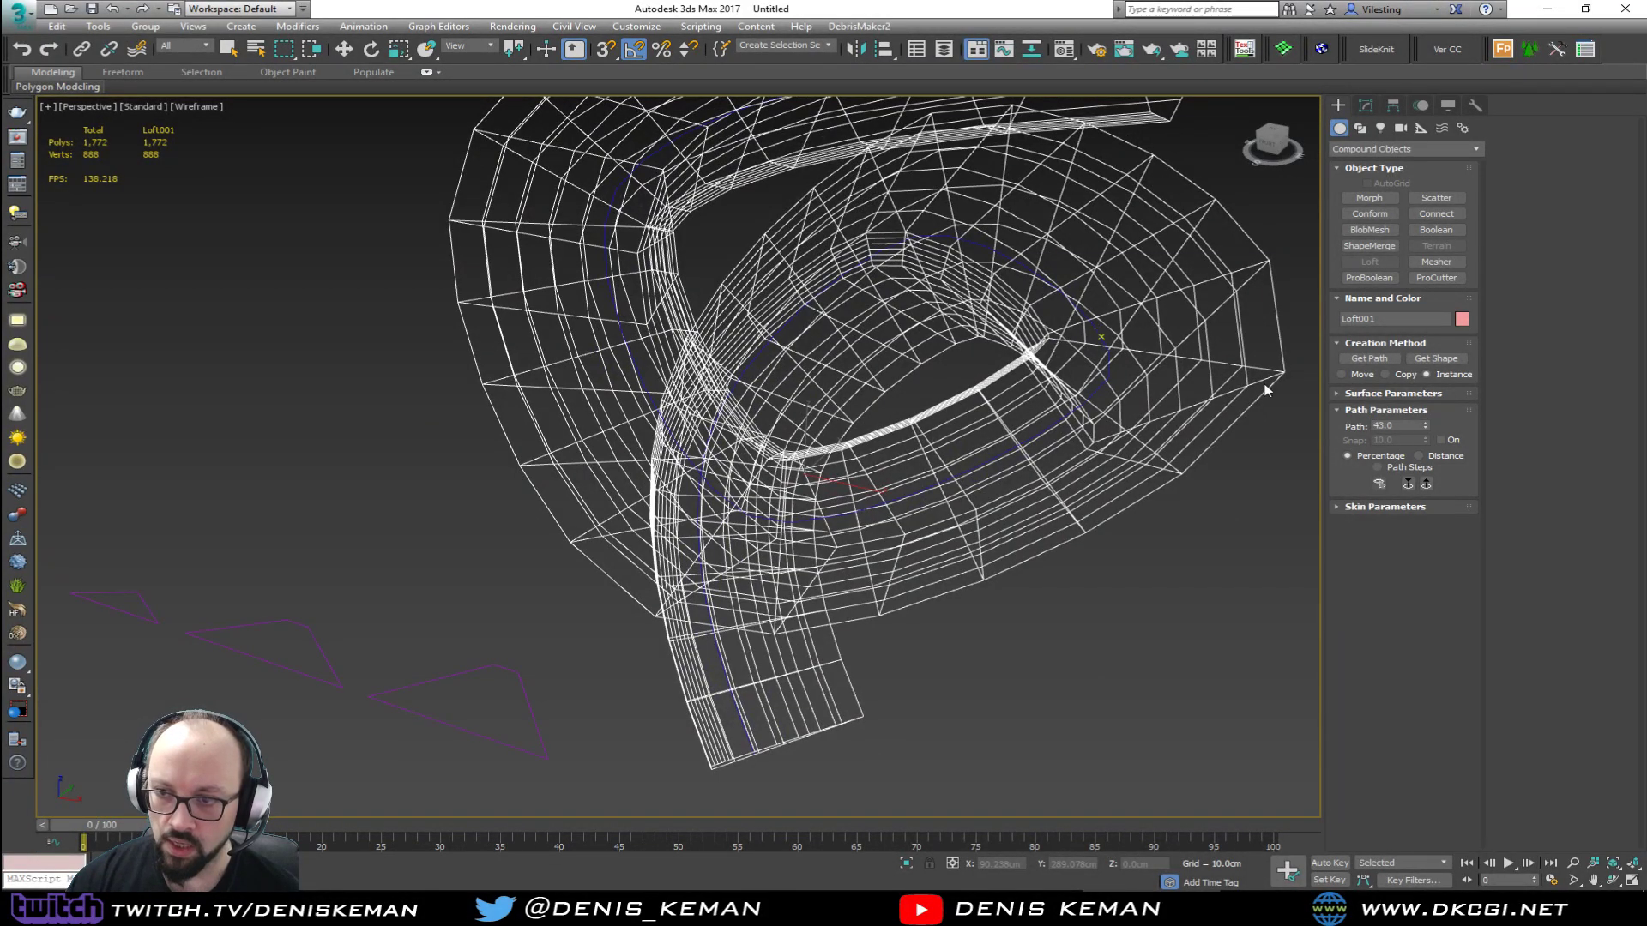
{"action": "middle_click_drag", "start_coordinate": [1102, 343], "coordinate": [1068, 354], "text": "alt"}
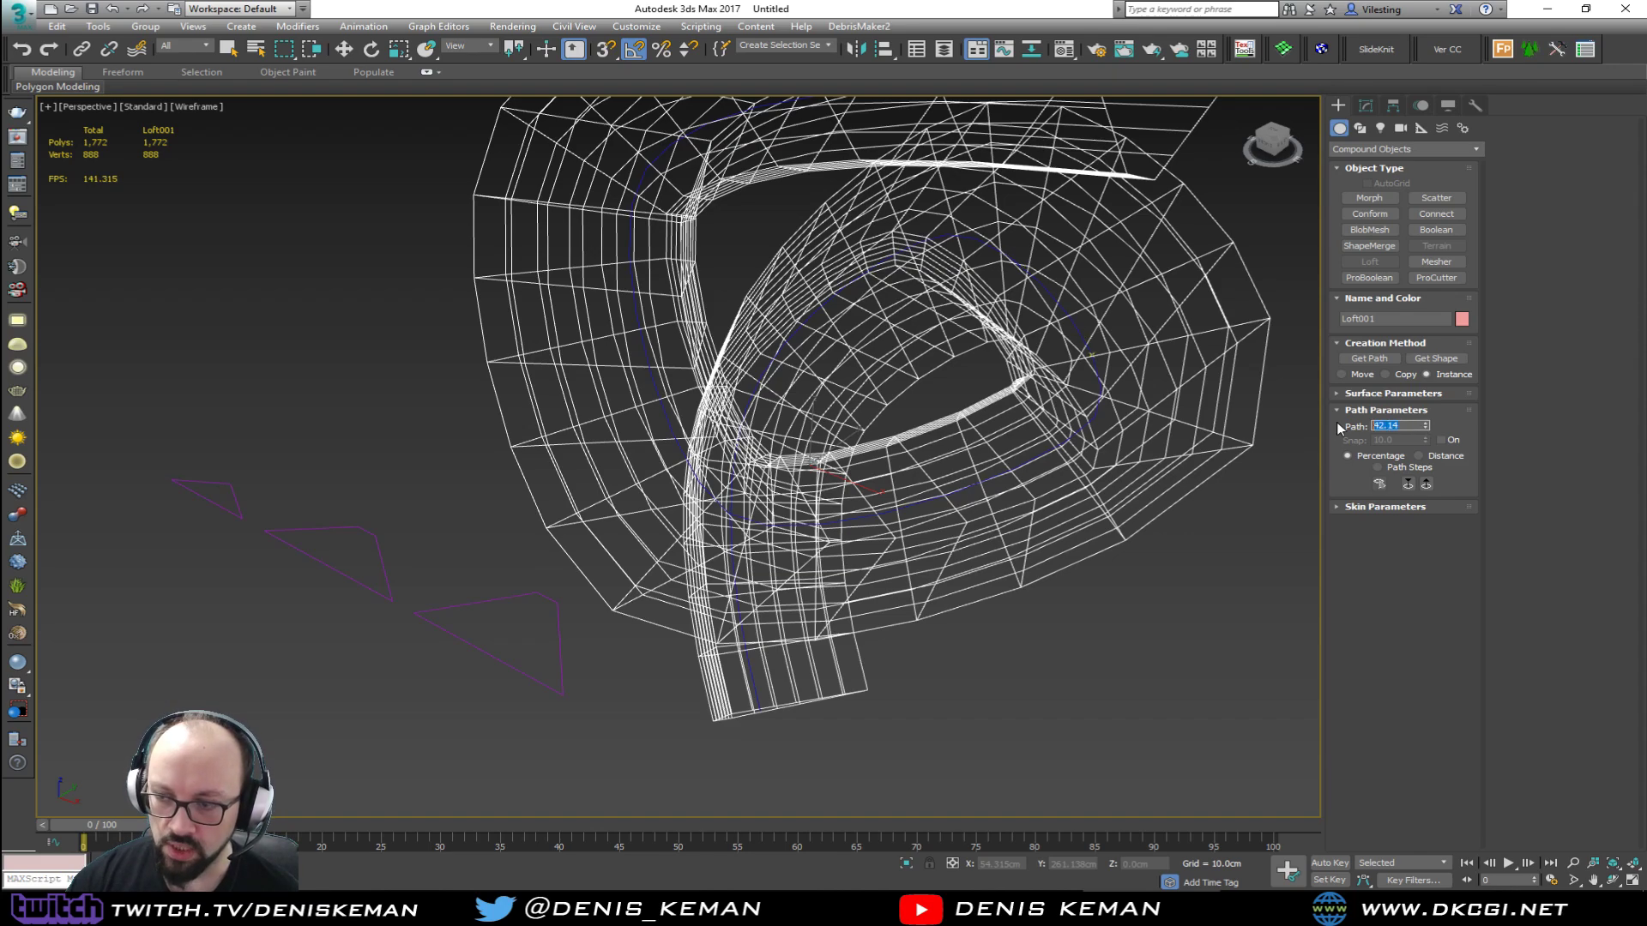
{"action": "type", "text": "40"}
{"action": "key", "text": "Return"}
{"action": "mouse_move", "coordinate": [1044, 402]}
{"action": "middle_mouse_down", "text": "alt"}
{"action": "mouse_move", "coordinate": [1091, 386]}
{"action": "mouse_move", "coordinate": [992, 392]}
{"action": "mouse_move", "coordinate": [1034, 371]}
{"action": "middle_mouse_up", "text": "alt"}
{"action": "scroll", "coordinate": [1042, 356], "scroll_direction": "down", "scroll_amount": 4}
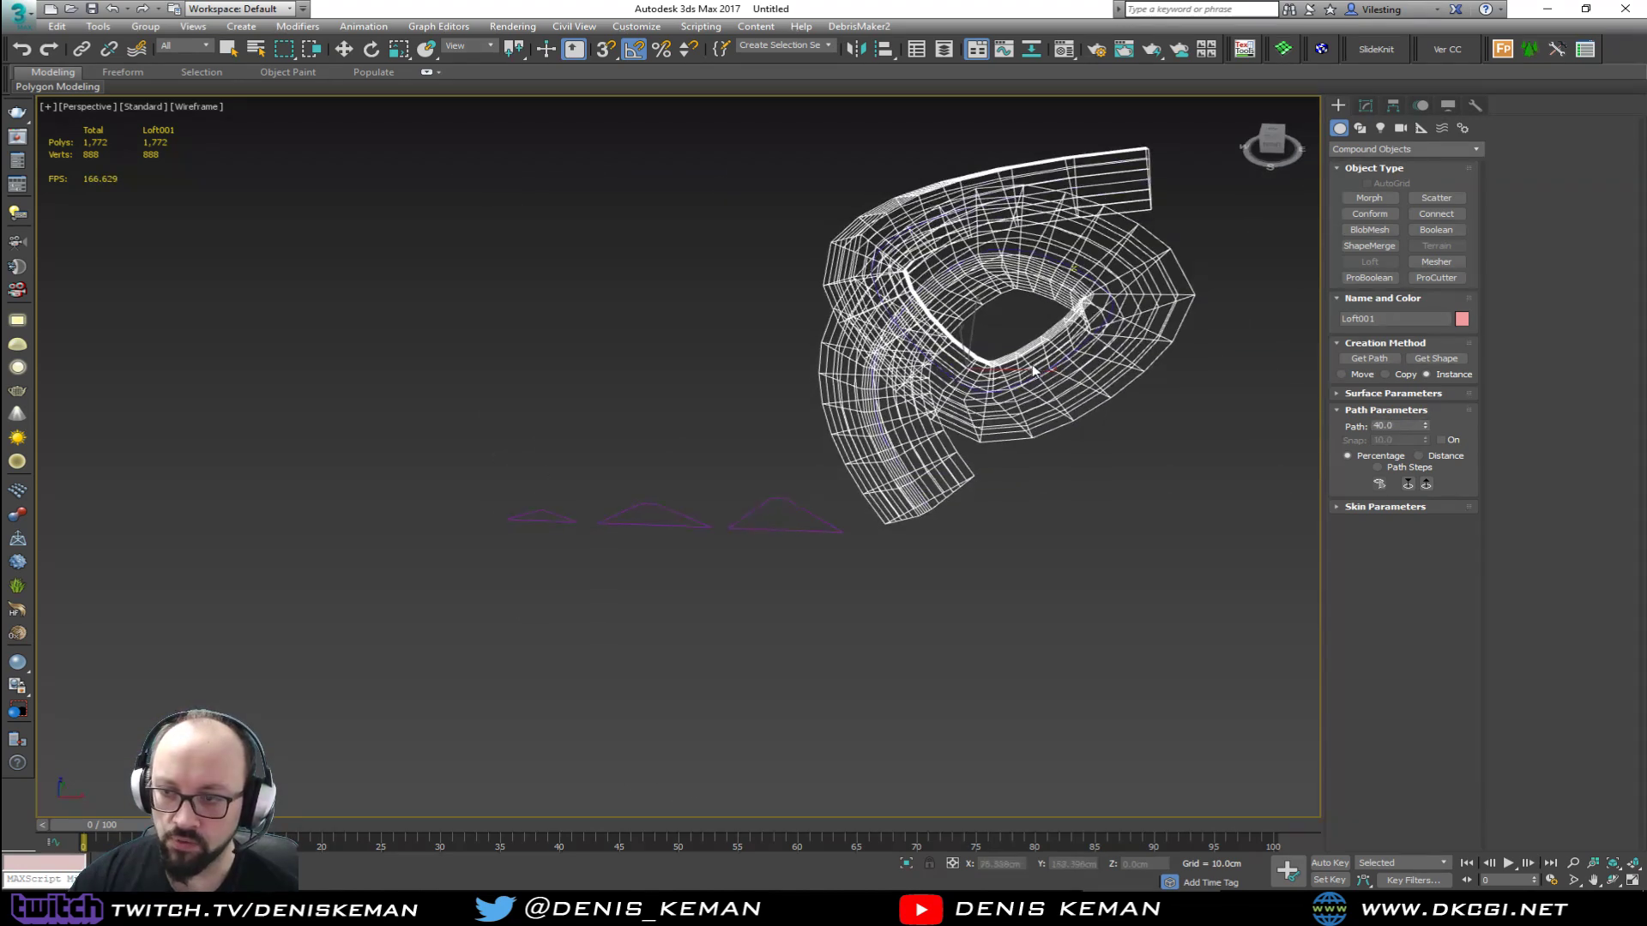
Step: Assign the middle trapezoid profile as the loft's shape at the current path position and return to shaded display
{"action": "left_click", "coordinate": [1458, 358]}
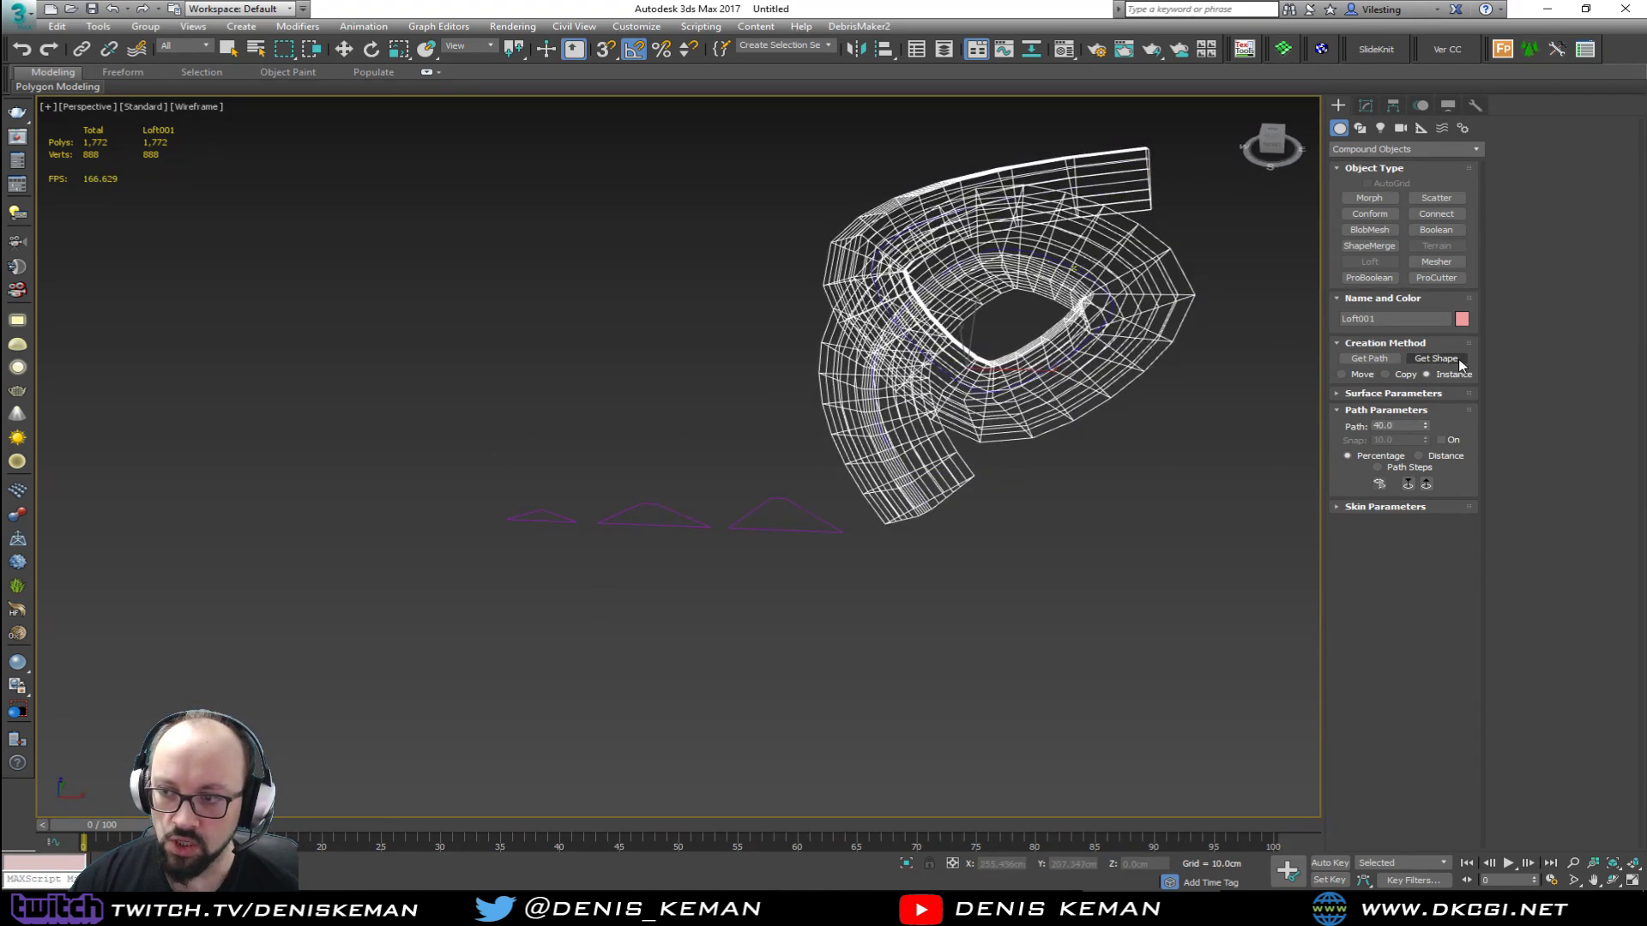
{"action": "left_click", "coordinate": [658, 508]}
{"action": "mouse_move", "coordinate": [924, 355]}
{"action": "middle_mouse_down"}
{"action": "mouse_move", "coordinate": [805, 424]}
{"action": "mouse_move", "coordinate": [906, 358]}
{"action": "mouse_move", "coordinate": [1055, 388]}
{"action": "mouse_move", "coordinate": [875, 394]}
{"action": "mouse_move", "coordinate": [862, 429]}
{"action": "middle_mouse_up"}
{"action": "key", "text": "F3"}
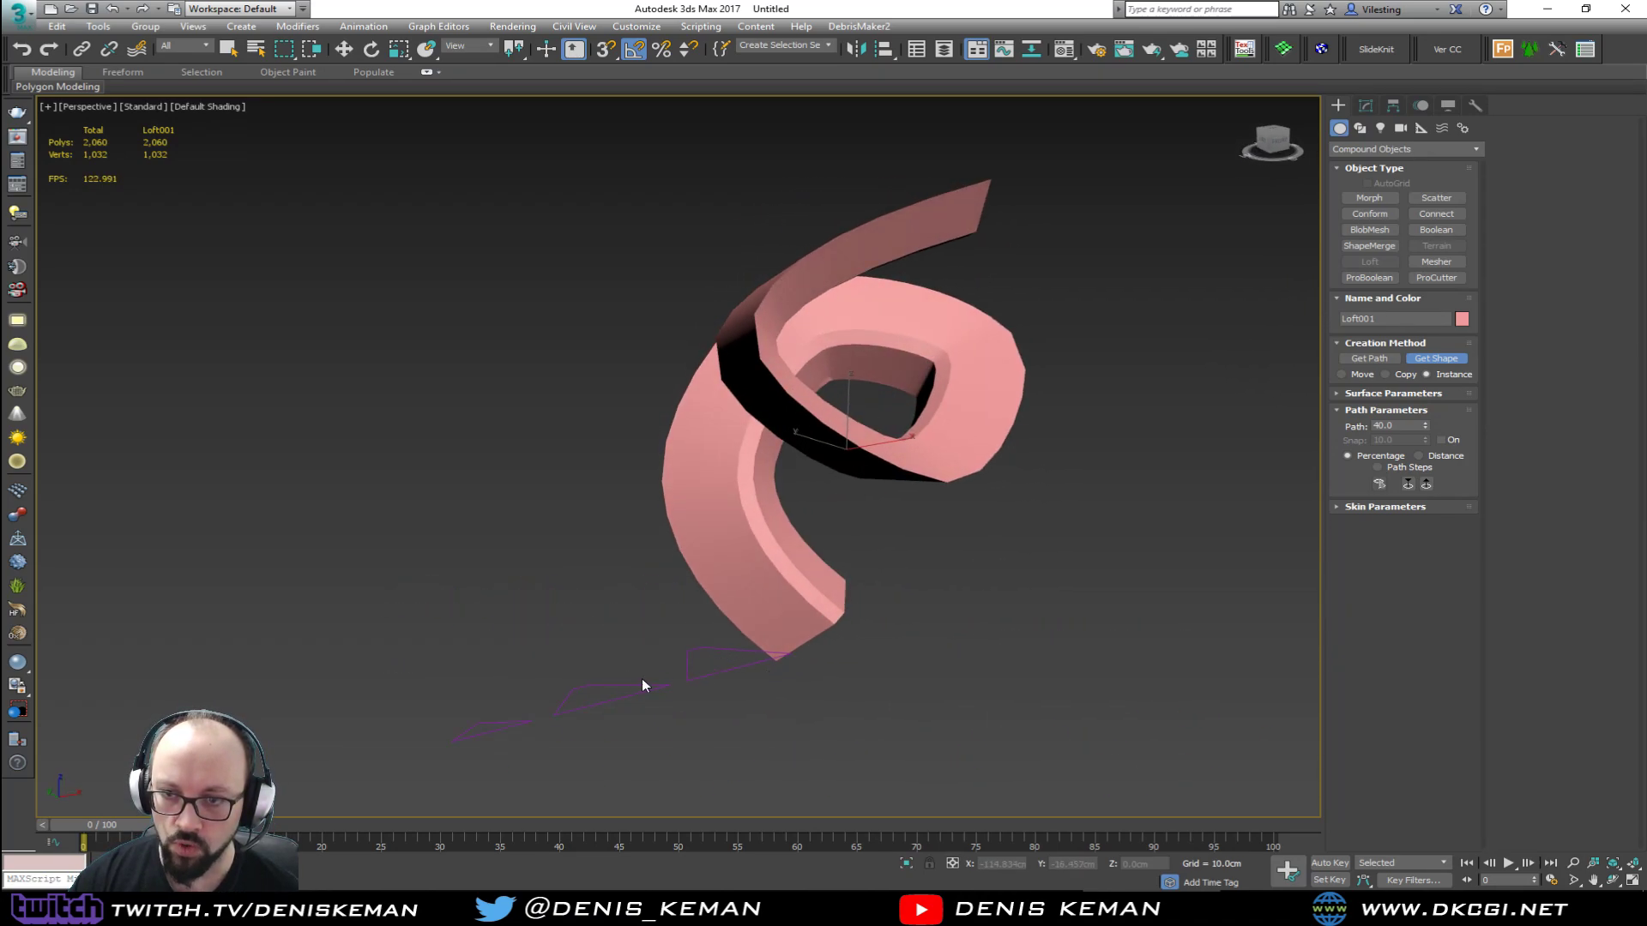
Step: Set the loft's path position to 65.65 percent and assign the smallest trapezoid profile there as its shape
{"action": "middle_click_drag", "start_coordinate": [878, 570], "coordinate": [862, 523], "text": "alt"}
{"action": "left_click", "coordinate": [1399, 425]}
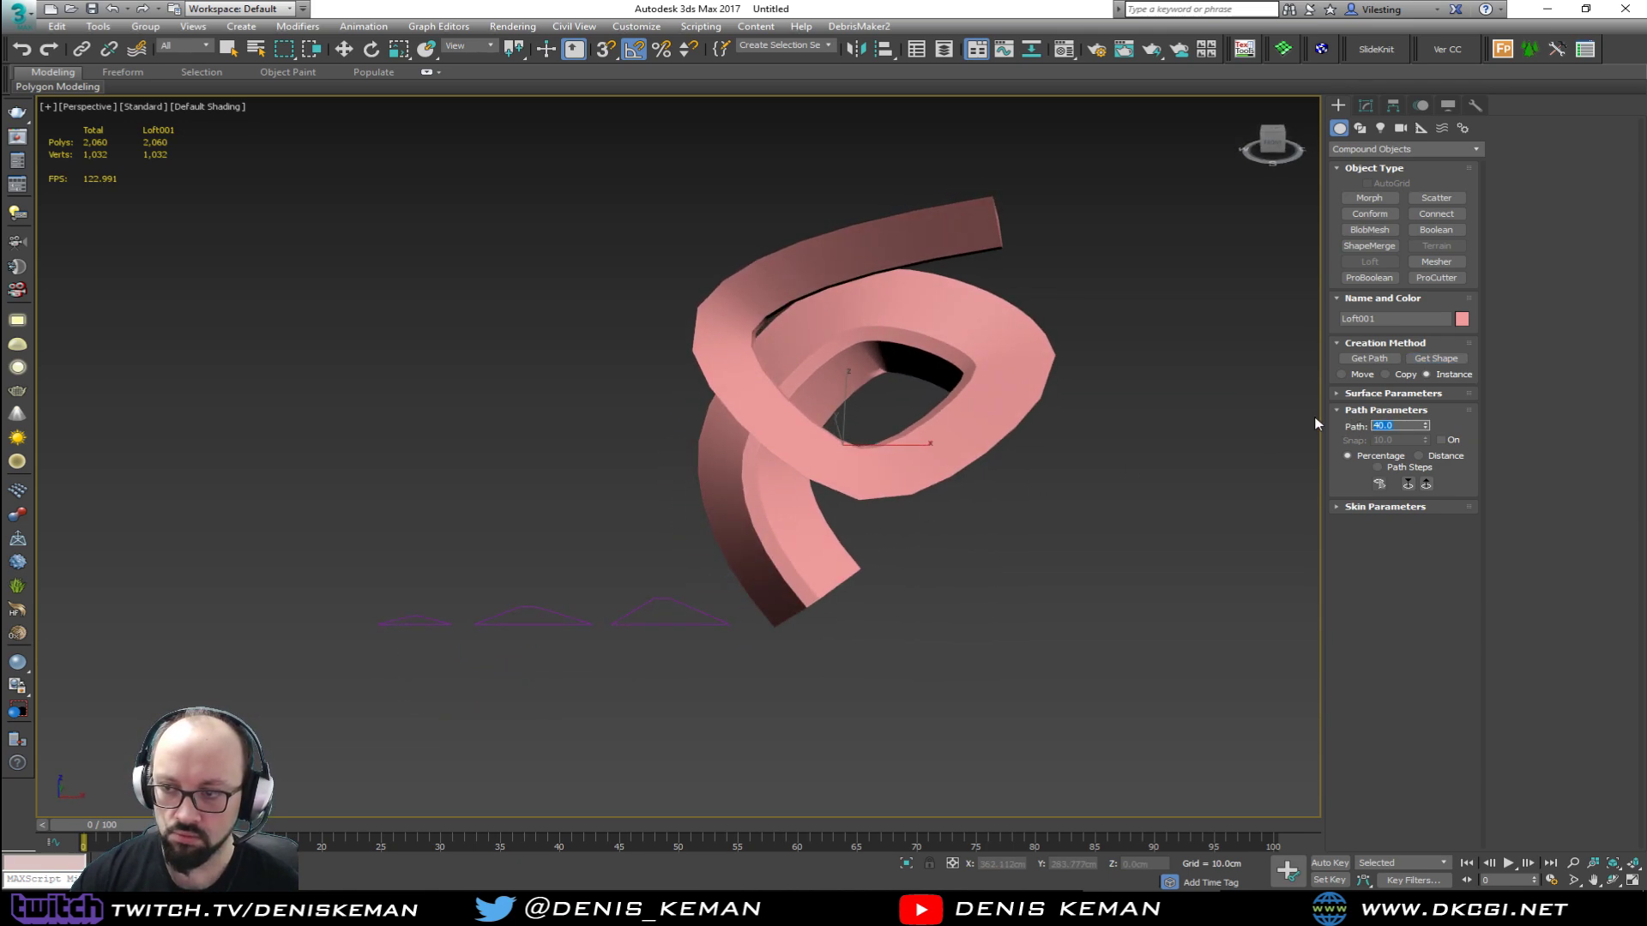
{"action": "type", "text": "65"}
{"action": "key", "text": "Return"}
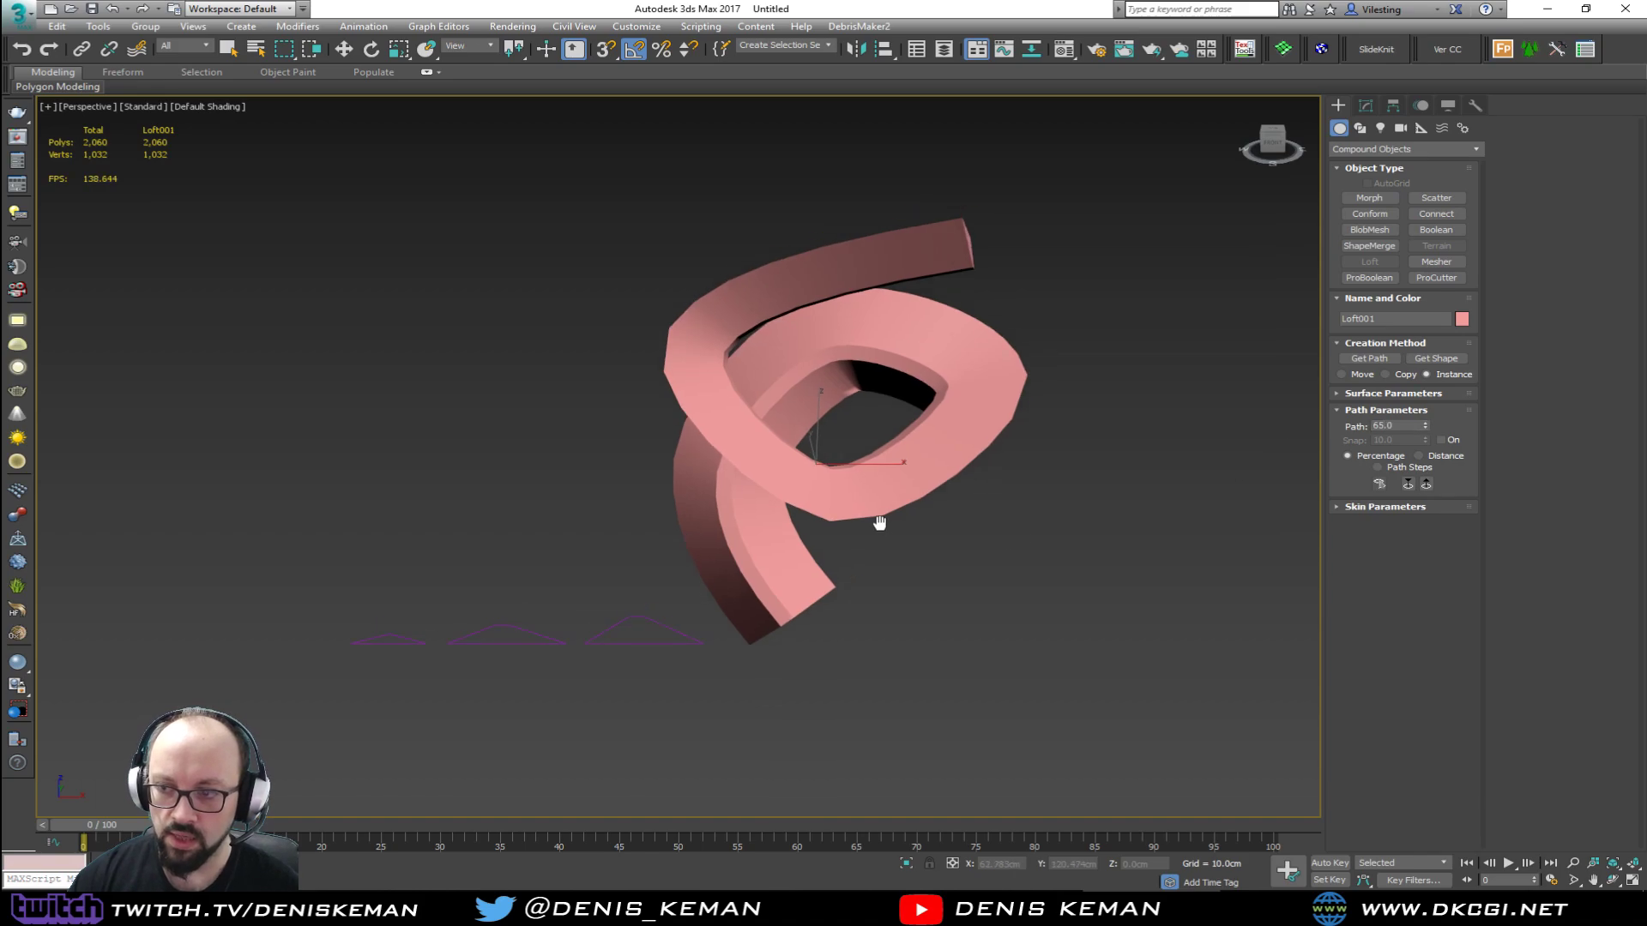
{"action": "key", "text": "F3"}
{"action": "scroll", "coordinate": [908, 470], "scroll_direction": "up", "scroll_amount": 5}
{"action": "middle_click_drag", "start_coordinate": [780, 470], "coordinate": [995, 416], "text": "alt"}
{"action": "left_click", "coordinate": [1424, 423]}
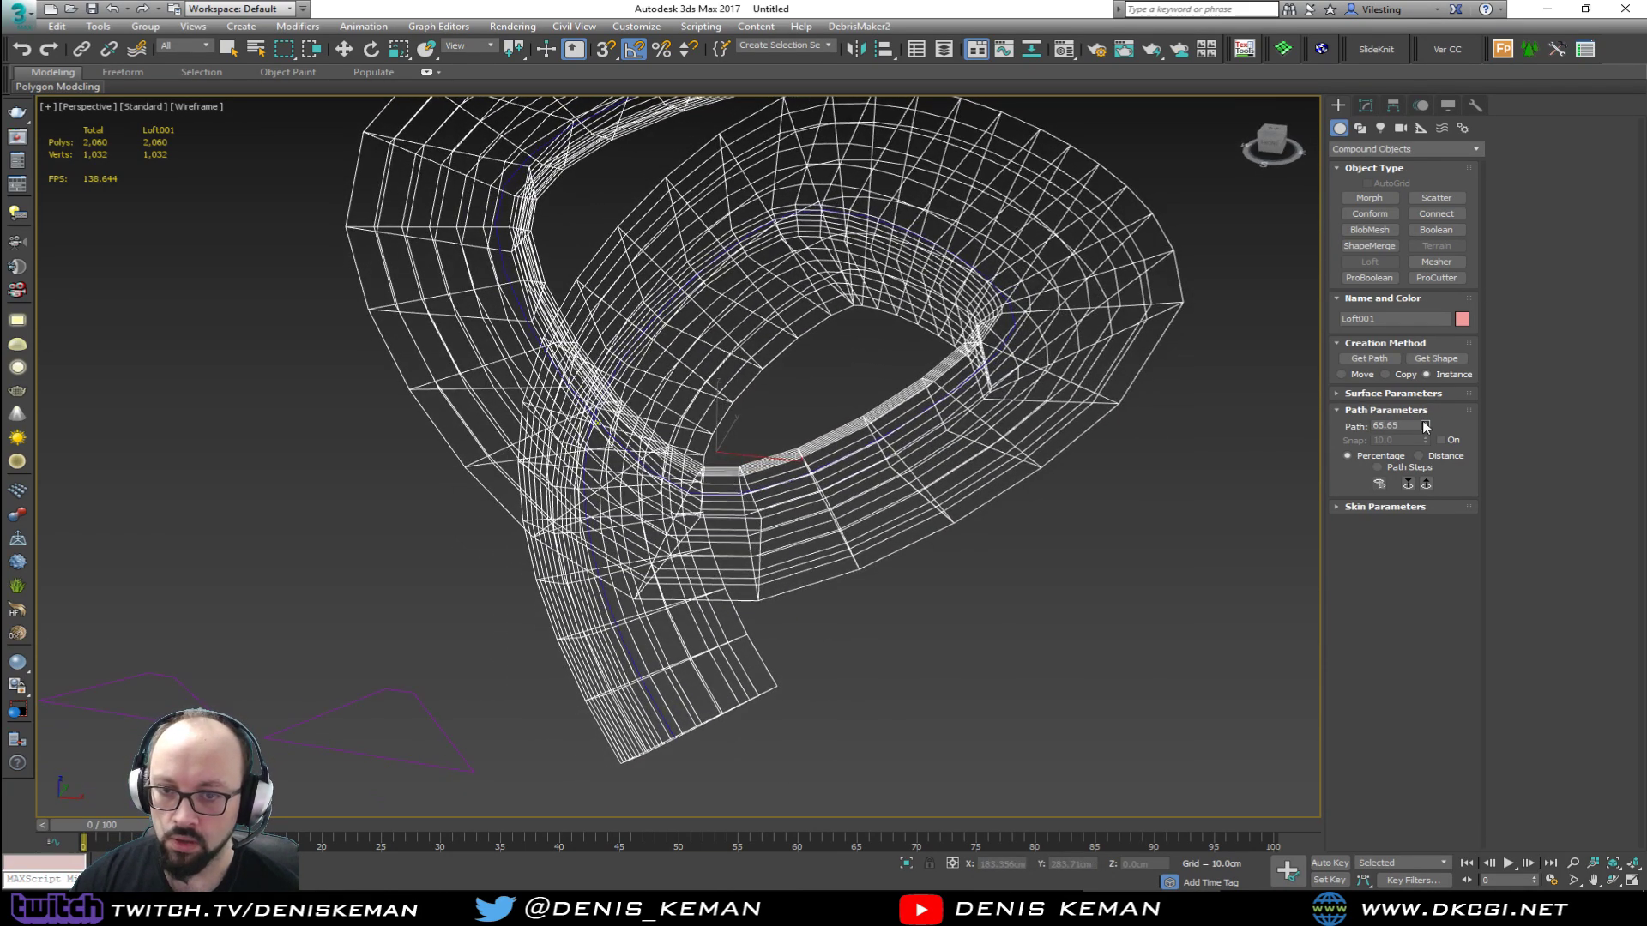
{"action": "middle_click_drag", "start_coordinate": [594, 426], "coordinate": [1206, 347], "text": "alt"}
{"action": "left_click", "coordinate": [1450, 360]}
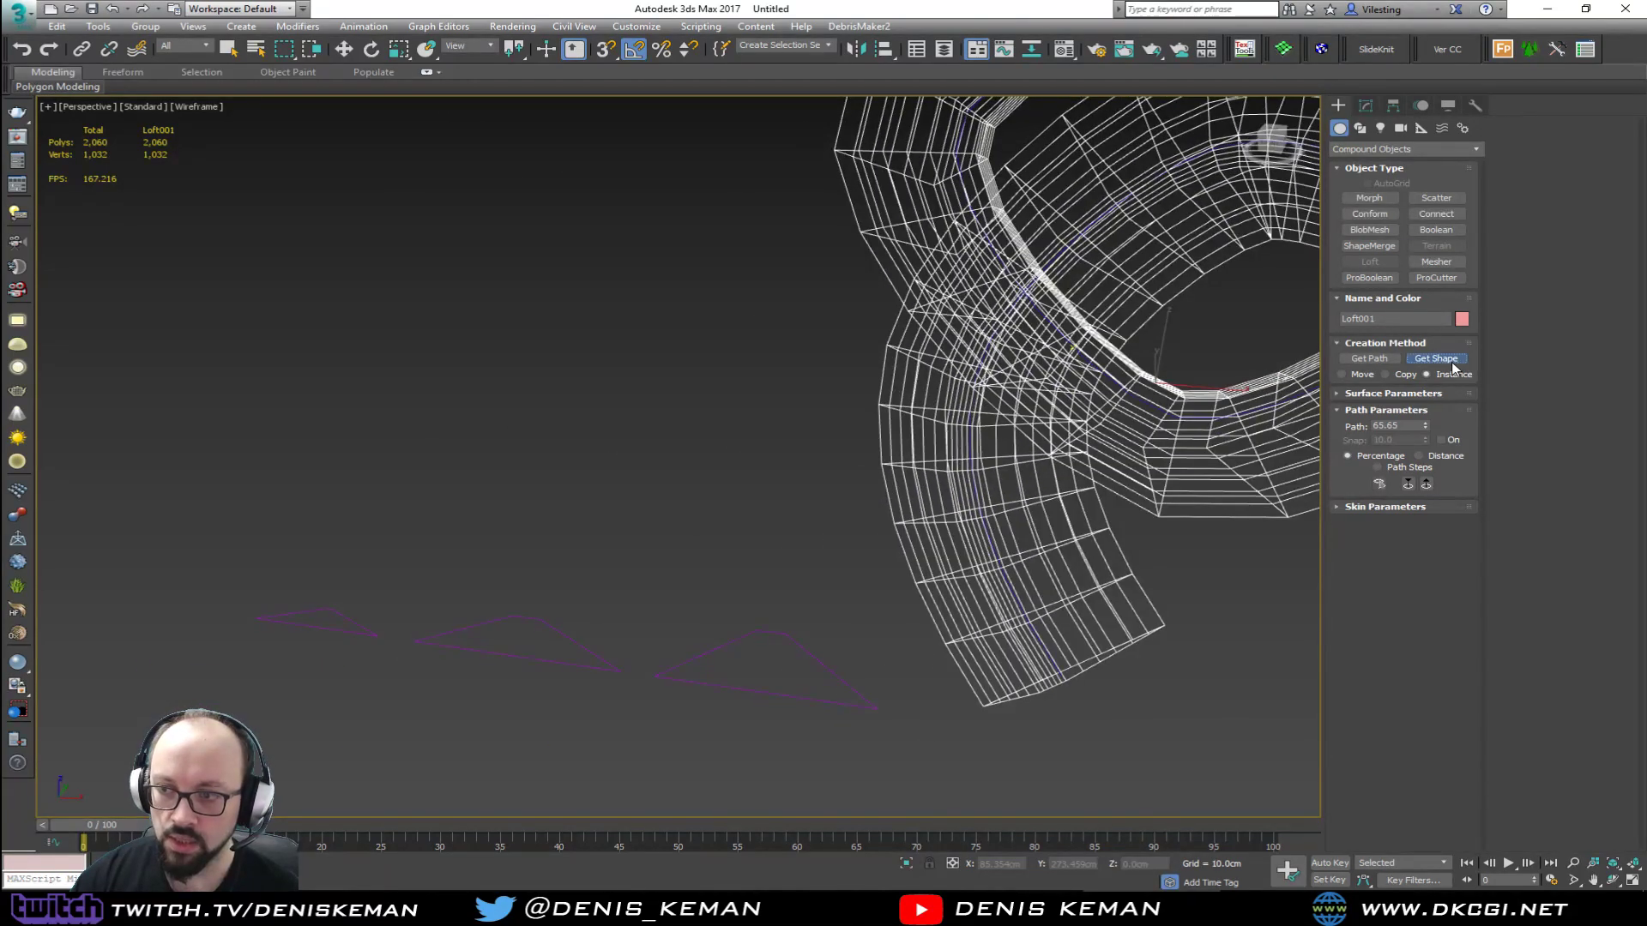
{"action": "left_click", "coordinate": [368, 636]}
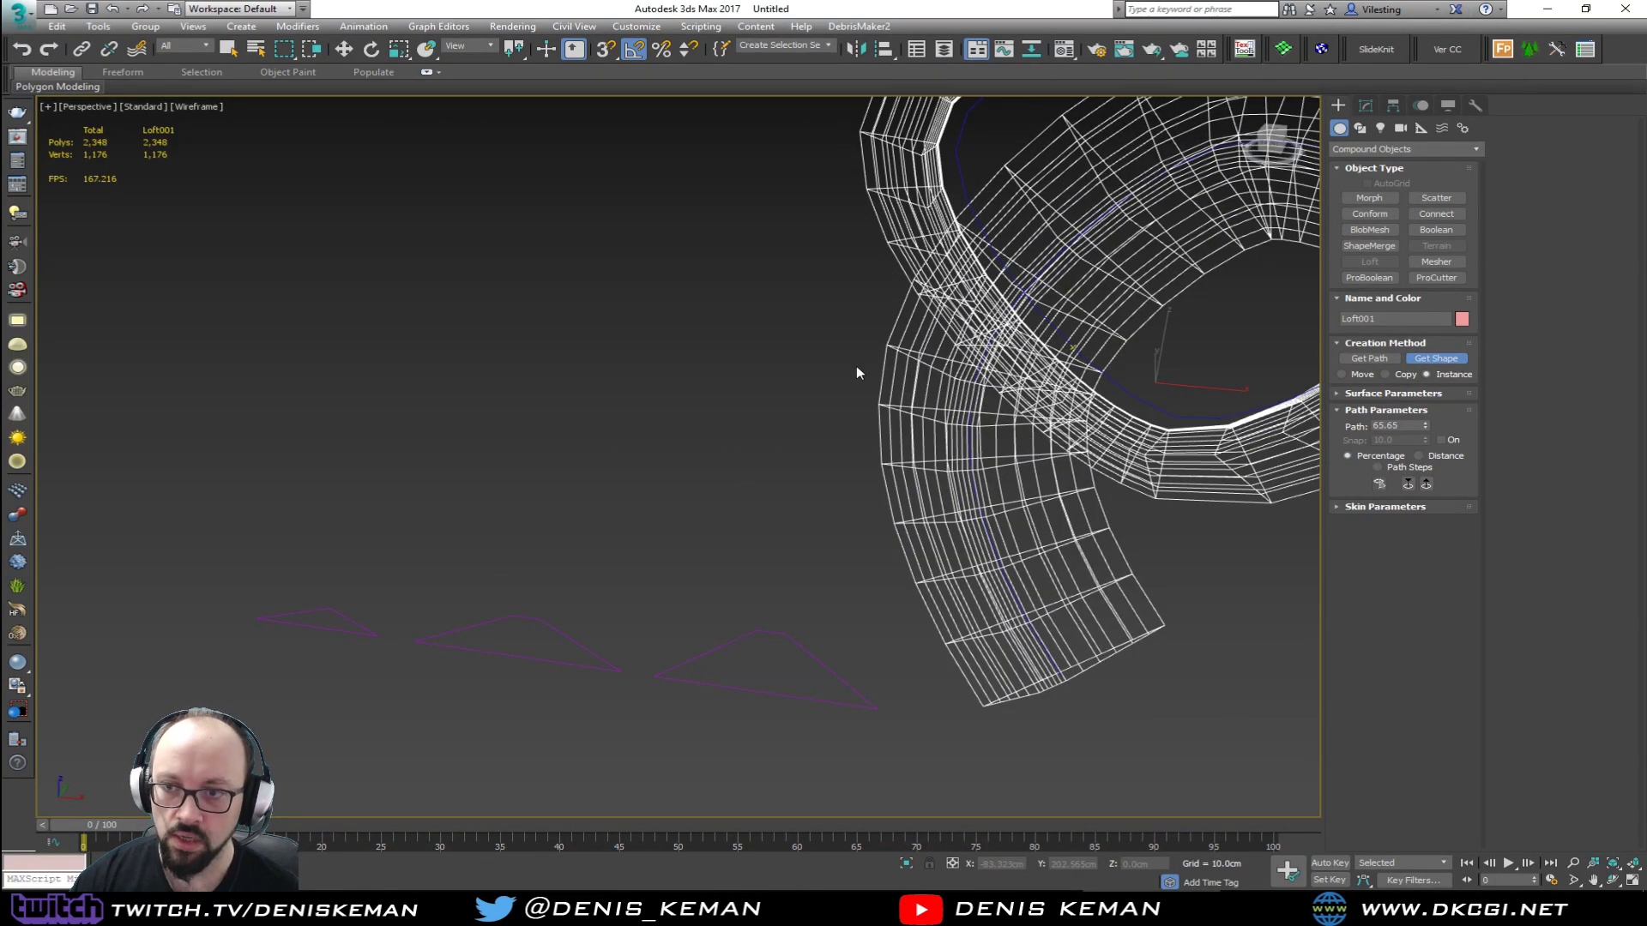
{"action": "key", "text": "F3"}
Step: Turn on edged faces and examine the loft's tapered end and twist around the path spline from several angles
{"action": "mouse_move", "coordinate": [856, 365]}
{"action": "middle_mouse_down"}
{"action": "mouse_move", "coordinate": [724, 503]}
{"action": "mouse_move", "coordinate": [581, 456]}
{"action": "mouse_move", "coordinate": [755, 402]}
{"action": "mouse_move", "coordinate": [1209, 434]}
{"action": "mouse_move", "coordinate": [1181, 460]}
{"action": "middle_mouse_up"}
{"action": "middle_click_drag", "start_coordinate": [816, 600], "coordinate": [809, 554]}
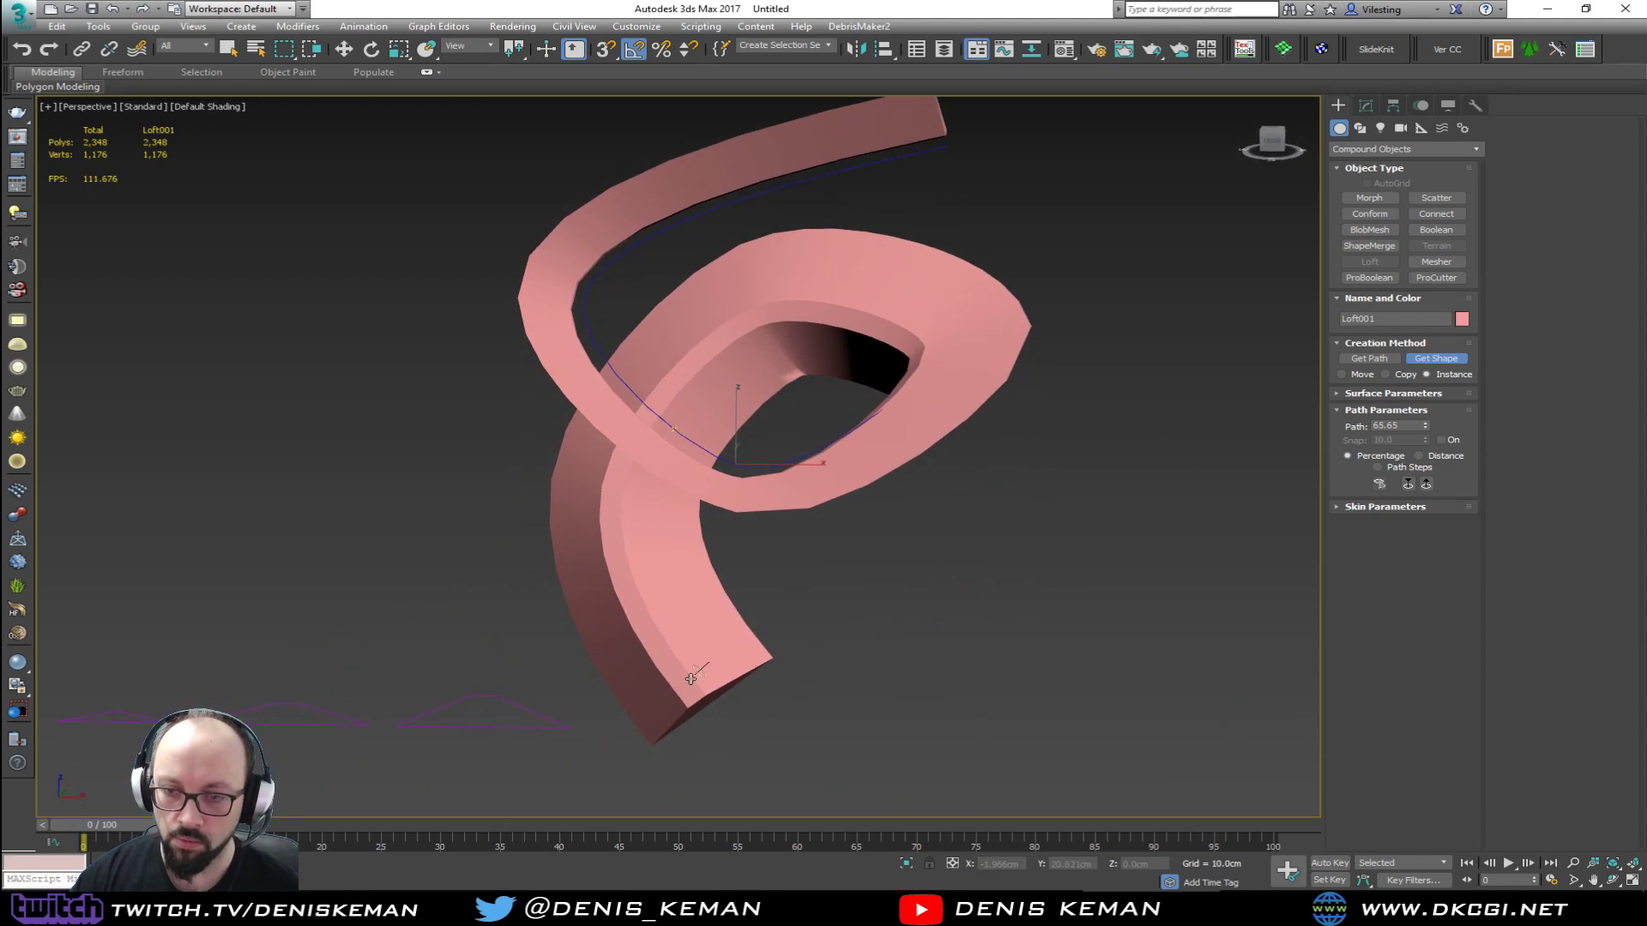
{"action": "key", "text": "F4"}
{"action": "middle_click_drag", "start_coordinate": [702, 674], "coordinate": [677, 617], "text": "alt"}
{"action": "key", "text": "z"}
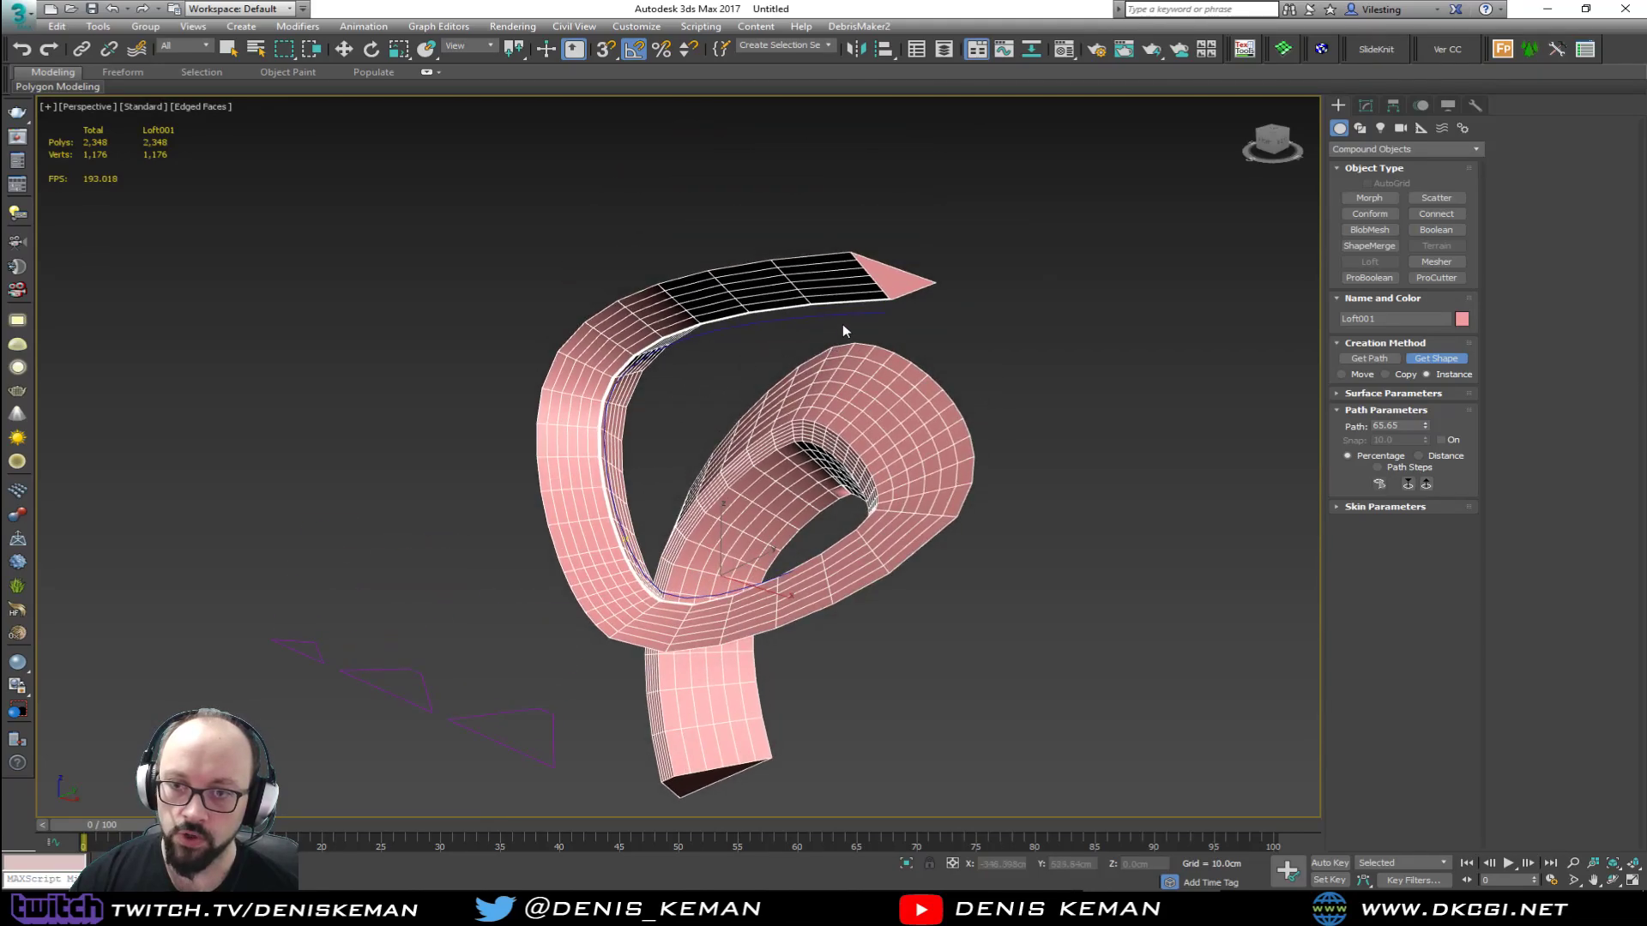
{"action": "scroll", "coordinate": [892, 295], "scroll_direction": "up", "scroll_amount": 8}
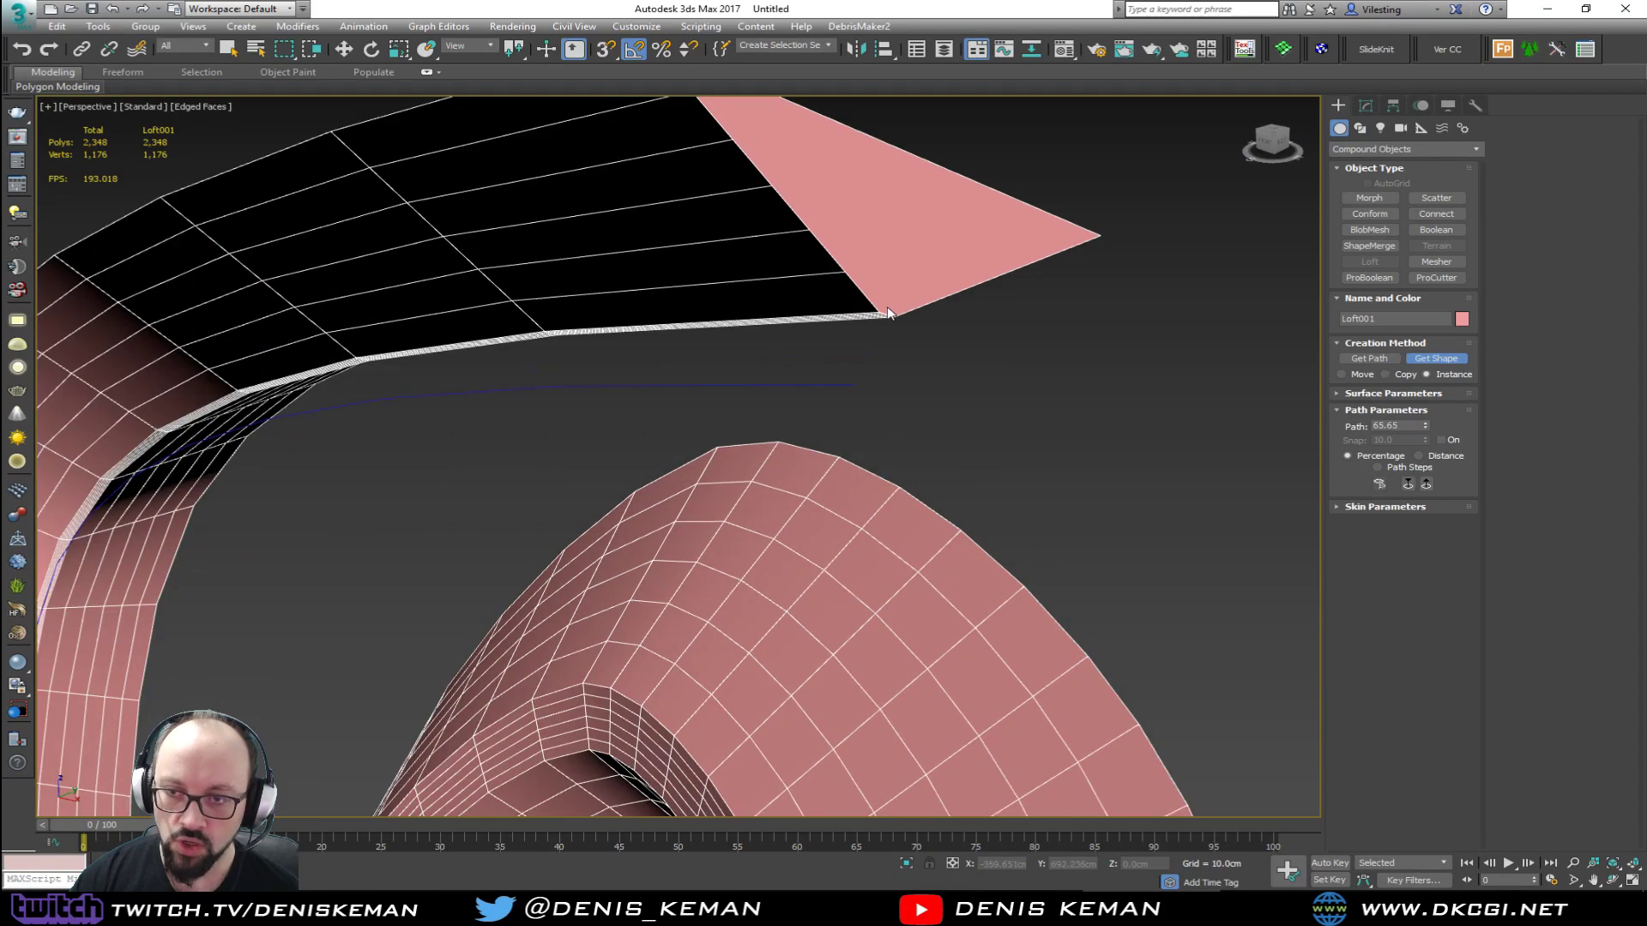
{"action": "scroll", "coordinate": [888, 313], "scroll_direction": "up", "scroll_amount": 2}
{"action": "scroll", "coordinate": [873, 326], "scroll_direction": "down", "scroll_amount": 8}
{"action": "middle_click_drag", "start_coordinate": [669, 463], "coordinate": [809, 122]}
{"action": "middle_click_drag", "start_coordinate": [708, 271], "coordinate": [835, 455]}
{"action": "middle_click_drag", "start_coordinate": [624, 410], "coordinate": [497, 415], "text": "alt"}
Step: Narrow the smallest profile by pulling its base corner nearest the middle profile inward, leaving vertex editing when done
{"action": "key", "text": "w"}
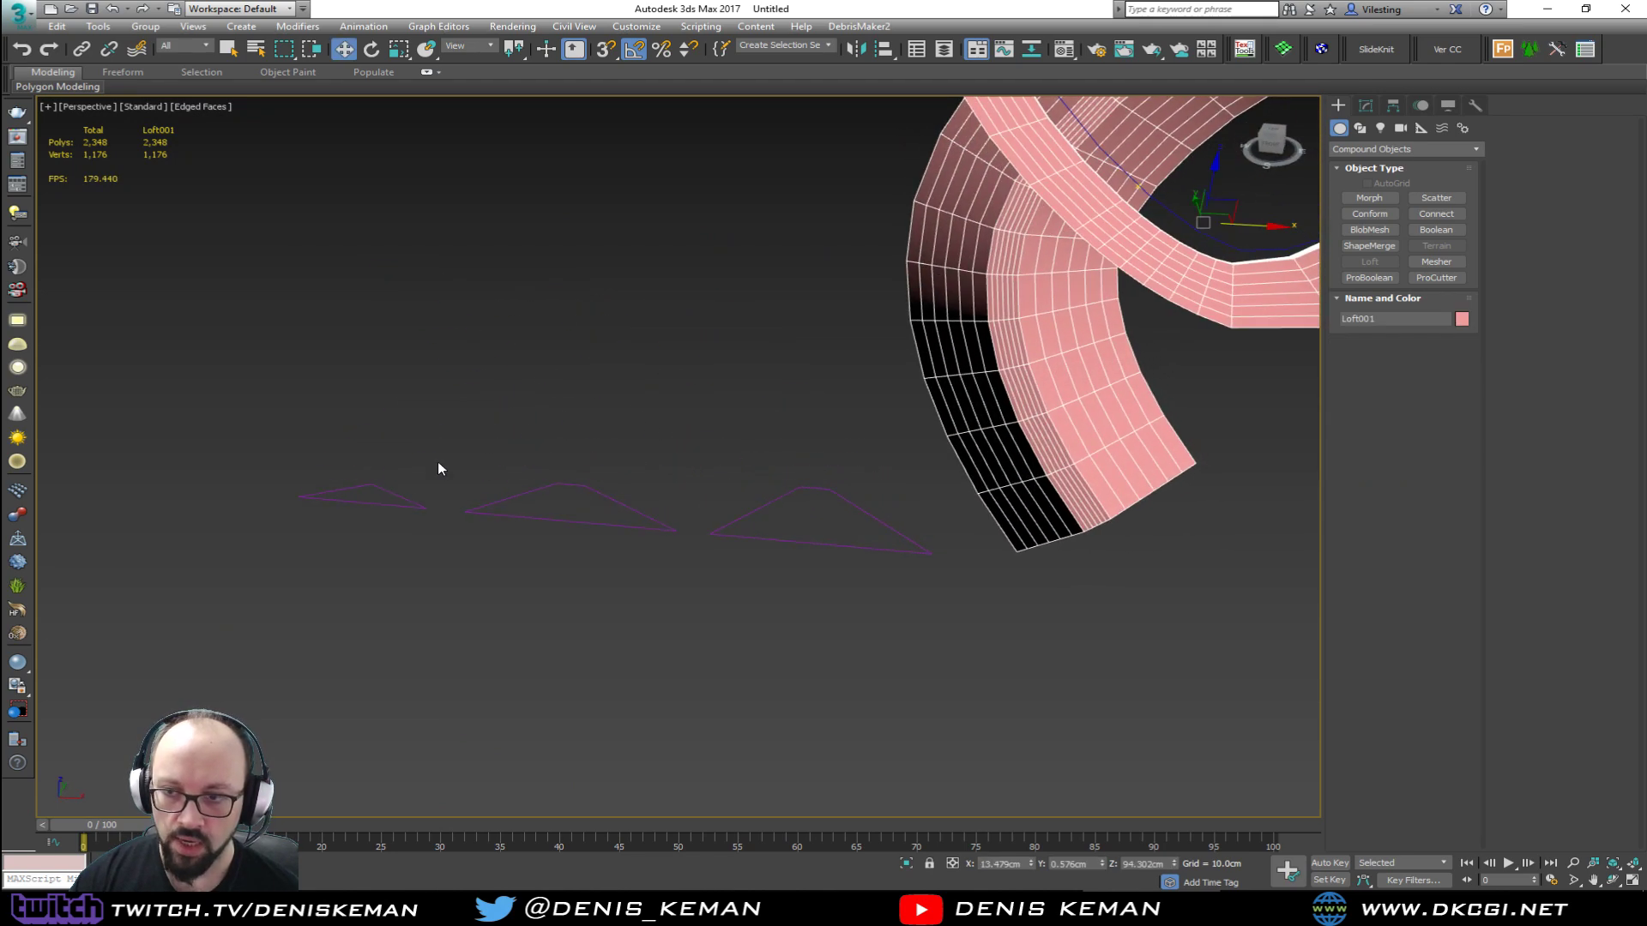
{"action": "left_click_drag", "start_coordinate": [372, 503], "coordinate": [369, 501]}
{"action": "key", "text": "1"}
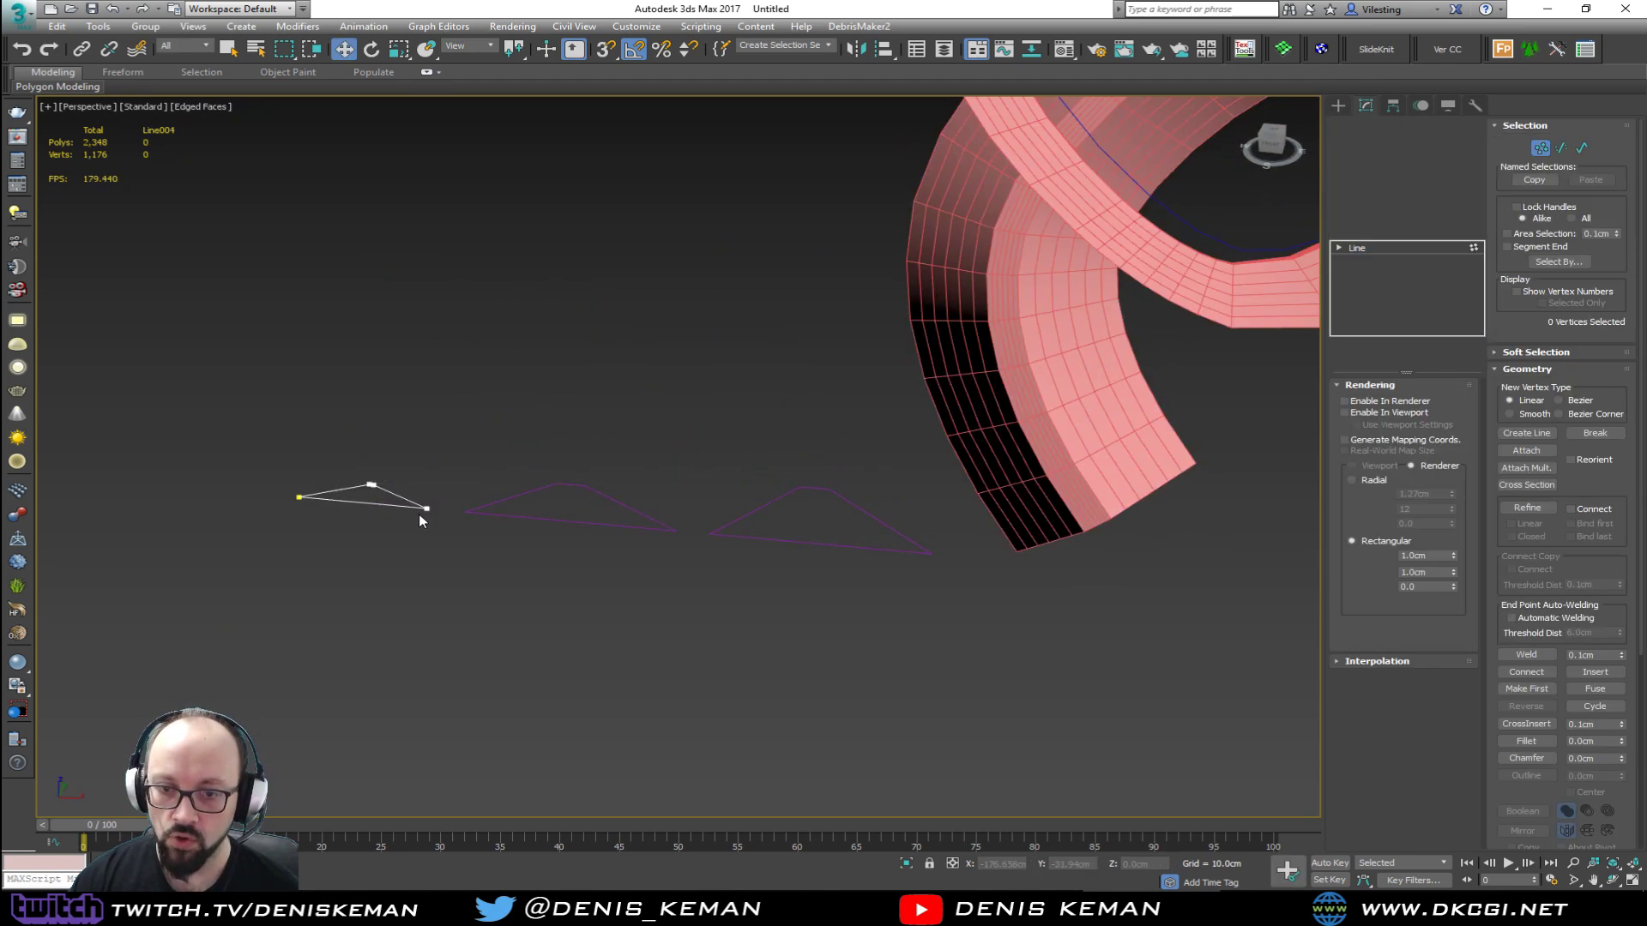
{"action": "left_click", "coordinate": [426, 509]}
{"action": "middle_click_drag", "start_coordinate": [432, 512], "coordinate": [417, 567]}
{"action": "scroll", "coordinate": [417, 568], "scroll_direction": "down", "scroll_amount": 3}
{"action": "mouse_move", "coordinate": [454, 573]}
{"action": "left_mouse_down"}
{"action": "mouse_move", "coordinate": [410, 573]}
{"action": "mouse_move", "coordinate": [436, 579]}
{"action": "left_mouse_up"}
{"action": "left_click_drag", "start_coordinate": [321, 555], "coordinate": [401, 524]}
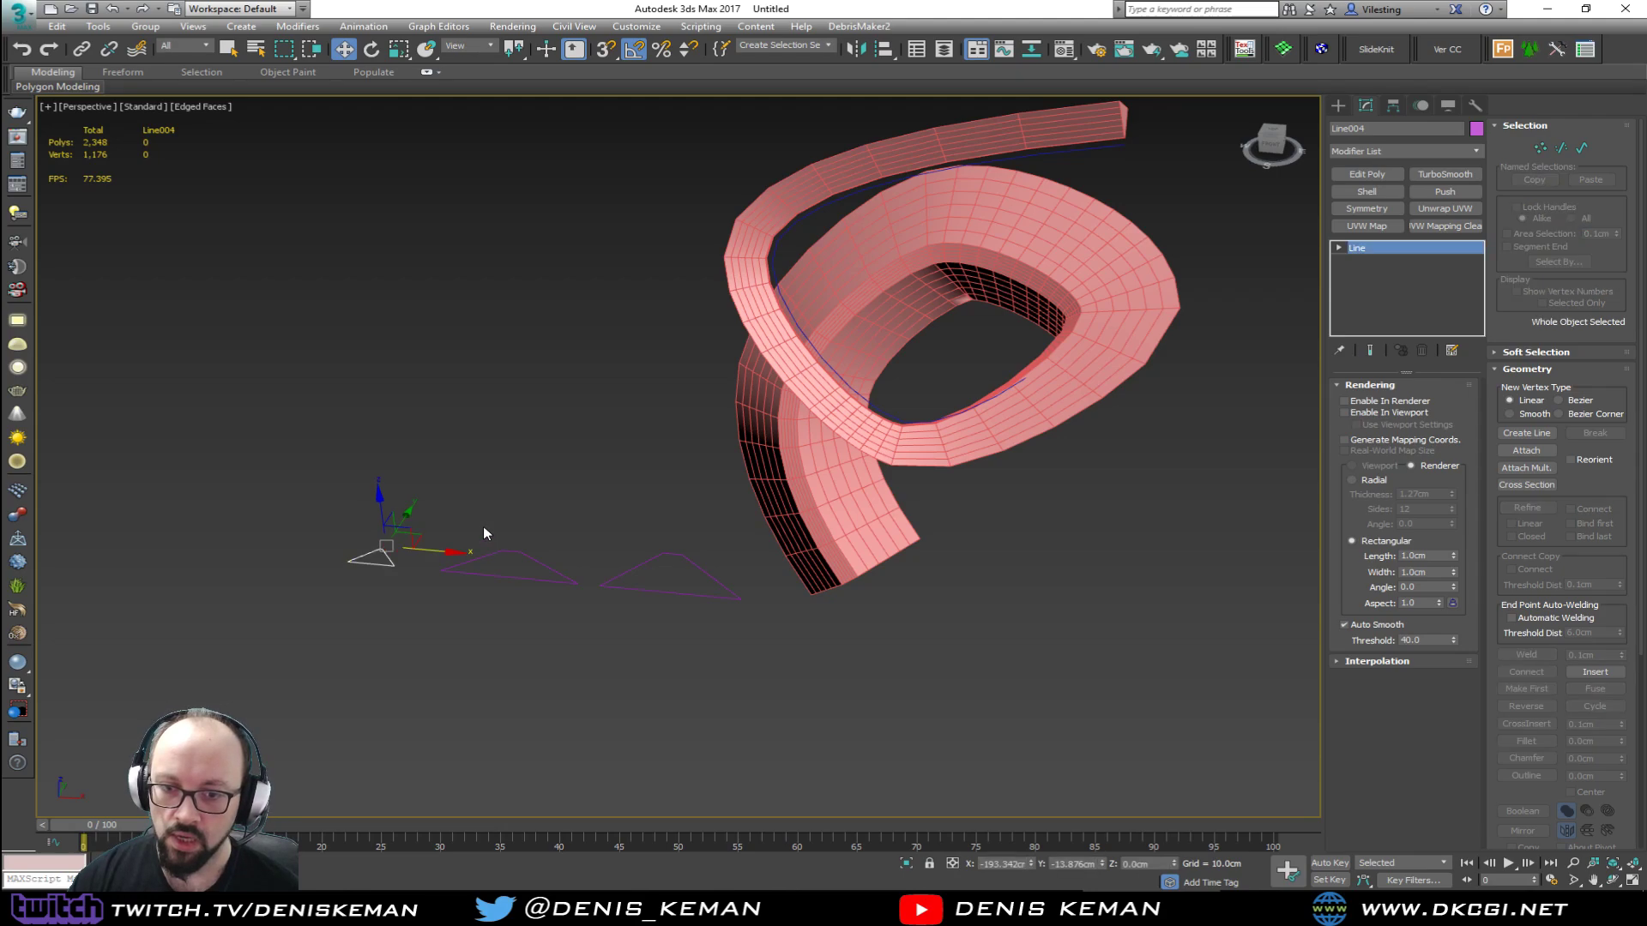
Step: Narrow the middle profile by pulling its base corner nearest the largest profile inward along X and leave vertex editing
{"action": "left_click", "coordinate": [517, 556]}
{"action": "left_click", "coordinate": [440, 572]}
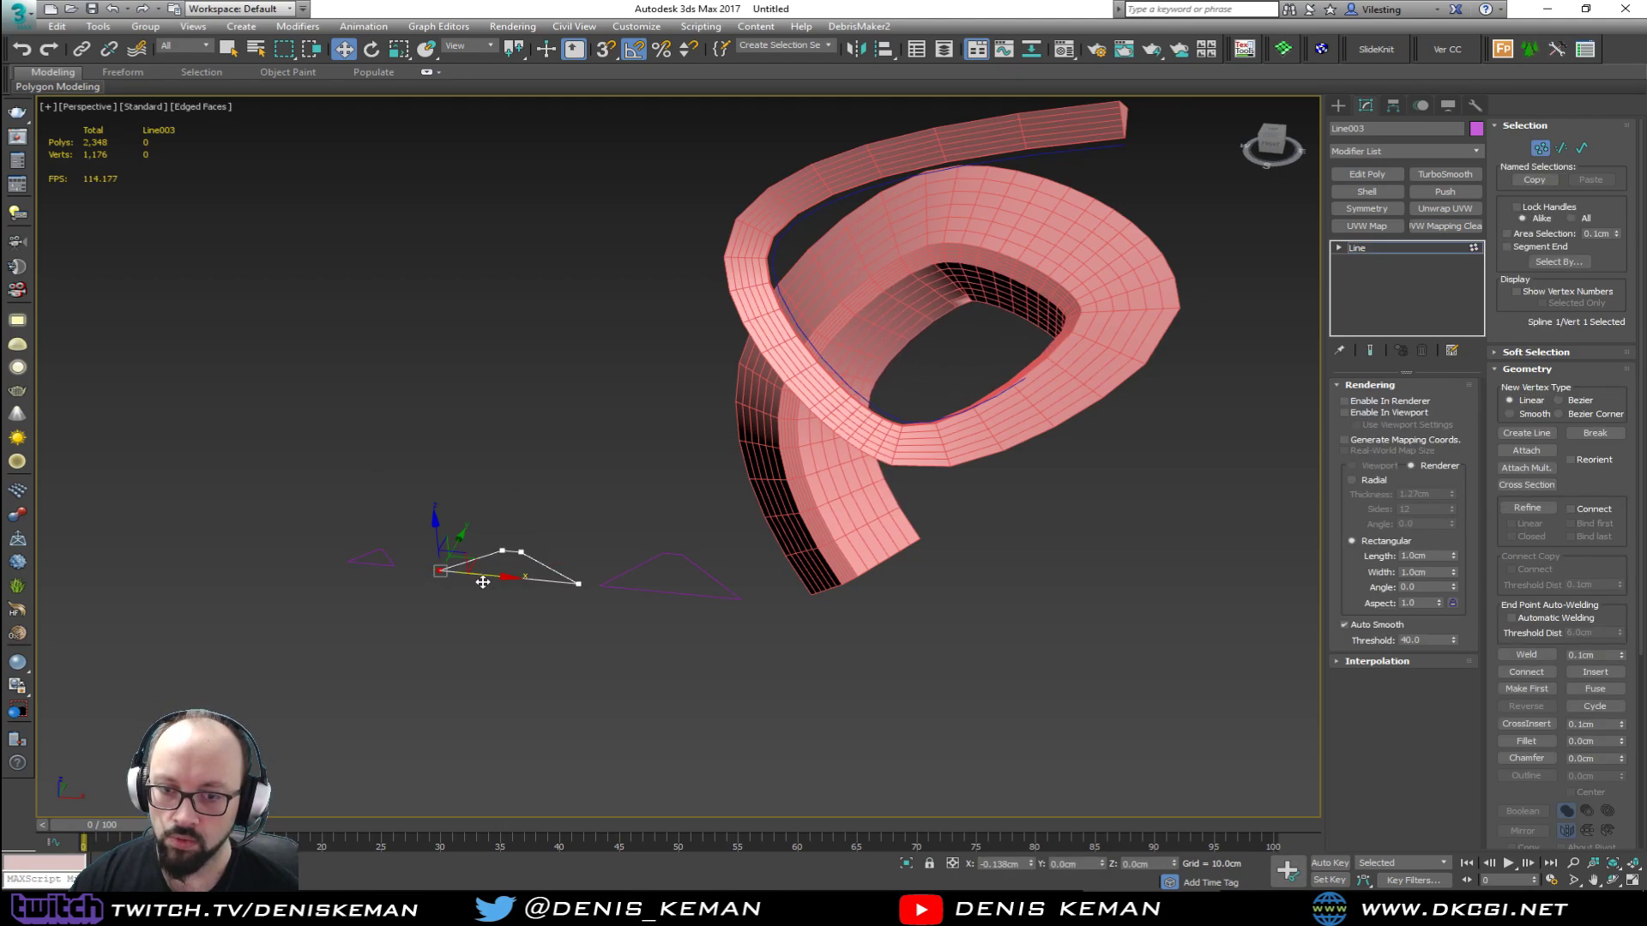
{"action": "left_click", "coordinate": [577, 584]}
{"action": "left_click_drag", "start_coordinate": [614, 595], "coordinate": [608, 593]}
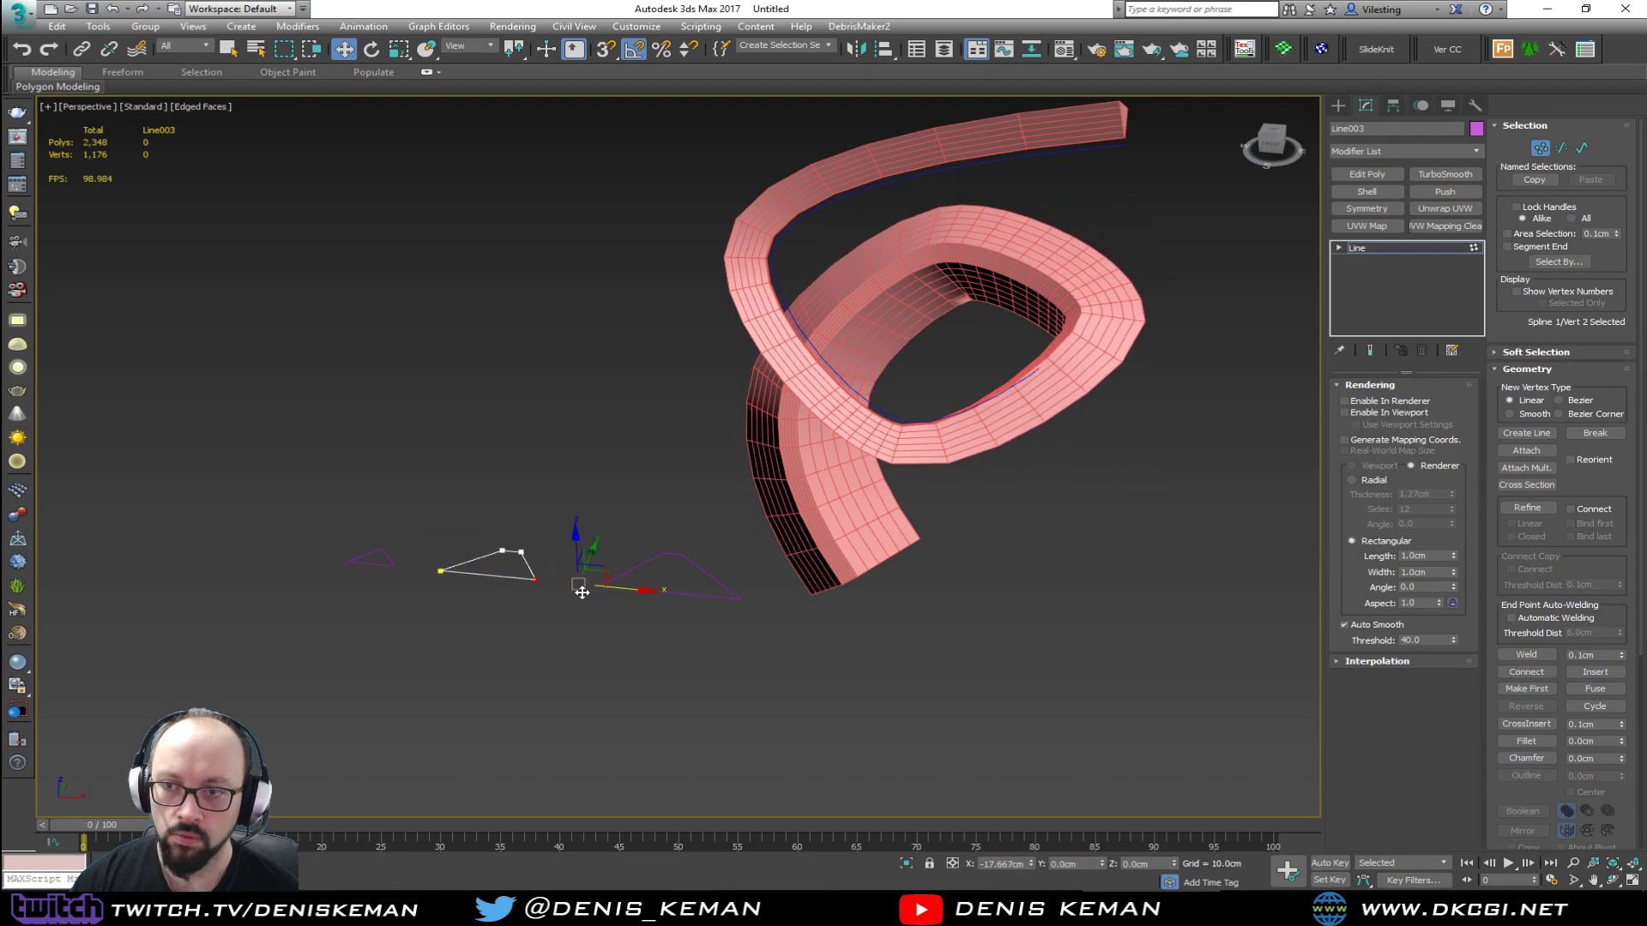
{"action": "middle_click_drag", "start_coordinate": [691, 560], "coordinate": [744, 512], "text": "alt"}
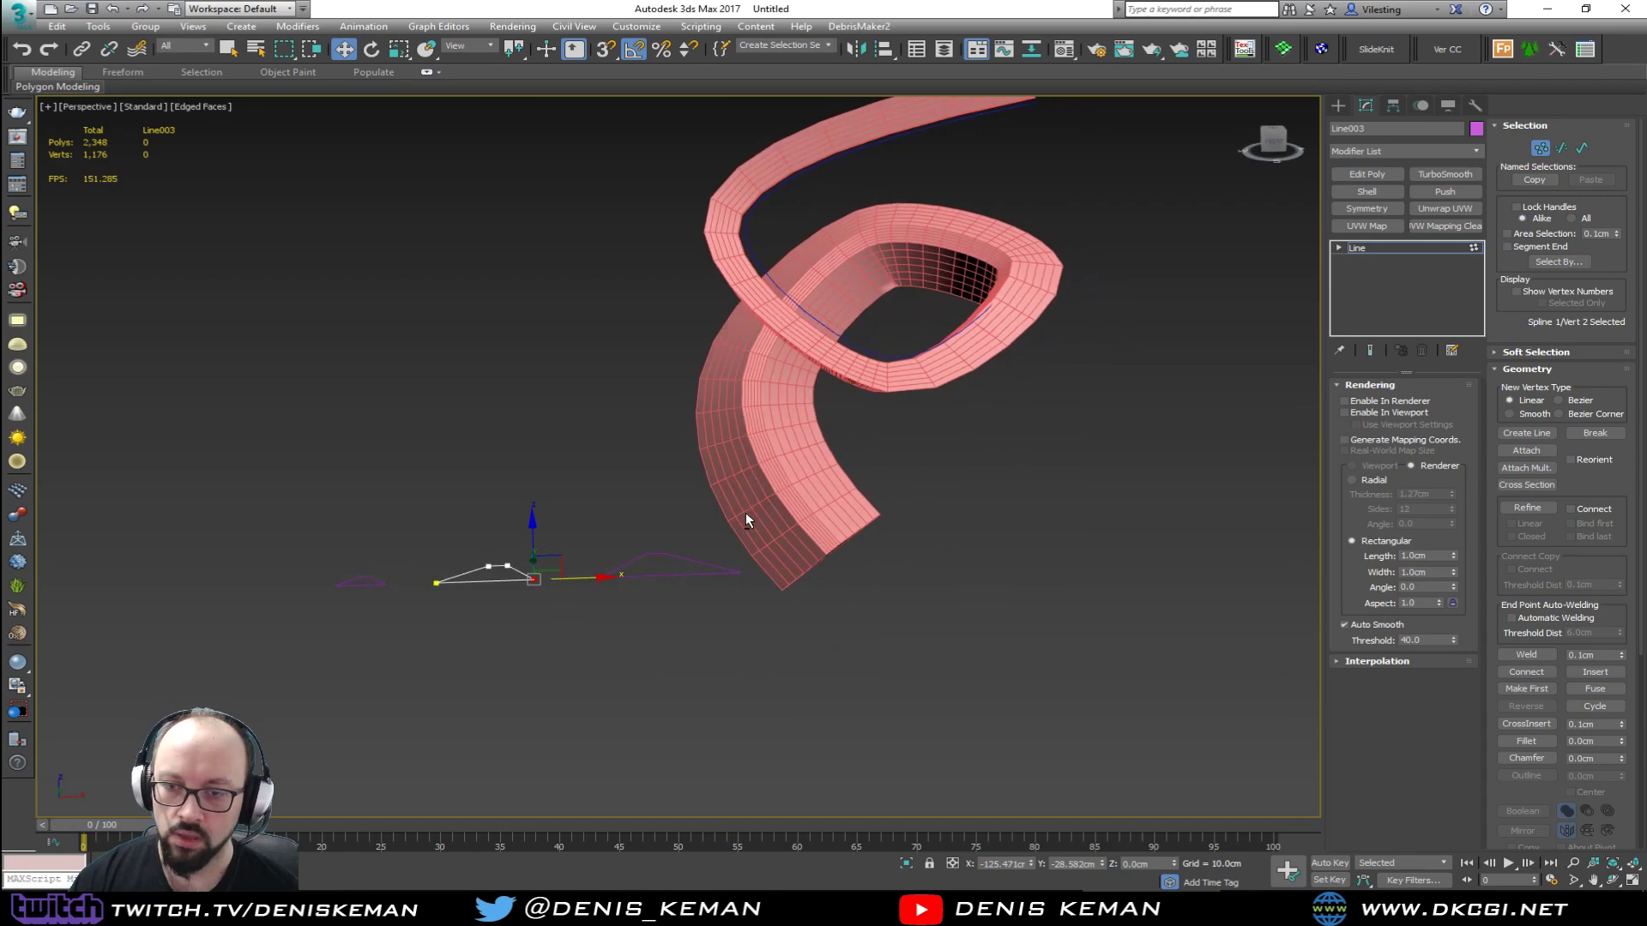
{"action": "middle_click_drag", "start_coordinate": [603, 501], "coordinate": [690, 492]}
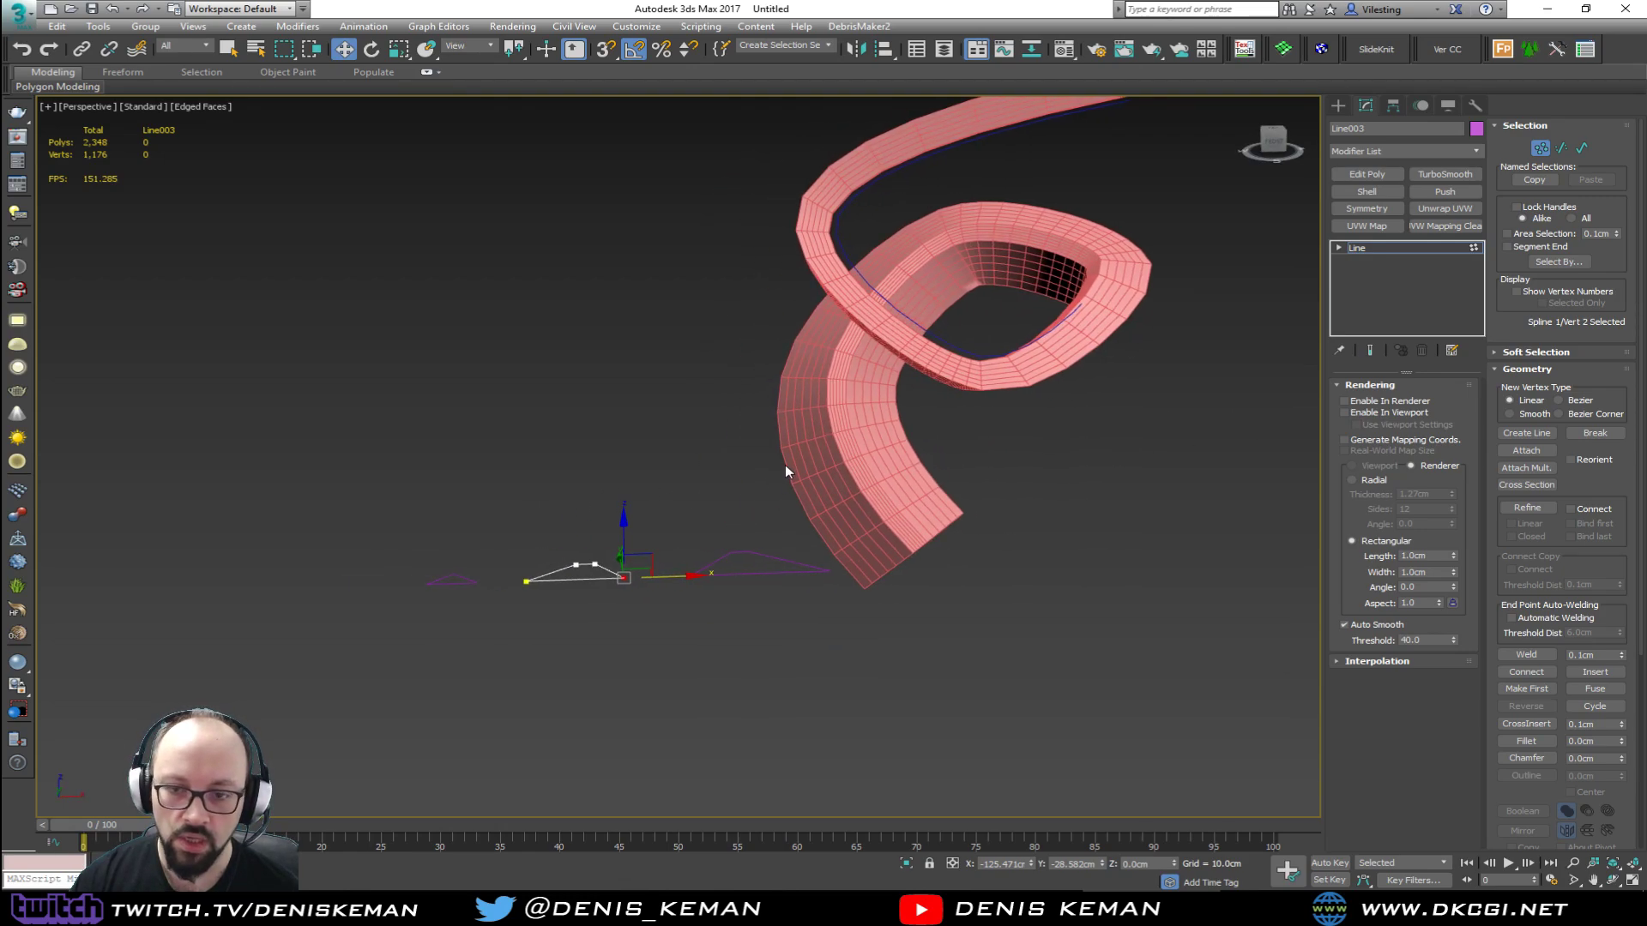
{"action": "left_click", "coordinate": [758, 478]}
{"action": "key", "text": "1"}
Step: Move the middle profile along X close beside the largest one, and the smallest profile close beside the middle one
{"action": "middle_click_drag", "start_coordinate": [851, 366], "coordinate": [676, 466]}
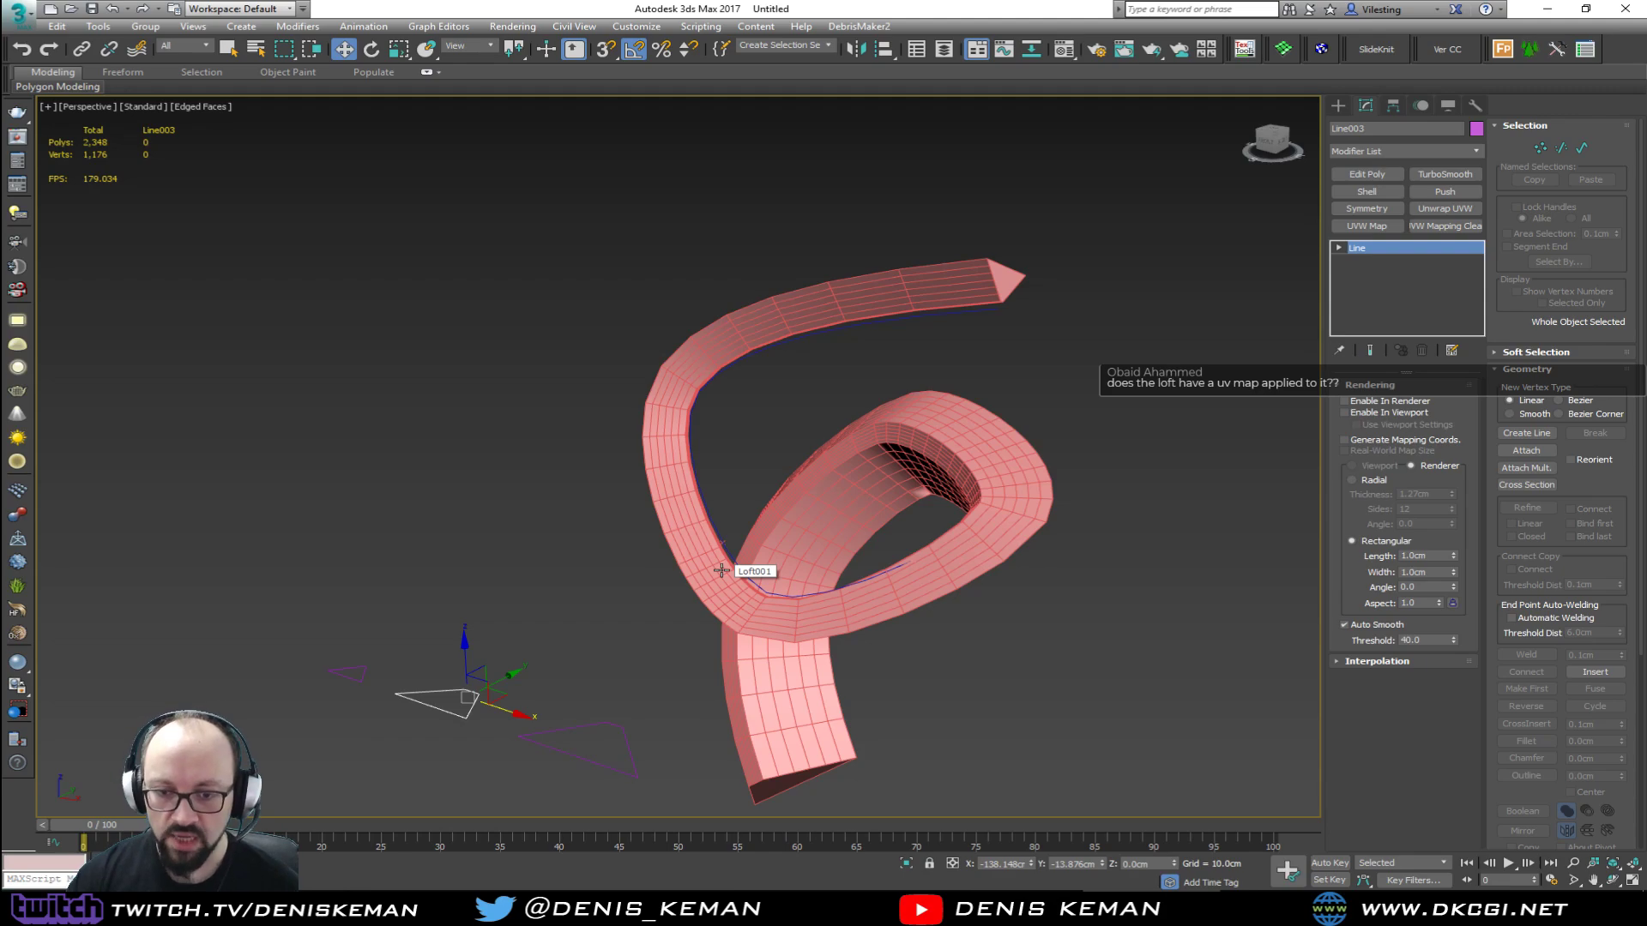
{"action": "left_click_drag", "start_coordinate": [409, 671], "coordinate": [469, 711]}
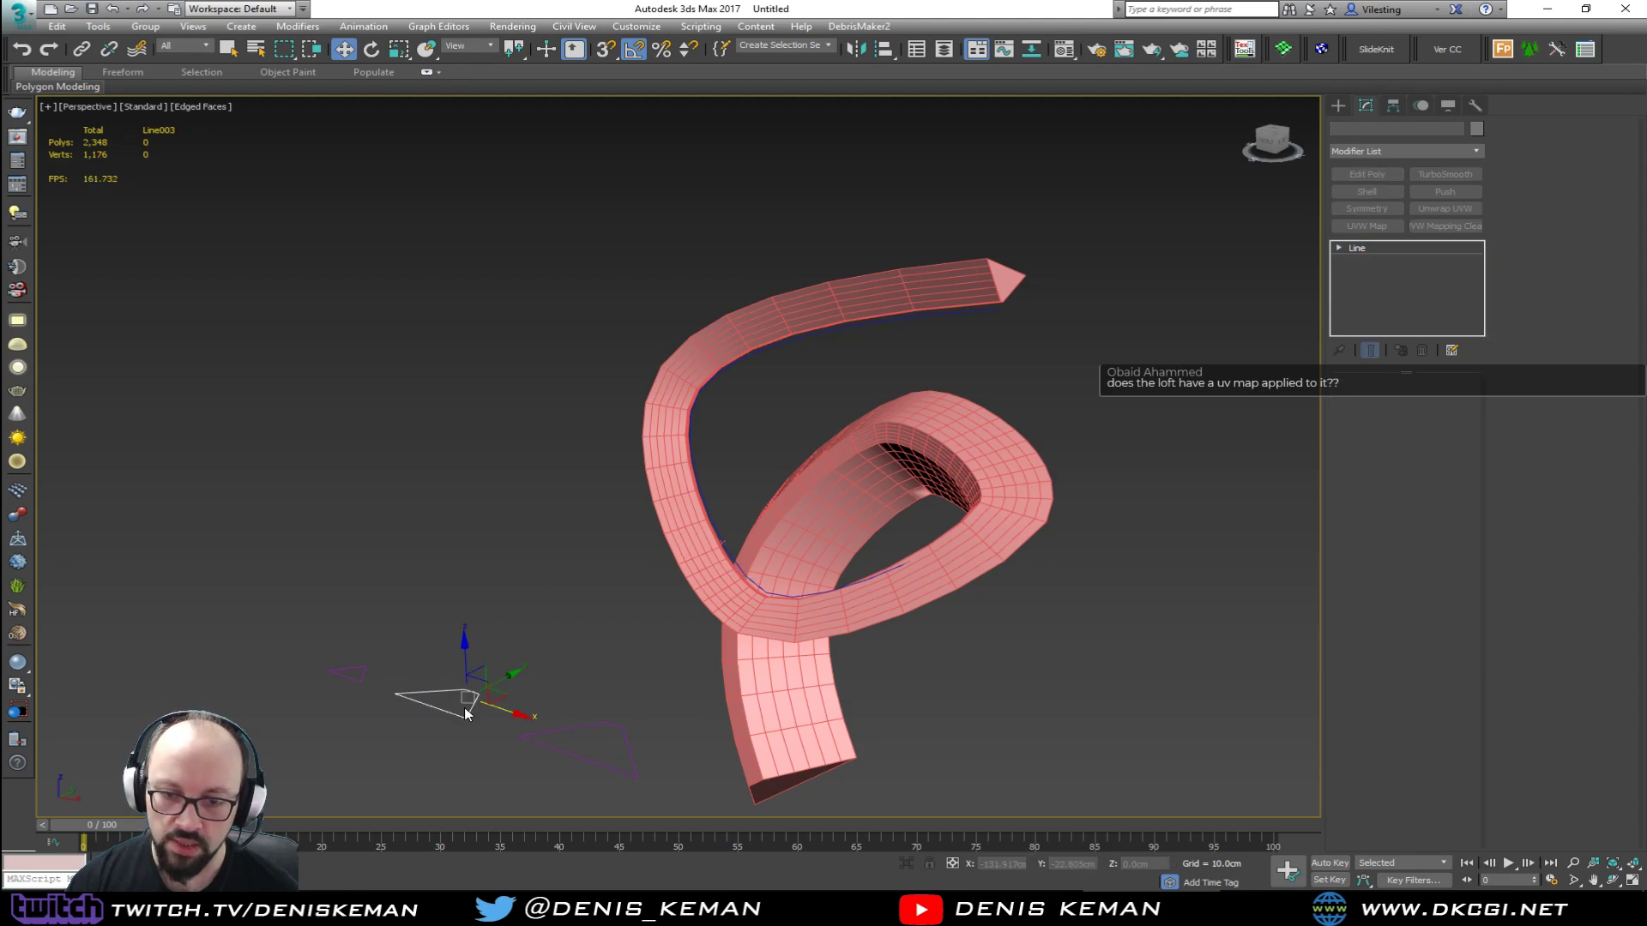
{"action": "middle_click_drag", "start_coordinate": [470, 707], "coordinate": [523, 657], "text": "alt"}
{"action": "left_click_drag", "start_coordinate": [519, 694], "coordinate": [542, 697]}
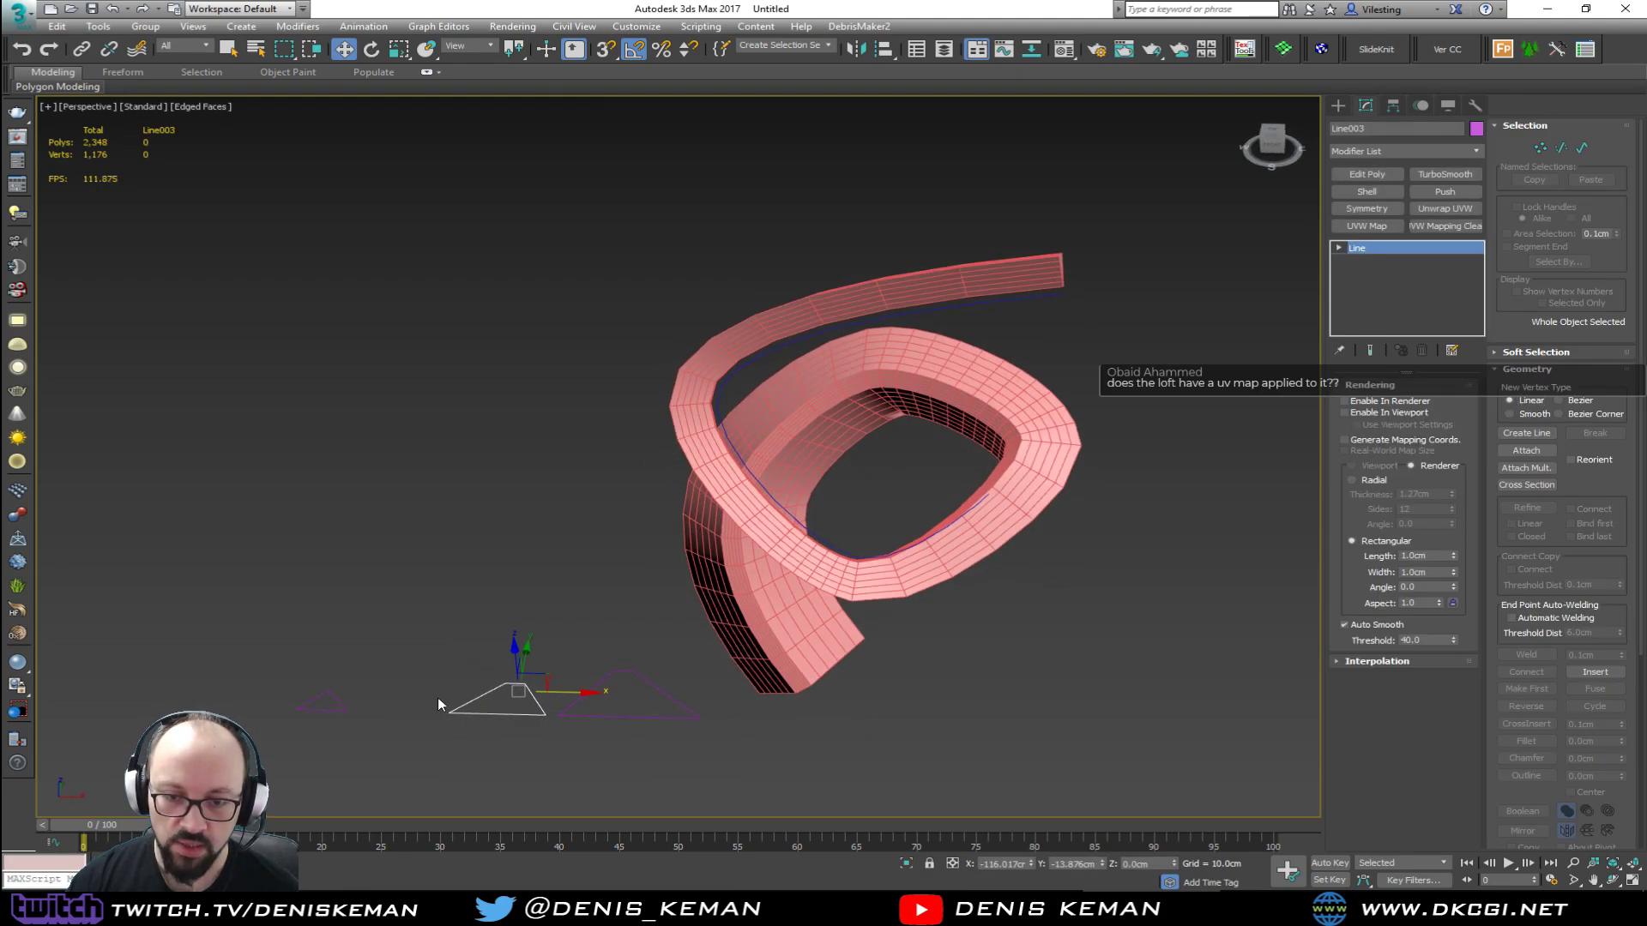
{"action": "left_click_drag", "start_coordinate": [415, 693], "coordinate": [308, 739]}
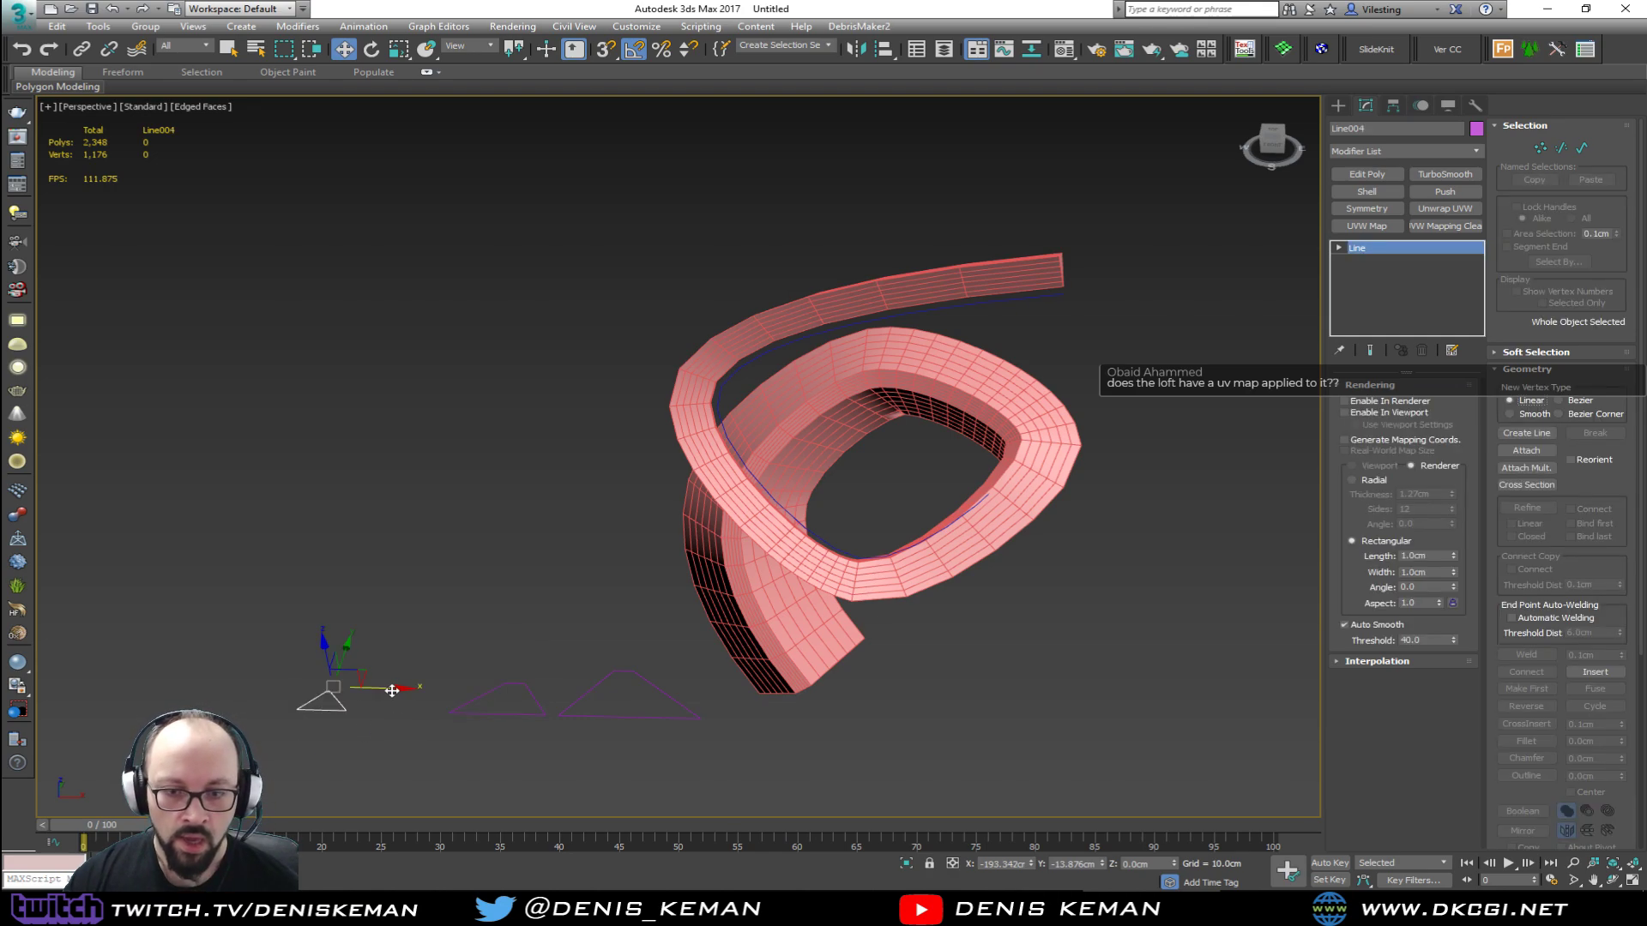
{"action": "left_click_drag", "start_coordinate": [385, 688], "coordinate": [477, 674]}
{"action": "left_click", "coordinate": [486, 605]}
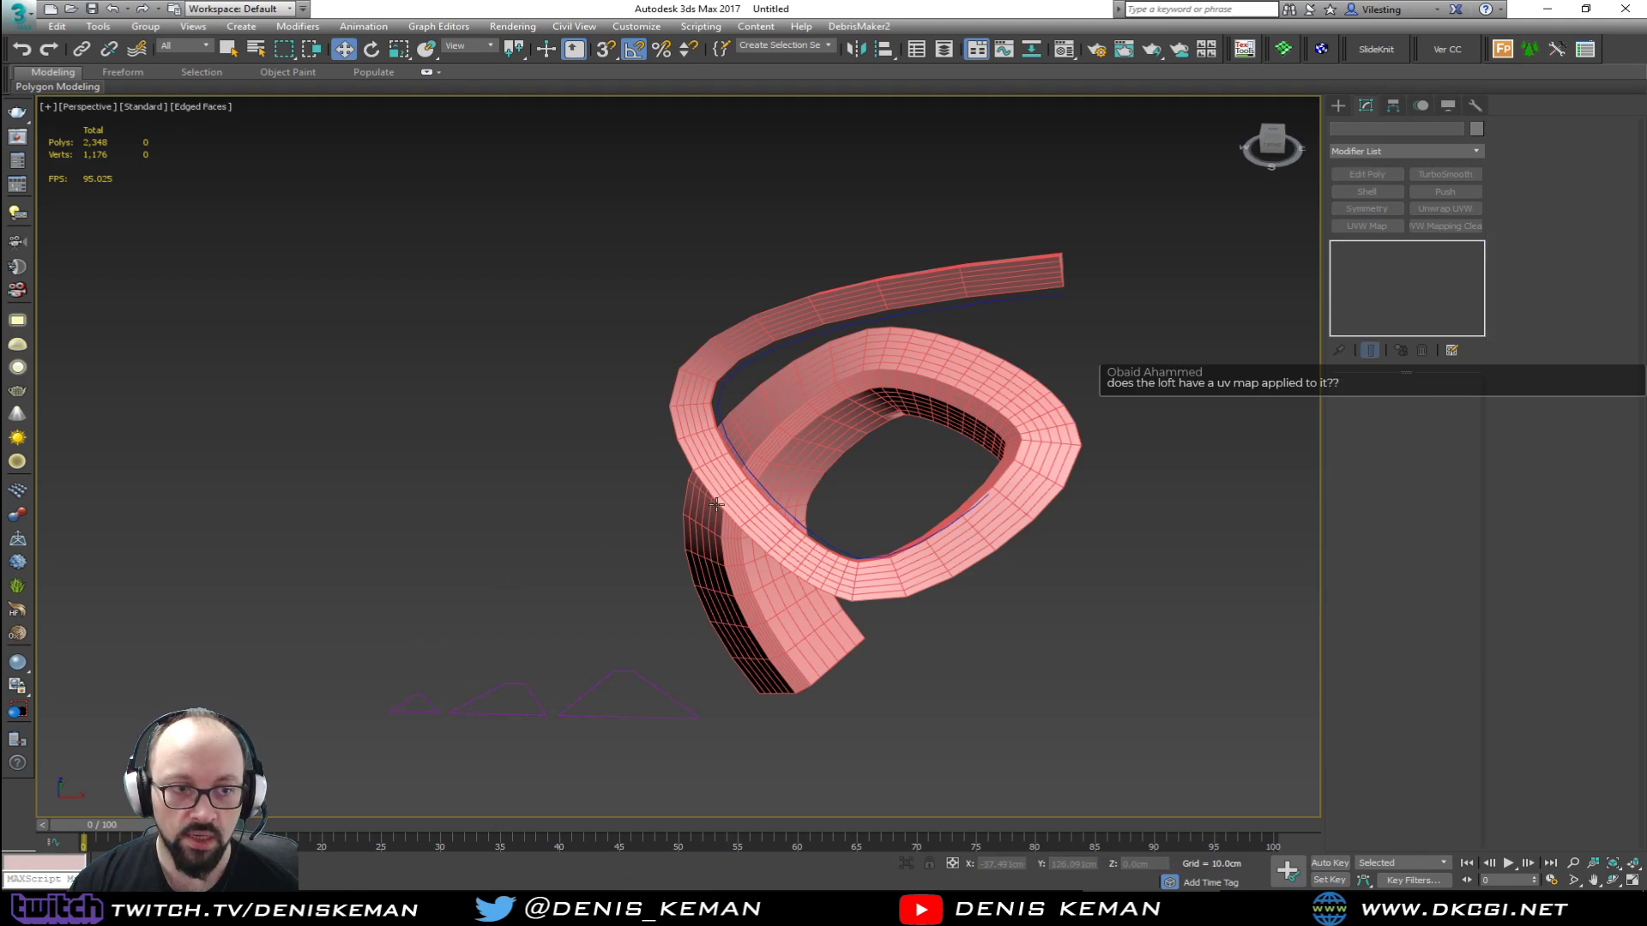
Step: Enable Apply Mapping in the loft's surface parameters
{"action": "left_click", "coordinate": [753, 483]}
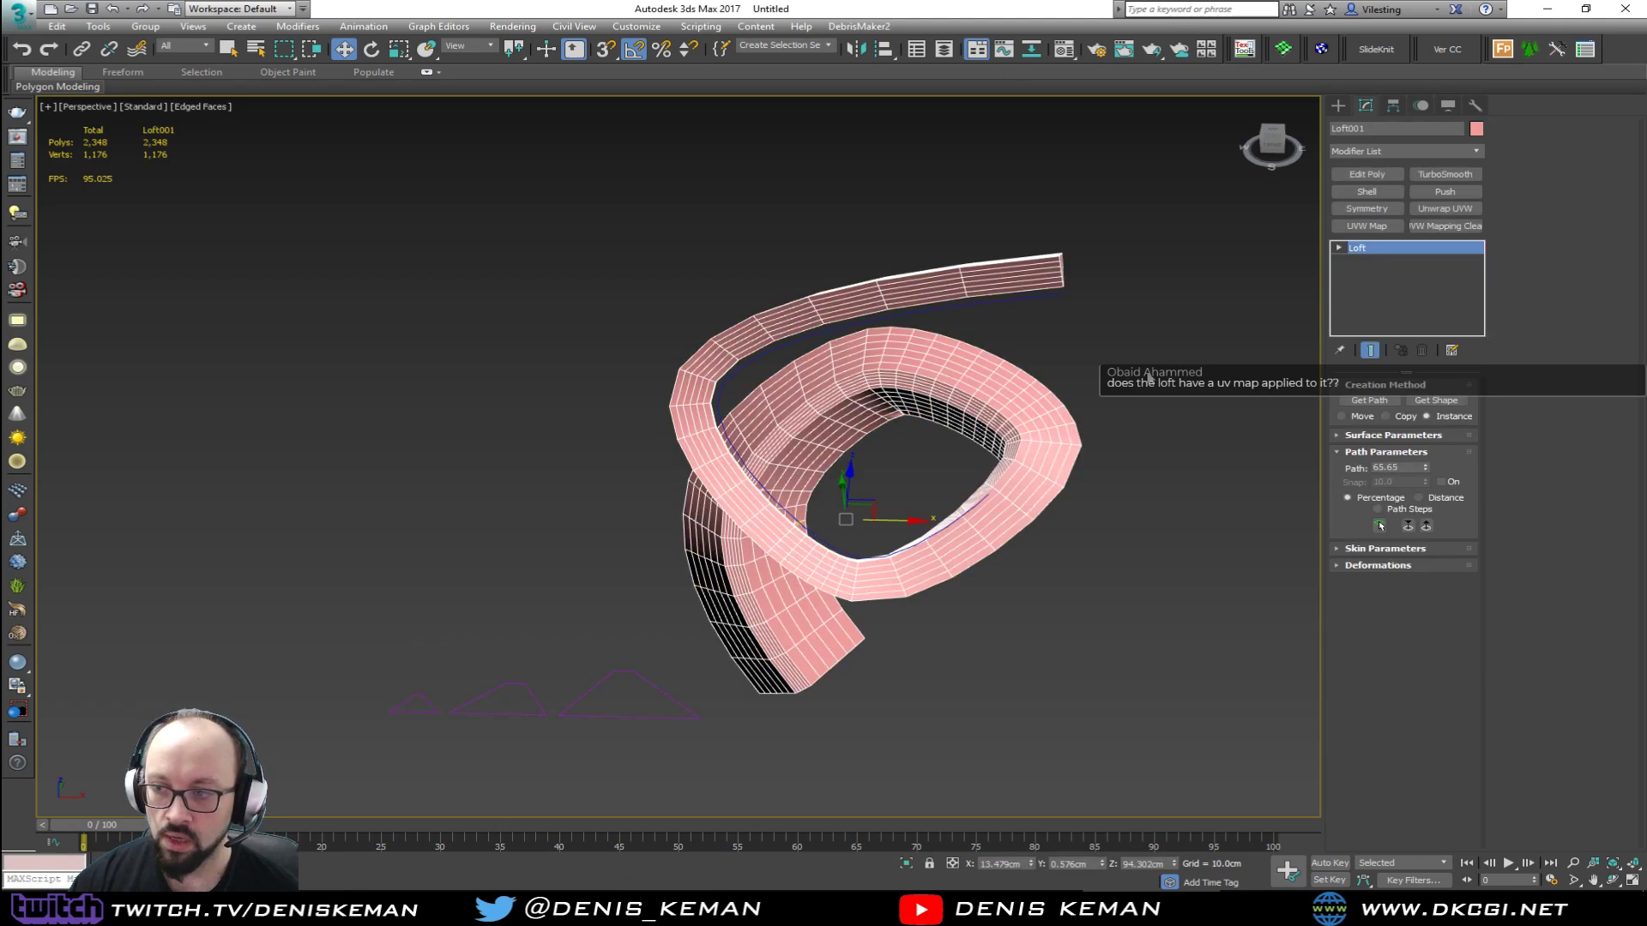
{"action": "left_click", "coordinate": [1377, 436]}
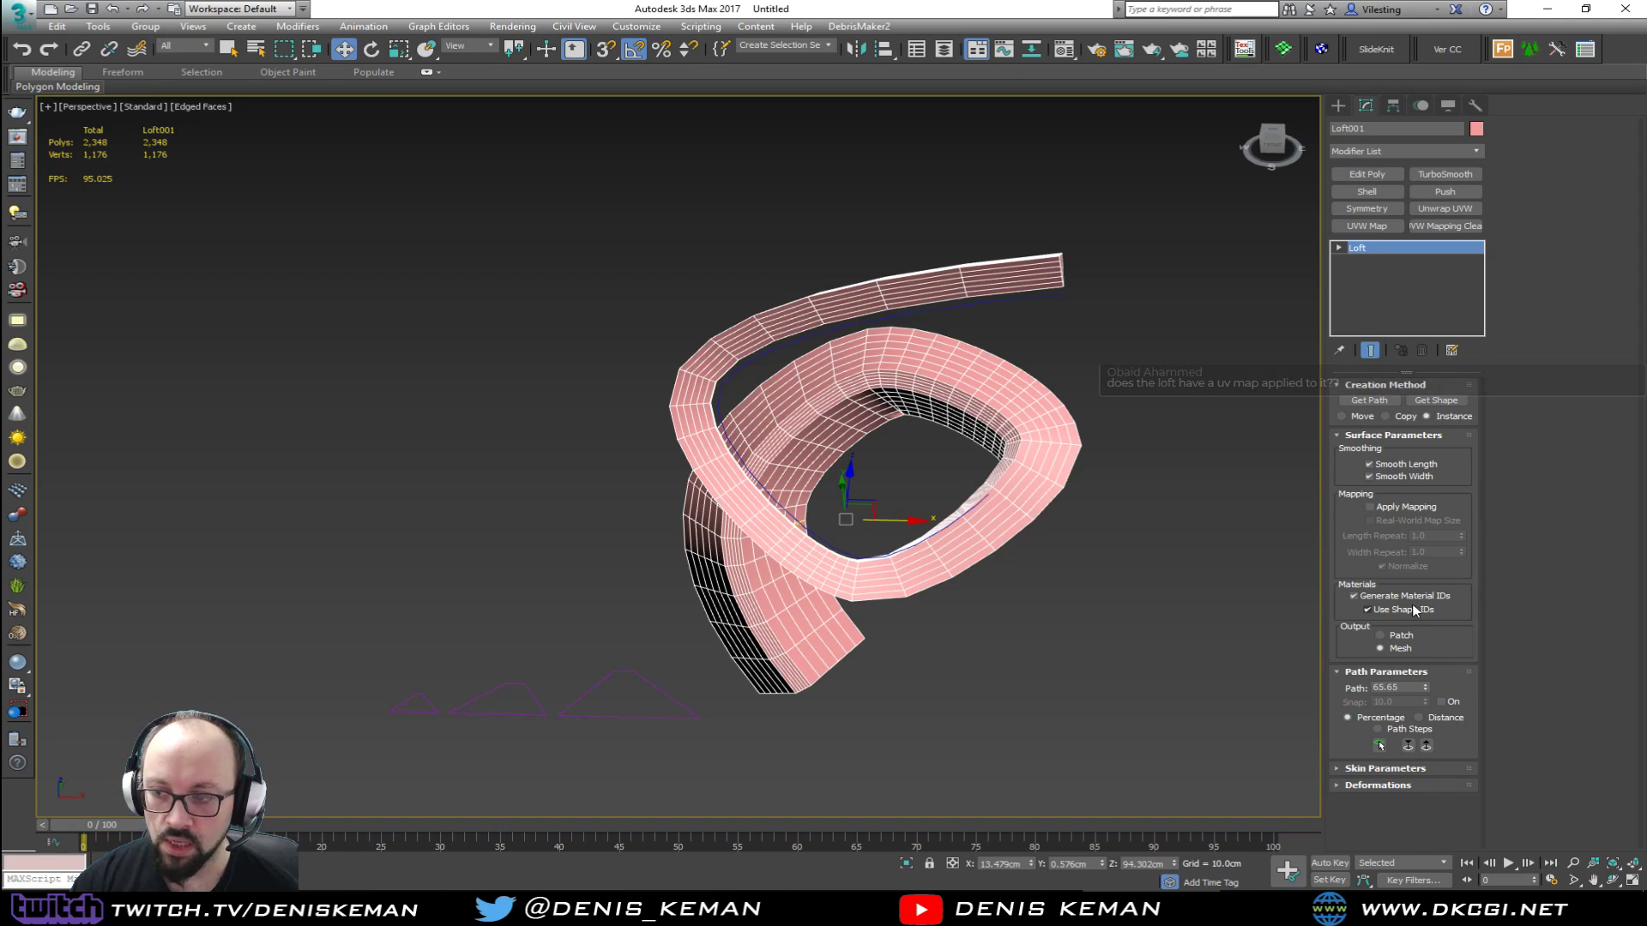
{"action": "left_click", "coordinate": [1370, 507]}
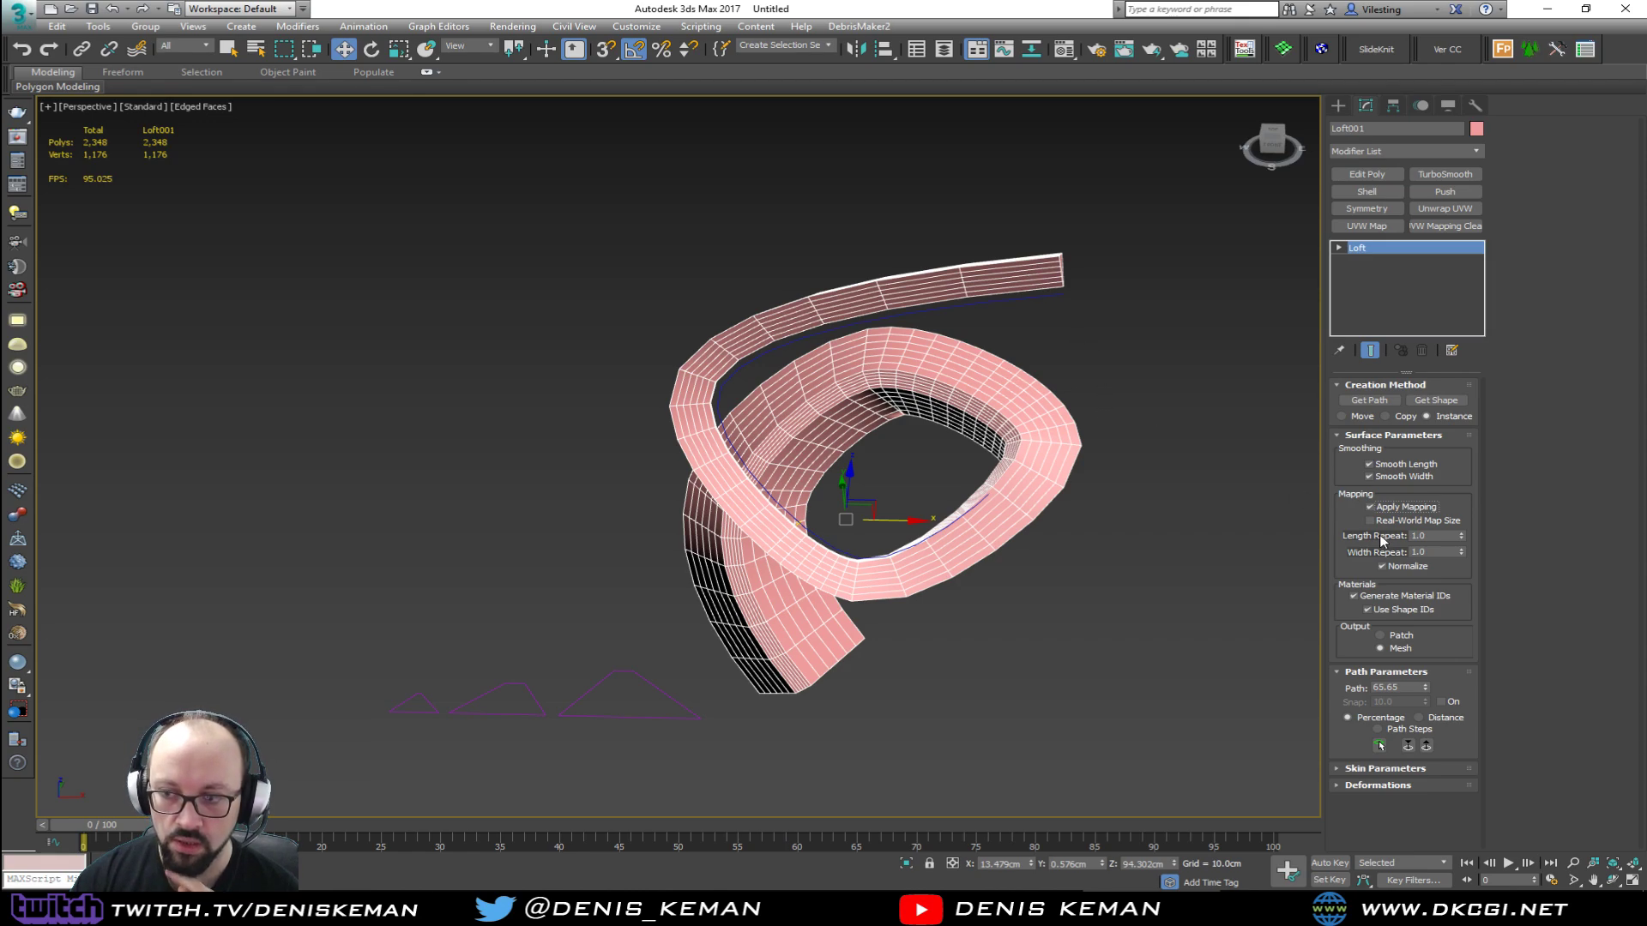
{"action": "left_click", "coordinate": [1377, 436]}
Step: Examine the corner vertices of the largest and middle profiles against the loft's shape
{"action": "middle_click_drag", "start_coordinate": [735, 661], "coordinate": [778, 695], "text": "alt"}
{"action": "scroll", "coordinate": [782, 553], "scroll_direction": "up", "scroll_amount": 5}
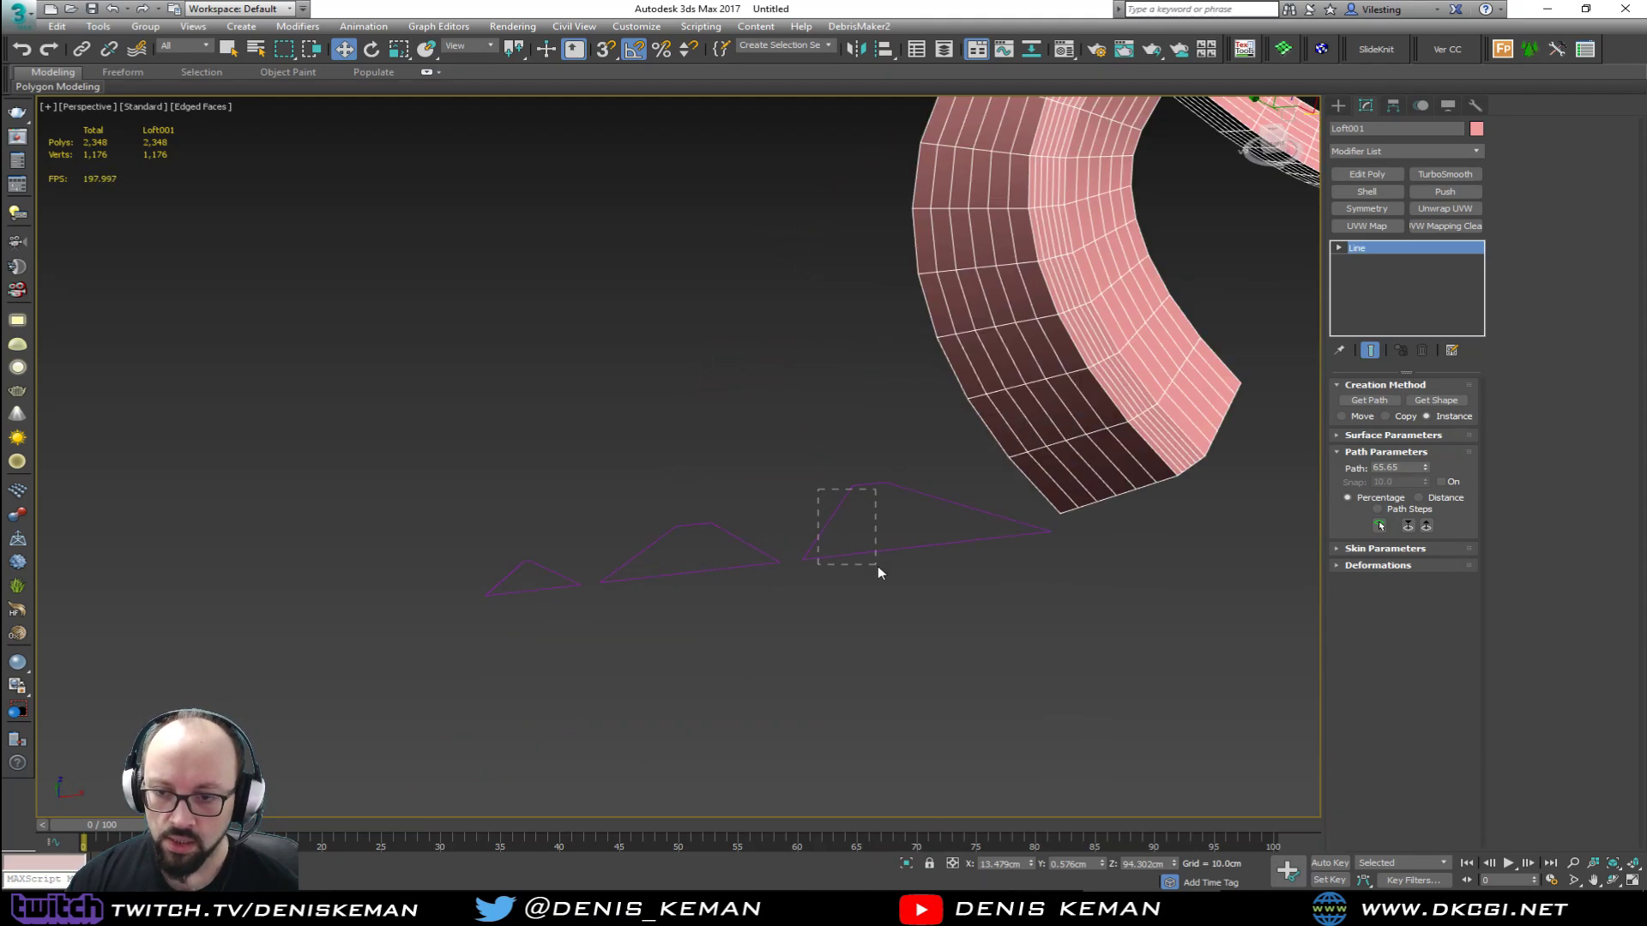
{"action": "left_click_drag", "start_coordinate": [878, 567], "coordinate": [878, 568]}
{"action": "key", "text": "1"}
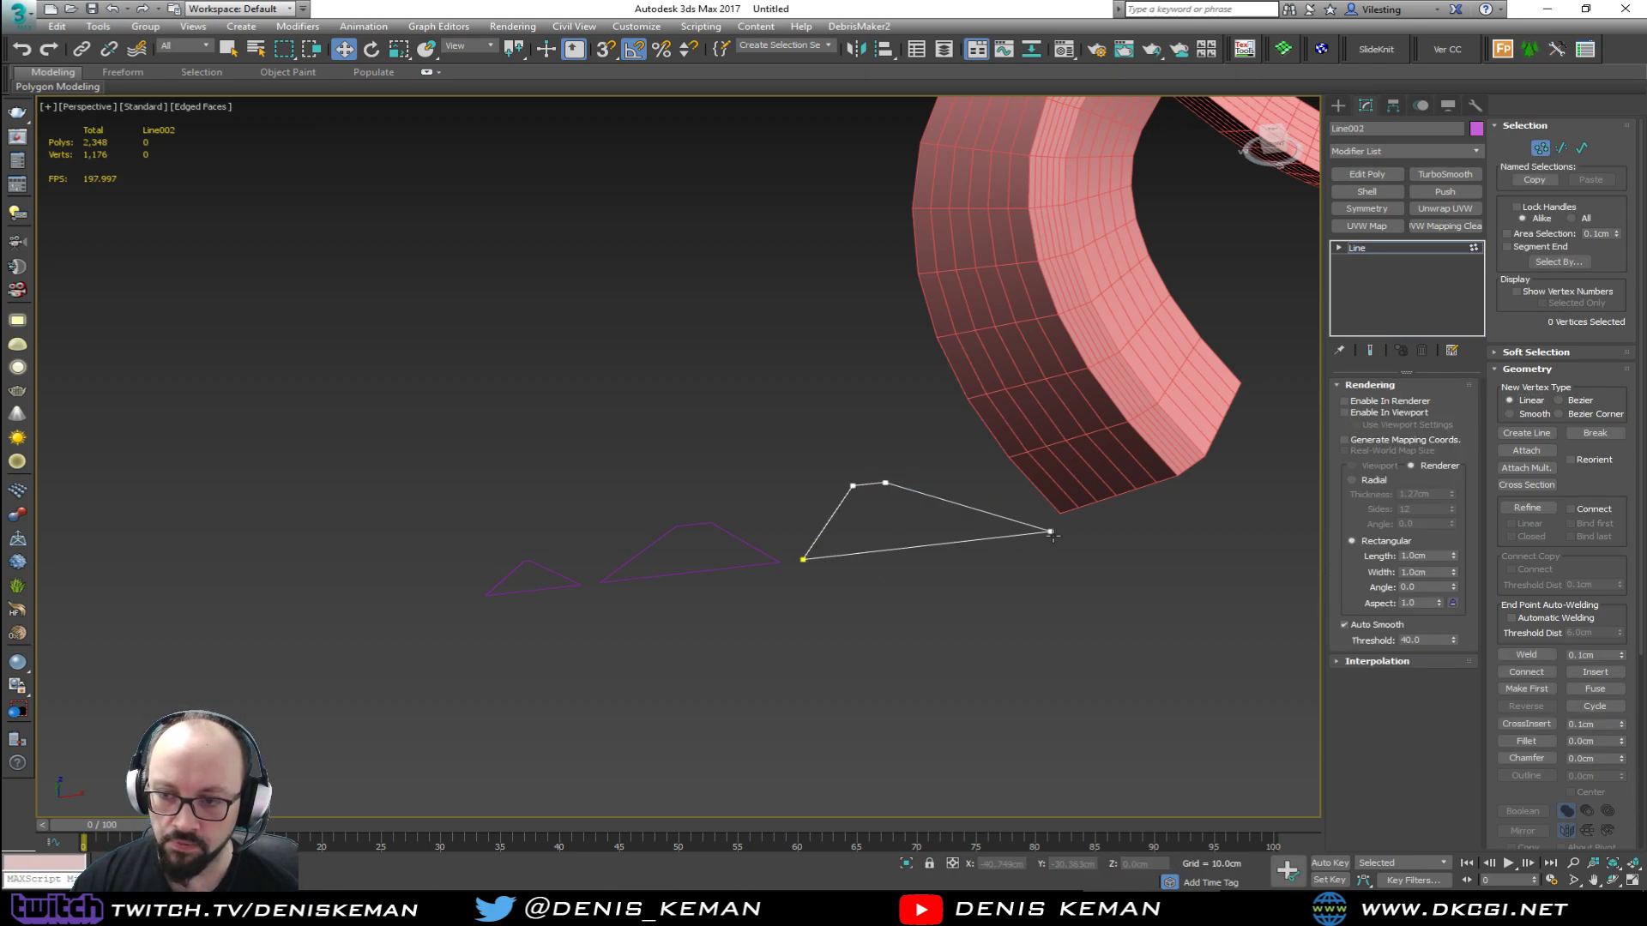
{"action": "left_click", "coordinate": [716, 553]}
{"action": "middle_click_drag", "start_coordinate": [674, 521], "coordinate": [649, 625]}
{"action": "scroll", "coordinate": [649, 625], "scroll_direction": "down", "scroll_amount": 3}
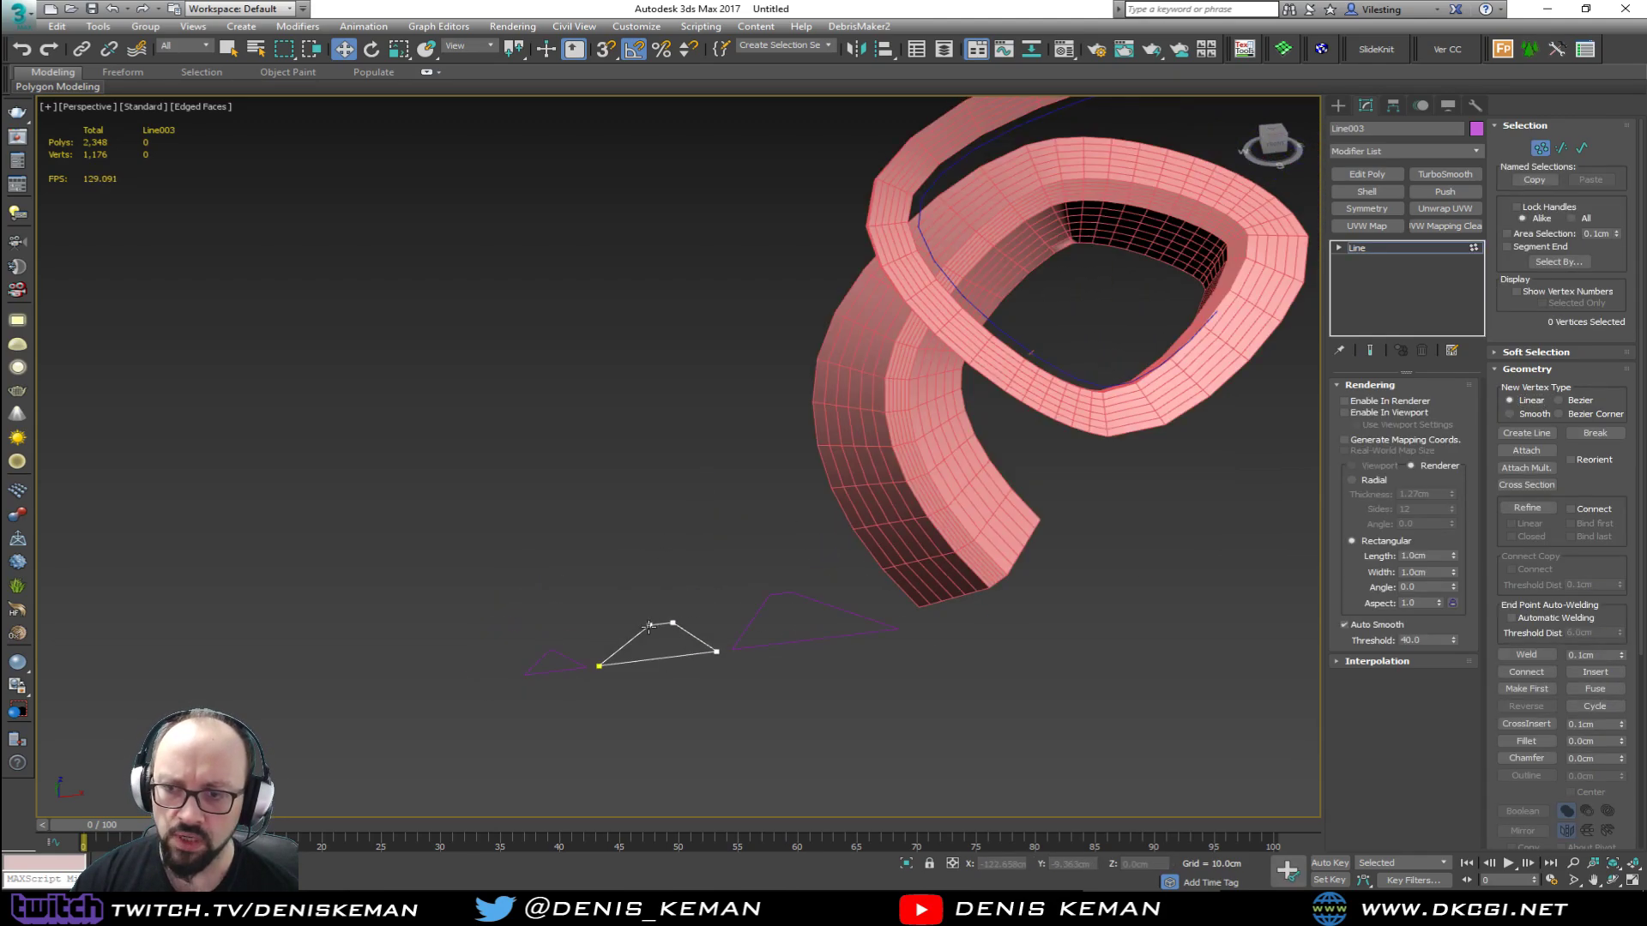
{"action": "middle_click_drag", "start_coordinate": [718, 493], "coordinate": [687, 621]}
{"action": "key", "text": "1"}
Step: Reduce the loft's Shape Steps to 0 in its skin parameters
{"action": "left_click", "coordinate": [861, 553]}
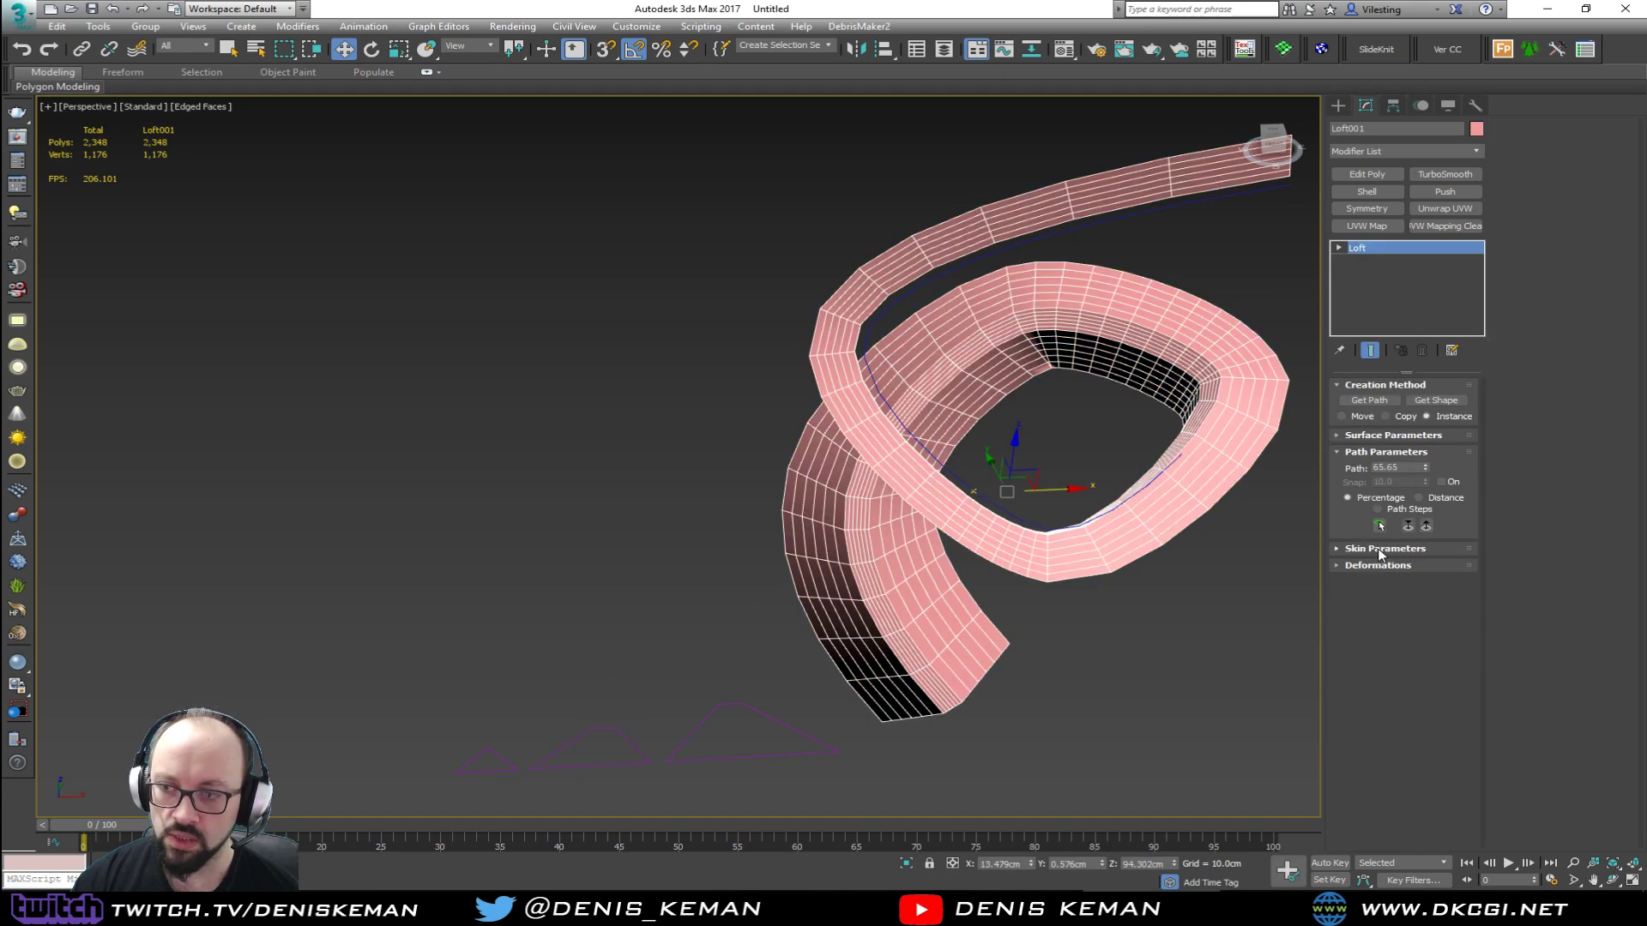
{"action": "left_click", "coordinate": [1380, 553]}
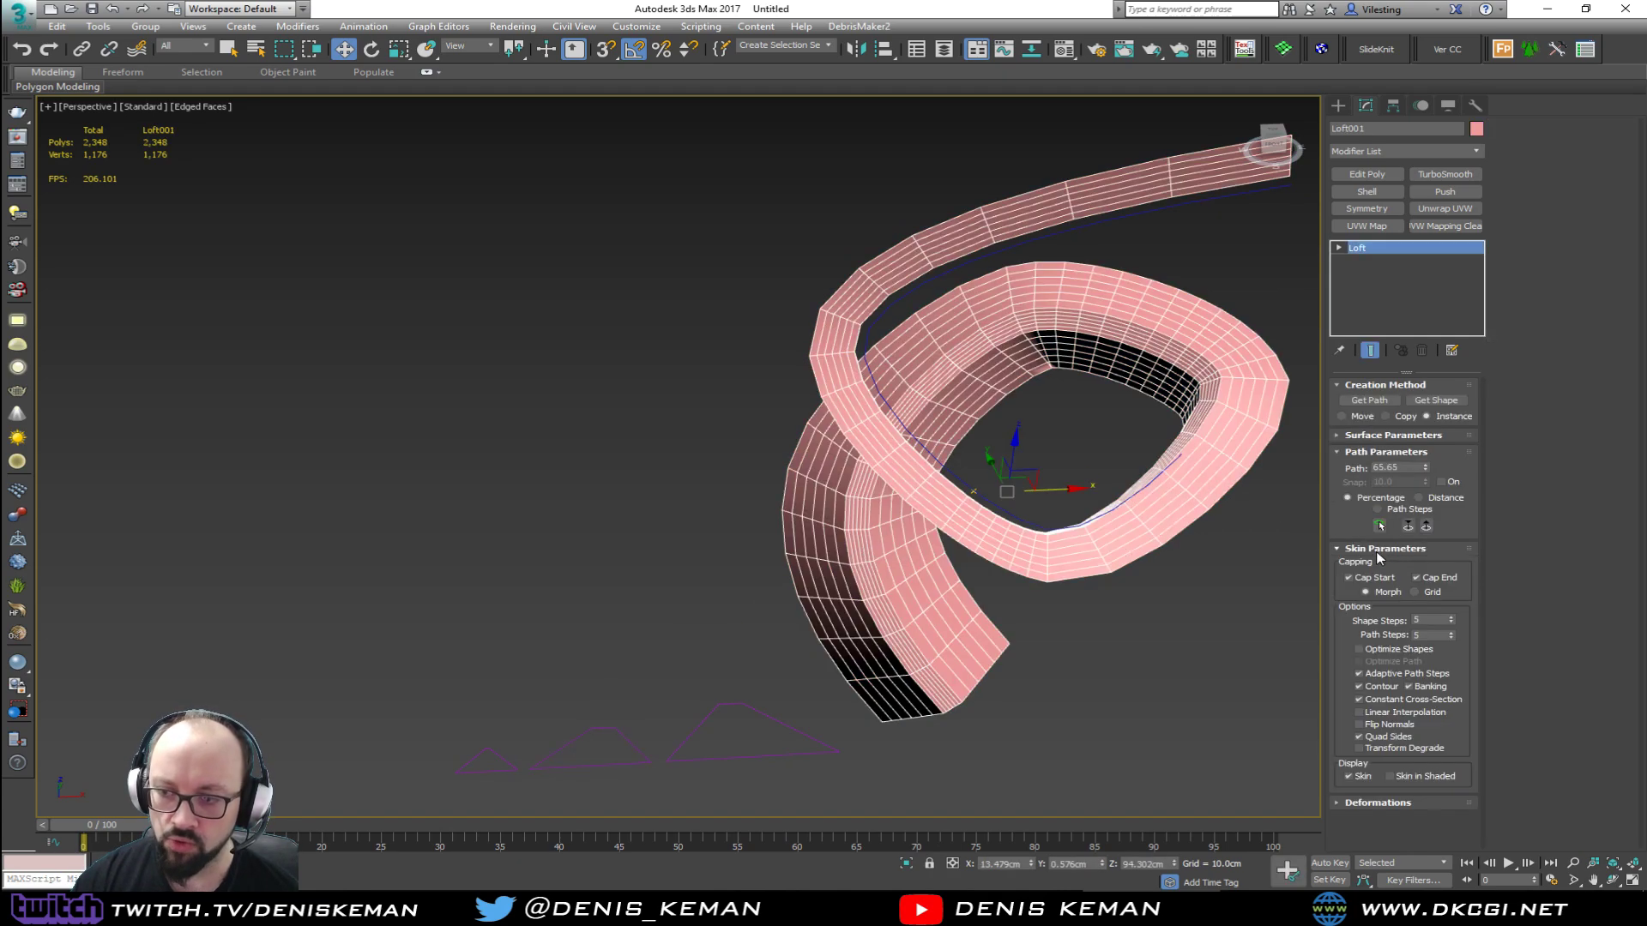
{"action": "left_click", "coordinate": [1452, 624]}
{"action": "left_click", "coordinate": [1453, 624]}
{"action": "left_click", "coordinate": [1452, 624]}
{"action": "left_click", "coordinate": [1452, 623]}
{"action": "left_click", "coordinate": [1452, 623]}
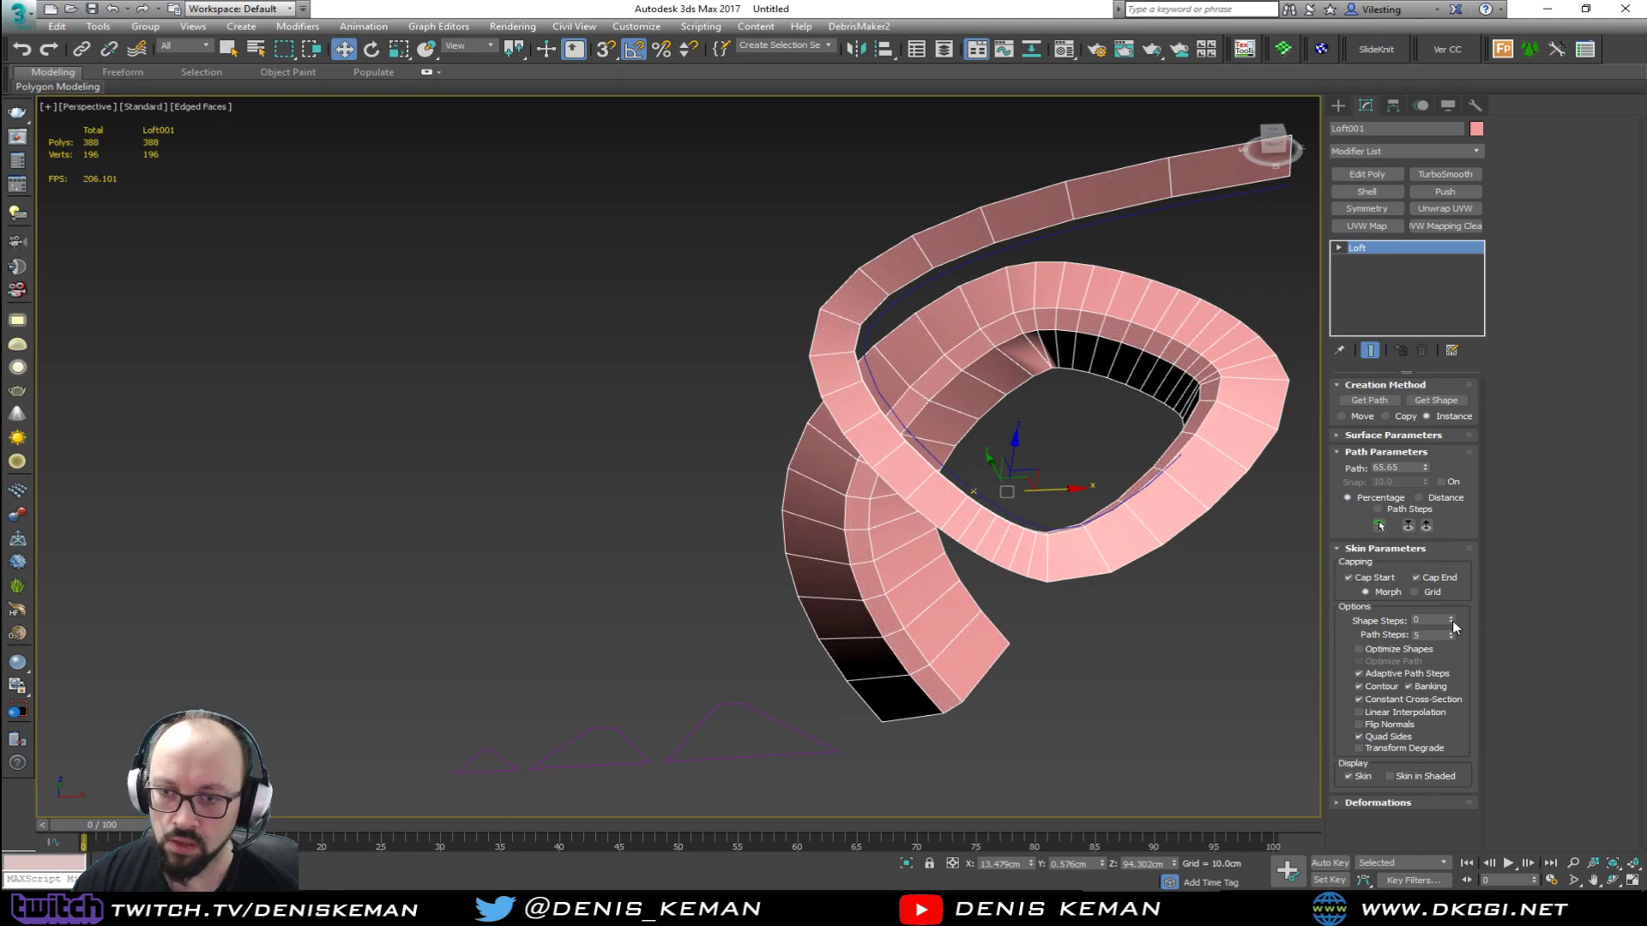
Step: Reduce the loft's Path Steps to 3
{"action": "middle_click_drag", "start_coordinate": [1073, 533], "coordinate": [1214, 645], "text": "alt"}
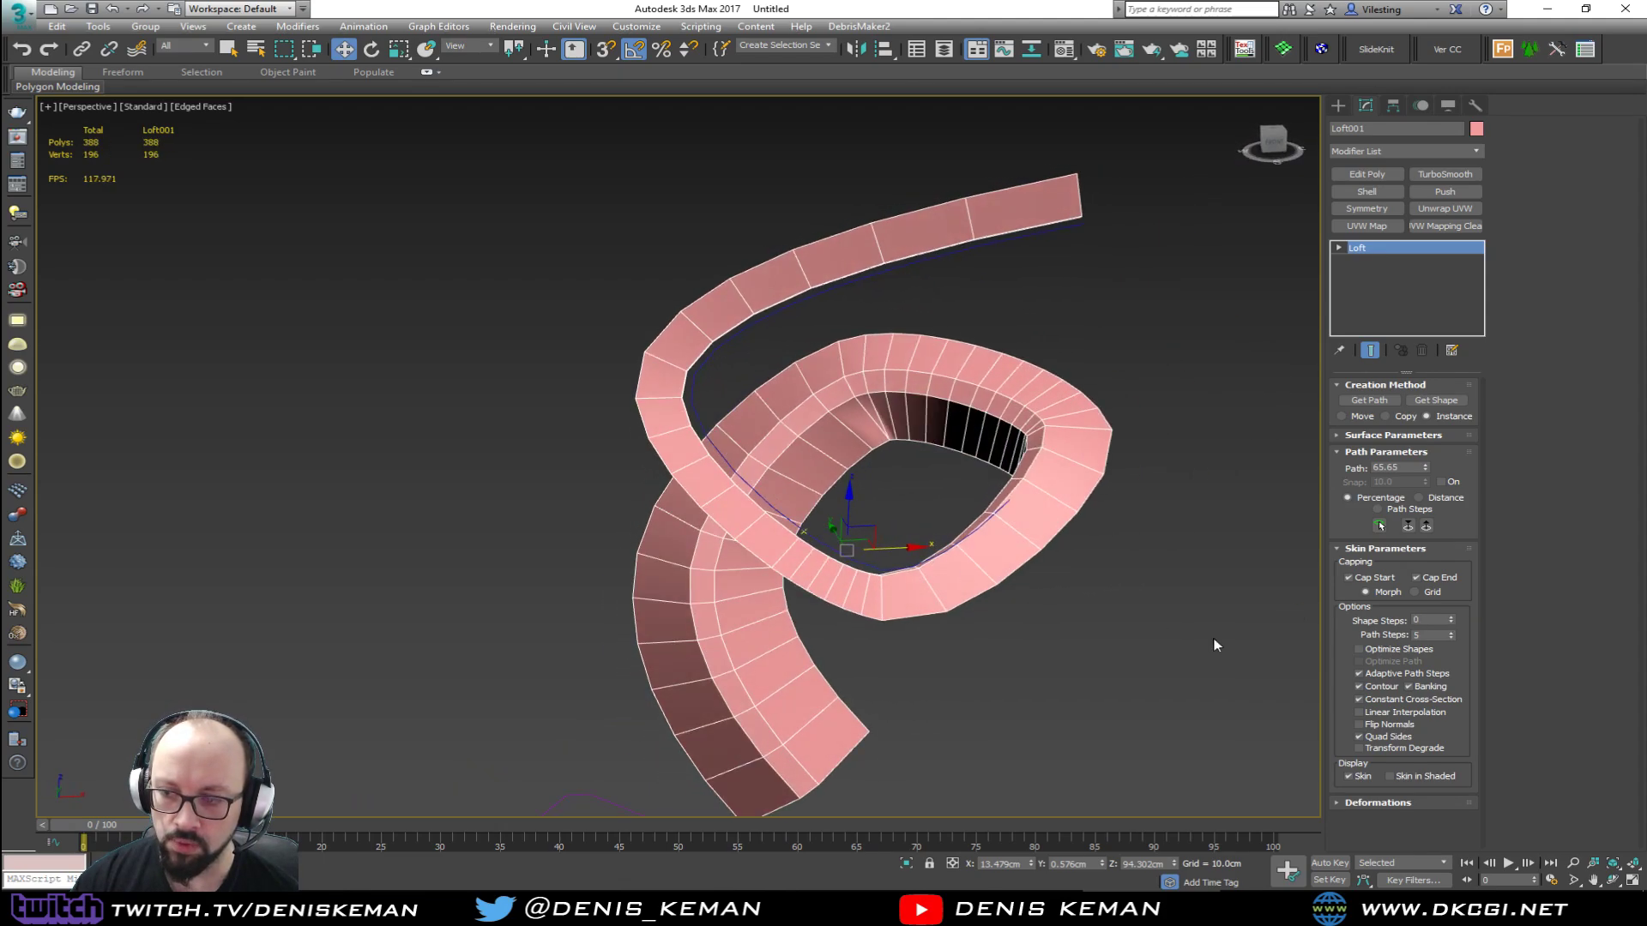
{"action": "left_click", "coordinate": [1452, 639]}
{"action": "left_click", "coordinate": [1451, 639]}
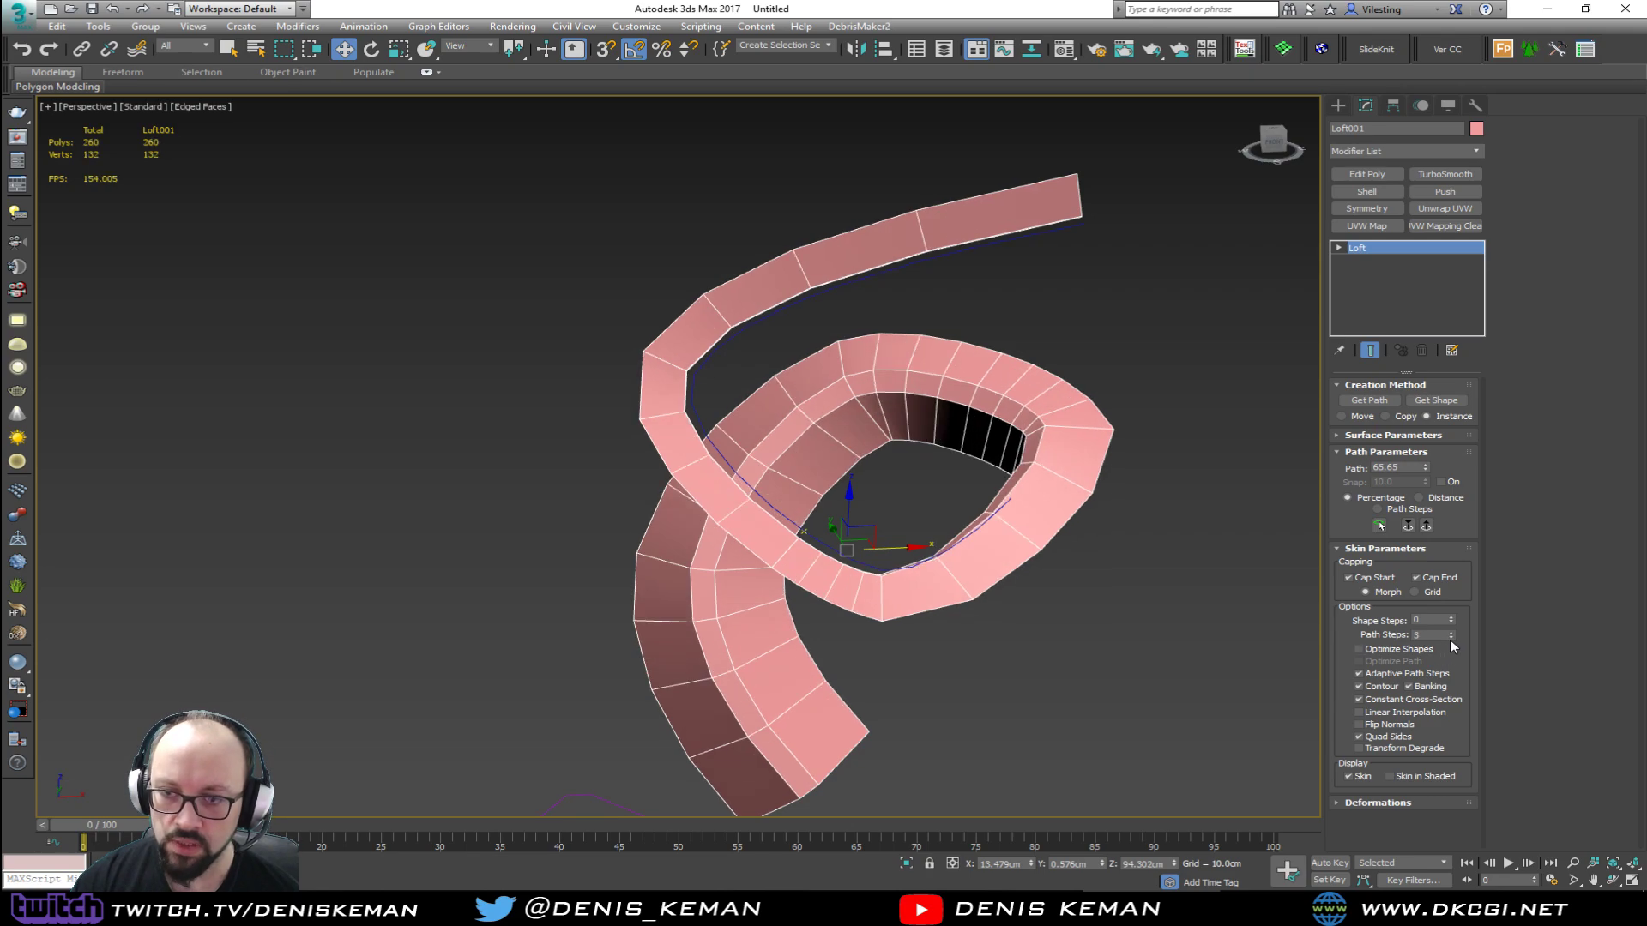
{"action": "left_click", "coordinate": [1451, 639]}
{"action": "left_click", "coordinate": [1453, 634]}
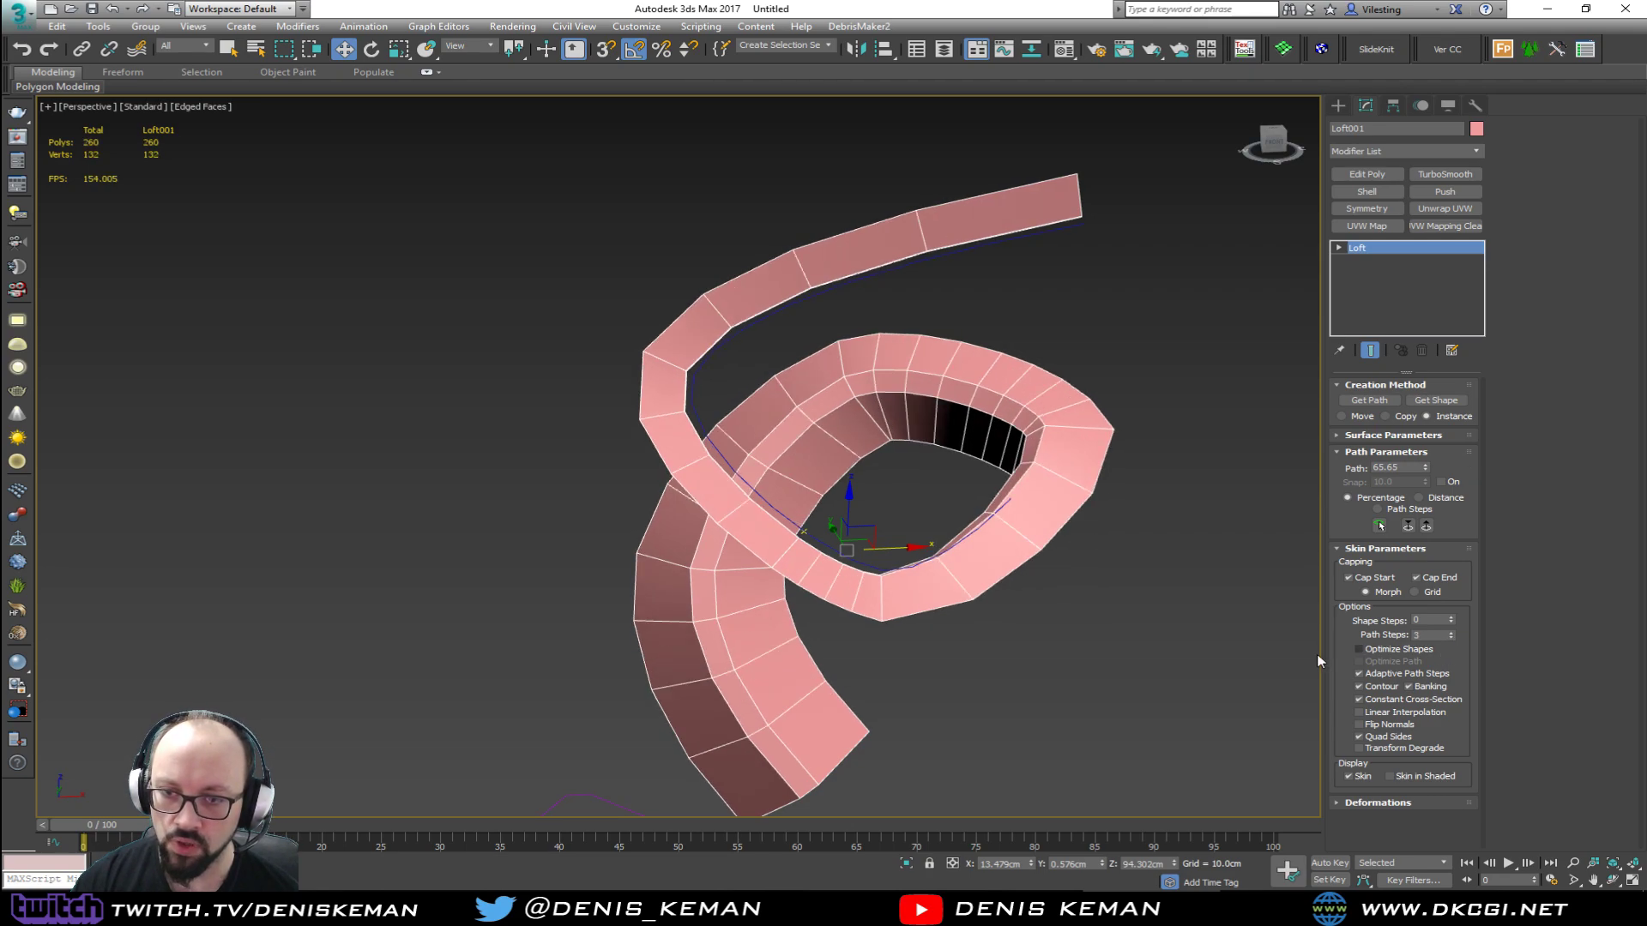
Step: Add an Edit Poly modifier to the loft and select the polygon capping its wide lower end
{"action": "middle_click_drag", "start_coordinate": [1103, 677], "coordinate": [1057, 652], "text": "alt"}
{"action": "middle_click_drag", "start_coordinate": [1058, 652], "coordinate": [1027, 525]}
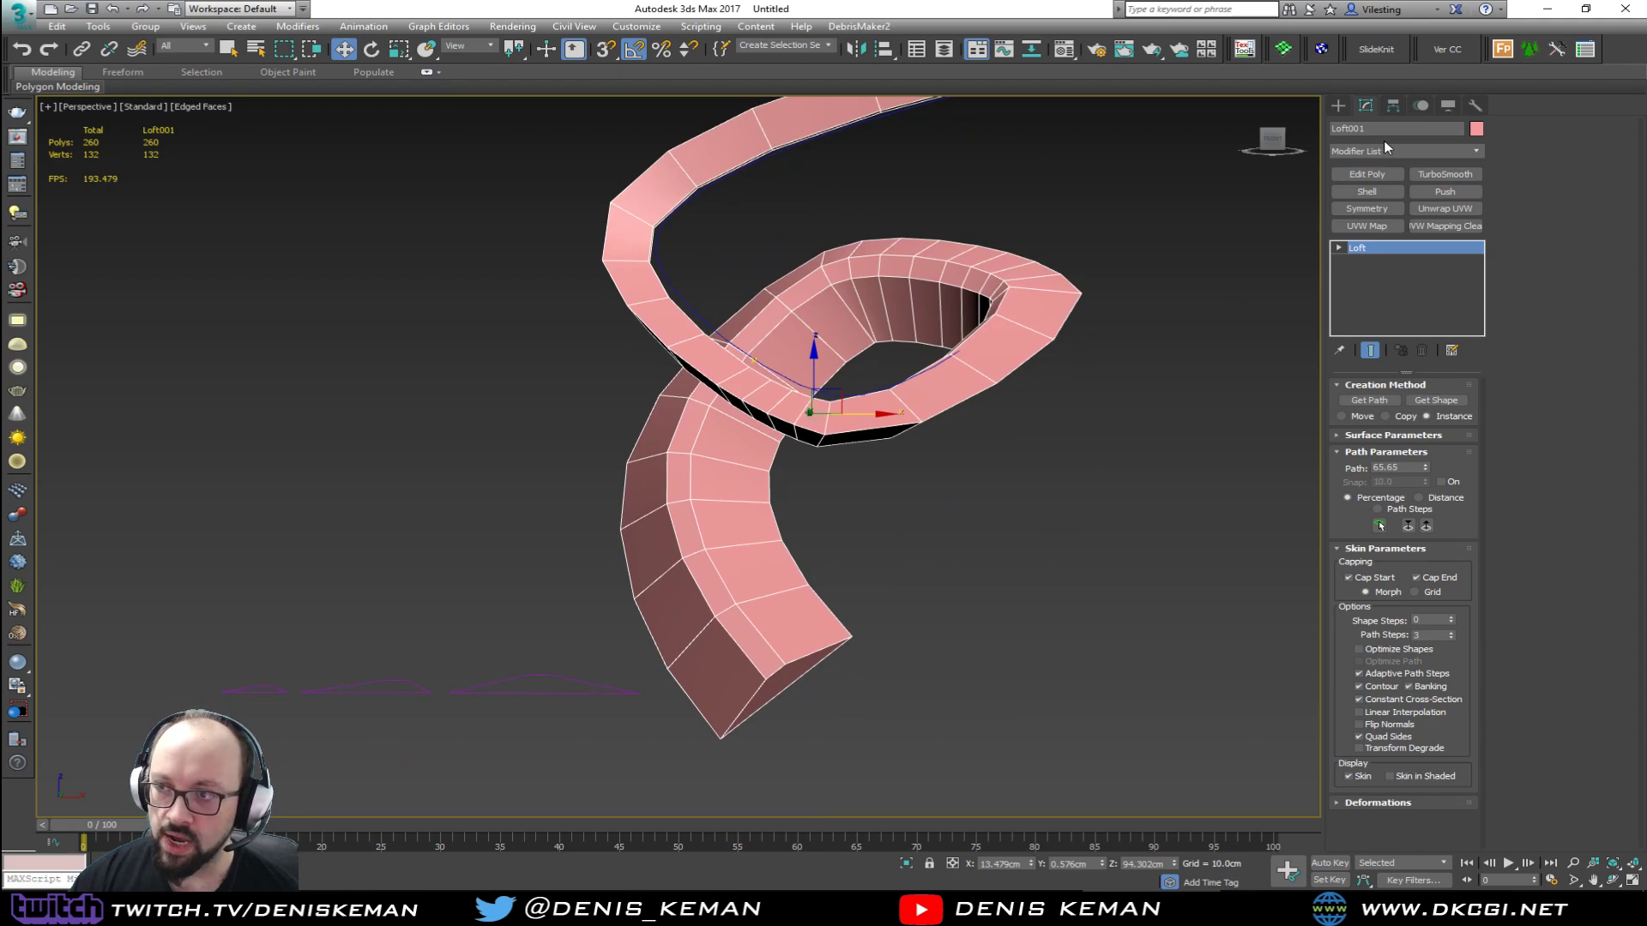
{"action": "mouse_move", "coordinate": [1017, 296]}
{"action": "middle_mouse_down", "text": "alt"}
{"action": "mouse_move", "coordinate": [776, 335]}
{"action": "mouse_move", "coordinate": [1021, 317]}
{"action": "middle_mouse_up", "text": "alt"}
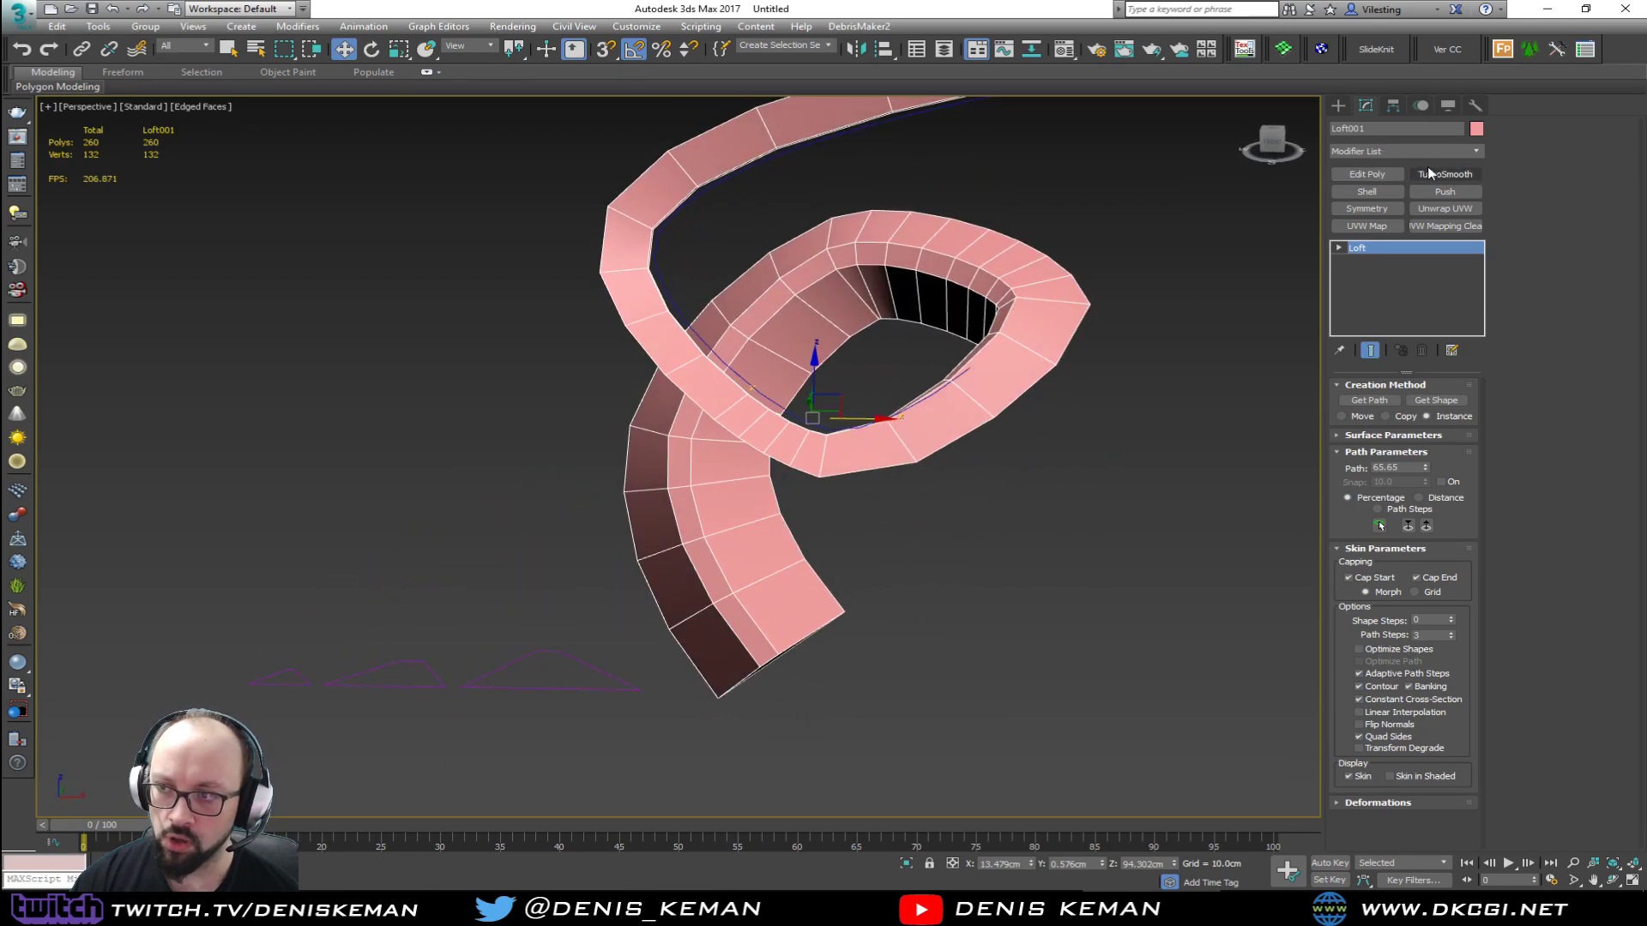
{"action": "left_click", "coordinate": [1366, 174]}
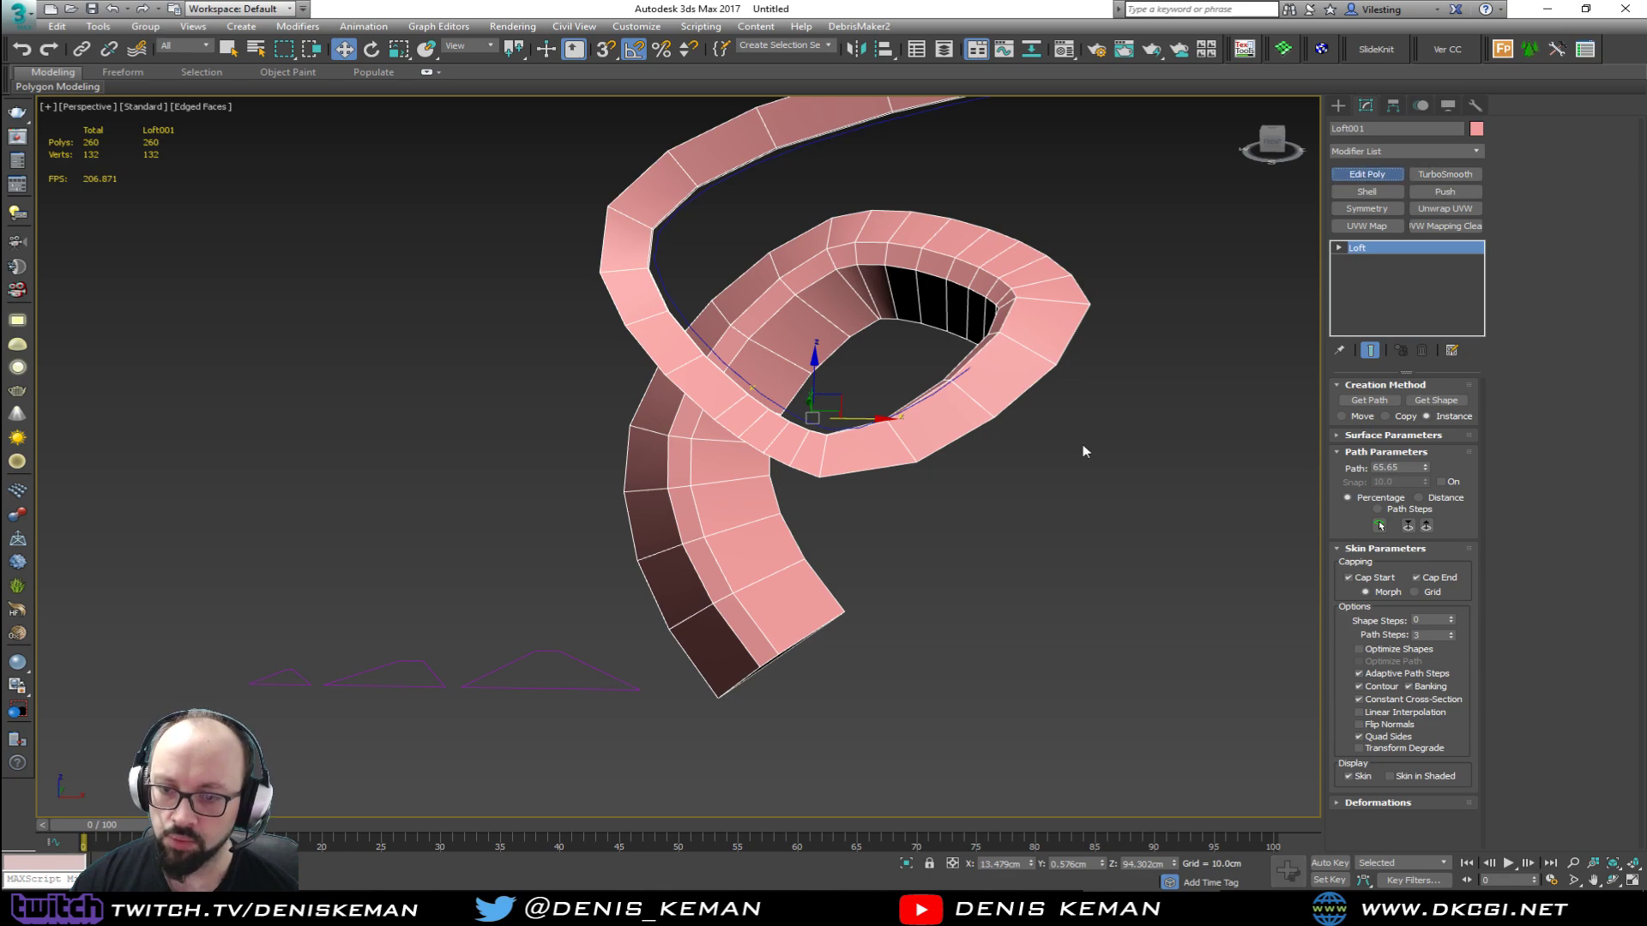
{"action": "key", "text": "4"}
{"action": "middle_click_drag", "start_coordinate": [836, 658], "coordinate": [822, 632], "text": "alt"}
{"action": "left_click", "coordinate": [802, 664]}
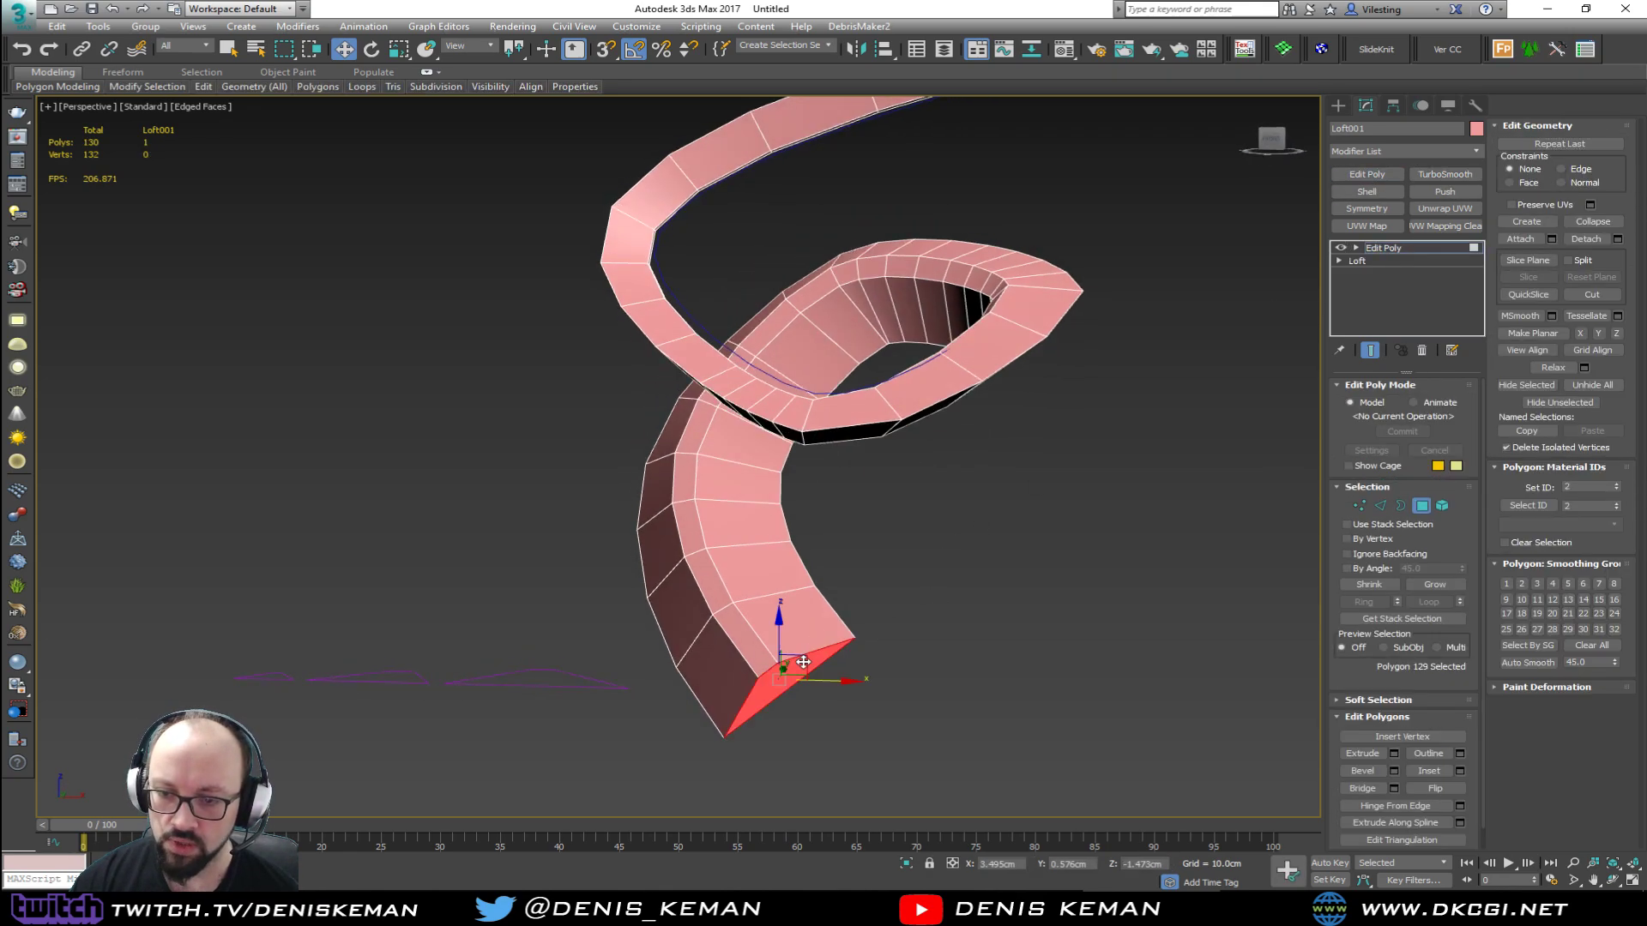
Step: Flatten the lower cap polygon with Make Planar along Z and move it down to about -19 cm in Z
{"action": "key", "text": "r"}
{"action": "key", "text": "w"}
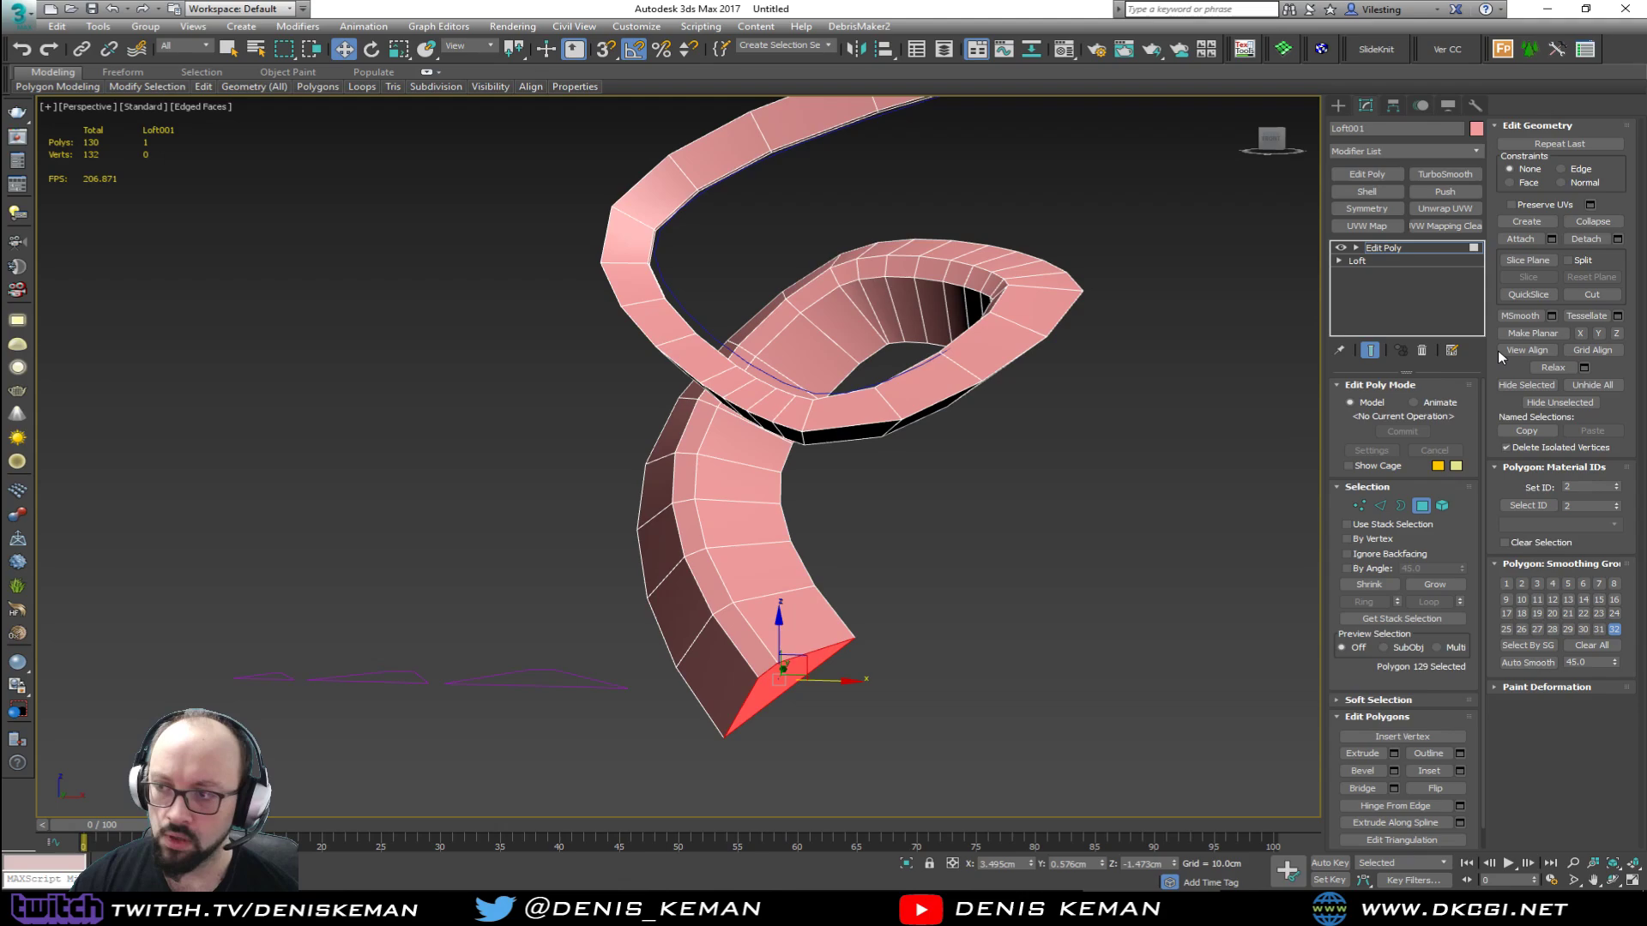
{"action": "left_click", "coordinate": [1616, 334]}
{"action": "left_click", "coordinate": [1597, 333]}
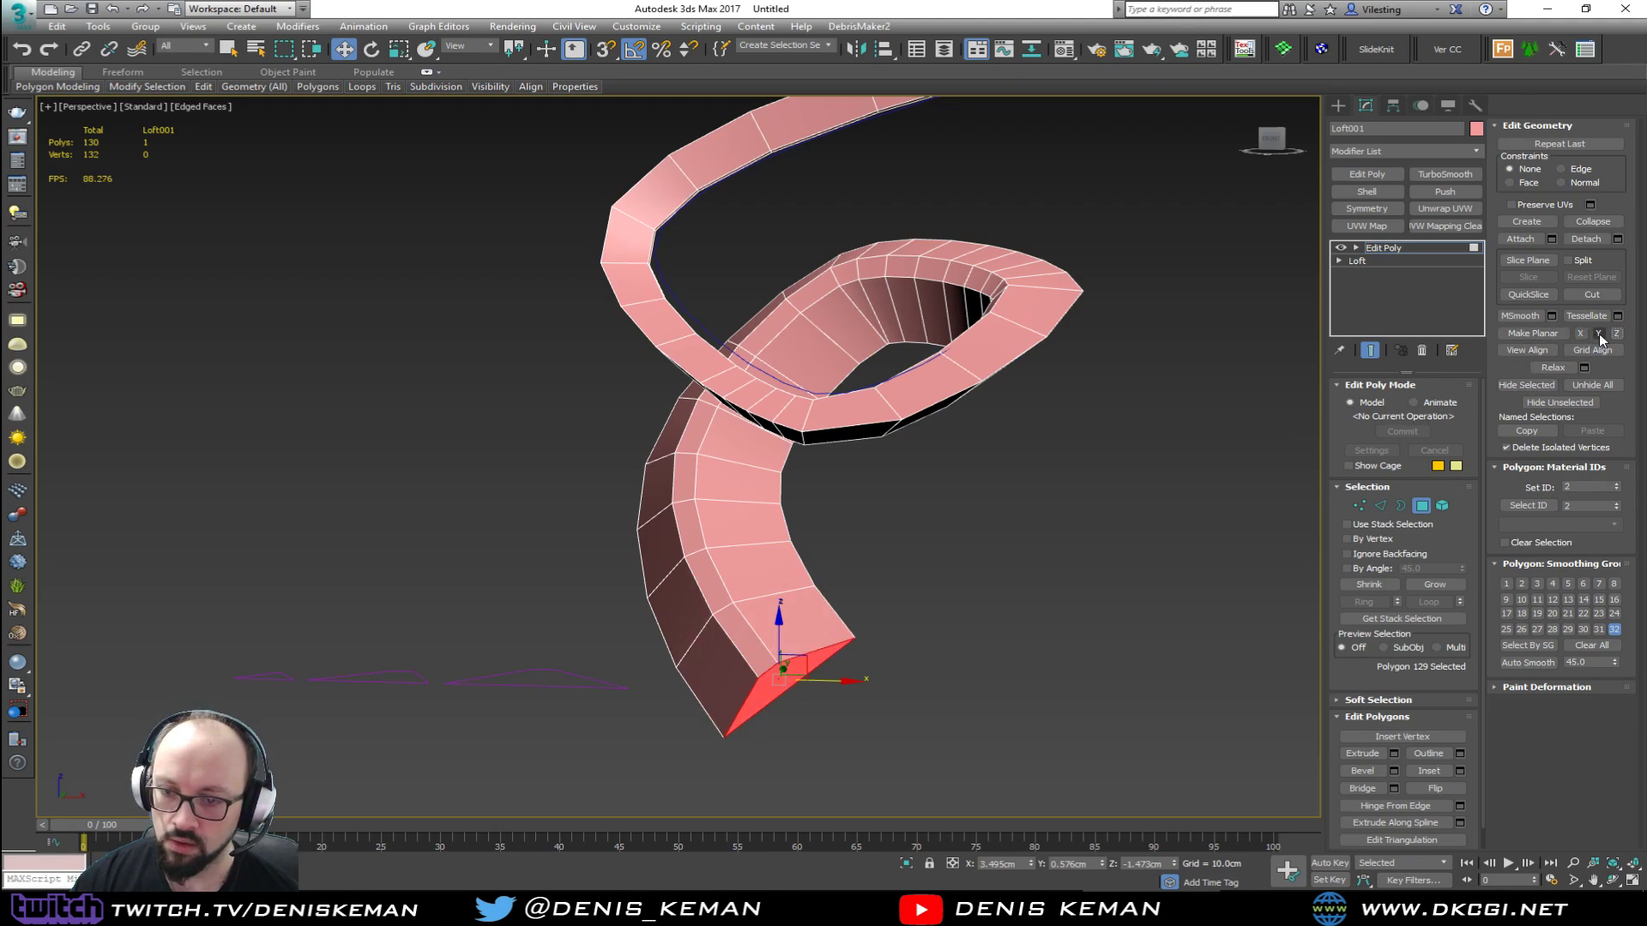
{"action": "left_click", "coordinate": [1599, 334]}
{"action": "left_click_drag", "start_coordinate": [778, 612], "coordinate": [779, 659]}
Step: Insert SwiftLoop support loops close to the lower end cap and along the ribbon's lengthwise corner edges
{"action": "middle_click_drag", "start_coordinate": [779, 659], "coordinate": [785, 421], "text": "alt"}
{"action": "scroll", "coordinate": [682, 663], "scroll_direction": "up", "scroll_amount": 5}
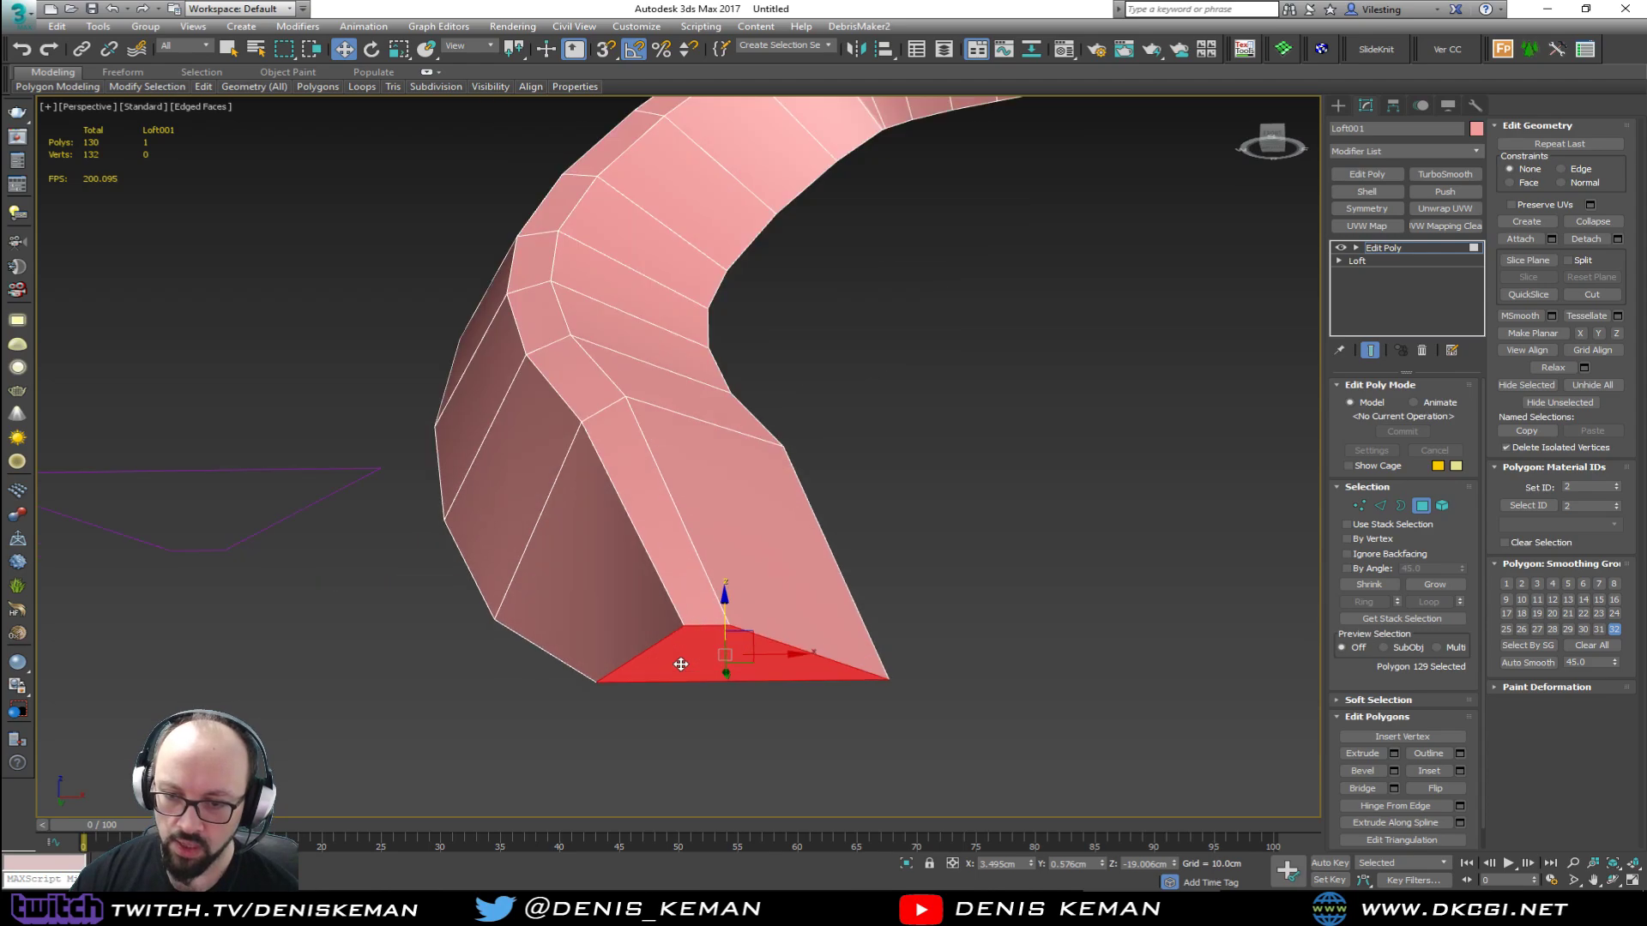
{"action": "key", "text": "alt+1"}
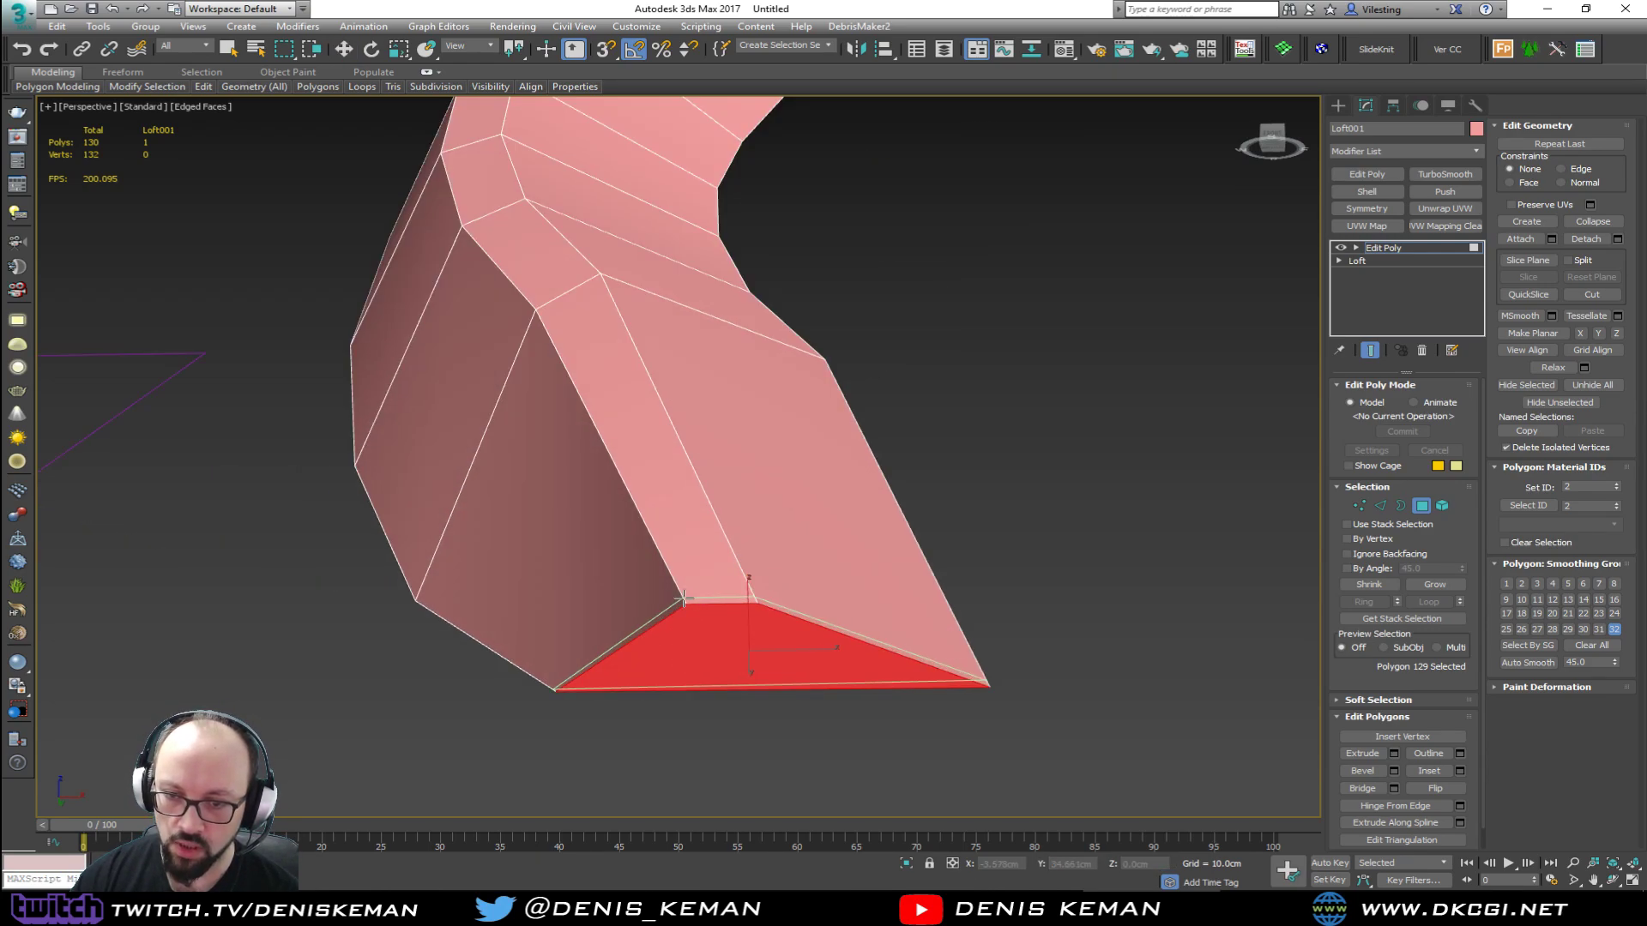
{"action": "left_click", "coordinate": [686, 600]}
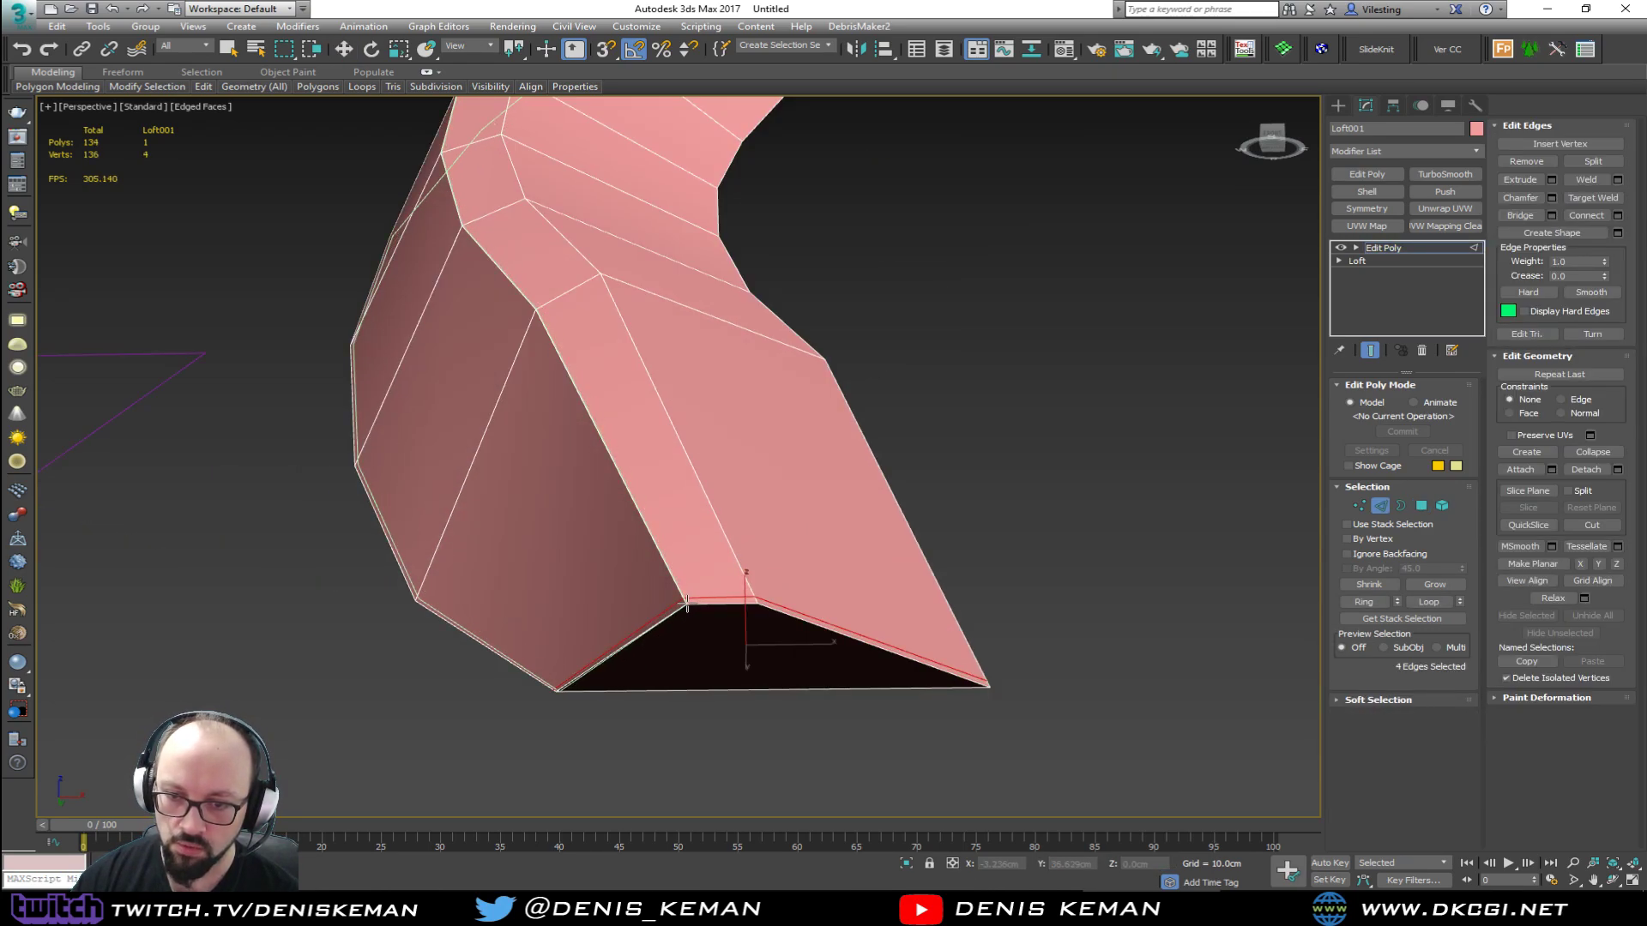
{"action": "left_click", "coordinate": [689, 603]}
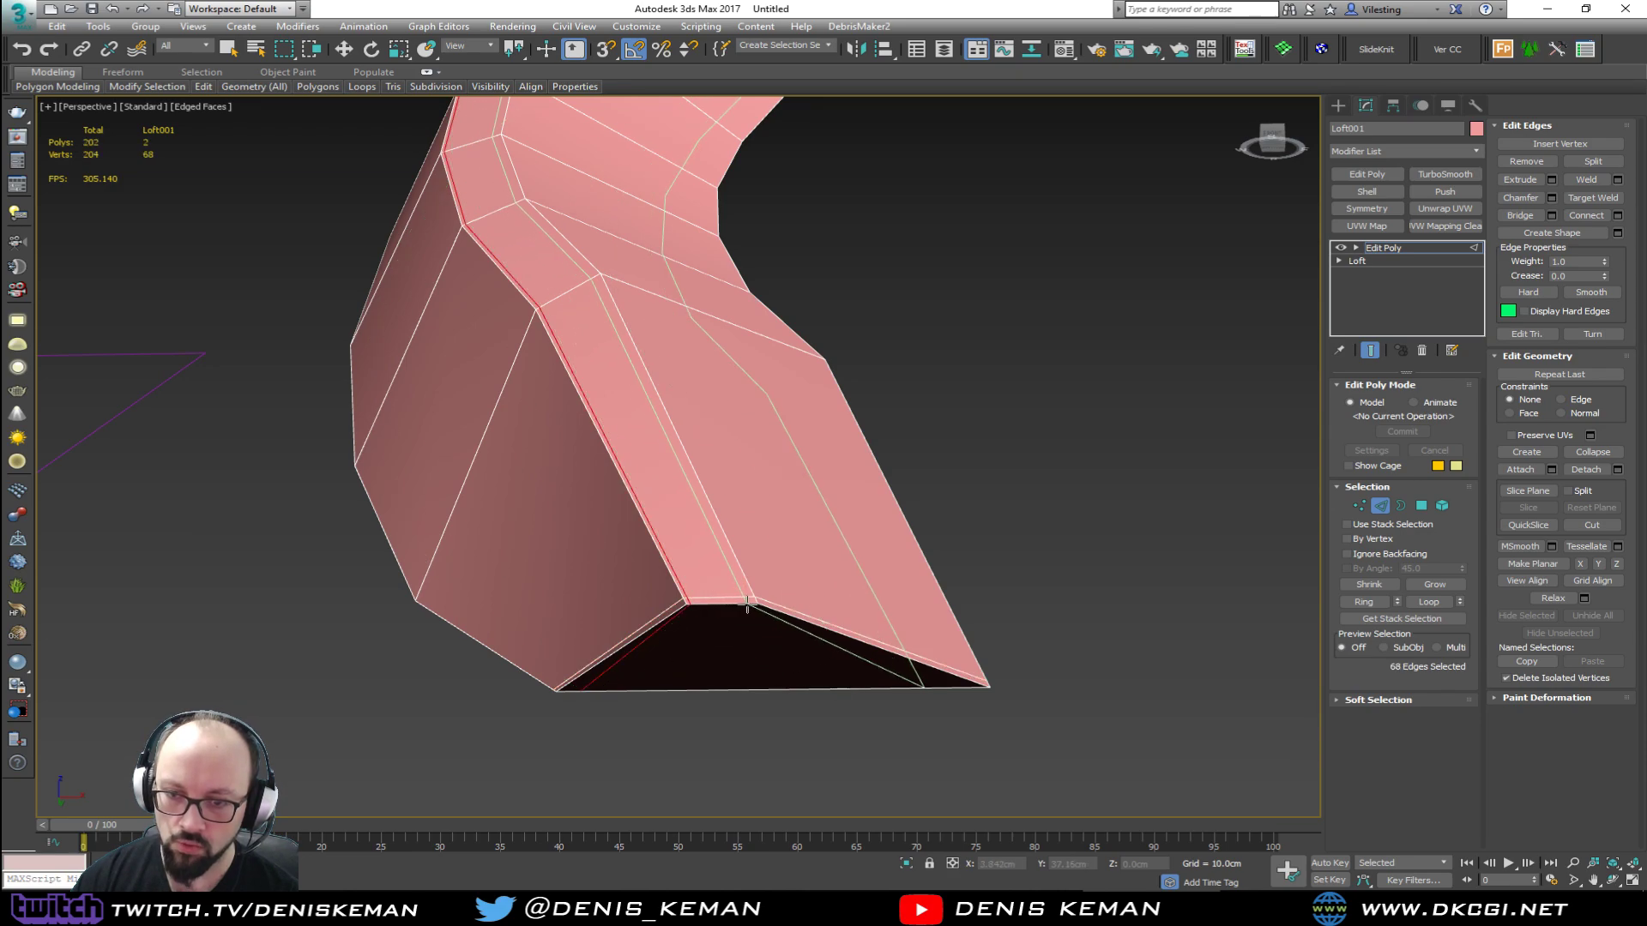
{"action": "left_click", "coordinate": [751, 605]}
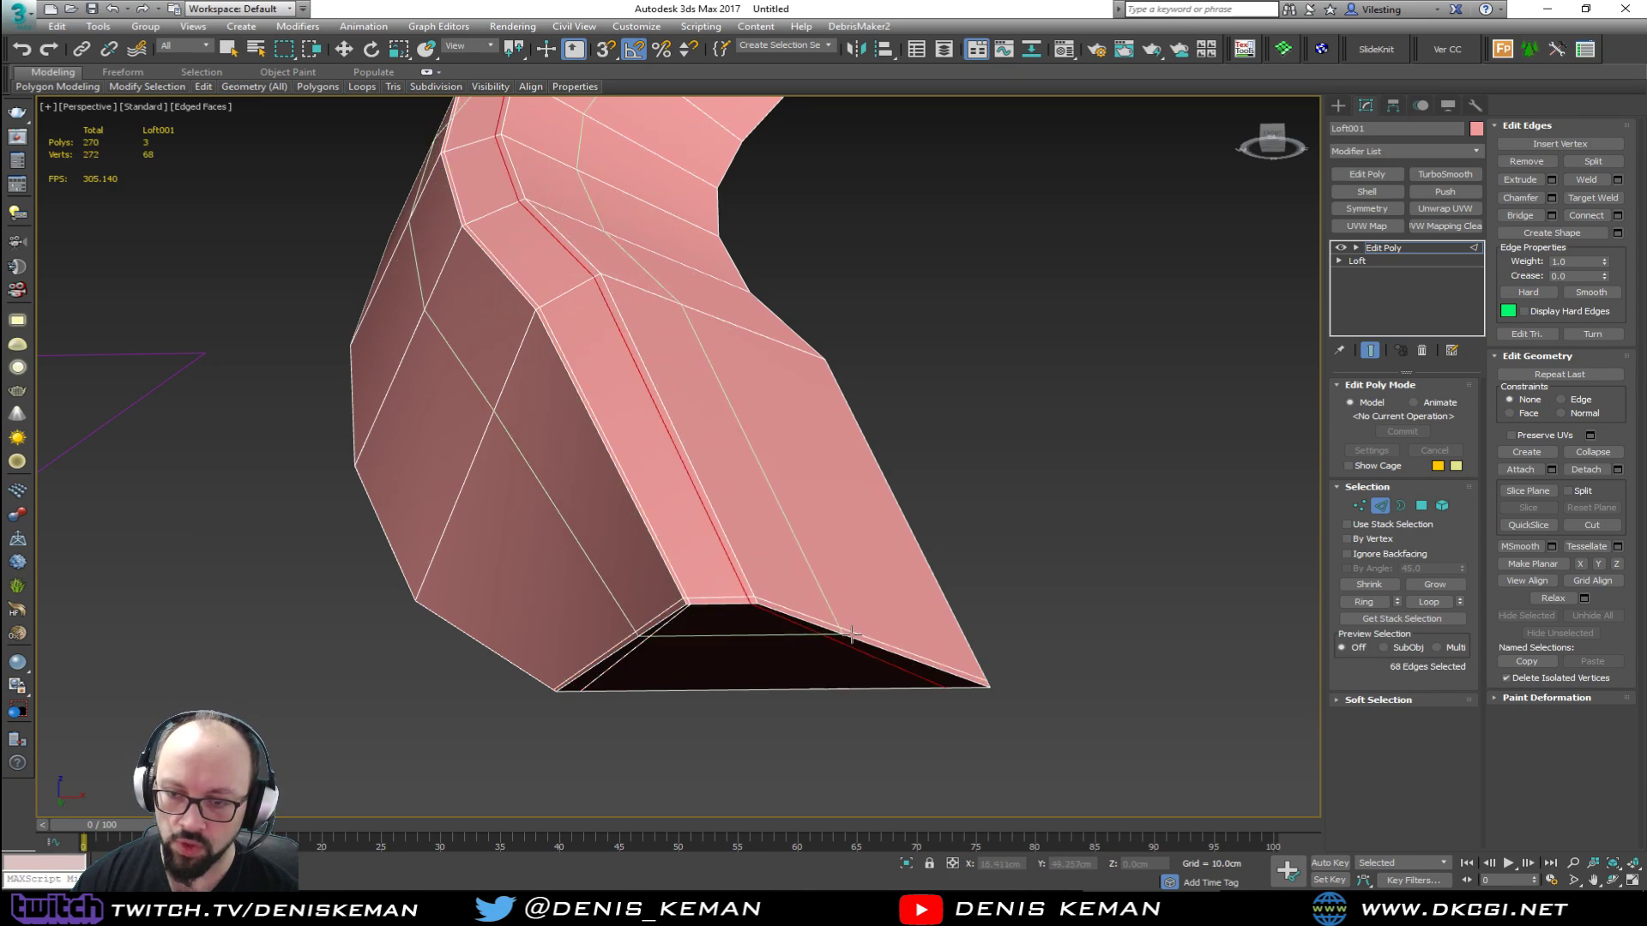
{"action": "left_click", "coordinate": [980, 678]}
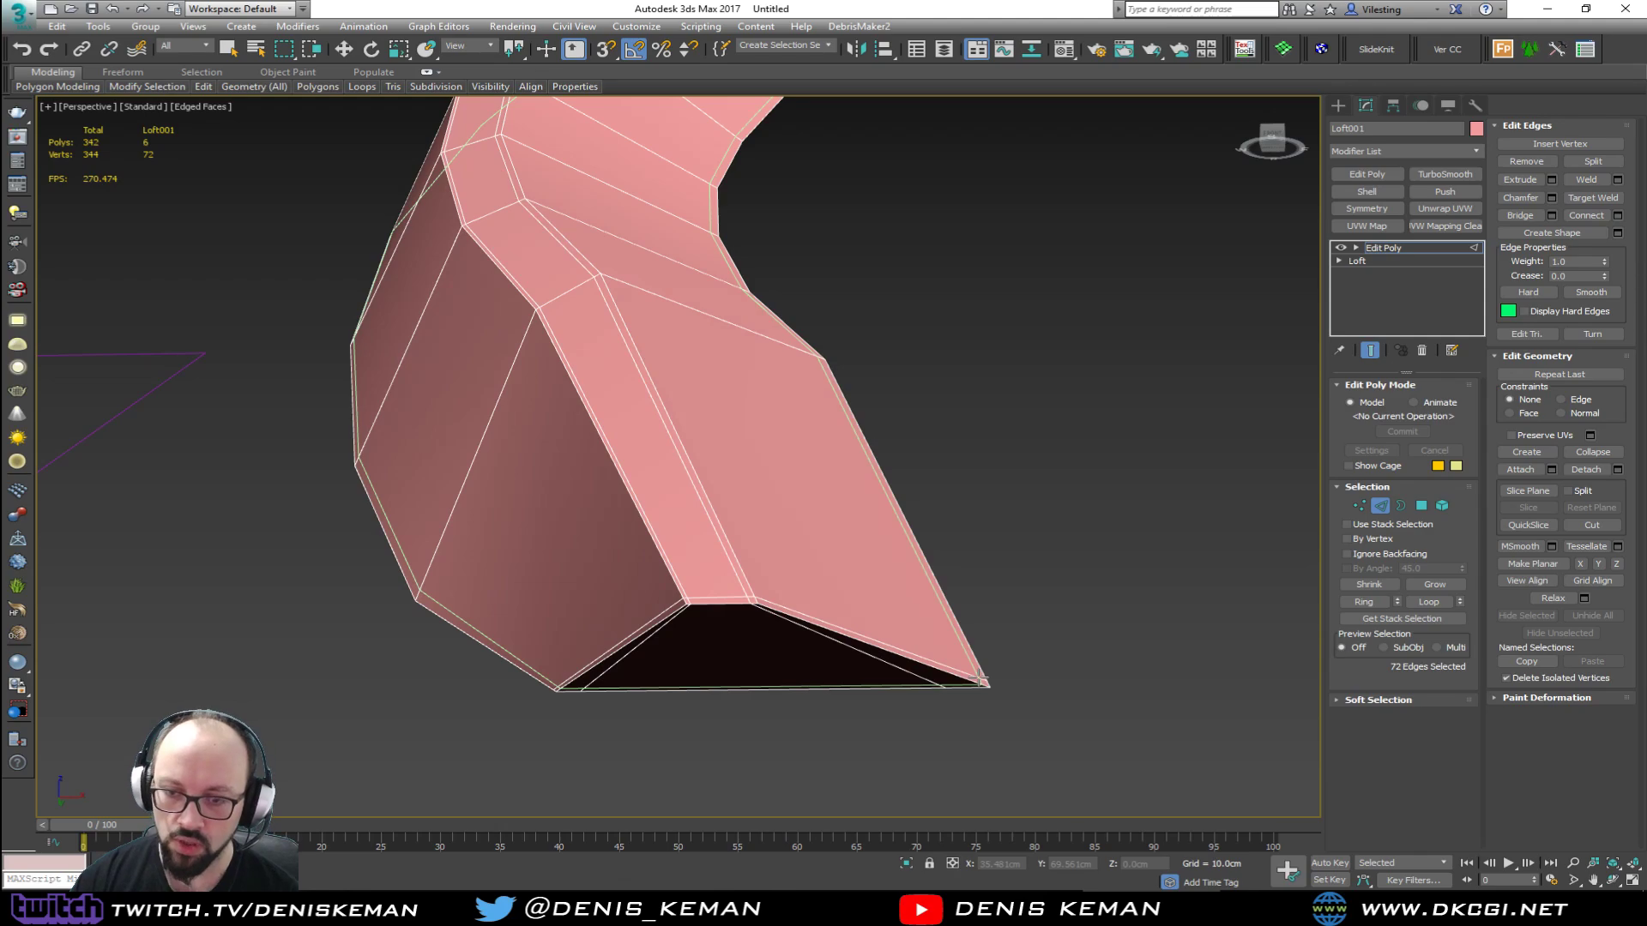
{"action": "right_click", "coordinate": [979, 678]}
Step: Insert further SwiftLoop support edges near the ribbon's narrow upper end and leave edge editing
{"action": "middle_click_drag", "start_coordinate": [907, 610], "coordinate": [772, 646]}
{"action": "scroll", "coordinate": [772, 646], "scroll_direction": "down", "scroll_amount": 5}
{"action": "middle_click_drag", "start_coordinate": [806, 399], "coordinate": [837, 467]}
{"action": "scroll", "coordinate": [902, 418], "scroll_direction": "up", "scroll_amount": 7}
{"action": "scroll", "coordinate": [903, 419], "scroll_direction": "down", "scroll_amount": 2}
{"action": "key", "text": "alt+1"}
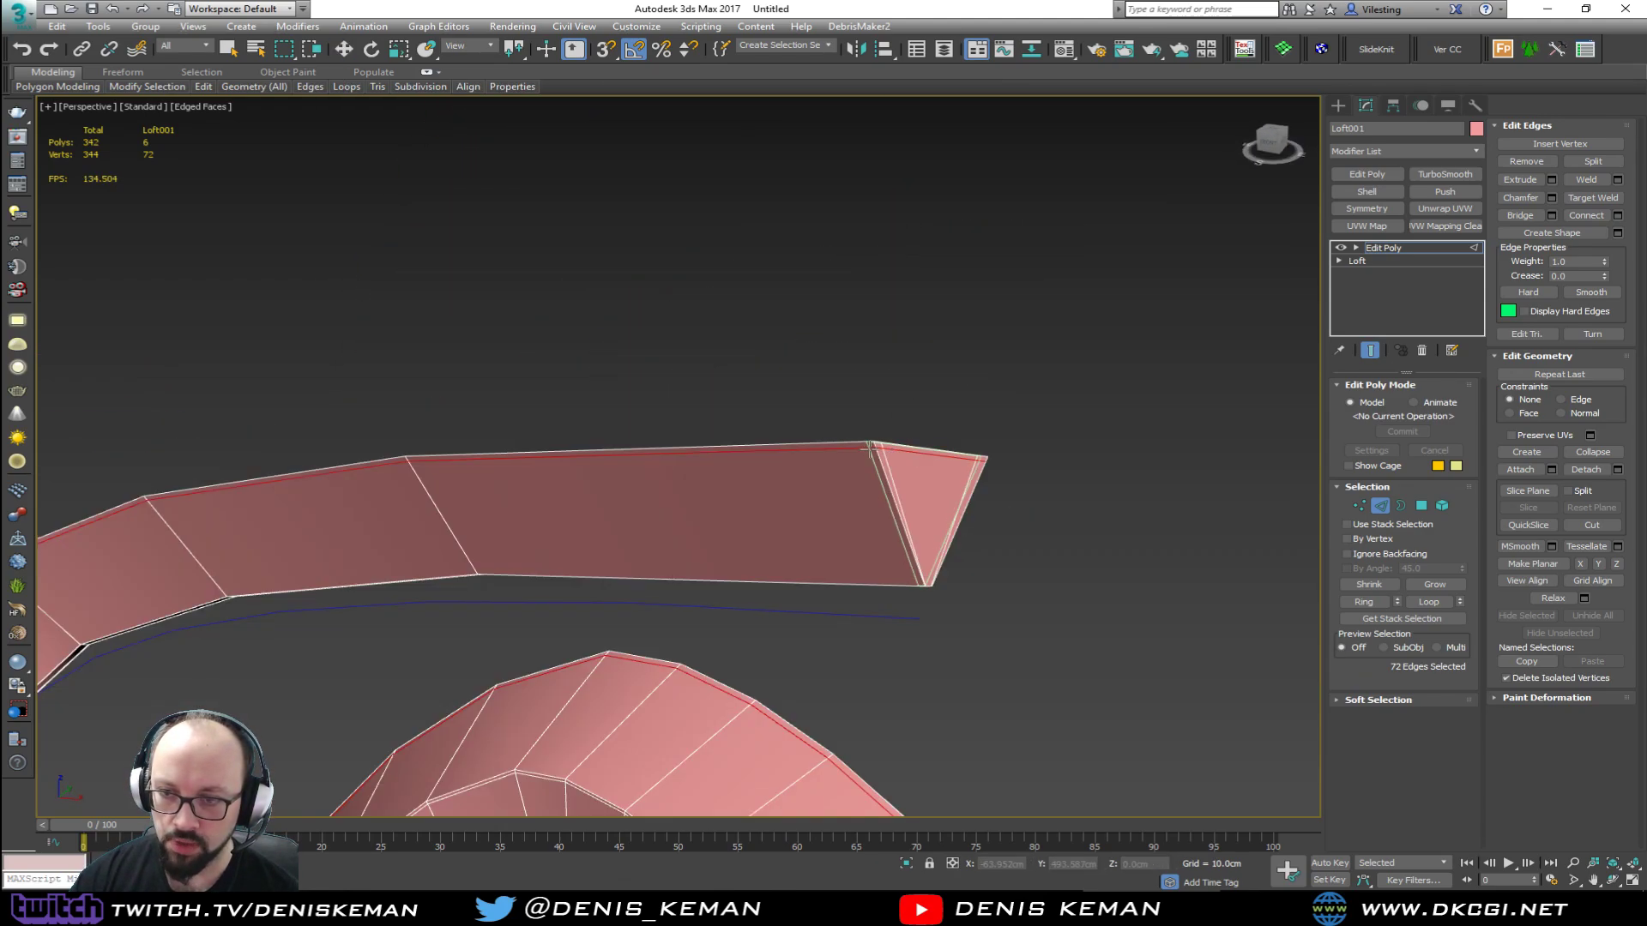
{"action": "left_click", "coordinate": [870, 450]}
{"action": "right_click", "coordinate": [870, 450]}
{"action": "left_click", "coordinate": [1381, 505]}
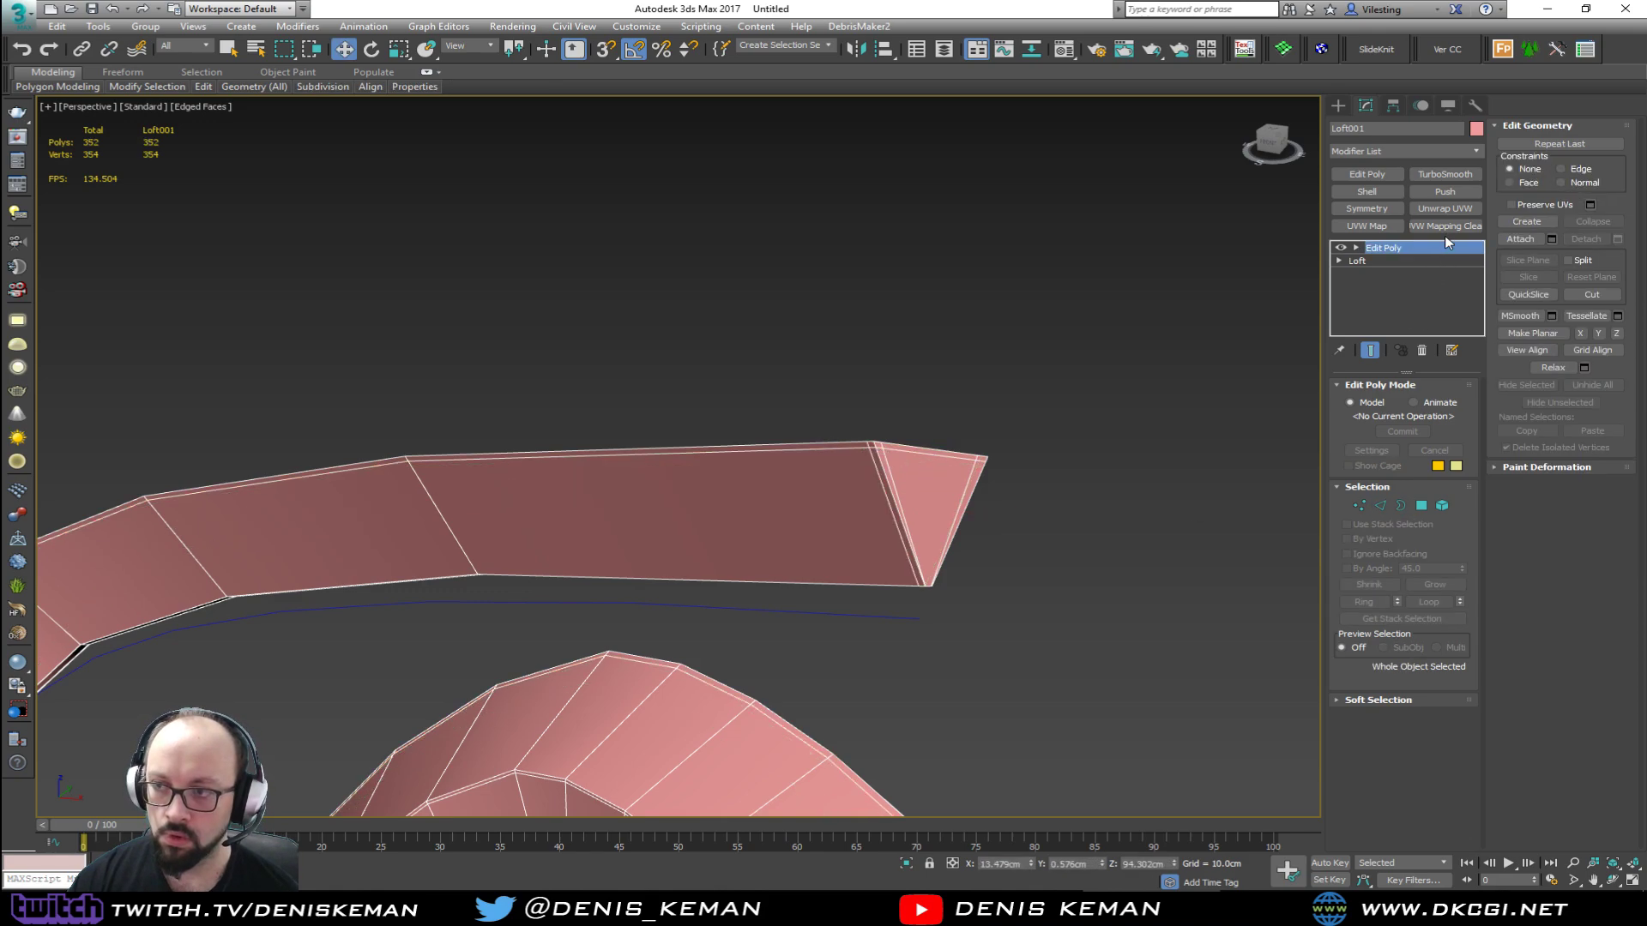
Step: Add a TurboSmooth modifier with 2 iterations to the ribbon and turn off edged faces
{"action": "left_click", "coordinate": [1453, 176]}
{"action": "key", "text": "F4"}
{"action": "scroll", "coordinate": [1070, 309], "scroll_direction": "down", "scroll_amount": 4}
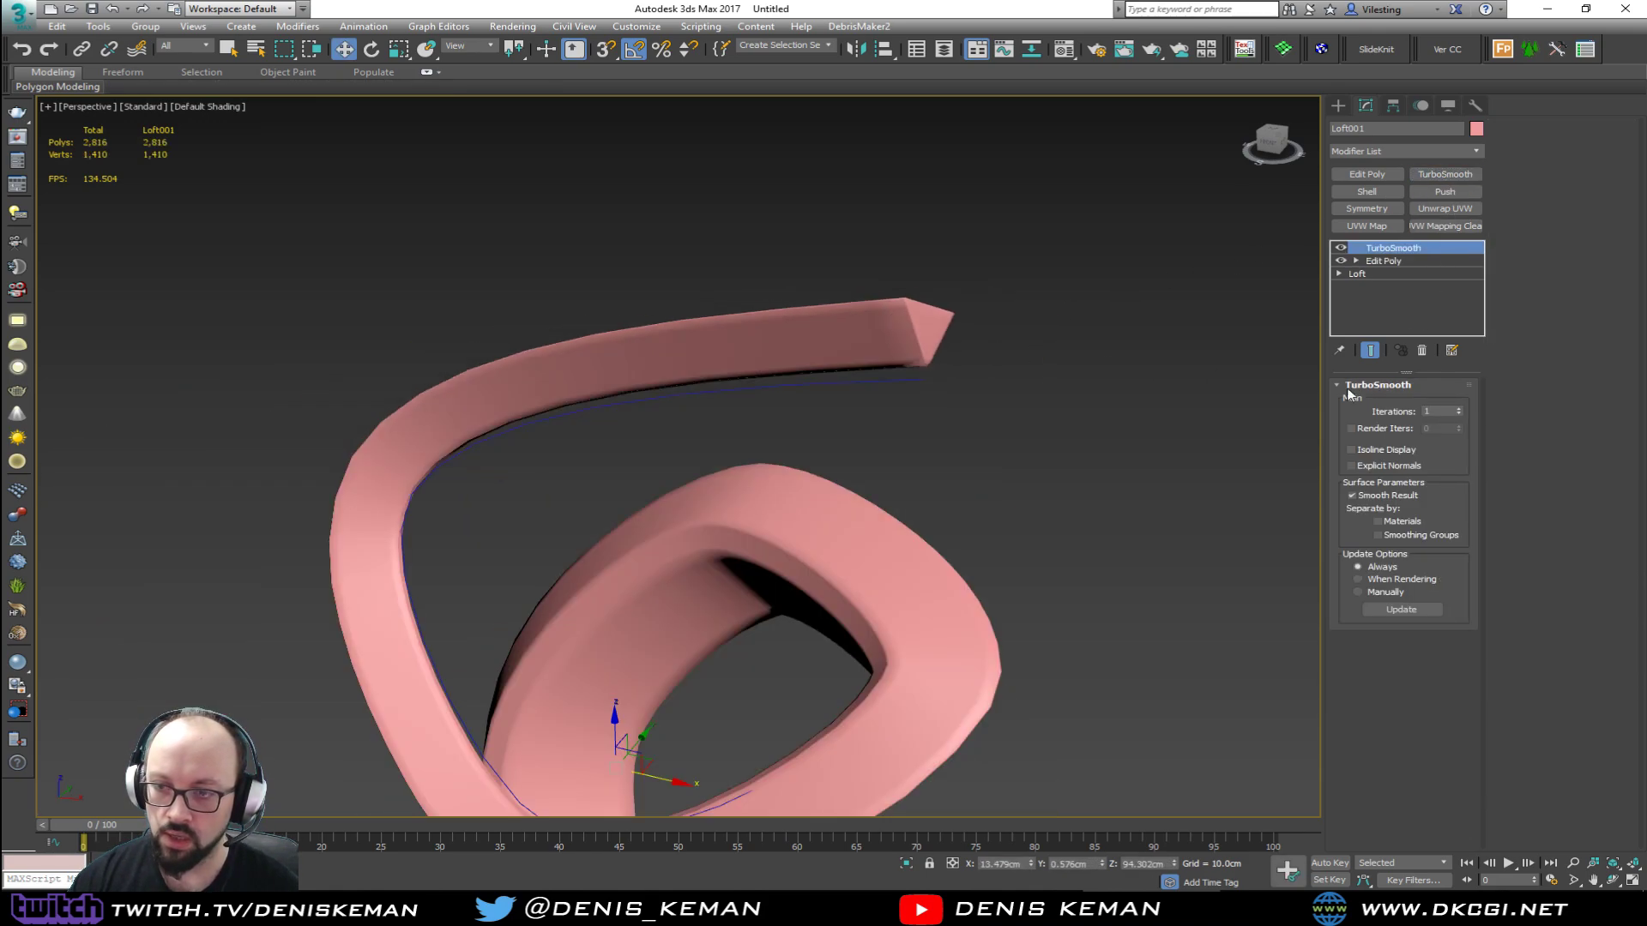
{"action": "left_click", "coordinate": [1459, 409]}
{"action": "middle_click_drag", "start_coordinate": [956, 492], "coordinate": [798, 364], "text": "alt"}
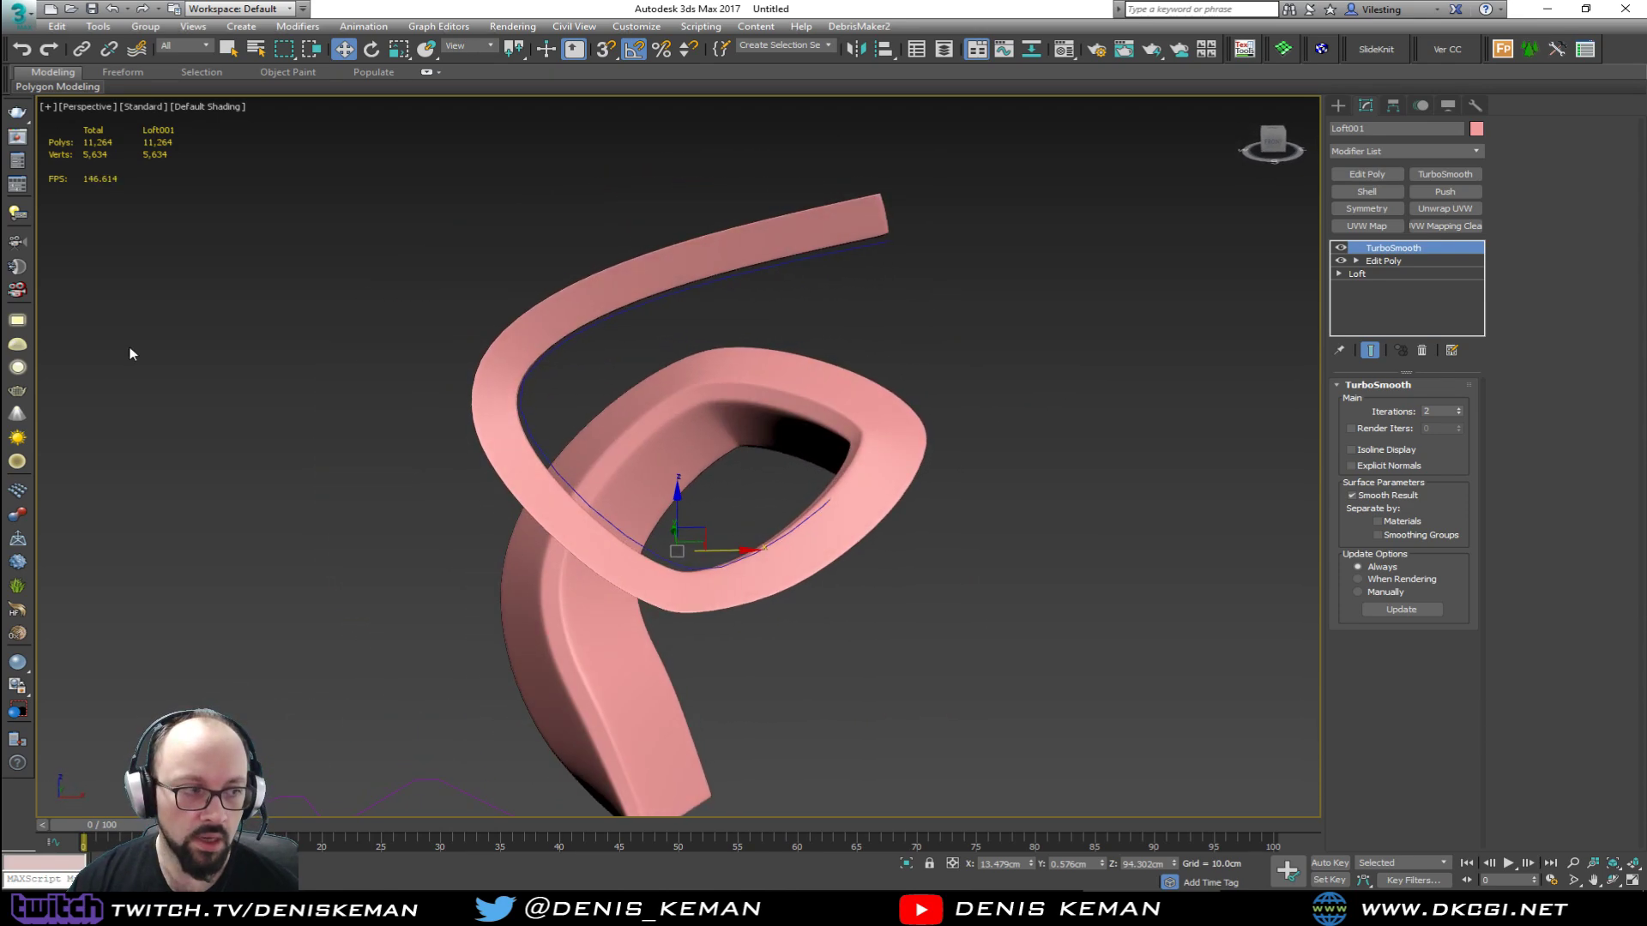
Step: Switch to Discord and place its enlarged sculpture reference image over the viewport for comparison
{"action": "left_click_drag", "start_coordinate": [0, 197], "coordinate": [1436, 128]}
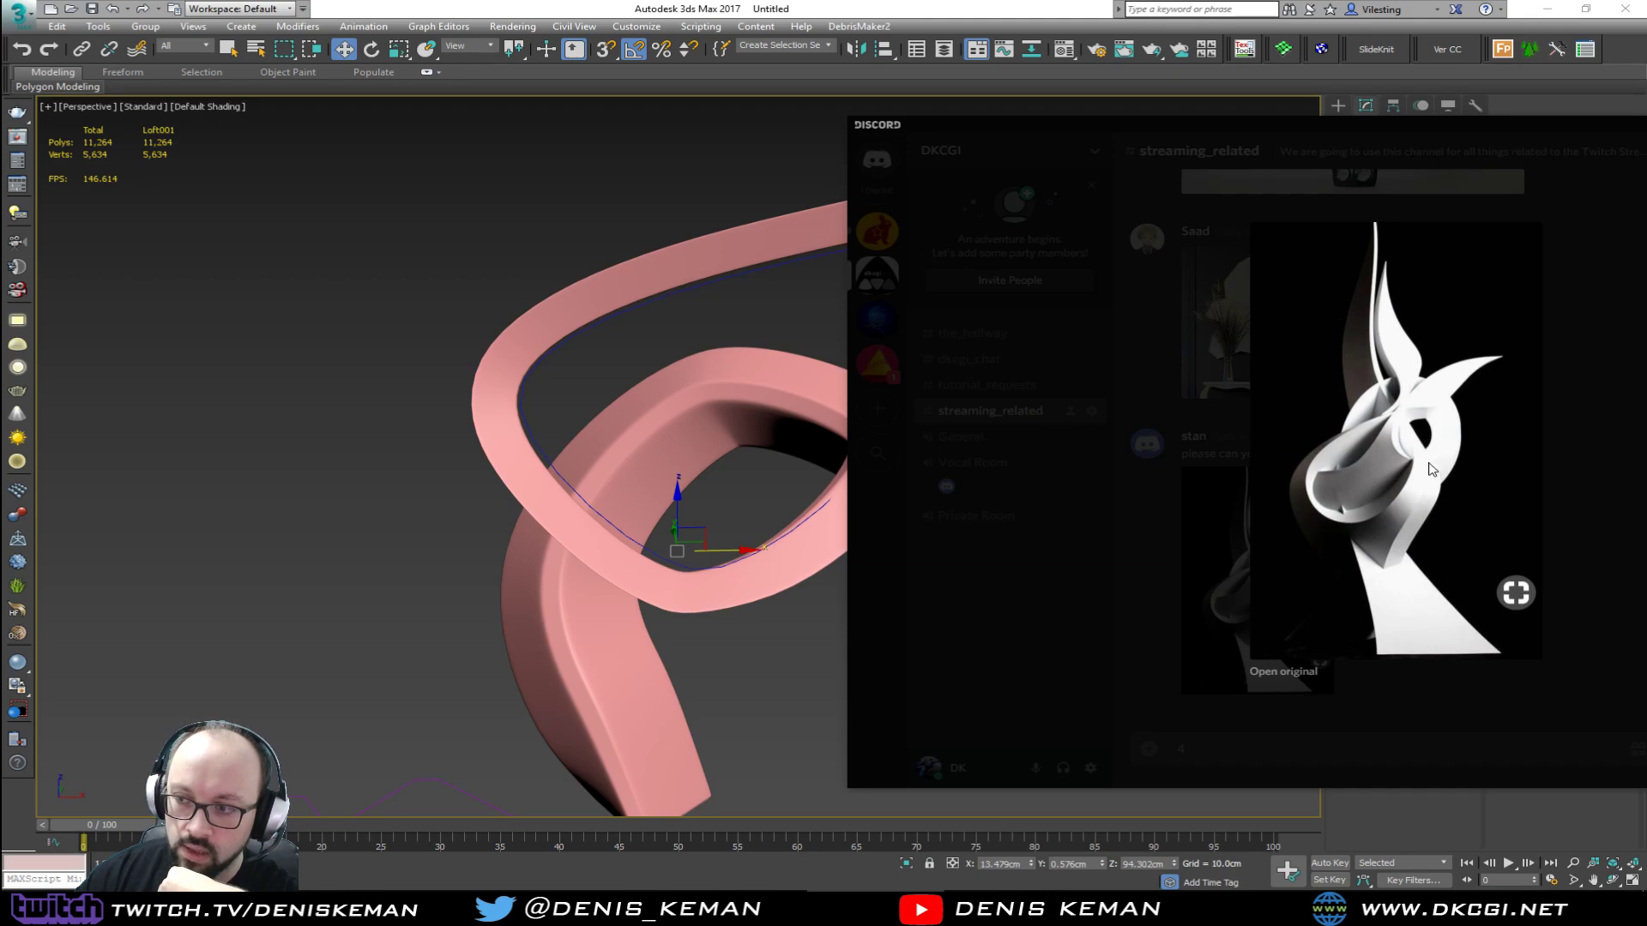
{"action": "left_click_drag", "start_coordinate": [1198, 132], "coordinate": [668, 131]}
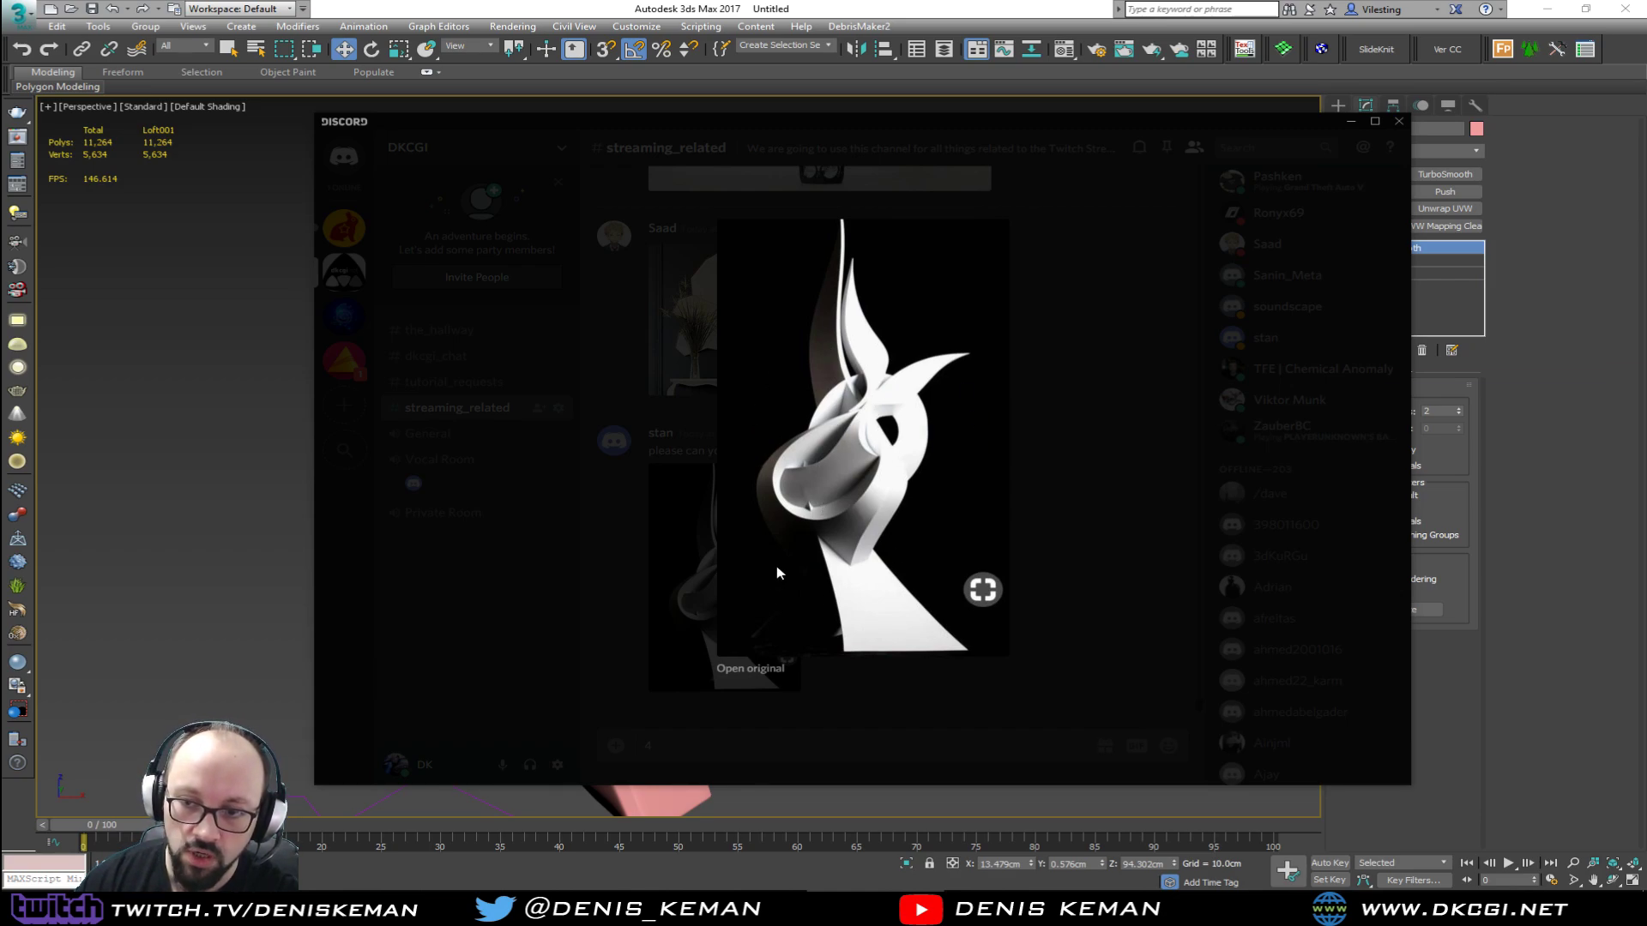
Step: Close the enlarged sculpture reference, move the Discord window off the viewport and inspect the smoothed ribbon from another angle
{"action": "left_click", "coordinate": [1086, 447]}
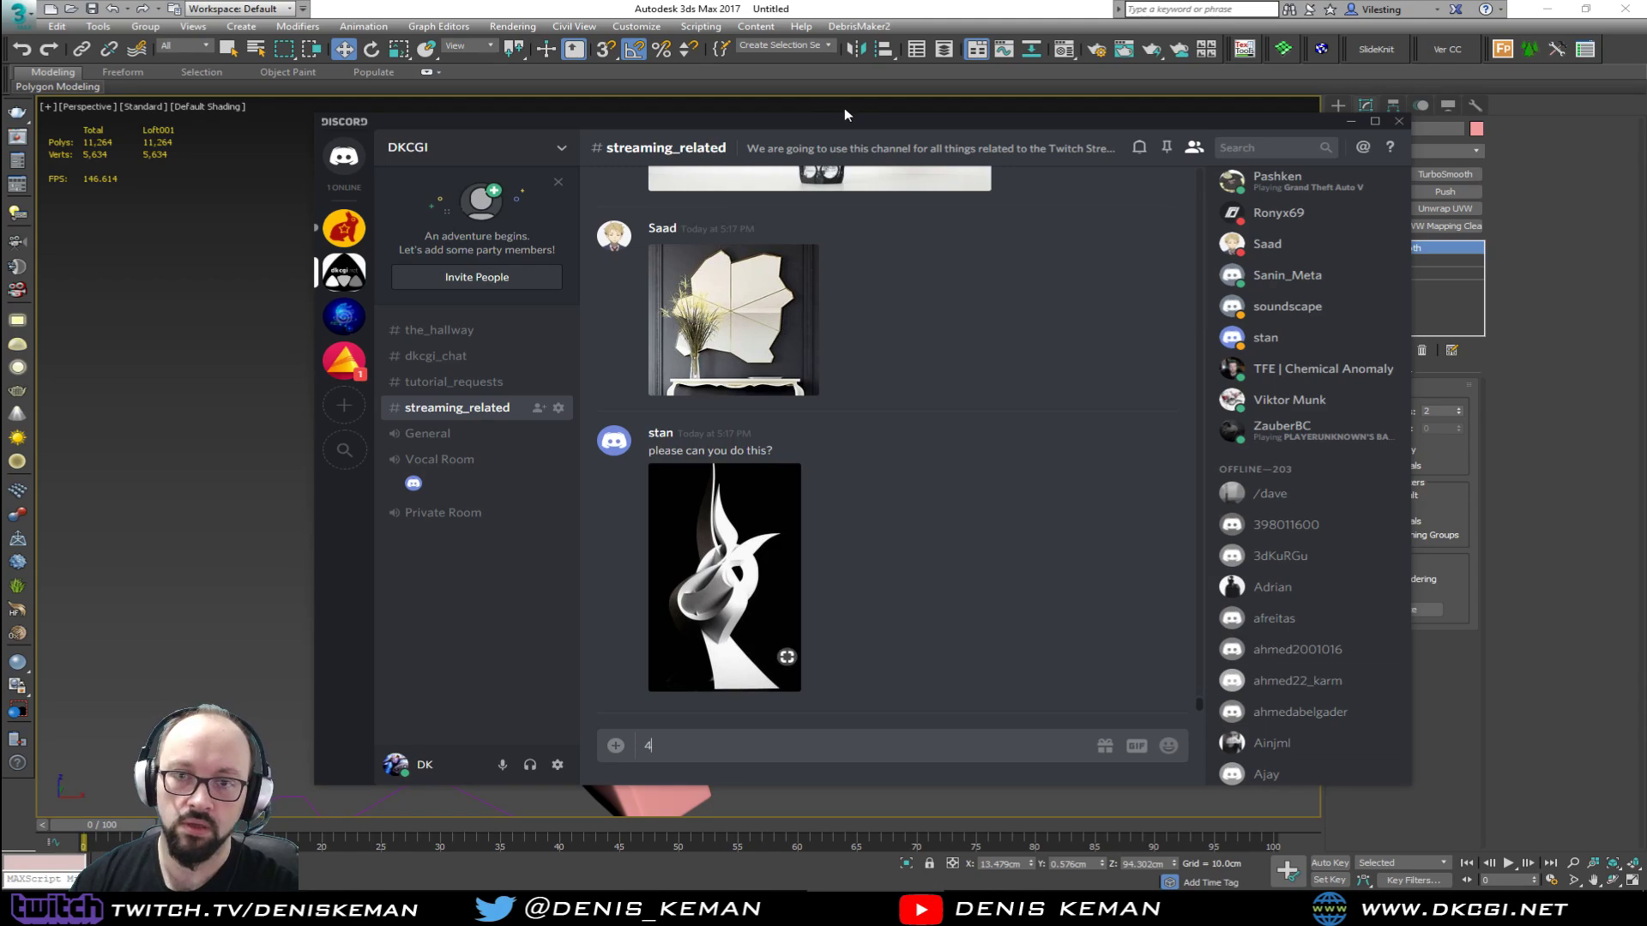
{"action": "left_click_drag", "start_coordinate": [803, 116], "coordinate": [0, 128]}
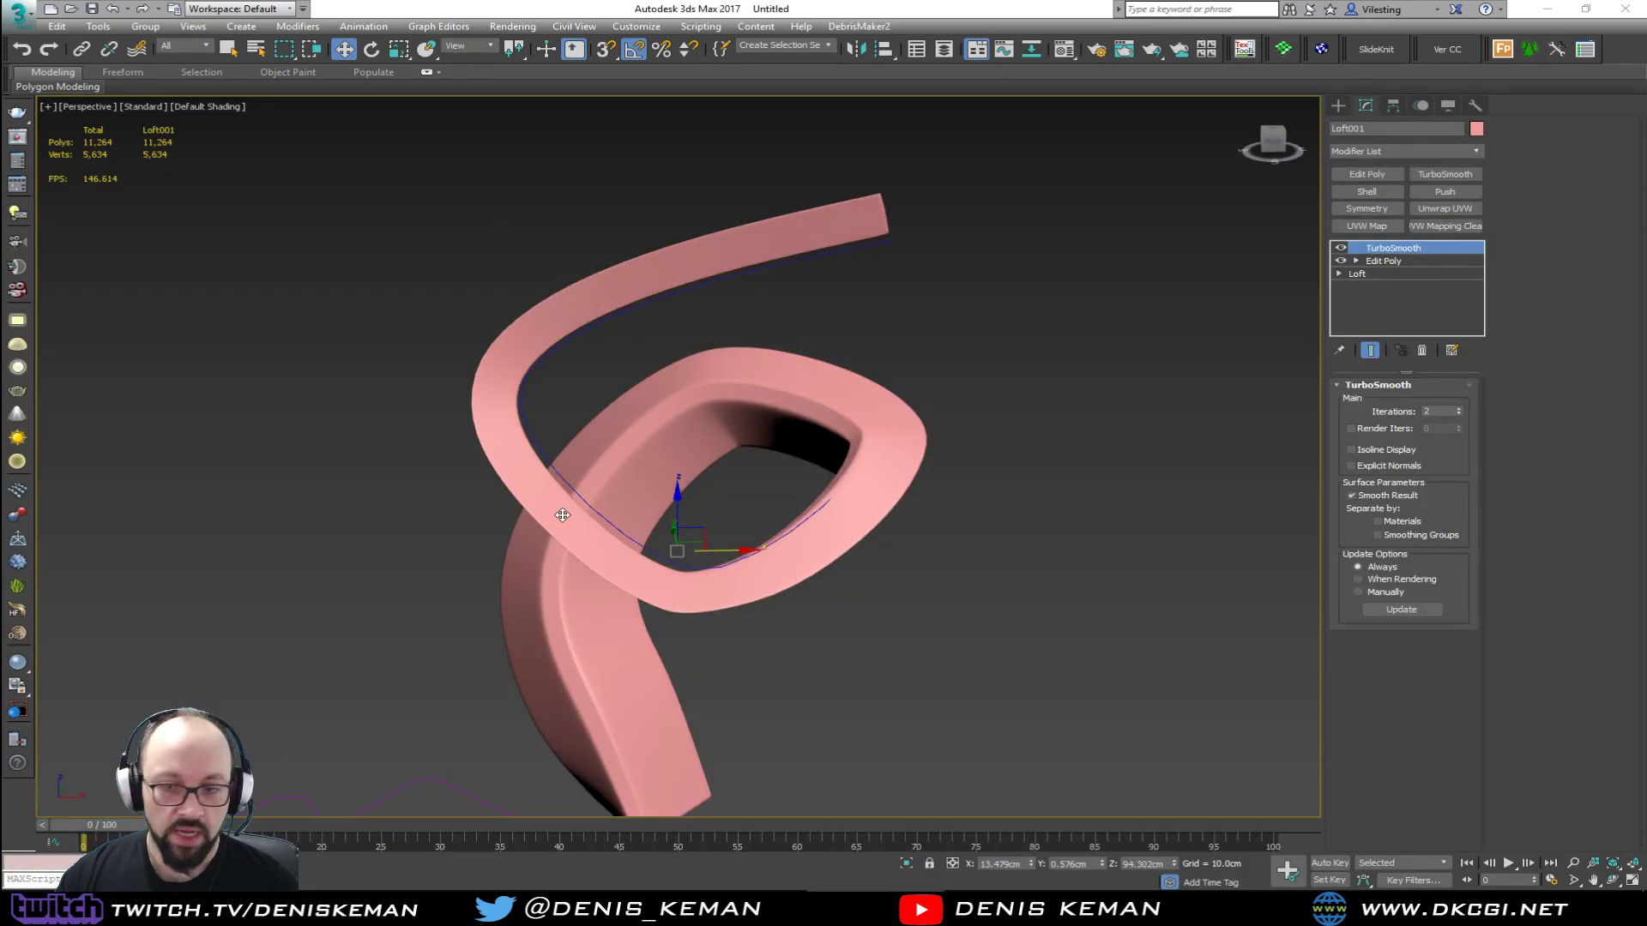
{"action": "middle_click_drag", "start_coordinate": [561, 515], "coordinate": [727, 462], "text": "alt"}
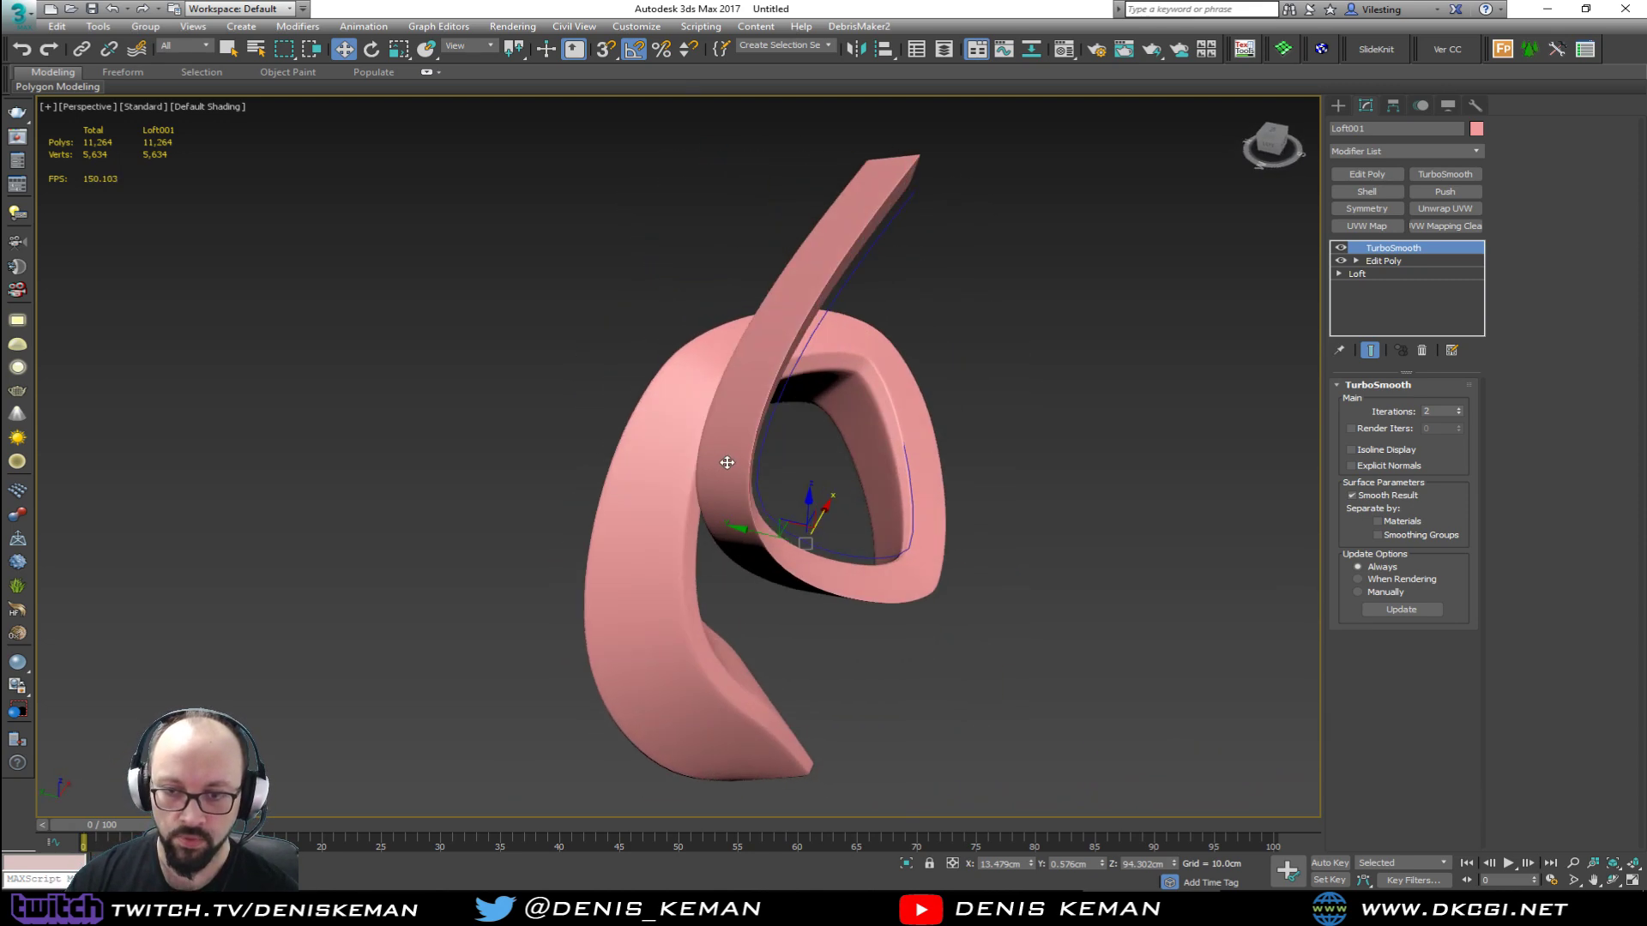
Step: Delete the smoothed ribbon, the looping path spline and the three profile shapes to empty the scene
{"action": "key", "text": "Delete"}
{"action": "middle_click_drag", "start_coordinate": [809, 375], "coordinate": [926, 411], "text": "alt"}
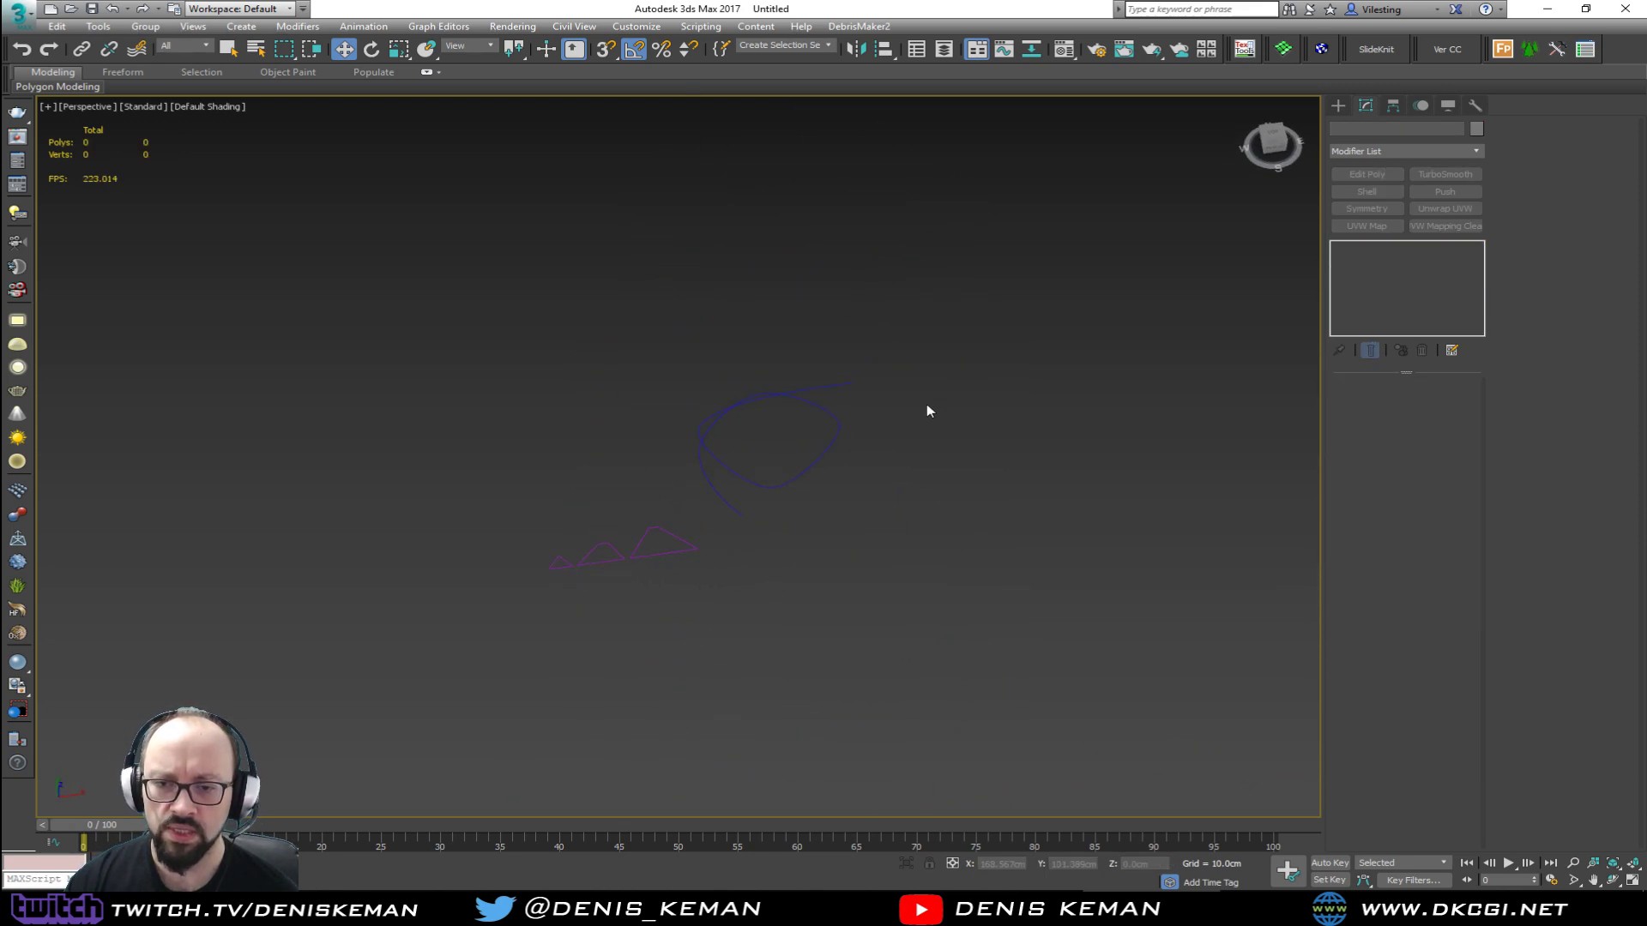
{"action": "left_click_drag", "start_coordinate": [969, 285], "coordinate": [427, 648]}
{"action": "scroll", "coordinate": [686, 566], "scroll_direction": "up", "scroll_amount": 5}
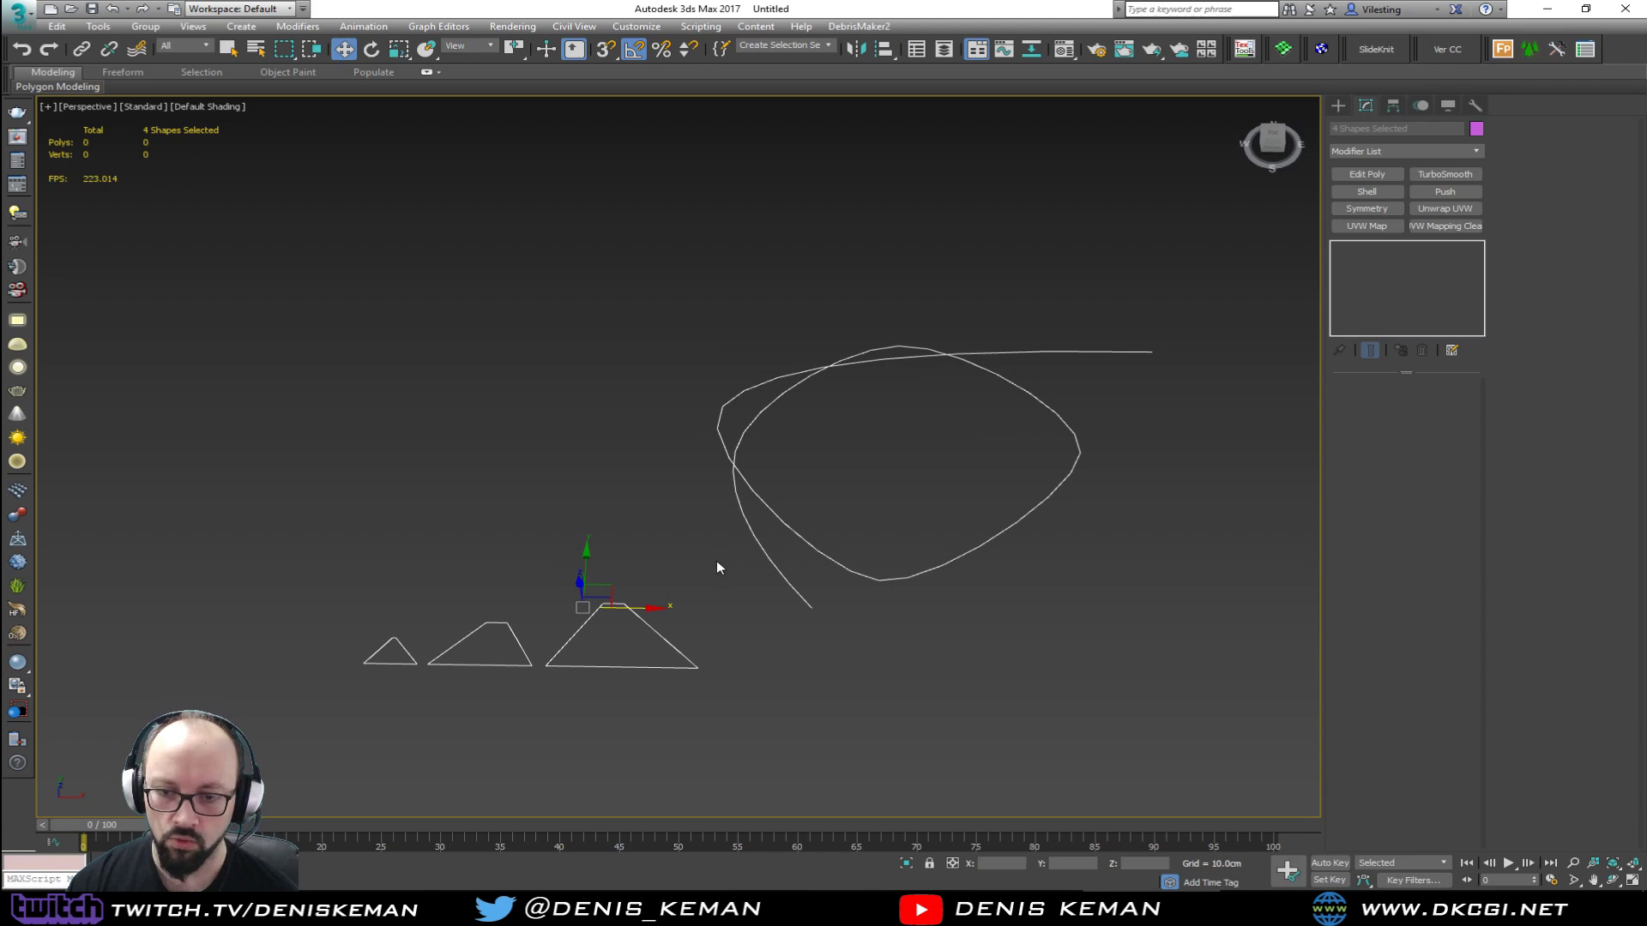
{"action": "key", "text": "Delete"}
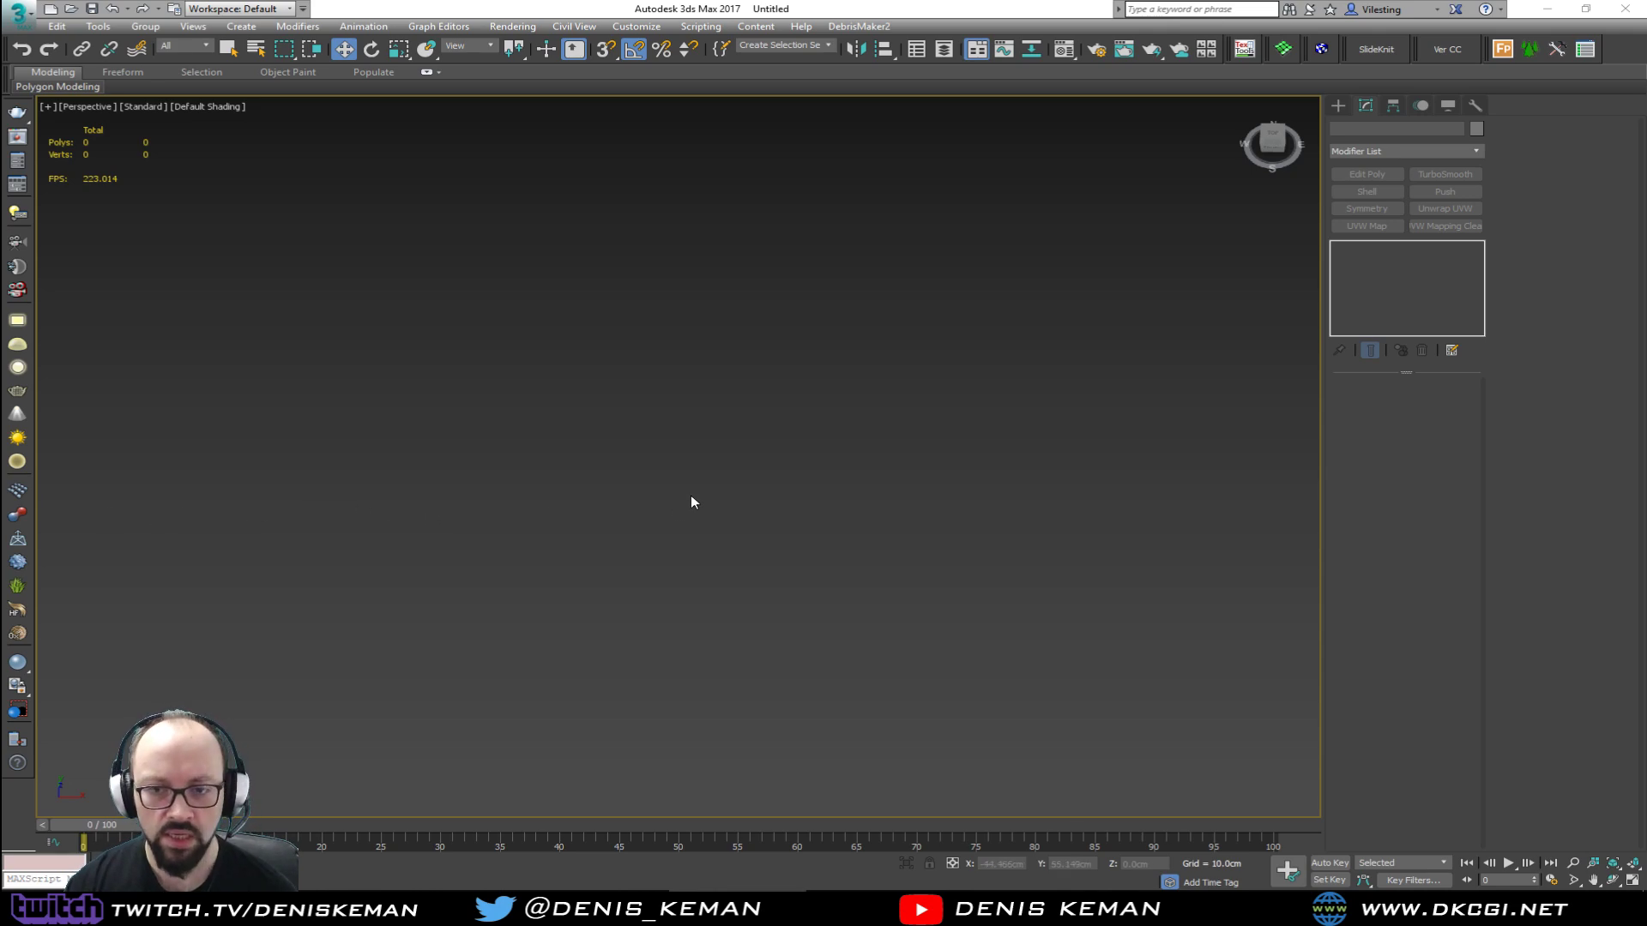
Step: Switch to the four-viewport layout, reset the views and show the grid in the perspective viewport
{"action": "key", "text": "alt+w"}
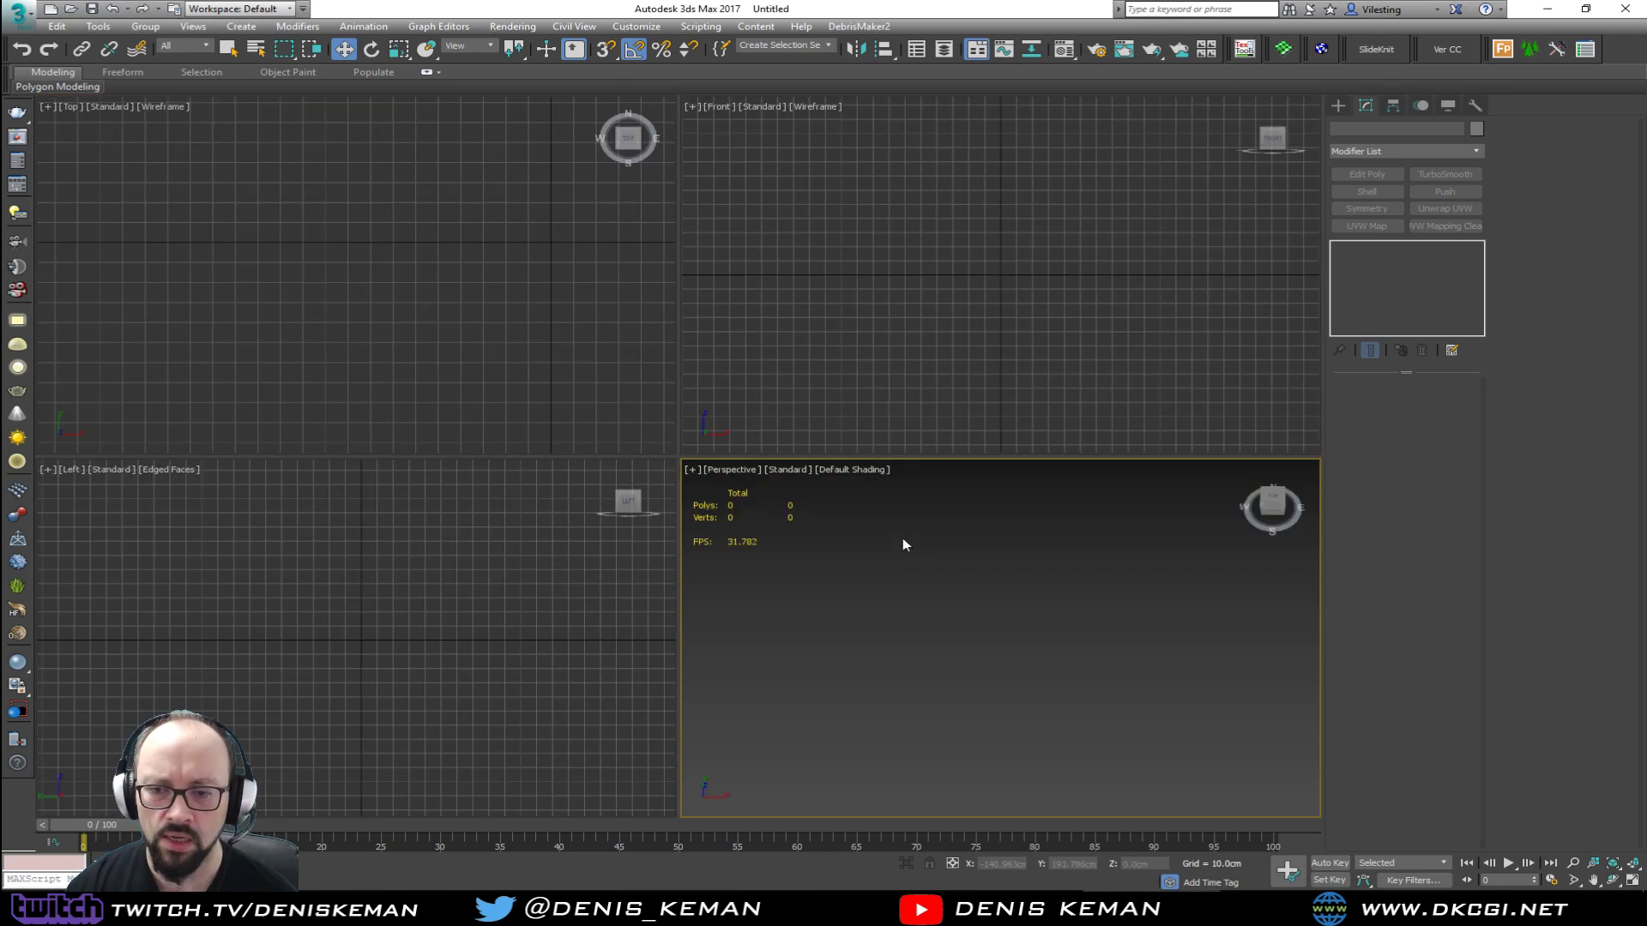
{"action": "left_click", "coordinate": [866, 398]}
{"action": "left_click", "coordinate": [513, 378]}
{"action": "left_click", "coordinate": [501, 554]}
{"action": "left_click", "coordinate": [812, 378]}
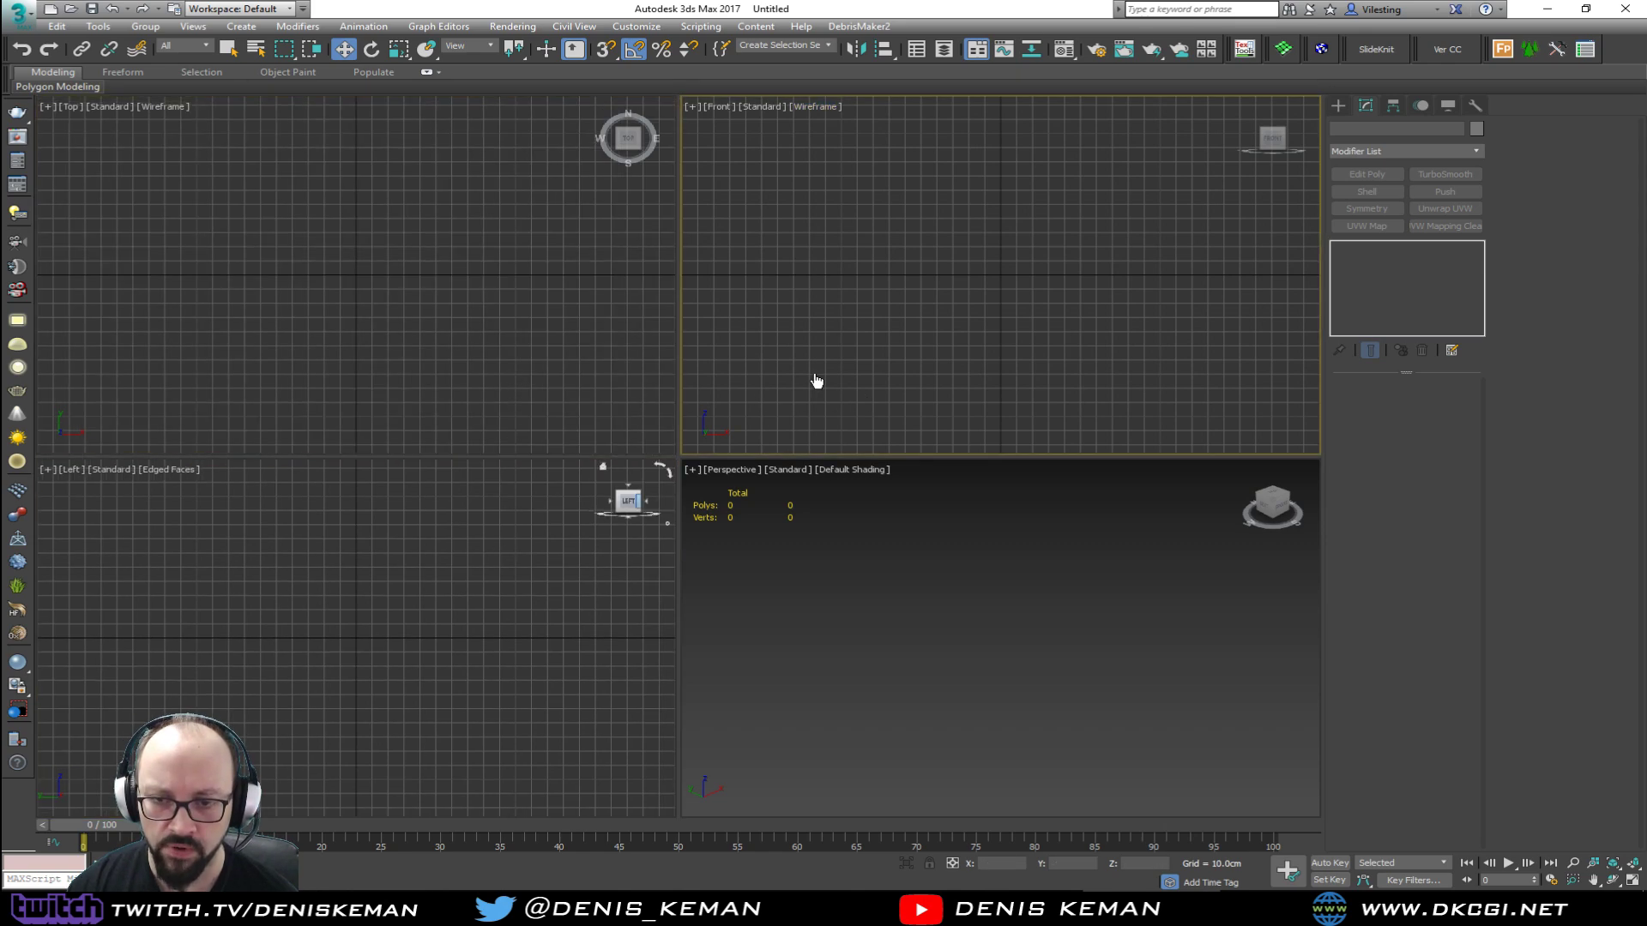
{"action": "left_click", "coordinate": [864, 580]}
{"action": "key", "text": "g"}
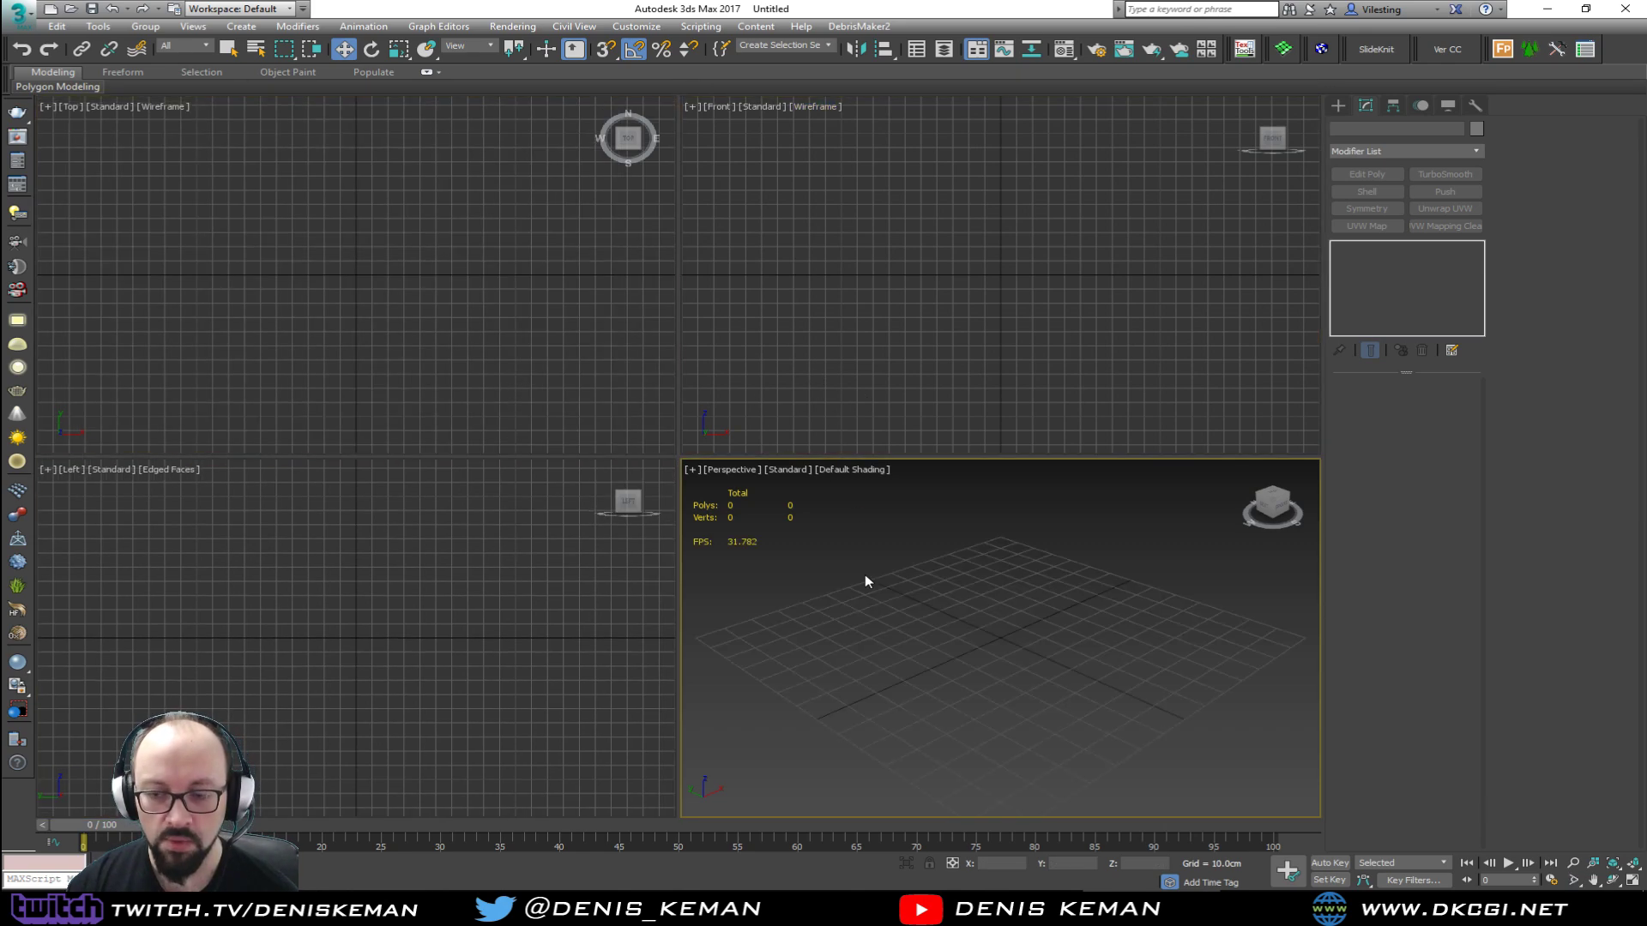
{"action": "middle_click_drag", "start_coordinate": [865, 575], "coordinate": [825, 589], "text": "alt"}
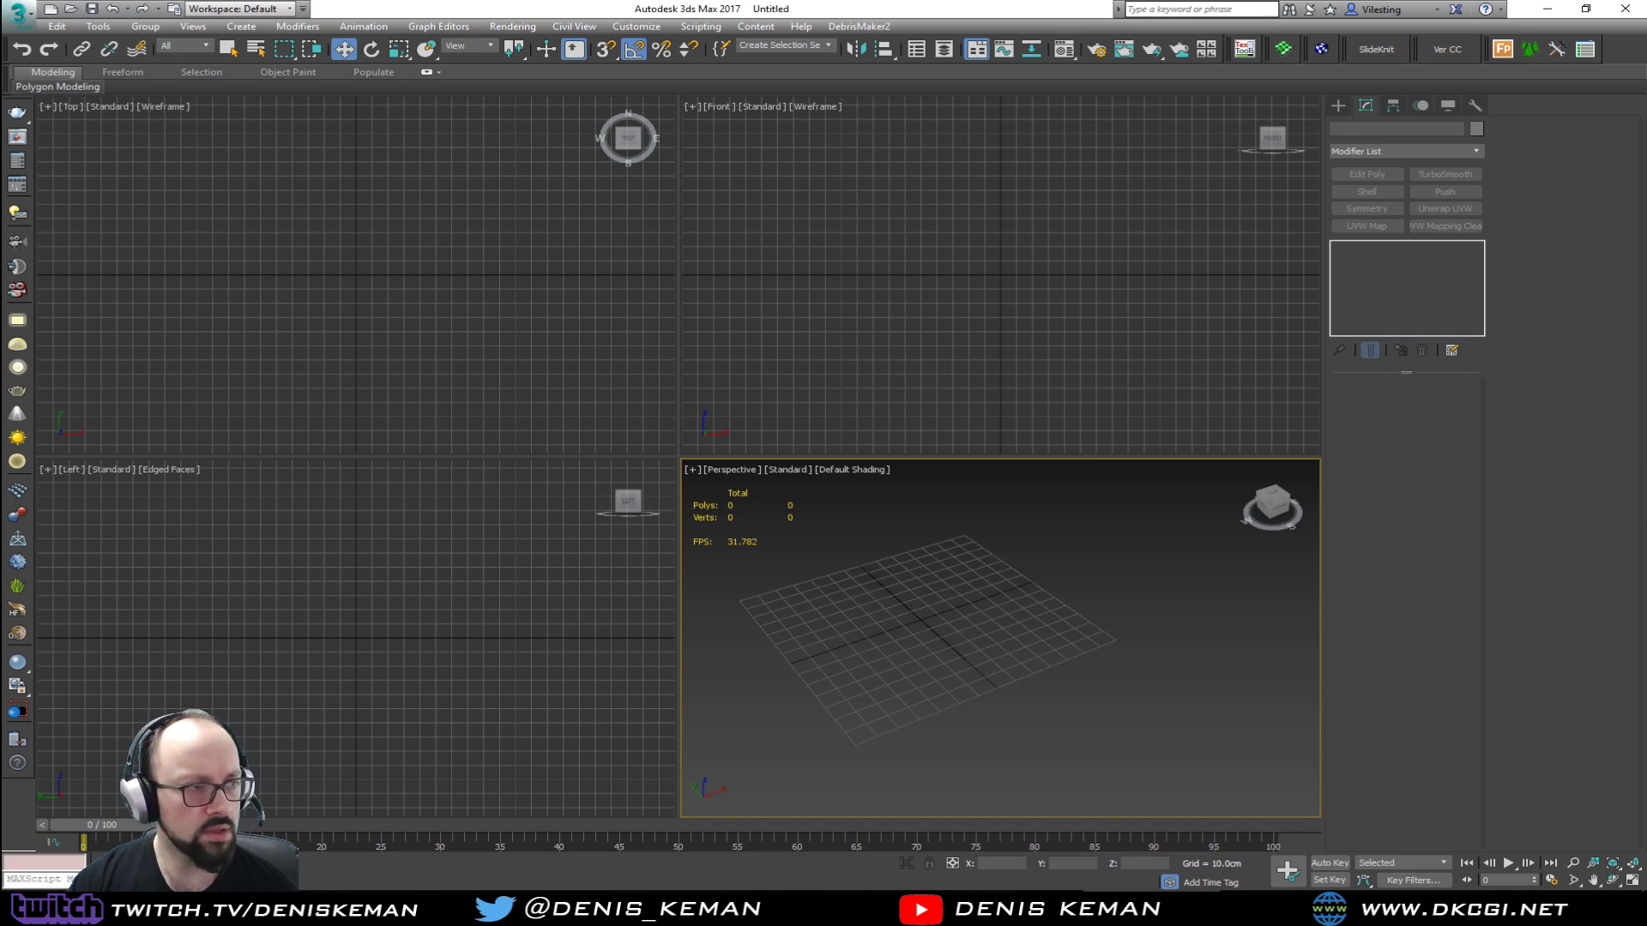
Step: Bring the Discord window back over the viewports and examine the tulip vase reference image enlarged in the streaming_related channel
{"action": "left_click", "coordinate": [602, 907]}
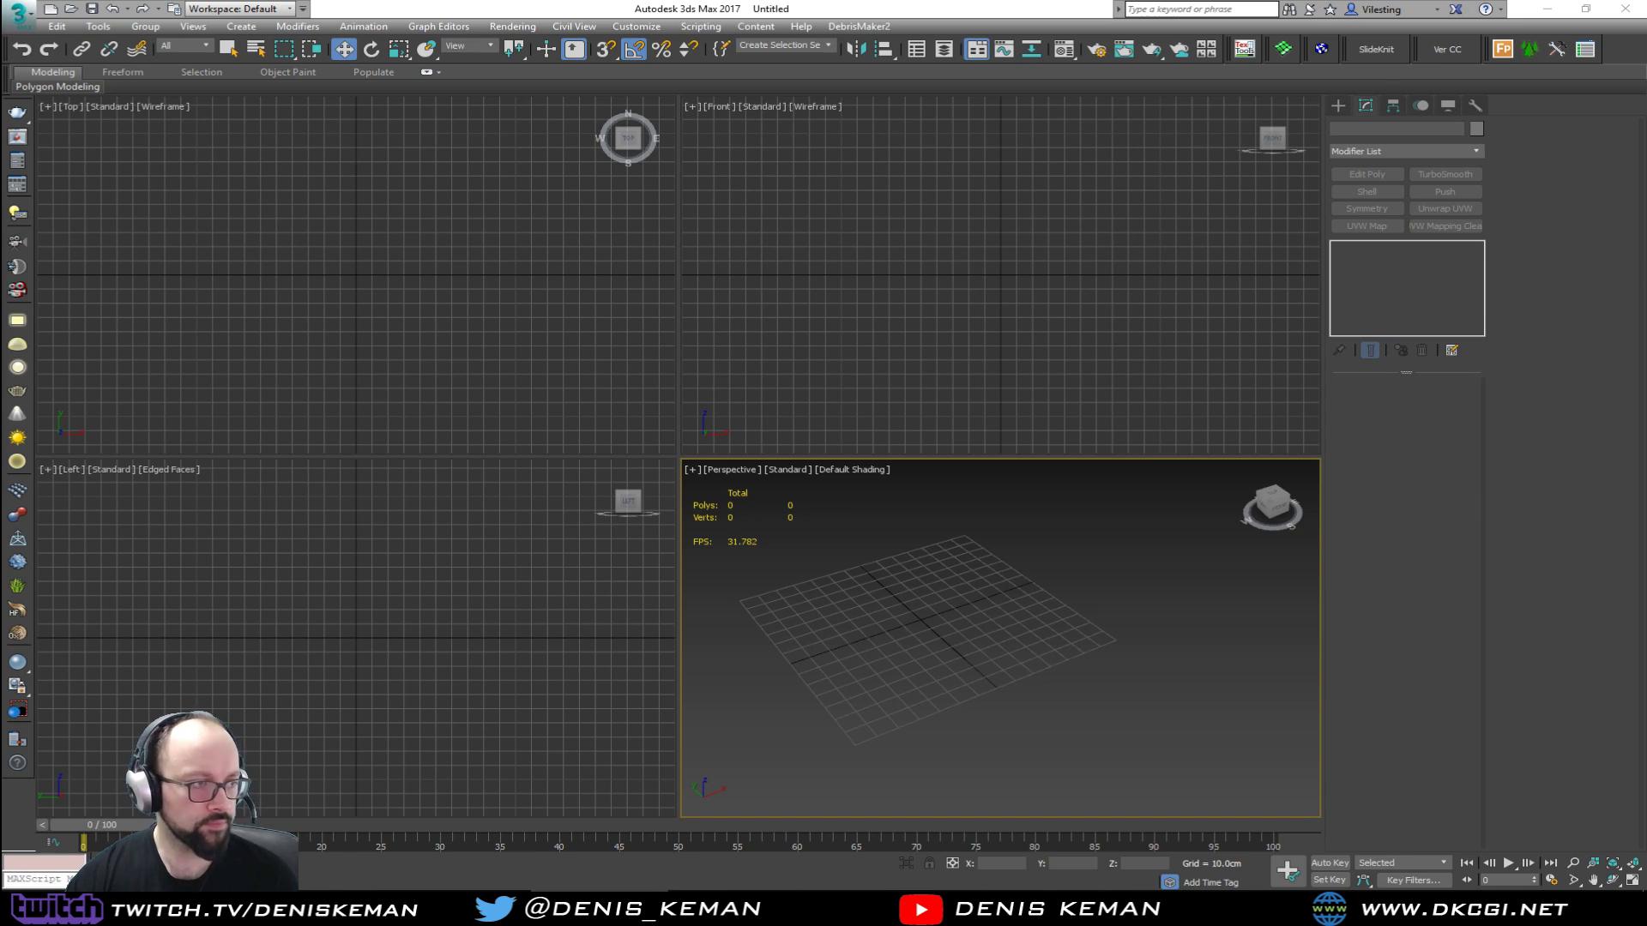
{"action": "left_click", "coordinate": [895, 594]}
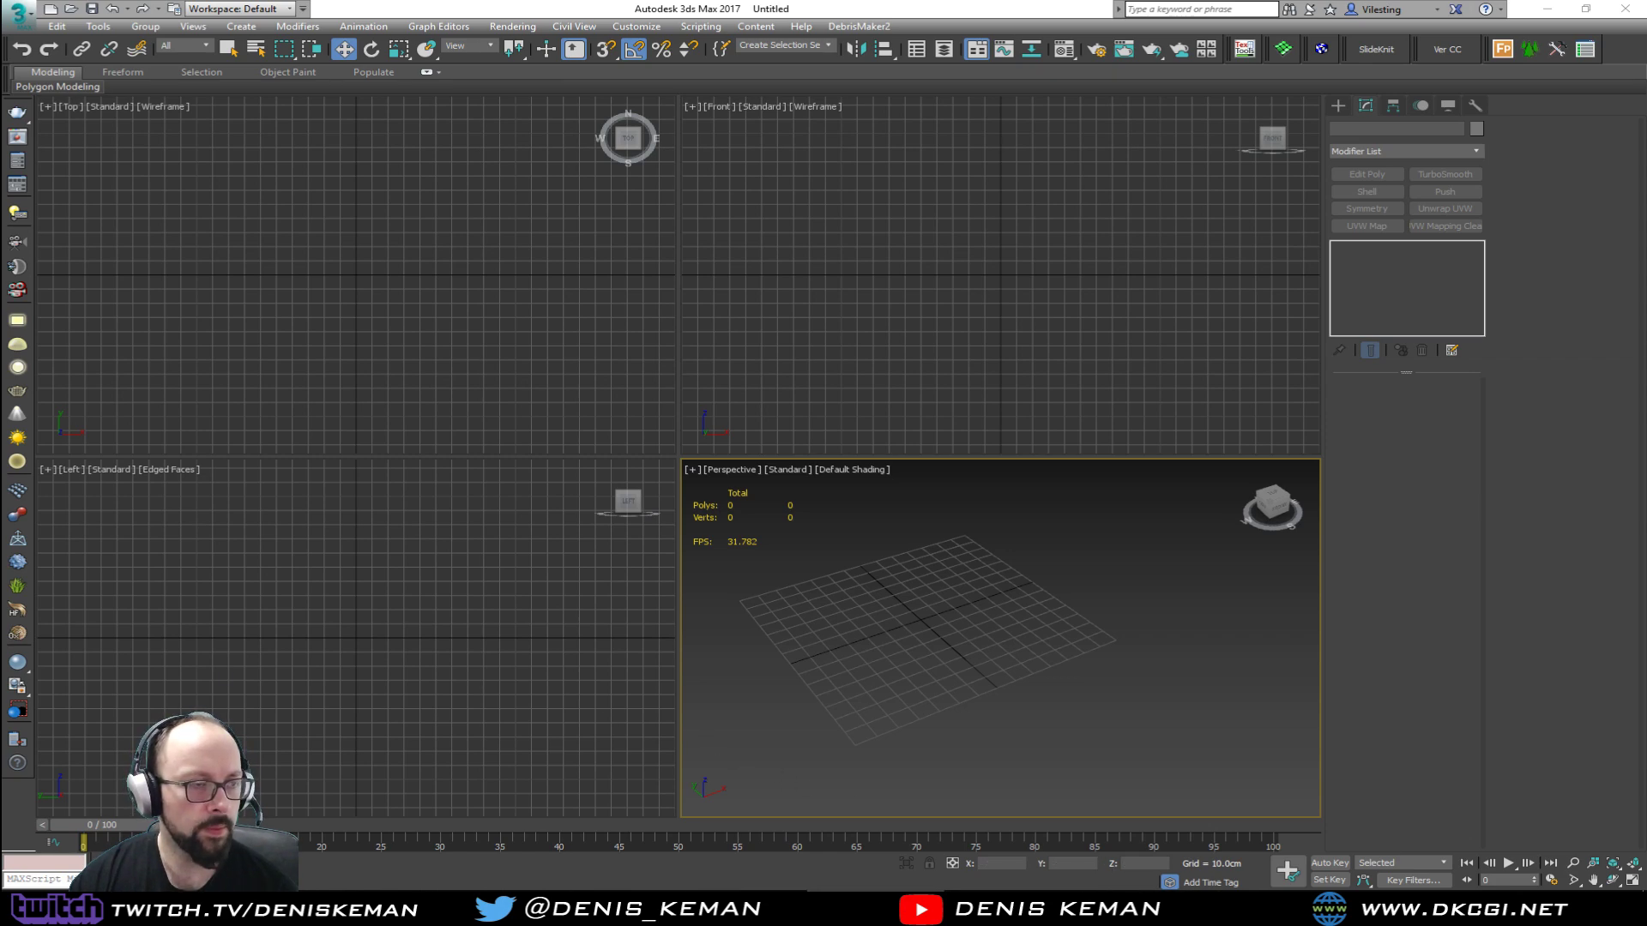
{"action": "left_click_drag", "start_coordinate": [0, 34], "coordinate": [790, 55]}
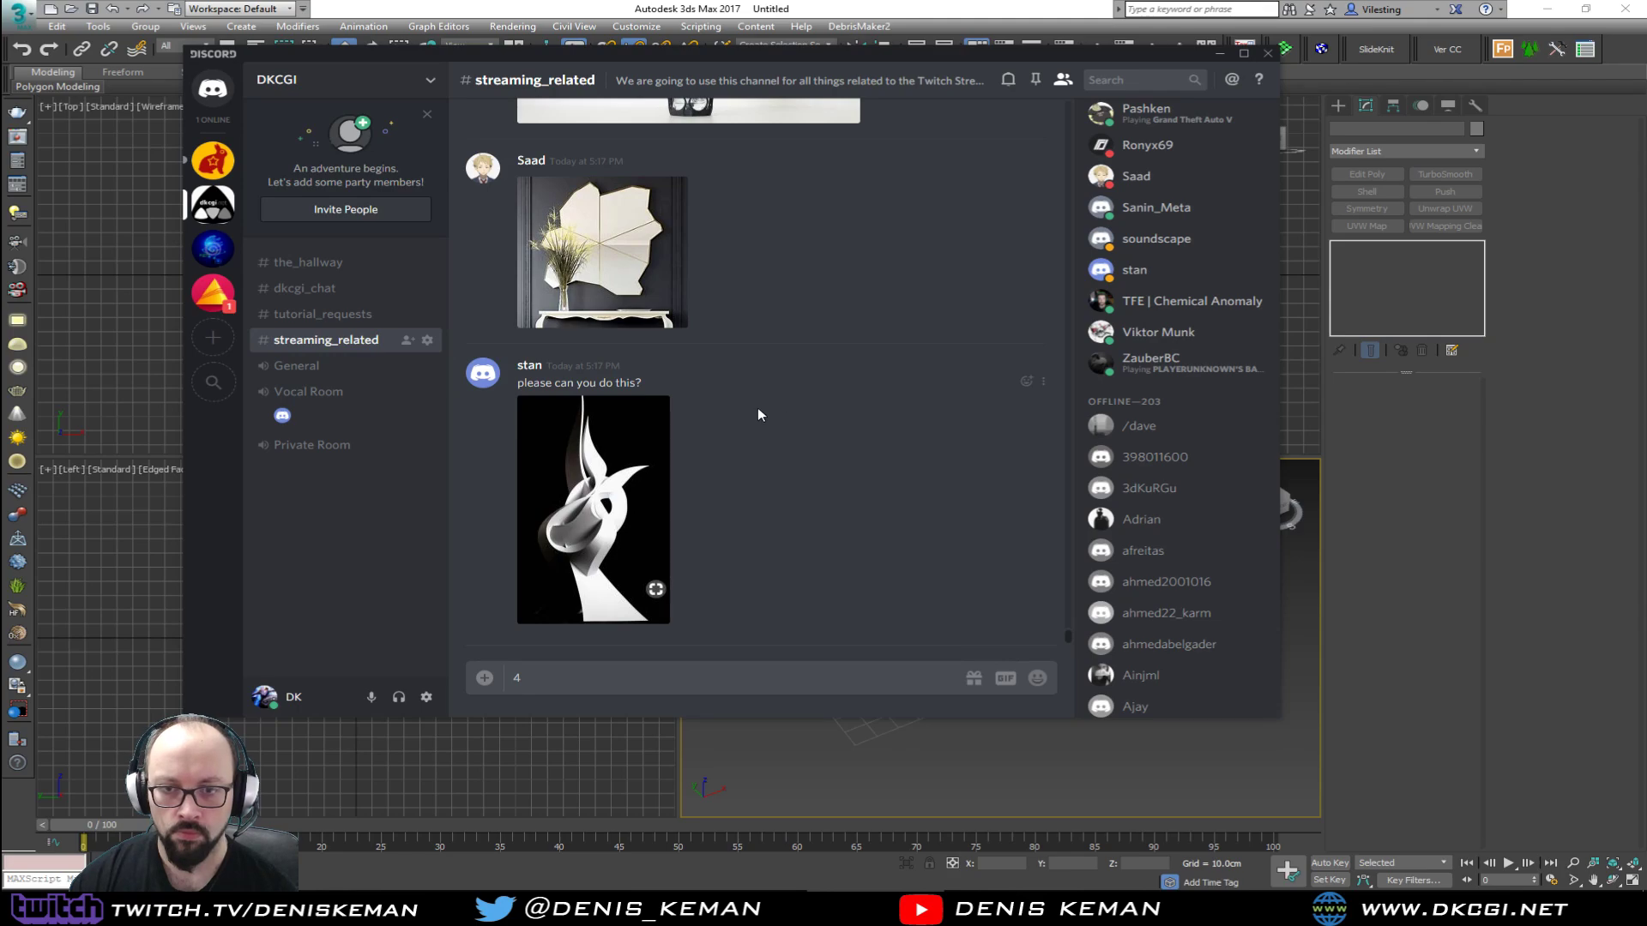
{"action": "scroll", "coordinate": [745, 419], "scroll_direction": "up", "scroll_amount": 10}
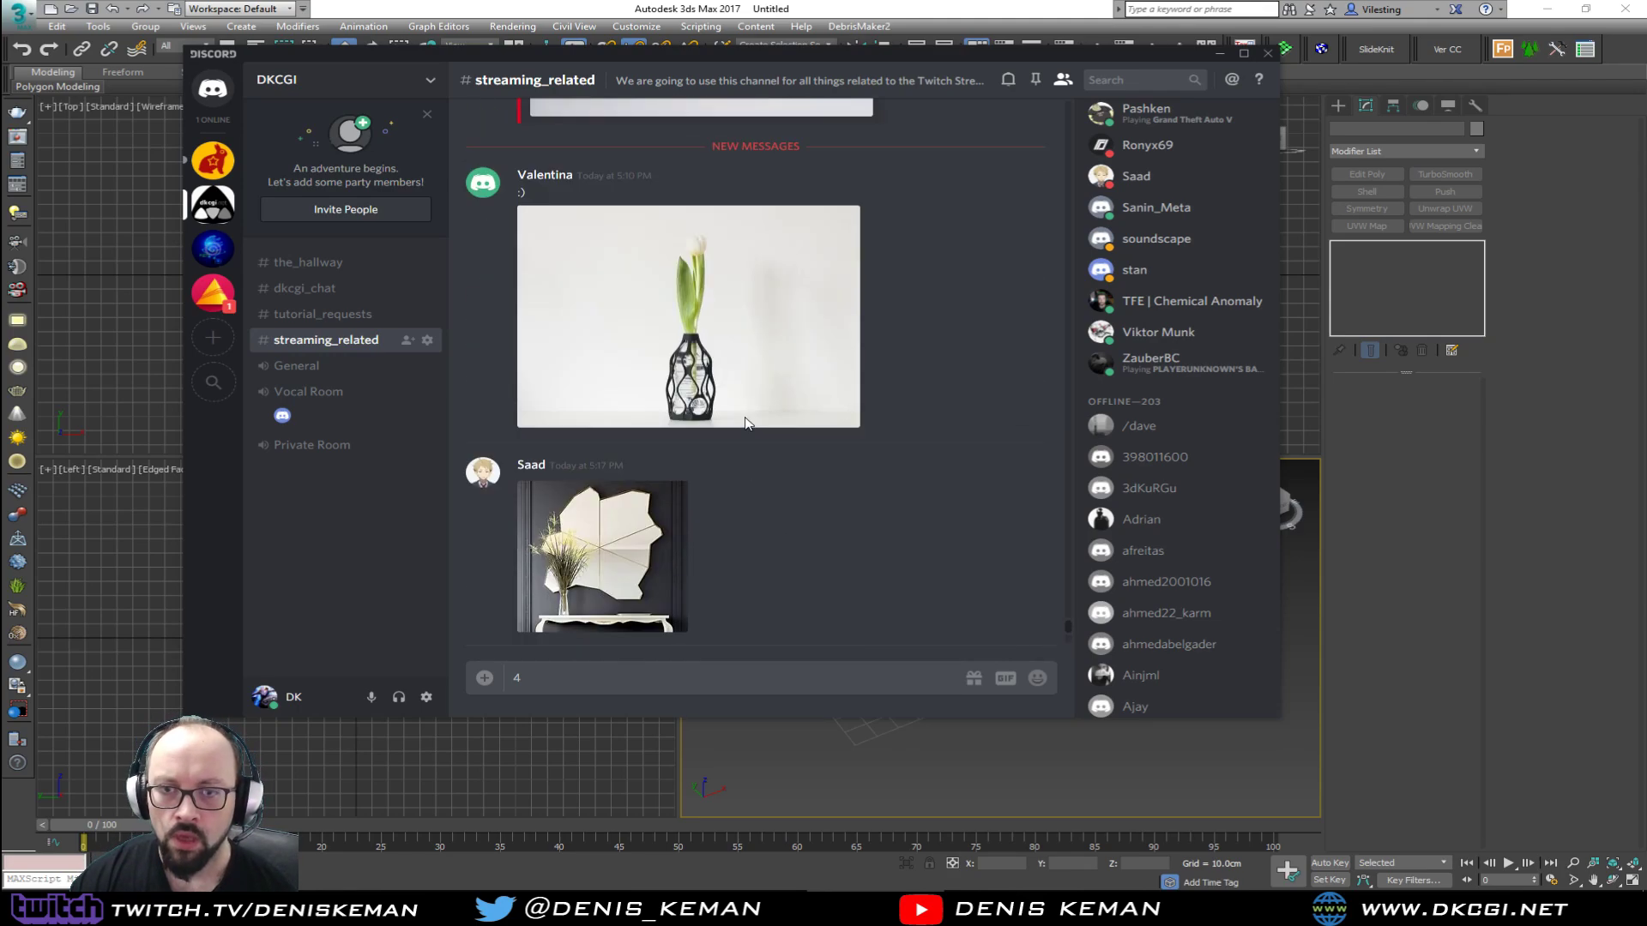
{"action": "scroll", "coordinate": [744, 416], "scroll_direction": "down", "scroll_amount": 10}
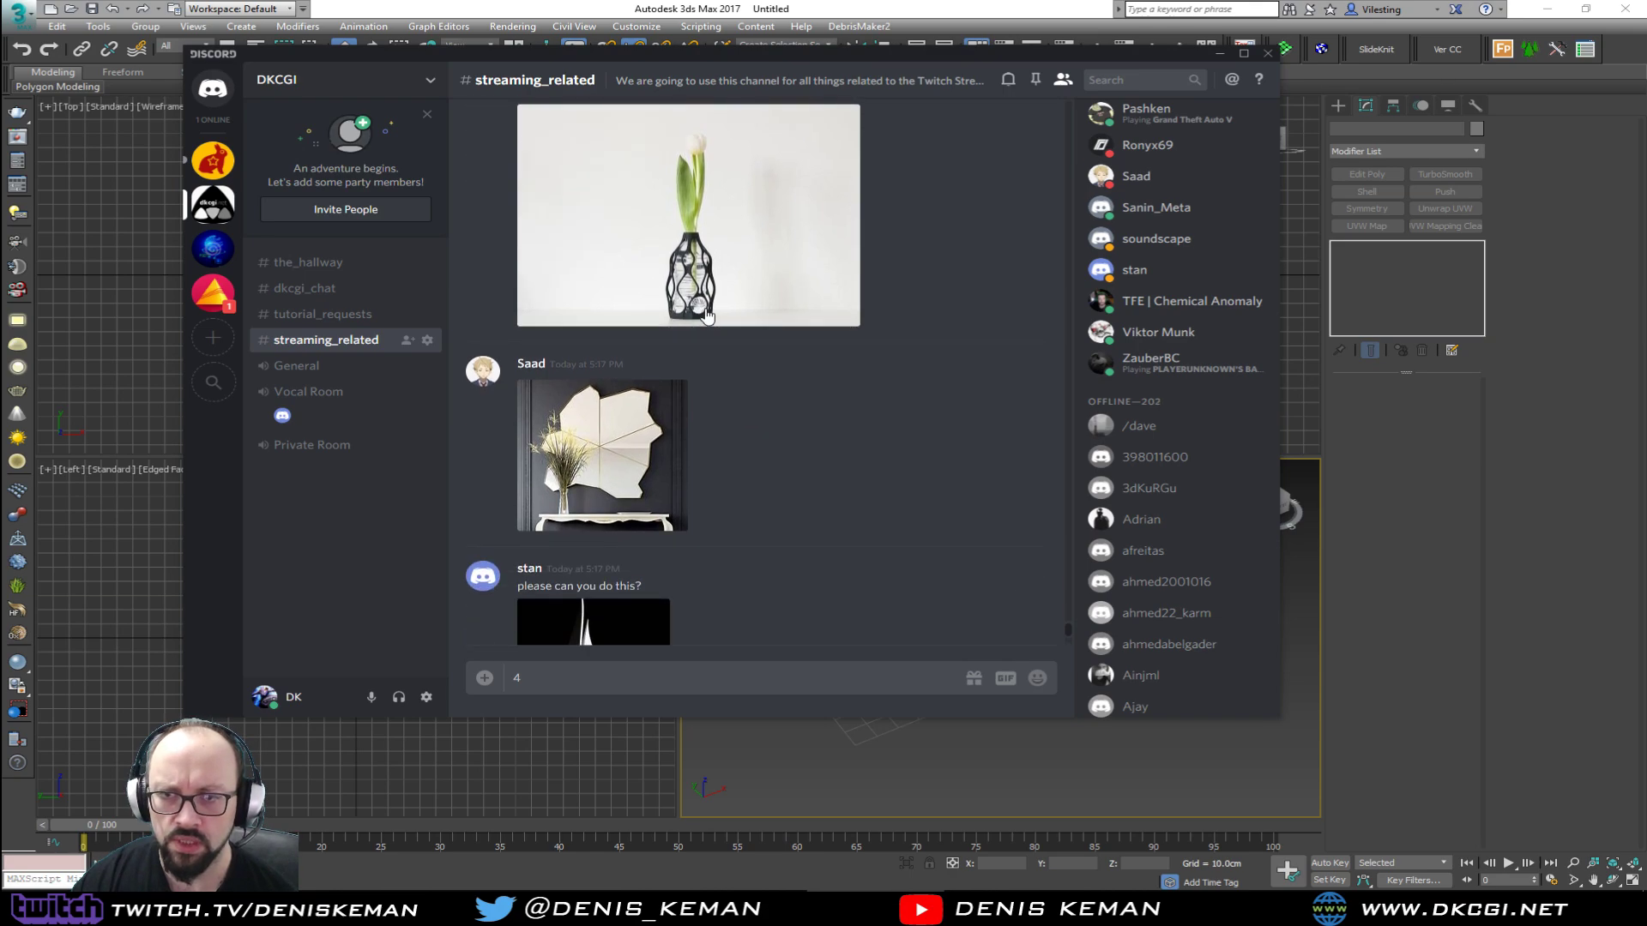
{"action": "scroll", "coordinate": [718, 378], "scroll_direction": "up", "scroll_amount": 1}
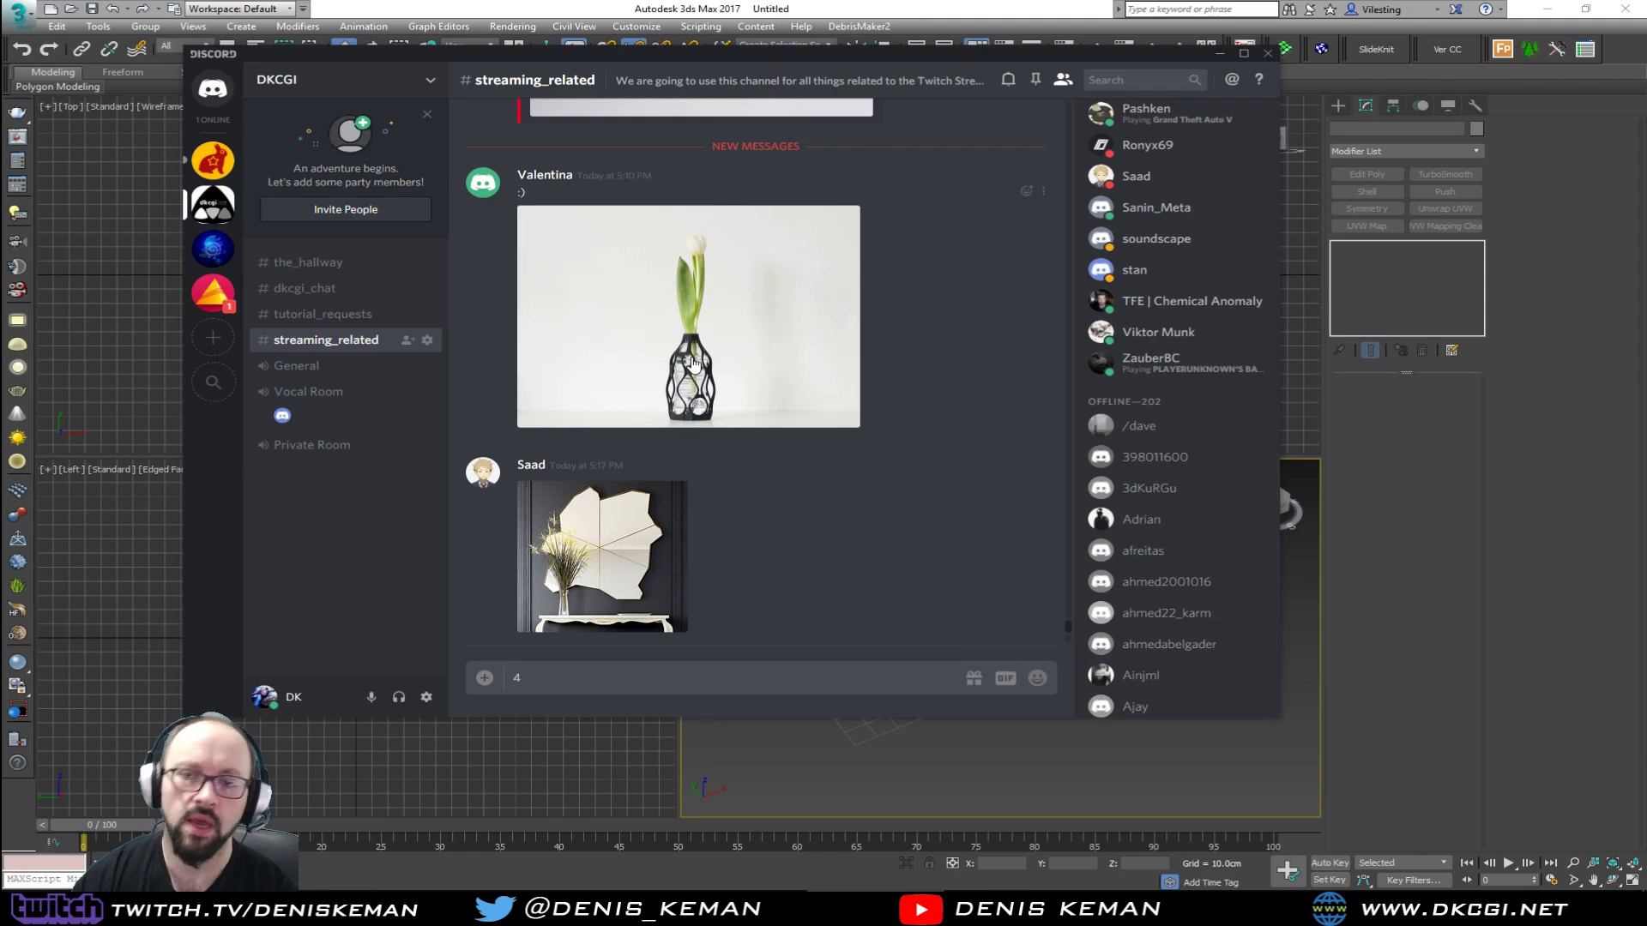
{"action": "left_click", "coordinate": [709, 400]}
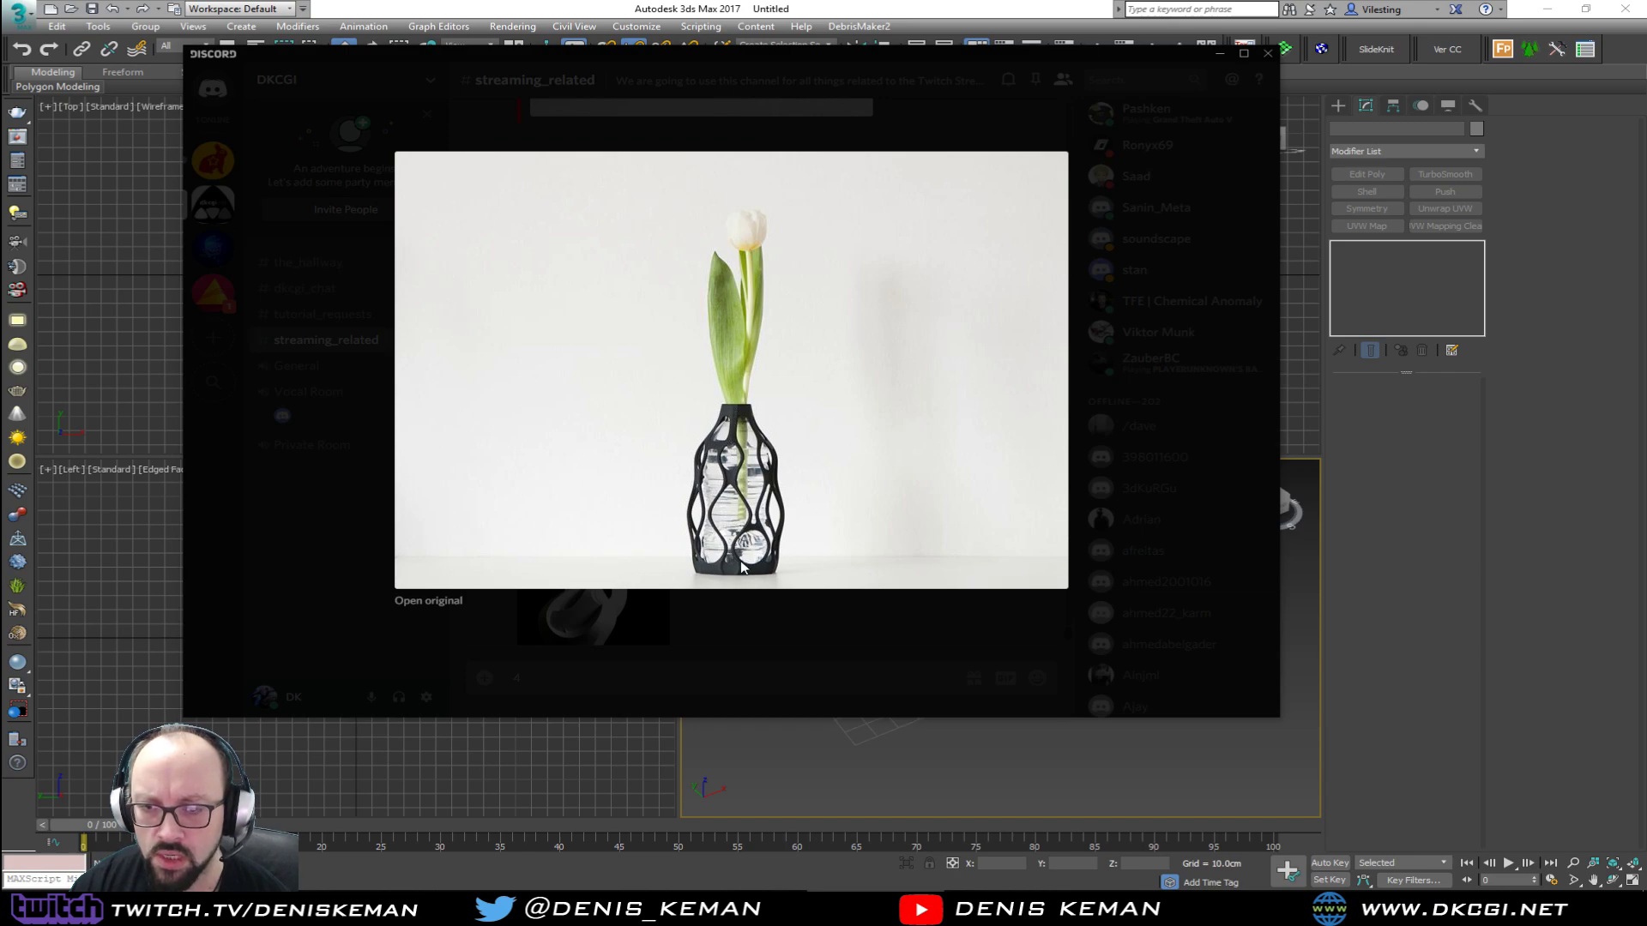
{"action": "left_click", "coordinate": [892, 657]}
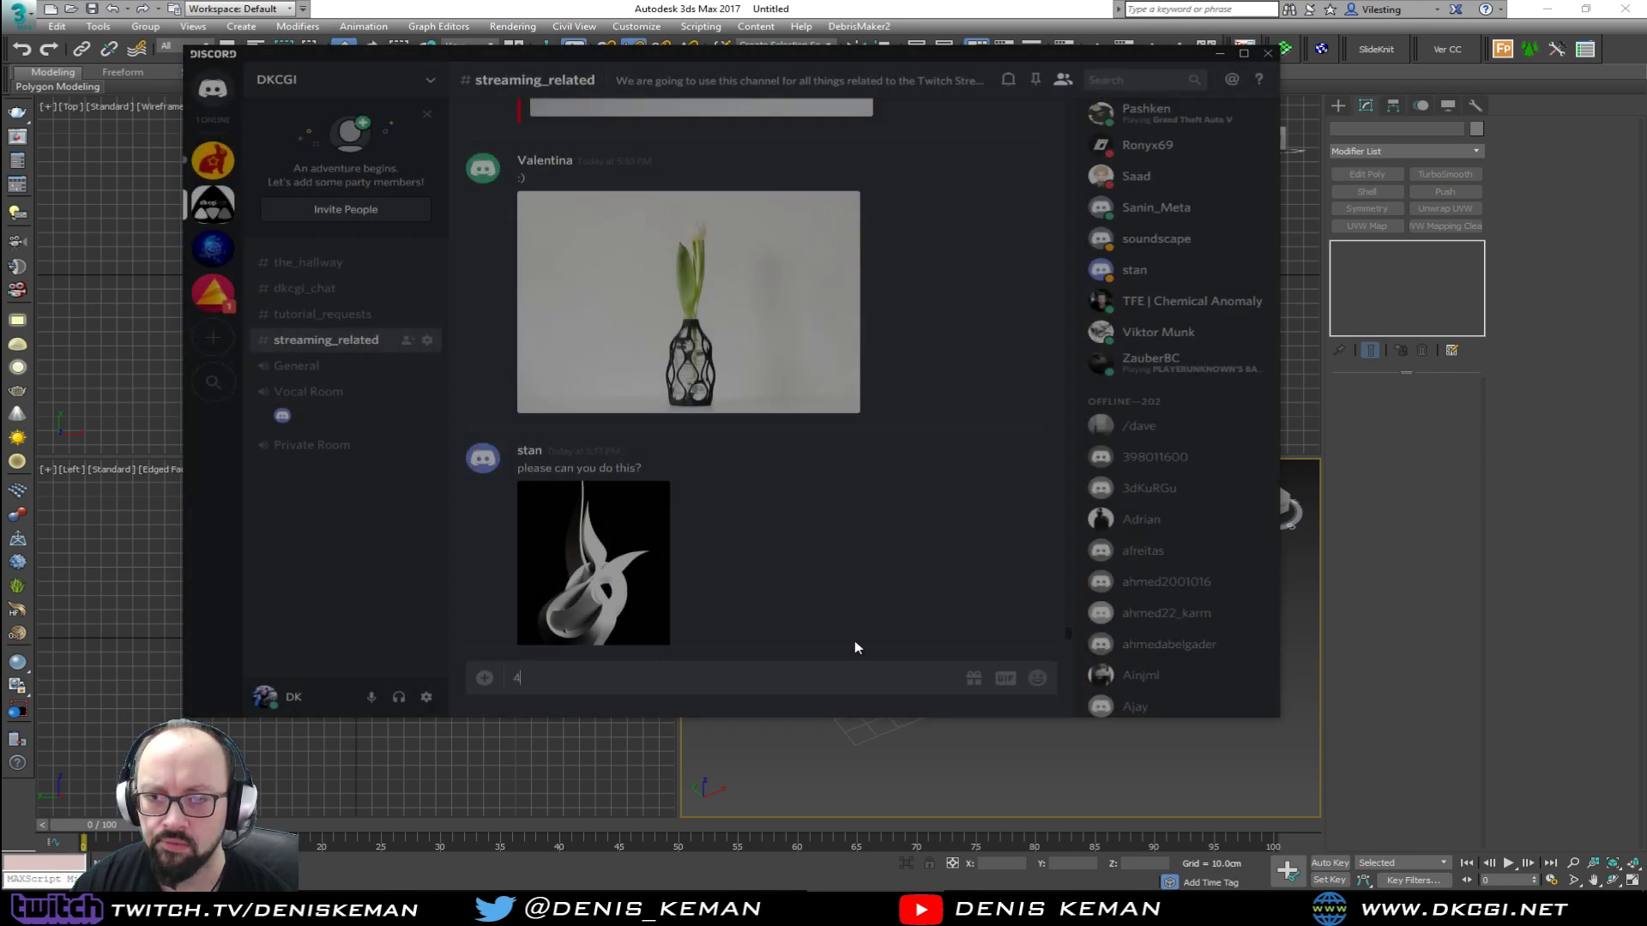
{"action": "scroll", "coordinate": [726, 480], "scroll_direction": "down", "scroll_amount": 1}
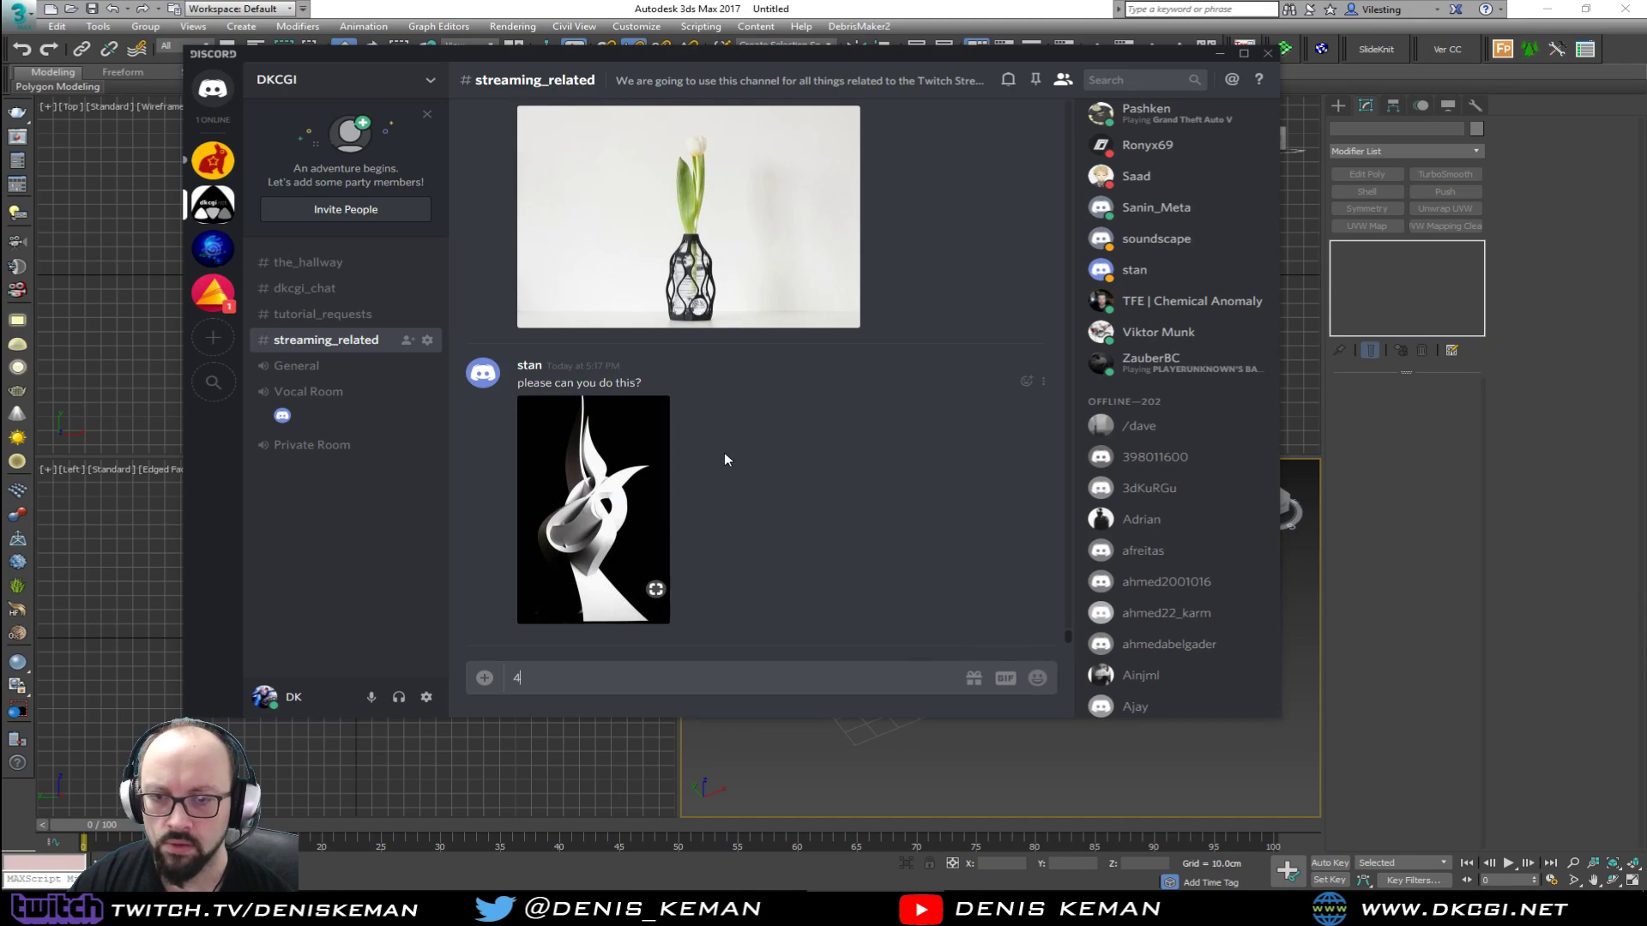
Step: Browse the newest submissions in the streaming_related channel, comparing the bamboo ladder shelf, wood wall art, tulip vase and ribbon sculpture
{"action": "scroll", "coordinate": [724, 455], "scroll_direction": "up", "scroll_amount": 4}
{"action": "scroll", "coordinate": [724, 459], "scroll_direction": "up", "scroll_amount": 1}
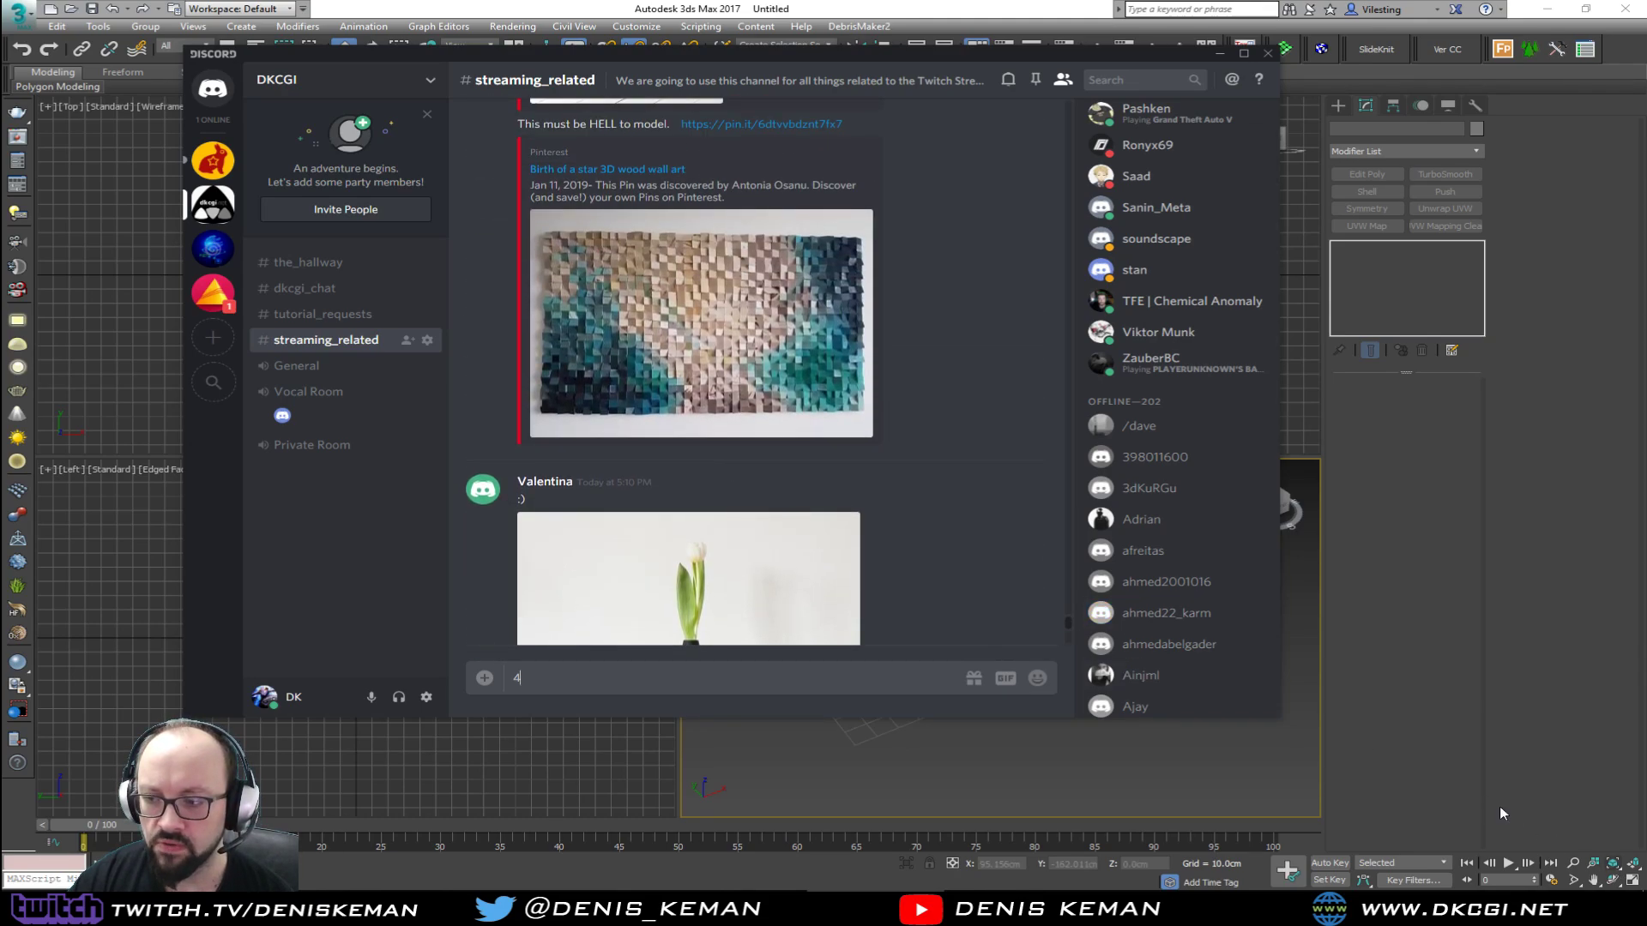
{"action": "scroll", "coordinate": [876, 499], "scroll_direction": "down", "scroll_amount": 1}
{"action": "scroll", "coordinate": [877, 504], "scroll_direction": "up", "scroll_amount": 5}
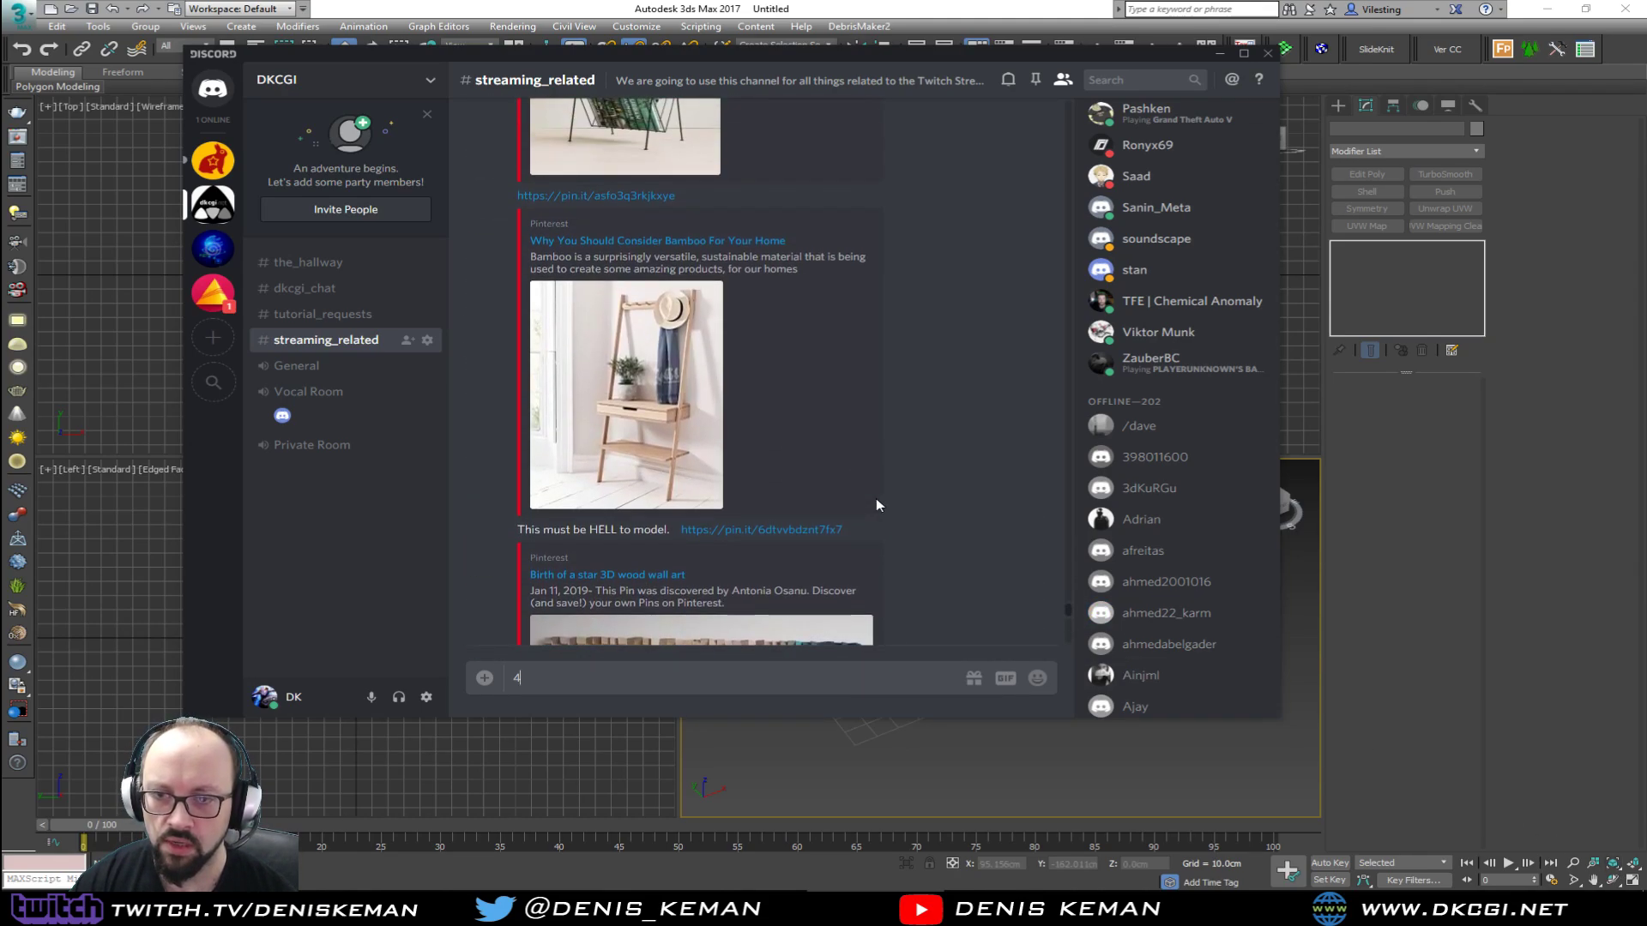
{"action": "scroll", "coordinate": [871, 504], "scroll_direction": "down", "scroll_amount": 6}
{"action": "scroll", "coordinate": [785, 575], "scroll_direction": "down", "scroll_amount": 4}
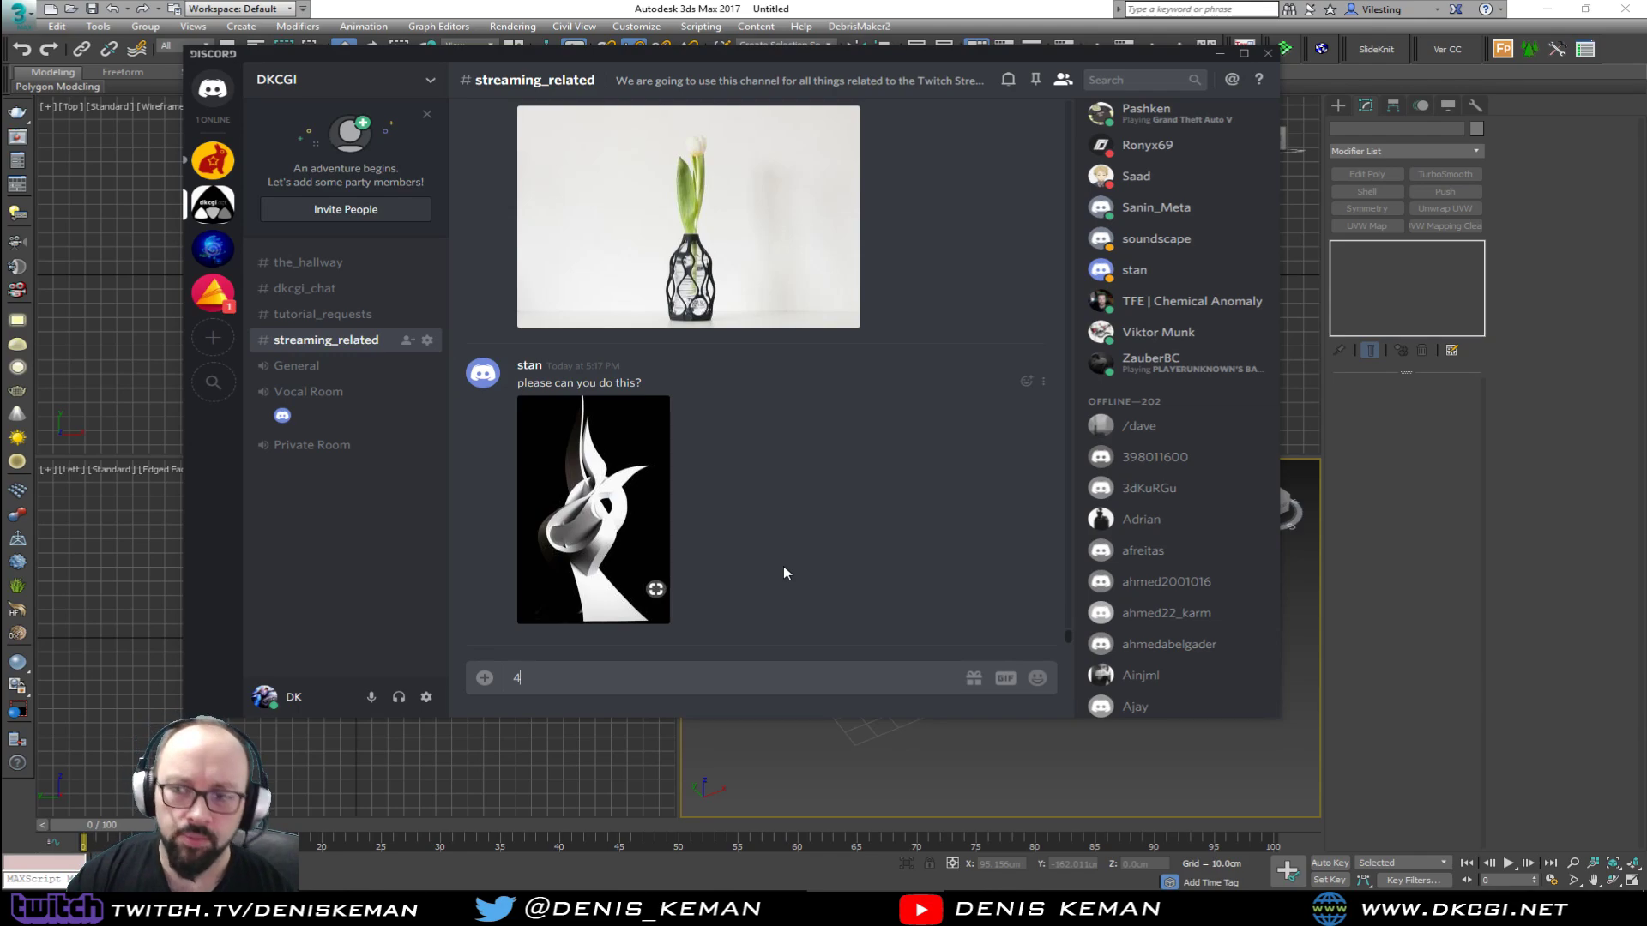
{"action": "scroll", "coordinate": [784, 573], "scroll_direction": "up", "scroll_amount": 10}
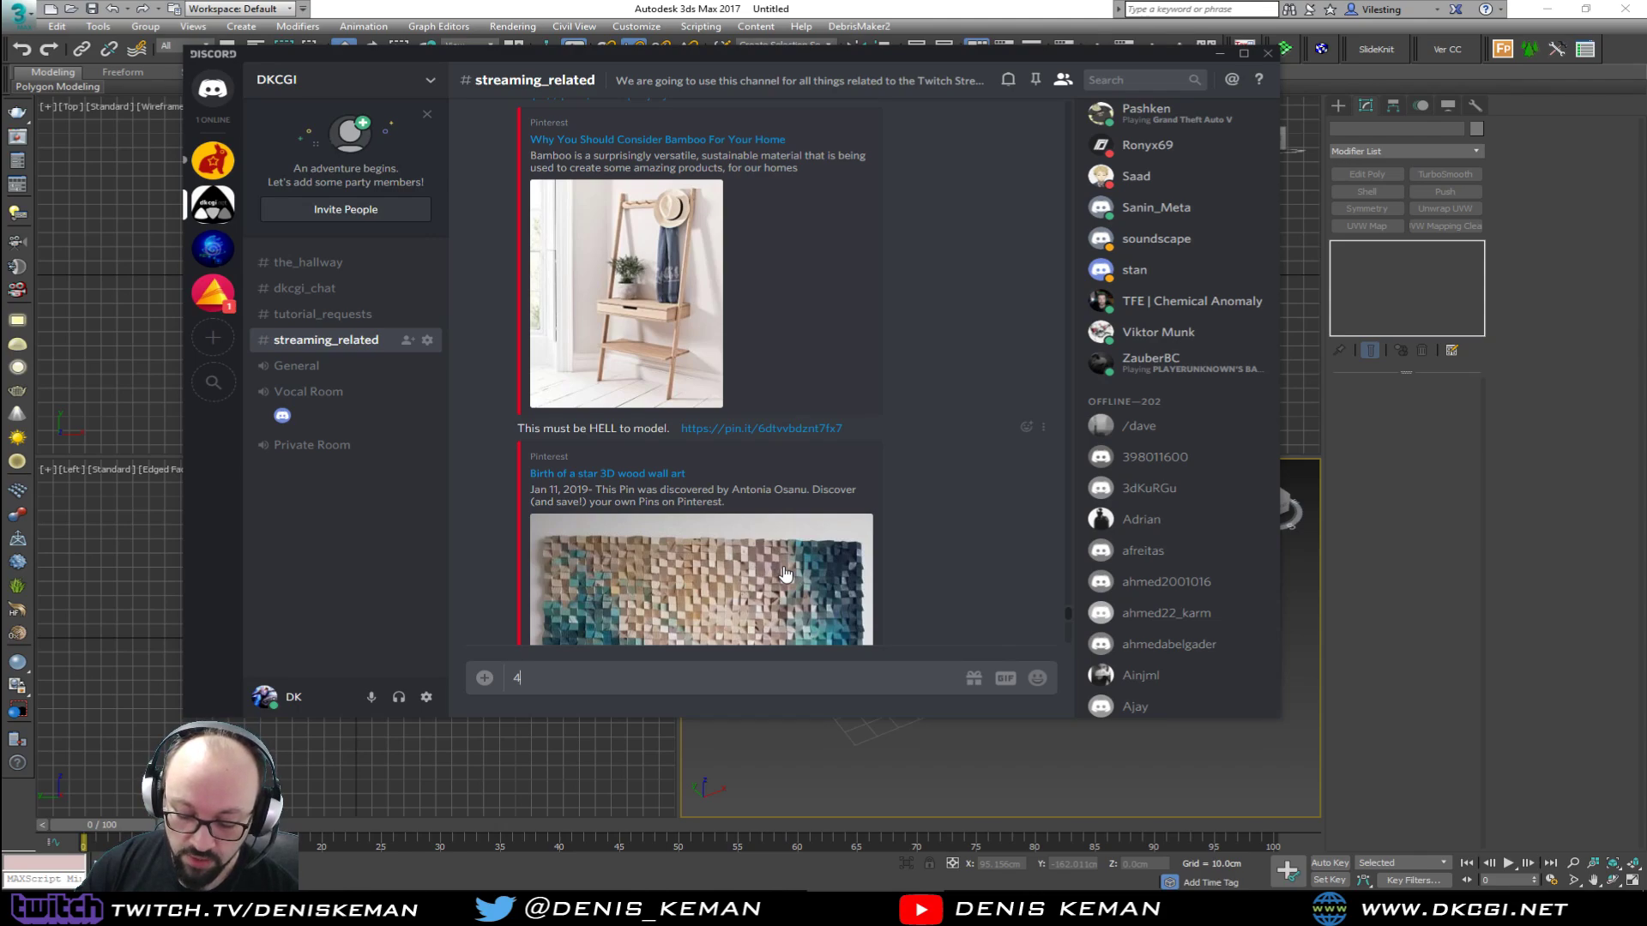
{"action": "scroll", "coordinate": [784, 573], "scroll_direction": "down", "scroll_amount": 10}
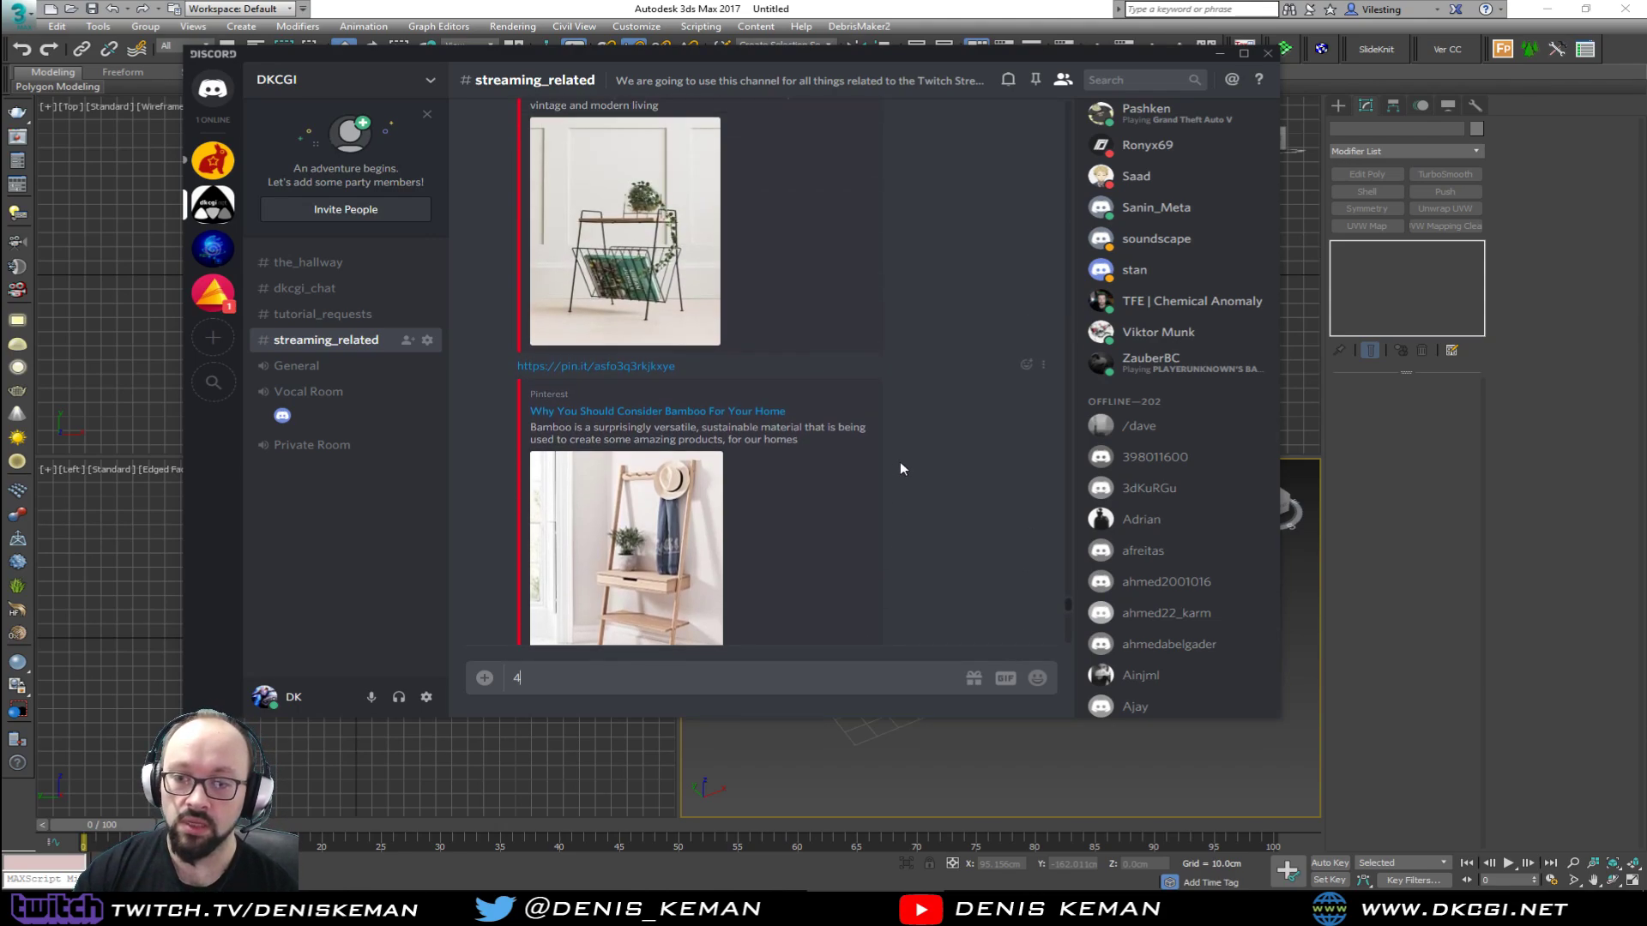
Step: Look back through the older furniture, clock, lamp and interior submissions as far as the start of the February 14, 2019 posts
{"action": "scroll", "coordinate": [900, 465], "scroll_direction": "up", "scroll_amount": 5}
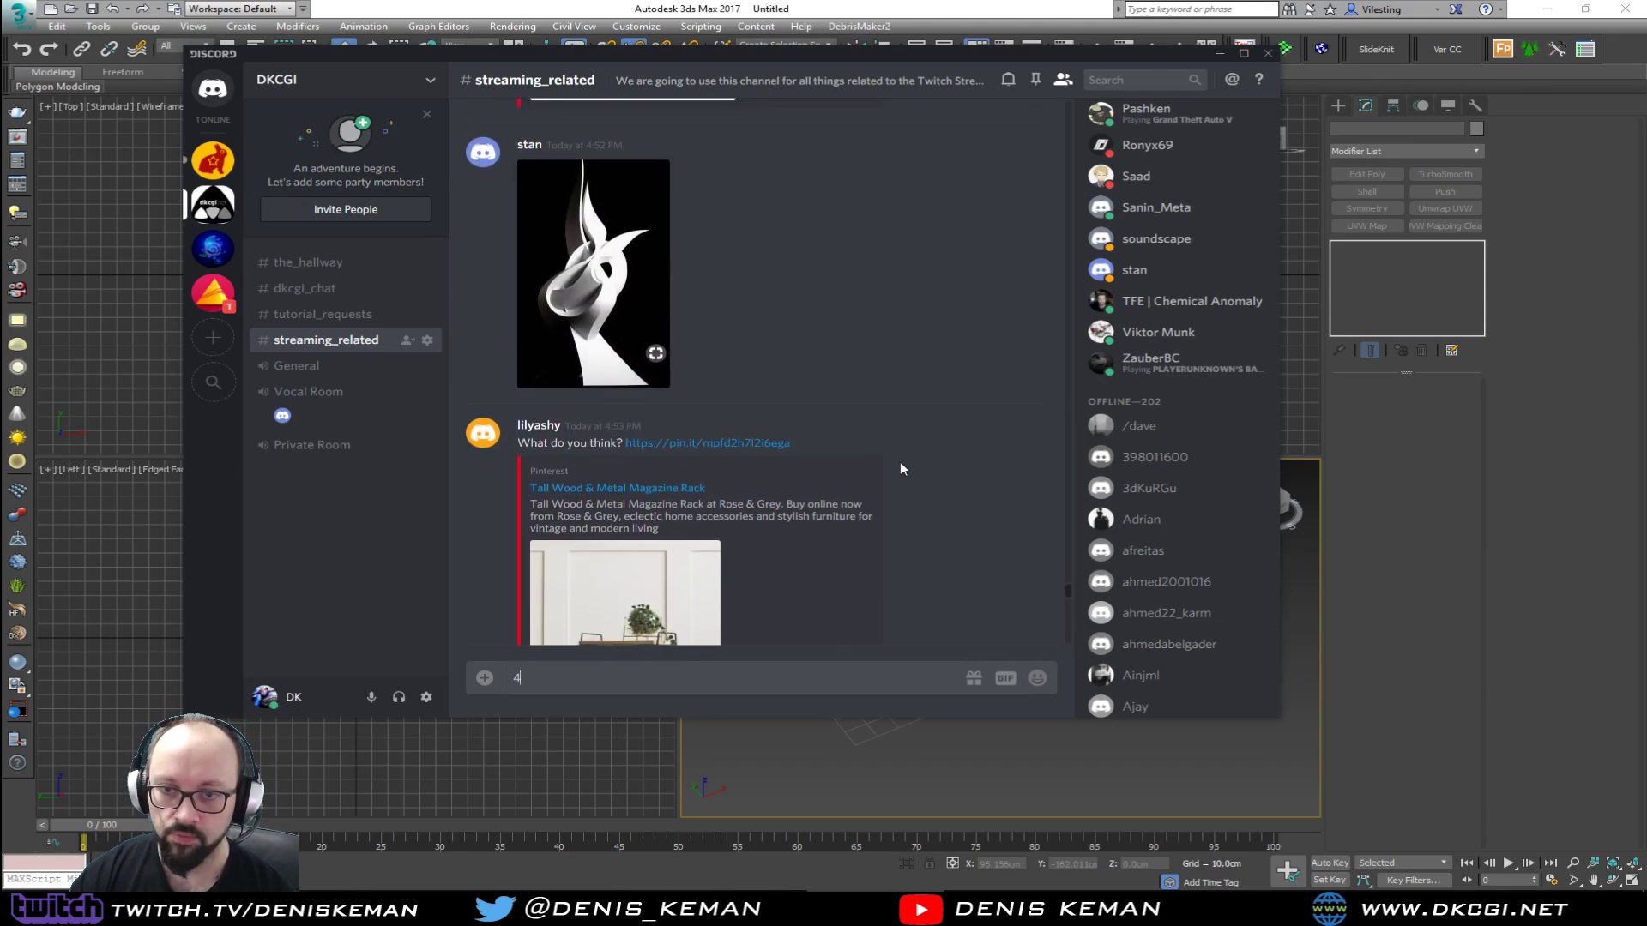
{"action": "scroll", "coordinate": [900, 468], "scroll_direction": "up", "scroll_amount": 5}
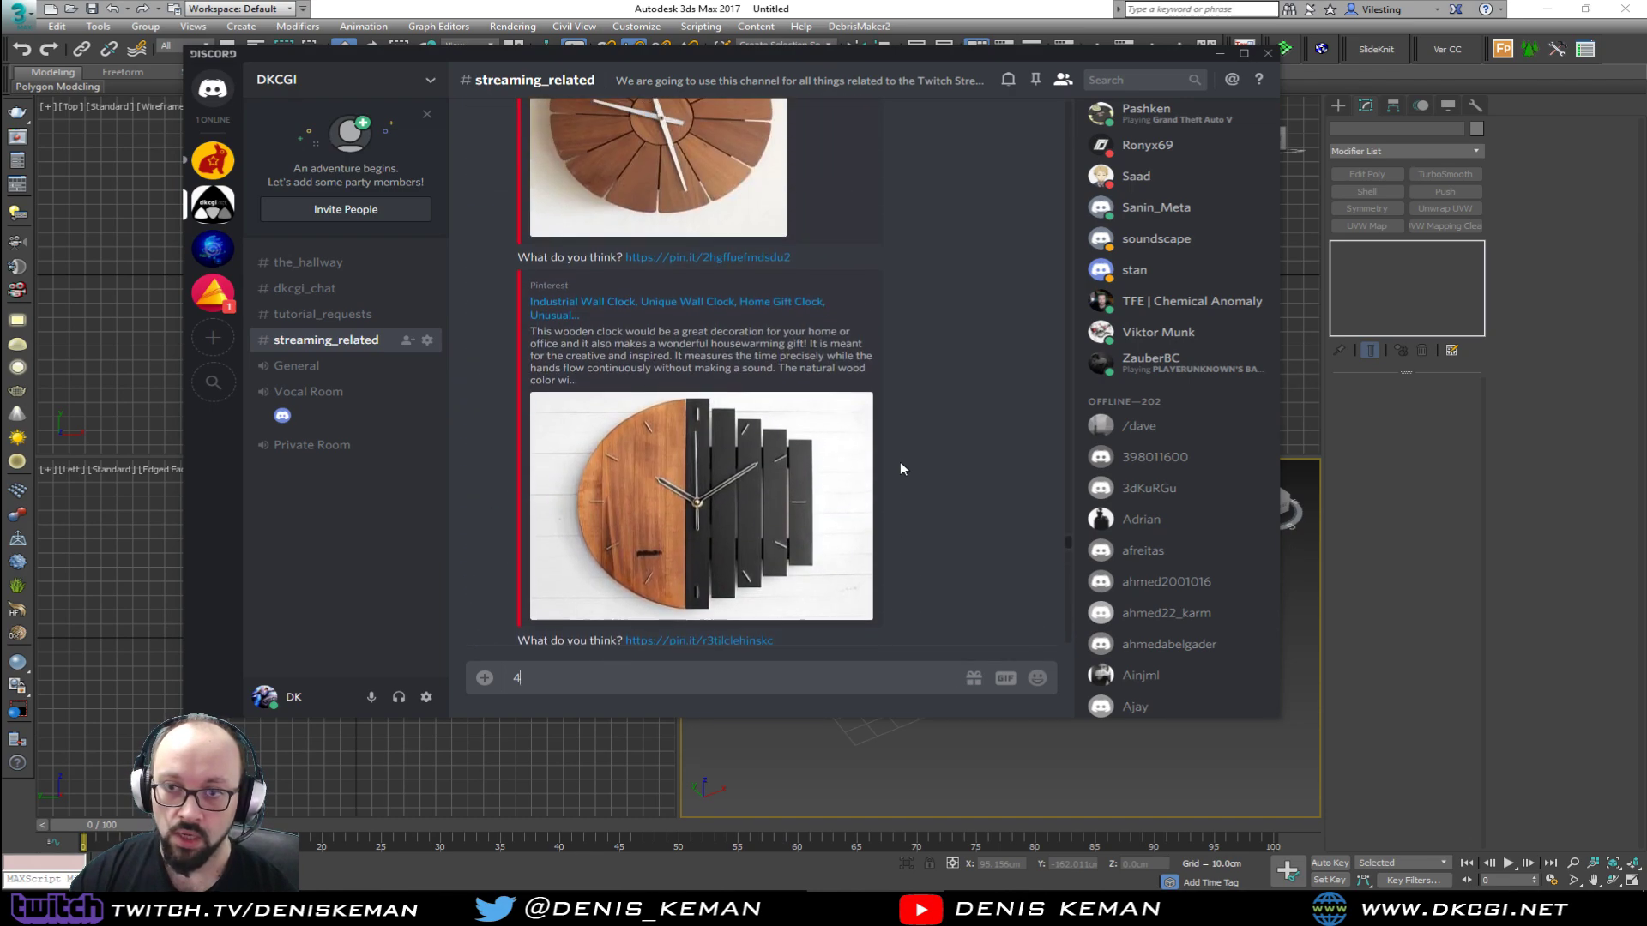
{"action": "scroll", "coordinate": [901, 467], "scroll_direction": "up", "scroll_amount": 10}
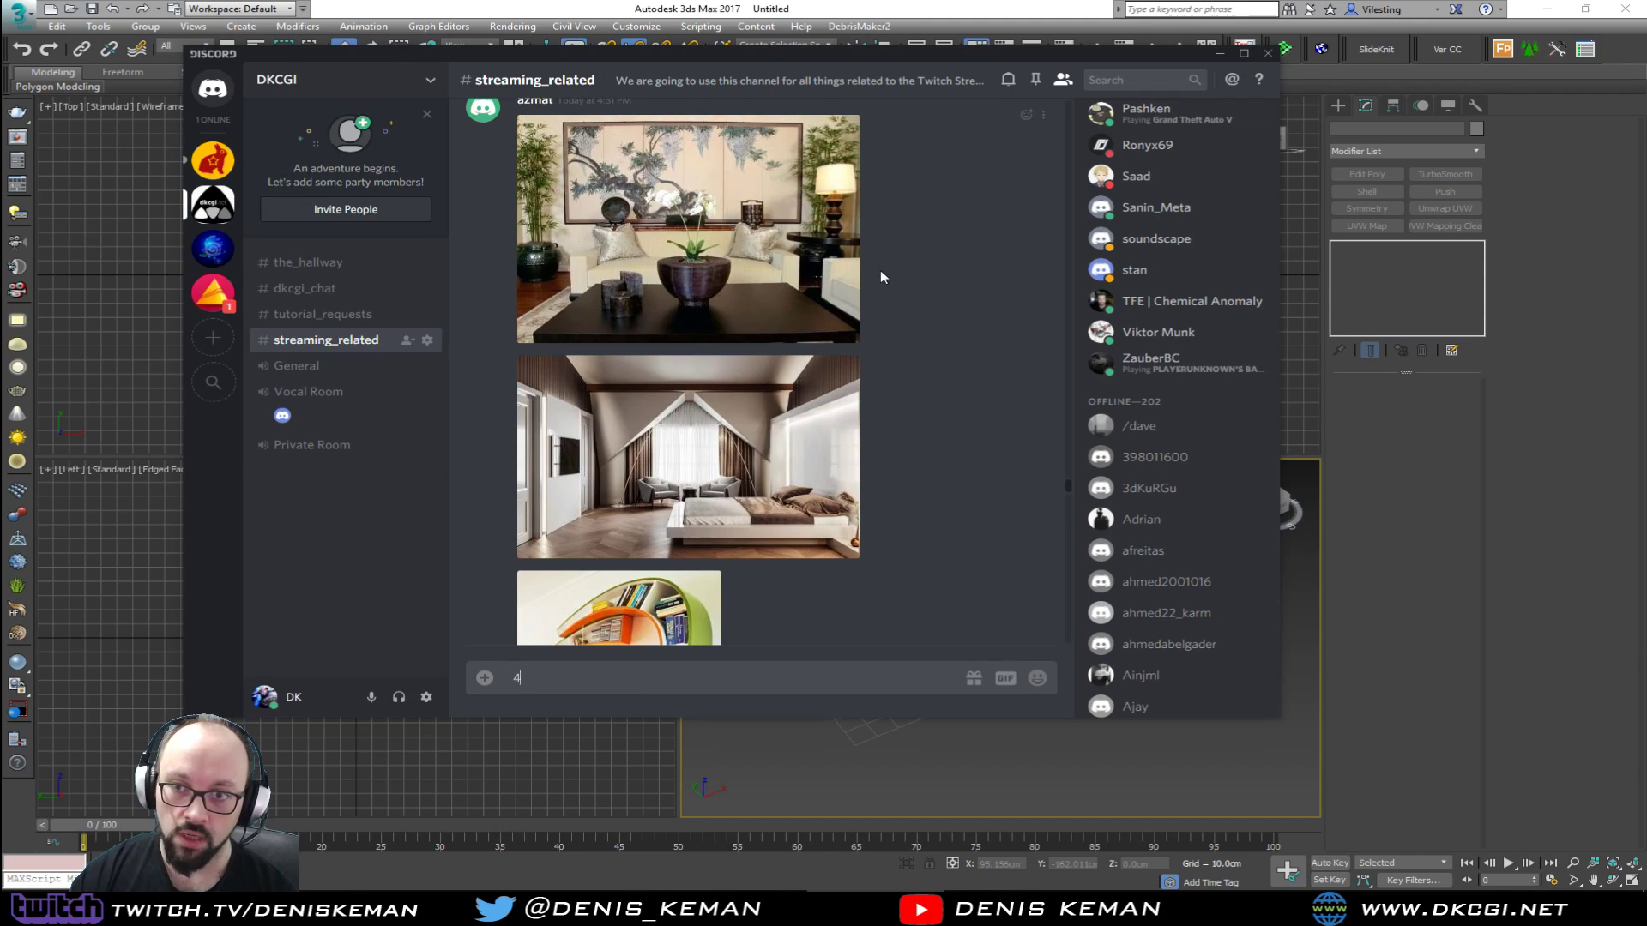
{"action": "scroll", "coordinate": [943, 279], "scroll_direction": "up", "scroll_amount": 3}
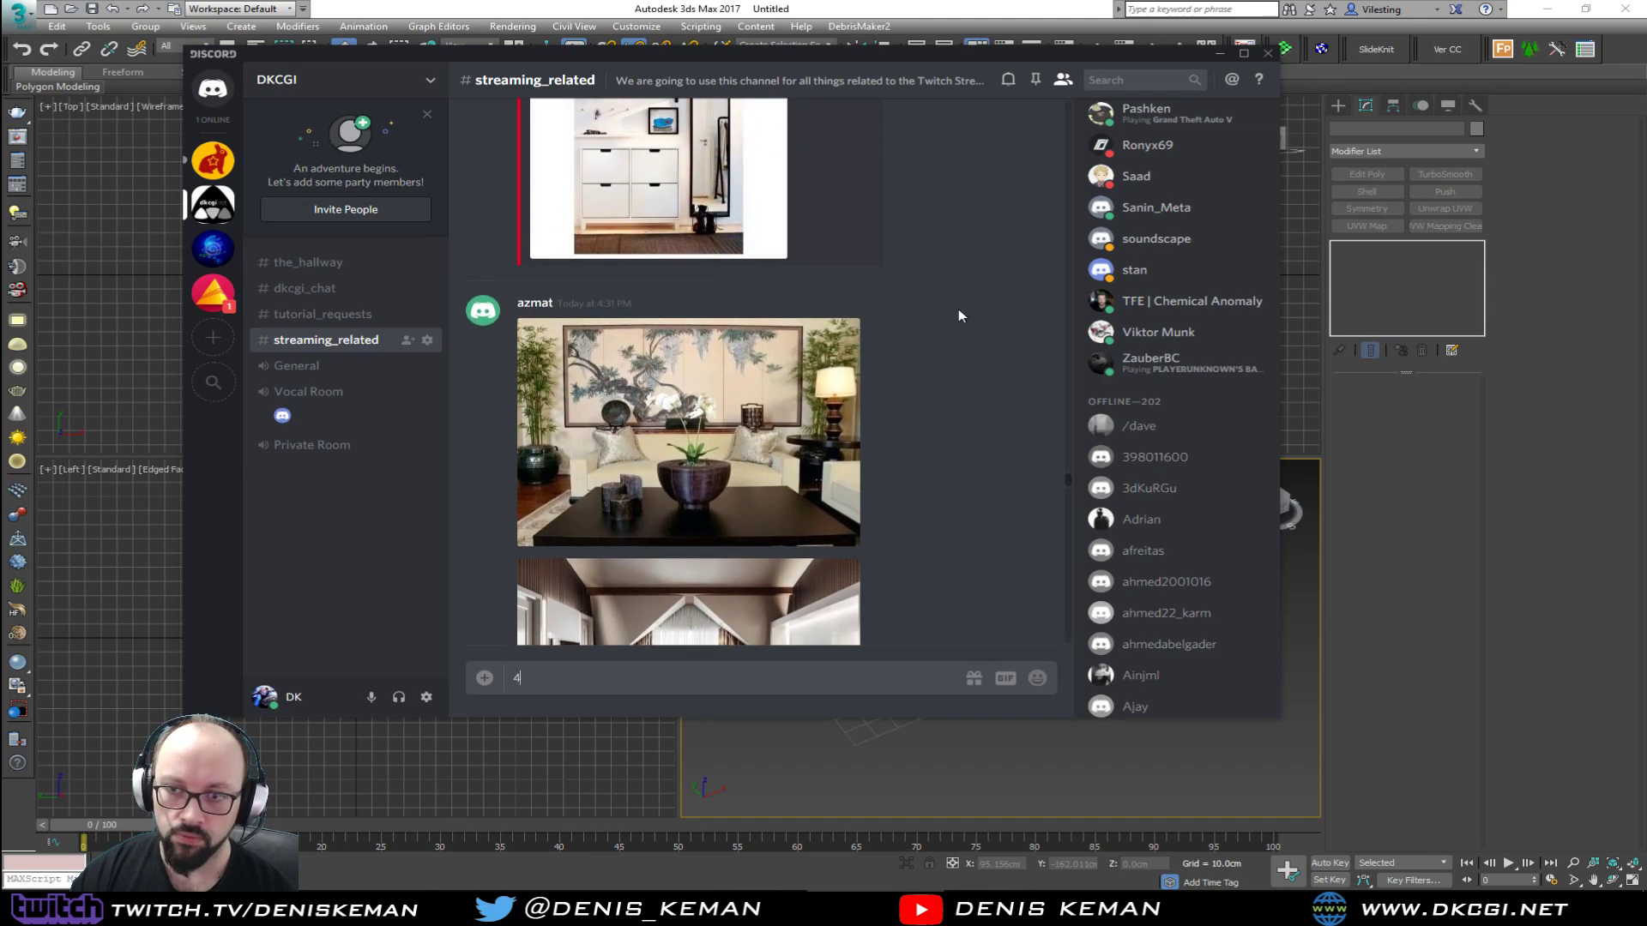
{"action": "scroll", "coordinate": [959, 310], "scroll_direction": "up", "scroll_amount": 10}
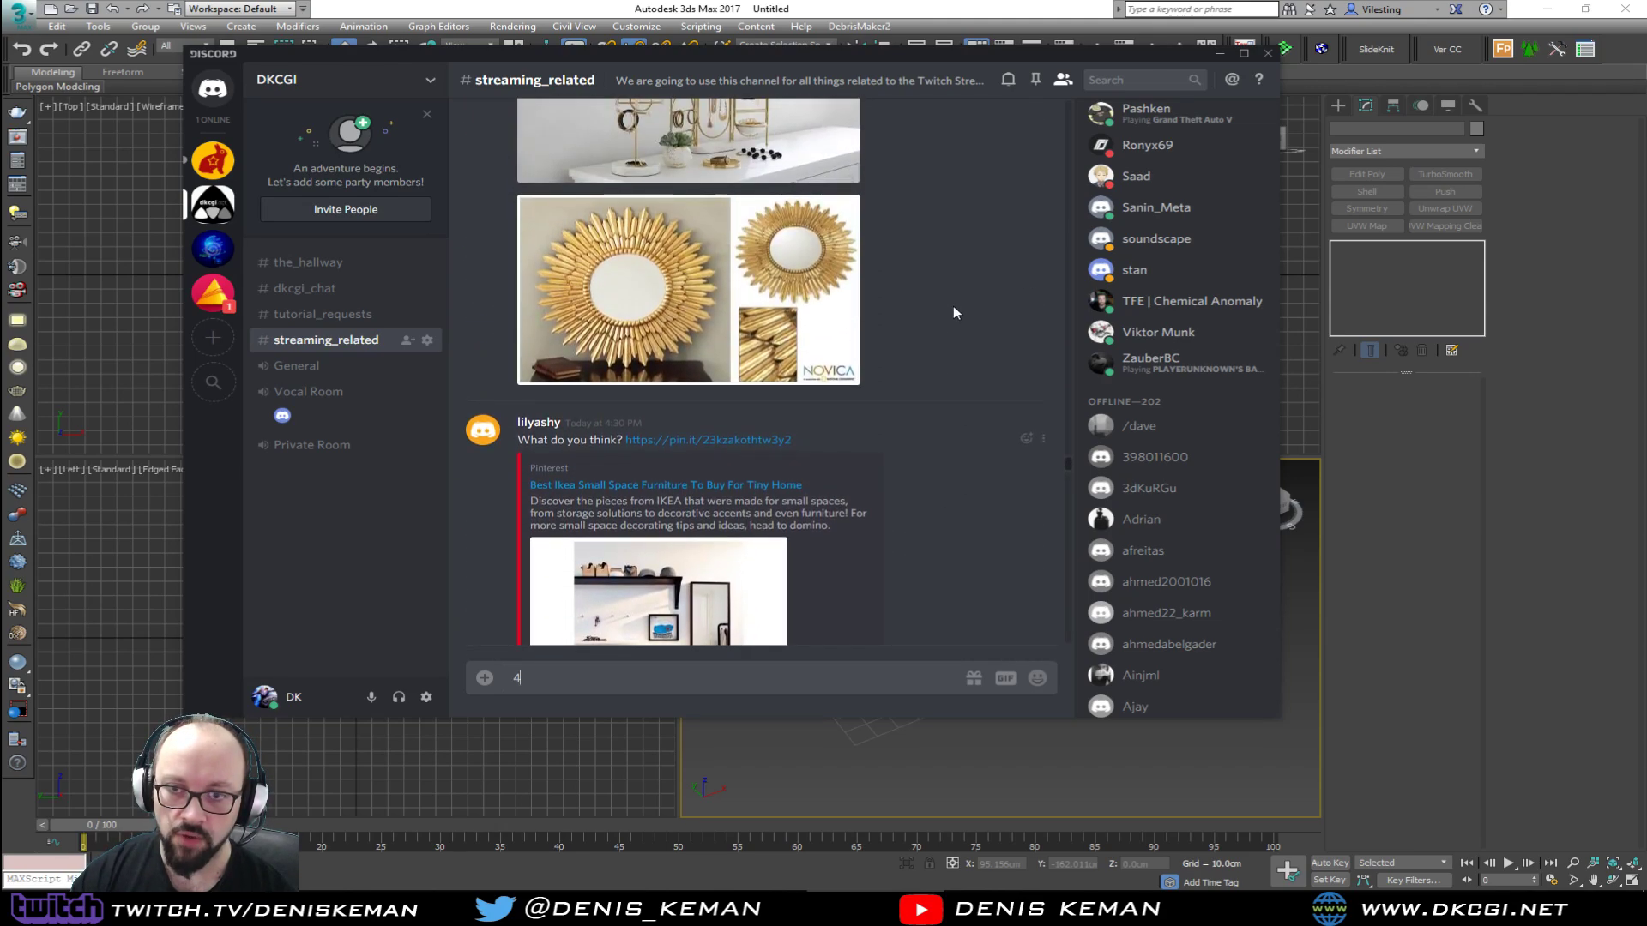
{"action": "scroll", "coordinate": [808, 316], "scroll_direction": "up", "scroll_amount": 12}
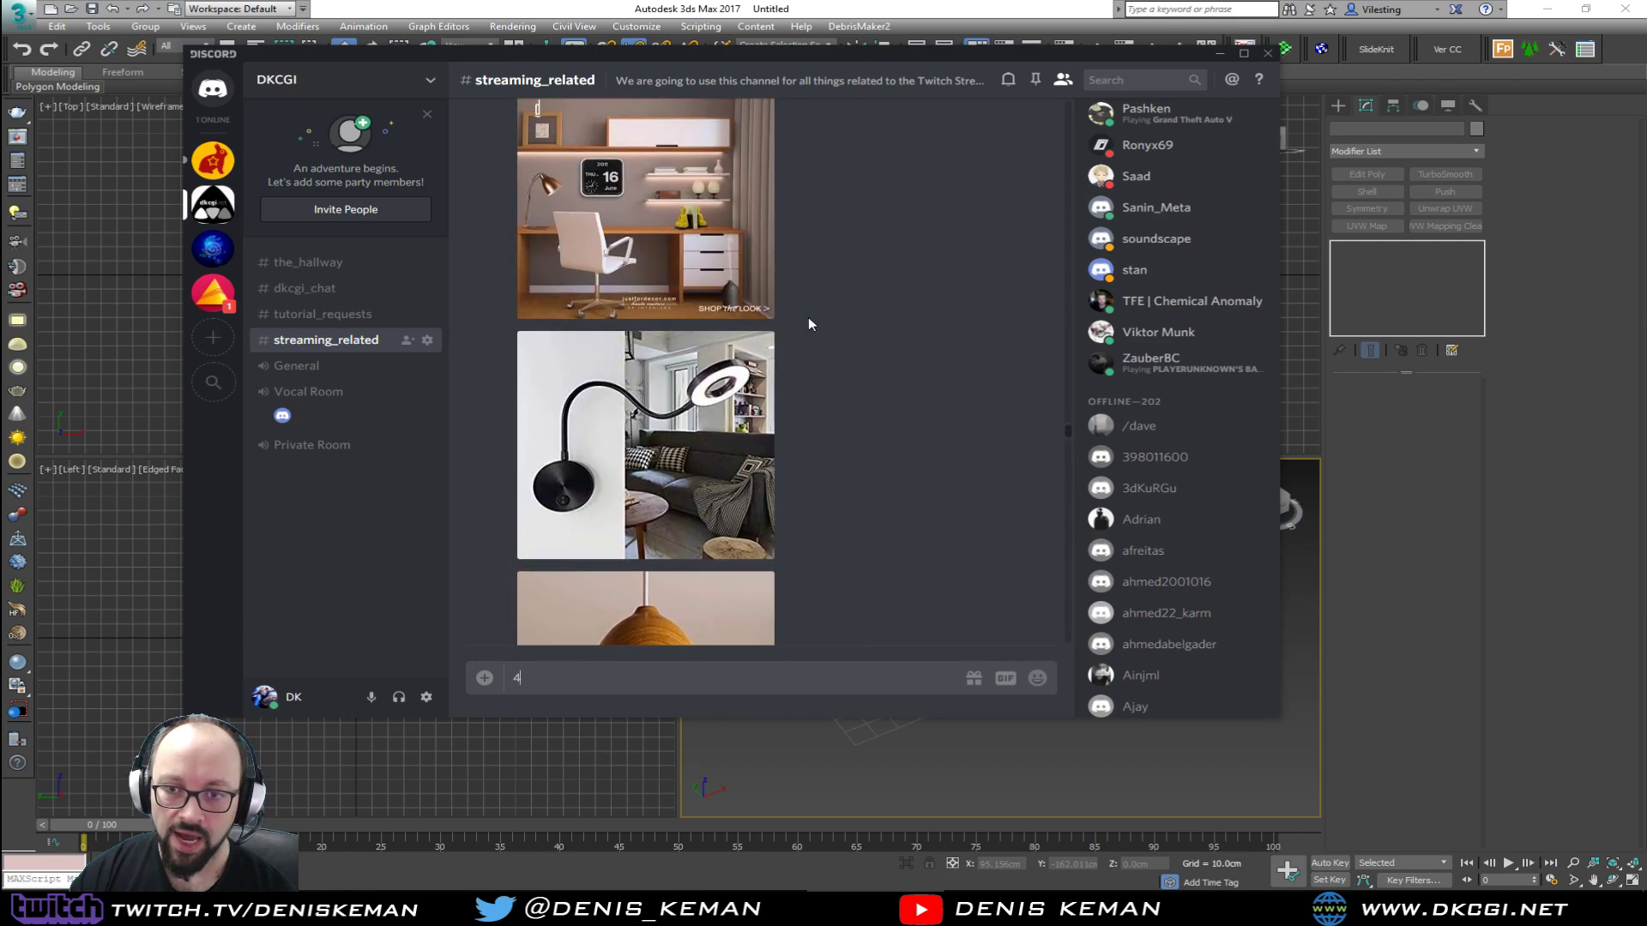
{"action": "scroll", "coordinate": [809, 320], "scroll_direction": "up", "scroll_amount": 8}
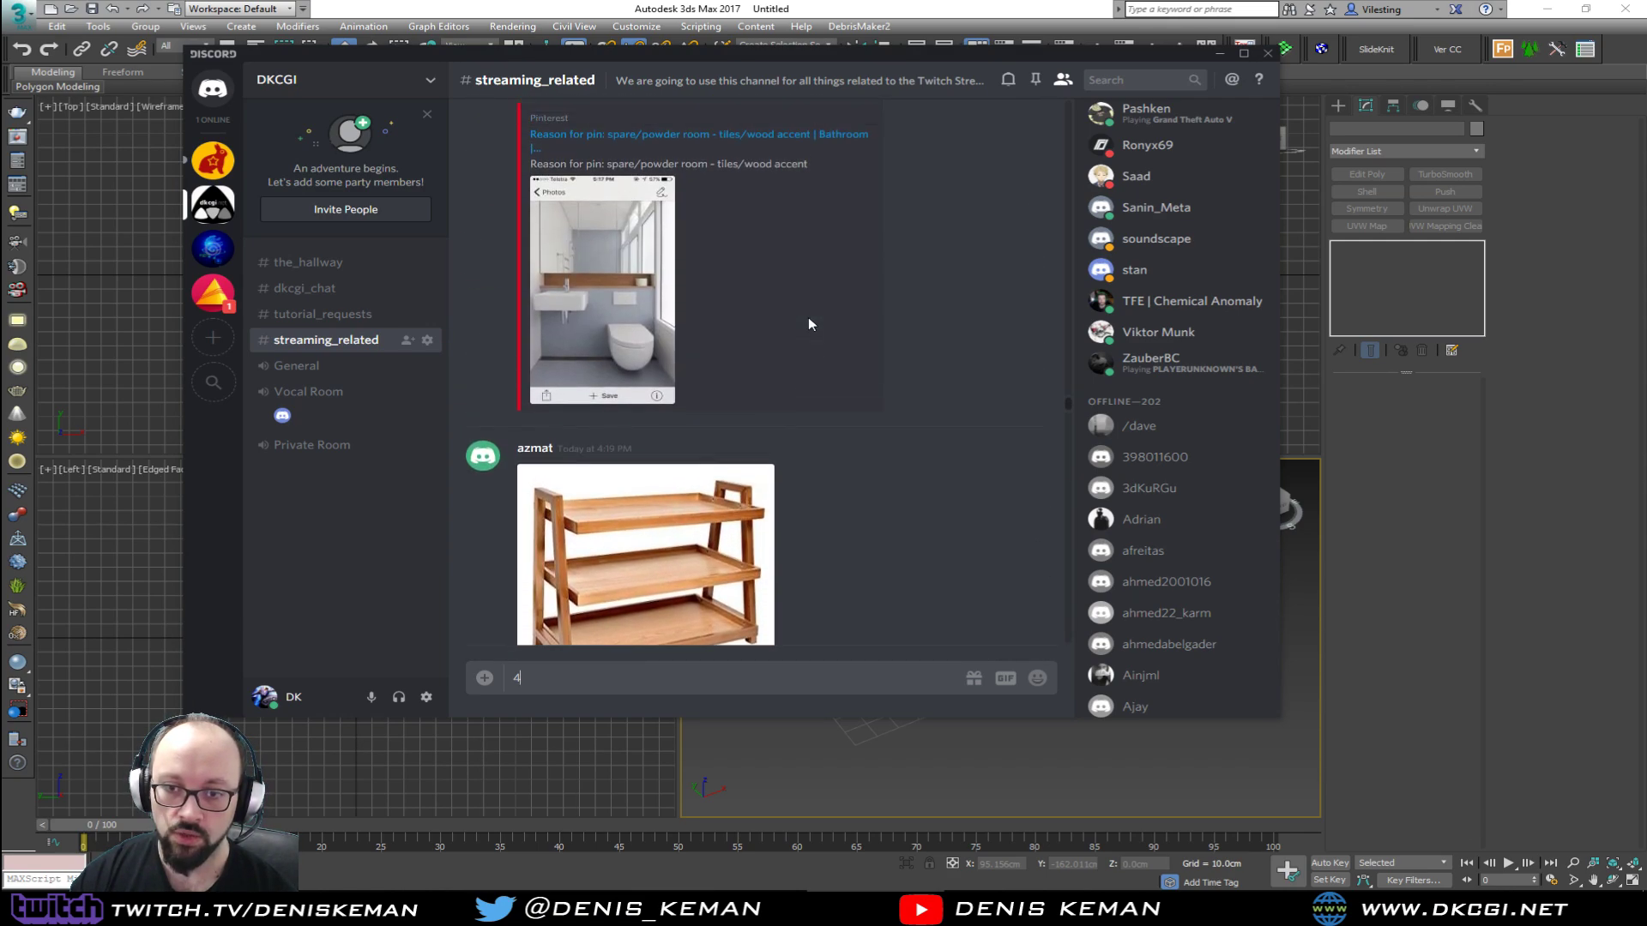
{"action": "scroll", "coordinate": [808, 323], "scroll_direction": "up", "scroll_amount": 15}
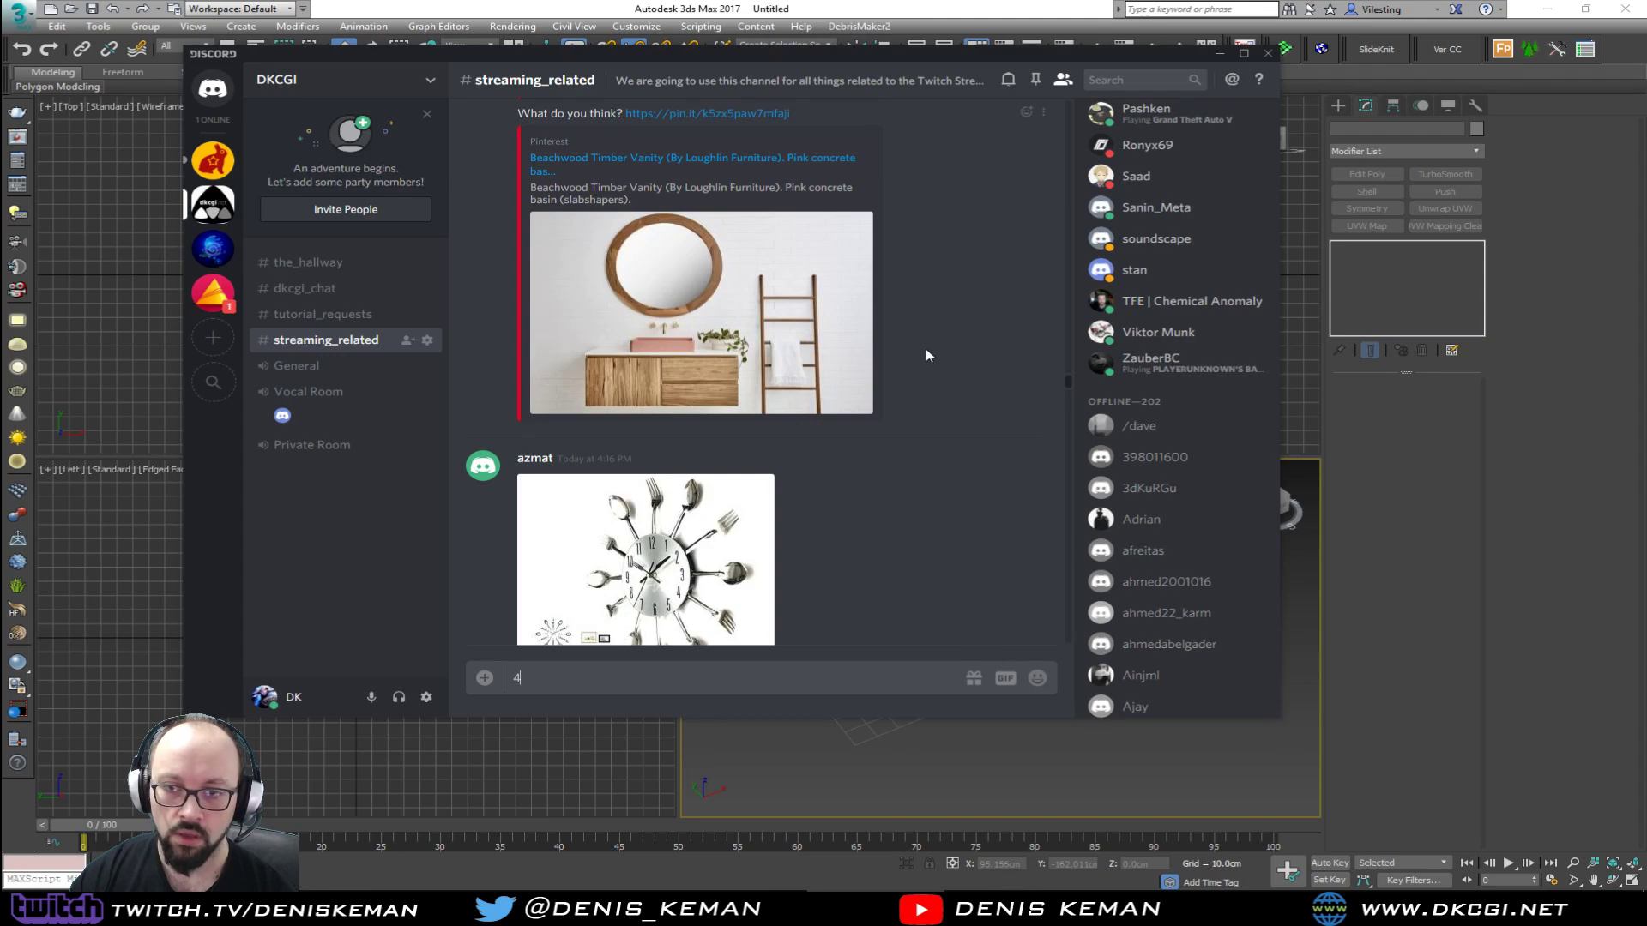
{"action": "scroll", "coordinate": [928, 359], "scroll_direction": "up", "scroll_amount": 12}
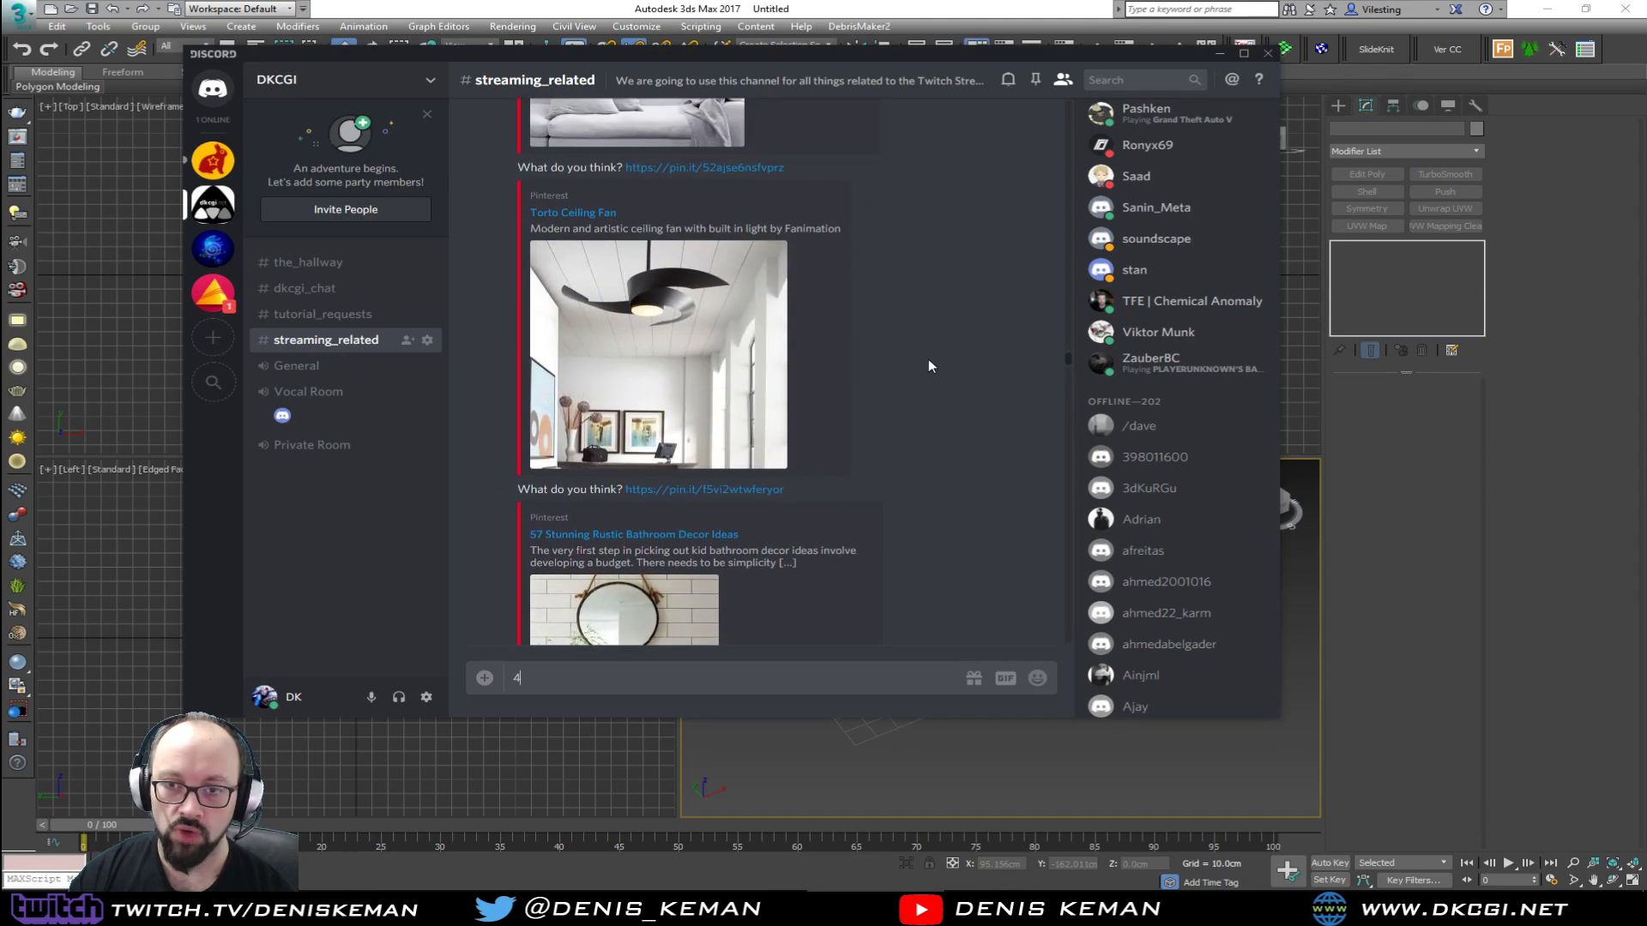
{"action": "scroll", "coordinate": [929, 358], "scroll_direction": "up", "scroll_amount": 5}
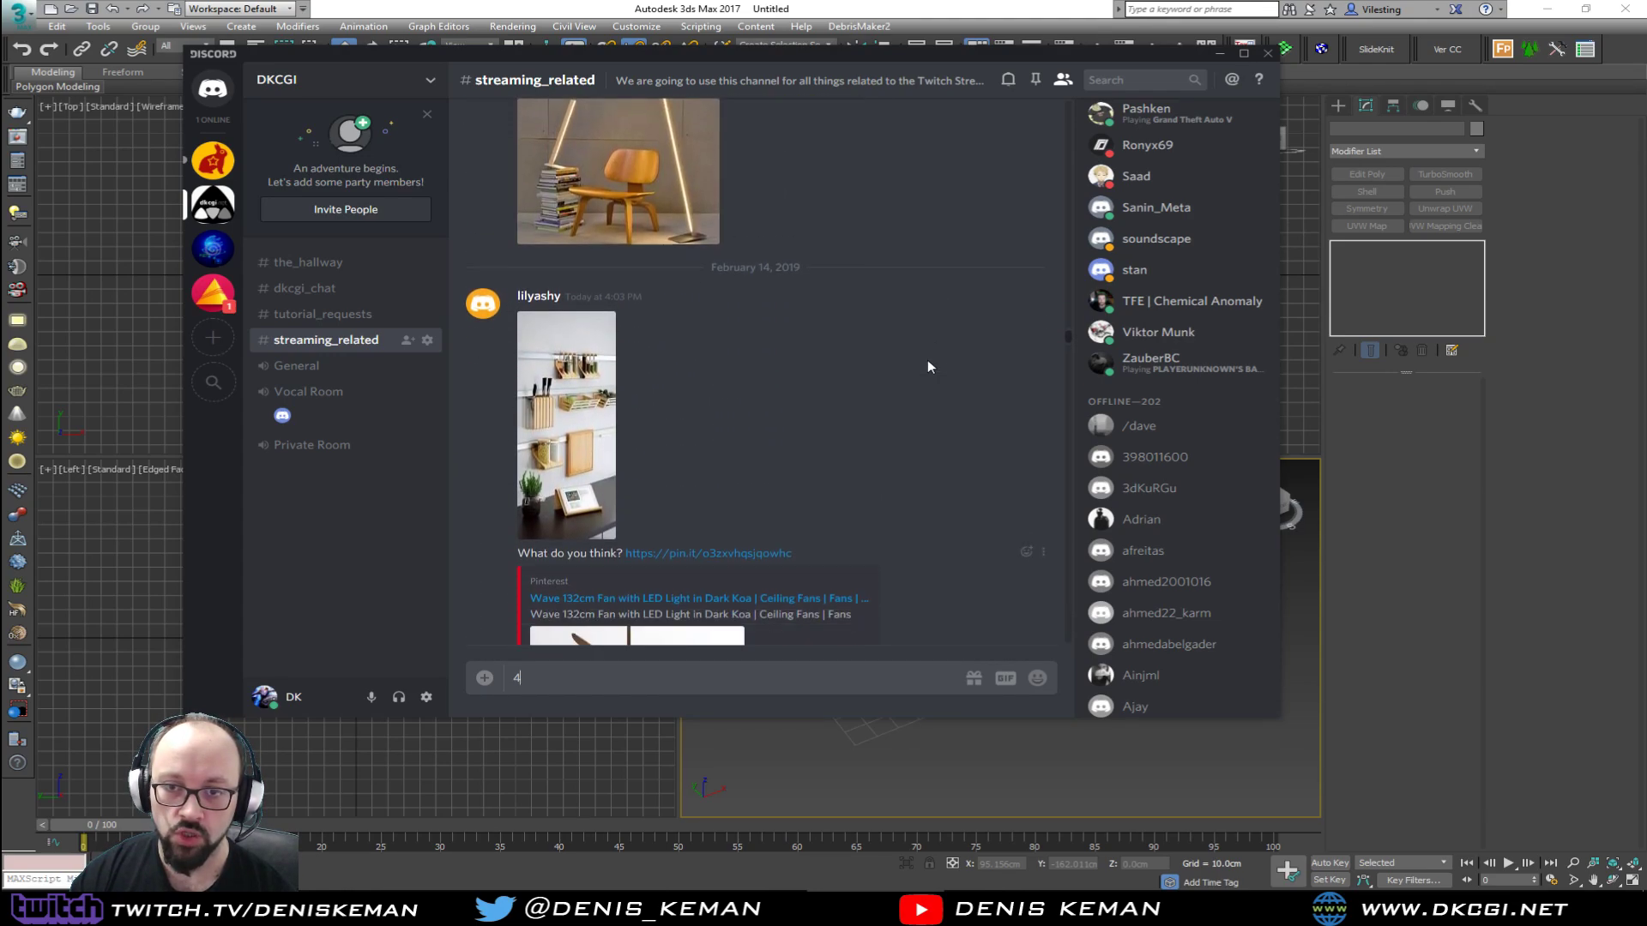
Step: Review the submissions from the ceiling fans forward to the antler chandelier, jewelry organizers and gold sunburst mirror
{"action": "scroll", "coordinate": [929, 359], "scroll_direction": "down", "scroll_amount": 10}
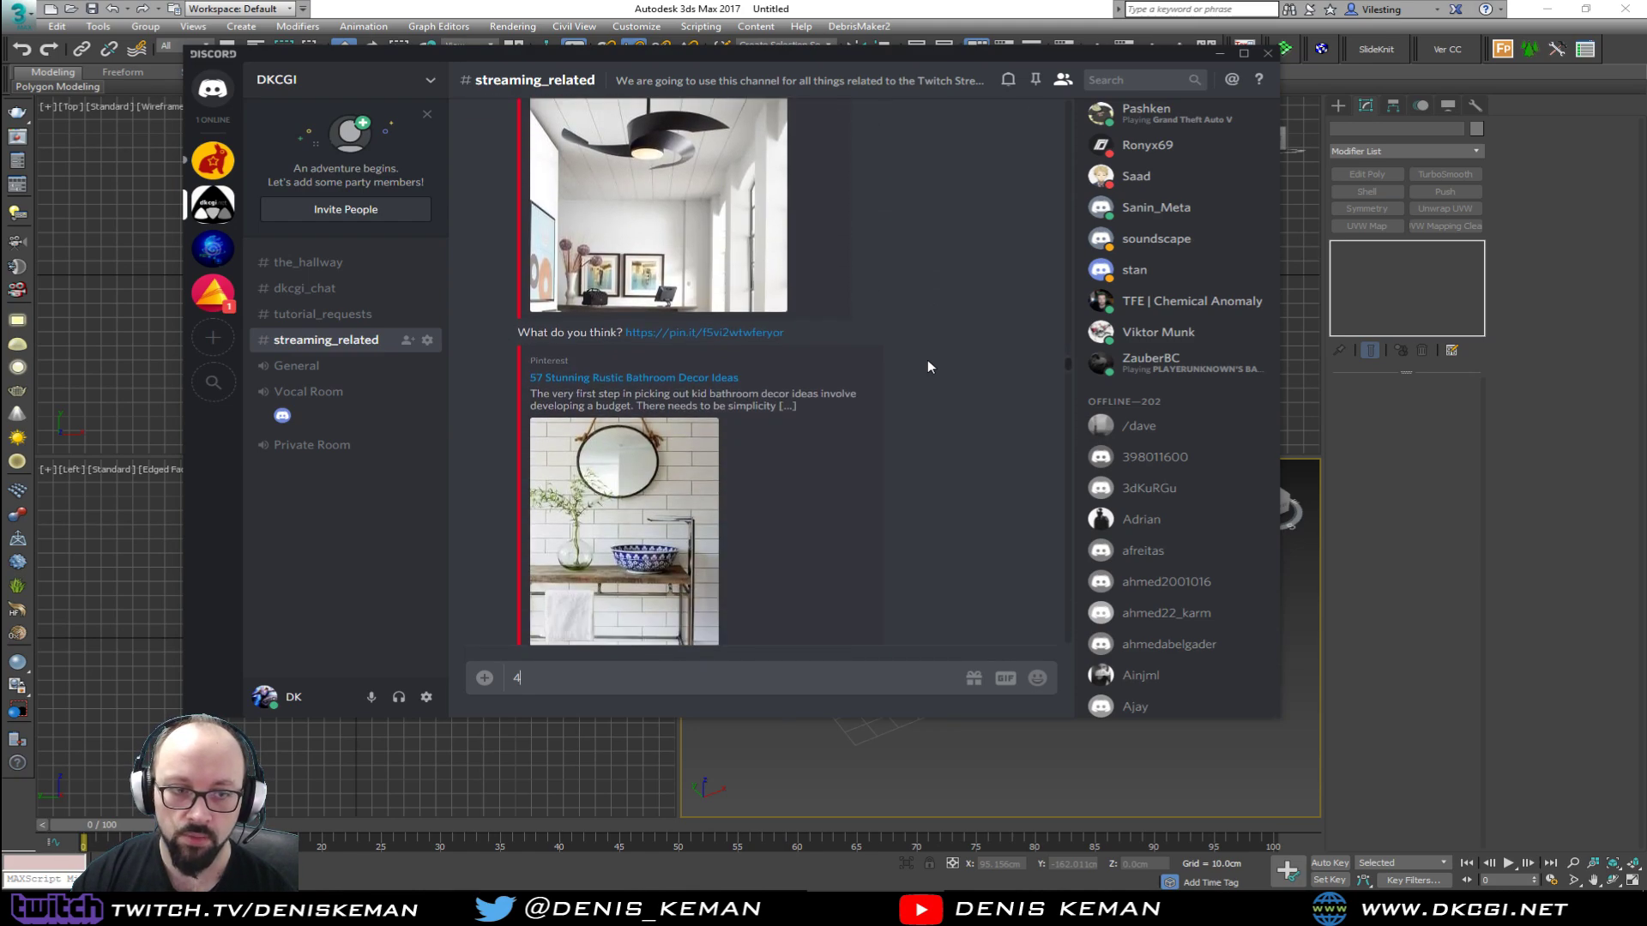
{"action": "scroll", "coordinate": [928, 358], "scroll_direction": "down", "scroll_amount": 10}
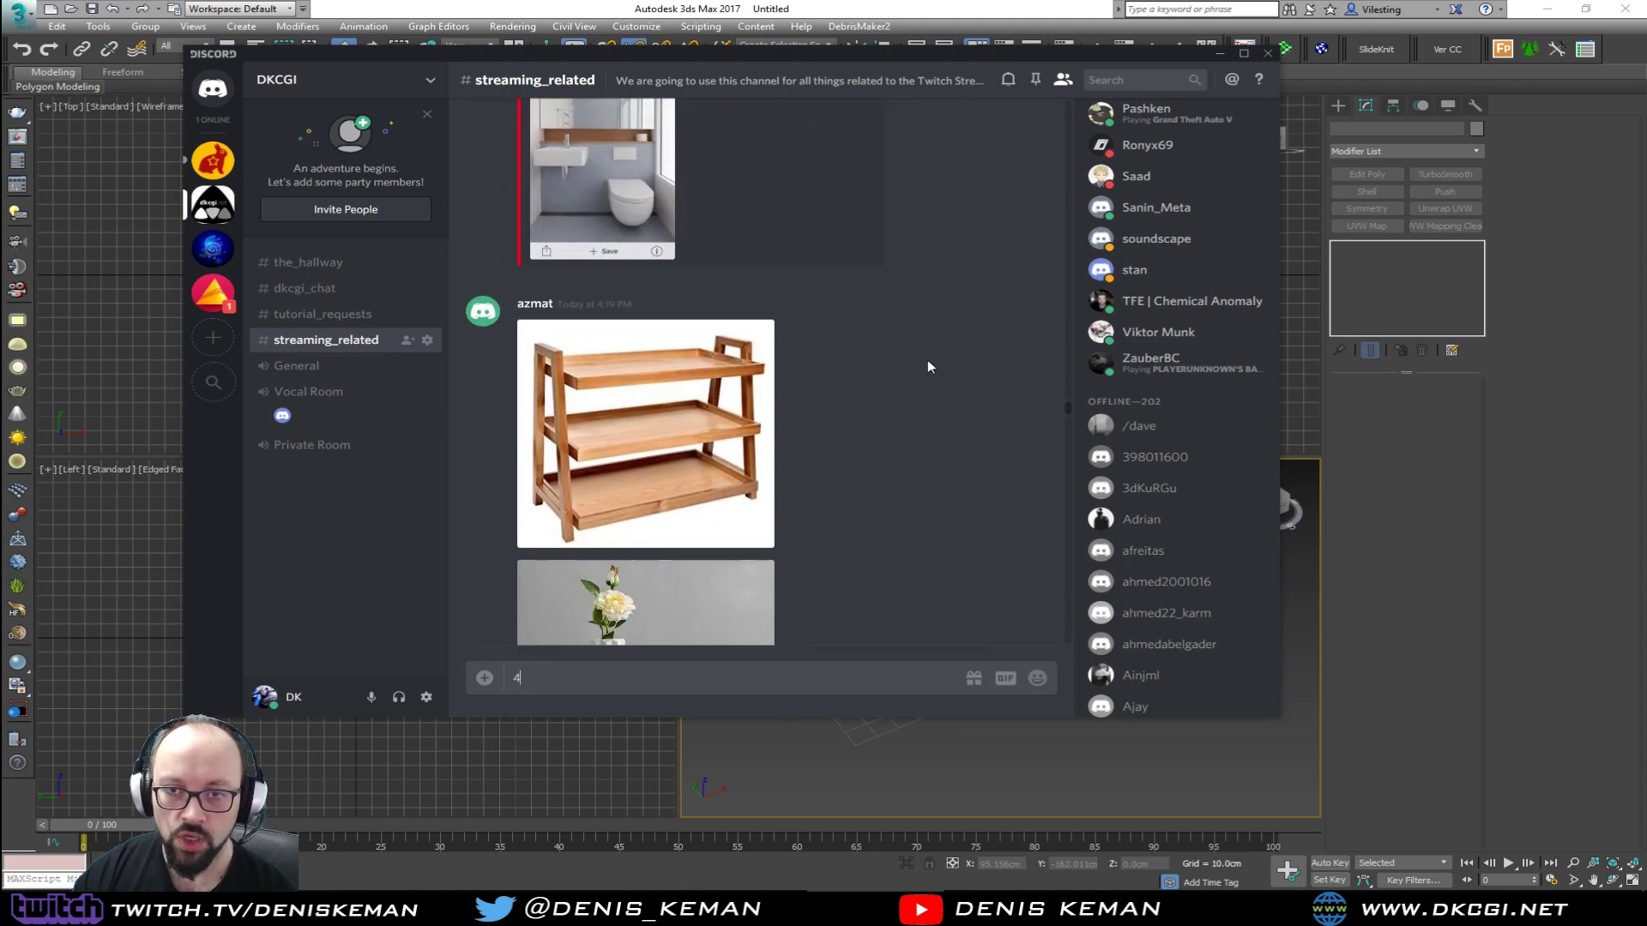
{"action": "scroll", "coordinate": [928, 359], "scroll_direction": "down", "scroll_amount": 5}
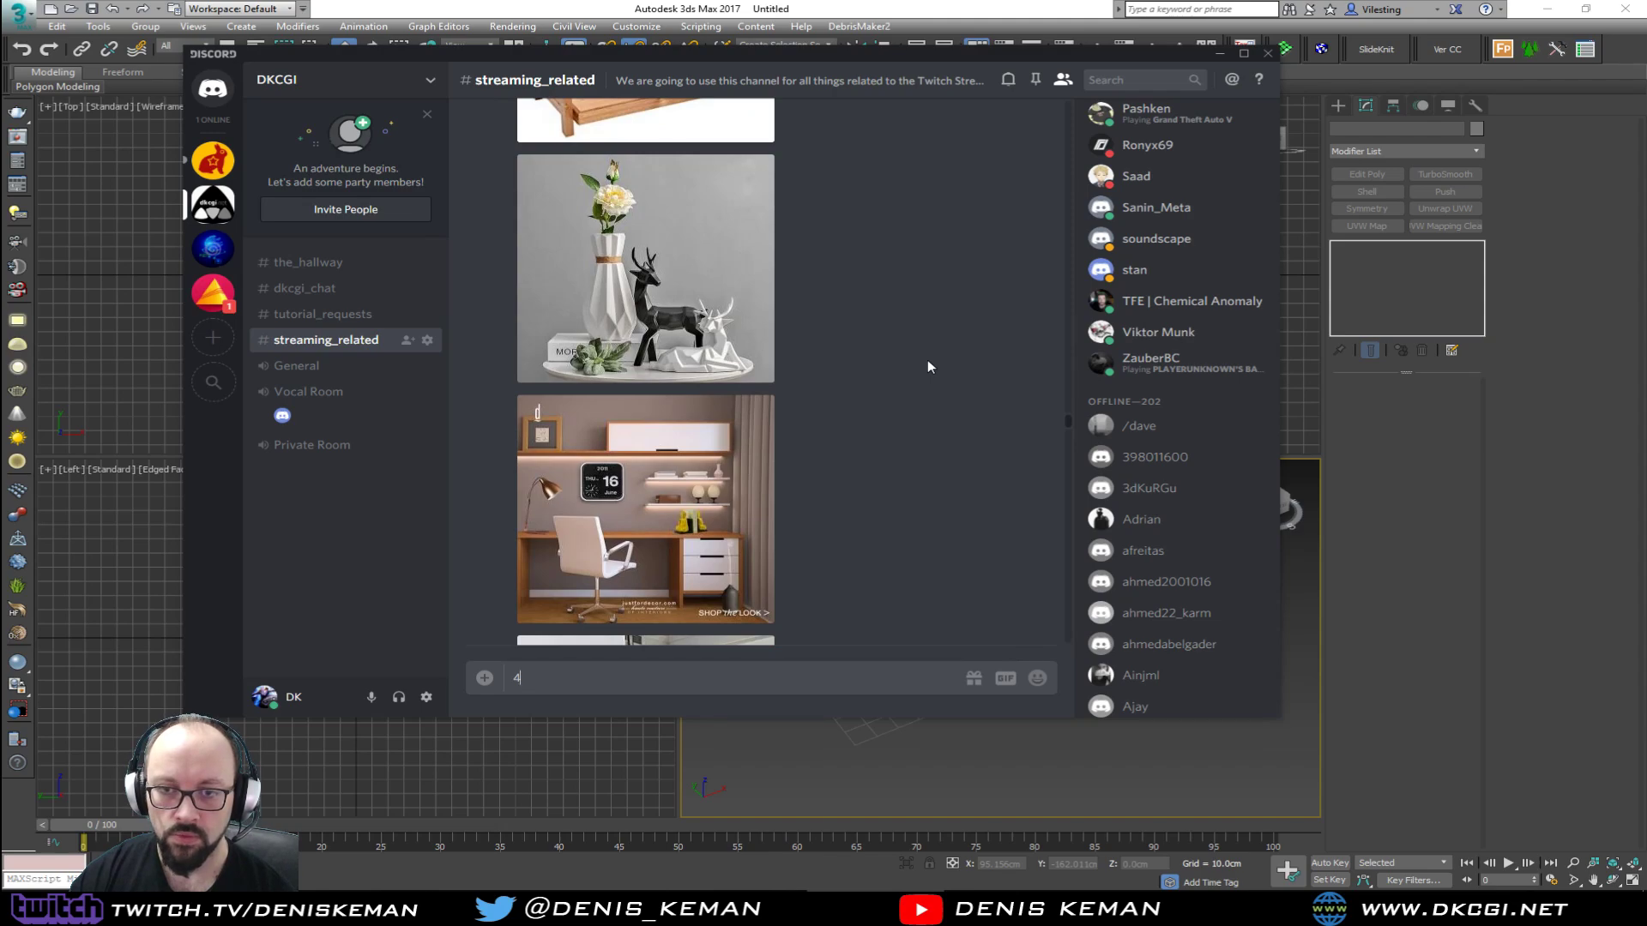
{"action": "scroll", "coordinate": [908, 349], "scroll_direction": "down", "scroll_amount": 3}
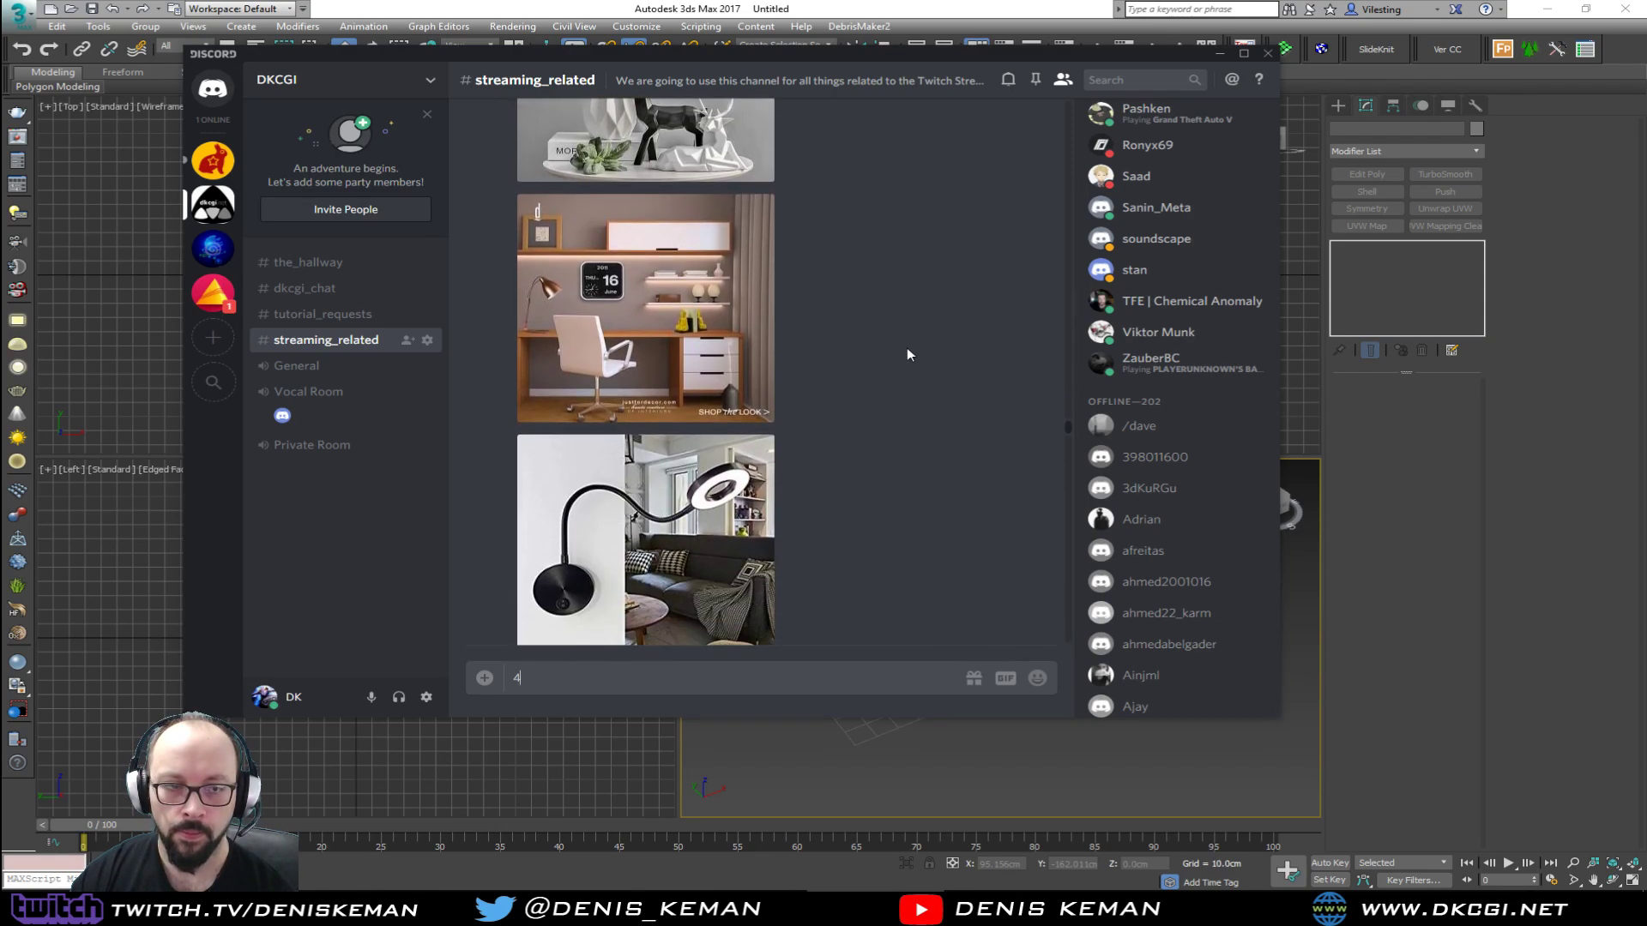
{"action": "scroll", "coordinate": [908, 355], "scroll_direction": "down", "scroll_amount": 8}
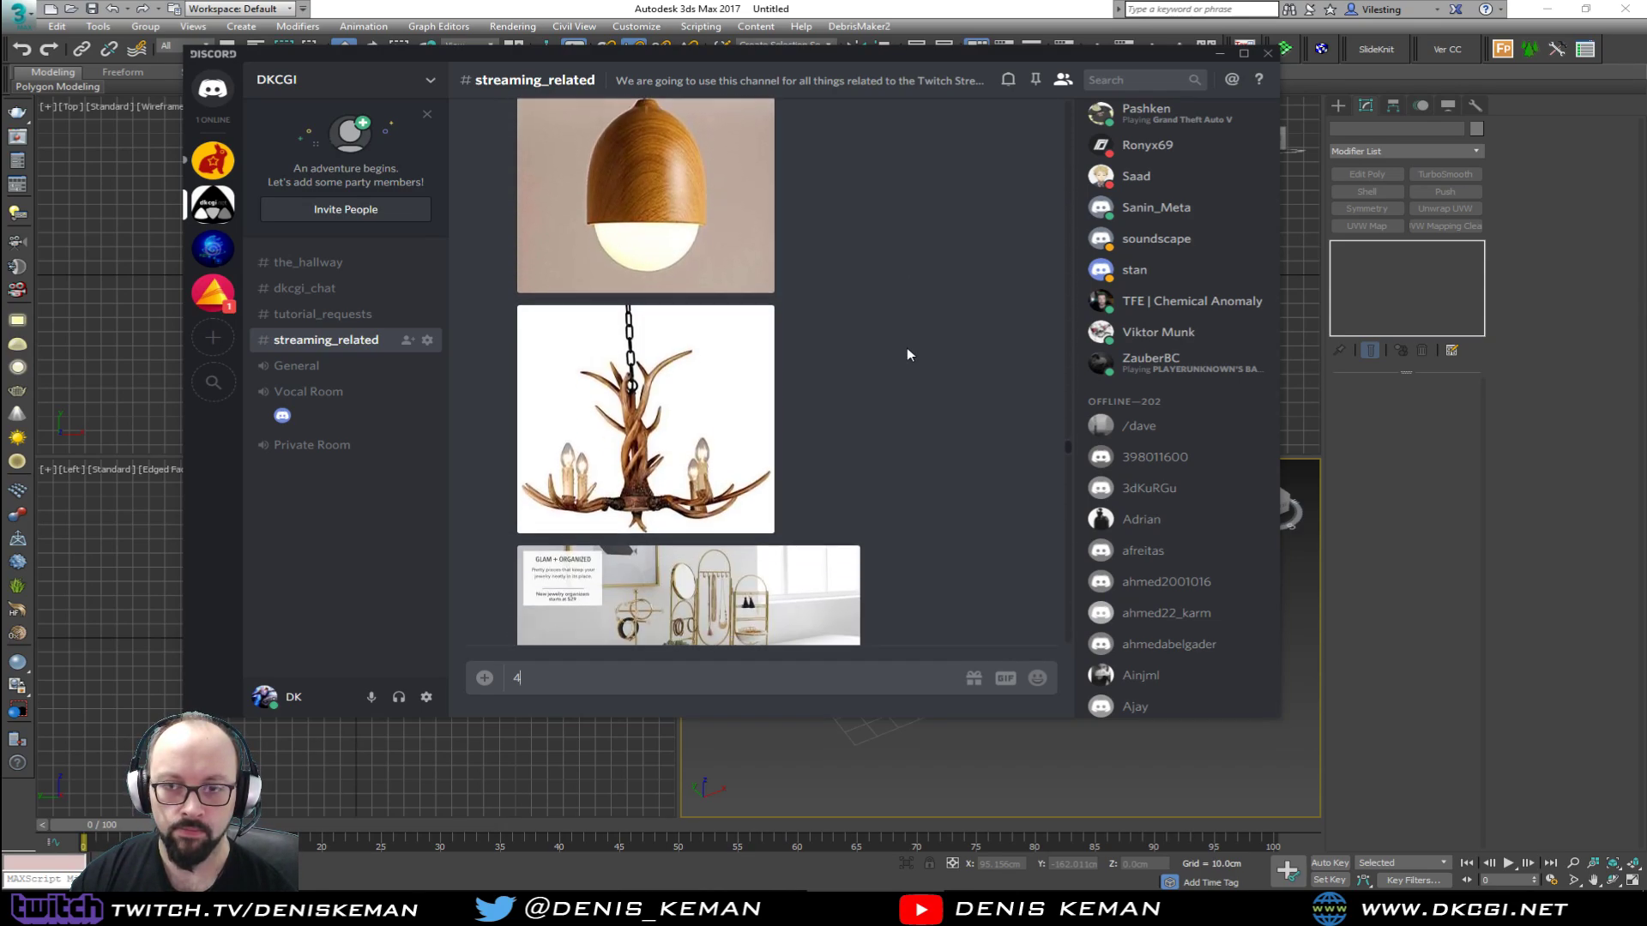
{"action": "scroll", "coordinate": [908, 347], "scroll_direction": "down", "scroll_amount": 2}
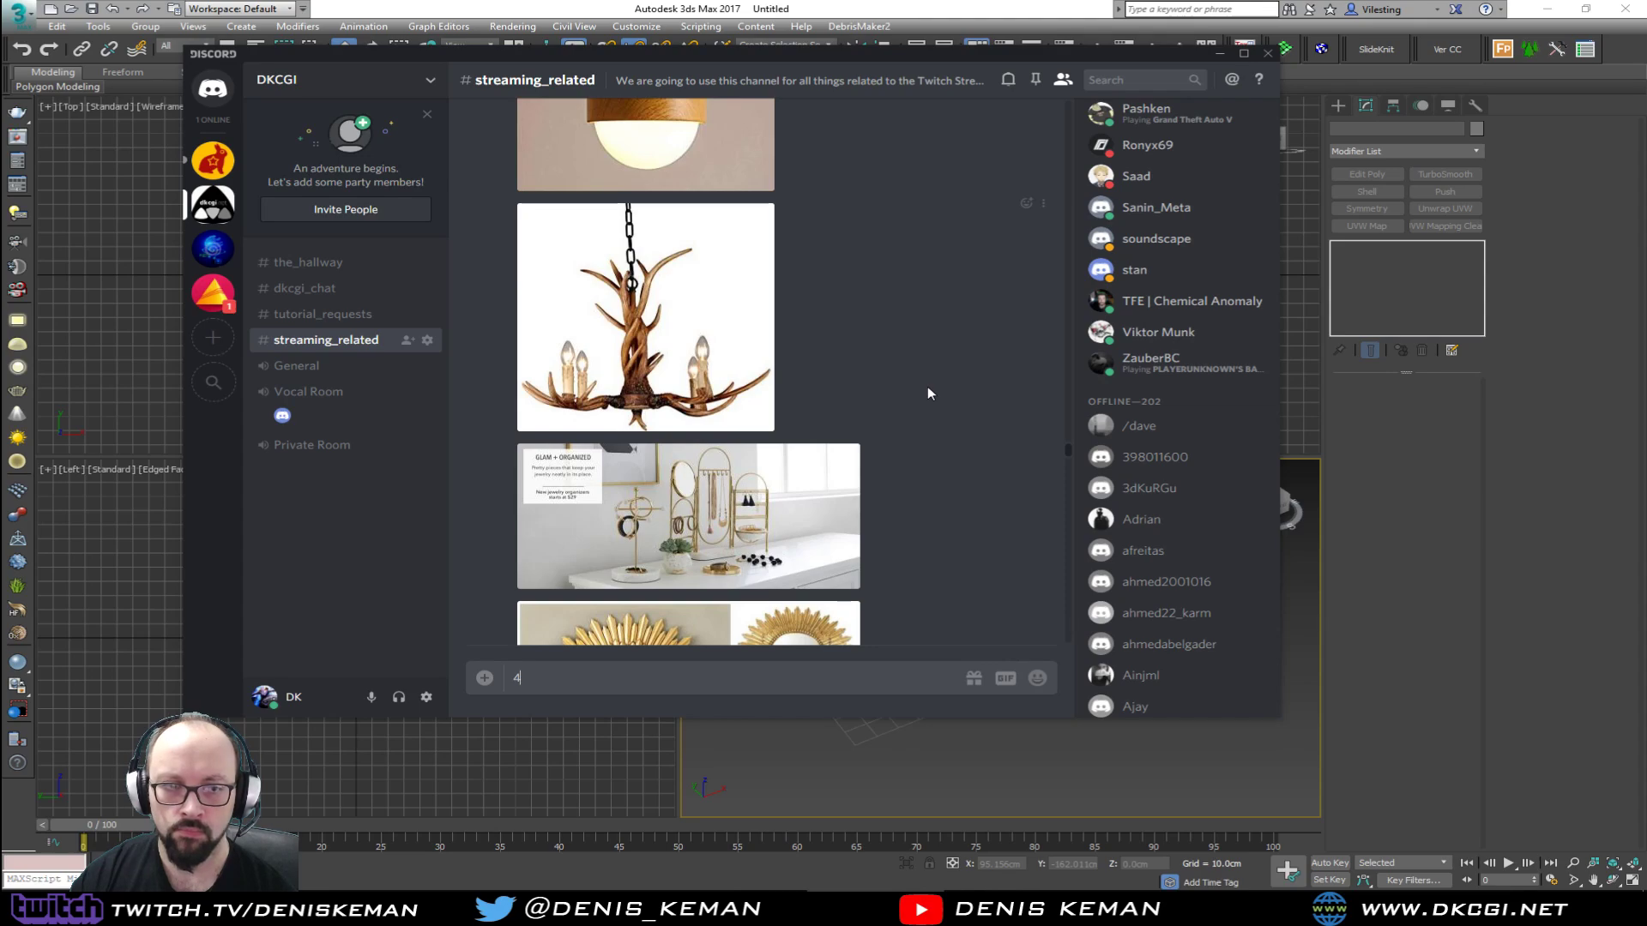
{"action": "scroll", "coordinate": [928, 387], "scroll_direction": "down", "scroll_amount": 2}
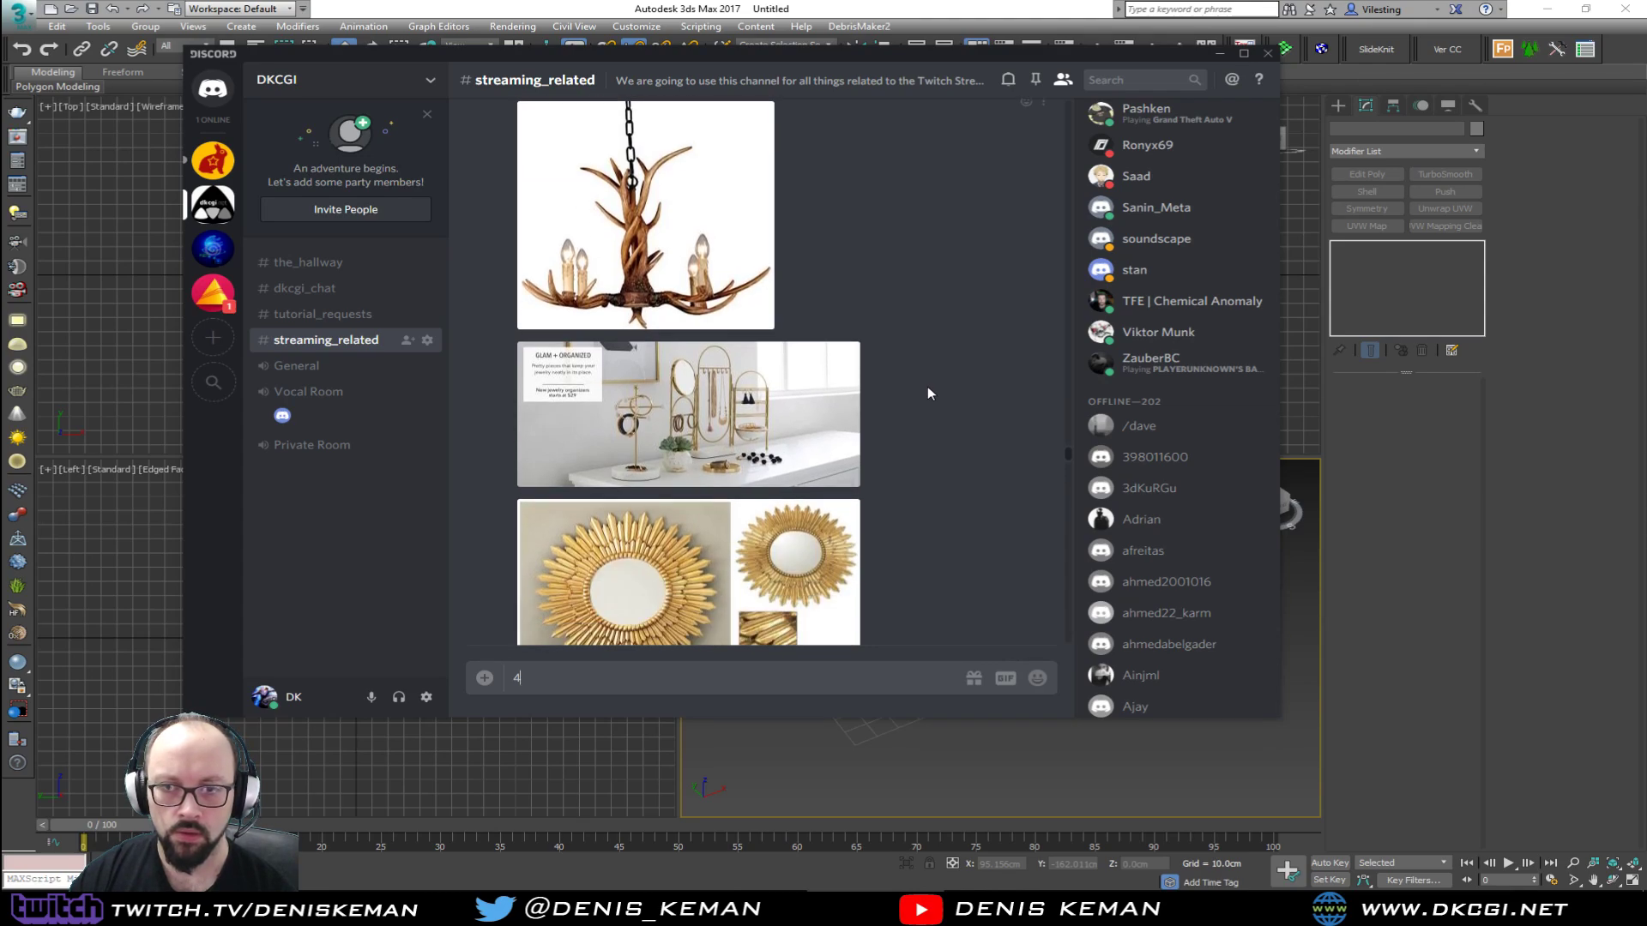
{"action": "scroll", "coordinate": [928, 387], "scroll_direction": "down", "scroll_amount": 2}
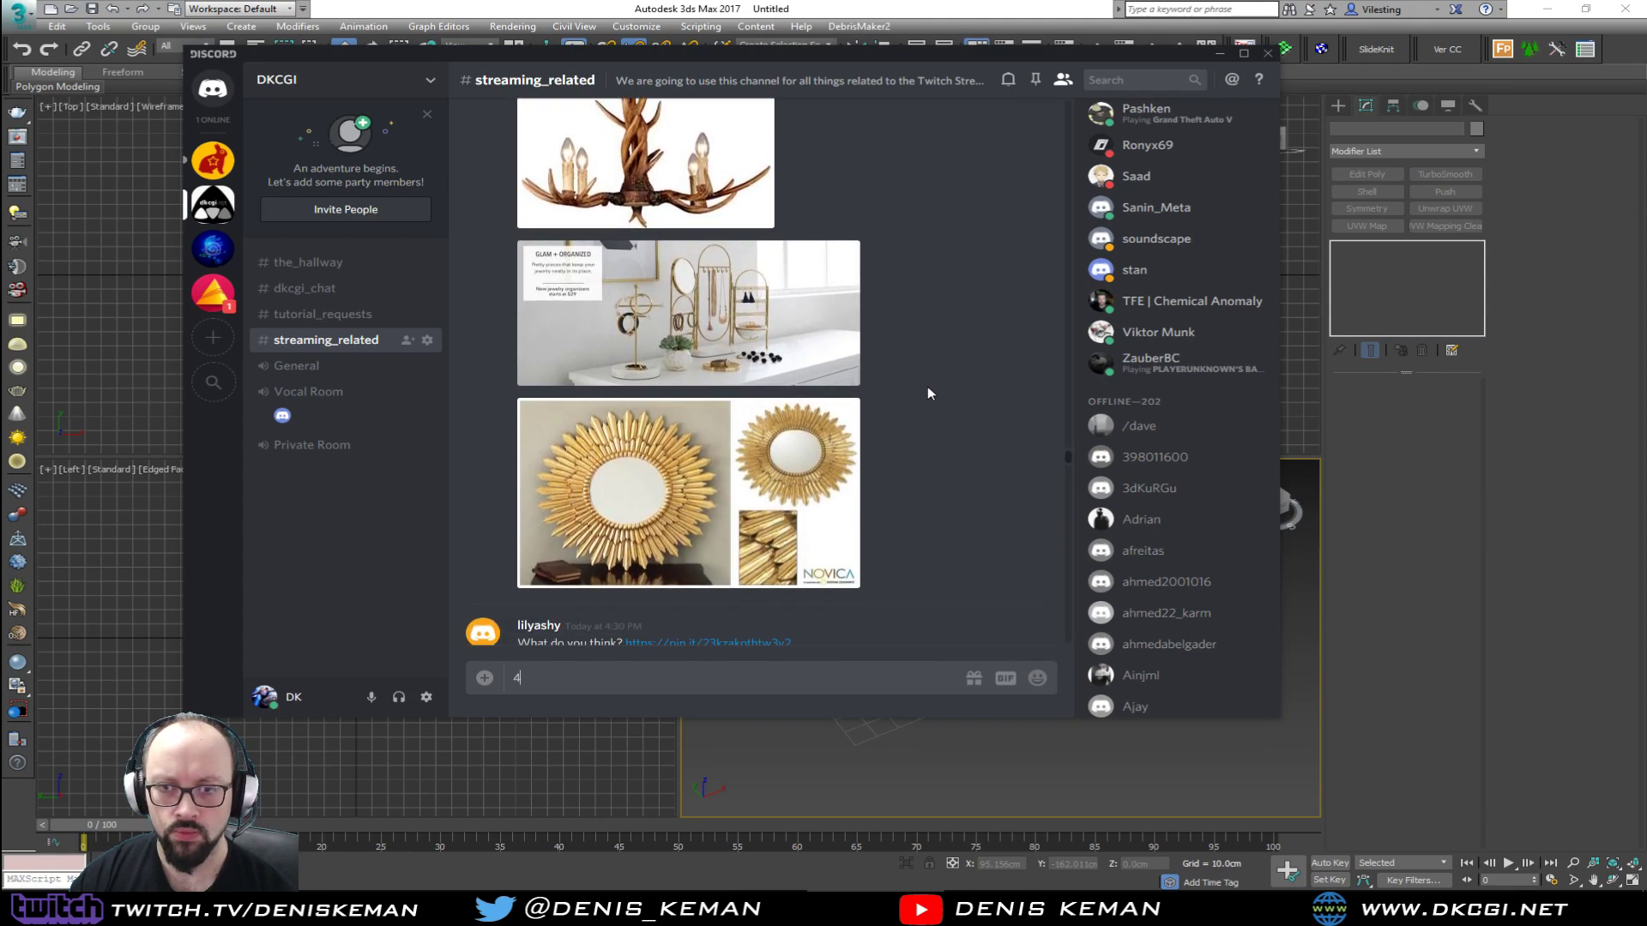
{"action": "scroll", "coordinate": [928, 387], "scroll_direction": "down", "scroll_amount": 2}
Step: Return to the first February 14 post, examine the wall-mounted kitchen organizer photo enlarged and close it
{"action": "scroll", "coordinate": [928, 387], "scroll_direction": "up", "scroll_amount": 12}
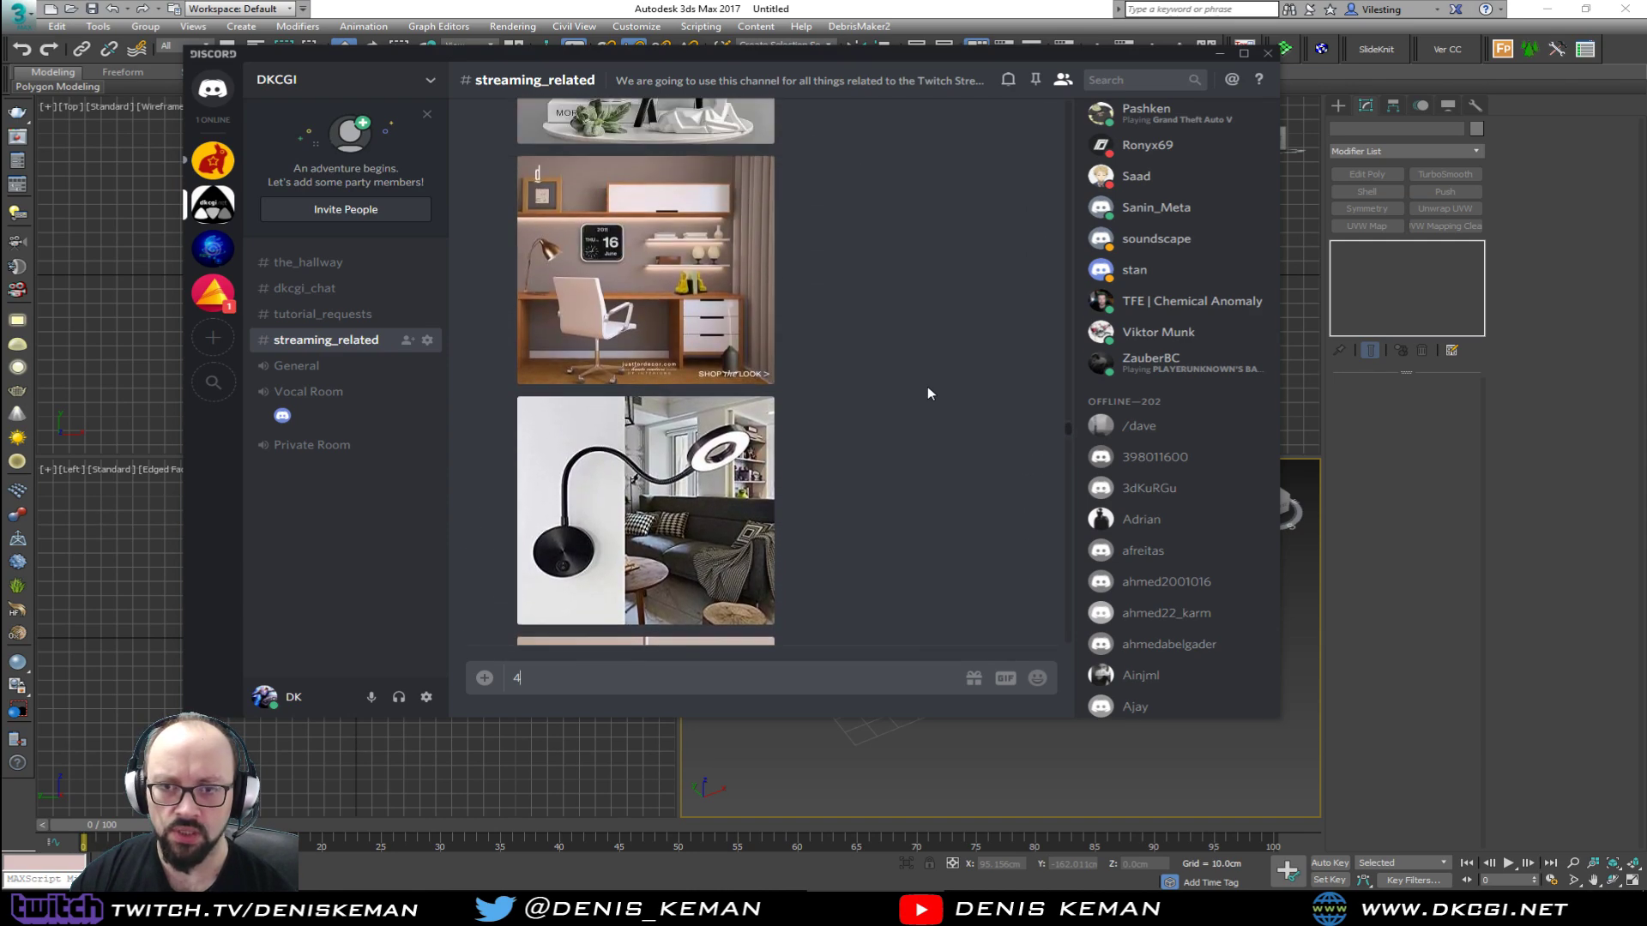
{"action": "scroll", "coordinate": [929, 388], "scroll_direction": "up", "scroll_amount": 15}
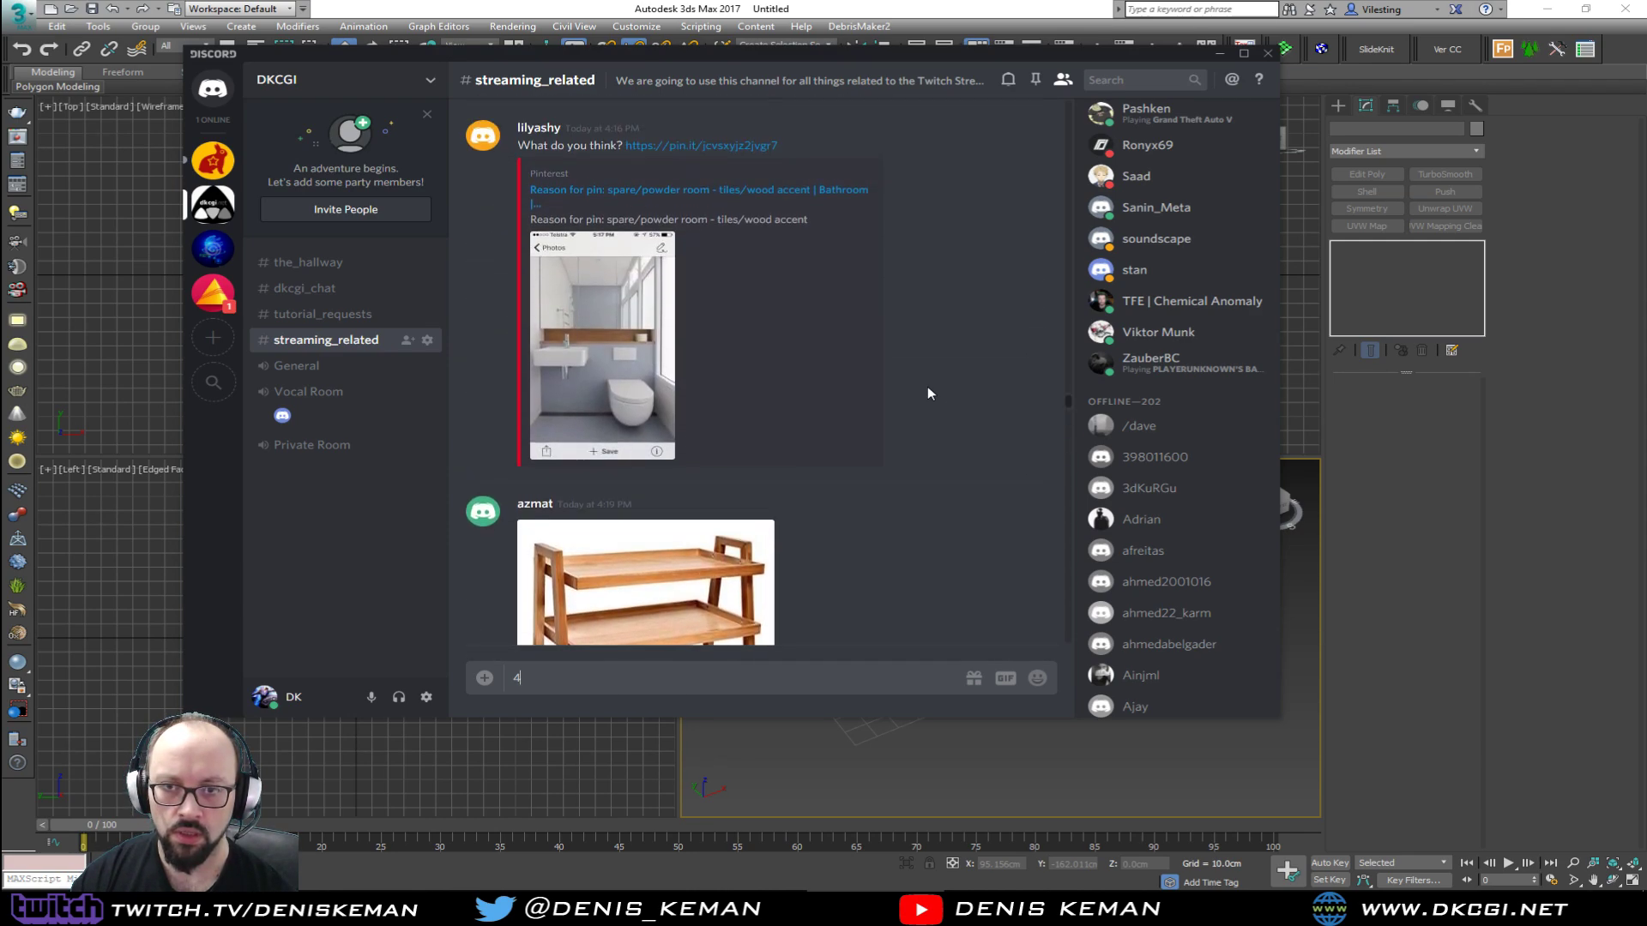
{"action": "scroll", "coordinate": [928, 388], "scroll_direction": "up", "scroll_amount": 15}
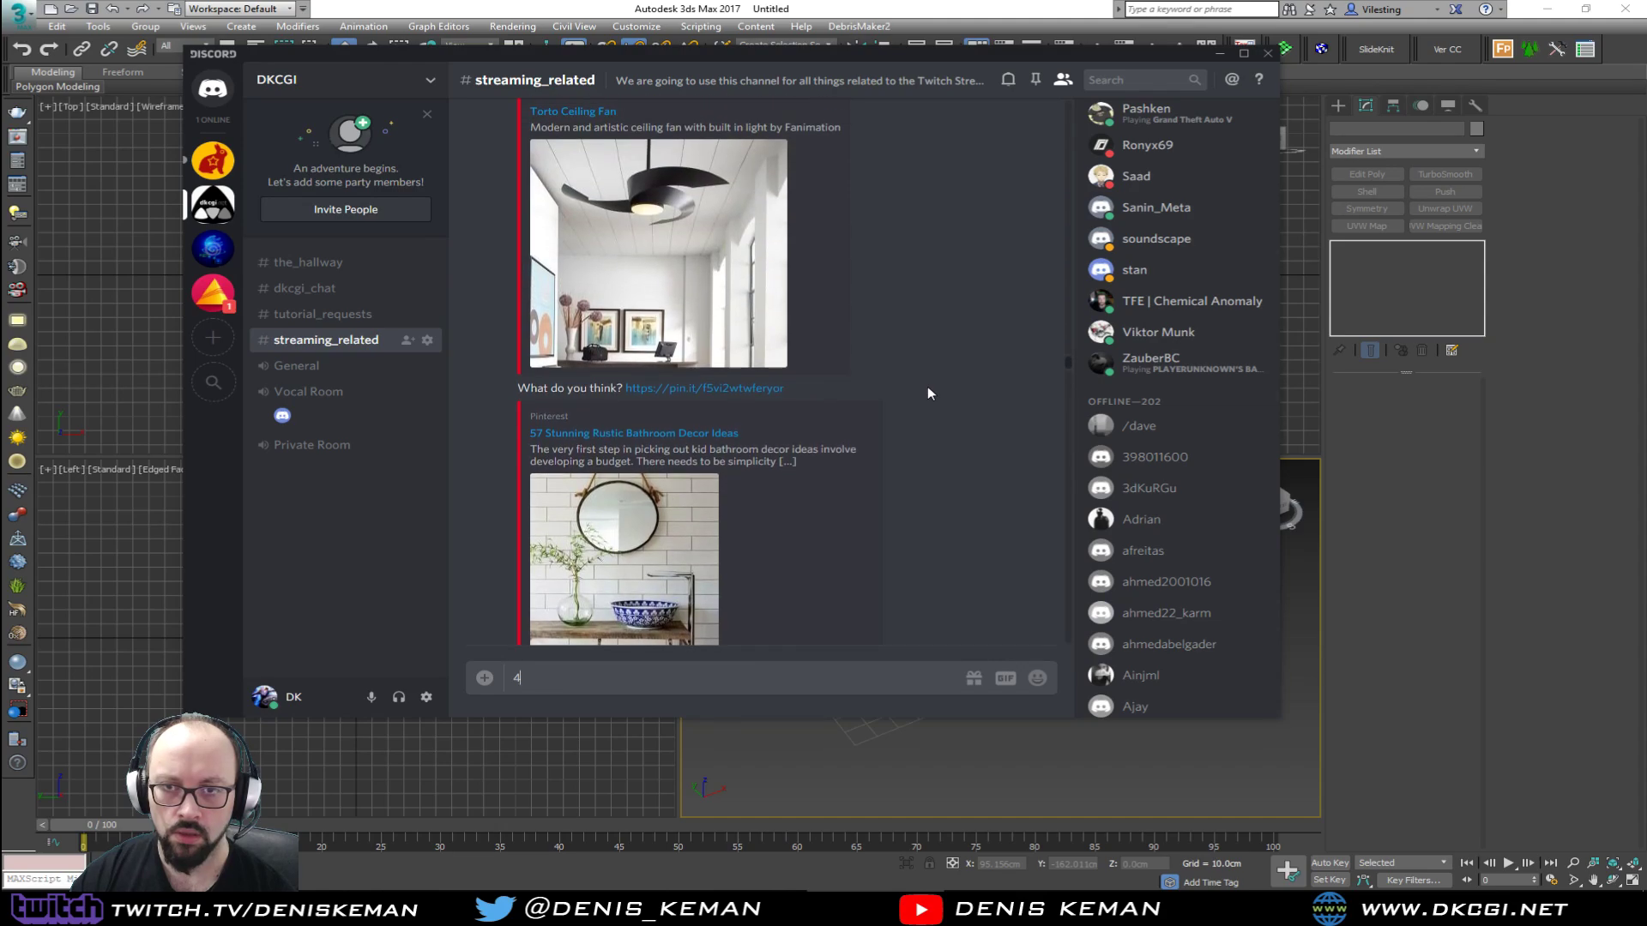
{"action": "scroll", "coordinate": [929, 388], "scroll_direction": "down", "scroll_amount": 15}
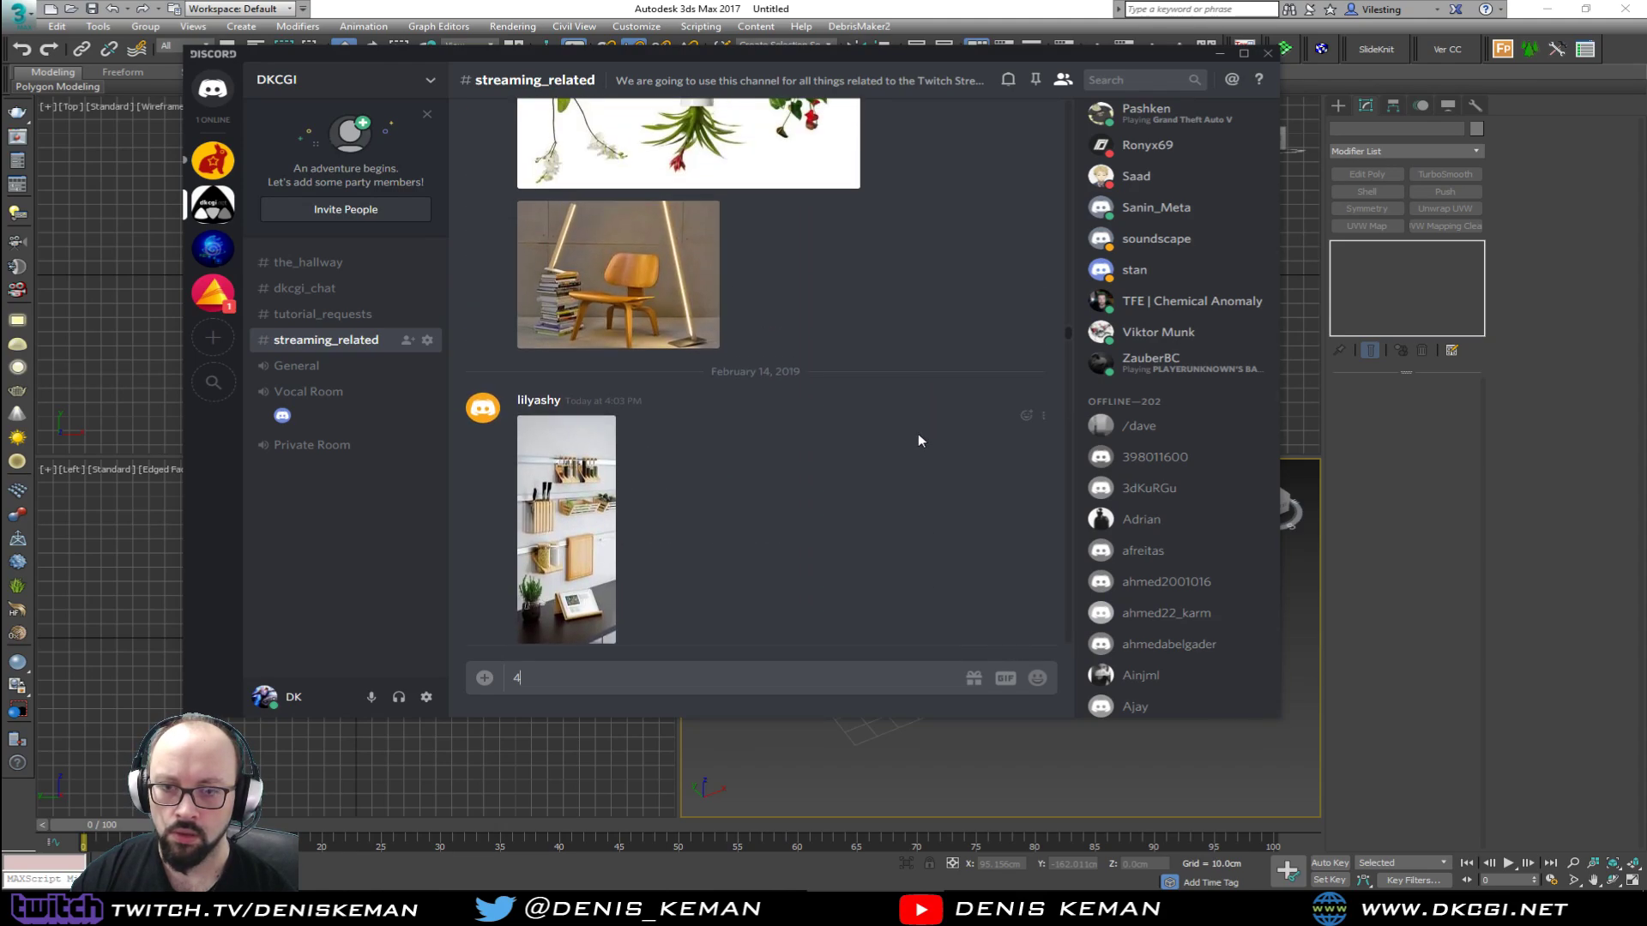
{"action": "left_click", "coordinate": [584, 525]}
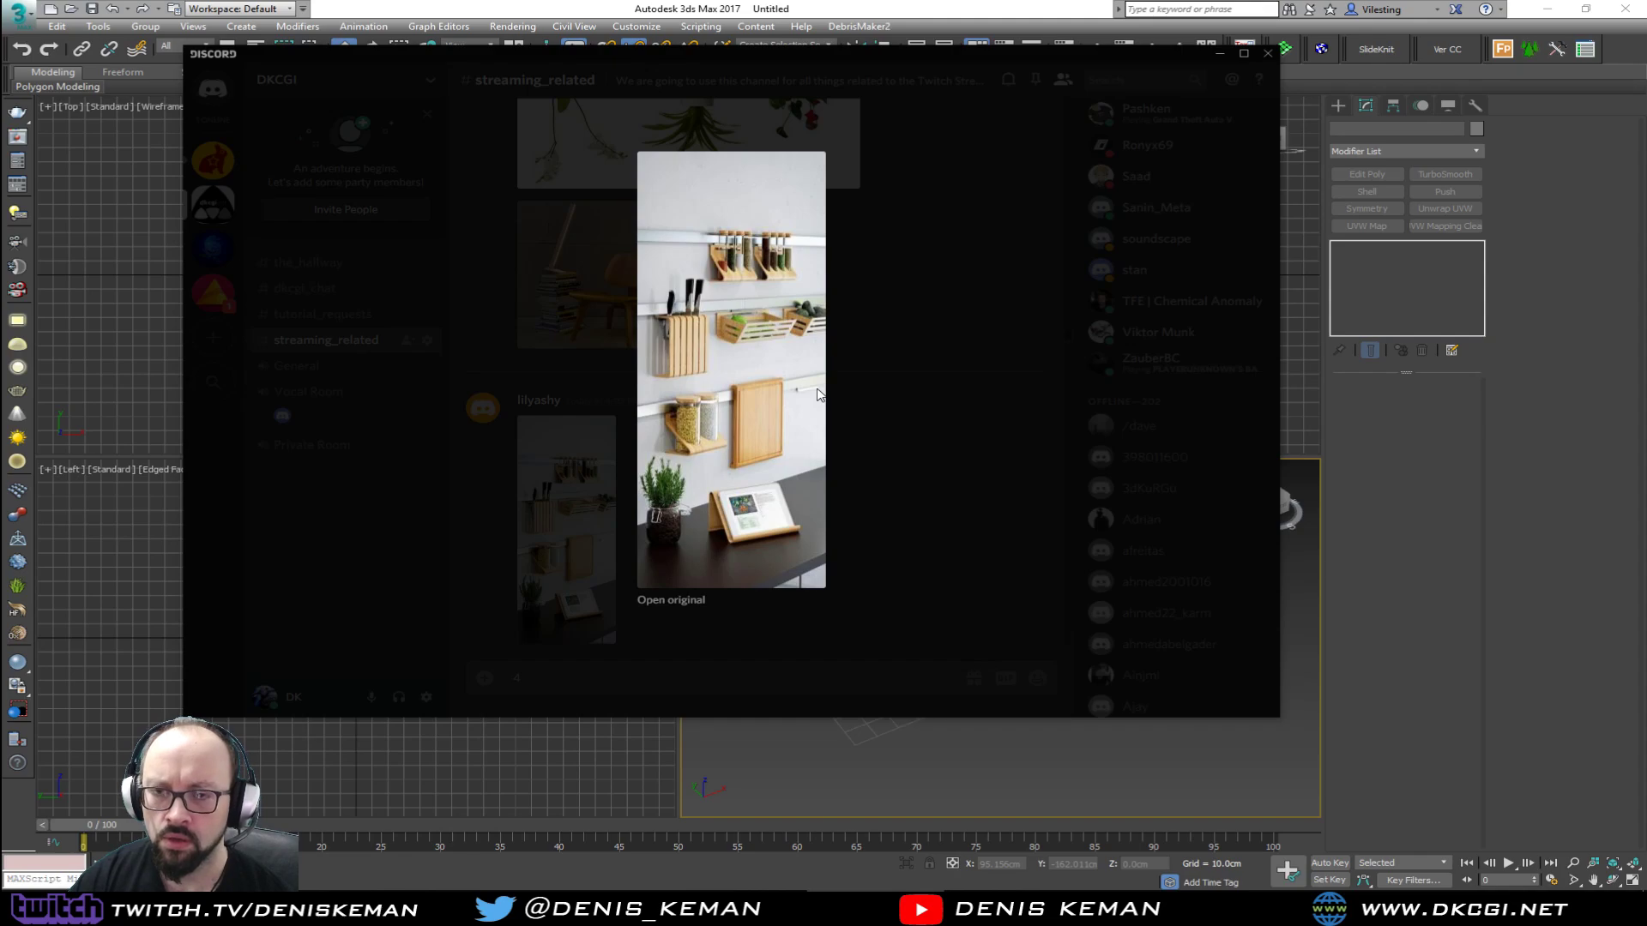
{"action": "left_click", "coordinate": [879, 434]}
{"action": "scroll", "coordinate": [976, 534], "scroll_direction": "down", "scroll_amount": 2}
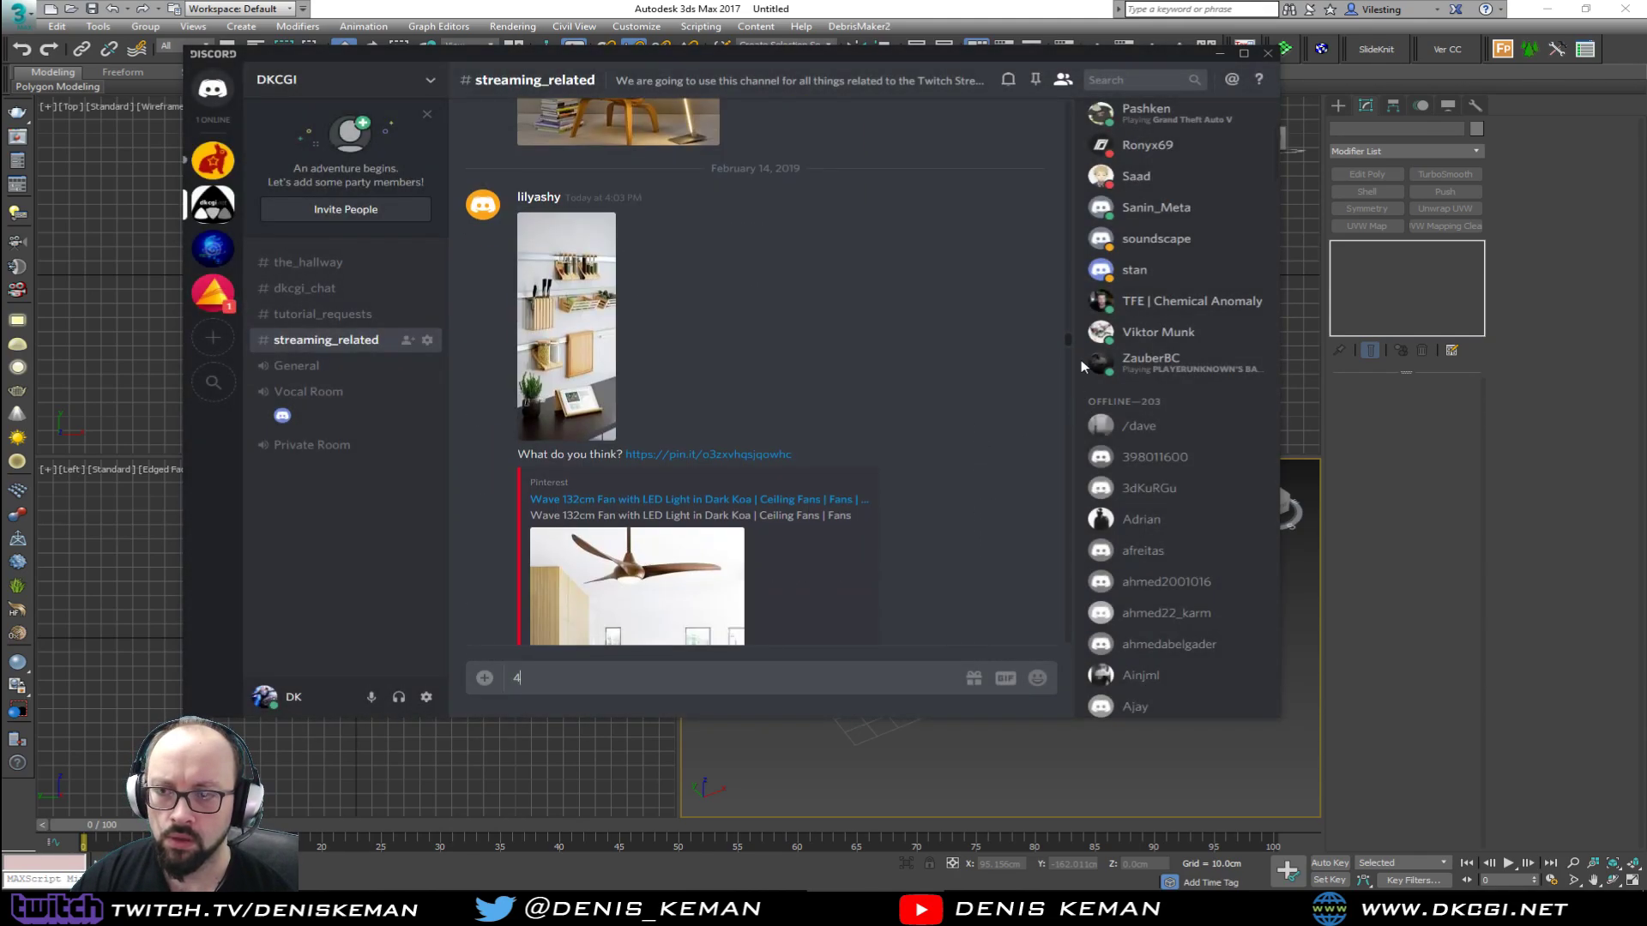
Step: Find the bamboo ladder shelf among the newest submissions, view its photo enlarged and switch back to 3ds Max
{"action": "left_click_drag", "start_coordinate": [1071, 336], "coordinate": [1060, 657]}
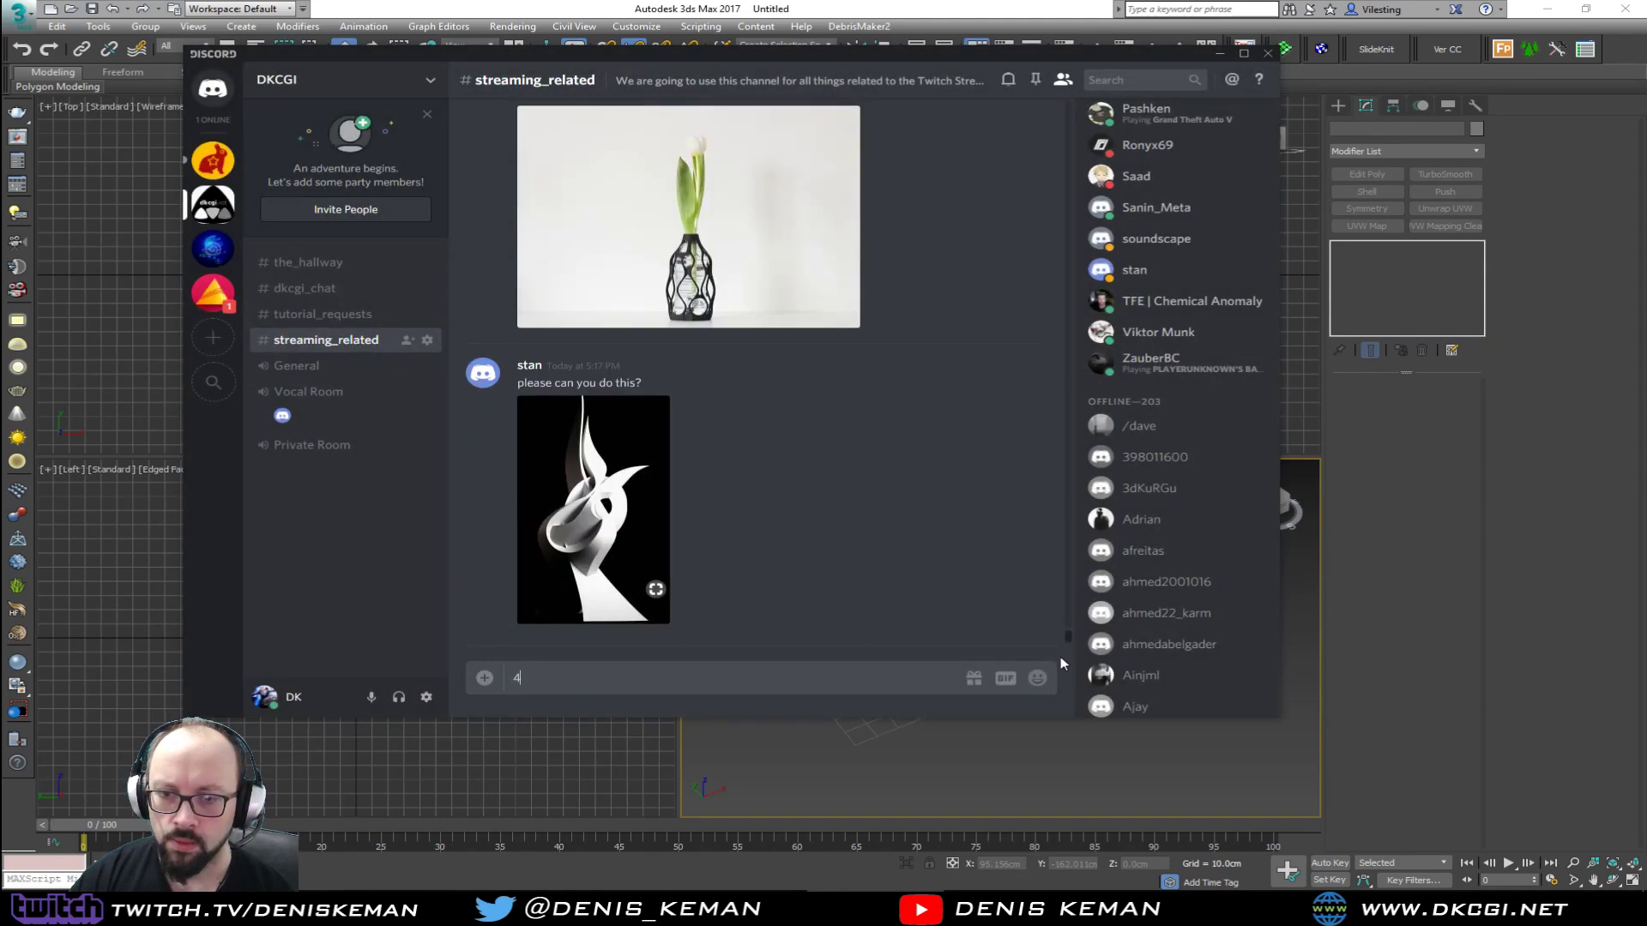
{"action": "scroll", "coordinate": [923, 400], "scroll_direction": "up", "scroll_amount": 15}
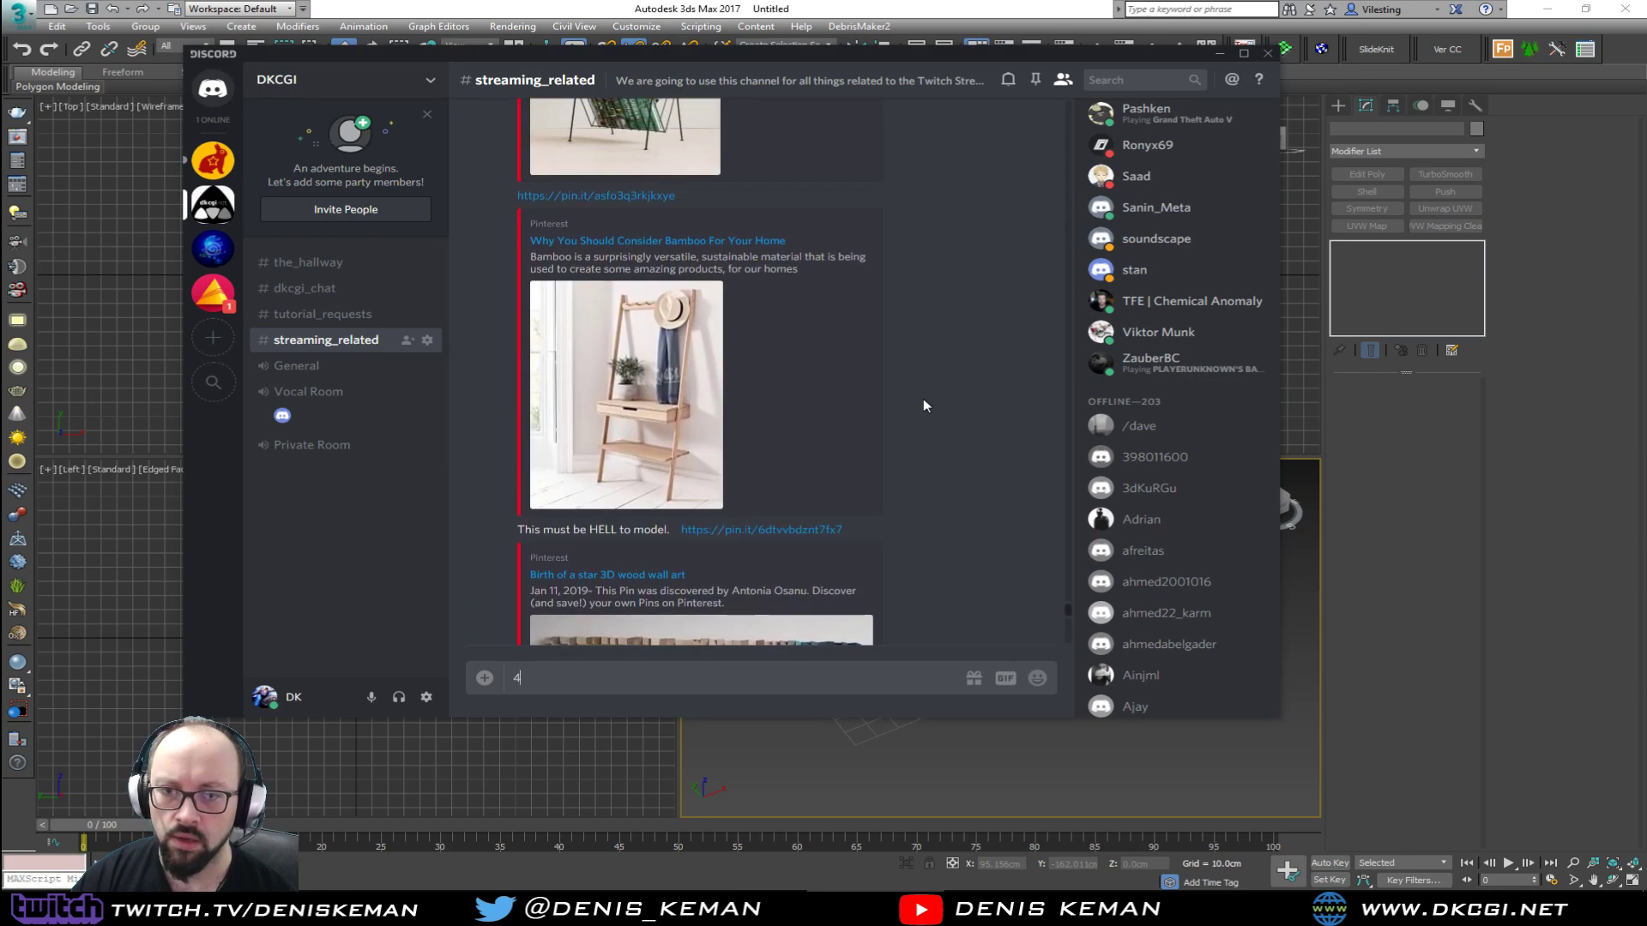
{"action": "scroll", "coordinate": [923, 398], "scroll_direction": "down", "scroll_amount": 2}
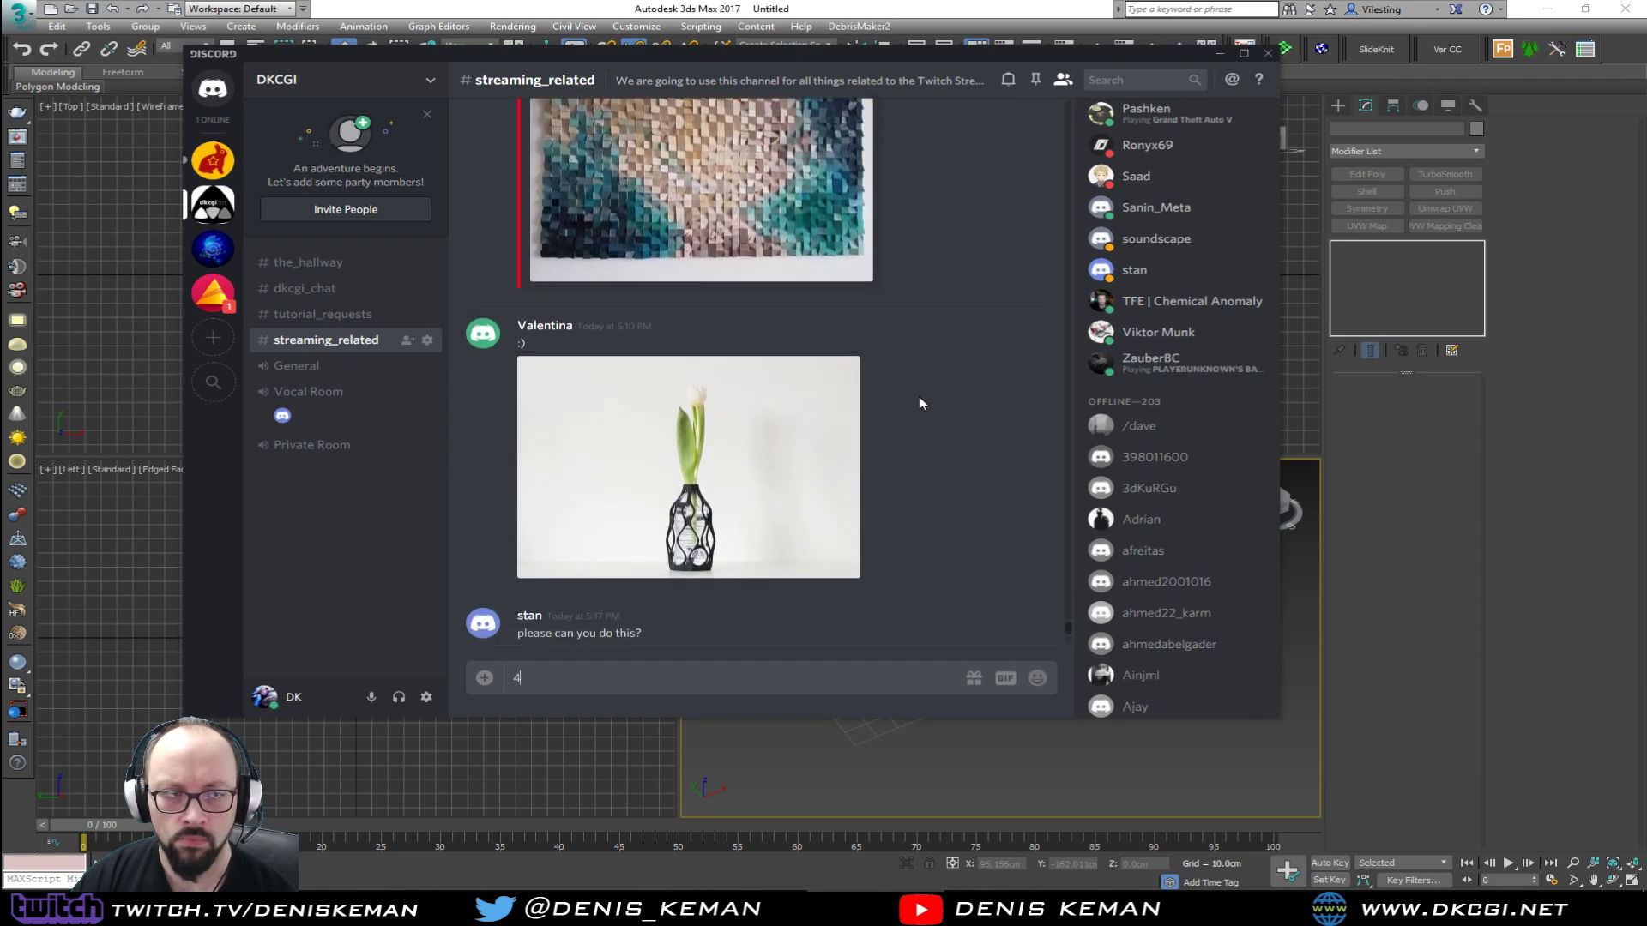
{"action": "scroll", "coordinate": [919, 396], "scroll_direction": "up", "scroll_amount": 10}
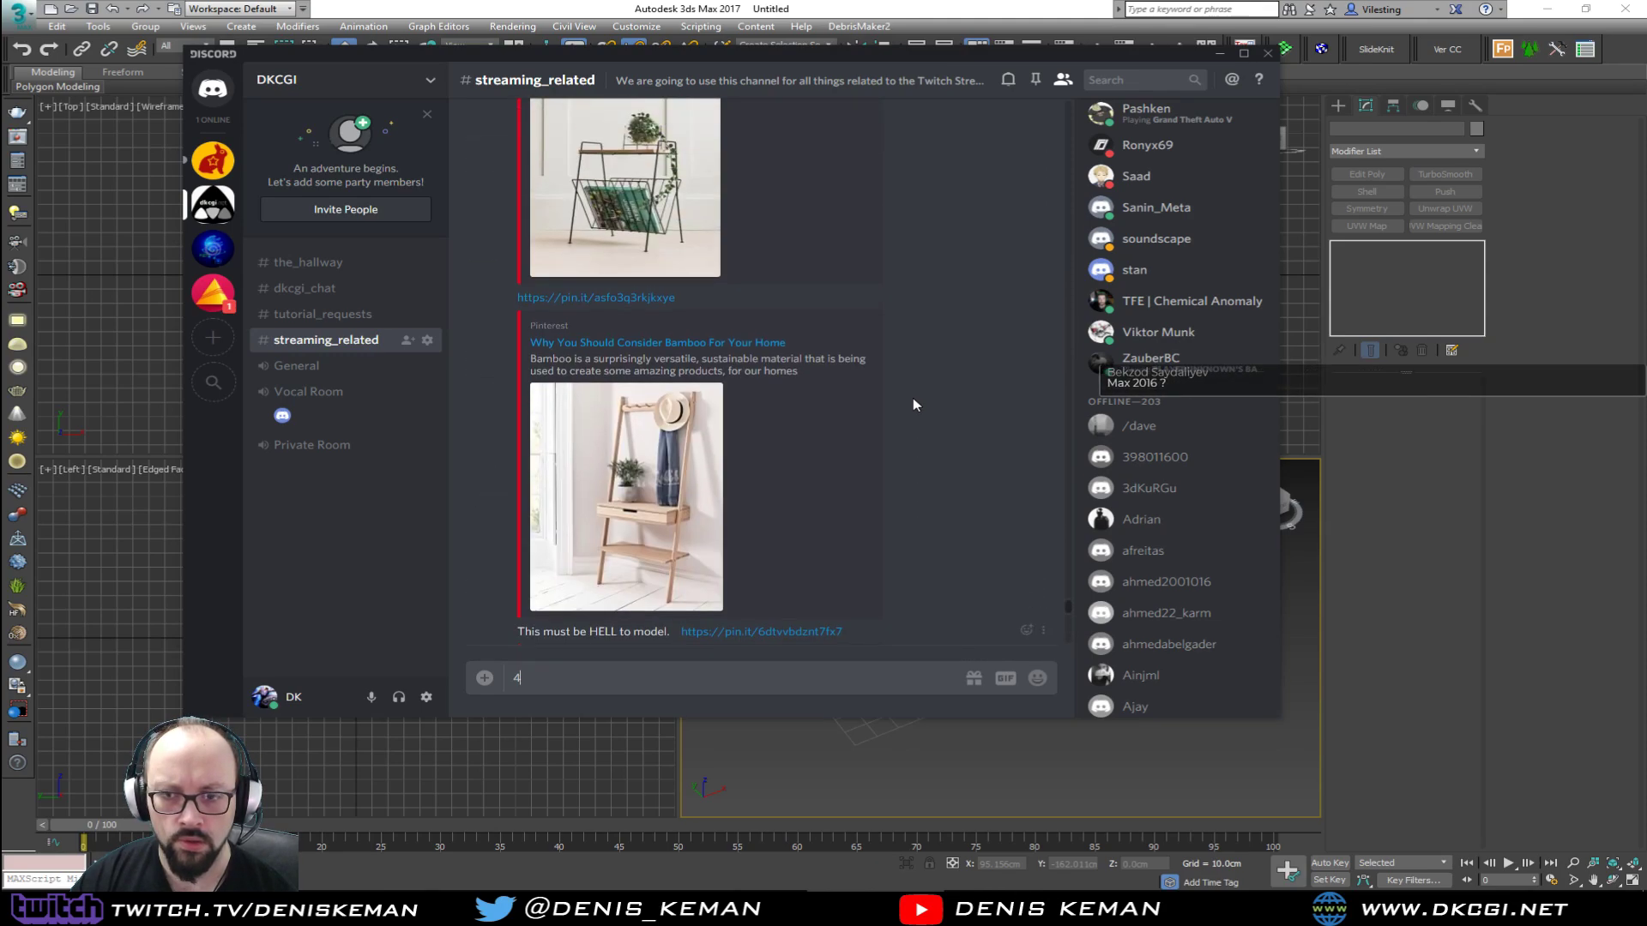
{"action": "left_click", "coordinate": [671, 513]}
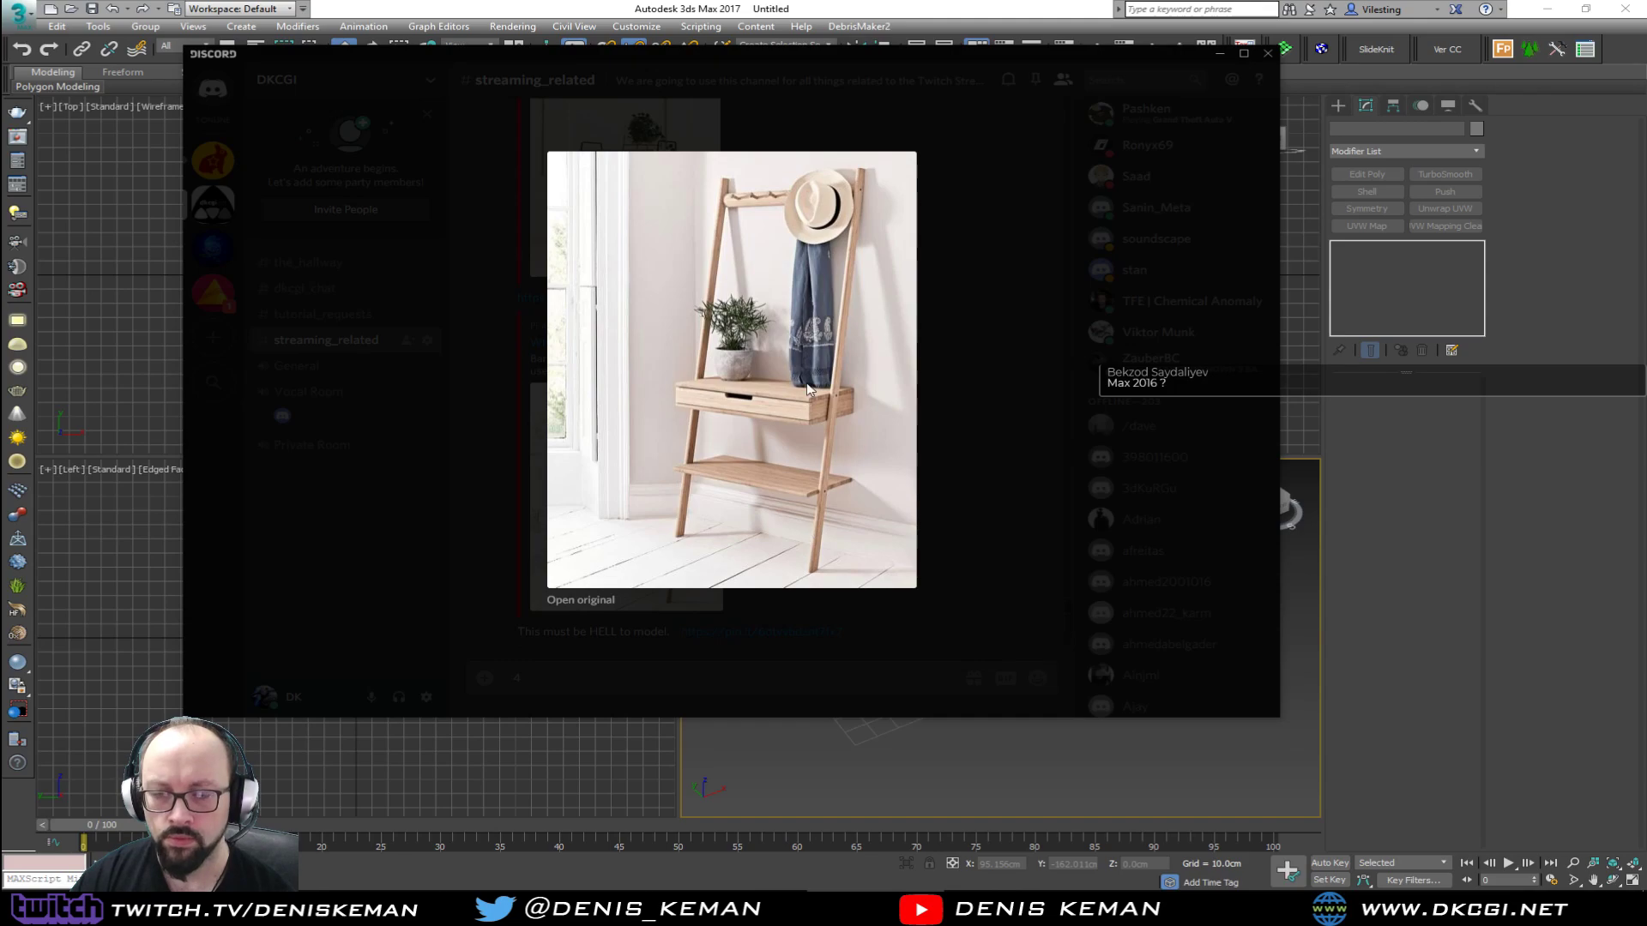
{"action": "key", "text": "alt+Tab"}
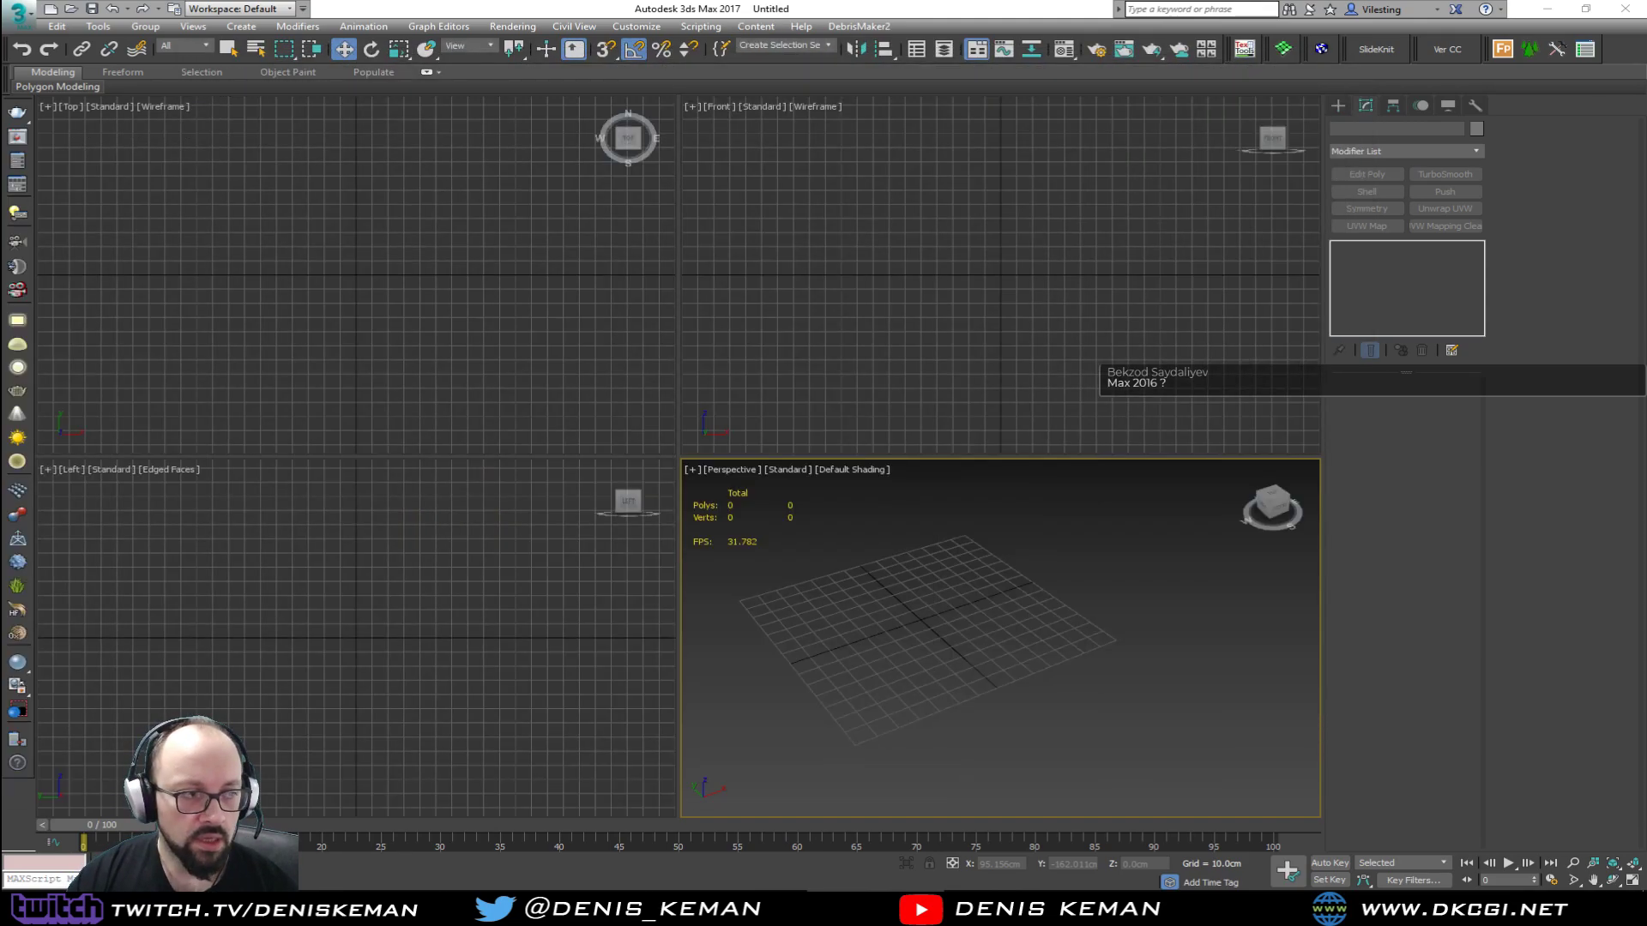
Step: Open the Micro_Apratment_04.max scene and show edged faces in the Perspective view
{"action": "left_click", "coordinate": [32, 21]}
{"action": "left_click", "coordinate": [205, 98]}
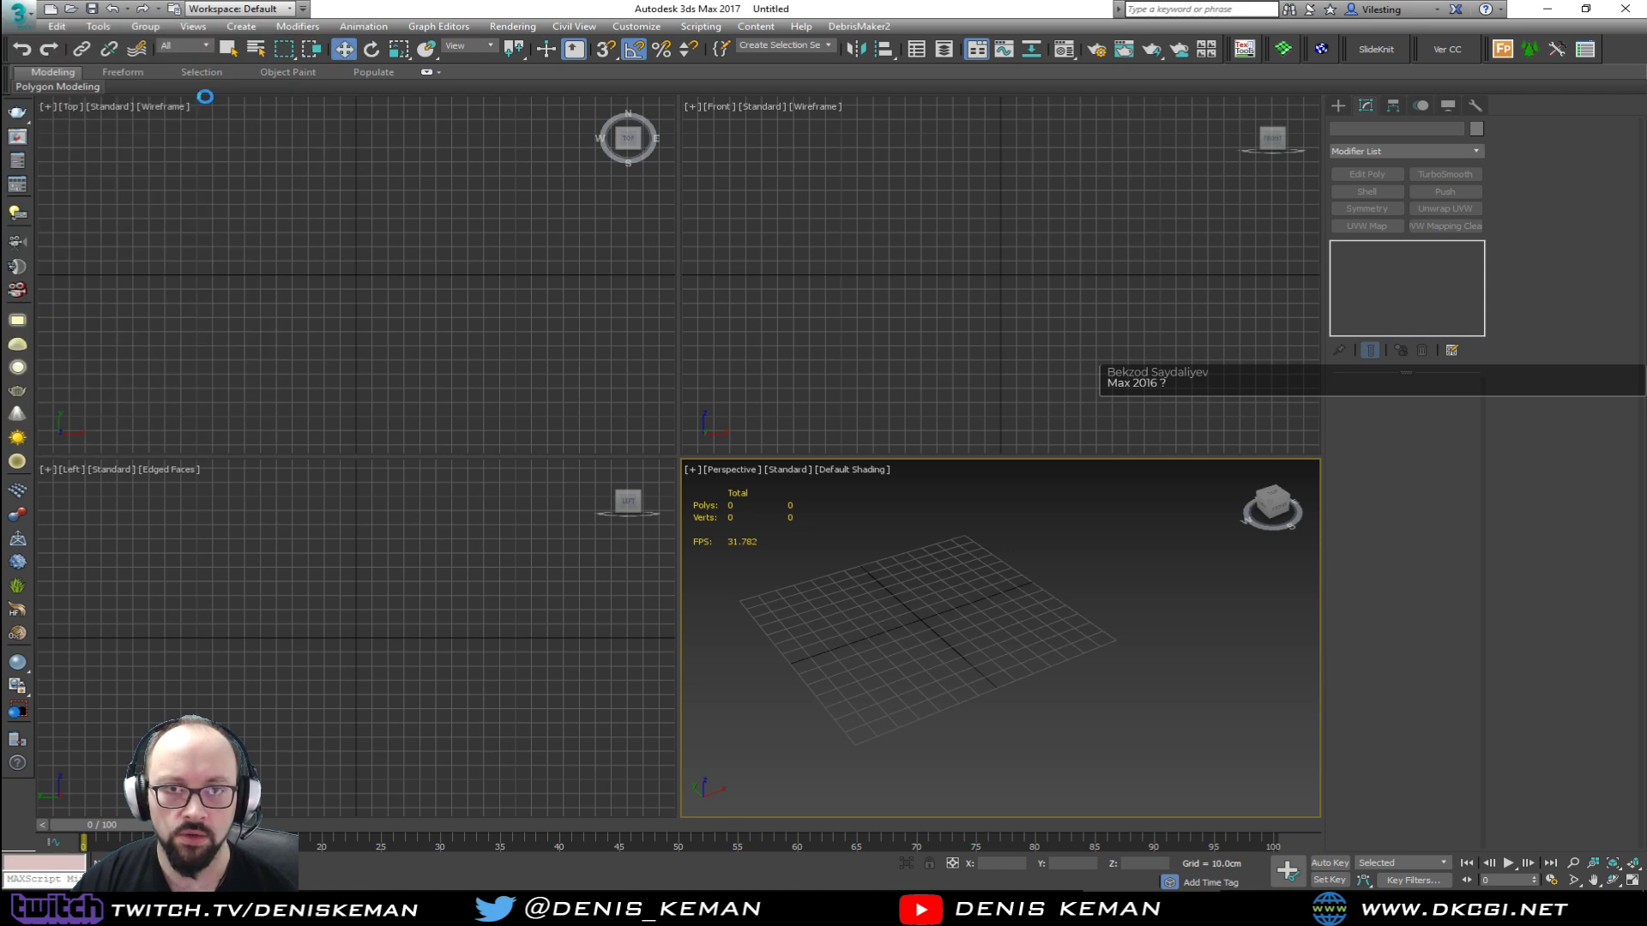
{"action": "left_click", "coordinate": [836, 483]}
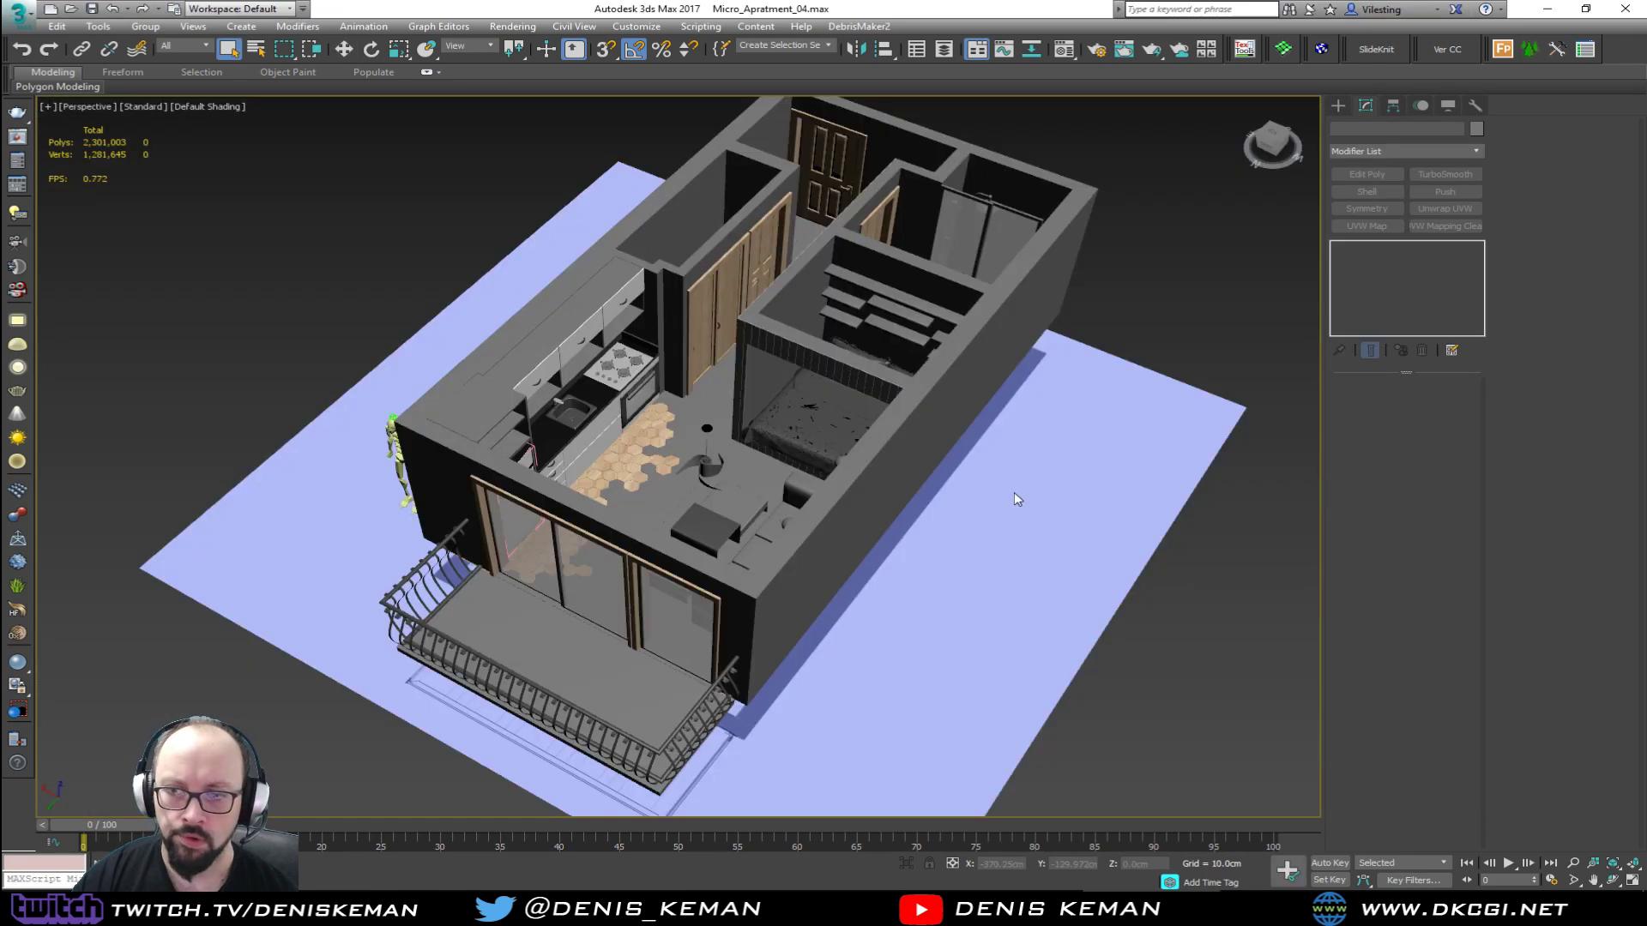
{"action": "mouse_move", "coordinate": [852, 449]}
{"action": "middle_mouse_down", "text": "alt"}
{"action": "mouse_move", "coordinate": [807, 365]}
{"action": "mouse_move", "coordinate": [816, 349]}
{"action": "mouse_move", "coordinate": [792, 387]}
{"action": "mouse_move", "coordinate": [743, 350]}
{"action": "mouse_move", "coordinate": [680, 358]}
{"action": "mouse_move", "coordinate": [761, 357]}
{"action": "mouse_move", "coordinate": [665, 343]}
{"action": "mouse_move", "coordinate": [838, 284]}
{"action": "mouse_move", "coordinate": [800, 325]}
{"action": "mouse_move", "coordinate": [638, 356]}
{"action": "mouse_move", "coordinate": [584, 518]}
{"action": "middle_mouse_up", "text": "alt"}
{"action": "scroll", "coordinate": [806, 366], "scroll_direction": "up", "scroll_amount": 5}
{"action": "key", "text": "F4"}
{"action": "key", "text": "F4"}
{"action": "key", "text": "F4"}
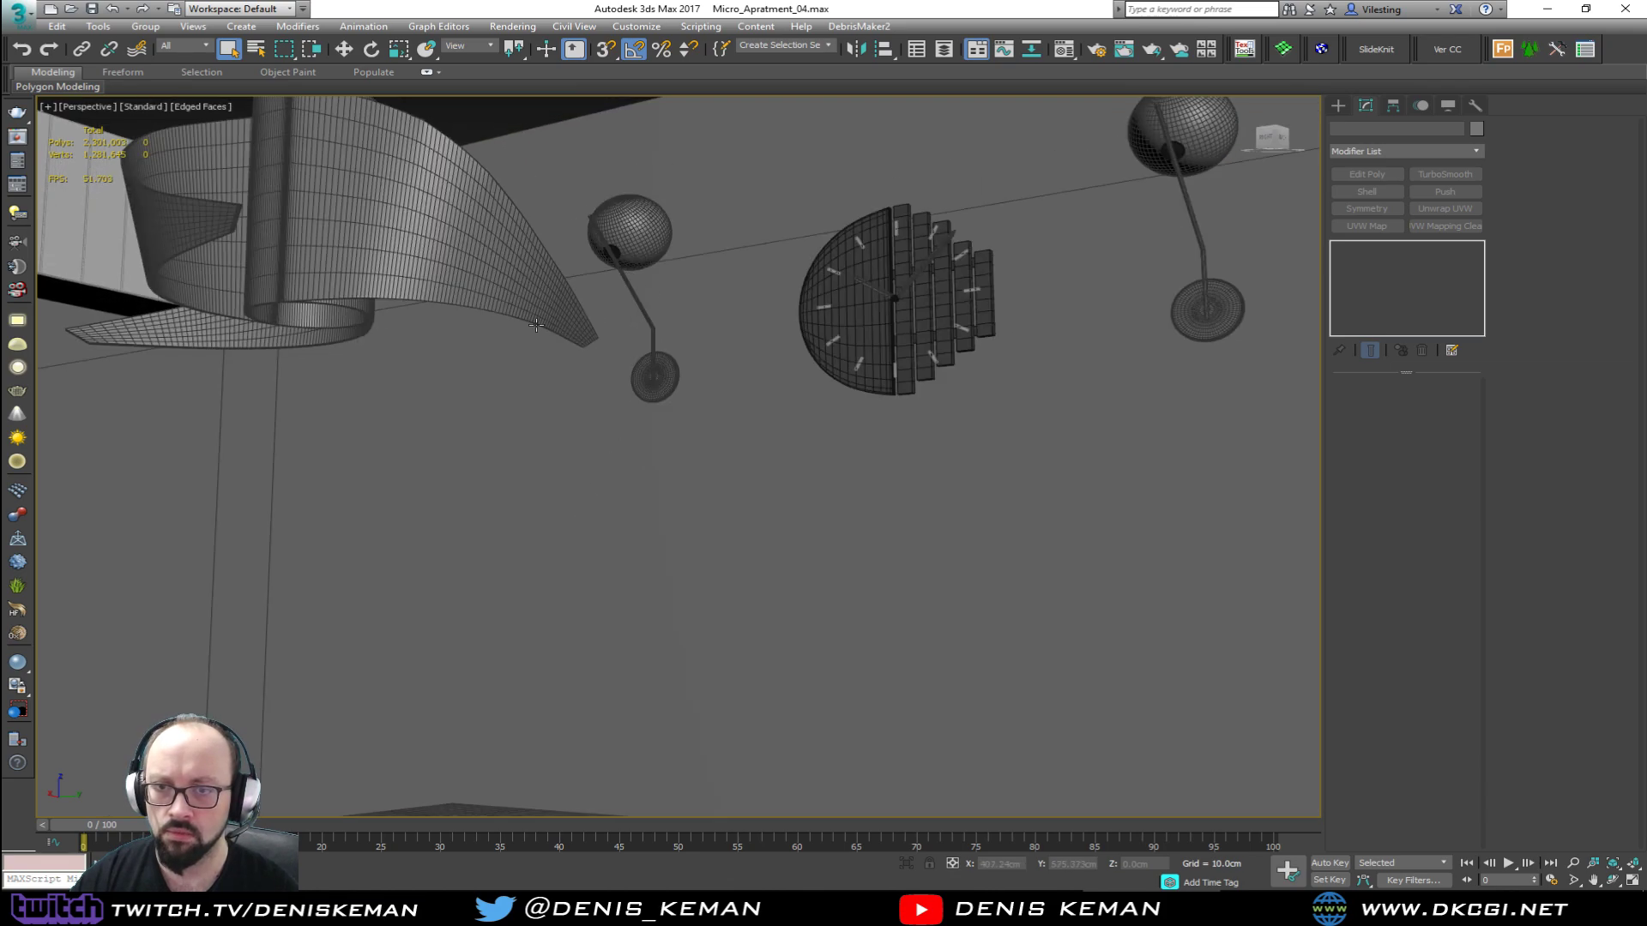
Step: Examine the wall-mounted shelves above the bed from several angles
{"action": "middle_click_drag", "start_coordinate": [637, 243], "coordinate": [567, 369]}
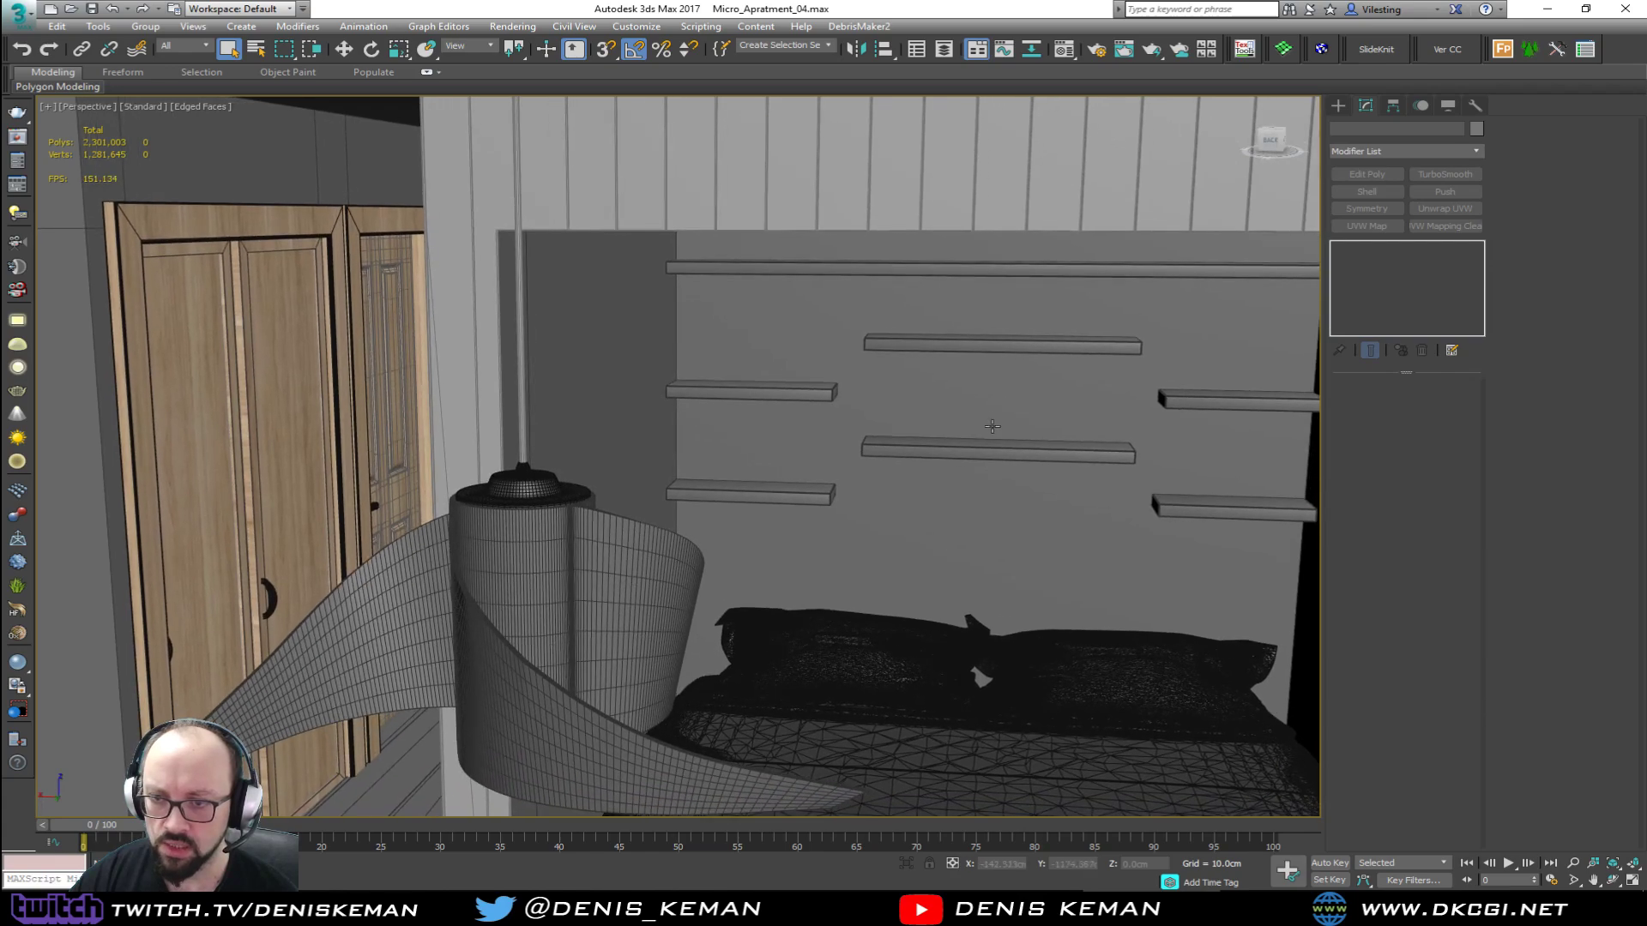
{"action": "left_click", "coordinate": [993, 448]}
{"action": "key", "text": "z"}
{"action": "scroll", "coordinate": [784, 507], "scroll_direction": "down", "scroll_amount": 6}
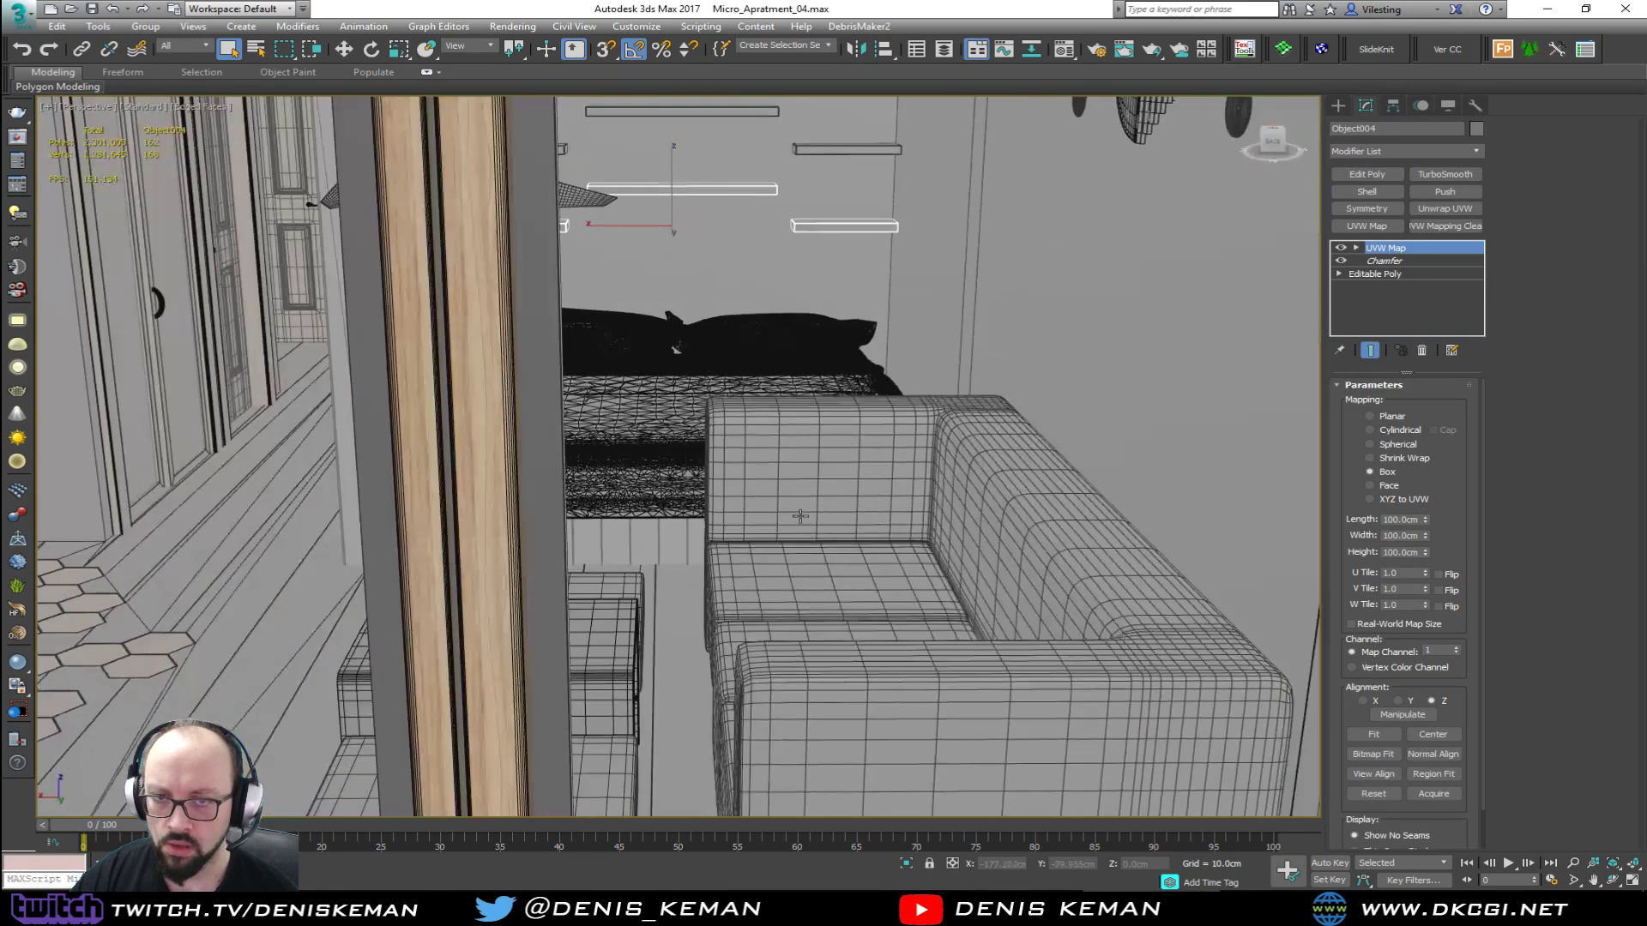
{"action": "middle_click_drag", "start_coordinate": [802, 514], "coordinate": [815, 609], "text": "alt"}
{"action": "left_click", "coordinate": [1254, 416]}
{"action": "middle_click_drag", "start_coordinate": [893, 386], "coordinate": [757, 397]}
{"action": "middle_click_drag", "start_coordinate": [748, 318], "coordinate": [711, 374]}
{"action": "scroll", "coordinate": [710, 393], "scroll_direction": "up", "scroll_amount": 5}
{"action": "middle_click_drag", "start_coordinate": [660, 293], "coordinate": [837, 431]}
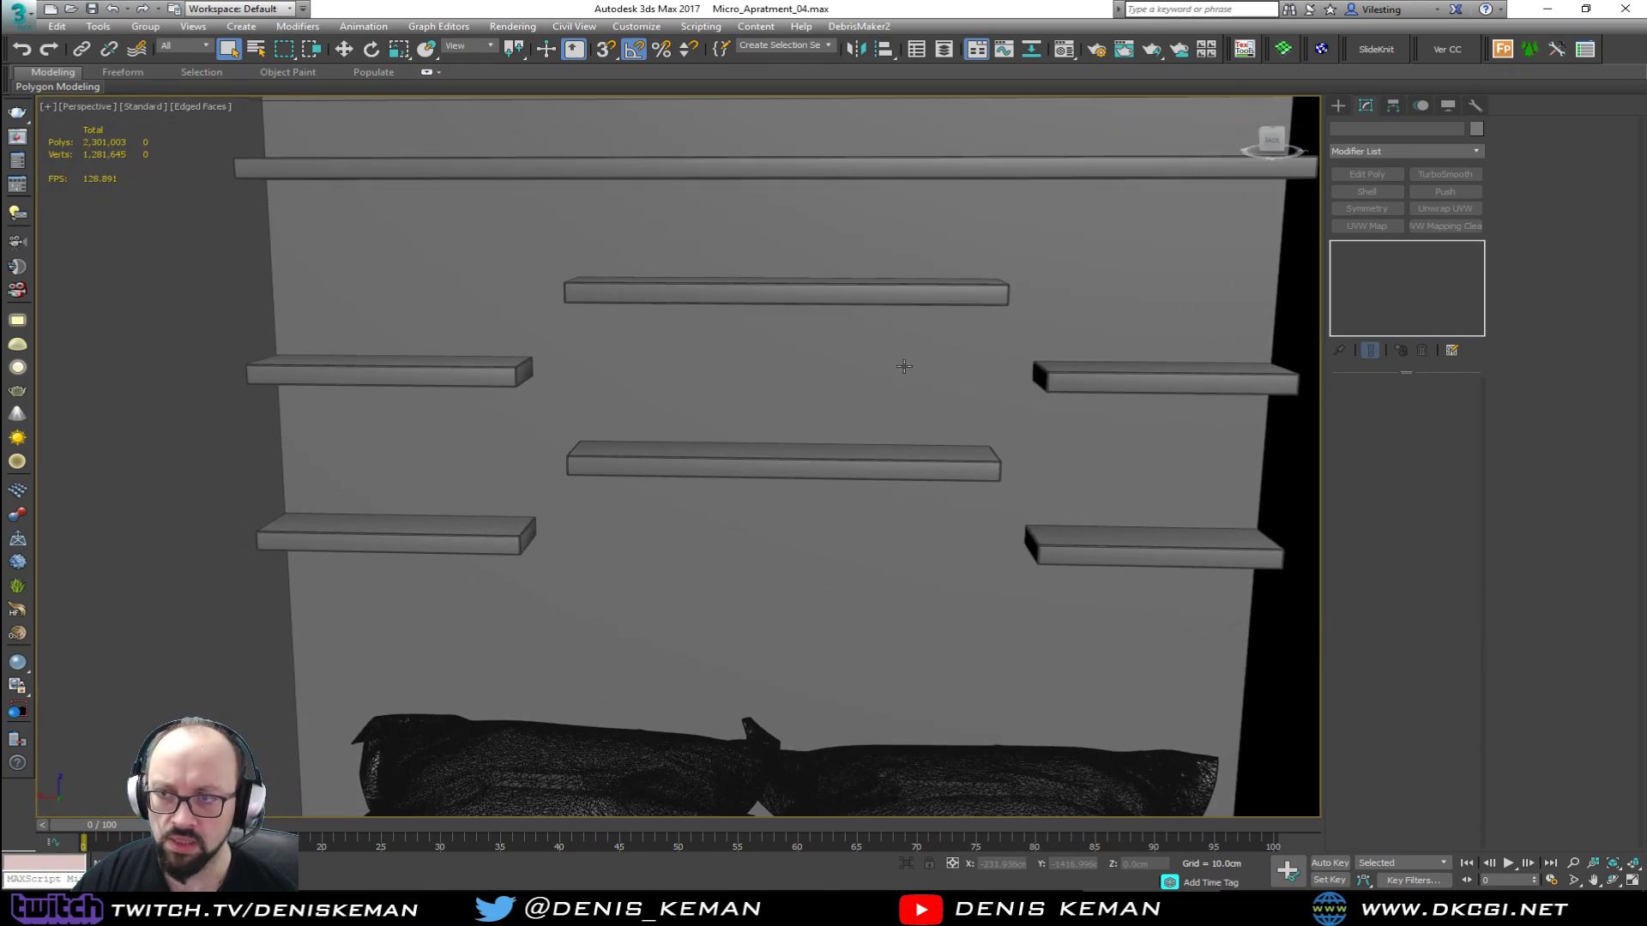
{"action": "middle_click_drag", "start_coordinate": [901, 364], "coordinate": [850, 420], "text": "alt"}
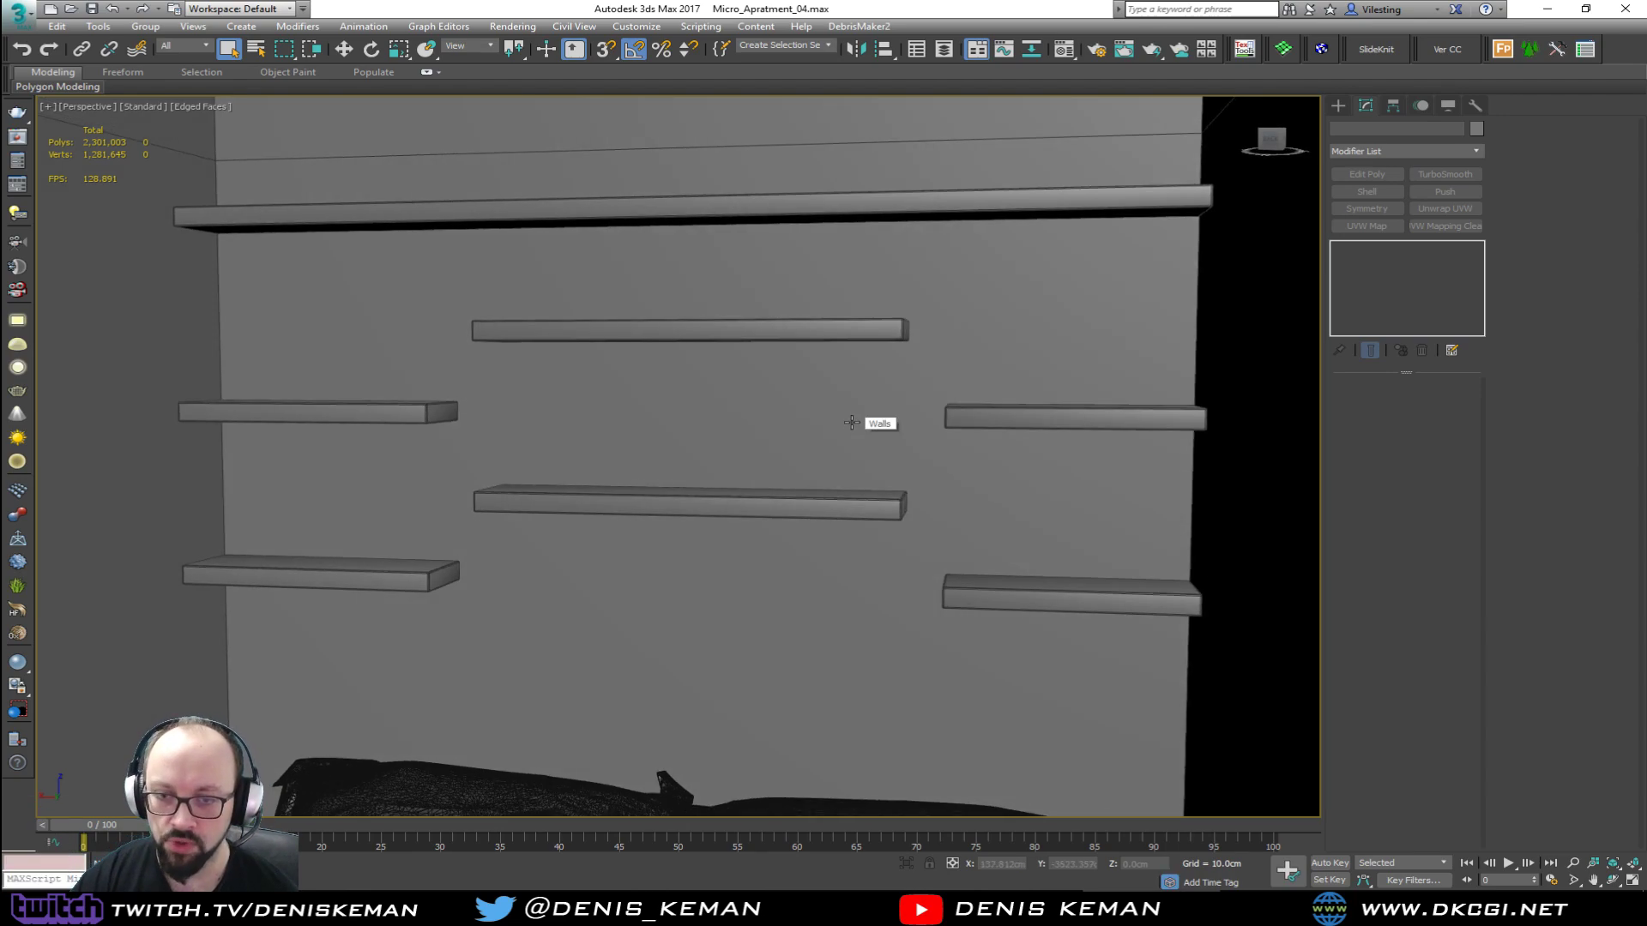
{"action": "scroll", "coordinate": [852, 422], "scroll_direction": "down", "scroll_amount": 2}
{"action": "middle_click_drag", "start_coordinate": [793, 412], "coordinate": [752, 468], "text": "alt"}
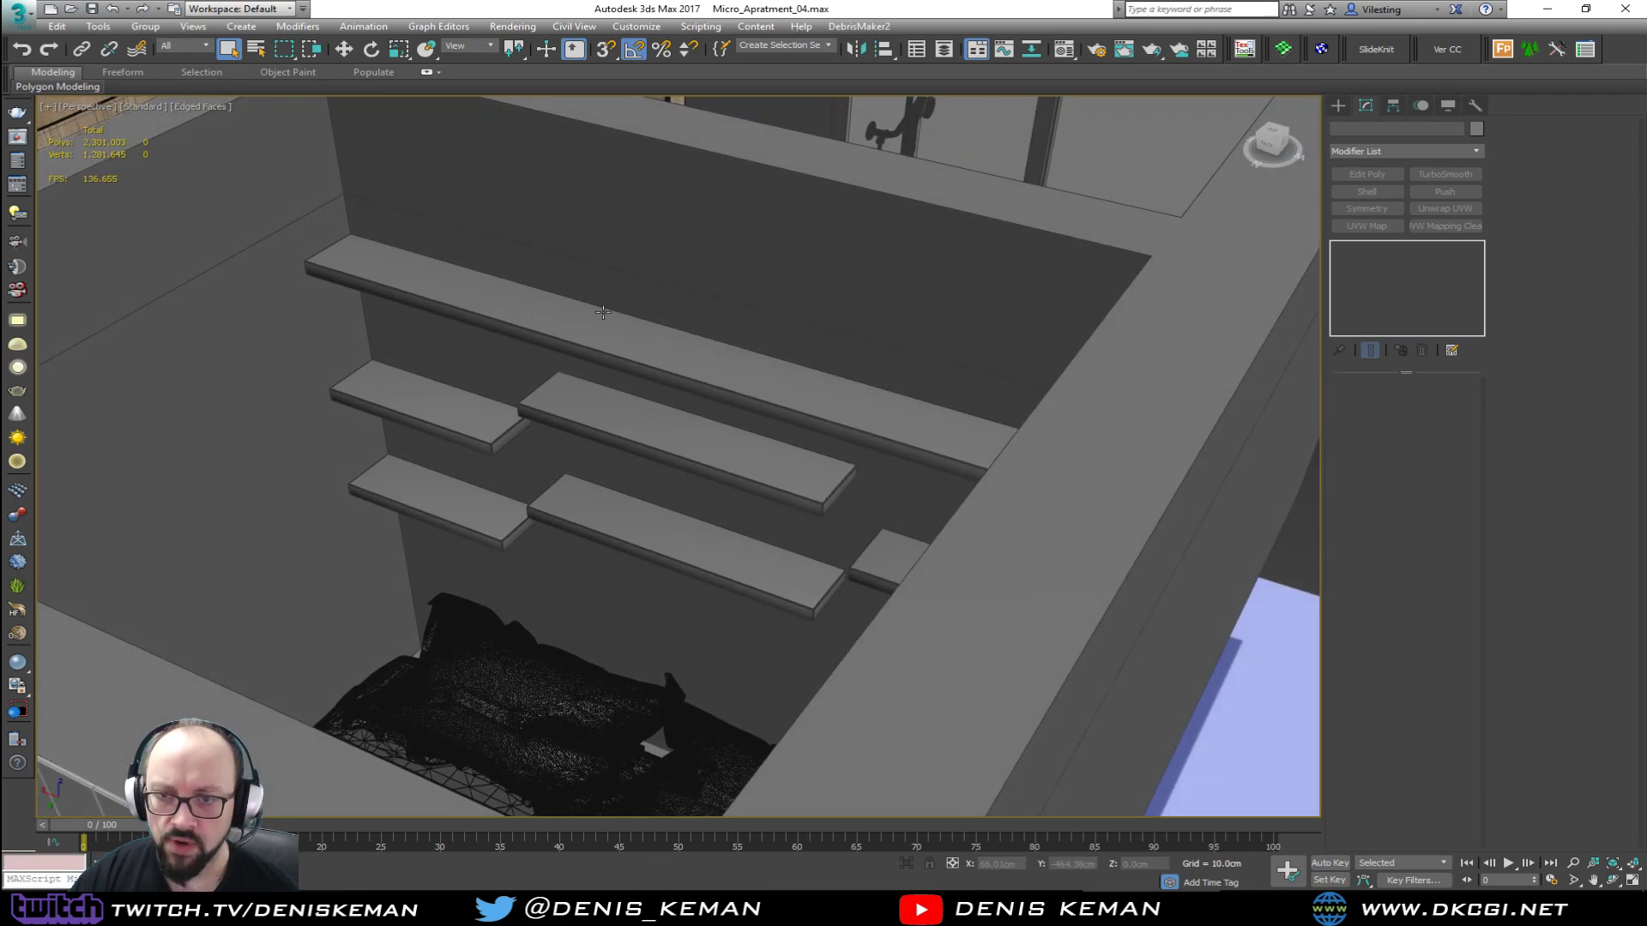
Step: Inspect the hallway coat hanger up close and its place on the entrance wall
{"action": "scroll", "coordinate": [603, 312], "scroll_direction": "down", "scroll_amount": 4}
{"action": "middle_click_drag", "start_coordinate": [603, 312], "coordinate": [759, 483]}
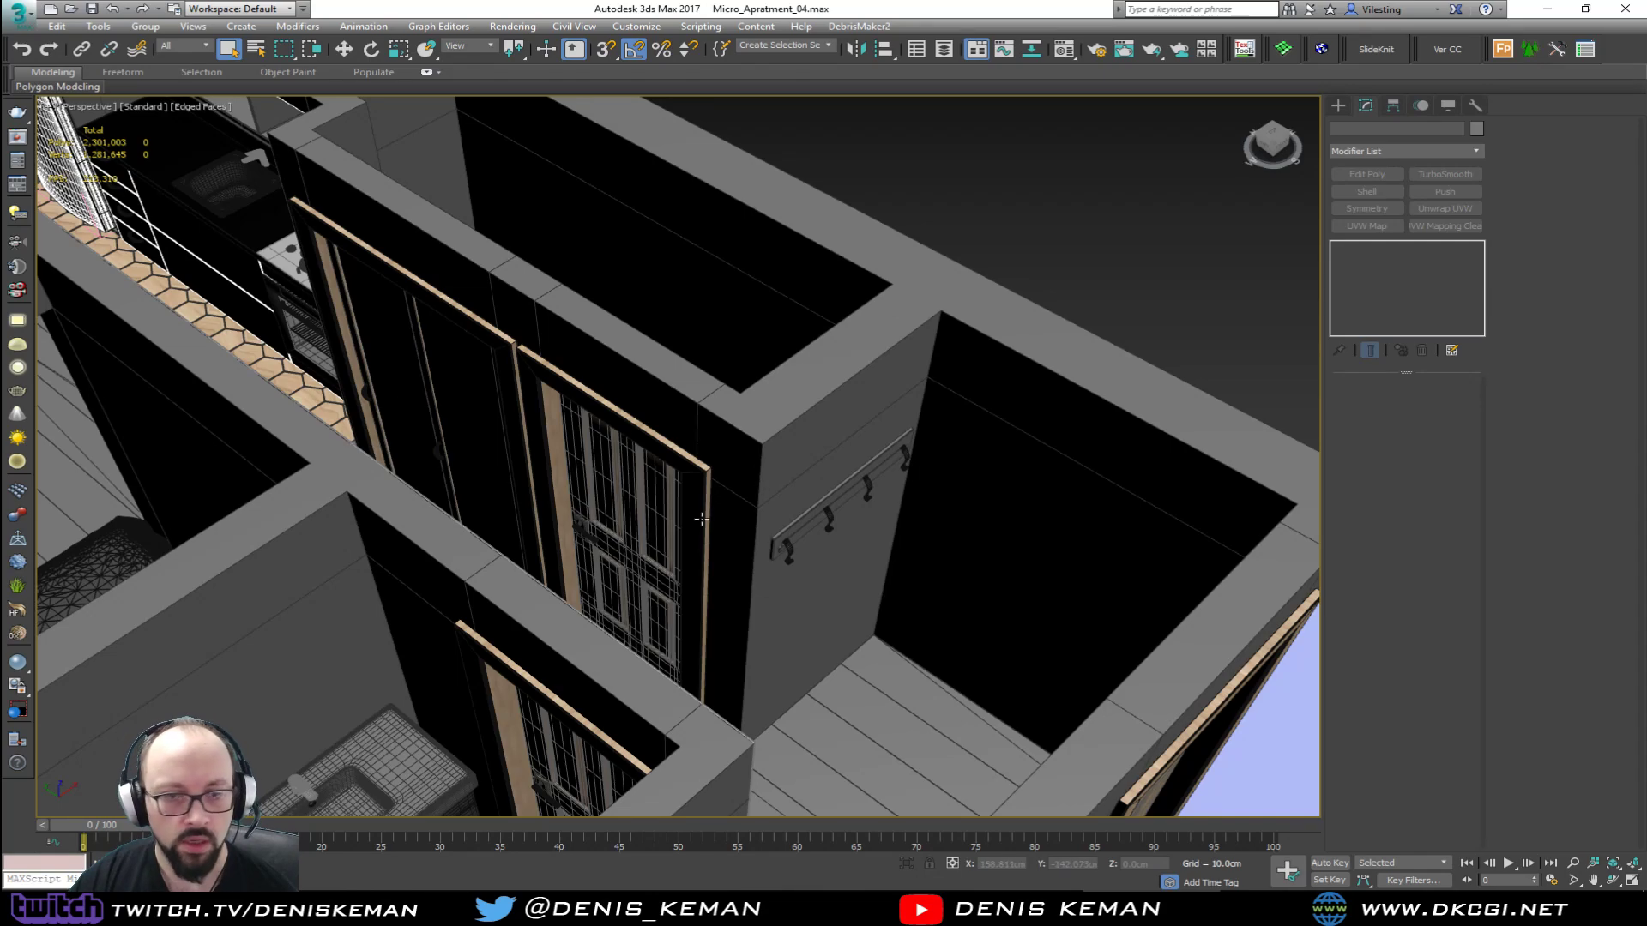
{"action": "scroll", "coordinate": [838, 551], "scroll_direction": "up", "scroll_amount": 10}
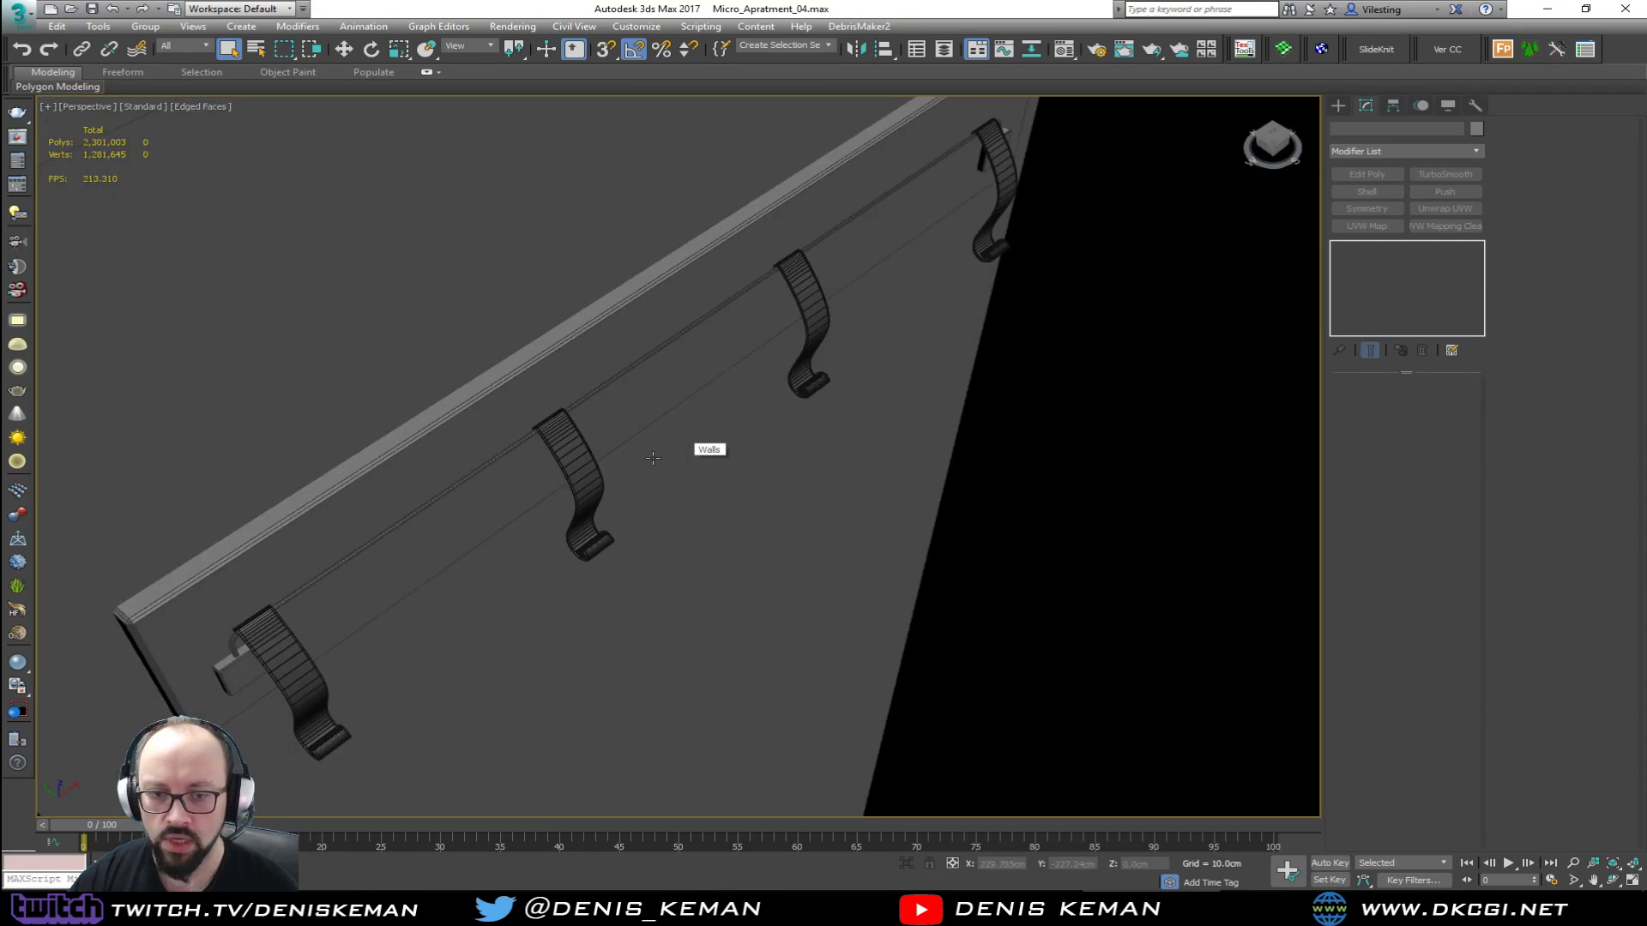
{"action": "left_click", "coordinate": [384, 545]}
{"action": "key", "text": "F4"}
{"action": "scroll", "coordinate": [377, 551], "scroll_direction": "down", "scroll_amount": 10}
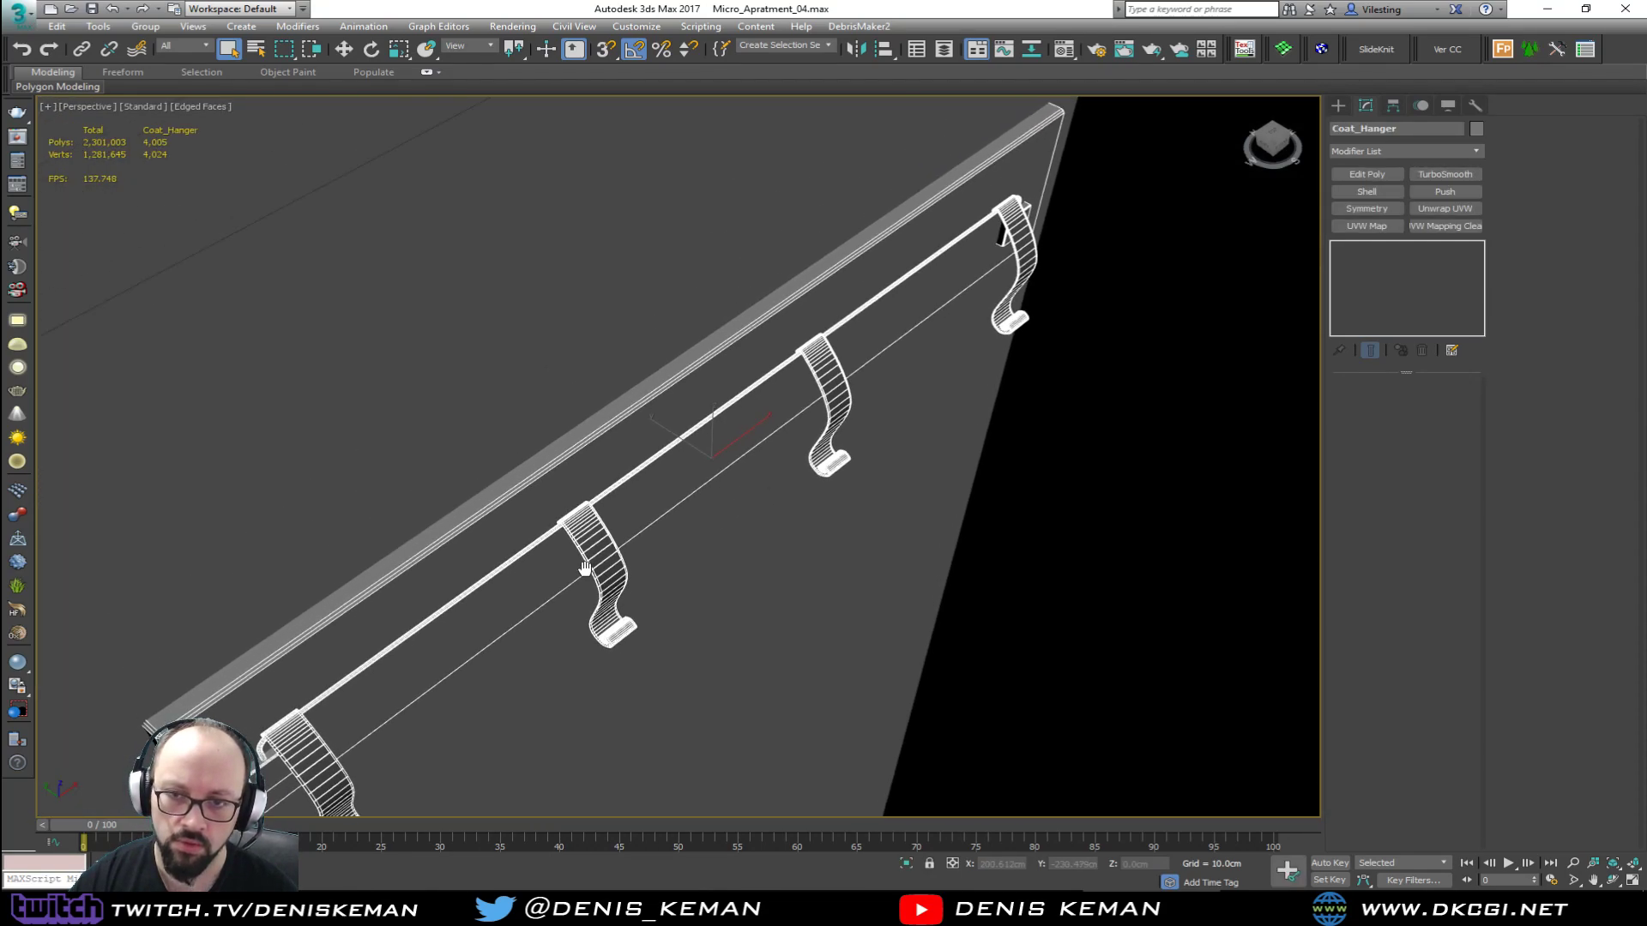
{"action": "scroll", "coordinate": [604, 433], "scroll_direction": "up", "scroll_amount": 3}
{"action": "mouse_move", "coordinate": [604, 433]}
{"action": "middle_mouse_down", "text": "alt"}
{"action": "mouse_move", "coordinate": [508, 459]}
{"action": "mouse_move", "coordinate": [434, 441]}
{"action": "mouse_move", "coordinate": [503, 415]}
{"action": "mouse_move", "coordinate": [631, 429]}
{"action": "middle_mouse_up", "text": "alt"}
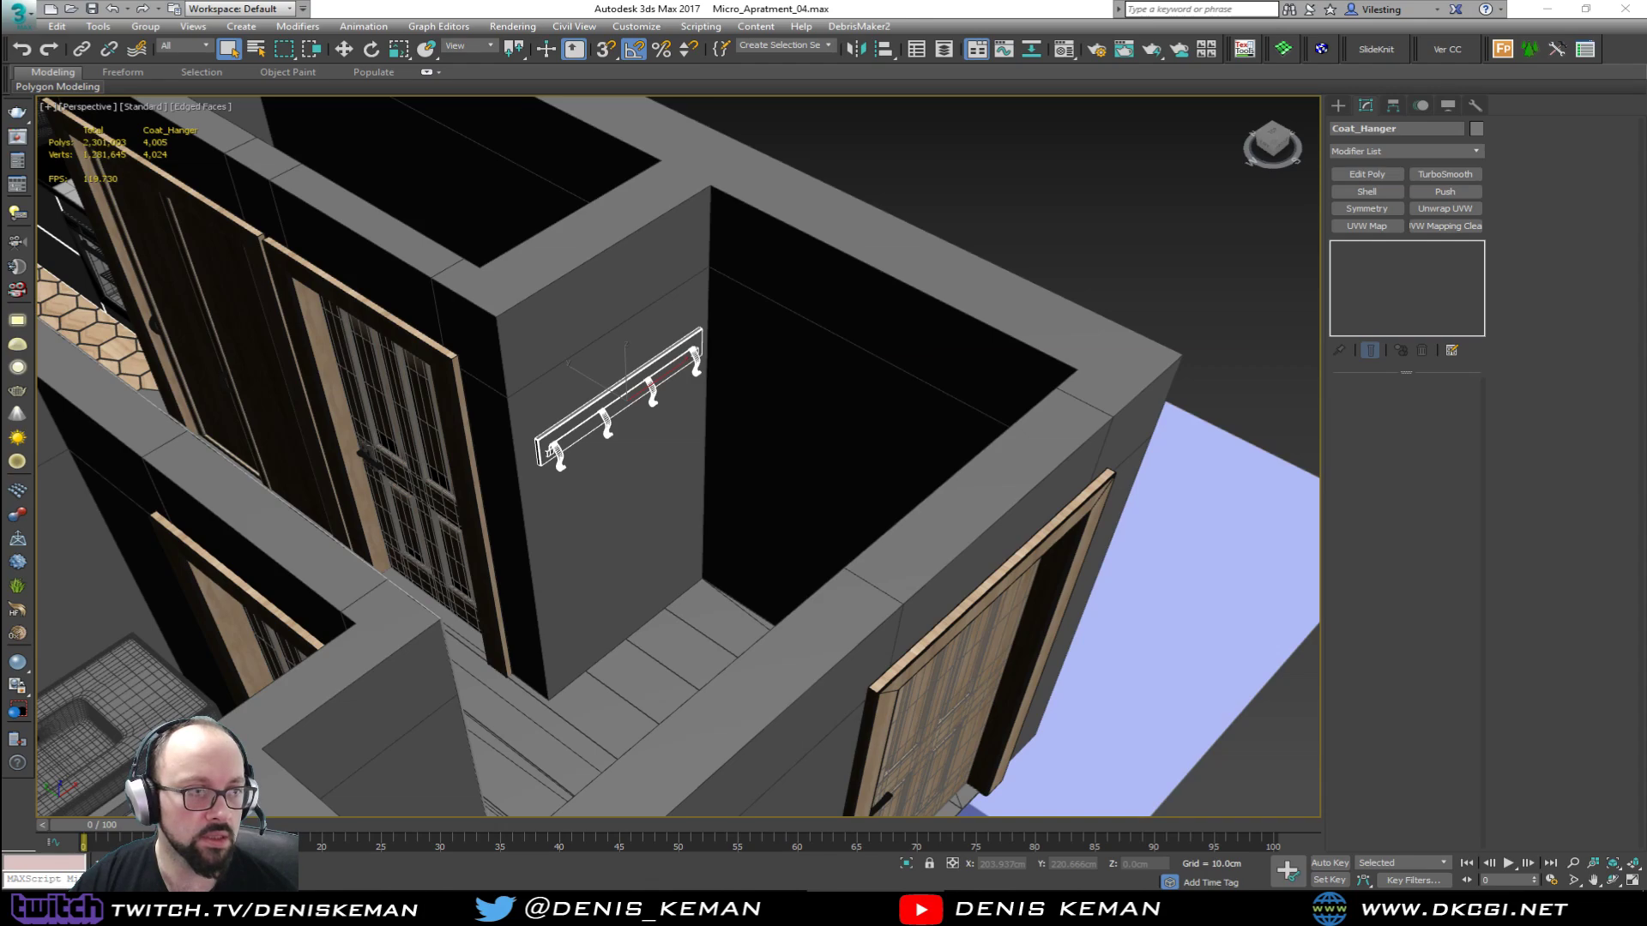
Step: Switch to Discord, view the bamboo ladder shelf and wire magazine rack photos enlarged, and return to 3ds Max
{"action": "left_click_drag", "start_coordinate": [0, 121], "coordinate": [1020, 73]}
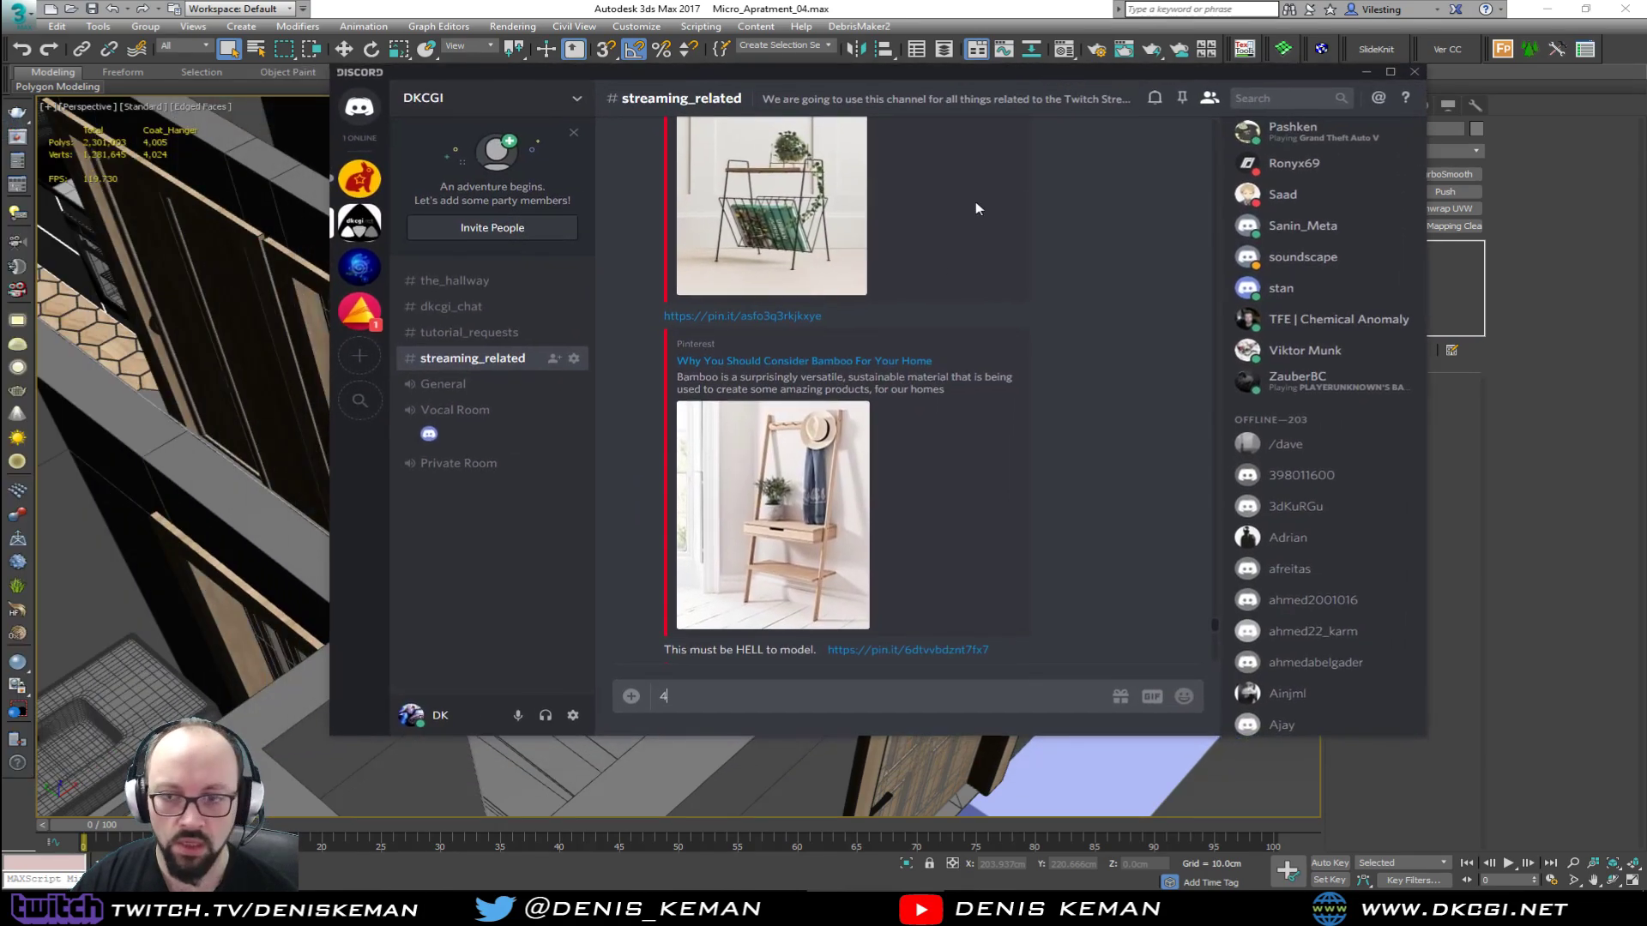
{"action": "left_click", "coordinate": [813, 451]}
{"action": "key", "text": "Escape"}
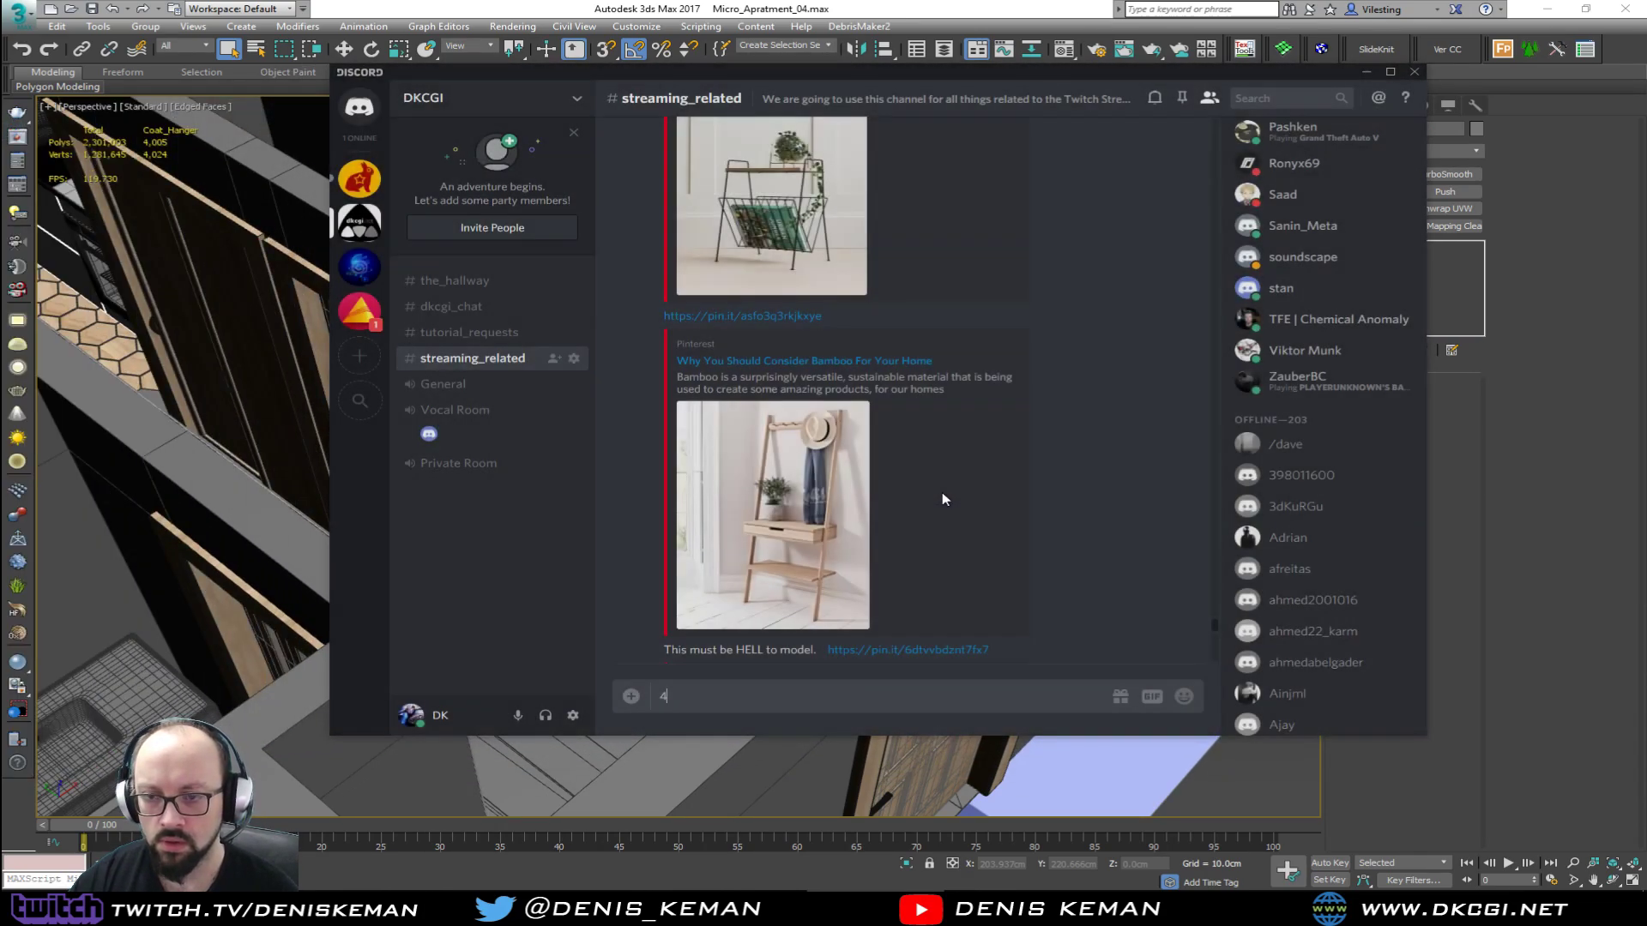
{"action": "scroll", "coordinate": [928, 483], "scroll_direction": "up", "scroll_amount": 2}
{"action": "left_click", "coordinate": [787, 342]}
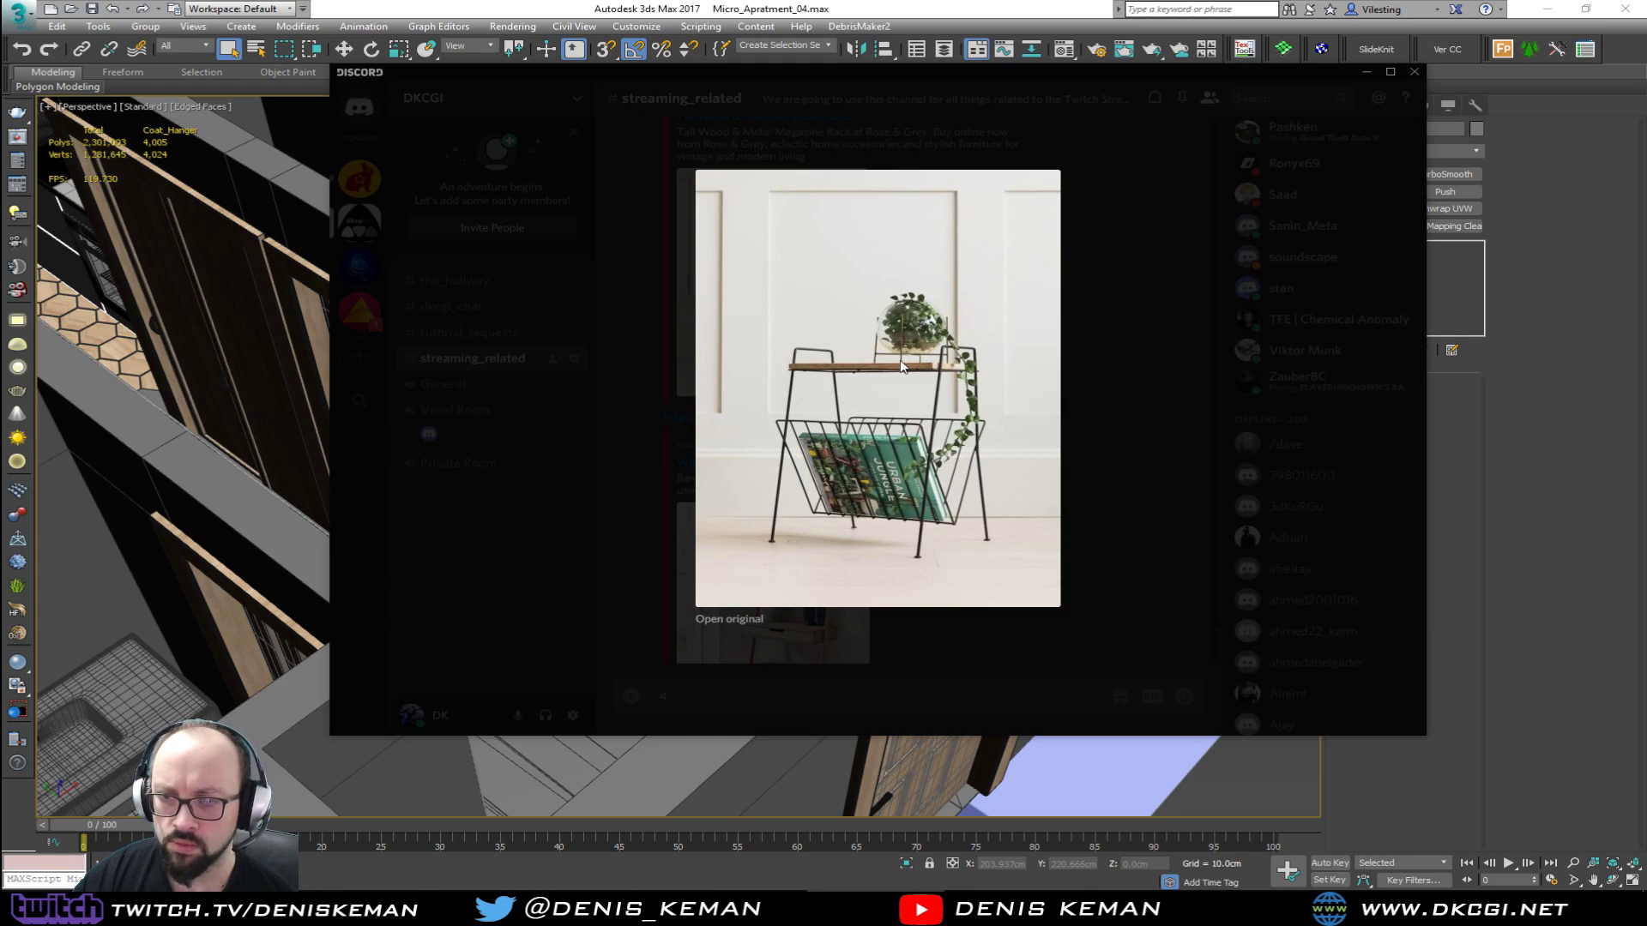
{"action": "left_click", "coordinate": [1107, 133]}
{"action": "left_click_drag", "start_coordinate": [1040, 77], "coordinate": [1646, 78]}
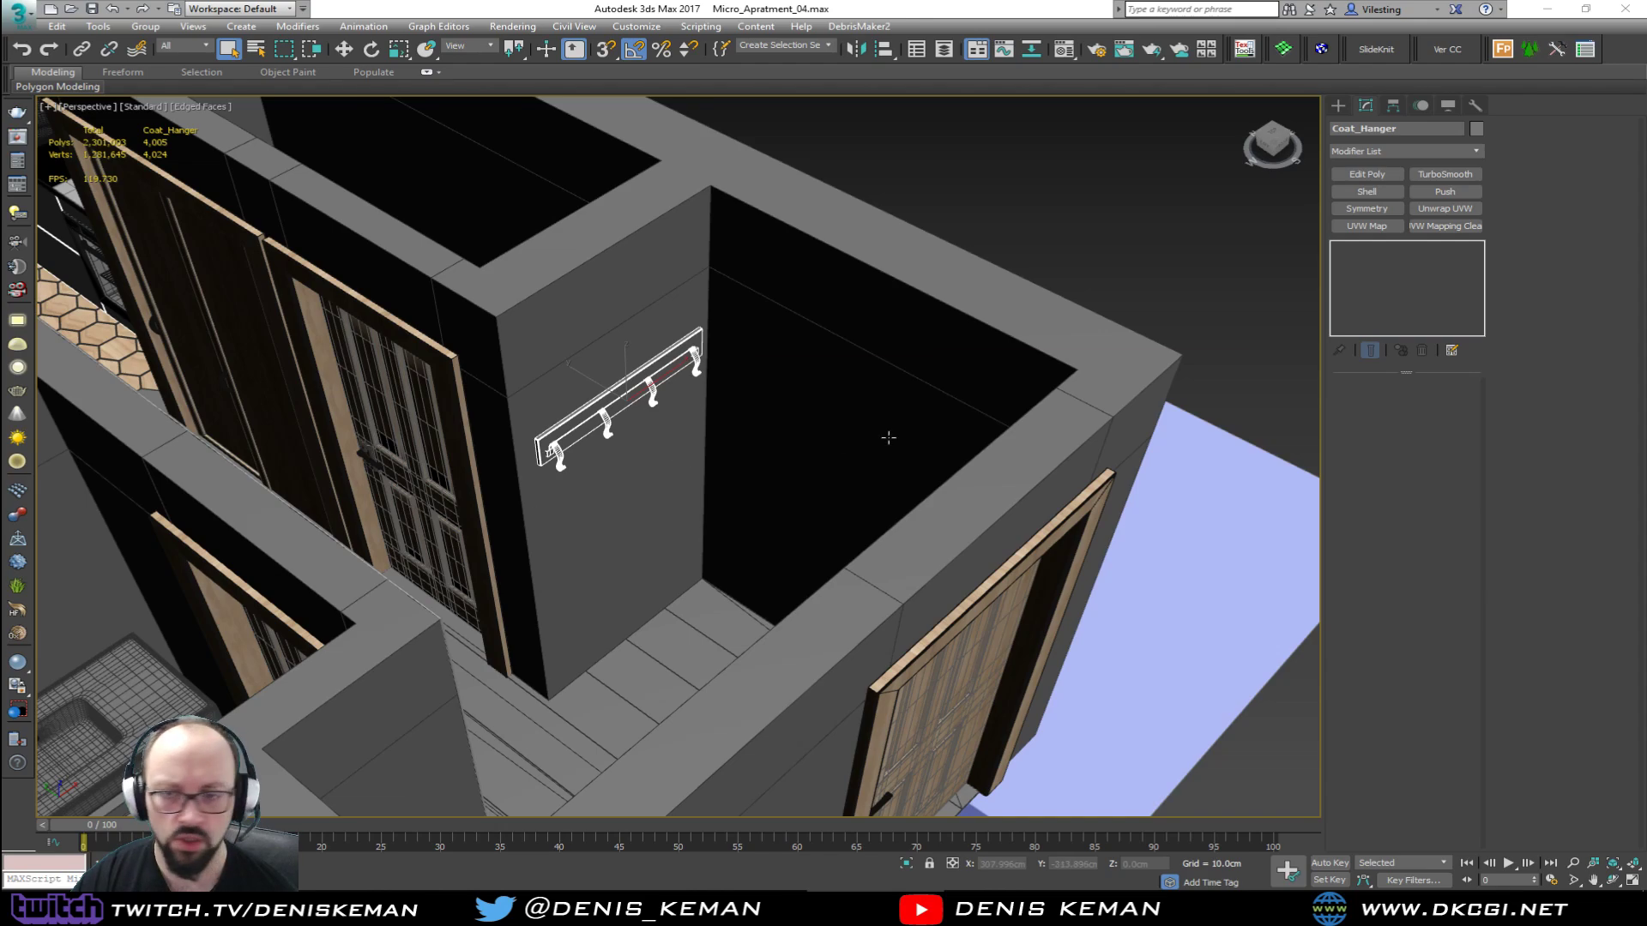
Step: Deselect the coat hanger, show all four viewports and replace the apartment with a new empty scene
{"action": "left_click_drag", "start_coordinate": [998, 288], "coordinate": [944, 305]}
{"action": "left_click", "coordinate": [1047, 463]}
{"action": "key", "text": "alt+w"}
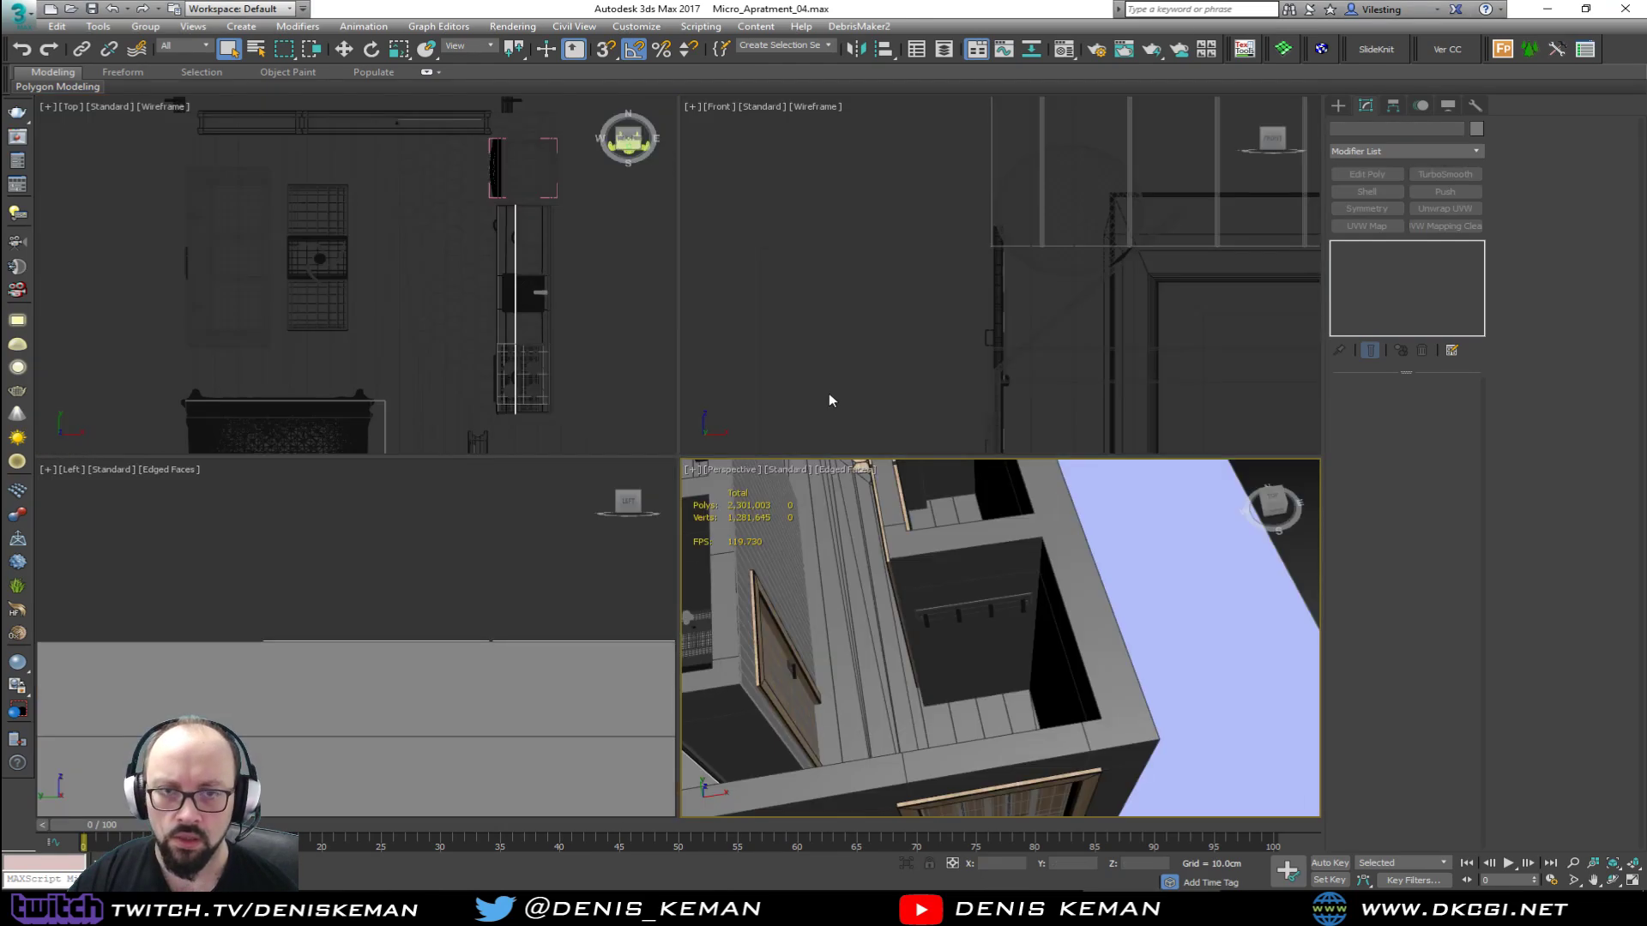
{"action": "left_click", "coordinate": [19, 14]}
{"action": "left_click", "coordinate": [47, 75]}
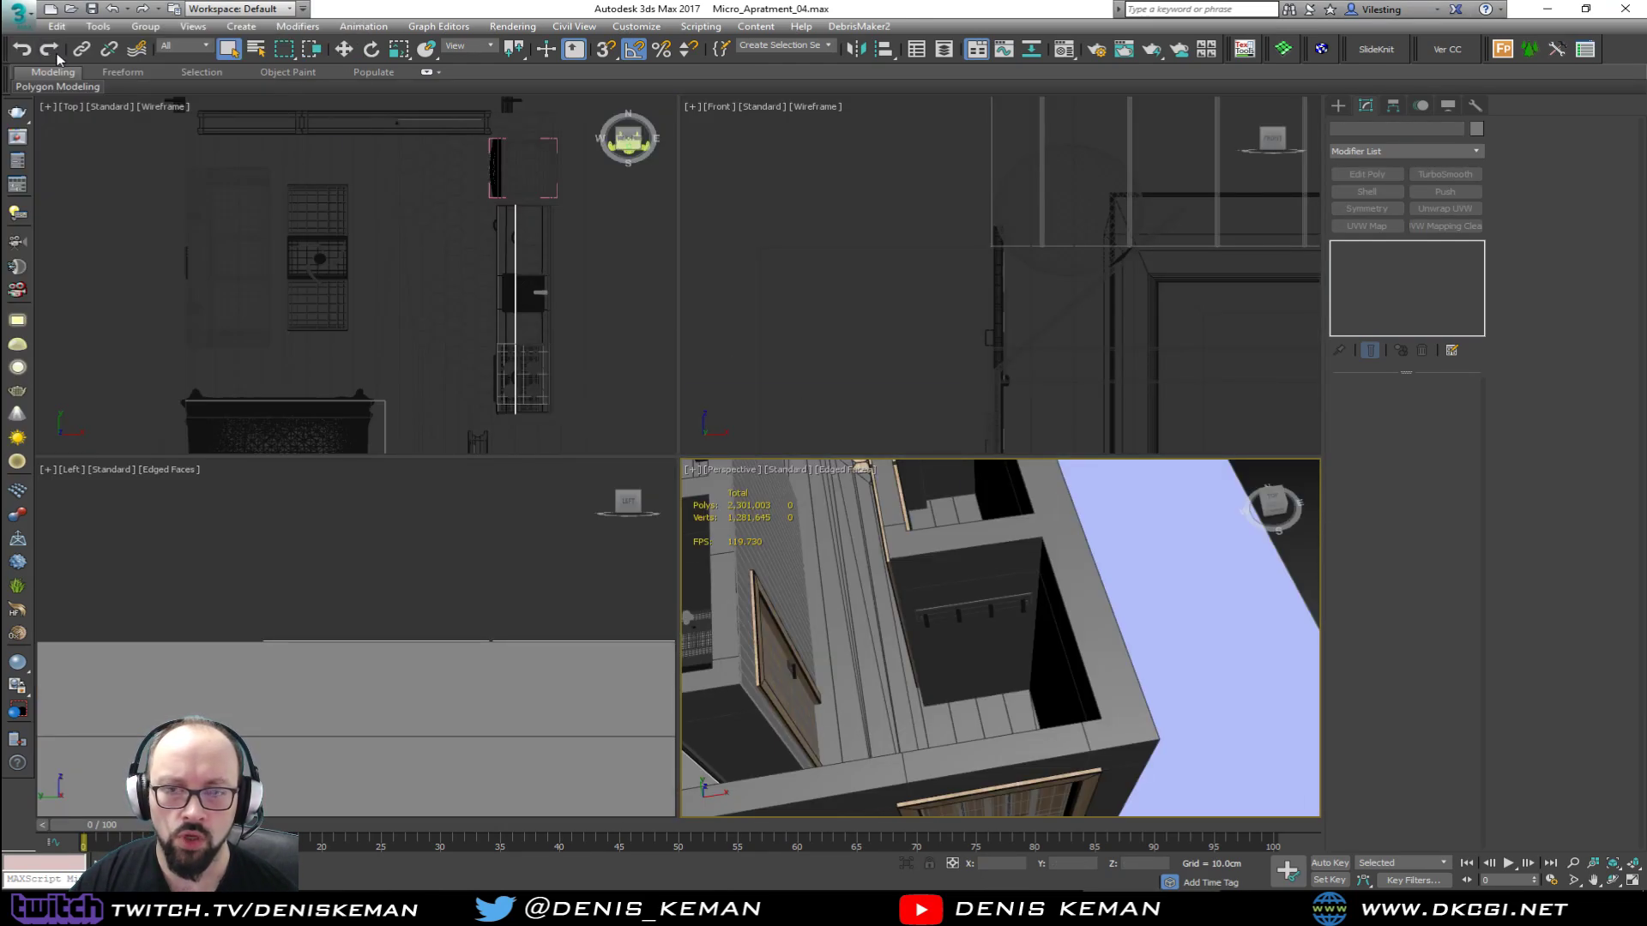
{"action": "left_click", "coordinate": [838, 471]}
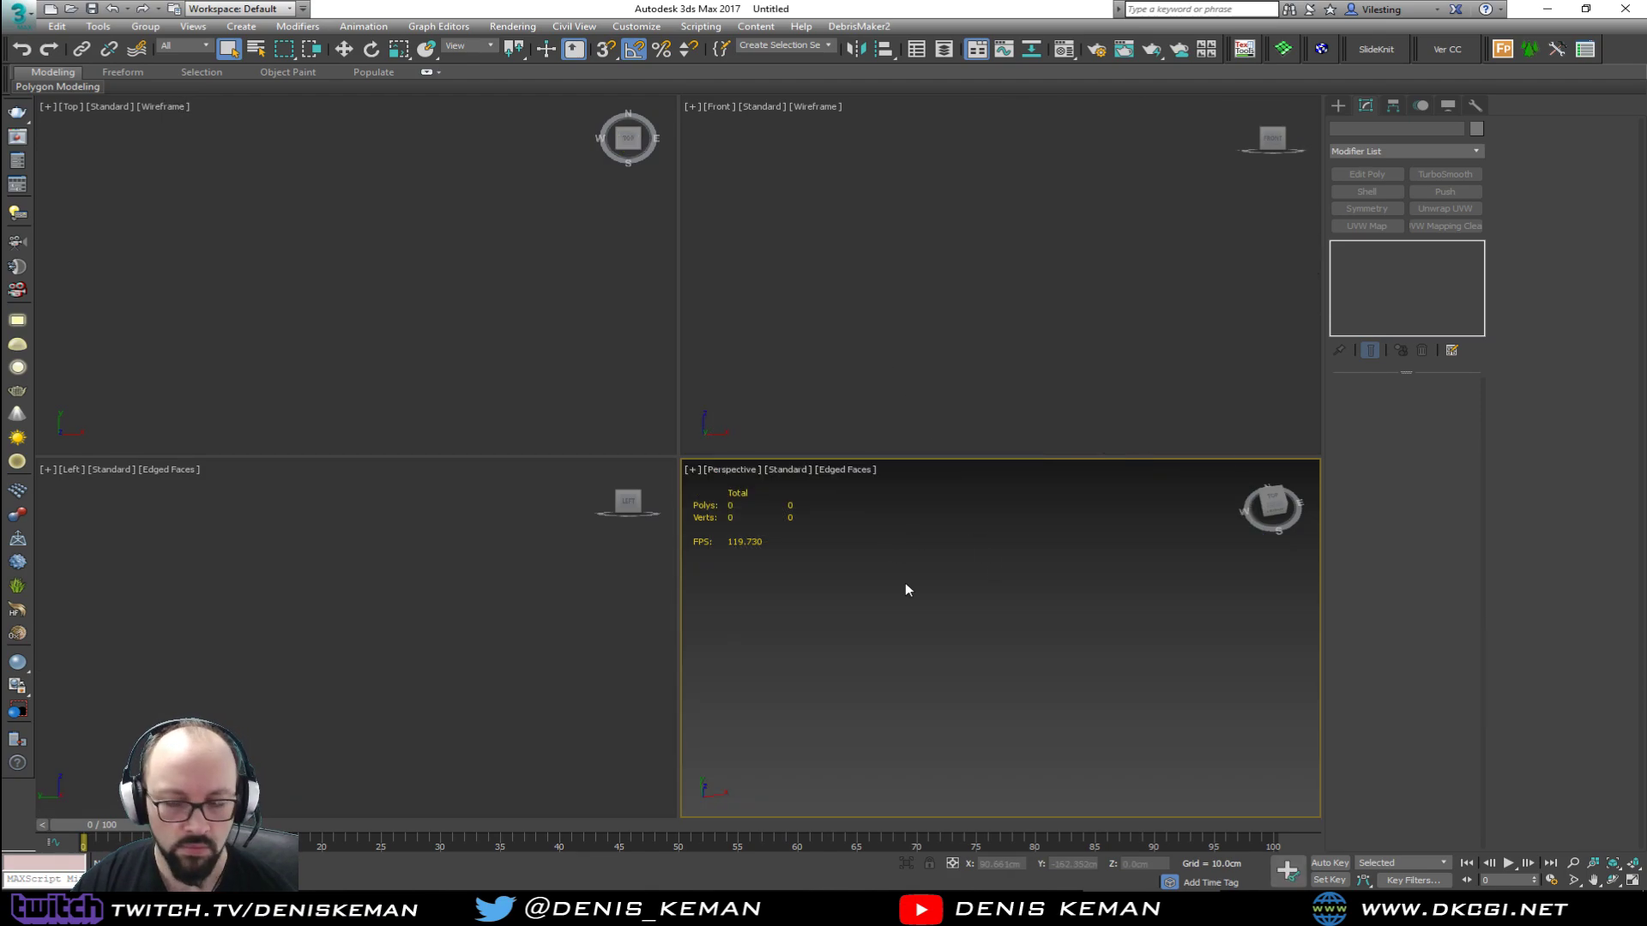
Step: Turn on the grid in all four viewports and maximize the Perspective view
{"action": "left_click", "coordinate": [894, 327]}
{"action": "left_click", "coordinate": [407, 324]}
{"action": "key", "text": "g"}
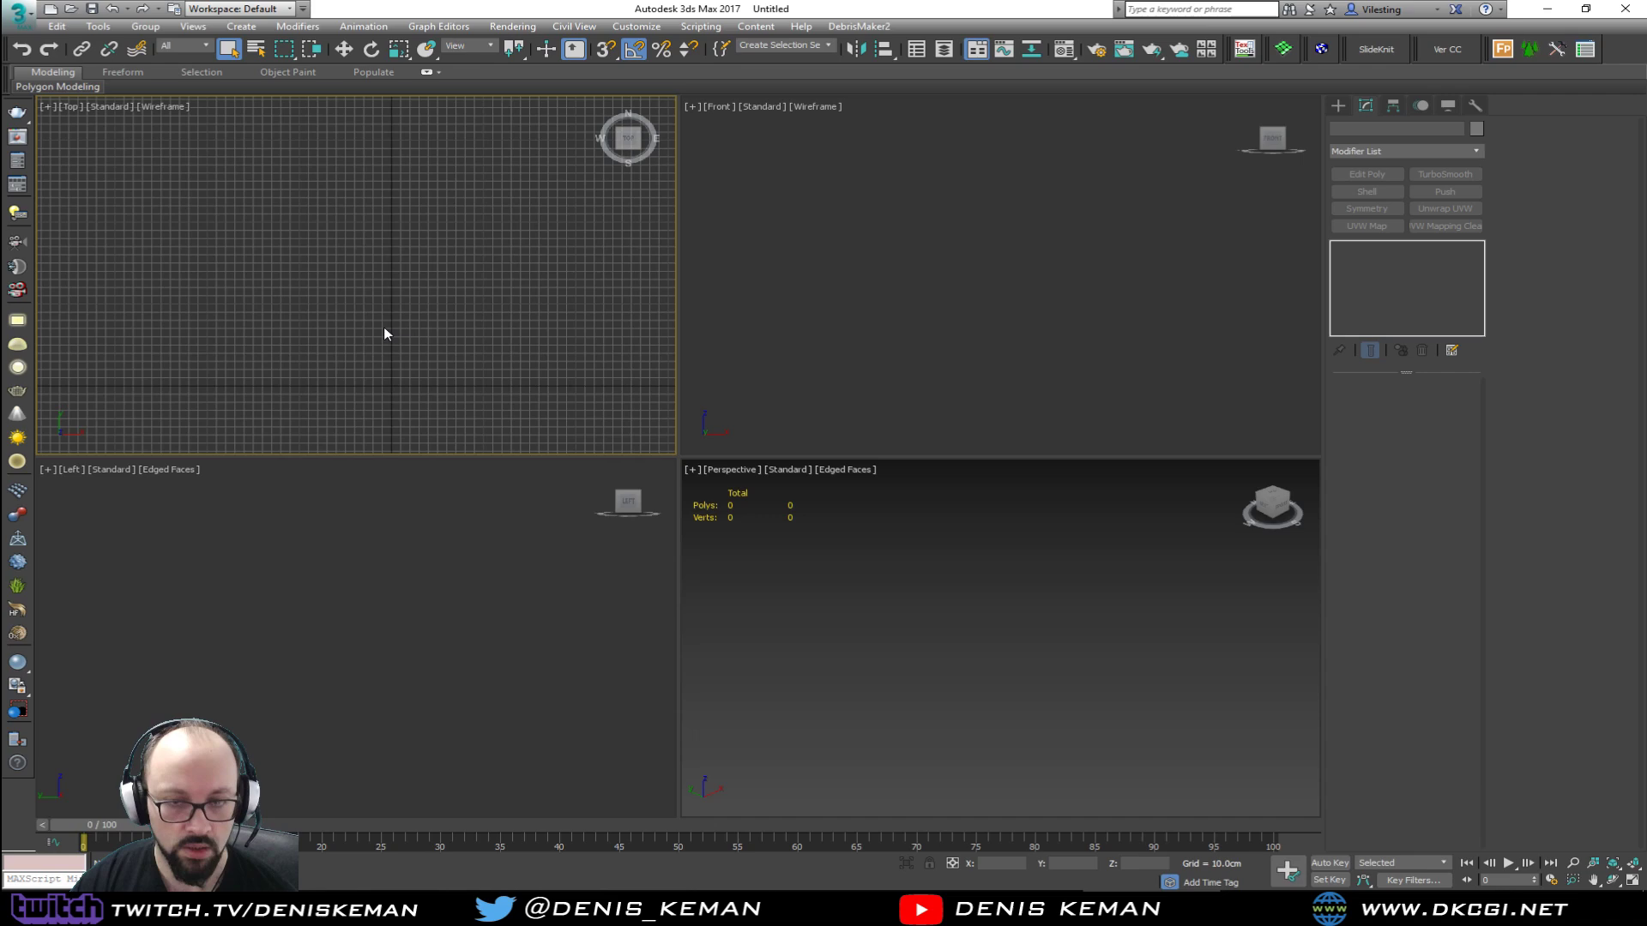
{"action": "left_click", "coordinate": [420, 547]}
{"action": "key", "text": "g"}
{"action": "left_click", "coordinate": [932, 368]}
{"action": "key", "text": "g"}
{"action": "left_click", "coordinate": [922, 586]}
{"action": "key", "text": "g"}
{"action": "key", "text": "alt+w"}
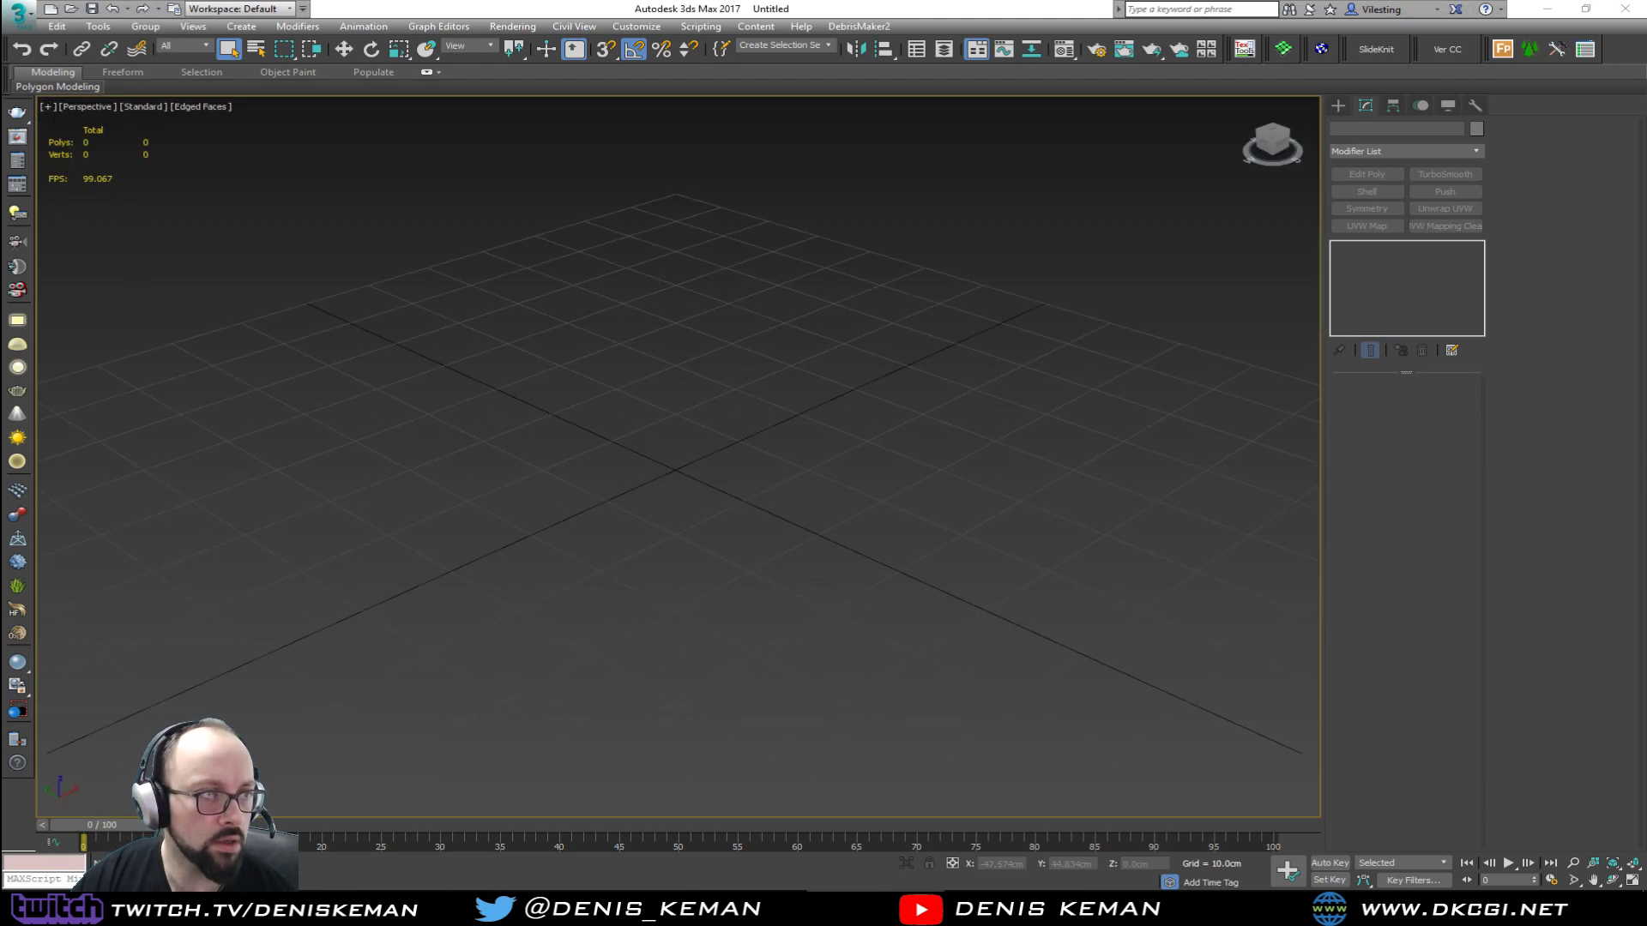
Step: Check the magazine rack photo in Discord again and draw a plane about 110.7 by 85.6 cm in the maximized Left view
{"action": "left_click_drag", "start_coordinate": [0, 108], "coordinate": [581, 105]}
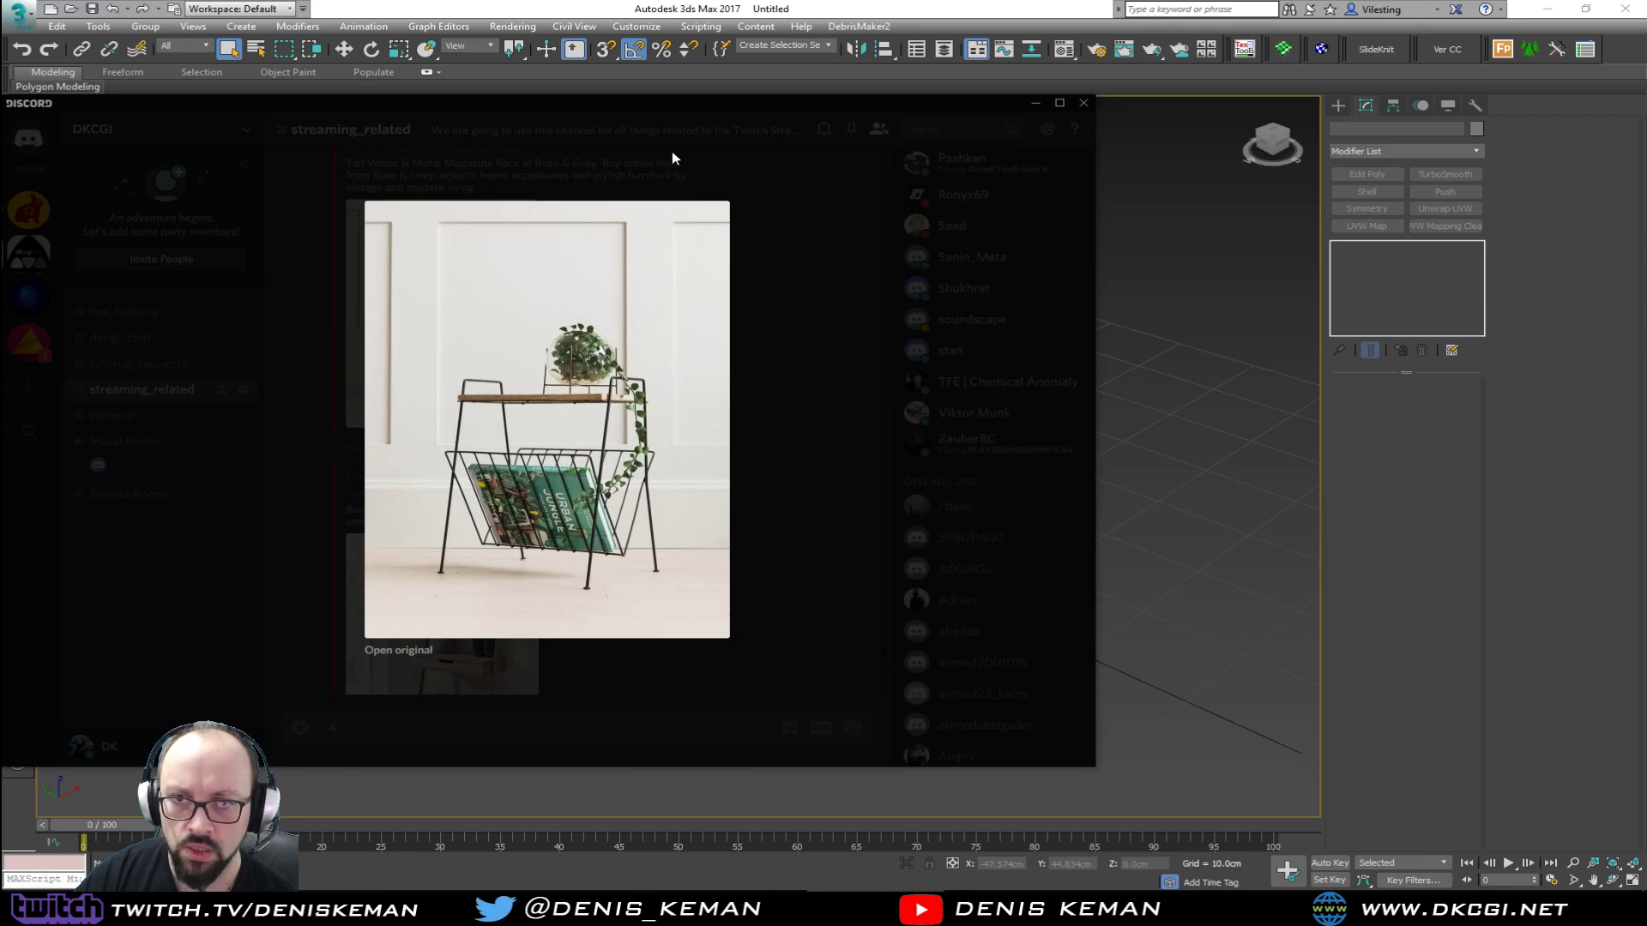
{"action": "left_click_drag", "start_coordinate": [683, 97], "coordinate": [1646, 172]}
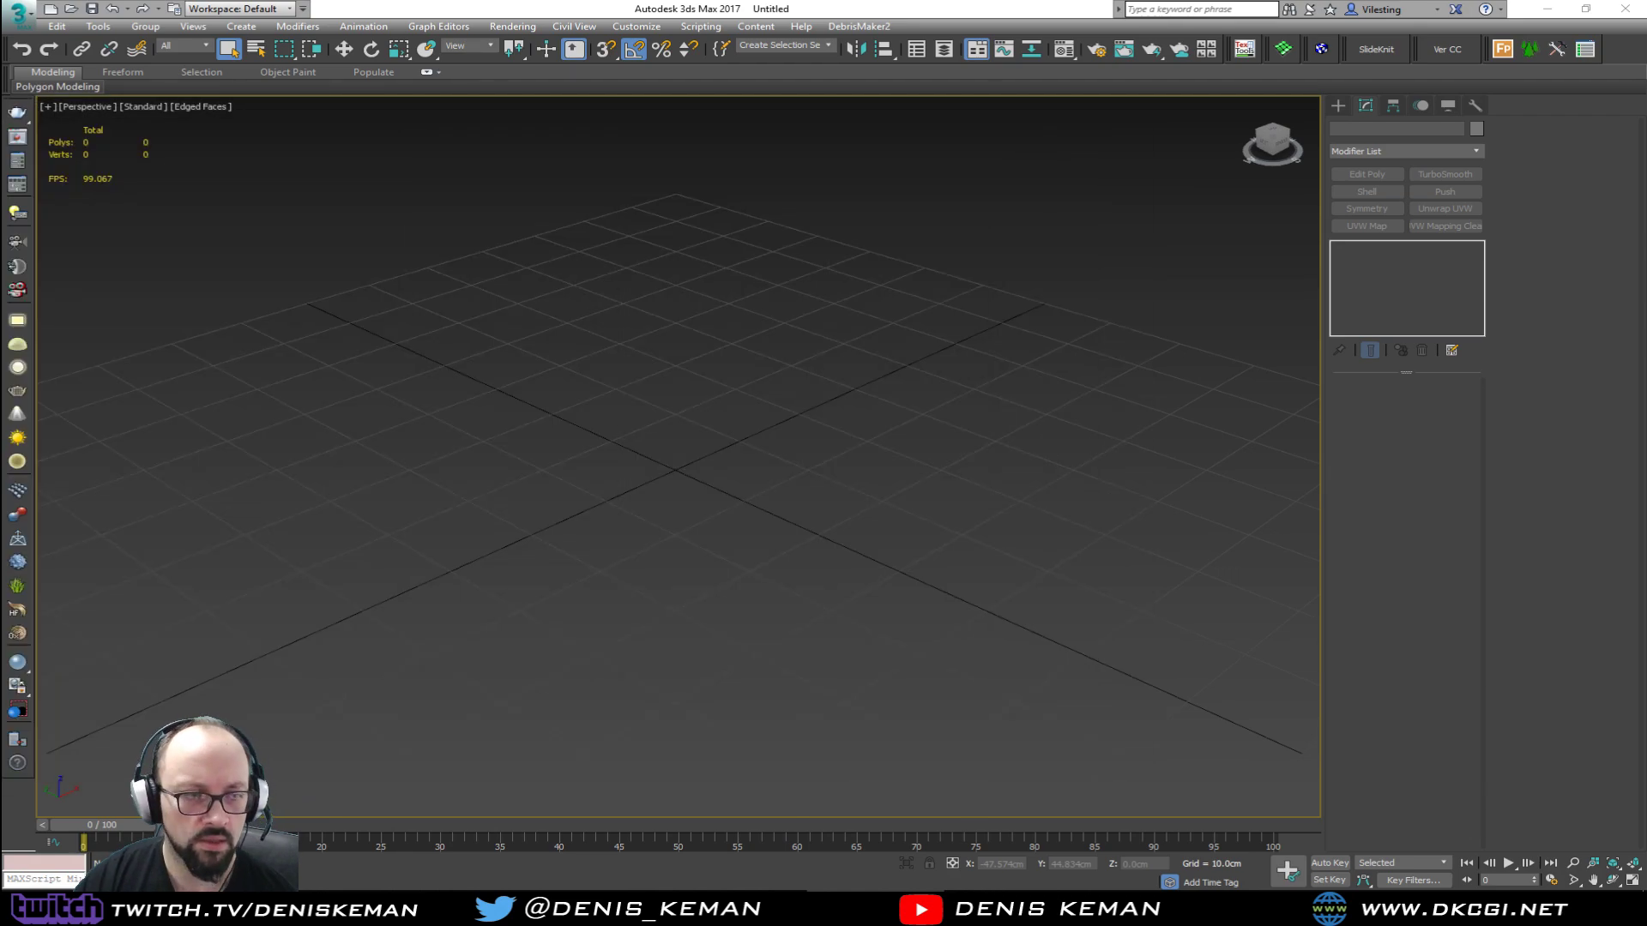
{"action": "key", "text": "alt+w"}
{"action": "left_click", "coordinate": [738, 352]}
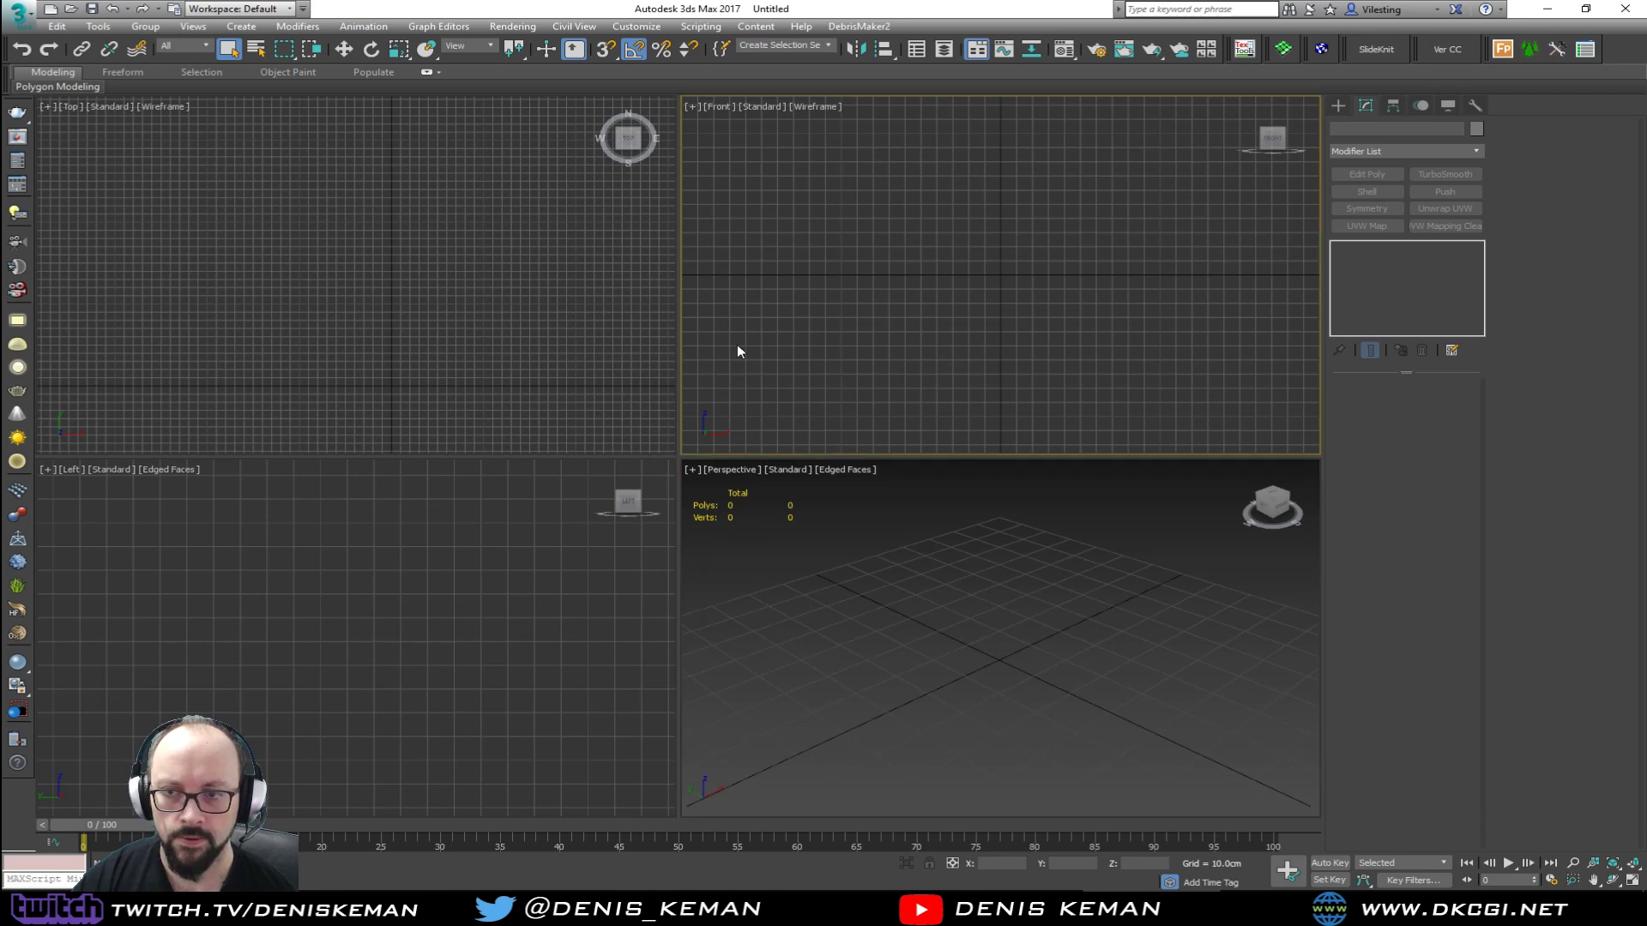
{"action": "left_click", "coordinate": [343, 590]}
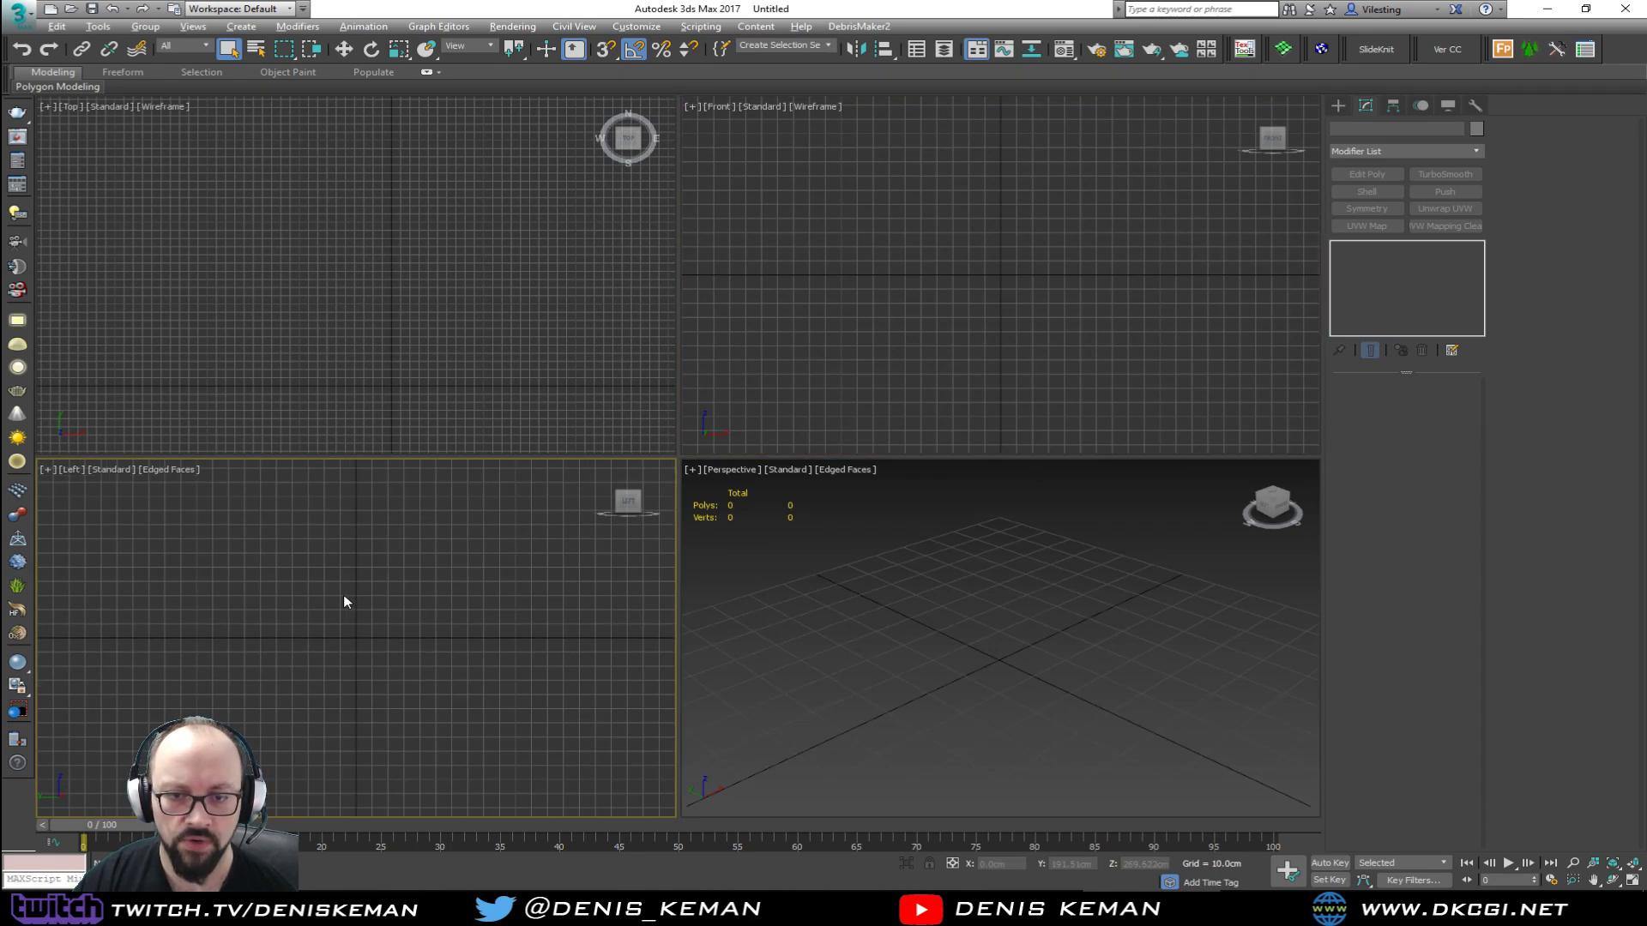
{"action": "key", "text": "alt+w"}
{"action": "right_click", "coordinate": [615, 228]}
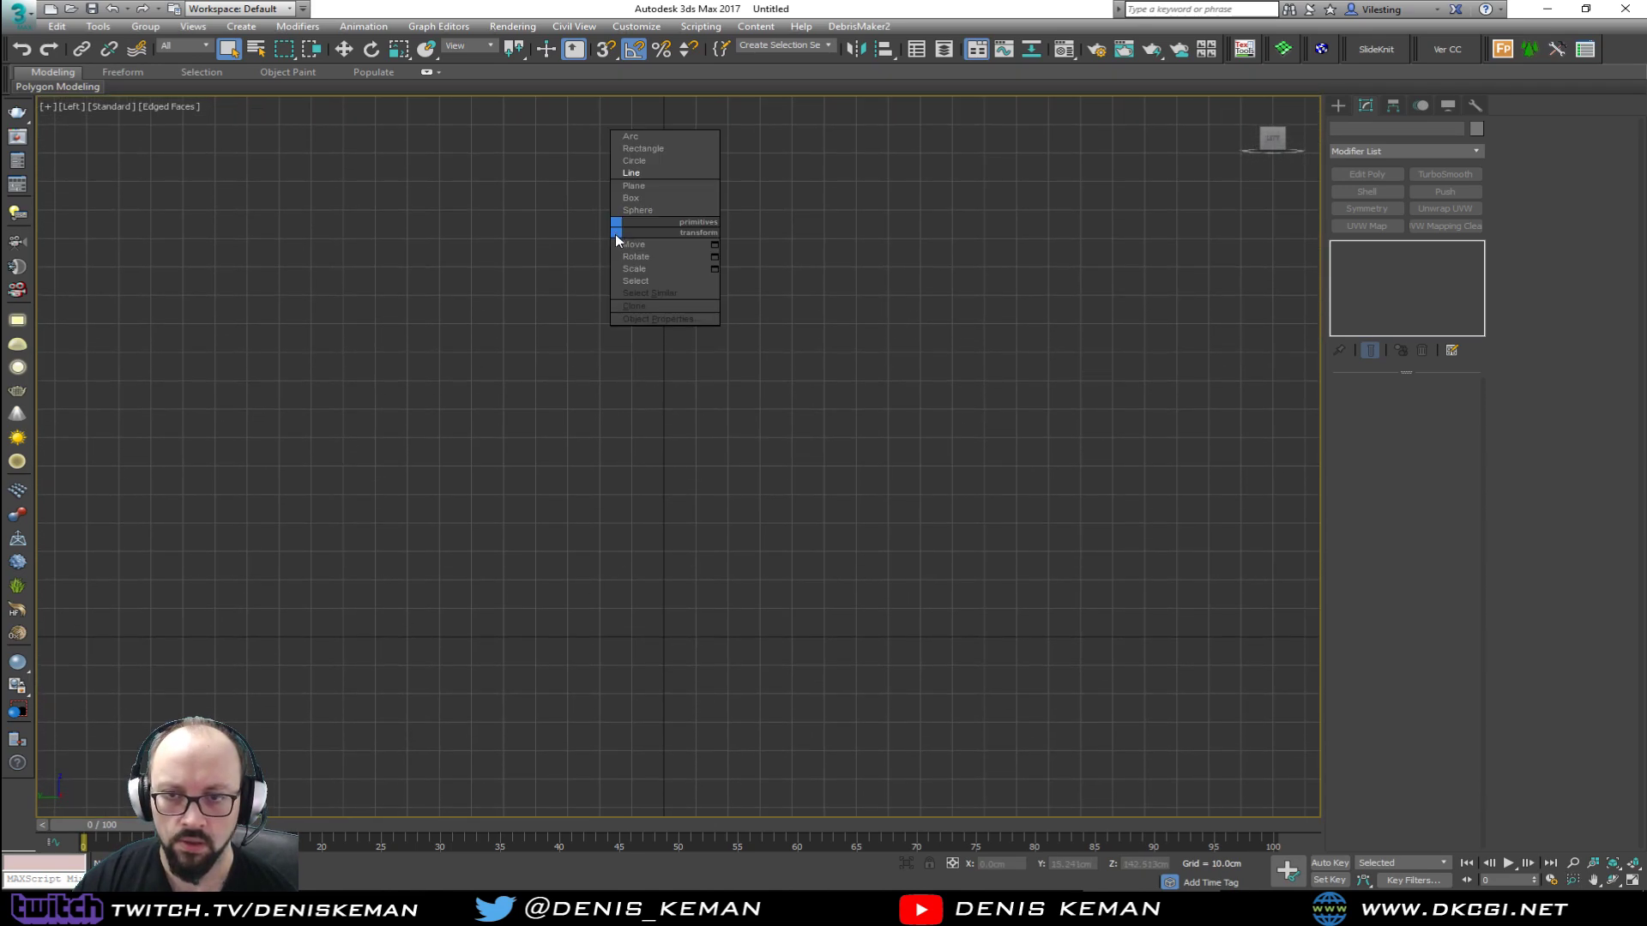
{"action": "left_click", "coordinate": [666, 185]}
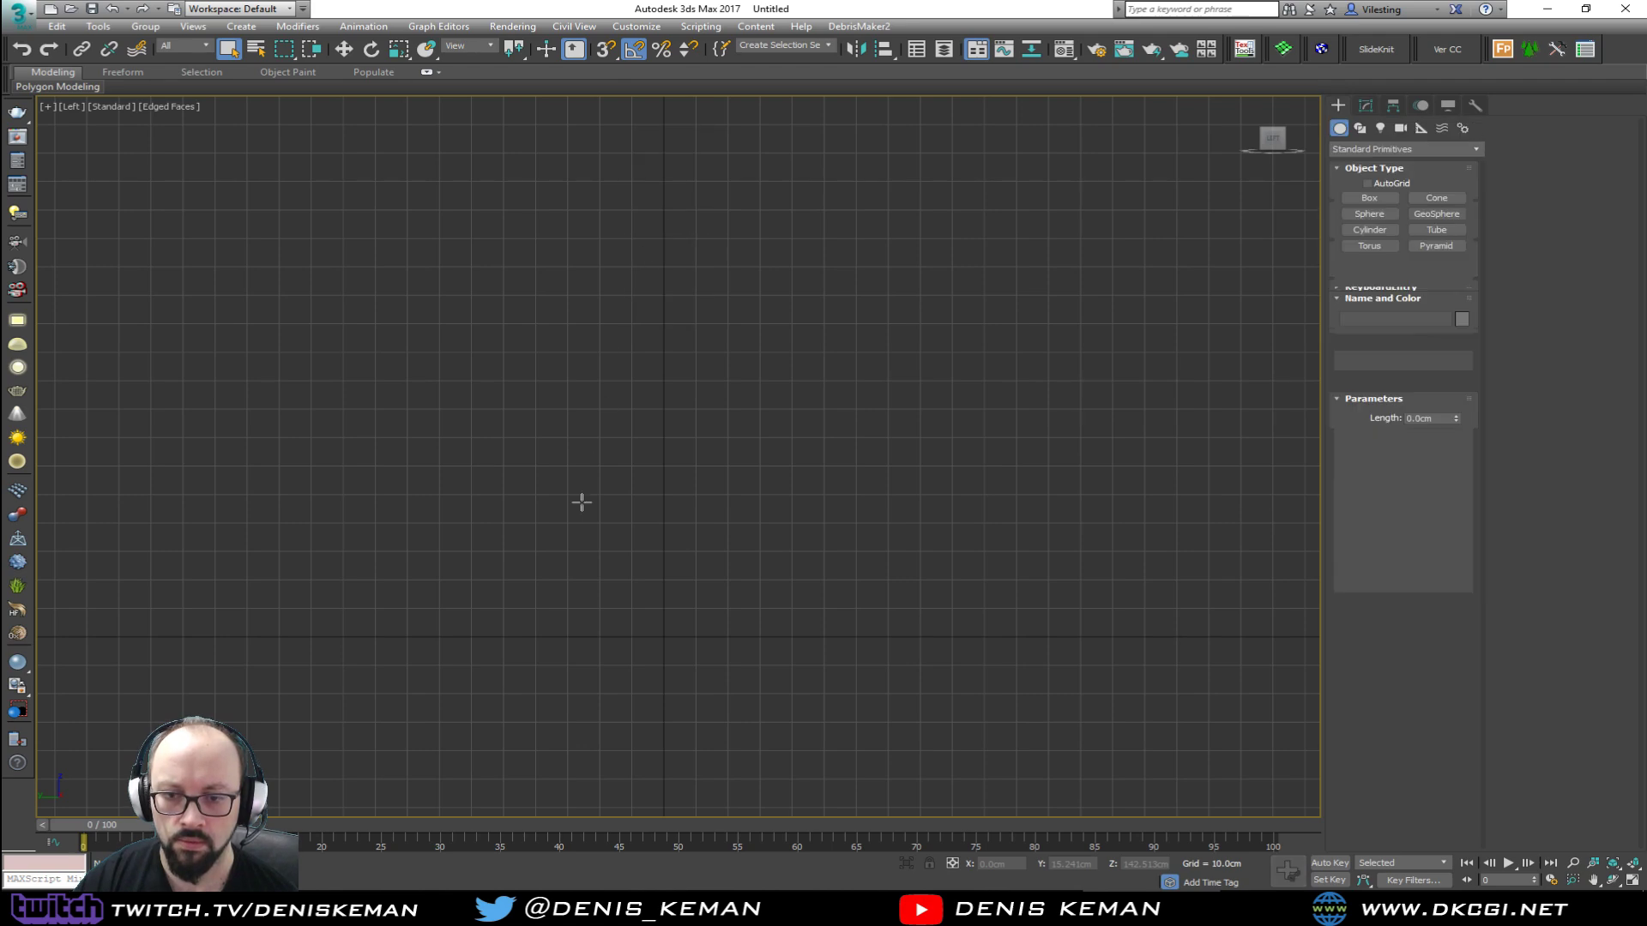
{"action": "left_click_drag", "start_coordinate": [504, 637], "coordinate": [775, 324]}
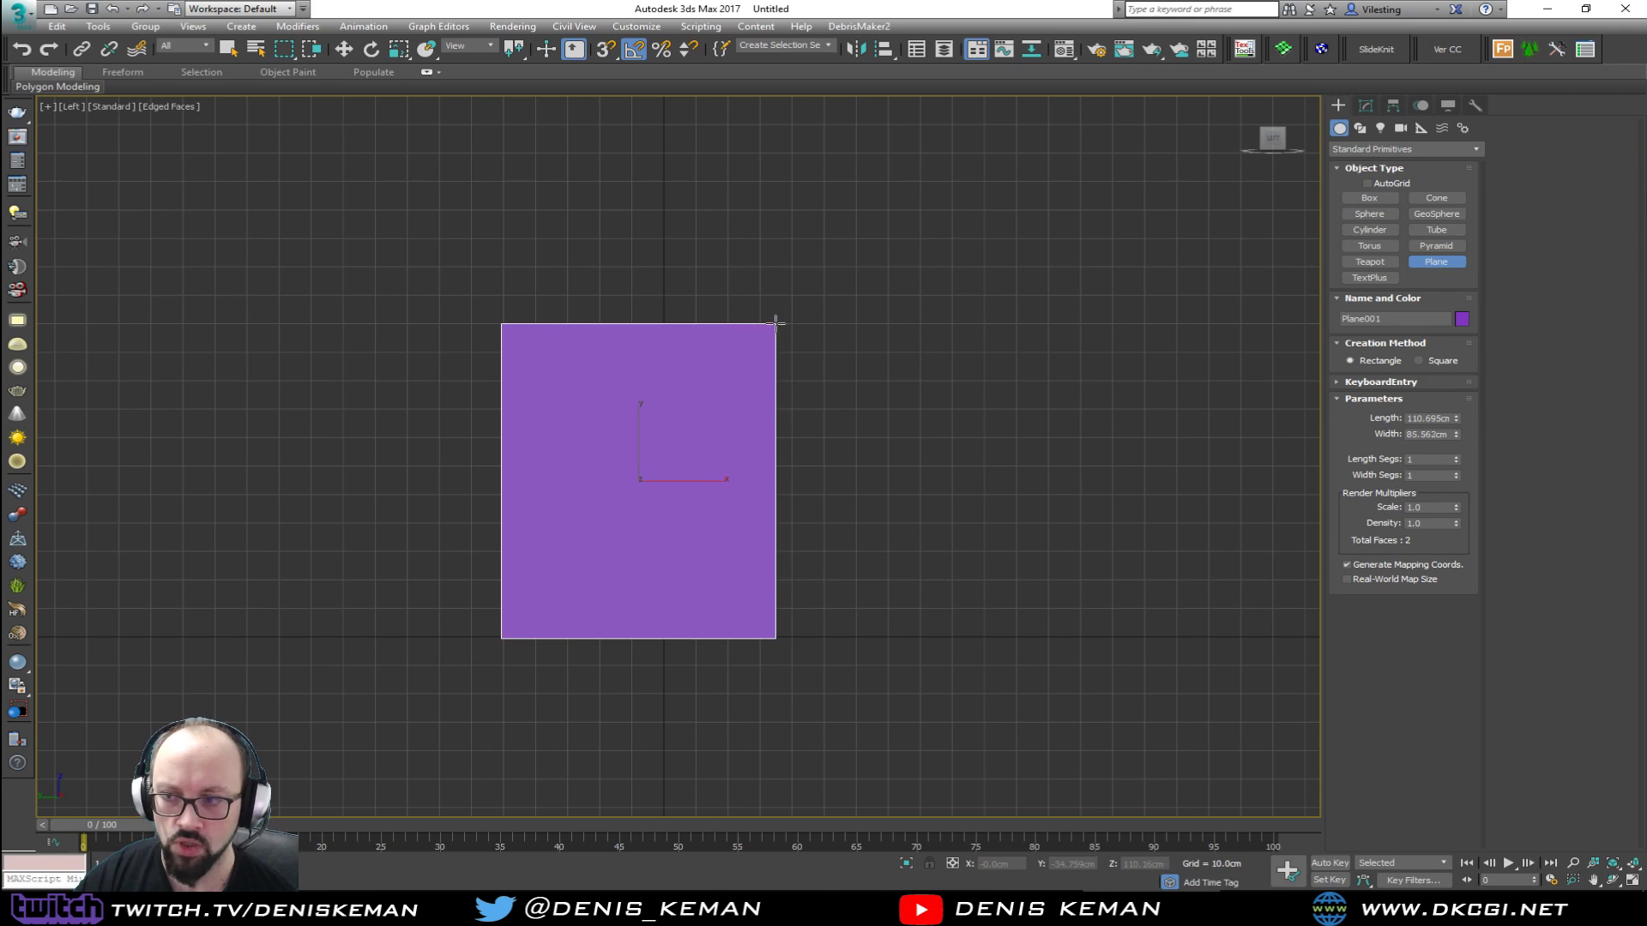
Step: Set the plane's length to 60 cm and its width to 40 cm
{"action": "left_click", "coordinate": [1409, 418]}
{"action": "key", "text": "BackSpace"}
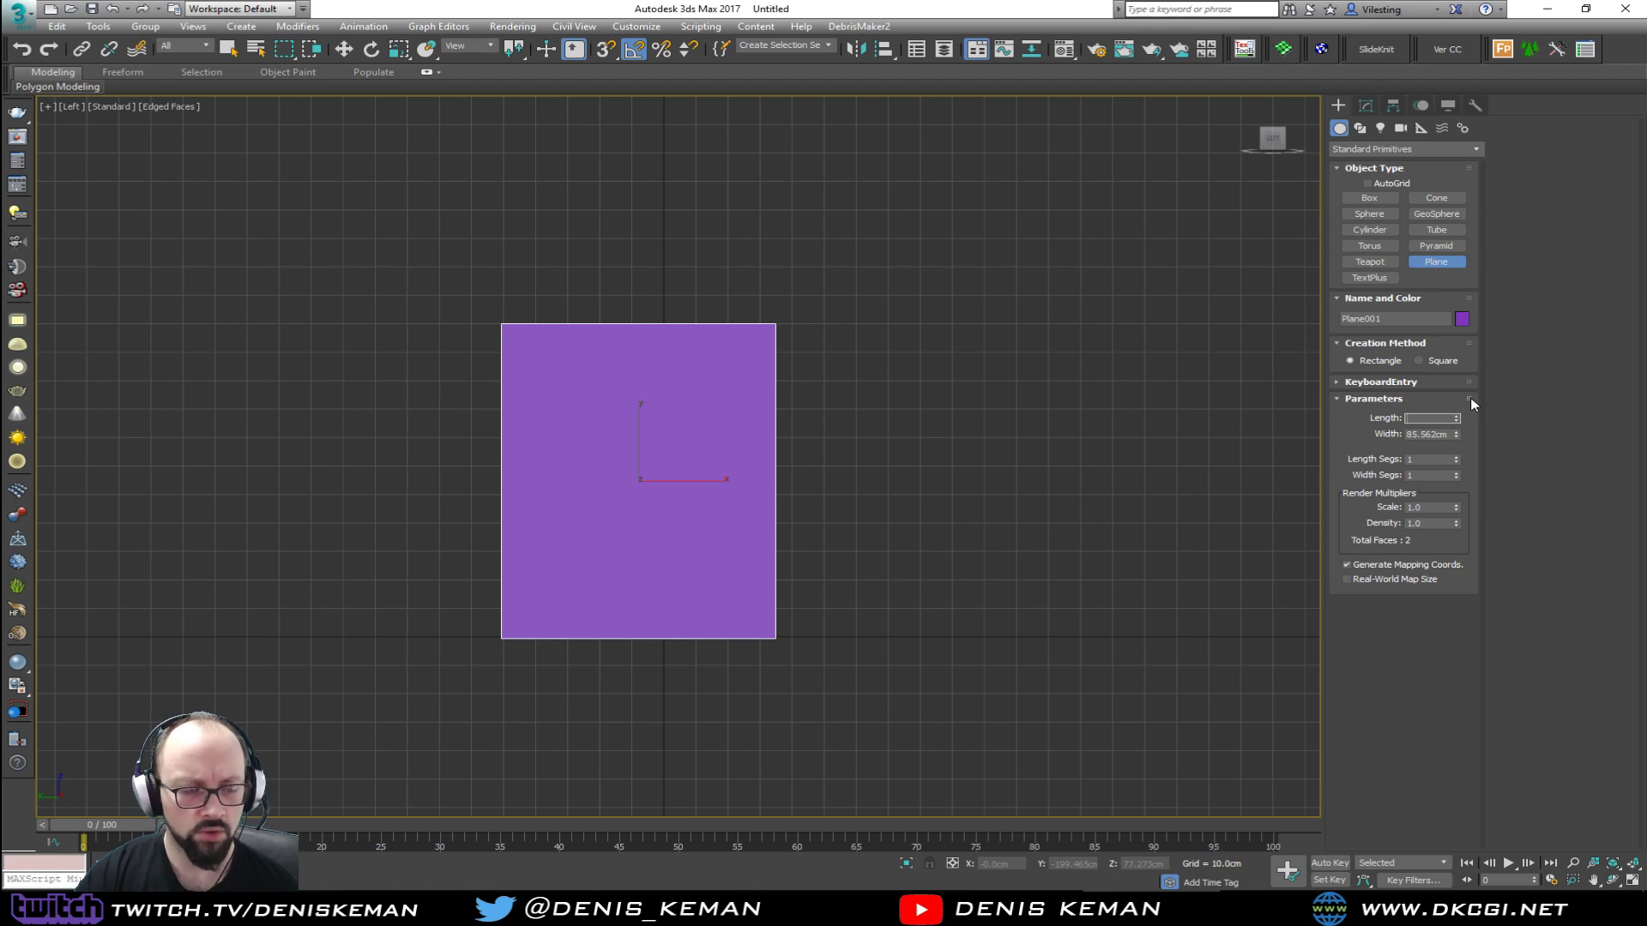
{"action": "type", "text": "60"}
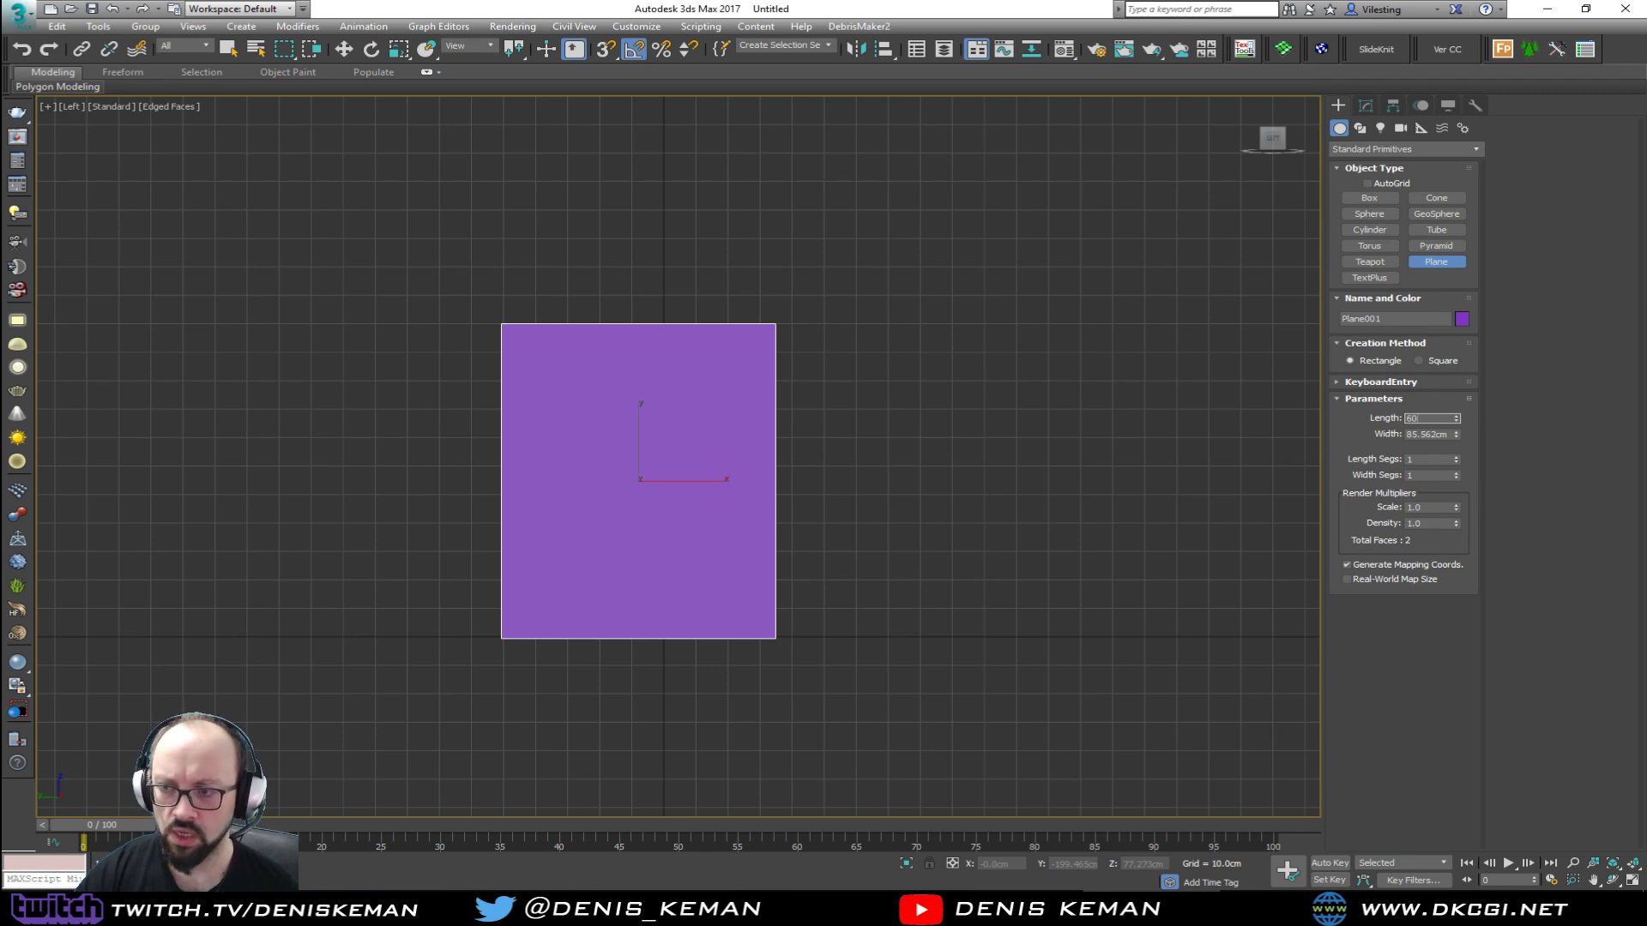
{"action": "key", "text": "Return"}
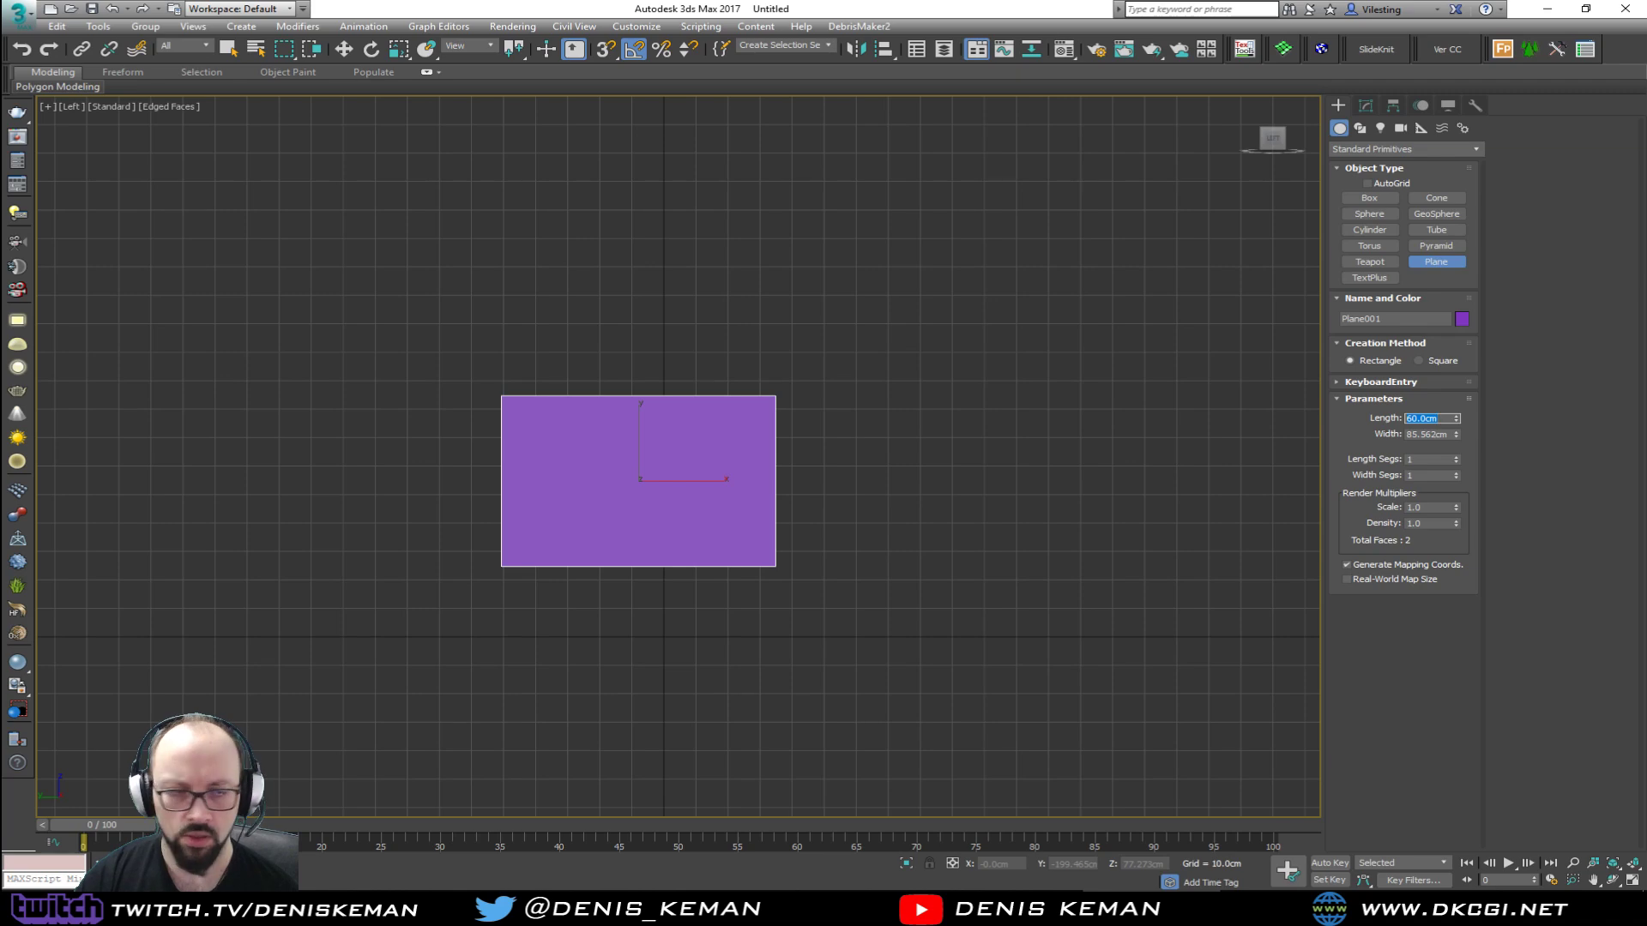
{"action": "key", "text": "Tab"}
{"action": "type", "text": "4"}
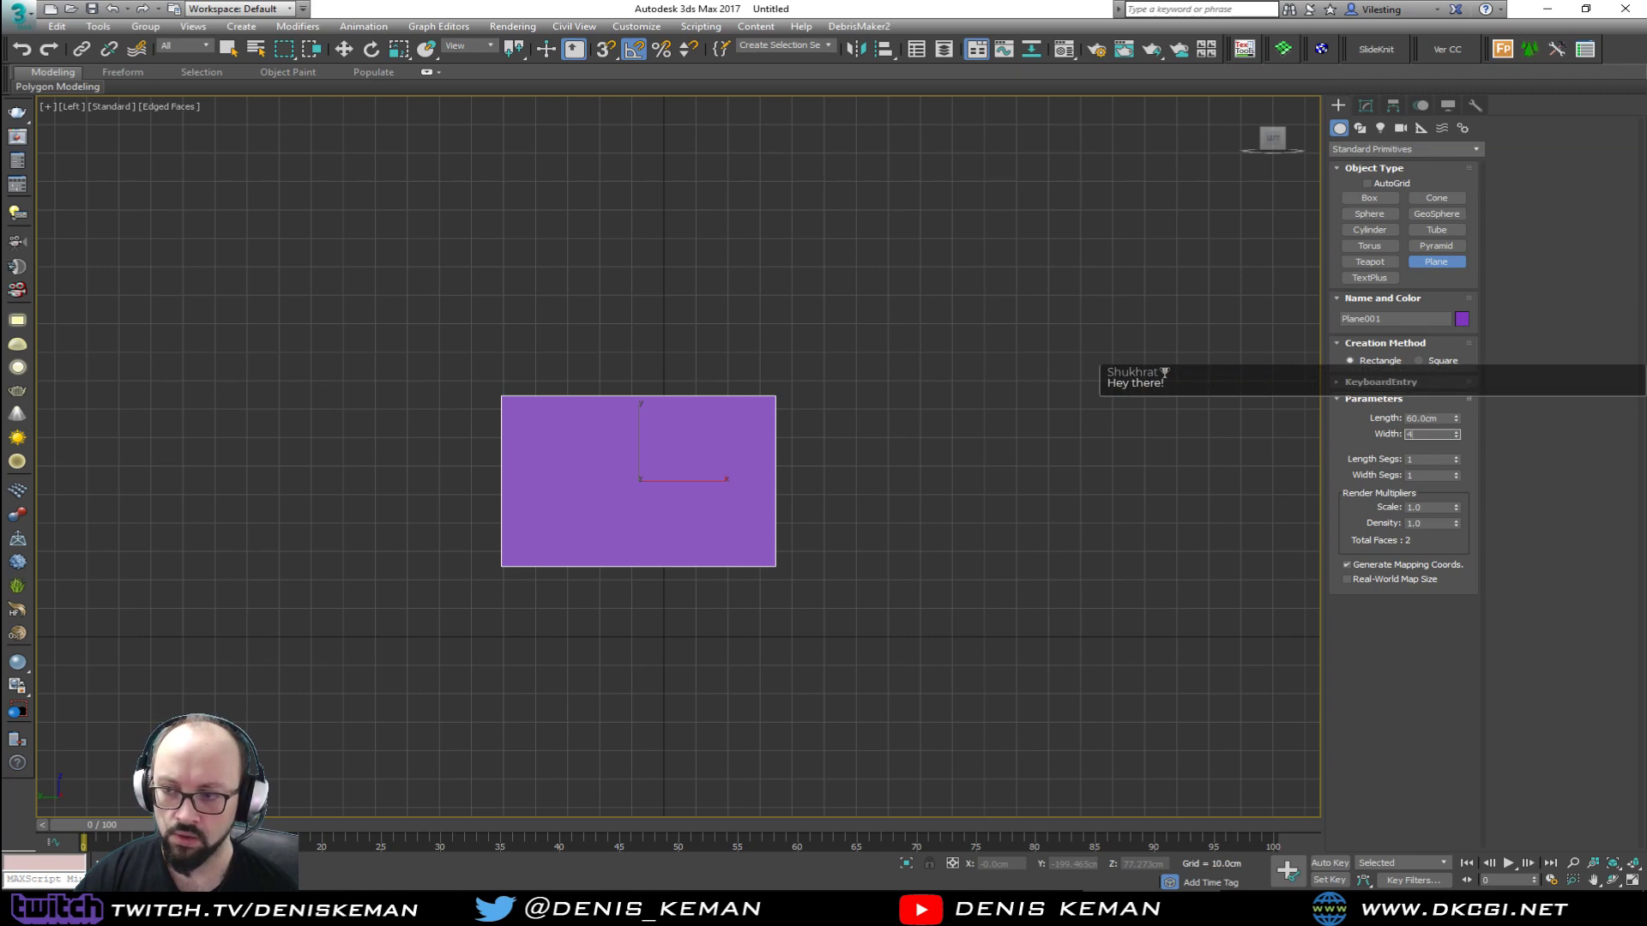
{"action": "key", "text": "Return"}
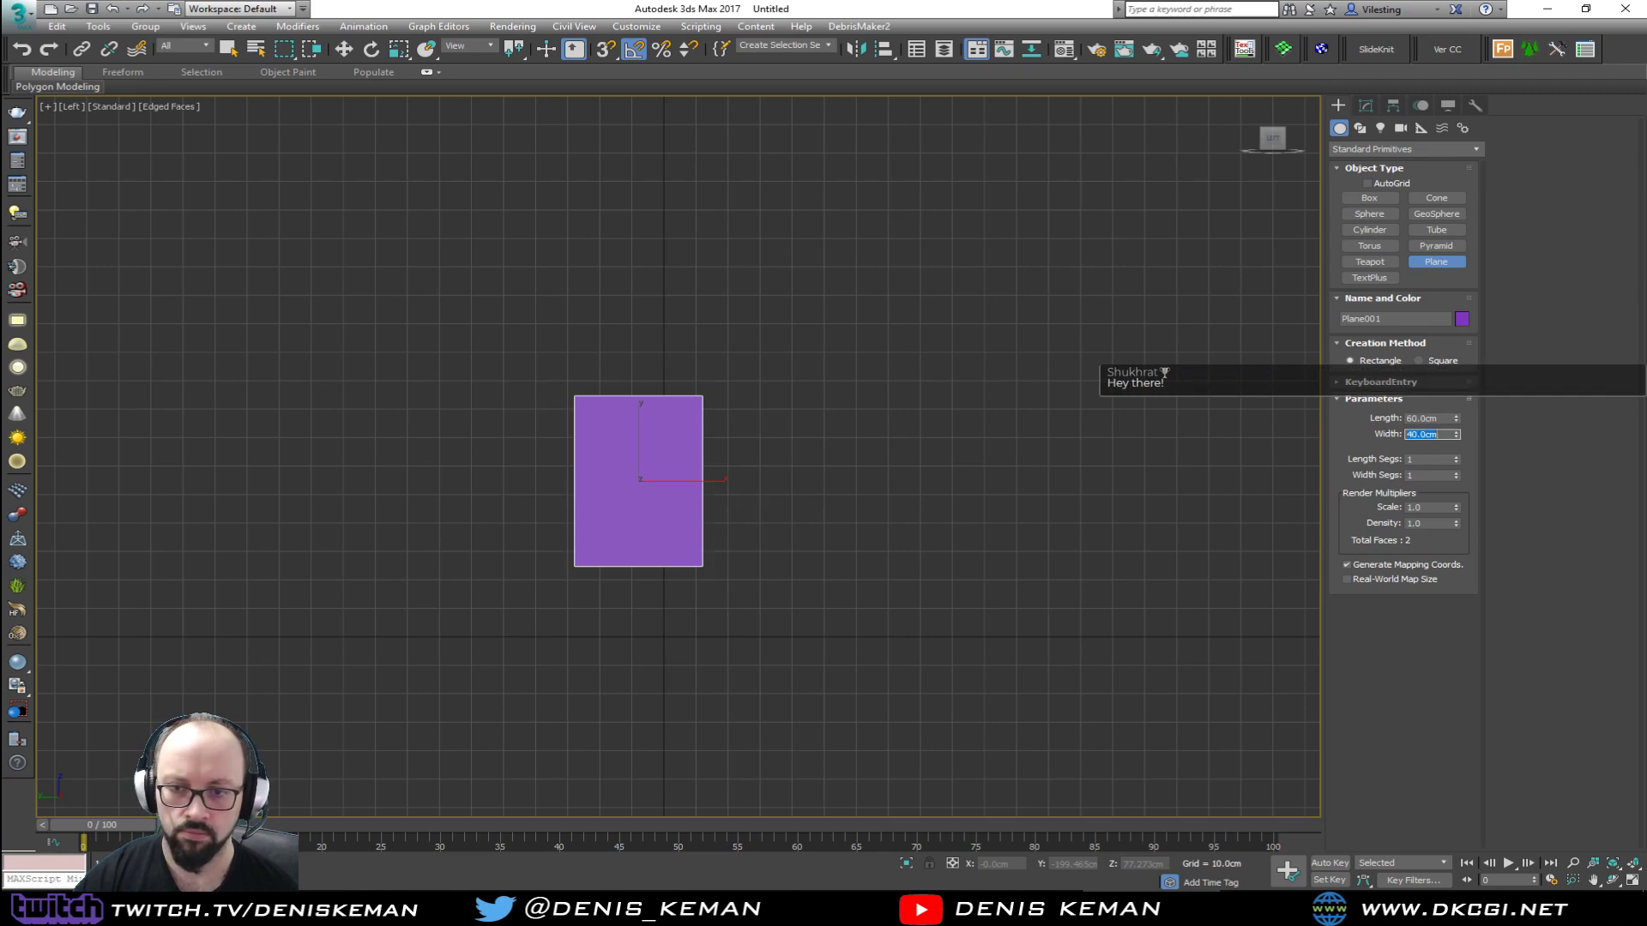
Step: Centre the plane on the world origin and raise it to about 30 cm so its lower edge rests on the ground line
{"action": "right_click", "coordinate": [657, 418]}
{"action": "scroll", "coordinate": [606, 419], "scroll_direction": "up", "scroll_amount": 5}
{"action": "scroll", "coordinate": [614, 393], "scroll_direction": "down", "scroll_amount": 2}
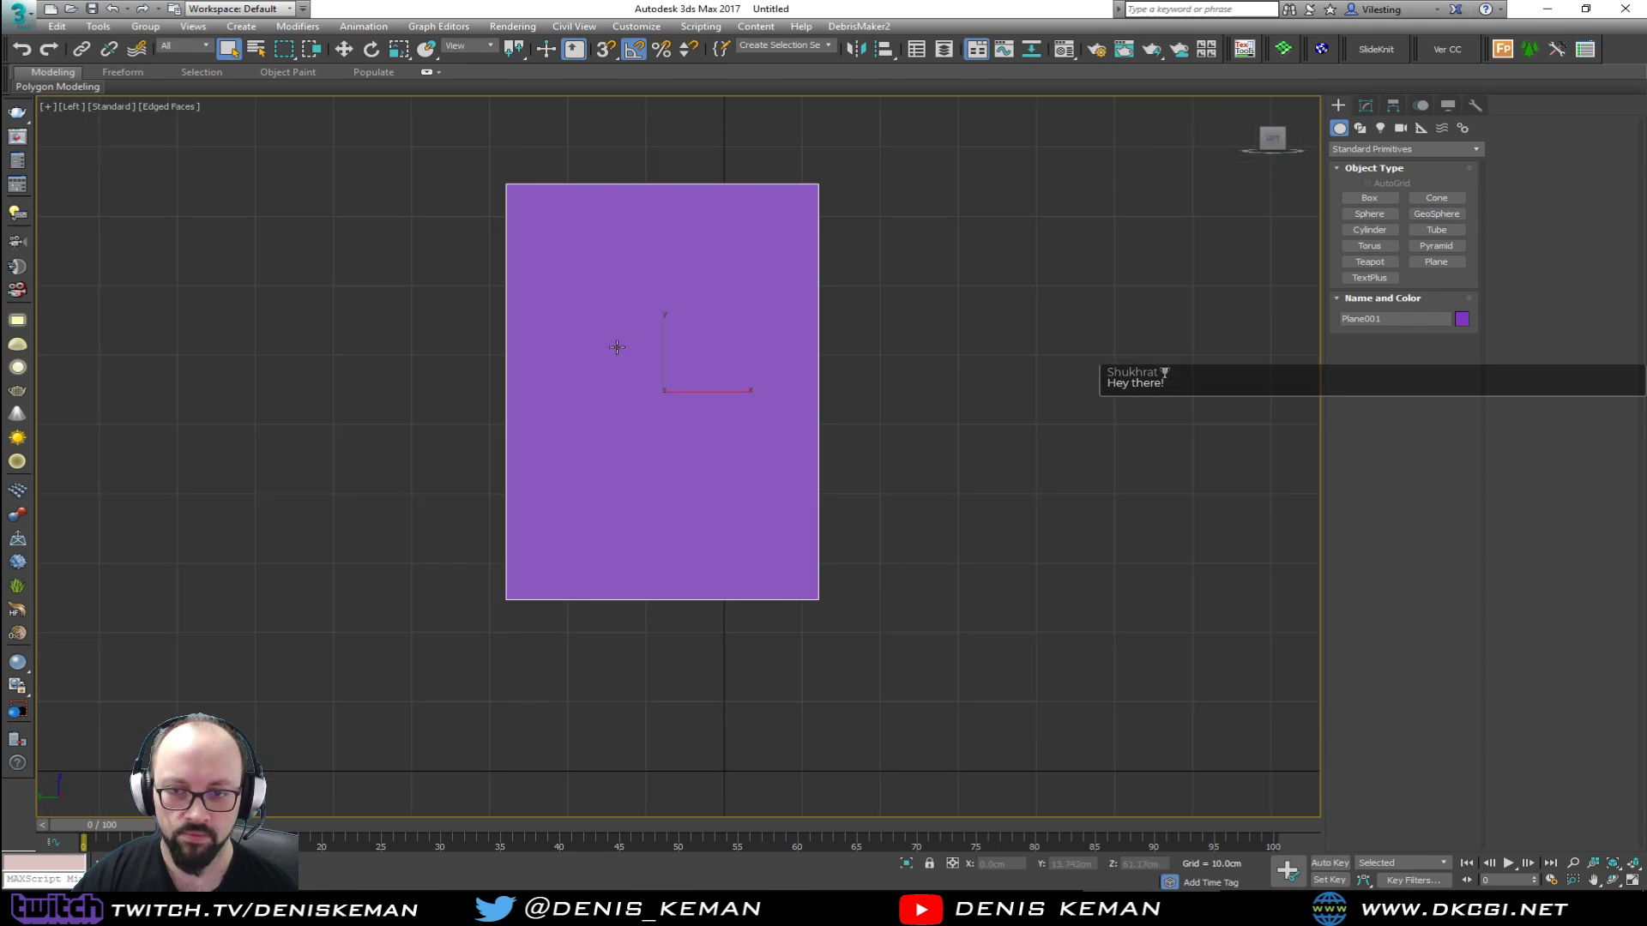
{"action": "scroll", "coordinate": [617, 349], "scroll_direction": "down", "scroll_amount": 2}
{"action": "key", "text": "w"}
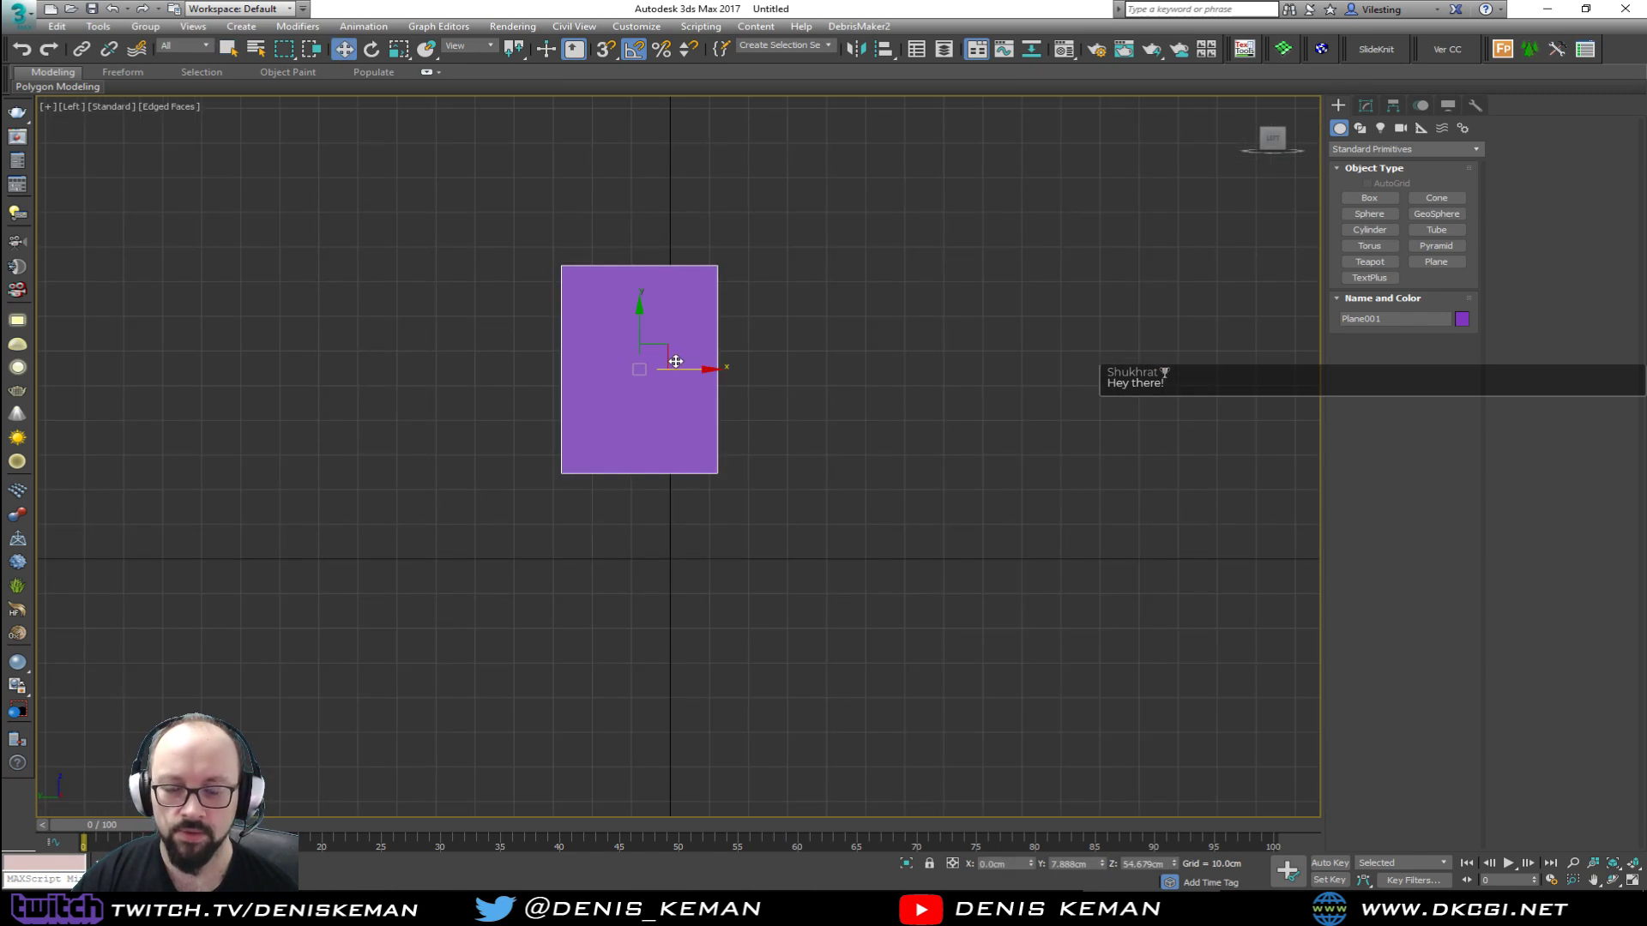
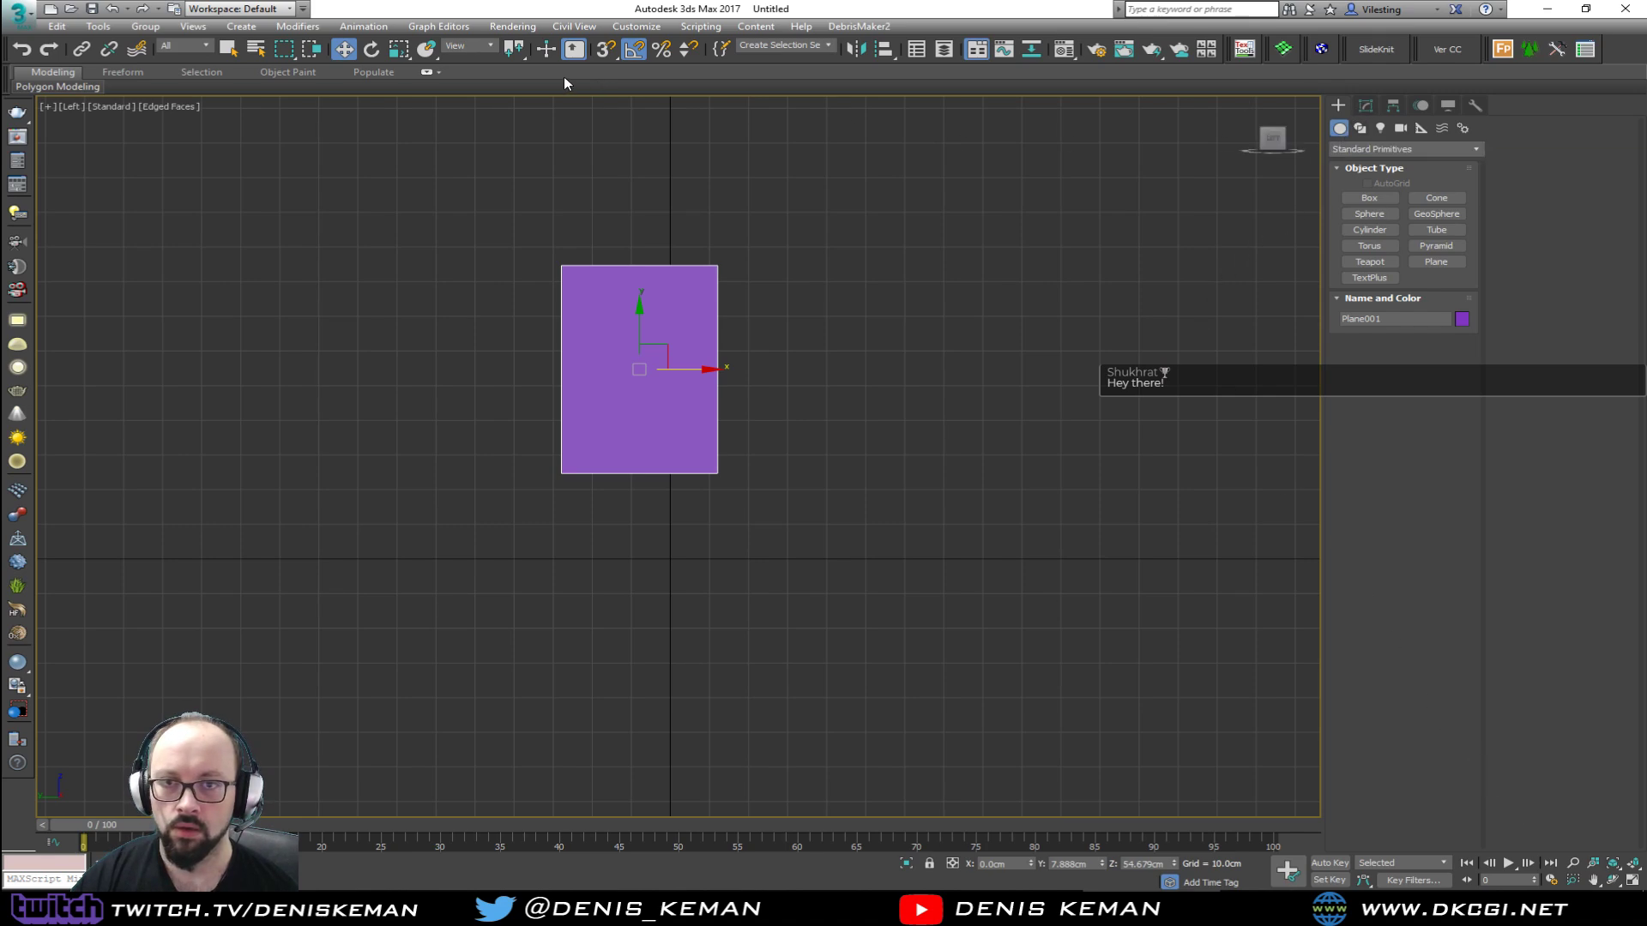
{"action": "right_click", "coordinate": [344, 49]}
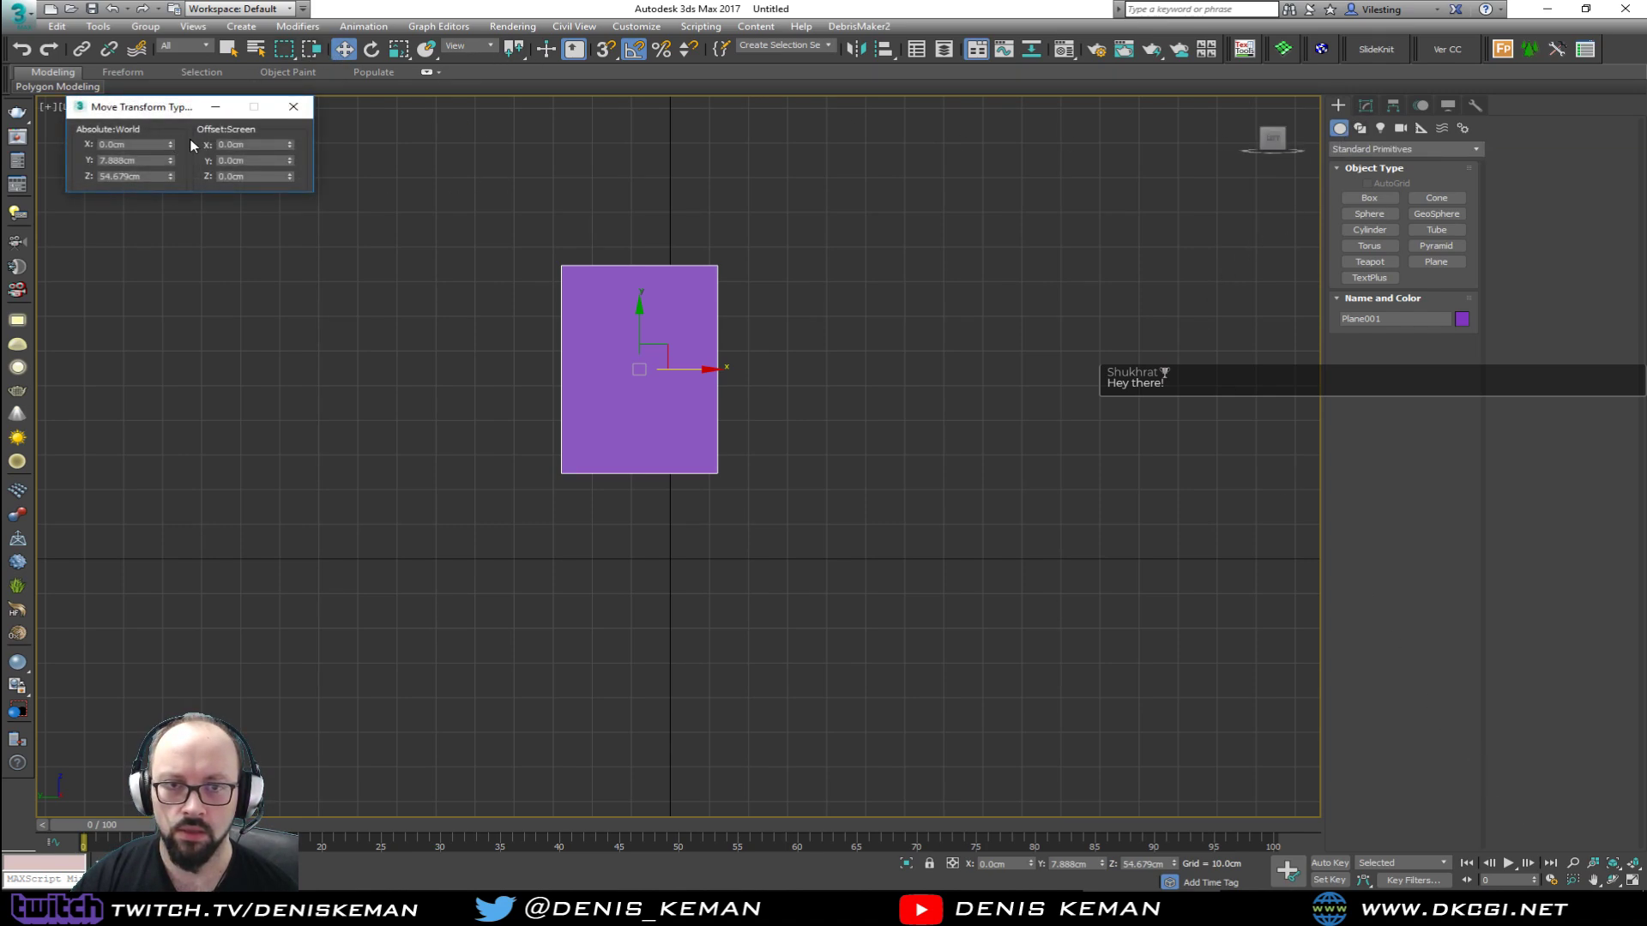
{"action": "right_click", "coordinate": [171, 160]}
{"action": "right_click", "coordinate": [171, 175]}
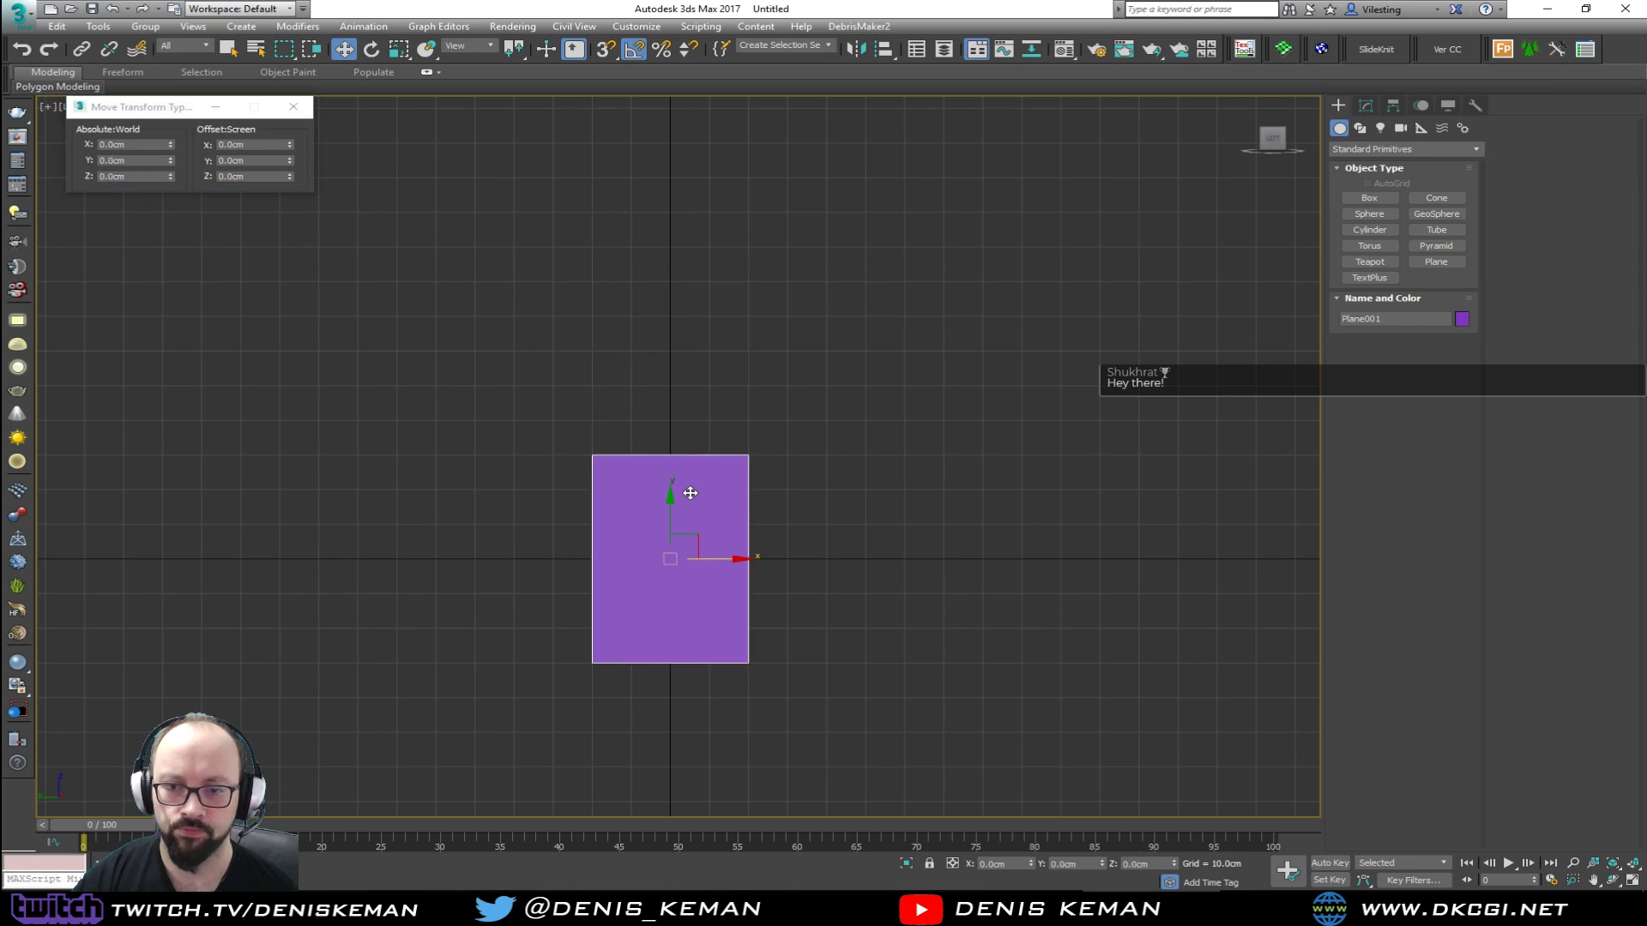
{"action": "left_click_drag", "start_coordinate": [674, 521], "coordinate": [674, 418]}
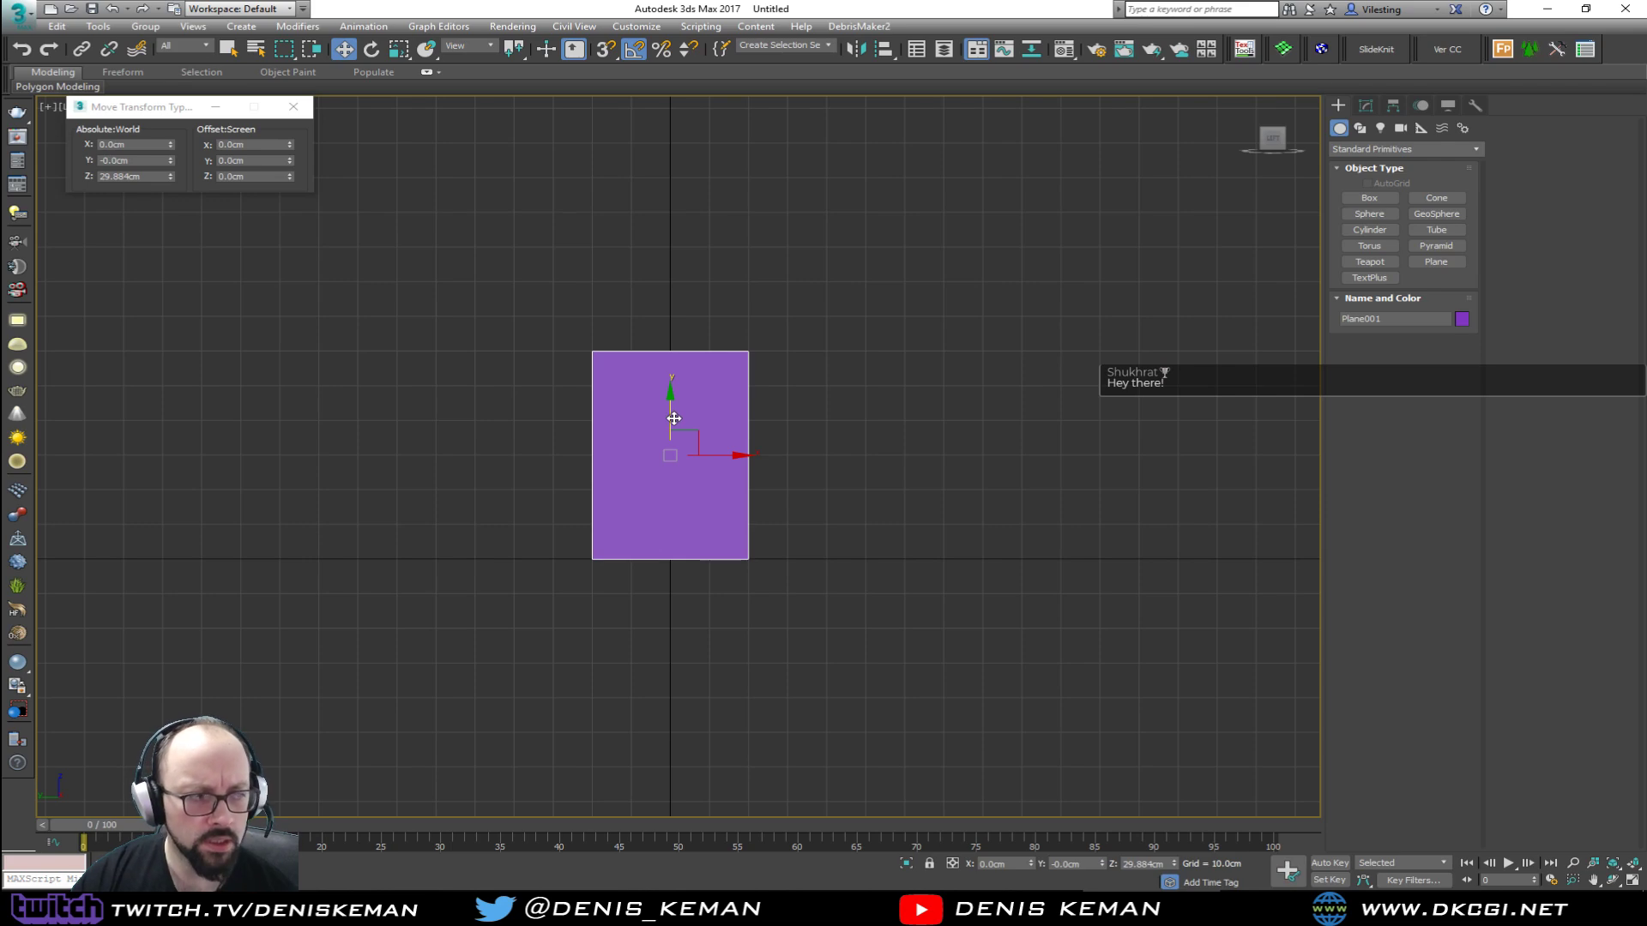
{"action": "left_click", "coordinate": [293, 106]}
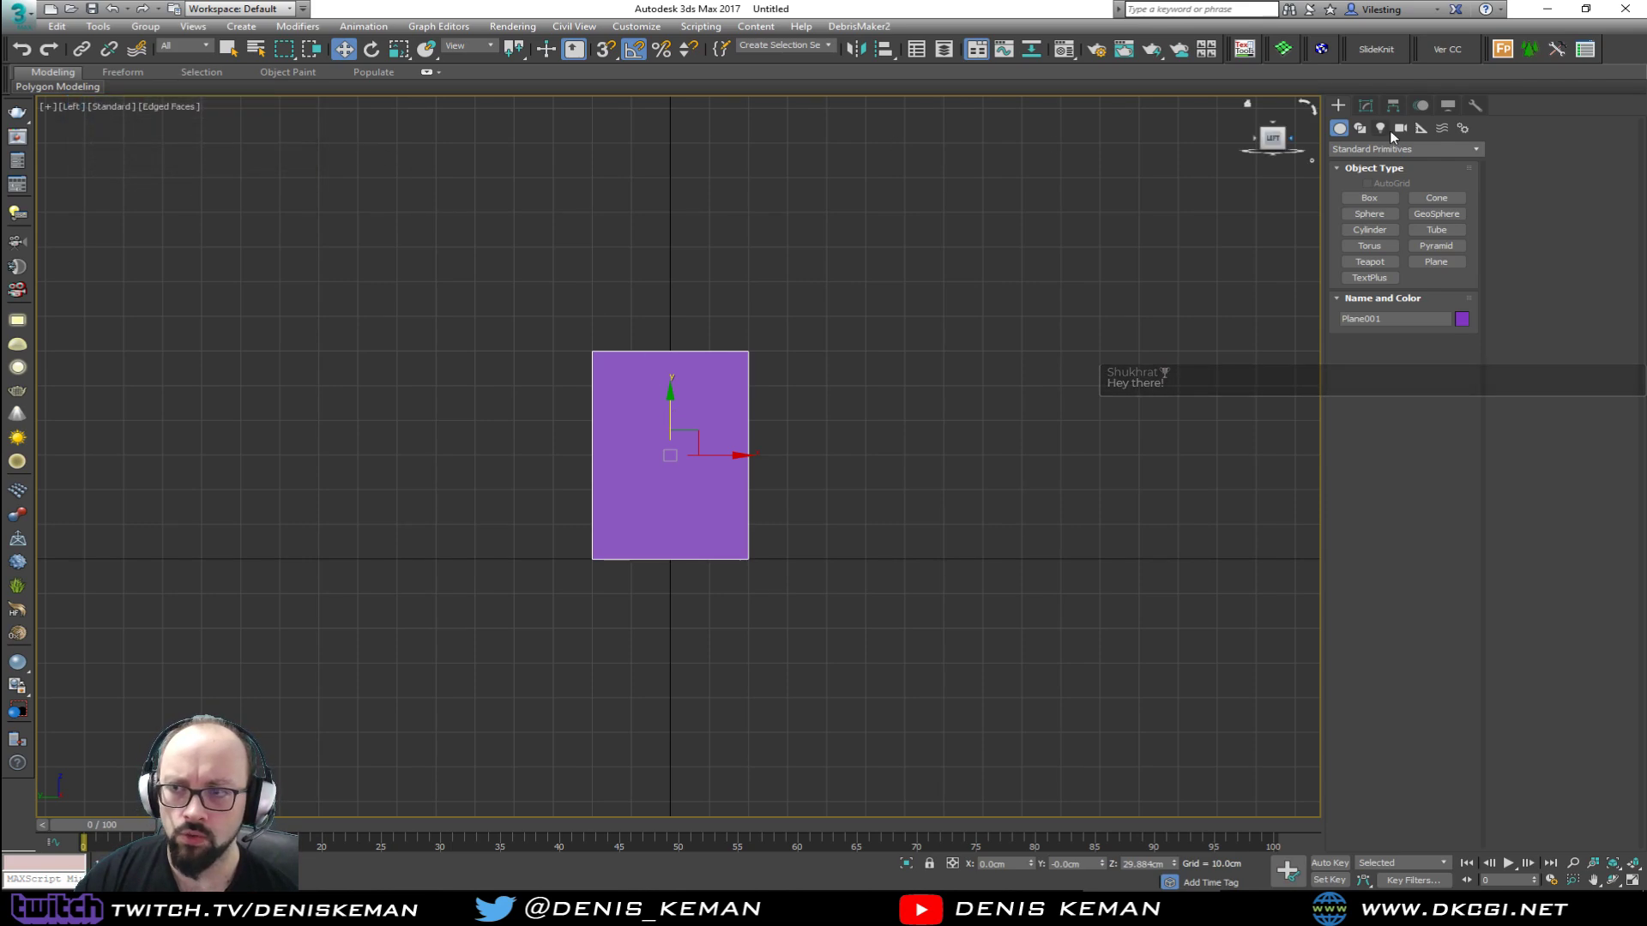
Step: Add Edit Poly to the plane, create a linear shape from its top and two side edges, and delete the plane
{"action": "left_click", "coordinate": [1374, 105]}
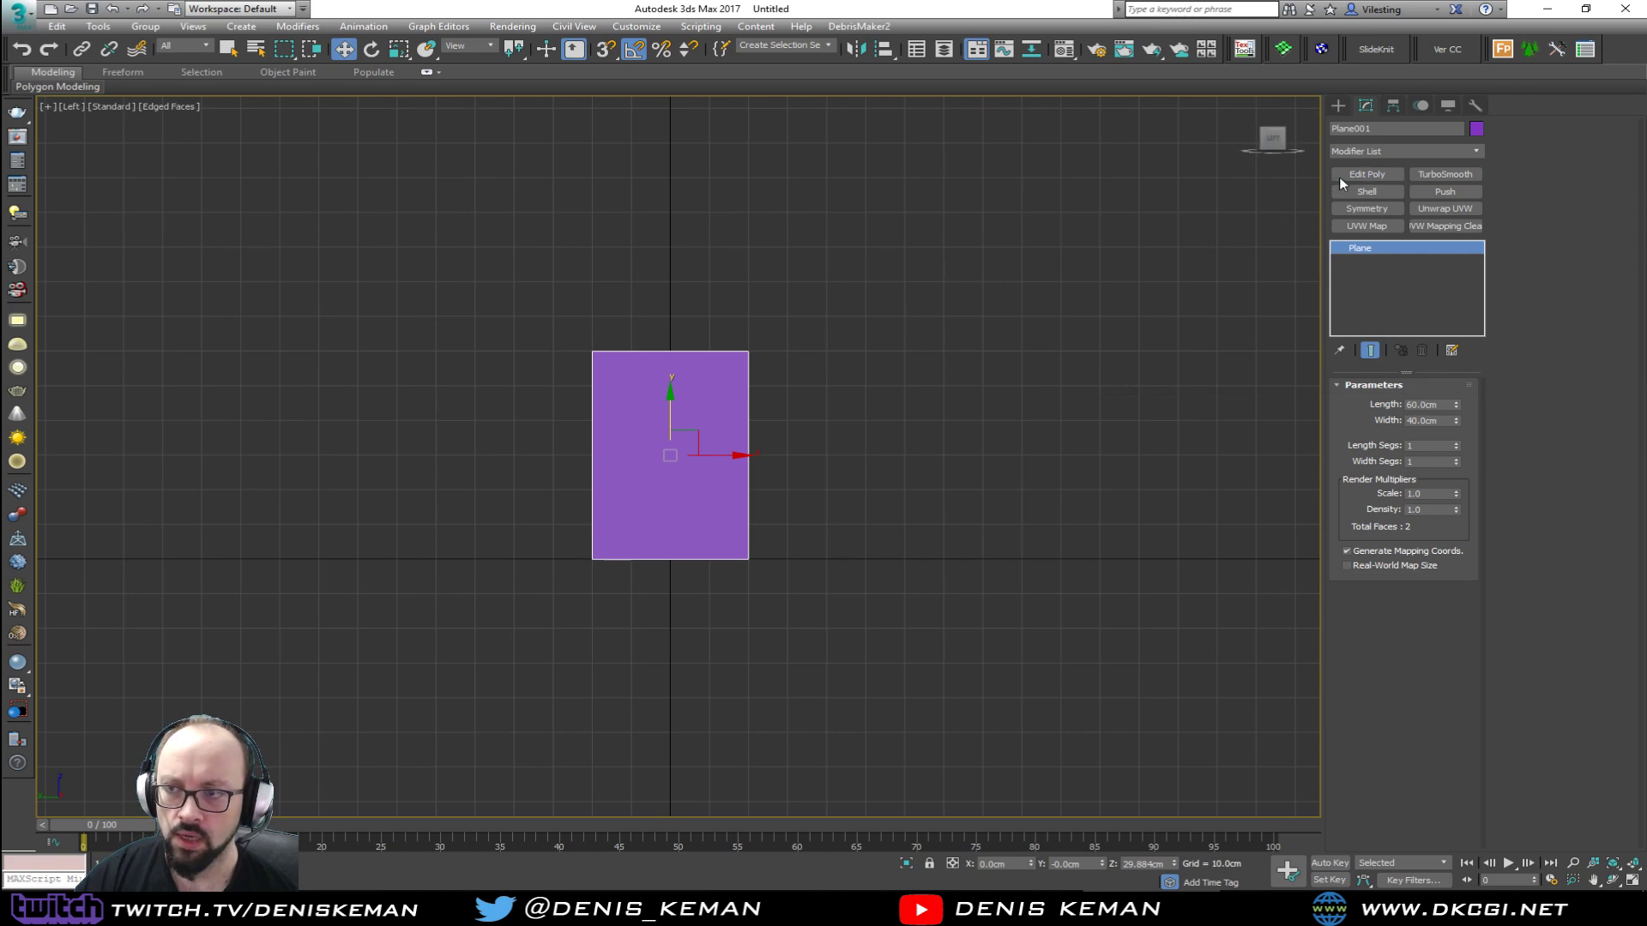
{"action": "left_click", "coordinate": [1345, 175]}
{"action": "key", "text": "2"}
{"action": "left_click_drag", "start_coordinate": [546, 333], "coordinate": [771, 381]}
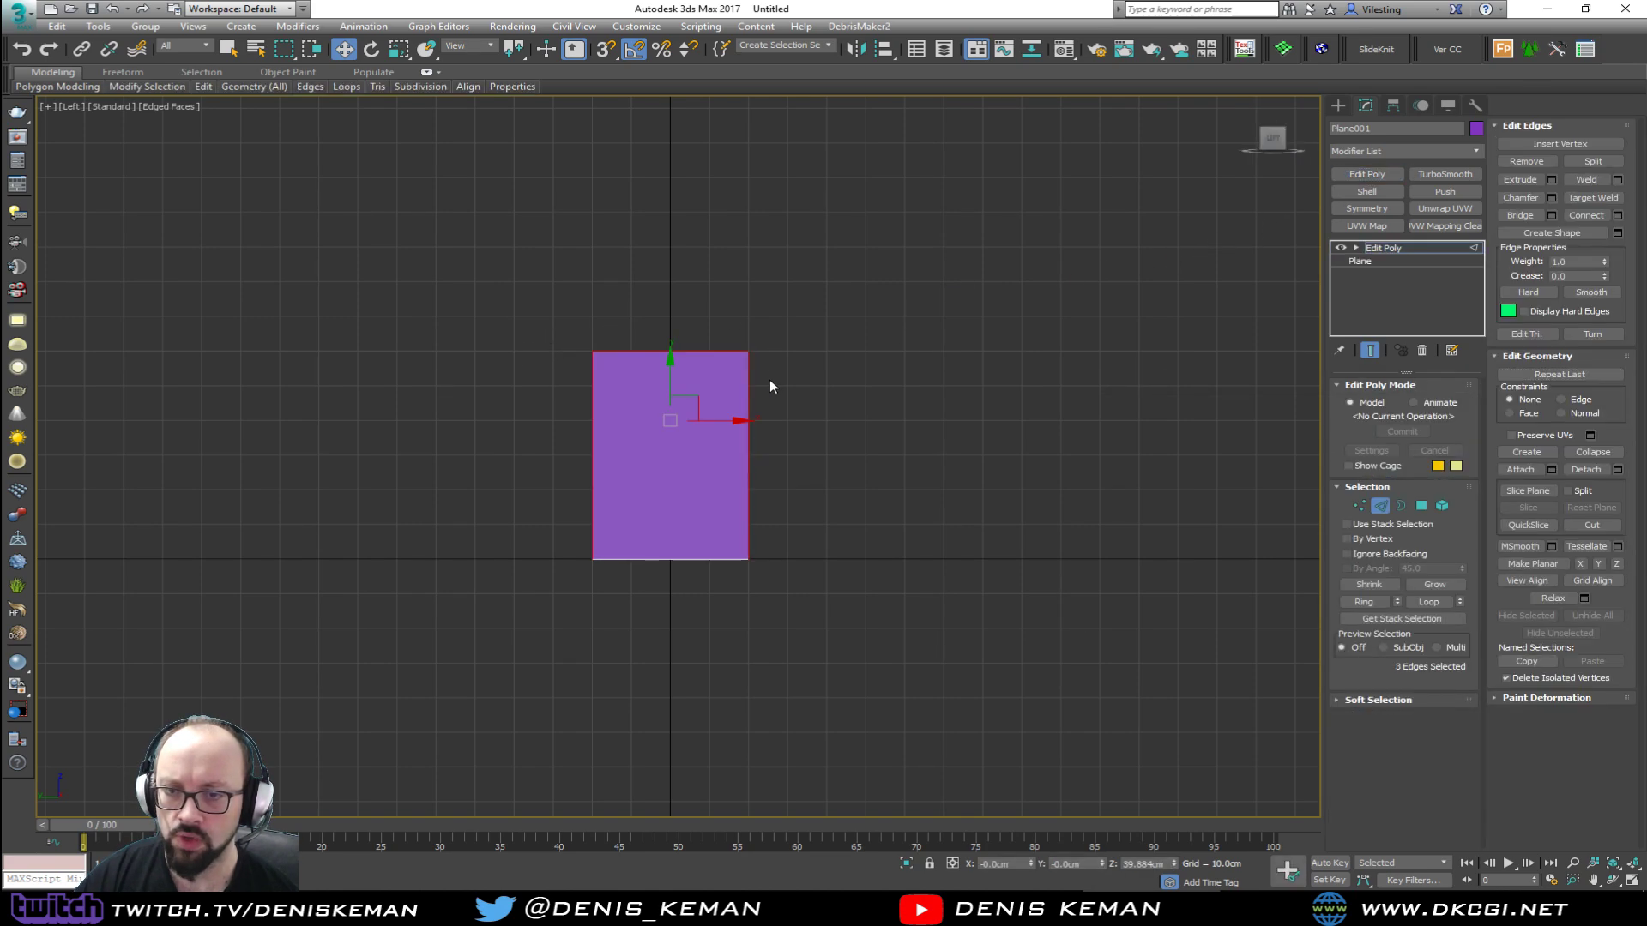
{"action": "left_click", "coordinate": [1618, 233]}
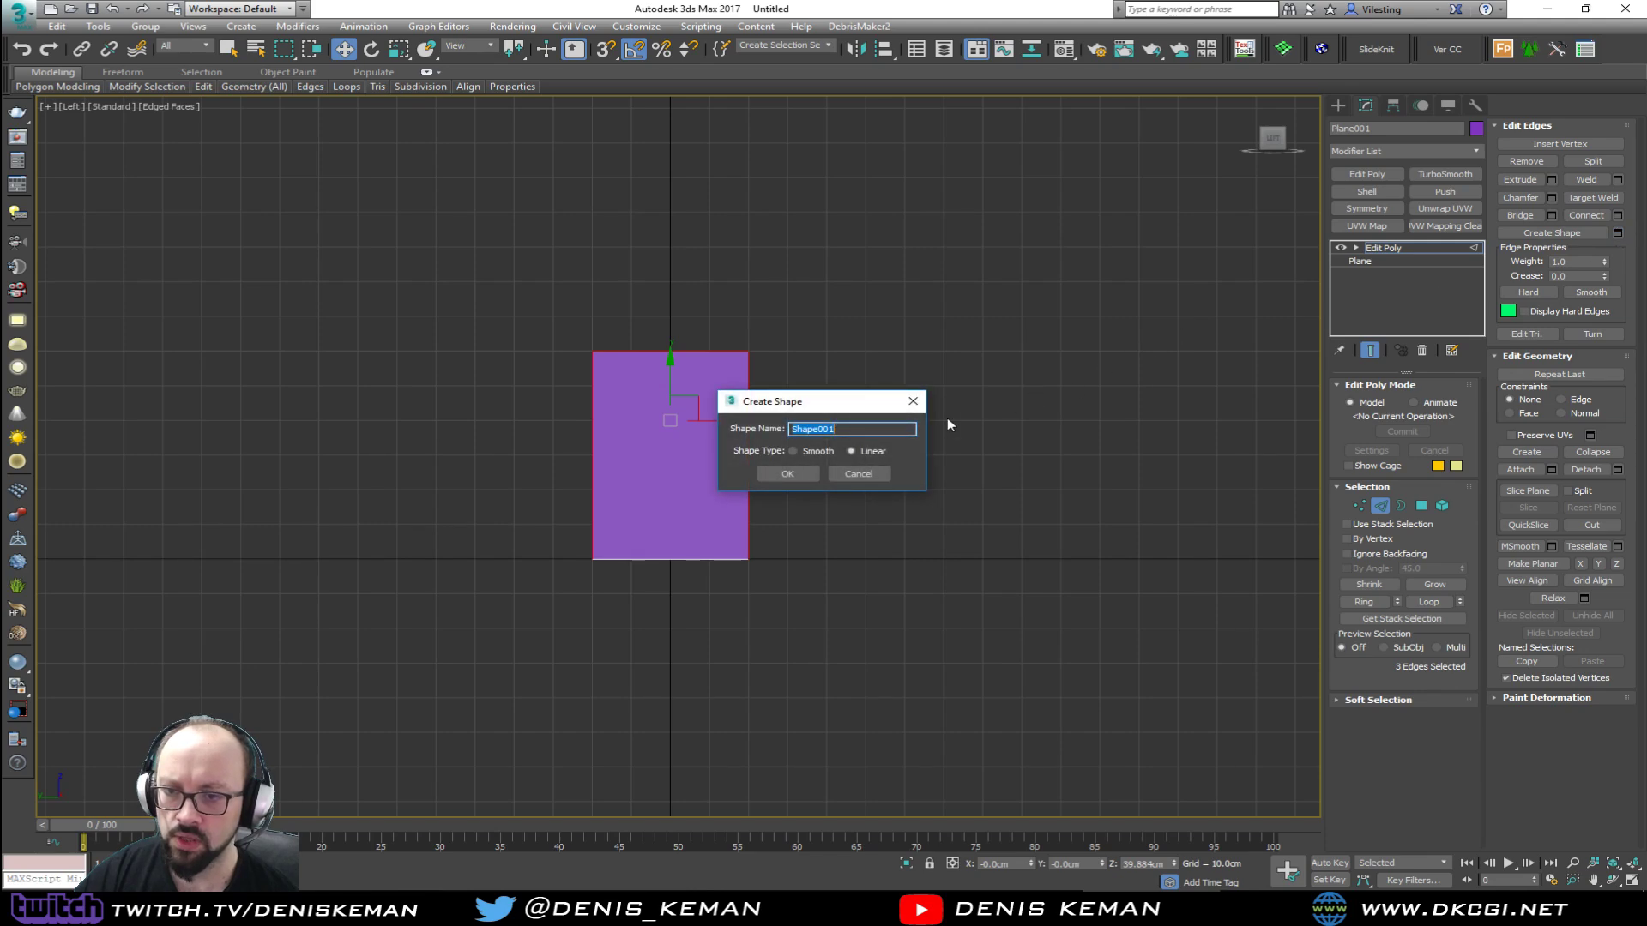
{"action": "left_click", "coordinate": [797, 473]}
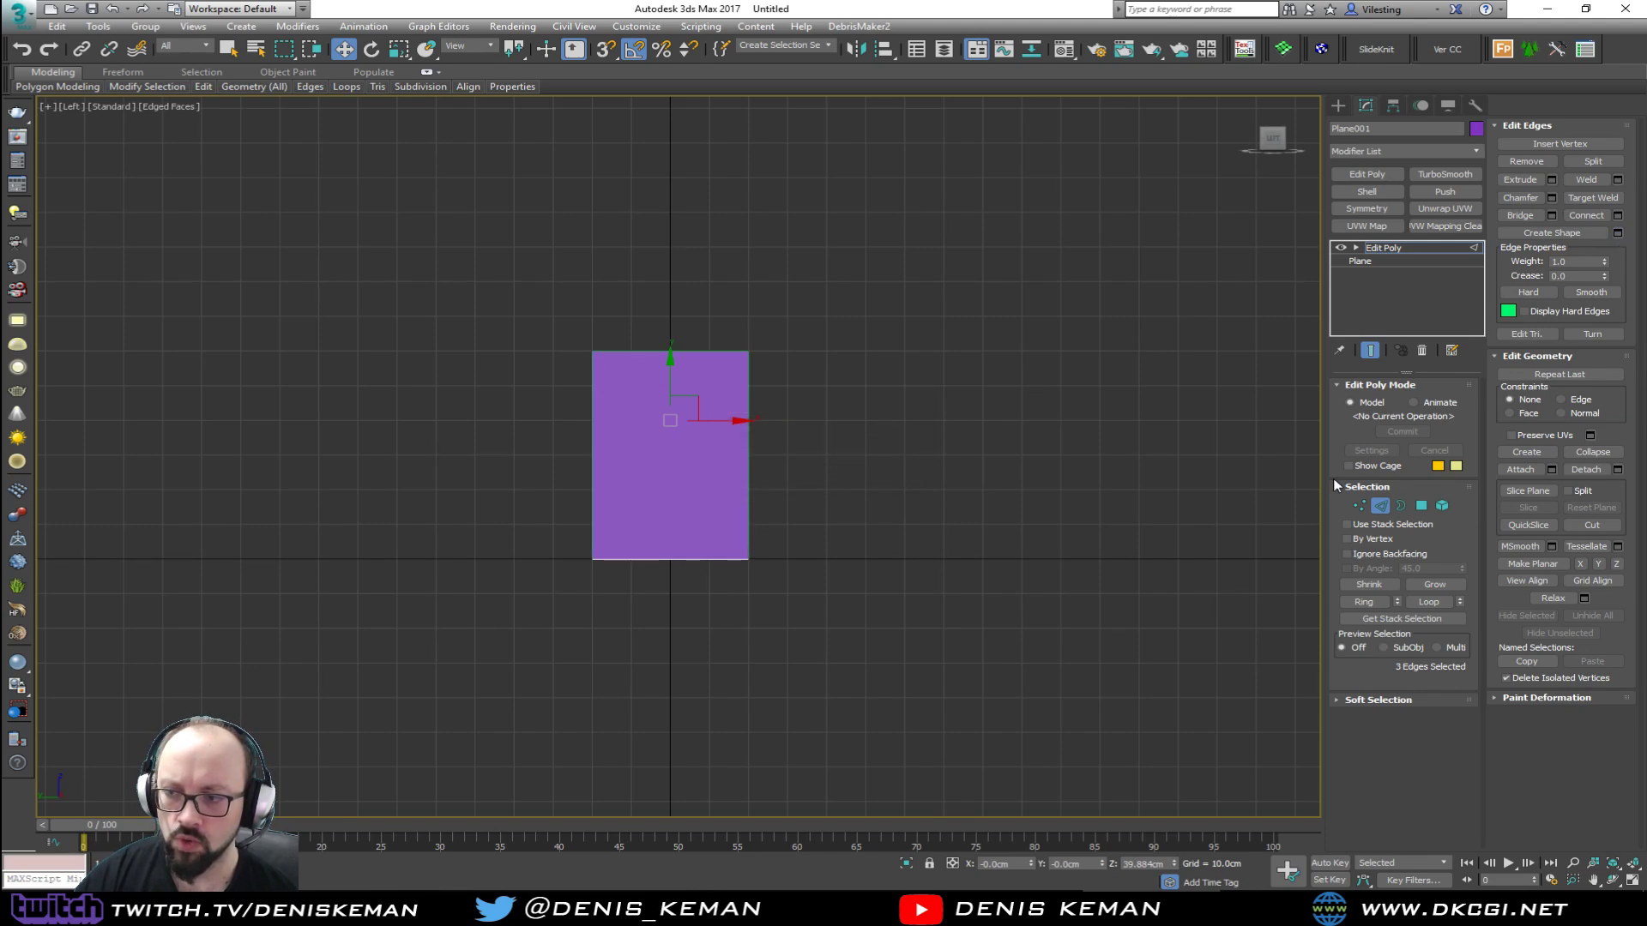
{"action": "left_click", "coordinate": [1380, 506]}
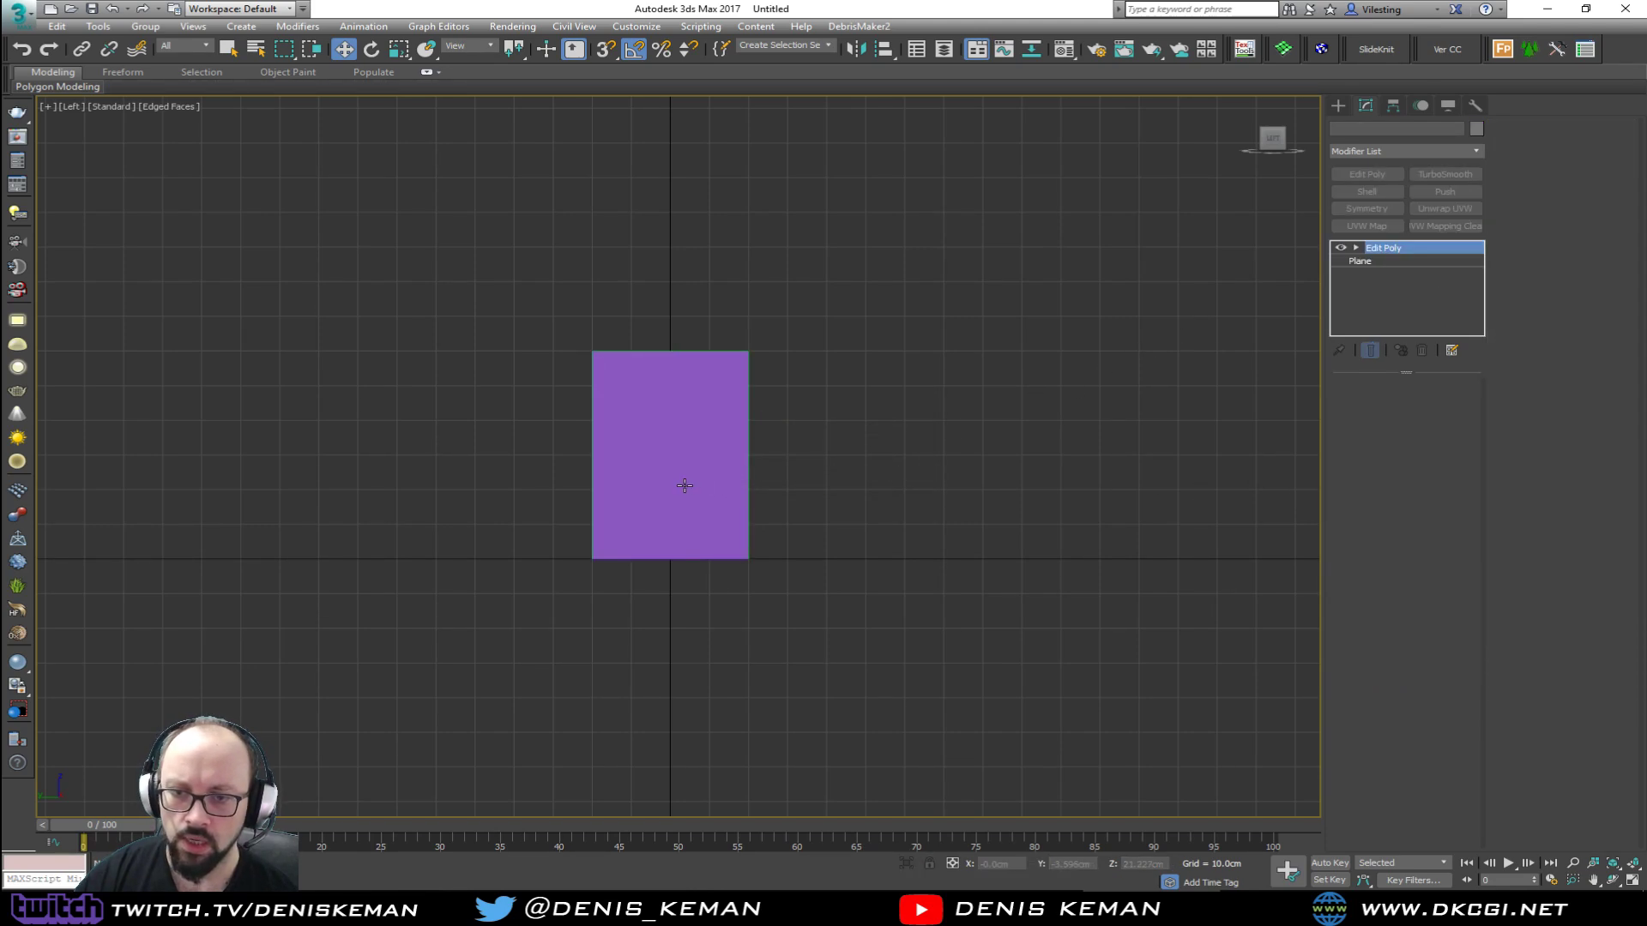
{"action": "key", "text": "Delete"}
Step: Fillet the two upper corner vertices of the extracted spline with a small radius
{"action": "left_click_drag", "start_coordinate": [821, 316], "coordinate": [644, 404]}
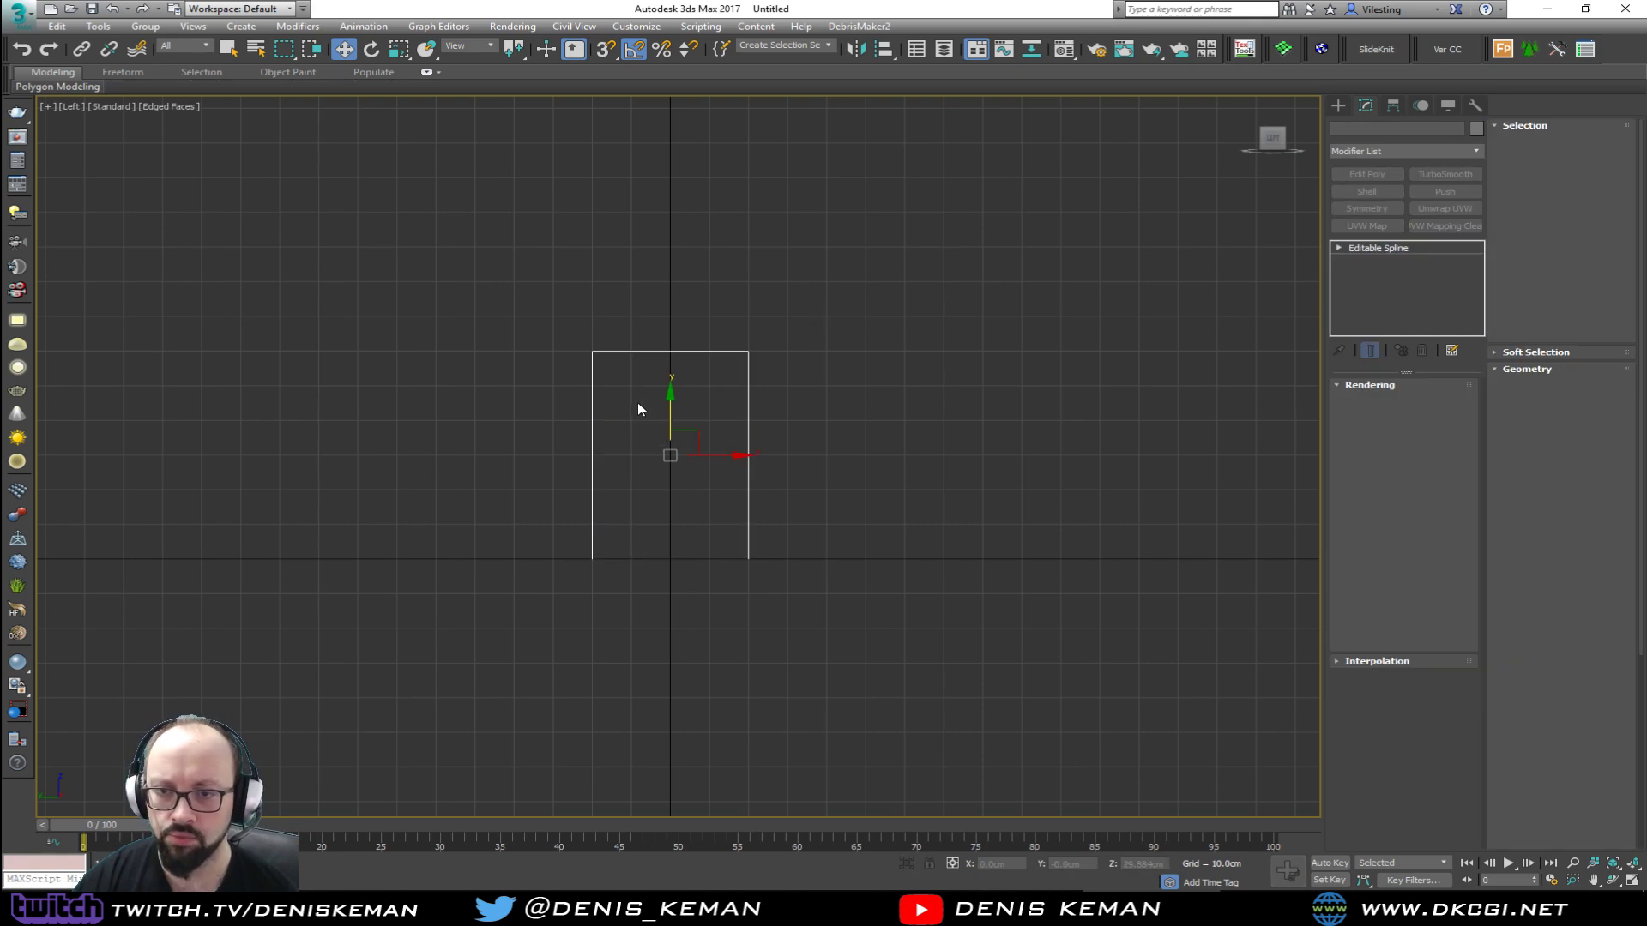
{"action": "key", "text": "1"}
{"action": "left_click_drag", "start_coordinate": [530, 301], "coordinate": [848, 432]}
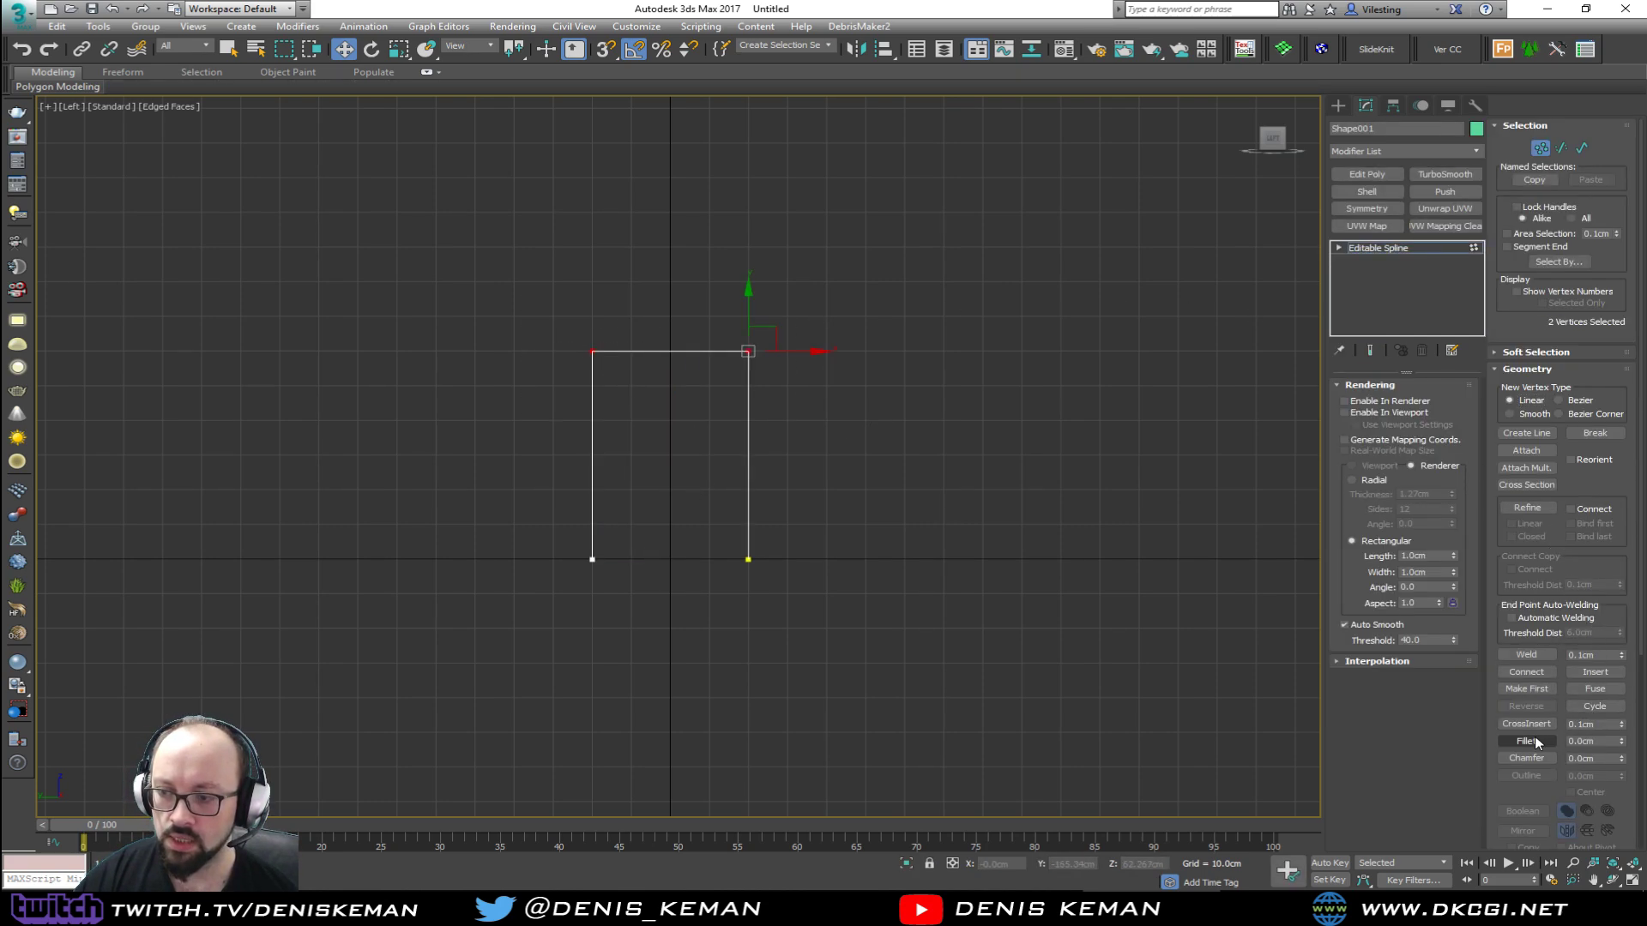
{"action": "left_click", "coordinate": [1527, 741]}
{"action": "mouse_move", "coordinate": [756, 361]}
{"action": "left_mouse_down"}
{"action": "mouse_move", "coordinate": [761, 309]}
{"action": "mouse_move", "coordinate": [757, 339]}
{"action": "left_mouse_up"}
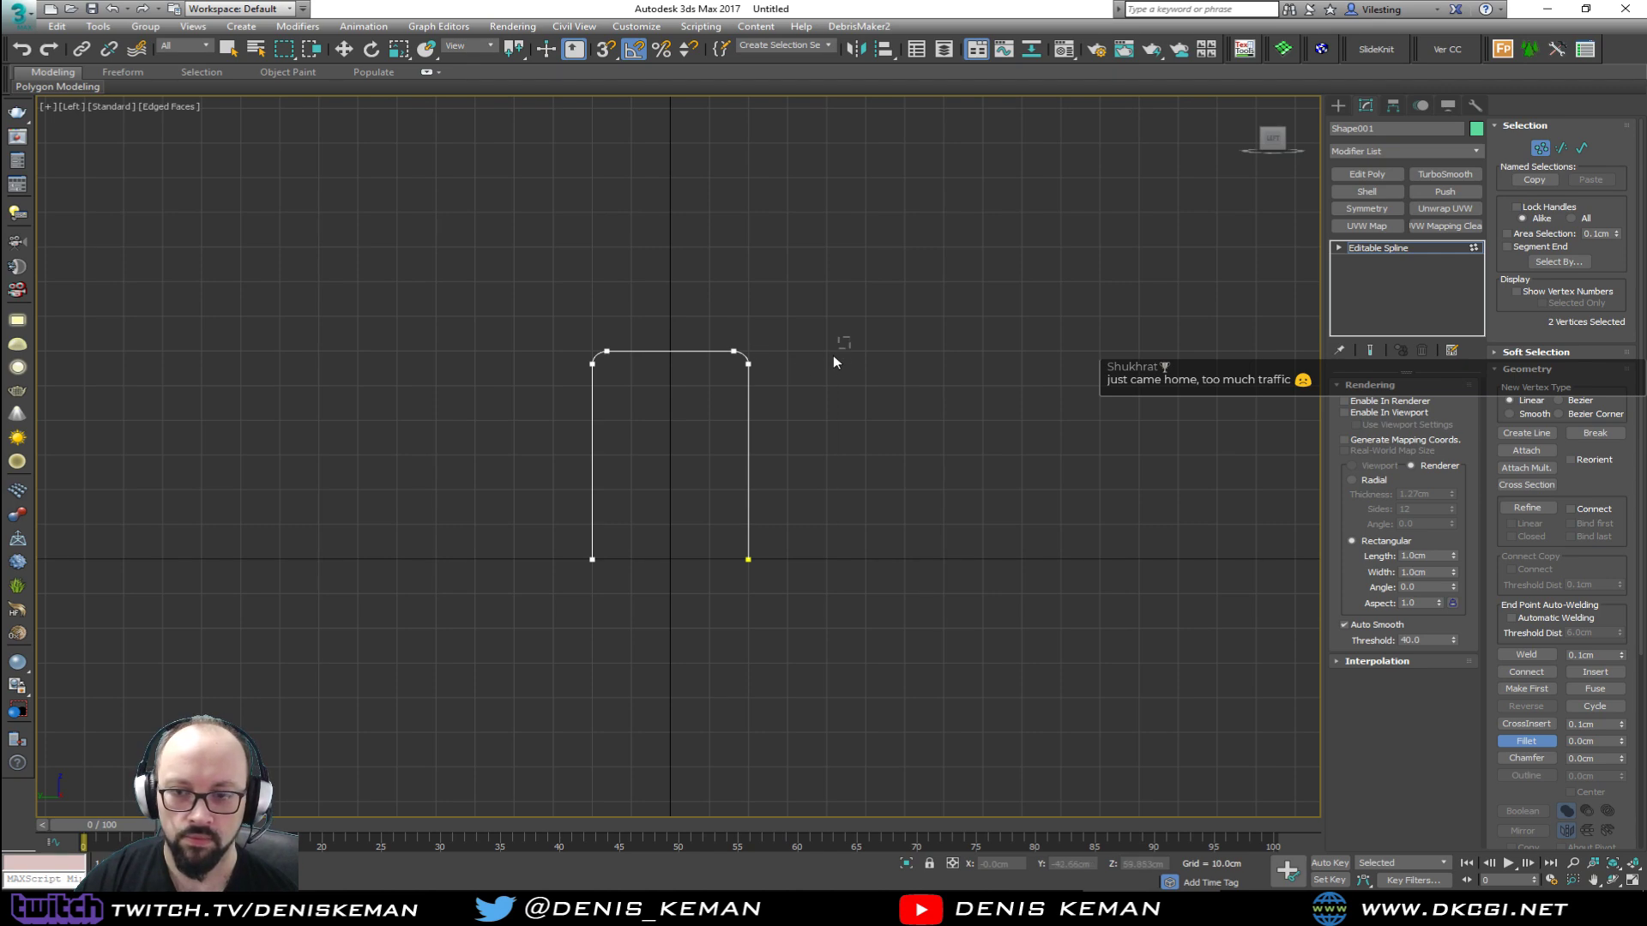
{"action": "key", "text": "1"}
{"action": "key", "text": "w"}
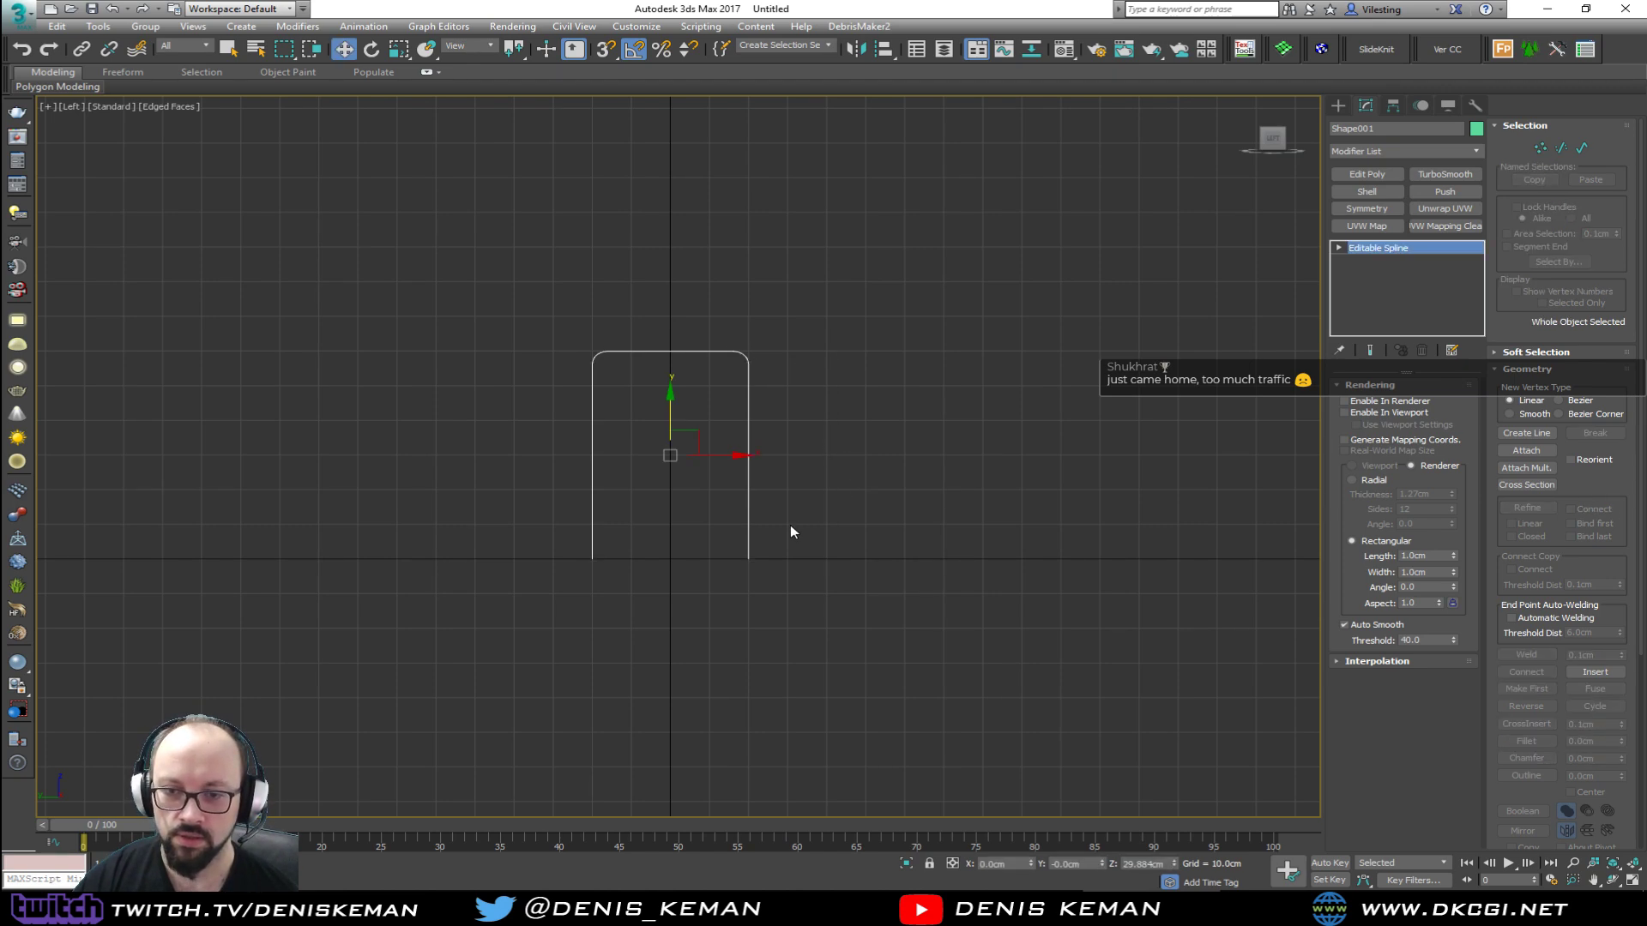
Step: Scale the spline's two bottom end vertices apart horizontally about their shared selection centre to splay the legs
{"action": "key", "text": "1"}
{"action": "left_click_drag", "start_coordinate": [818, 504], "coordinate": [553, 594]}
{"action": "key", "text": "r"}
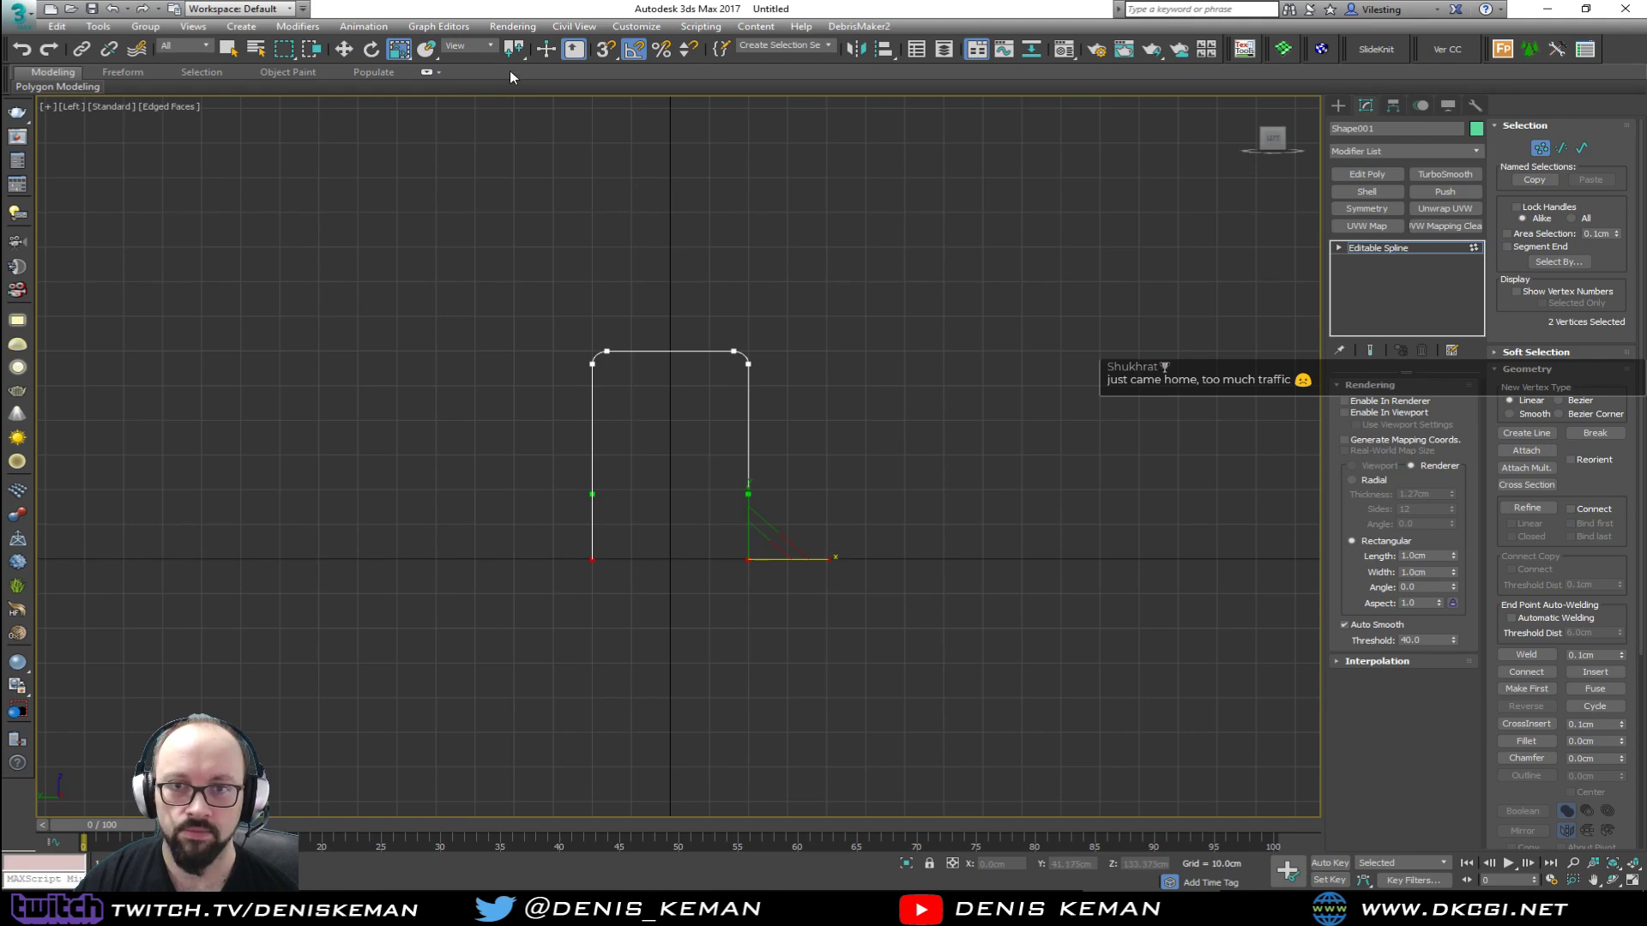
{"action": "left_click_drag", "start_coordinate": [513, 49], "coordinate": [513, 77]}
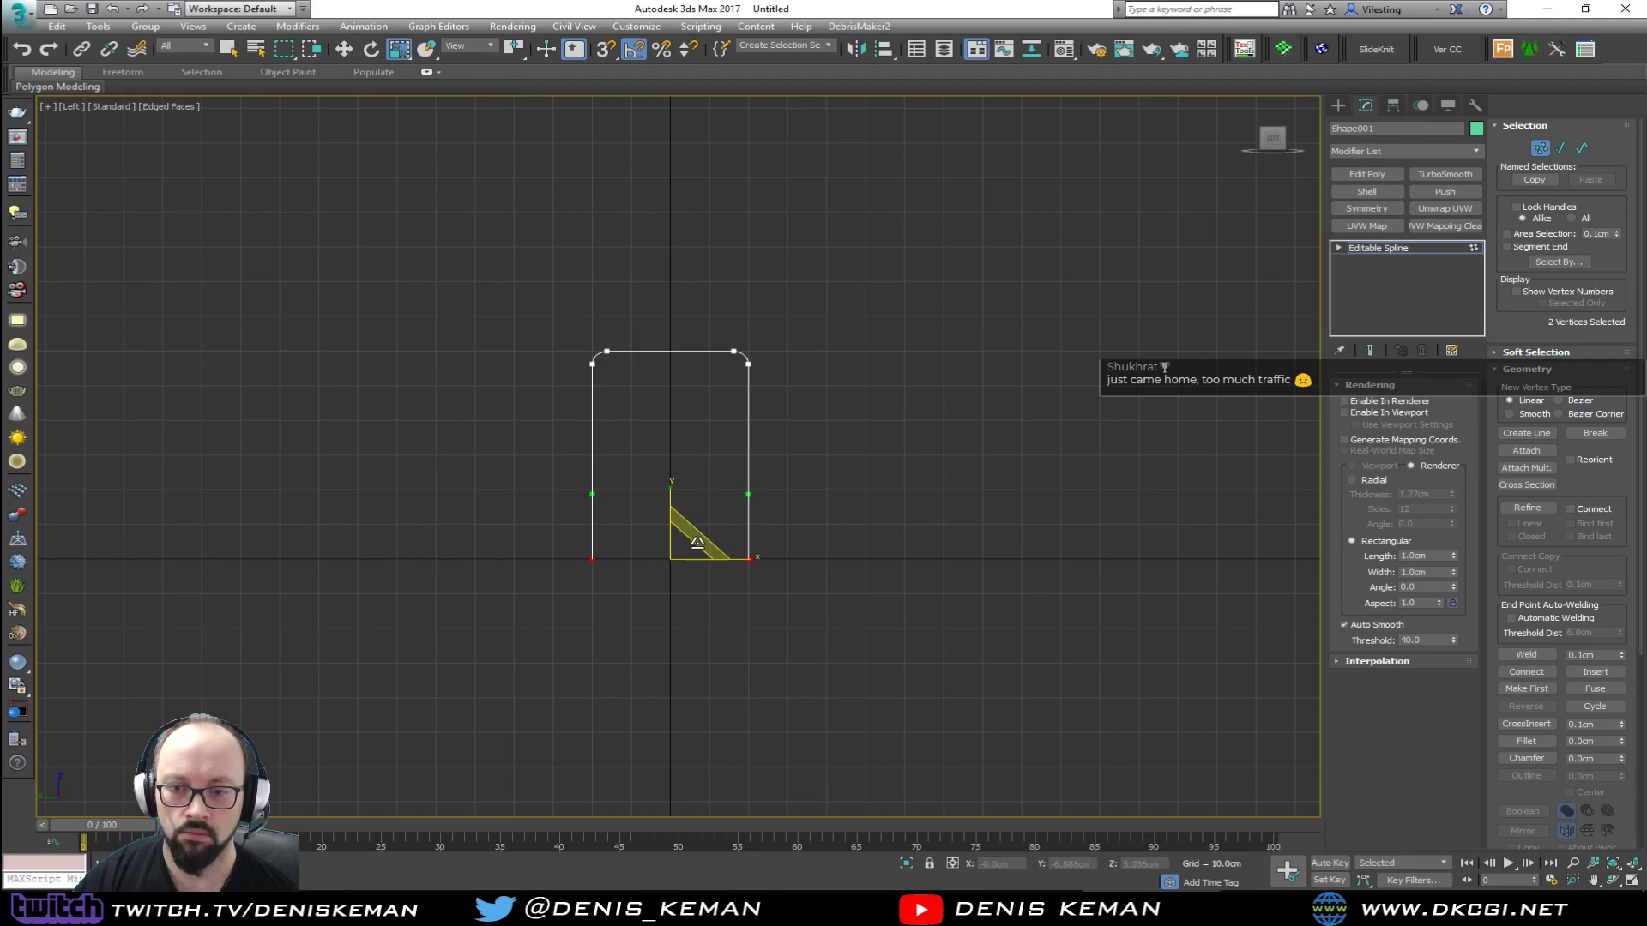
{"action": "left_click_drag", "start_coordinate": [724, 558], "coordinate": [765, 555]}
Step: Convert the bottom end vertices to Smooth and the fillets' lower vertices to Corner to straighten the splayed legs
{"action": "right_click", "coordinate": [774, 505]}
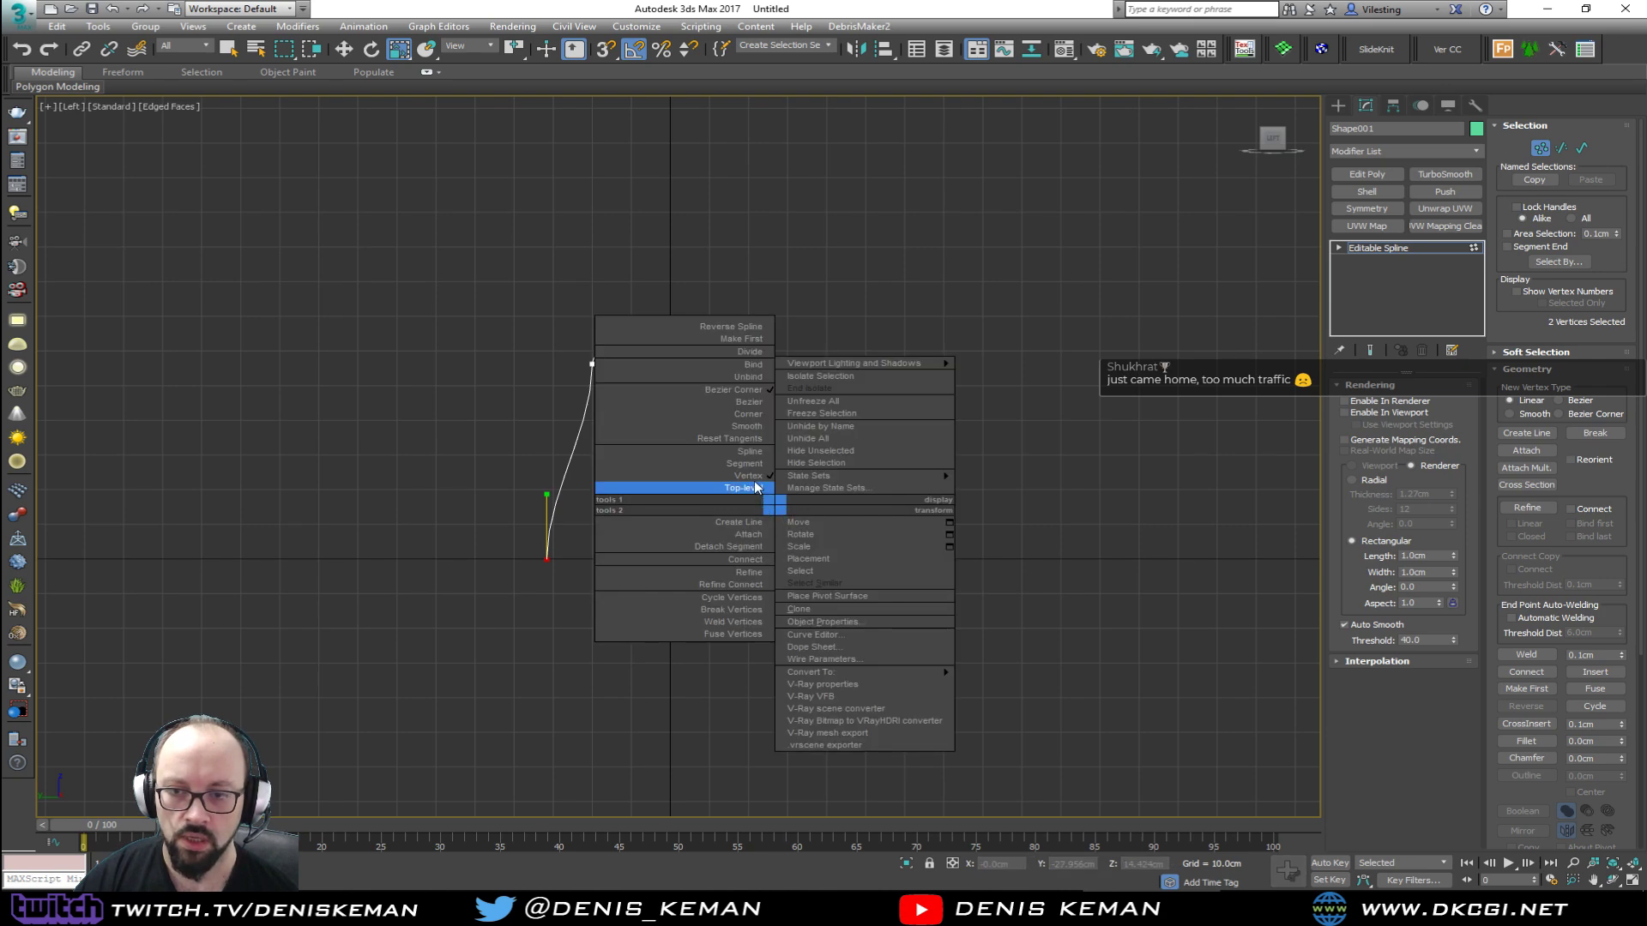
{"action": "left_click", "coordinate": [749, 424]}
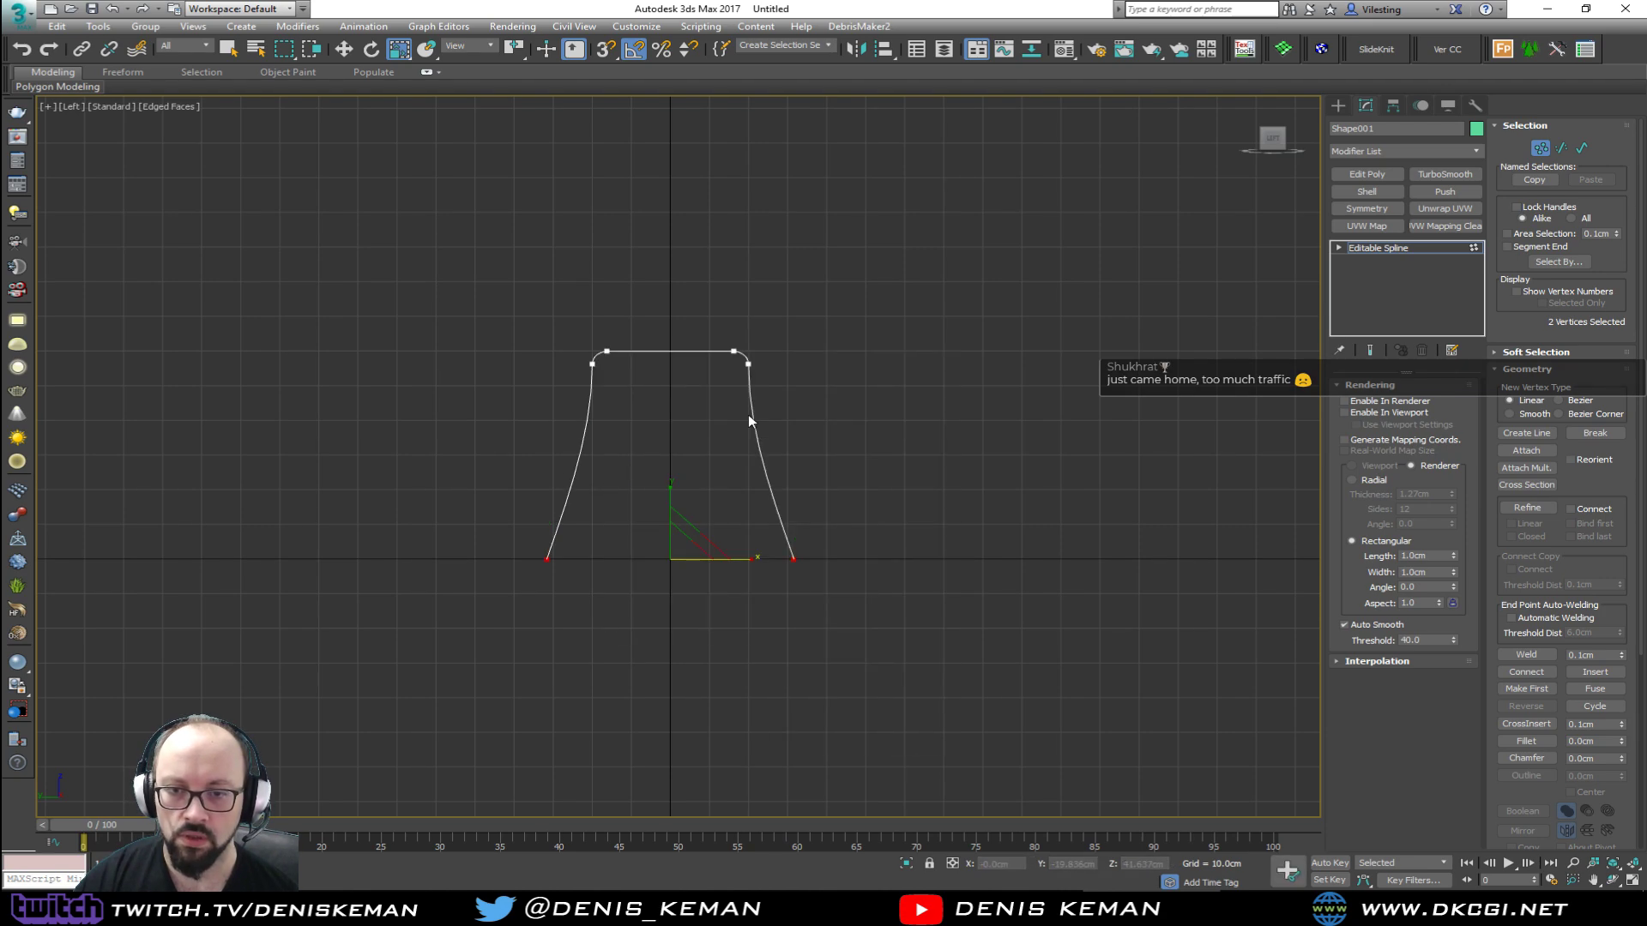
{"action": "right_click", "coordinate": [725, 388]}
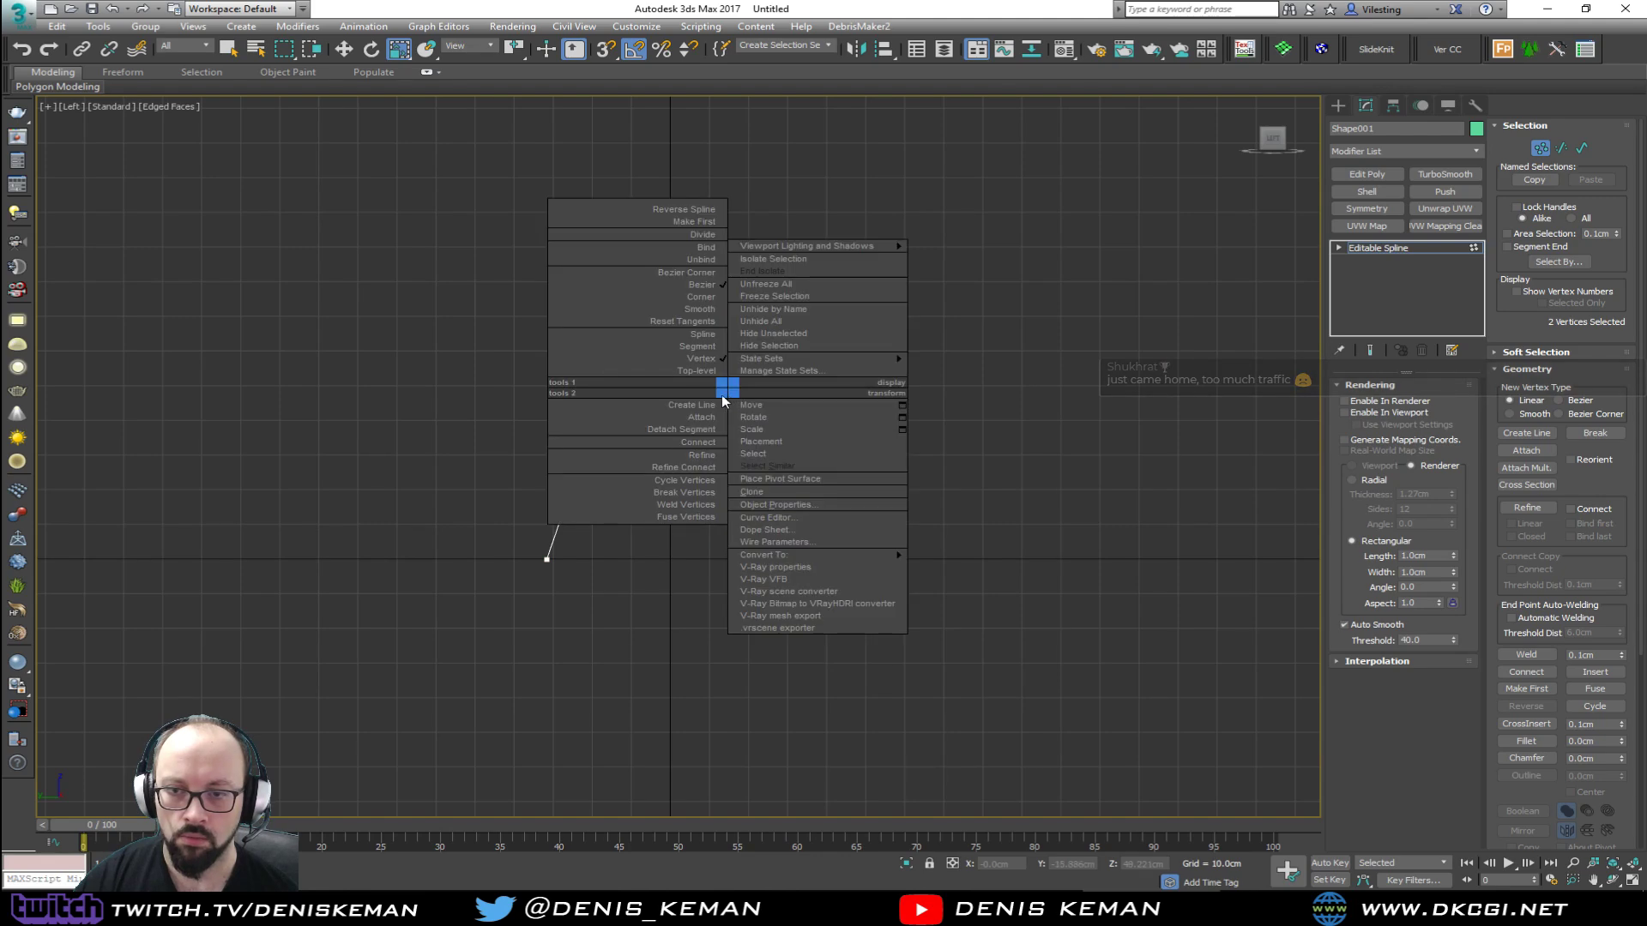
{"action": "left_click", "coordinate": [690, 297]}
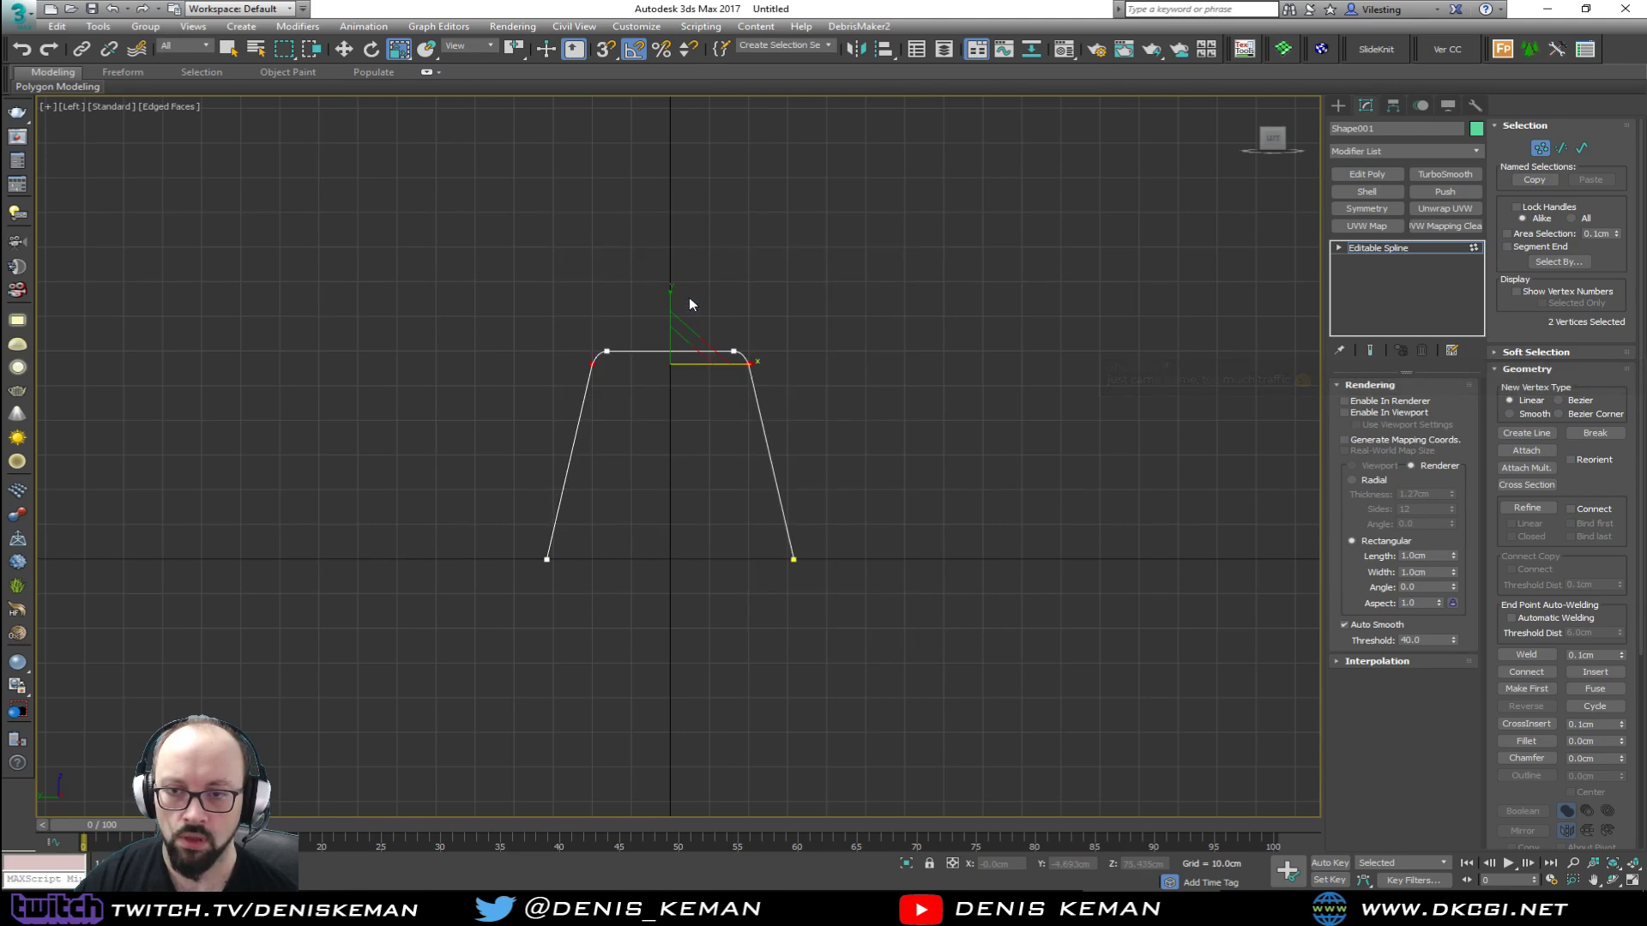
{"action": "left_click", "coordinate": [754, 443]}
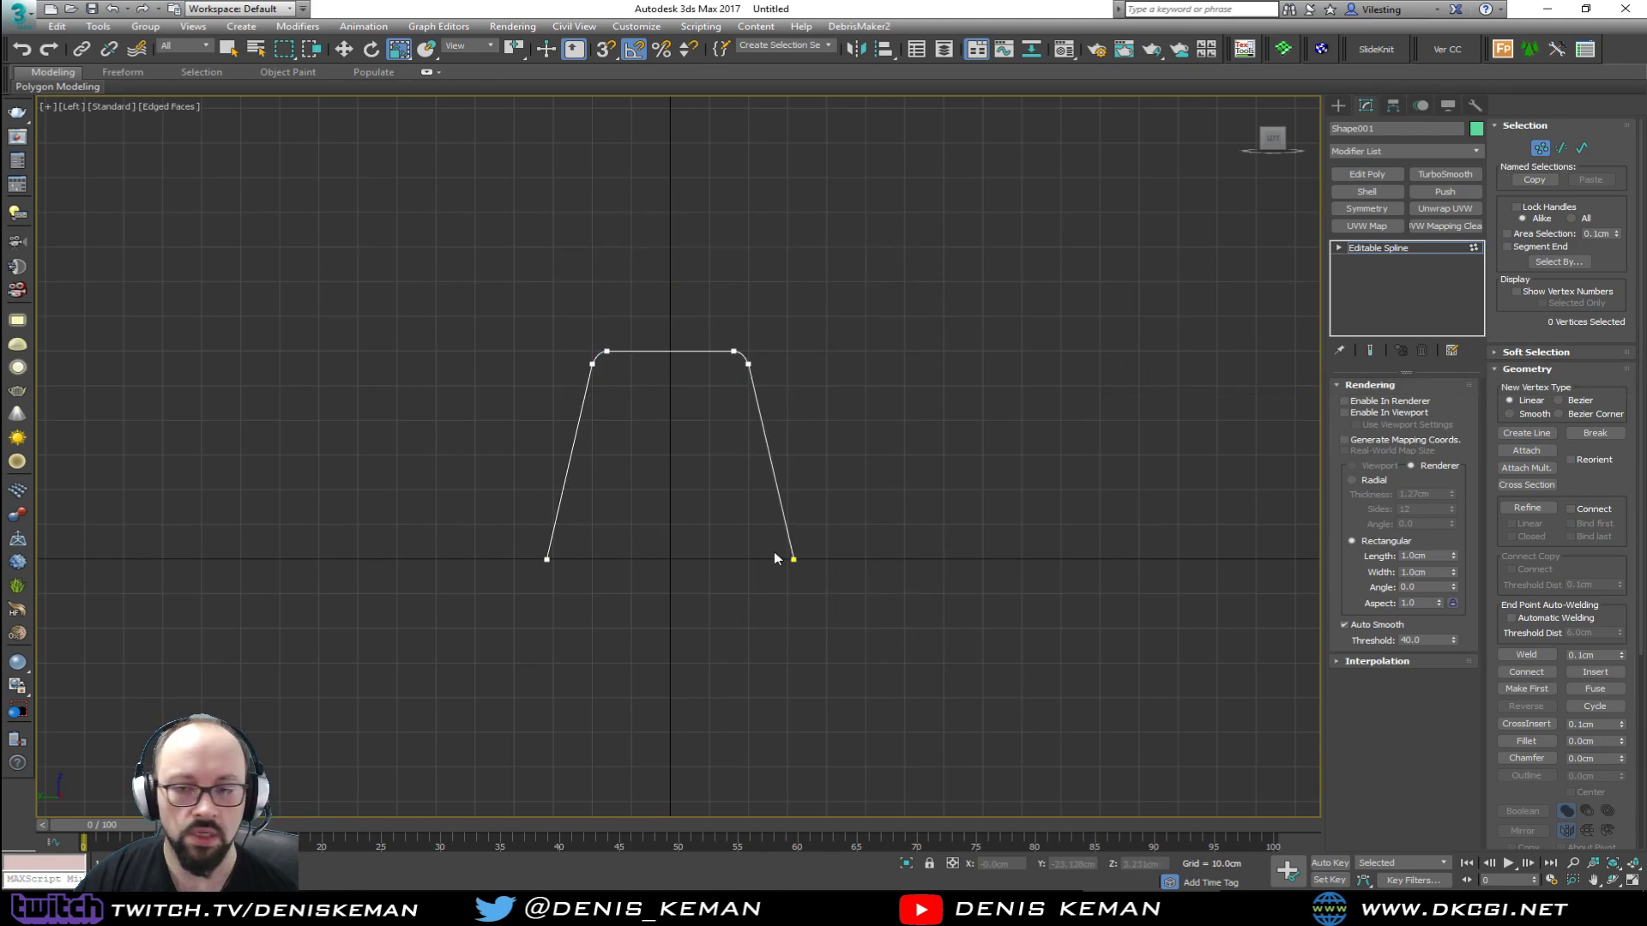
Step: Raise the four upper vertices of the leg frame spline by about 20 cm in the Left view
{"action": "left_click", "coordinate": [1540, 148]}
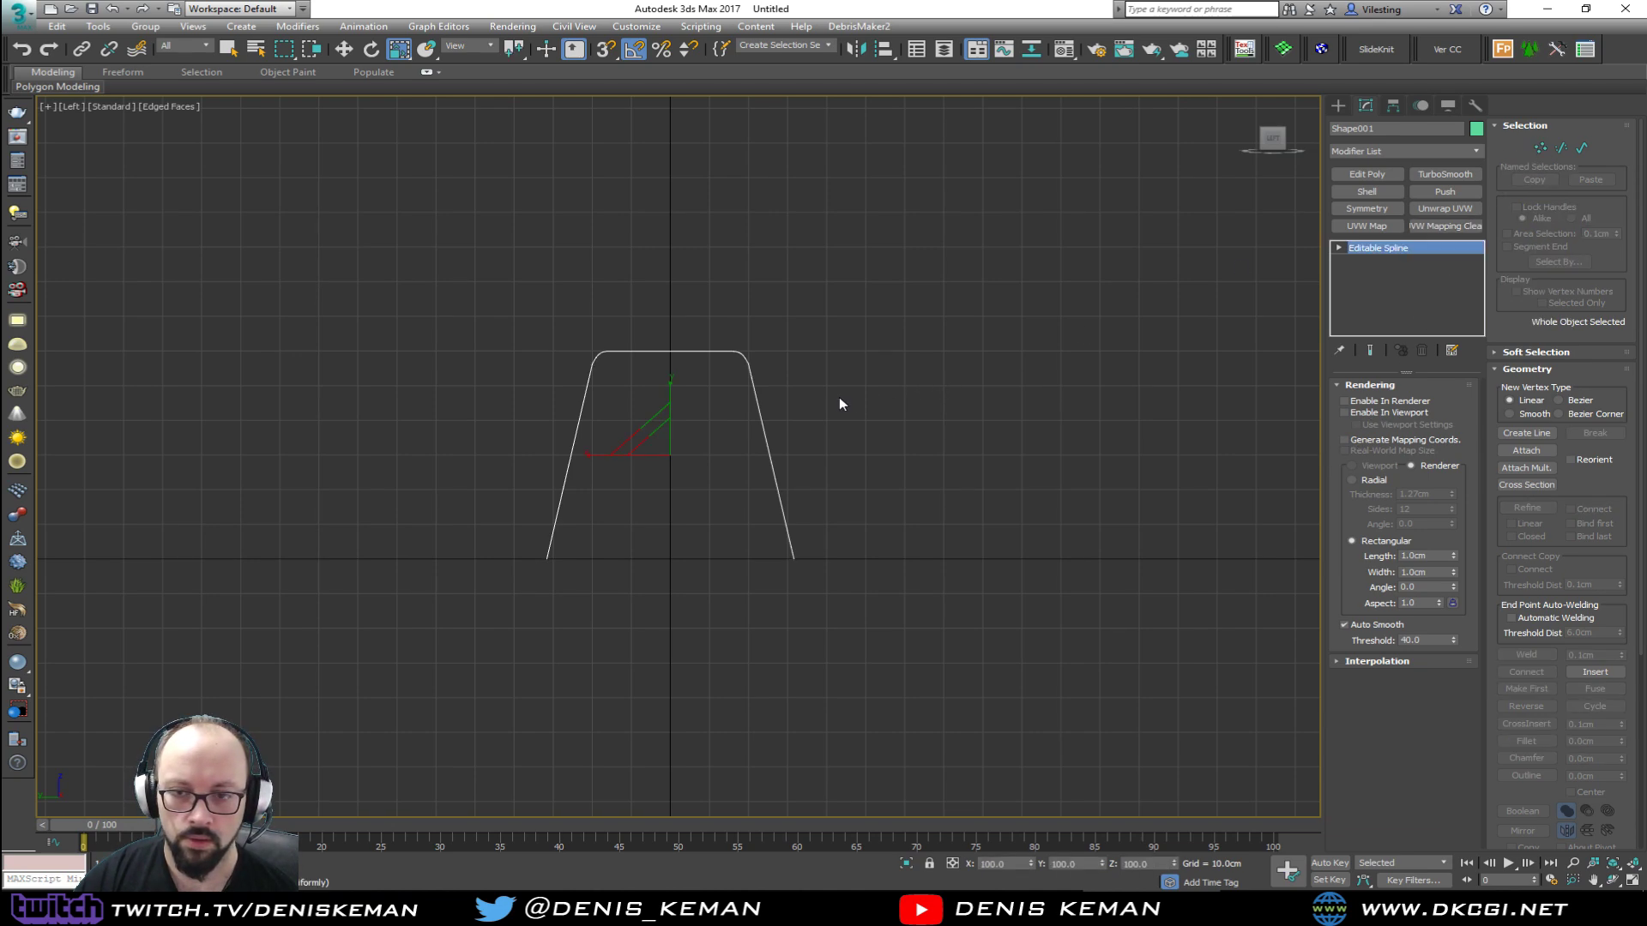
{"action": "key", "text": "1"}
{"action": "left_click_drag", "start_coordinate": [531, 295], "coordinate": [768, 378]}
{"action": "key", "text": "w"}
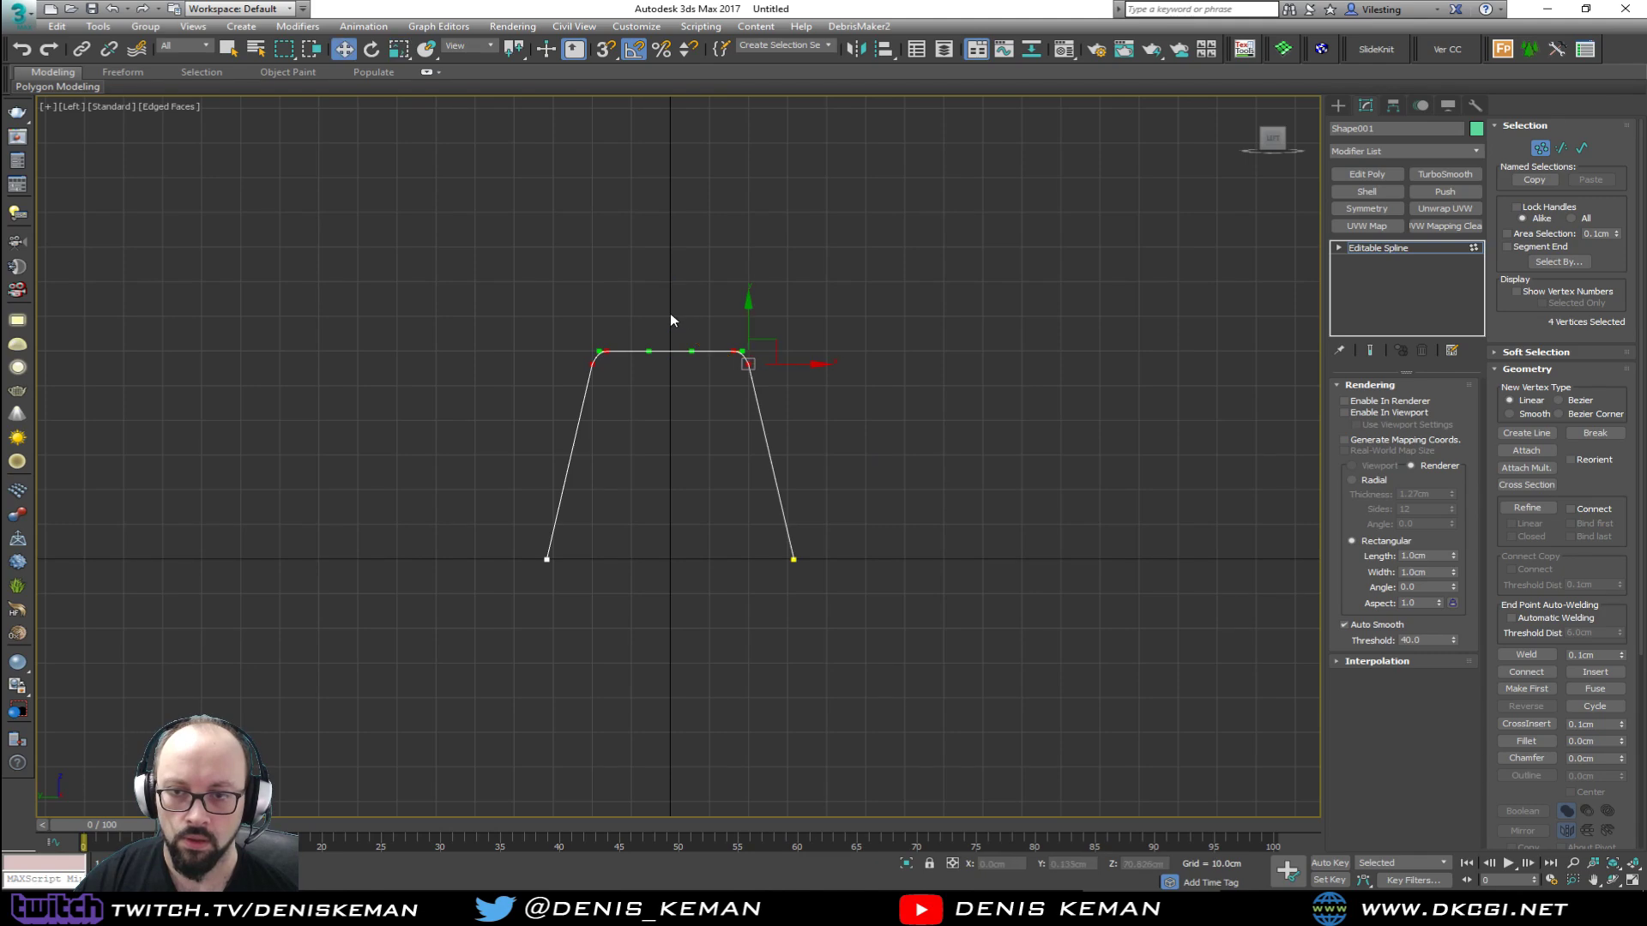
{"action": "left_click_drag", "start_coordinate": [750, 309], "coordinate": [769, 251]}
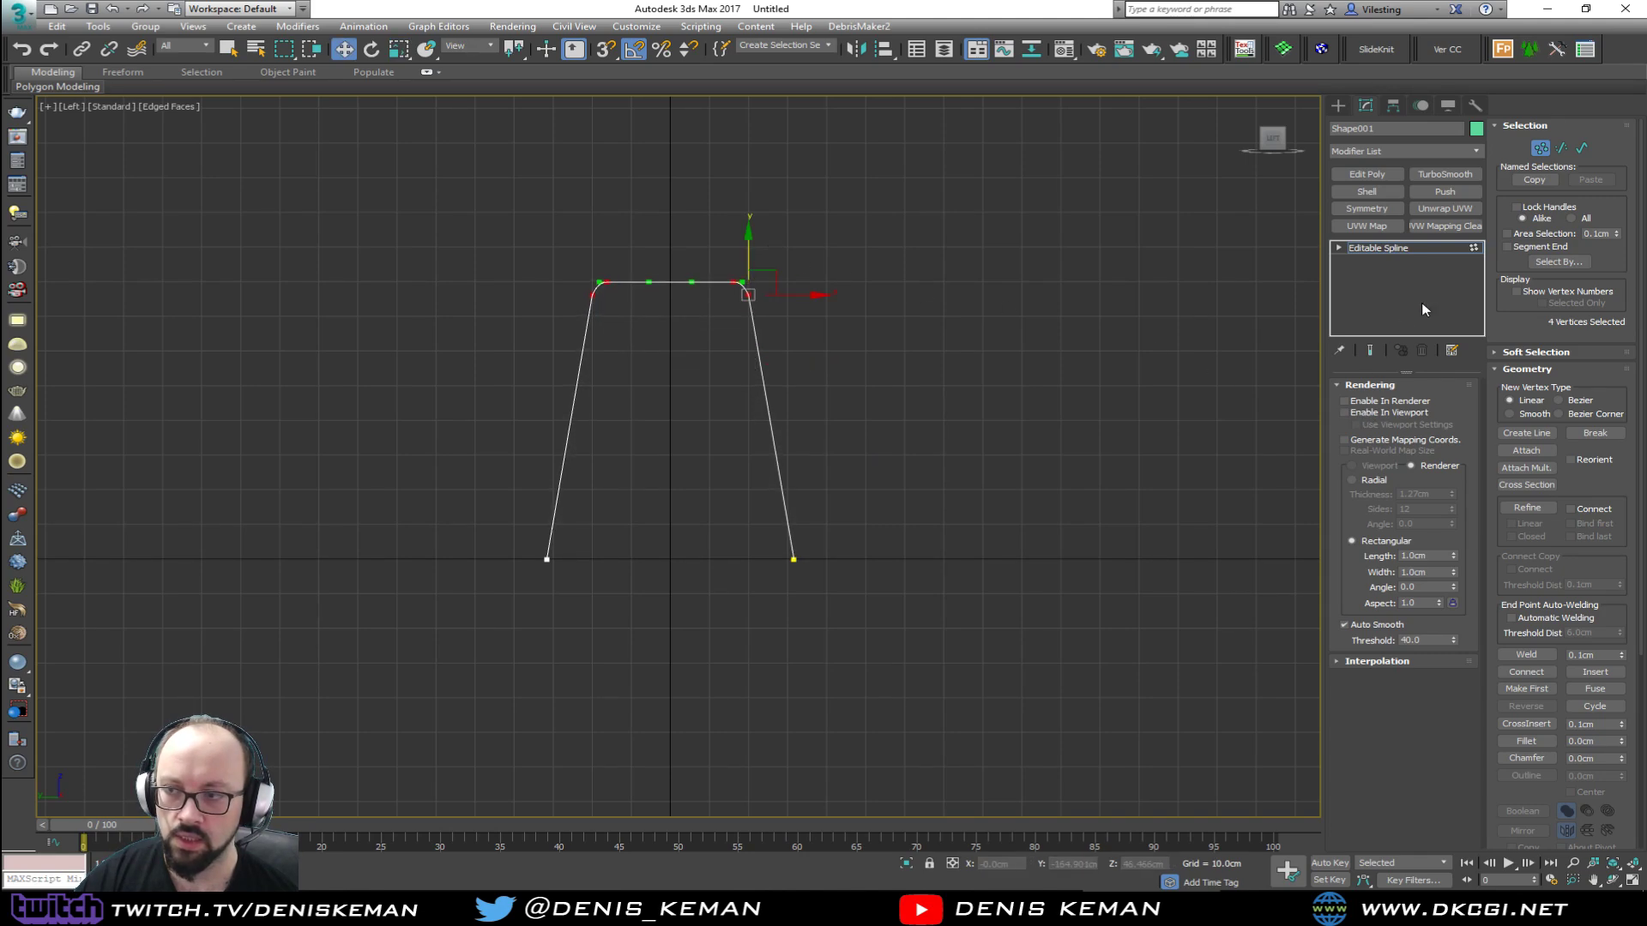
{"action": "left_click", "coordinate": [1540, 147]}
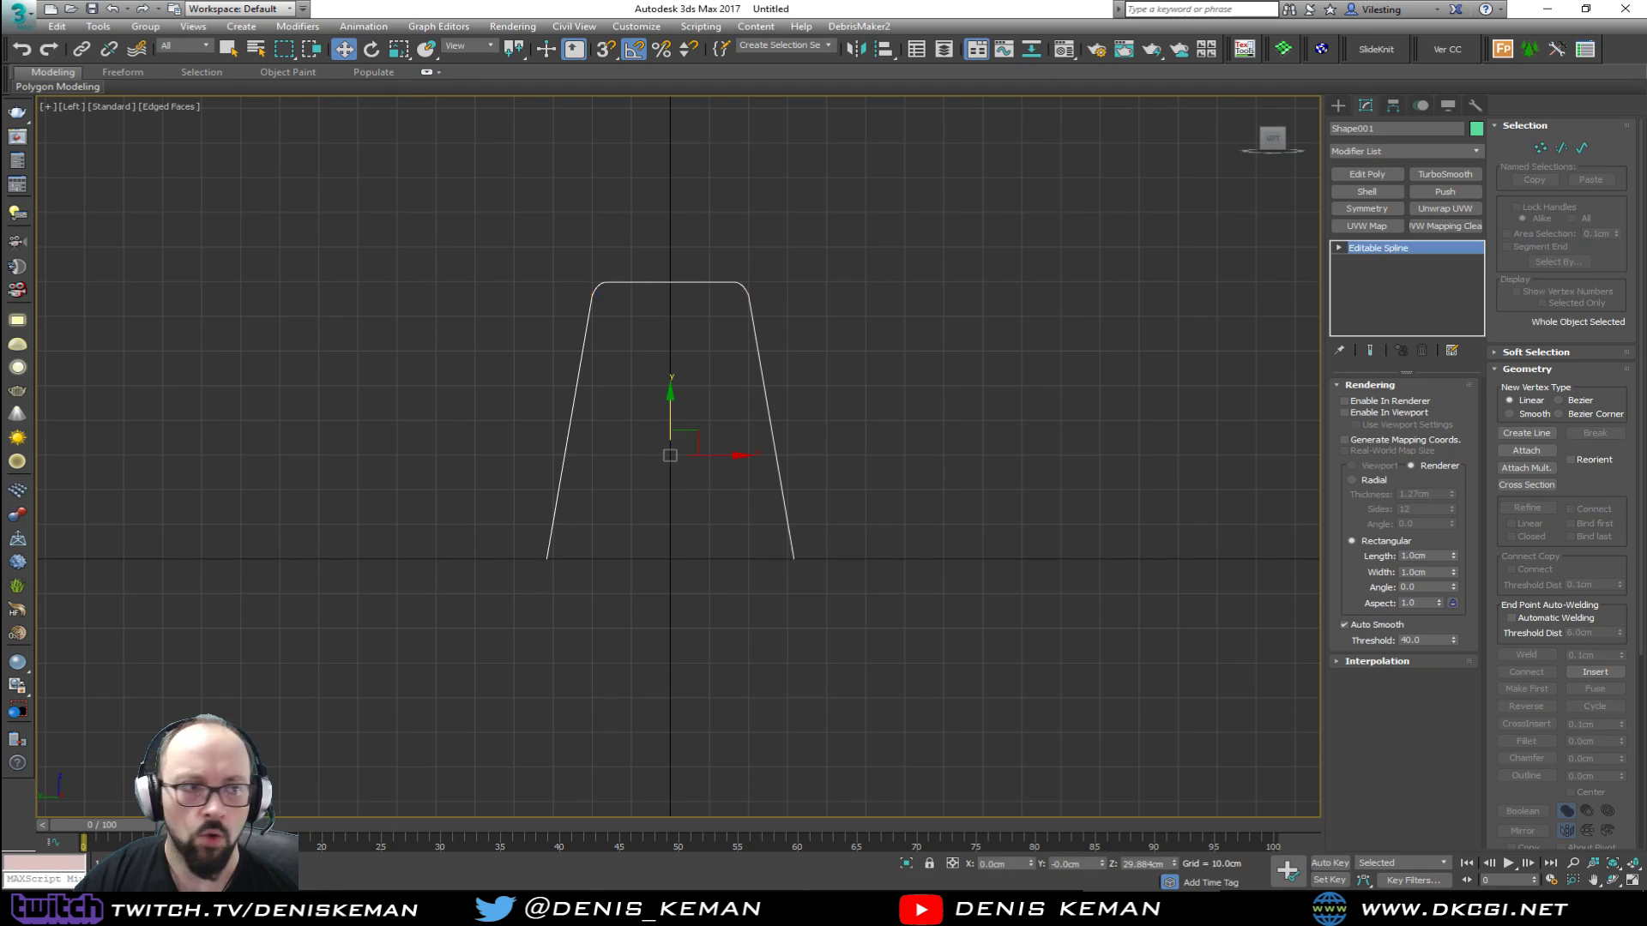
Step: Check the magazine rack photo in Discord and draw a plane about 75 cm wide and 43 cm high across the spline in the Front view
{"action": "key", "text": "alt+Tab"}
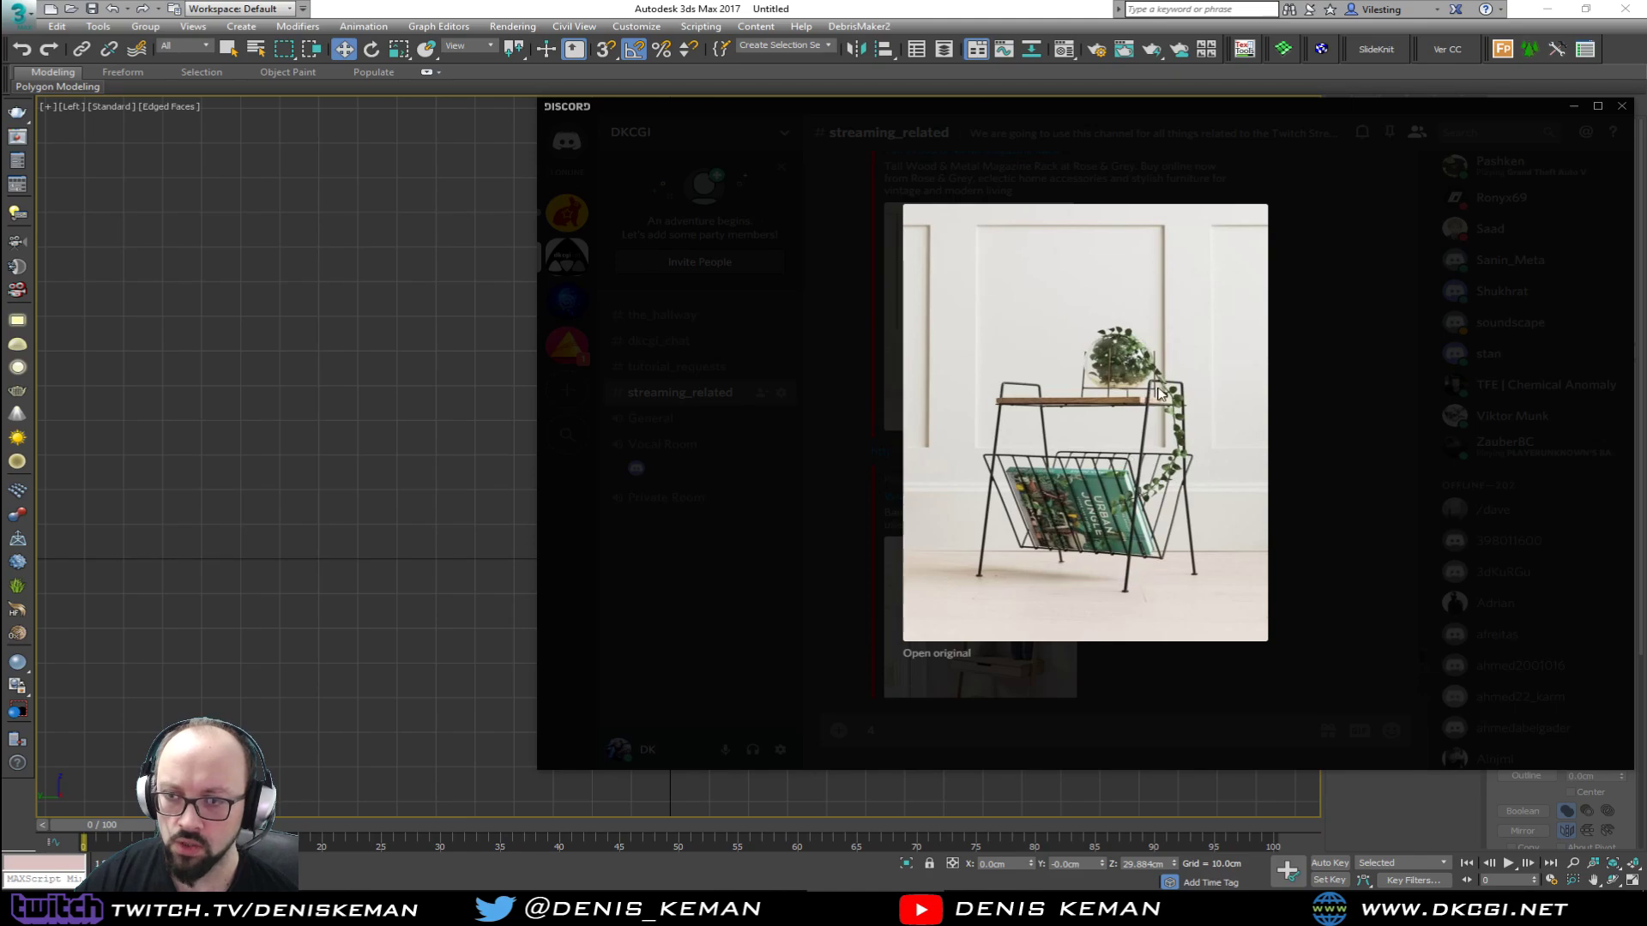
{"action": "key", "text": "alt+Tab"}
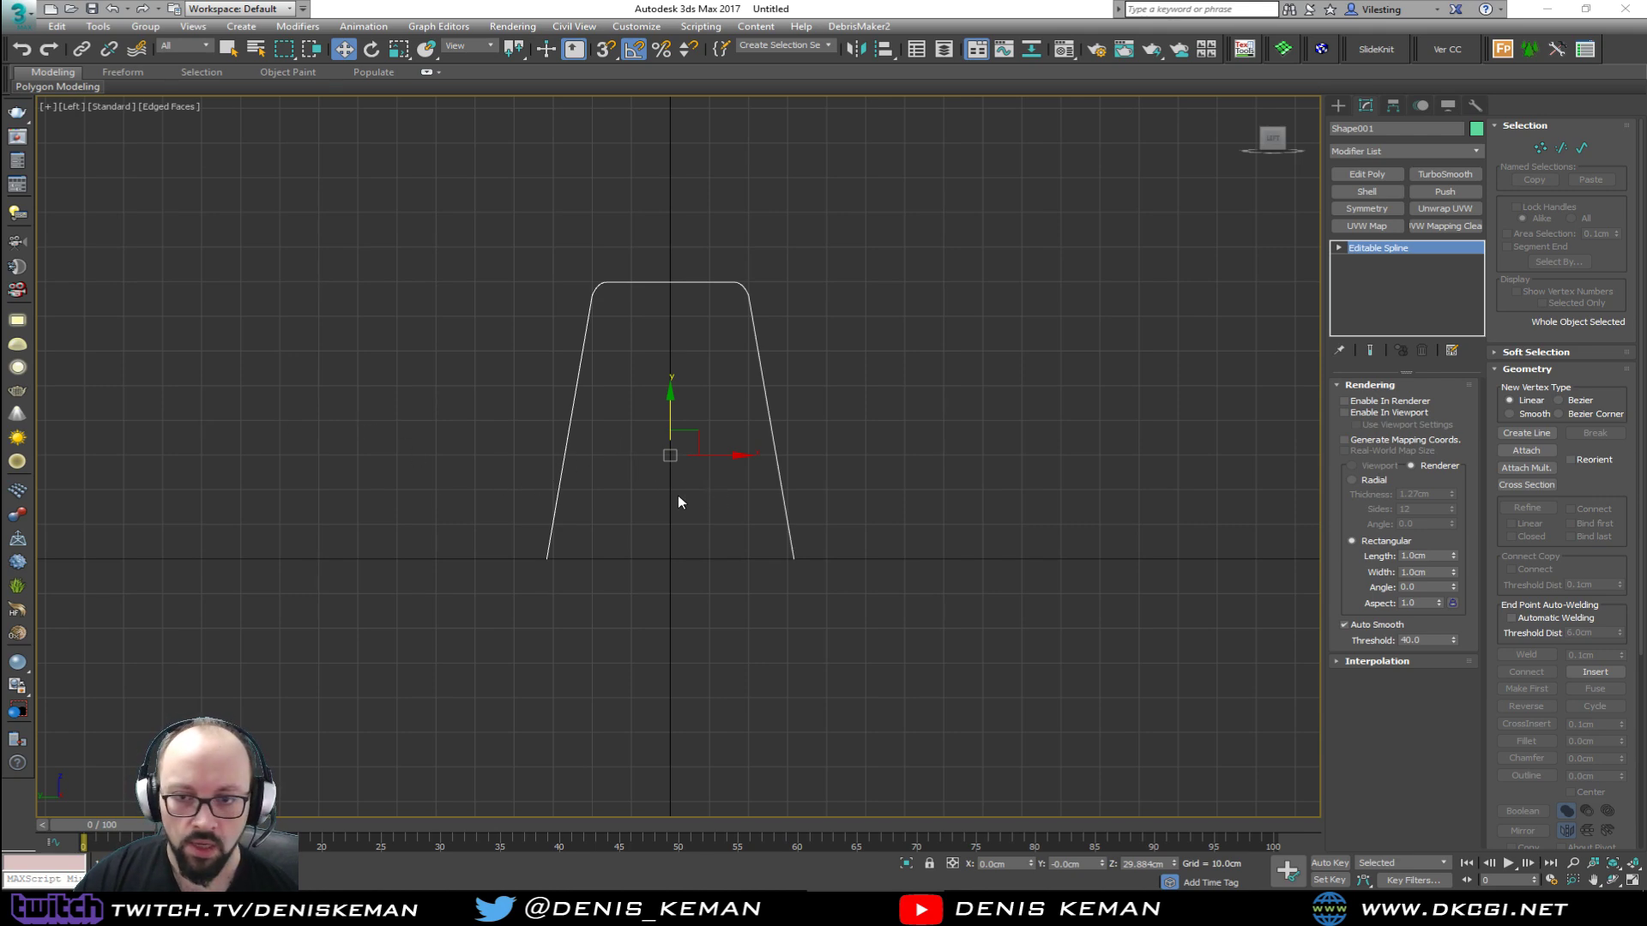
{"action": "left_click", "coordinate": [653, 488]}
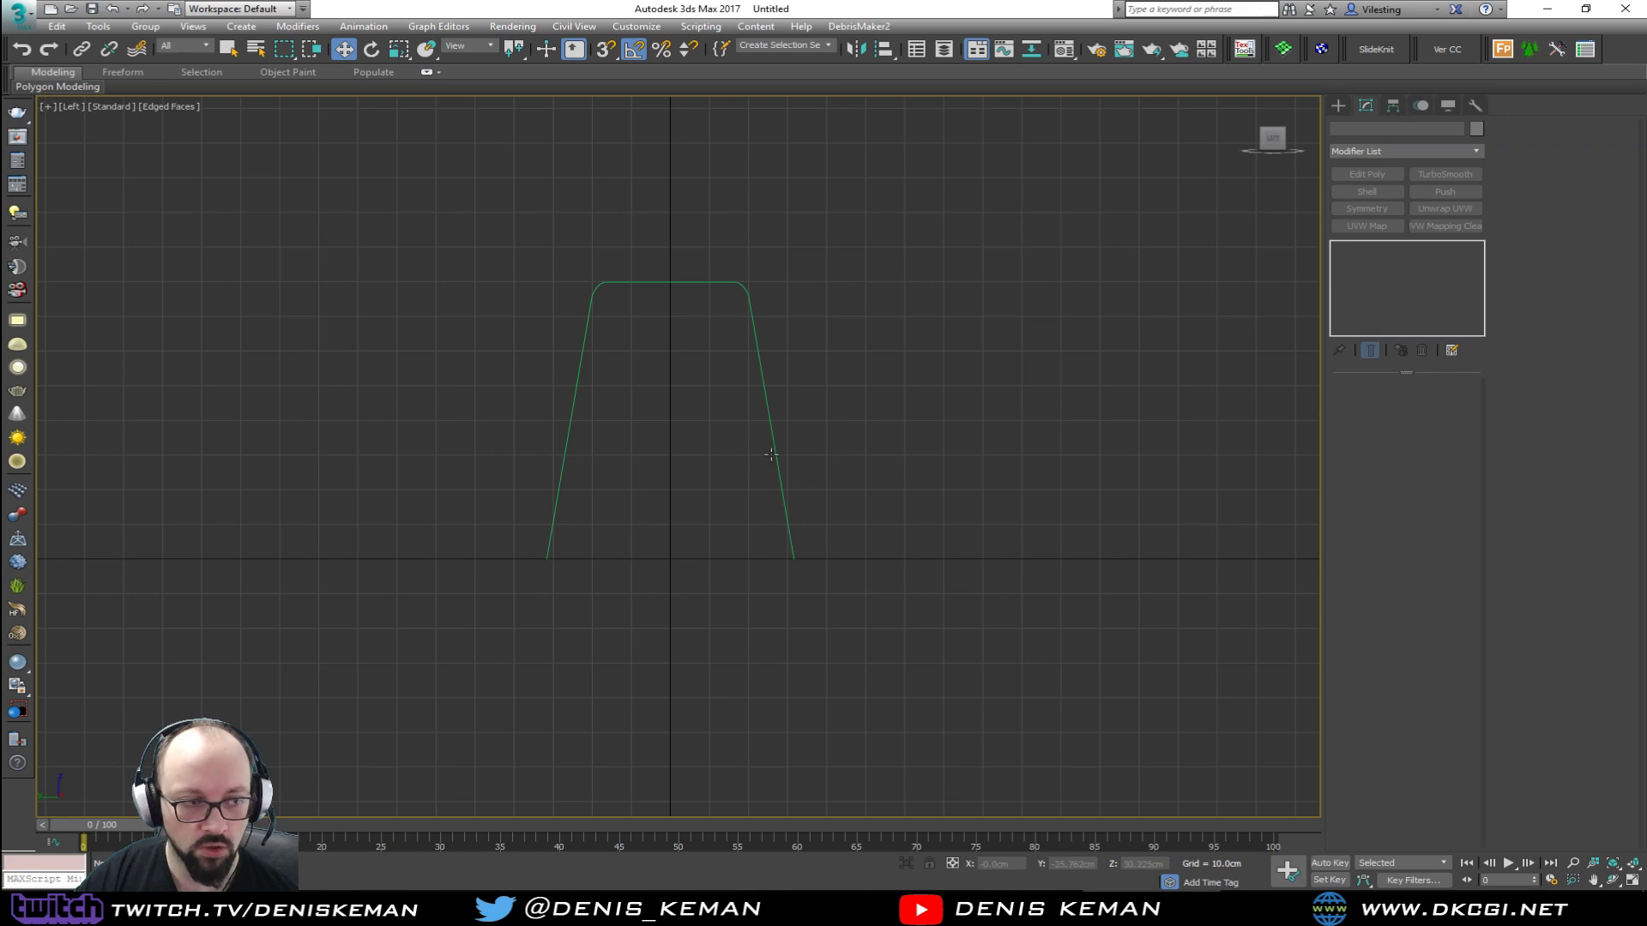
{"action": "middle_click_drag", "start_coordinate": [696, 493], "coordinate": [699, 488]}
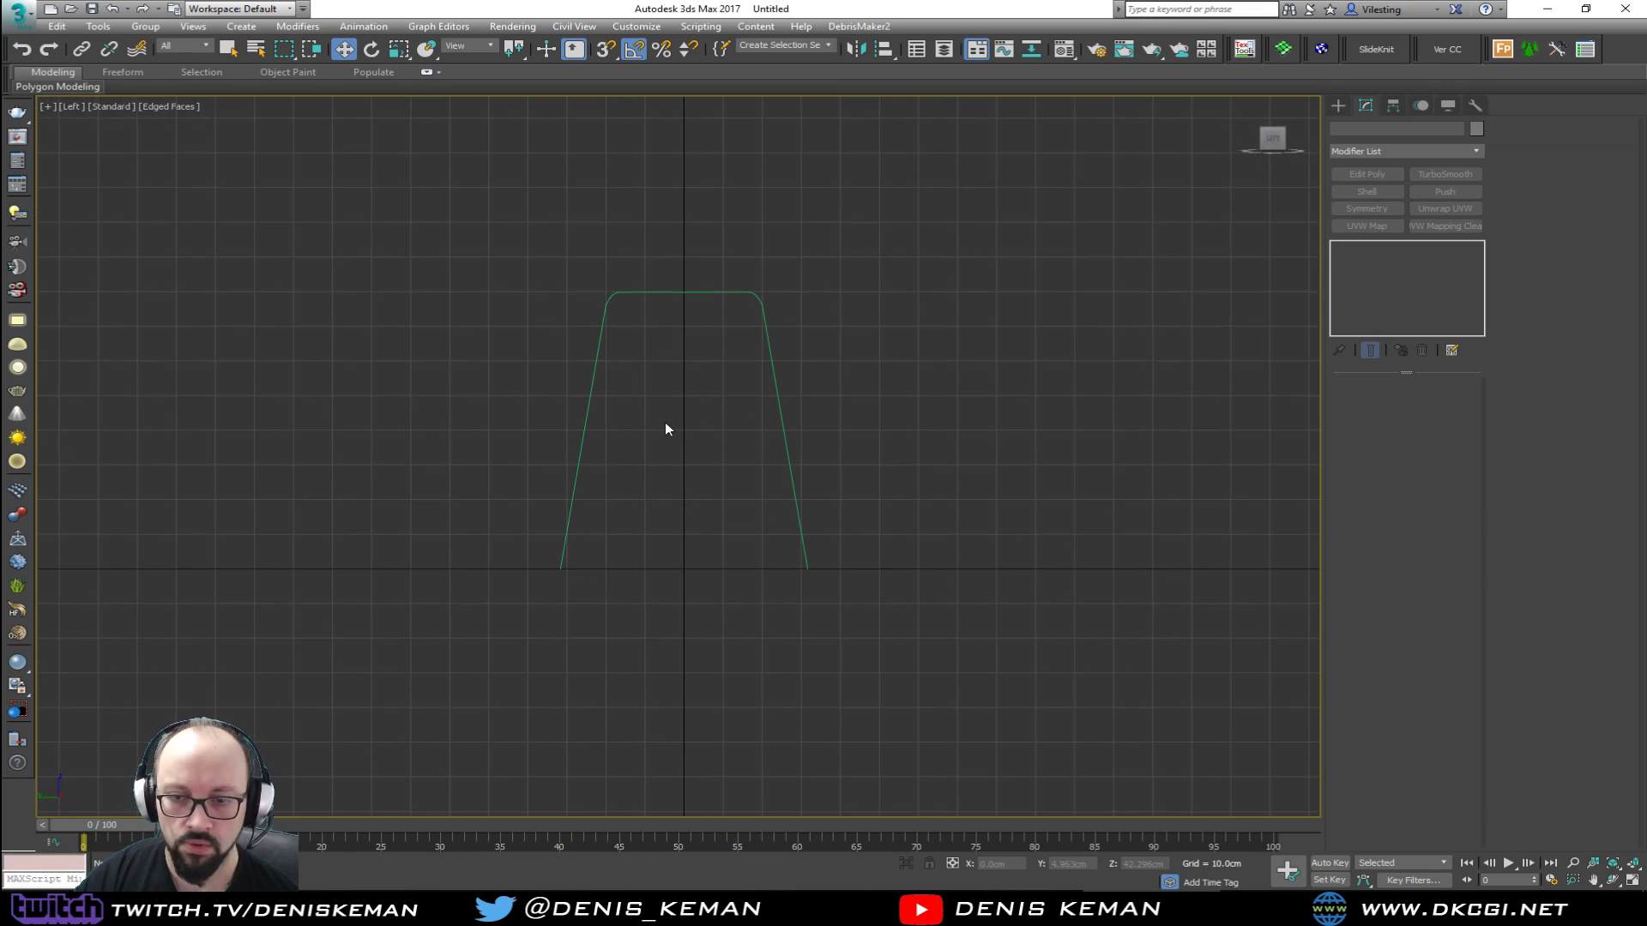
{"action": "key", "text": "alt+w"}
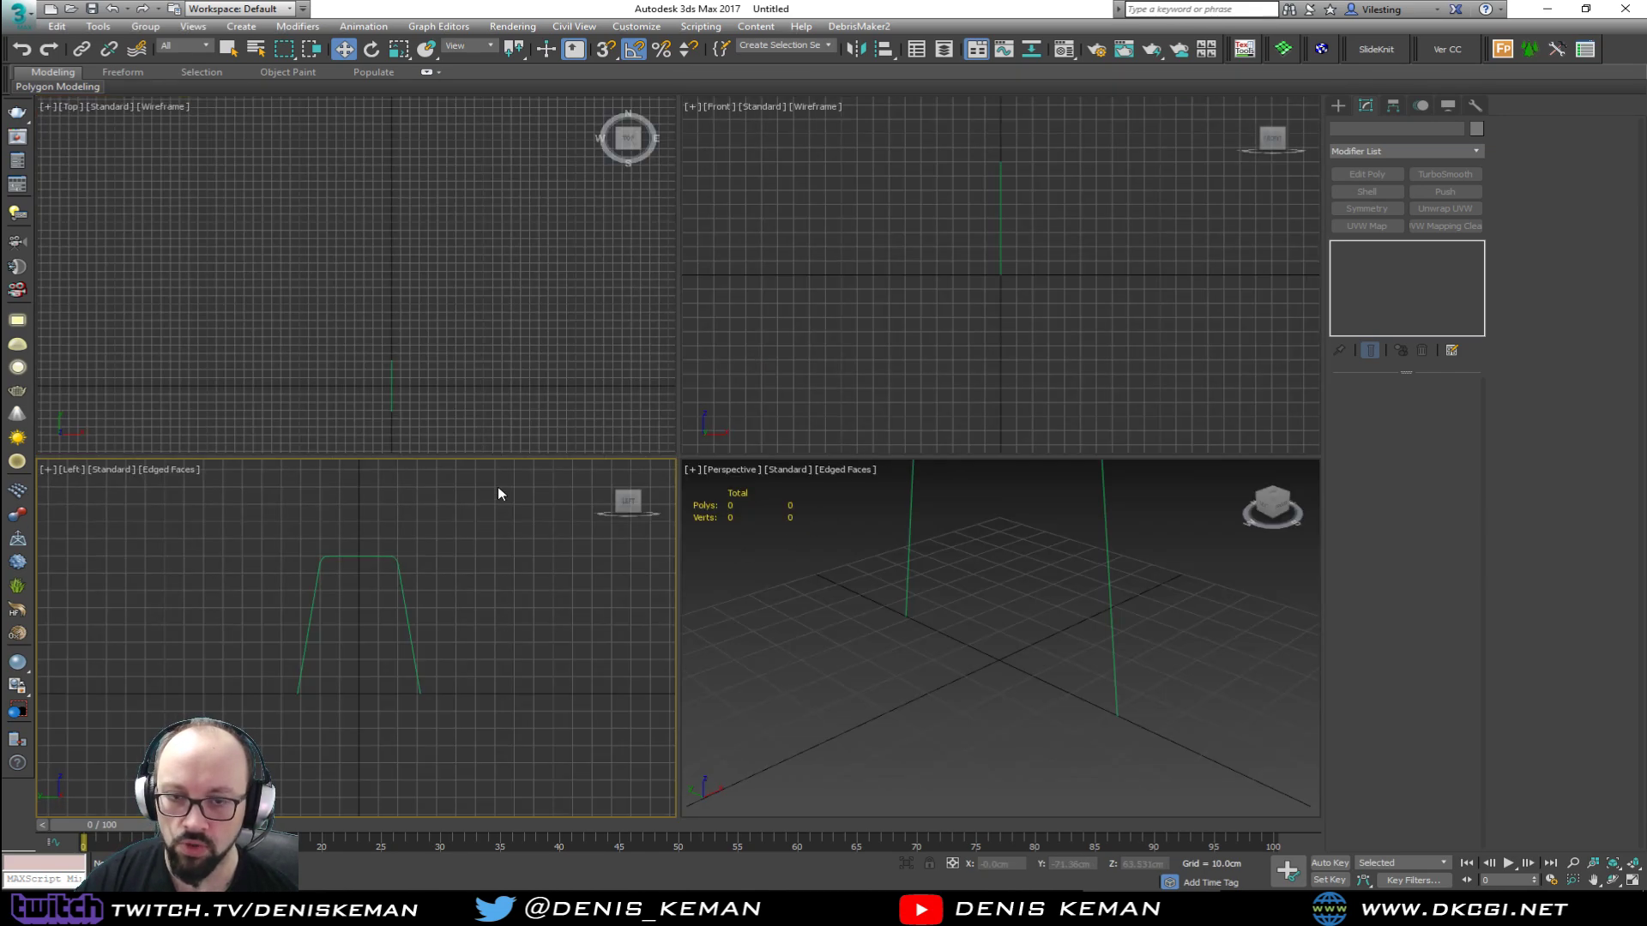
{"action": "left_click", "coordinate": [893, 304]}
{"action": "key", "text": "alt+w"}
{"action": "right_click", "coordinate": [717, 364]}
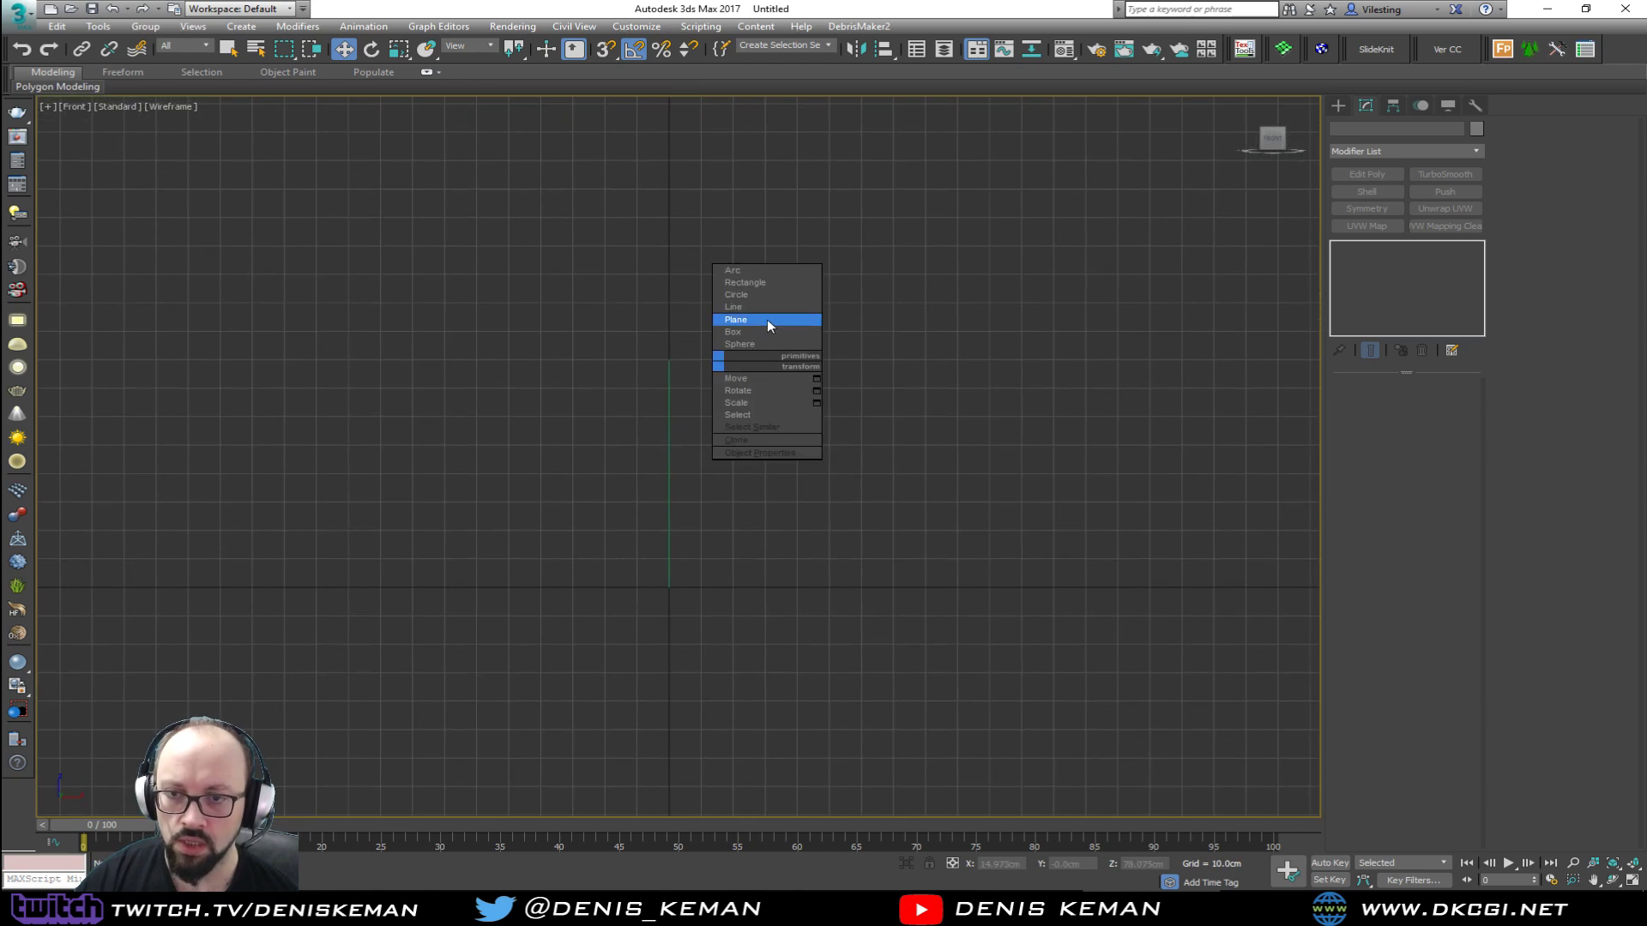
{"action": "left_click", "coordinate": [762, 323]}
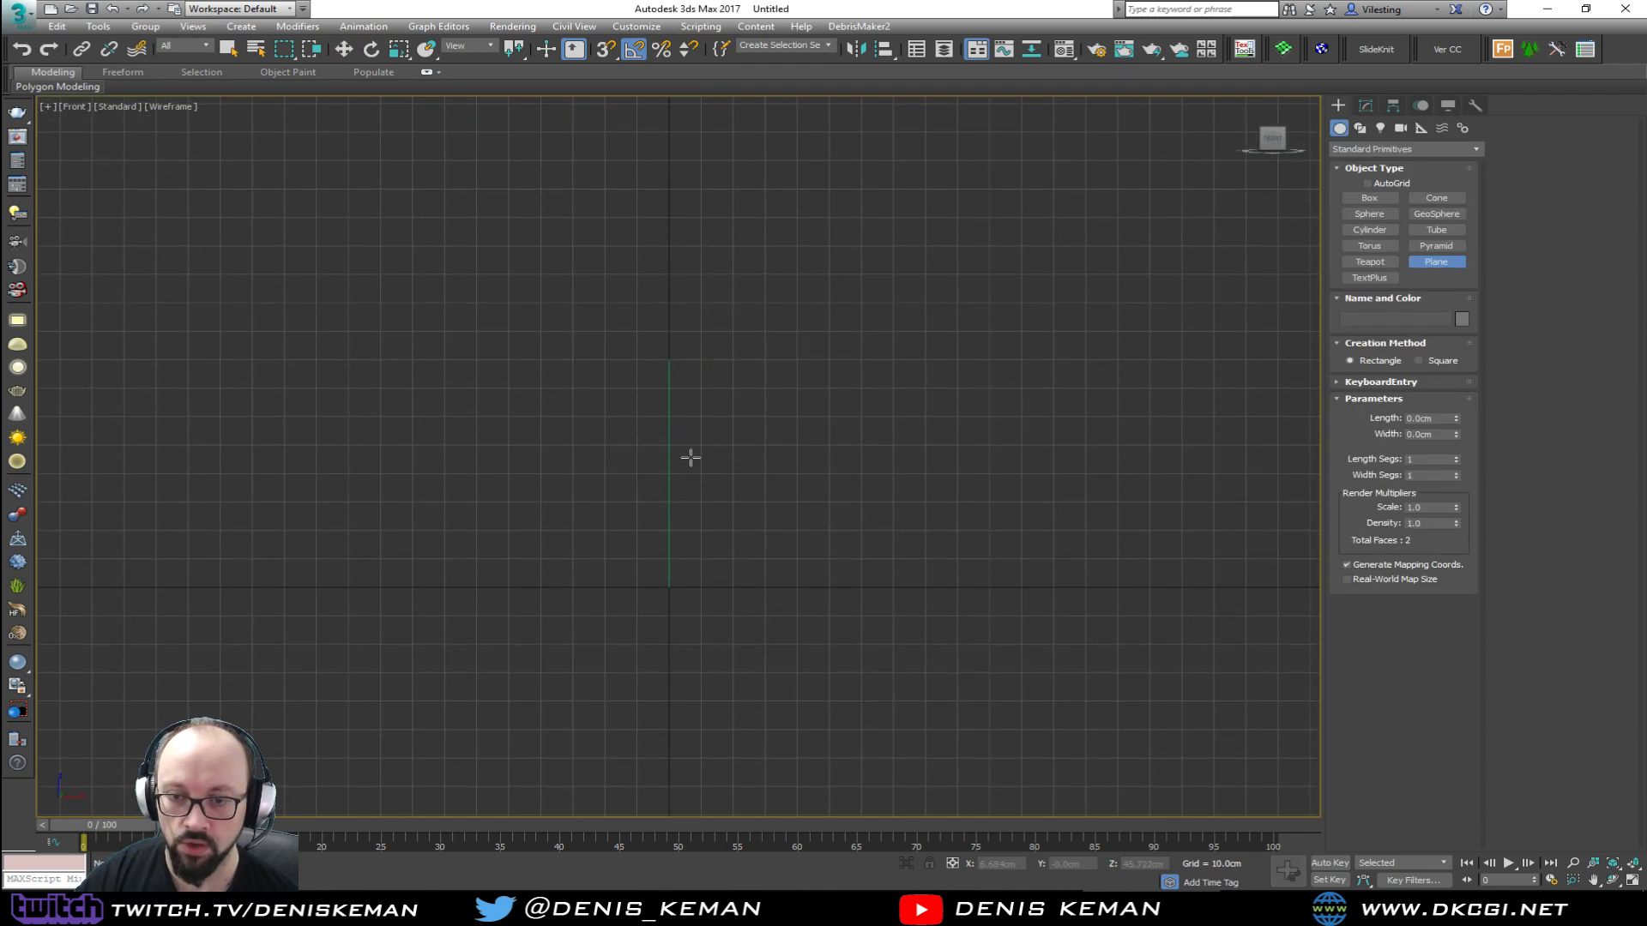
{"action": "left_click_drag", "start_coordinate": [690, 458], "coordinate": [448, 580]}
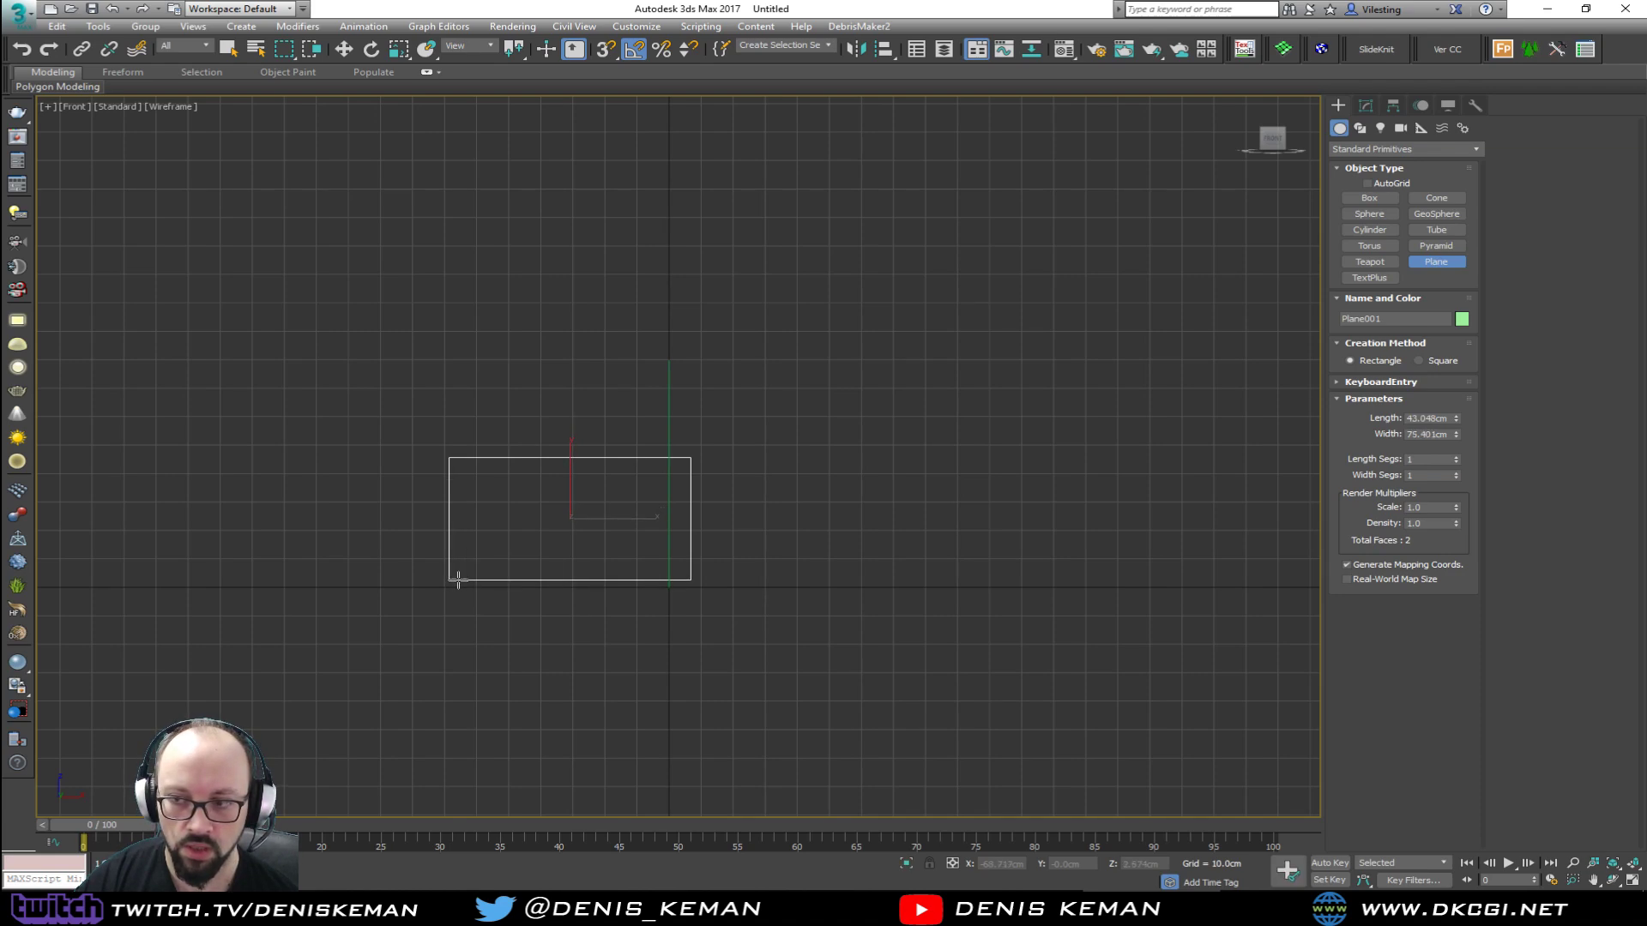
Step: Raise the plane by about 10 cm and deselect it
{"action": "key", "text": "w"}
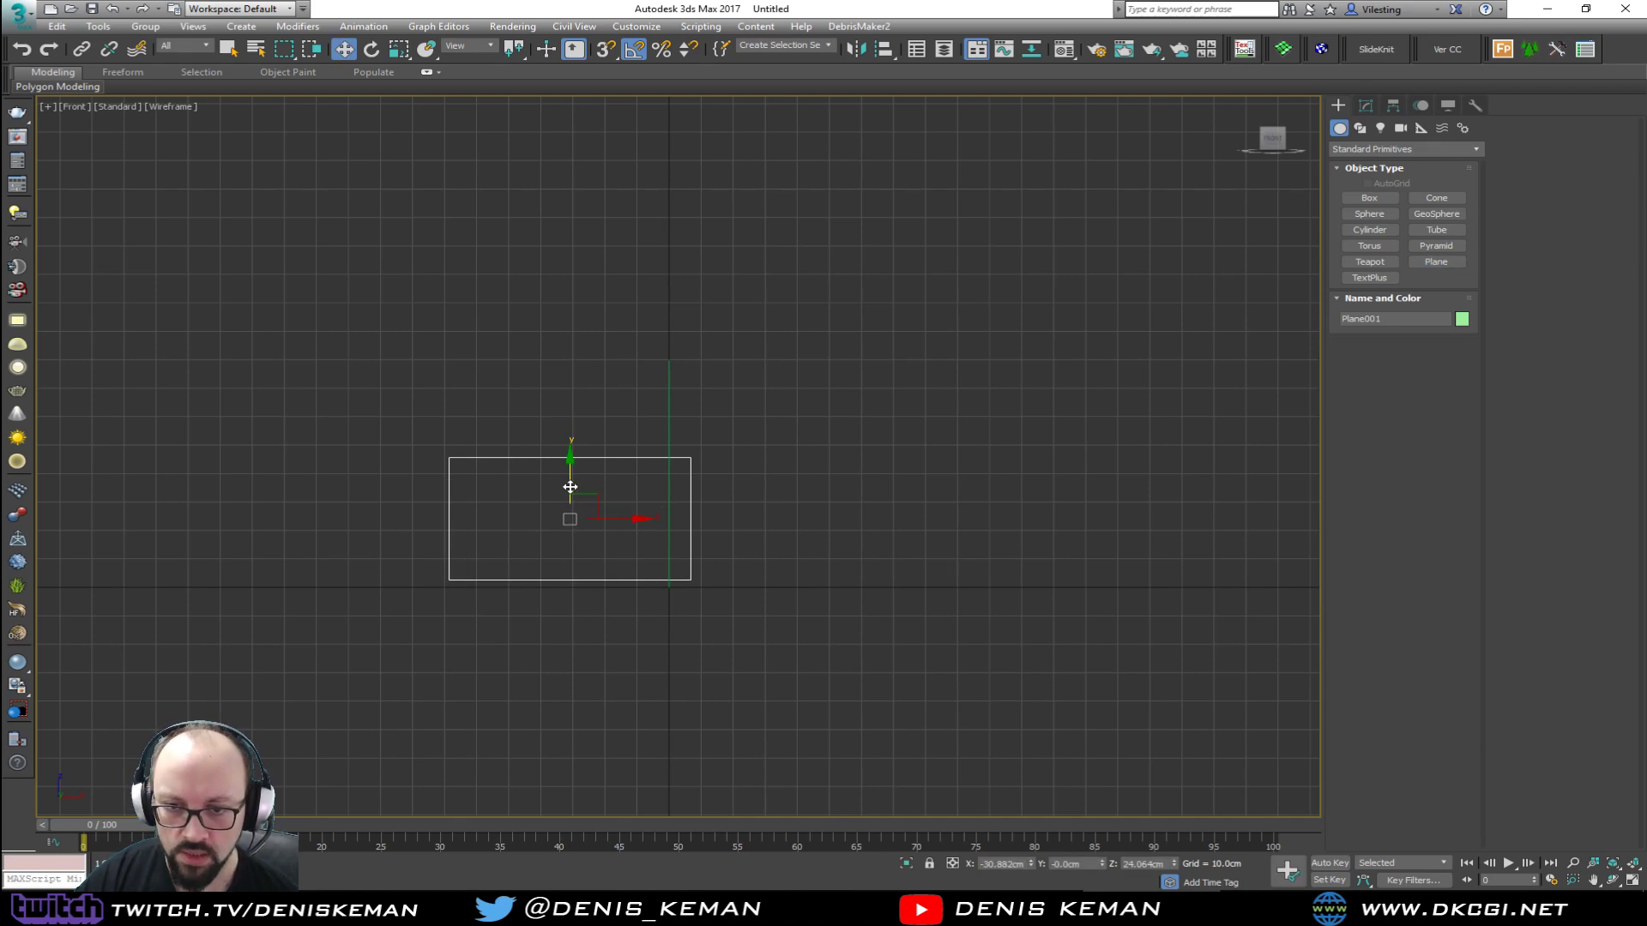
{"action": "left_click_drag", "start_coordinate": [571, 488], "coordinate": [596, 456]}
{"action": "left_click", "coordinate": [595, 456]}
Step: Add an Edit Poly modifier to the plane and shift its two upper vertices about 27 cm left in the Left view, slightly beyond the leg
{"action": "key", "text": "alt+w"}
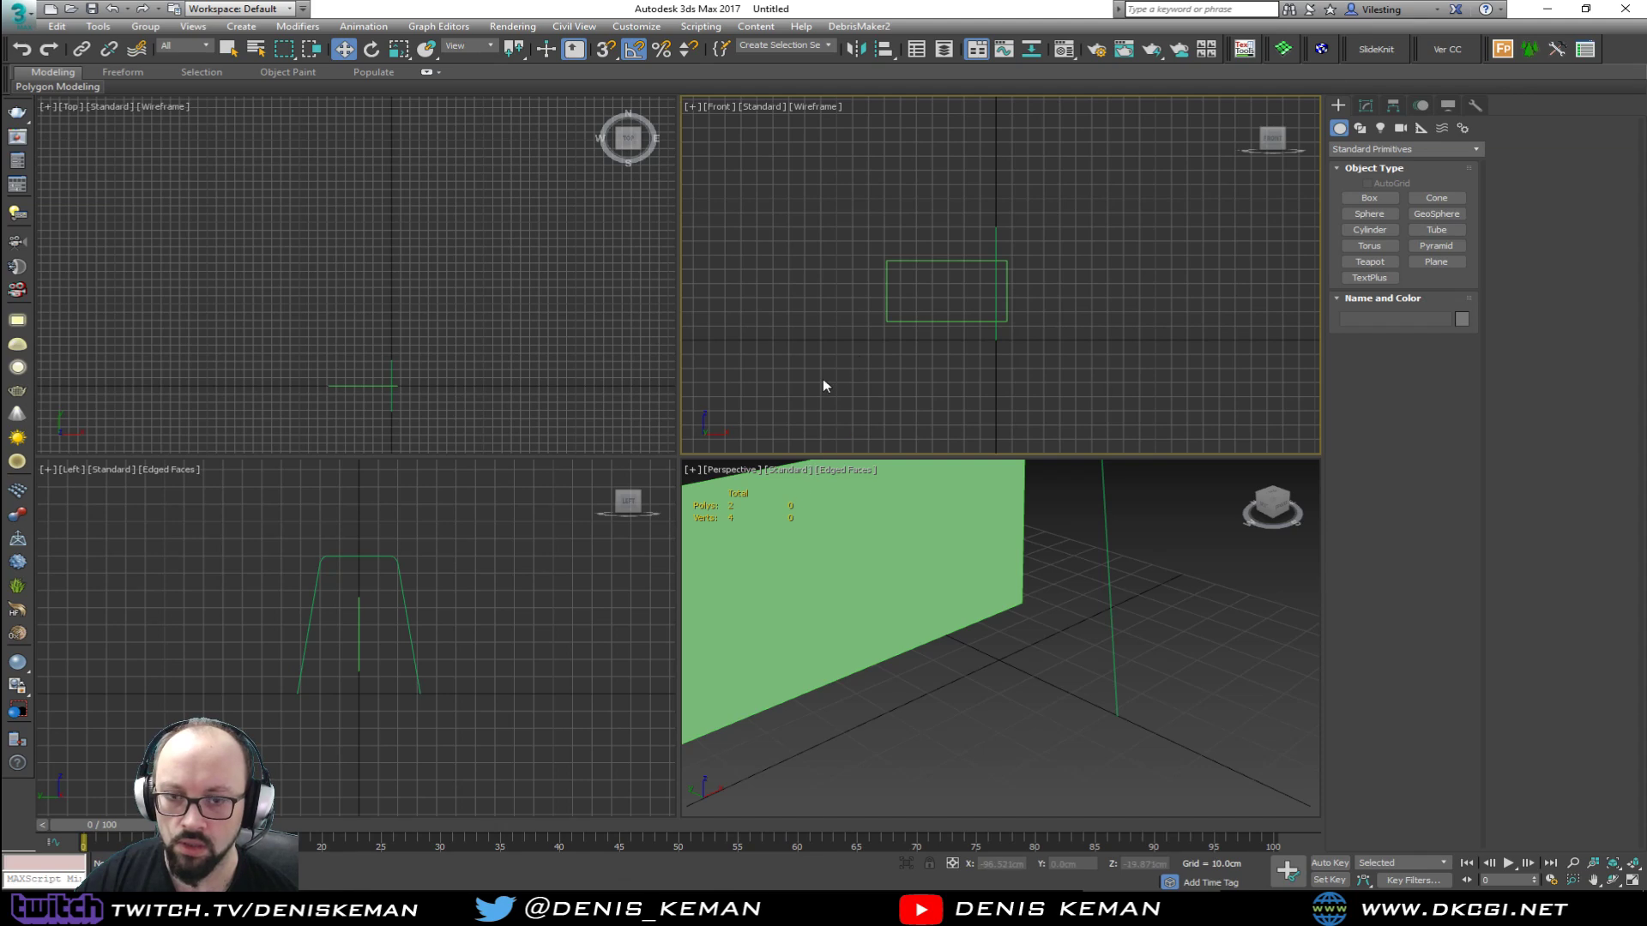
{"action": "middle_click", "coordinate": [476, 578]}
{"action": "middle_click_drag", "start_coordinate": [475, 578], "coordinate": [487, 570]}
{"action": "key", "text": "alt+w"}
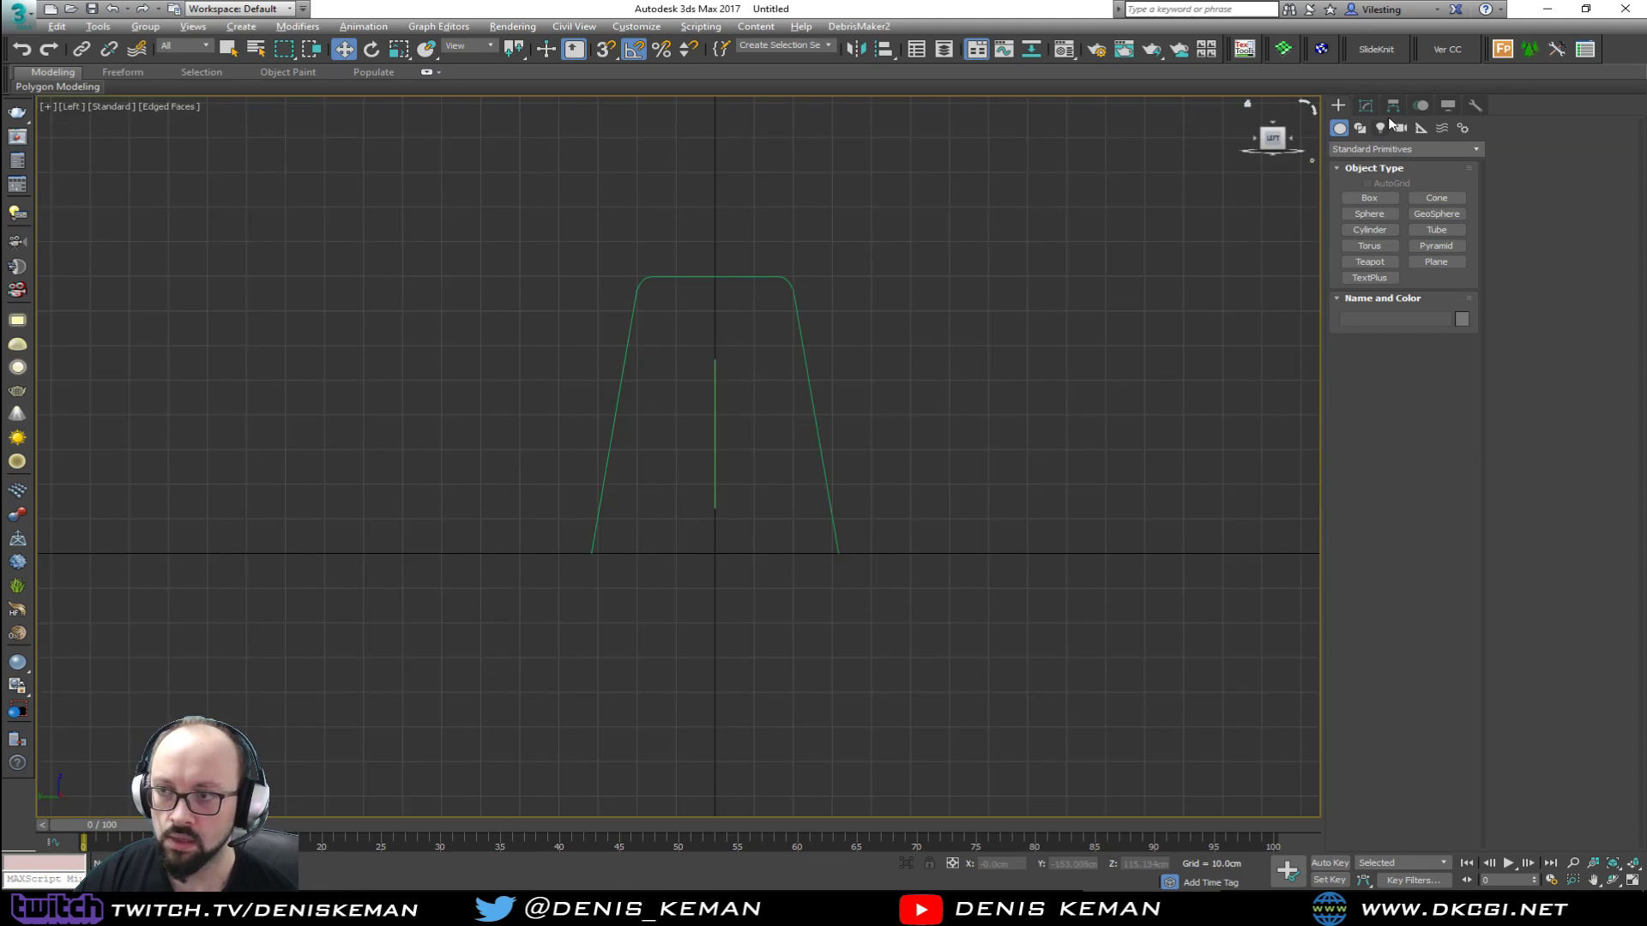
{"action": "left_click", "coordinate": [1370, 103]}
{"action": "left_click", "coordinate": [689, 419]}
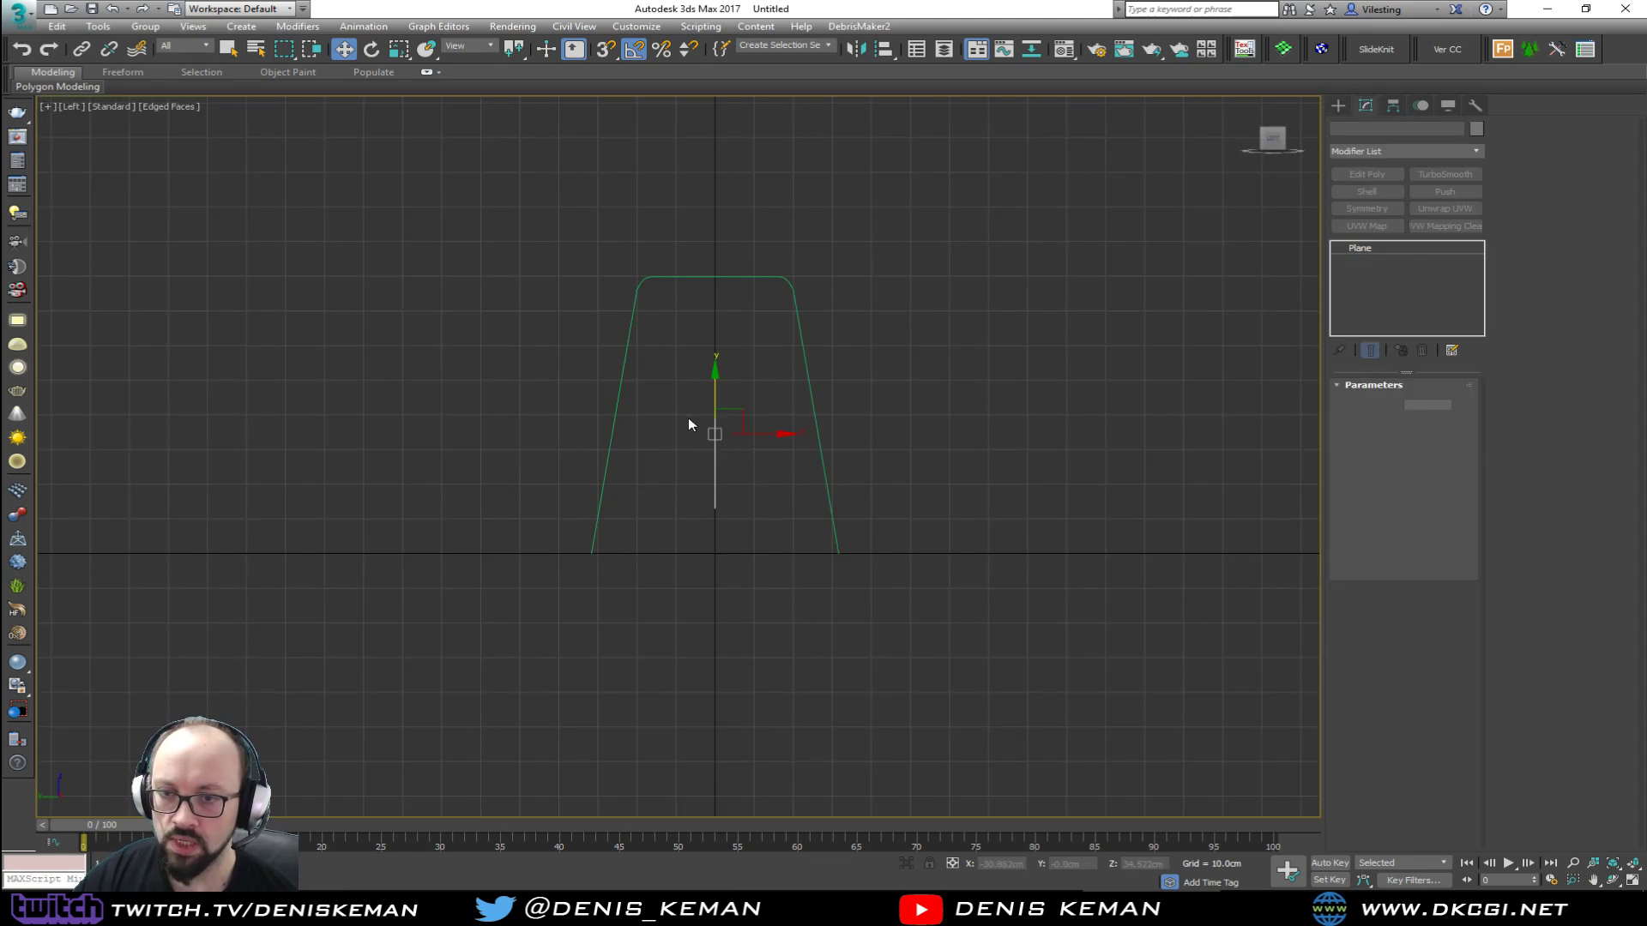
{"action": "left_click", "coordinate": [1359, 176]}
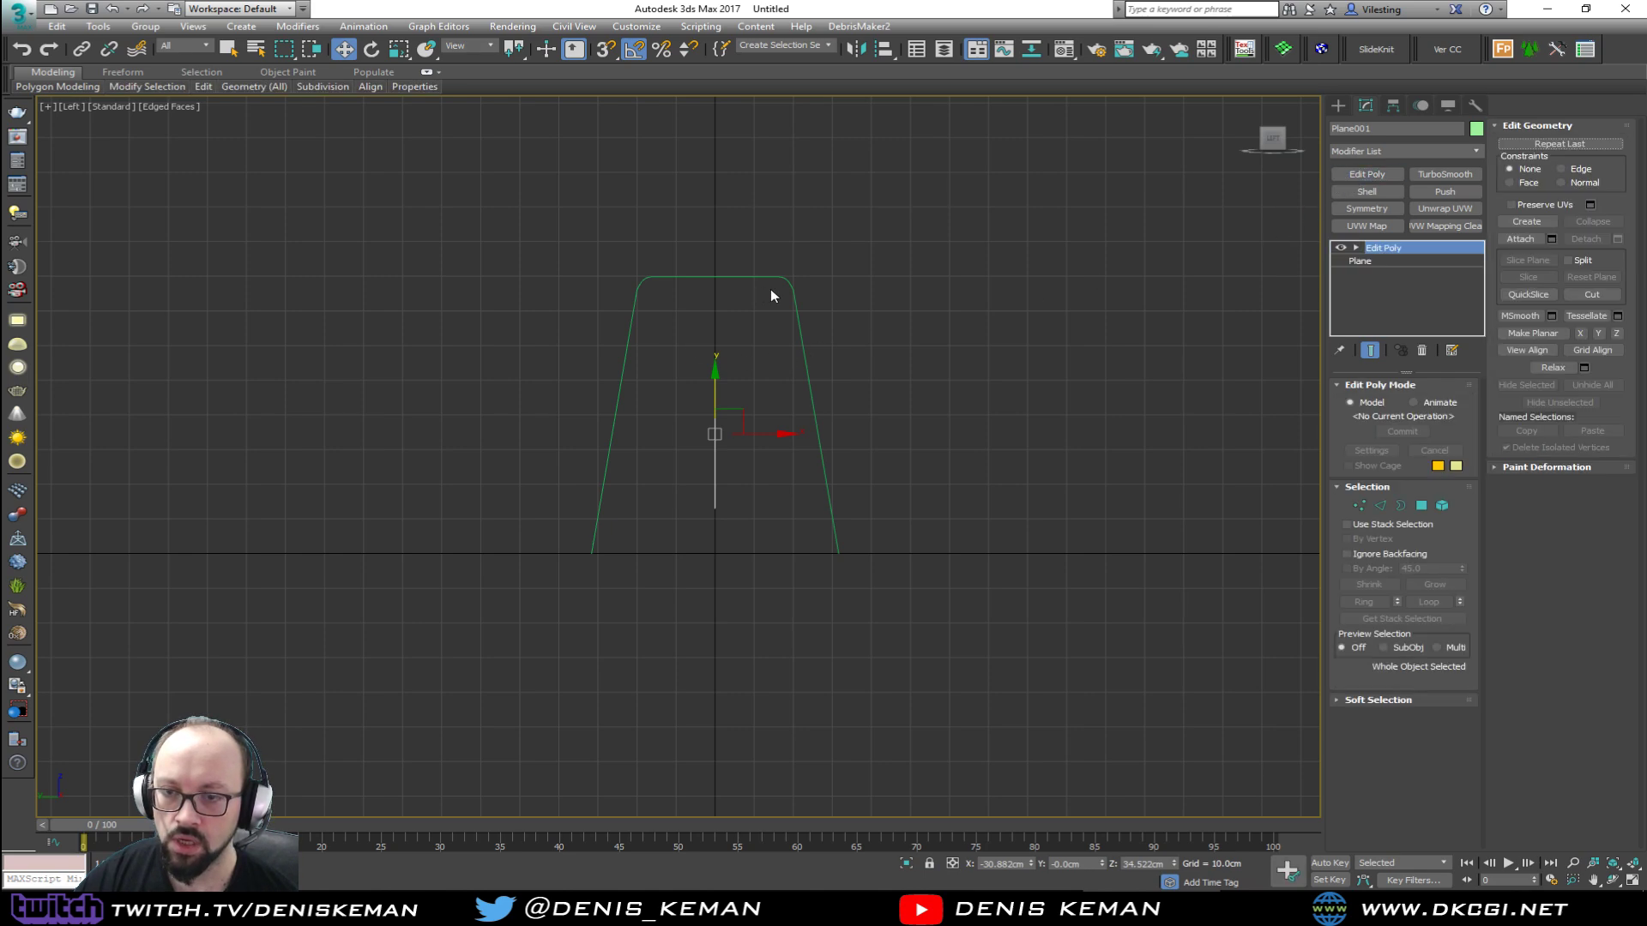
{"action": "key", "text": "1"}
{"action": "left_click_drag", "start_coordinate": [770, 289], "coordinate": [667, 379]}
{"action": "left_click_drag", "start_coordinate": [765, 360], "coordinate": [648, 371]}
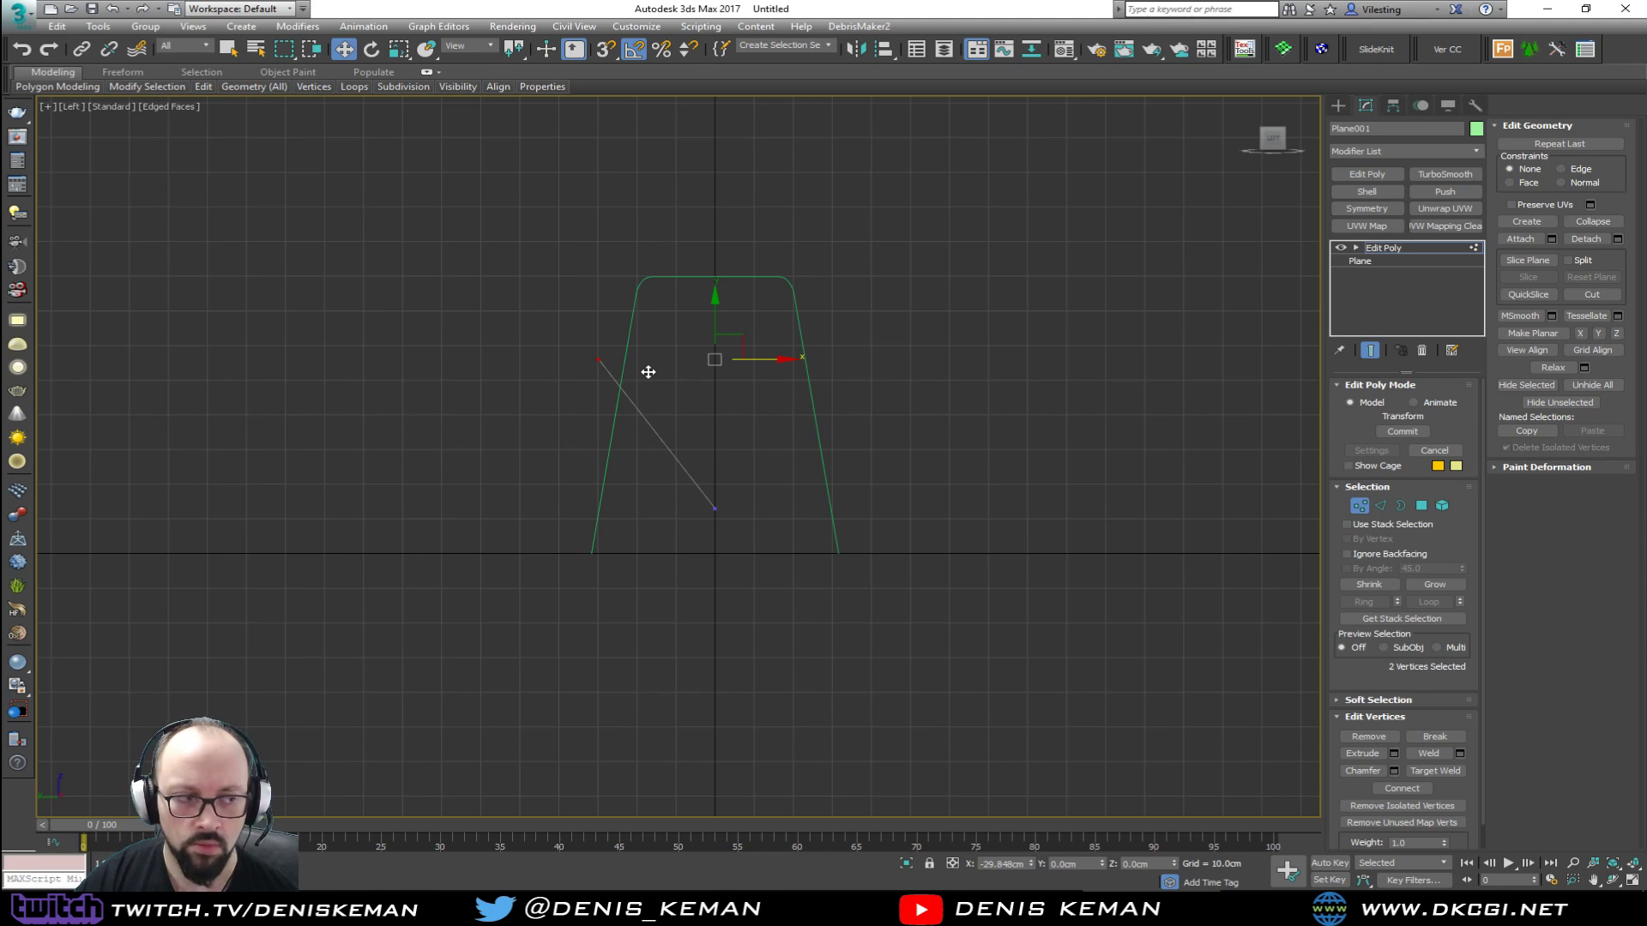
{"action": "left_click_drag", "start_coordinate": [648, 372], "coordinate": [658, 371]}
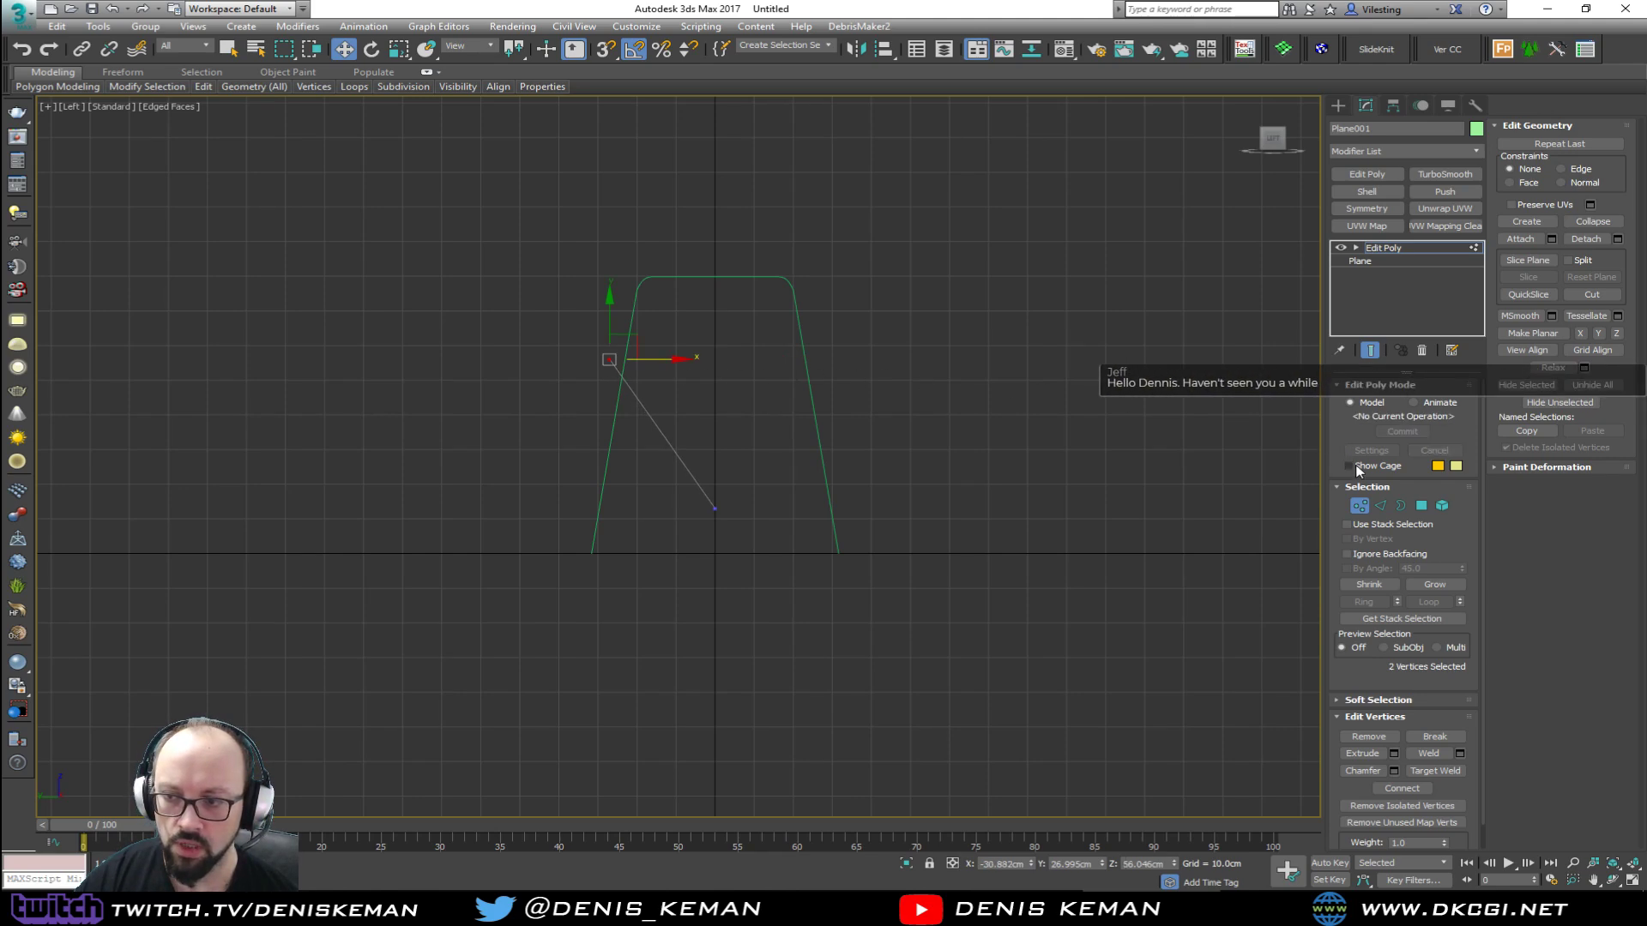
{"action": "left_click", "coordinate": [1362, 507]}
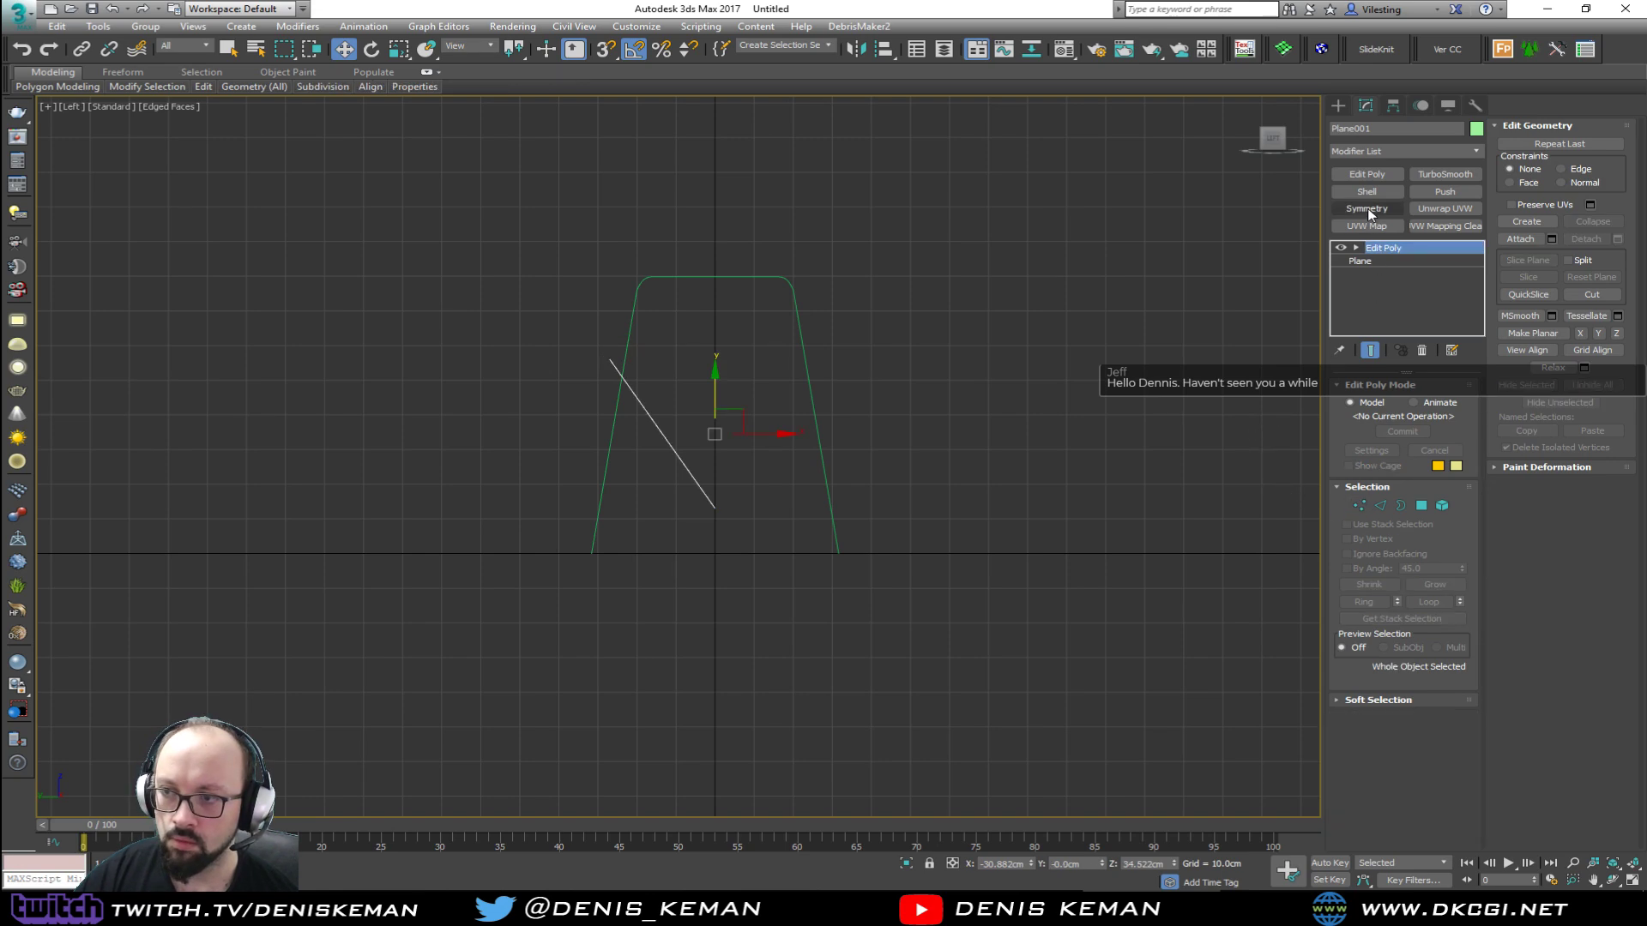
Step: Apply a Symmetry modifier to the slanted plane with mirror axis Z and Flip enabled, forming a V-shaped basket
{"action": "left_click", "coordinate": [1367, 209]}
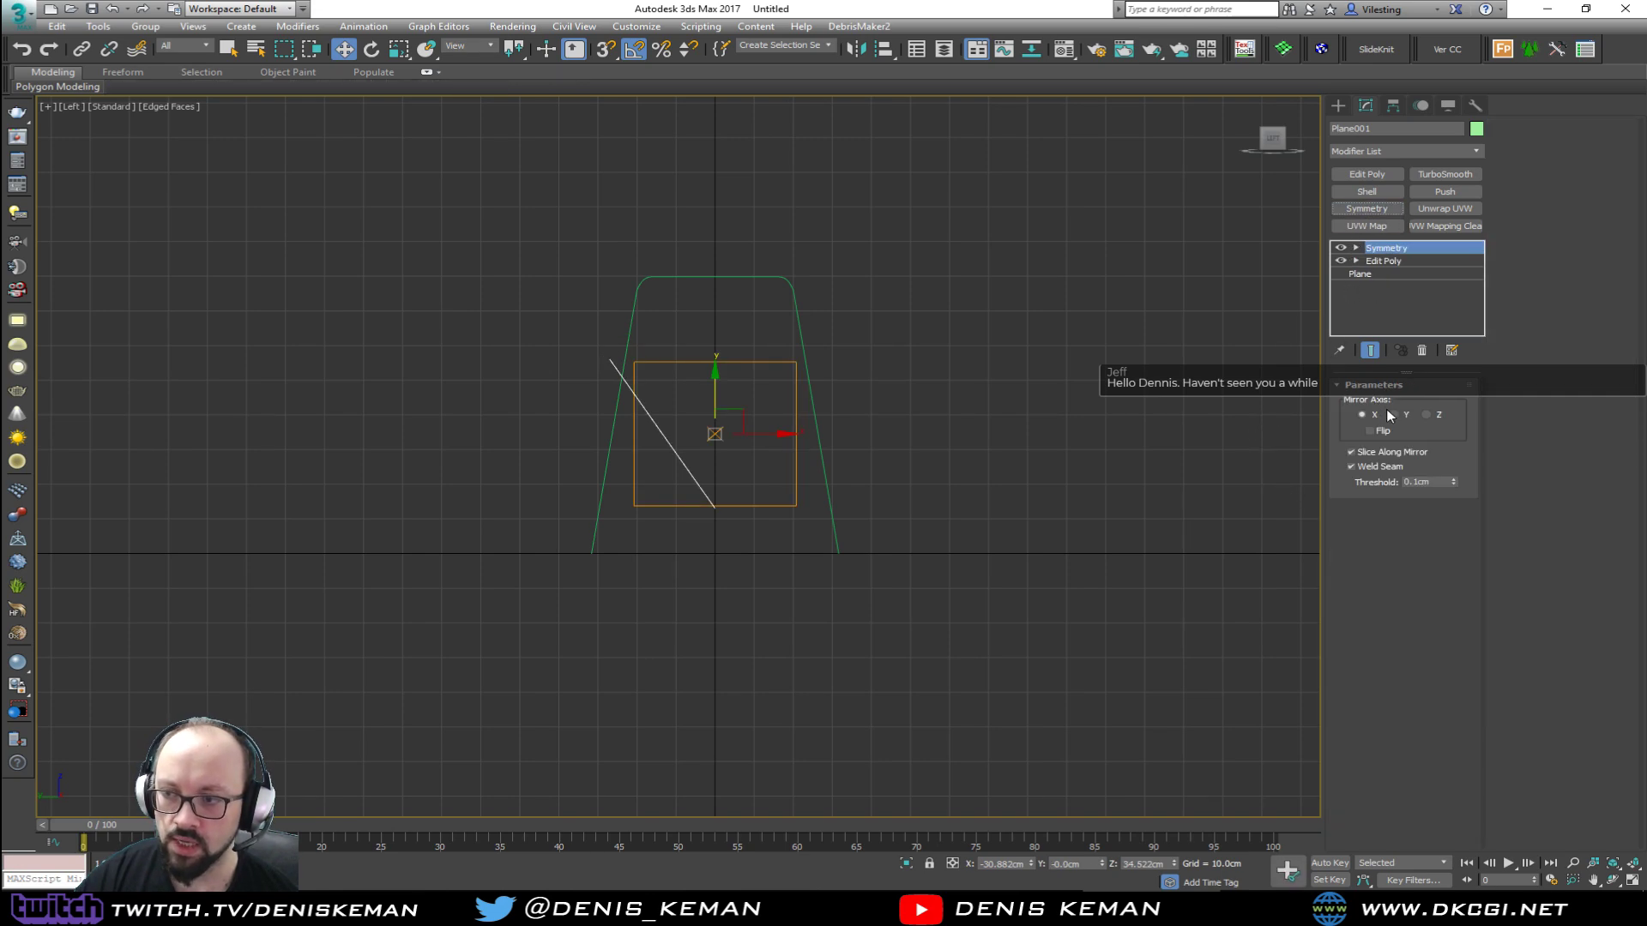
{"action": "left_click", "coordinate": [1394, 414]}
{"action": "left_click", "coordinate": [1426, 414]}
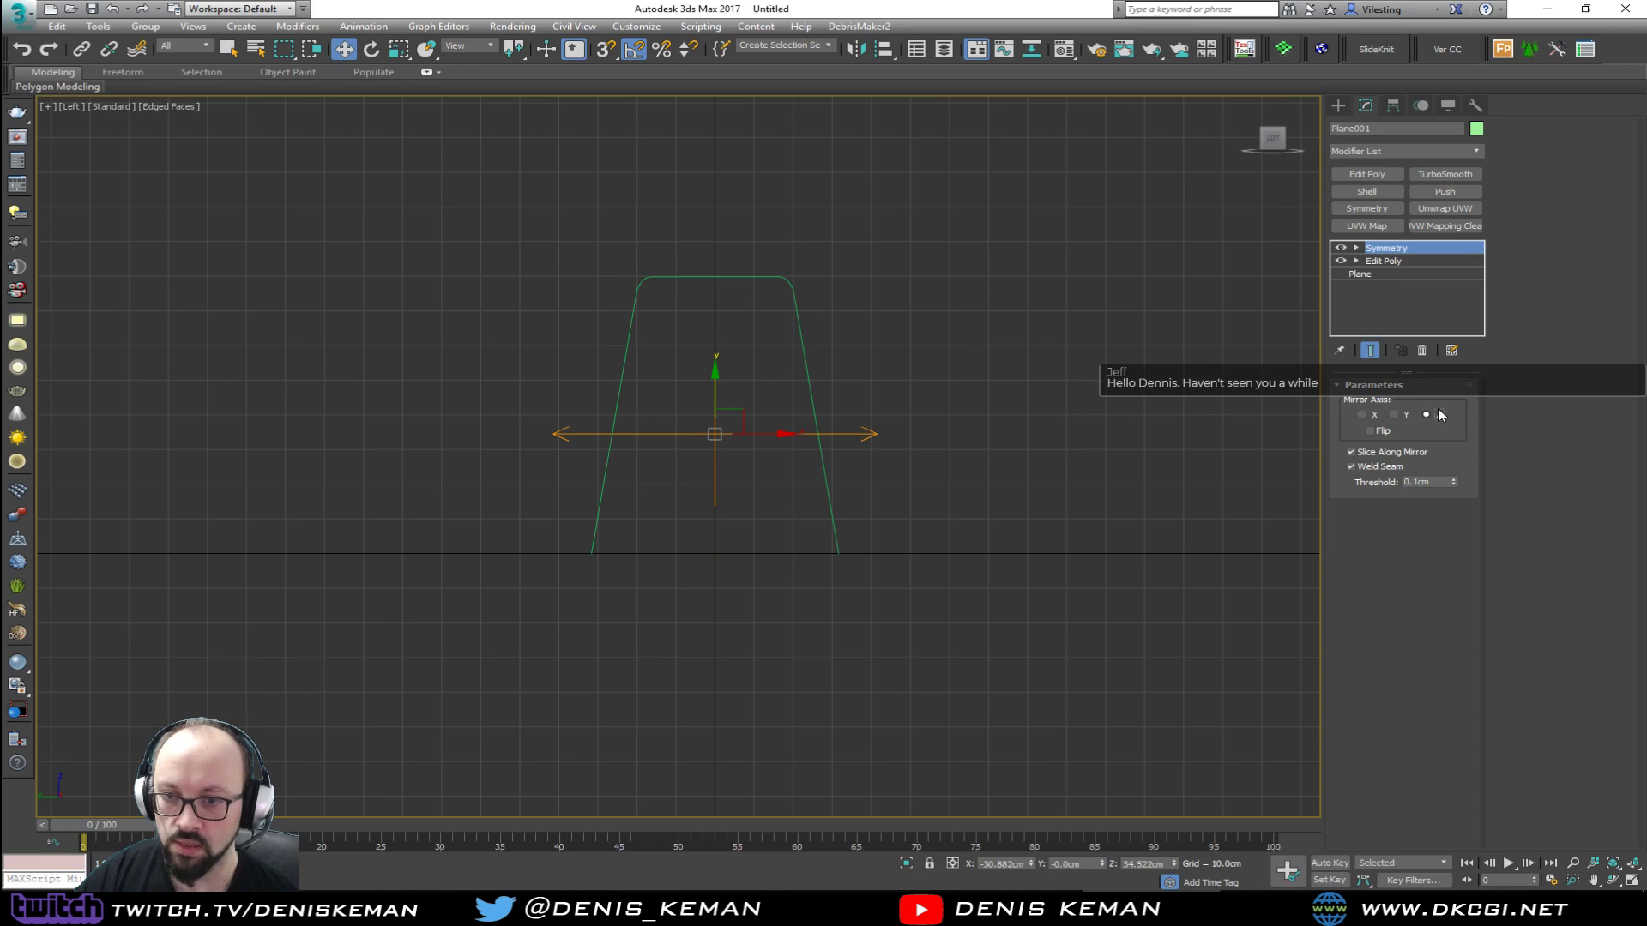
{"action": "left_click", "coordinate": [1376, 431]}
Step: Add an Edit Poly modifier above the Symmetry and select the basket's three lengthwise edges in the Perspective view
{"action": "key", "text": "alt+w"}
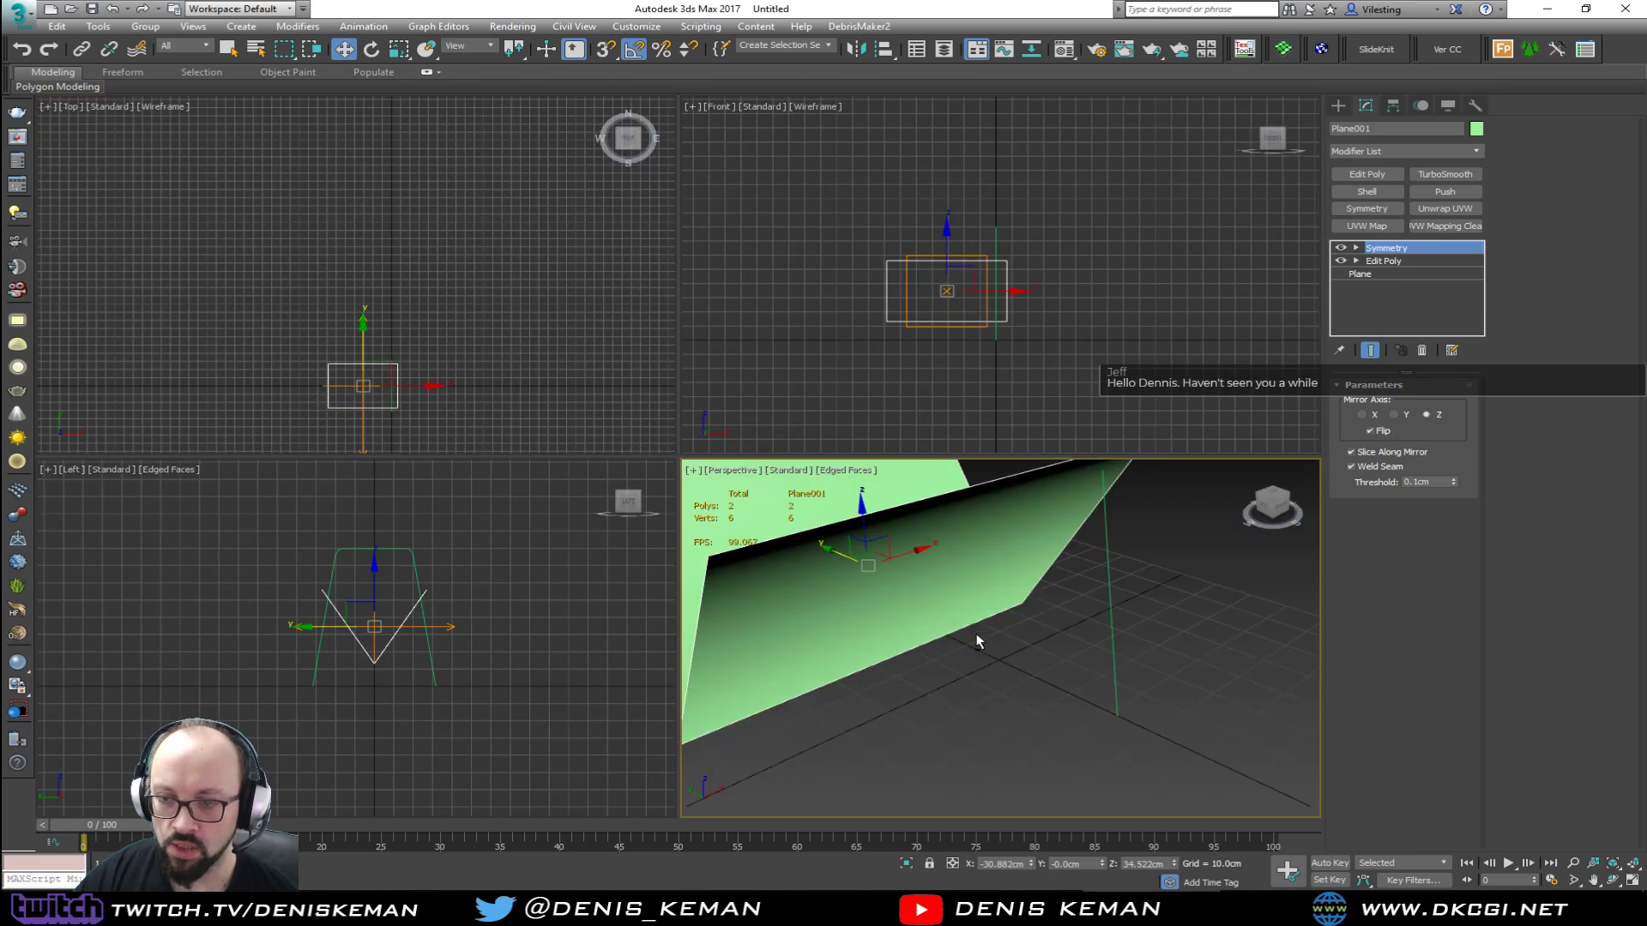
{"action": "key", "text": "alt+w"}
{"action": "key", "text": "z"}
{"action": "middle_click_drag", "start_coordinate": [772, 544], "coordinate": [898, 496], "text": "alt"}
{"action": "left_click", "coordinate": [1366, 175]}
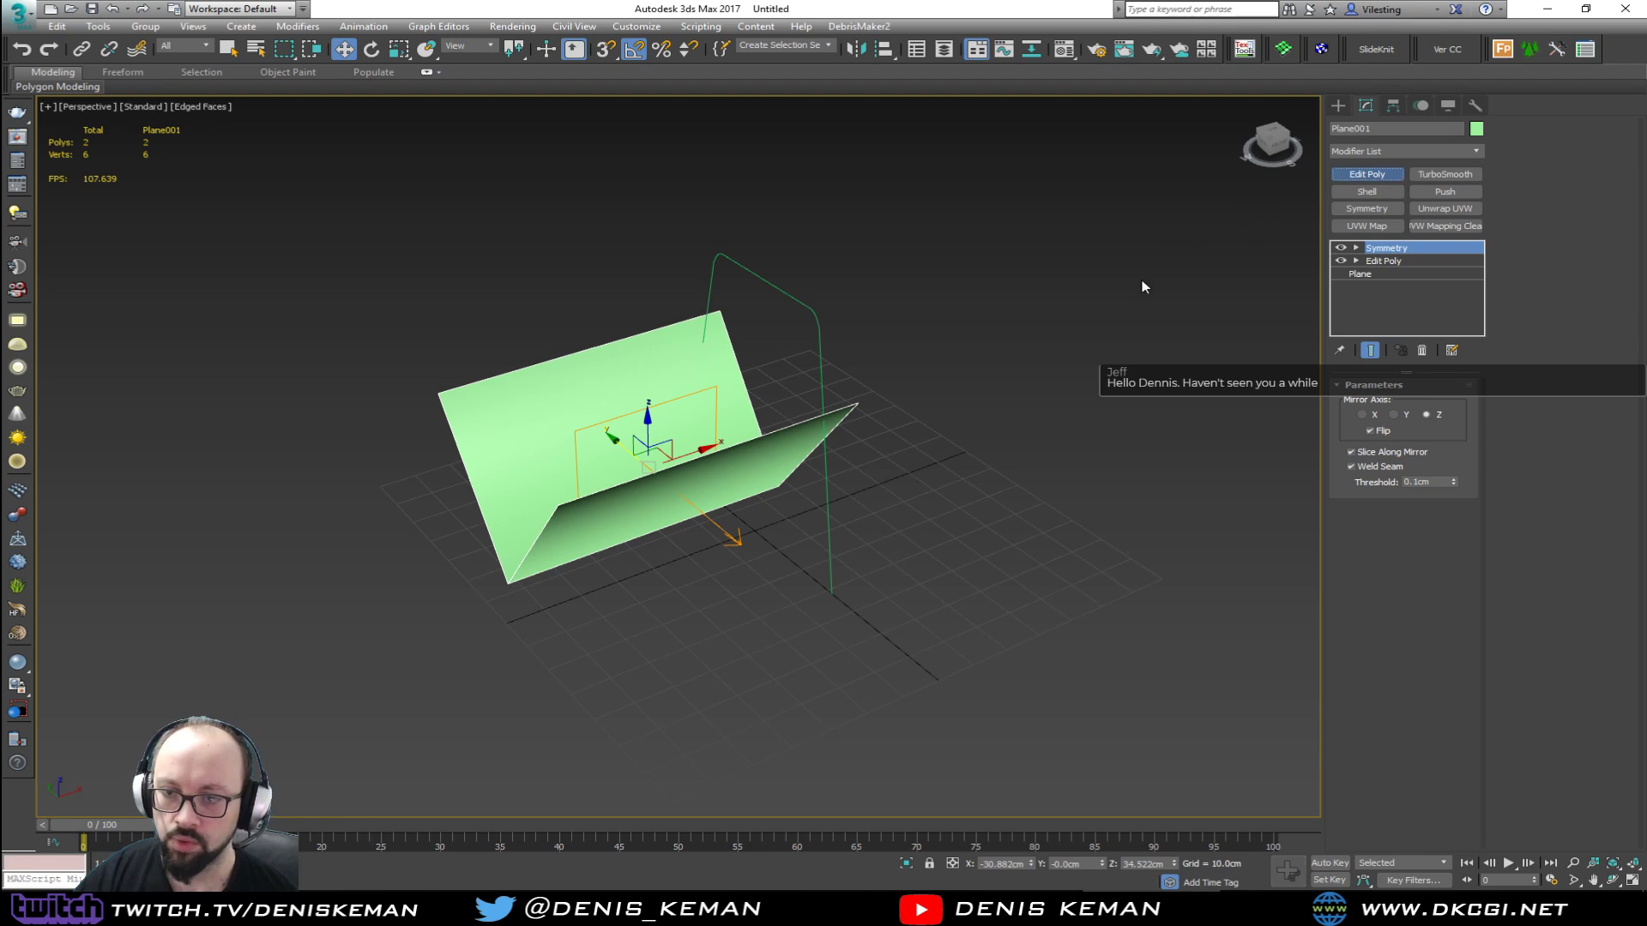
{"action": "key", "text": "ctrl+a"}
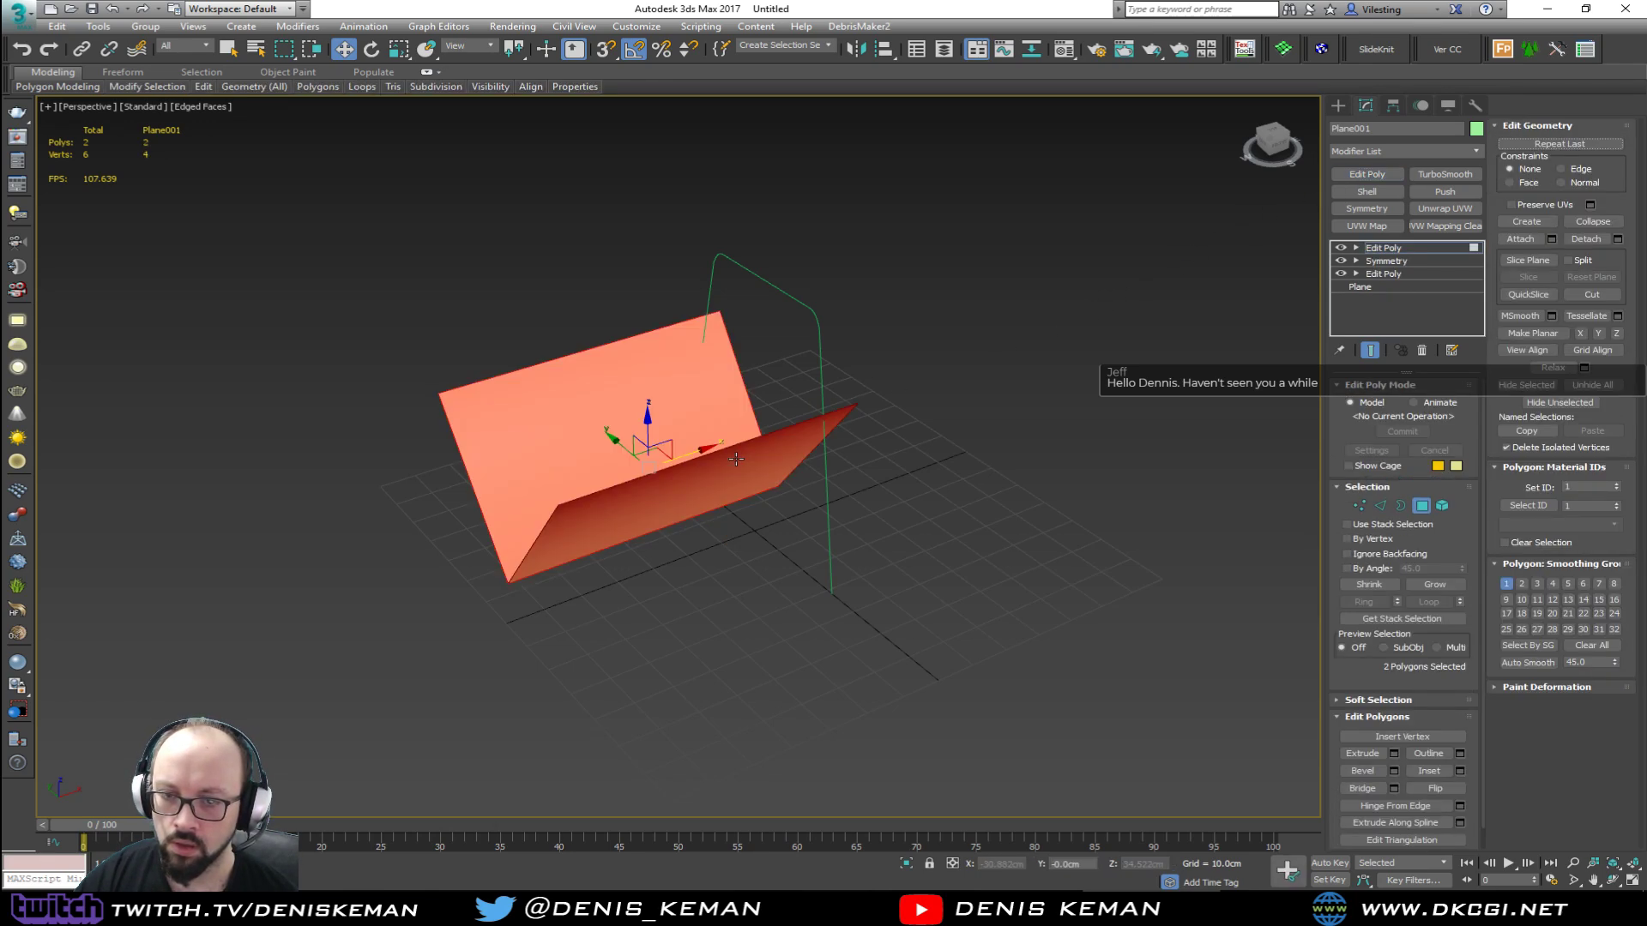
{"action": "middle_click_drag", "start_coordinate": [736, 459], "coordinate": [903, 548], "text": "alt"}
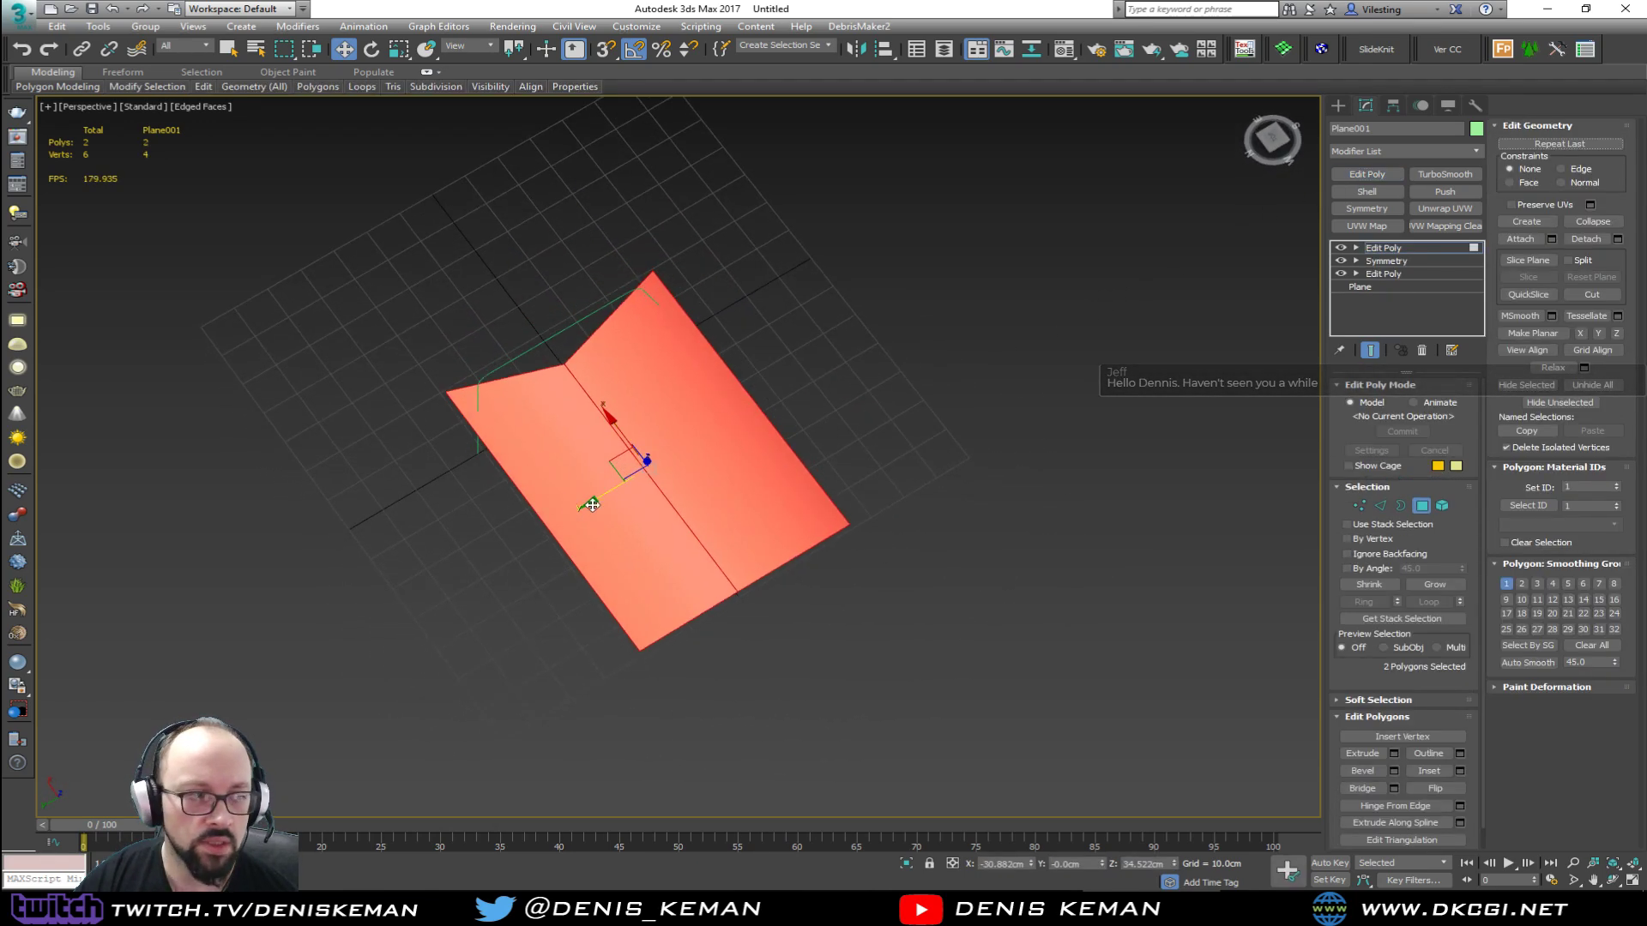
{"action": "middle_click_drag", "start_coordinate": [588, 500], "coordinate": [439, 419], "text": "alt"}
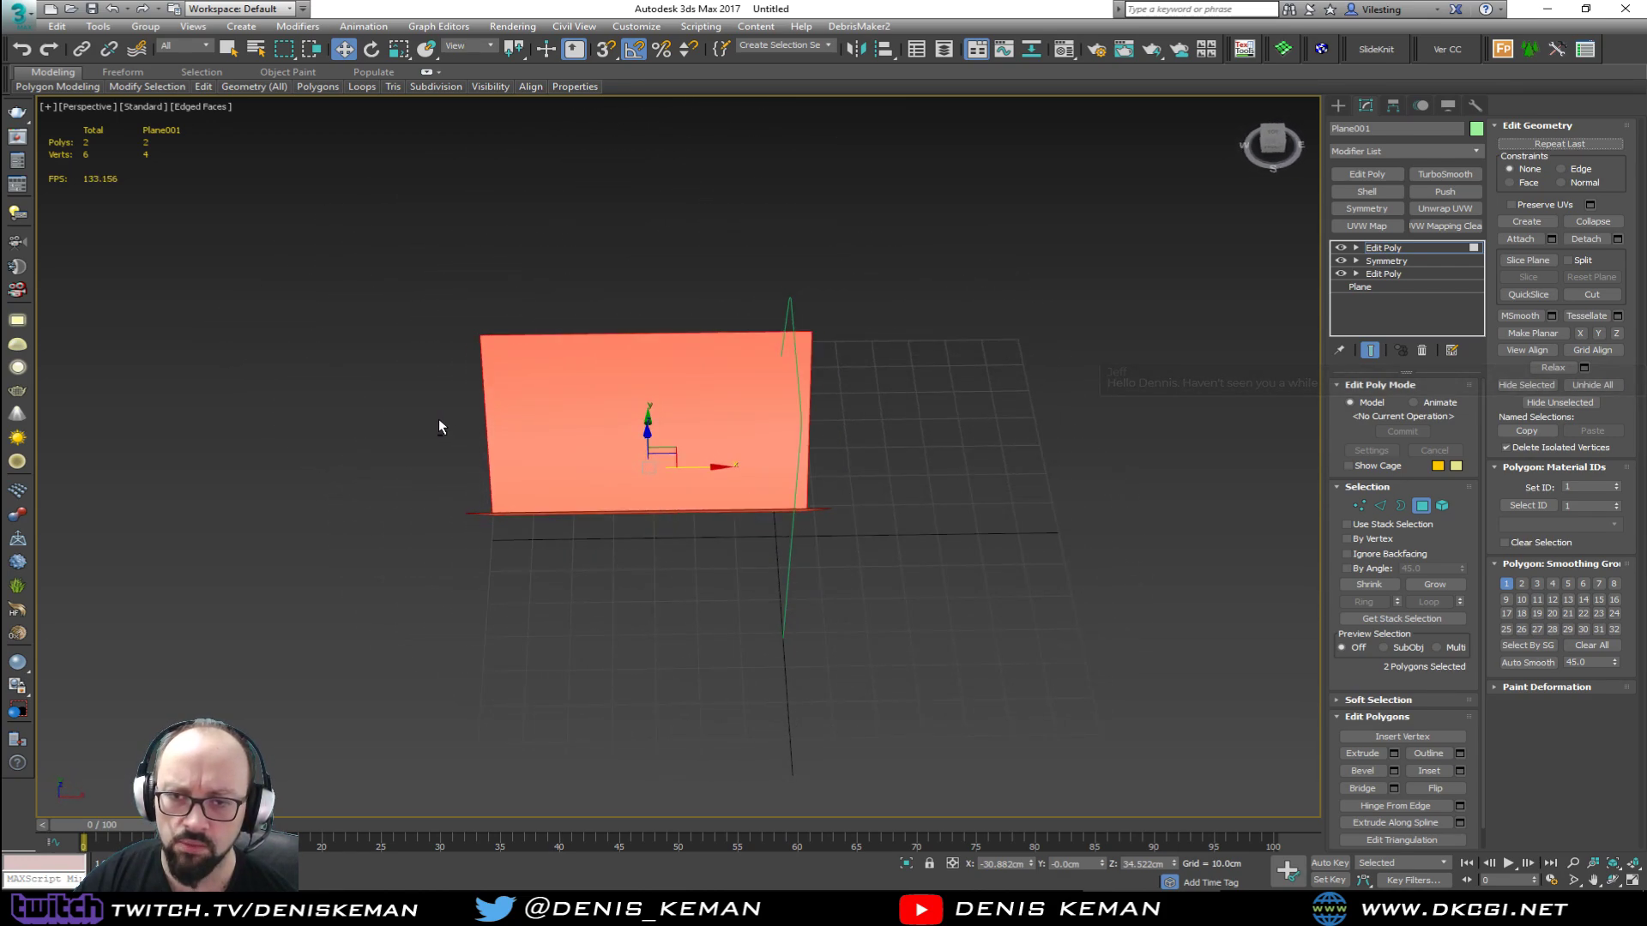
{"action": "key", "text": "2"}
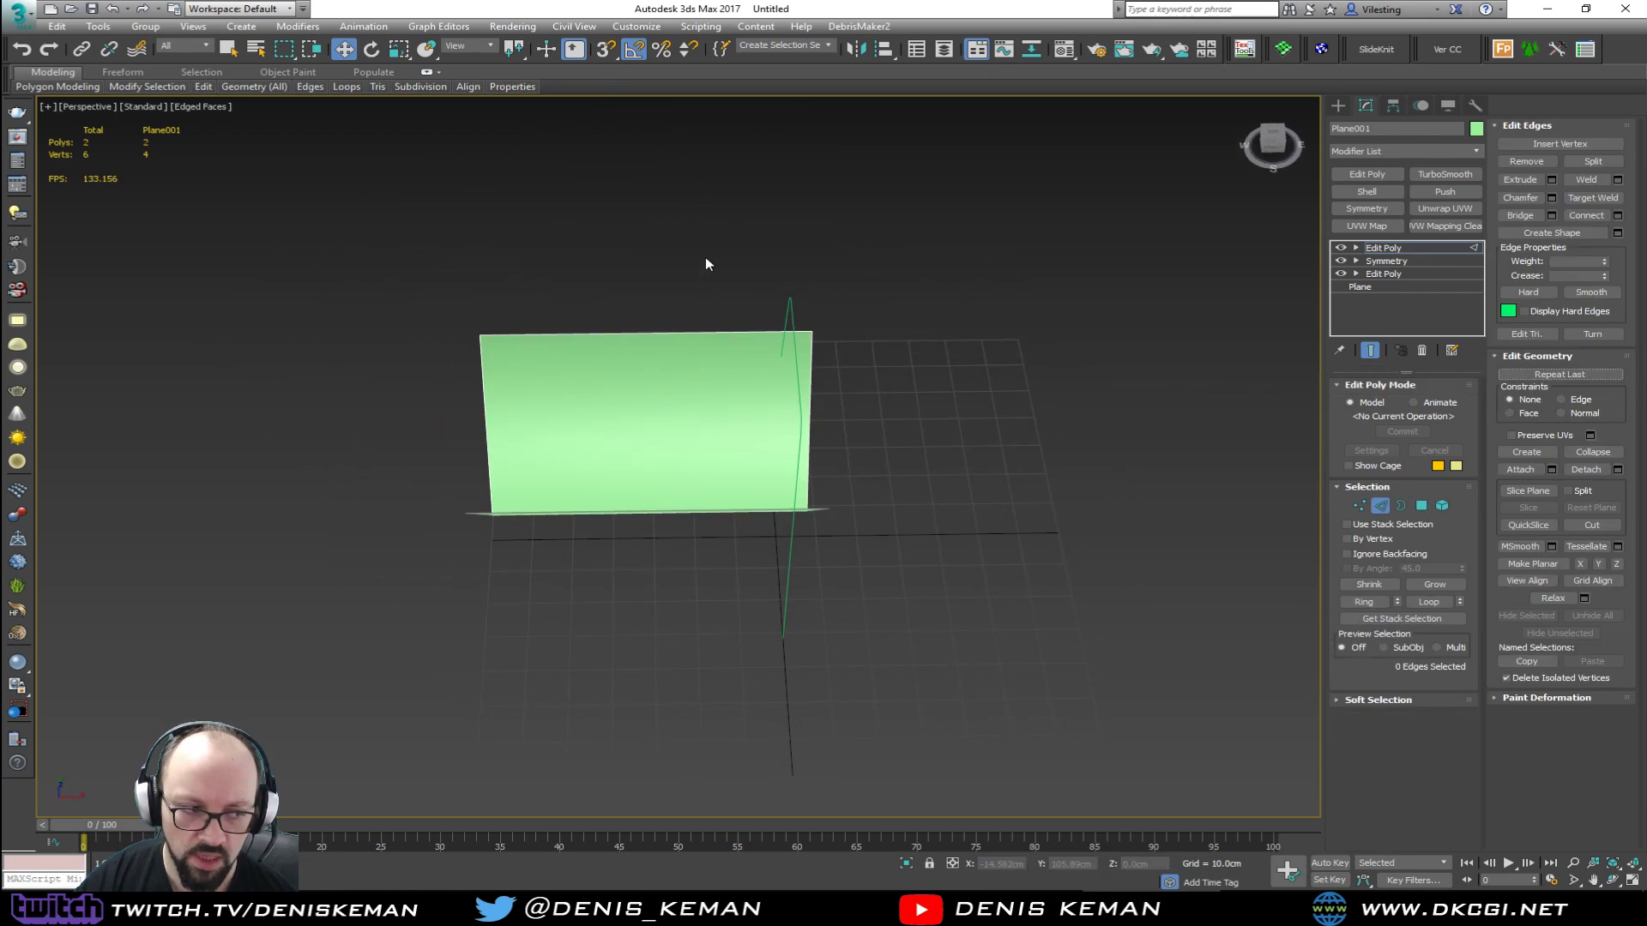
{"action": "left_click_drag", "start_coordinate": [696, 384], "coordinate": [650, 630]}
{"action": "middle_click_drag", "start_coordinate": [656, 567], "coordinate": [453, 523], "text": "alt"}
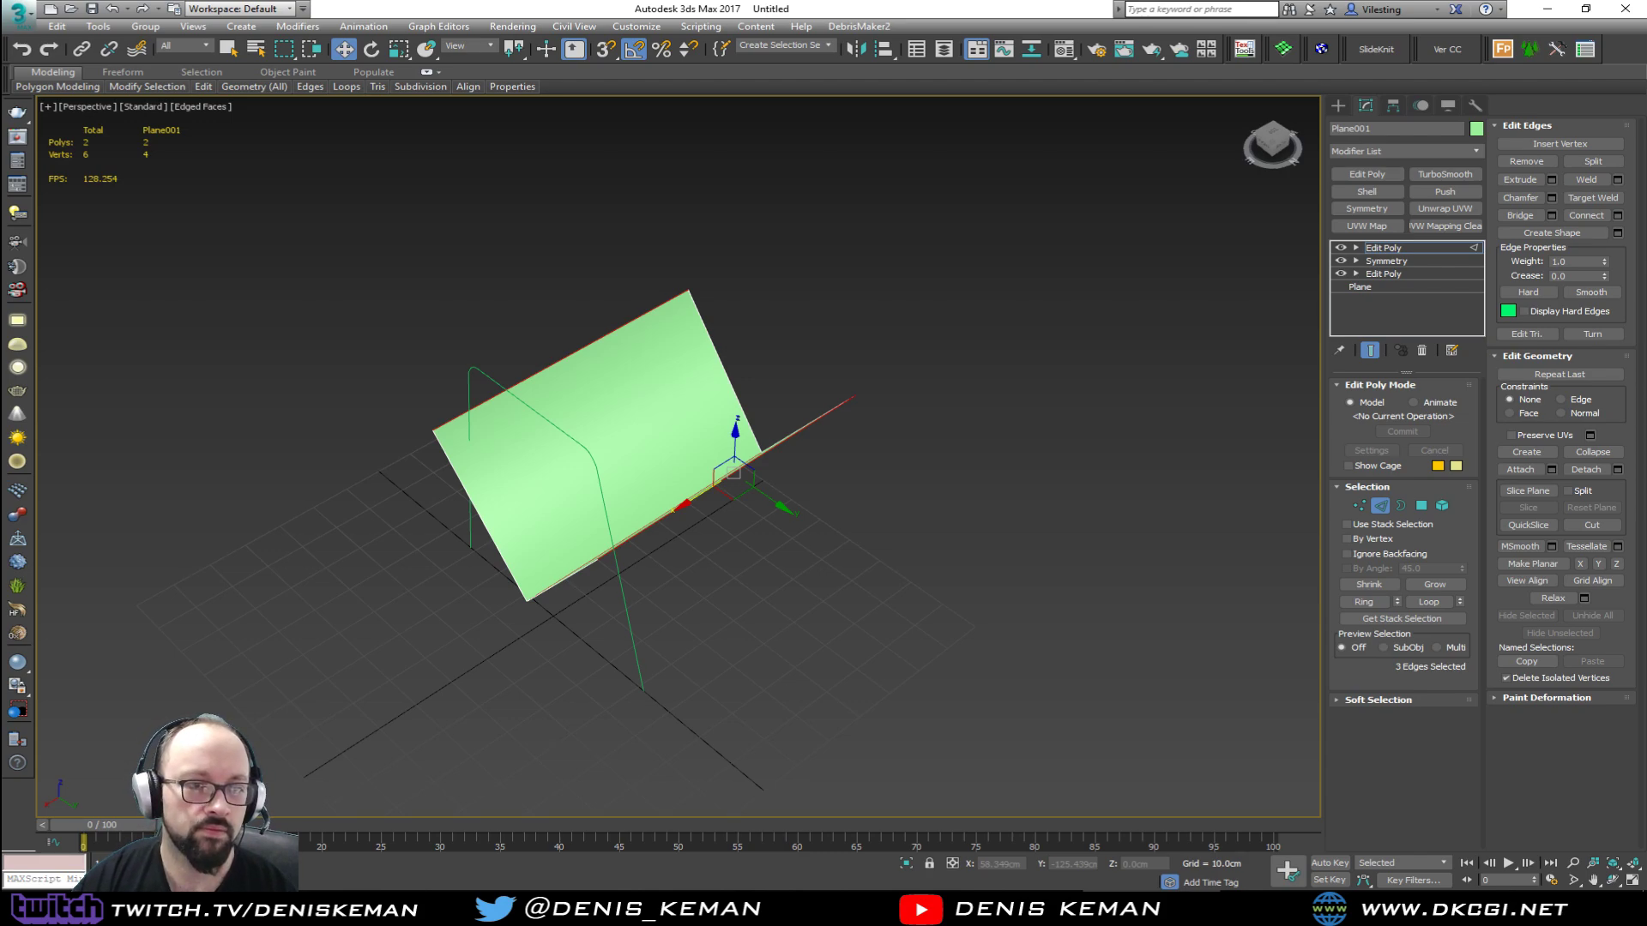
Step: Check the rack's wire layout in the reference photo and connect the selected lengthwise edges with 8 segments
{"action": "left_click_drag", "start_coordinate": [0, 141], "coordinate": [879, 105]}
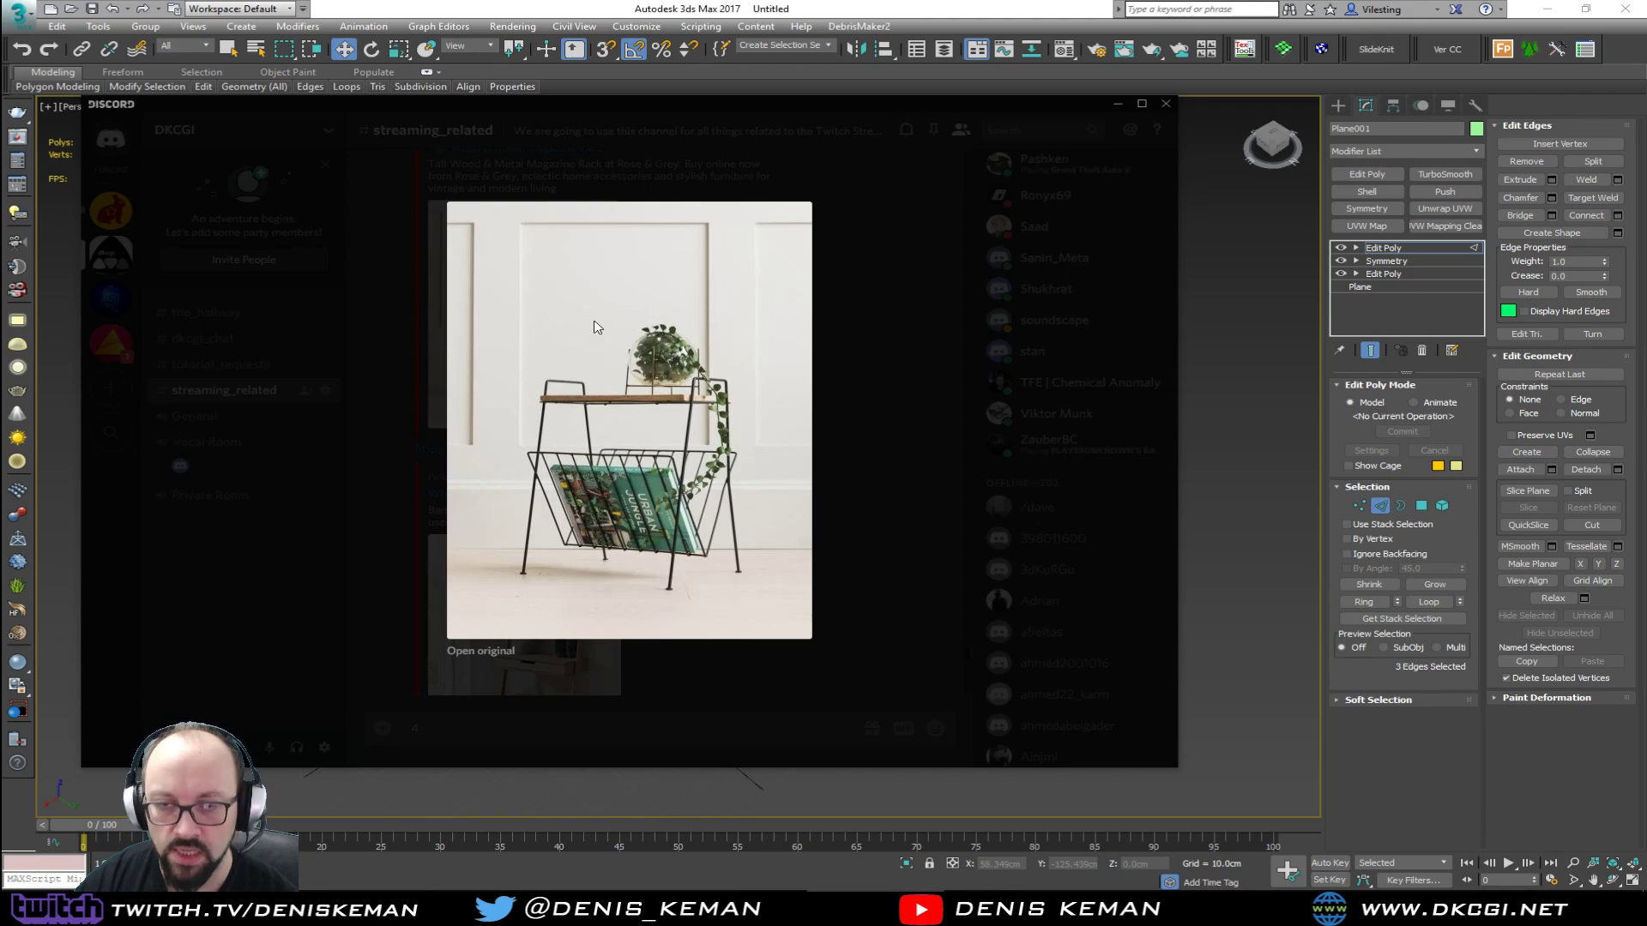
{"action": "left_click_drag", "start_coordinate": [673, 106], "coordinate": [0, 158]}
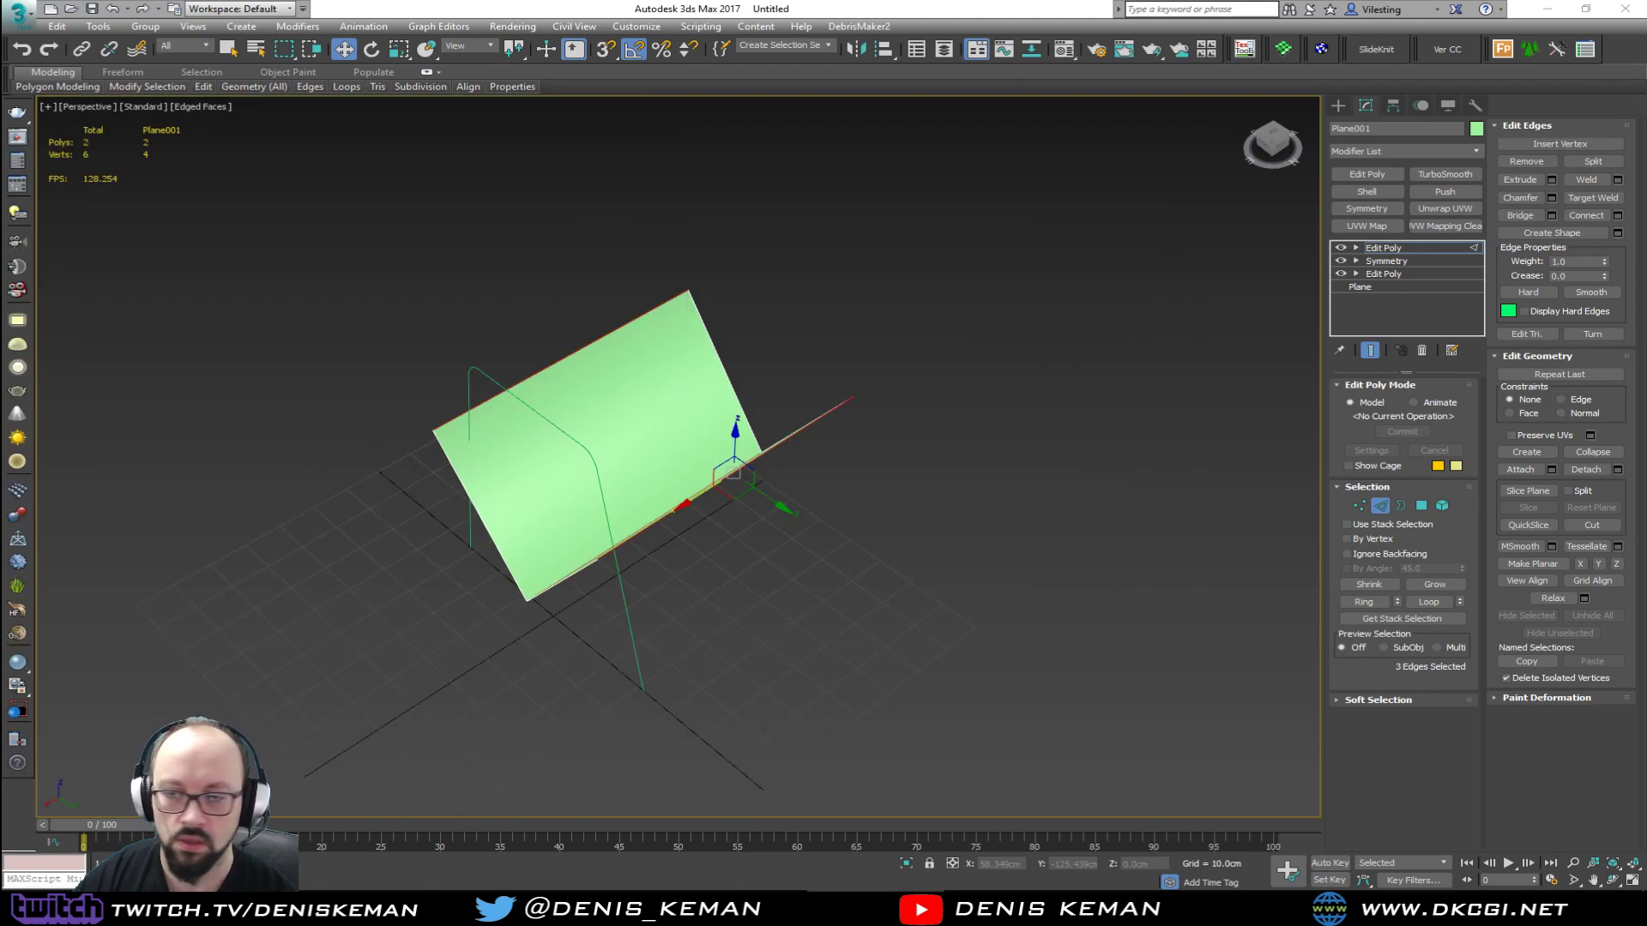
{"action": "left_click", "coordinate": [1624, 216]}
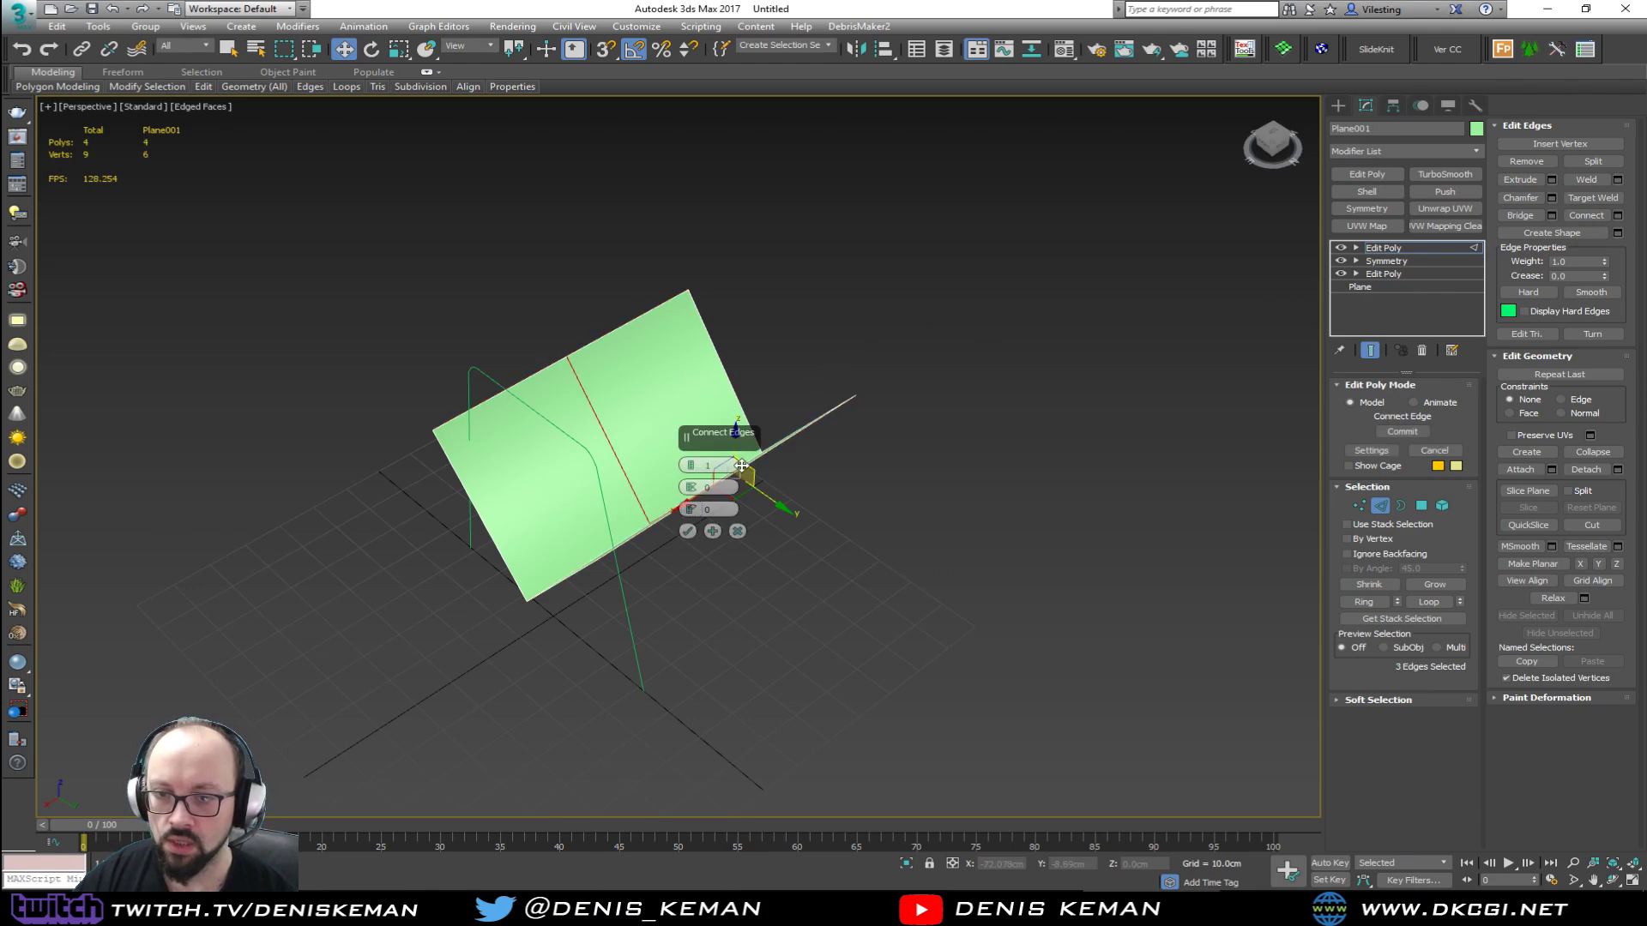
{"action": "left_click_drag", "start_coordinate": [693, 467], "coordinate": [693, 464]}
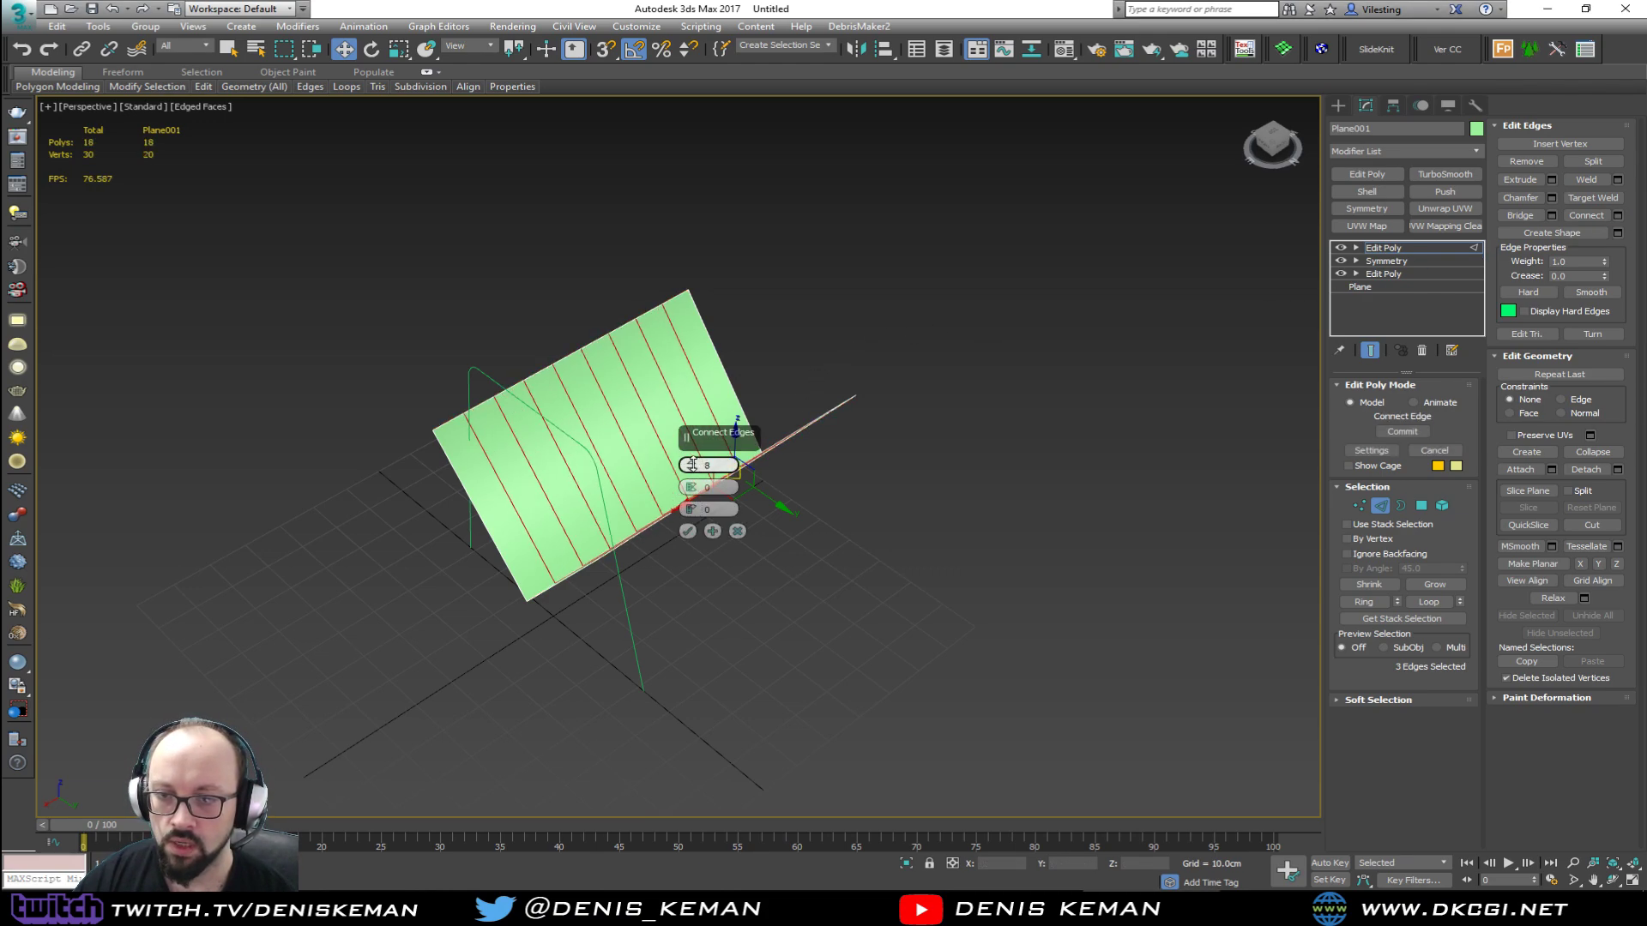
{"action": "left_click", "coordinate": [691, 529]}
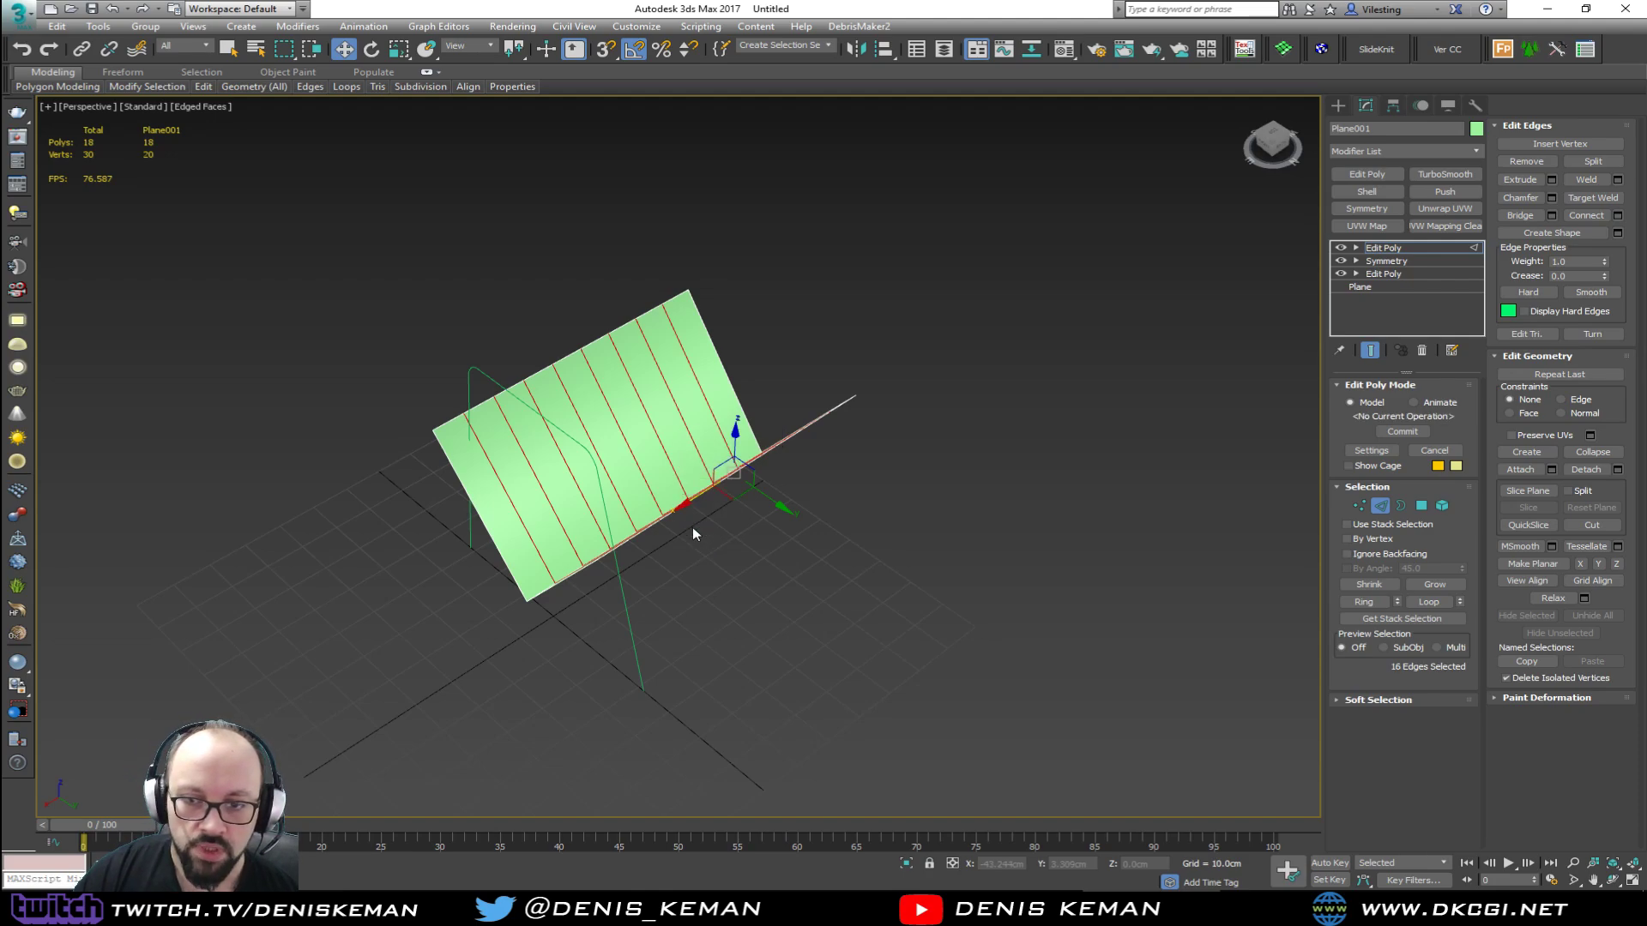
Step: Create a linear spline shape from the basket's selected cross edges and another from its remaining frame and centre fold edges
{"action": "left_click", "coordinate": [1617, 233]}
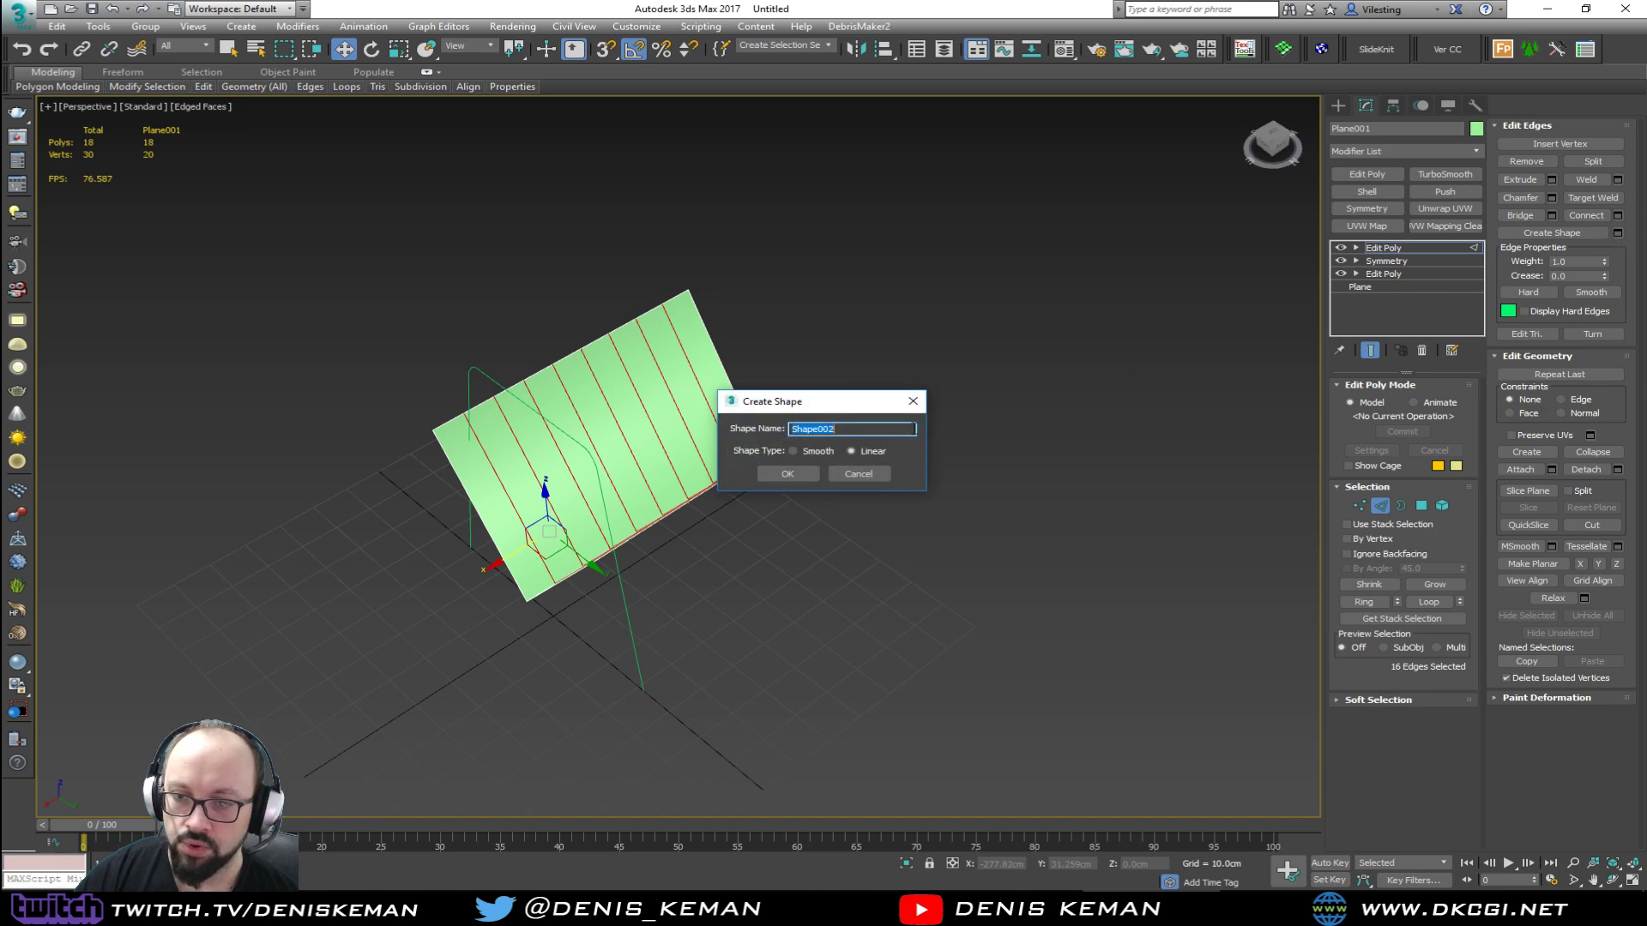
{"action": "left_click", "coordinate": [807, 480]}
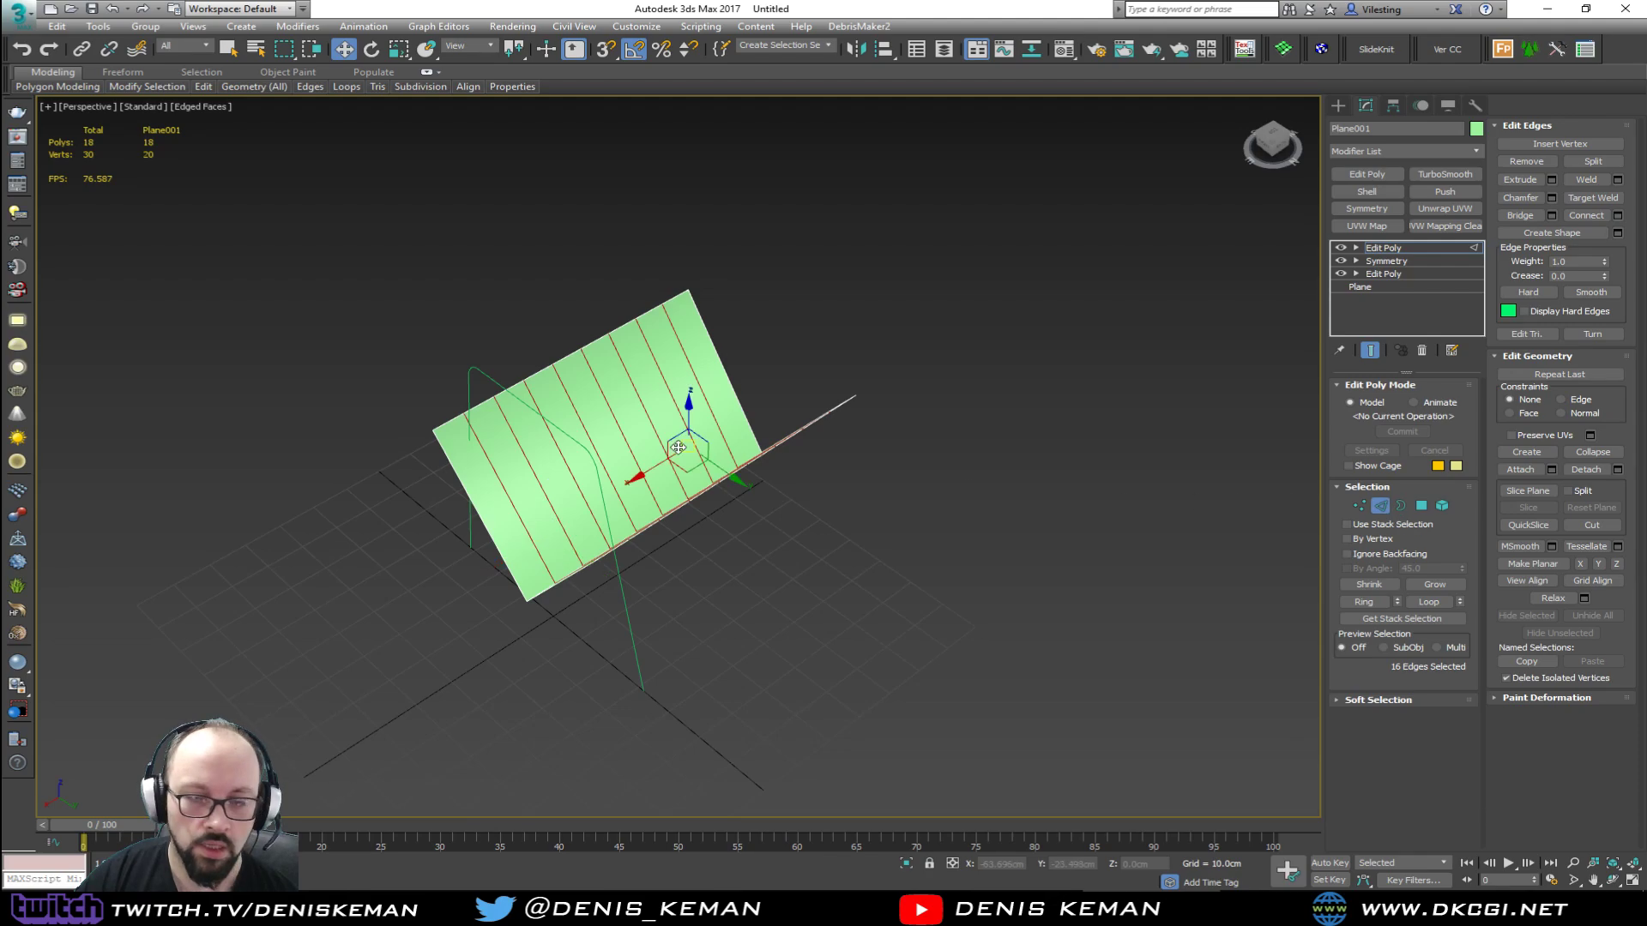
{"action": "scroll", "coordinate": [577, 440], "scroll_direction": "up", "scroll_amount": 3}
{"action": "key", "text": "ctrl+a"}
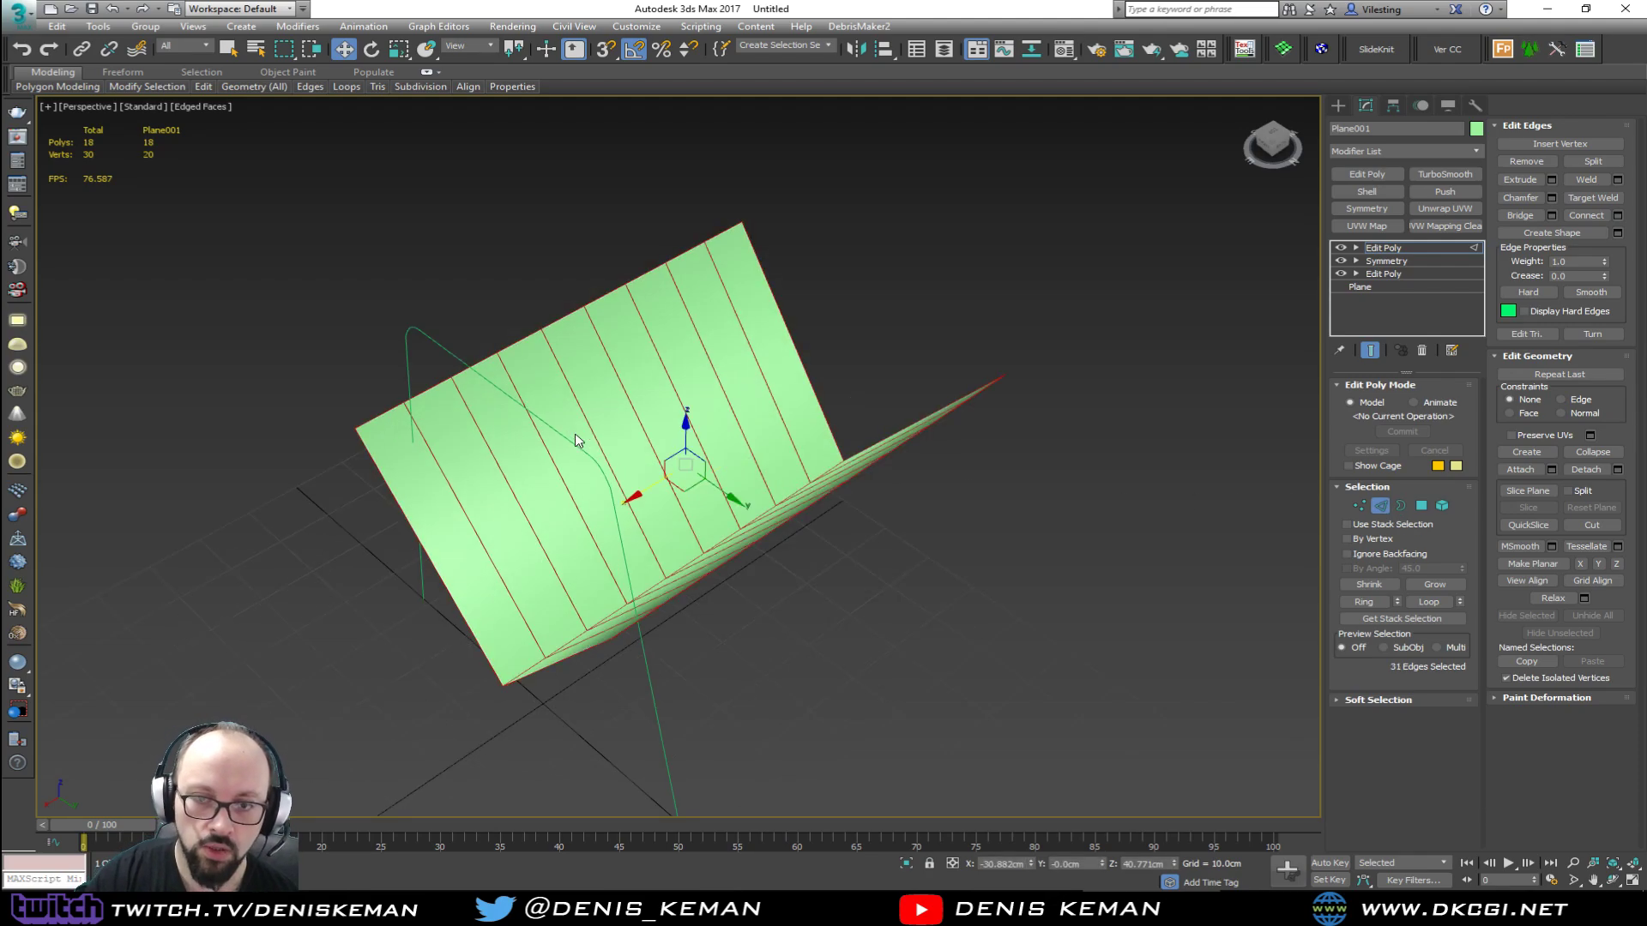
{"action": "middle_click_drag", "start_coordinate": [548, 415], "coordinate": [659, 393], "text": "alt"}
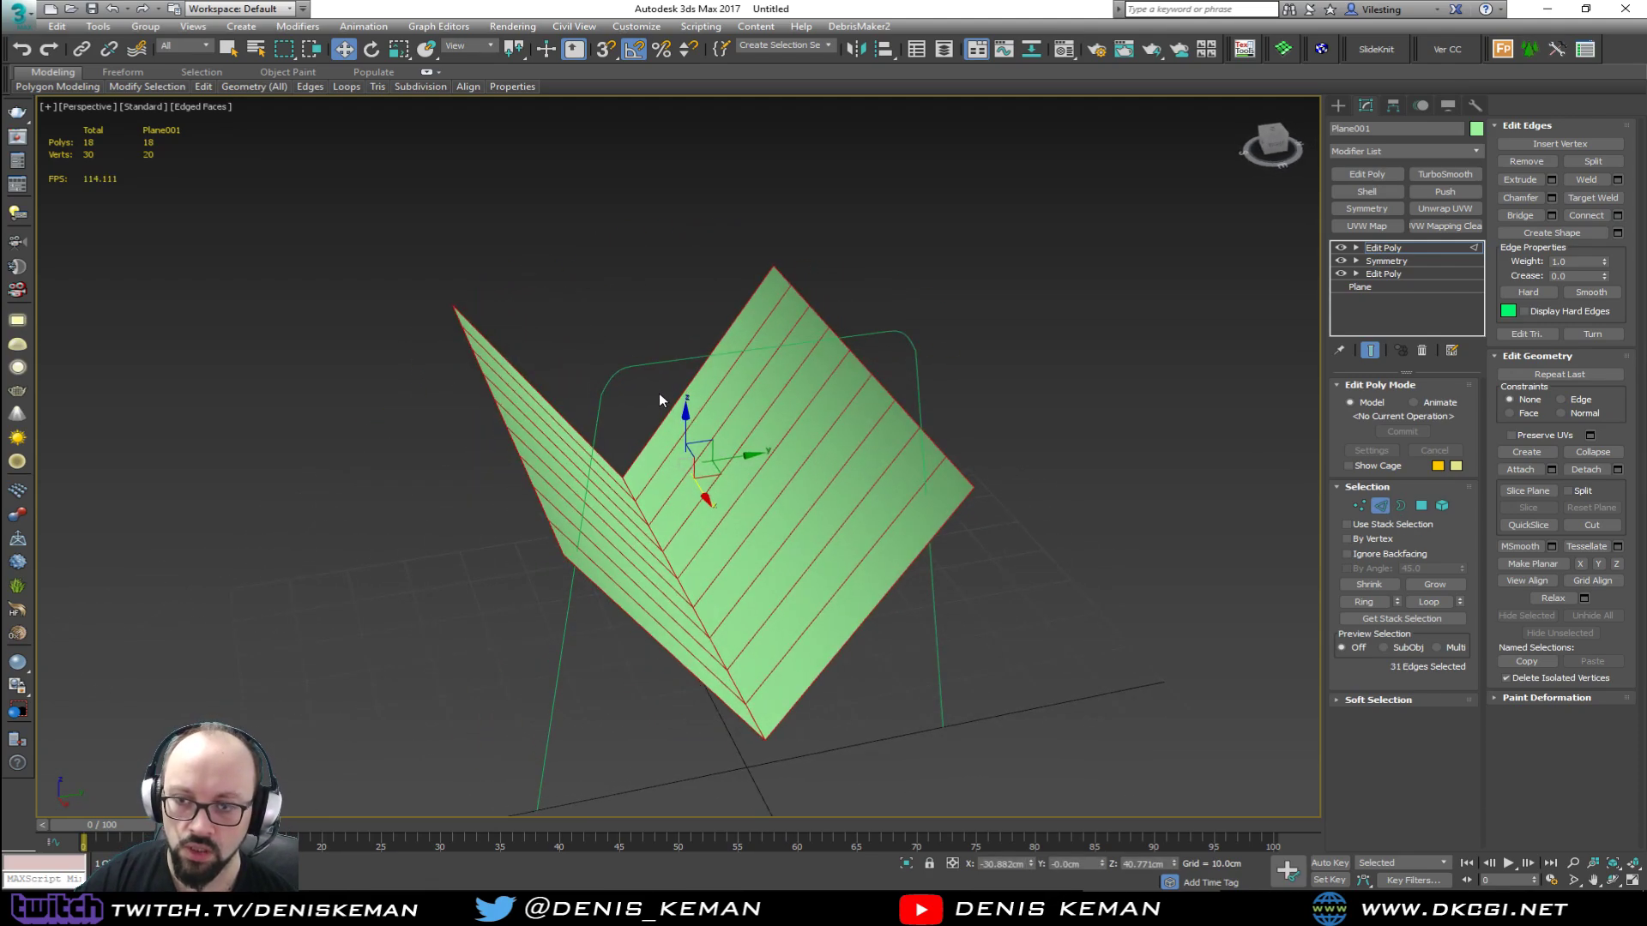
{"action": "left_click", "coordinate": [1617, 233]}
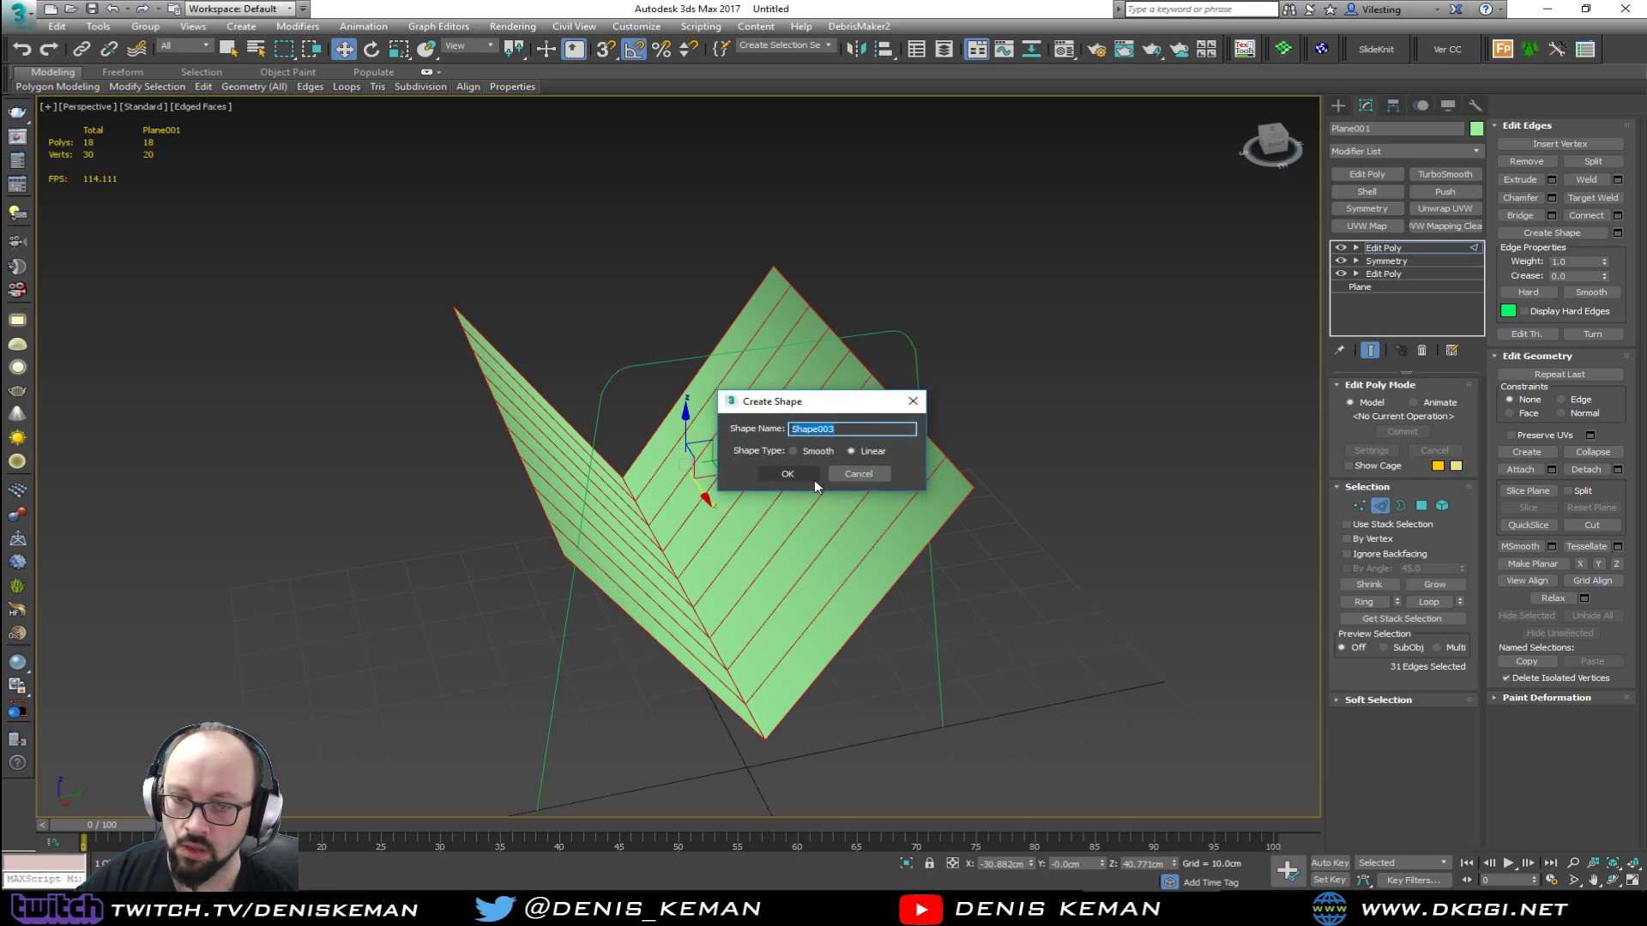
{"action": "left_click", "coordinate": [813, 479]}
Step: Leave edge editing and delete the V-shaped basket plane, keeping only the extracted splines
{"action": "left_click", "coordinate": [1381, 508]}
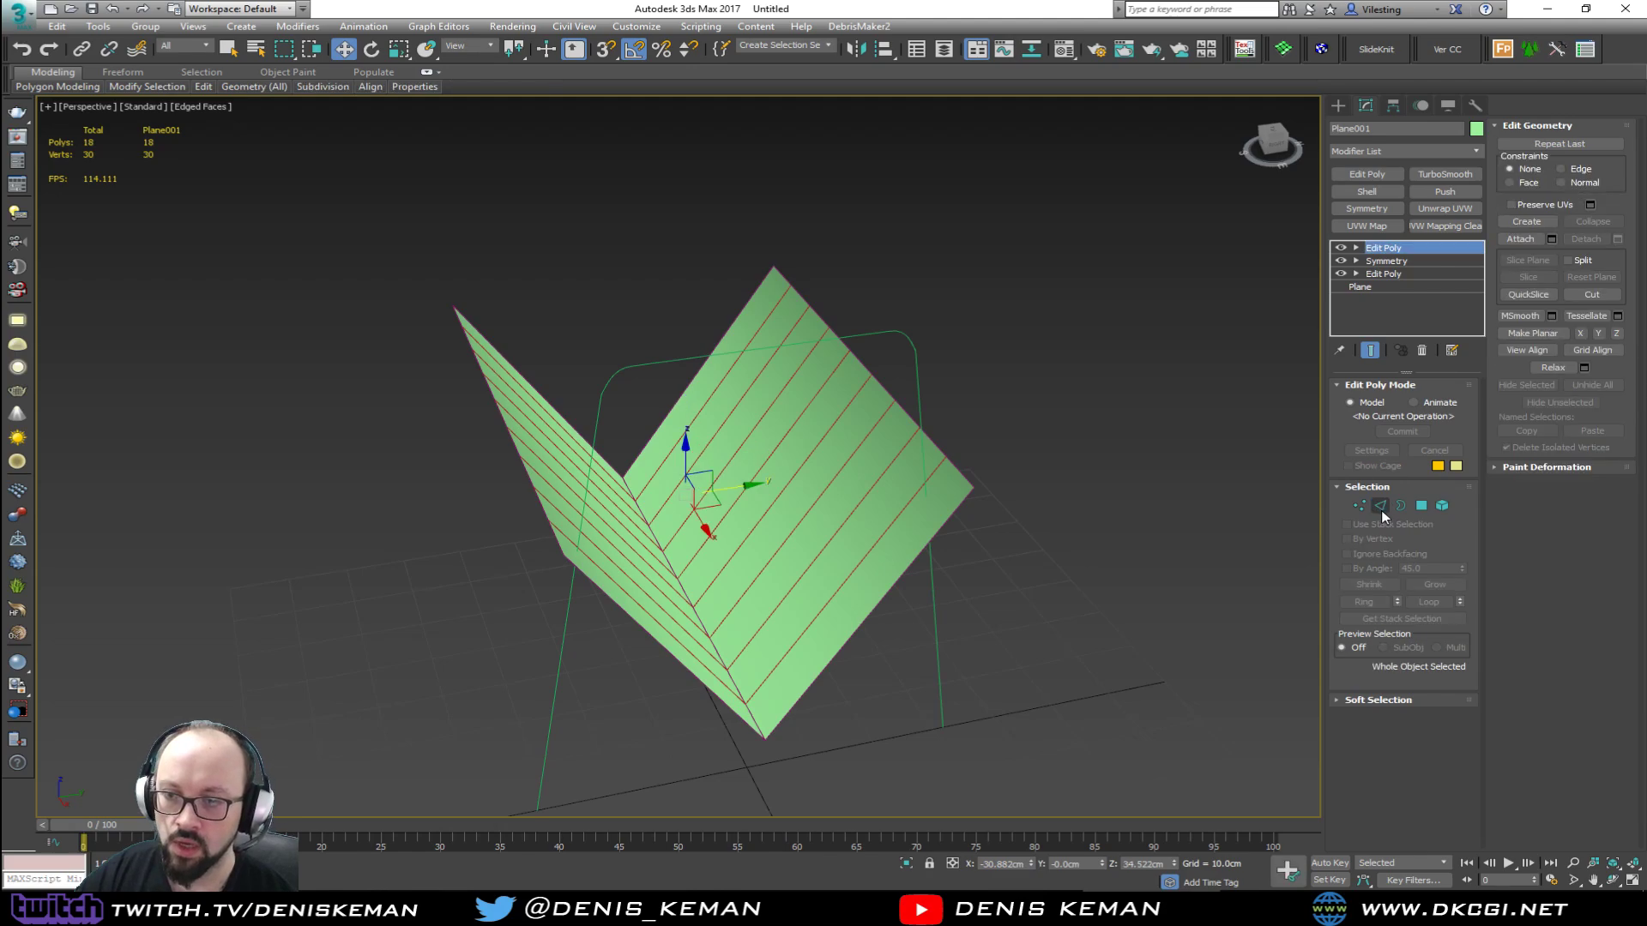
{"action": "key", "text": "Delete"}
{"action": "middle_click_drag", "start_coordinate": [950, 484], "coordinate": [777, 509], "text": "alt"}
Step: Make the basket's outer frame spline renderable in both renderer and viewport with a radial cross-section
{"action": "left_click", "coordinate": [774, 519]}
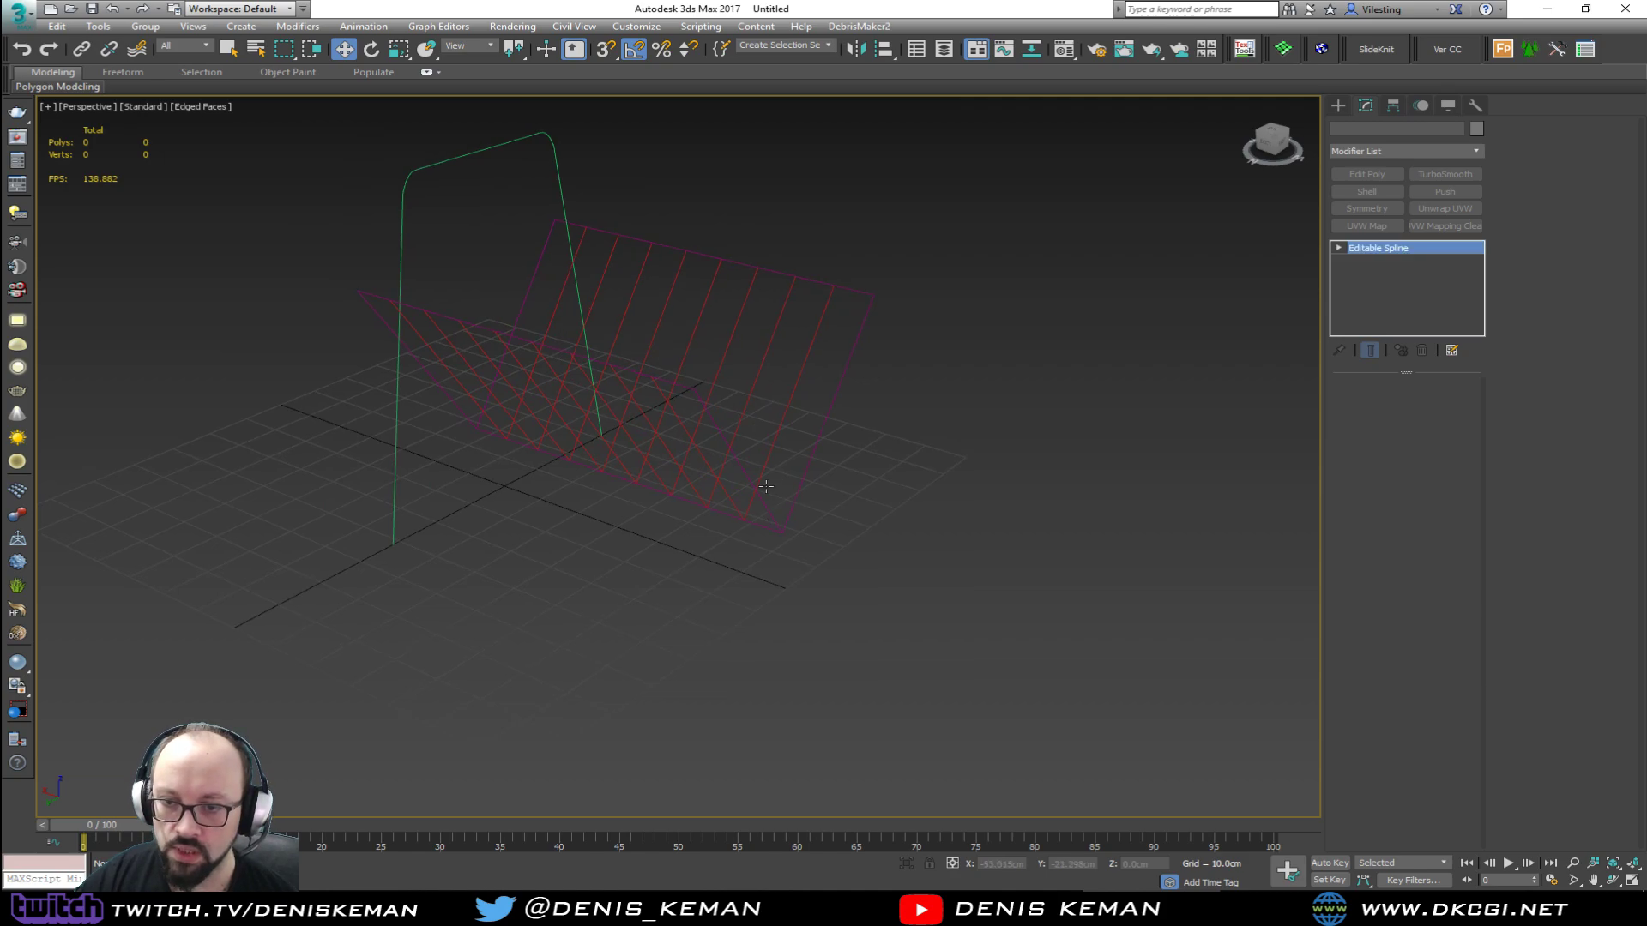
{"action": "left_click", "coordinate": [1394, 401]}
{"action": "left_click", "coordinate": [1395, 413]}
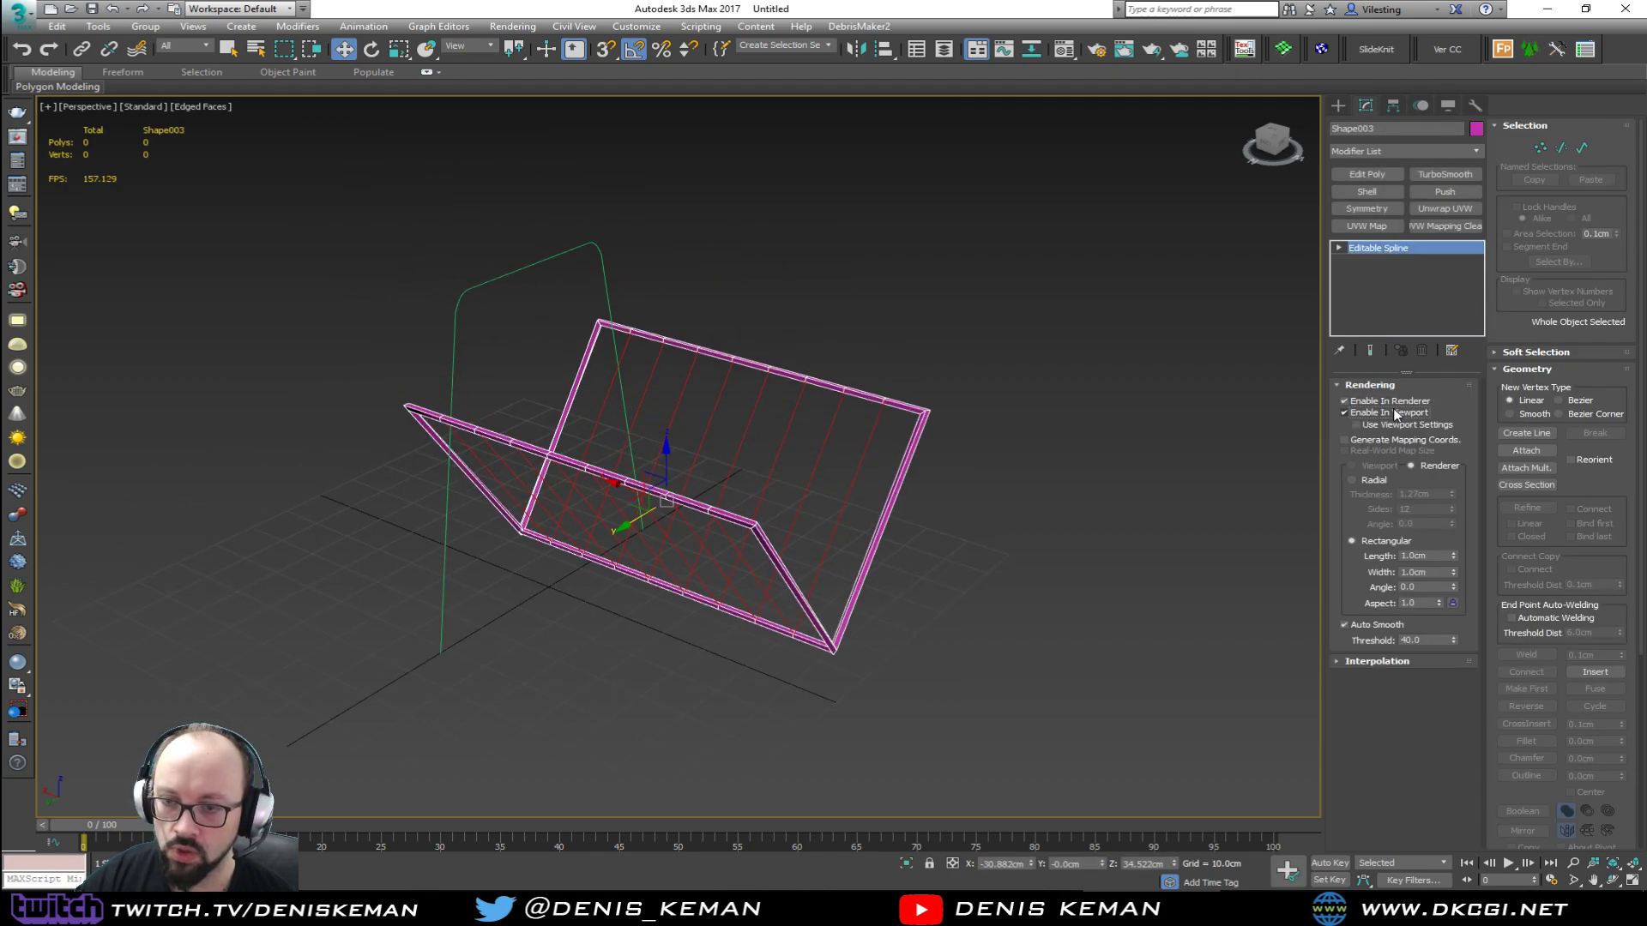
{"action": "left_click", "coordinate": [1354, 480]}
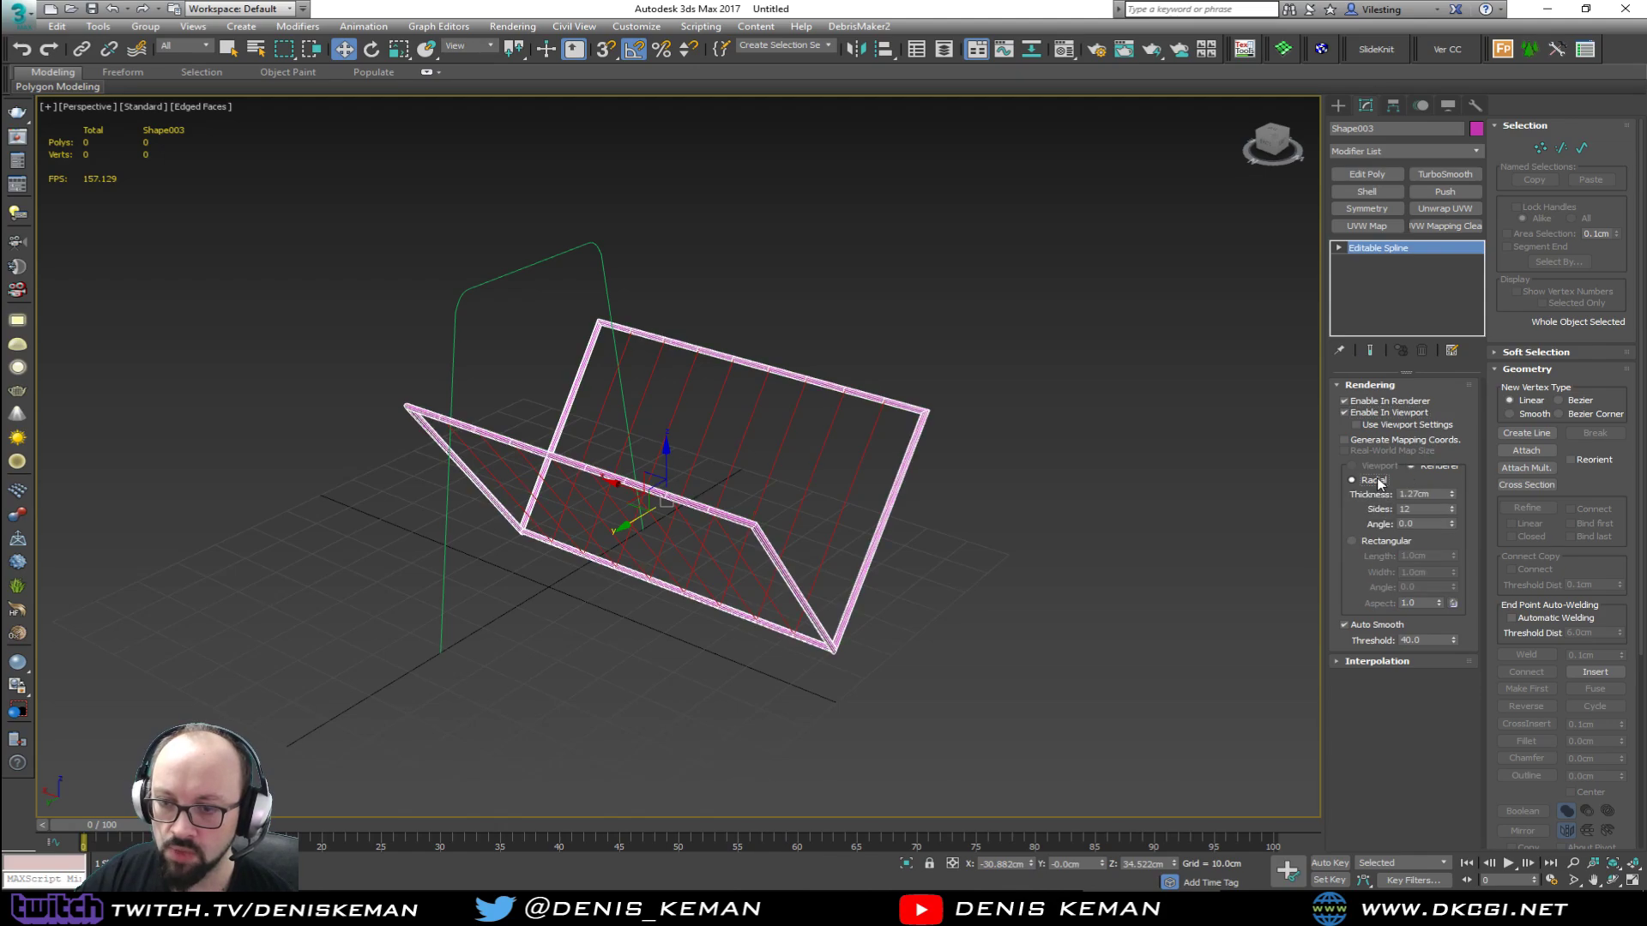
Step: Add an Edit Poly modifier to the frame and raise its lengthwise bottom bar element by about 2.1 cm
{"action": "scroll", "coordinate": [839, 656], "scroll_direction": "up", "scroll_amount": 7}
{"action": "middle_click_drag", "start_coordinate": [825, 641], "coordinate": [877, 641], "text": "alt"}
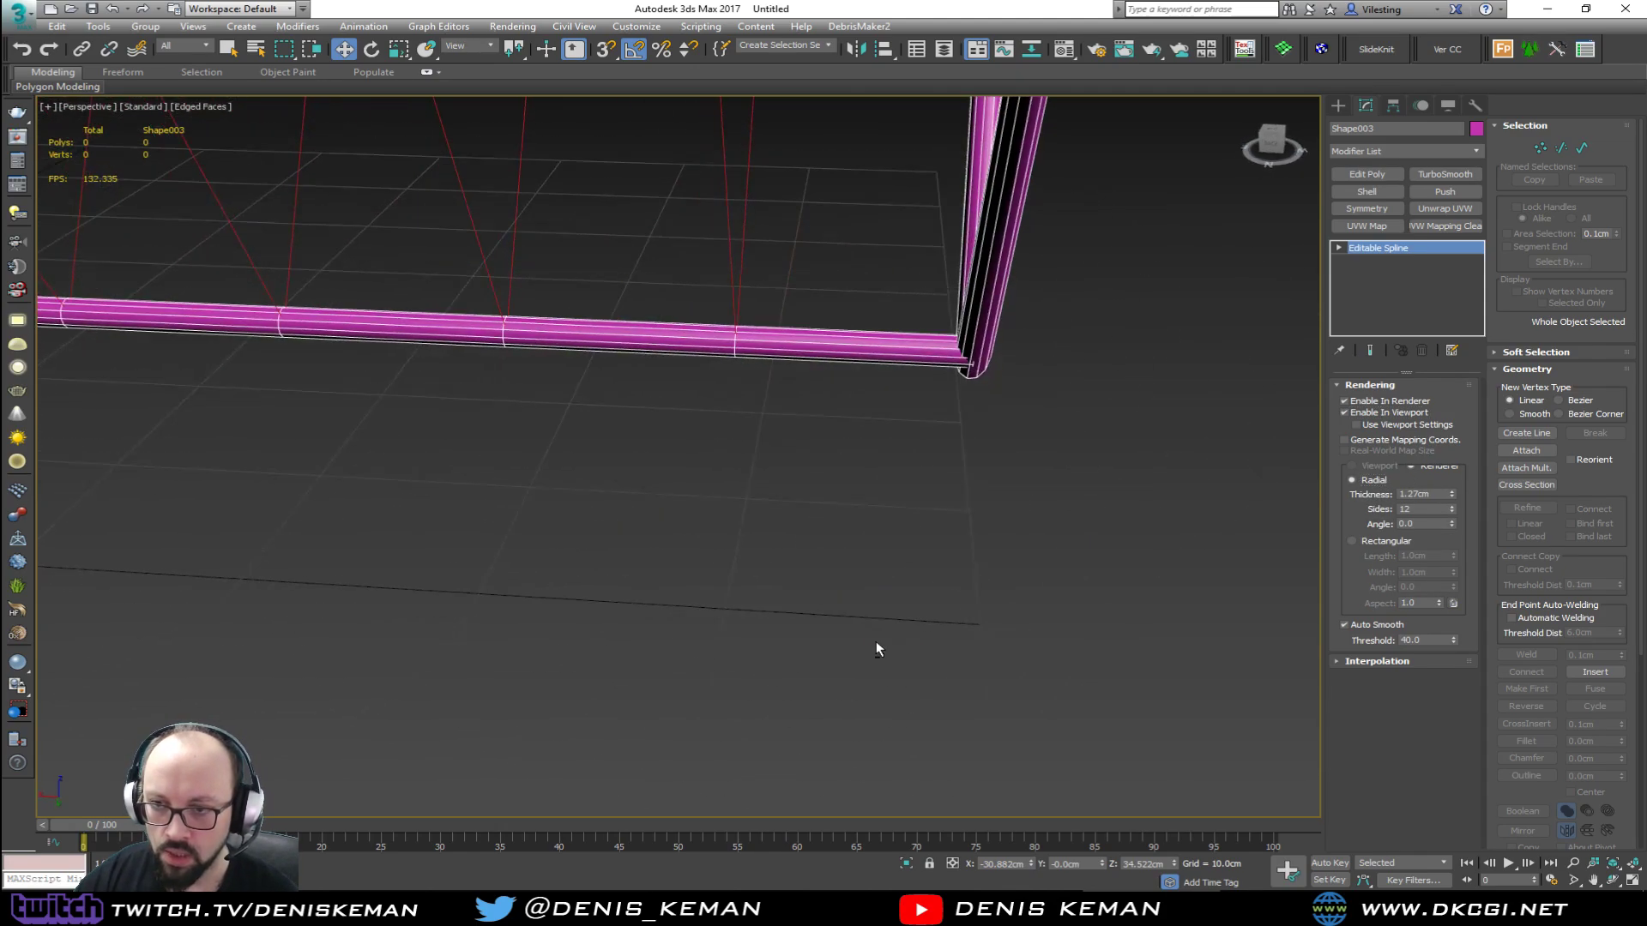
{"action": "middle_click_drag", "start_coordinate": [901, 473], "coordinate": [1062, 561]}
{"action": "middle_click_drag", "start_coordinate": [962, 488], "coordinate": [1038, 551]}
{"action": "scroll", "coordinate": [943, 573], "scroll_direction": "down", "scroll_amount": 5}
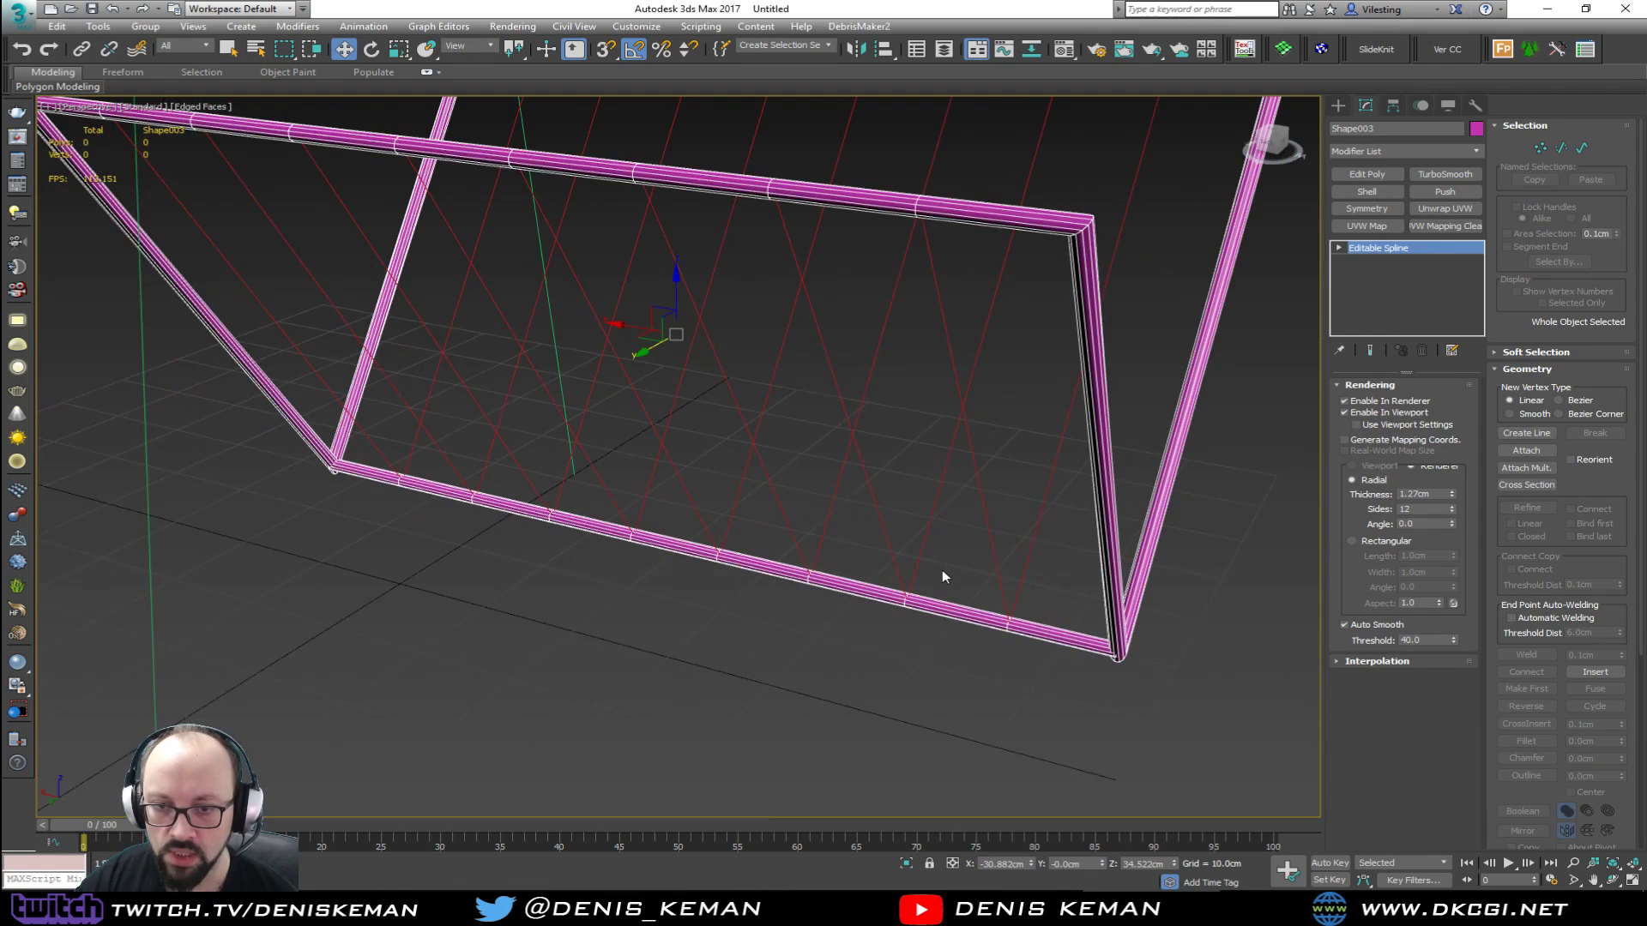
{"action": "middle_click_drag", "start_coordinate": [874, 511], "coordinate": [805, 467], "text": "alt"}
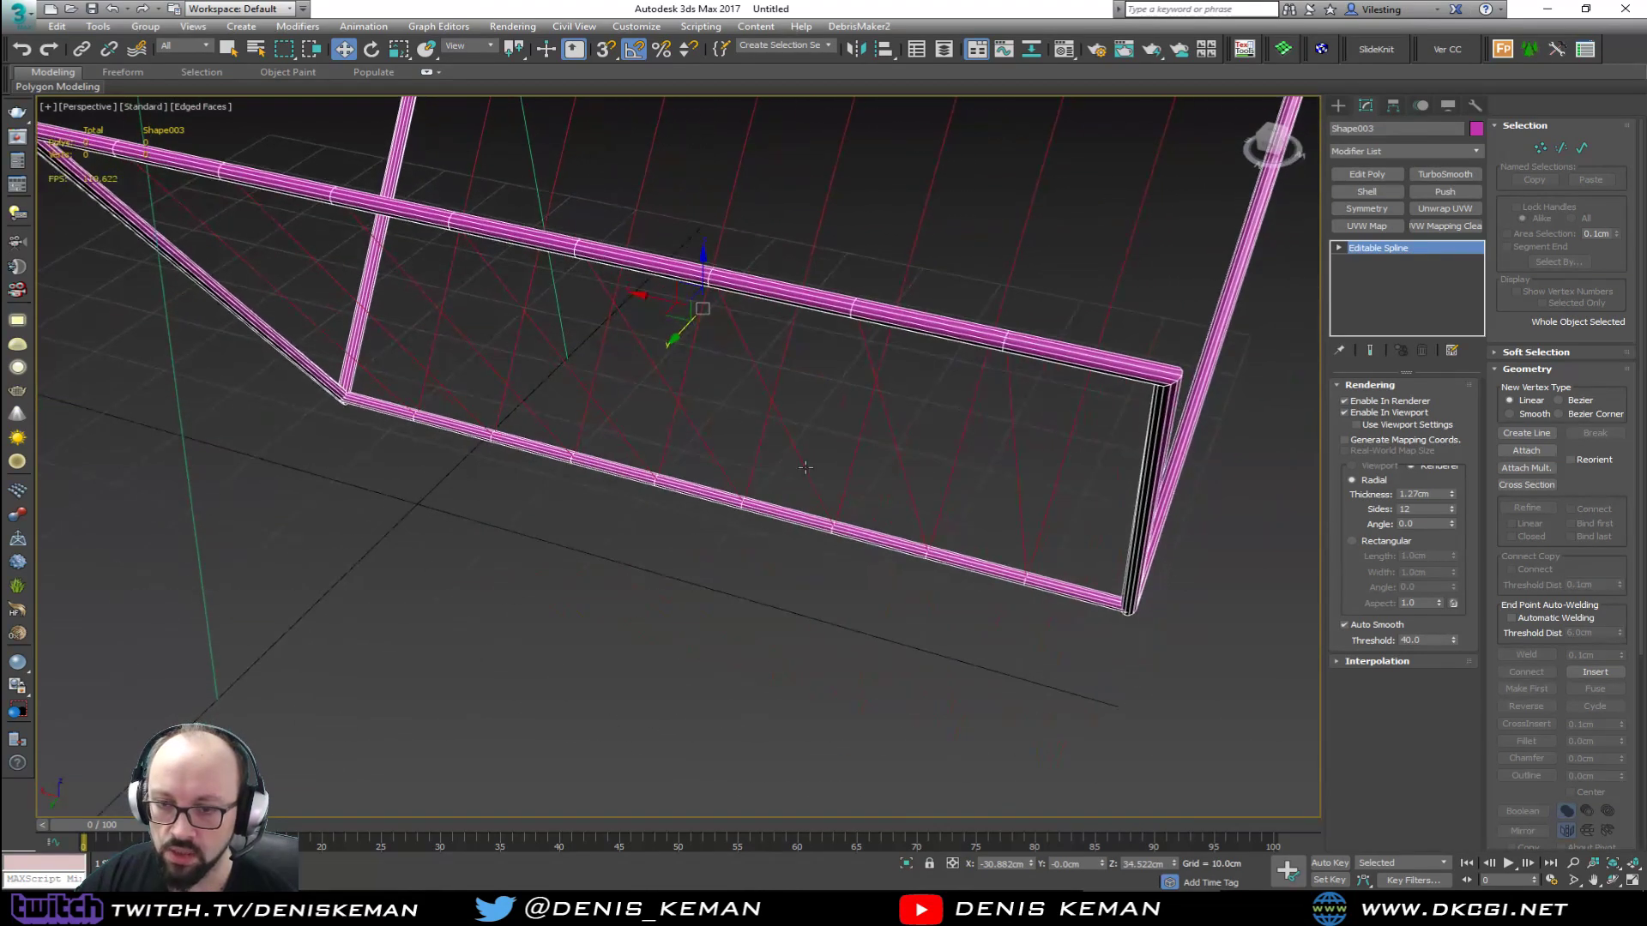
{"action": "left_click", "coordinate": [1369, 174]}
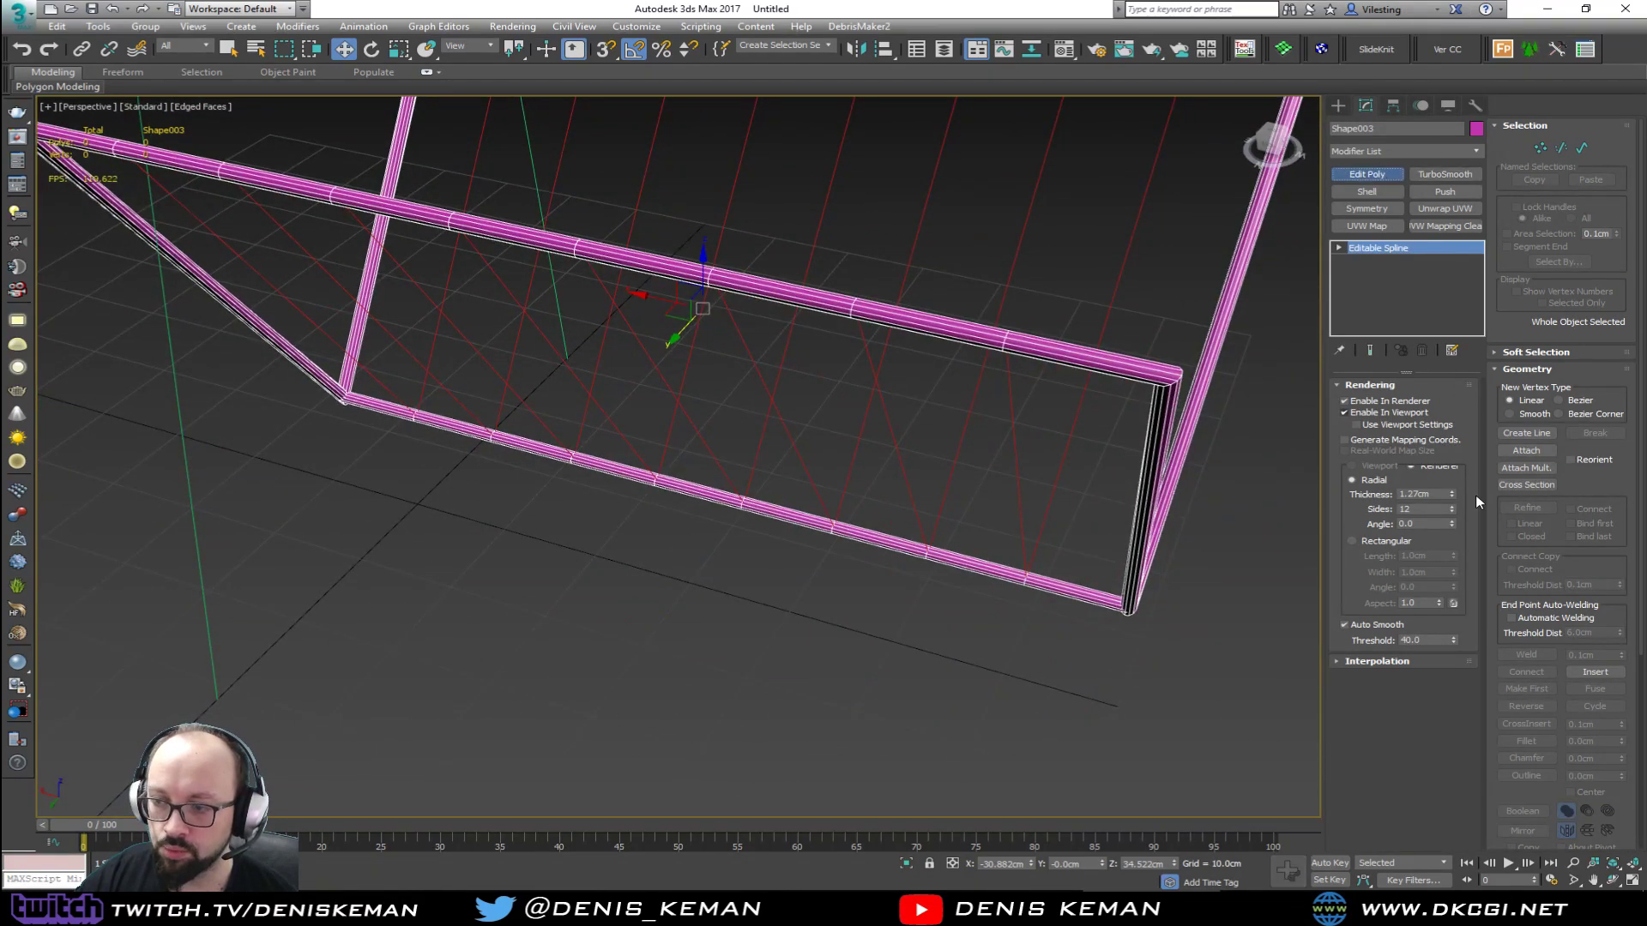
{"action": "left_click", "coordinate": [1442, 506]}
{"action": "left_click", "coordinate": [871, 540]}
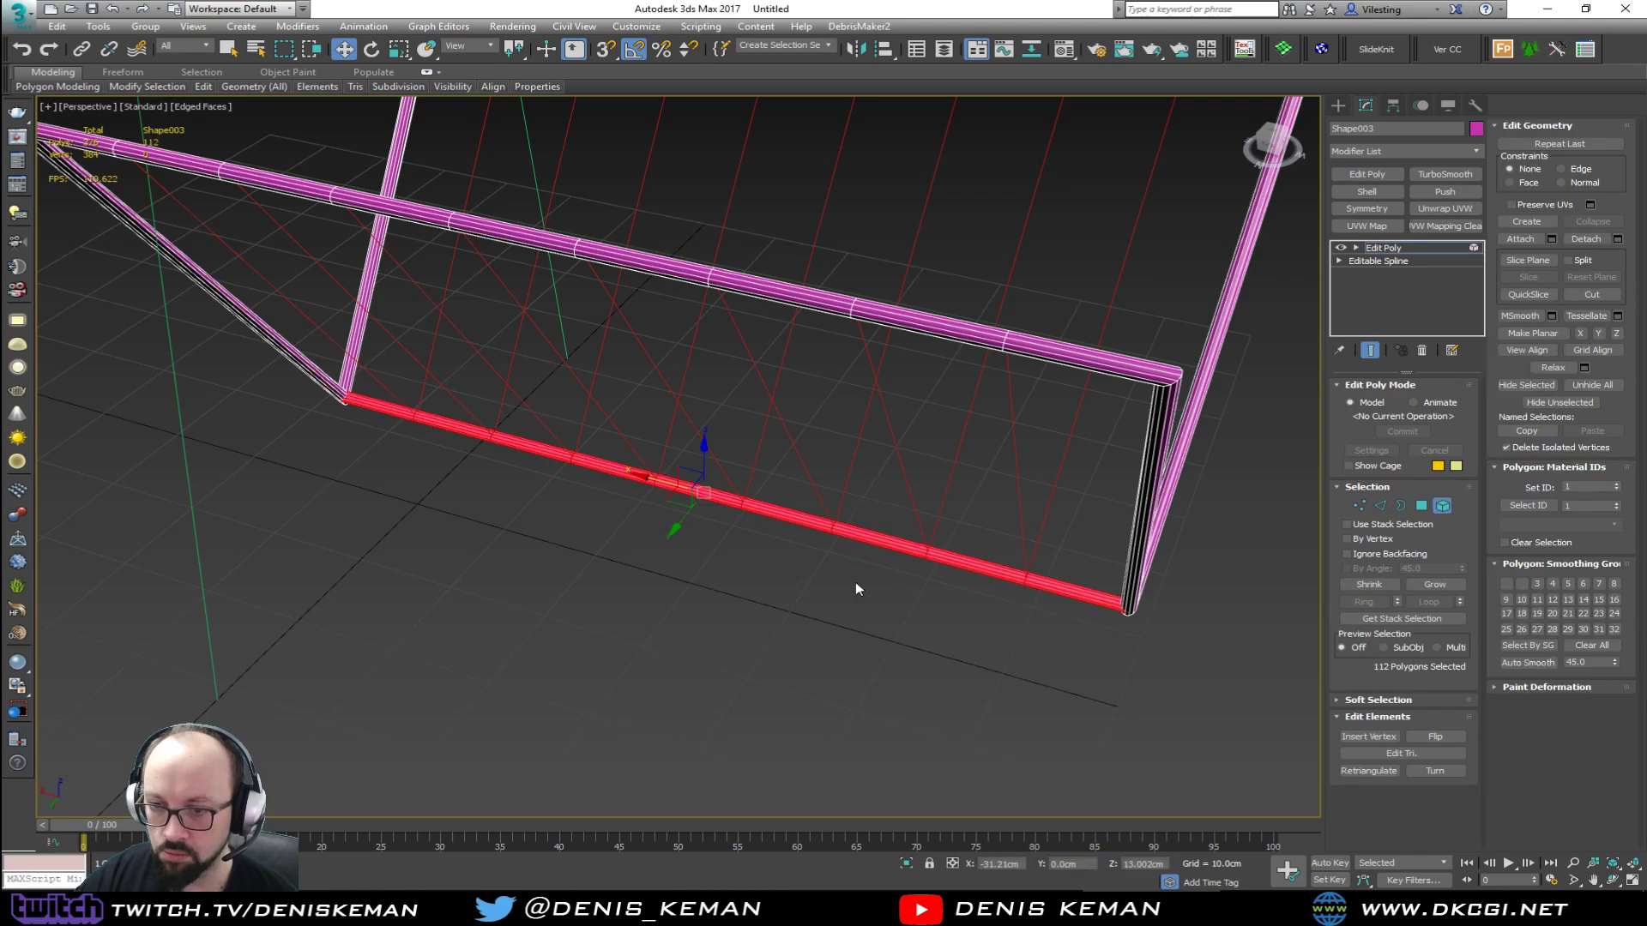
{"action": "middle_click_drag", "start_coordinate": [856, 582], "coordinate": [824, 552], "text": "alt"}
{"action": "scroll", "coordinate": [762, 563], "scroll_direction": "up", "scroll_amount": 3}
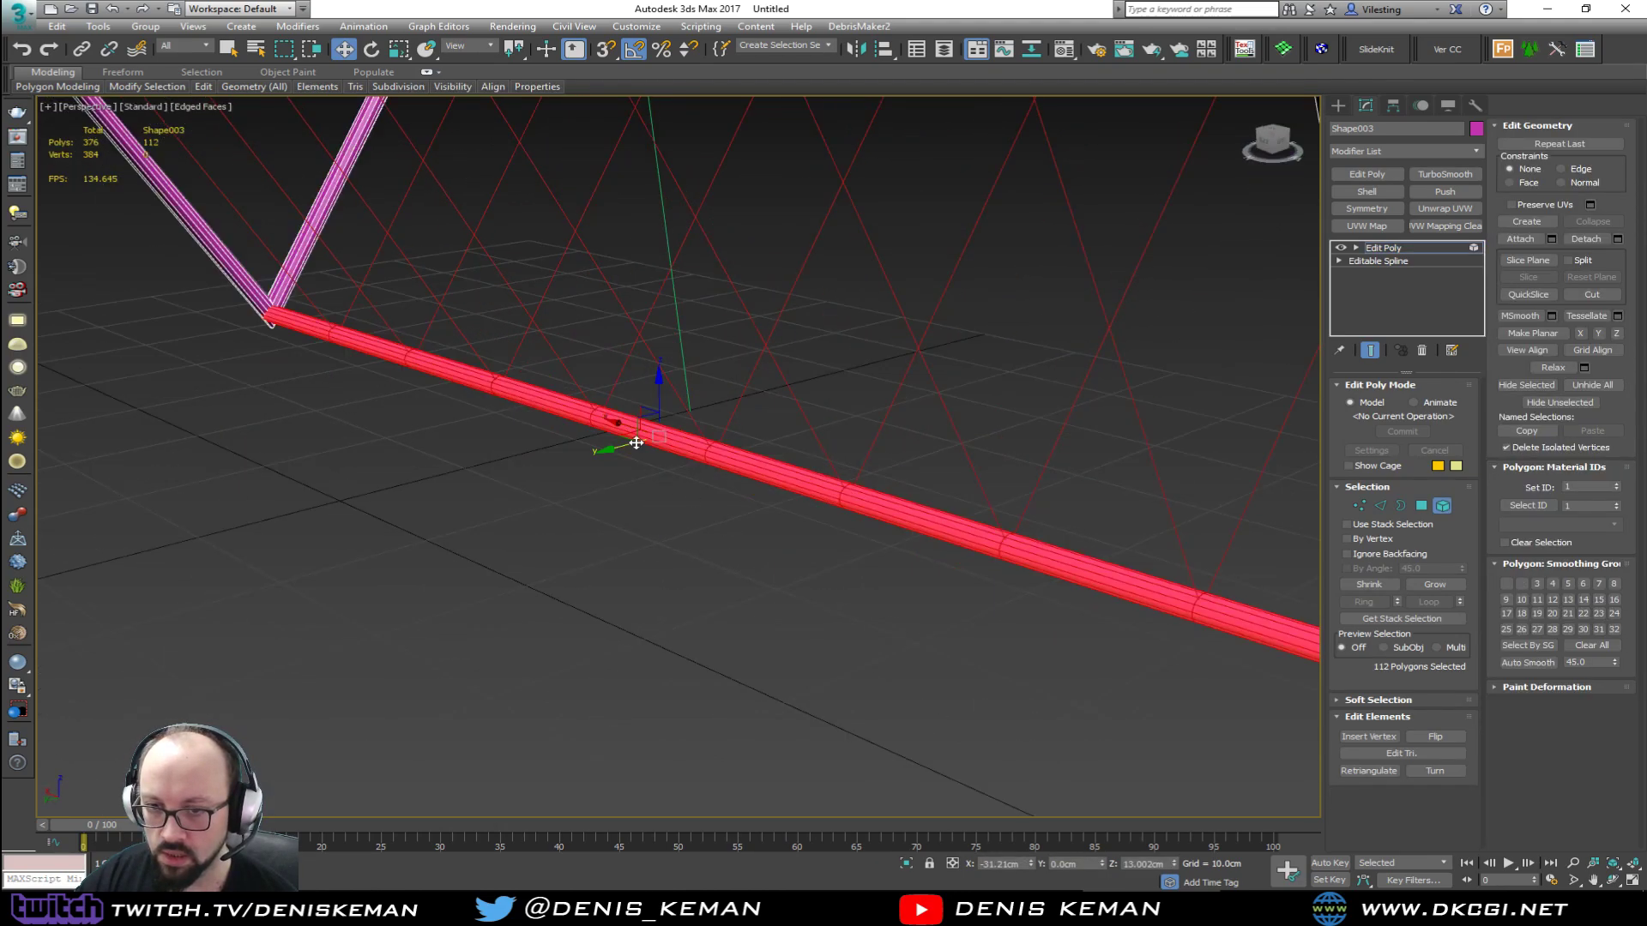
{"action": "left_click_drag", "start_coordinate": [659, 407], "coordinate": [687, 363]}
Step: Delete the three end cap polygons of the raised bottom bar where it meets the near V corner
{"action": "middle_click_drag", "start_coordinate": [721, 412], "coordinate": [491, 425]}
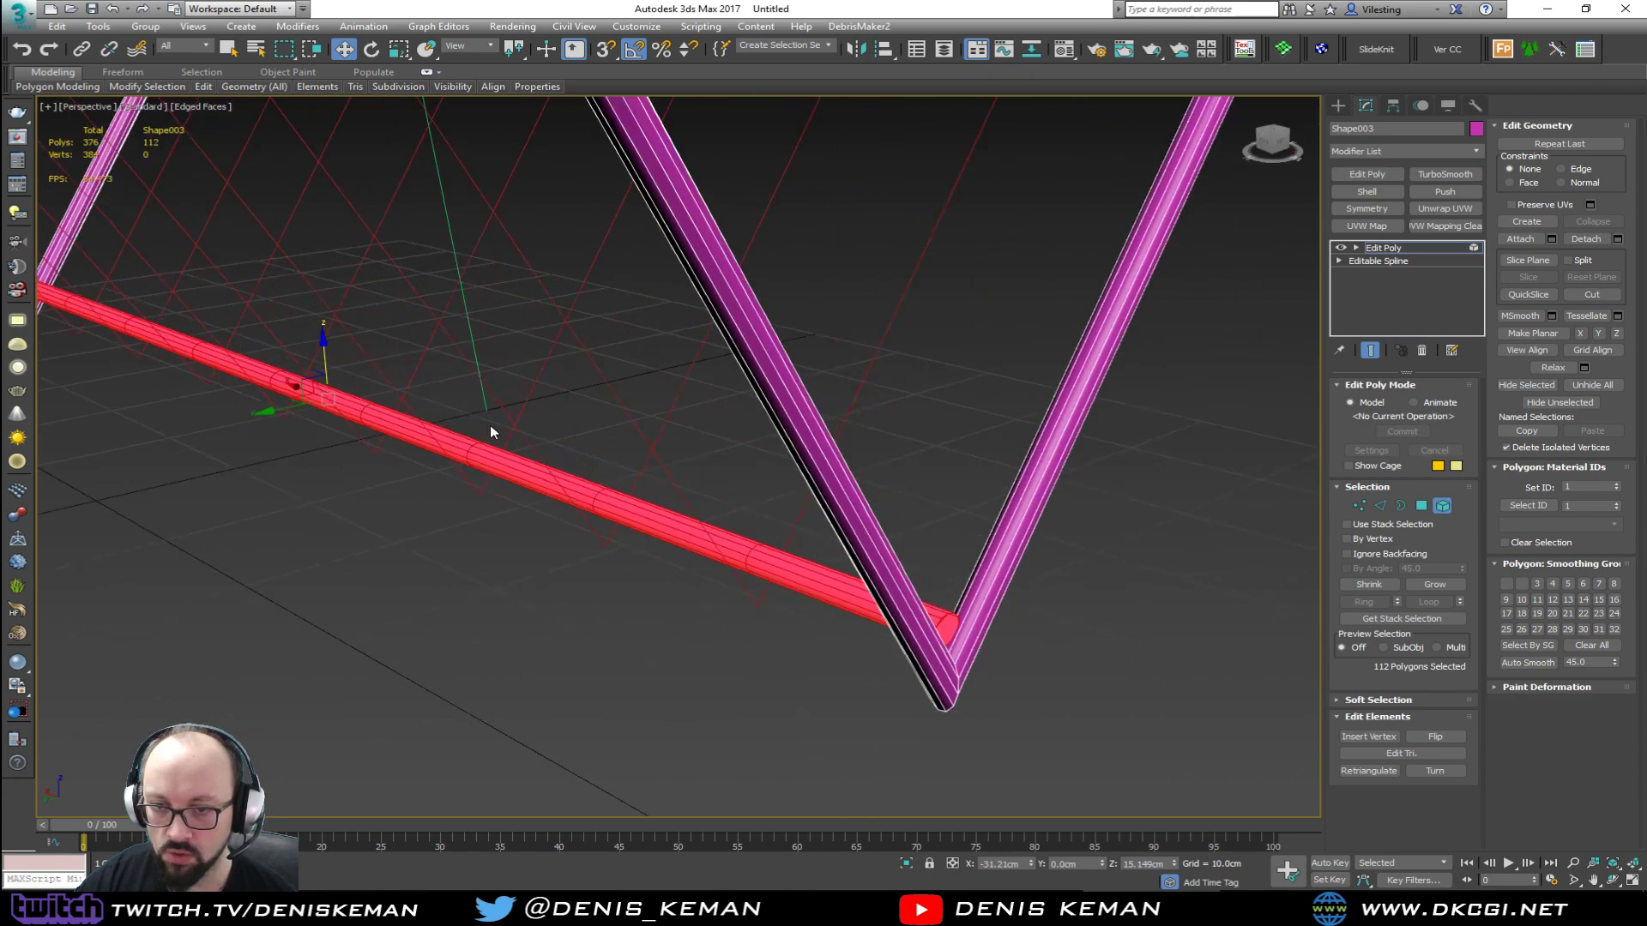
{"action": "scroll", "coordinate": [490, 425], "scroll_direction": "down", "scroll_amount": 3}
{"action": "key", "text": "1"}
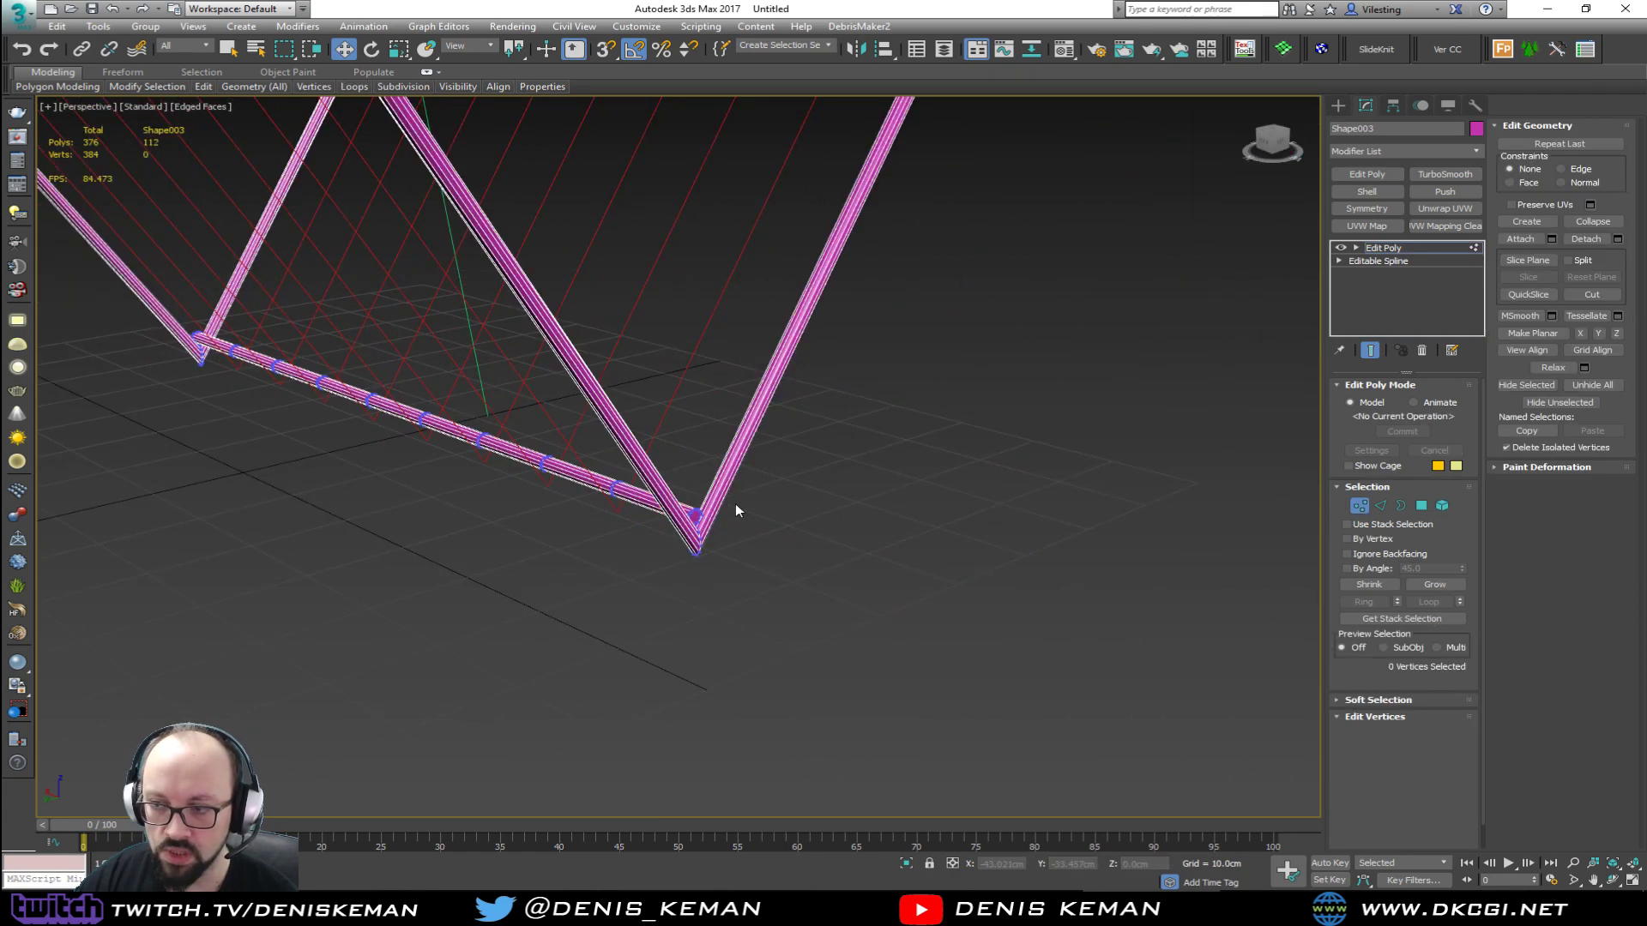
{"action": "key", "text": "4"}
{"action": "key", "text": "ctrl+a"}
{"action": "scroll", "coordinate": [686, 516], "scroll_direction": "up", "scroll_amount": 5}
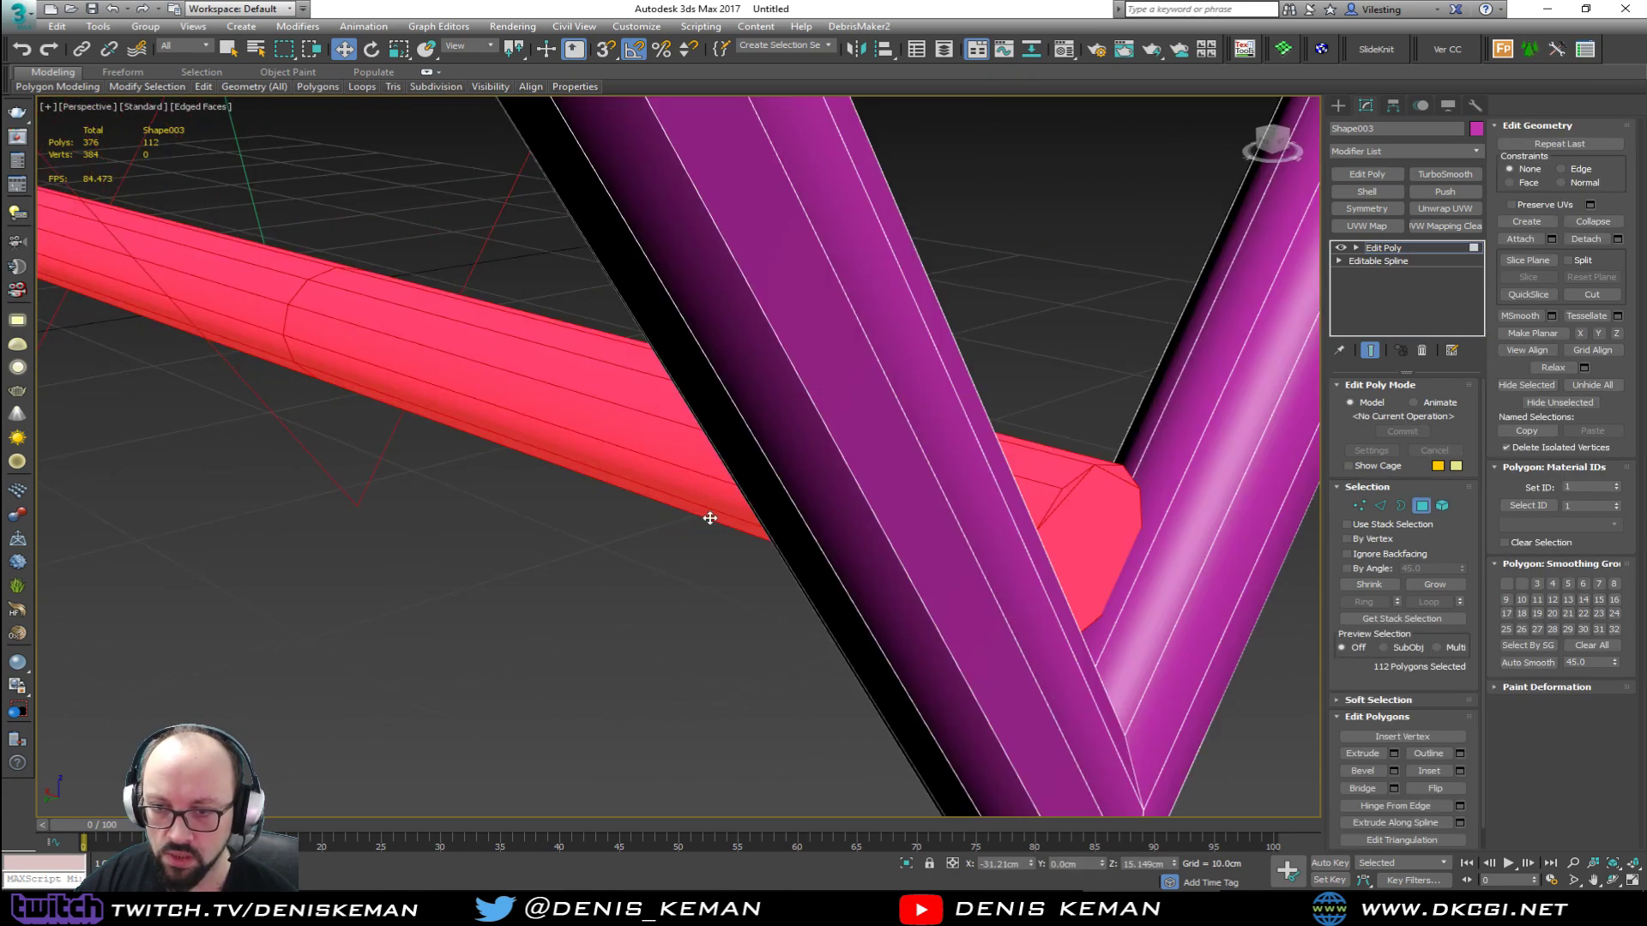
{"action": "left_click", "coordinate": [1073, 488]}
{"action": "left_click", "coordinate": [1118, 472], "text": "ctrl"}
{"action": "left_click", "coordinate": [1109, 498], "text": "ctrl"}
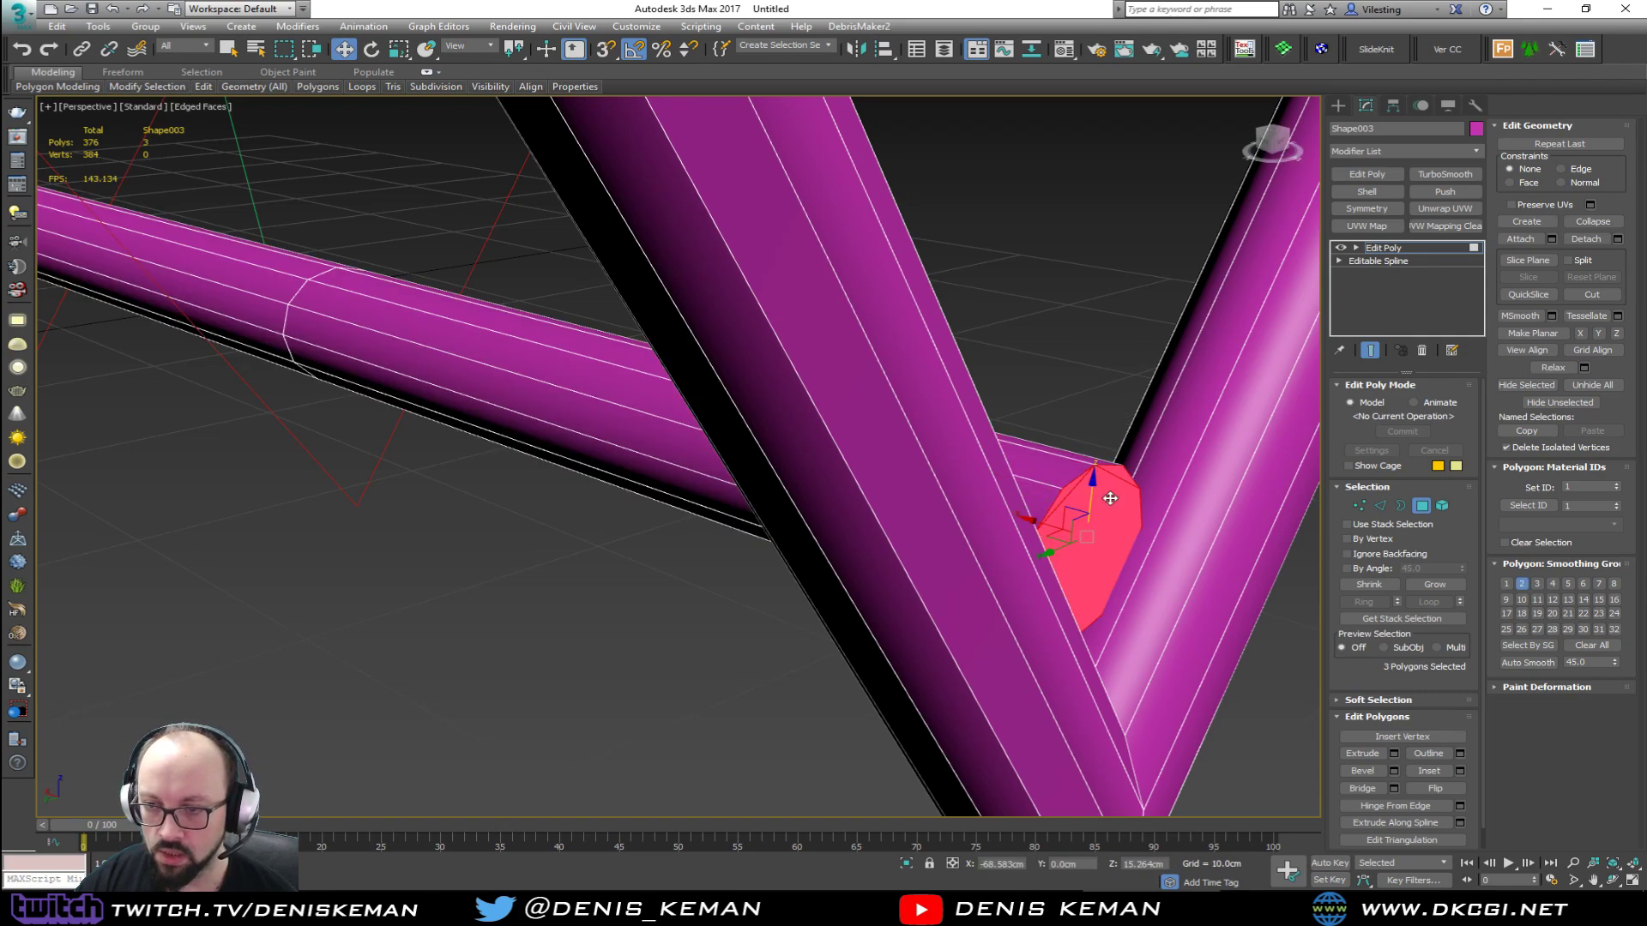
{"action": "key", "text": "Delete"}
Step: Move the bar's opened end border outward along its length so it protrudes past the V-shaped side frame
{"action": "key", "text": "3"}
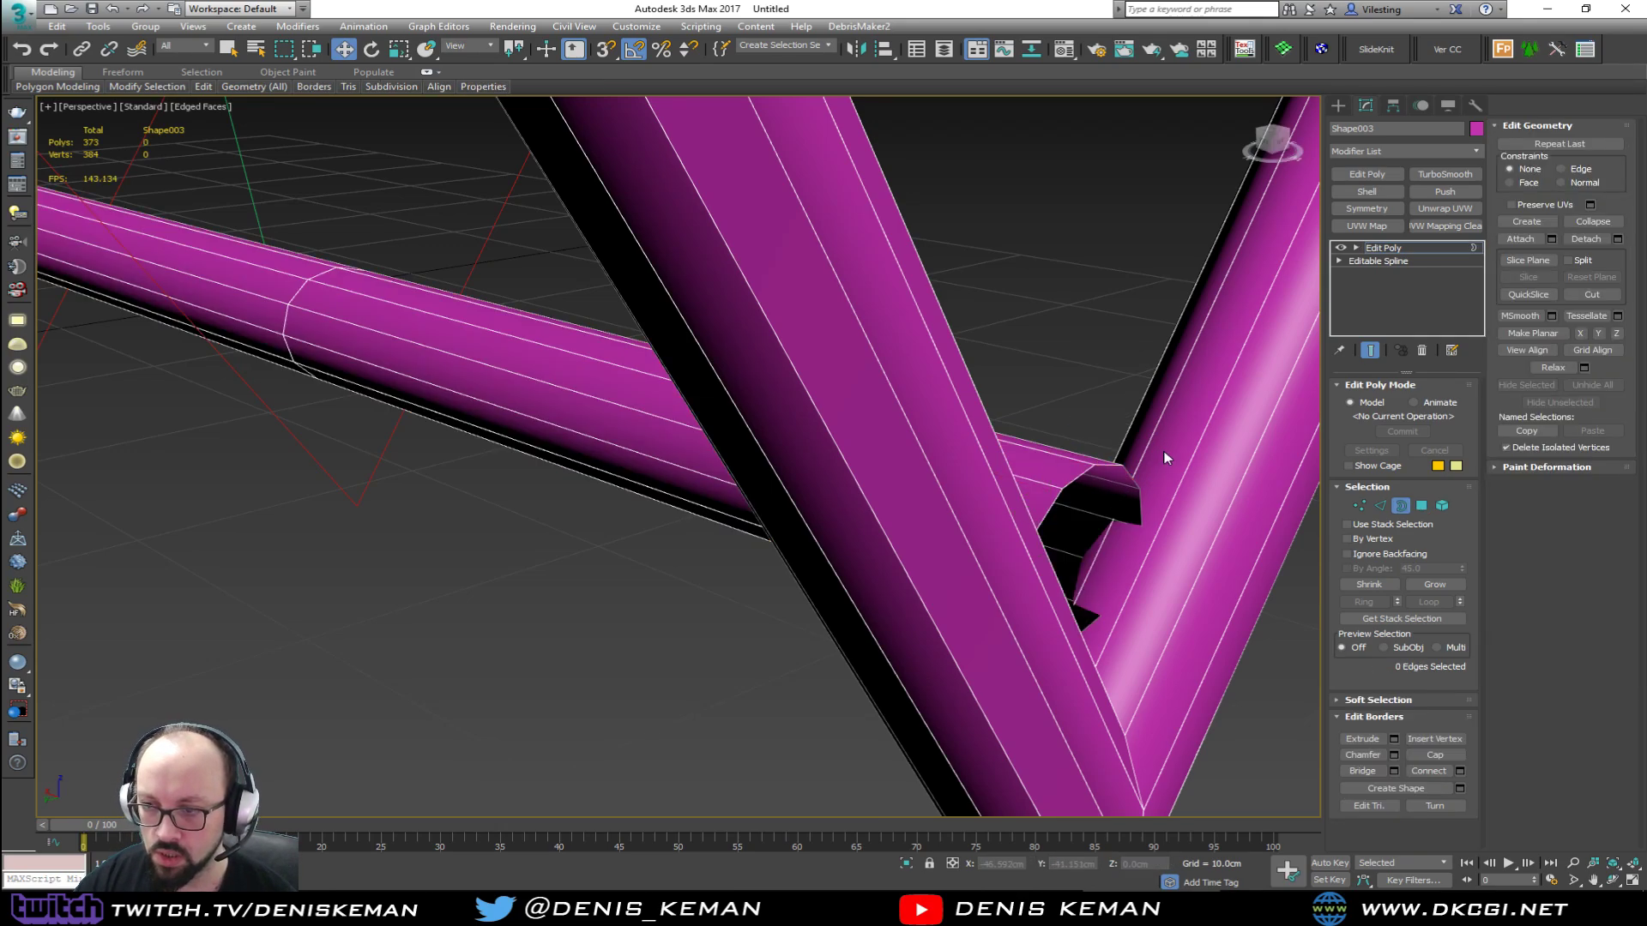
{"action": "left_click", "coordinate": [1100, 529]}
{"action": "scroll", "coordinate": [1099, 529], "scroll_direction": "down", "scroll_amount": 3}
{"action": "left_click_drag", "start_coordinate": [911, 513], "coordinate": [984, 537]}
{"action": "left_click", "coordinate": [1397, 508]}
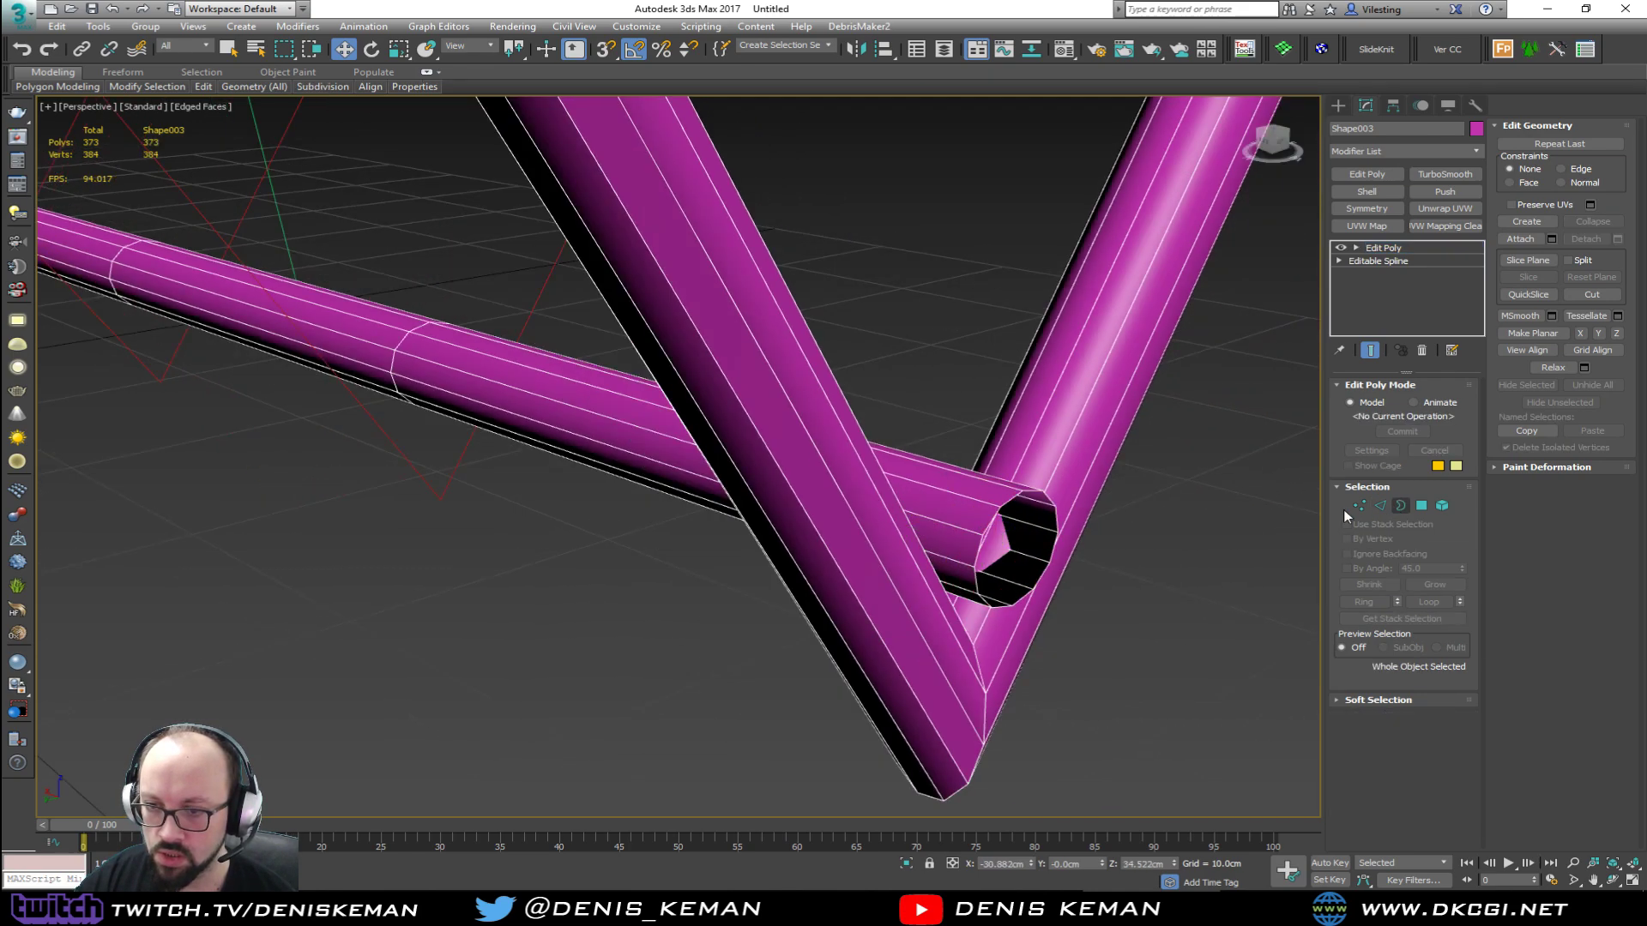
Step: Delete the end cap polygon at the opposite end of the bottom bar
{"action": "scroll", "coordinate": [658, 515], "scroll_direction": "down", "scroll_amount": 8}
{"action": "middle_click_drag", "start_coordinate": [665, 514], "coordinate": [840, 480], "text": "alt"}
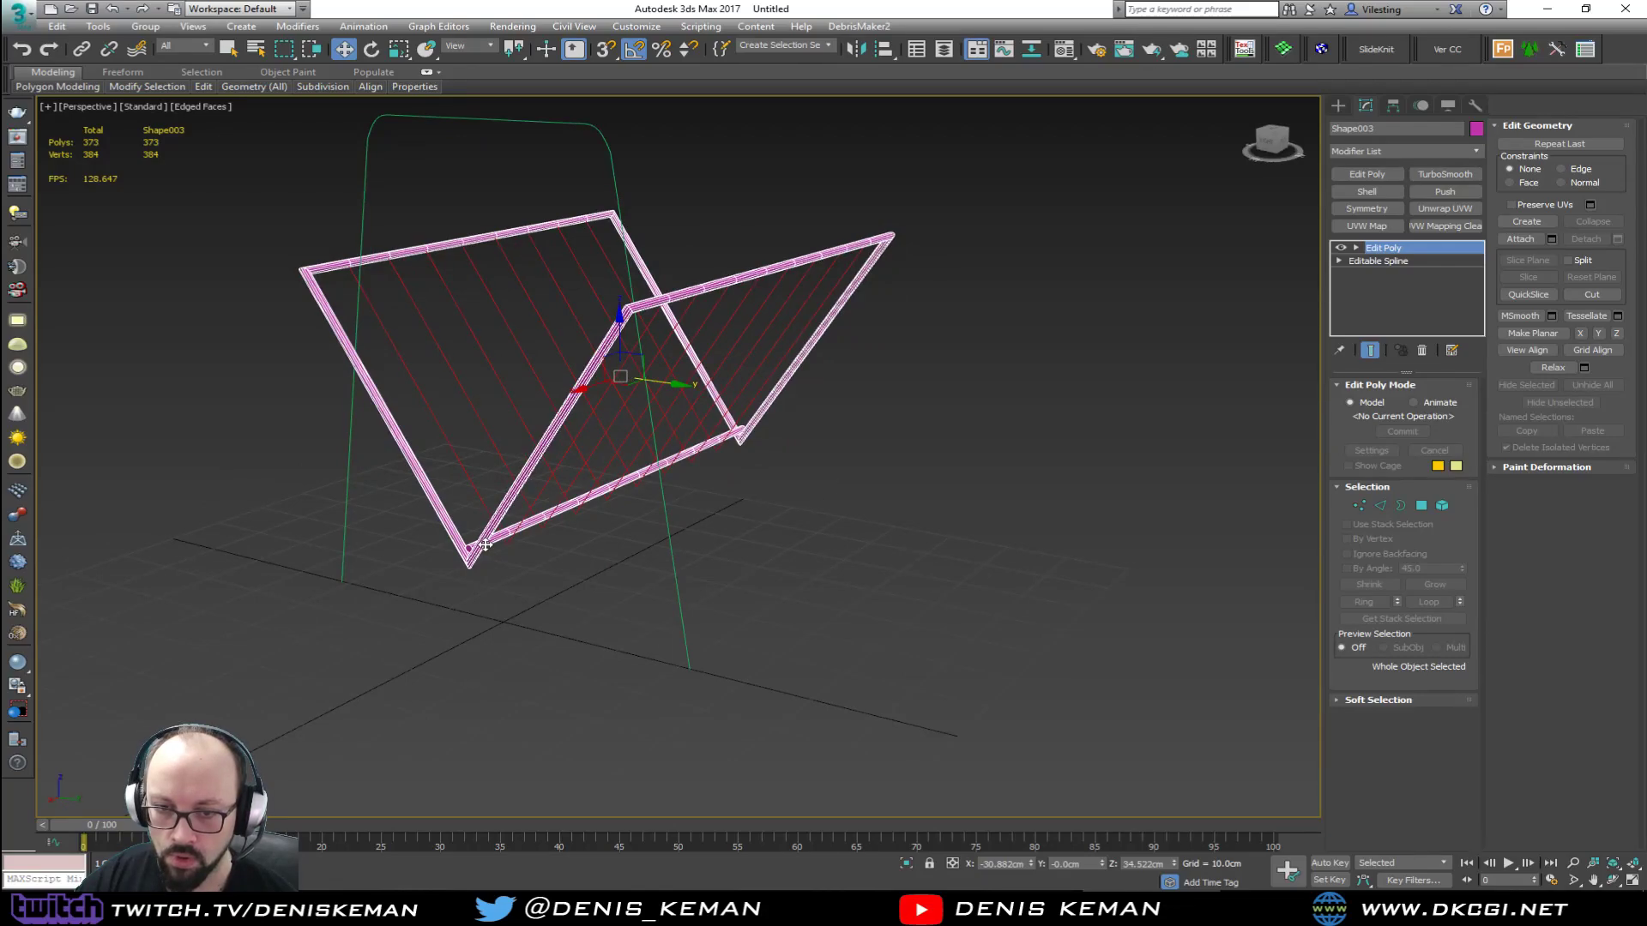
{"action": "scroll", "coordinate": [486, 545], "scroll_direction": "up", "scroll_amount": 6}
{"action": "key", "text": "4"}
{"action": "left_click", "coordinate": [429, 562]}
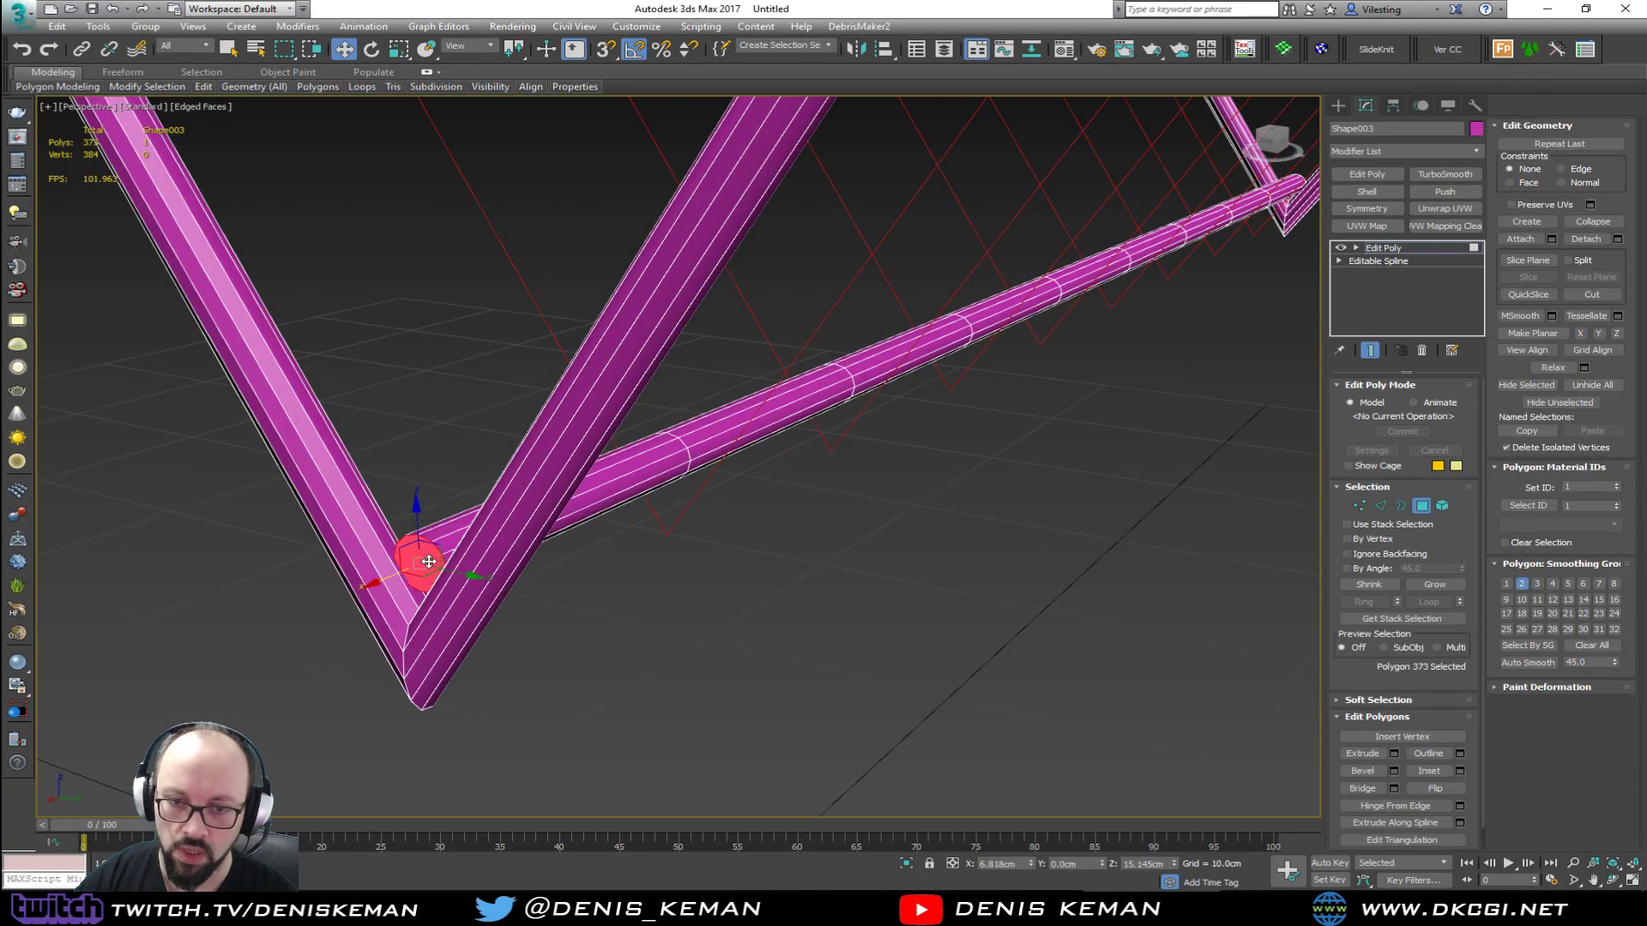
{"action": "key", "text": "Delete"}
Step: Extend the opposite end's open border about 1.4 cm outward along X, past the side frame
{"action": "key", "text": "3"}
{"action": "left_click", "coordinate": [396, 573]}
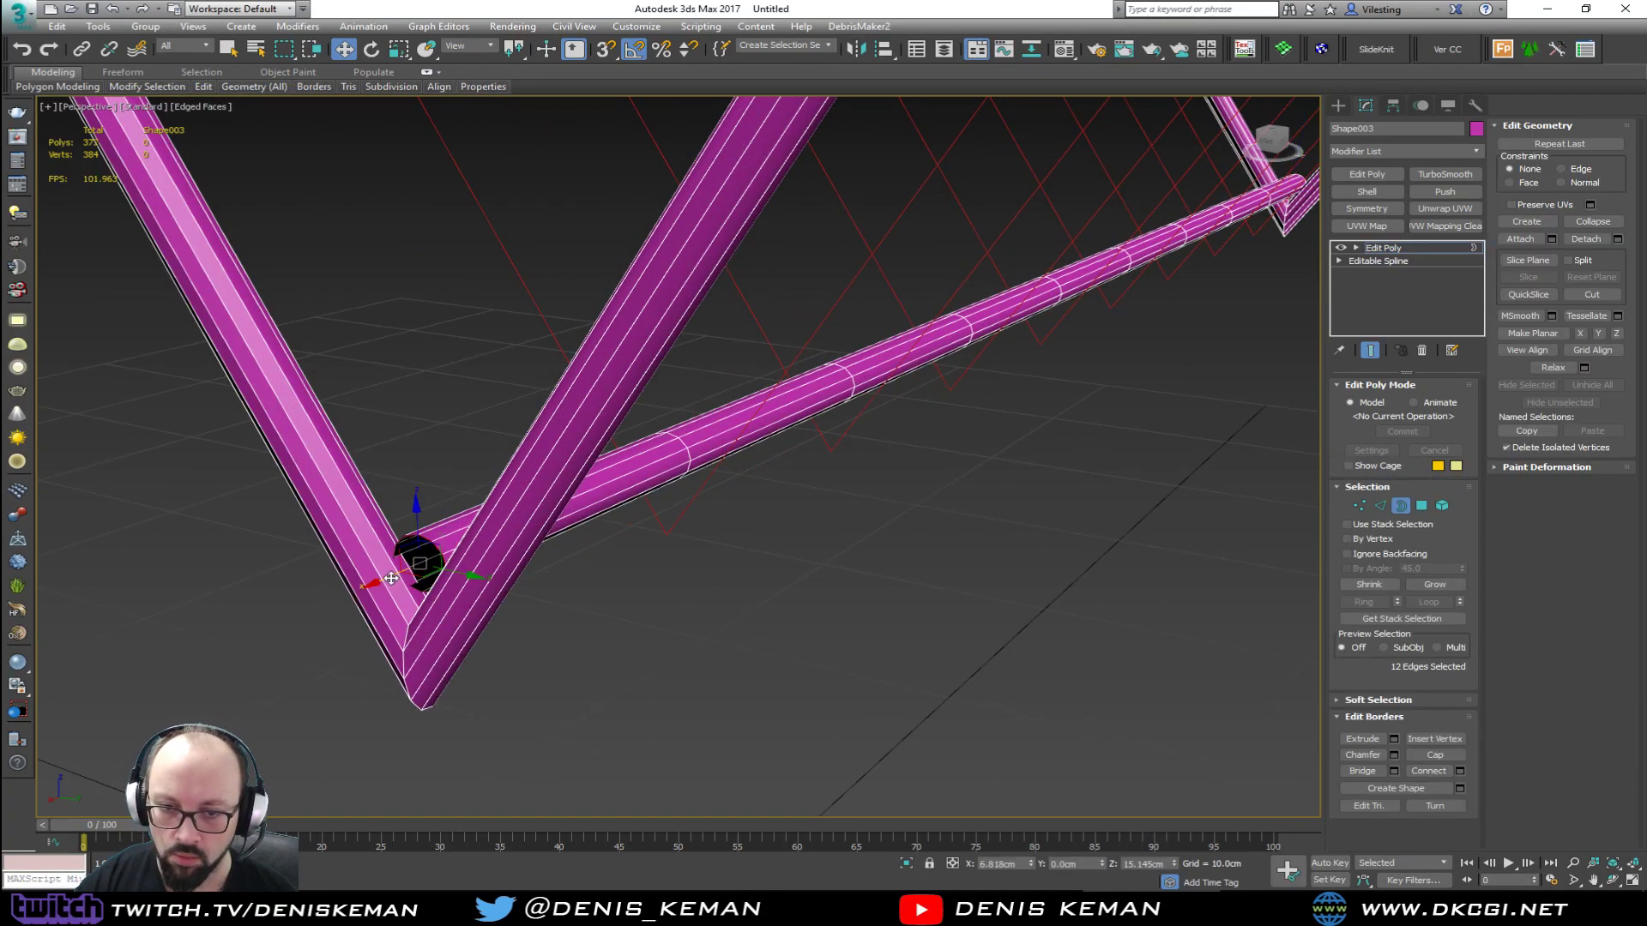
{"action": "left_click_drag", "start_coordinate": [391, 579], "coordinate": [327, 600]}
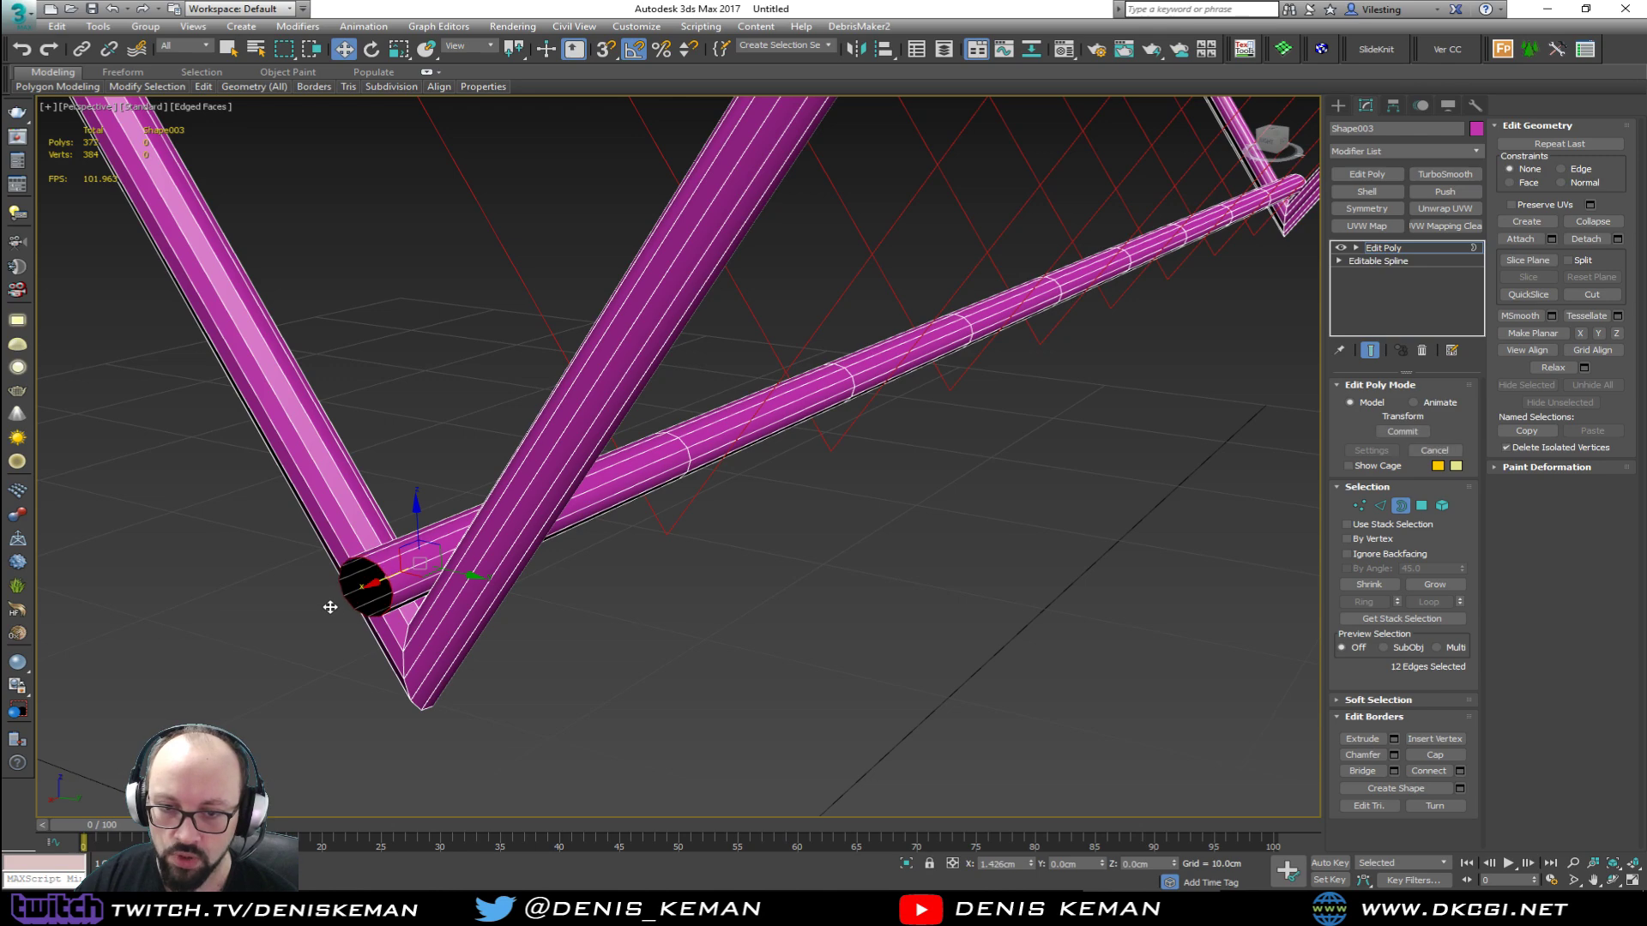
{"action": "left_click", "coordinate": [1400, 506]}
Step: Raise the whole bottom bar element by about 0.2 cm to refine its fit in the V corners
{"action": "left_click", "coordinate": [1442, 506]}
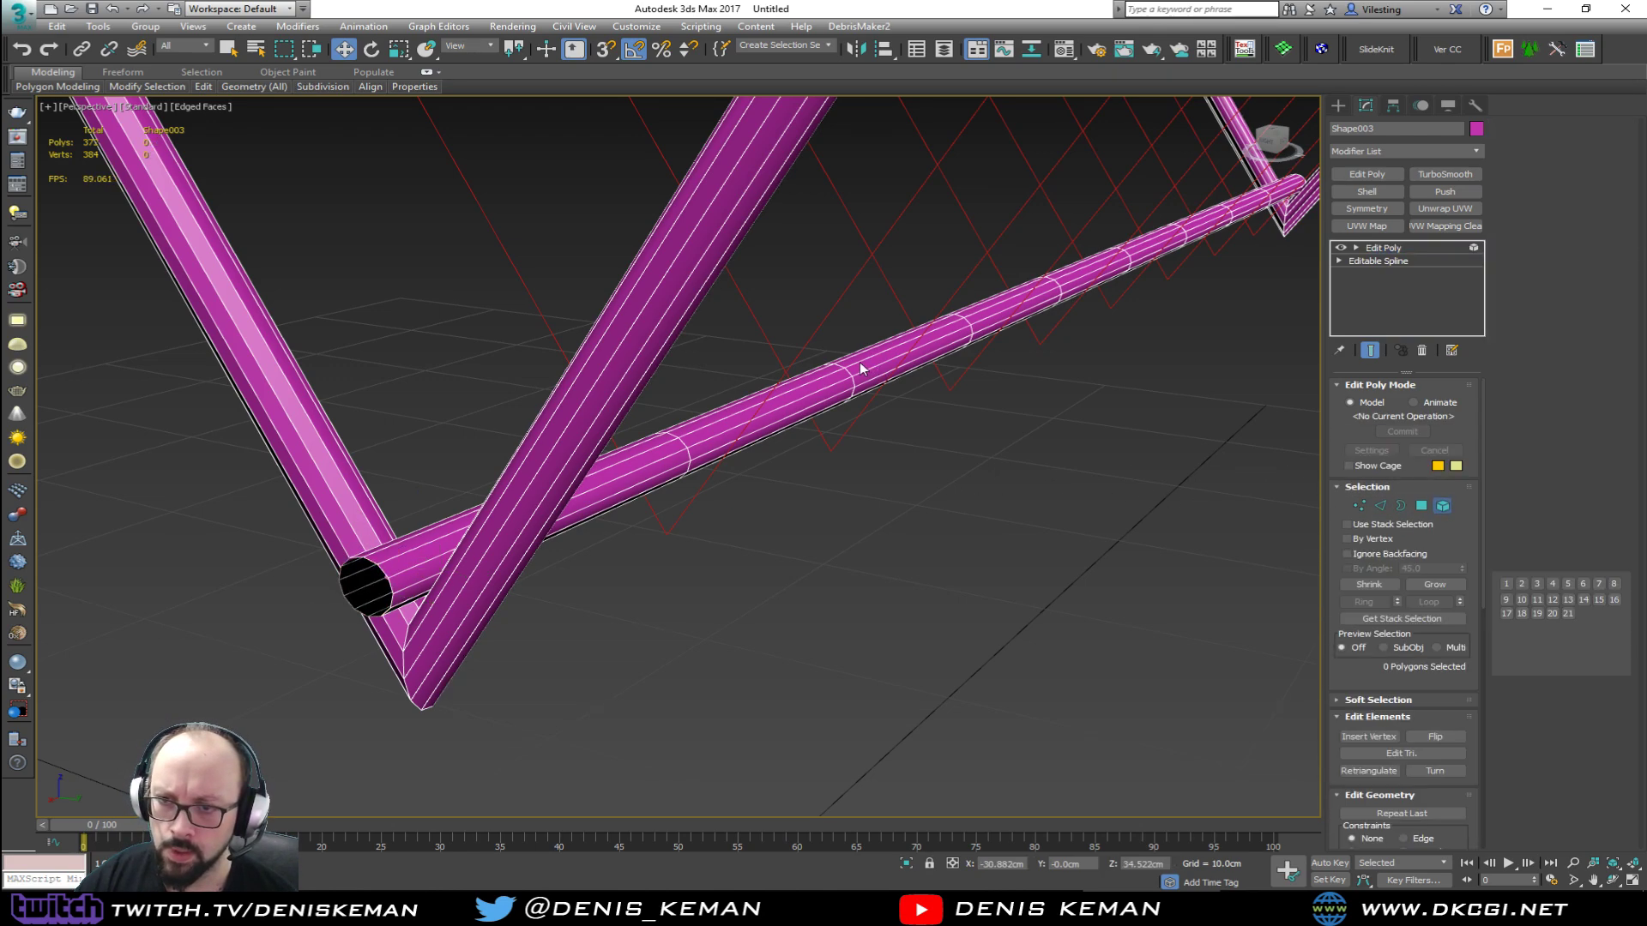
{"action": "left_click", "coordinate": [978, 324]}
{"action": "left_click_drag", "start_coordinate": [1093, 237], "coordinate": [1094, 233]}
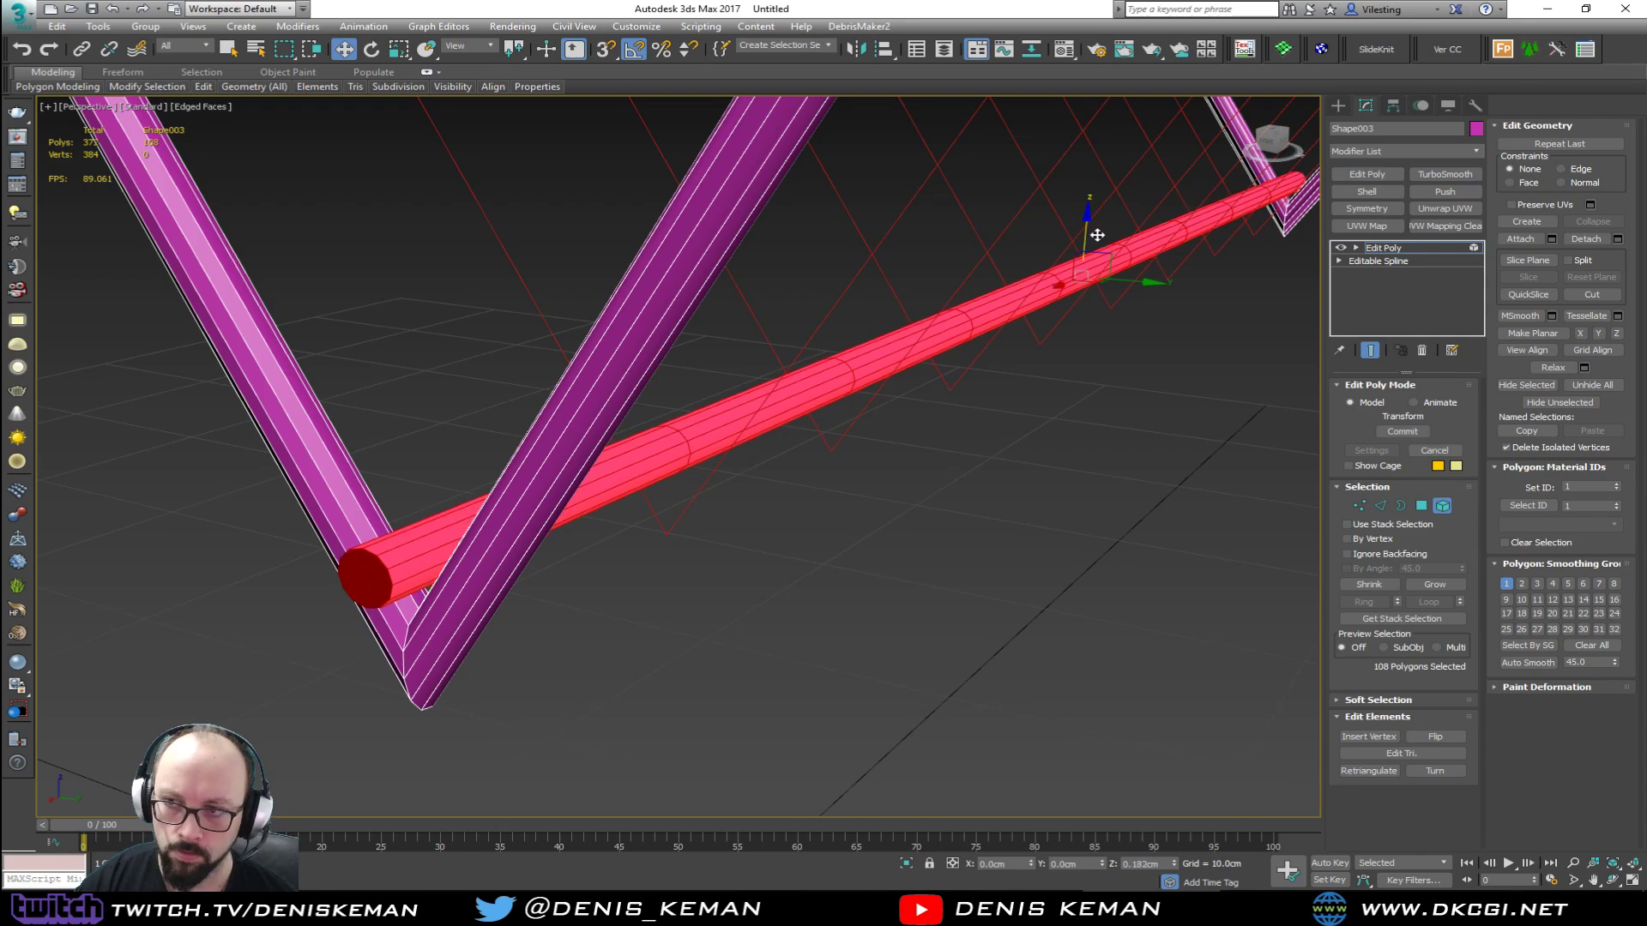
{"action": "middle_click_drag", "start_coordinate": [1095, 234], "coordinate": [772, 245], "text": "alt"}
{"action": "middle_click_drag", "start_coordinate": [772, 244], "coordinate": [544, 266]}
{"action": "scroll", "coordinate": [544, 265], "scroll_direction": "down", "scroll_amount": 8}
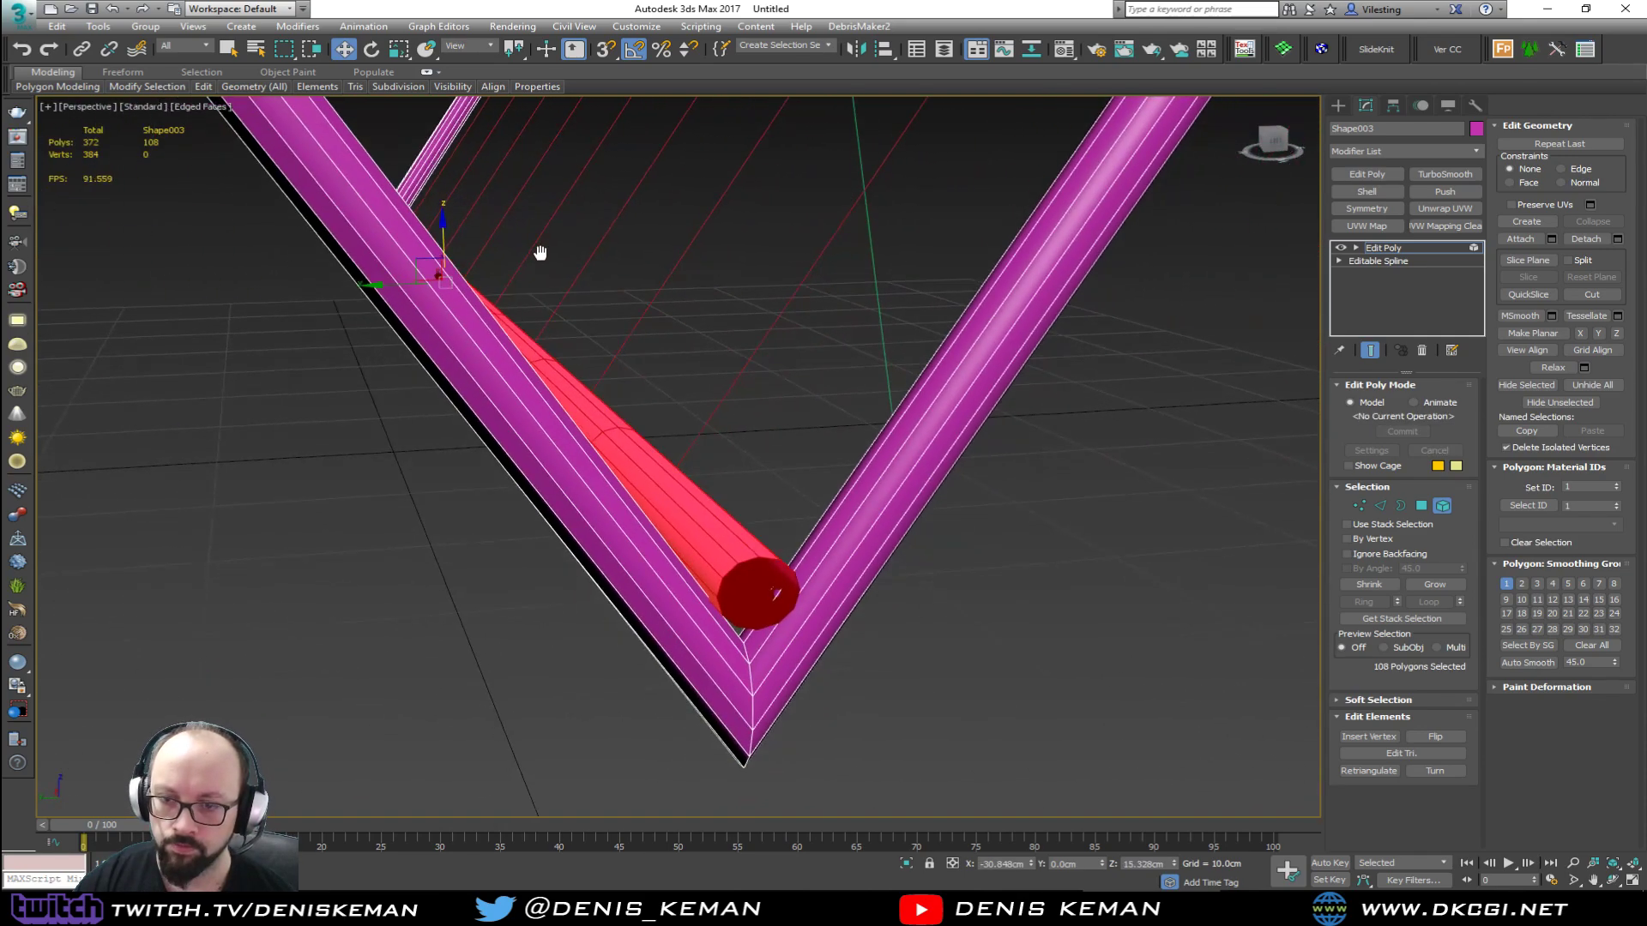
Step: Select six of the bottom bar's inner edge loops and remove them together with their vertices
{"action": "key", "text": "3"}
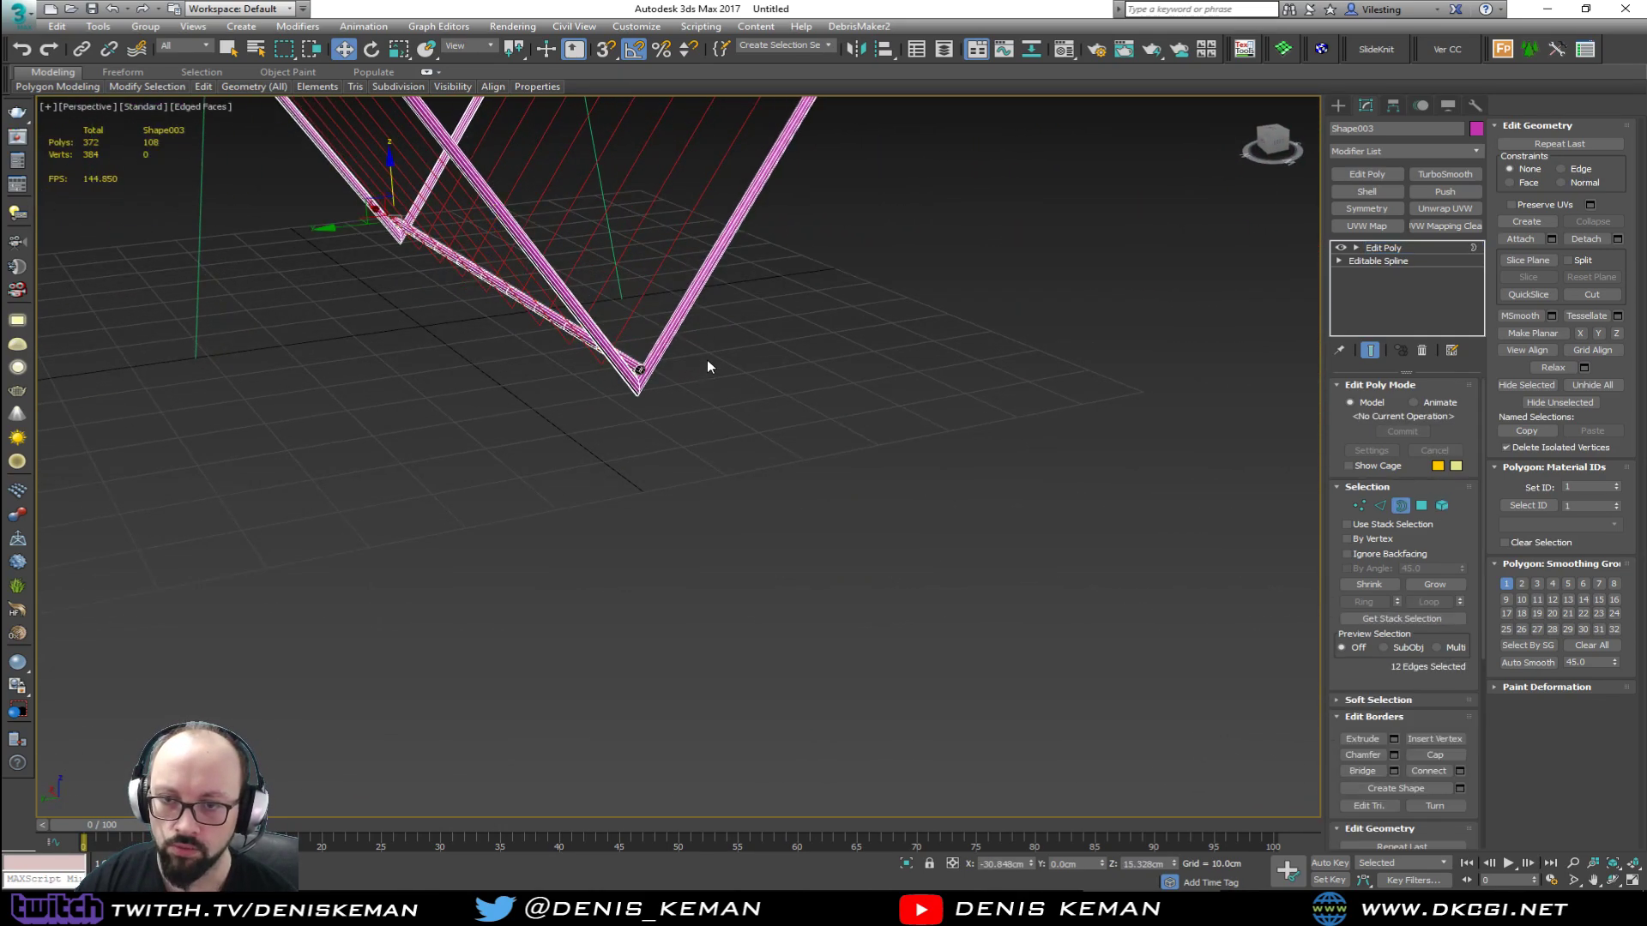
{"action": "left_click_drag", "start_coordinate": [707, 359], "coordinate": [614, 410]}
{"action": "middle_click_drag", "start_coordinate": [614, 410], "coordinate": [722, 450]}
{"action": "scroll", "coordinate": [810, 554], "scroll_direction": "up", "scroll_amount": 8}
{"action": "key", "text": "2"}
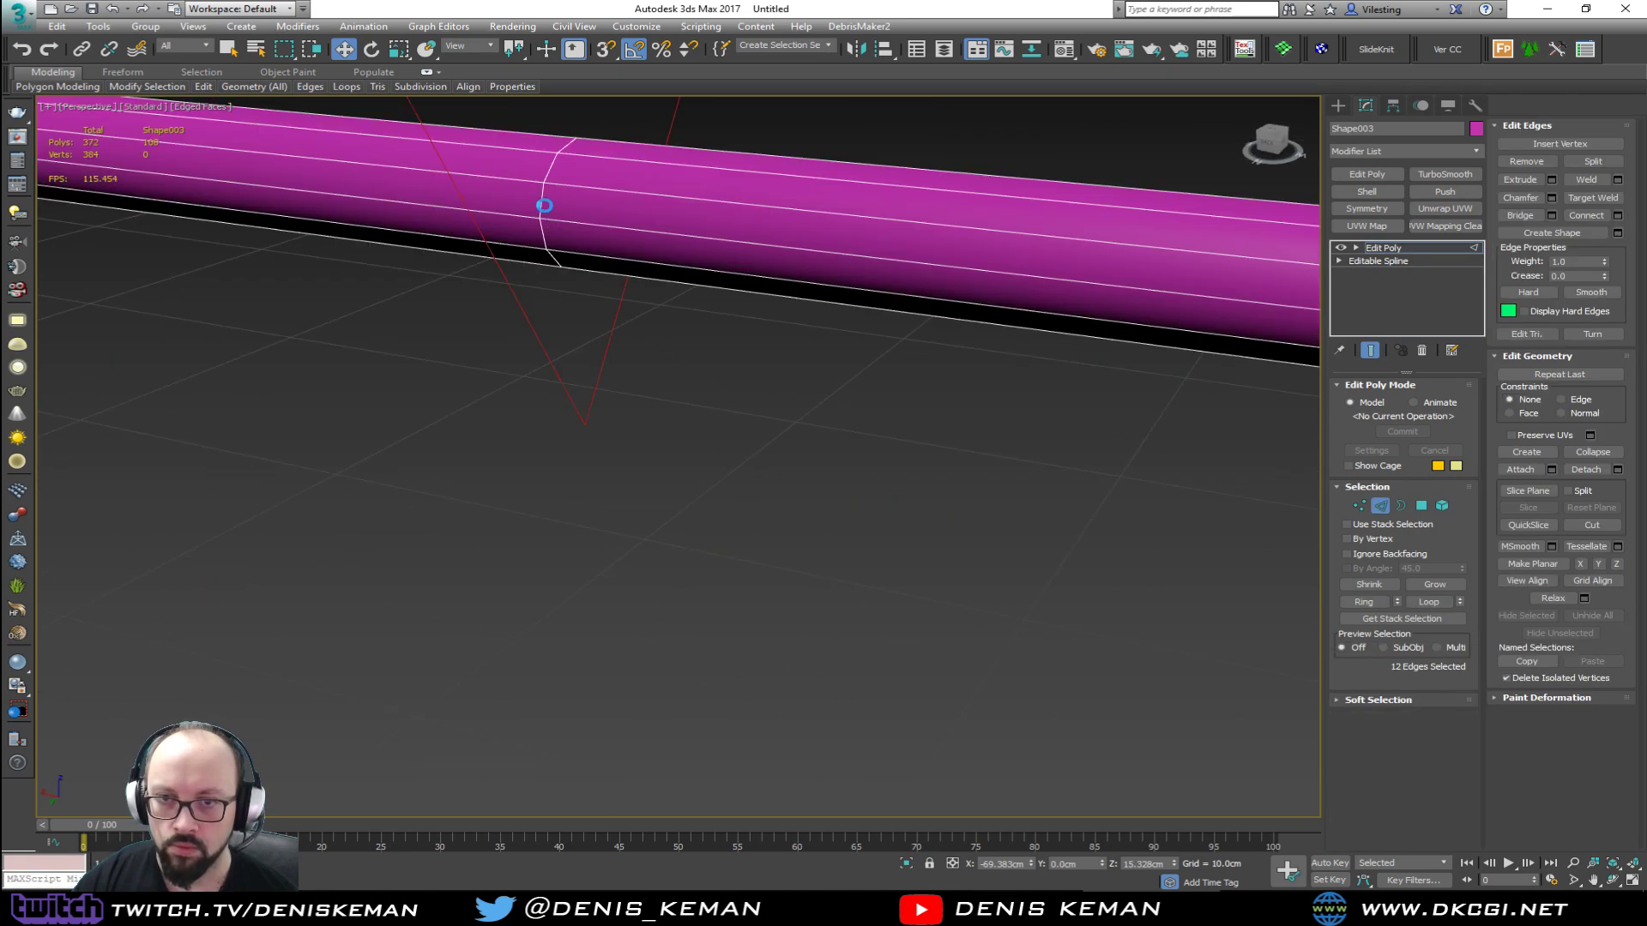
{"action": "left_click", "coordinate": [544, 204]}
{"action": "middle_click_drag", "start_coordinate": [769, 330], "coordinate": [824, 335]}
{"action": "scroll", "coordinate": [824, 335], "scroll_direction": "down", "scroll_amount": 3}
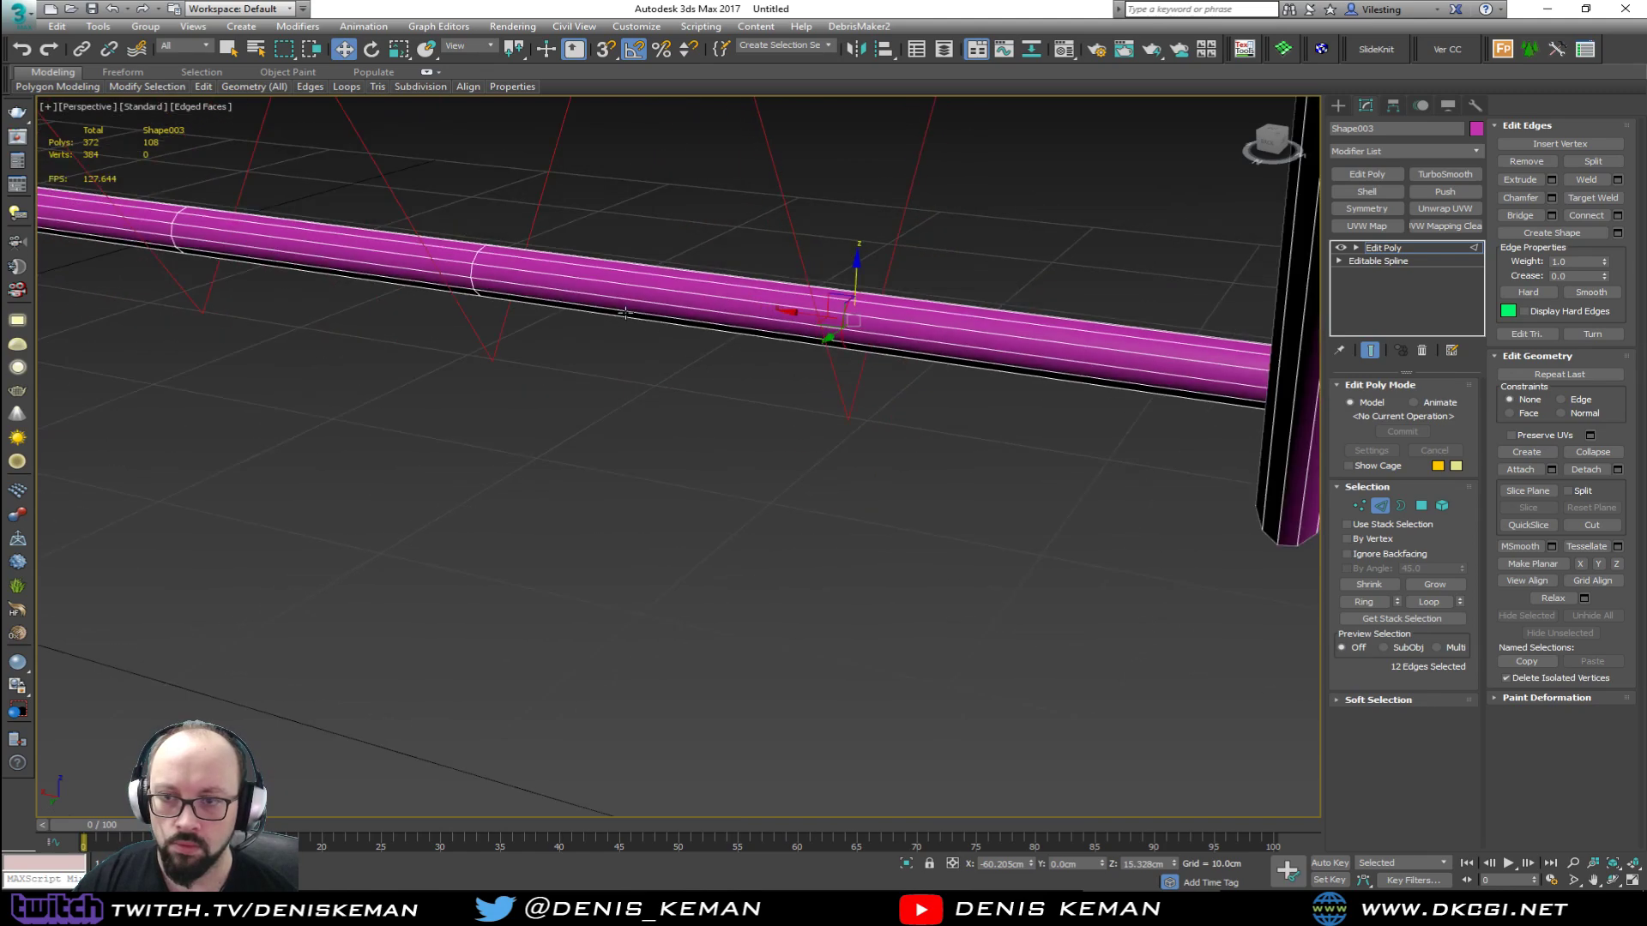
{"action": "scroll", "coordinate": [486, 273], "scroll_direction": "up", "scroll_amount": 3}
{"action": "double_click", "coordinate": [451, 265], "text": "ctrl"}
{"action": "middle_click_drag", "start_coordinate": [405, 296], "coordinate": [1189, 441]}
{"action": "double_click", "coordinate": [500, 310], "text": "ctrl"}
{"action": "middle_click_drag", "start_coordinate": [262, 284], "coordinate": [524, 388]}
{"action": "scroll", "coordinate": [818, 416], "scroll_direction": "down", "scroll_amount": 3}
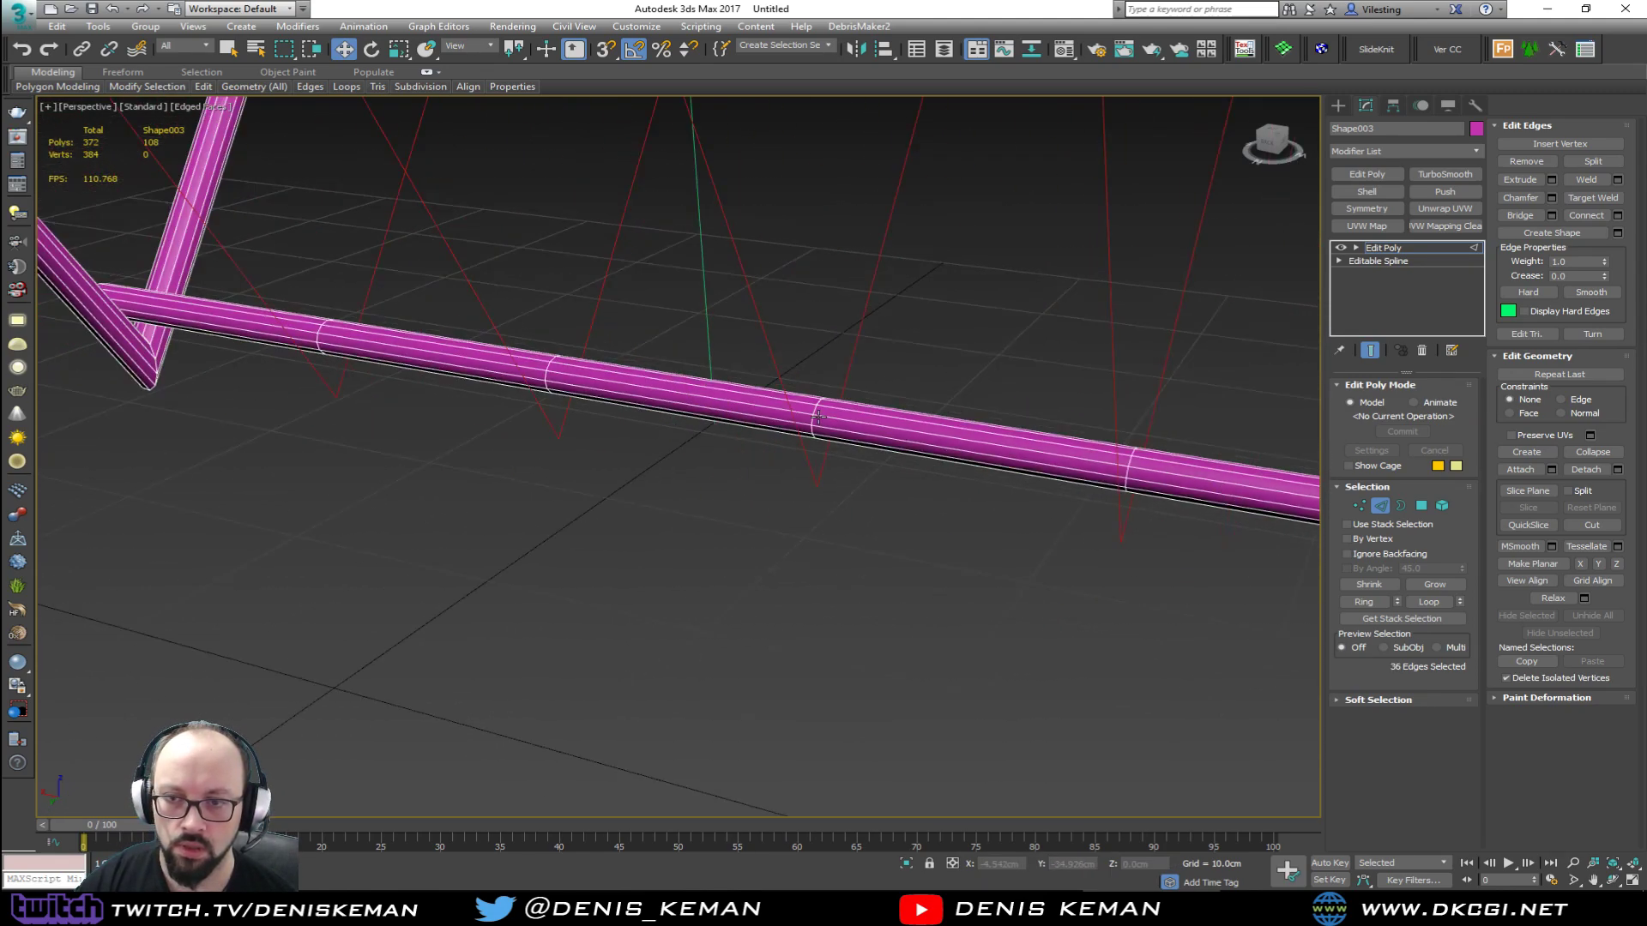
{"action": "double_click", "coordinate": [811, 419], "text": "ctrl"}
{"action": "scroll", "coordinate": [562, 375], "scroll_direction": "up", "scroll_amount": 3}
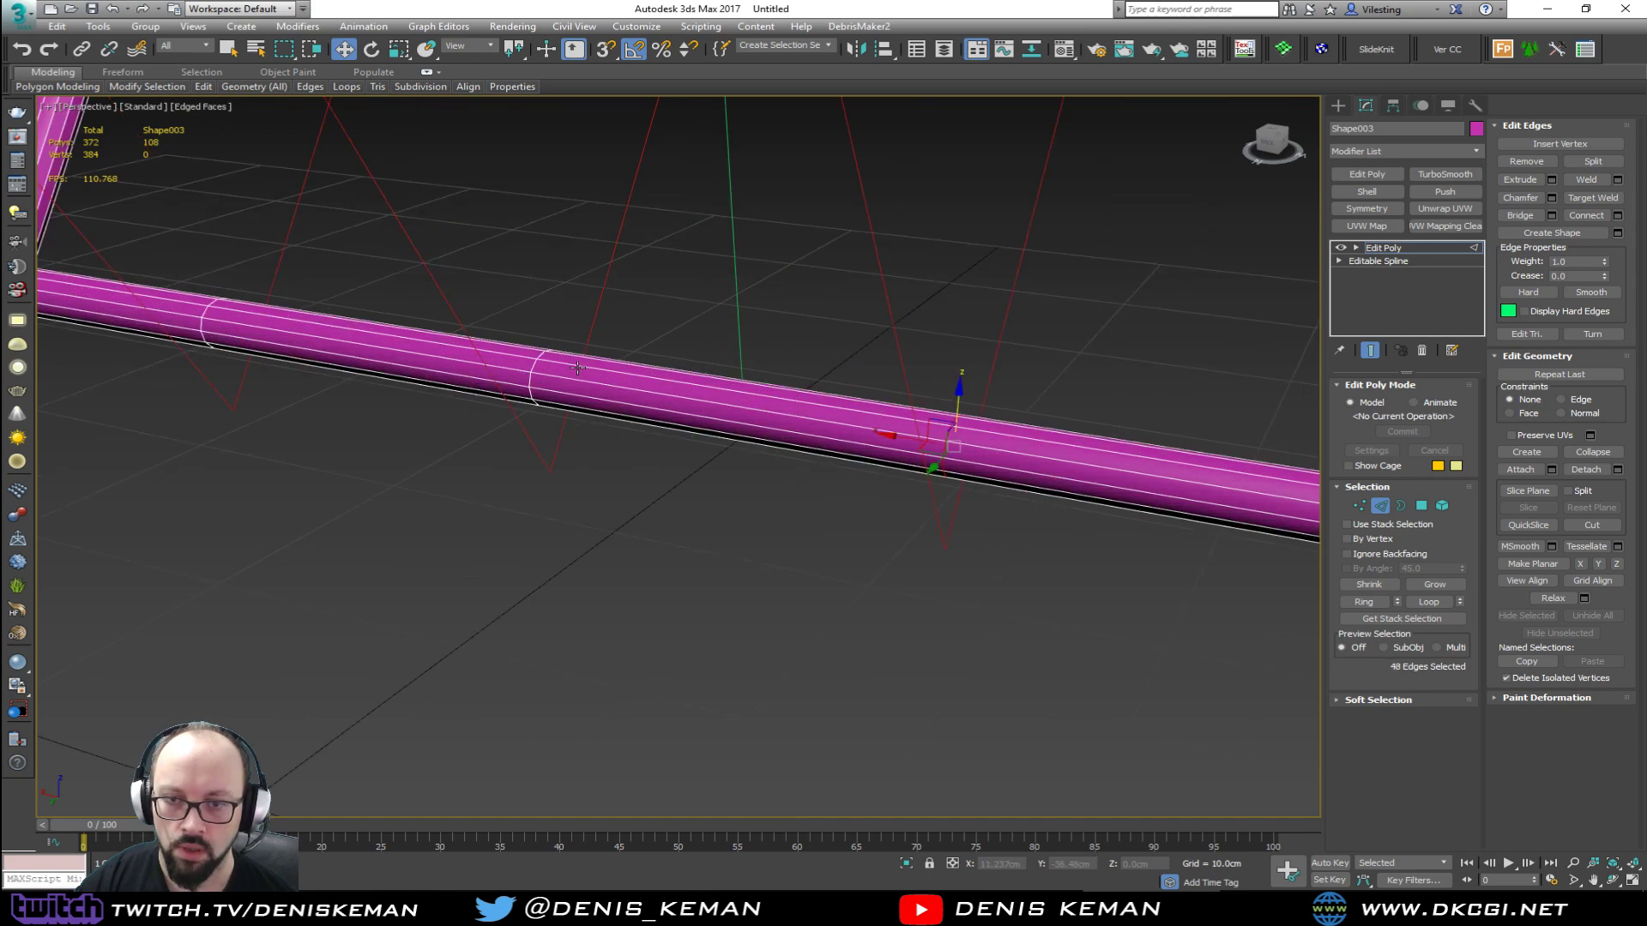
{"action": "double_click", "coordinate": [513, 382], "text": "ctrl"}
{"action": "middle_click_drag", "start_coordinate": [401, 392], "coordinate": [751, 393]}
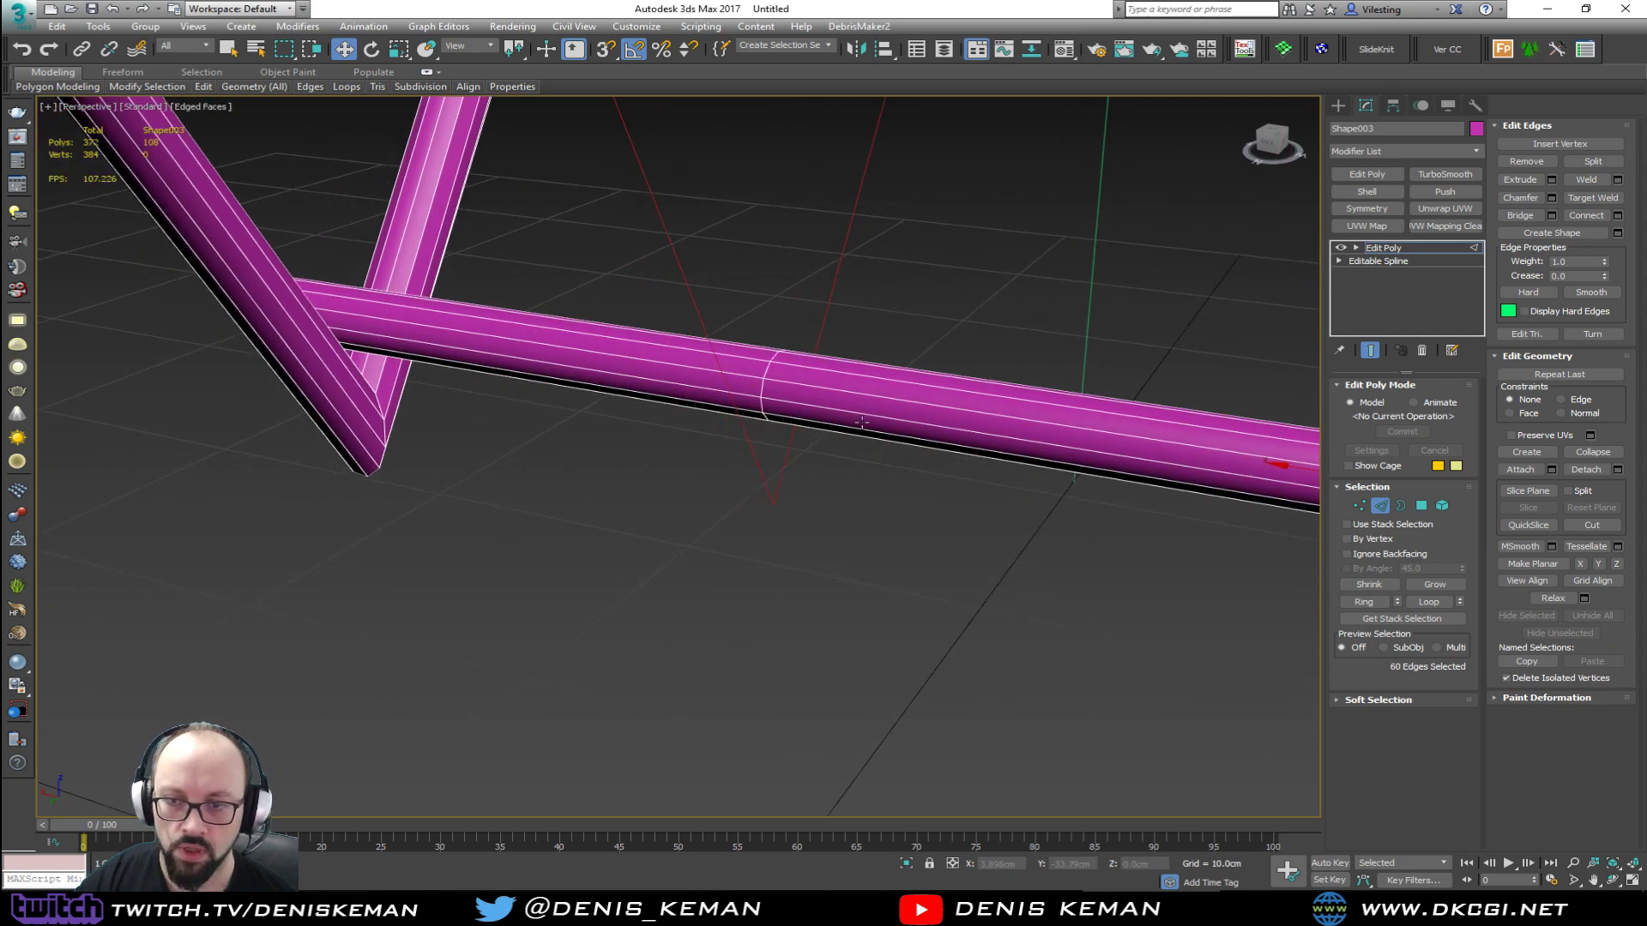
{"action": "double_click", "coordinate": [766, 390], "text": "ctrl"}
{"action": "key", "text": "ctrl+BackSpace"}
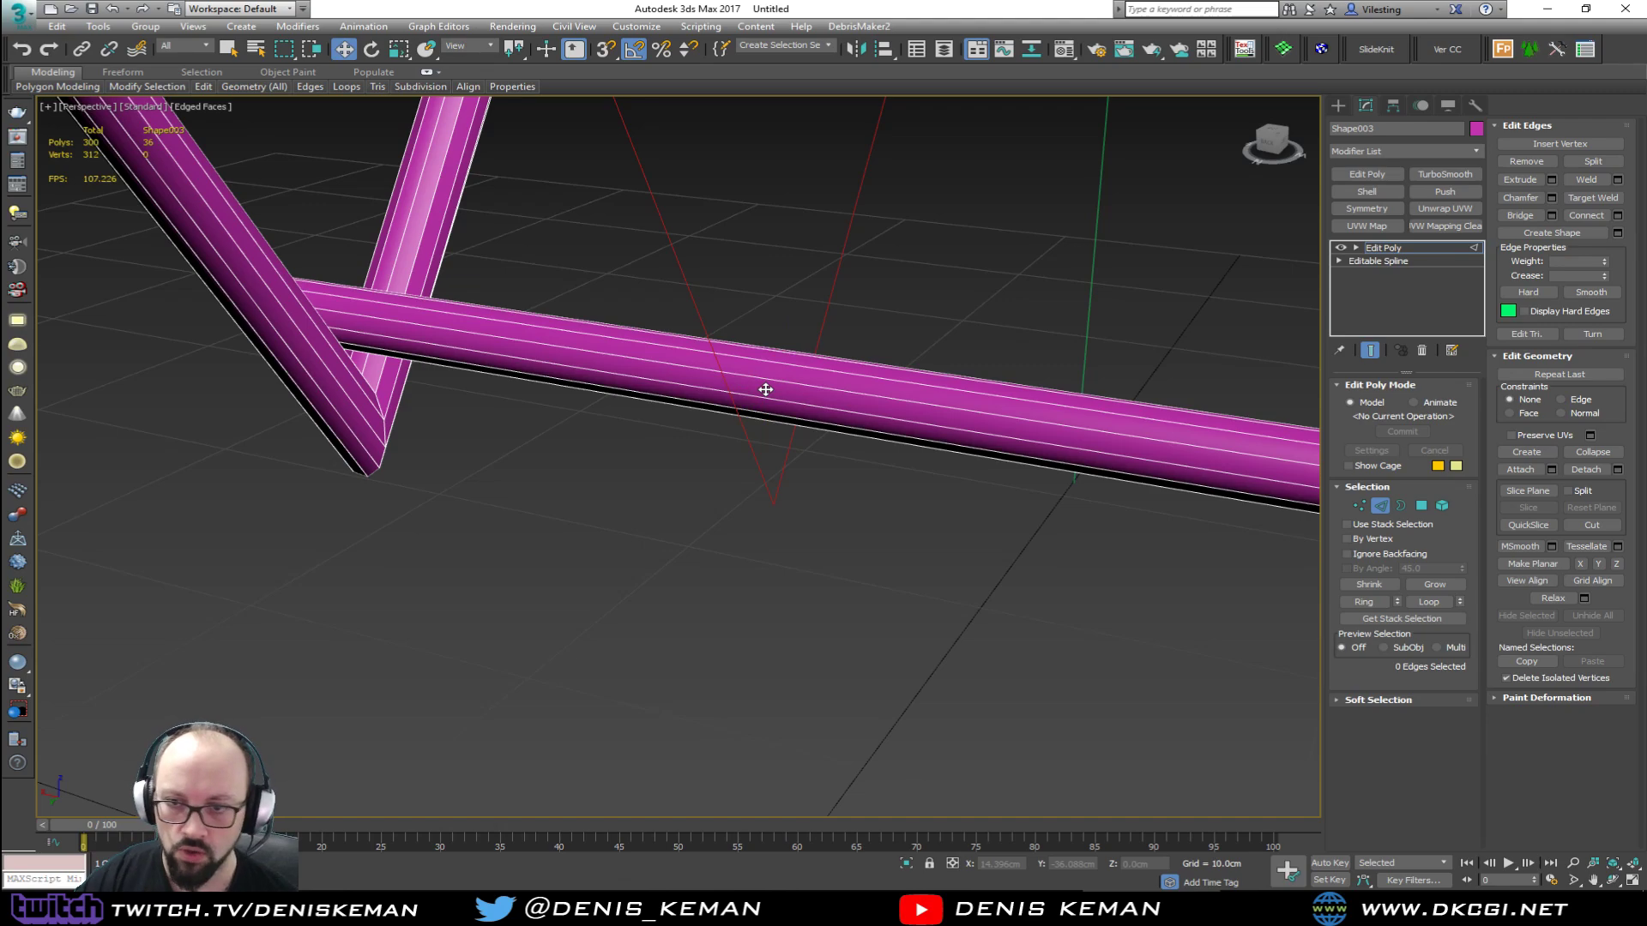
Step: Go back to the Editable Spline level in wireframe display and select the bottom spline's end vertex at the V corner
{"action": "left_click", "coordinate": [1380, 505]}
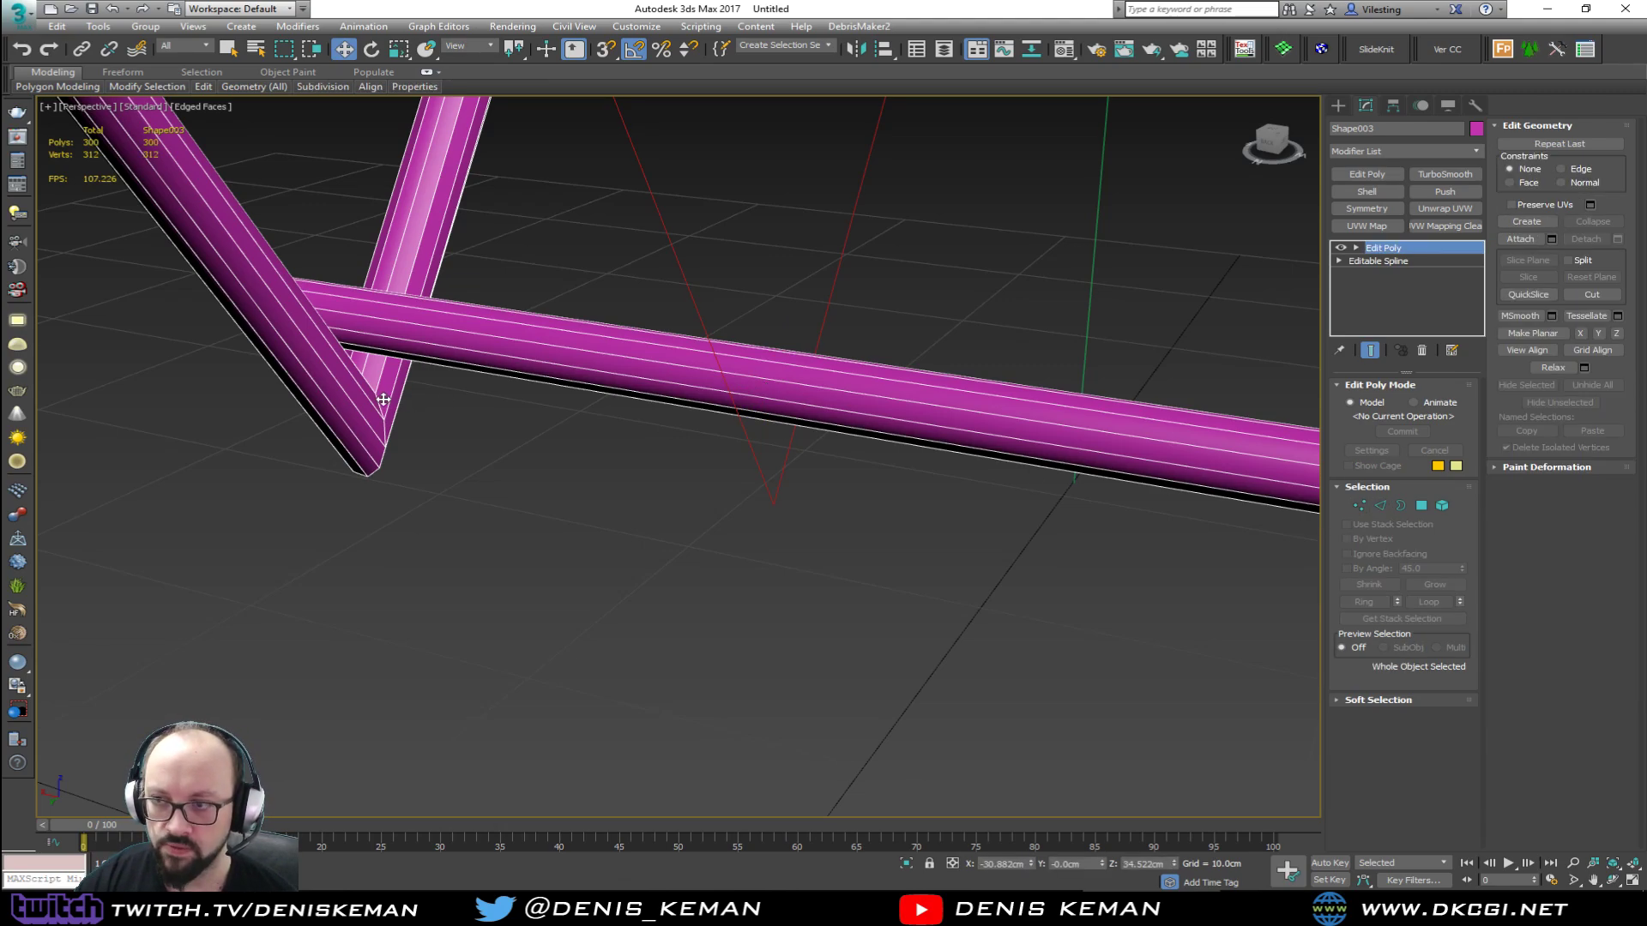
{"action": "left_click", "coordinate": [1393, 259]}
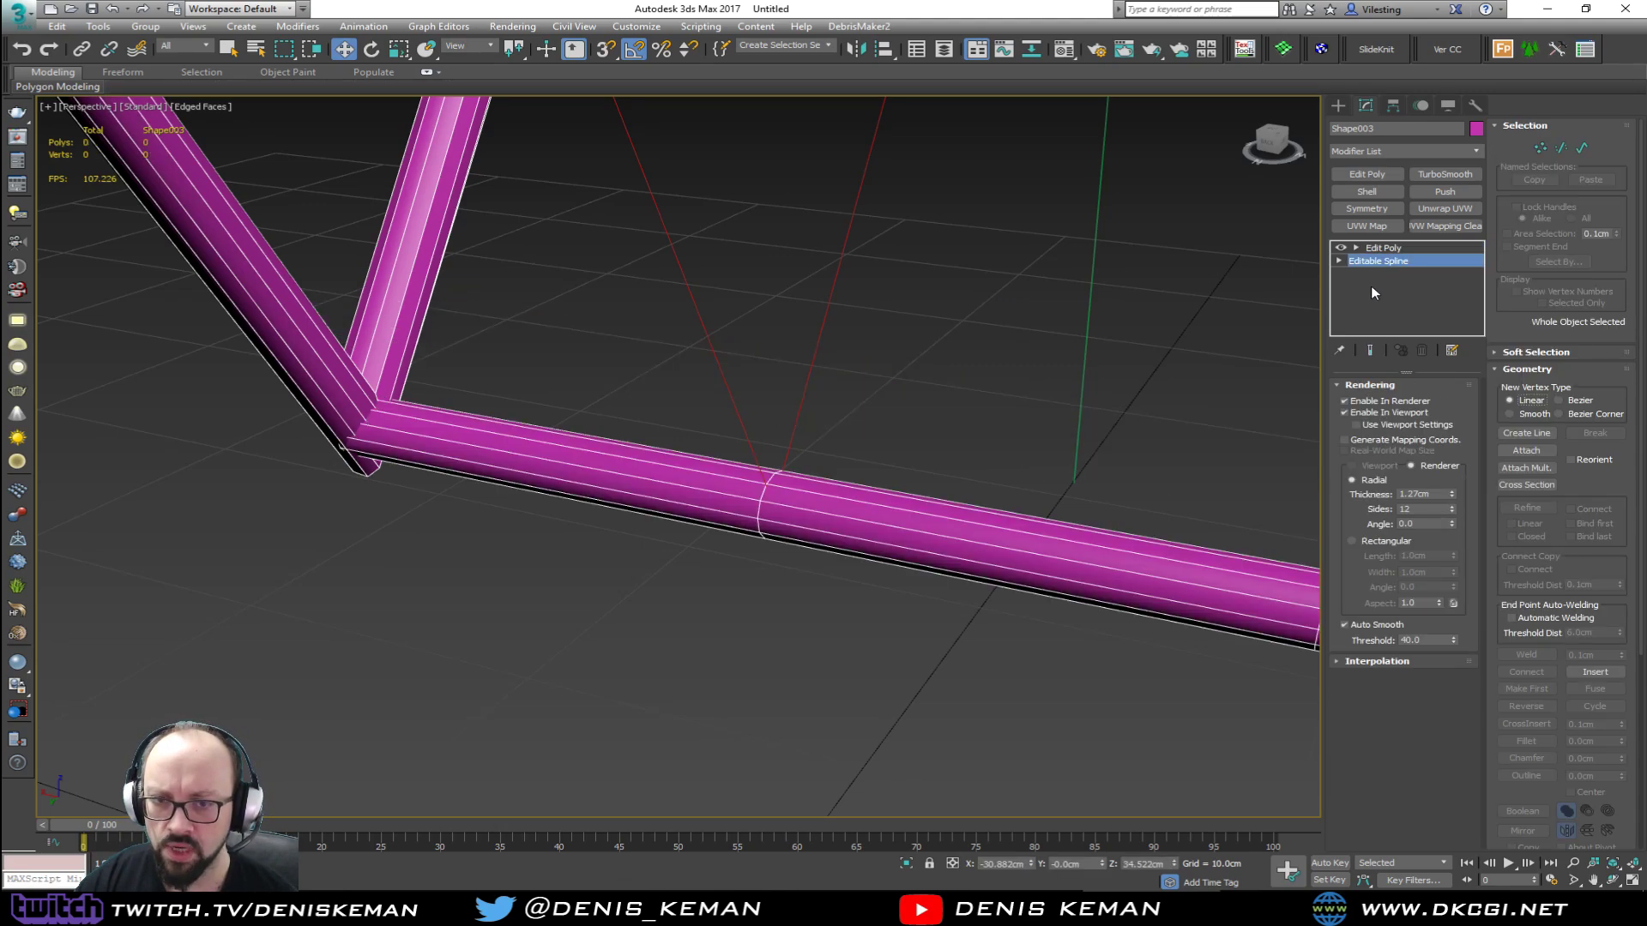
{"action": "key", "text": "F3"}
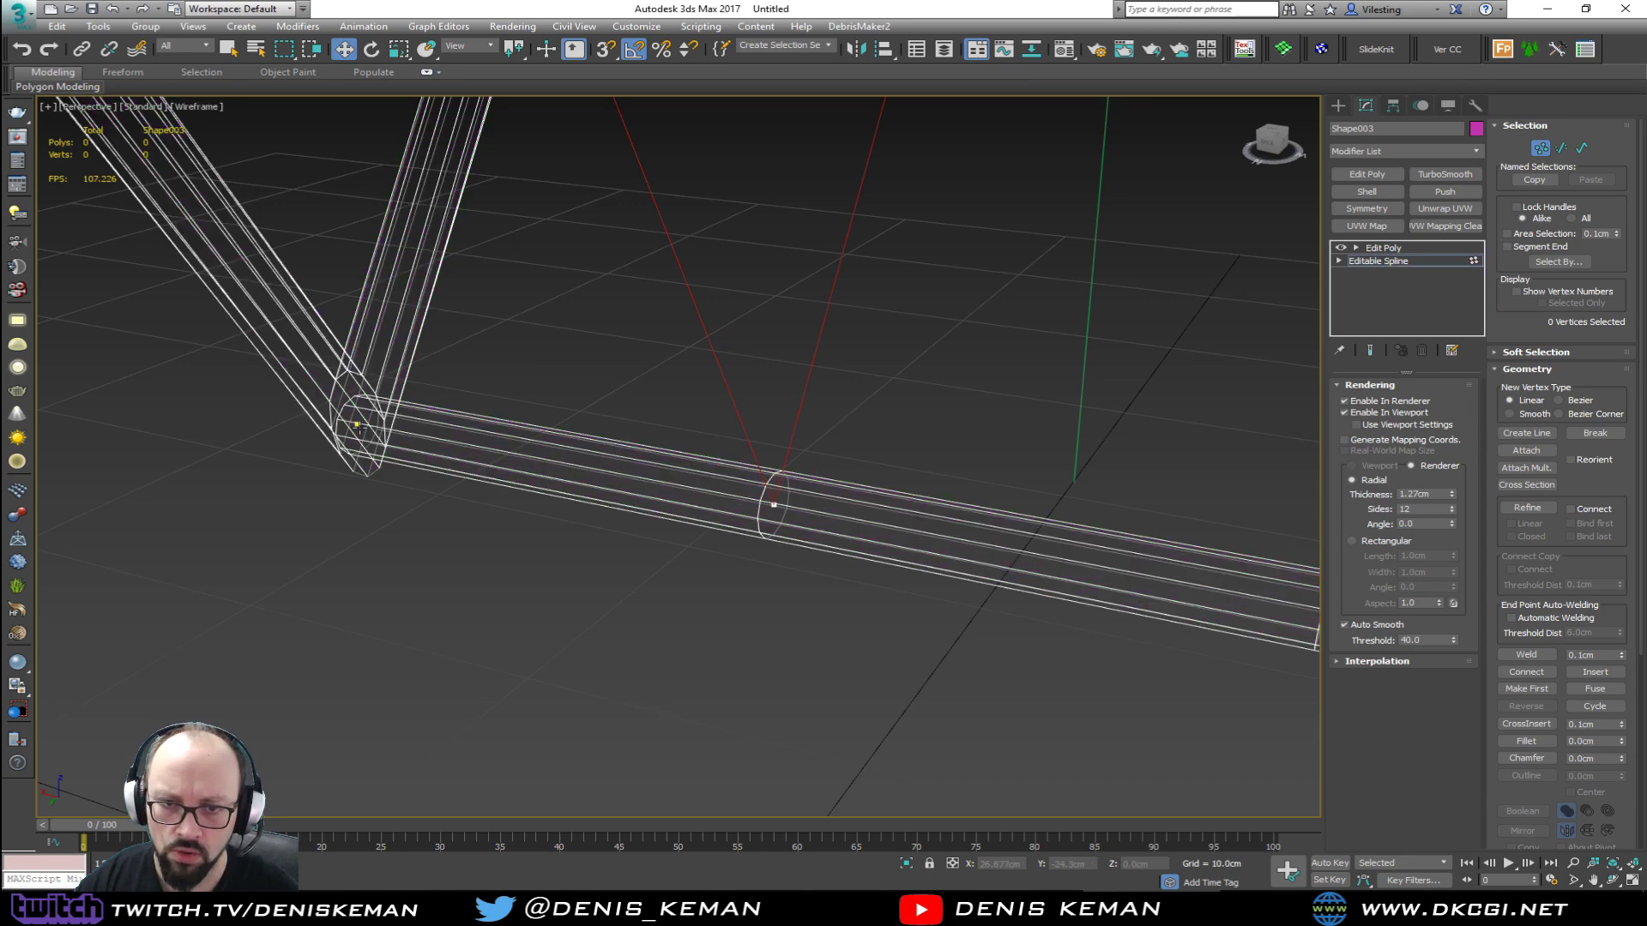
{"action": "scroll", "coordinate": [357, 425], "scroll_direction": "up", "scroll_amount": 3}
{"action": "left_click", "coordinate": [361, 431]}
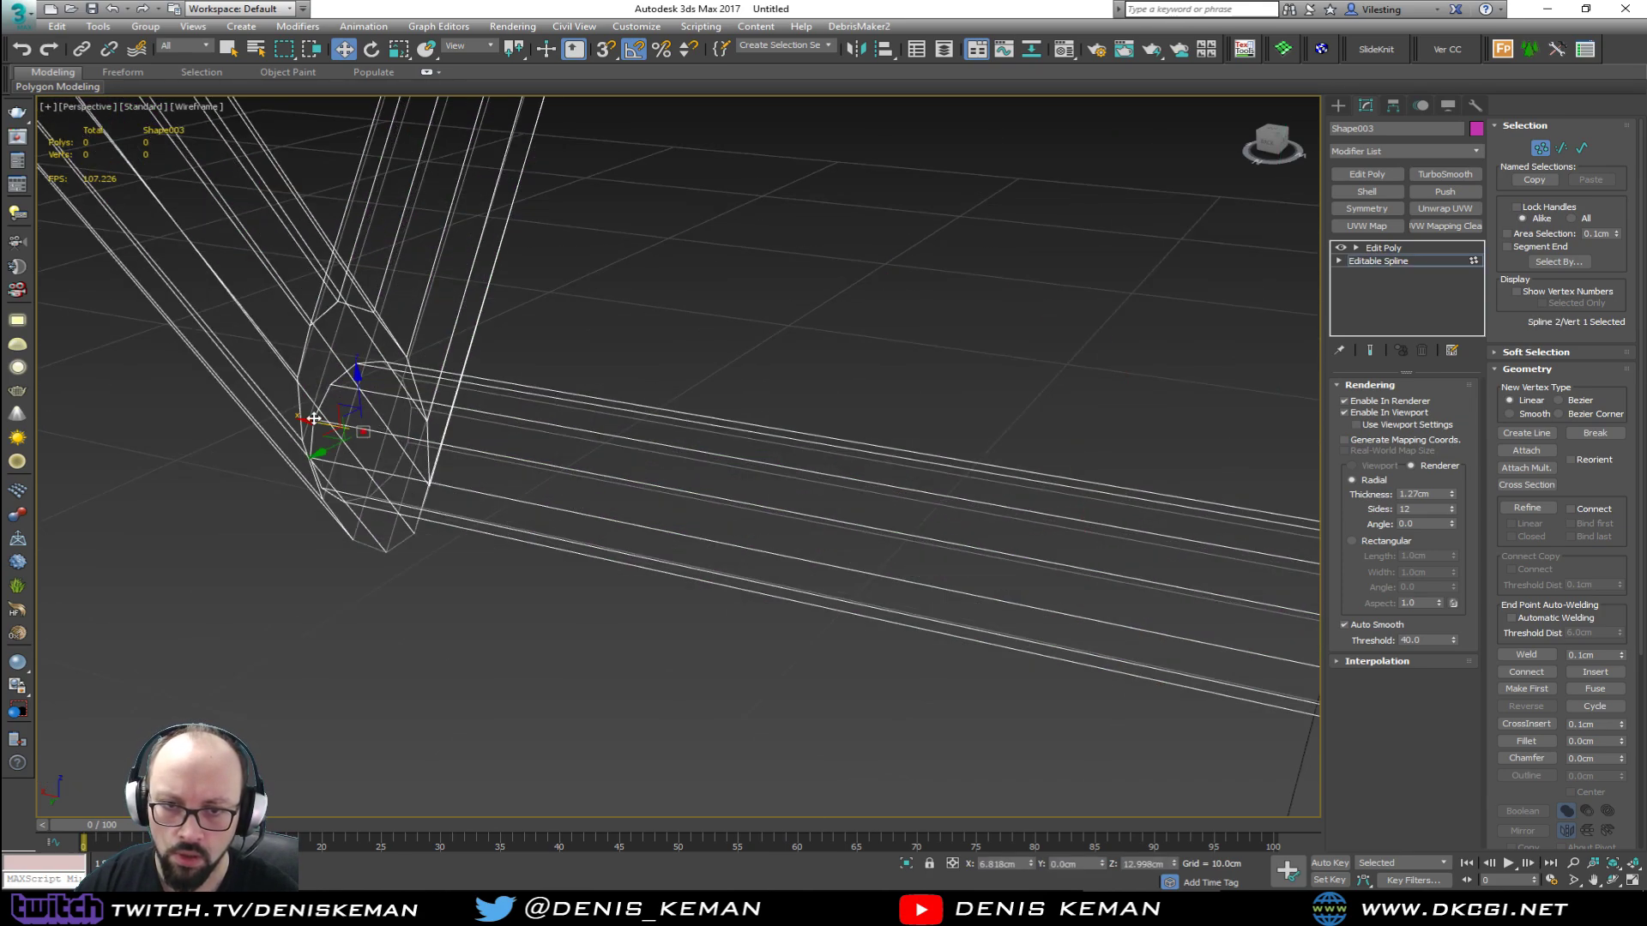
{"action": "left_click_drag", "start_coordinate": [314, 418], "coordinate": [614, 495]}
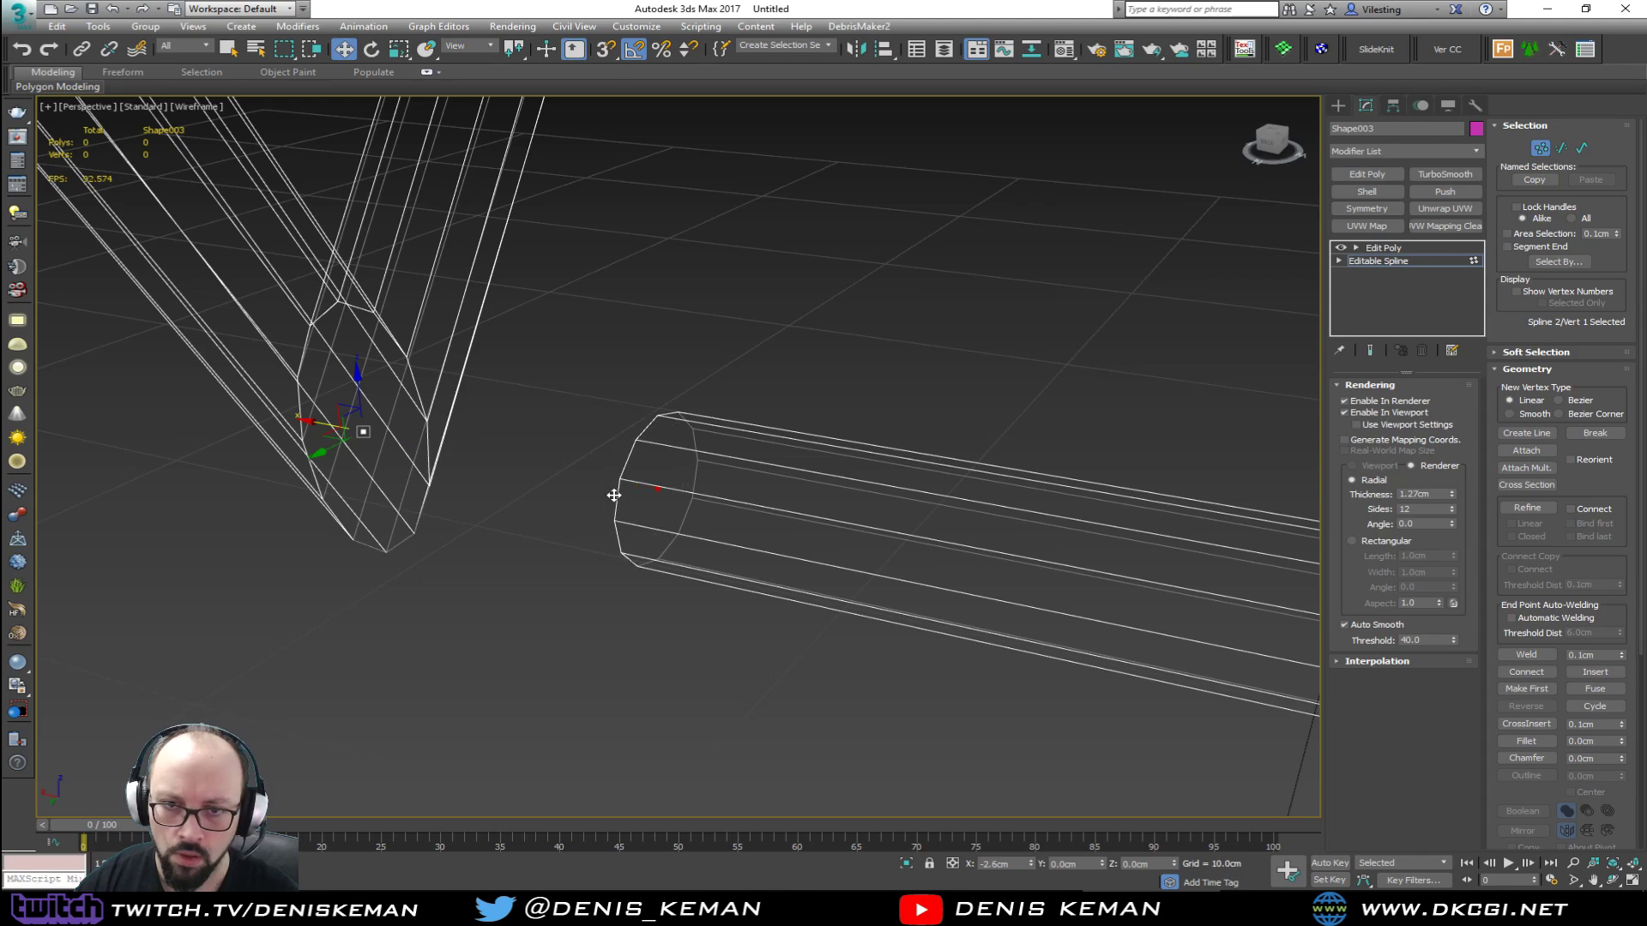
{"action": "right_click", "coordinate": [614, 493]}
{"action": "scroll", "coordinate": [376, 443], "scroll_direction": "up", "scroll_amount": 5}
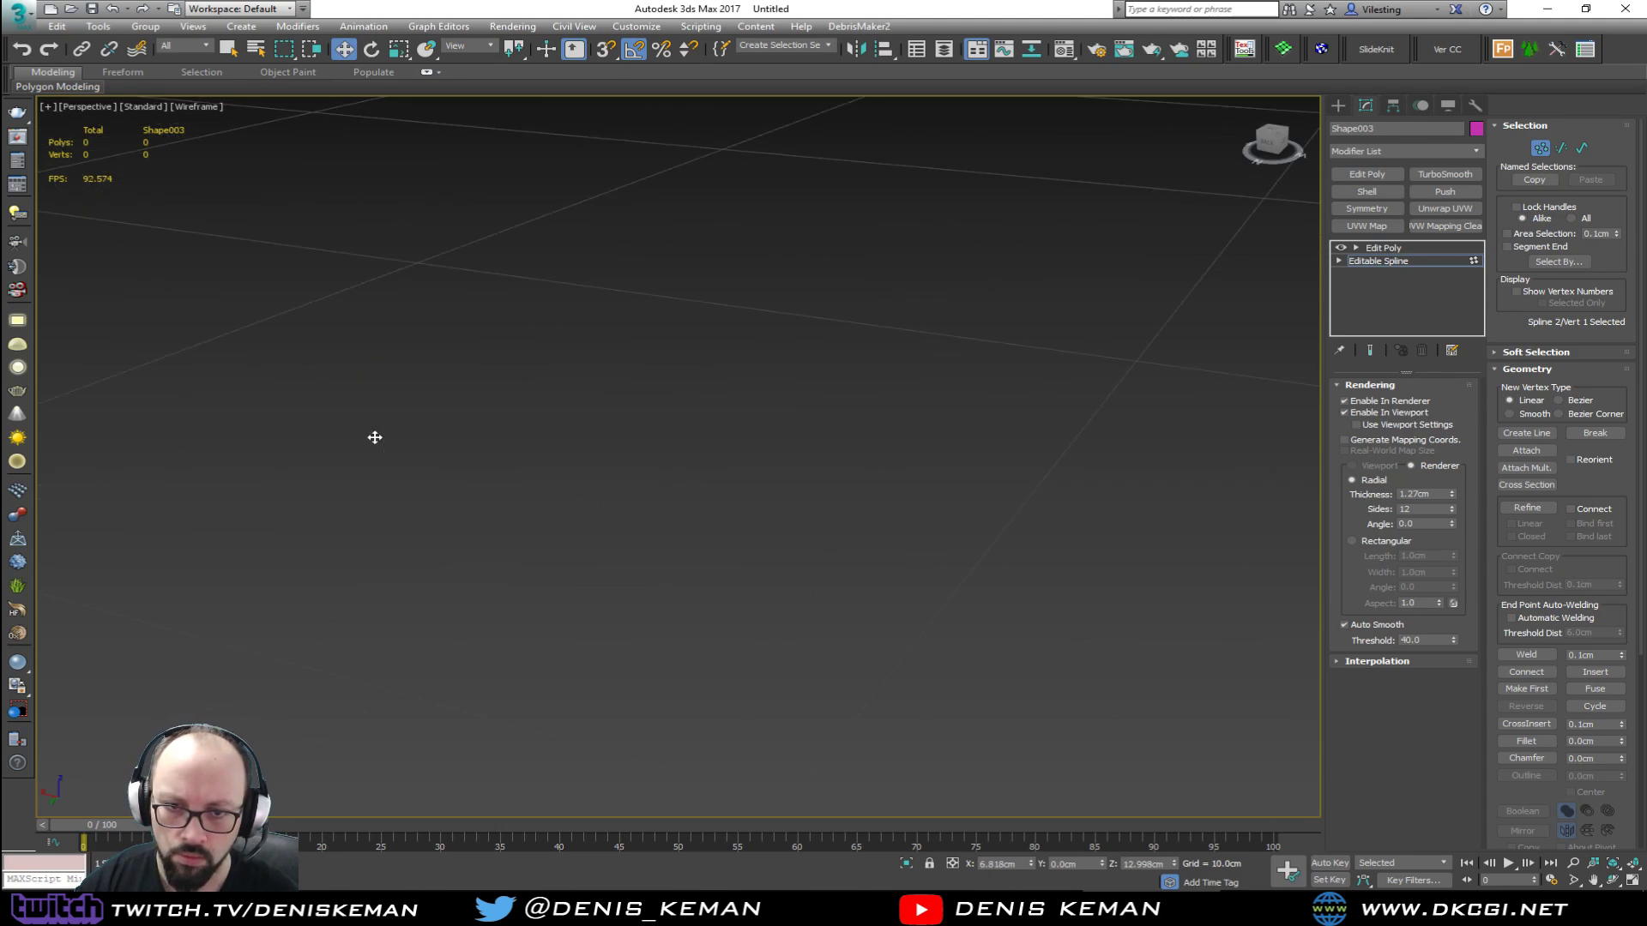
{"action": "scroll", "coordinate": [376, 443], "scroll_direction": "down", "scroll_amount": 5}
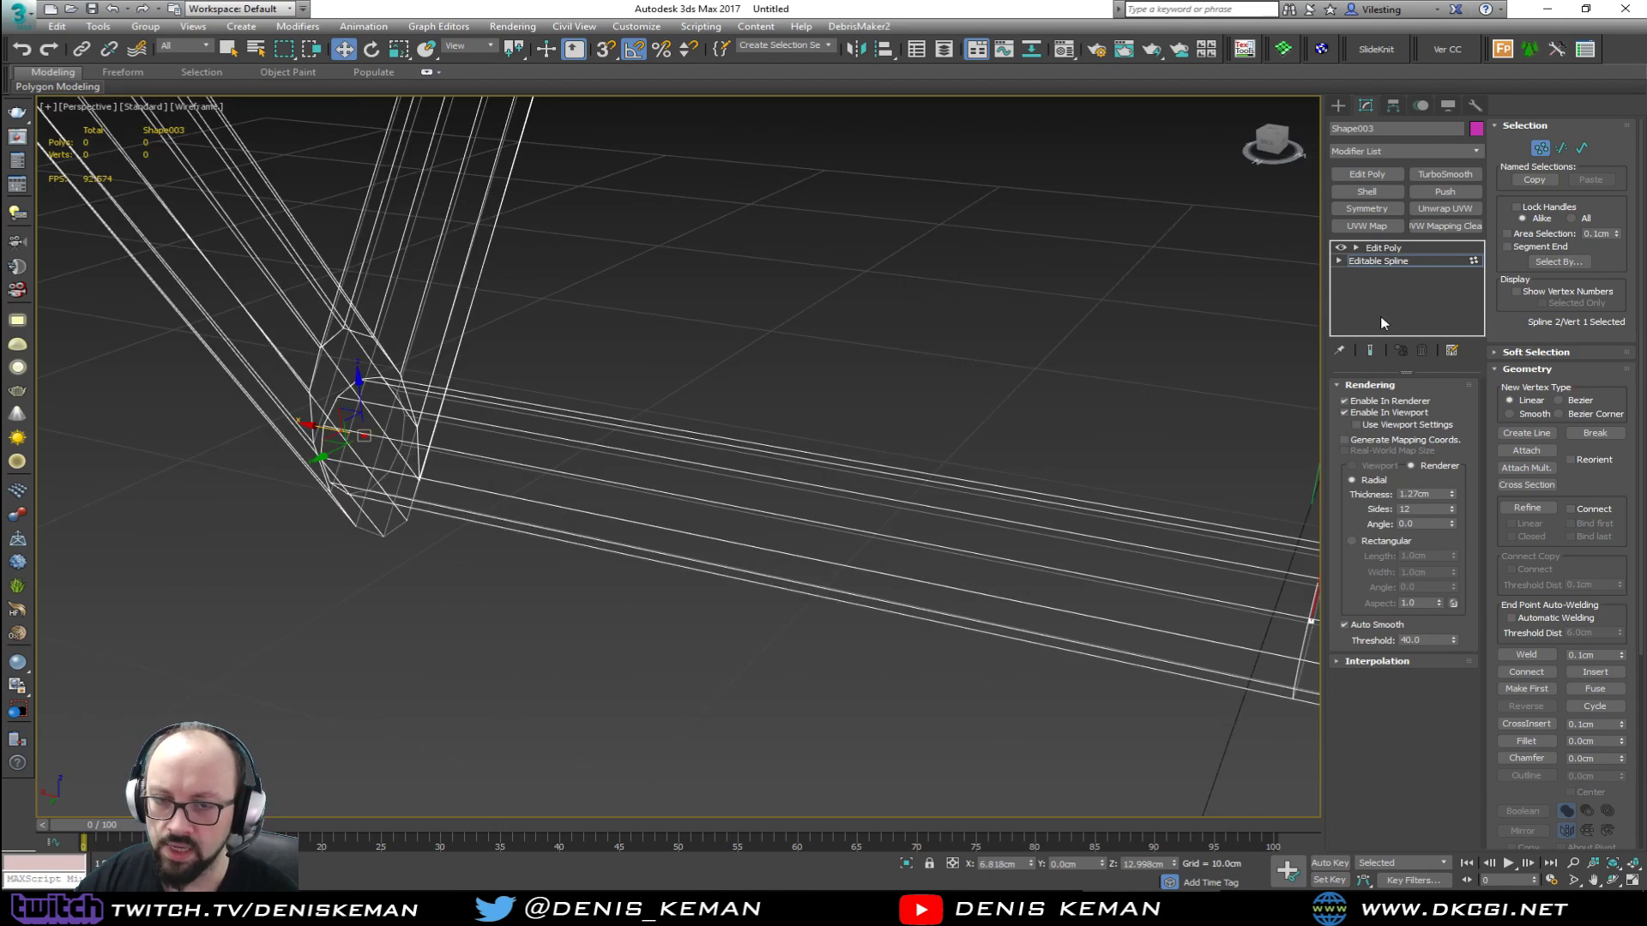
Step: Try to fillet the side frame's bottom corner vertex underneath the Edit Poly modifier, and undo the fillet
{"action": "left_click", "coordinate": [362, 436]}
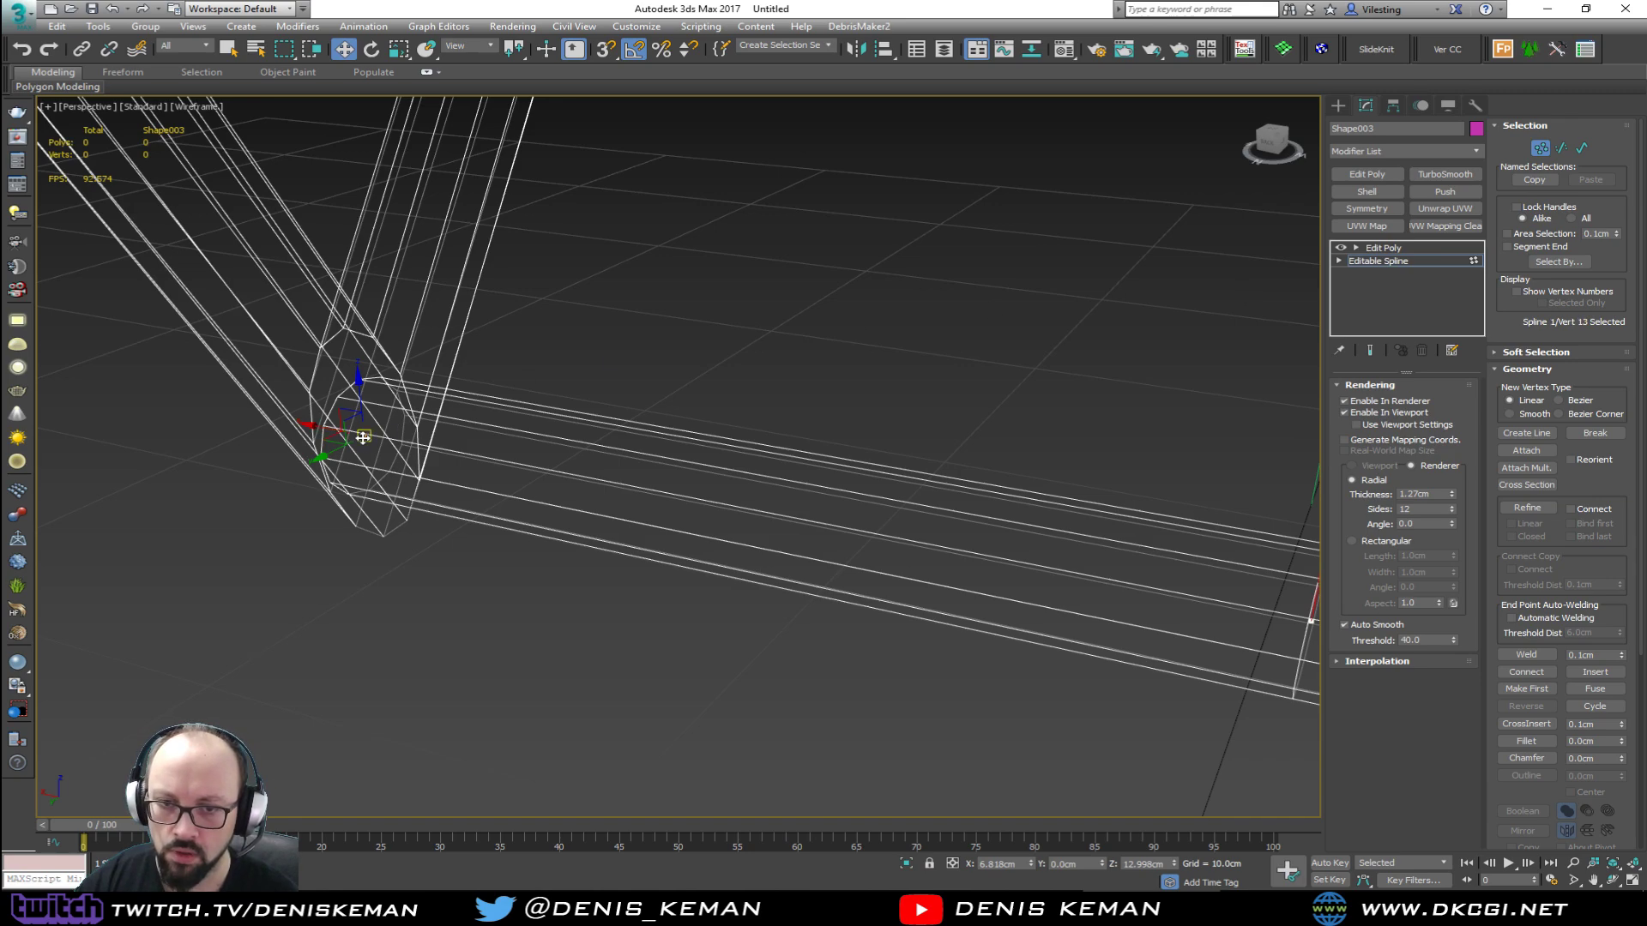
{"action": "left_click_drag", "start_coordinate": [359, 398], "coordinate": [367, 338]}
{"action": "right_click", "coordinate": [367, 338]}
{"action": "middle_click_drag", "start_coordinate": [638, 444], "coordinate": [687, 457]}
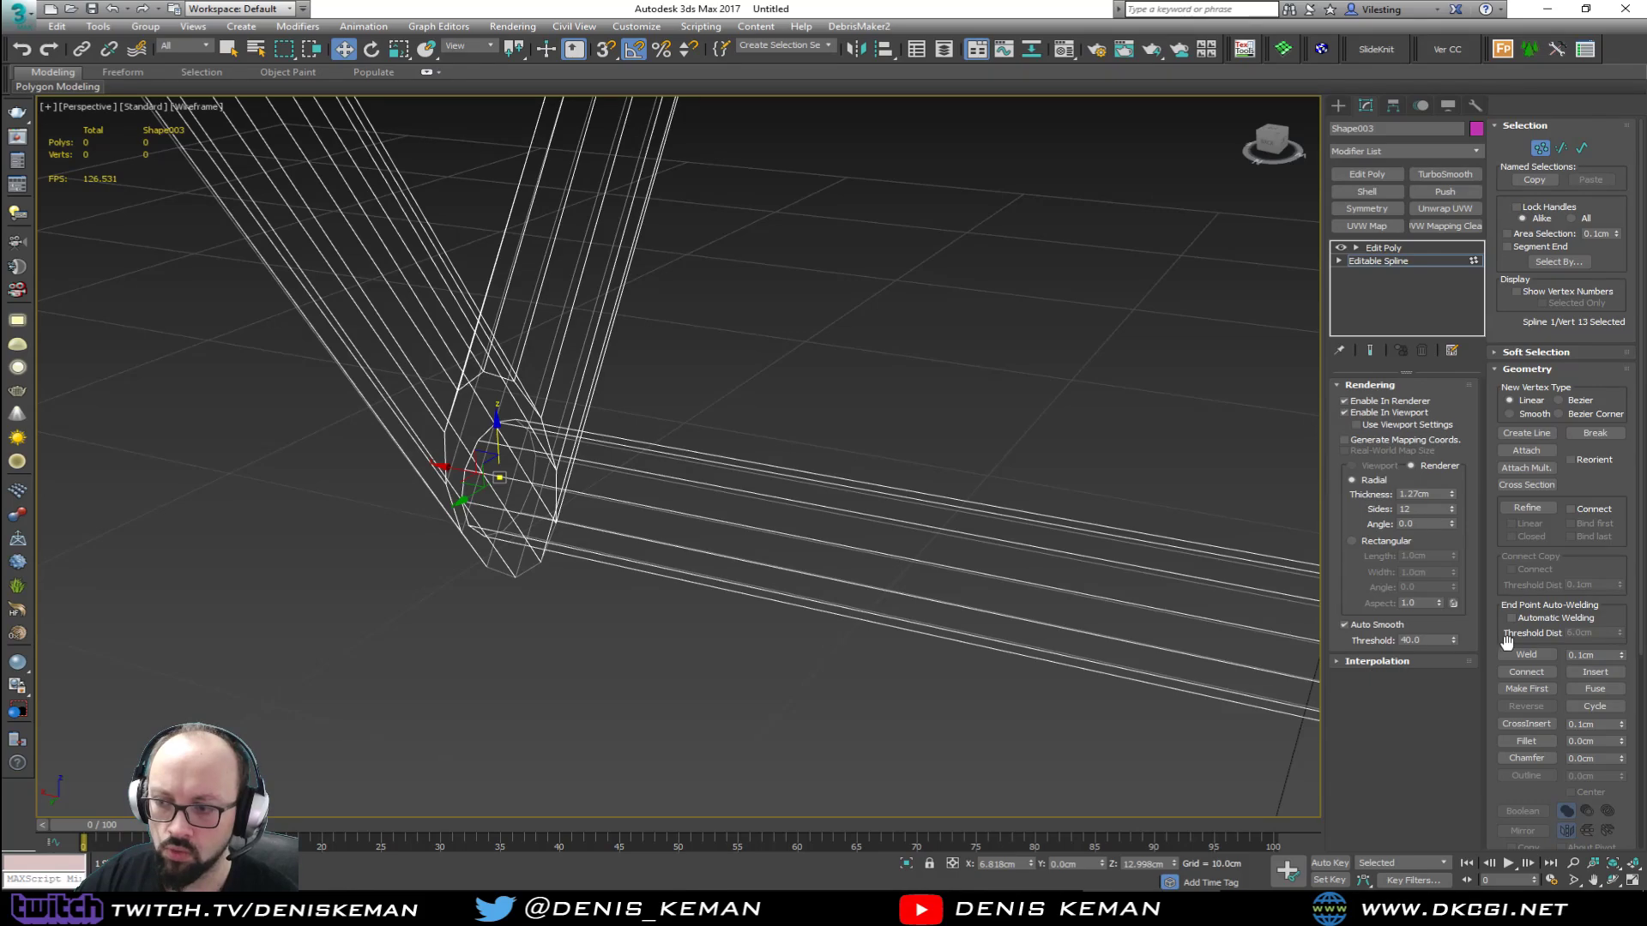
{"action": "left_click", "coordinate": [1526, 742]}
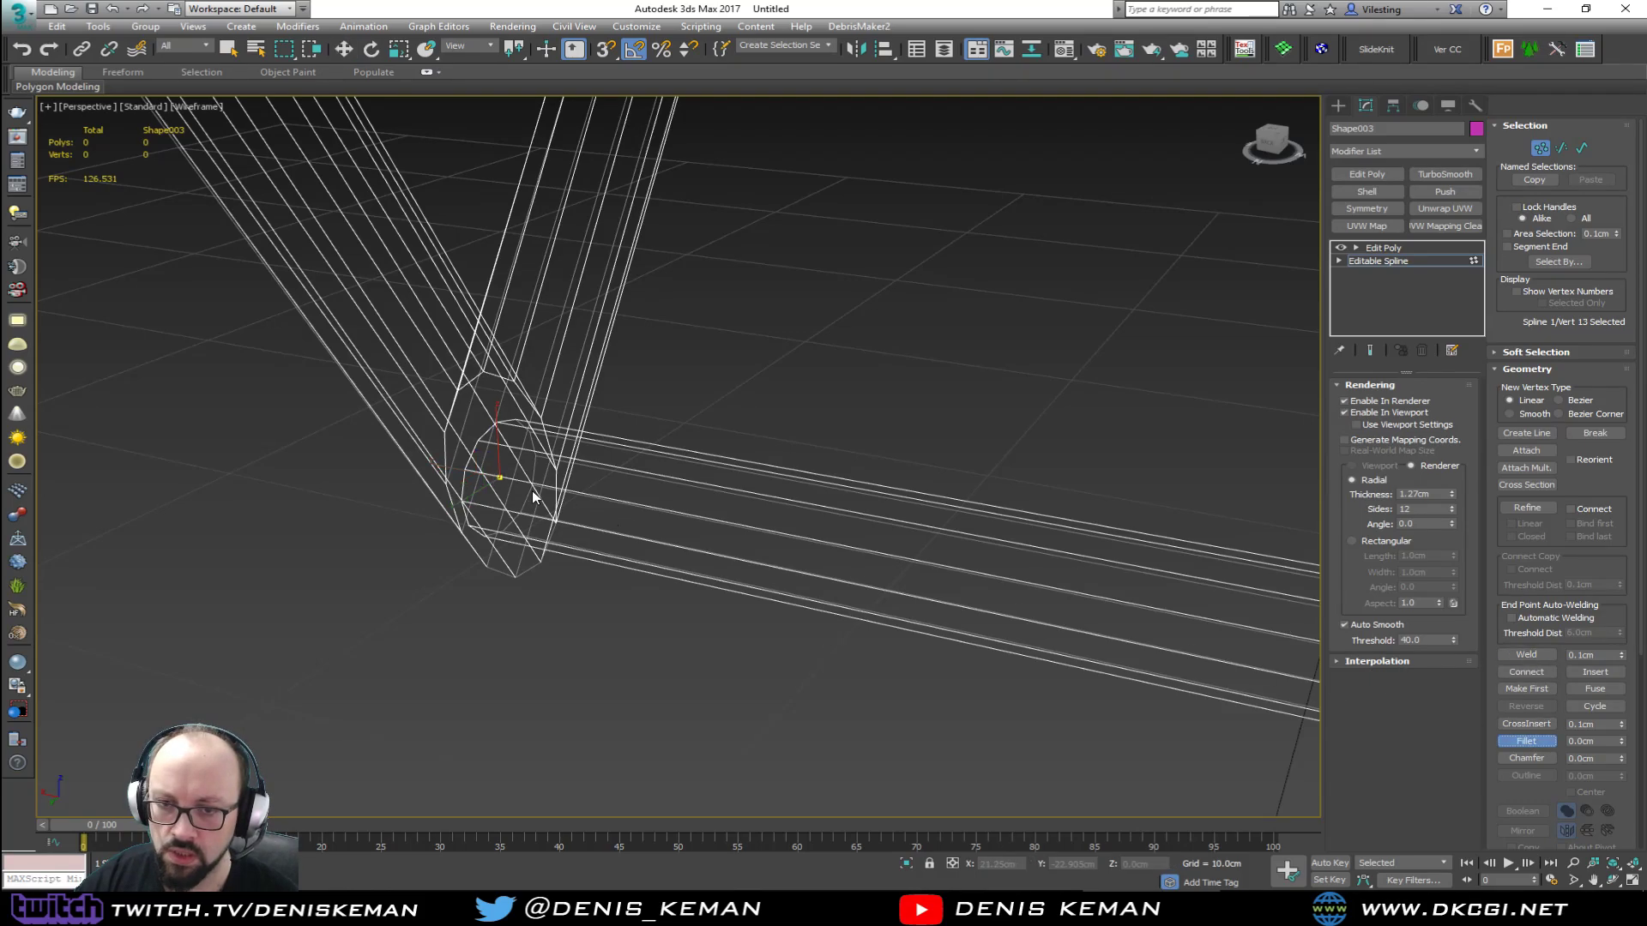
{"action": "left_click_drag", "start_coordinate": [500, 477], "coordinate": [529, 441]}
{"action": "scroll", "coordinate": [761, 528], "scroll_direction": "down", "scroll_amount": 4}
{"action": "middle_click_drag", "start_coordinate": [762, 528], "coordinate": [621, 533]}
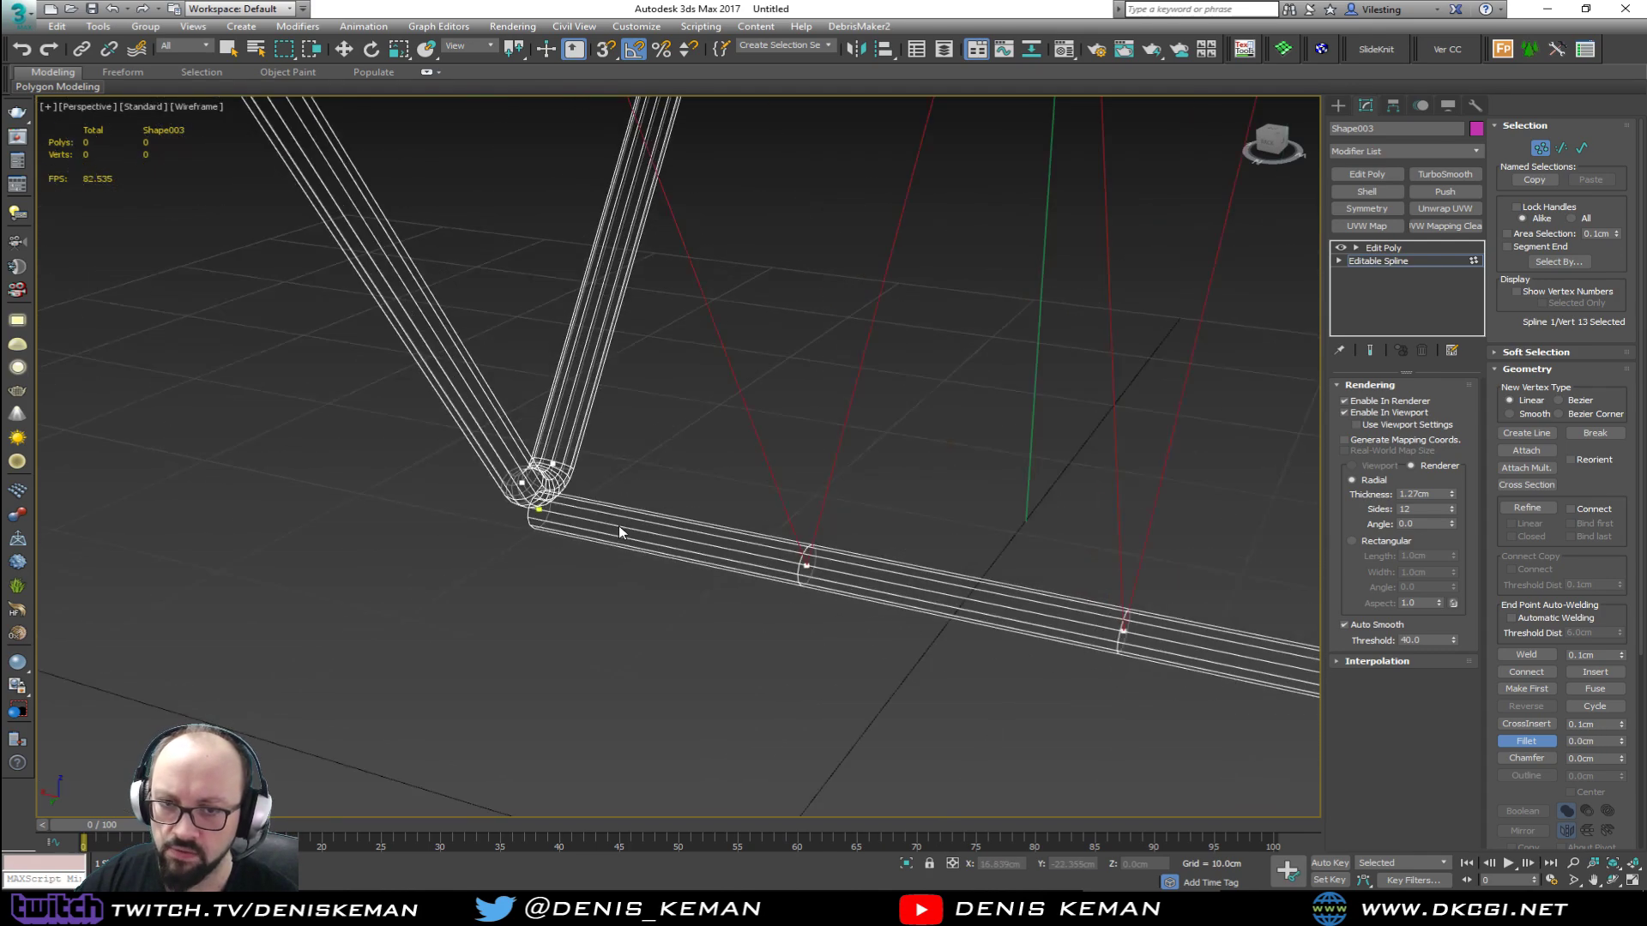
{"action": "middle_click_drag", "start_coordinate": [812, 518], "coordinate": [638, 515]}
{"action": "key", "text": "1"}
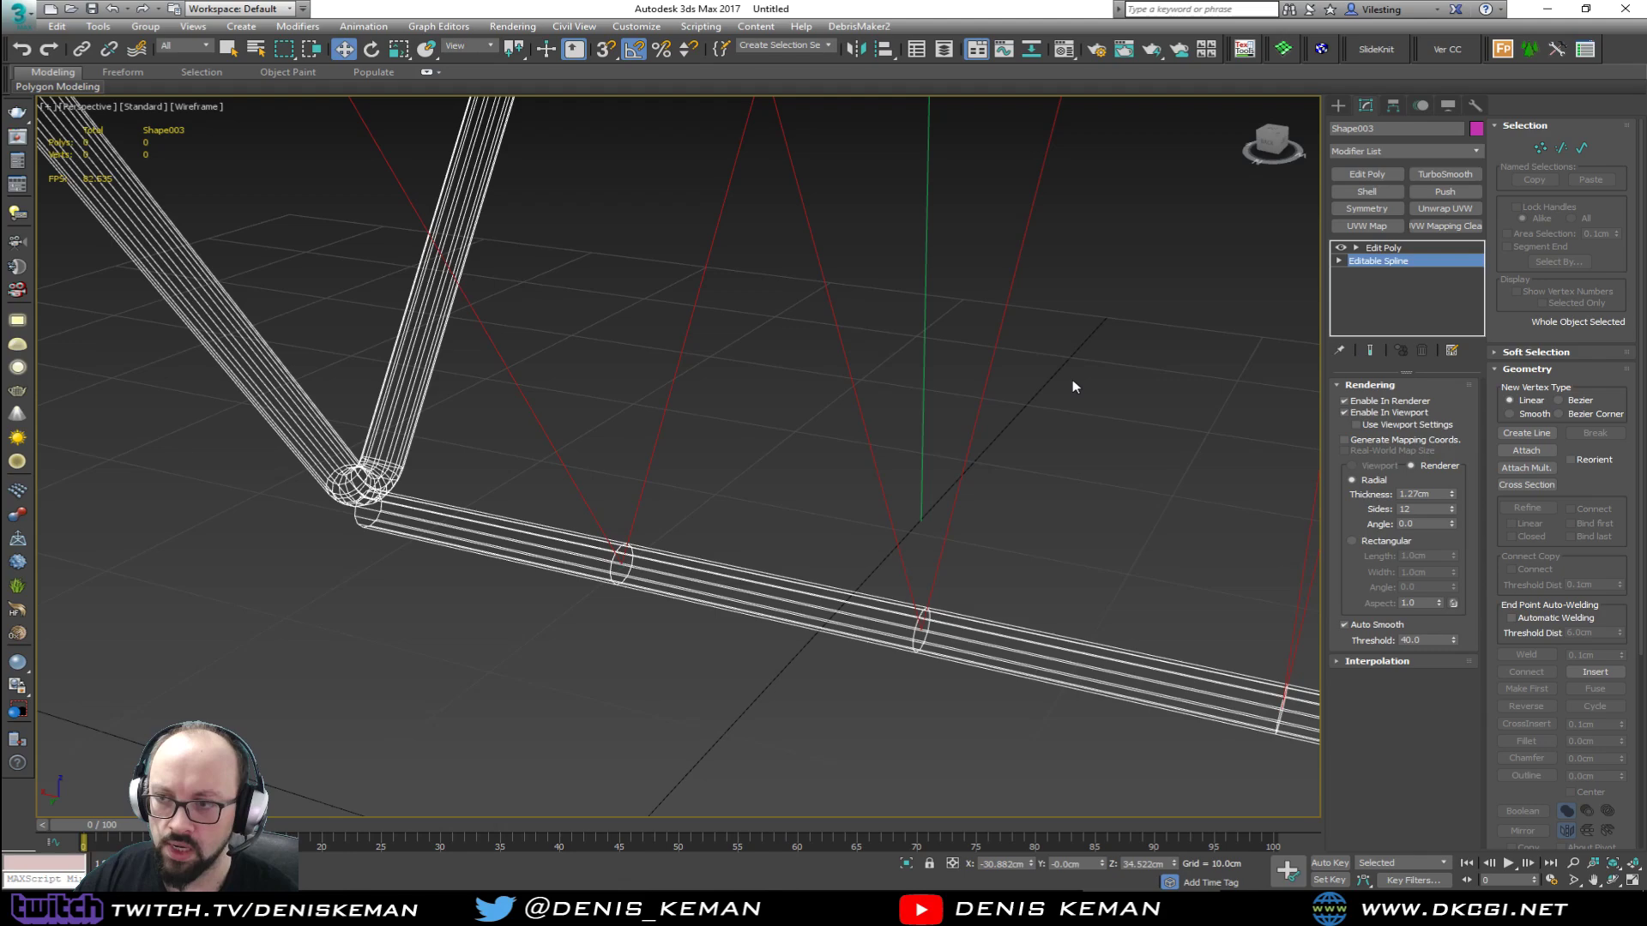
{"action": "left_click", "coordinate": [1412, 249]}
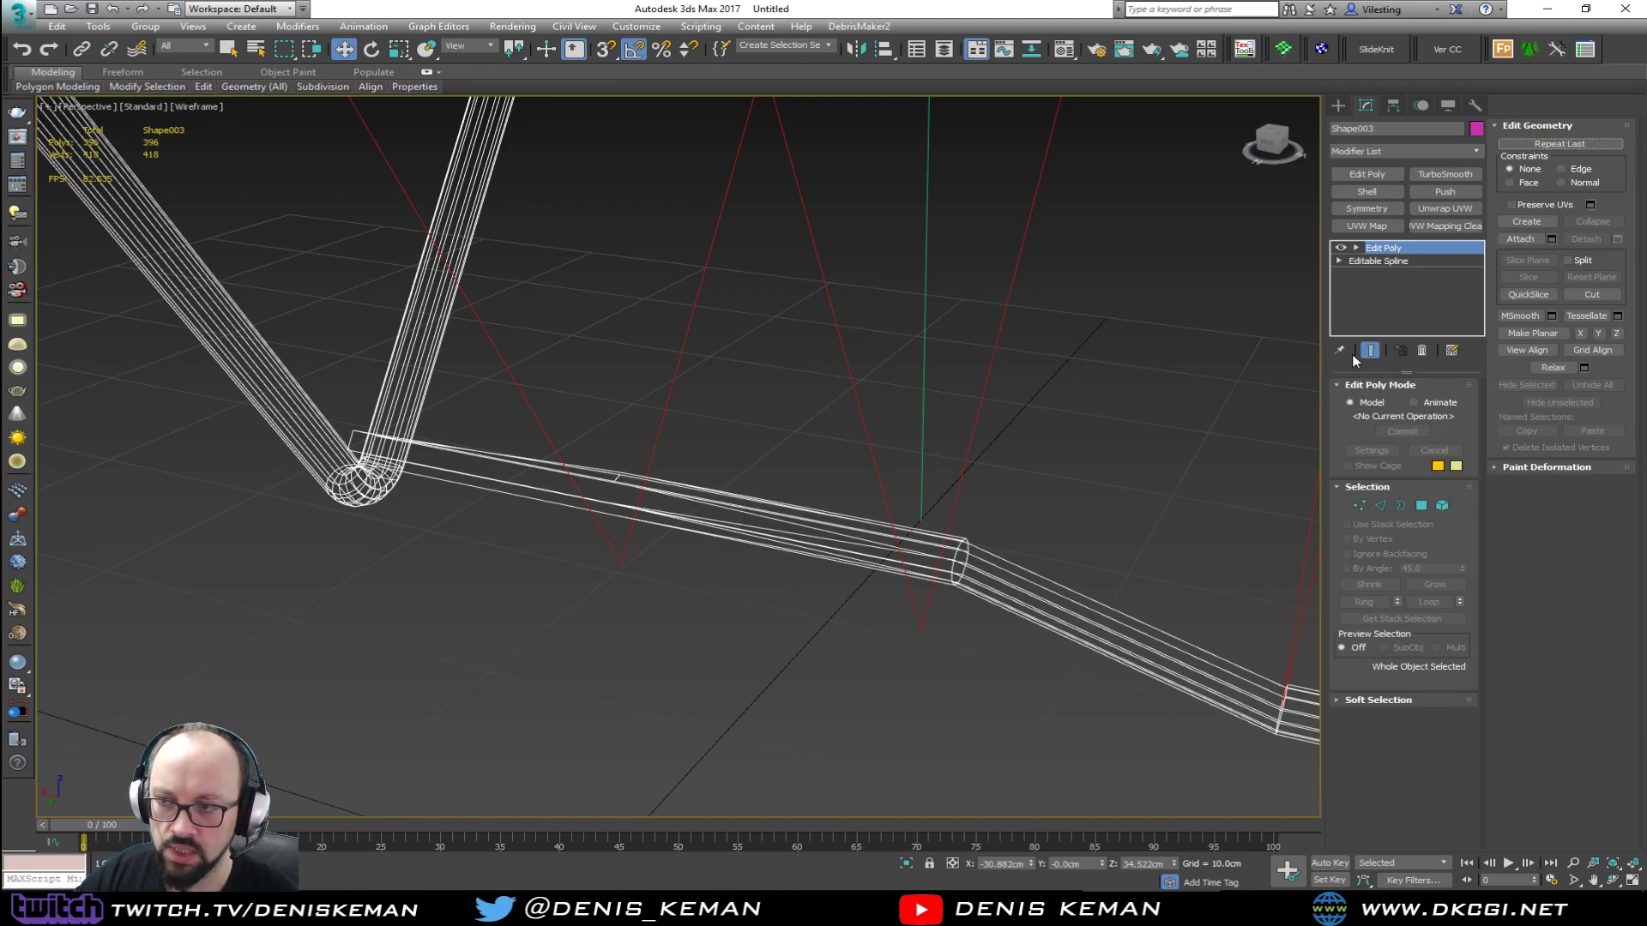
{"action": "key", "text": "ctrl+z"}
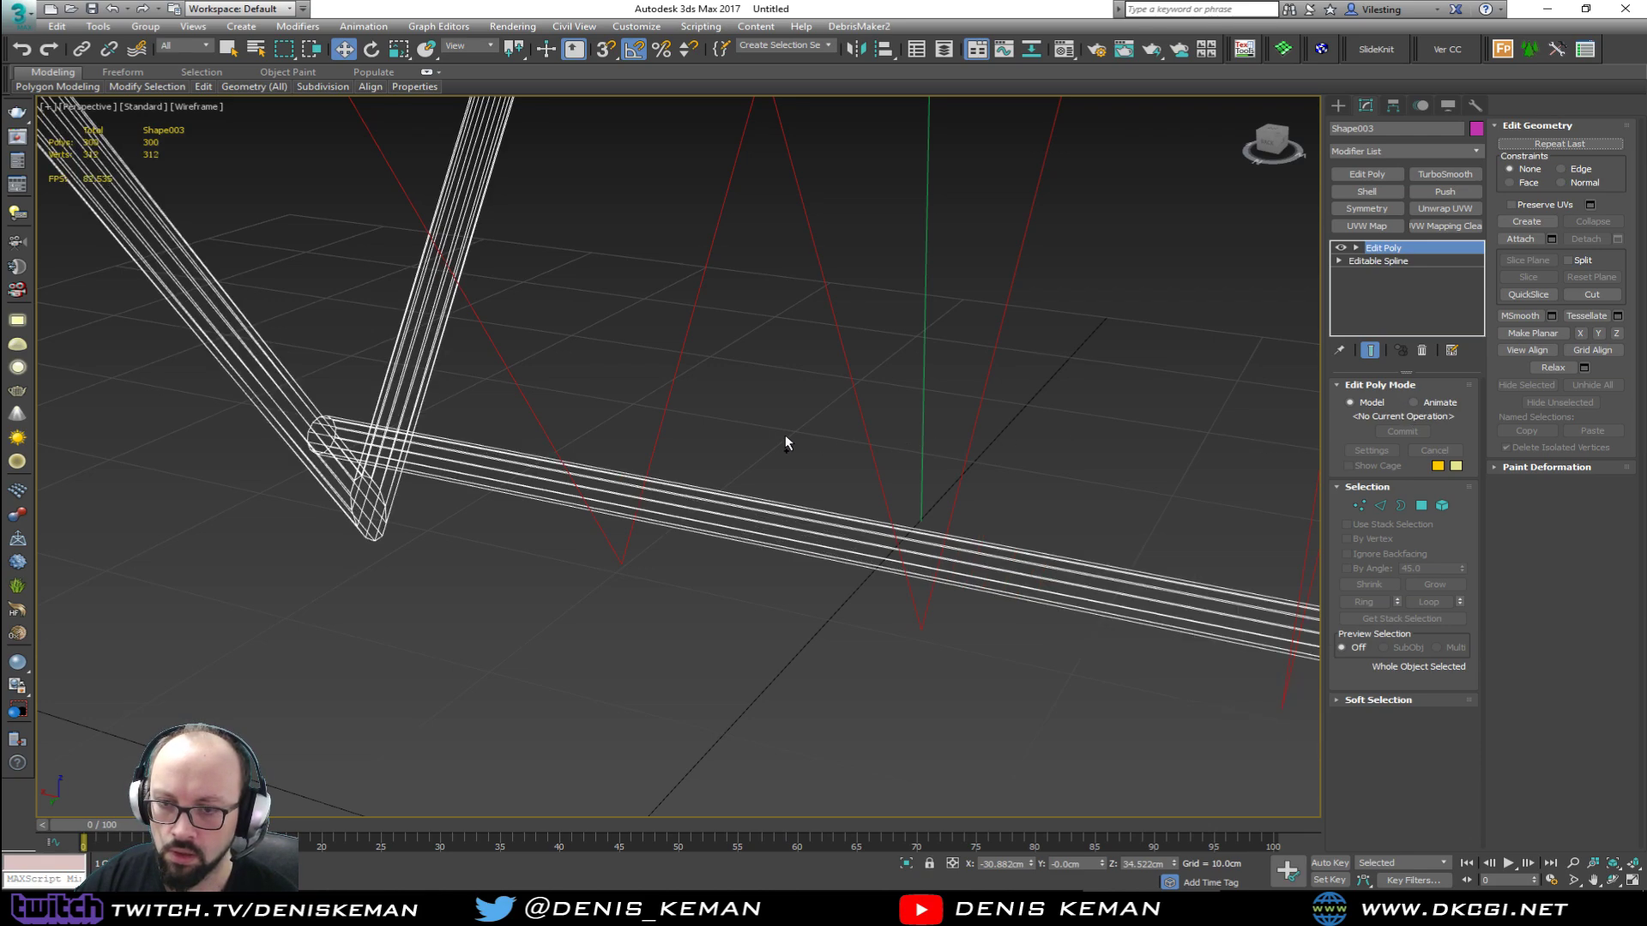
Step: Compare the spline with its Edit Poly version and remove the Edit Poly modifier from the stack
{"action": "left_click", "coordinate": [1402, 262]}
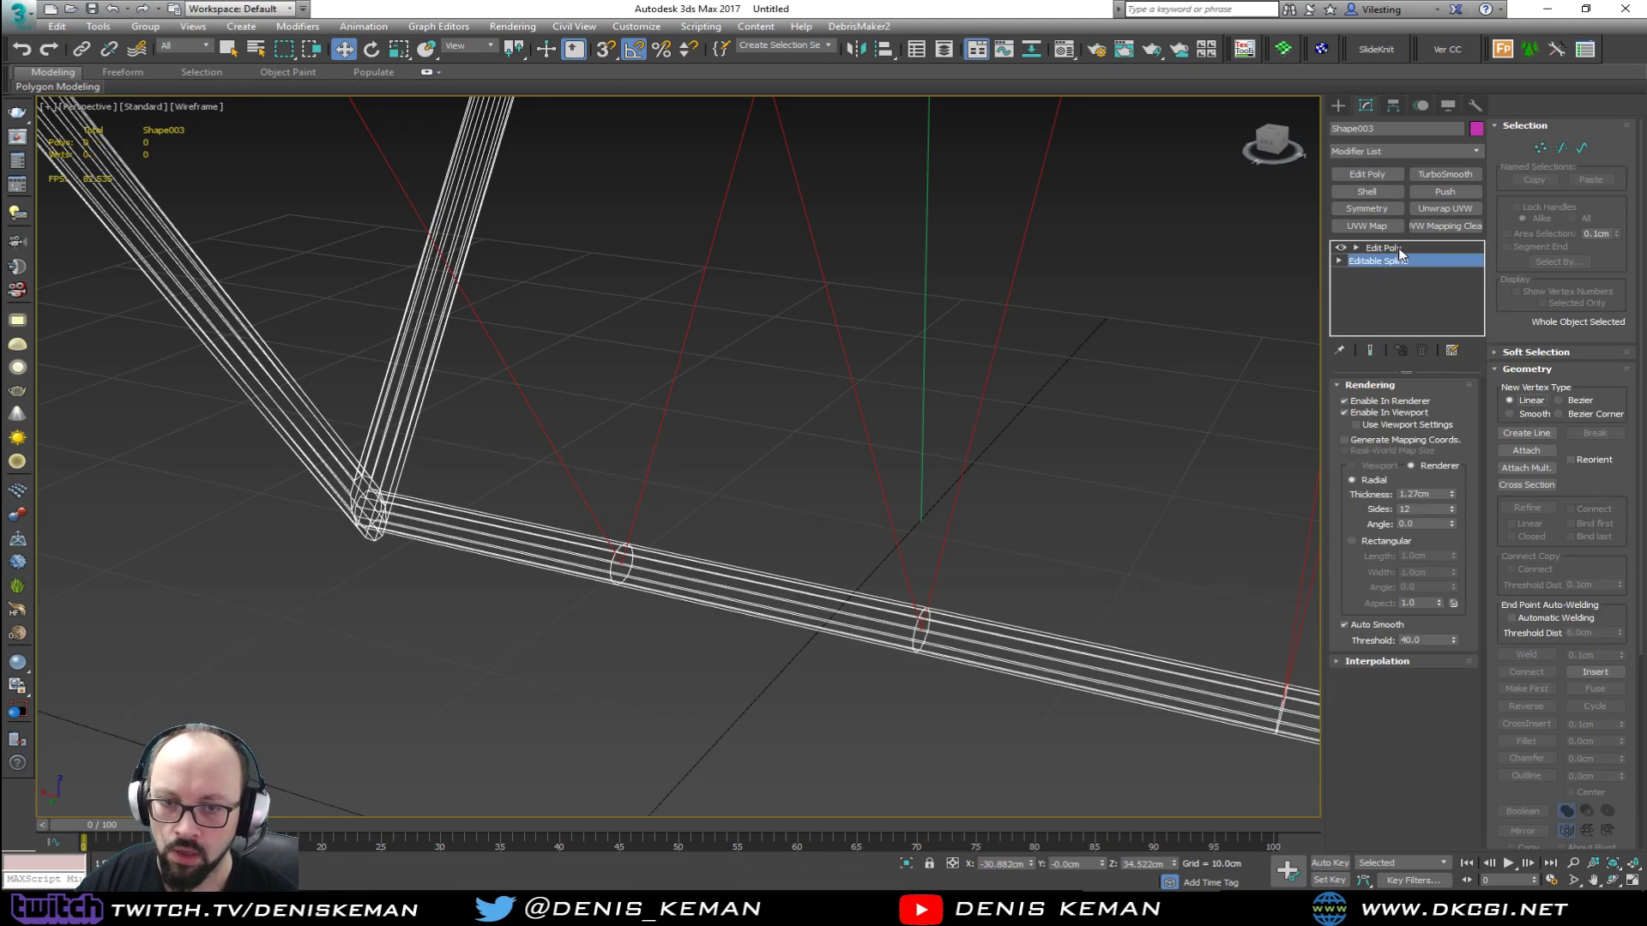
{"action": "left_click", "coordinate": [1398, 249]}
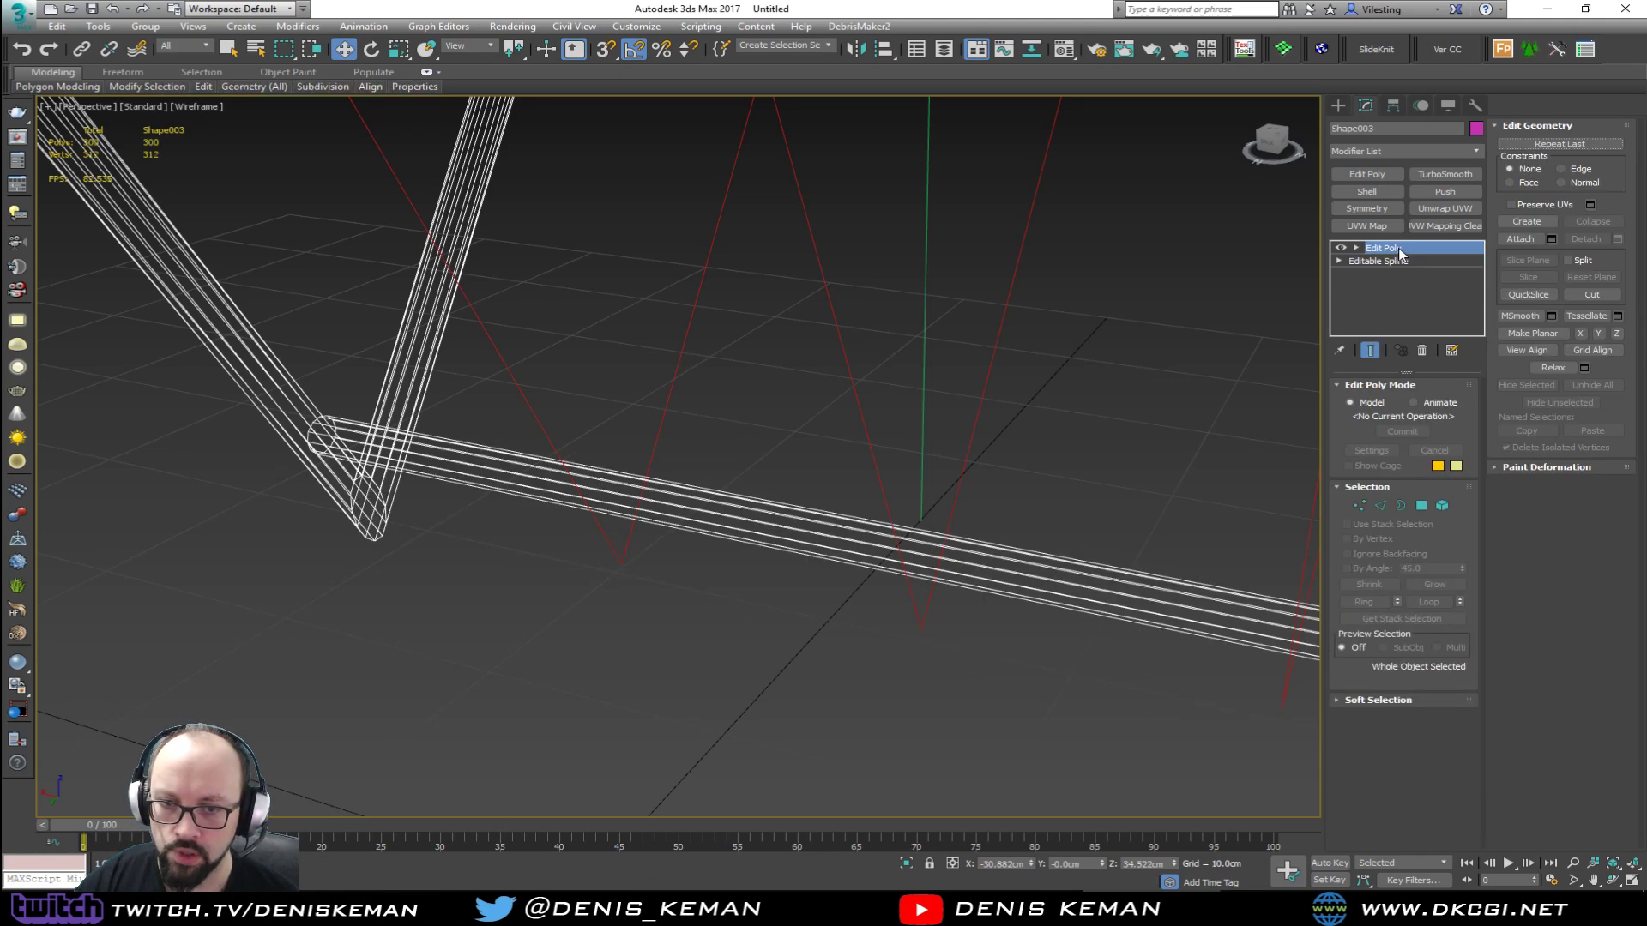
{"action": "left_click", "coordinate": [1405, 261]}
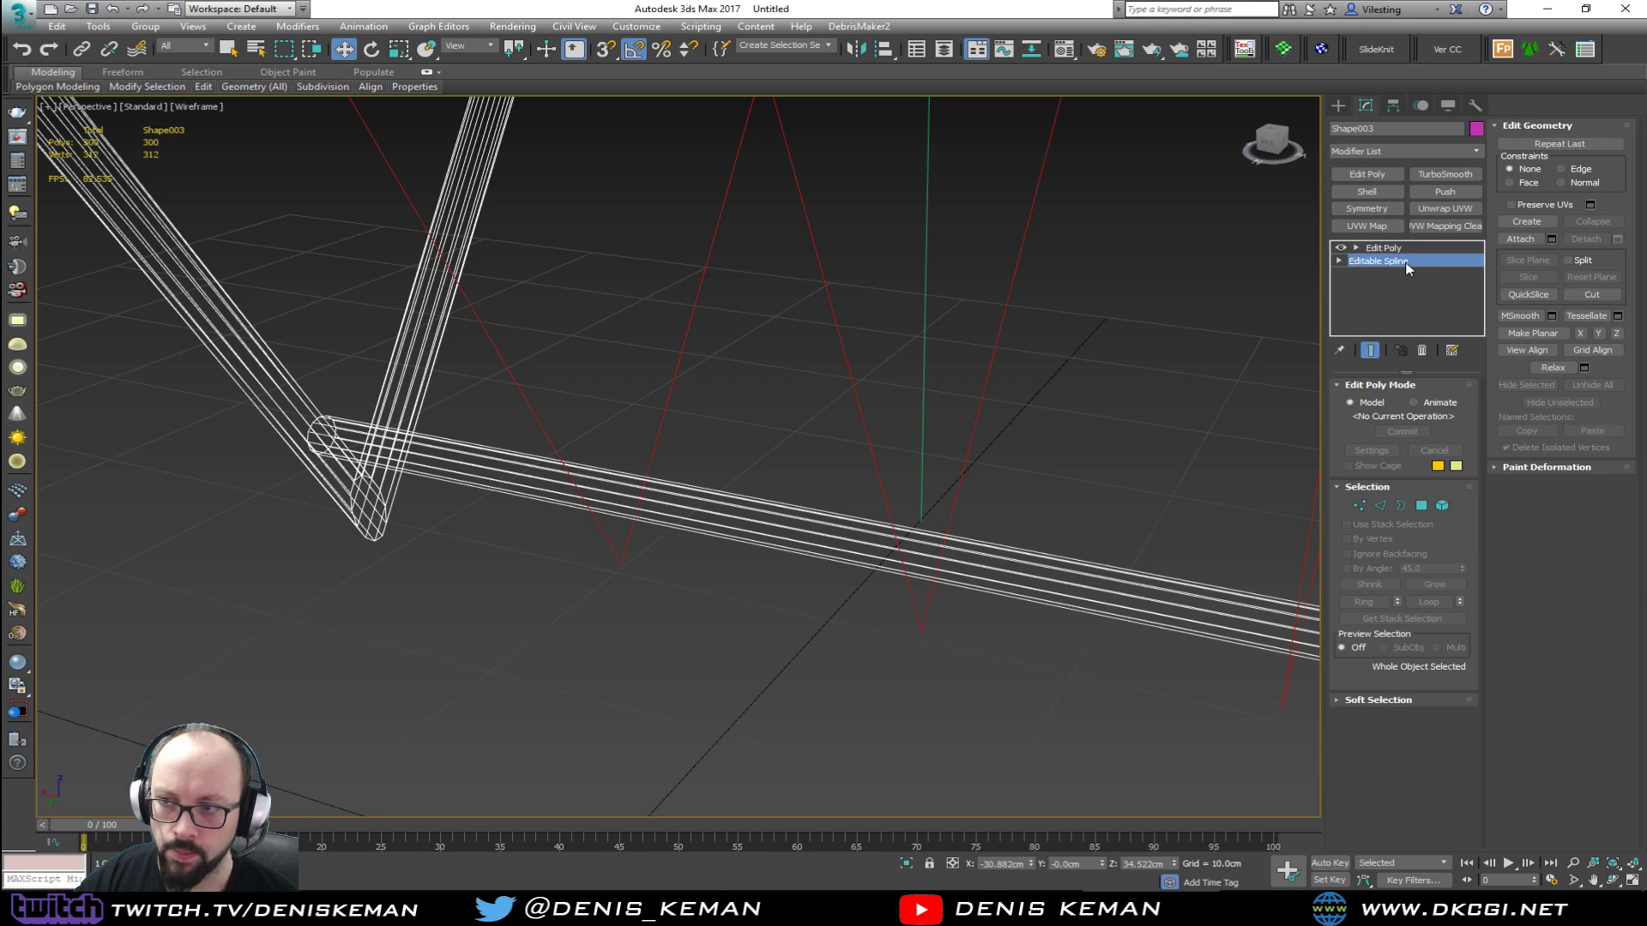
{"action": "left_click", "coordinate": [1385, 248]}
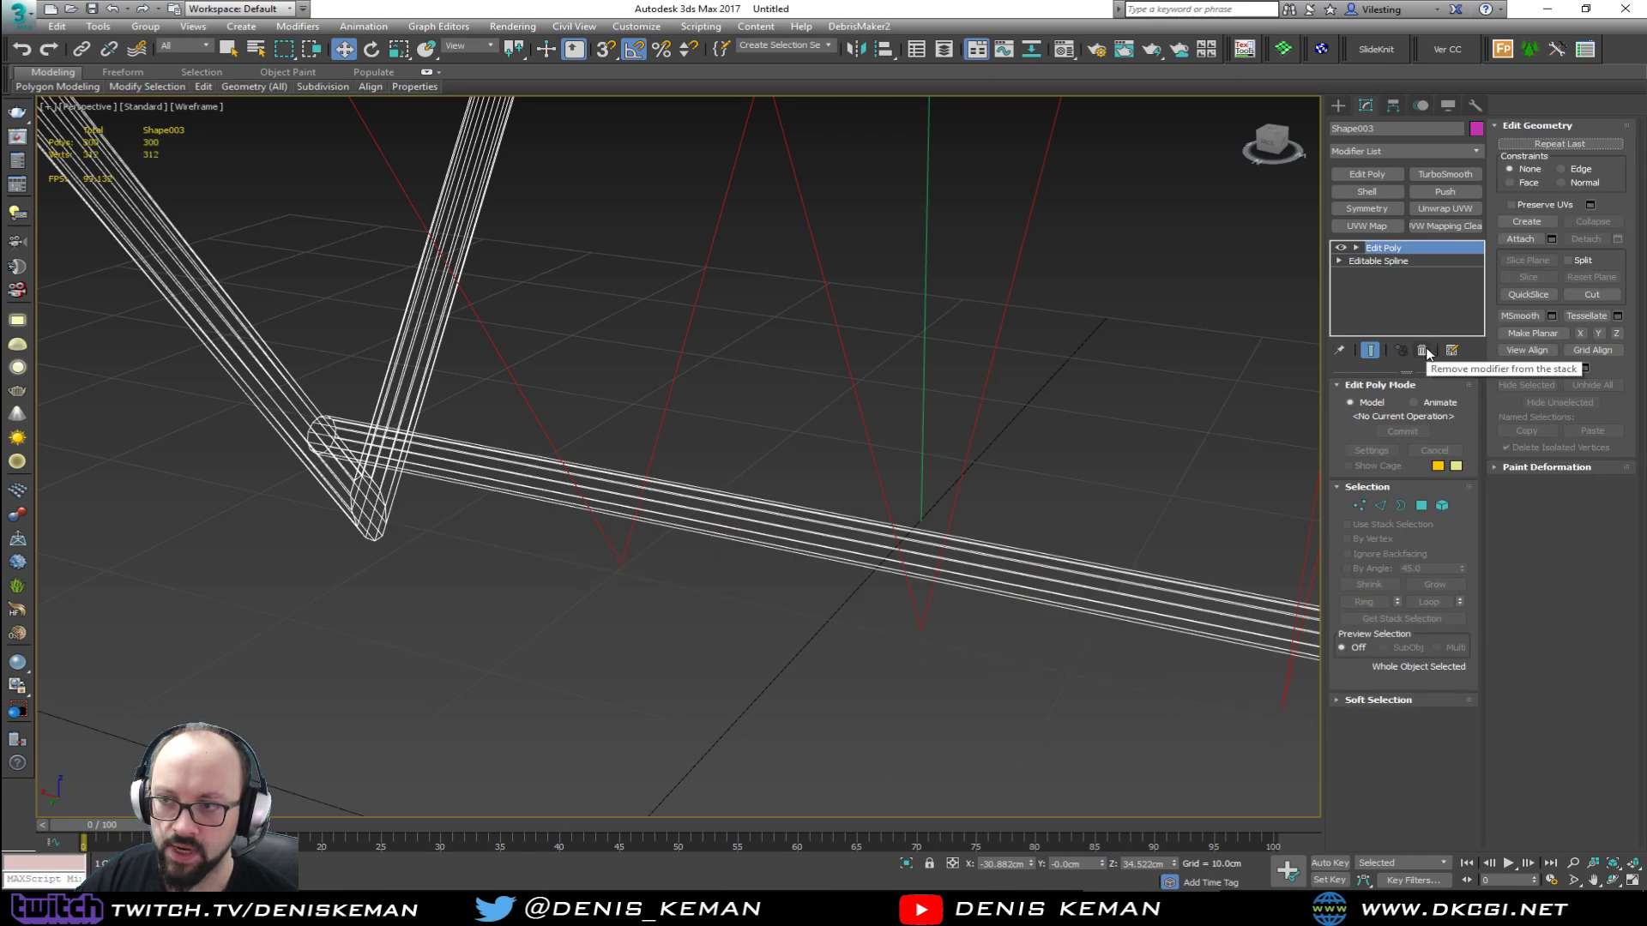
{"action": "left_click", "coordinate": [1422, 351]}
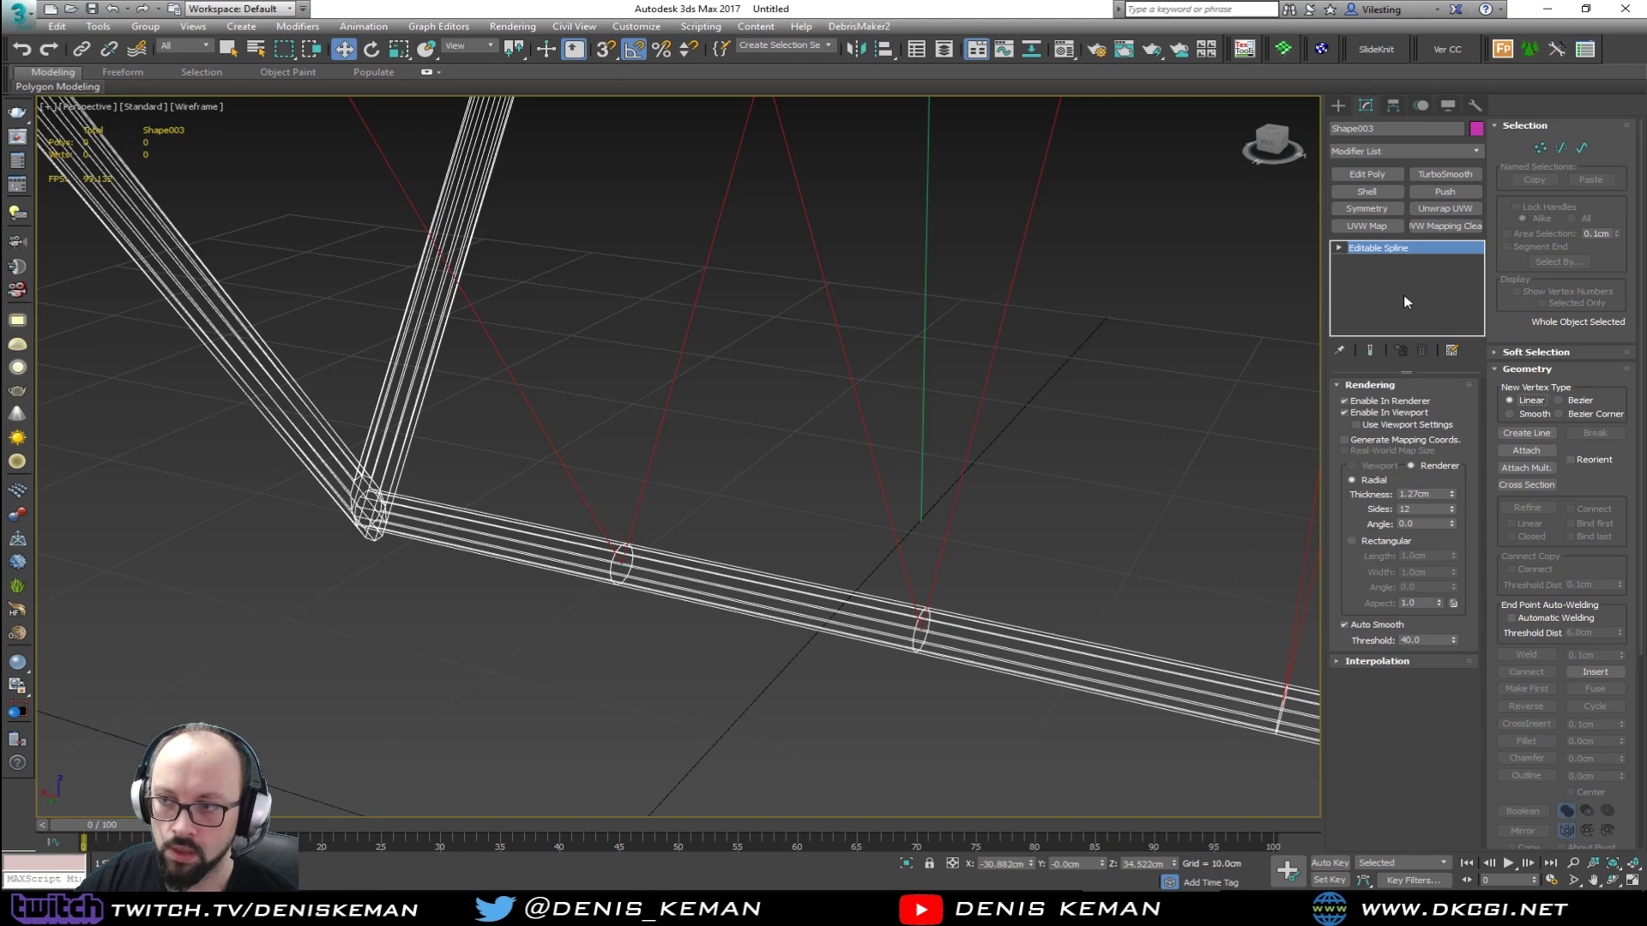
Step: Turn off the shape's rendering in both renderer and viewport to expose the bare spline lines
{"action": "key", "text": "2"}
{"action": "left_click", "coordinate": [1038, 656]}
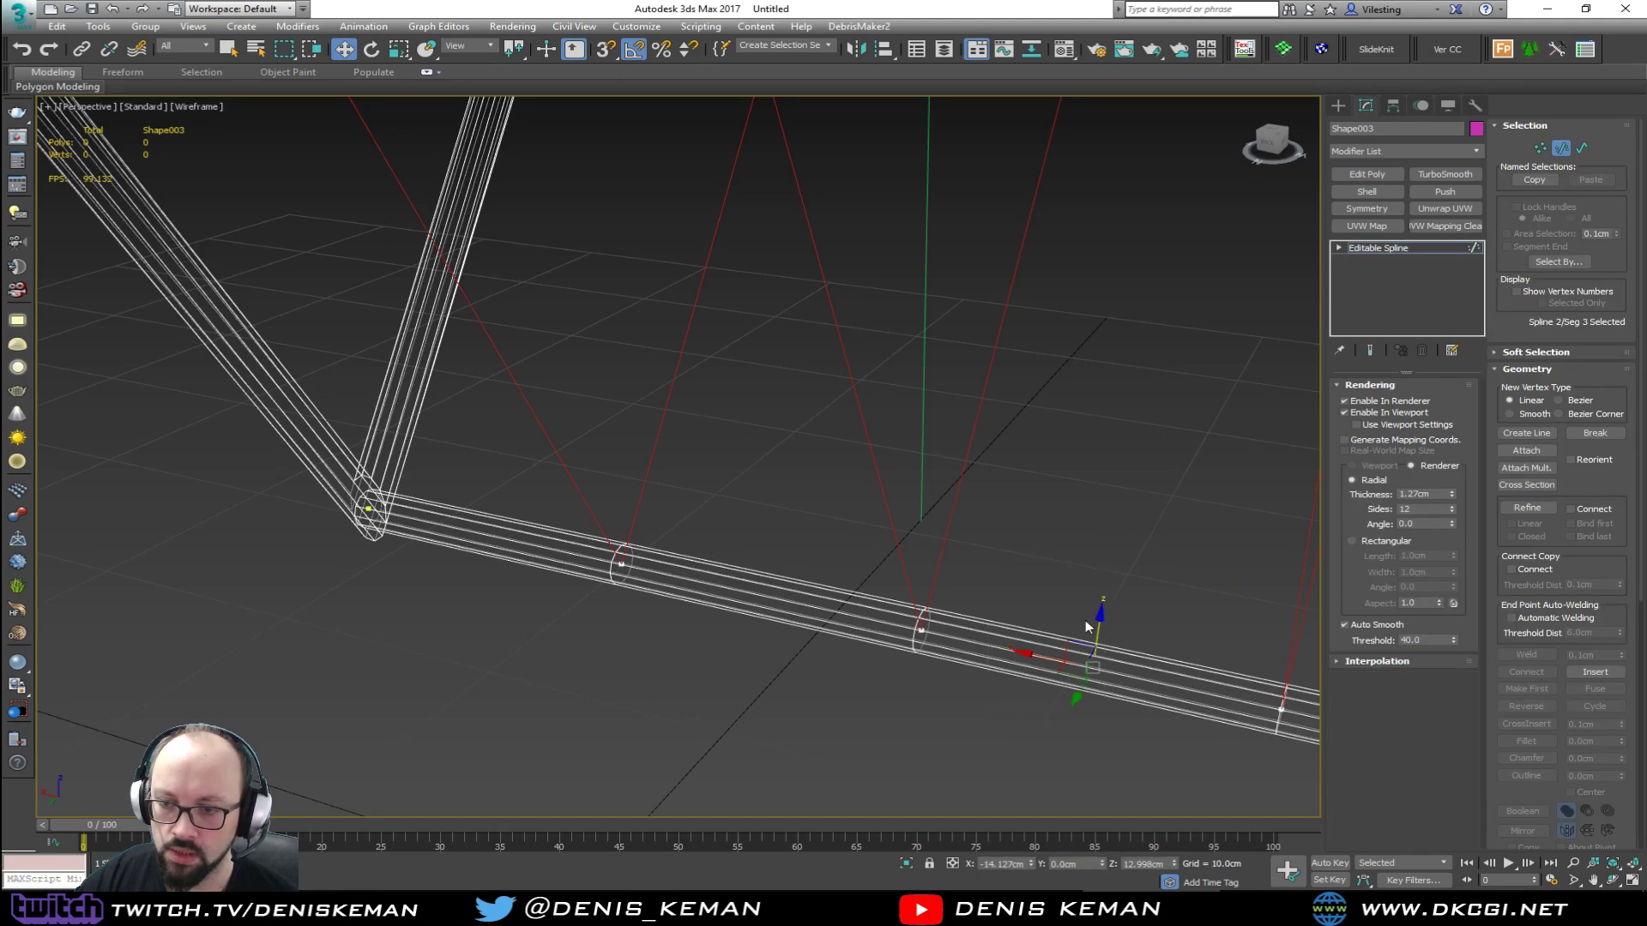
{"action": "scroll", "coordinate": [1086, 619], "scroll_direction": "down", "scroll_amount": 4}
{"action": "middle_click_drag", "start_coordinate": [1085, 618], "coordinate": [958, 577]}
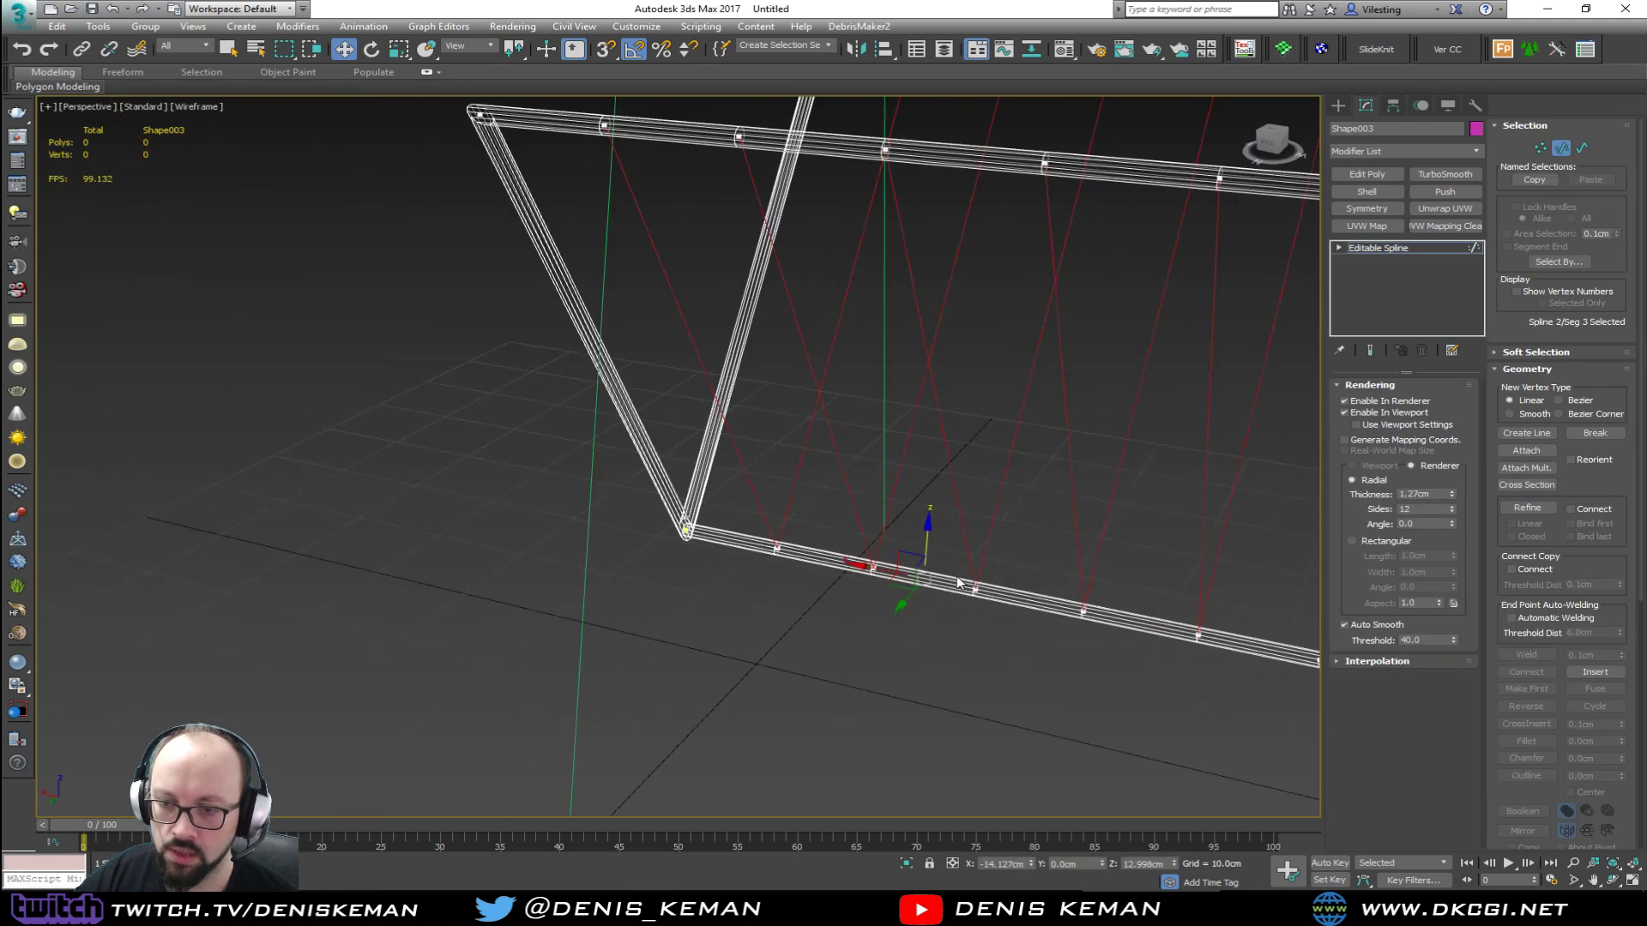
{"action": "left_click", "coordinate": [1372, 401]}
{"action": "left_click", "coordinate": [1371, 413]}
Step: Select the whole bottom bar spline and raise it about 3.9 cm along Z, clear of the V corners
{"action": "key", "text": "3"}
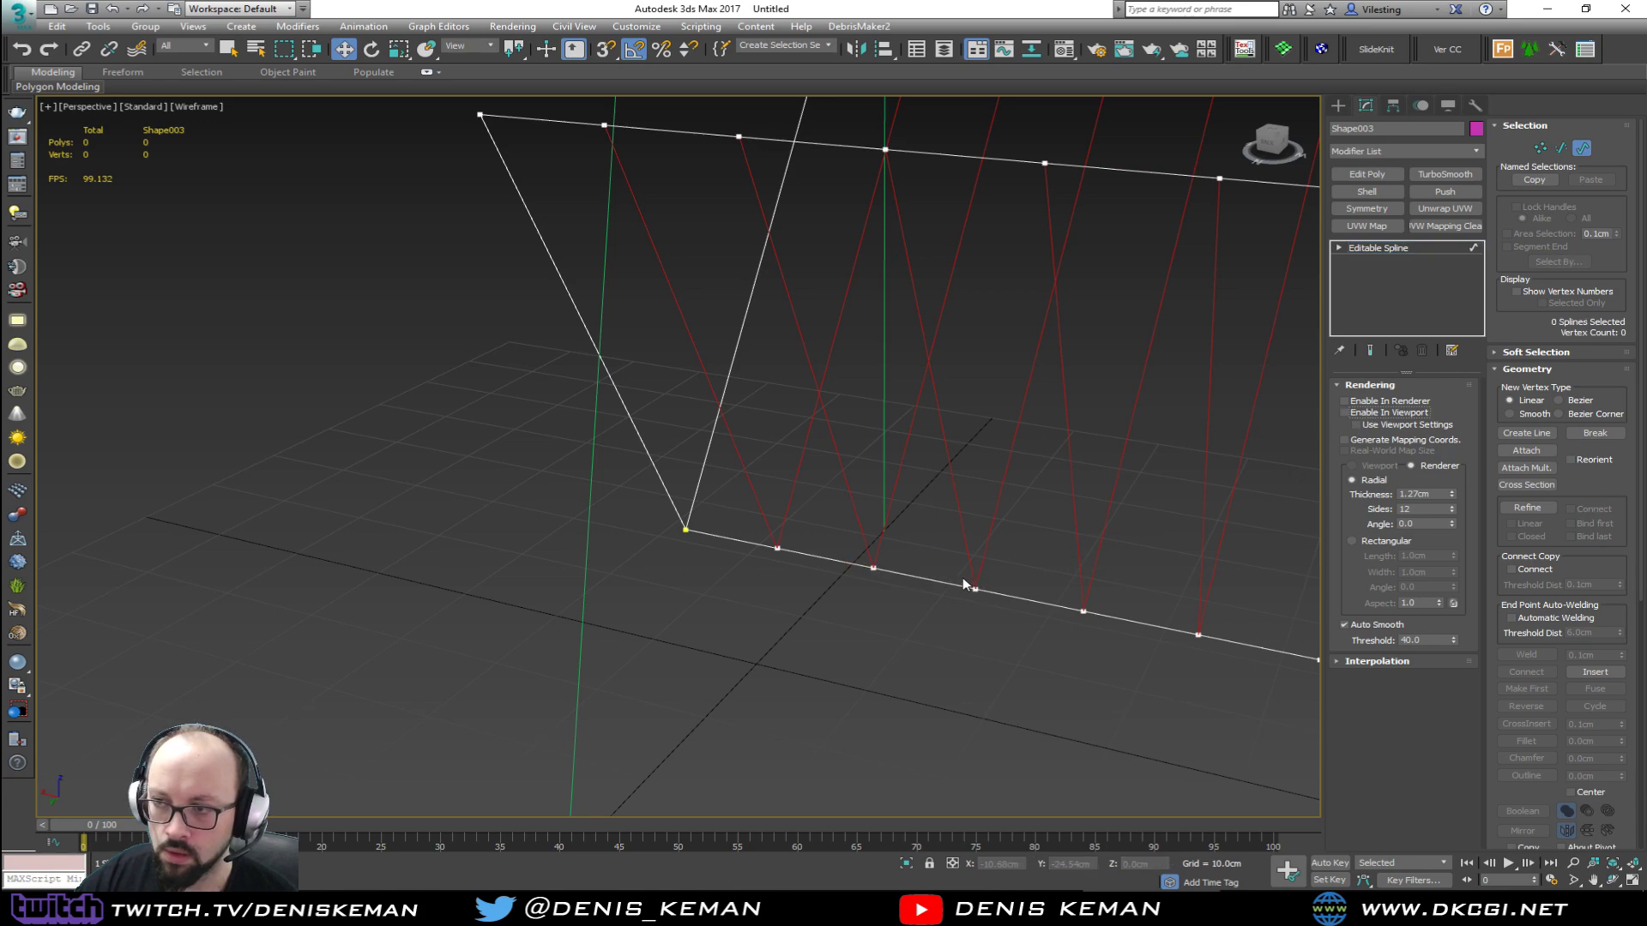
{"action": "left_click", "coordinate": [961, 586]}
{"action": "middle_click_drag", "start_coordinate": [1027, 583], "coordinate": [831, 472]}
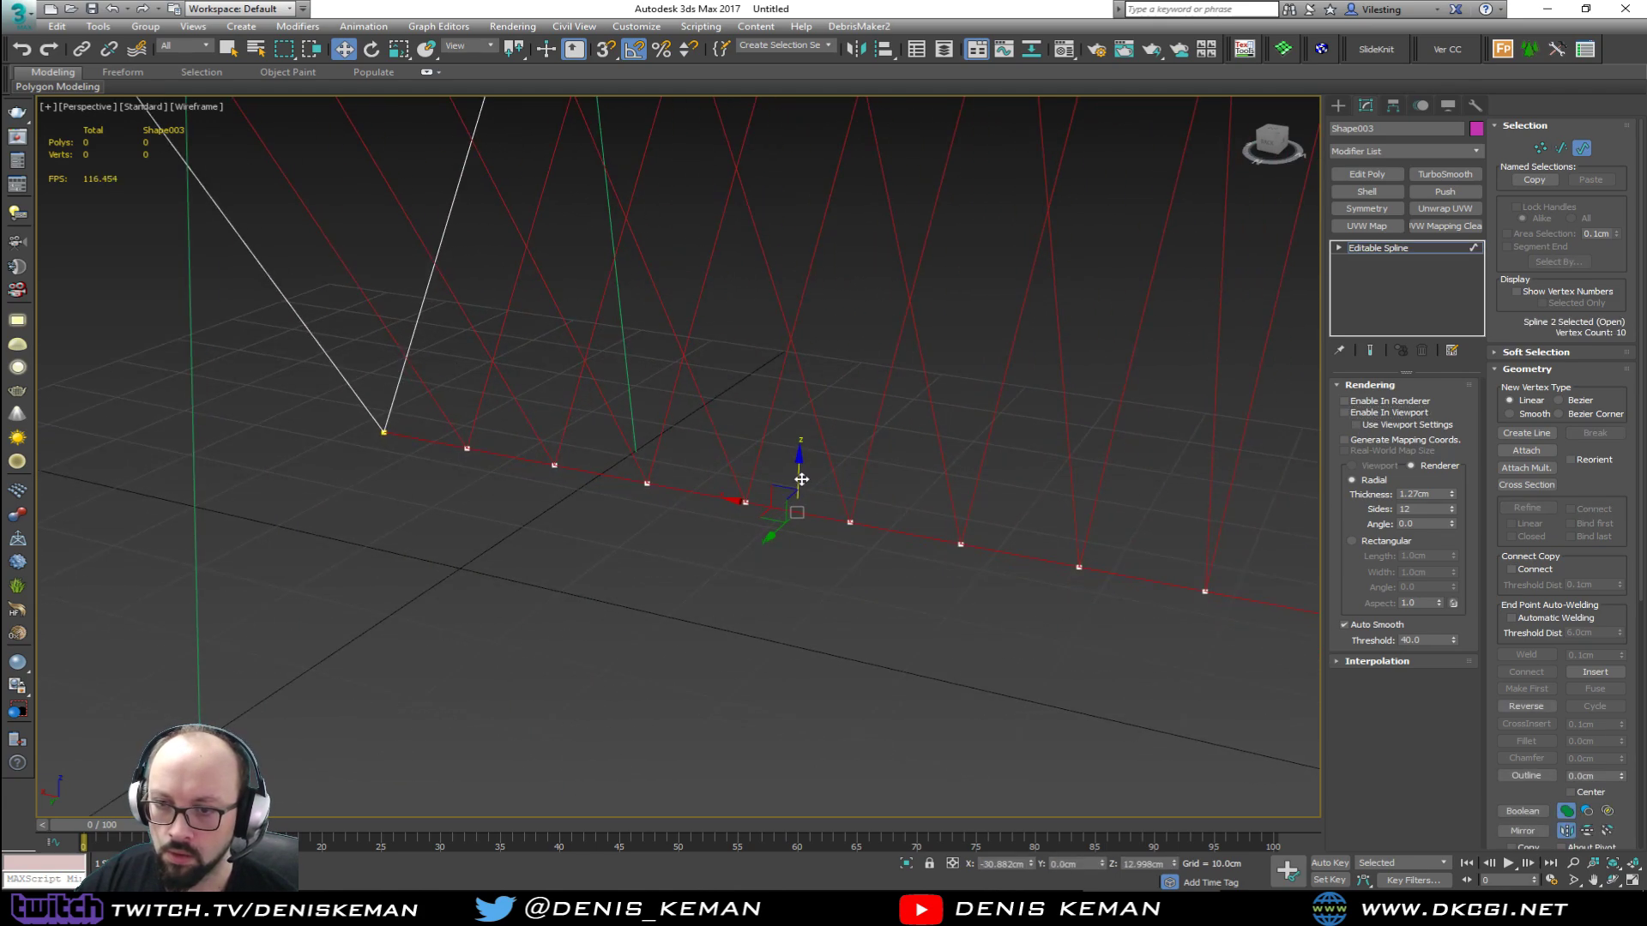
{"action": "left_click_drag", "start_coordinate": [801, 479], "coordinate": [815, 437]}
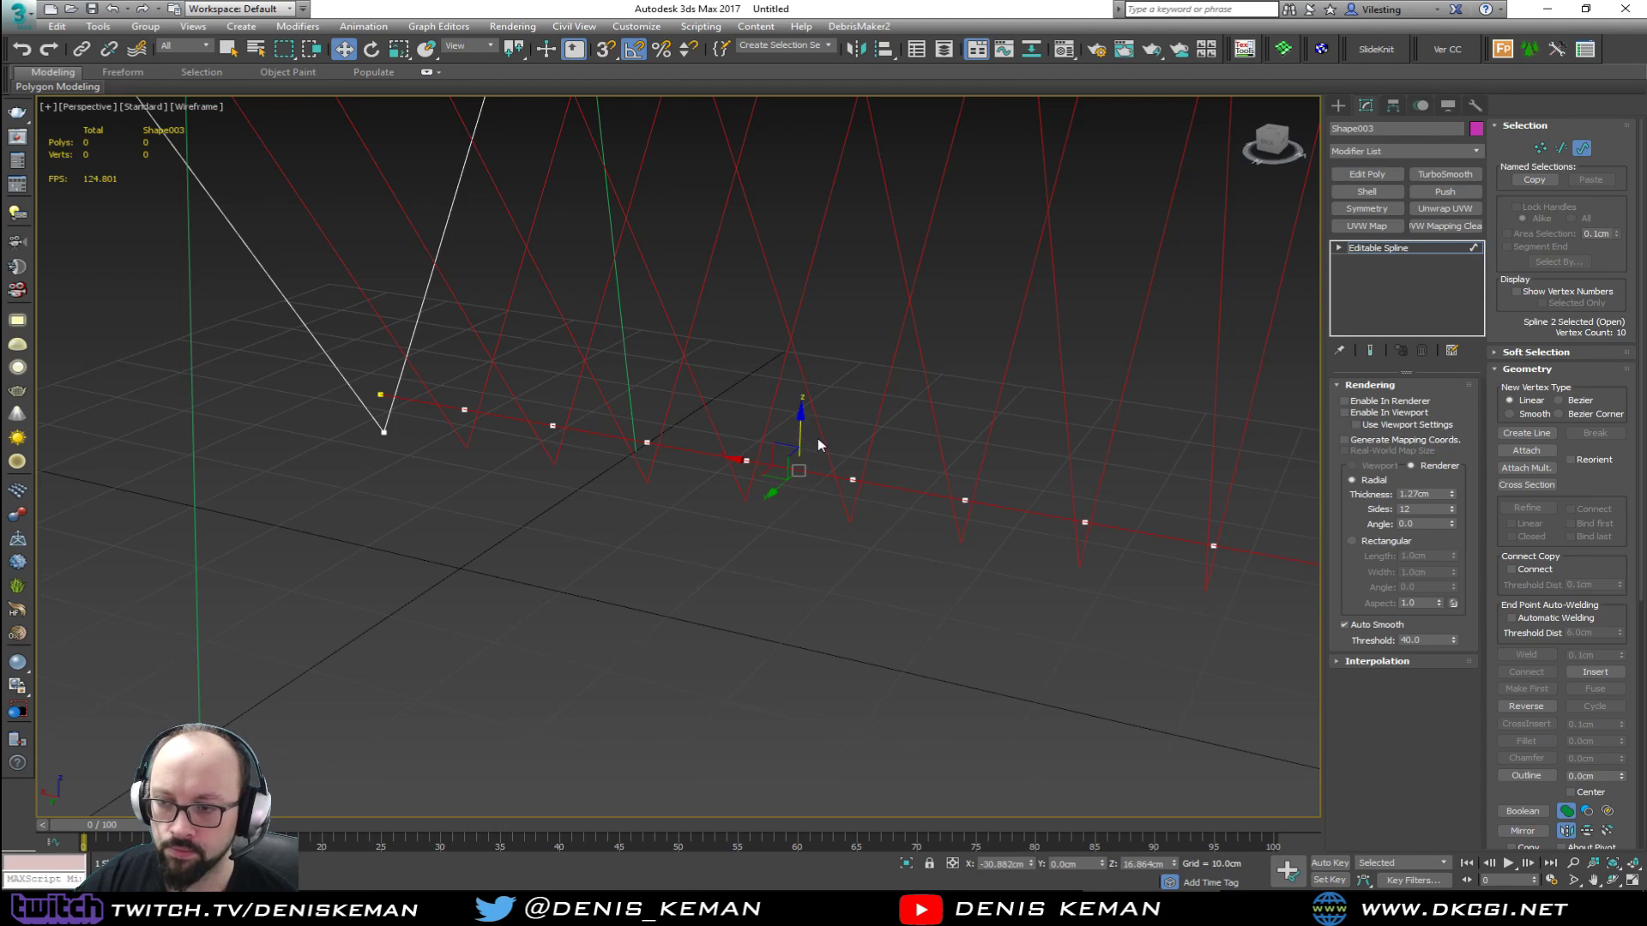
Step: Delete all inner vertices of the raised bottom spline, leaving only its two end vertices
{"action": "middle_click_drag", "start_coordinate": [816, 438], "coordinate": [587, 417], "text": "alt"}
{"action": "key", "text": "1"}
{"action": "left_click_drag", "start_coordinate": [563, 420], "coordinate": [1078, 523]}
{"action": "key", "text": "Delete"}
{"action": "middle_click_drag", "start_coordinate": [1077, 522], "coordinate": [1169, 466], "text": "alt"}
Step: Select the frame's two bottom V-corner vertices and fillet them by 2 cm
{"action": "left_click", "coordinate": [645, 399]}
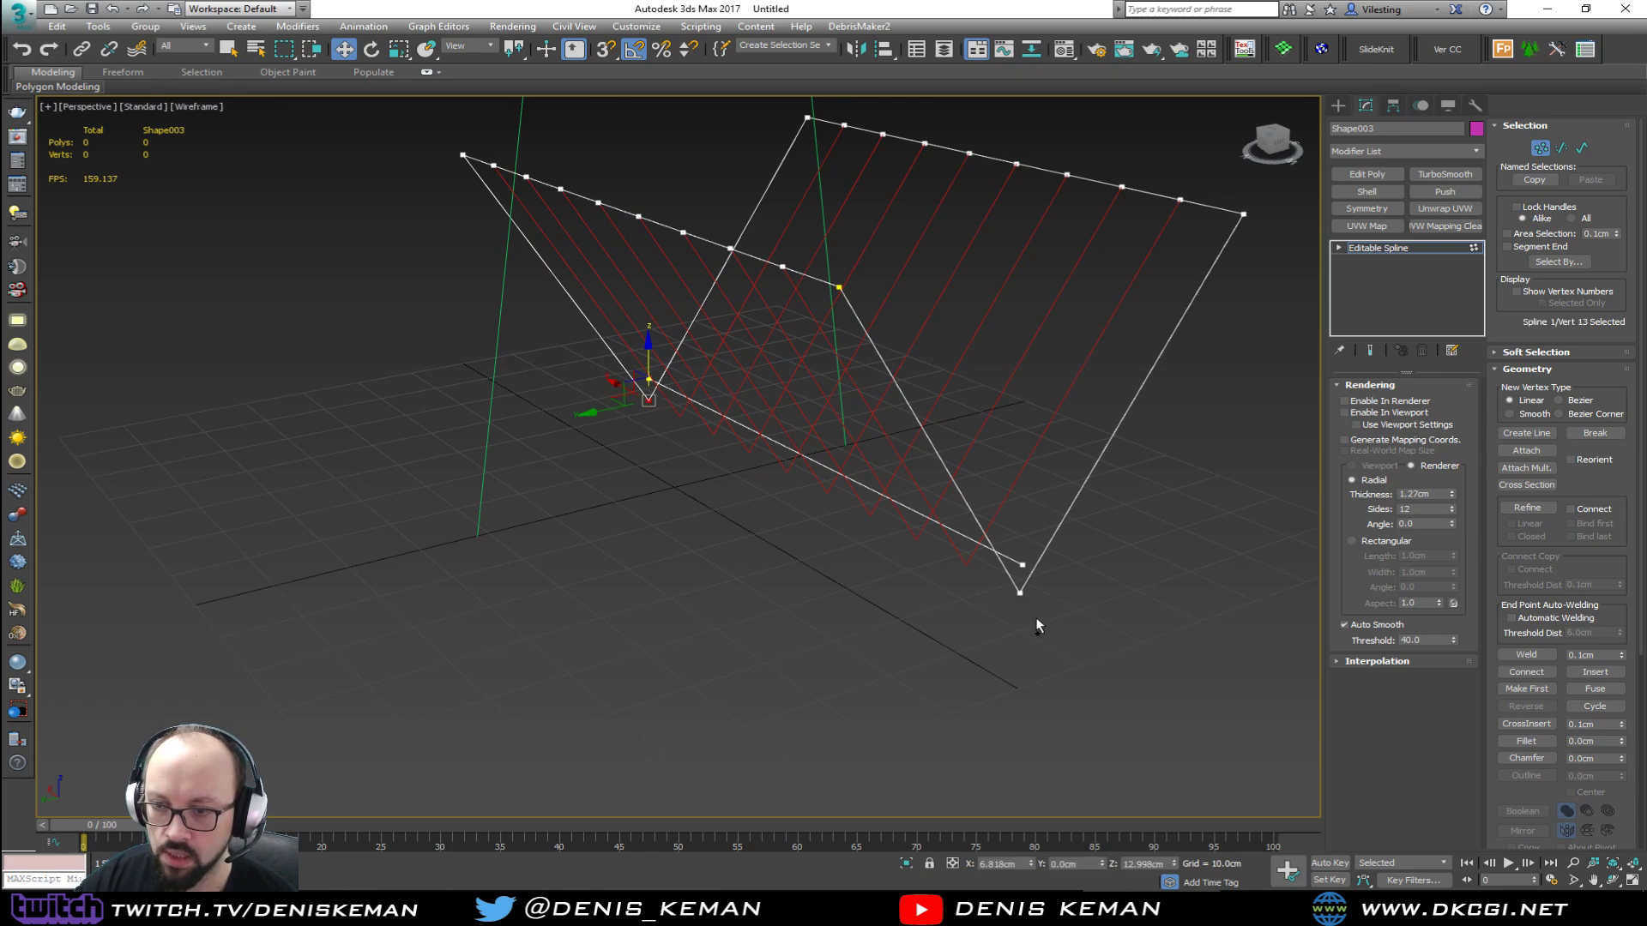
{"action": "left_click_drag", "start_coordinate": [996, 590], "coordinate": [997, 592], "text": "ctrl"}
{"action": "key", "text": "z"}
{"action": "left_click", "coordinate": [1526, 741]}
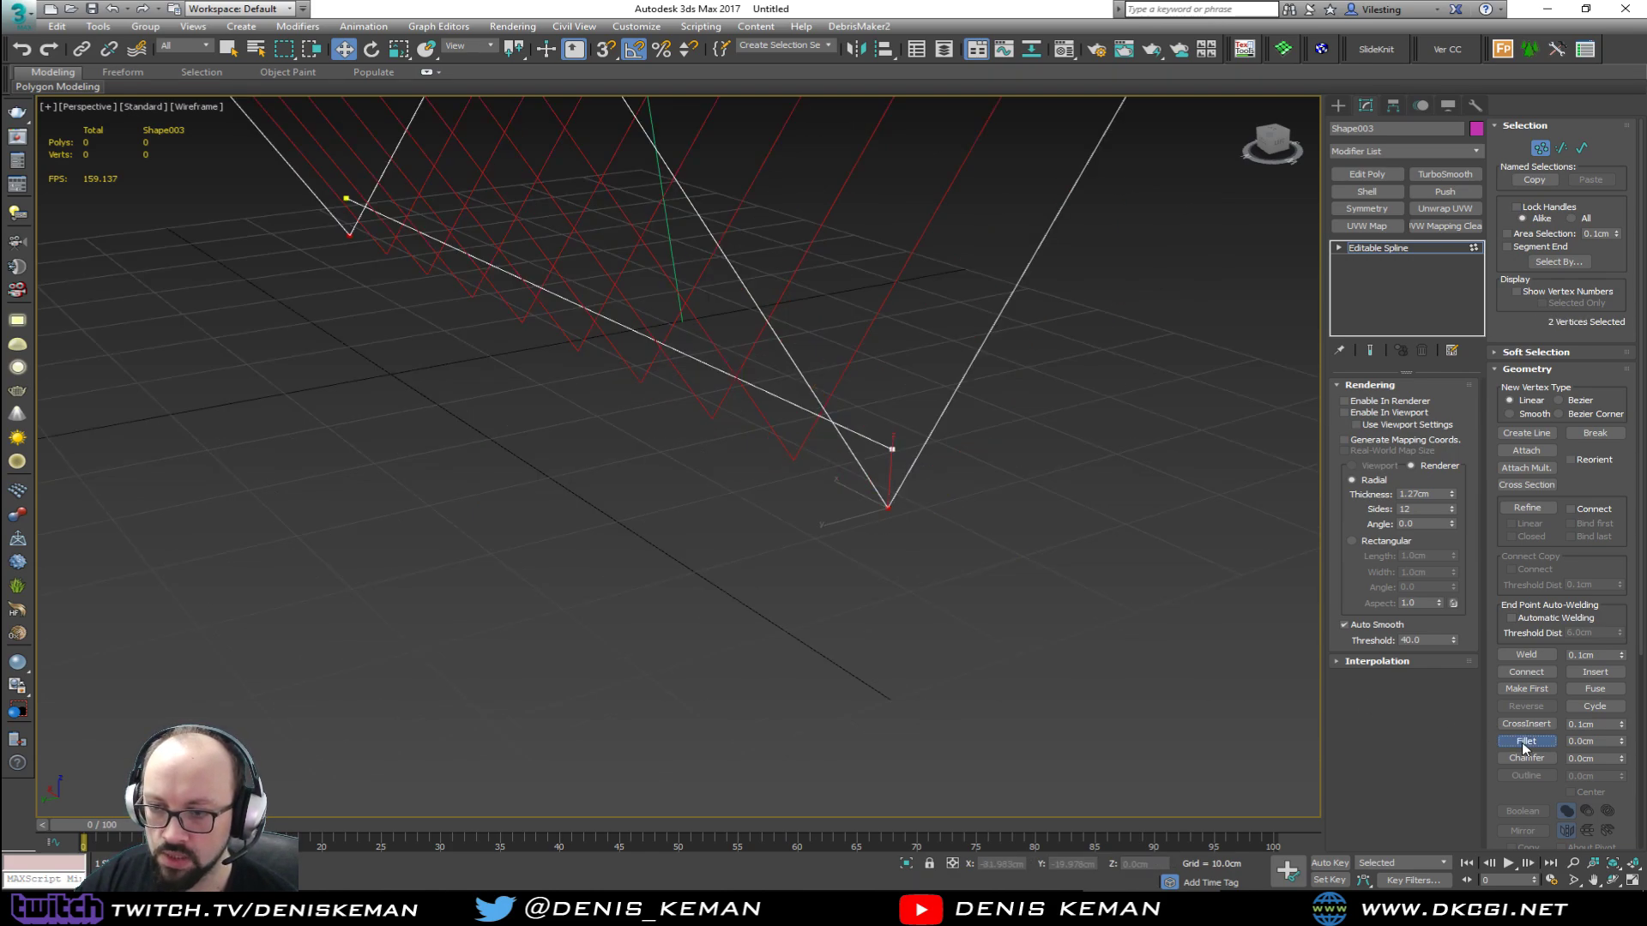
{"action": "left_click_drag", "start_coordinate": [892, 506], "coordinate": [896, 480]}
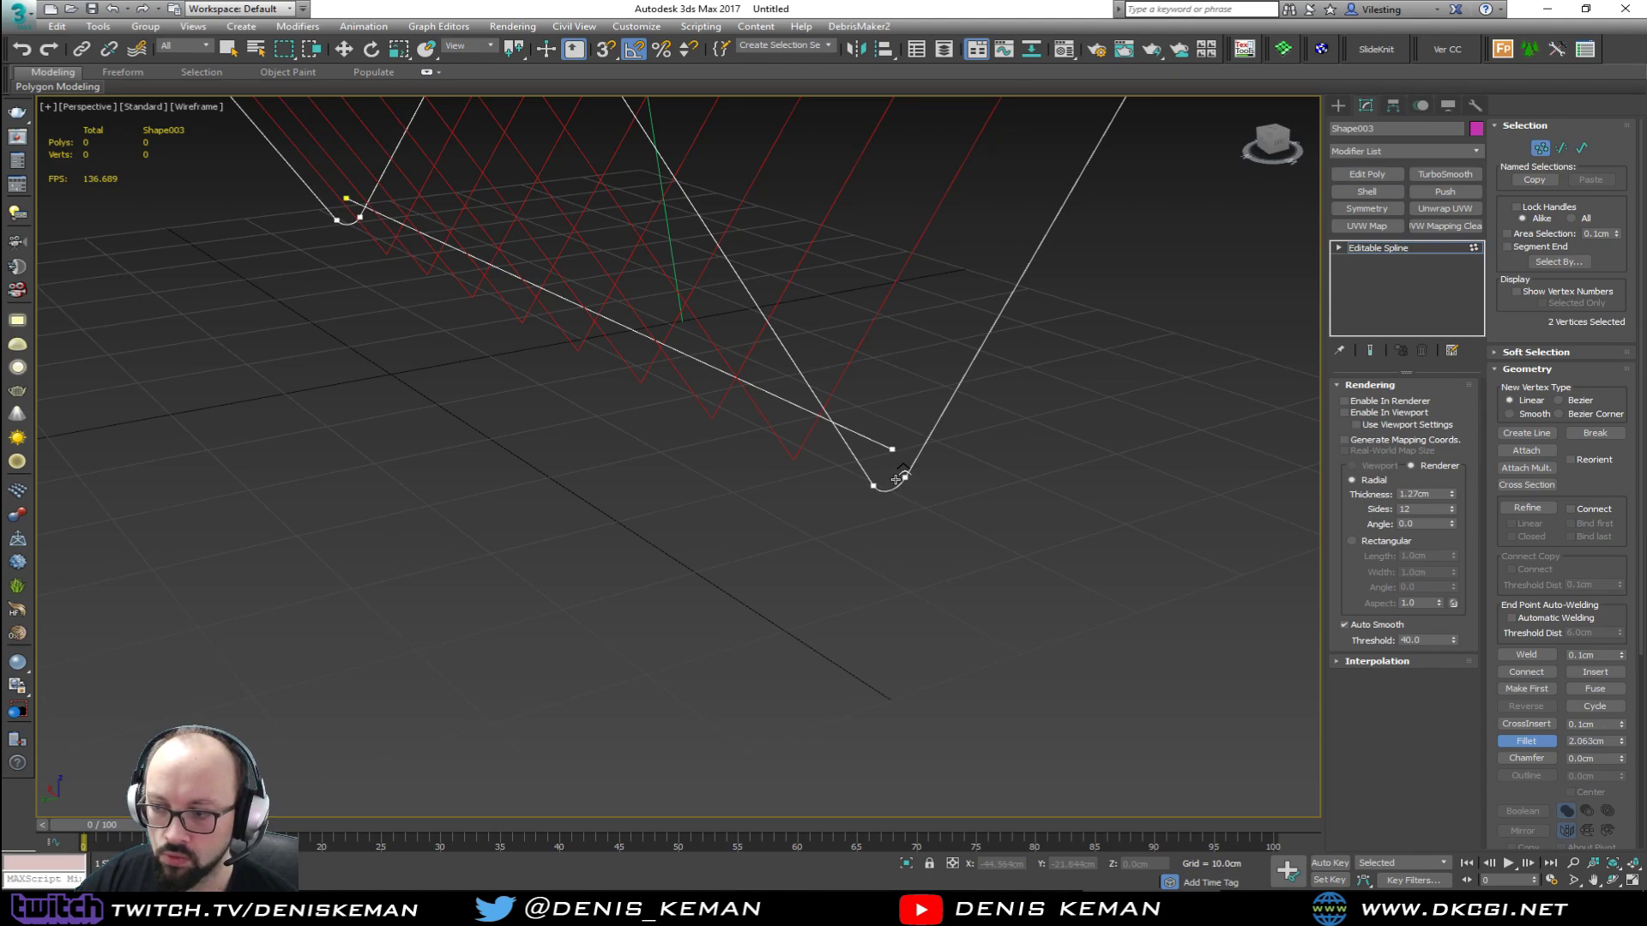
{"action": "key", "text": "ctrl+z"}
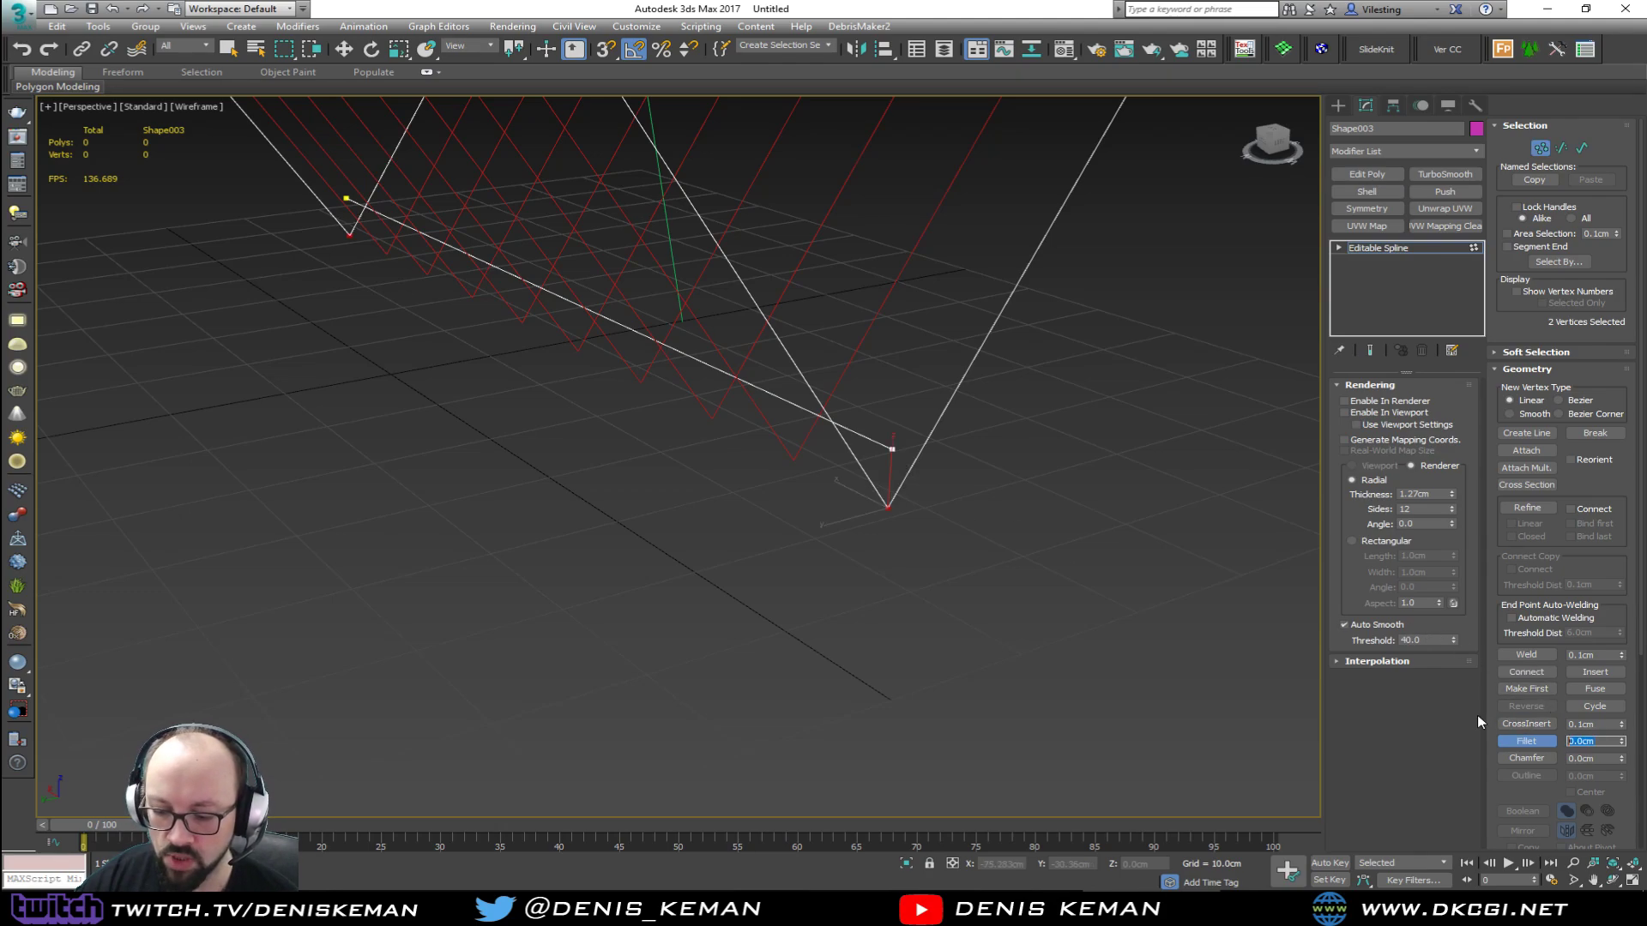
{"action": "type", "text": "2"}
{"action": "key", "text": "Return"}
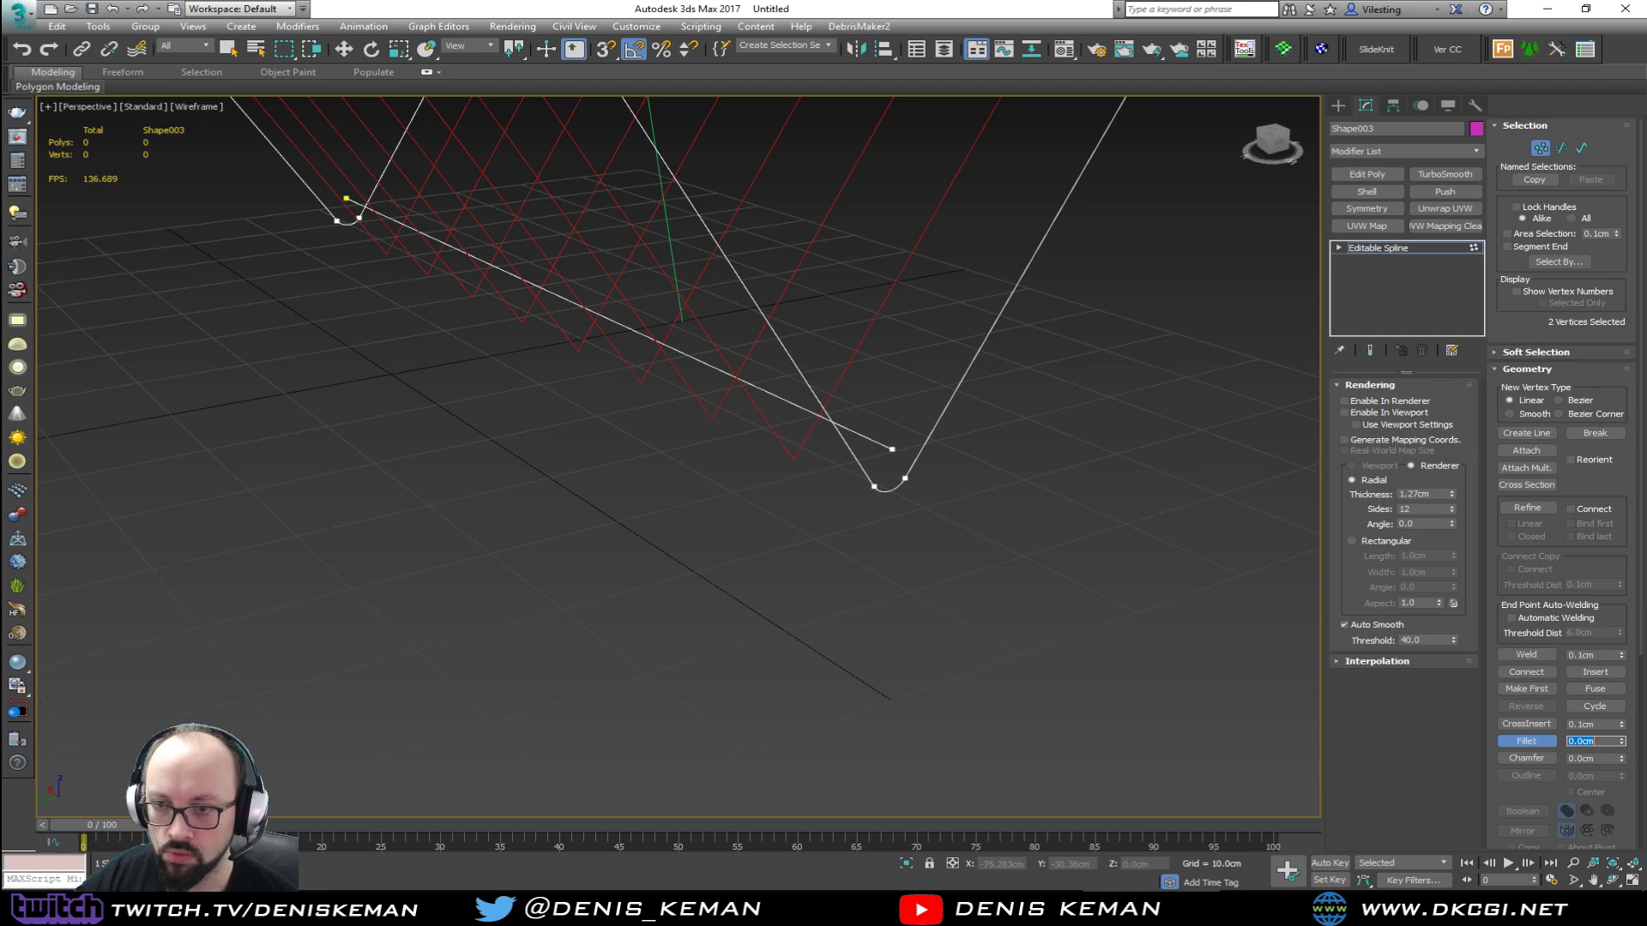
Step: Show the spline as tubes again and check the rounded V corners in shaded display
{"action": "left_click", "coordinate": [1540, 147]}
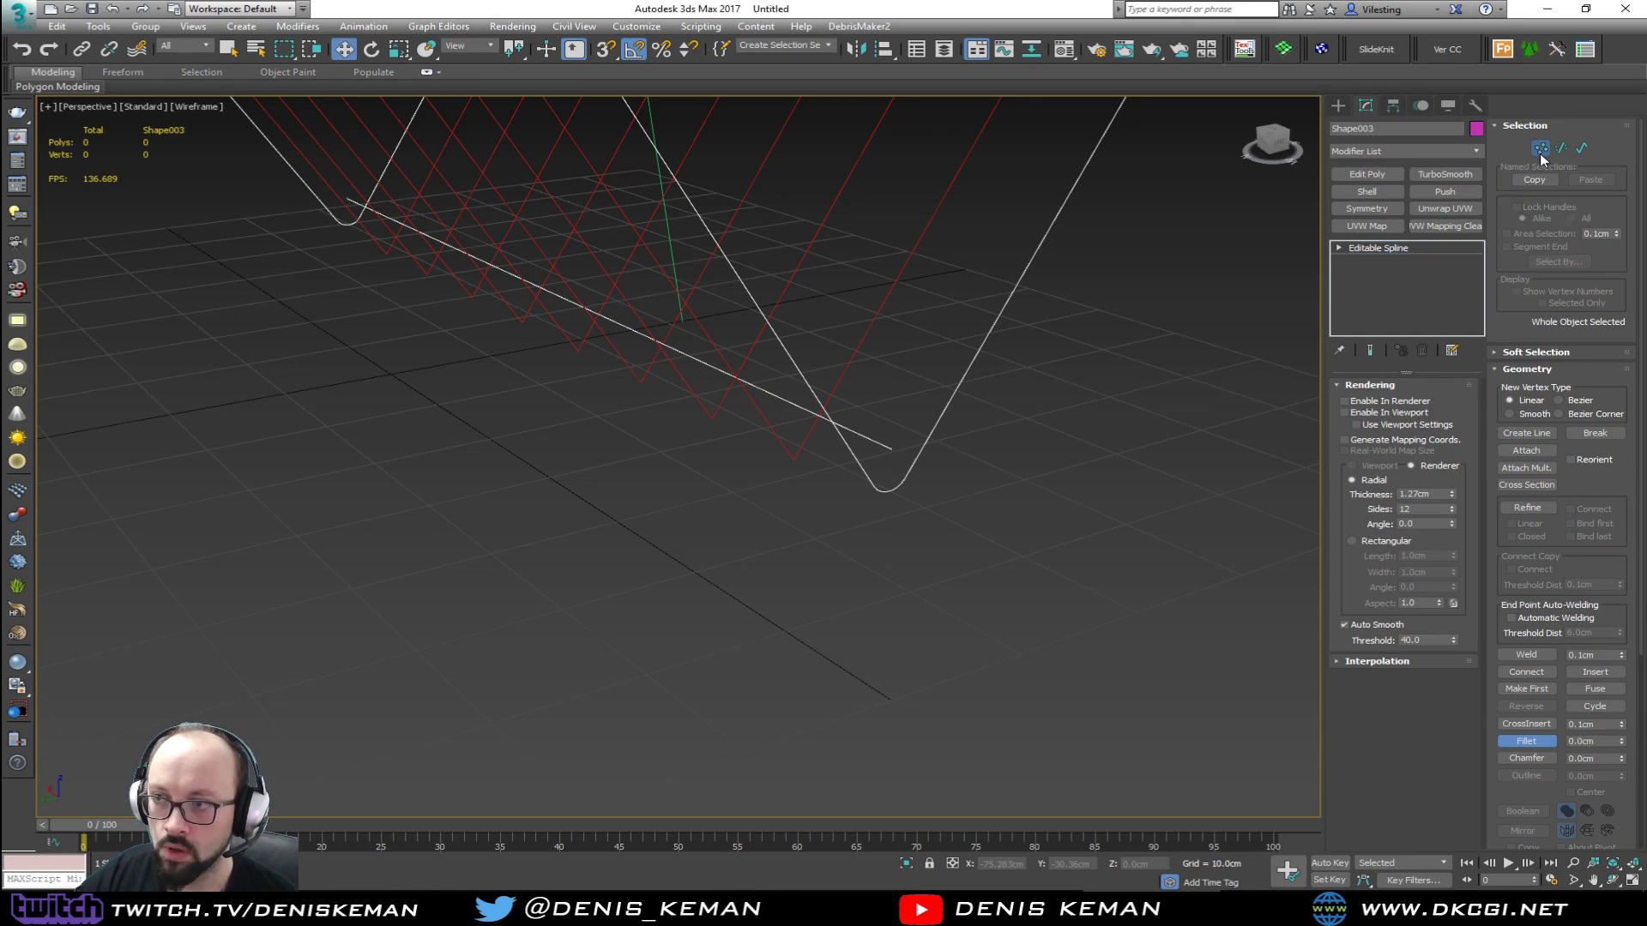
{"action": "left_click", "coordinate": [1368, 413]}
{"action": "left_click", "coordinate": [1124, 481]}
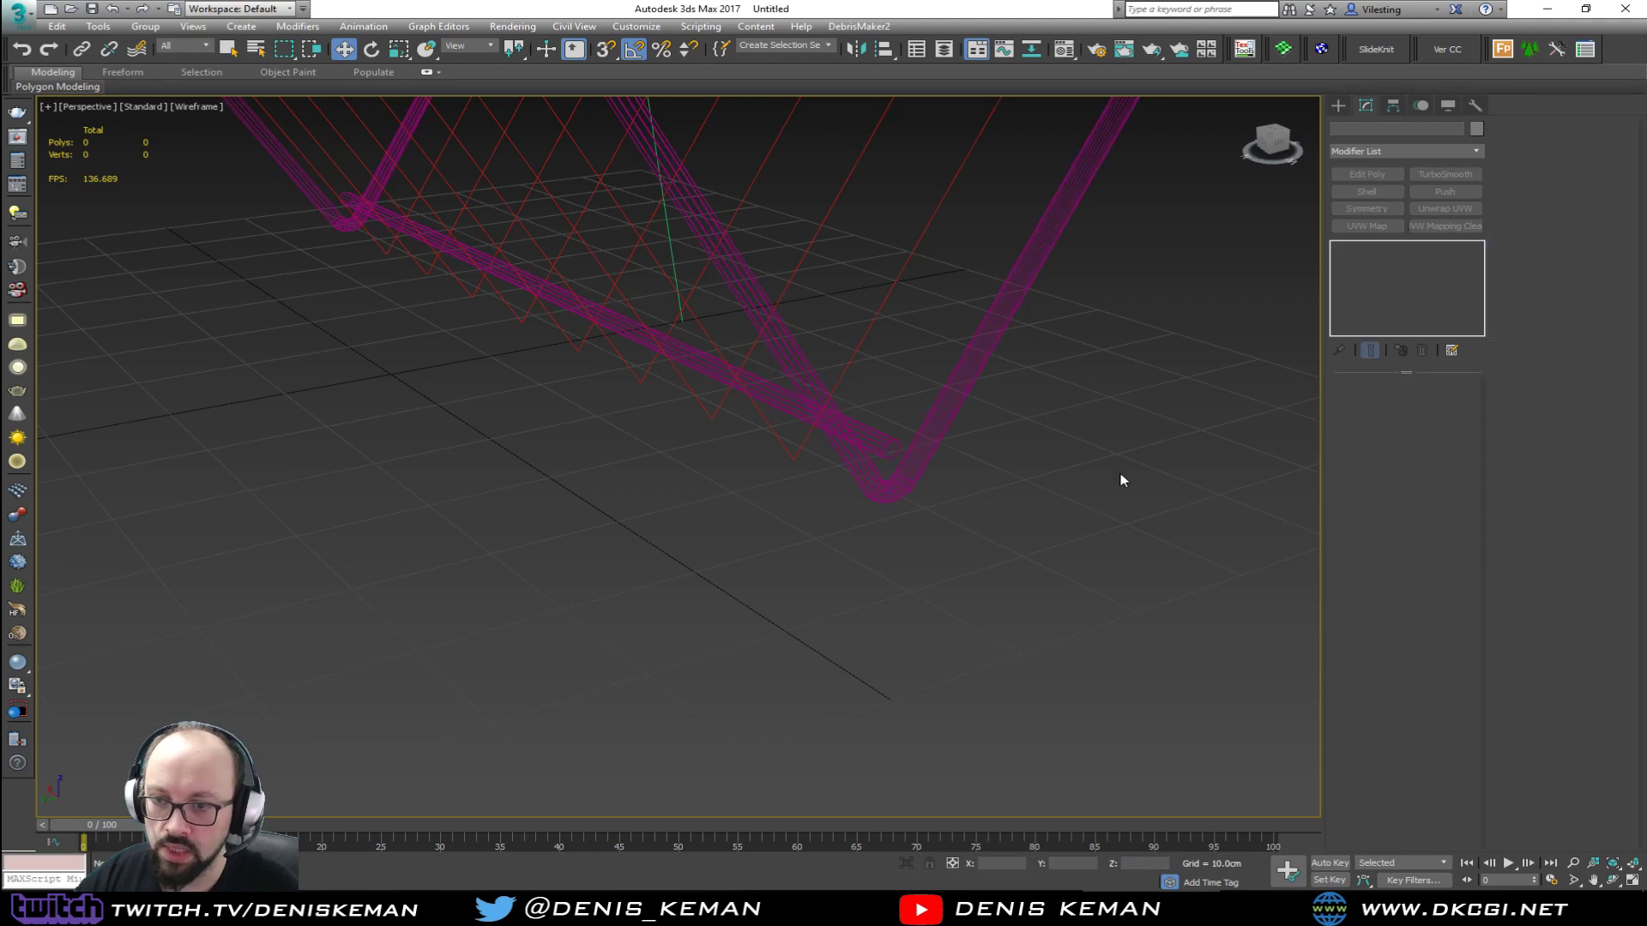
{"action": "key", "text": "F4"}
{"action": "middle_click_drag", "start_coordinate": [944, 368], "coordinate": [904, 542]}
{"action": "scroll", "coordinate": [903, 542], "scroll_direction": "down", "scroll_amount": 3}
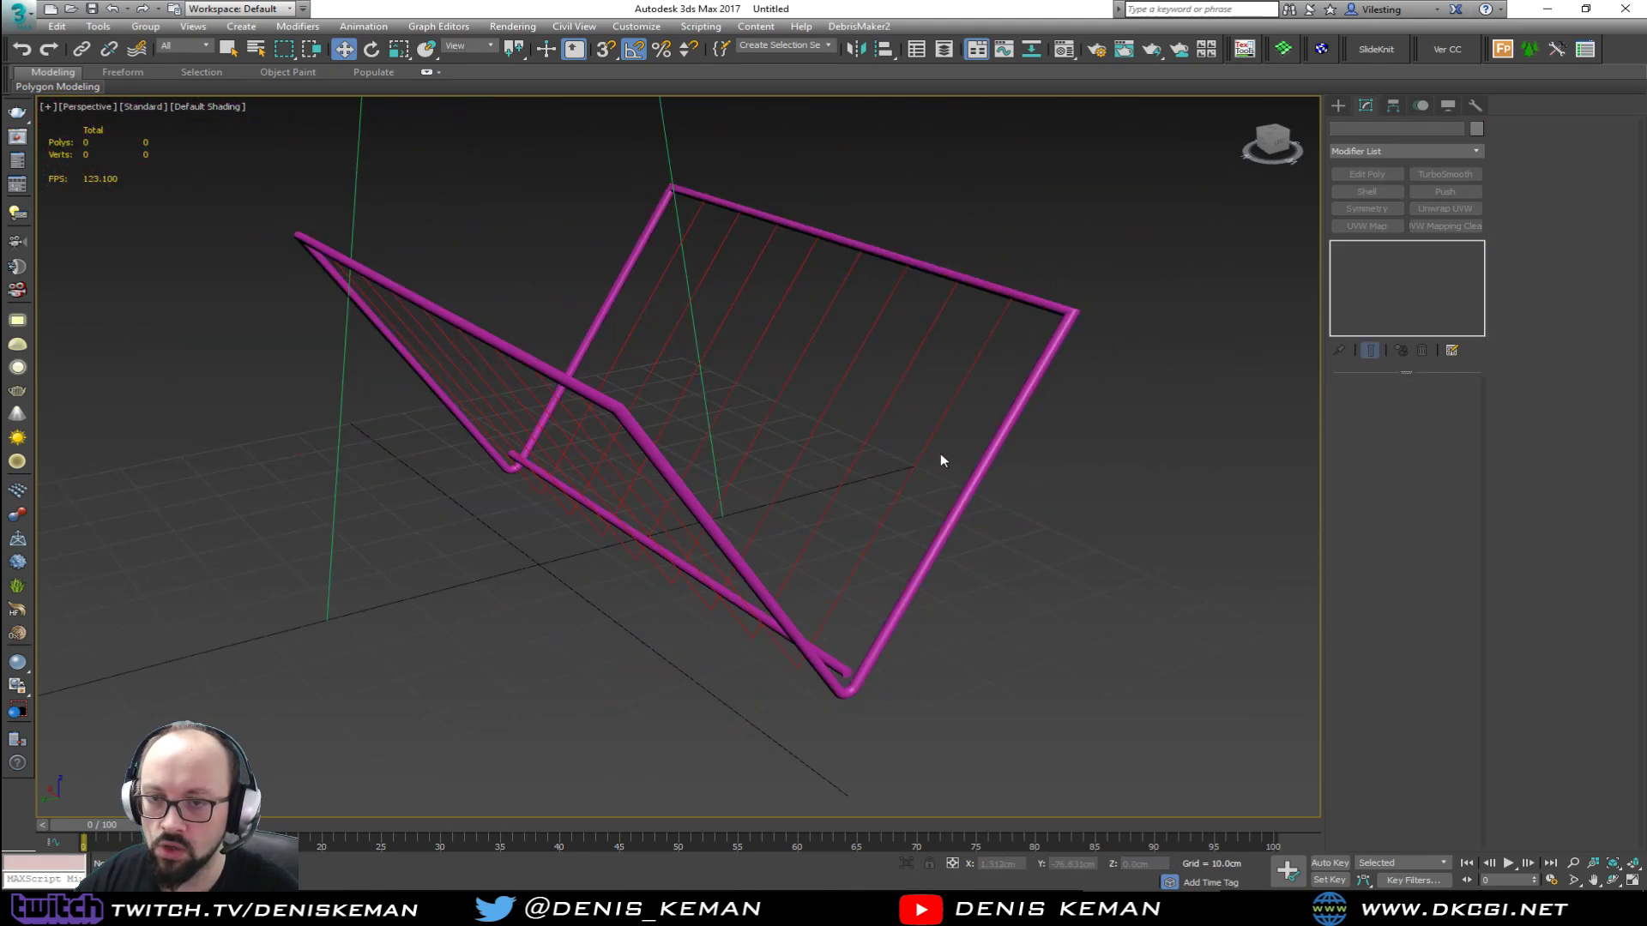
Step: Reselect the frame with edged faces displayed and disable its renderer and viewport tubes for further spline editing
{"action": "left_click", "coordinate": [619, 411]}
{"action": "key", "text": "F4"}
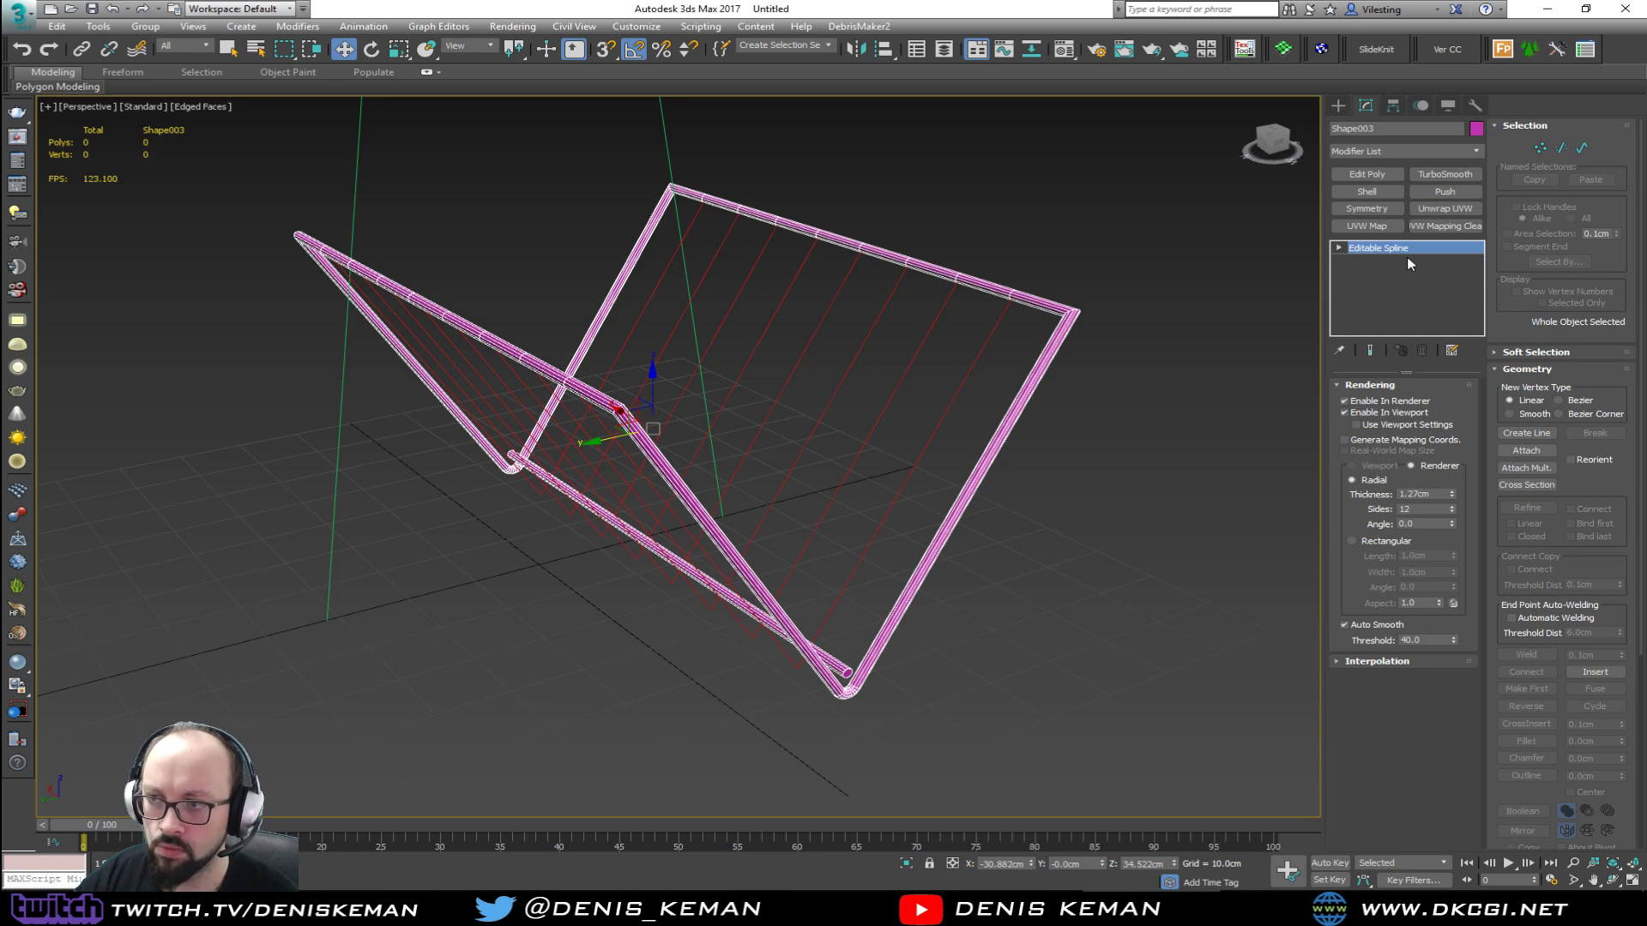
{"action": "left_click", "coordinate": [1390, 400]}
{"action": "left_click", "coordinate": [1388, 413]}
Step: Delete the inner vertices along both top rails of the frame, keeping only the corner vertices
{"action": "key", "text": "1"}
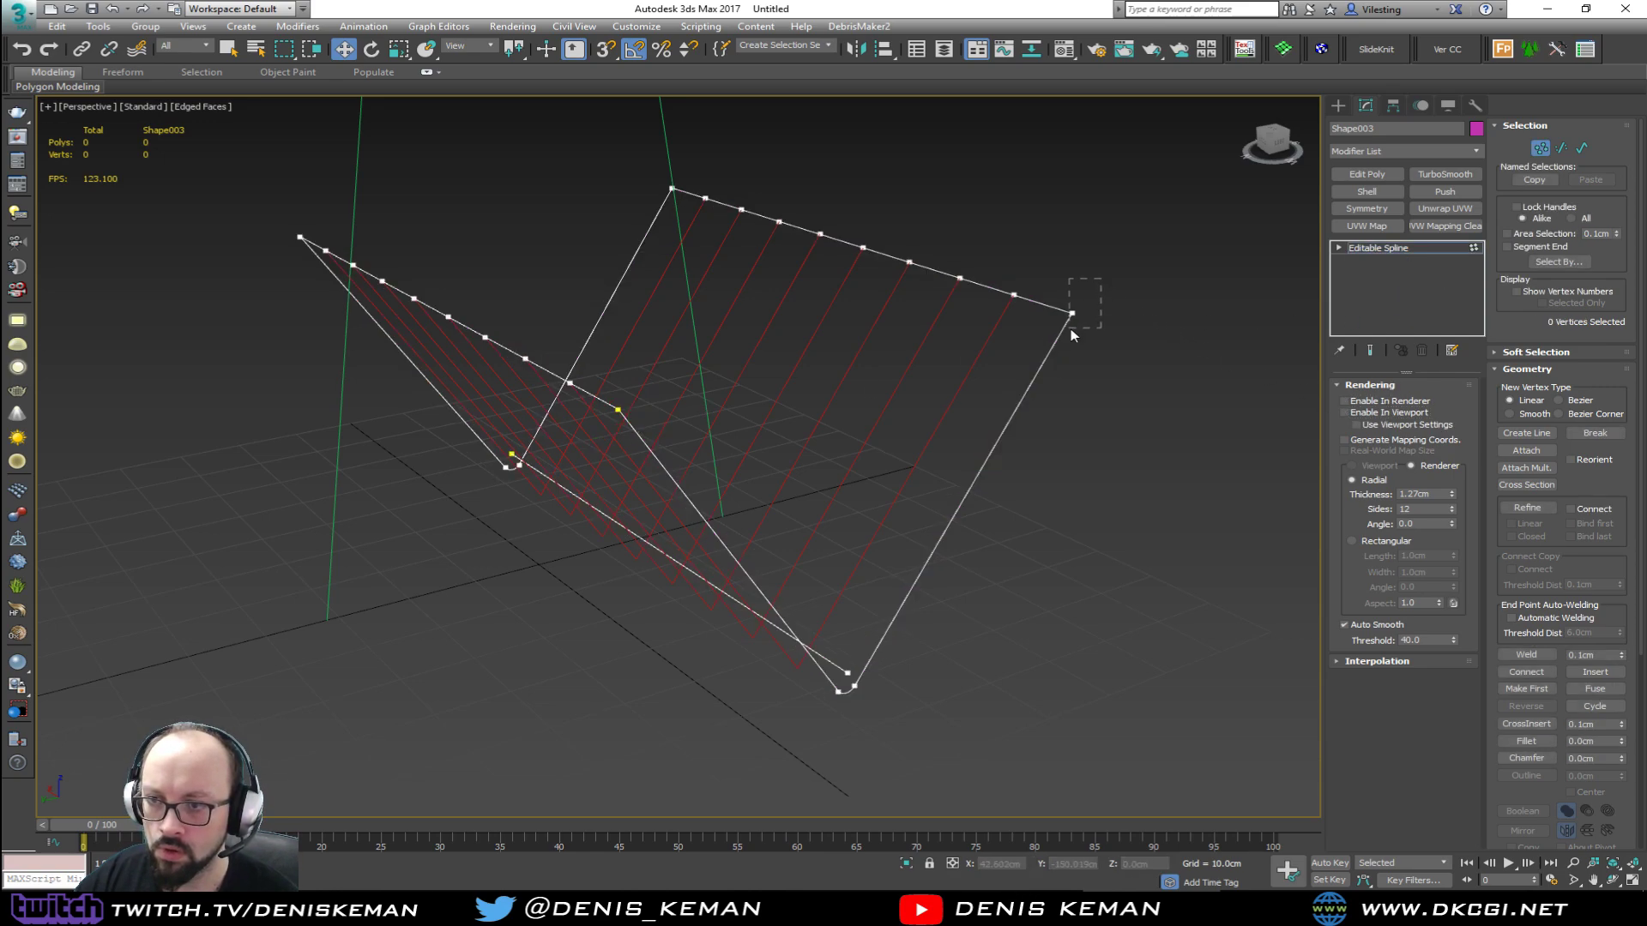
{"action": "left_click", "coordinate": [1072, 312]}
{"action": "middle_click_drag", "start_coordinate": [886, 239], "coordinate": [954, 242], "text": "alt"}
{"action": "left_click_drag", "start_coordinate": [954, 243], "coordinate": [569, 327]}
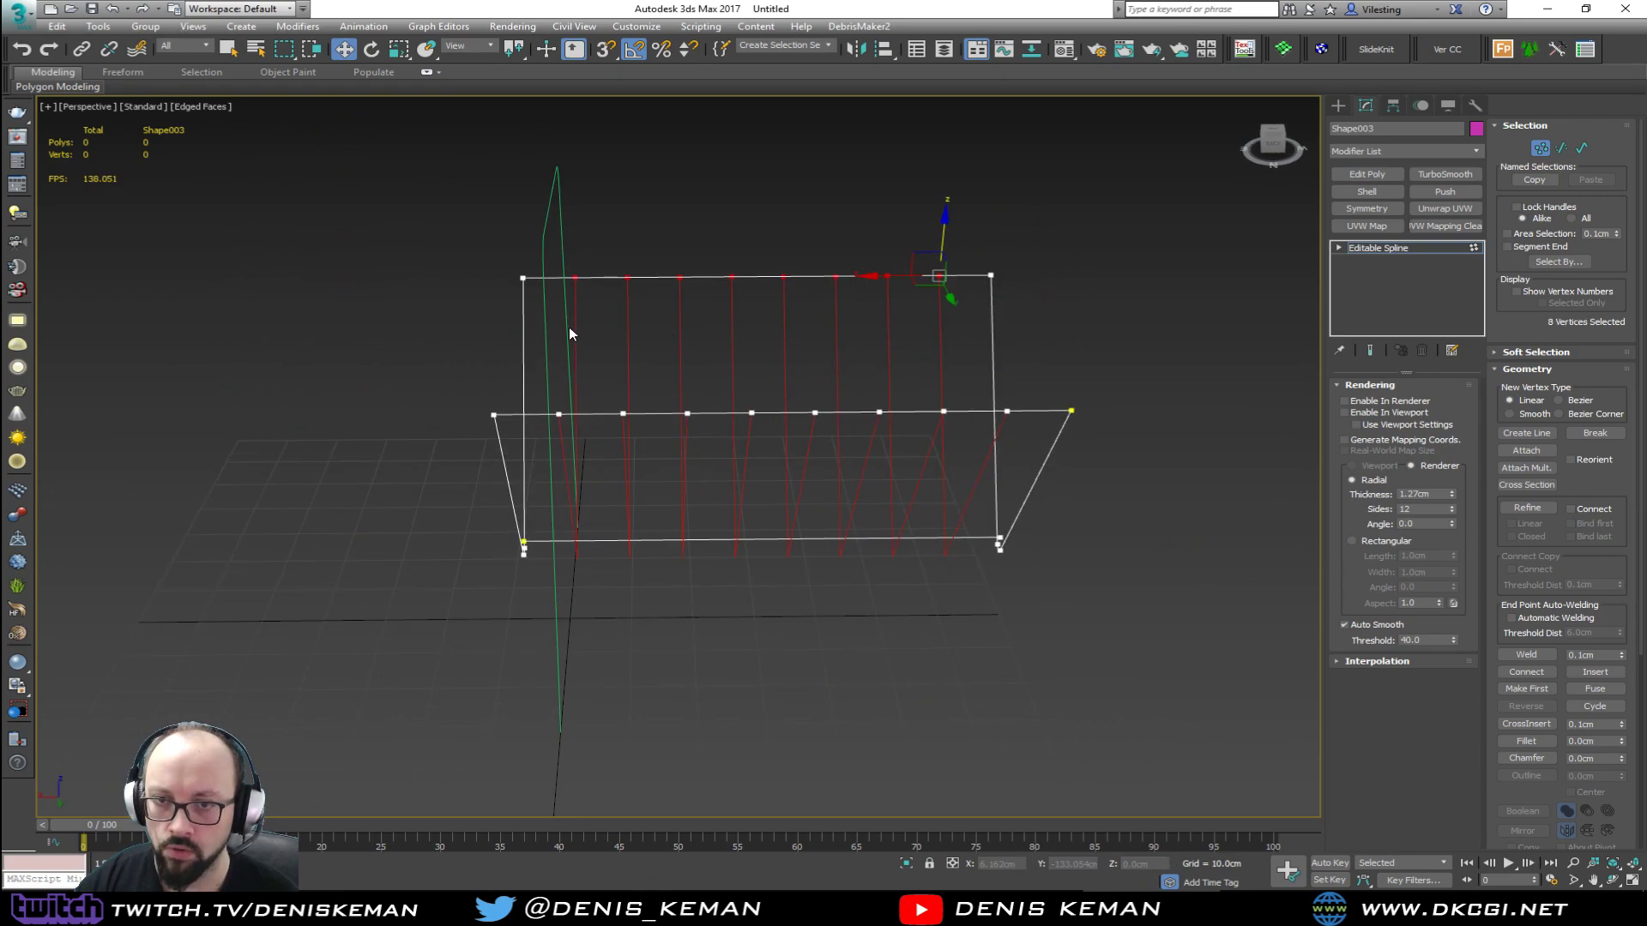
{"action": "left_click_drag", "start_coordinate": [698, 435], "coordinate": [1023, 442], "text": "ctrl"}
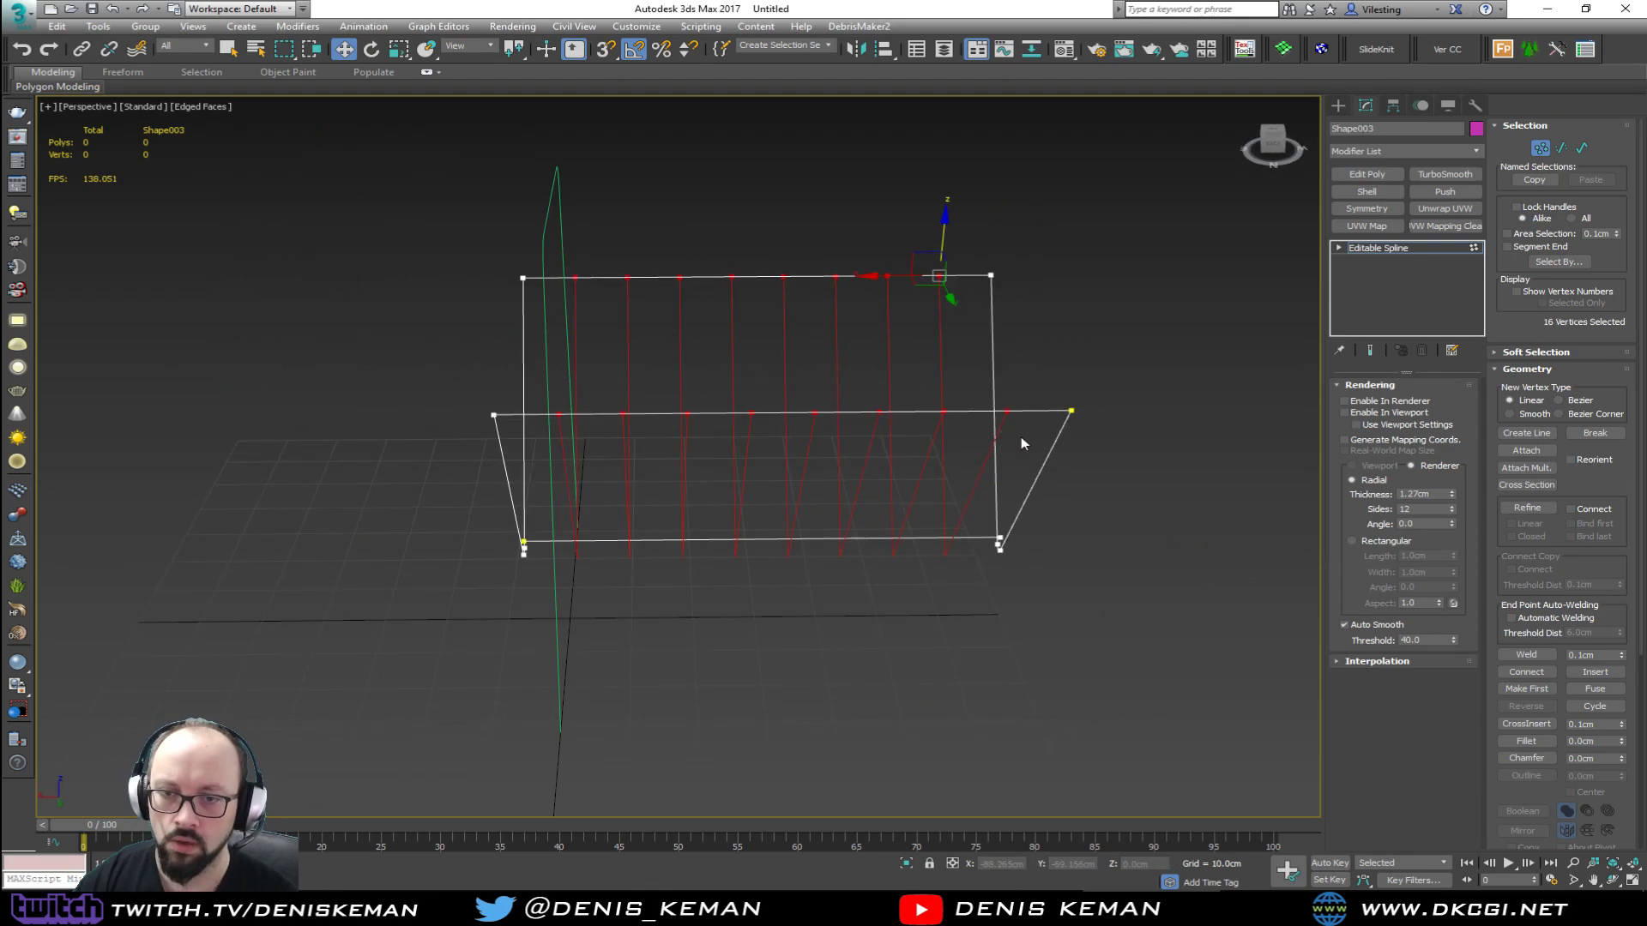
{"action": "left_click", "coordinate": [1021, 442]}
Step: Select the frame's four top corner vertices and fillet them by 2 cm
{"action": "left_click_drag", "start_coordinate": [1071, 223], "coordinate": [963, 306]}
{"action": "left_click_drag", "start_coordinate": [558, 245], "coordinate": [477, 438], "text": "ctrl"}
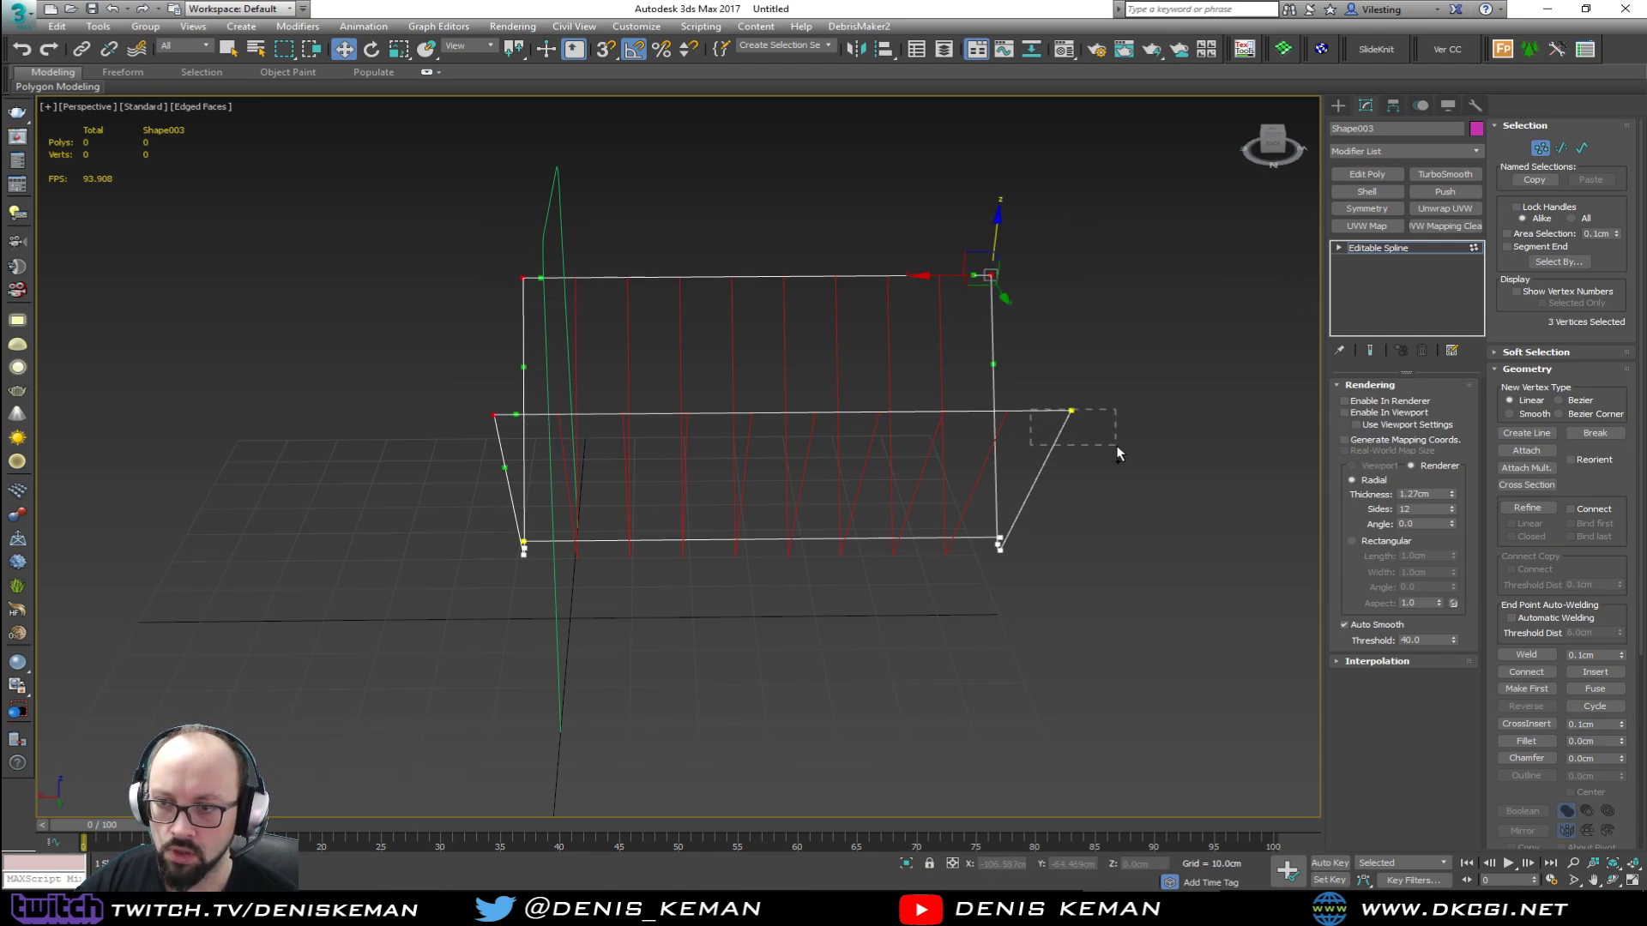
{"action": "left_click_drag", "start_coordinate": [1118, 454], "coordinate": [1118, 452], "text": "ctrl"}
{"action": "left_click", "coordinate": [1590, 742]}
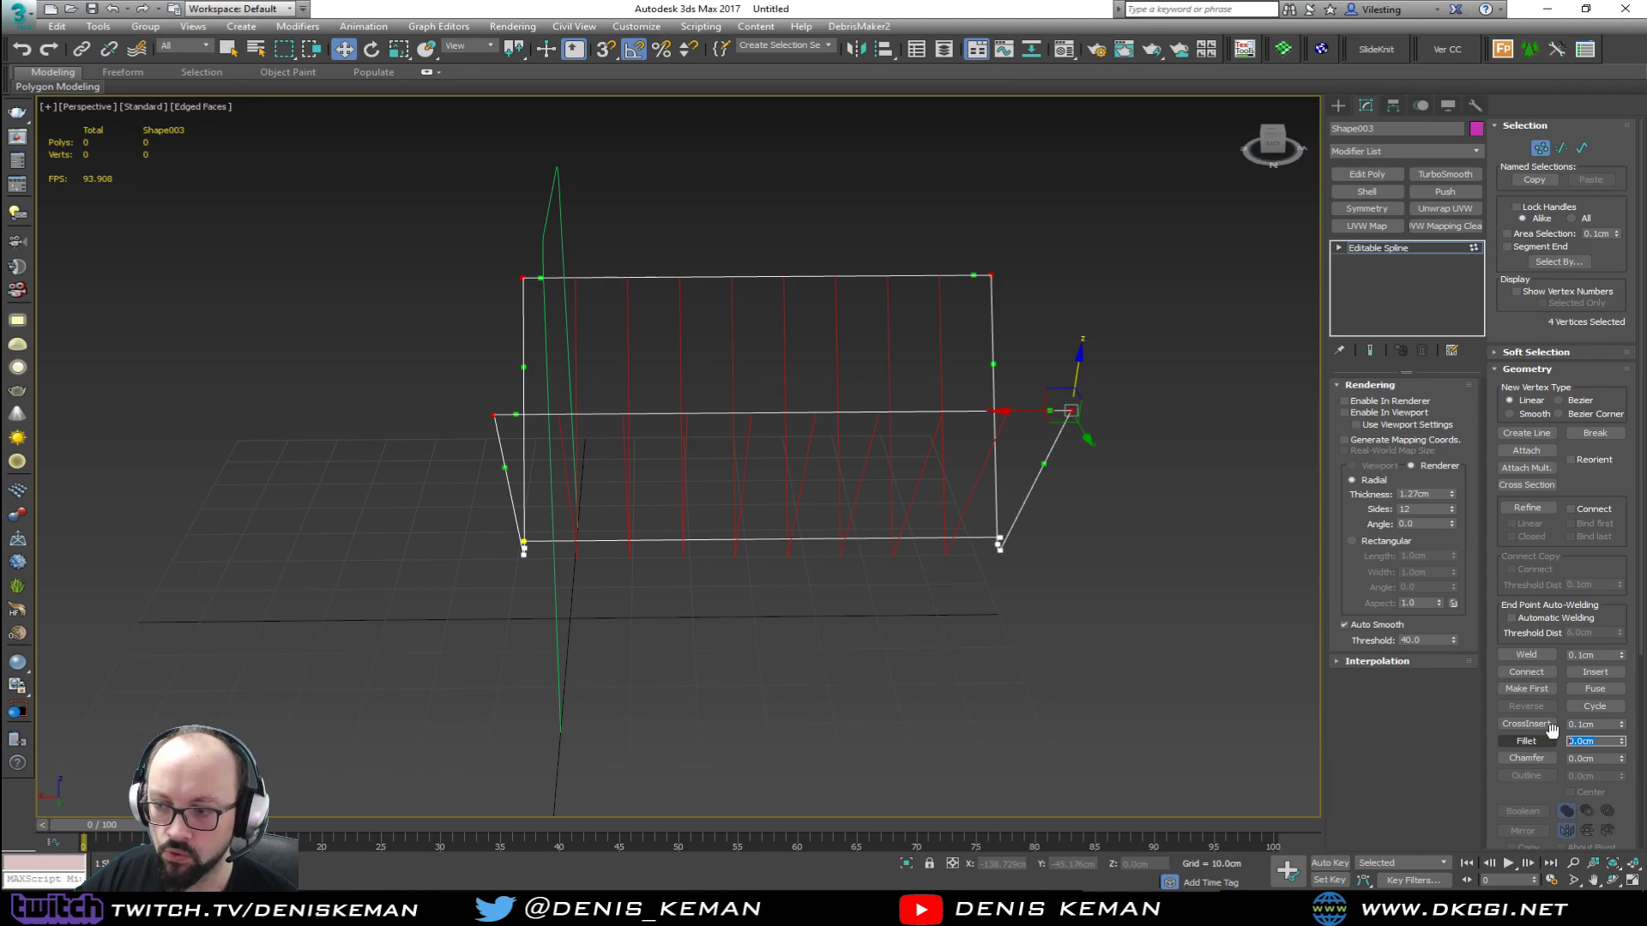
{"action": "type", "text": "2"}
{"action": "key", "text": "Return"}
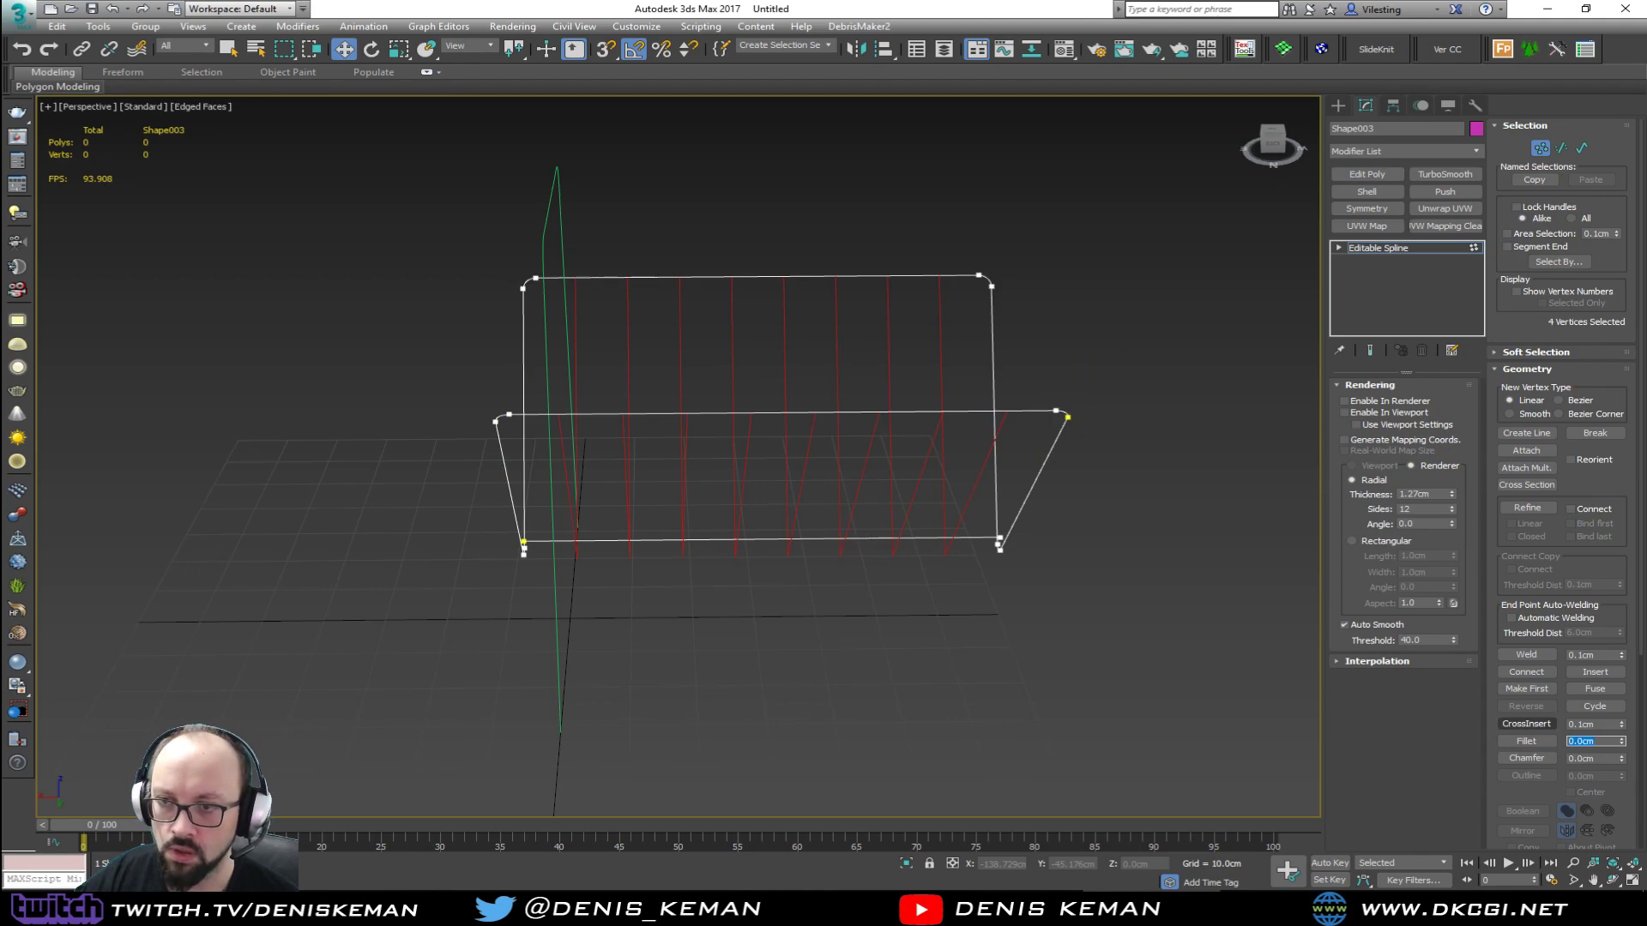
Step: Finish vertex editing, show the frame as tubes in the viewport again, and check its rounded corners without edged faces
{"action": "left_click", "coordinate": [1541, 149]}
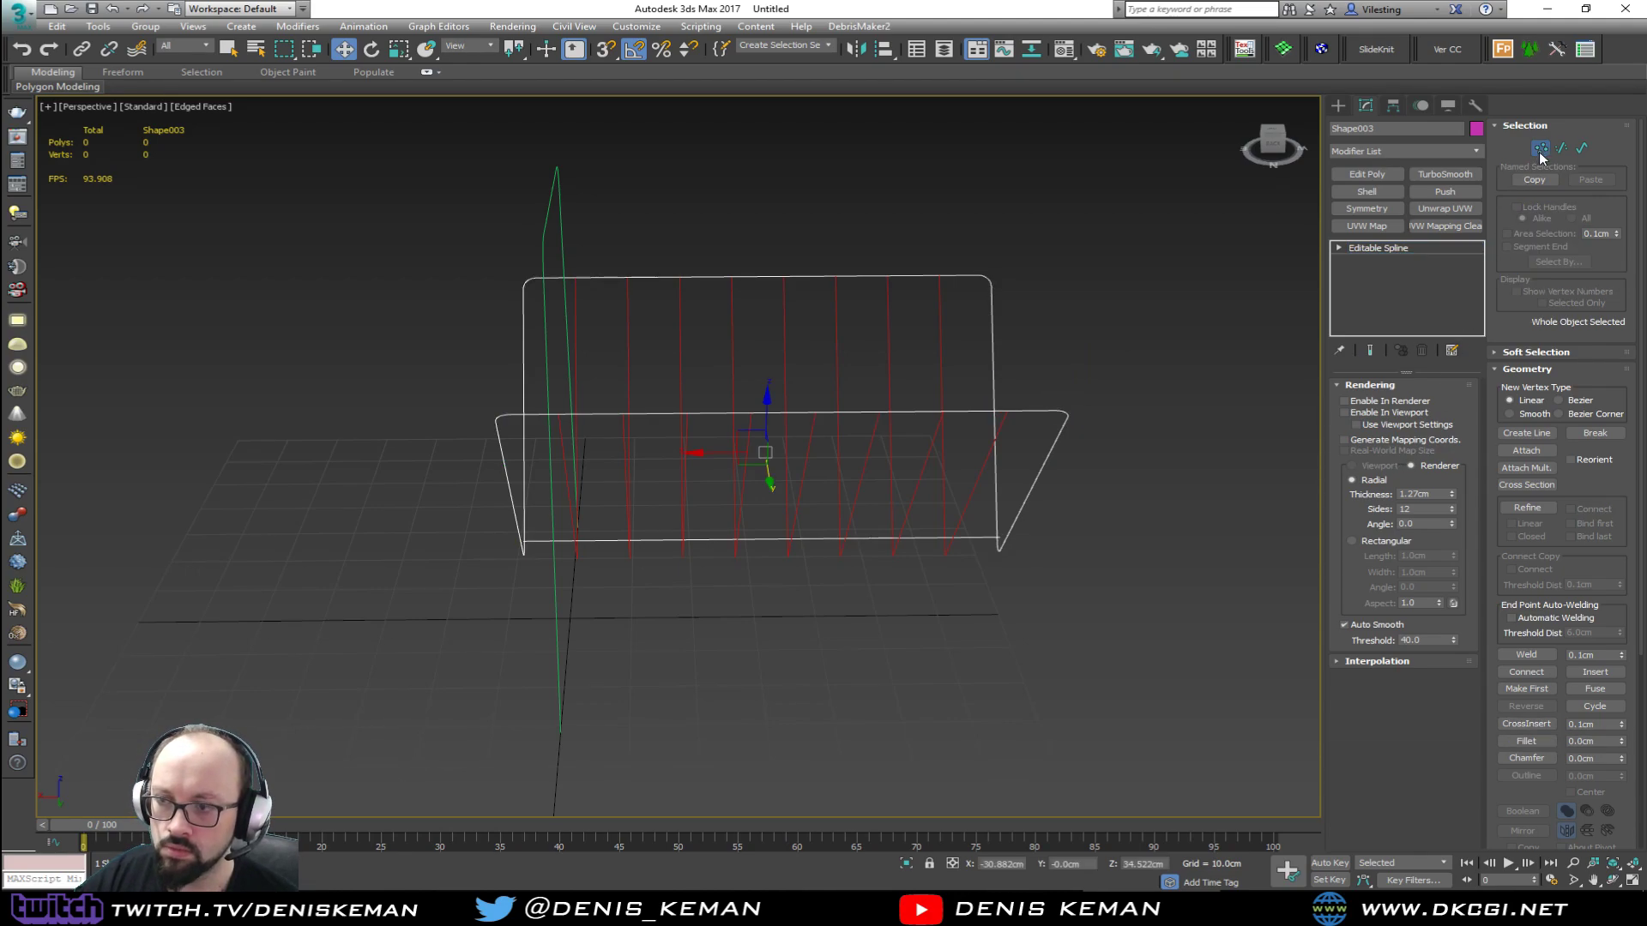
{"action": "left_click", "coordinate": [1383, 414]}
{"action": "left_click", "coordinate": [1091, 391]}
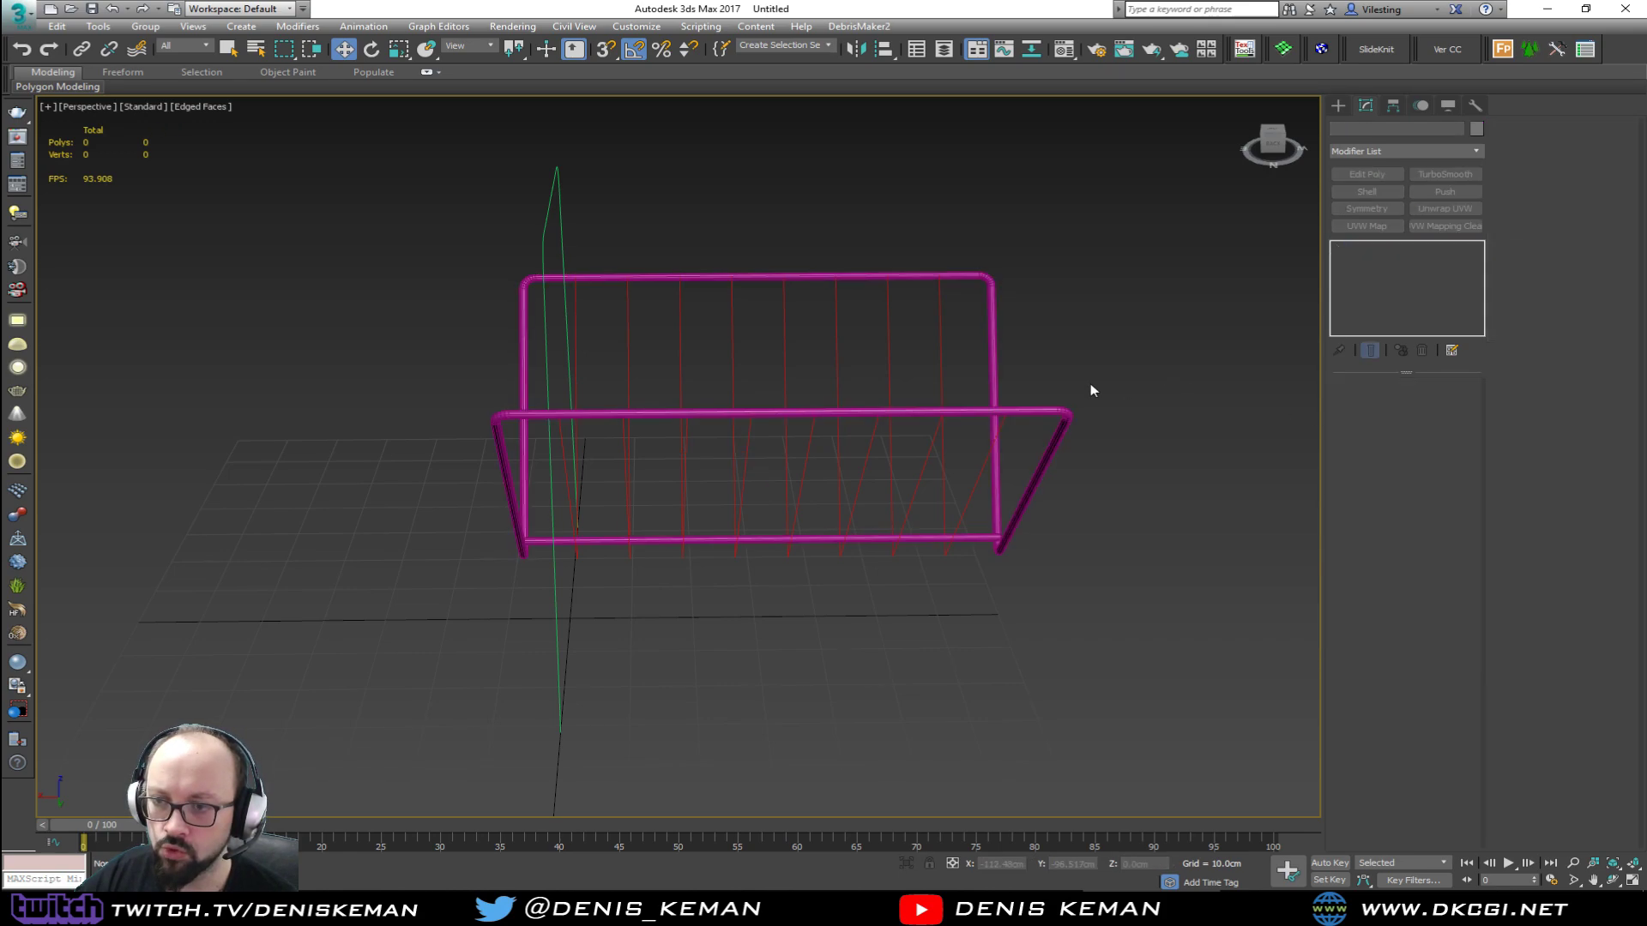
{"action": "middle_click_drag", "start_coordinate": [1091, 390], "coordinate": [1021, 405], "text": "alt"}
{"action": "key", "text": "F4"}
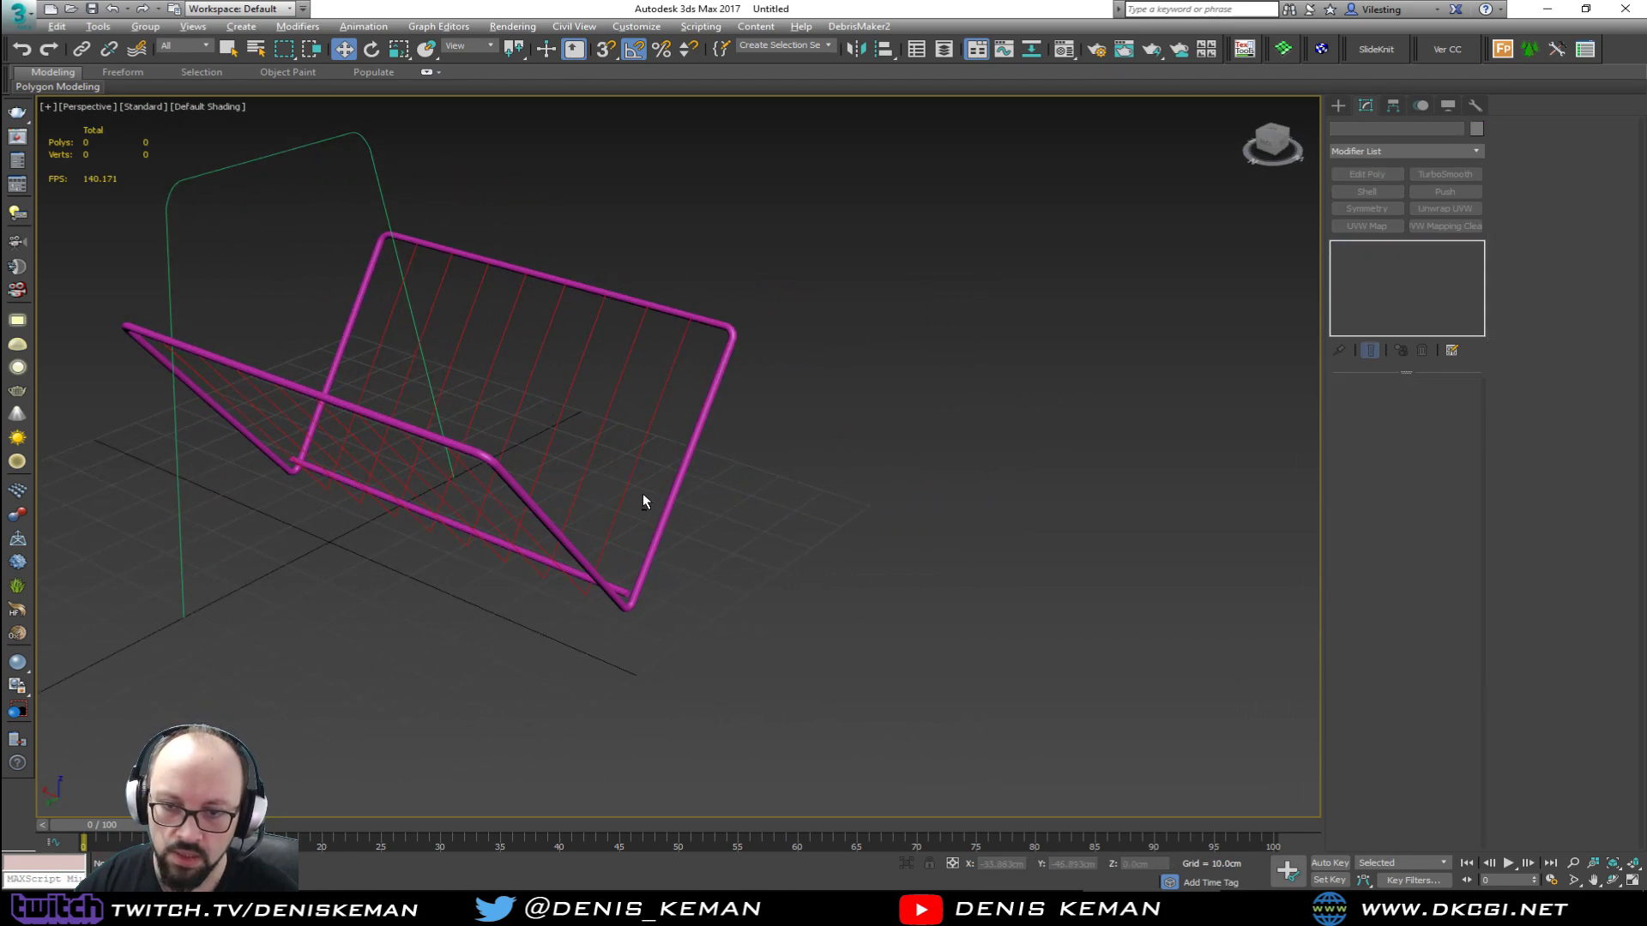
{"action": "middle_click_drag", "start_coordinate": [643, 496], "coordinate": [635, 472], "text": "alt"}
Step: Select all bottom V vertices of the inner wire spline and fillet them by 2 cm
{"action": "left_click", "coordinate": [519, 375]}
{"action": "key", "text": "1"}
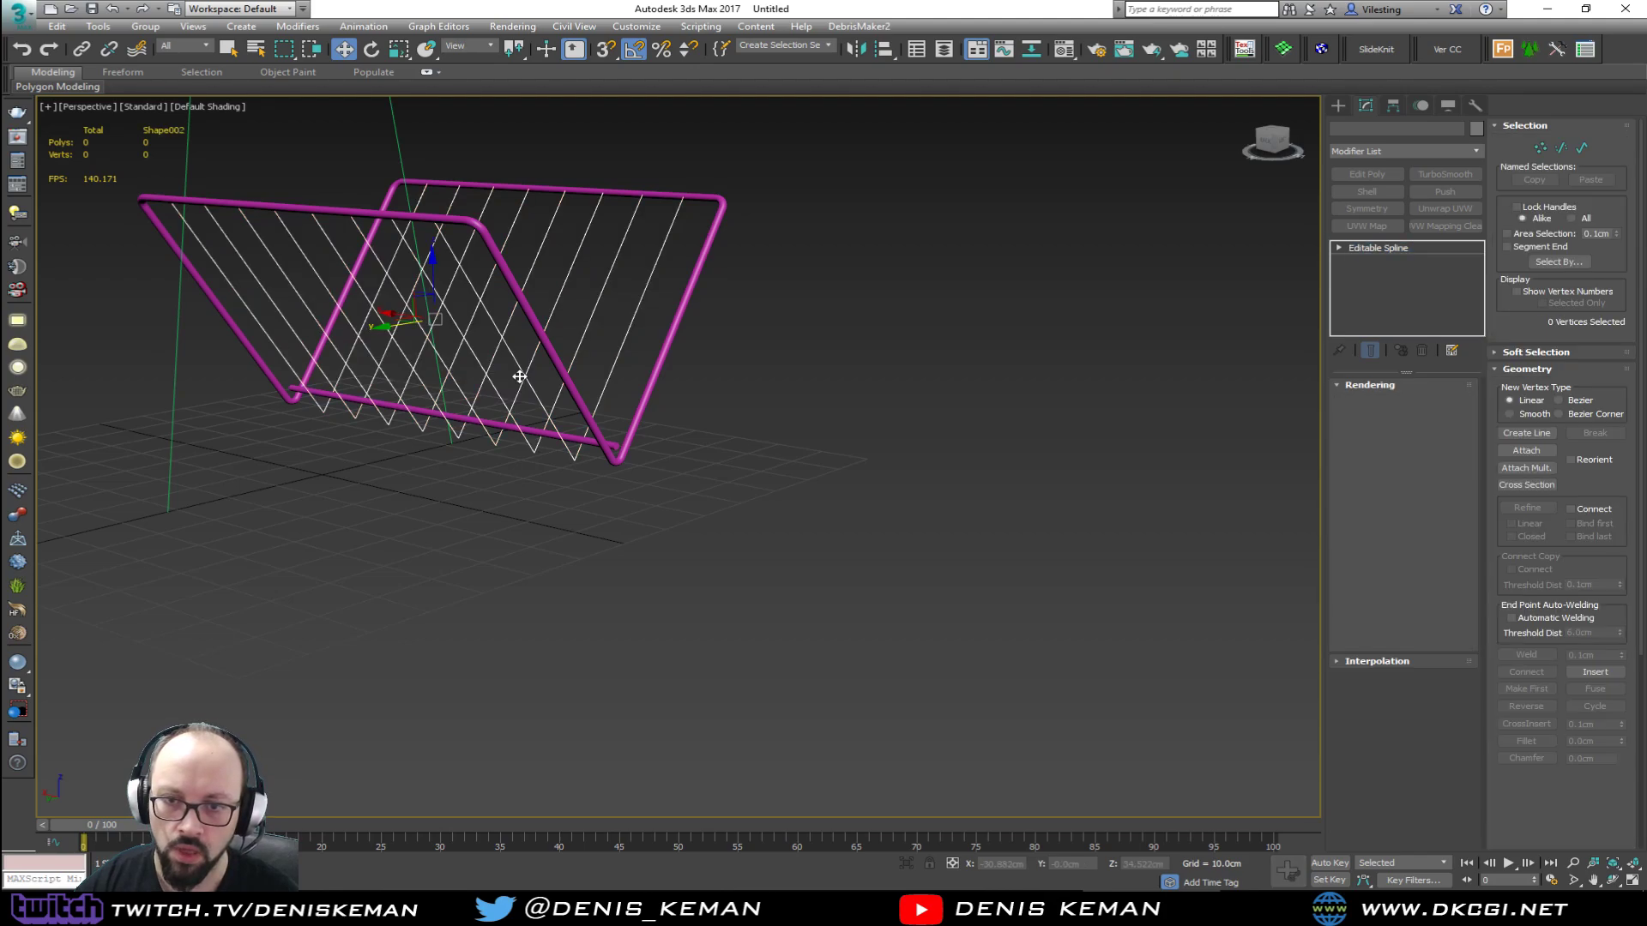
{"action": "key", "text": "F3"}
{"action": "left_click_drag", "start_coordinate": [277, 388], "coordinate": [686, 523]}
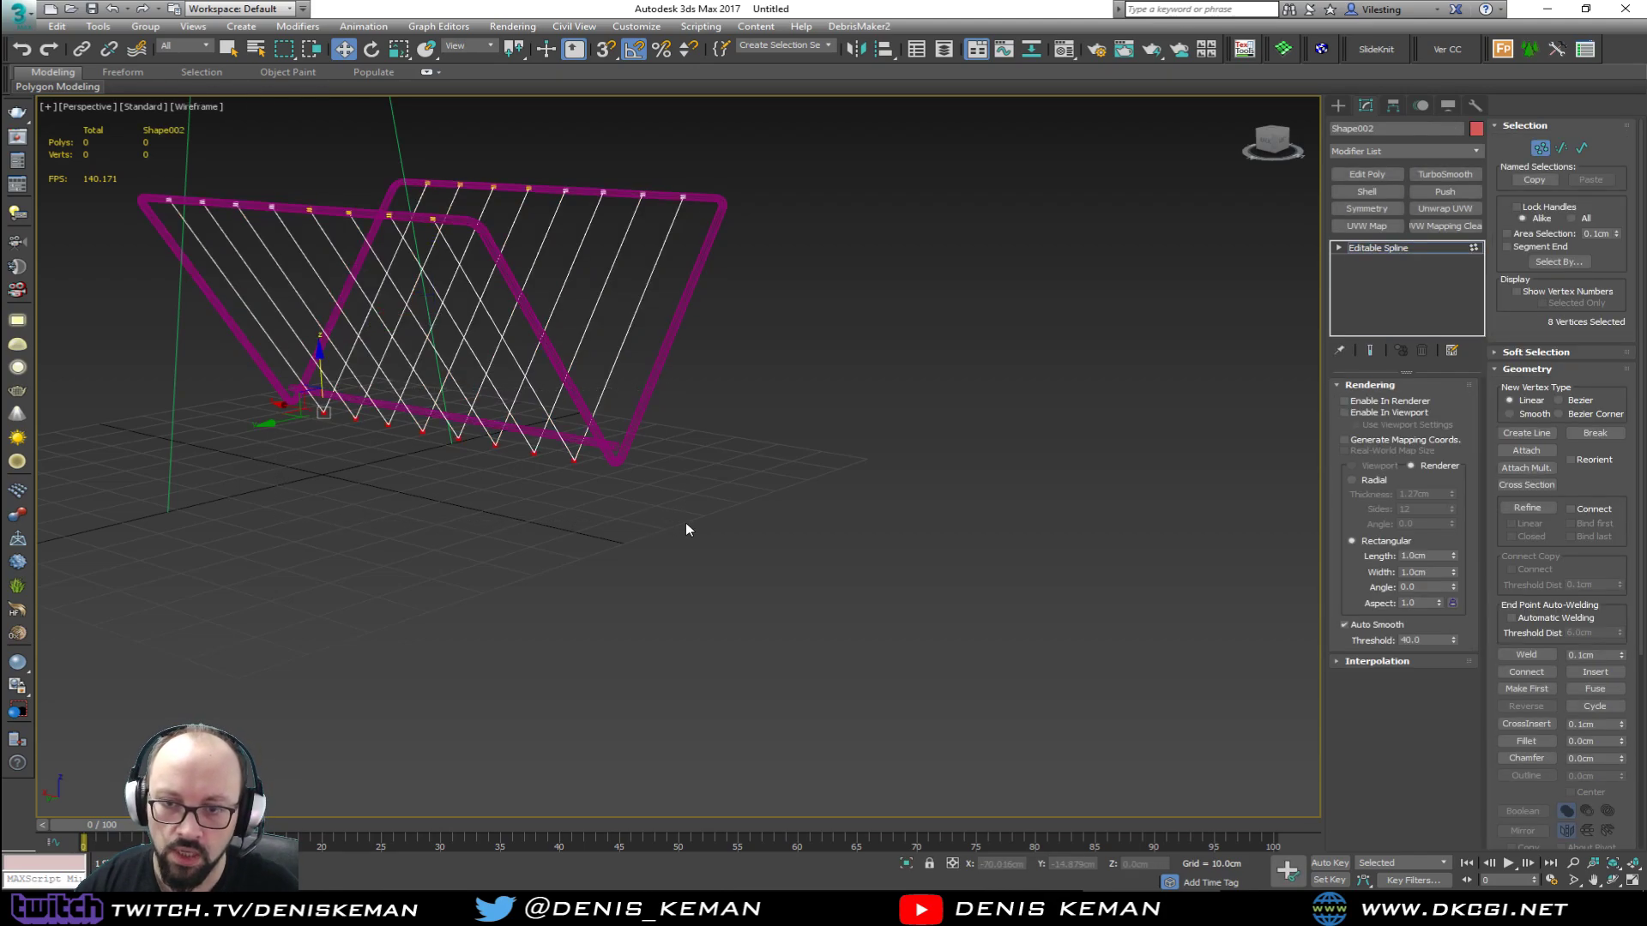
{"action": "key", "text": "F3"}
{"action": "left_click", "coordinate": [1570, 741]}
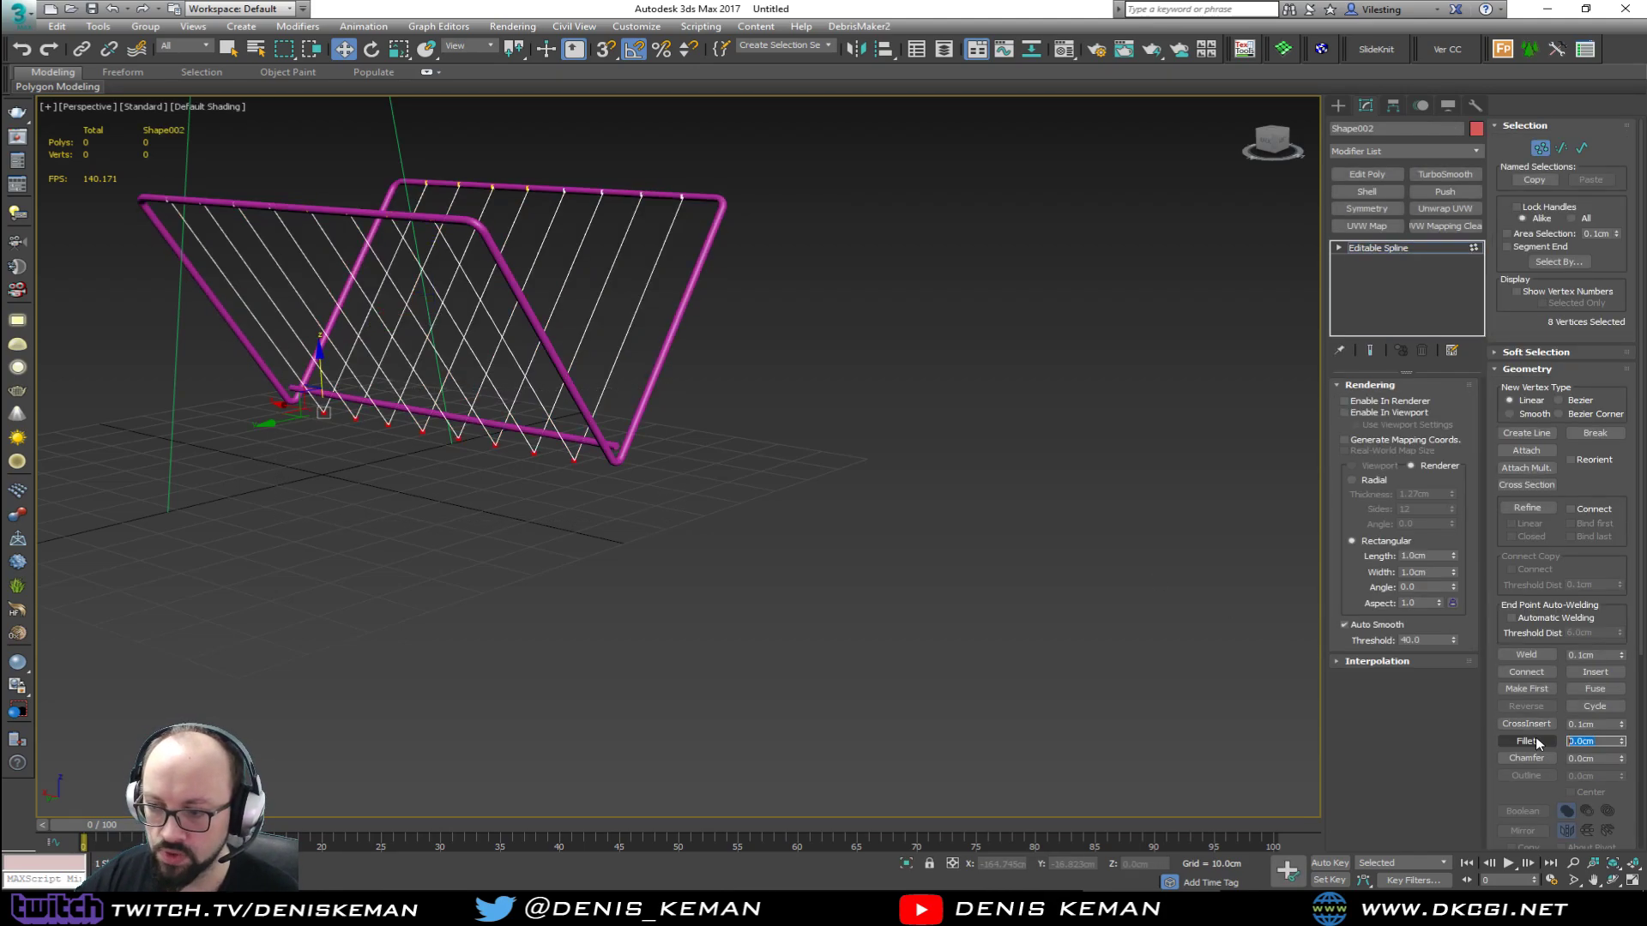
{"action": "type", "text": "2"}
{"action": "key", "text": "Return"}
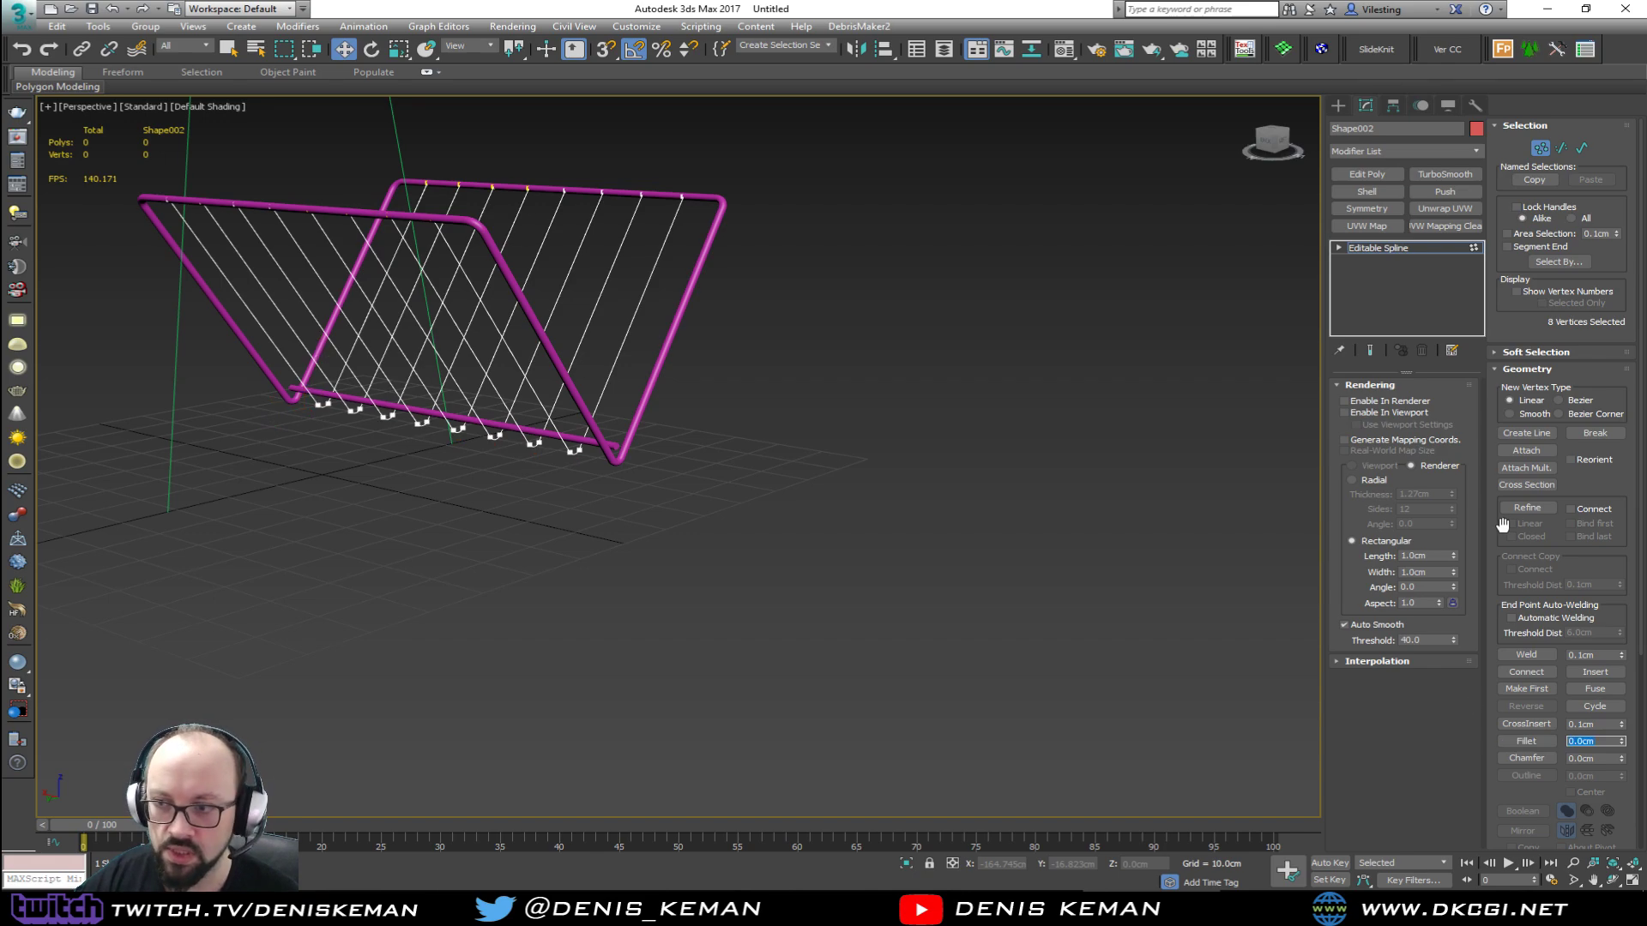
{"action": "left_click", "coordinate": [1547, 149]}
{"action": "middle_click_drag", "start_coordinate": [756, 268], "coordinate": [738, 492], "text": "alt"}
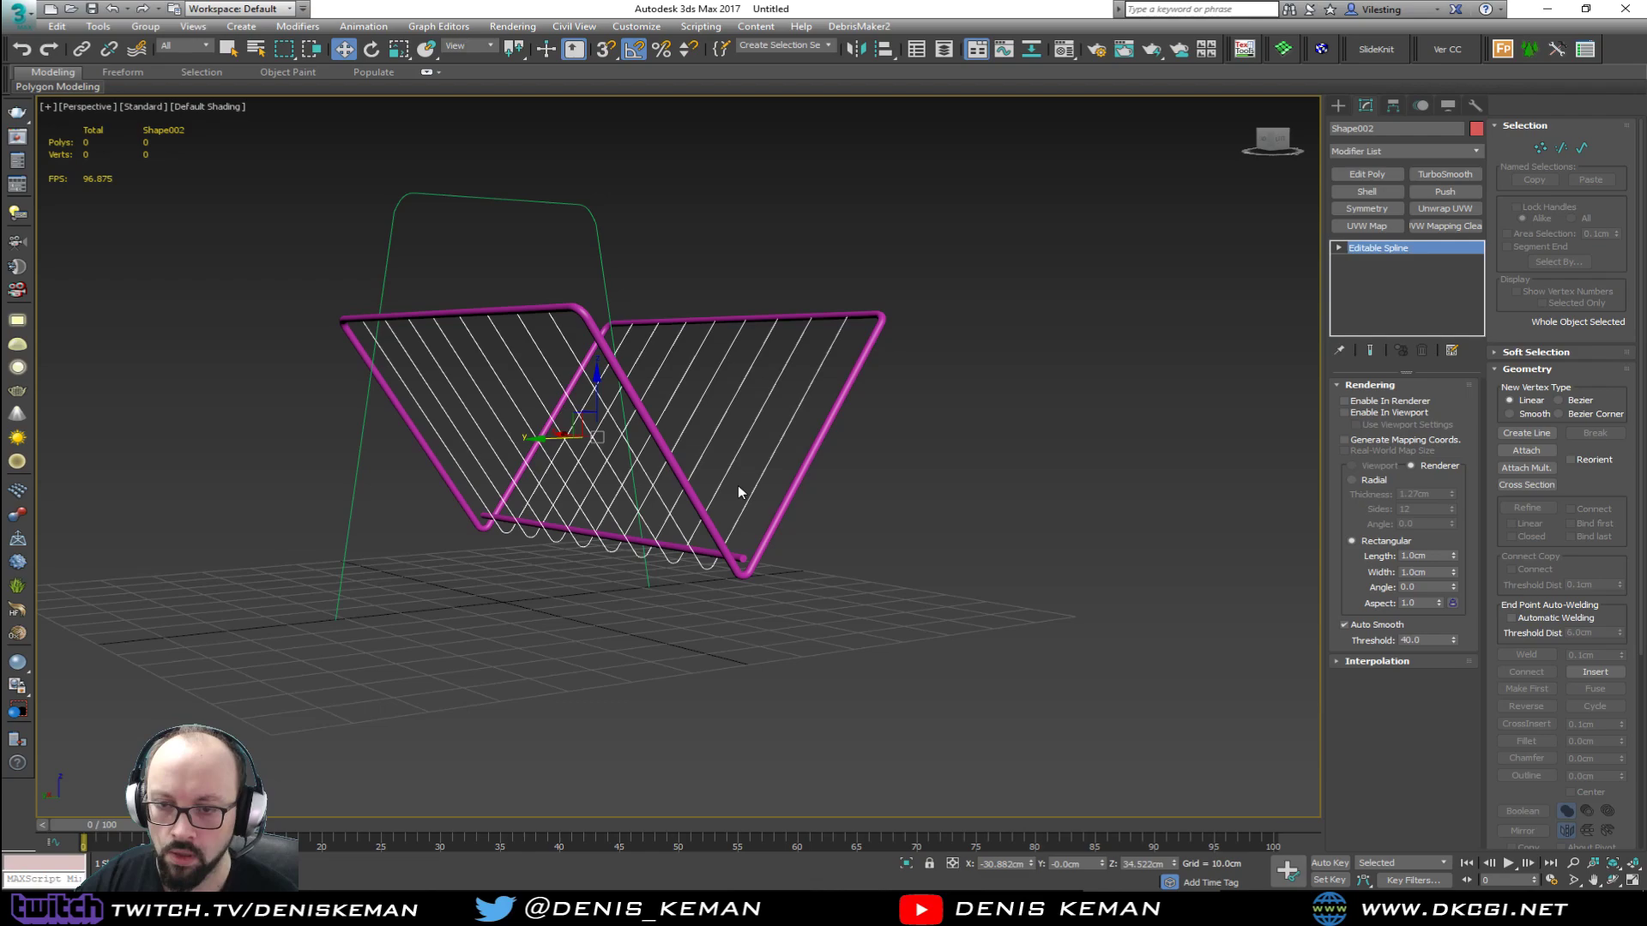
Step: Set the outer frame's radial tube thickness to 1.3 cm
{"action": "left_click", "coordinate": [770, 532]}
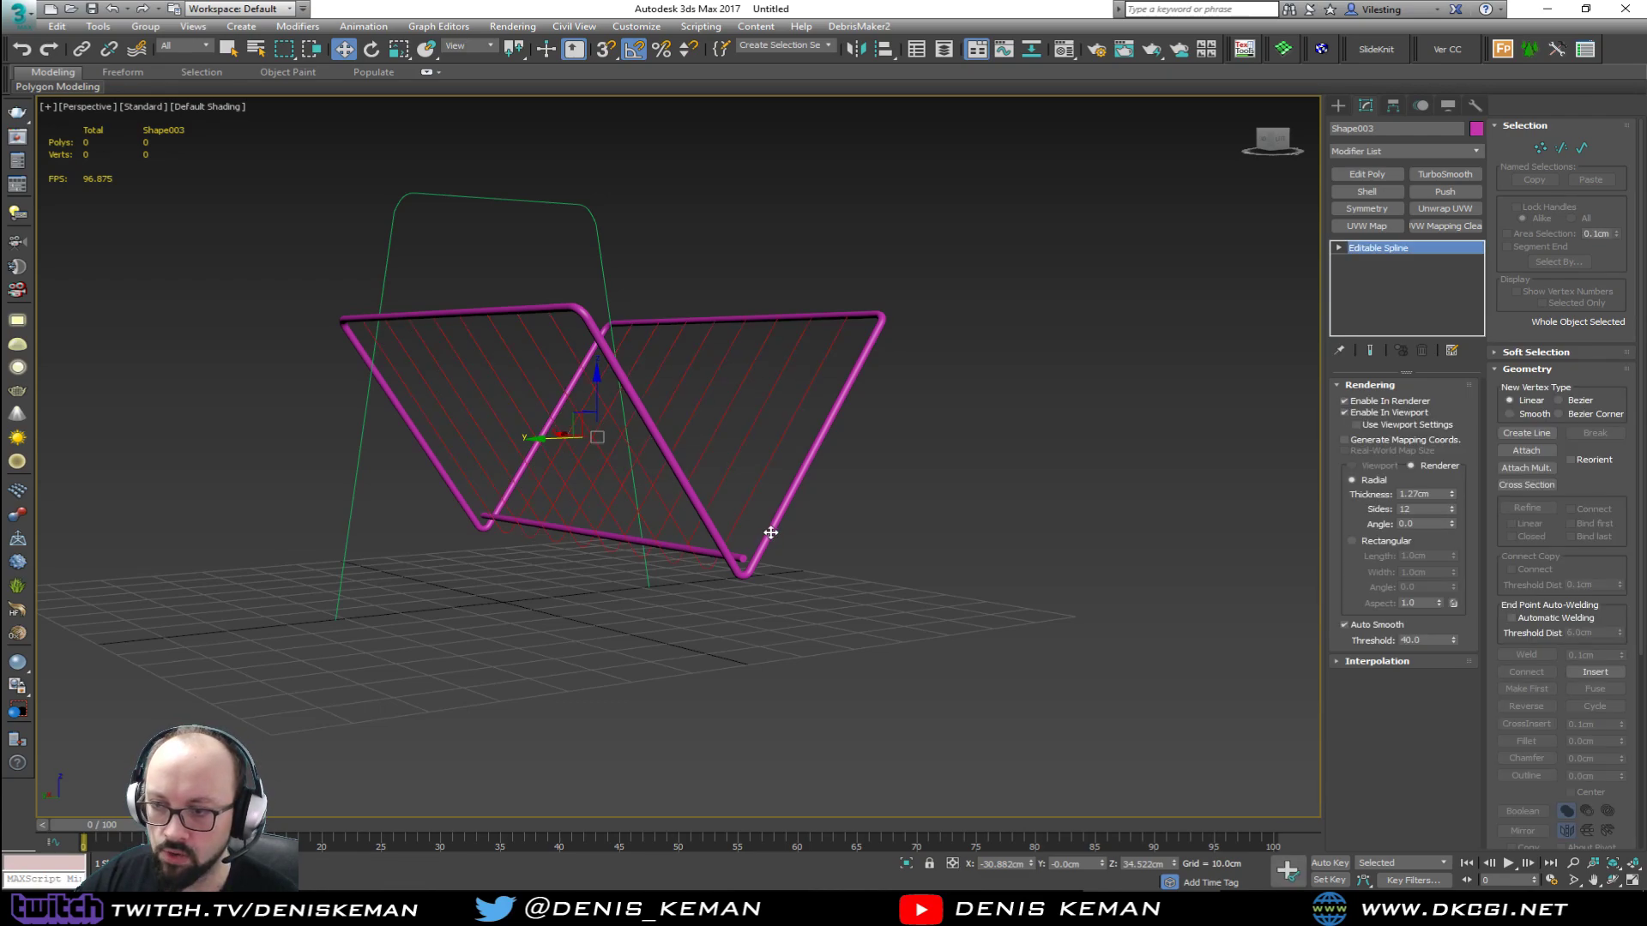
{"action": "double_click", "coordinate": [1431, 495]}
{"action": "type", "text": "1.3"}
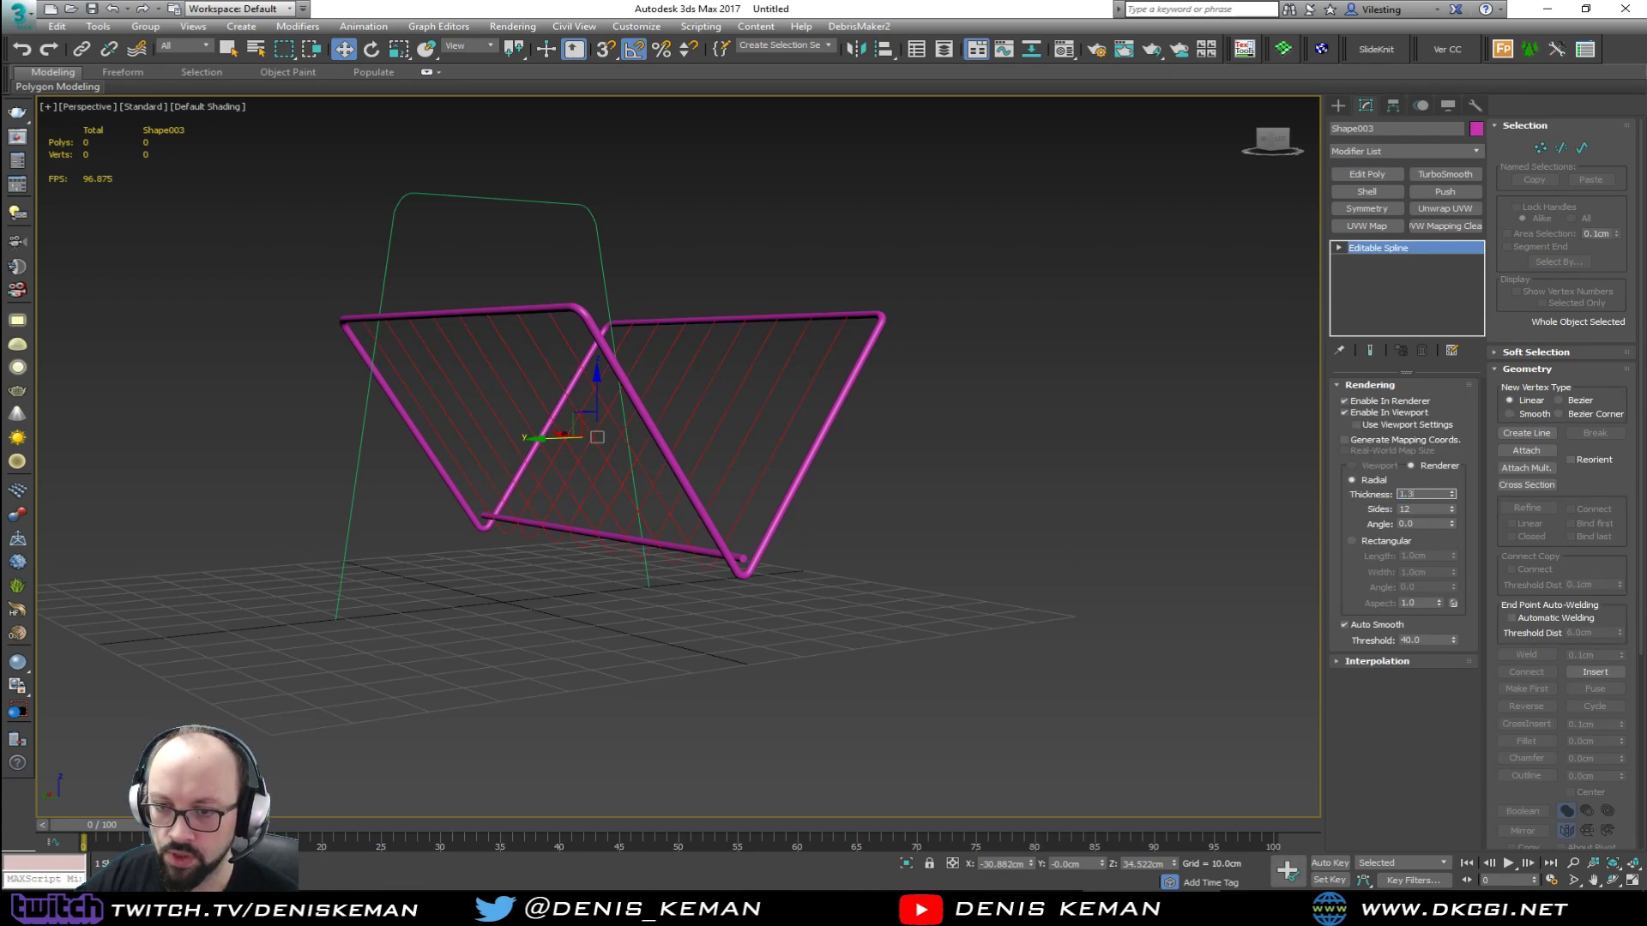
{"action": "left_click", "coordinate": [1029, 515]}
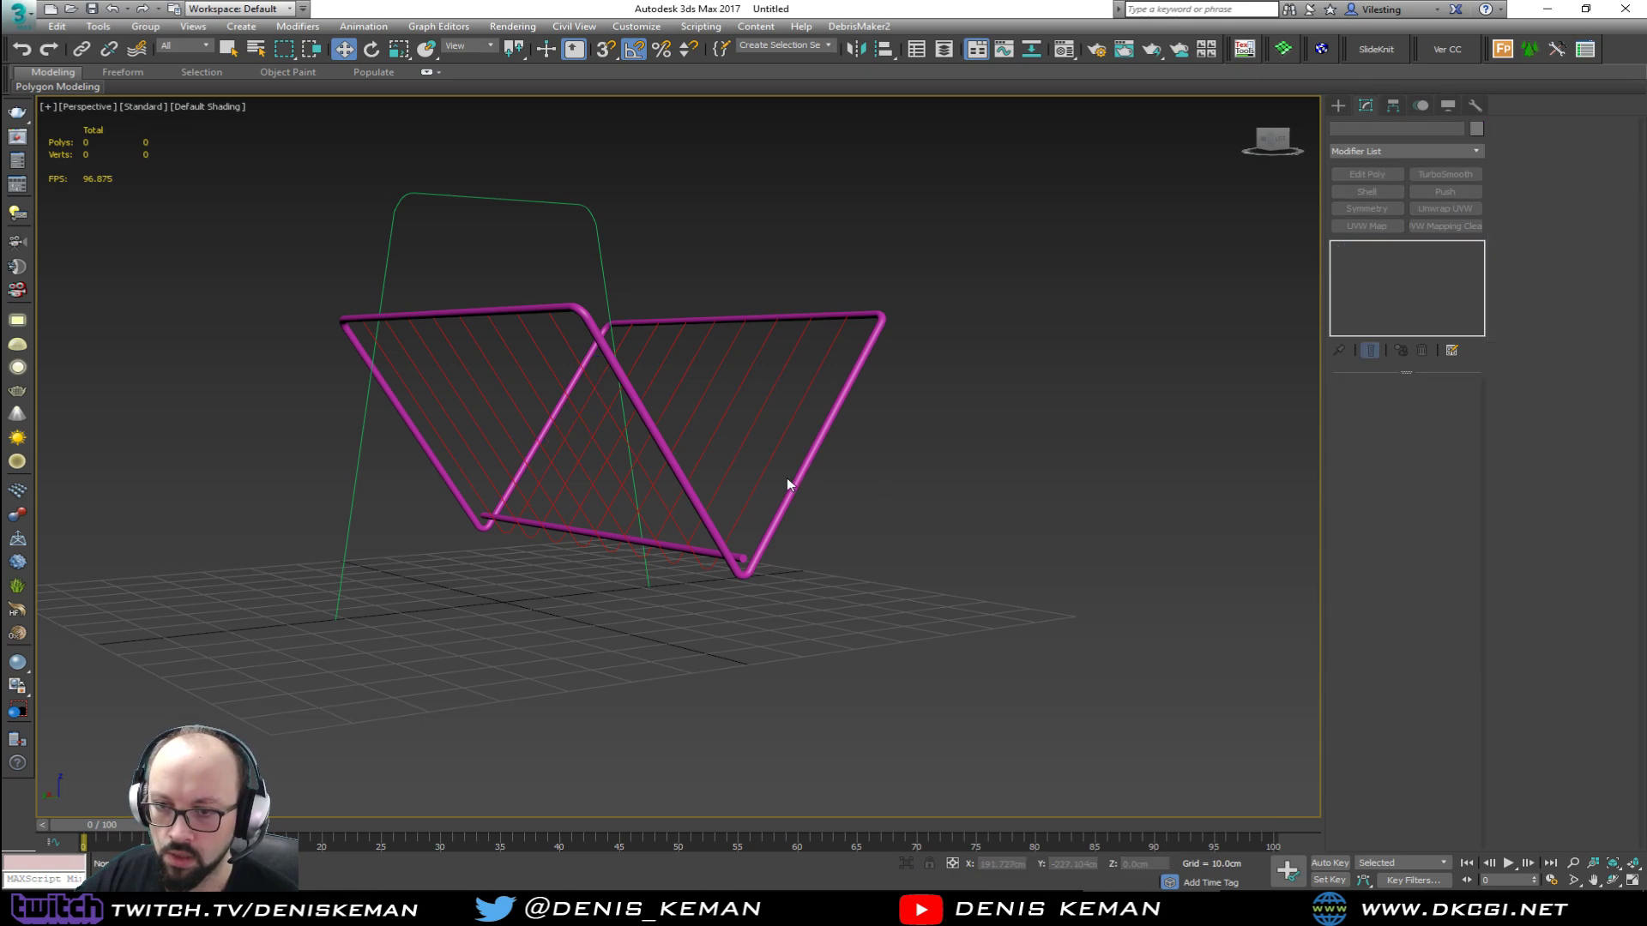
Step: Make the inner wires radial tubes 1.3 cm thick, enabled in viewport and renderer, and display edged faces
{"action": "left_click", "coordinate": [759, 478]}
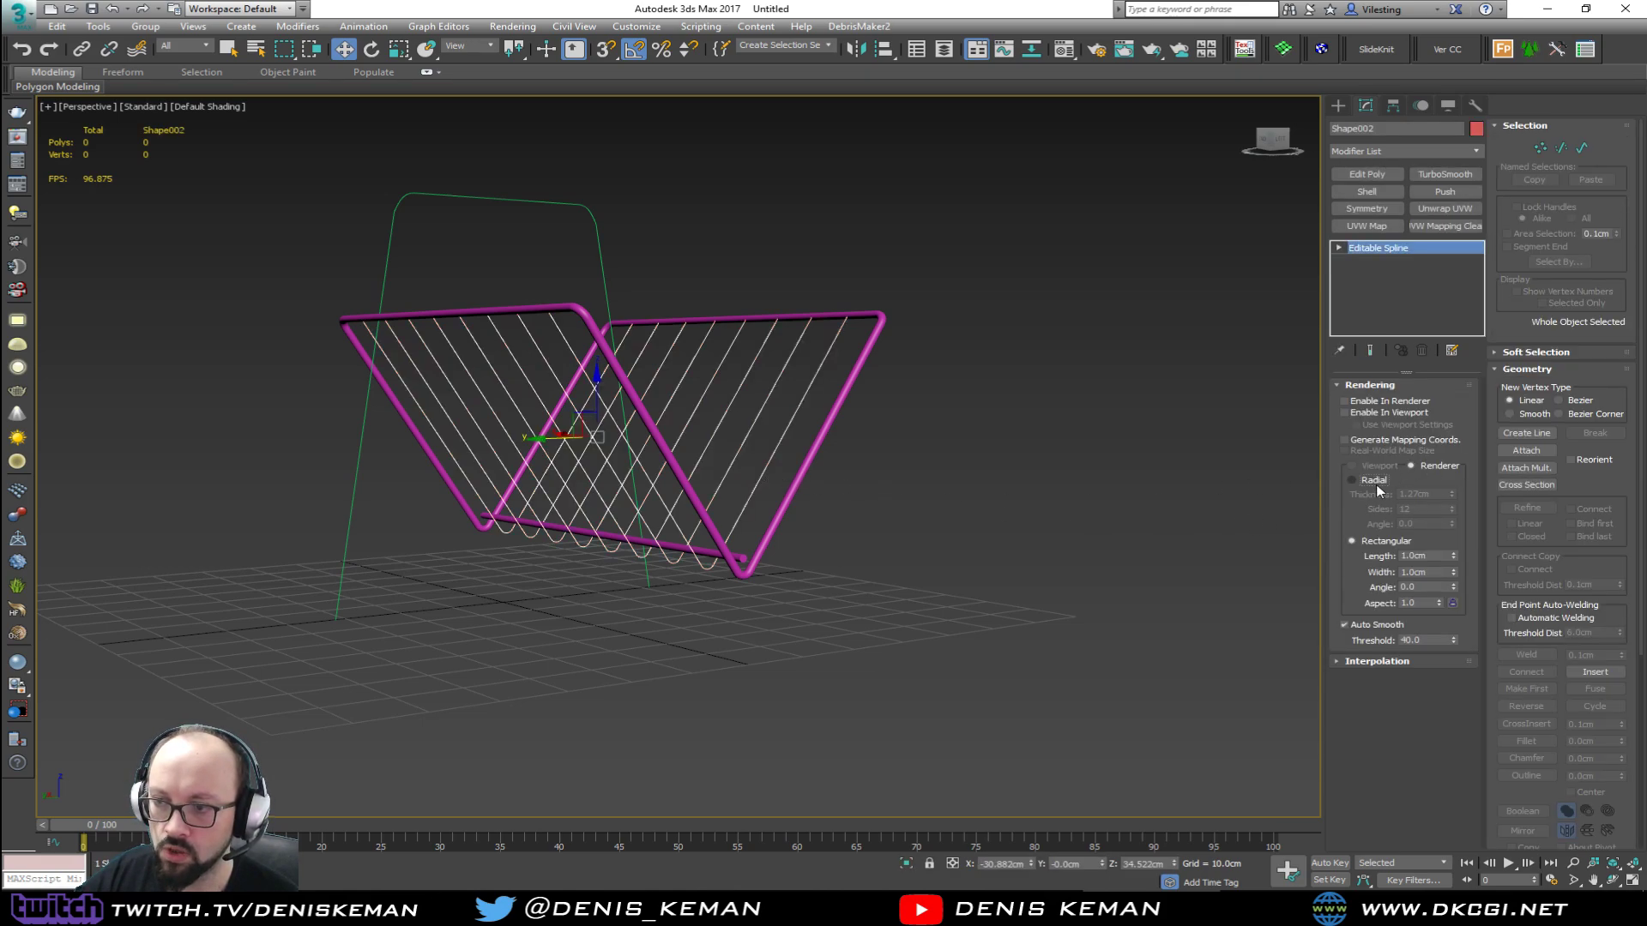
{"action": "left_click", "coordinate": [1372, 481]}
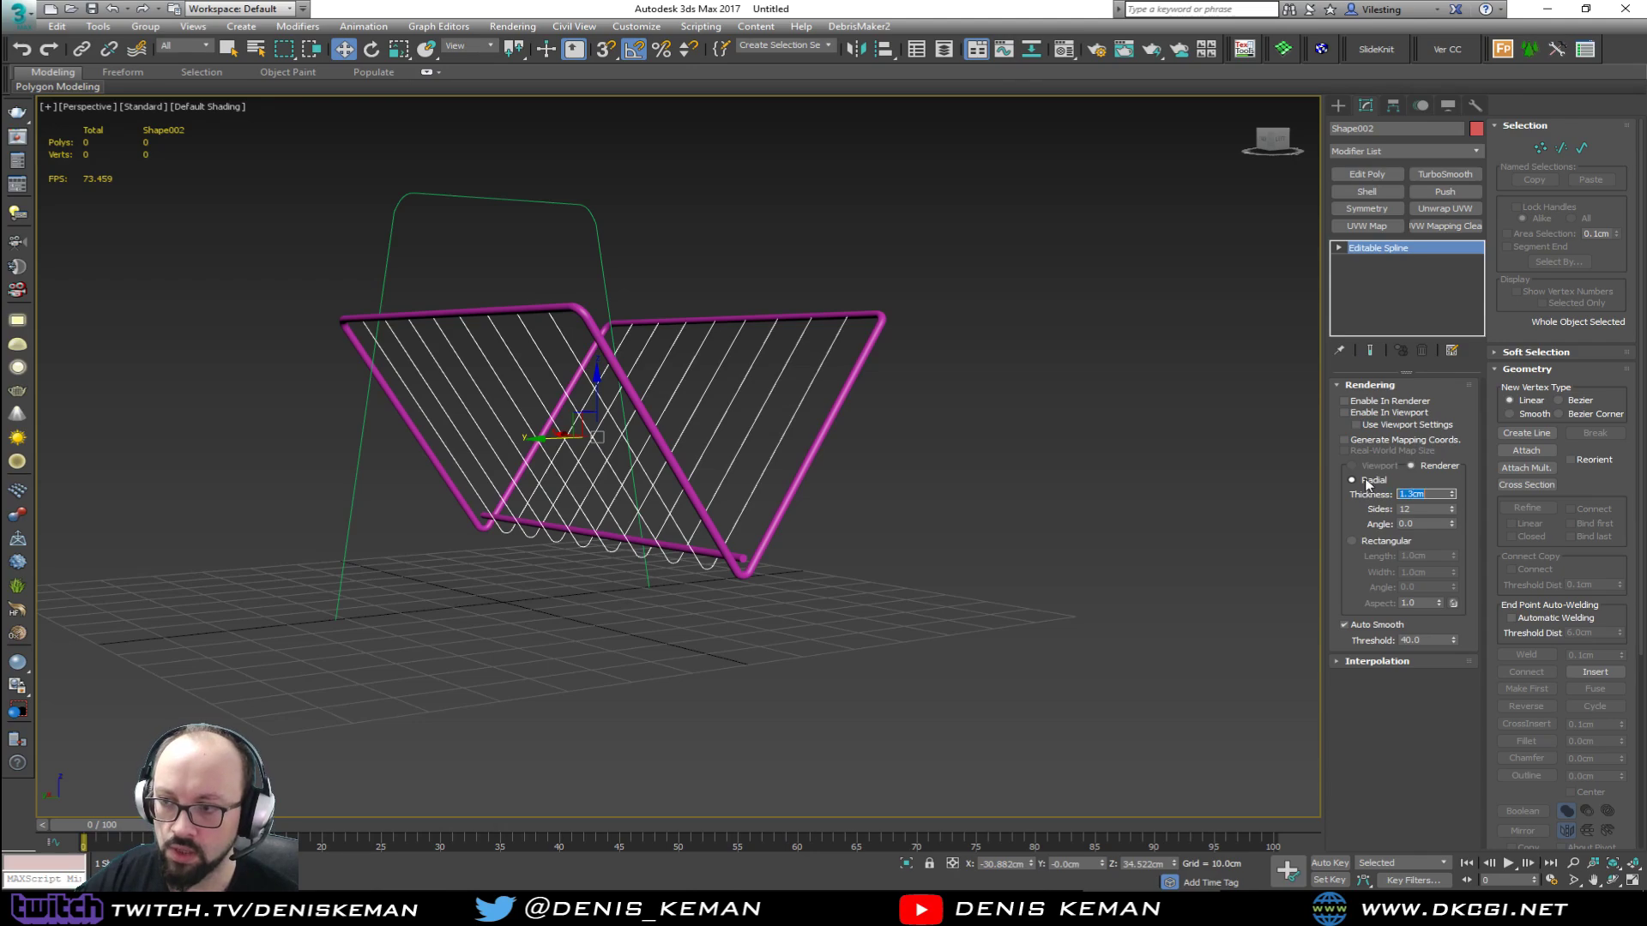
{"action": "left_click", "coordinate": [1394, 412]}
{"action": "left_click", "coordinate": [1388, 402]}
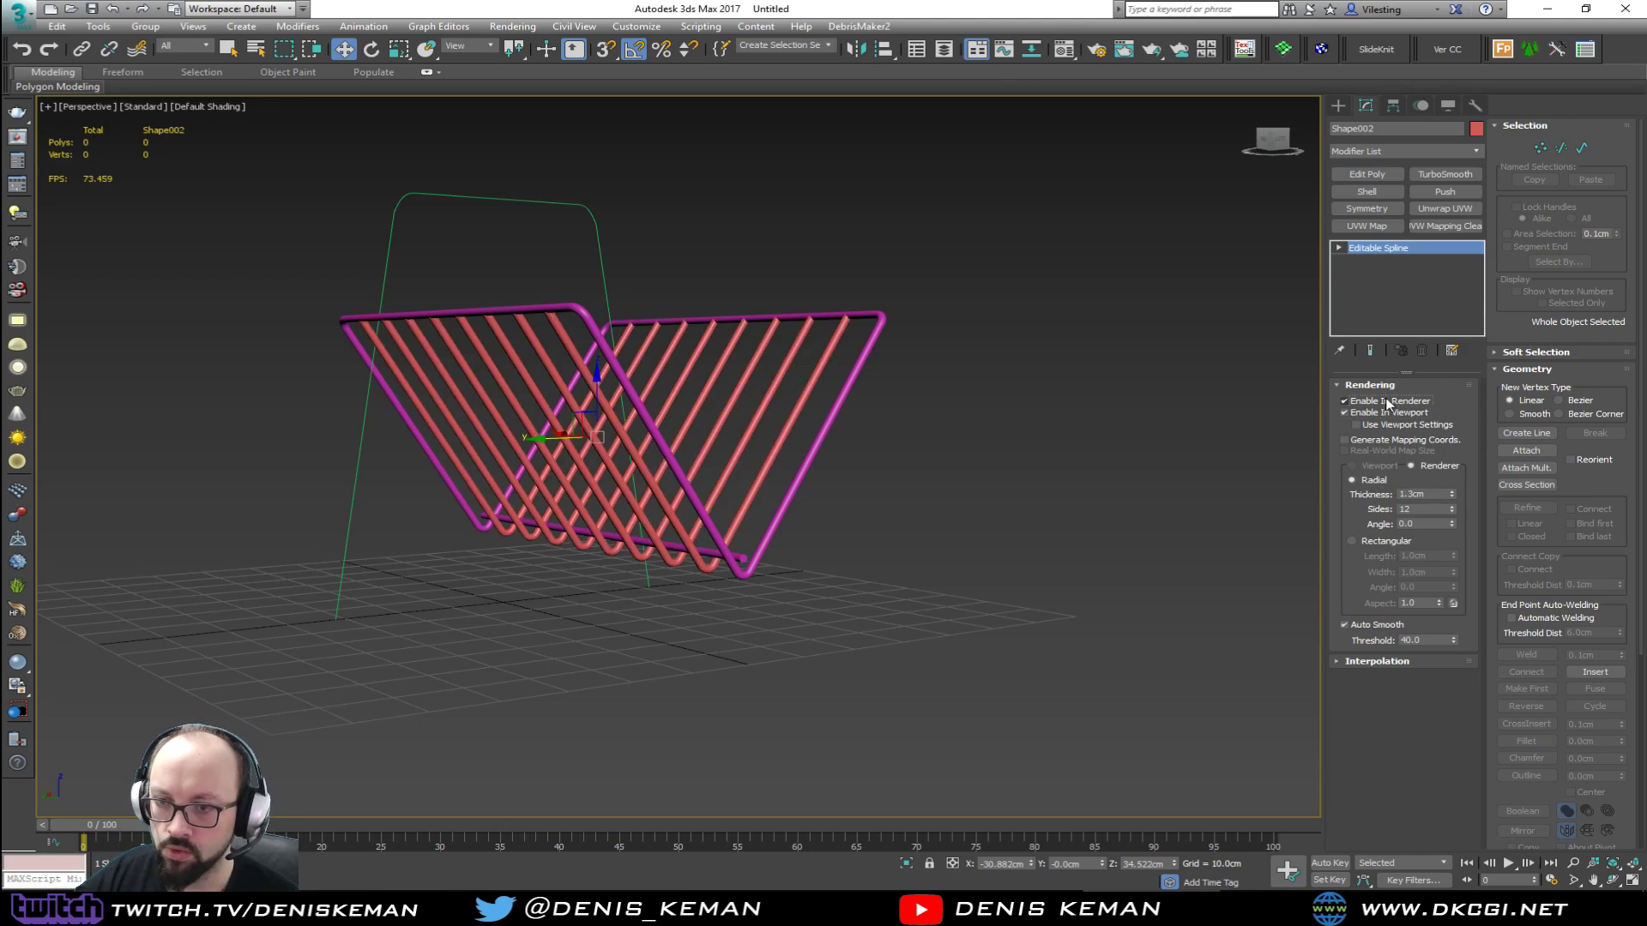
{"action": "left_click", "coordinate": [897, 528]}
{"action": "key", "text": "F4"}
Step: Select only the bottom bar spline of the frame and lower it about 1.4 cm towards the V corners
{"action": "scroll", "coordinate": [729, 557], "scroll_direction": "up", "scroll_amount": 4}
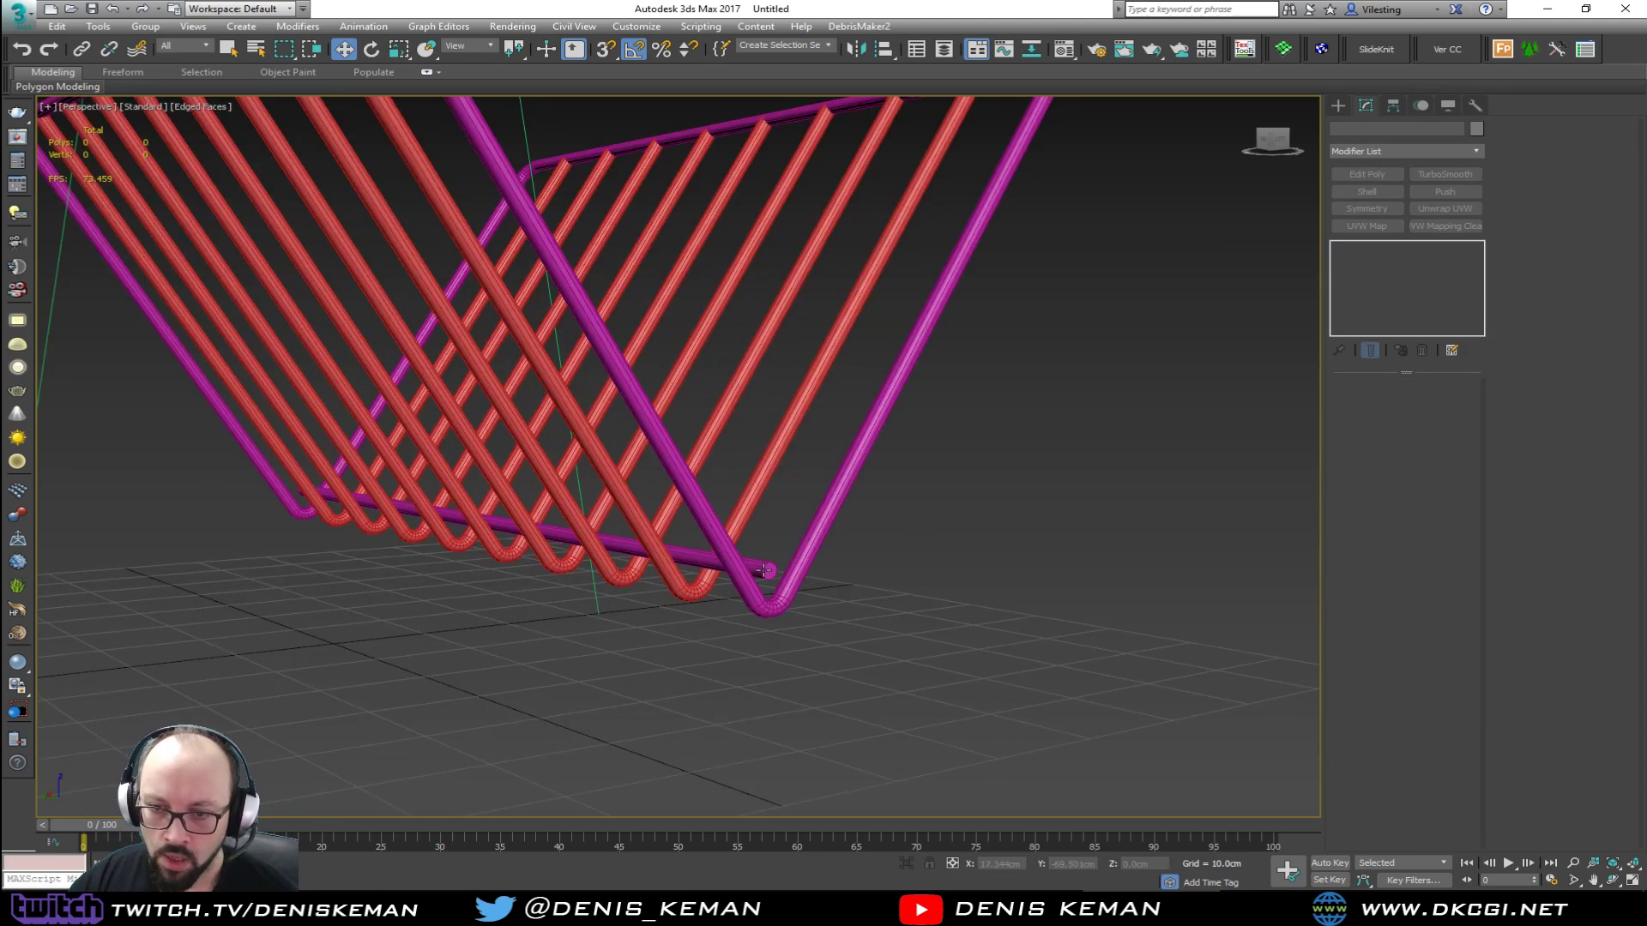
{"action": "left_click", "coordinate": [764, 570]}
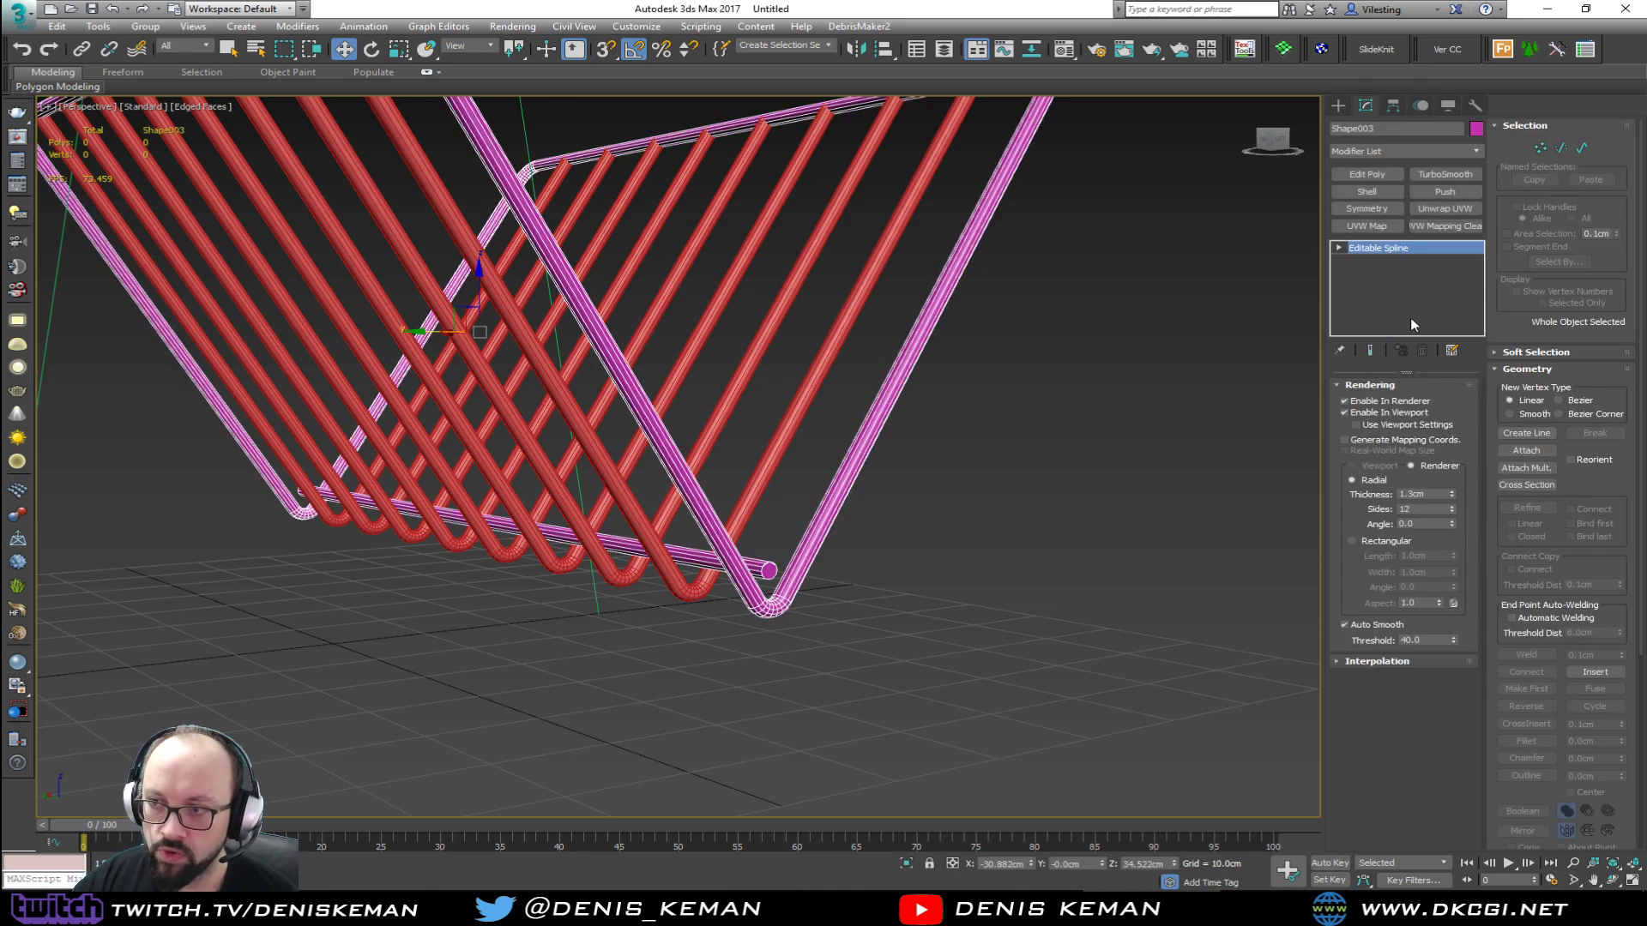
{"action": "key", "text": "3"}
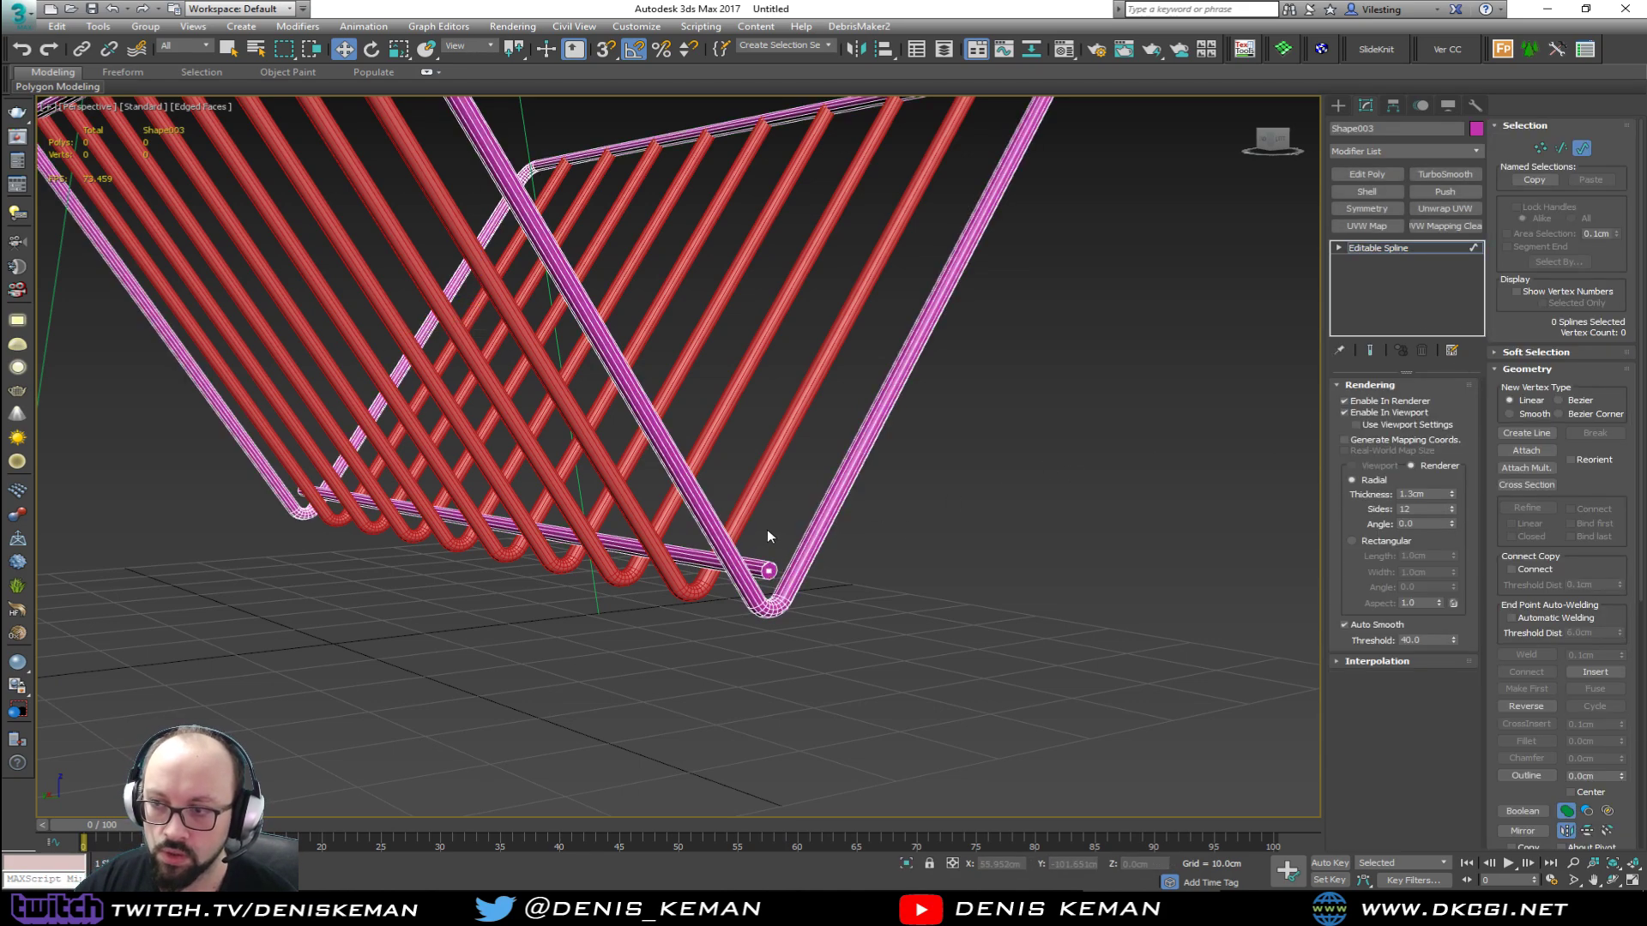
{"action": "left_click_drag", "start_coordinate": [768, 531], "coordinate": [703, 594]}
{"action": "key", "text": "F3"}
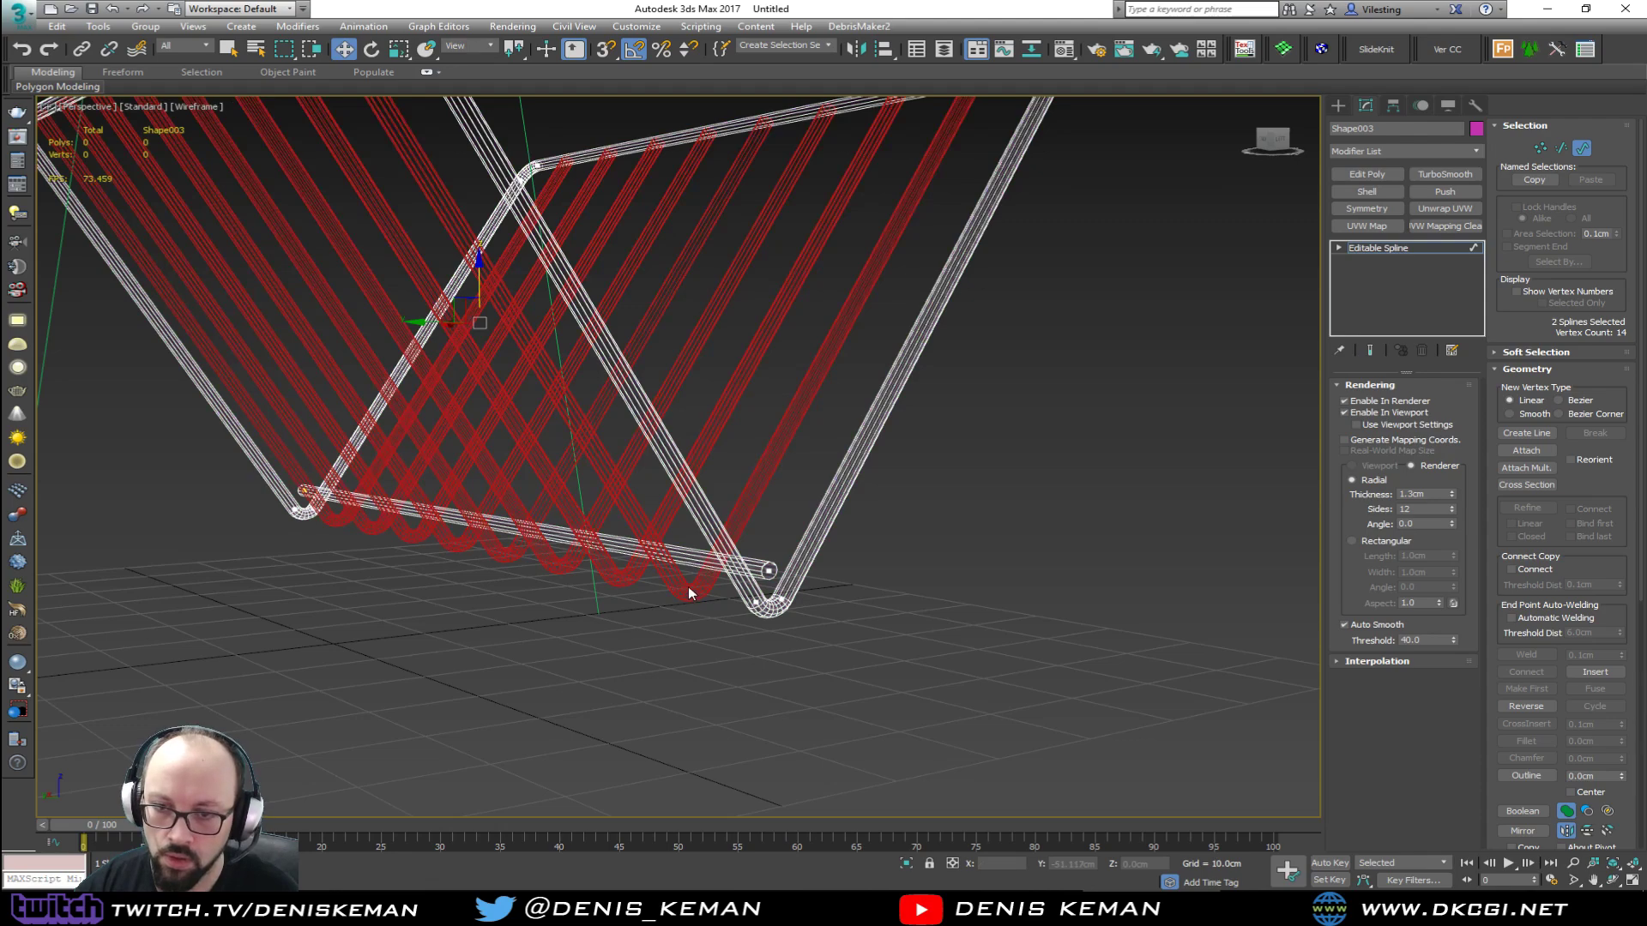
{"action": "left_click", "coordinate": [602, 544]}
{"action": "middle_click_drag", "start_coordinate": [601, 562], "coordinate": [664, 582], "text": "alt"}
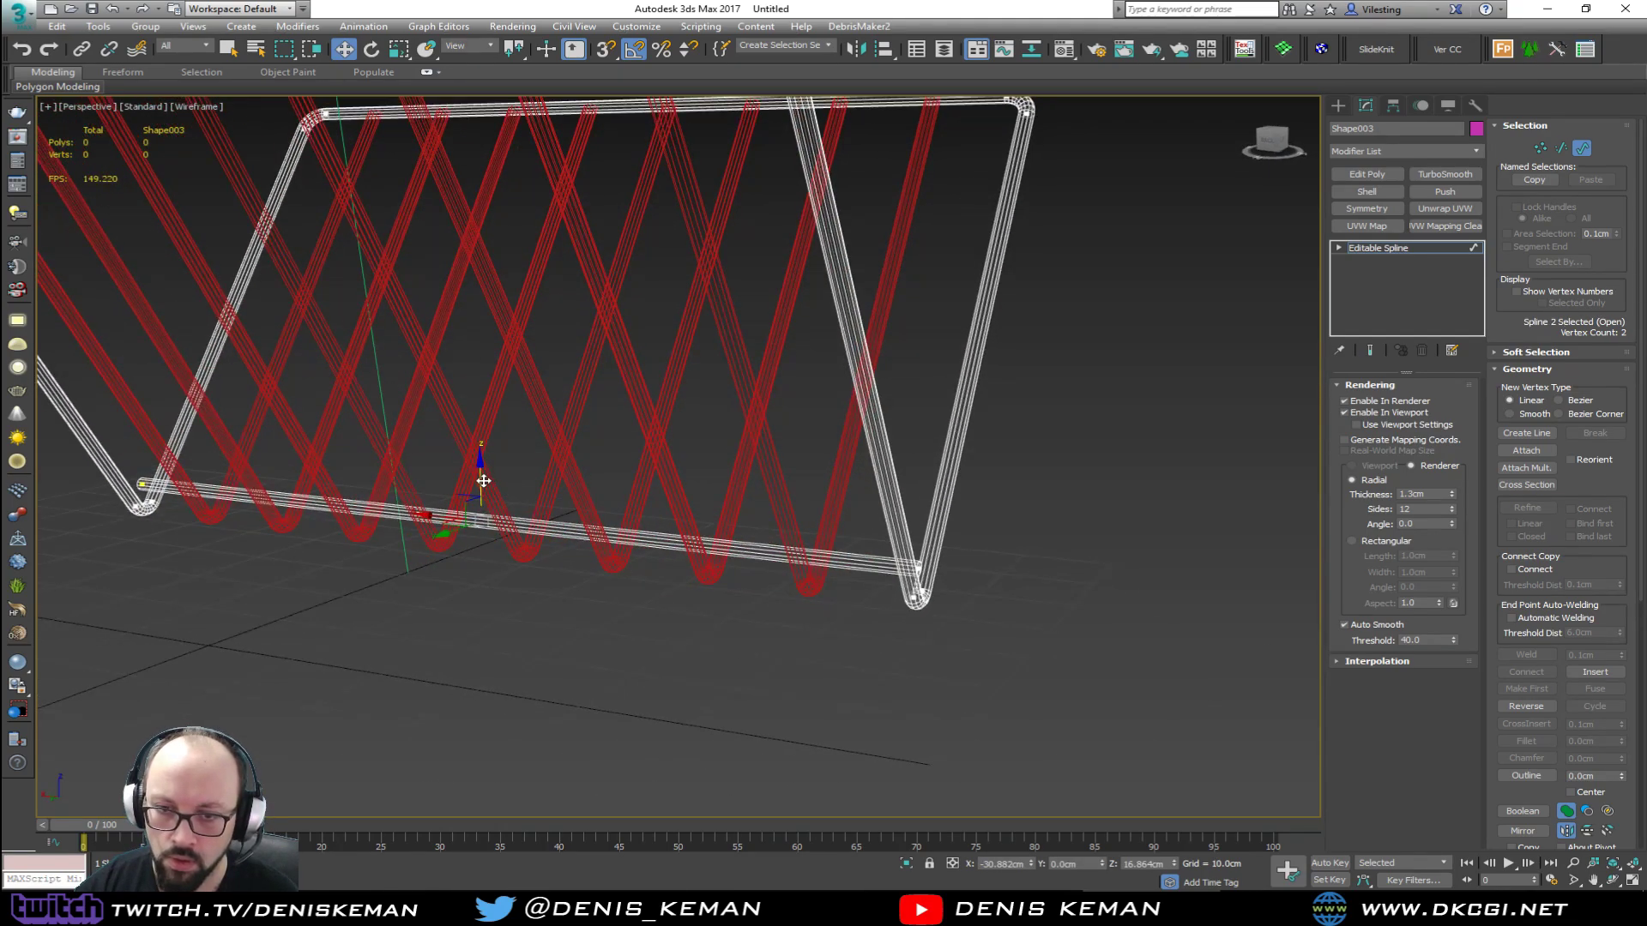
{"action": "left_click_drag", "start_coordinate": [483, 481], "coordinate": [484, 492]}
{"action": "key", "text": "F3"}
{"action": "mouse_move", "coordinate": [633, 537]}
{"action": "middle_mouse_down", "text": "alt"}
{"action": "mouse_move", "coordinate": [796, 585]}
{"action": "mouse_move", "coordinate": [537, 533]}
{"action": "middle_mouse_up", "text": "alt"}
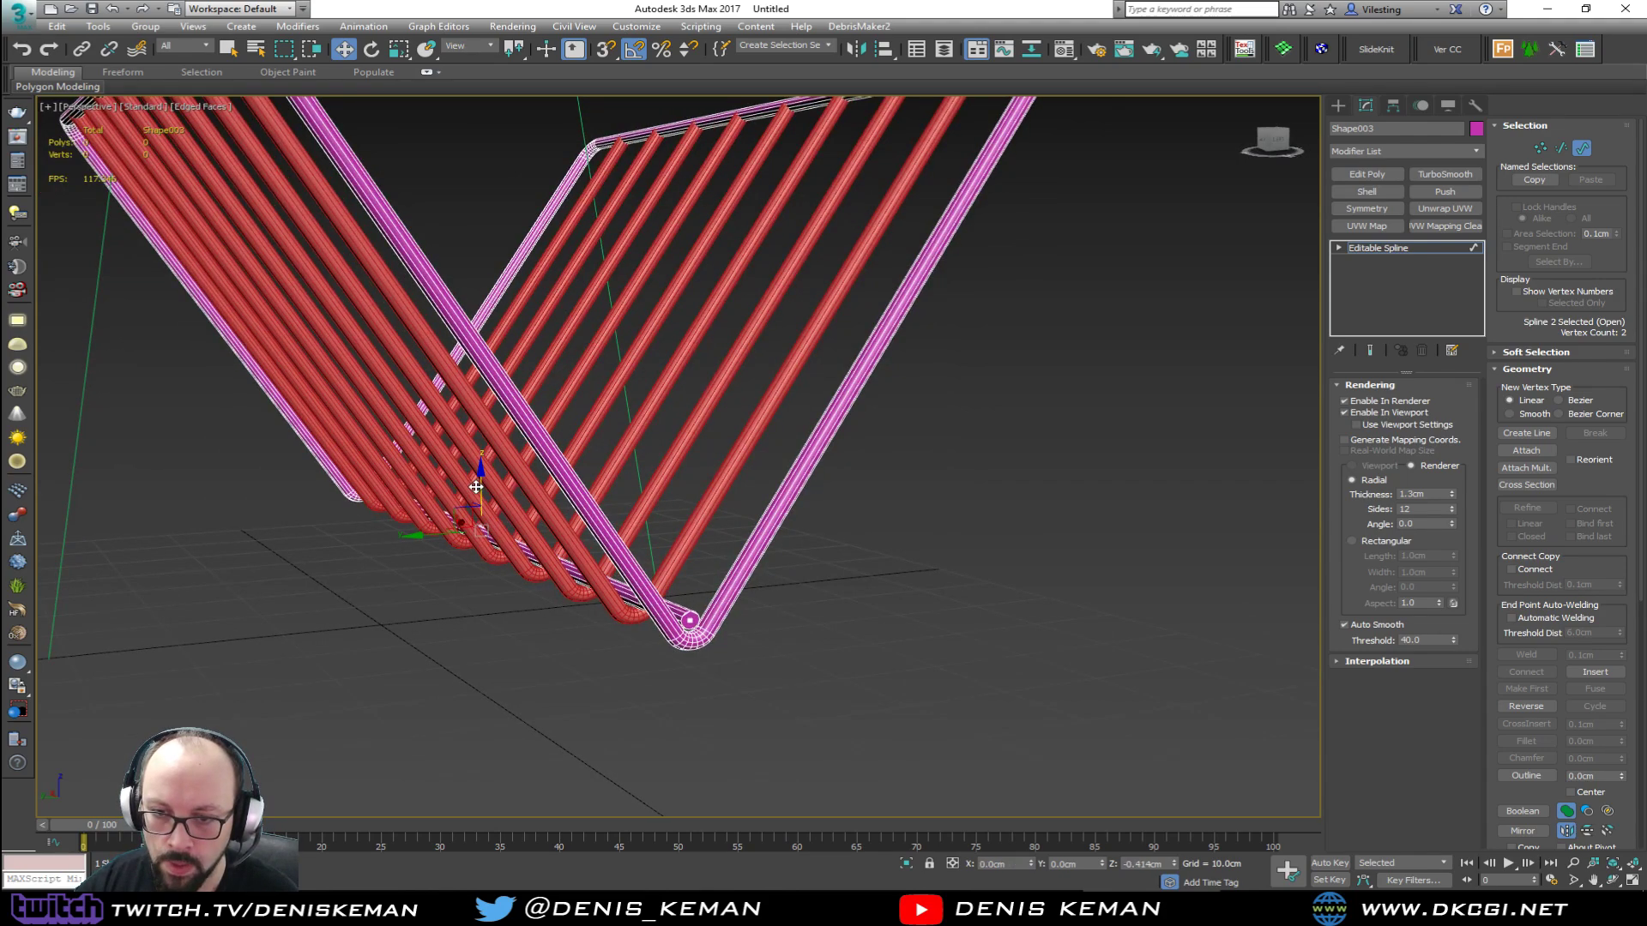
Step: Extend the bottom bar's near end vertex outward along X, slightly past the frame's V corner
{"action": "key", "text": "1"}
{"action": "left_click", "coordinate": [686, 618]}
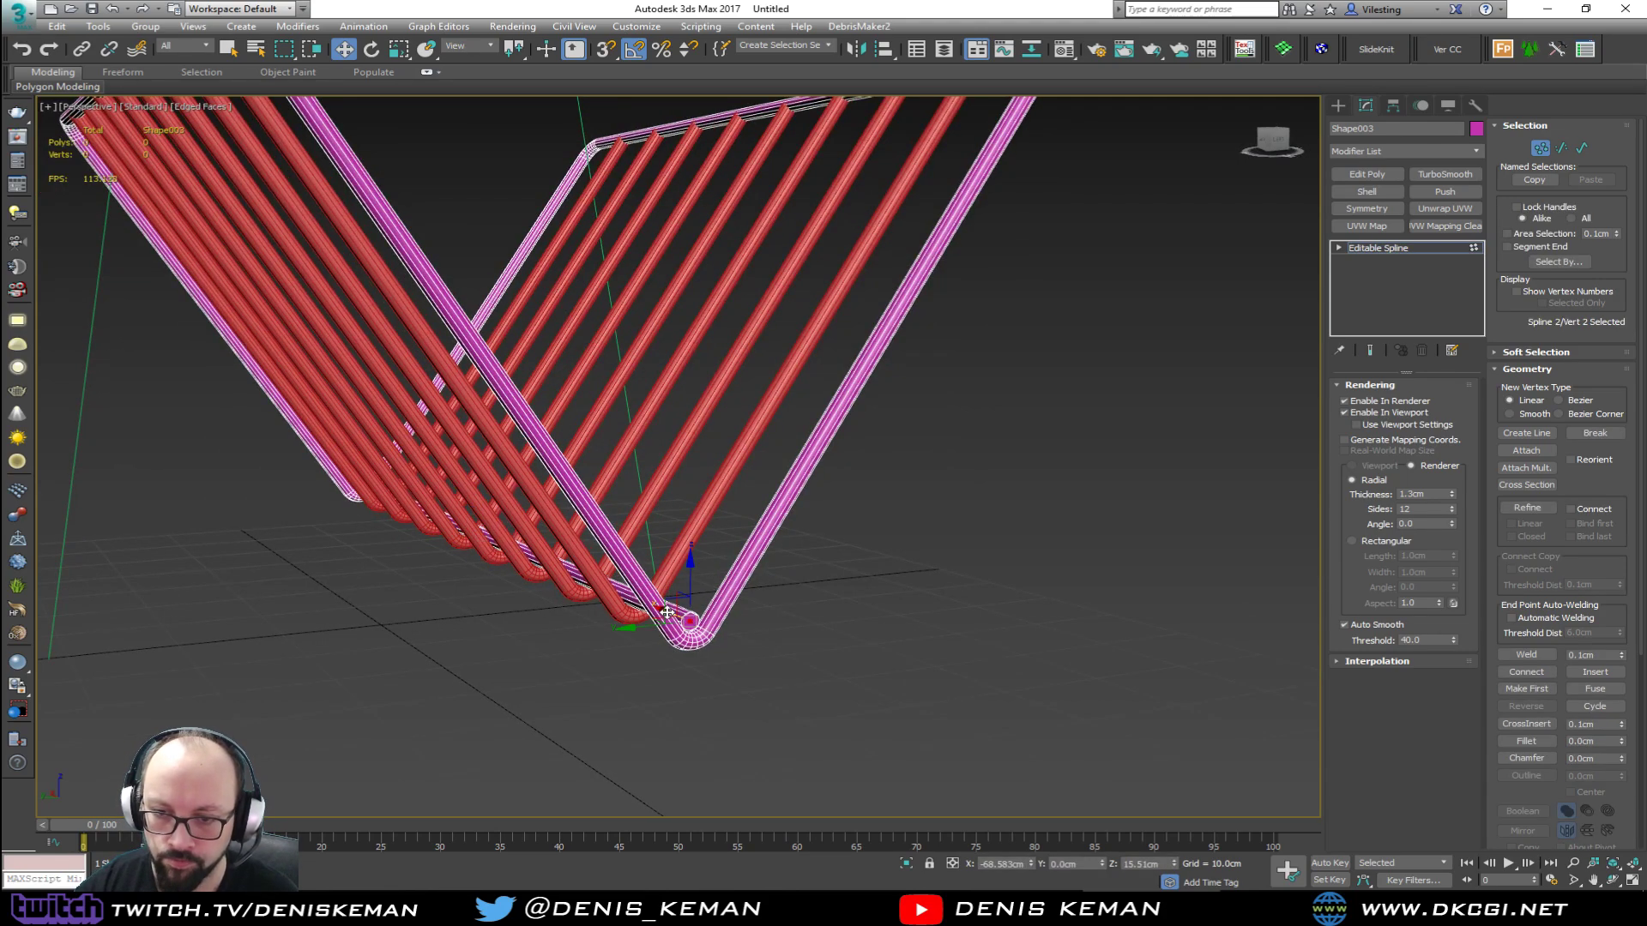
{"action": "middle_click_drag", "start_coordinate": [678, 613], "coordinate": [830, 592], "text": "alt"}
Step: Extend the bottom bar's opposite end vertex slightly past the other V corner and finish editing the frame's vertices
{"action": "scroll", "coordinate": [753, 608], "scroll_direction": "up", "scroll_amount": 5}
{"action": "key", "text": "F3"}
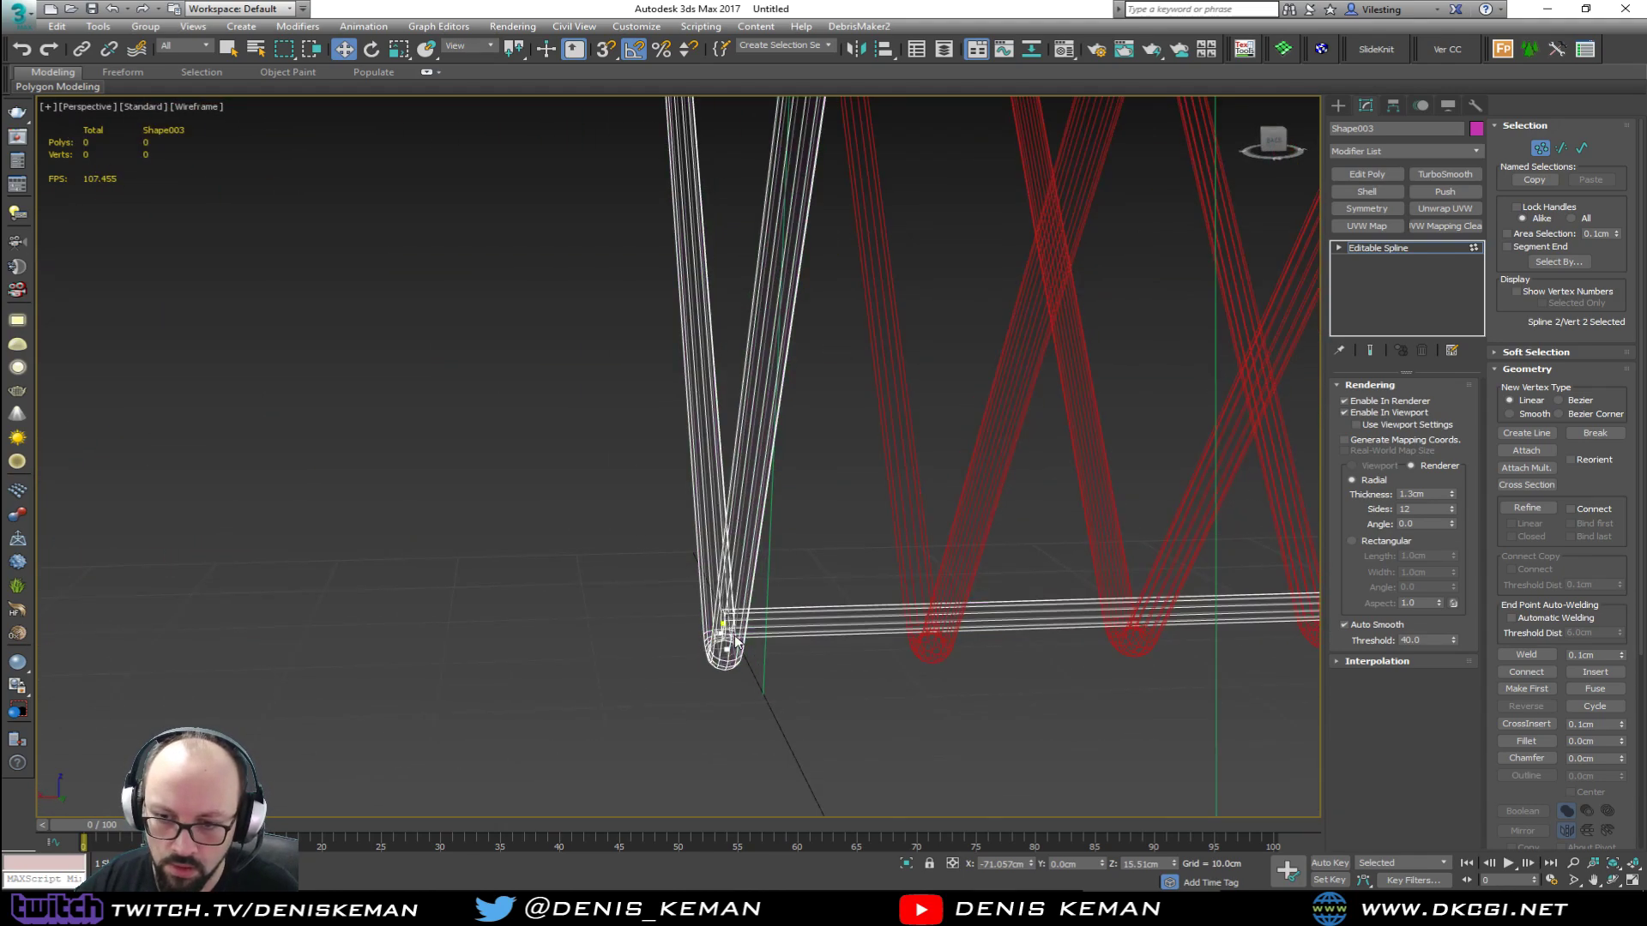
{"action": "left_click", "coordinate": [725, 624]}
{"action": "key", "text": "F3"}
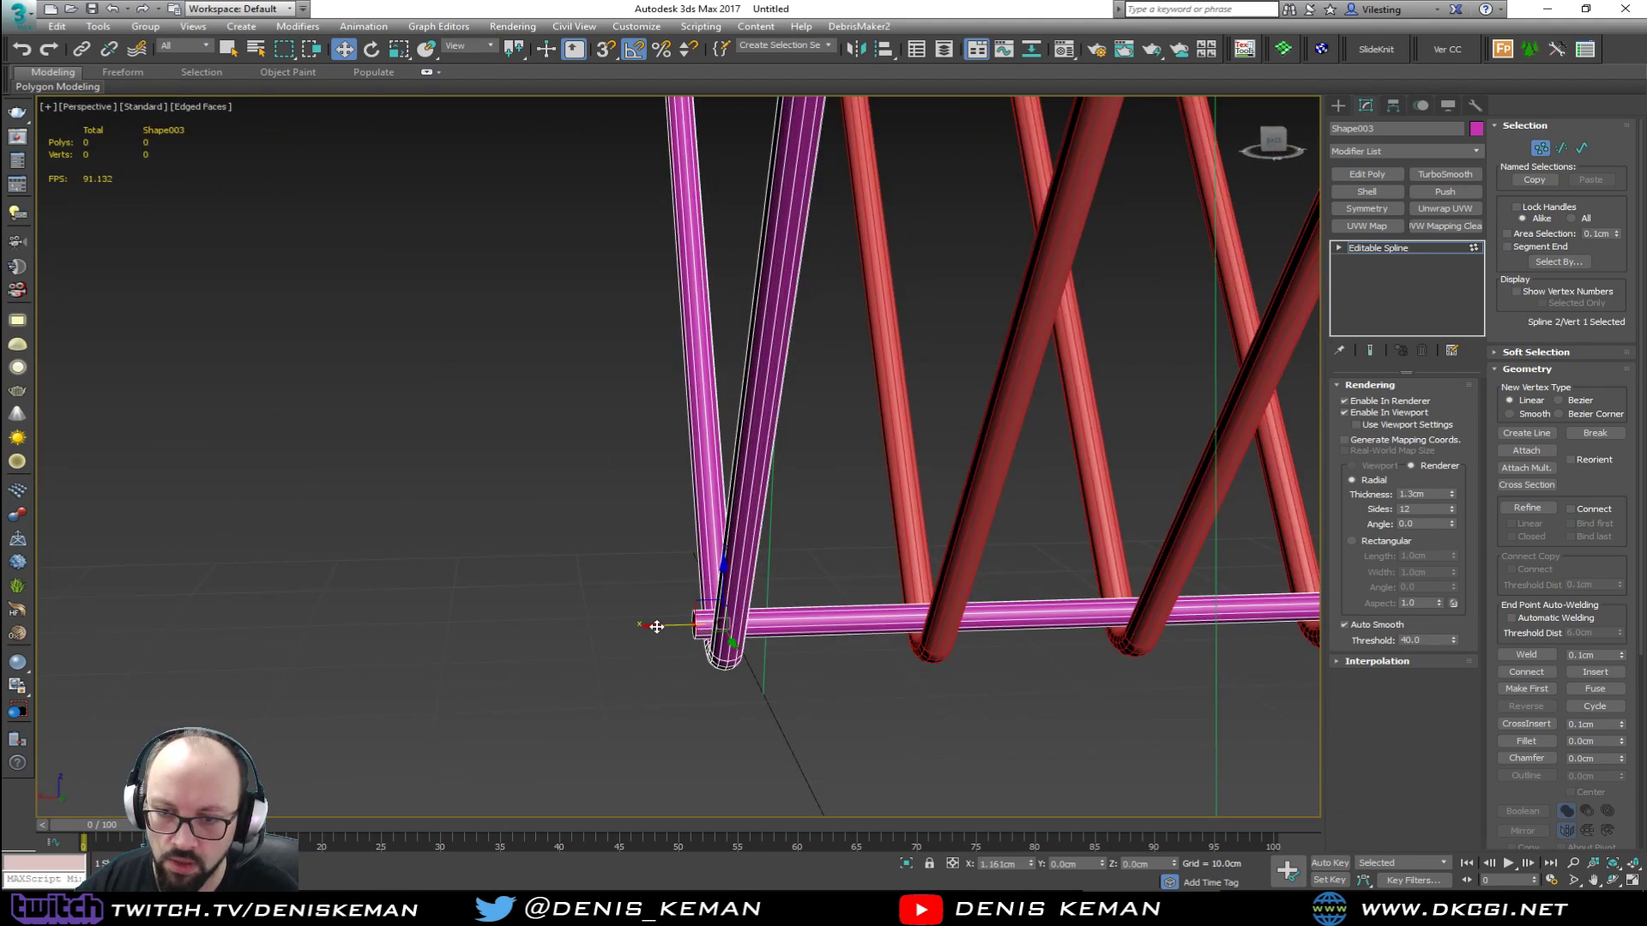
{"action": "left_click_drag", "start_coordinate": [656, 627], "coordinate": [654, 626]}
{"action": "key", "text": "F3"}
{"action": "middle_click_drag", "start_coordinate": [838, 604], "coordinate": [1062, 455], "text": "alt"}
{"action": "scroll", "coordinate": [686, 628], "scroll_direction": "down", "scroll_amount": 5}
{"action": "key", "text": "F3"}
{"action": "left_click", "coordinate": [999, 530]}
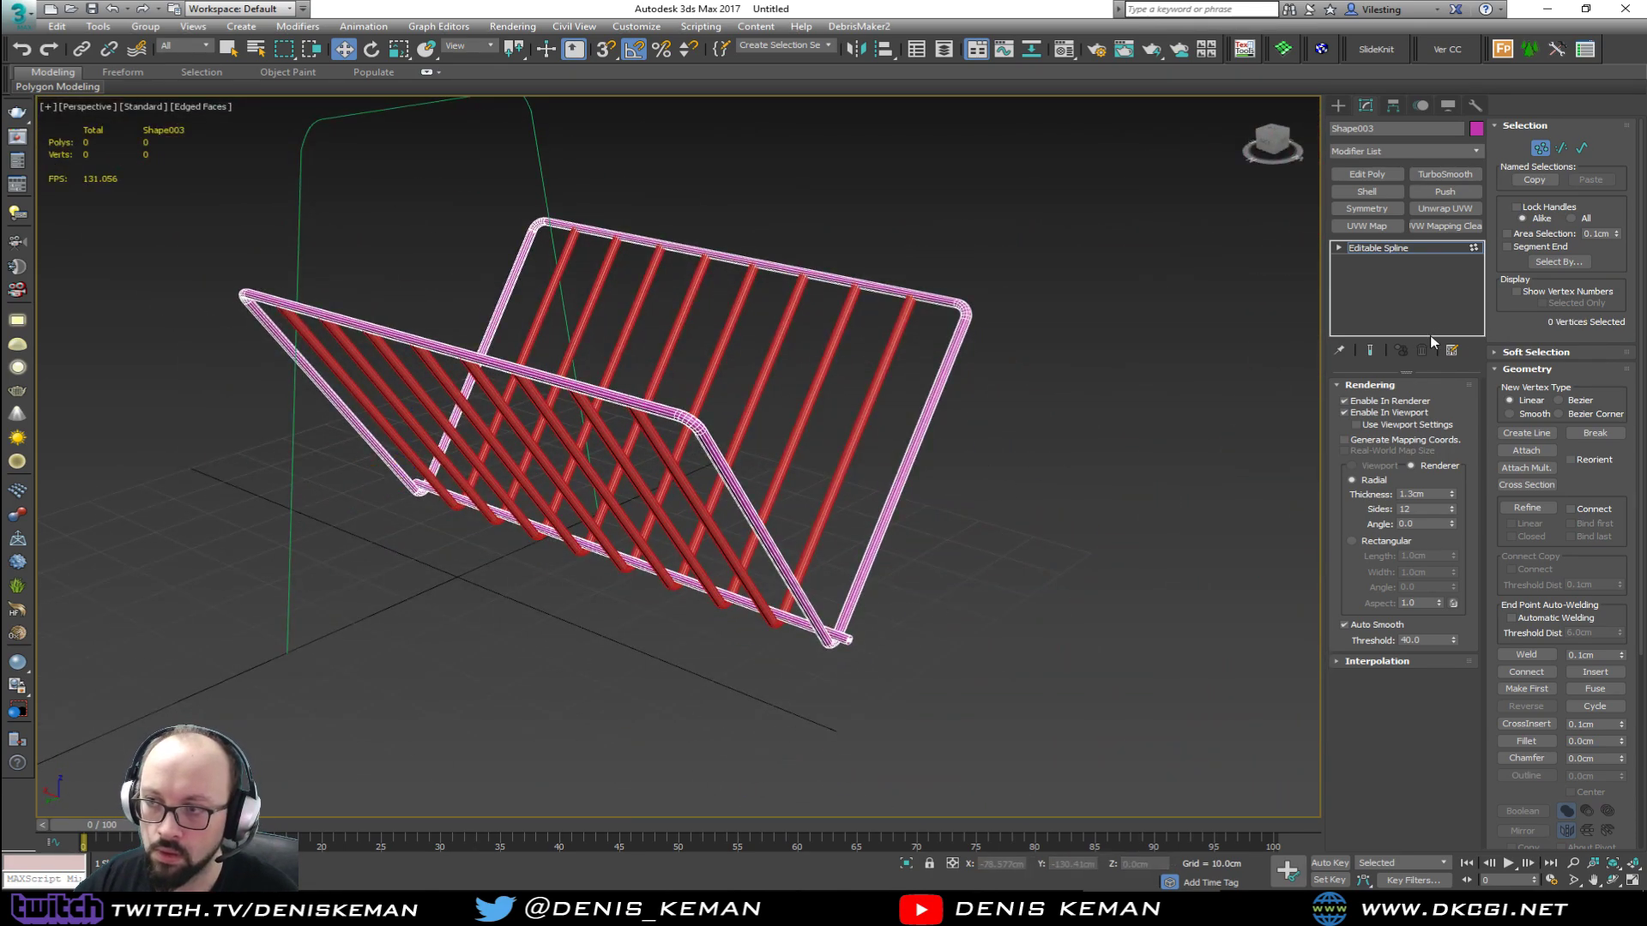
{"action": "left_click", "coordinate": [1406, 249]}
{"action": "left_click", "coordinate": [1043, 531]}
Step: Select the frame and inner wires together and assign both the dark grey custom object color, viewed in shaded display
{"action": "key", "text": "F3"}
{"action": "left_click_drag", "start_coordinate": [599, 698], "coordinate": [600, 697]}
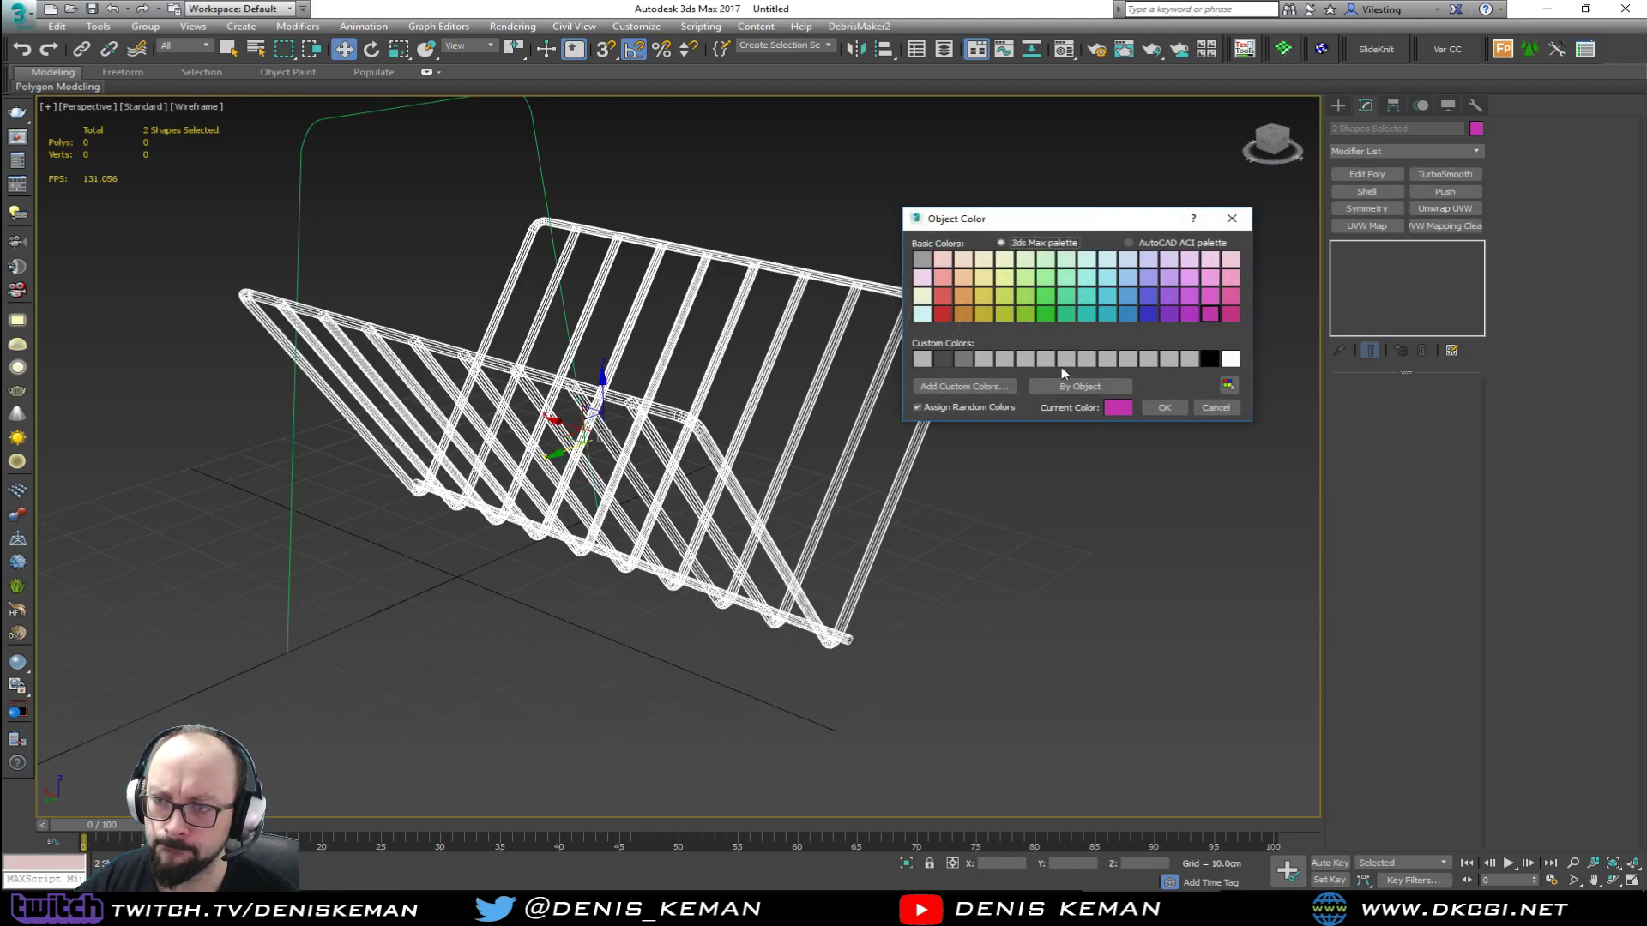
{"action": "left_click", "coordinate": [941, 359]}
{"action": "left_click", "coordinate": [1164, 408]}
{"action": "left_click", "coordinate": [1098, 474]}
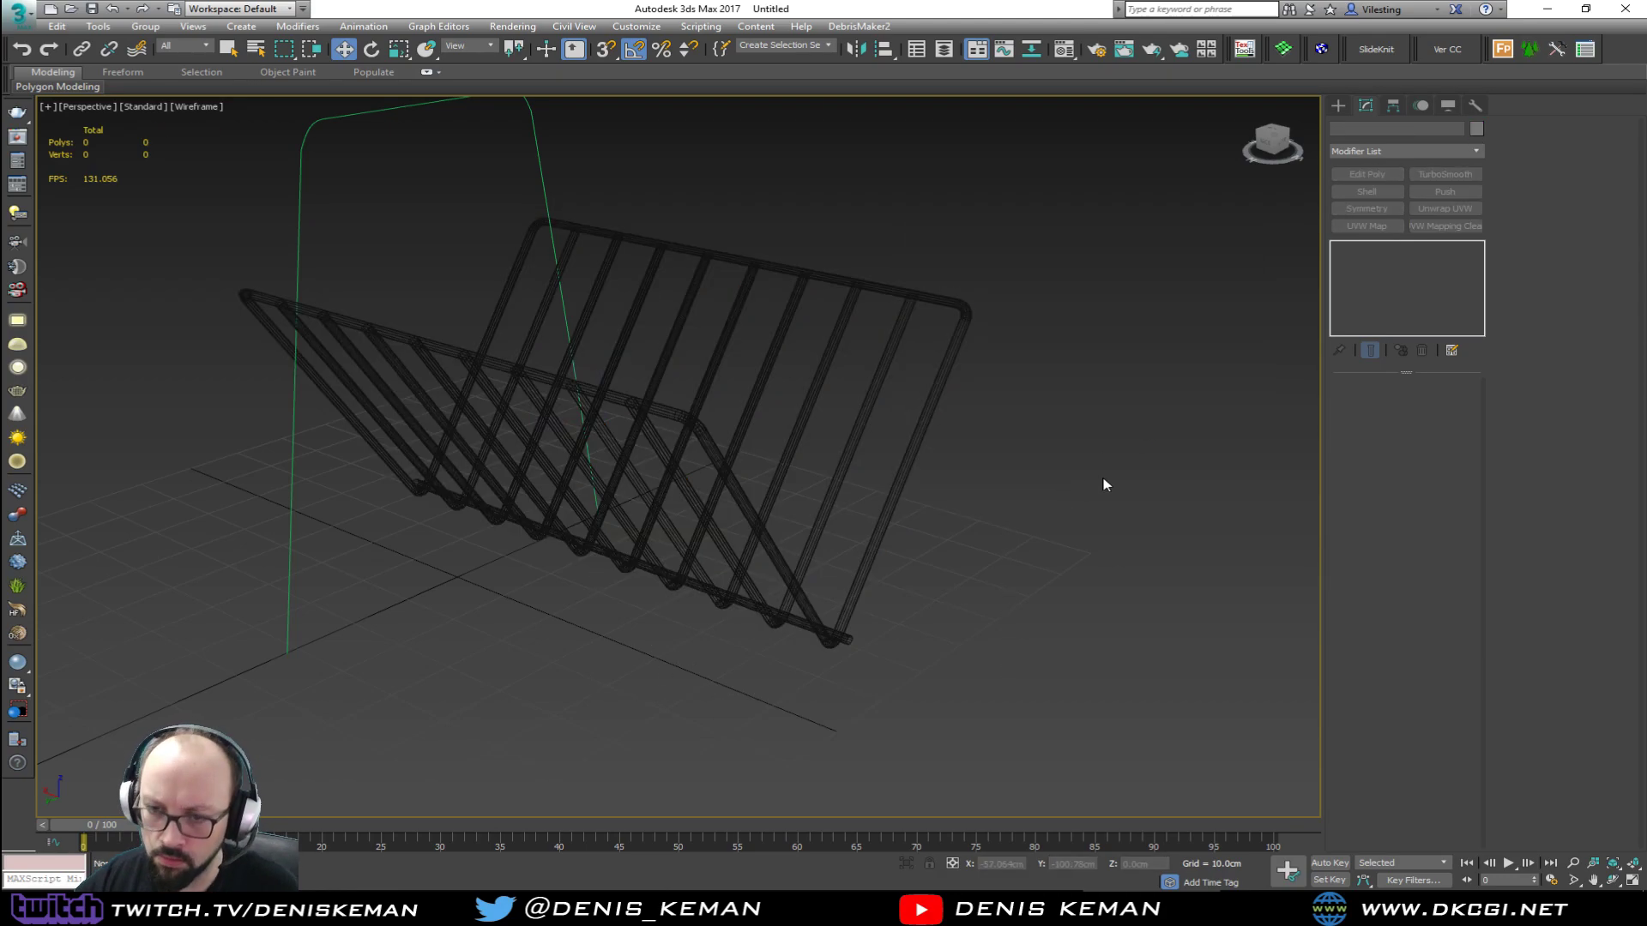
{"action": "key", "text": "F3"}
{"action": "middle_click_drag", "start_coordinate": [710, 520], "coordinate": [842, 556], "text": "alt"}
Step: Set the outer frame's radial thickness to 0.5 cm
{"action": "left_click", "coordinate": [842, 555]}
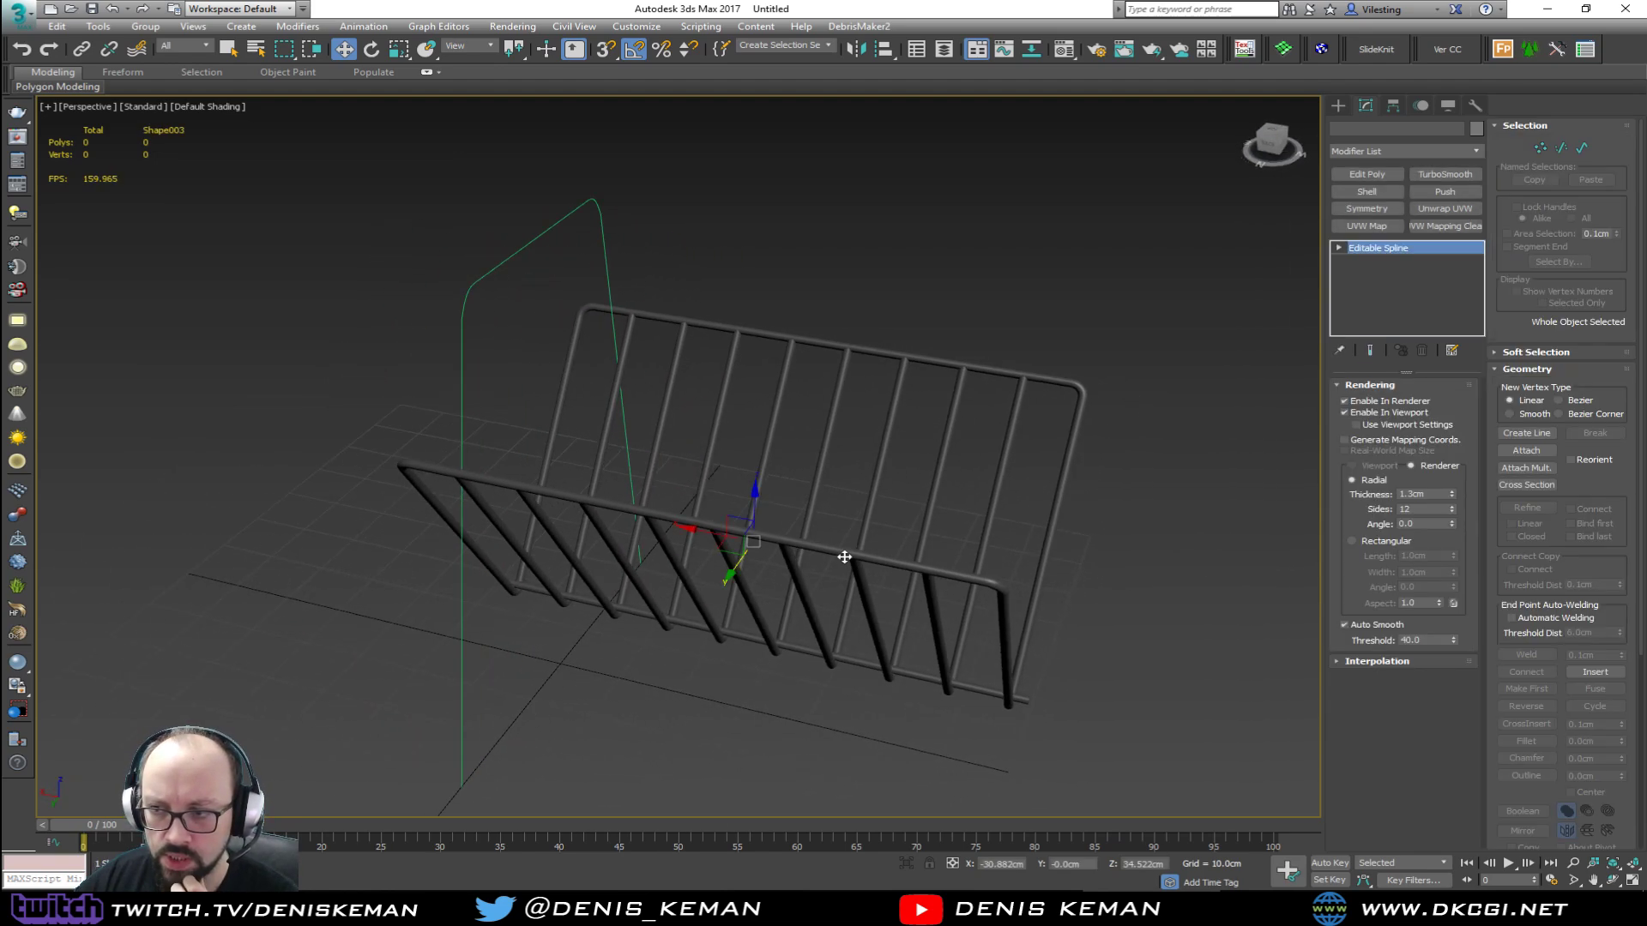
{"action": "double_click", "coordinate": [1420, 494]}
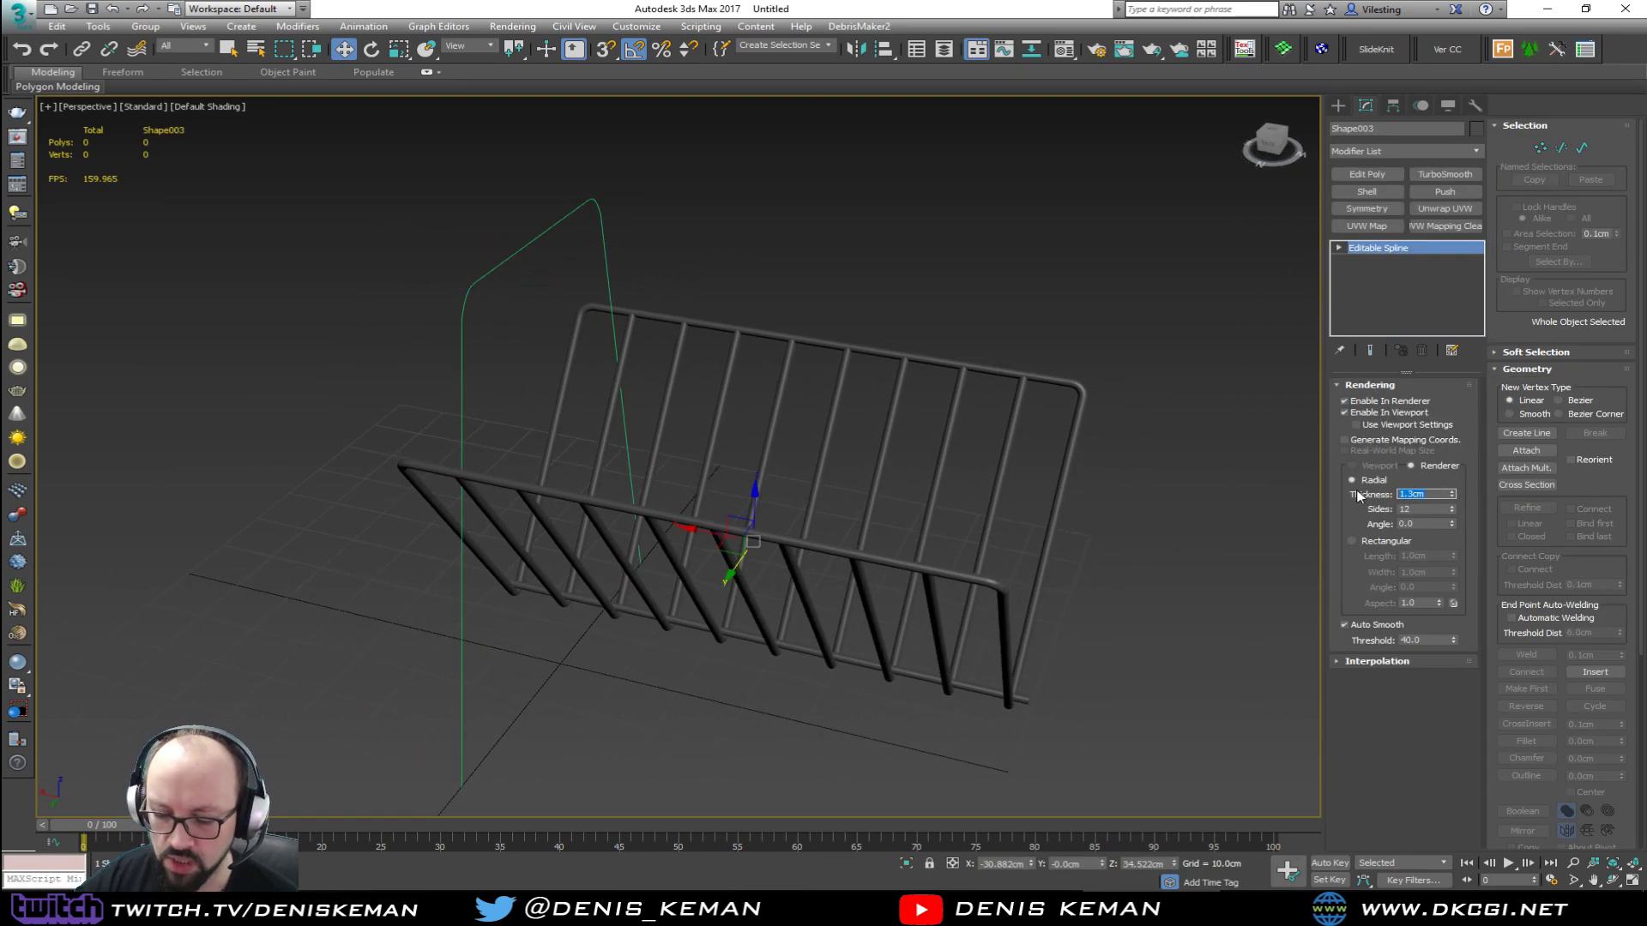
{"action": "type", "text": "0.5"}
{"action": "key", "text": "Return"}
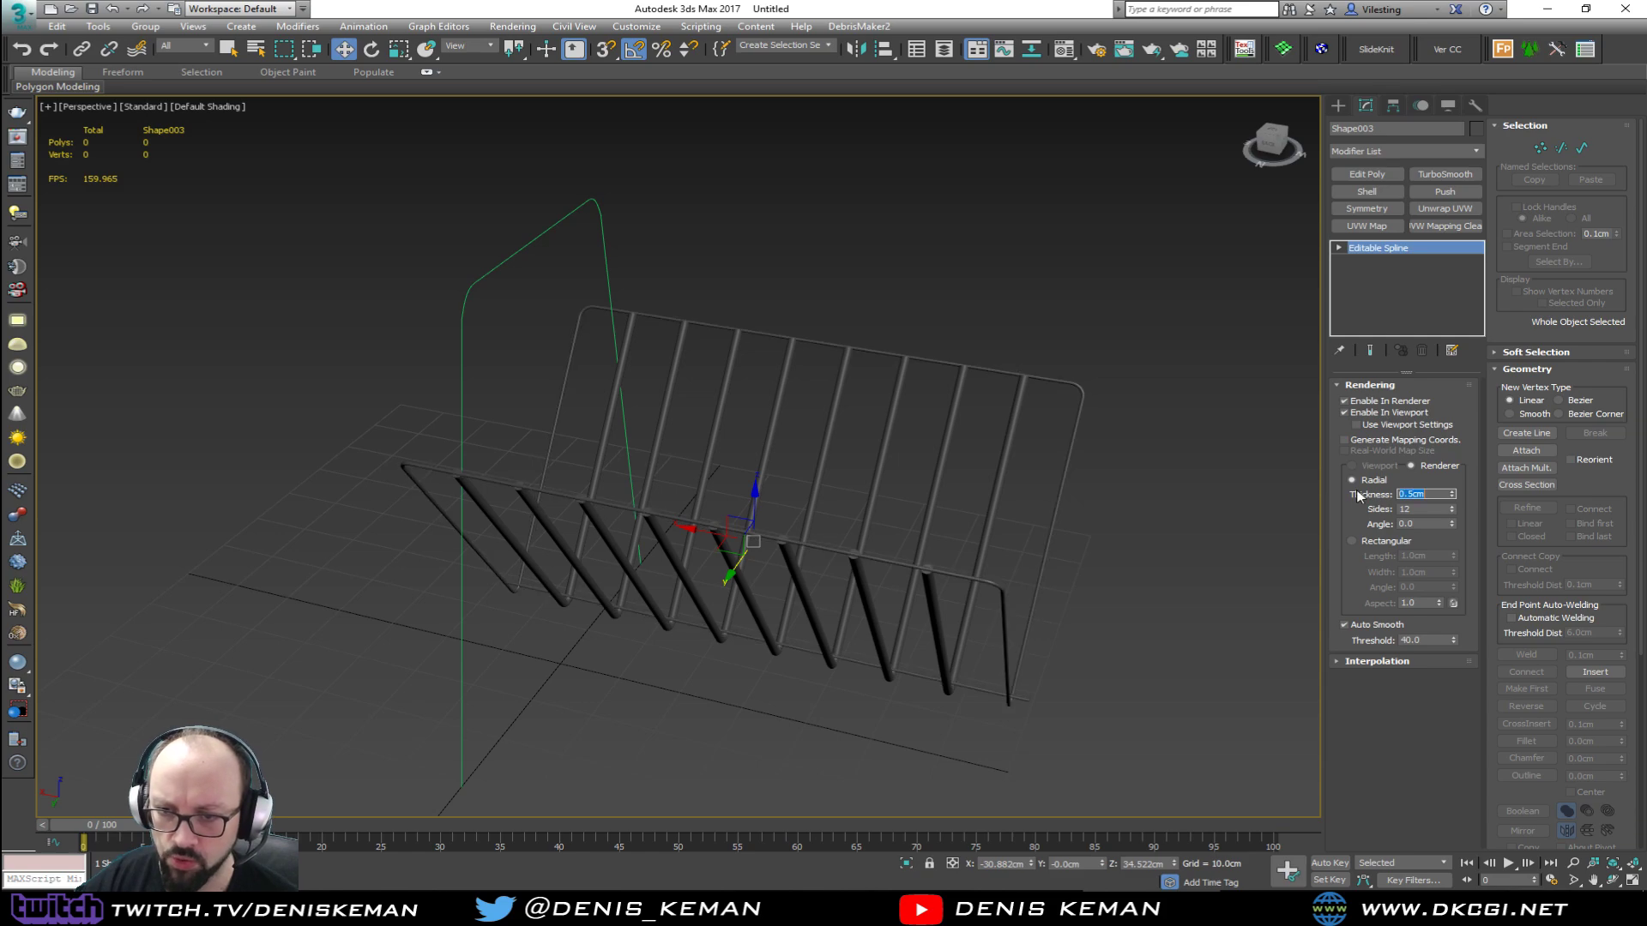
Step: Set the inner wires' radial thickness to 0.5 cm
{"action": "left_click", "coordinate": [996, 477]}
{"action": "double_click", "coordinate": [1420, 494]}
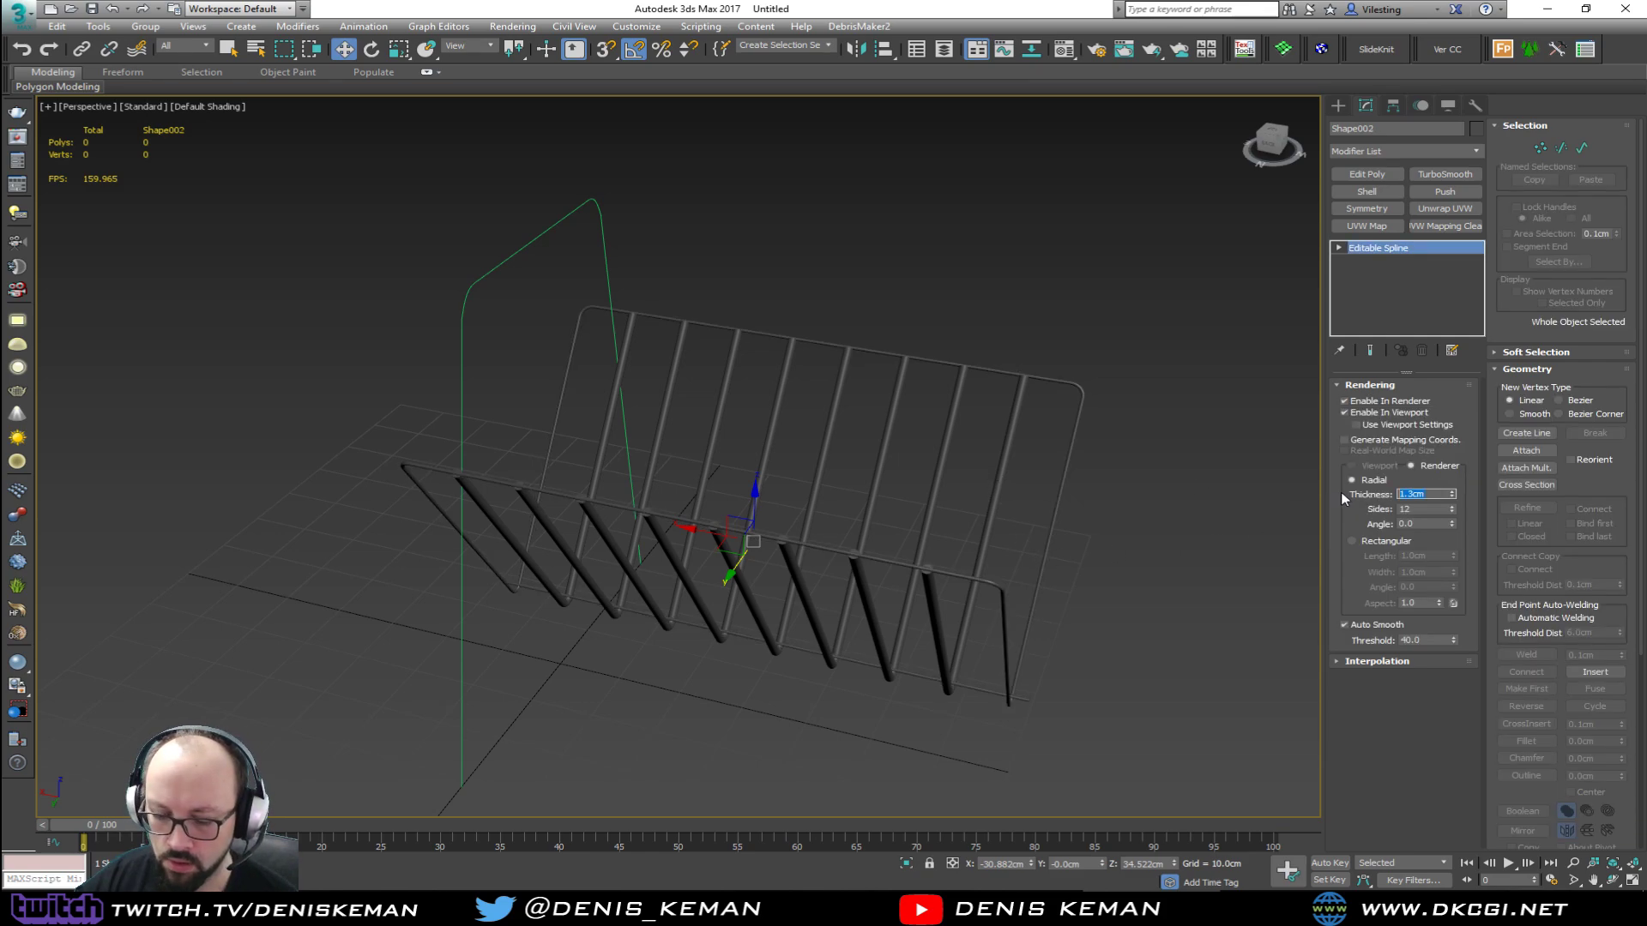
{"action": "type", "text": "0.5"}
{"action": "key", "text": "Return"}
{"action": "middle_click_drag", "start_coordinate": [968, 403], "coordinate": [495, 388], "text": "alt"}
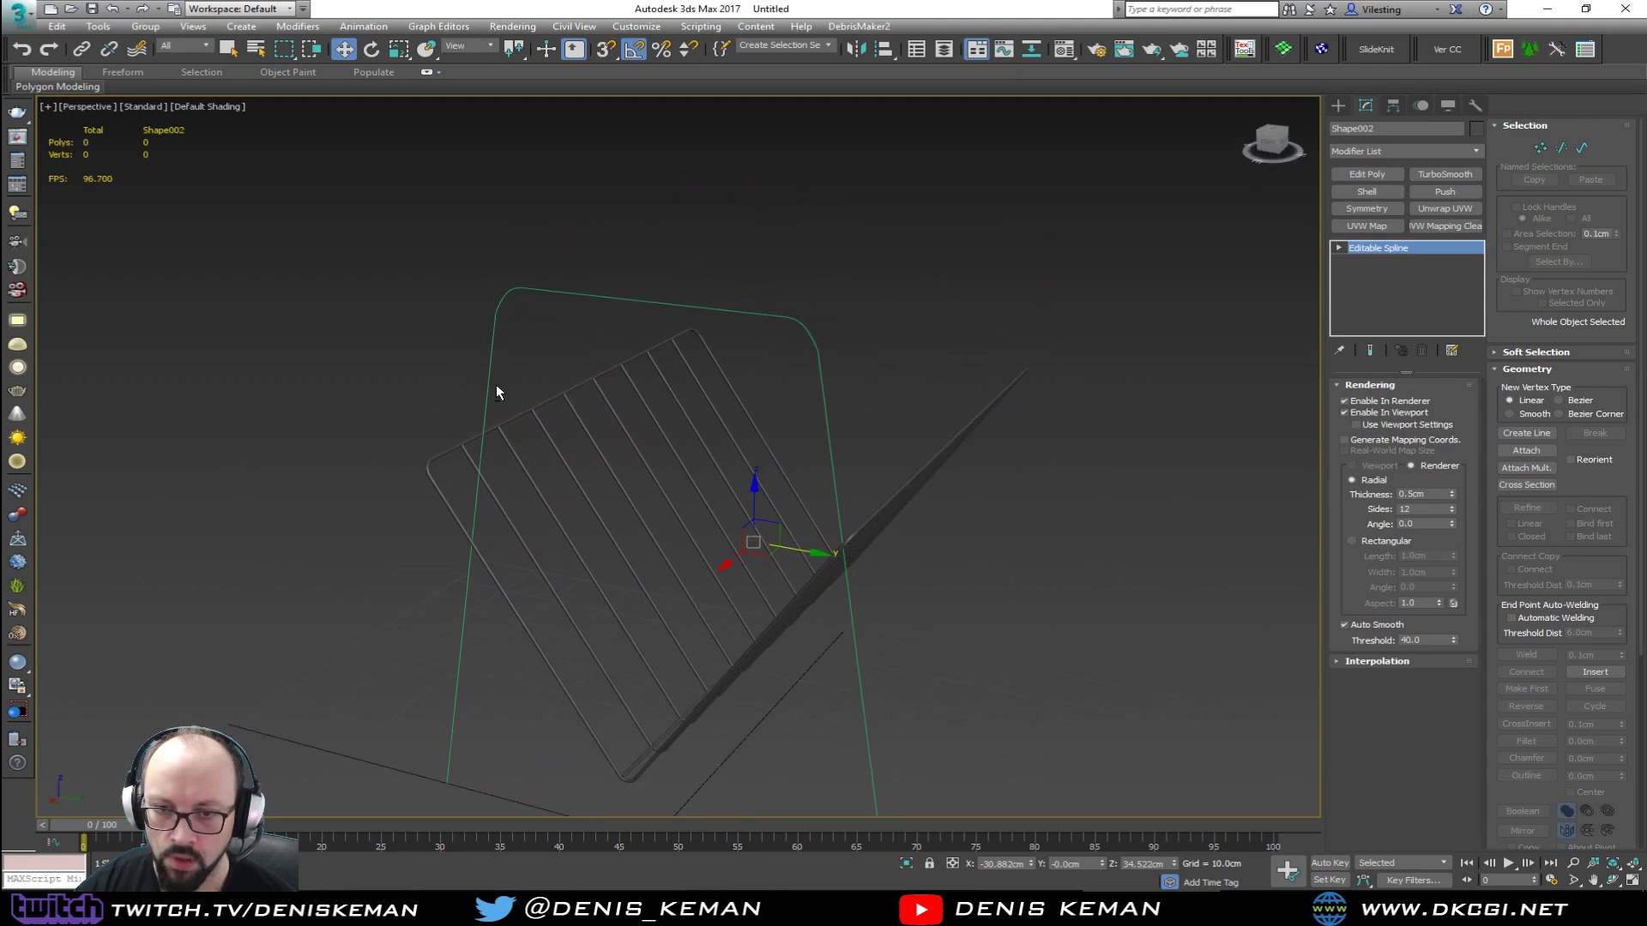
Step: Make the green leg frame a radial tube shown in the viewport, with a thickness of 1 cm
{"action": "left_click", "coordinate": [842, 287]}
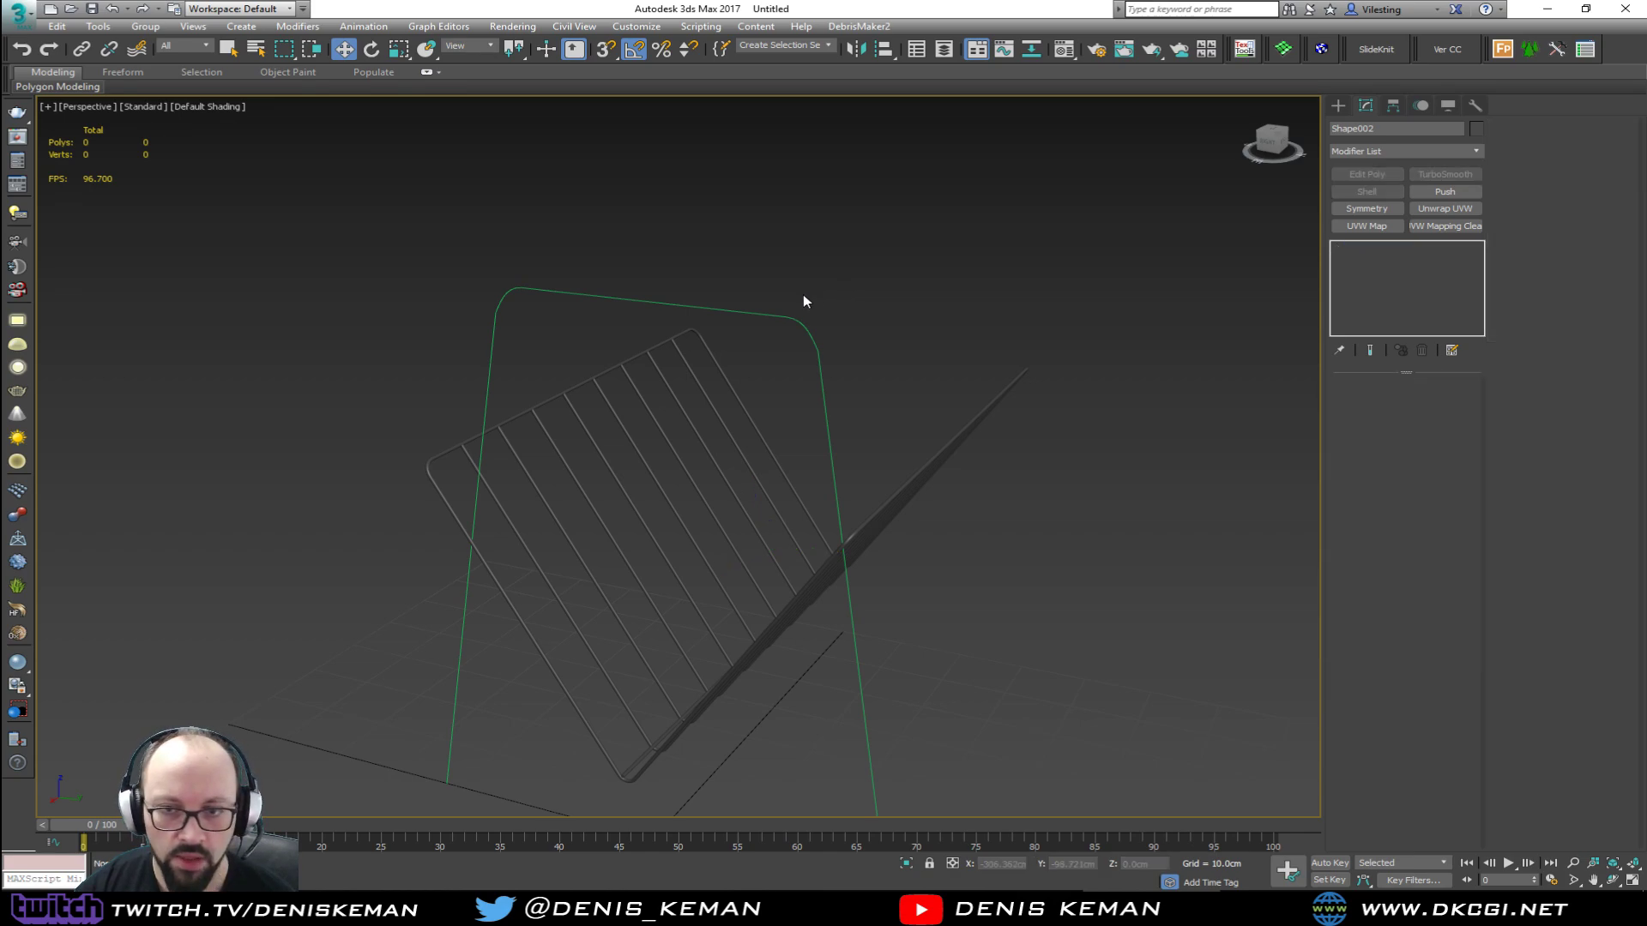
{"action": "left_click", "coordinate": [804, 326]}
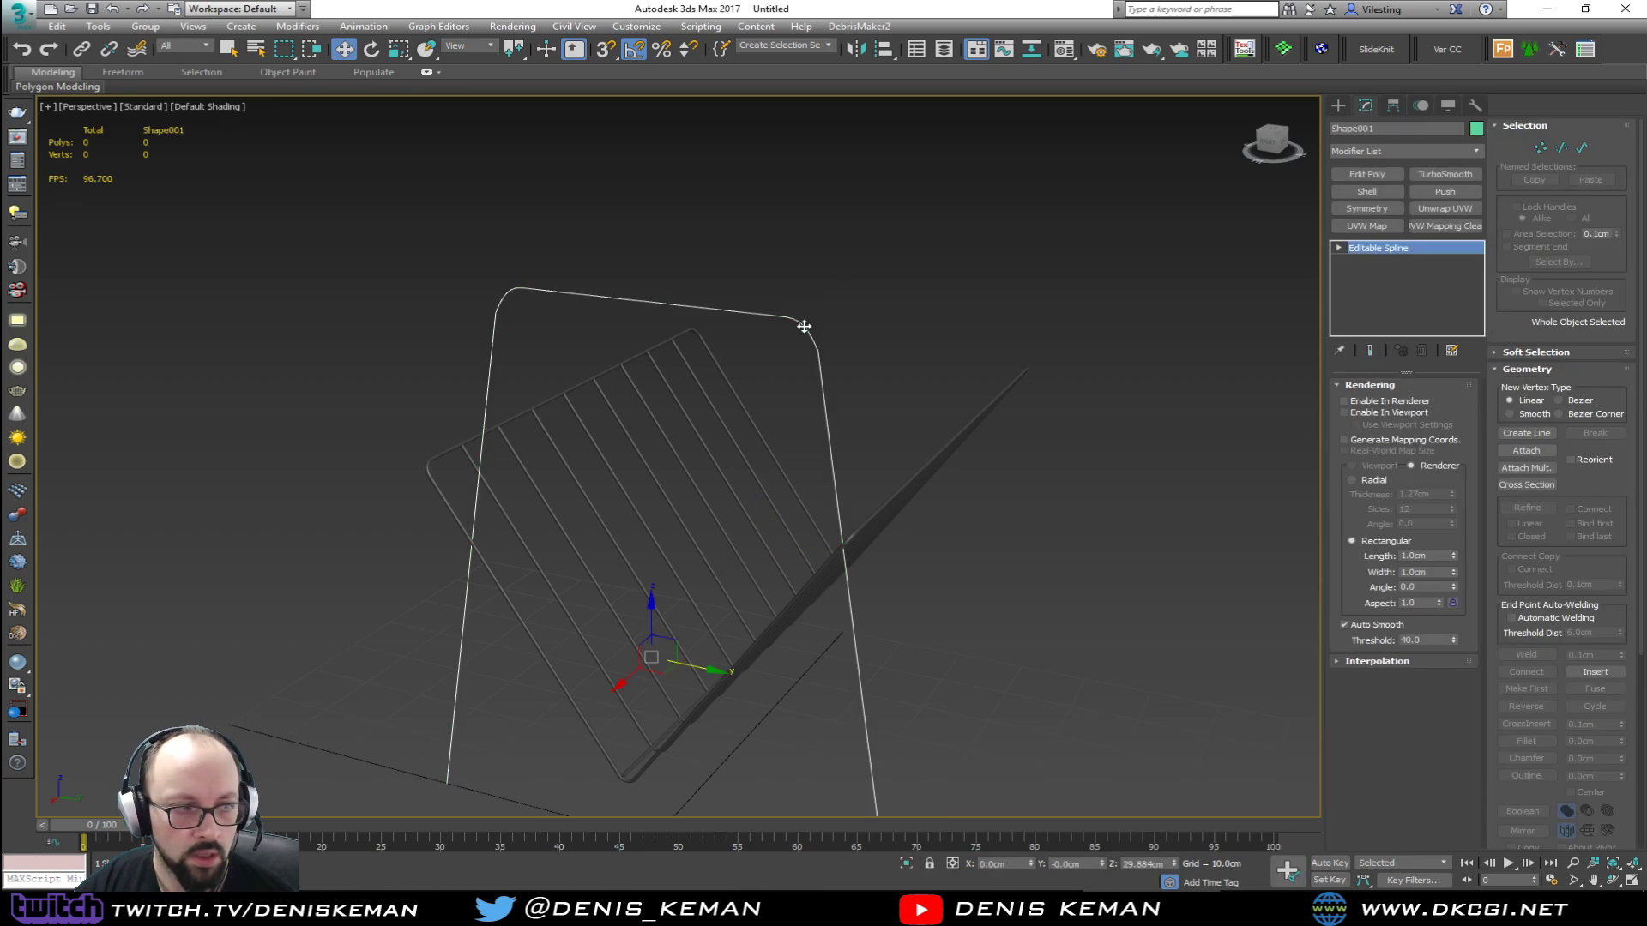
{"action": "left_click", "coordinate": [1378, 481]}
{"action": "left_click", "coordinate": [1345, 412]}
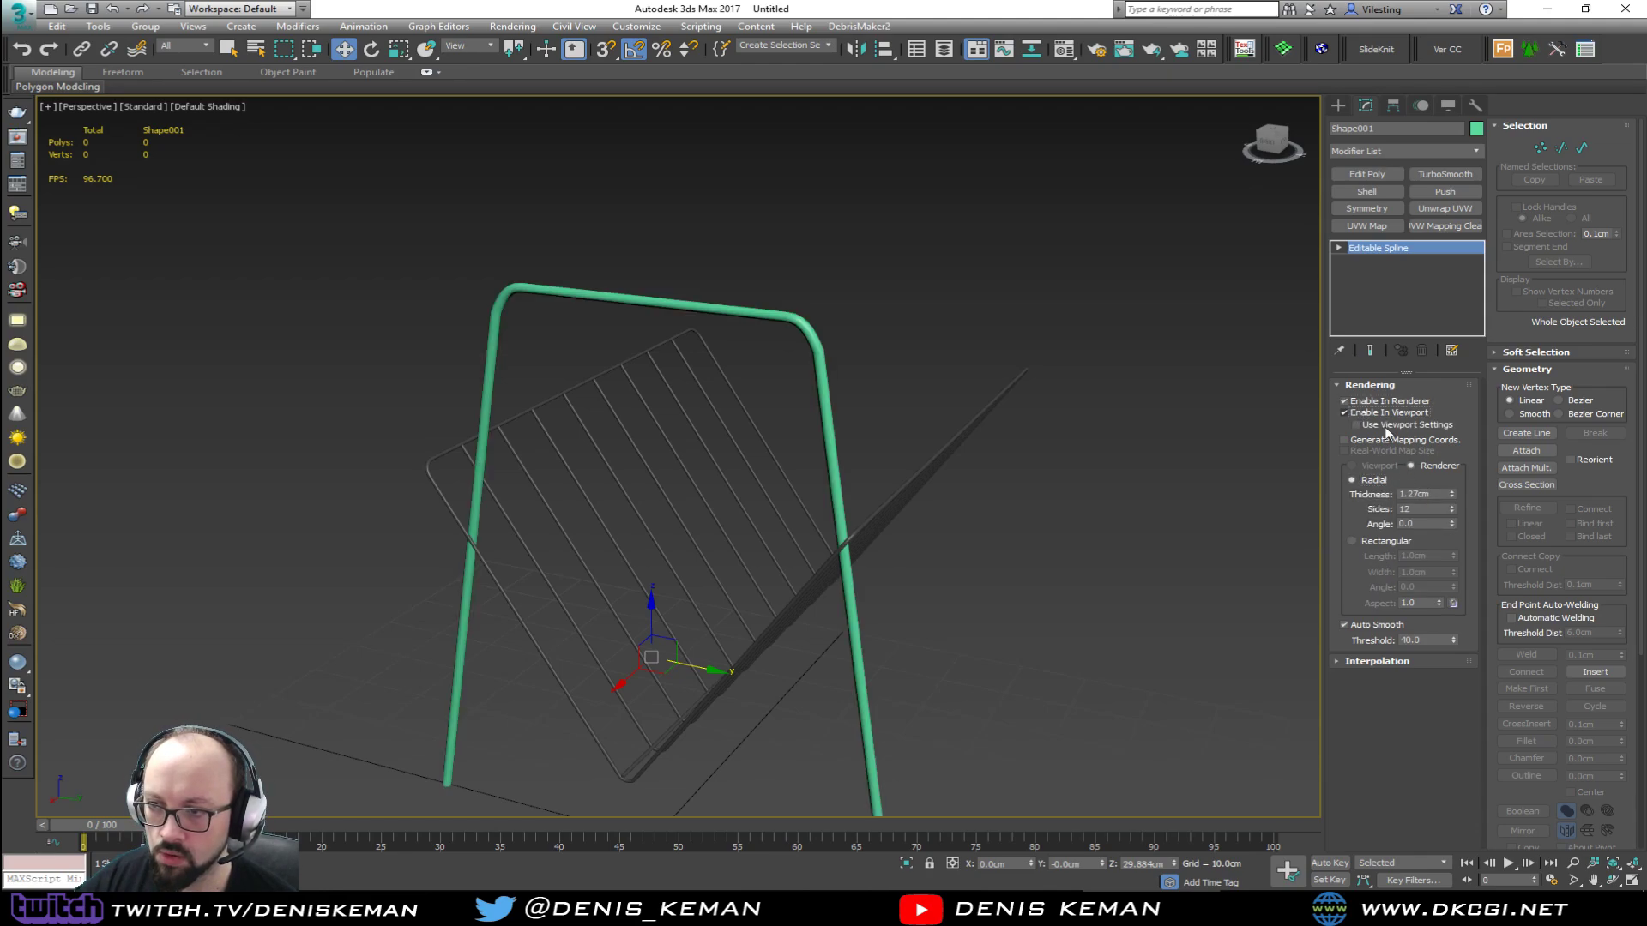
{"action": "left_click", "coordinate": [1435, 493]}
{"action": "type", "text": "1"}
{"action": "key", "text": "Return"}
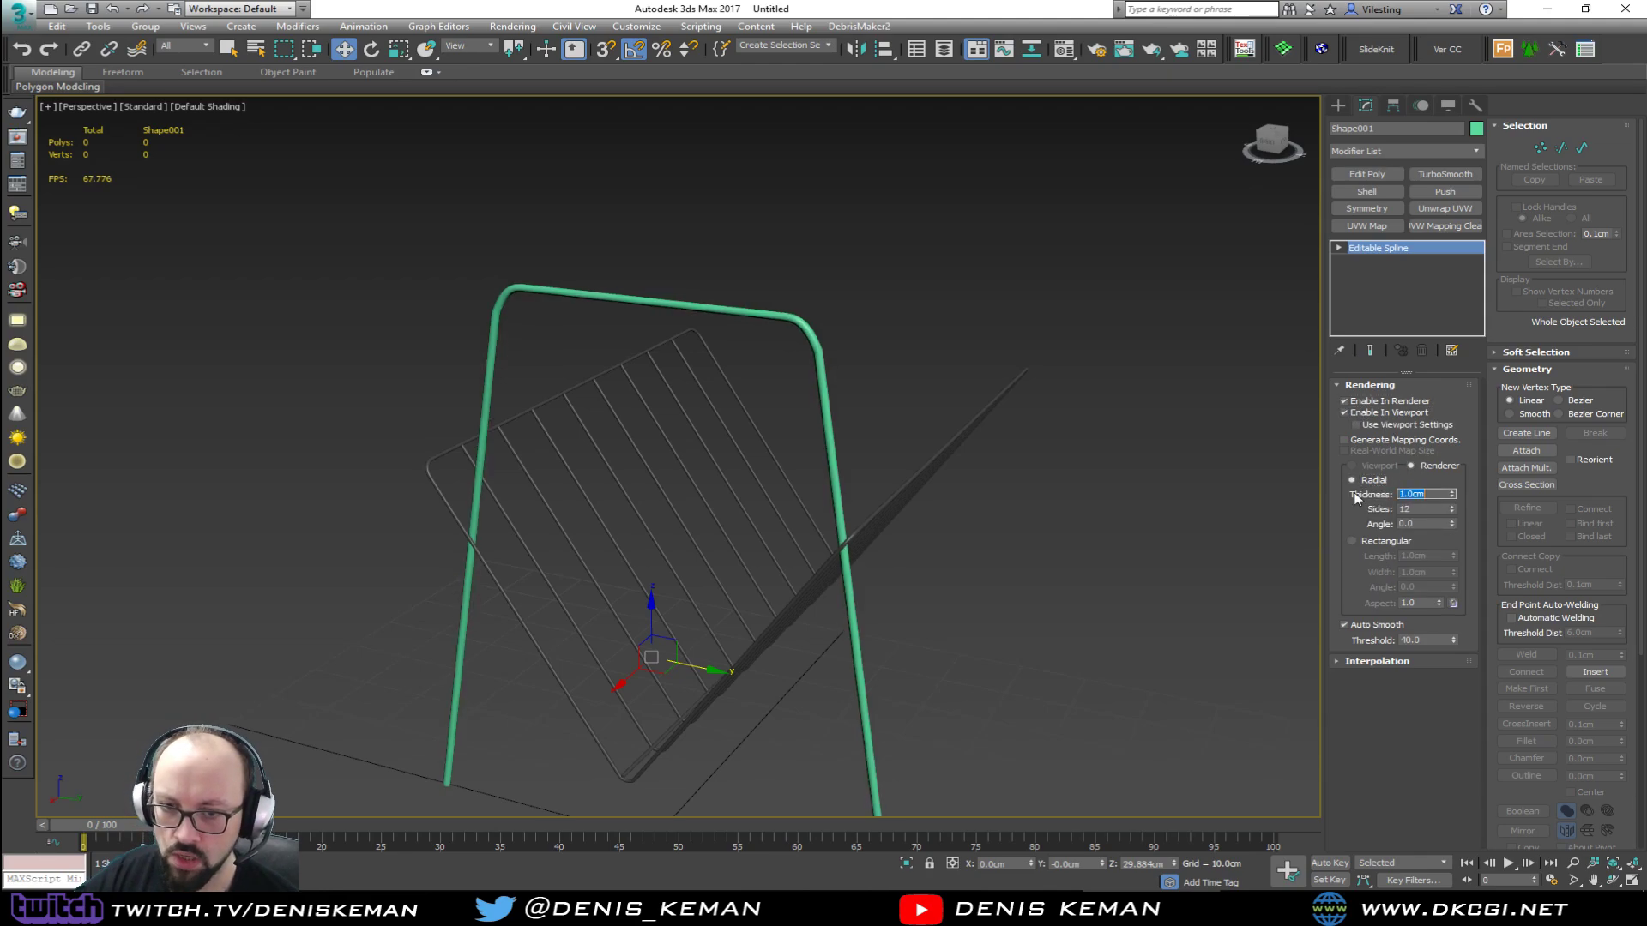
Step: Move the leg frame along X to about 7.6 cm in the front view, against the outside of the basket's end
{"action": "middle_click_drag", "start_coordinate": [872, 481], "coordinate": [789, 482], "text": "alt"}
{"action": "key", "text": "alt+w"}
{"action": "right_click", "coordinate": [762, 309]}
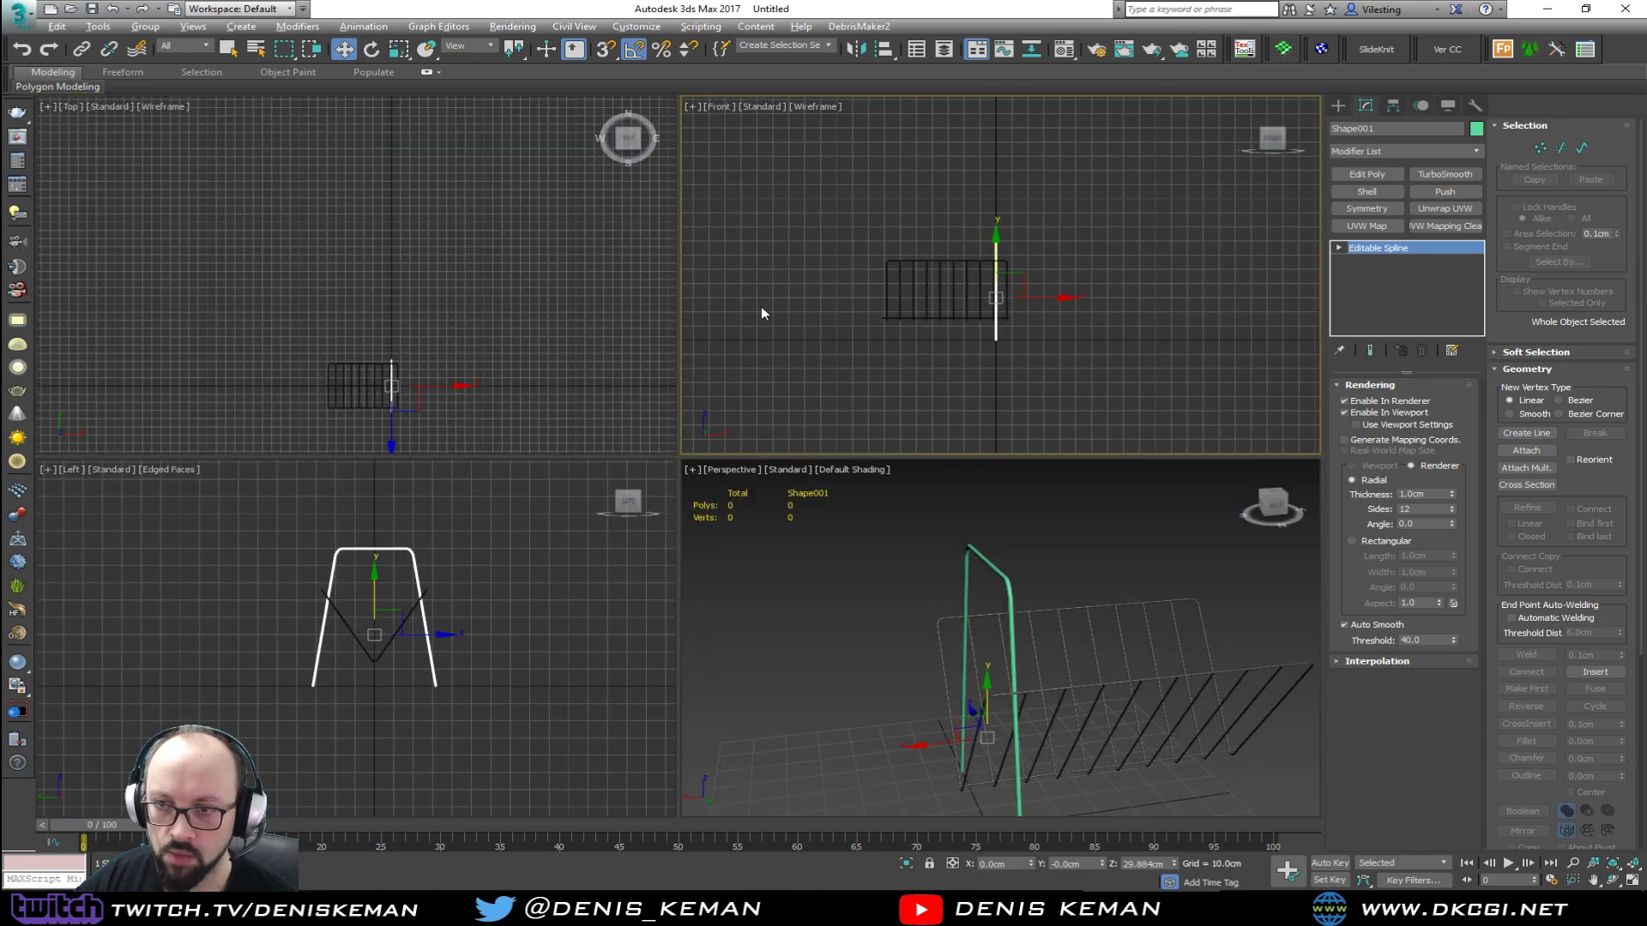
{"action": "key", "text": "alt+w"}
{"action": "key", "text": "z"}
{"action": "scroll", "coordinate": [684, 506], "scroll_direction": "up", "scroll_amount": 2}
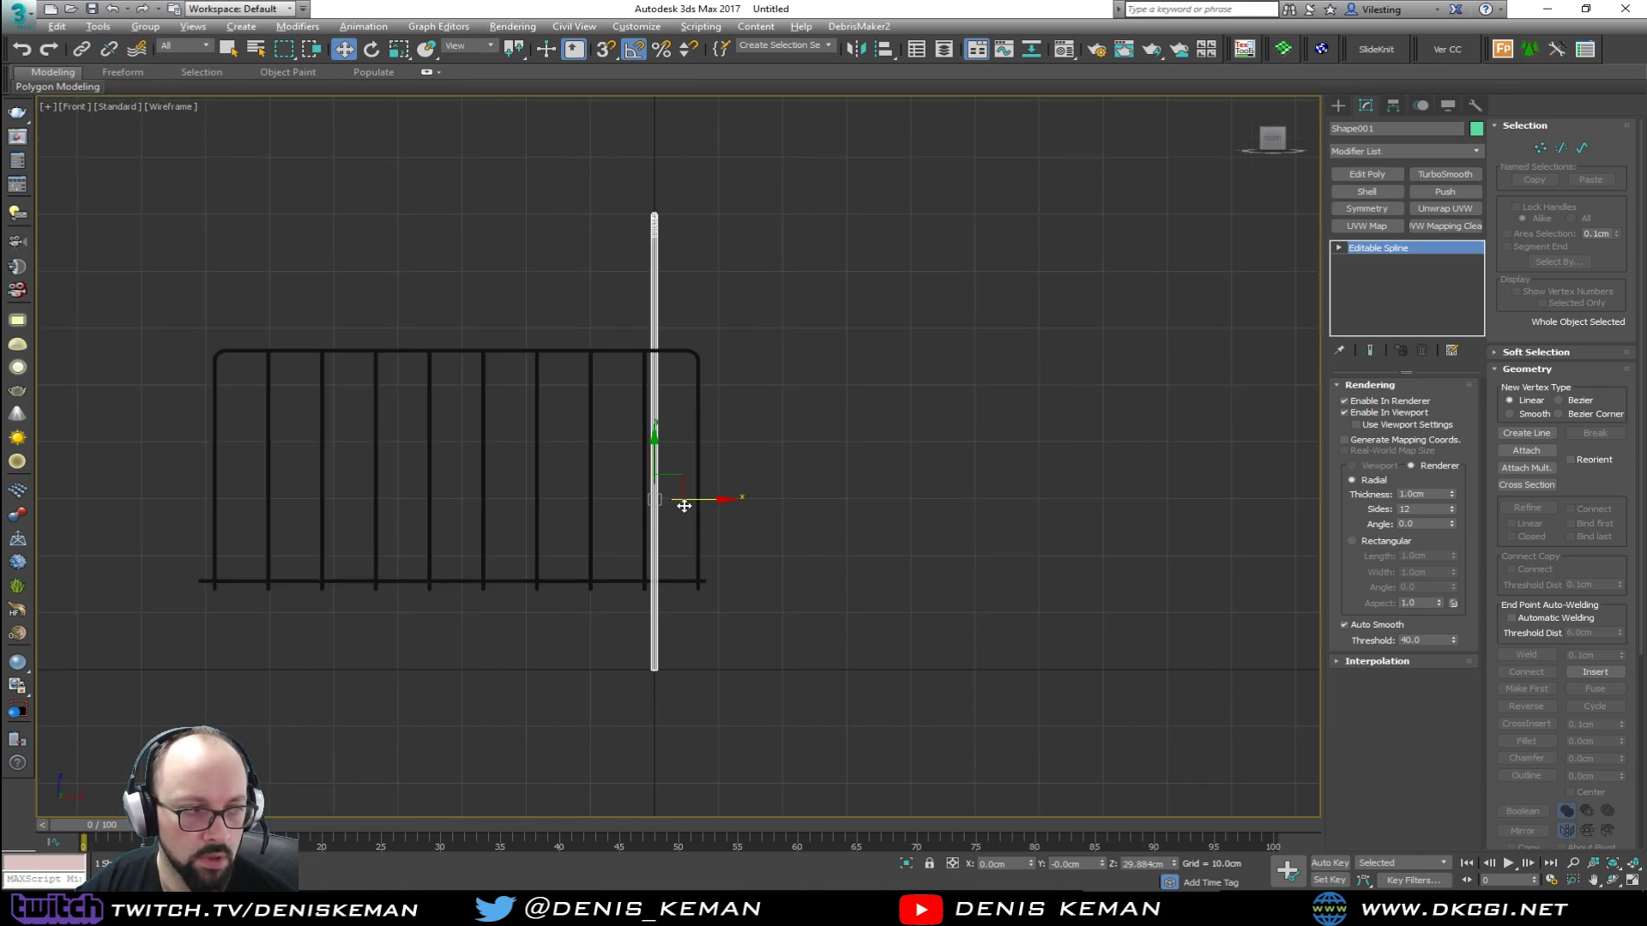
{"action": "left_click_drag", "start_coordinate": [706, 499], "coordinate": [755, 503]}
{"action": "key", "text": "alt+w"}
{"action": "right_click", "coordinate": [1184, 672]}
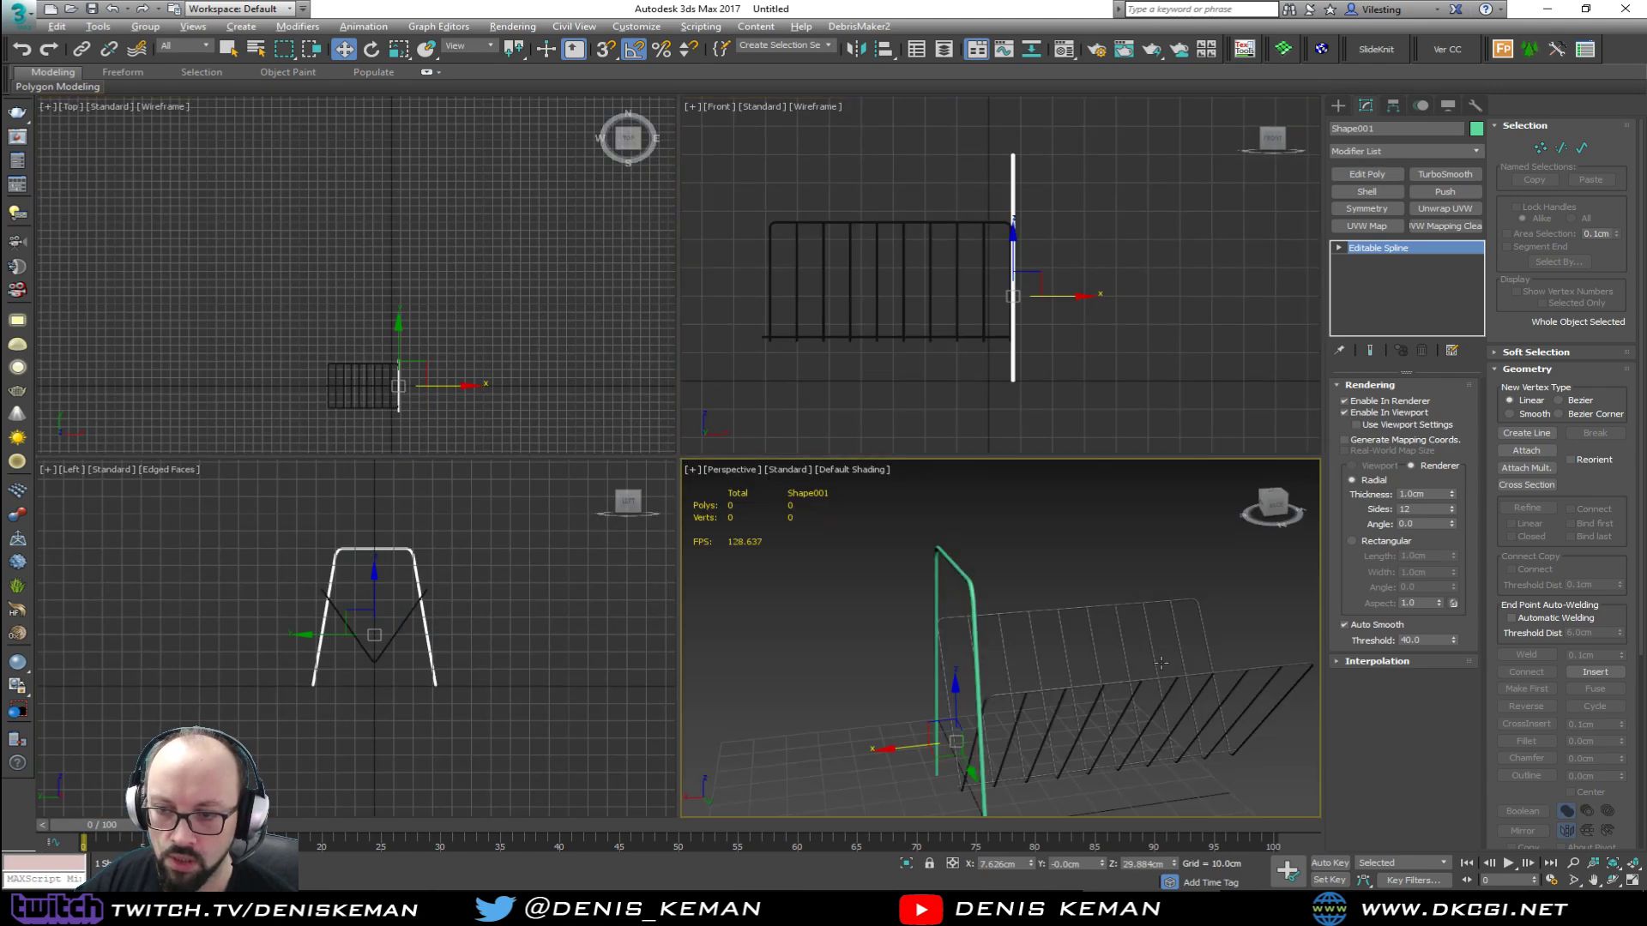
{"action": "key", "text": "alt+w"}
Step: Scale the leg frame's two foot vertices closer together horizontally in the left view
{"action": "middle_click_drag", "start_coordinate": [967, 563], "coordinate": [629, 475], "text": "alt"}
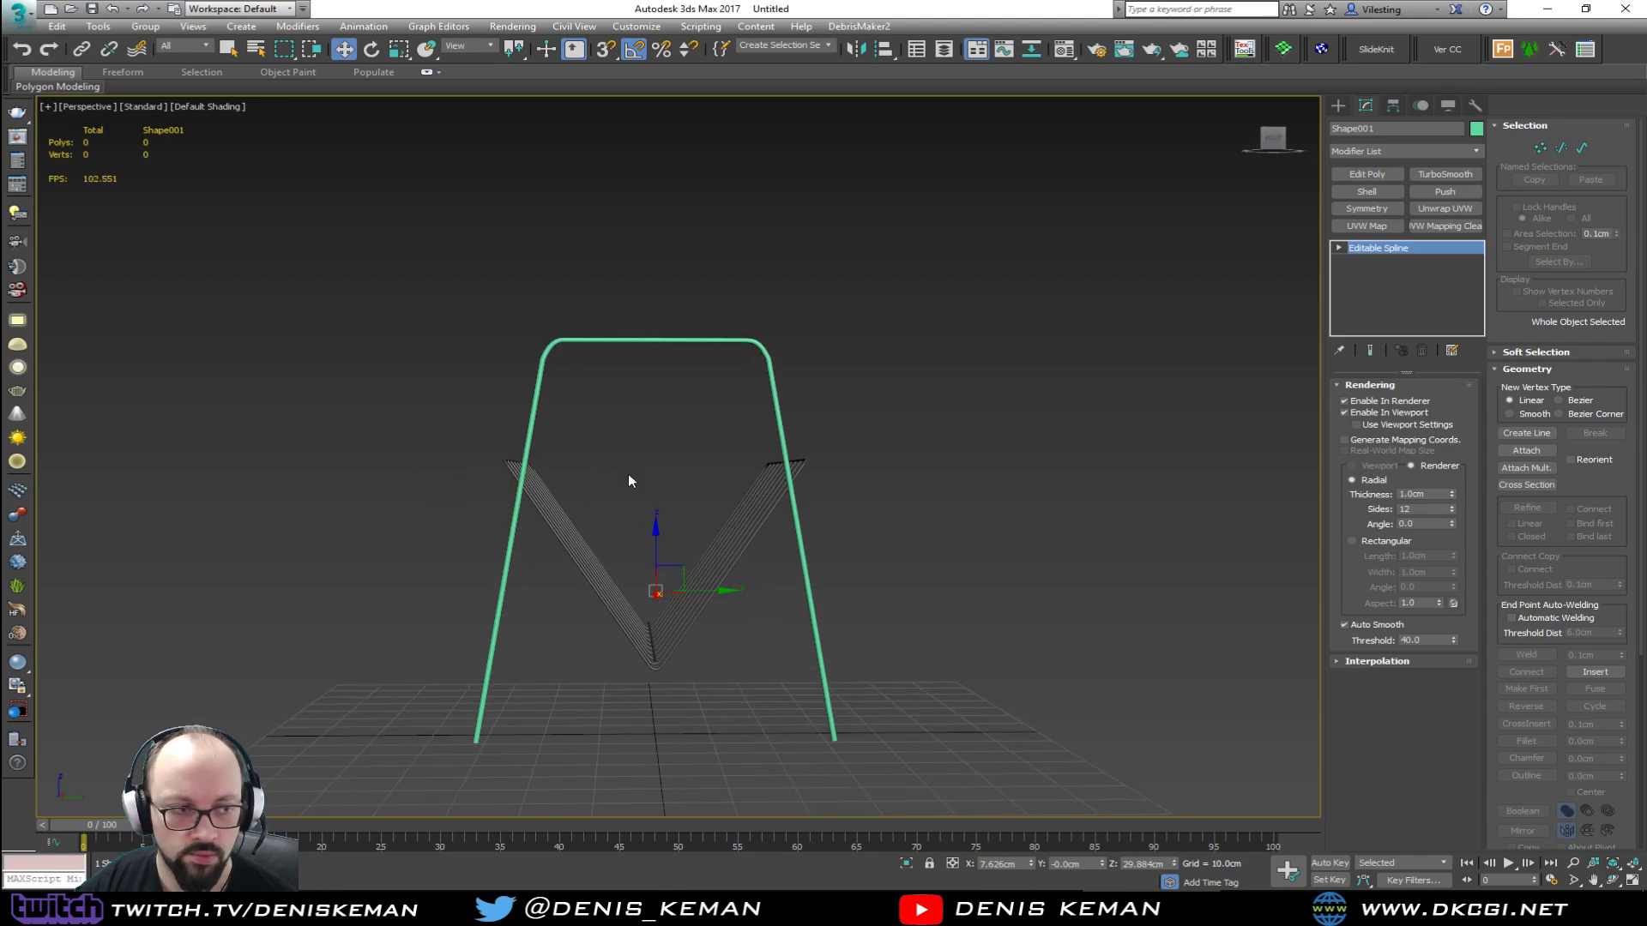
{"action": "key", "text": "alt+w"}
{"action": "right_click", "coordinate": [990, 377]}
{"action": "right_click", "coordinate": [359, 664]}
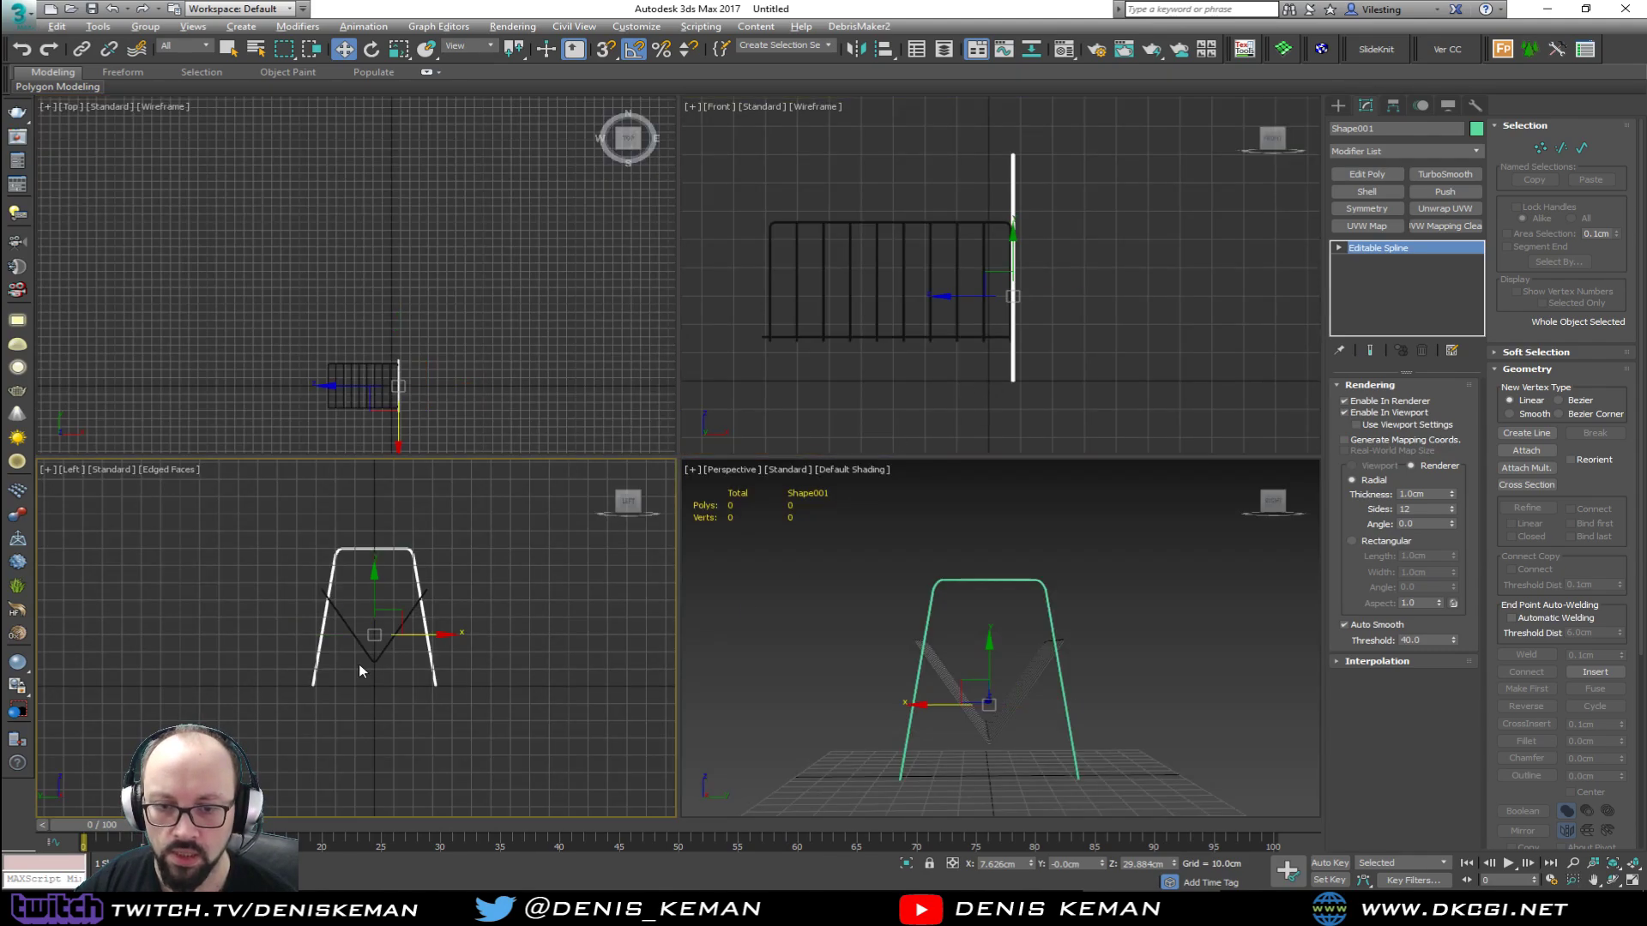
{"action": "key", "text": "alt+w"}
{"action": "middle_click_drag", "start_coordinate": [700, 532], "coordinate": [689, 561]}
{"action": "left_click_drag", "start_coordinate": [486, 562], "coordinate": [909, 683]}
{"action": "key", "text": "1"}
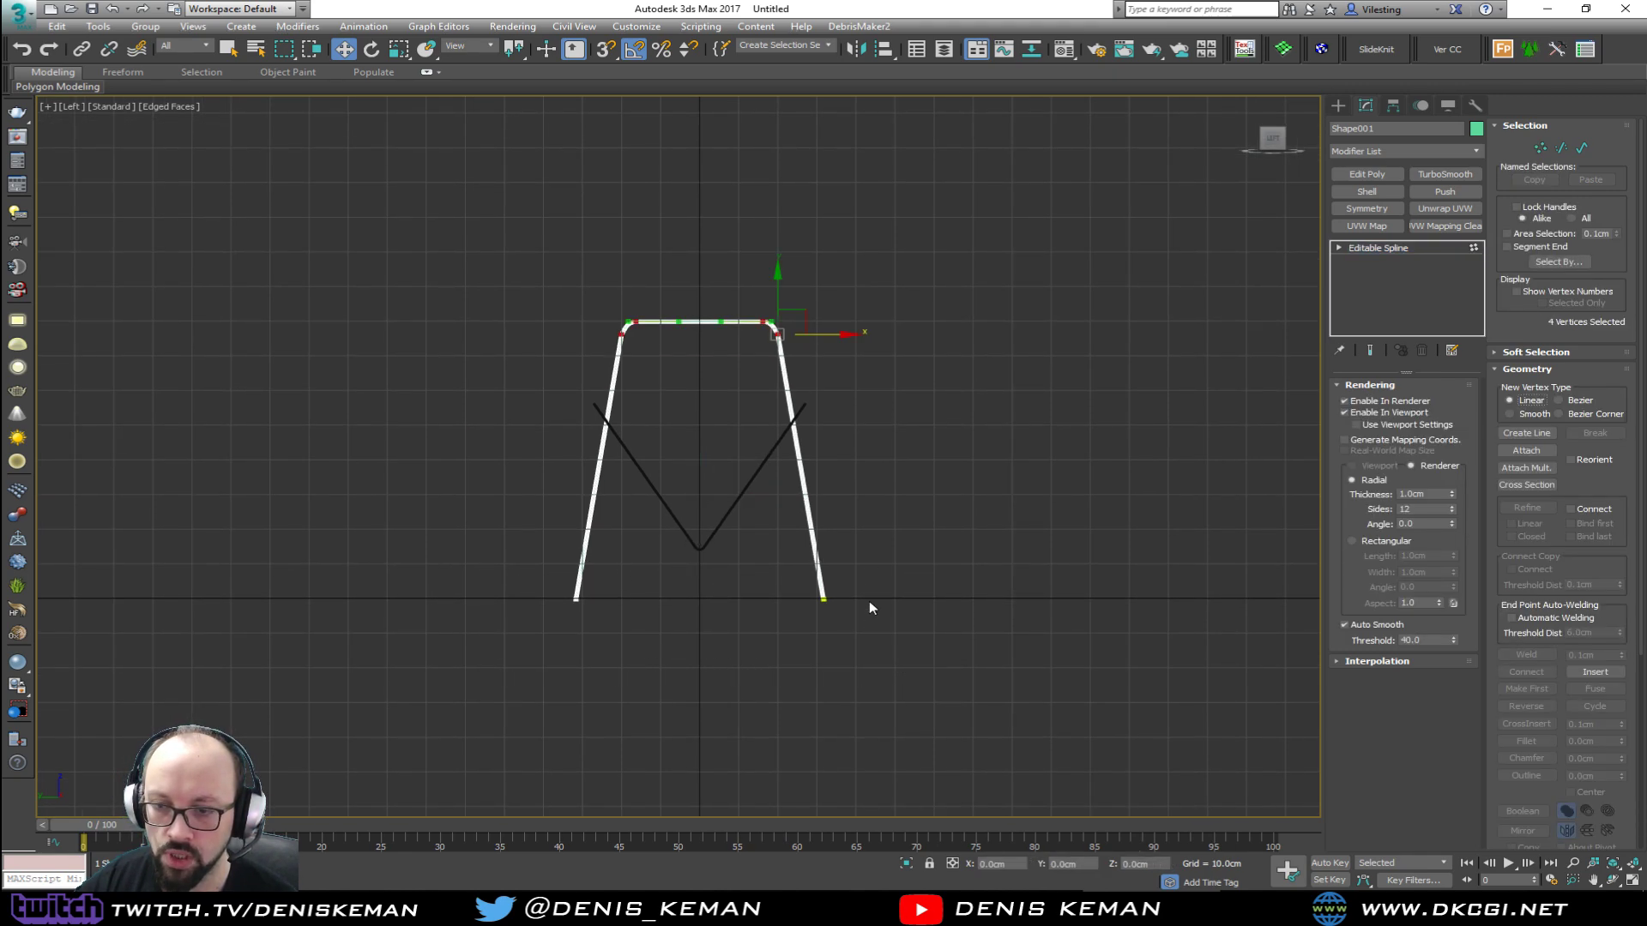
{"action": "left_click_drag", "start_coordinate": [881, 607], "coordinate": [755, 631]}
{"action": "left_click_drag", "start_coordinate": [597, 645], "coordinate": [554, 584], "text": "ctrl"}
{"action": "key", "text": "r"}
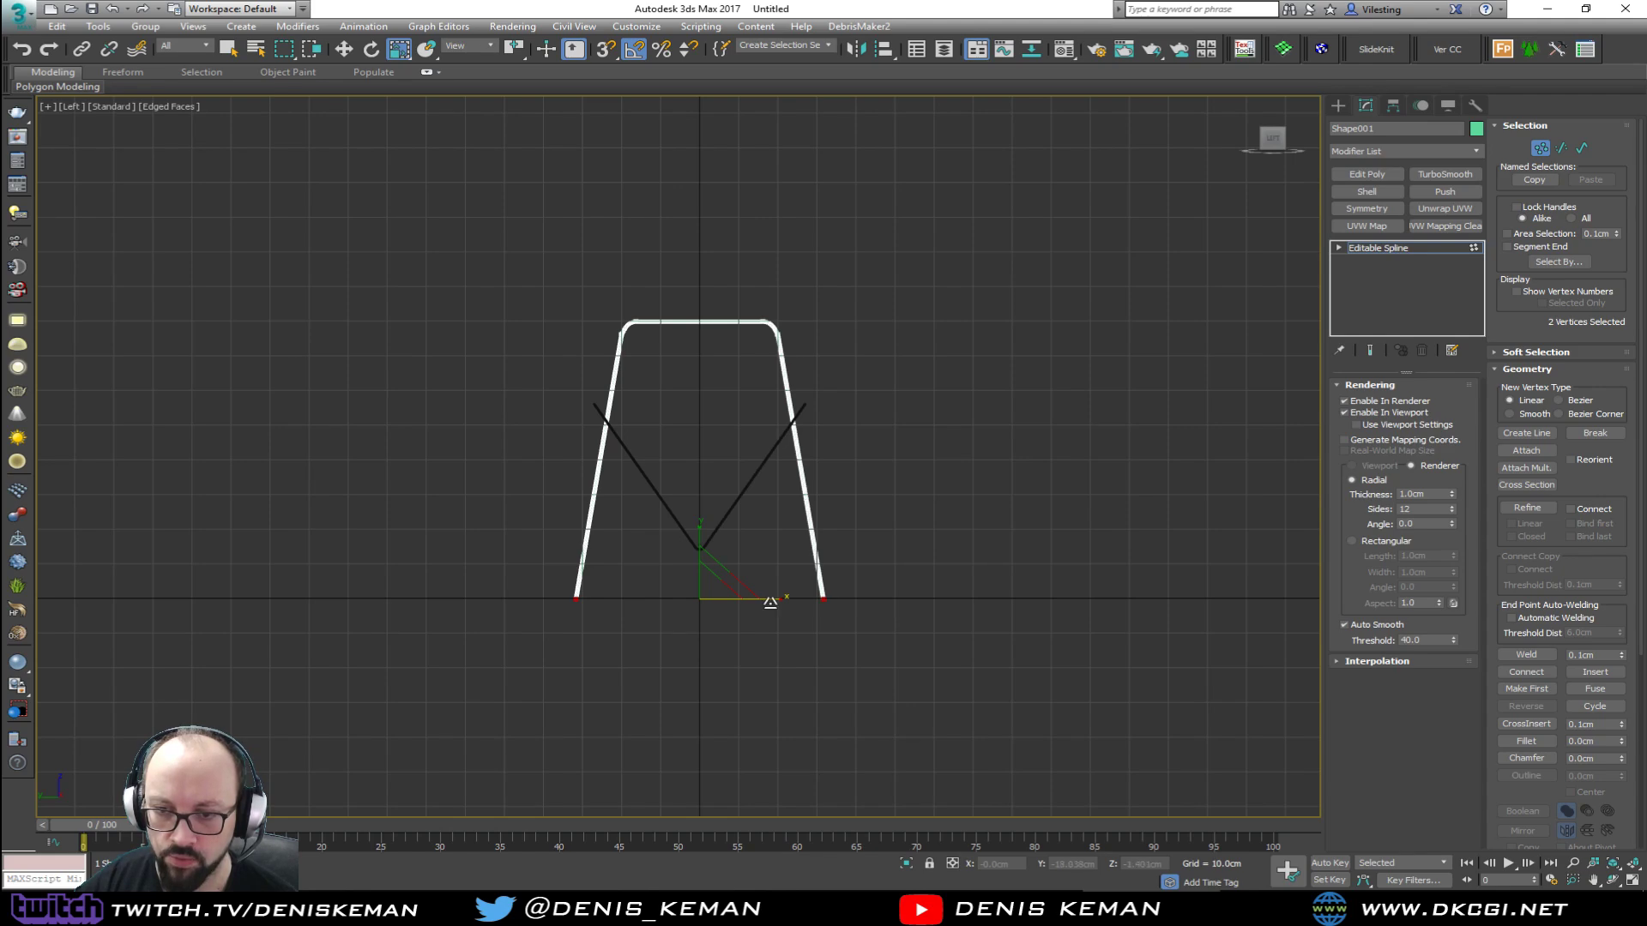
{"action": "left_click_drag", "start_coordinate": [770, 602], "coordinate": [741, 603]}
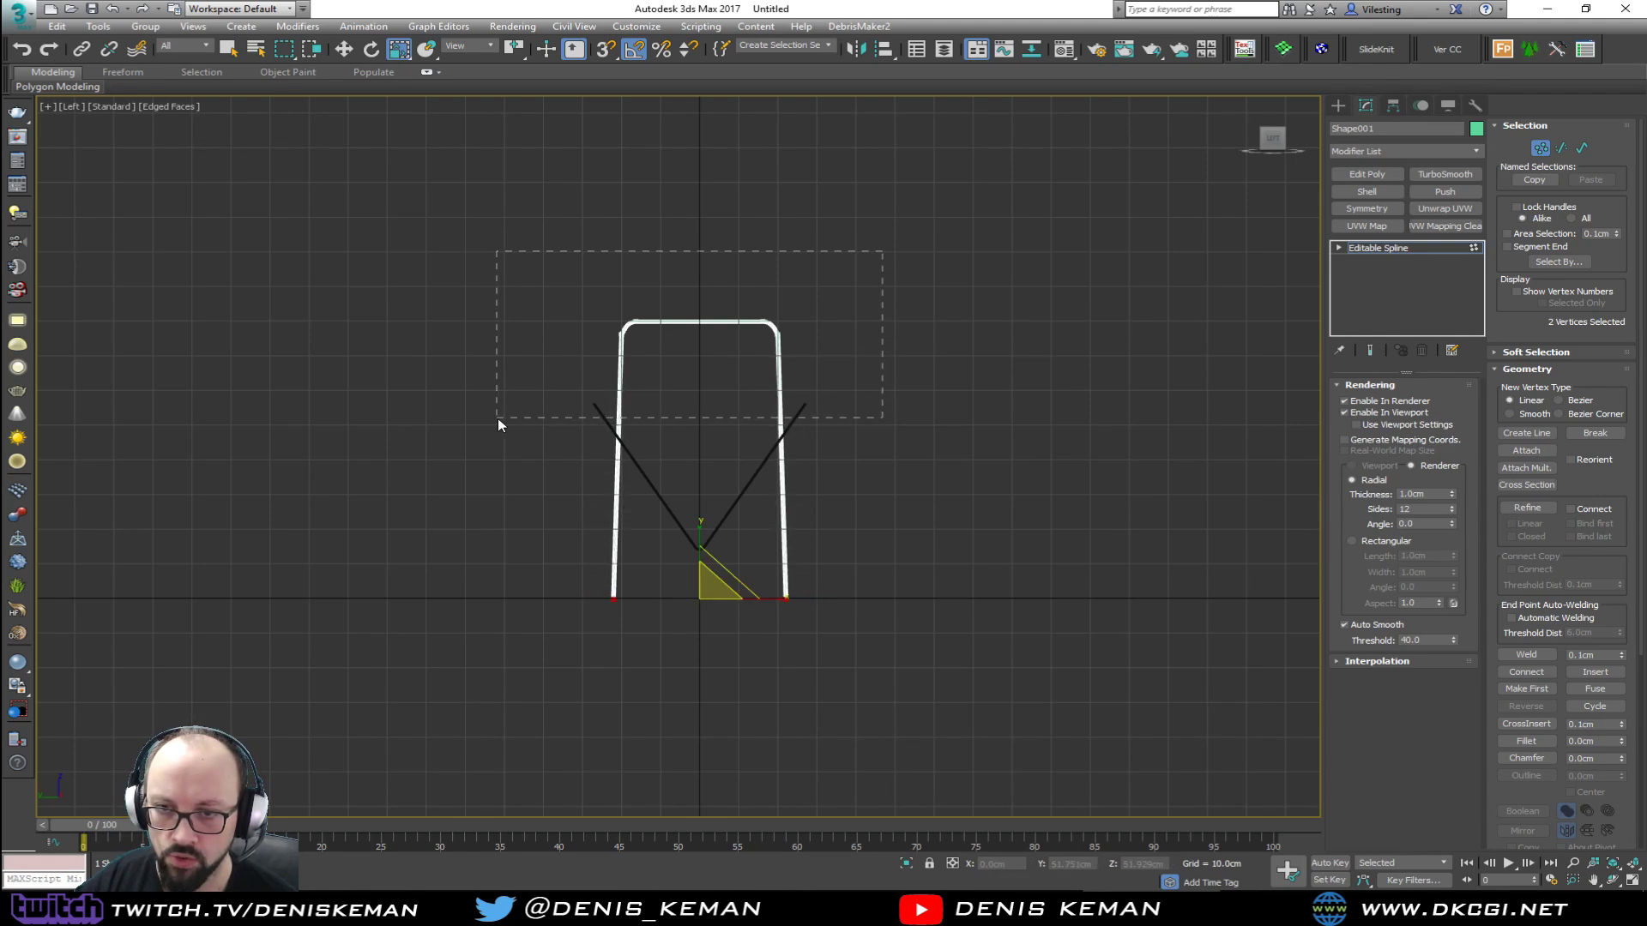
Step: Scale the leg frame's four upper corner vertices inward horizontally and finish editing its vertices
{"action": "left_click_drag", "start_coordinate": [499, 424], "coordinate": [499, 423]}
{"action": "left_click_drag", "start_coordinate": [755, 334], "coordinate": [731, 335]}
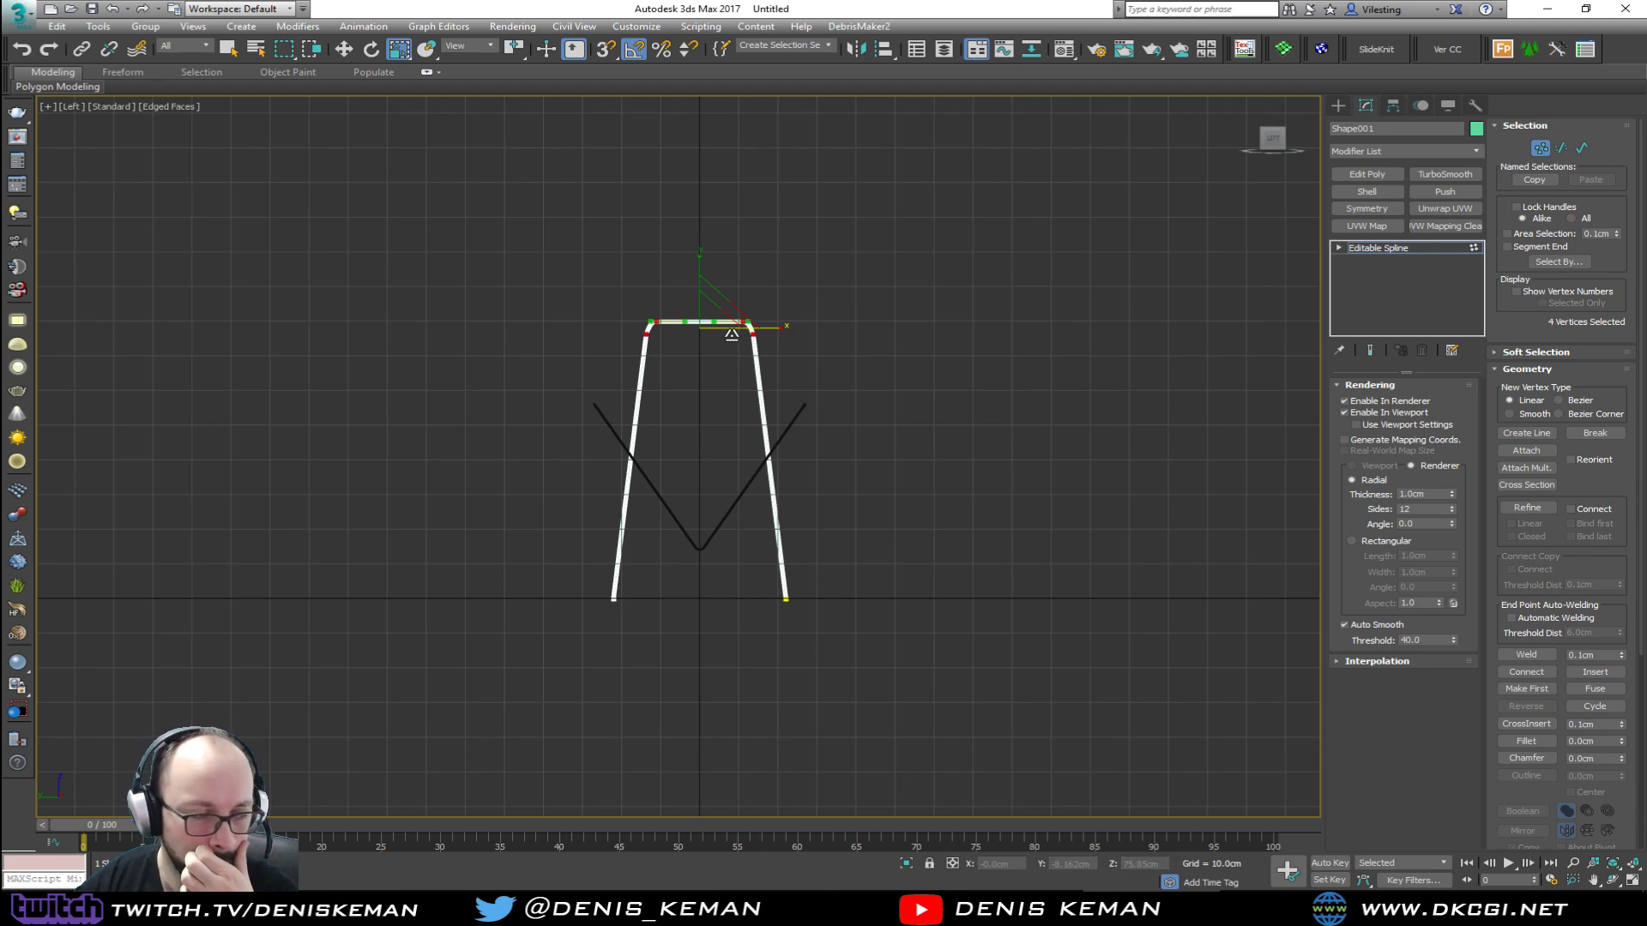
{"action": "key", "text": "1"}
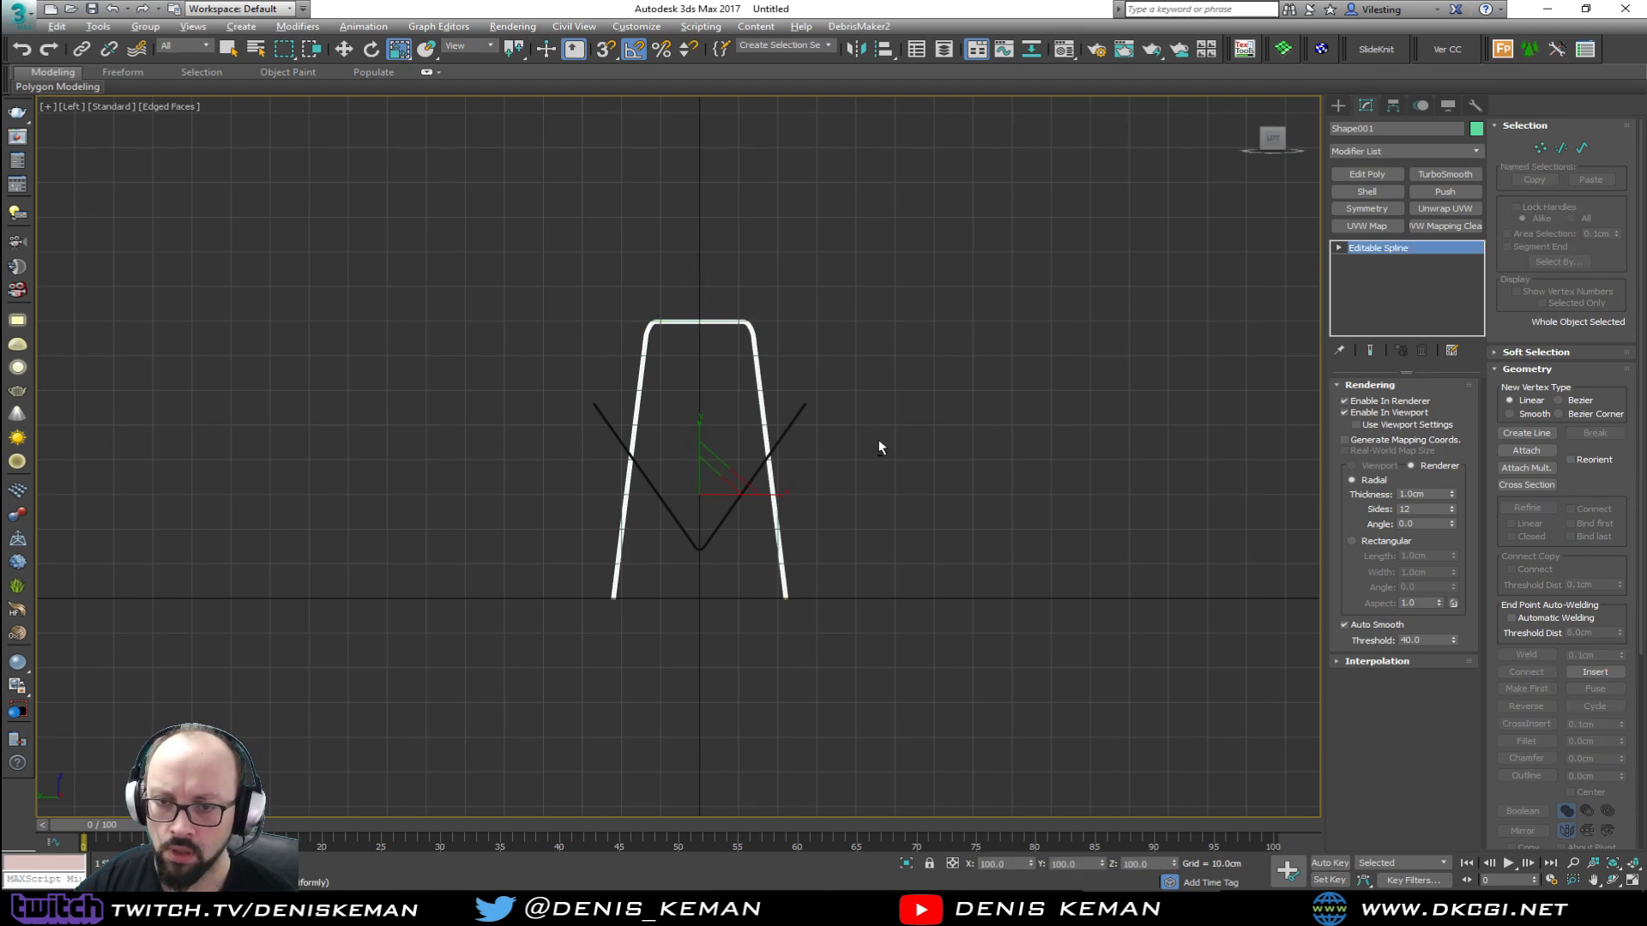
Step: Clone the leg frame along X to the basket's opposite end in the front view
{"action": "key", "text": "alt+w"}
{"action": "middle_click", "coordinate": [1005, 300]}
{"action": "key", "text": "alt+w"}
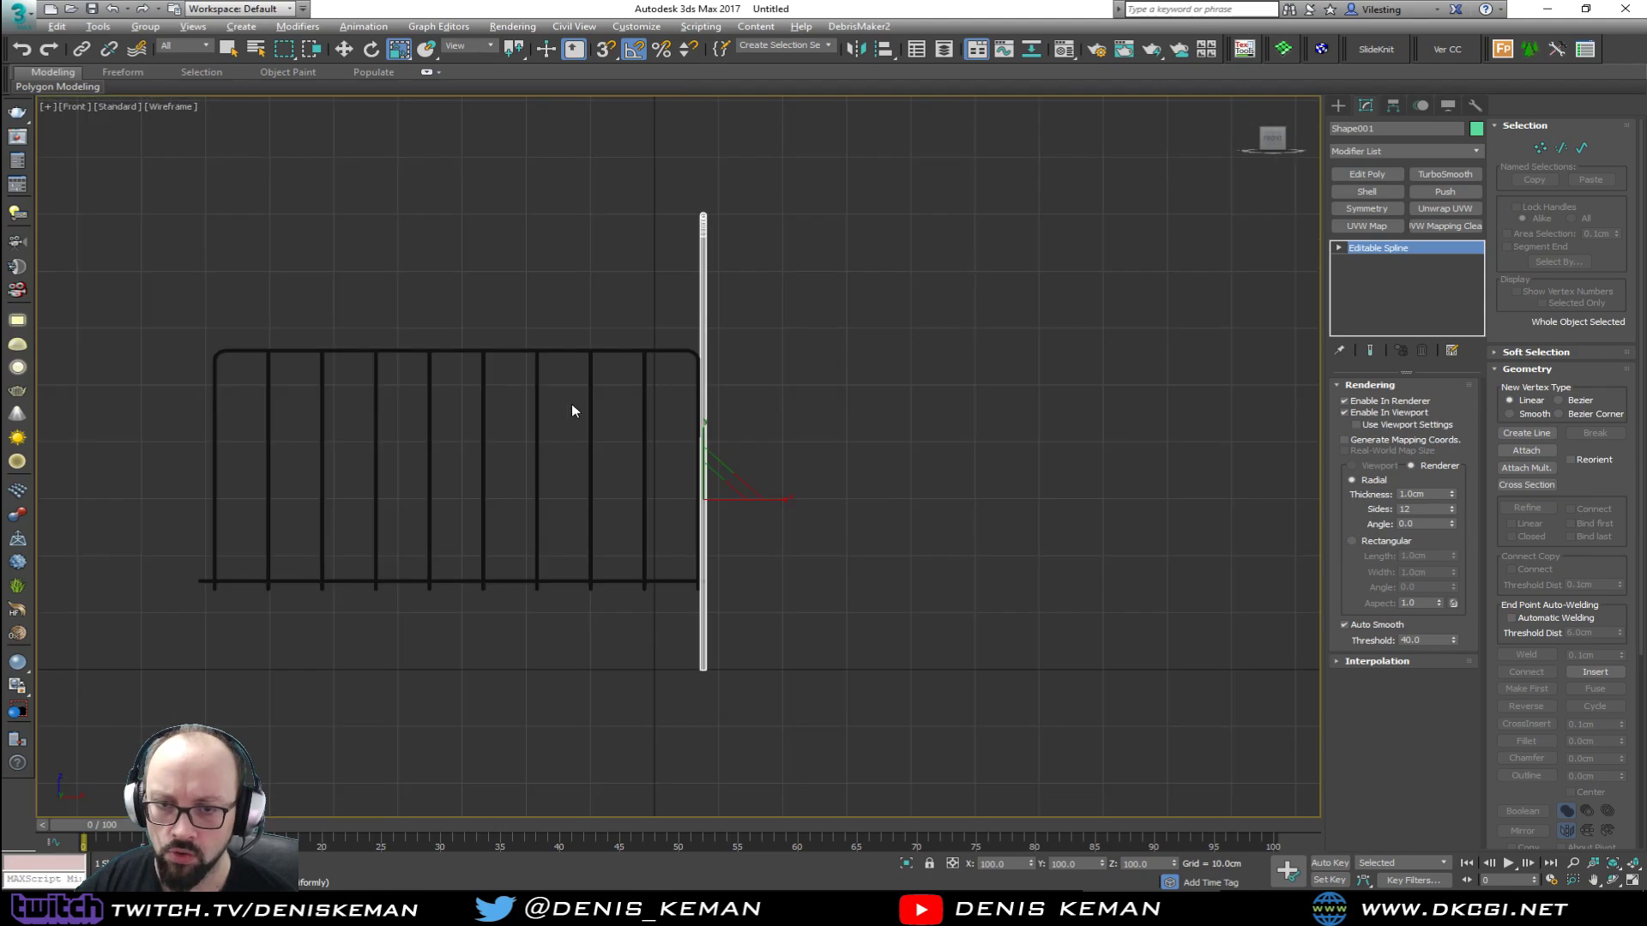
{"action": "middle_click_drag", "start_coordinate": [572, 408], "coordinate": [782, 420]}
{"action": "key", "text": "w"}
{"action": "mouse_move", "coordinate": [956, 513]}
{"action": "left_mouse_down", "text": "shift"}
{"action": "mouse_move", "coordinate": [447, 526]}
{"action": "mouse_move", "coordinate": [461, 526]}
{"action": "left_mouse_up", "text": "shift"}
{"action": "left_click", "coordinate": [846, 520]}
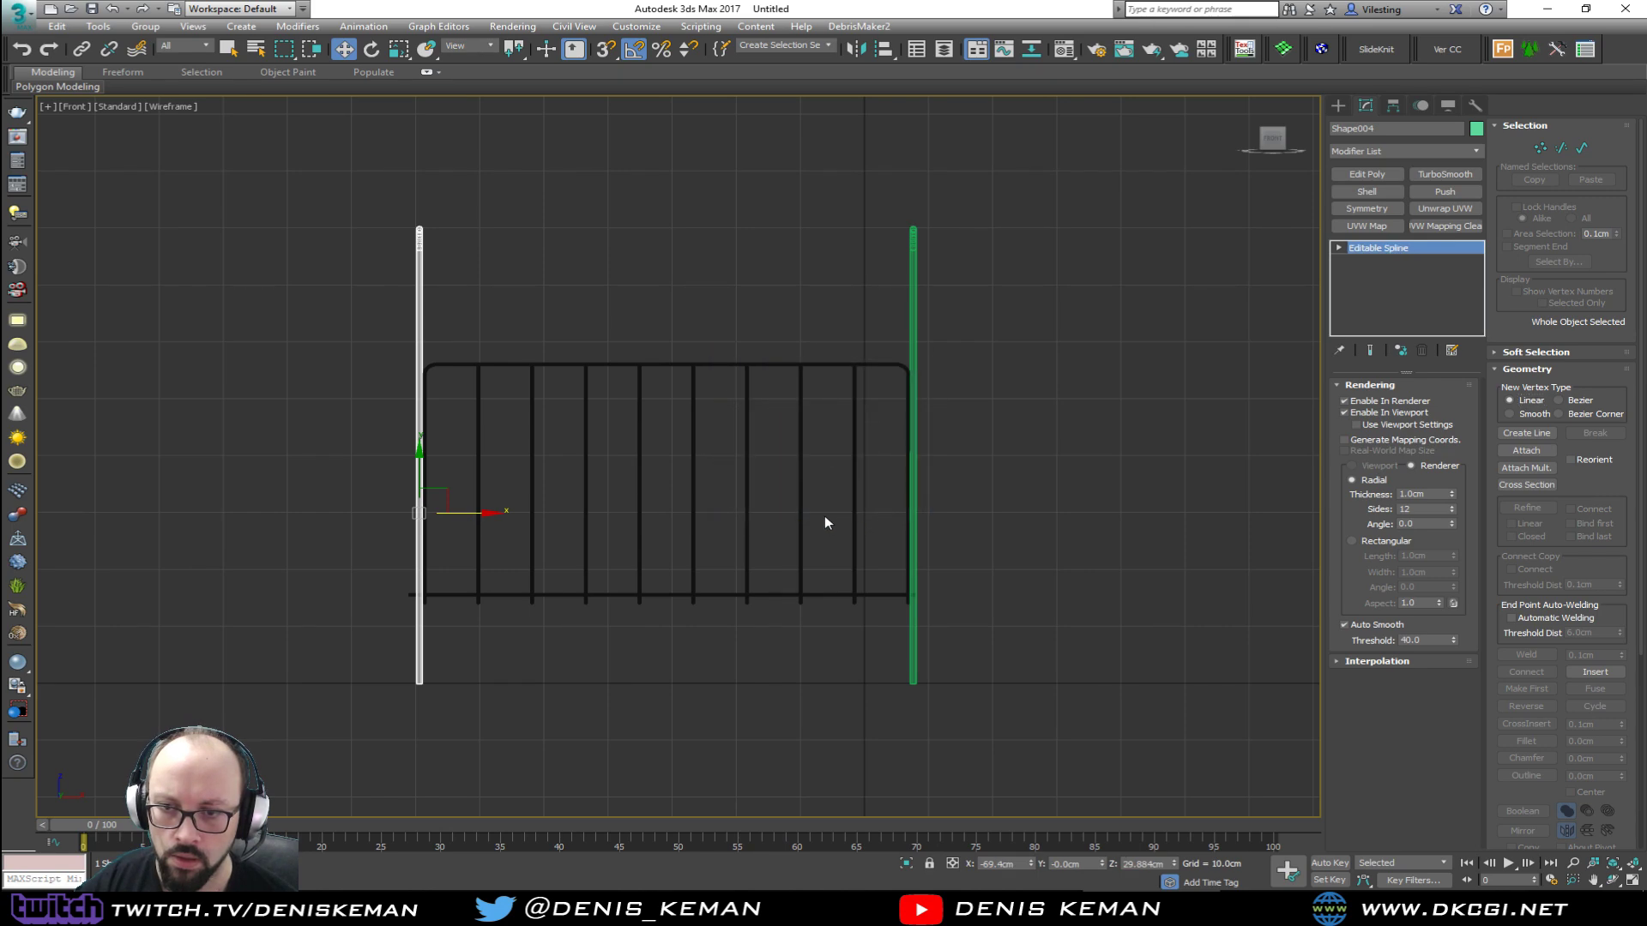
Step: Nudge the cloned leg frame along X to about -69.4 cm, beside the basket's outer frame
{"action": "scroll", "coordinate": [471, 401], "scroll_direction": "up", "scroll_amount": 2}
{"action": "scroll", "coordinate": [663, 381], "scroll_direction": "up", "scroll_amount": 2}
{"action": "scroll", "coordinate": [747, 326], "scroll_direction": "up", "scroll_amount": 4}
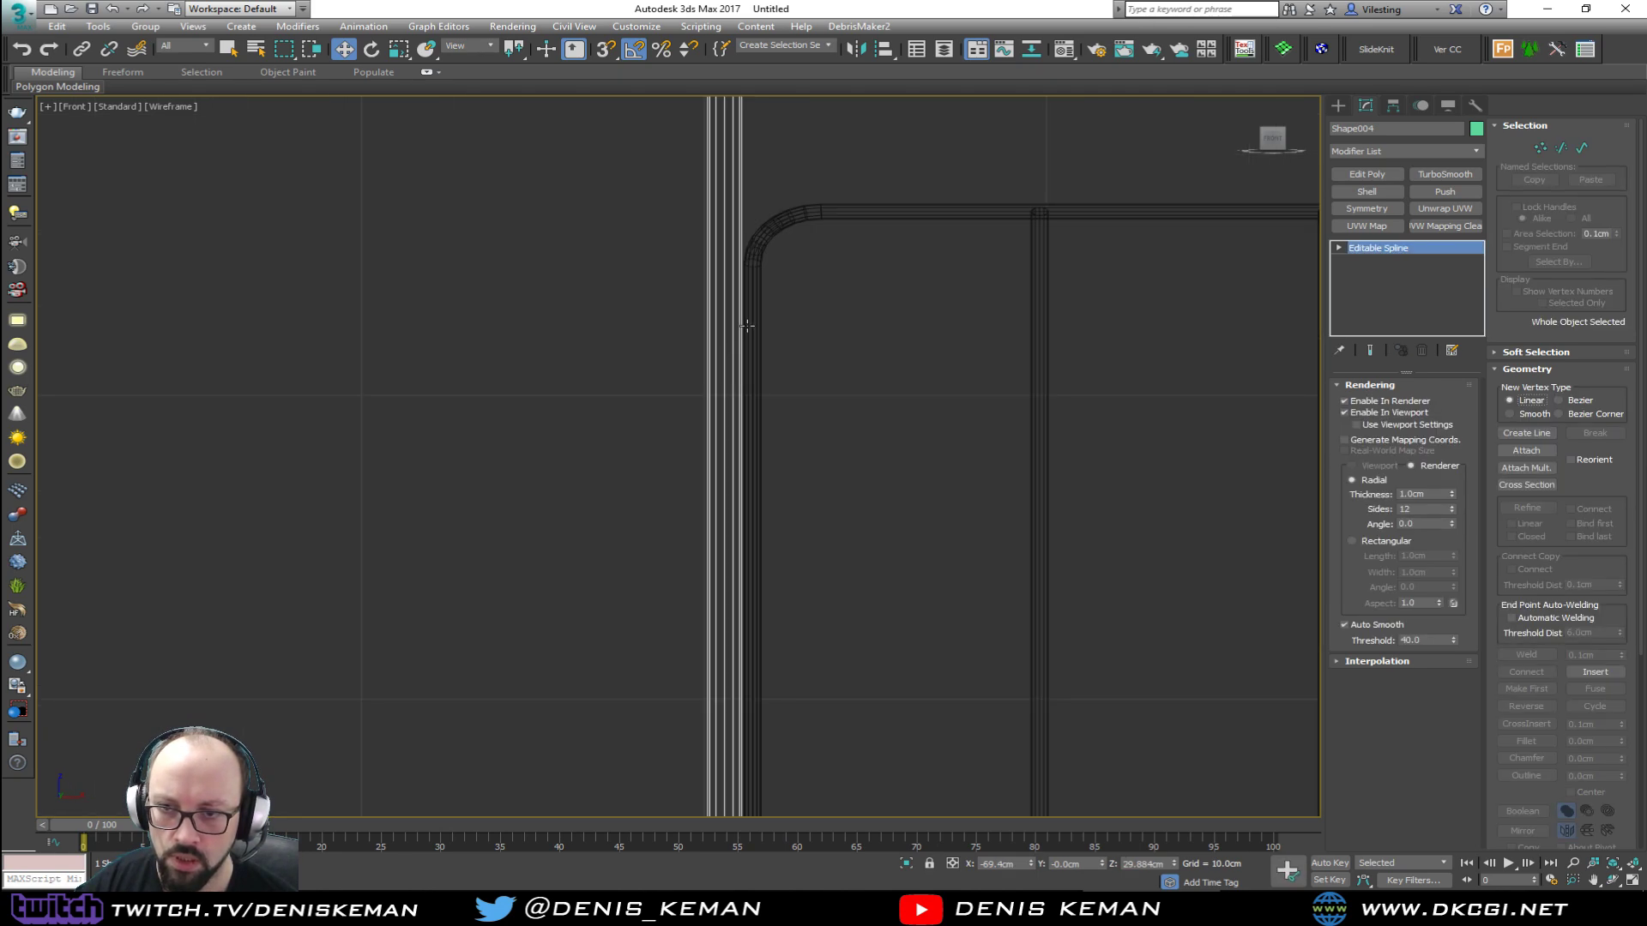
{"action": "left_click_drag", "start_coordinate": [732, 333], "coordinate": [731, 336]}
Step: Pull the bottom bar's protruding end vertex at the cloned leg frame inward along X to about -68.9 cm
{"action": "scroll", "coordinate": [789, 395], "scroll_direction": "down", "scroll_amount": 2}
{"action": "middle_click_drag", "start_coordinate": [815, 624], "coordinate": [779, 323]}
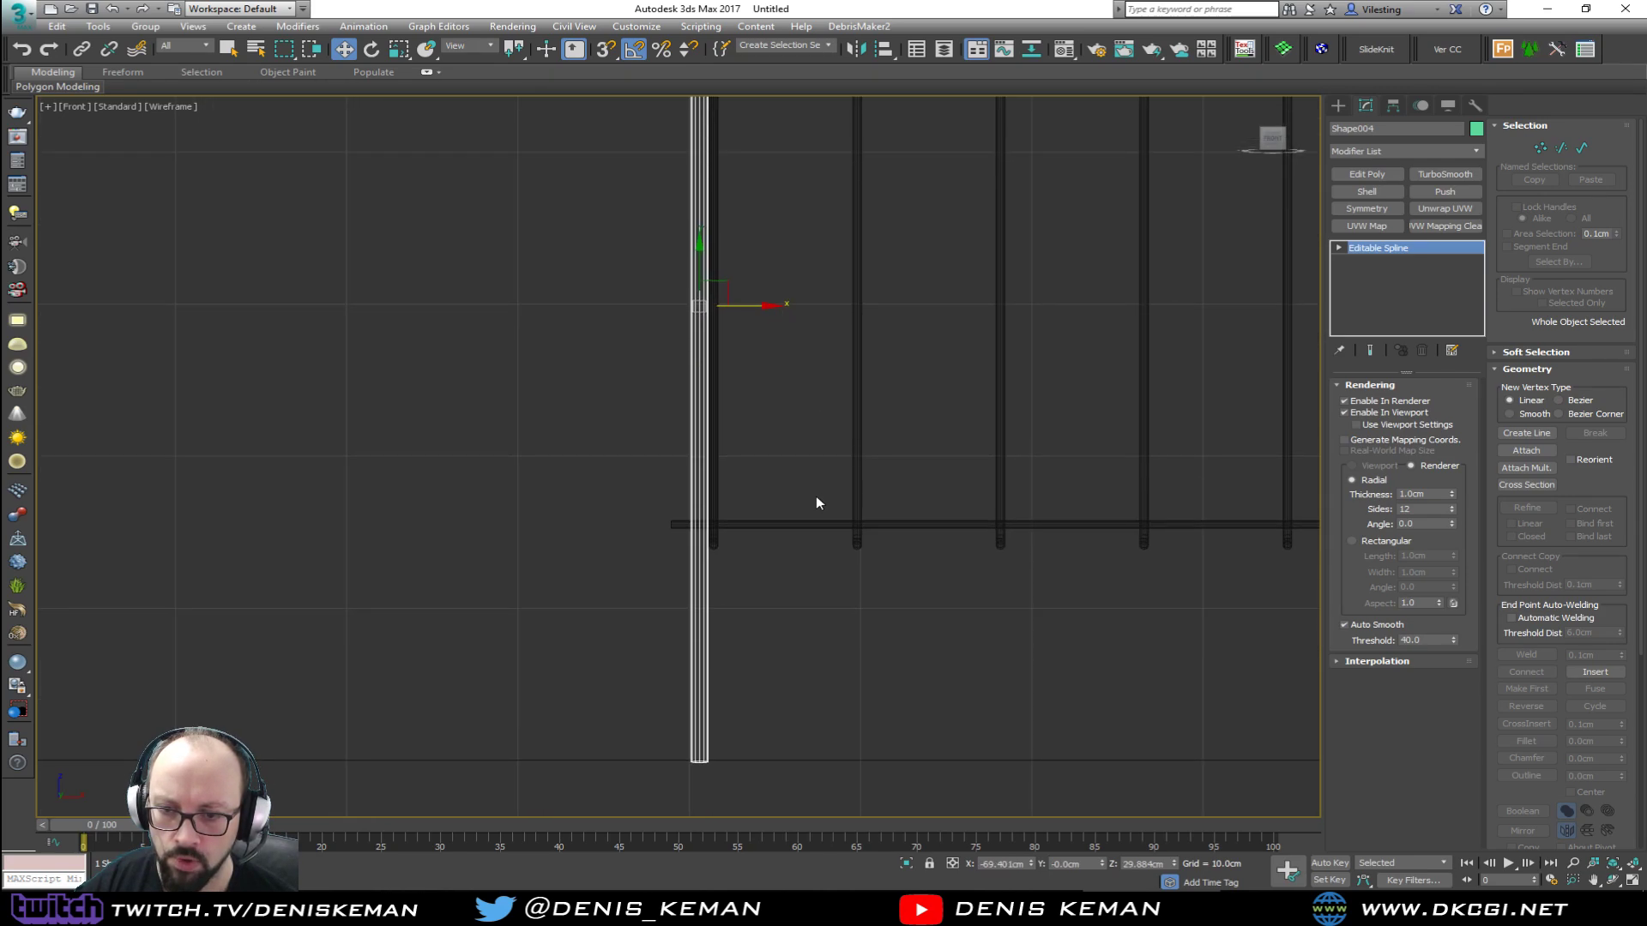
{"action": "mouse_move", "coordinate": [869, 519]}
{"action": "middle_mouse_down"}
{"action": "mouse_move", "coordinate": [815, 502]}
{"action": "mouse_move", "coordinate": [849, 522]}
{"action": "middle_mouse_up"}
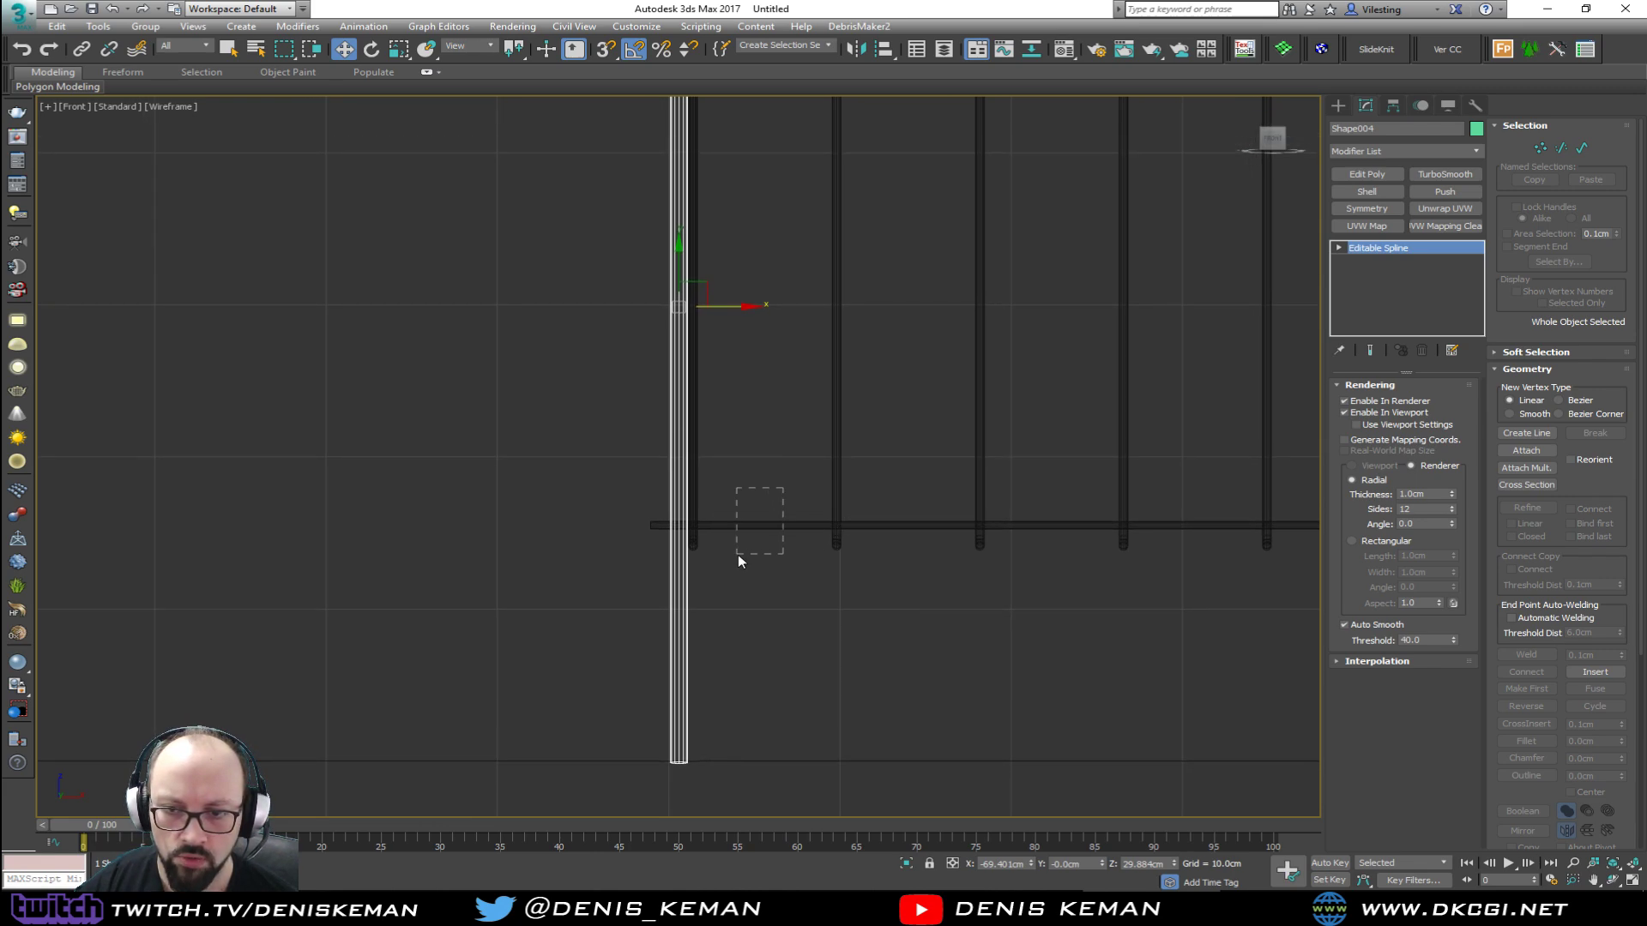
{"action": "left_click", "coordinate": [736, 525]}
{"action": "scroll", "coordinate": [697, 532], "scroll_direction": "up", "scroll_amount": 4}
{"action": "key", "text": "1"}
{"action": "left_click", "coordinate": [565, 510]}
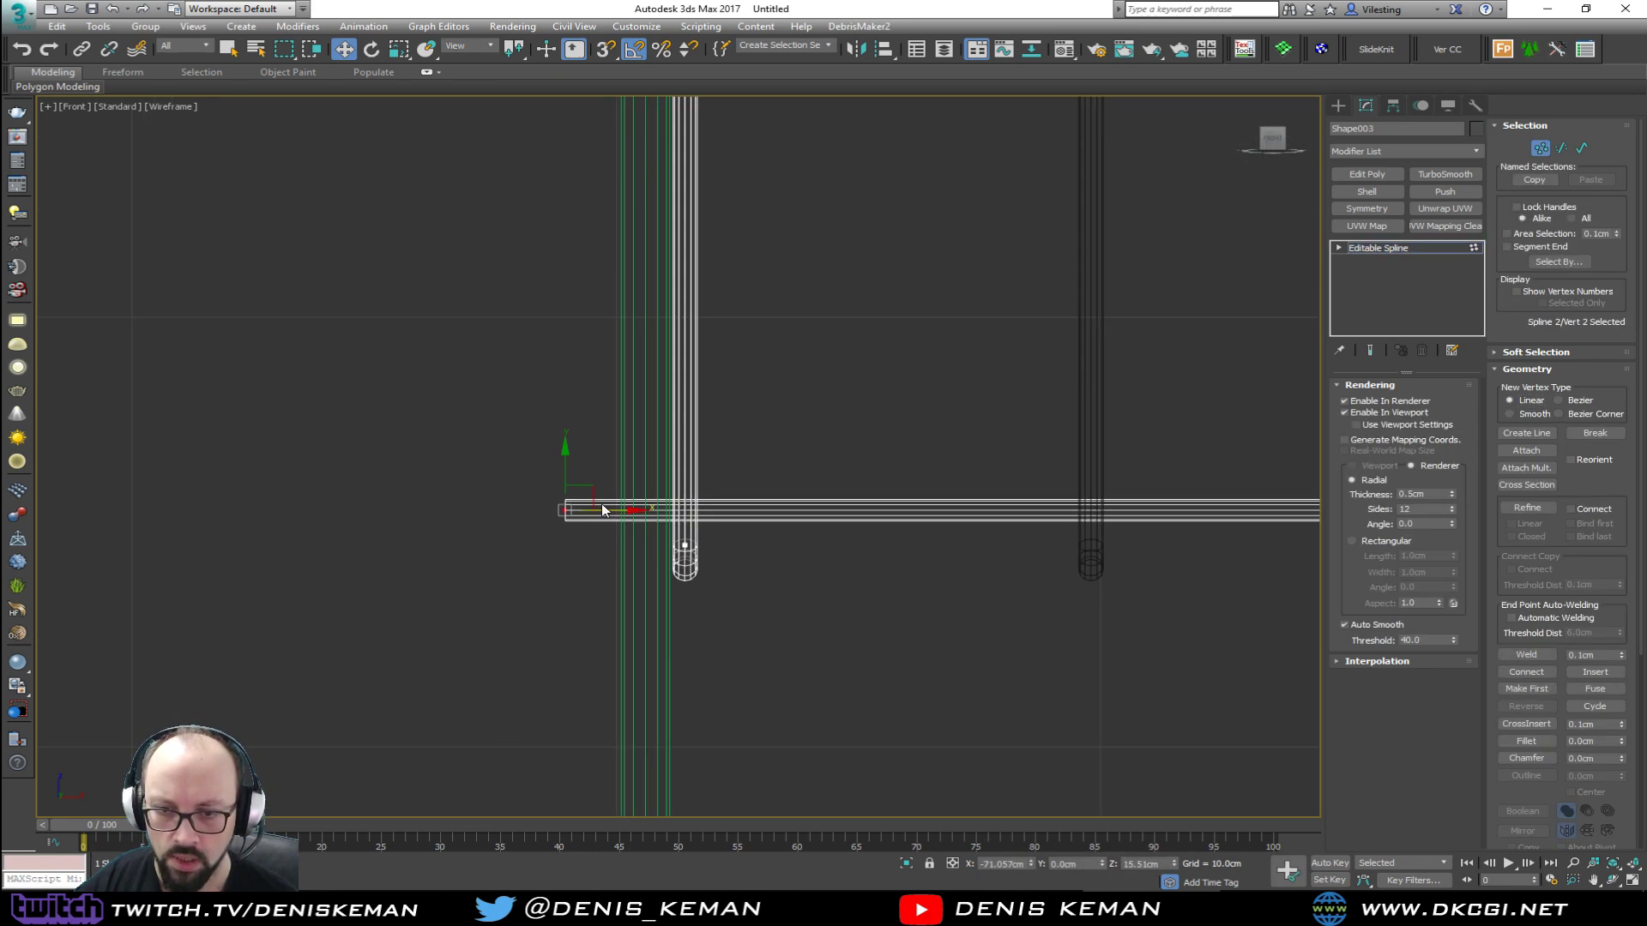
{"action": "left_click_drag", "start_coordinate": [602, 508], "coordinate": [710, 512]}
Step: Pull the bottom bar's other end vertex inward along X, clear of the original leg frame, and finish editing vertices
{"action": "middle_click_drag", "start_coordinate": [959, 515], "coordinate": [553, 498]}
{"action": "scroll", "coordinate": [584, 487], "scroll_direction": "down", "scroll_amount": 3}
{"action": "scroll", "coordinate": [553, 498], "scroll_direction": "down", "scroll_amount": 2}
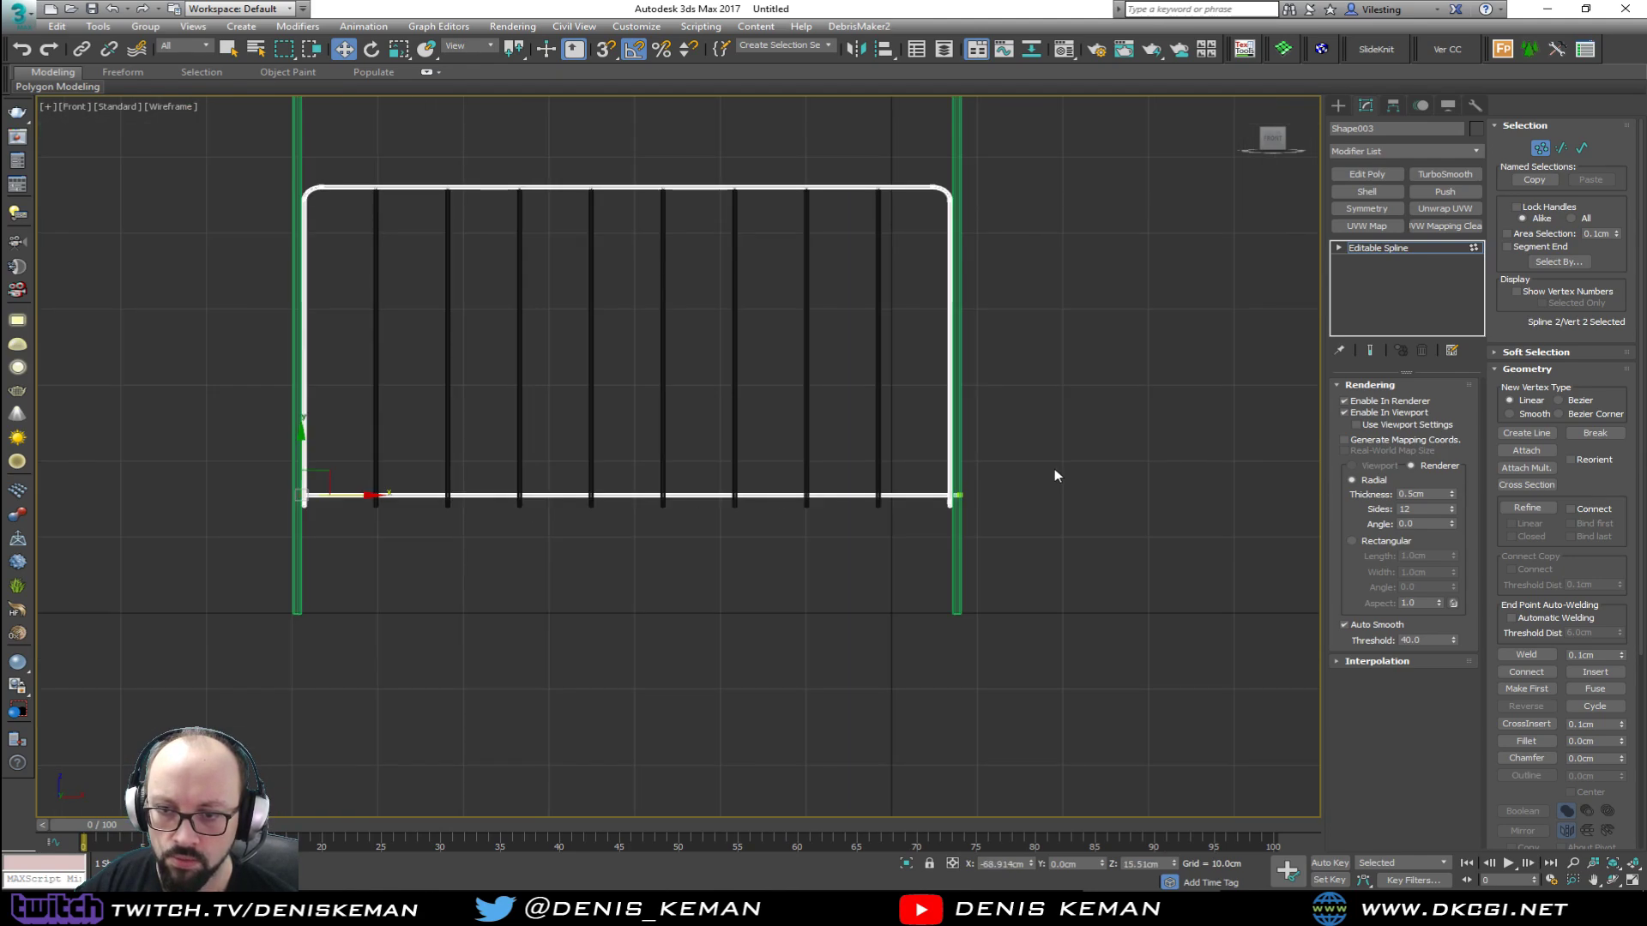
{"action": "middle_click_drag", "start_coordinate": [1053, 468], "coordinate": [845, 472]}
{"action": "scroll", "coordinate": [845, 472], "scroll_direction": "up", "scroll_amount": 1}
{"action": "scroll", "coordinate": [772, 502], "scroll_direction": "up", "scroll_amount": 2}
{"action": "left_click_drag", "start_coordinate": [655, 538], "coordinate": [651, 540]}
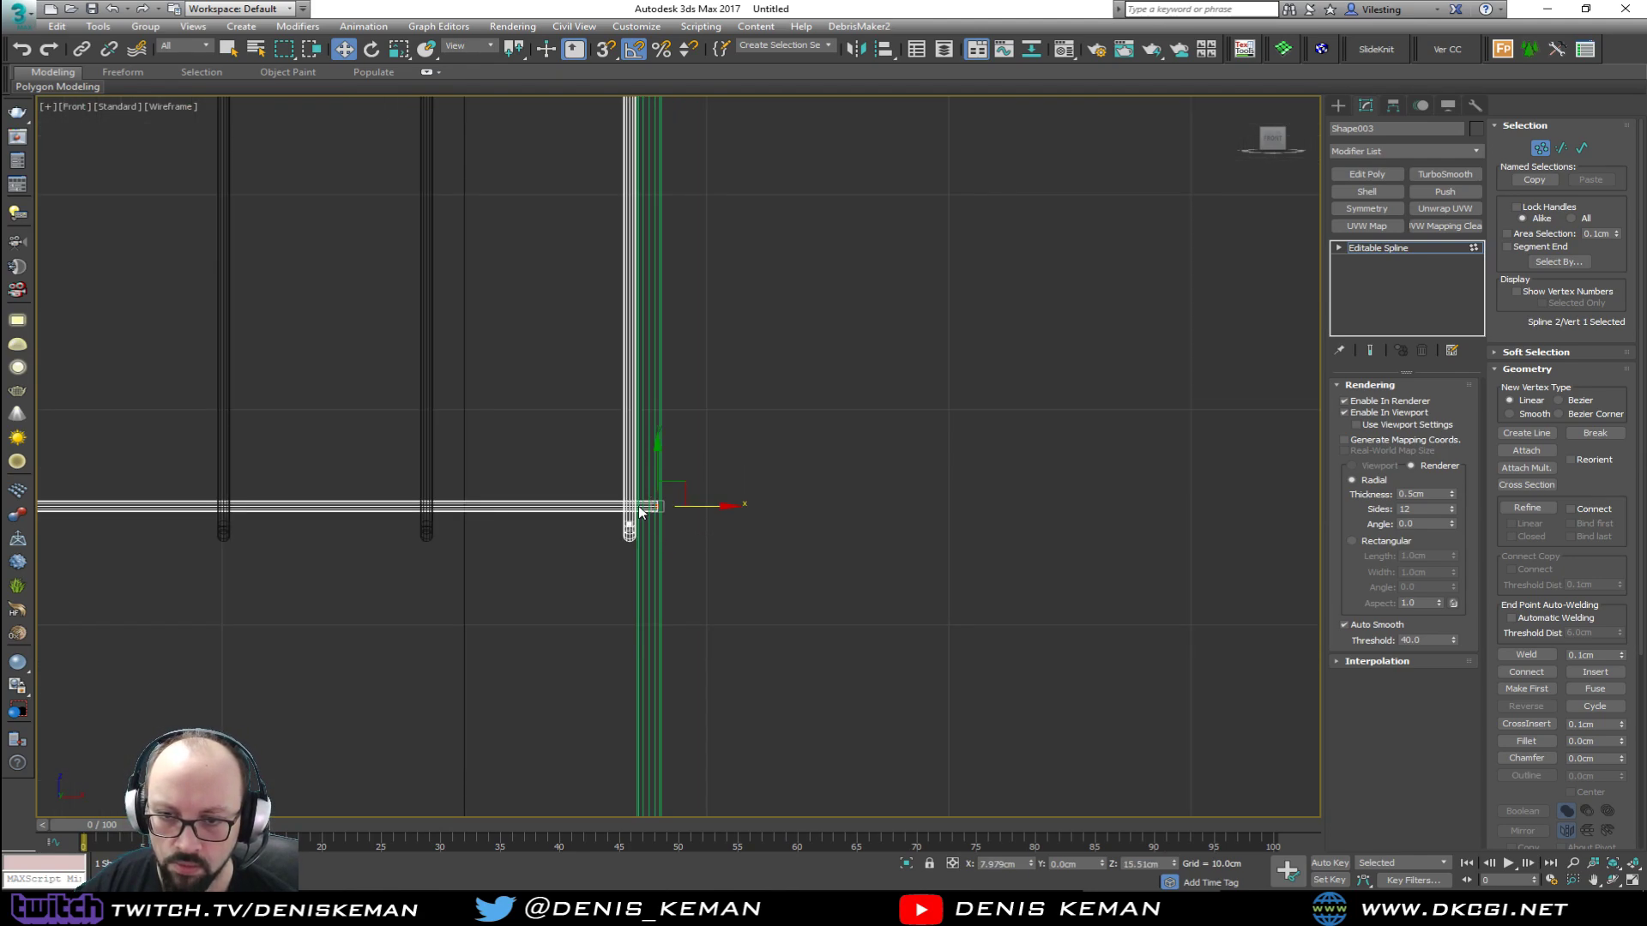
{"action": "scroll", "coordinate": [642, 510], "scroll_direction": "up", "scroll_amount": 3}
{"action": "left_click_drag", "start_coordinate": [772, 508], "coordinate": [685, 512]}
{"action": "key", "text": "1"}
{"action": "left_click", "coordinate": [841, 509]}
{"action": "key", "text": "F3"}
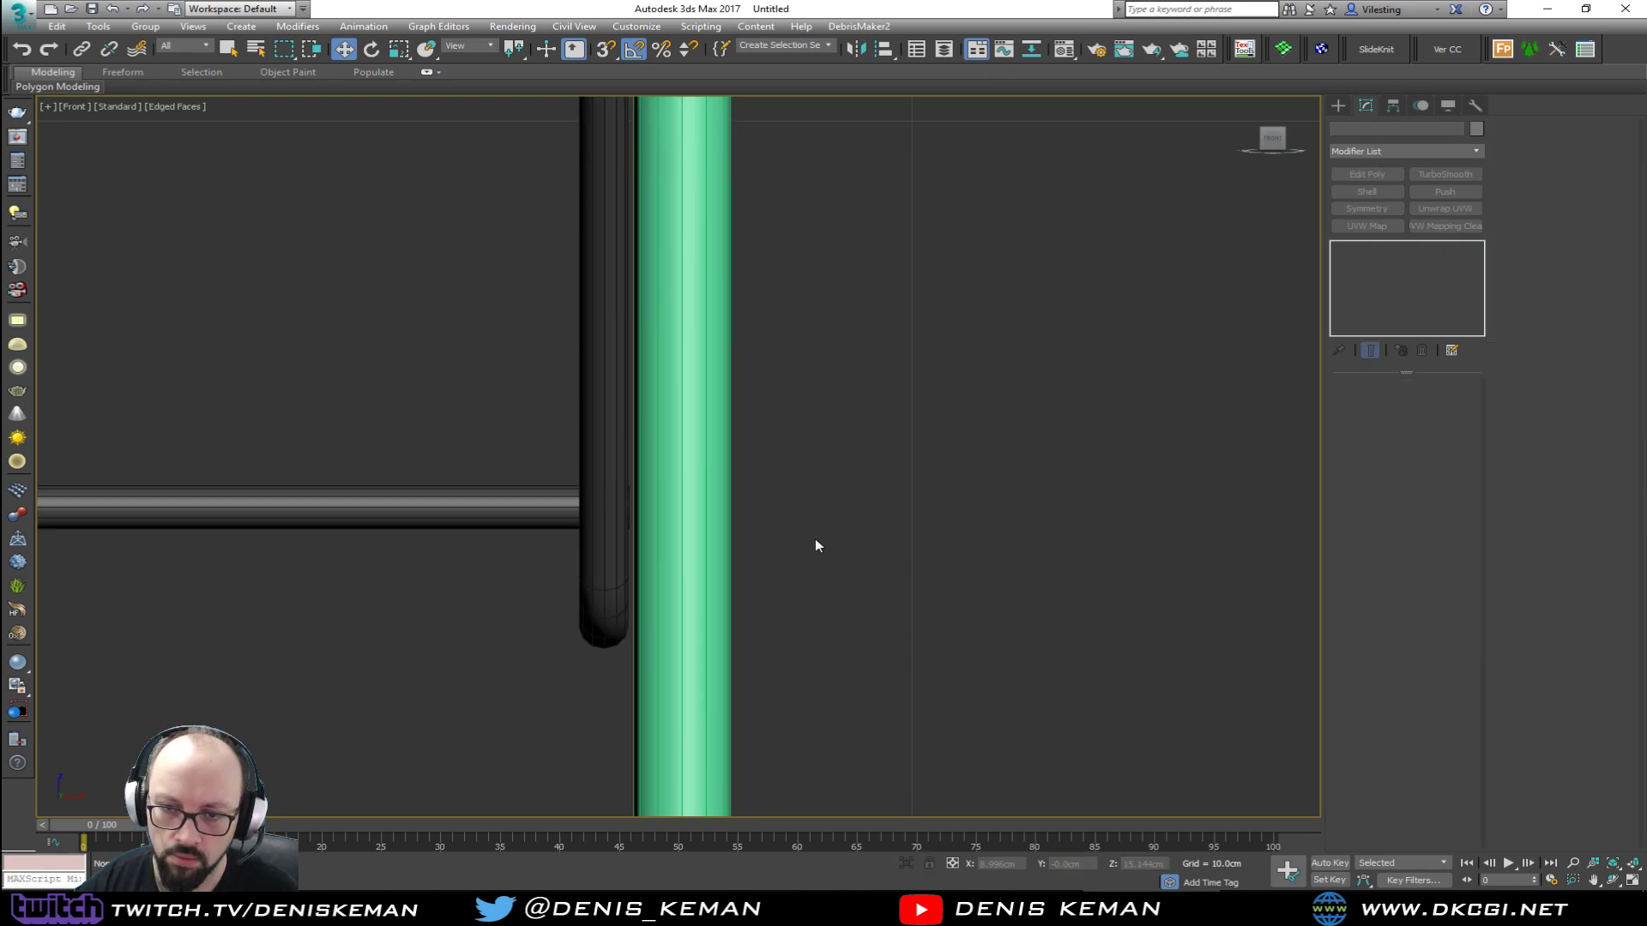
Step: Select both leg frames and assign them the dark grey custom object color, viewed in default shading
{"action": "scroll", "coordinate": [813, 547], "scroll_direction": "down", "scroll_amount": 4}
{"action": "key", "text": "alt+w"}
{"action": "left_click", "coordinate": [913, 611]}
{"action": "key", "text": "alt+w"}
{"action": "middle_click_drag", "start_coordinate": [912, 611], "coordinate": [807, 592], "text": "alt"}
{"action": "left_click_drag", "start_coordinate": [714, 400], "coordinate": [714, 400]}
{"action": "key", "text": "F3"}
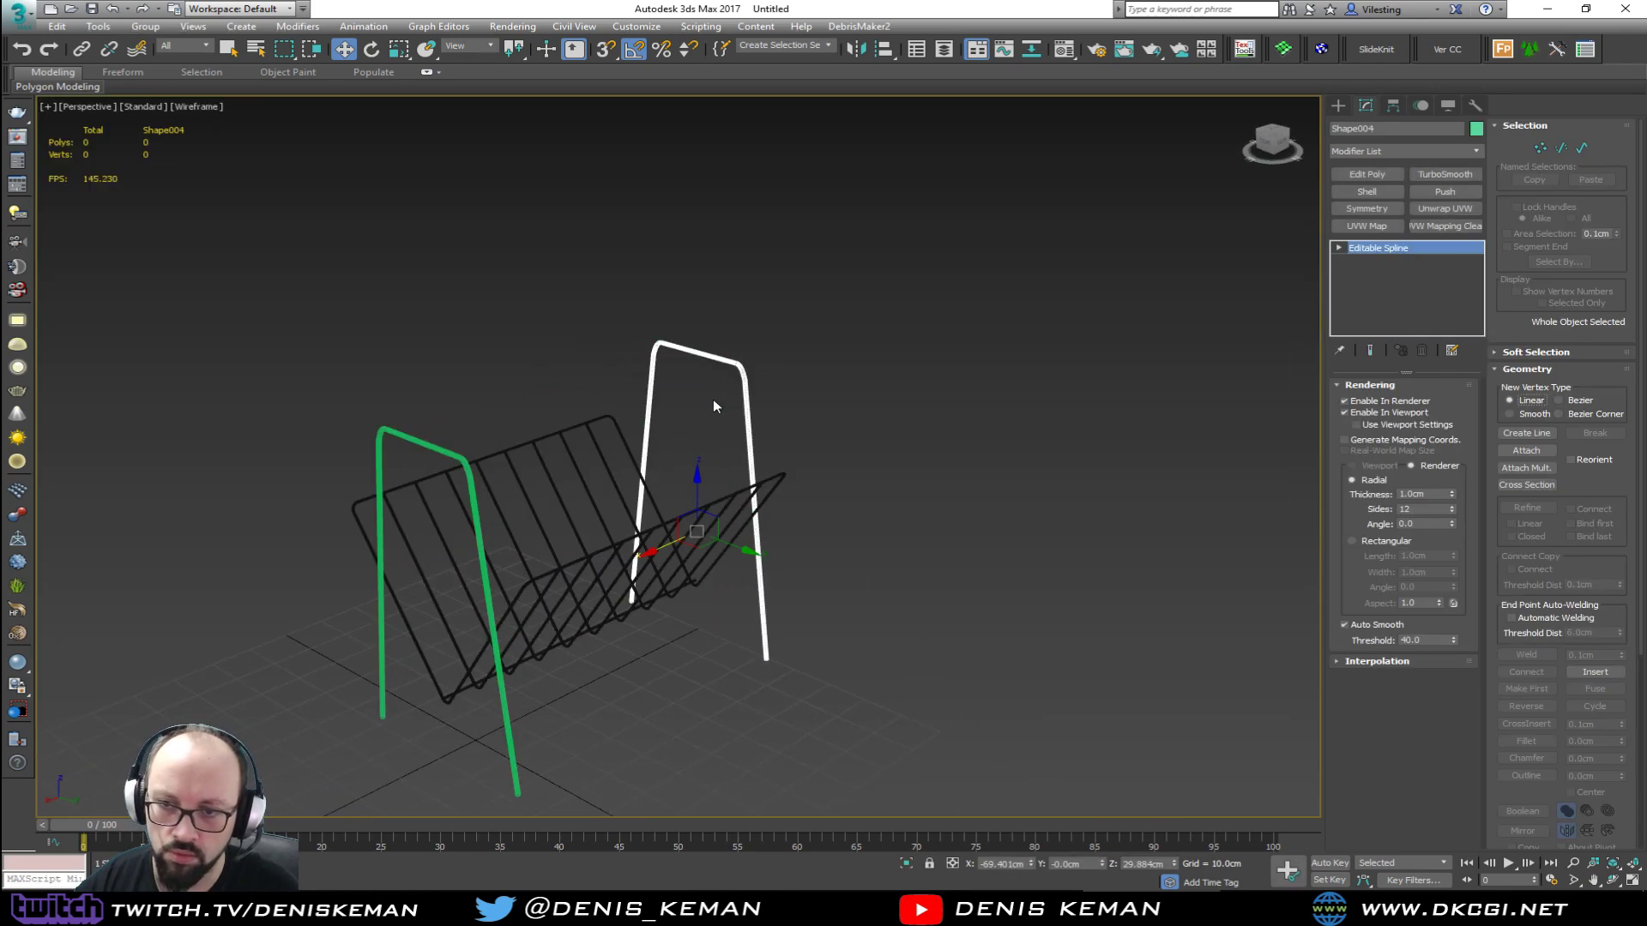
{"action": "left_click", "coordinate": [383, 435], "text": "ctrl"}
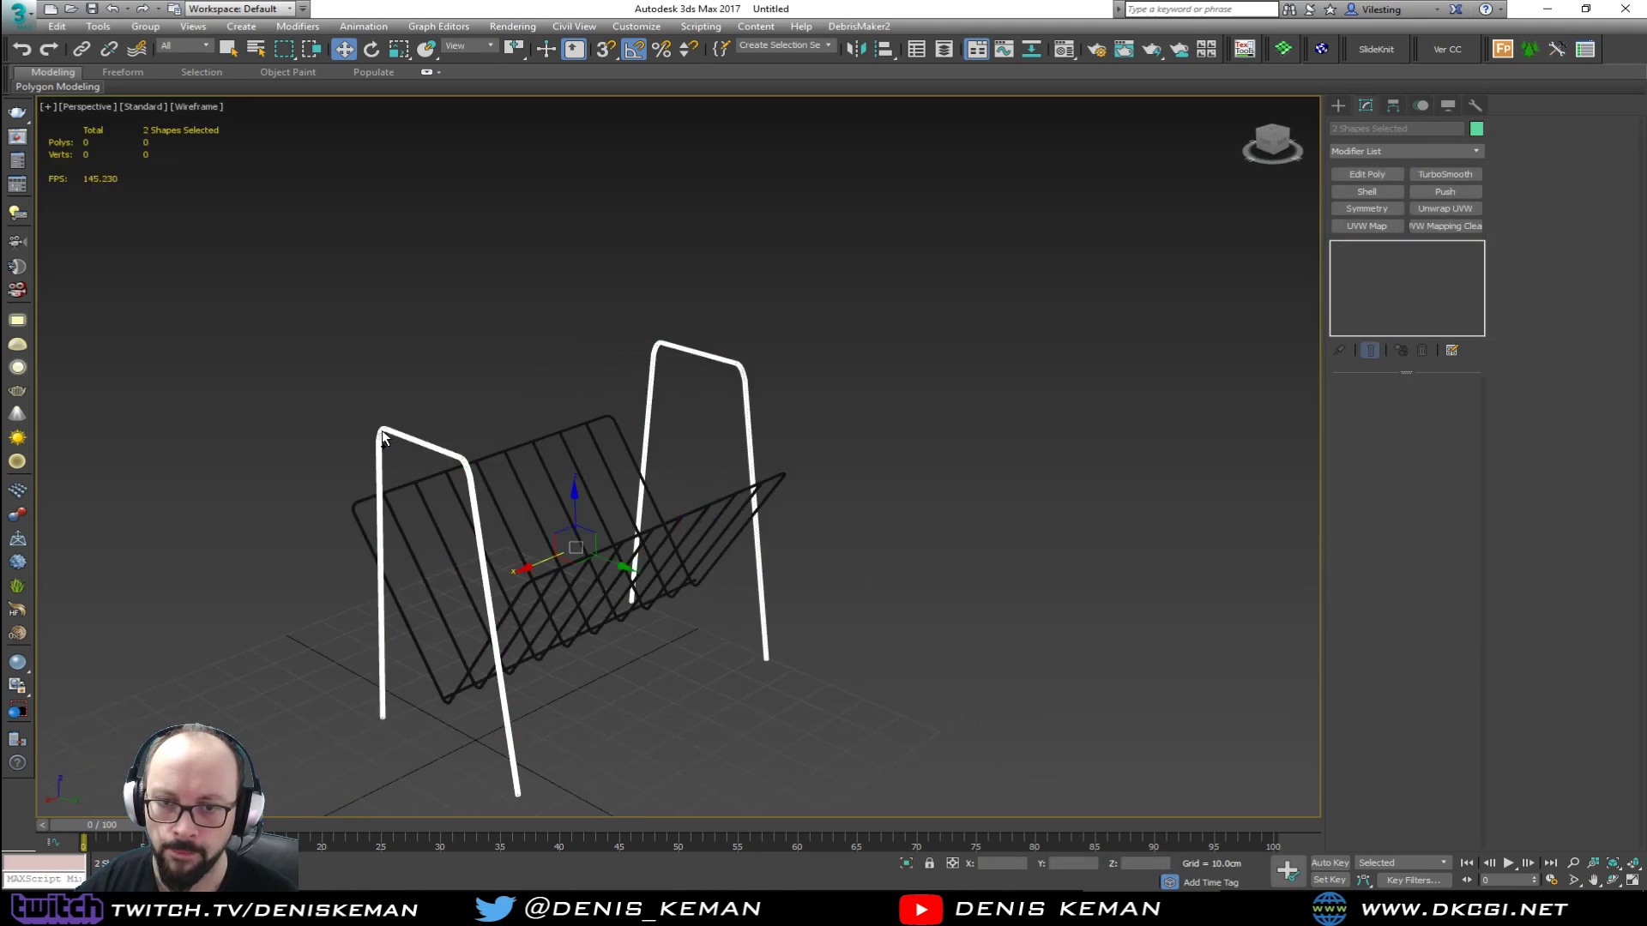
{"action": "left_click", "coordinate": [1477, 129]}
{"action": "left_click", "coordinate": [942, 358]}
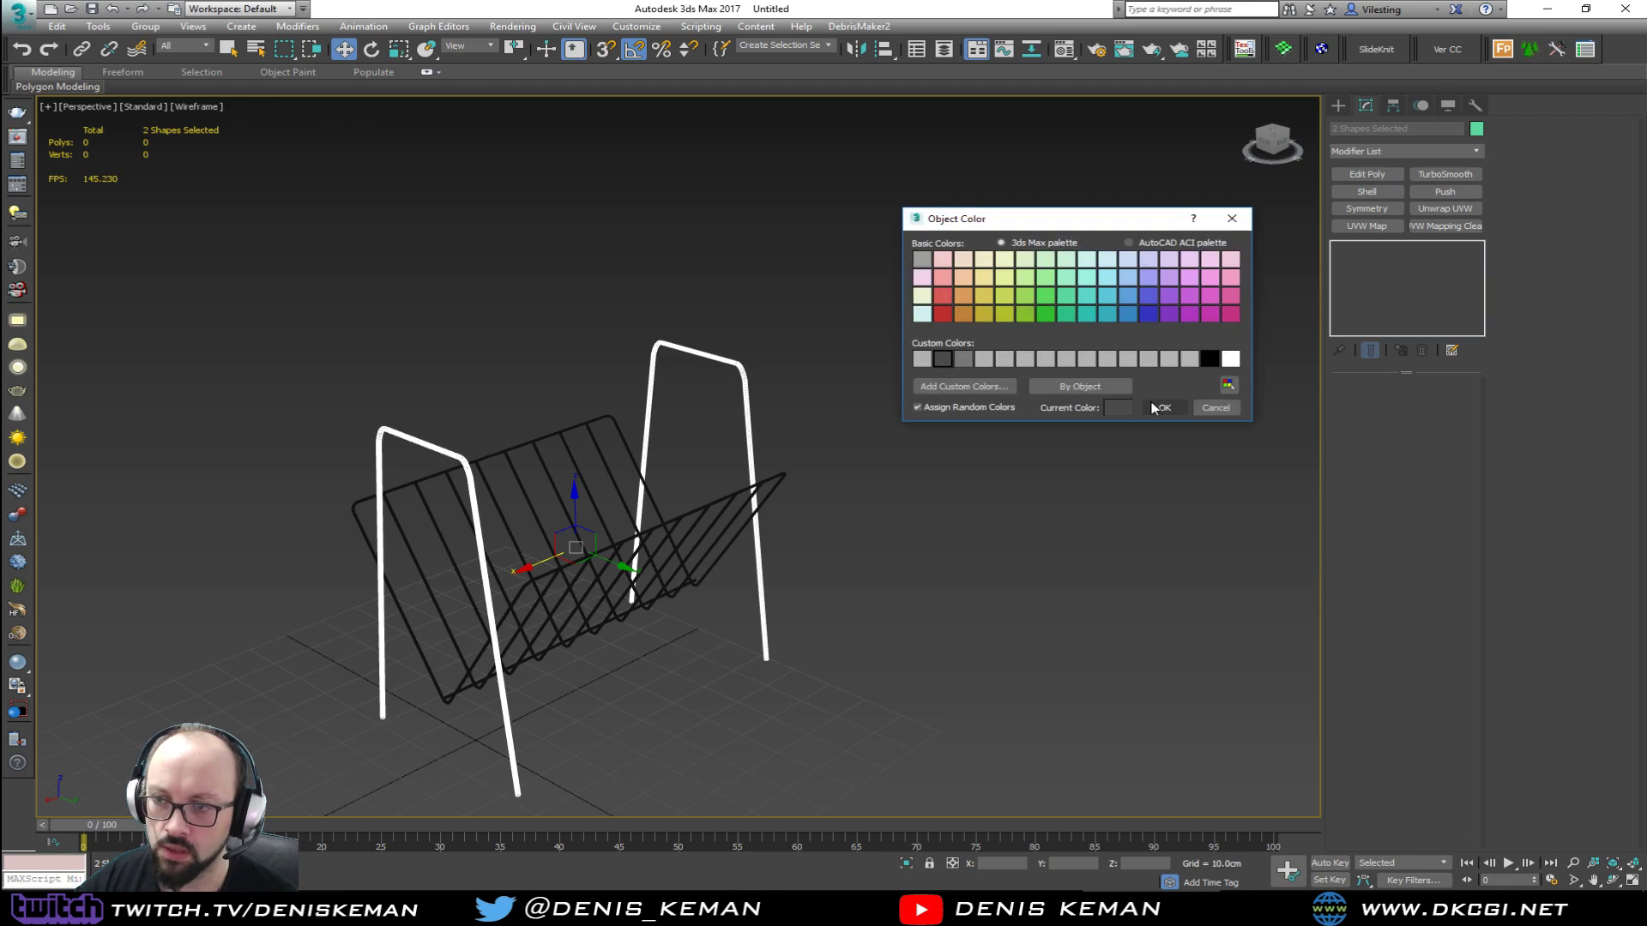
{"action": "left_click", "coordinate": [1164, 407]}
{"action": "left_click", "coordinate": [858, 438]}
{"action": "key", "text": "F4"}
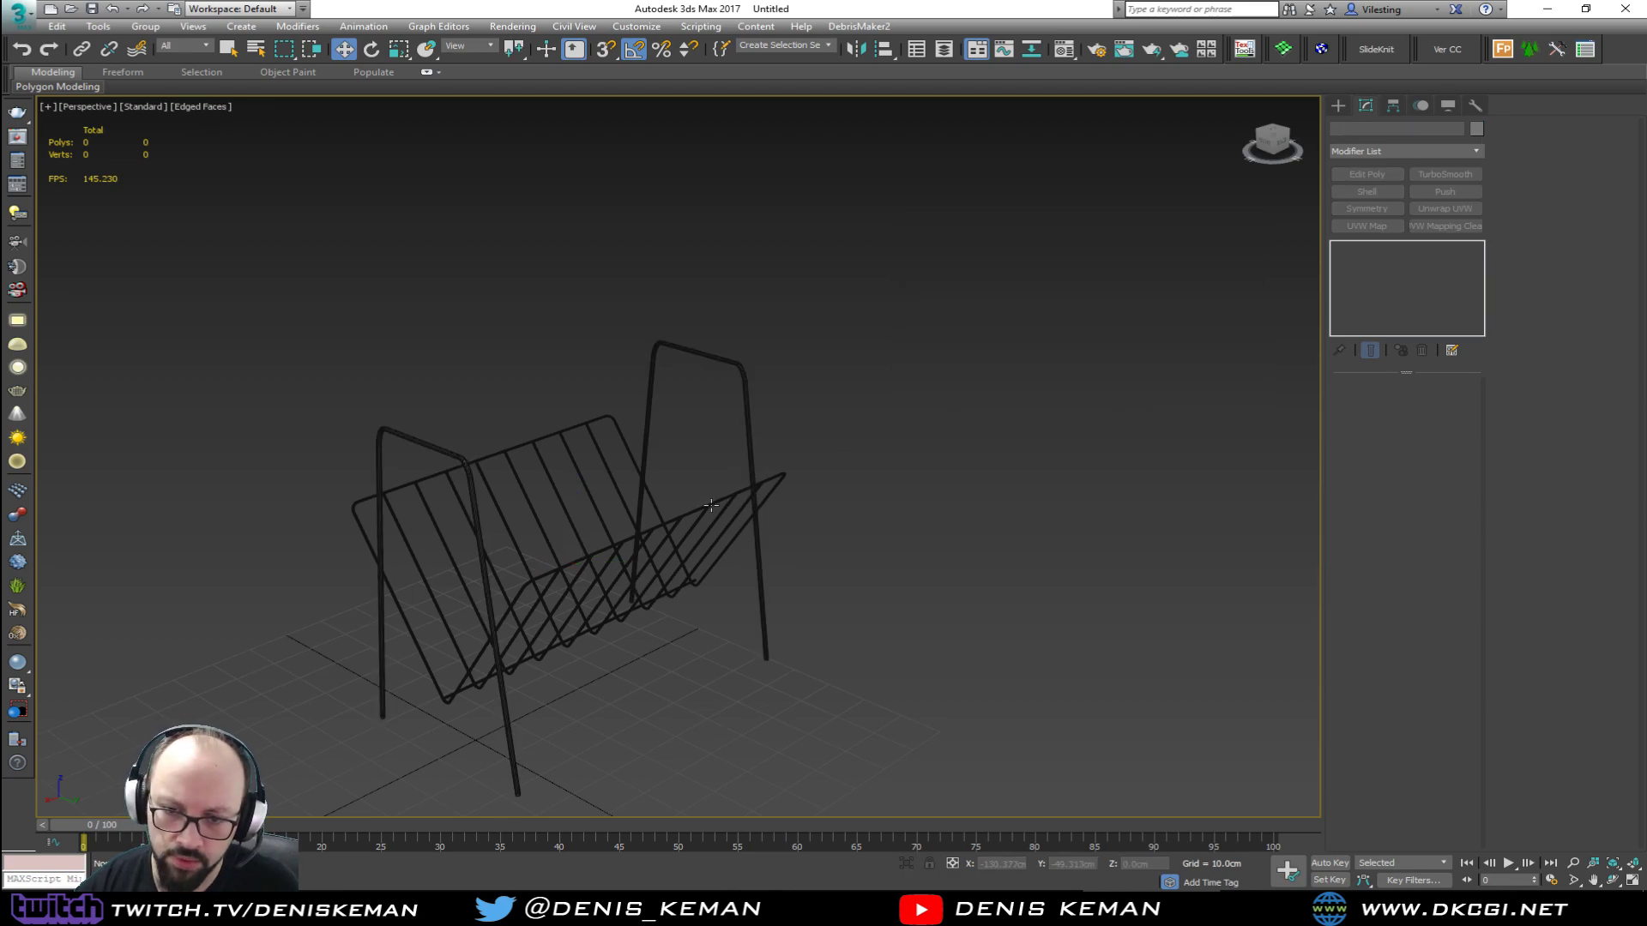
{"action": "key", "text": "F4"}
Step: Inspect the assembled rack and compare it with the side table reference photo in Discord
{"action": "scroll", "coordinate": [694, 523], "scroll_direction": "up", "scroll_amount": 5}
{"action": "scroll", "coordinate": [673, 480], "scroll_direction": "down", "scroll_amount": 6}
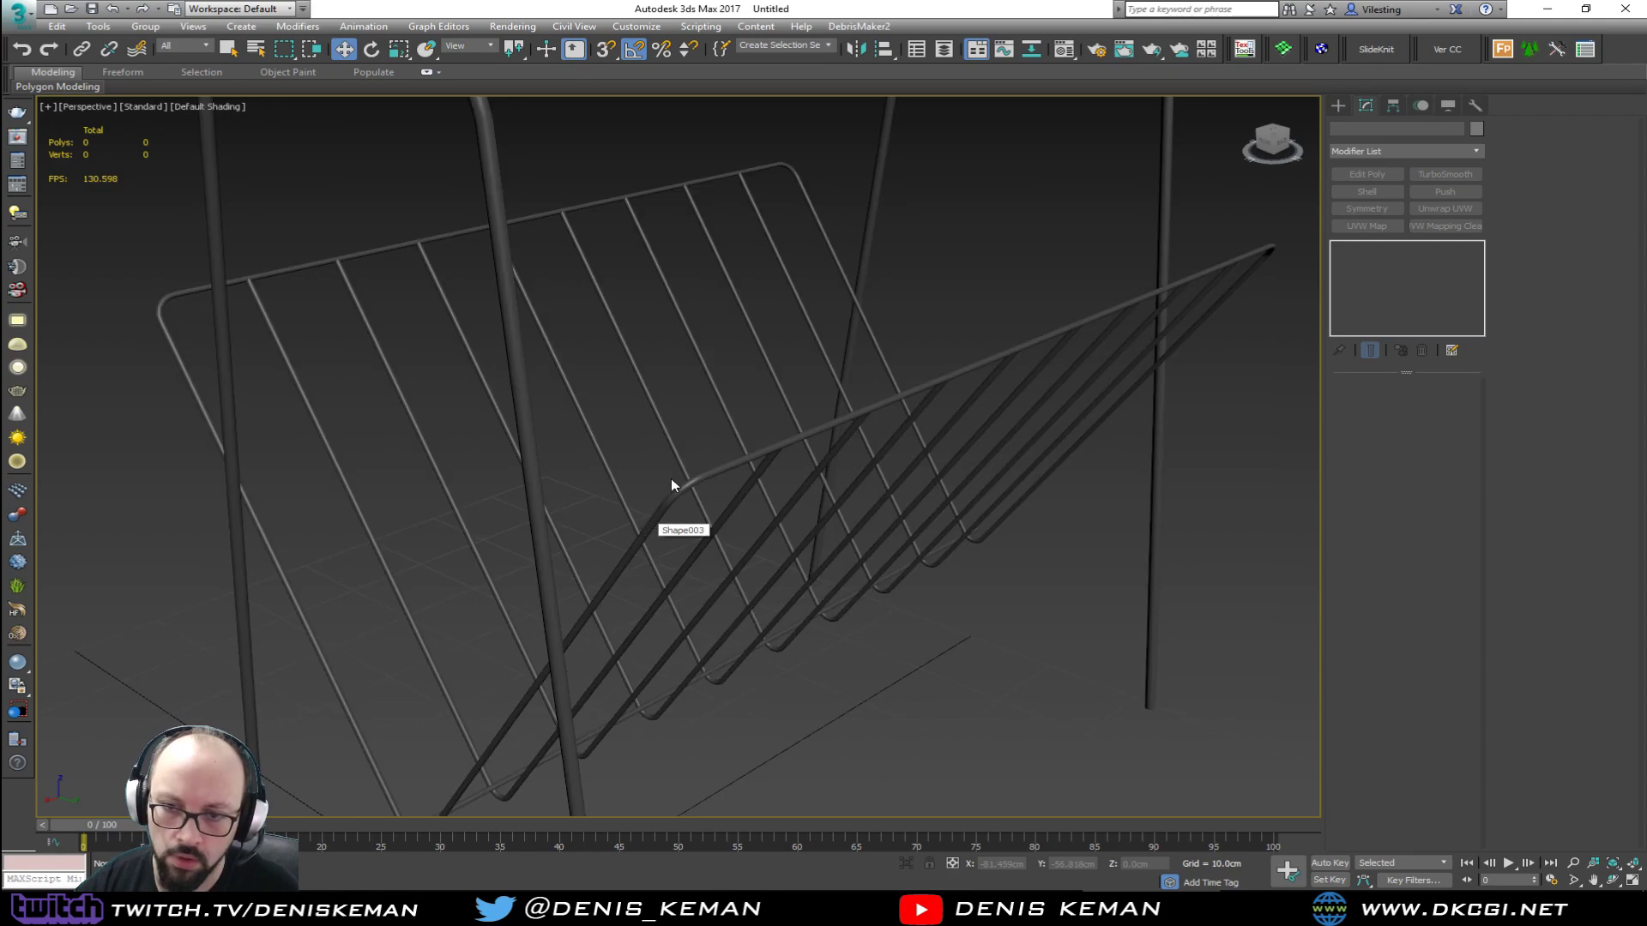
{"action": "middle_click_drag", "start_coordinate": [670, 488], "coordinate": [548, 466], "text": "alt"}
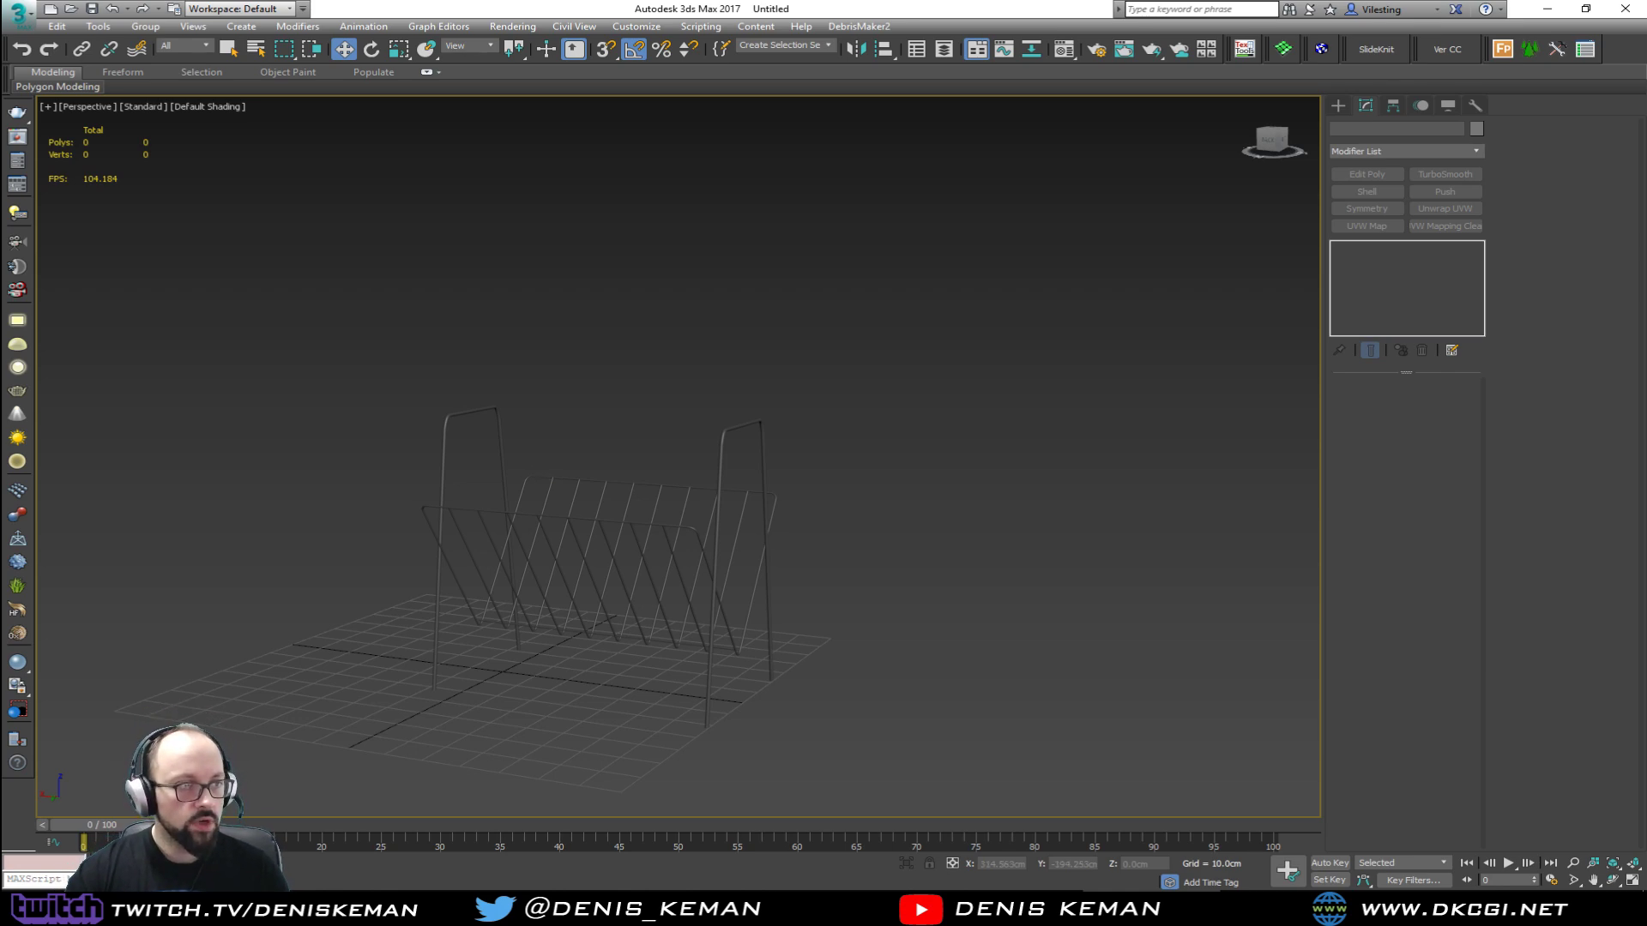
{"action": "key", "text": "alt+Tab"}
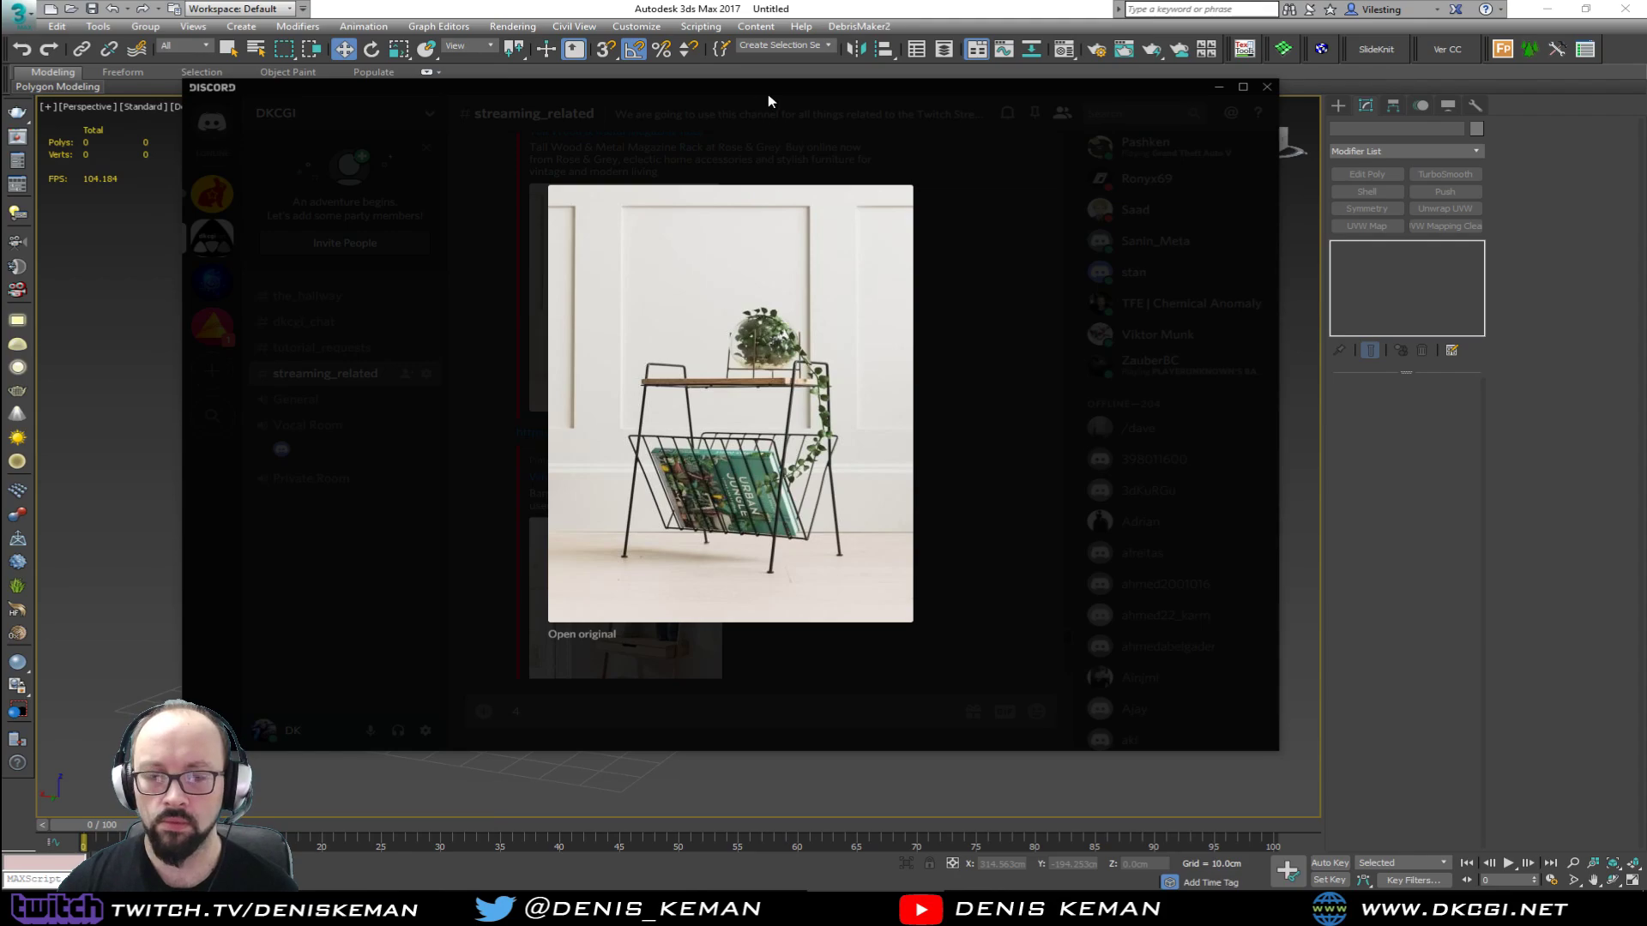
{"action": "key", "text": "alt+Tab"}
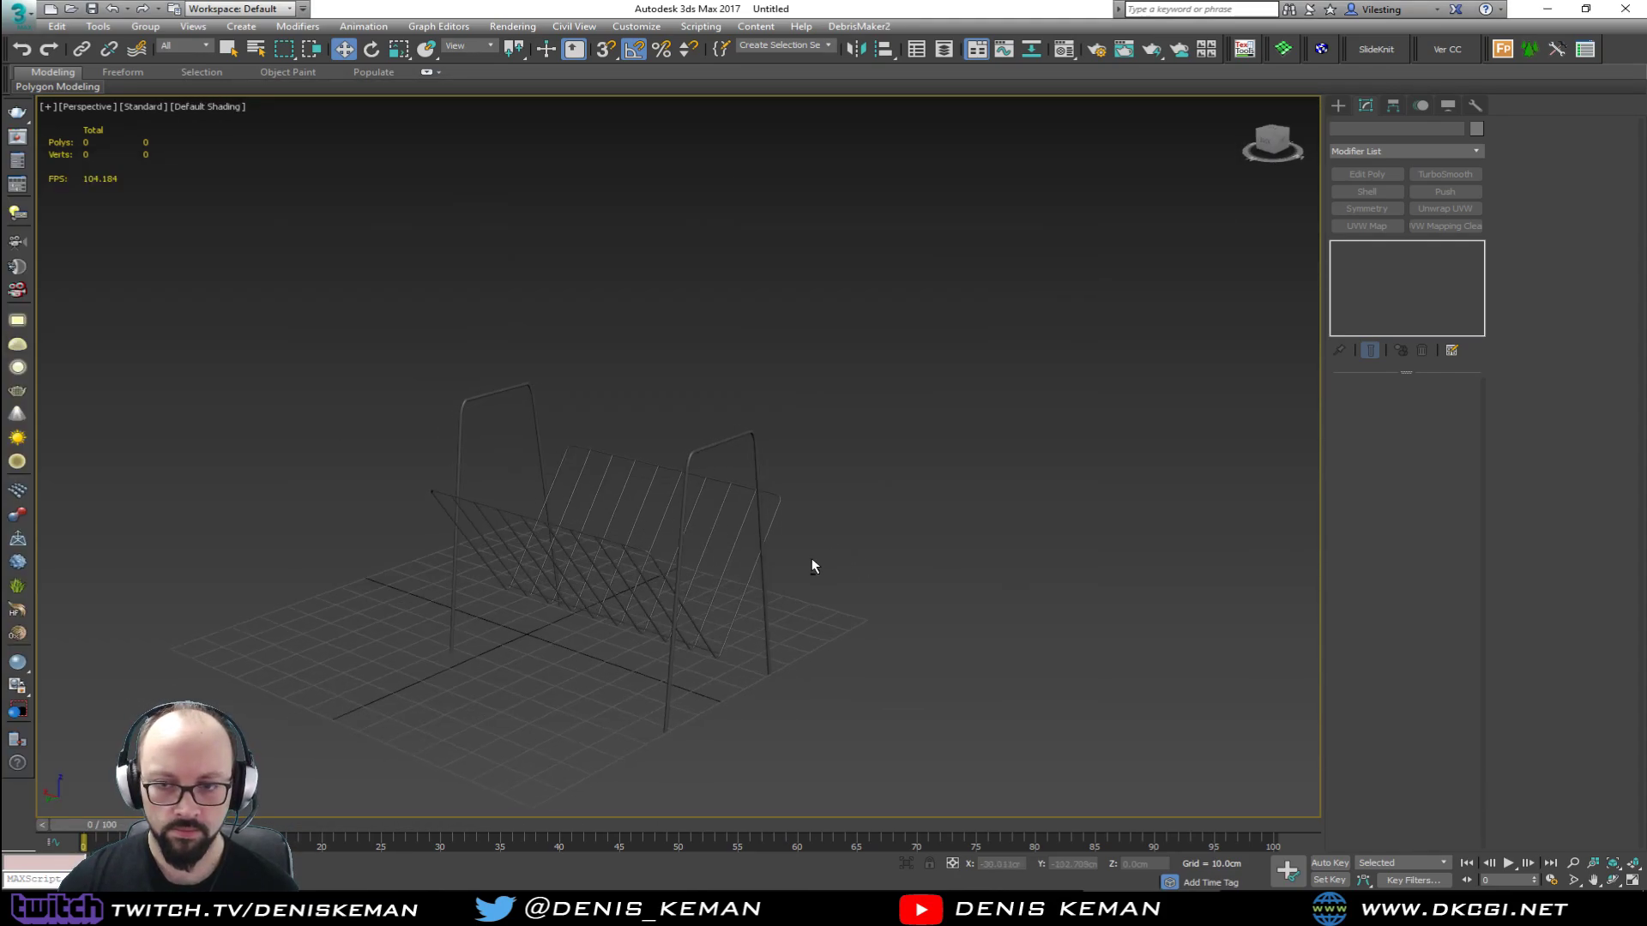
Step: Draw a plane across the rack between the leg frames in the Top view, with length 30 cm and width 75 cm
{"action": "key", "text": "alt+w"}
{"action": "middle_click", "coordinate": [513, 348]}
{"action": "key", "text": "alt+w"}
{"action": "scroll", "coordinate": [651, 472], "scroll_direction": "up", "scroll_amount": 5}
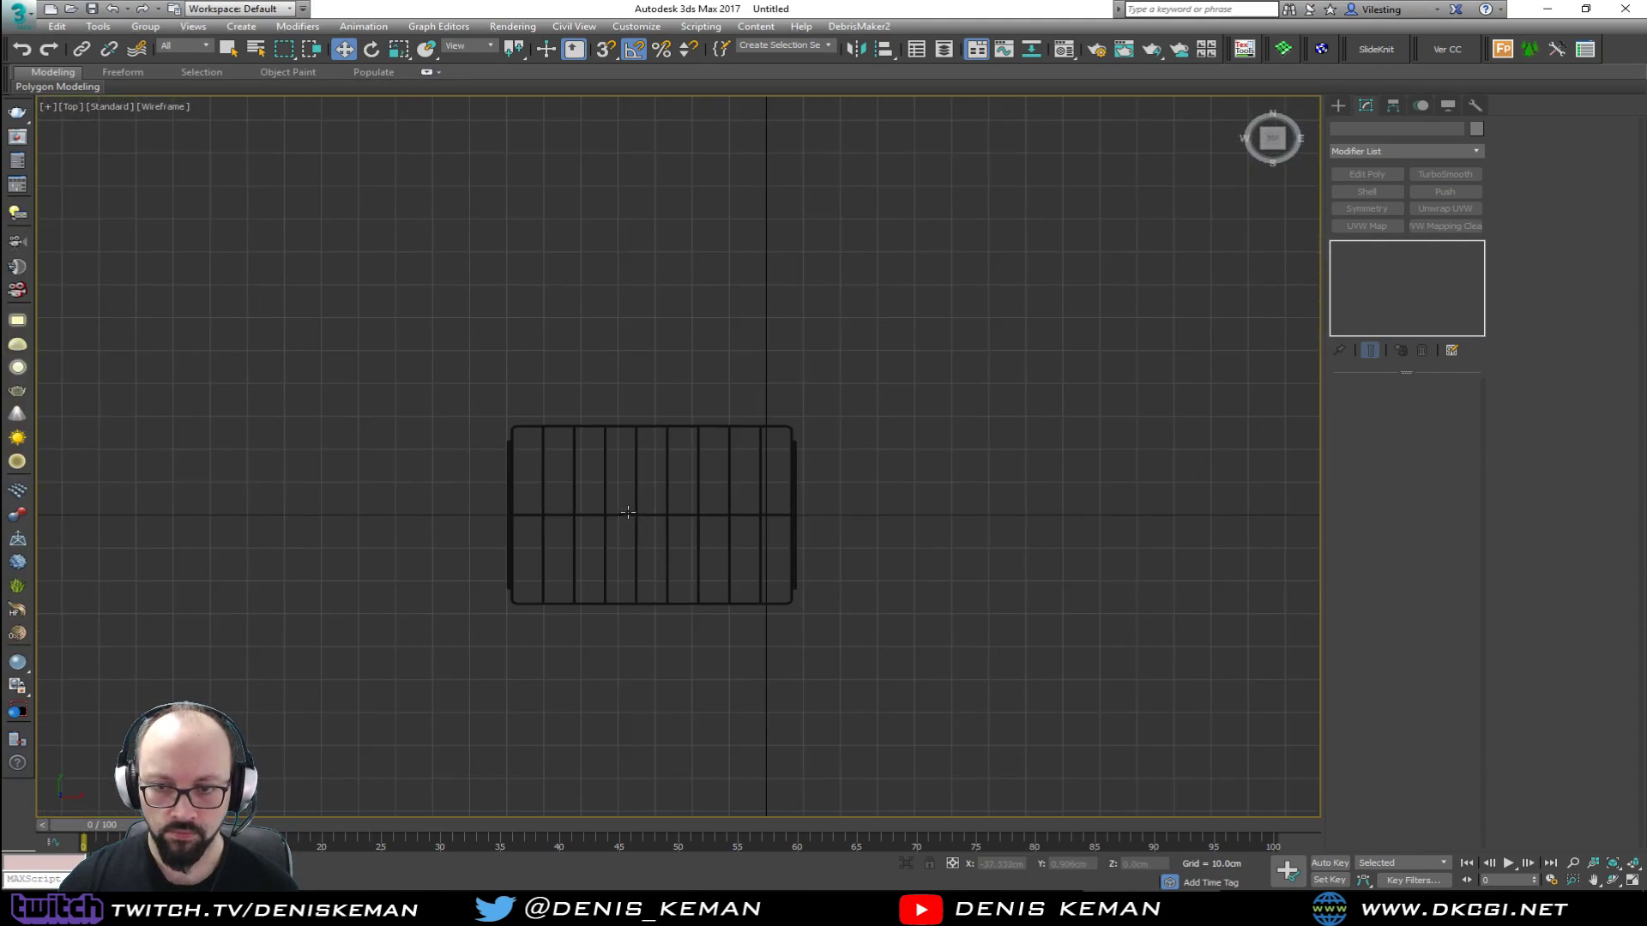
{"action": "right_click", "coordinate": [611, 446]}
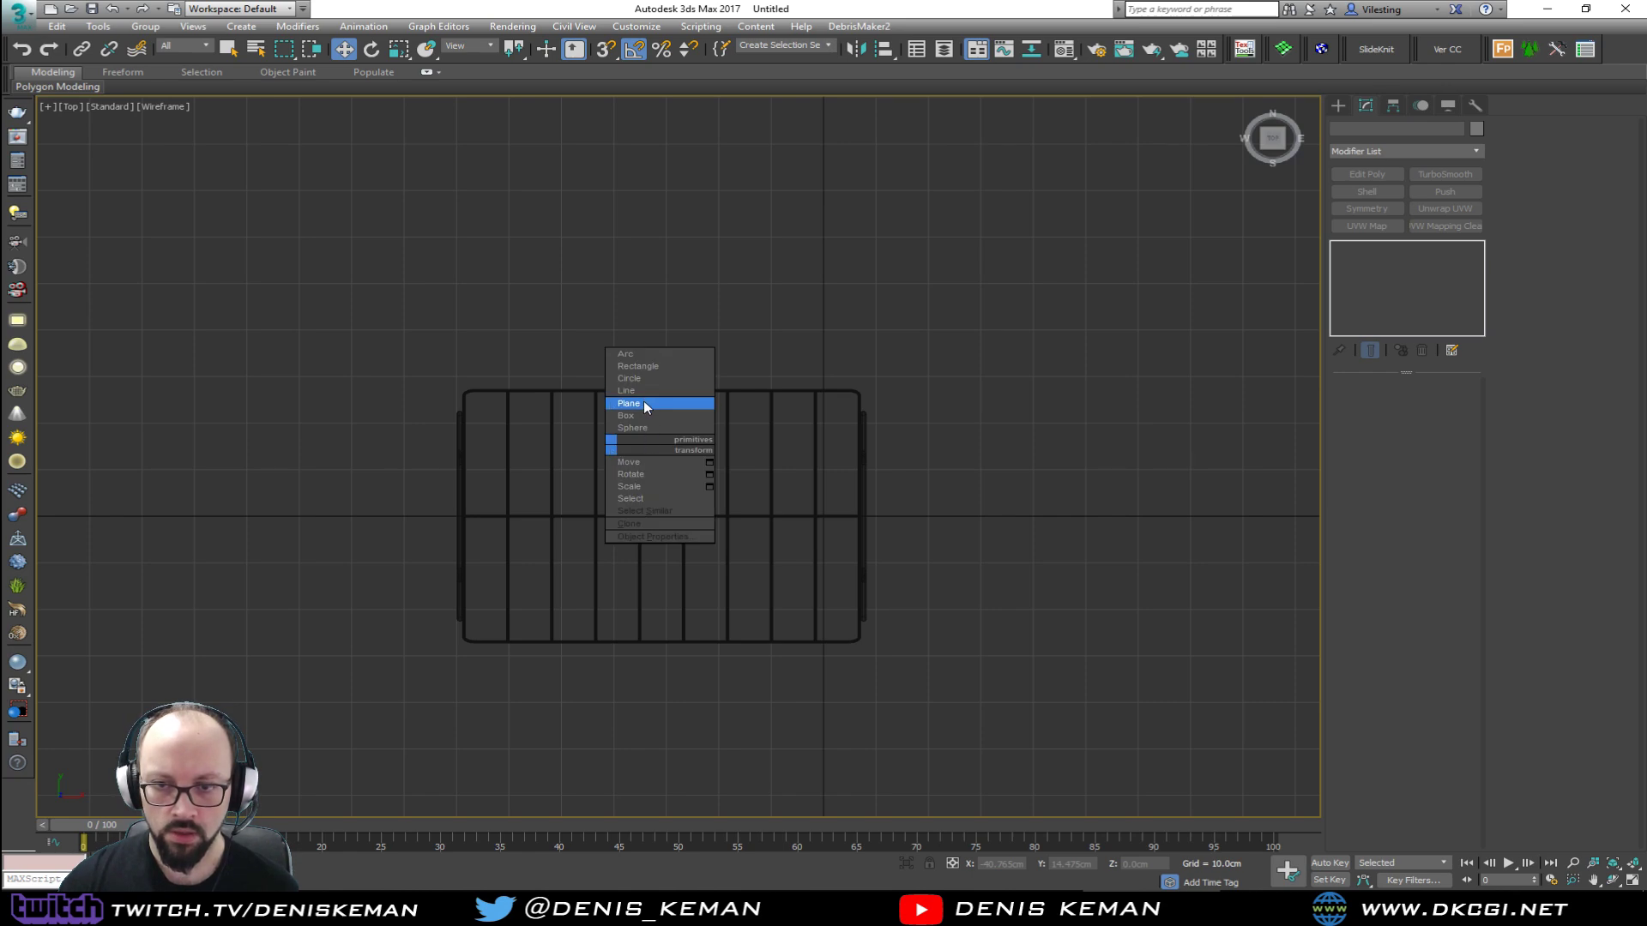
{"action": "left_click", "coordinate": [646, 406]}
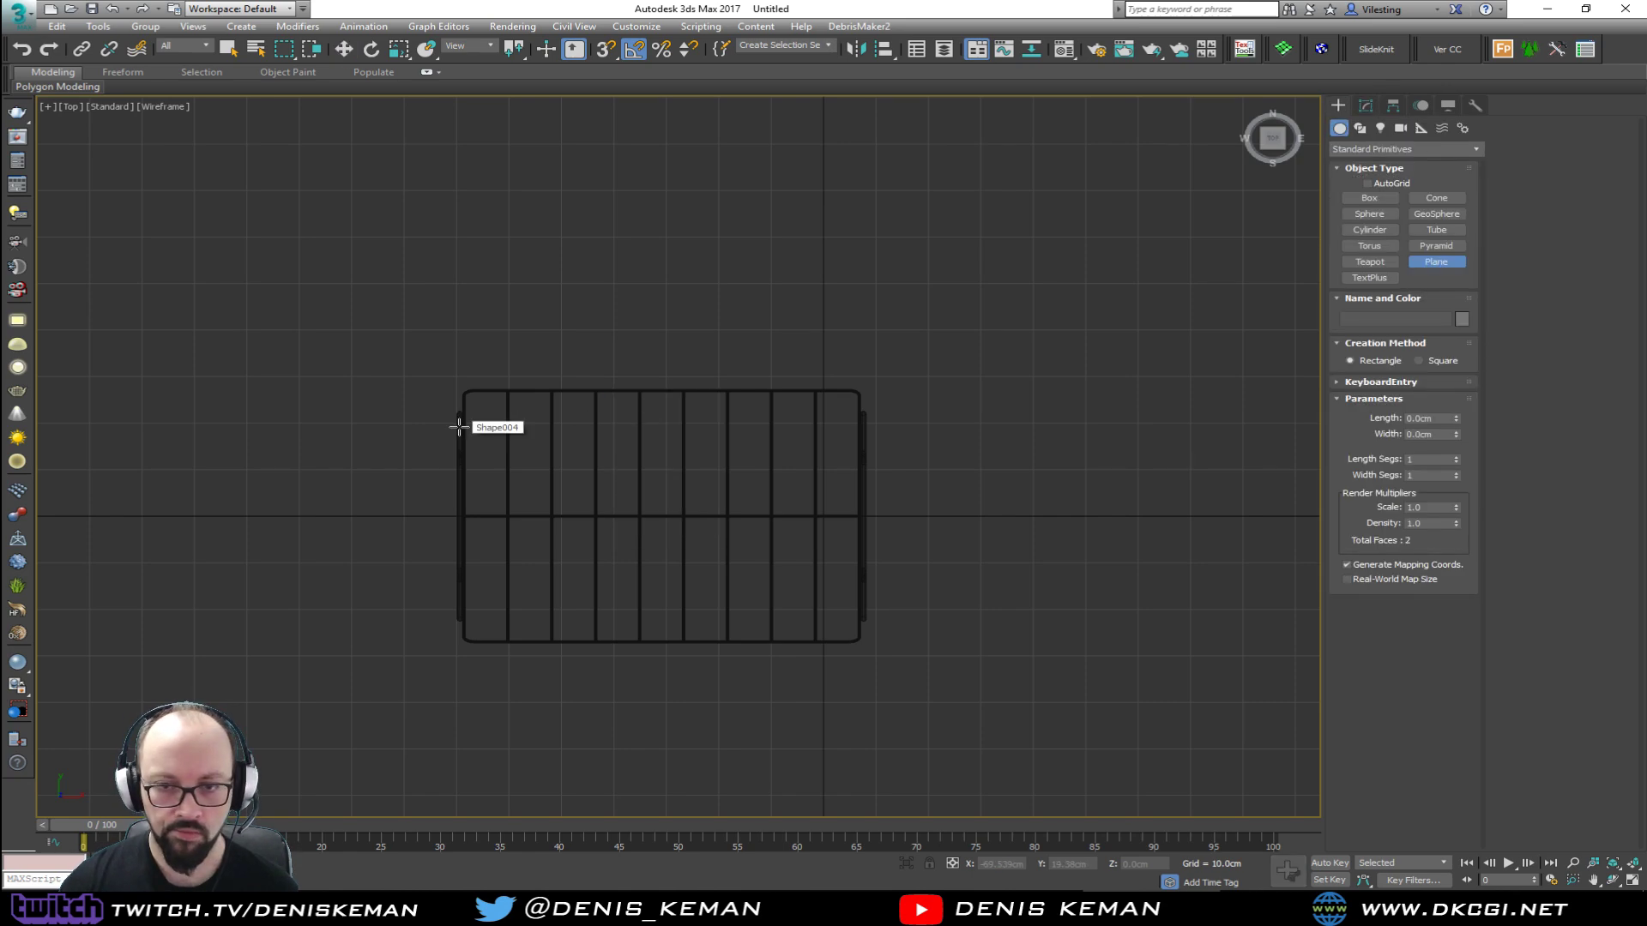
{"action": "left_click_drag", "start_coordinate": [460, 435], "coordinate": [860, 570]}
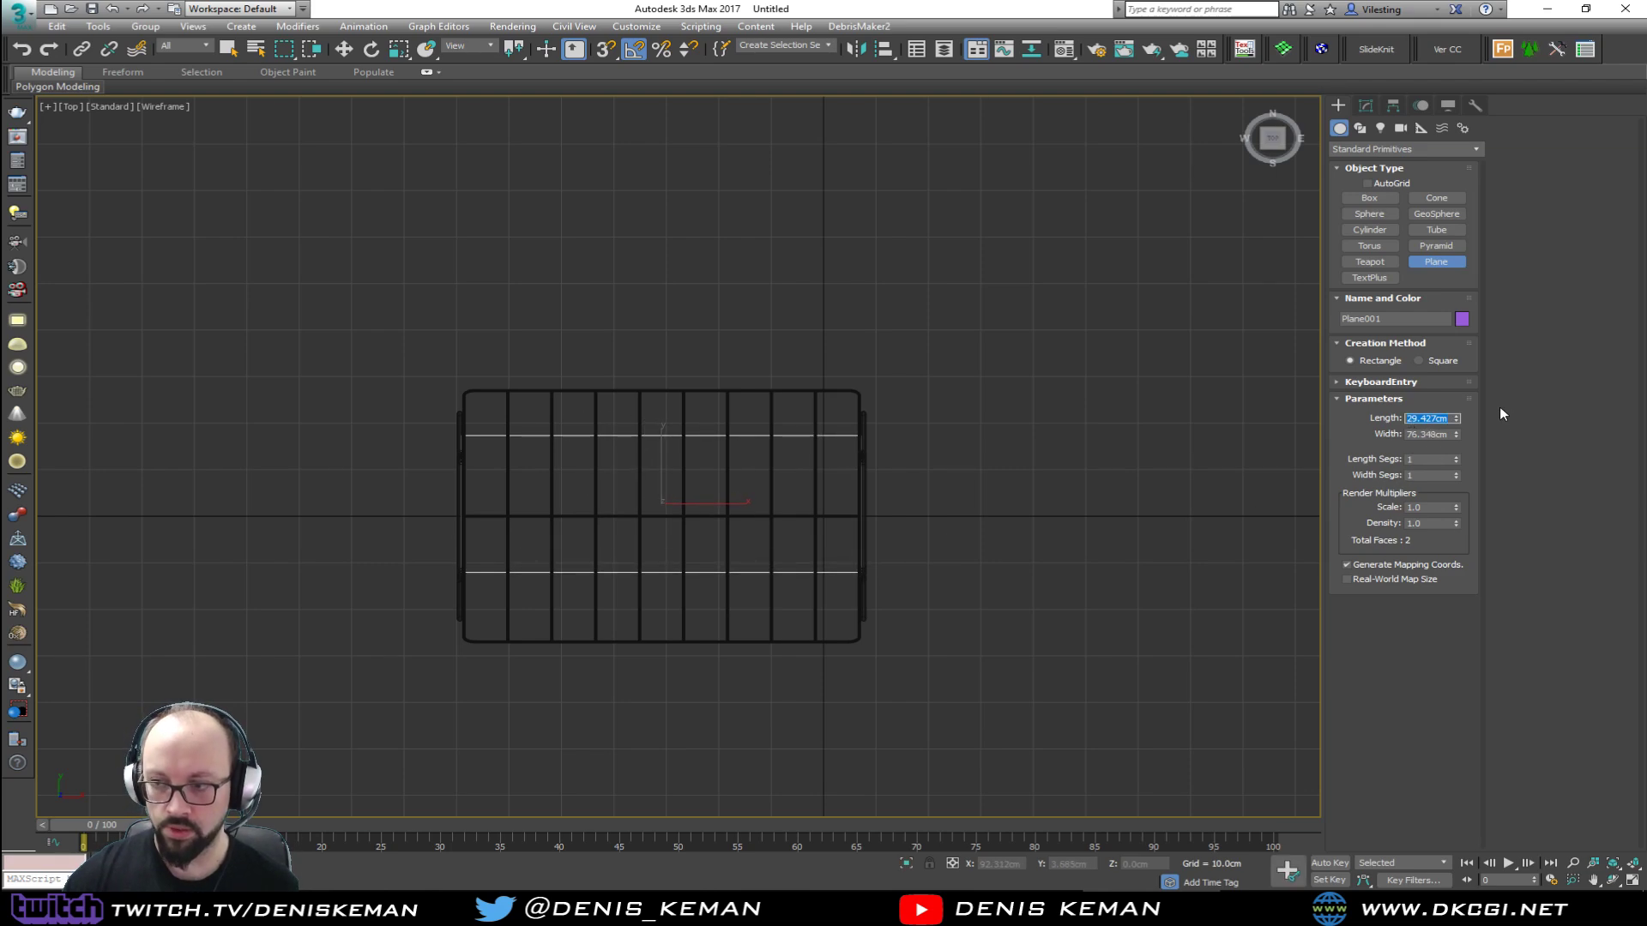
{"action": "type", "text": "30"}
{"action": "key", "text": "Tab"}
{"action": "type", "text": "75"}
{"action": "key", "text": "Return"}
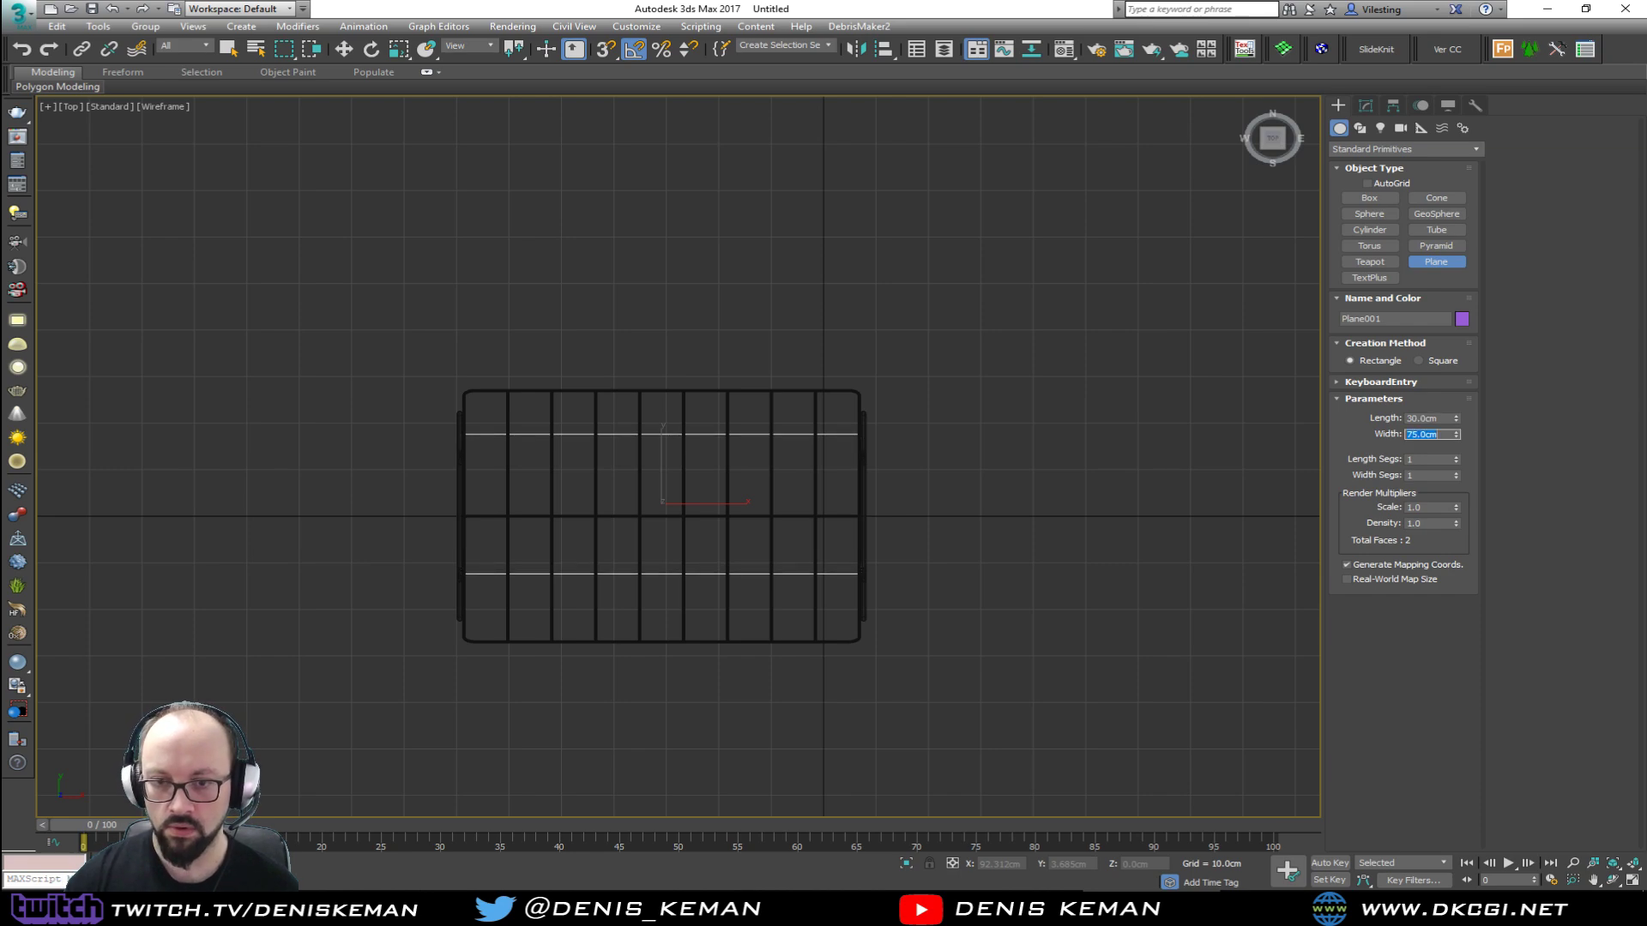
Step: Set the plane's Y position to 0 and keep its X position between the two leg frames
{"action": "key", "text": "w"}
{"action": "key", "text": "alt+w"}
{"action": "right_click", "coordinate": [1114, 592]}
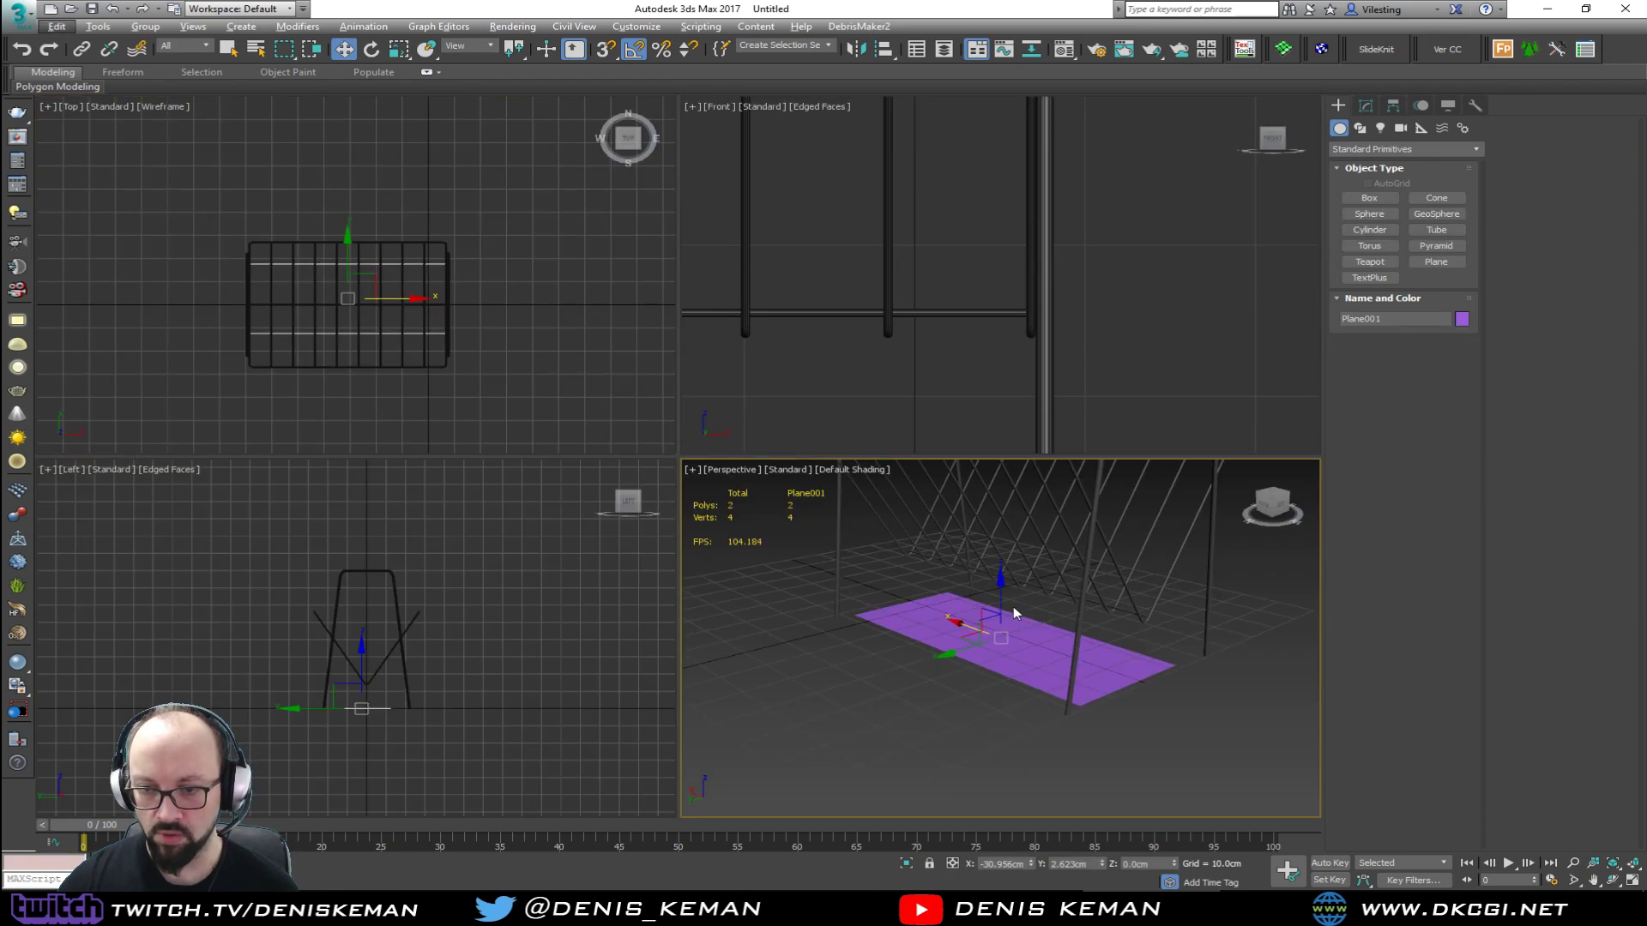
{"action": "middle_click_drag", "start_coordinate": [961, 632], "coordinate": [1097, 849], "text": "alt"}
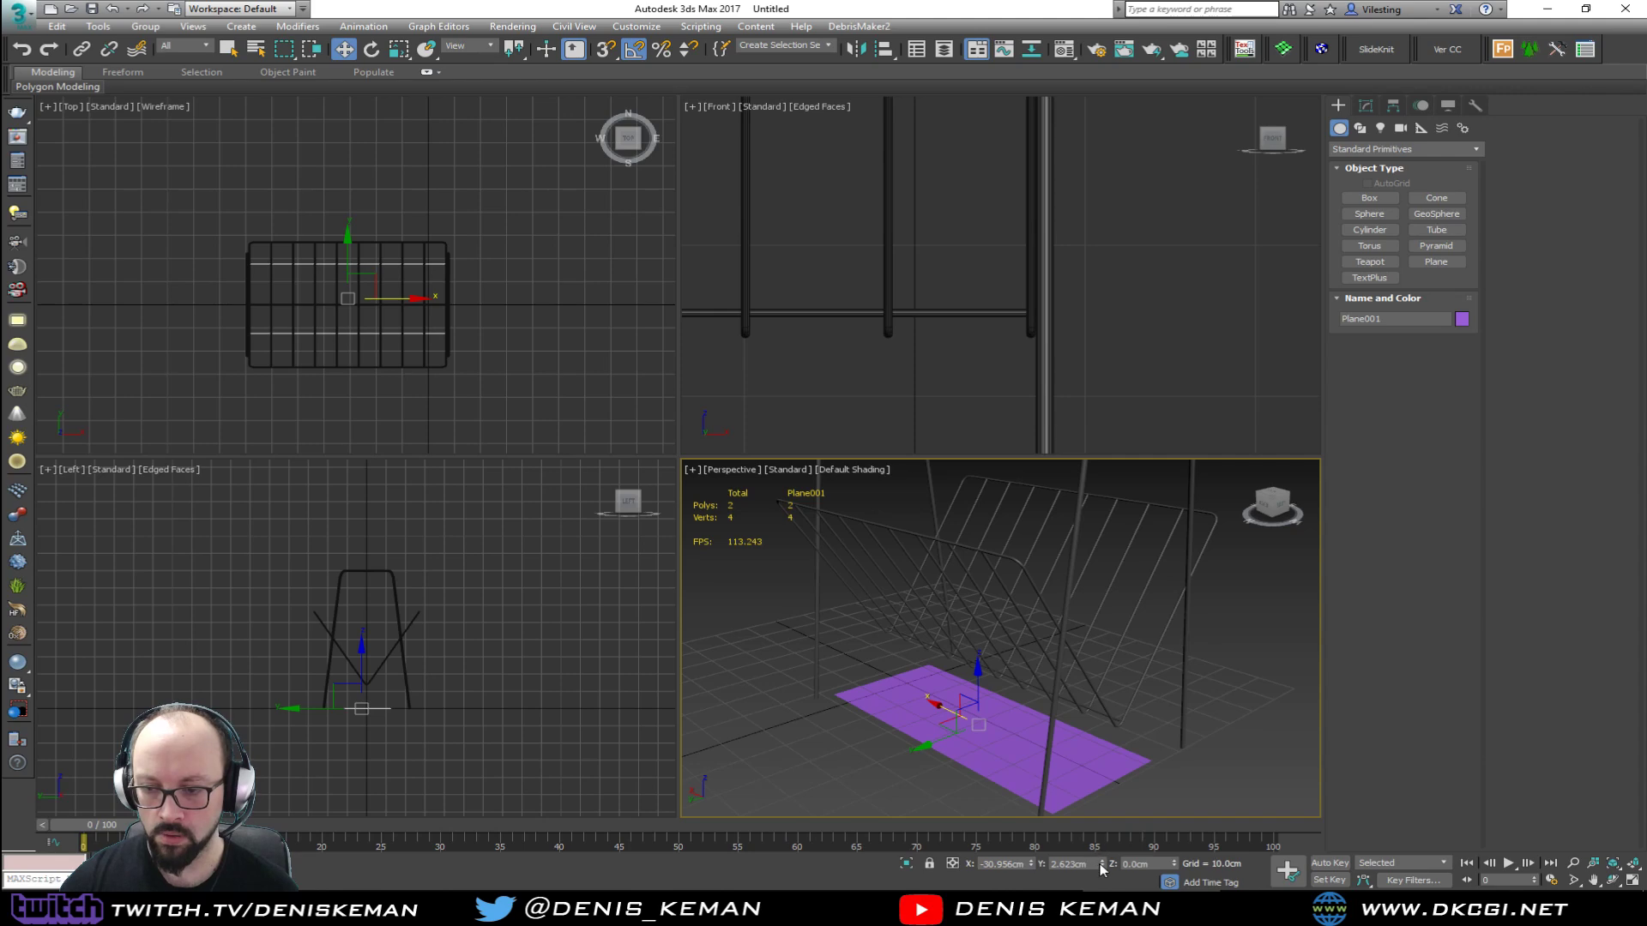
{"action": "right_click", "coordinate": [1101, 868]}
{"action": "right_click", "coordinate": [1030, 864]}
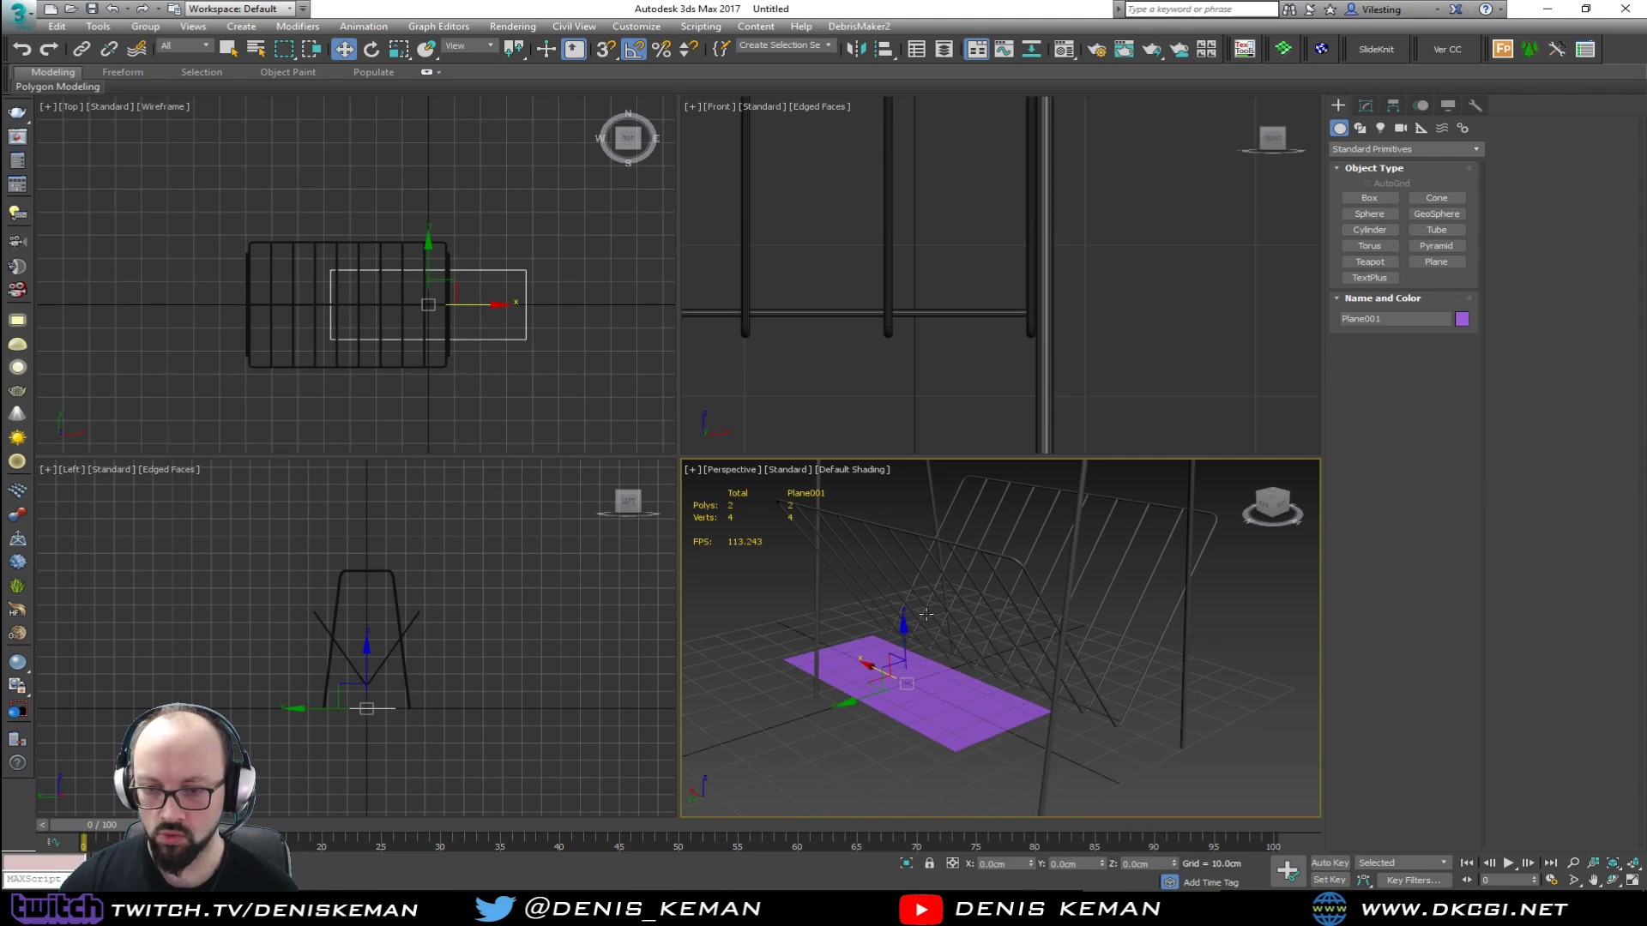
{"action": "key", "text": "ctrl+z"}
Step: Raise the plane vertically between the leg frames to a Z height of about 65.4 cm as the tabletop
{"action": "middle_click_drag", "start_coordinate": [1000, 563], "coordinate": [1036, 630]}
{"action": "scroll", "coordinate": [978, 638], "scroll_direction": "down", "scroll_amount": 3}
{"action": "right_click", "coordinate": [426, 568]}
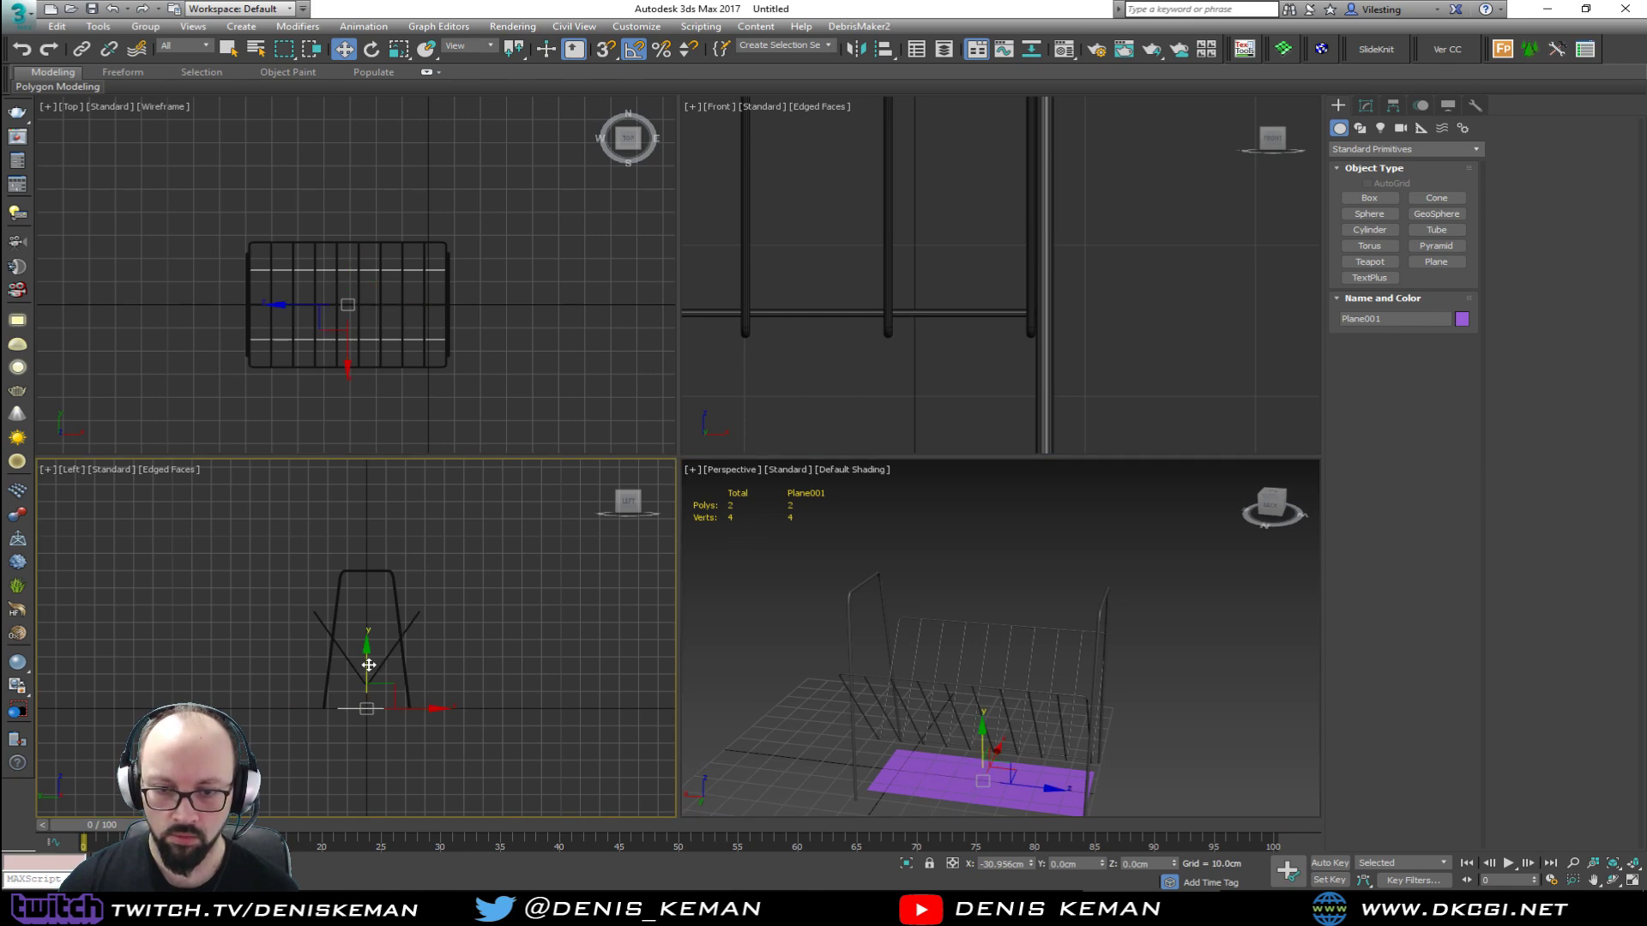
{"action": "left_click_drag", "start_coordinate": [369, 665], "coordinate": [370, 552]}
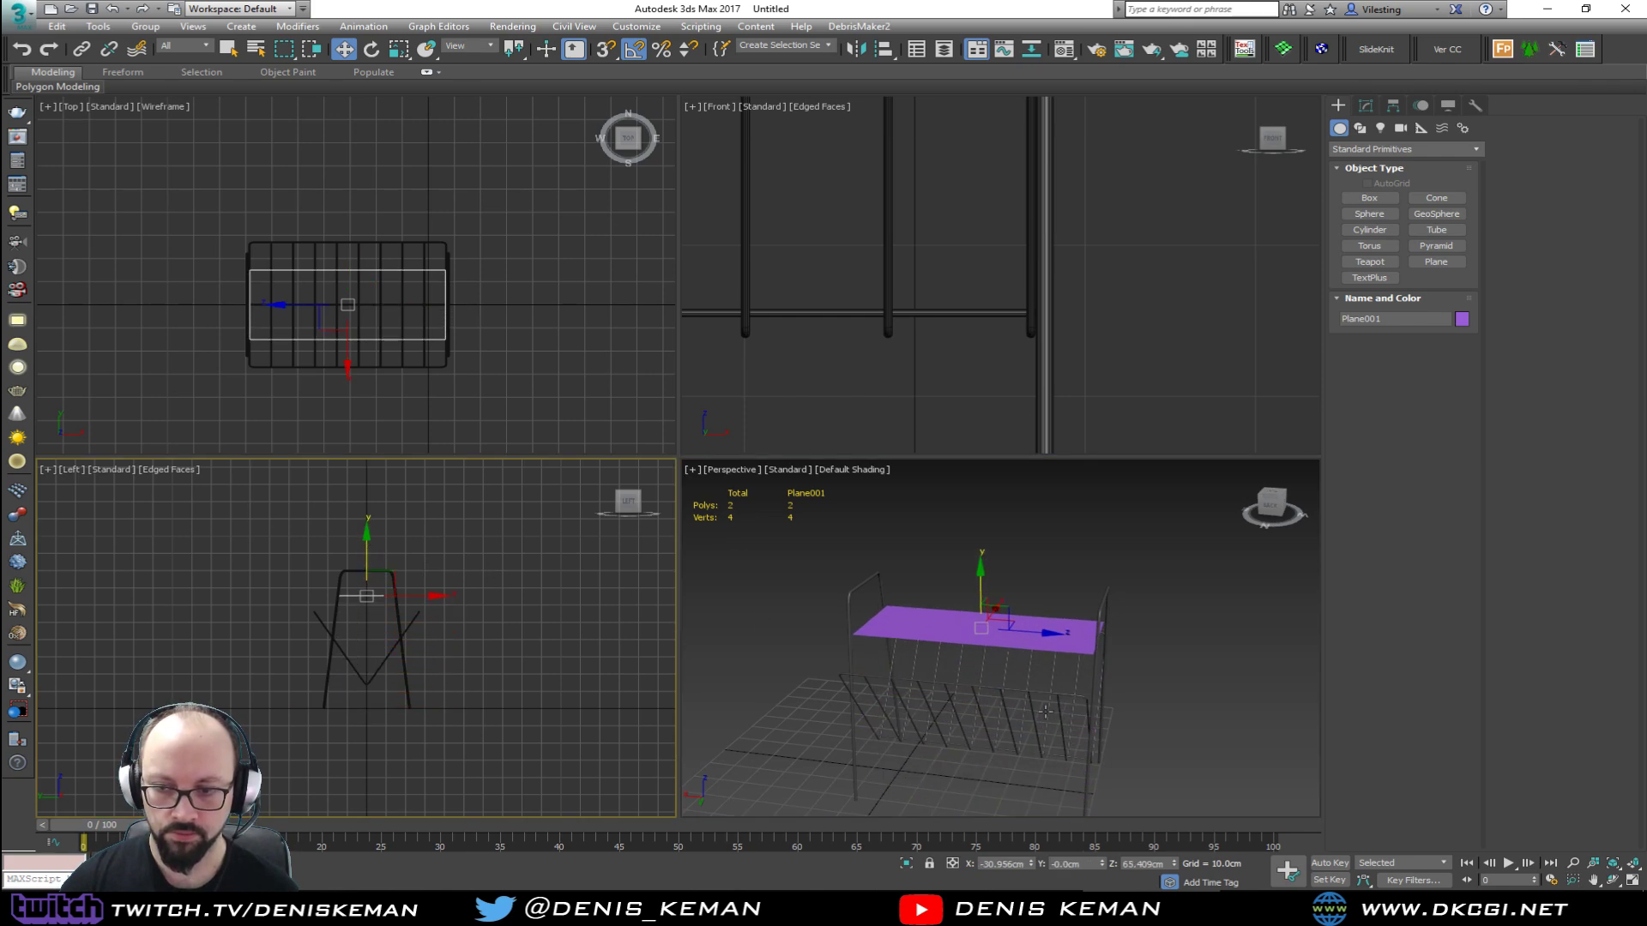
{"action": "right_click", "coordinate": [925, 612]}
{"action": "key", "text": "alt+w"}
{"action": "middle_click_drag", "start_coordinate": [924, 611], "coordinate": [885, 612], "text": "alt"}
{"action": "scroll", "coordinate": [794, 502], "scroll_direction": "up", "scroll_amount": 8}
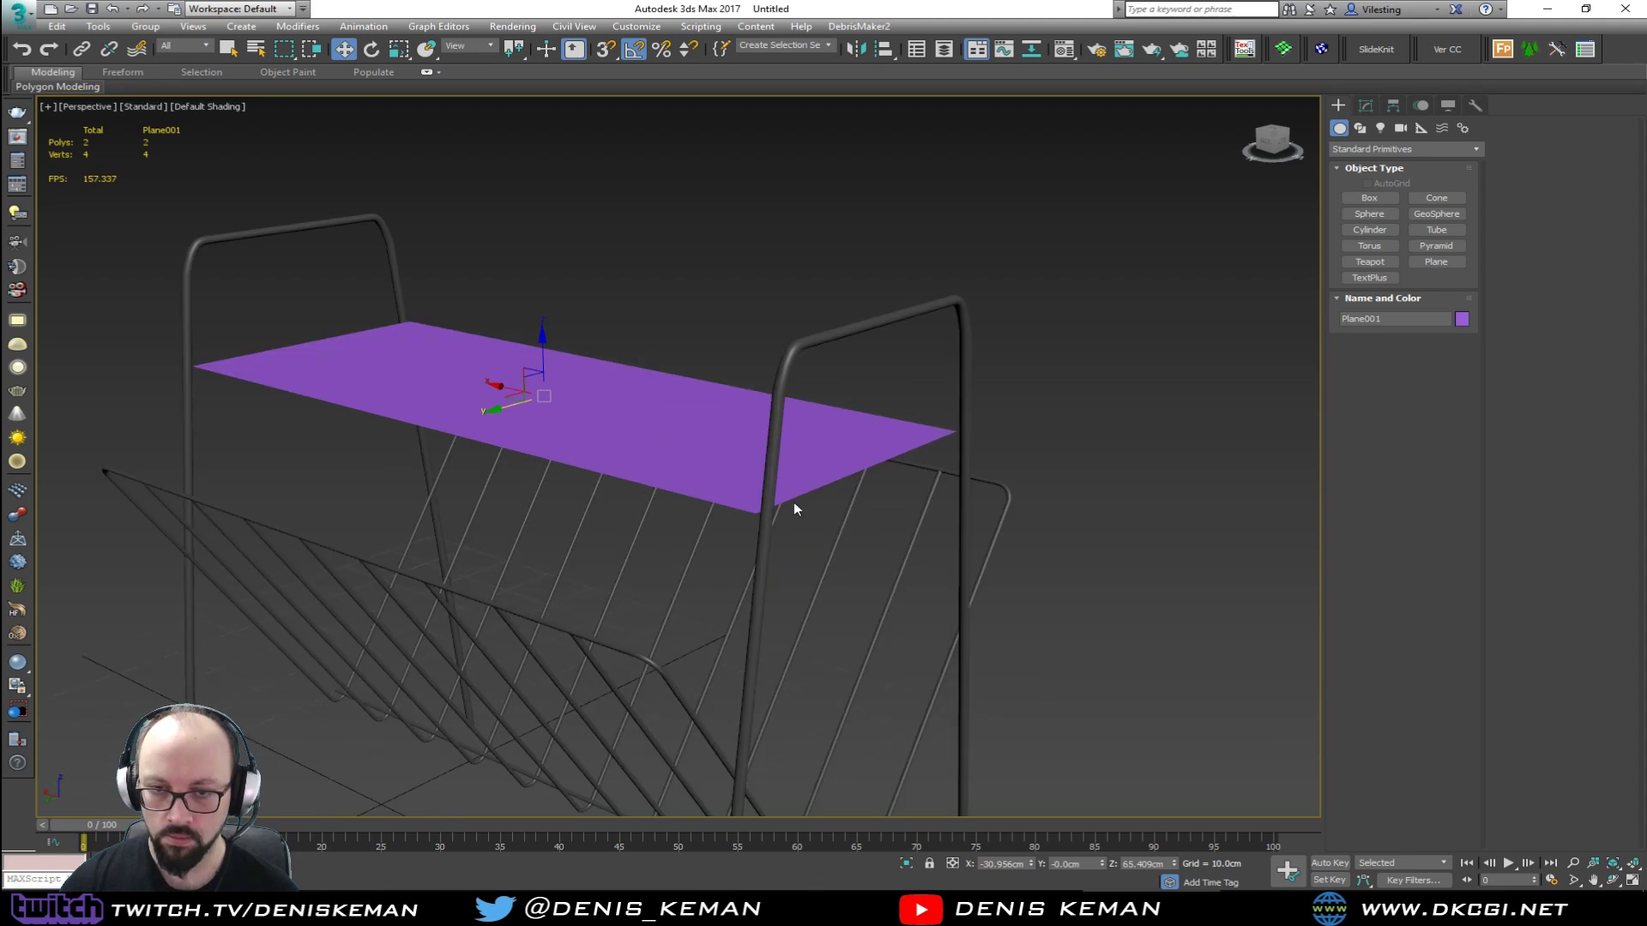
Step: Thicken the tabletop plane with a Shell modifier, using inner amount 3 cm and outer amount 0 cm
{"action": "left_click", "coordinate": [1365, 106]}
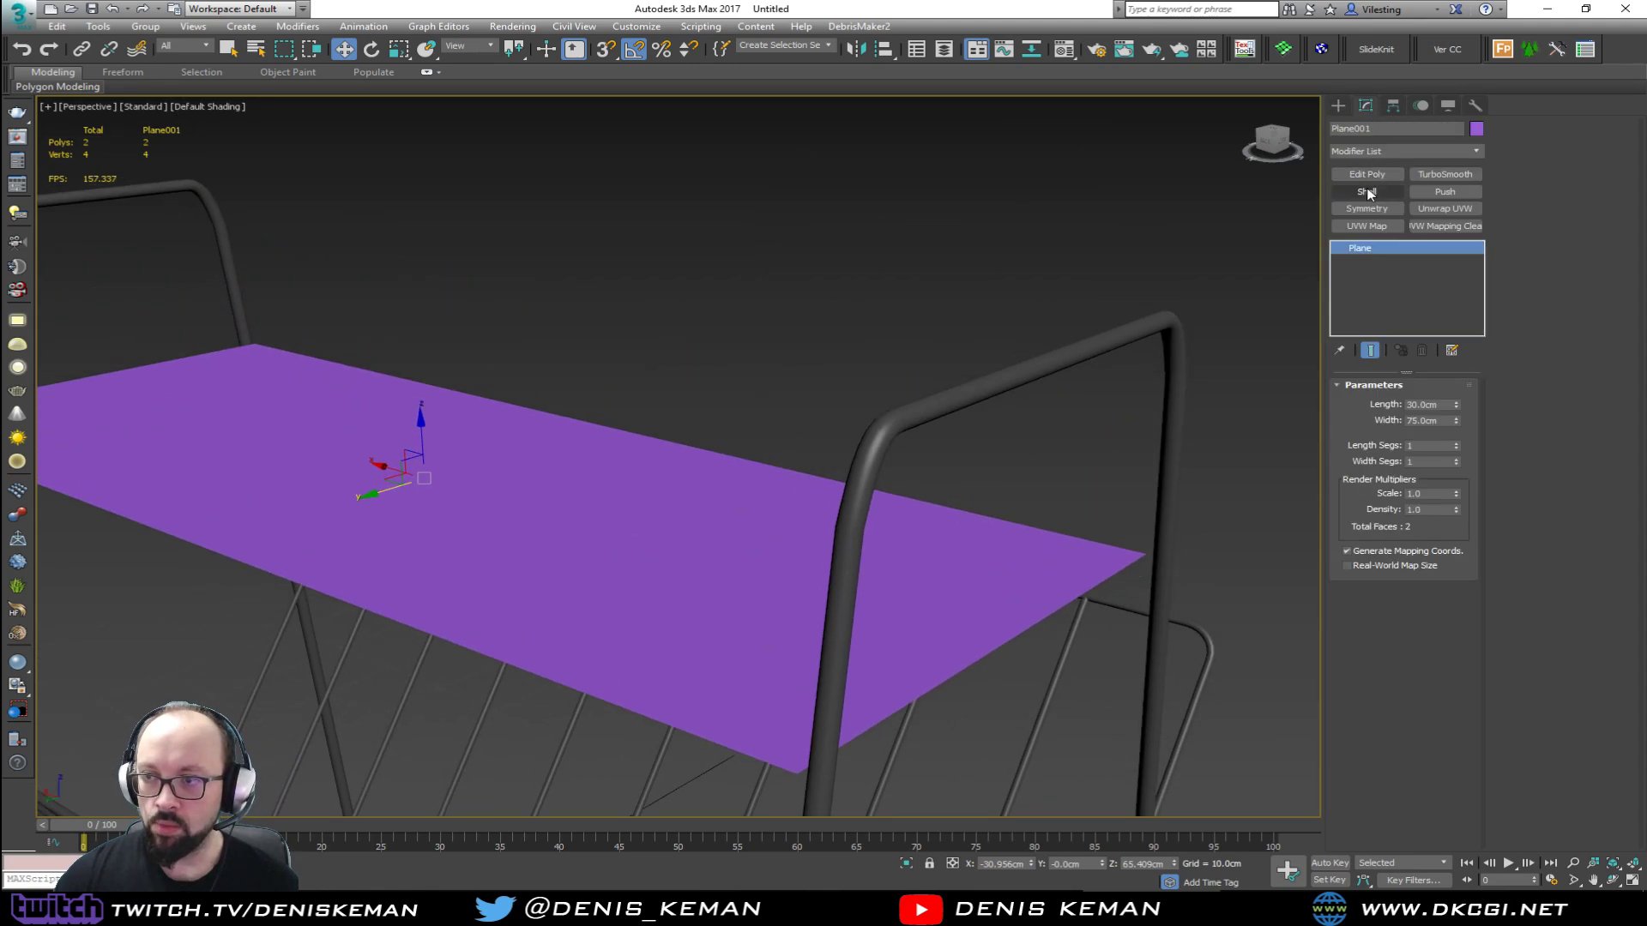
{"action": "left_click", "coordinate": [1368, 199]}
{"action": "mouse_move", "coordinate": [994, 431]}
{"action": "middle_mouse_down", "text": "alt"}
{"action": "mouse_move", "coordinate": [1032, 428]}
{"action": "mouse_move", "coordinate": [1000, 412]}
{"action": "middle_mouse_up", "text": "alt"}
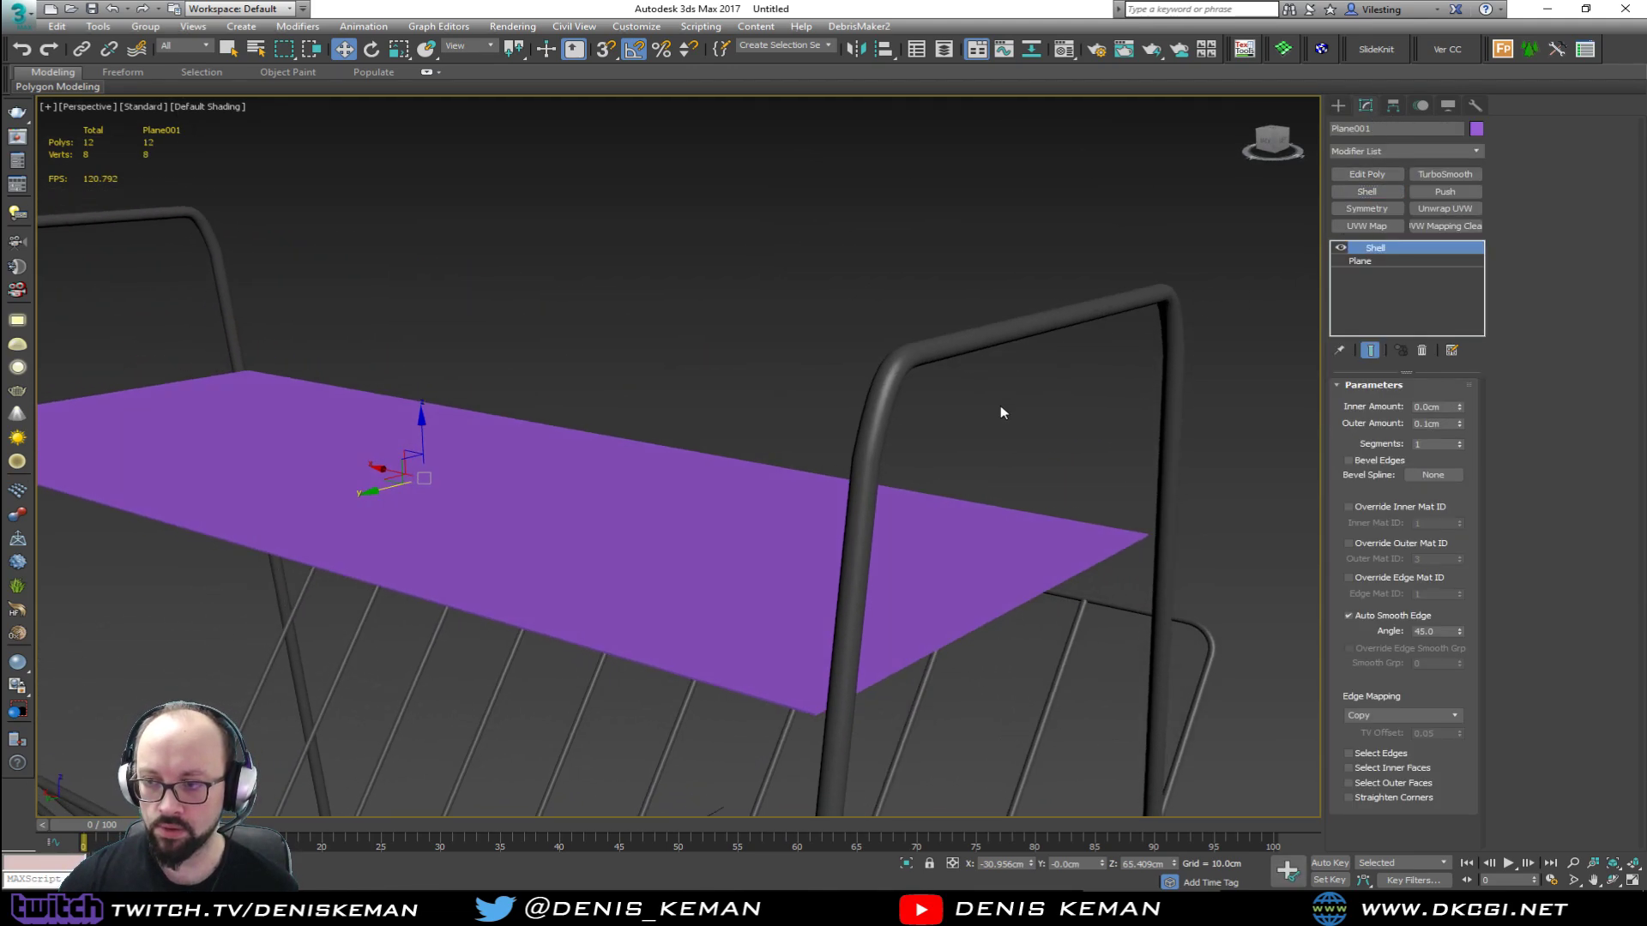
{"action": "key", "text": "F4"}
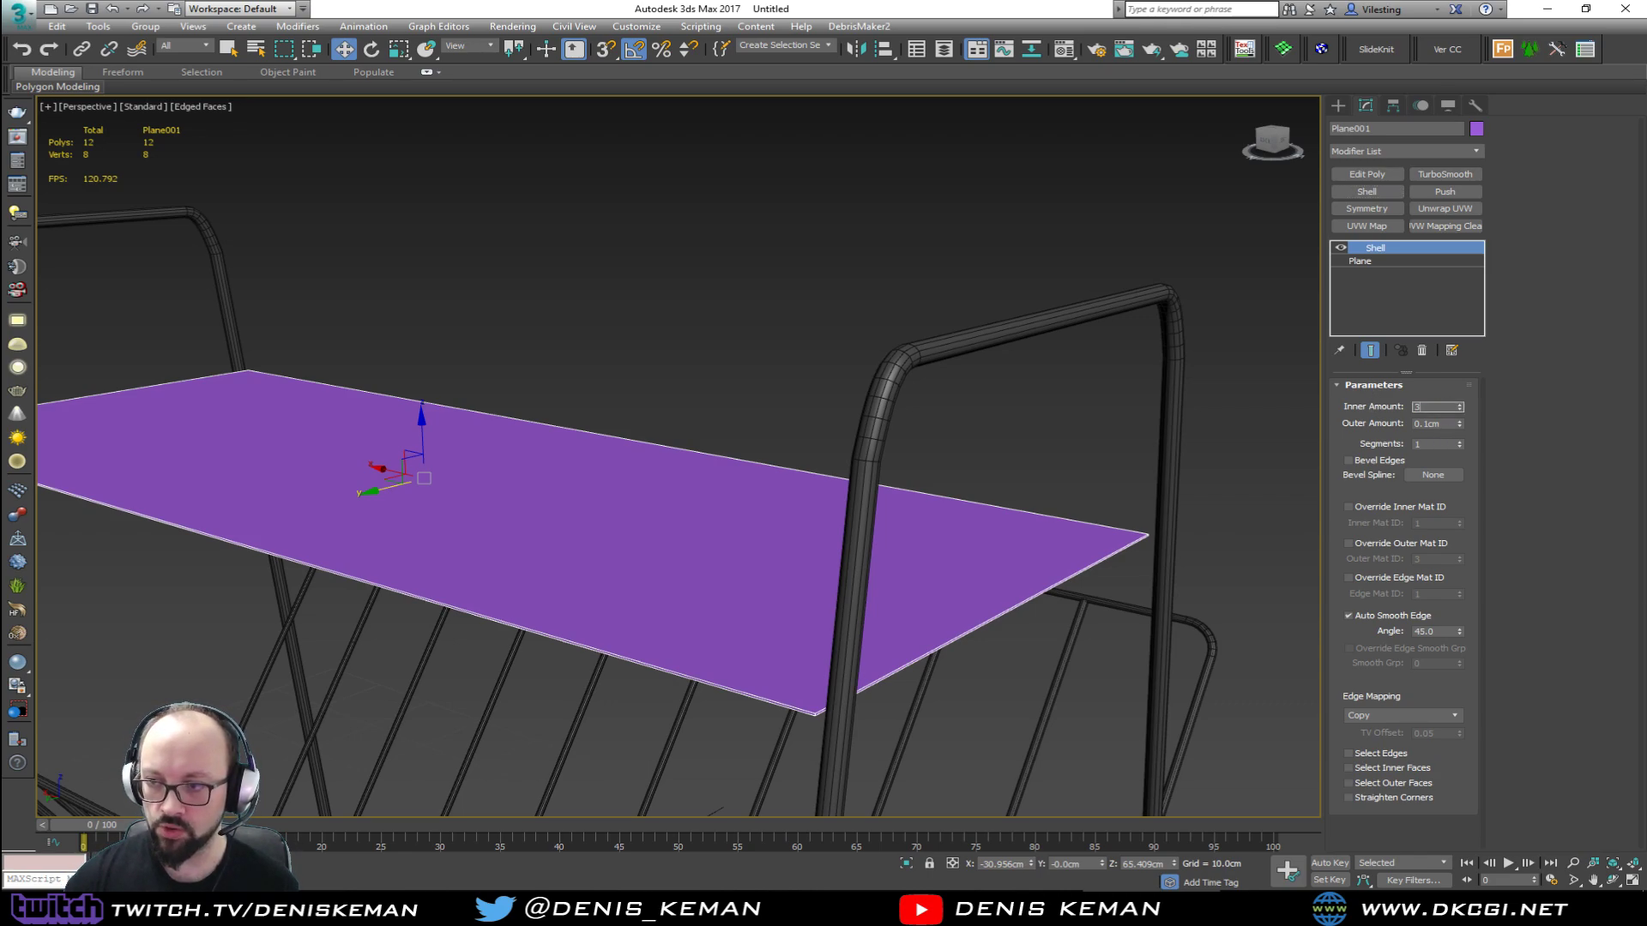
{"action": "key", "text": "Tab"}
{"action": "type", "text": "0"}
{"action": "key", "text": "Return"}
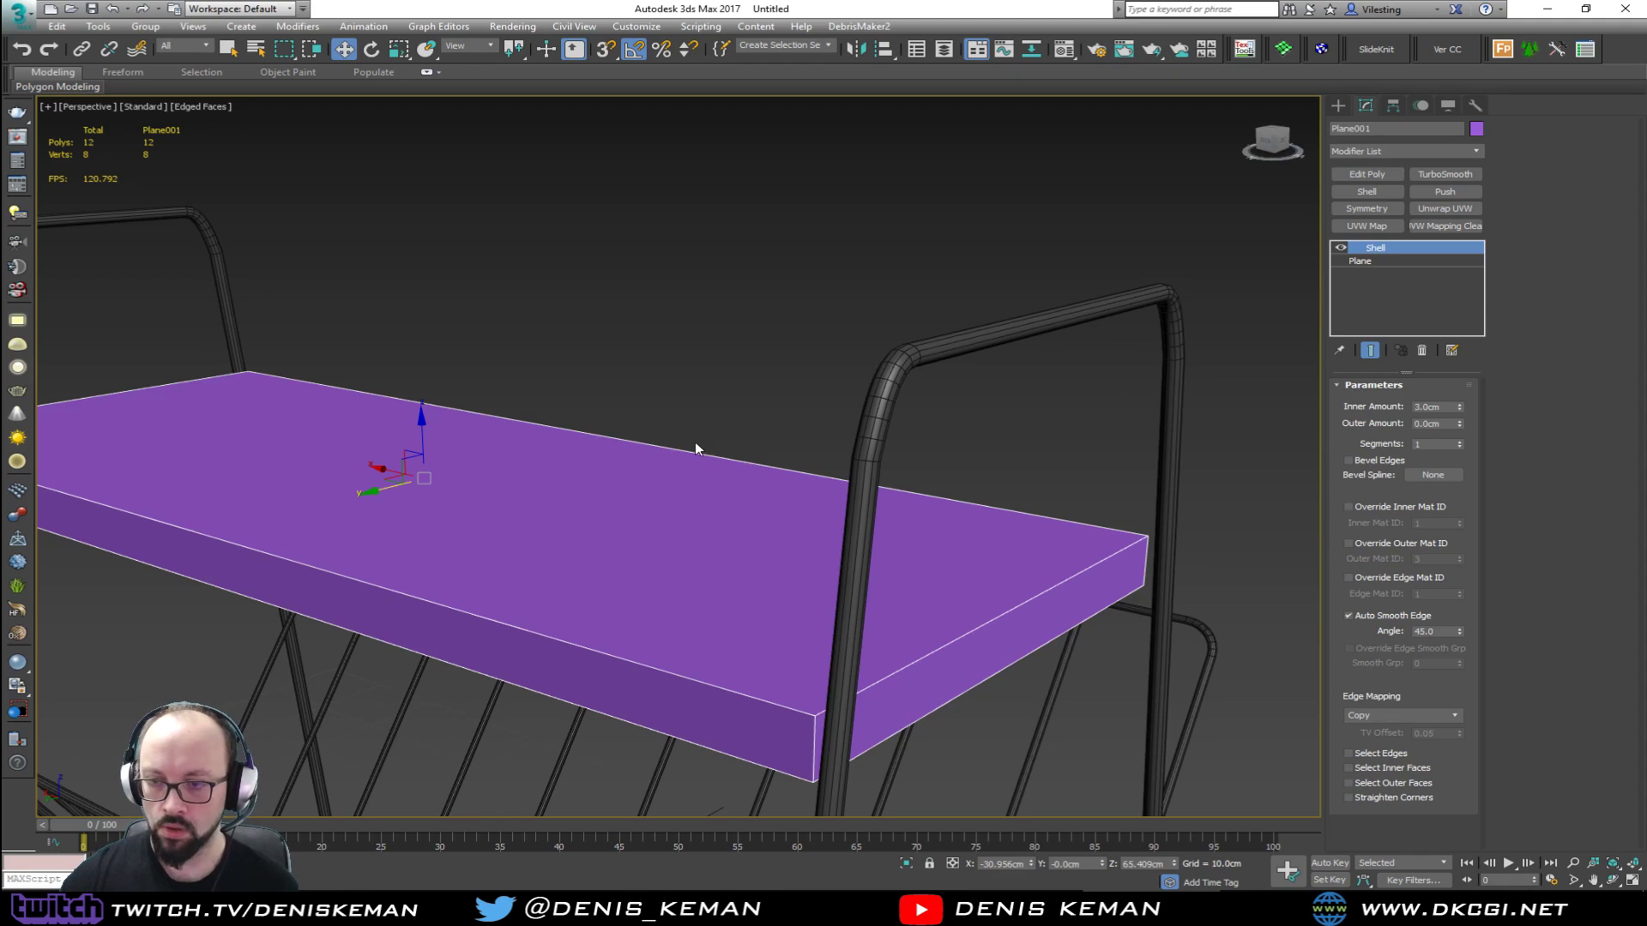
{"action": "middle_click_drag", "start_coordinate": [699, 448], "coordinate": [600, 416], "text": "alt"}
Step: Add a Chamfer modifier to the tabletop with an amount of 0.1 cm
{"action": "left_click", "coordinate": [1412, 149]}
{"action": "key", "text": "c"}
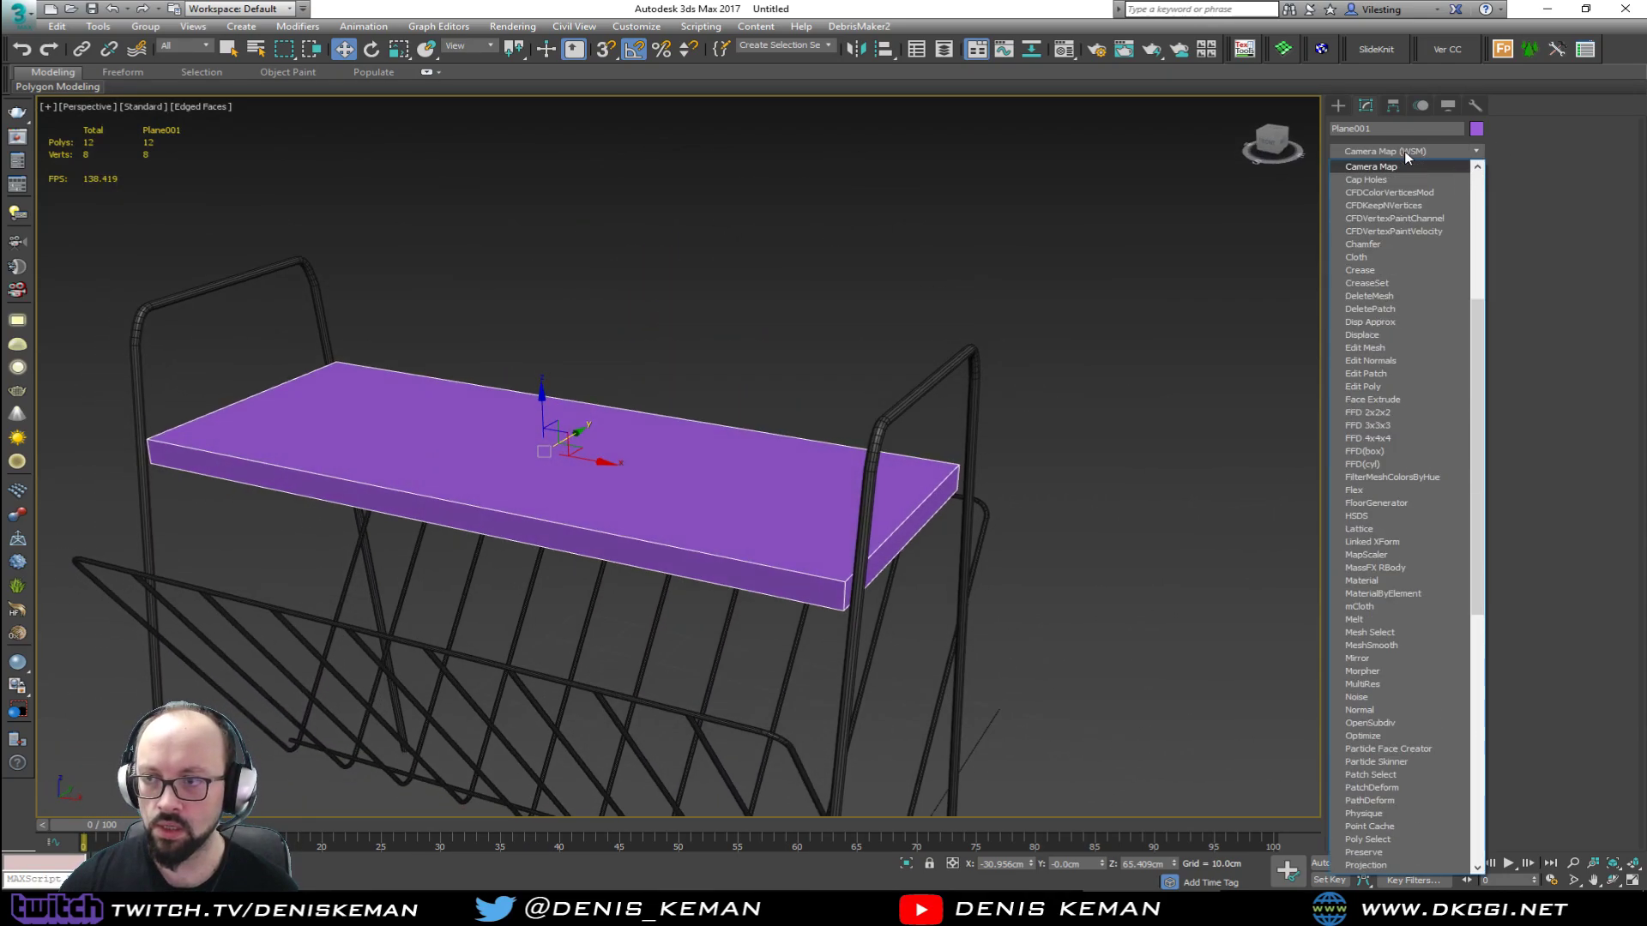
{"action": "left_click", "coordinate": [1386, 244]}
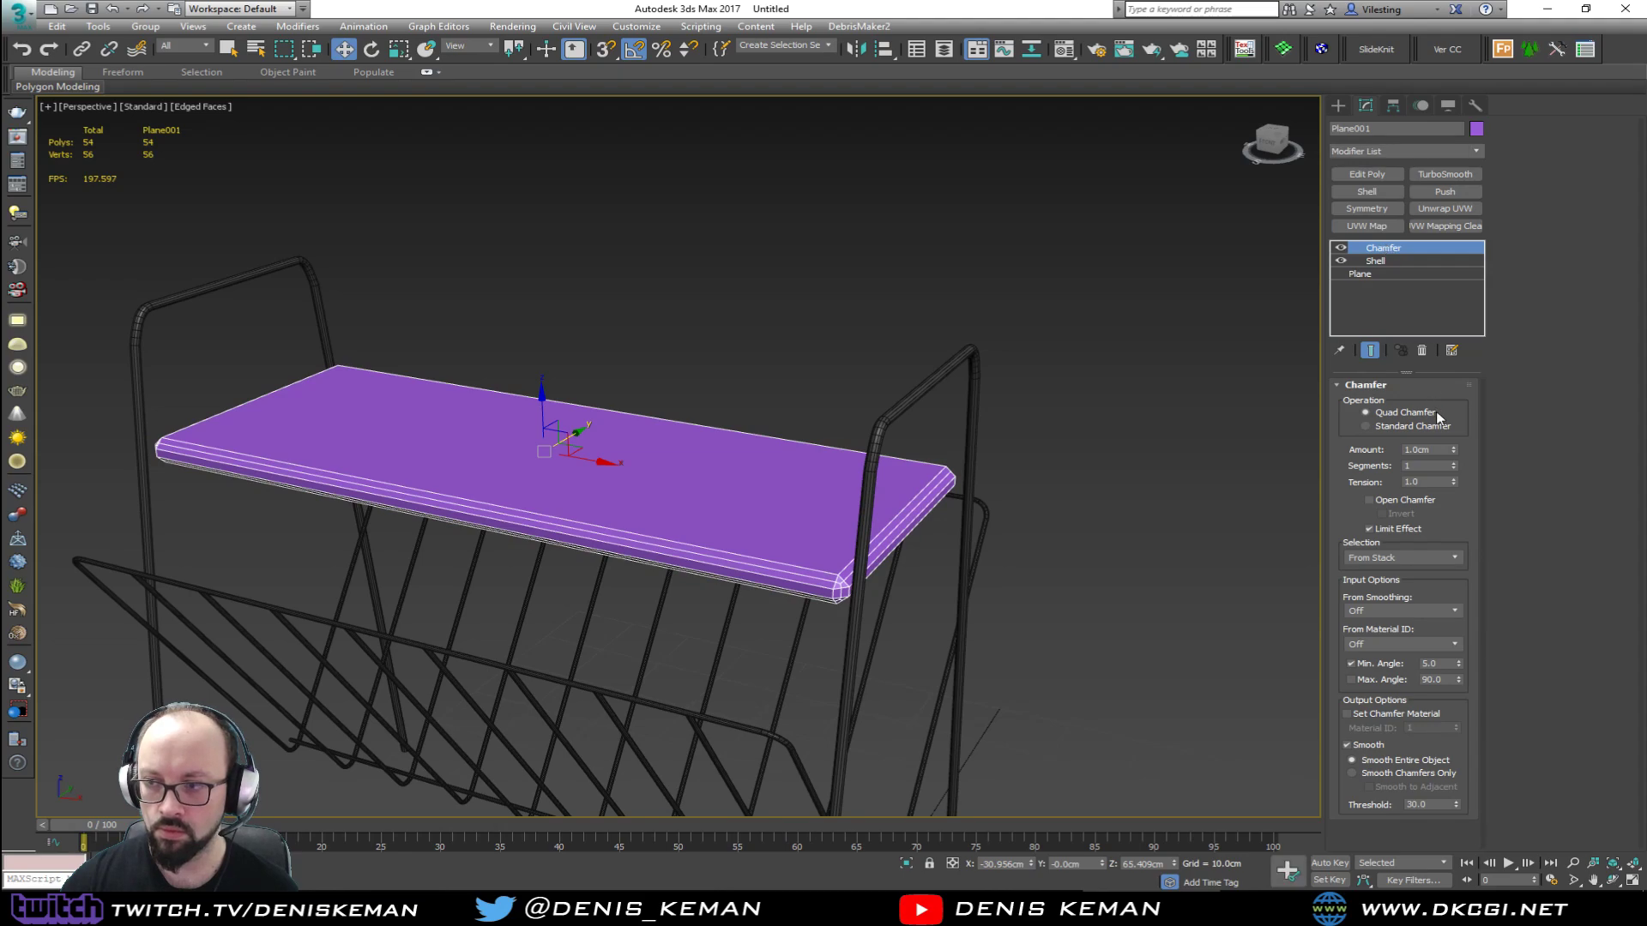
{"action": "left_click", "coordinate": [1426, 450]}
{"action": "type", "text": "0.1"}
{"action": "key", "text": "Return"}
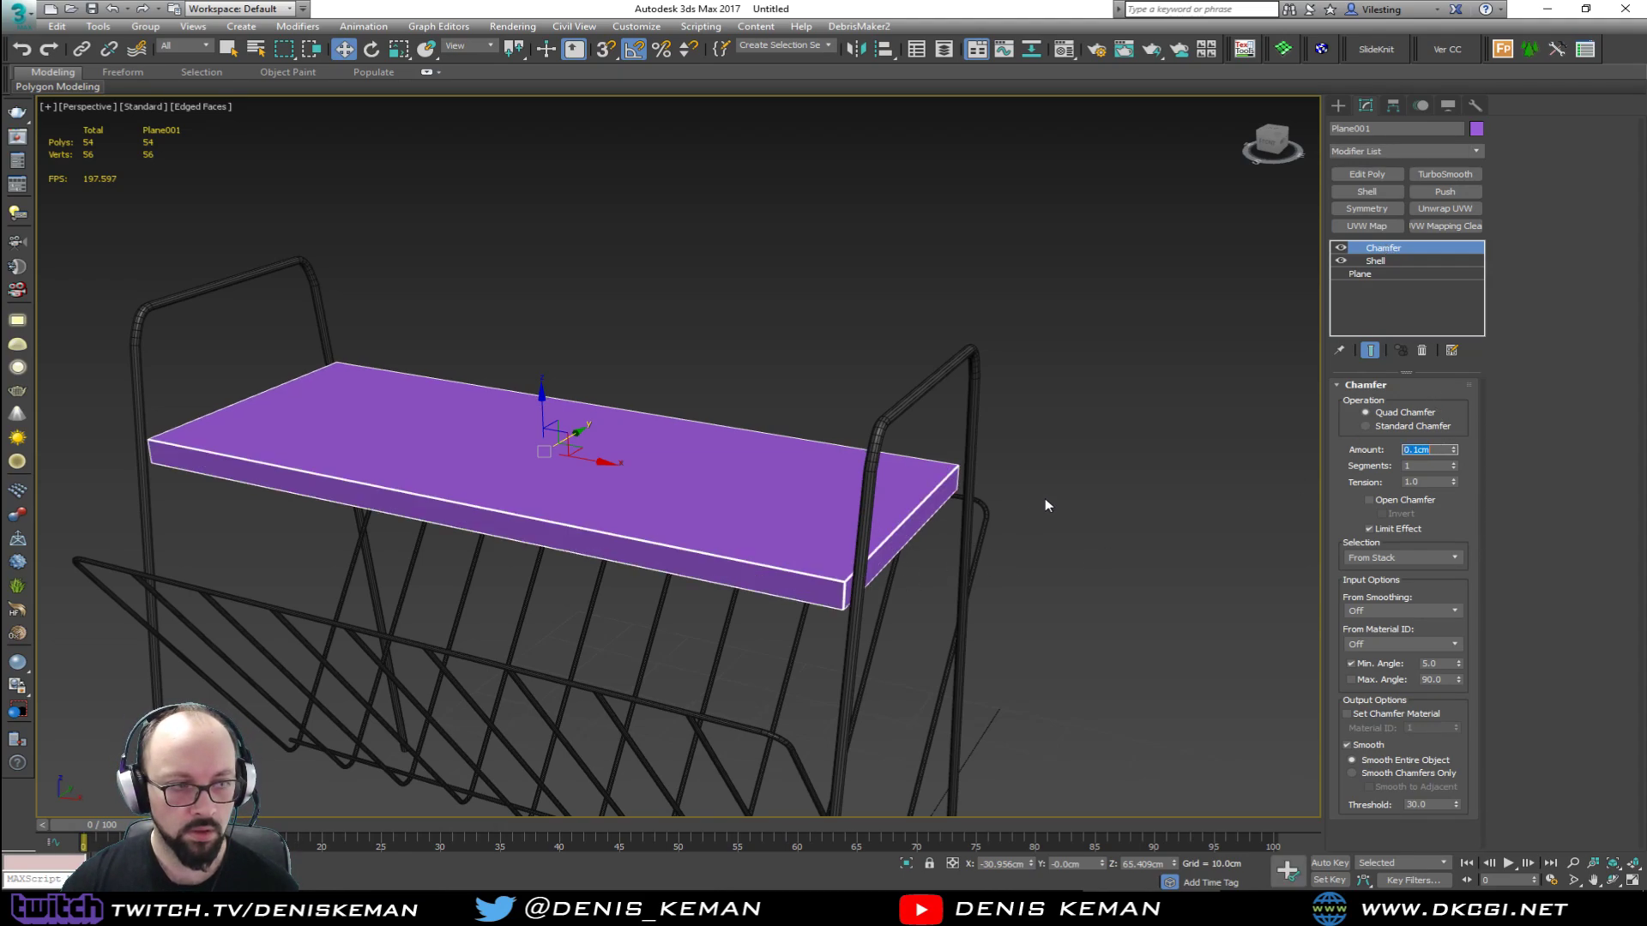
Step: Inspect the tabletop's chamfered edges and underside, and compare them with the side table reference photo in Discord
{"action": "left_click", "coordinate": [1081, 468]}
{"action": "key", "text": "F4"}
{"action": "scroll", "coordinate": [849, 579], "scroll_direction": "up", "scroll_amount": 8}
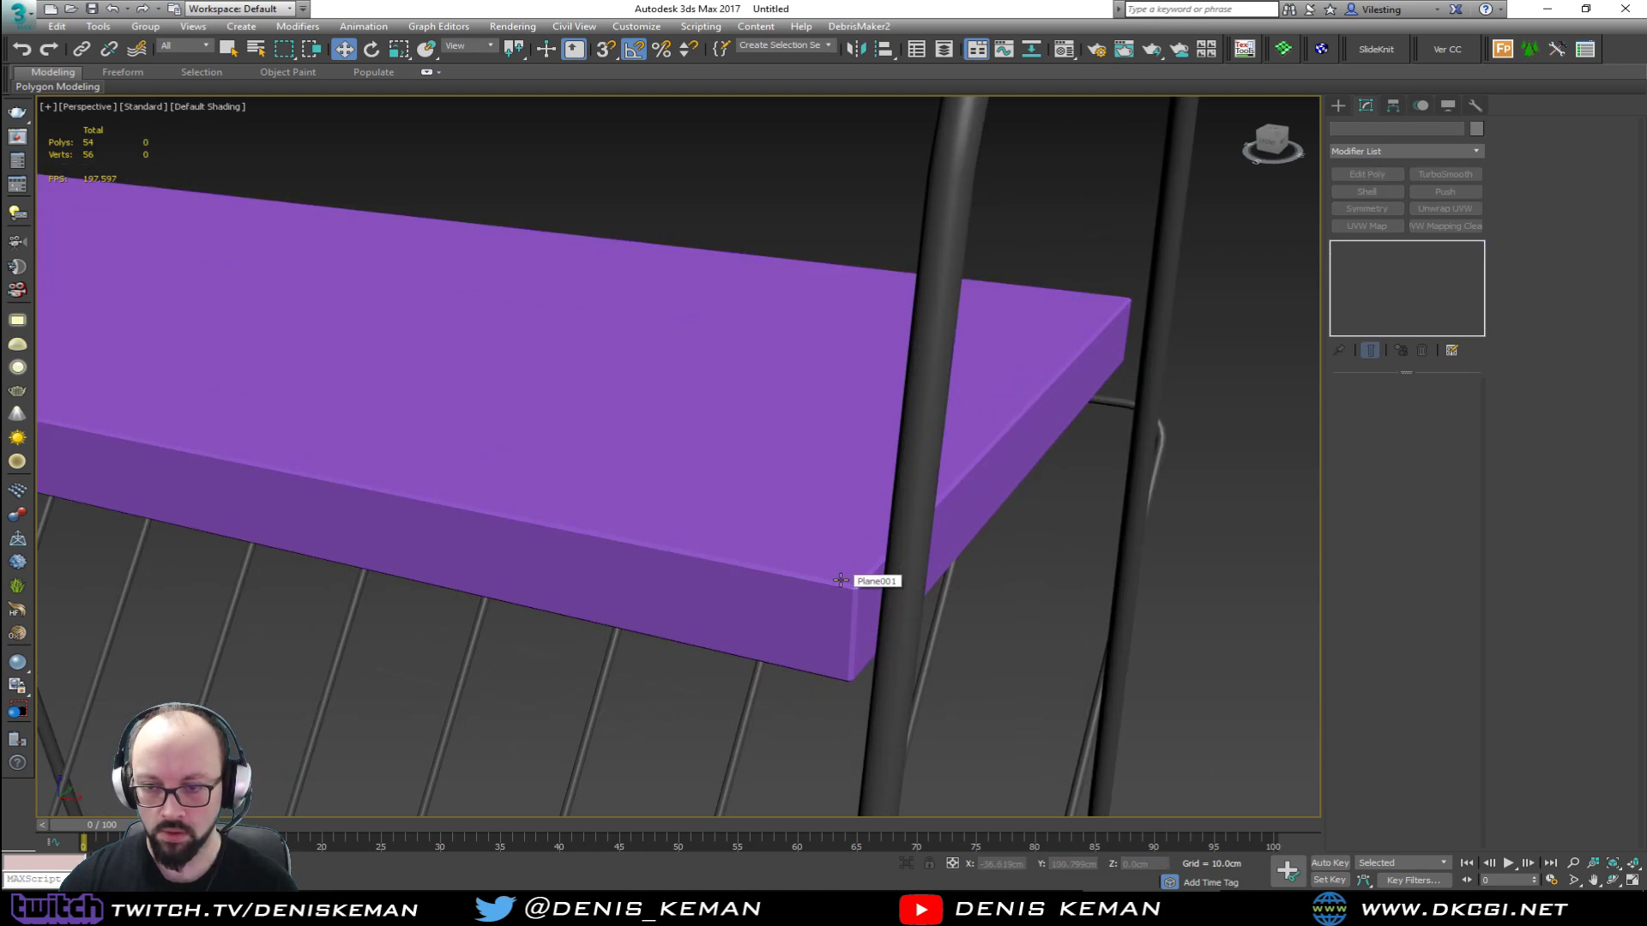
{"action": "scroll", "coordinate": [841, 580], "scroll_direction": "down", "scroll_amount": 5}
{"action": "middle_click_drag", "start_coordinate": [809, 525], "coordinate": [734, 481], "text": "alt"}
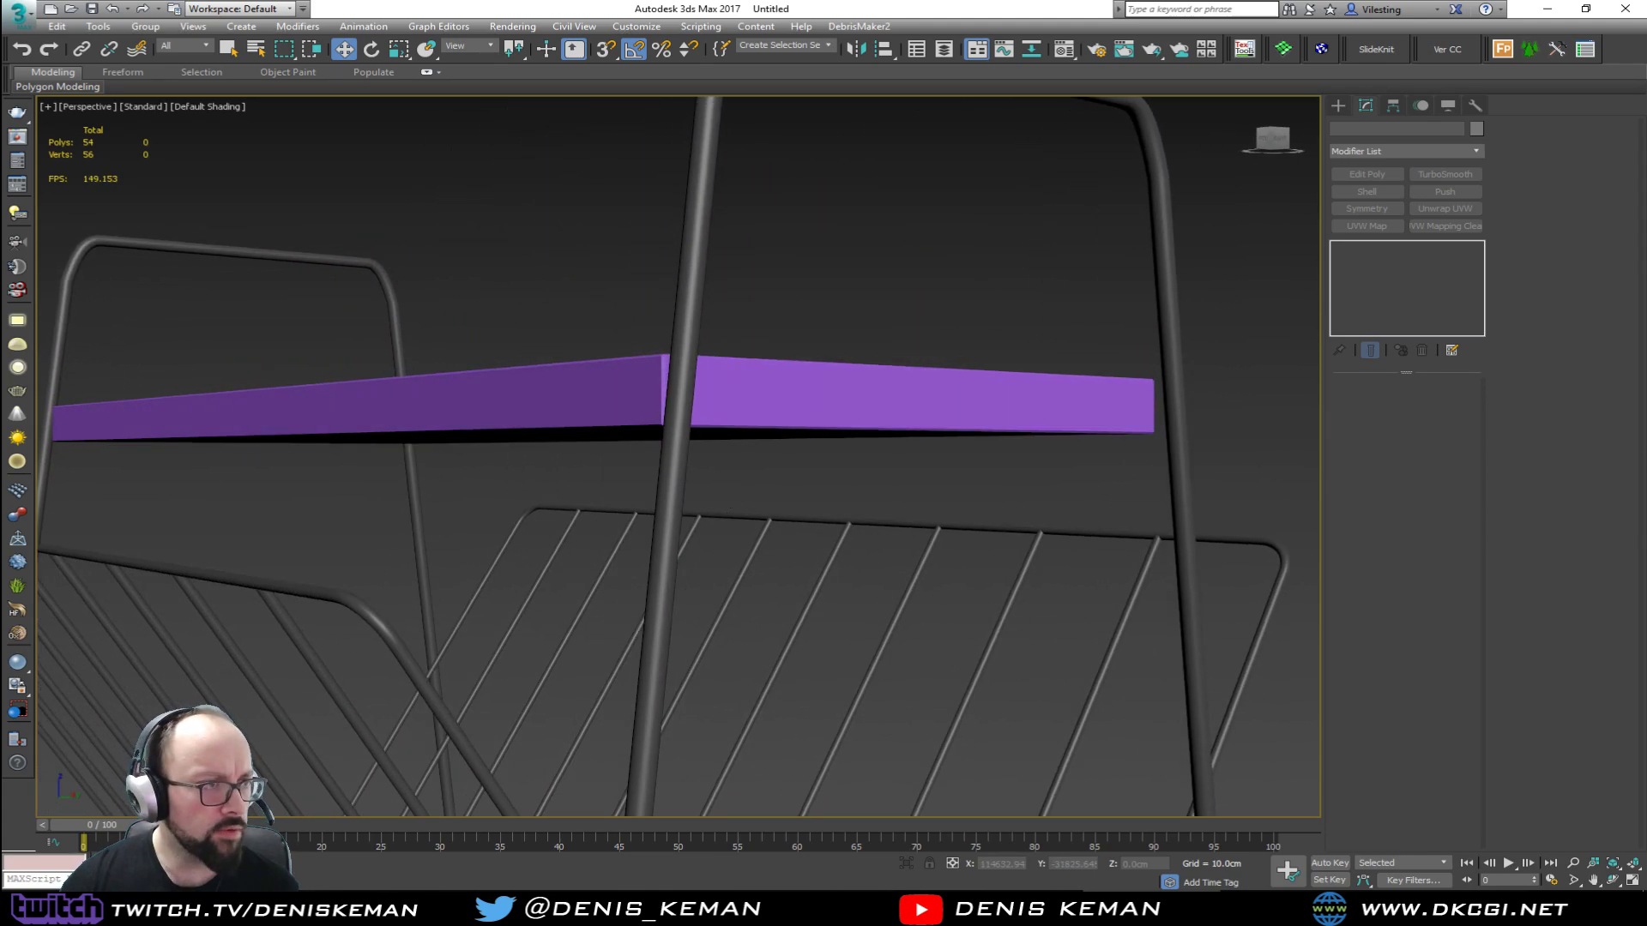
{"action": "left_click_drag", "start_coordinate": [0, 165], "coordinate": [660, 106]}
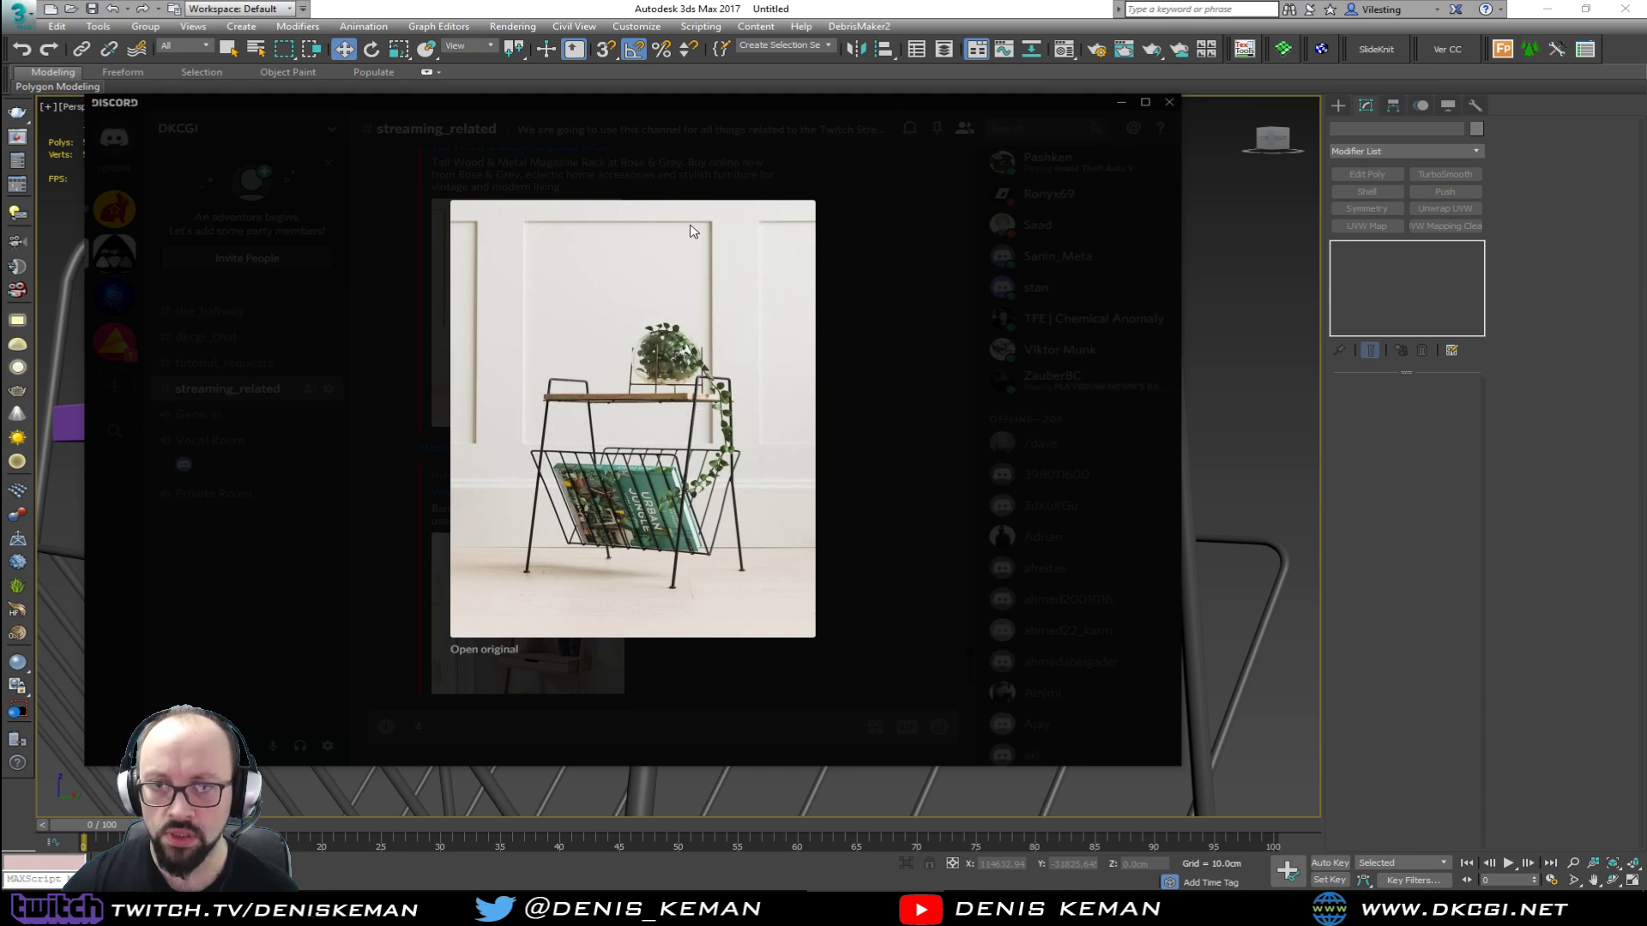
{"action": "left_click_drag", "start_coordinate": [702, 122], "coordinate": [0, 148]}
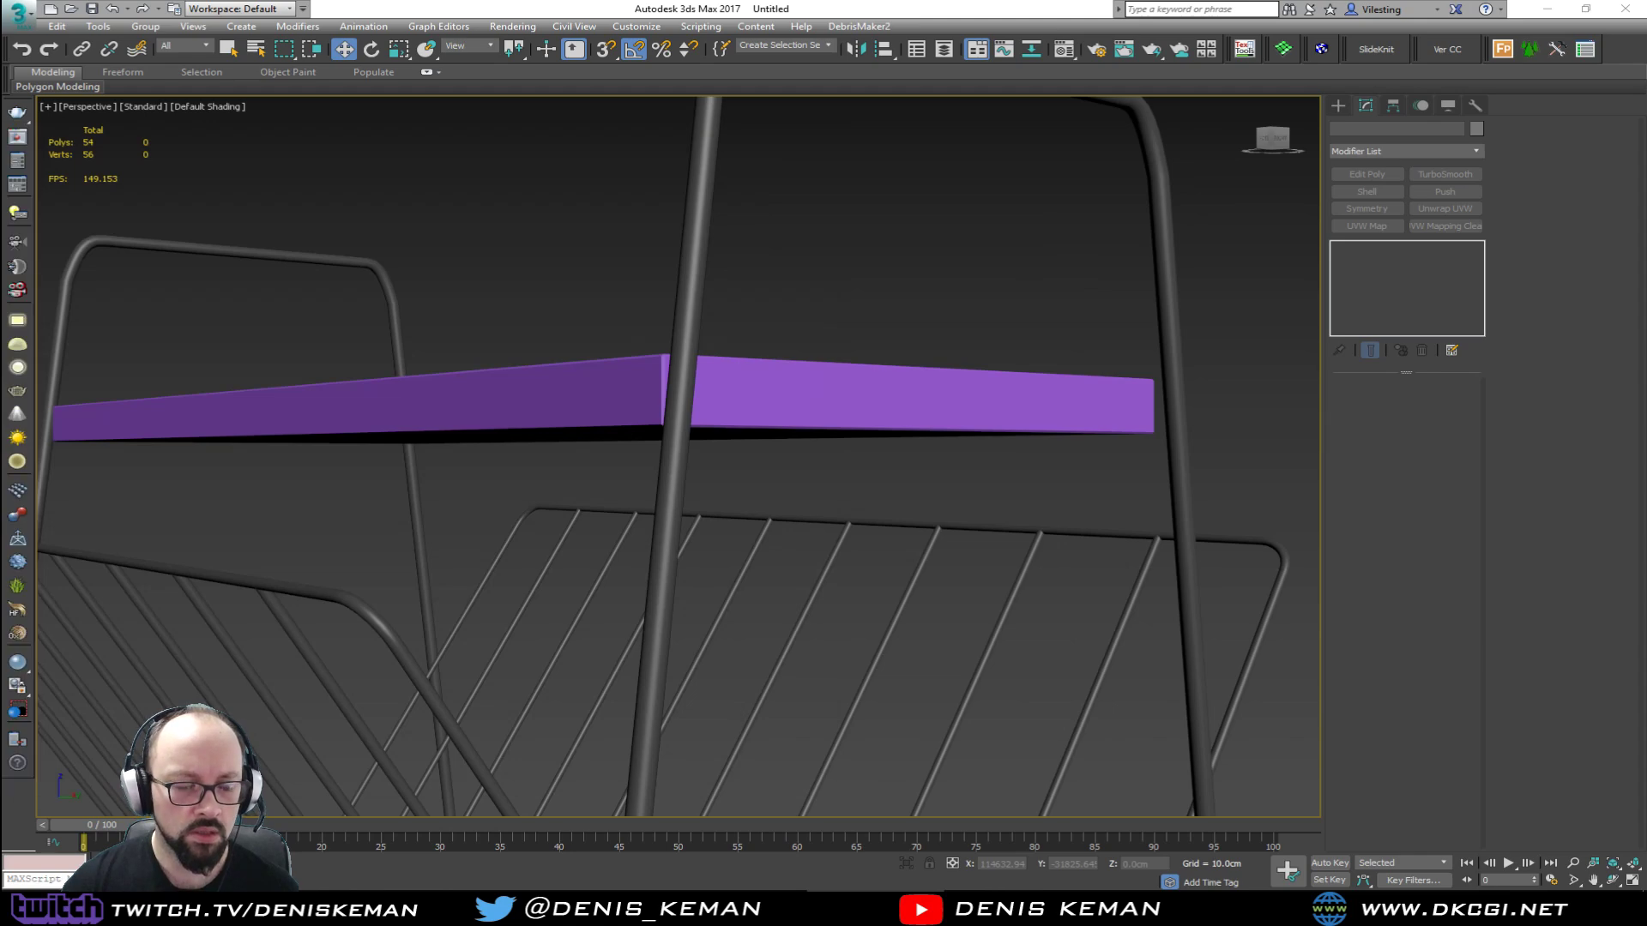
{"action": "middle_click_drag", "start_coordinate": [688, 433], "coordinate": [571, 287], "text": "alt"}
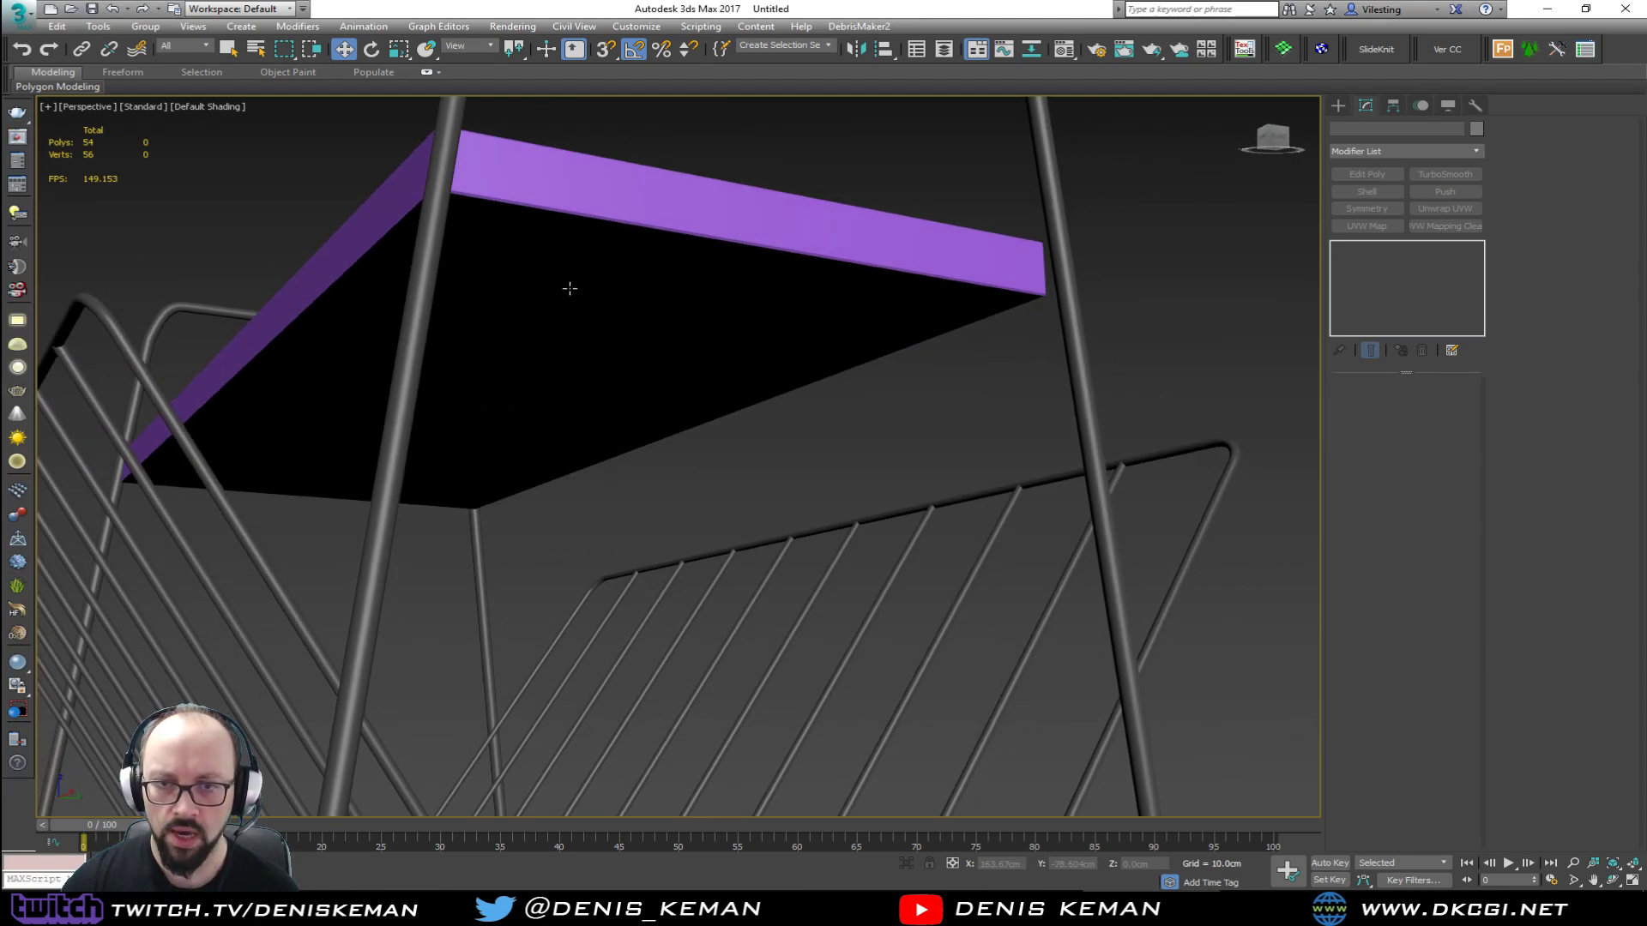
Step: Draw a rectangle spline around the tabletop outline in the Top view, about 29.1 cm long and 76 cm wide
{"action": "left_click", "coordinate": [573, 289]}
{"action": "key", "text": "F4"}
{"action": "key", "text": "alt+w"}
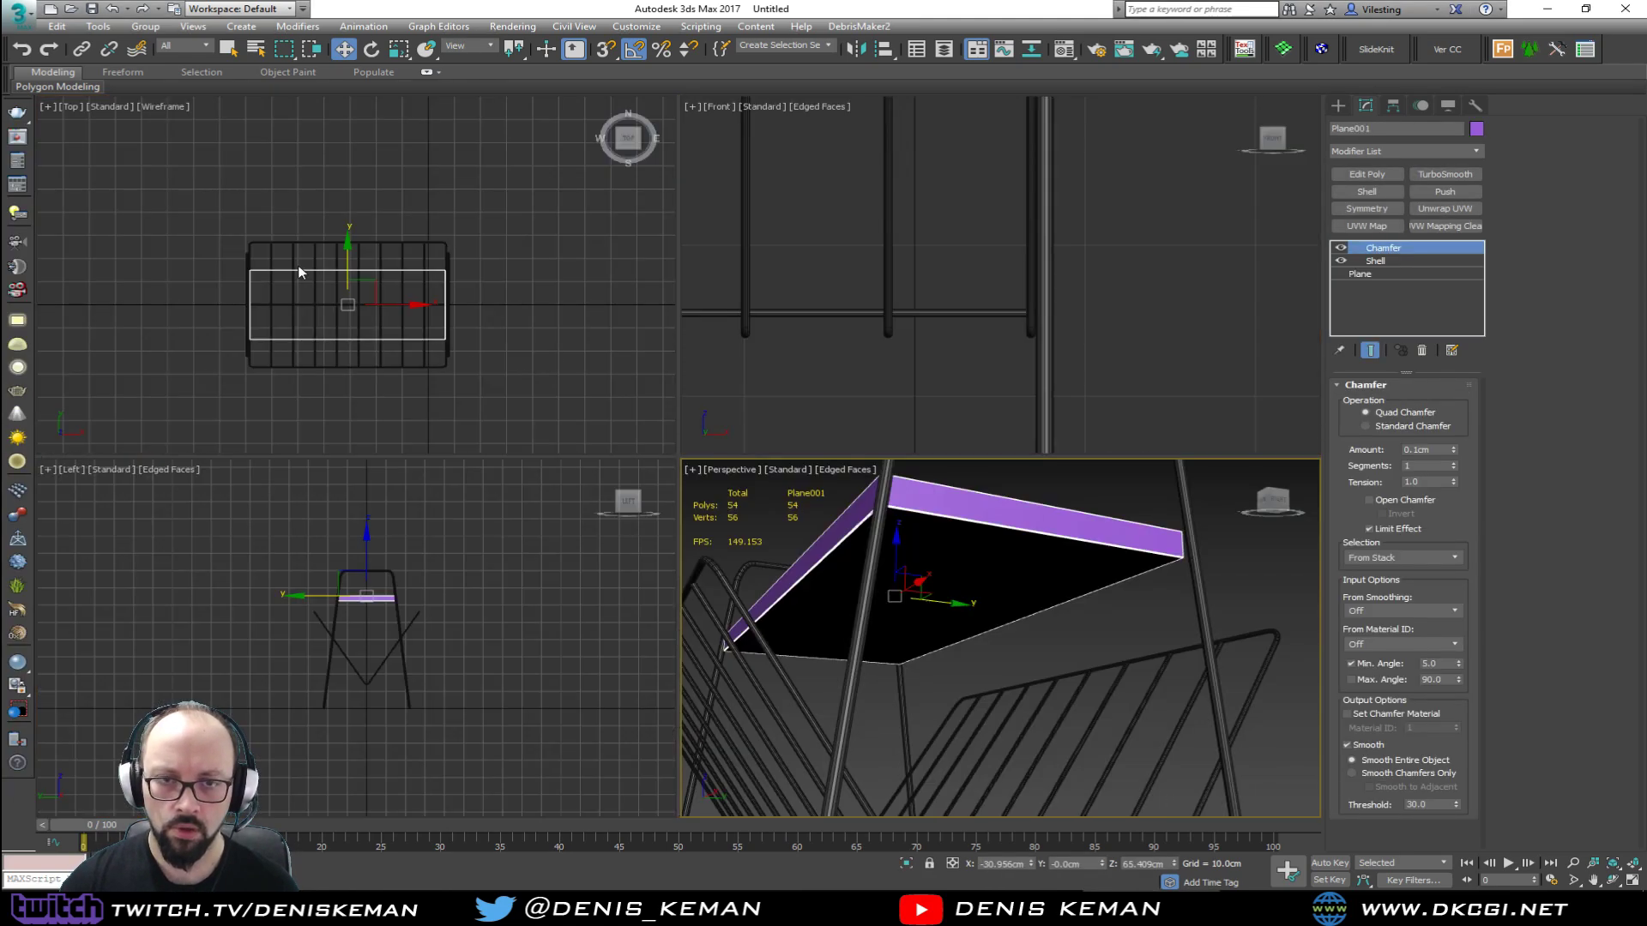
{"action": "right_click", "coordinate": [297, 265]}
{"action": "key", "text": "alt+w"}
{"action": "middle_click_drag", "start_coordinate": [824, 492], "coordinate": [1025, 389]}
{"action": "scroll", "coordinate": [941, 446], "scroll_direction": "up", "scroll_amount": 4}
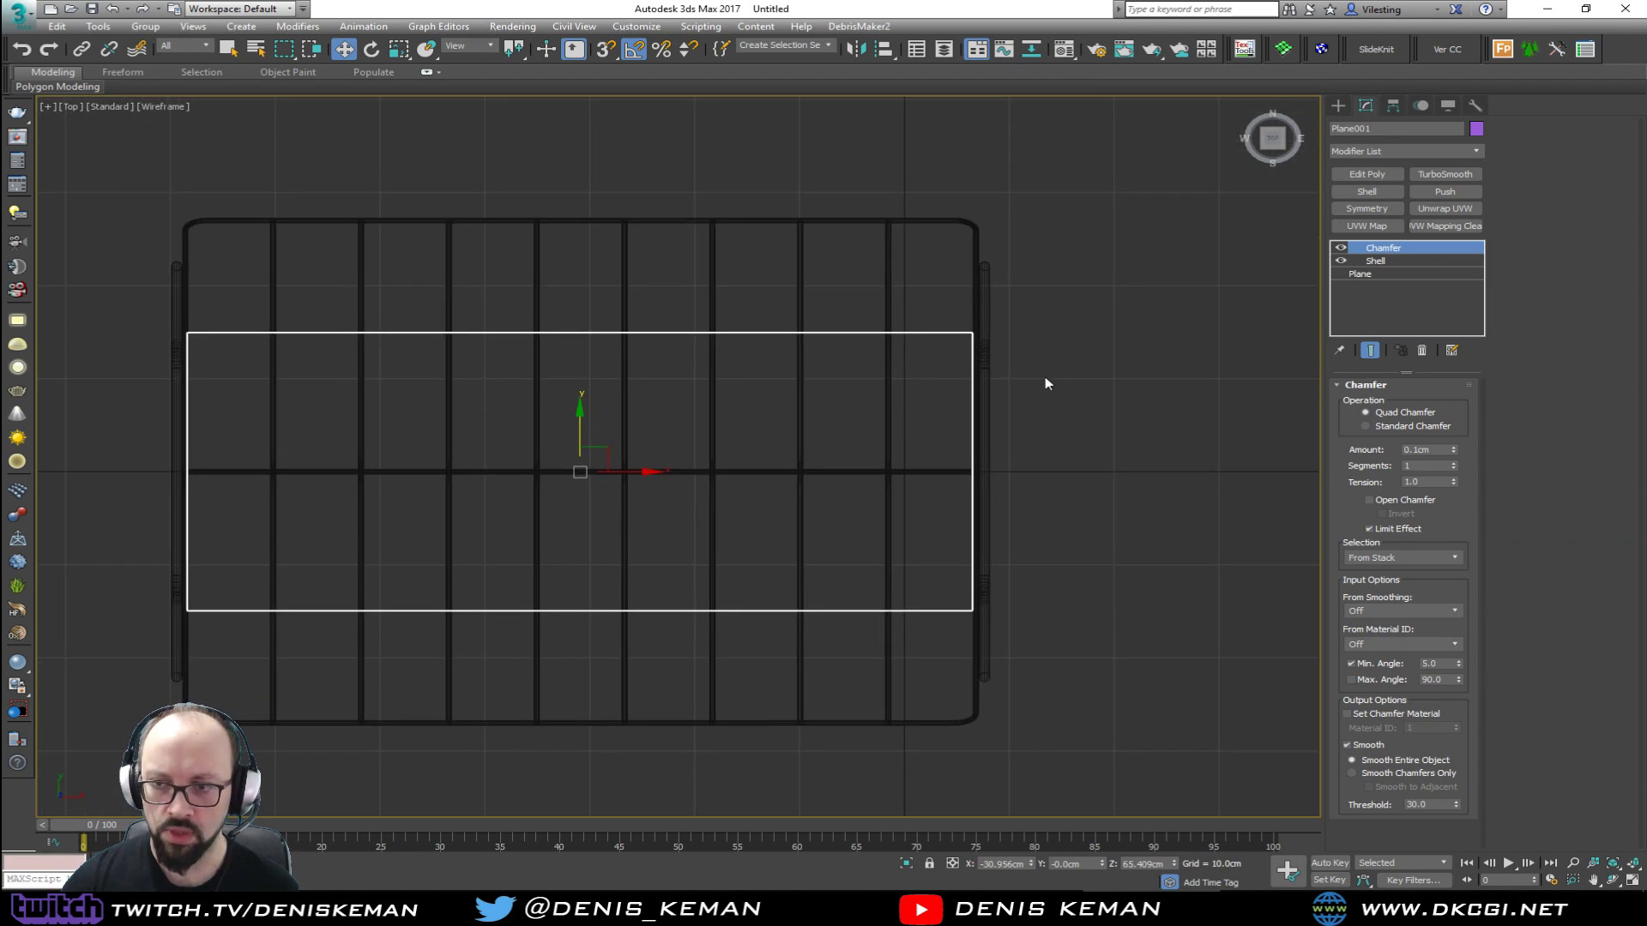
{"action": "left_click", "coordinate": [1045, 377]}
{"action": "right_click", "coordinate": [1024, 339]}
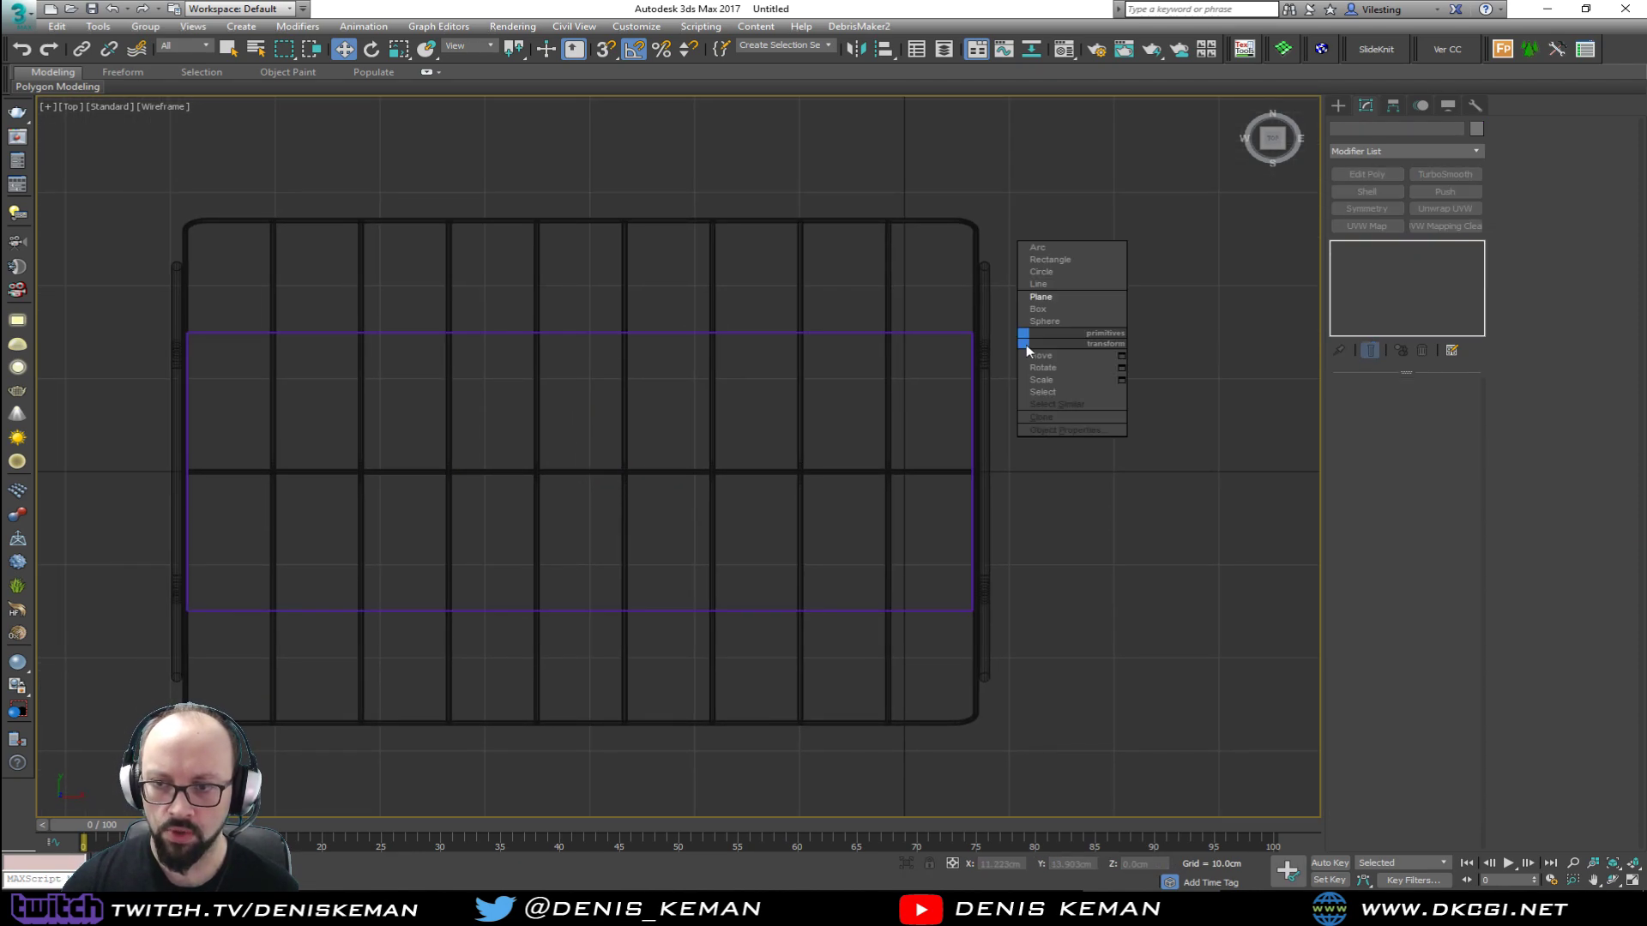
{"action": "left_click", "coordinate": [1055, 259]}
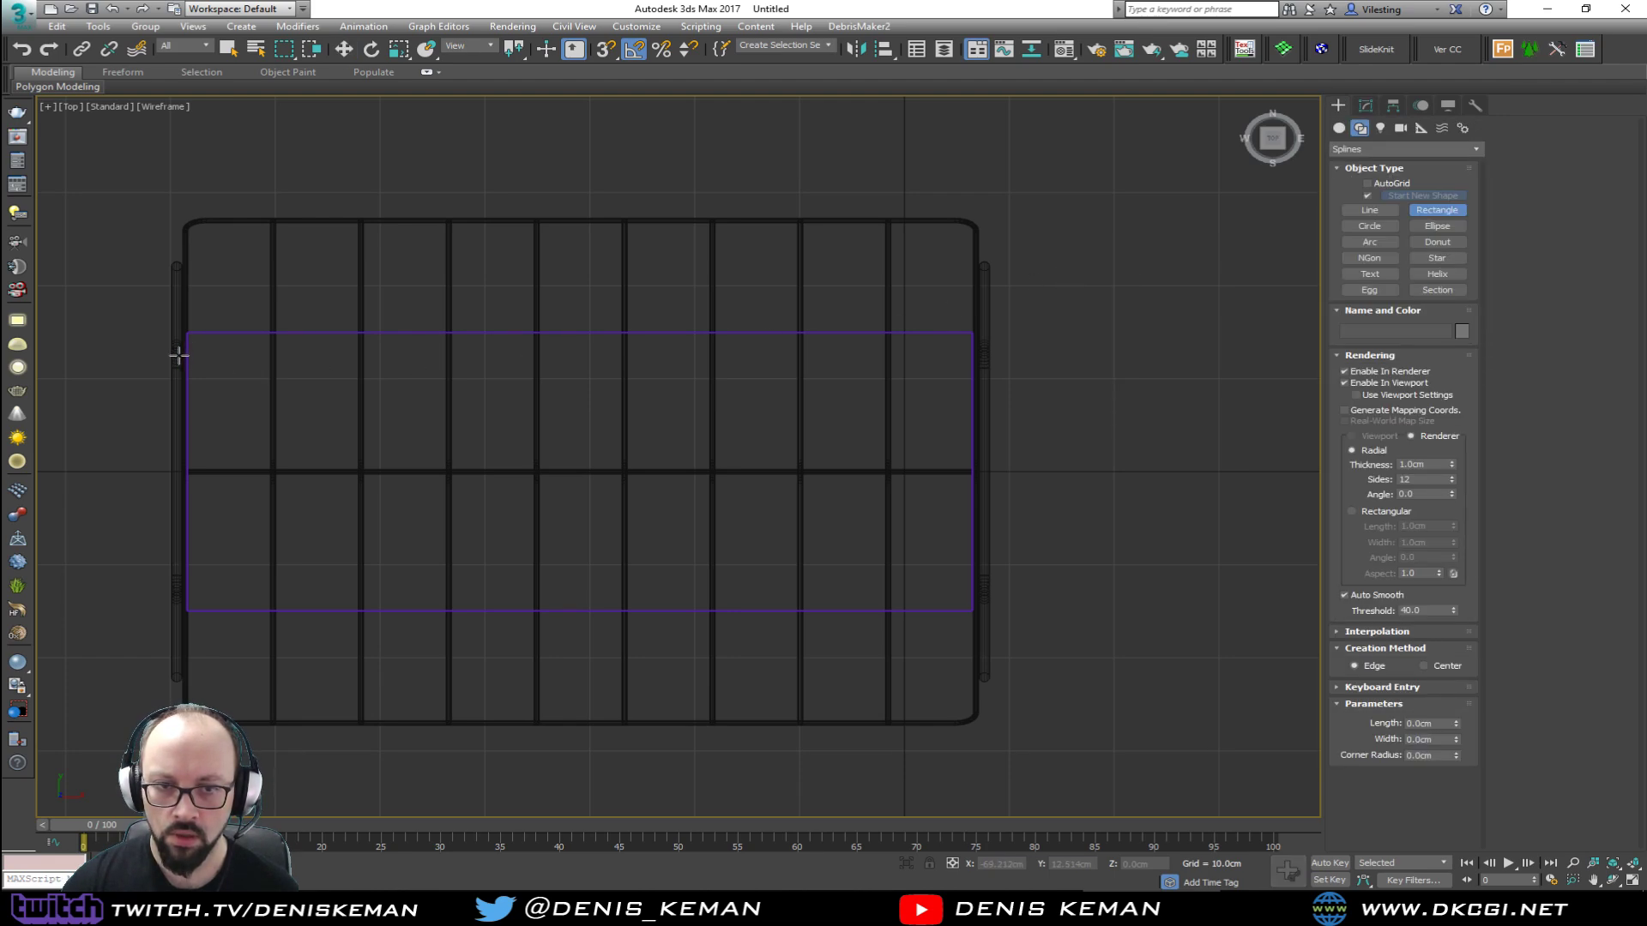
{"action": "left_click_drag", "start_coordinate": [179, 336], "coordinate": [978, 608]}
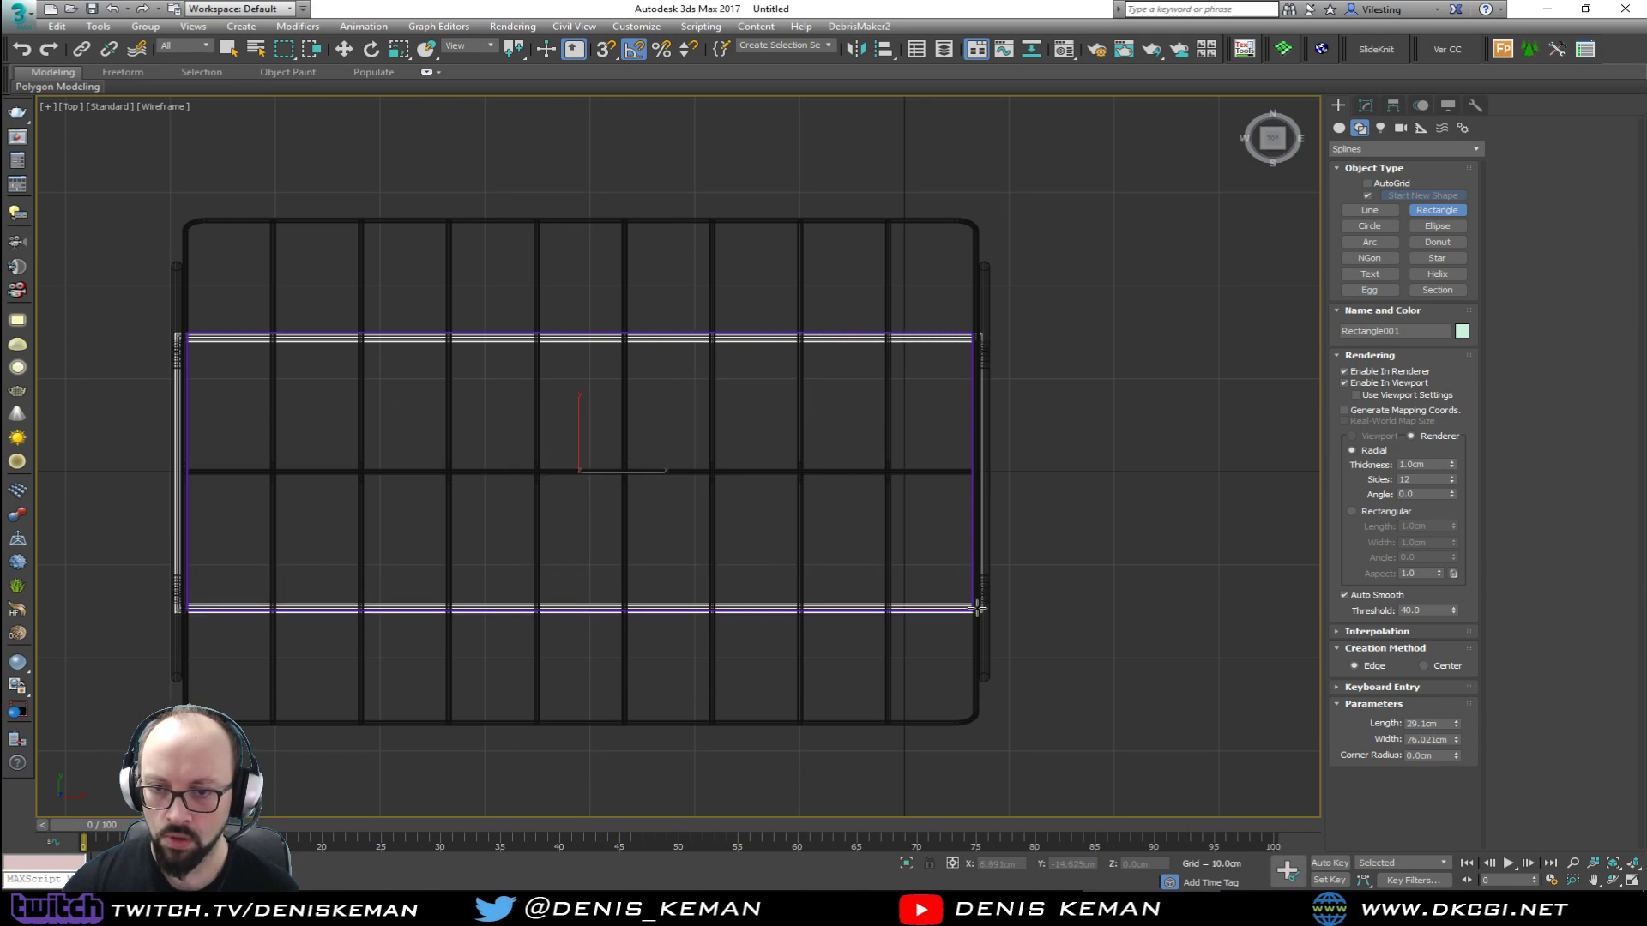
Step: Raise the rectangle spline from the floor to just under the tabletop, at a Z height of about 61.6 cm
{"action": "key", "text": "w"}
{"action": "key", "text": "alt+w"}
{"action": "right_click", "coordinate": [1135, 702]}
{"action": "key", "text": "alt+w"}
{"action": "middle_click_drag", "start_coordinate": [1136, 703], "coordinate": [673, 514], "text": "alt"}
{"action": "scroll", "coordinate": [640, 416], "scroll_direction": "down", "scroll_amount": 4}
{"action": "middle_click_drag", "start_coordinate": [674, 515], "coordinate": [683, 362]}
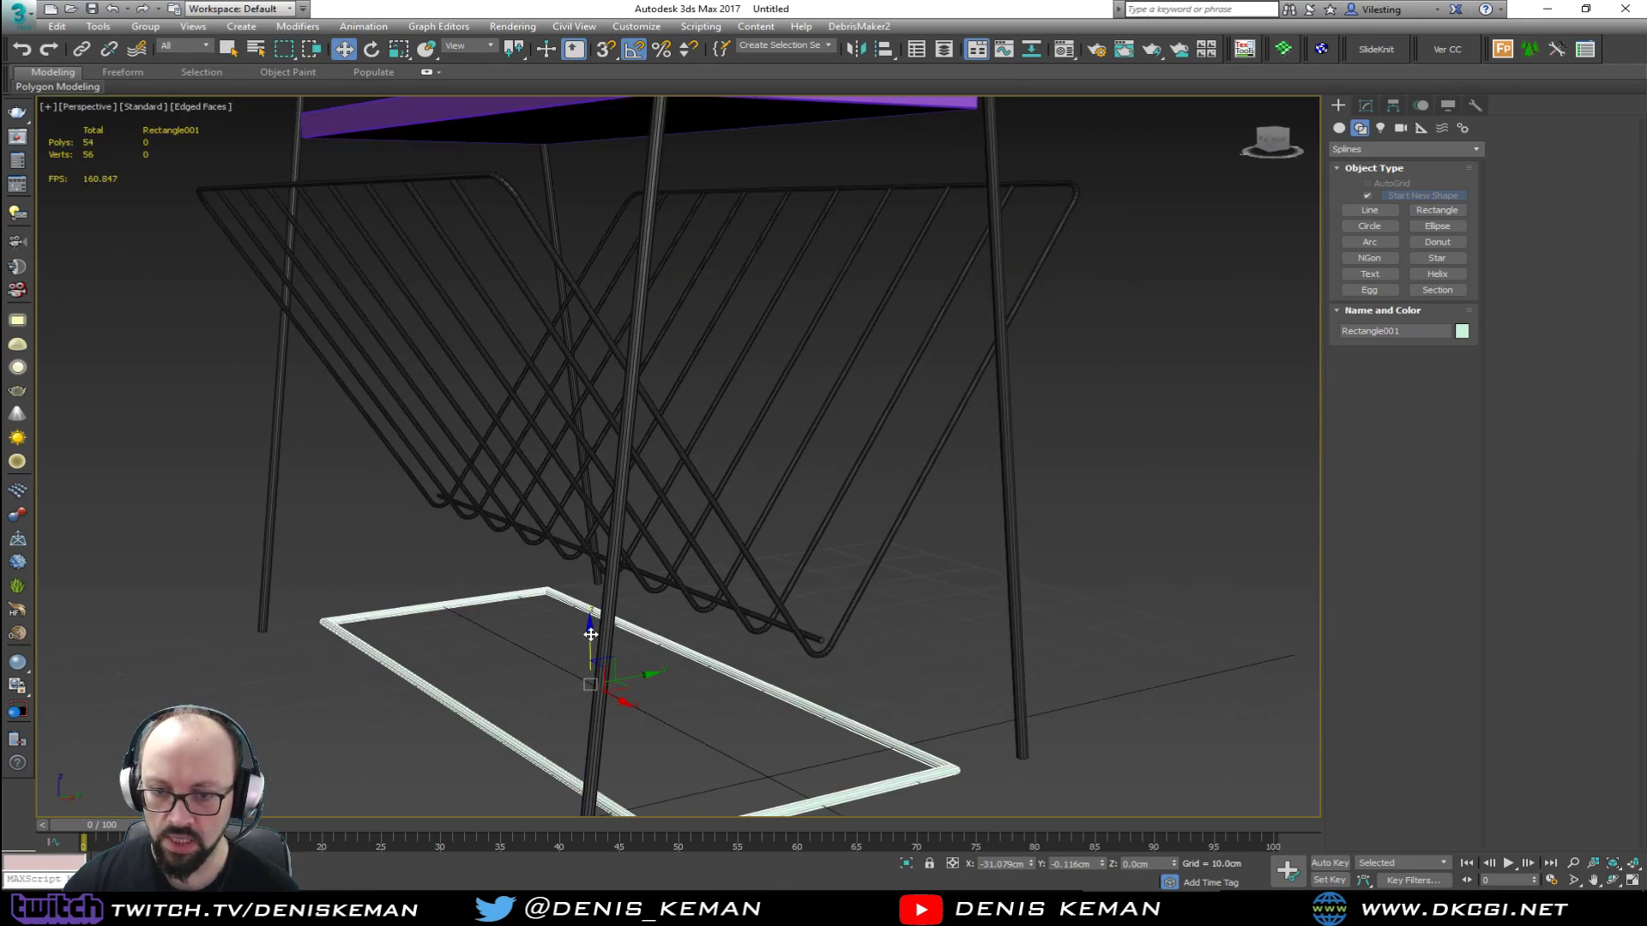
{"action": "left_click_drag", "start_coordinate": [590, 634], "coordinate": [617, 85]}
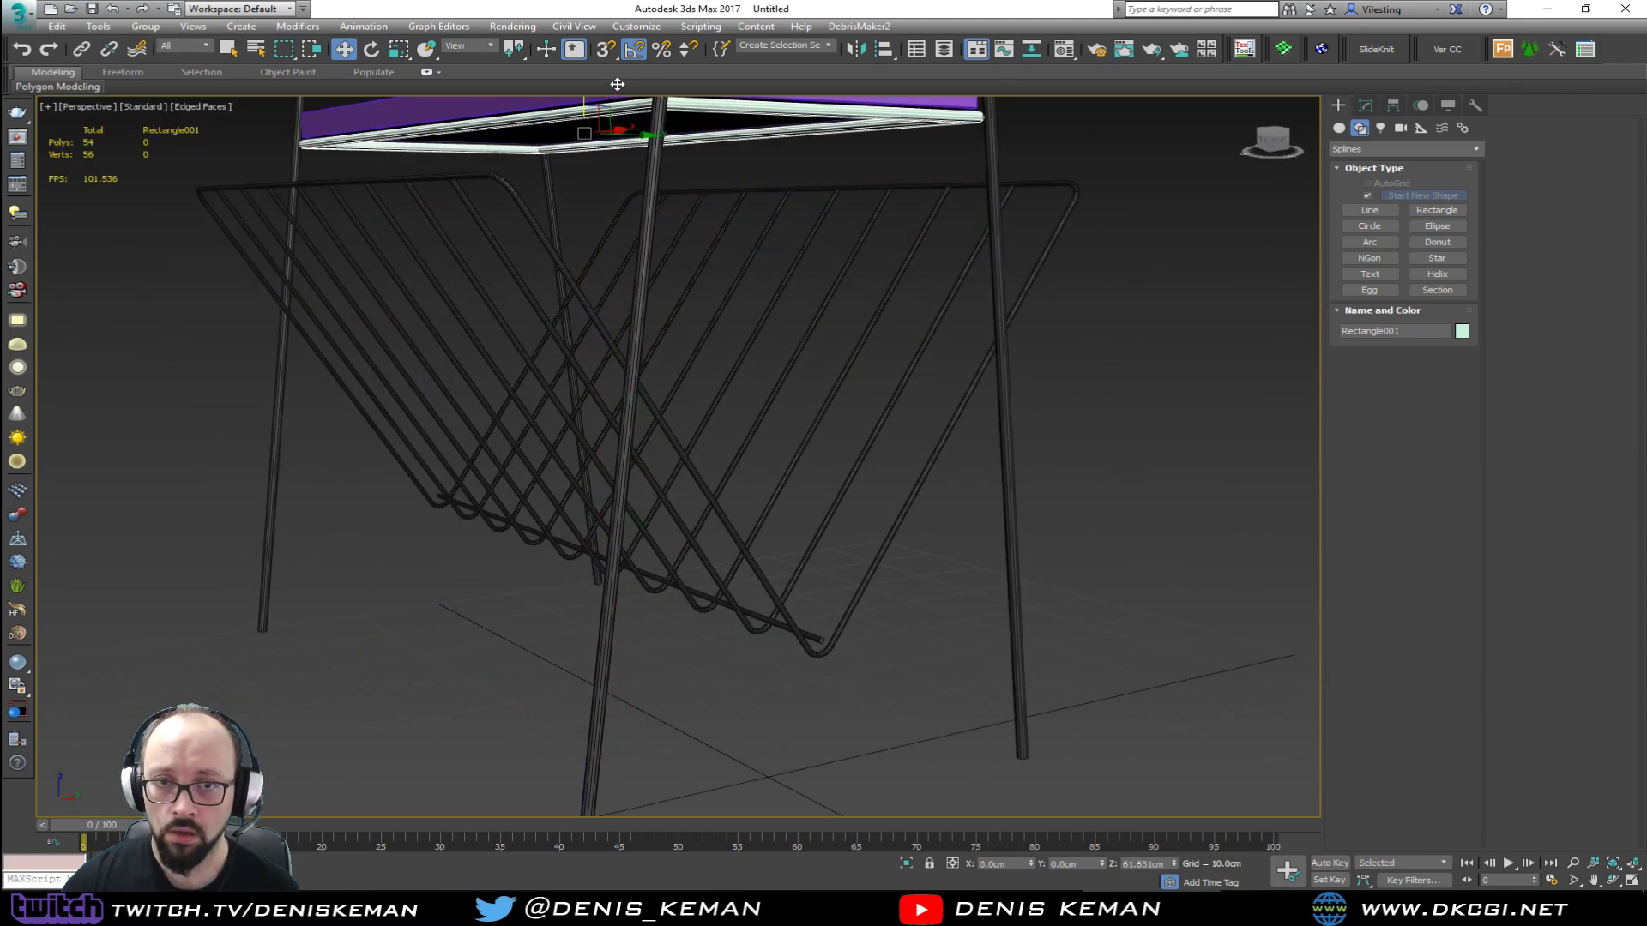
Step: Check the rectangle spline's fit under the tabletop and round its corners with a radius of about 0.97 cm
{"action": "key", "text": "z"}
{"action": "middle_click_drag", "start_coordinate": [645, 429], "coordinate": [610, 435], "text": "alt"}
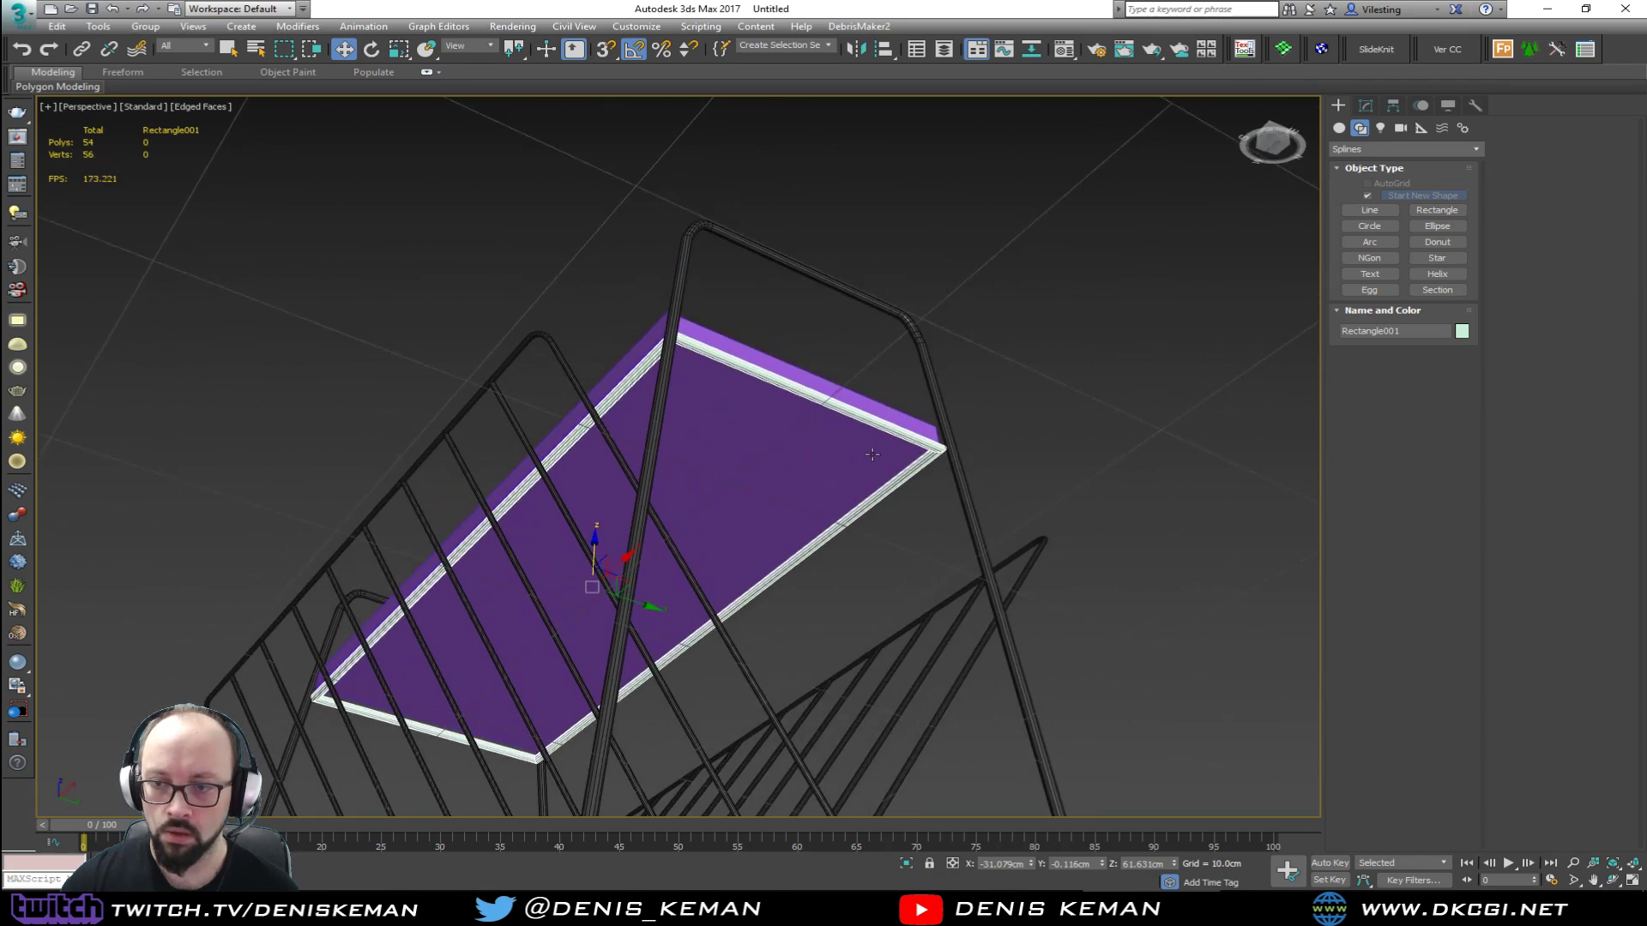
{"action": "scroll", "coordinate": [937, 458], "scroll_direction": "up", "scroll_amount": 8}
{"action": "scroll", "coordinate": [978, 345], "scroll_direction": "down", "scroll_amount": 3}
{"action": "middle_click_drag", "start_coordinate": [976, 326], "coordinate": [955, 364], "text": "alt"}
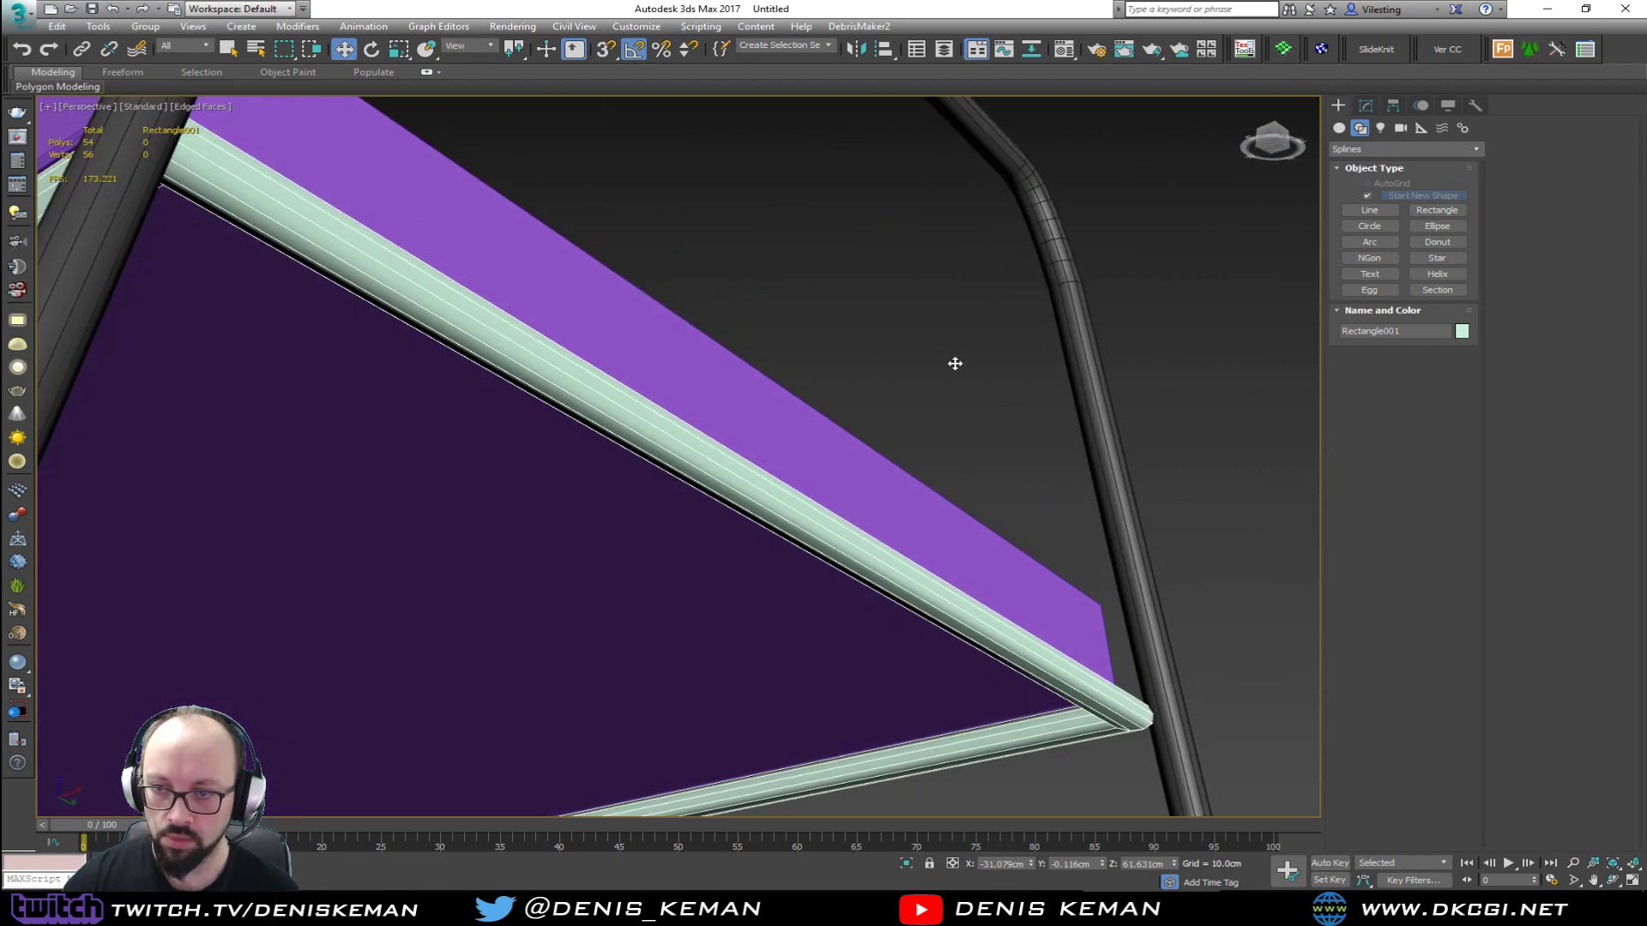
{"action": "scroll", "coordinate": [801, 449], "scroll_direction": "down", "scroll_amount": 3}
{"action": "middle_click_drag", "start_coordinate": [802, 448], "coordinate": [919, 394], "text": "alt"}
{"action": "scroll", "coordinate": [655, 423], "scroll_direction": "down", "scroll_amount": 4}
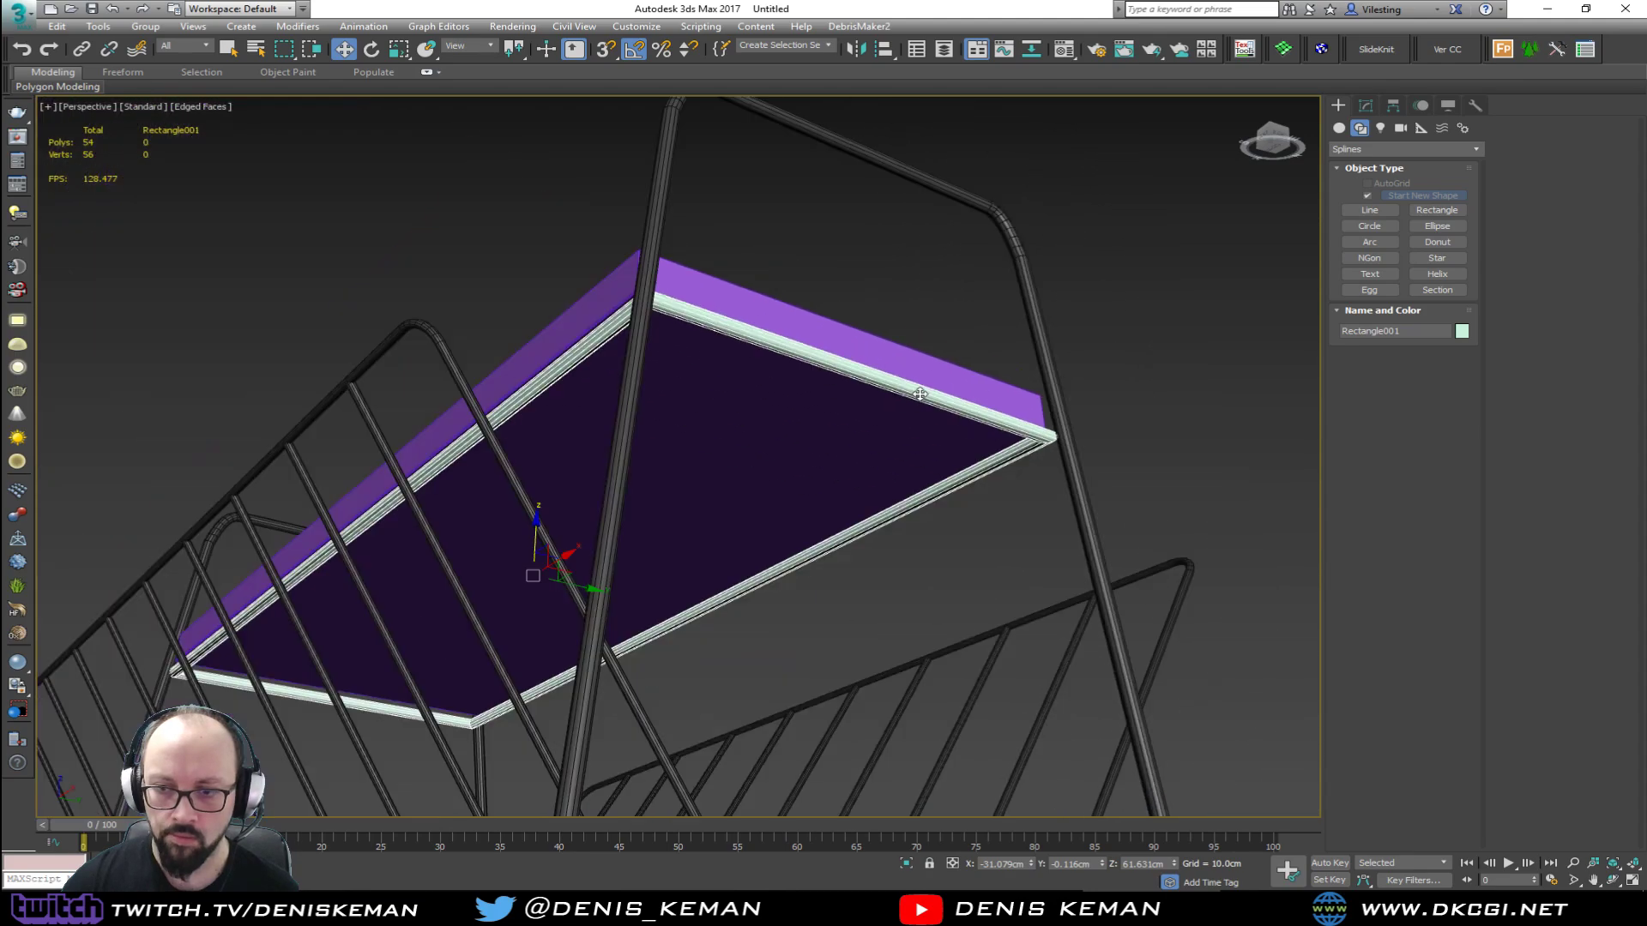
{"action": "left_click", "coordinate": [1368, 106]}
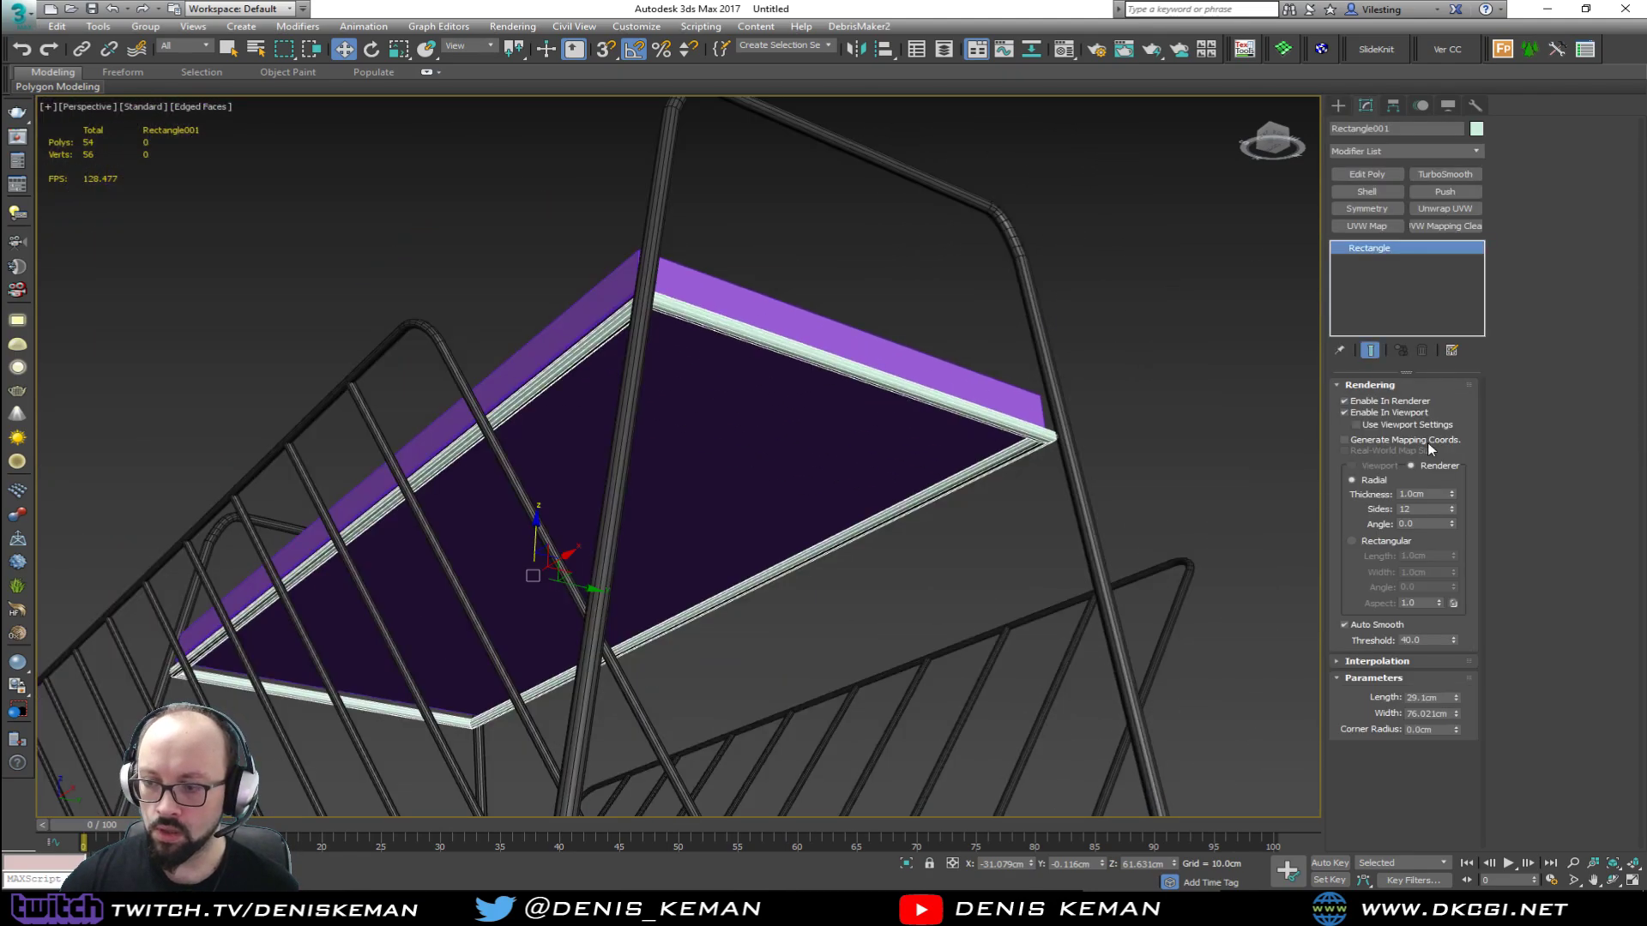
{"action": "left_click_drag", "start_coordinate": [1455, 729], "coordinate": [1453, 671]}
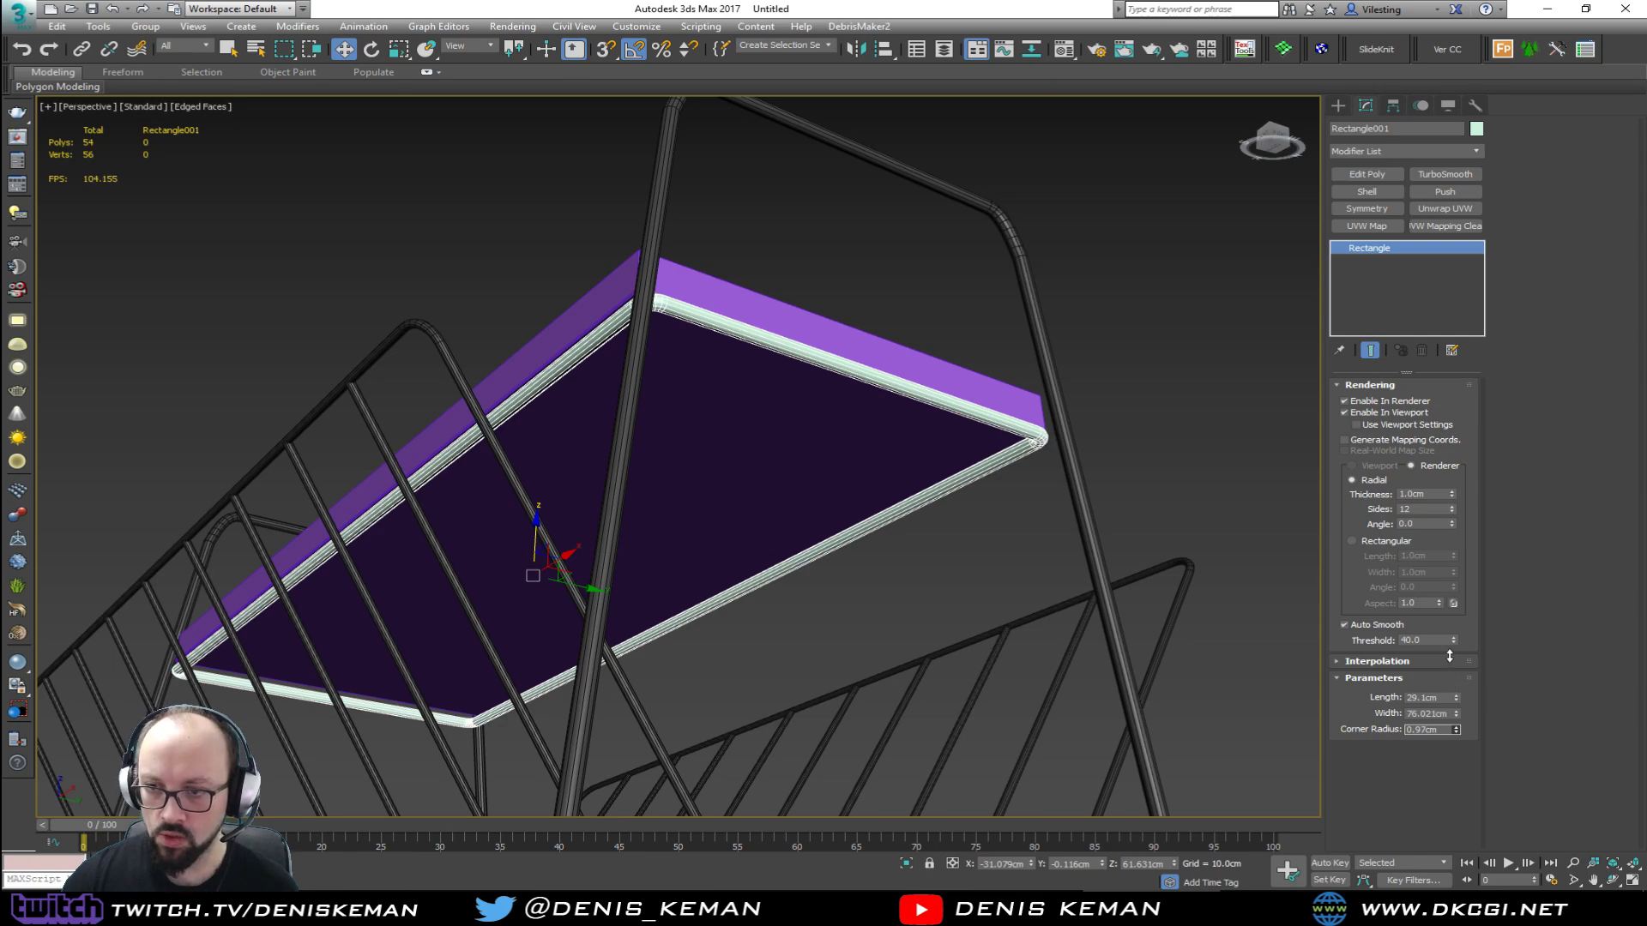
Step: Convert the rectangle under the tabletop to an editable spline and switch to editing its vertices
{"action": "middle_click_drag", "start_coordinate": [1076, 487], "coordinate": [1190, 543], "text": "alt"}
{"action": "key", "text": "alt+w"}
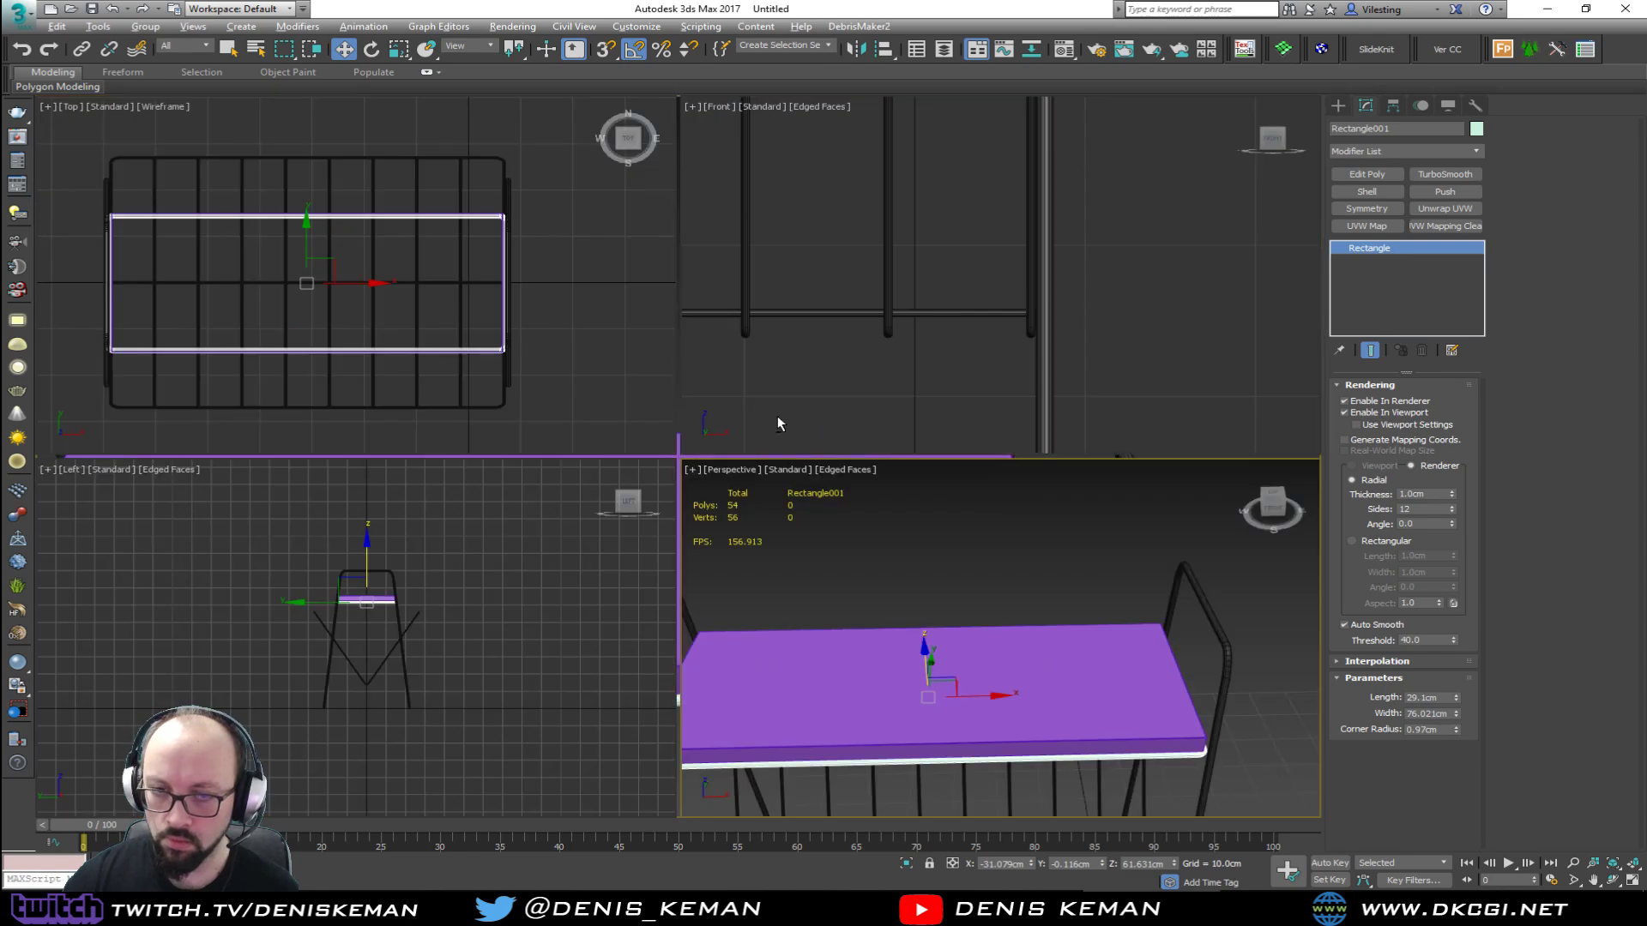
{"action": "key", "text": "alt+w"}
{"action": "scroll", "coordinate": [481, 420], "scroll_direction": "up", "scroll_amount": 5}
{"action": "scroll", "coordinate": [470, 423], "scroll_direction": "up", "scroll_amount": 2}
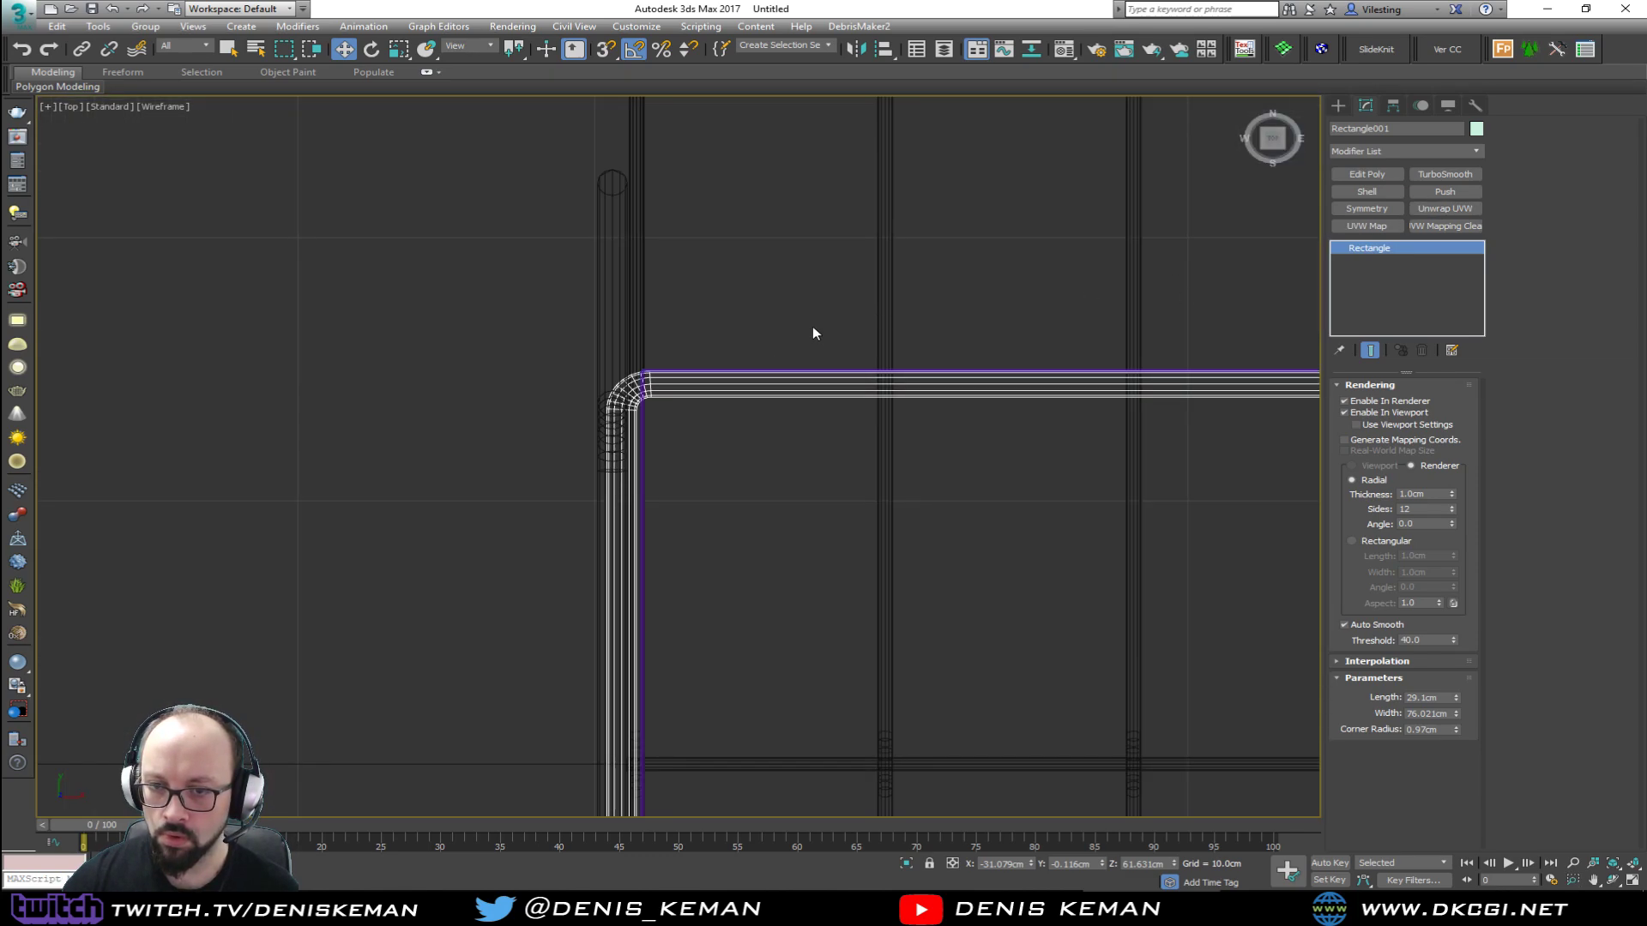
{"action": "middle_click_drag", "start_coordinate": [811, 326], "coordinate": [743, 298]}
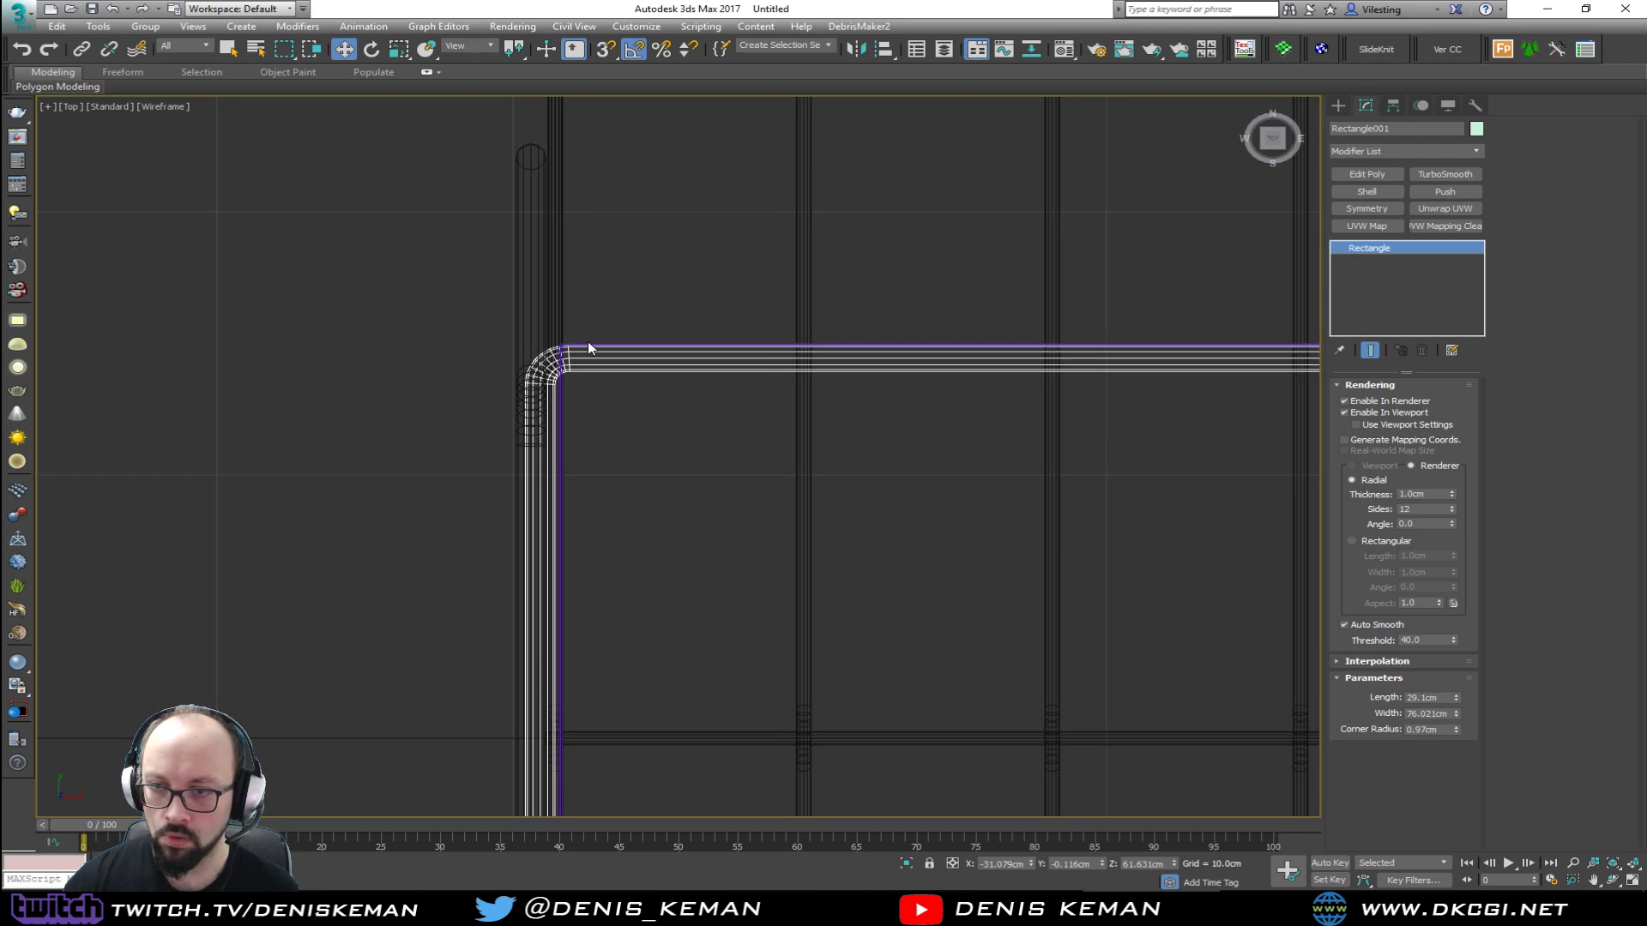
{"action": "right_click", "coordinate": [669, 363]}
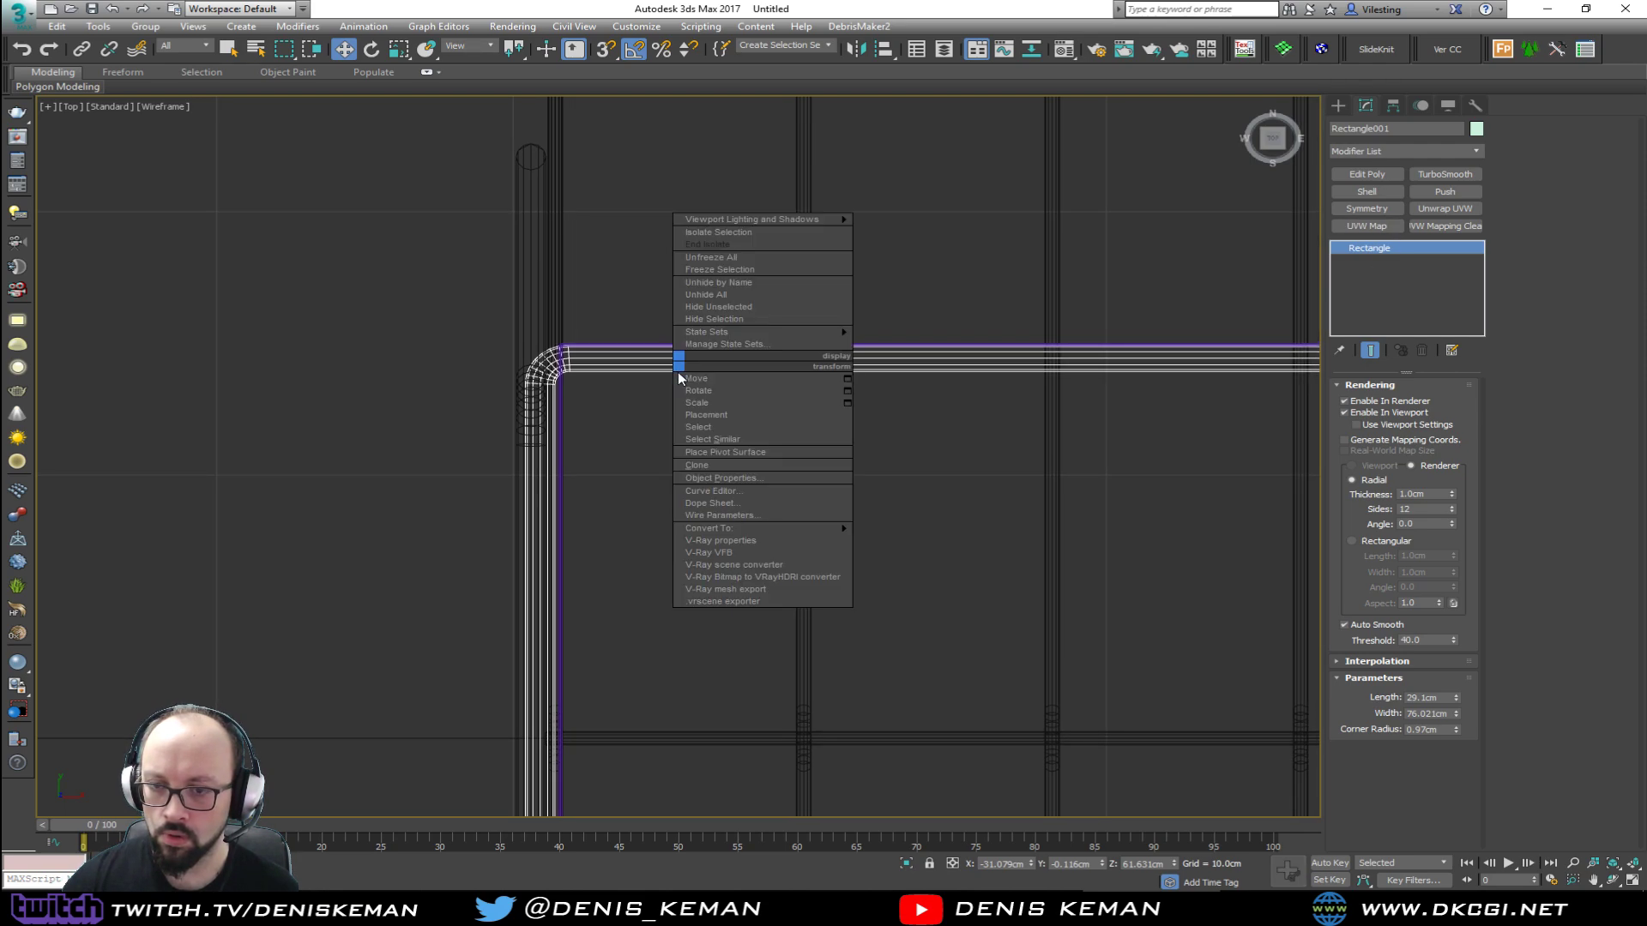
{"action": "mouse_move", "coordinate": [790, 528]}
{"action": "left_click", "coordinate": [935, 531]}
{"action": "key", "text": "1"}
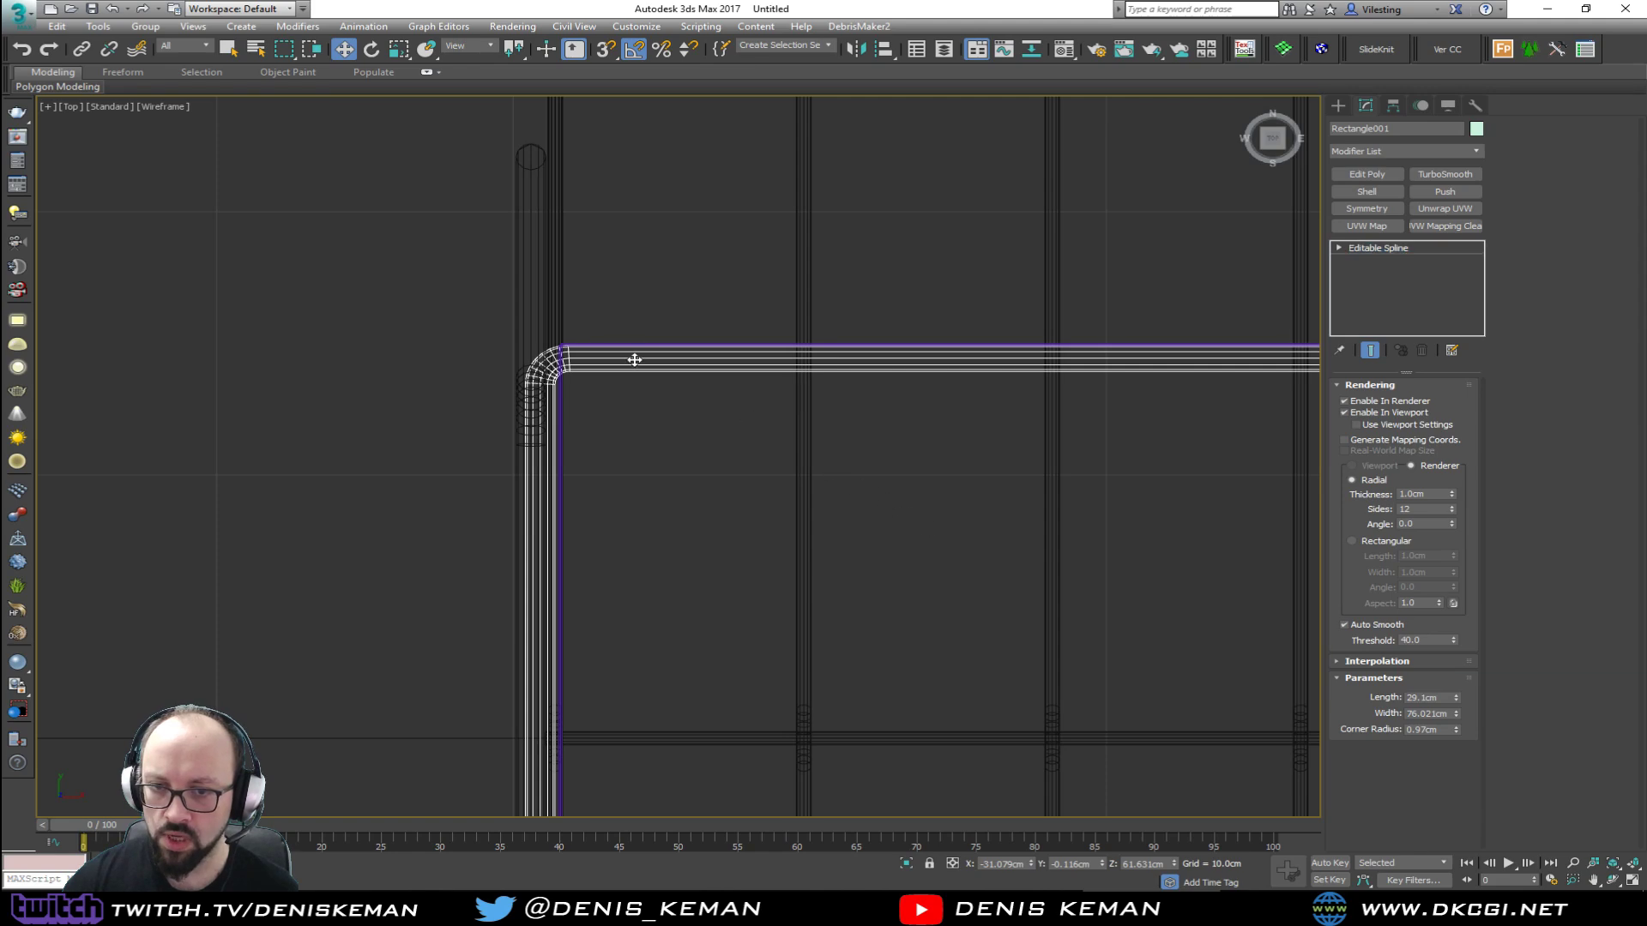
Step: Select the four corner vertices at one short end of the frame spline and move them about 0.3 cm outward along X
{"action": "left_click_drag", "start_coordinate": [488, 439], "coordinate": [486, 441]}
{"action": "middle_click_drag", "start_coordinate": [524, 451], "coordinate": [529, 276]}
{"action": "scroll", "coordinate": [532, 278], "scroll_direction": "down", "scroll_amount": 3}
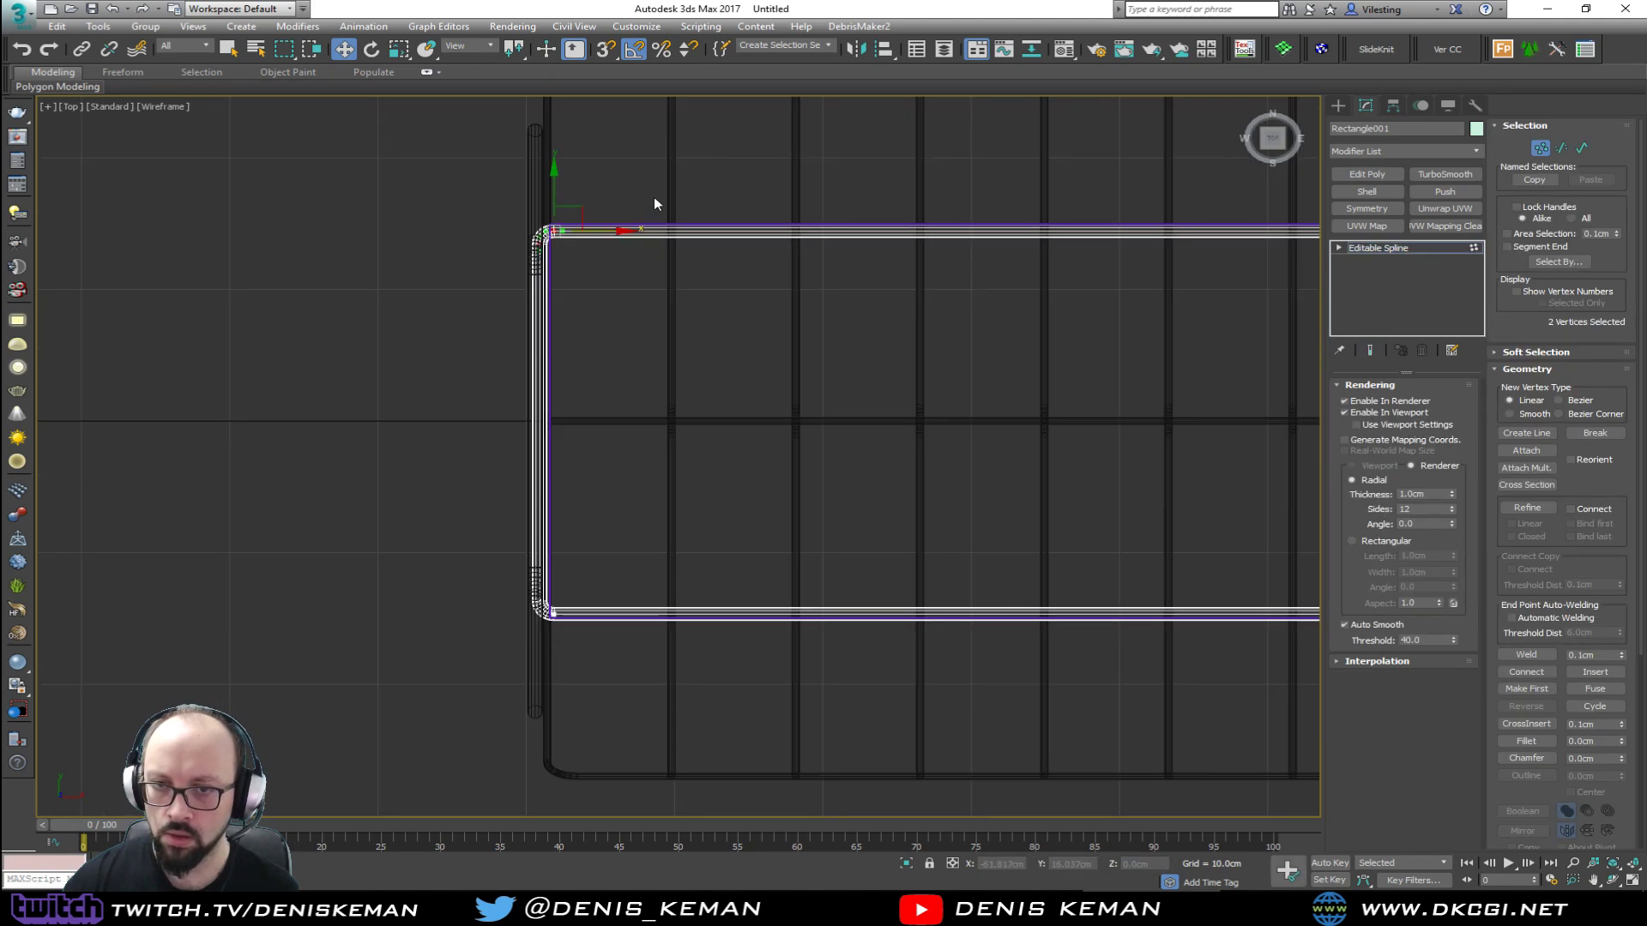
{"action": "left_click_drag", "start_coordinate": [445, 694], "coordinate": [445, 693]}
{"action": "key", "text": "alt+w"}
{"action": "middle_click", "coordinate": [929, 698]}
{"action": "key", "text": "alt+w"}
{"action": "middle_click_drag", "start_coordinate": [765, 621], "coordinate": [580, 480], "text": "alt"}
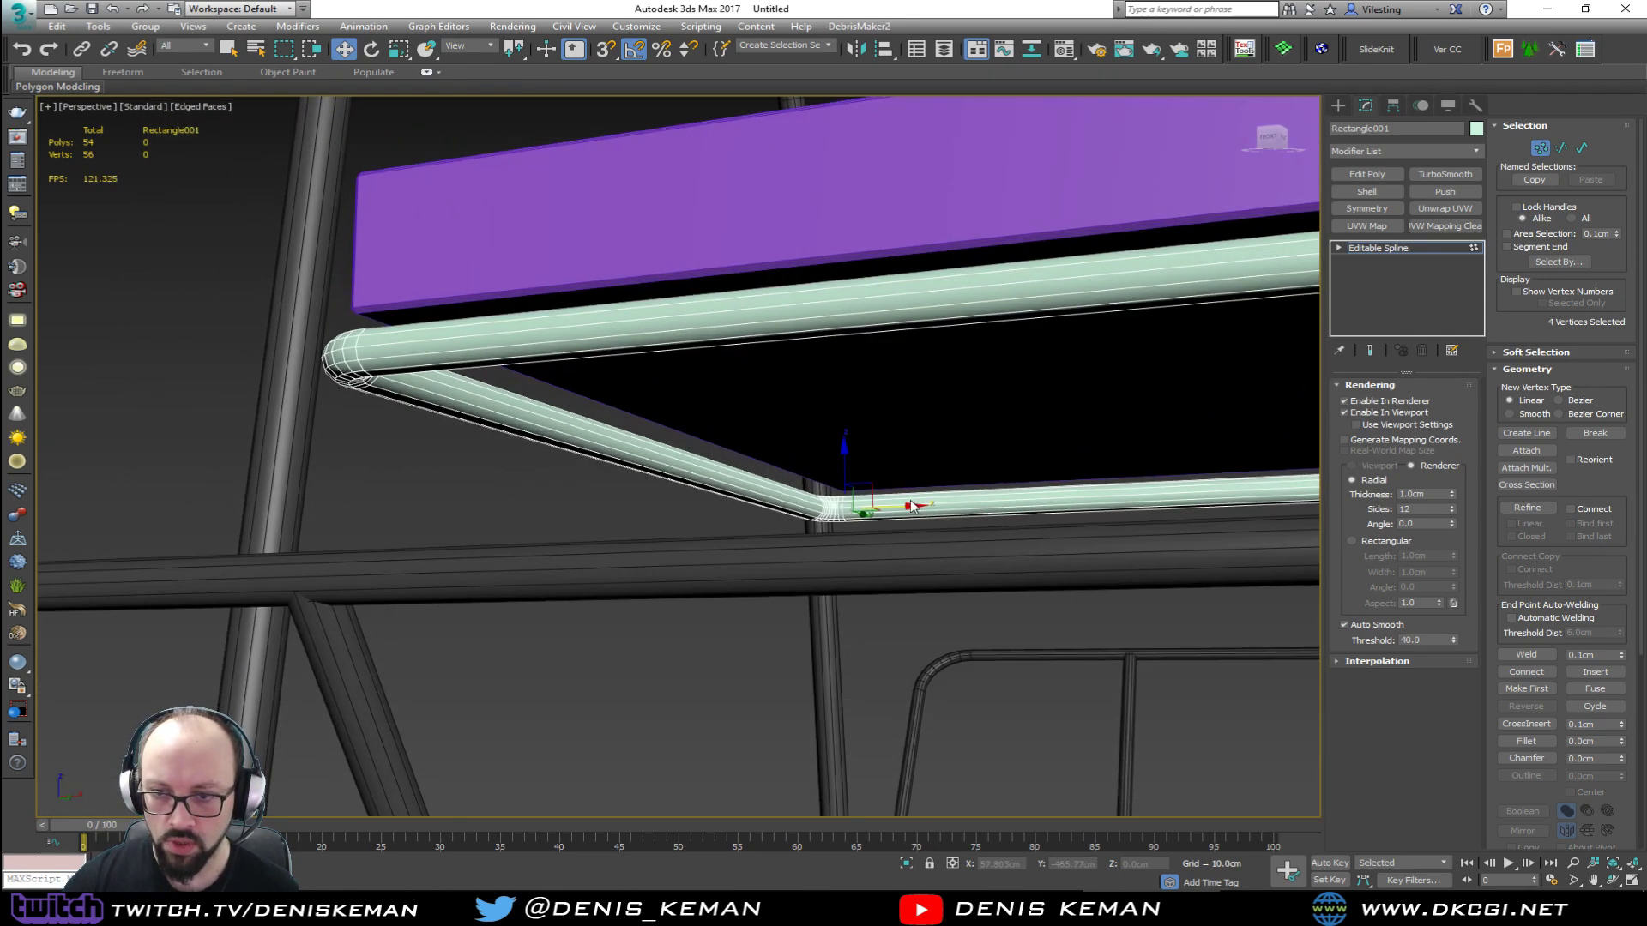
{"action": "middle_click_drag", "start_coordinate": [903, 504], "coordinate": [1105, 549], "text": "alt"}
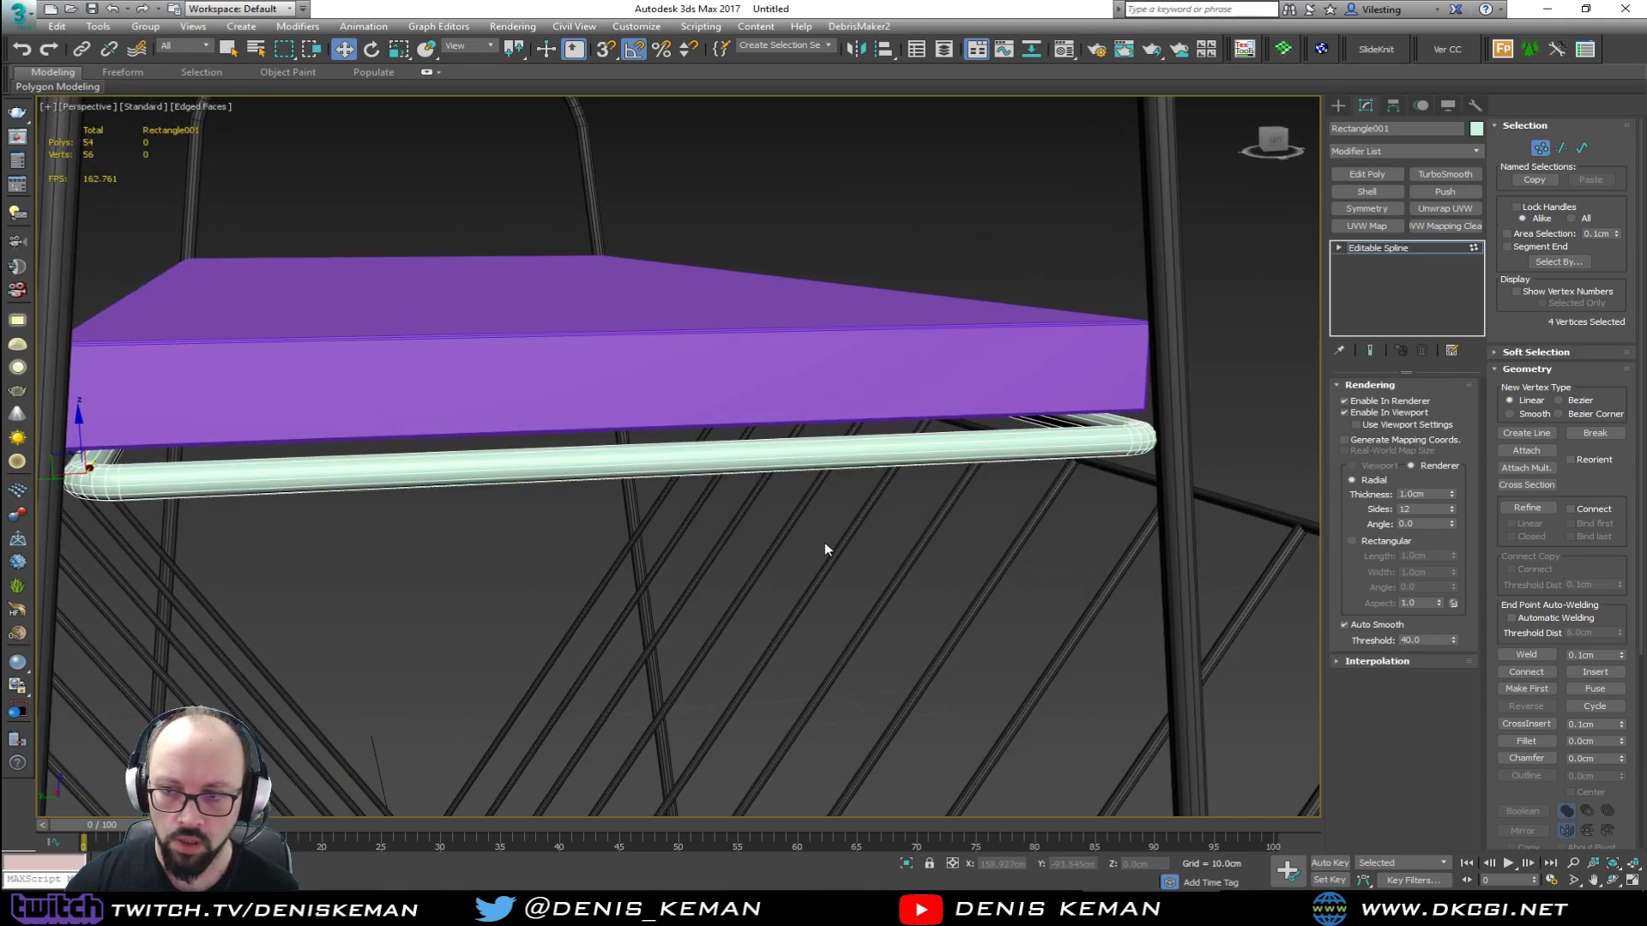
{"action": "middle_click_drag", "start_coordinate": [826, 542], "coordinate": [643, 365], "text": "alt"}
{"action": "middle_click_drag", "start_coordinate": [643, 364], "coordinate": [1040, 335], "text": "alt"}
{"action": "scroll", "coordinate": [1001, 421], "scroll_direction": "up", "scroll_amount": 5}
{"action": "middle_click_drag", "start_coordinate": [838, 517], "coordinate": [824, 465], "text": "alt"}
{"action": "left_click_drag", "start_coordinate": [885, 591], "coordinate": [895, 590]}
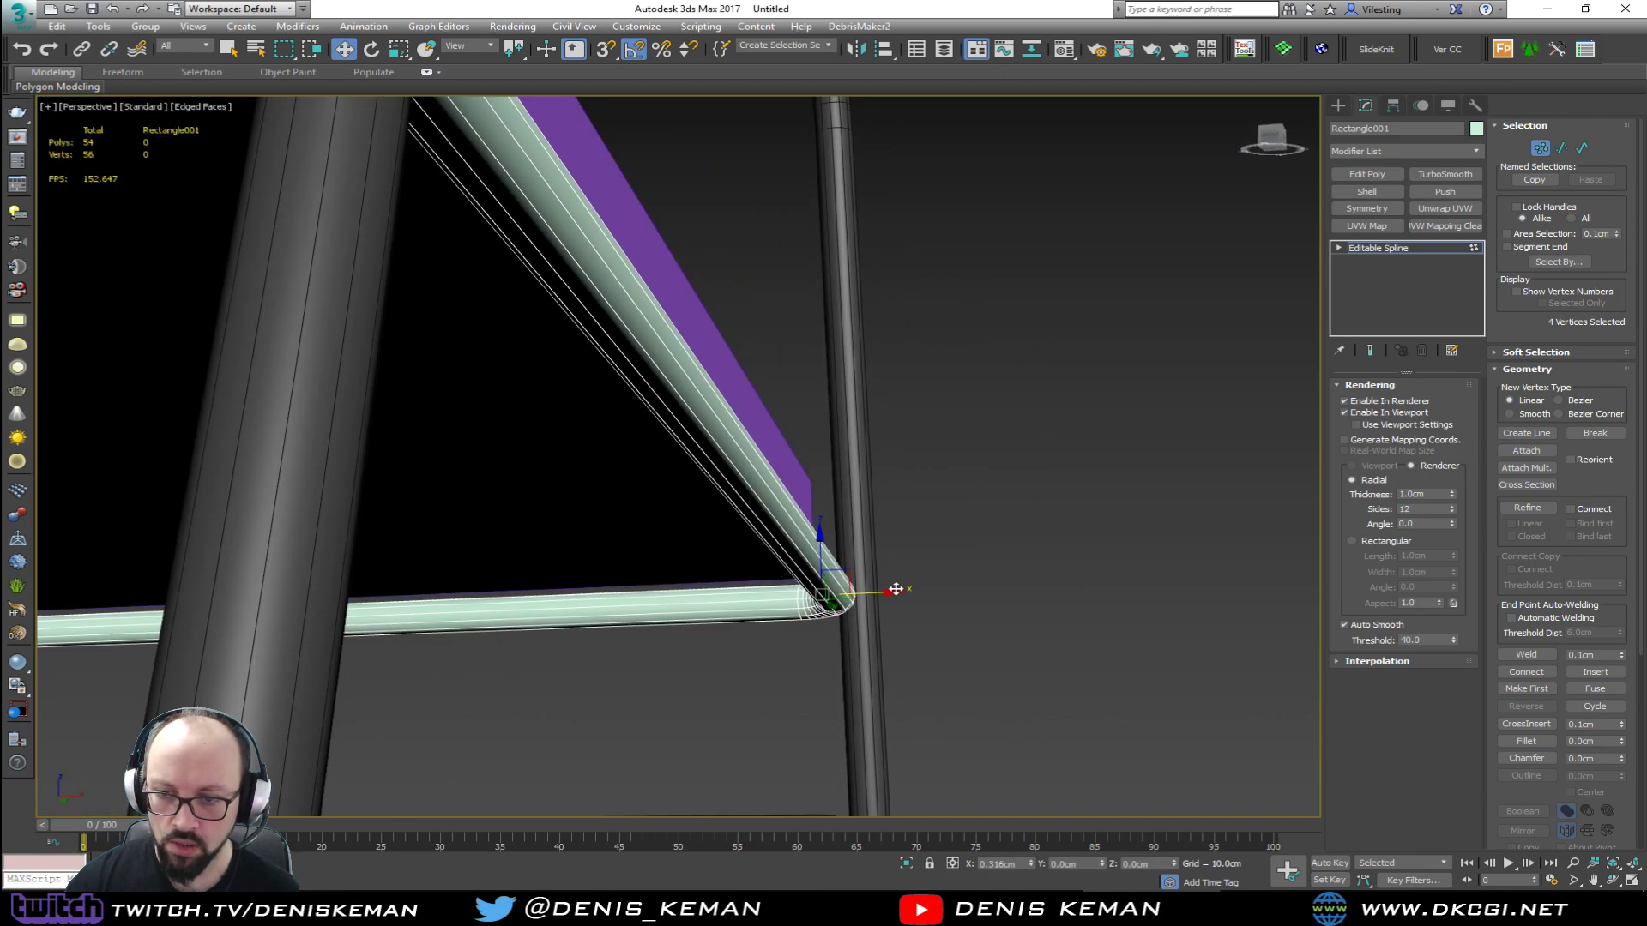
Step: Fine-tune the X position of the right-end corner vertices so the frame's short side lines up with the leg tube
{"action": "middle_click_drag", "start_coordinate": [858, 566], "coordinate": [787, 427], "text": "alt"}
{"action": "scroll", "coordinate": [806, 455], "scroll_direction": "down", "scroll_amount": 3}
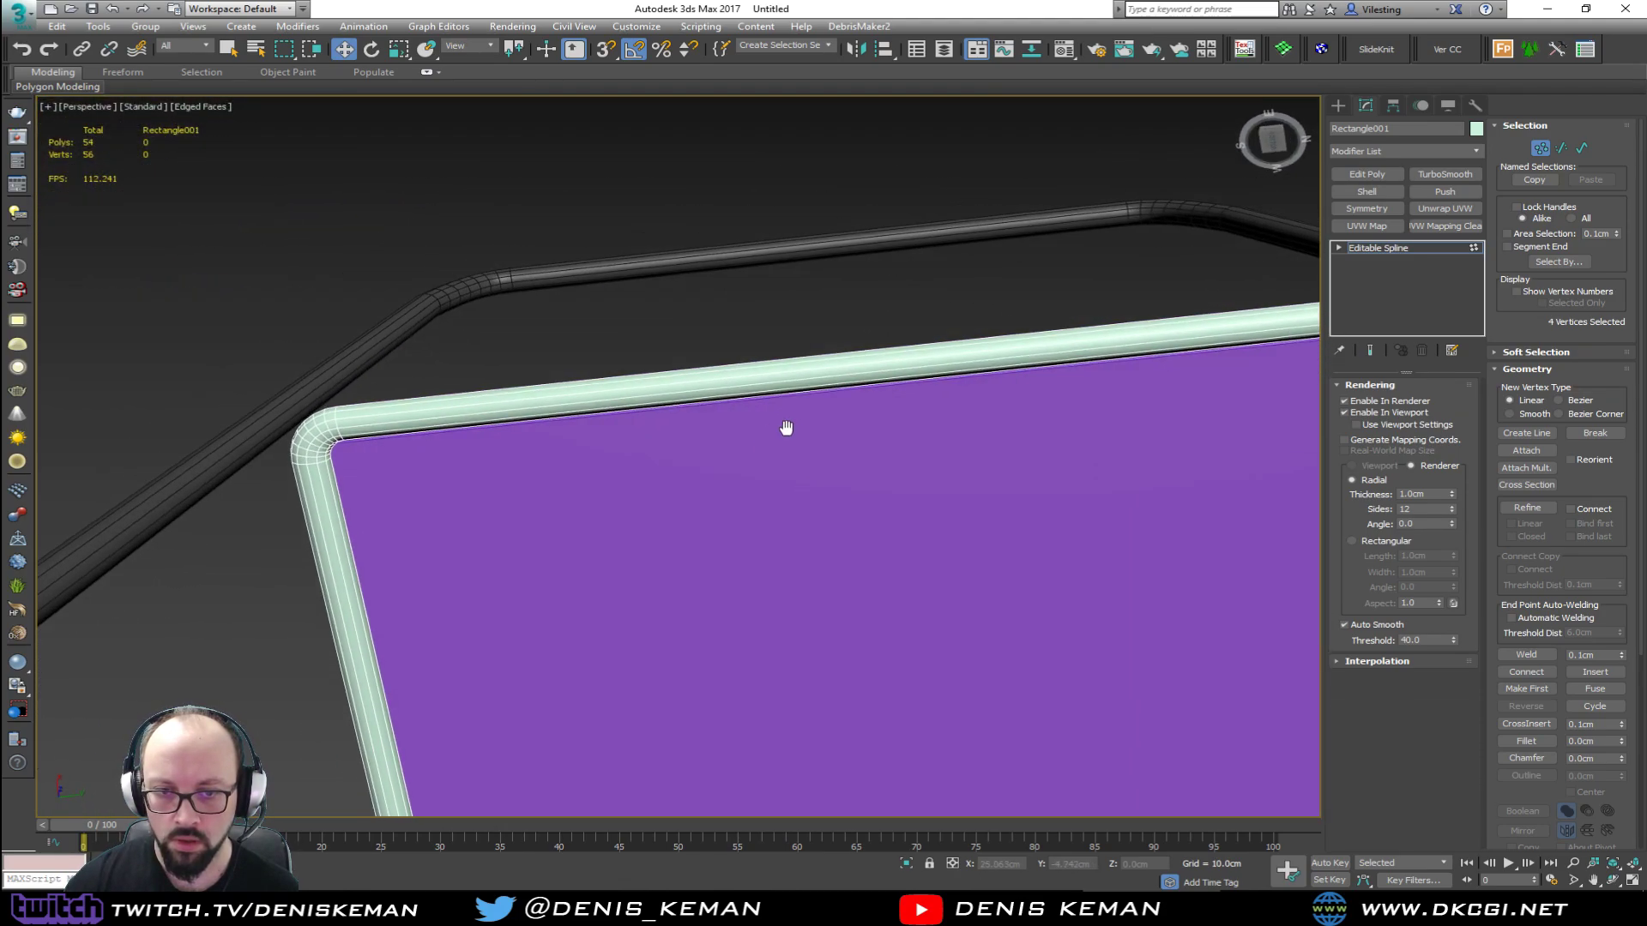
{"action": "scroll", "coordinate": [818, 508], "scroll_direction": "down", "scroll_amount": 4}
{"action": "left_click_drag", "start_coordinate": [1033, 289], "coordinate": [1035, 279]}
{"action": "middle_click_drag", "start_coordinate": [1034, 279], "coordinate": [1176, 478], "text": "alt"}
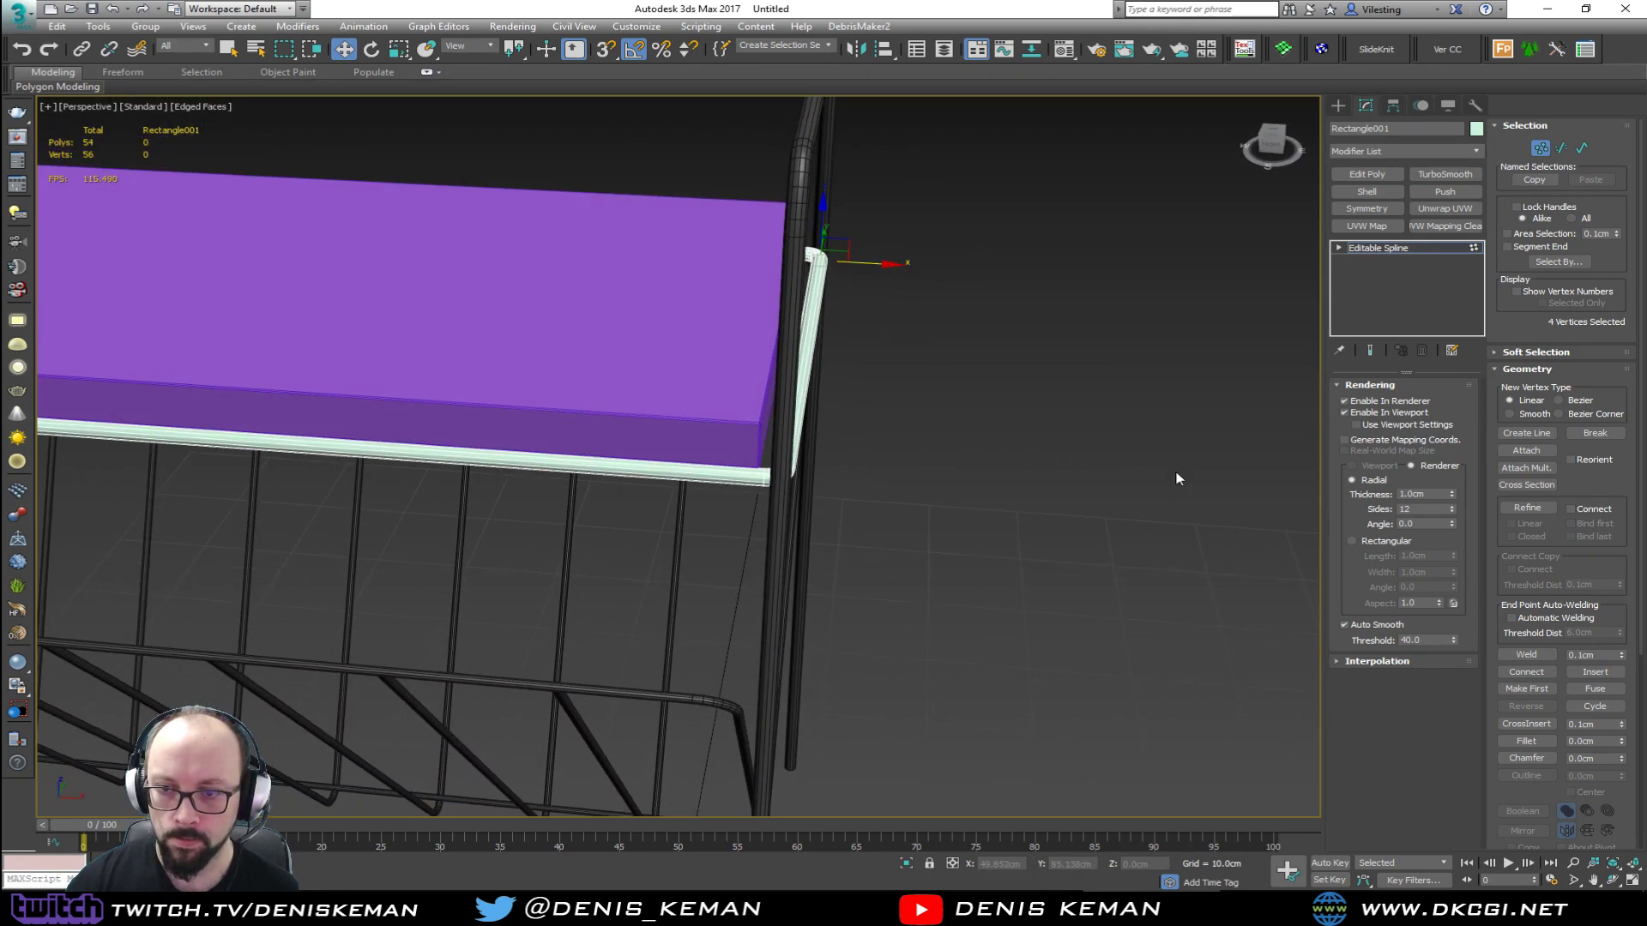
{"action": "key", "text": "alt+w"}
{"action": "key", "text": "alt+w"}
{"action": "middle_click_drag", "start_coordinate": [450, 307], "coordinate": [373, 504]}
{"action": "scroll", "coordinate": [644, 353], "scroll_direction": "up", "scroll_amount": 2}
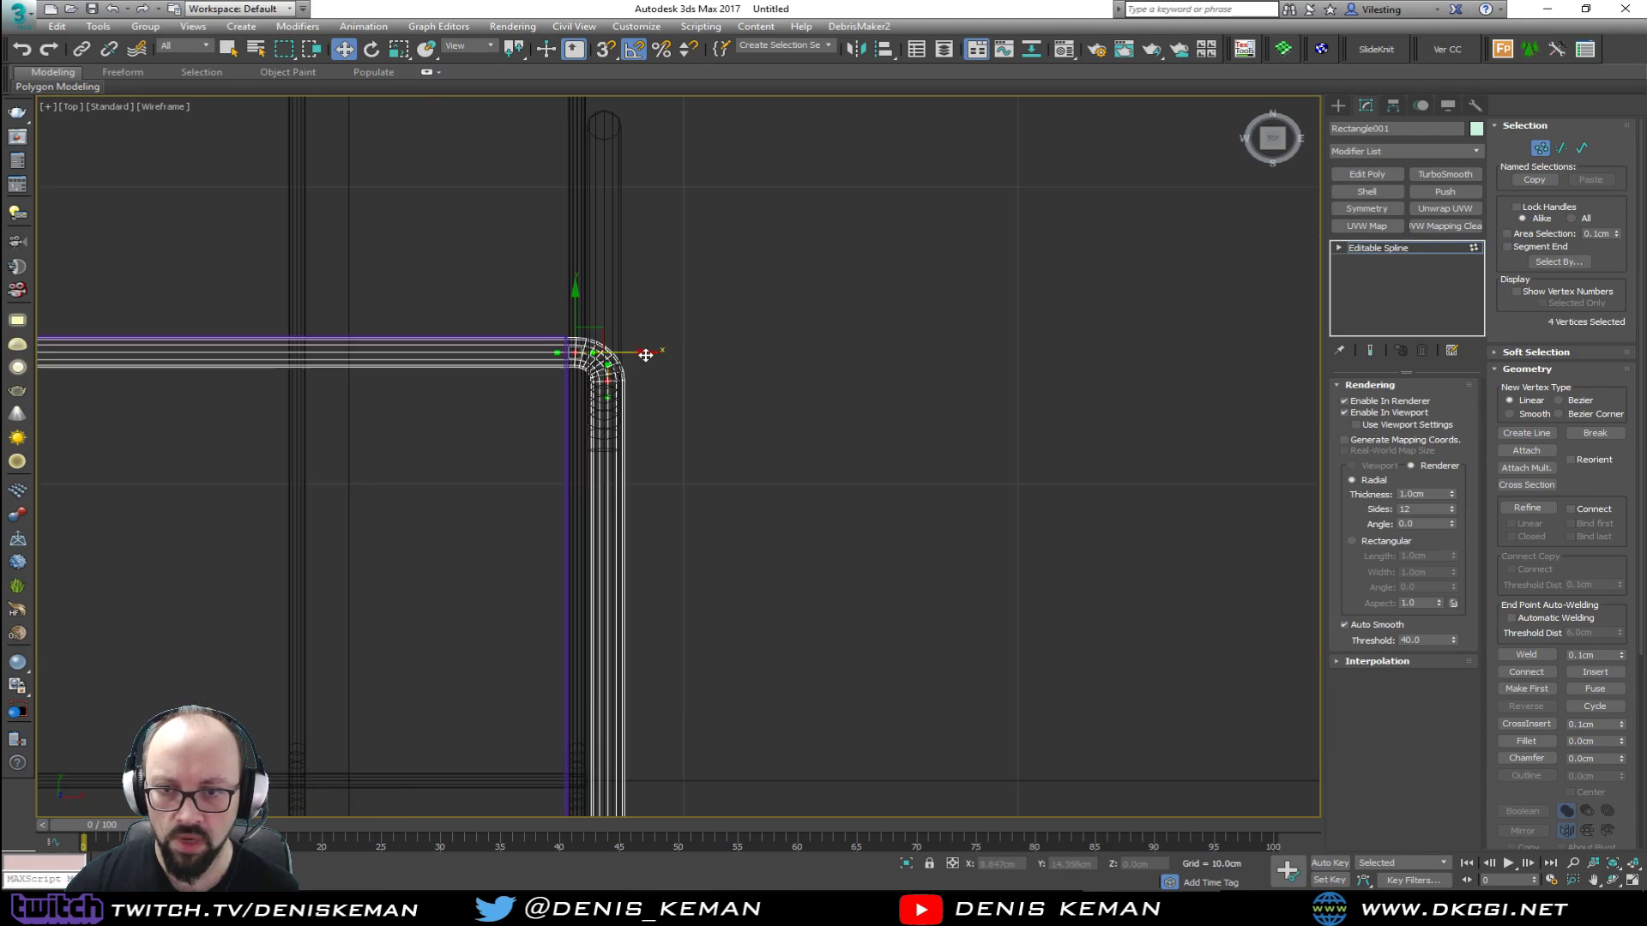
{"action": "scroll", "coordinate": [636, 367], "scroll_direction": "up", "scroll_amount": 2}
{"action": "scroll", "coordinate": [608, 357], "scroll_direction": "up", "scroll_amount": 2}
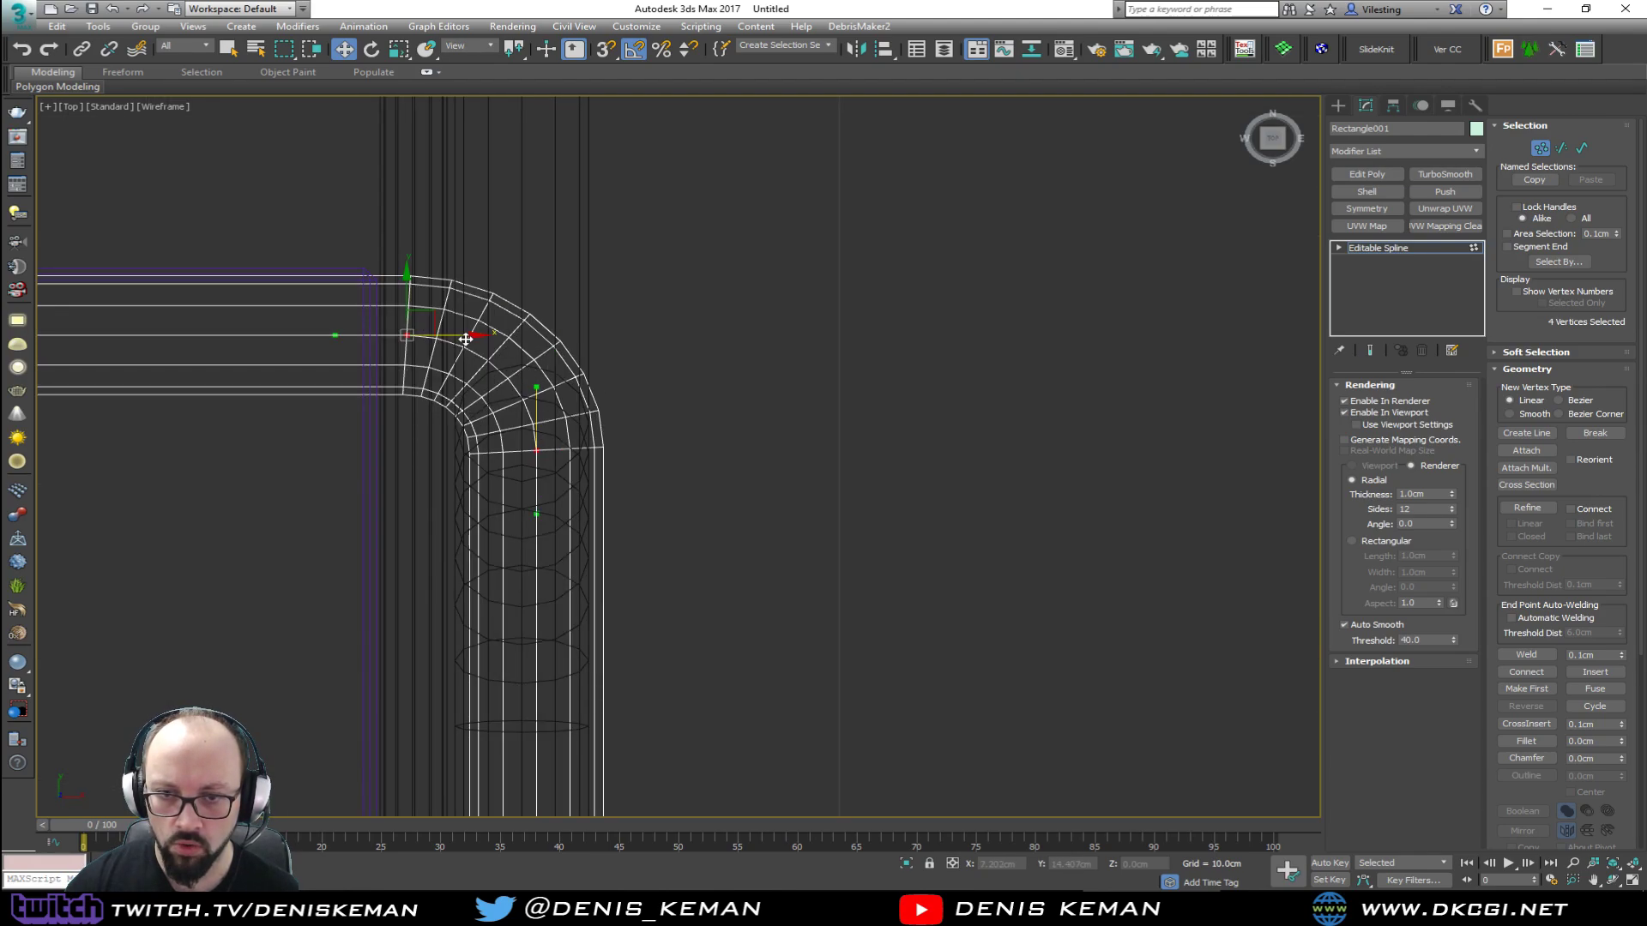
{"action": "left_click_drag", "start_coordinate": [465, 339], "coordinate": [434, 341]}
{"action": "scroll", "coordinate": [530, 458], "scroll_direction": "up", "scroll_amount": 1}
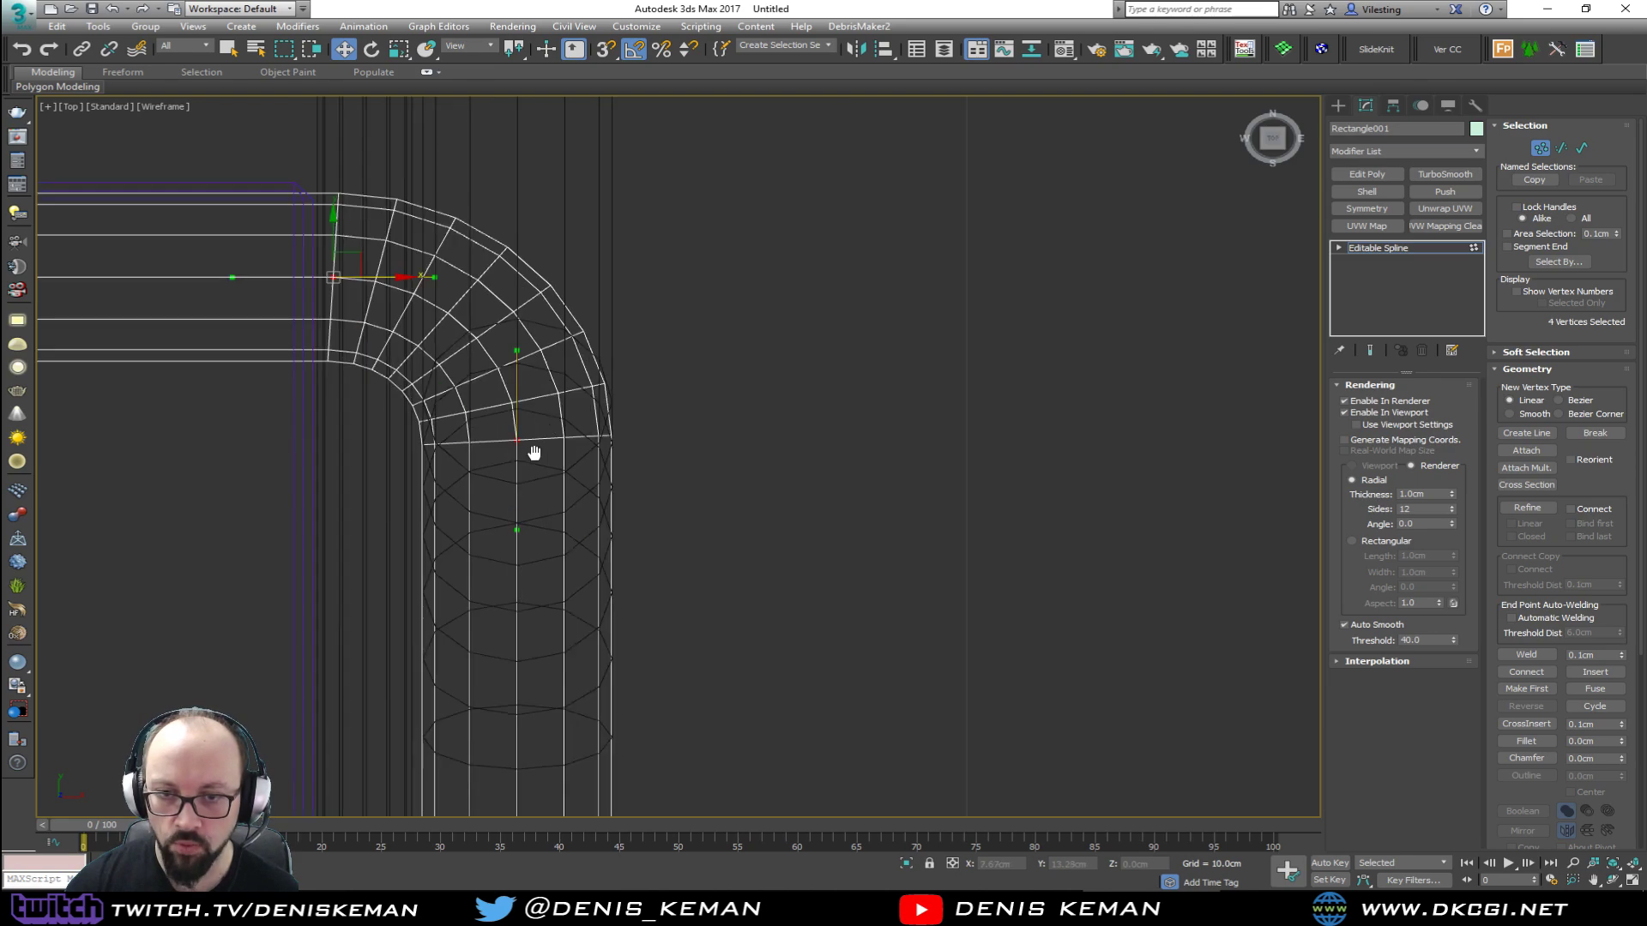
Step: Move the four corner vertices at the left end slightly outward along X, in line with that side's leg tube
{"action": "middle_click_drag", "start_coordinate": [533, 452], "coordinate": [867, 324]}
{"action": "scroll", "coordinate": [867, 323], "scroll_direction": "down", "scroll_amount": 9}
{"action": "middle_click_drag", "start_coordinate": [739, 384], "coordinate": [1105, 332]}
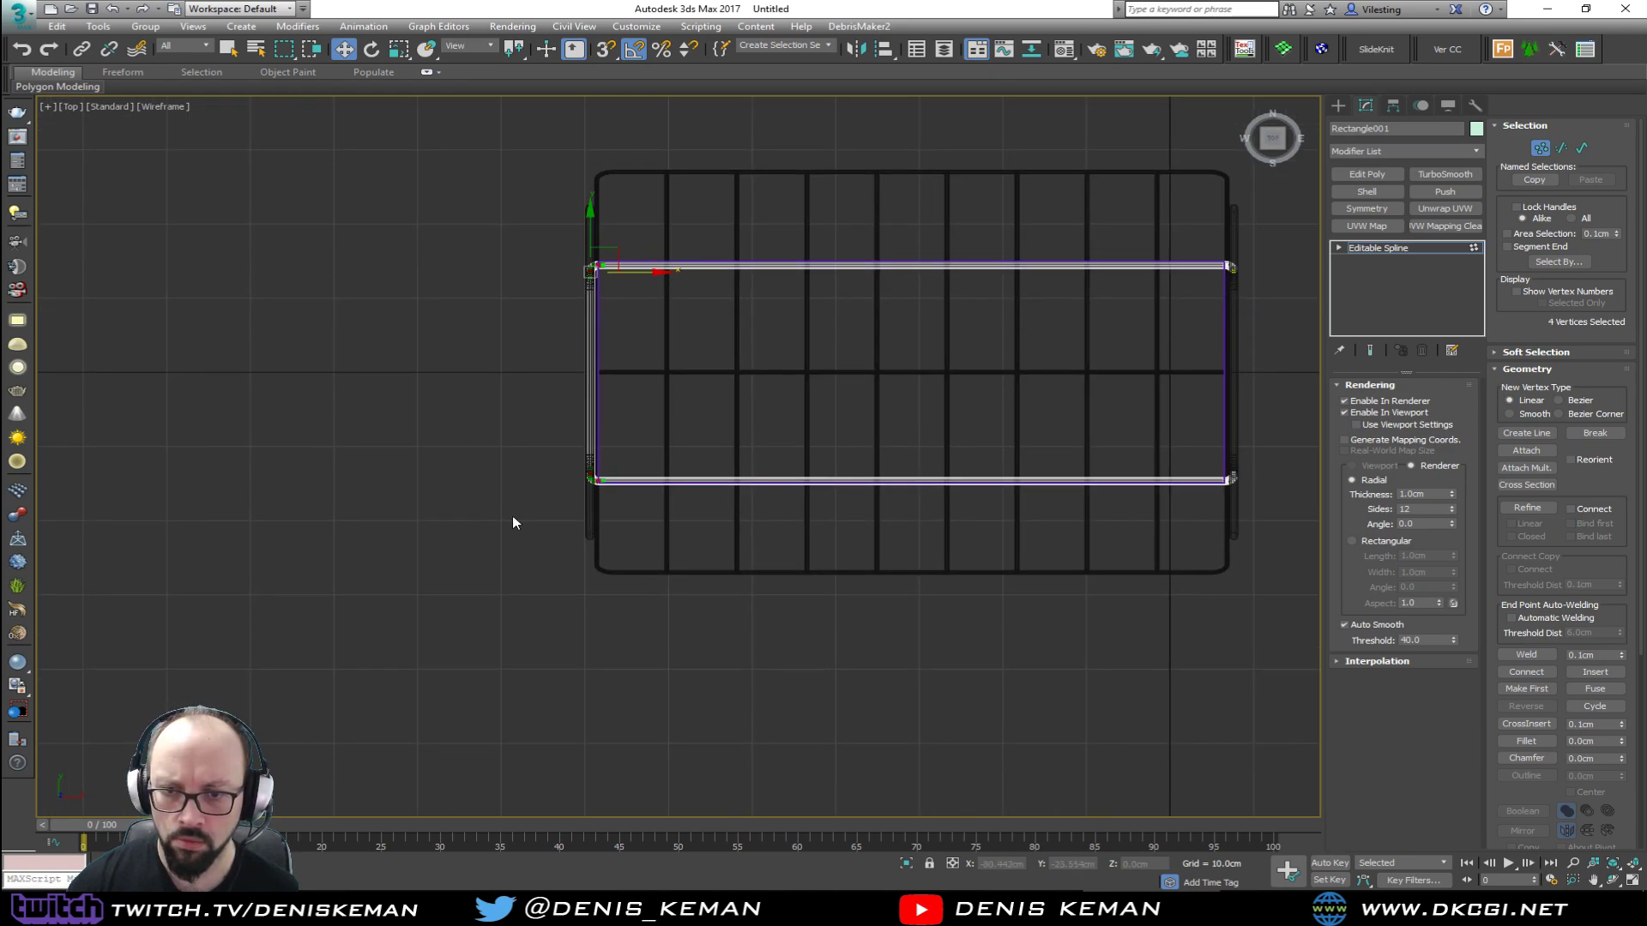
{"action": "scroll", "coordinate": [600, 273], "scroll_direction": "up", "scroll_amount": 10}
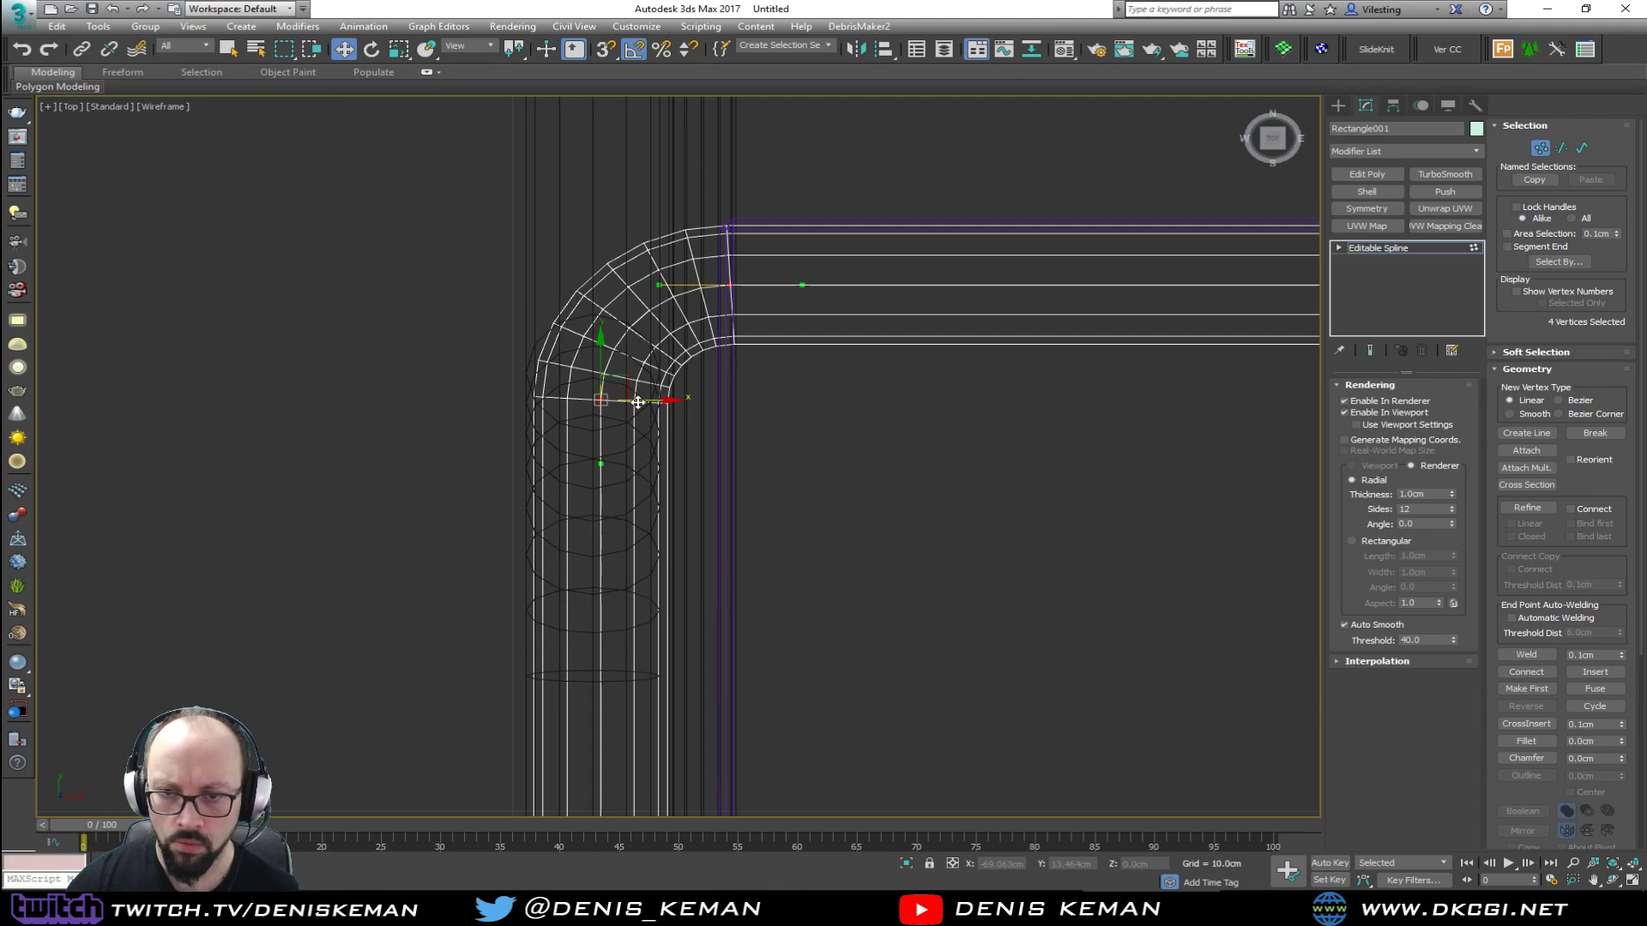
{"action": "left_click_drag", "start_coordinate": [639, 402], "coordinate": [633, 406]}
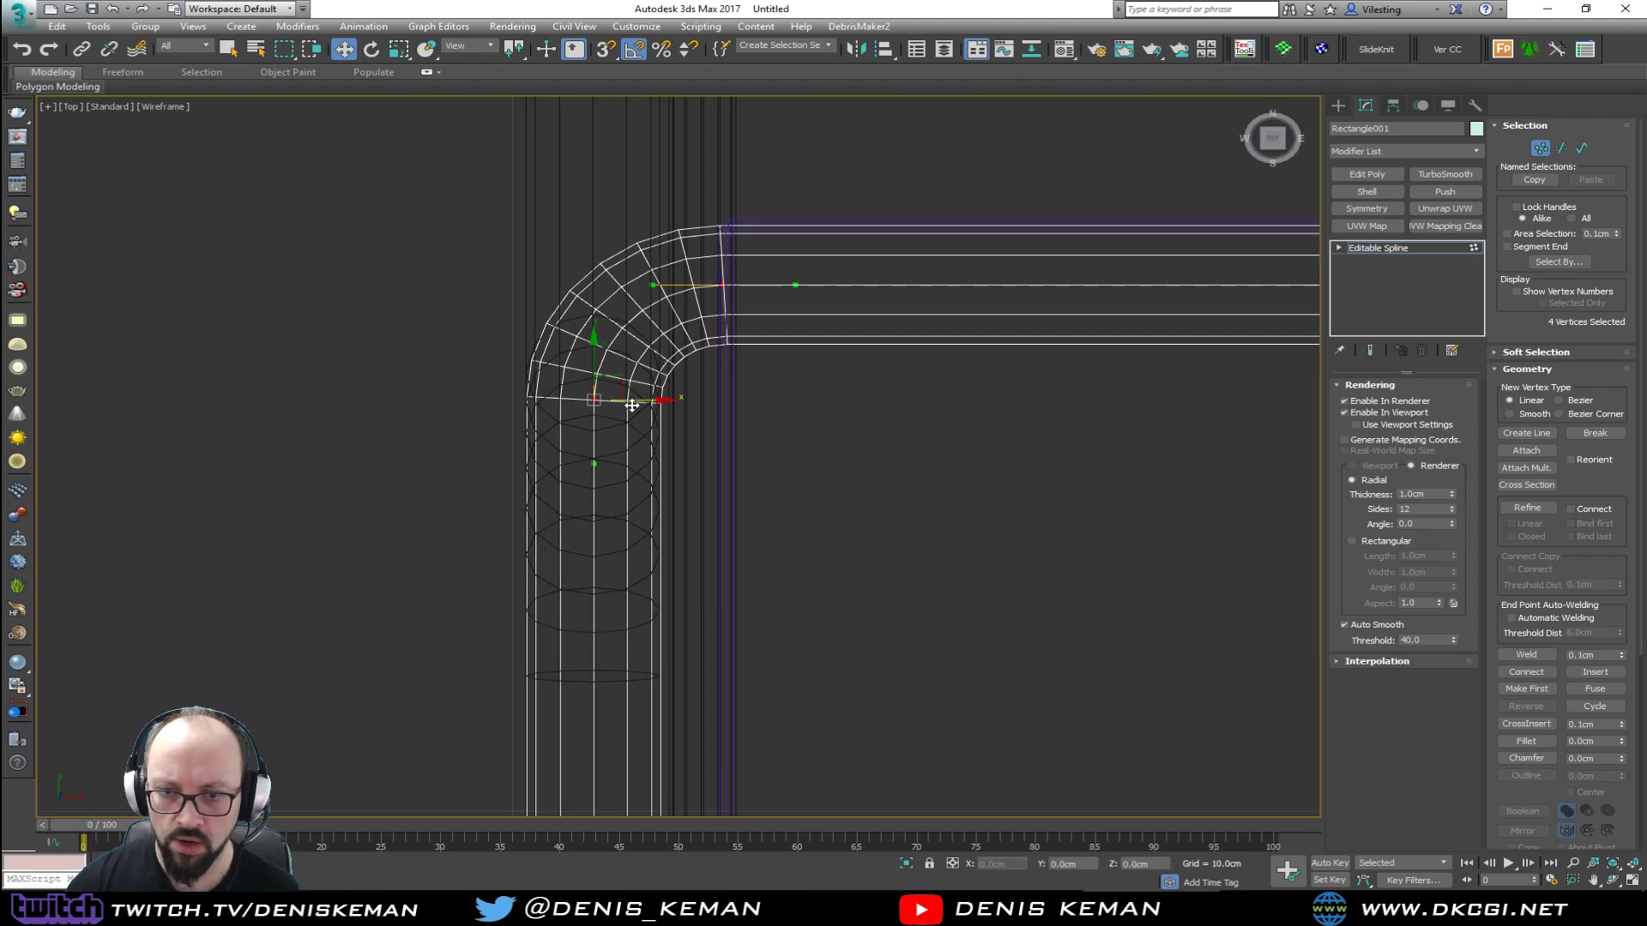
{"action": "scroll", "coordinate": [632, 406], "scroll_direction": "down", "scroll_amount": 8}
{"action": "key", "text": "alt+w"}
{"action": "middle_click", "coordinate": [1041, 569]}
{"action": "key", "text": "alt+w"}
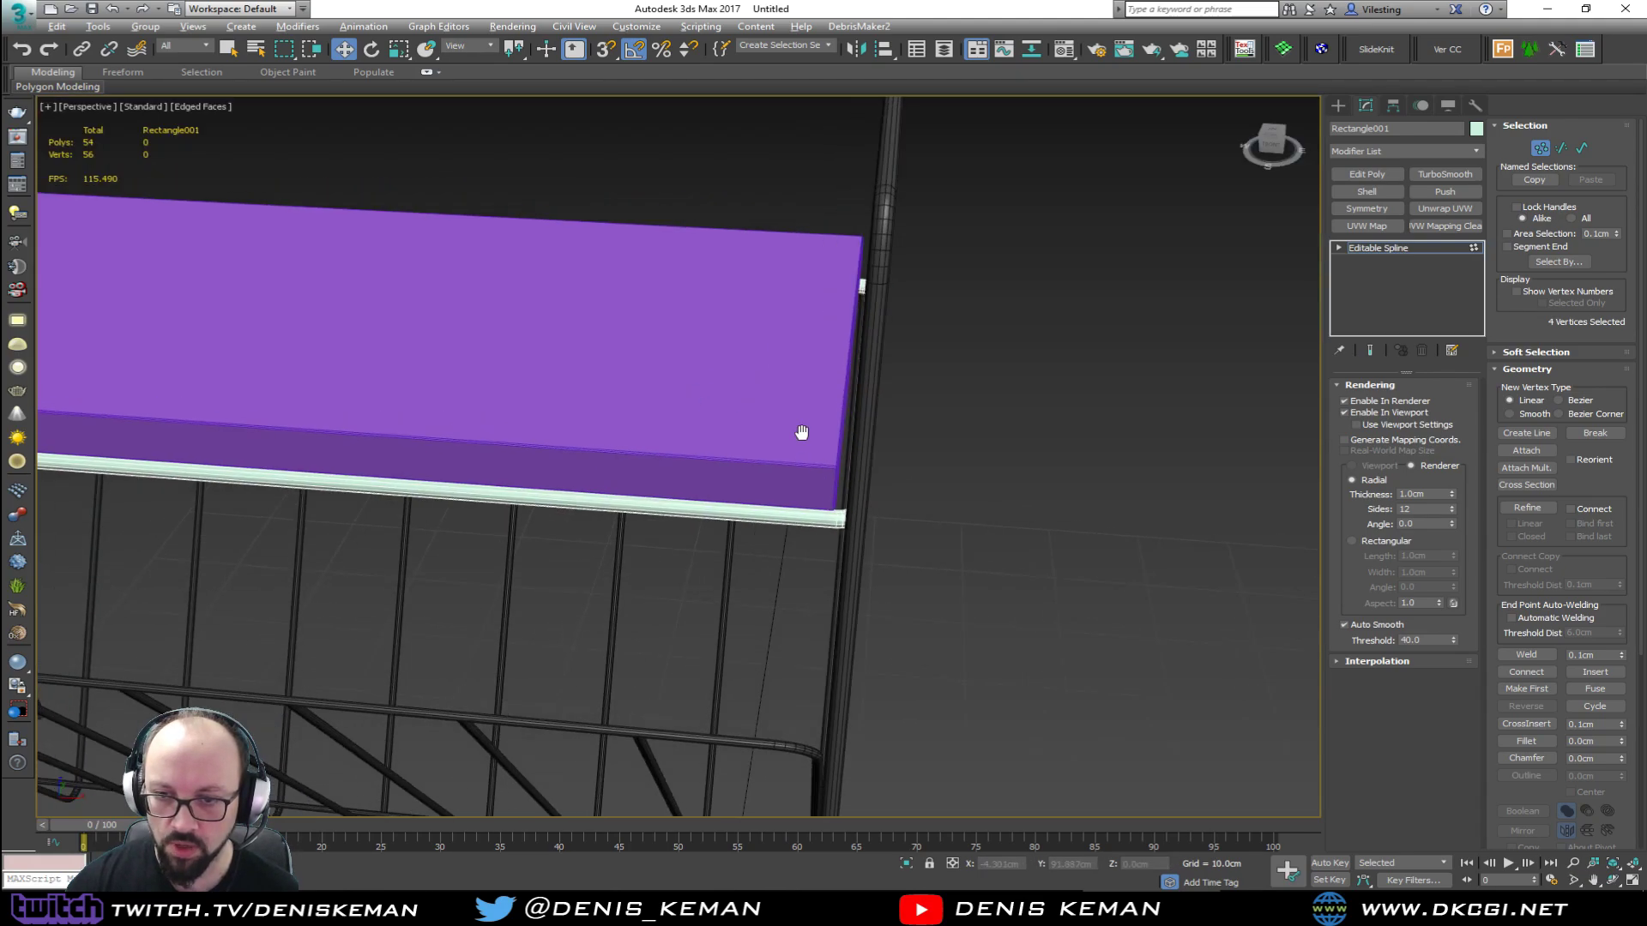
{"action": "middle_click_drag", "start_coordinate": [802, 432], "coordinate": [1086, 413]}
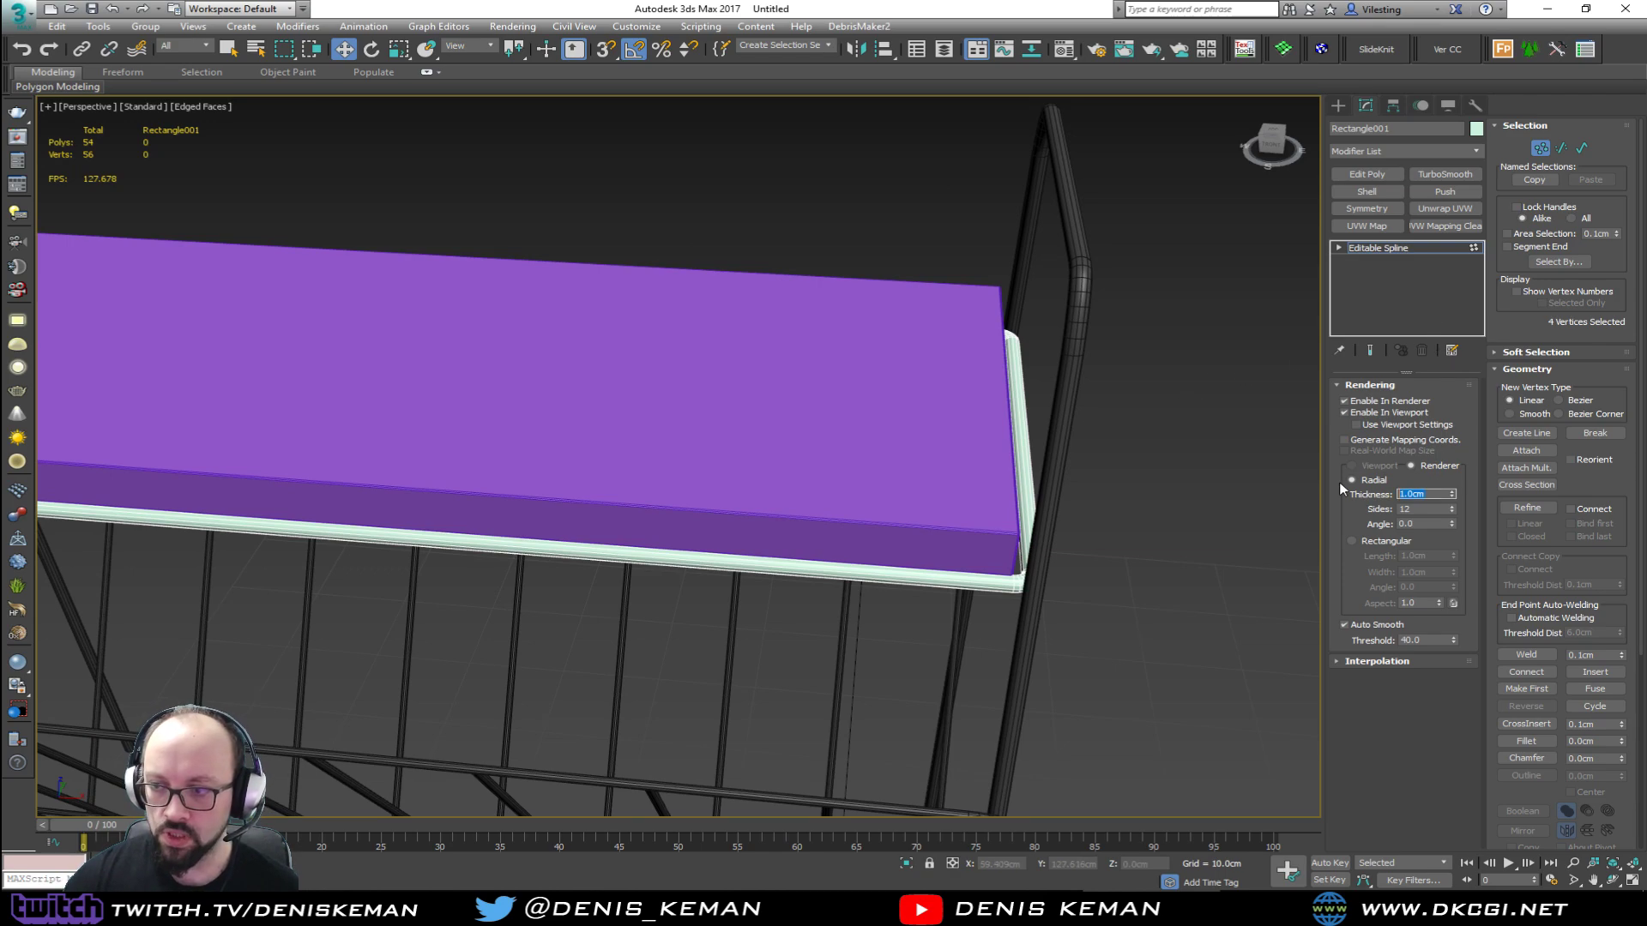
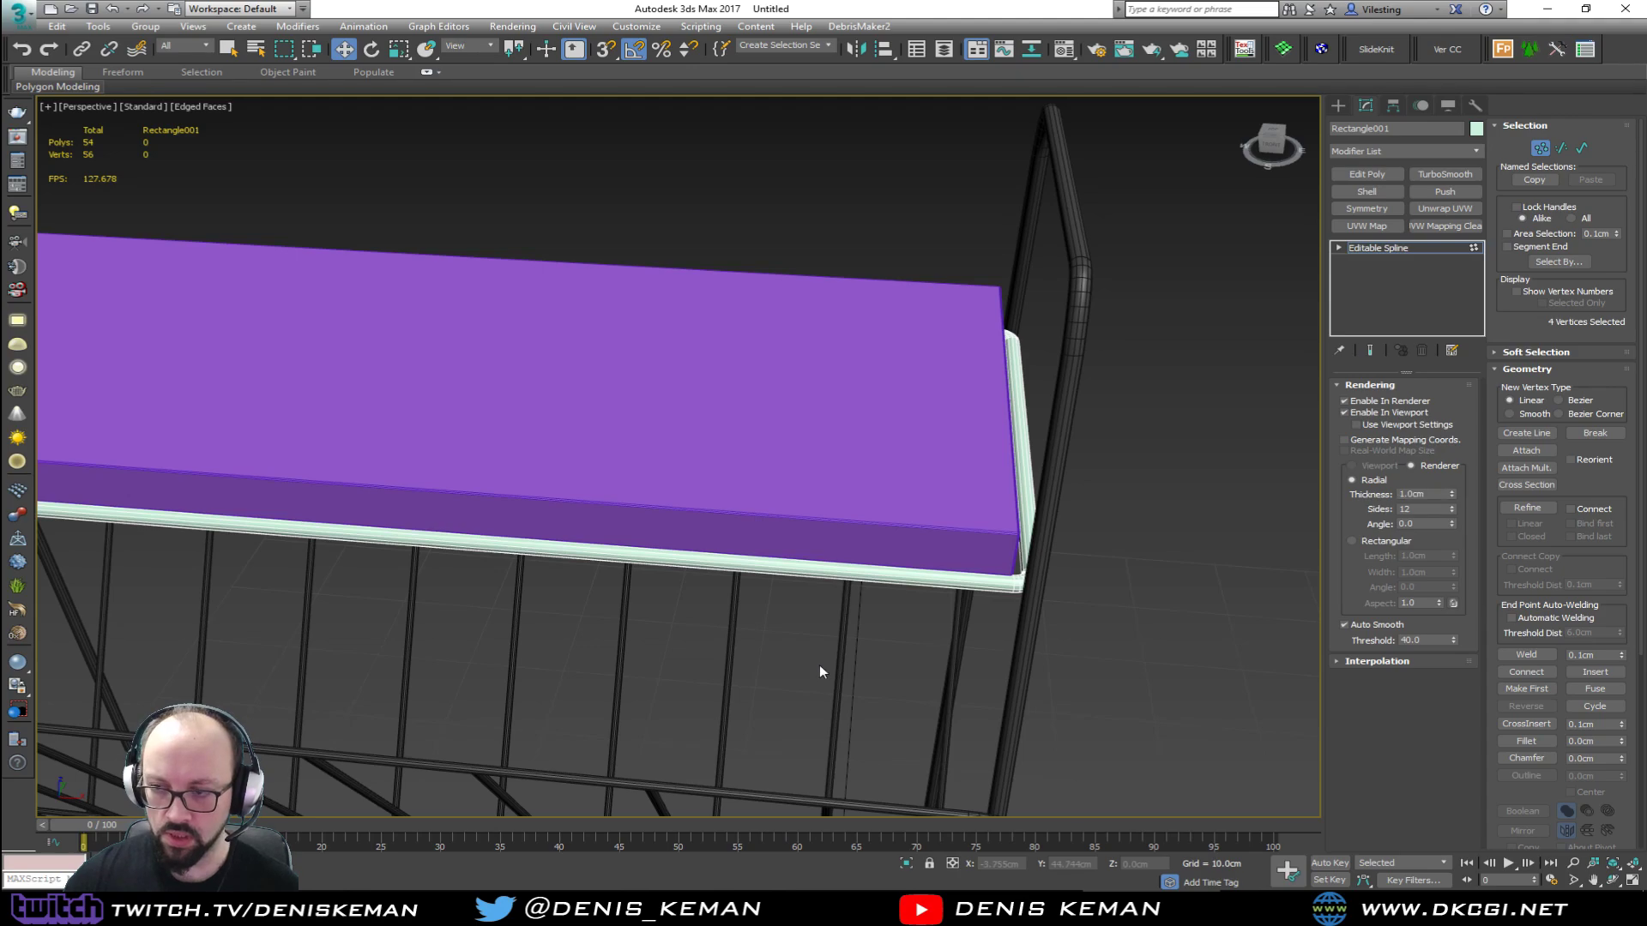
Step: Compare the frame spline with the leg frame's thickness and set the frame's radial thickness to 0.75 cm
{"action": "left_click", "coordinate": [816, 681]}
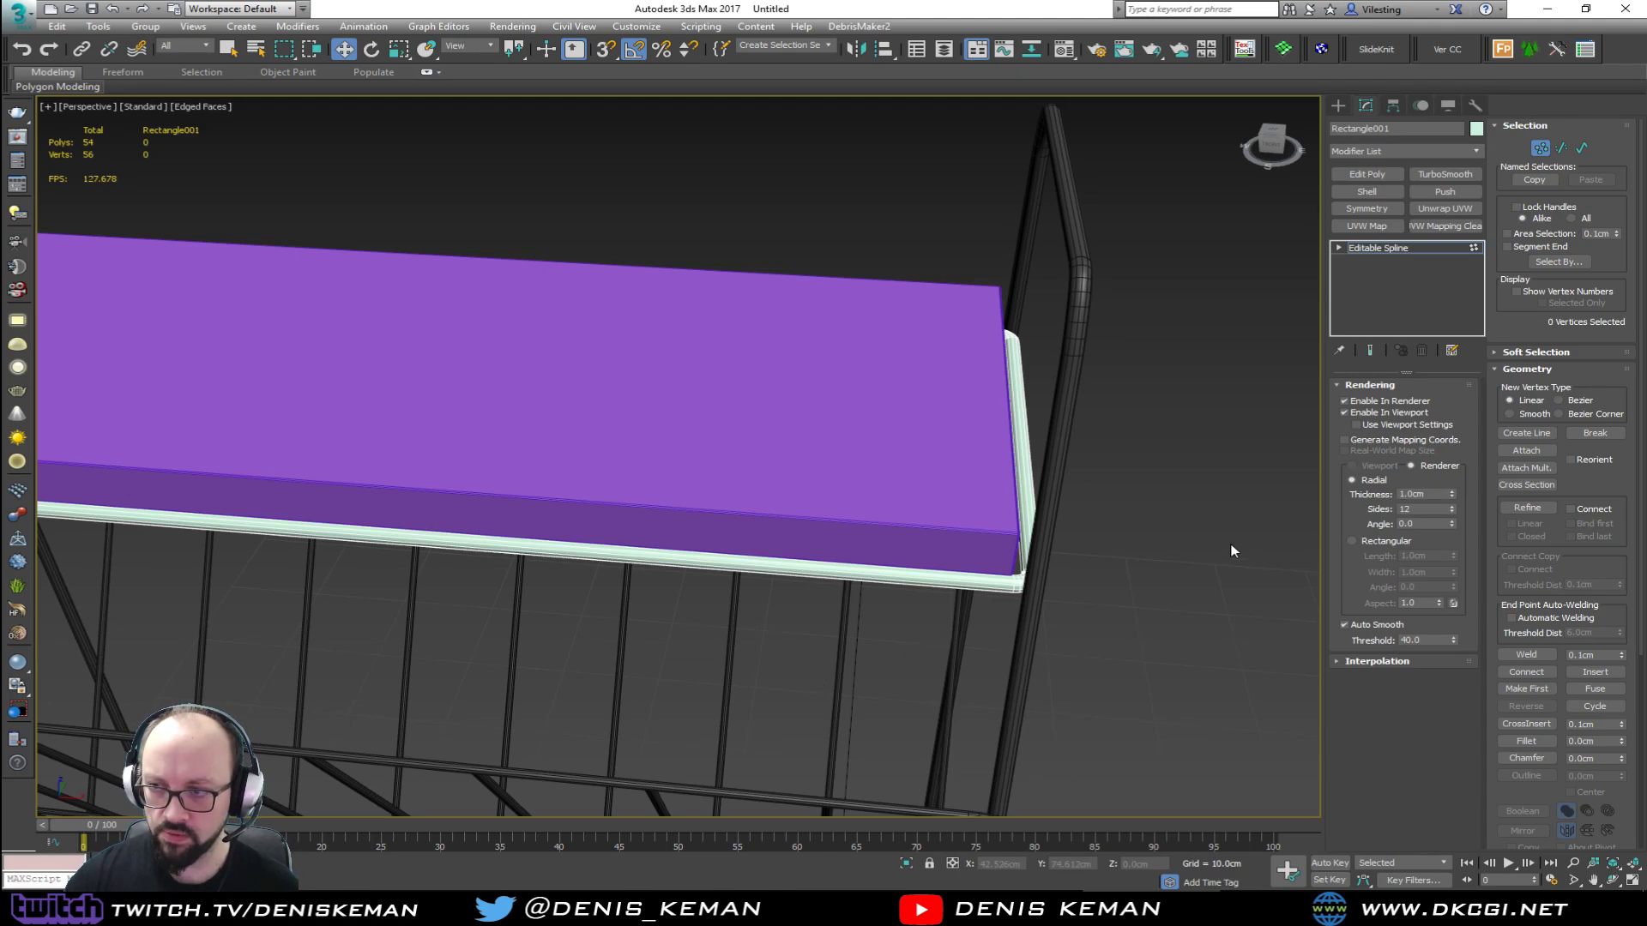
{"action": "key", "text": "1"}
{"action": "left_click", "coordinate": [1190, 527]}
{"action": "left_click", "coordinate": [724, 690]}
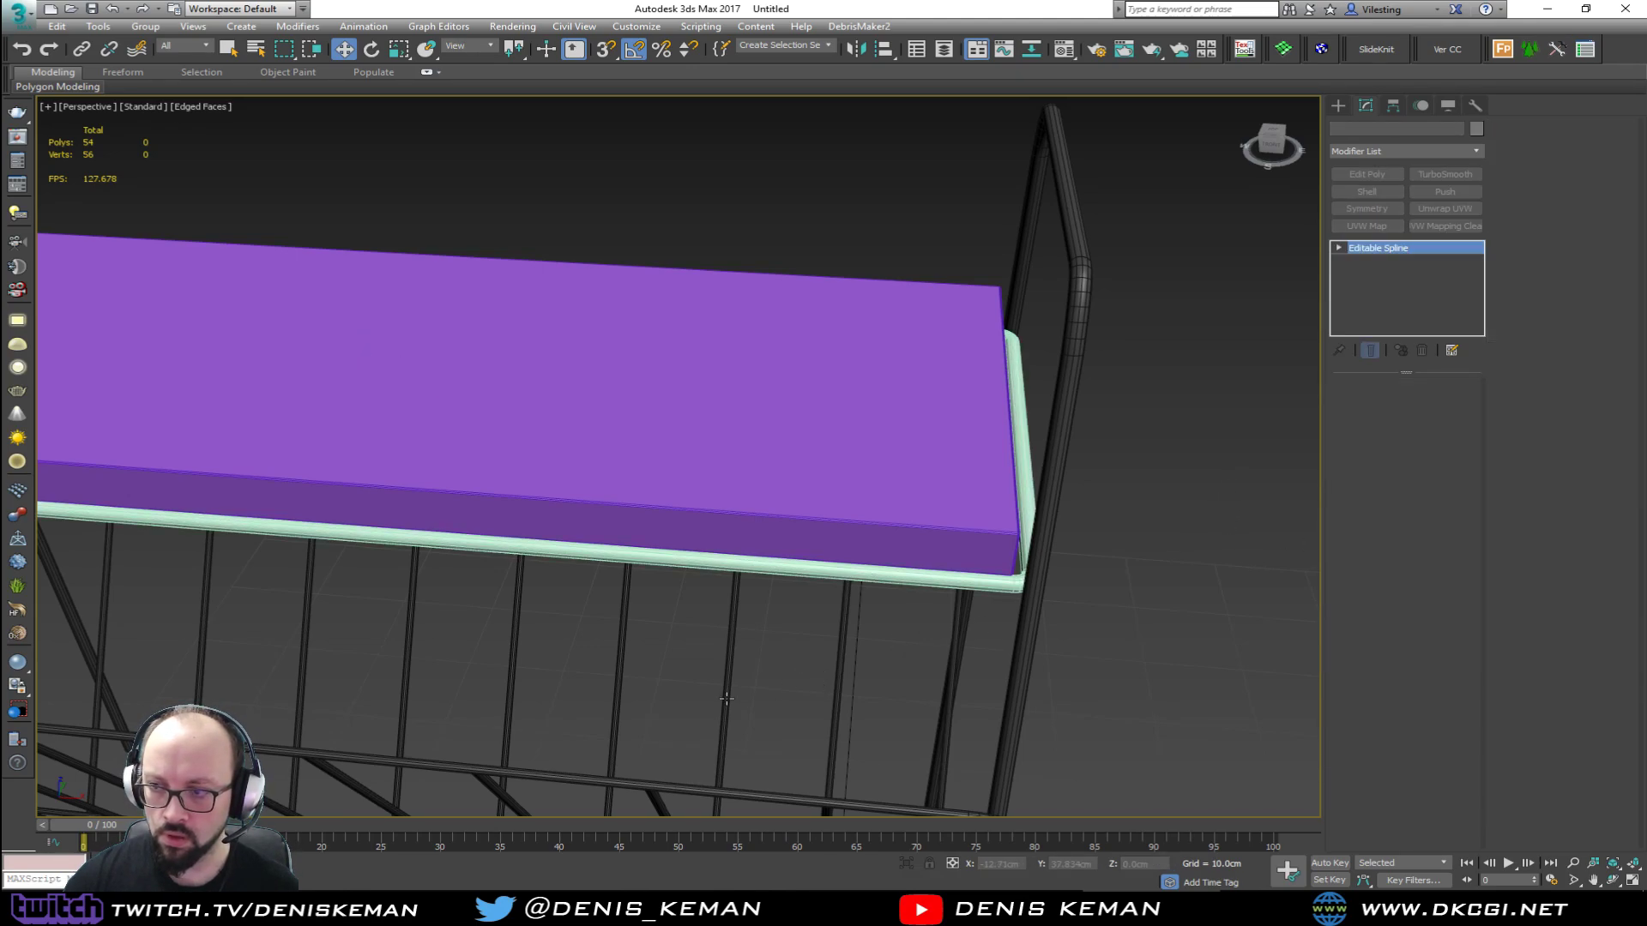
{"action": "left_click", "coordinate": [1023, 628]}
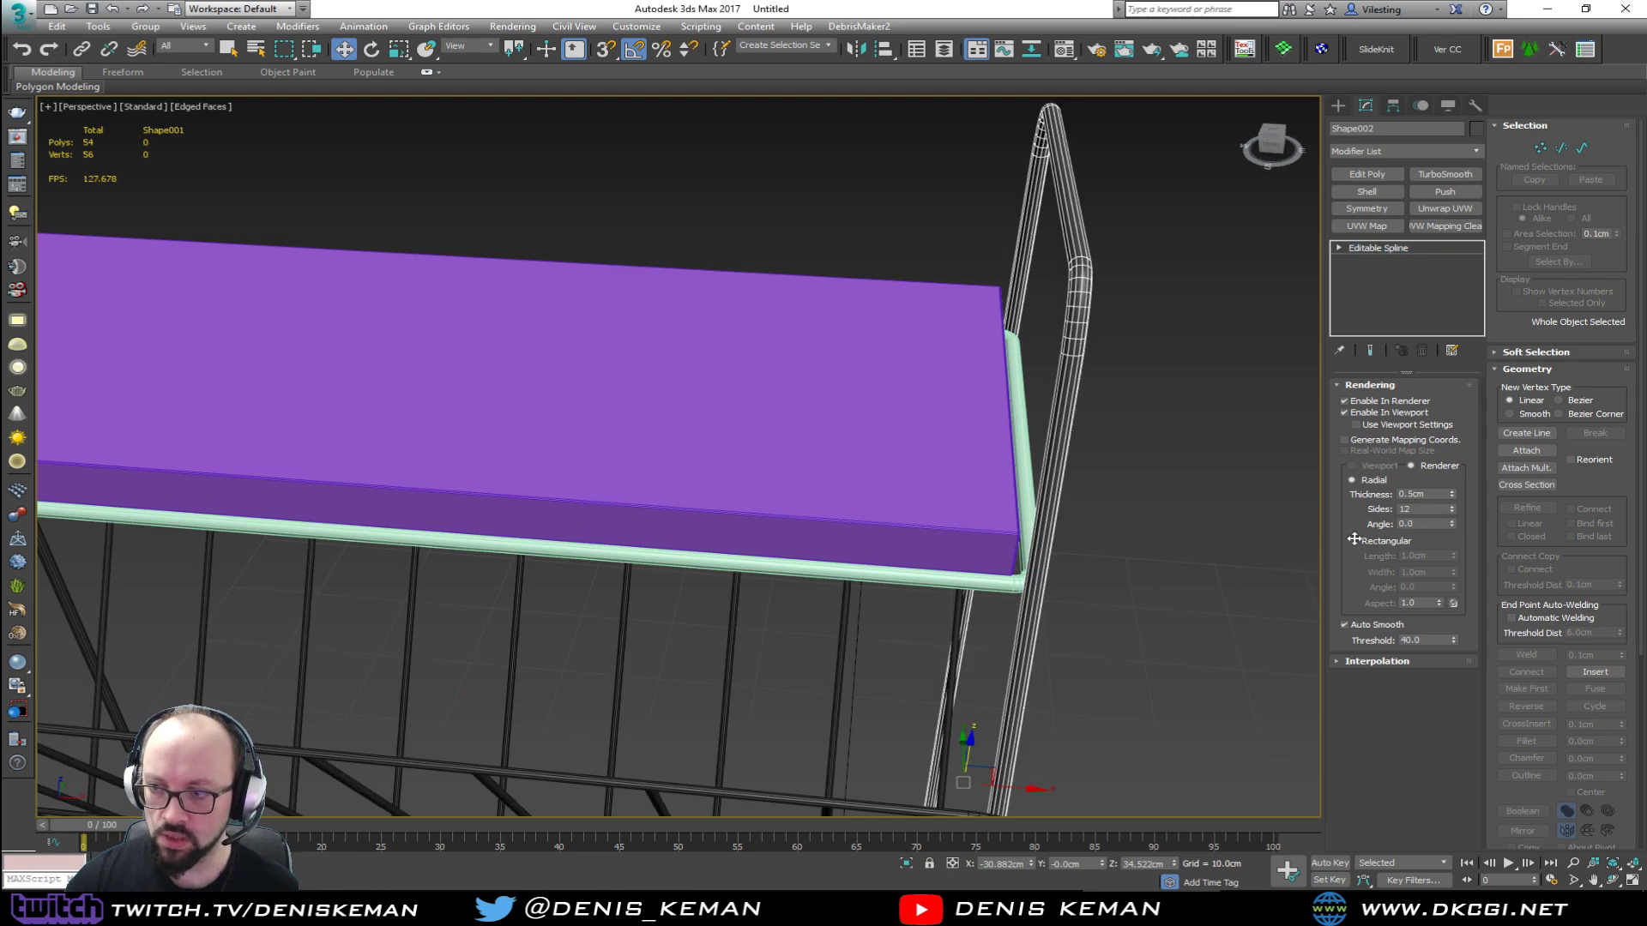
{"action": "left_click", "coordinate": [974, 583]}
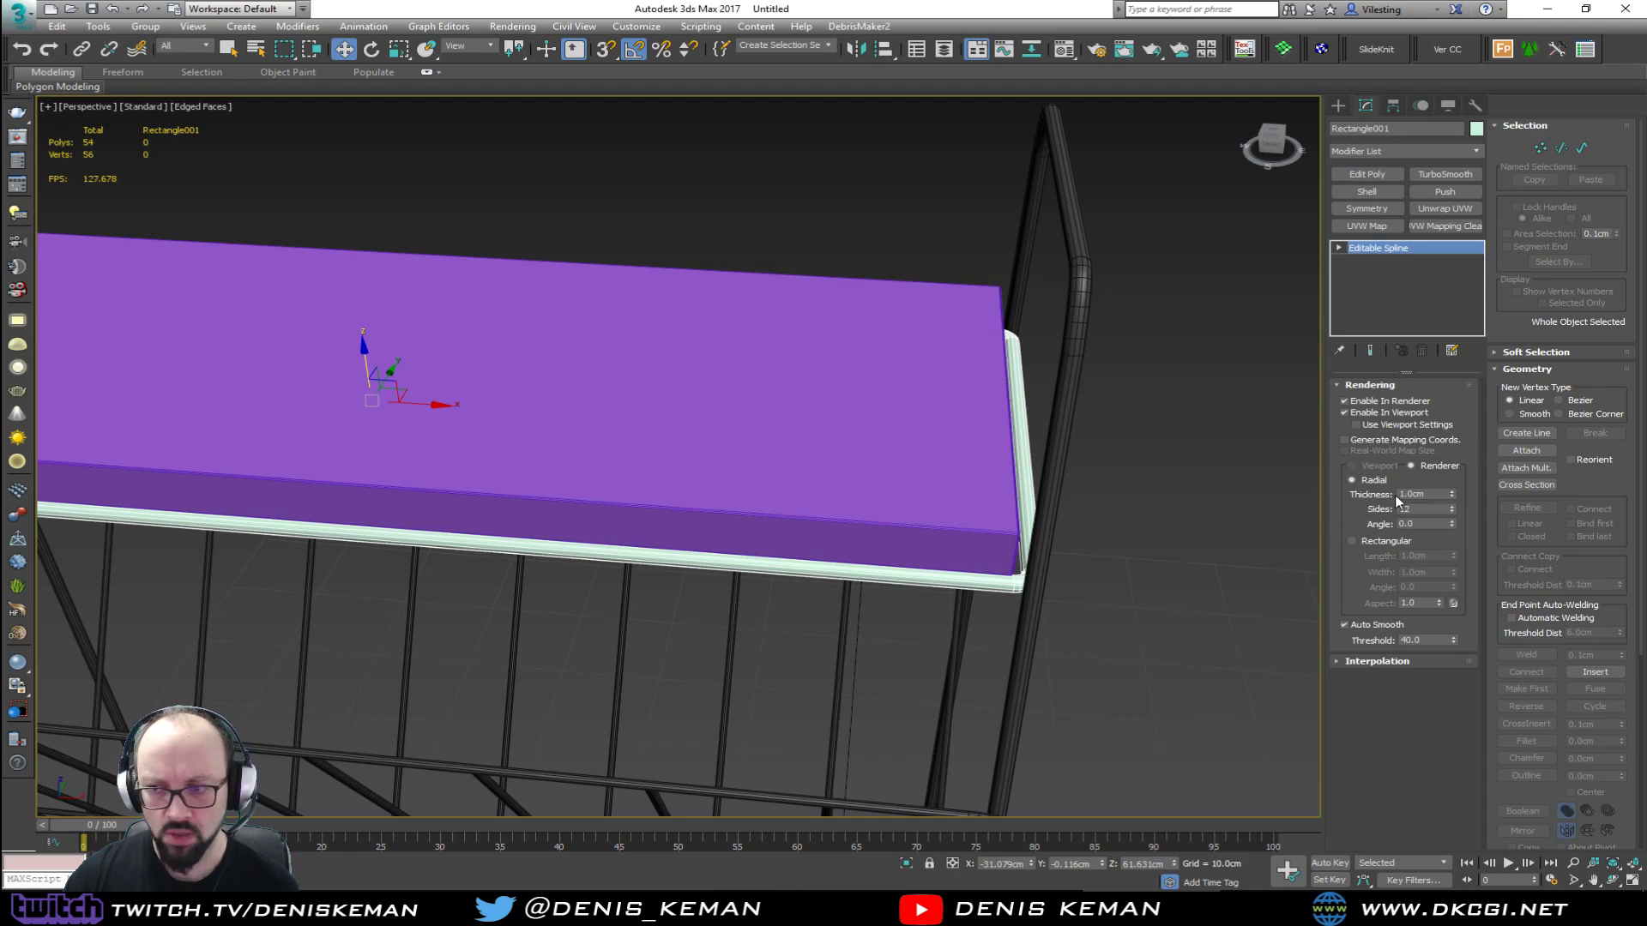
{"action": "type", "text": "0.75"}
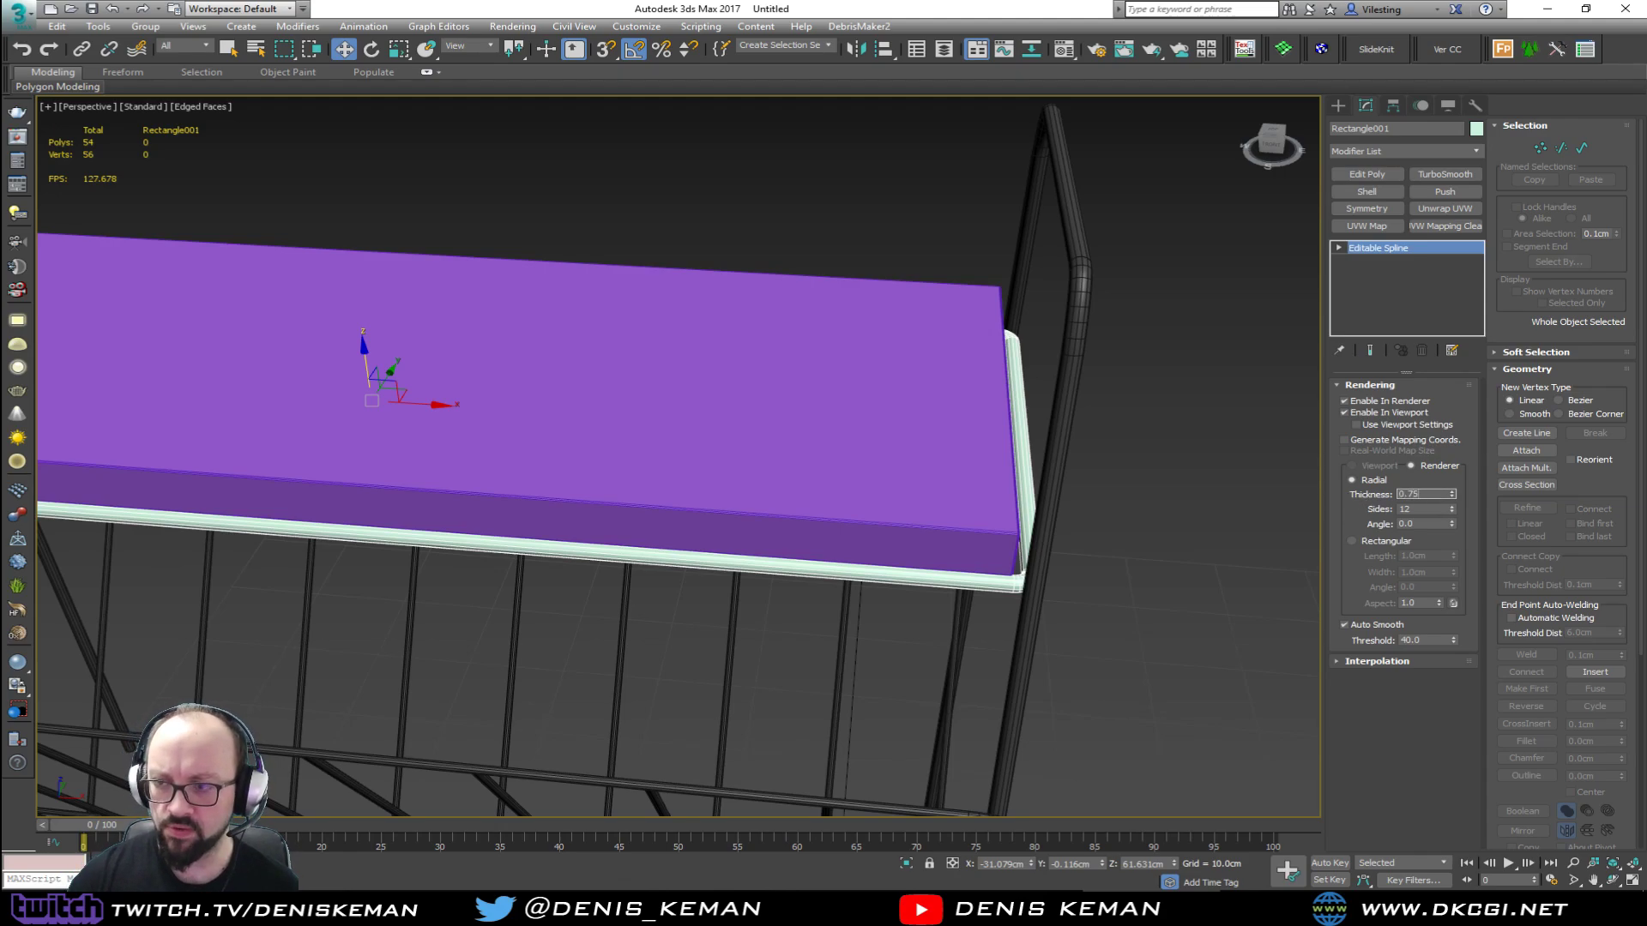
{"action": "key", "text": "Return"}
{"action": "left_click", "coordinate": [1124, 491]}
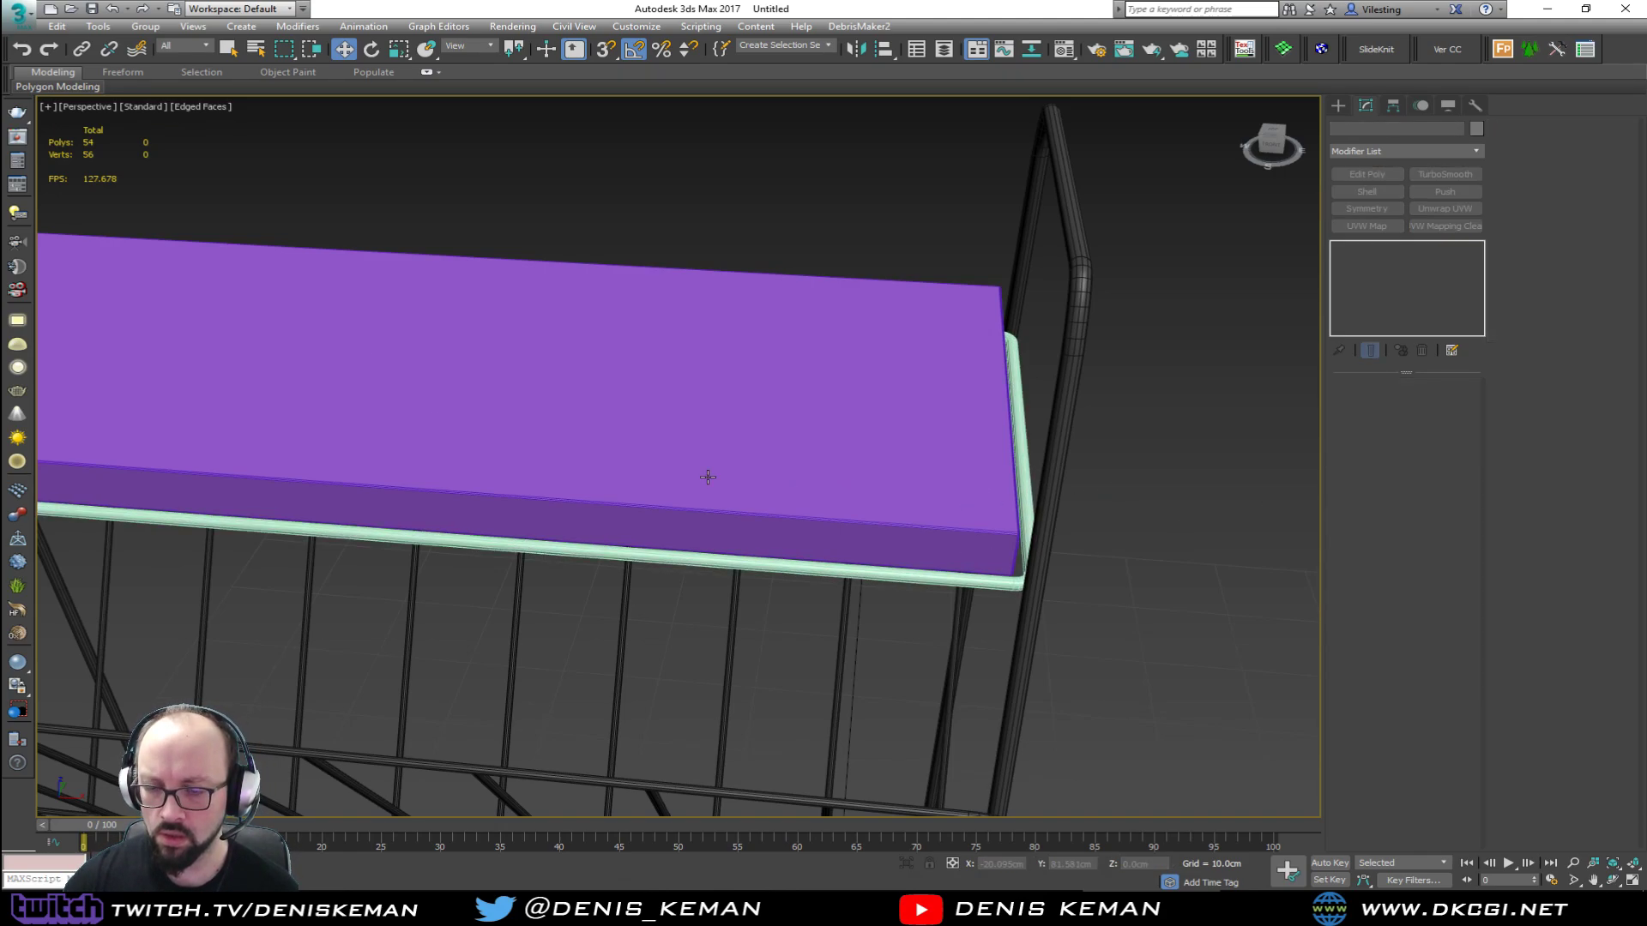
Step: Assign the gray custom object color to the frame spline under the tabletop
{"action": "middle_click_drag", "start_coordinate": [706, 475], "coordinate": [805, 558], "text": "alt"}
{"action": "left_click", "coordinate": [805, 549]}
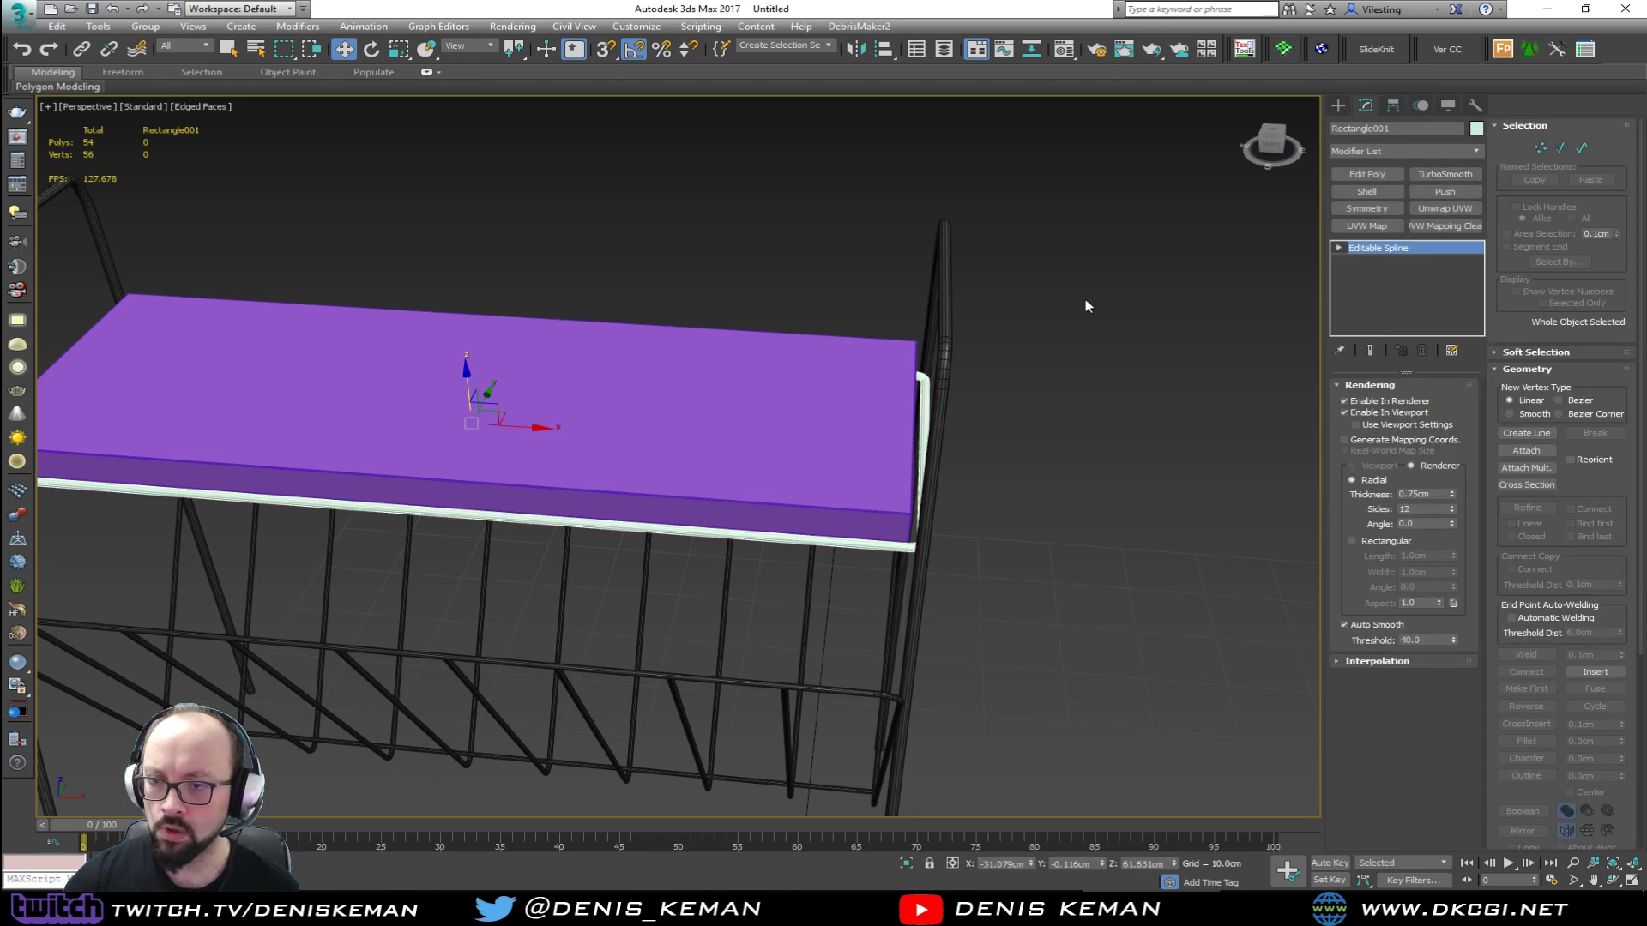
{"action": "left_click", "coordinate": [966, 360]}
{"action": "left_click", "coordinate": [1152, 411]}
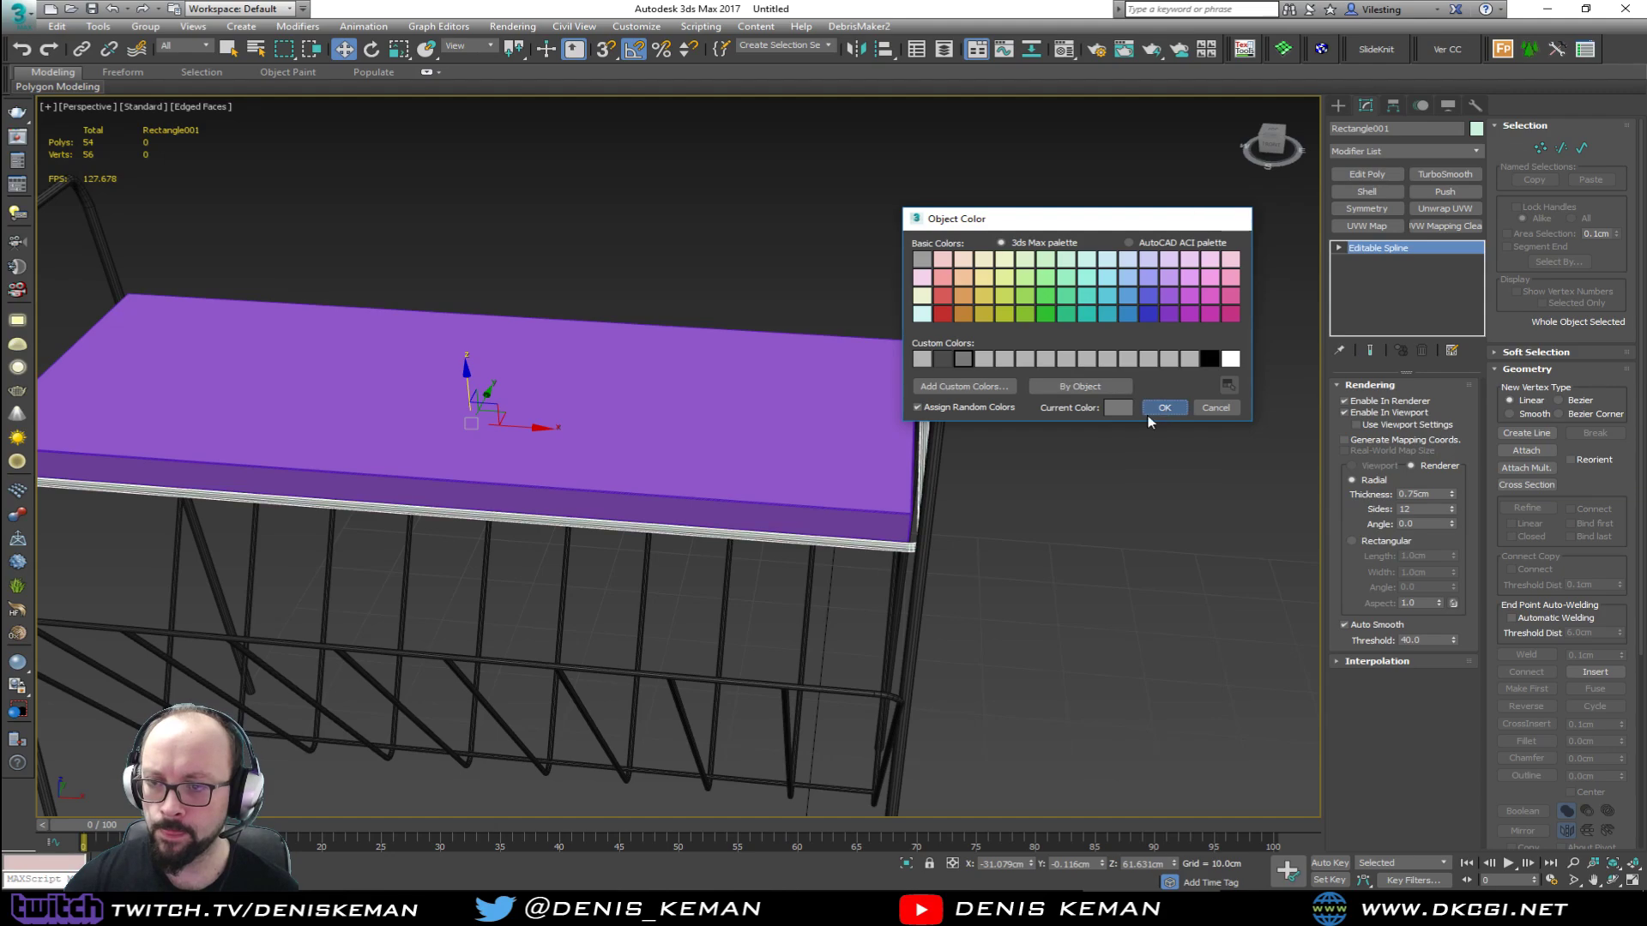
{"action": "left_click", "coordinate": [959, 478]}
Step: Copy the frame's right short-side segment inward along X as a crossbar under the tabletop, at X about -18.3 cm
{"action": "middle_click_drag", "start_coordinate": [959, 478], "coordinate": [883, 434], "text": "alt"}
{"action": "middle_click_drag", "start_coordinate": [617, 317], "coordinate": [901, 311]}
{"action": "left_click", "coordinate": [728, 466]}
{"action": "key", "text": "2"}
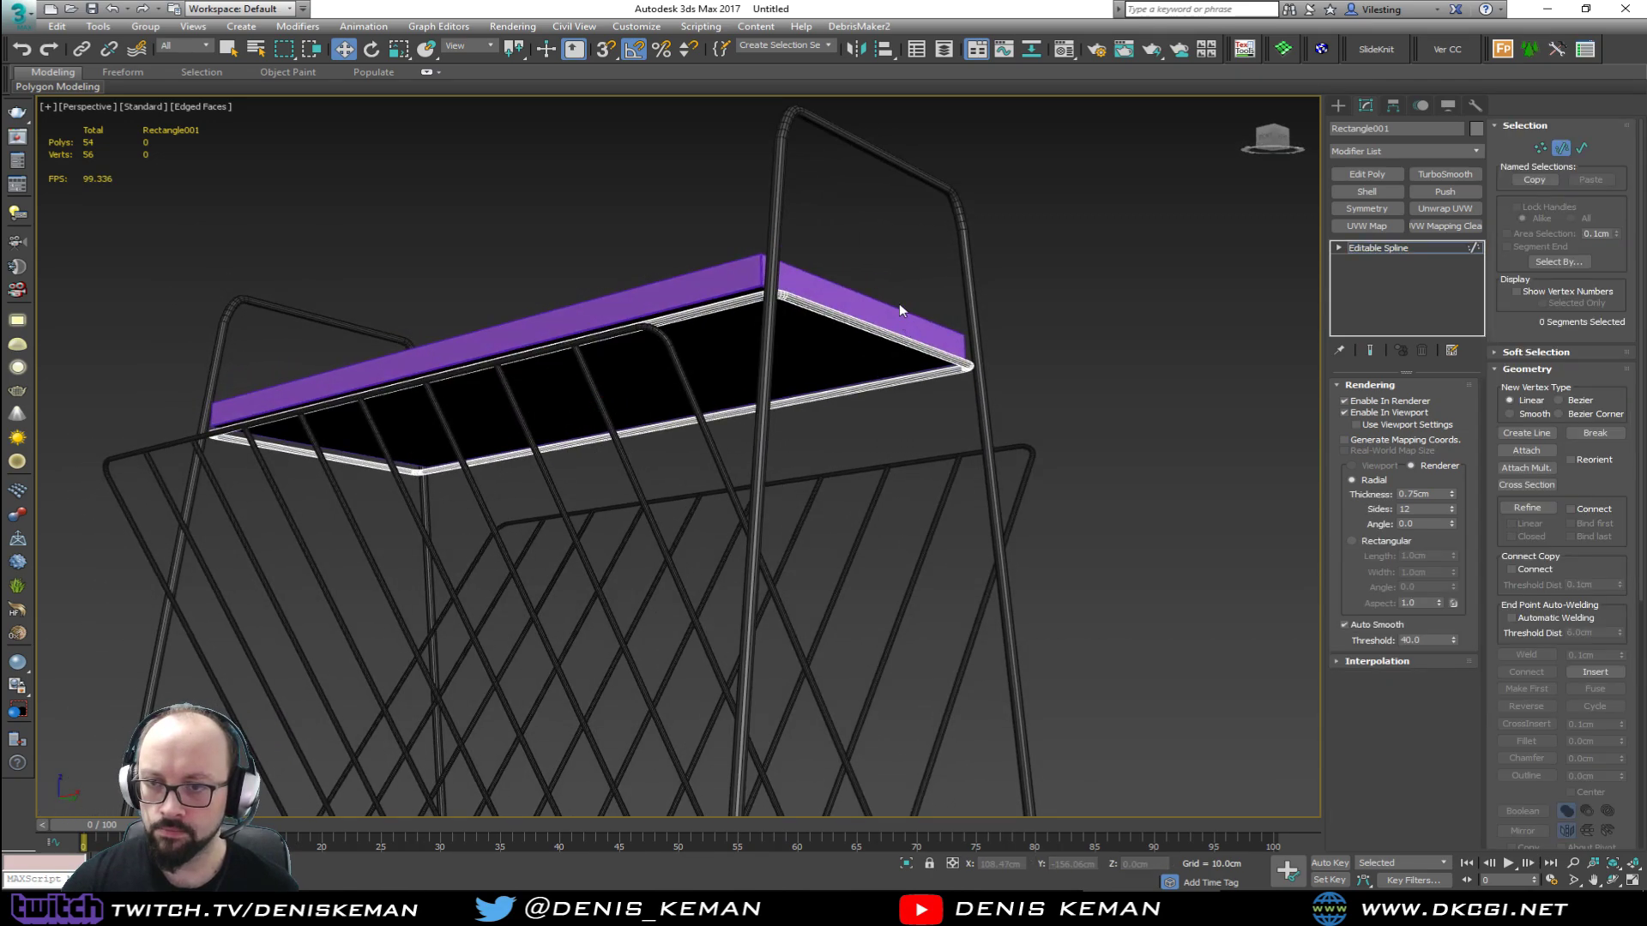
{"action": "left_click_drag", "start_coordinate": [856, 351], "coordinate": [856, 349]}
{"action": "key", "text": "F3"}
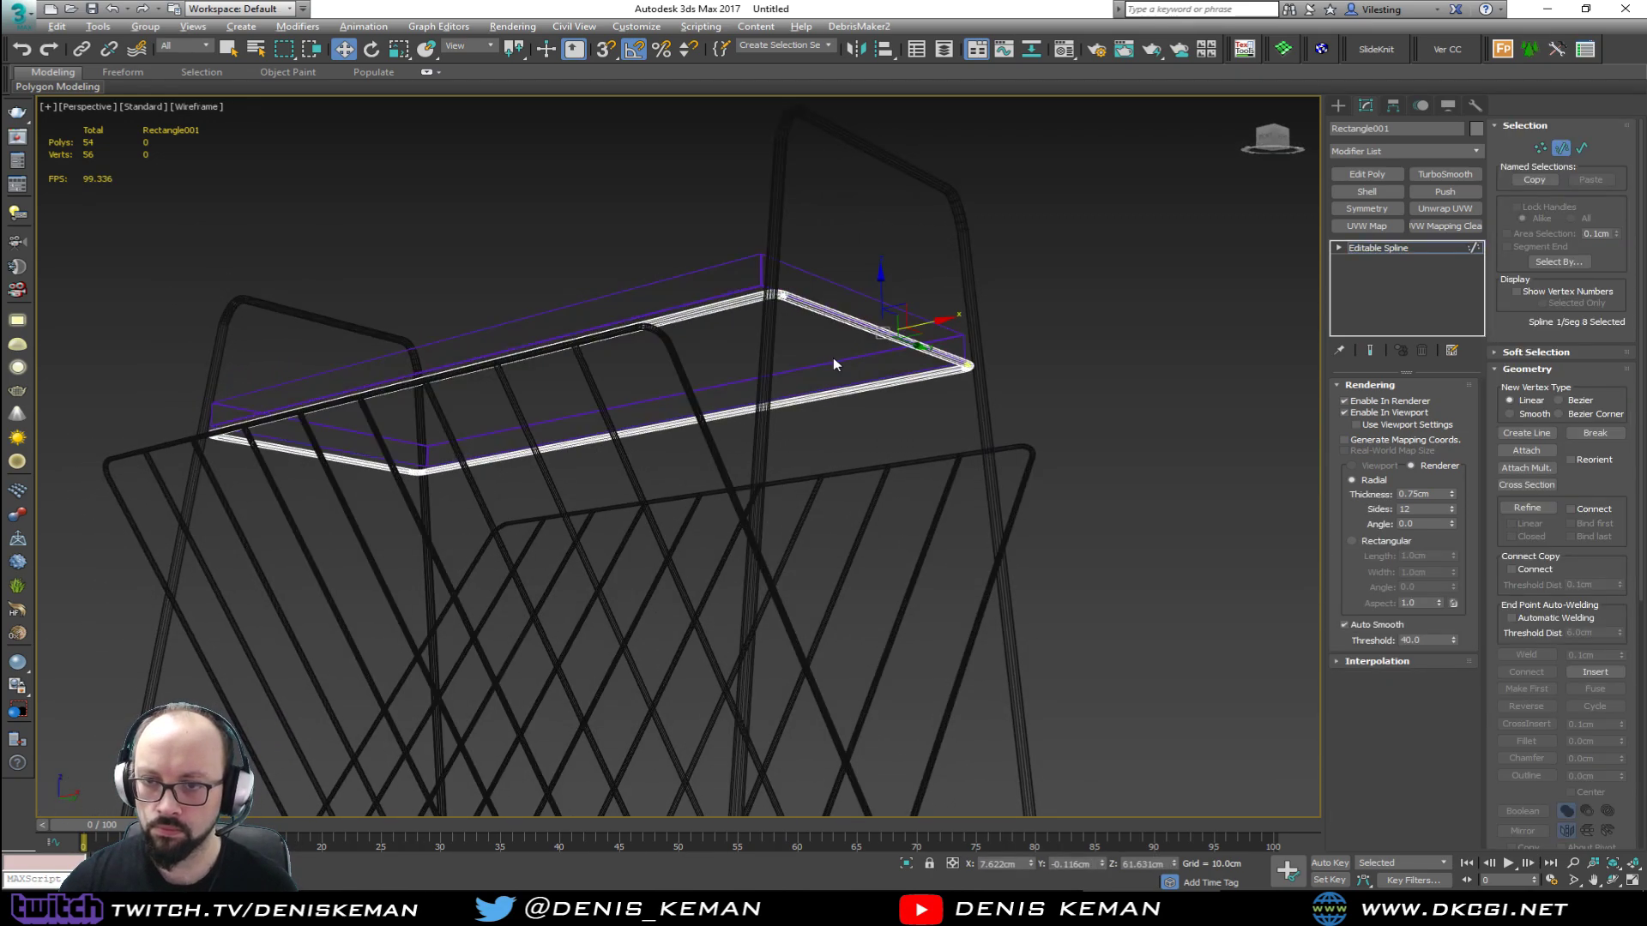
{"action": "scroll", "coordinate": [862, 345], "scroll_direction": "up", "scroll_amount": 3}
{"action": "scroll", "coordinate": [841, 344], "scroll_direction": "up", "scroll_amount": 2}
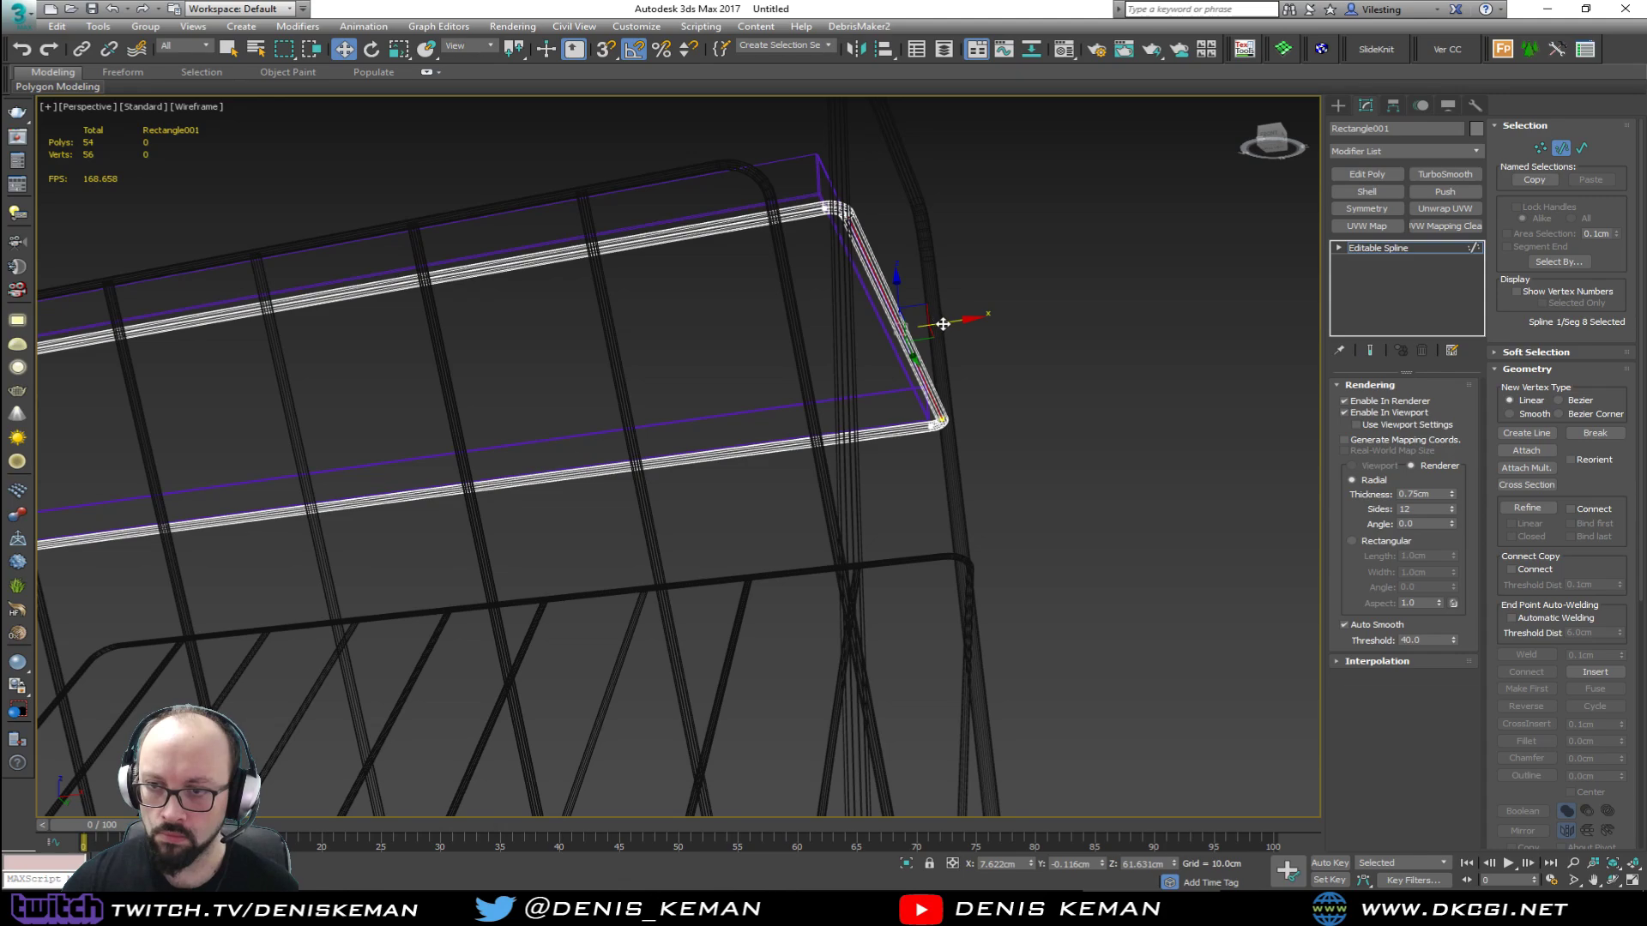
{"action": "left_click_drag", "start_coordinate": [942, 324], "coordinate": [543, 380], "text": "shift"}
{"action": "middle_click_drag", "start_coordinate": [557, 381], "coordinate": [811, 359], "text": "alt"}
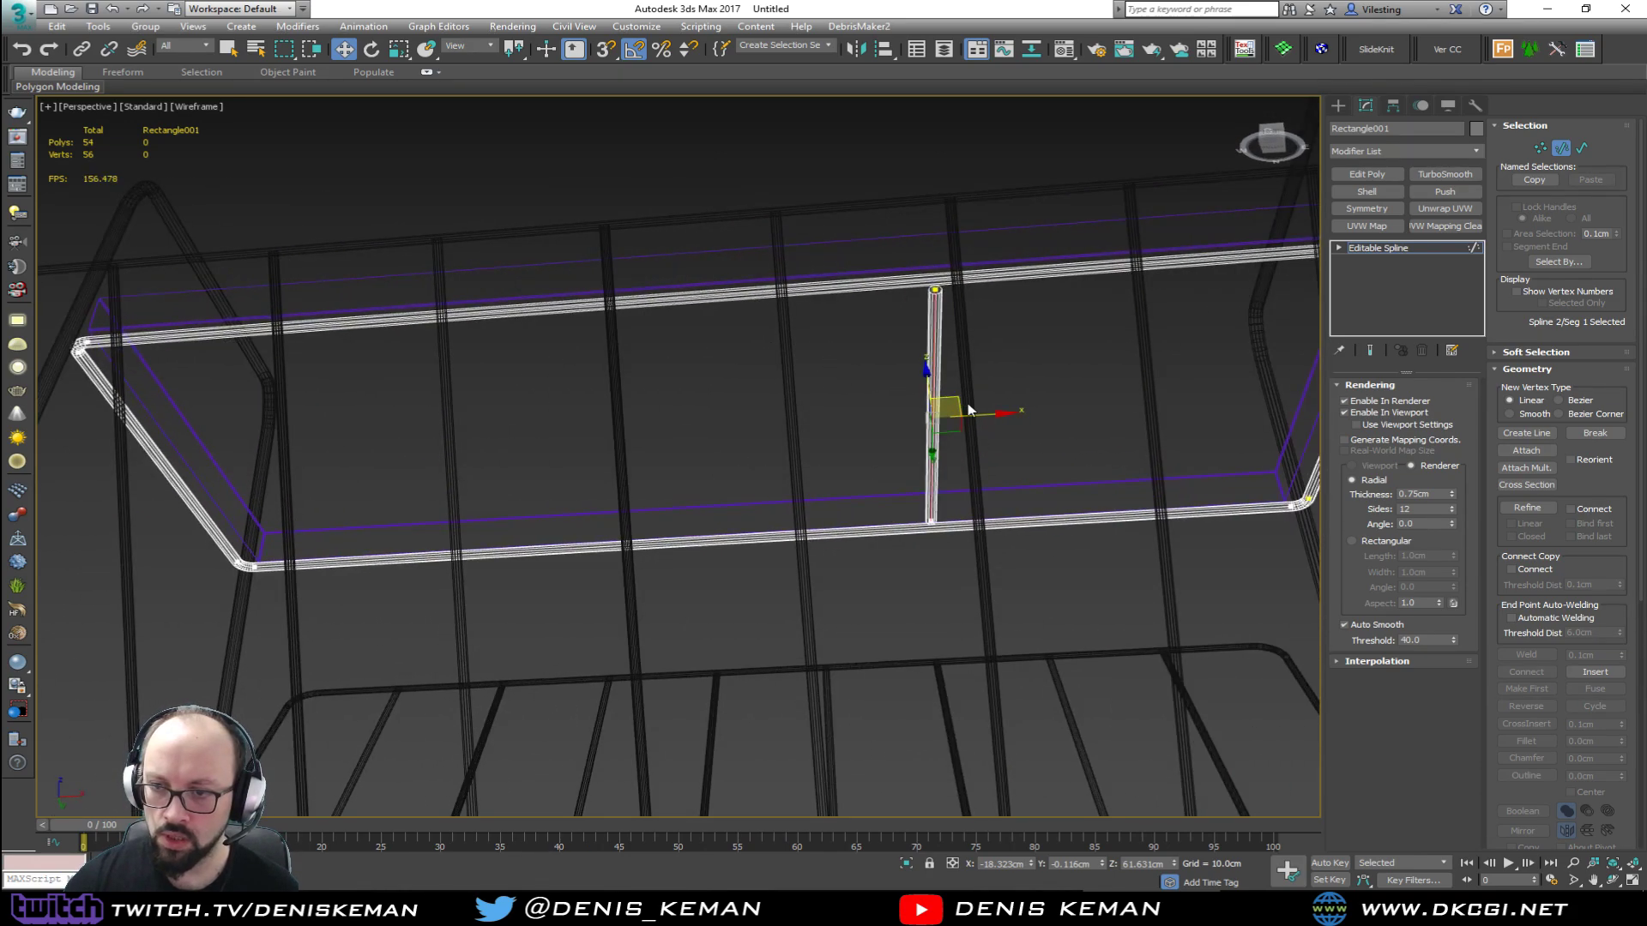
Step: Copy the crossbar segment along X toward the frame's left end as a second crossbar, and check both from below in shaded view
{"action": "left_click_drag", "start_coordinate": [977, 414], "coordinate": [563, 459], "text": "shift"}
{"action": "left_click", "coordinate": [809, 432]}
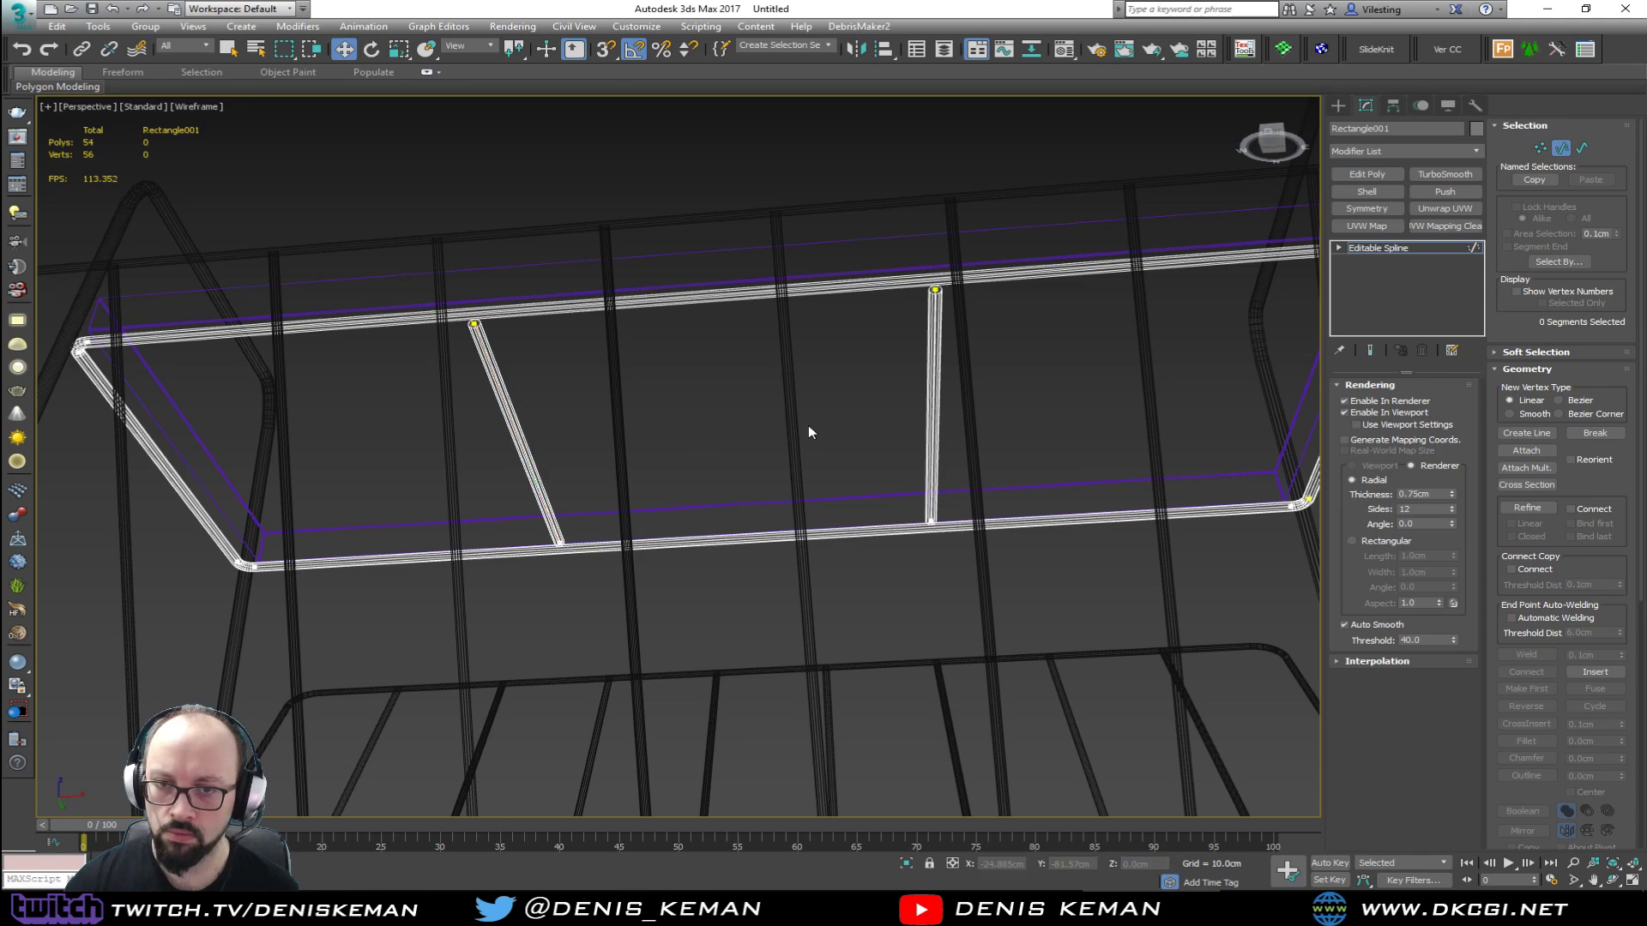
{"action": "key", "text": "1"}
{"action": "key", "text": "1"}
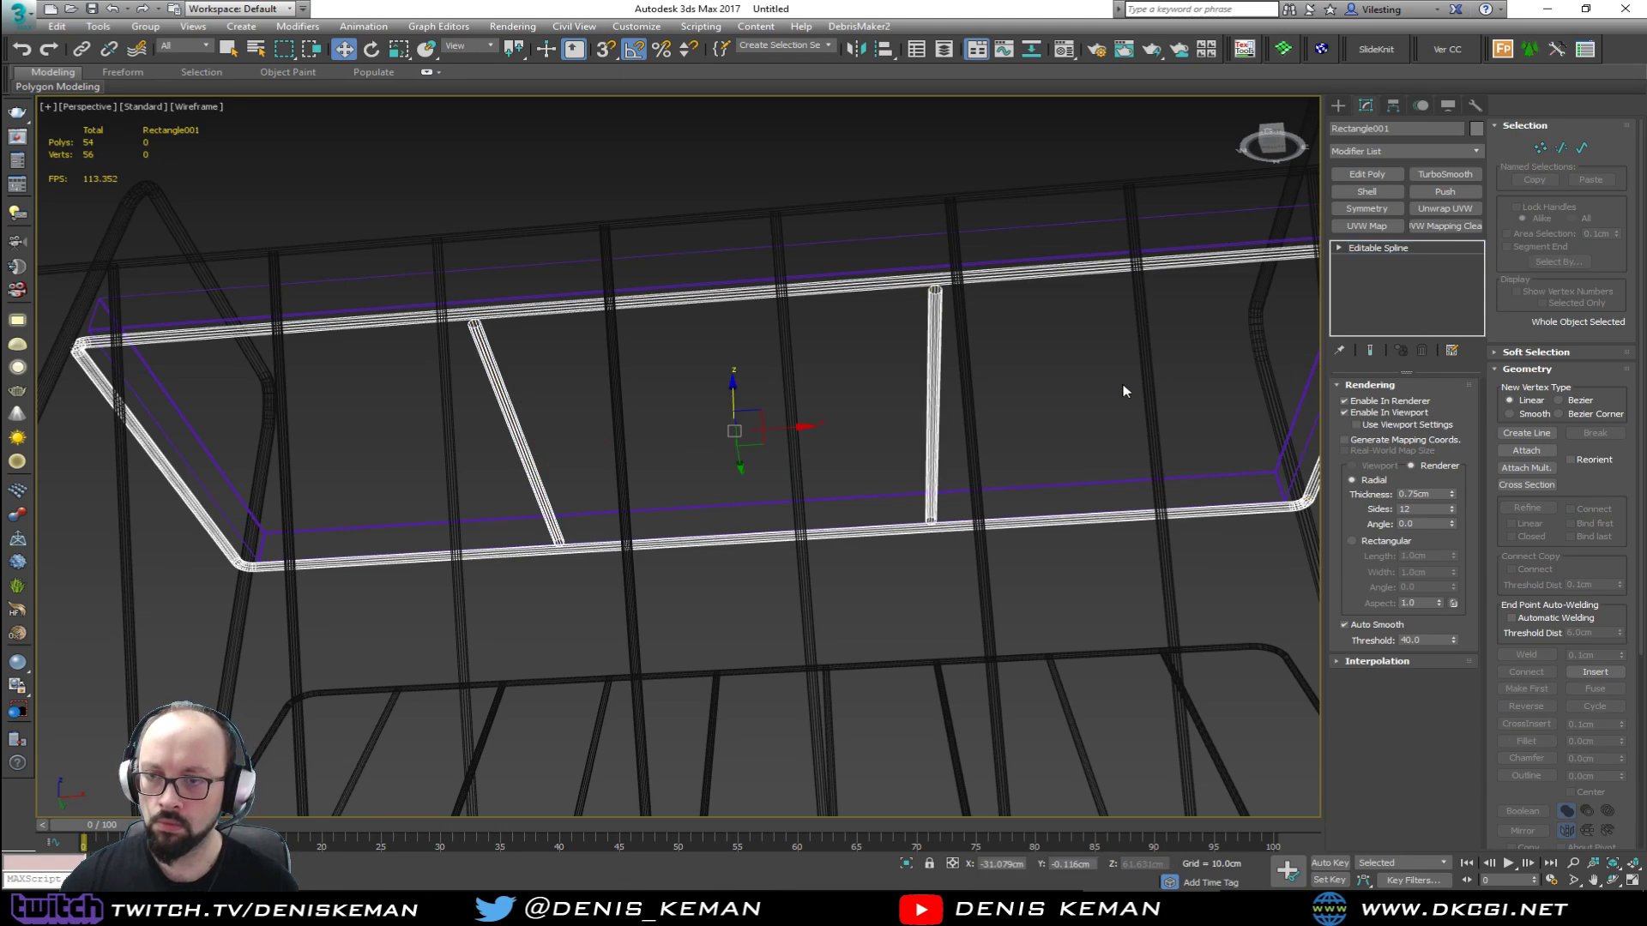
{"action": "left_click", "coordinate": [1093, 388]}
{"action": "key", "text": "F3"}
{"action": "scroll", "coordinate": [1092, 388], "scroll_direction": "down", "scroll_amount": 3}
{"action": "middle_click_drag", "start_coordinate": [1092, 389], "coordinate": [954, 414], "text": "alt"}
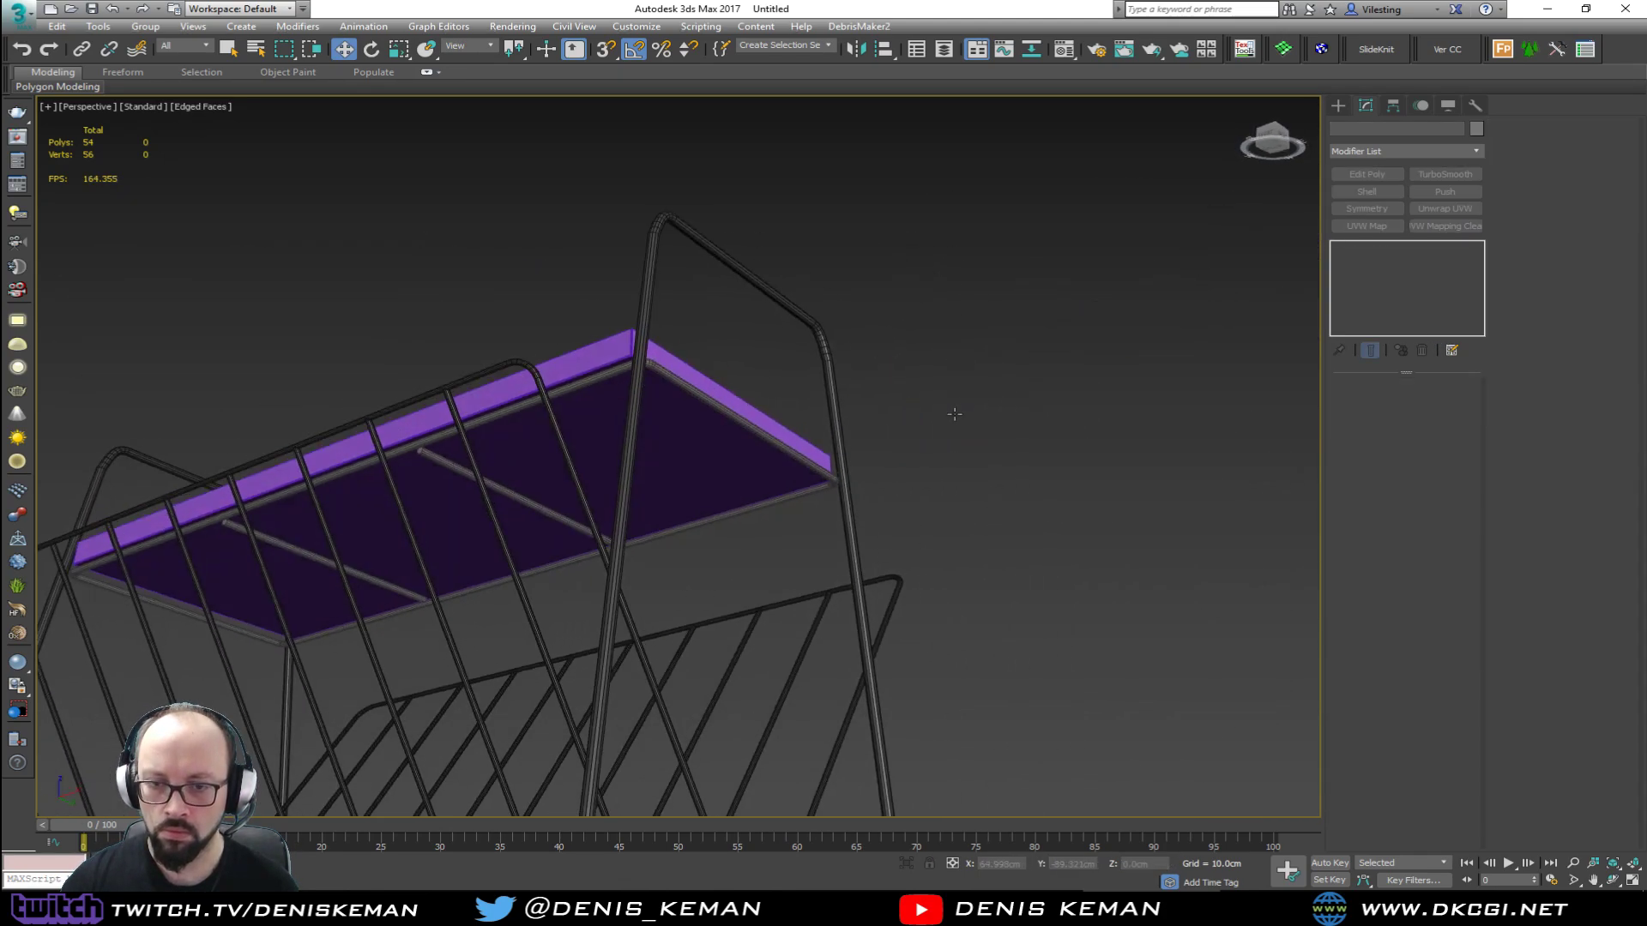
Step: Extend the end vertices of both crossbars outward along Y until they meet the frame's long sides
{"action": "mouse_move", "coordinate": [734, 435]}
{"action": "middle_mouse_down"}
{"action": "mouse_move", "coordinate": [736, 369]}
{"action": "mouse_move", "coordinate": [691, 394]}
{"action": "mouse_move", "coordinate": [688, 410]}
{"action": "mouse_move", "coordinate": [709, 415]}
{"action": "middle_mouse_up"}
{"action": "scroll", "coordinate": [735, 367], "scroll_direction": "up", "scroll_amount": 3}
{"action": "left_click", "coordinate": [696, 379]}
{"action": "key", "text": "1"}
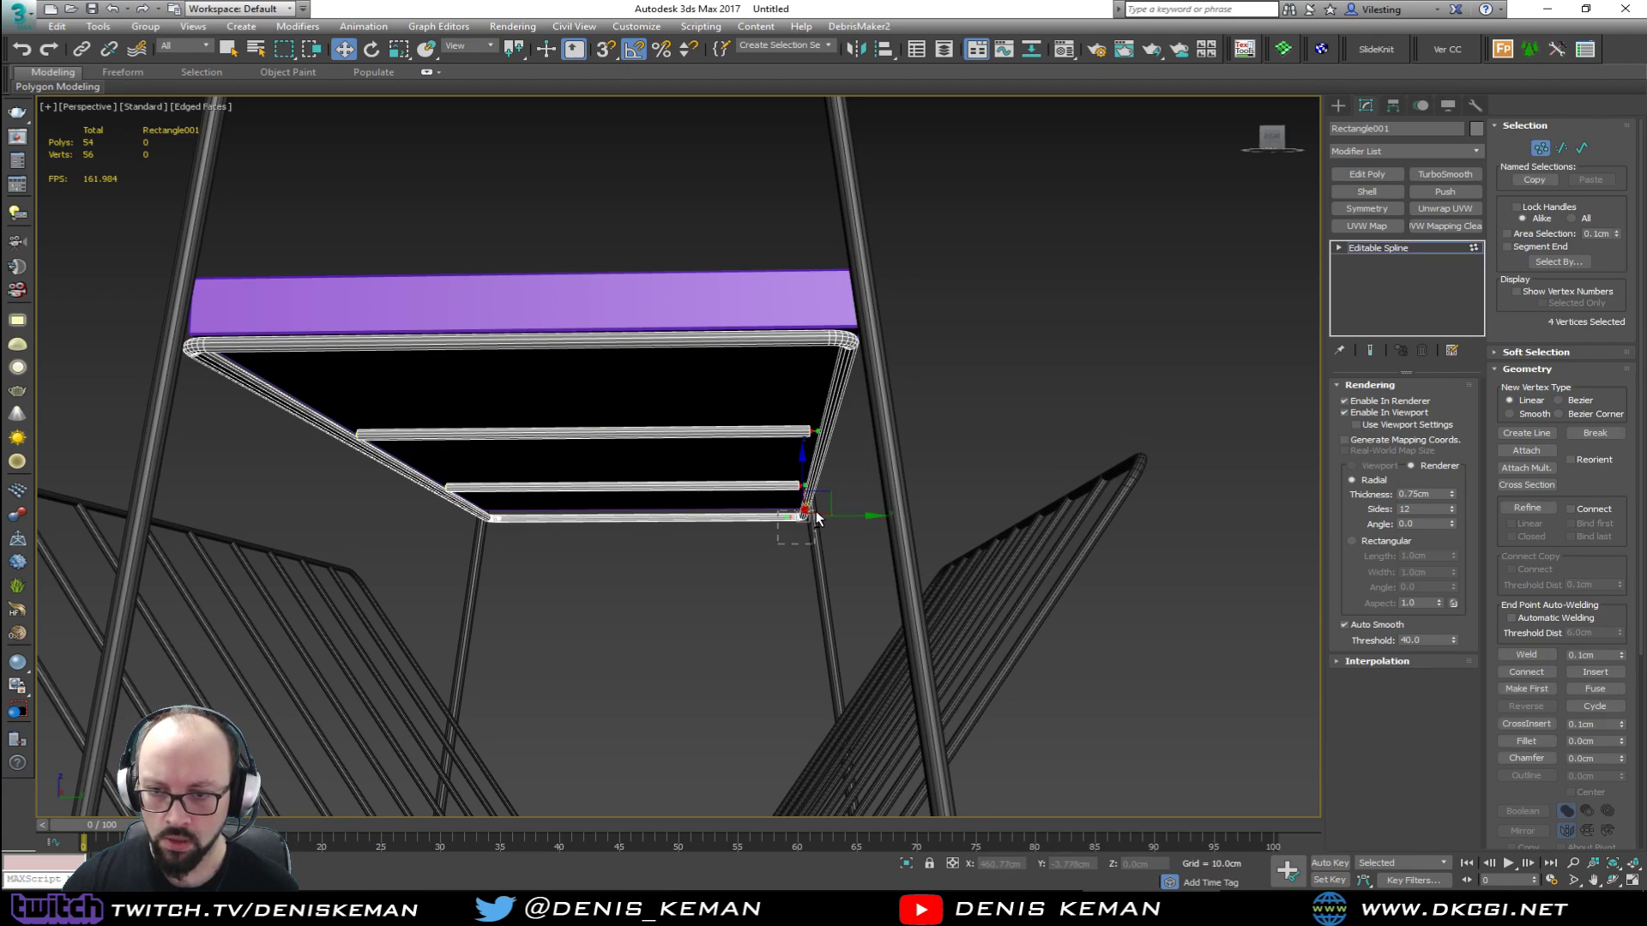
{"action": "left_click_drag", "start_coordinate": [794, 413], "coordinate": [886, 432]}
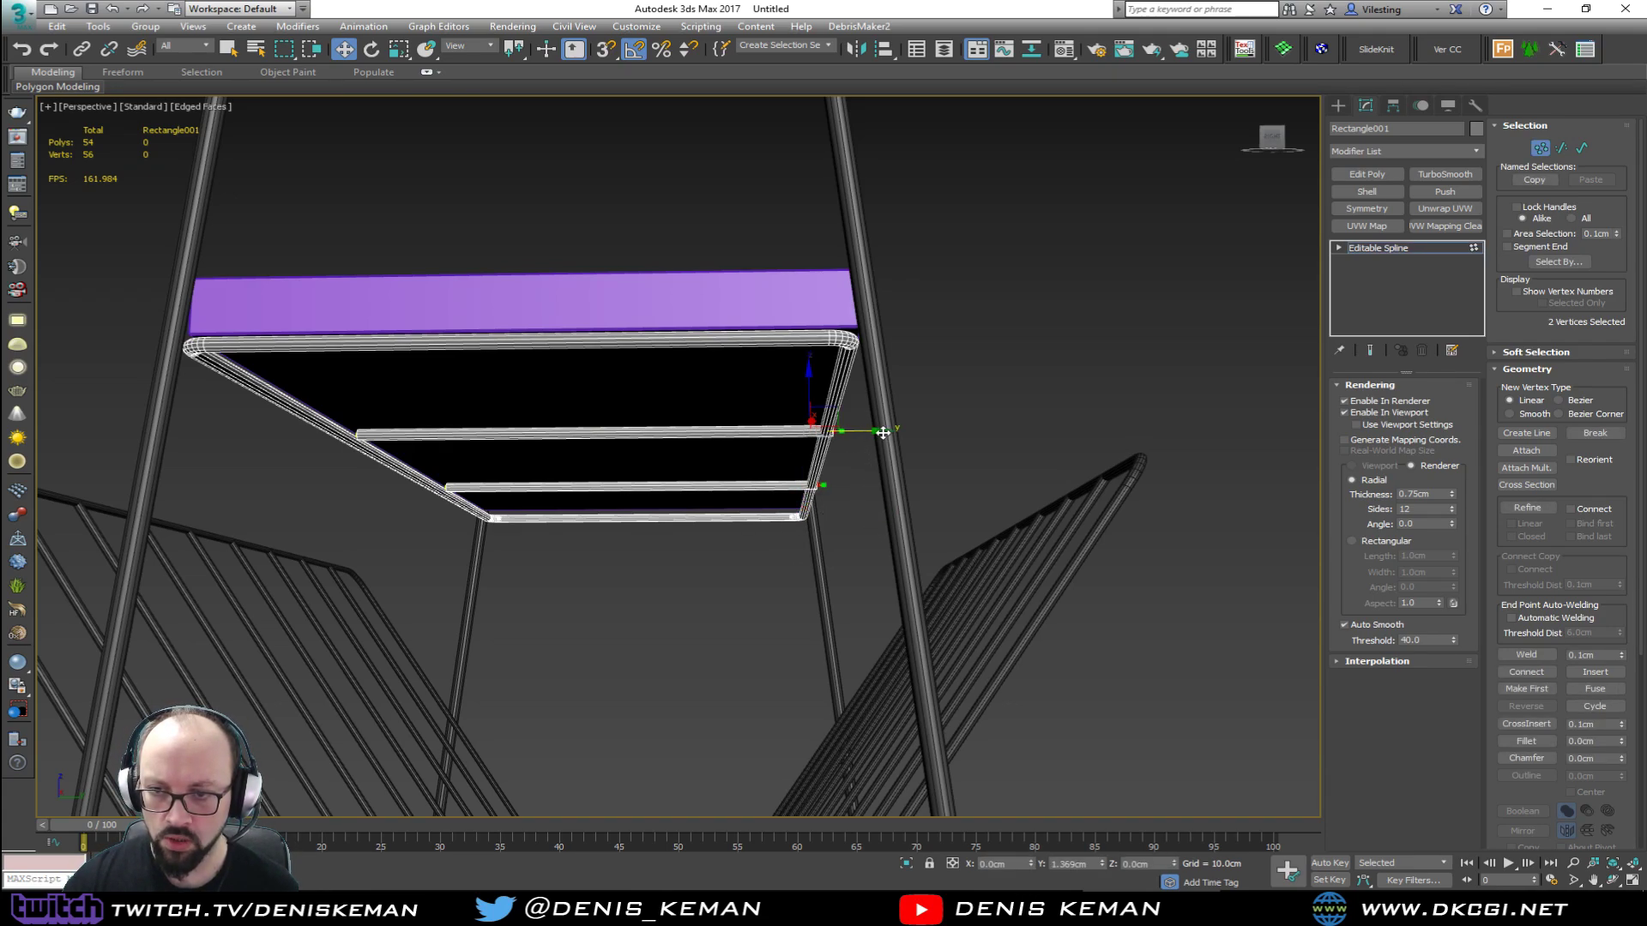
{"action": "middle_click_drag", "start_coordinate": [374, 433], "coordinate": [416, 431], "text": "alt"}
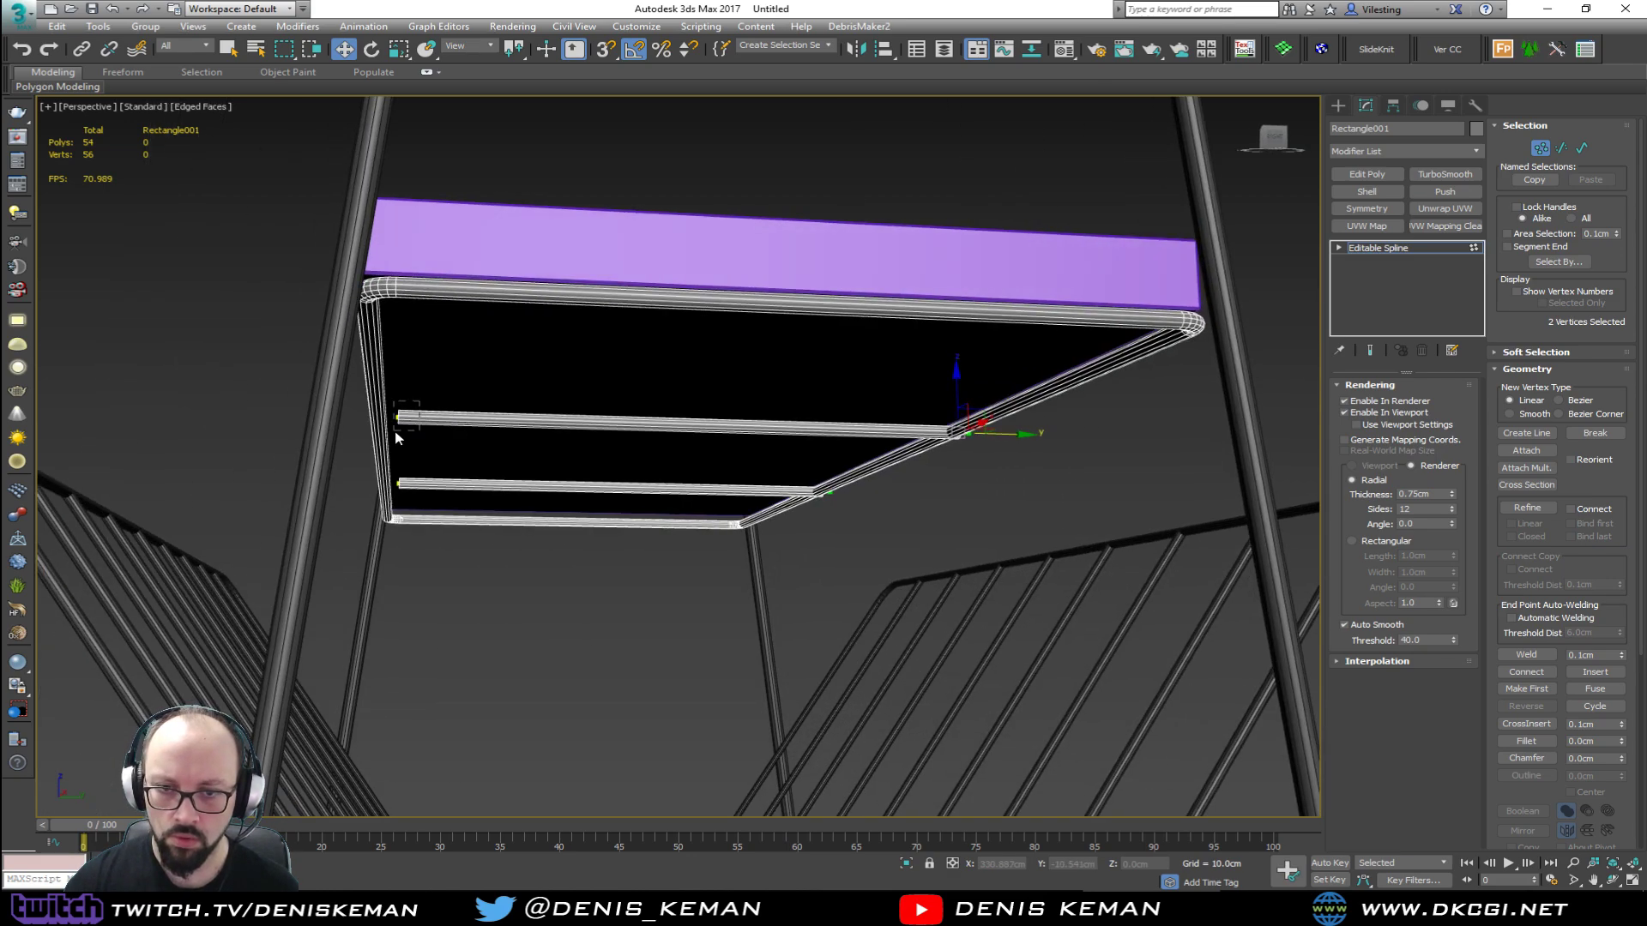
{"action": "left_click_drag", "start_coordinate": [395, 434], "coordinate": [424, 482]}
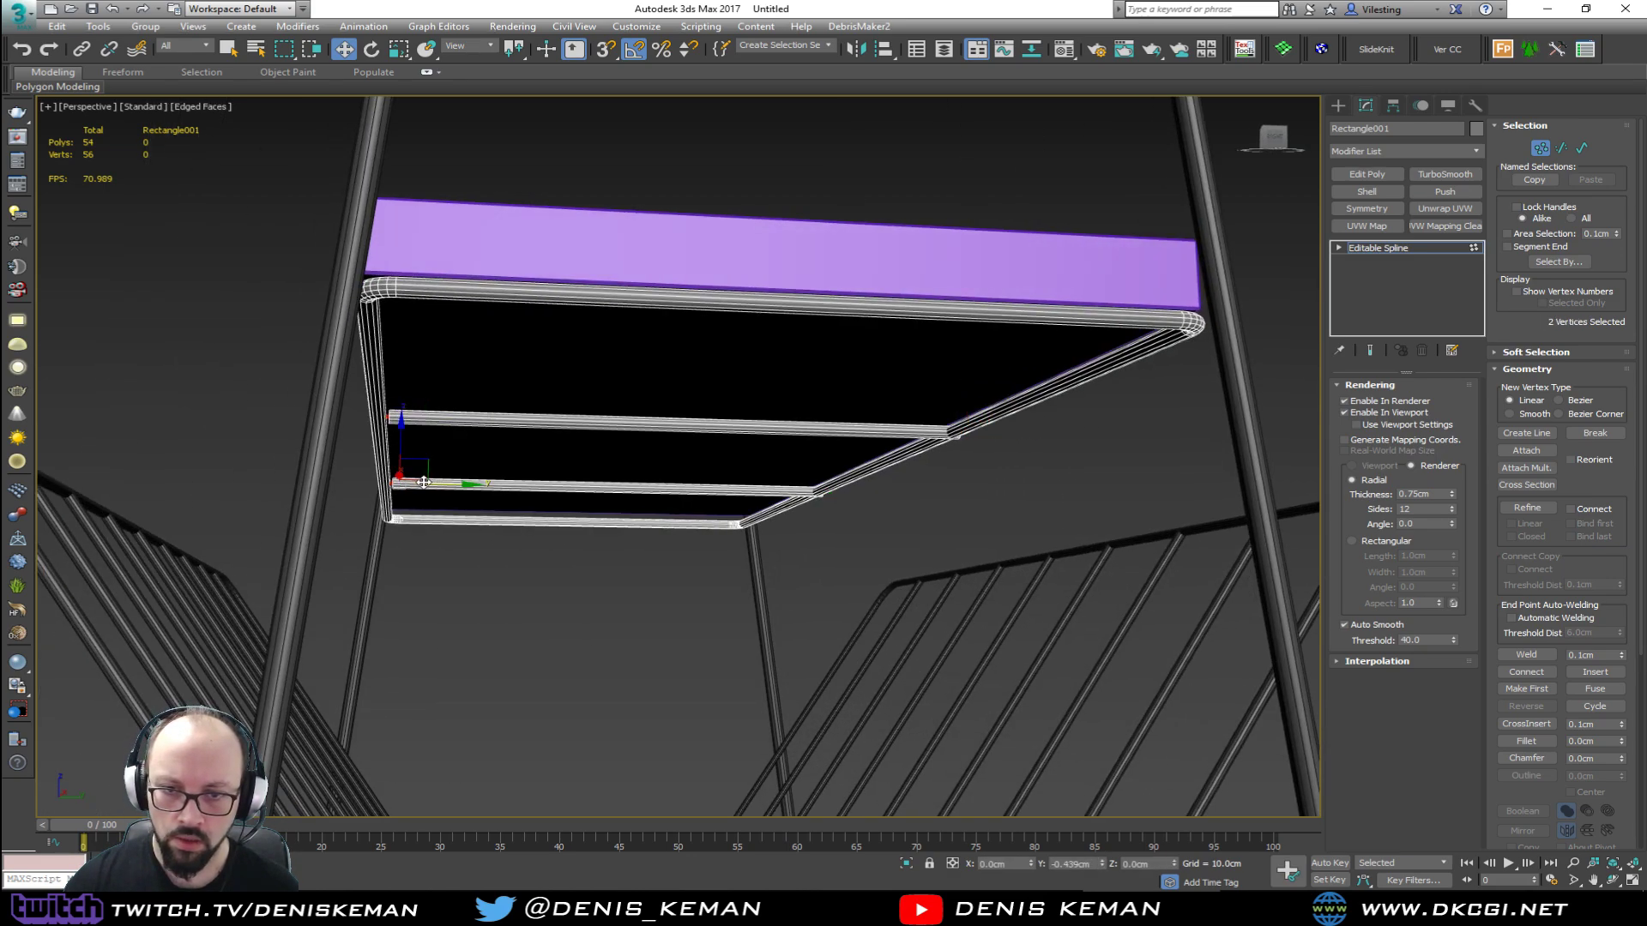
Step: Select all four crossbar end vertices and lower them slightly along Z beneath the frame, then finish vertex editing
{"action": "middle_click_drag", "start_coordinate": [401, 485], "coordinate": [849, 447], "text": "alt"}
{"action": "left_click_drag", "start_coordinate": [942, 374], "coordinate": [905, 410], "text": "ctrl"}
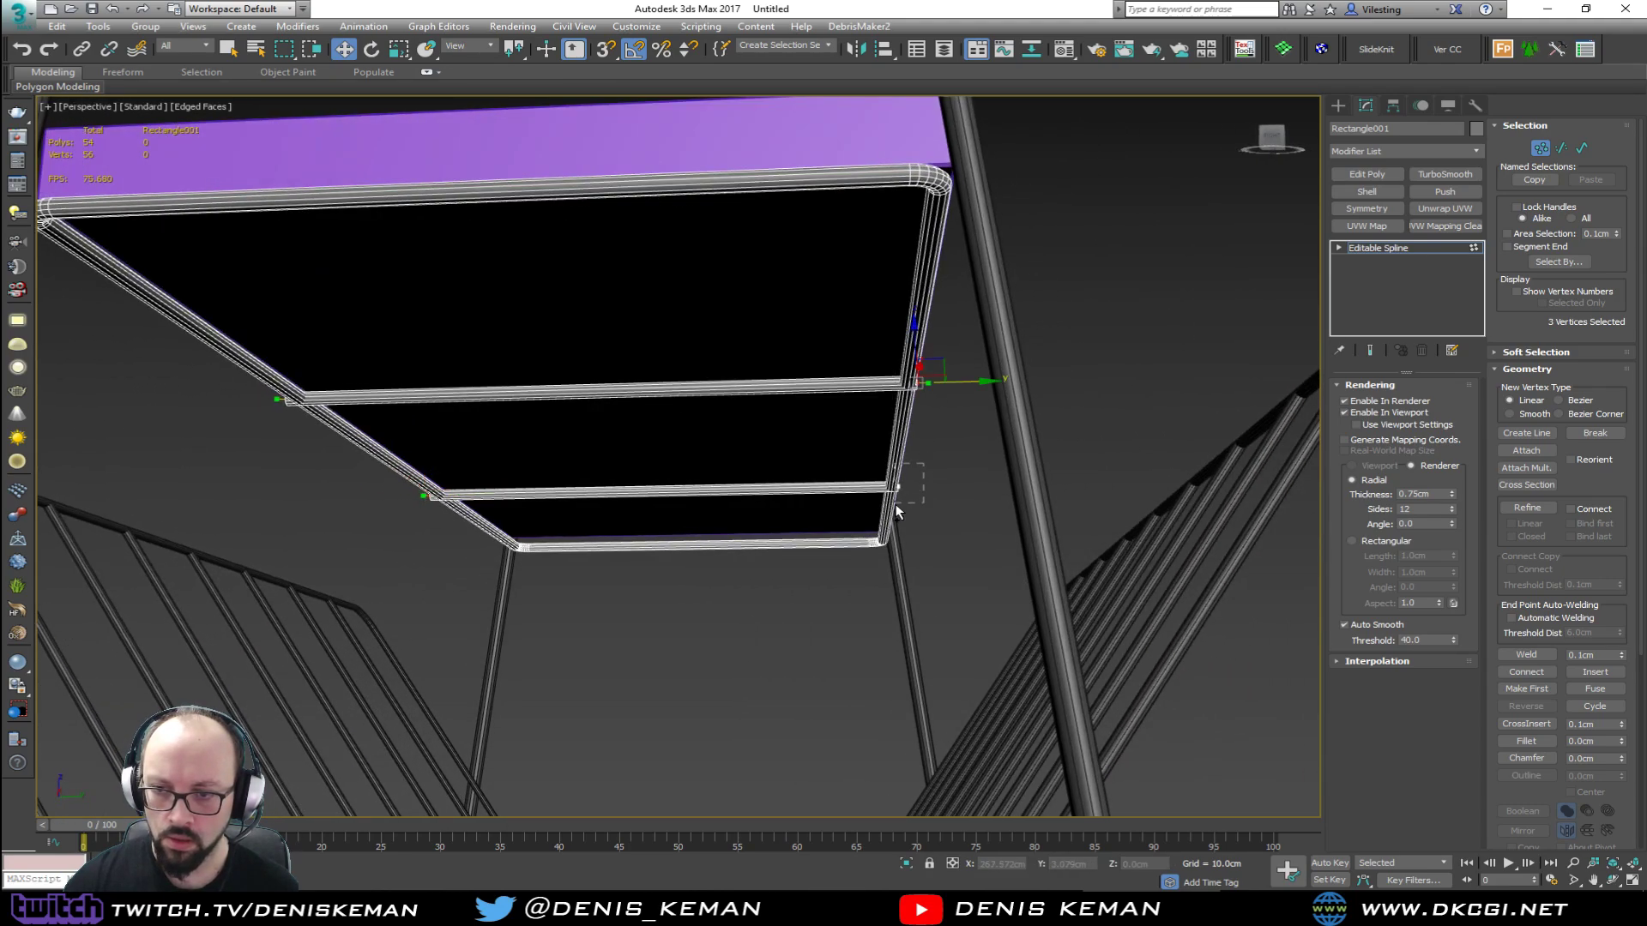
{"action": "left_click_drag", "start_coordinate": [895, 508], "coordinate": [898, 513], "text": "ctrl"}
{"action": "middle_click_drag", "start_coordinate": [897, 513], "coordinate": [946, 496], "text": "alt"}
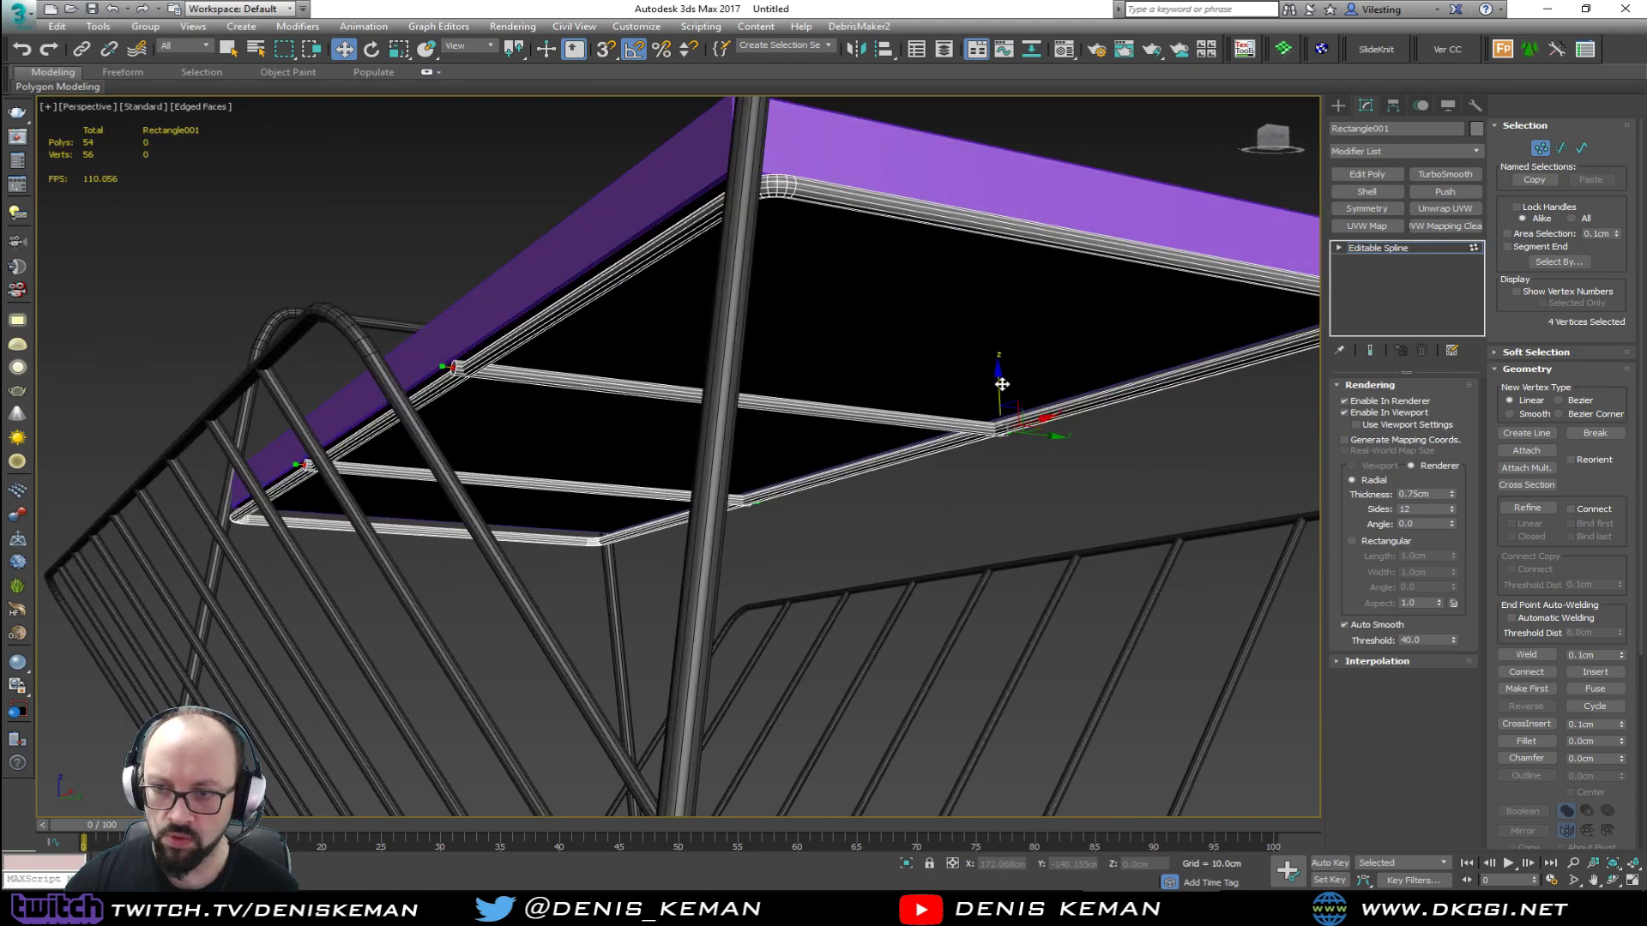
{"action": "left_click_drag", "start_coordinate": [1002, 384], "coordinate": [998, 397]}
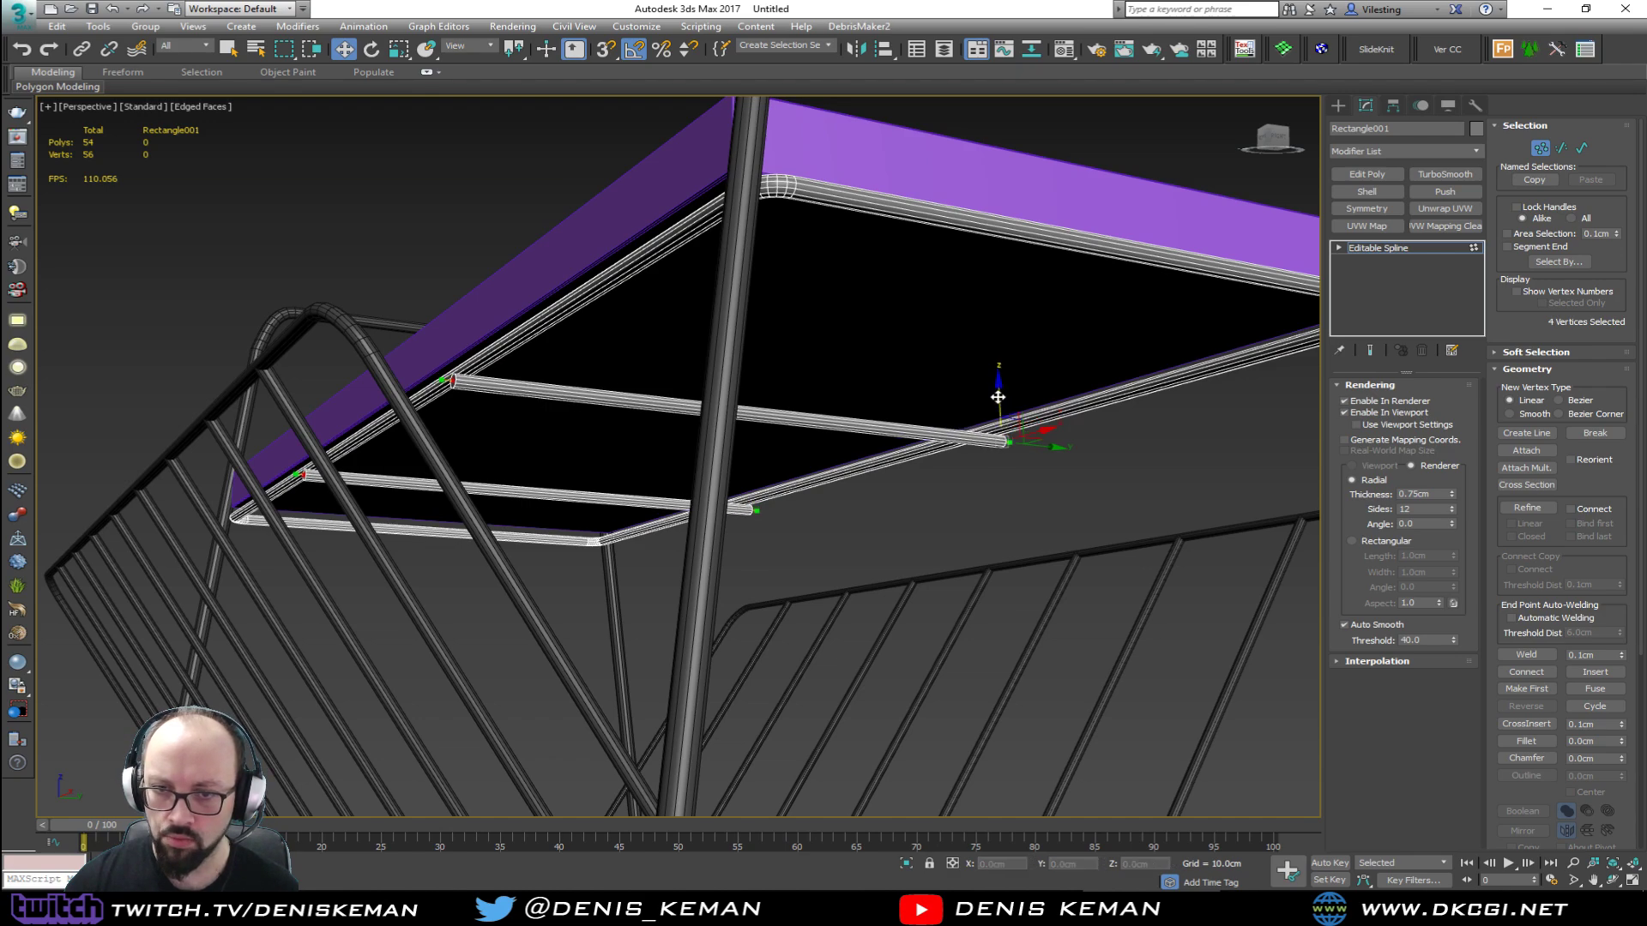
{"action": "key", "text": "1"}
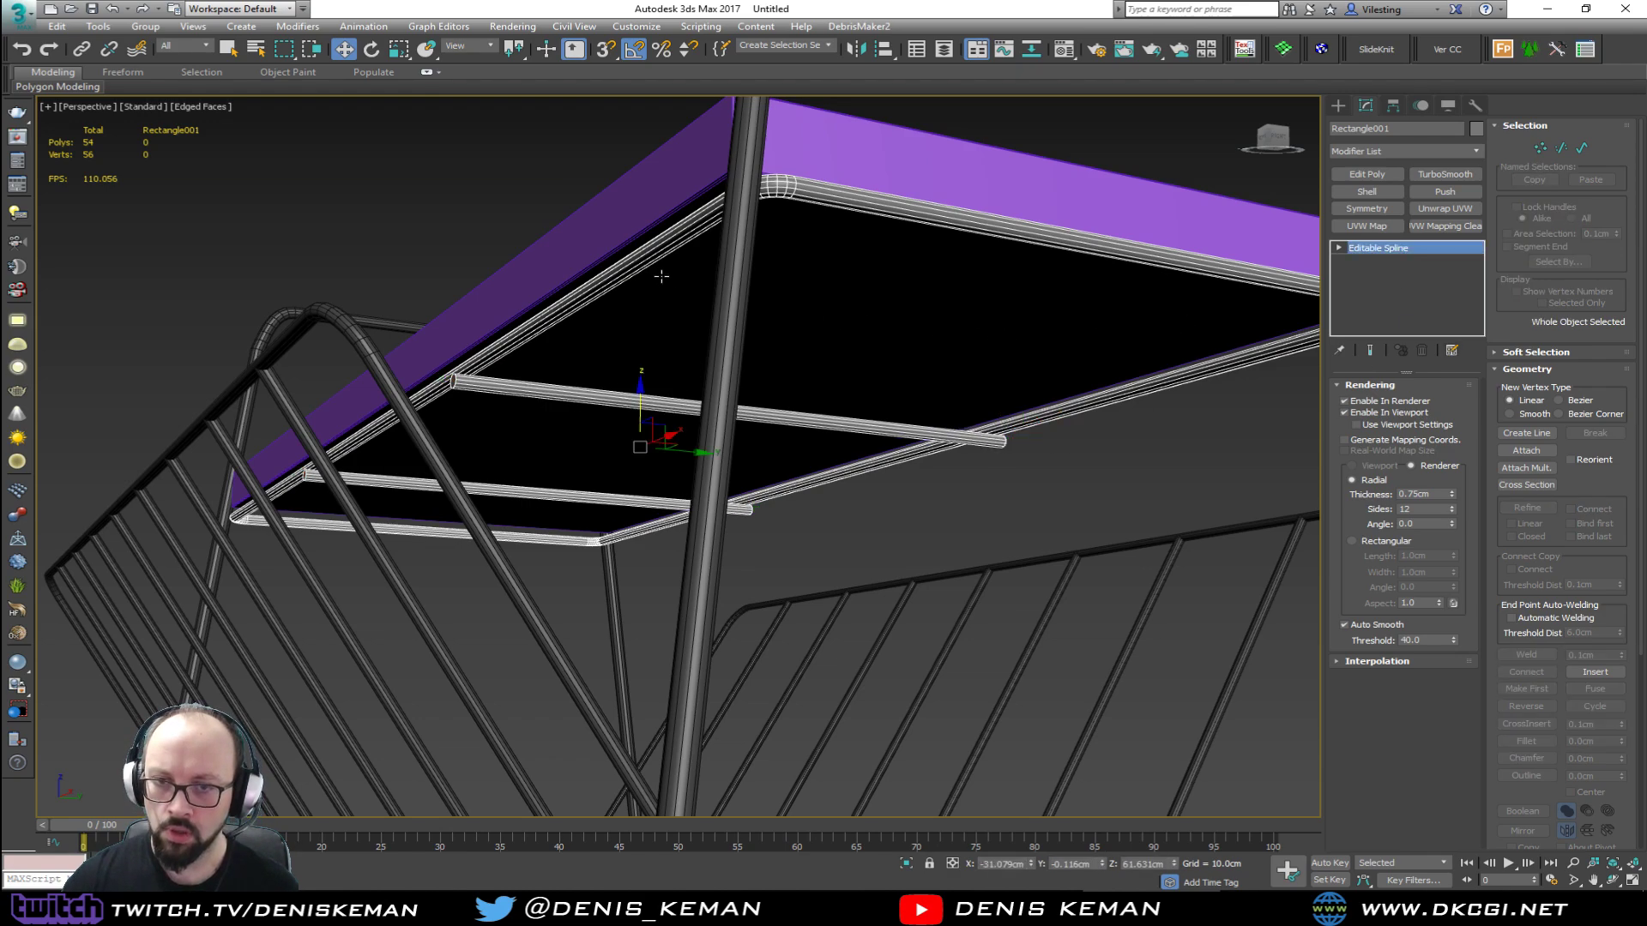
Step: Add an Edit Poly modifier to the tabletop between its Shell and Chamfer modifiers
{"action": "left_click", "coordinate": [651, 225]}
{"action": "middle_click_drag", "start_coordinate": [651, 223], "coordinate": [663, 280], "text": "alt"}
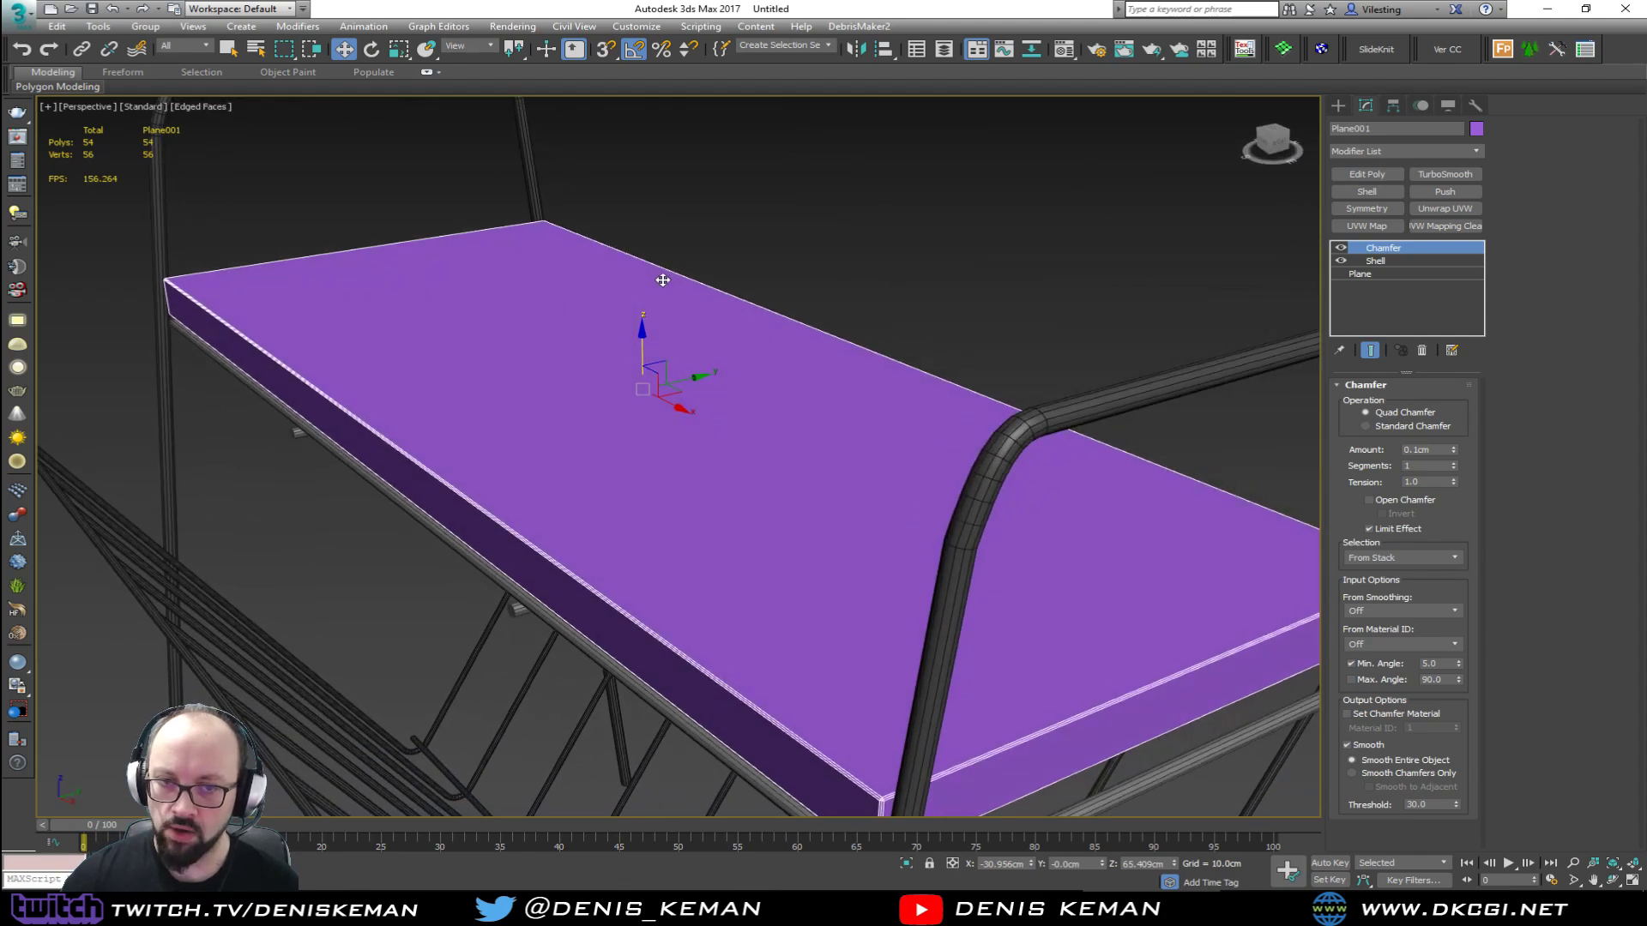
{"action": "middle_click_drag", "start_coordinate": [718, 360], "coordinate": [1040, 331], "text": "alt"}
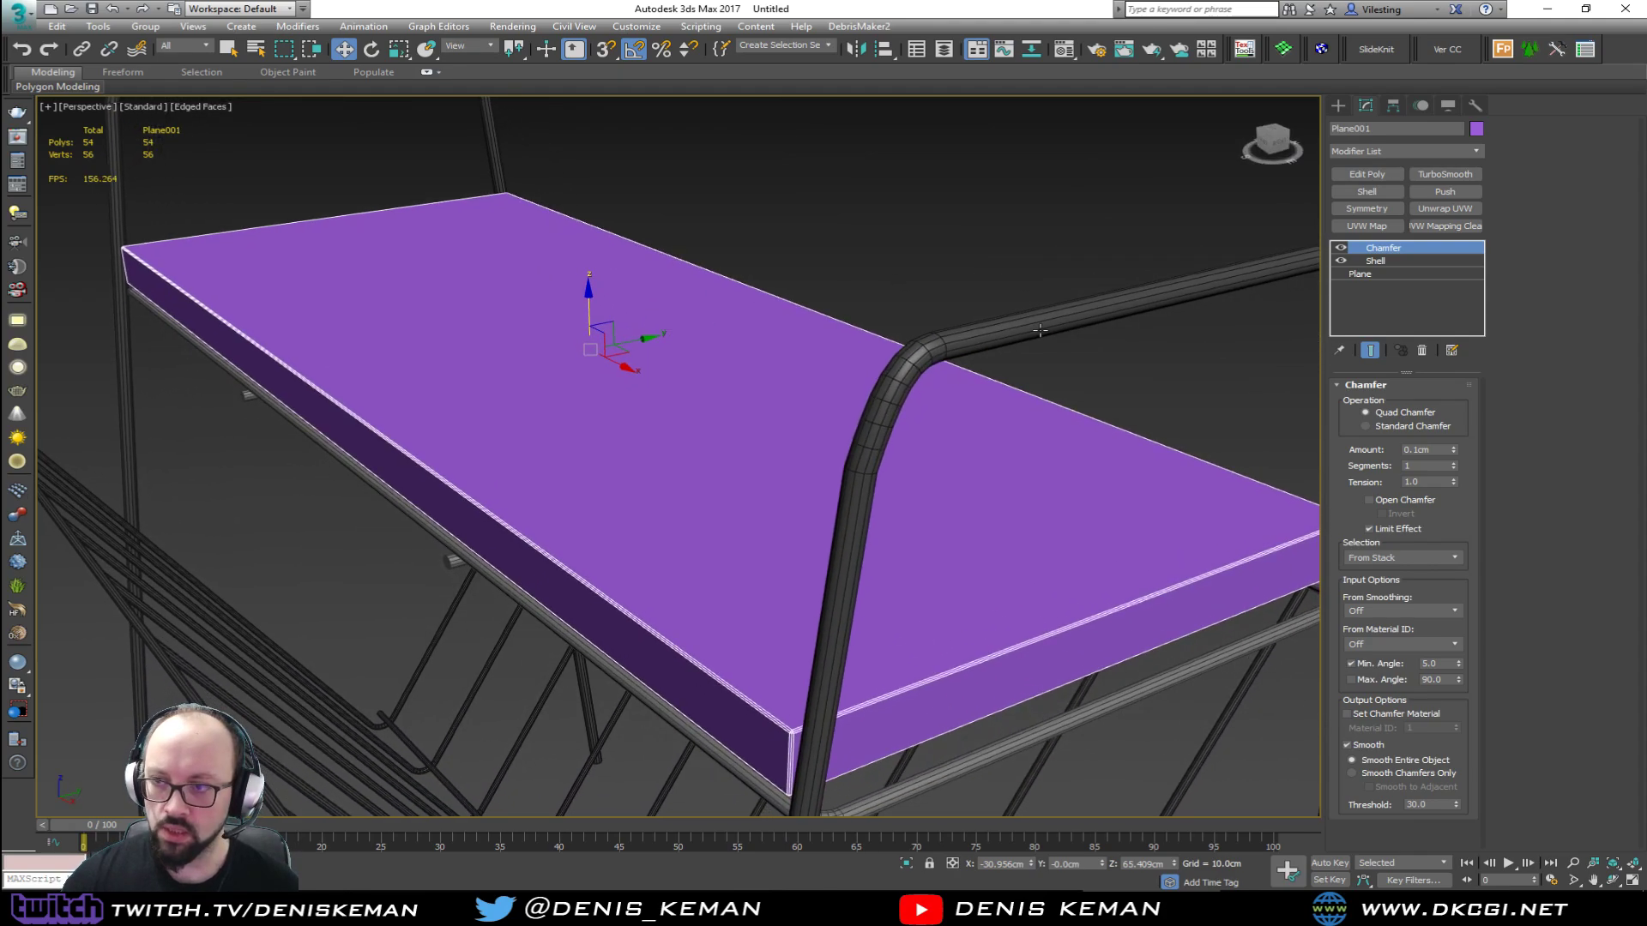
{"action": "left_click", "coordinate": [1391, 271]}
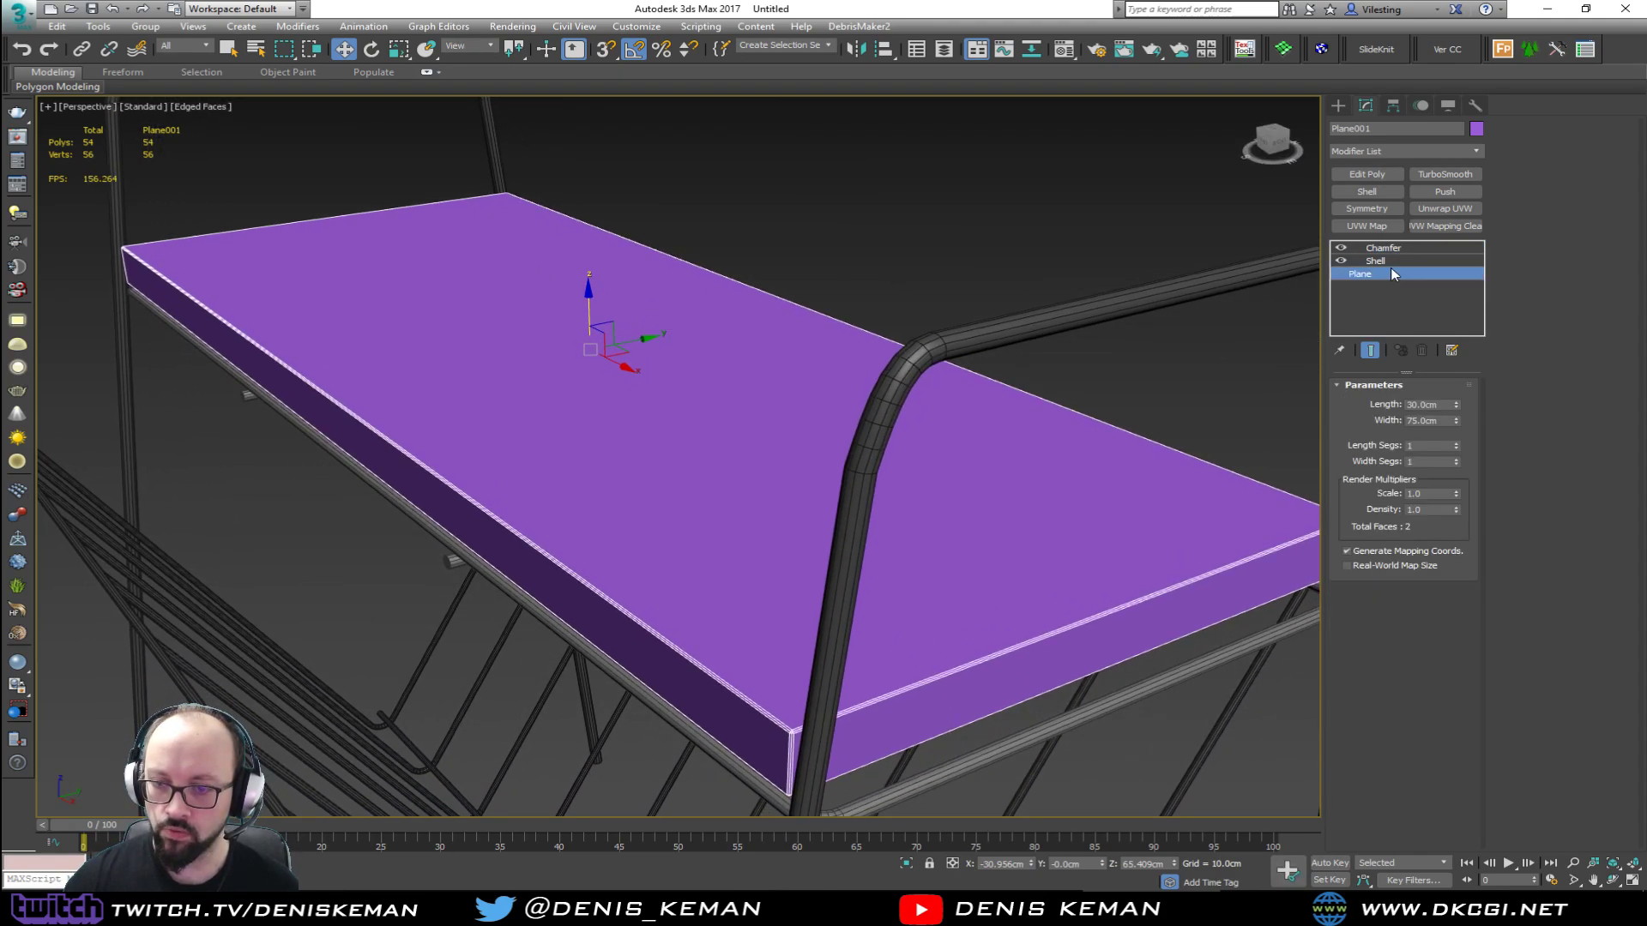
{"action": "middle_click_drag", "start_coordinate": [1074, 477], "coordinate": [986, 444], "text": "alt"}
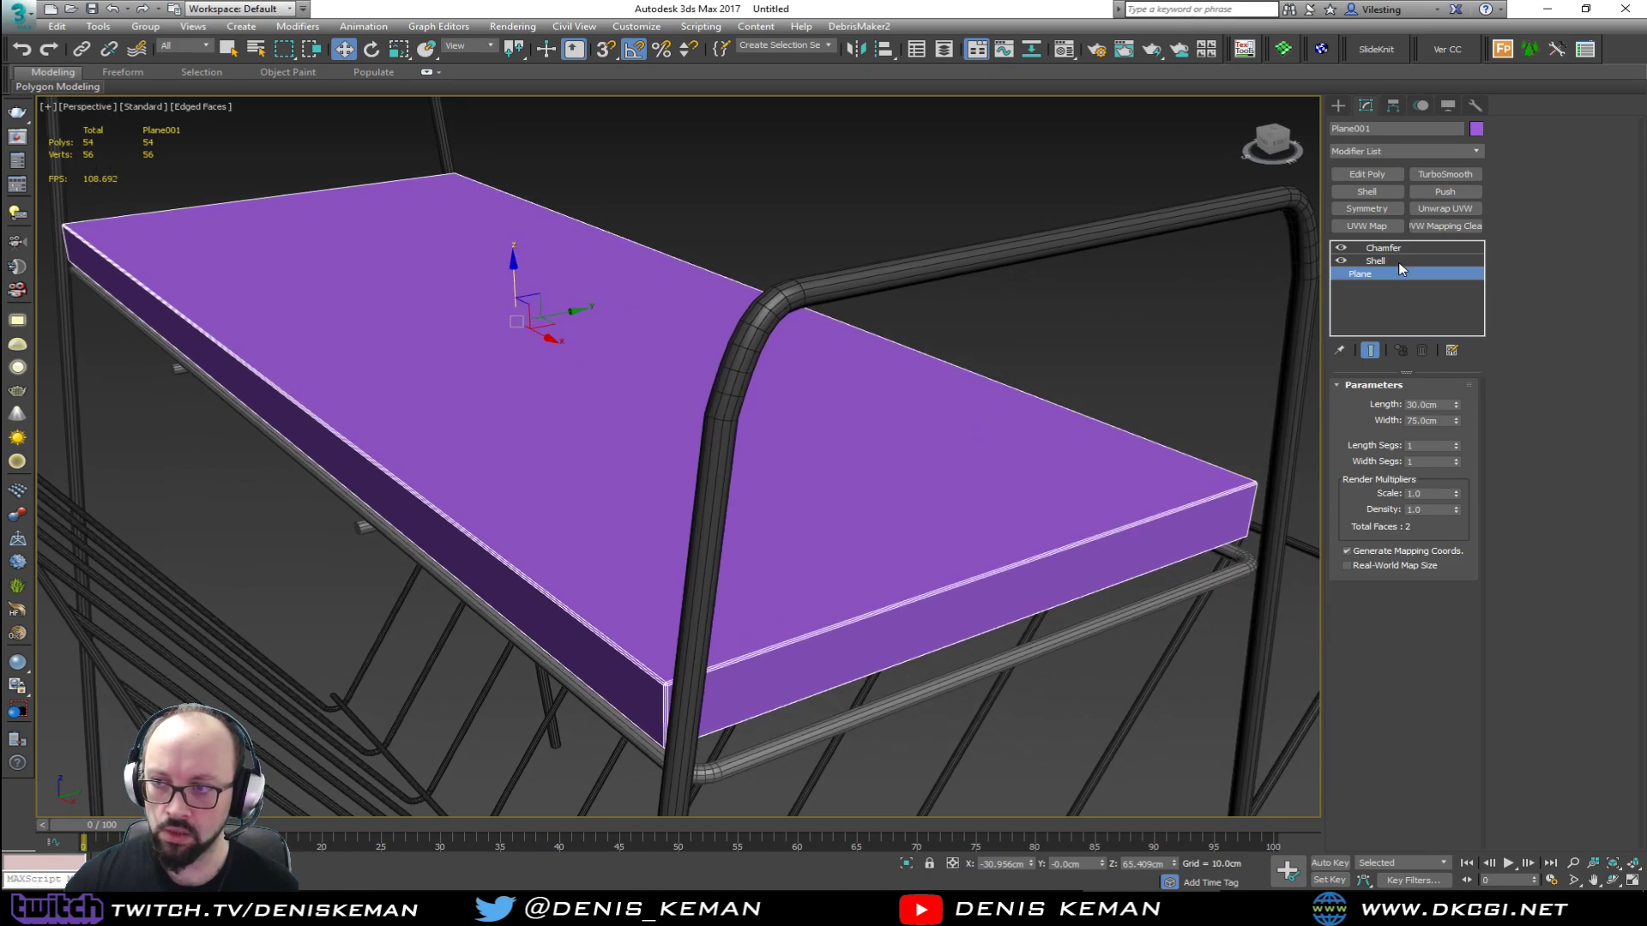
{"action": "left_click", "coordinate": [1377, 261]}
{"action": "left_click", "coordinate": [1367, 174]}
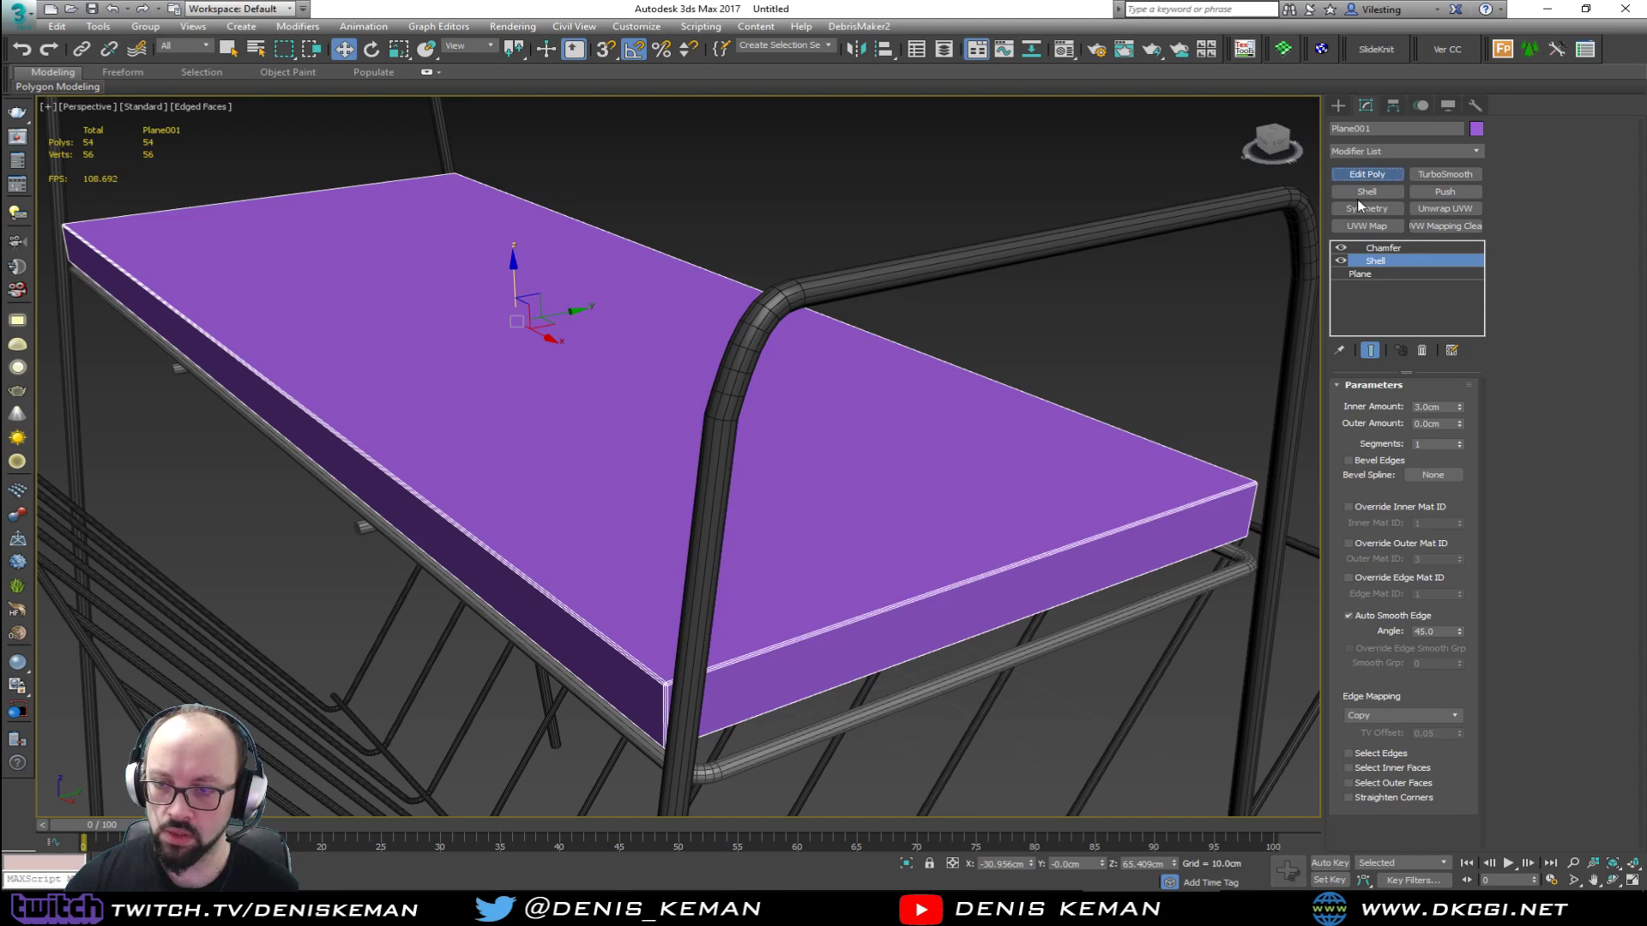
Step: Try moving the tabletop's right short-end vertices outward along X to about 8.03 cm, and undo the move
{"action": "middle_click_drag", "start_coordinate": [895, 478], "coordinate": [838, 427], "text": "alt"}
{"action": "key", "text": "1"}
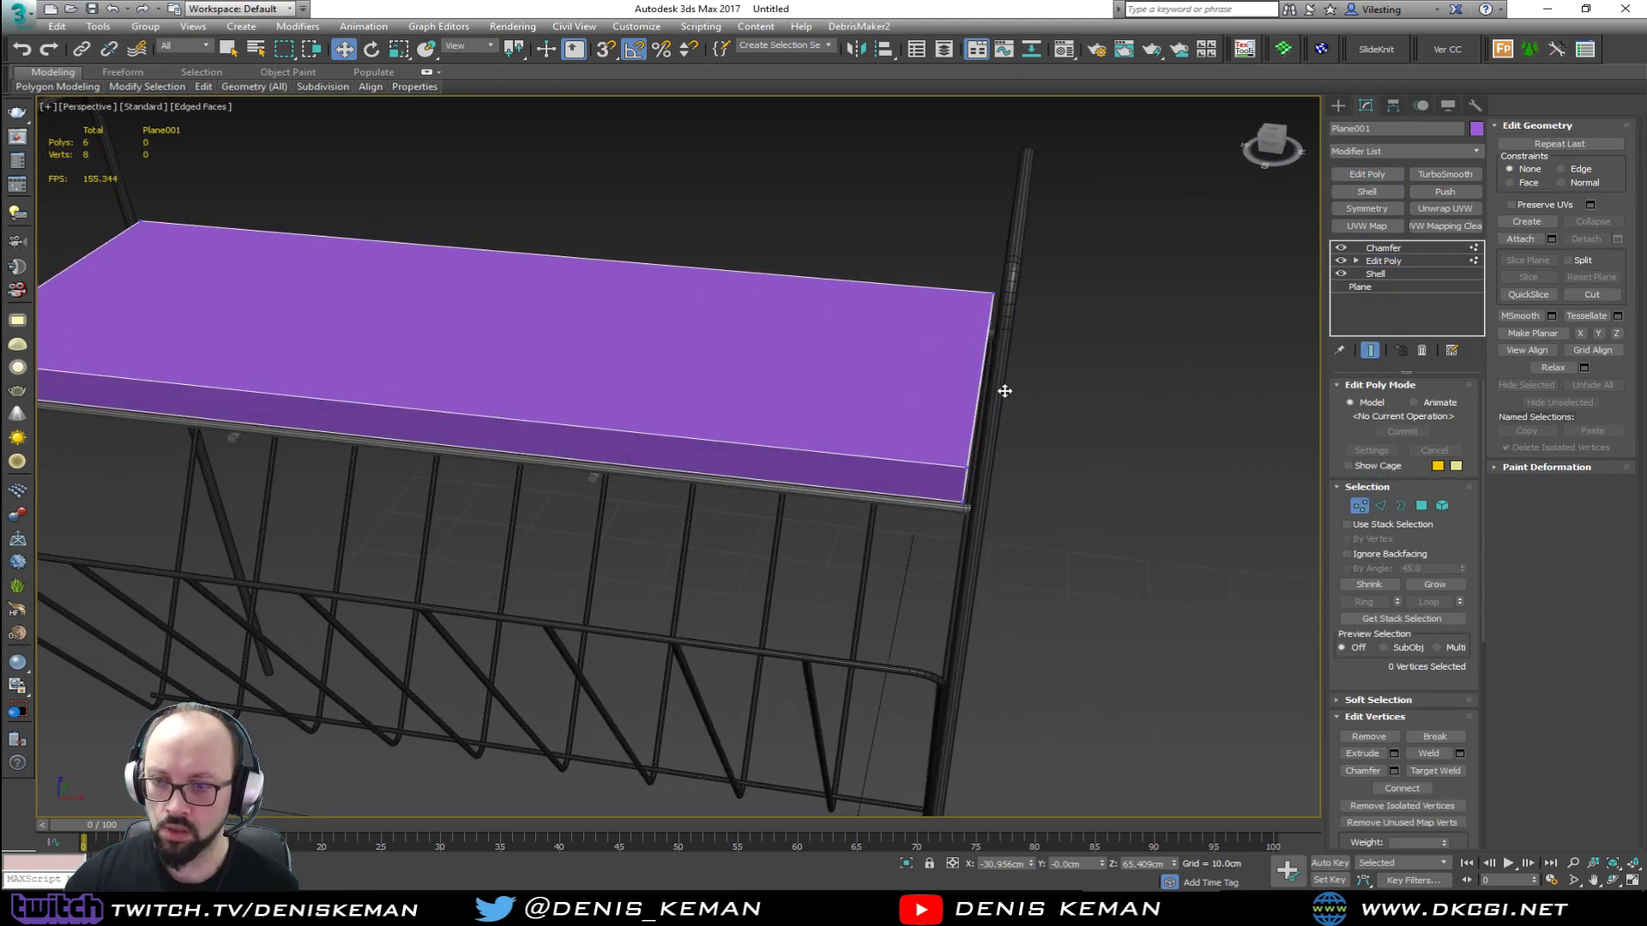
{"action": "key", "text": "F3"}
{"action": "left_click_drag", "start_coordinate": [915, 522], "coordinate": [915, 523]}
{"action": "key", "text": "F3"}
{"action": "key", "text": "F4"}
{"action": "scroll", "coordinate": [785, 496], "scroll_direction": "up", "scroll_amount": 5}
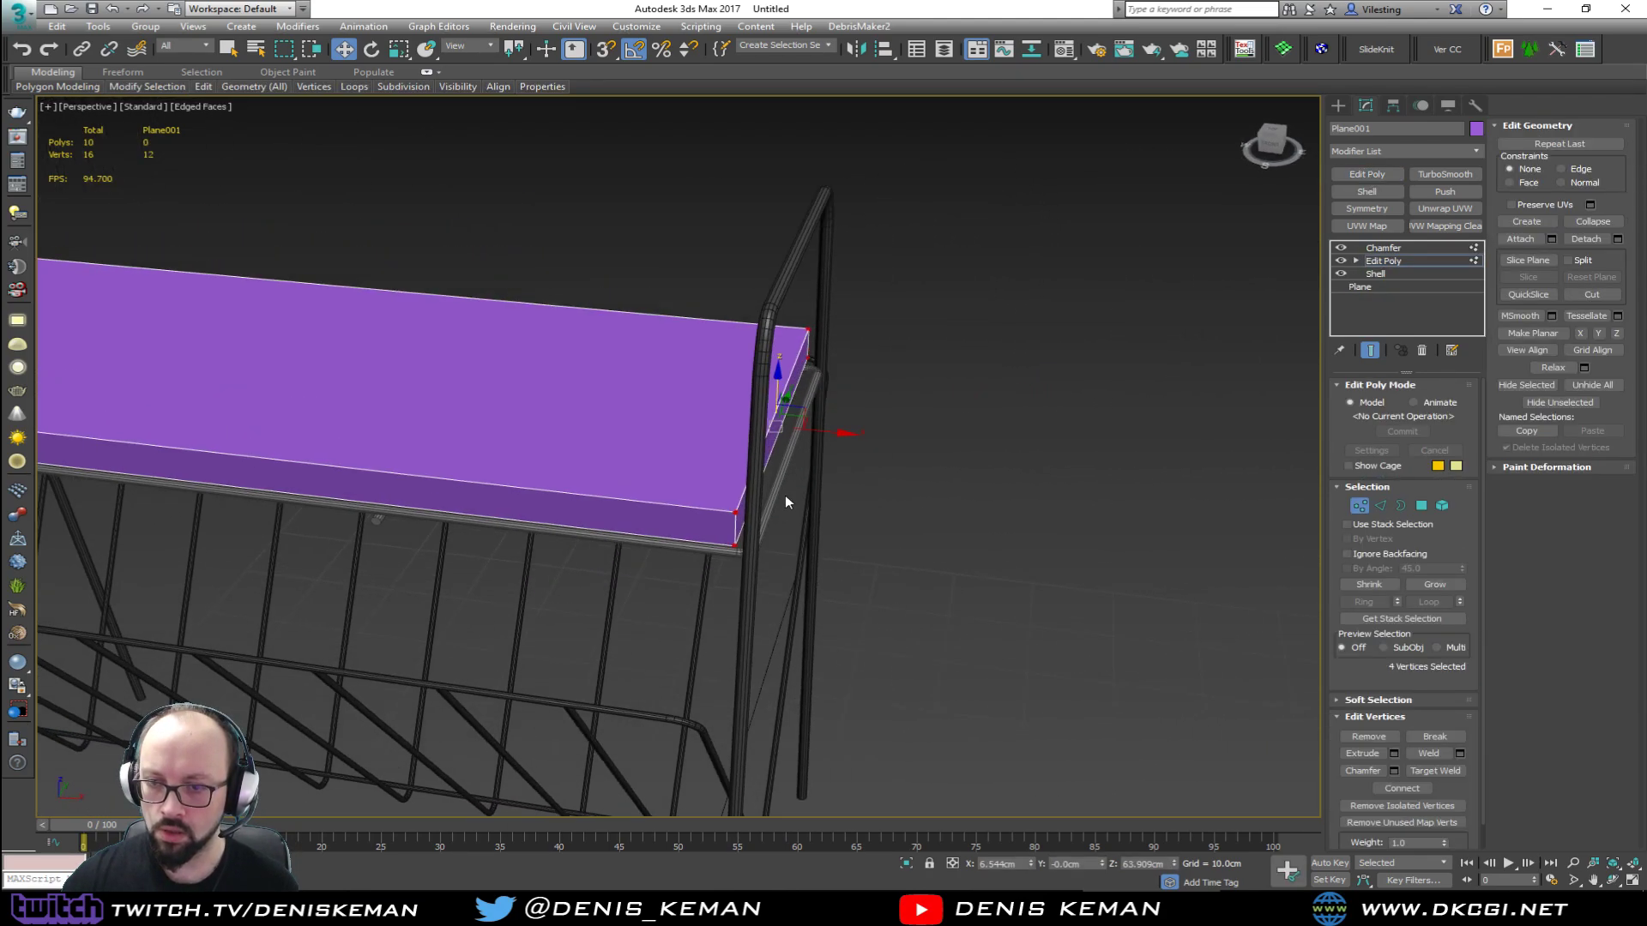
{"action": "left_click_drag", "start_coordinate": [822, 387], "coordinate": [847, 389]}
{"action": "middle_click_drag", "start_coordinate": [848, 389], "coordinate": [749, 401], "text": "alt"}
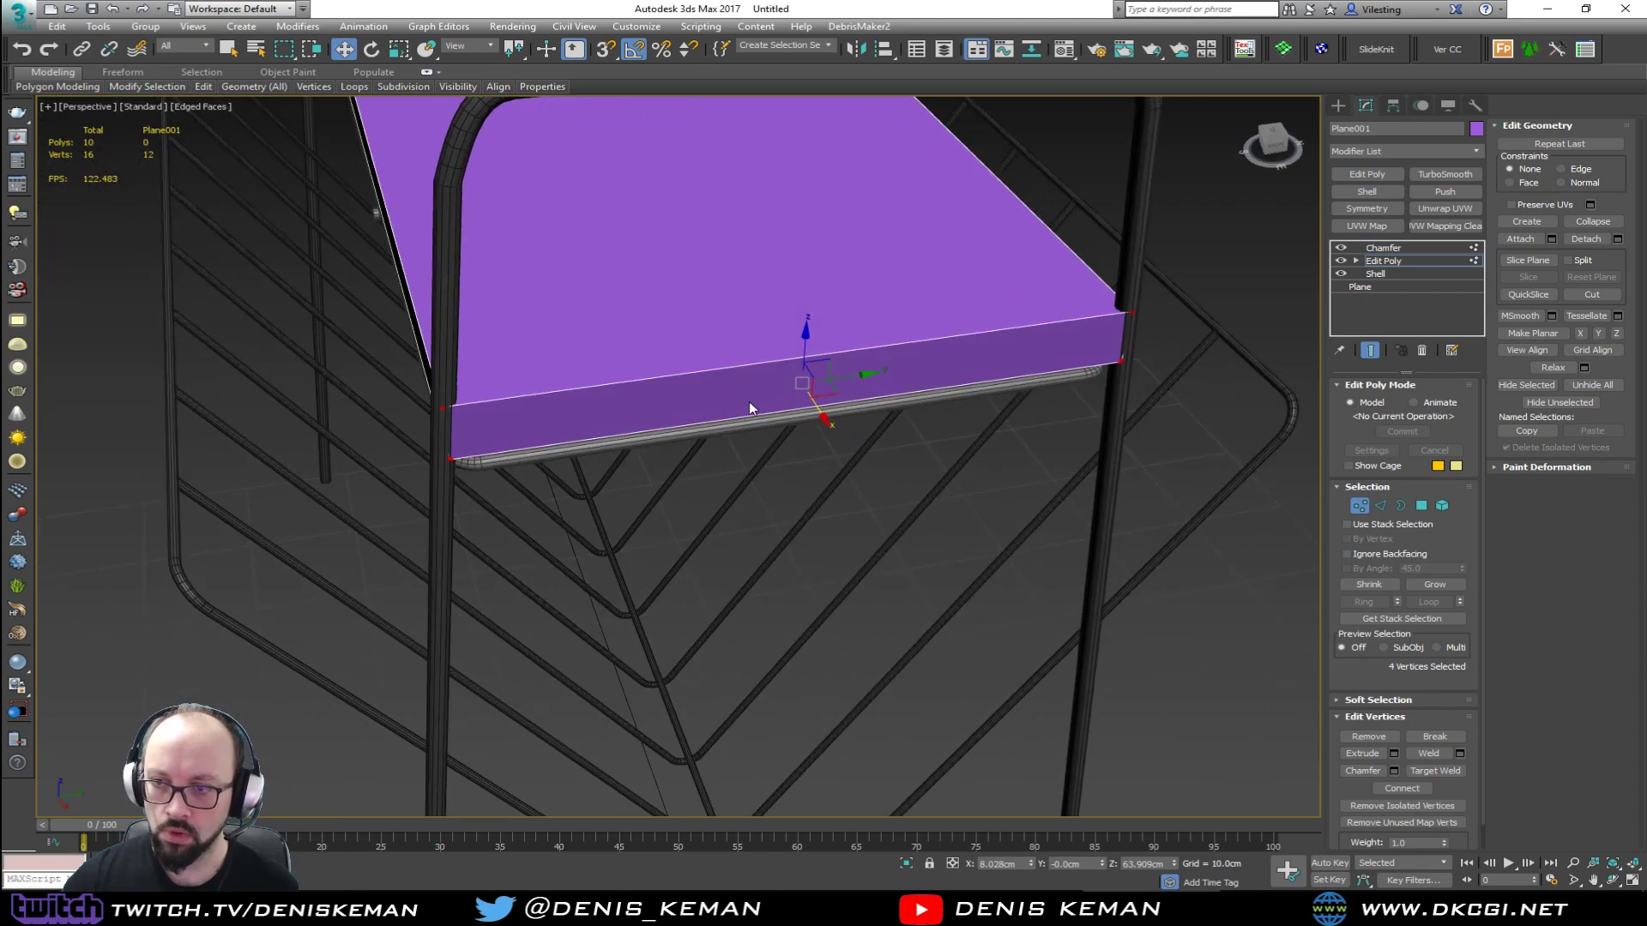
{"action": "key", "text": "grave"}
{"action": "key", "text": "1"}
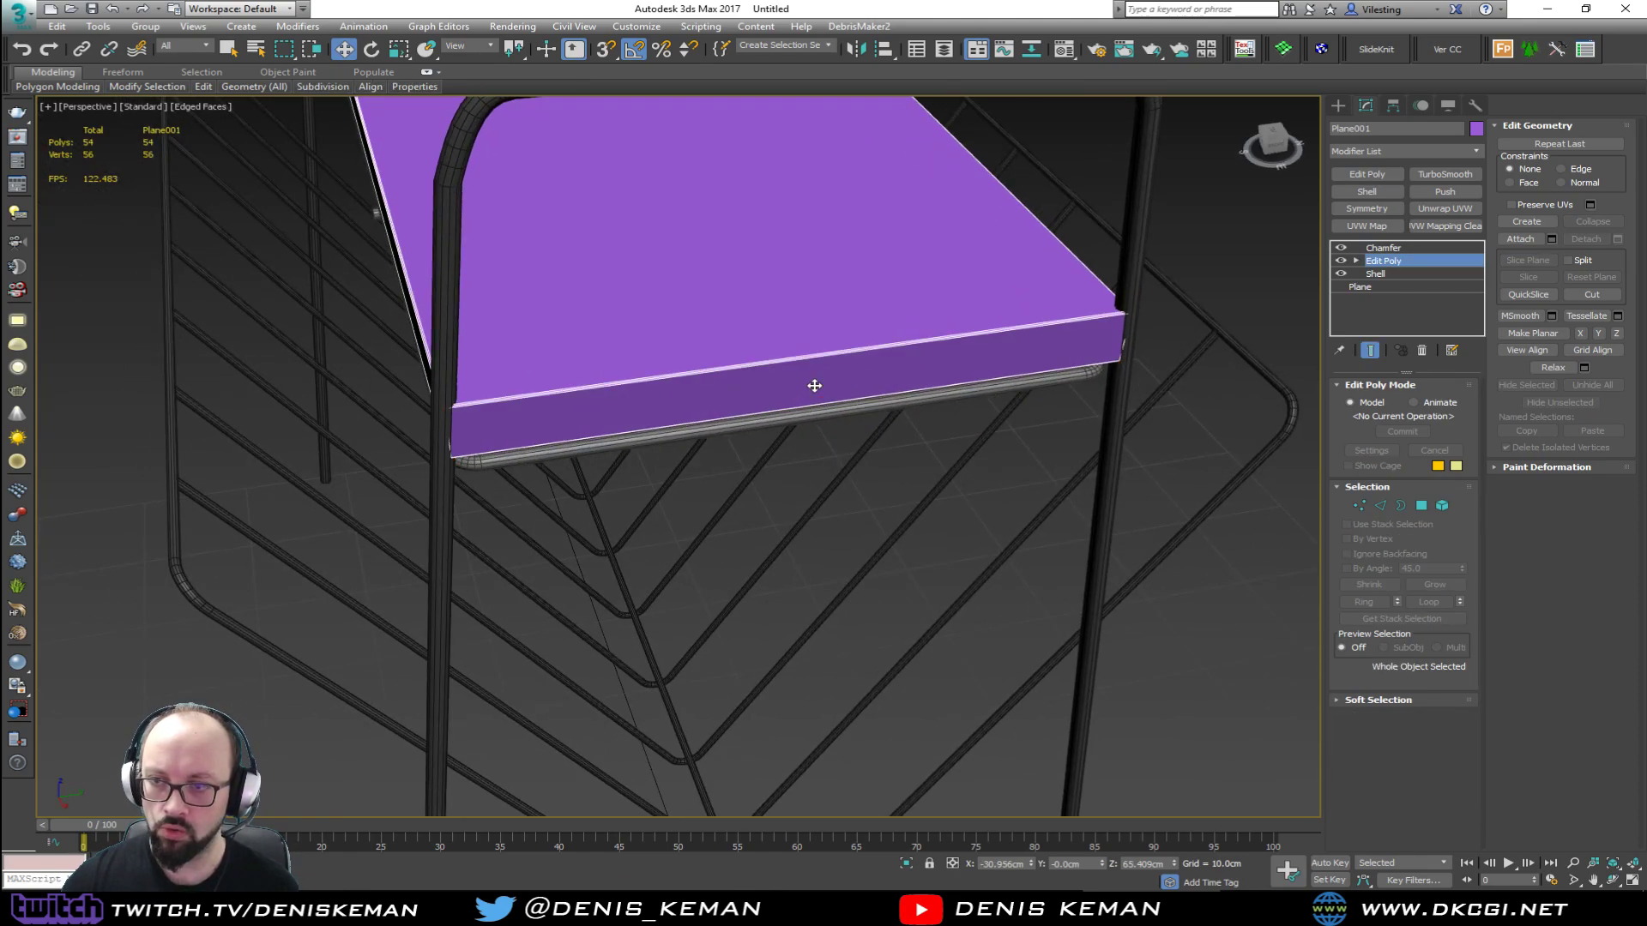
{"action": "key", "text": "ctrl+z"}
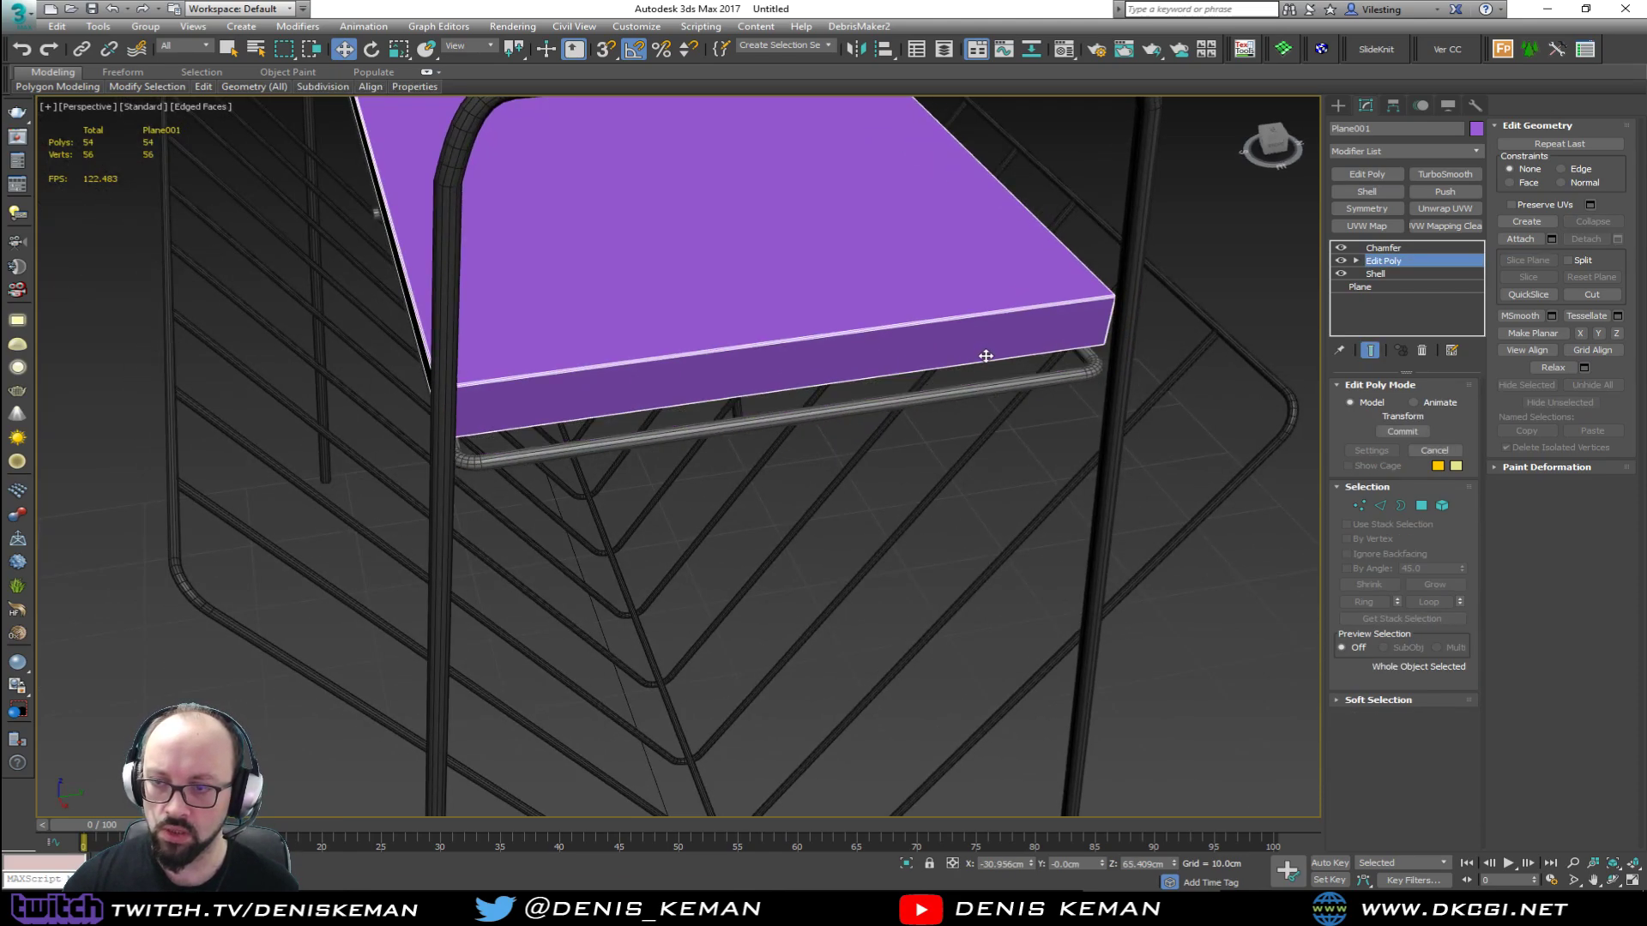
Step: Isolate the tabletop together with its support frame, and show the selected tabletop in a maximized Top view
{"action": "middle_click_drag", "start_coordinate": [986, 356], "coordinate": [882, 478], "text": "alt"}
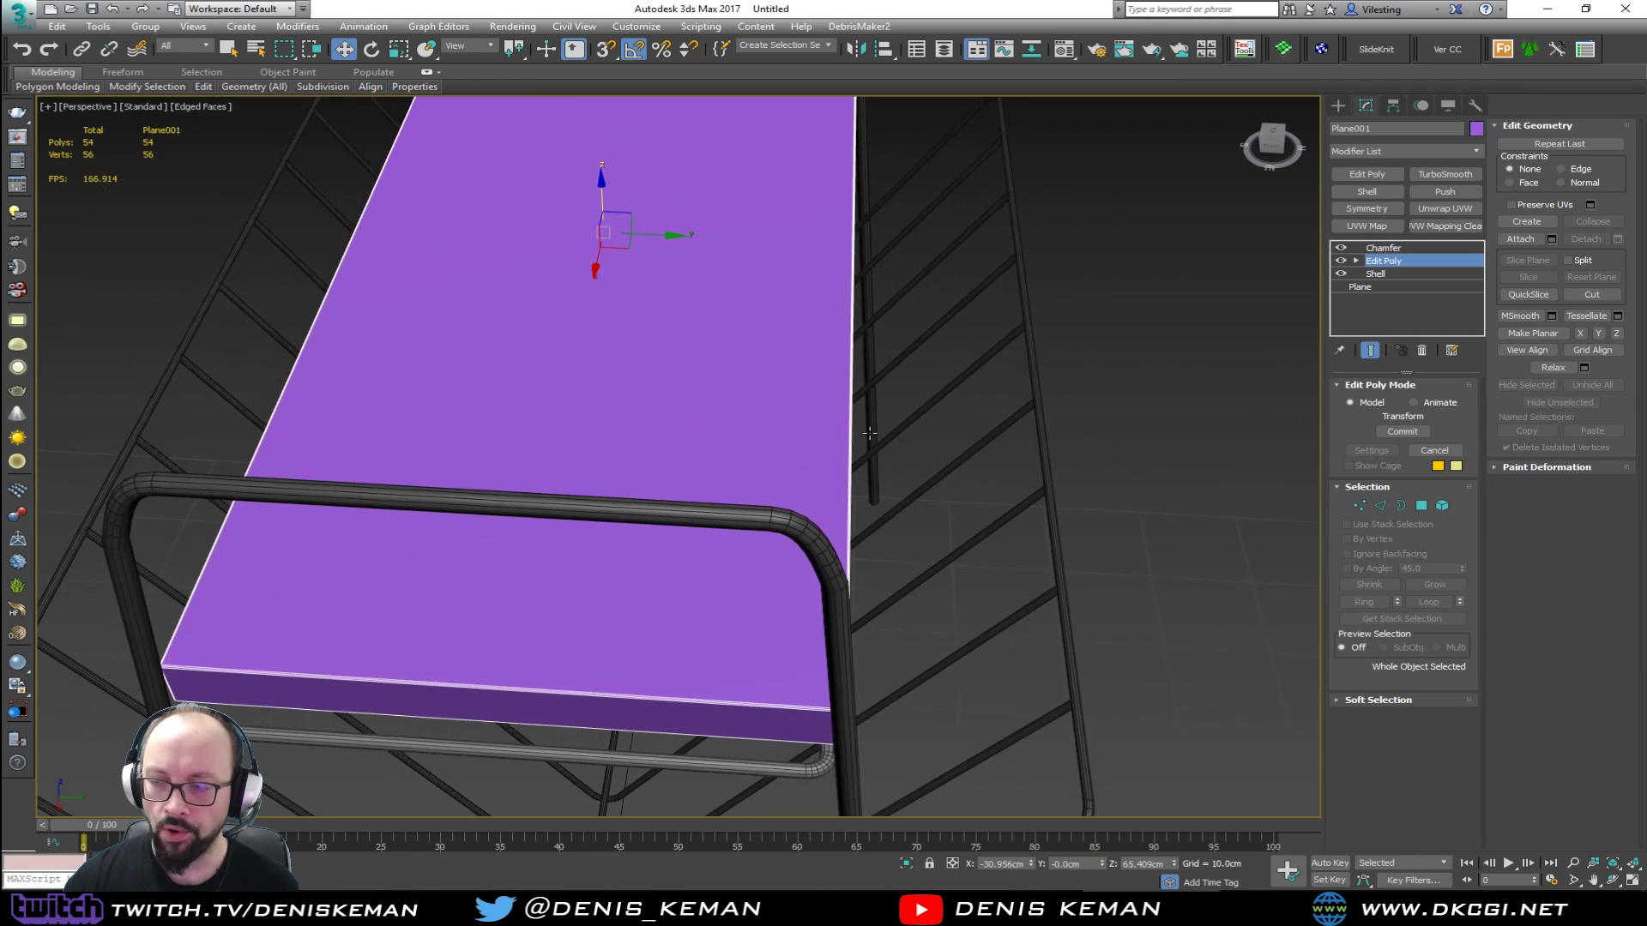
{"action": "middle_click_drag", "start_coordinate": [869, 400], "coordinate": [802, 562], "text": "alt"}
{"action": "key", "text": "1"}
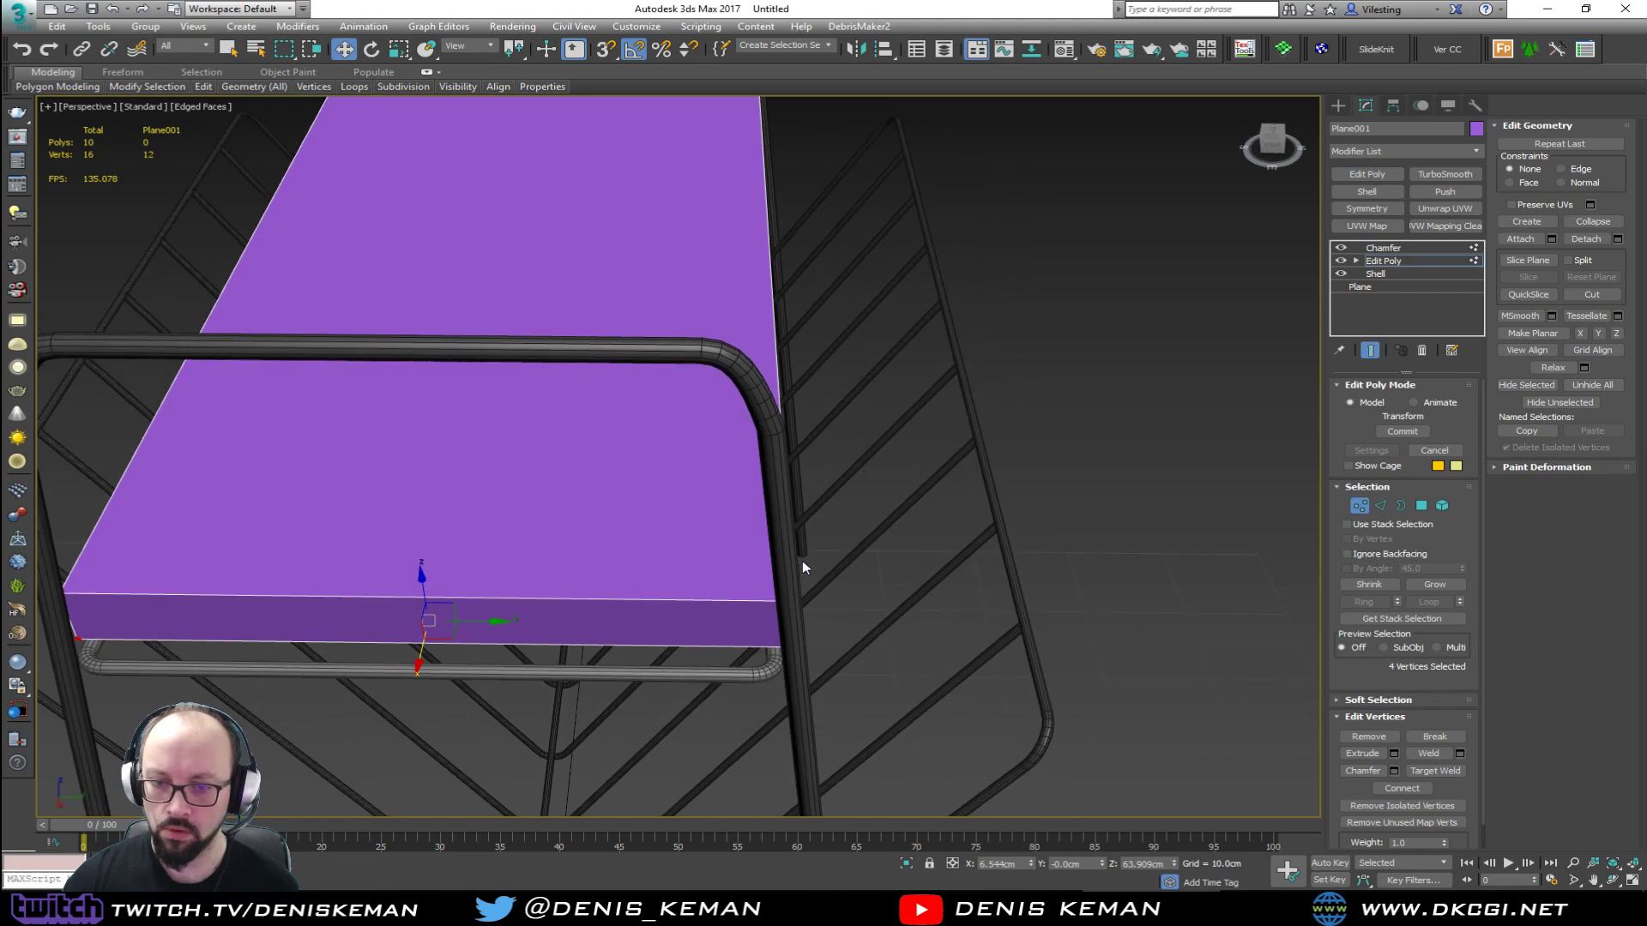
{"action": "middle_click_drag", "start_coordinate": [742, 506], "coordinate": [772, 600]}
{"action": "key", "text": "alt+w"}
{"action": "key", "text": "alt+w"}
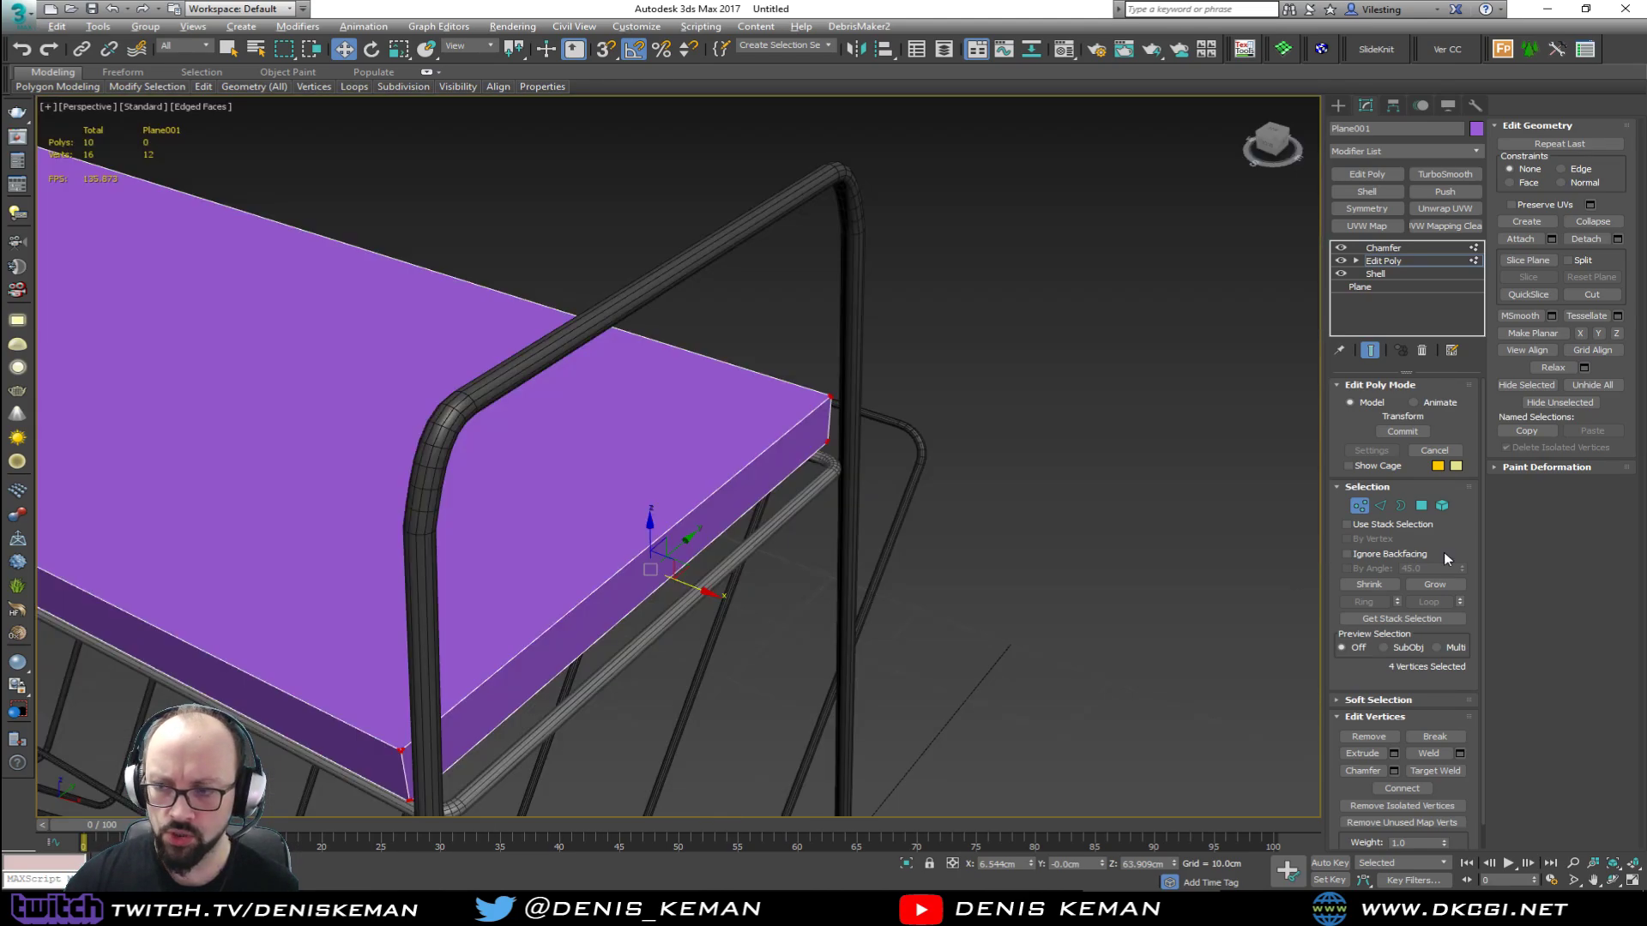
{"action": "left_click", "coordinate": [1360, 506]}
{"action": "left_click", "coordinate": [742, 556], "text": "ctrl"}
{"action": "key", "text": "alt+q"}
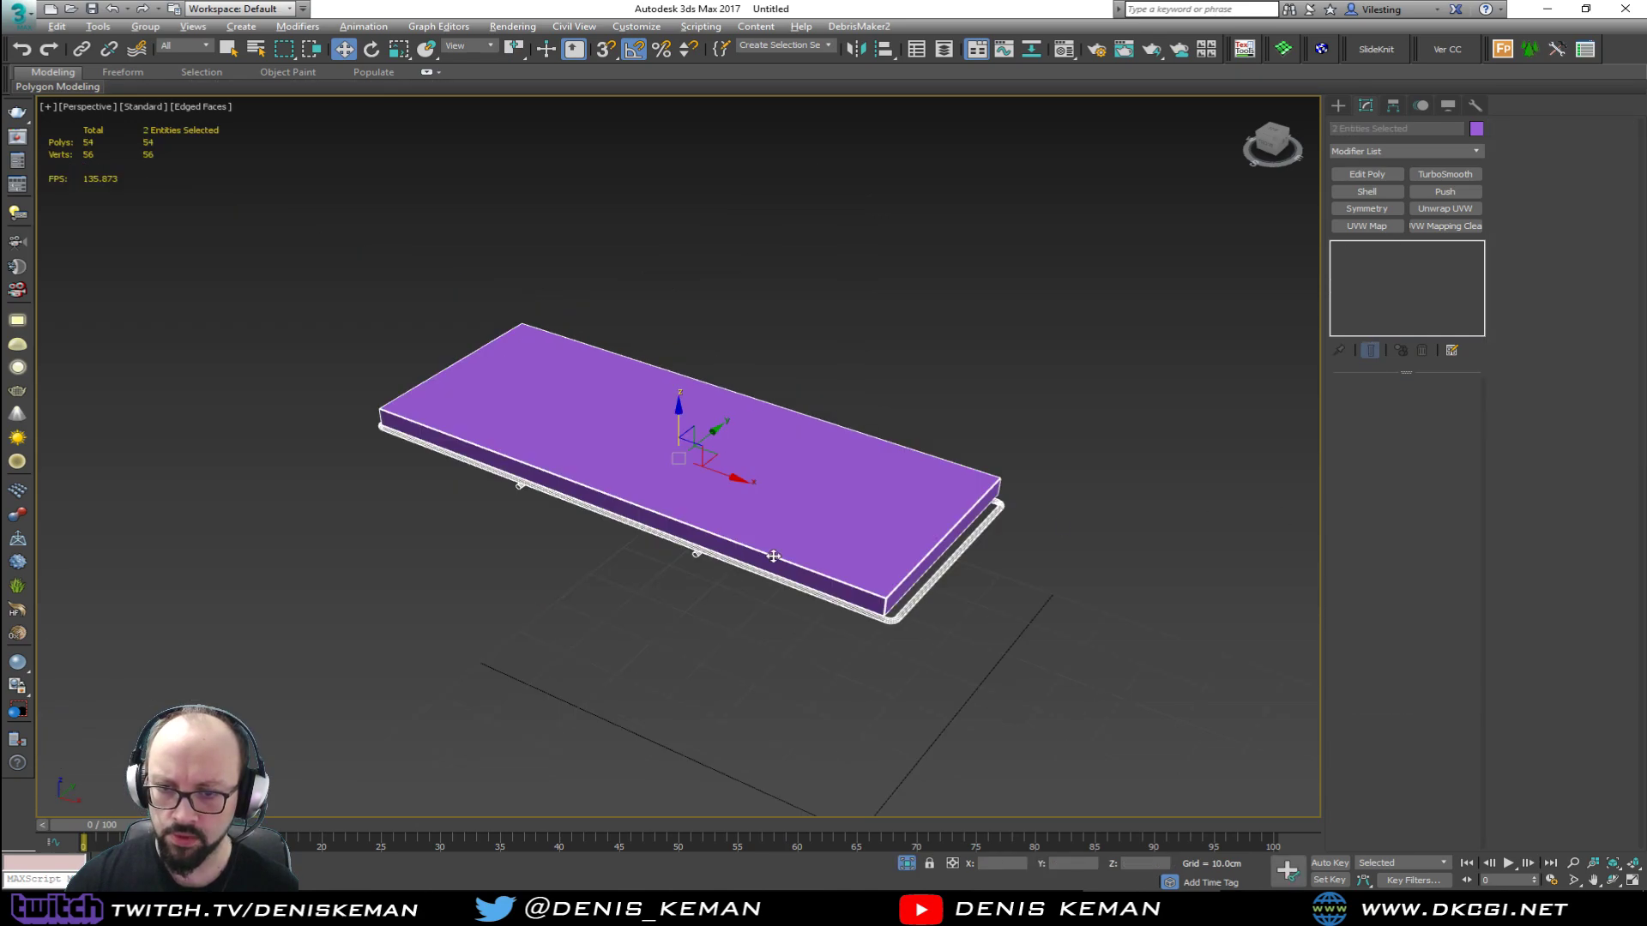
{"action": "left_click", "coordinate": [913, 547]}
{"action": "key", "text": "alt+w"}
{"action": "middle_click", "coordinate": [420, 343]}
{"action": "key", "text": "z"}
{"action": "key", "text": "alt+w"}
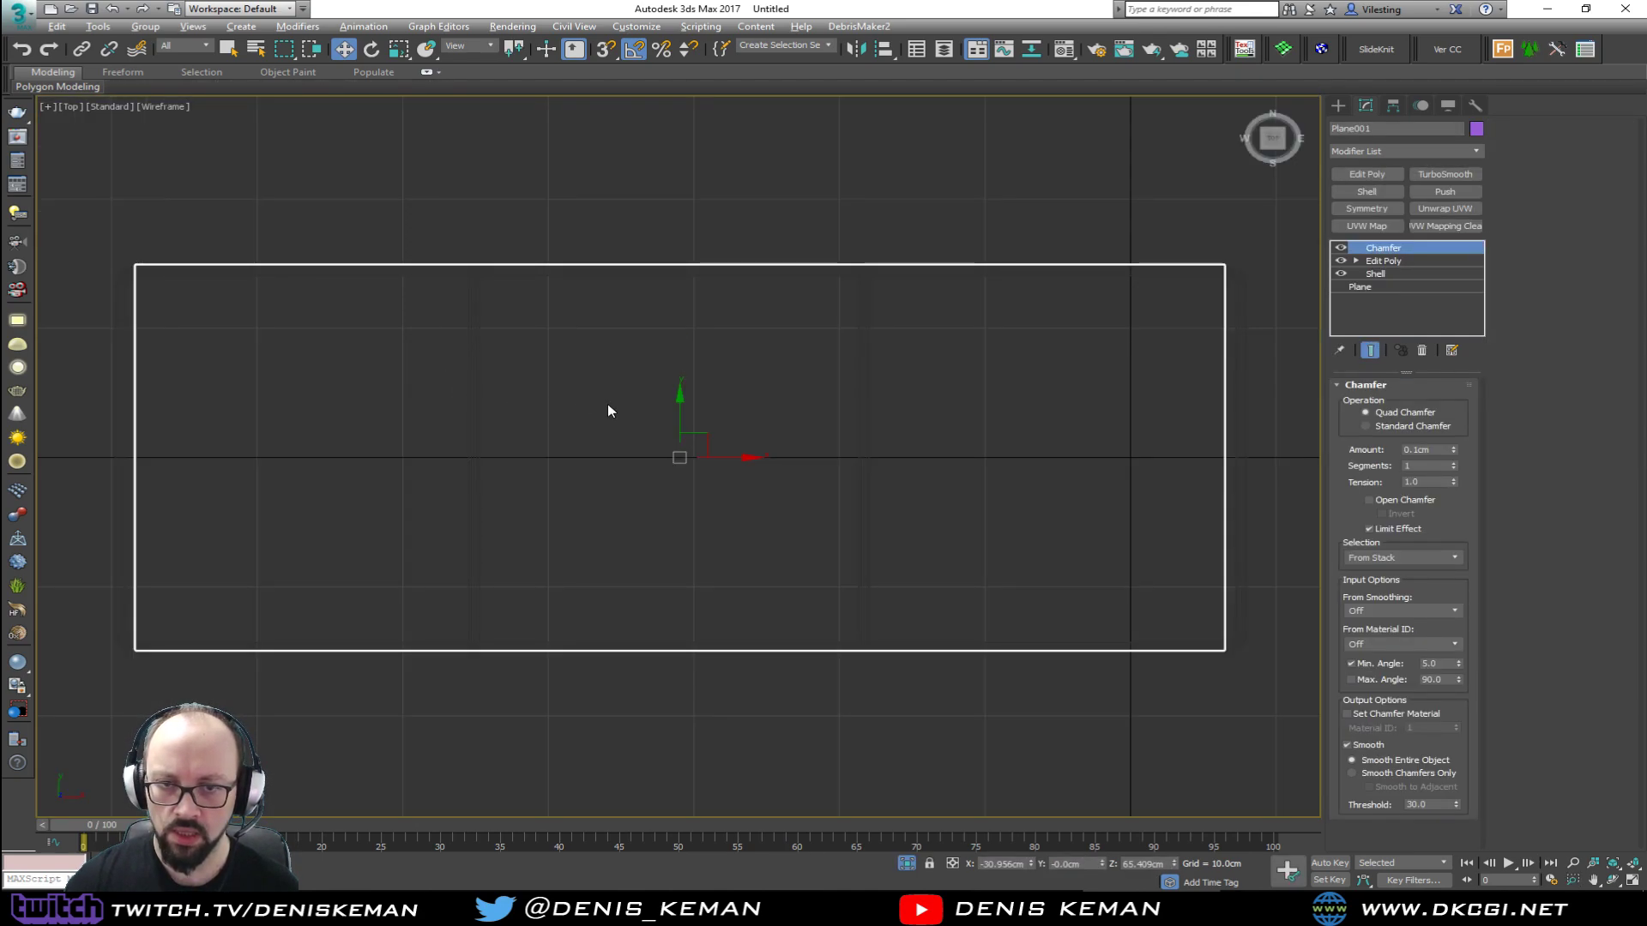
Step: In the Edit Poly modifier, move the tabletop's right short-end vertices outward along X to about 7.98 cm
{"action": "left_click", "coordinate": [1381, 261]}
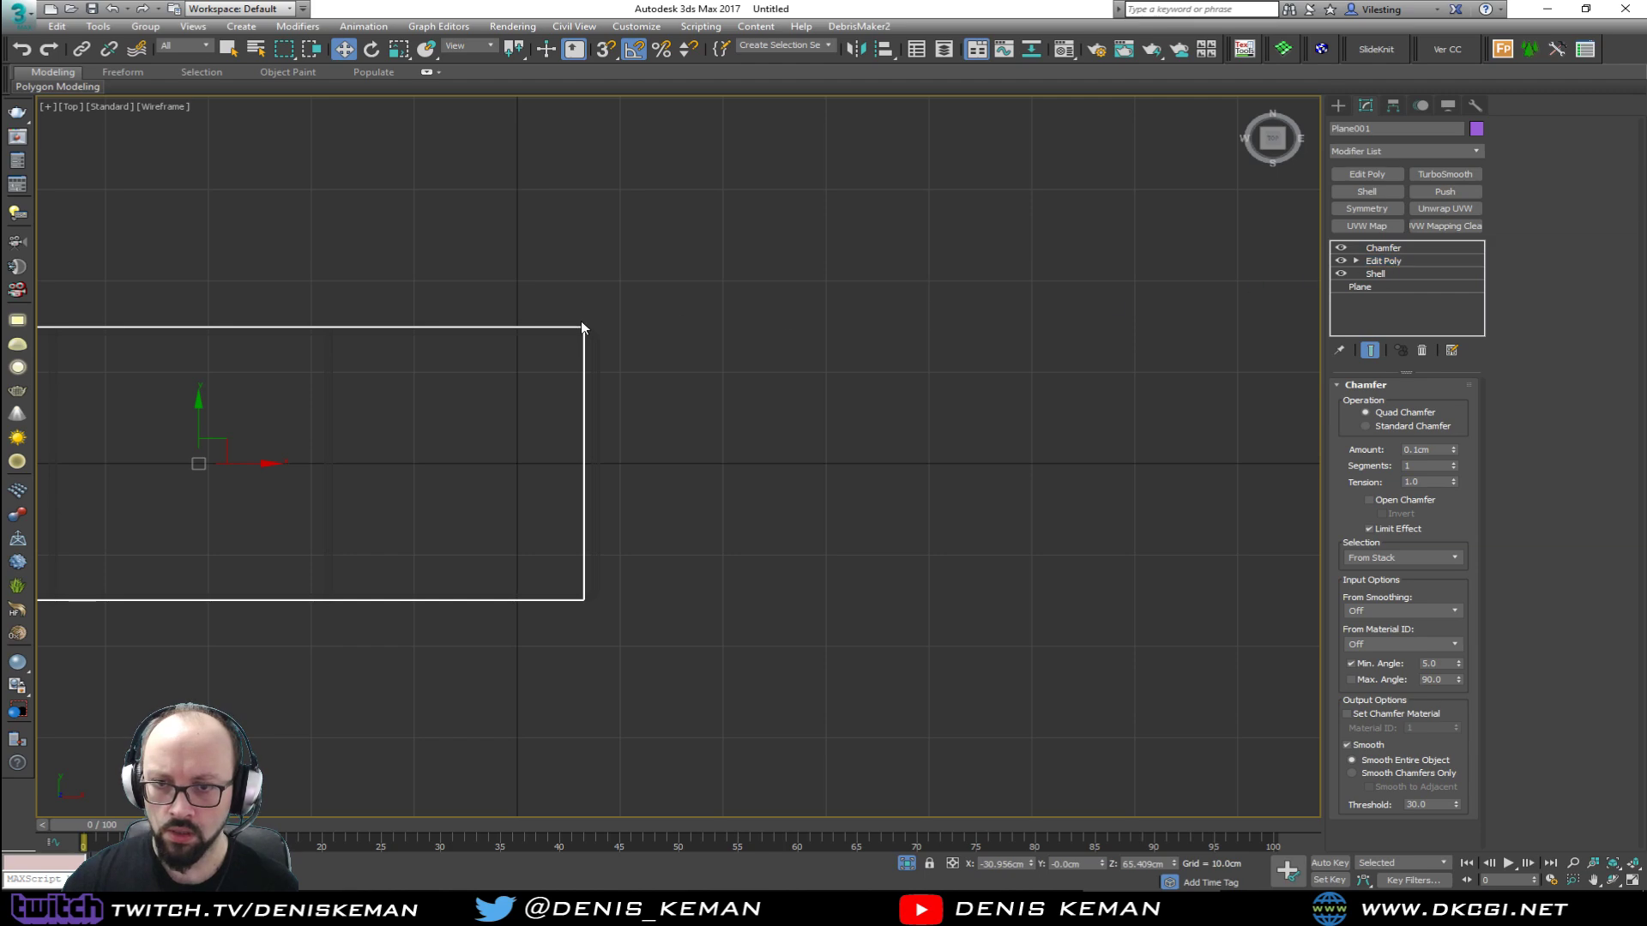
{"action": "key", "text": "1"}
{"action": "scroll", "coordinate": [578, 440], "scroll_direction": "up", "scroll_amount": 5}
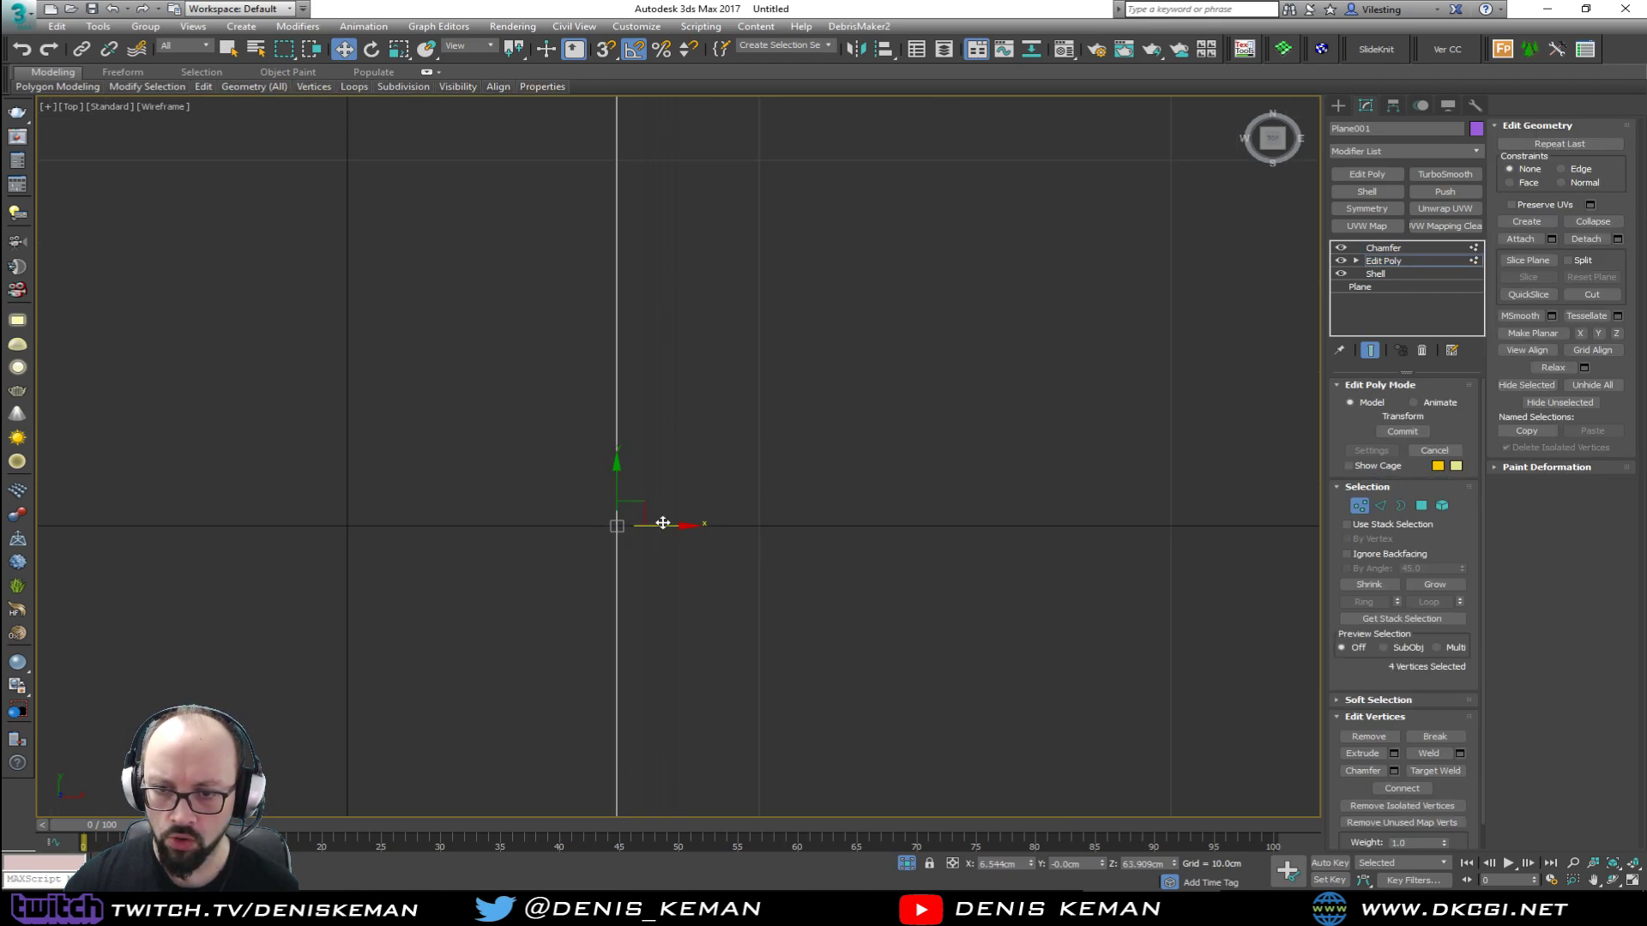
{"action": "left_click_drag", "start_coordinate": [668, 526], "coordinate": [728, 525]}
Step: Select the vertices at the tabletop's left short end and move them outward along X to about -69.79 cm
{"action": "middle_click_drag", "start_coordinate": [669, 463], "coordinate": [949, 432]}
{"action": "scroll", "coordinate": [948, 431], "scroll_direction": "down", "scroll_amount": 3}
{"action": "middle_click_drag", "start_coordinate": [515, 454], "coordinate": [1018, 452]}
{"action": "scroll", "coordinate": [1018, 452], "scroll_direction": "down", "scroll_amount": 3}
{"action": "middle_click_drag", "start_coordinate": [537, 325], "coordinate": [705, 324]}
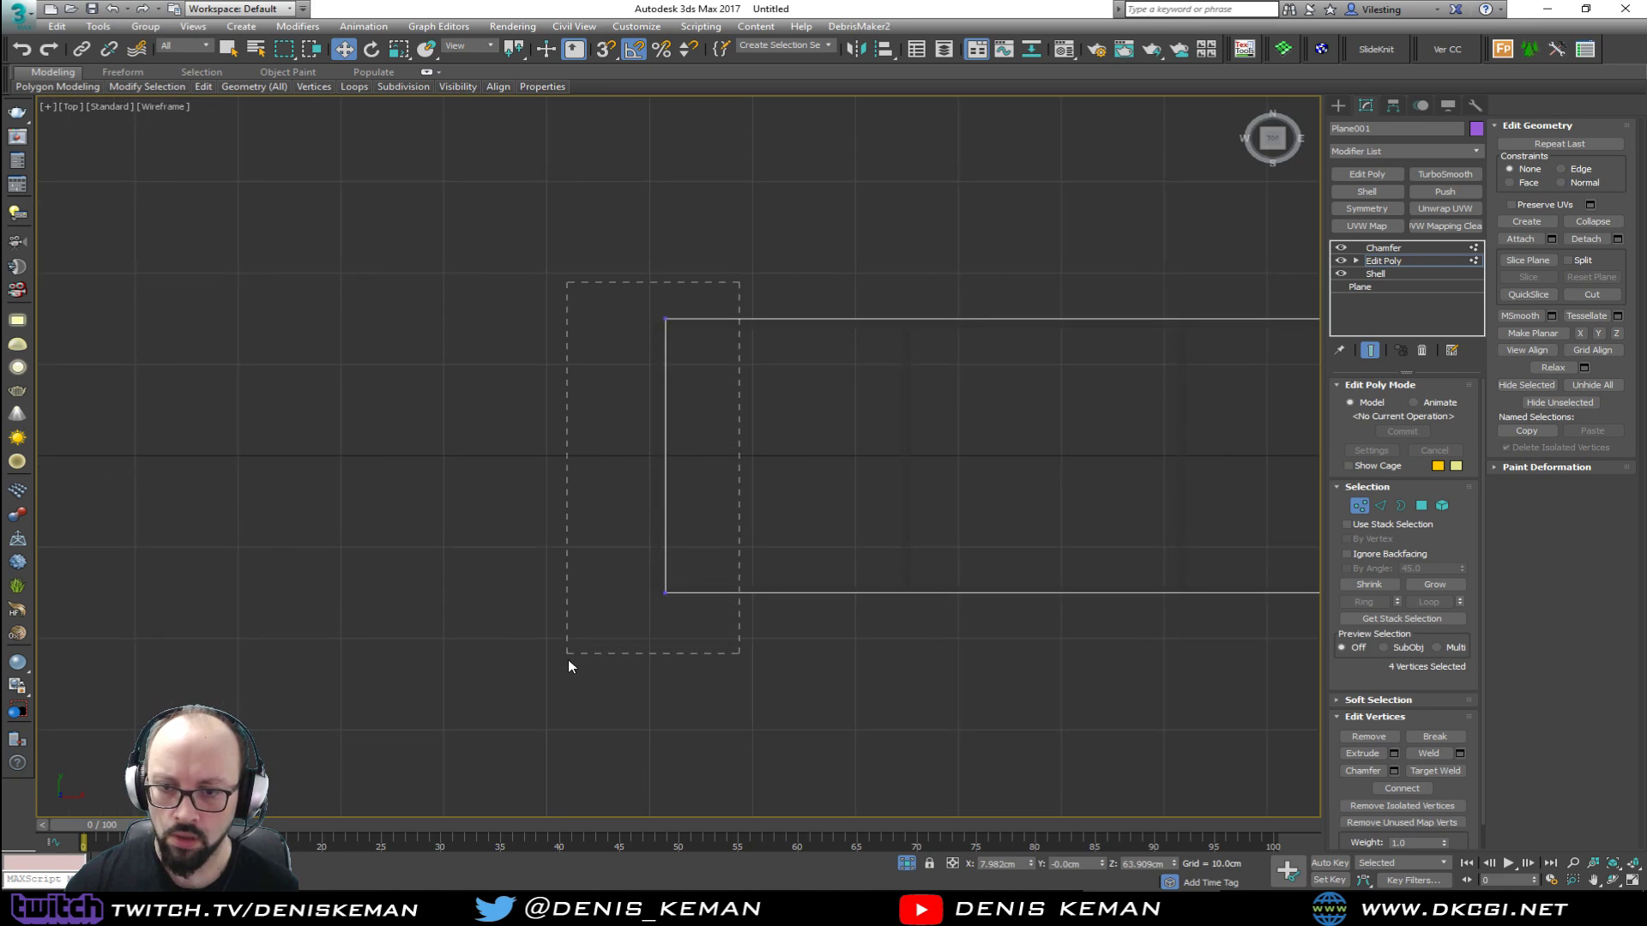
{"action": "left_click_drag", "start_coordinate": [568, 661], "coordinate": [567, 664]}
{"action": "scroll", "coordinate": [678, 448], "scroll_direction": "up", "scroll_amount": 8}
{"action": "left_click_drag", "start_coordinate": [643, 514], "coordinate": [542, 527]}
Step: Return to the maximized perspective view and end isolation to bring back the rest of the table
{"action": "key", "text": "alt+w"}
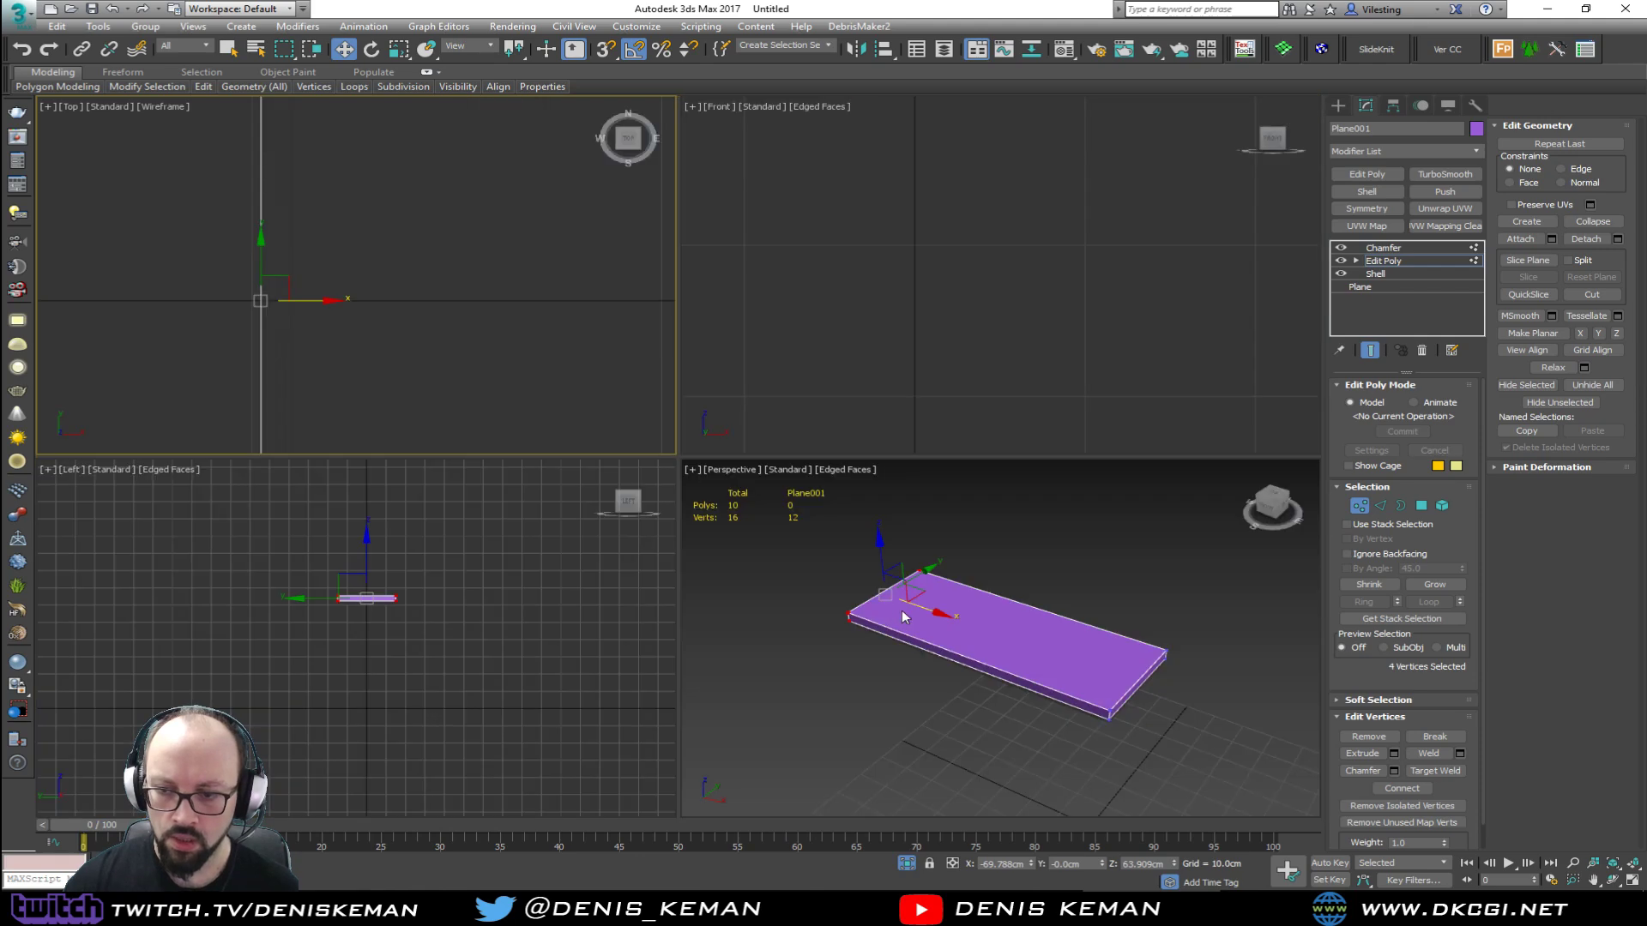
{"action": "right_click", "coordinate": [905, 615]}
{"action": "key", "text": "alt+w"}
{"action": "right_click", "coordinate": [691, 490]}
{"action": "left_click", "coordinate": [744, 375]}
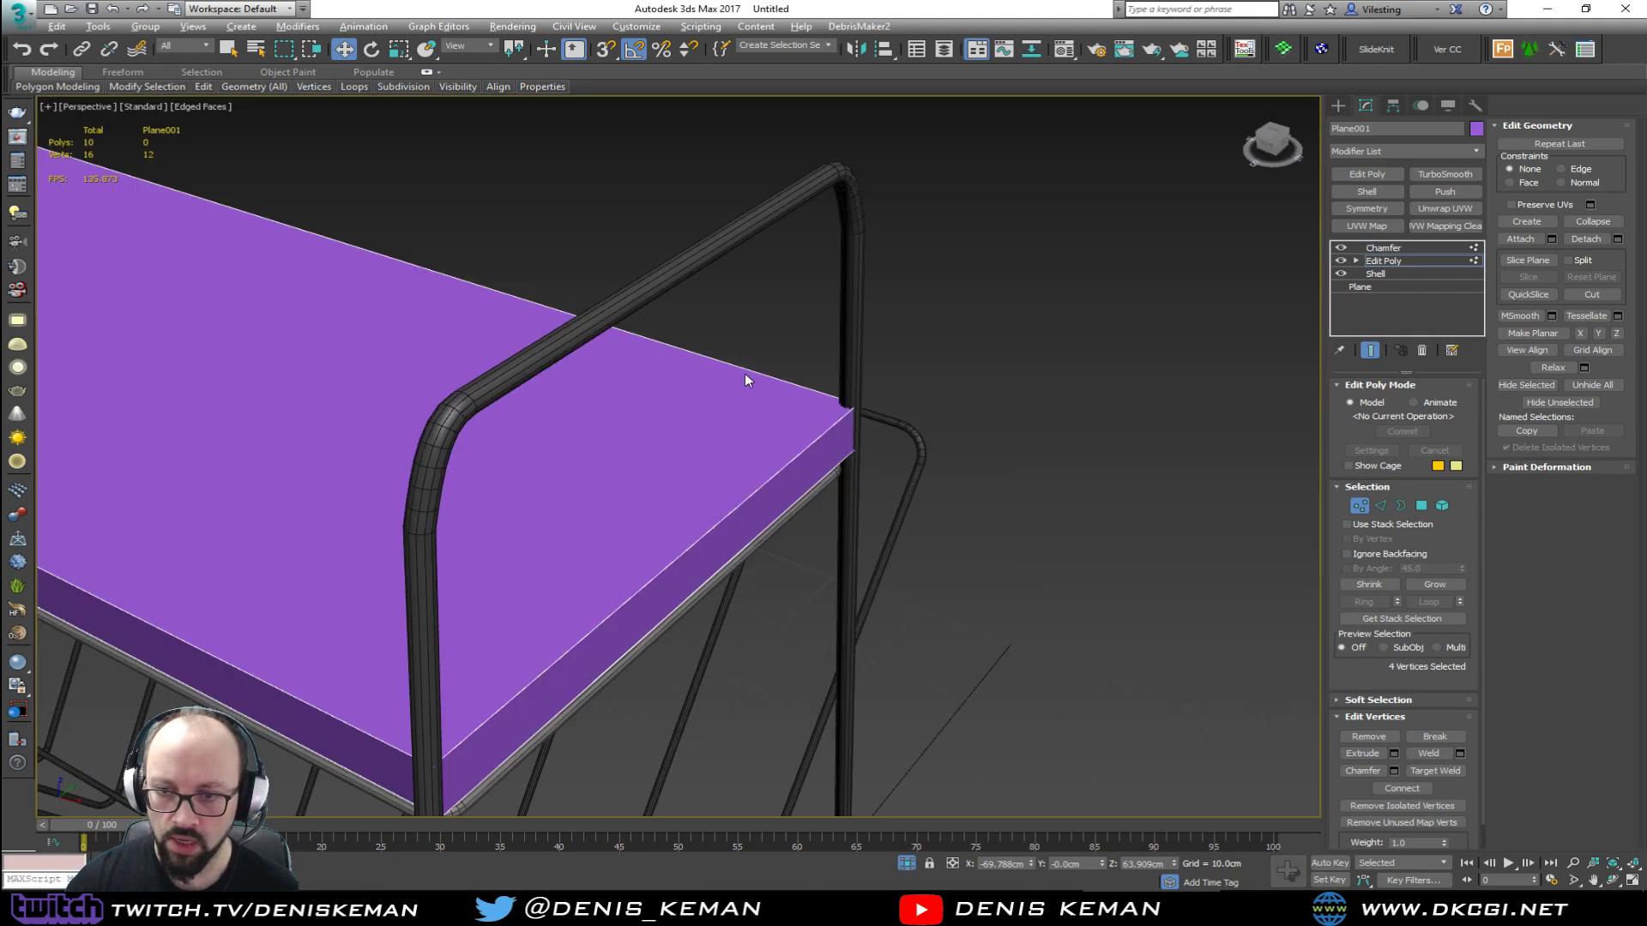
Step: Select the vertices along the tabletop's positive-Y long side and move them inward to about Y 14.31 cm
{"action": "scroll", "coordinate": [747, 592], "scroll_direction": "down", "scroll_amount": 4}
{"action": "middle_click_drag", "start_coordinate": [748, 591], "coordinate": [661, 290], "text": "alt"}
{"action": "left_click_drag", "start_coordinate": [527, 720], "coordinate": [519, 686]}
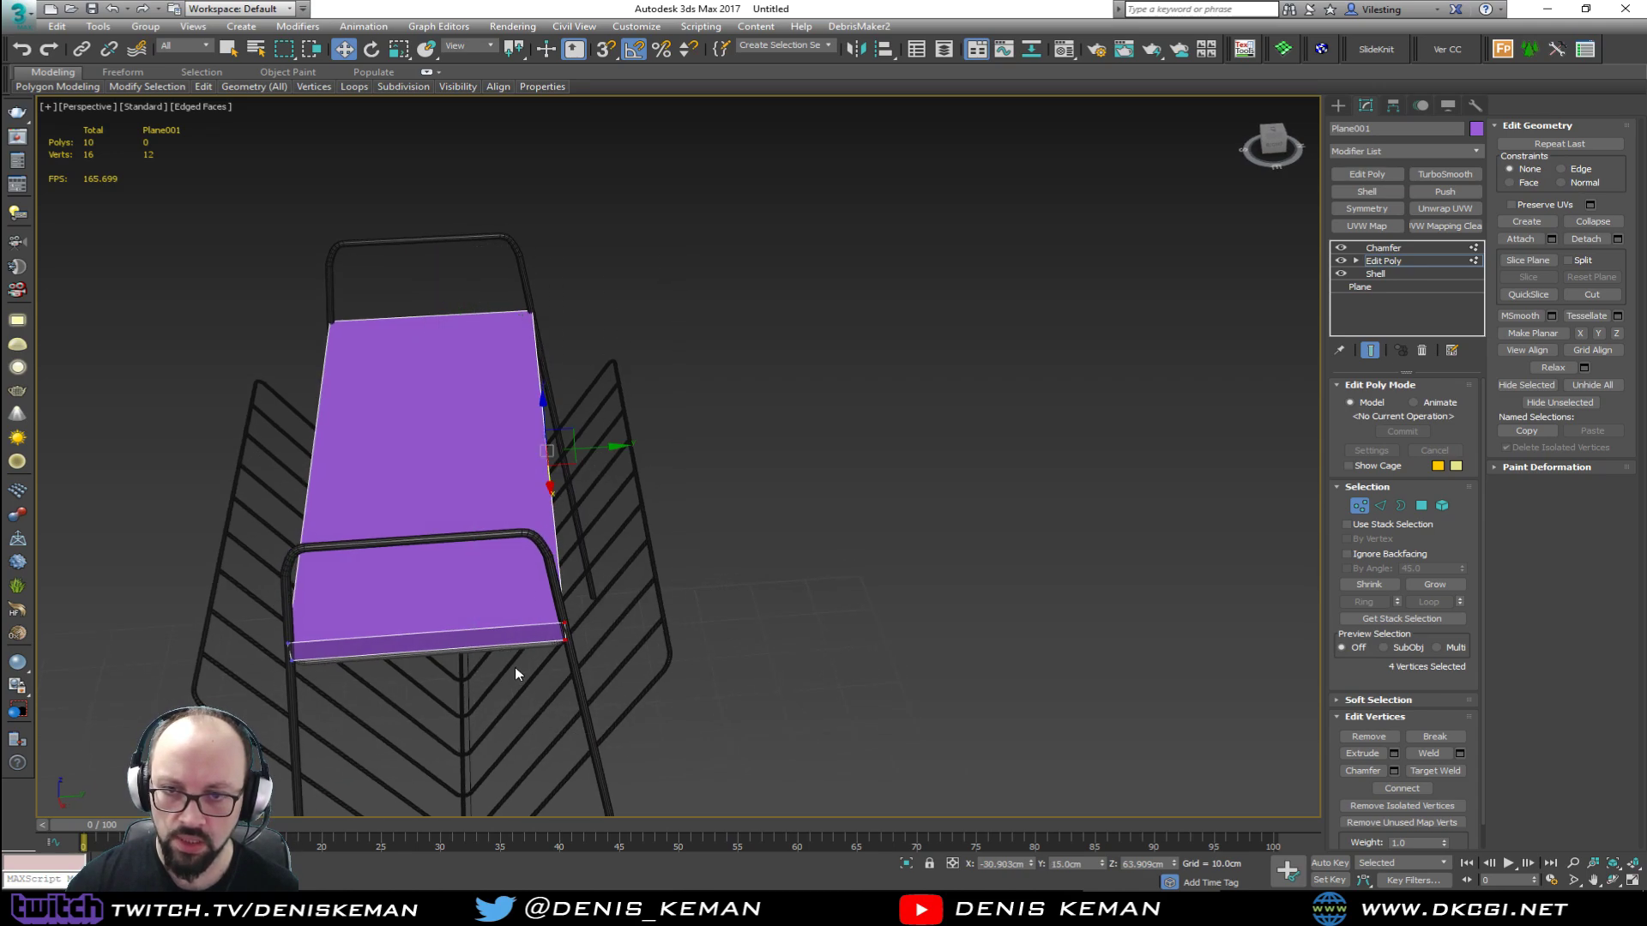
{"action": "scroll", "coordinate": [559, 571], "scroll_direction": "up", "scroll_amount": 8}
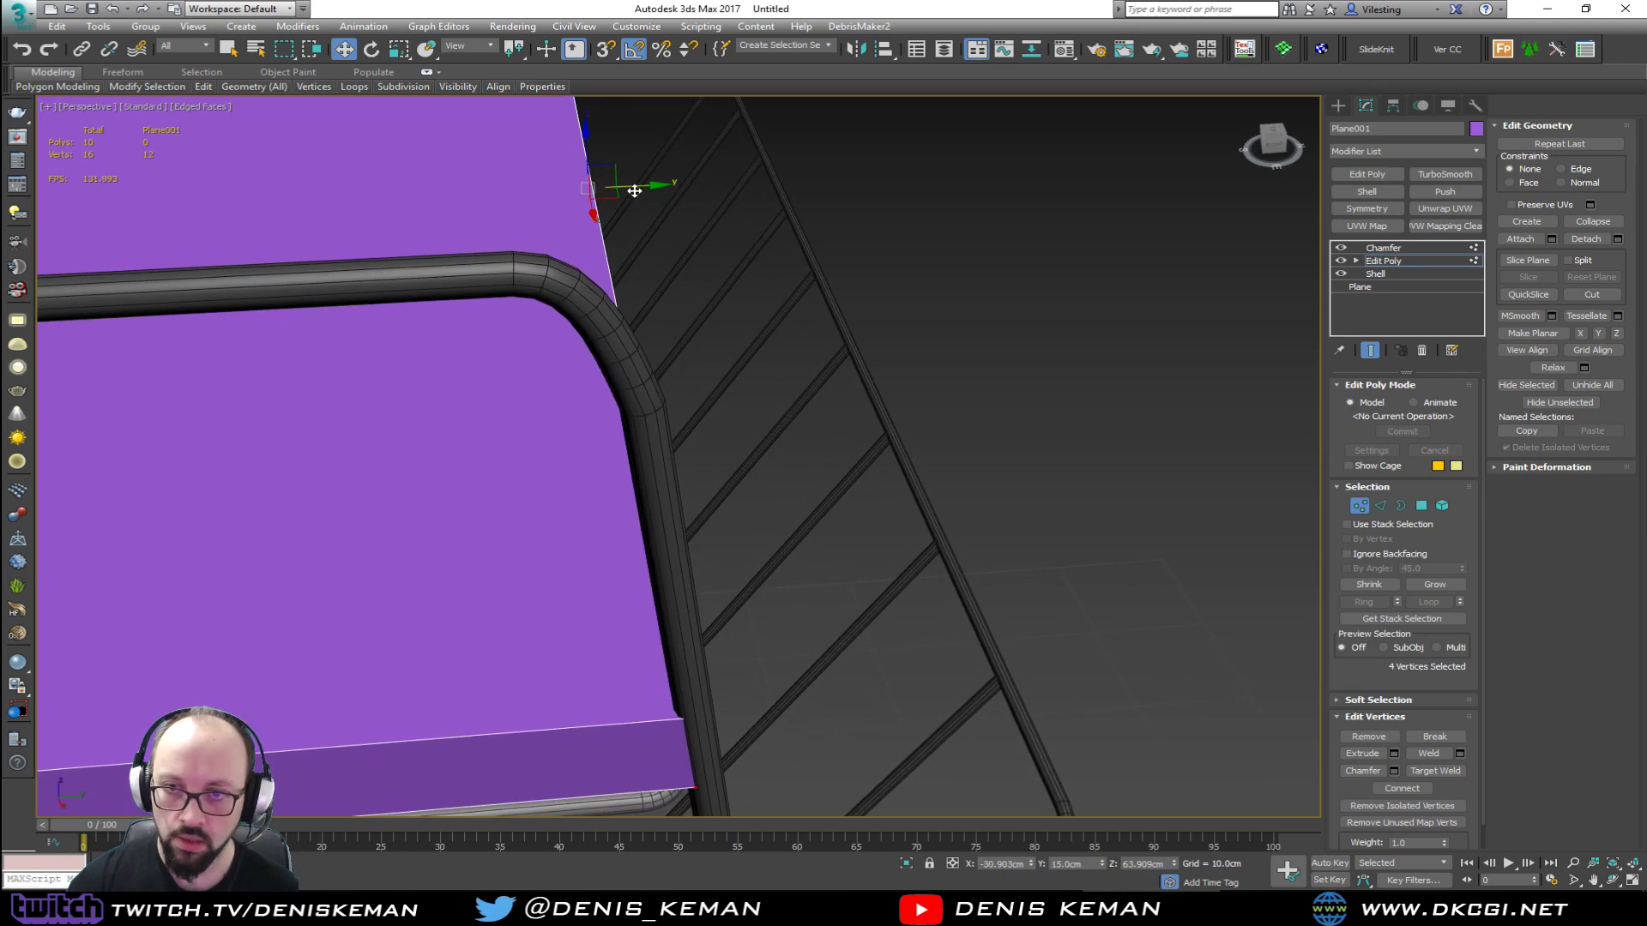
{"action": "left_click_drag", "start_coordinate": [634, 190], "coordinate": [619, 199]}
Step: Select the vertices along the opposite long side of the tabletop and move them inward to about Y -14.36 cm
{"action": "middle_click_drag", "start_coordinate": [492, 323], "coordinate": [724, 419]}
{"action": "scroll", "coordinate": [724, 420], "scroll_direction": "down", "scroll_amount": 6}
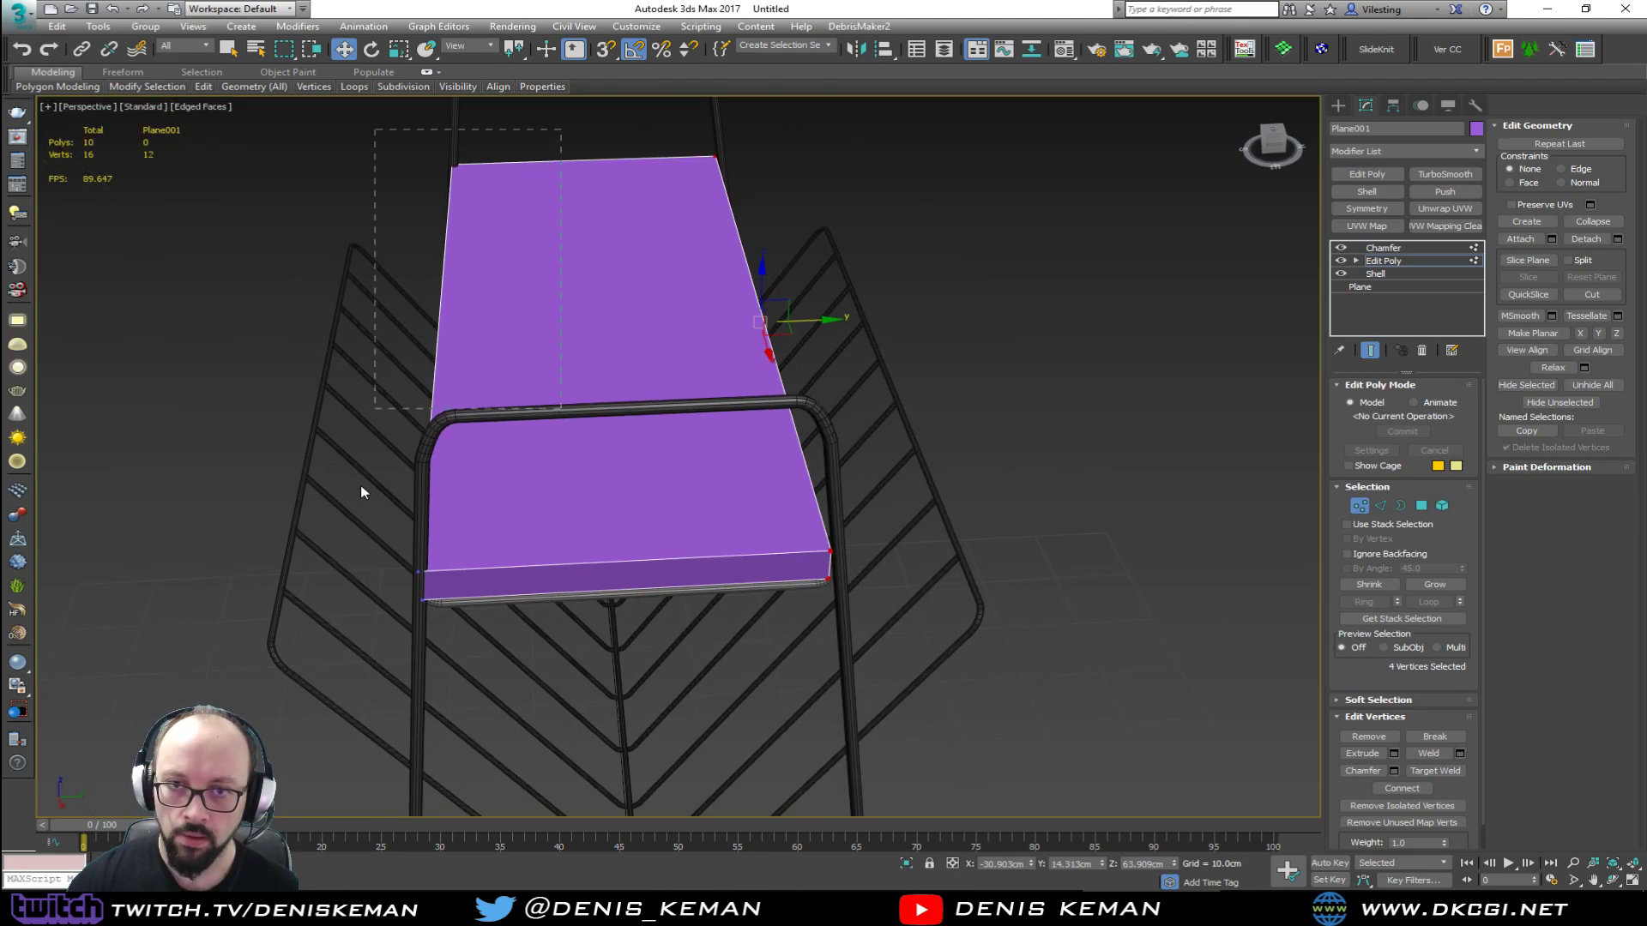
{"action": "left_click_drag", "start_coordinate": [360, 486], "coordinate": [277, 681]}
{"action": "scroll", "coordinate": [390, 533], "scroll_direction": "up", "scroll_amount": 8}
{"action": "scroll", "coordinate": [389, 532], "scroll_direction": "down", "scroll_amount": 4}
{"action": "middle_click_drag", "start_coordinate": [389, 533], "coordinate": [479, 412]}
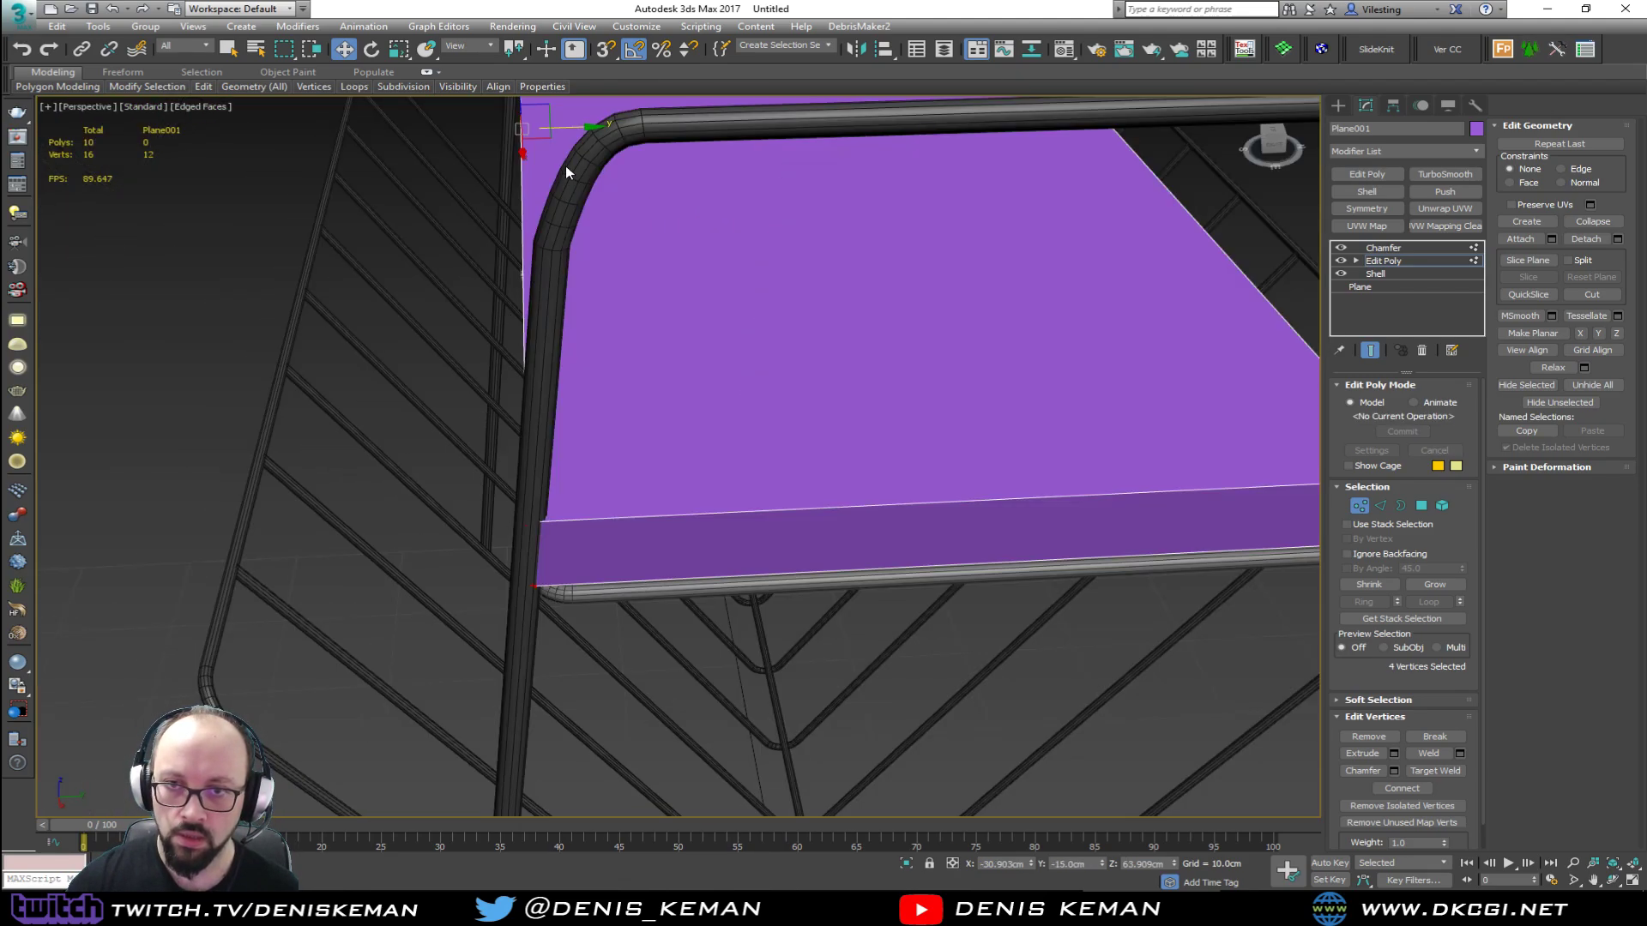
{"action": "left_click_drag", "start_coordinate": [567, 126], "coordinate": [579, 122]}
Step: Finish vertex editing, deselect the tabletop and examine the whole table in shaded view without edges
{"action": "middle_click_drag", "start_coordinate": [594, 361], "coordinate": [651, 369], "text": "alt"}
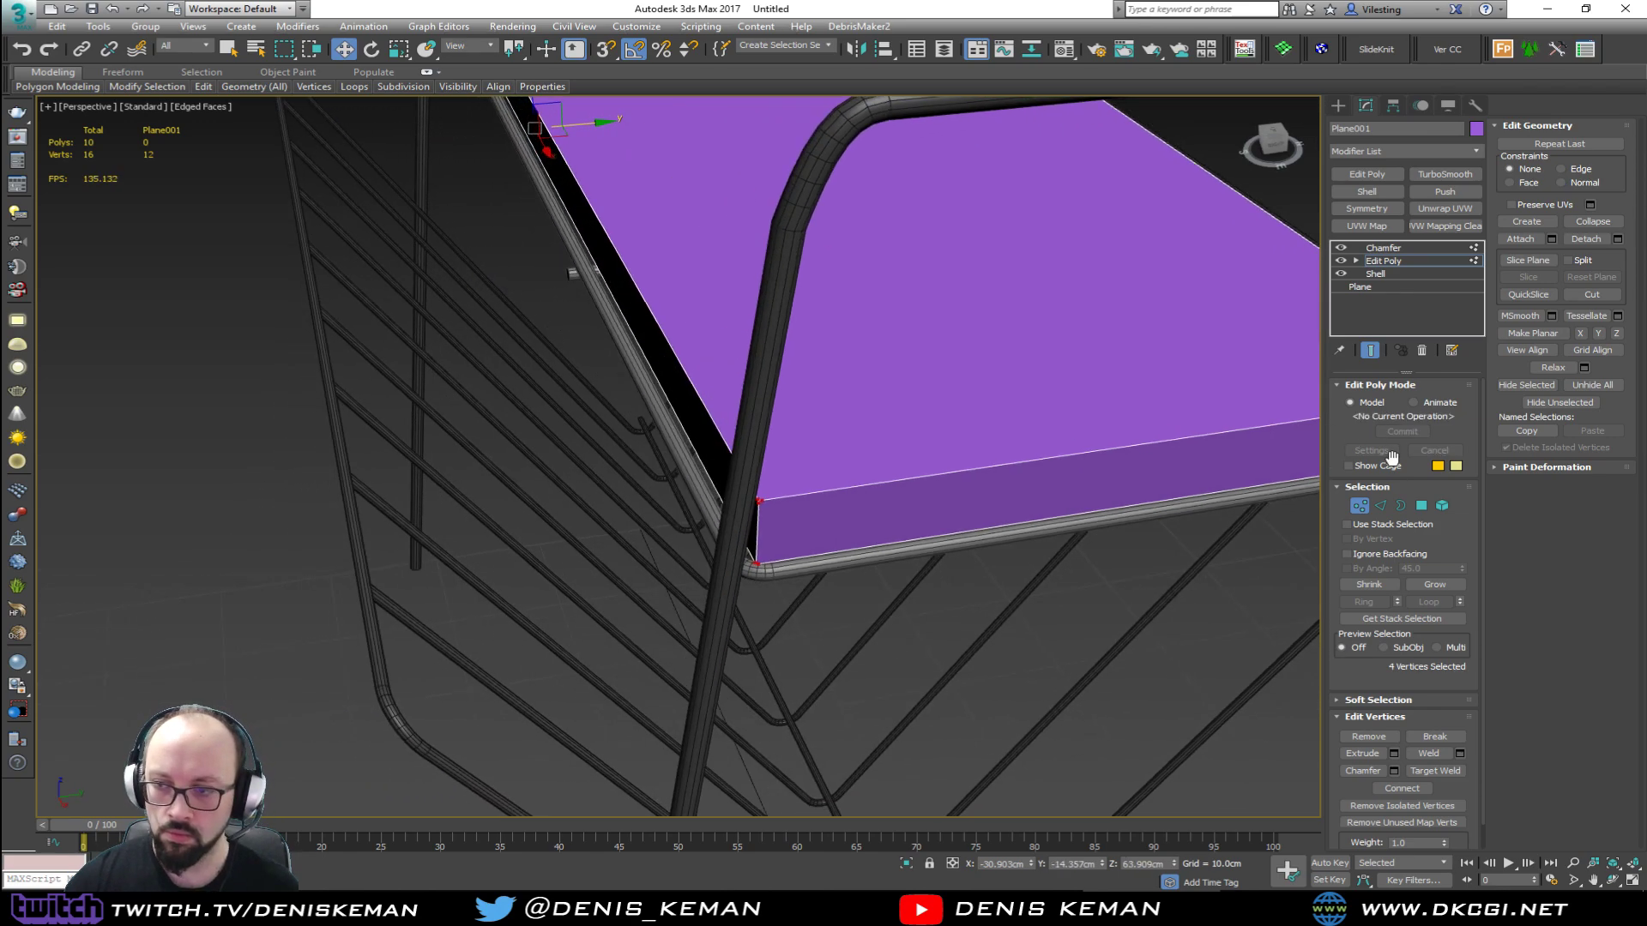
{"action": "left_click", "coordinate": [1354, 507]}
{"action": "key", "text": "F4"}
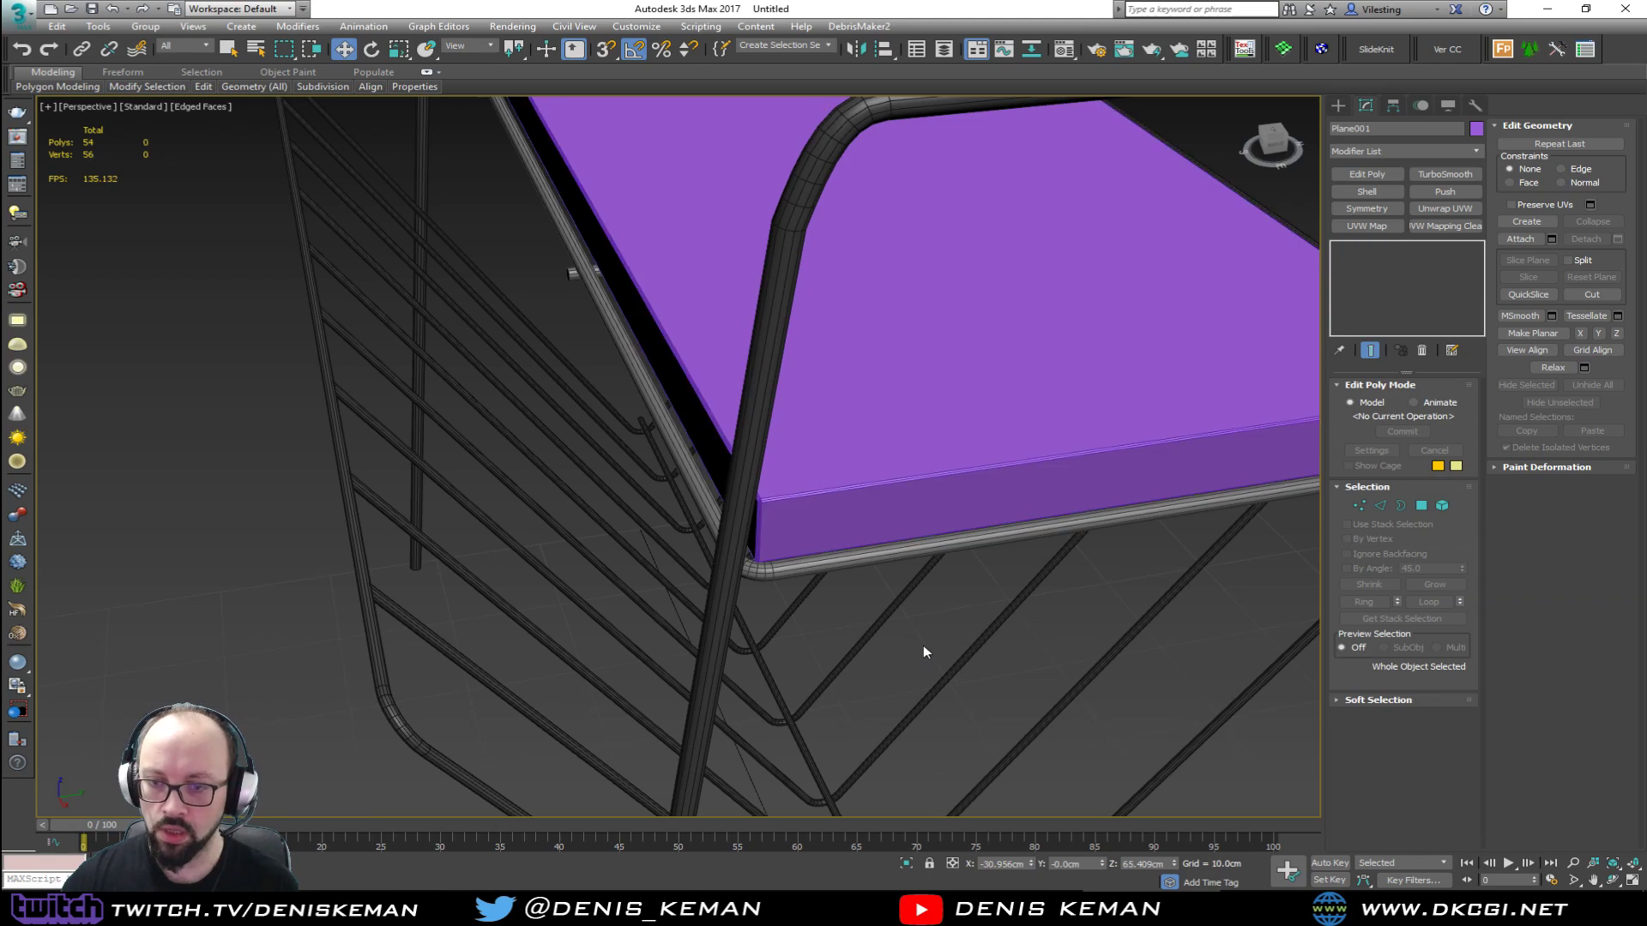
{"action": "left_click", "coordinate": [923, 646]}
{"action": "middle_click_drag", "start_coordinate": [949, 626], "coordinate": [896, 621]}
{"action": "scroll", "coordinate": [896, 621], "scroll_direction": "down", "scroll_amount": 10}
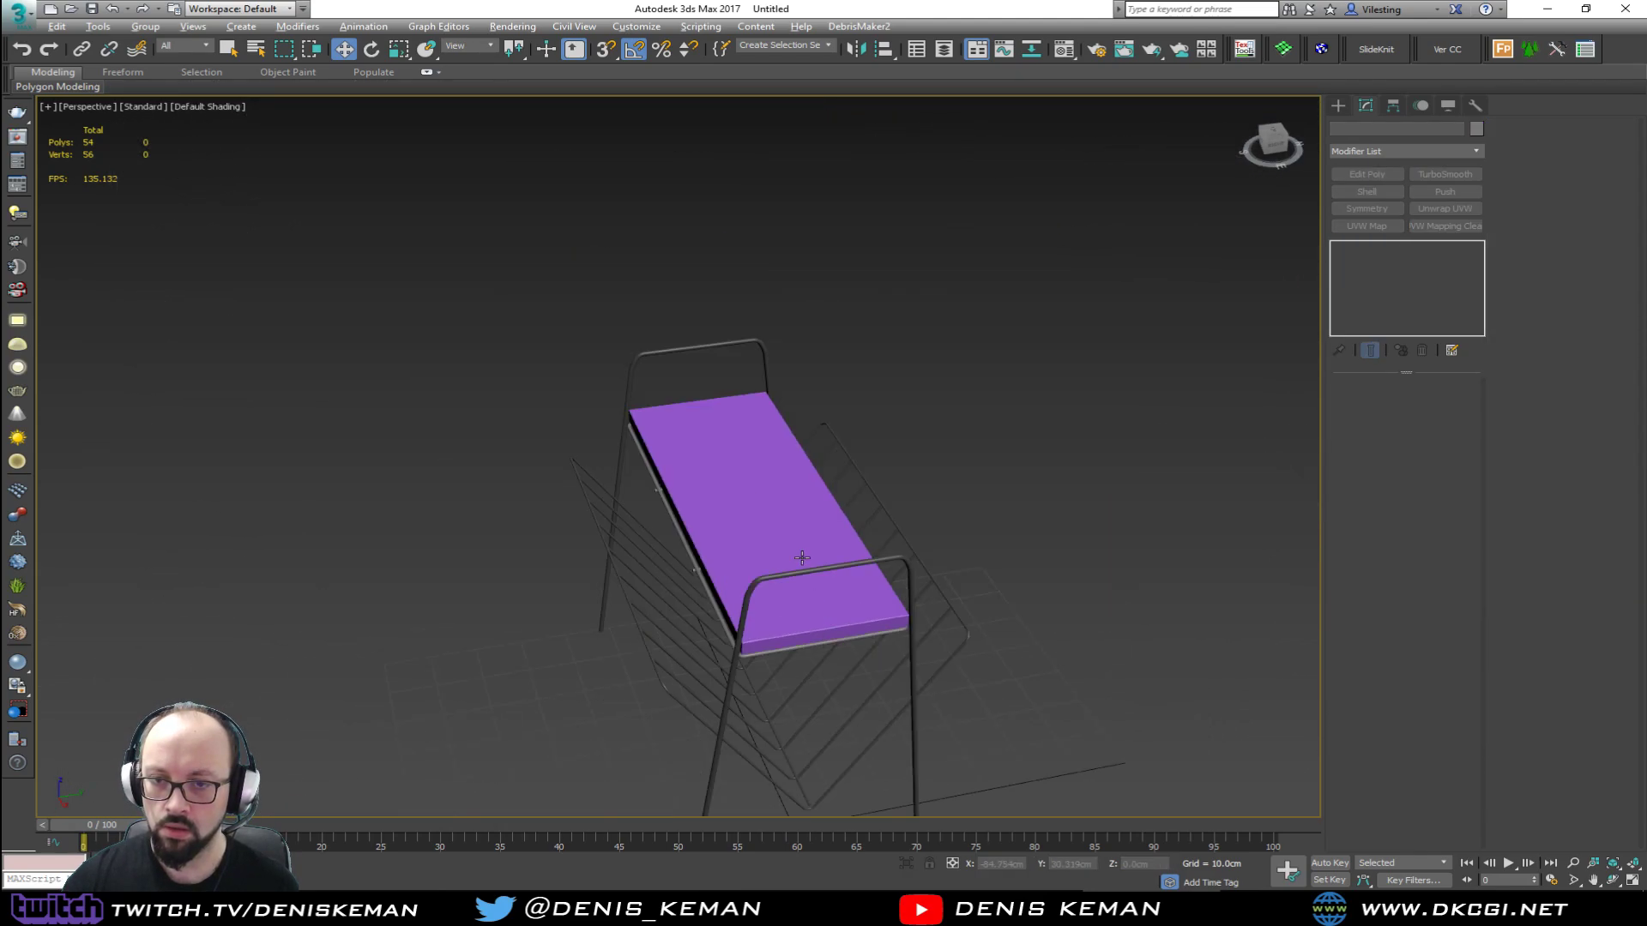
Step: Change the tabletop's object colour from the custom colours to neutral grey and deselect it
{"action": "middle_click_drag", "start_coordinate": [858, 557], "coordinate": [753, 546], "text": "alt"}
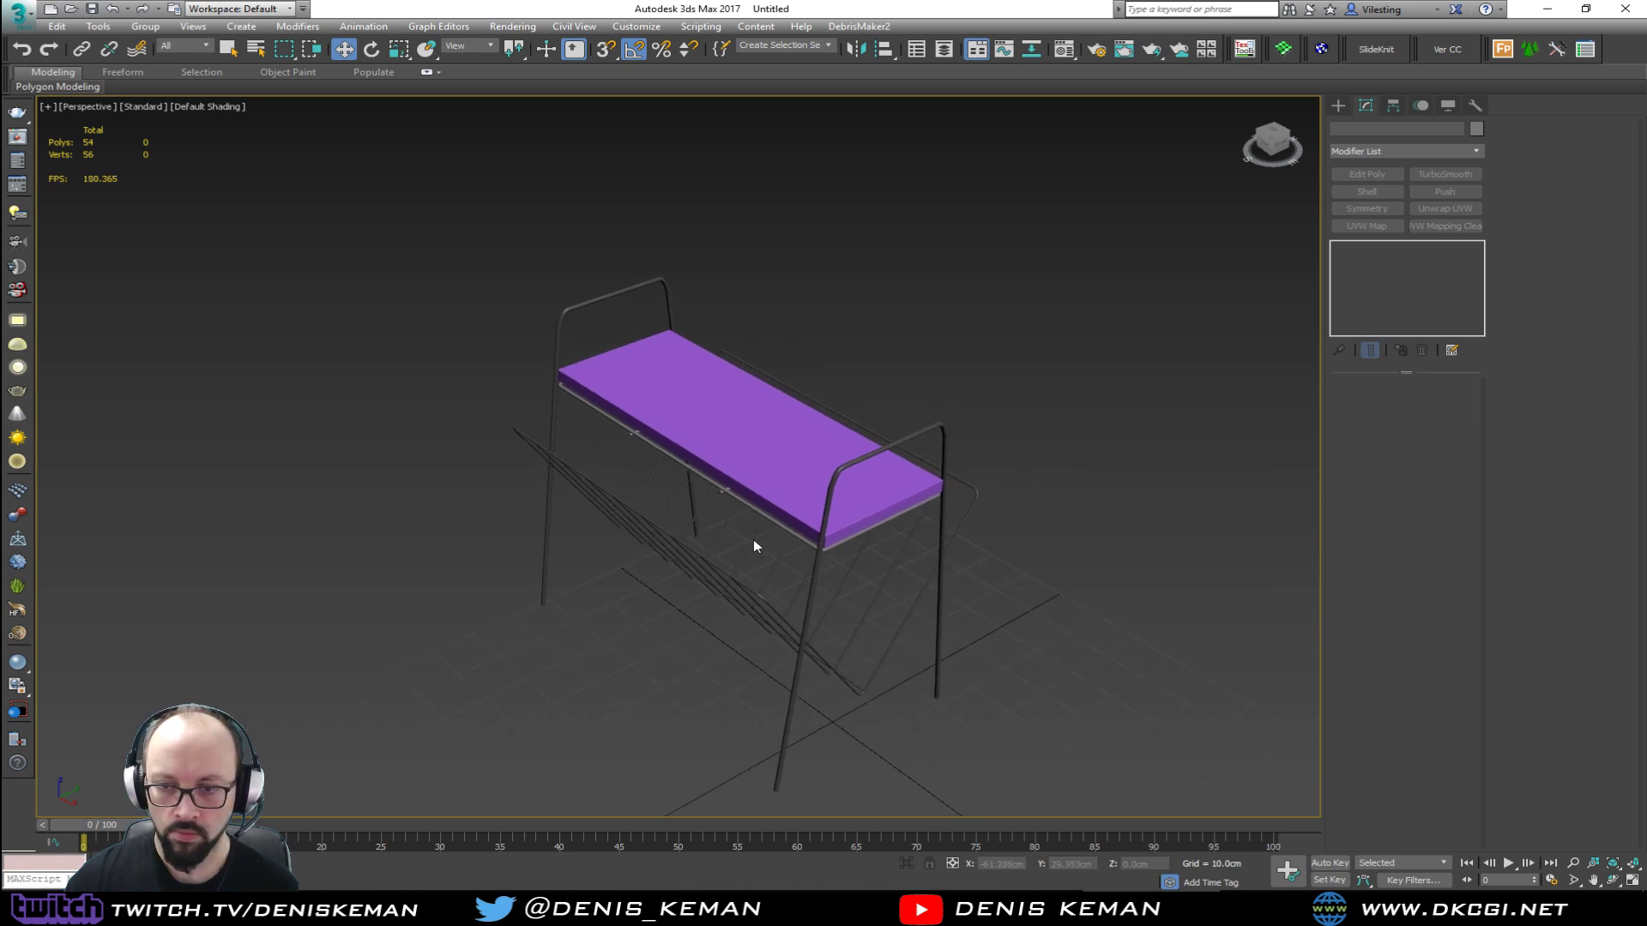
{"action": "left_click", "coordinate": [787, 508]}
{"action": "scroll", "coordinate": [791, 510], "scroll_direction": "up", "scroll_amount": 6}
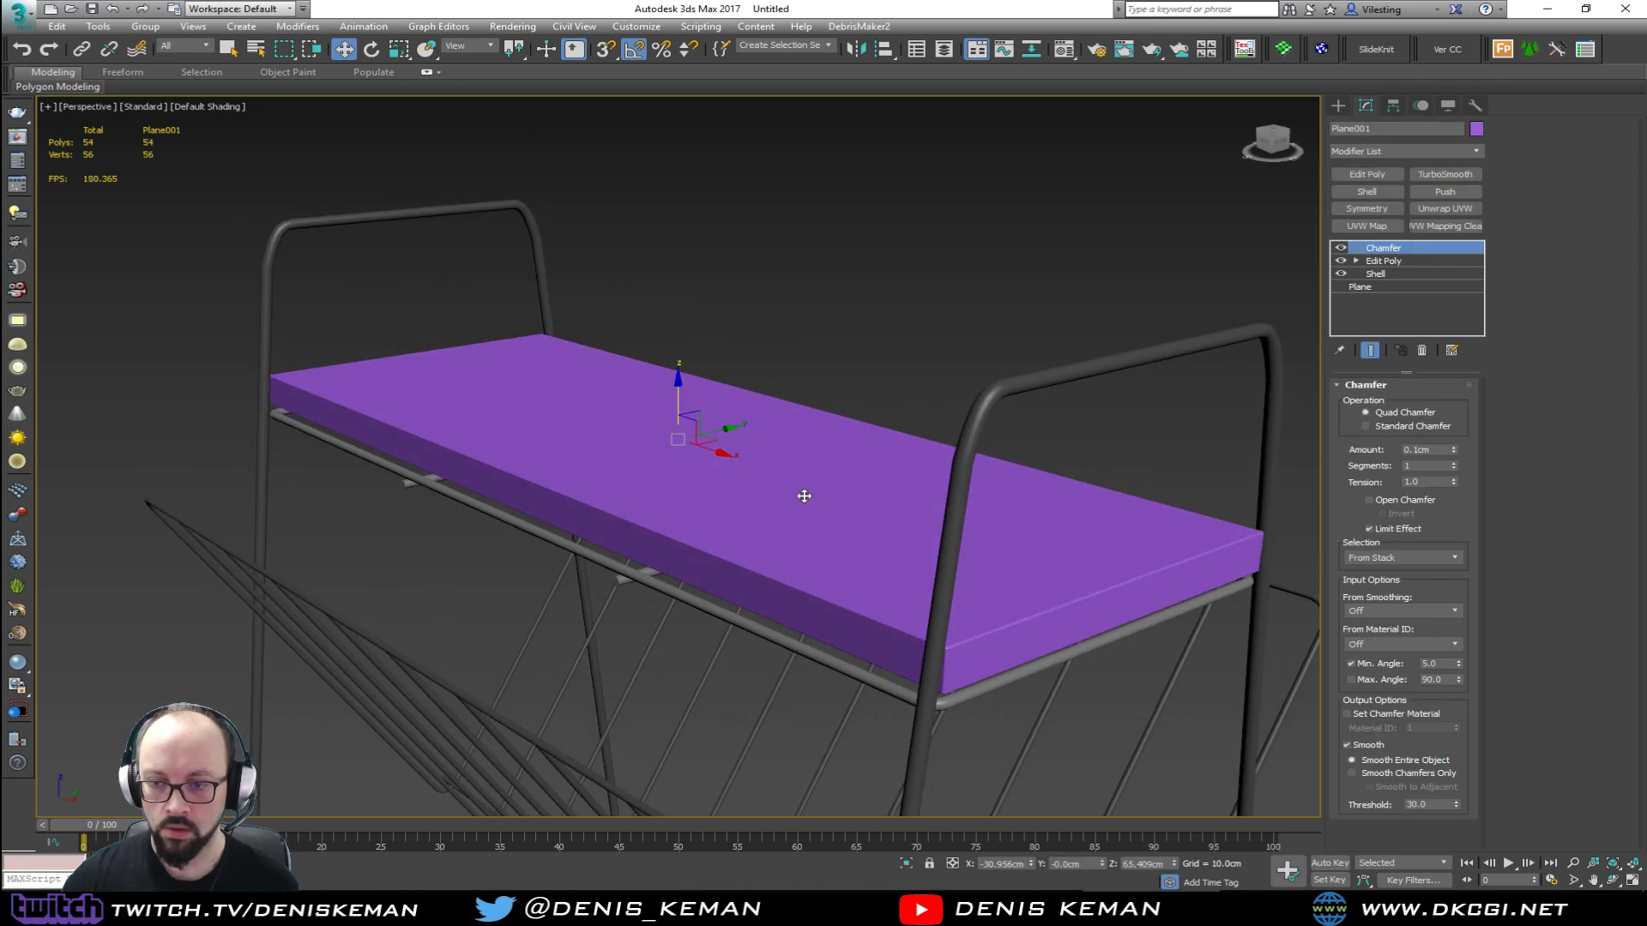
{"action": "key", "text": "F4"}
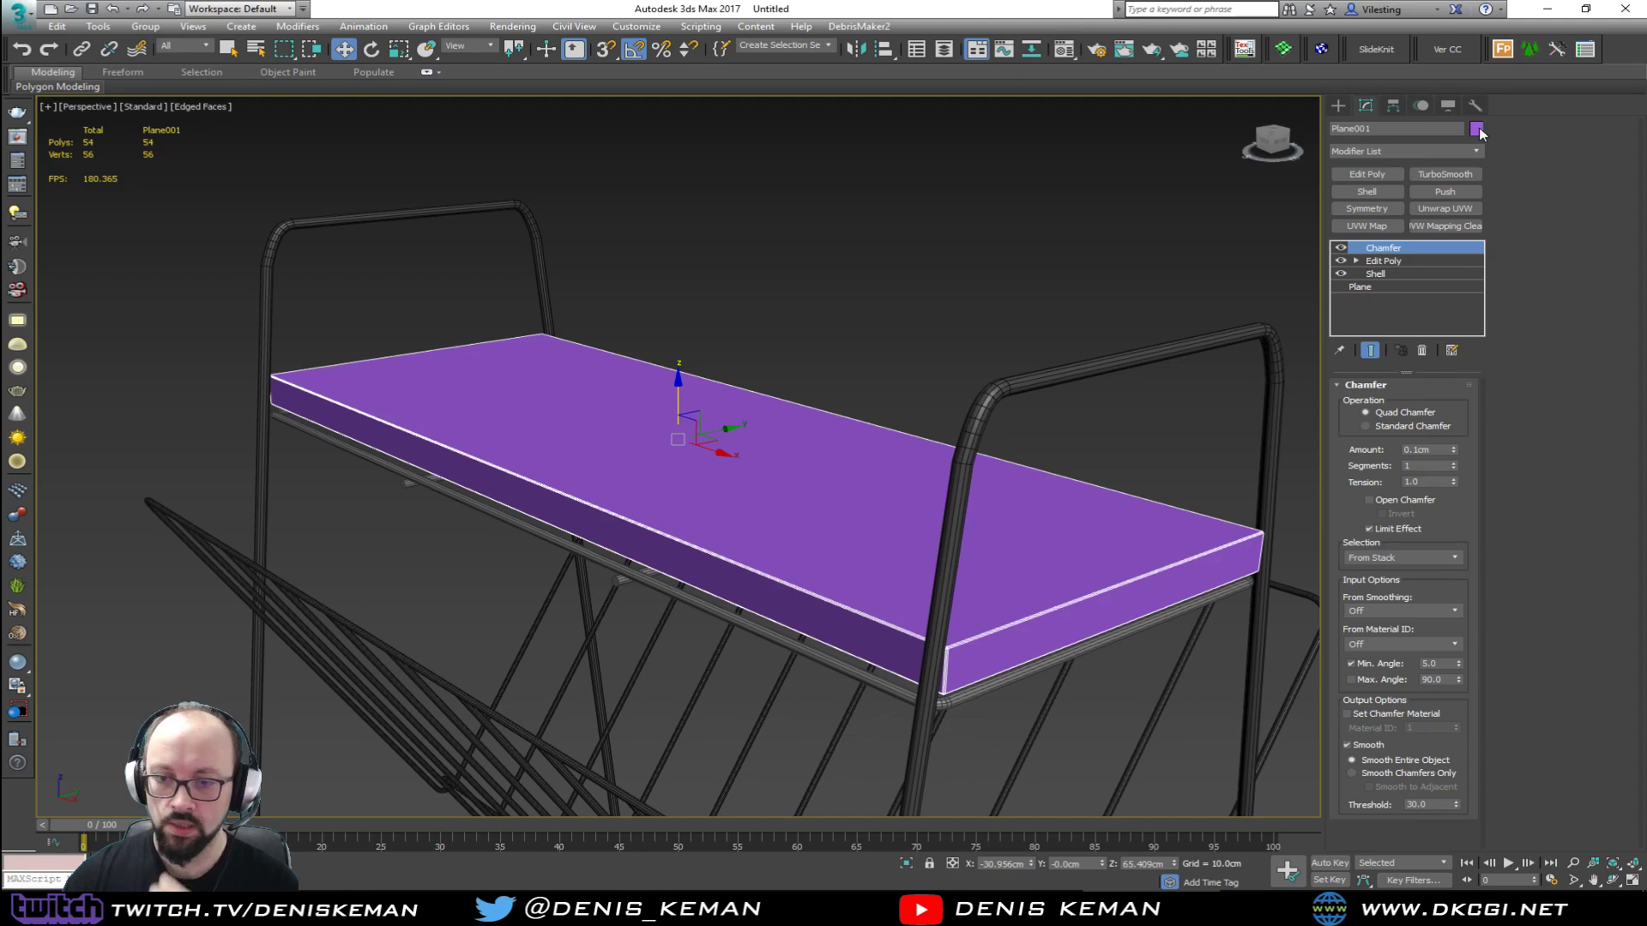
{"action": "left_click", "coordinate": [1477, 129]}
{"action": "left_click", "coordinate": [969, 358]}
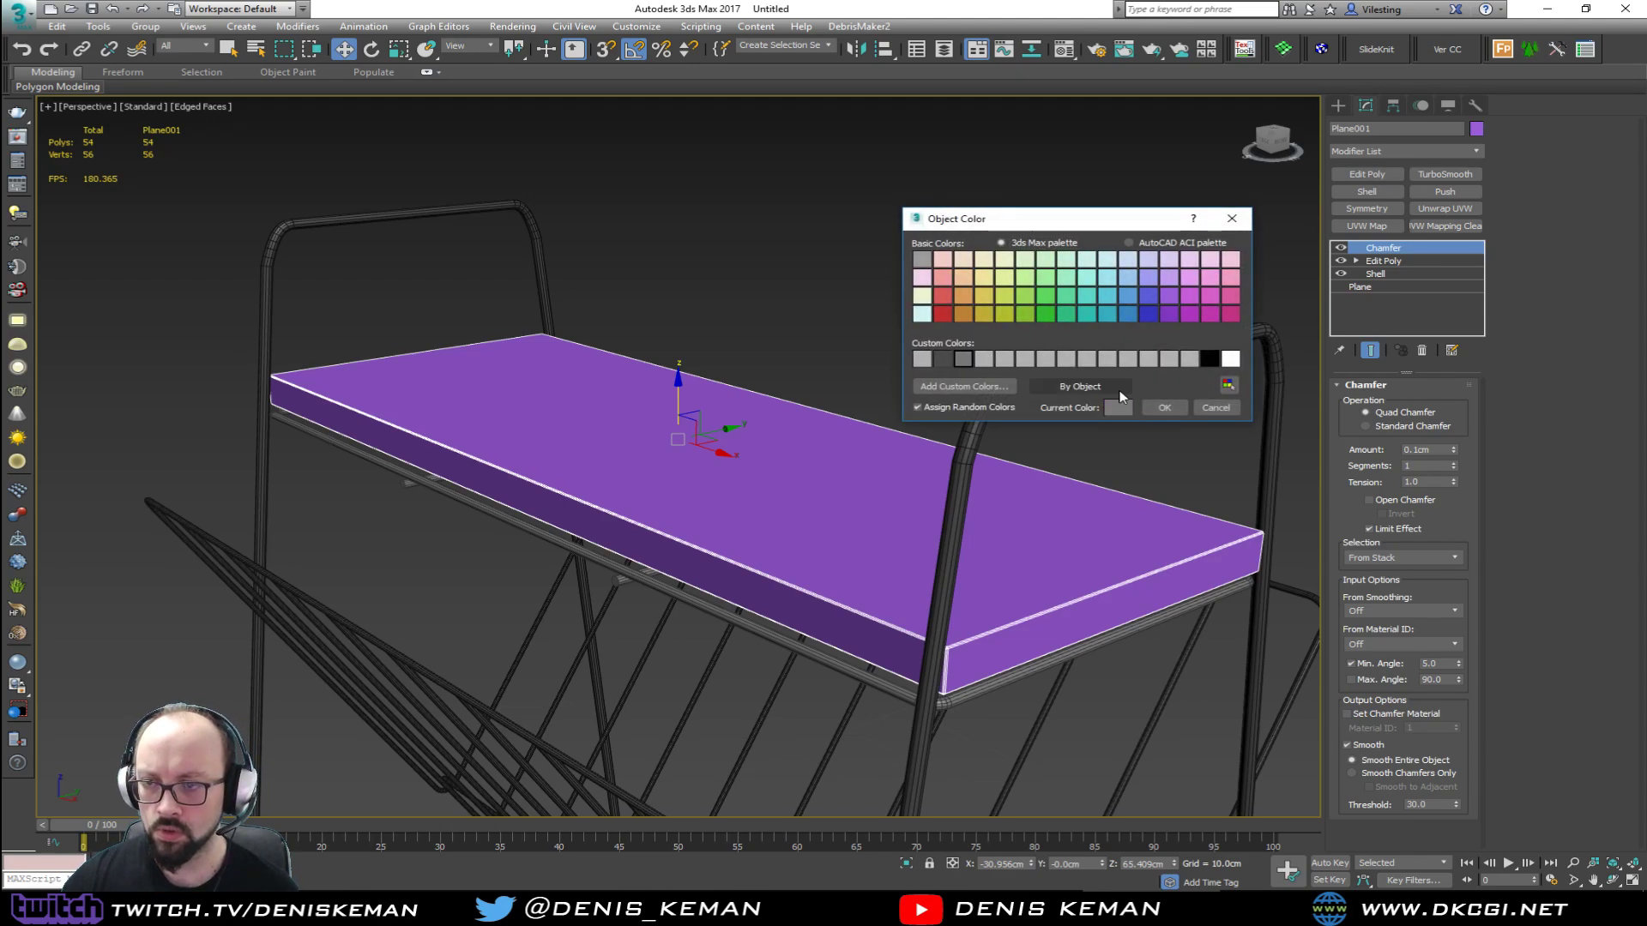
{"action": "left_click", "coordinate": [1164, 407]}
{"action": "left_click", "coordinate": [946, 316]}
{"action": "scroll", "coordinate": [946, 315], "scroll_direction": "down", "scroll_amount": 8}
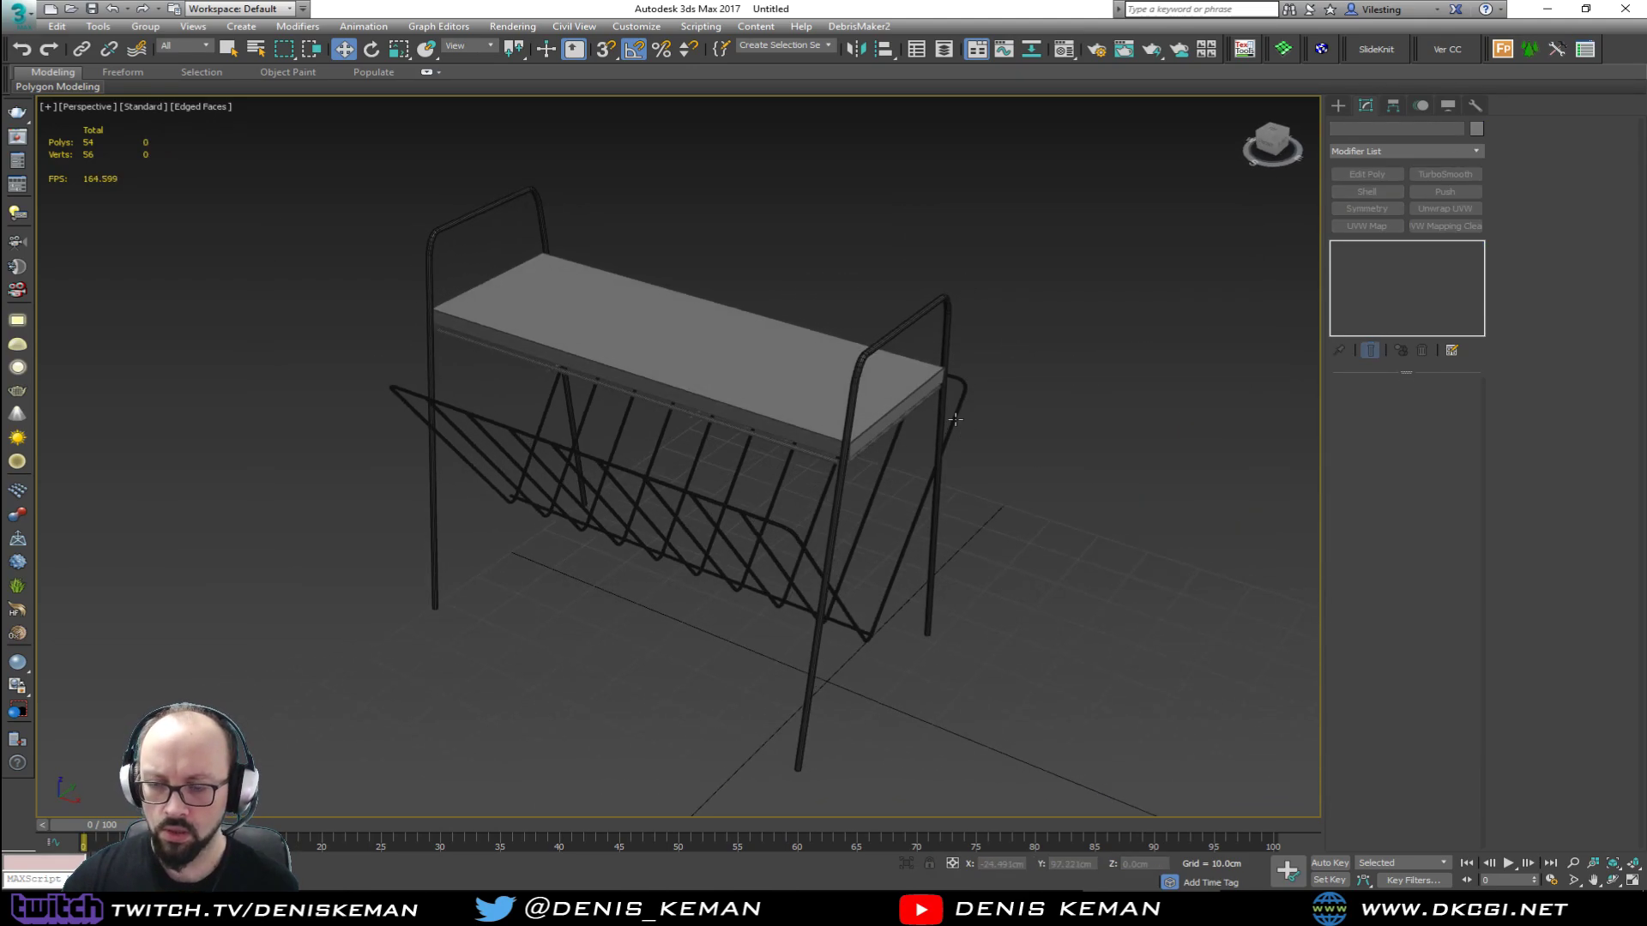
Step: Try raising the tabletop together with its support frame along Z, and undo the move
{"action": "key", "text": "F4"}
{"action": "mouse_move", "coordinate": [943, 412]}
{"action": "middle_mouse_down", "text": "alt"}
{"action": "mouse_move", "coordinate": [929, 420]}
{"action": "mouse_move", "coordinate": [882, 368]}
{"action": "mouse_move", "coordinate": [837, 373]}
{"action": "middle_mouse_up", "text": "alt"}
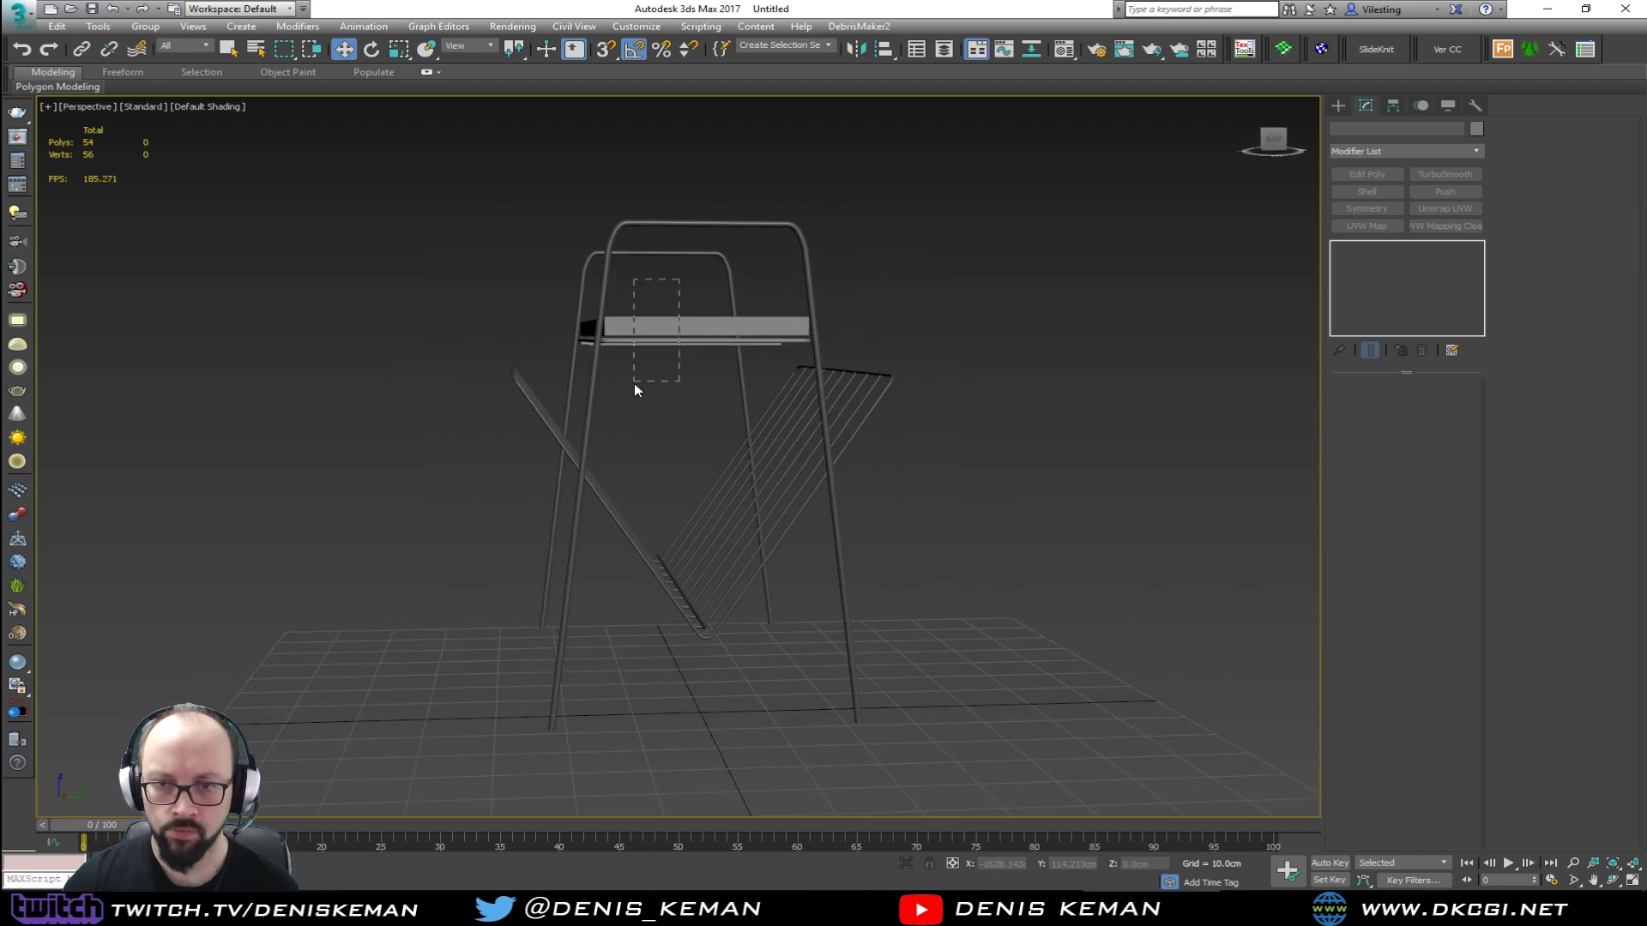
{"action": "left_click_drag", "start_coordinate": [635, 383], "coordinate": [635, 383]}
{"action": "middle_click_drag", "start_coordinate": [849, 420], "coordinate": [863, 434], "text": "alt"}
{"action": "left_click", "coordinate": [892, 417]}
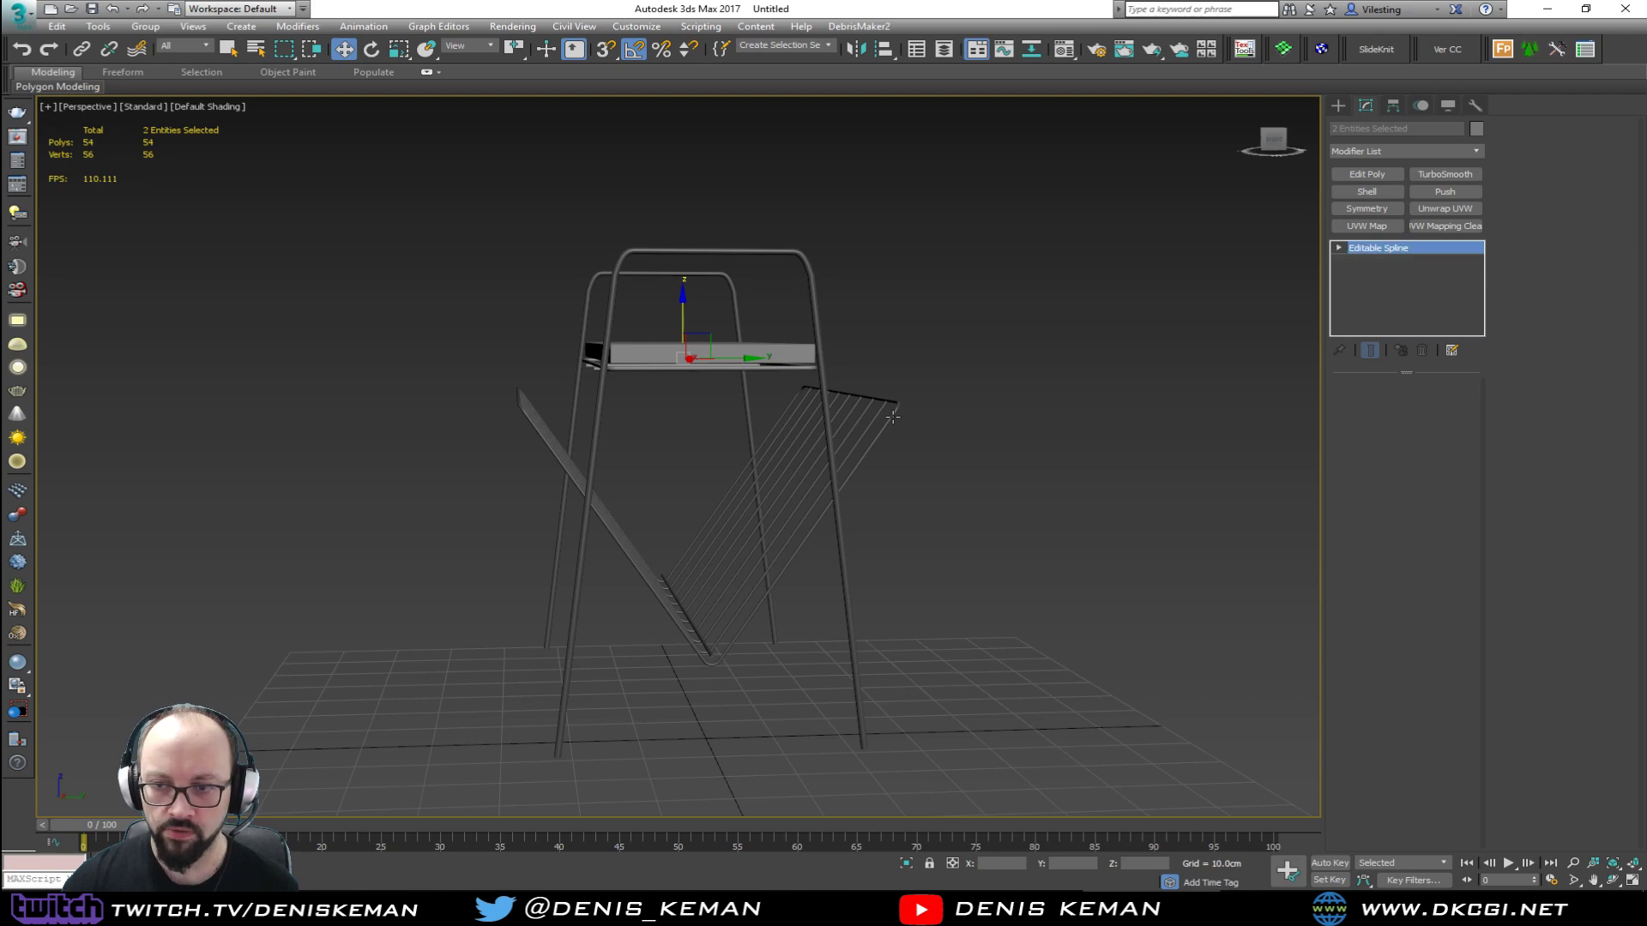
{"action": "key", "text": "F4"}
{"action": "middle_click_drag", "start_coordinate": [979, 376], "coordinate": [701, 323], "text": "alt"}
{"action": "left_click", "coordinate": [699, 389]}
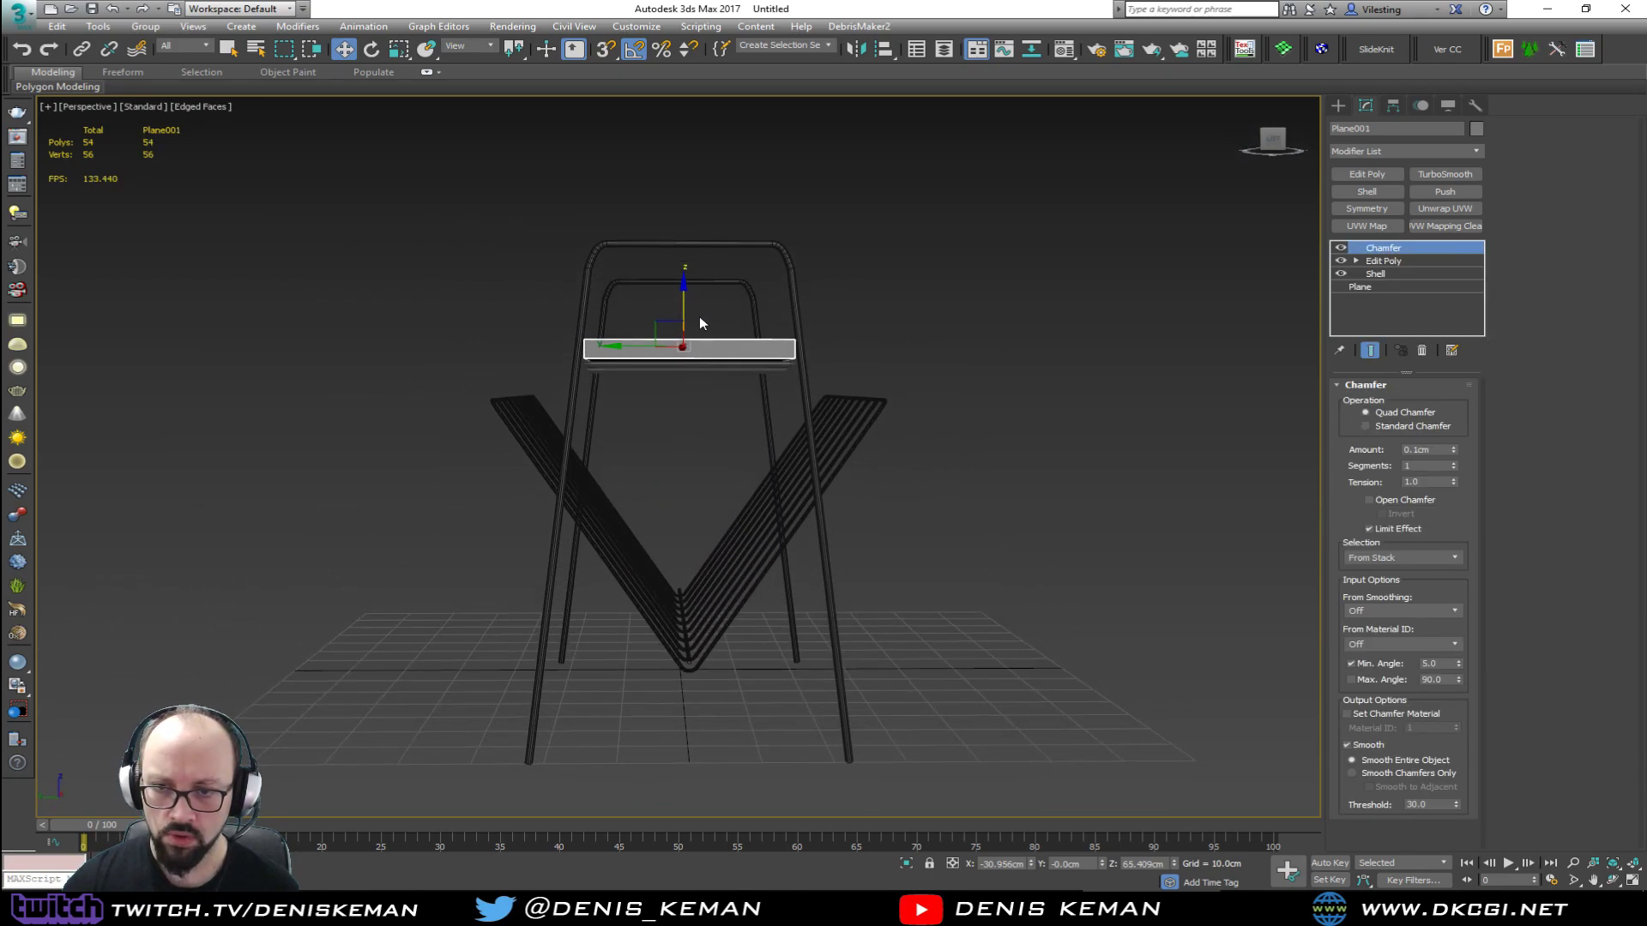
{"action": "left_click_drag", "start_coordinate": [660, 379], "coordinate": [646, 403]}
{"action": "left_click_drag", "start_coordinate": [685, 323], "coordinate": [687, 297]}
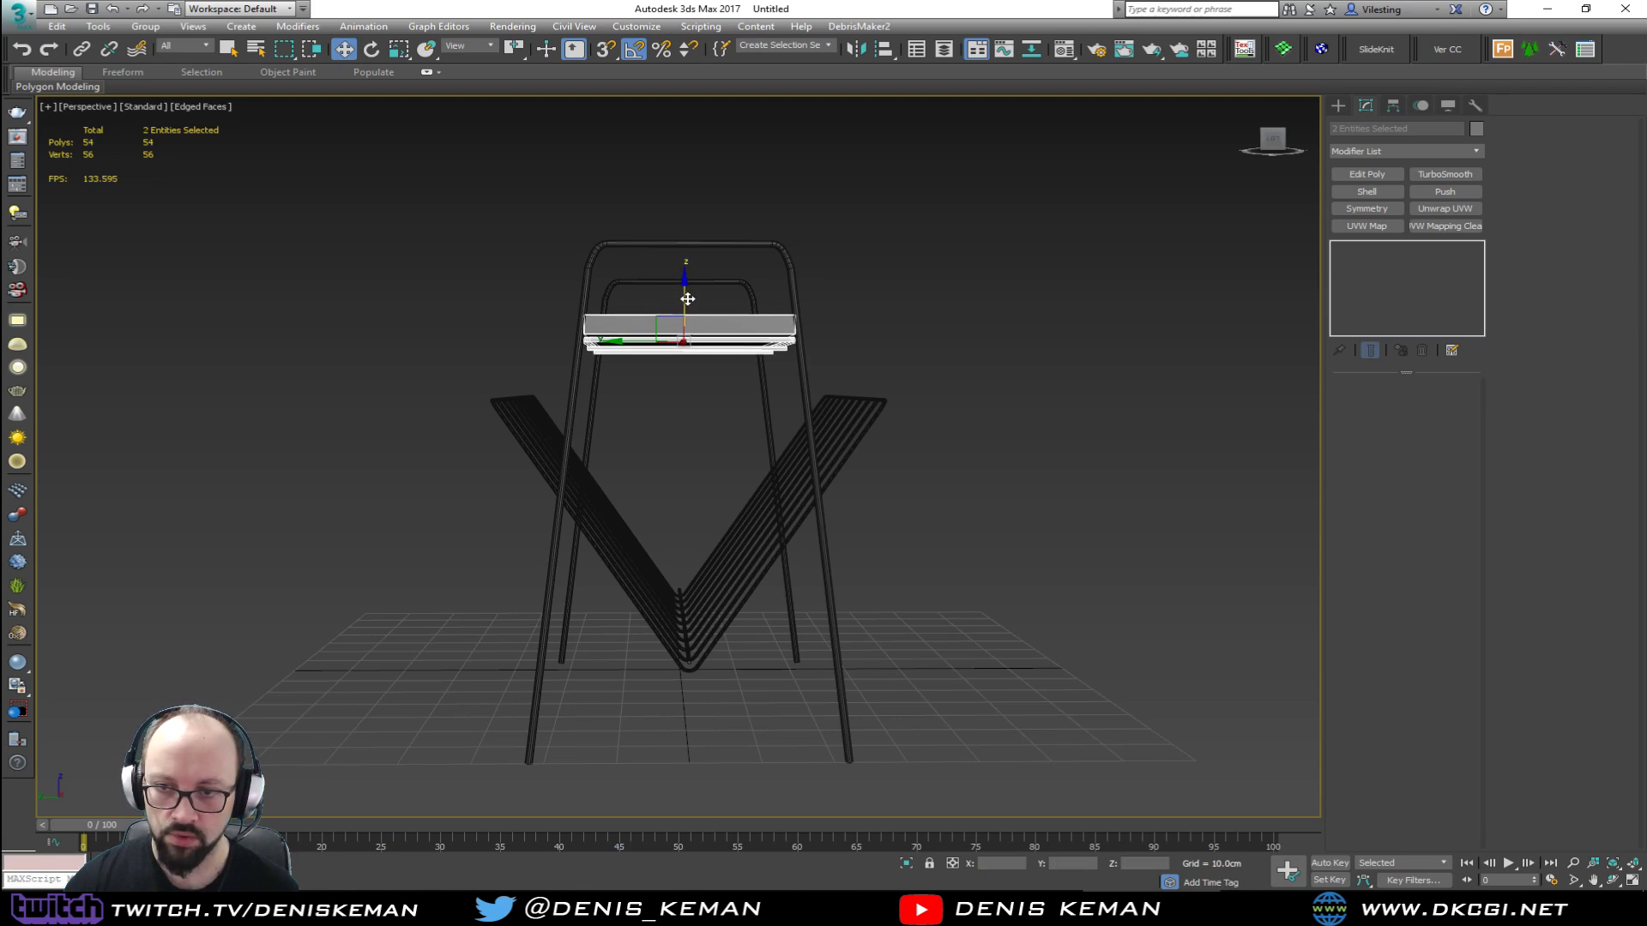
{"action": "key", "text": "ctrl+z"}
{"action": "middle_click_drag", "start_coordinate": [765, 312], "coordinate": [717, 339], "text": "alt"}
{"action": "left_click", "coordinate": [1041, 296]}
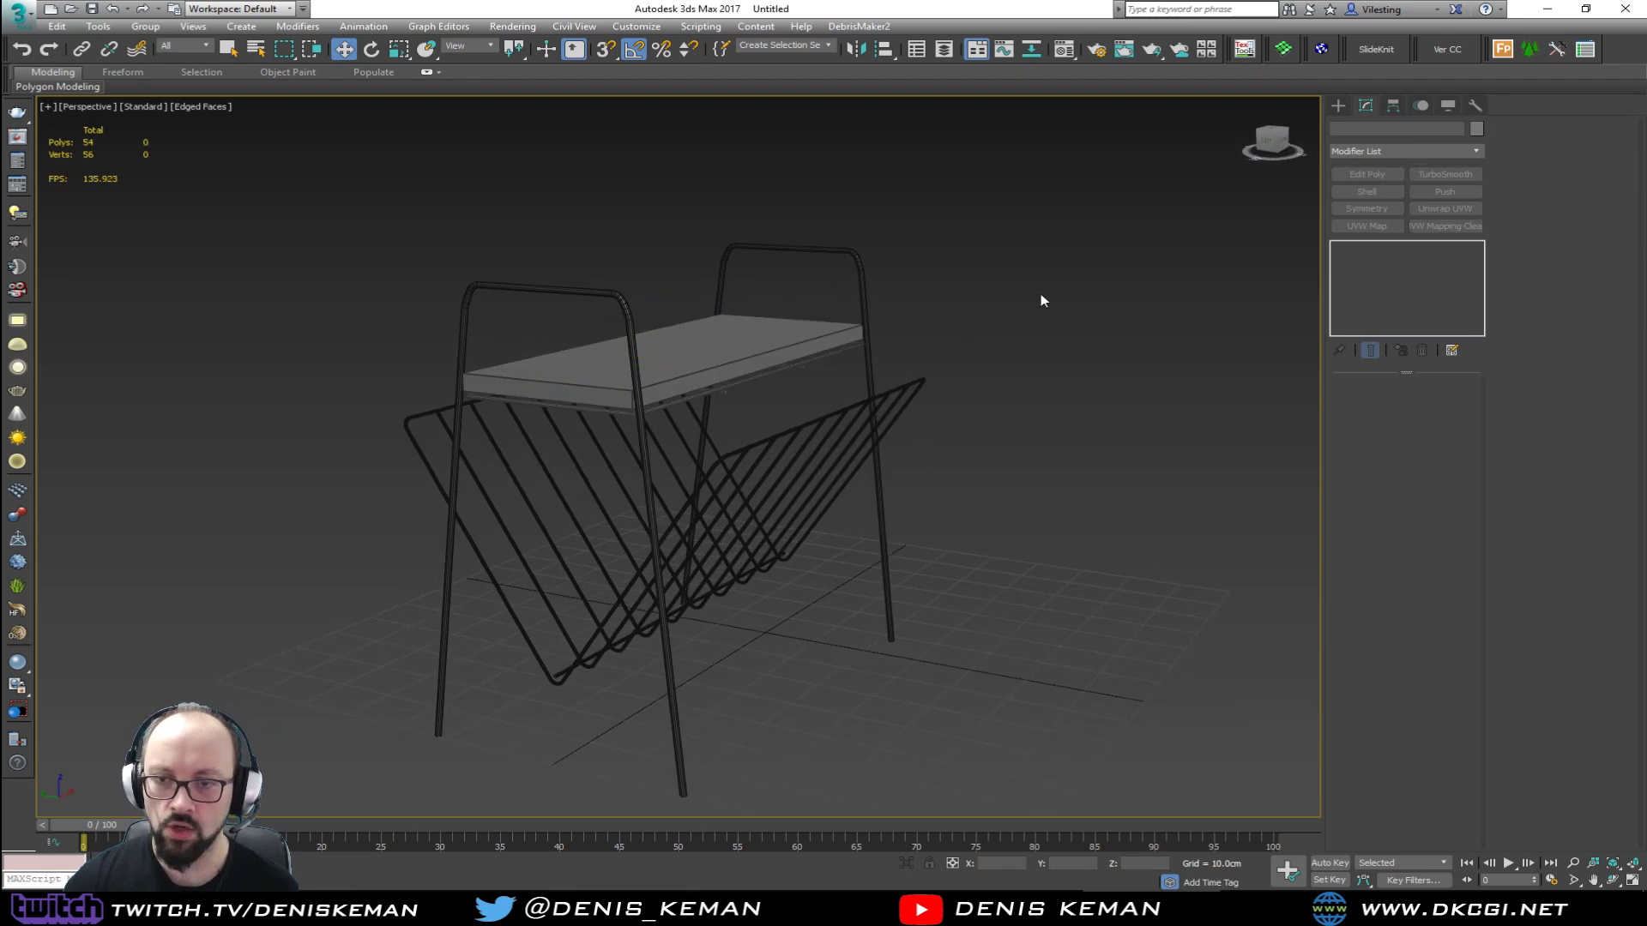
Step: Hide the edge display and save the scene as Wire_Table.max
{"action": "key", "text": "F4"}
{"action": "mouse_move", "coordinate": [919, 367]}
{"action": "middle_mouse_down", "text": "alt"}
{"action": "mouse_move", "coordinate": [733, 397]}
{"action": "mouse_move", "coordinate": [863, 455]}
{"action": "middle_mouse_up", "text": "alt"}
{"action": "left_click", "coordinate": [17, 14]}
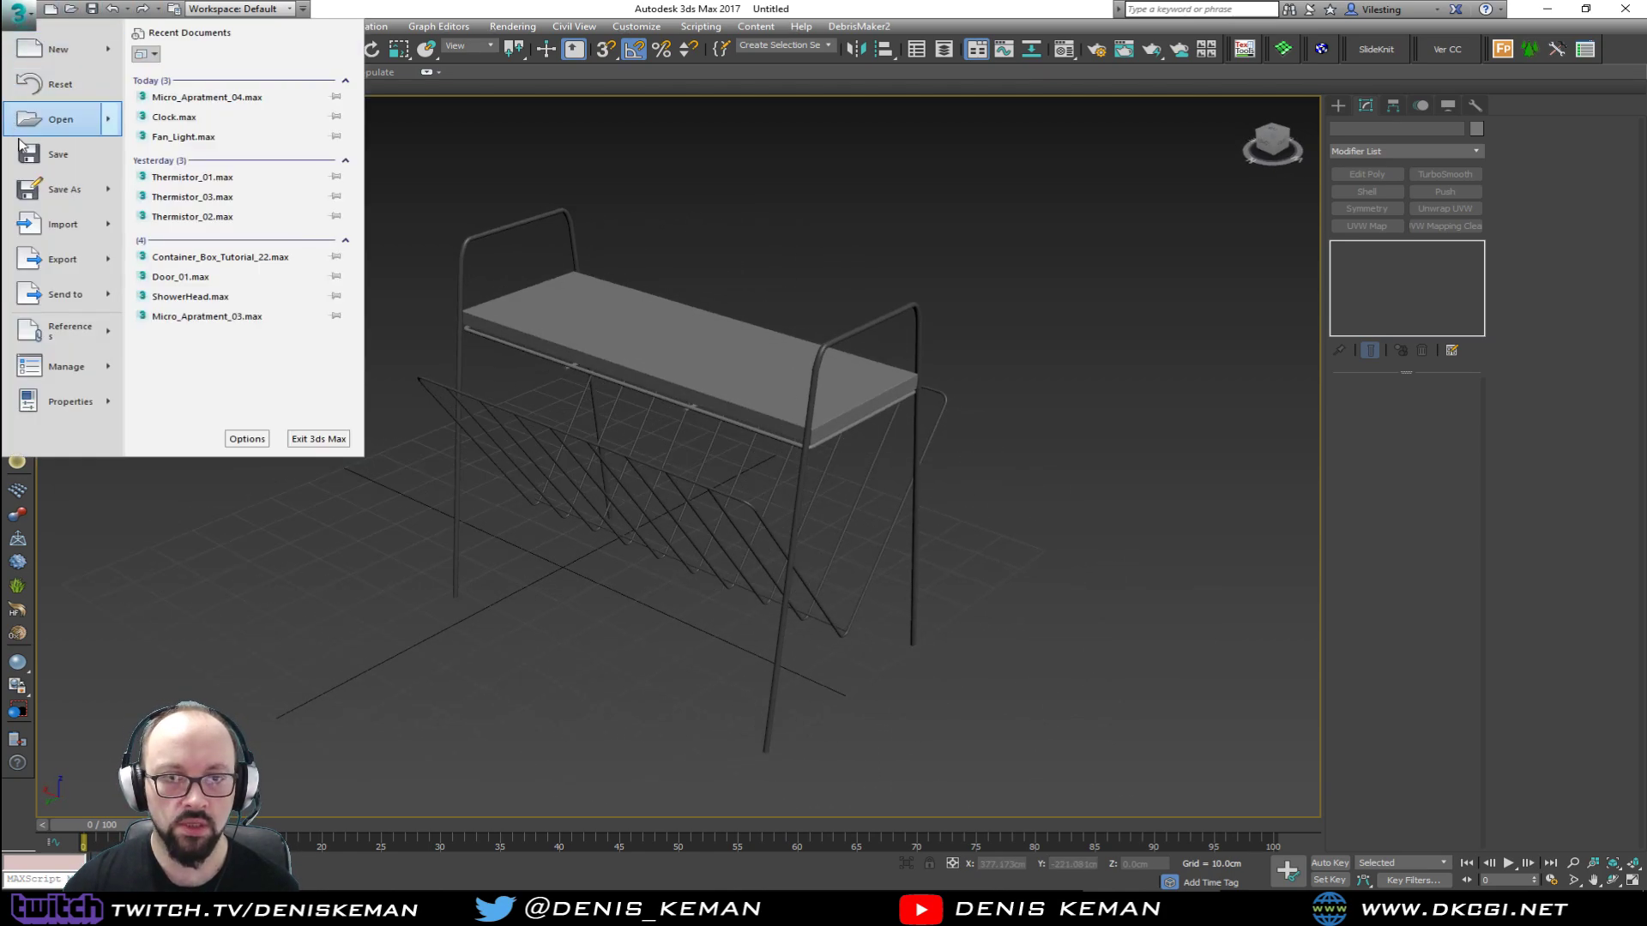
{"action": "left_click", "coordinate": [58, 191]}
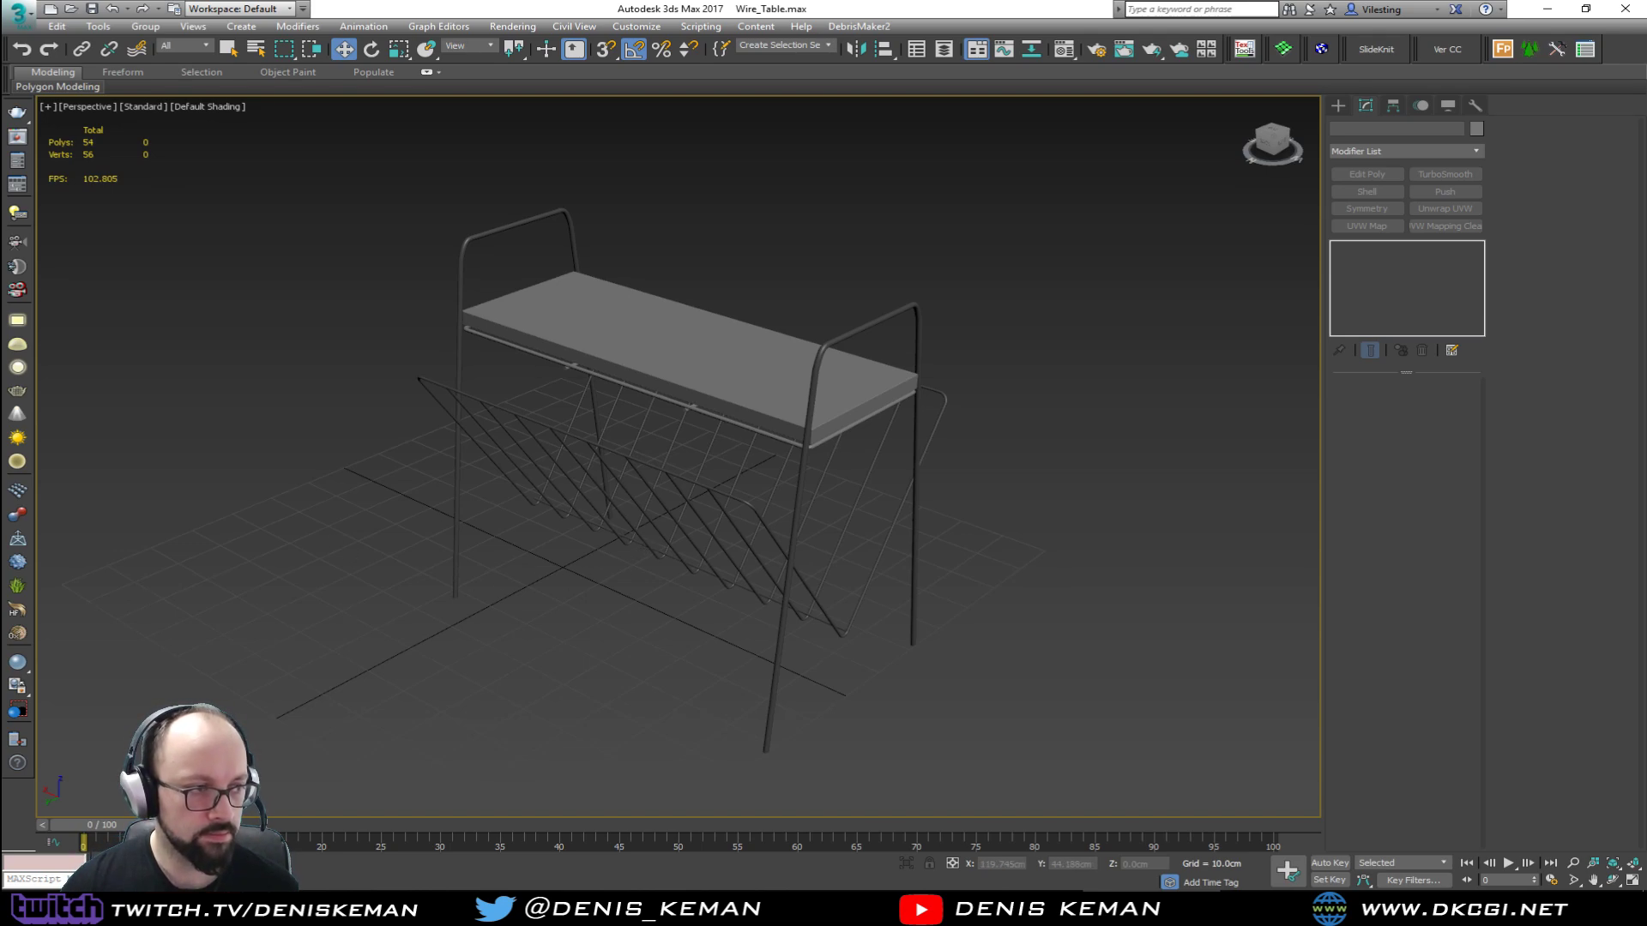
Step: Compare the feet in the reference photo with the modelled leg's lower end, checking it with and without edges
{"action": "left_click_drag", "start_coordinate": [0, 101], "coordinate": [769, 98]}
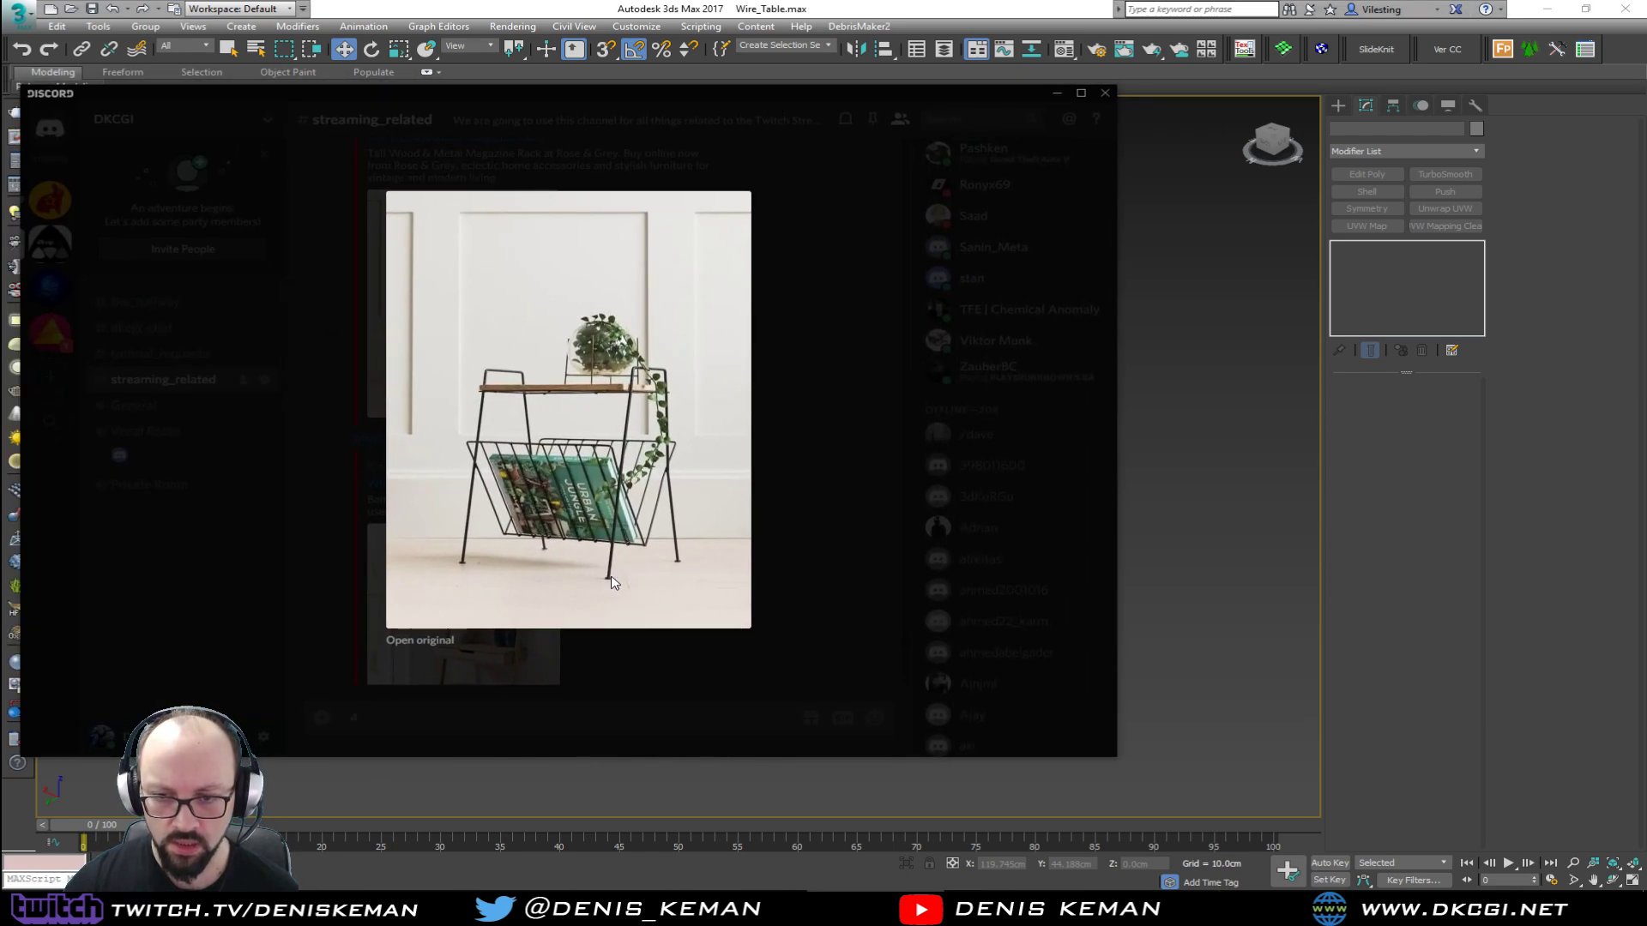
{"action": "left_click_drag", "start_coordinate": [676, 91], "coordinate": [0, 101]}
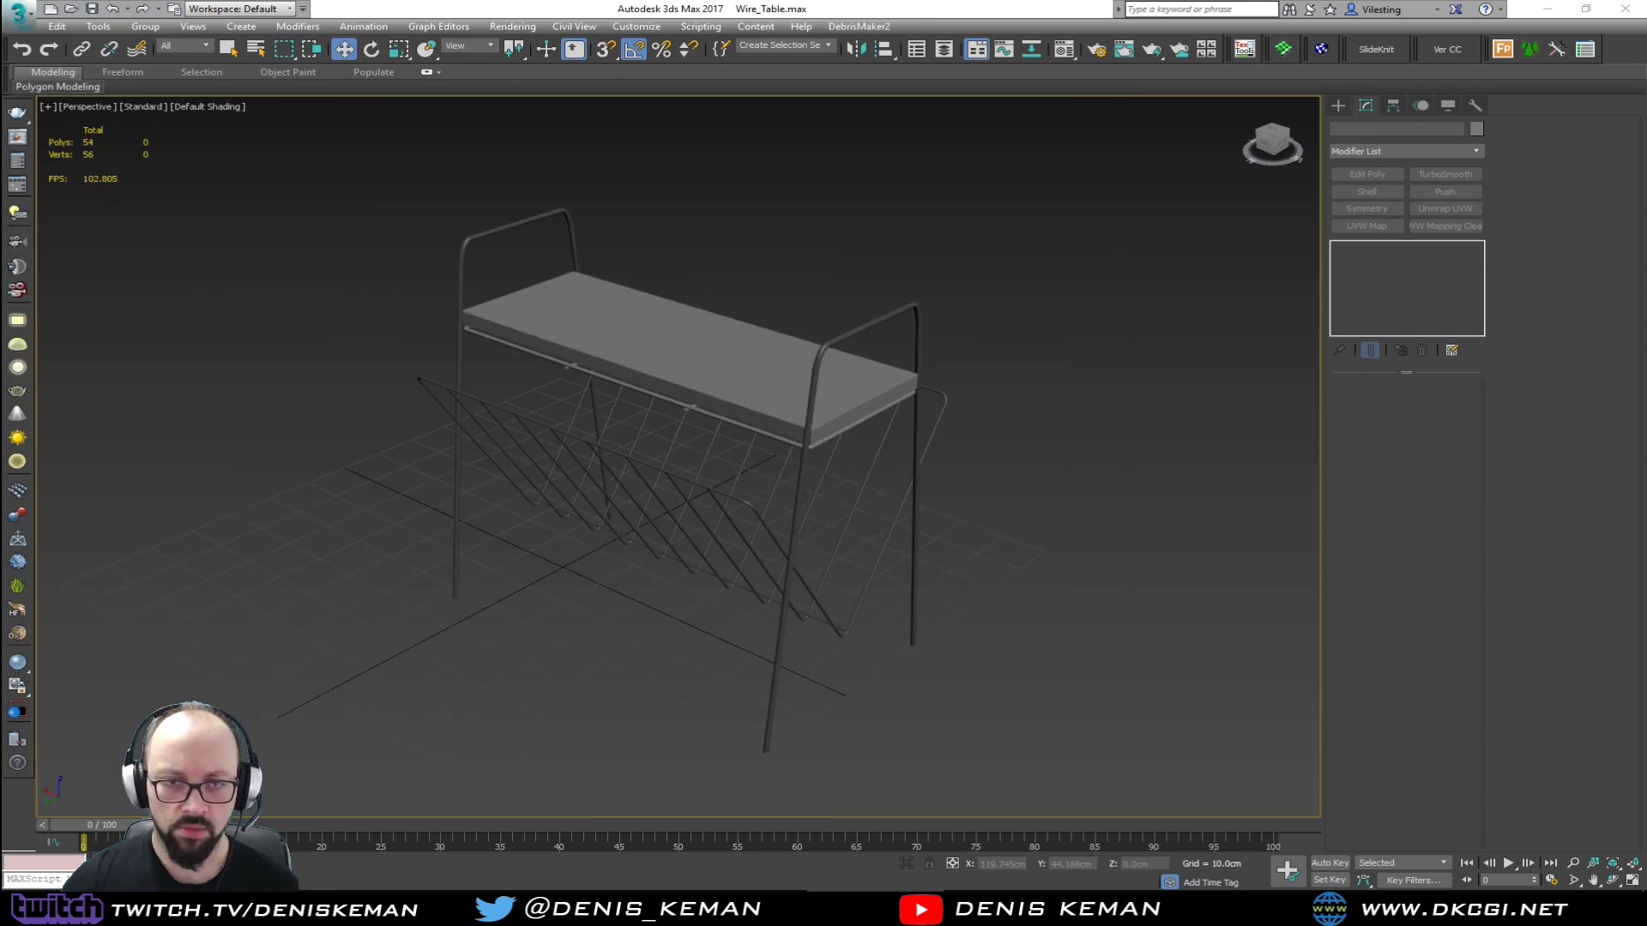
{"action": "scroll", "coordinate": [533, 448], "scroll_direction": "up", "scroll_amount": 10}
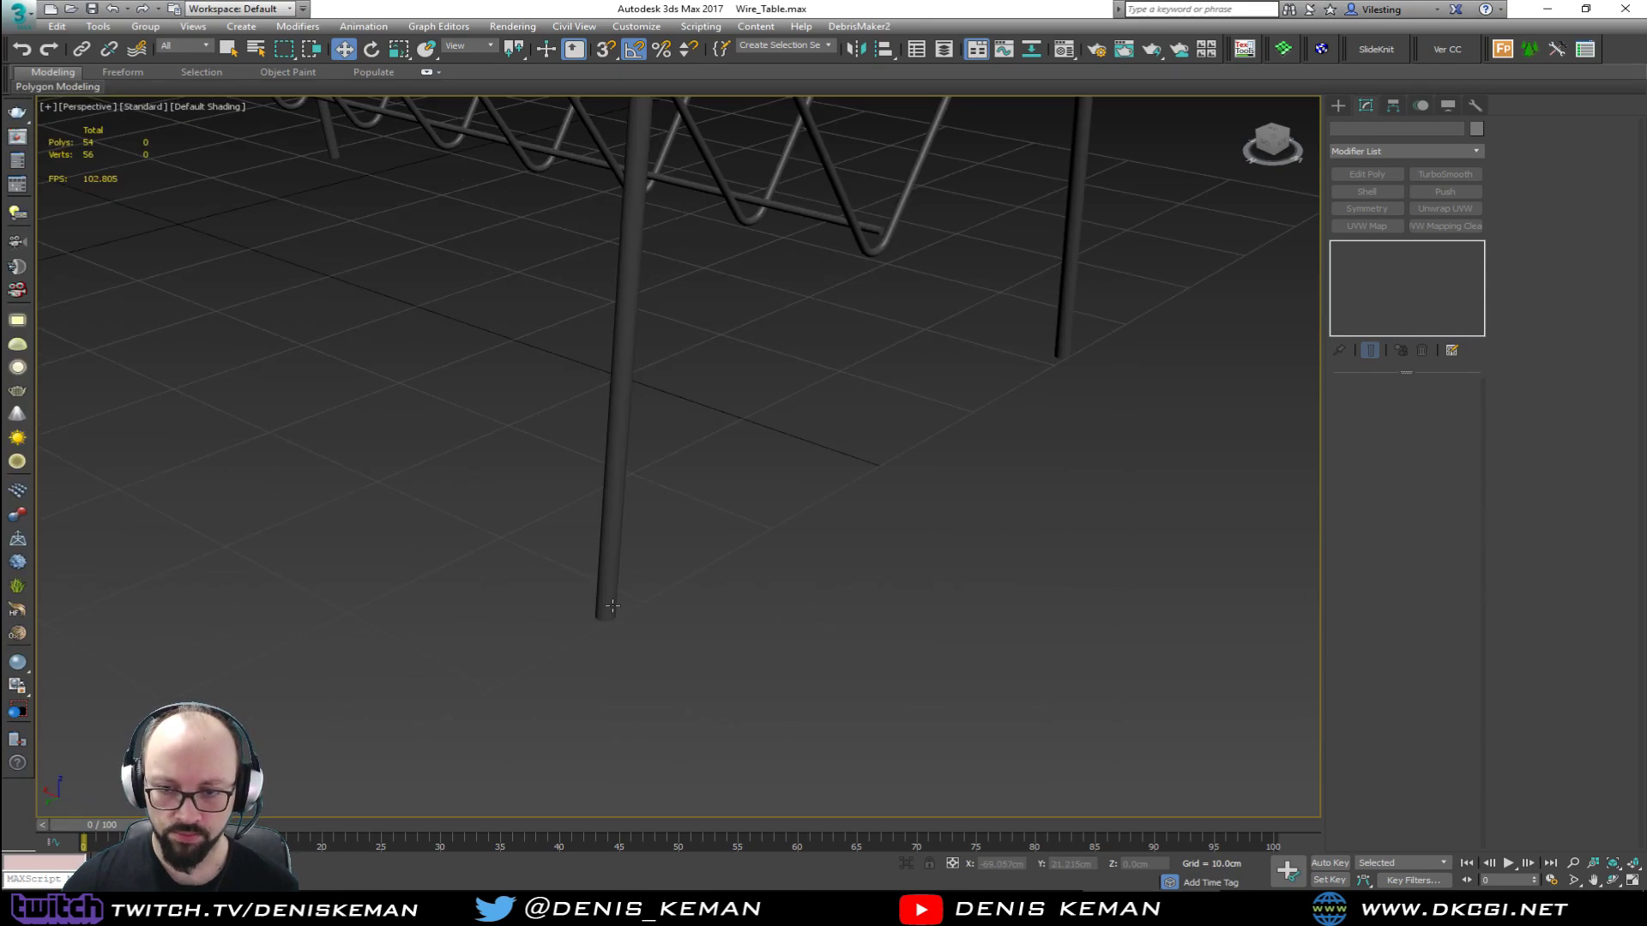
{"action": "left_click", "coordinate": [611, 606]}
{"action": "scroll", "coordinate": [612, 606], "scroll_direction": "up", "scroll_amount": 3}
{"action": "key", "text": "F4"}
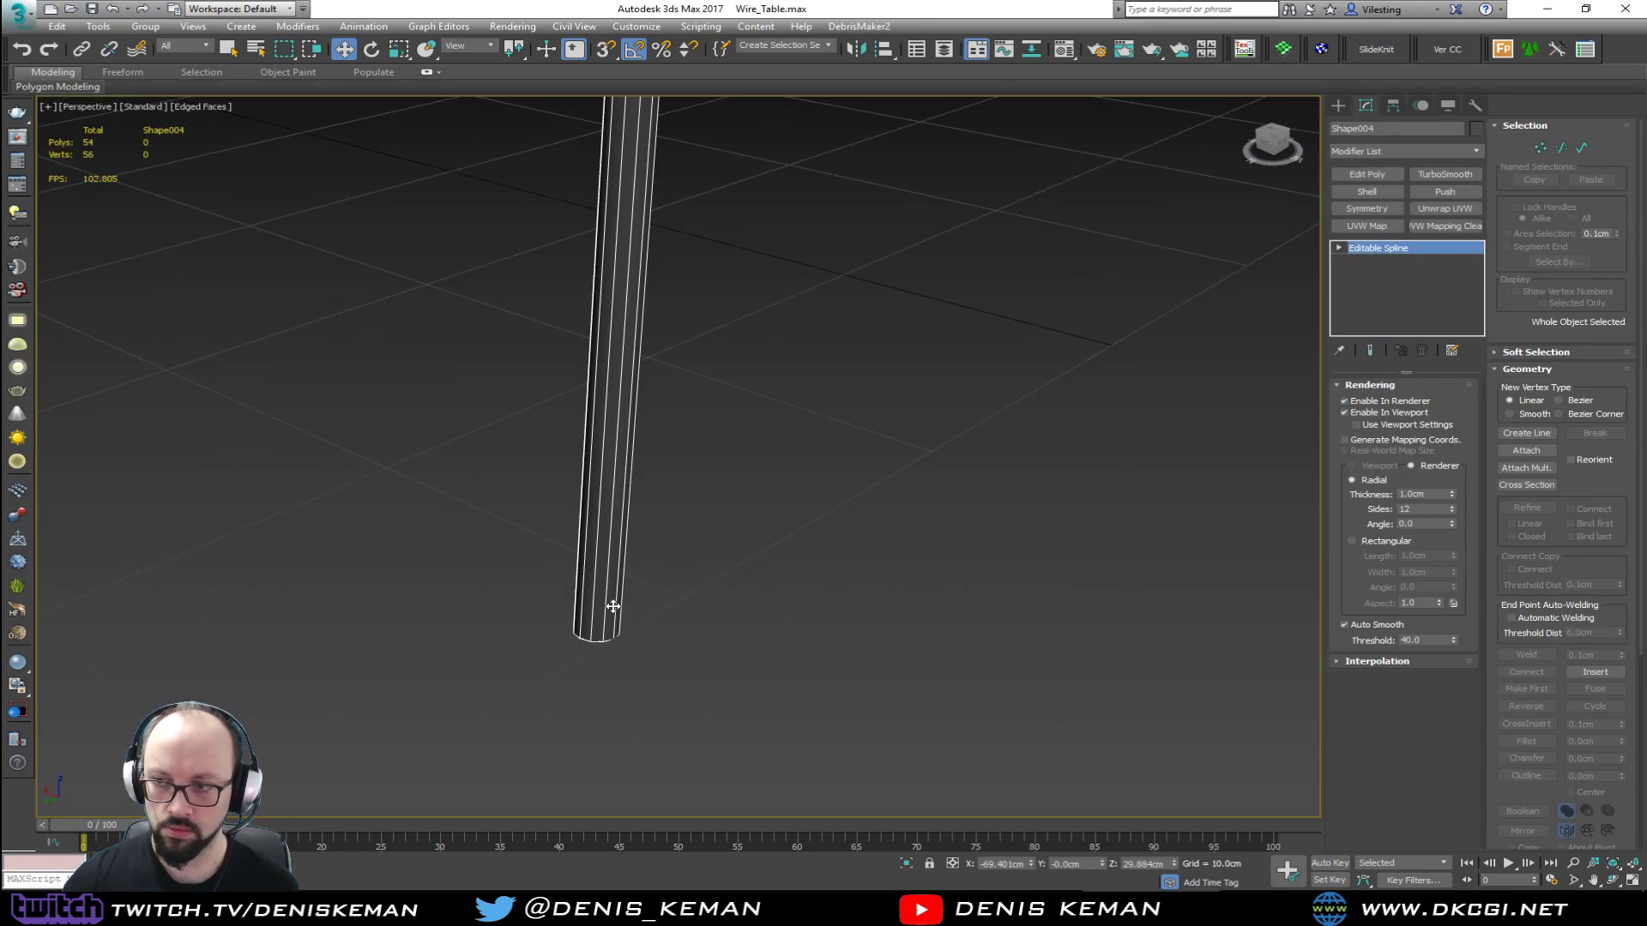
{"action": "scroll", "coordinate": [612, 606], "scroll_direction": "down", "scroll_amount": 3}
{"action": "scroll", "coordinate": [769, 584], "scroll_direction": "down", "scroll_amount": 6}
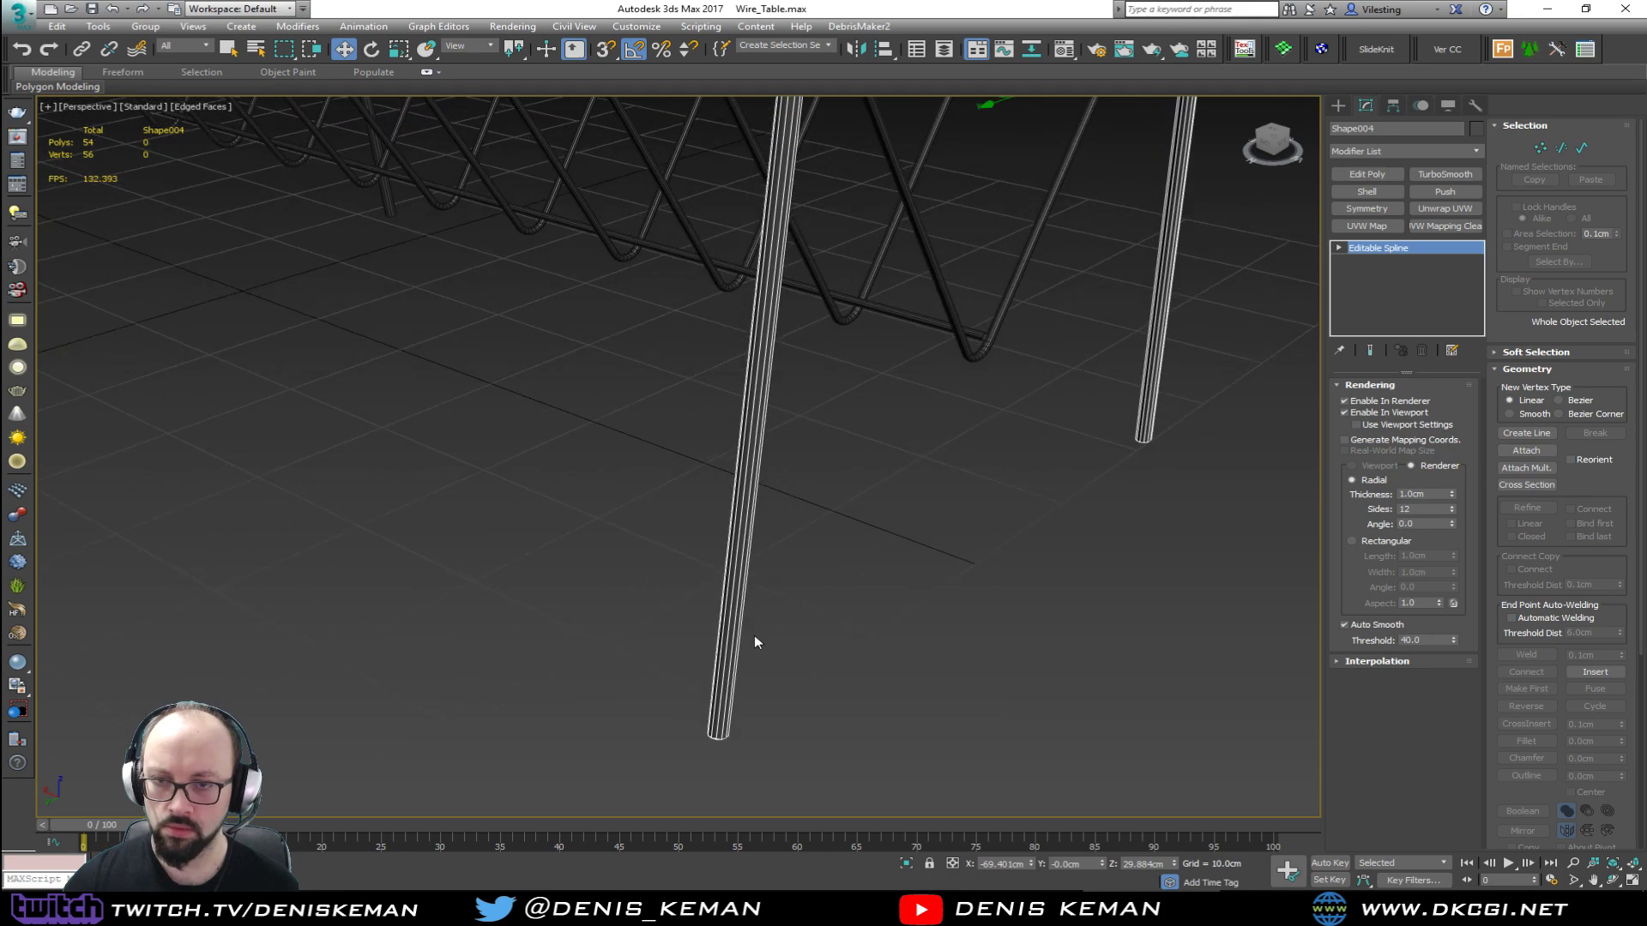
{"action": "left_click", "coordinate": [875, 569]}
{"action": "scroll", "coordinate": [838, 504], "scroll_direction": "down", "scroll_amount": 2}
{"action": "key", "text": "F4"}
{"action": "middle_click_drag", "start_coordinate": [878, 571], "coordinate": [851, 535], "text": "alt"}
Step: Open the recent scene Micro_Apratment_04.max without saving changes to the current one
{"action": "left_click", "coordinate": [19, 20]}
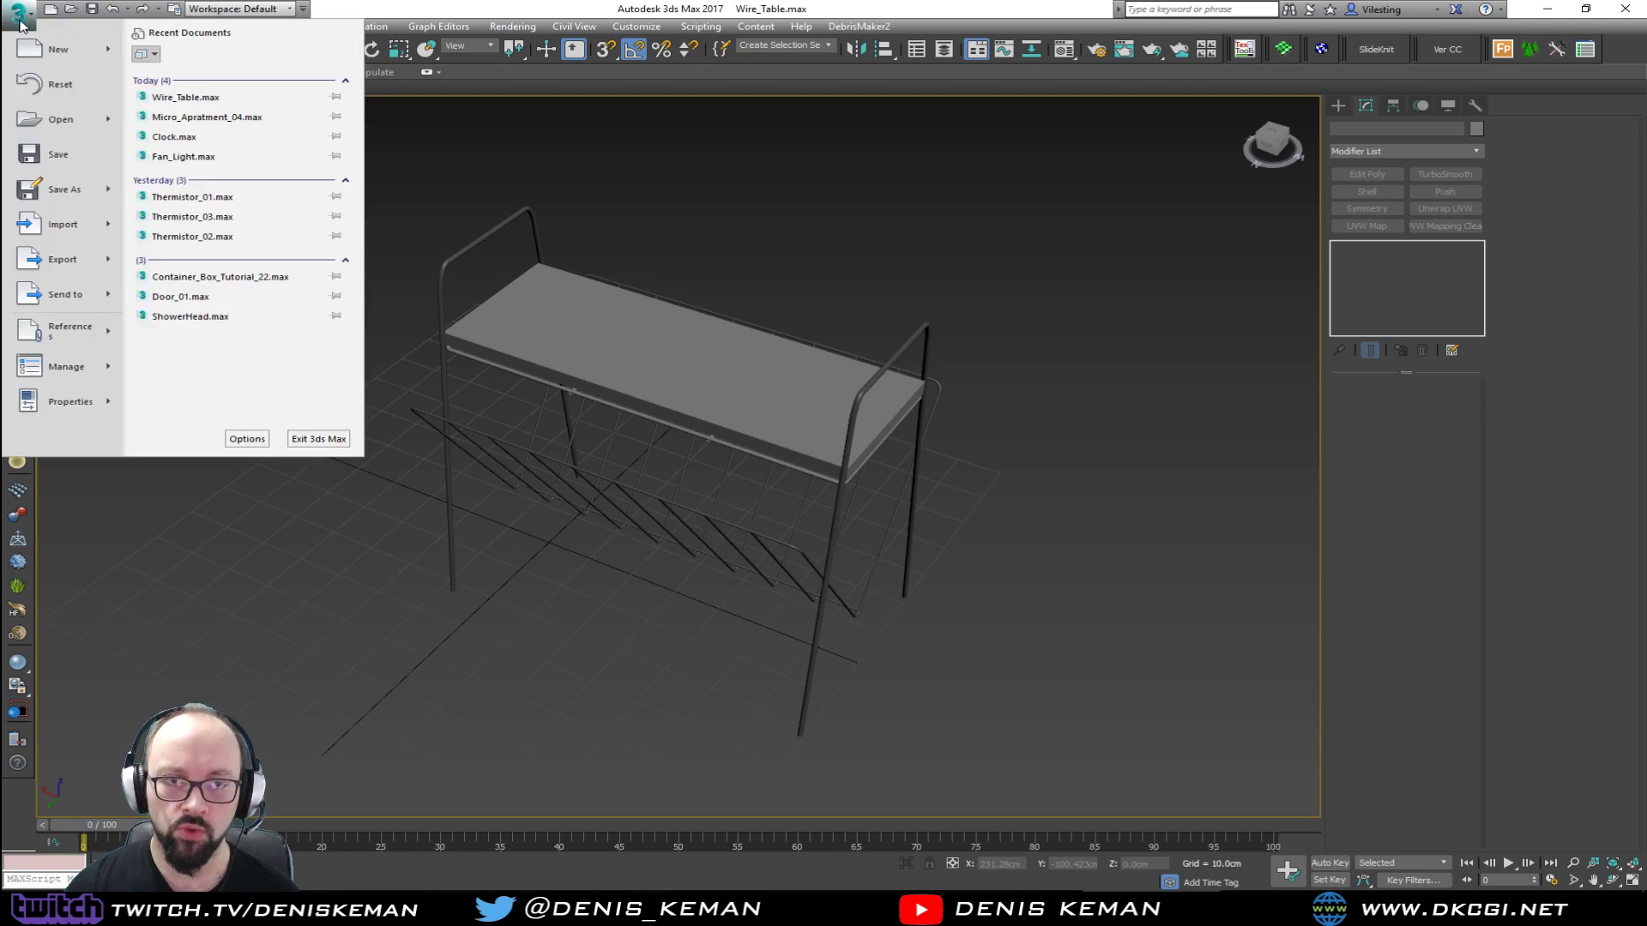
{"action": "left_click", "coordinate": [173, 111]}
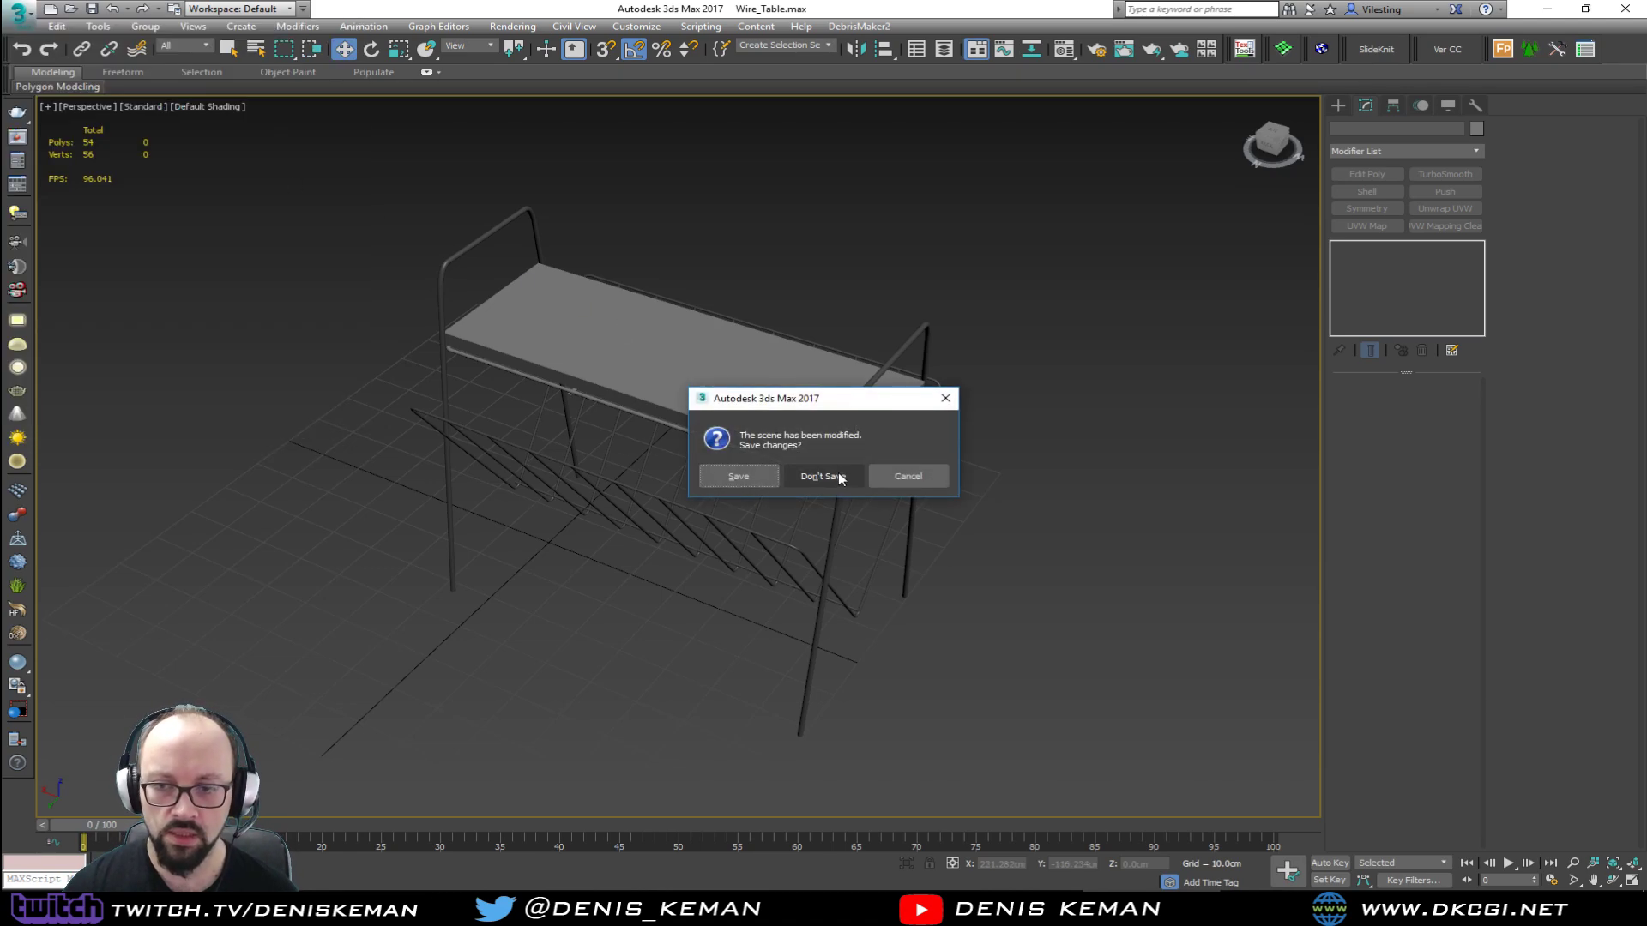
{"action": "left_click", "coordinate": [835, 477]}
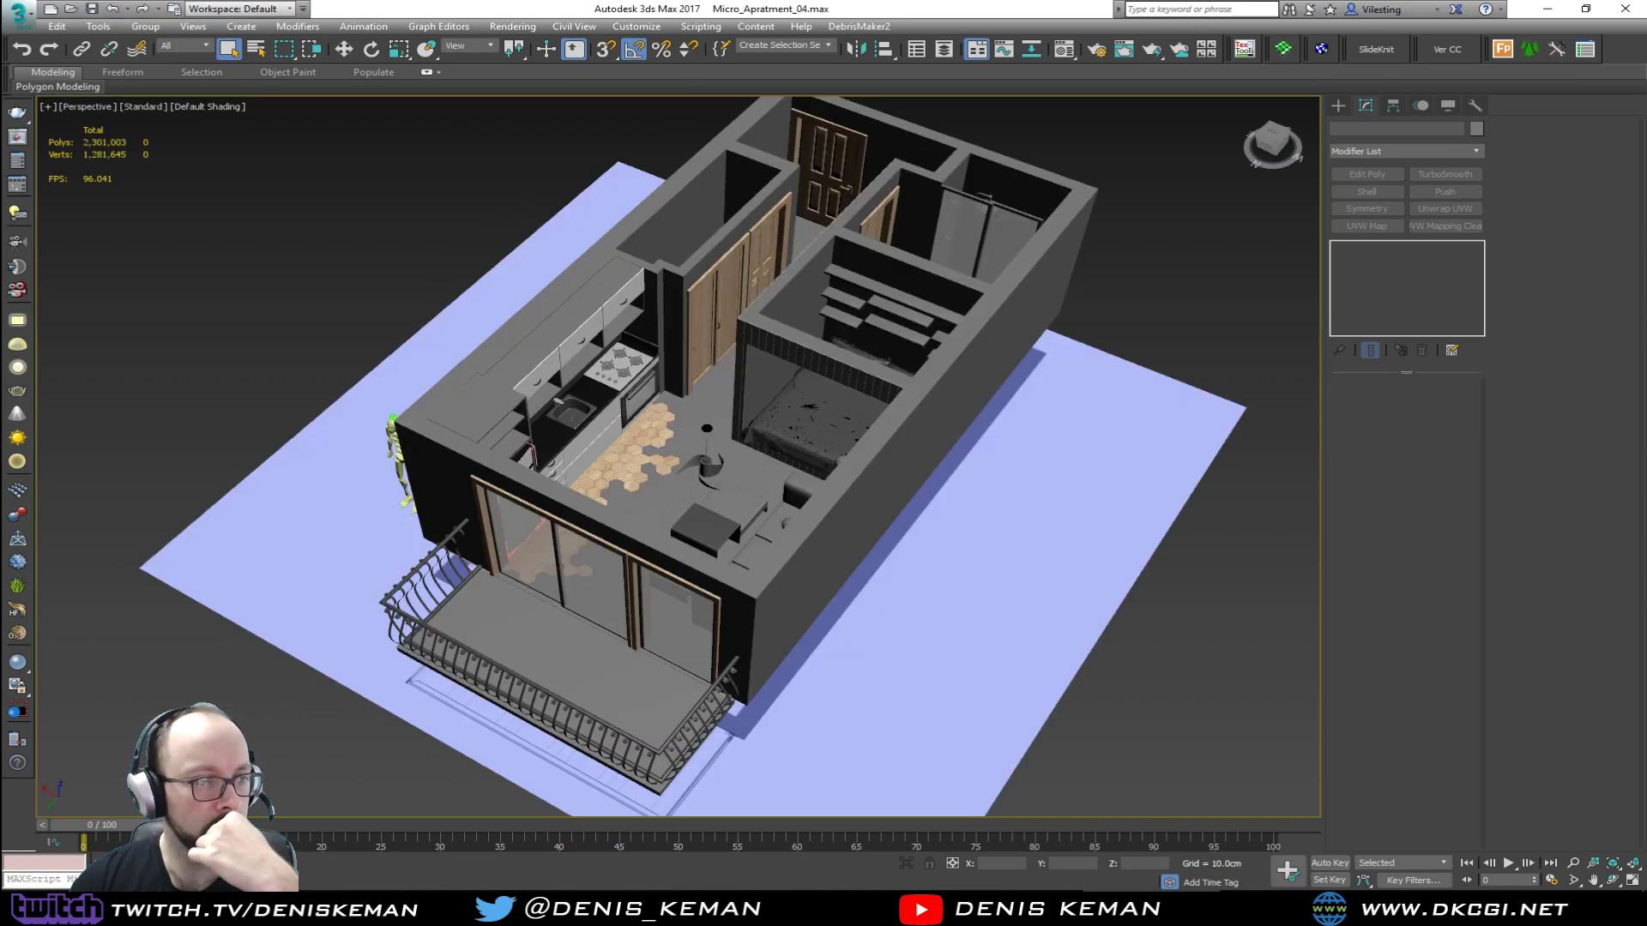
Step: Raise the wall-mounted coat hanger in the apartment to about Z 204.5 cm, check it on the wall and deselect it
{"action": "scroll", "coordinate": [548, 377], "scroll_direction": "up", "scroll_amount": 5}
{"action": "middle_click_drag", "start_coordinate": [548, 377], "coordinate": [699, 532], "text": "alt"}
{"action": "scroll", "coordinate": [720, 433], "scroll_direction": "up", "scroll_amount": 5}
{"action": "scroll", "coordinate": [714, 440], "scroll_direction": "up", "scroll_amount": 3}
{"action": "left_click", "coordinate": [523, 440]}
{"action": "scroll", "coordinate": [523, 440], "scroll_direction": "up", "scroll_amount": 5}
{"action": "key", "text": "F4"}
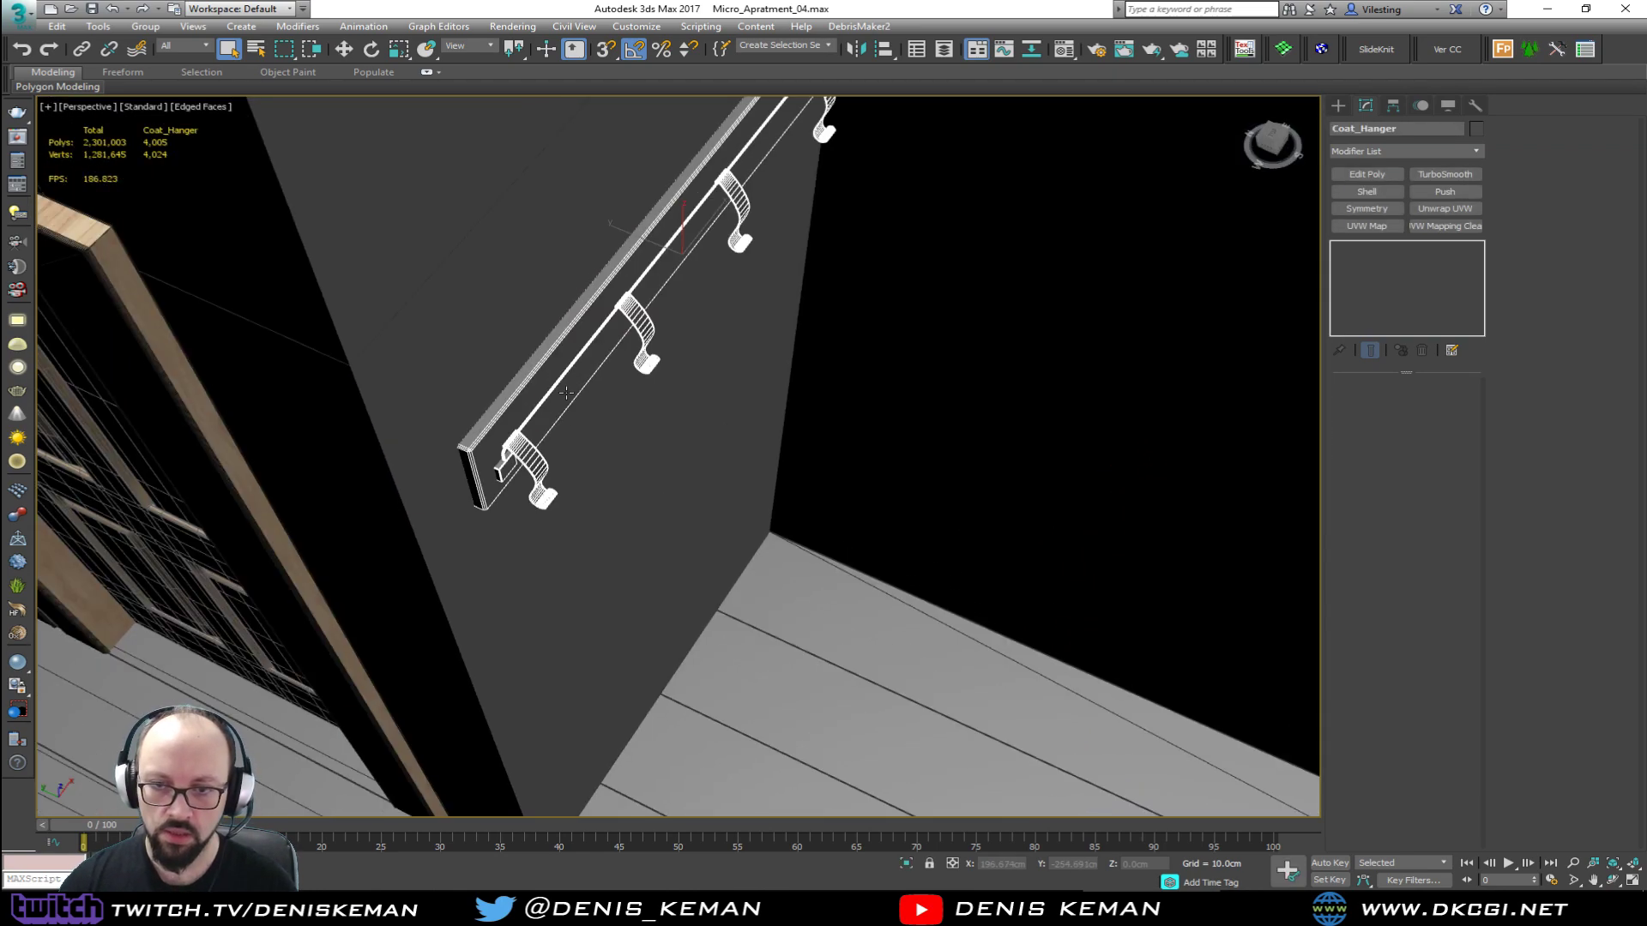
{"action": "scroll", "coordinate": [523, 440], "scroll_direction": "down", "scroll_amount": 8}
{"action": "key", "text": "w"}
{"action": "scroll", "coordinate": [541, 416], "scroll_direction": "up", "scroll_amount": 3}
{"action": "left_click_drag", "start_coordinate": [540, 416], "coordinate": [555, 332]}
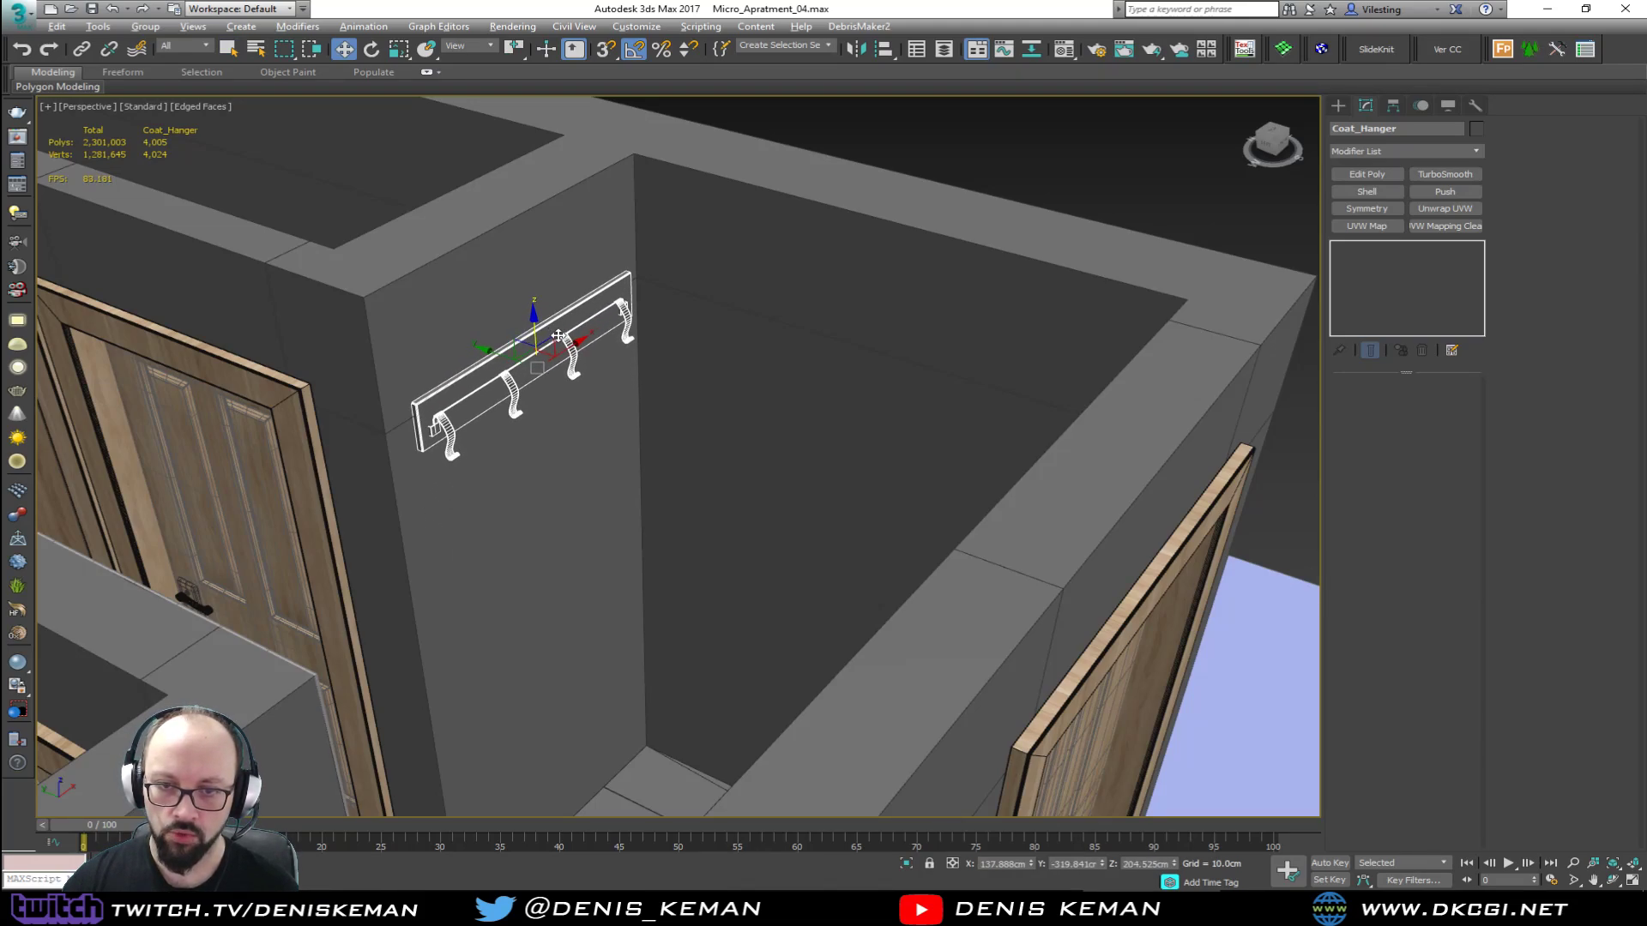
{"action": "middle_click_drag", "start_coordinate": [557, 403], "coordinate": [558, 511], "text": "alt"}
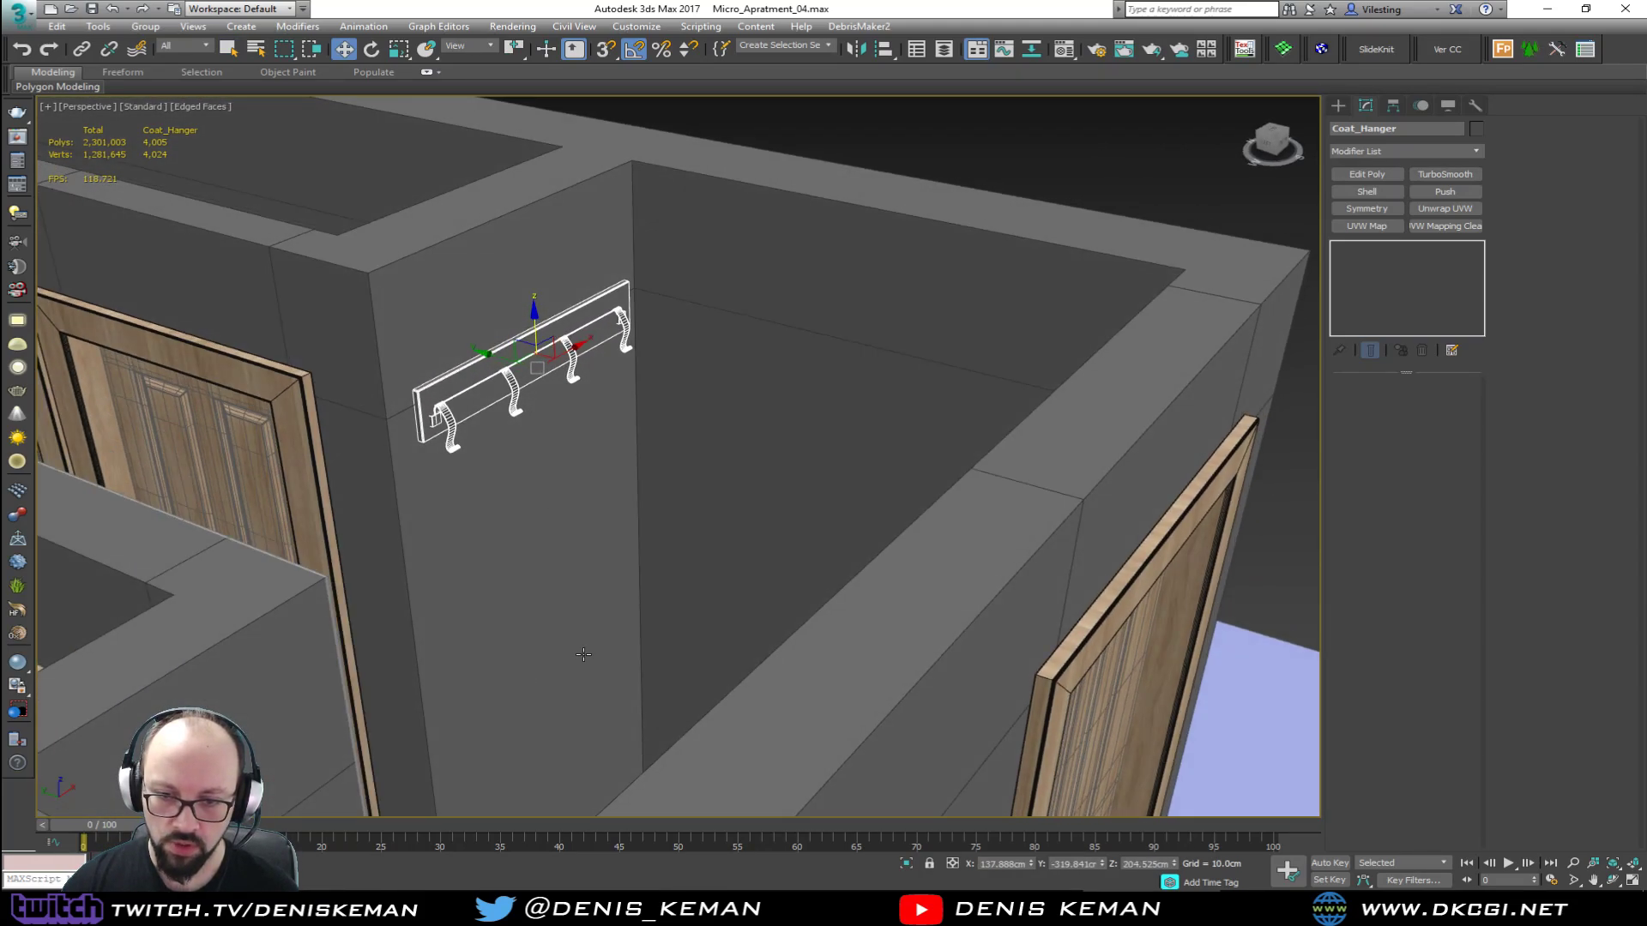
{"action": "middle_click_drag", "start_coordinate": [566, 656], "coordinate": [1048, 507], "text": "alt"}
{"action": "left_click", "coordinate": [809, 482]}
{"action": "scroll", "coordinate": [897, 379], "scroll_direction": "up", "scroll_amount": 3}
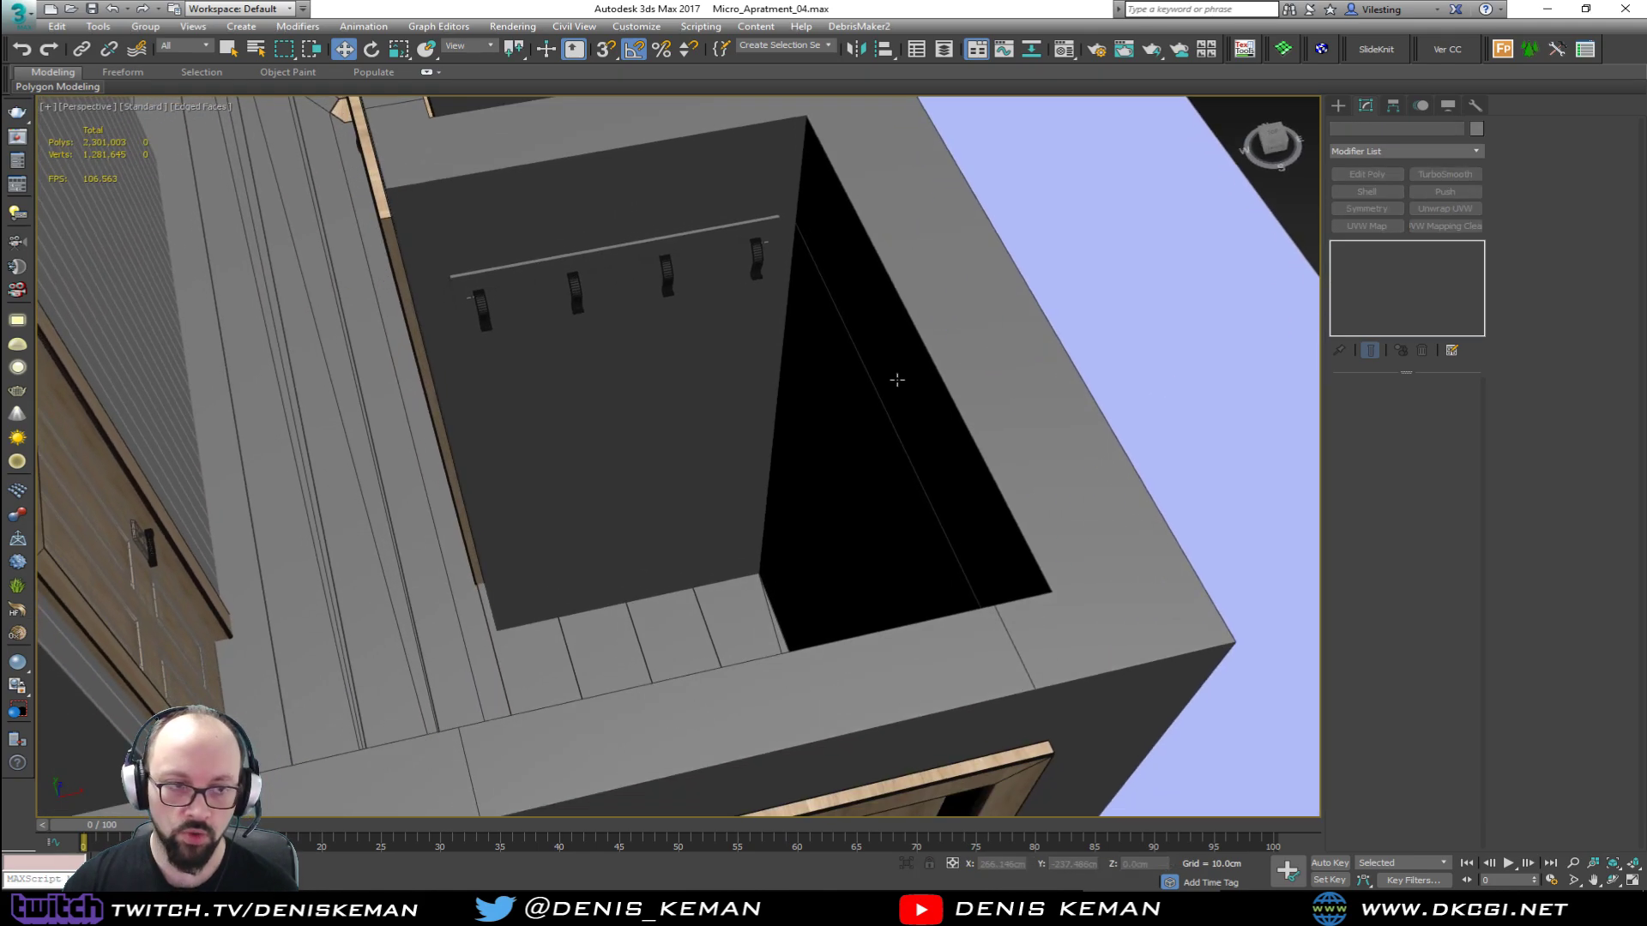
Step: Merge the wire table file into the apartment scene, placing it outside the building, and close the Layer Explorer
{"action": "left_click", "coordinate": [944, 49]}
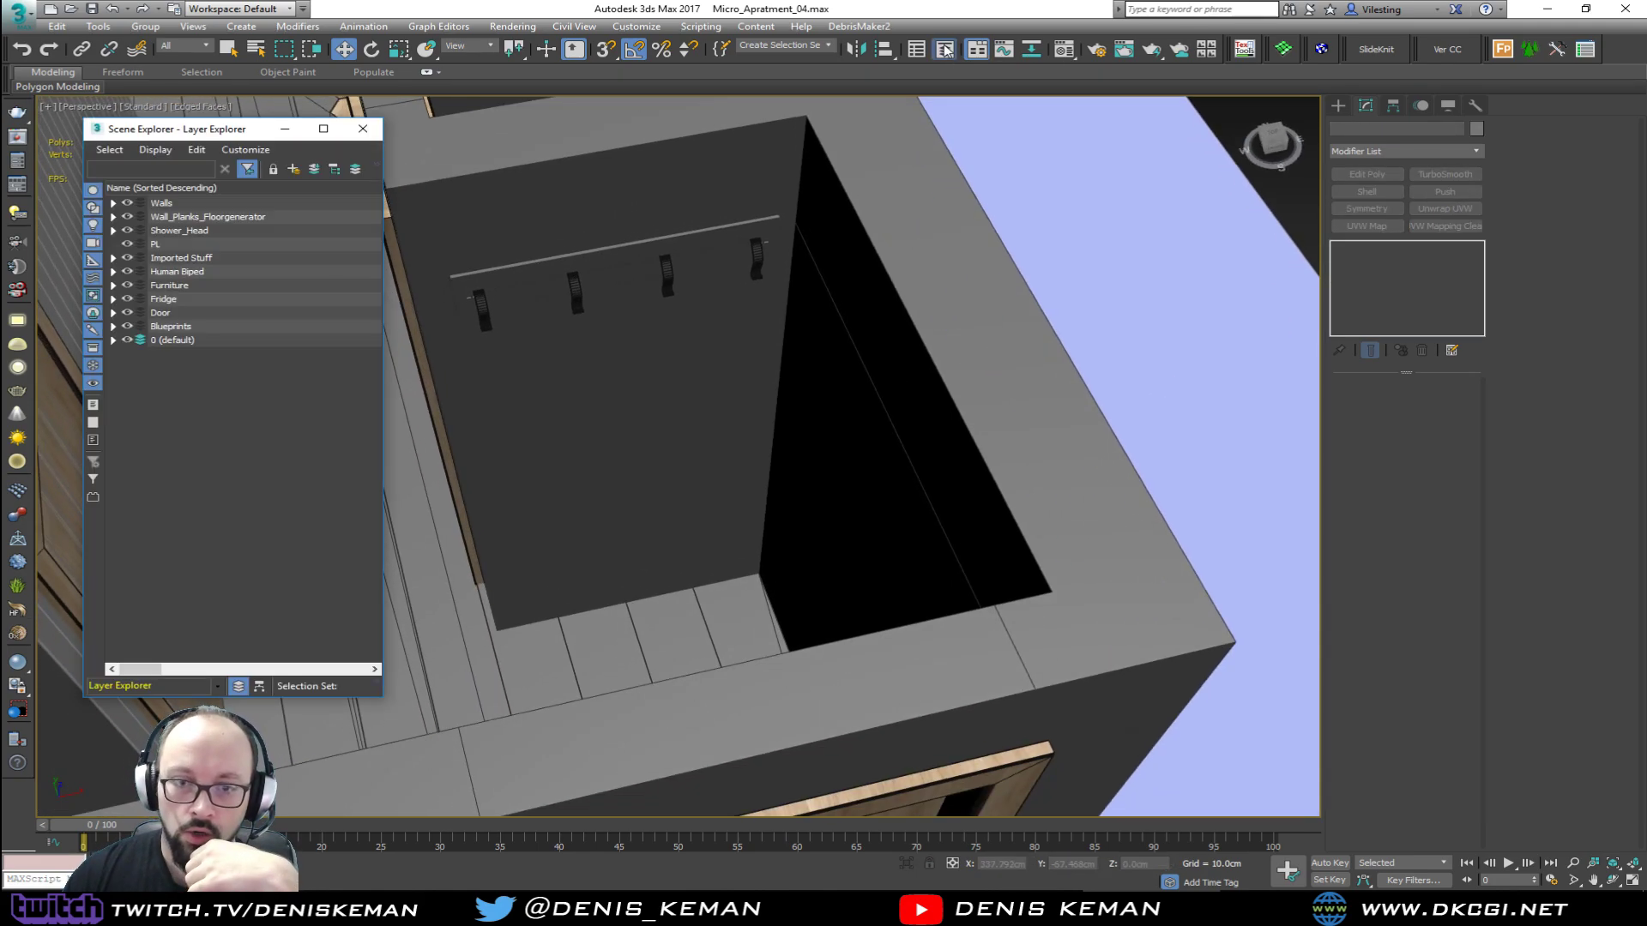
{"action": "left_click", "coordinate": [1076, 900]}
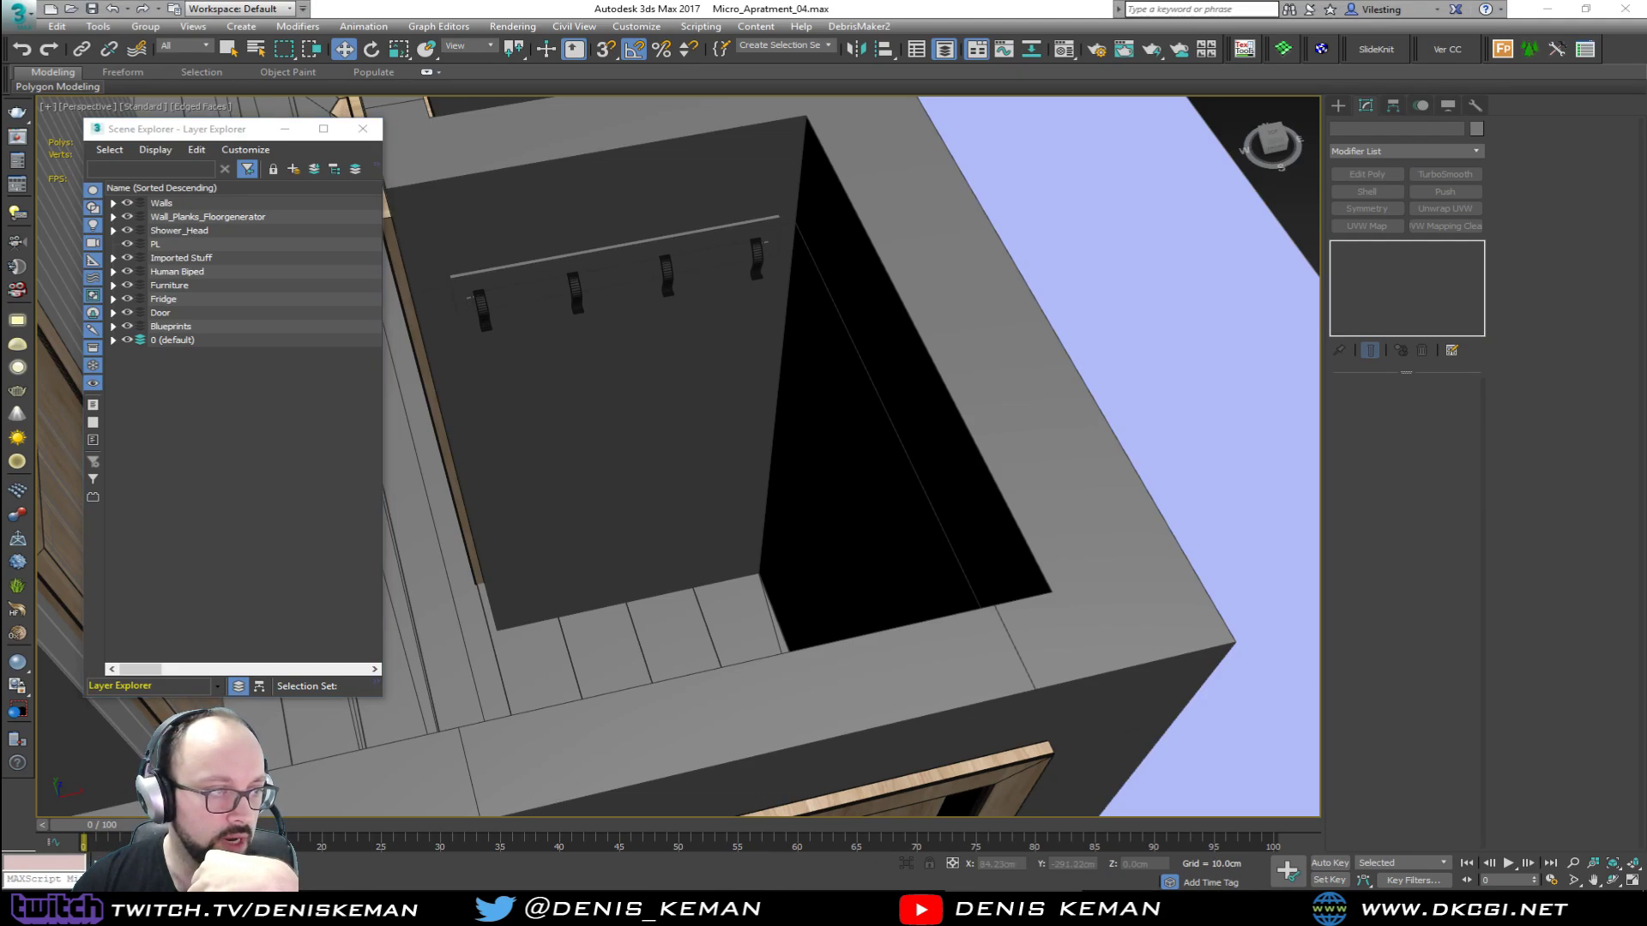
{"action": "left_click_drag", "start_coordinate": [944, 901], "coordinate": [1219, 441]}
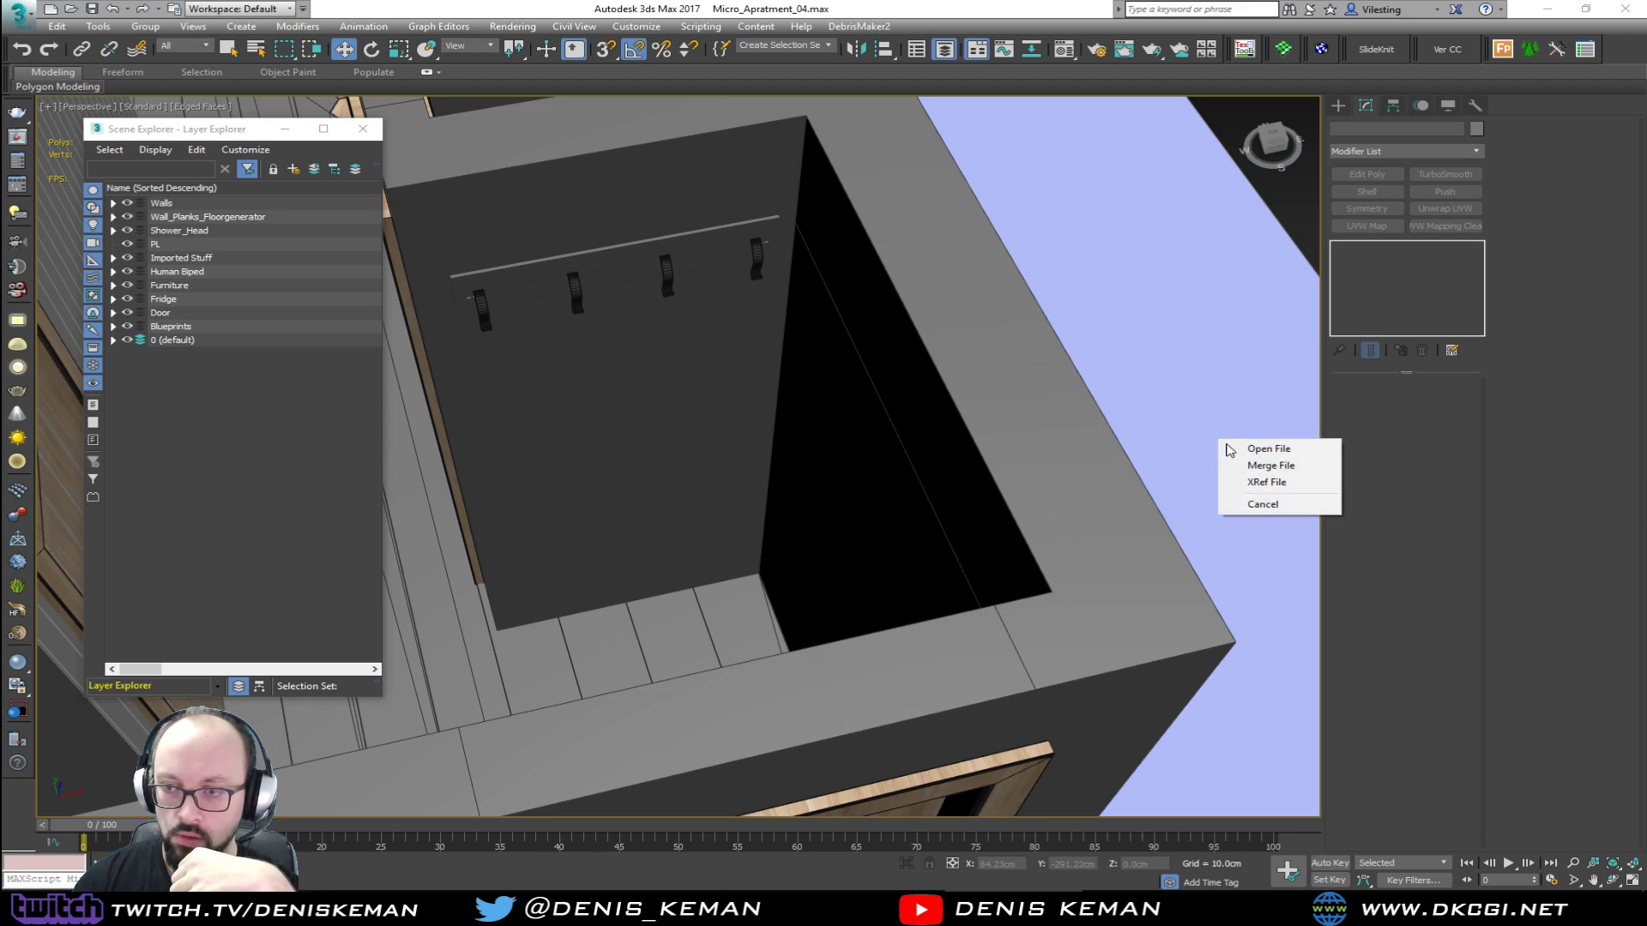
{"action": "left_click", "coordinate": [1254, 466]}
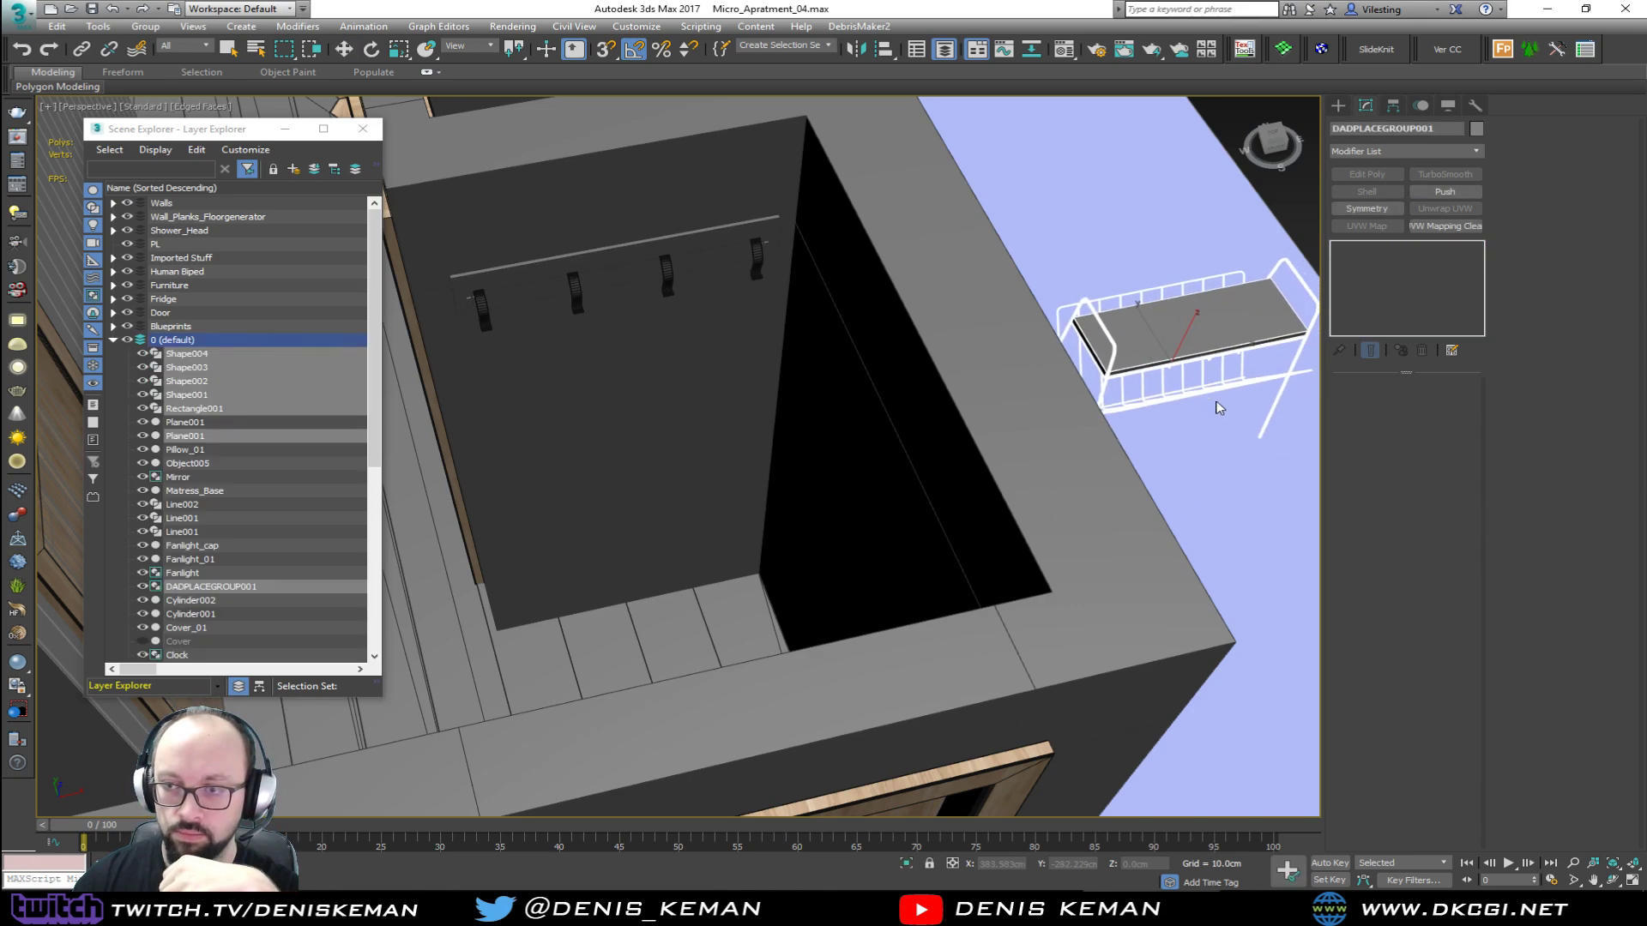
{"action": "middle_click_drag", "start_coordinate": [1081, 304], "coordinate": [698, 374]}
{"action": "left_click", "coordinate": [363, 129]}
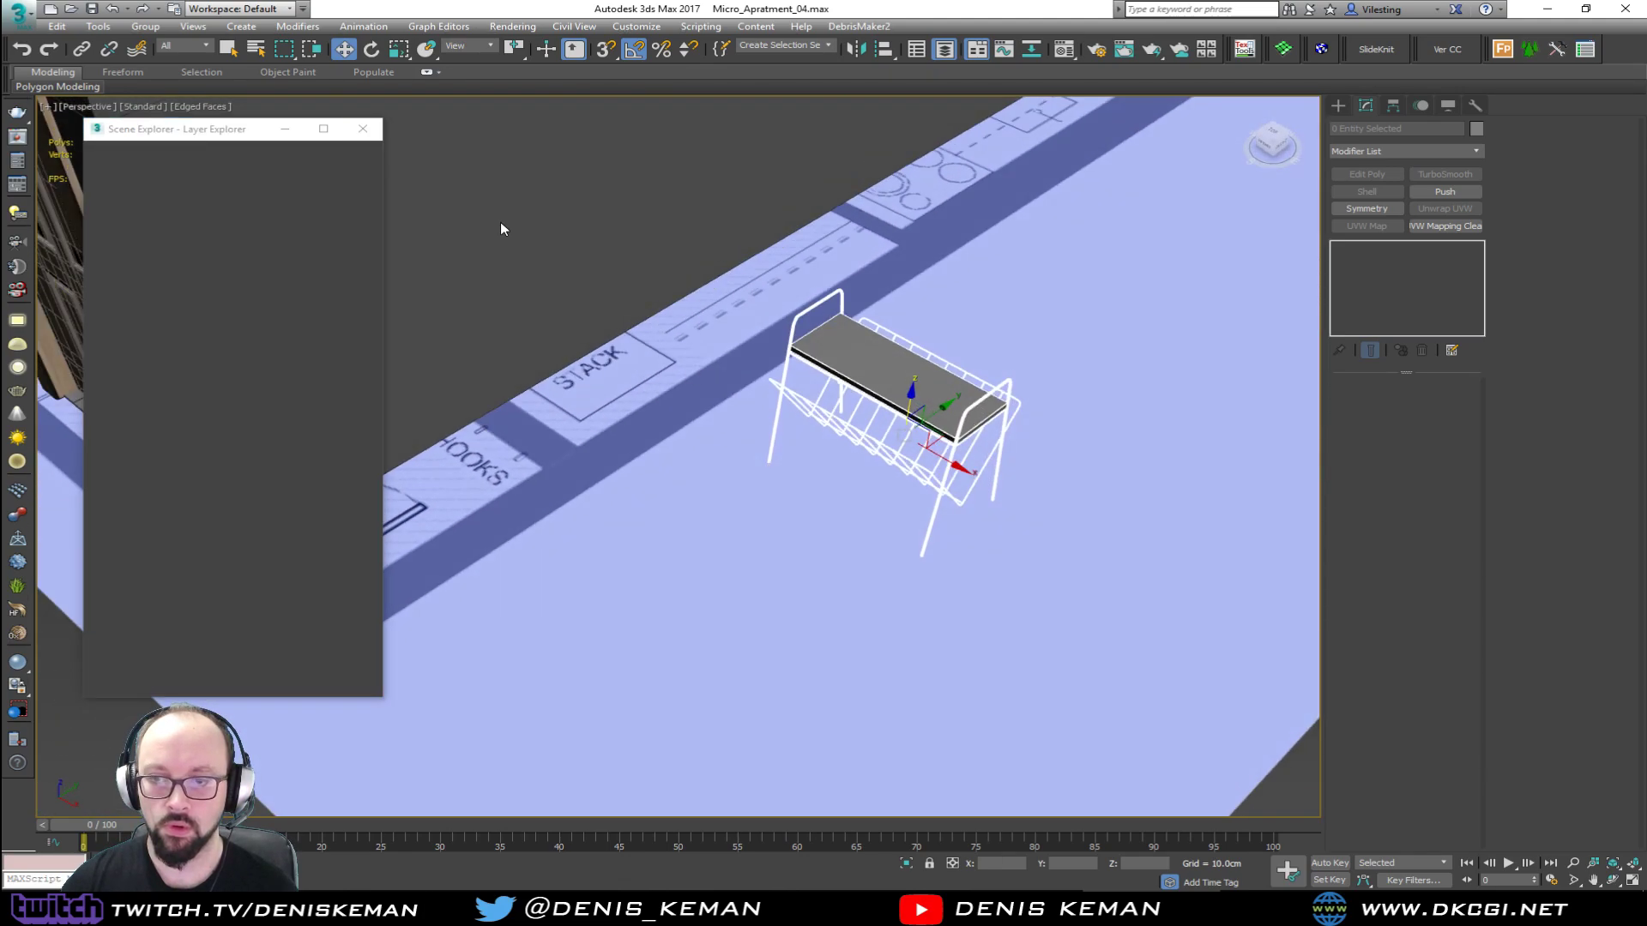
Step: Add an Edit Poly modifier to the near leg frame, the magazine rack's inner wires and its outer wire frame
{"action": "middle_click_drag", "start_coordinate": [981, 484], "coordinate": [893, 500]}
{"action": "scroll", "coordinate": [852, 499], "scroll_direction": "up", "scroll_amount": 6}
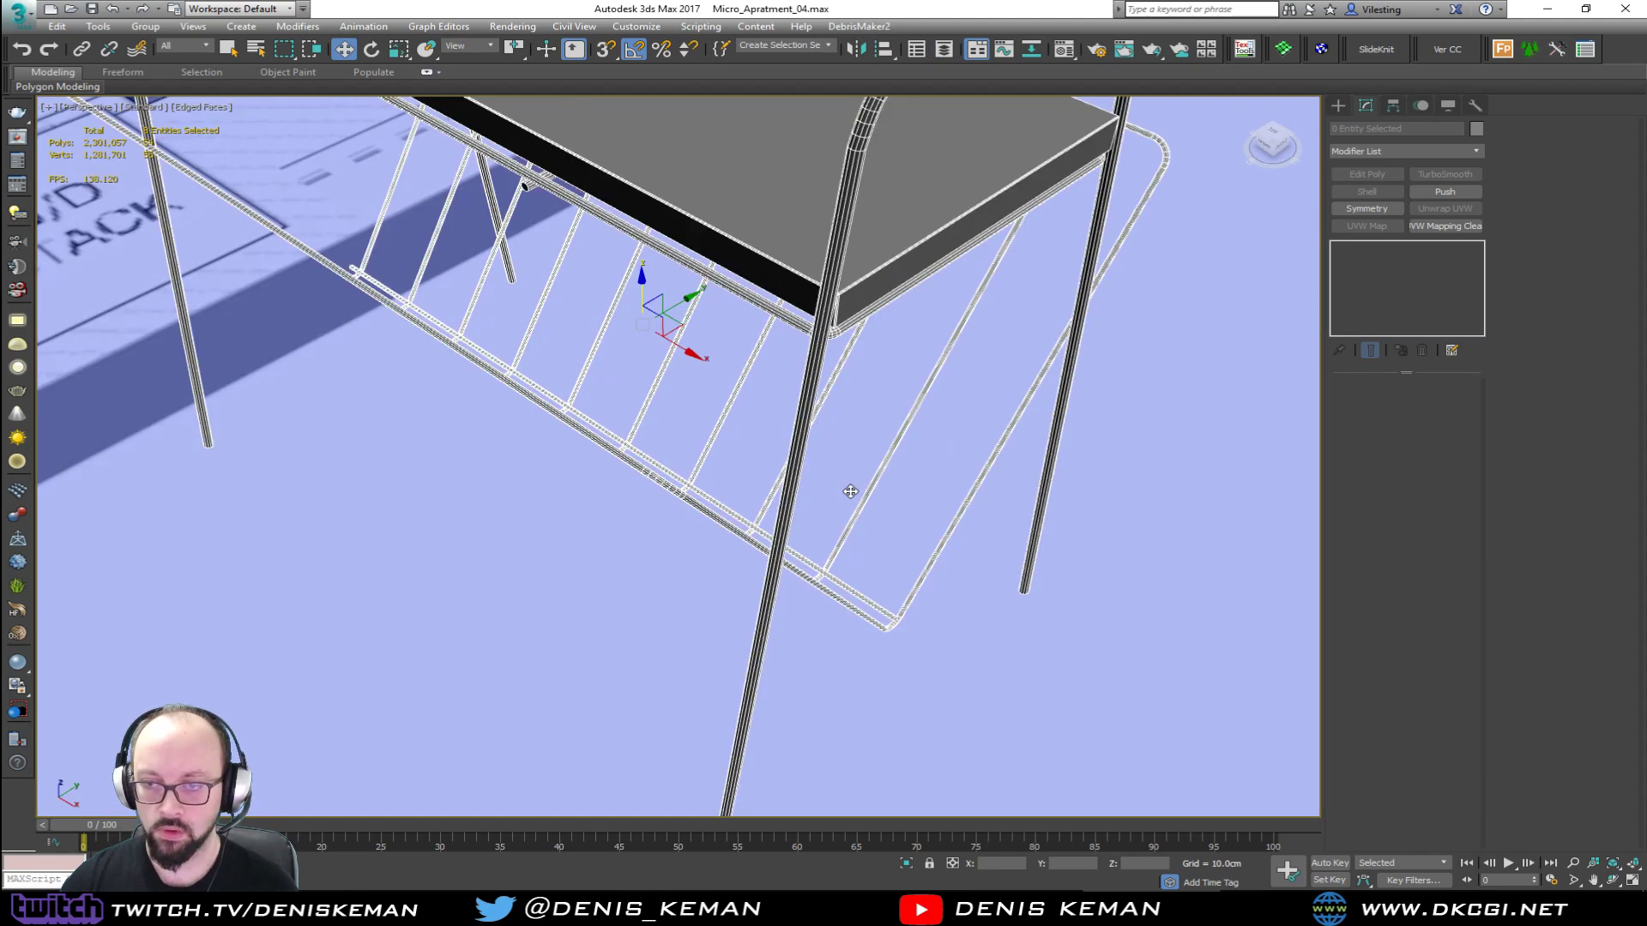
{"action": "left_click", "coordinate": [793, 494]}
{"action": "middle_click_drag", "start_coordinate": [792, 493], "coordinate": [816, 544], "text": "alt"}
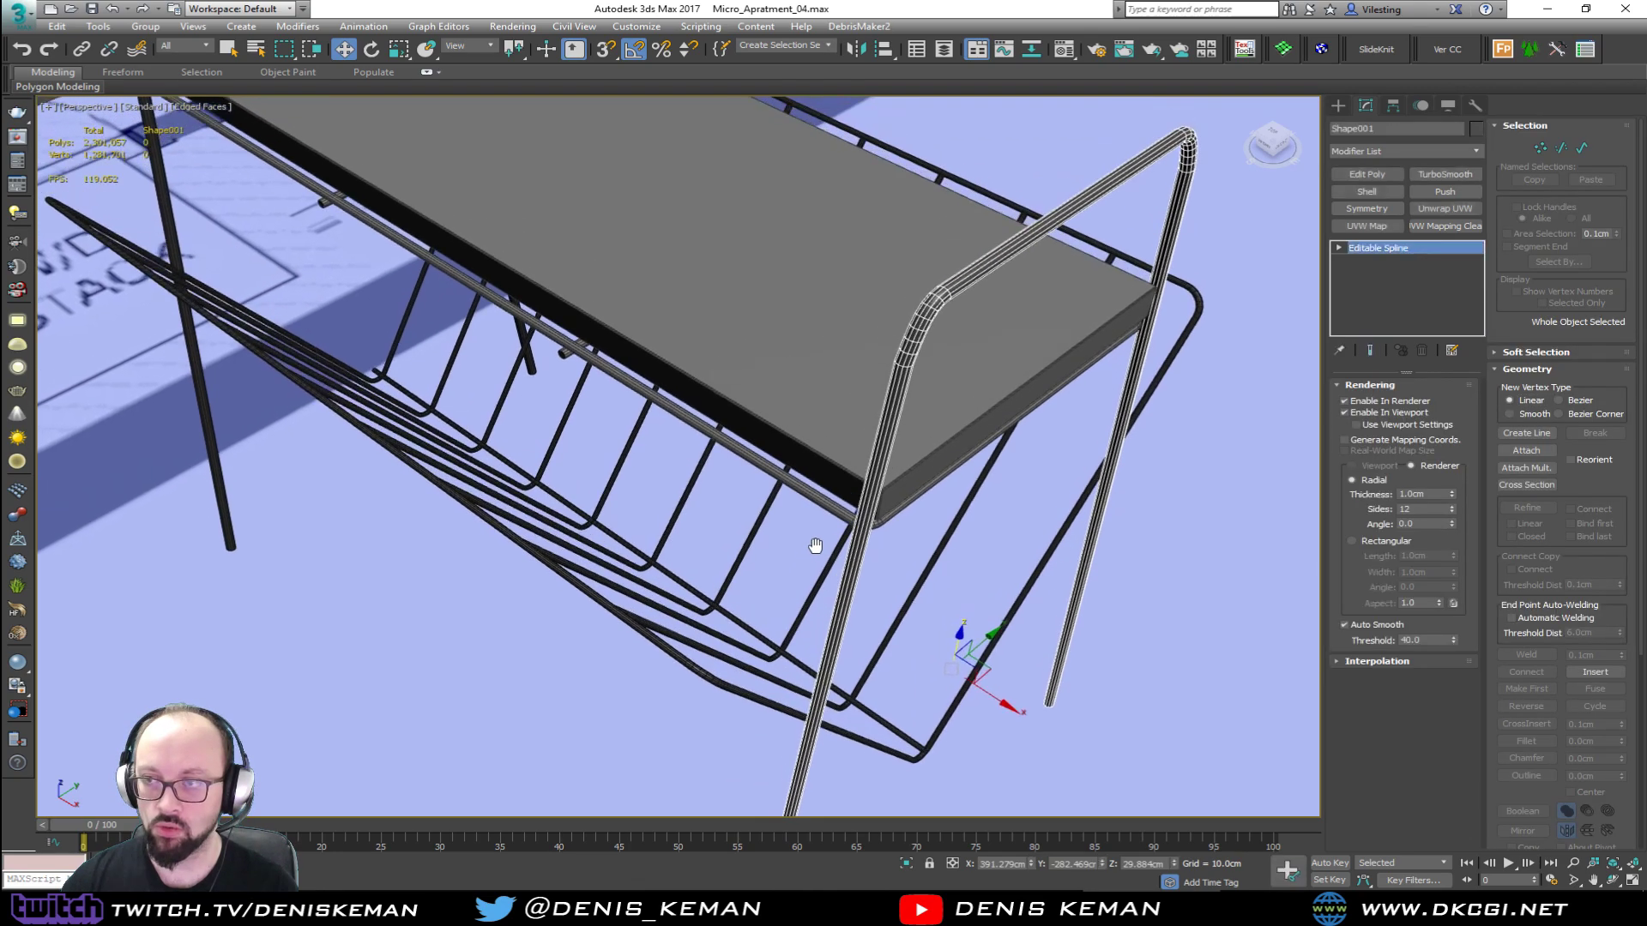
{"action": "left_click", "coordinate": [1370, 179]}
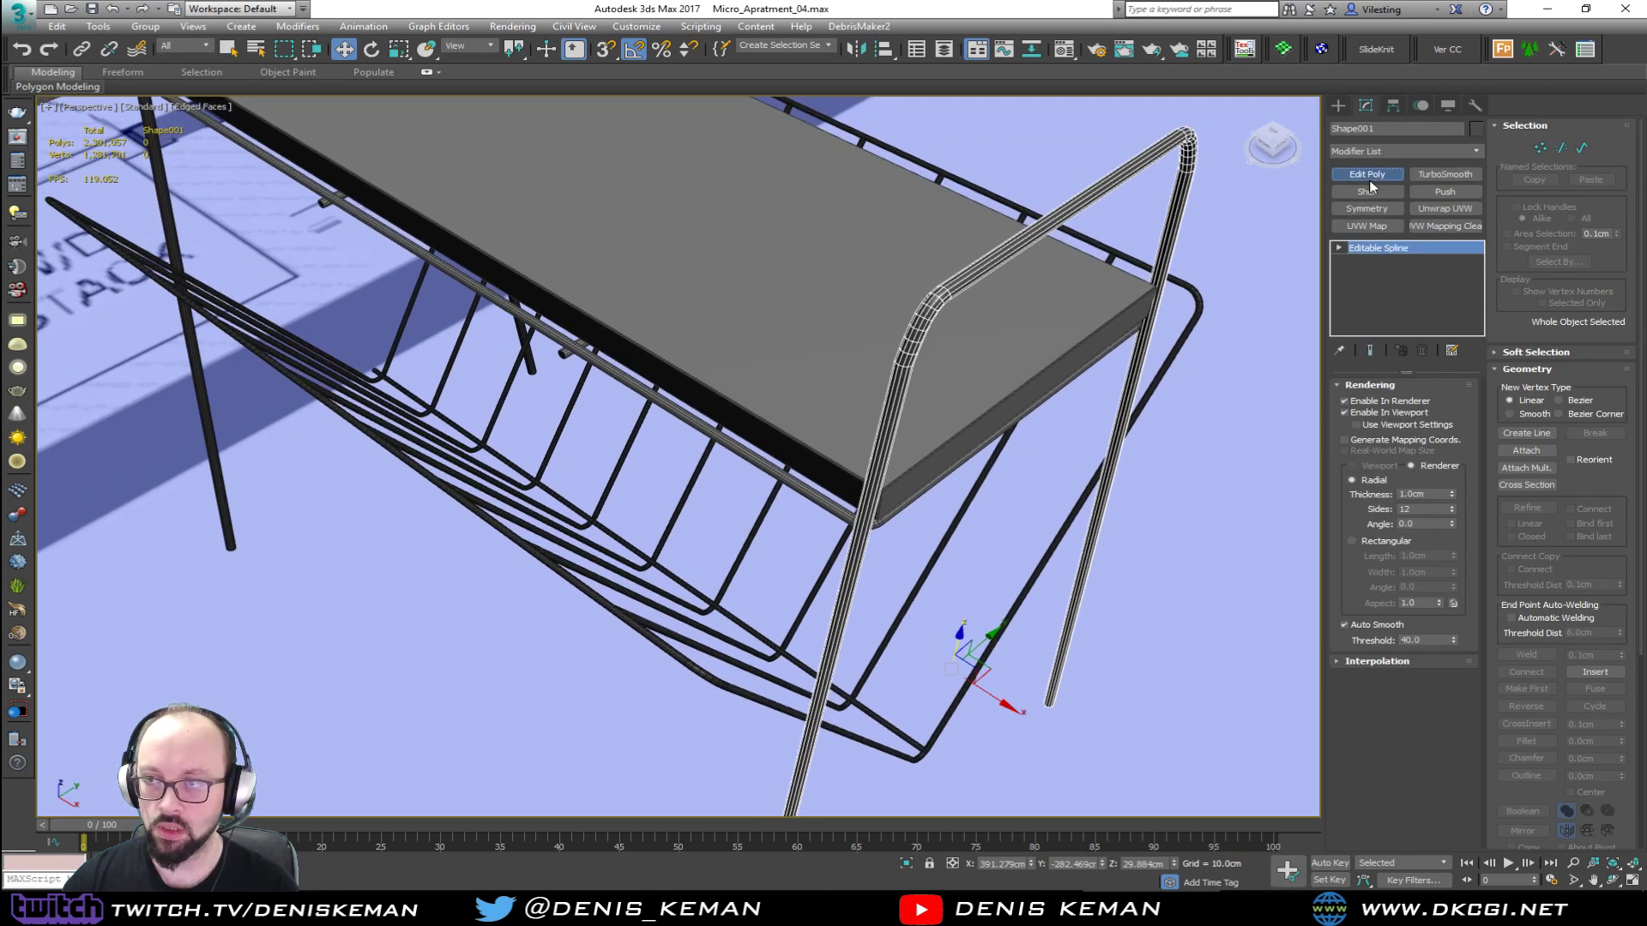
{"action": "left_click", "coordinate": [869, 668]}
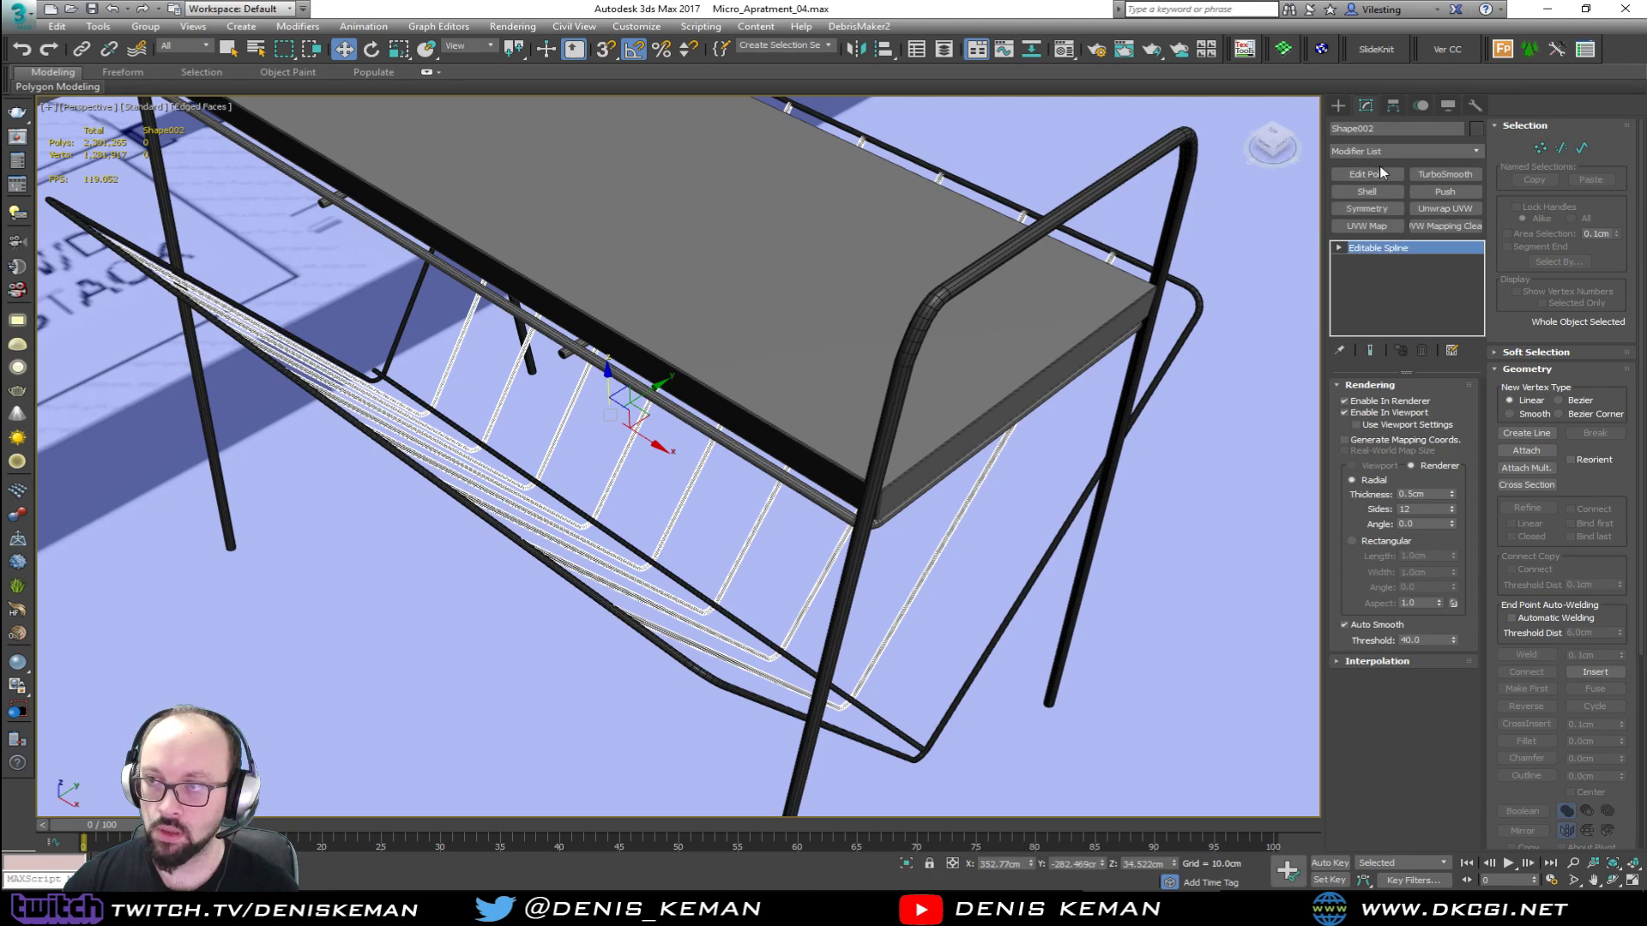
{"action": "left_click", "coordinate": [1381, 173]}
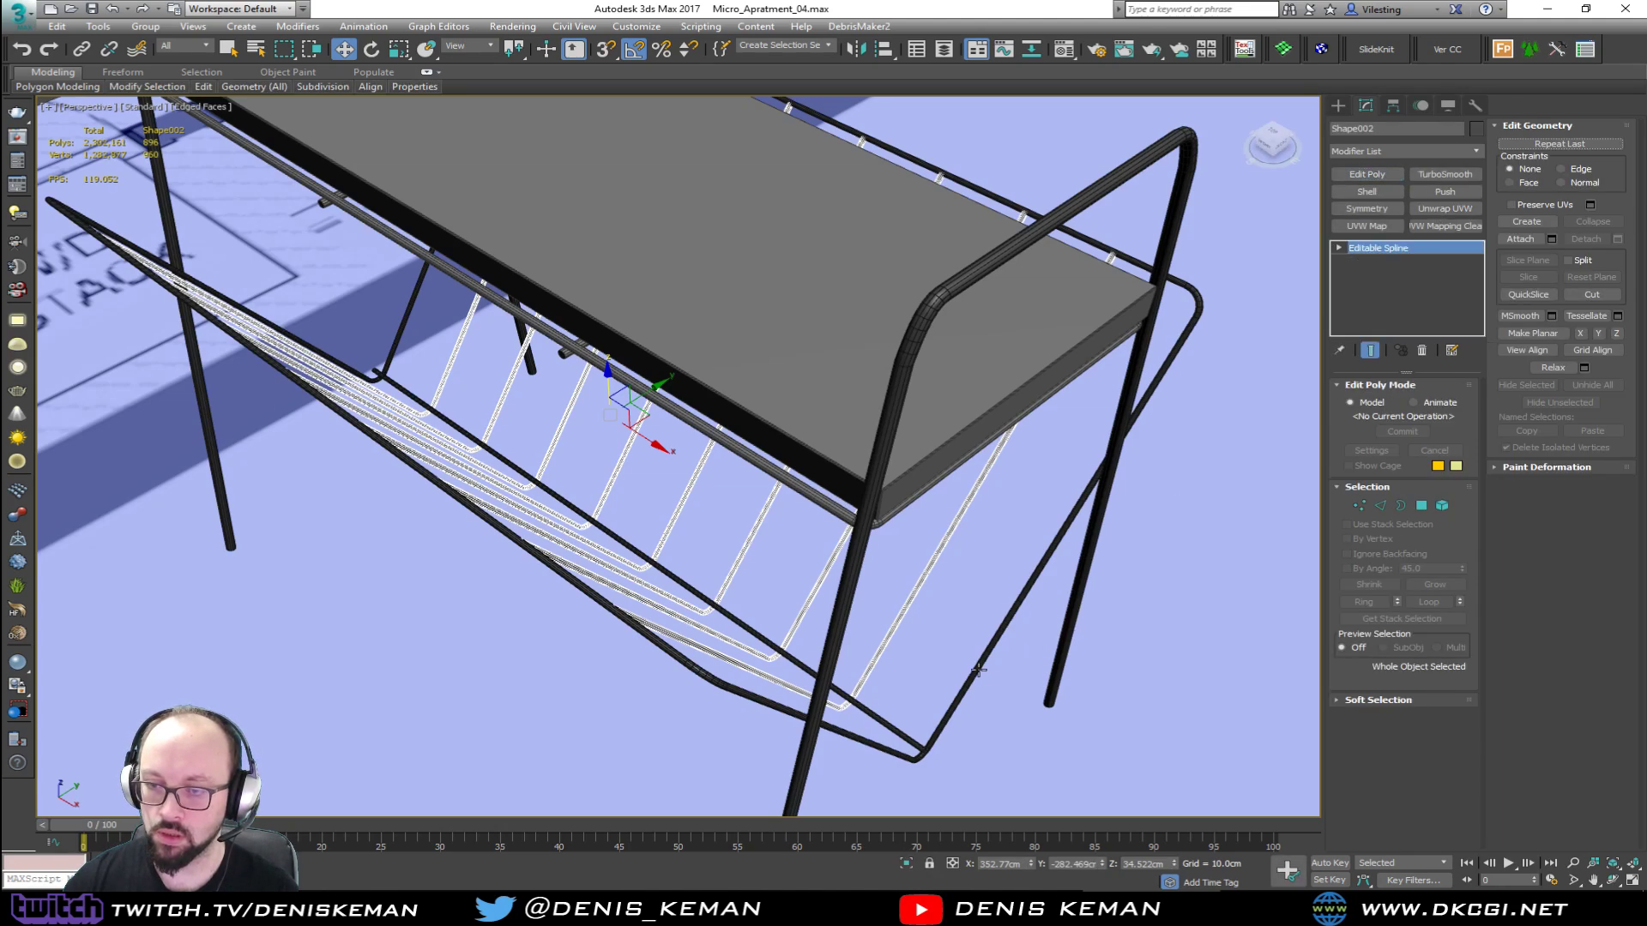
{"action": "left_click", "coordinate": [978, 670]}
{"action": "left_click", "coordinate": [1367, 173]}
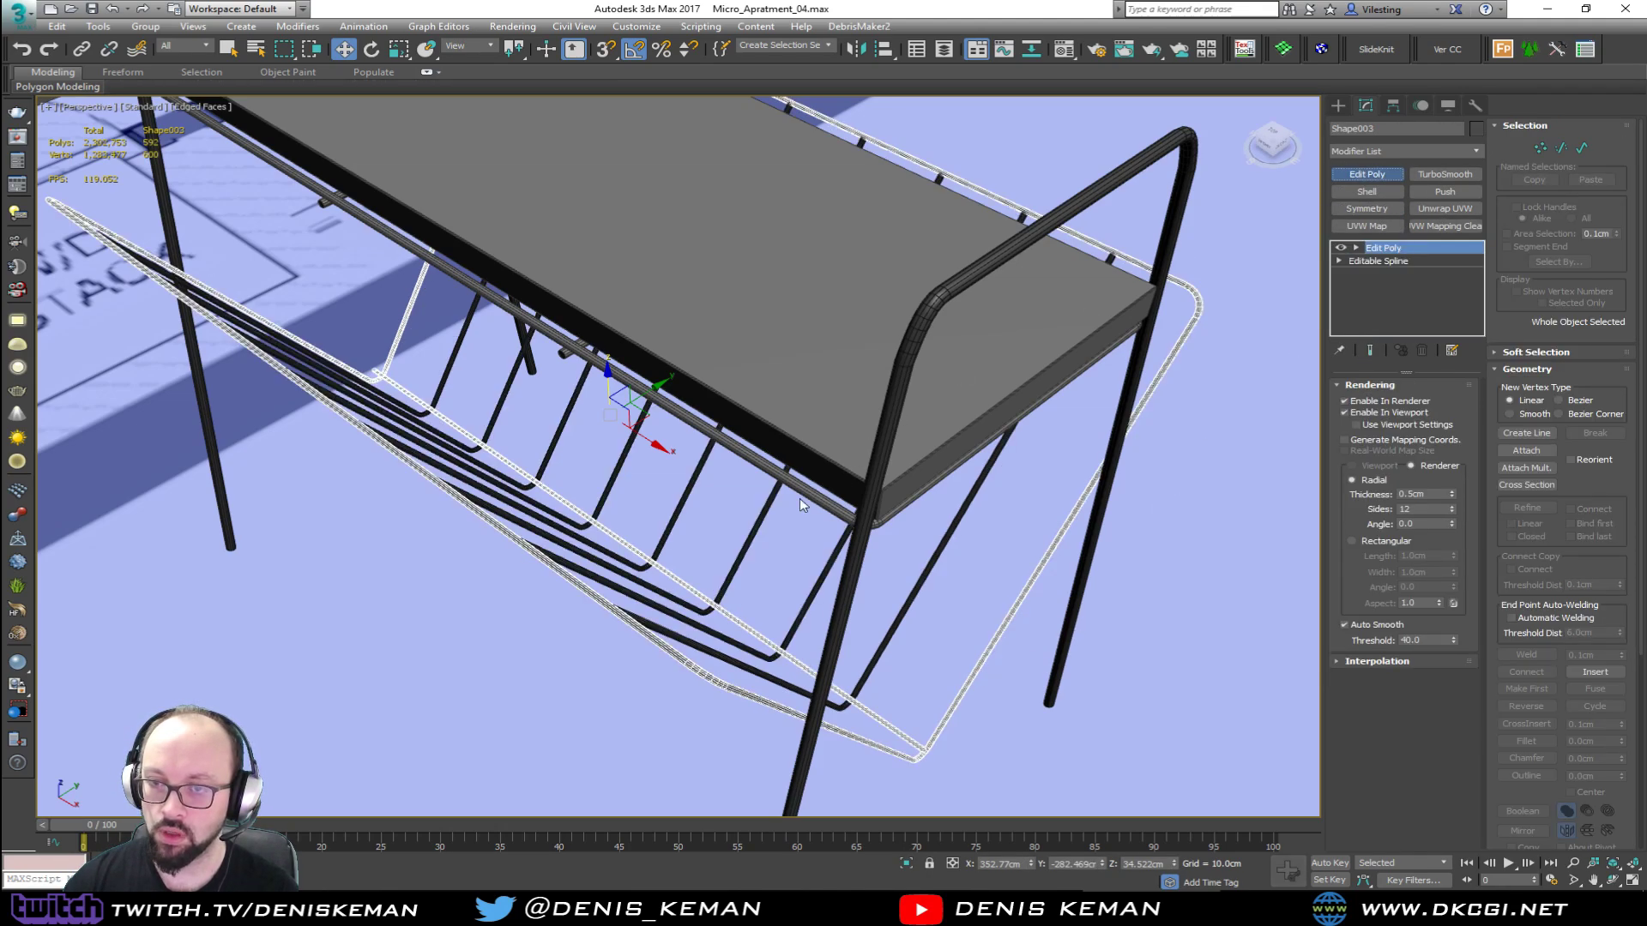
Step: Add an Edit Poly modifier to the rectangular wire frame beneath the tabletop
{"action": "left_click", "coordinate": [800, 491]}
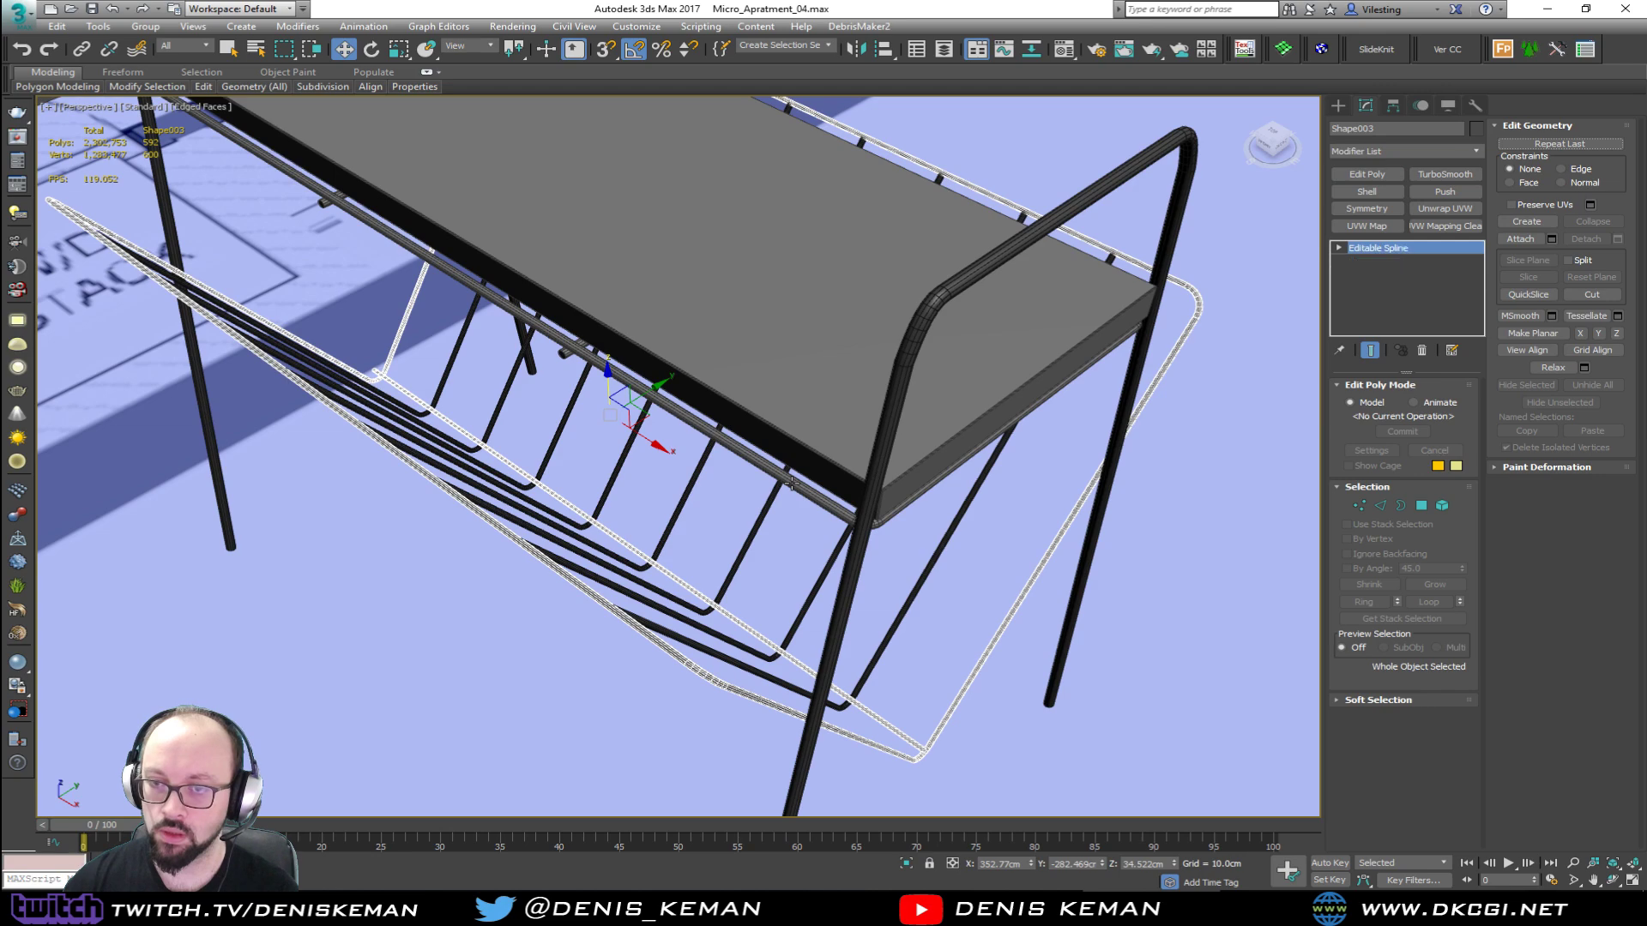
{"action": "left_click", "coordinate": [1370, 183]}
{"action": "key", "text": "z"}
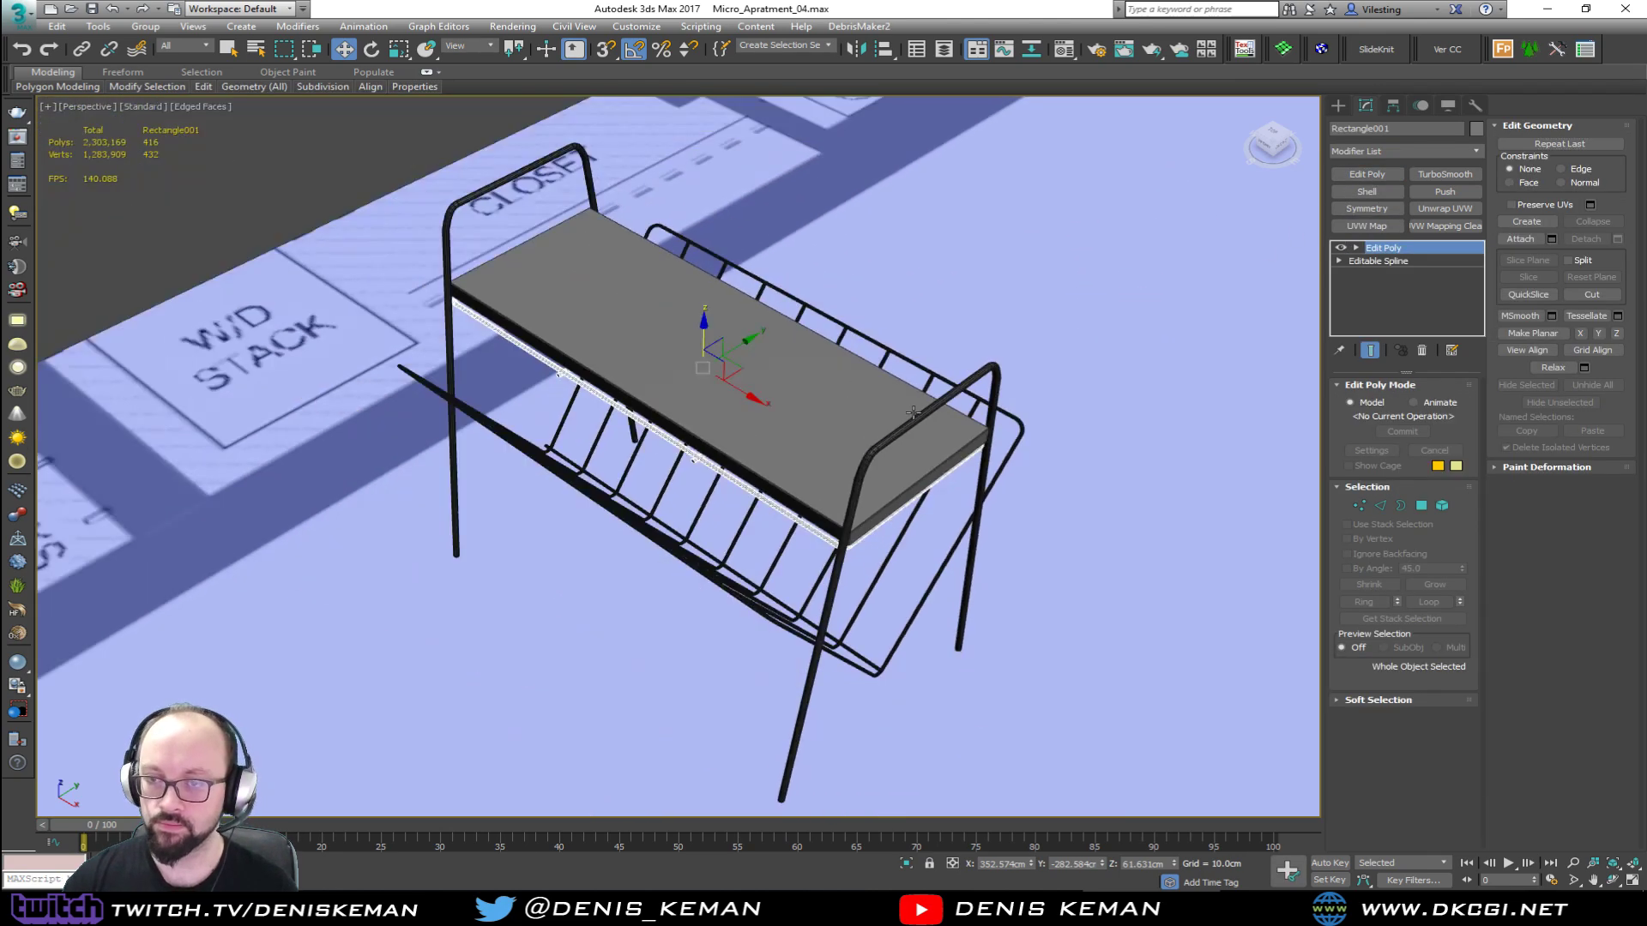
Step: Rename the near leg frame as WireTable_01
{"action": "middle_click_drag", "start_coordinate": [914, 412], "coordinate": [946, 582], "text": "alt"}
{"action": "left_click", "coordinate": [974, 642]}
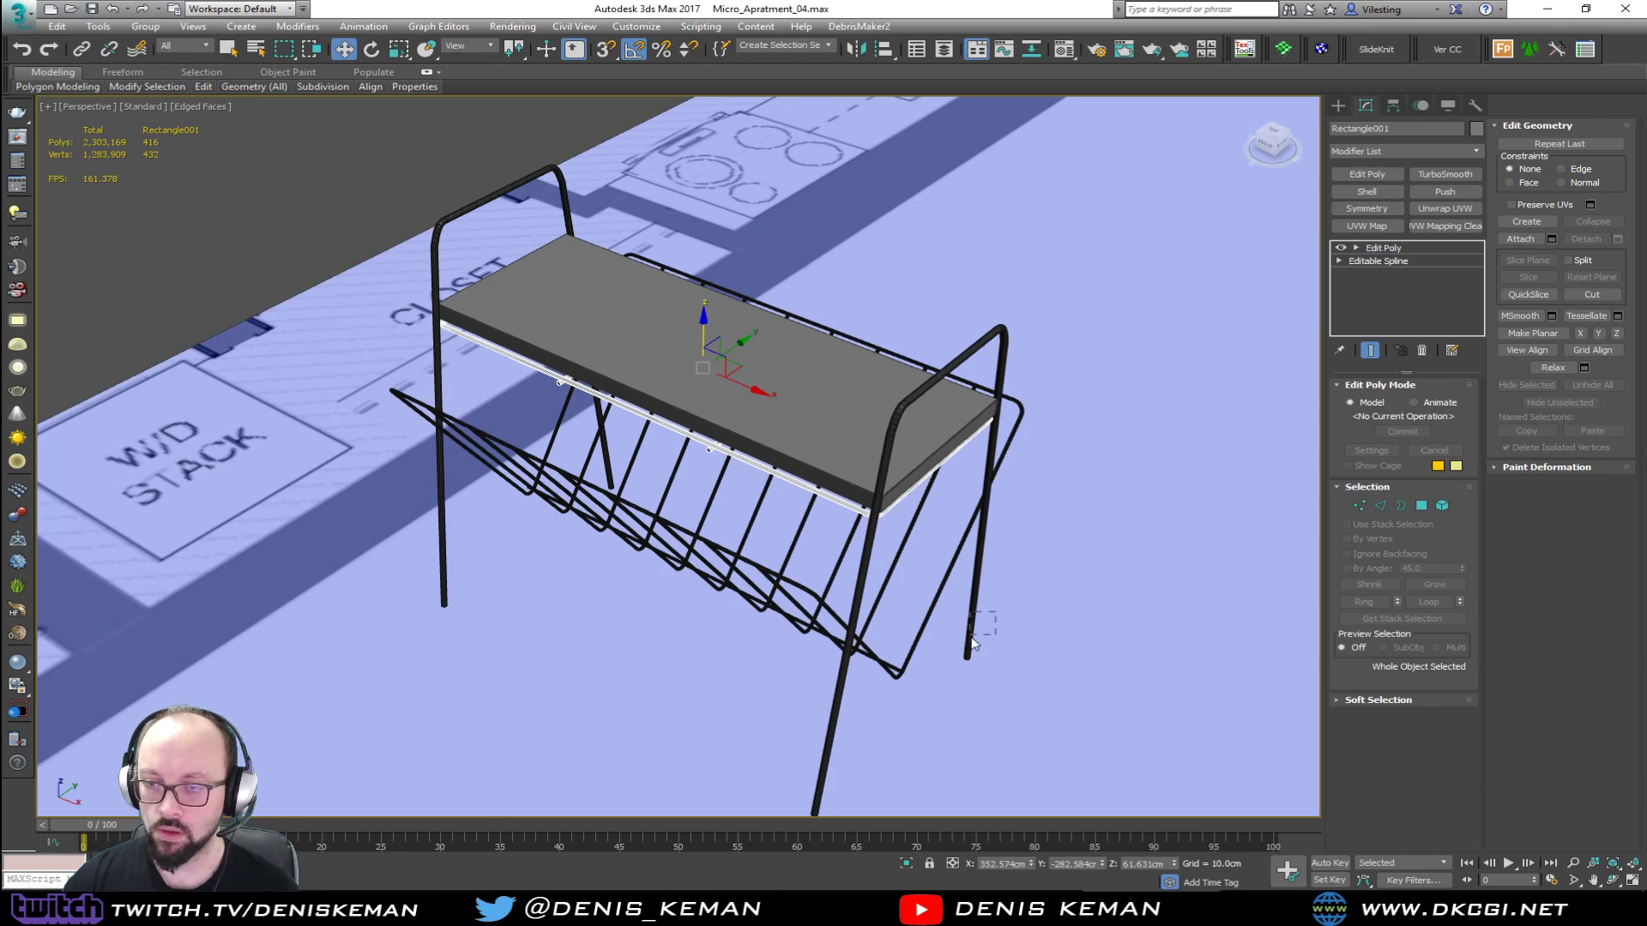
{"action": "left_click", "coordinate": [1361, 129]}
{"action": "type", "text": "WireTable_"}
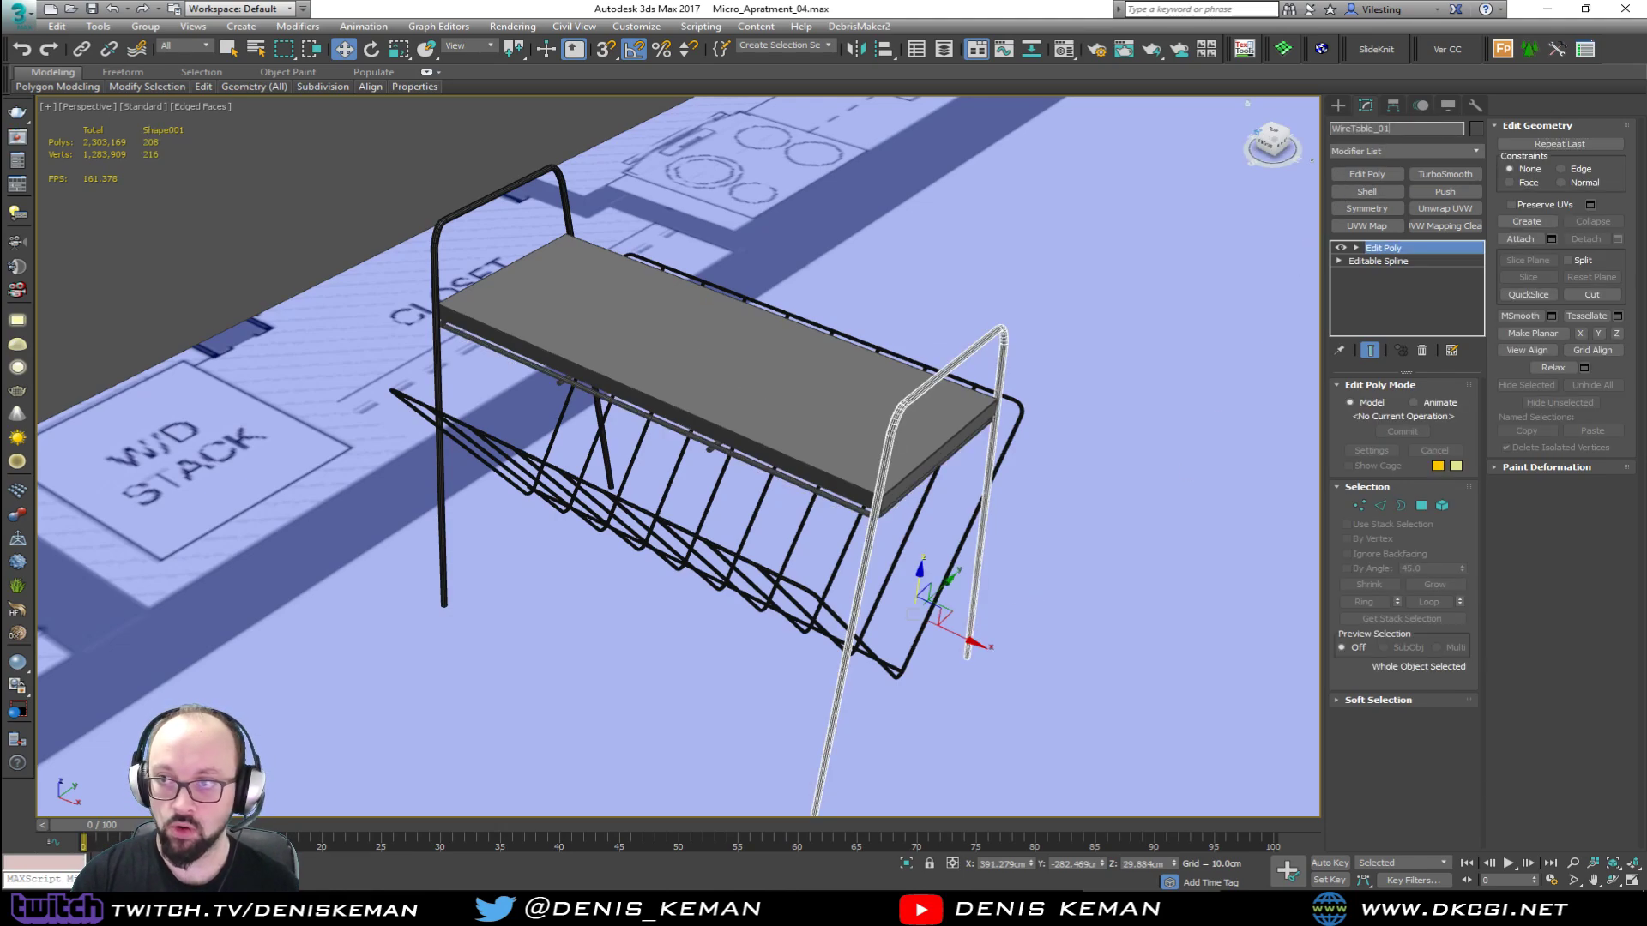
{"action": "key", "text": "Return"}
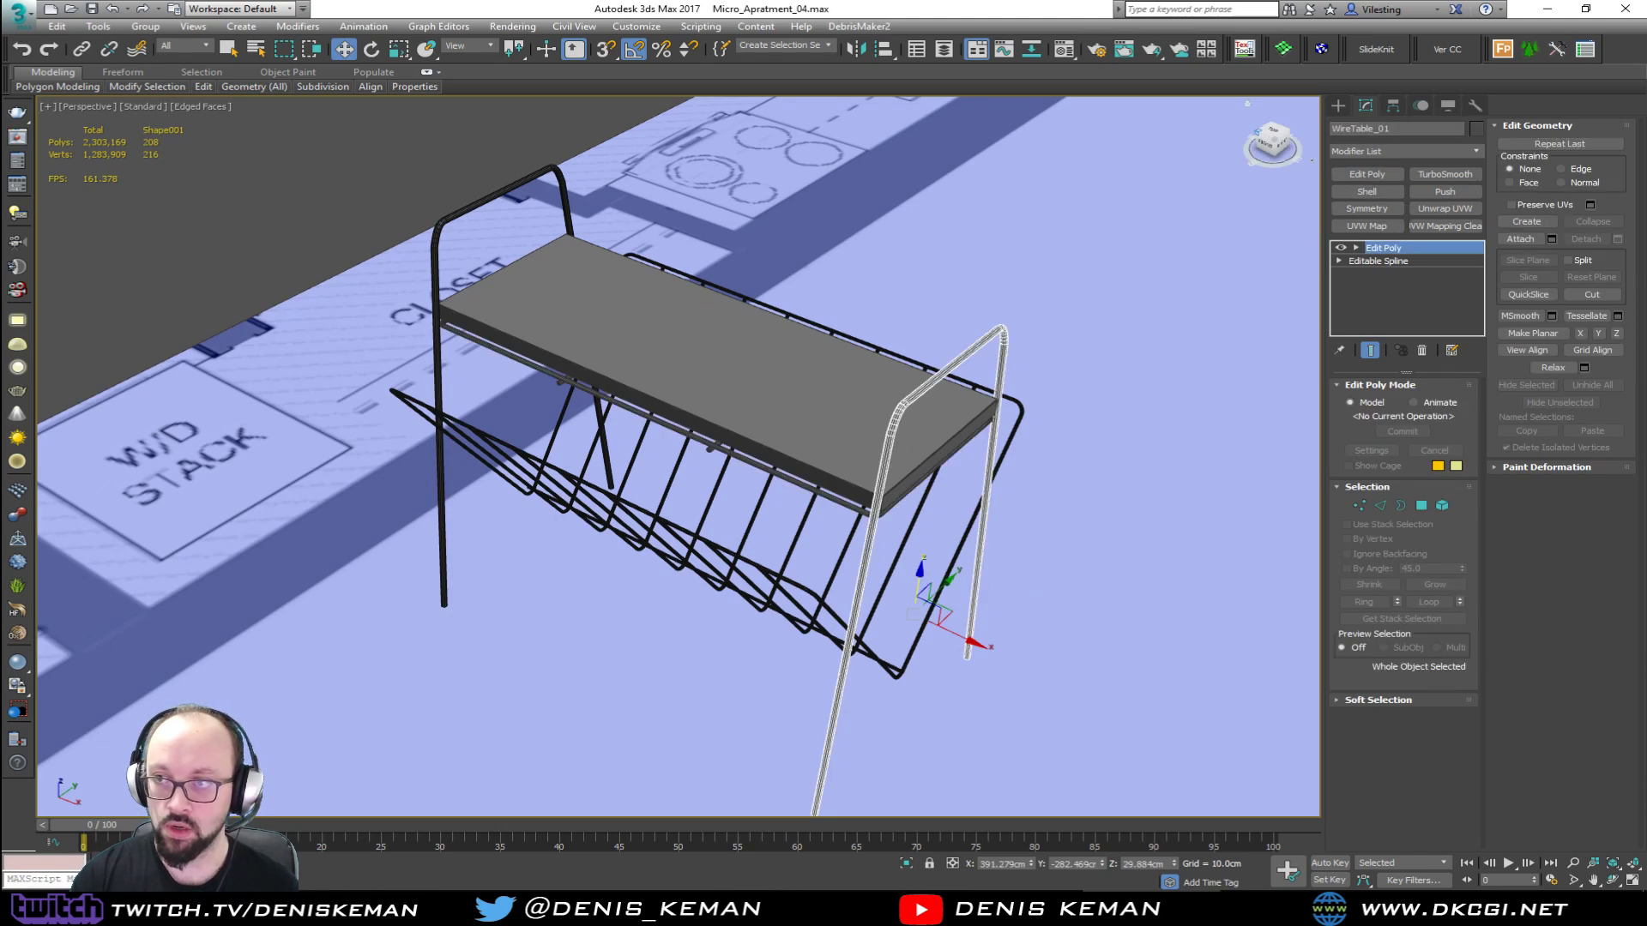
Step: Reuse the leg frame's name for the magazine rack's outer wire frame, naming it WireTable_02
{"action": "left_click", "coordinate": [1396, 125]}
{"action": "key", "text": "ctrl+c"}
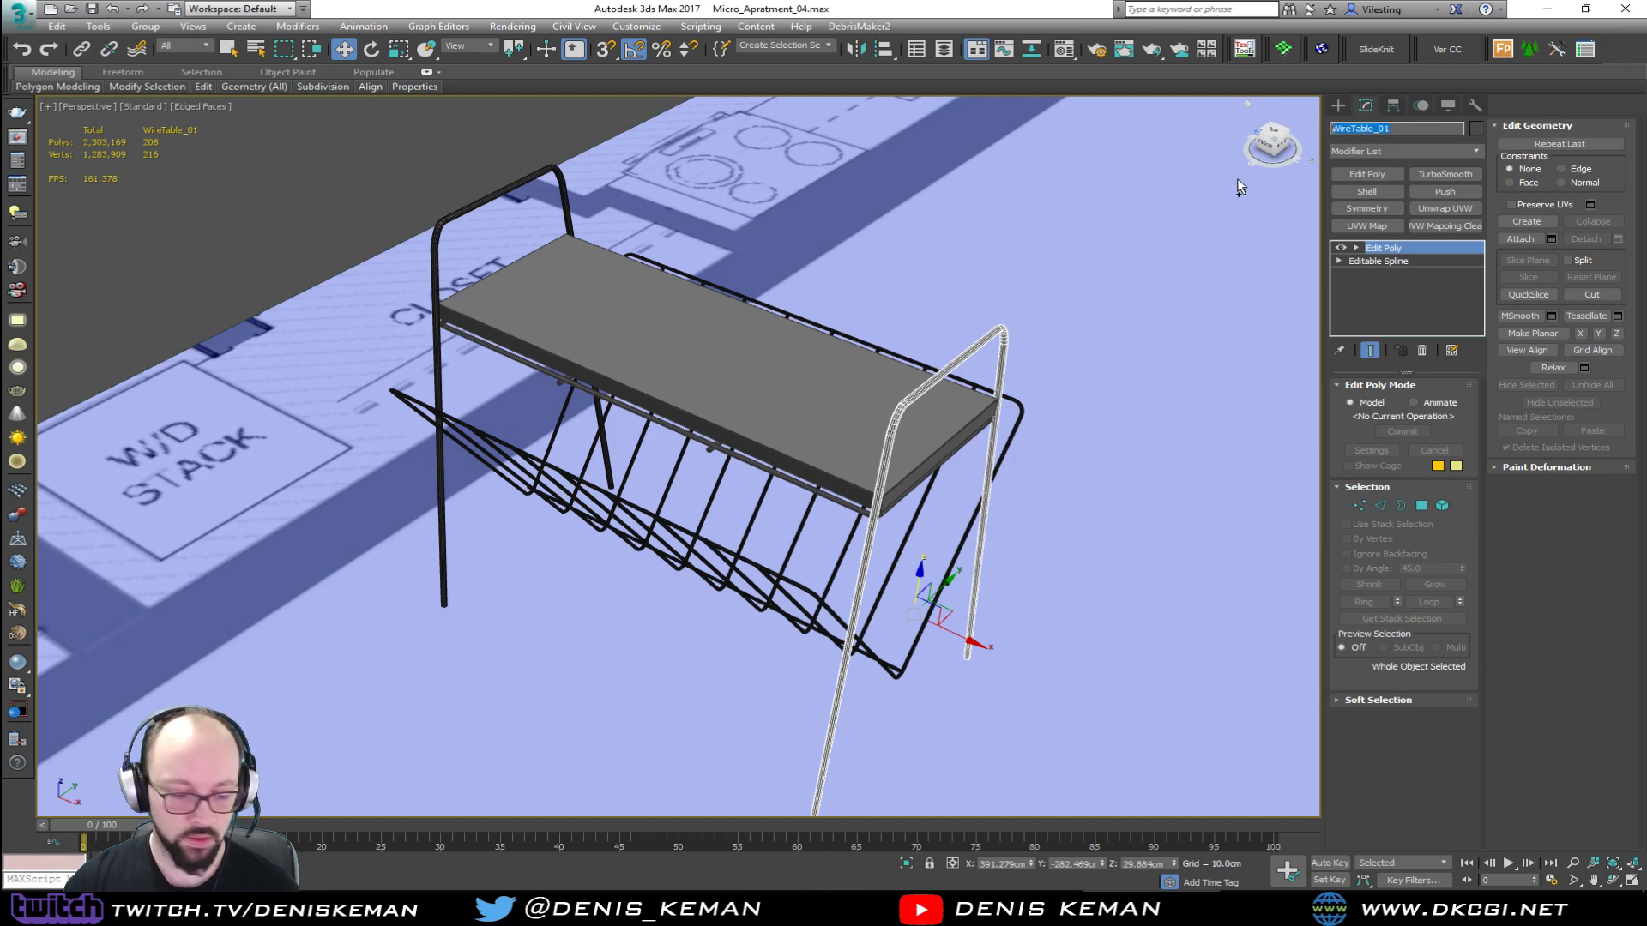
{"action": "left_click", "coordinate": [933, 607]}
{"action": "left_click_drag", "start_coordinate": [1420, 129], "coordinate": [1182, 133]}
{"action": "key", "text": "ctrl+v"}
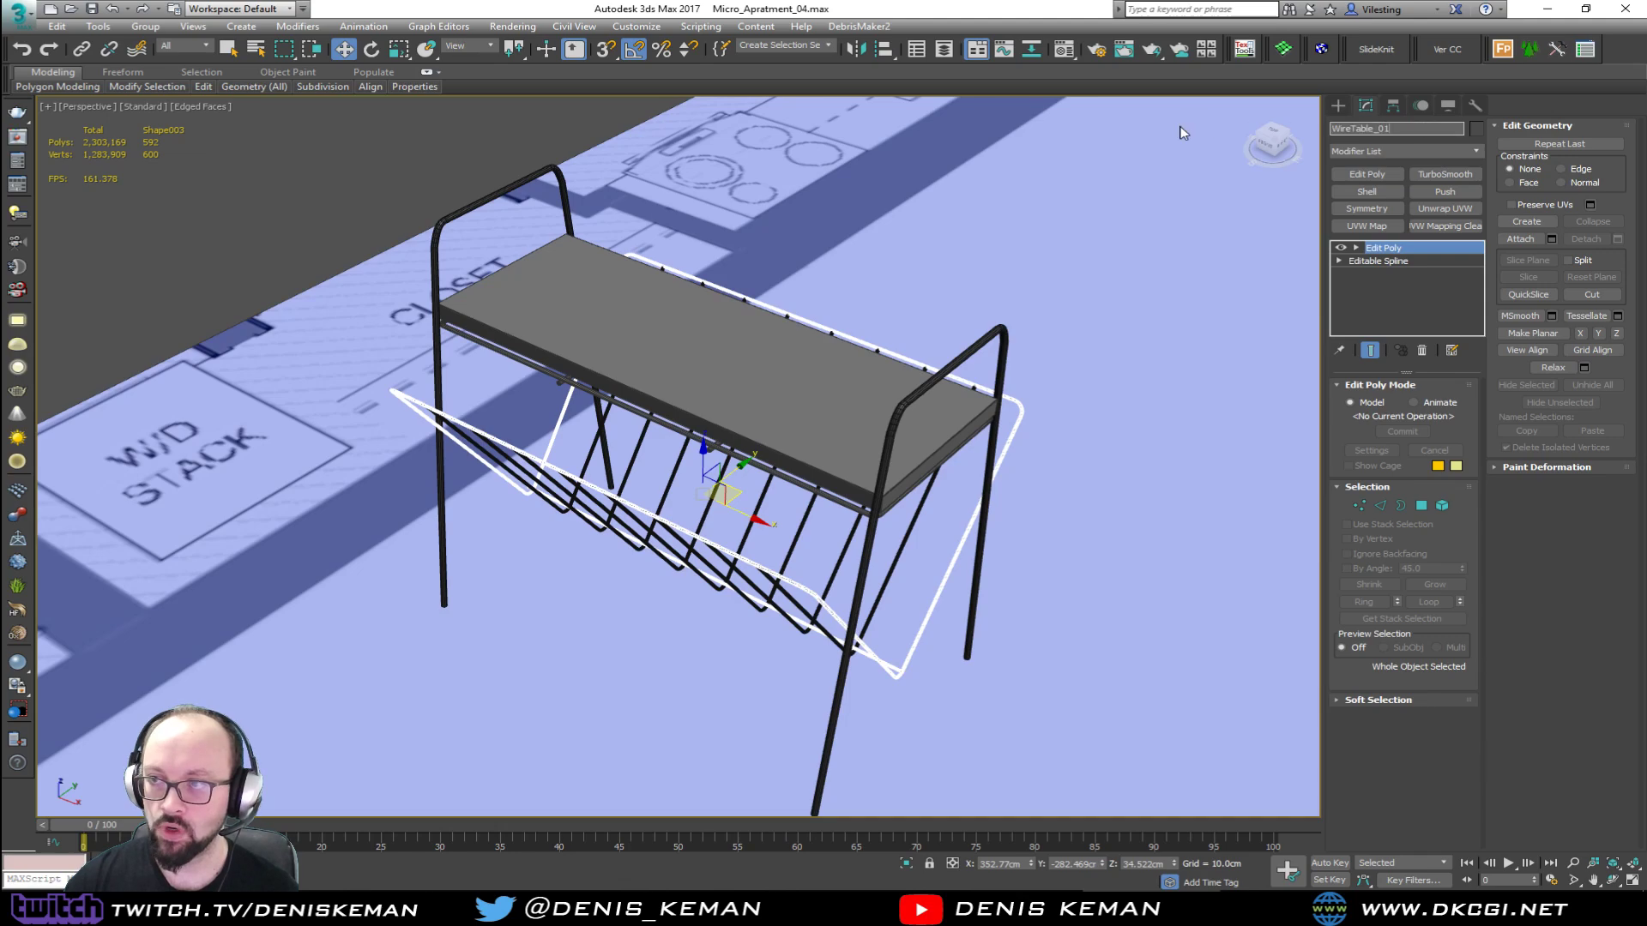
{"action": "key", "text": "BackSpace"}
{"action": "type", "text": "2"}
{"action": "key", "text": "Return"}
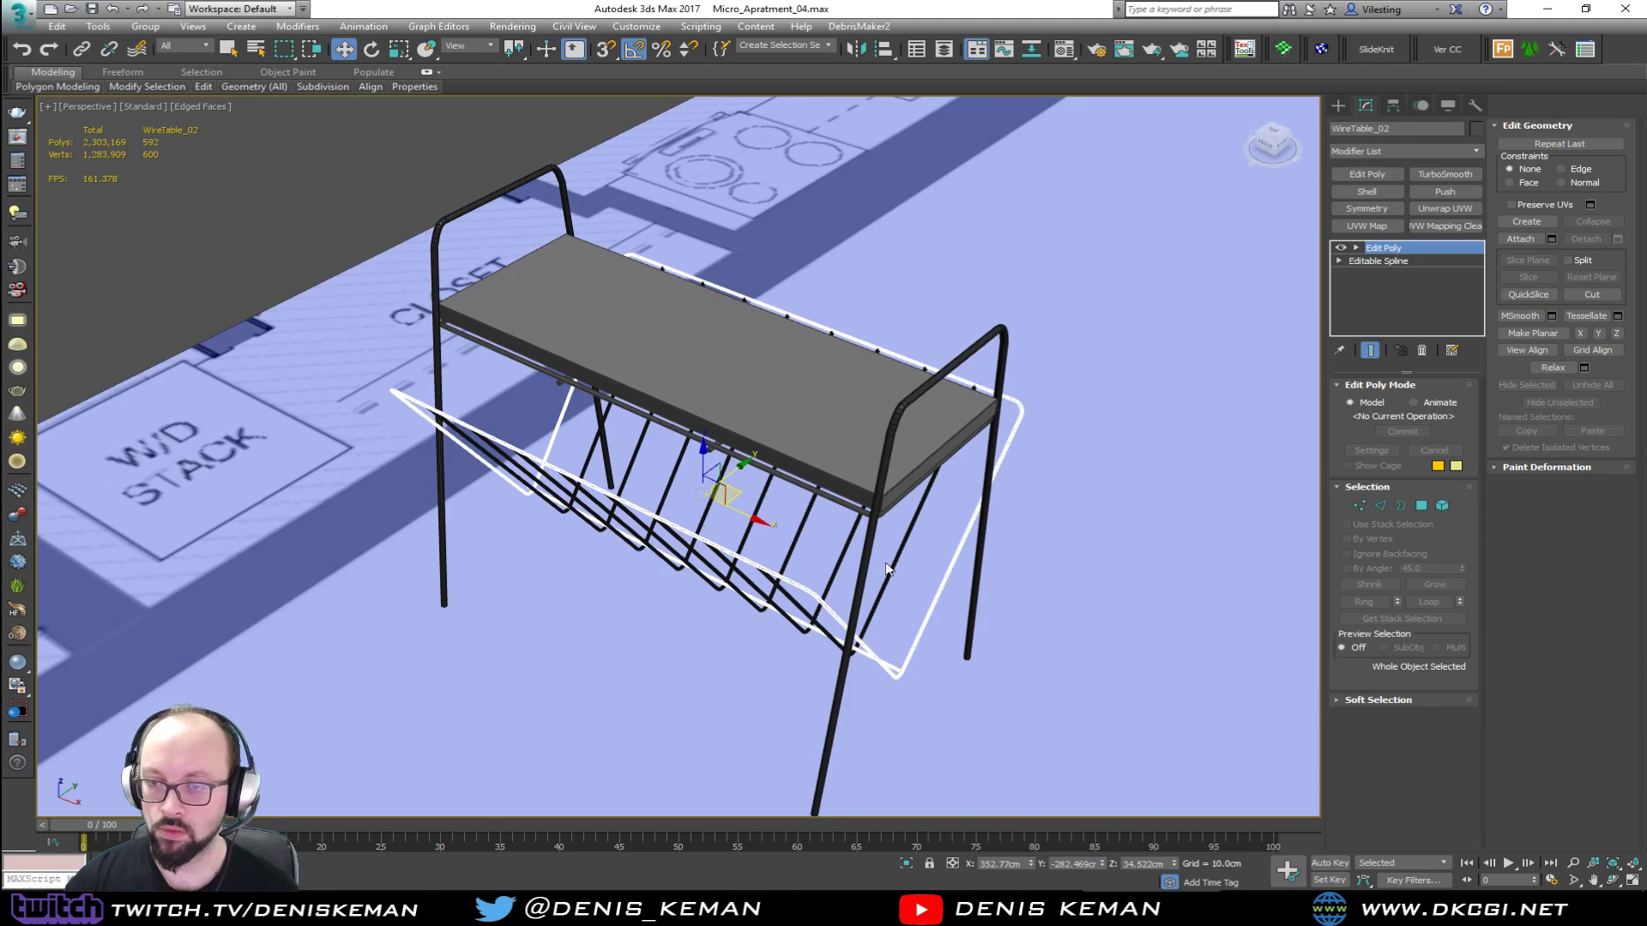
Step: Rename the magazine rack's inner wires as WireTable_03
{"action": "left_click", "coordinate": [892, 573]}
{"action": "left_click", "coordinate": [885, 561]}
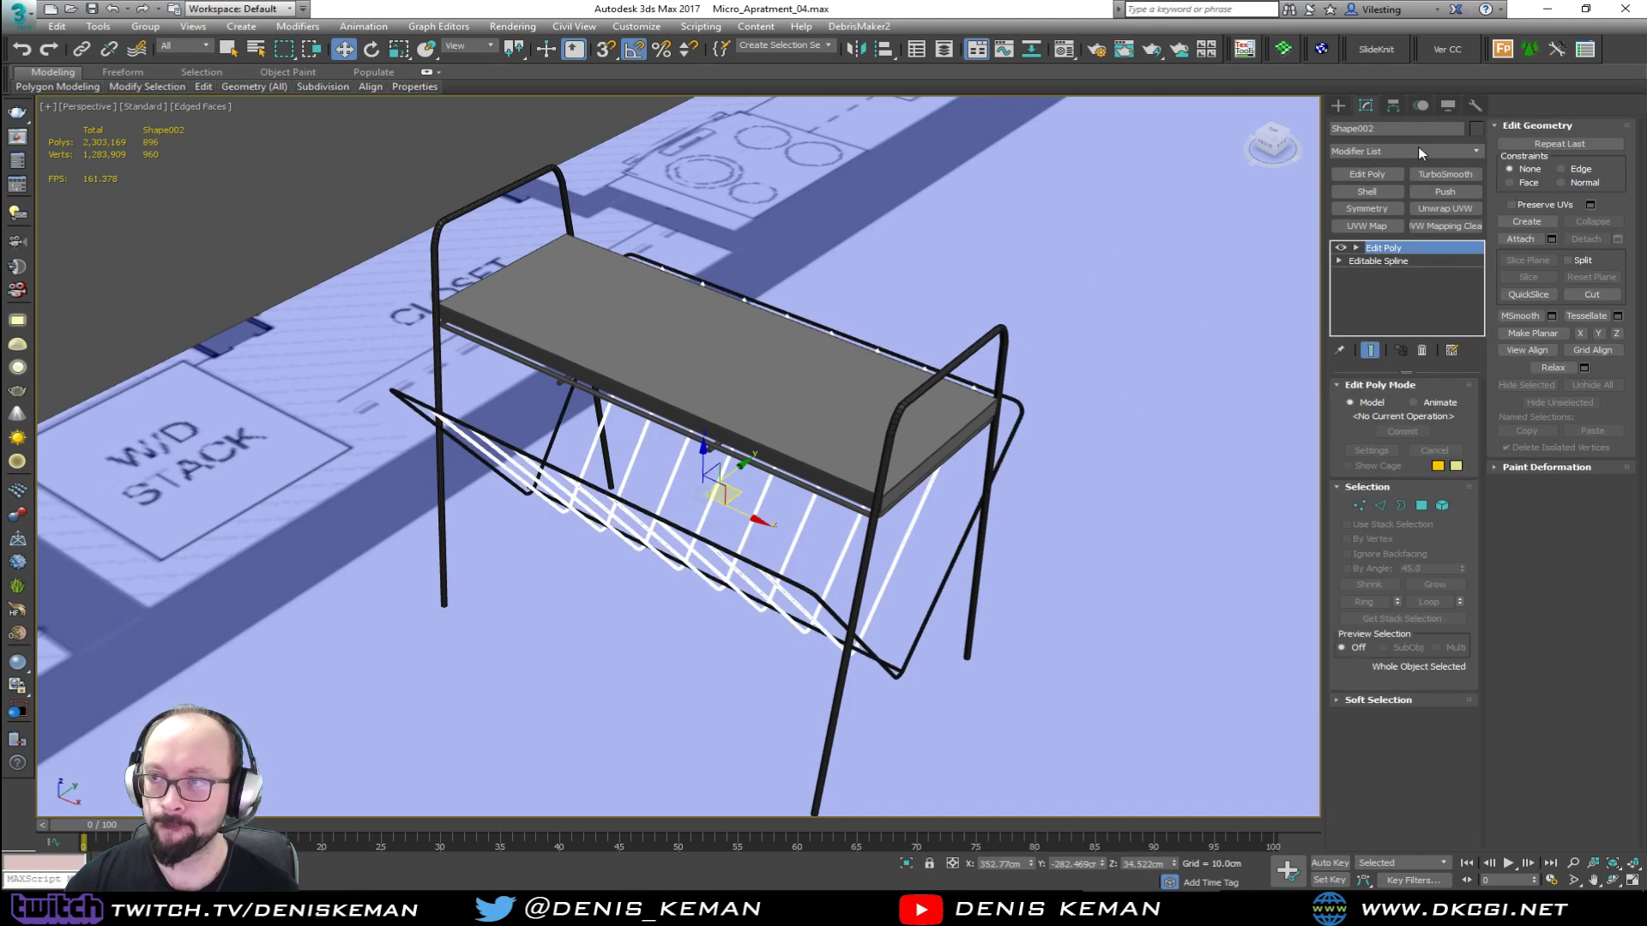
{"action": "left_click_drag", "start_coordinate": [1420, 129], "coordinate": [1259, 138]}
{"action": "key", "text": "ctrl+v"}
{"action": "key", "text": "BackSpace"}
{"action": "type", "text": "3"}
{"action": "key", "text": "Return"}
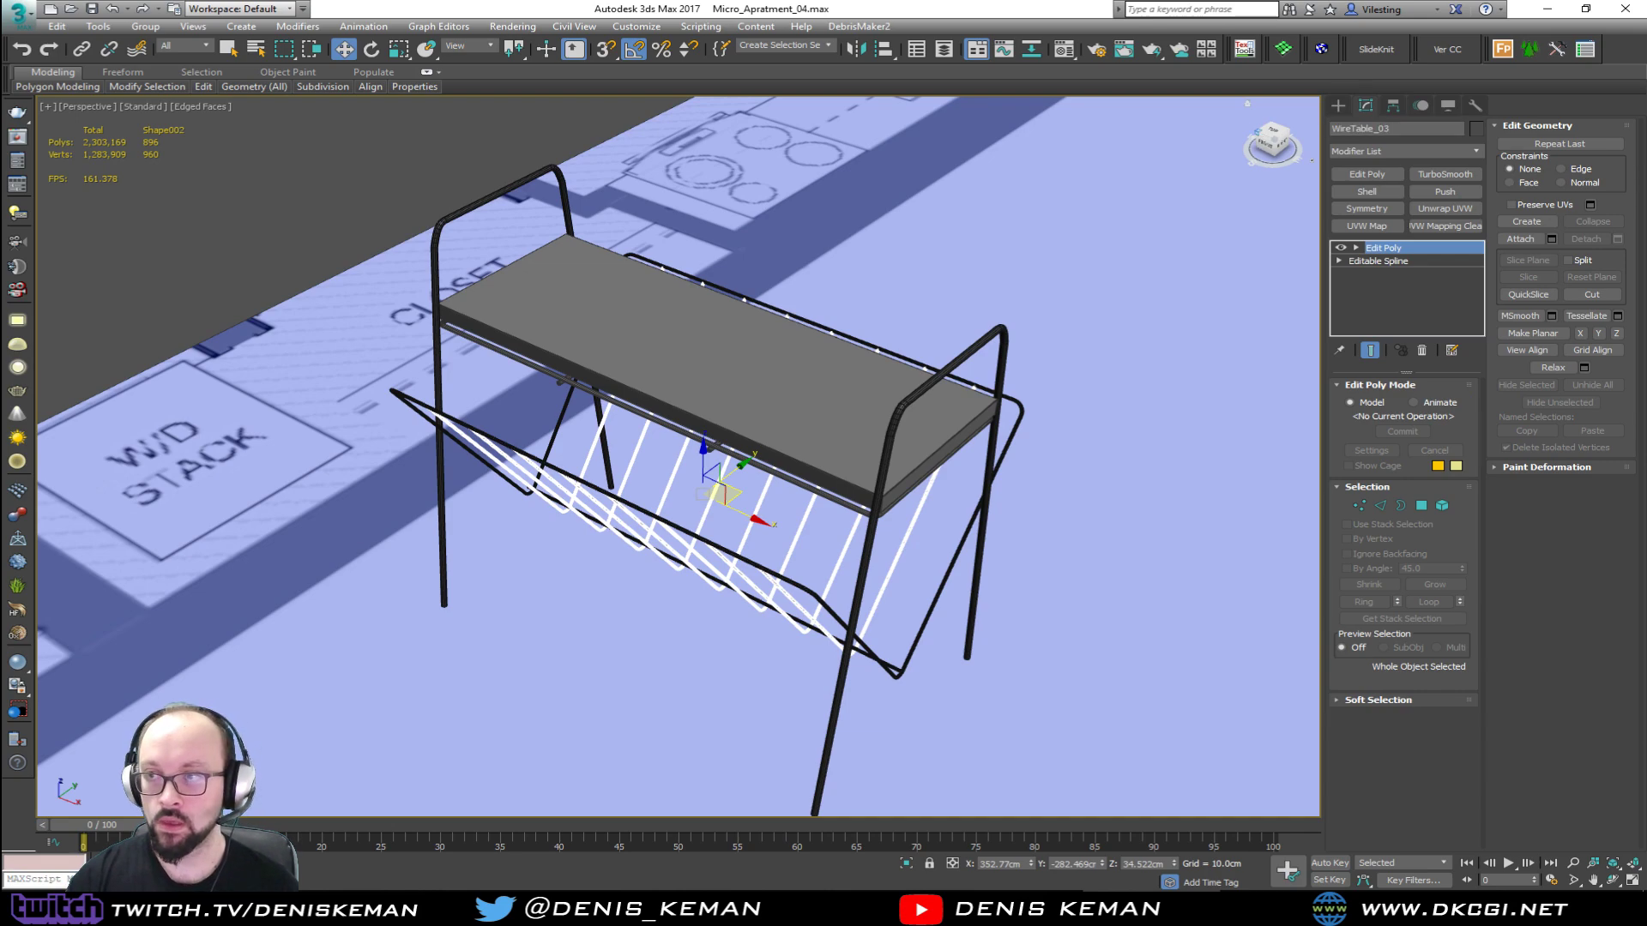
Step: Rename the rectangular frame beneath the tabletop as WireTable_04
{"action": "left_click", "coordinate": [822, 498]}
{"action": "left_click_drag", "start_coordinate": [1420, 129], "coordinate": [1291, 124]}
{"action": "key", "text": "ctrl+v"}
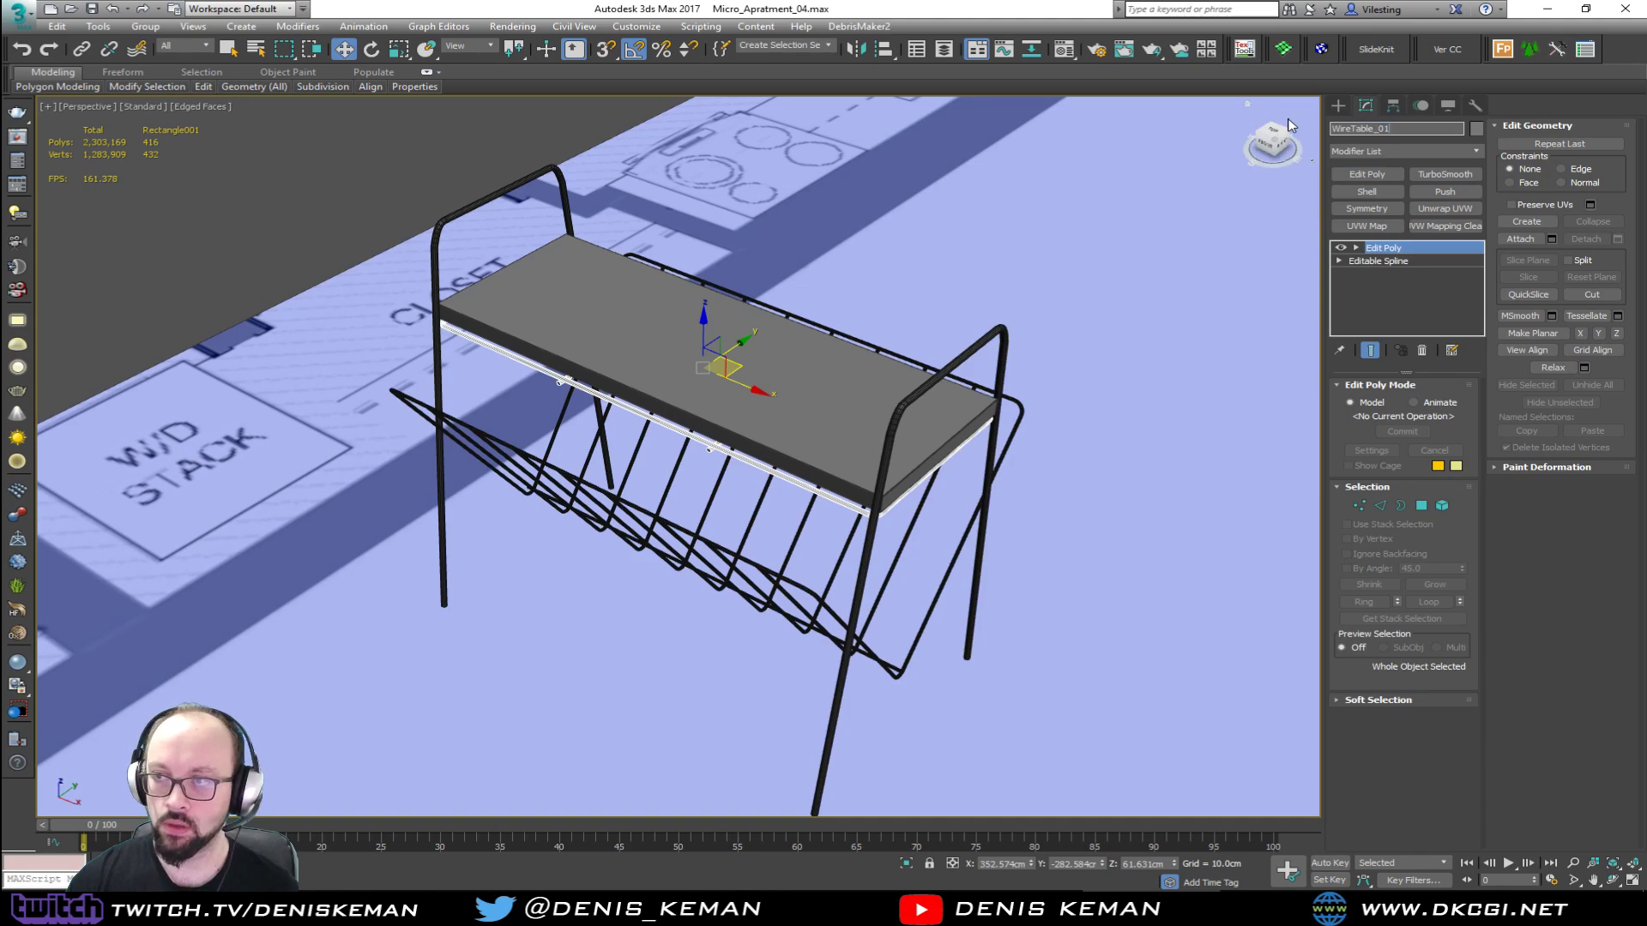
{"action": "key", "text": "Return"}
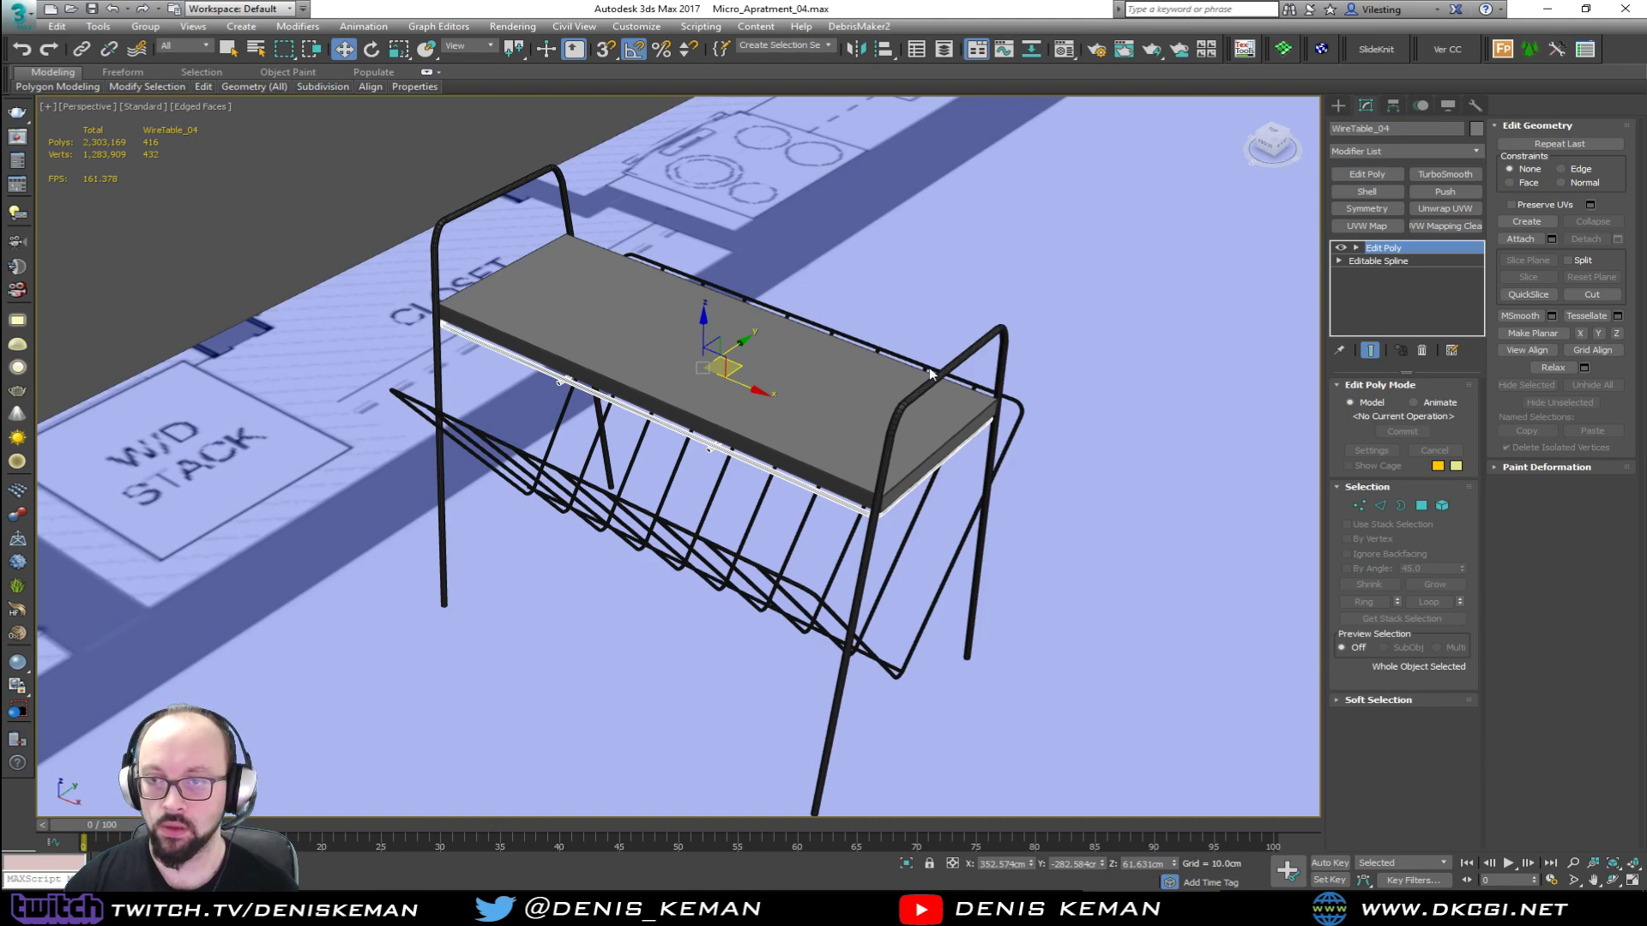
Step: Rename the chamfered tabletop as WireTable_05
{"action": "left_click", "coordinate": [894, 378]}
{"action": "left_click_drag", "start_coordinate": [1409, 129], "coordinate": [1280, 136]}
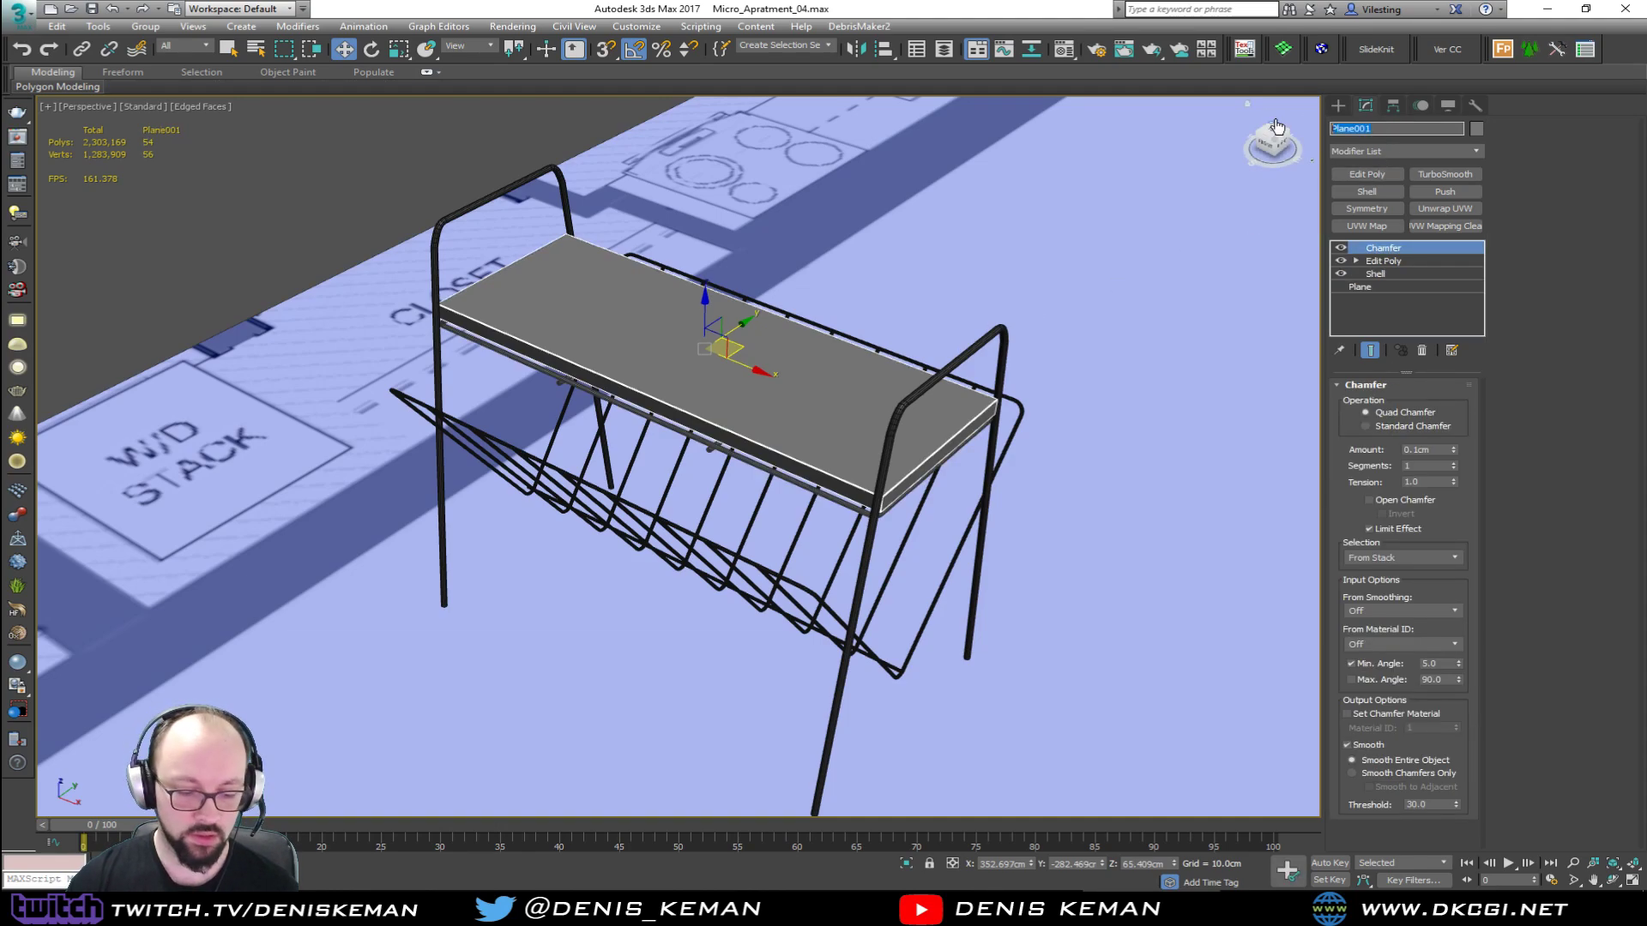
{"action": "key", "text": "ctrl+v"}
{"action": "key", "text": "BackSpace"}
{"action": "type", "text": "5"}
{"action": "key", "text": "Return"}
Step: Group all parts of the side table under the name WireTable
{"action": "middle_click_drag", "start_coordinate": [906, 309], "coordinate": [951, 344], "text": "alt"}
{"action": "left_click_drag", "start_coordinate": [506, 596], "coordinate": [628, 493]}
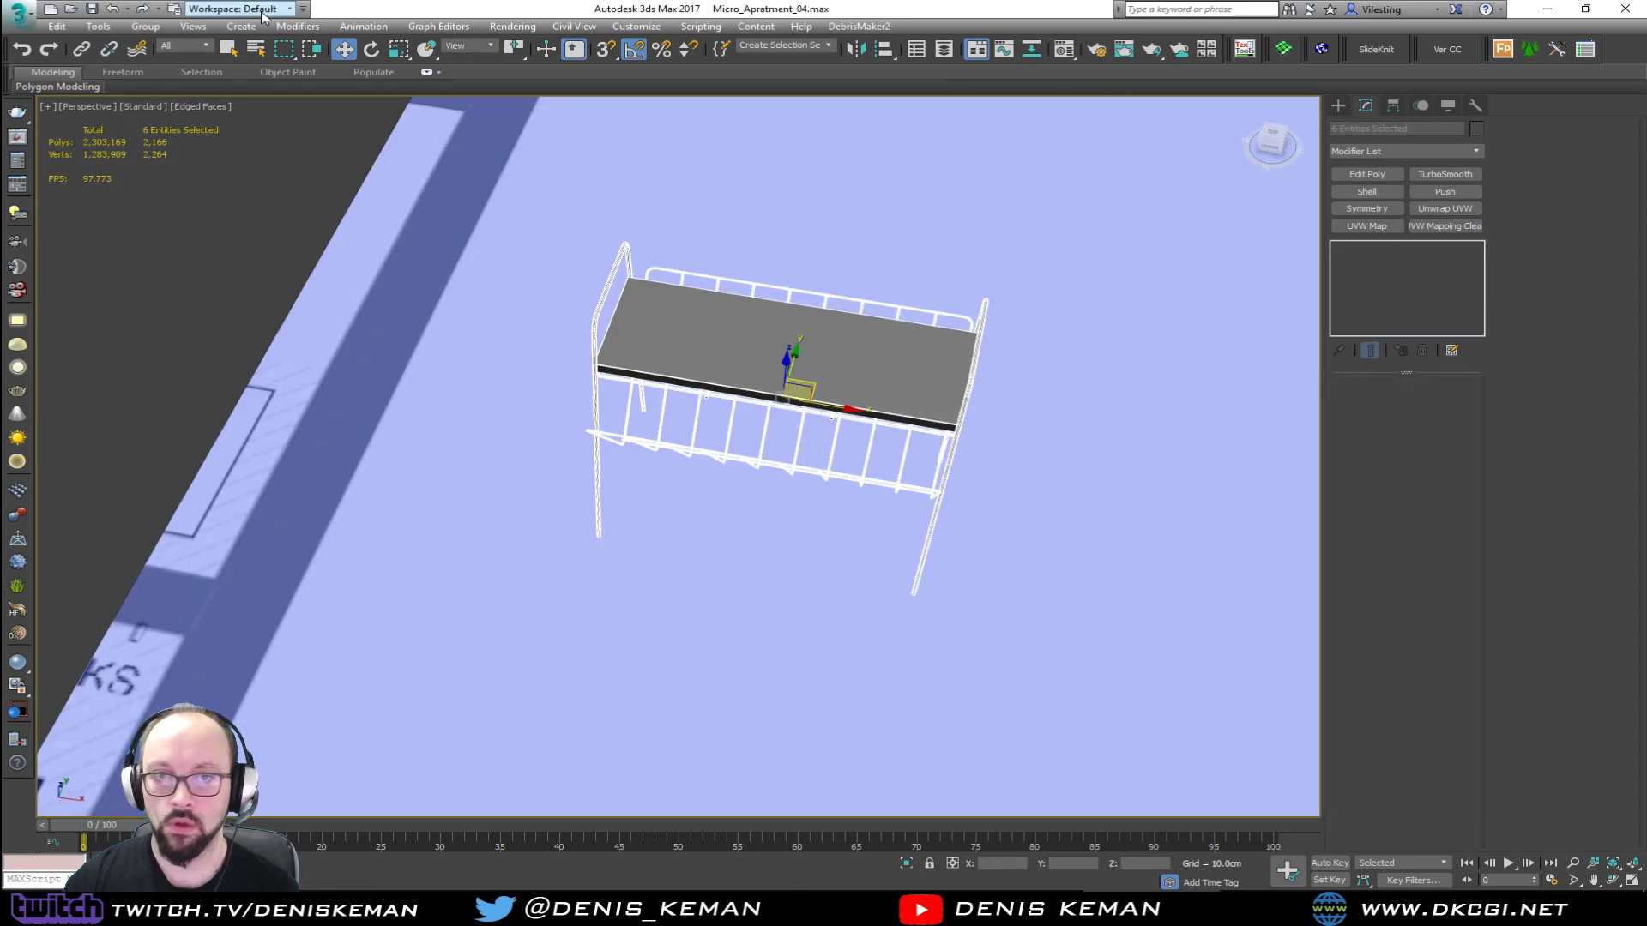
{"action": "left_click", "coordinate": [151, 32]}
{"action": "left_click", "coordinate": [156, 44]}
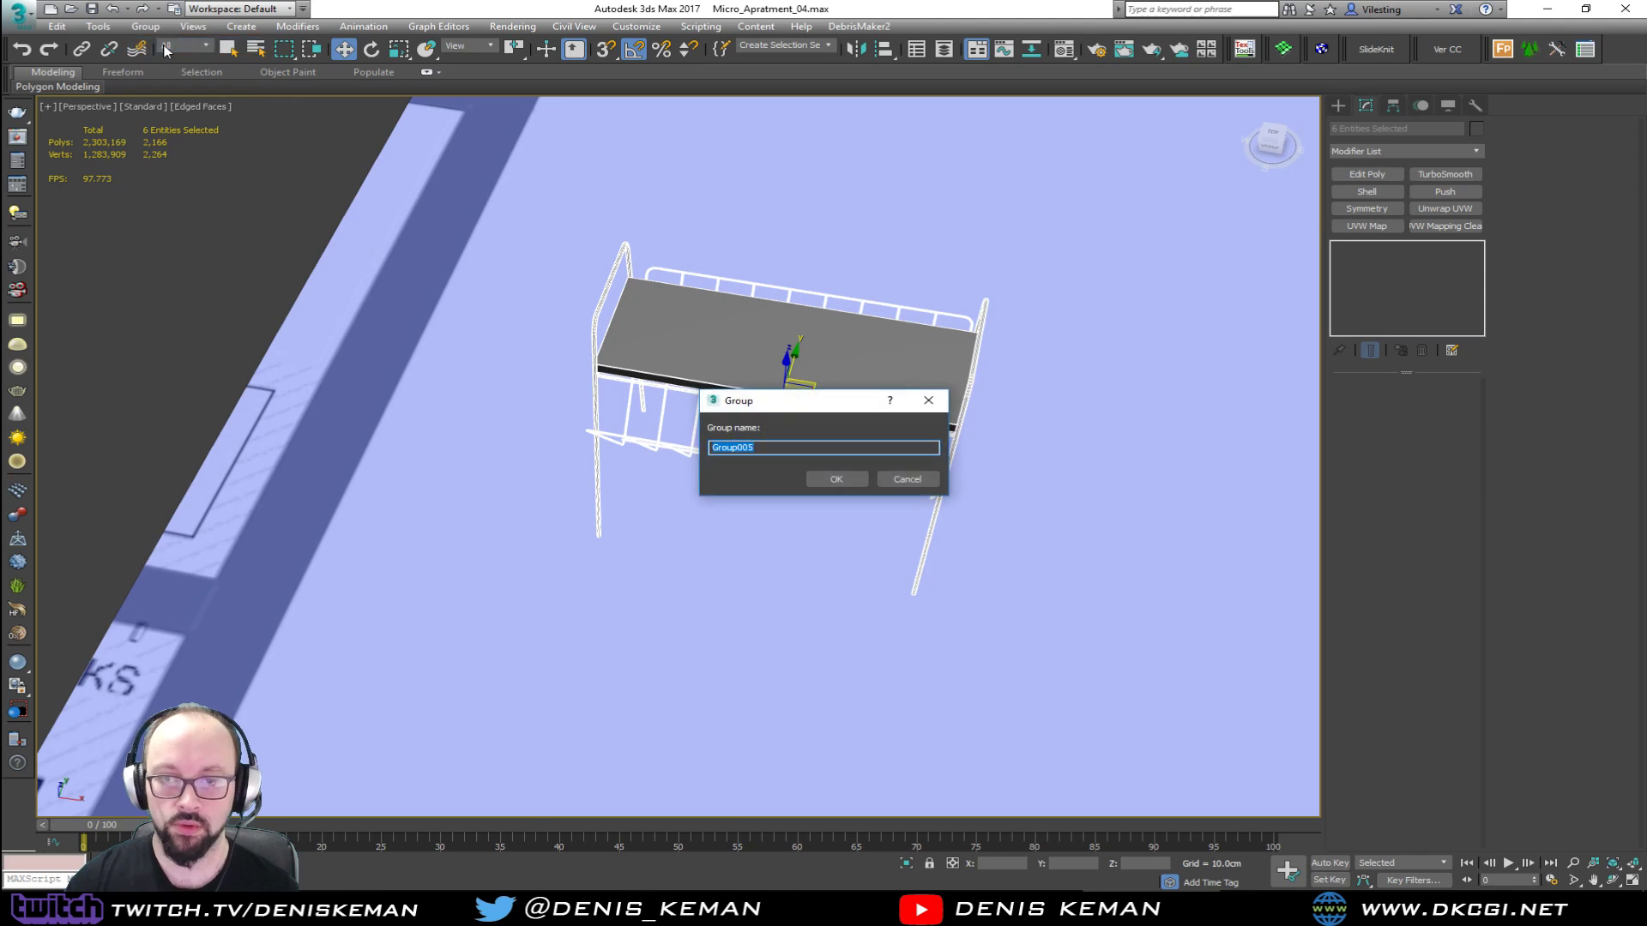
{"action": "type", "text": "WireTable"}
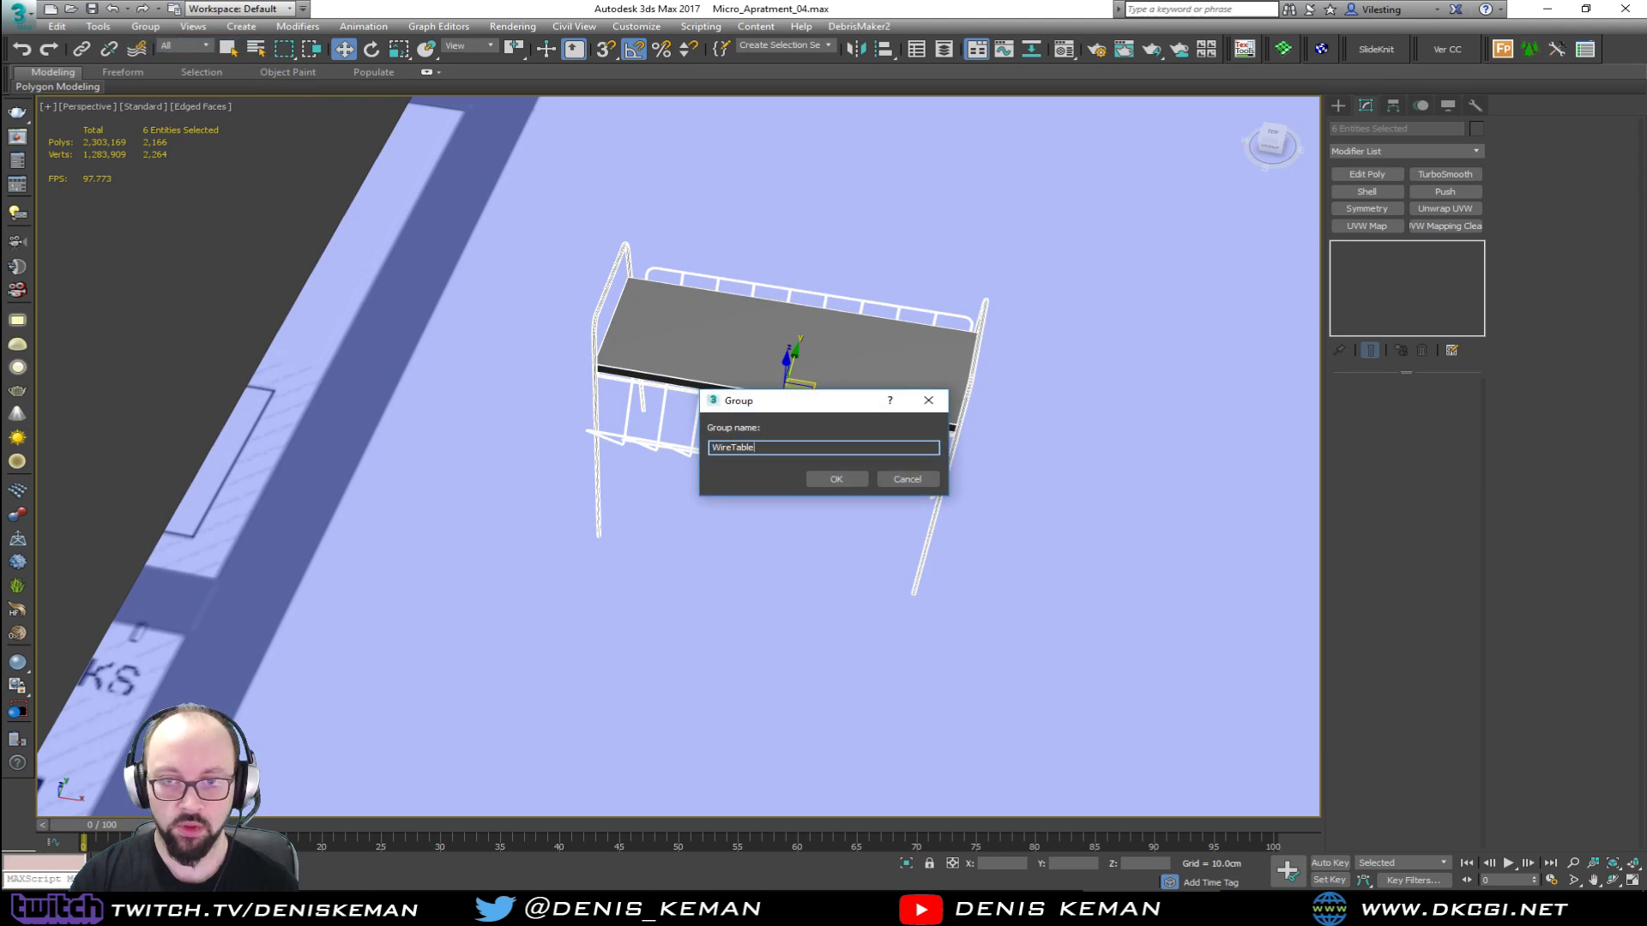
{"action": "key", "text": "Return"}
Step: Move the WireTable group into the apartment's entrance niche below the coat hanger, to about X 142.9 and Y -345.1 cm
{"action": "middle_click_drag", "start_coordinate": [434, 183], "coordinate": [893, 371], "text": "alt"}
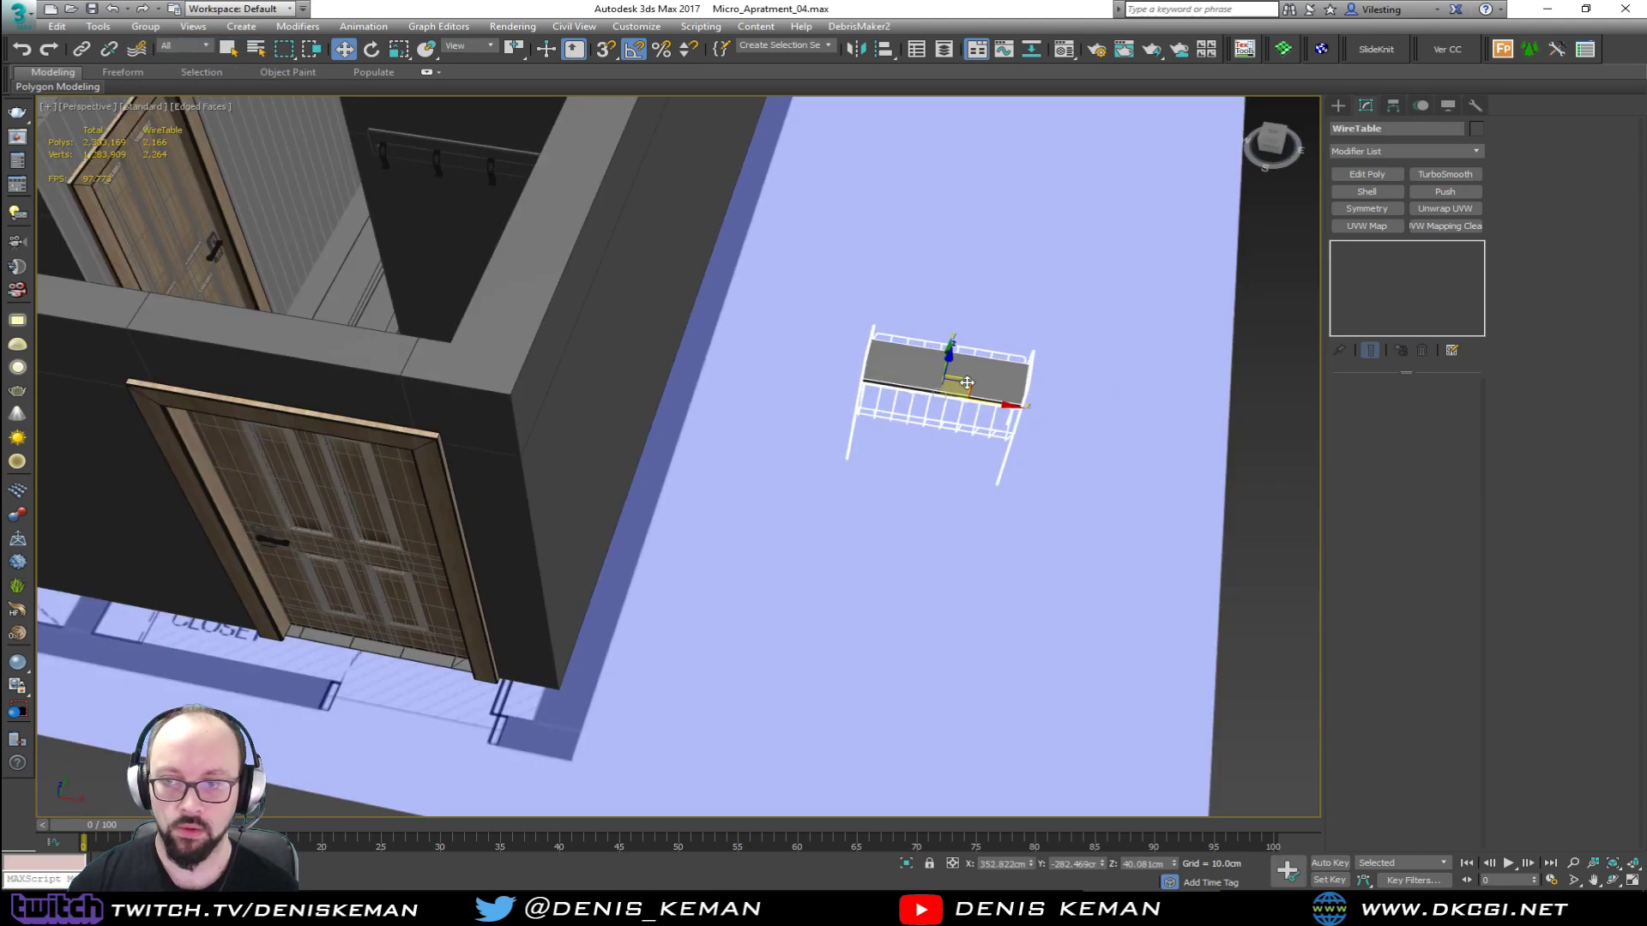
{"action": "left_click_drag", "start_coordinate": [967, 383], "coordinate": [425, 369]}
{"action": "key", "text": "z"}
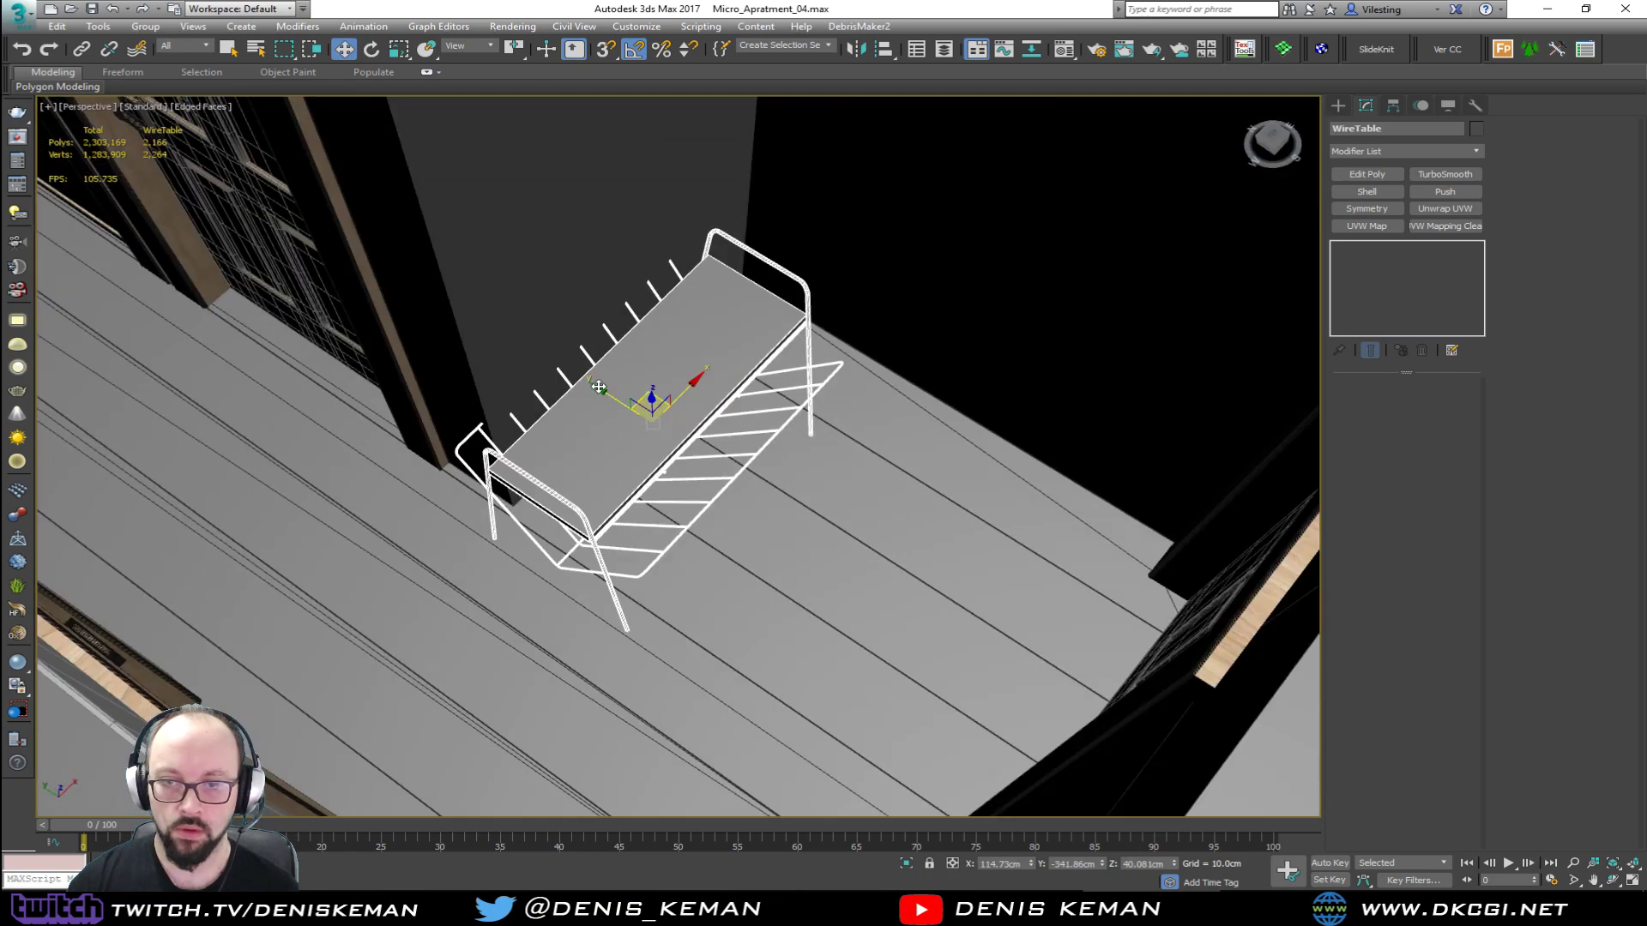
{"action": "mouse_move", "coordinate": [596, 380]}
{"action": "middle_mouse_down", "text": "alt"}
{"action": "mouse_move", "coordinate": [626, 342]}
{"action": "mouse_move", "coordinate": [598, 376]}
{"action": "middle_mouse_up", "text": "alt"}
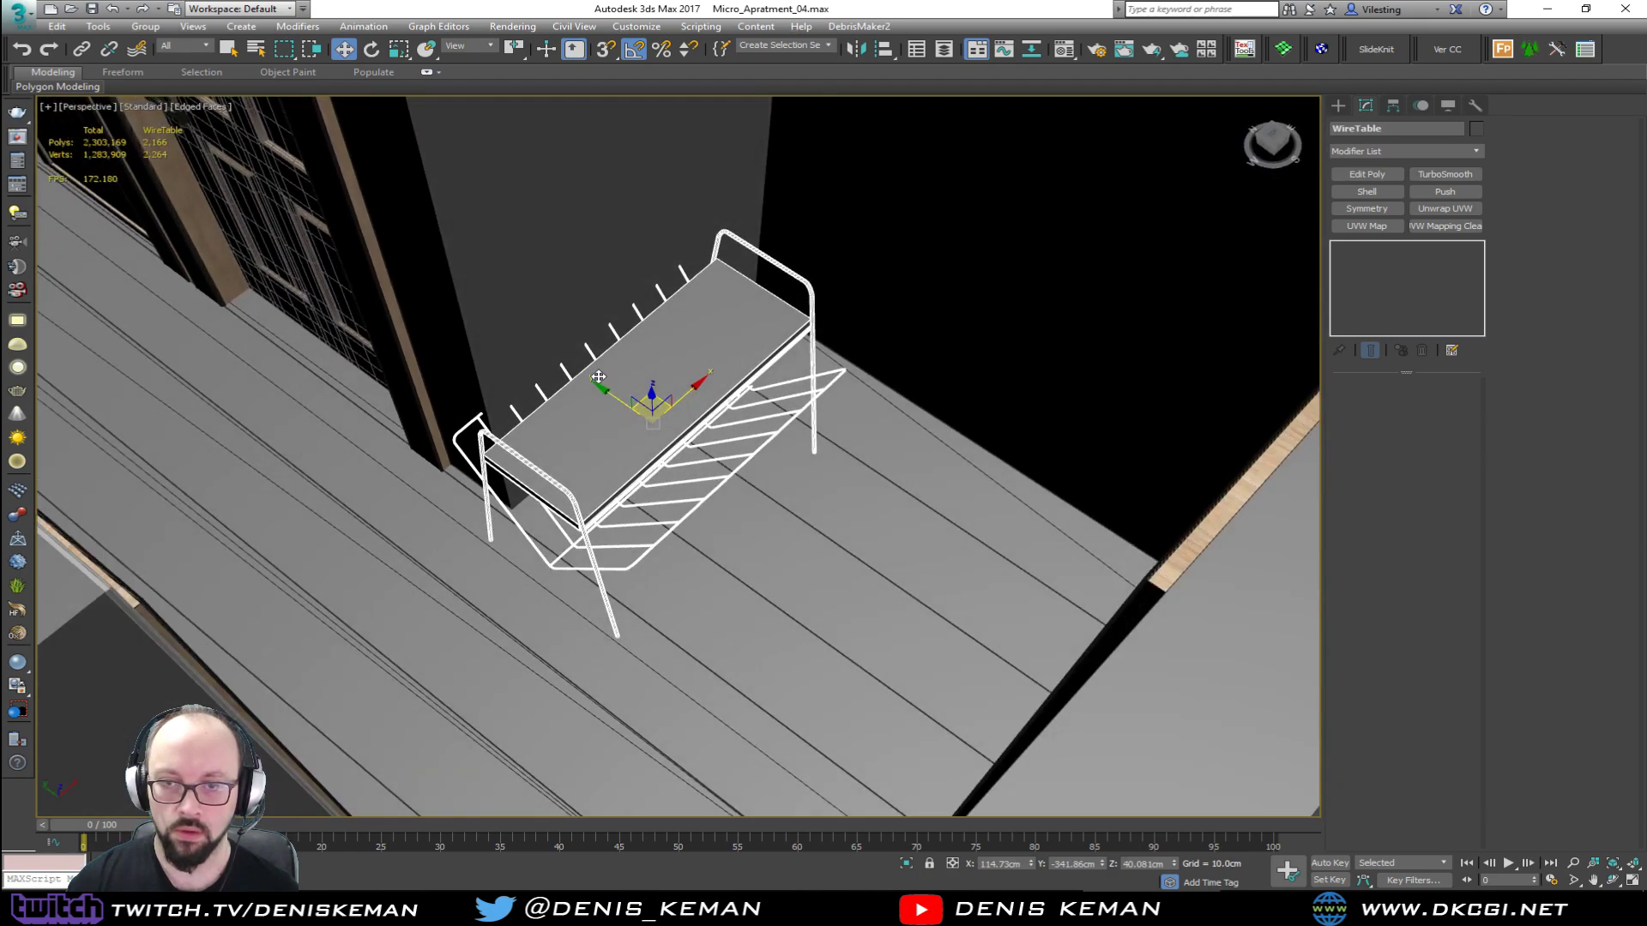
{"action": "left_click_drag", "start_coordinate": [659, 400], "coordinate": [752, 334]}
{"action": "key", "text": "z"}
{"action": "middle_click_drag", "start_coordinate": [752, 364], "coordinate": [732, 455], "text": "alt"}
{"action": "scroll", "coordinate": [662, 384], "scroll_direction": "down", "scroll_amount": 5}
Step: Isolate the entrance door opposite the table and show it maximized in the top view
{"action": "left_click", "coordinate": [777, 558]}
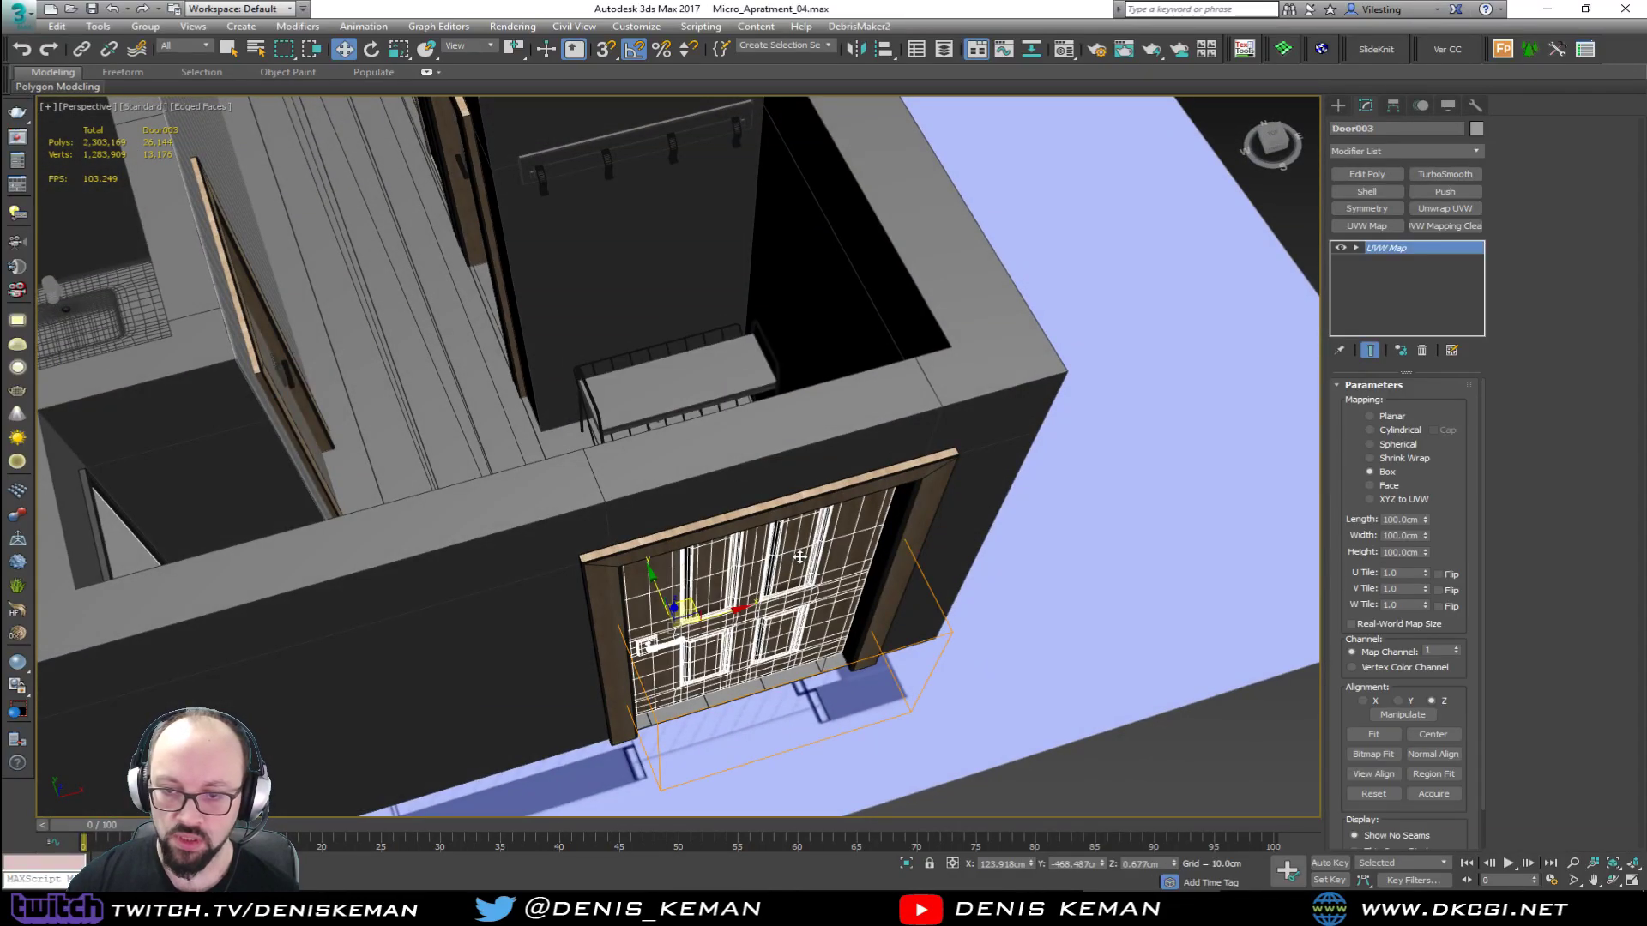
{"action": "middle_click_drag", "start_coordinate": [795, 558], "coordinate": [713, 638]}
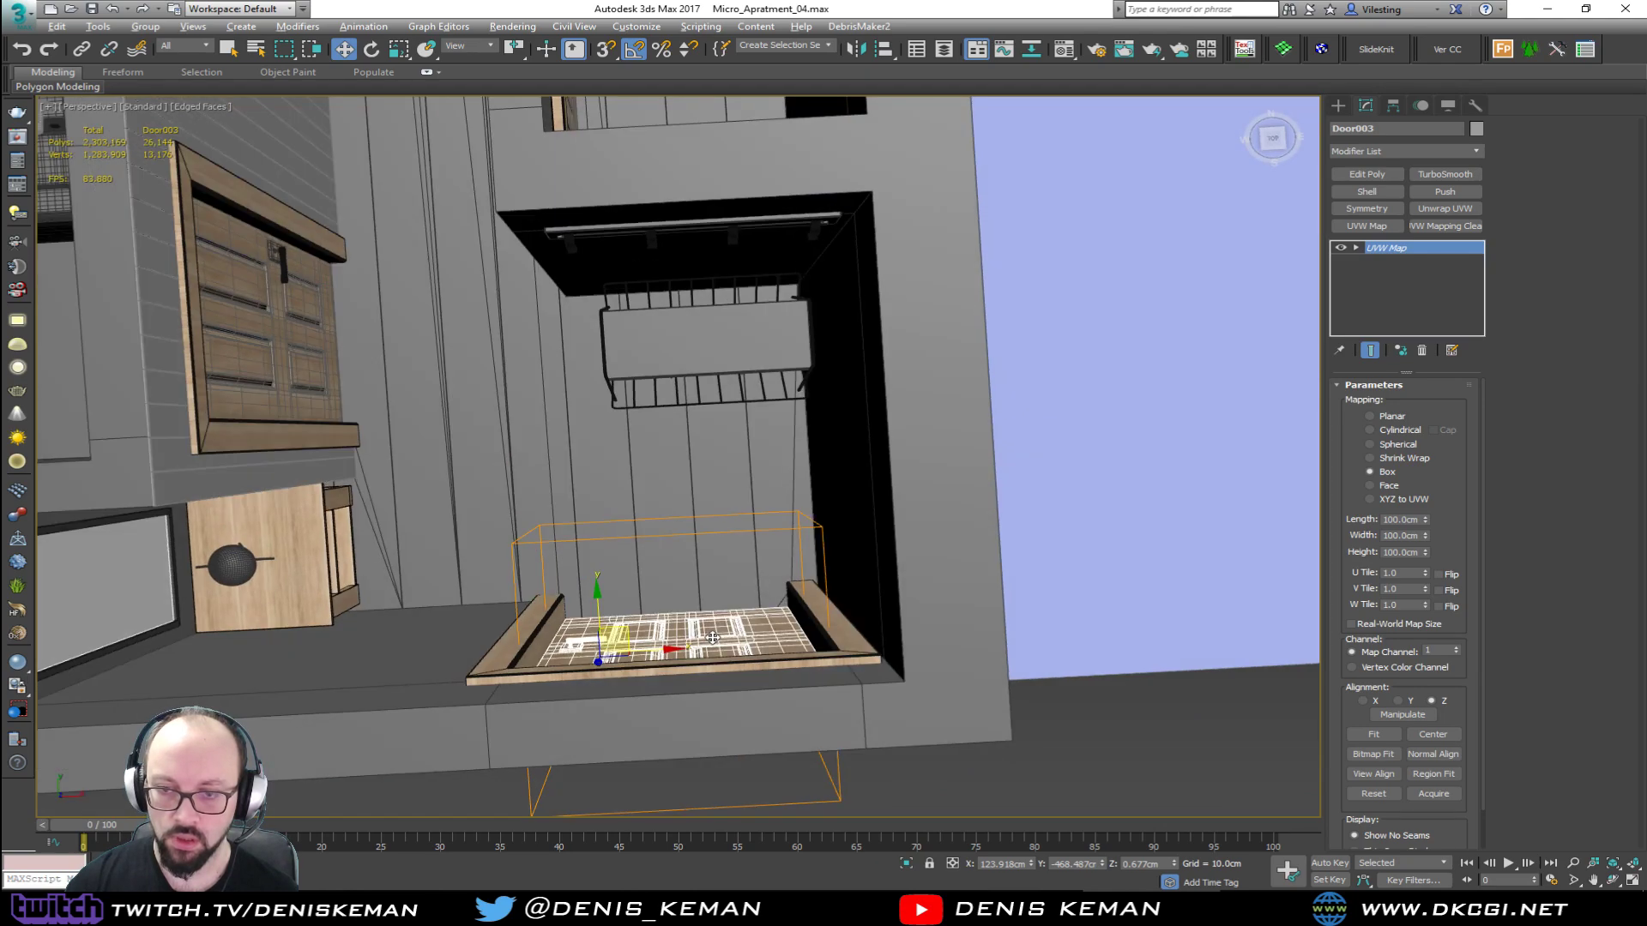
{"action": "key", "text": "alt+q"}
{"action": "key", "text": "alt+w"}
{"action": "middle_click", "coordinate": [511, 358]}
{"action": "key", "text": "z"}
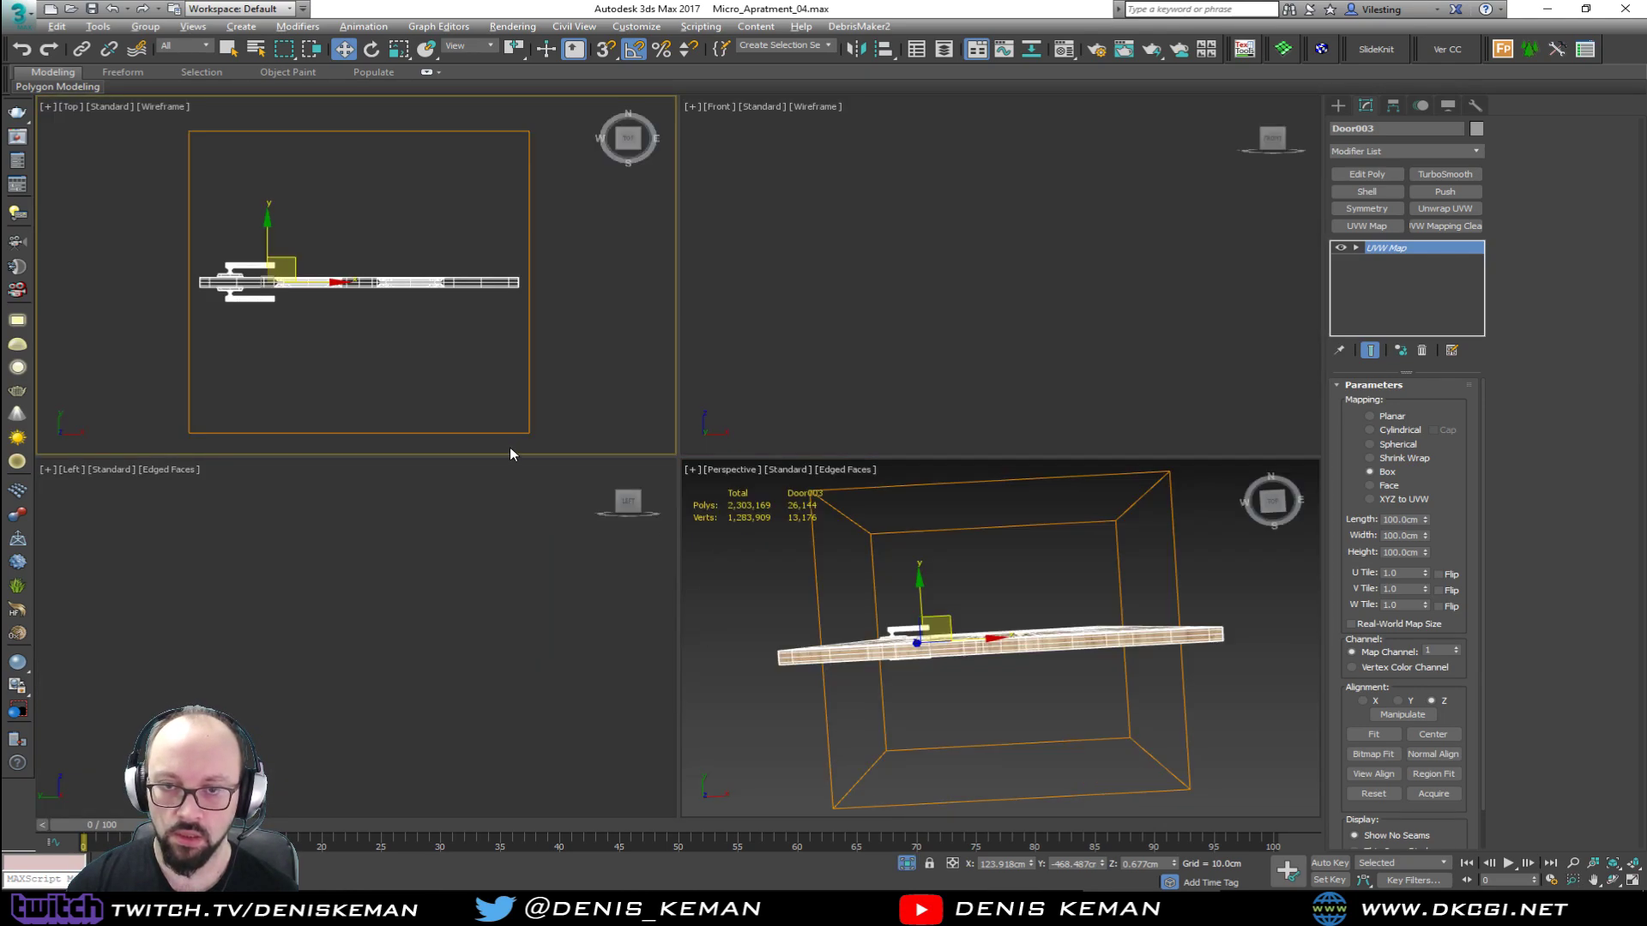
{"action": "key", "text": "alt+w"}
{"action": "middle_click_drag", "start_coordinate": [509, 453], "coordinate": [570, 363]}
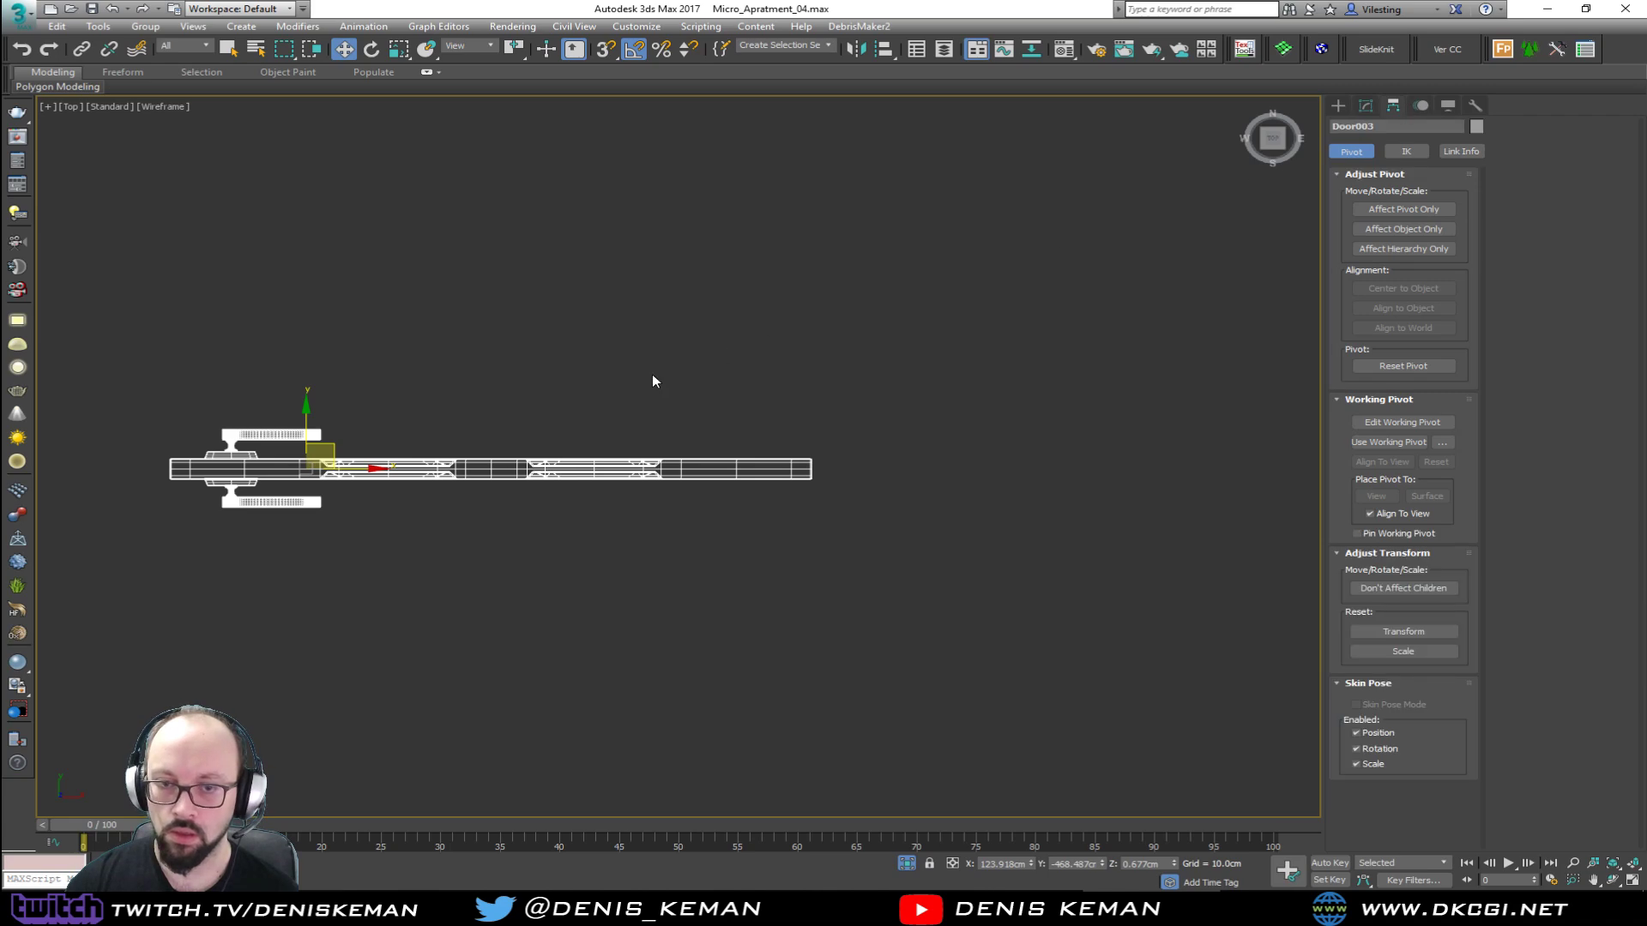
Step: Snap the entrance door's pivot to the hinge end of the leaf, opposite the handle, and check its placement
{"action": "left_click", "coordinate": [1403, 209]}
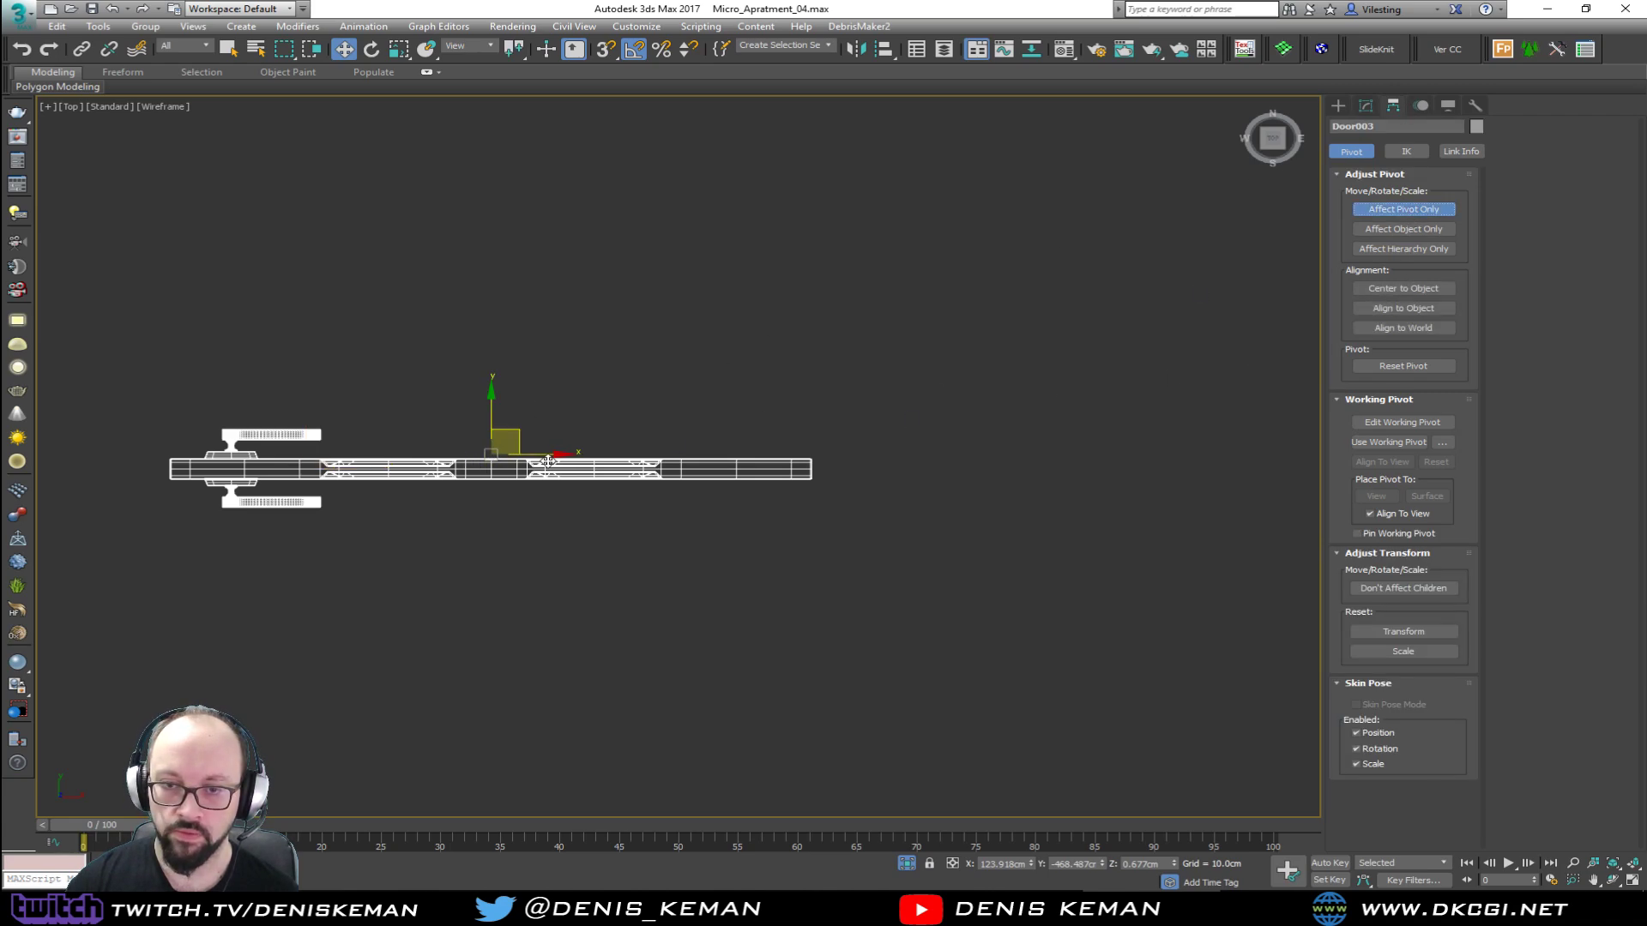
{"action": "key", "text": "s"}
{"action": "left_click_drag", "start_coordinate": [547, 455], "coordinate": [814, 470]}
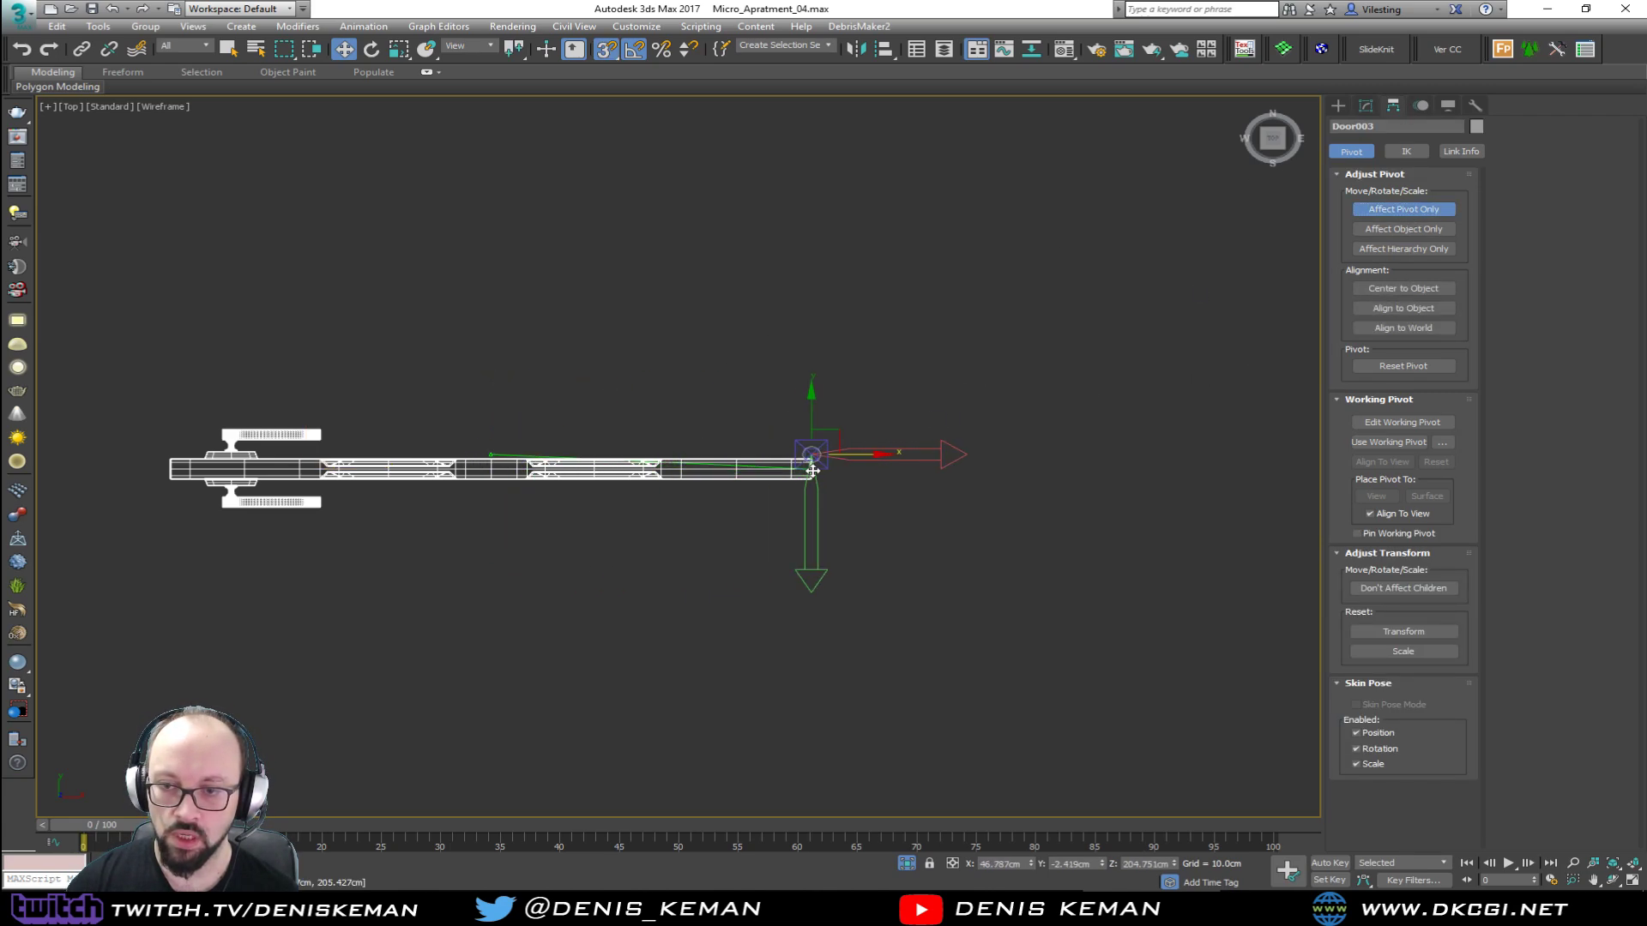
{"action": "left_click_drag", "start_coordinate": [813, 407], "coordinate": [817, 469]}
{"action": "left_click", "coordinate": [1424, 211]}
{"action": "key", "text": "e"}
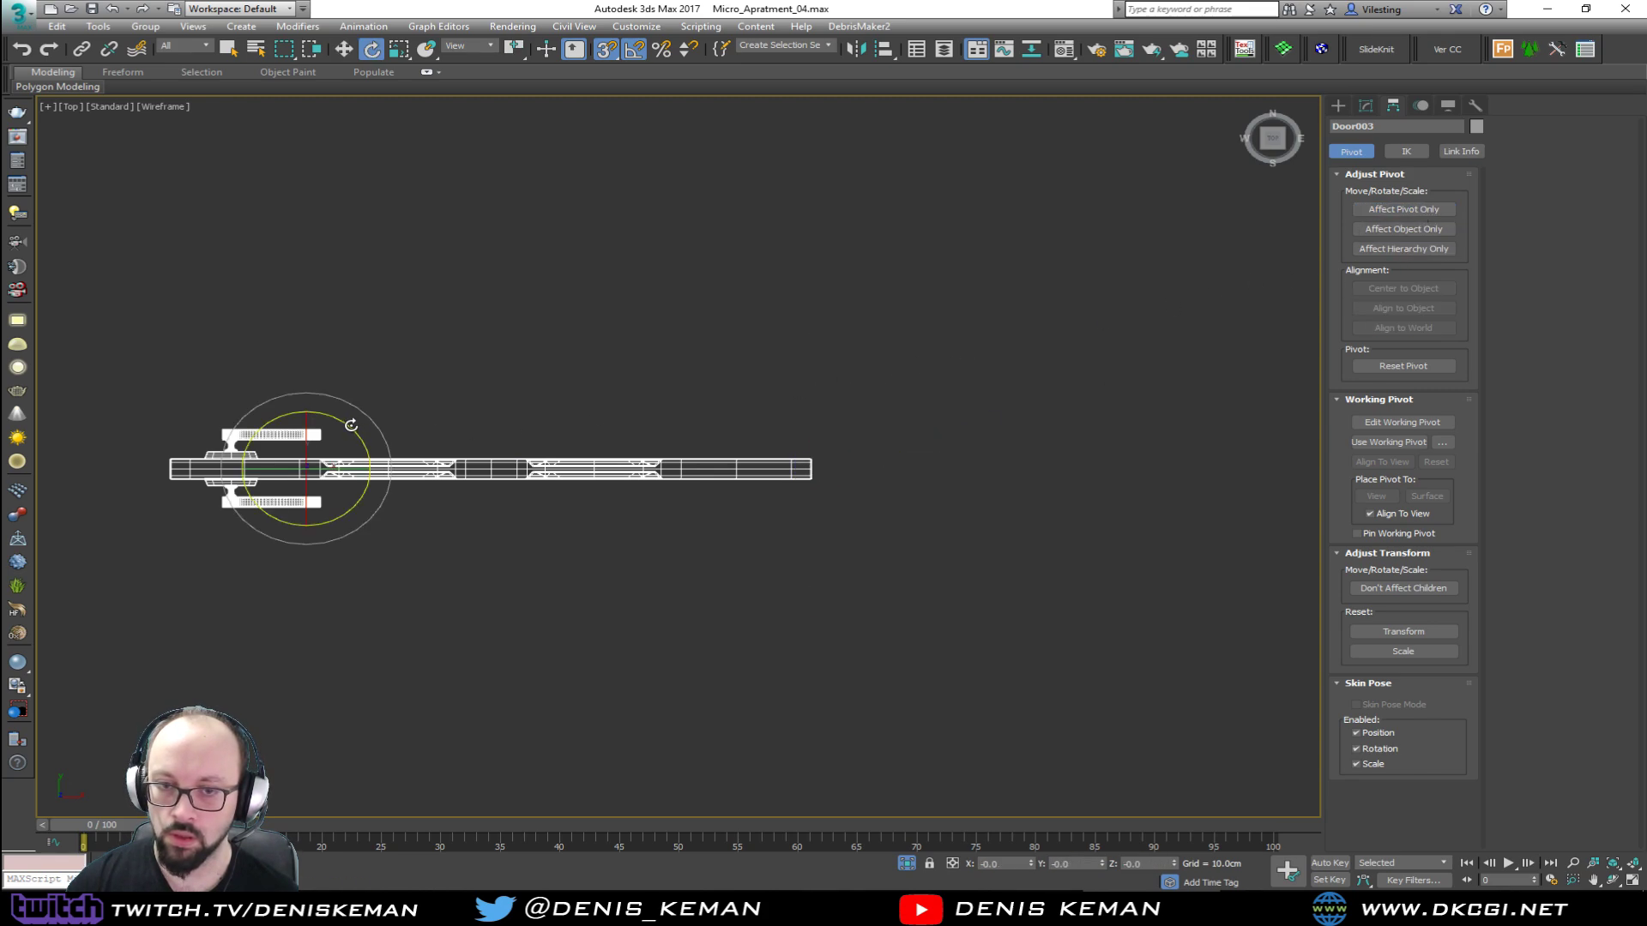
{"action": "left_click_drag", "start_coordinate": [353, 430], "coordinate": [353, 430]}
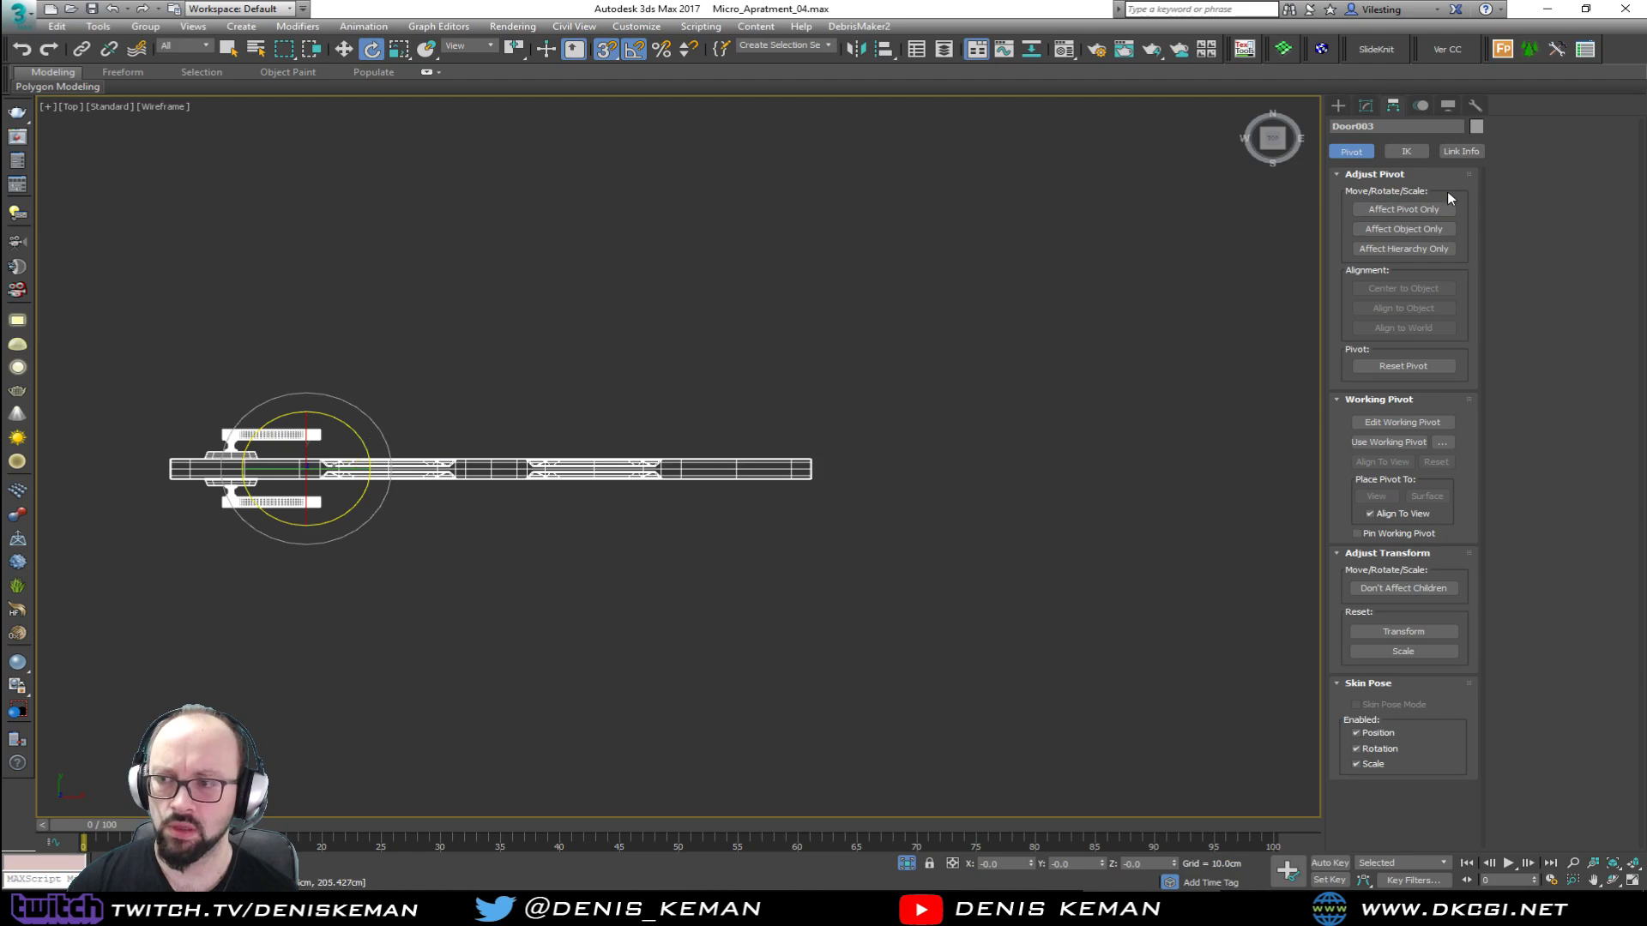
{"action": "left_click", "coordinate": [1427, 209]}
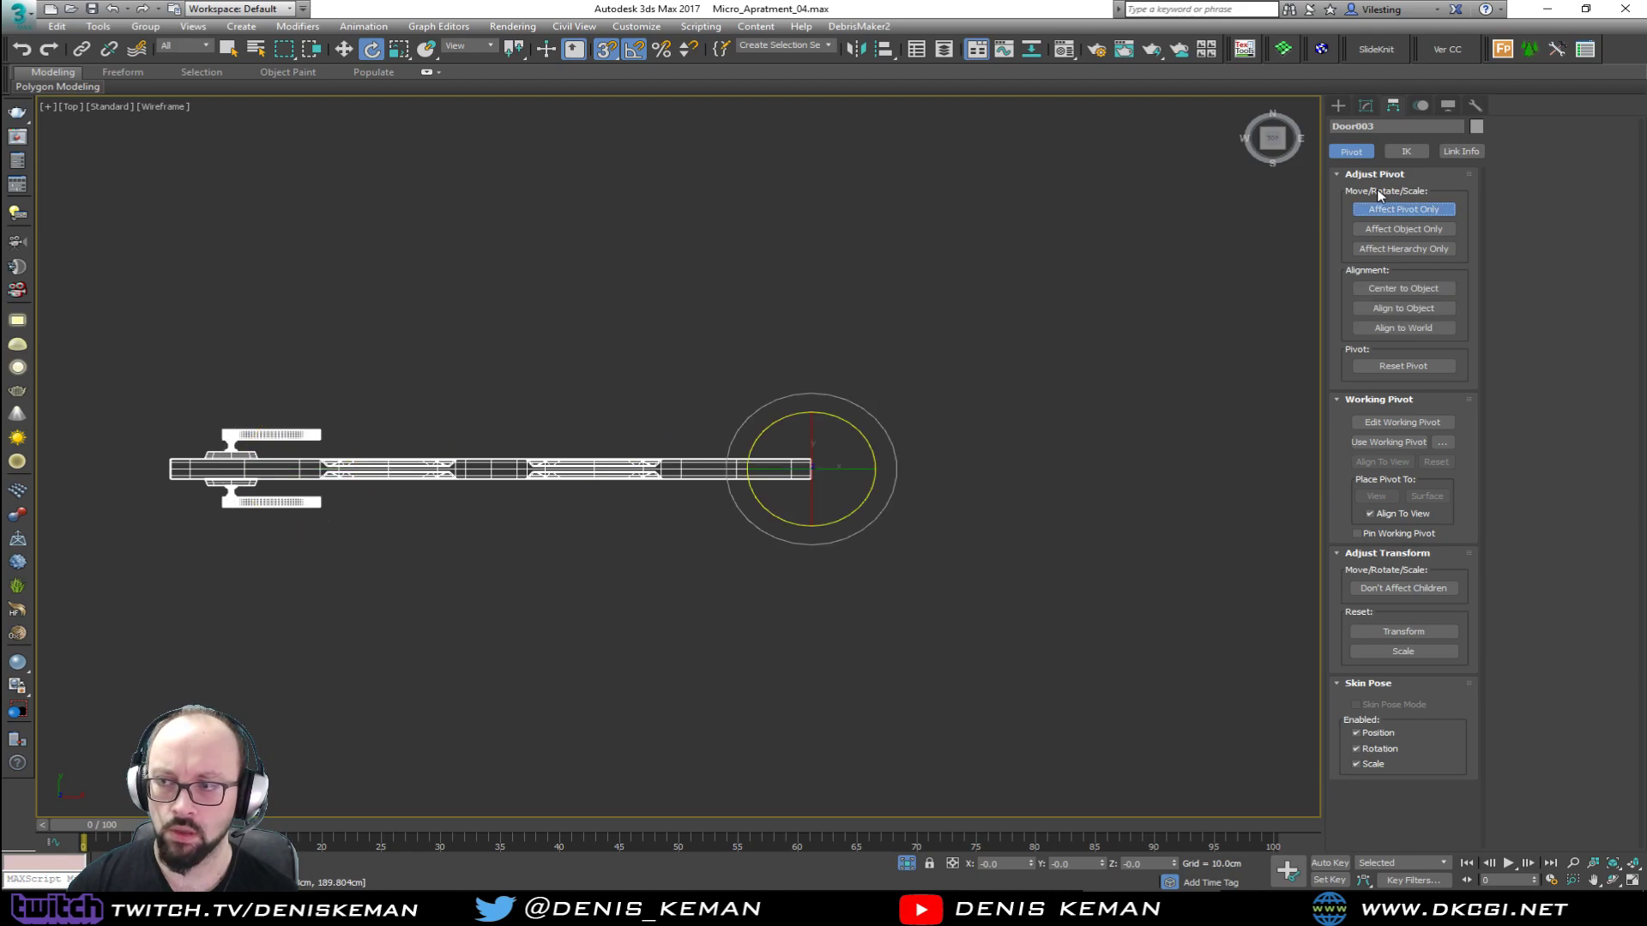
{"action": "left_click", "coordinate": [1391, 206]}
Step: Return to the maximized perspective view and end the isolation of the entrance door
{"action": "key", "text": "alt+w"}
{"action": "middle_click", "coordinate": [1033, 607]}
{"action": "key", "text": "alt+w"}
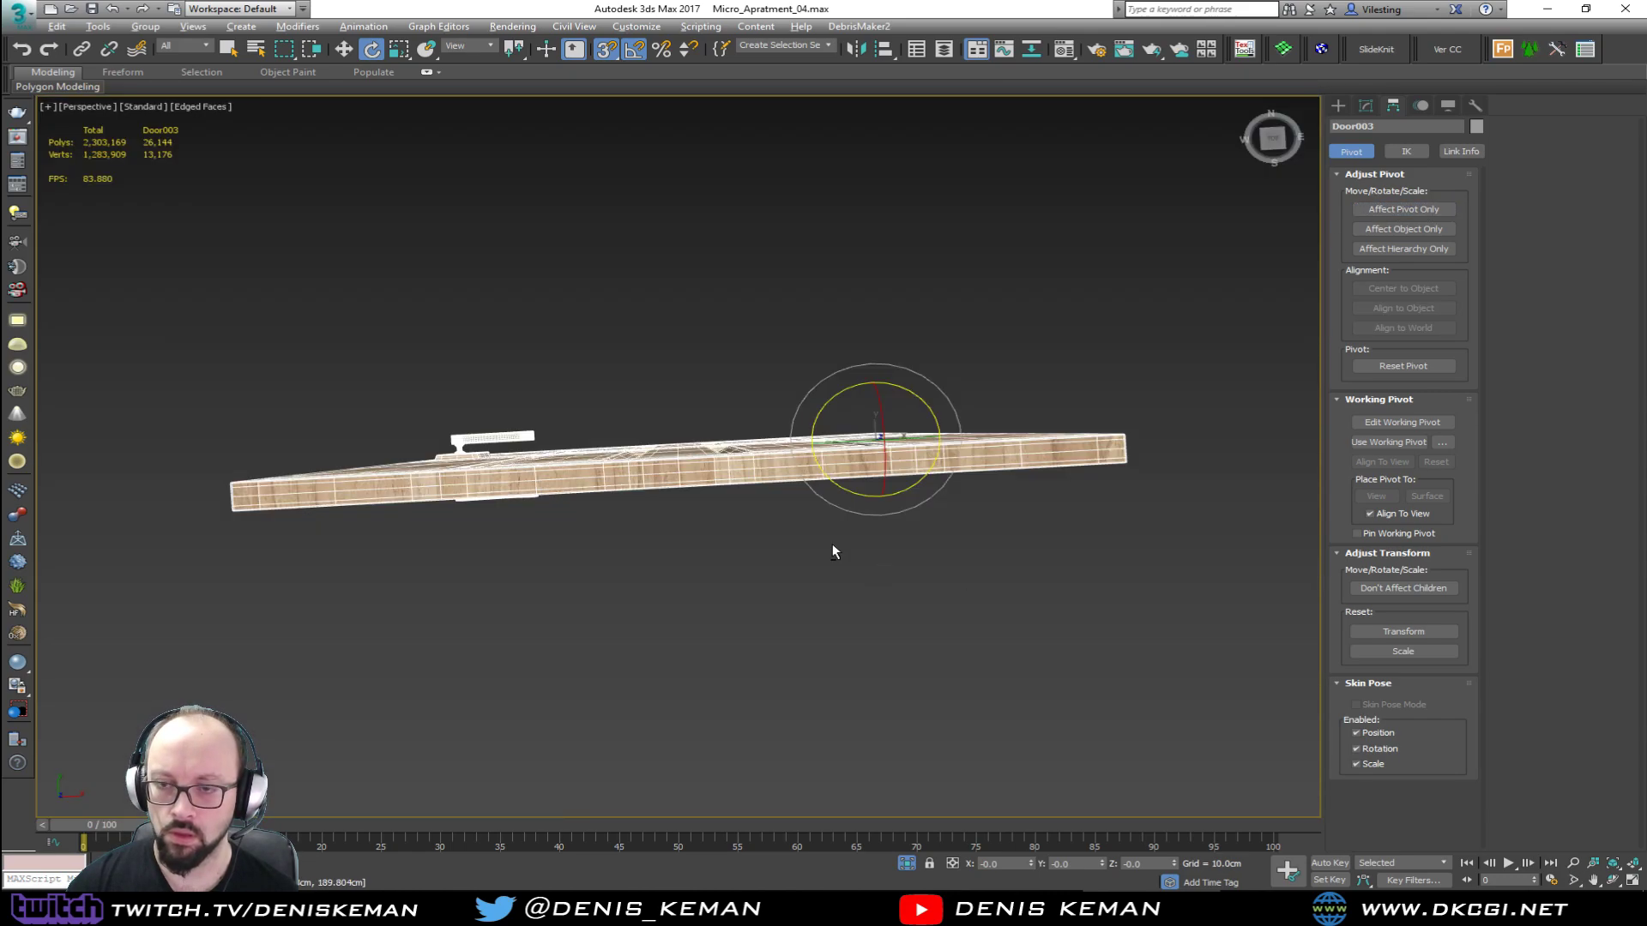
{"action": "mouse_move", "coordinate": [833, 547]}
{"action": "middle_mouse_down", "text": "alt"}
{"action": "mouse_move", "coordinate": [1020, 502]}
{"action": "mouse_move", "coordinate": [493, 478]}
{"action": "mouse_move", "coordinate": [856, 526]}
{"action": "middle_mouse_up", "text": "alt"}
{"action": "right_click", "coordinate": [783, 519]}
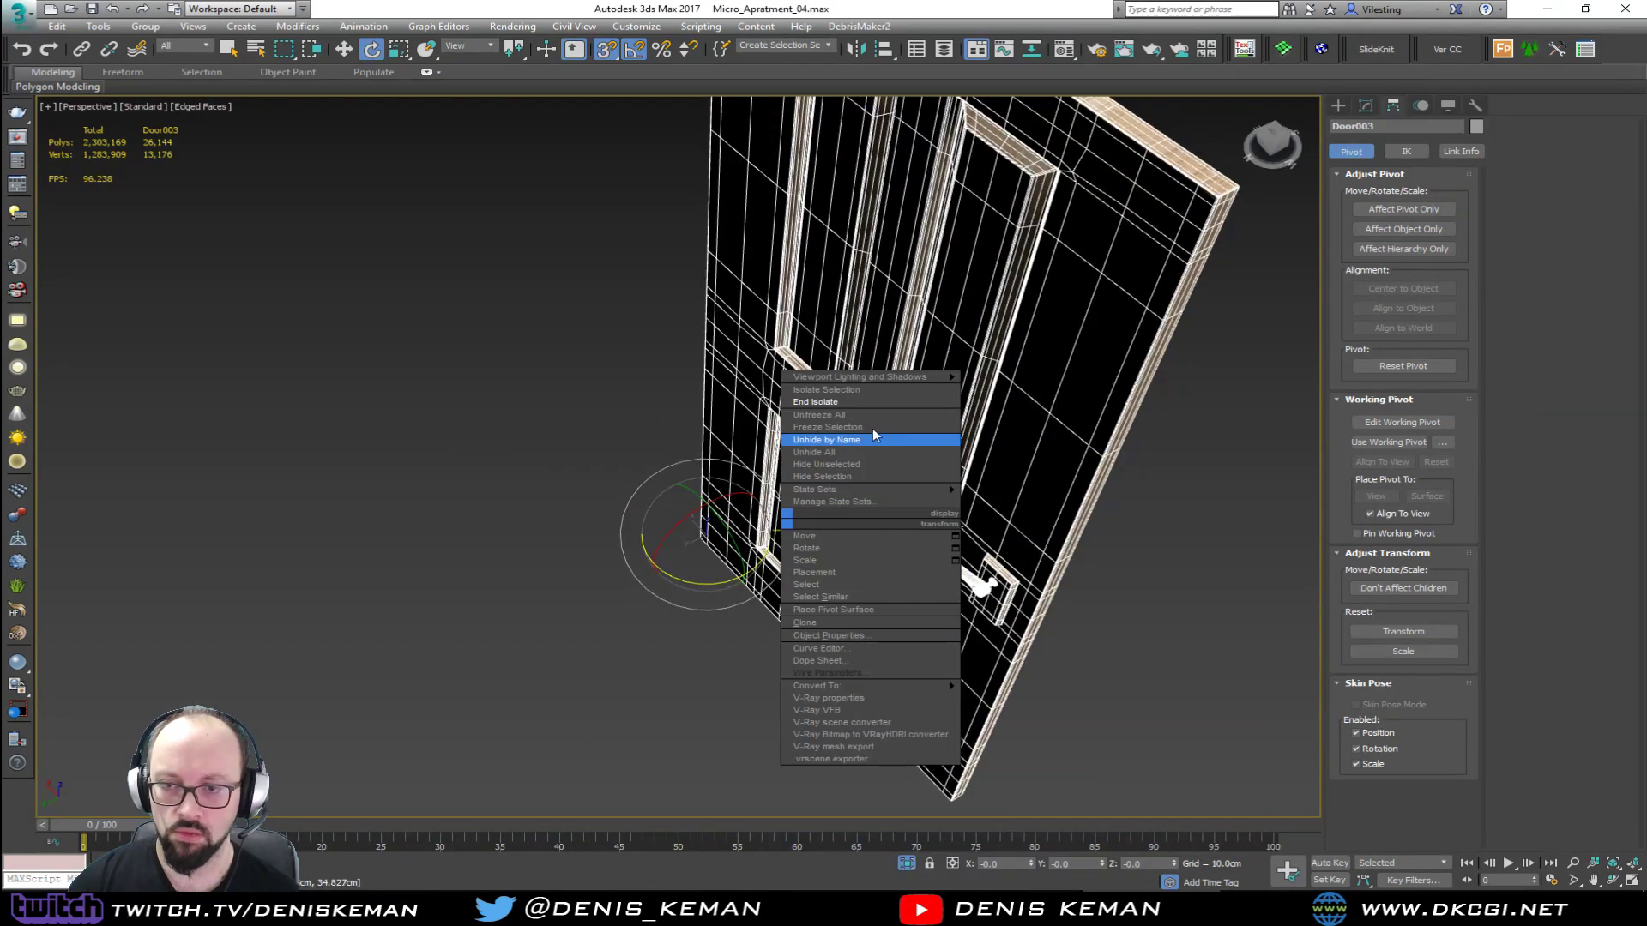
{"action": "left_click", "coordinate": [867, 402]}
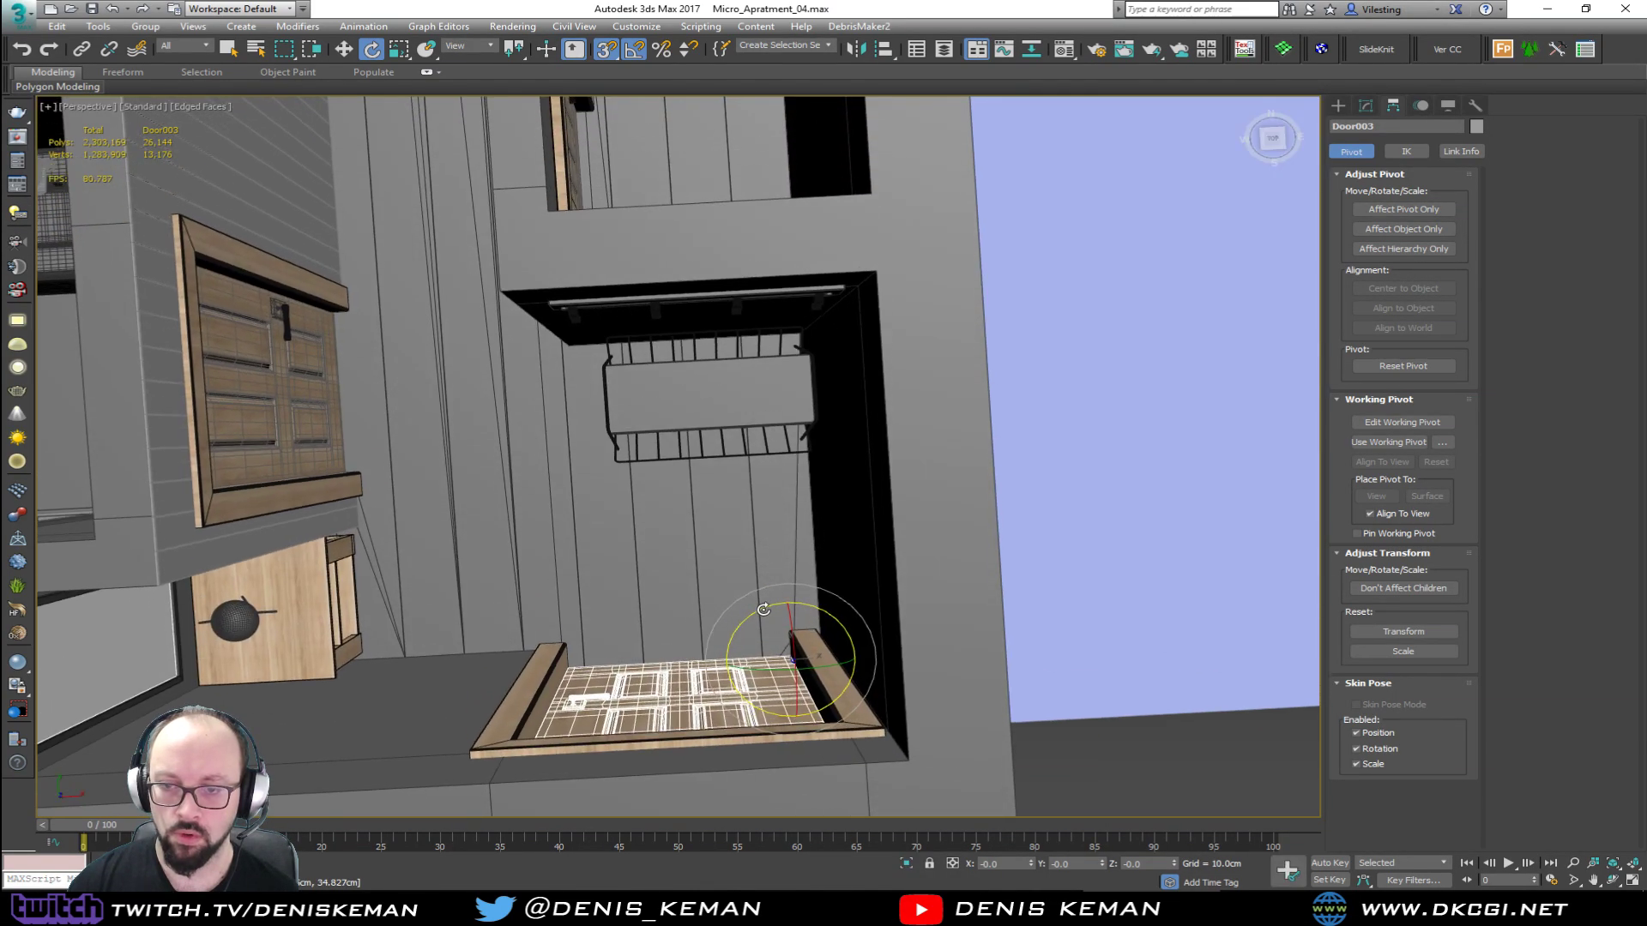
Step: Try swinging the entrance door around its hinge to check its clearance from the table, and undo the rotation
{"action": "left_click_drag", "start_coordinate": [767, 608], "coordinate": [847, 601]}
{"action": "middle_click_drag", "start_coordinate": [754, 600], "coordinate": [918, 712], "text": "alt"}
{"action": "key", "text": "ctrl+z"}
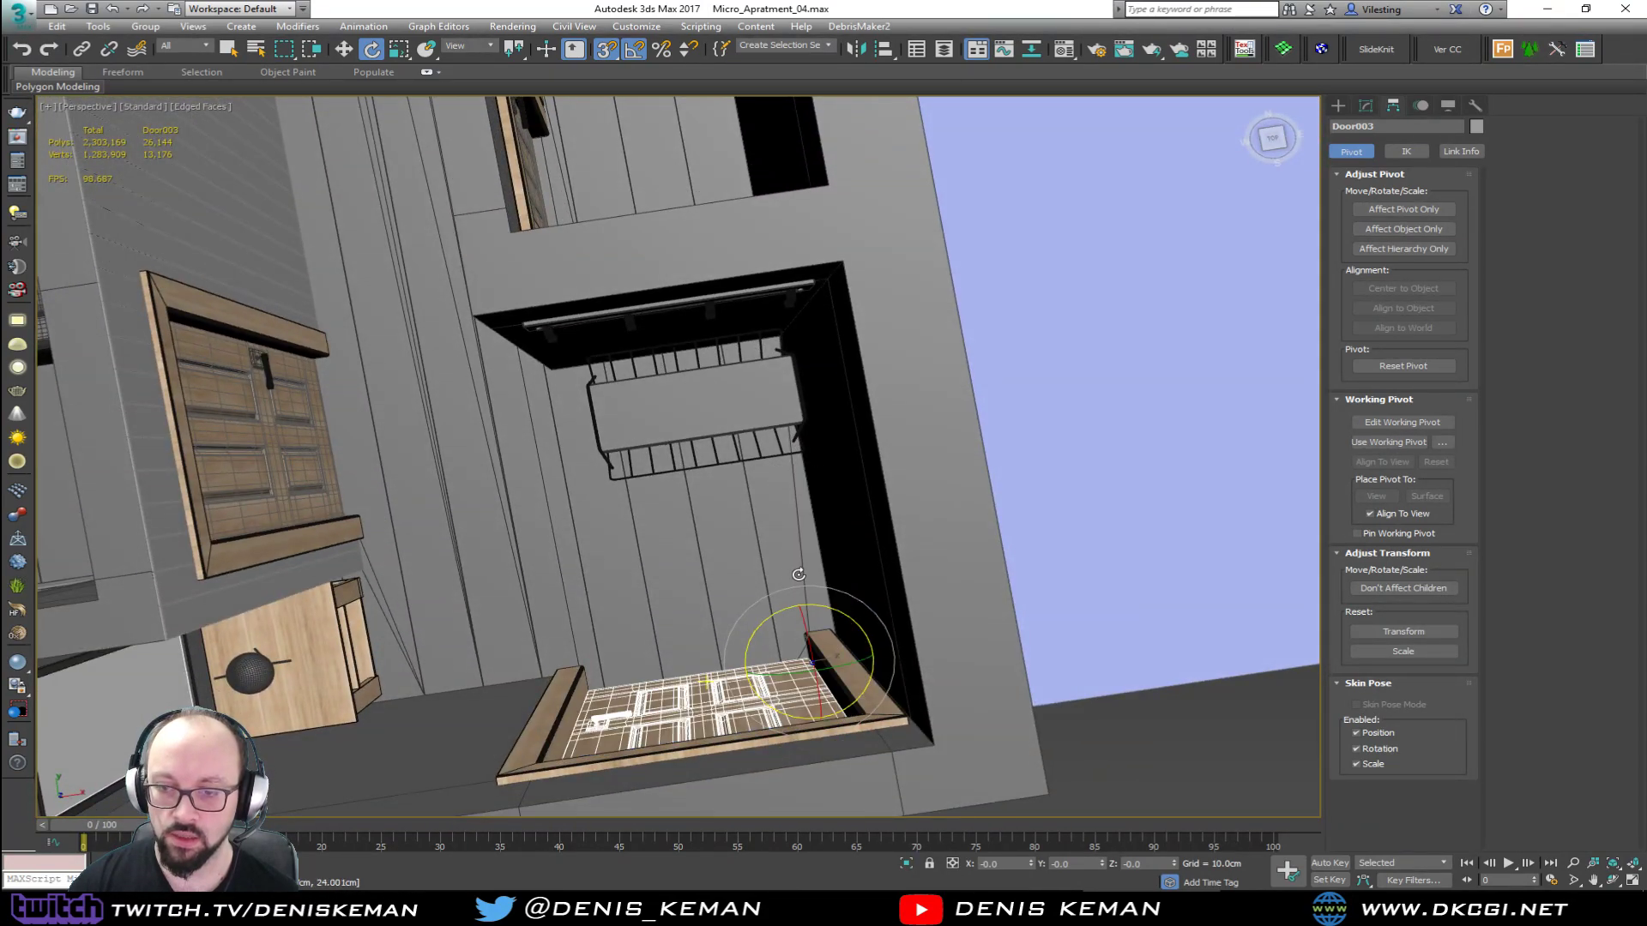
Step: Shift the WireTable group along X to about 136.3 cm with snapping turned off
{"action": "key", "text": "w"}
{"action": "left_click", "coordinate": [1128, 527]}
{"action": "left_click", "coordinate": [687, 409]}
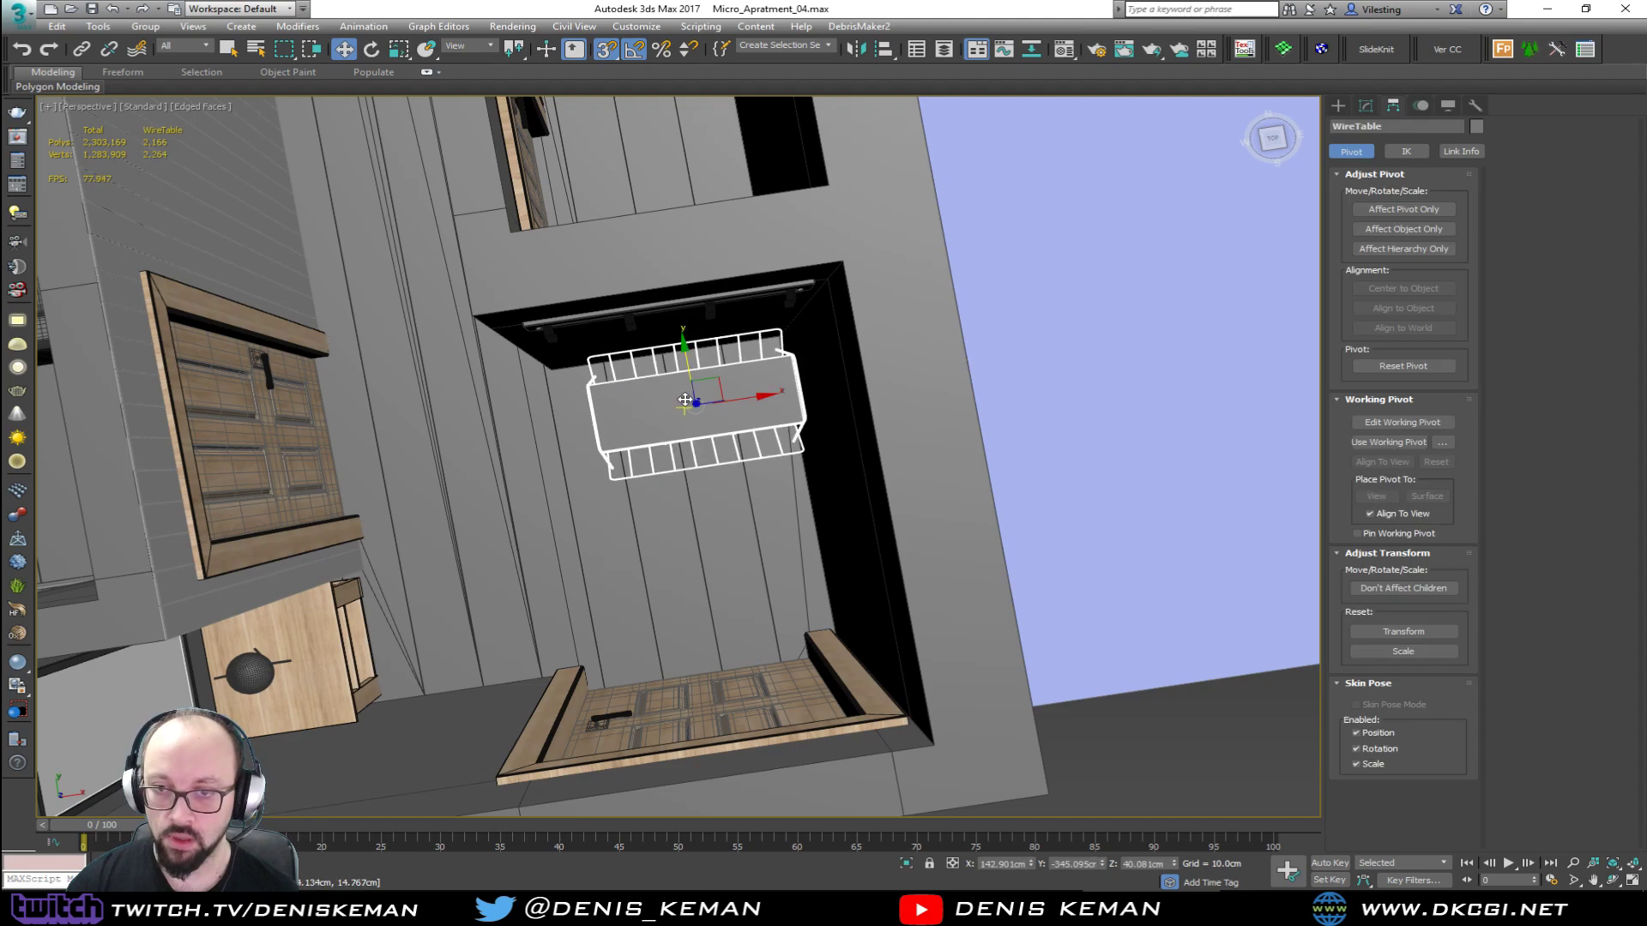
{"action": "key", "text": "s"}
{"action": "key", "text": "z"}
{"action": "middle_click_drag", "start_coordinate": [686, 409], "coordinate": [707, 453], "text": "alt"}
{"action": "left_click_drag", "start_coordinate": [706, 453], "coordinate": [685, 465]}
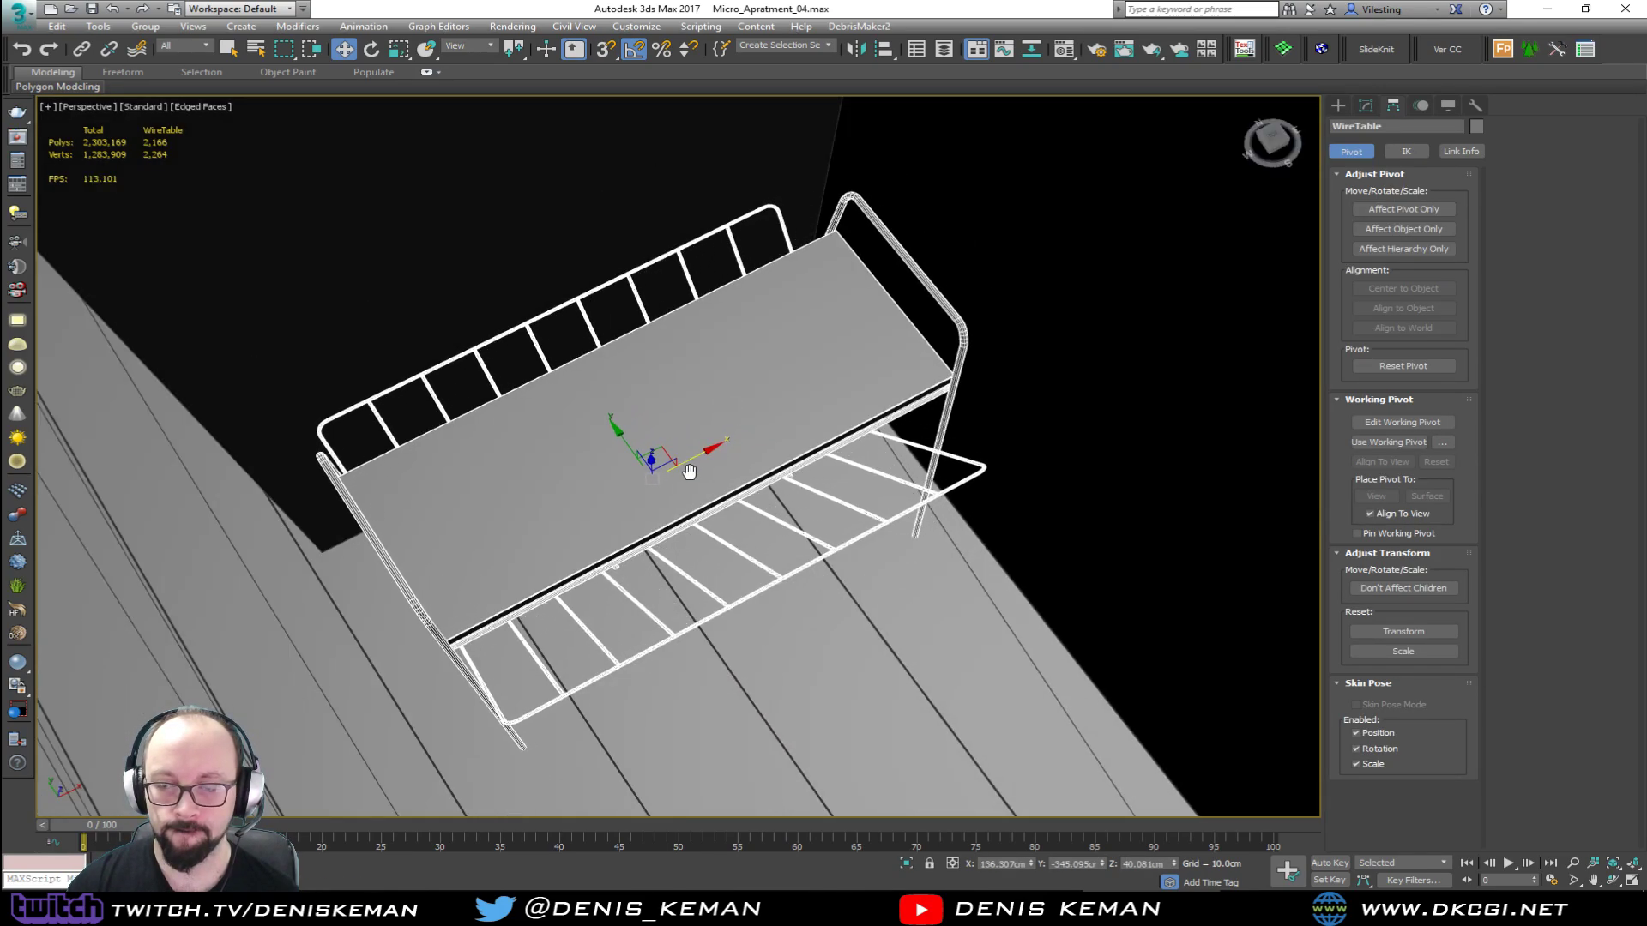
Step: Turn off edged faces in the perspective view and review the table's placement in the entrance niche
{"action": "scroll", "coordinate": [689, 472], "scroll_direction": "down", "scroll_amount": 3}
{"action": "mouse_move", "coordinate": [689, 472]}
{"action": "middle_mouse_down"}
{"action": "mouse_move", "coordinate": [692, 517]}
{"action": "mouse_move", "coordinate": [785, 457]}
{"action": "mouse_move", "coordinate": [699, 481]}
{"action": "mouse_move", "coordinate": [684, 504]}
{"action": "mouse_move", "coordinate": [759, 476]}
{"action": "mouse_move", "coordinate": [684, 503]}
{"action": "mouse_move", "coordinate": [497, 490]}
{"action": "mouse_move", "coordinate": [719, 485]}
{"action": "mouse_move", "coordinate": [694, 499]}
{"action": "middle_mouse_up"}
{"action": "scroll", "coordinate": [684, 504], "scroll_direction": "down", "scroll_amount": 3}
{"action": "middle_click_drag", "start_coordinate": [694, 499], "coordinate": [606, 606]}
{"action": "scroll", "coordinate": [607, 607], "scroll_direction": "down", "scroll_amount": 3}
{"action": "key", "text": "F4"}
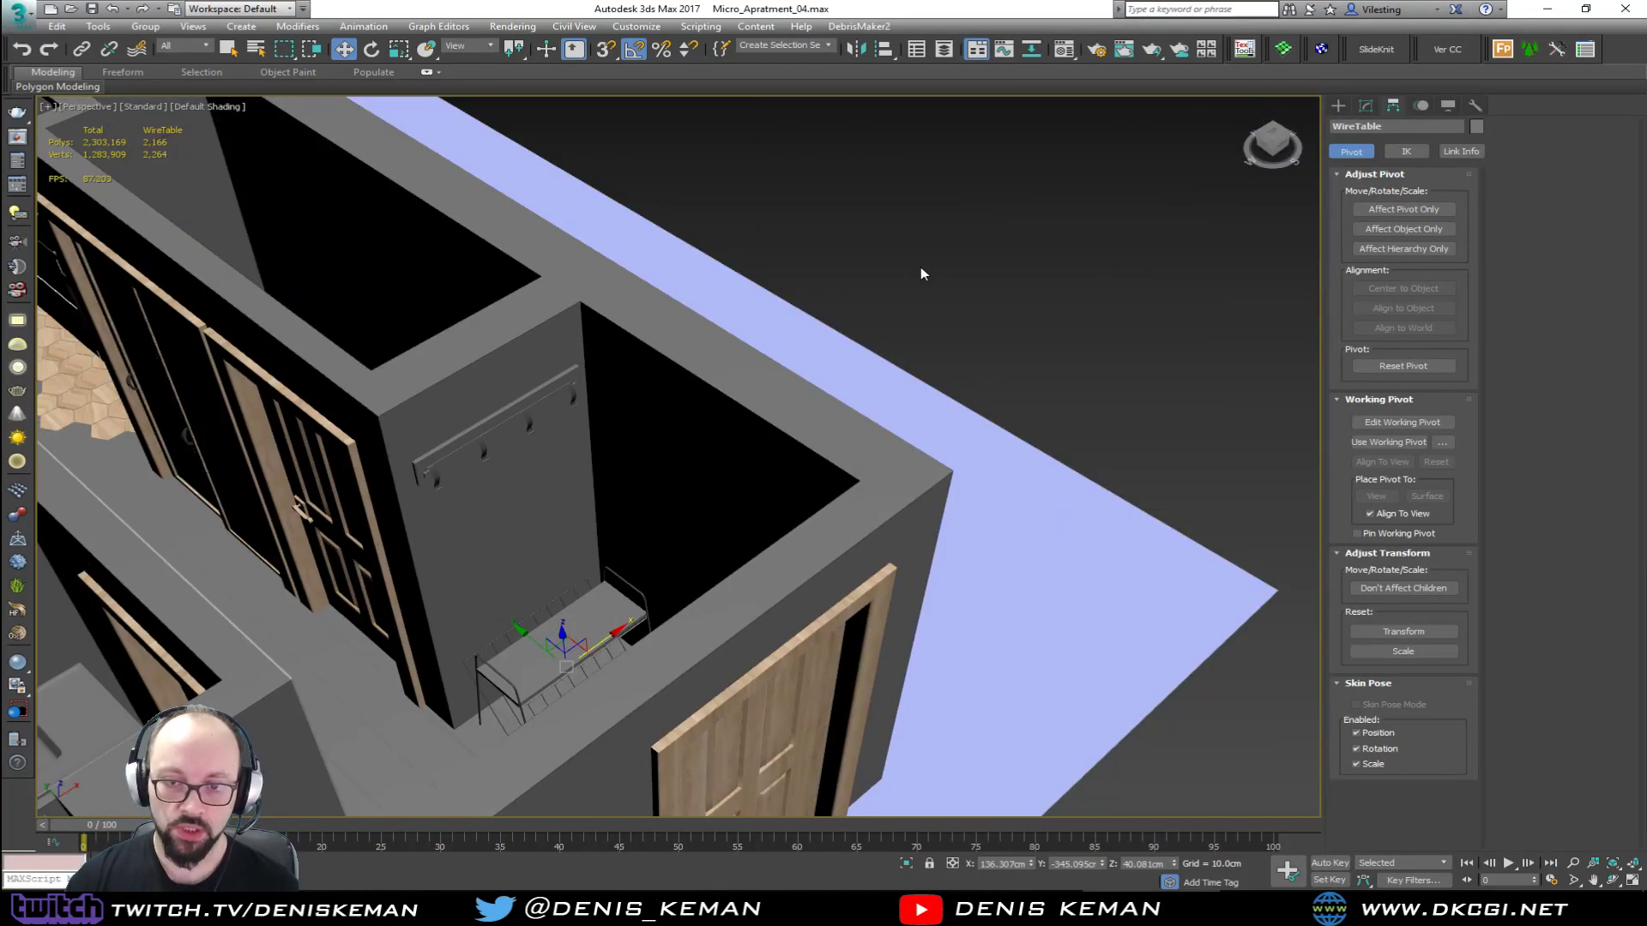
Step: Deselect the table, review the entrance niche from above, and check the newest posts in Discord's streaming_related channel
{"action": "left_click", "coordinate": [905, 284]}
{"action": "mouse_move", "coordinate": [672, 523]}
{"action": "middle_mouse_down"}
{"action": "mouse_move", "coordinate": [726, 495]}
{"action": "mouse_move", "coordinate": [730, 426]}
{"action": "mouse_move", "coordinate": [698, 455]}
{"action": "middle_mouse_up"}
{"action": "scroll", "coordinate": [726, 495], "scroll_direction": "down", "scroll_amount": 3}
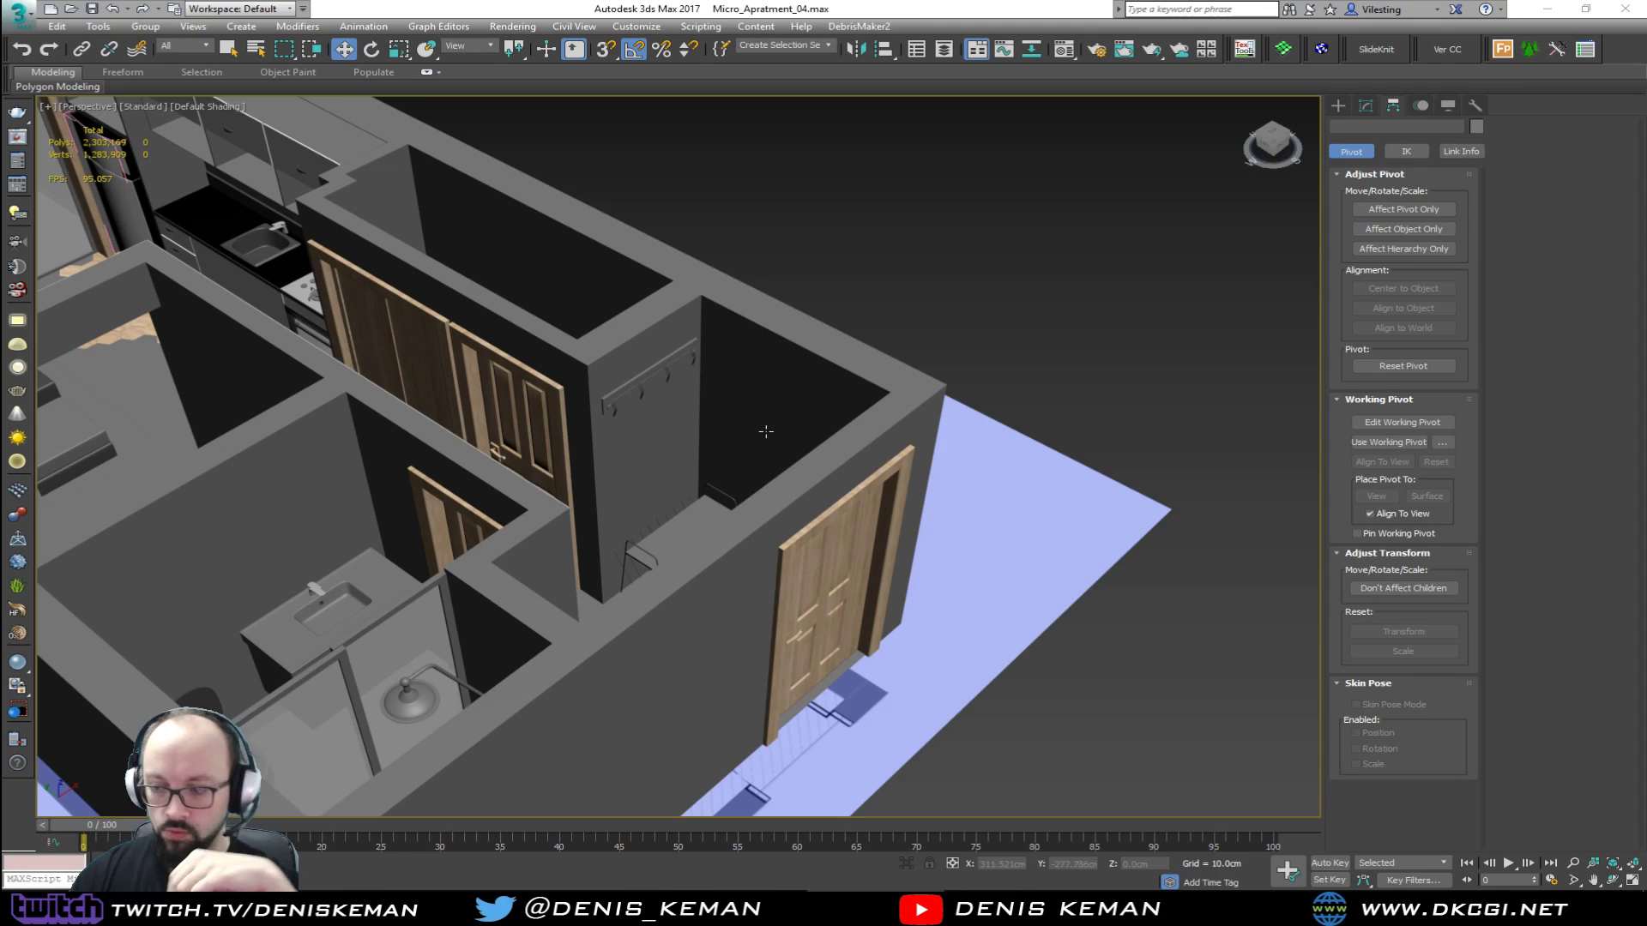
{"action": "middle_click_drag", "start_coordinate": [686, 426], "coordinate": [718, 471]}
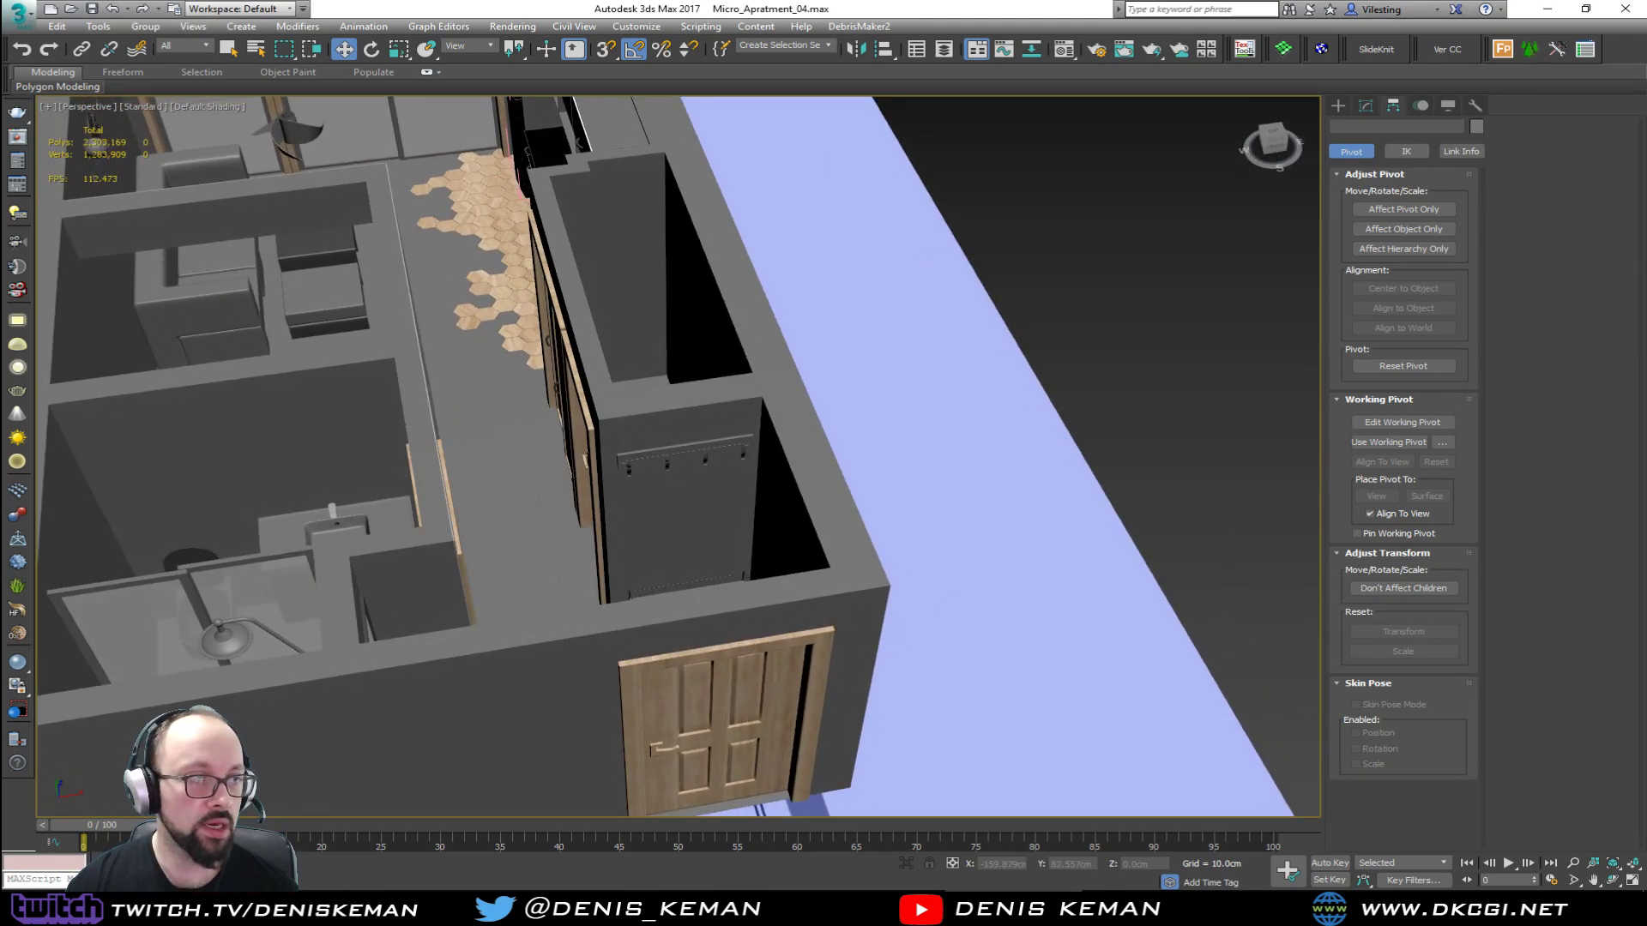
{"action": "left_click_drag", "start_coordinate": [0, 89], "coordinate": [1136, 63]}
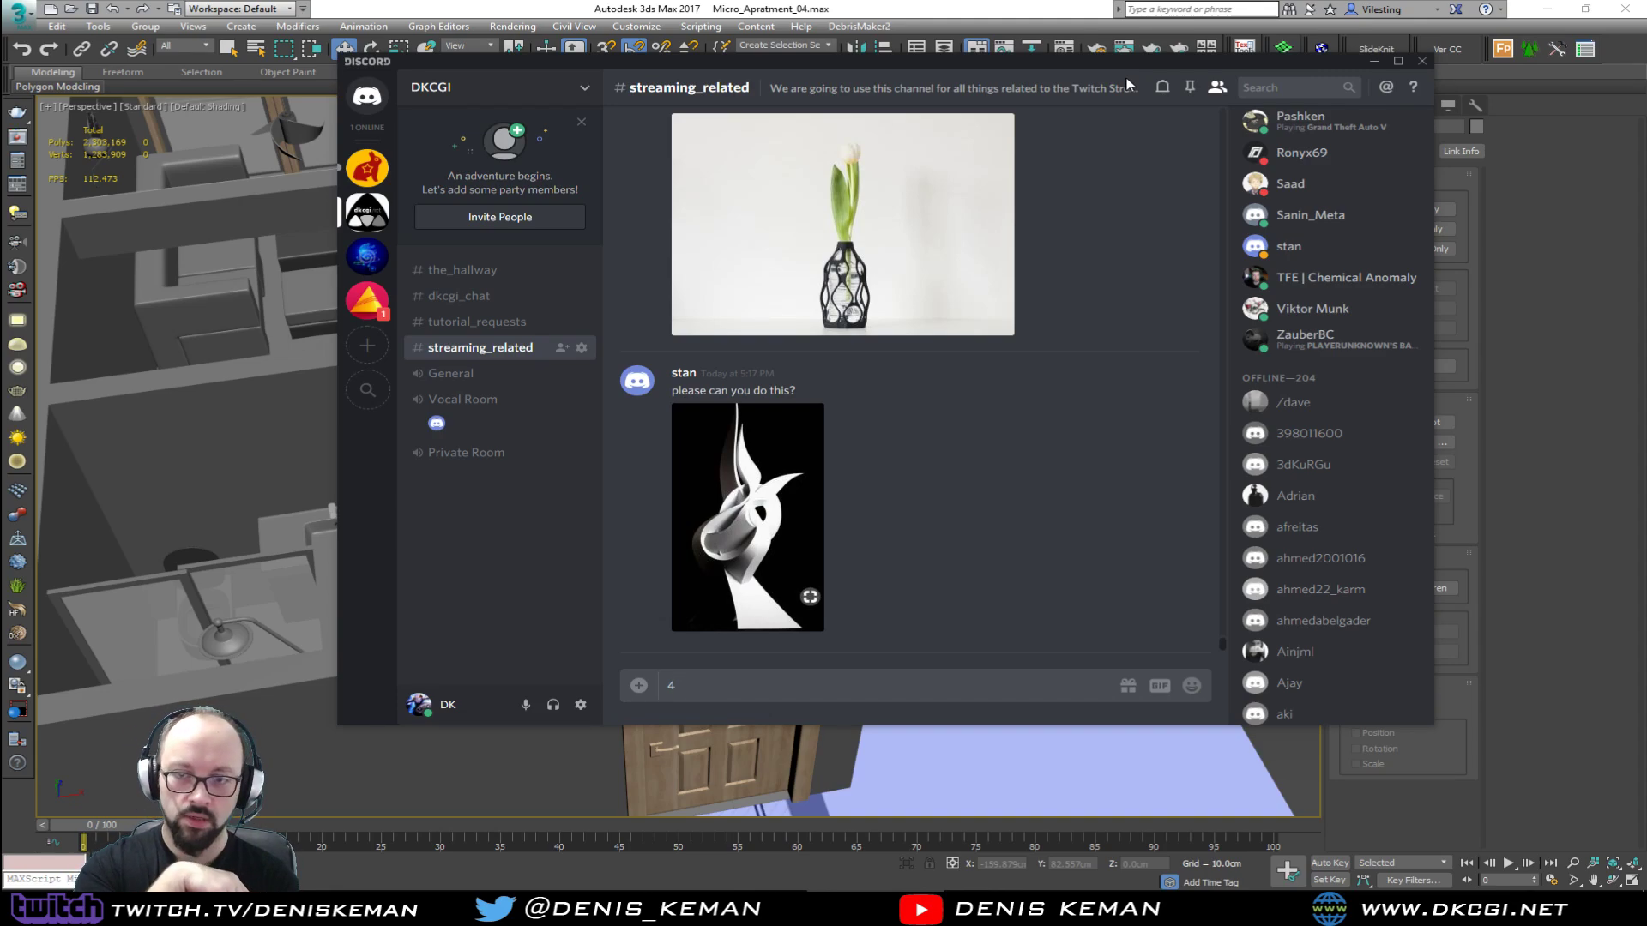
{"action": "left_click_drag", "start_coordinate": [1155, 65], "coordinate": [0, 105]}
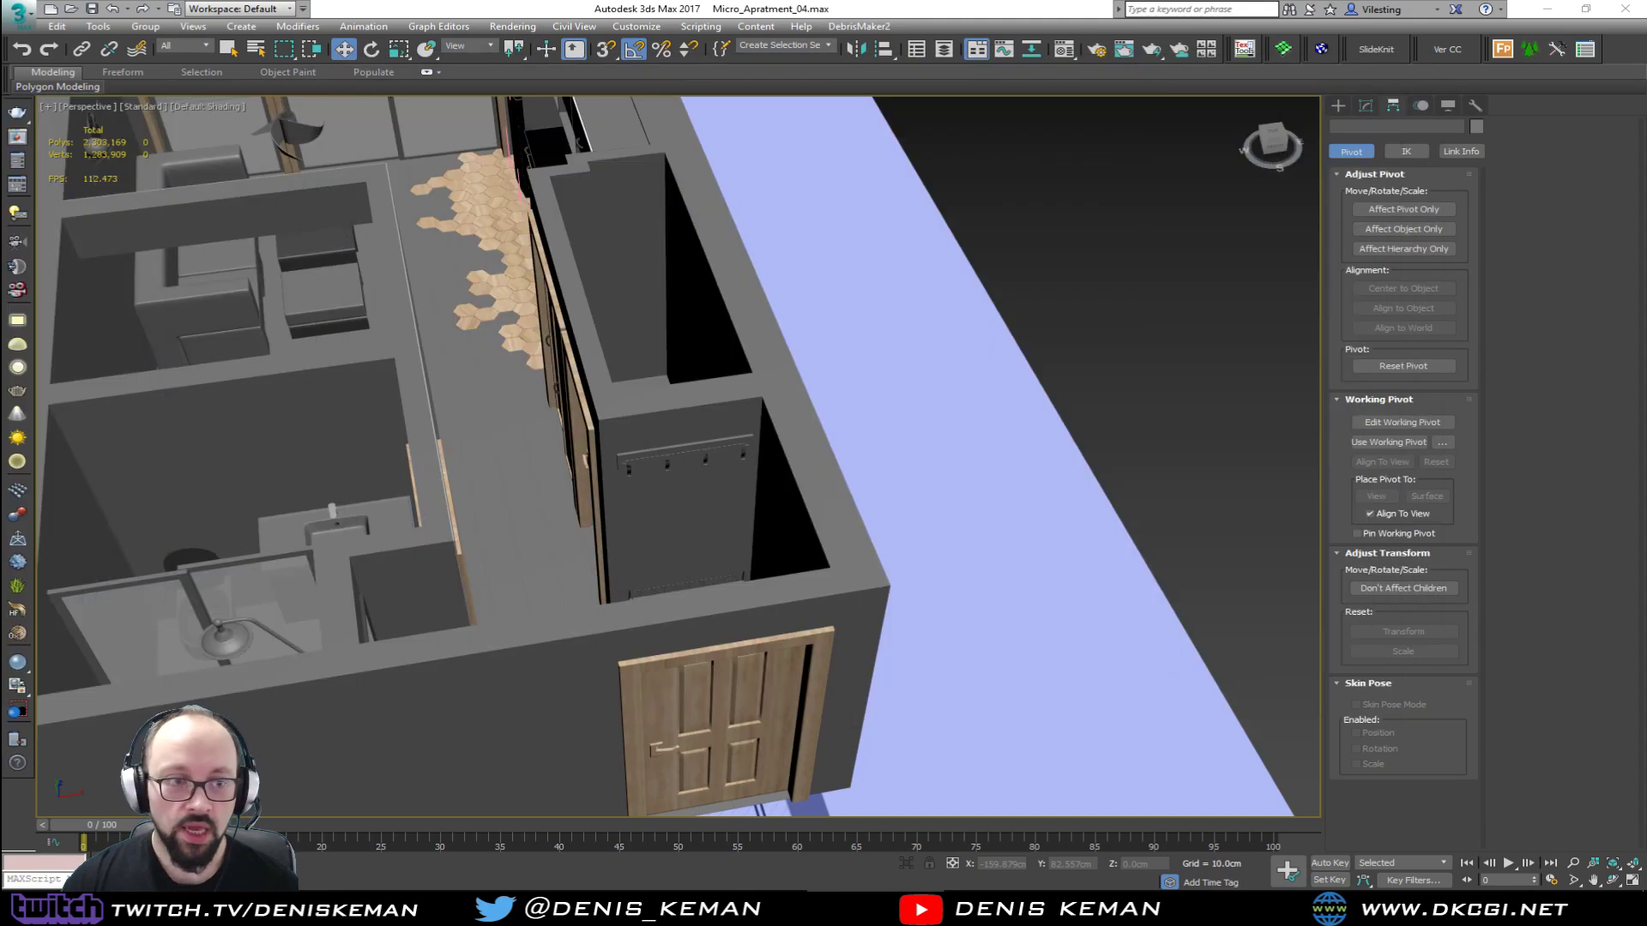
Step: Examine the Fanlight ceiling lamp above the sofa from several angles and up close
{"action": "scroll", "coordinate": [697, 215], "scroll_direction": "down", "scroll_amount": 3}
{"action": "middle_click_drag", "start_coordinate": [697, 216], "coordinate": [827, 426]}
{"action": "middle_click_drag", "start_coordinate": [856, 273], "coordinate": [581, 293], "text": "alt"}
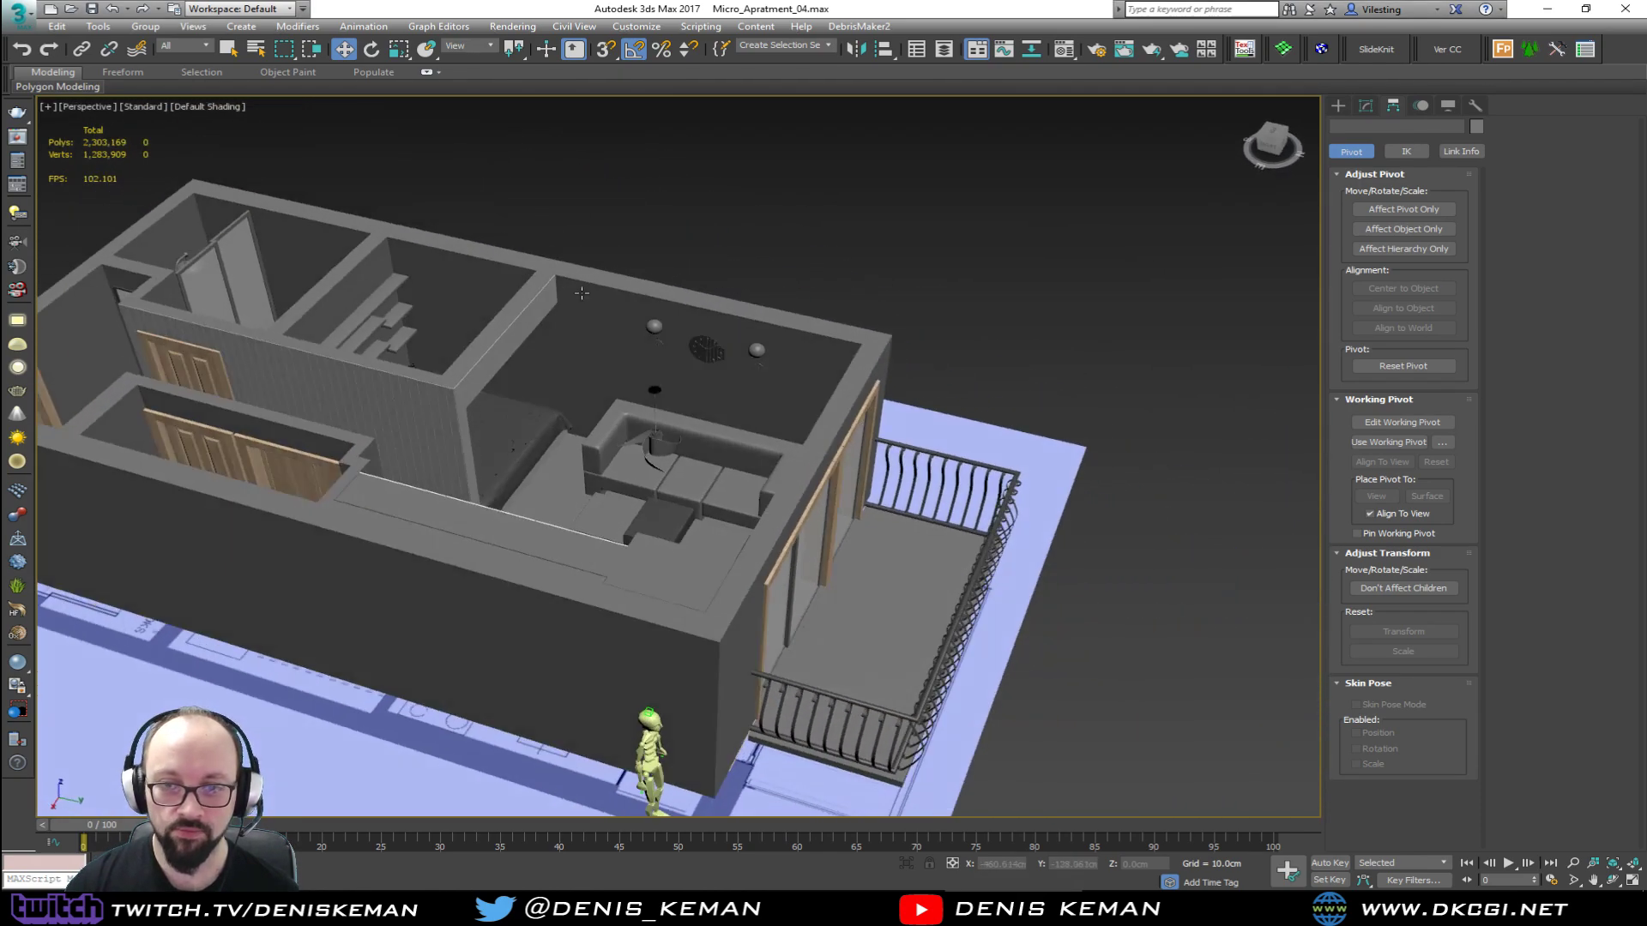
{"action": "scroll", "coordinate": [707, 363], "scroll_direction": "up", "scroll_amount": 3}
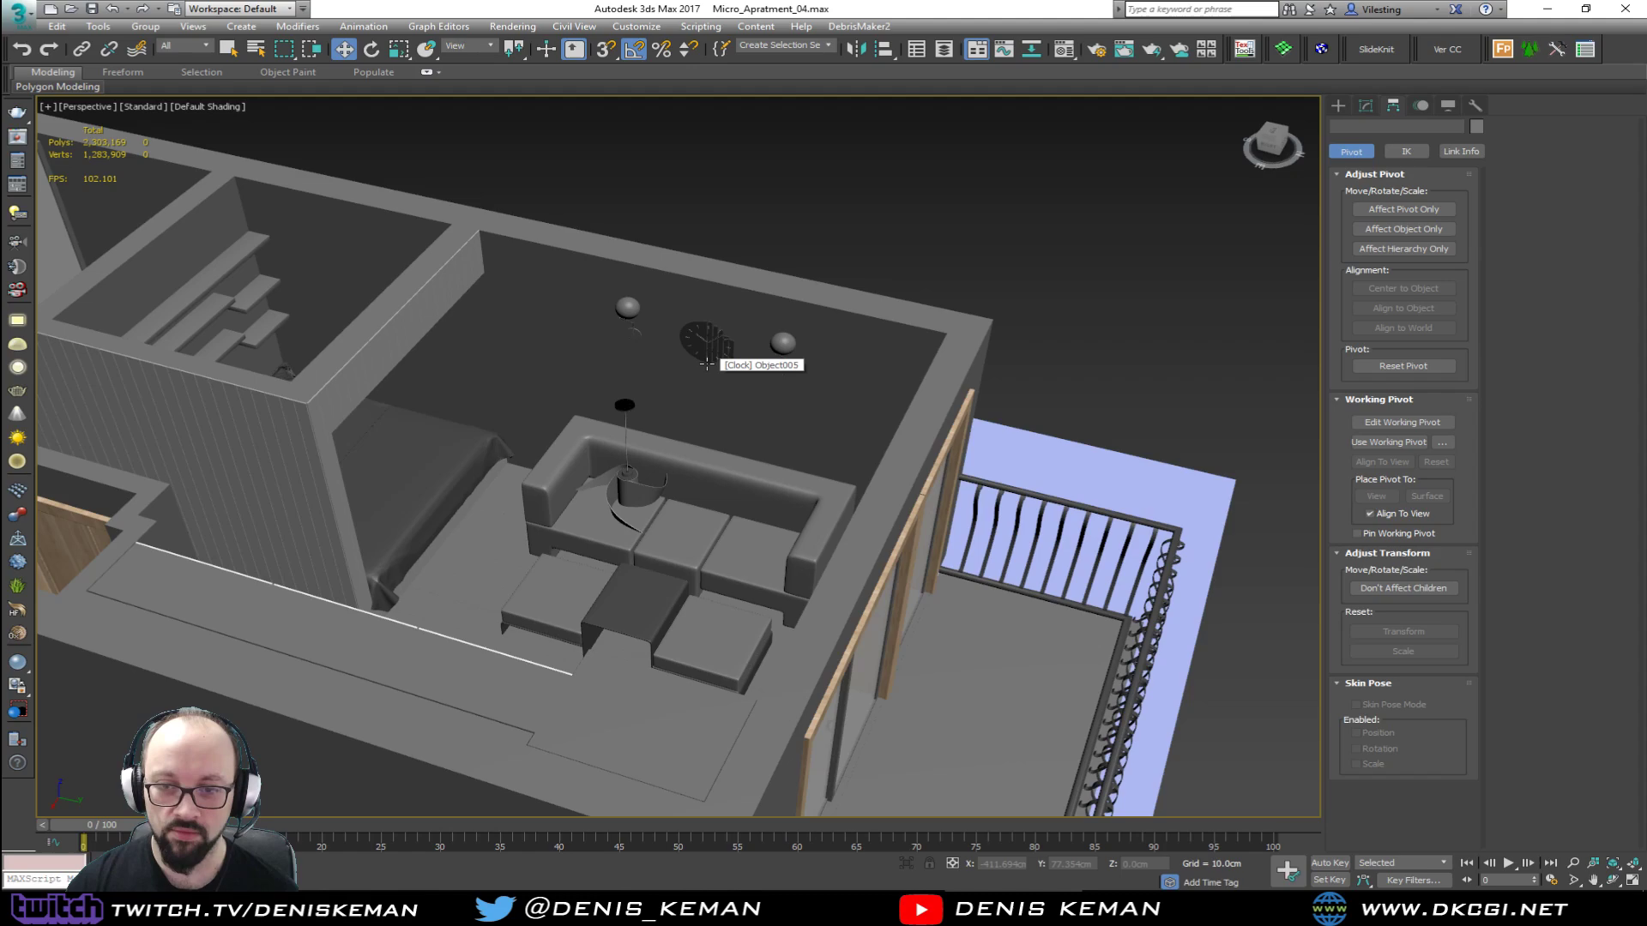
{"action": "left_click", "coordinate": [617, 496]}
{"action": "scroll", "coordinate": [618, 493], "scroll_direction": "up", "scroll_amount": 5}
{"action": "middle_click_drag", "start_coordinate": [680, 495], "coordinate": [628, 454], "text": "alt"}
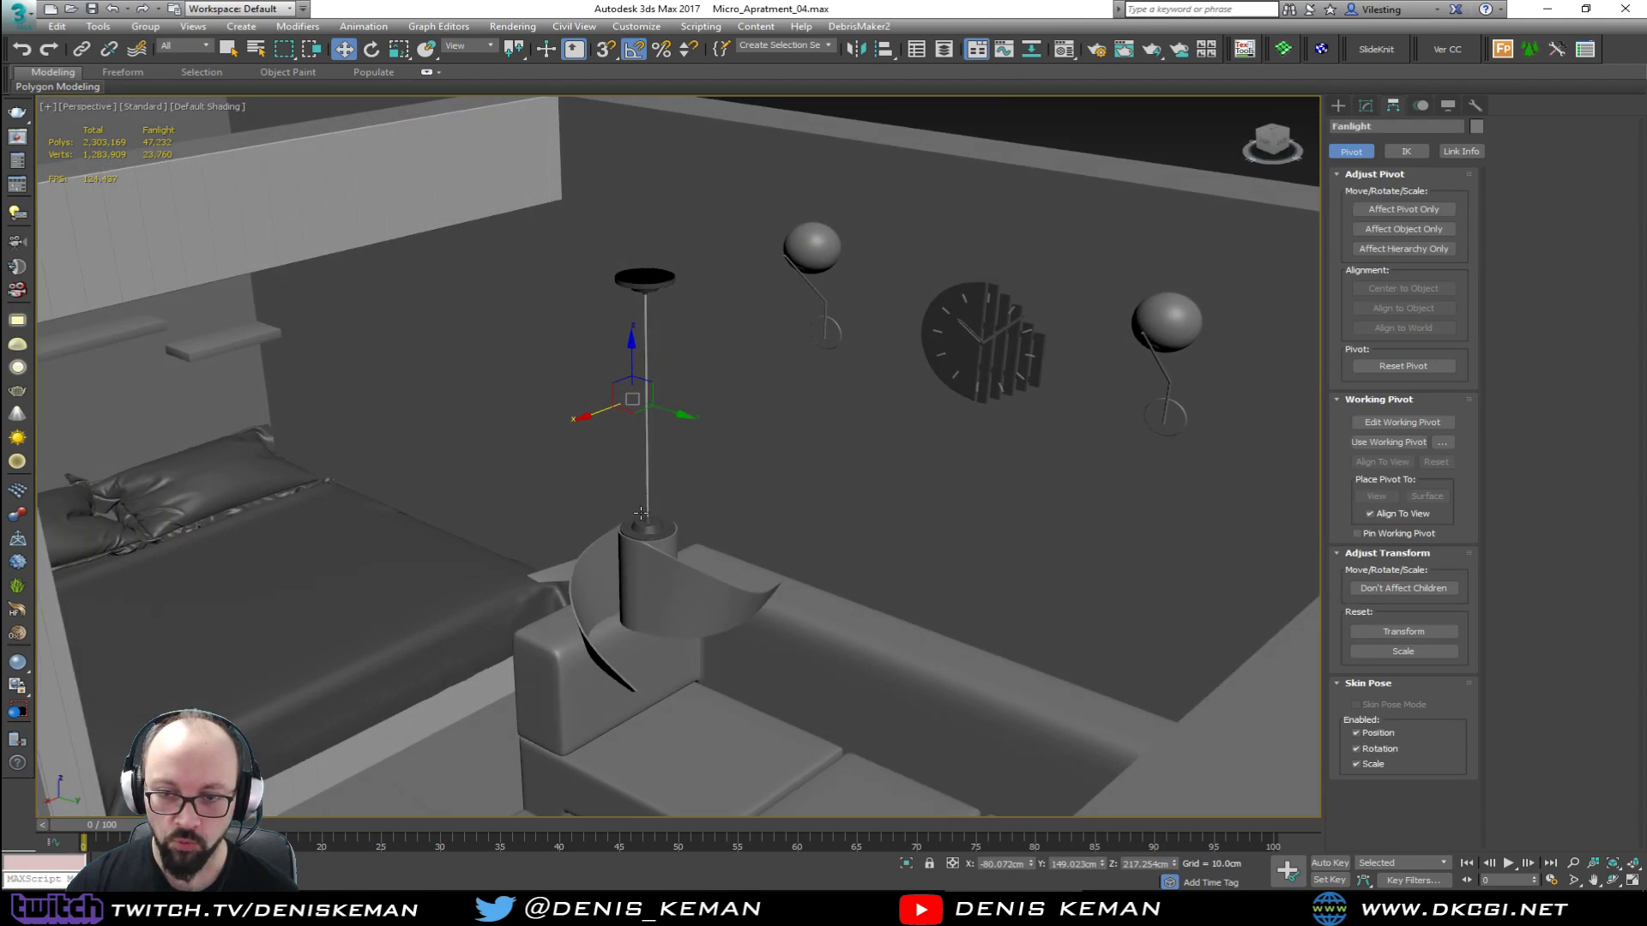
{"action": "scroll", "coordinate": [638, 536], "scroll_direction": "up", "scroll_amount": 6}
{"action": "scroll", "coordinate": [638, 537], "scroll_direction": "down", "scroll_amount": 5}
{"action": "middle_click_drag", "start_coordinate": [661, 523], "coordinate": [789, 433], "text": "alt"}
{"action": "scroll", "coordinate": [792, 384], "scroll_direction": "up", "scroll_amount": 5}
{"action": "scroll", "coordinate": [721, 385], "scroll_direction": "down", "scroll_amount": 5}
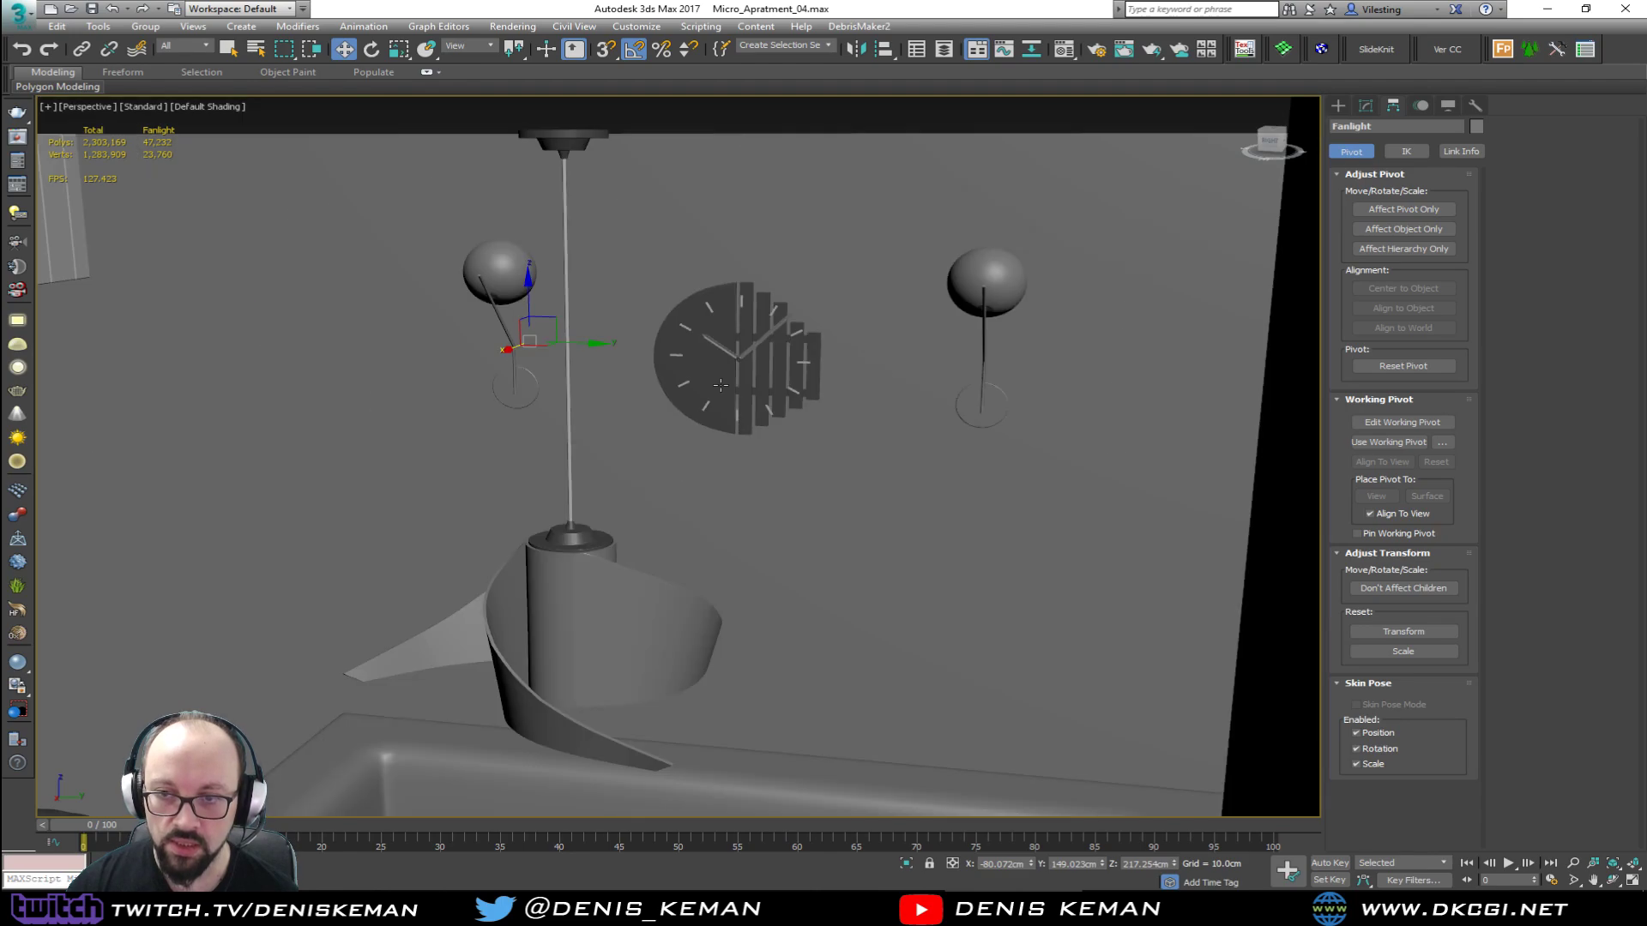
Step: Inspect the wall clock, the kitchen, the WireTable in the entrance and the hallway, ending with nothing selected over the living area
{"action": "left_click", "coordinate": [727, 381]}
{"action": "middle_click_drag", "start_coordinate": [709, 381], "coordinate": [569, 672]}
{"action": "scroll", "coordinate": [801, 441], "scroll_direction": "down", "scroll_amount": 5}
{"action": "middle_click_drag", "start_coordinate": [569, 673], "coordinate": [386, 601], "text": "alt"}
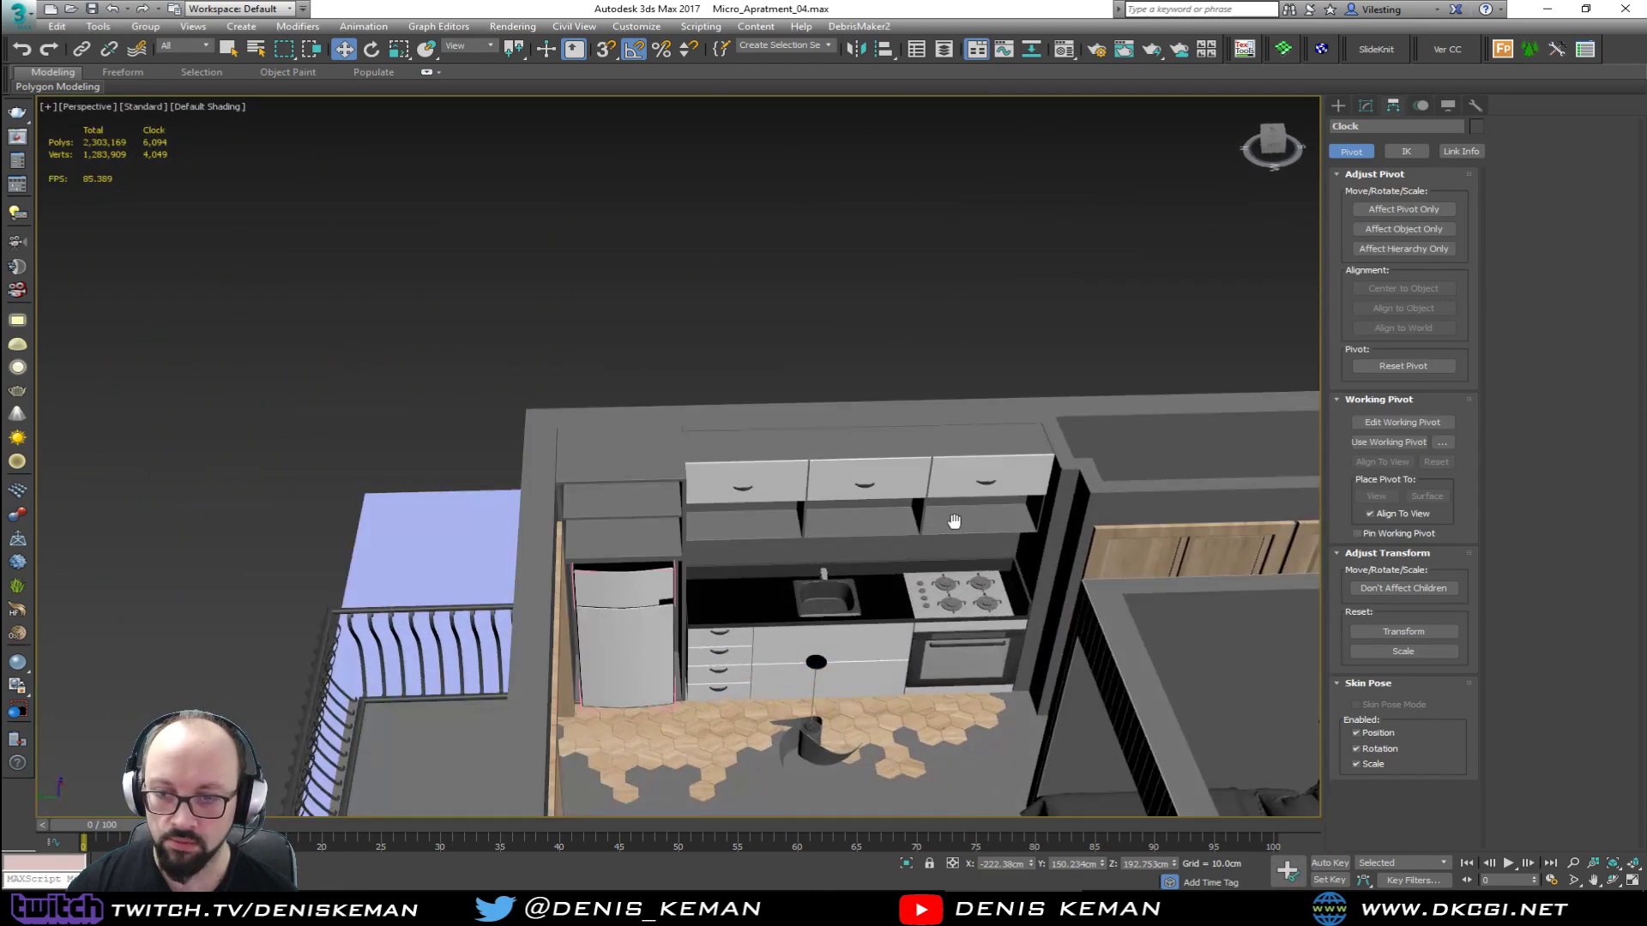
{"action": "middle_click_drag", "start_coordinate": [955, 522], "coordinate": [566, 506]}
{"action": "middle_click_drag", "start_coordinate": [754, 569], "coordinate": [253, 440]}
{"action": "left_click", "coordinate": [721, 654]}
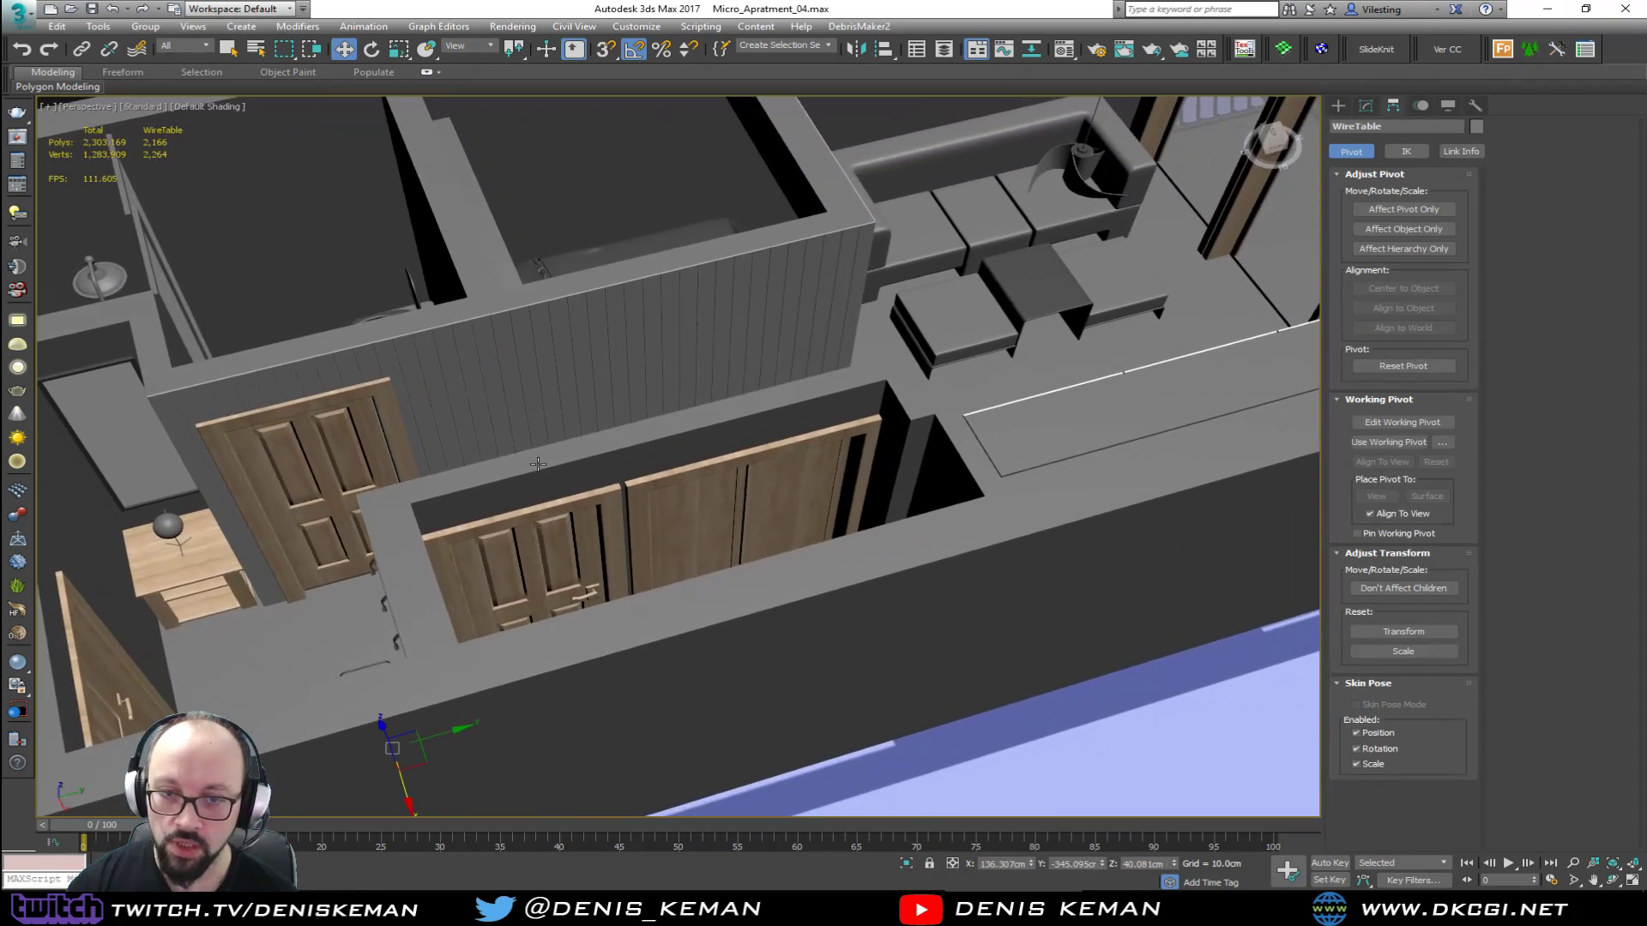
{"action": "left_click", "coordinate": [148, 434]}
{"action": "middle_click_drag", "start_coordinate": [114, 454], "coordinate": [491, 487]}
{"action": "left_click", "coordinate": [267, 500]}
{"action": "middle_click_drag", "start_coordinate": [1072, 386], "coordinate": [660, 480]}
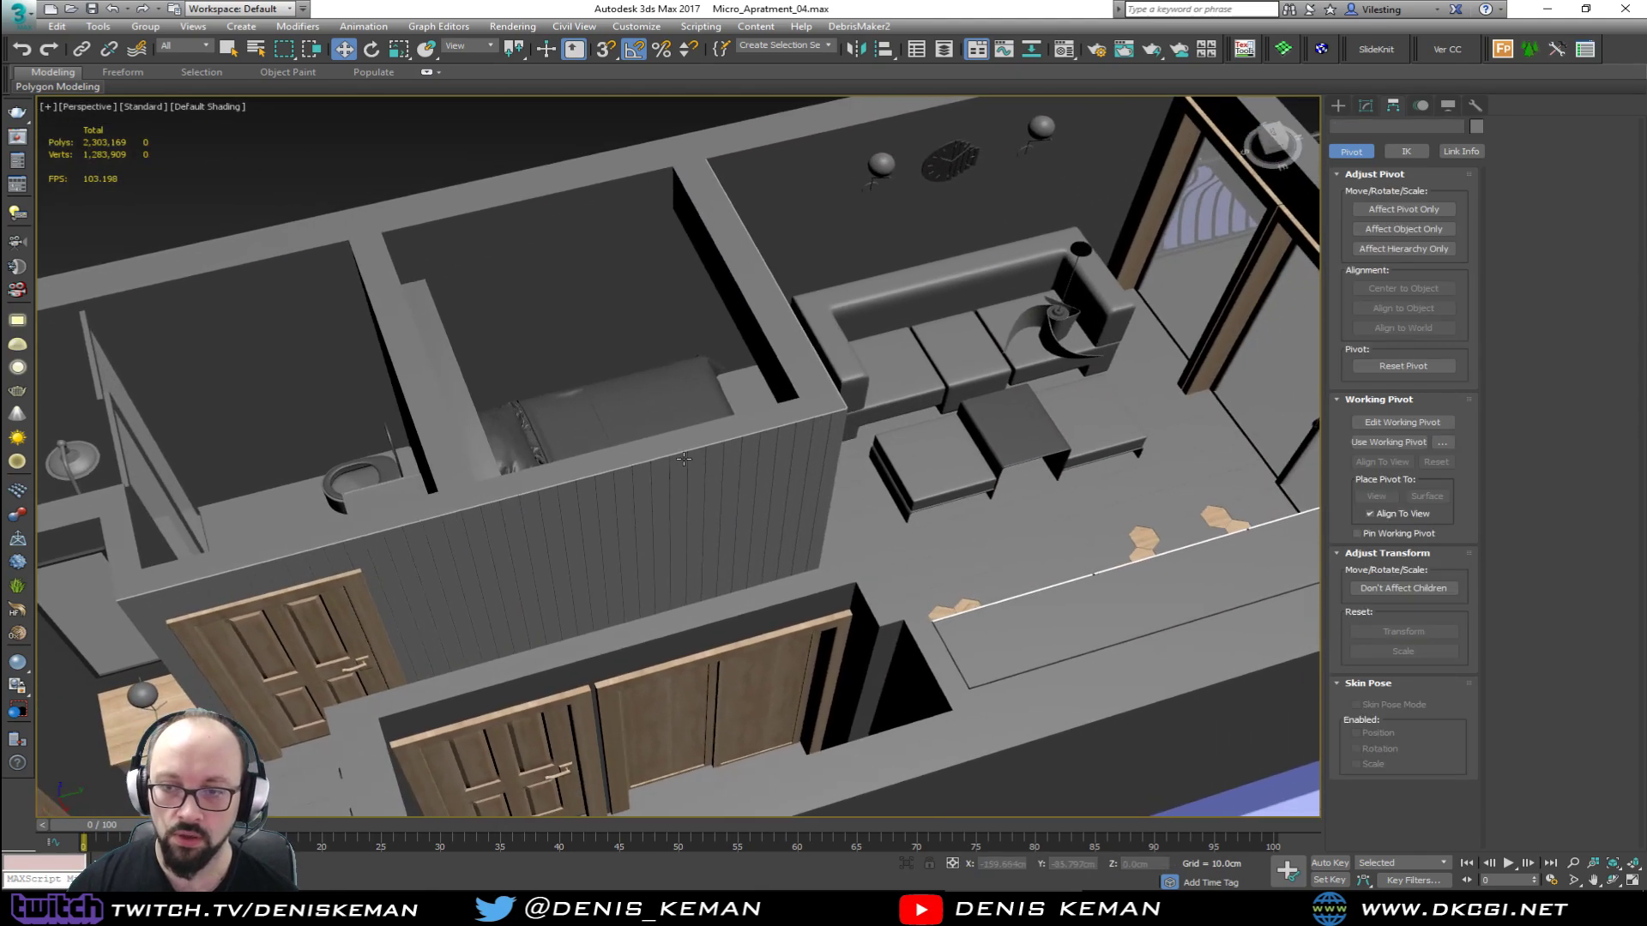
{"action": "middle_click_drag", "start_coordinate": [935, 429], "coordinate": [465, 315], "text": "alt"}
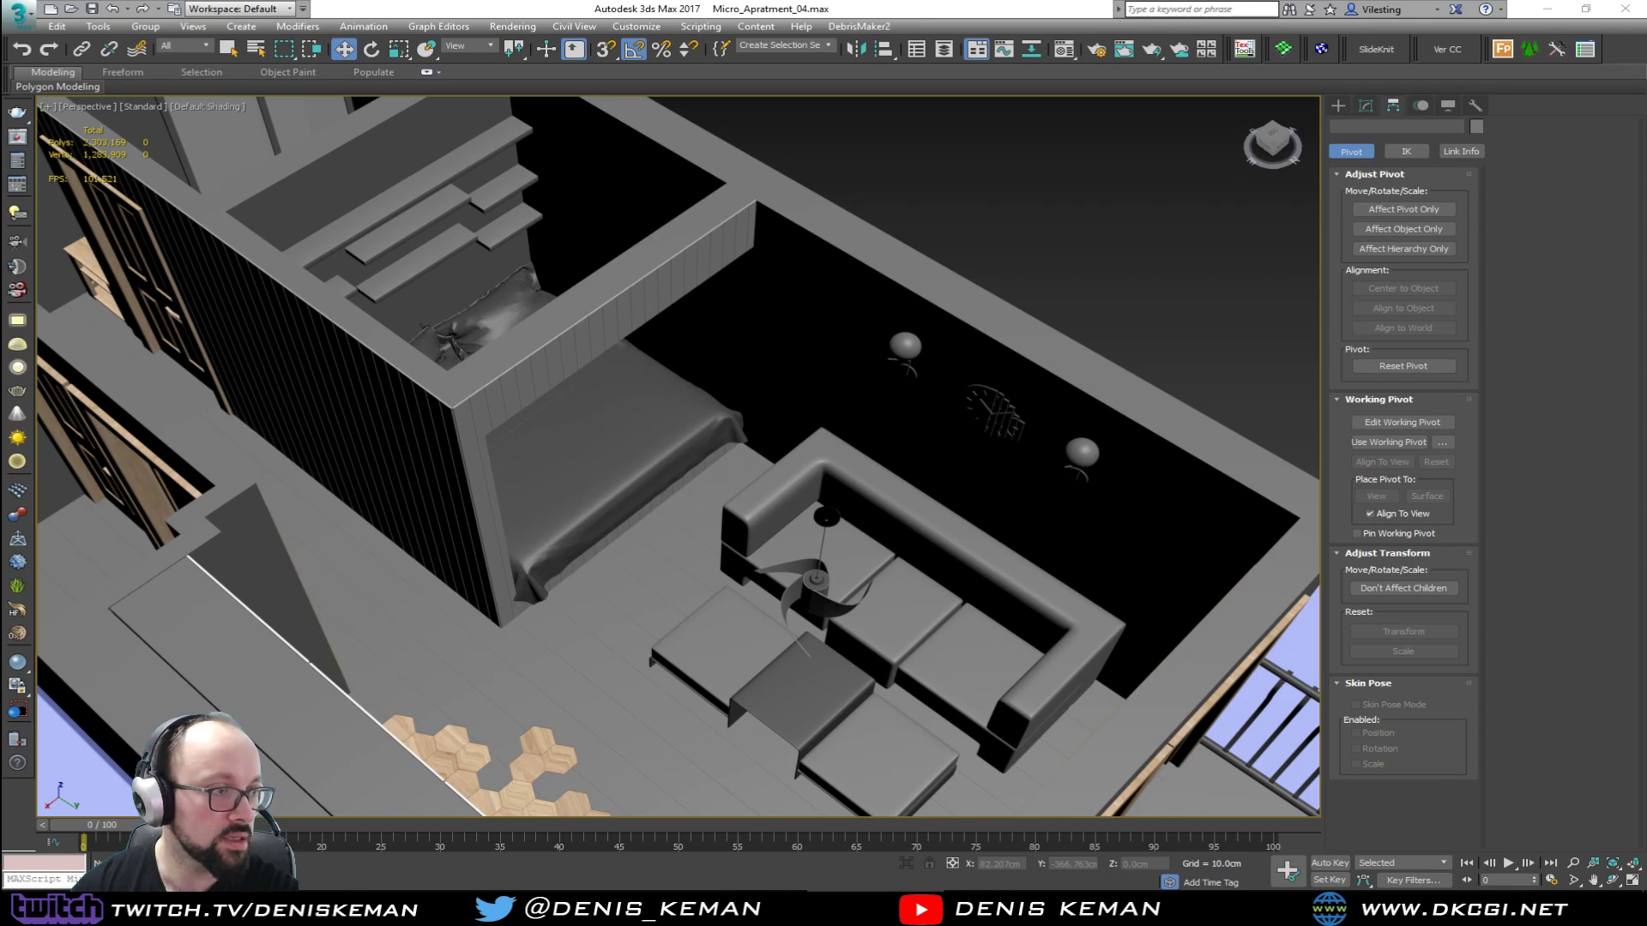
Step: Switch to Discord and browse the furniture, lamp and decor reference images posted in the streaming_related channel
{"action": "left_click_drag", "start_coordinate": [0, 128], "coordinate": [775, 100]}
{"action": "scroll", "coordinate": [660, 521], "scroll_direction": "up", "scroll_amount": 4}
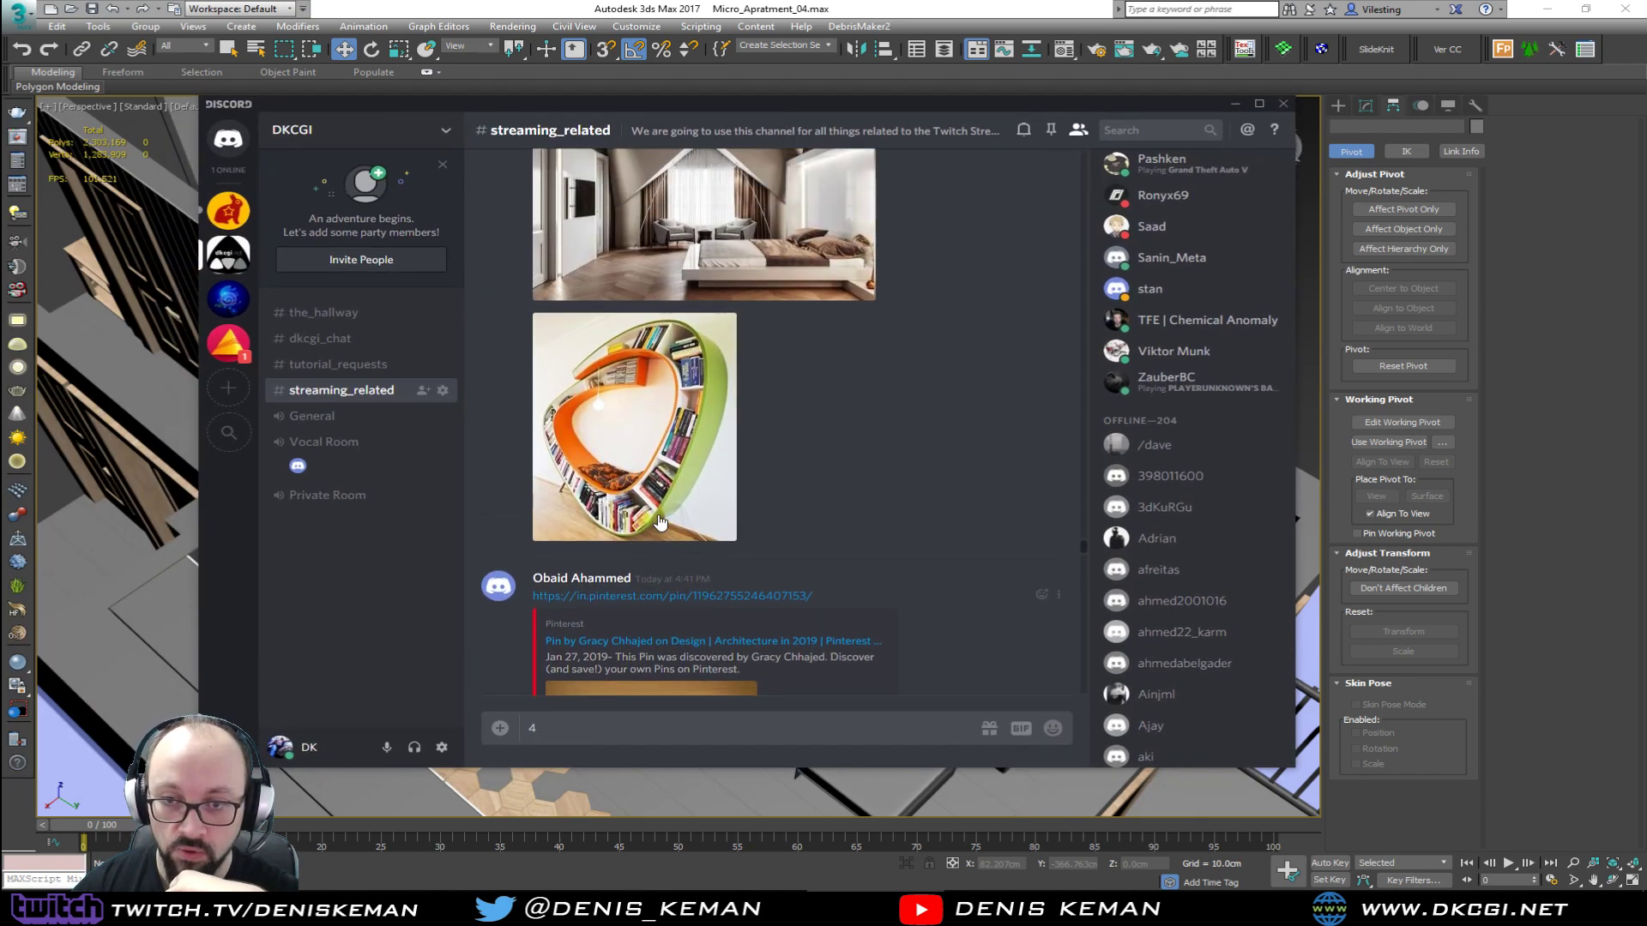
{"action": "scroll", "coordinate": [659, 522], "scroll_direction": "up", "scroll_amount": 10}
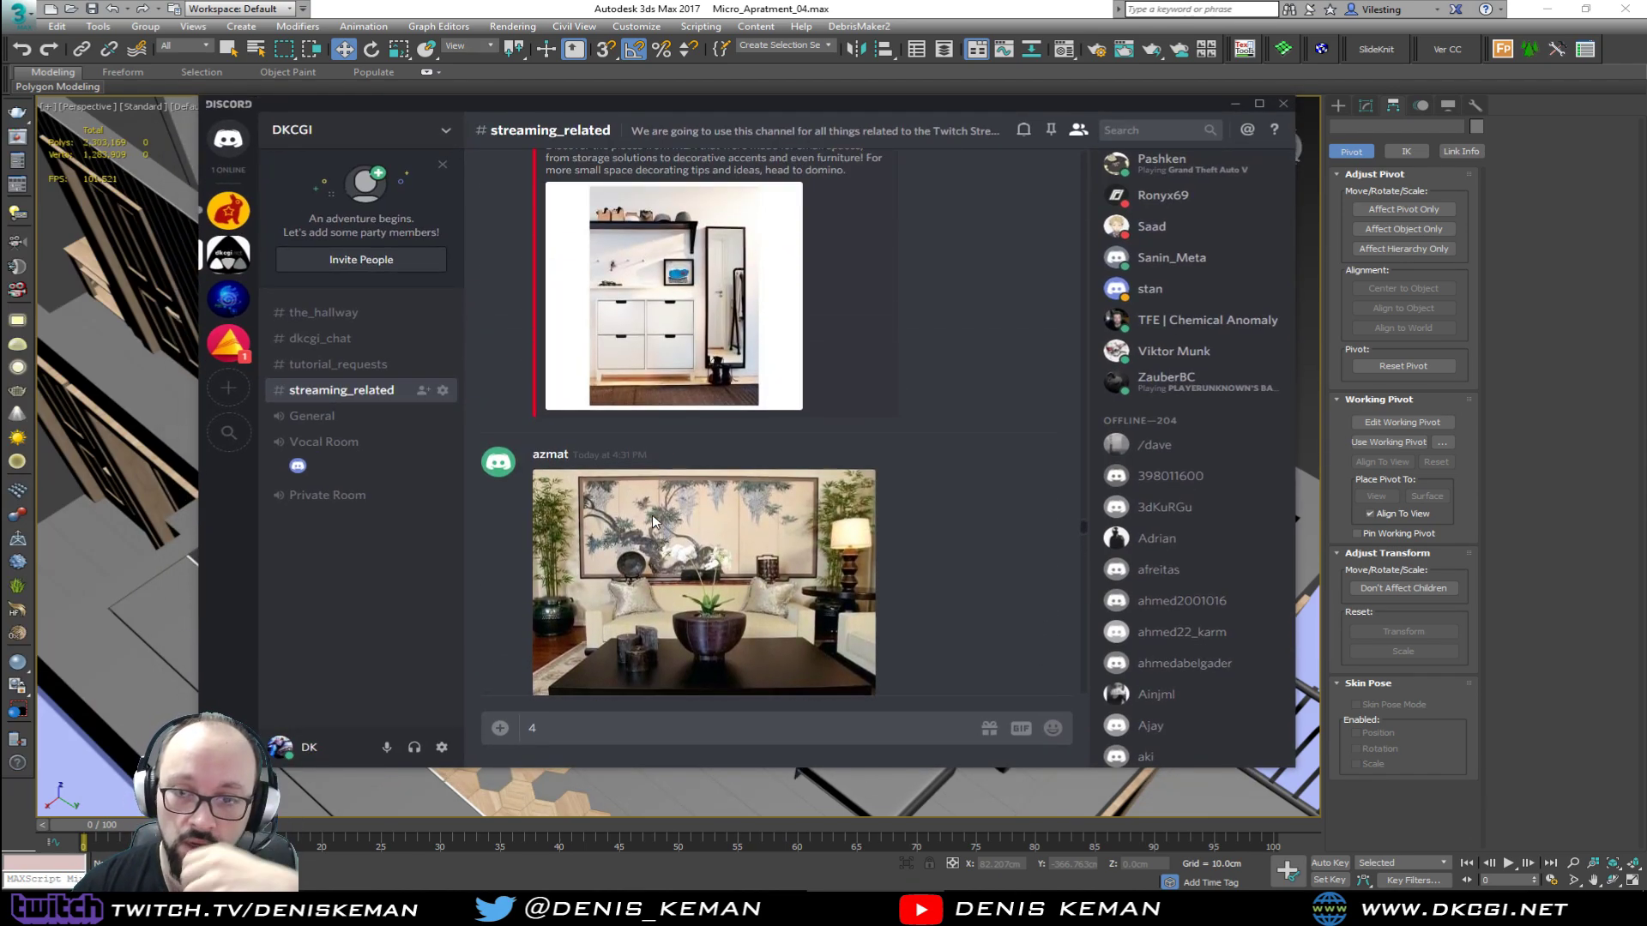
{"action": "scroll", "coordinate": [652, 520], "scroll_direction": "down", "scroll_amount": 6}
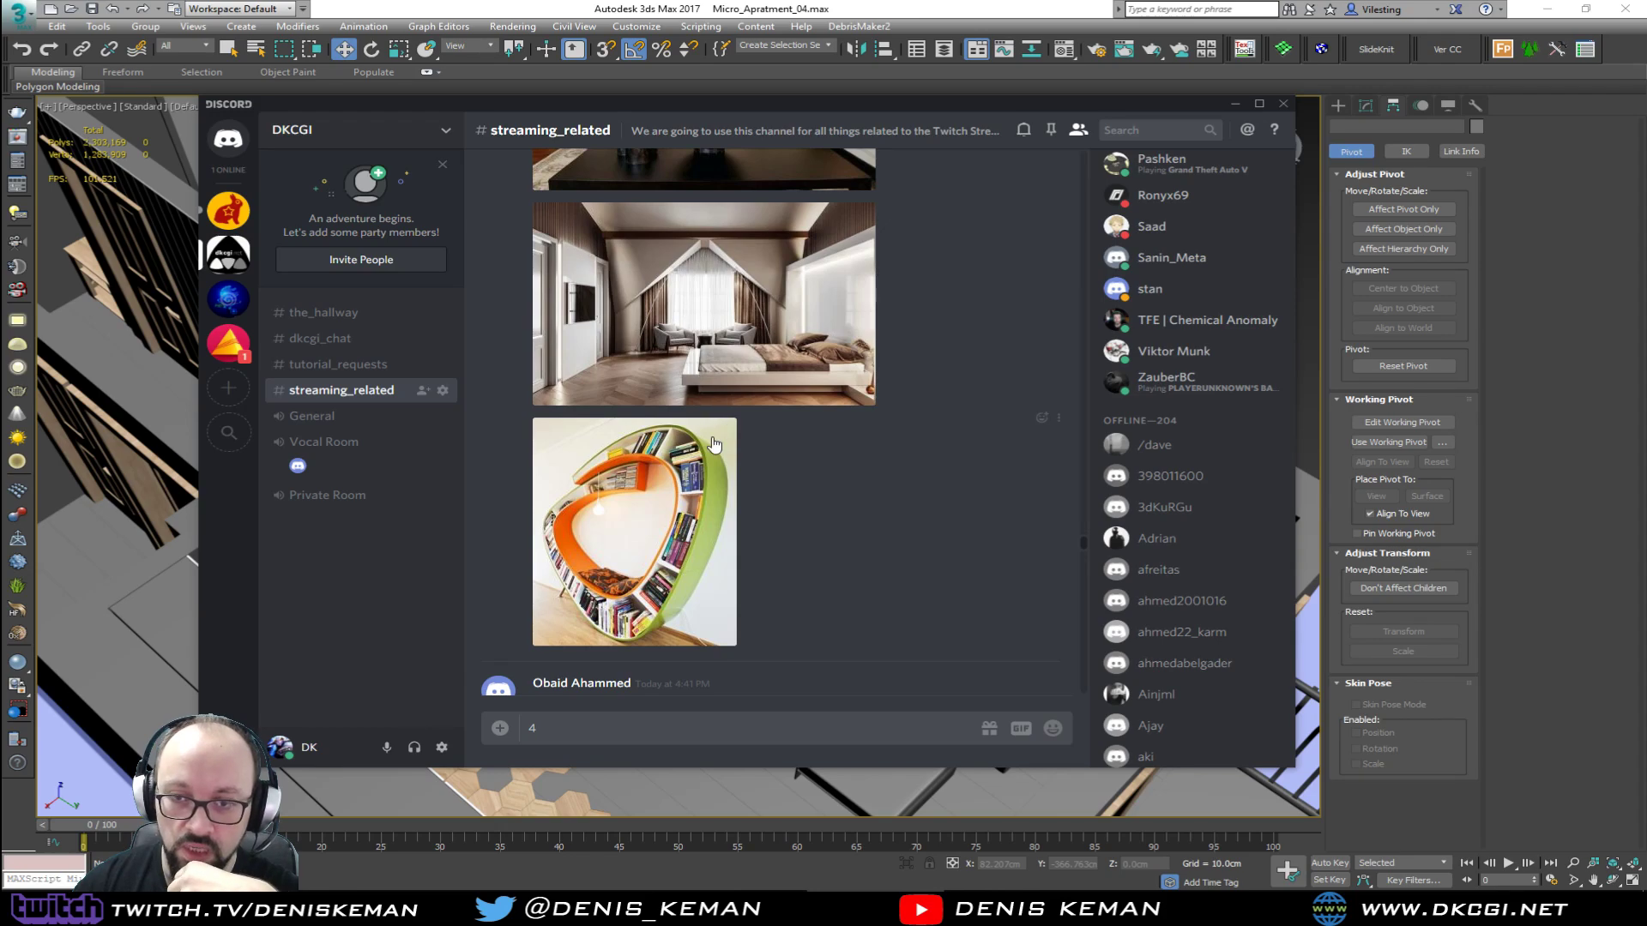
{"action": "scroll", "coordinate": [765, 573], "scroll_direction": "up", "scroll_amount": 5}
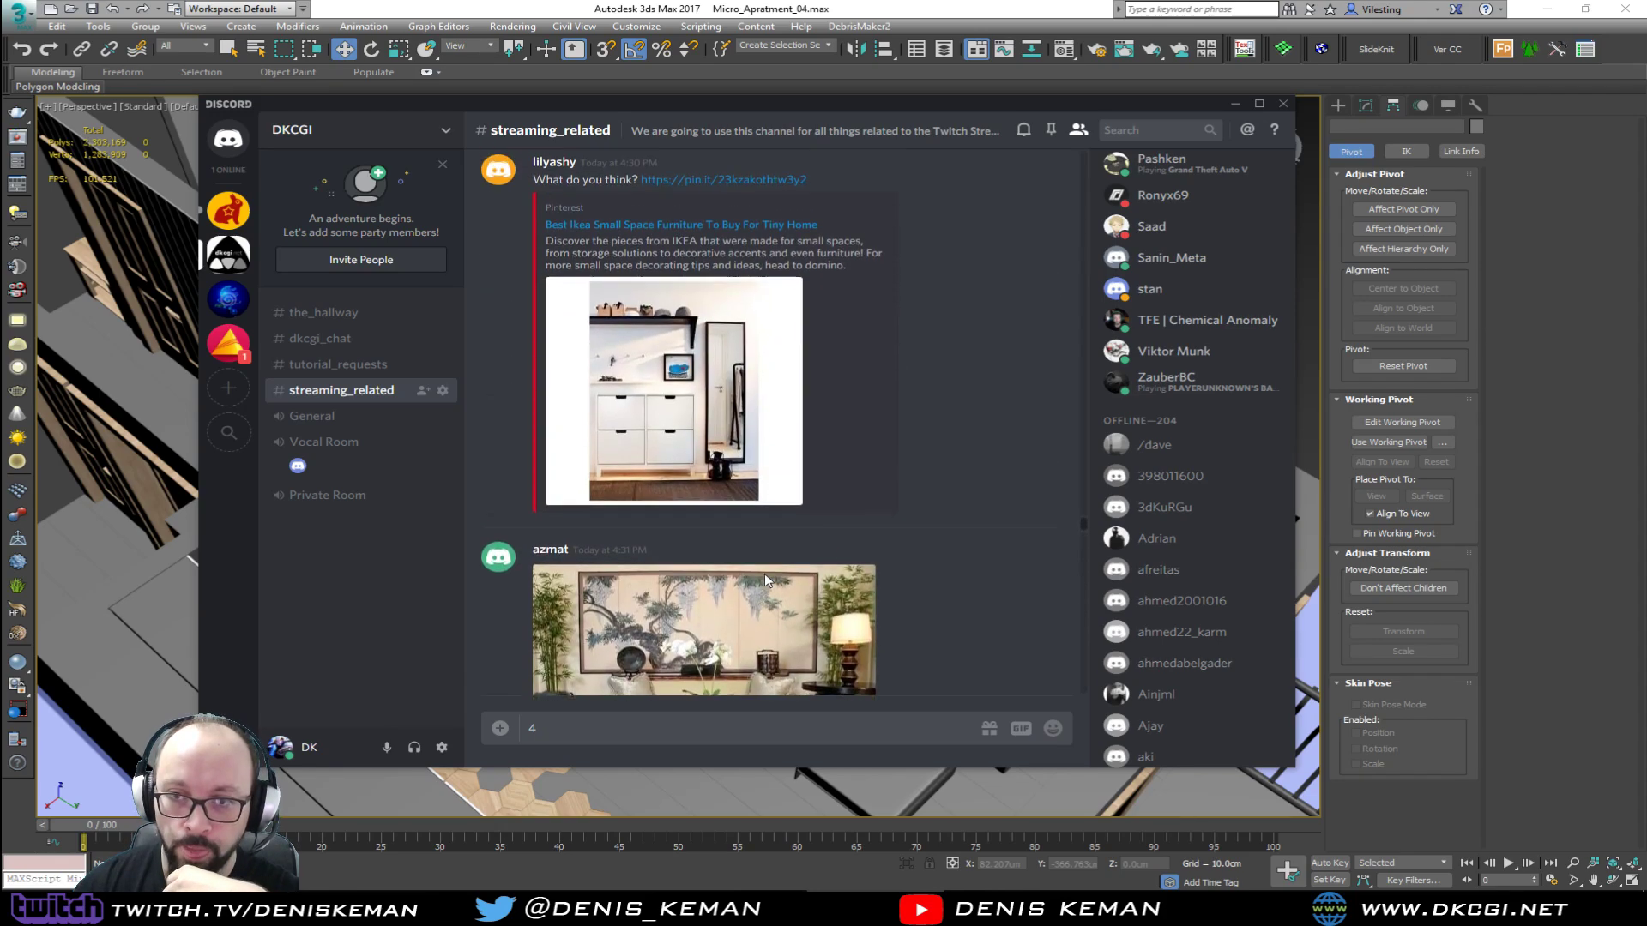
{"action": "scroll", "coordinate": [765, 573], "scroll_direction": "up", "scroll_amount": 8}
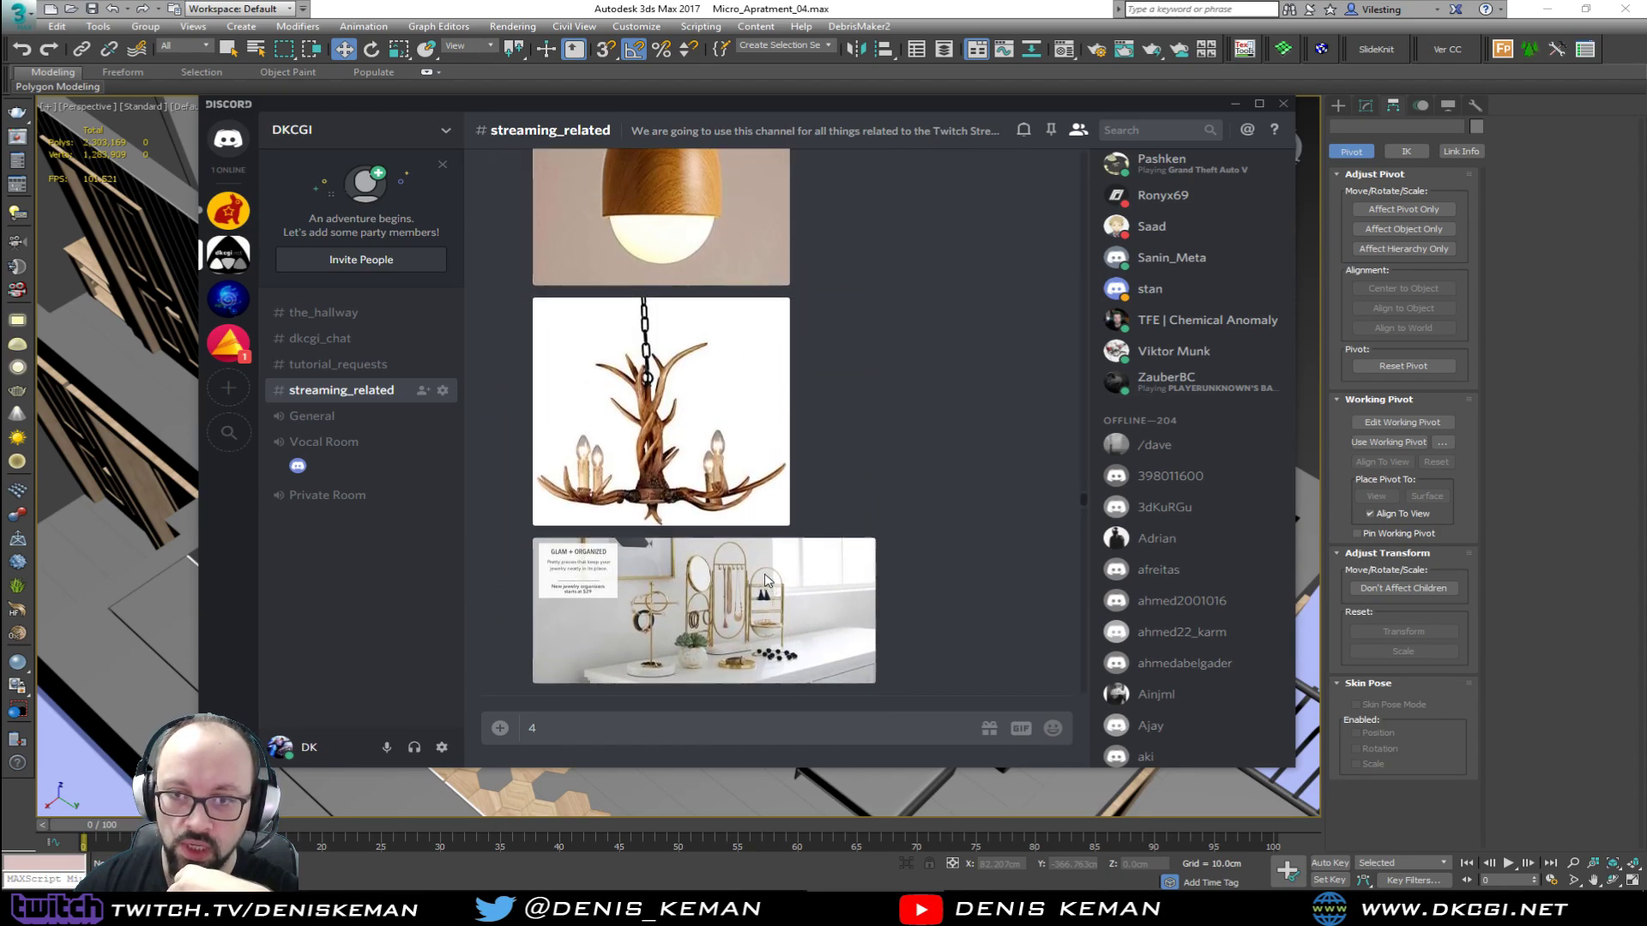
{"action": "scroll", "coordinate": [766, 581], "scroll_direction": "up", "scroll_amount": 10}
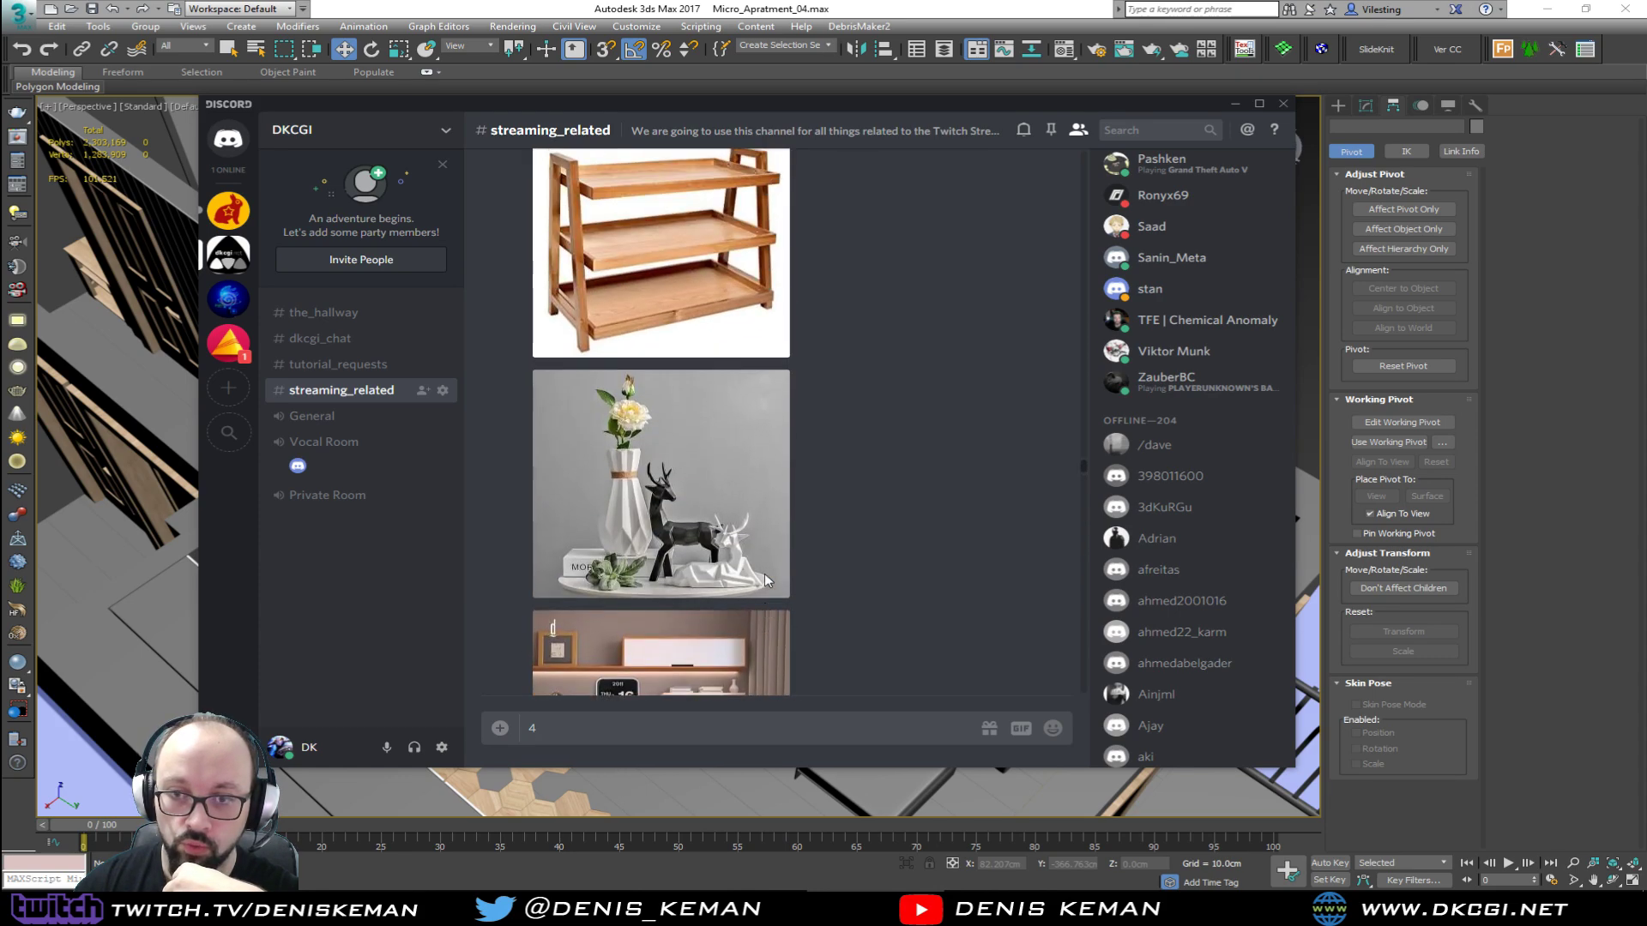
{"action": "scroll", "coordinate": [765, 573], "scroll_direction": "up", "scroll_amount": 4}
{"action": "scroll", "coordinate": [724, 359], "scroll_direction": "down", "scroll_amount": 5}
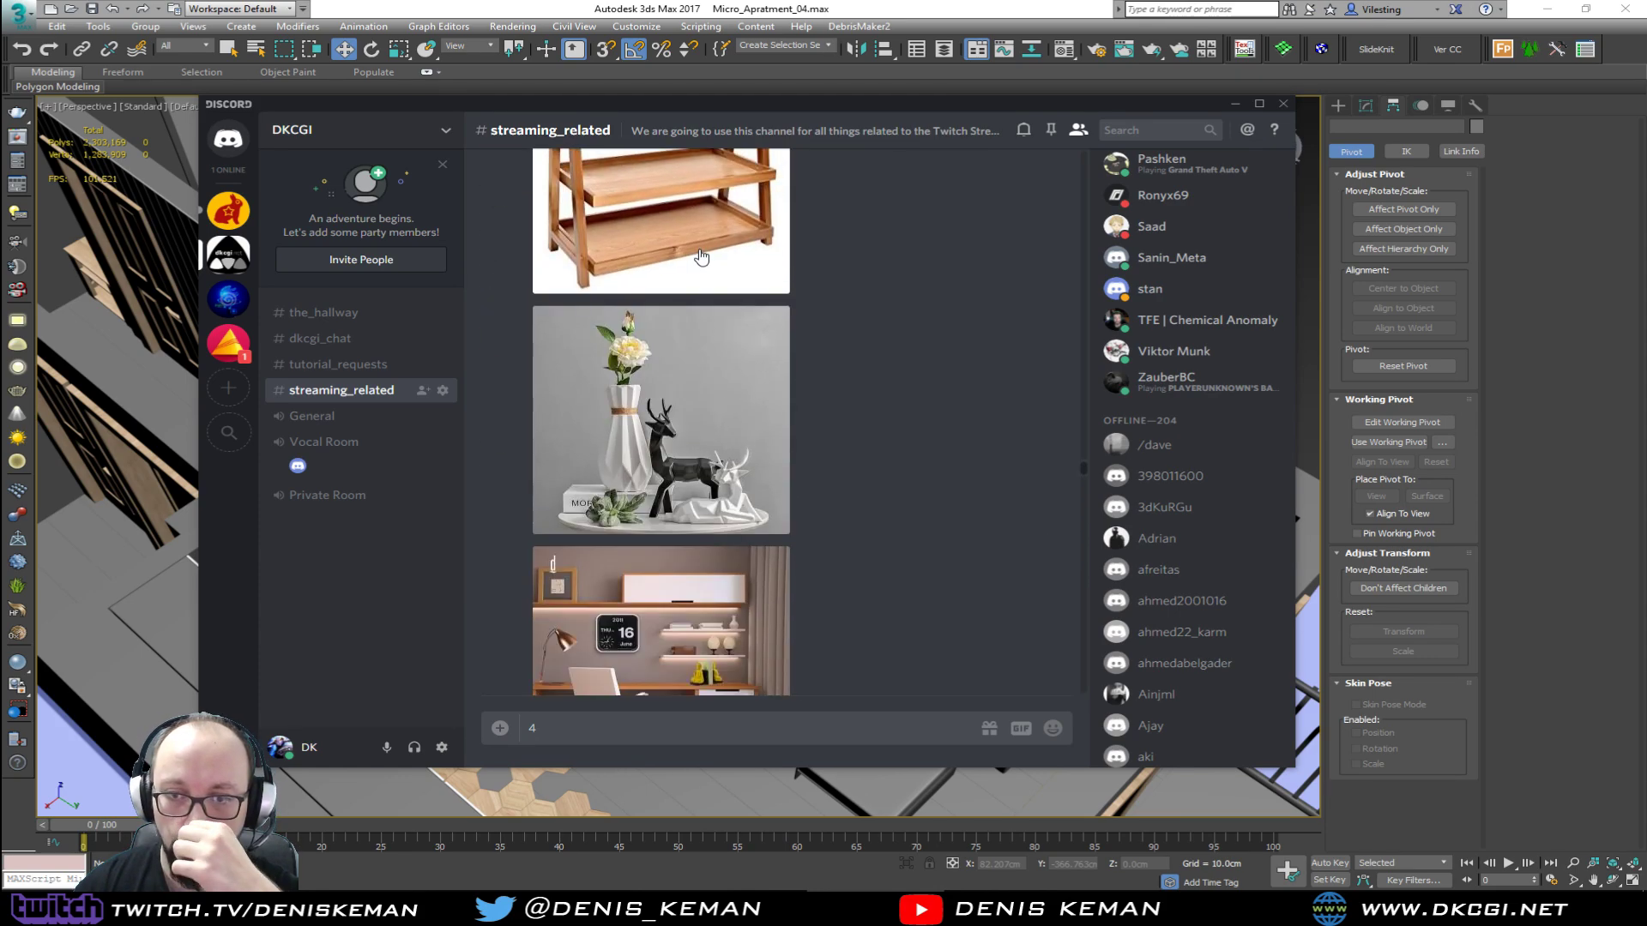
{"action": "scroll", "coordinate": [737, 470], "scroll_direction": "down", "scroll_amount": 8}
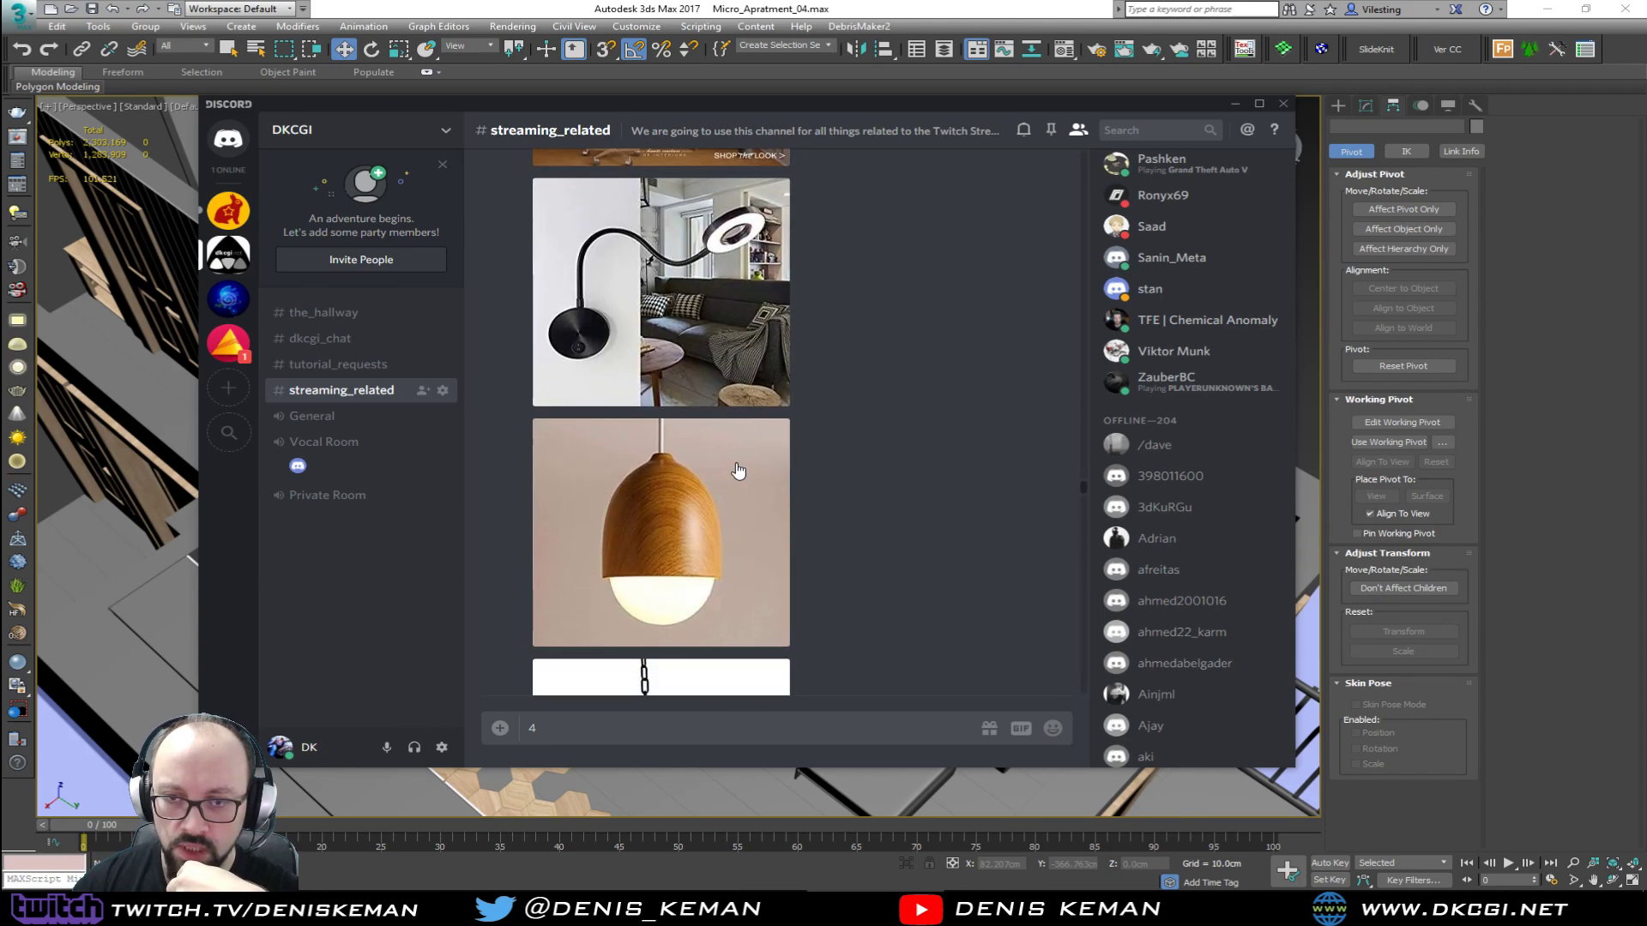
{"action": "scroll", "coordinate": [738, 470], "scroll_direction": "down", "scroll_amount": 1}
{"action": "scroll", "coordinate": [699, 257], "scroll_direction": "up", "scroll_amount": 1}
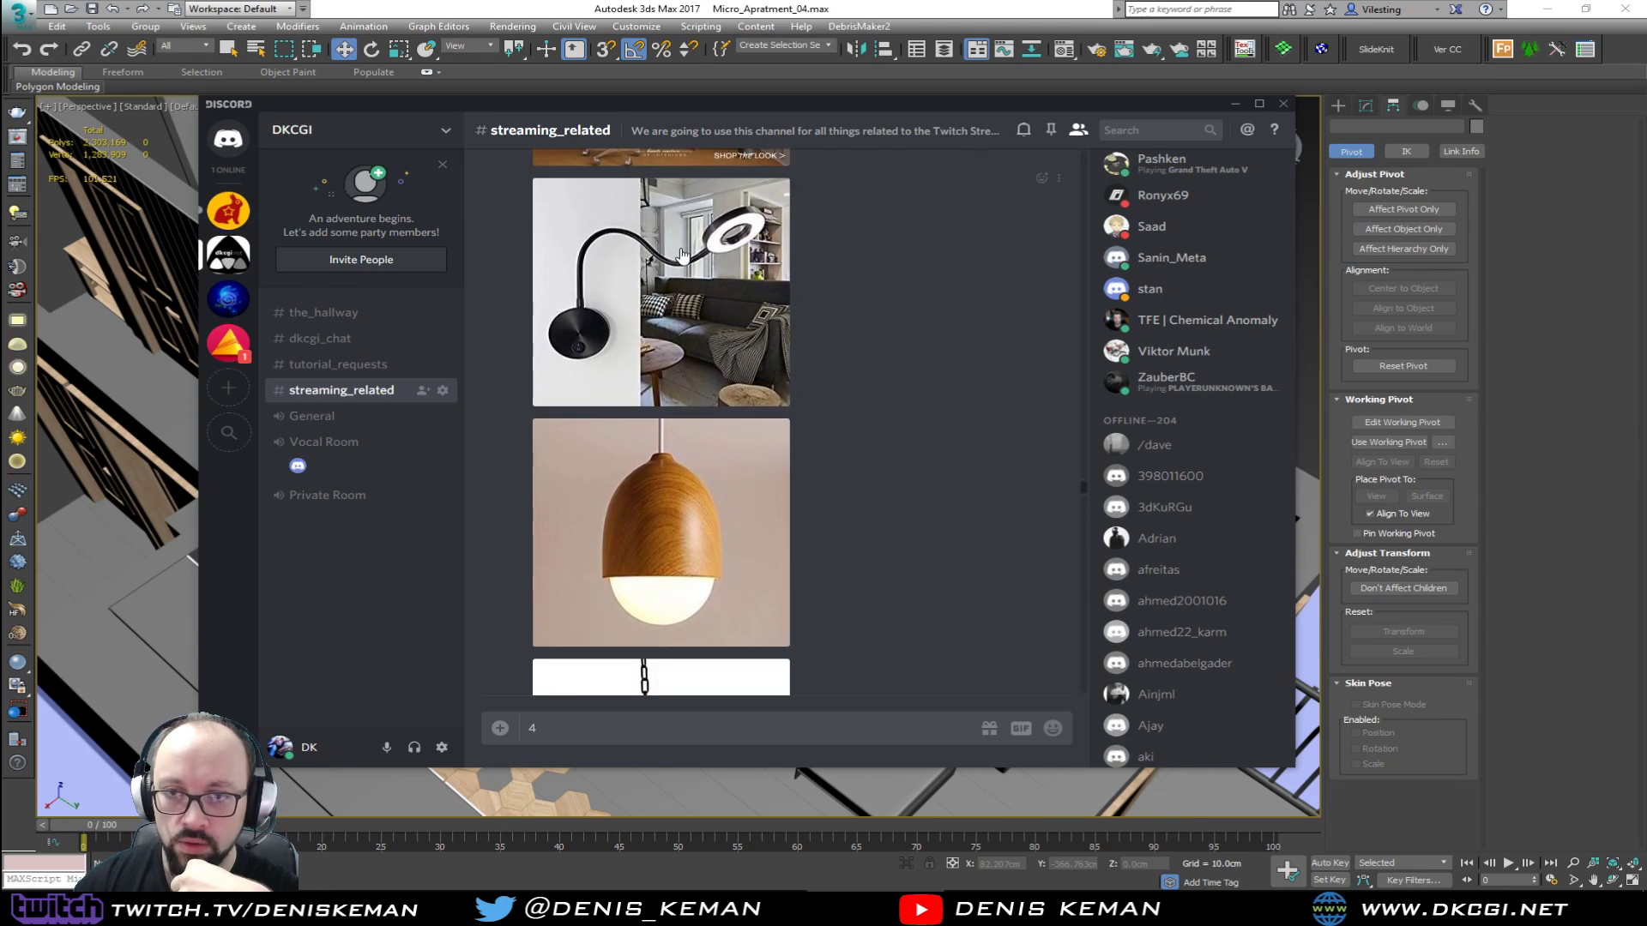
{"action": "scroll", "coordinate": [699, 257], "scroll_direction": "down", "scroll_amount": 5}
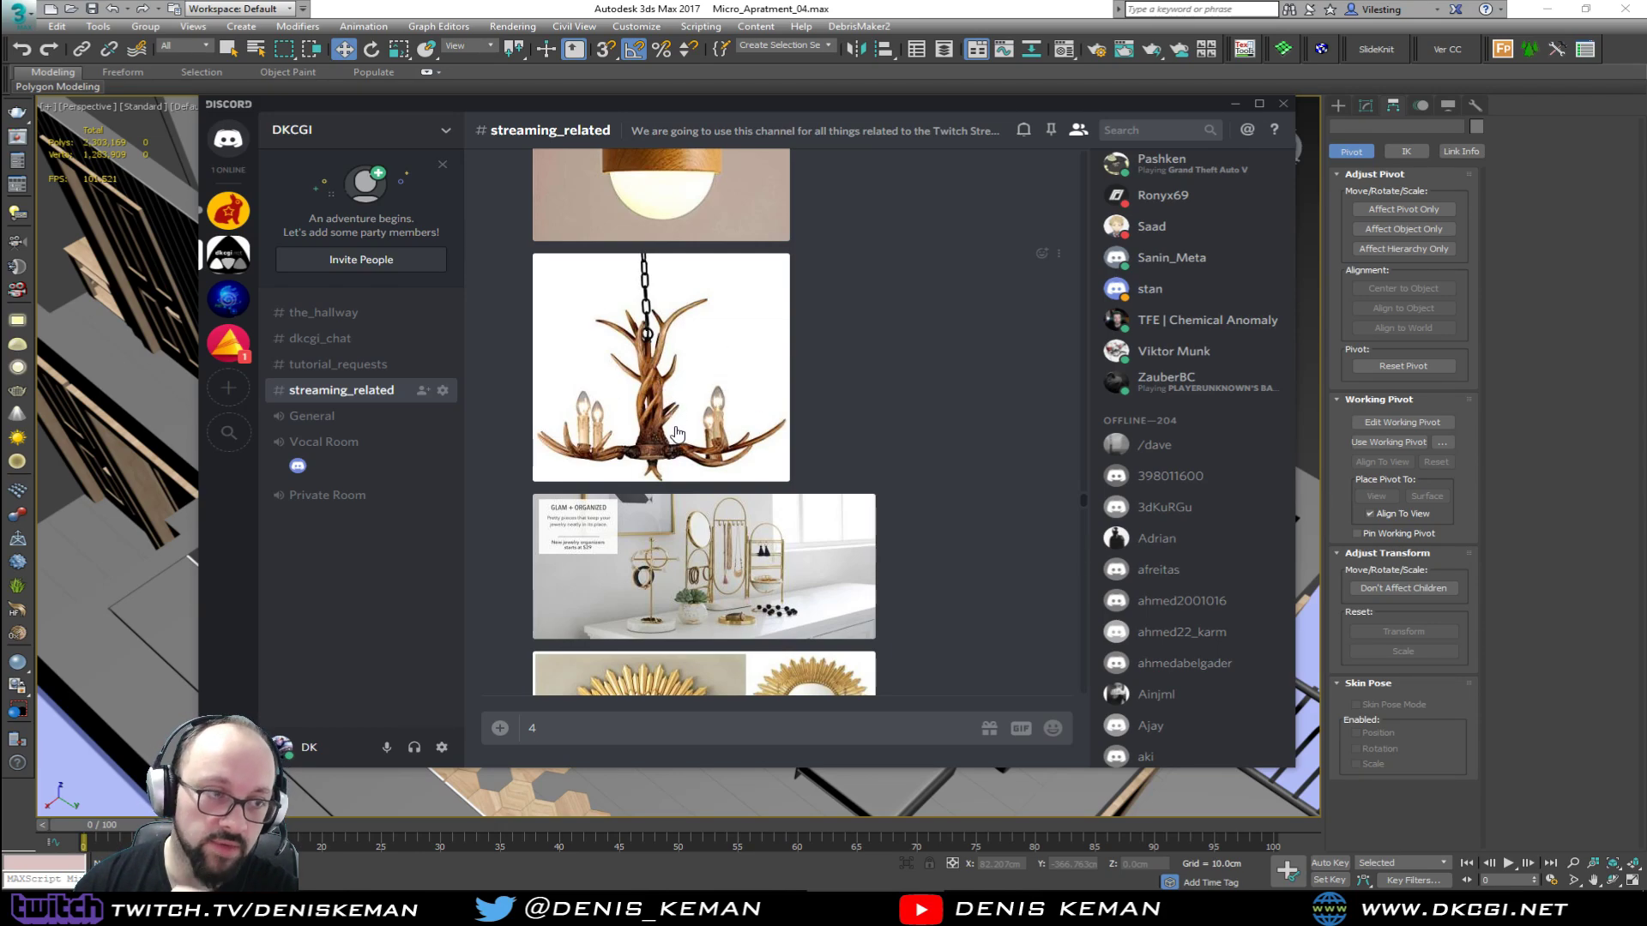
{"action": "scroll", "coordinate": [677, 433], "scroll_direction": "up", "scroll_amount": 10}
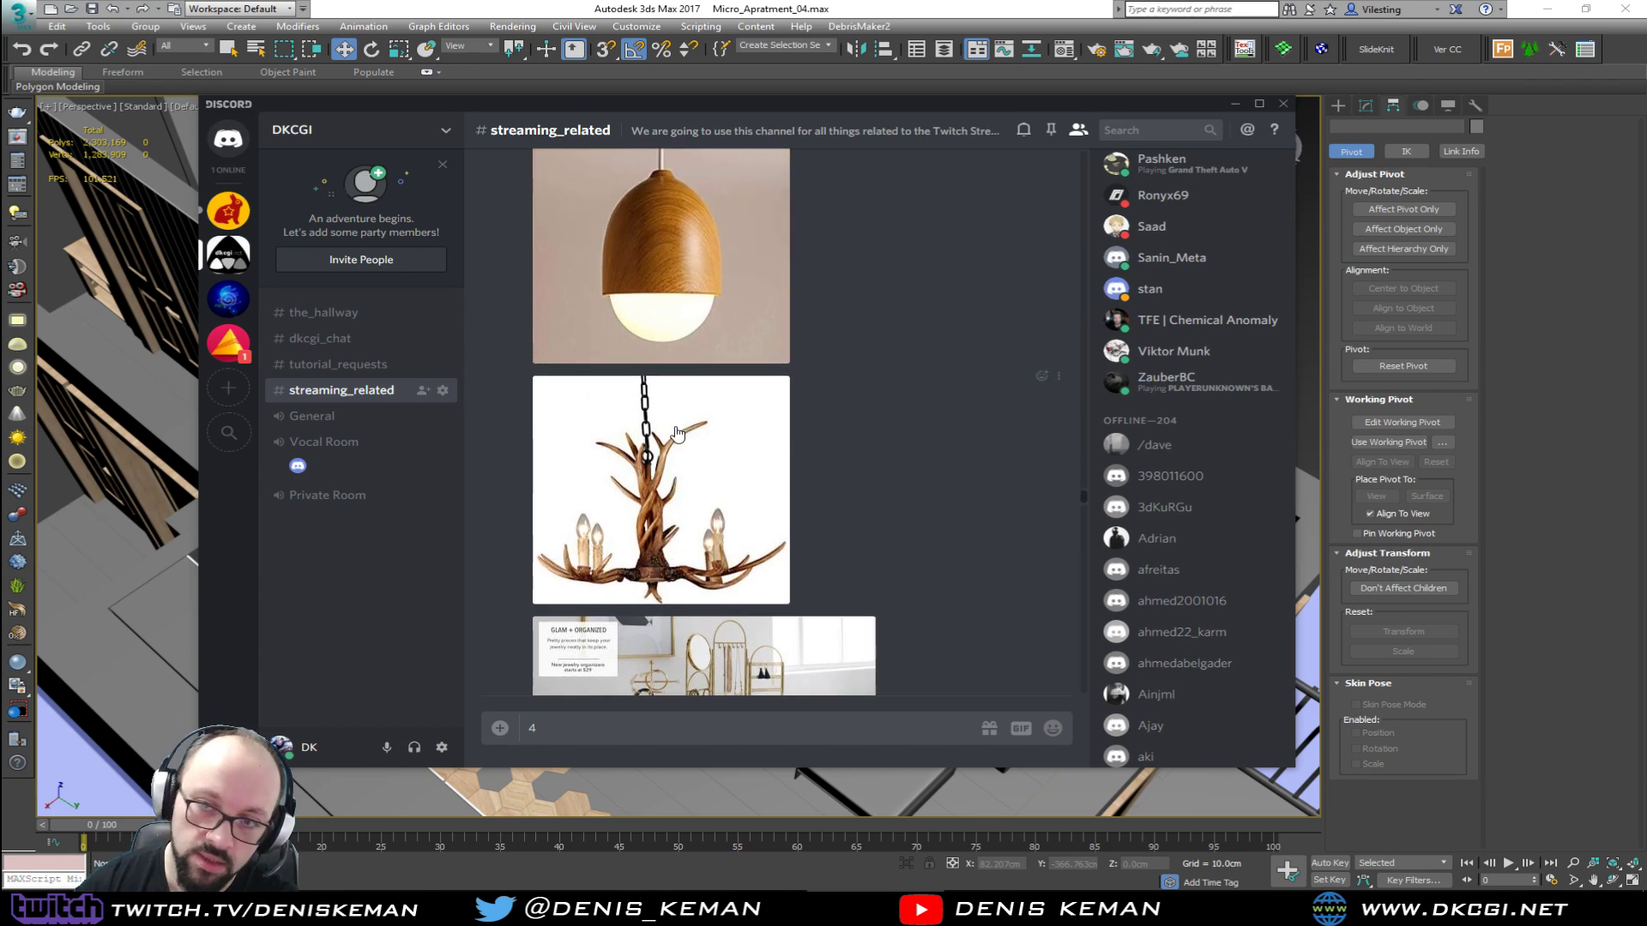
{"action": "scroll", "coordinate": [677, 433], "scroll_direction": "up", "scroll_amount": 10}
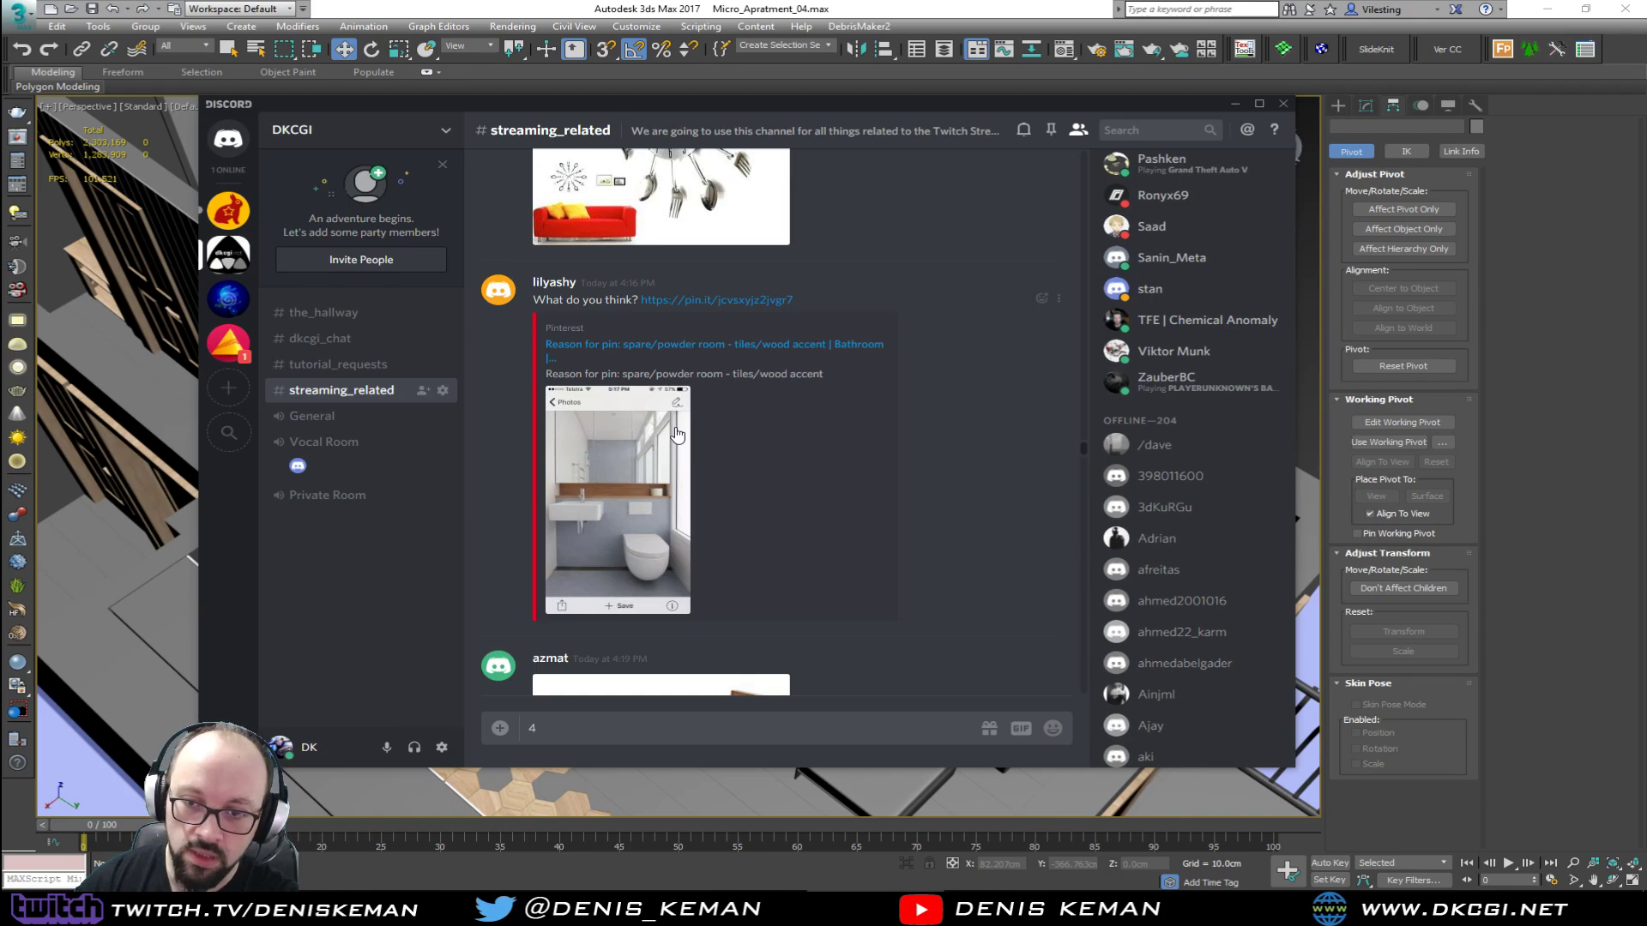
{"action": "scroll", "coordinate": [677, 434], "scroll_direction": "down", "scroll_amount": 10}
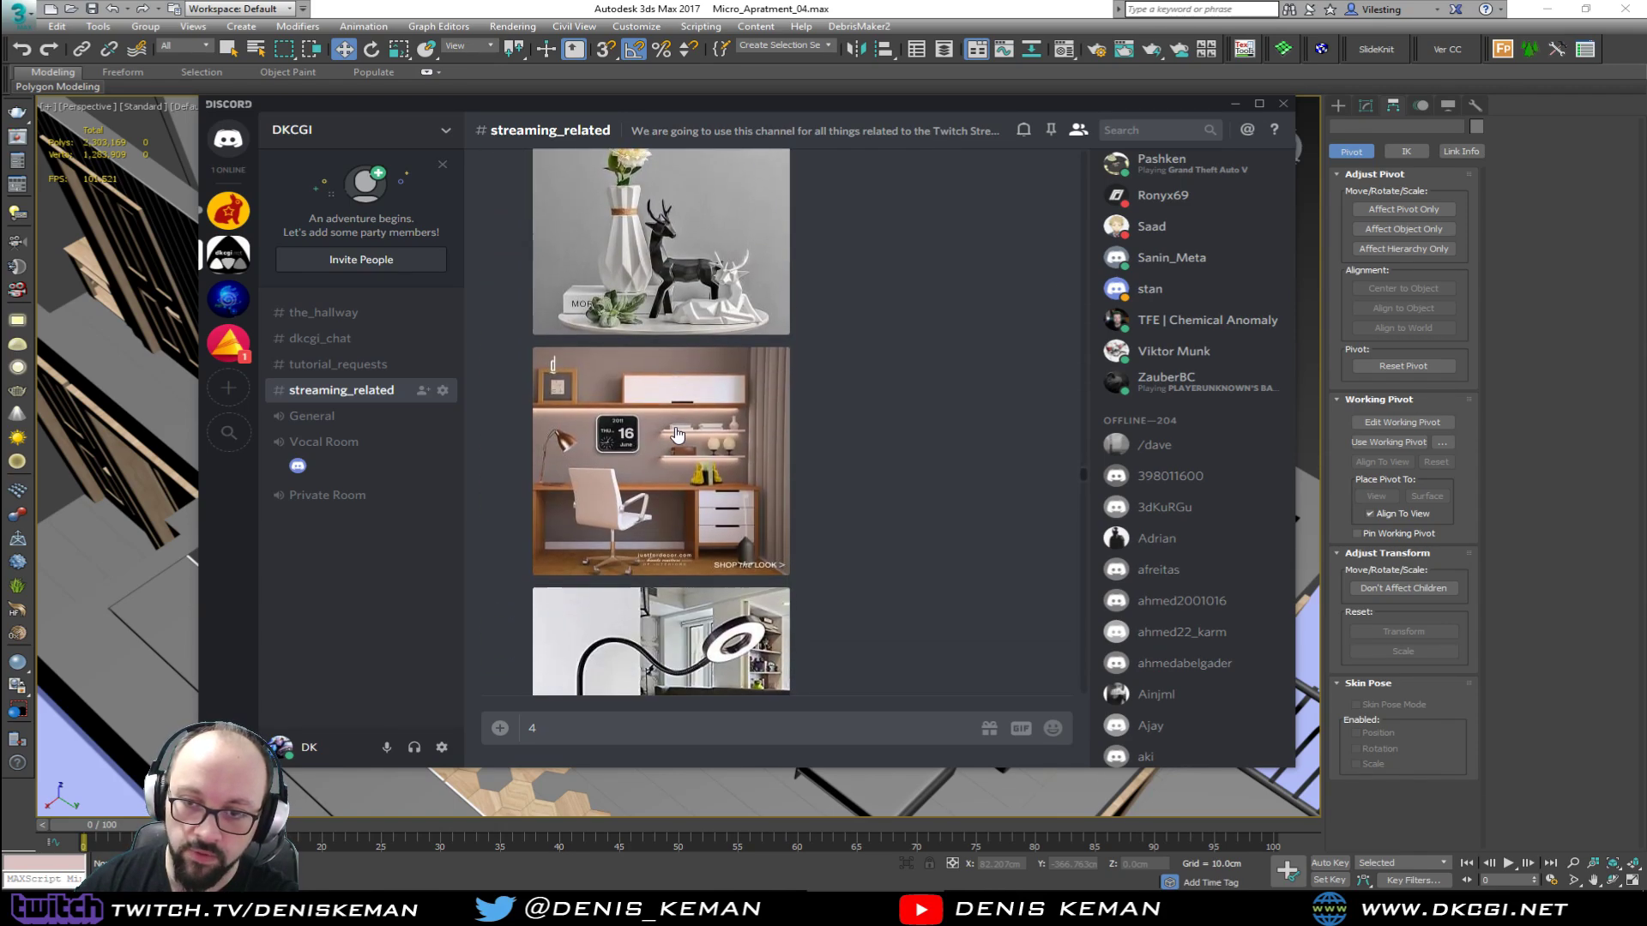
{"action": "scroll", "coordinate": [677, 433], "scroll_direction": "down", "scroll_amount": 2}
{"action": "scroll", "coordinate": [677, 433], "scroll_direction": "up", "scroll_amount": 10}
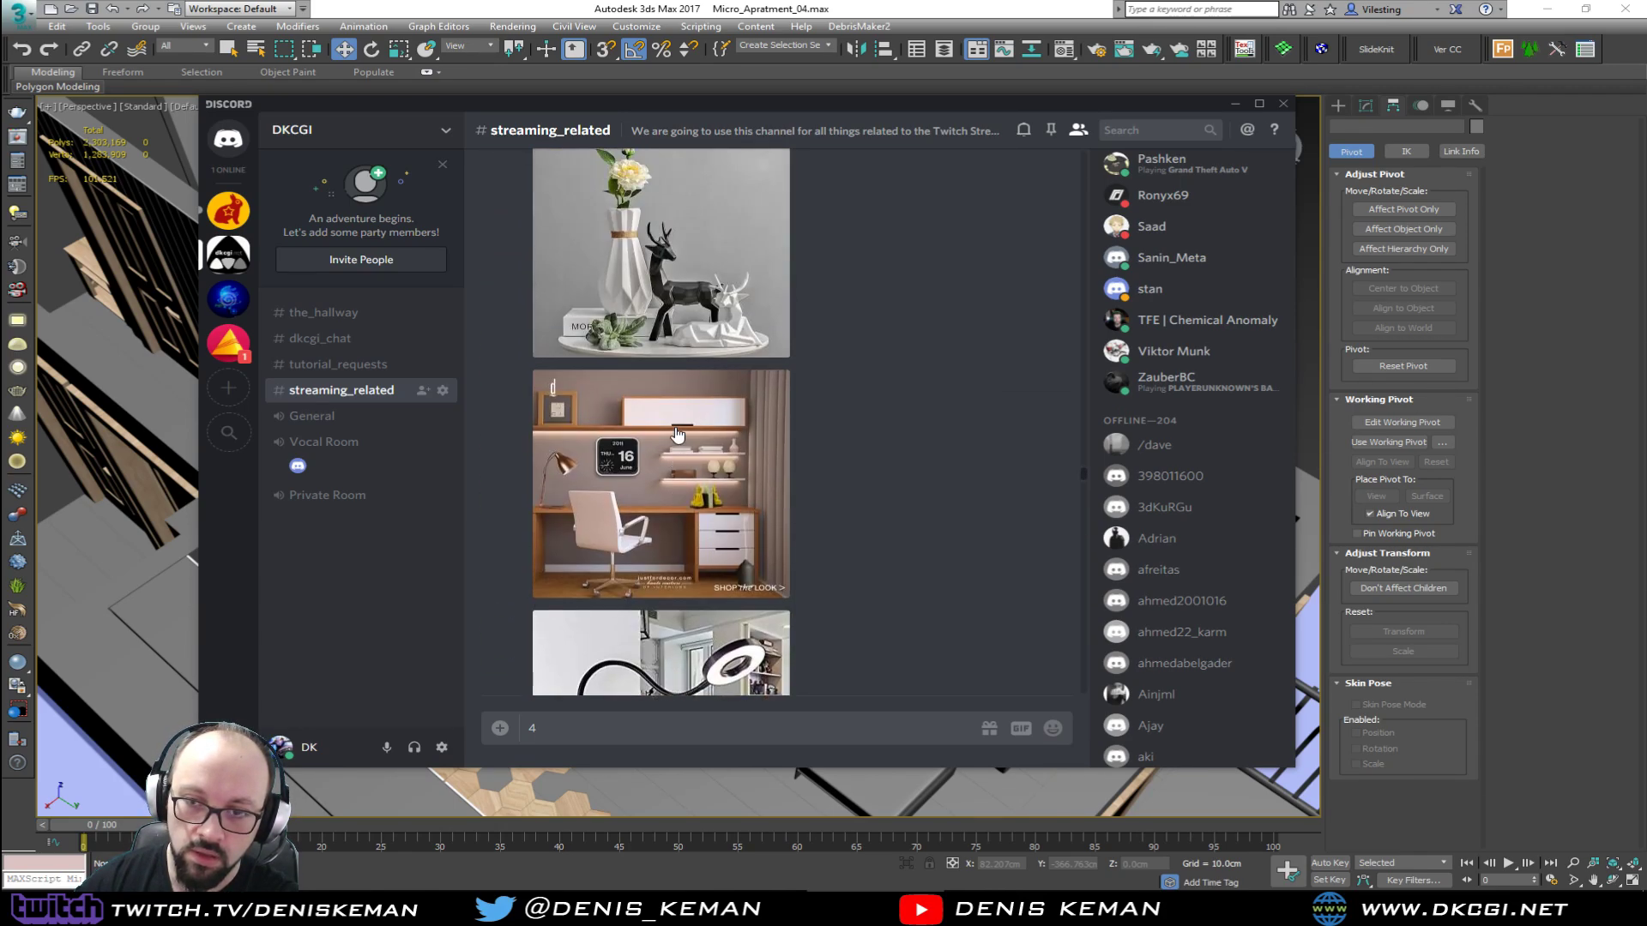
{"action": "scroll", "coordinate": [676, 433], "scroll_direction": "up", "scroll_amount": 10}
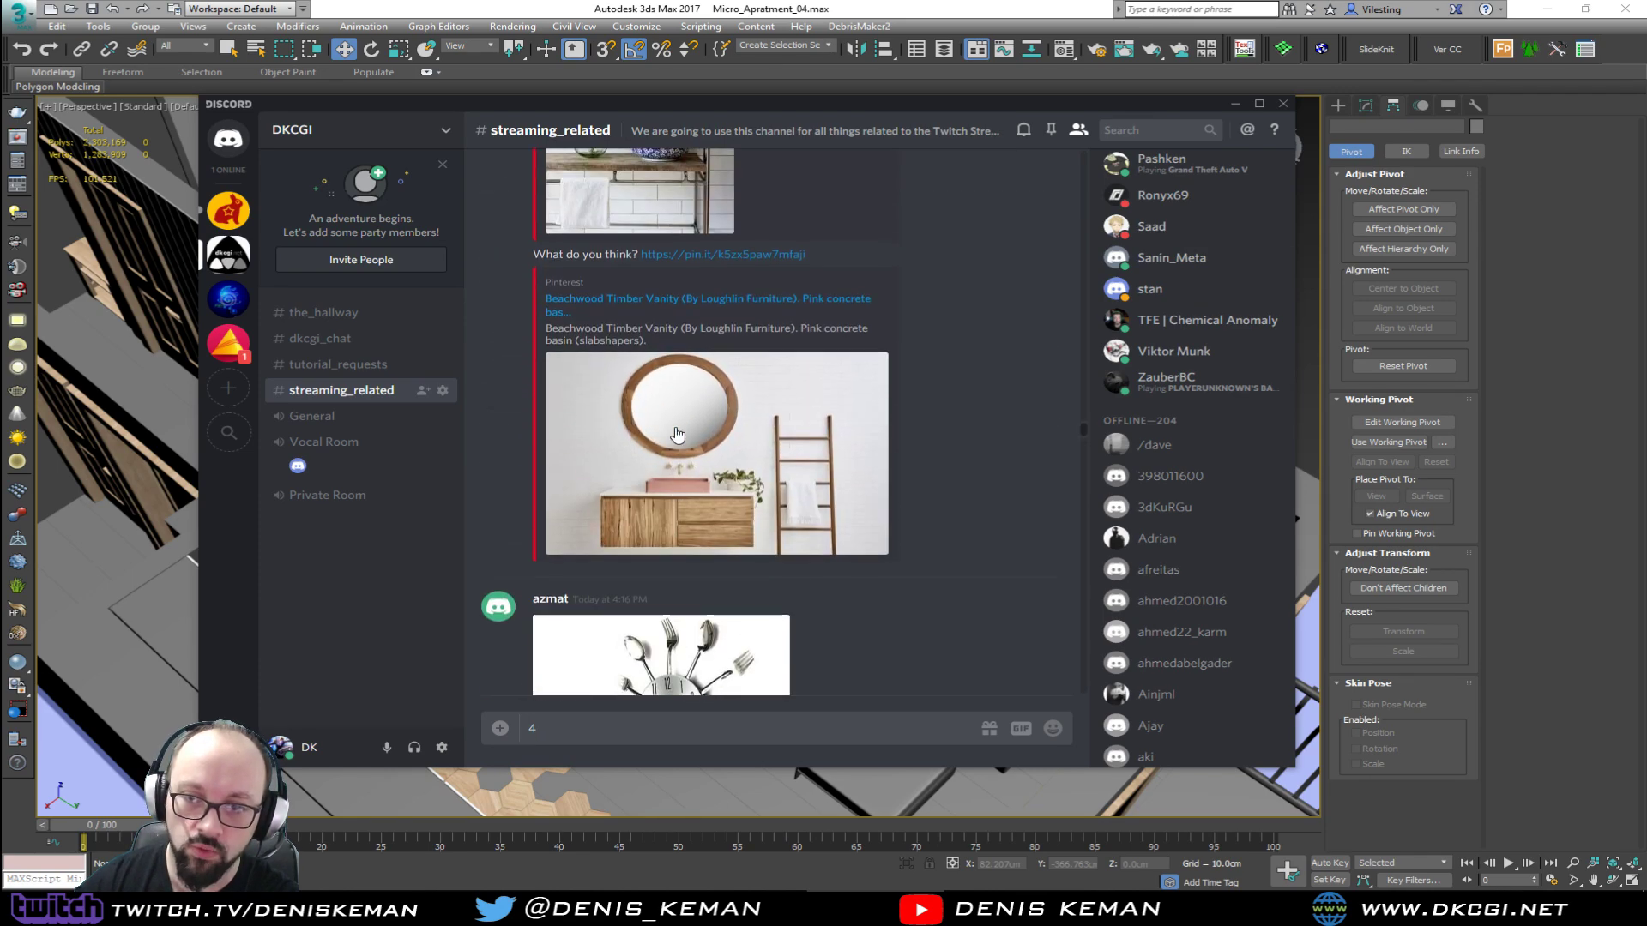
{"action": "scroll", "coordinate": [673, 435], "scroll_direction": "up", "scroll_amount": 10}
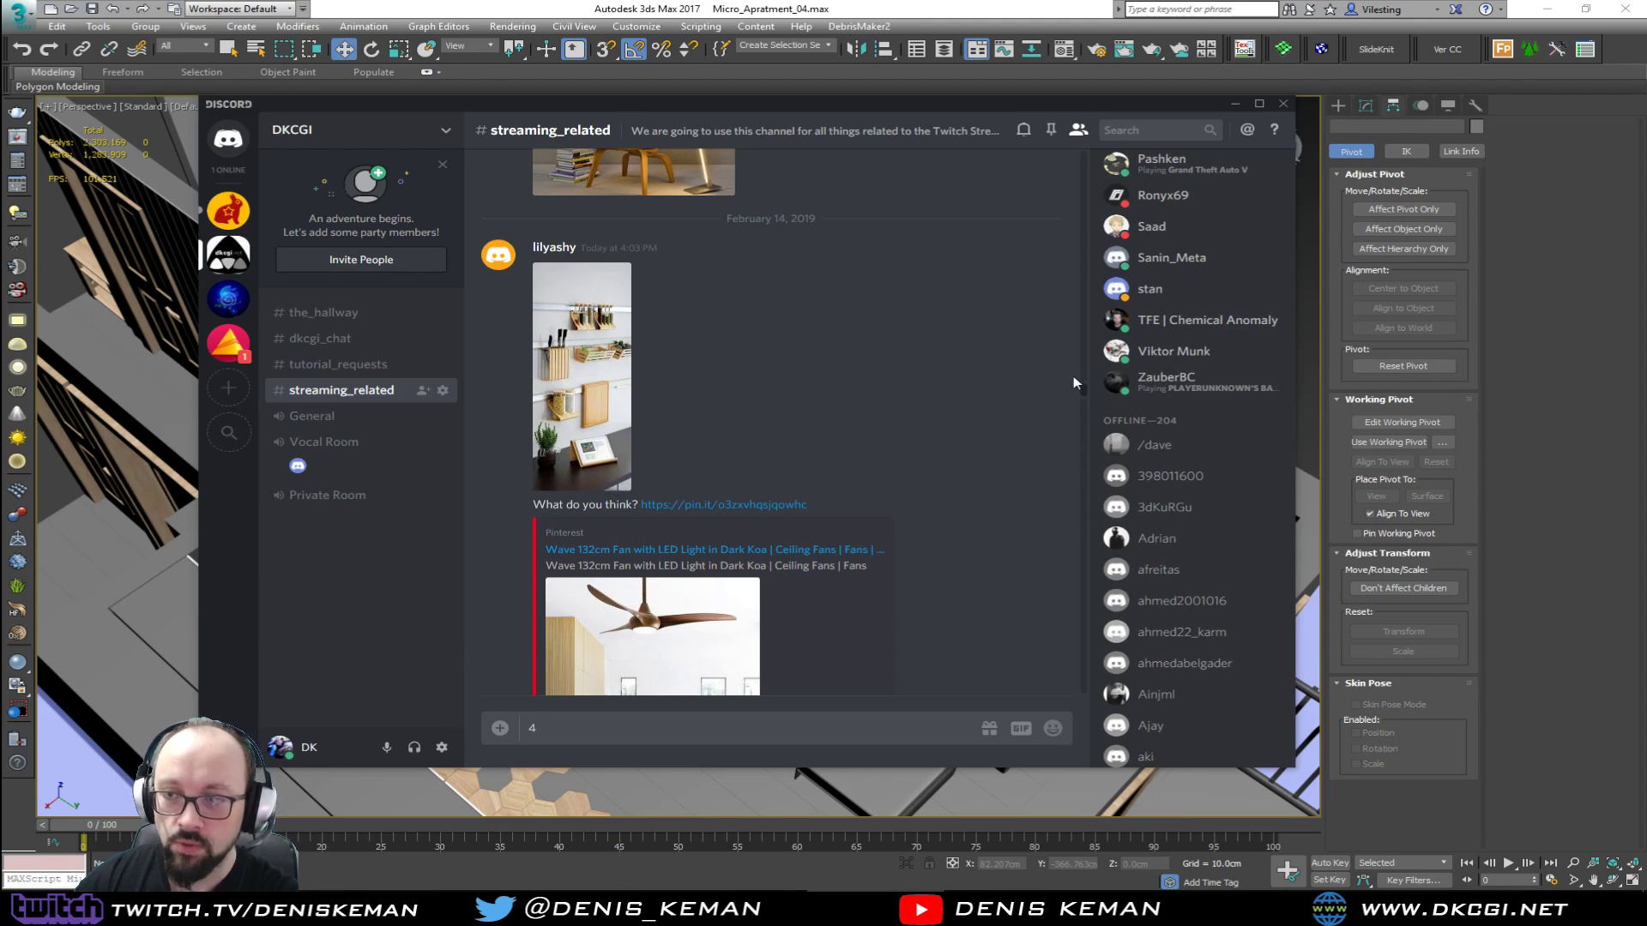
Step: Return to the newest post in the channel, clear the stray 4 from the message draft, and go back to 3ds Max
{"action": "left_click_drag", "start_coordinate": [1083, 390], "coordinate": [1048, 714]}
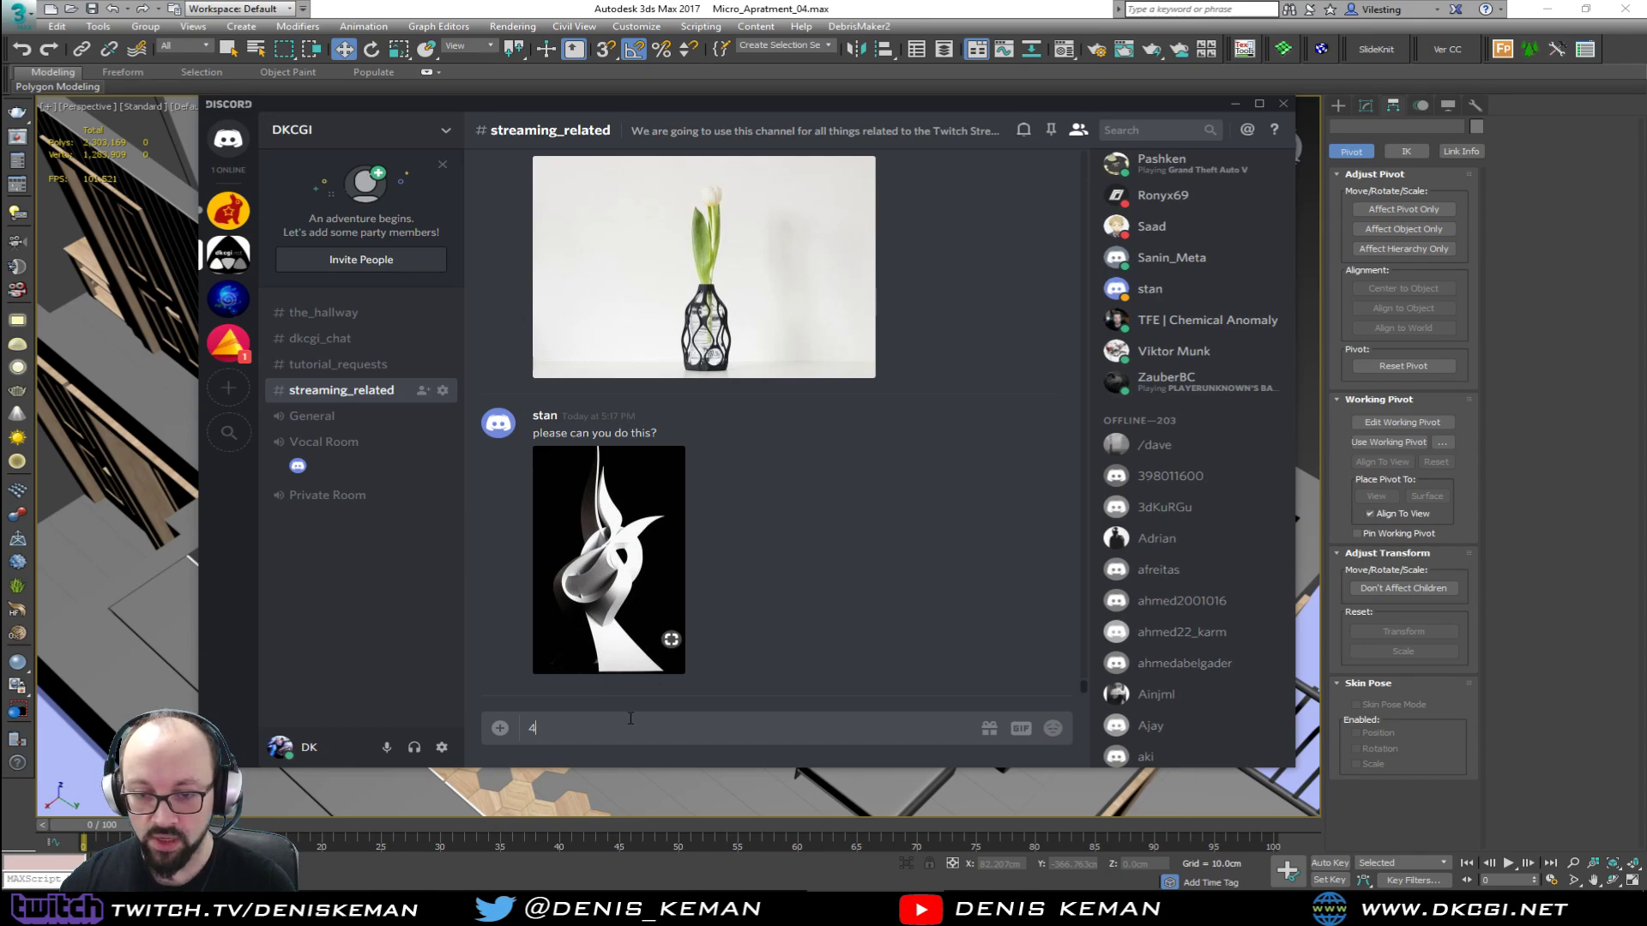
{"action": "key", "text": "BackSpace"}
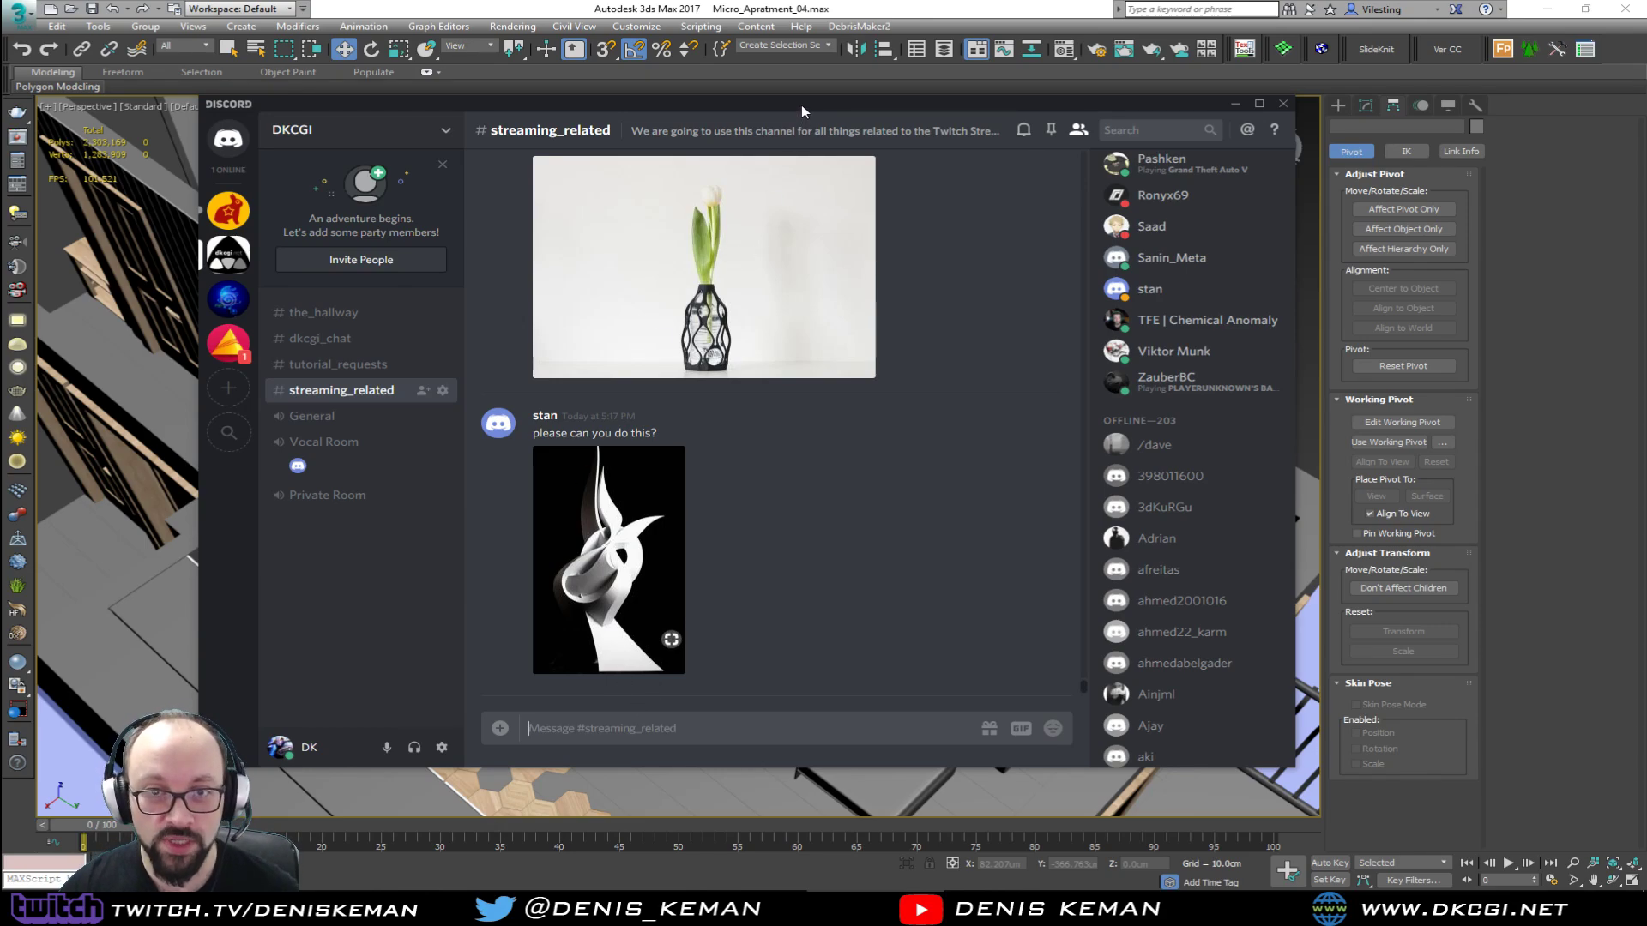
{"action": "left_click_drag", "start_coordinate": [801, 104], "coordinate": [0, 128]}
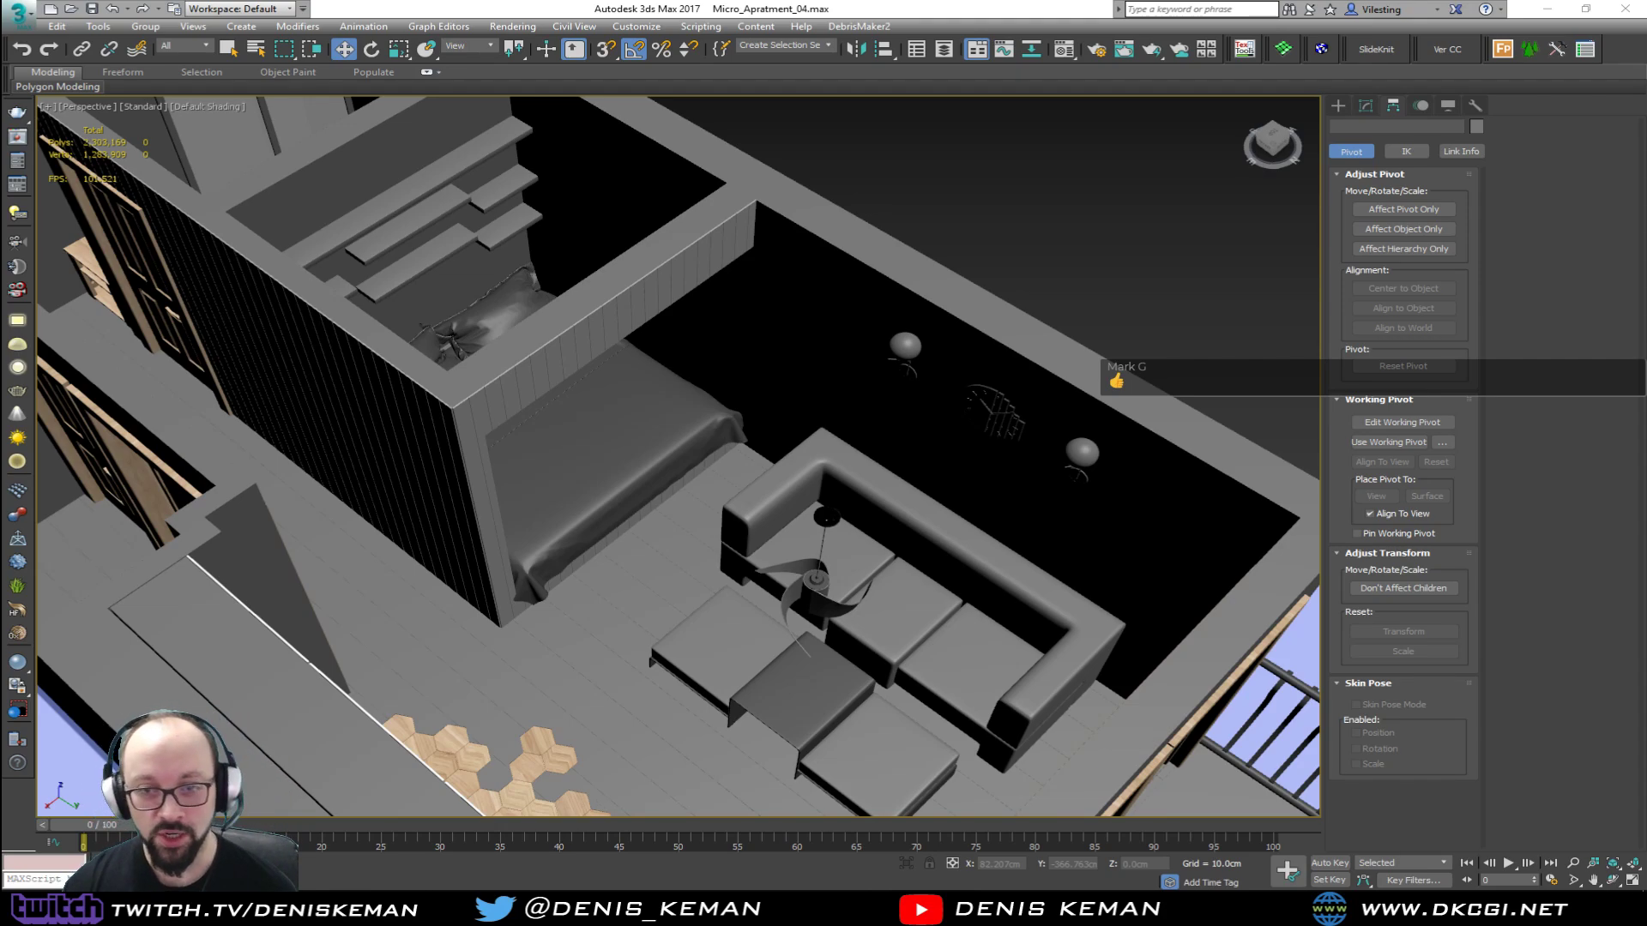
Step: Review the furnished apartment from the living area out to an overview of the whole model
{"action": "scroll", "coordinate": [483, 437], "scroll_direction": "down", "scroll_amount": 3}
{"action": "middle_click_drag", "start_coordinate": [482, 437], "coordinate": [470, 490]}
{"action": "middle_click_drag", "start_coordinate": [950, 347], "coordinate": [832, 379], "text": "alt"}
{"action": "scroll", "coordinate": [635, 558], "scroll_direction": "up", "scroll_amount": 6}
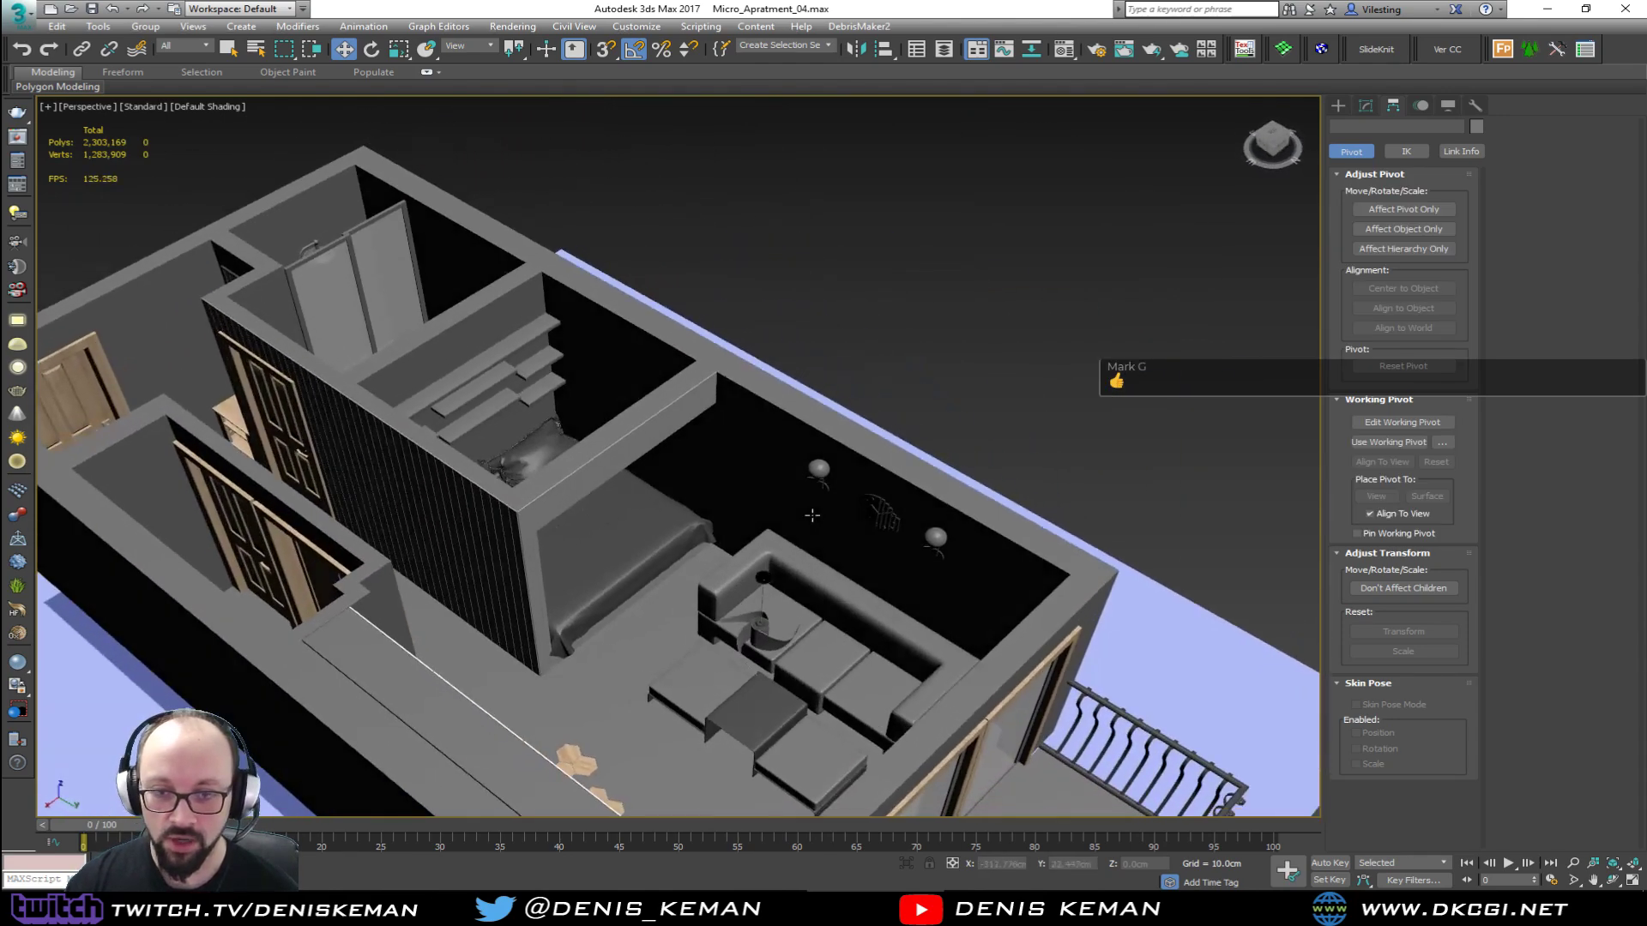
{"action": "middle_click_drag", "start_coordinate": [636, 558], "coordinate": [716, 413]}
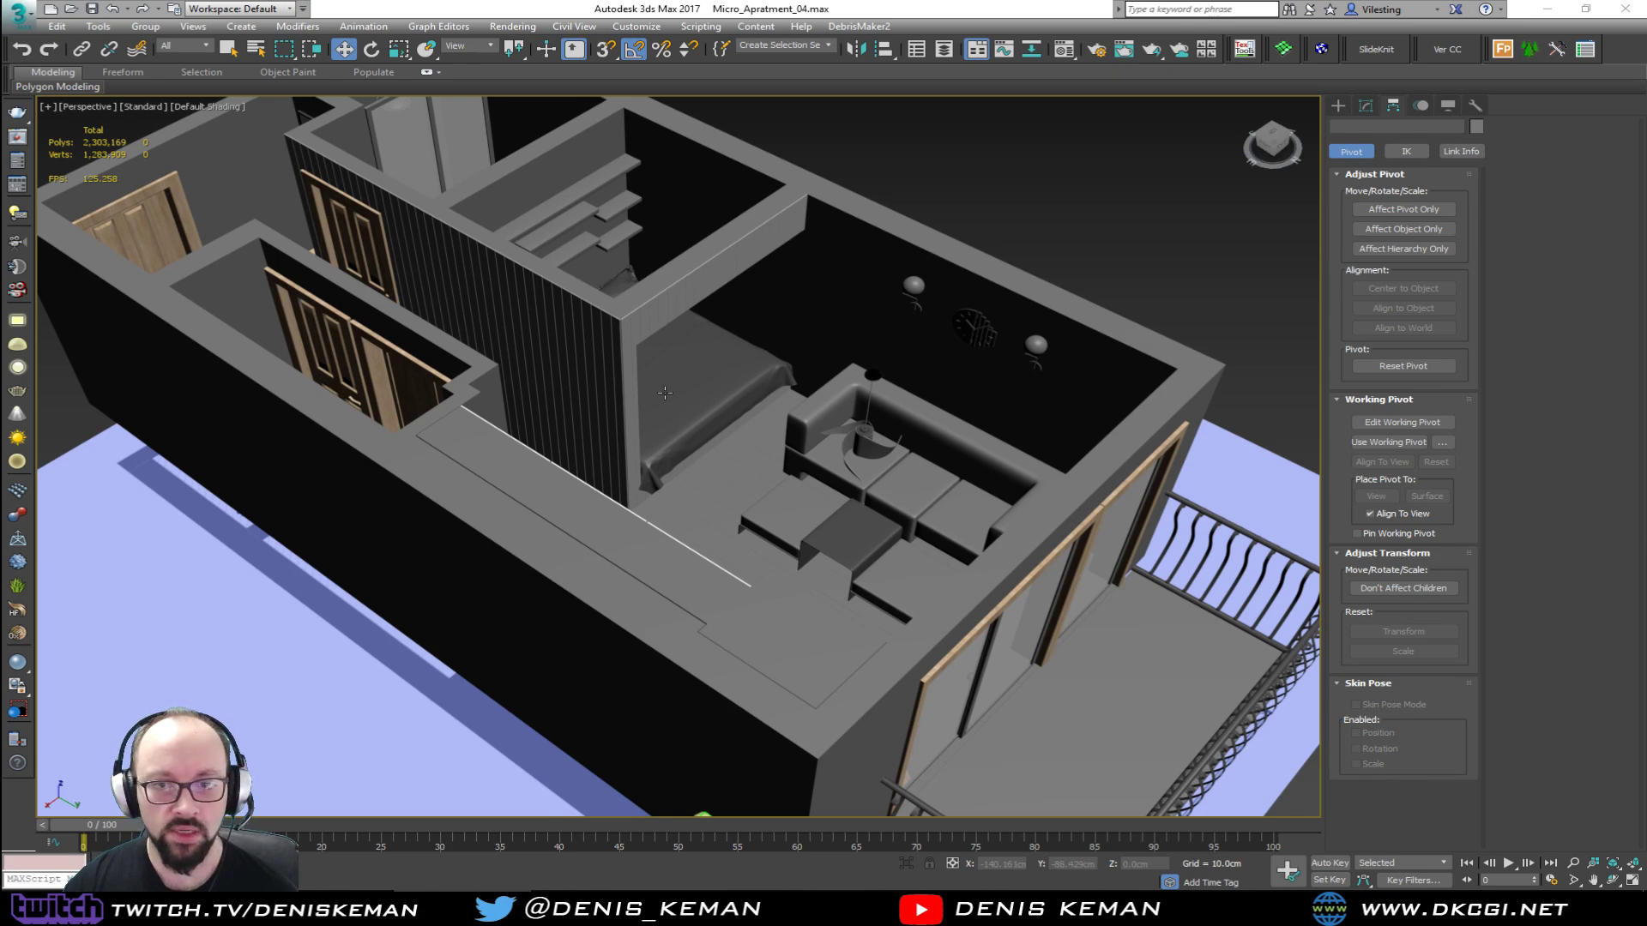
{"action": "scroll", "coordinate": [538, 455], "scroll_direction": "down", "scroll_amount": 5}
{"action": "middle_click_drag", "start_coordinate": [667, 409], "coordinate": [612, 434], "text": "alt"}
{"action": "left_click", "coordinate": [955, 385]}
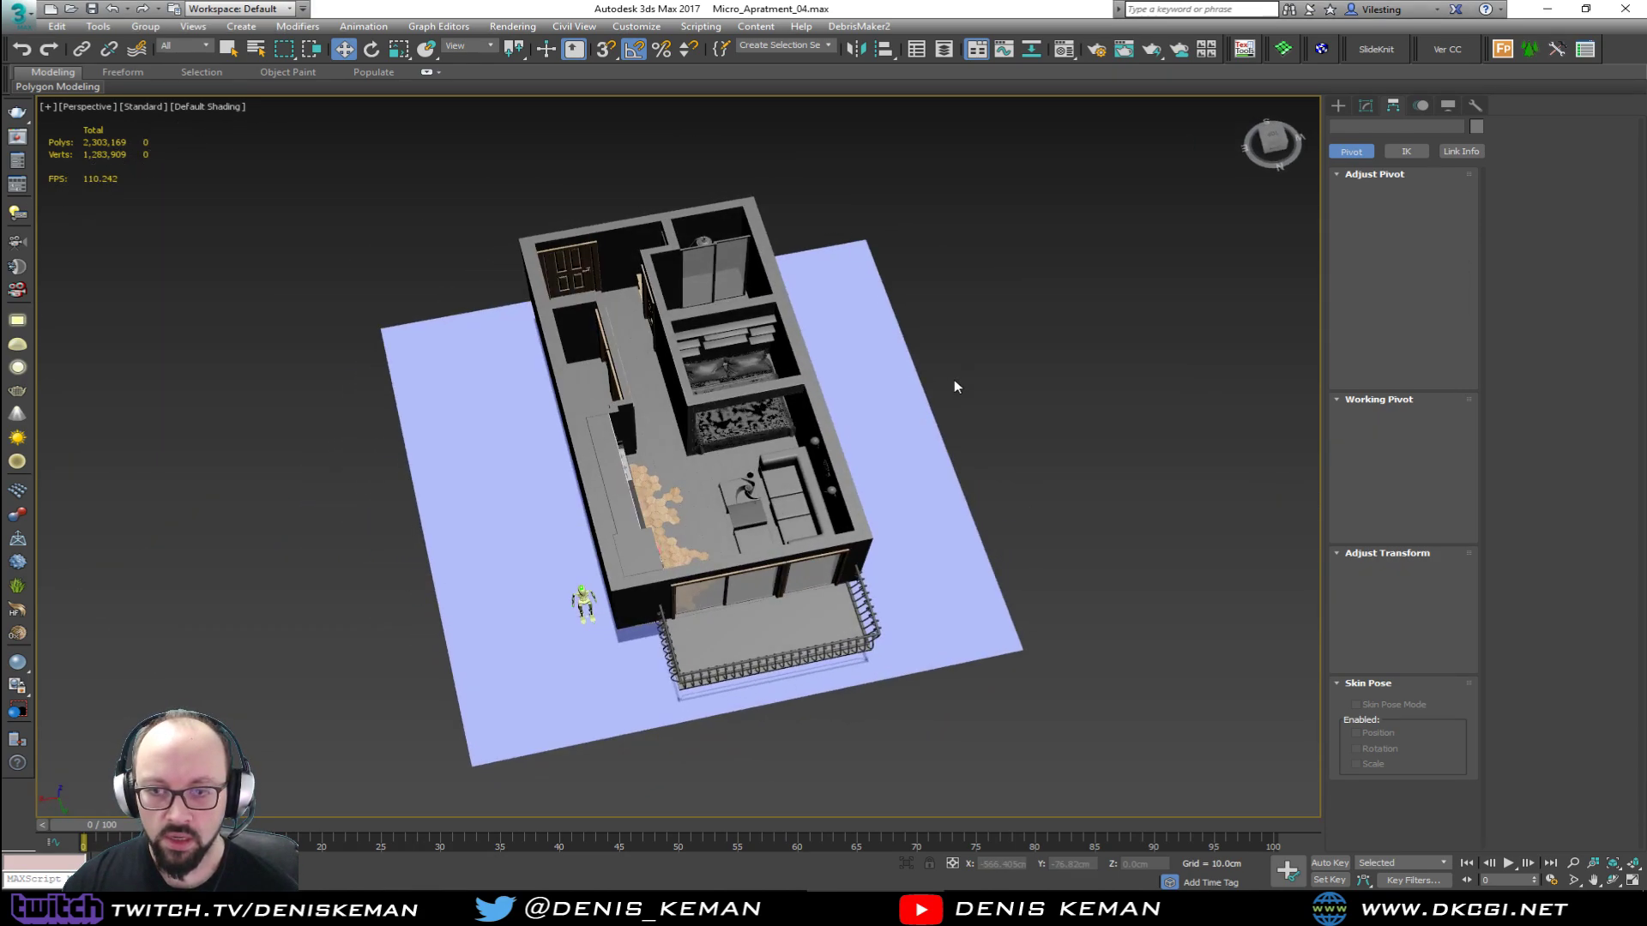
{"action": "middle_click_drag", "start_coordinate": [840, 446], "coordinate": [740, 457], "text": "alt"}
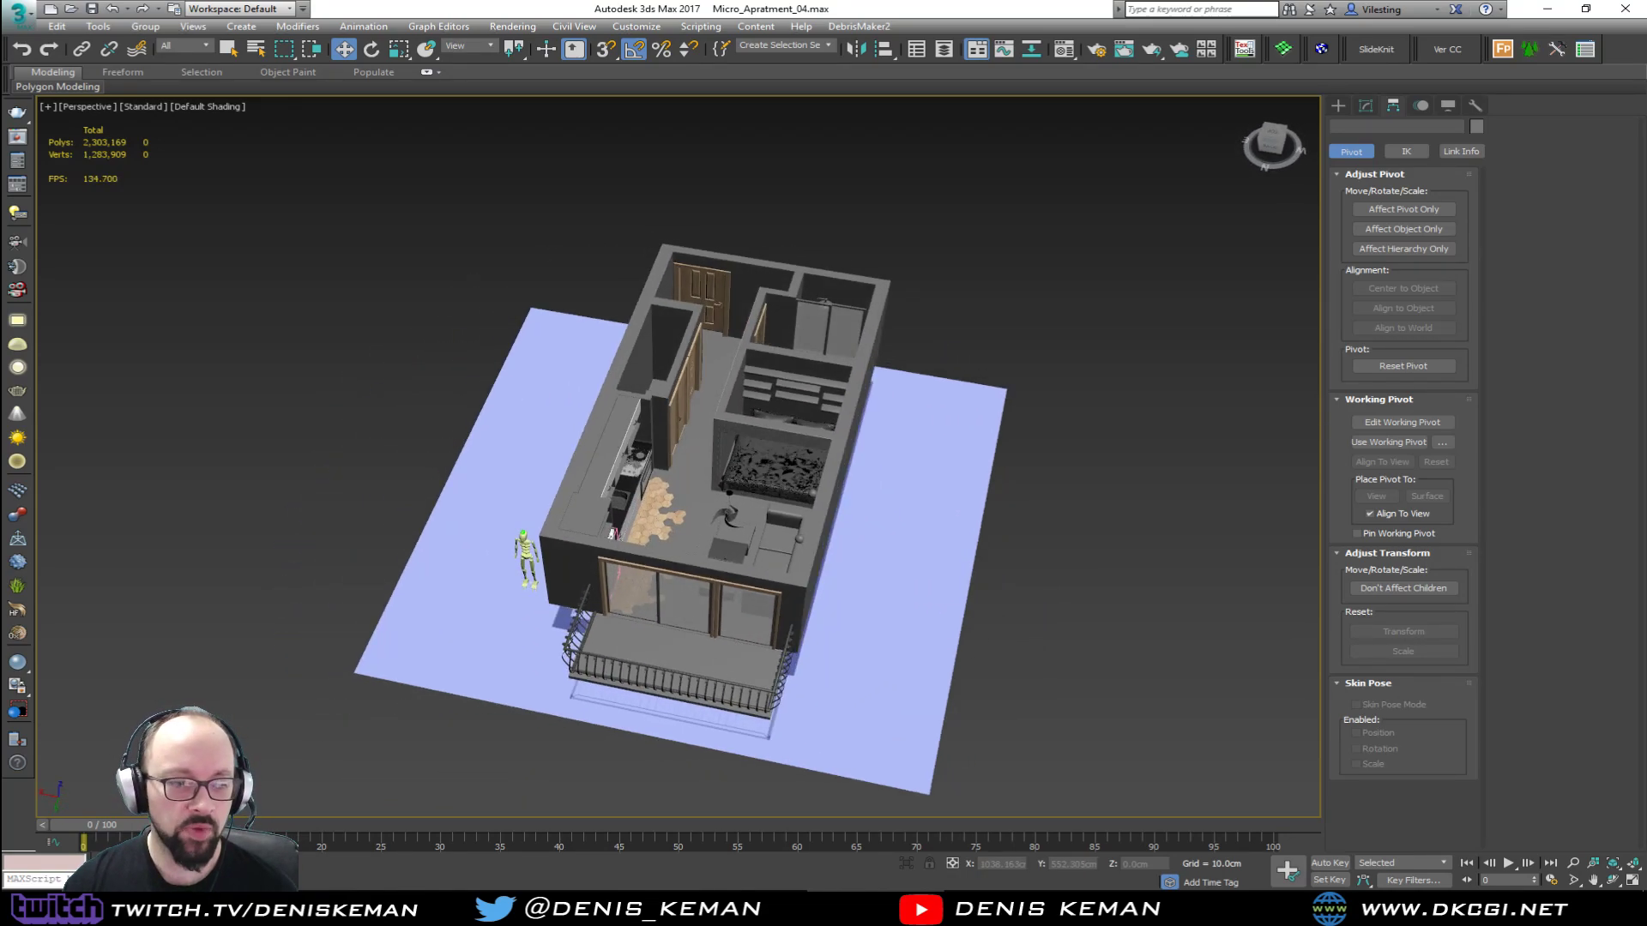